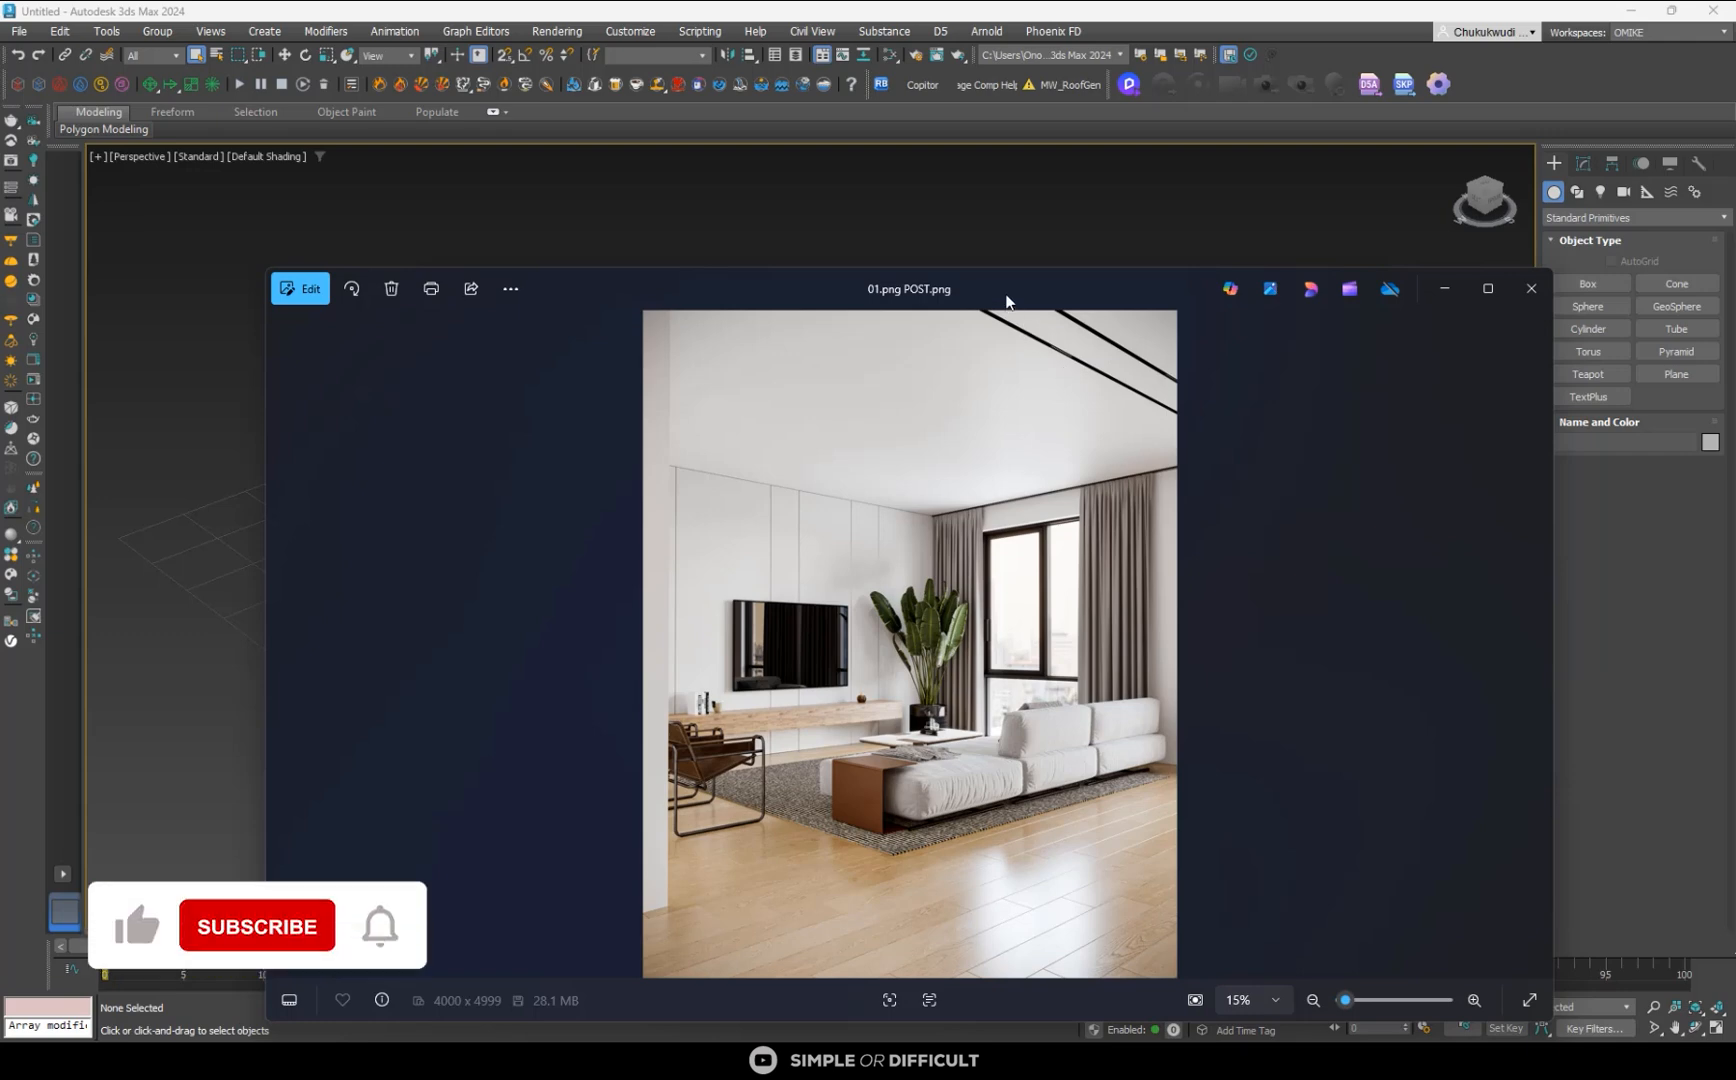
- Look over the reference render 01.png POST.png and close it
left_click_drag(1005, 294, 941, 136)
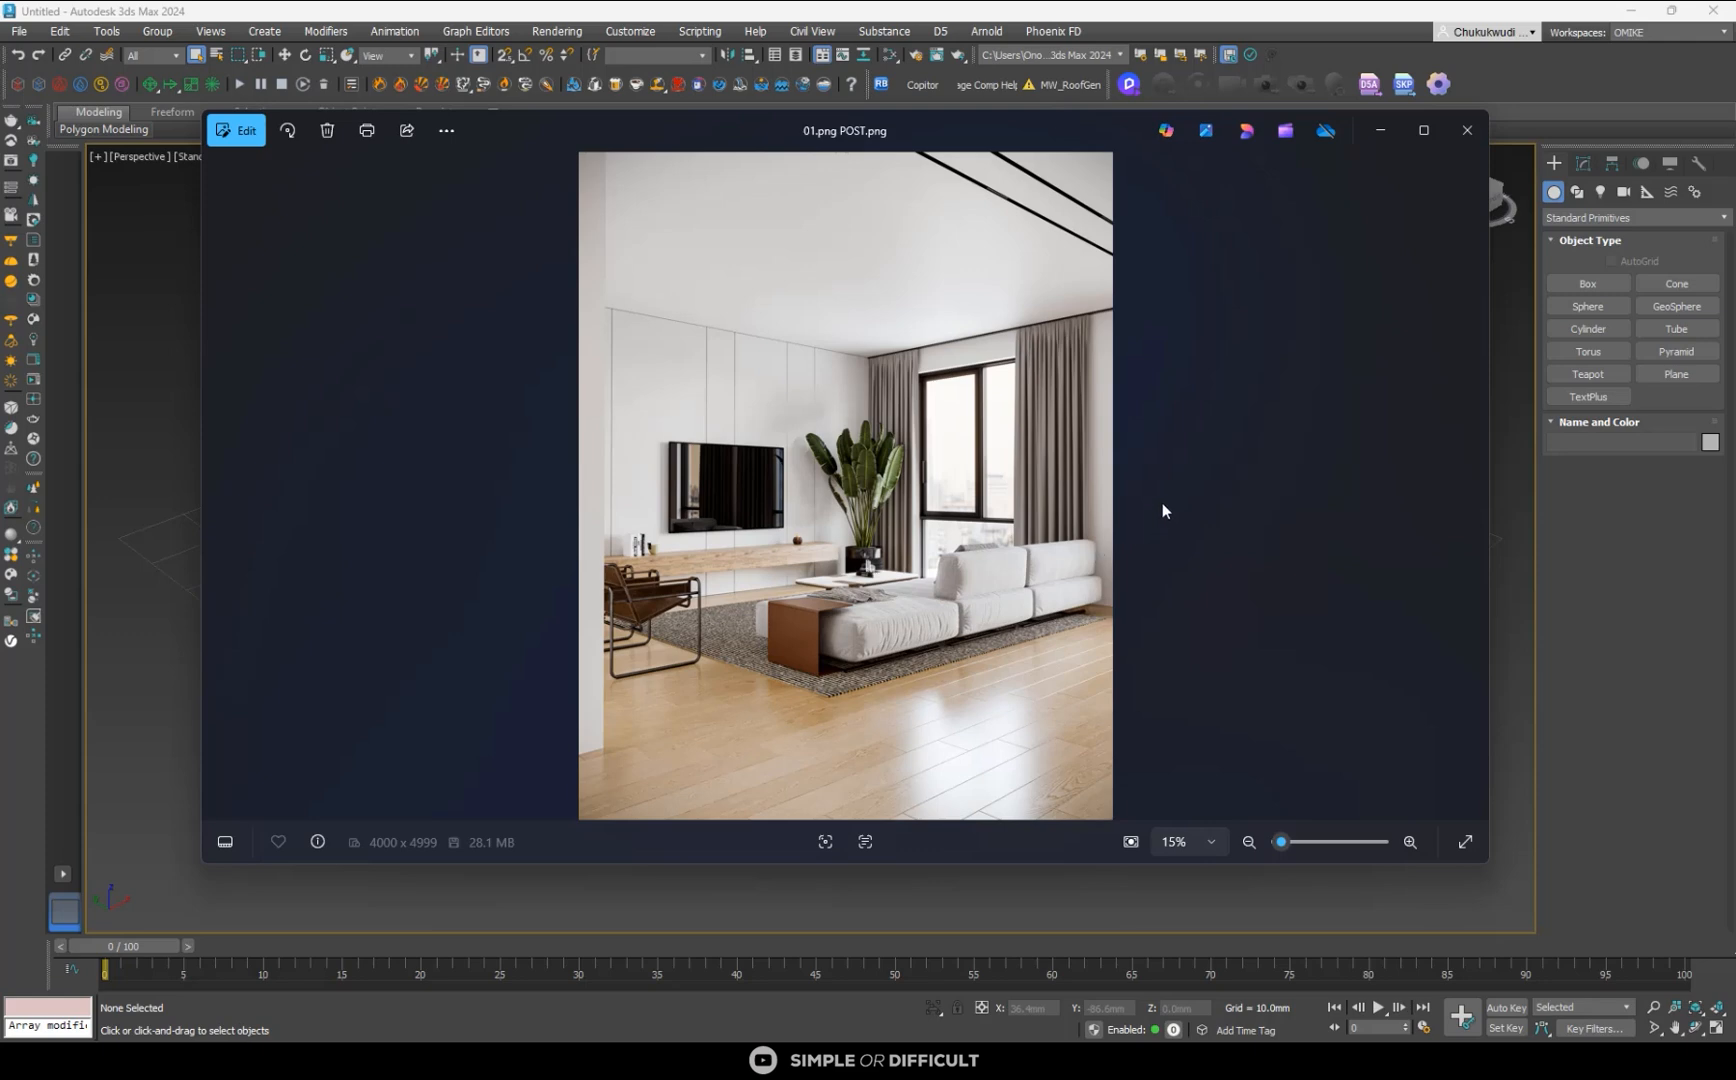
left_click(1467, 130)
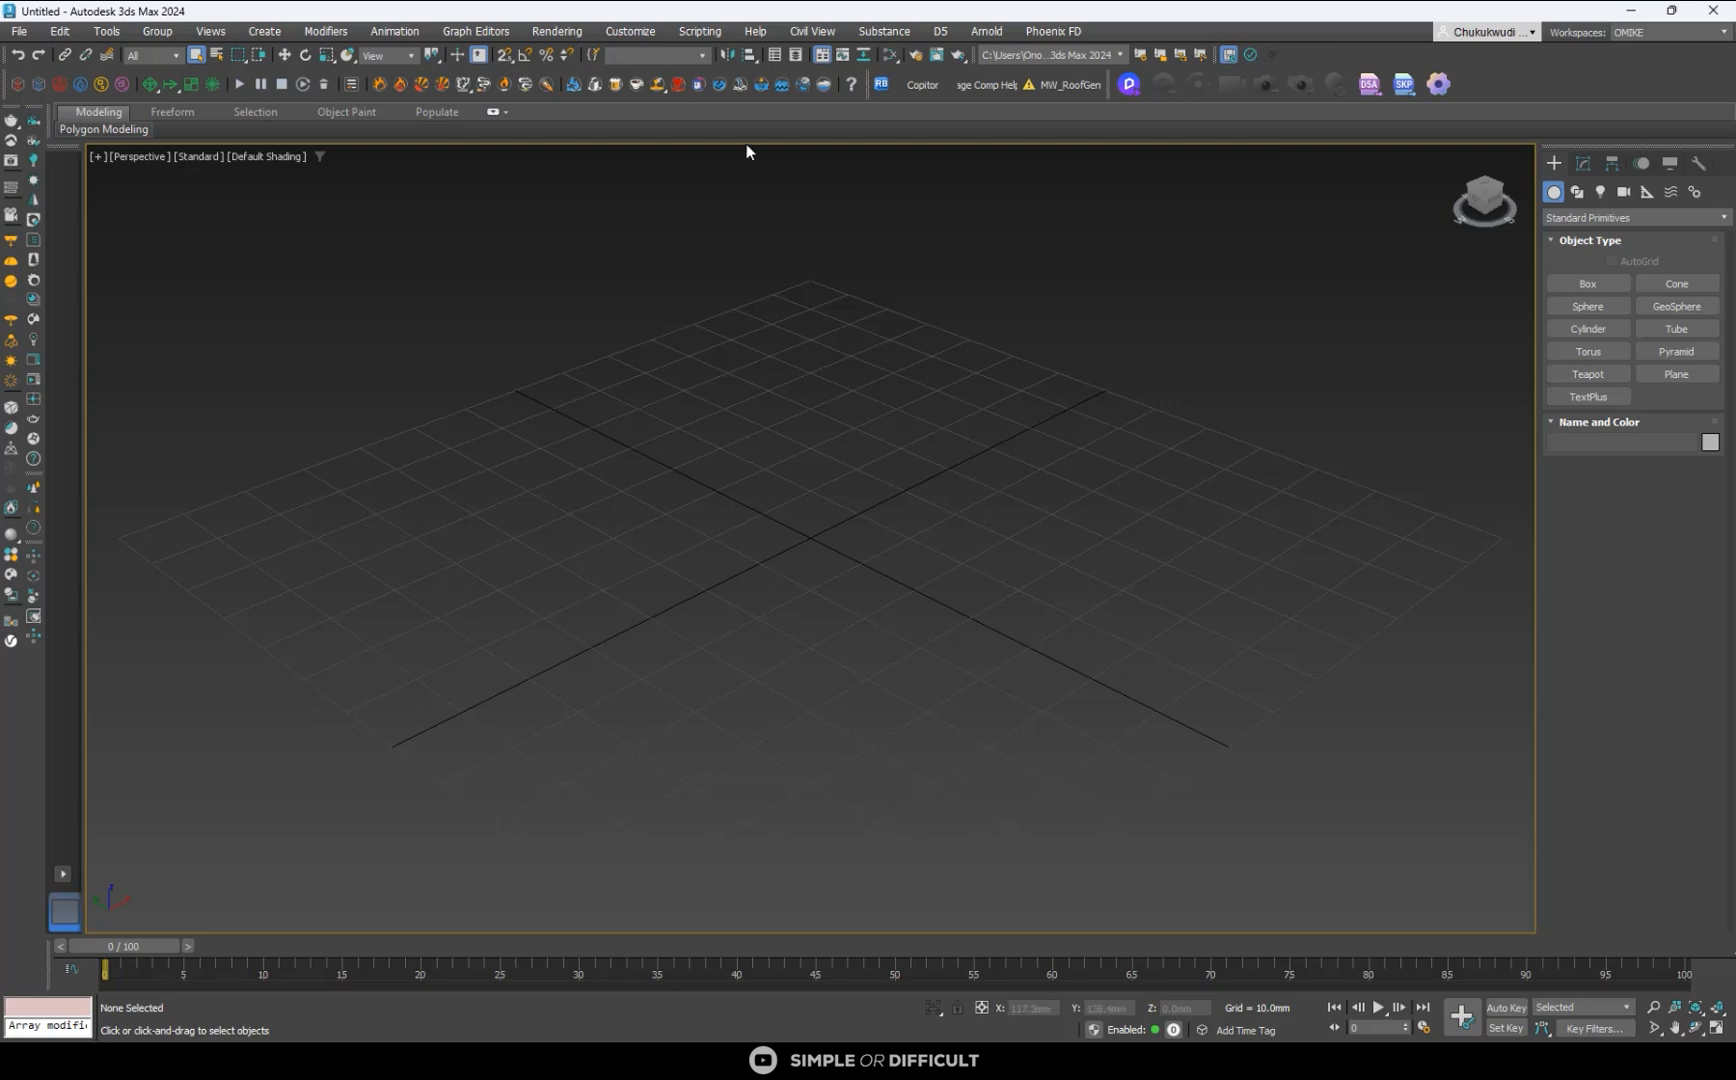
- Configure the scene's display units as metric millimetres, with a system unit scale of 1 unit = 1.0 millimetres
left_click(650, 32)
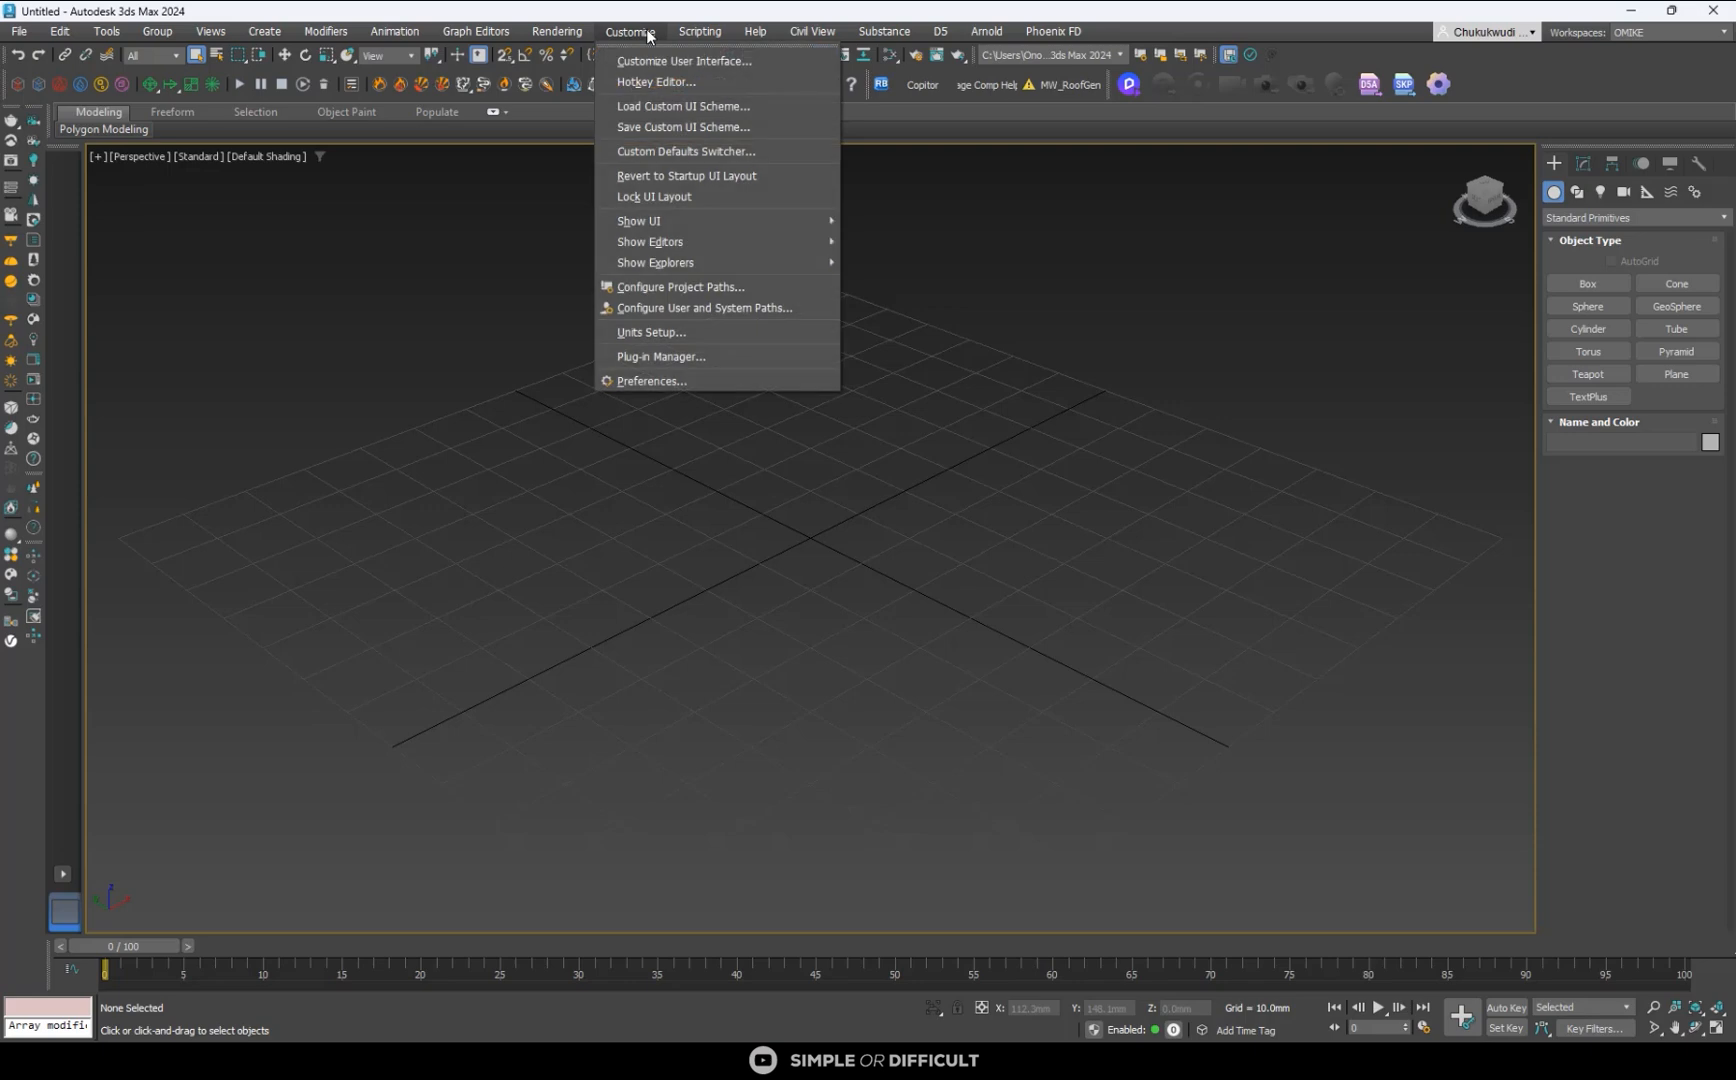
left_click(681, 331)
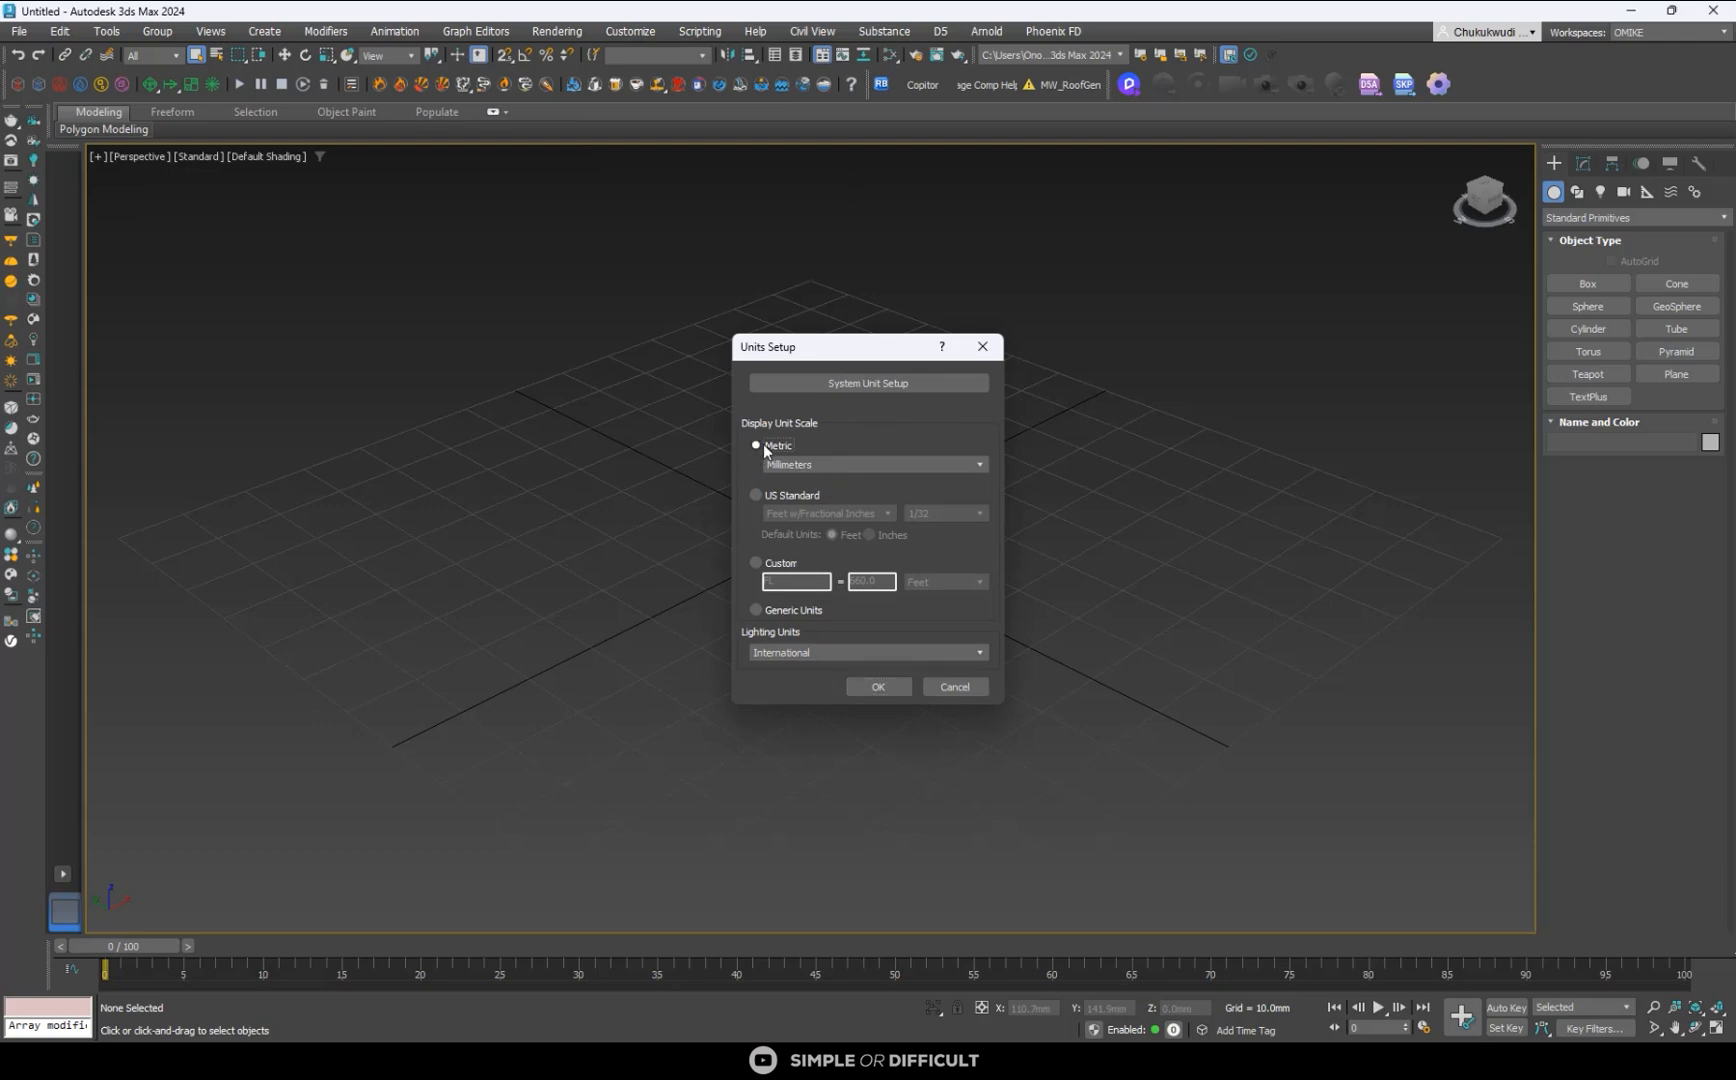
left_click(793, 462)
left_click(793, 462)
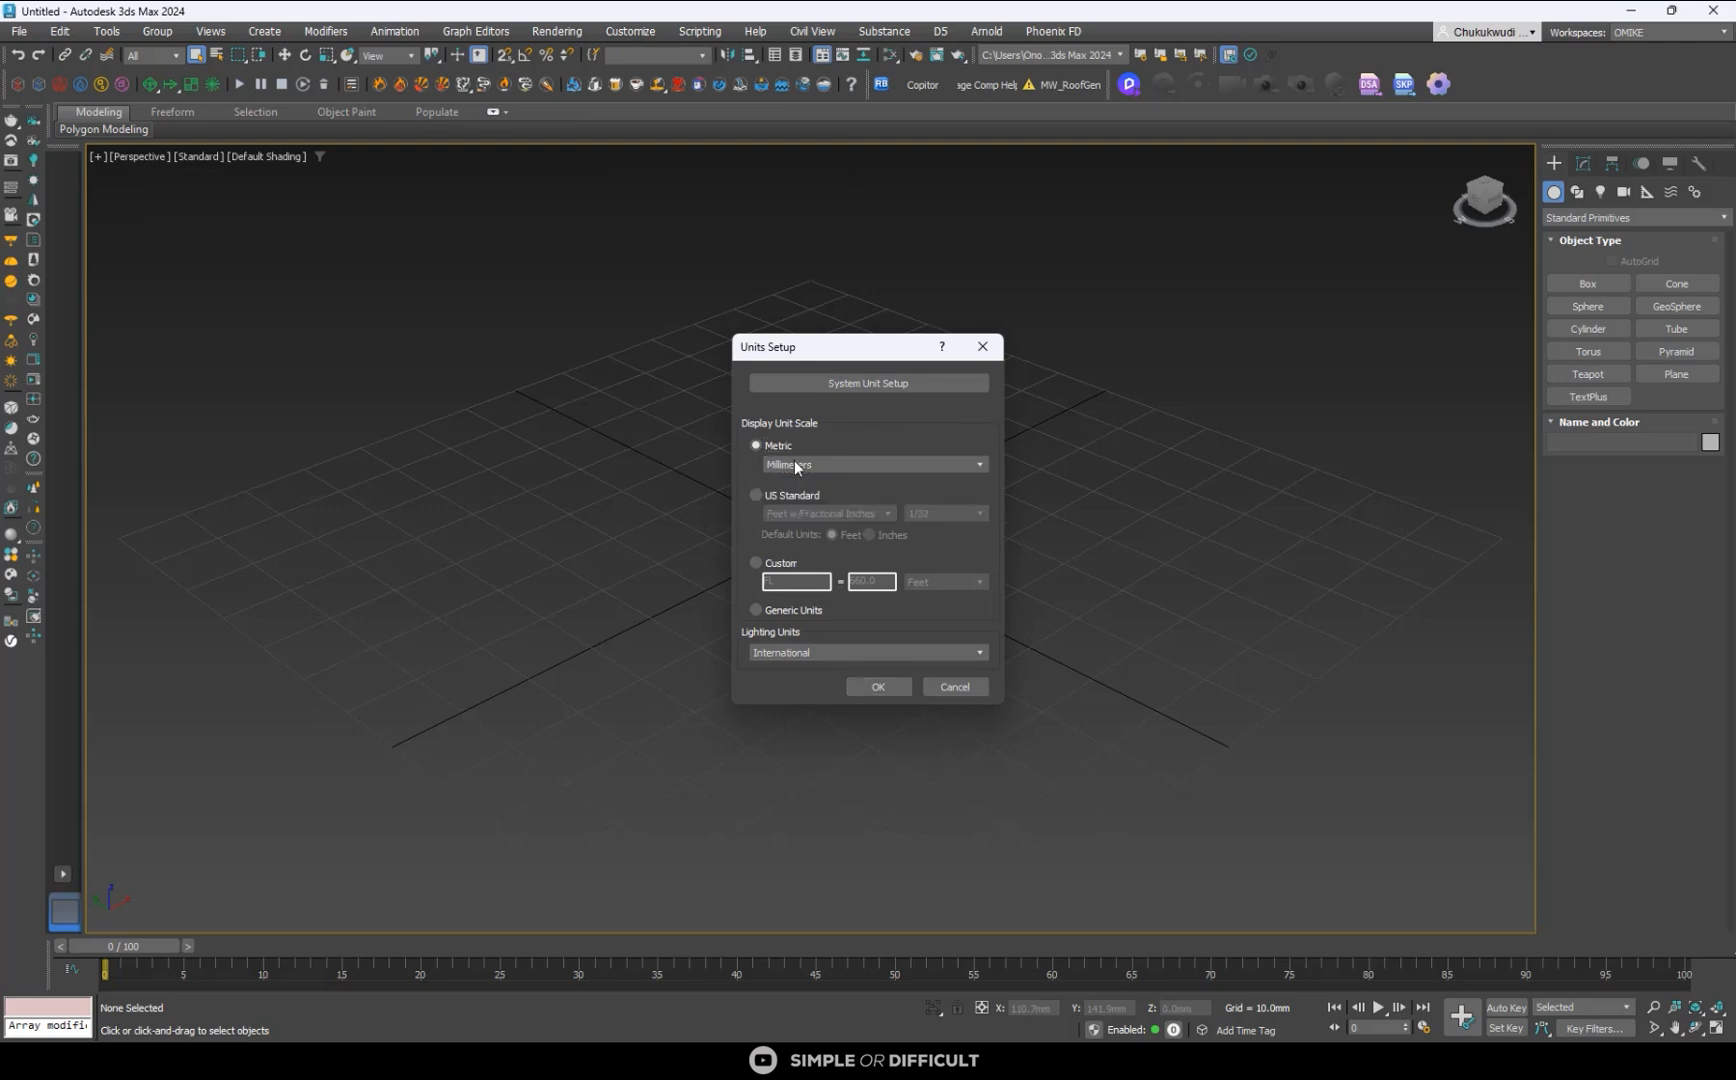
left_click(858, 384)
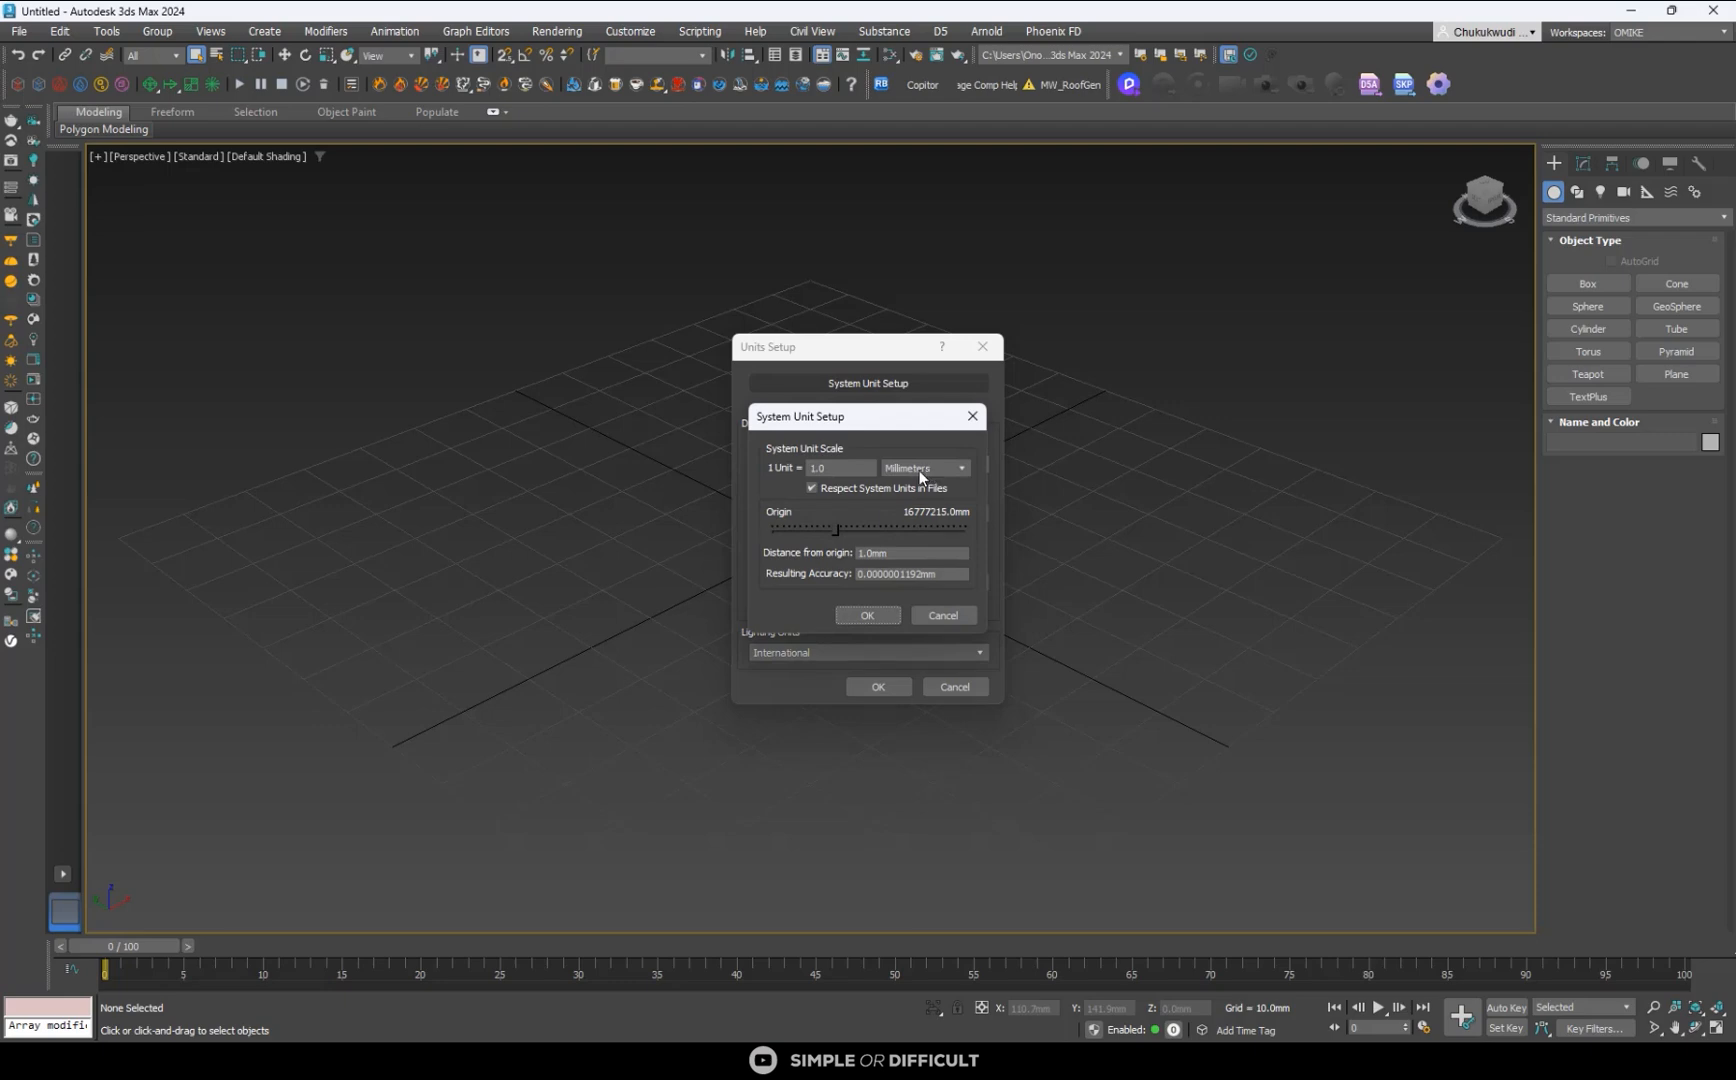
left_click(868, 615)
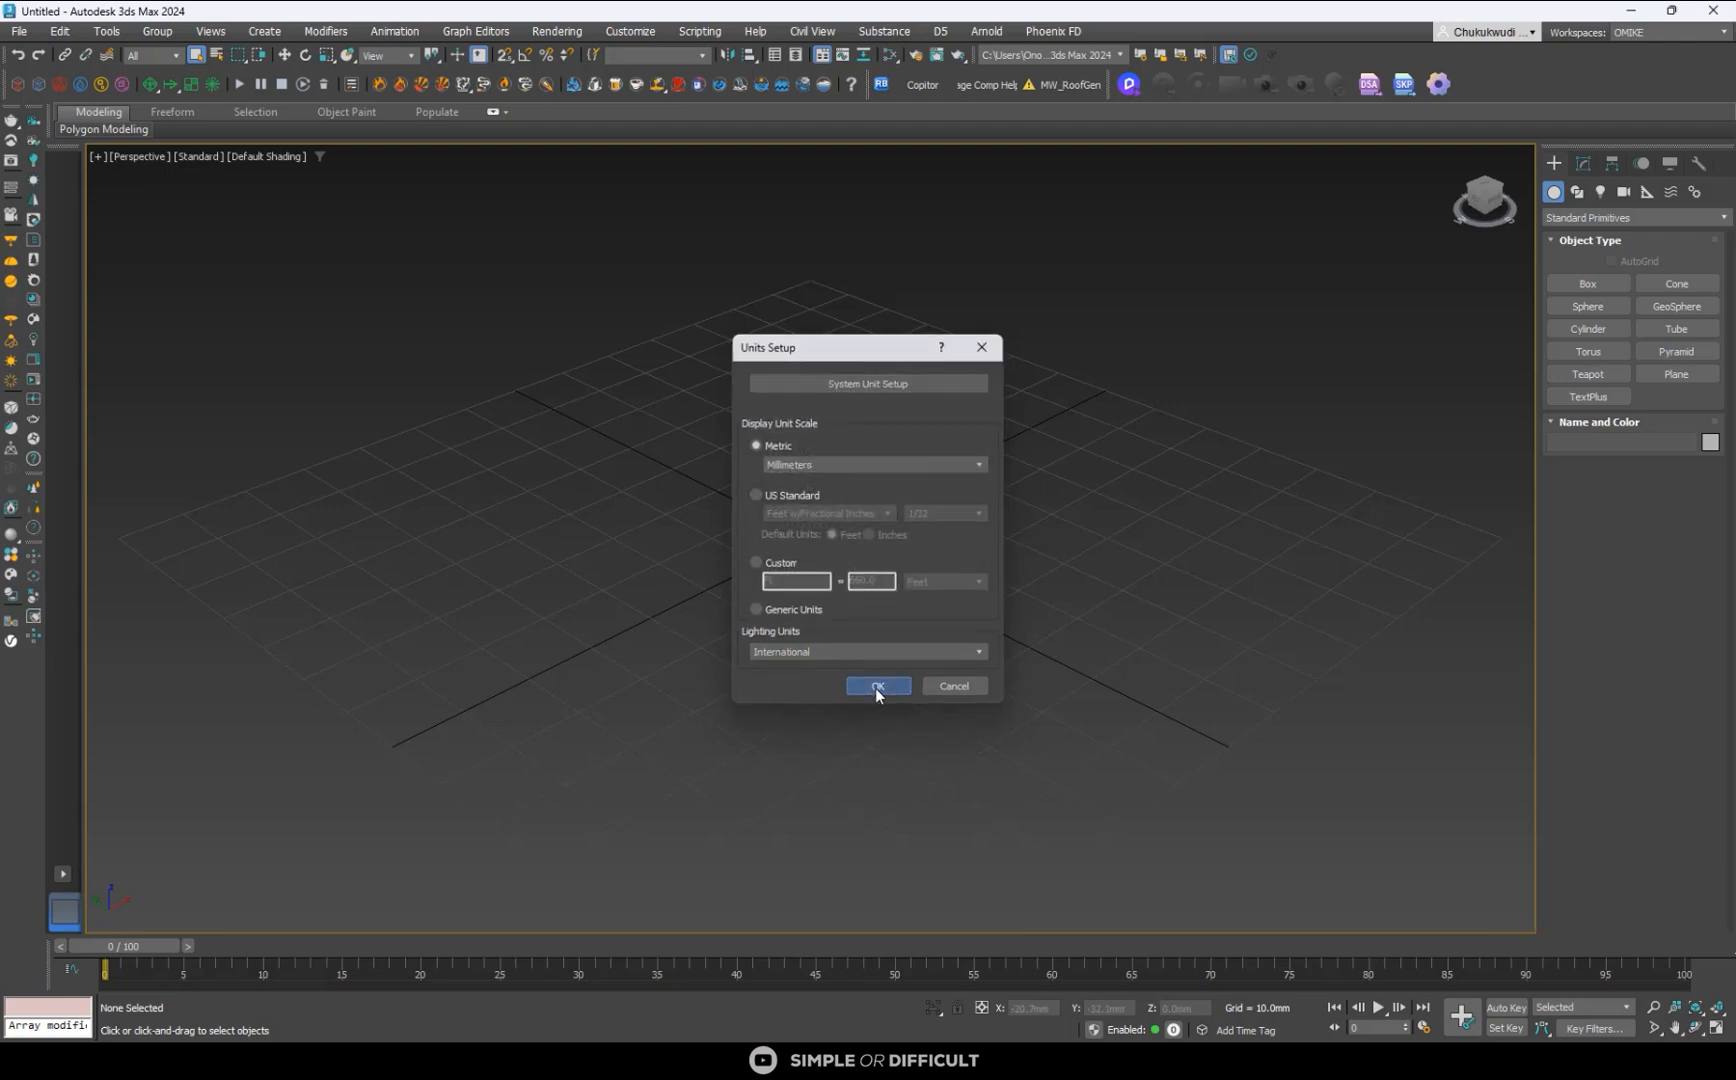
left_click(876, 687)
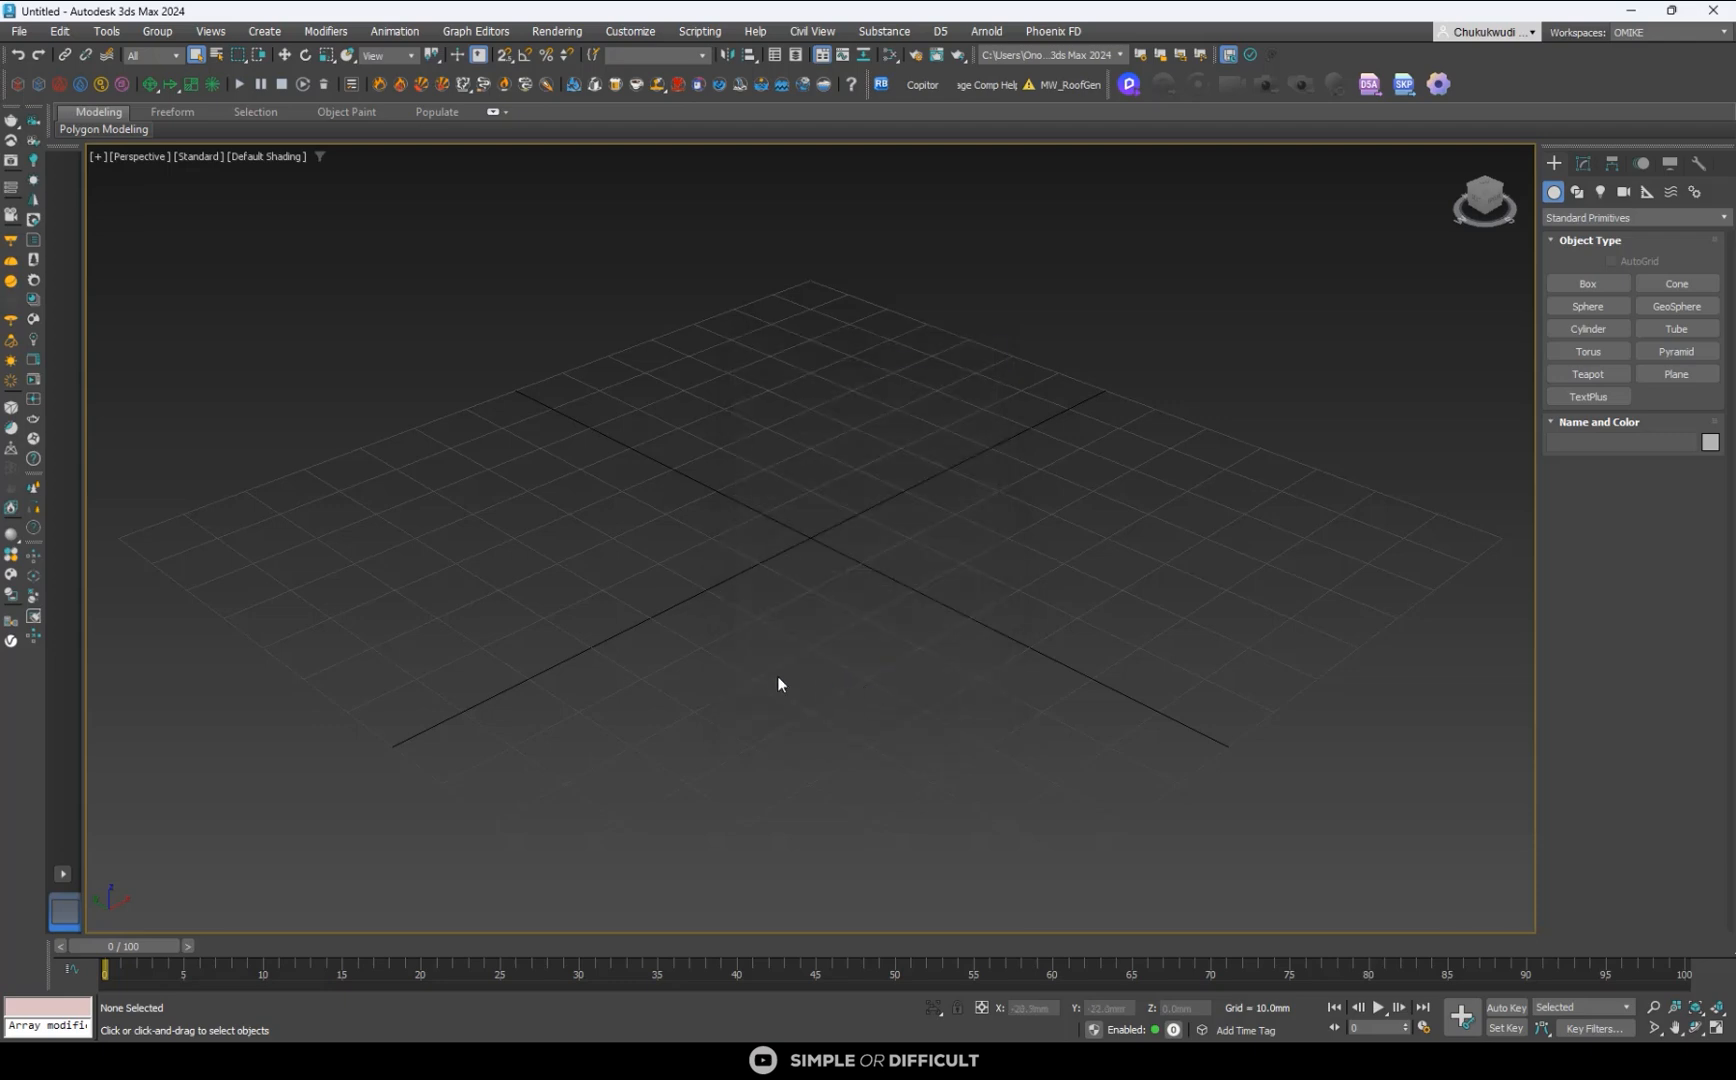
- Switch to the standard viewport layout with two side-by-side views, Top and Front
left_click(60, 879)
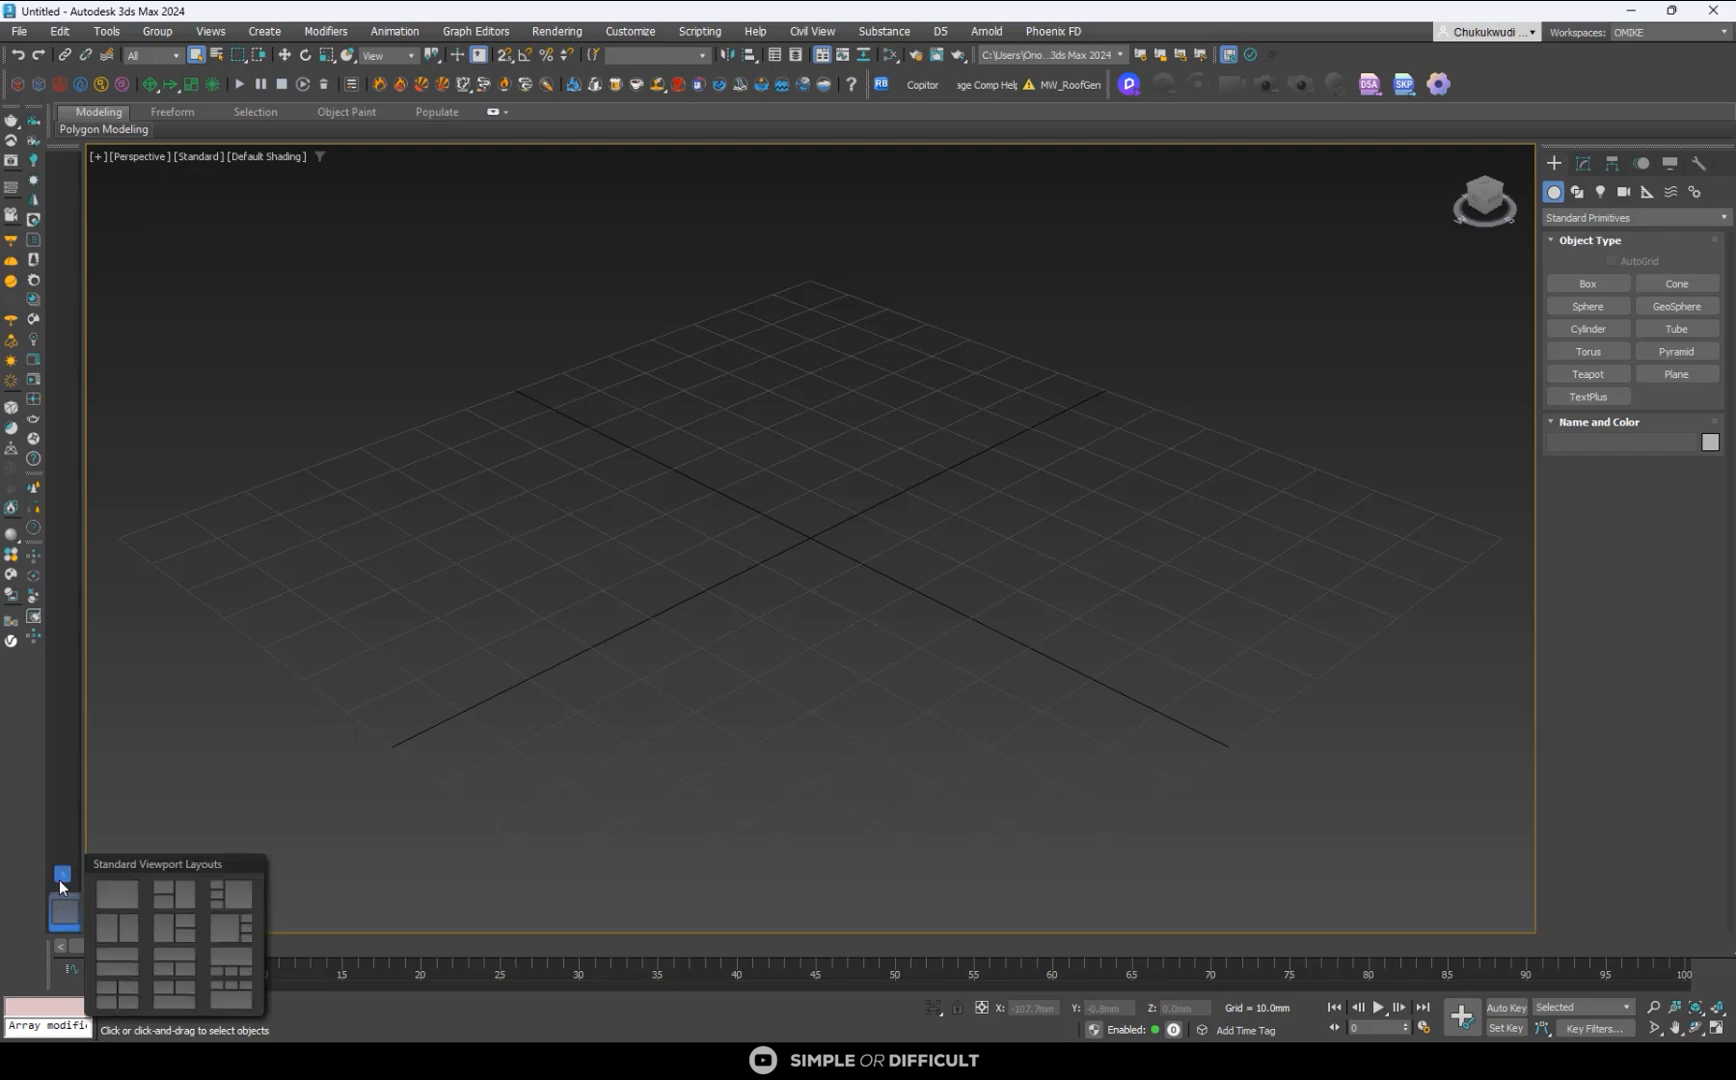
left_click(120, 918)
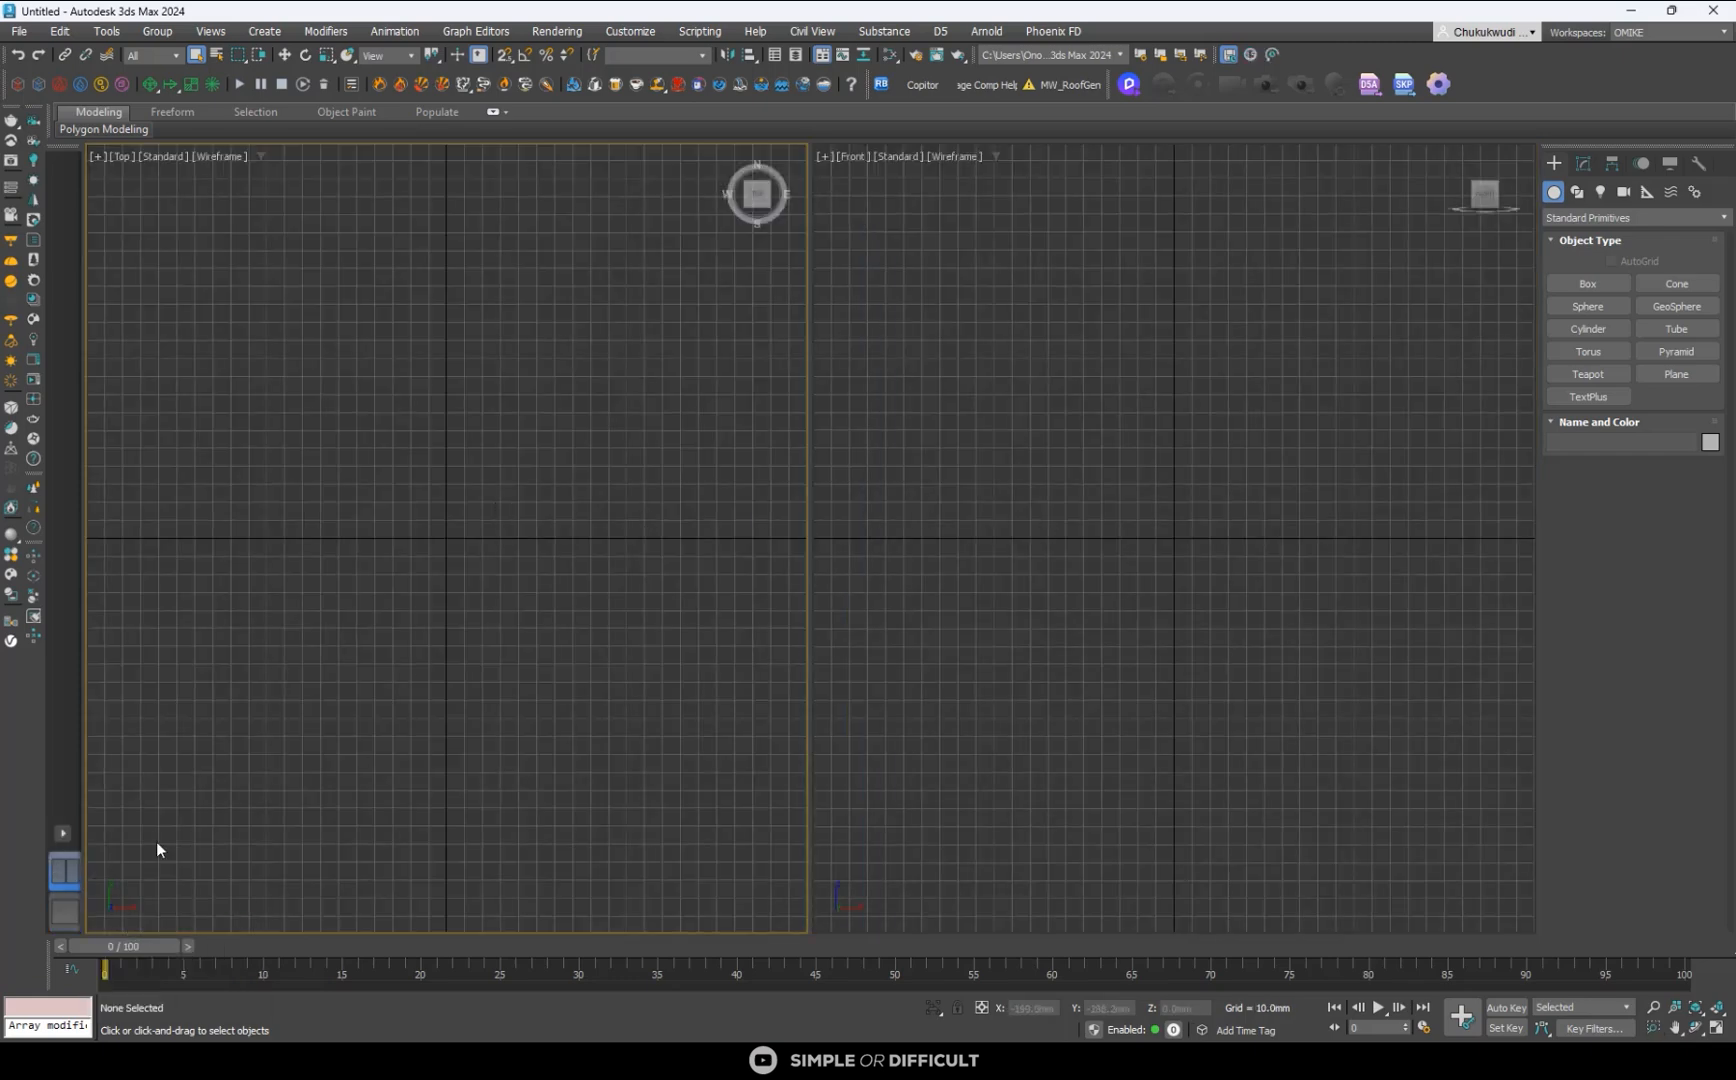
scroll(1124, 473, "down", 3)
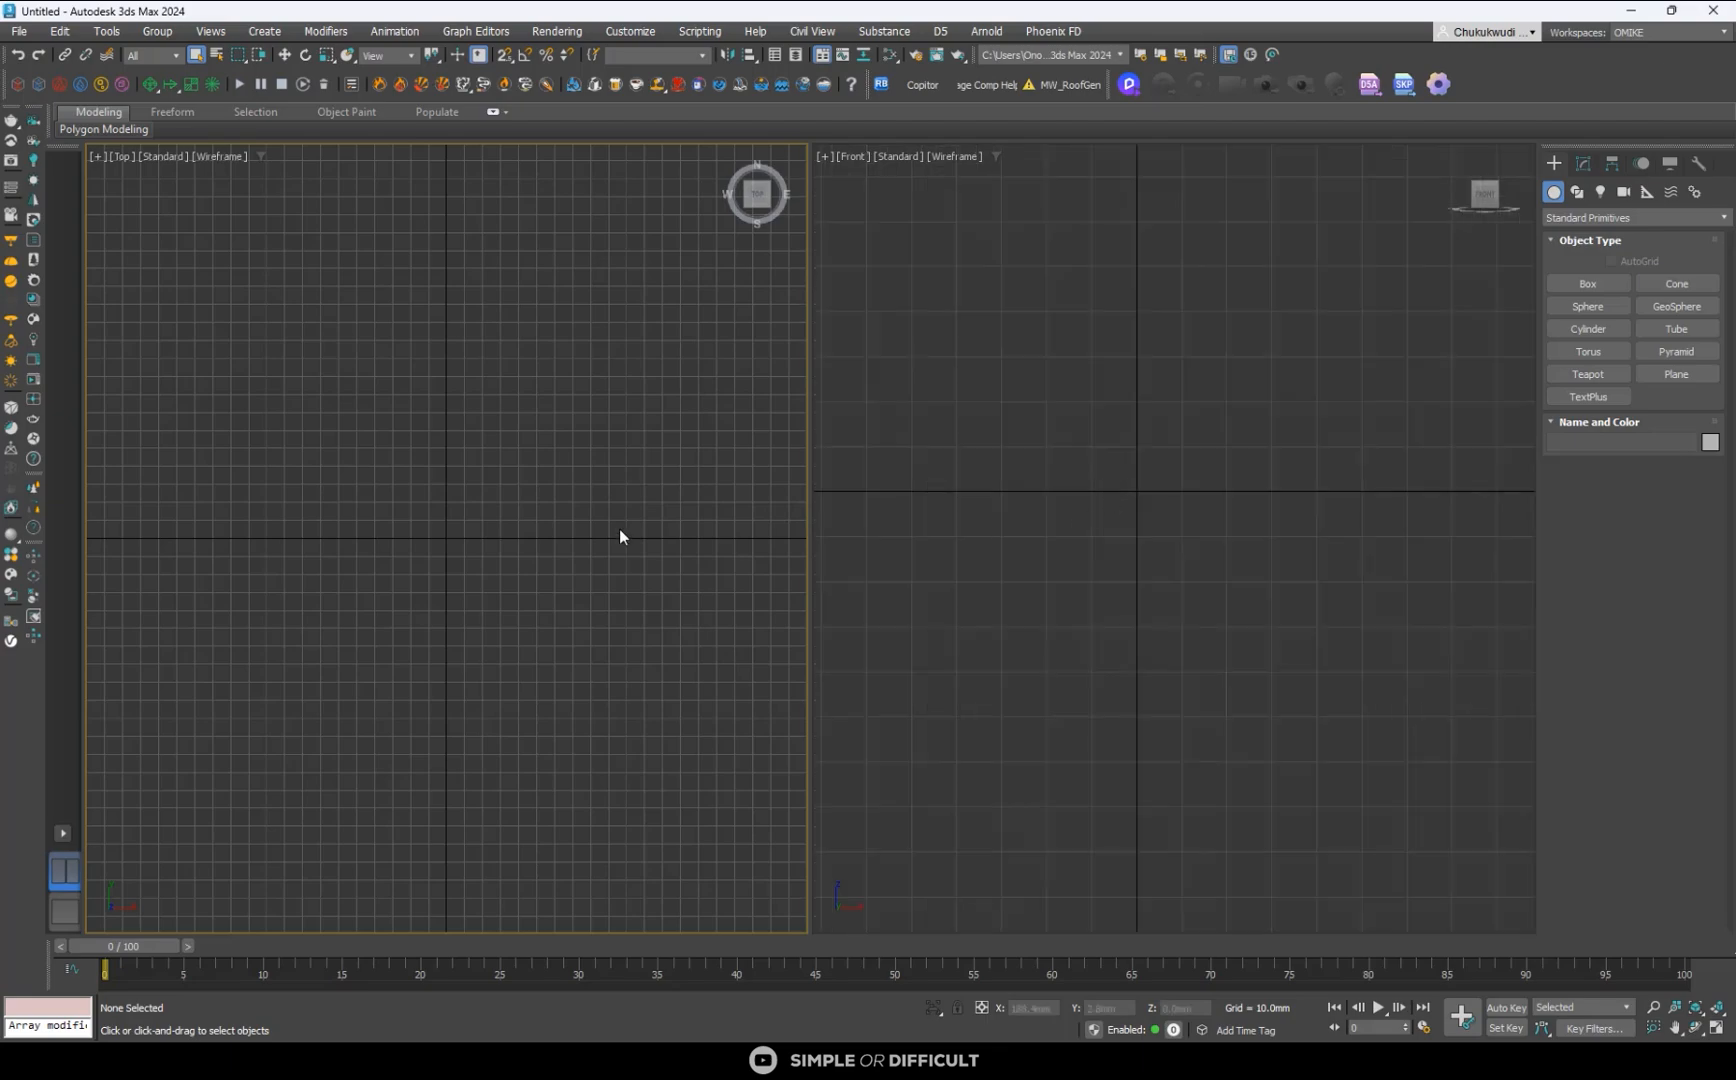
scroll(620, 536, "down", 4)
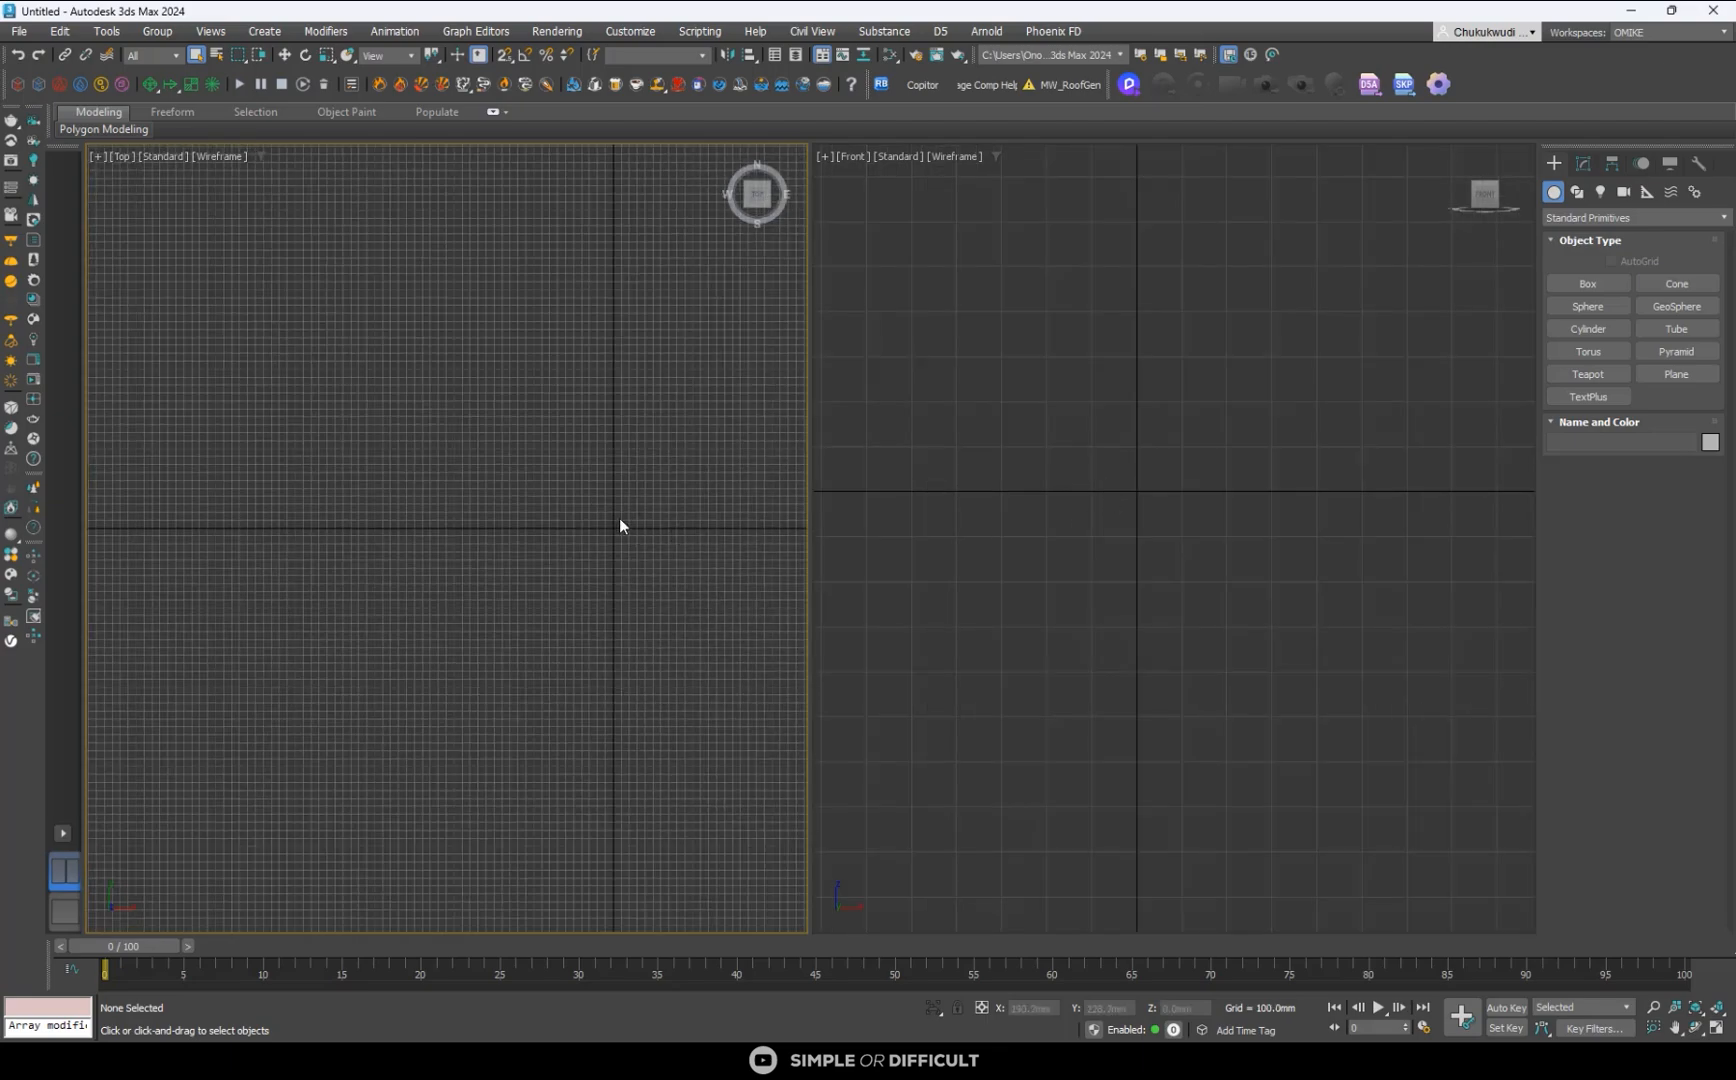
middle_click_drag(578, 535, 400, 504)
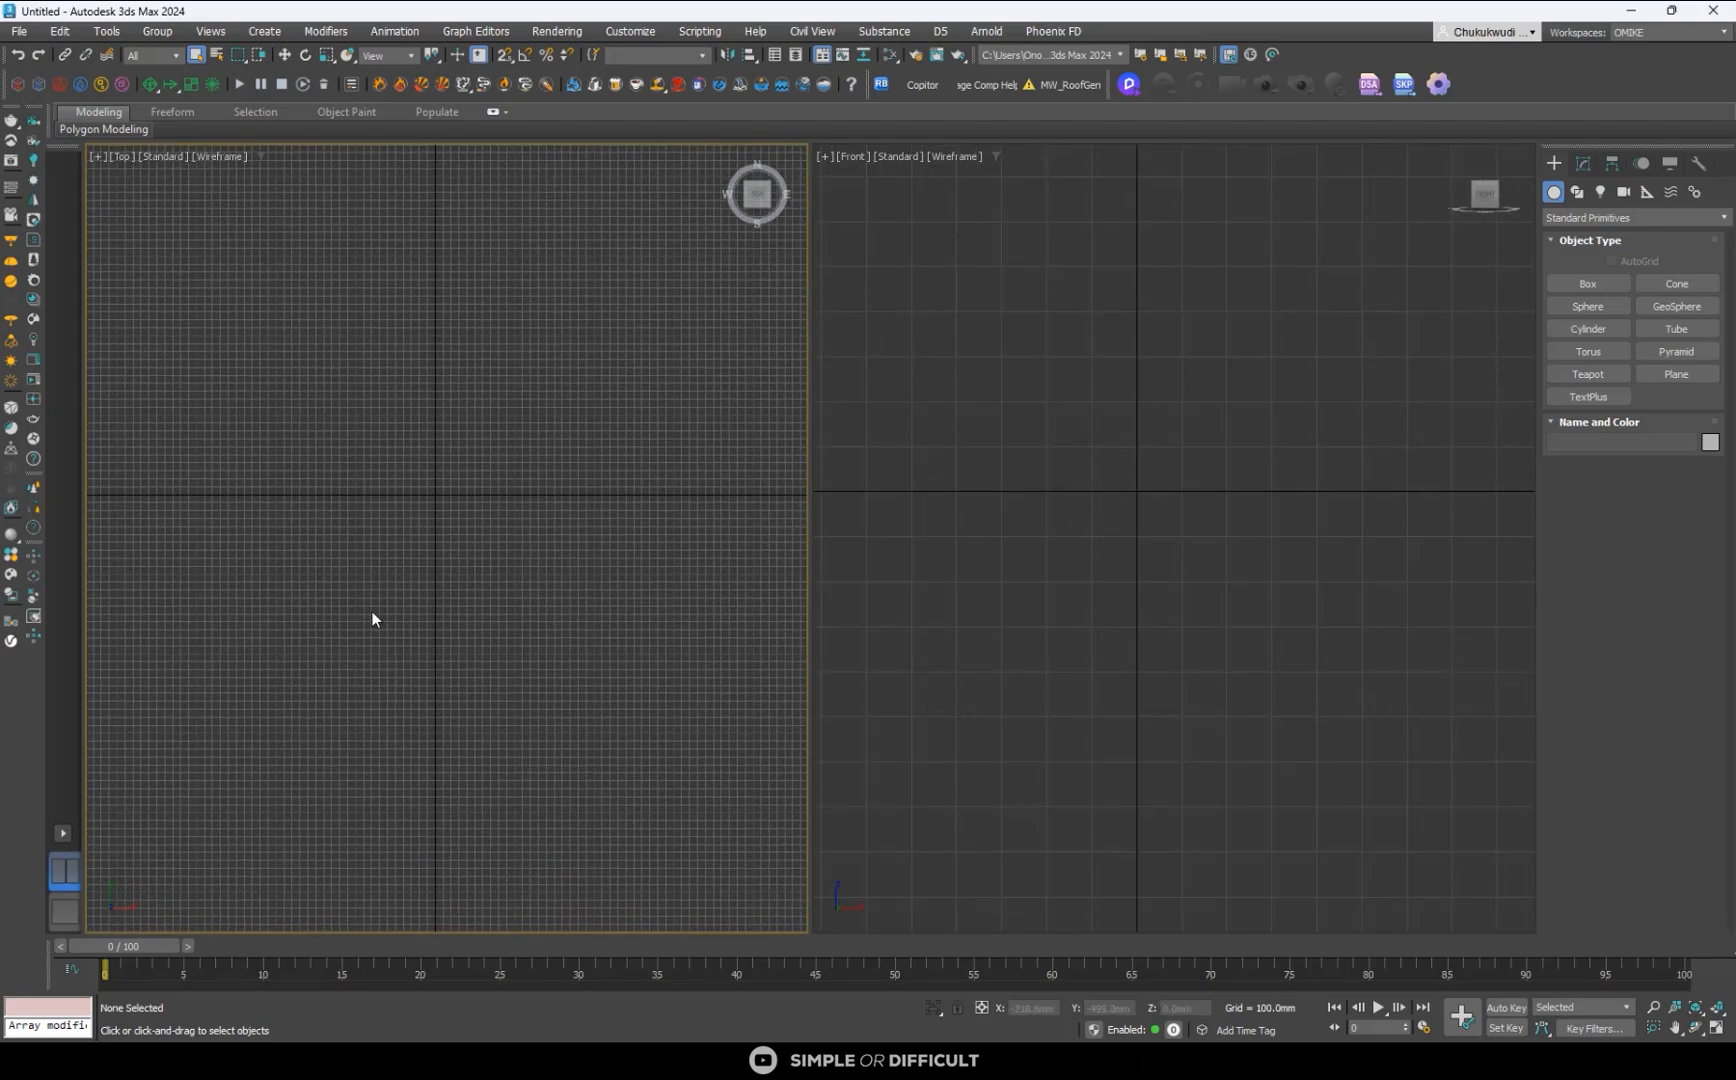
- Display the Scene Explorer beside the viewports
left_click(62, 833)
left_click(107, 31)
left_click(140, 61)
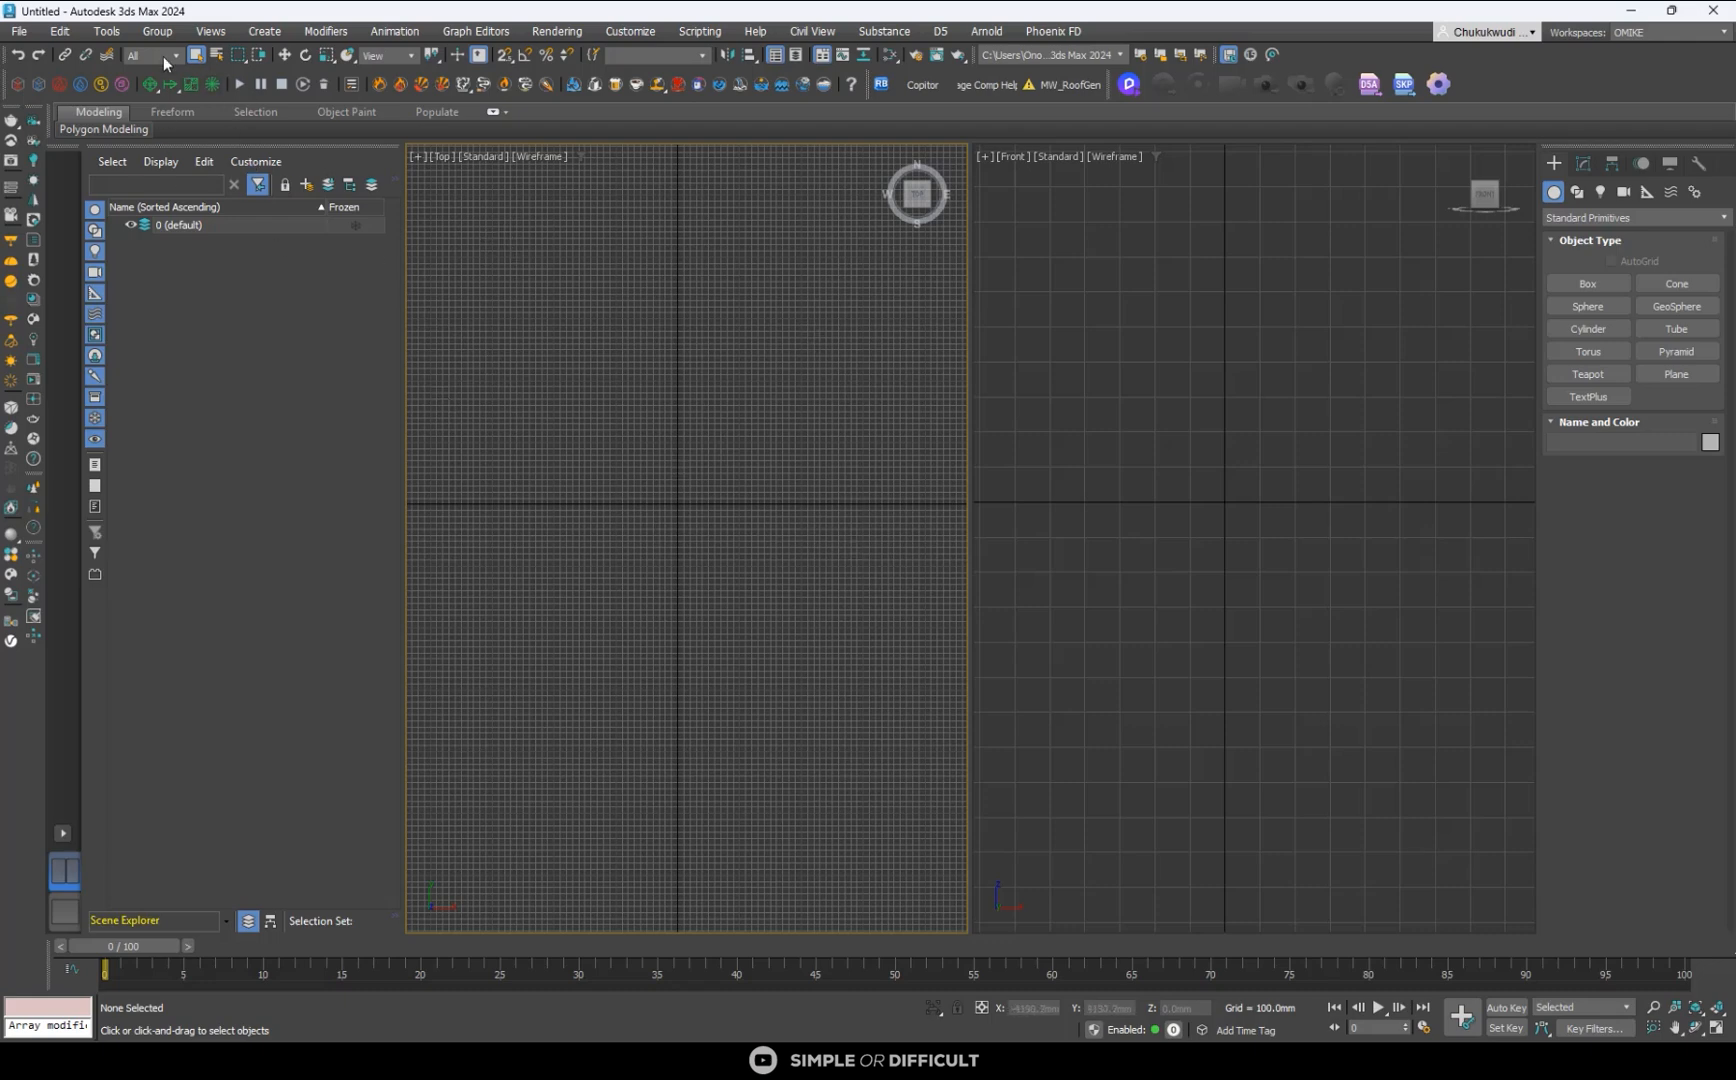
left_click(106, 31)
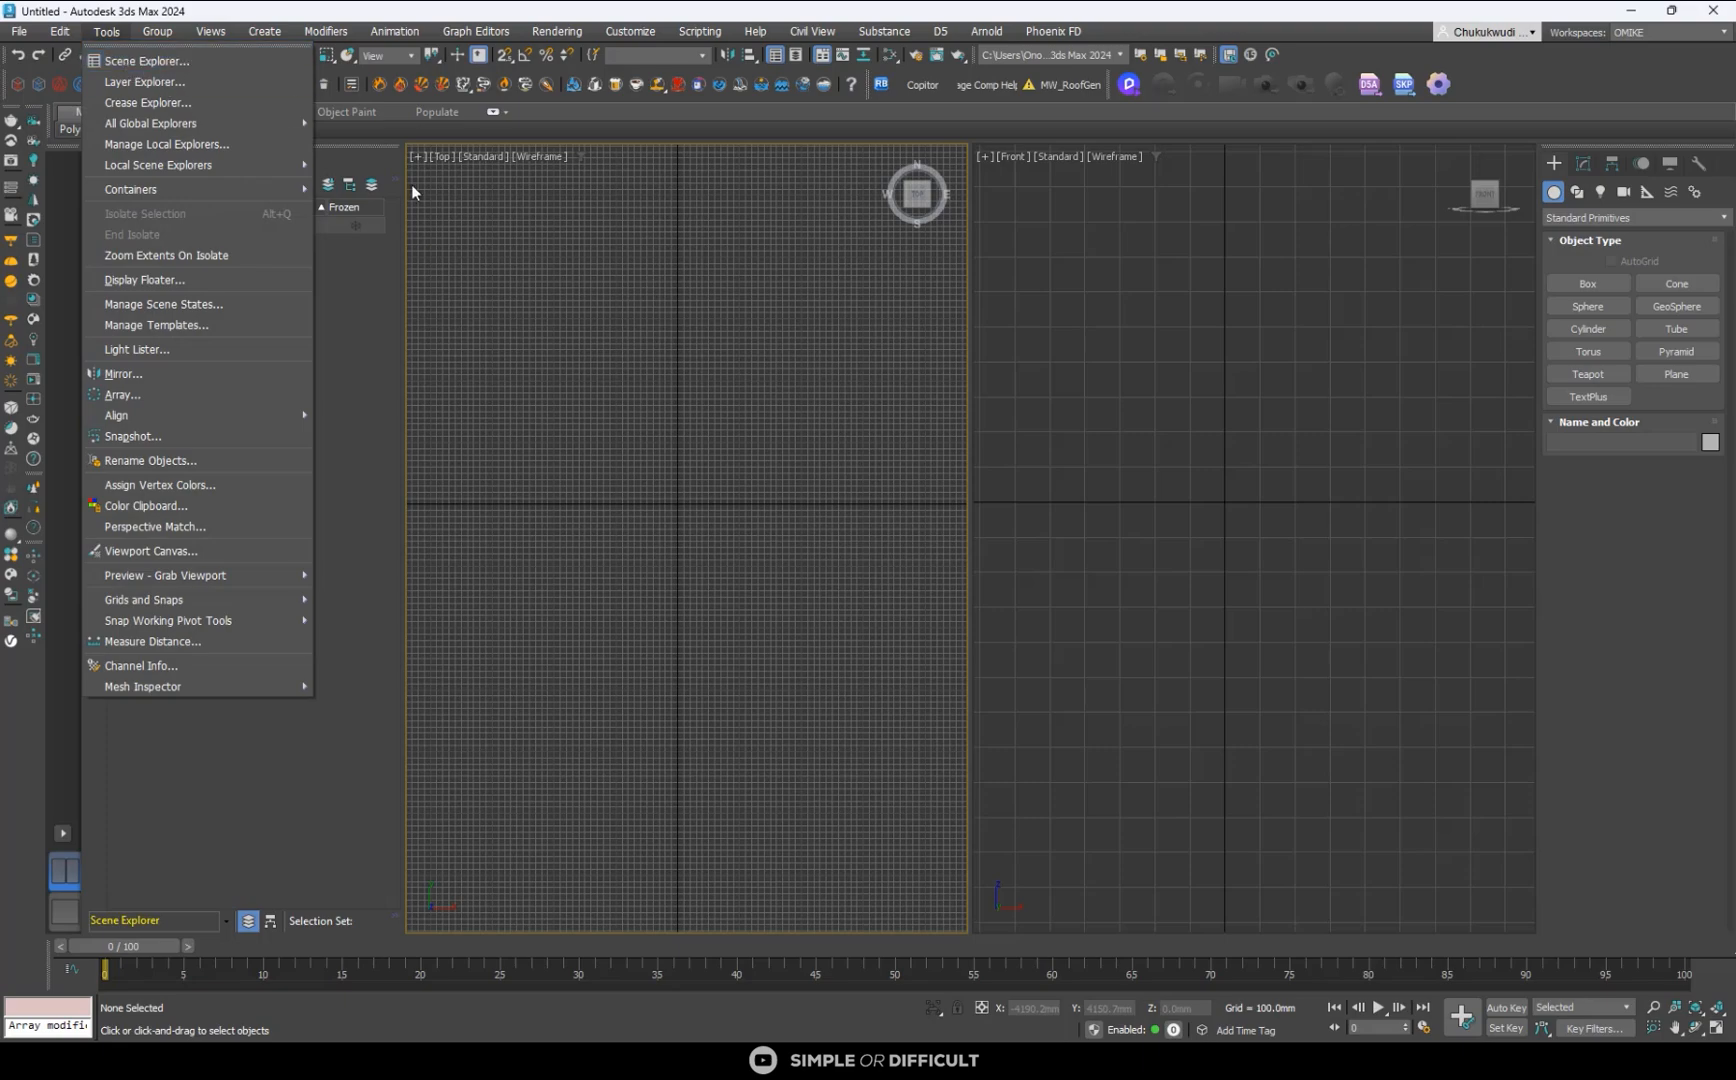
left_click(658, 374)
- Load 01.png POST.png from the tutorials folder into the Front viewport as a viewport background only, without an environment map
scroll(850, 457, "down", 3)
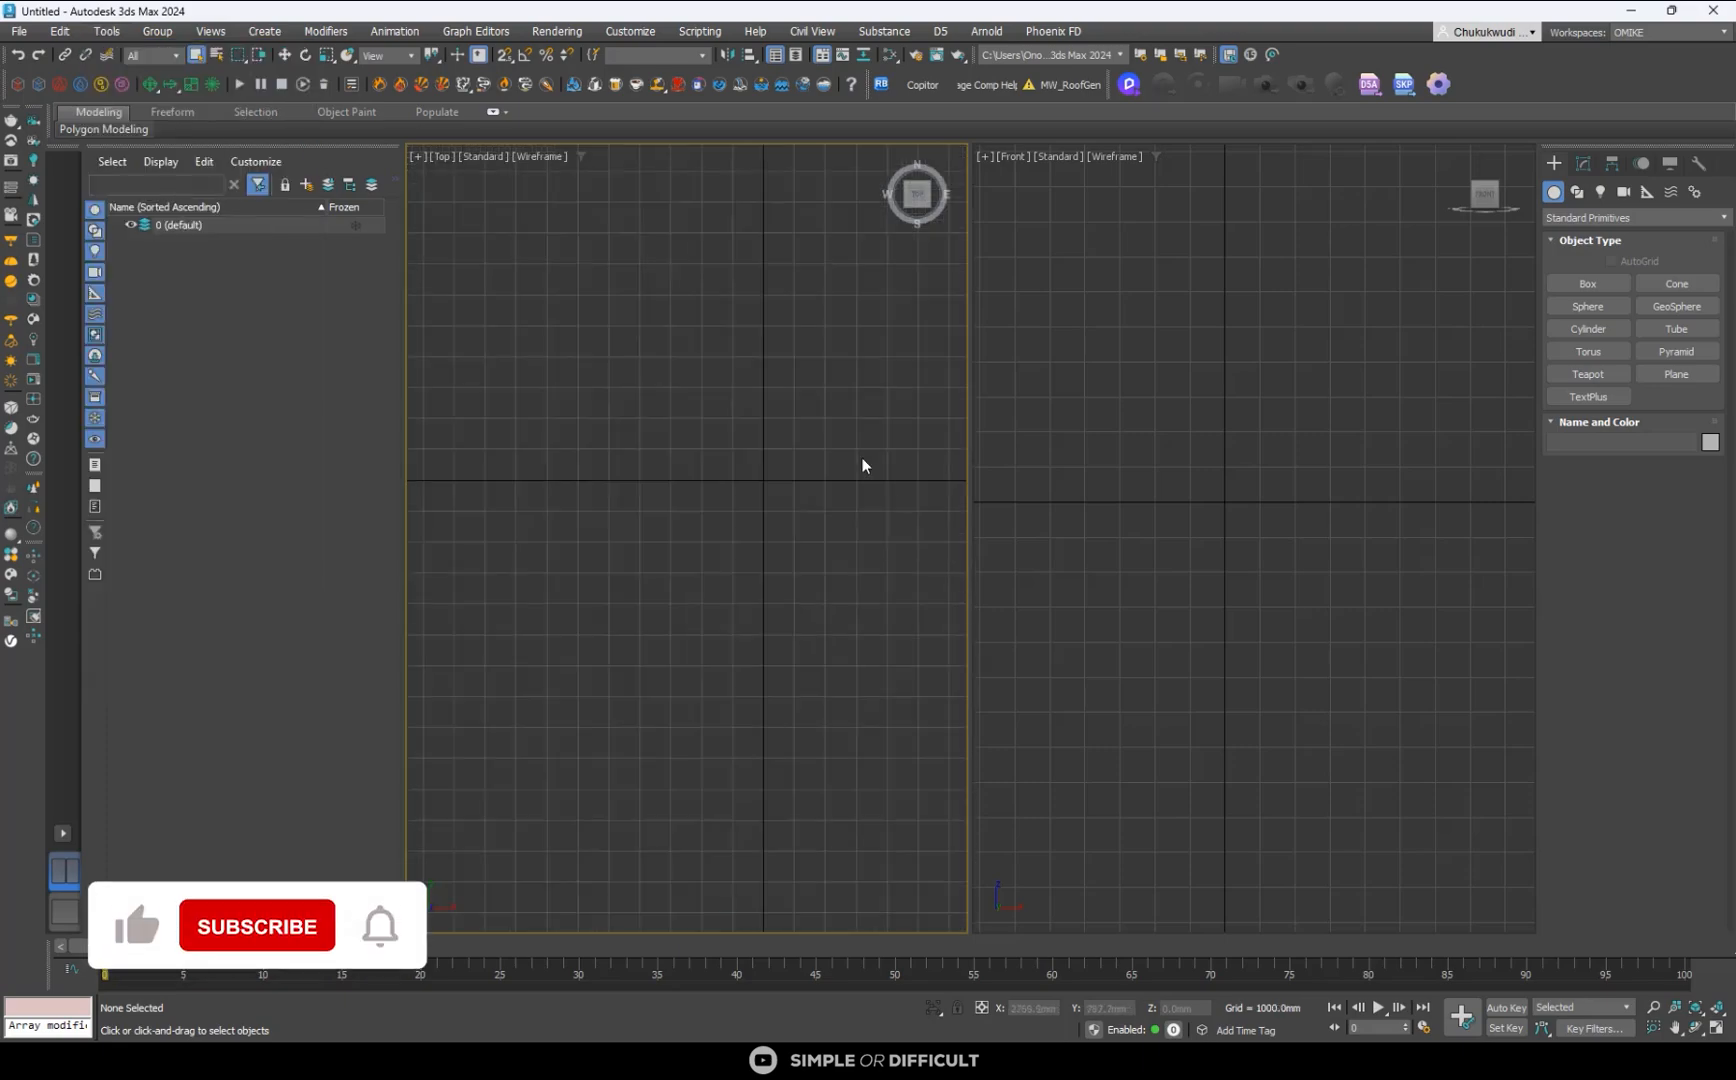
scroll(764, 526, "down", 4)
scroll(1200, 545, "down", 3)
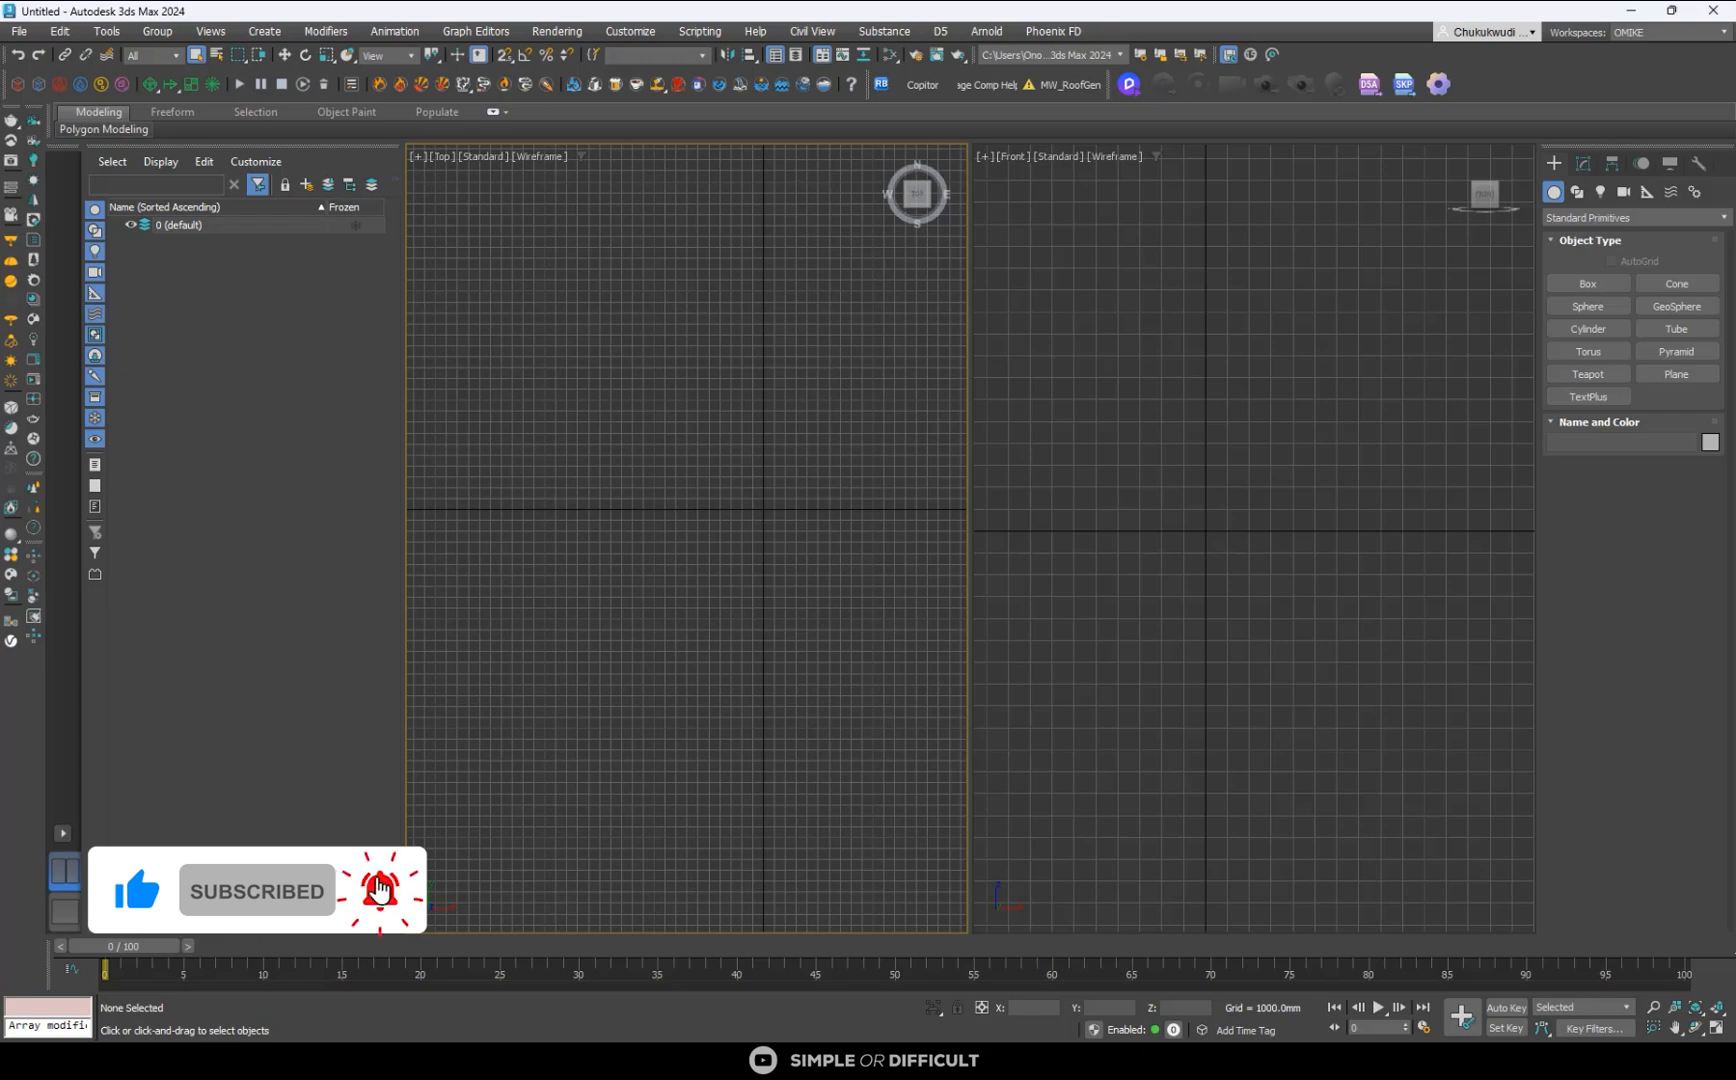
left_click_drag(2, 470, 926, 412)
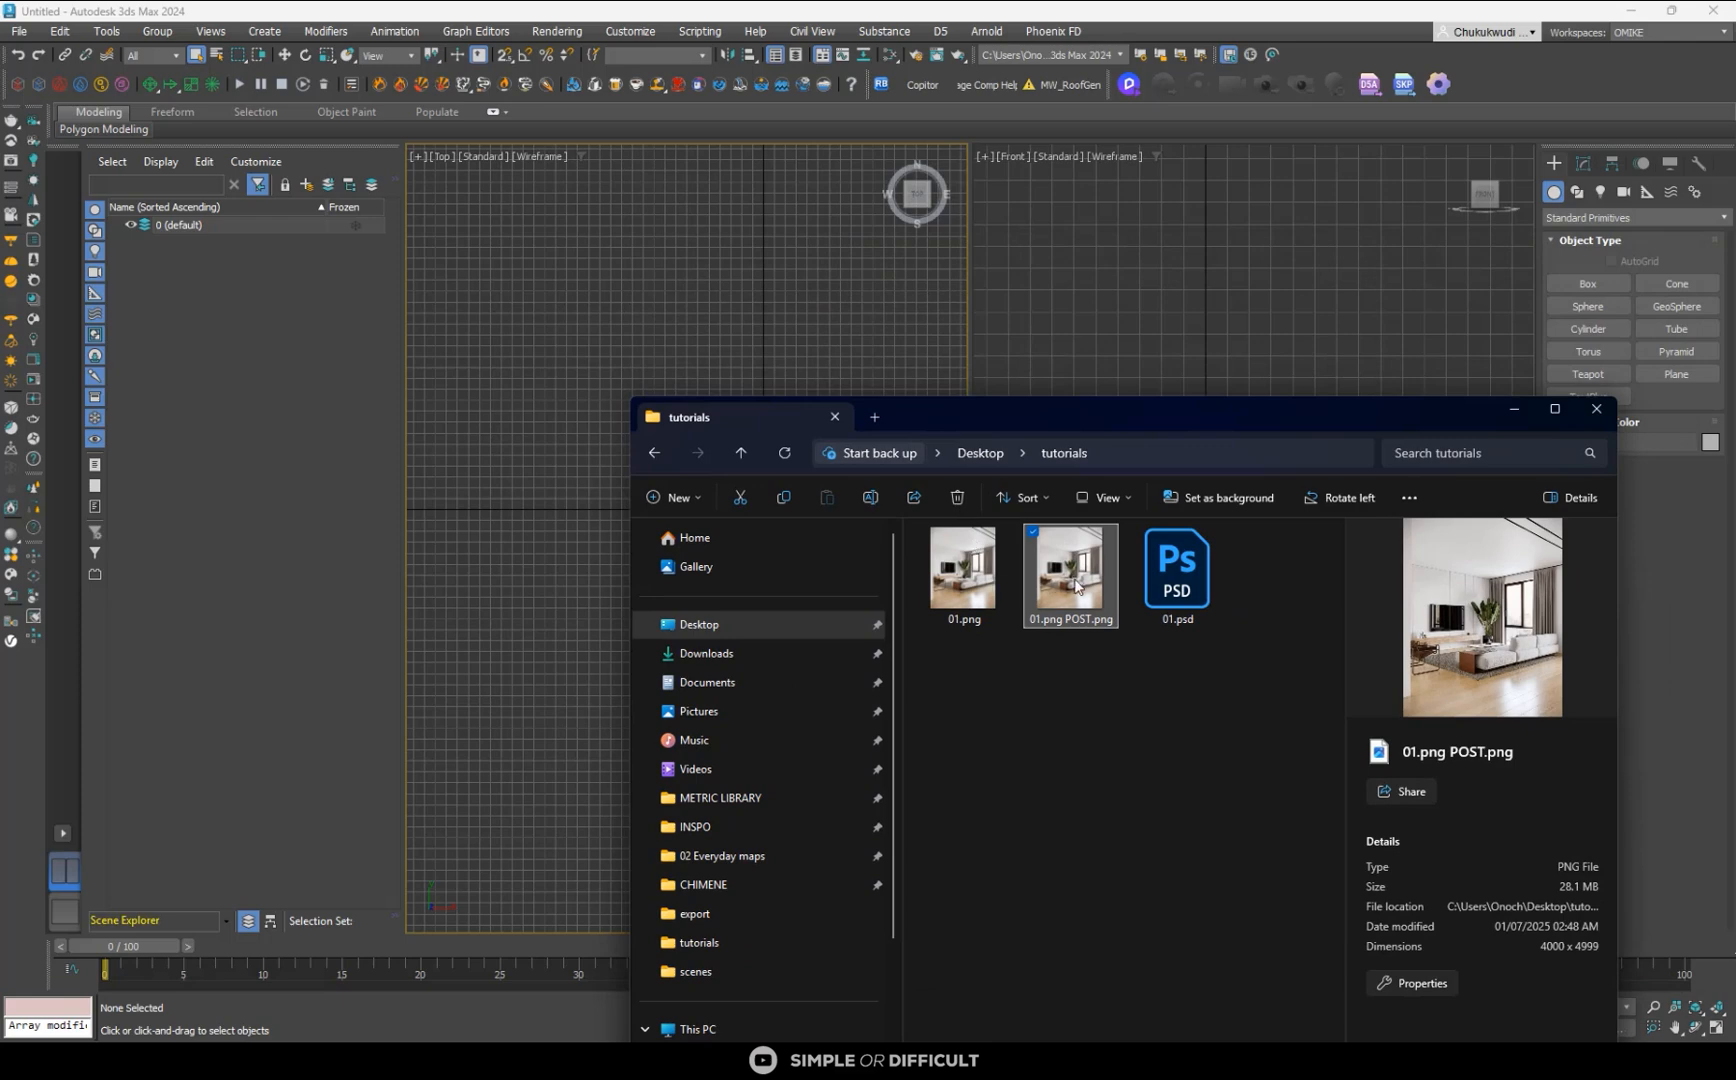
left_click_drag(1072, 580, 1100, 342)
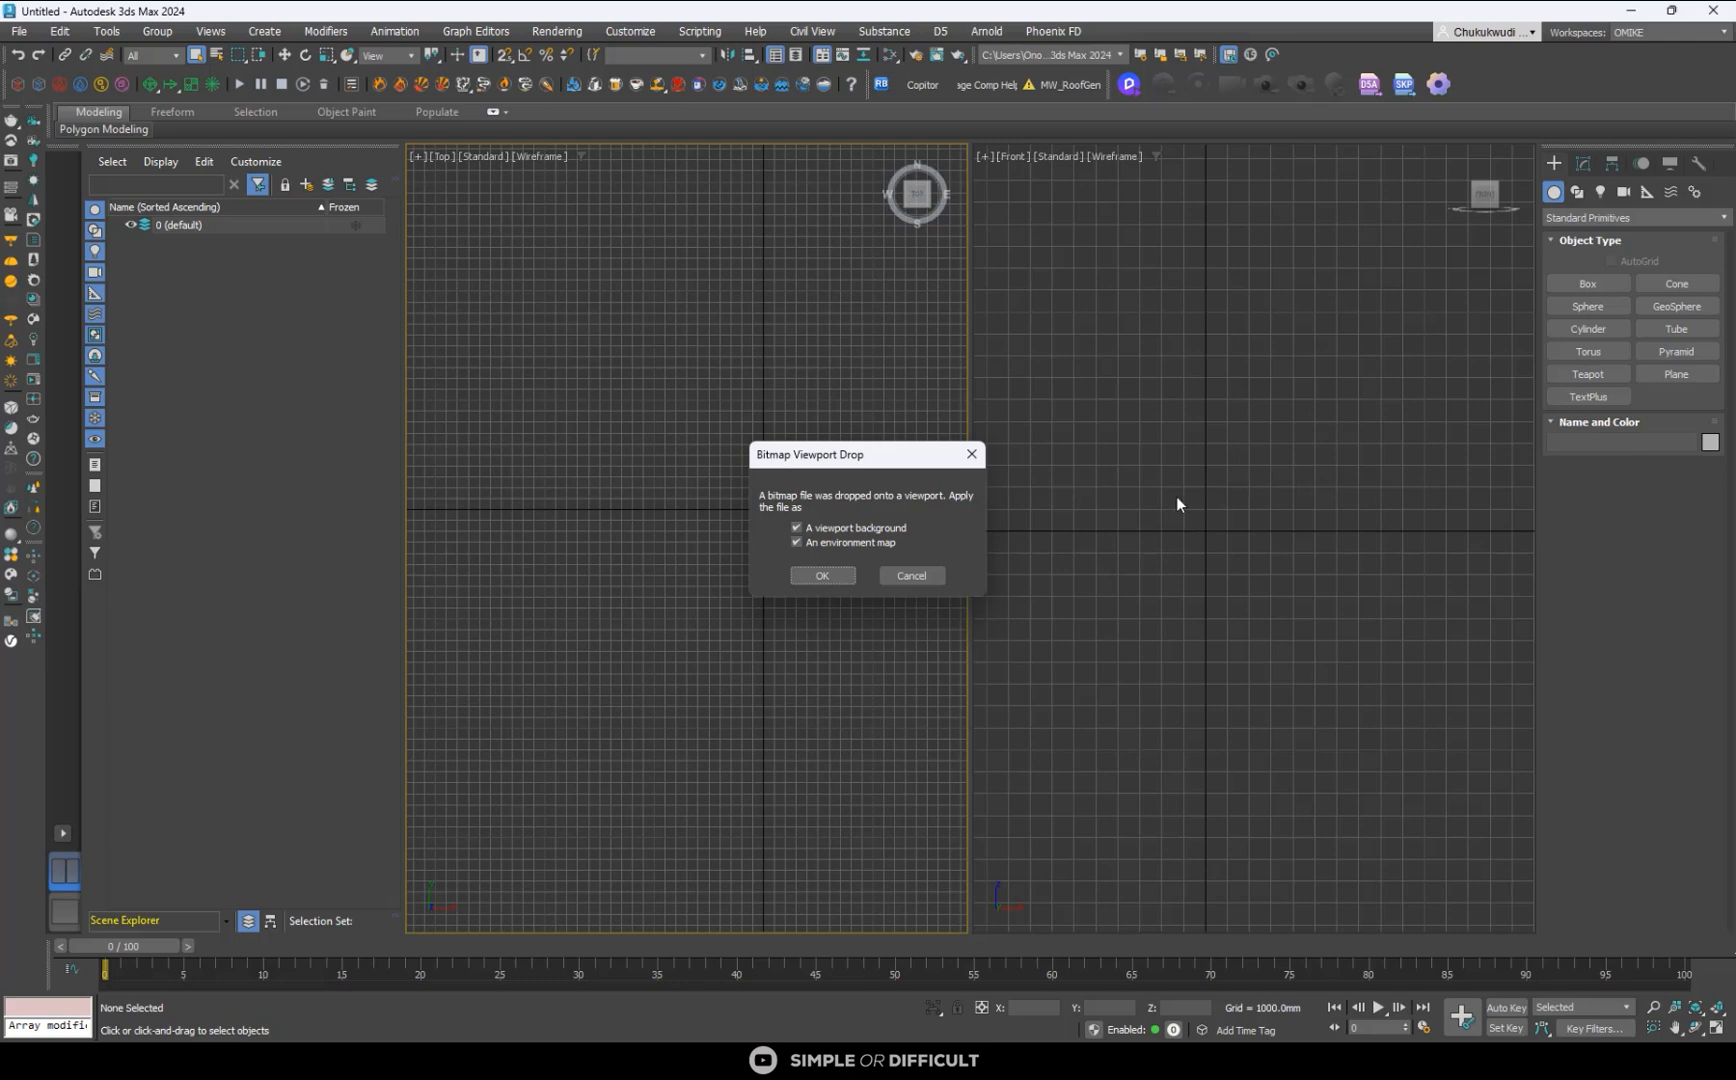
left_click(795, 541)
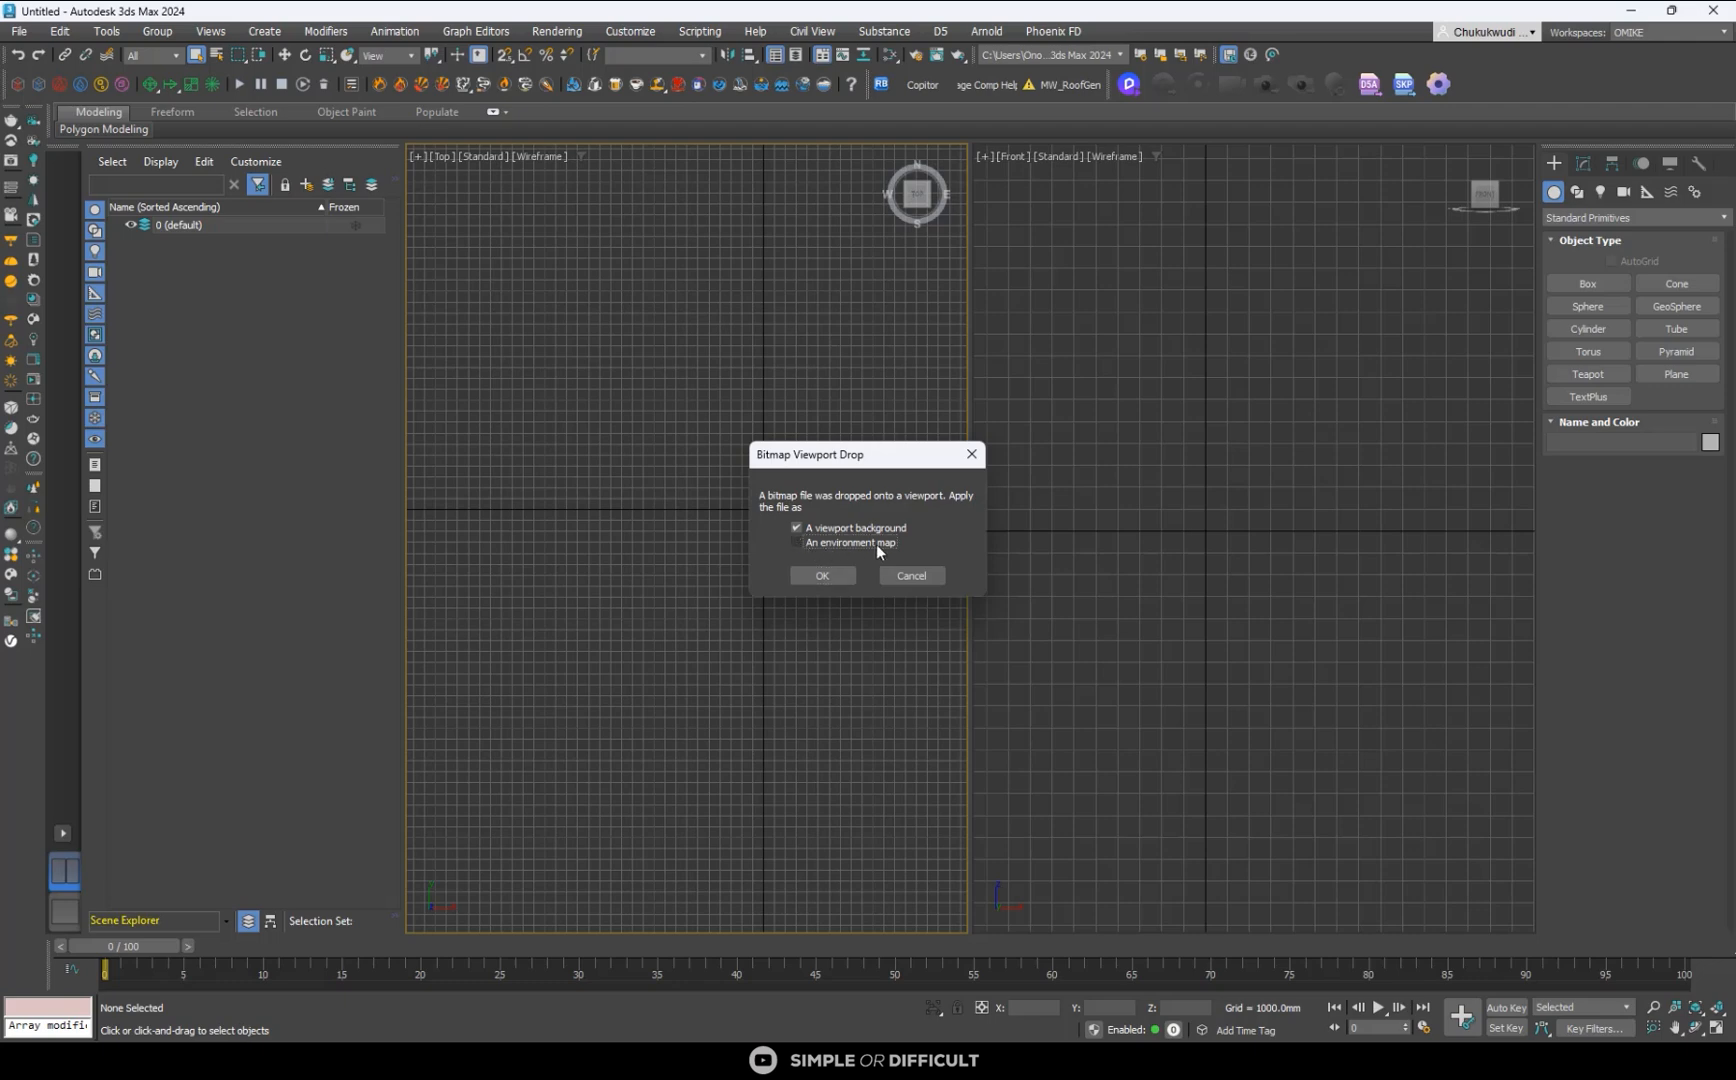
left_click(816, 575)
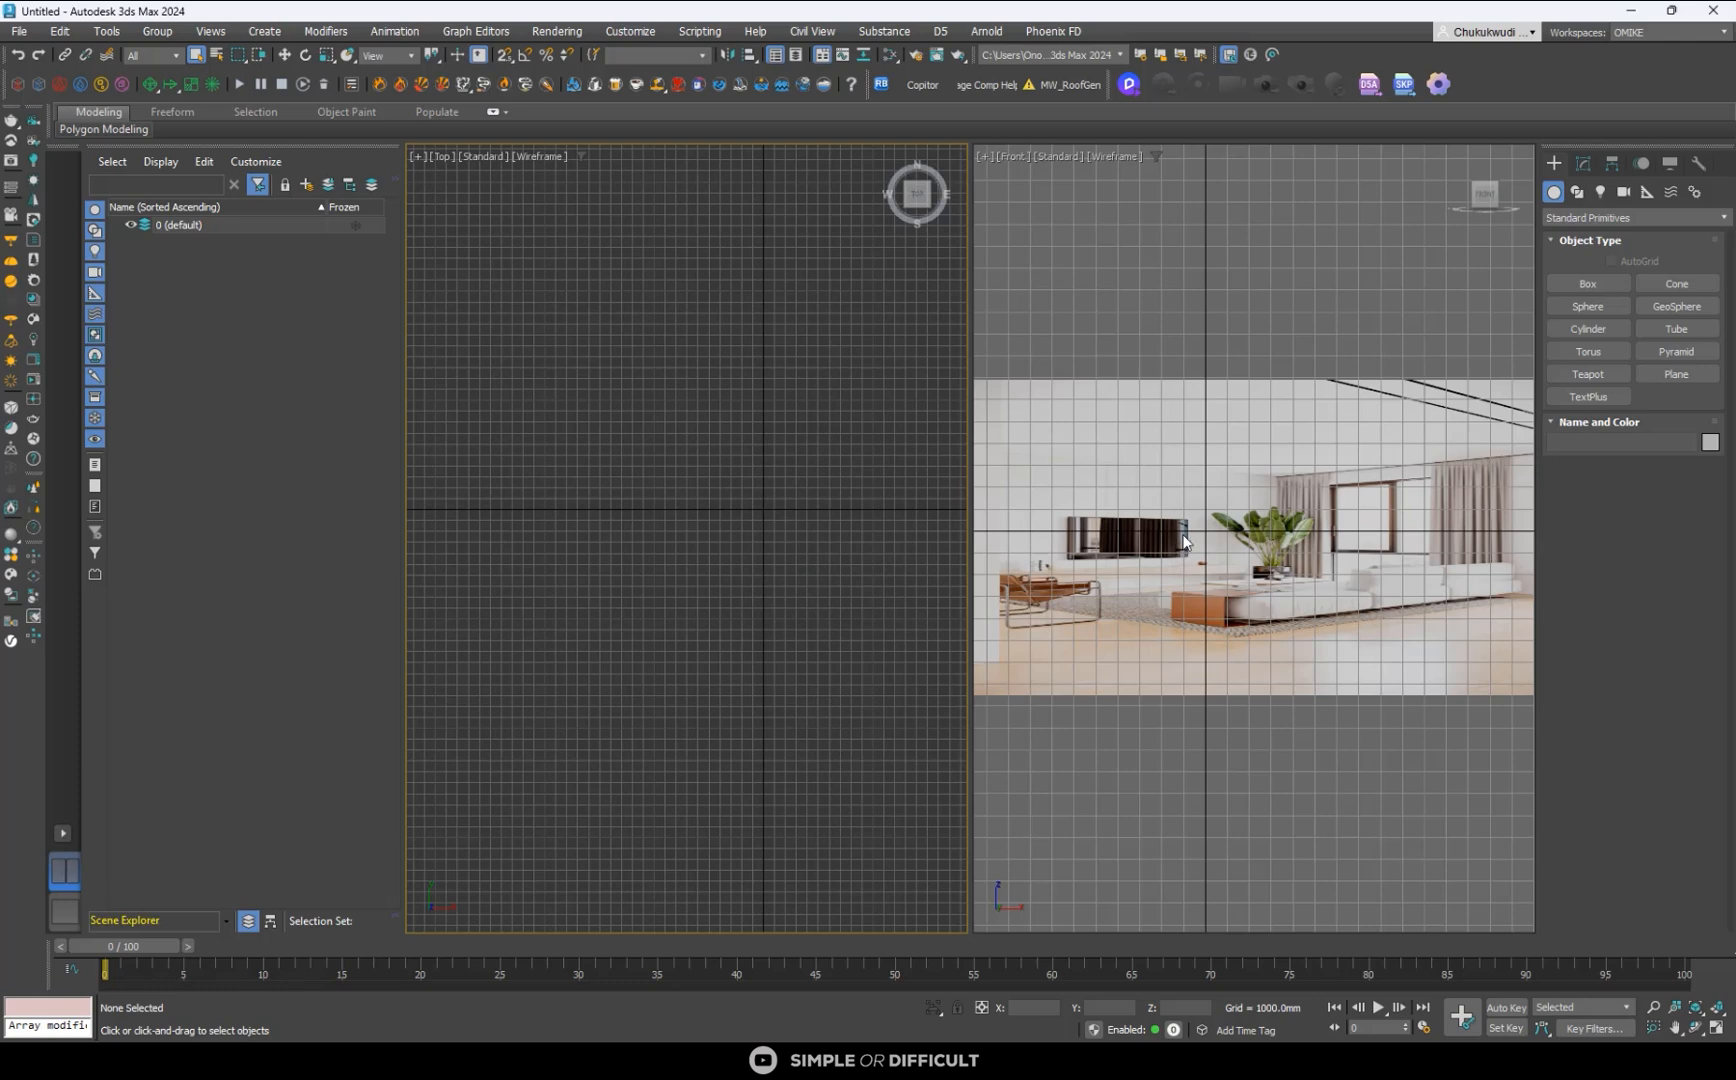
- Hide the grid in both the Front and the Top viewports
left_click(1238, 471)
key("g")
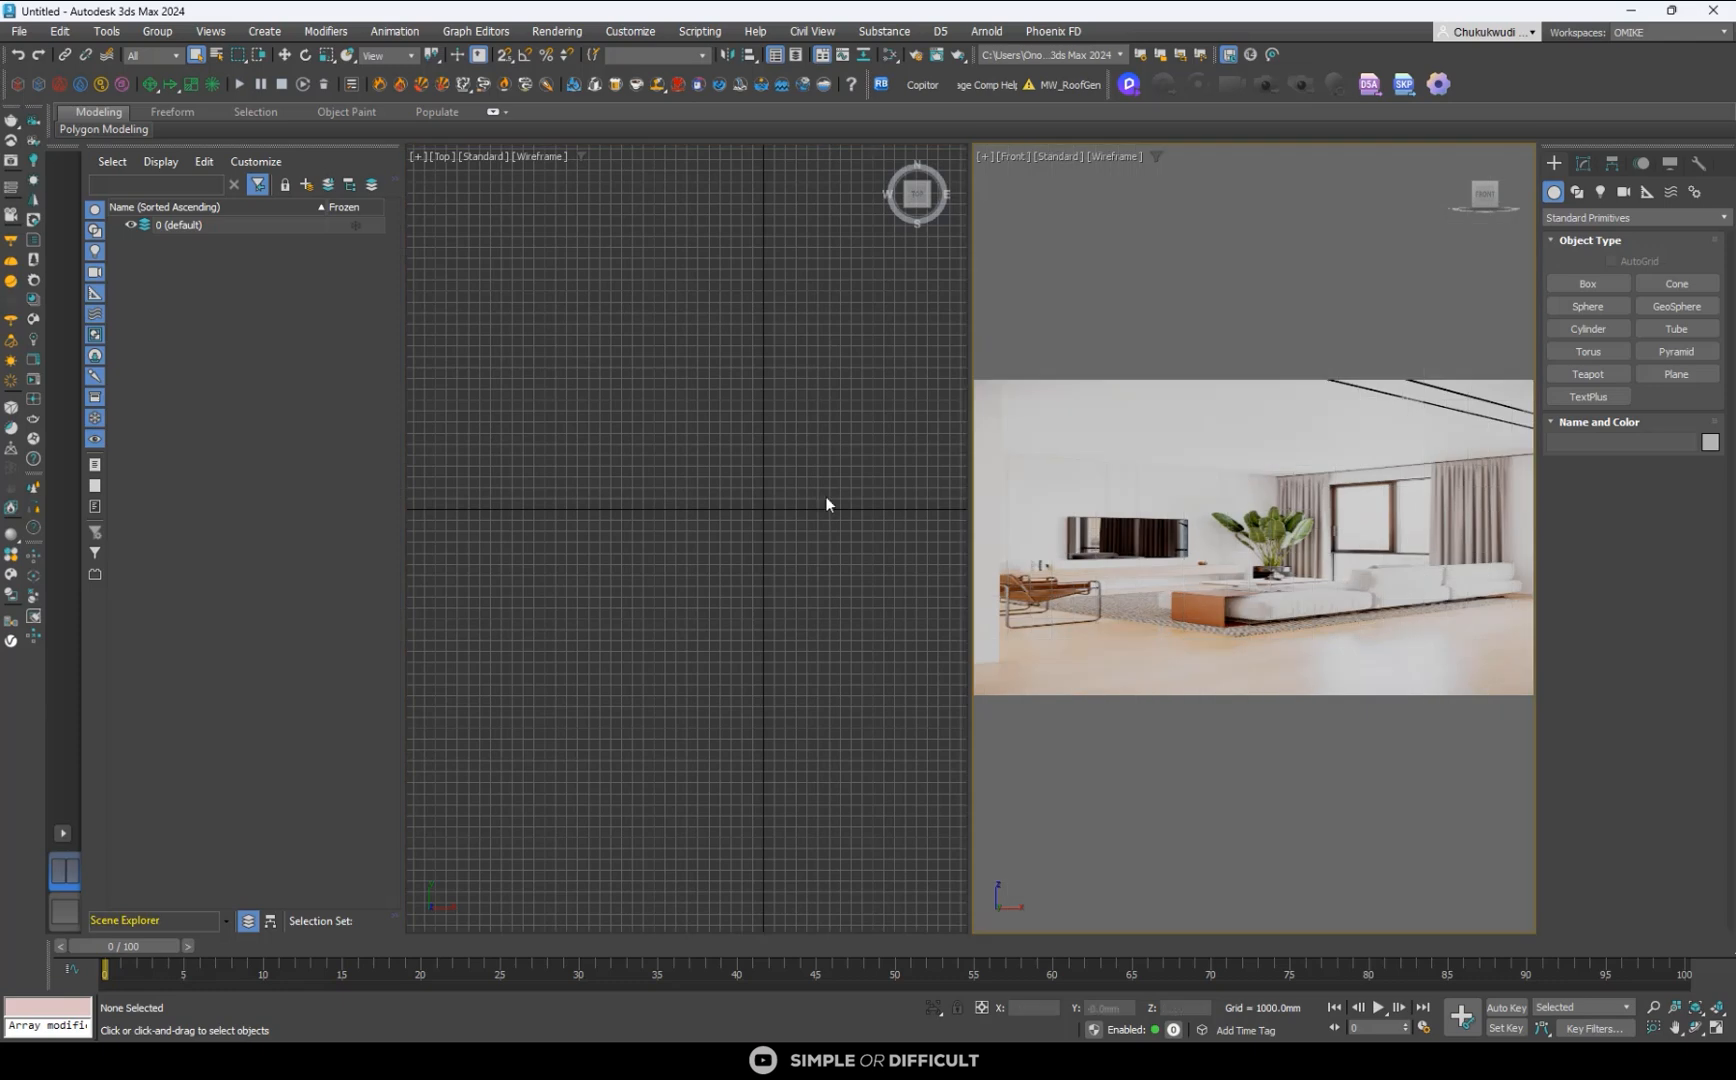
scroll(705, 455, "down", 2)
left_click(777, 483)
key("g")
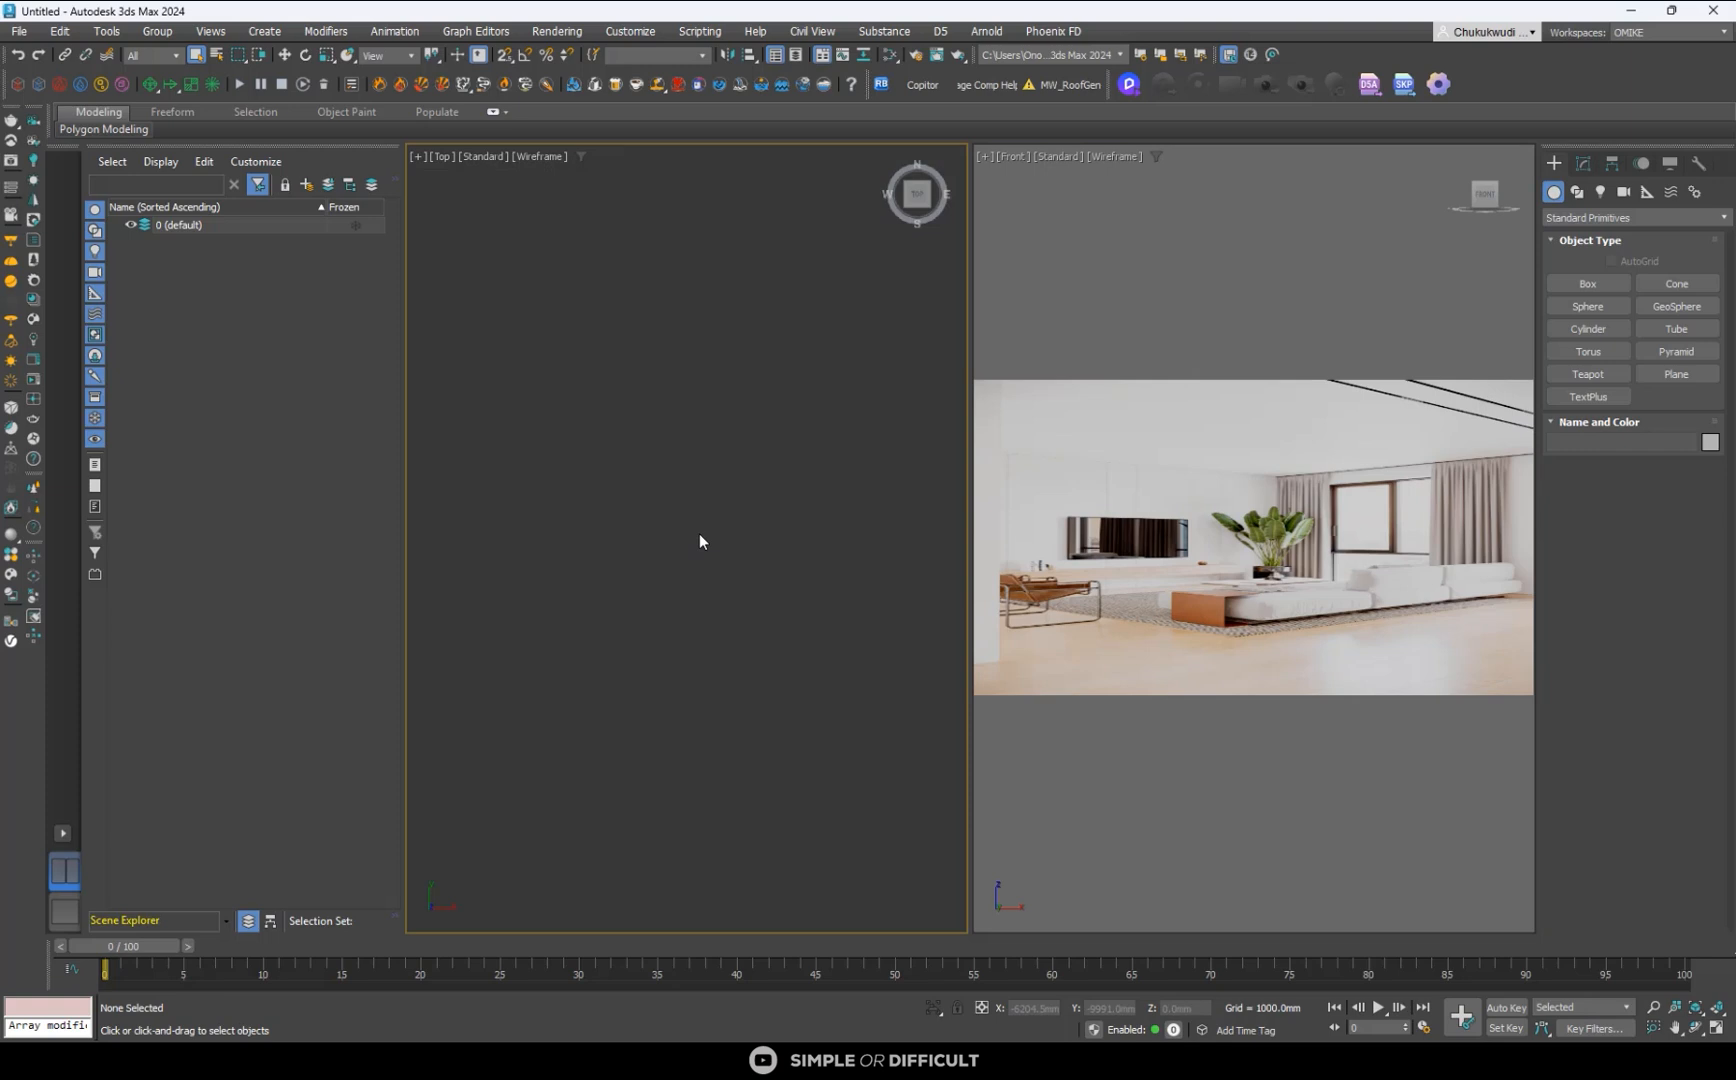
key("g")
key("g")
- View the original 01.png POST.png from the tutorials folder and check its pixel dimensions in the file details
mouse_move(553, 1006)
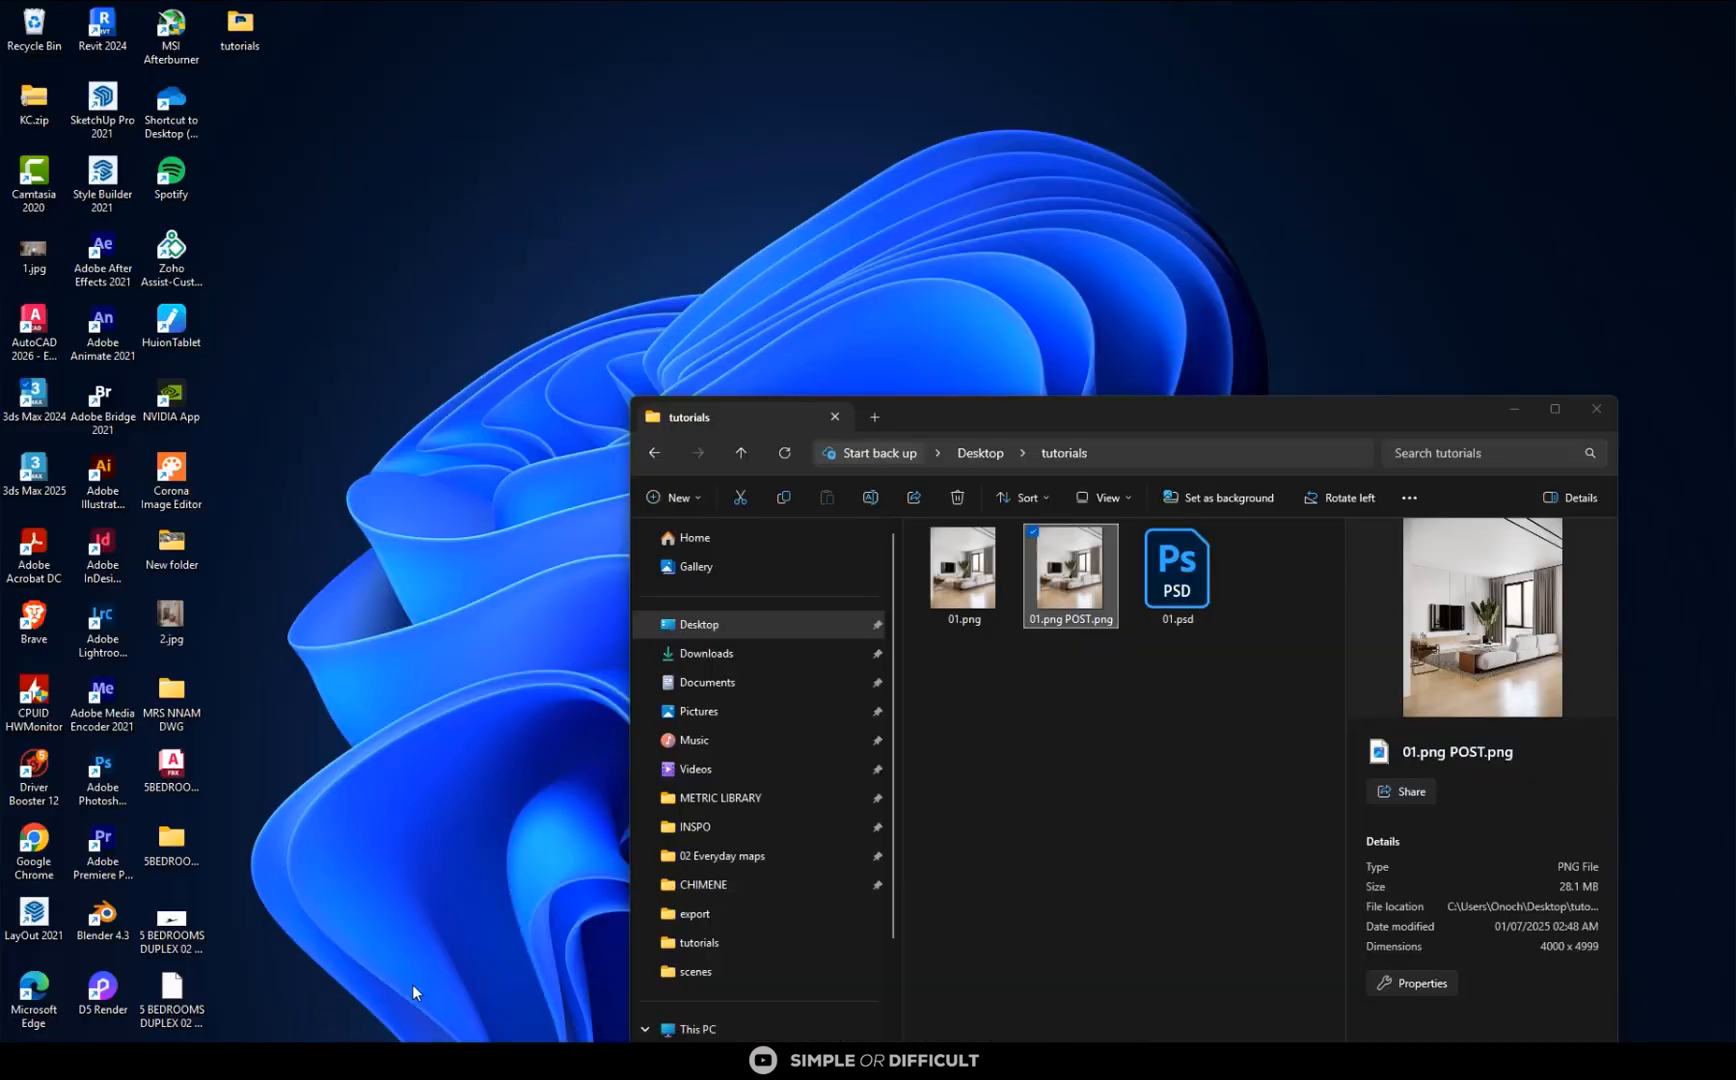
left_click(412, 985)
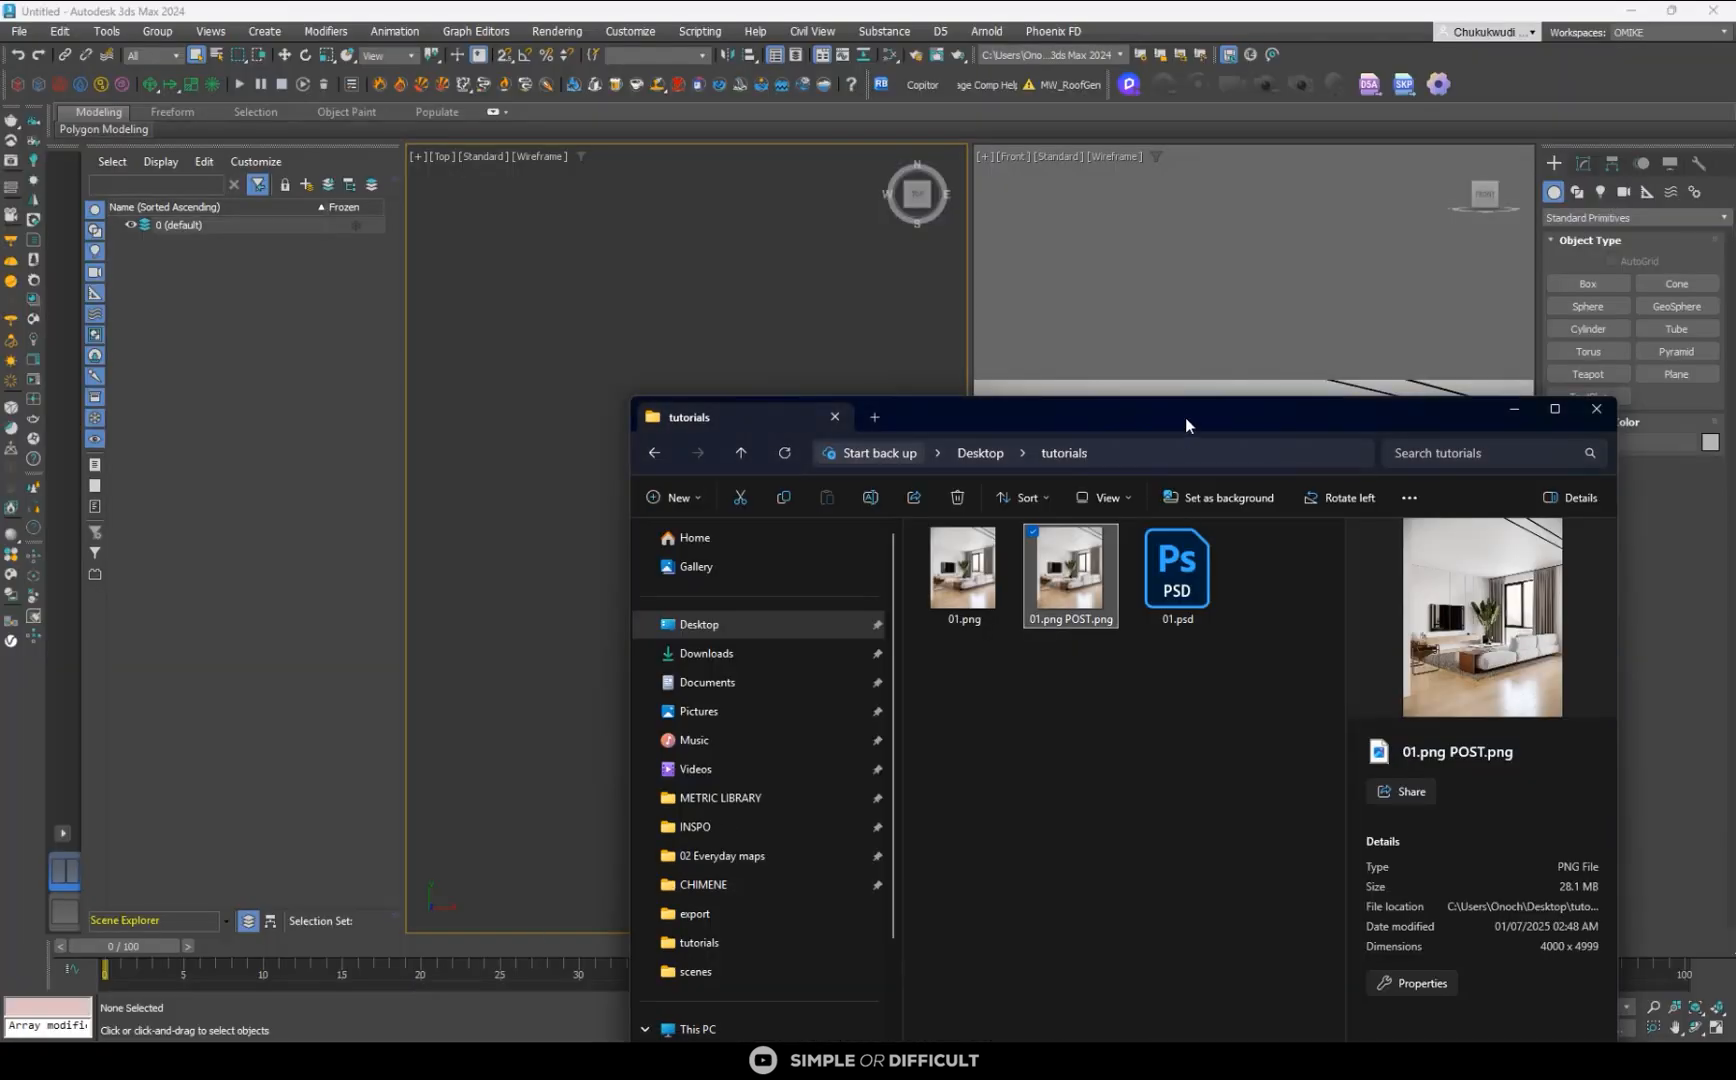
left_click_drag(1185, 416, 1231, 136)
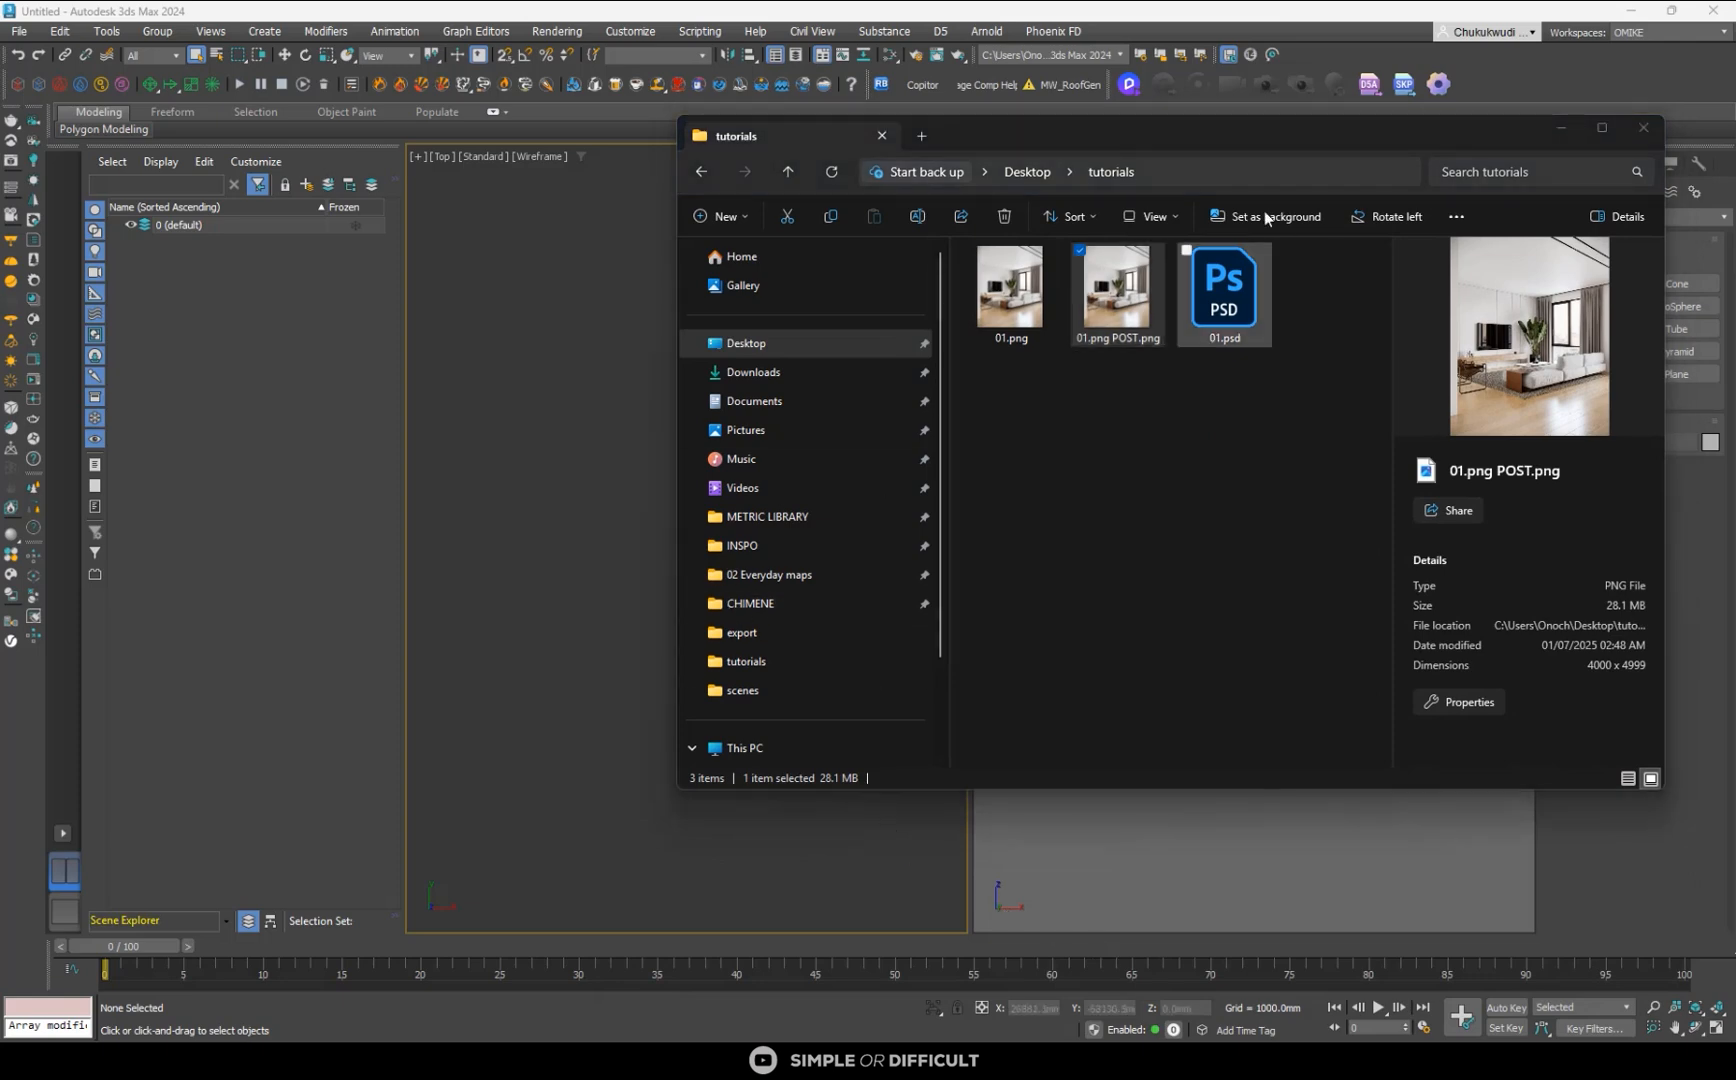
double_click(1105, 259)
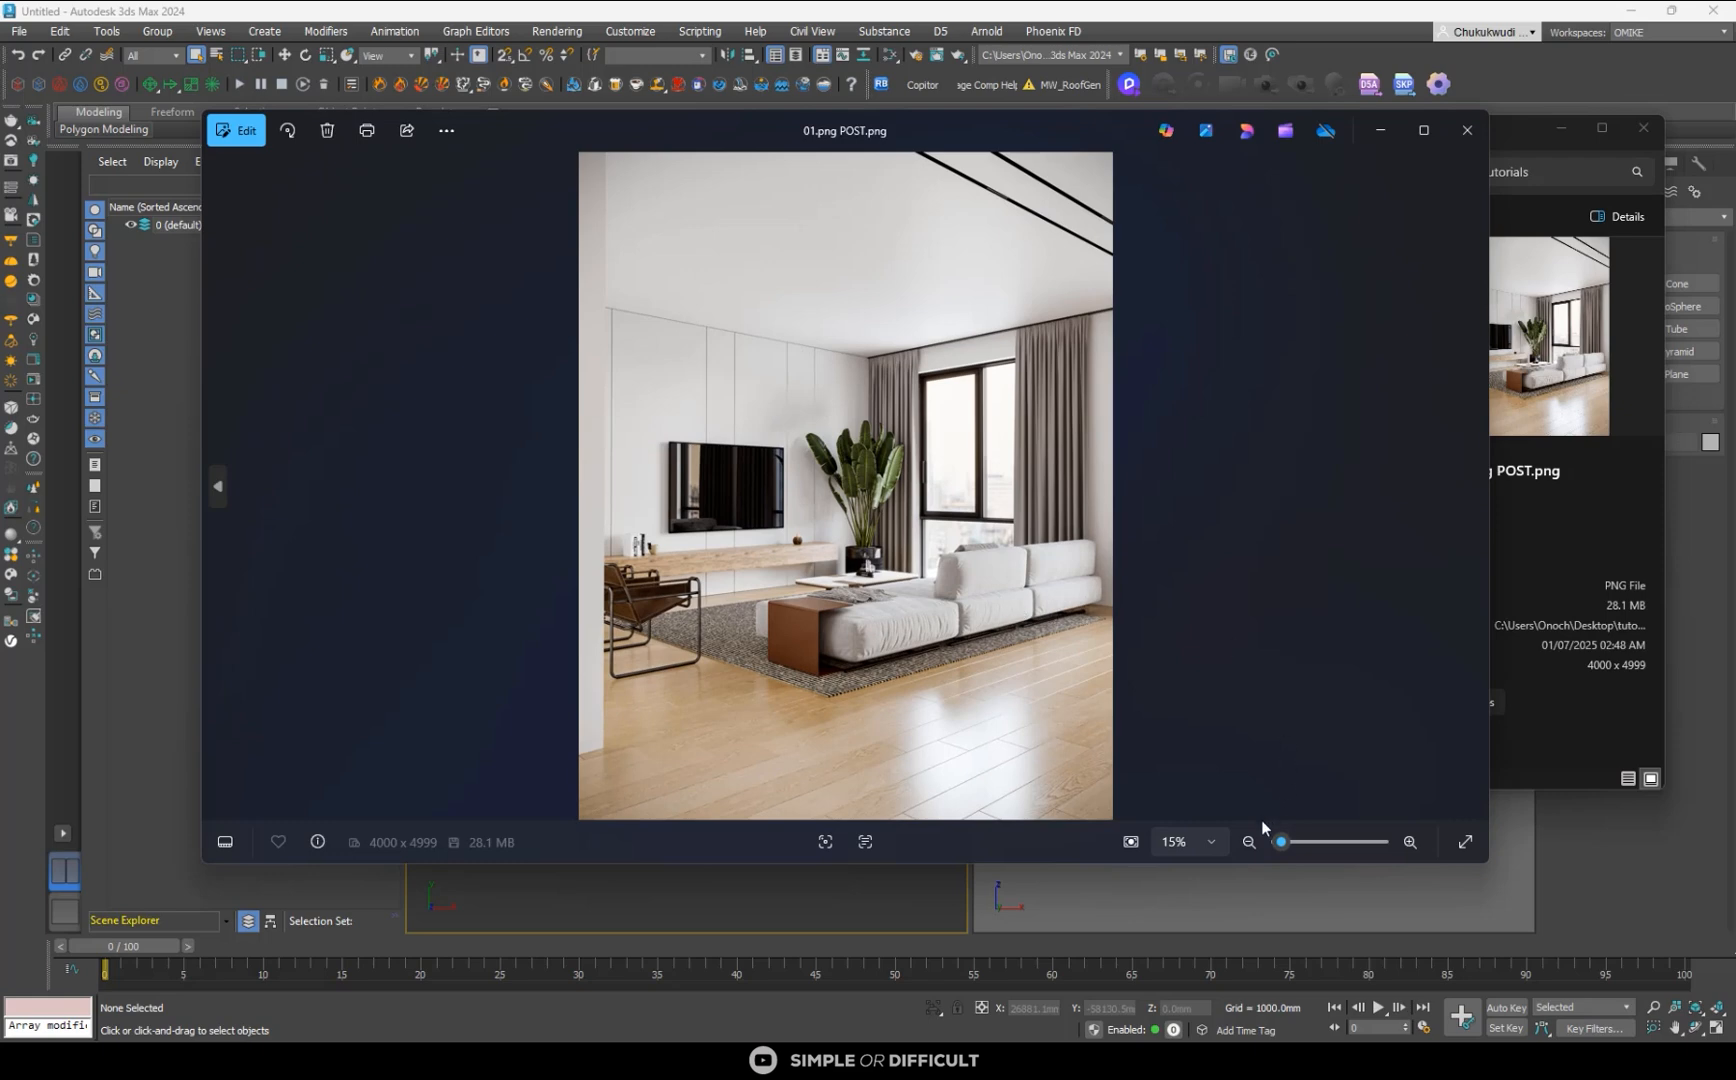
left_click(1252, 883)
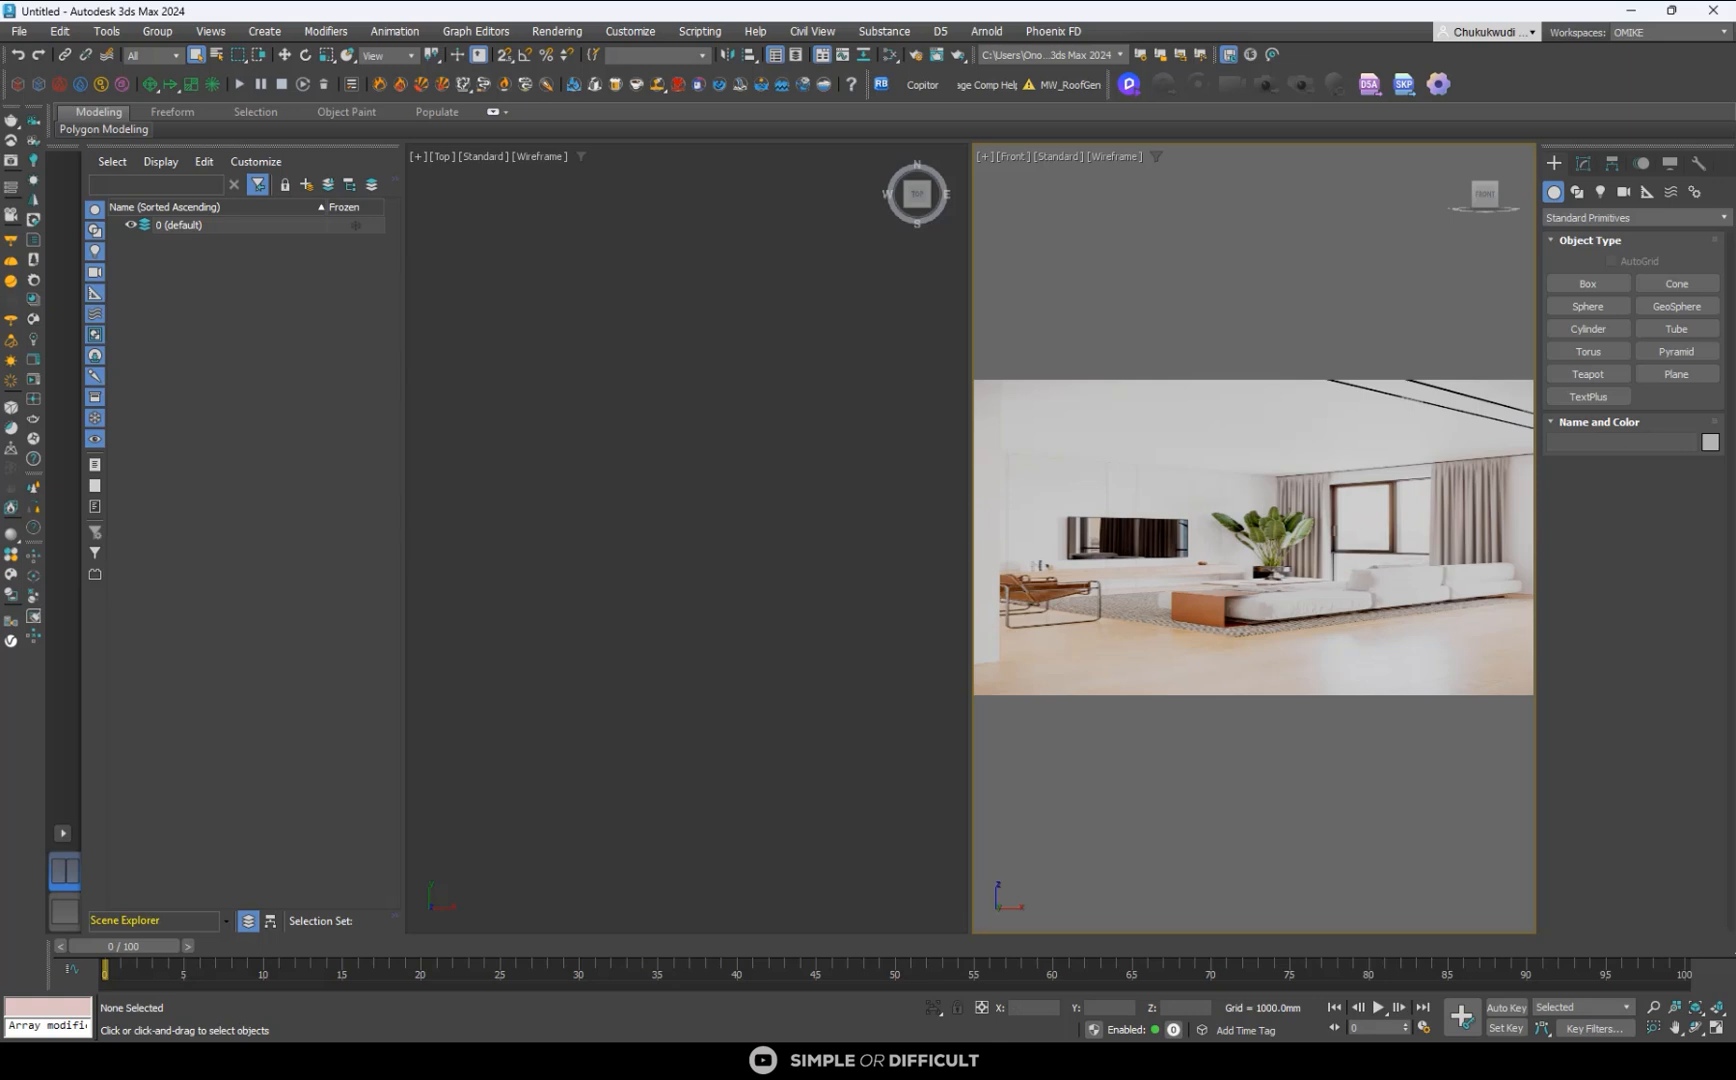
mouse_move(717, 1060)
left_click(717, 960)
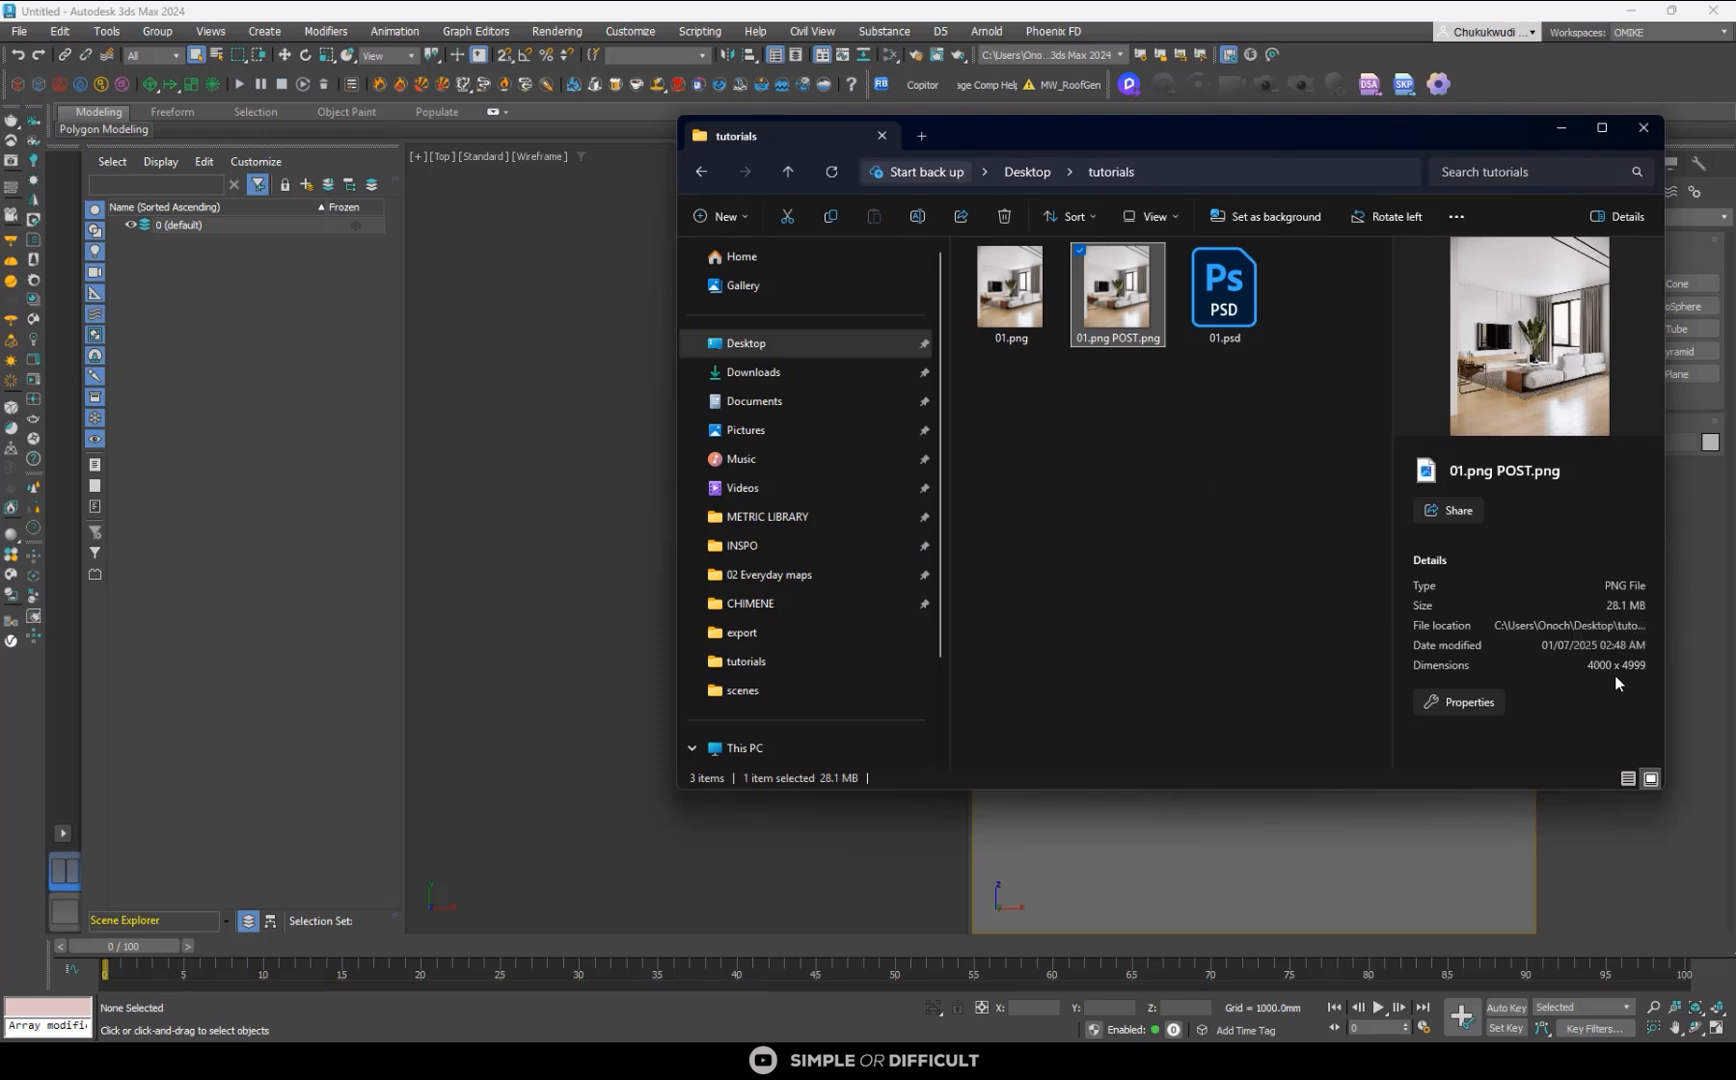
left_click(1563, 130)
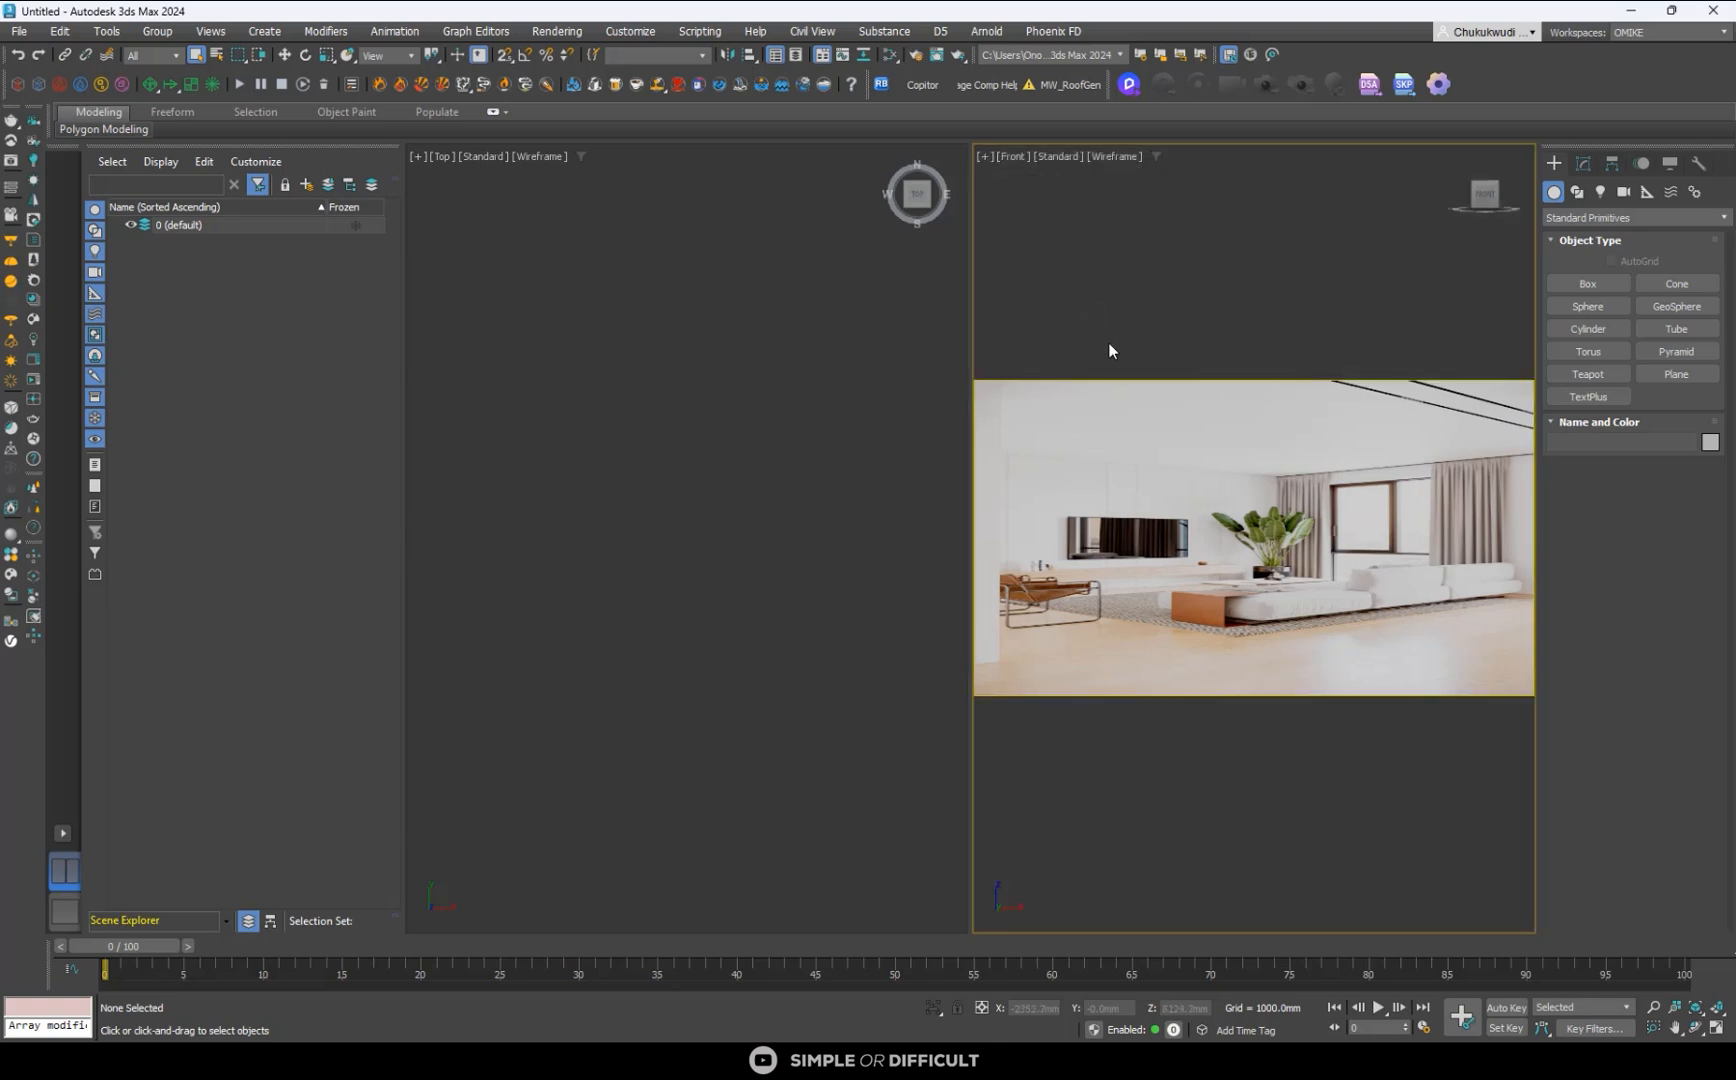
- Check the Show Safe Frames option of the Front viewport
left_click(1013, 158)
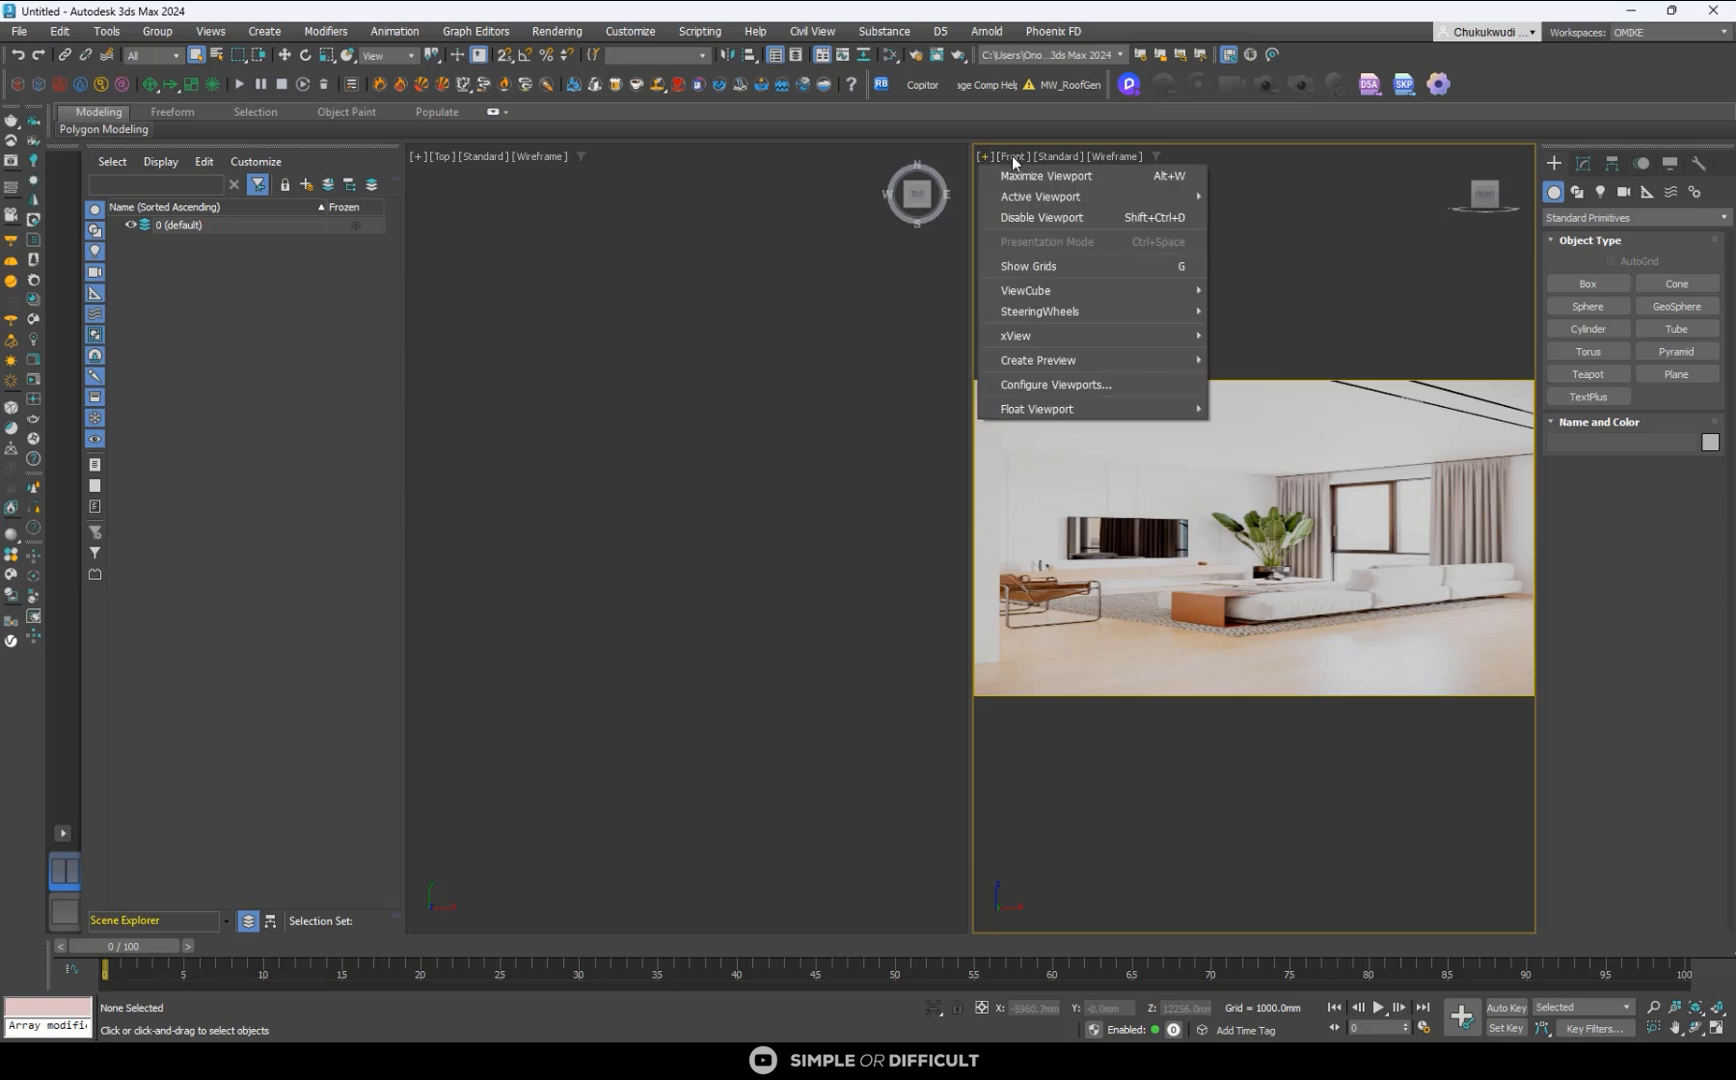
left_click(1011, 157)
left_click(1010, 155)
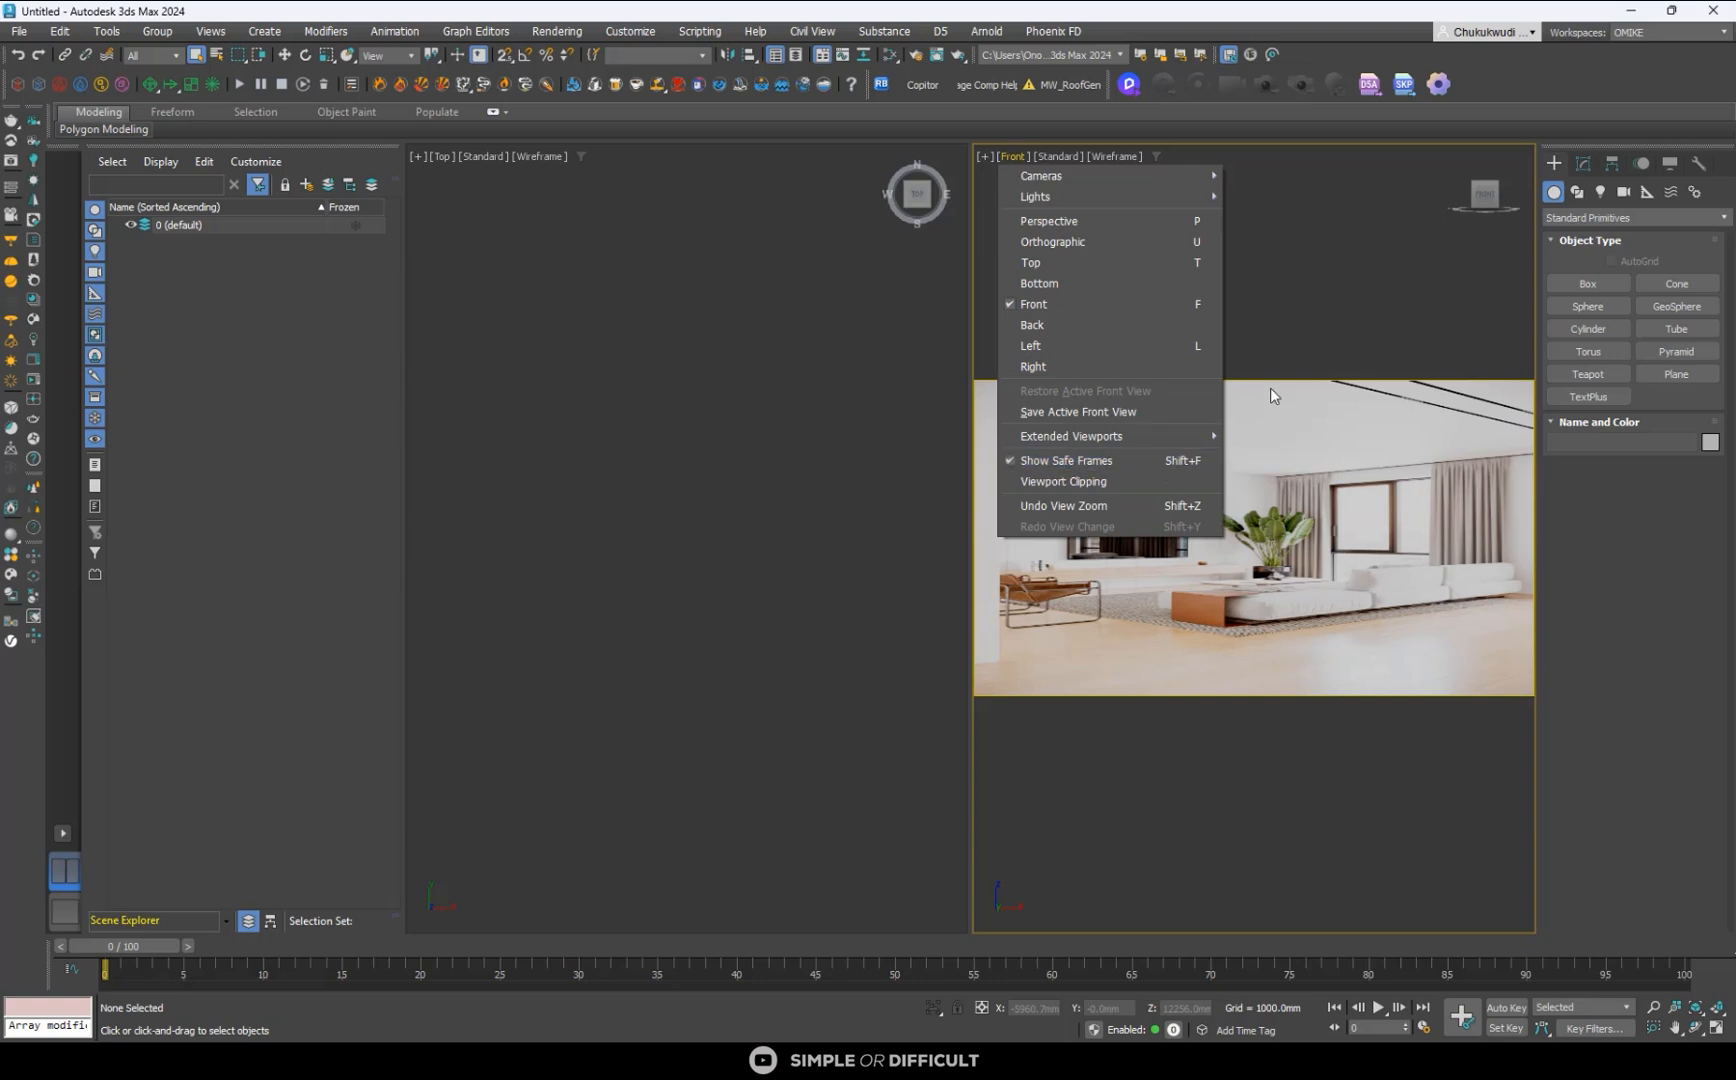
left_click(1272, 352)
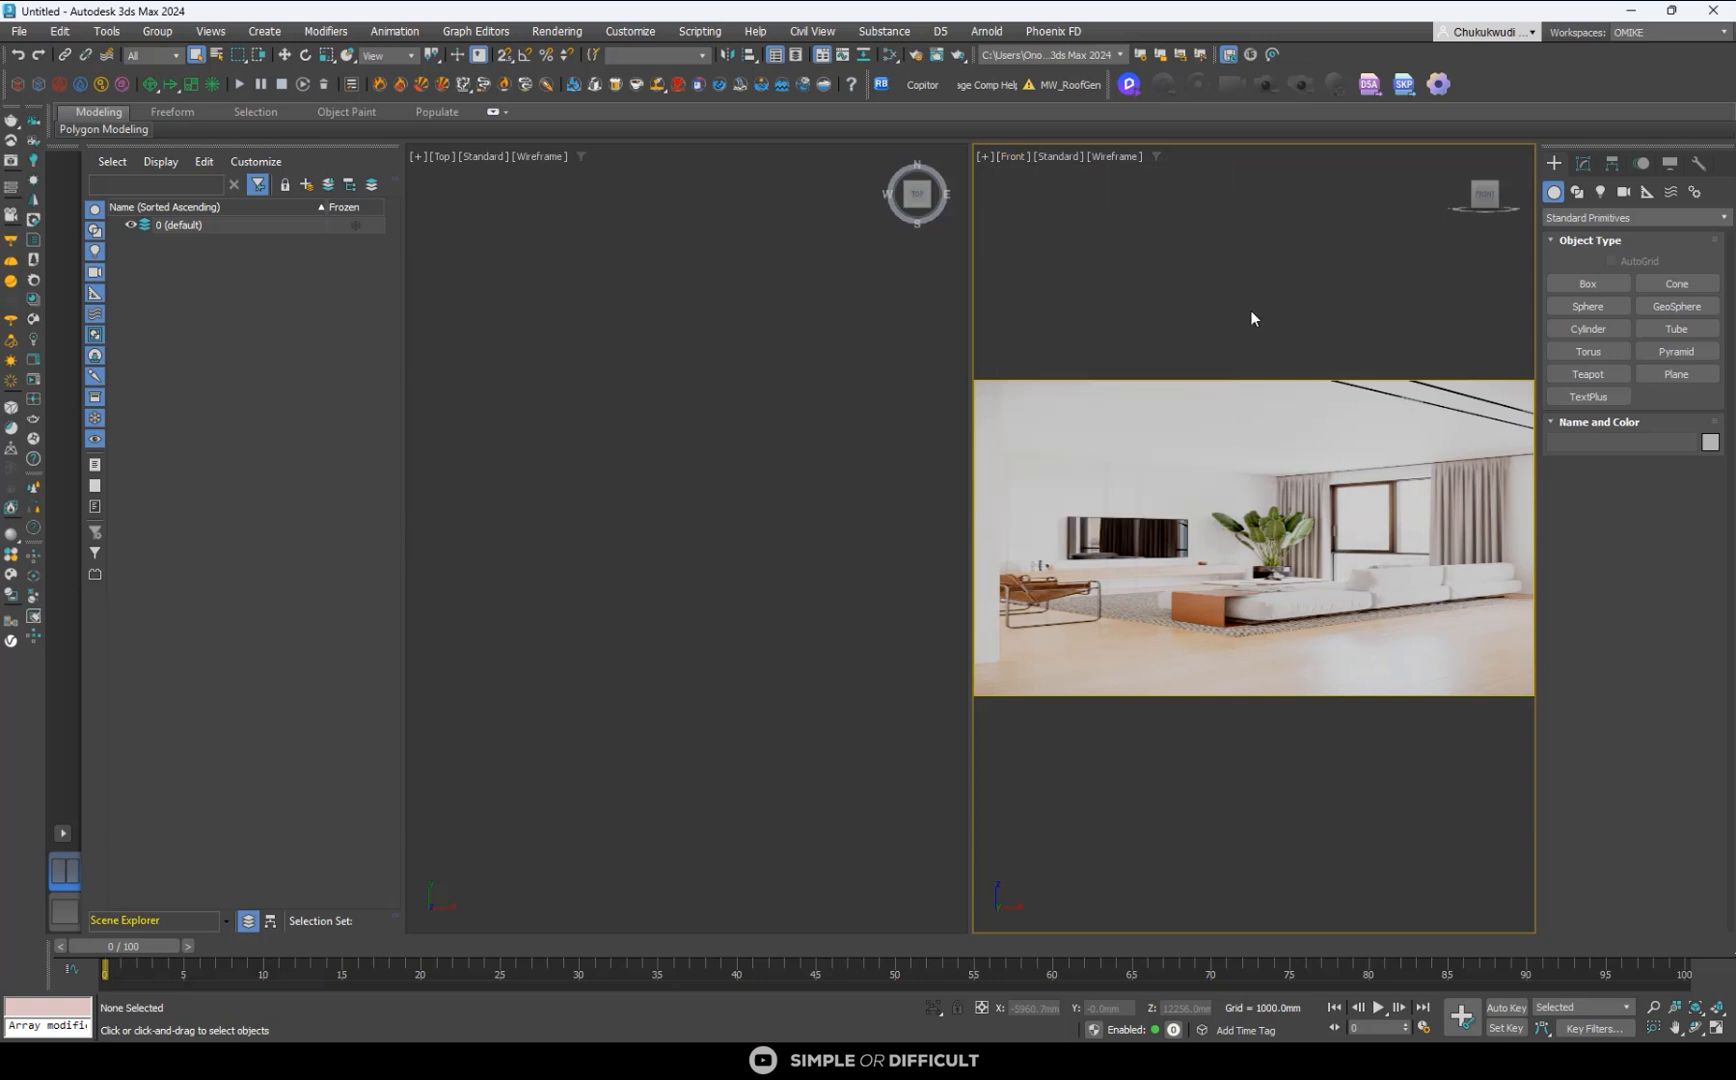
- Set the render output size to a custom 4000 × 4999 and lock the image aspect ratio
left_click(917, 57)
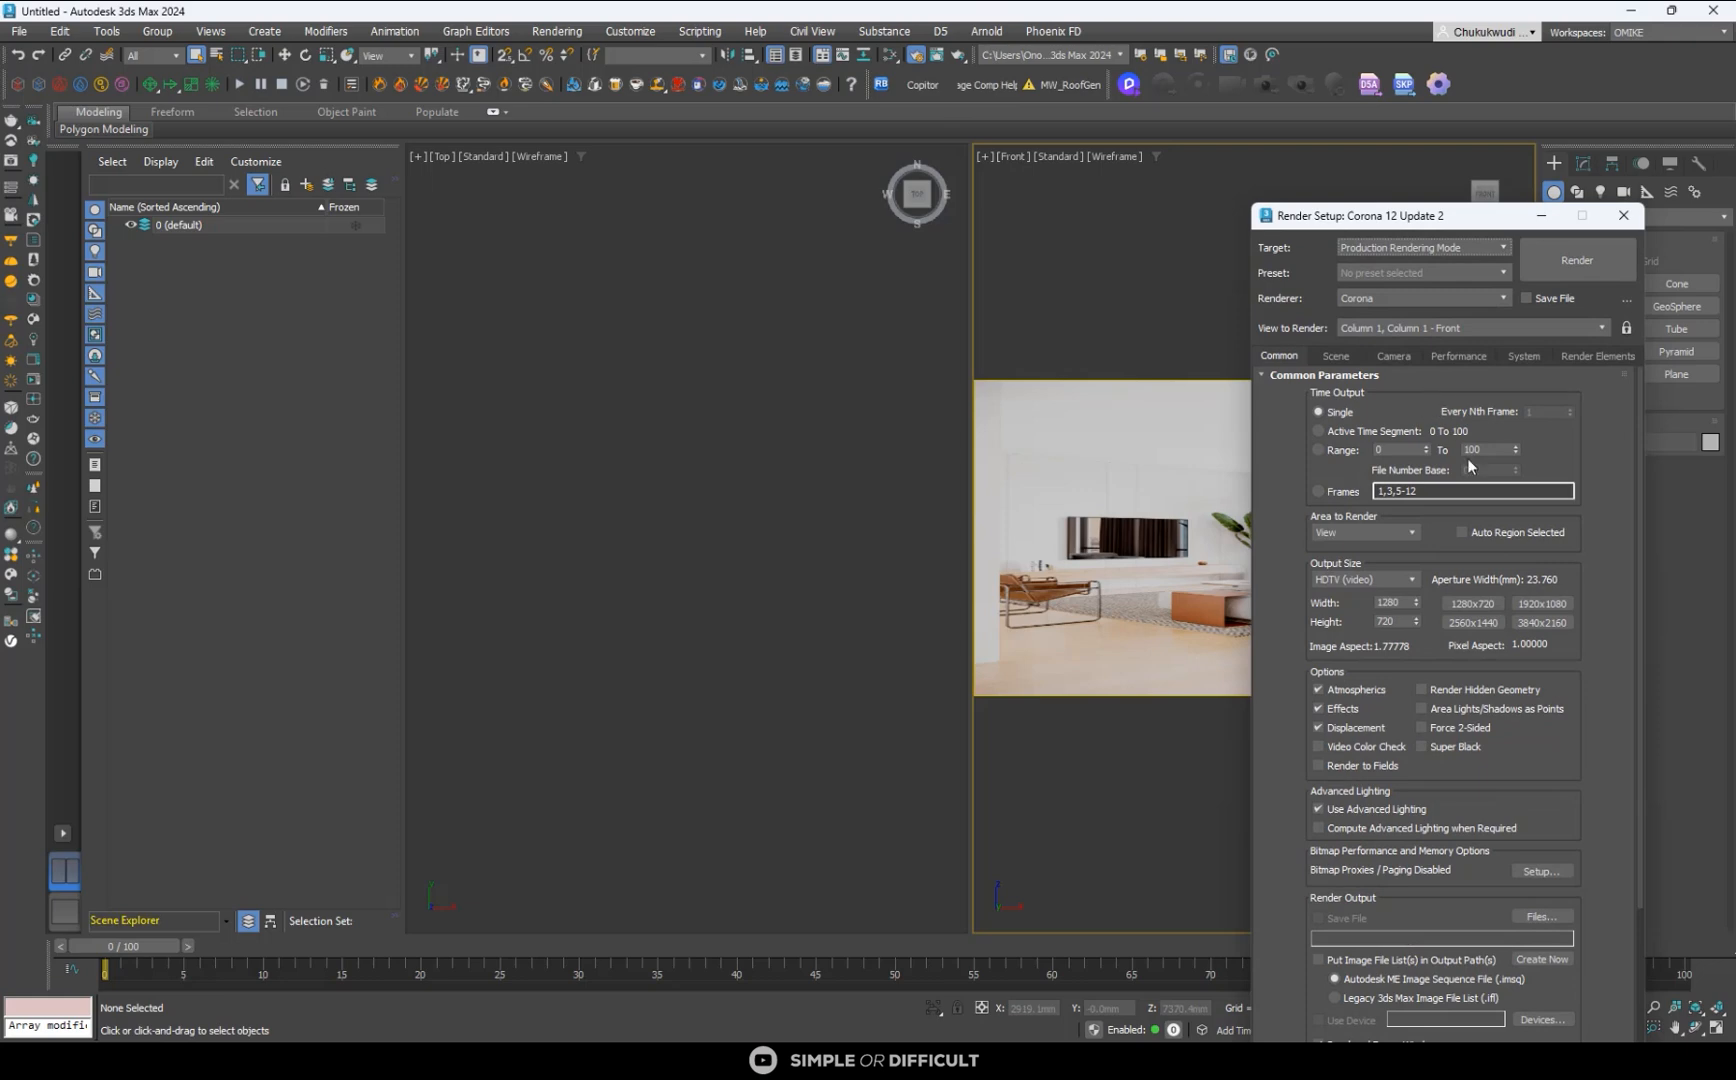
left_click_drag(1345, 228, 664, 155)
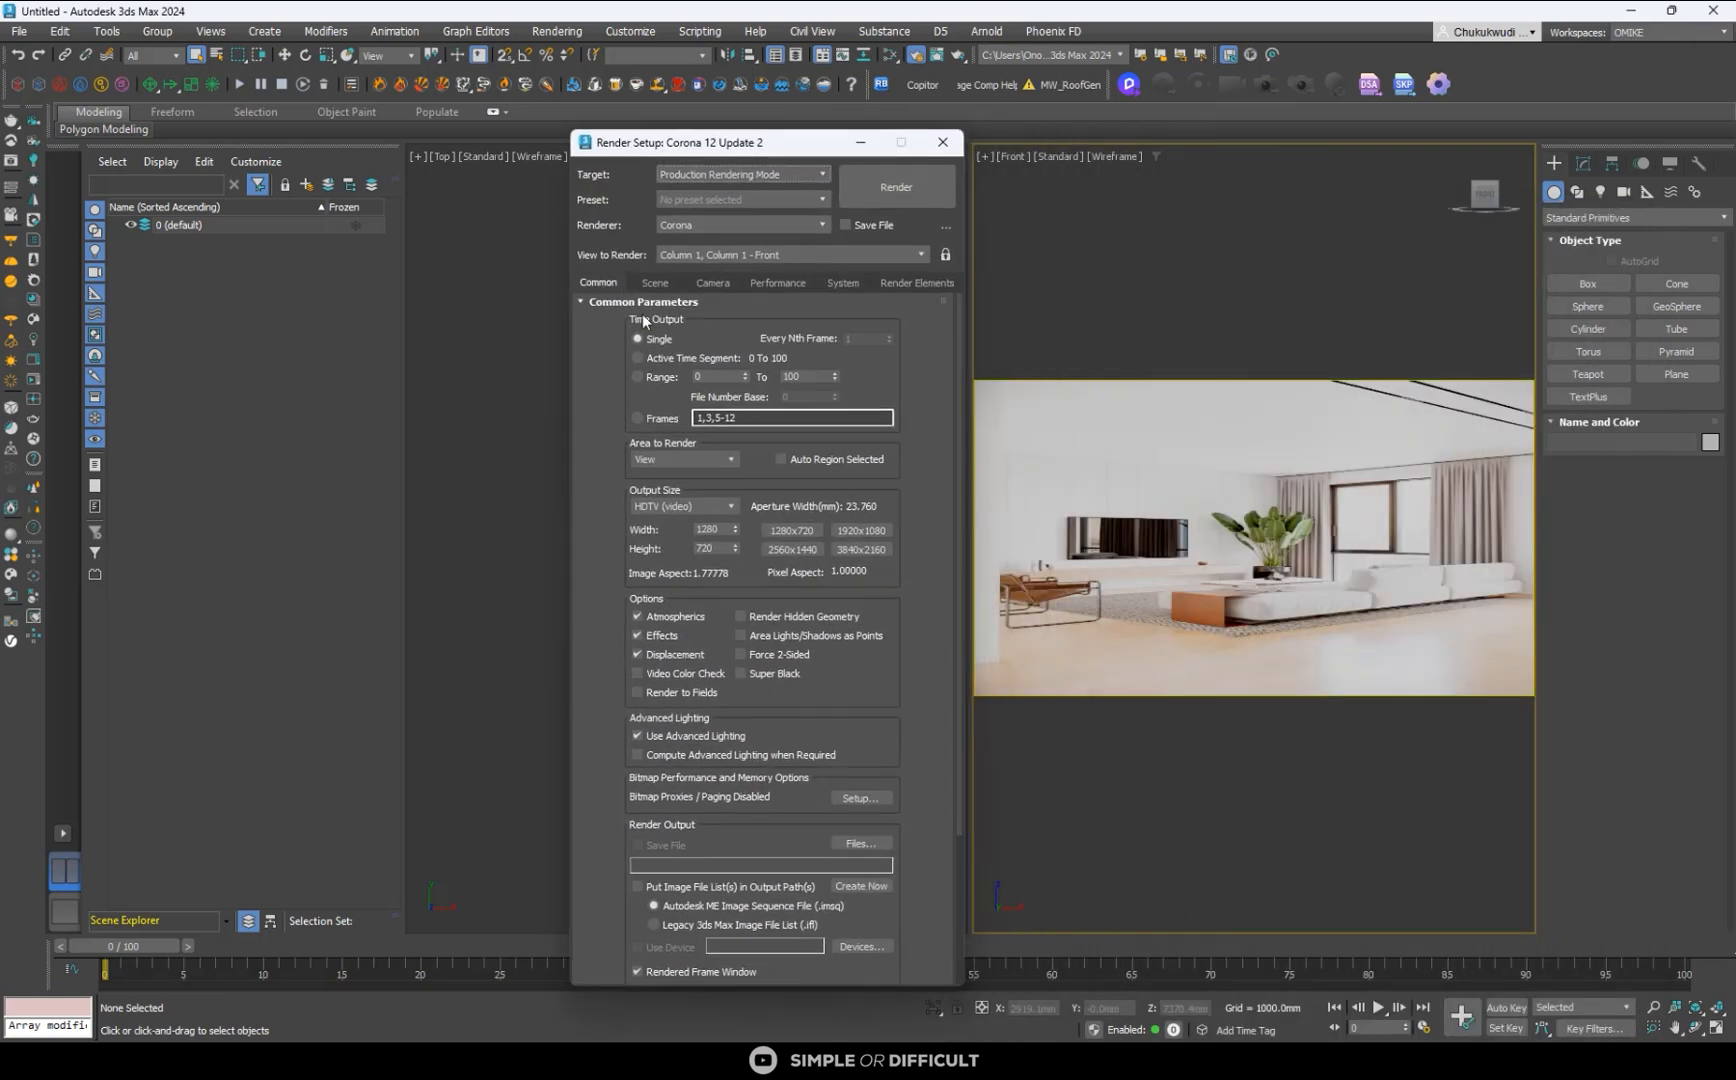
left_click(674, 506)
left_click(674, 524)
double_click(718, 531)
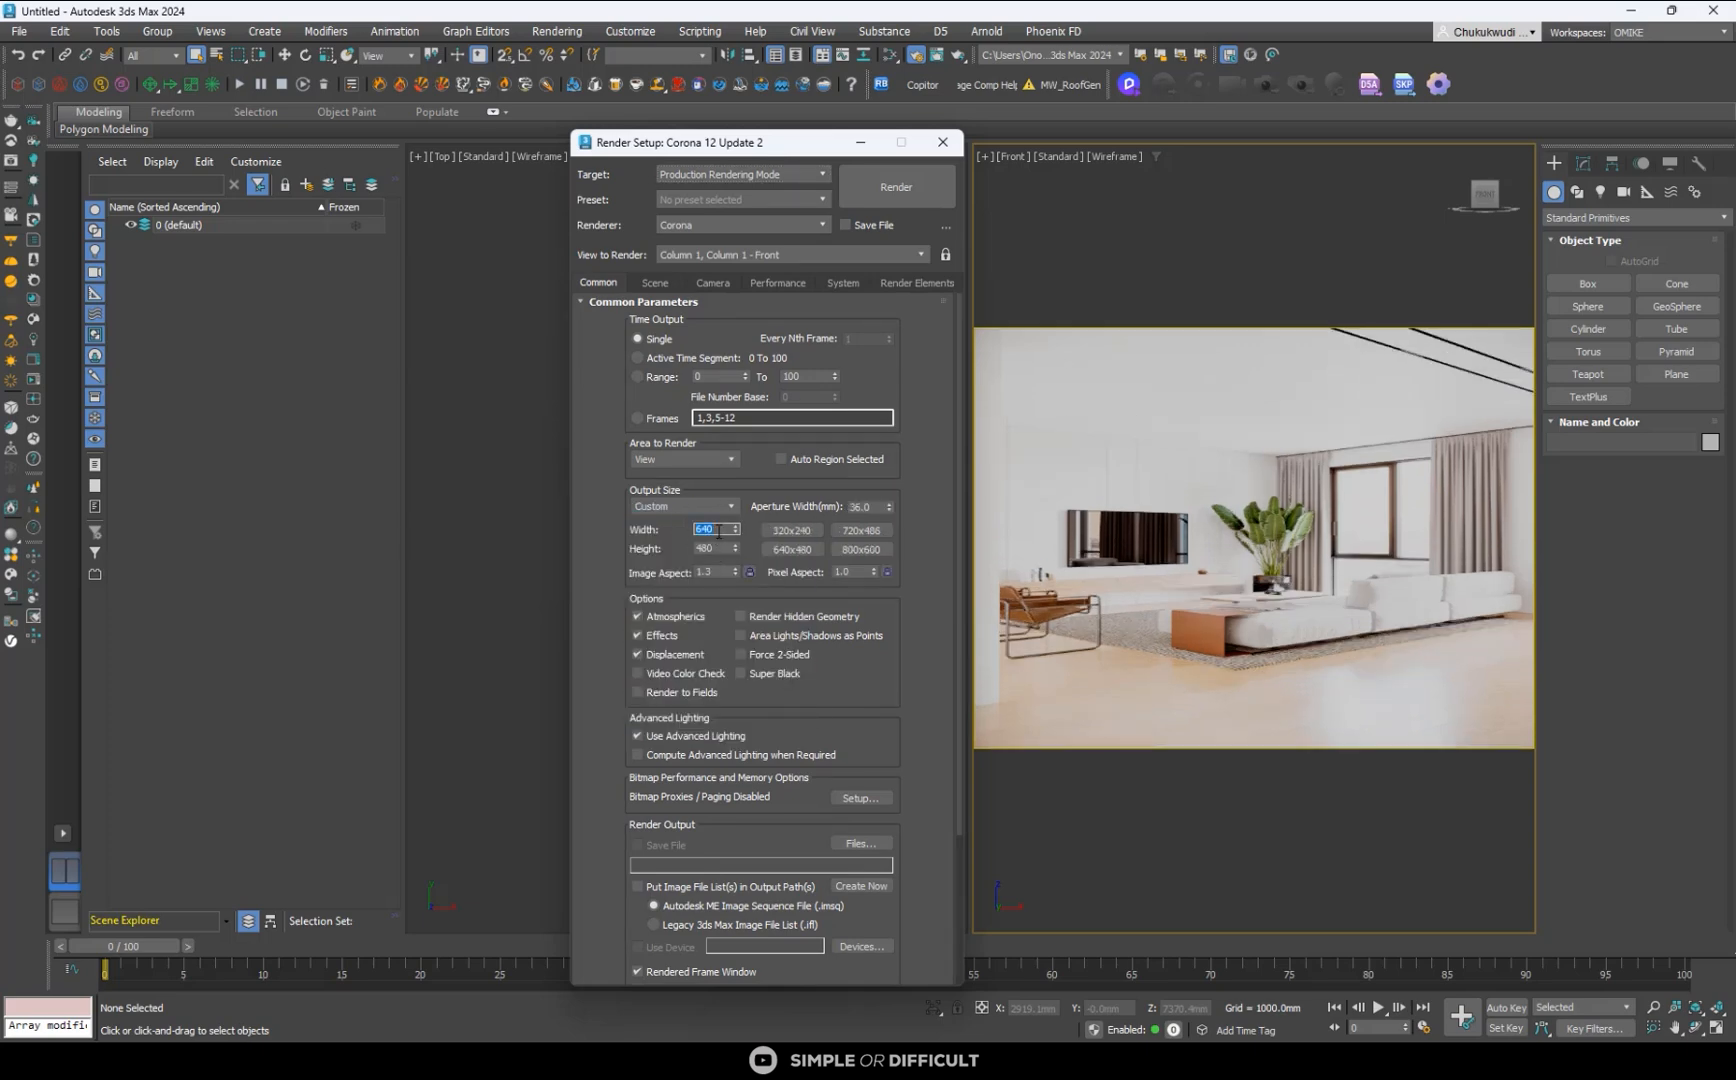
type("4000")
double_click(712, 549)
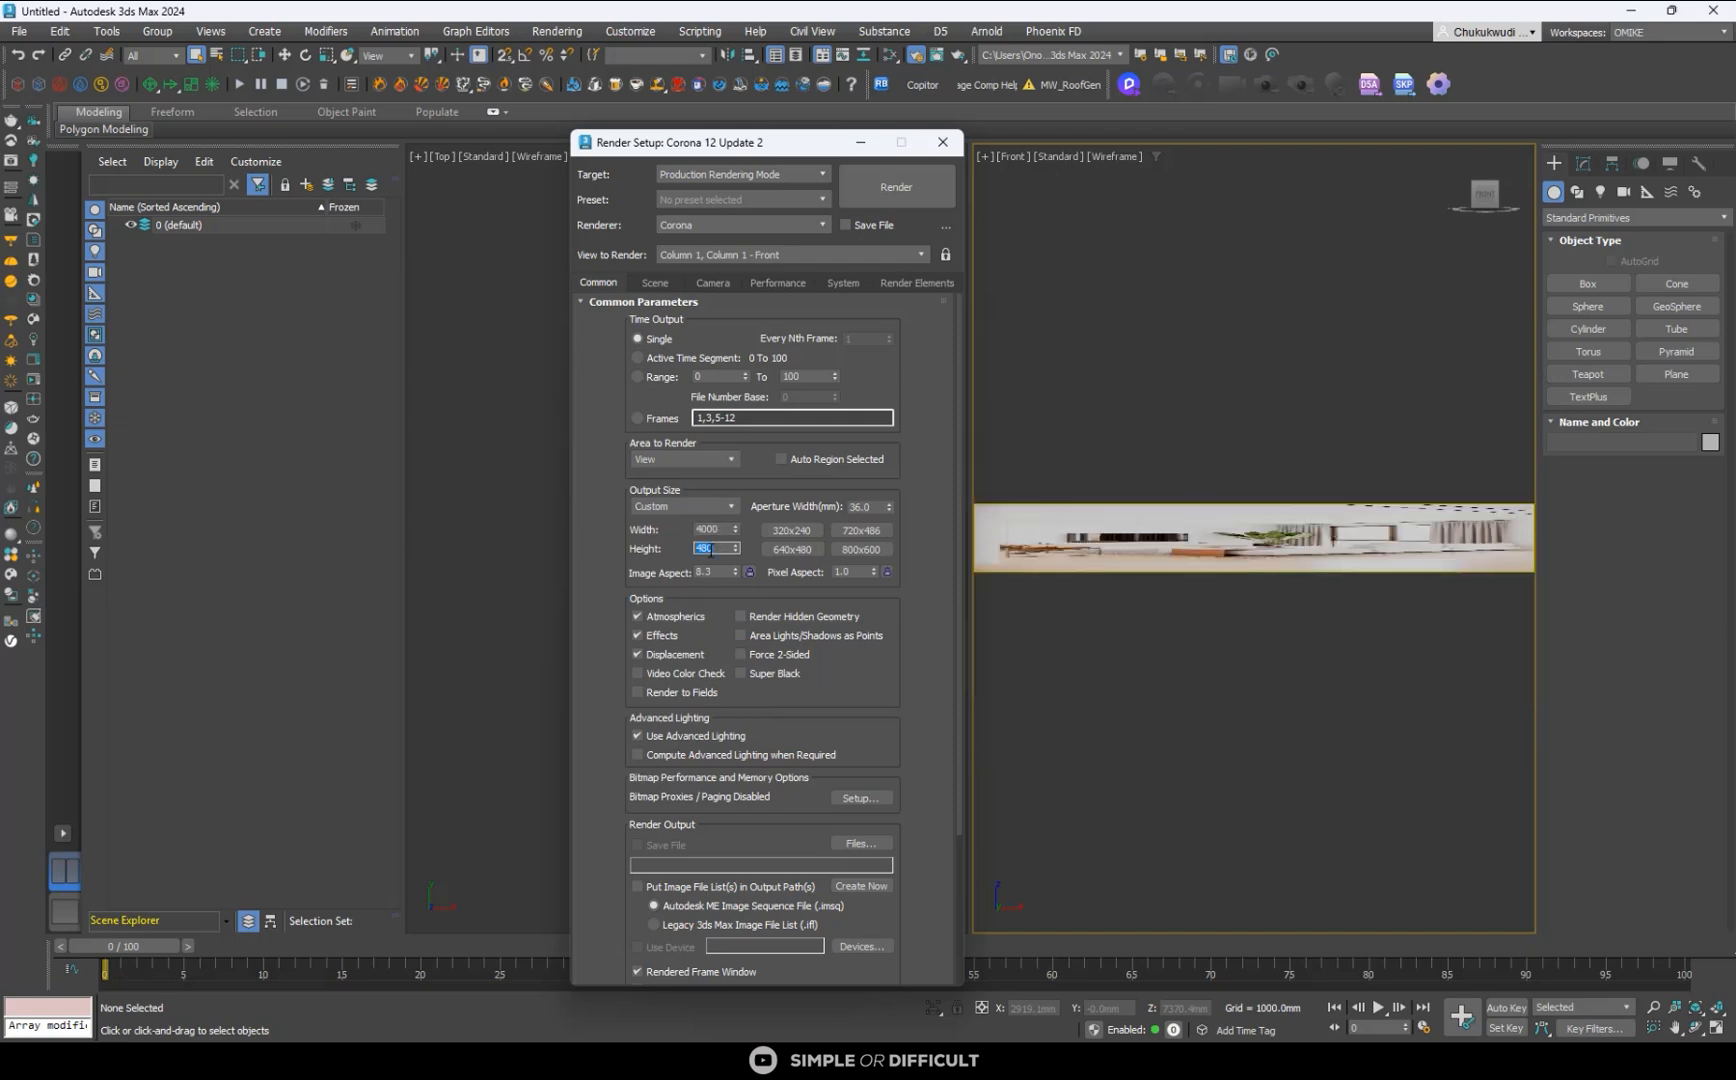
type("4999")
key("Tab")
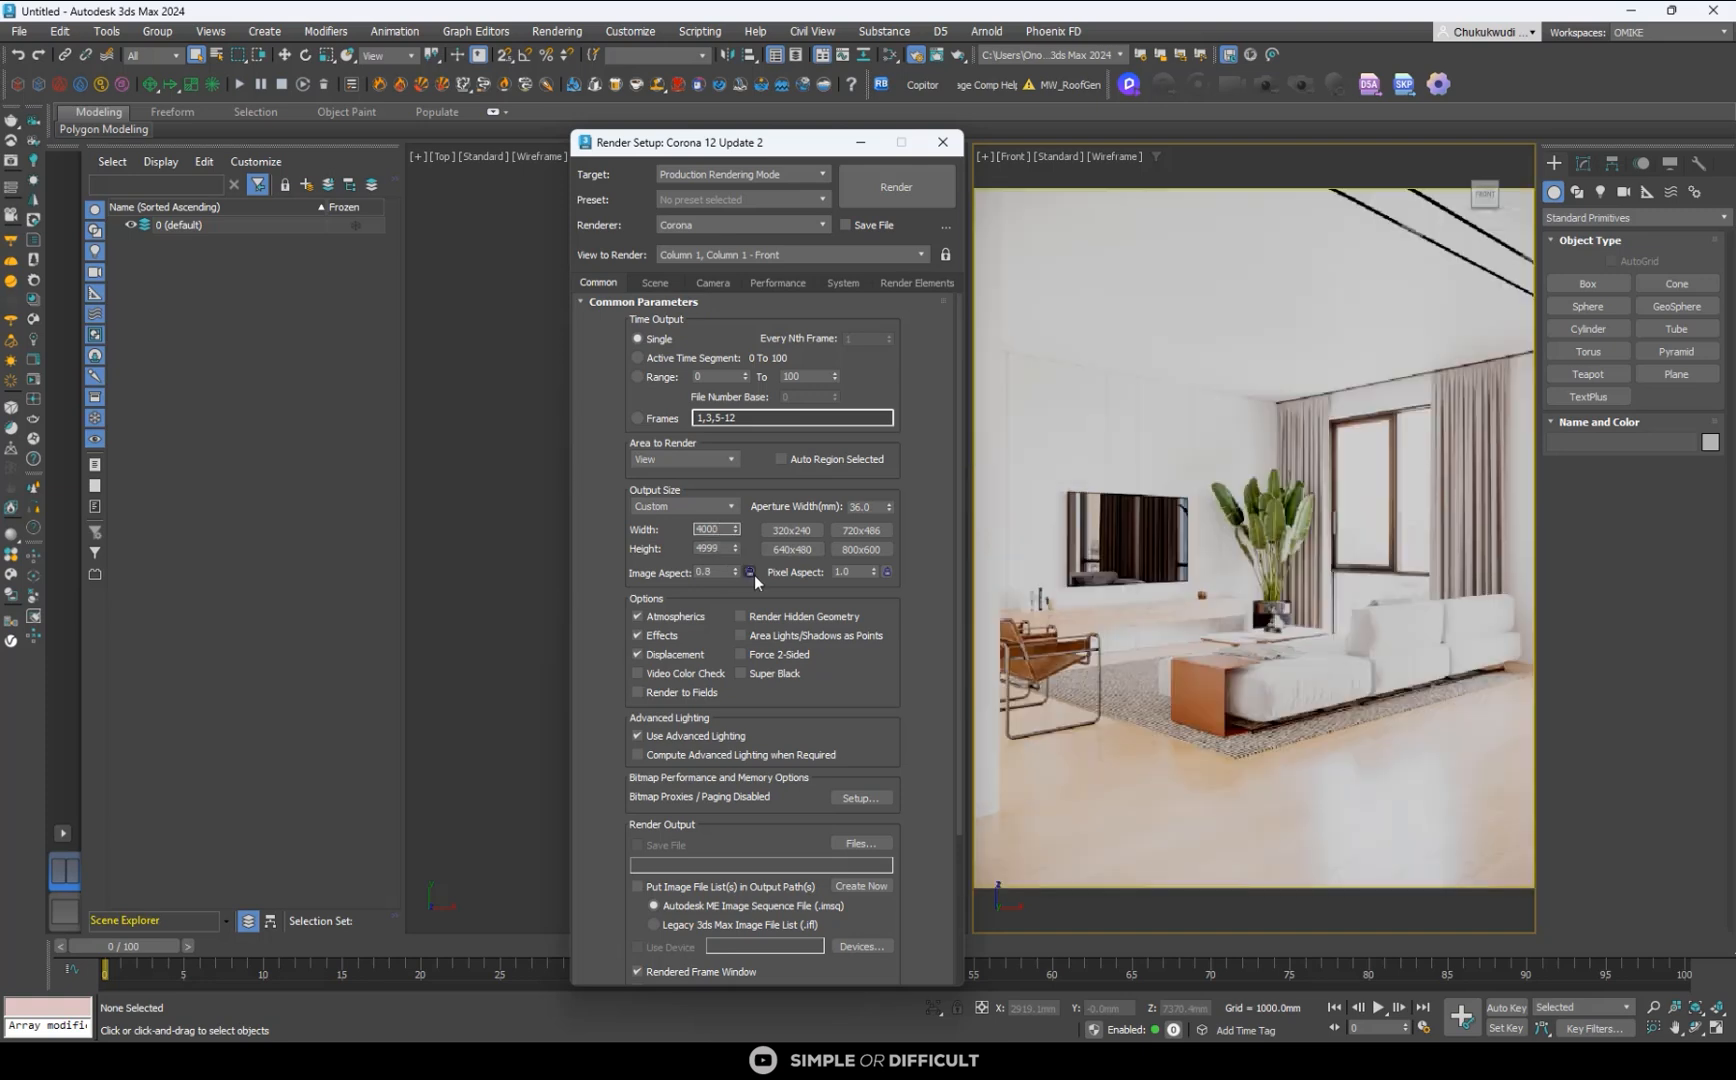
left_click(749, 571)
left_click(942, 148)
- Draw a box about 4831 mm wide, 2271 mm long and 2973 mm high over the sofa in the Front viewport
left_click(812, 575)
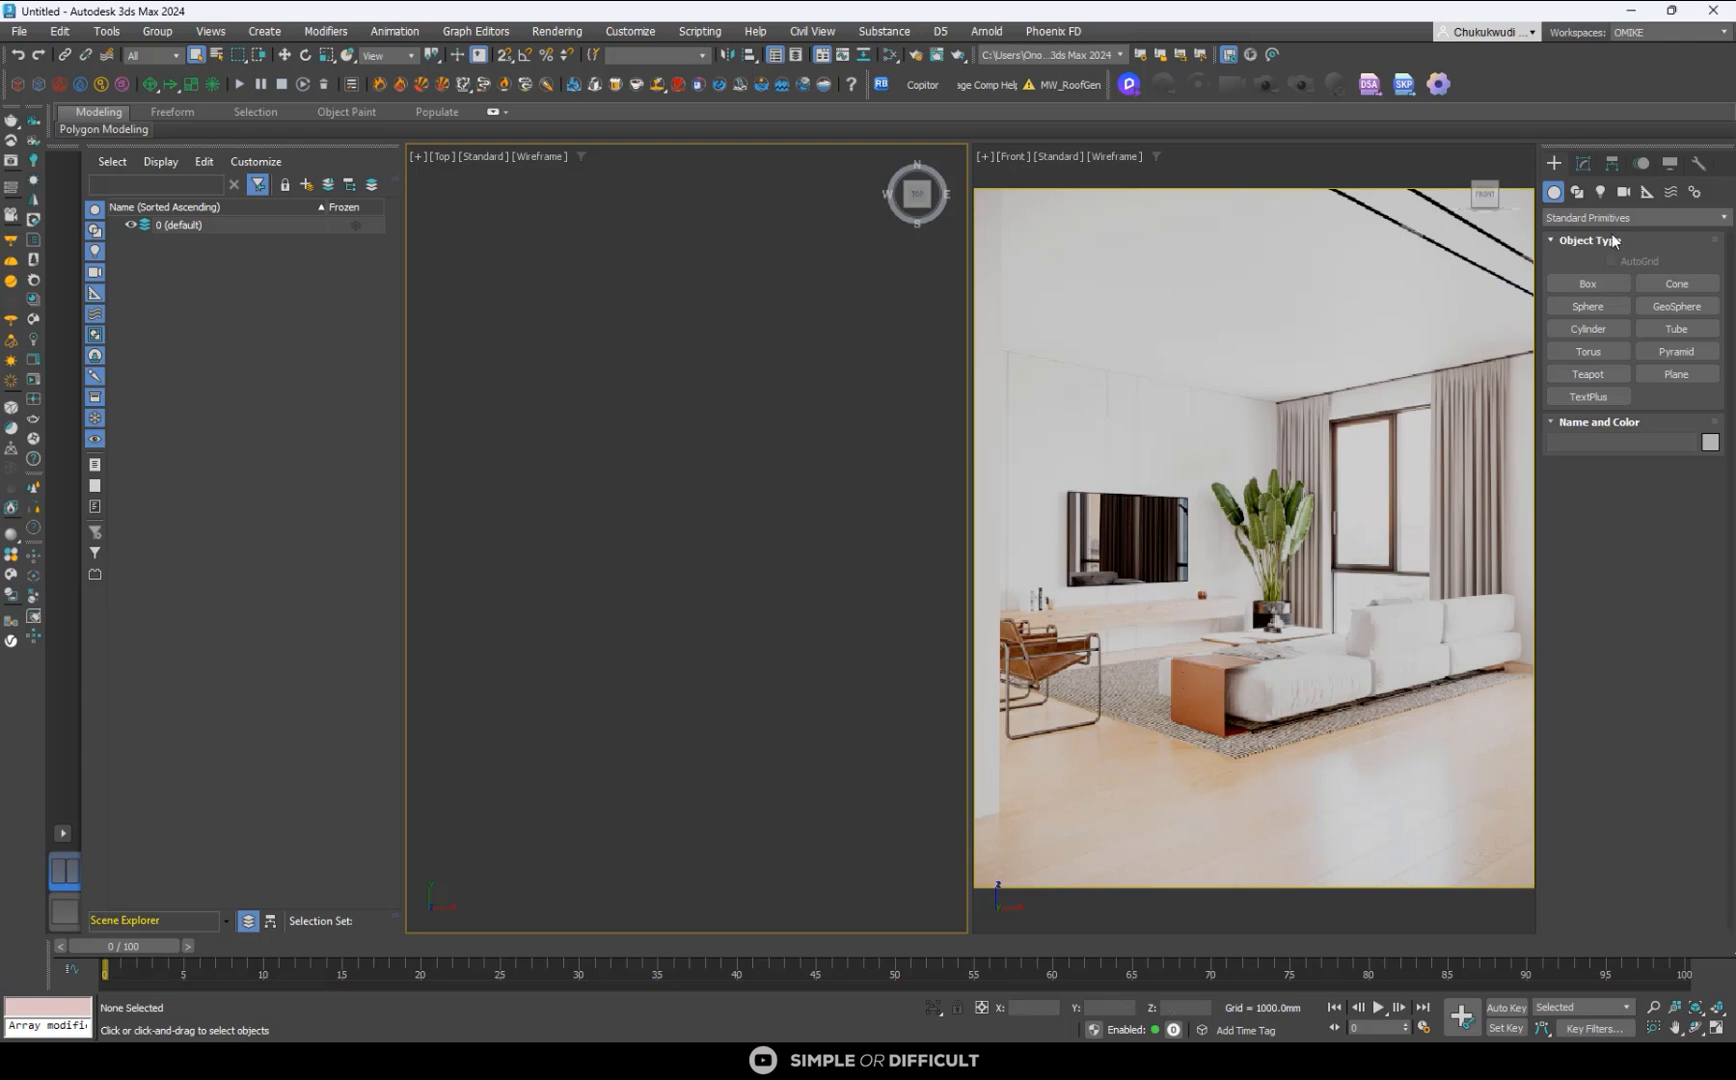
left_click(1590, 286)
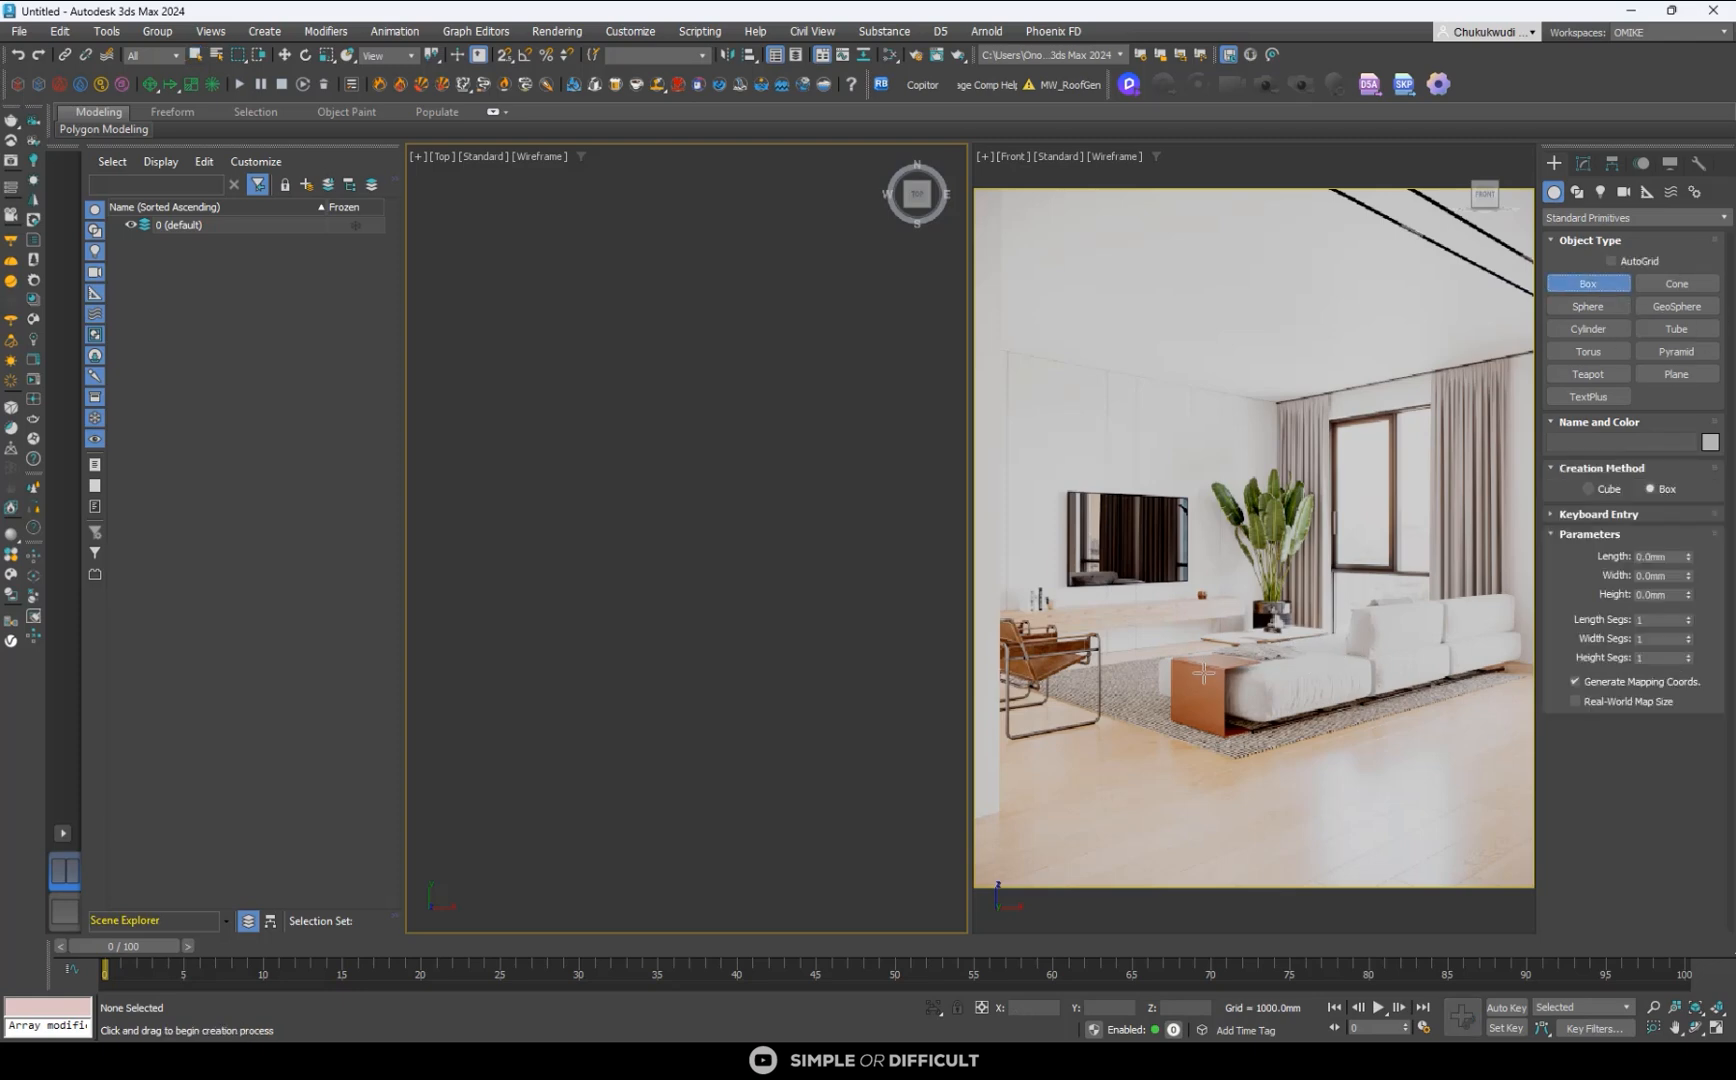
left_click_drag(1203, 674, 1312, 719)
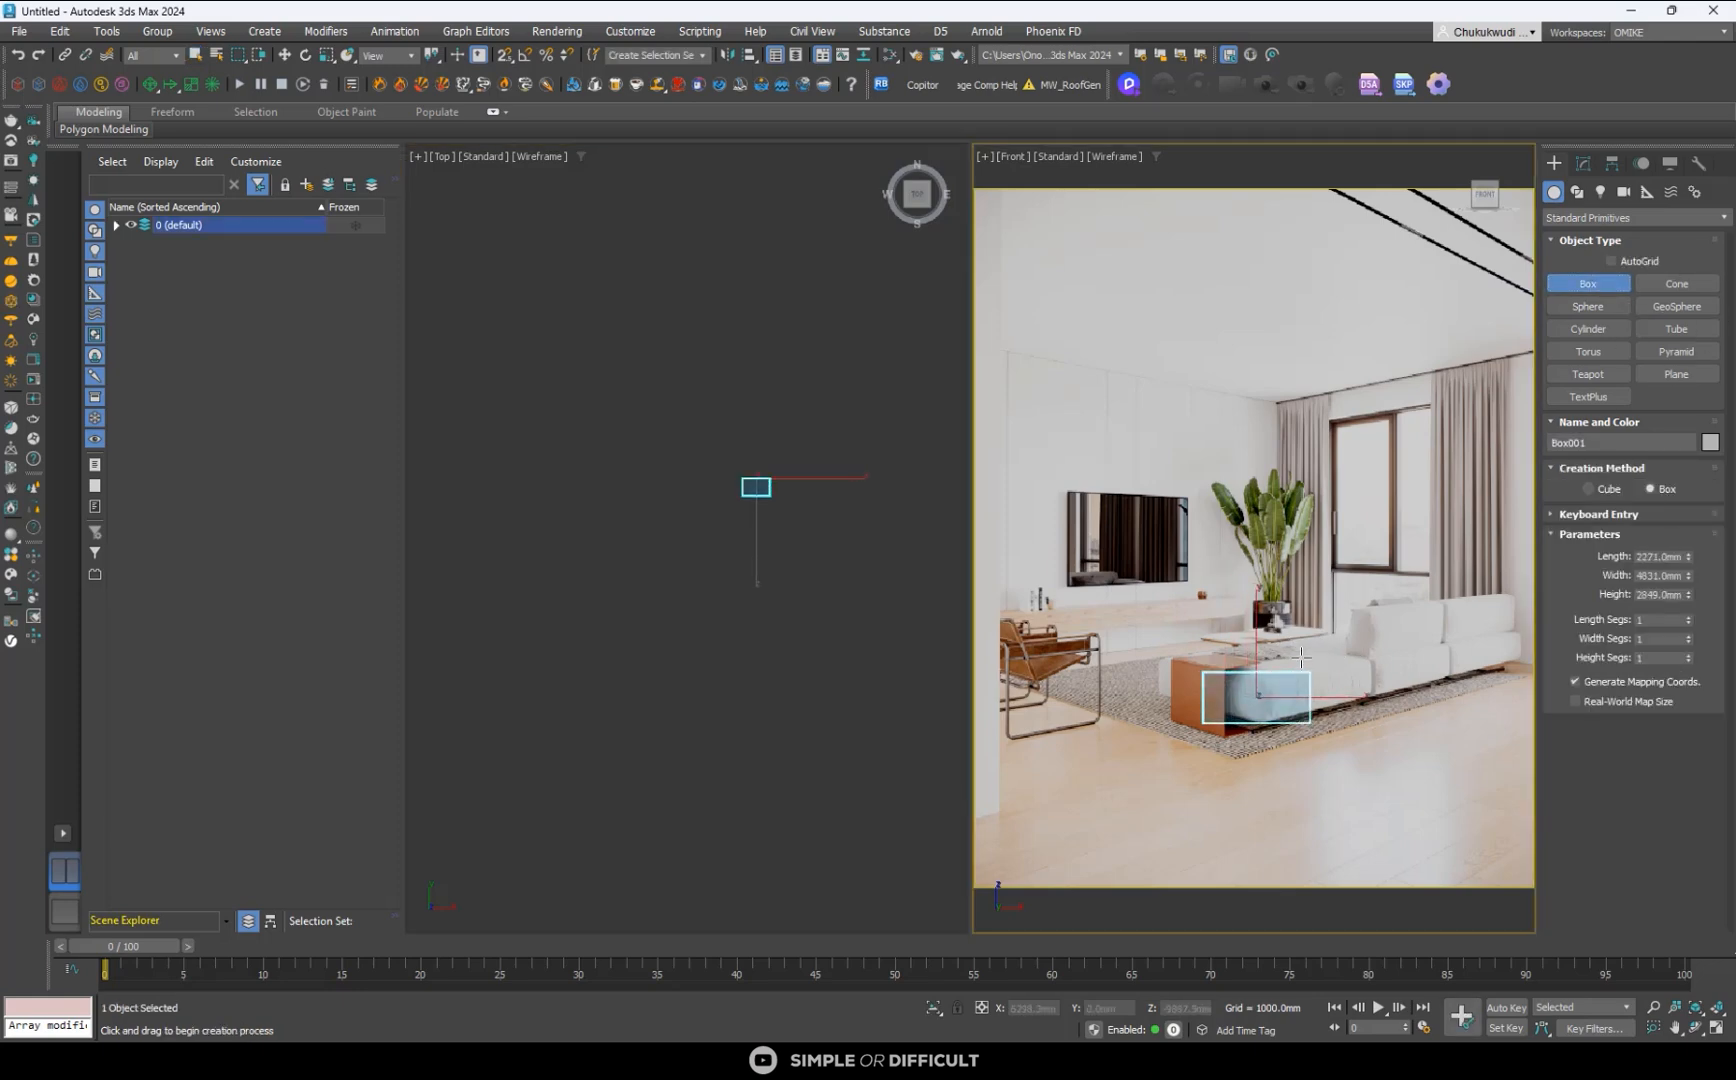
middle_click_drag(1250, 730, 1314, 692, "alt")
- Switch the Front viewport with the reference image to a Perspective view
key("p")
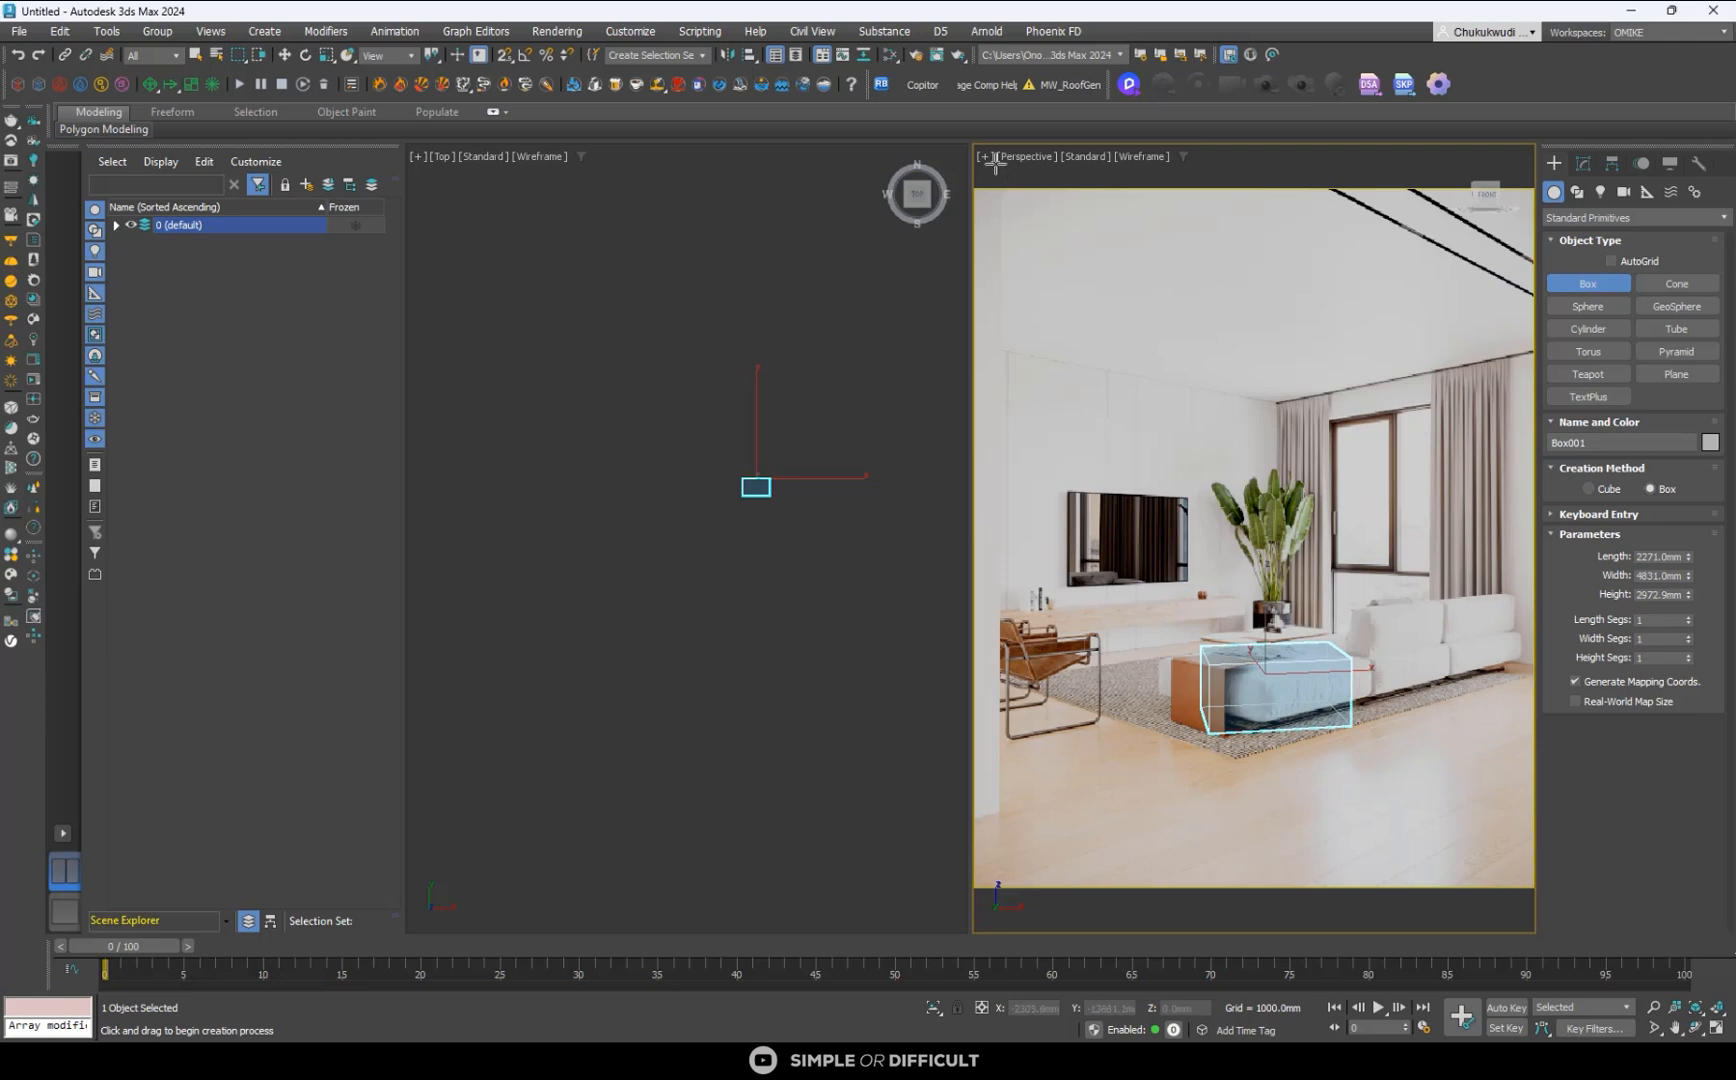
left_click(1025, 155)
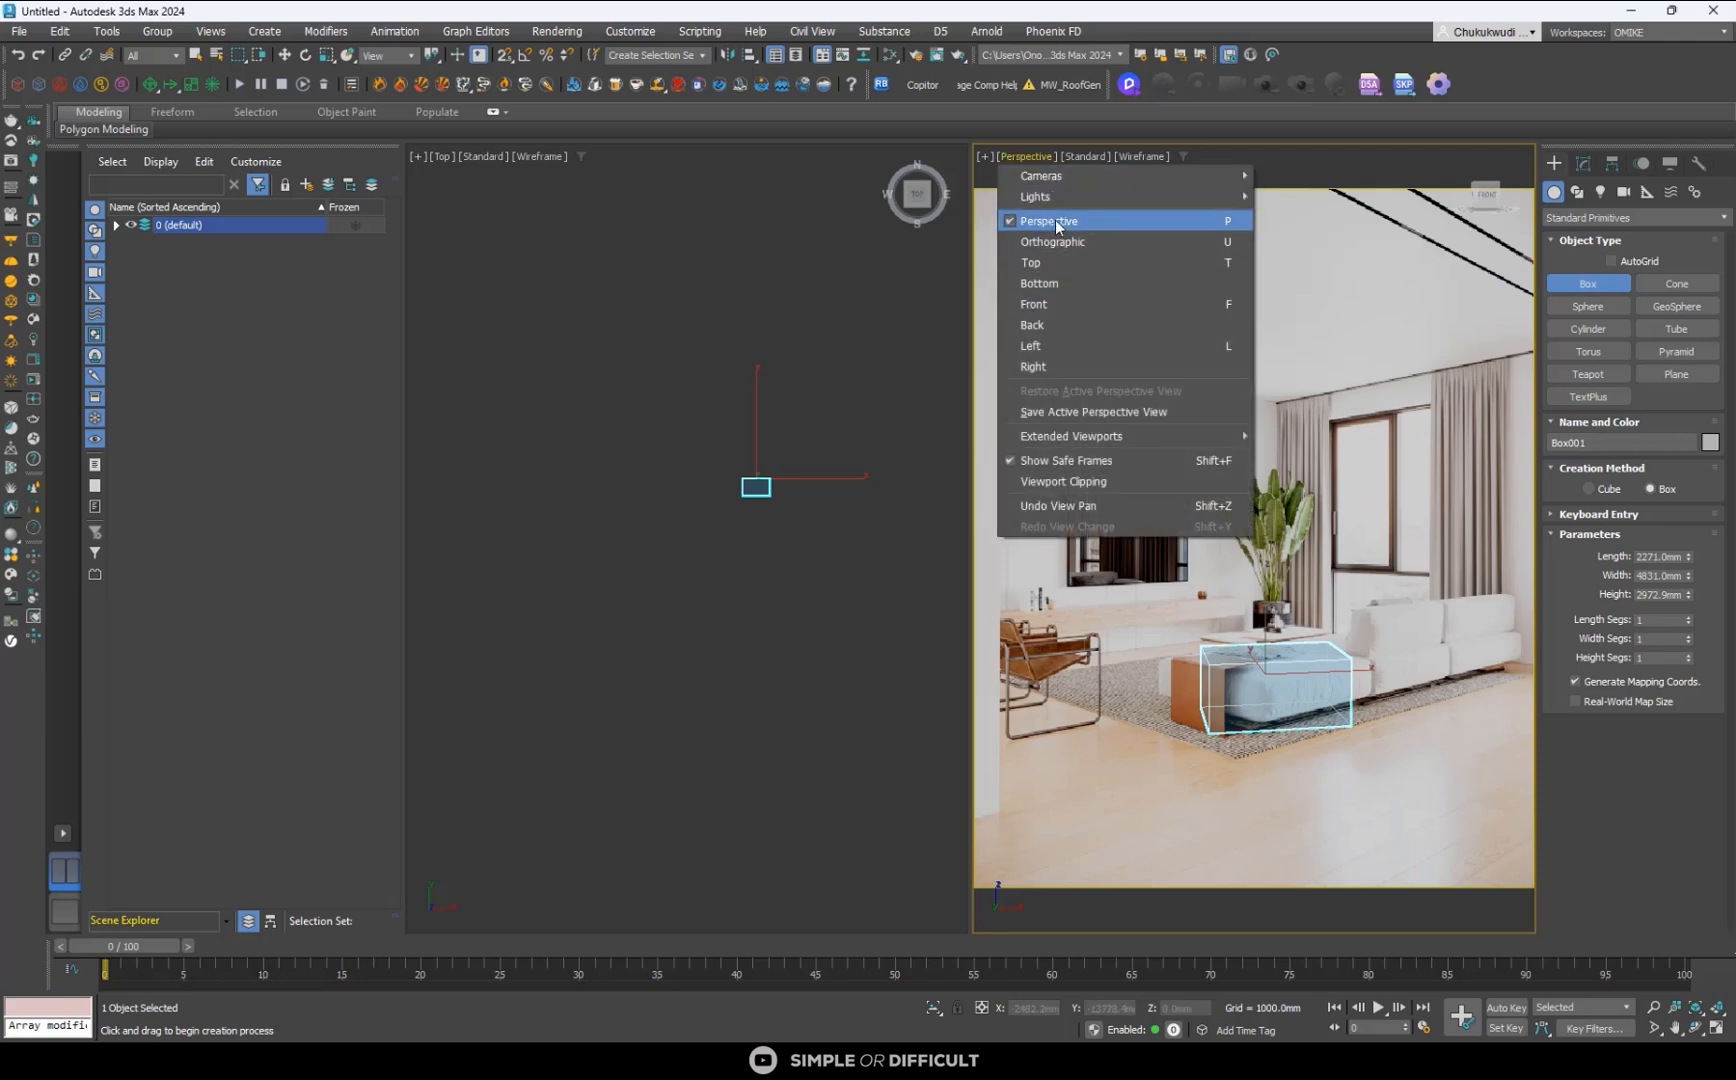
left_click(1348, 755)
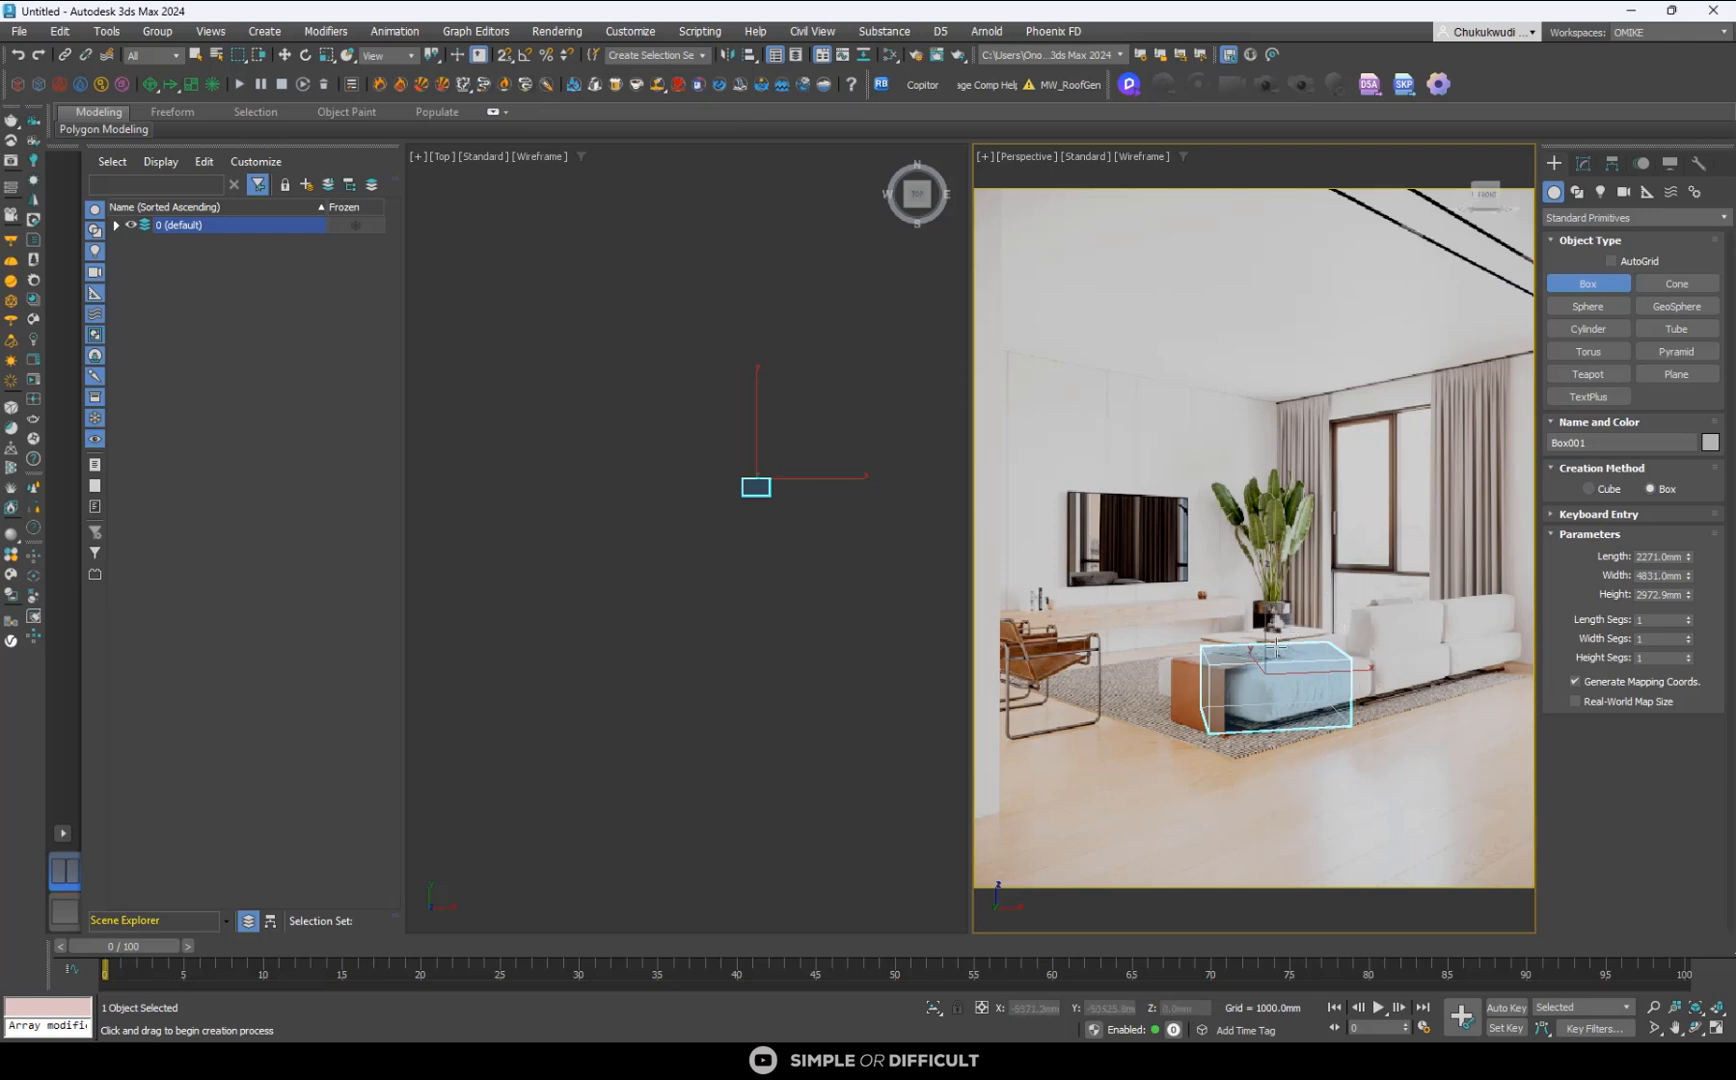
scroll(1298, 657, "up", 2)
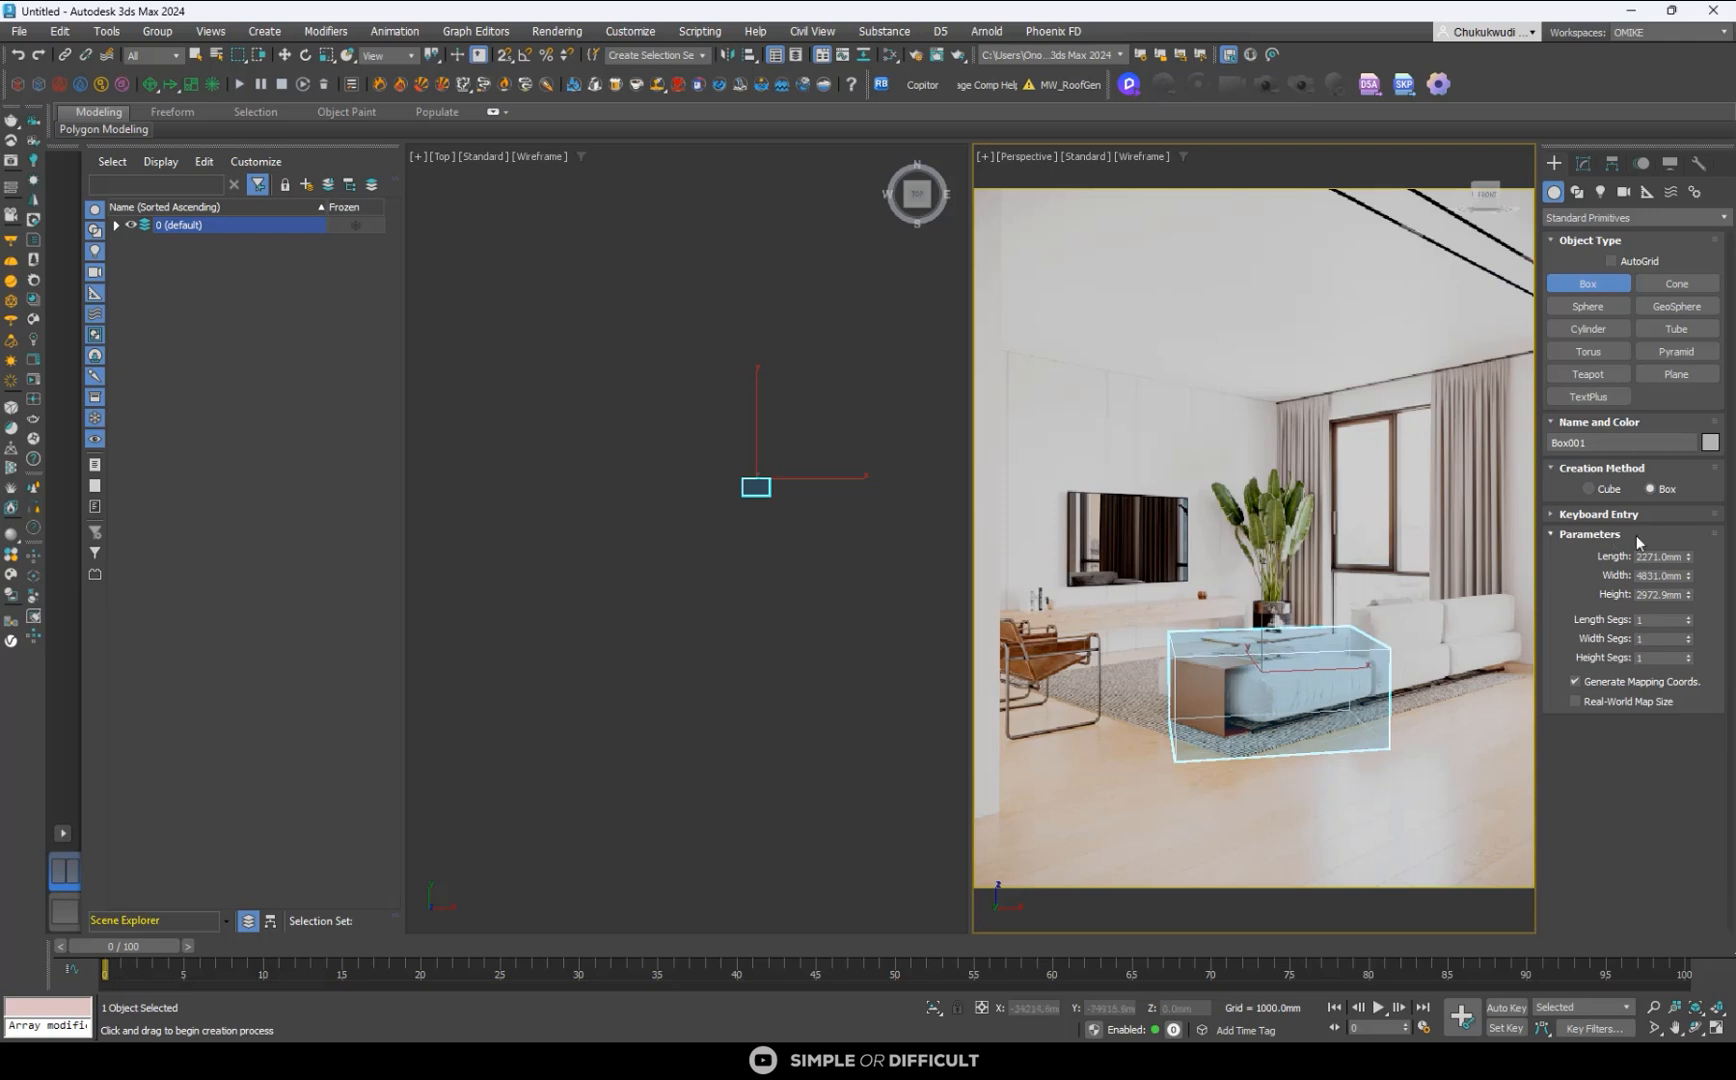
- Switch to the browser and check the Mix Loveseat Sofa's technical drawing on the Lazzoni page for its dimensions
key("alt+Tab")
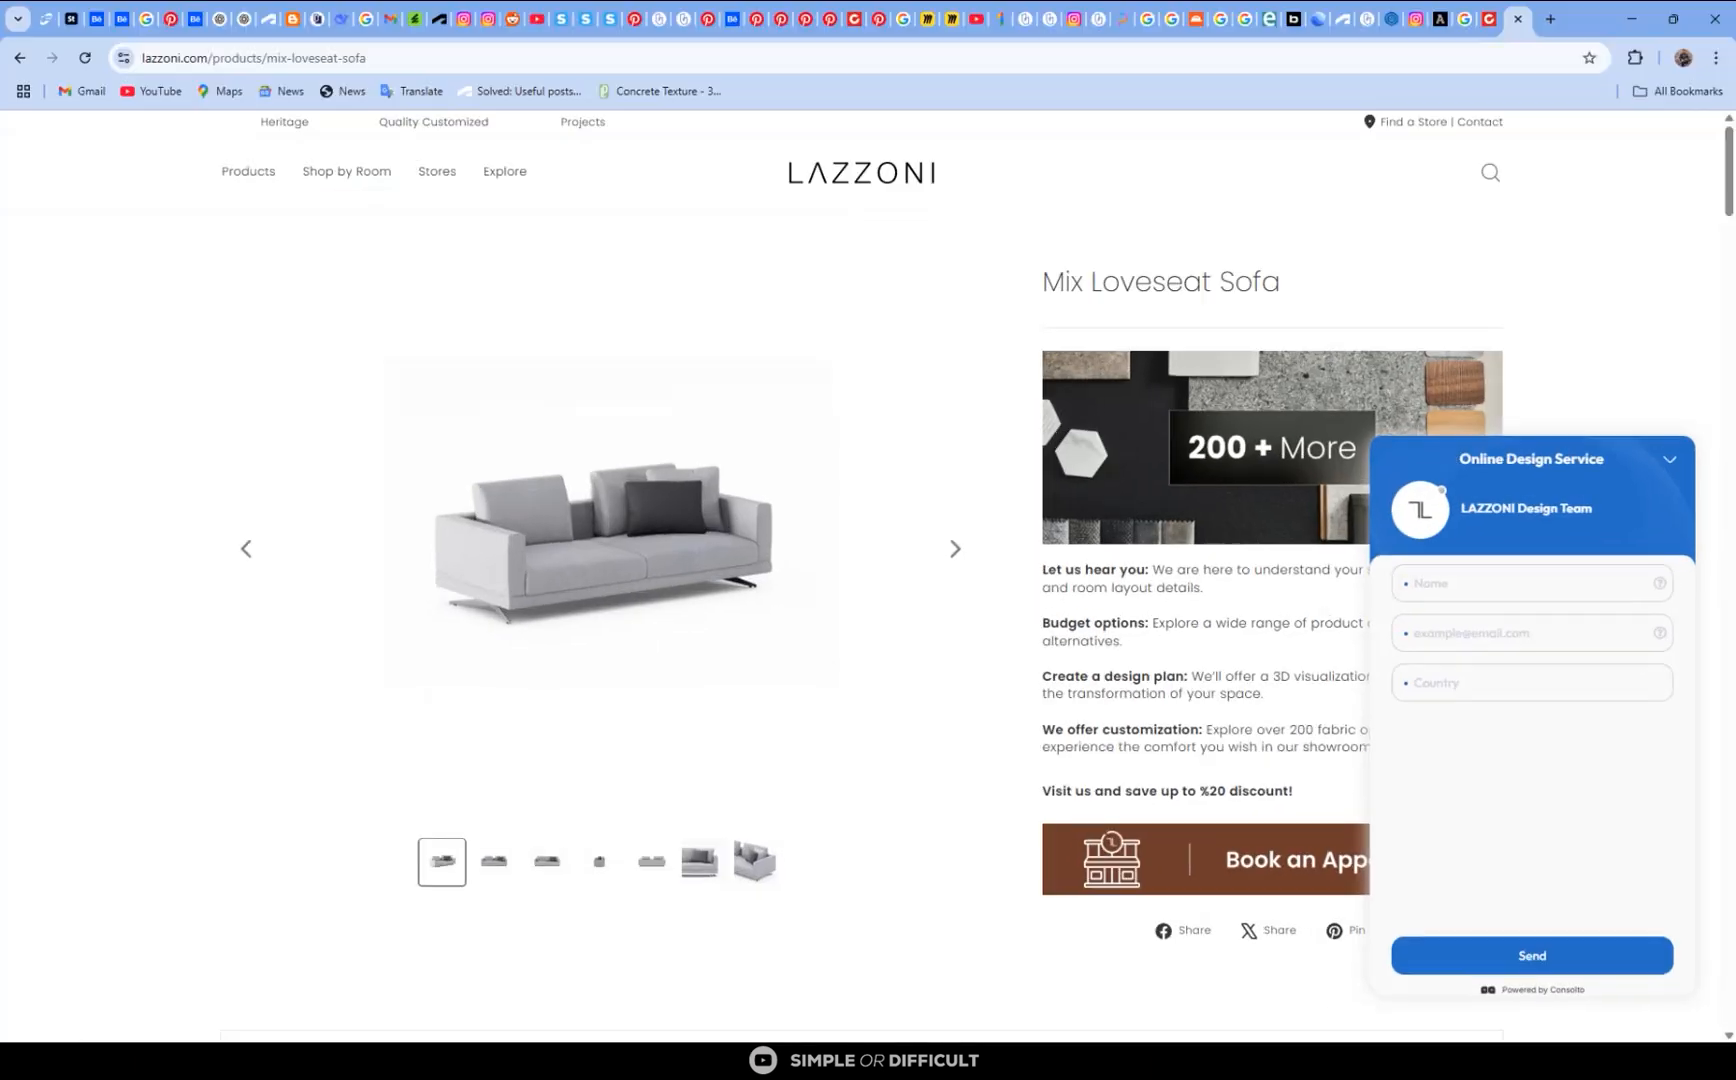
scroll(677, 497, "down", 1)
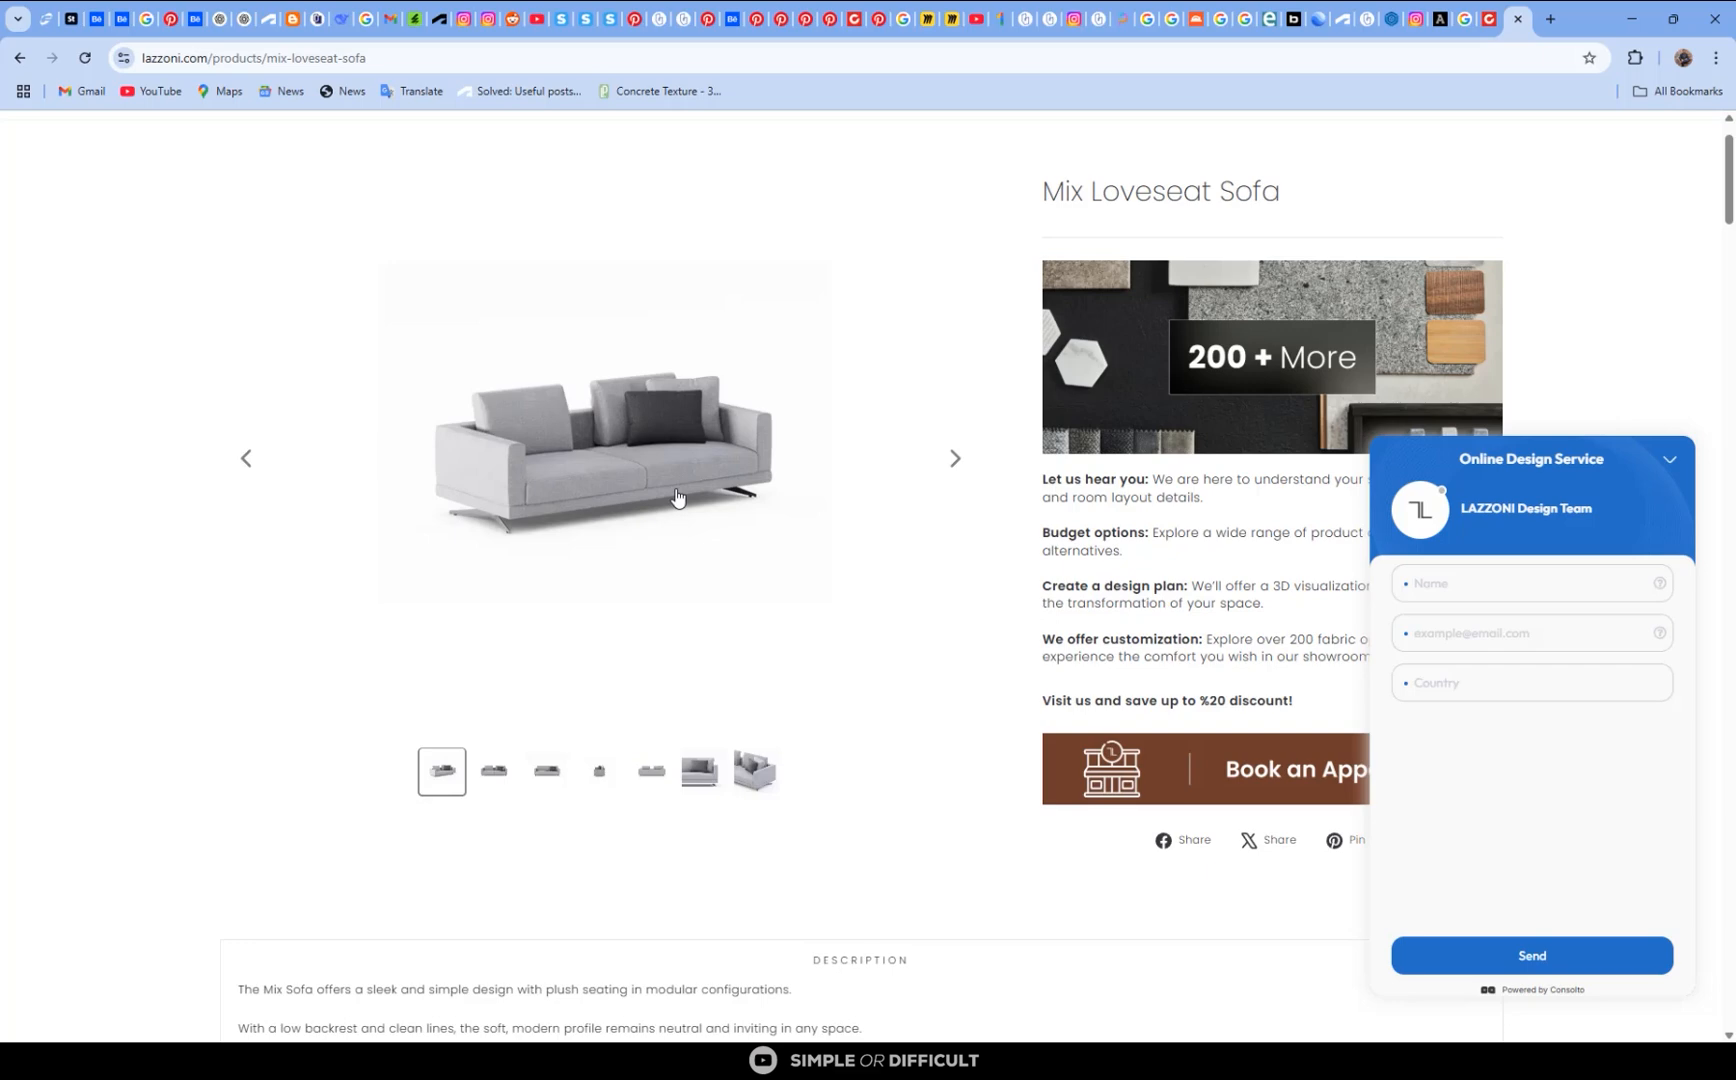
left_click_drag(1591, 10, 853, 441)
left_click(942, 426)
scroll(883, 581, "down", 8)
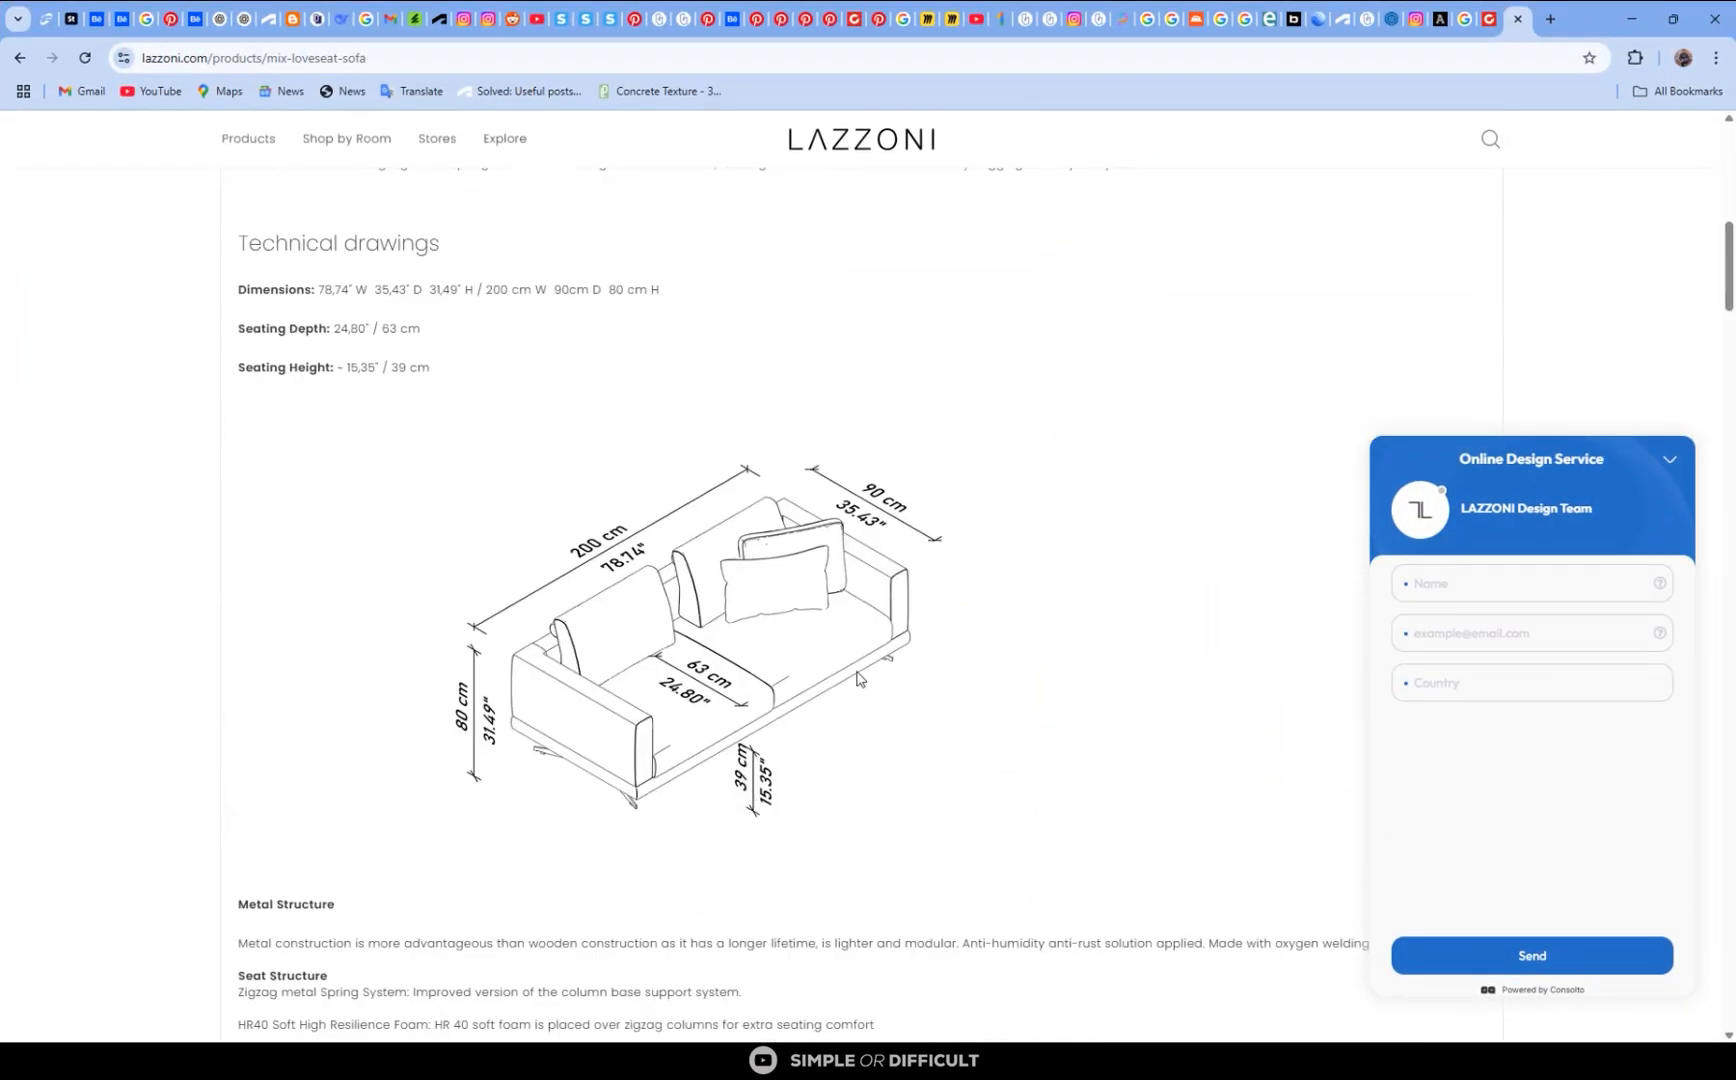
left_click(1631, 18)
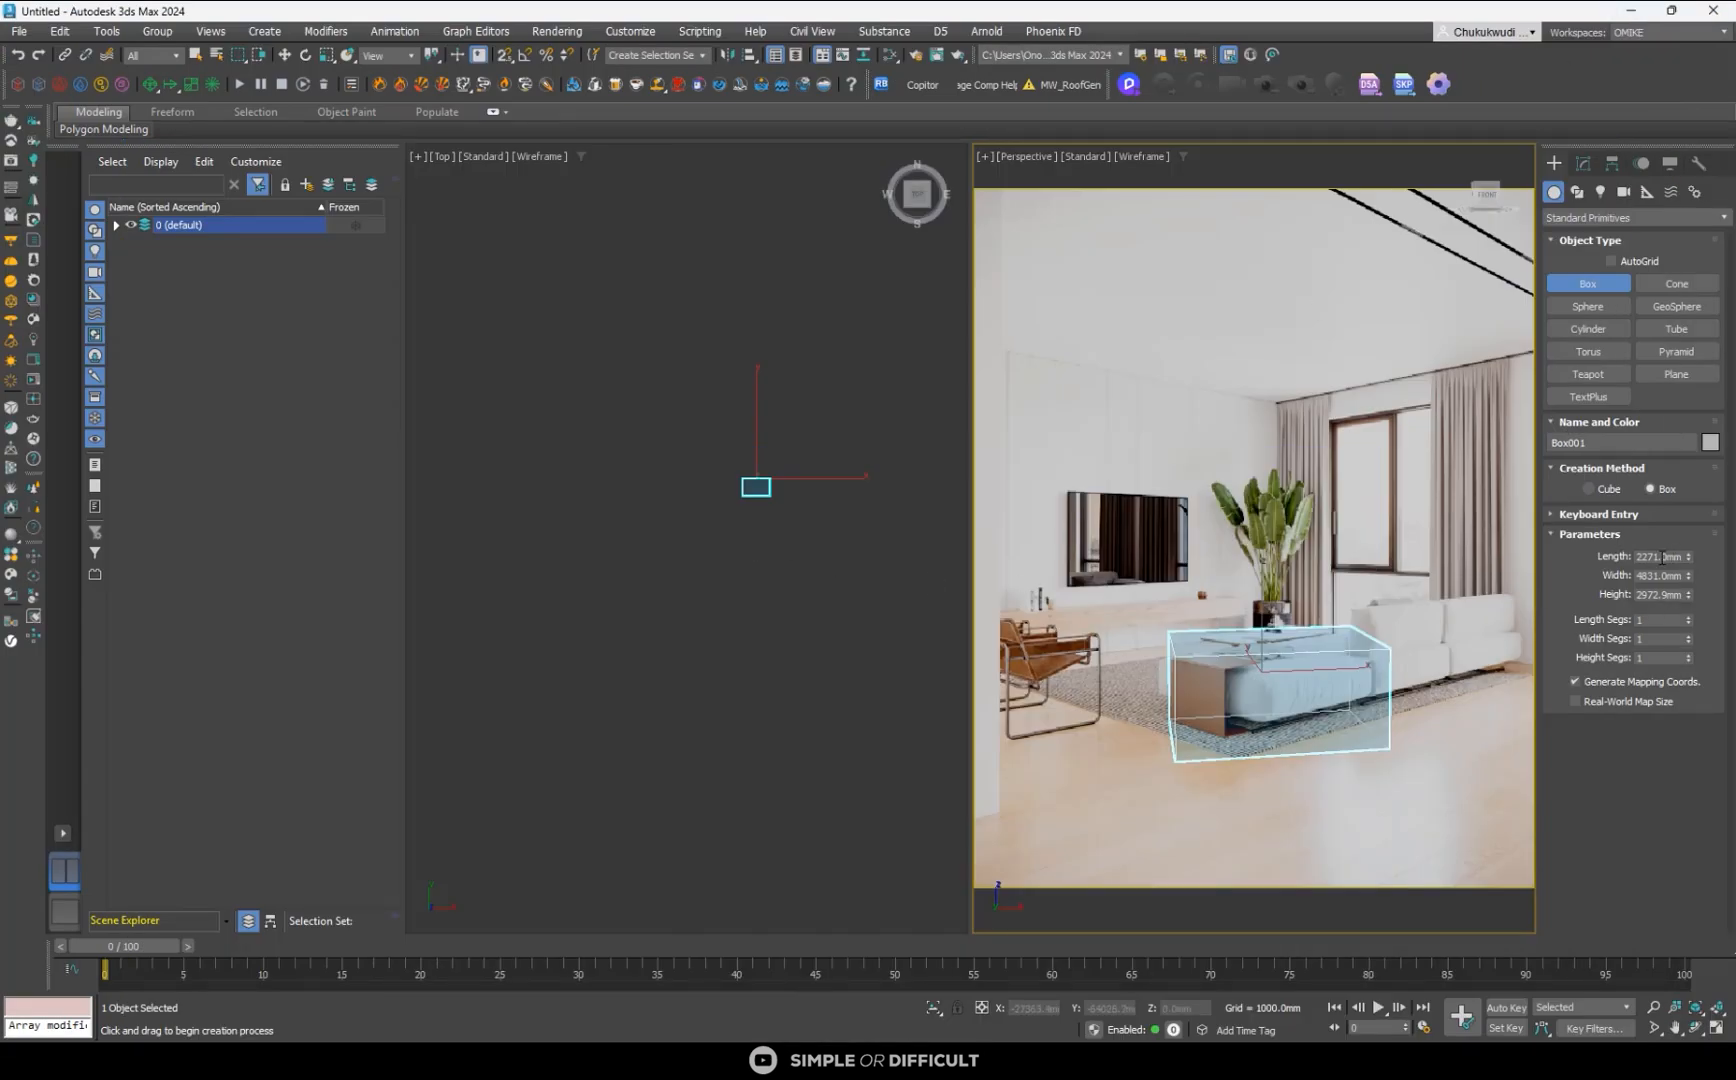
- Resize the box to a height of 400 mm, a width of about 1208 mm and a length of about 1226 mm
left_click(1656, 595)
type("400")
key("Return")
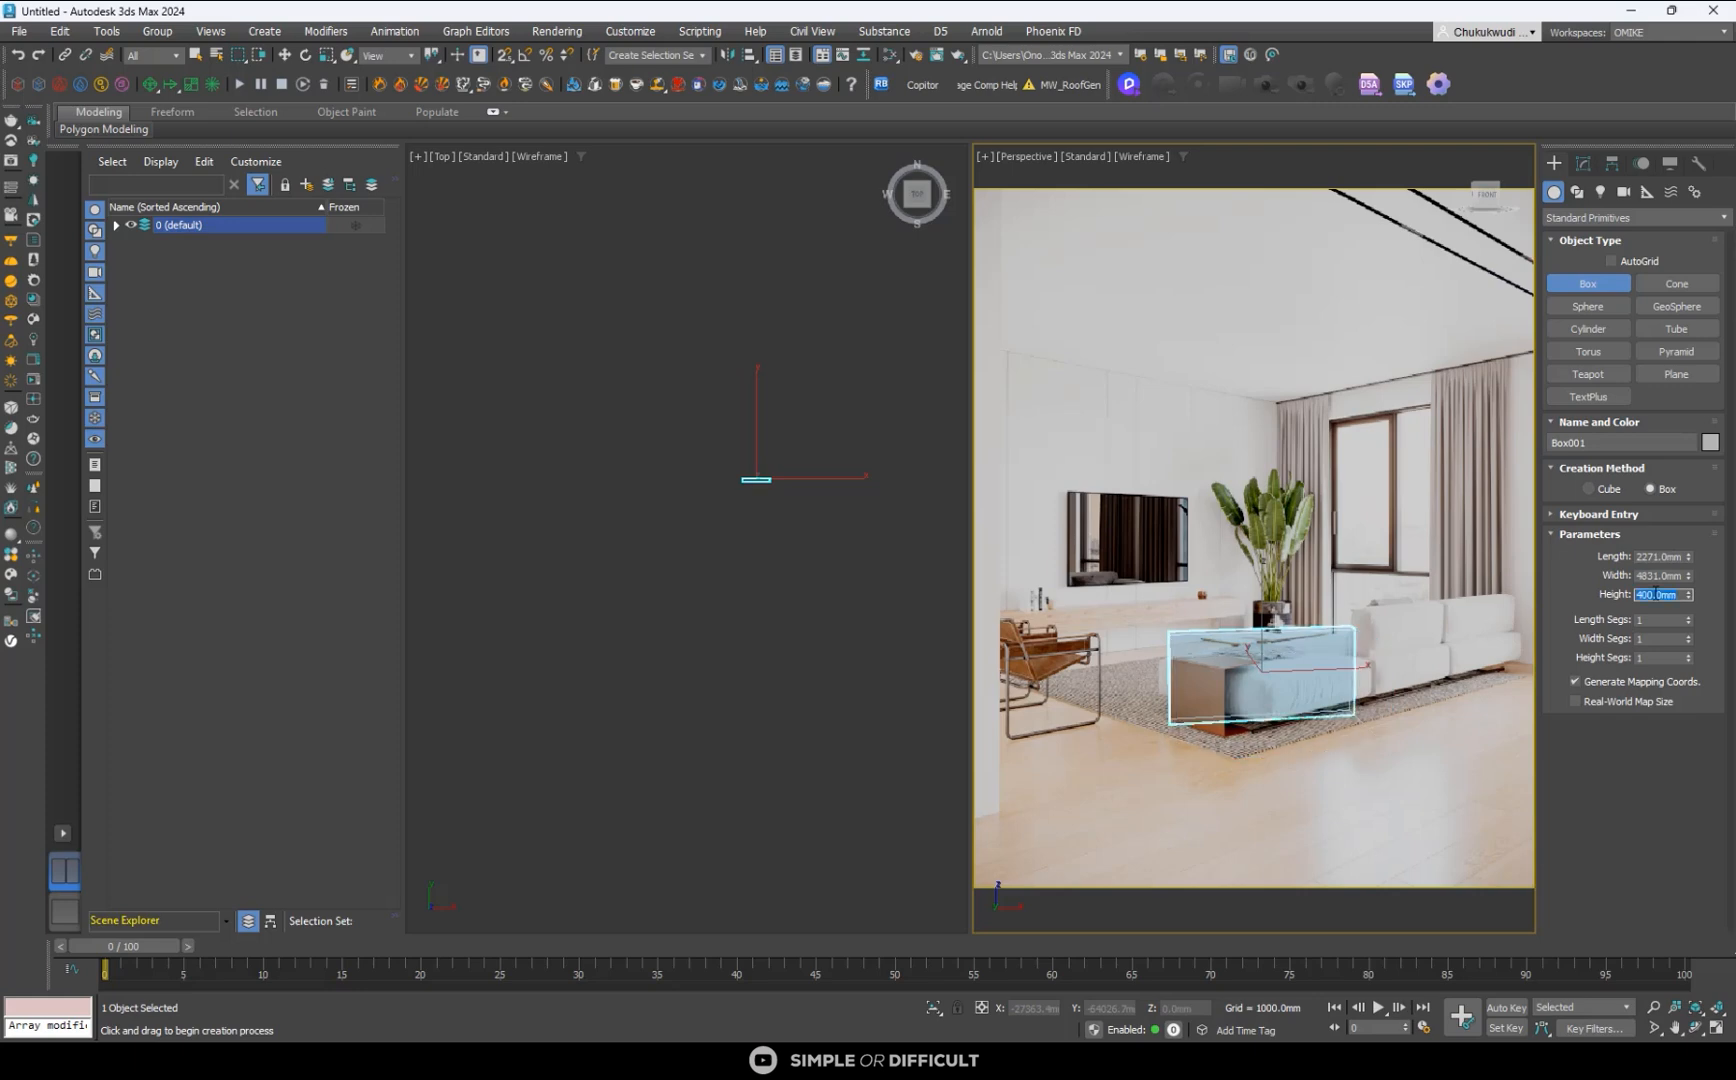
scroll(913, 541, "up", 3)
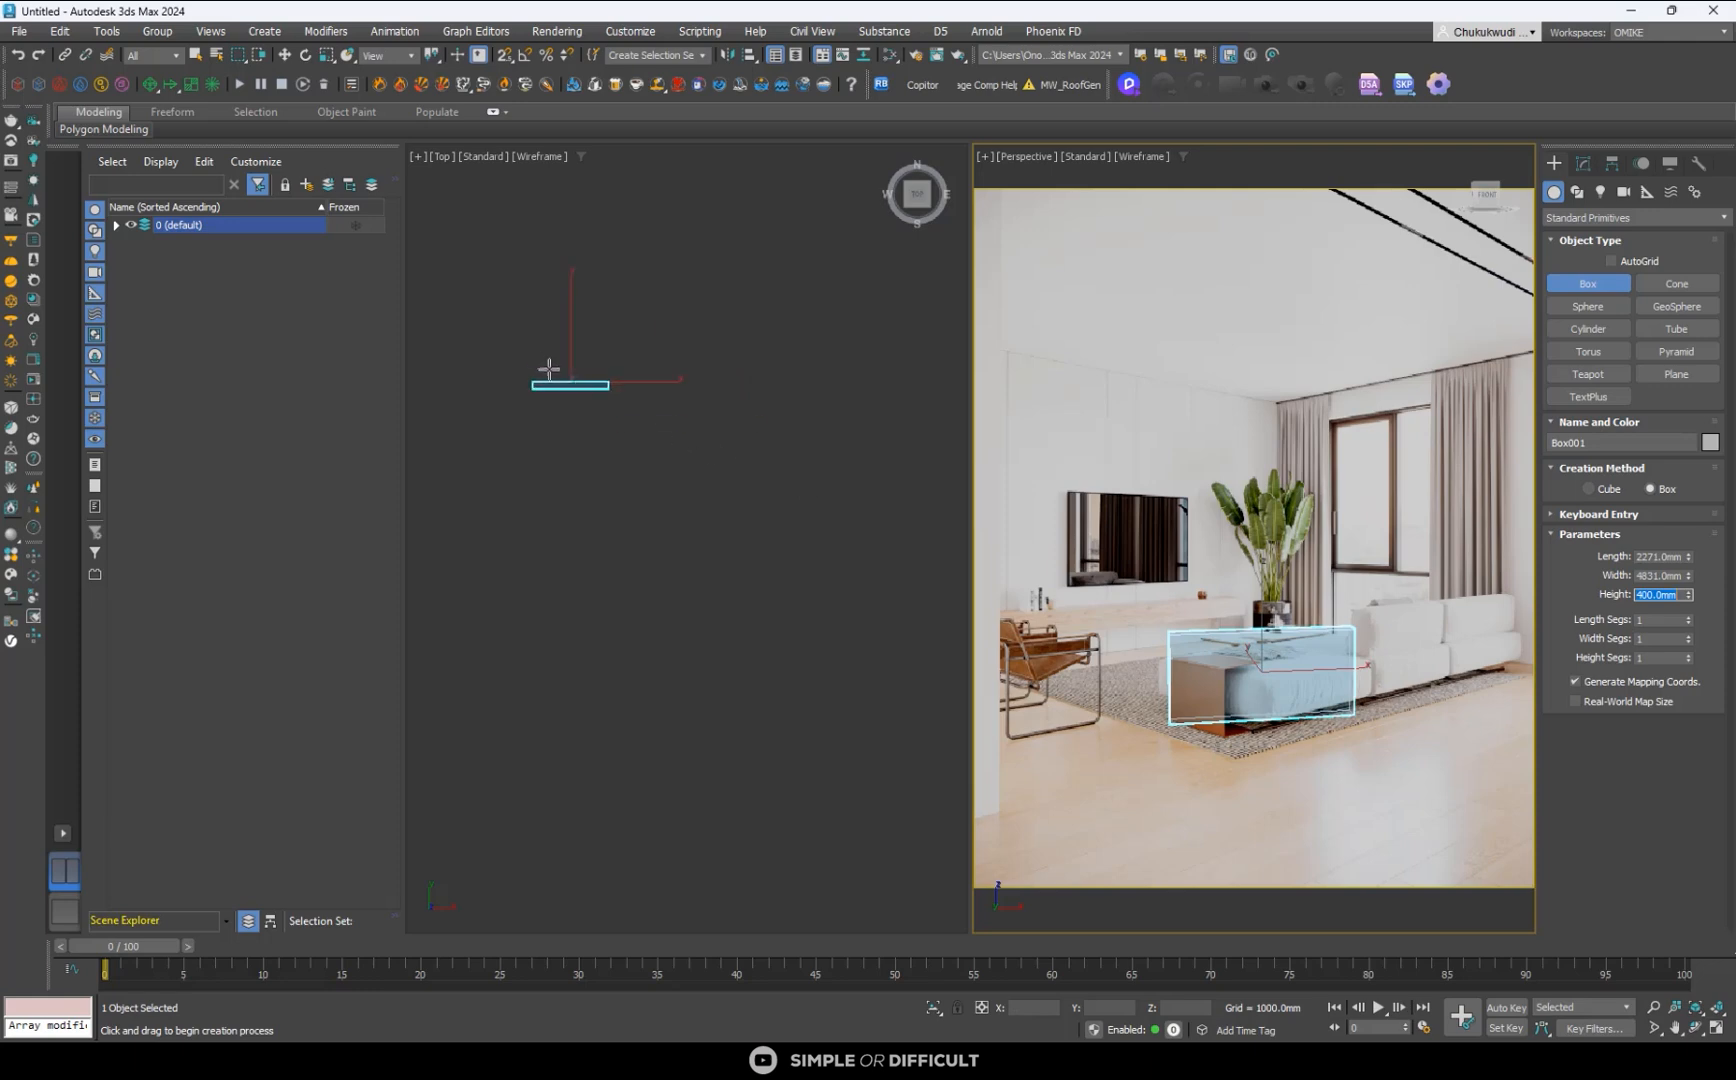
scroll(549, 370, "up", 4)
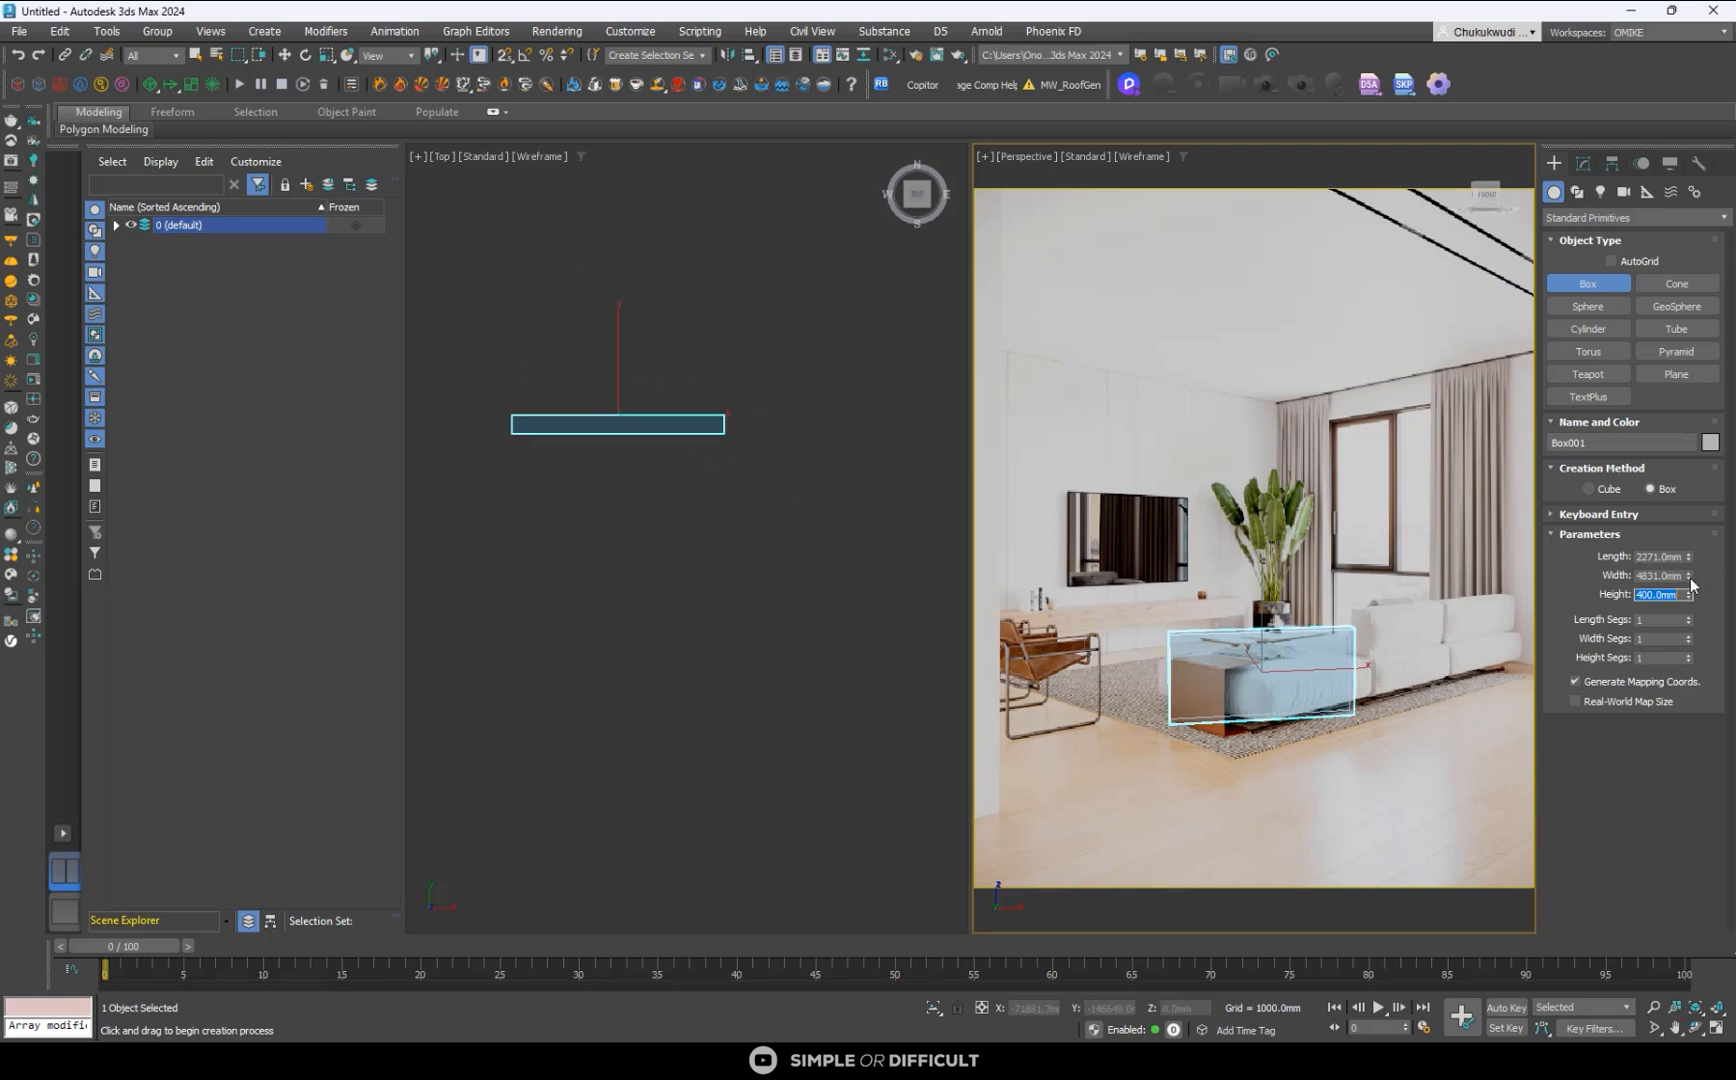
left_click_drag(1689, 578, 1703, 646)
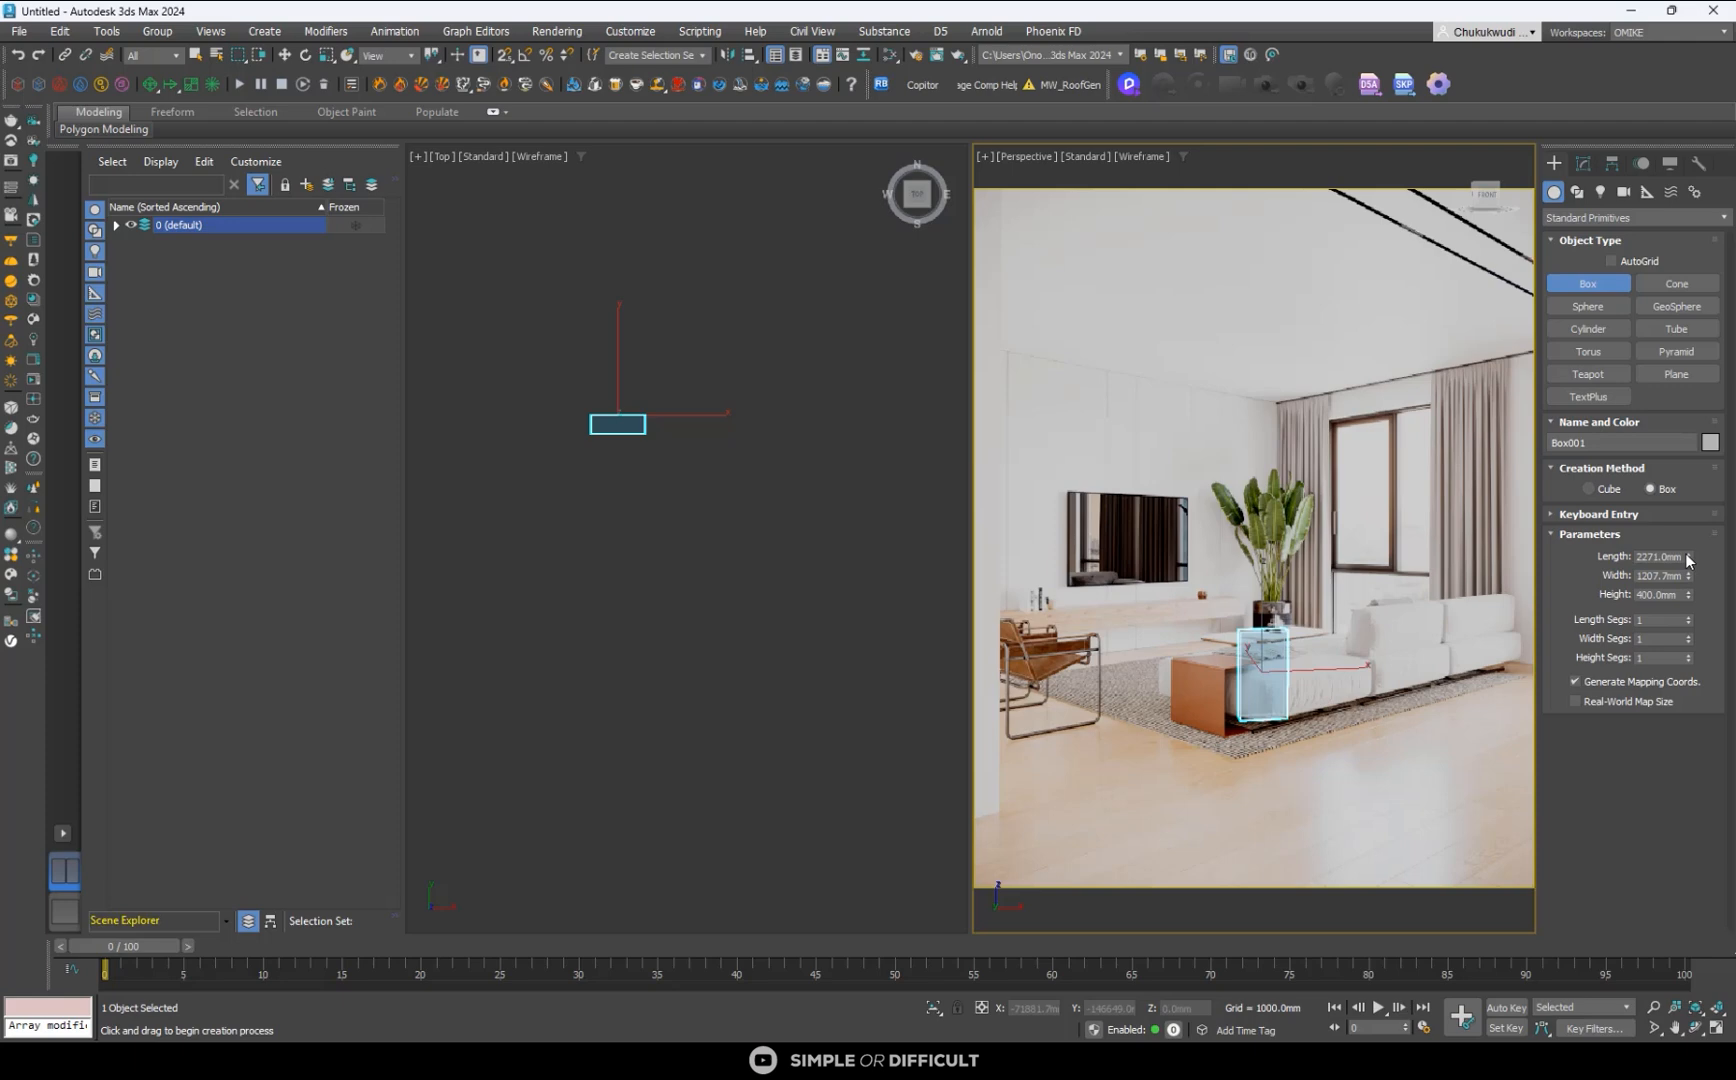
left_click_drag(1688, 556, 1700, 588)
scroll(651, 430, "up", 3)
scroll(620, 418, "down", 2)
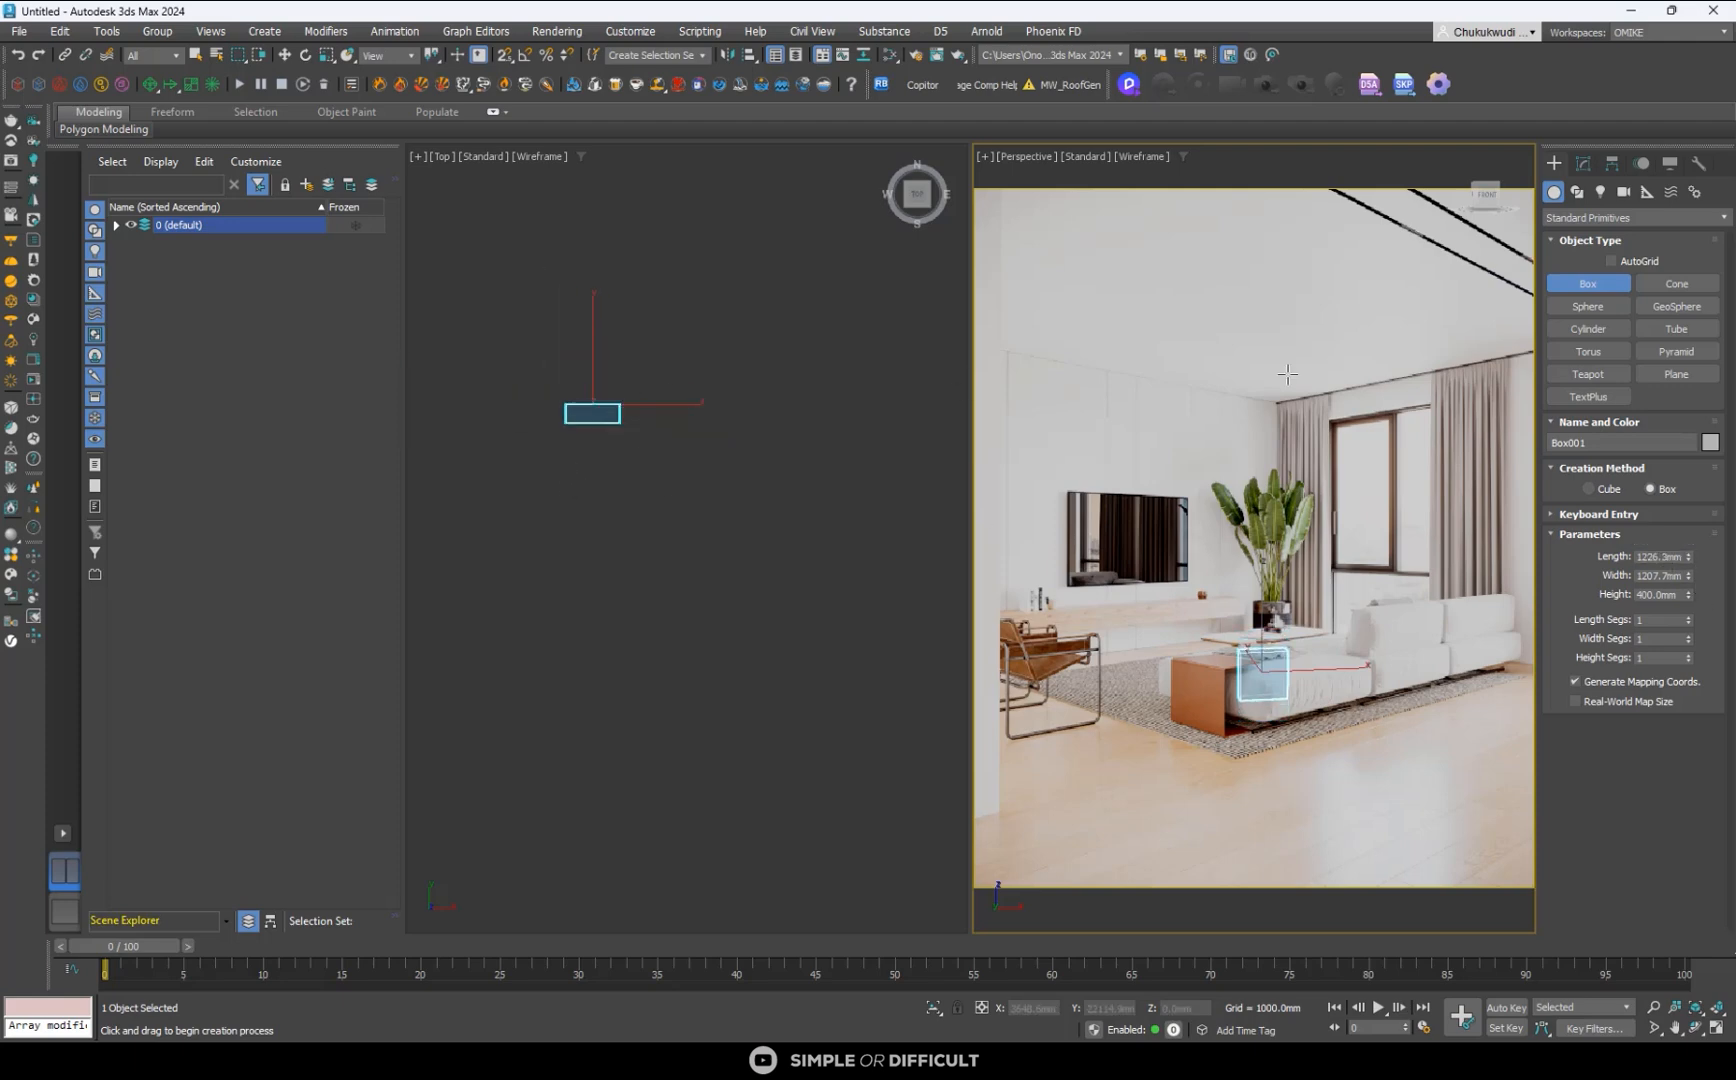
scroll(530, 414, "up", 2)
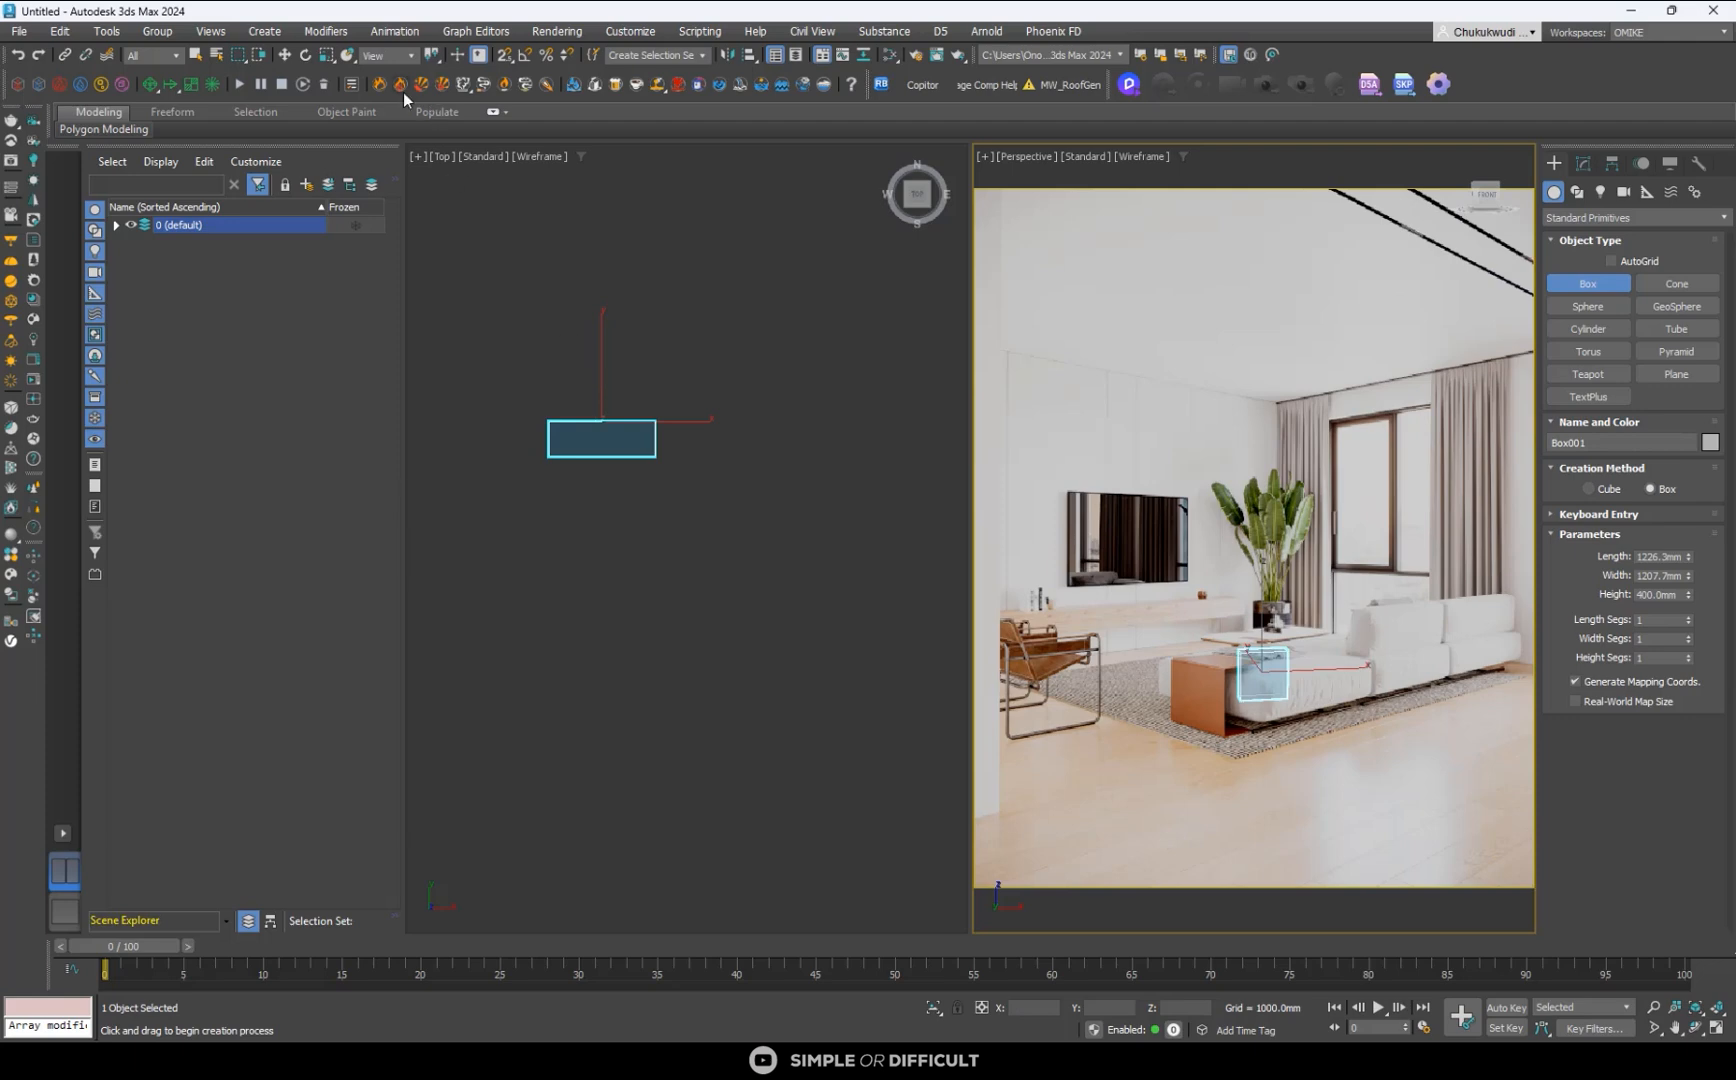
- Delete the box drawn over the sofa from the scene
left_click(286, 55)
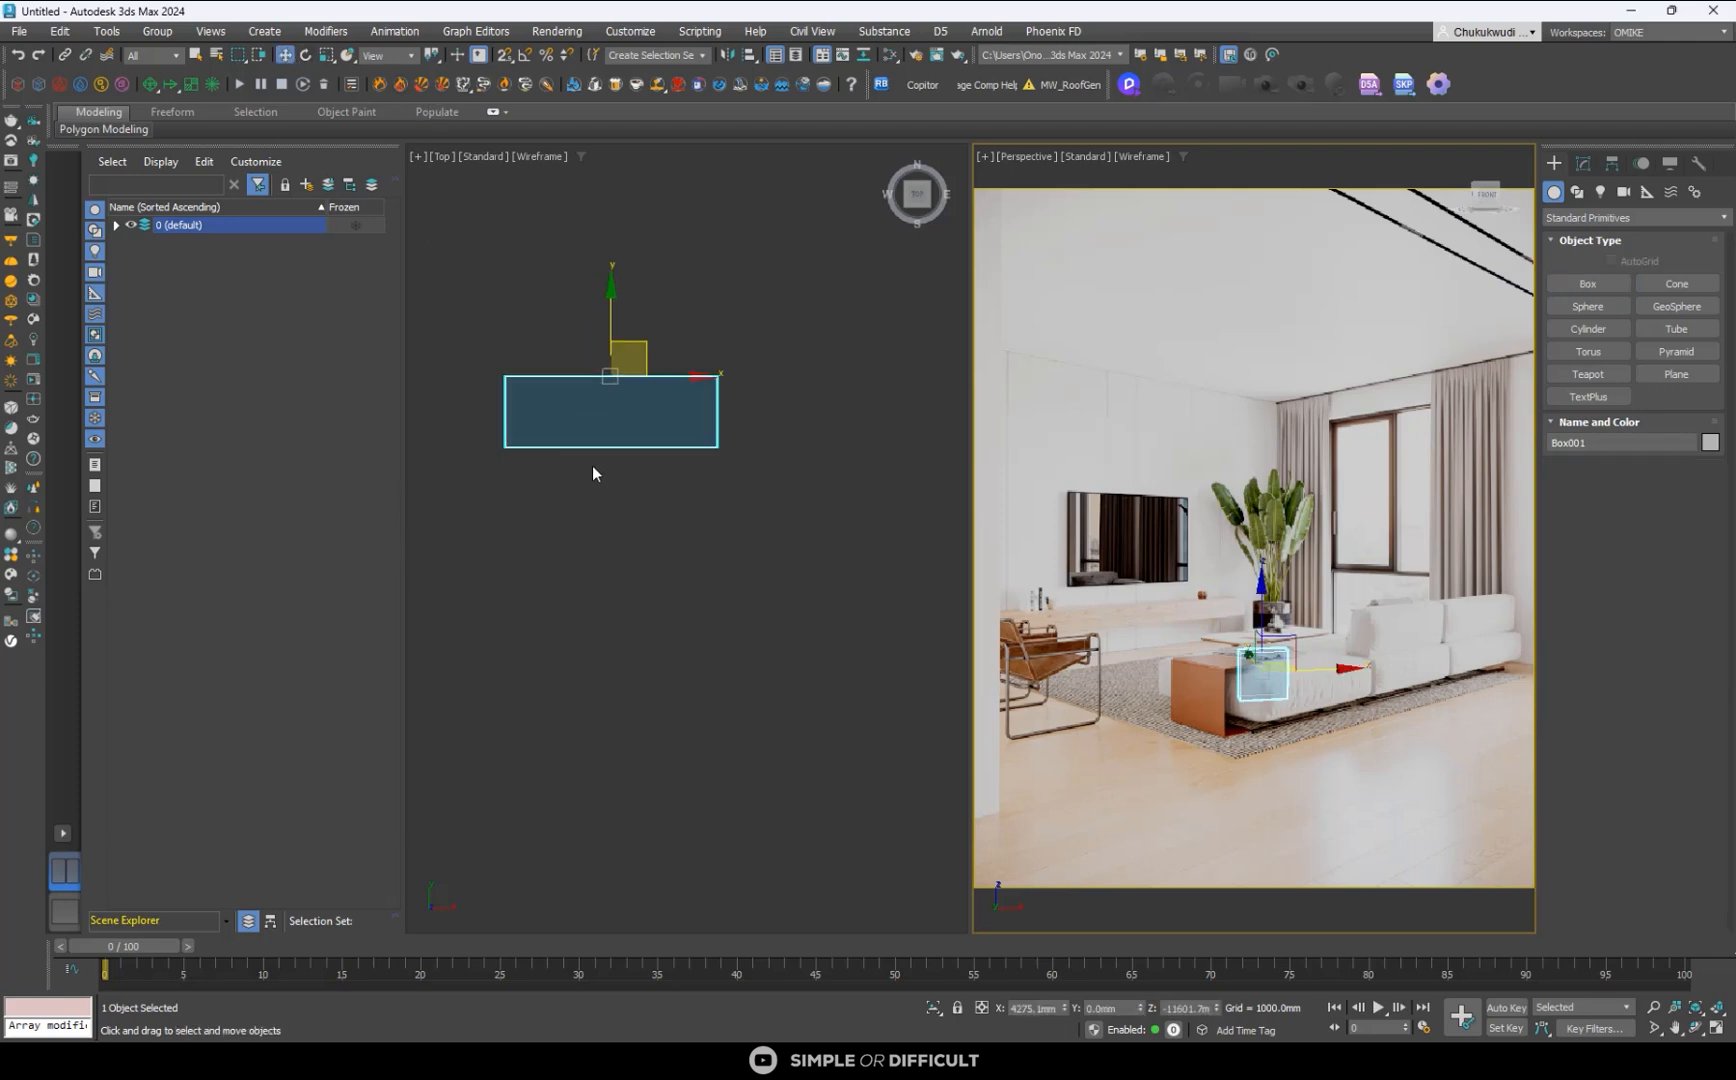
left_click(625, 432)
key("Delete")
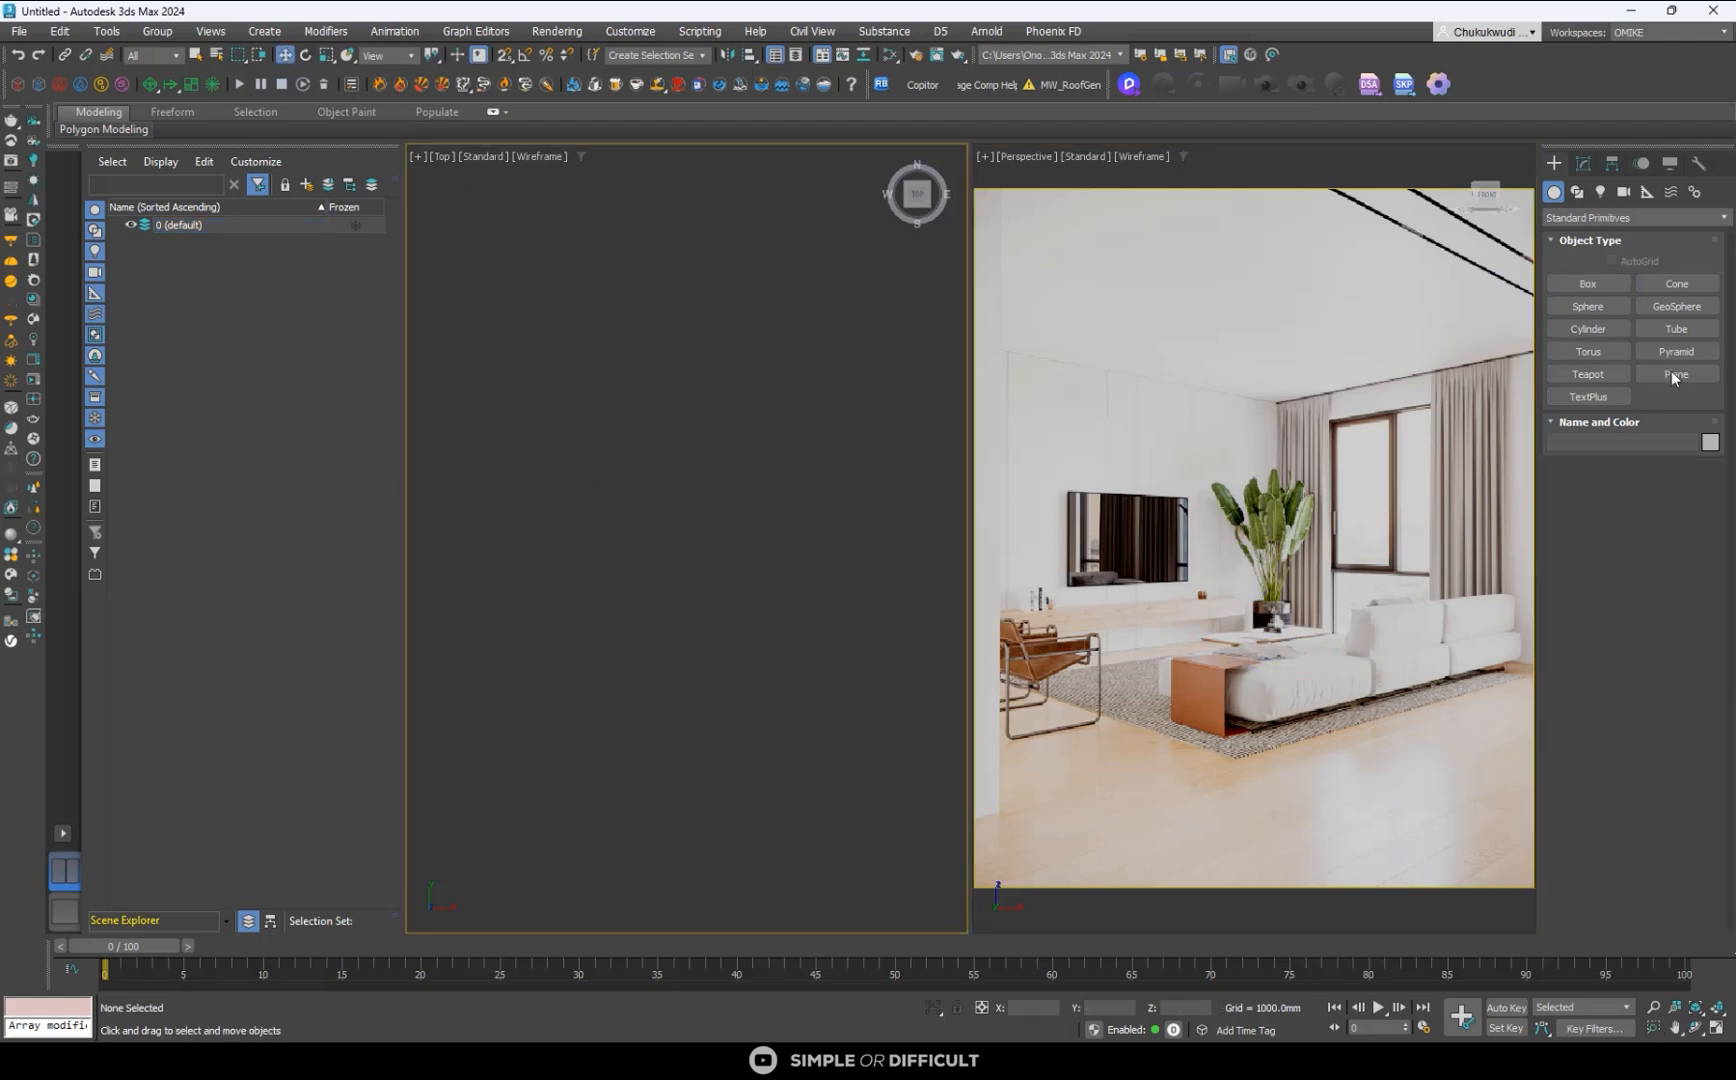
- Draw a new box in the Top viewport, about 569 mm wide, 346 mm long and 367 mm high
left_click(1599, 281)
left_click_drag(595, 450, 696, 512)
left_click(686, 446)
scroll(721, 446, "down", 7)
scroll(611, 405, "down", 3)
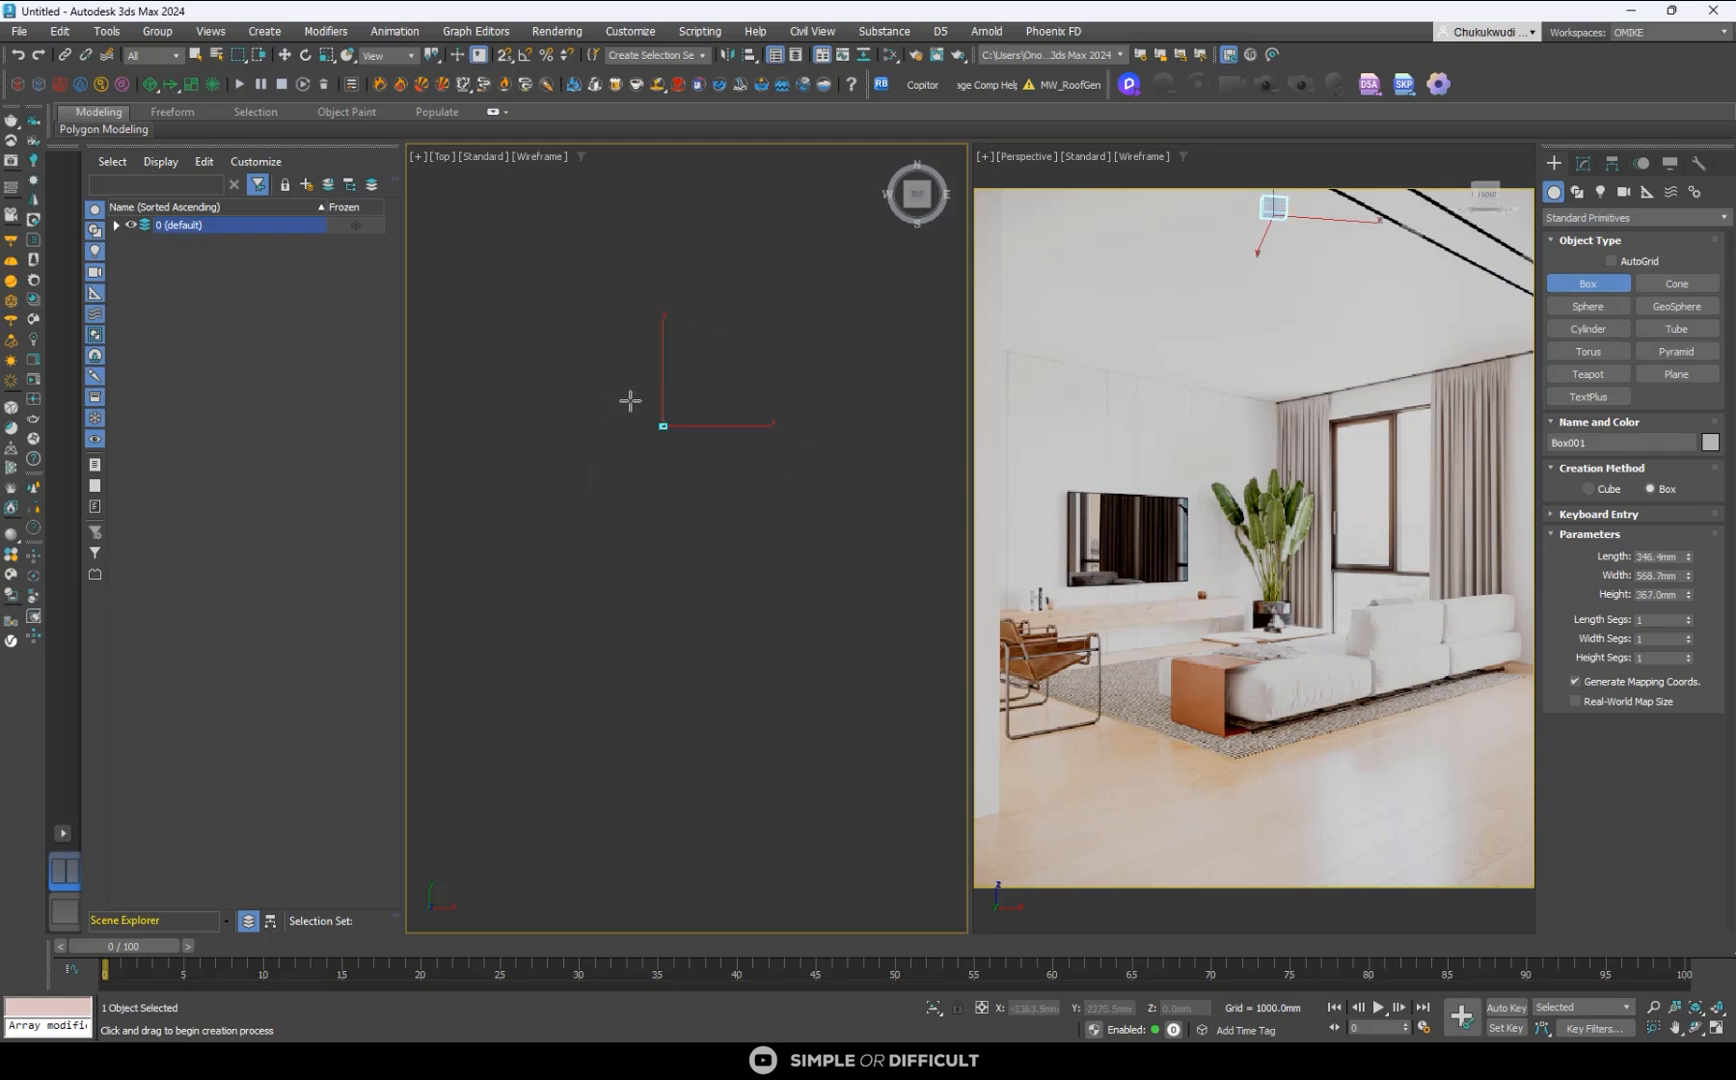
- Frame the Perspective view so the new box overlays the front end of the sofa beside the brown side panel
left_click(285, 55)
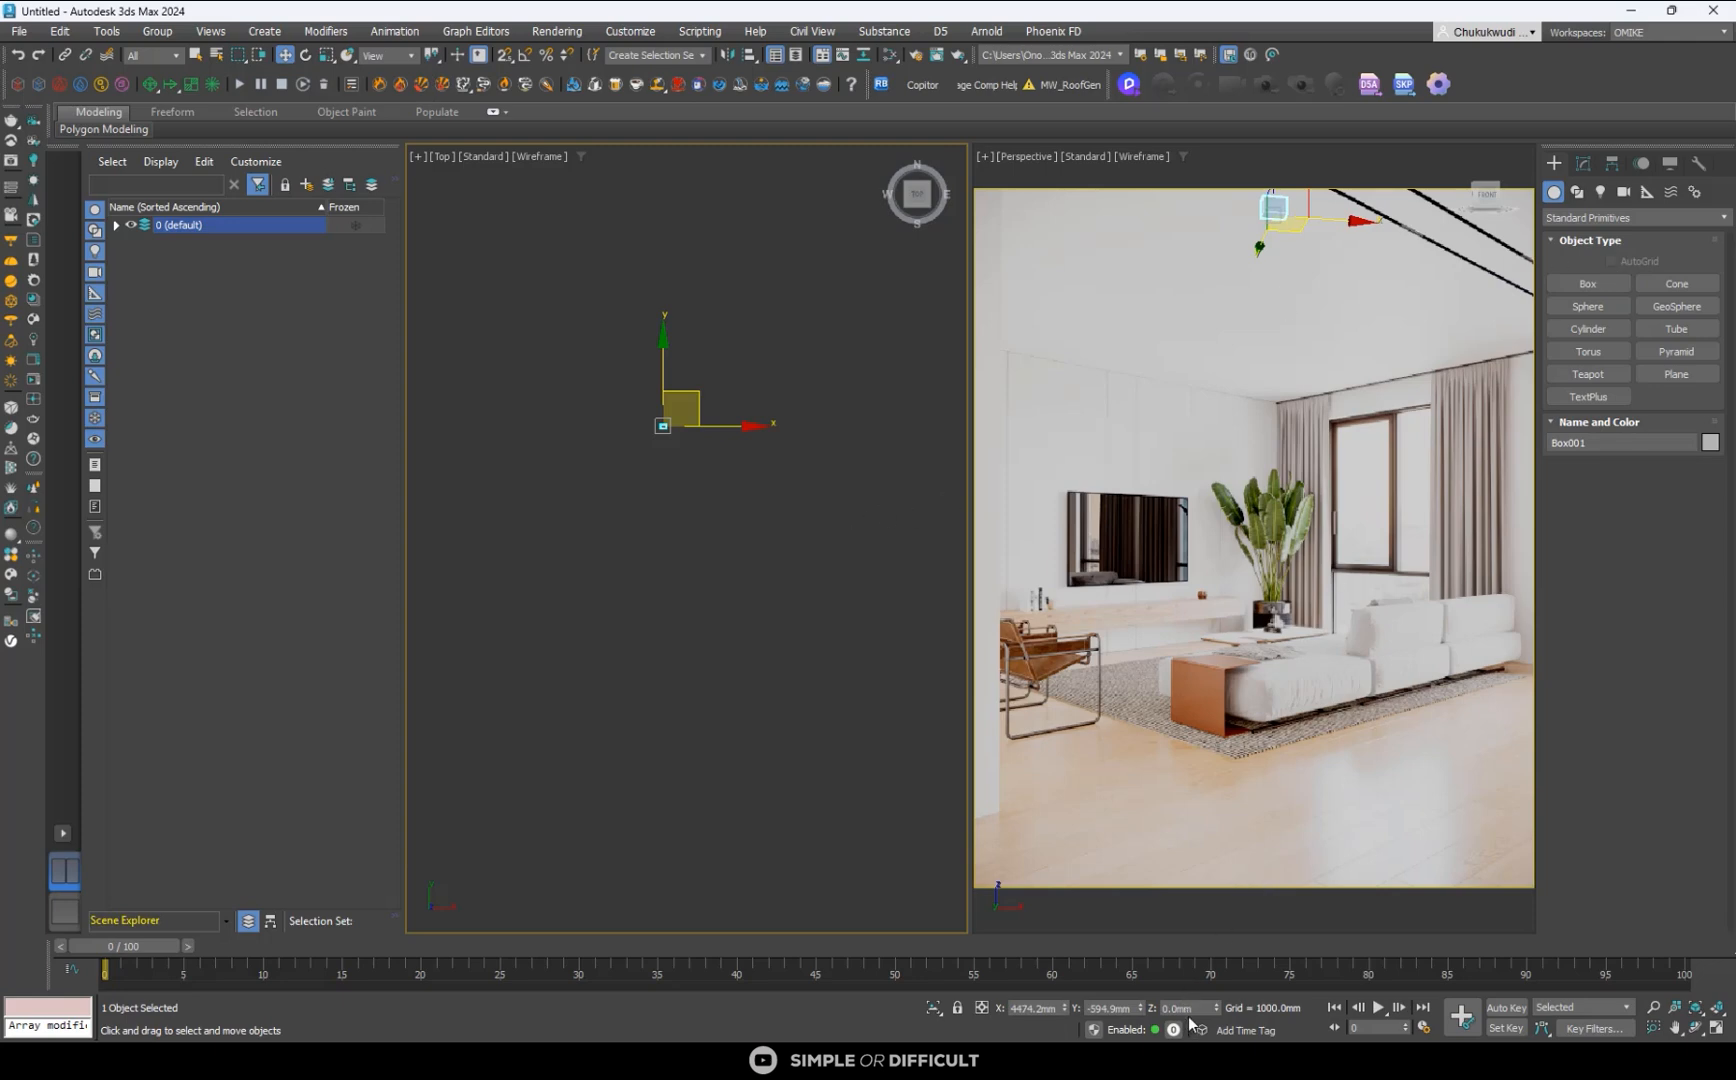
middle_click_drag(1224, 399, 1192, 658)
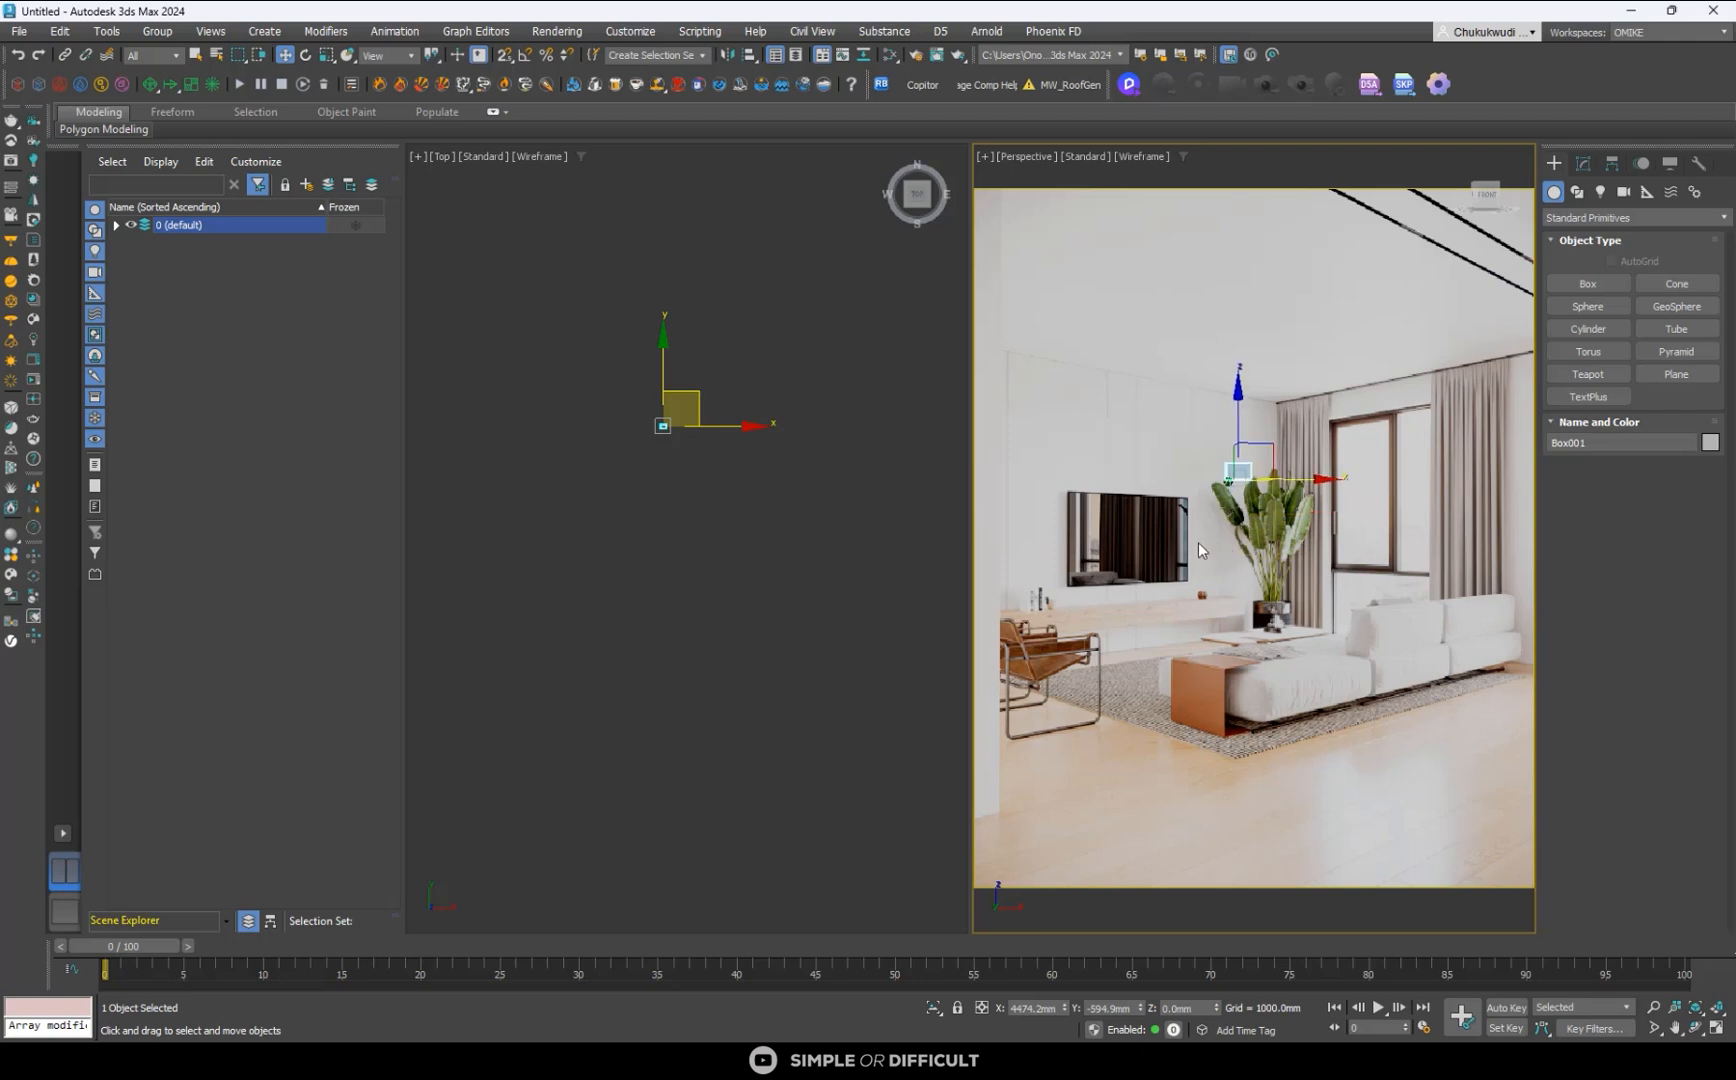
middle_click_drag(1212, 536, 1236, 750)
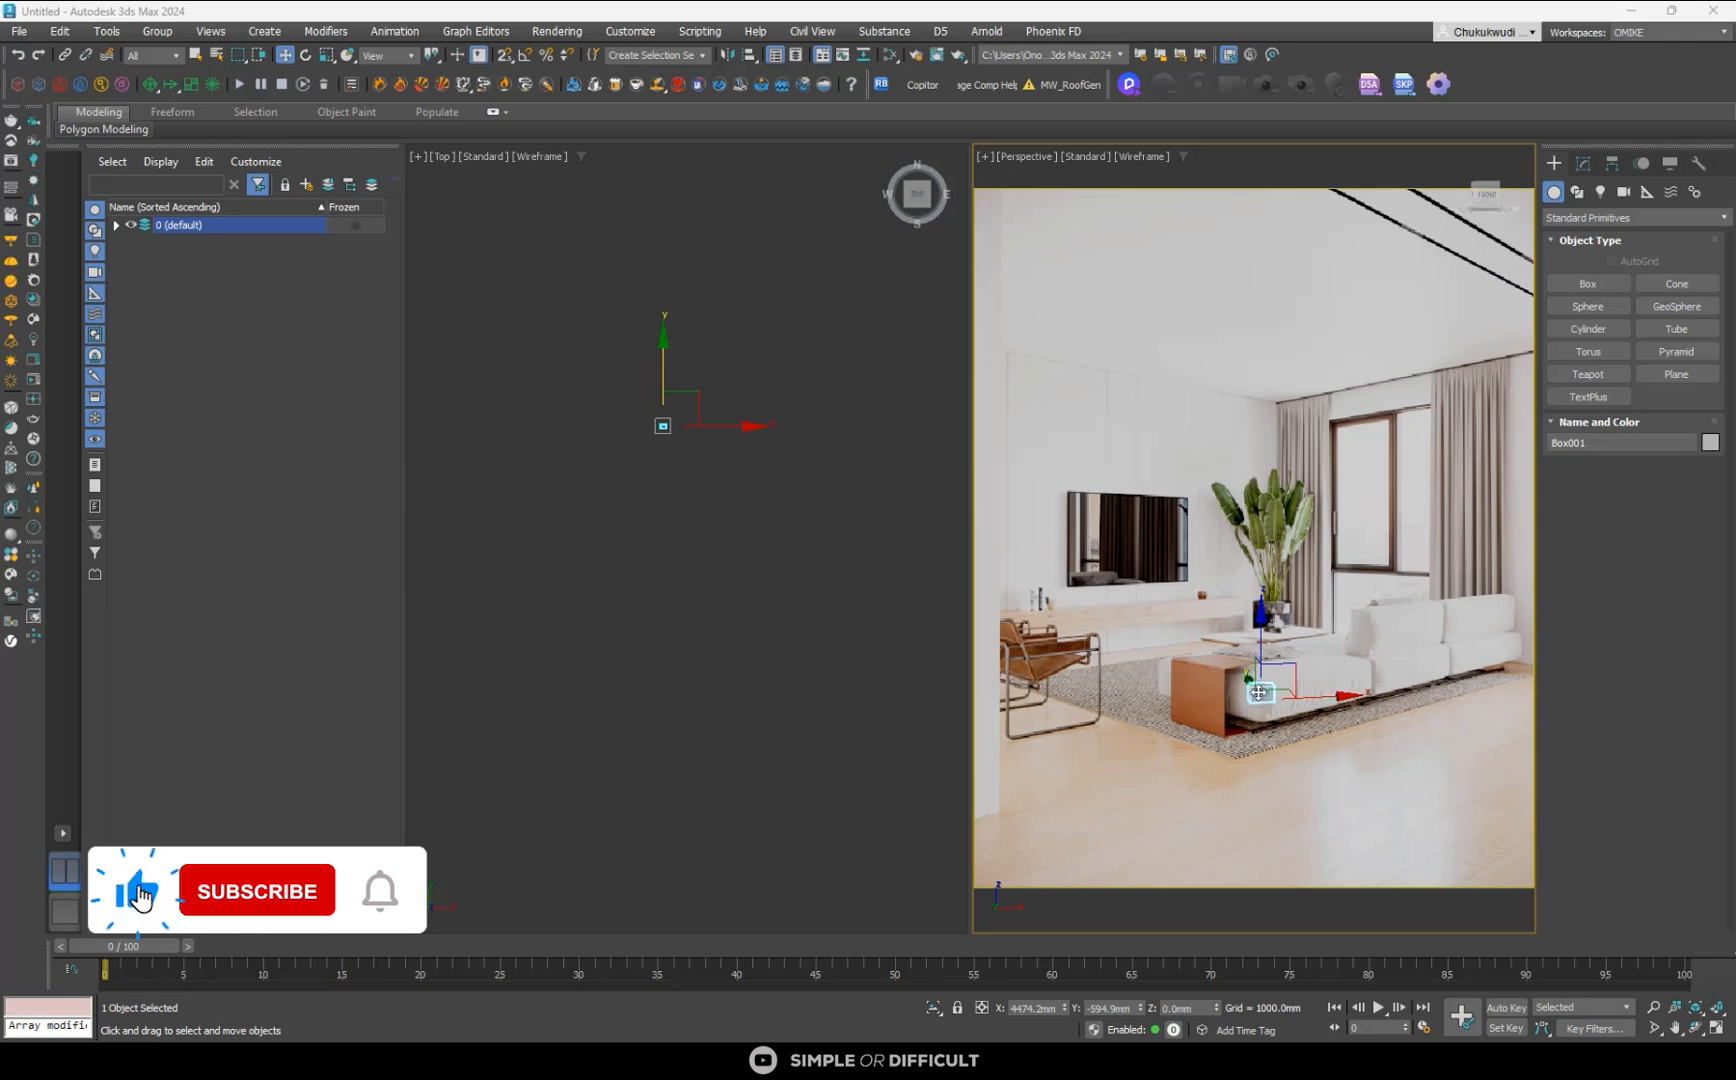
scroll(1277, 693, "up", 3)
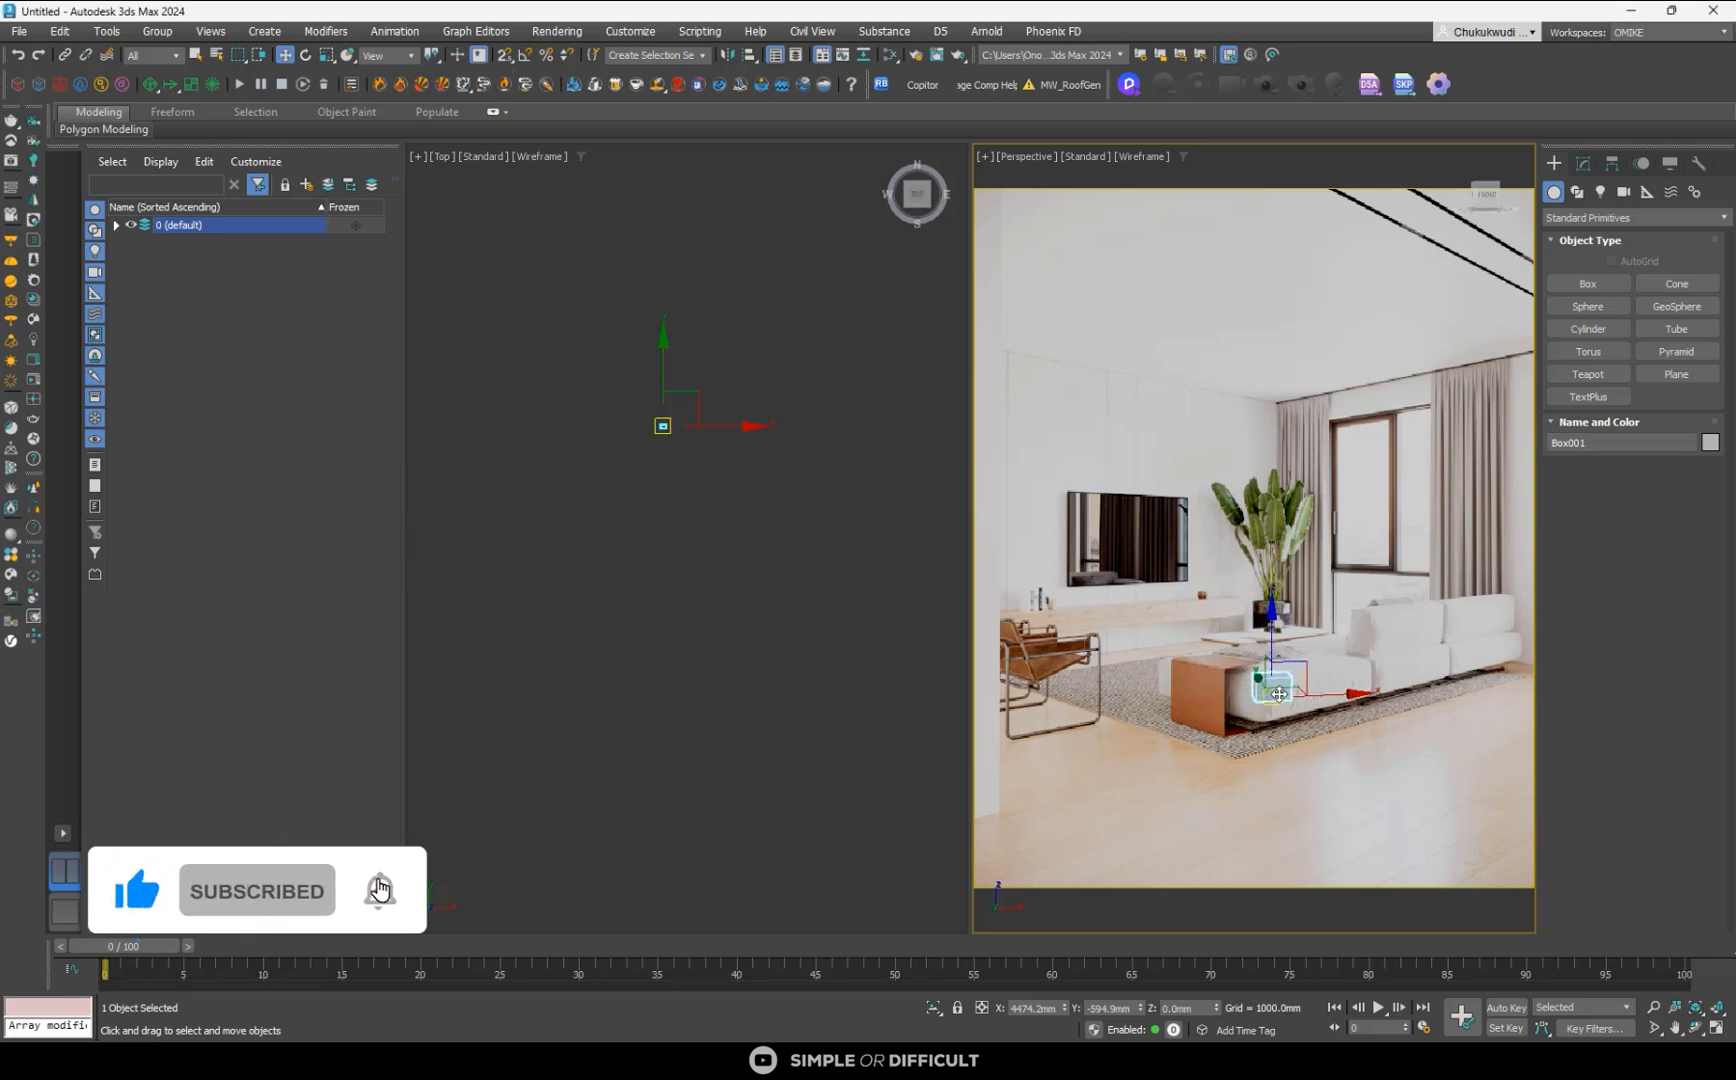
scroll(1280, 692, "up", 2)
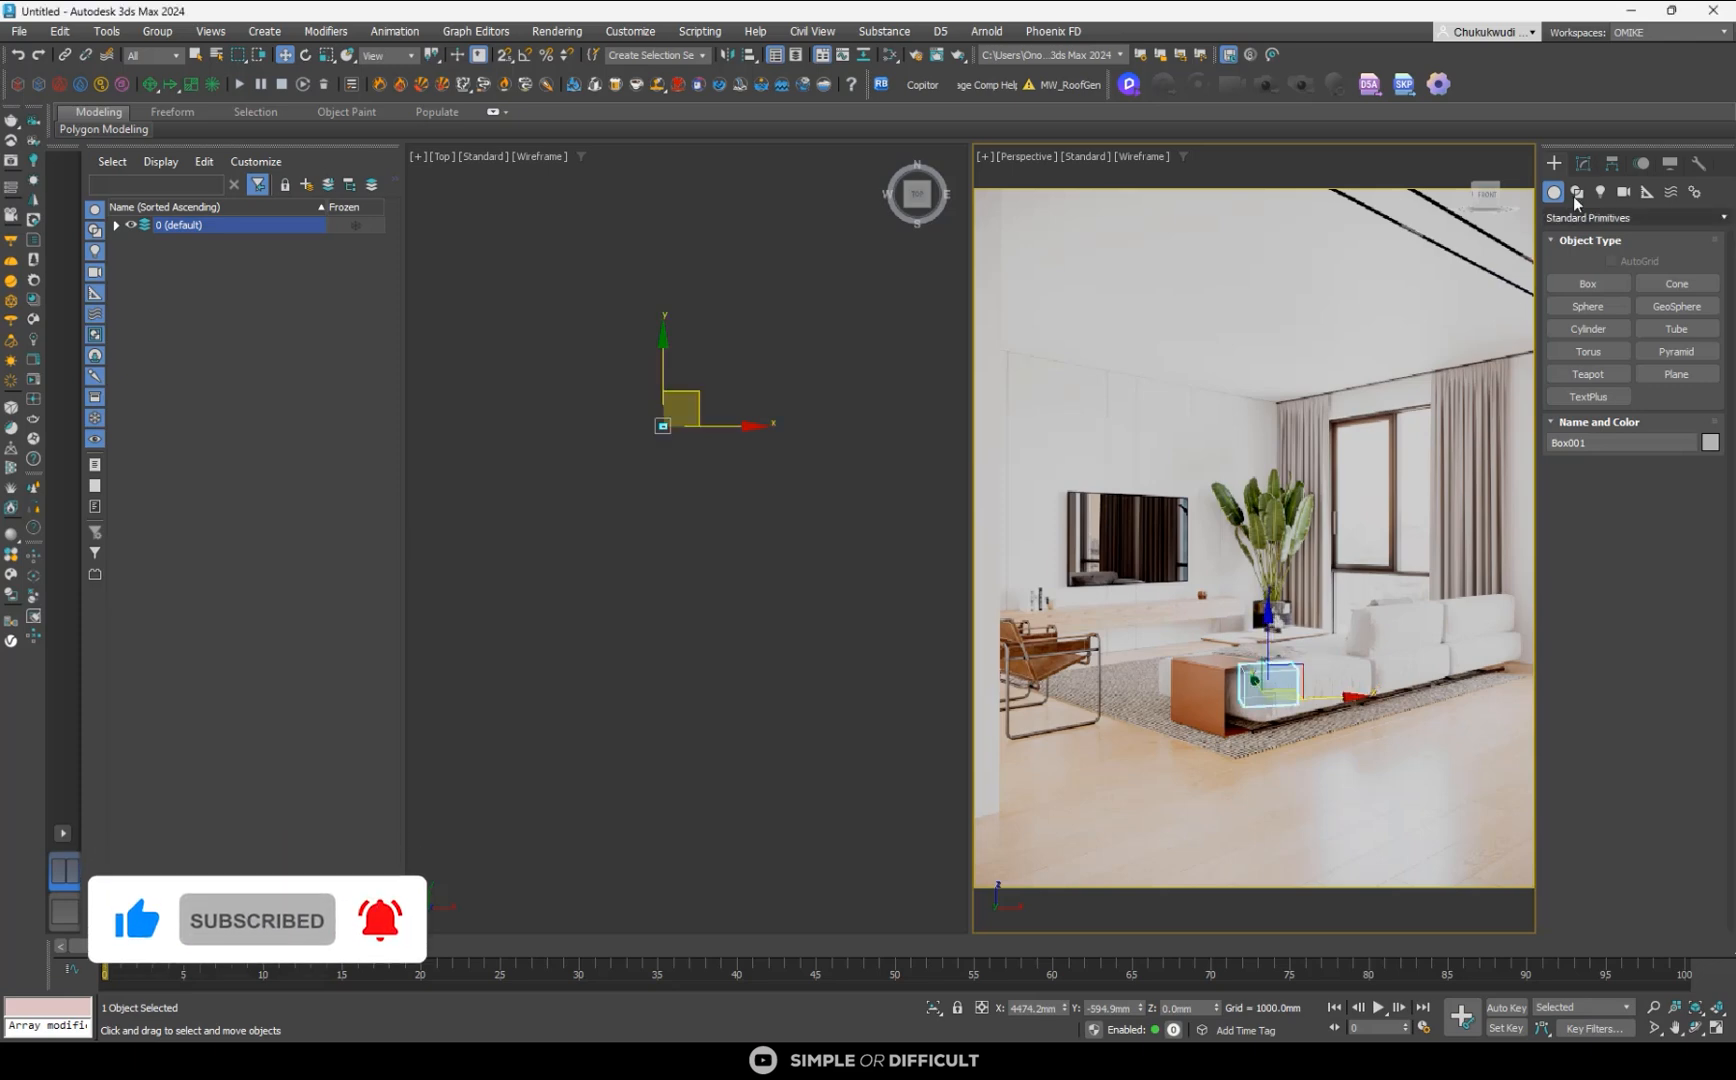
- Set the box's height to 400 mm and enlarge it to about 700 mm wide and 533 mm long
left_click(1586, 164)
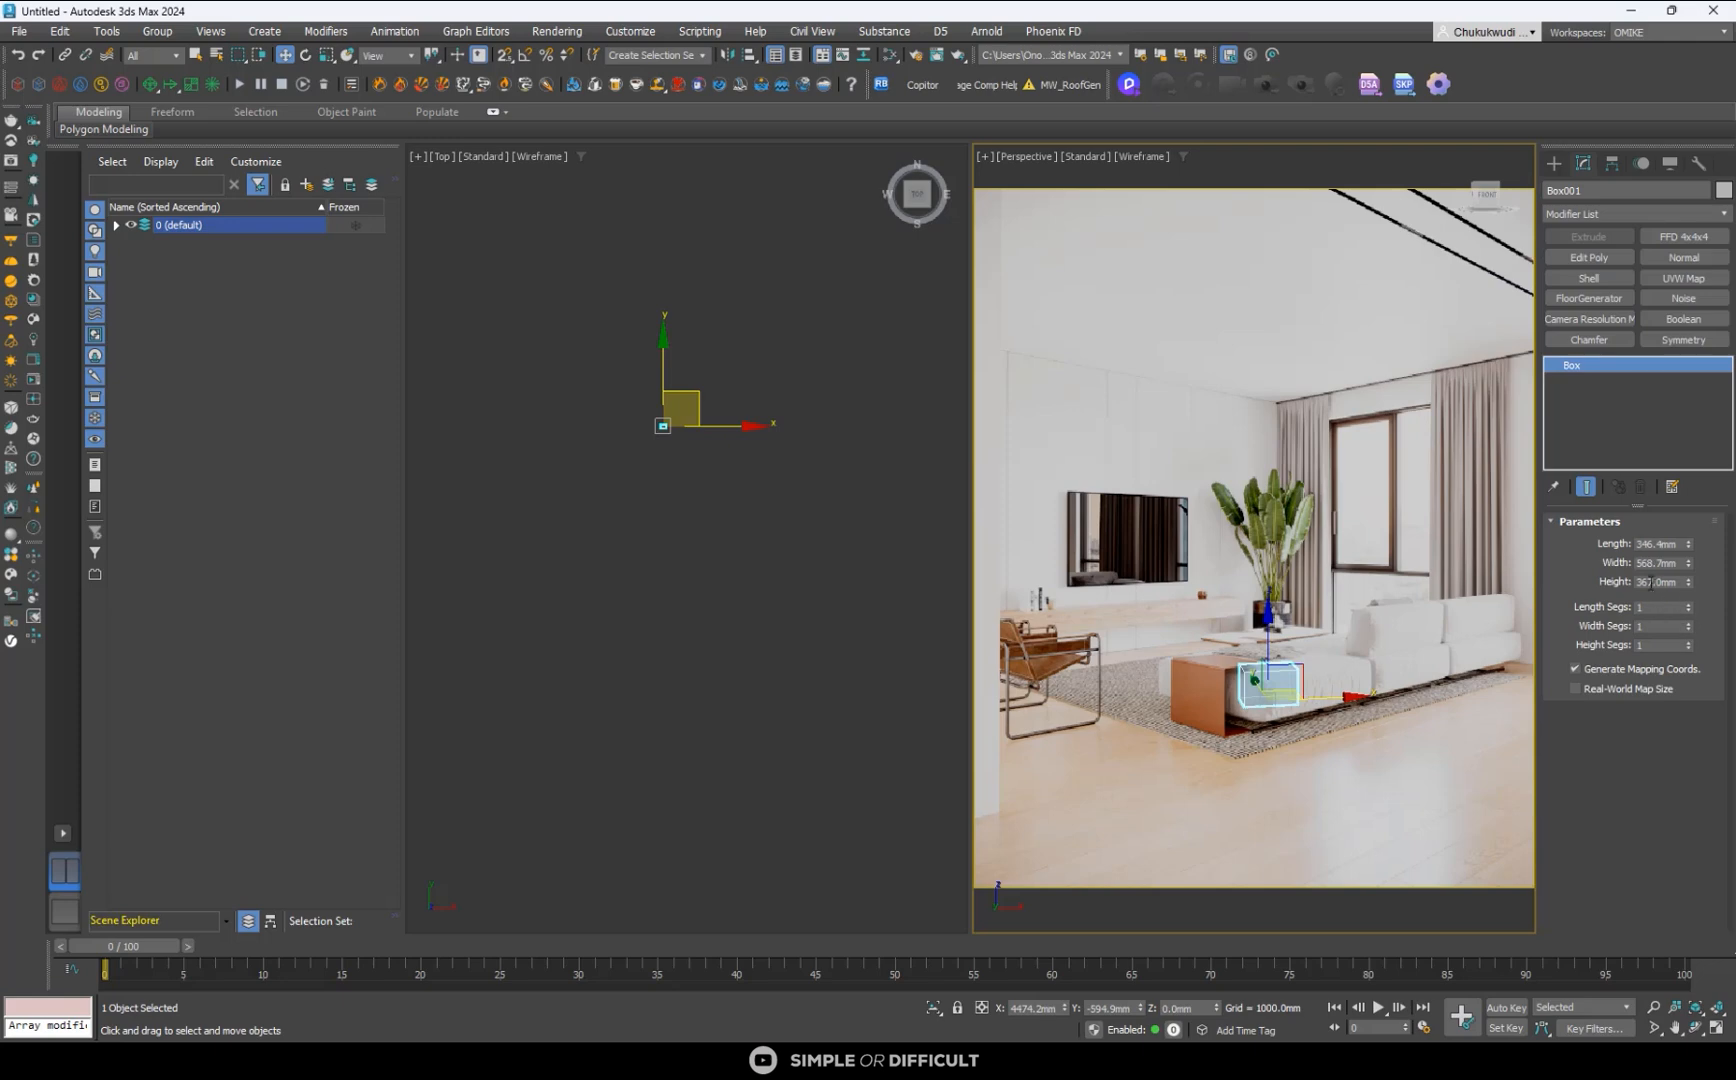
left_click(1651, 582)
type("400")
key("Return")
left_click_drag(1689, 564, 1683, 505)
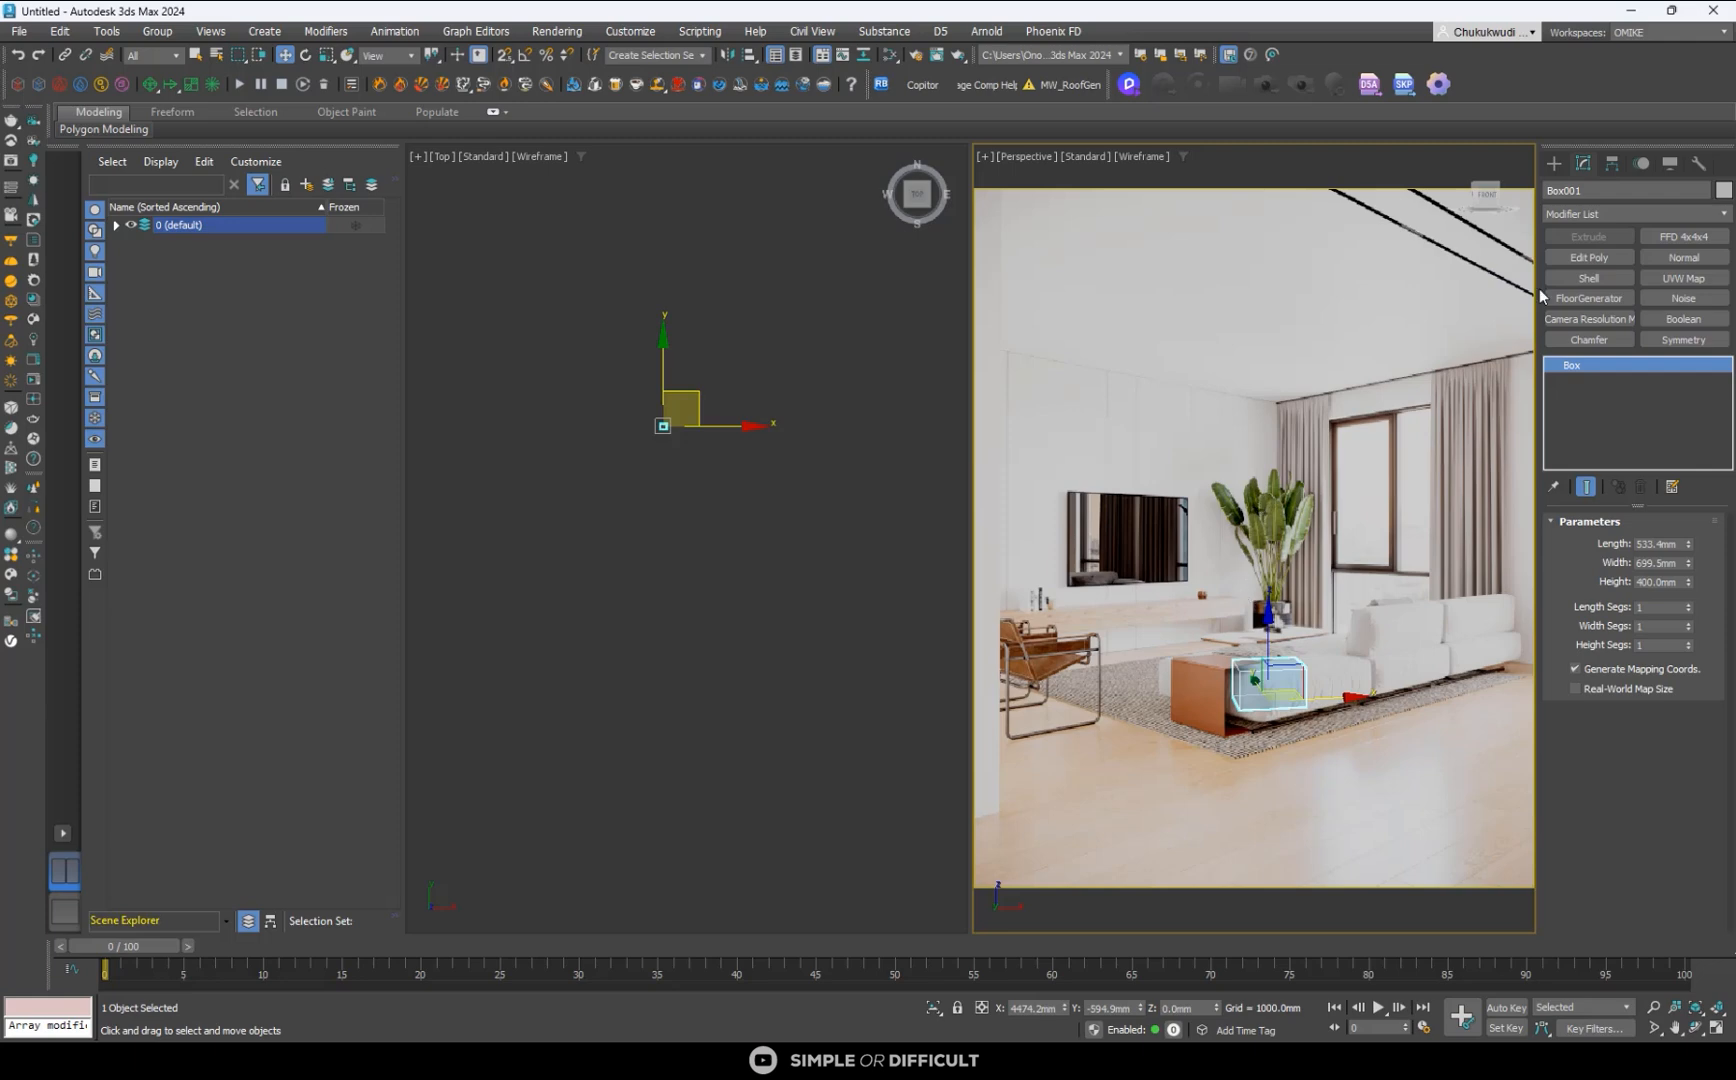
- Start the Perspective Match utility and show the XYZ vanishing lines over the reference image in the Perspective viewport
left_click(1697, 164)
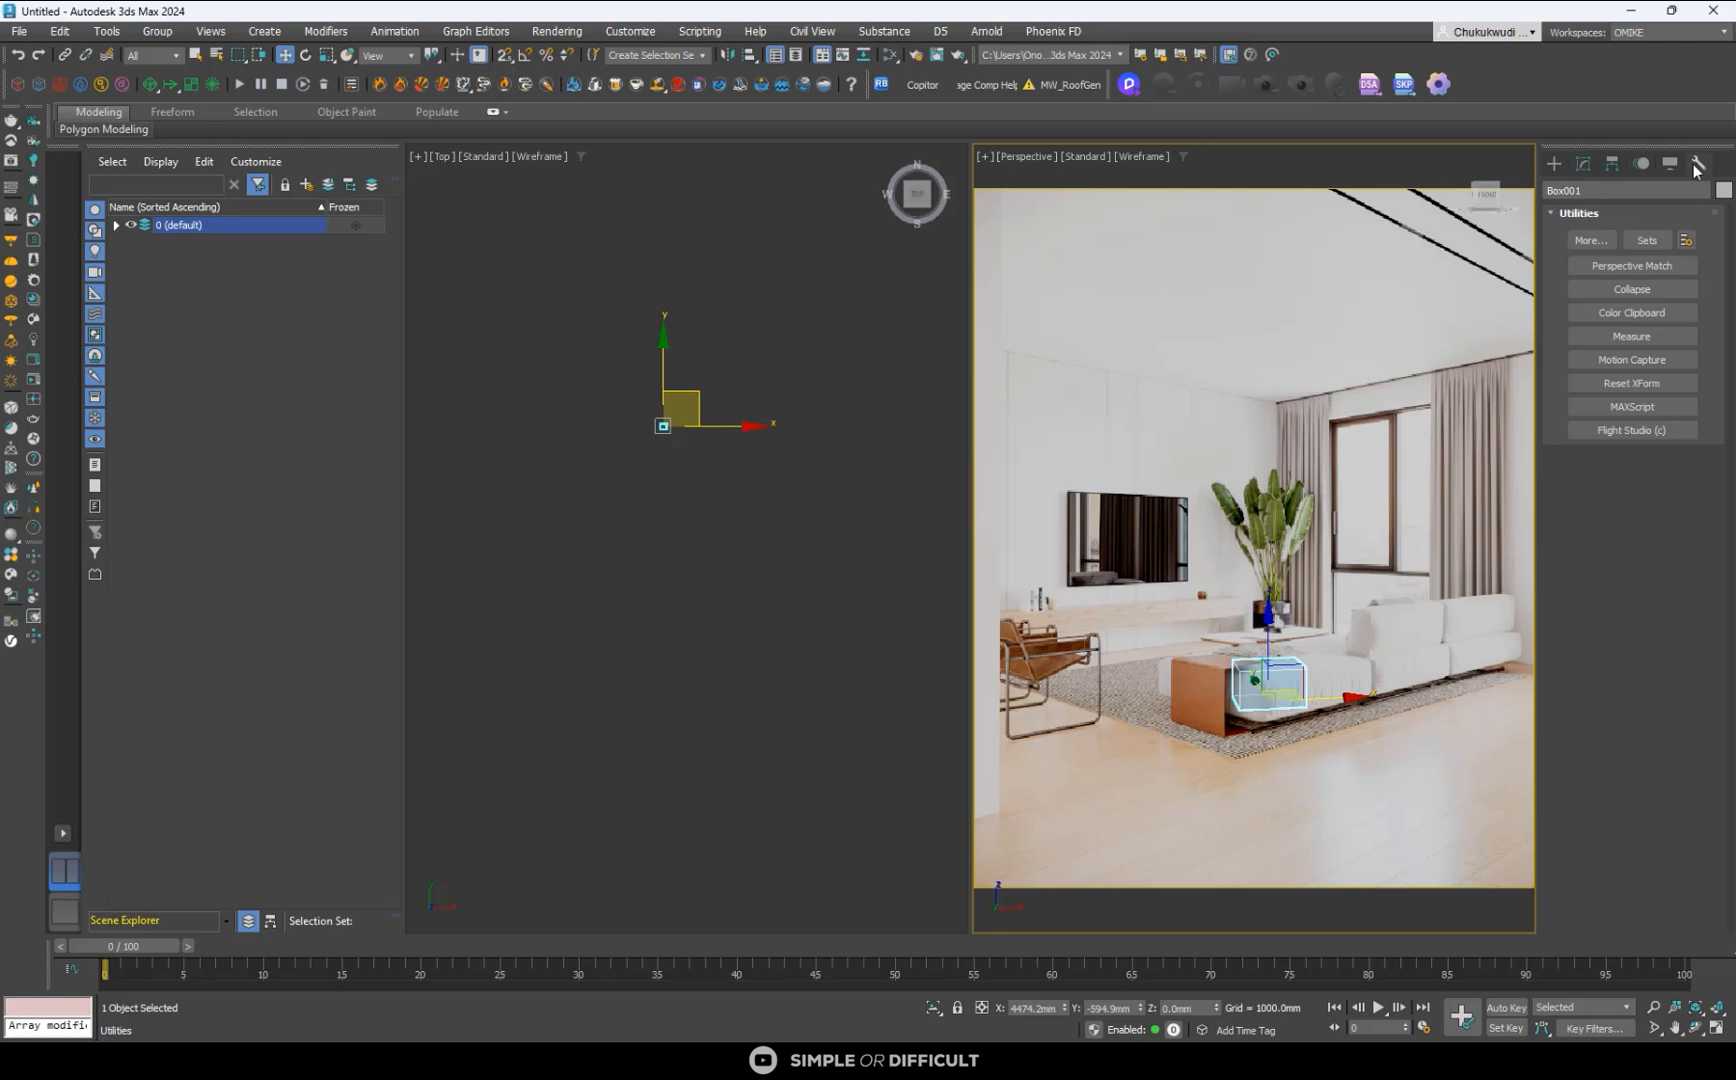
left_click(1630, 264)
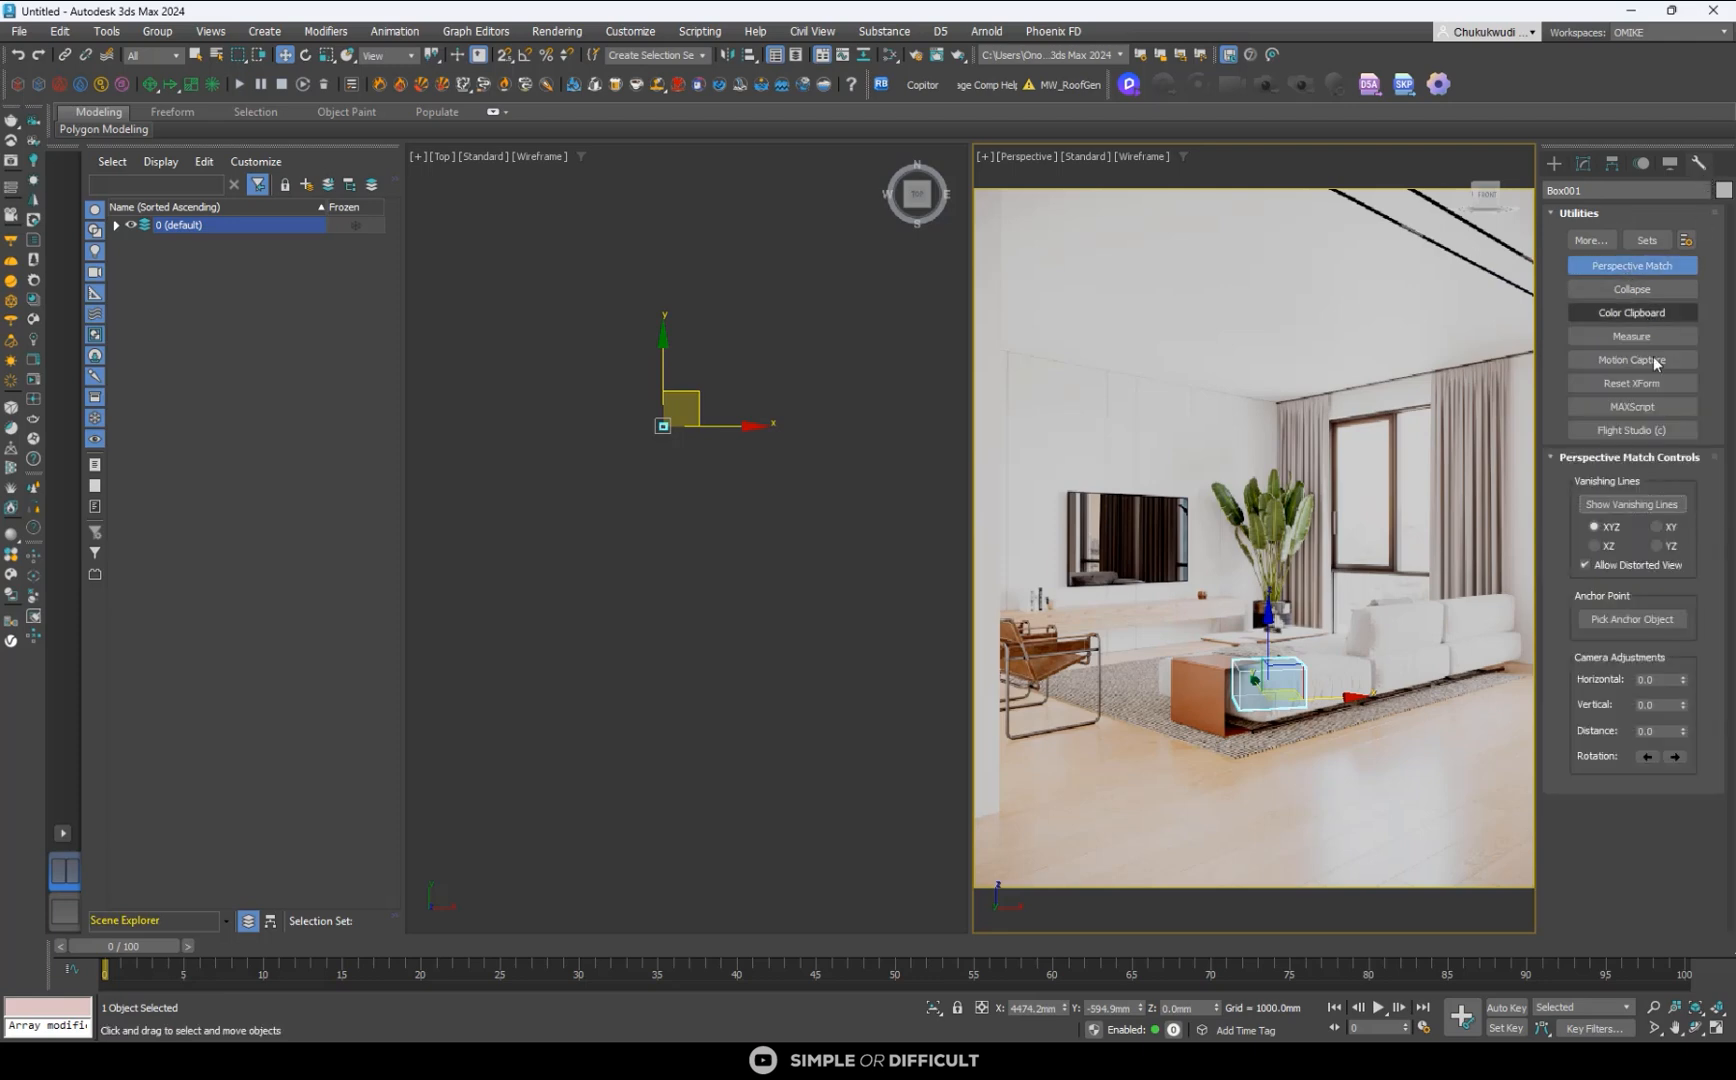
left_click(1621, 505)
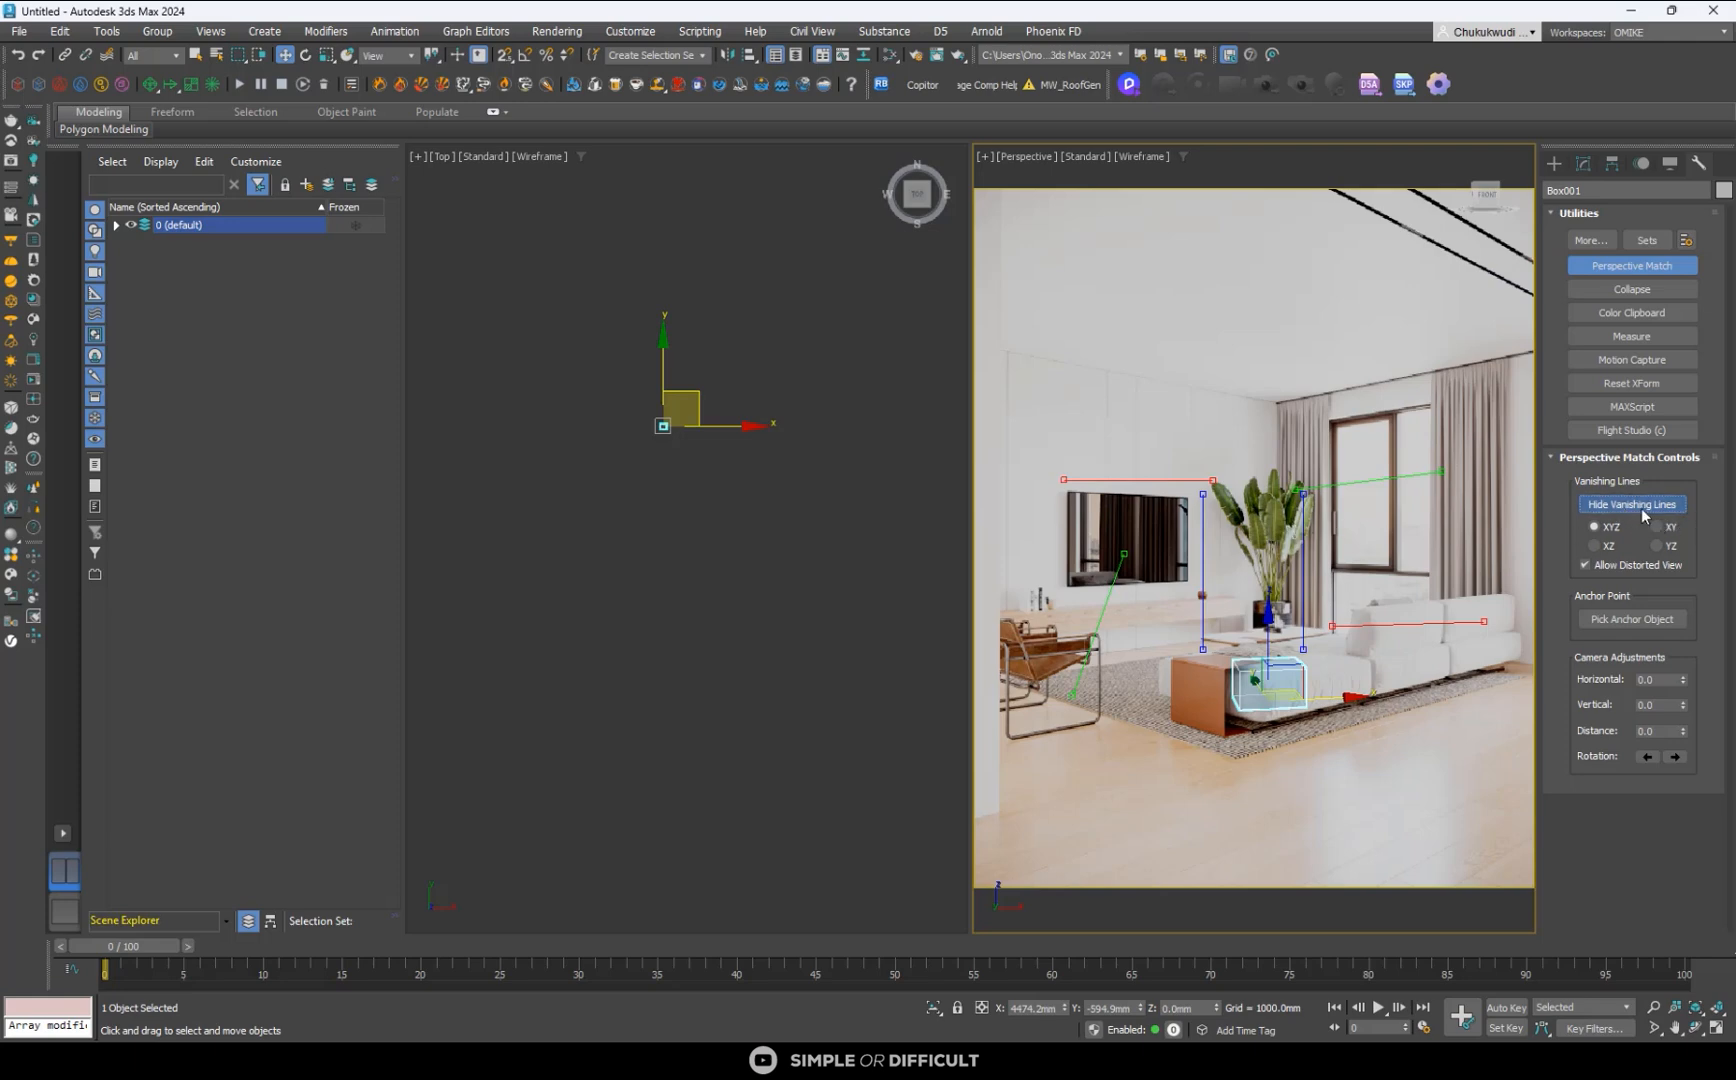
left_click(1630, 503)
left_click(1630, 503)
- Roughly align the red vanishing lines with the TV wall's ceiling edge and console, and the green ones with the curtain top and window sill
left_click_drag(1082, 390, 1192, 387)
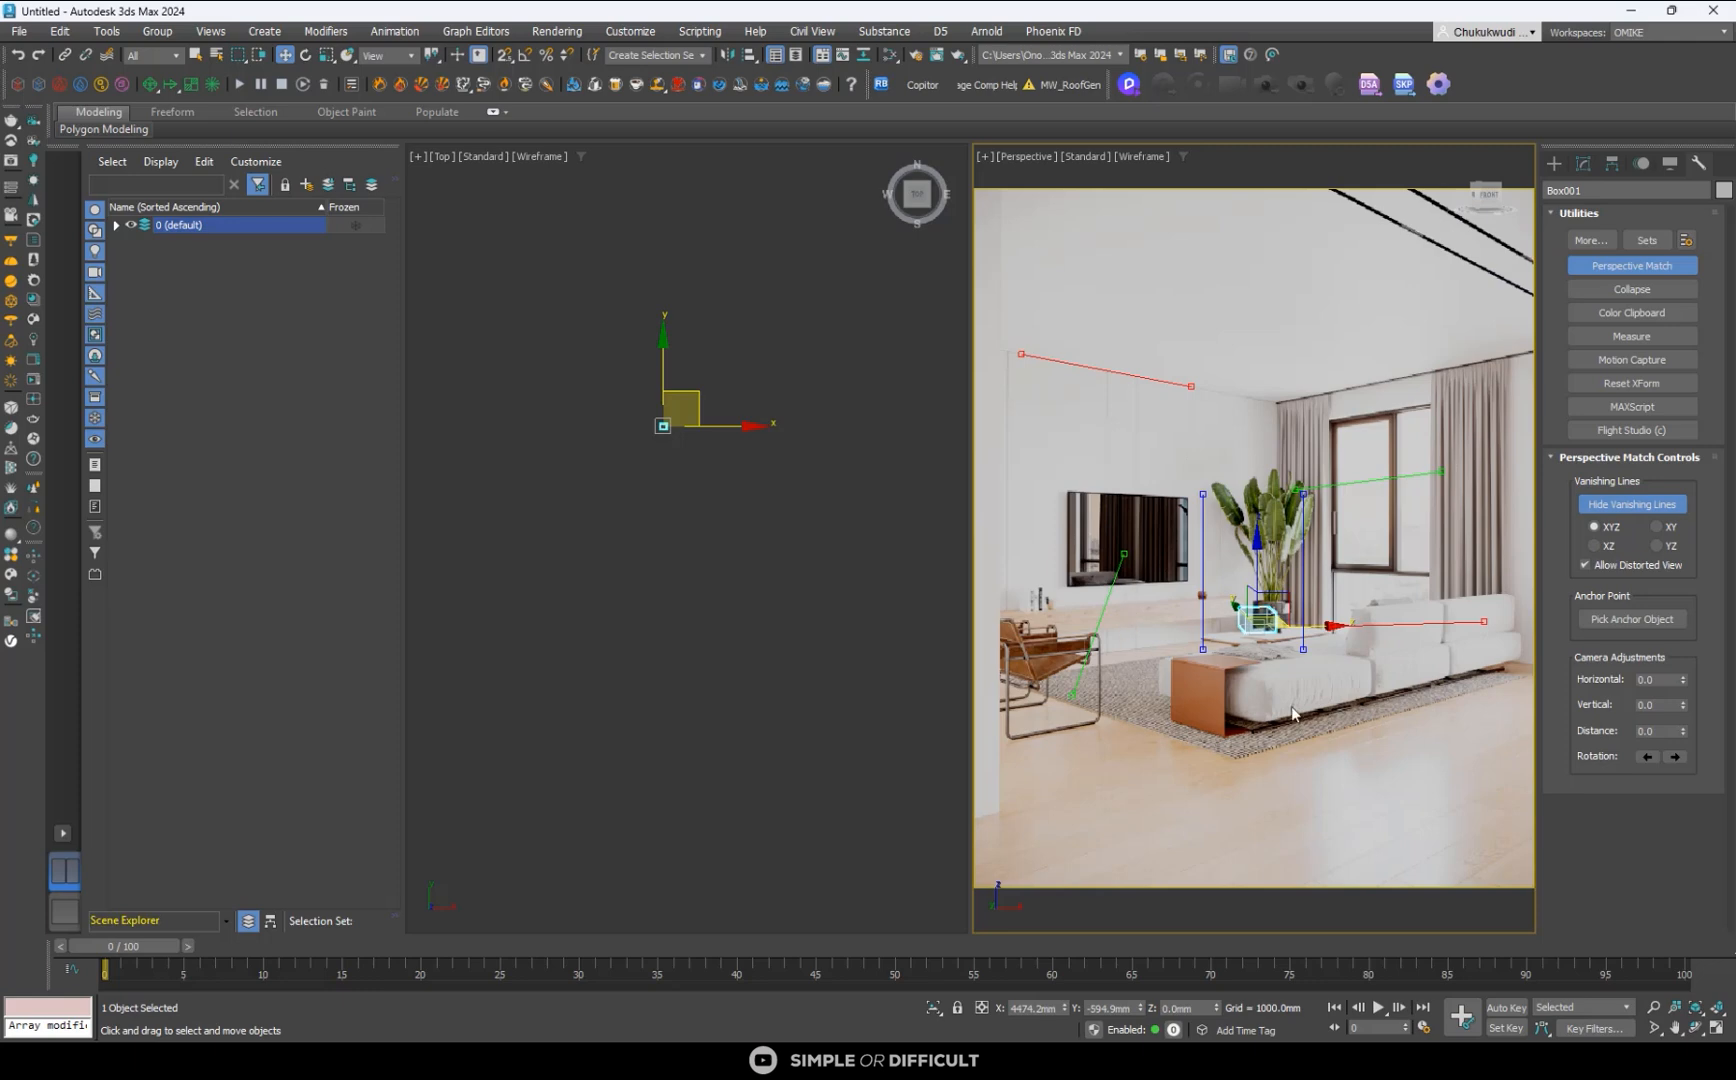
left_click_drag(1446, 623, 1366, 585)
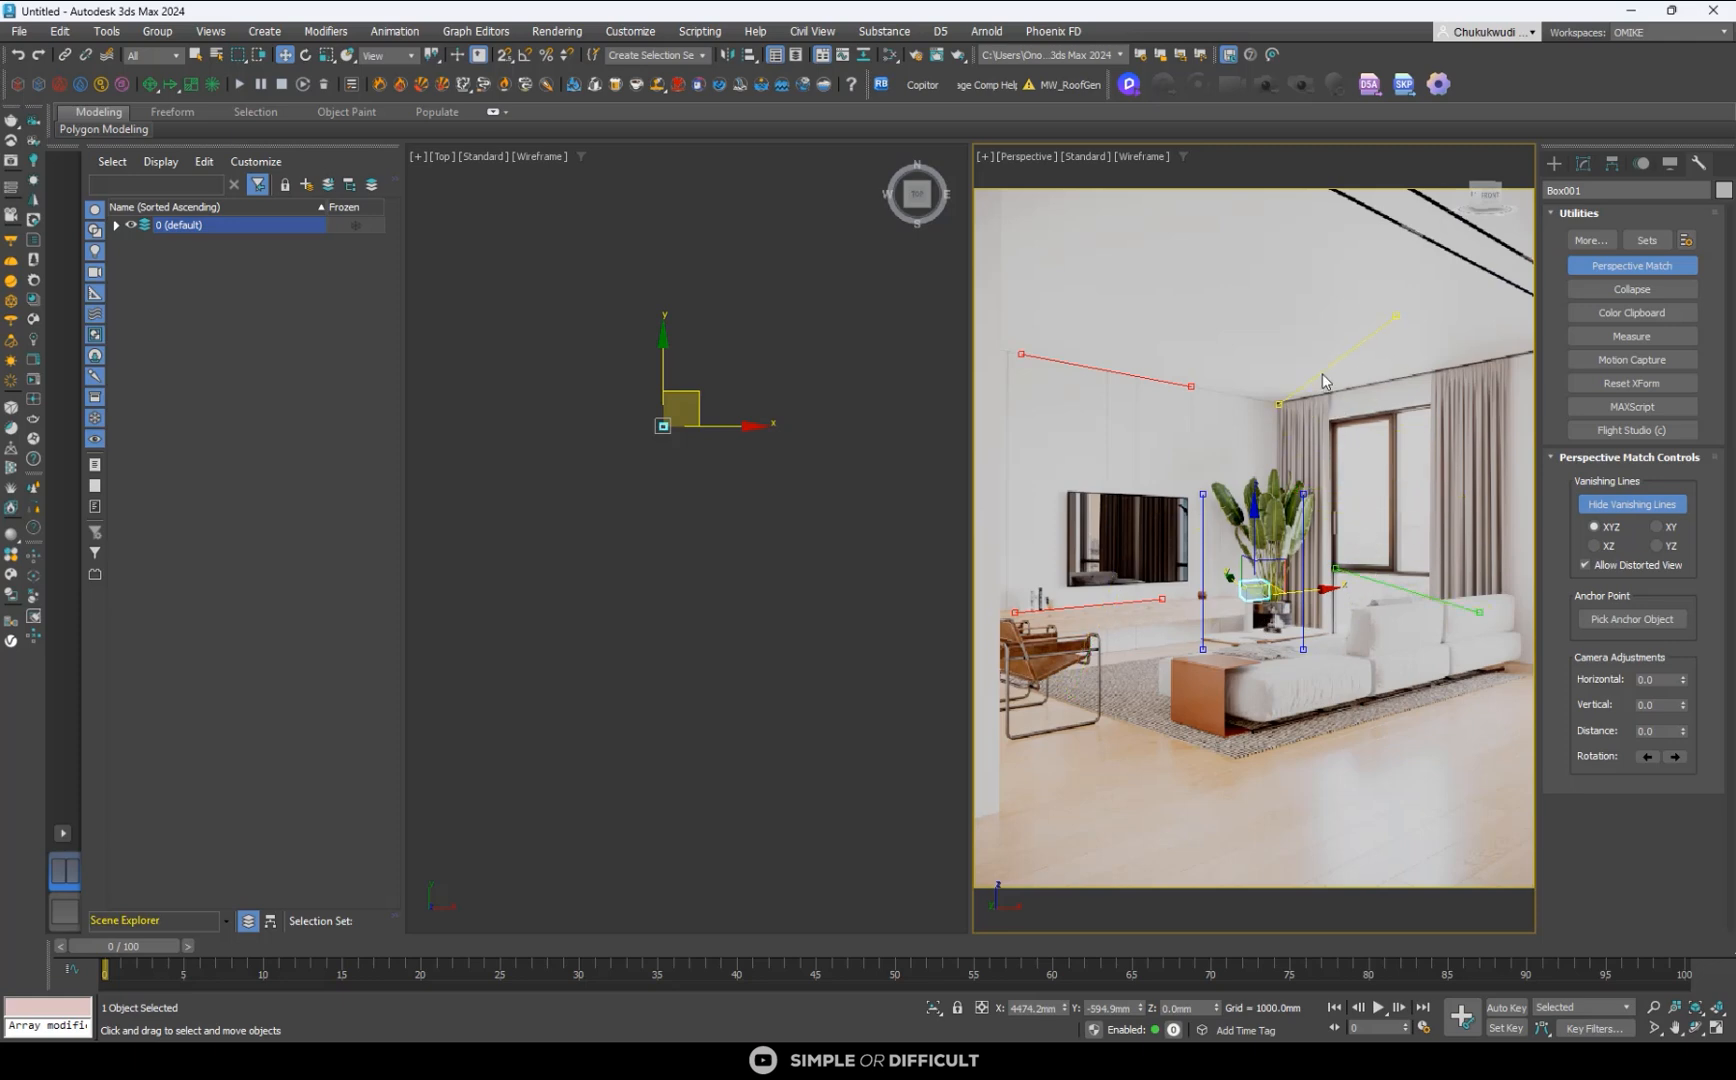
left_click_drag(1396, 317, 1459, 369)
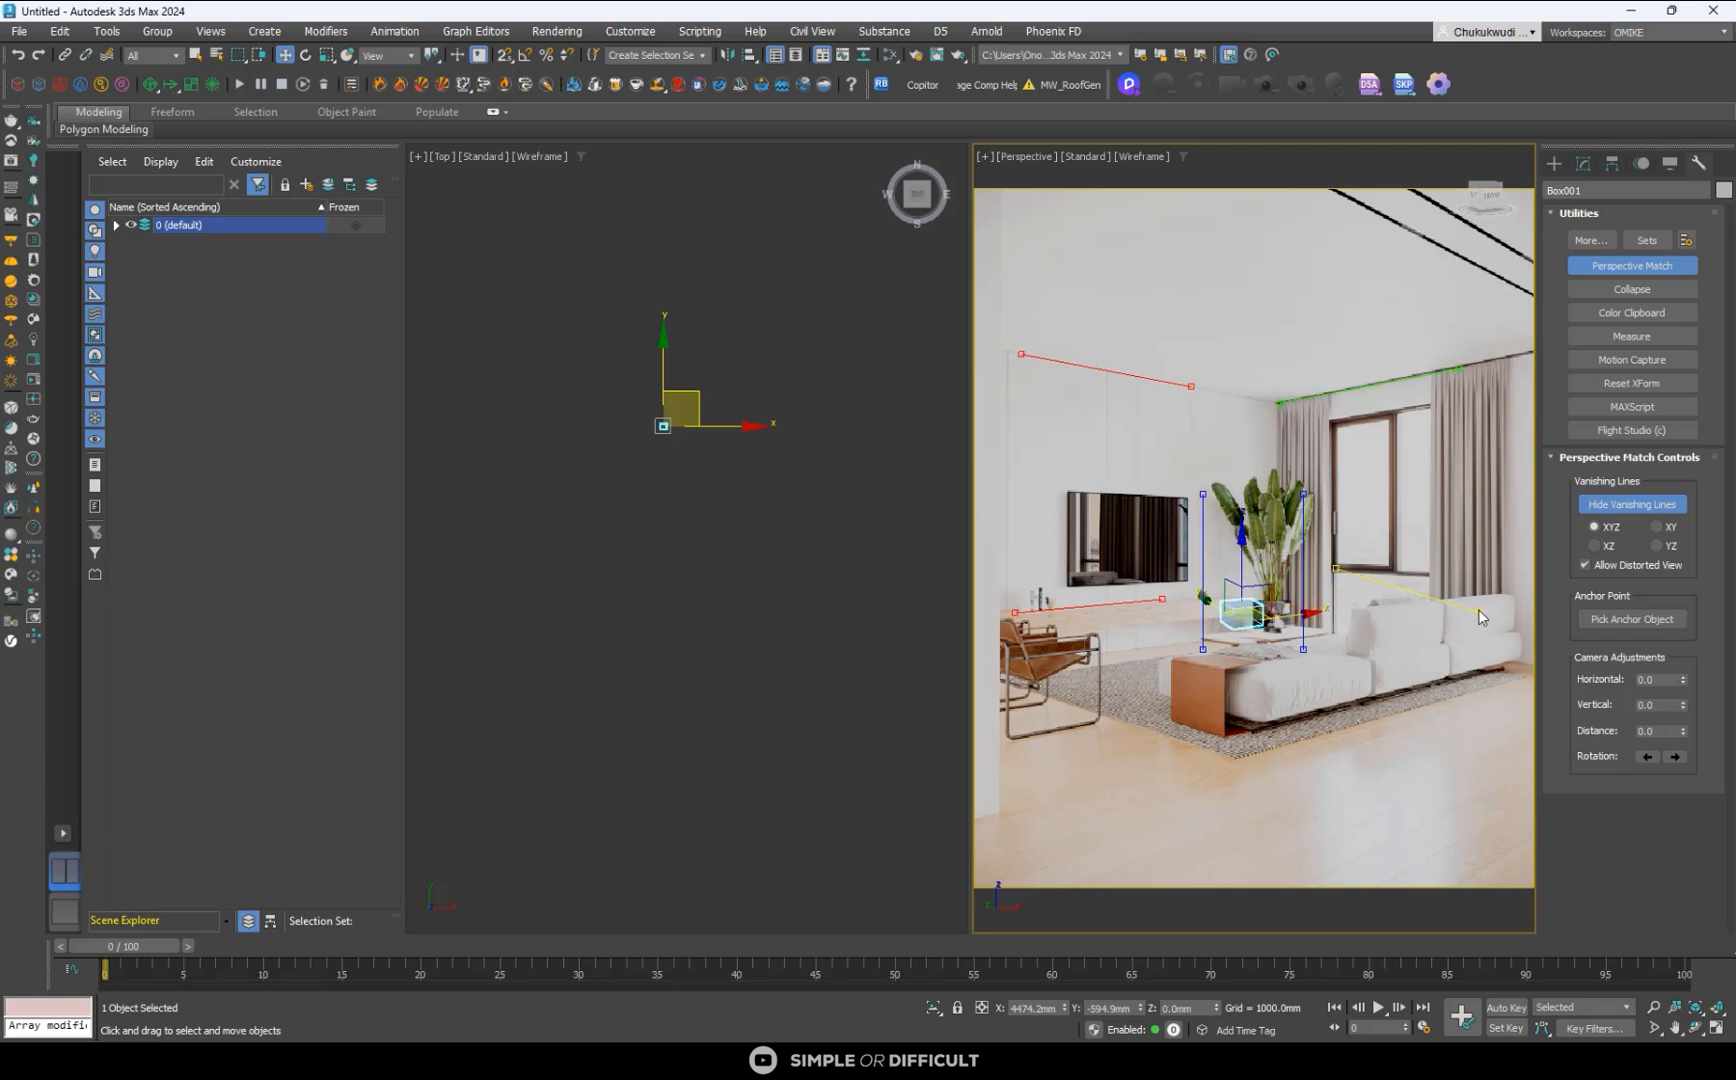
left_click_drag(1477, 611, 1432, 575)
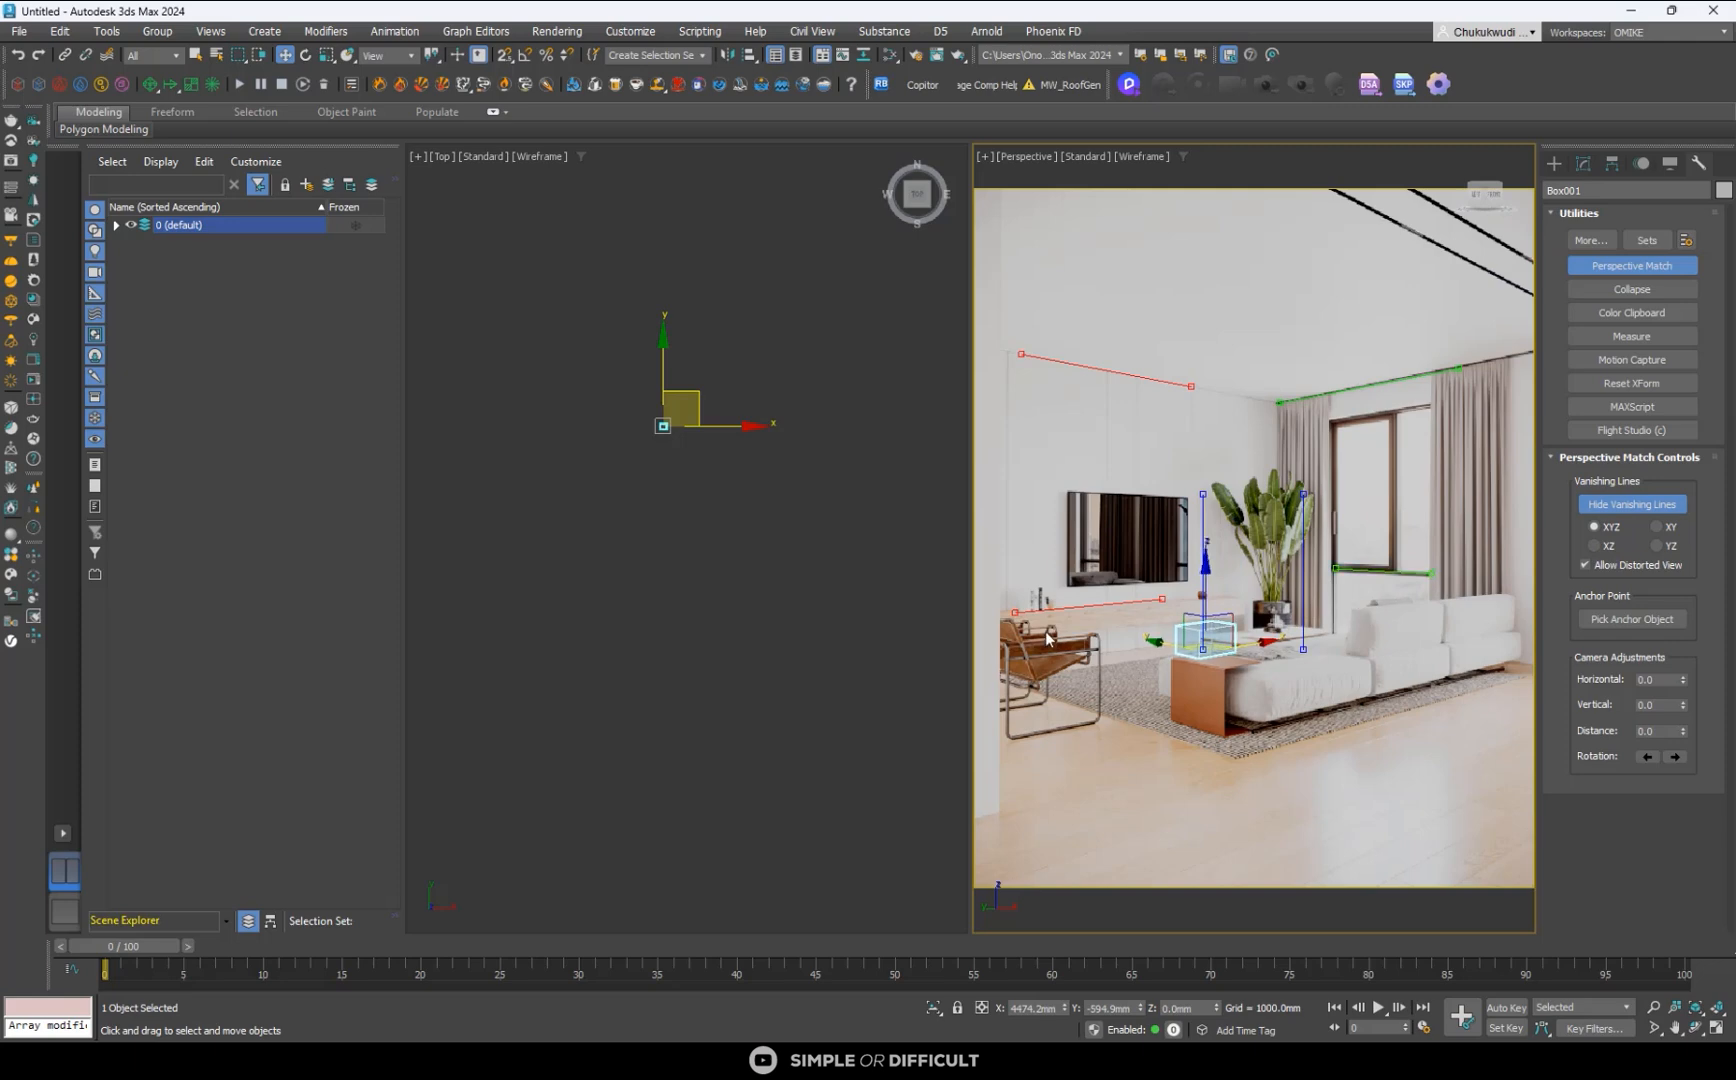
- Enable 2D Pan Zoom Mode and refine the upper red vanishing line's far end on the TV wall's ceiling edge
left_click(987, 157)
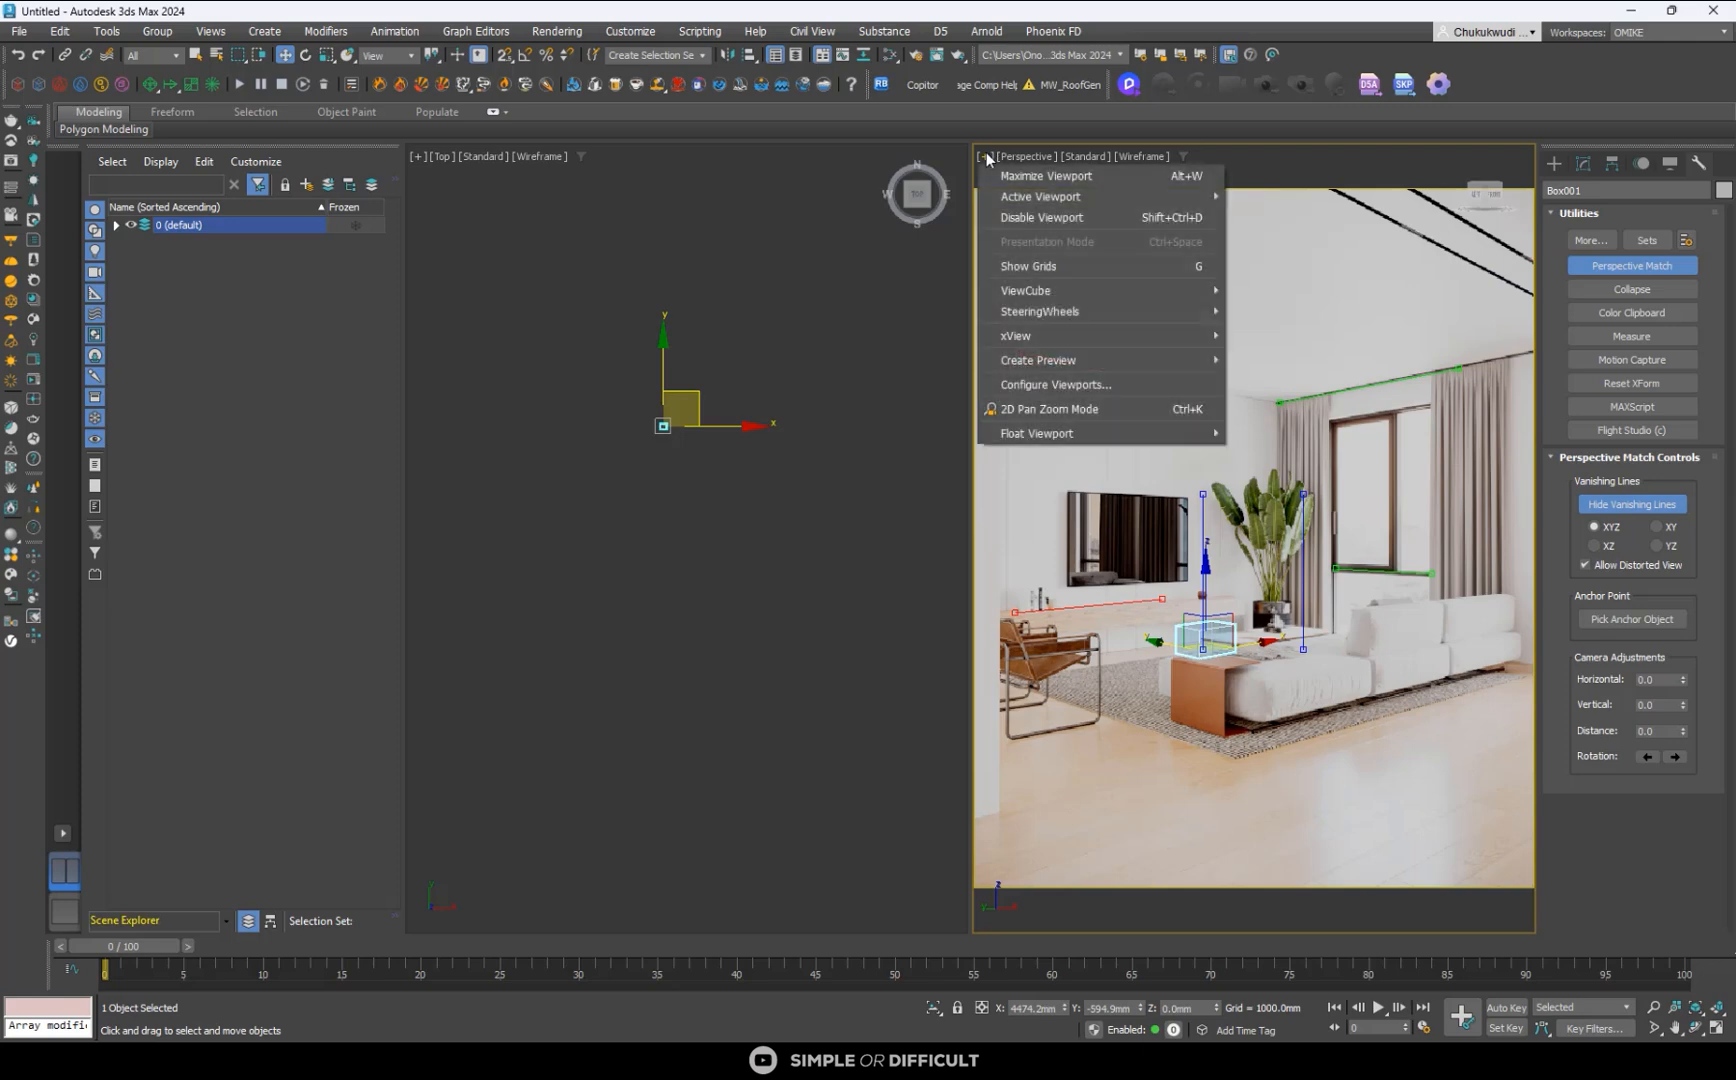
left_click(1080, 414)
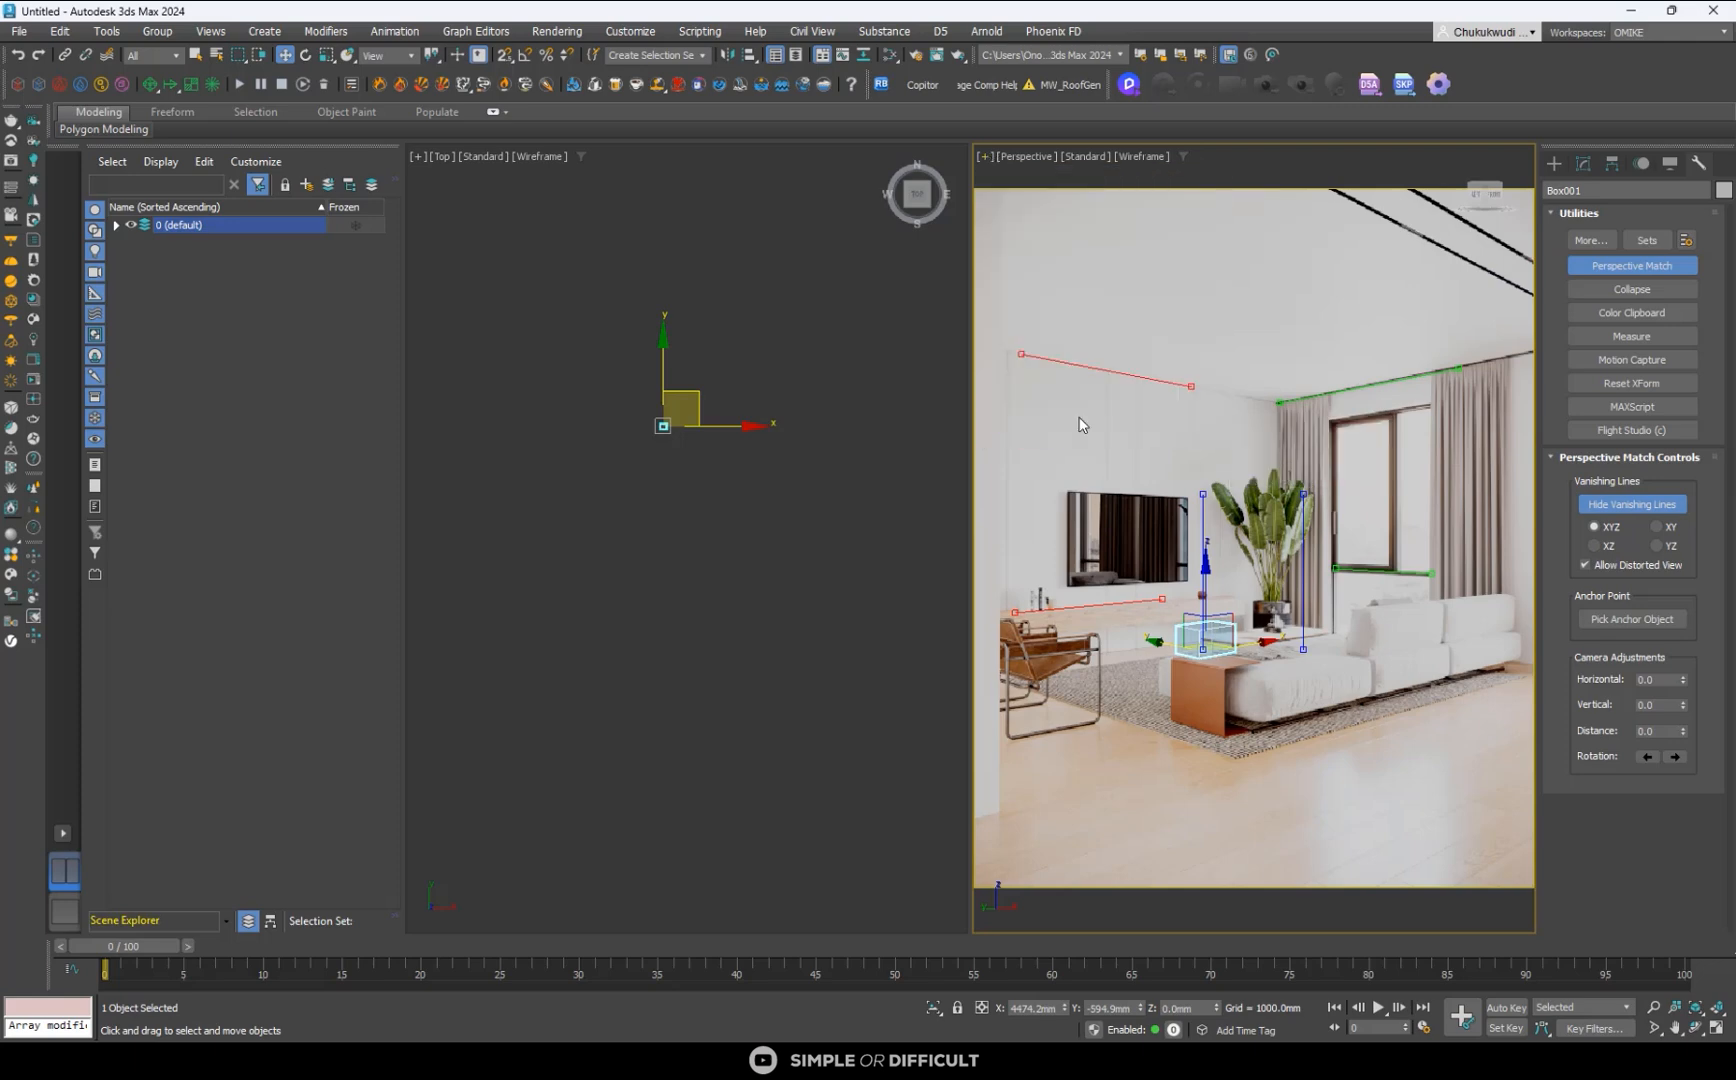
scroll(1016, 353, "up", 5)
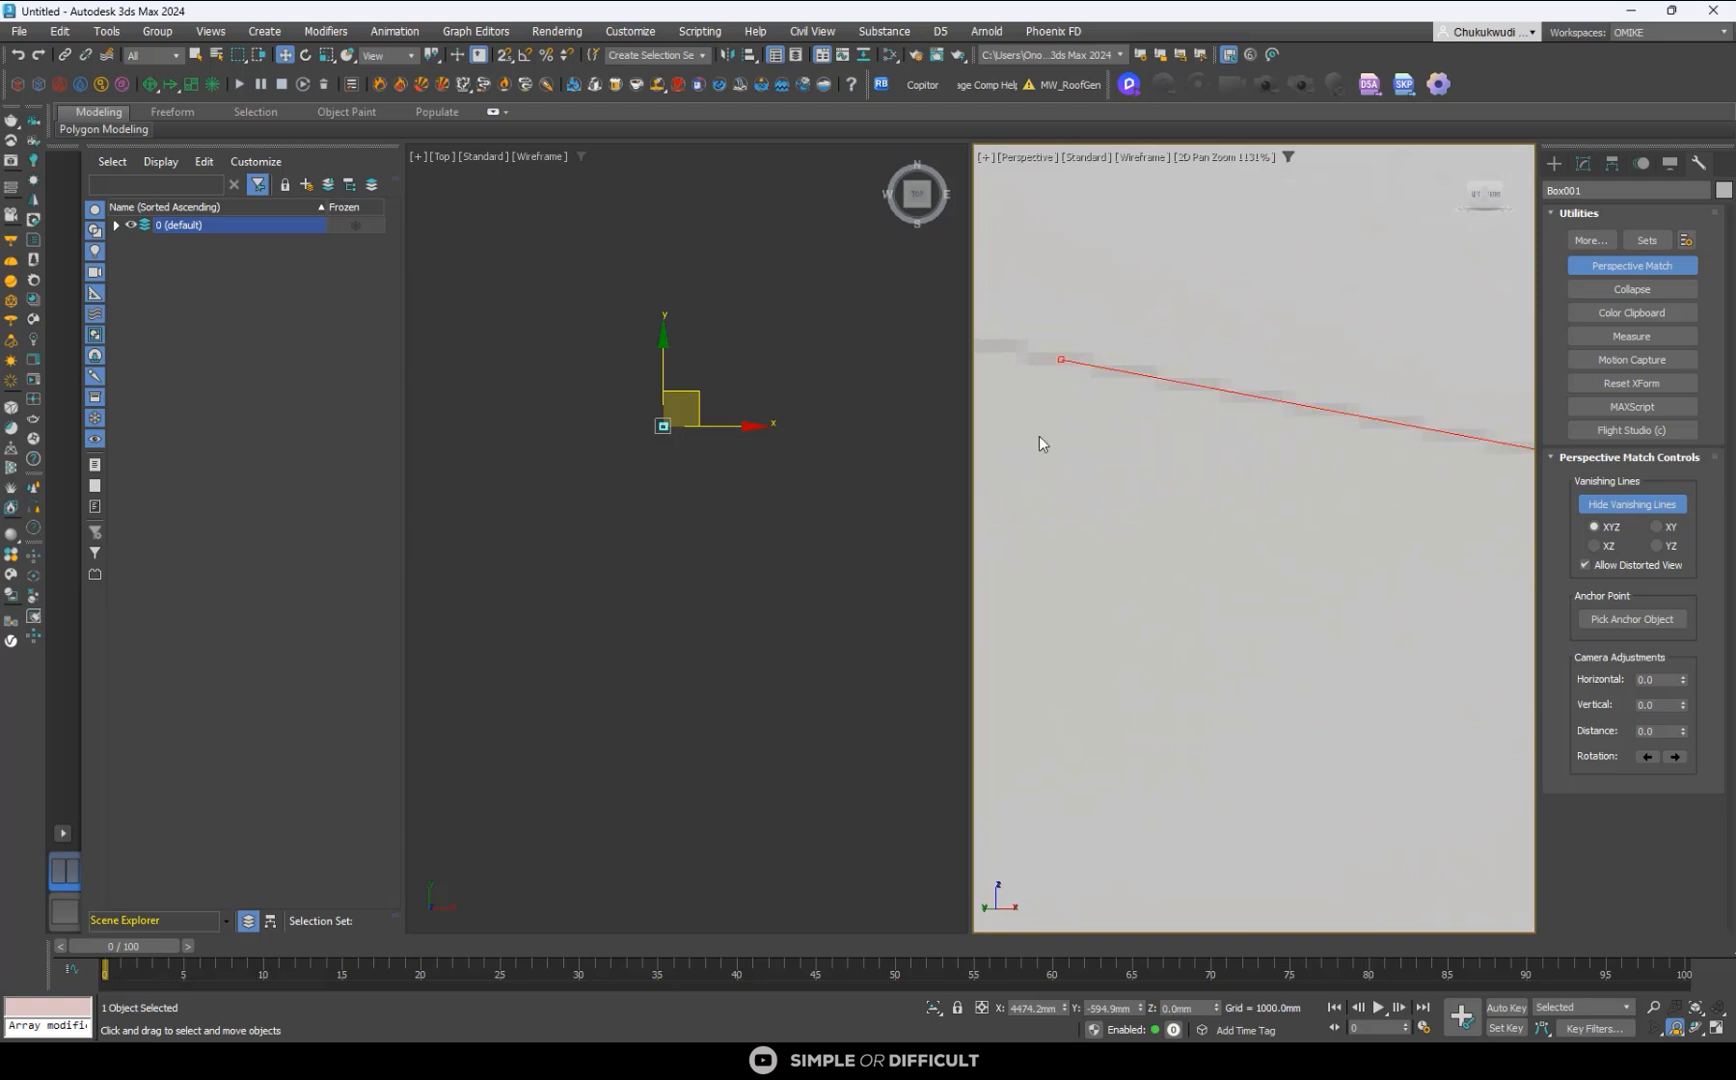
scroll(1041, 436, "down", 6)
scroll(1369, 504, "up", 5)
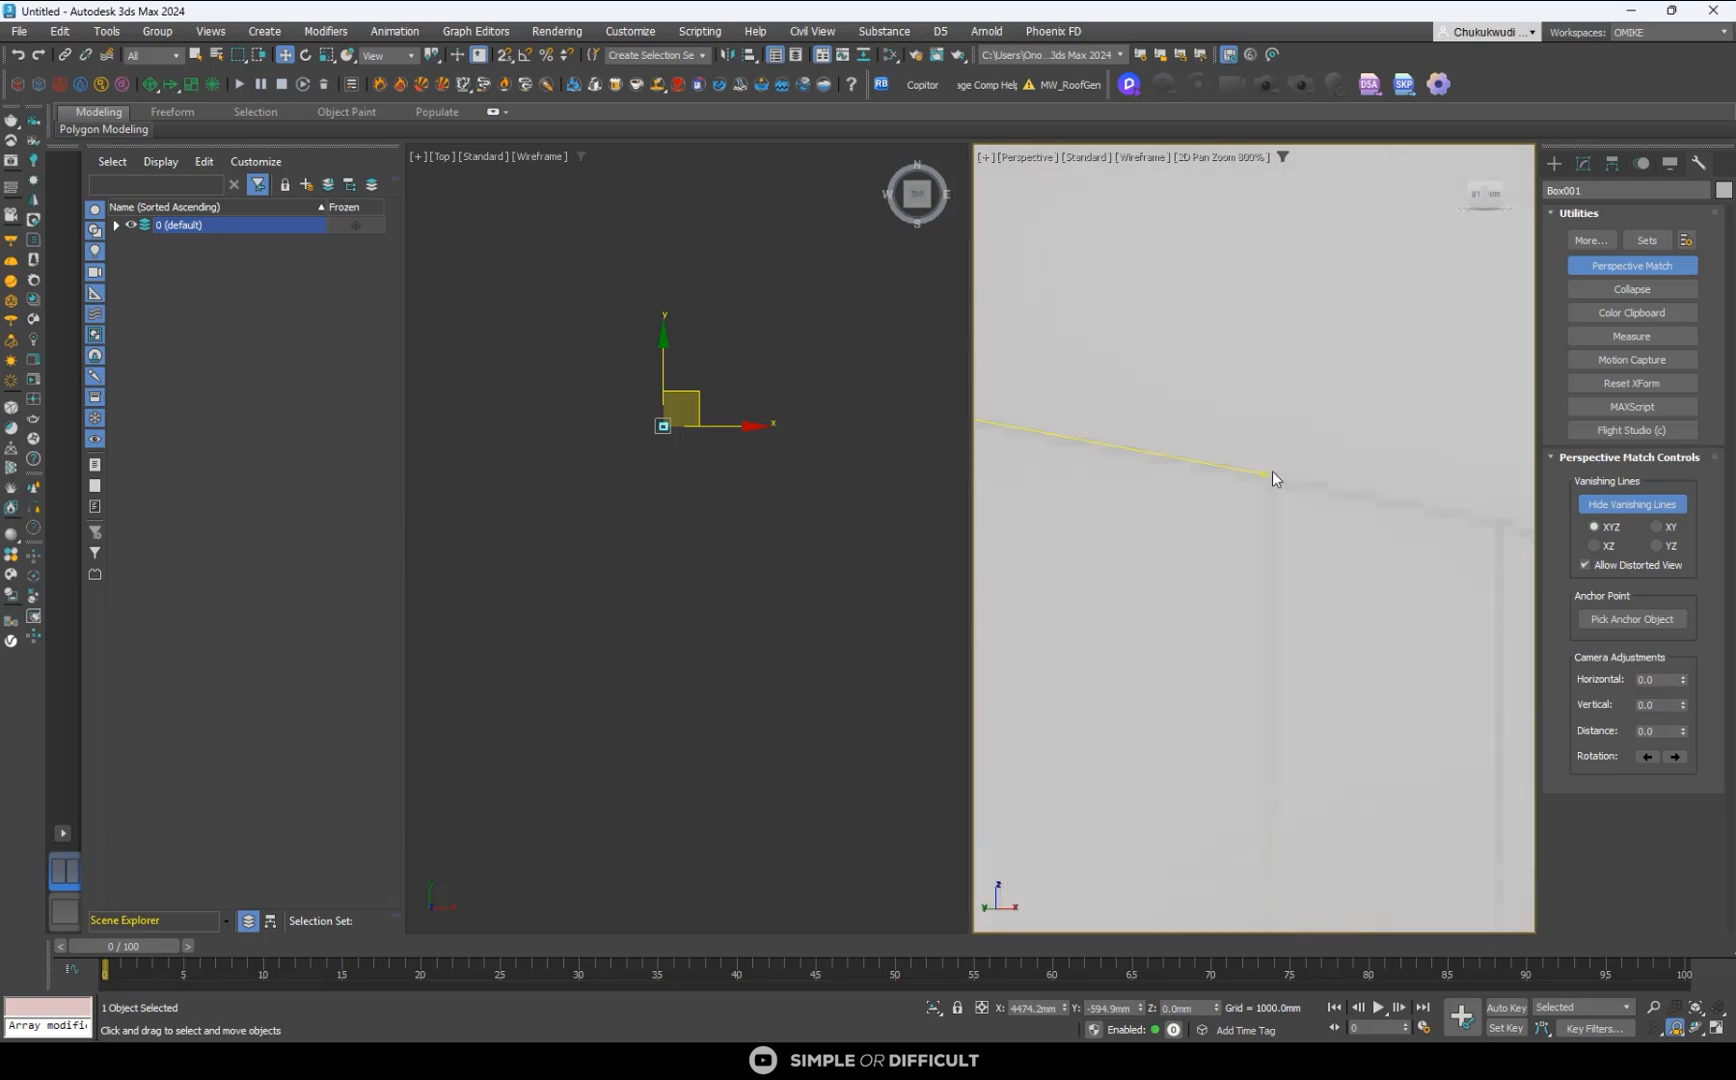
left_click_drag(1269, 477, 1265, 481)
left_click(983, 157)
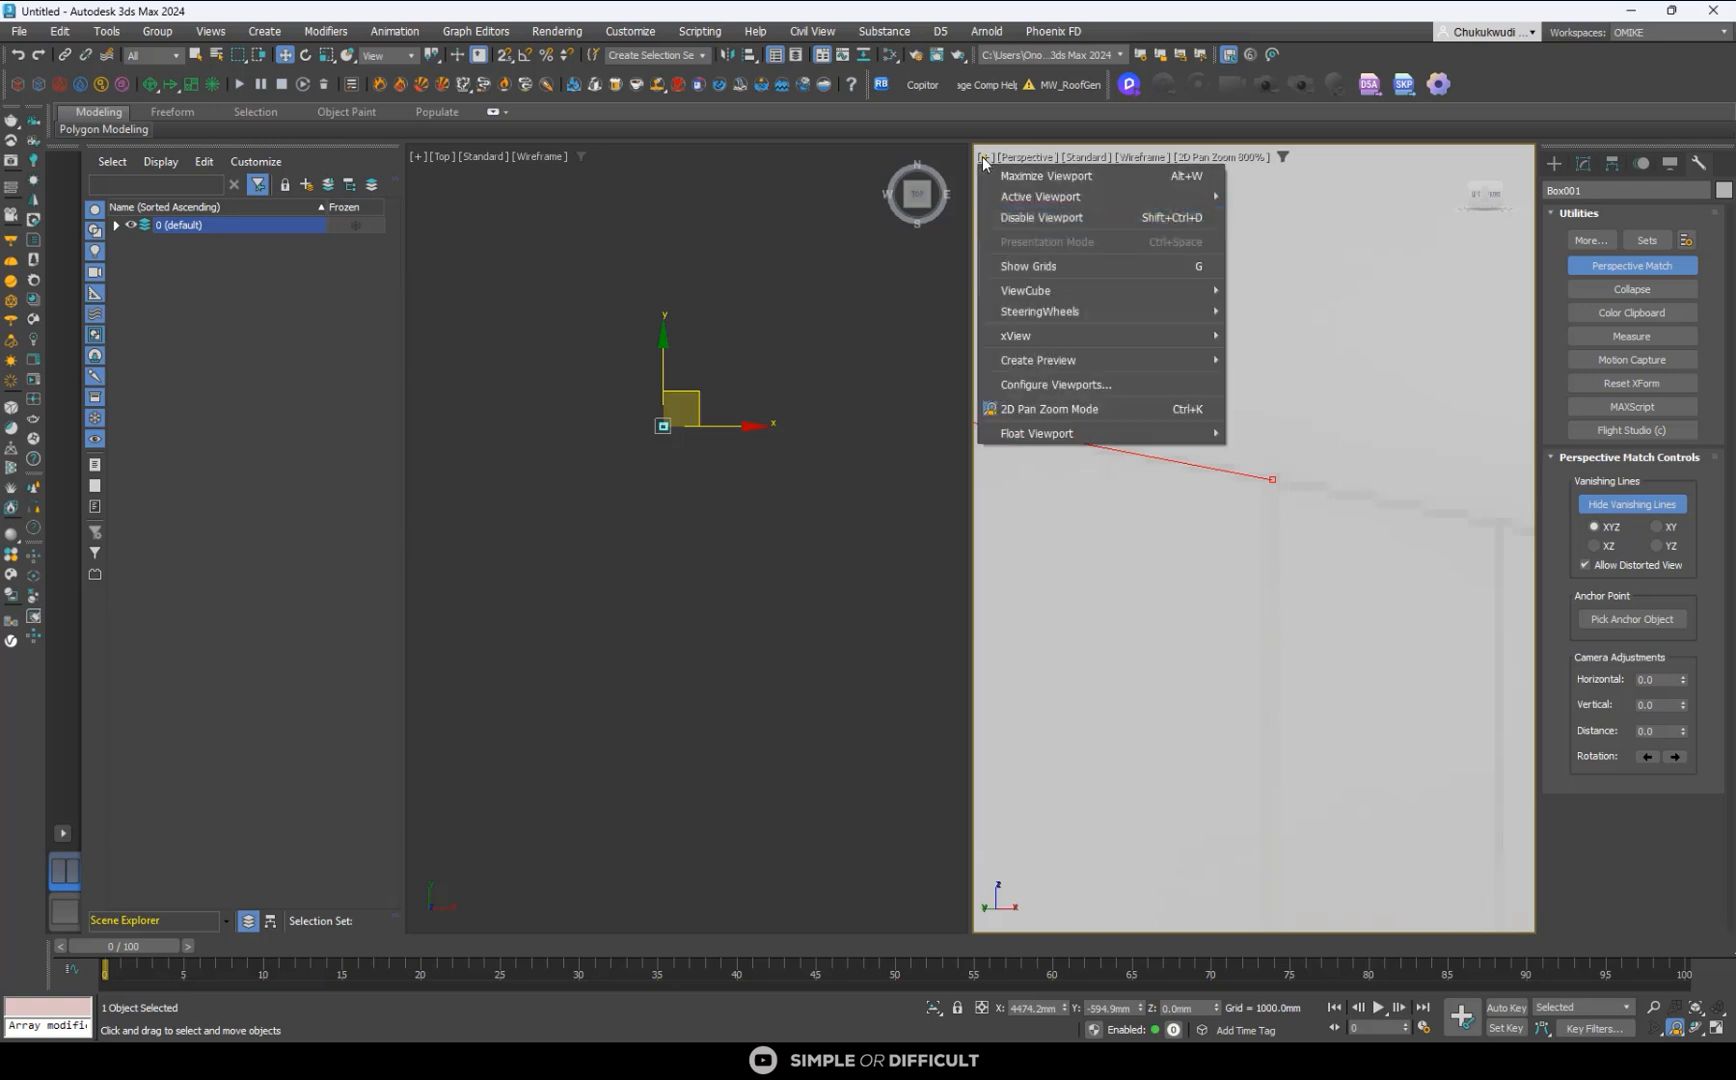
left_click(1263, 578)
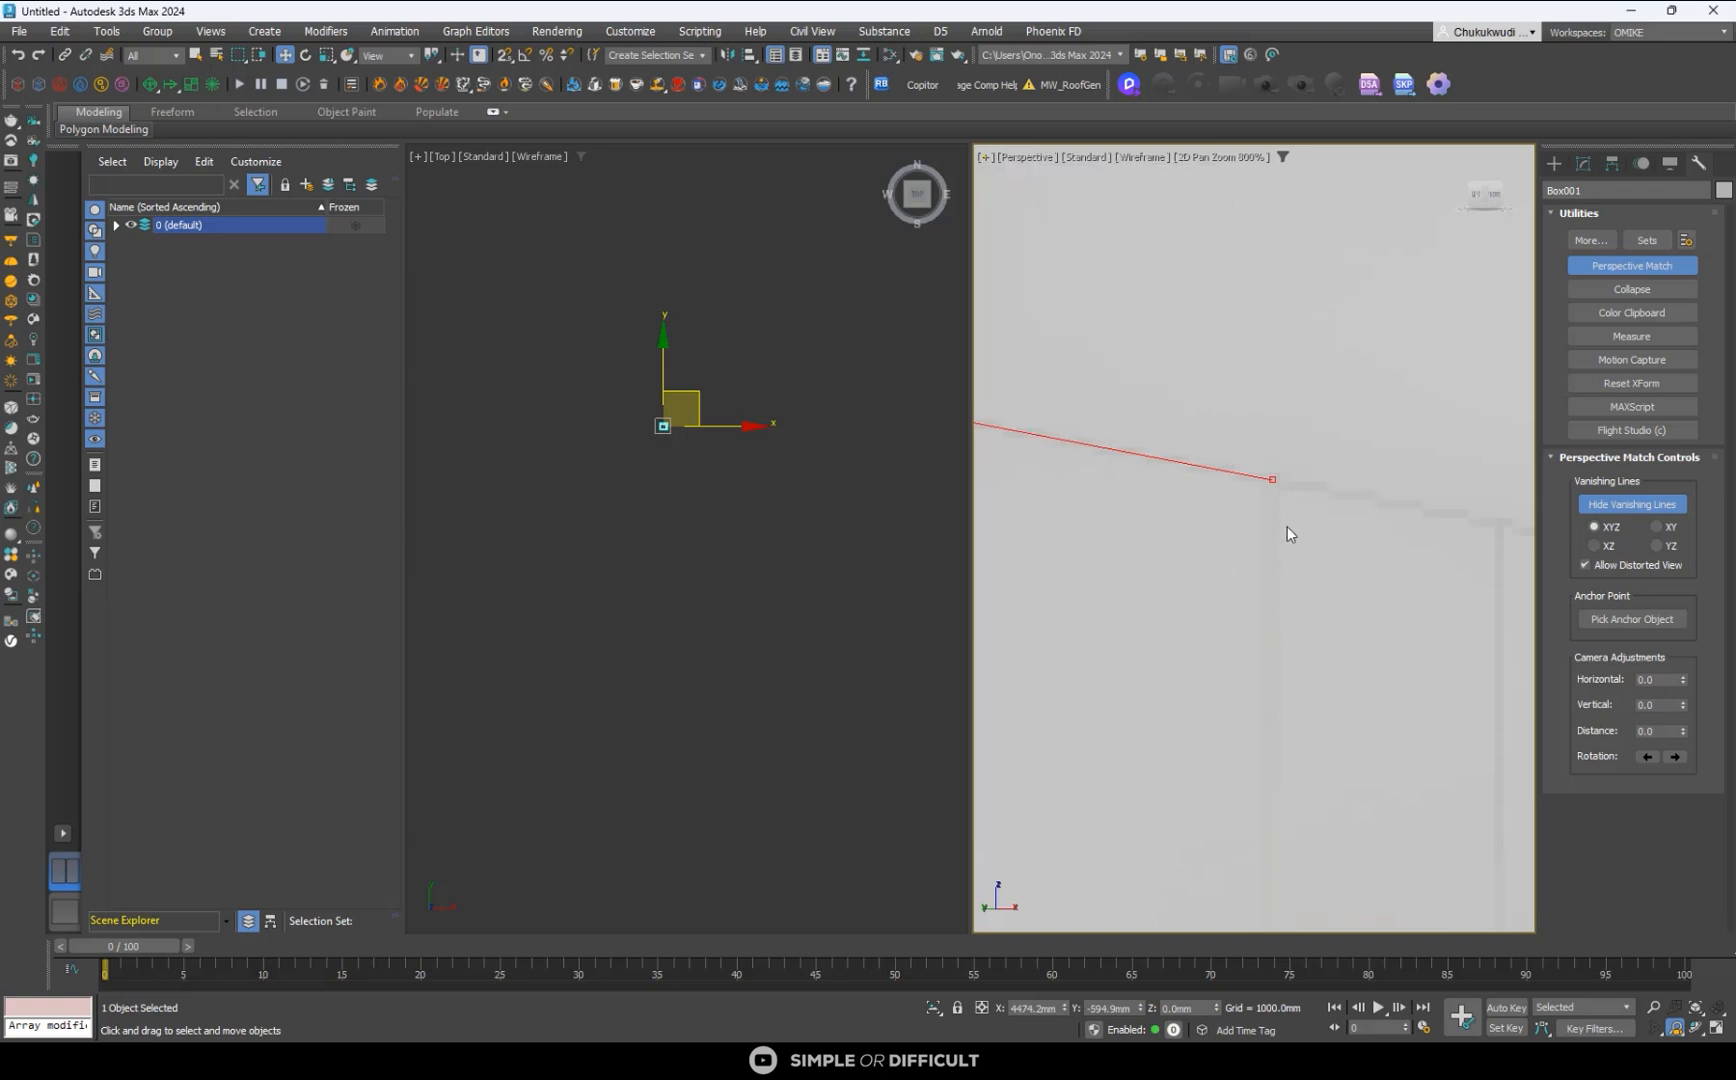
- Refine both ends of the lower red vanishing line along the console's back edge, extending it past the small brown ornament
scroll(1287, 531, "down", 8)
scroll(1044, 762, "up", 8)
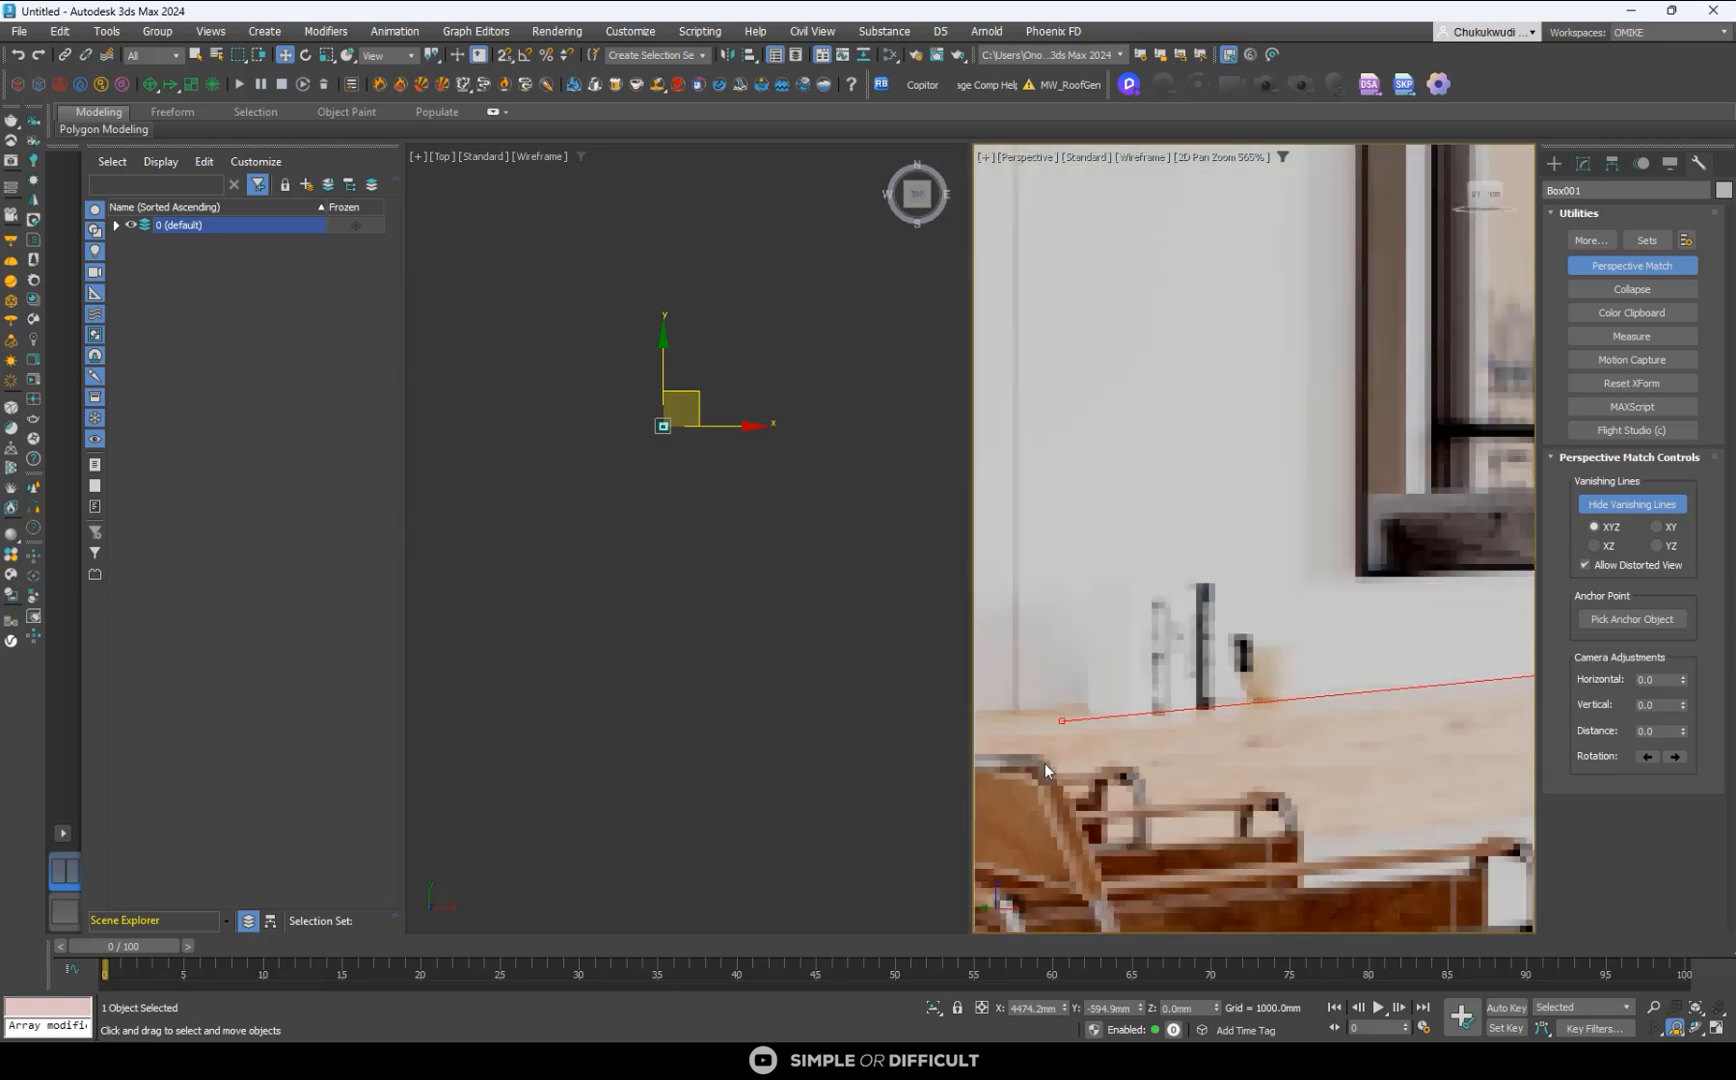
left_click_drag(1071, 712, 1013, 696)
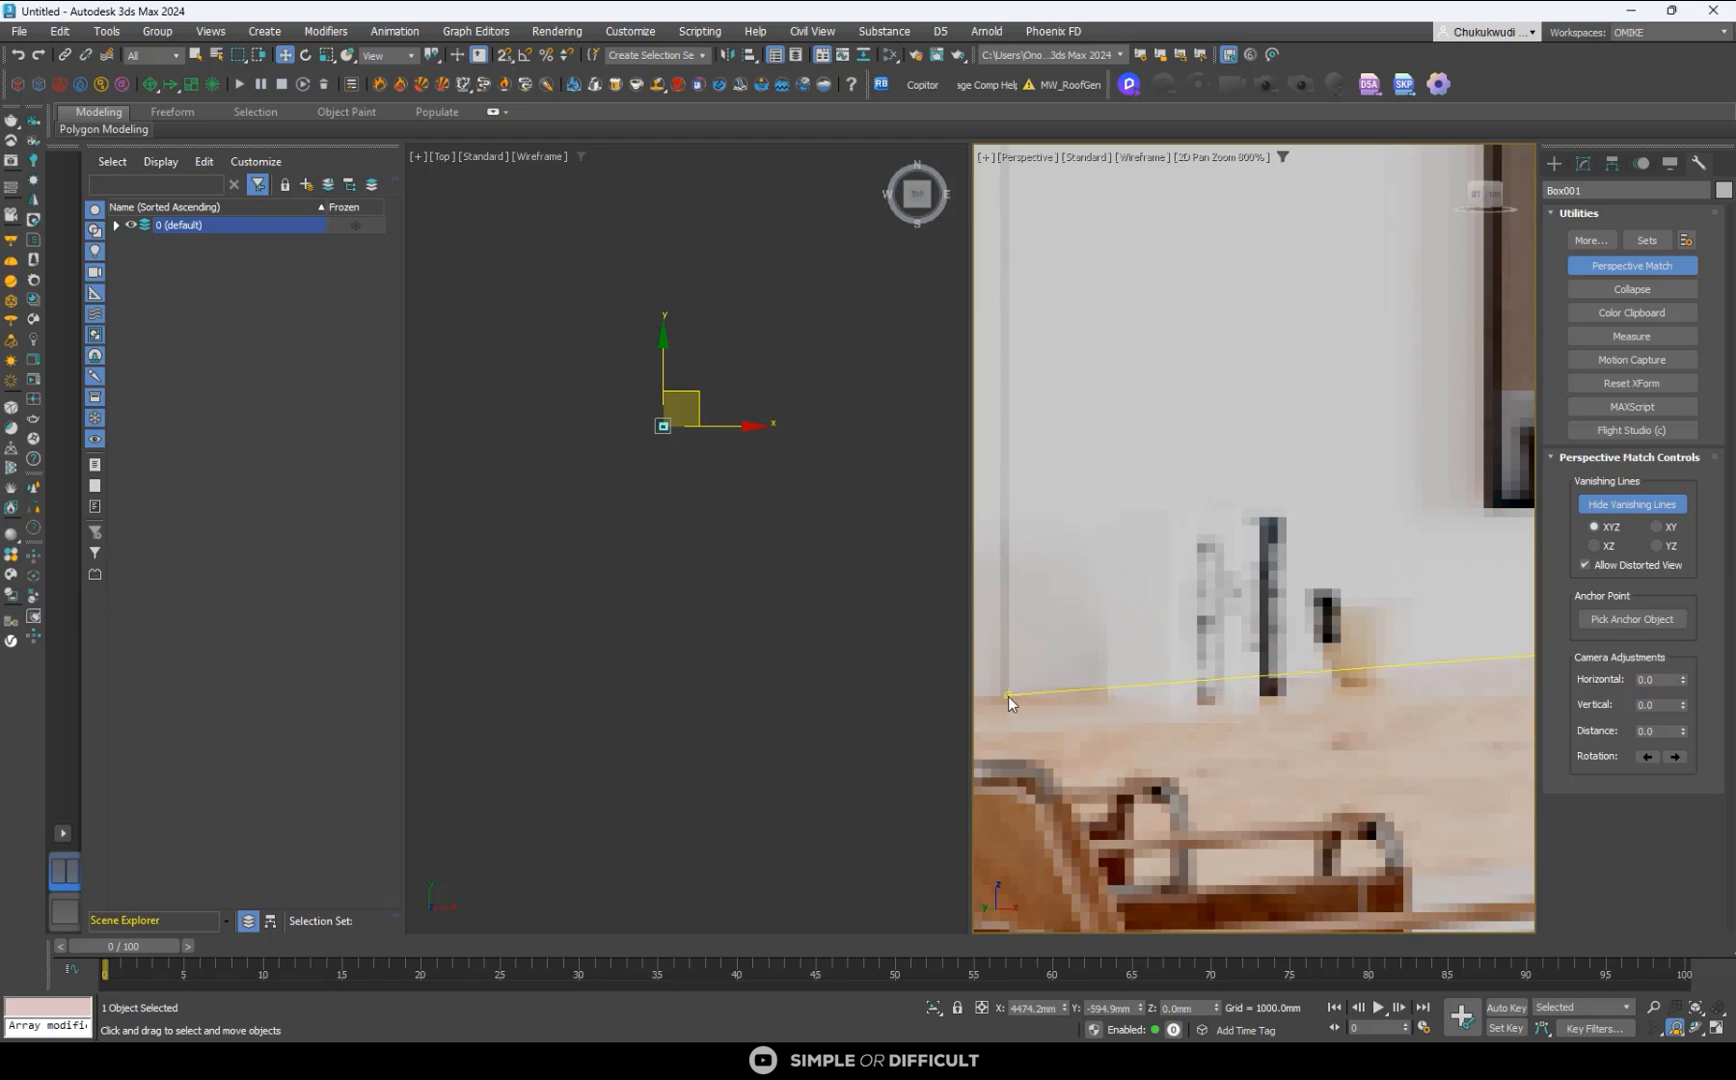
scroll(1008, 697, "down", 8)
scroll(1255, 594, "up", 10)
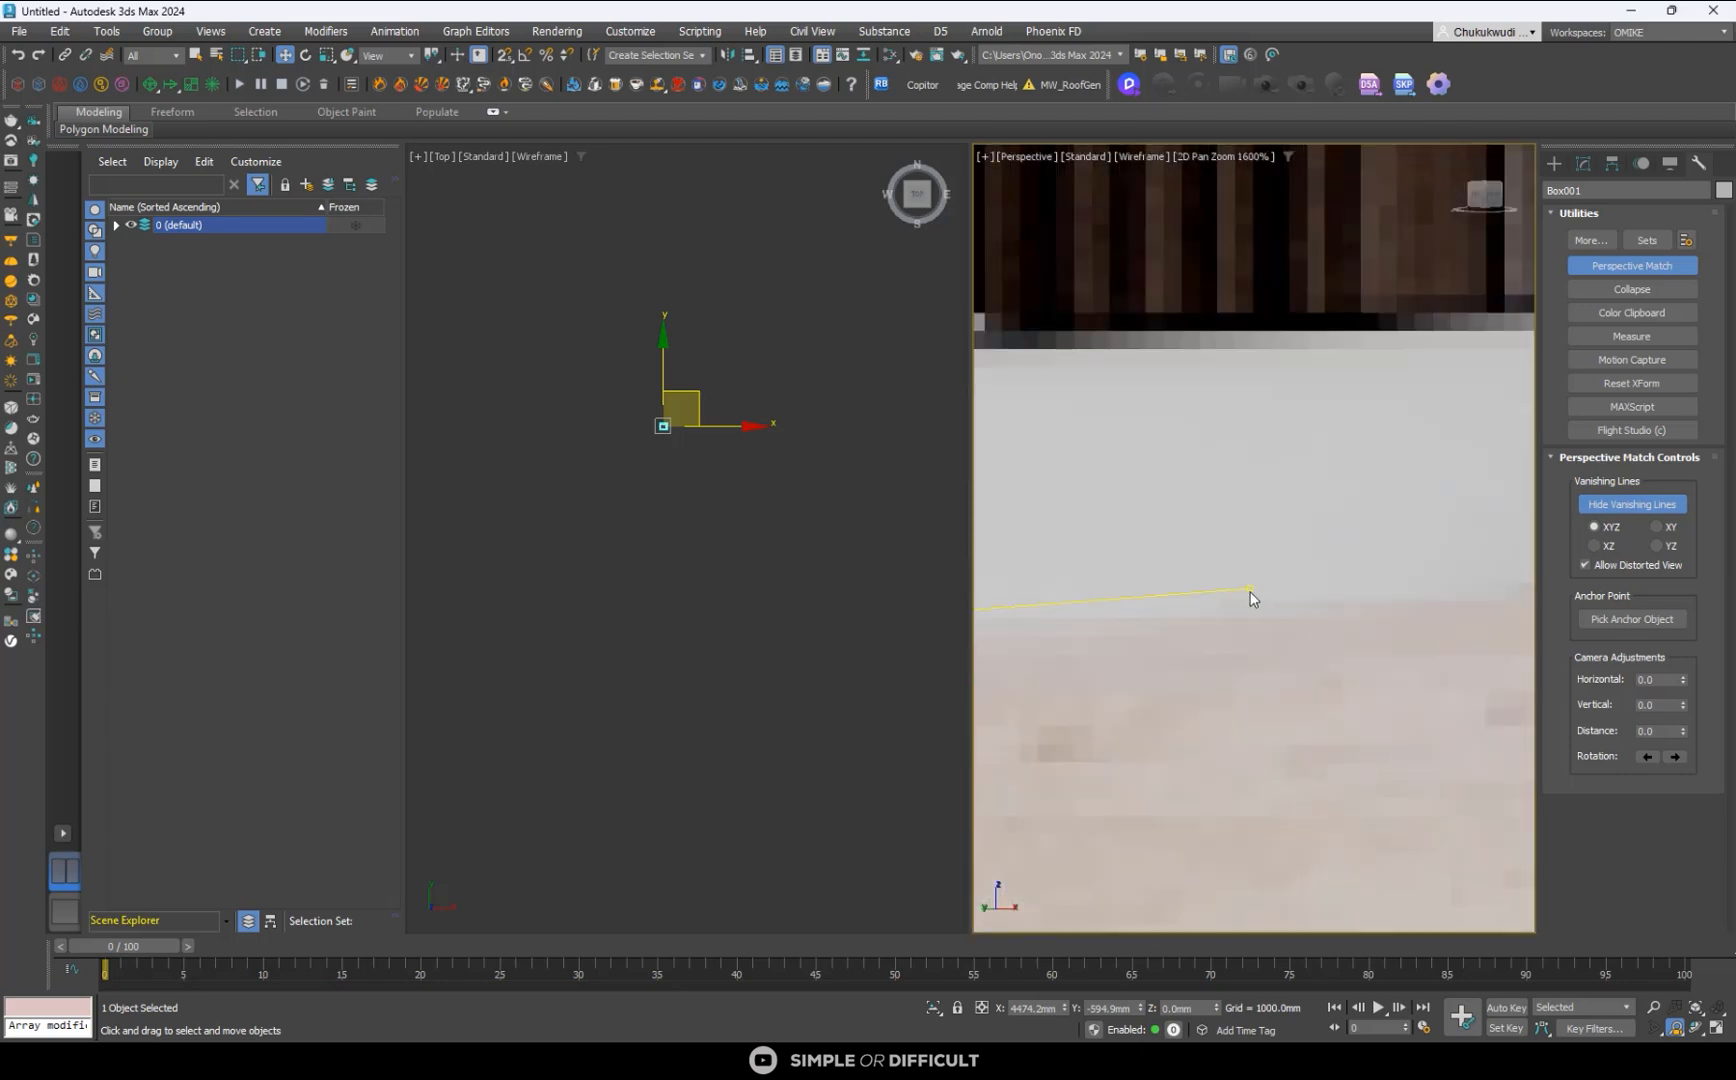
left_click_drag(1258, 604, 1266, 609)
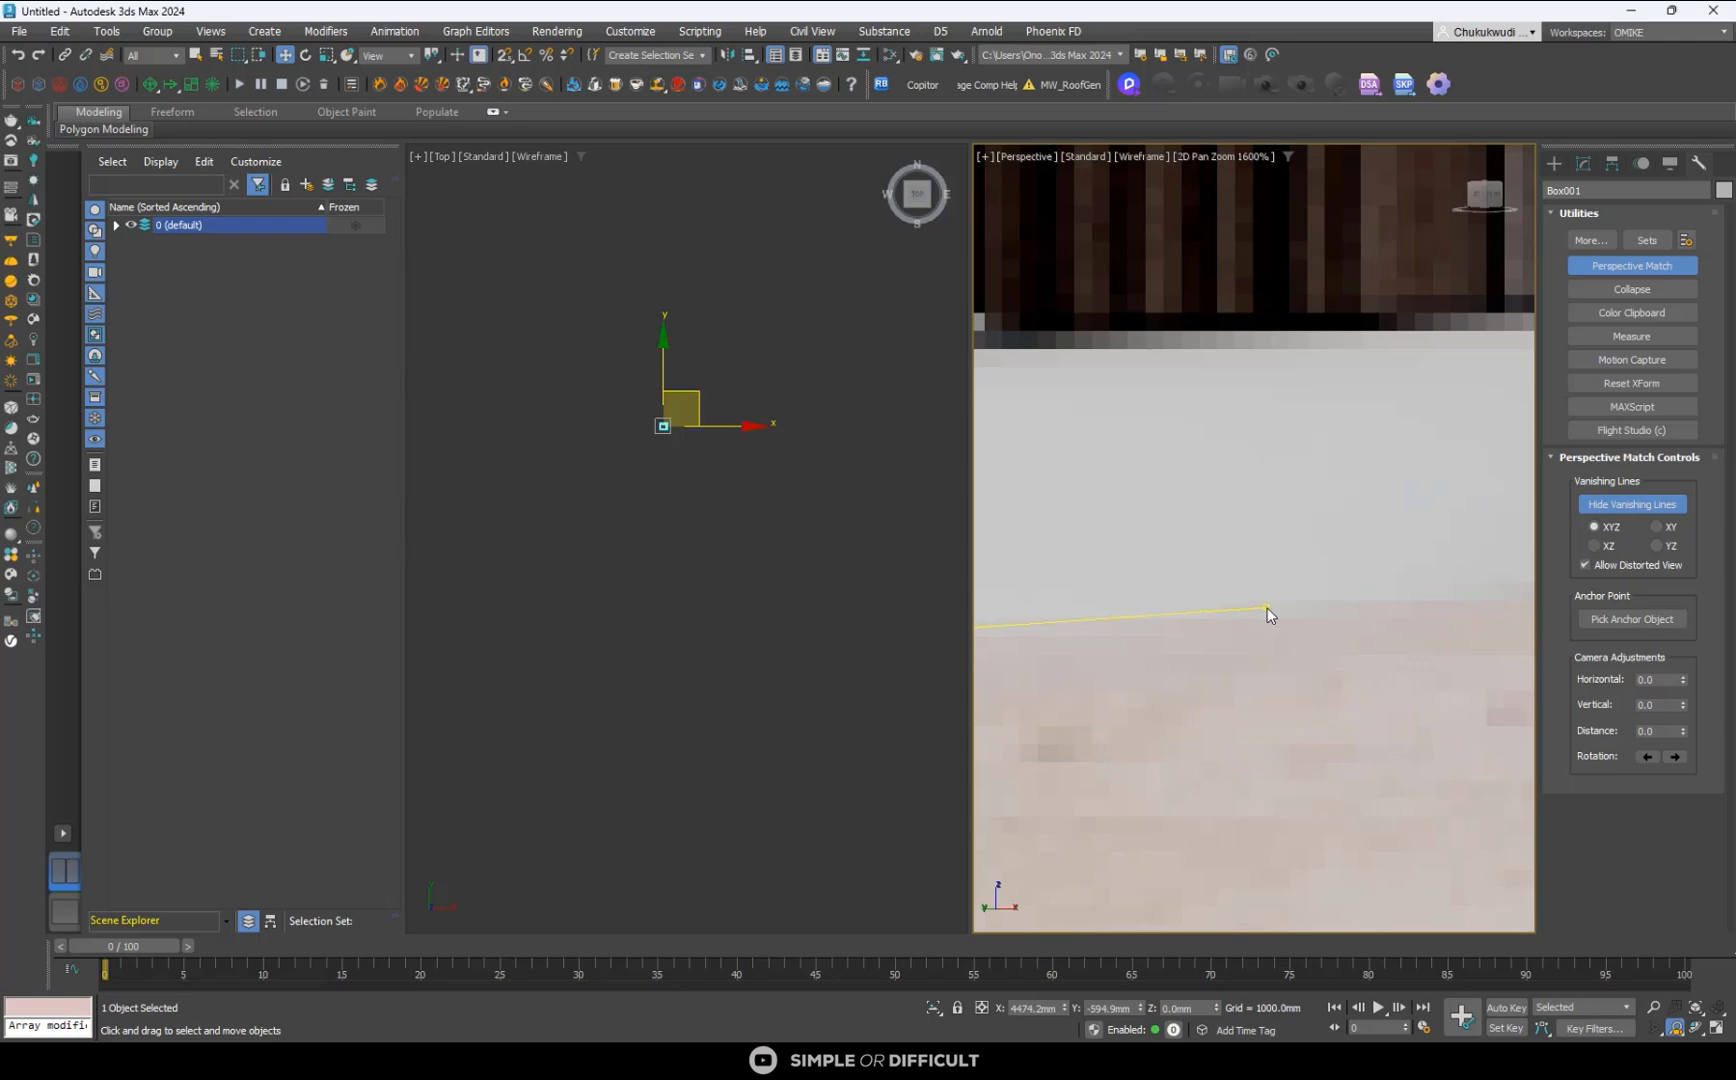
scroll(1267, 608, "down", 10)
scroll(1288, 605, "up", 6)
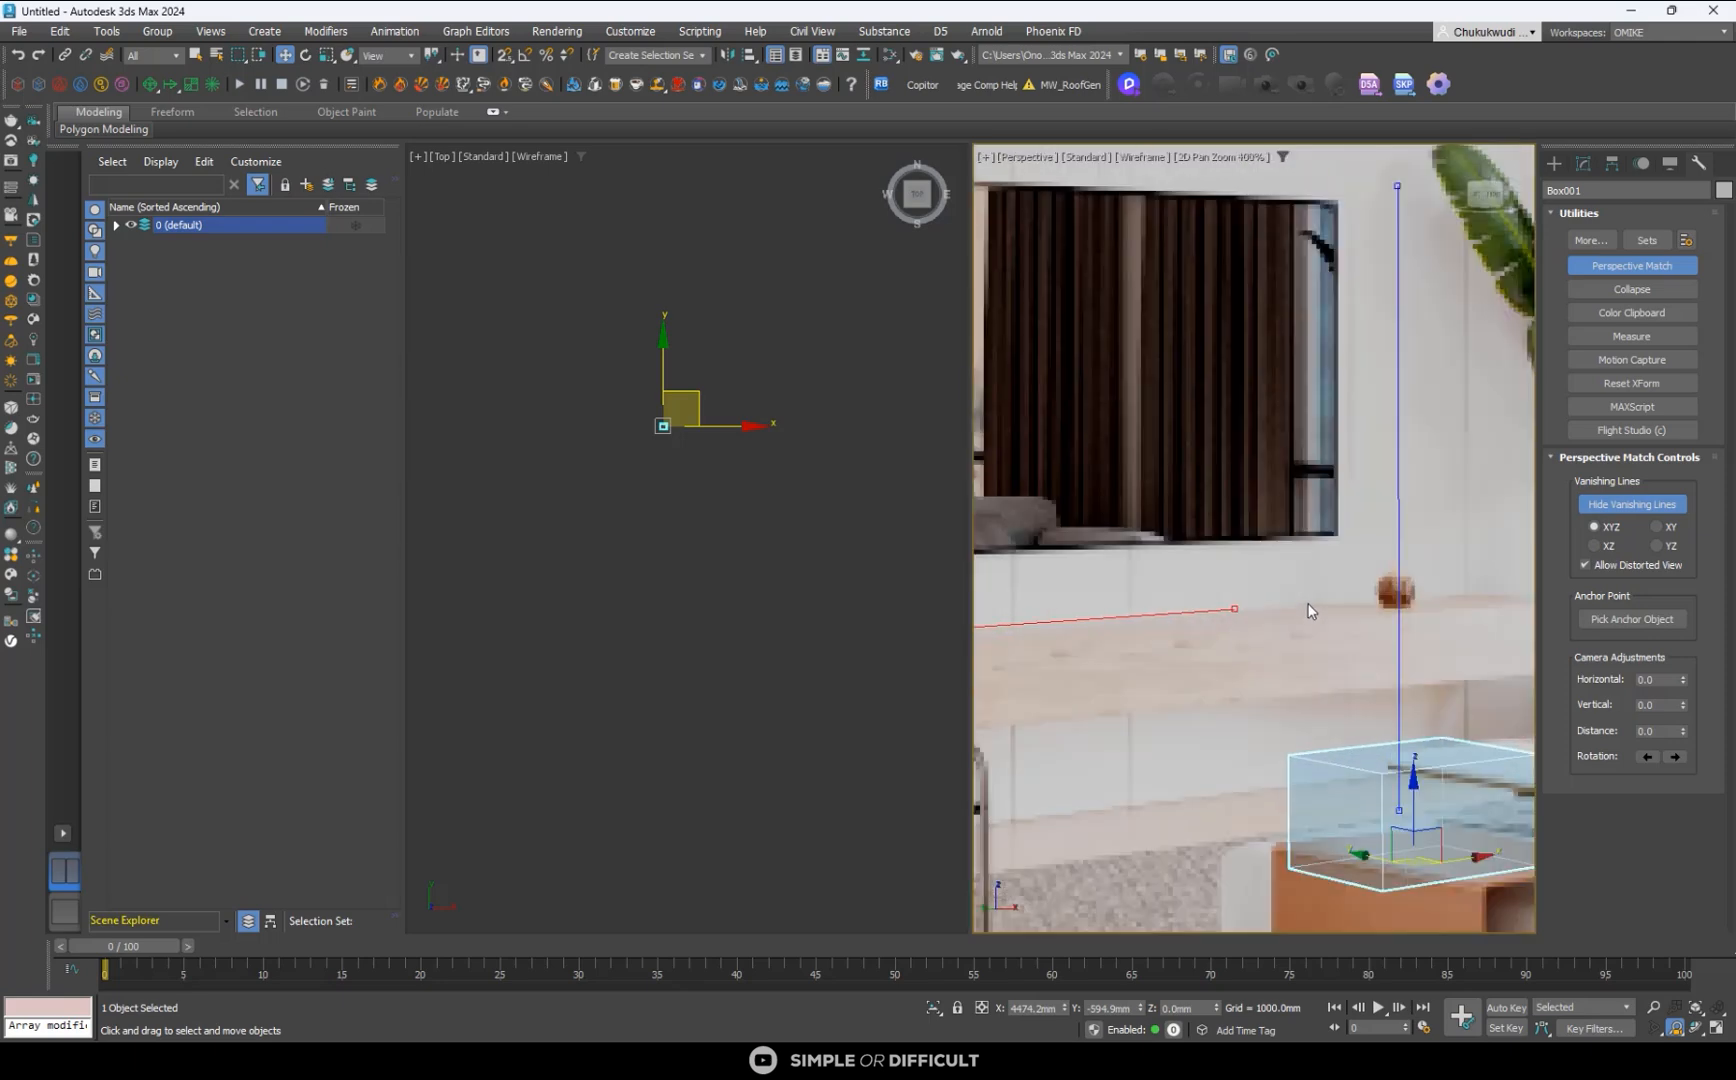
scroll(1105, 621, "down", 2)
left_click_drag(1259, 609, 1363, 602)
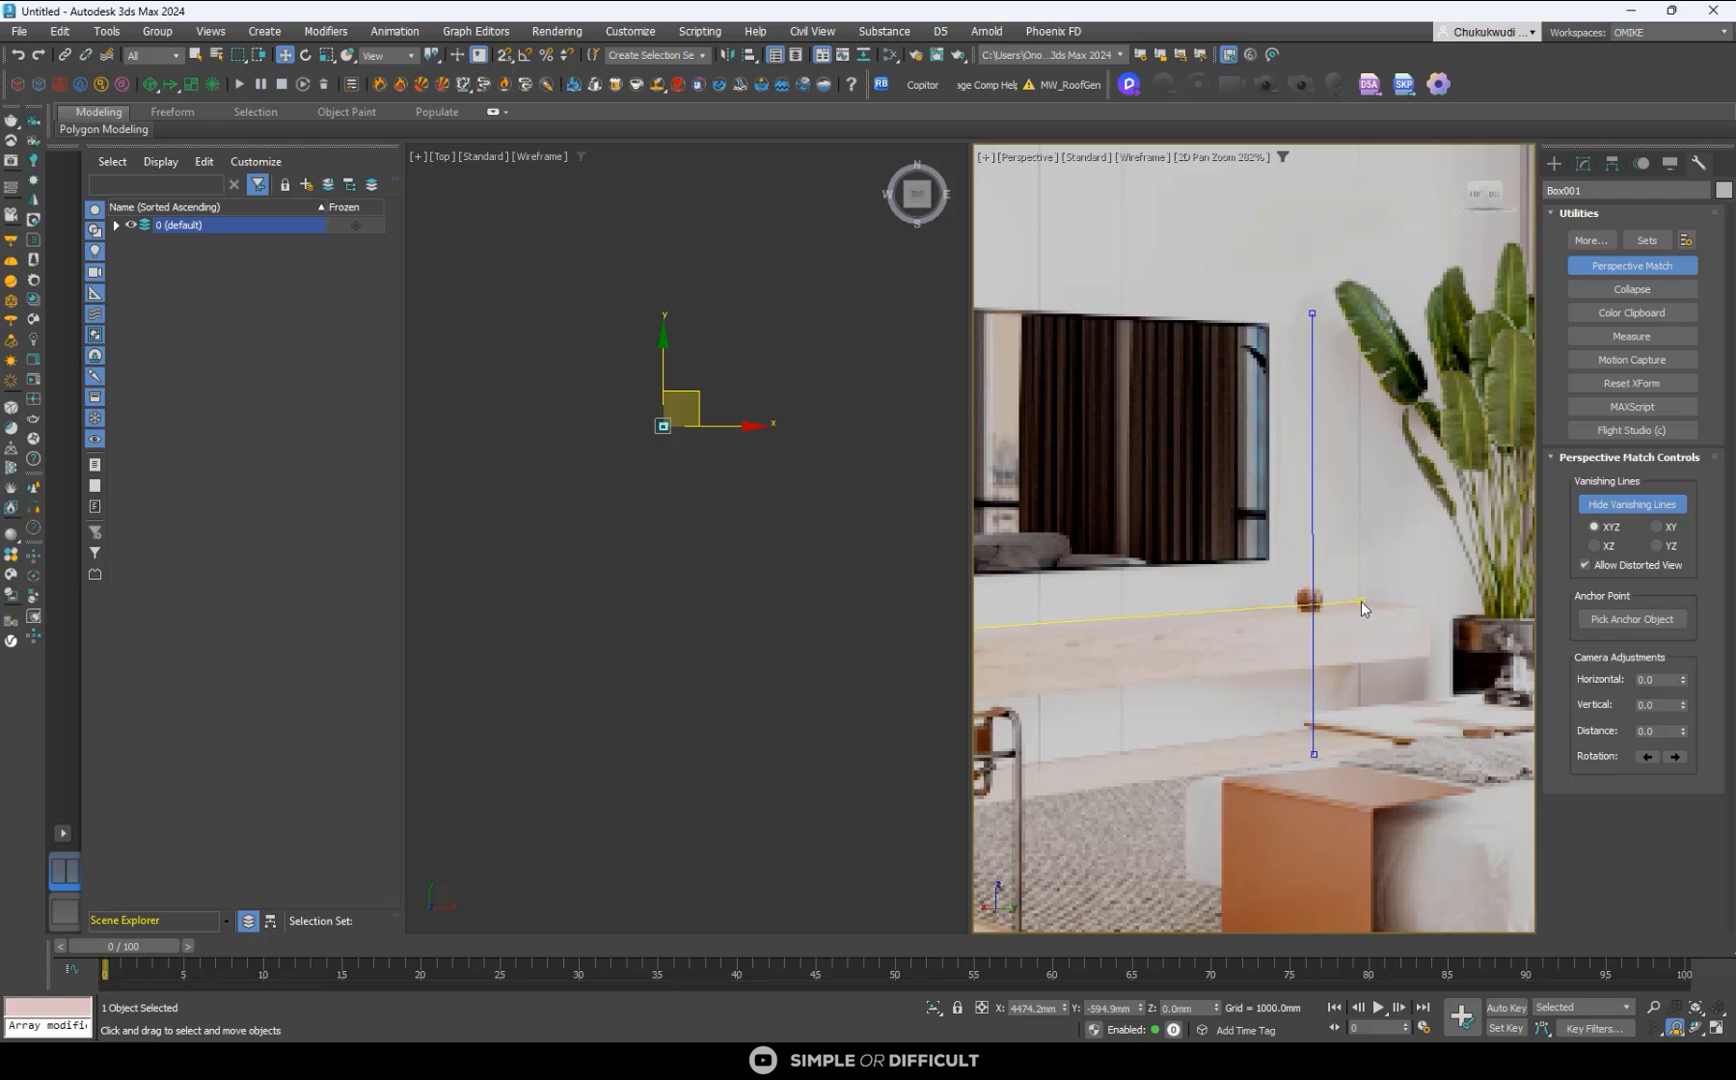
- Refine the green vanishing lines' endpoints along the curtain top and the window's lower frame
scroll(1128, 632, "down", 6)
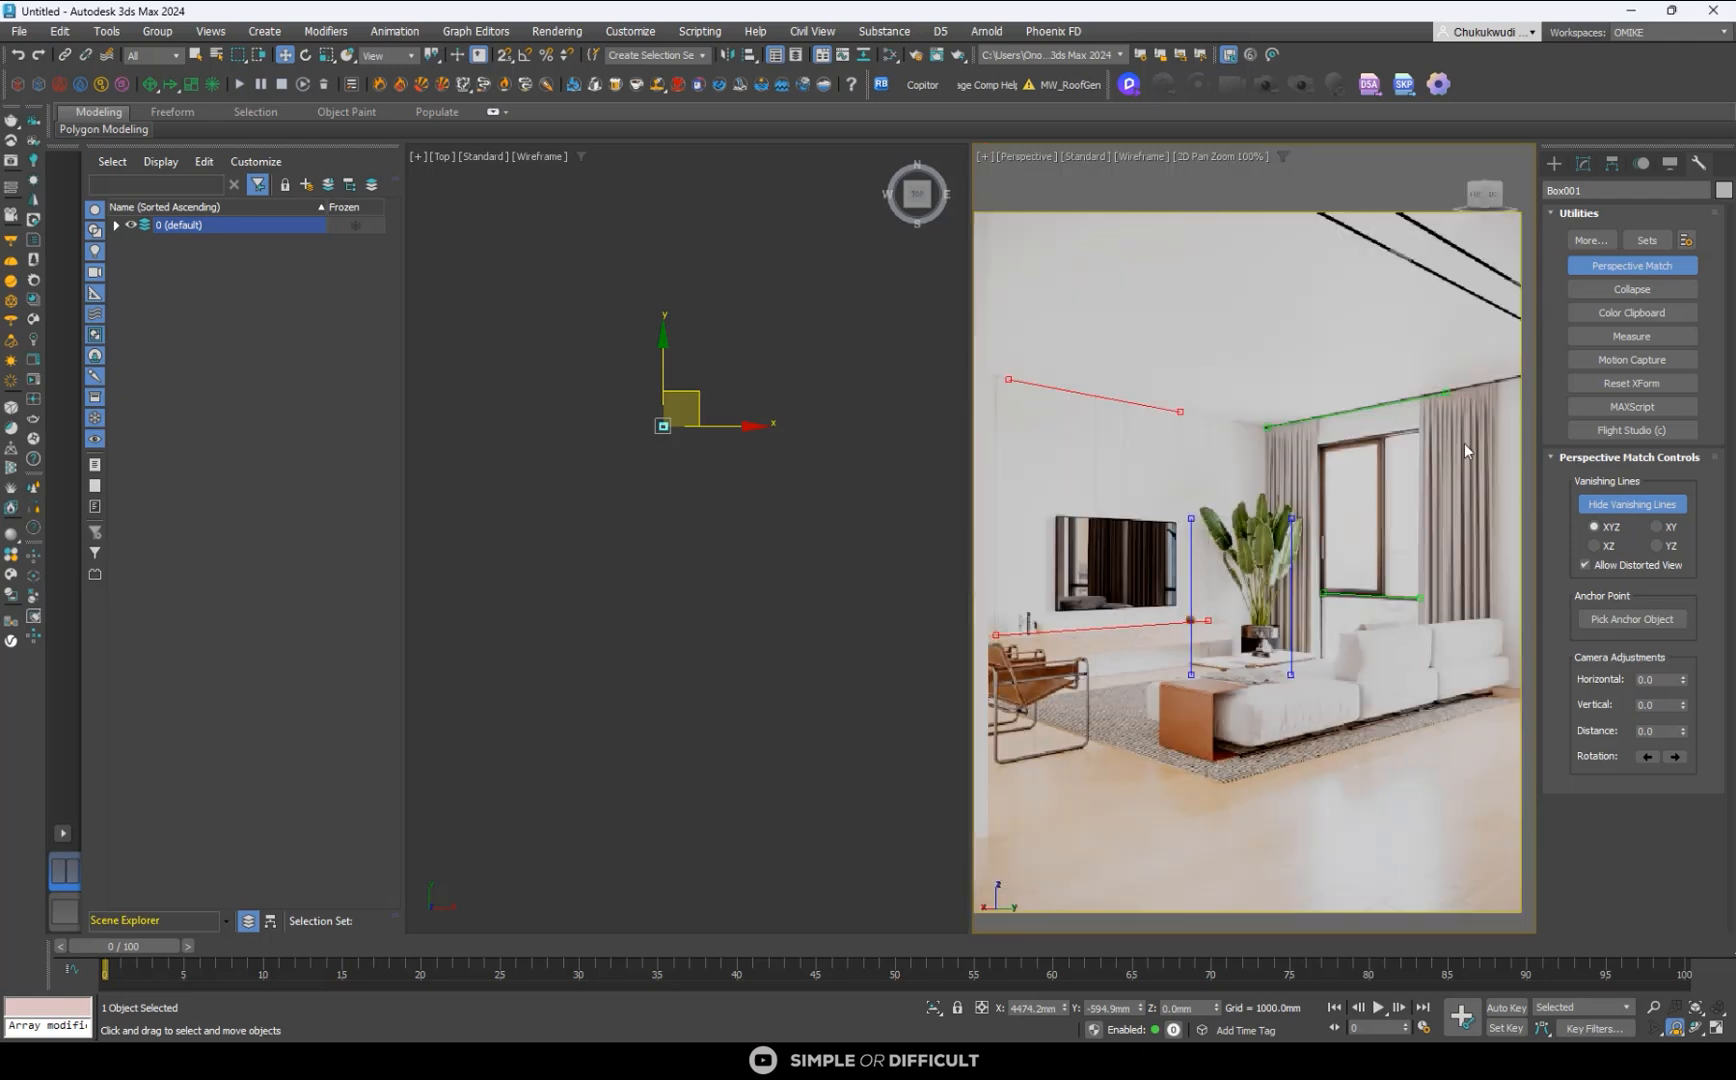
scroll(1457, 378, "up", 6)
scroll(1397, 408, "up", 3)
left_click_drag(1385, 401, 1419, 389)
scroll(1230, 431, "down", 9)
scroll(1203, 454, "up", 12)
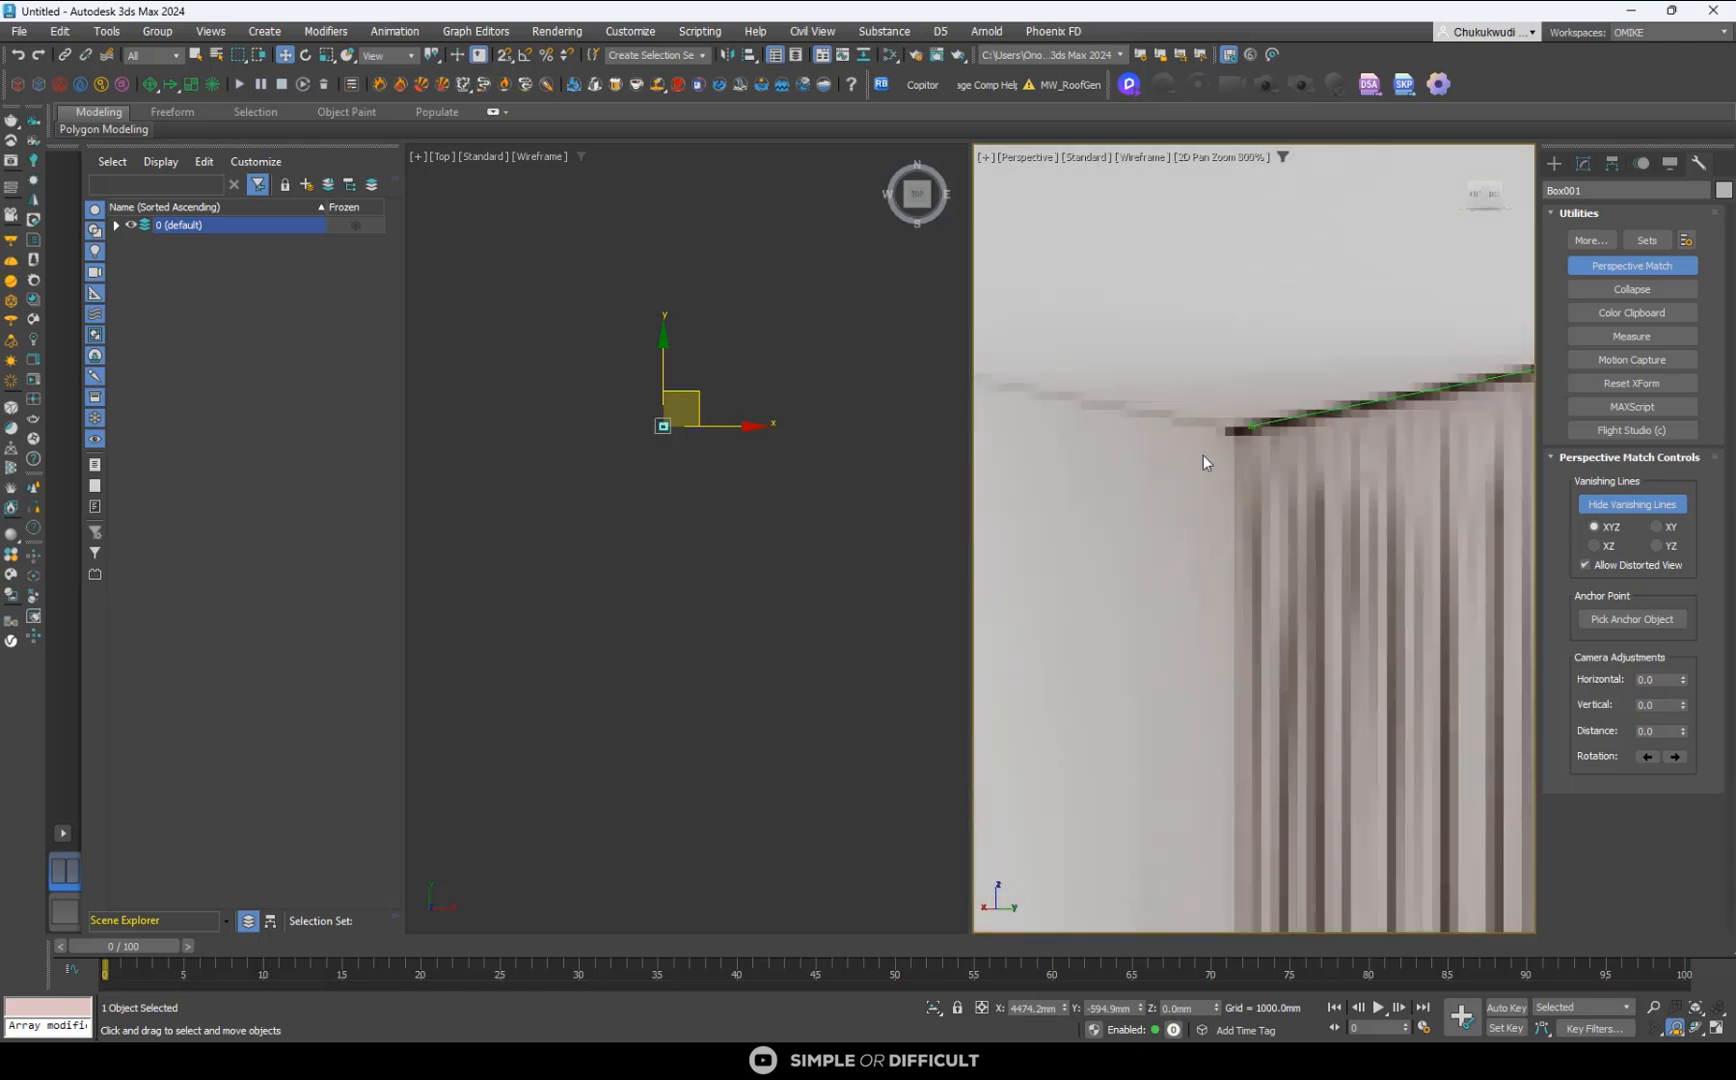
scroll(1103, 529, "down", 12)
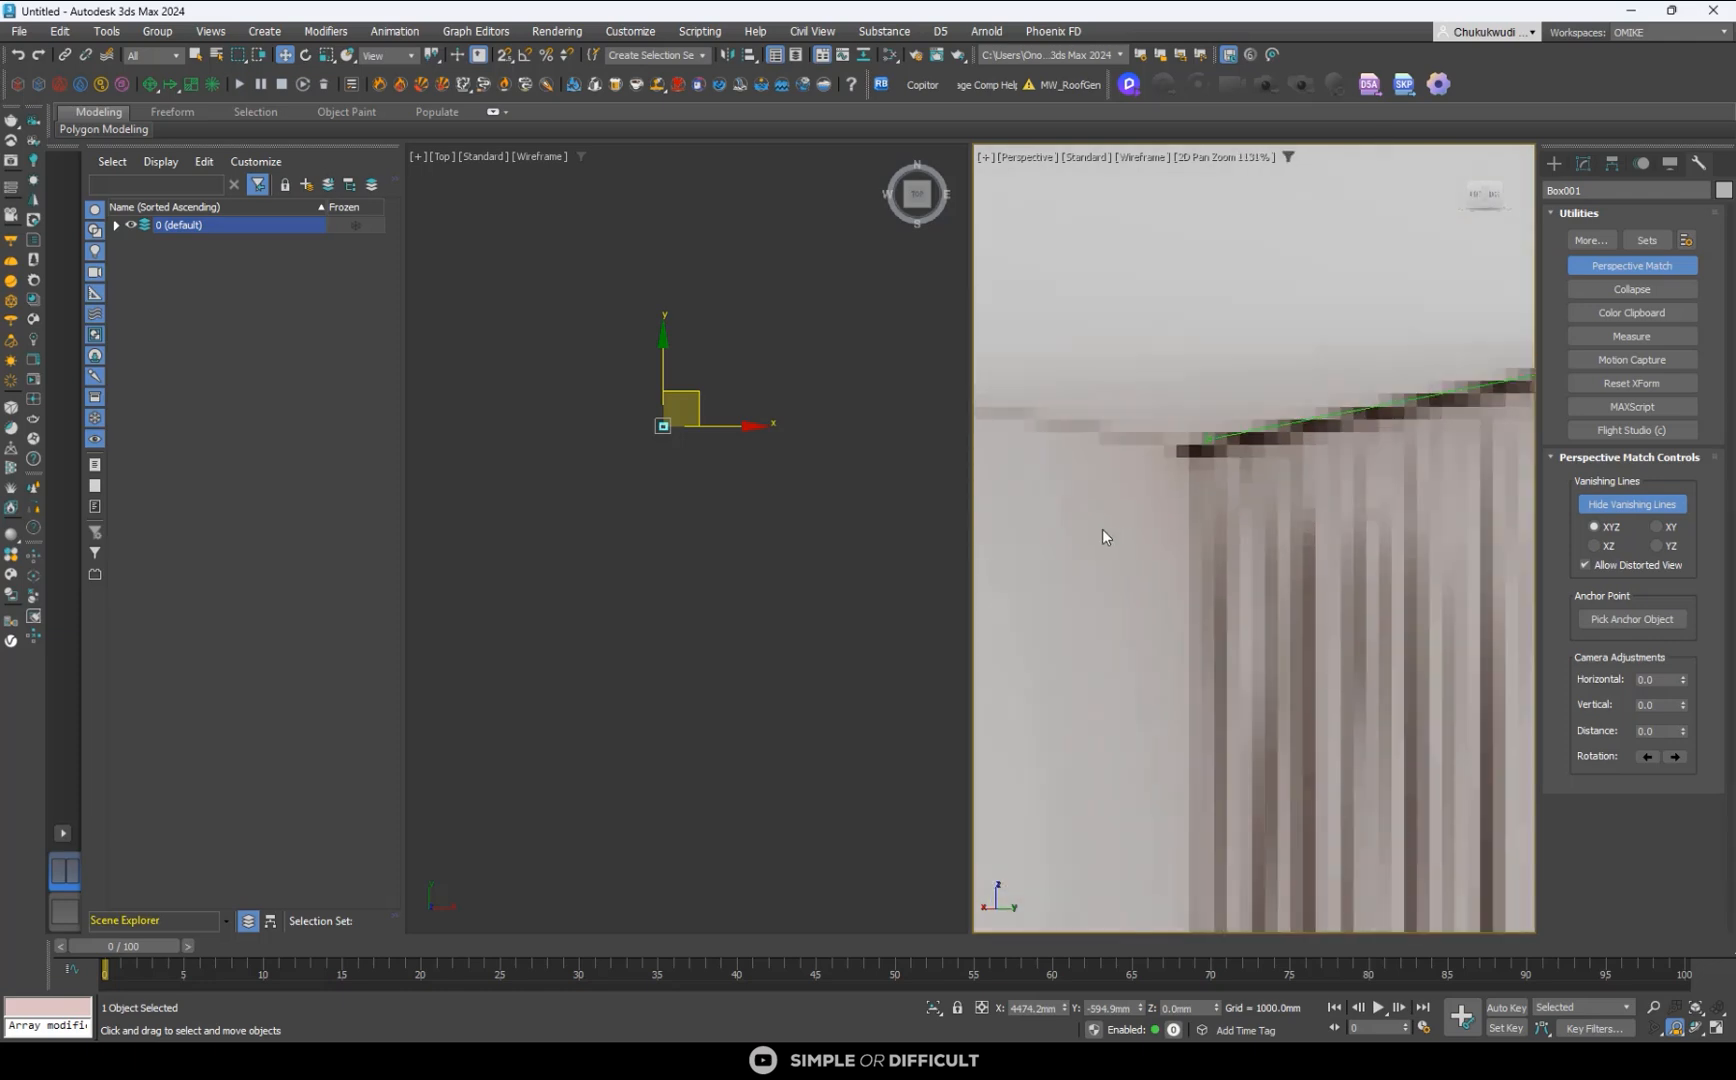
scroll(1195, 752, "up", 8)
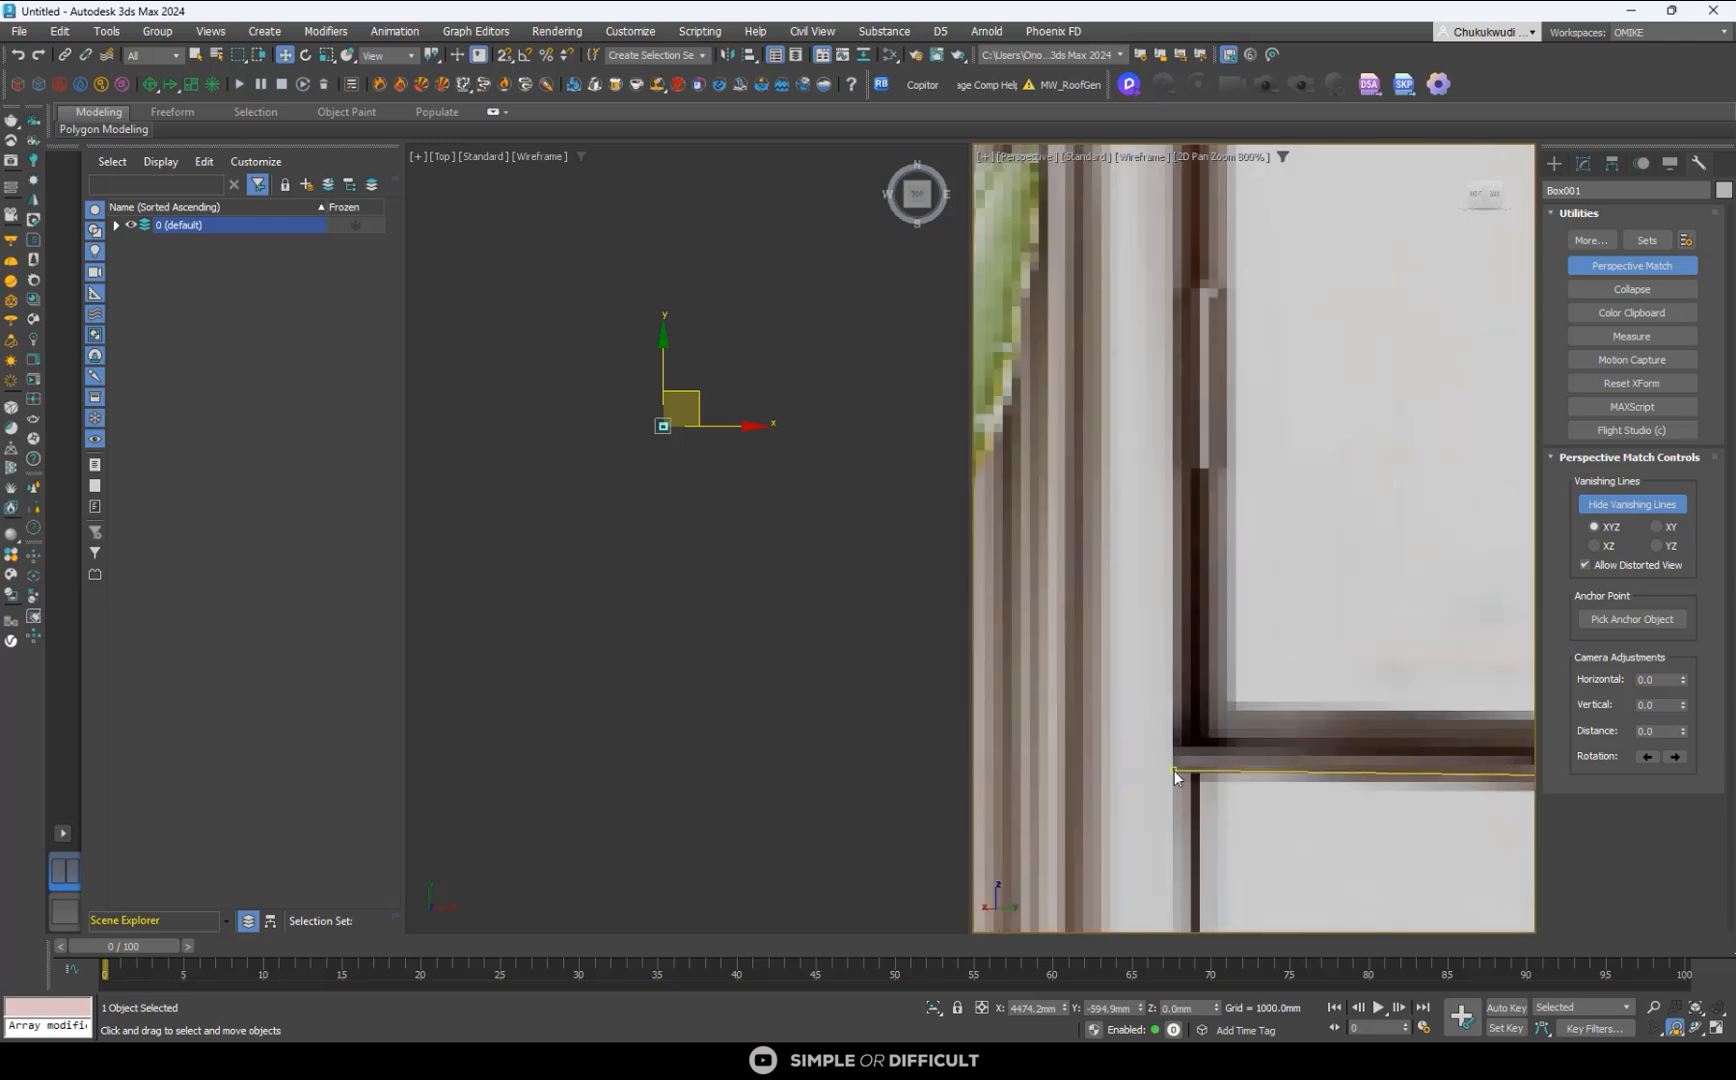
scroll(1183, 774, "down", 8)
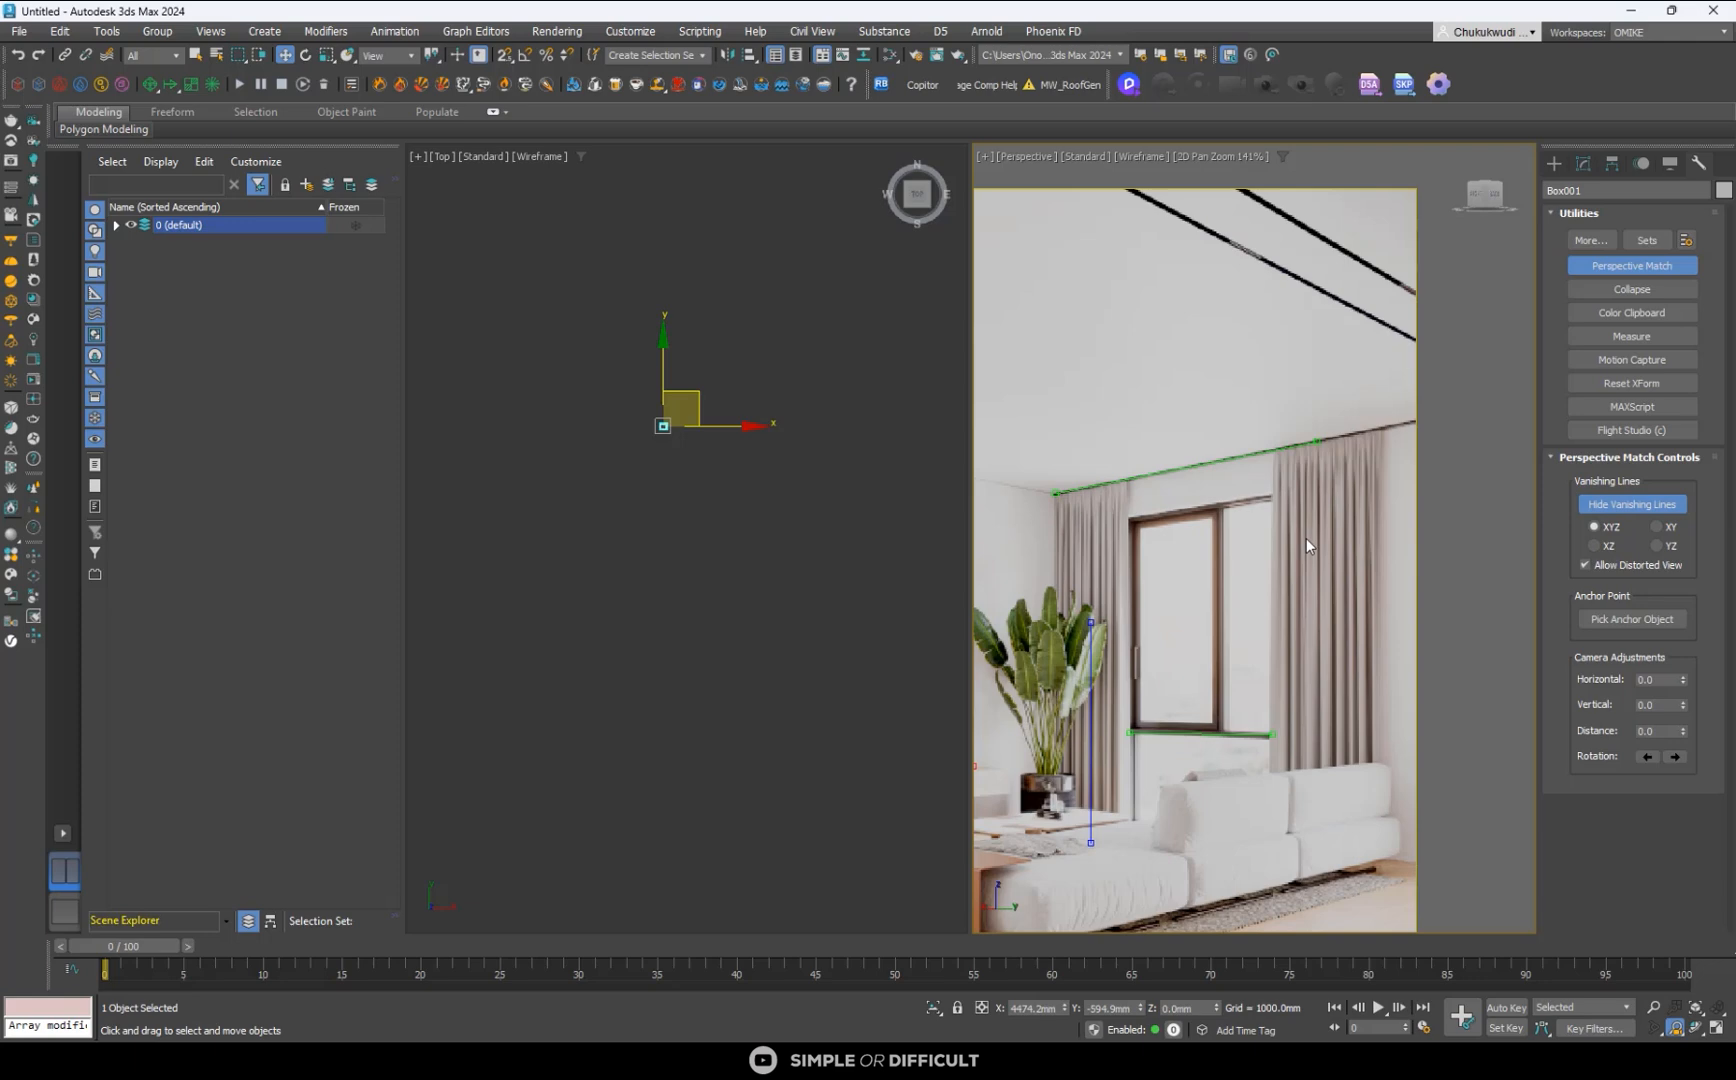
- Set the maximum viewport background/environment display resolution to 1080 pixels
left_click(1043, 155)
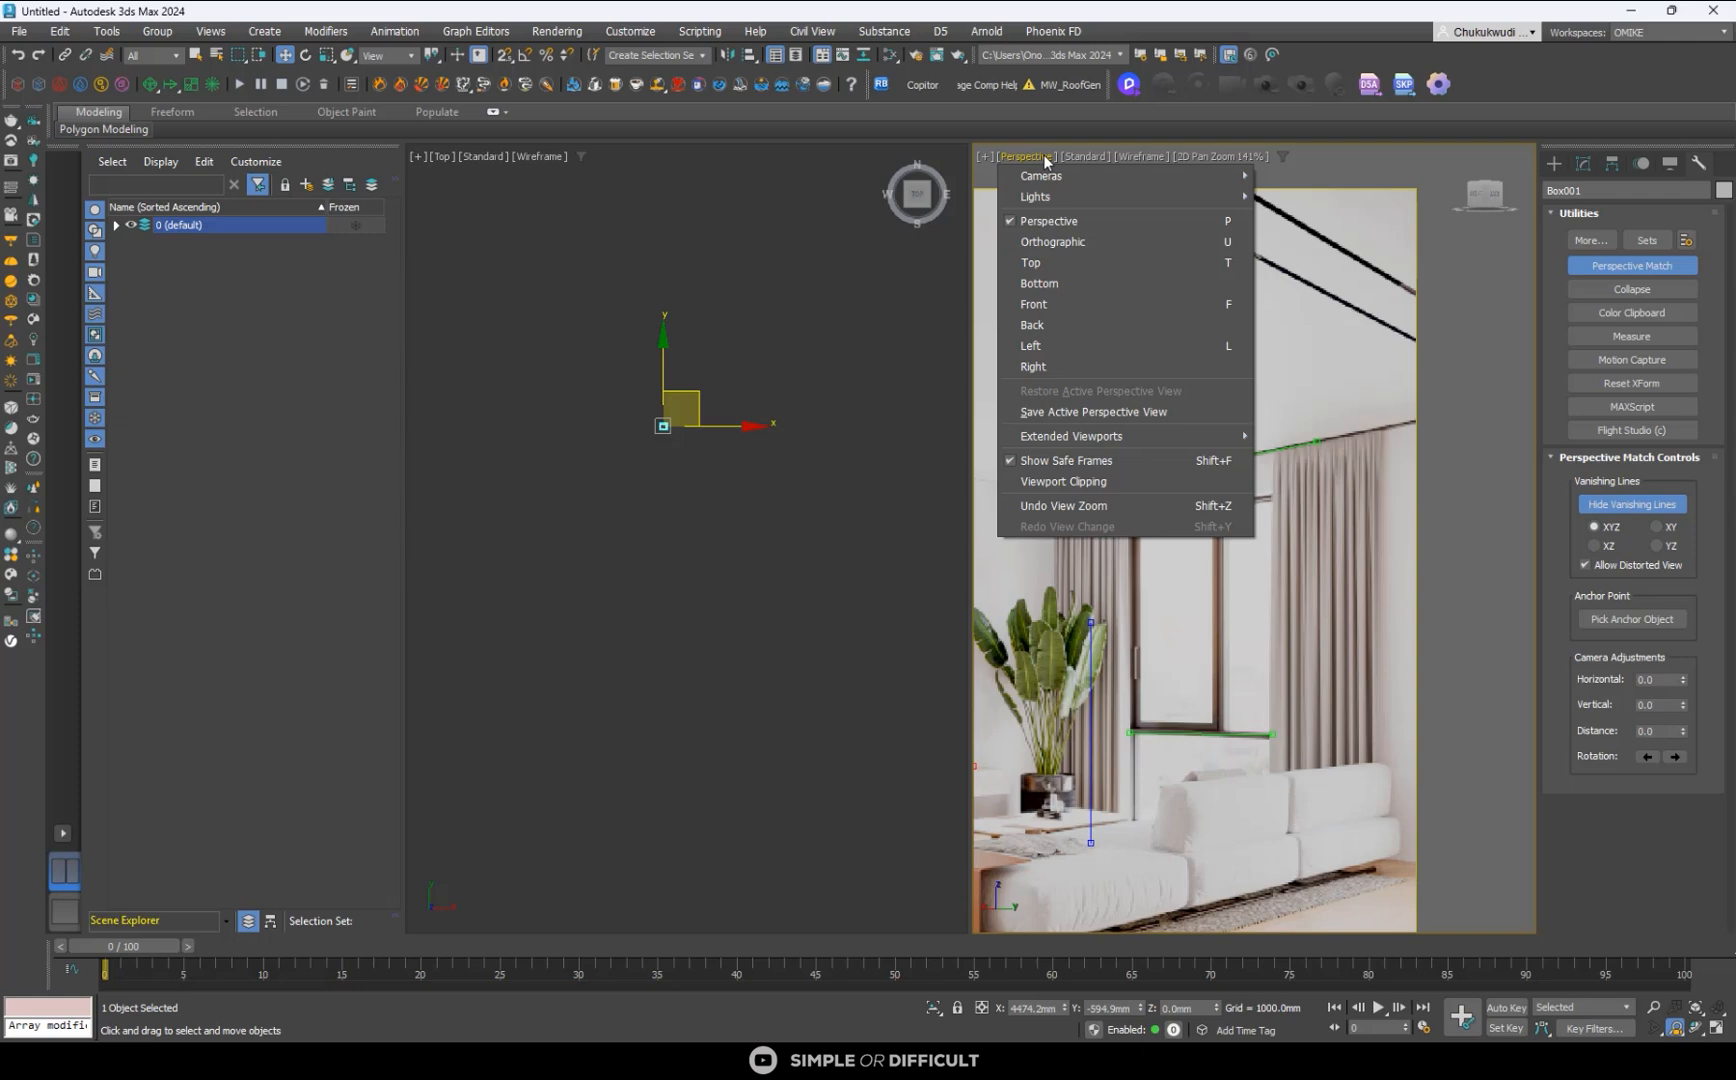
left_click(1089, 161)
left_click(1089, 161)
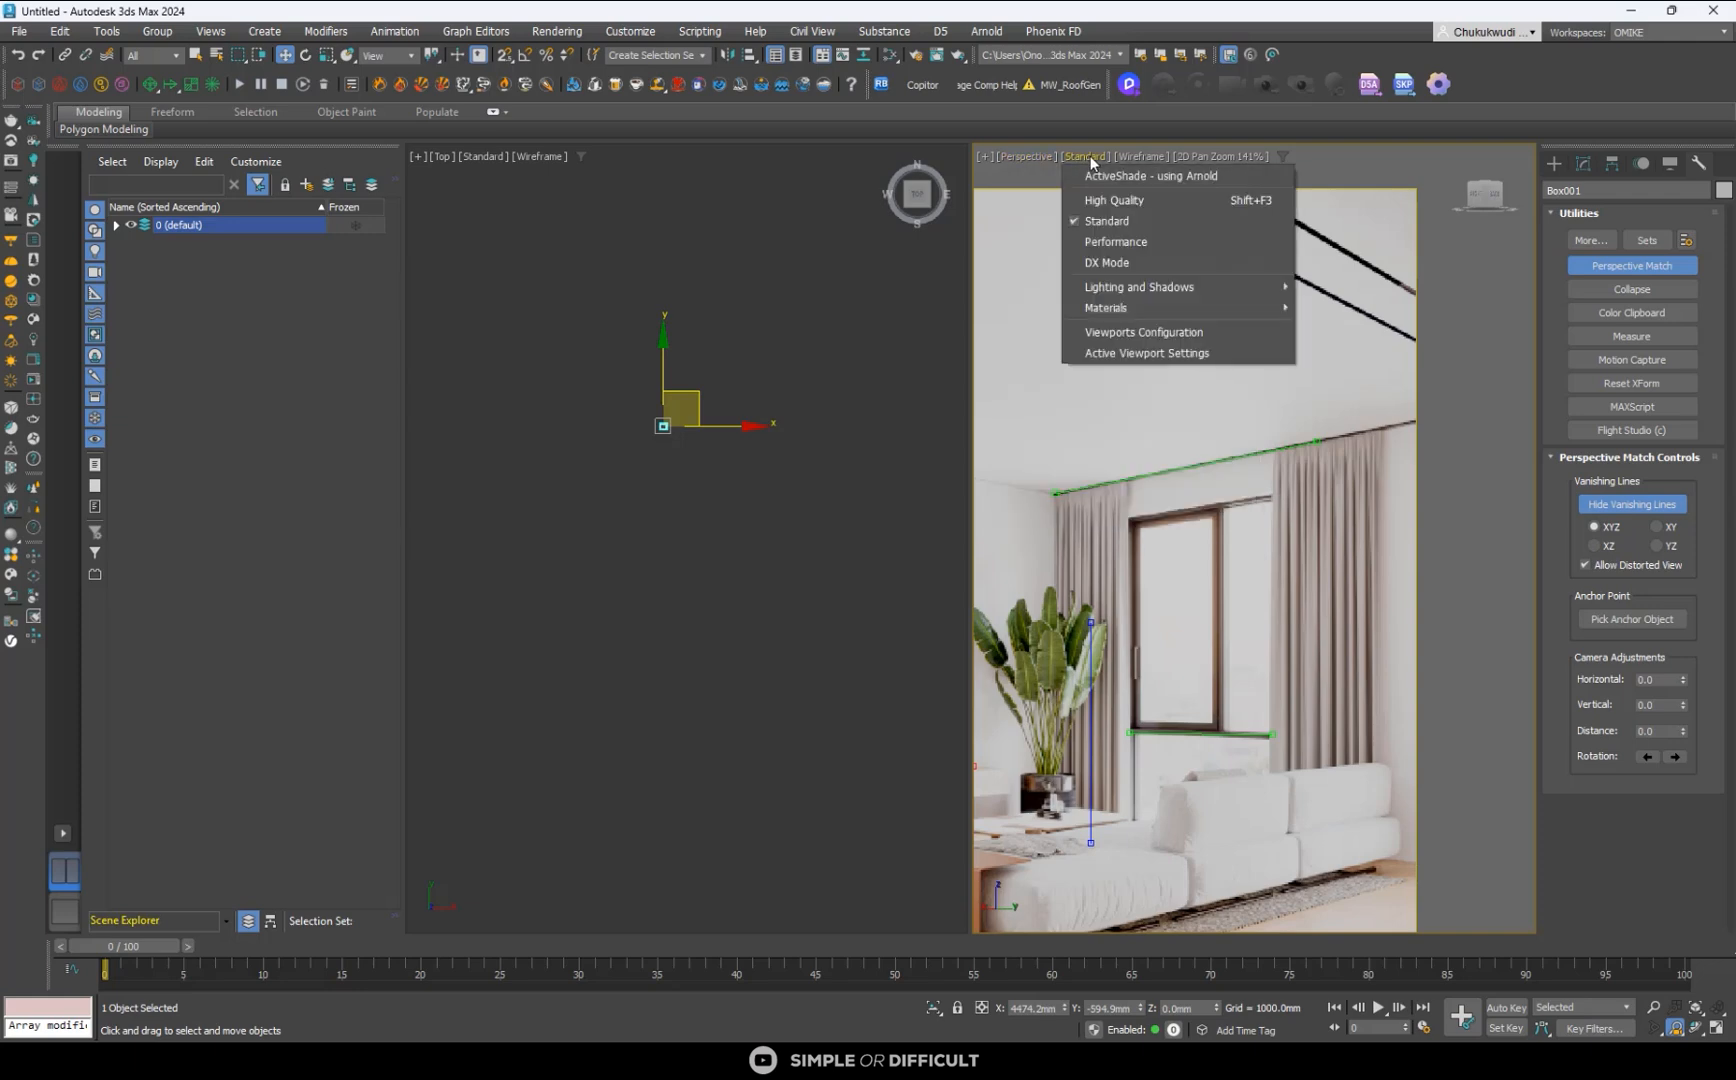
left_click(1143, 333)
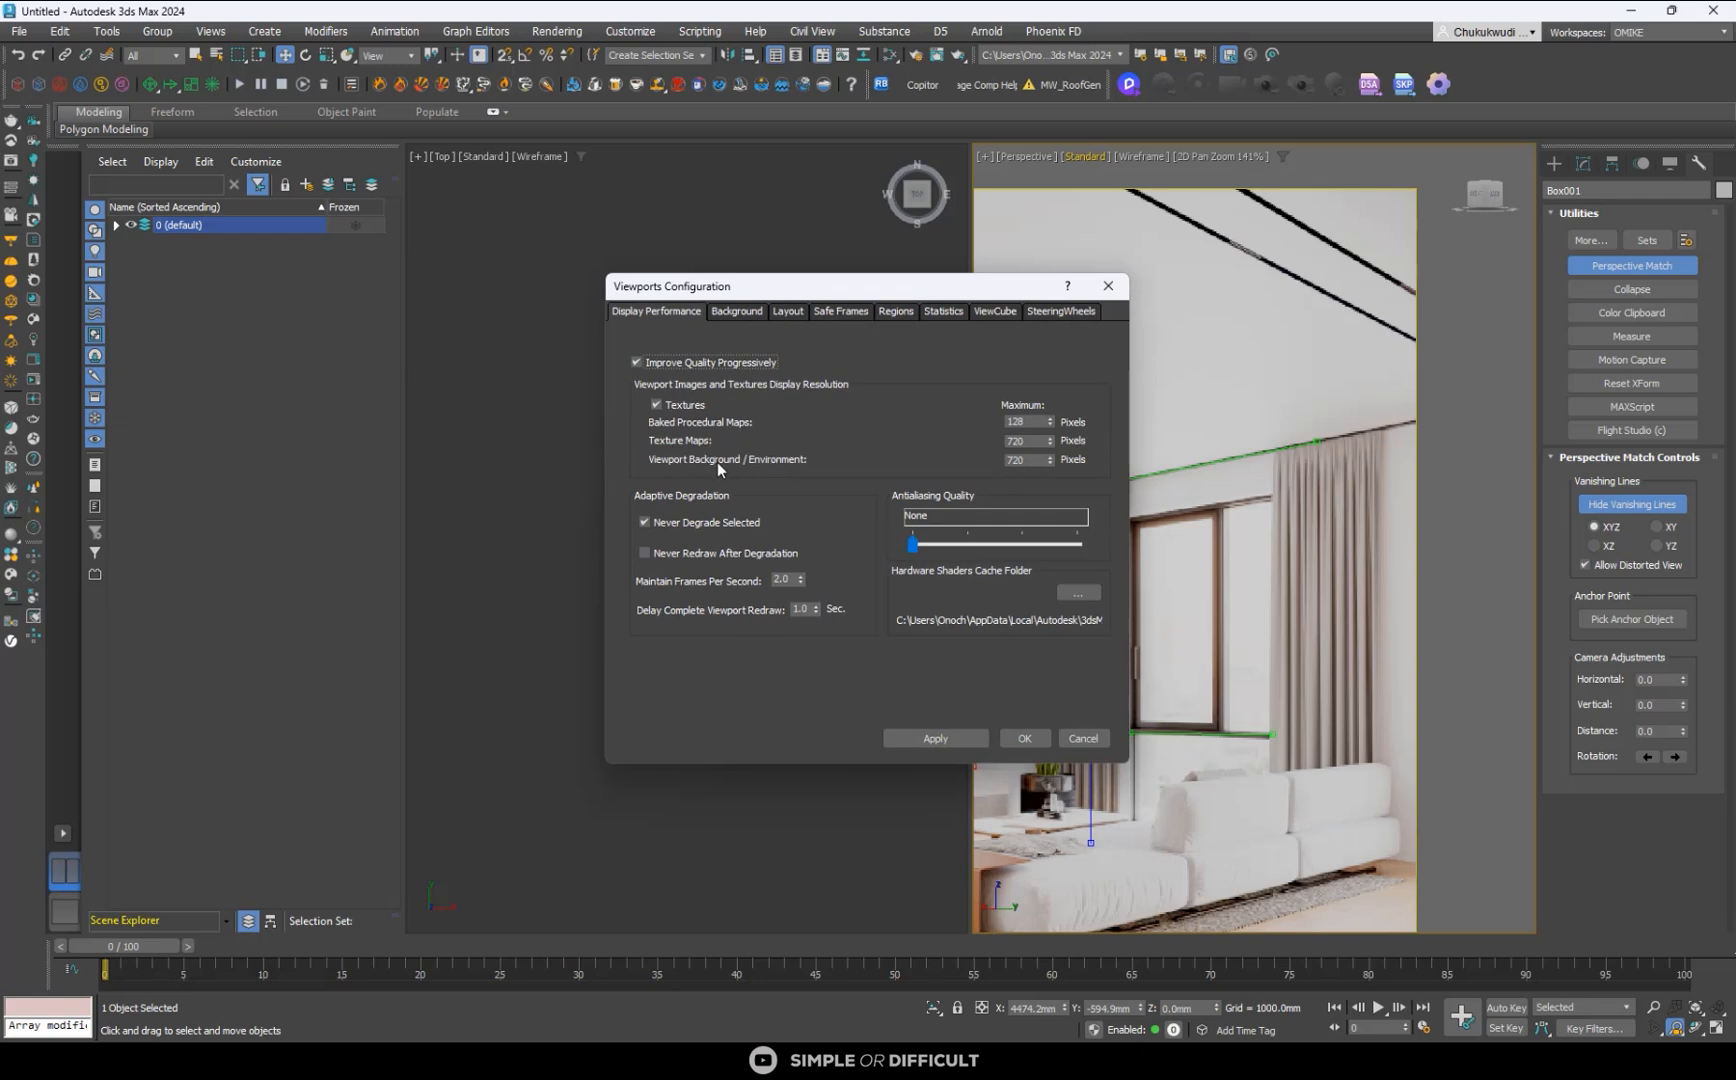
double_click(1035, 462)
left_click(1036, 741)
- Readjust the lower red vanishing line's end beyond the brown ornament to meet the console's back edge at the wall panel seam
scroll(1296, 448, "down", 2)
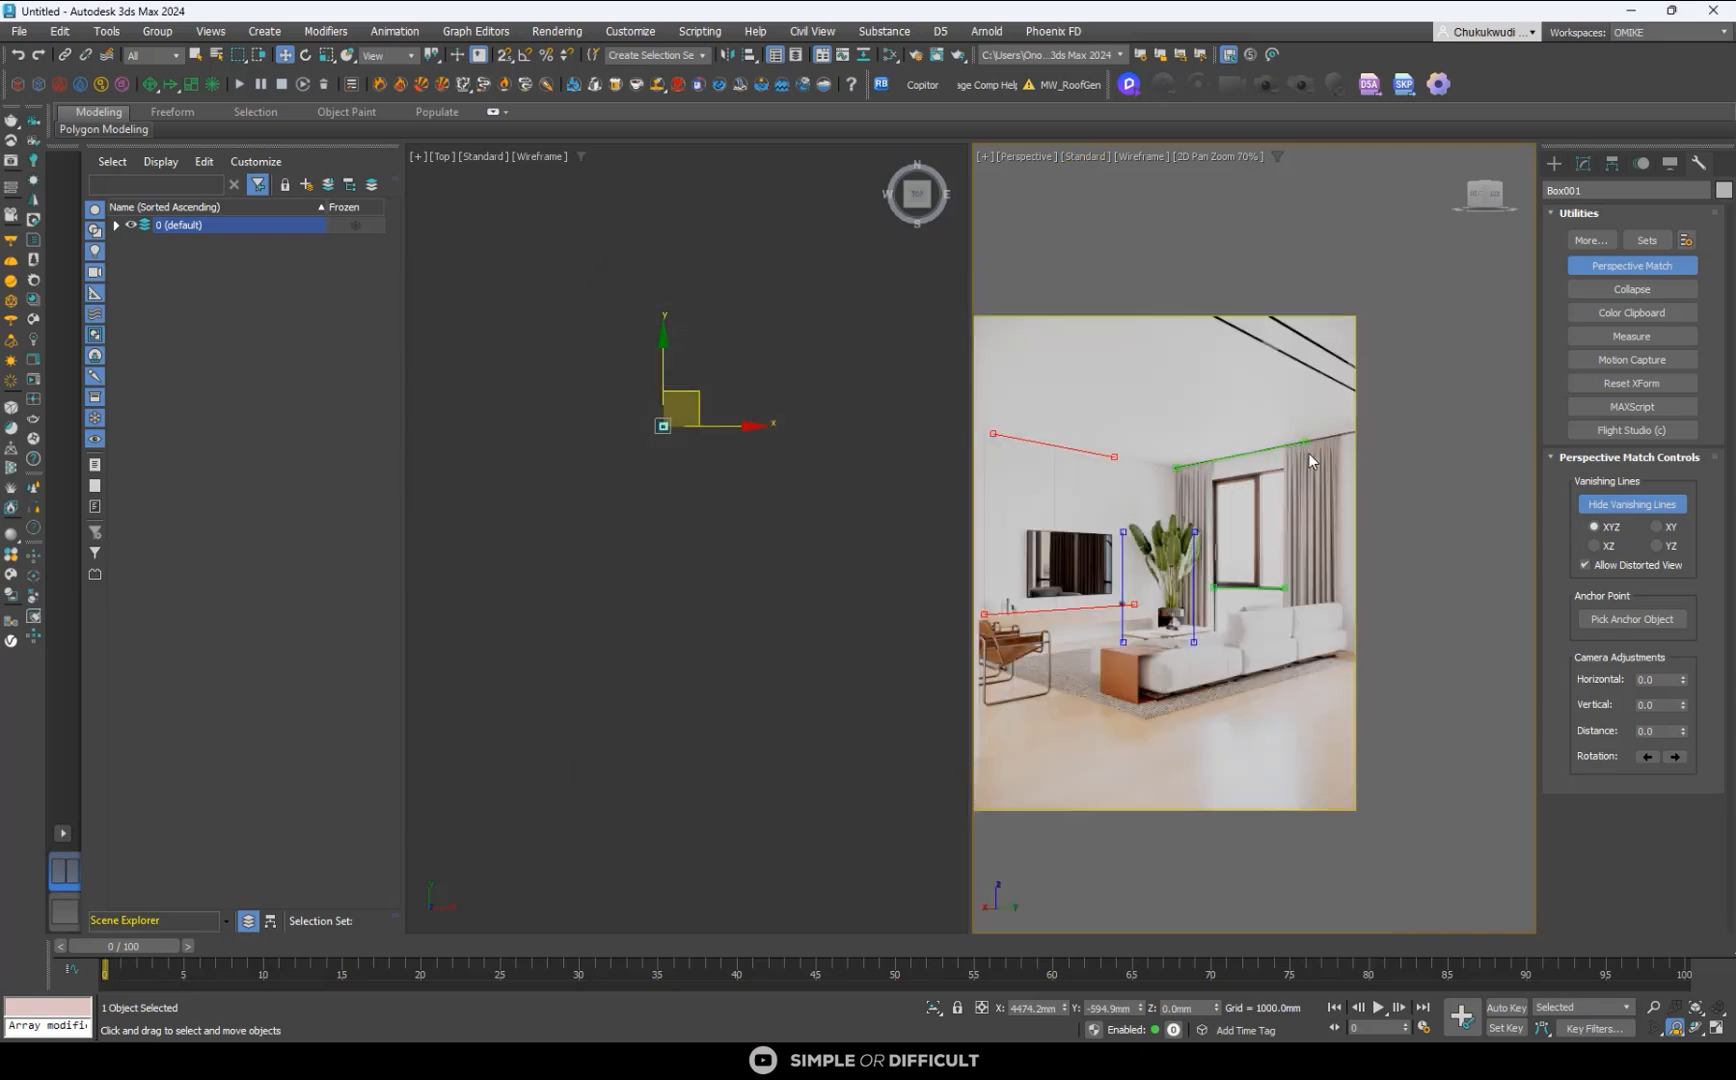
scroll(1048, 583, "up", 4)
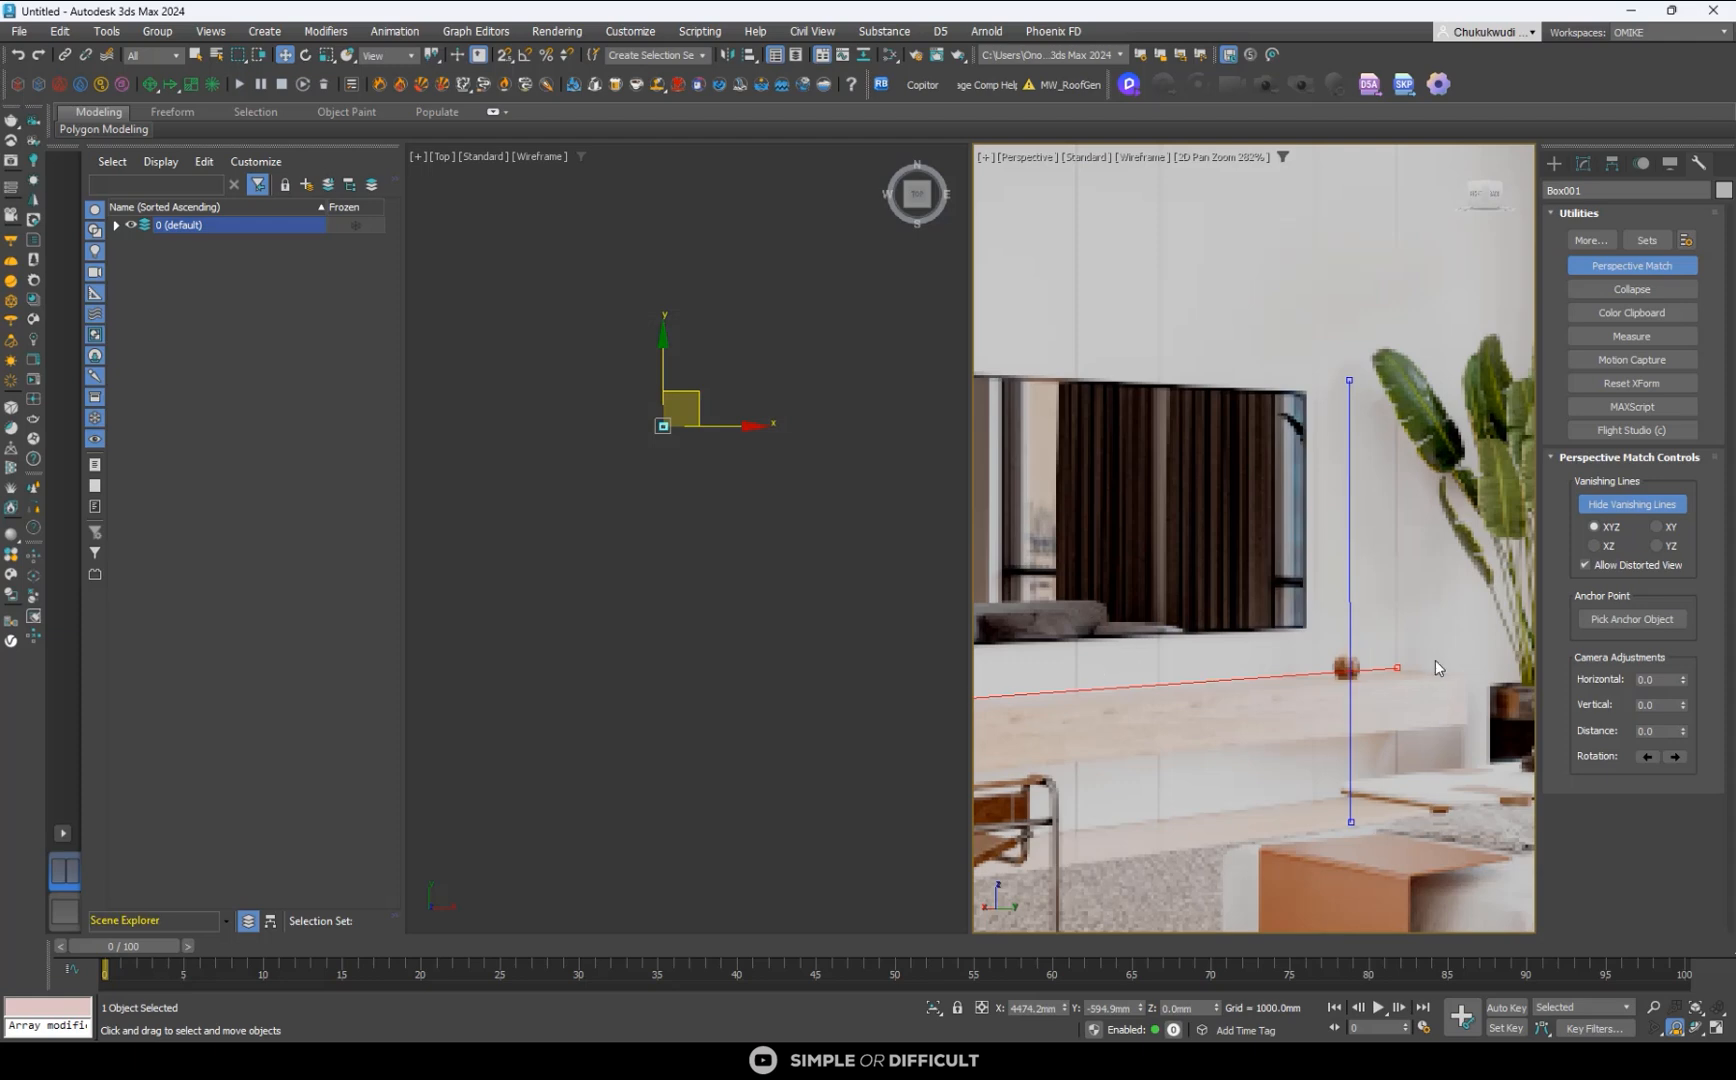
scroll(1425, 662, "up", 4)
left_click_drag(1340, 681, 1345, 684)
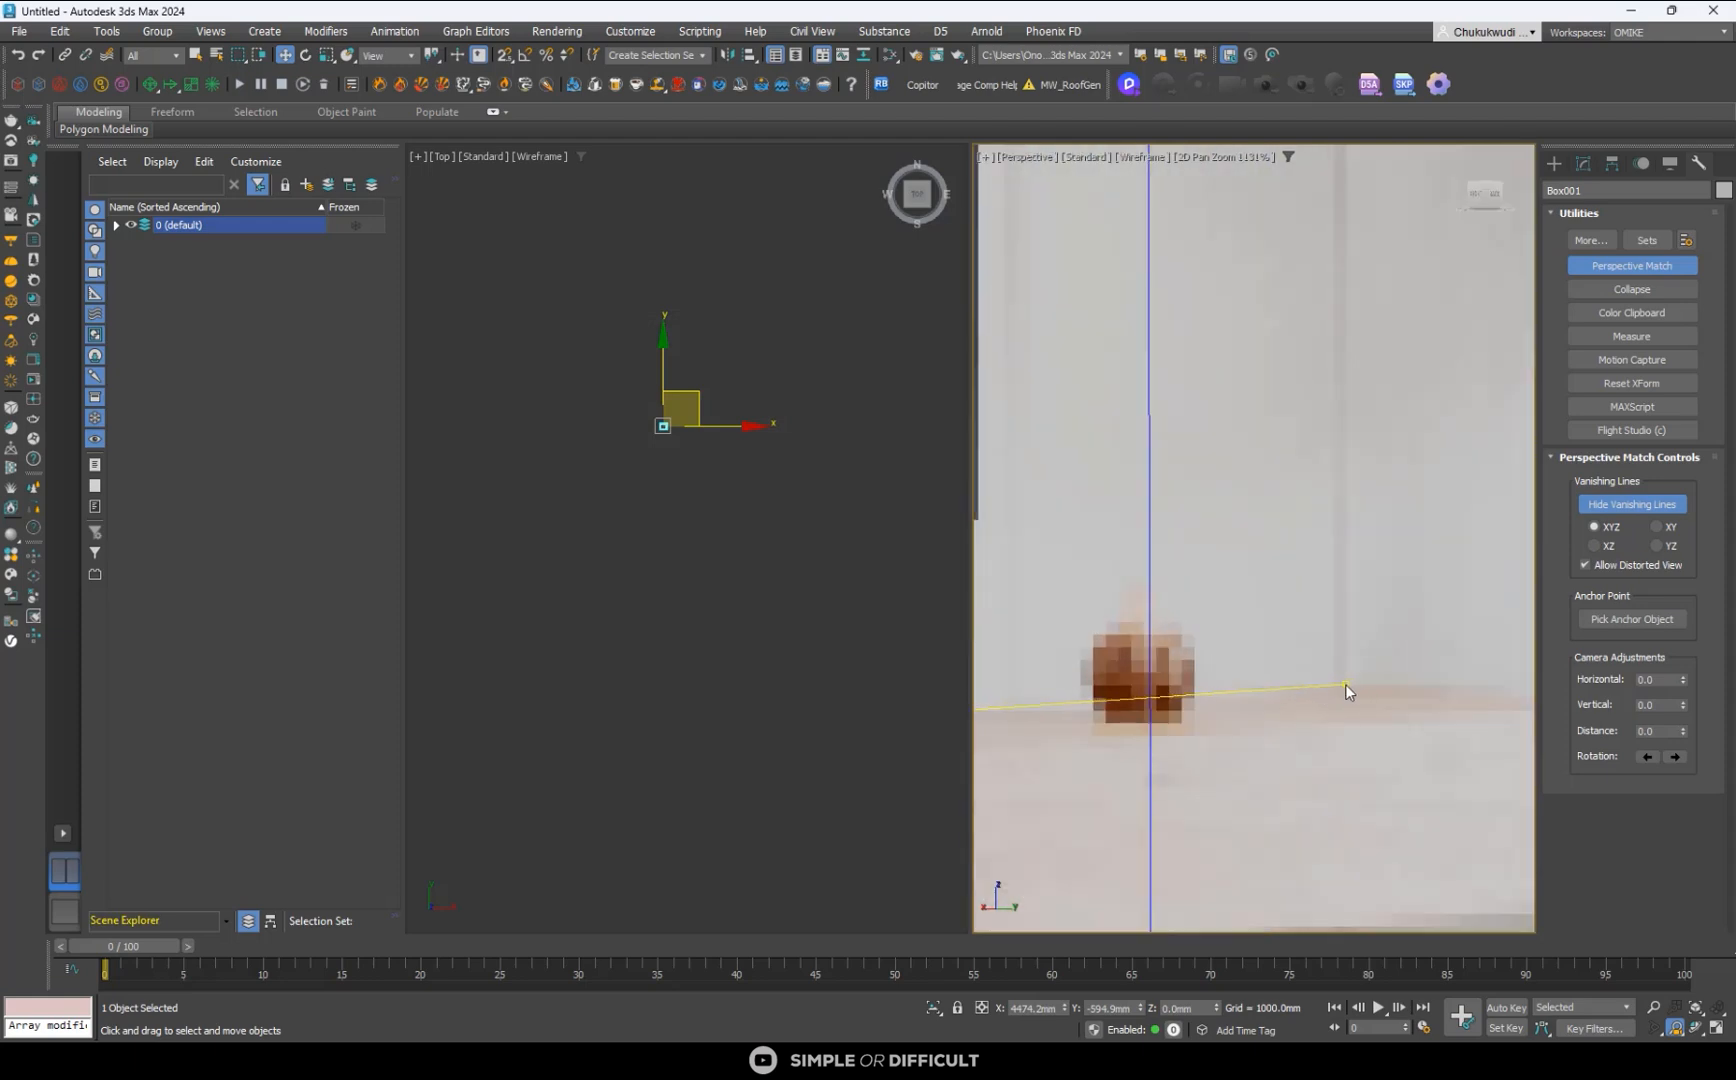
- Raise the maximum viewport background/environment display resolution further and apply it to sharpen the reference image
left_click(1088, 157)
left_click(1145, 323)
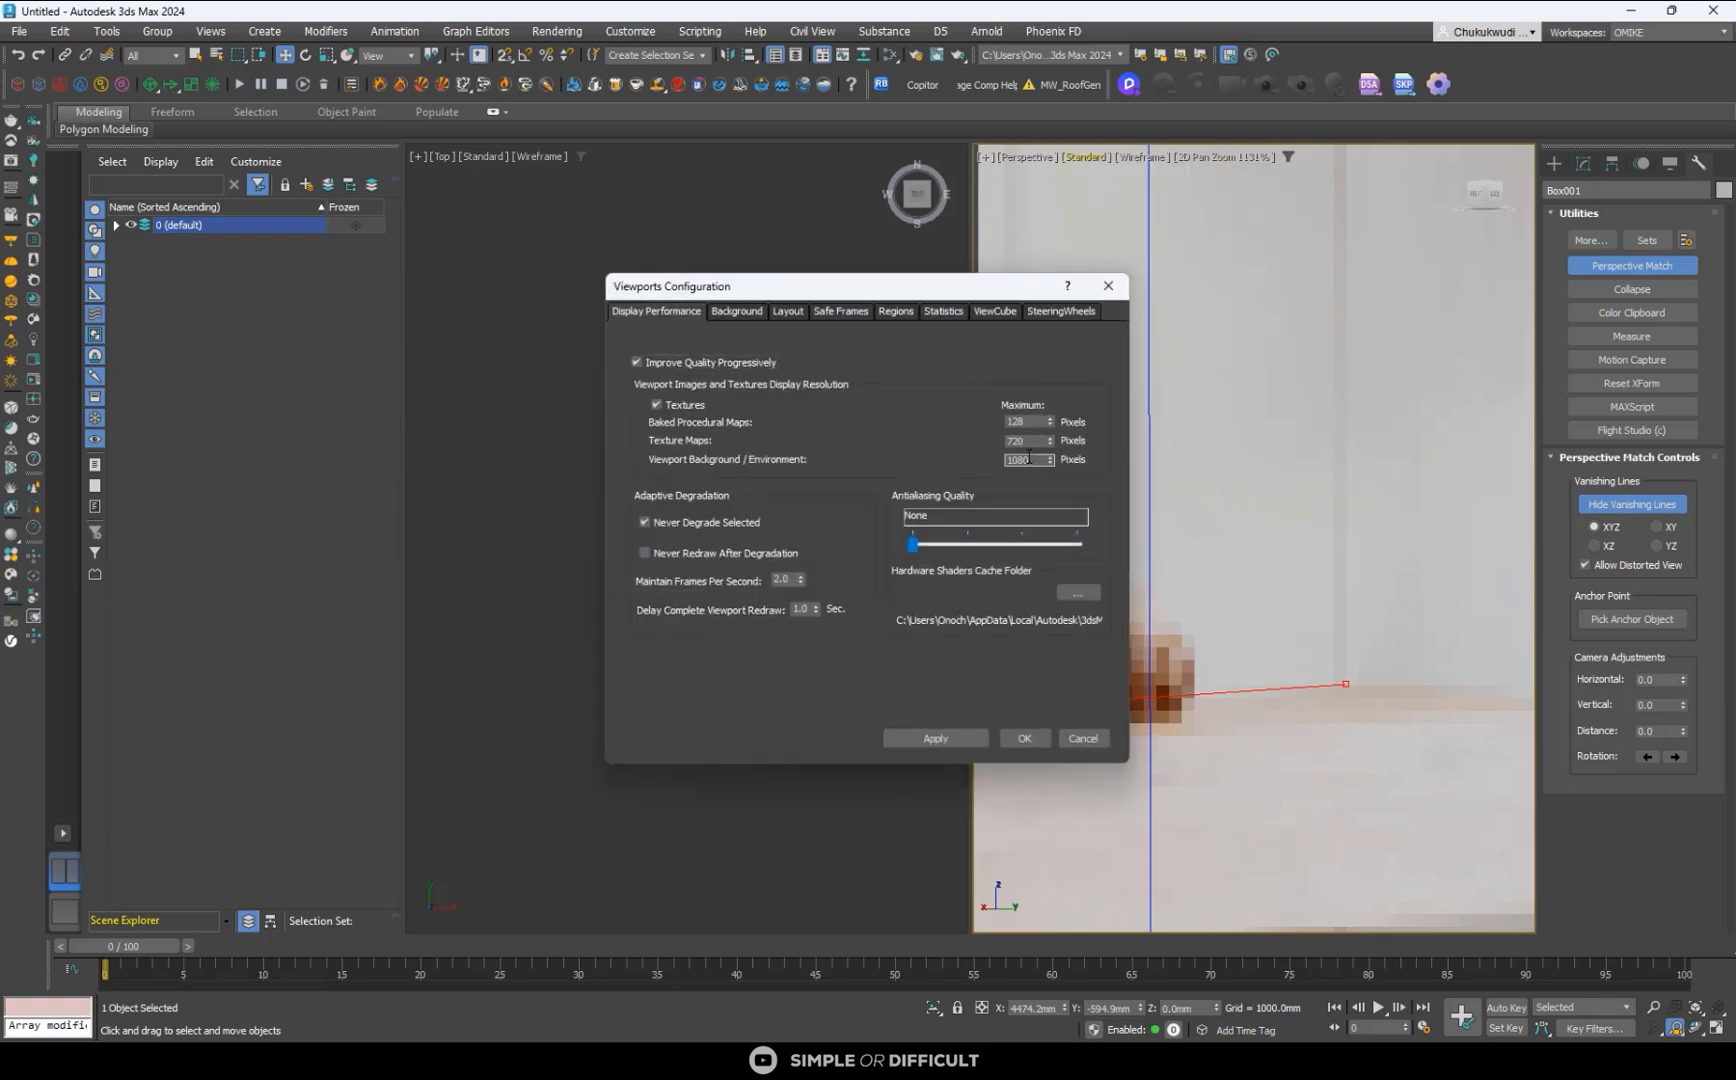
type("4000")
left_click(943, 738)
left_click(1023, 740)
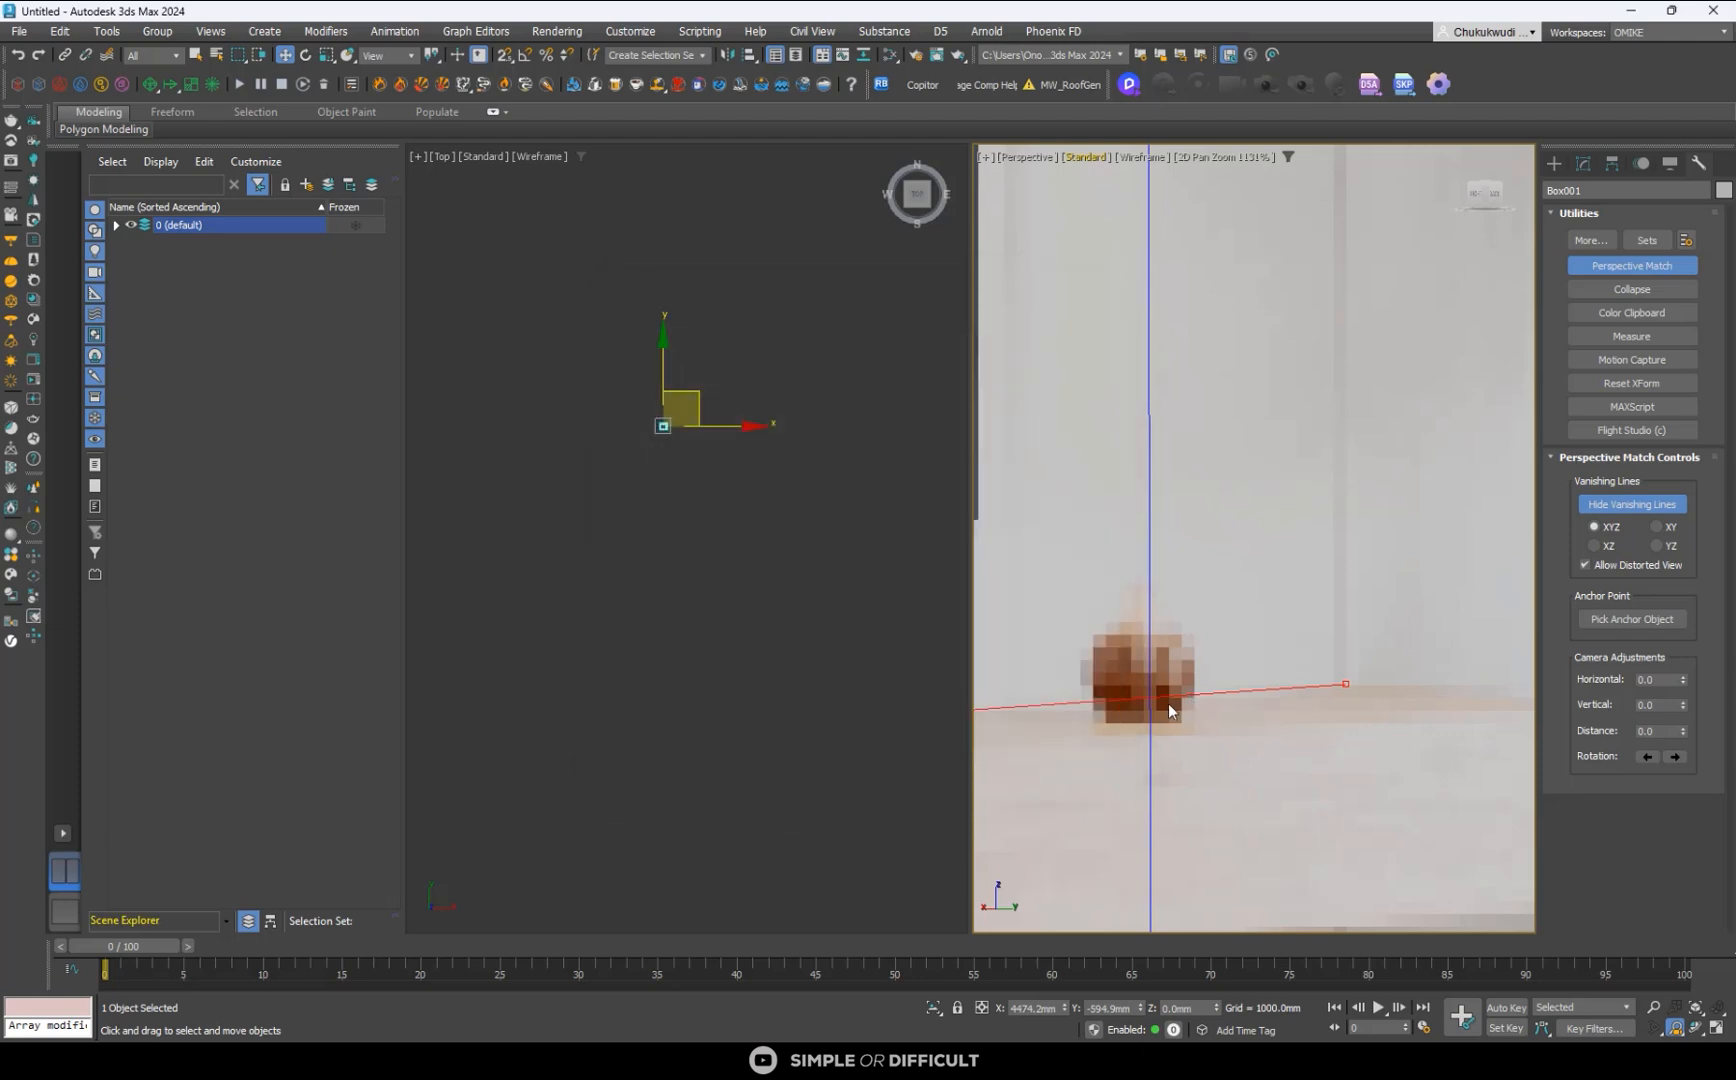
- Examine how the red and green vanishing lines fit the console, window frame and curtain top in the reference image
scroll(1250, 681, "down", 6)
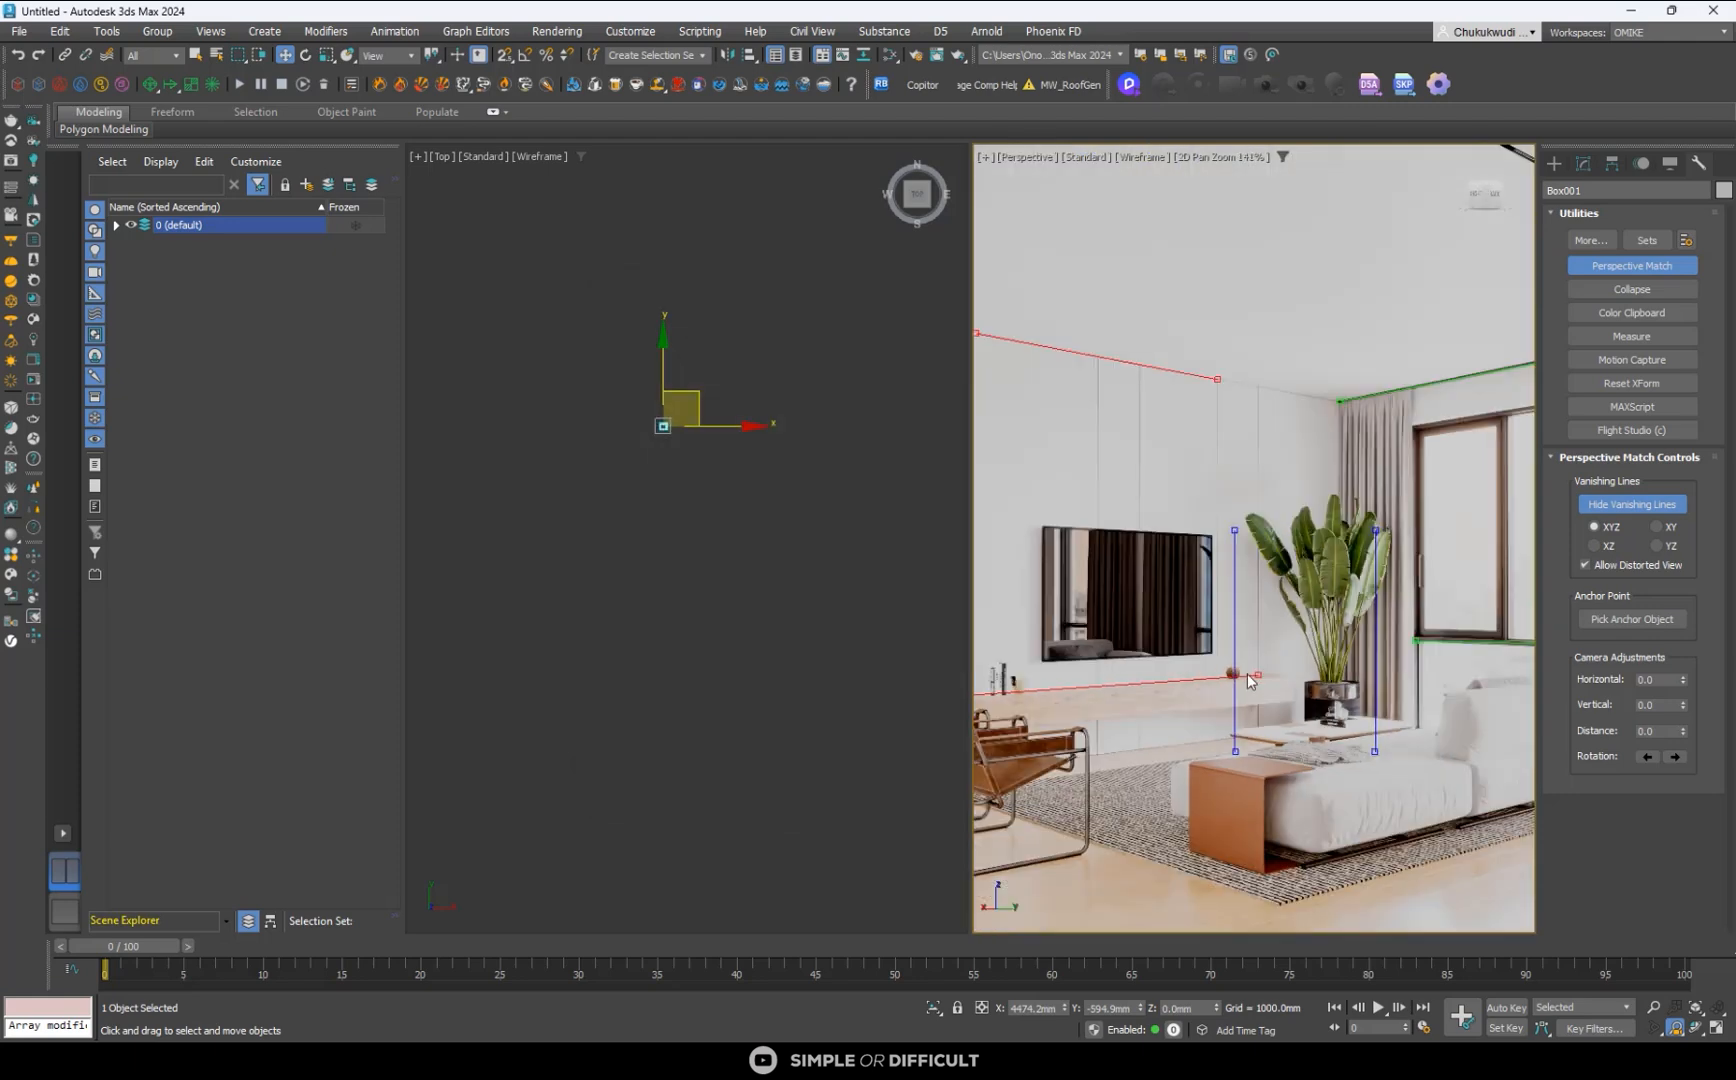
scroll(1175, 627, "down", 2)
scroll(1337, 620, "up", 9)
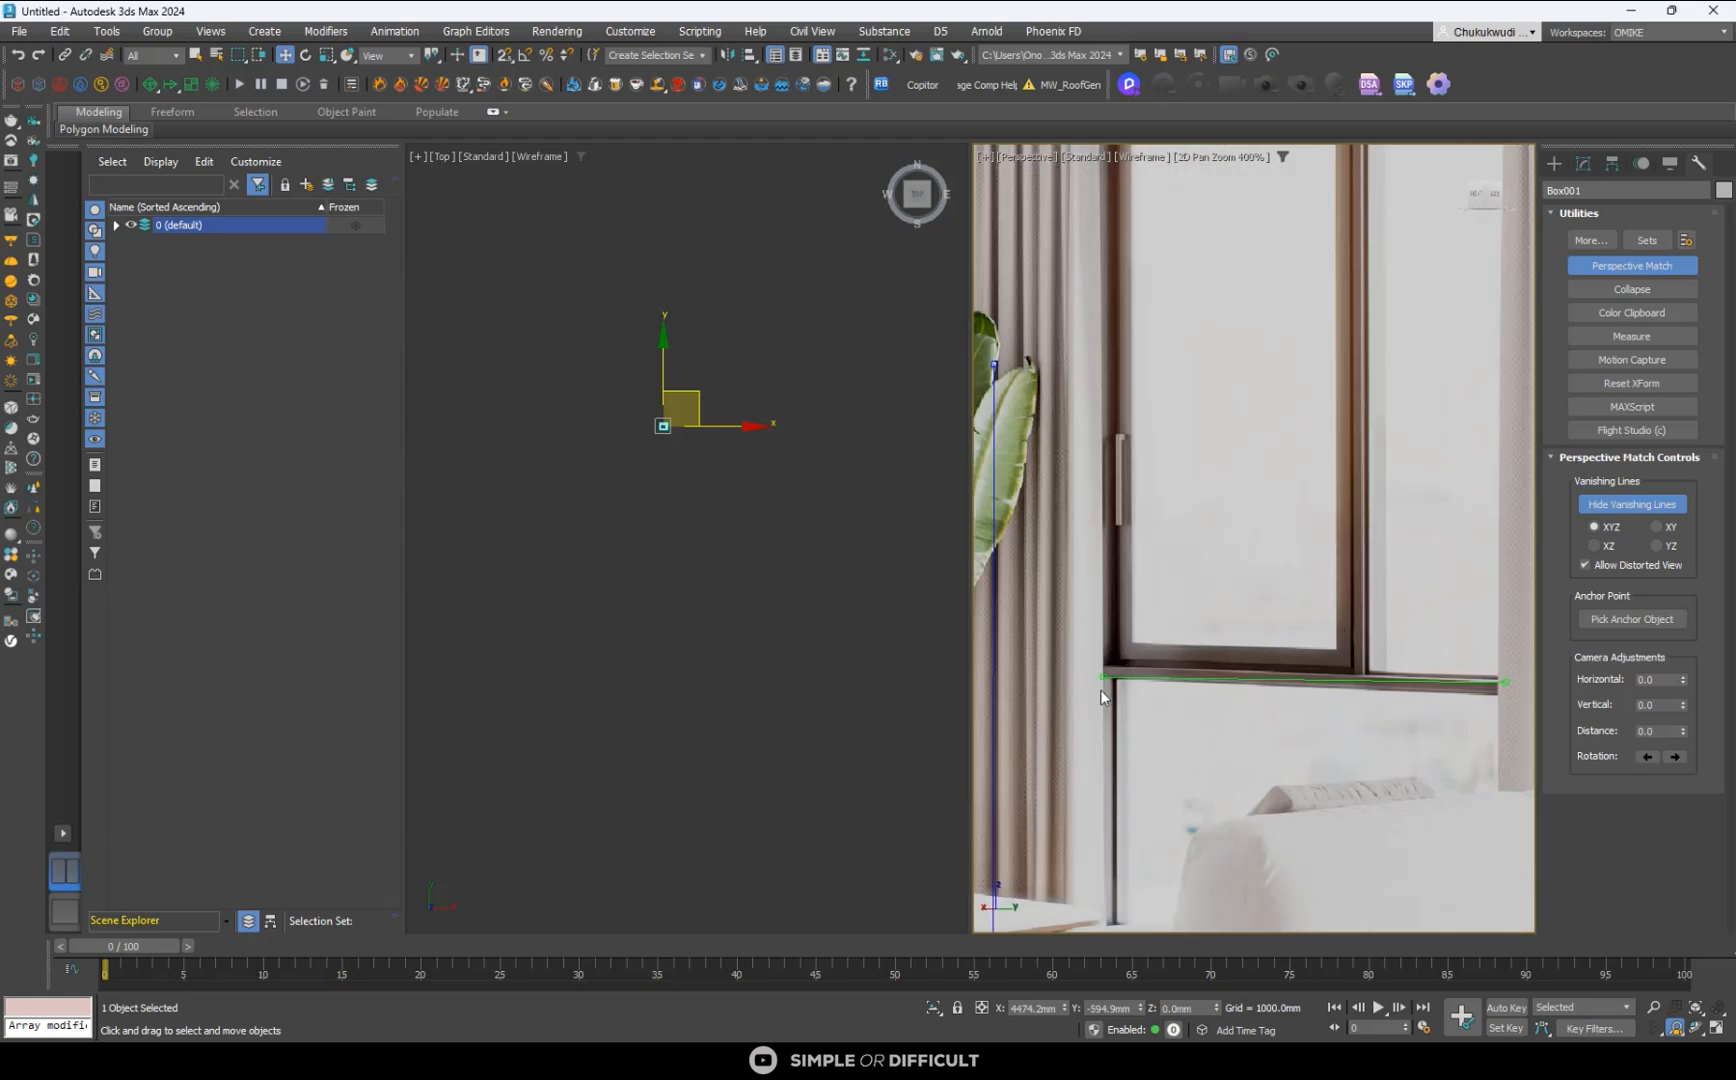
scroll(1142, 693, "down", 7)
scroll(1115, 513, "up", 5)
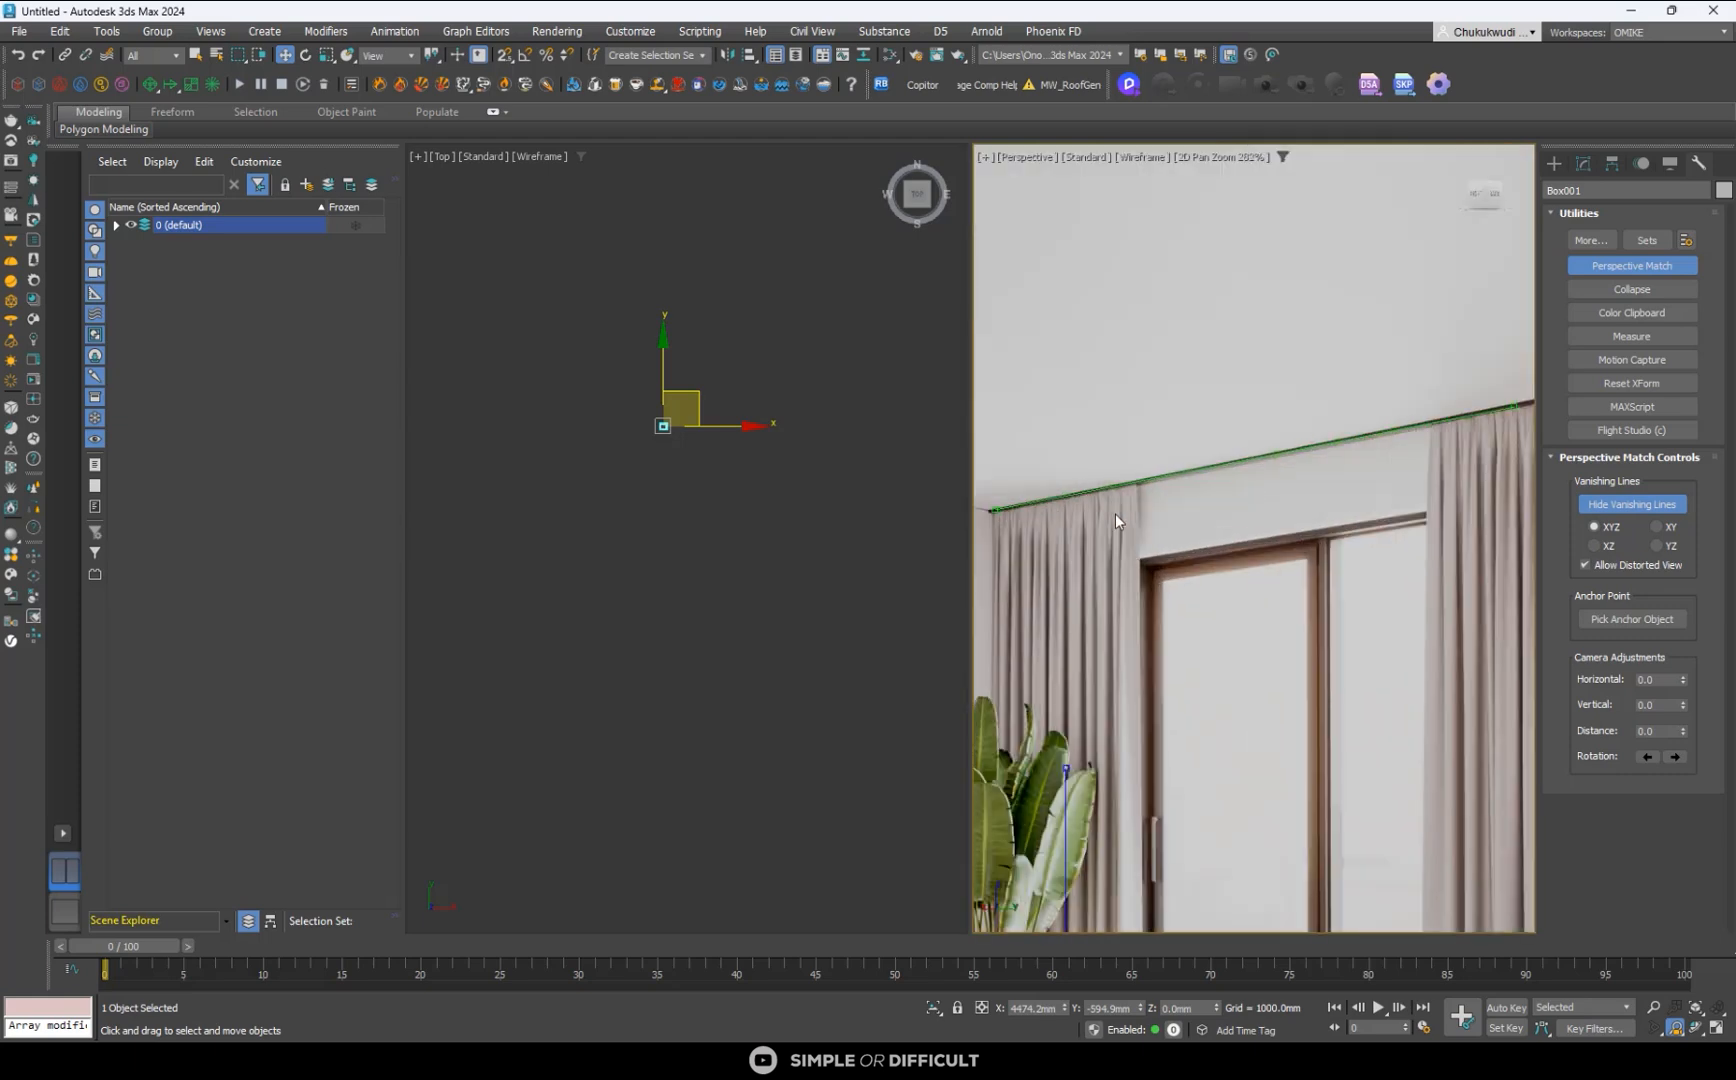
scroll(1108, 492, "down", 6)
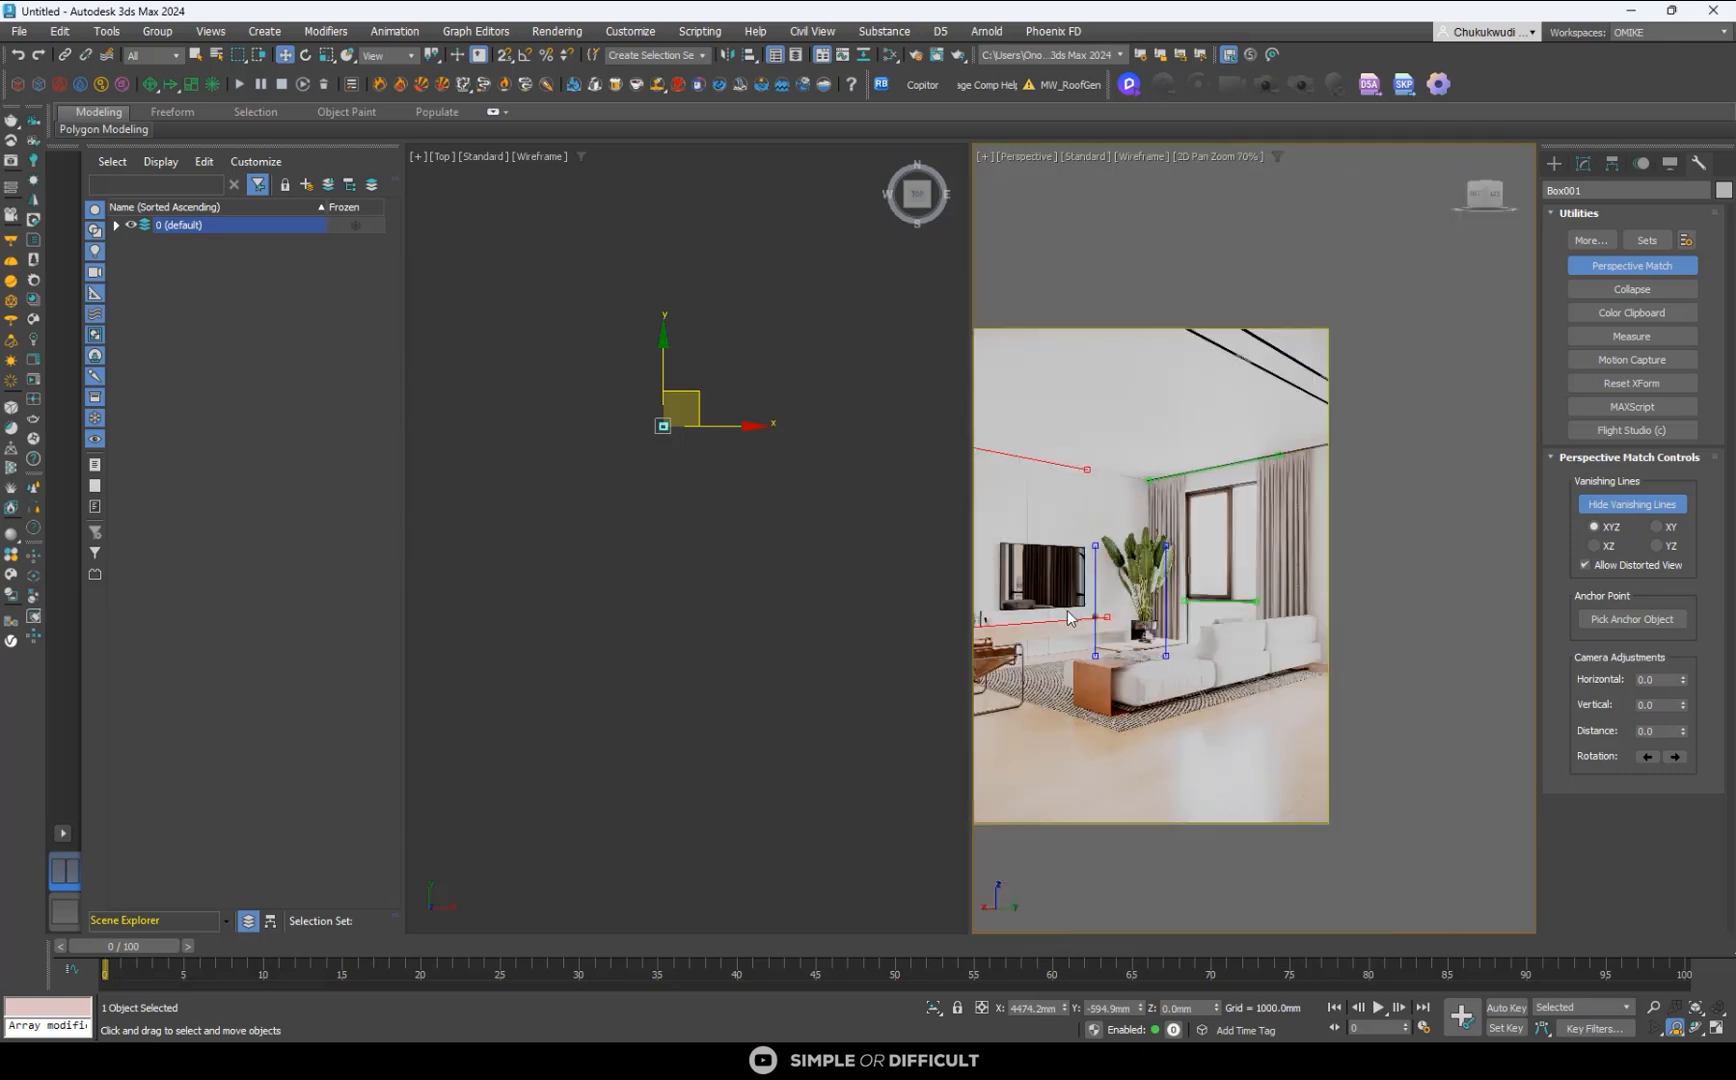
- Fine-tune the lower red vanishing line's end near the brown ornament to the console's back edge just past the wall panel seam
scroll(1204, 623, "up", 4)
scroll(1325, 630, "up", 6)
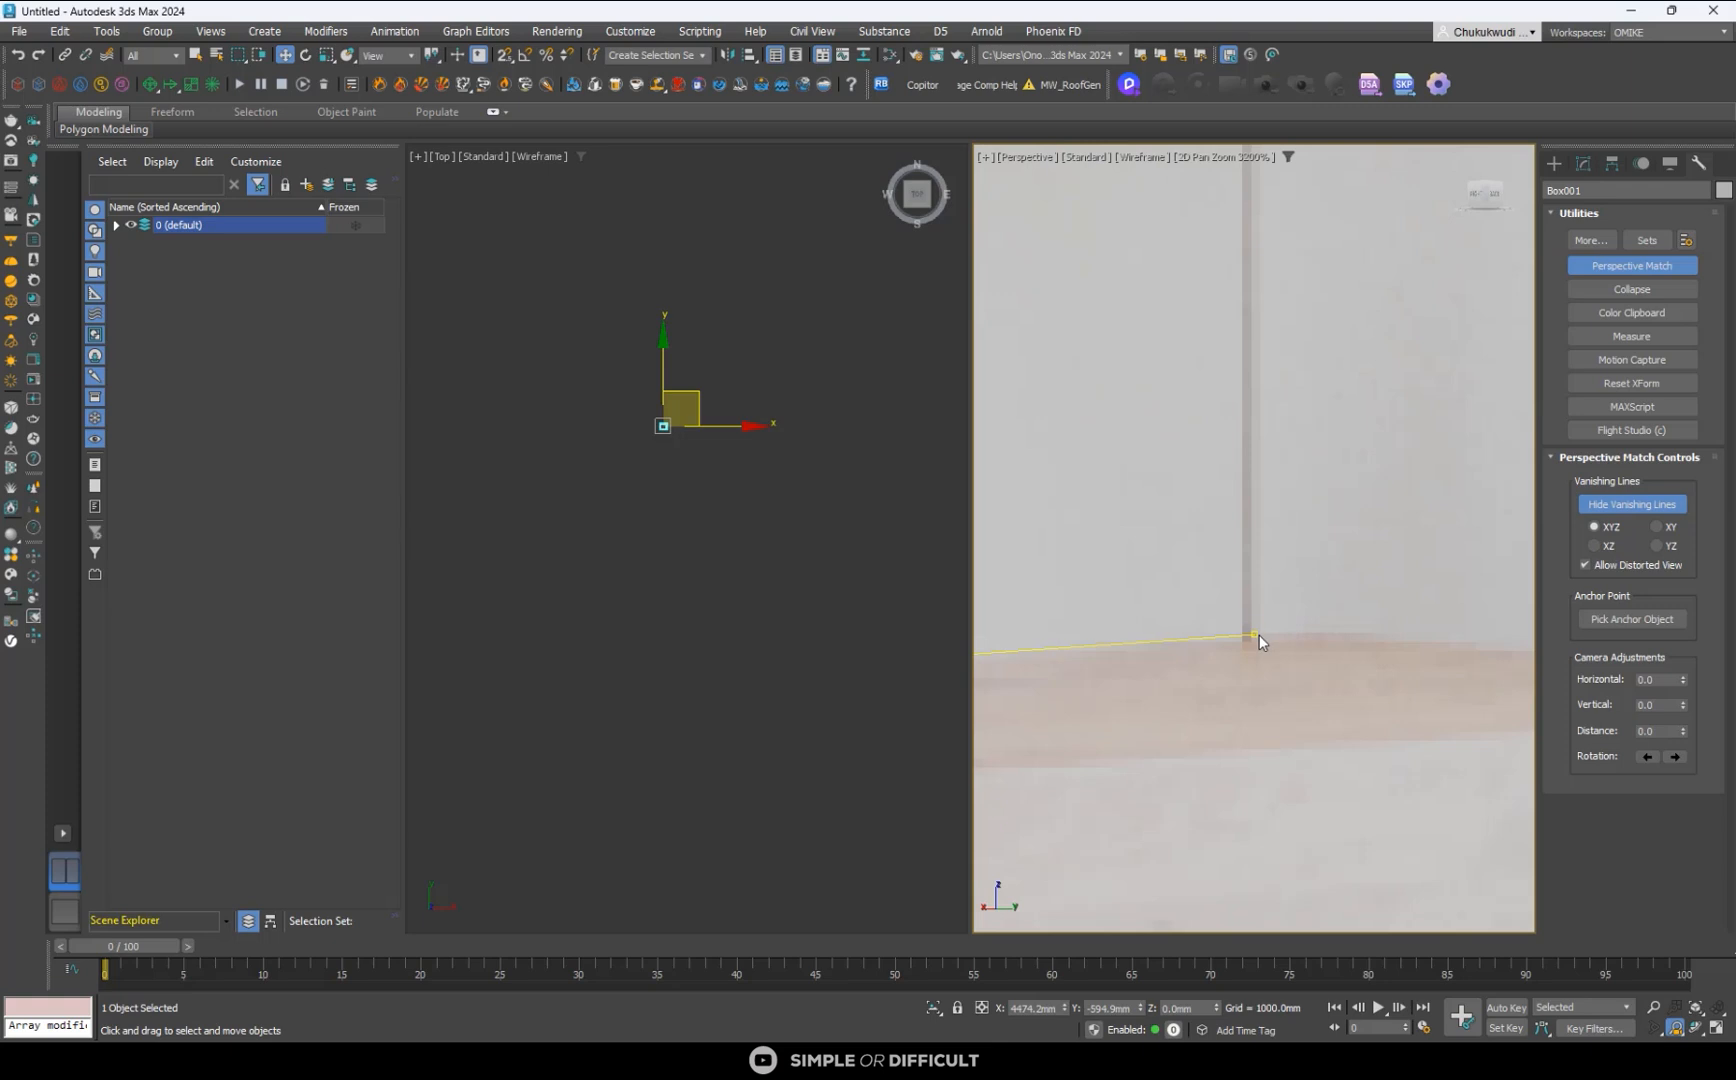
left_click_drag(1259, 636, 1274, 637)
scroll(1259, 646, "up", 4)
scroll(1300, 626, "down", 13)
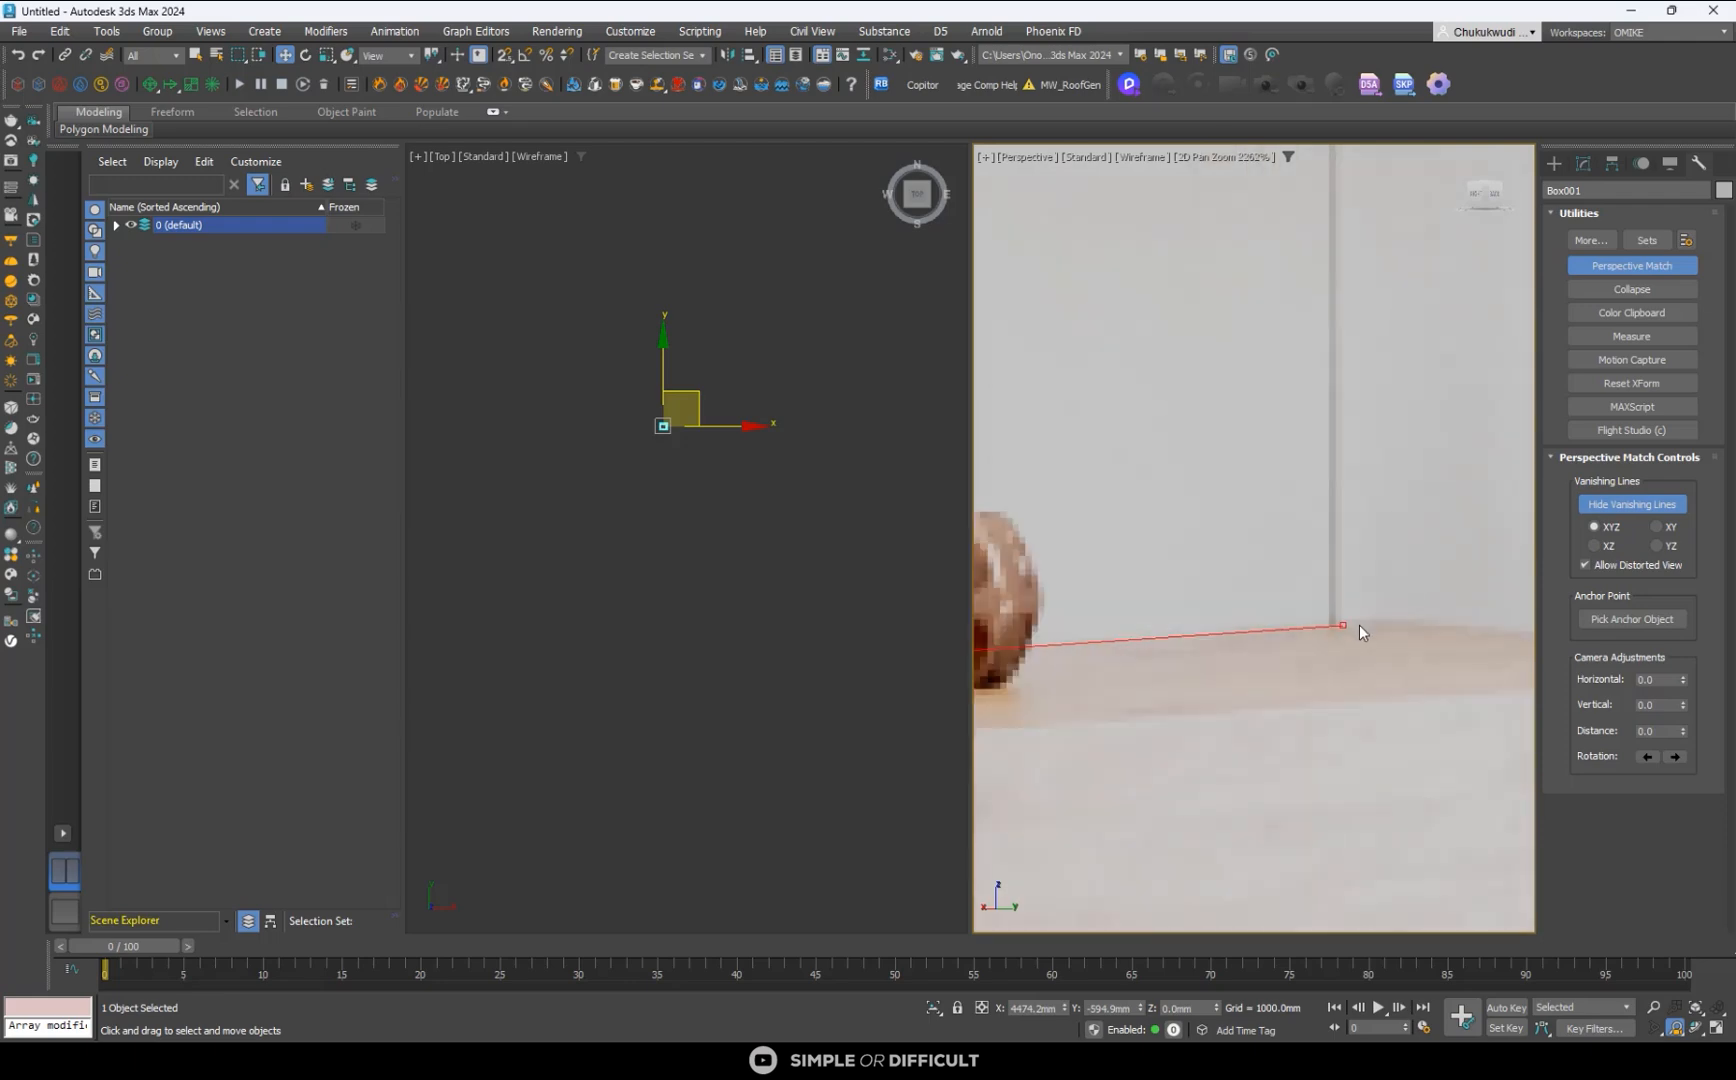
- Fine-tune the lower red vanishing line's other end at the panel seam behind the leather chair, along the console's back edge
scroll(1060, 640, "up", 9)
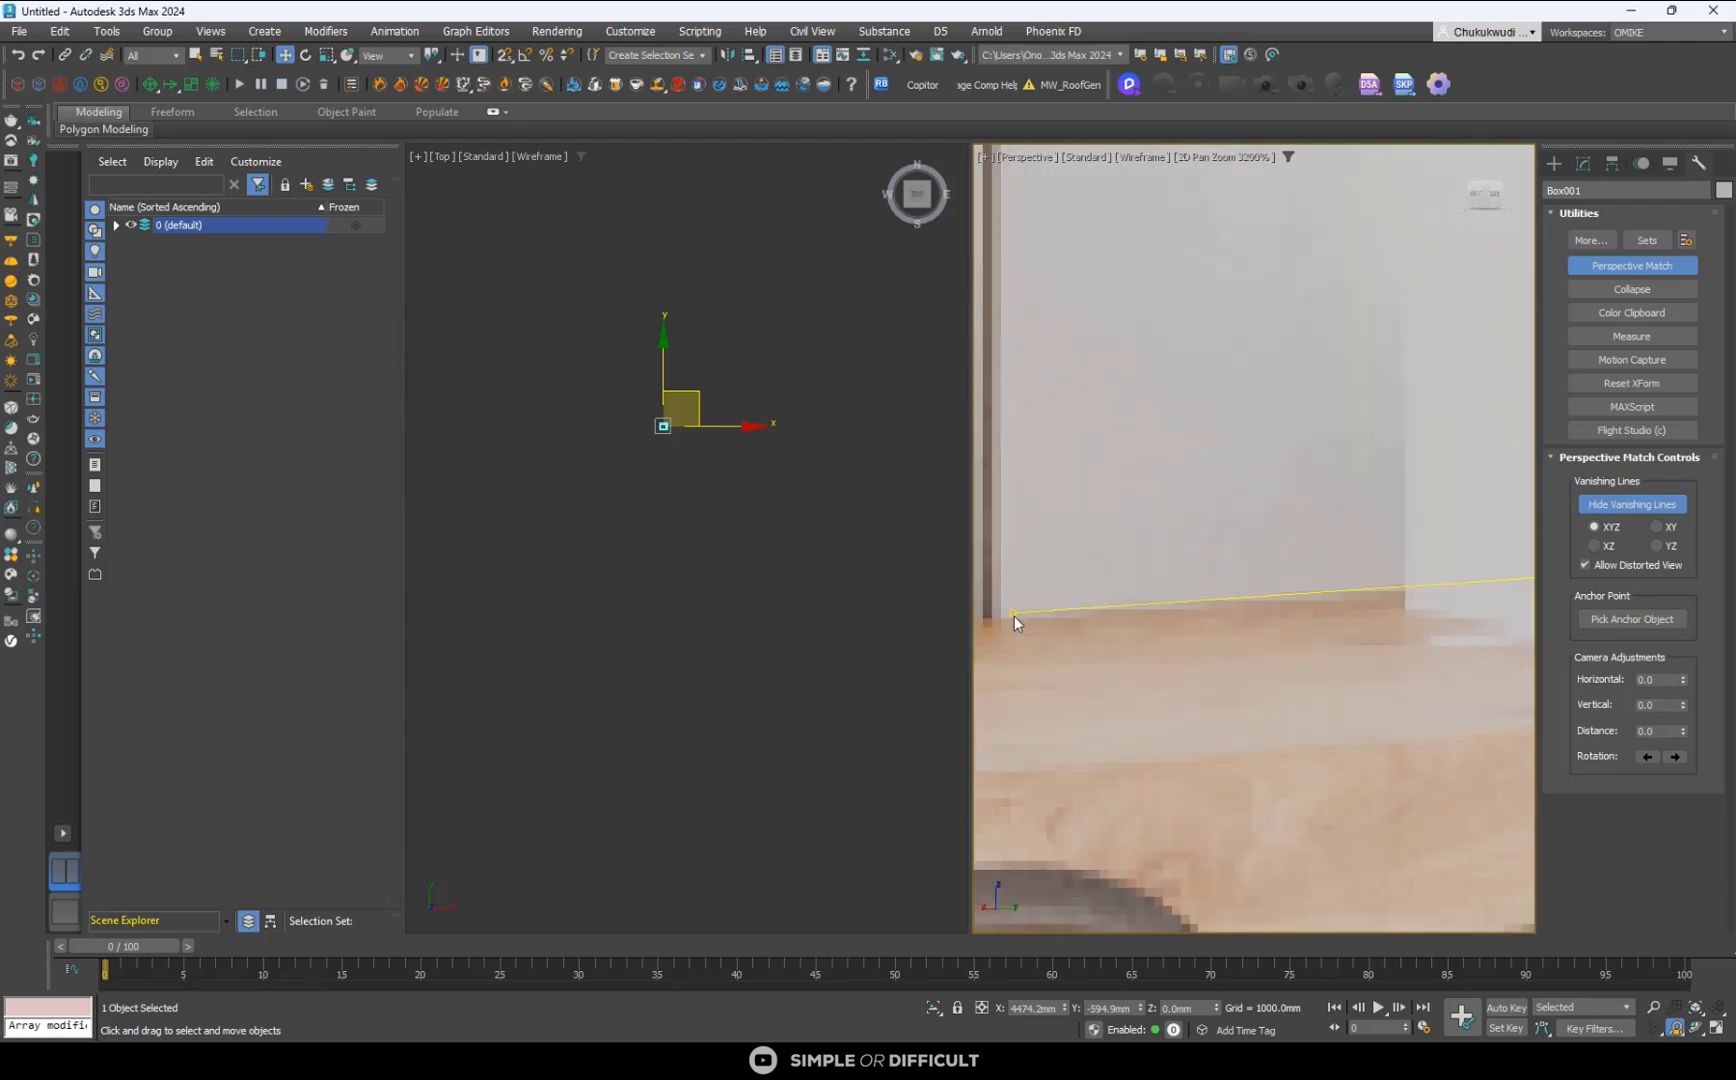
left_click_drag(1010, 612, 1012, 616)
scroll(1012, 616, "down", 8)
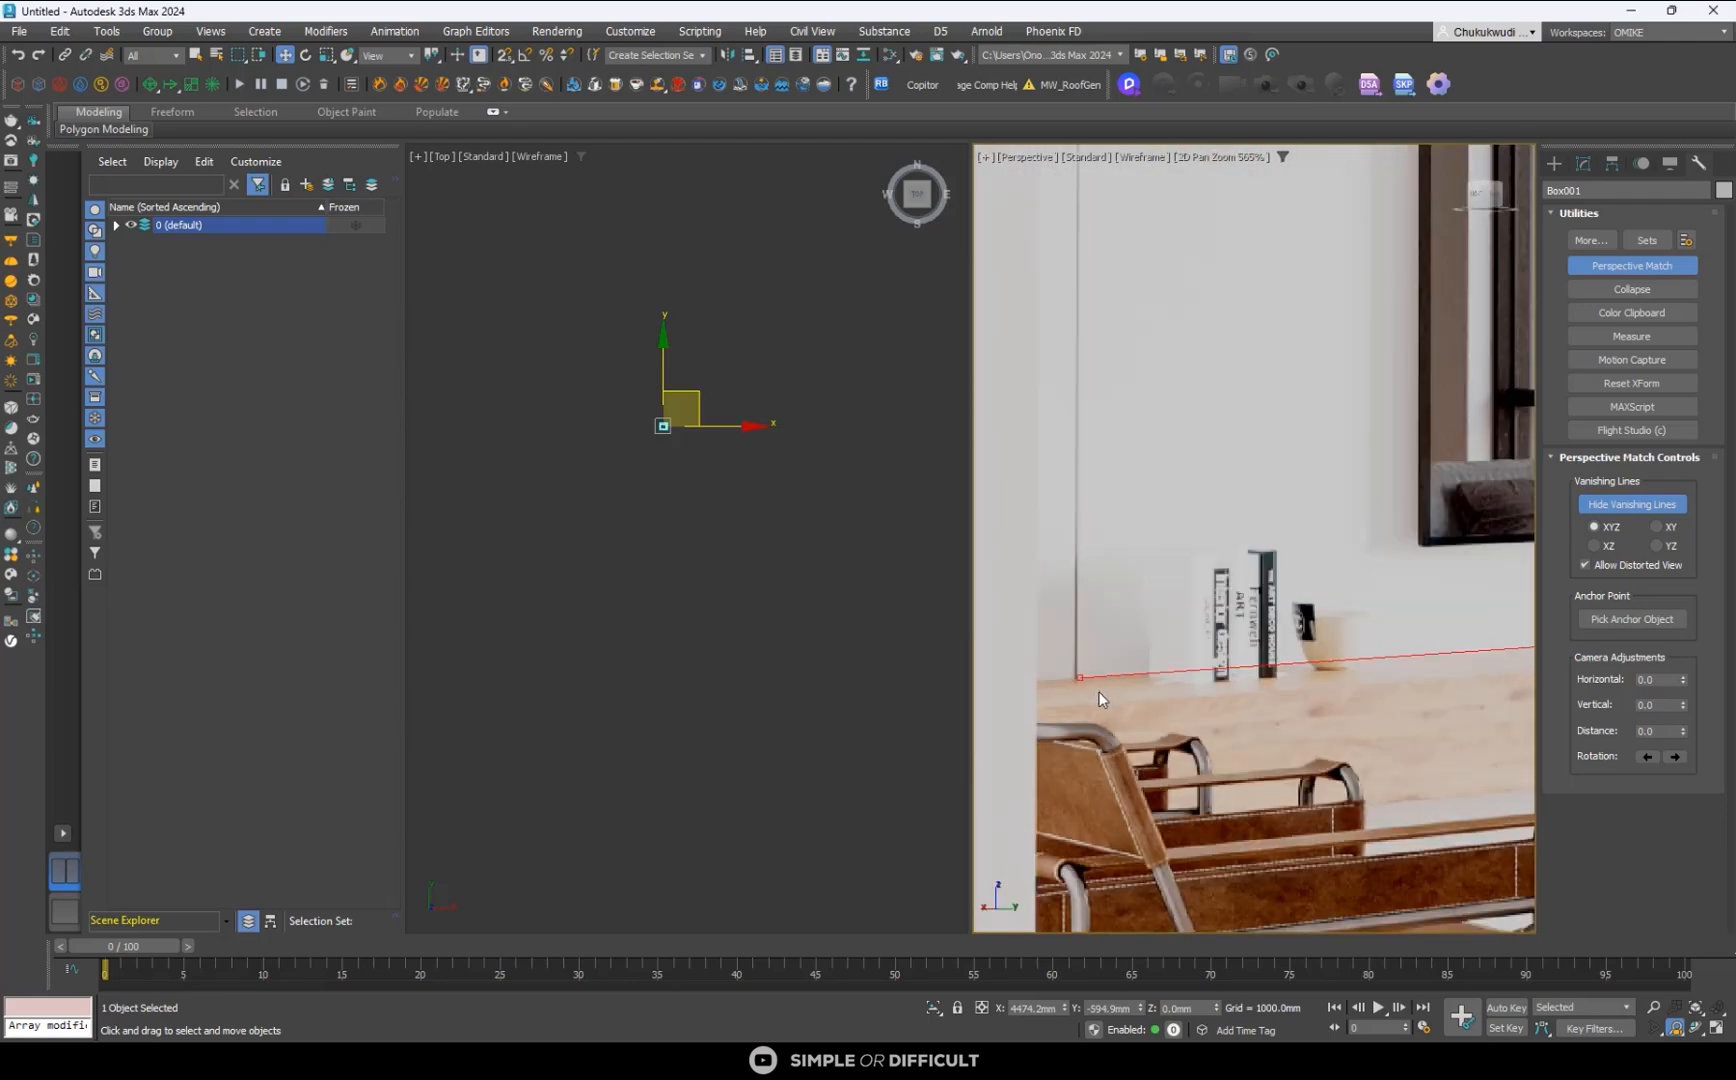
scroll(1311, 440, "down", 2)
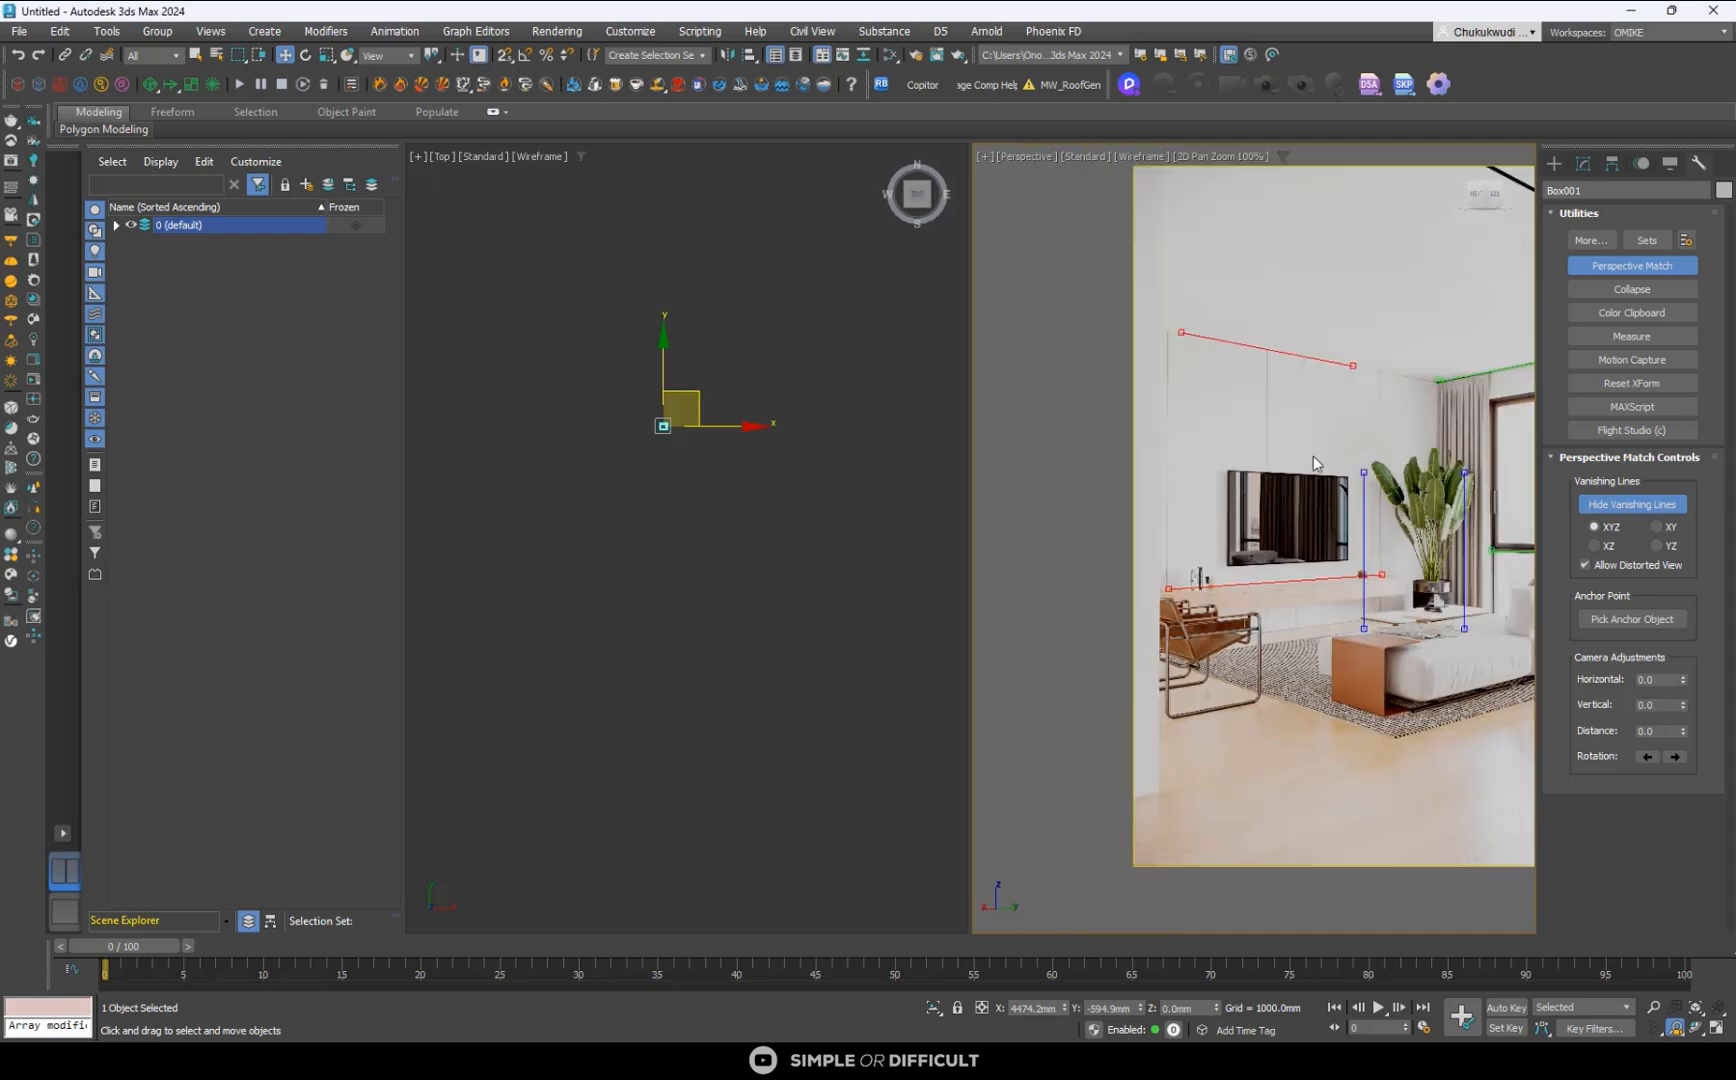
scroll(1356, 340, "up", 6)
scroll(1340, 531, "down", 5)
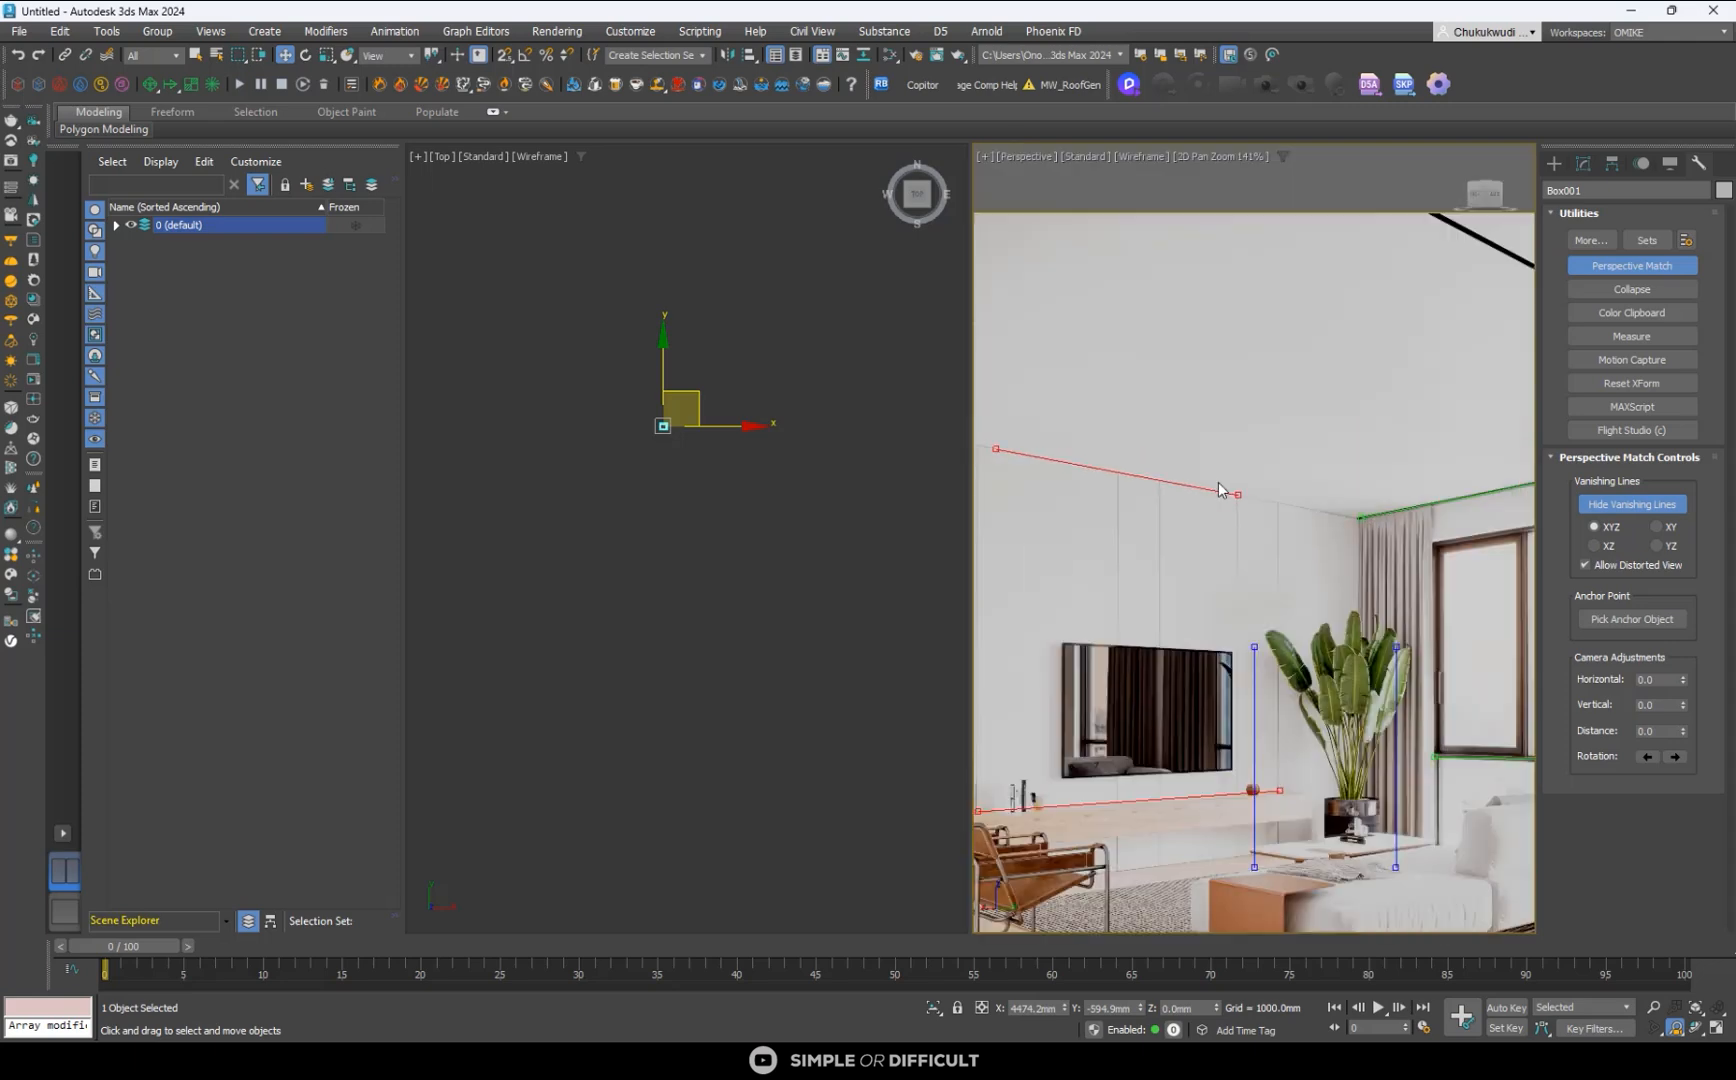
scroll(1219, 489, "down", 2)
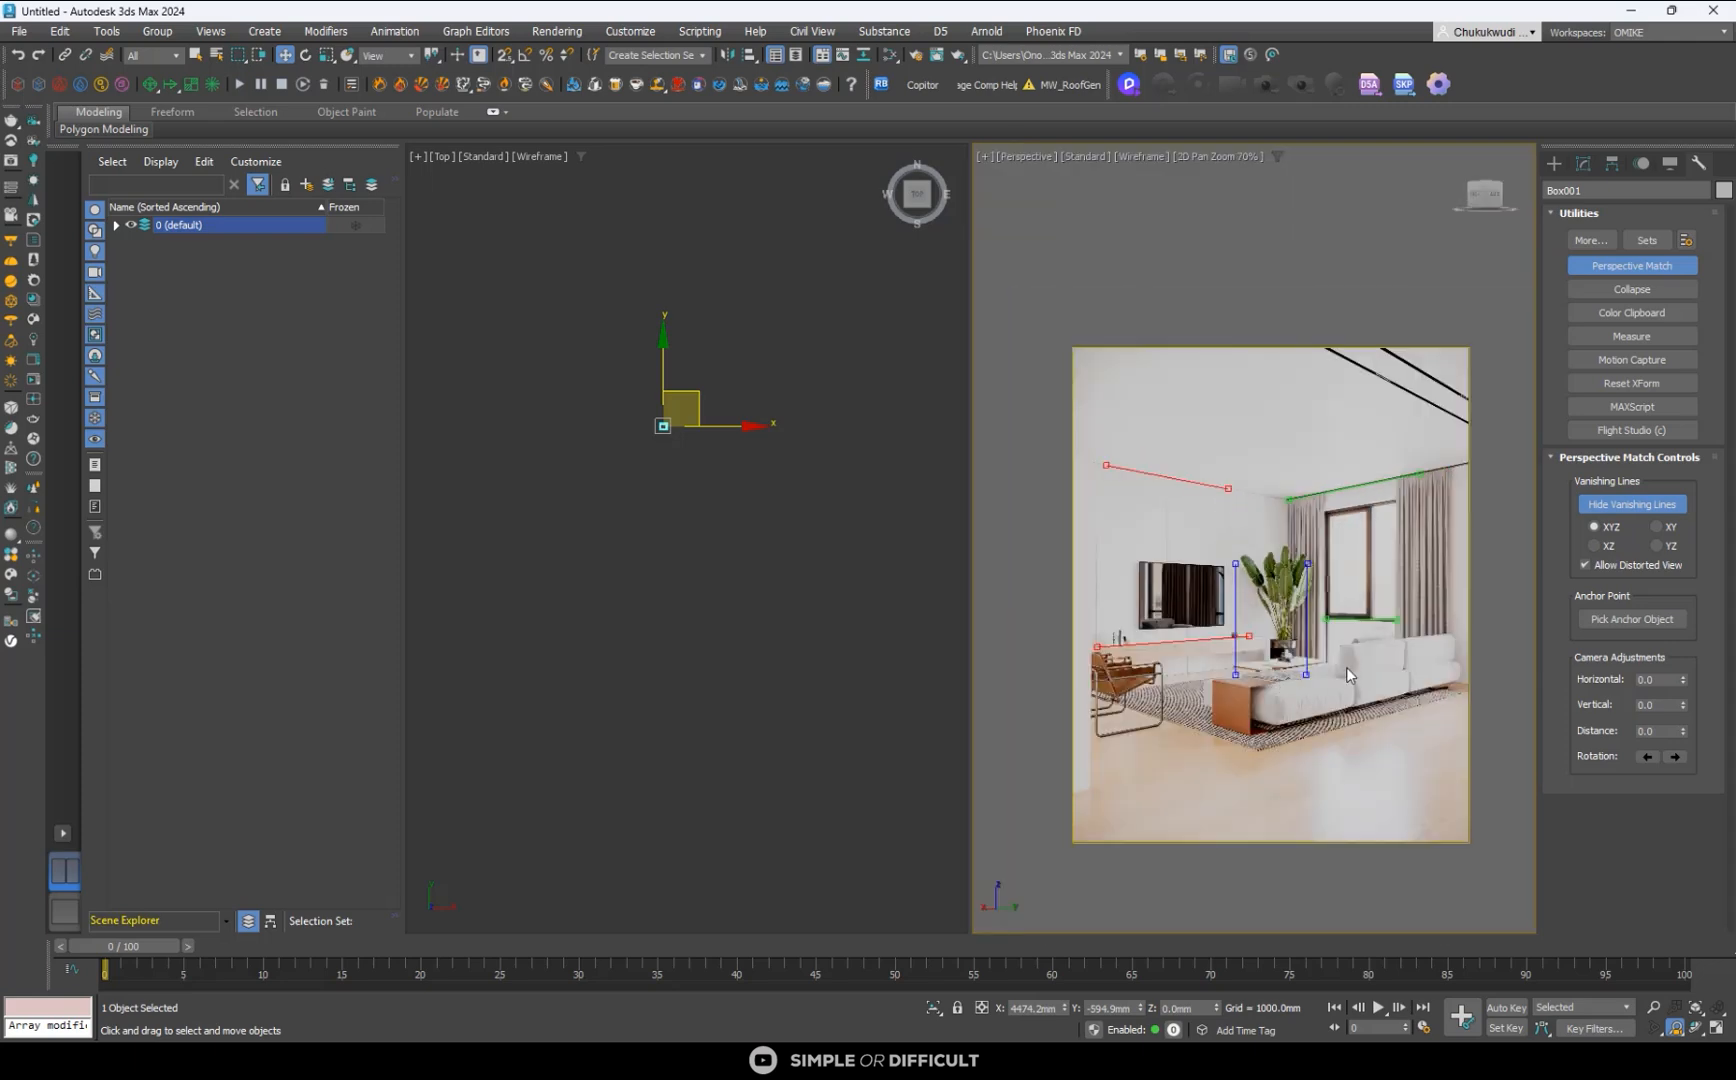
- Realign both ends of the lower green vanishing line with the underside of the window's bottom frame
scroll(1367, 629, "up", 4)
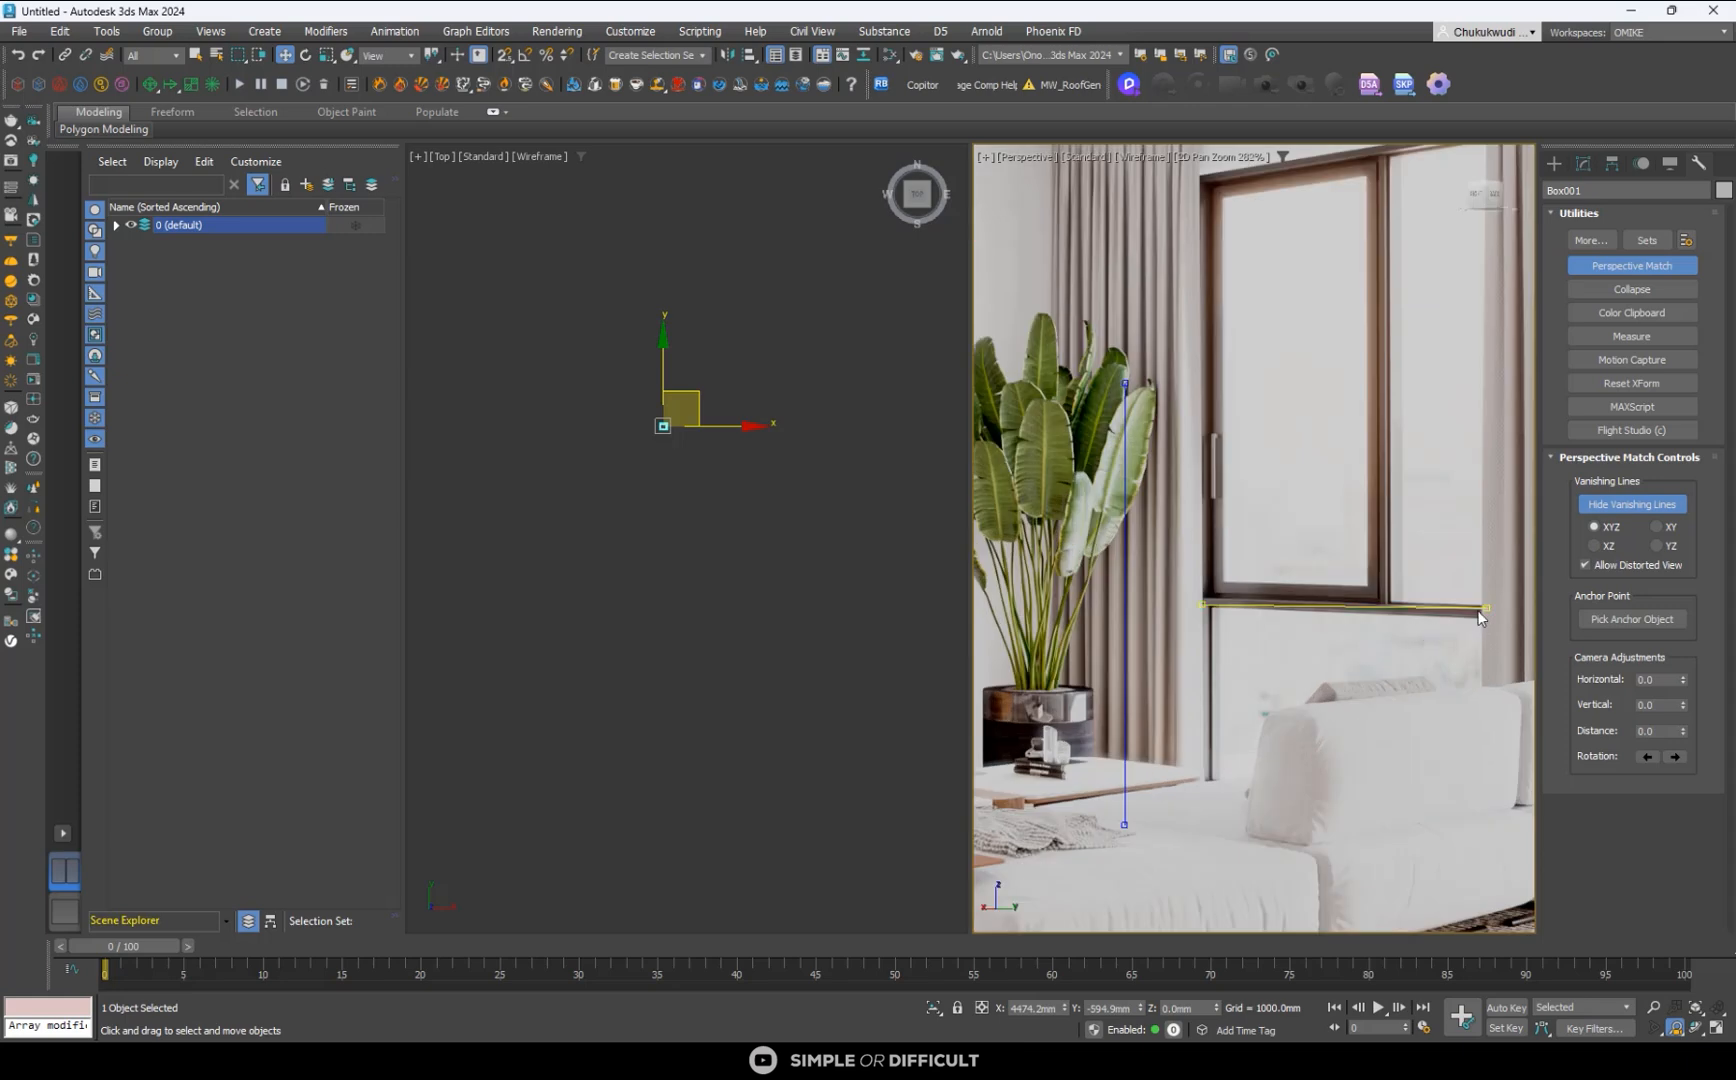
scroll(1479, 617, "up", 3)
left_click_drag(1504, 605, 1487, 634)
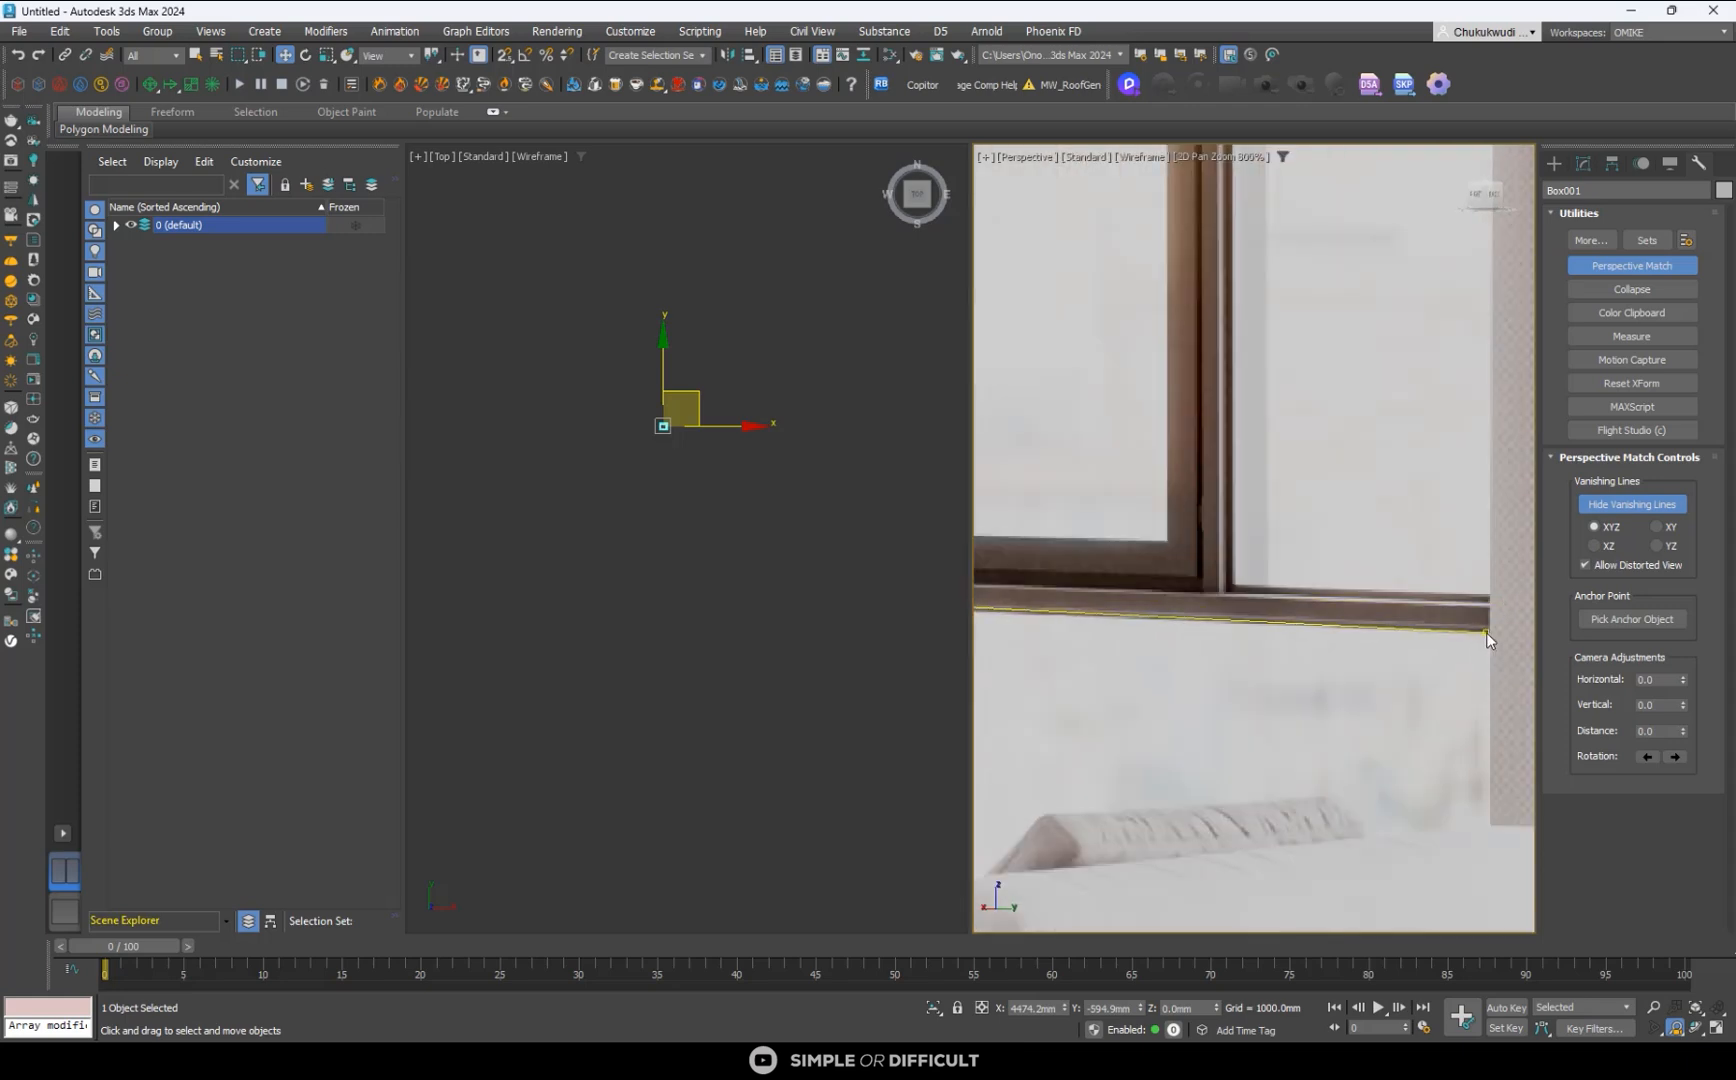
scroll(1486, 632, "down", 4)
scroll(1221, 614, "up", 7)
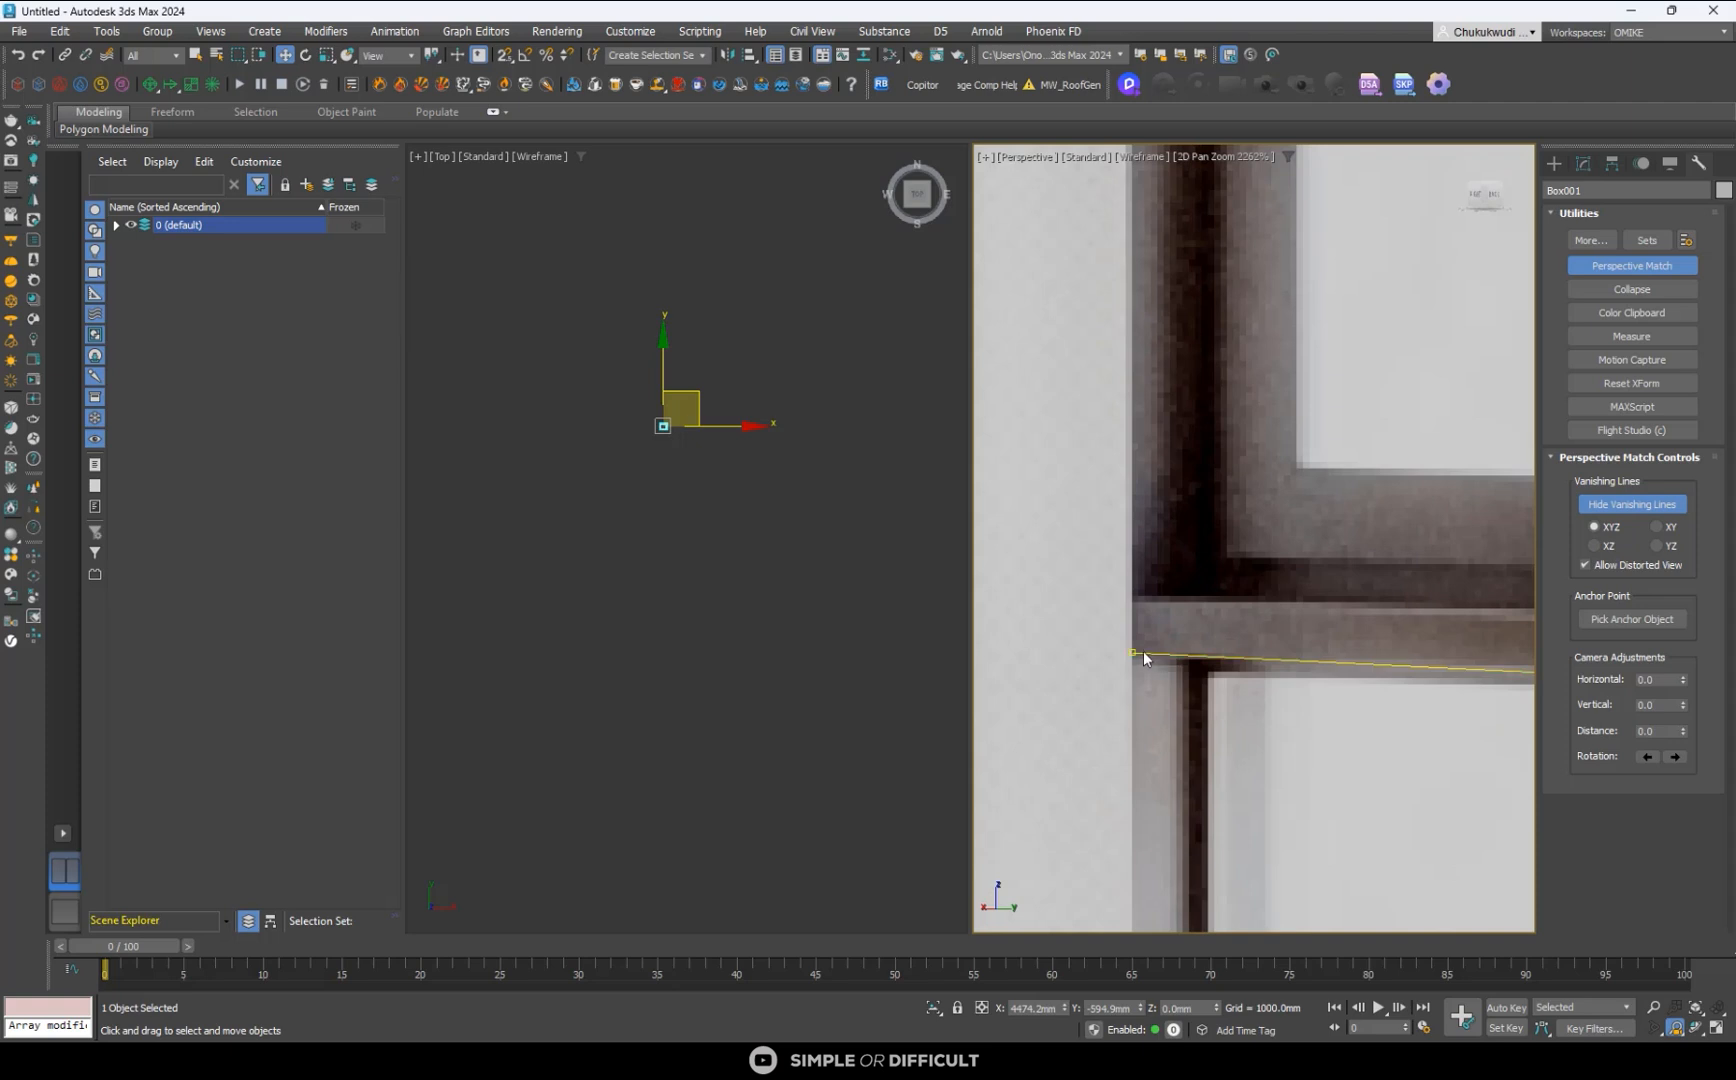
mouse_move(1143, 653)
left_mouse_down()
mouse_move(1162, 666)
mouse_move(1141, 673)
left_mouse_up()
scroll(1127, 645, "down", 3)
scroll(1127, 642, "up", 4)
scroll(1142, 670, "down", 8)
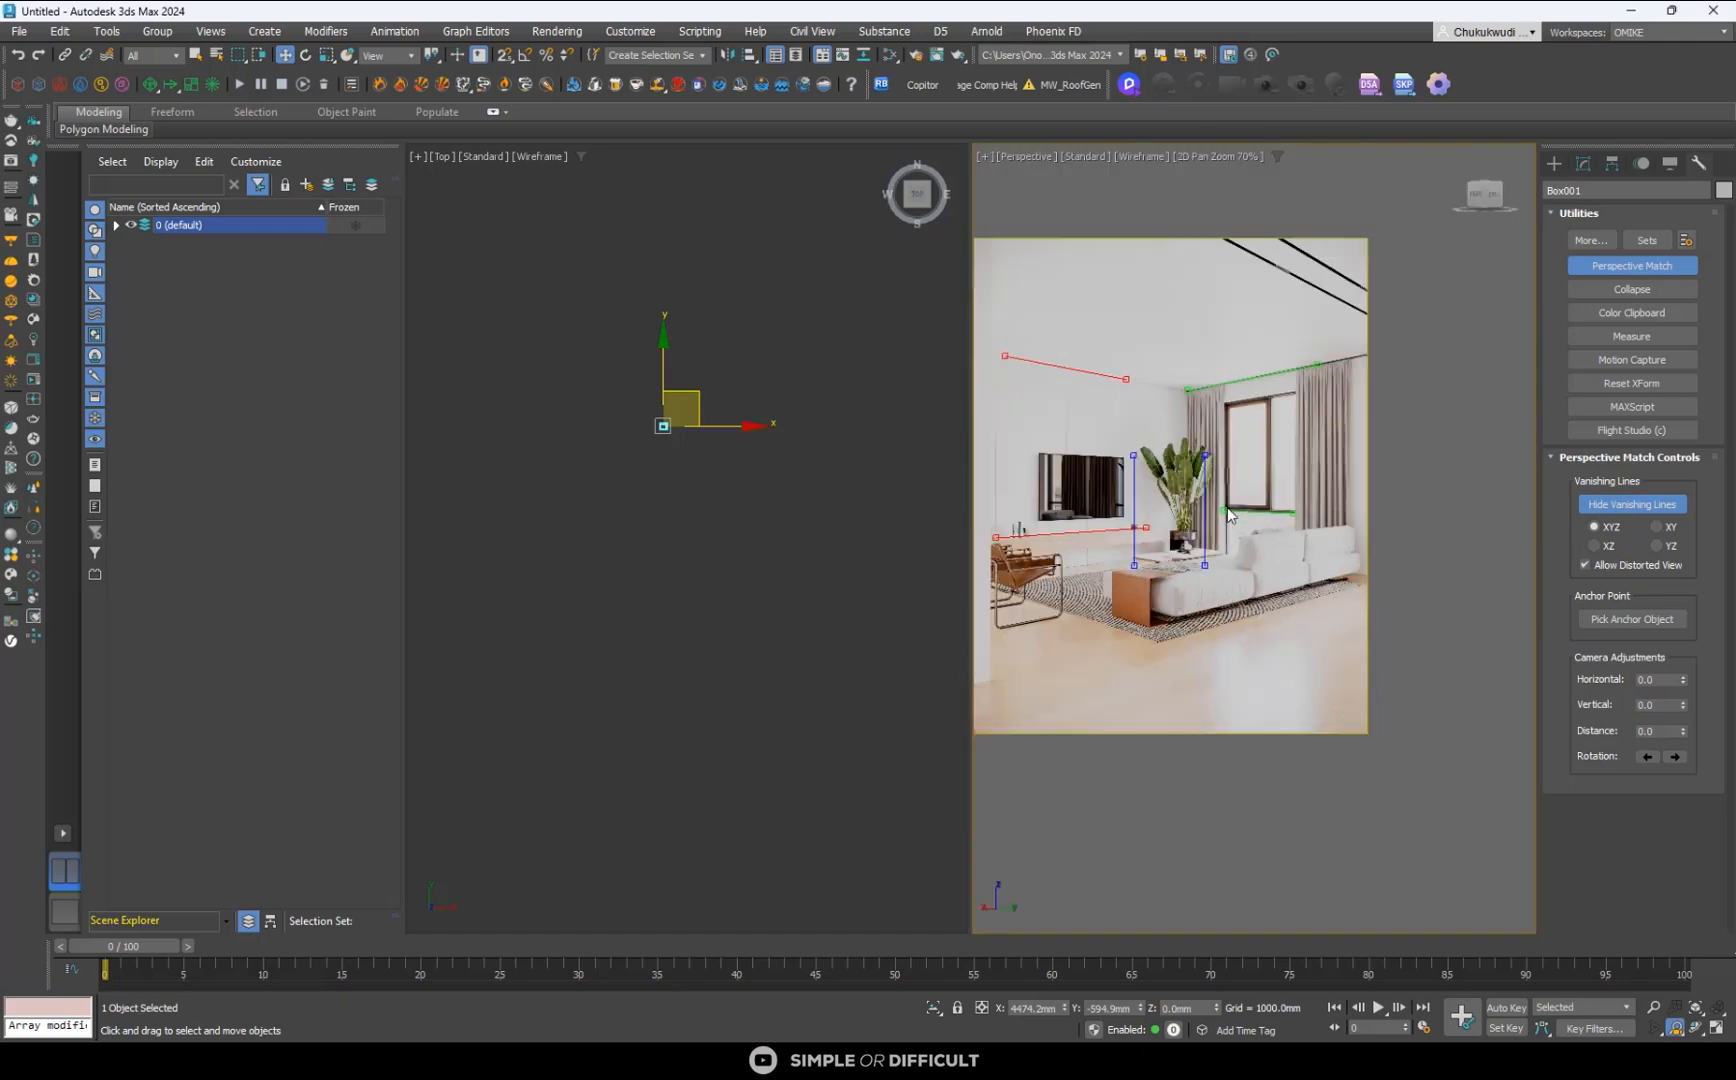
- Exit 2D Pan Zoom Mode and line up the selected box with the sofa's near end beside the brown side table
scroll(1155, 558, "up", 1)
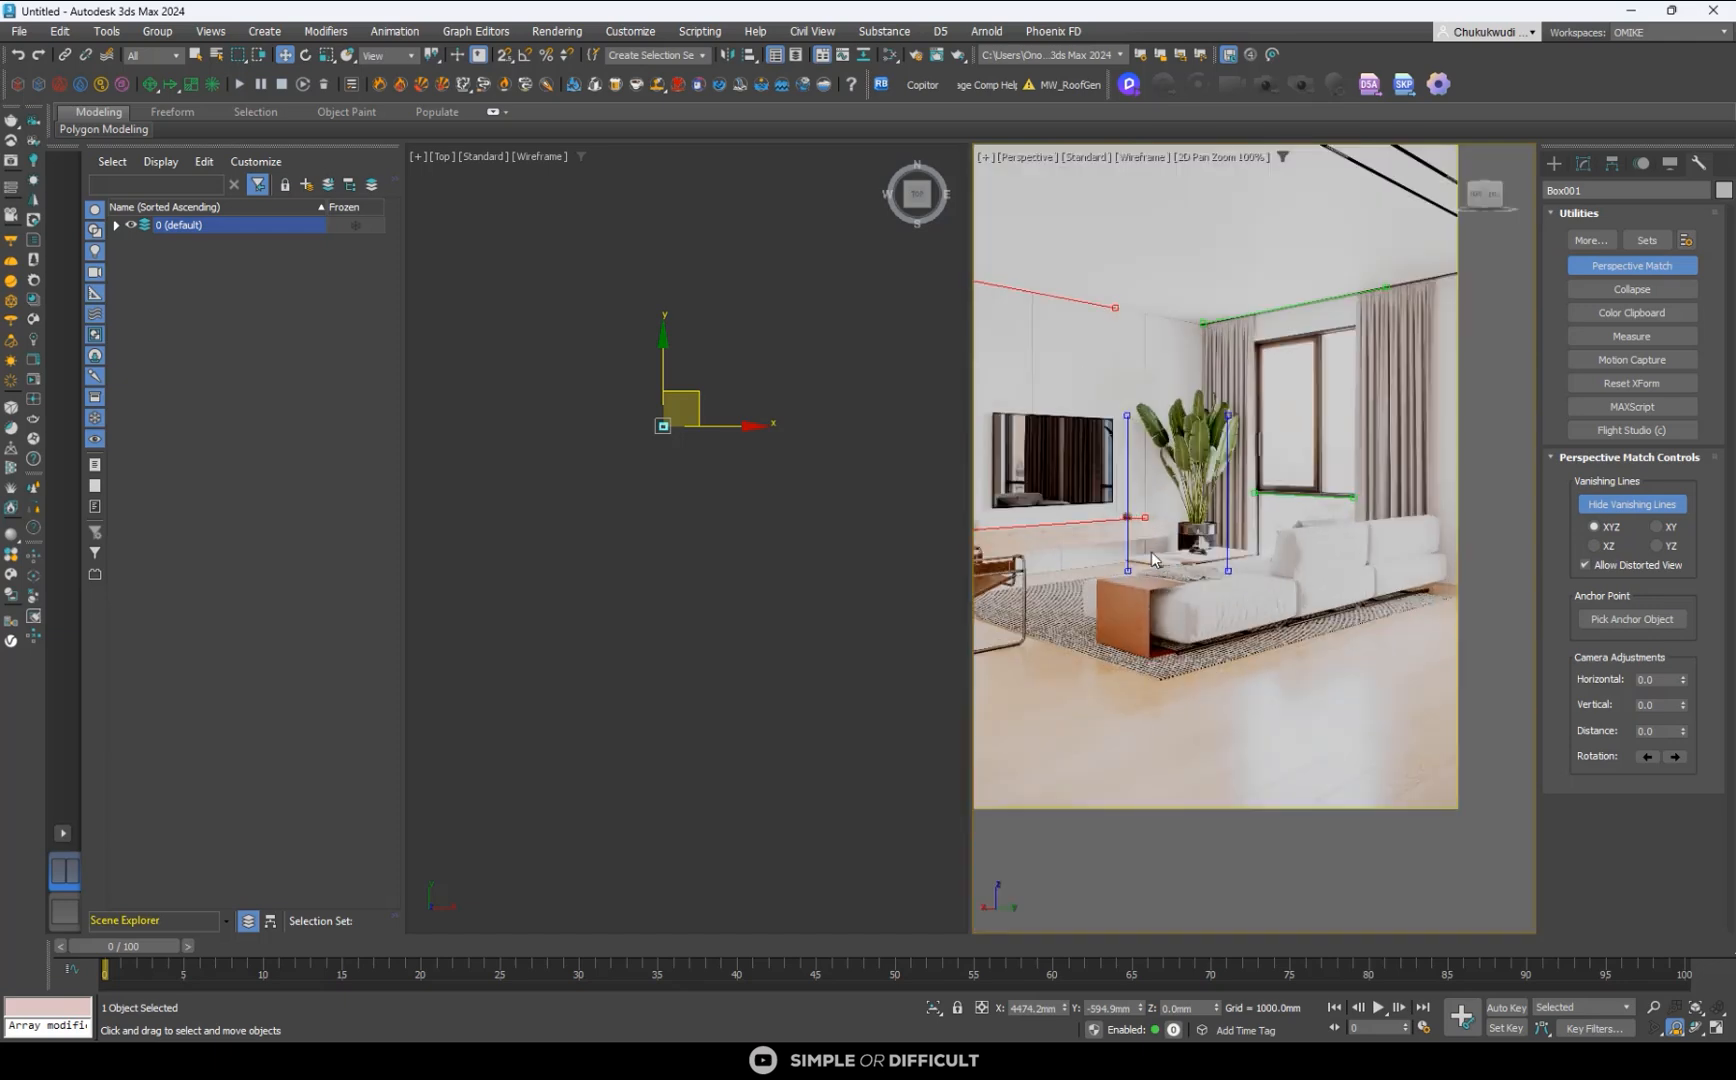
left_click(1233, 160)
left_click(1246, 181)
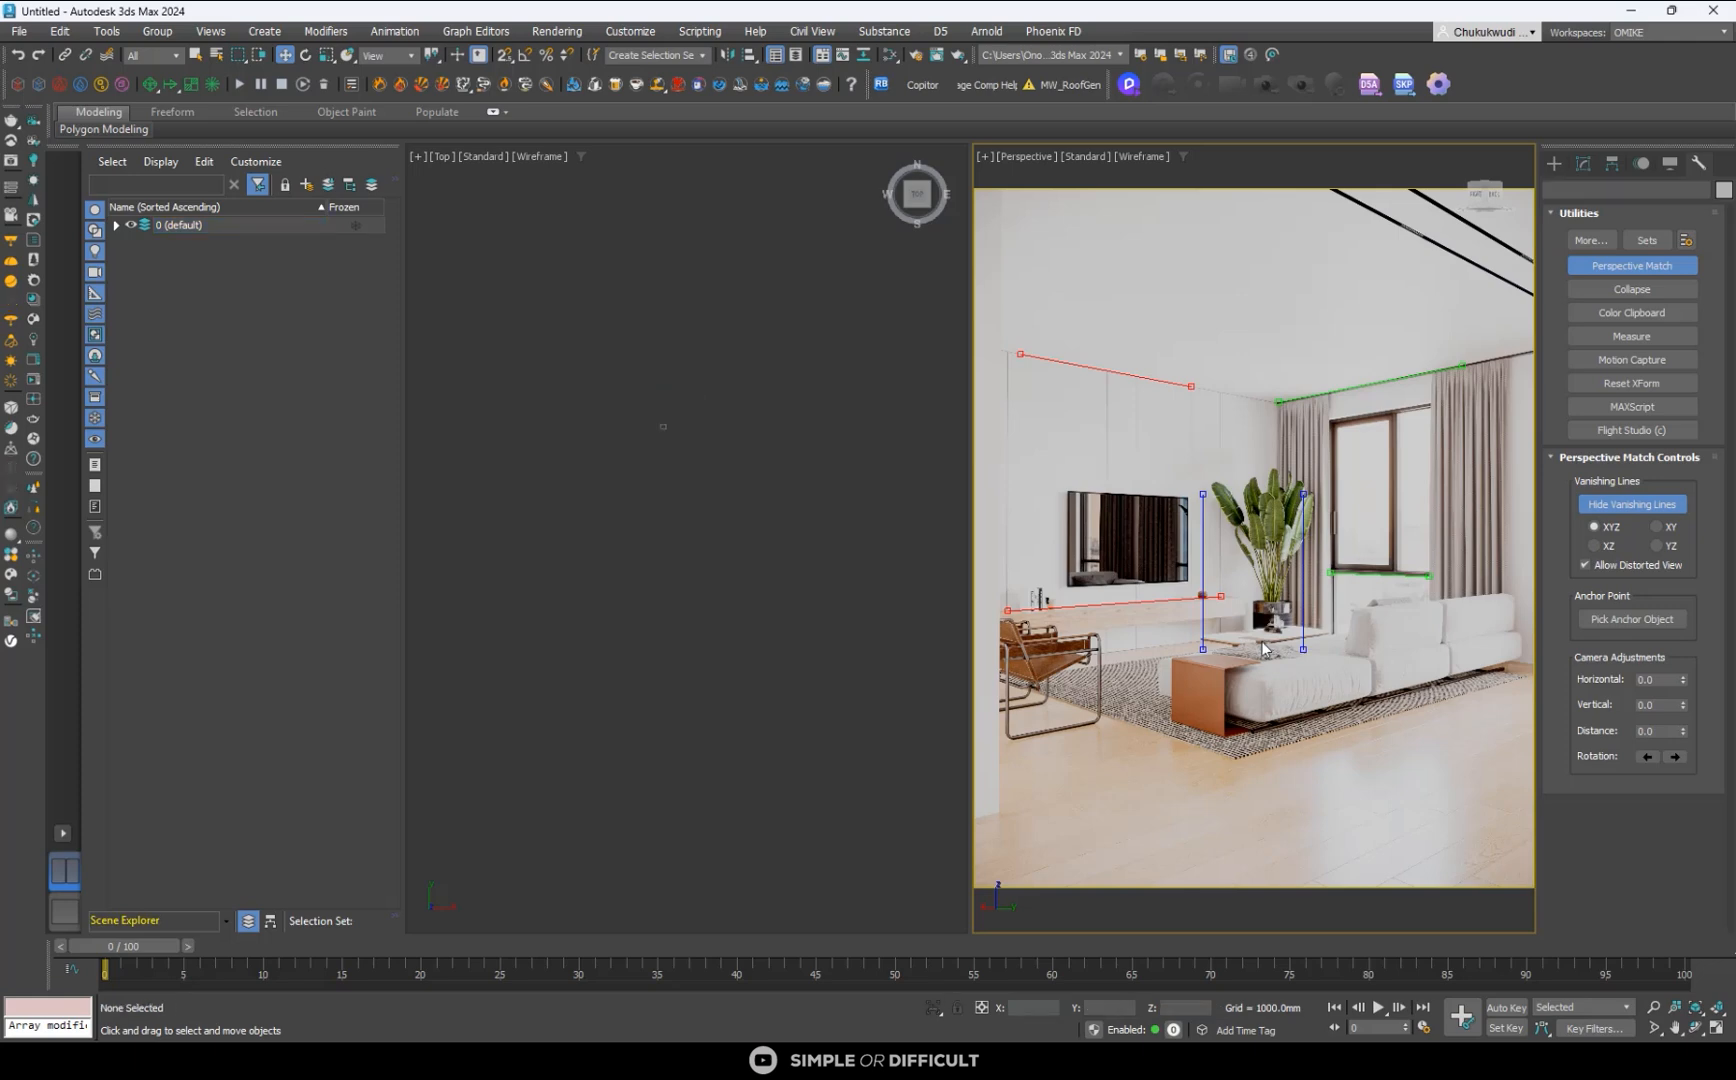
right_click(715, 406)
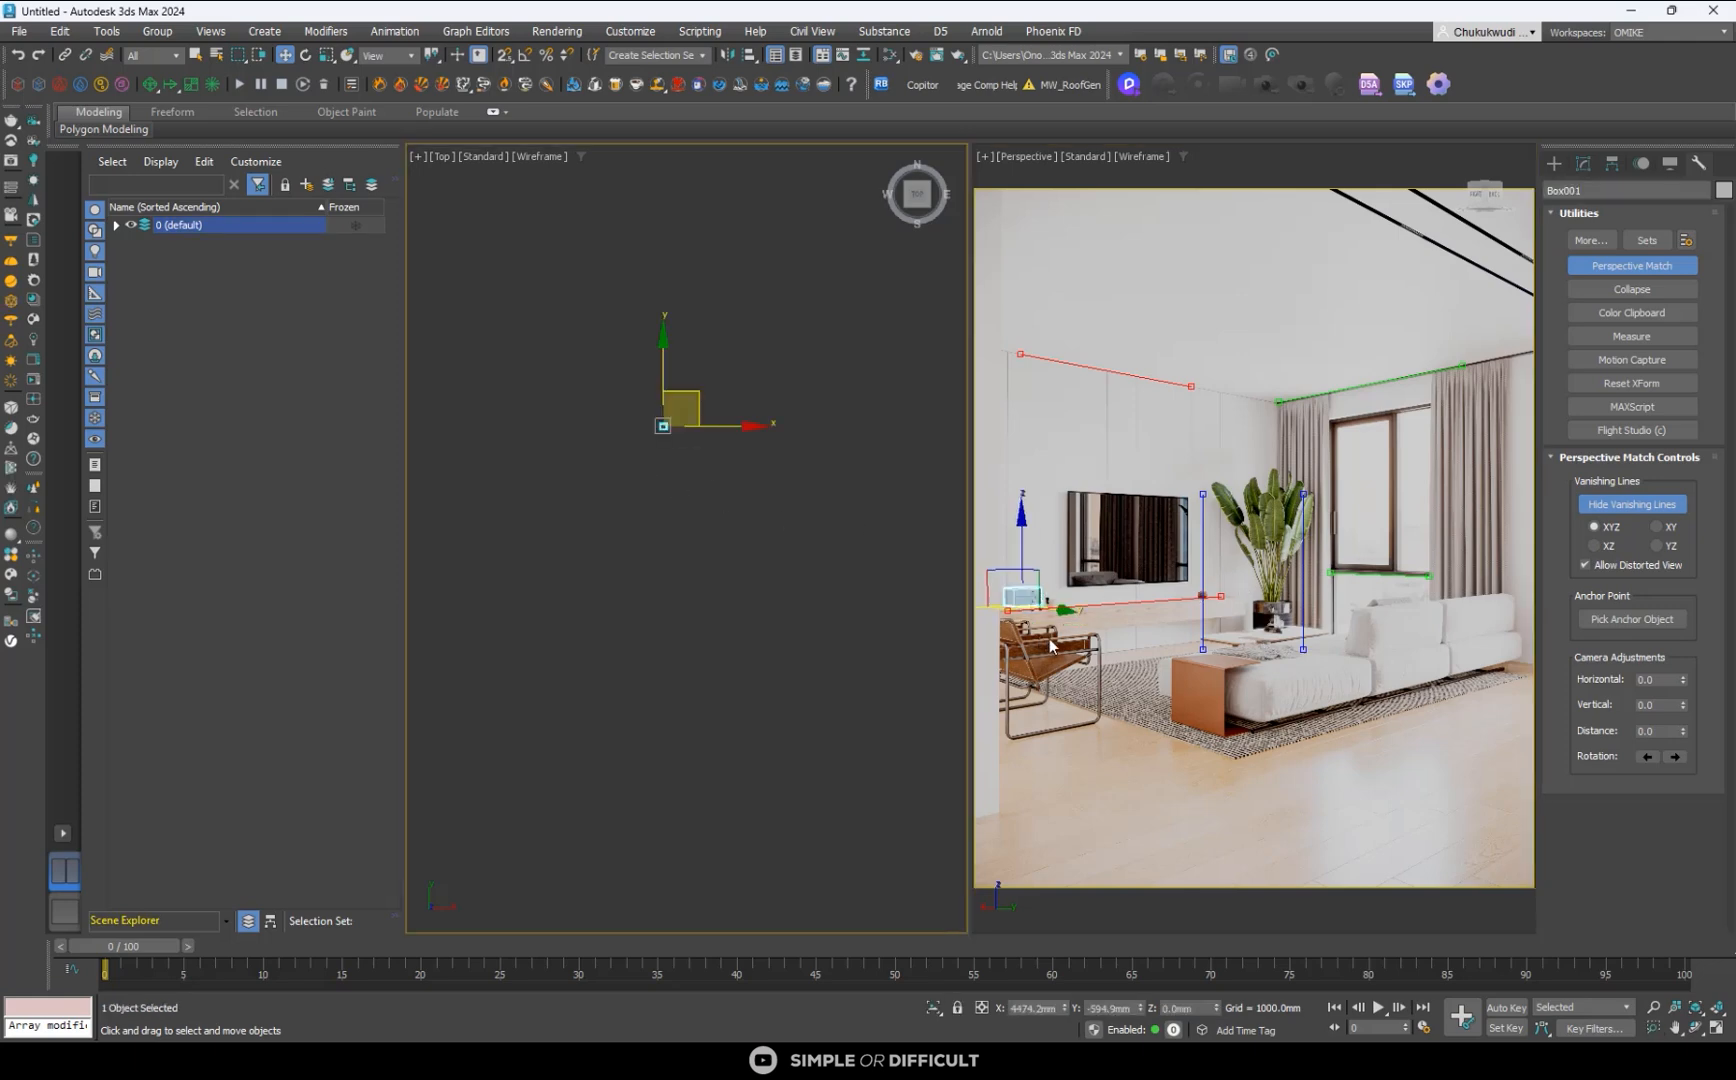
left_click_drag(1050, 645, 1268, 732)
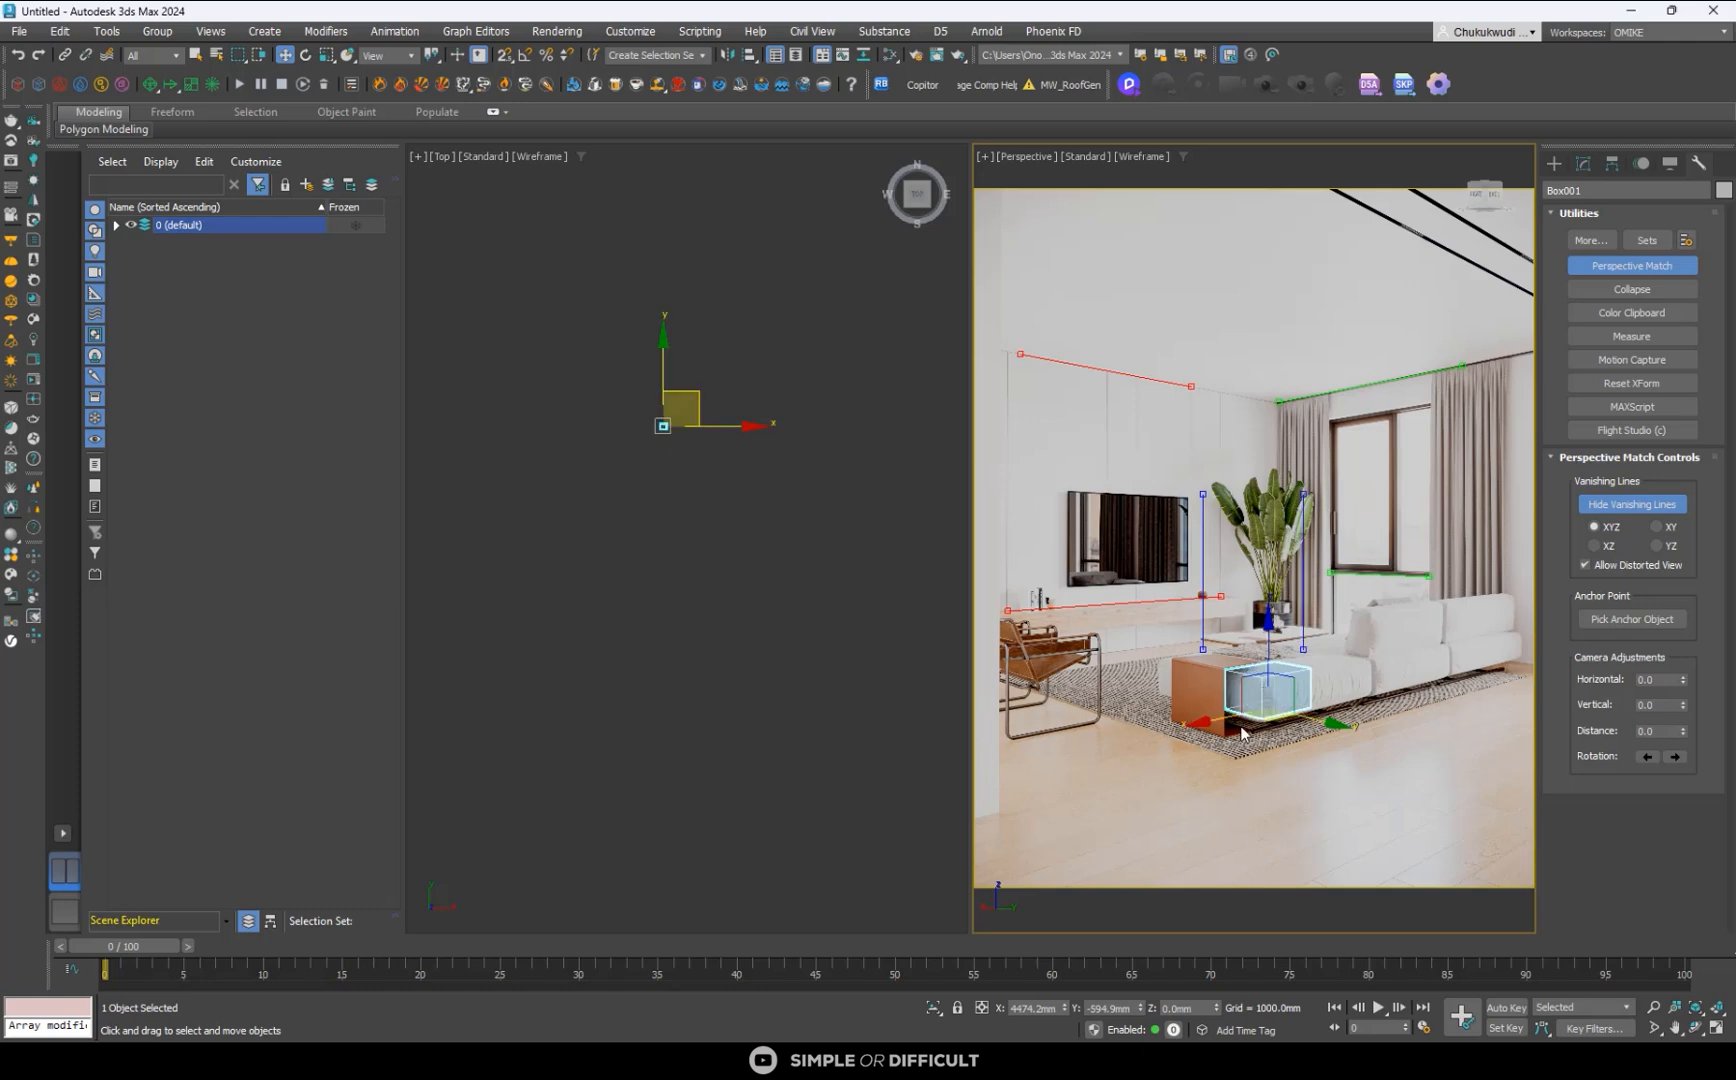
mouse_move(1320, 722)
left_mouse_down()
mouse_move(1258, 702)
mouse_move(1326, 729)
left_mouse_up()
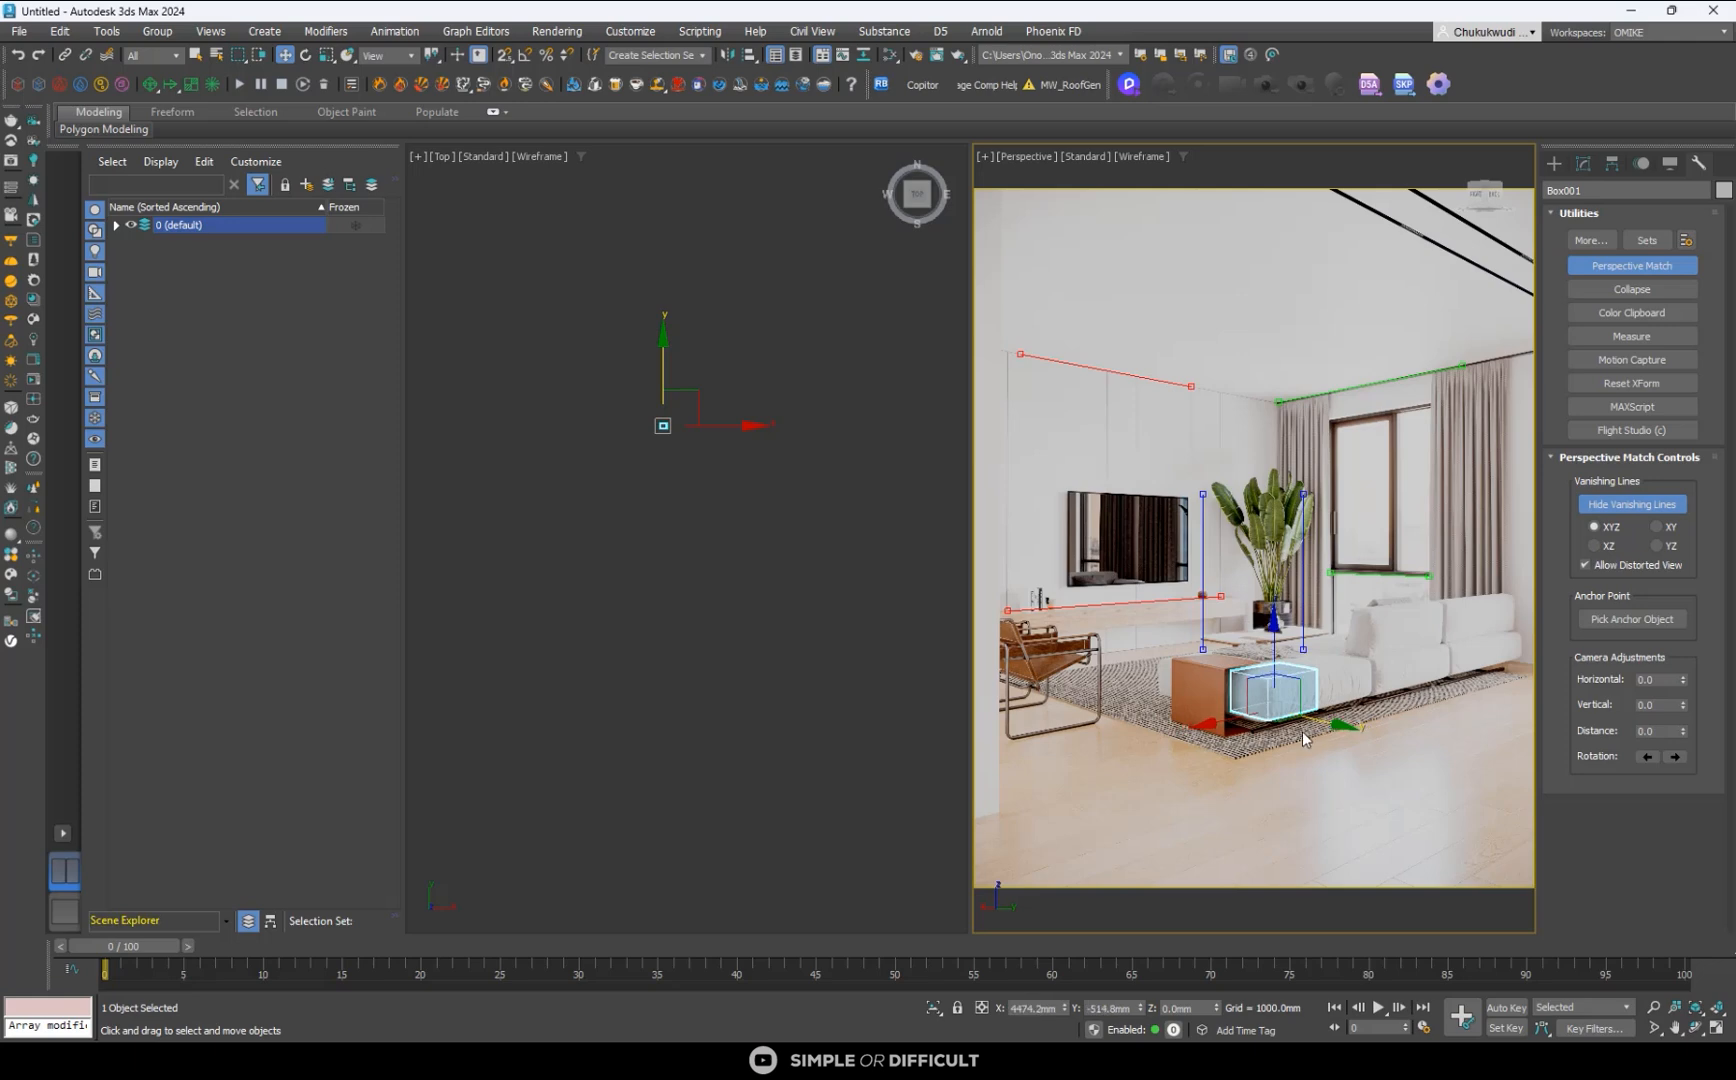
- Zoom and pan the Perspective view in small amounts until the box fits the sofa's near end against the brown side table
left_click(1654, 1007)
left_click_drag(1287, 776, 1282, 773)
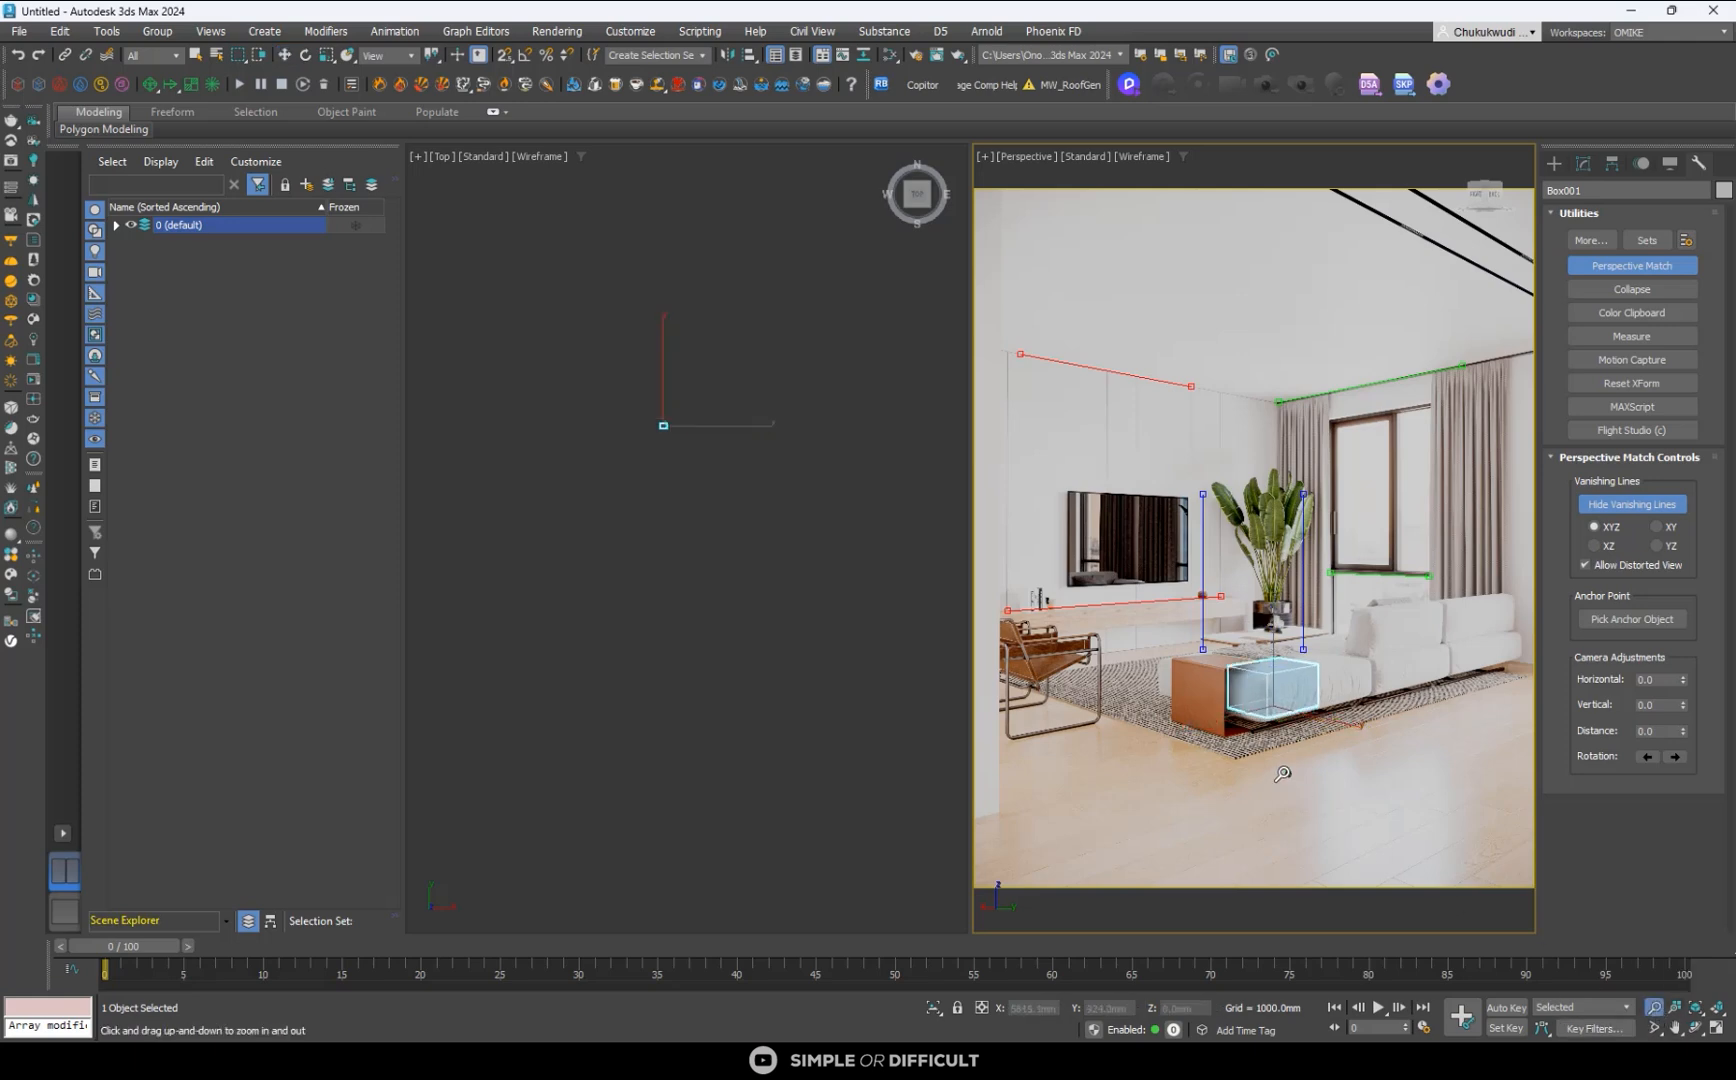
middle_click_drag(1282, 771, 1278, 773)
left_click_drag(1279, 778, 1276, 775)
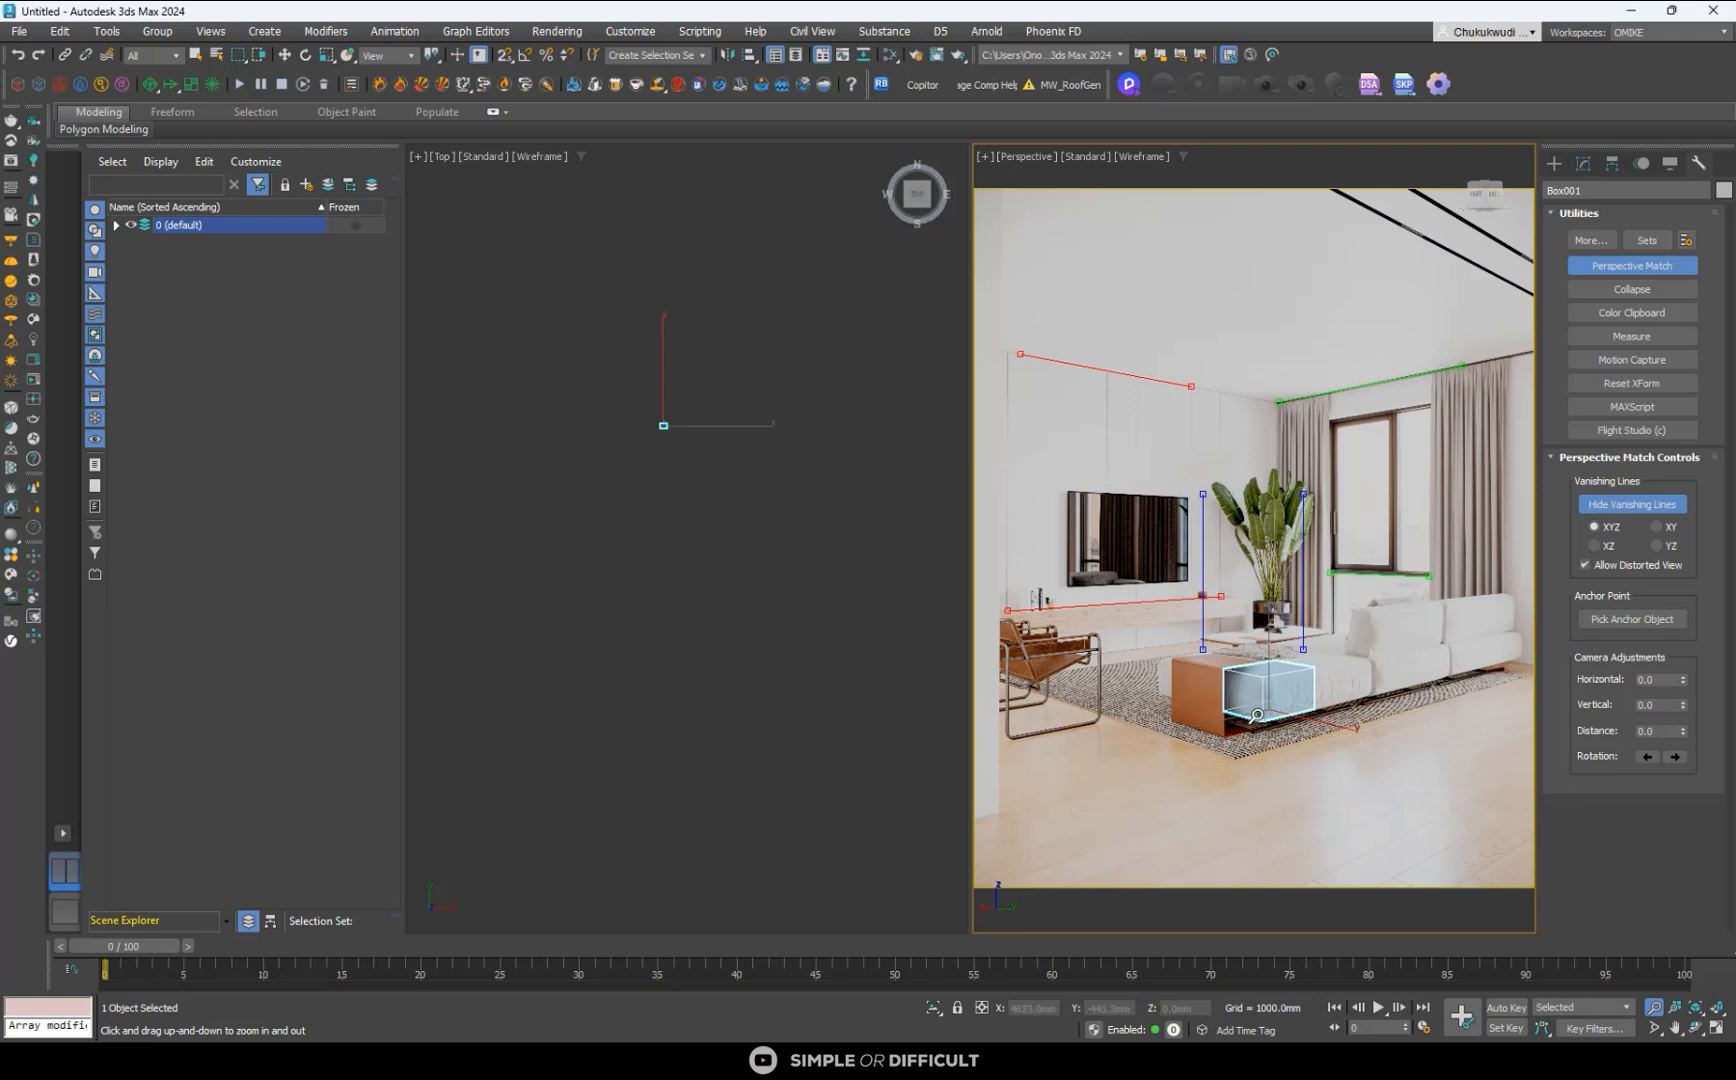
left_click_drag(1259, 716, 1258, 717)
middle_click_drag(1259, 721, 1262, 743)
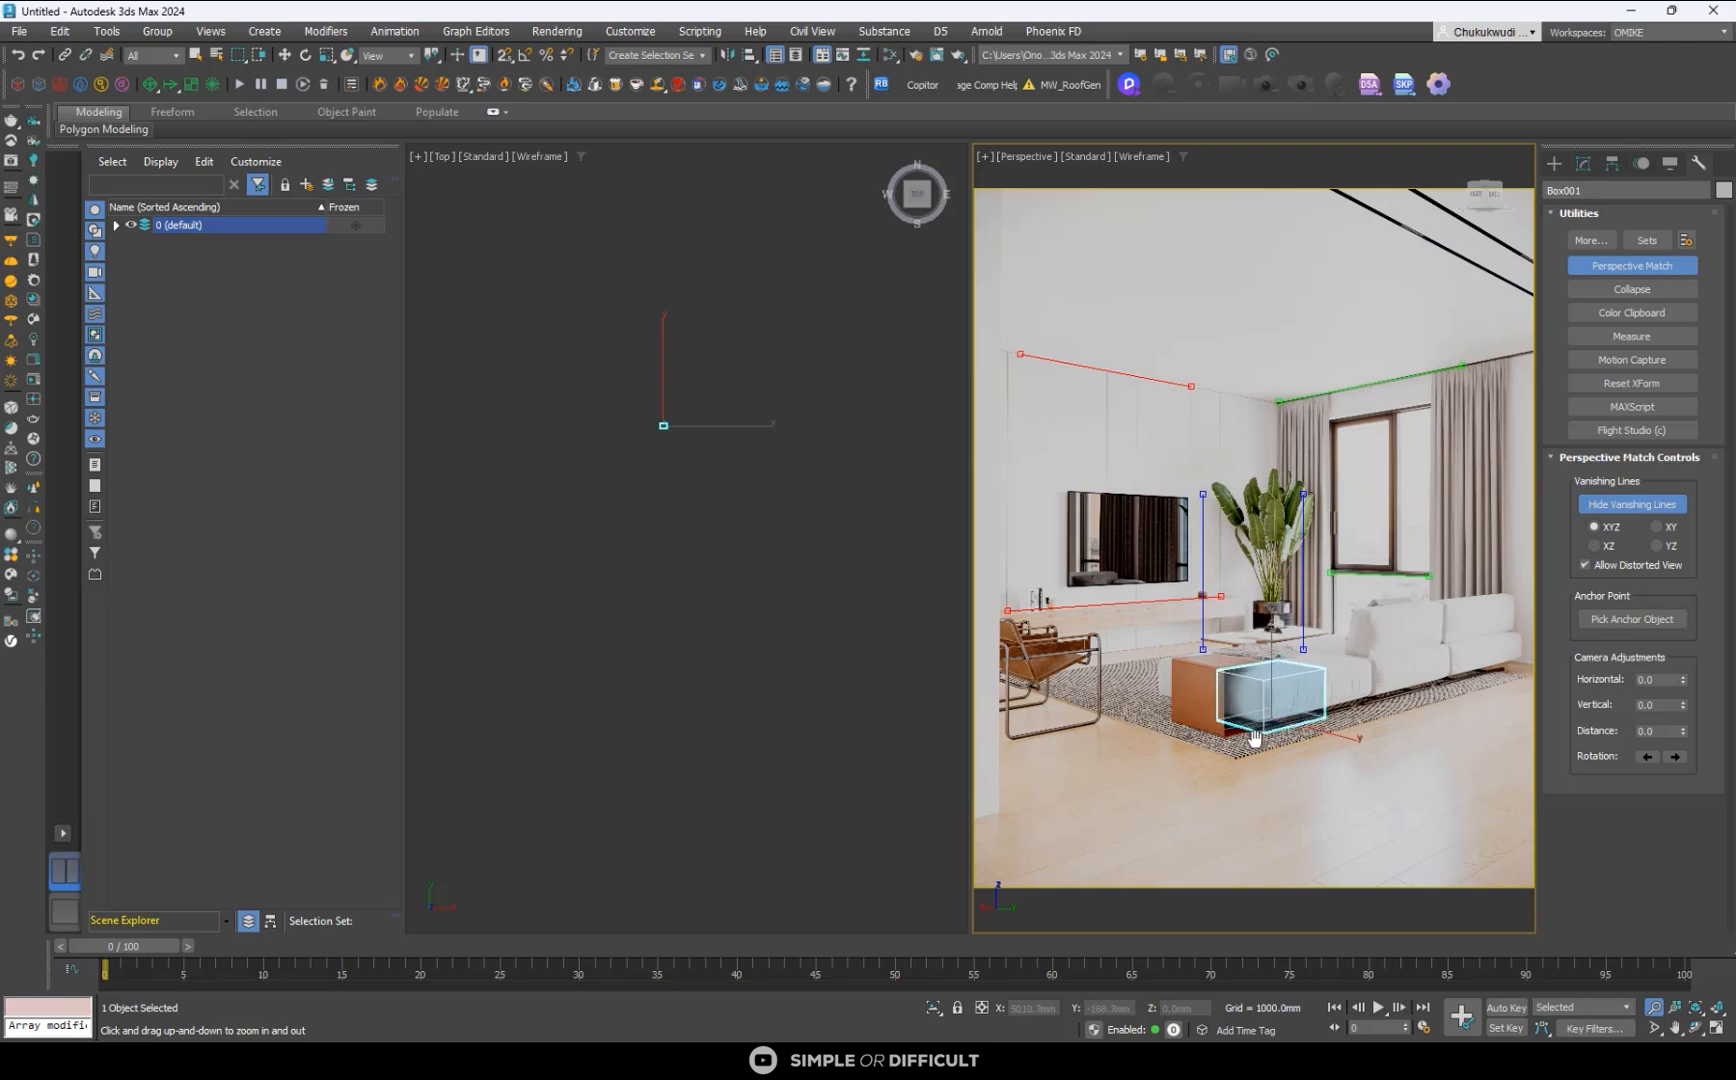
left_click_drag(1254, 737, 1258, 737)
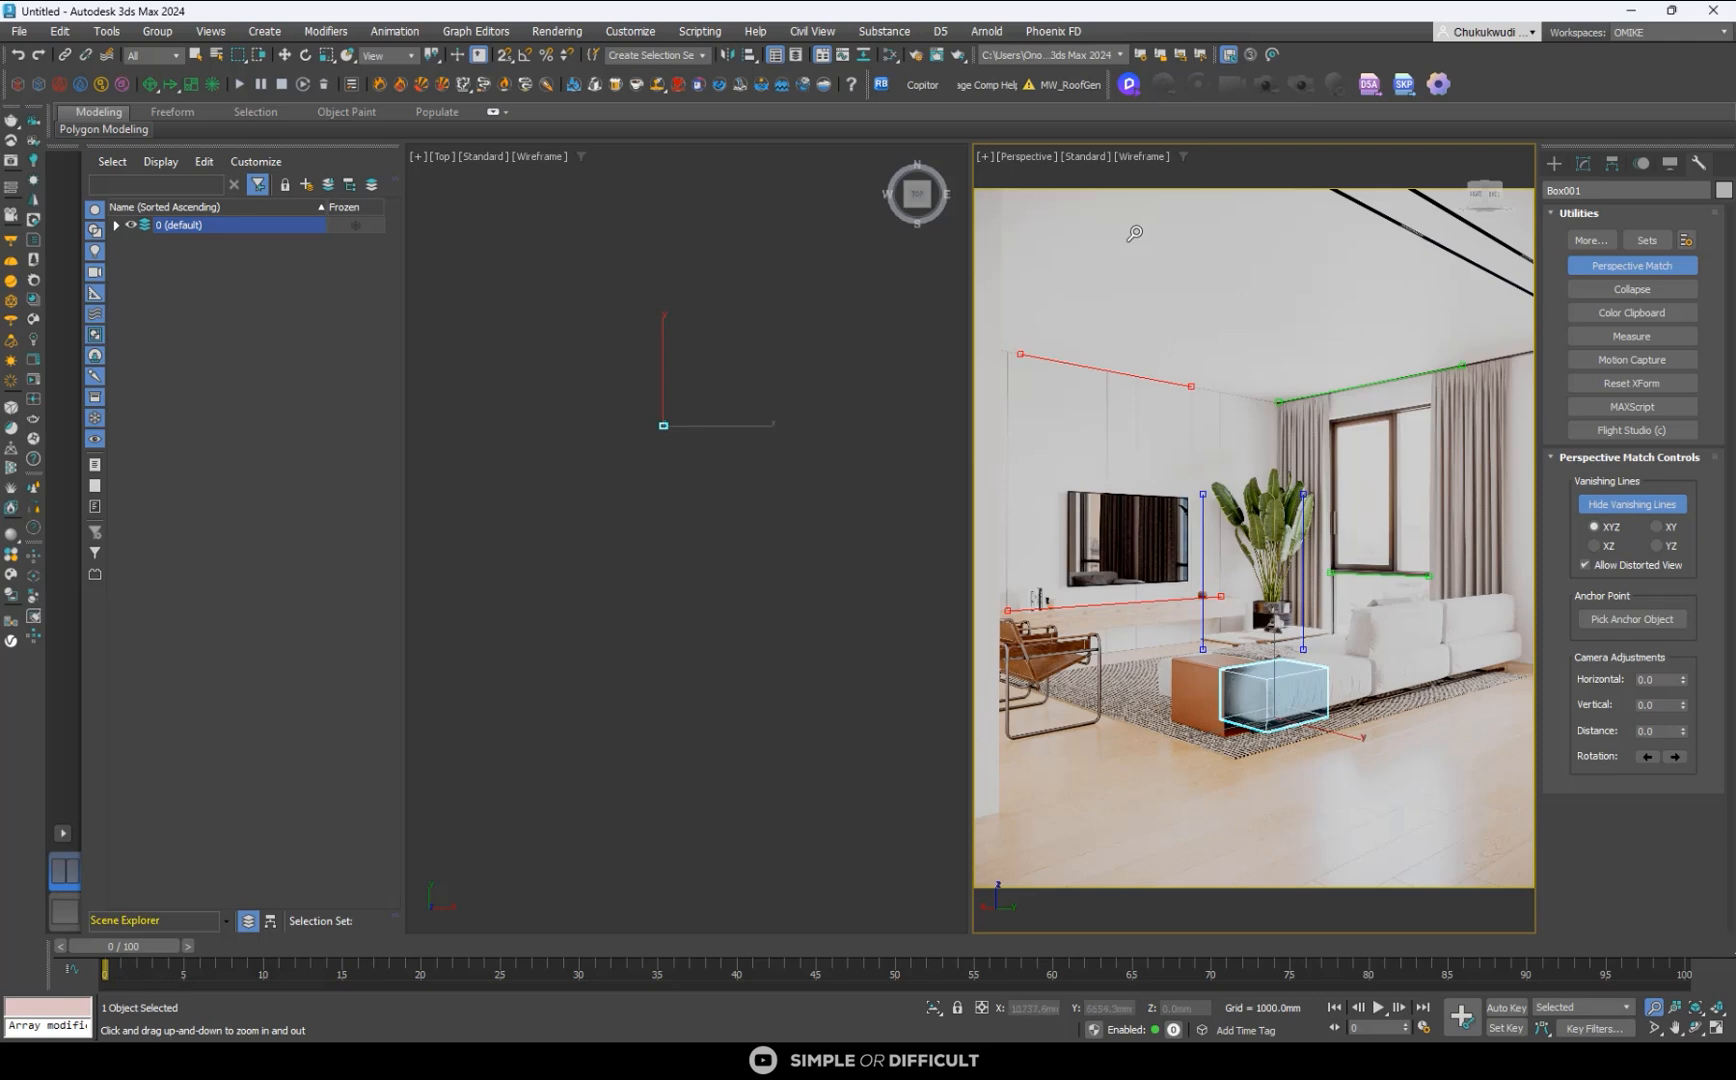
- Re-enter 2D Pan Zoom Mode and readjust the upper green vanishing line's end along the ceiling edge above the window-side curtain
left_click(987, 155)
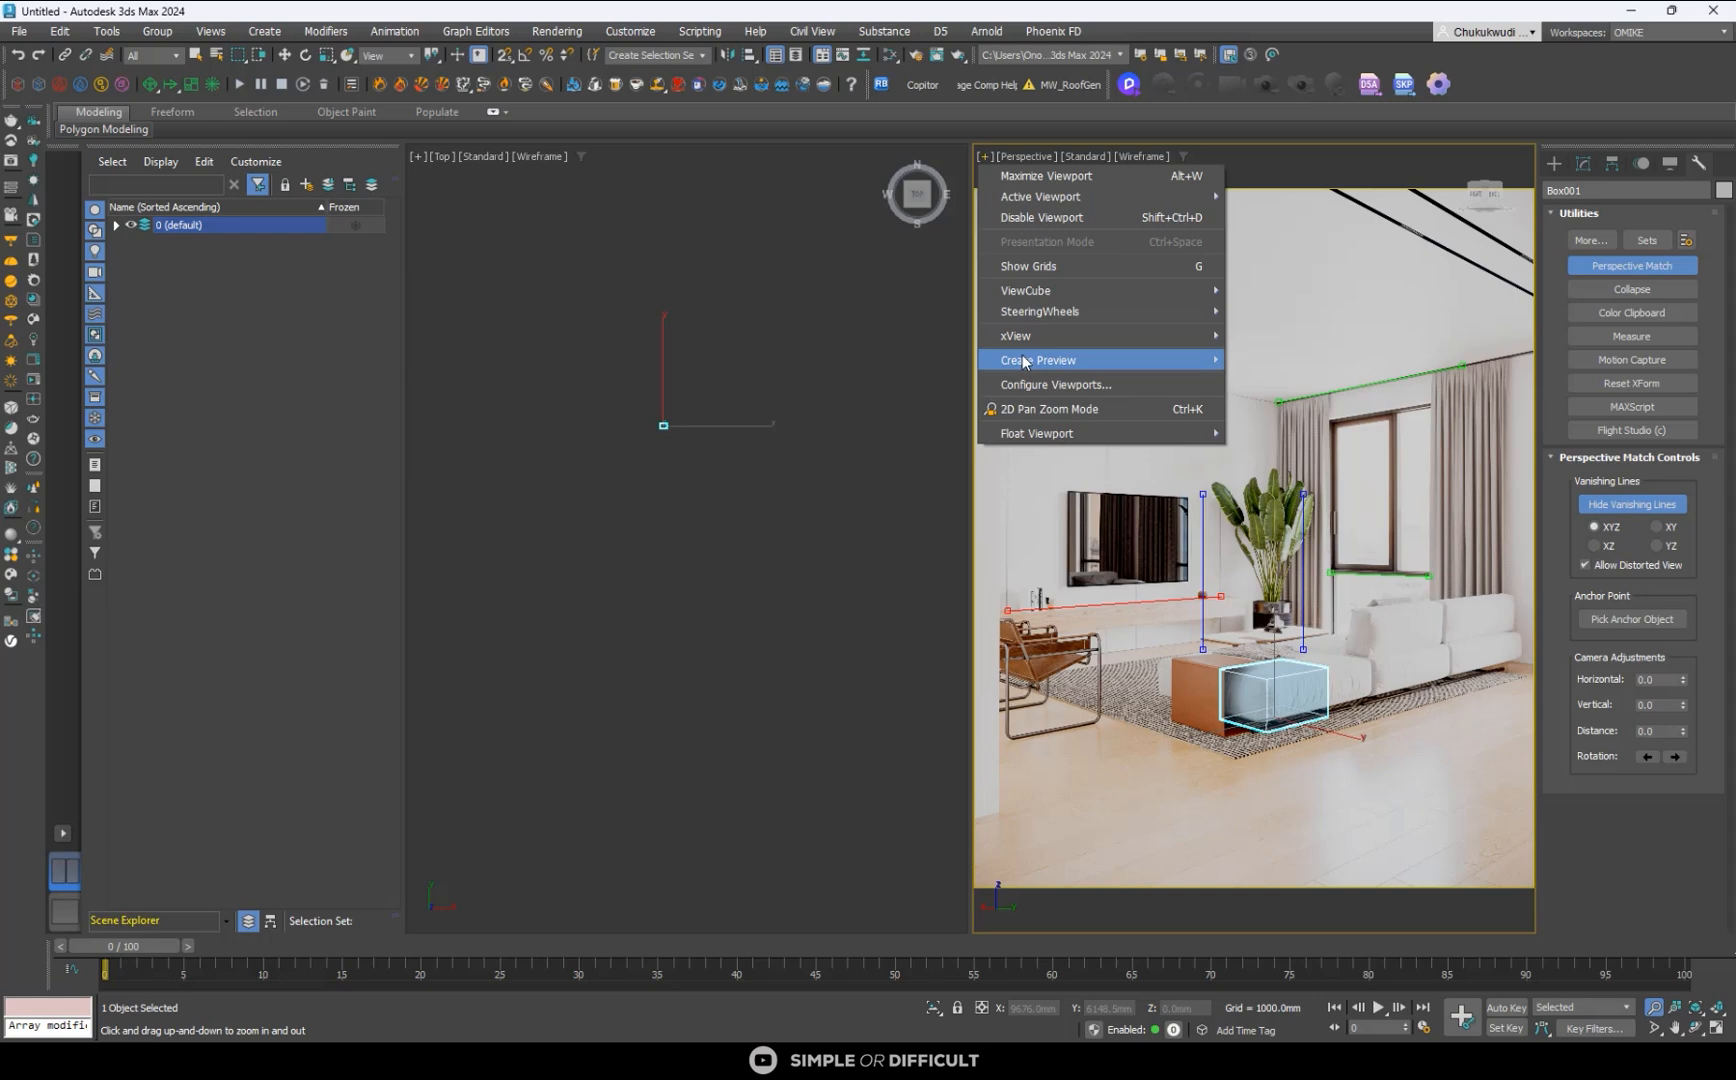
left_click(1047, 410)
left_click(291, 55)
scroll(1489, 381, "up", 3)
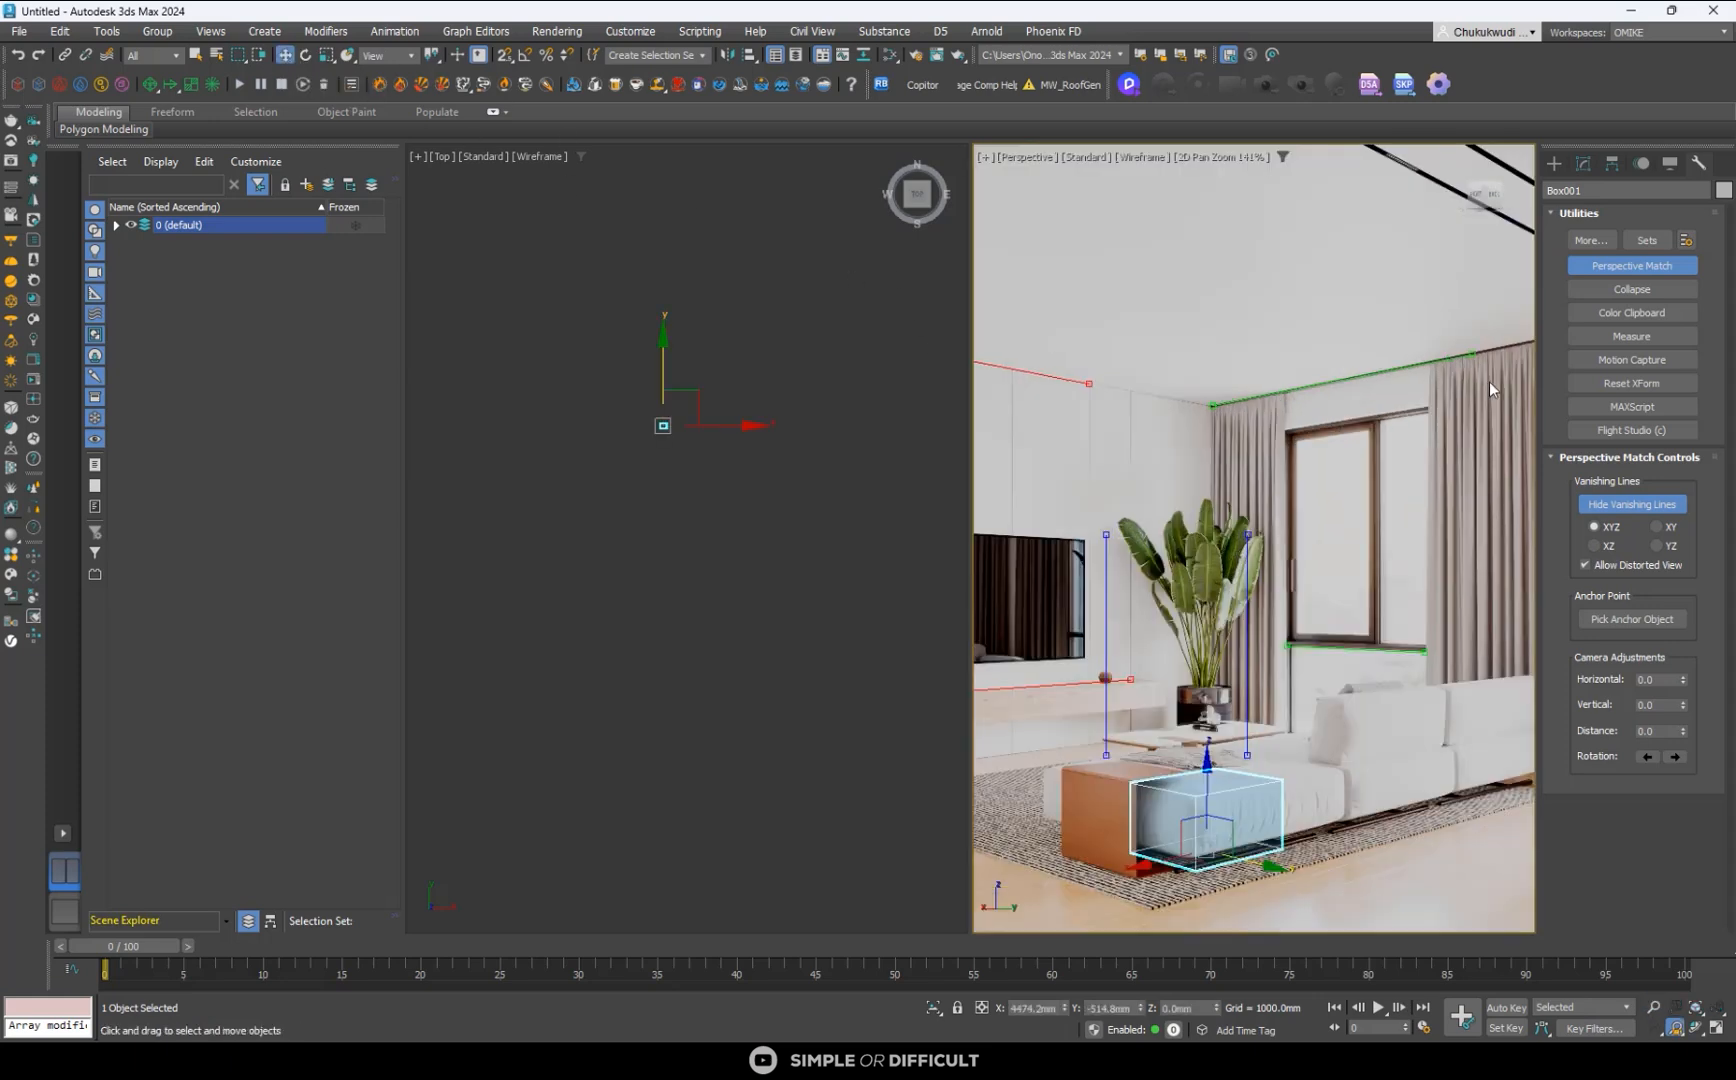
scroll(1481, 339, "down", 1)
scroll(1090, 411, "up", 3)
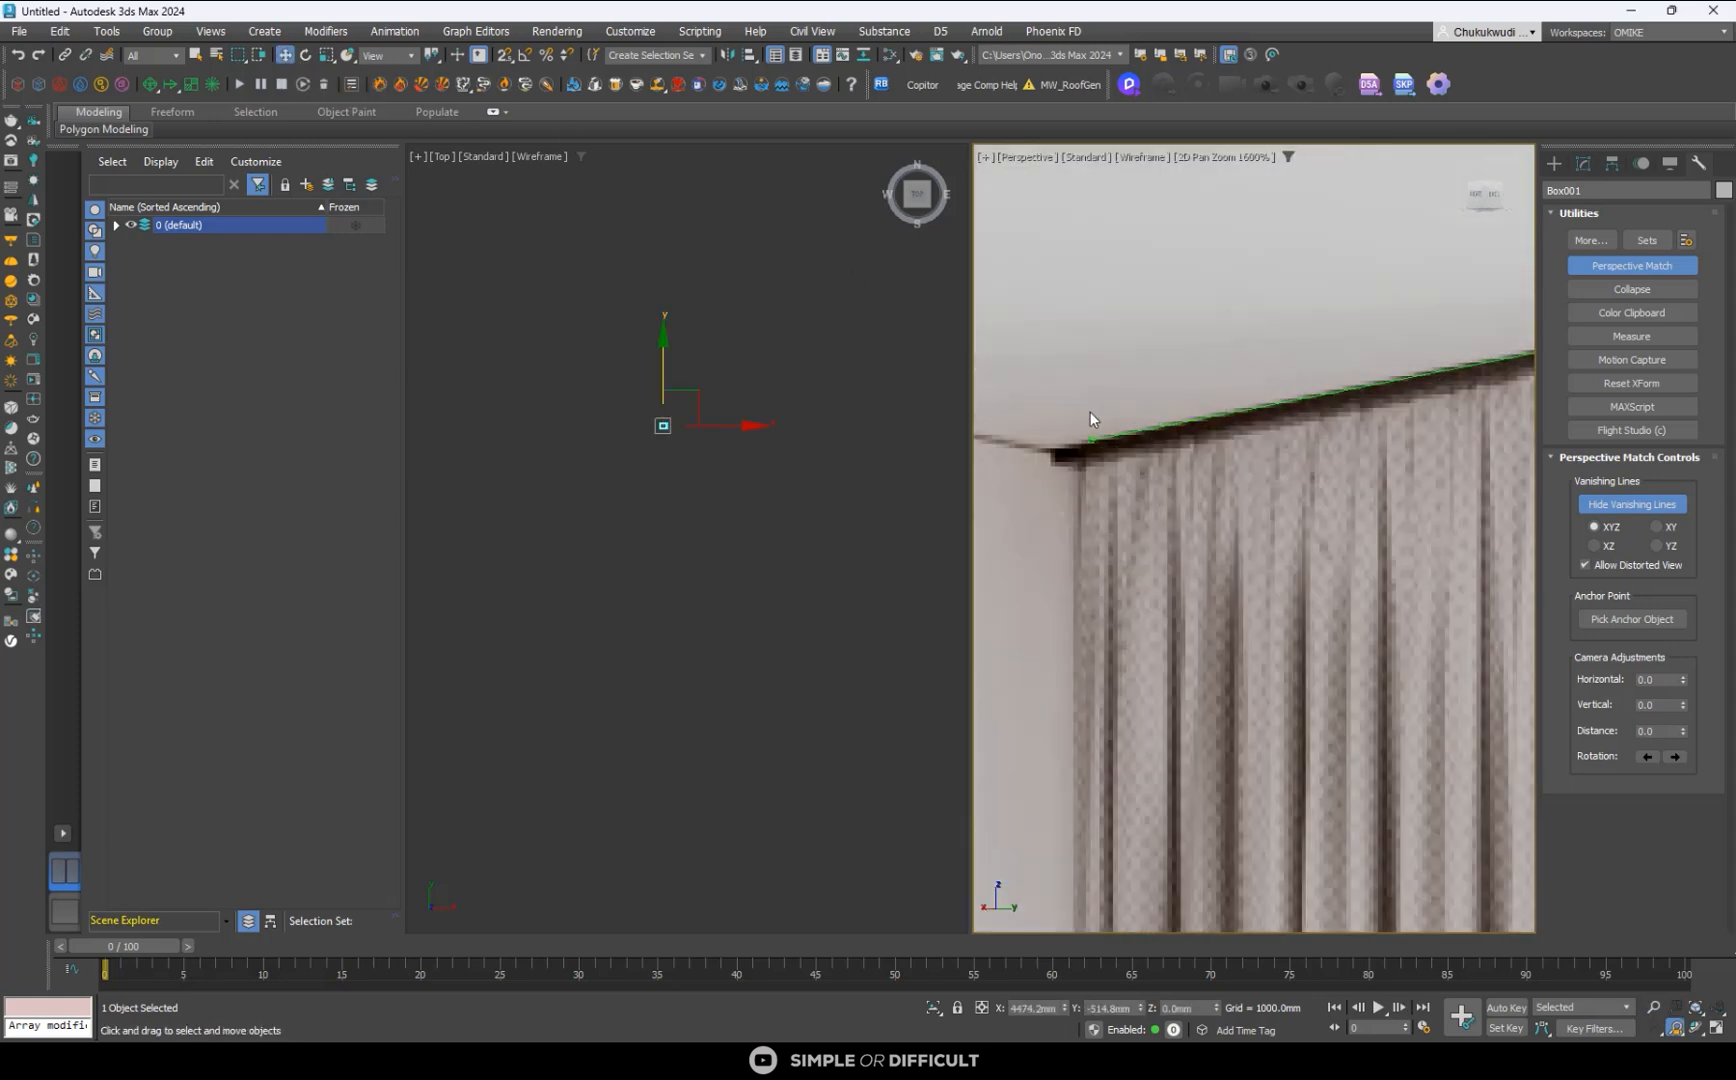
scroll(1048, 452, "down", 3)
scroll(1413, 363, "up", 4)
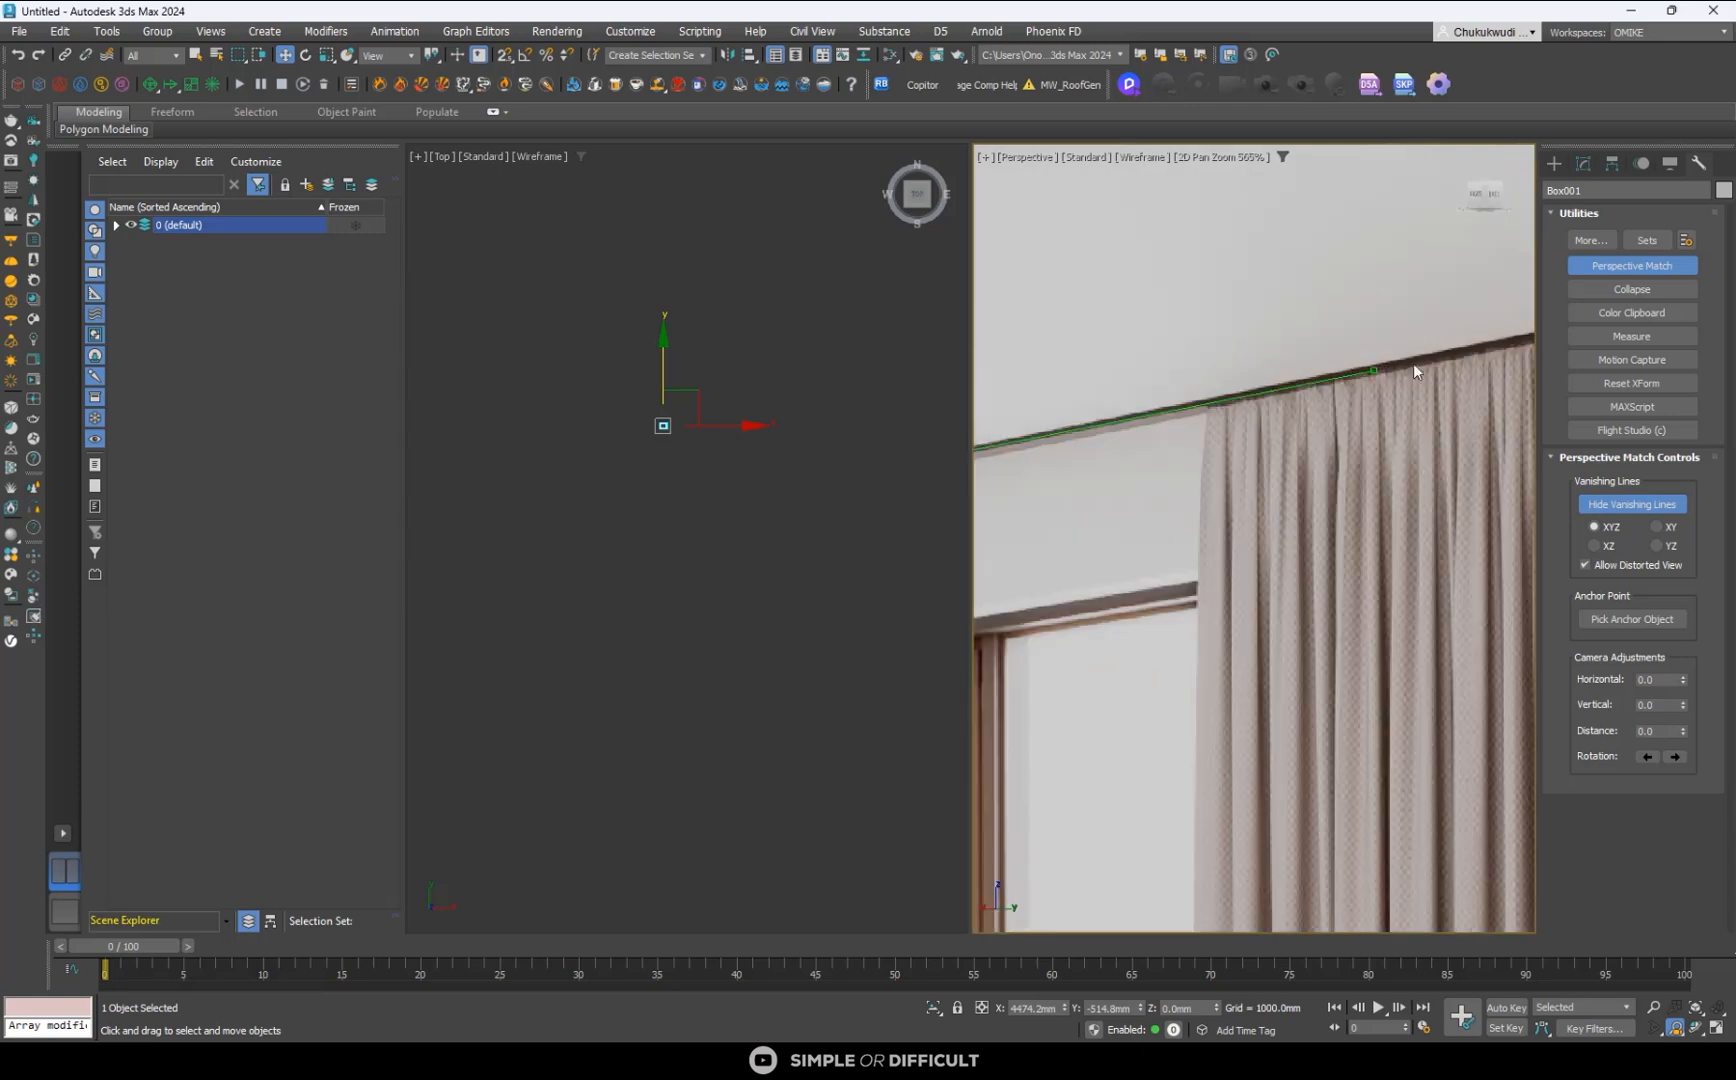
left_click_drag(1362, 421, 1354, 401)
scroll(1359, 404, "down", 5)
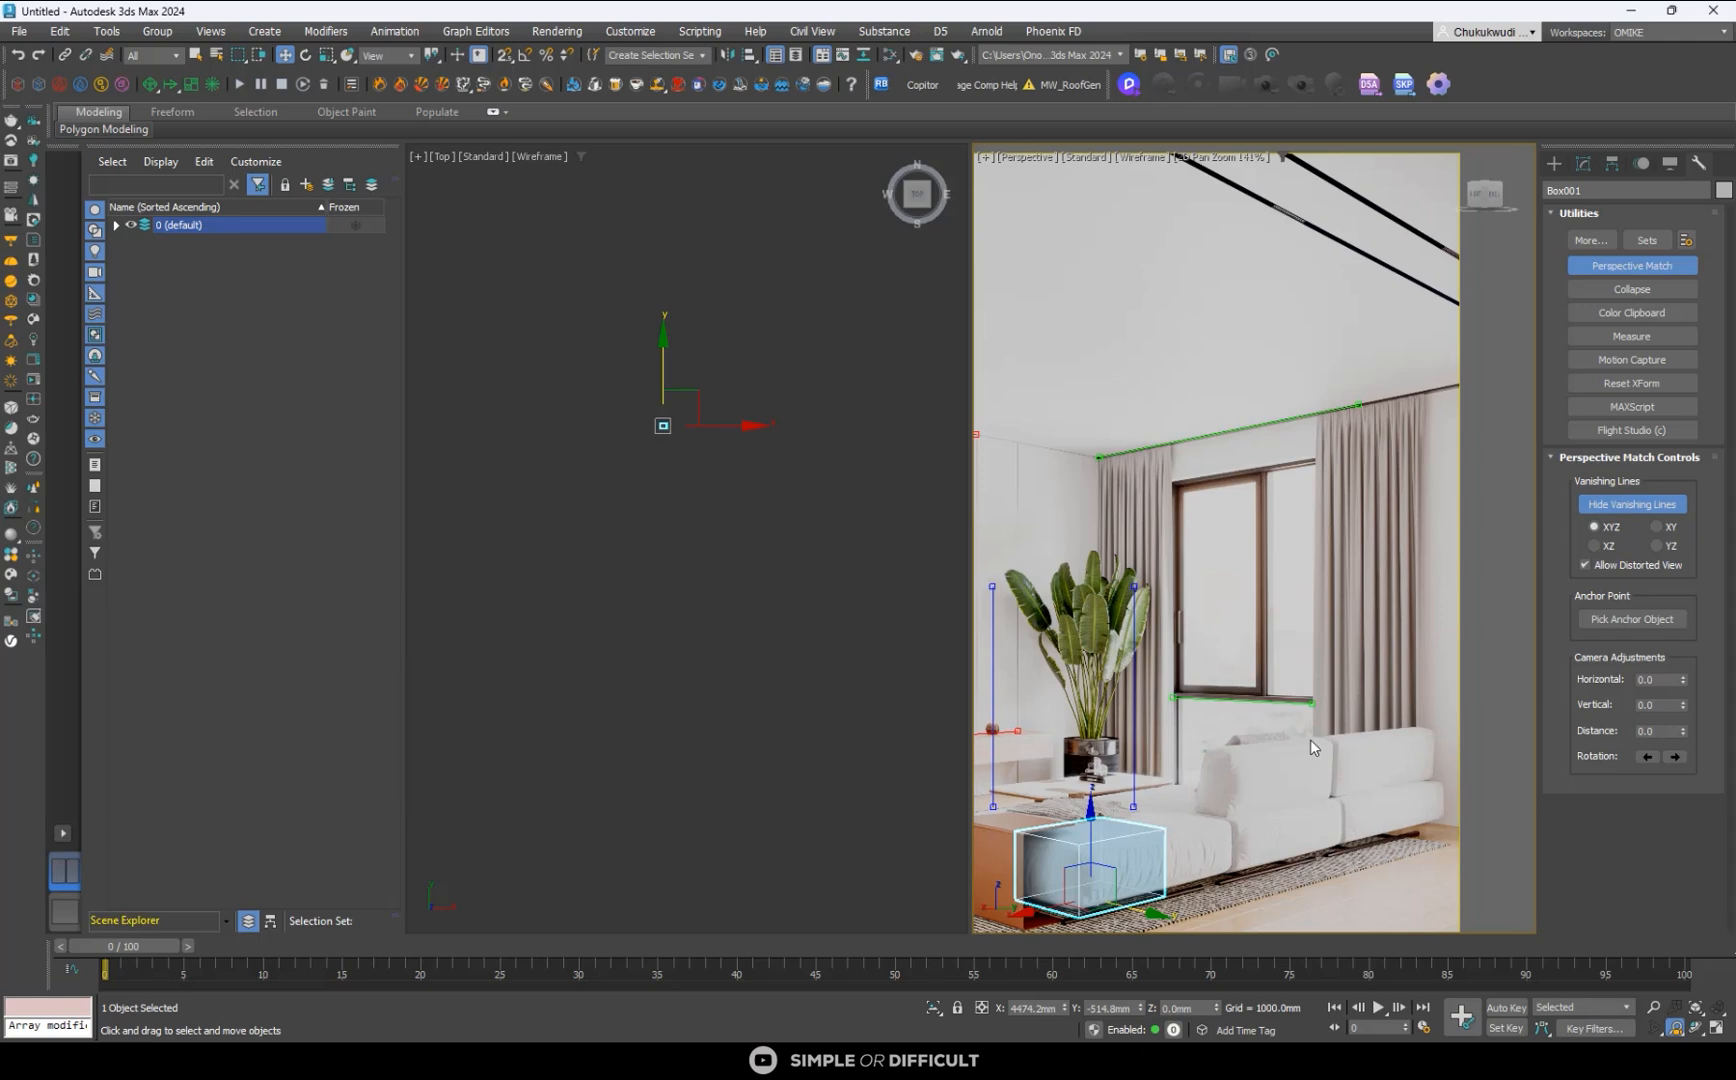
- Examine how the lower green line fits the window frame and the lower red line fits the console's back edge
scroll(1303, 741, "up", 3)
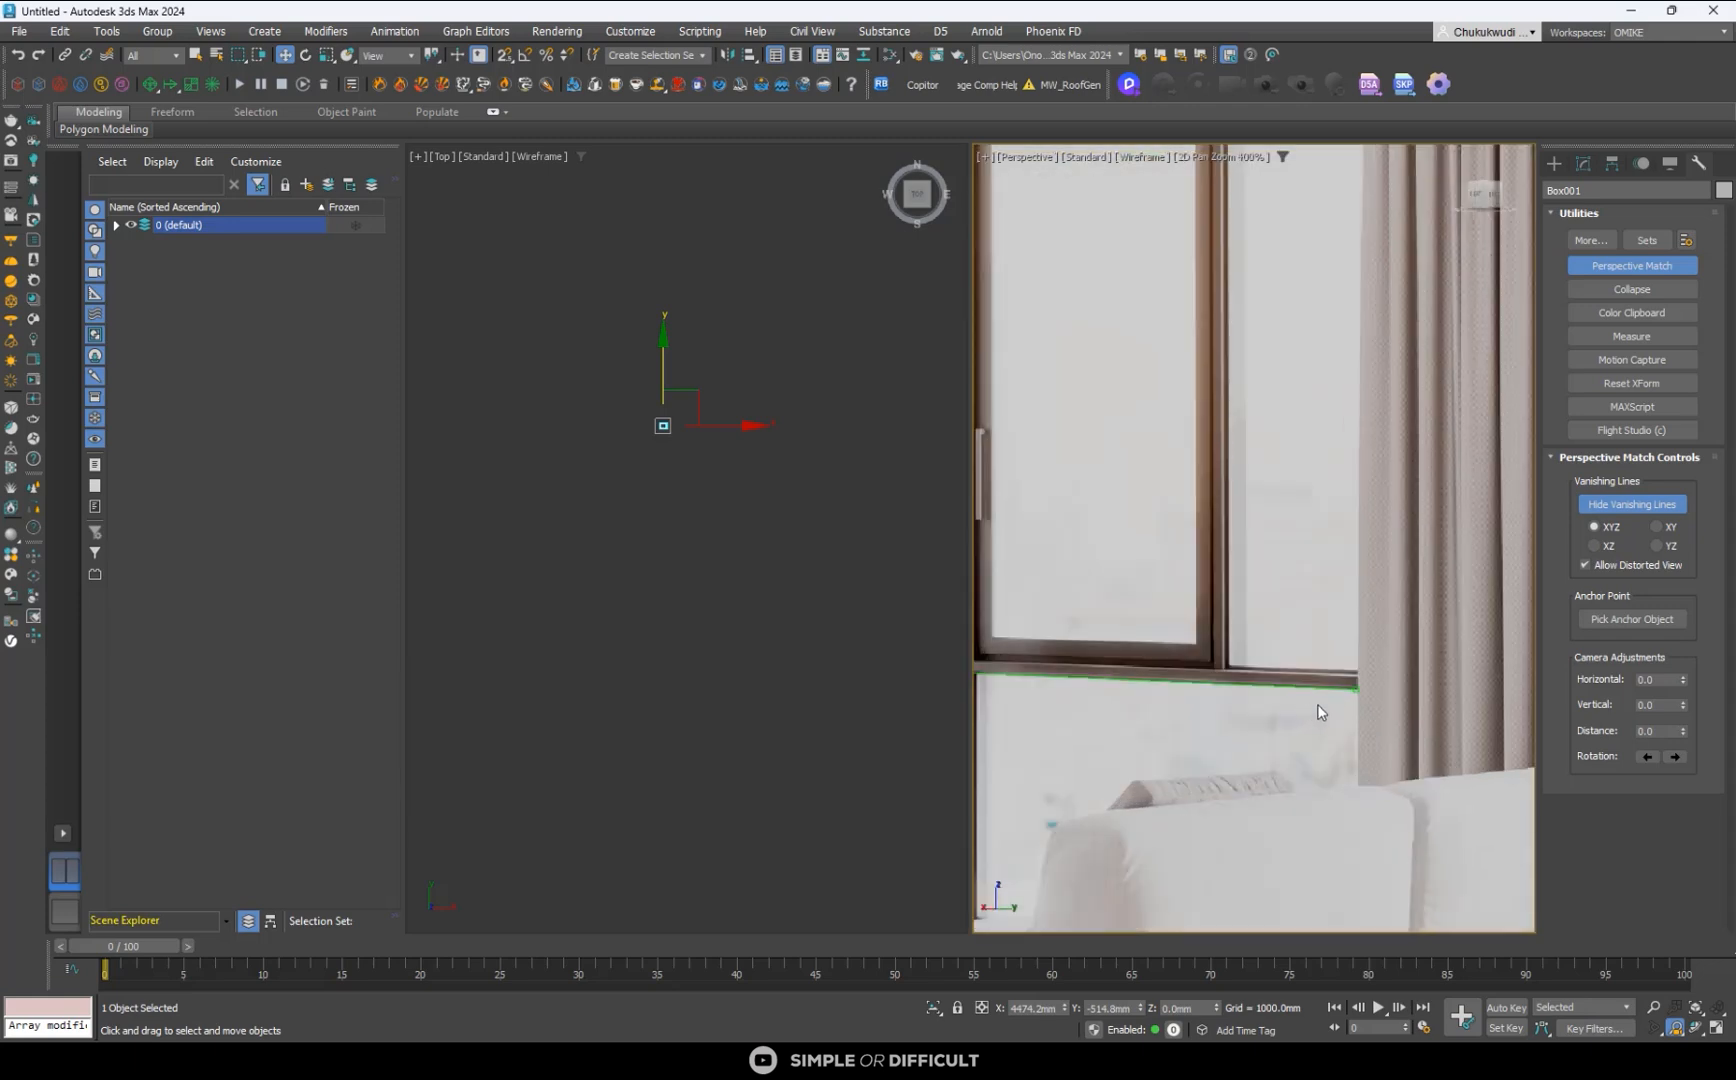
scroll(1317, 704, "down", 6)
scroll(1349, 690, "down", 2)
scroll(1263, 766, "up", 6)
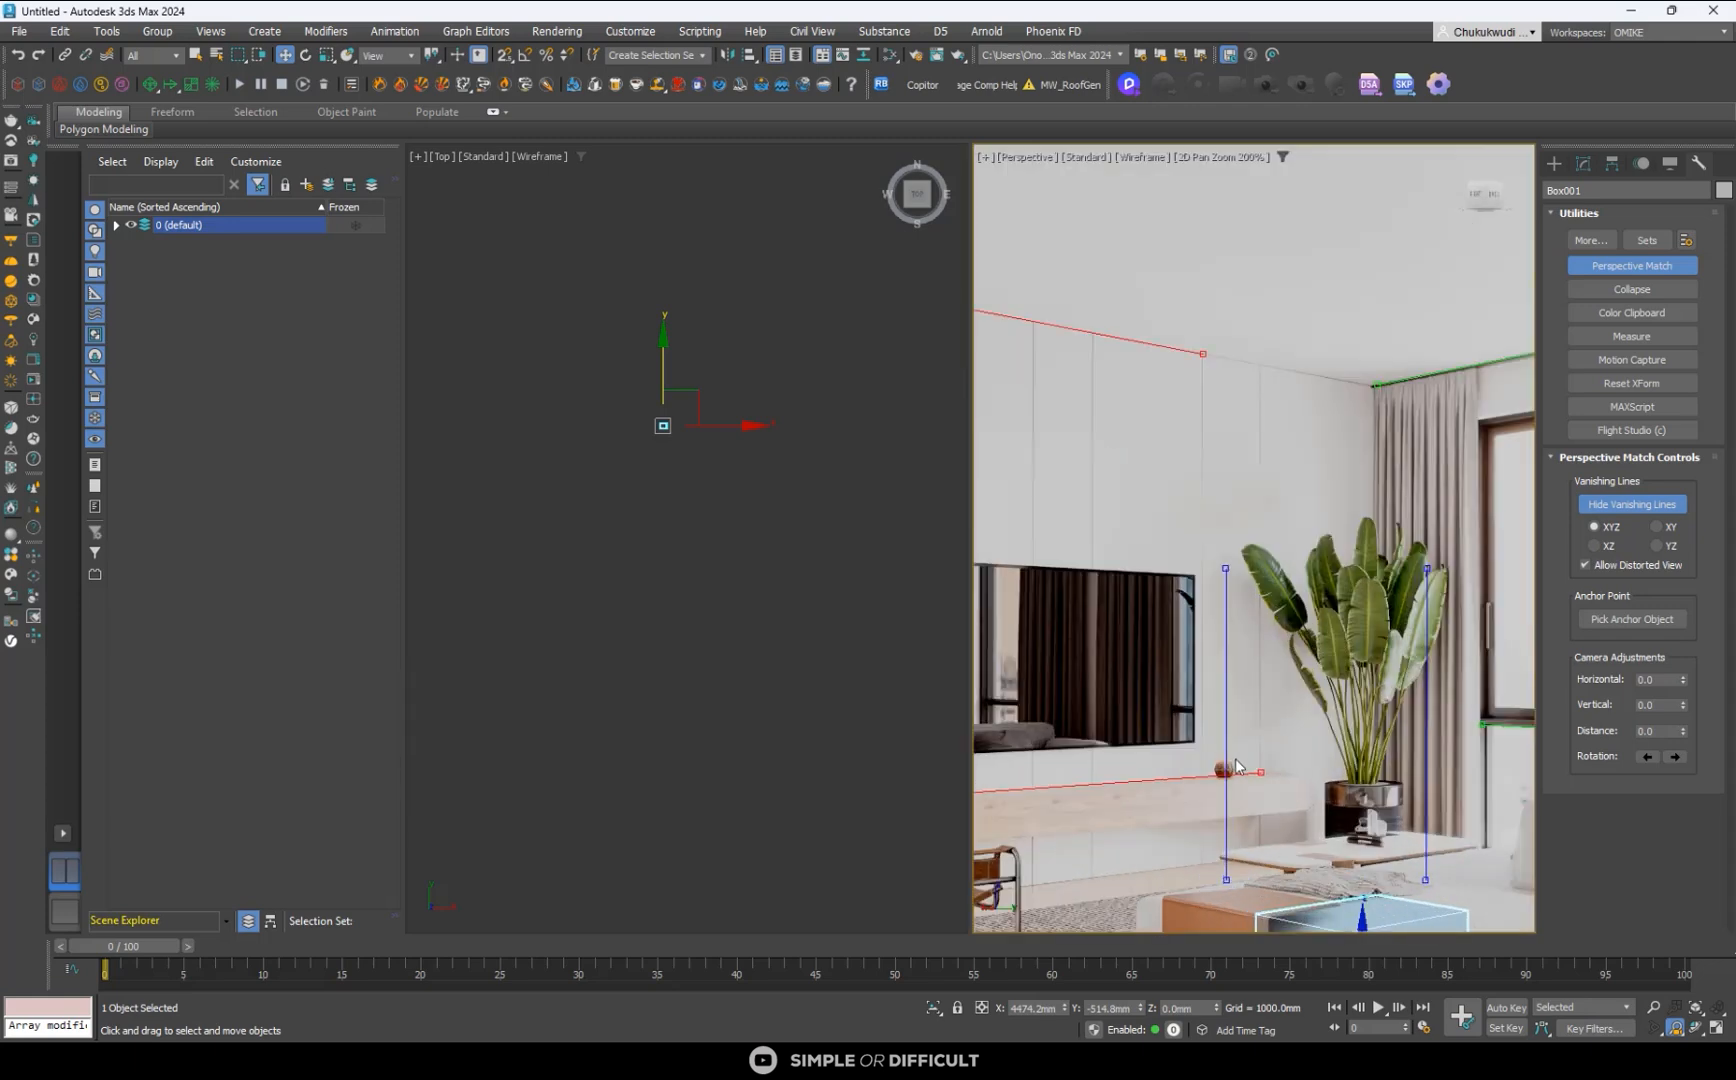
scroll(1263, 766, "up", 2)
scroll(1284, 774, "down", 5)
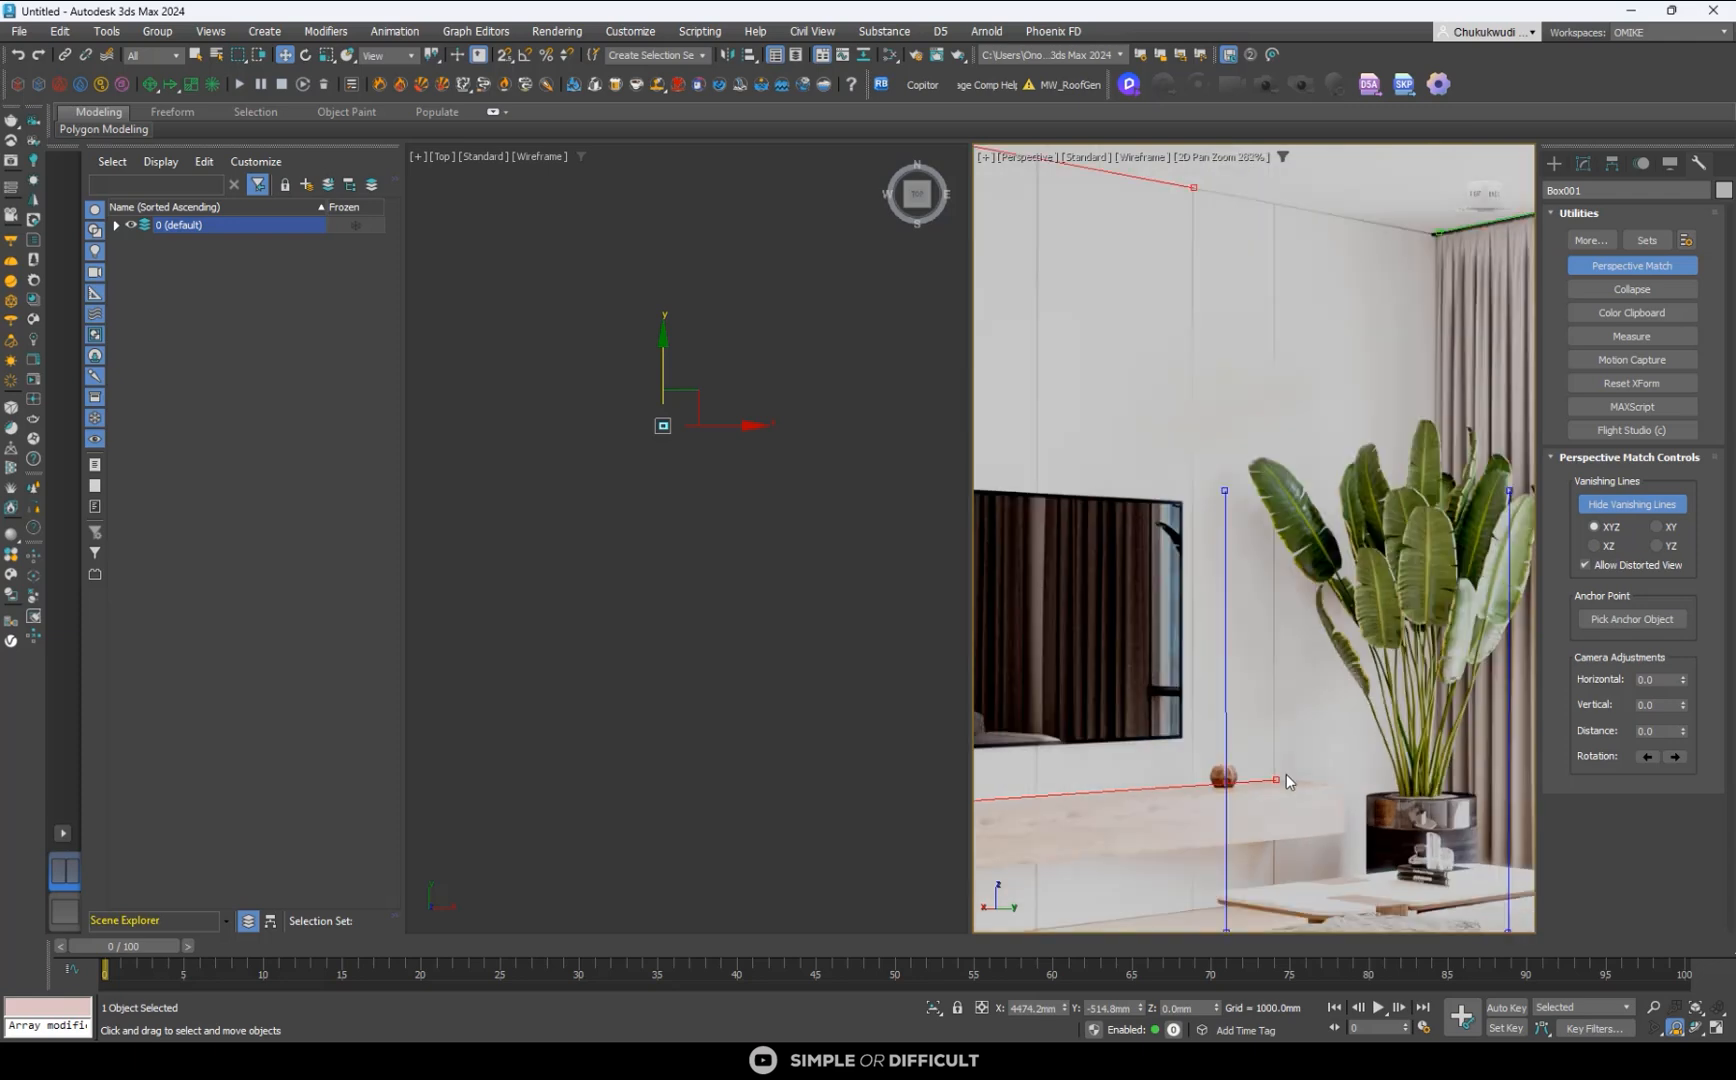
scroll(1290, 790, "down", 4)
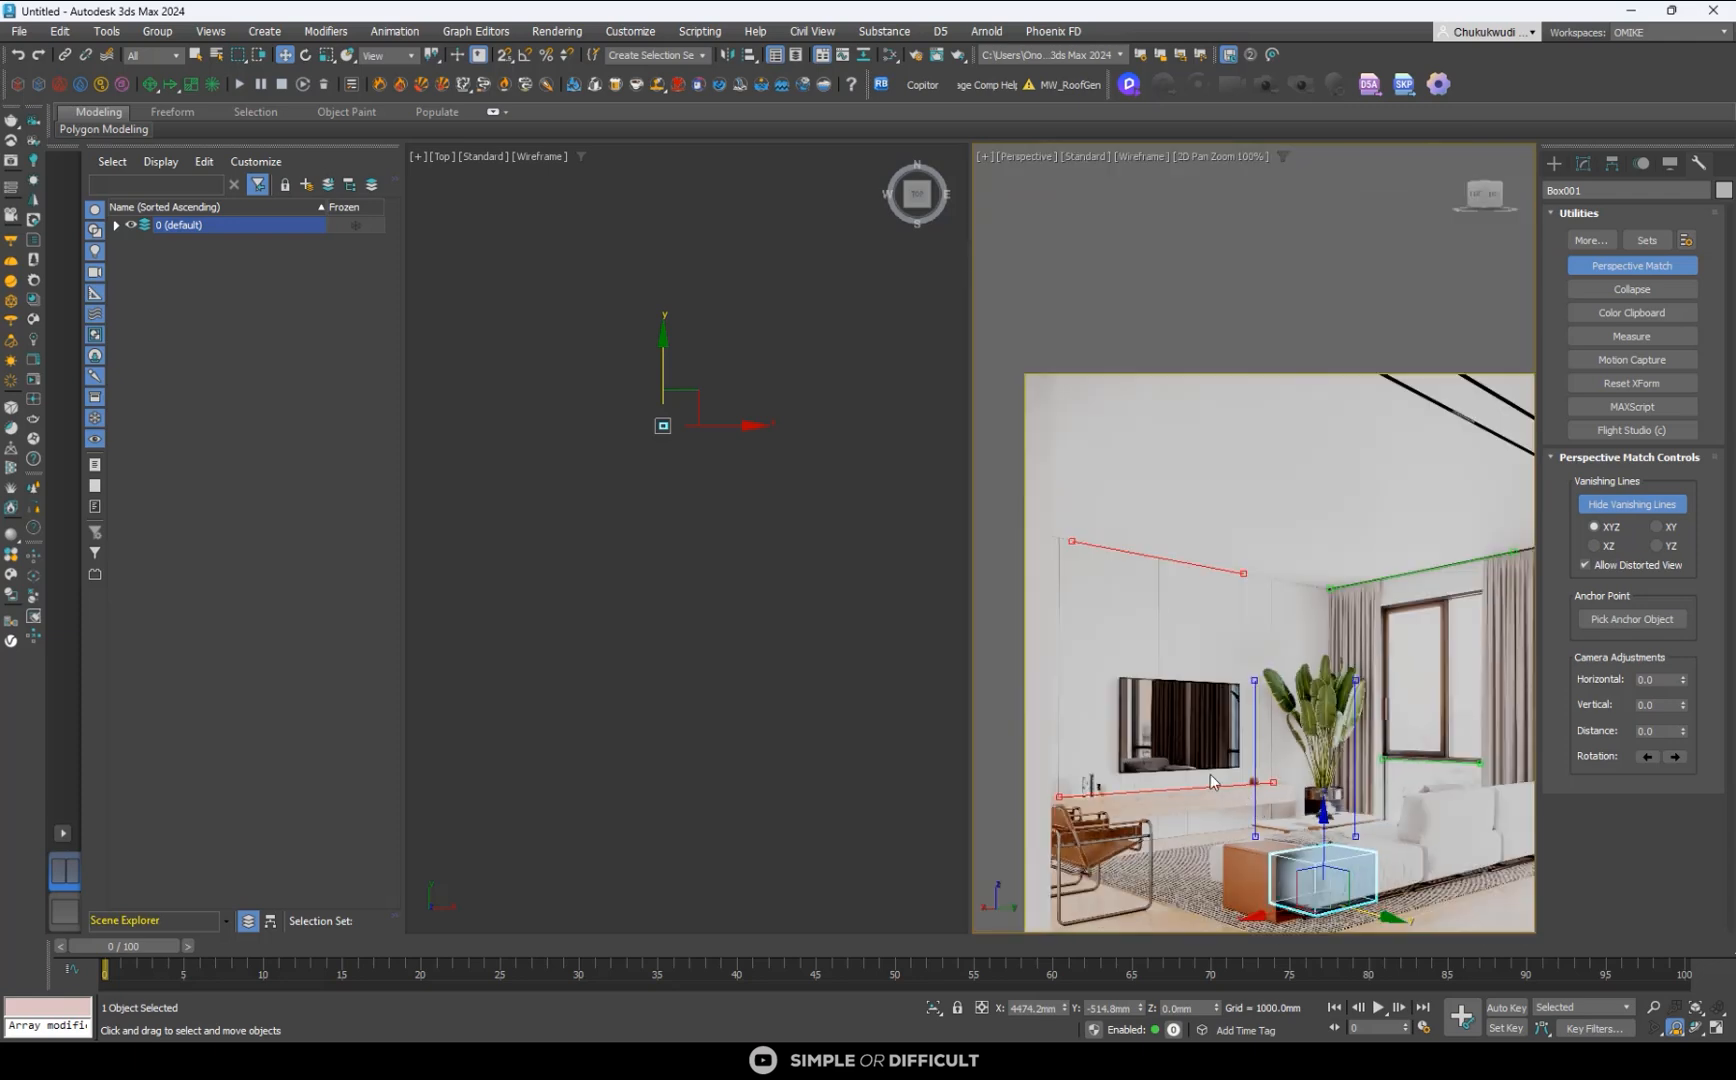
scroll(1313, 825, "down", 2)
- Exit 2D Pan Zoom Mode, create a Corona camera from the matched Perspective view, and clear the selection
left_click(1233, 157)
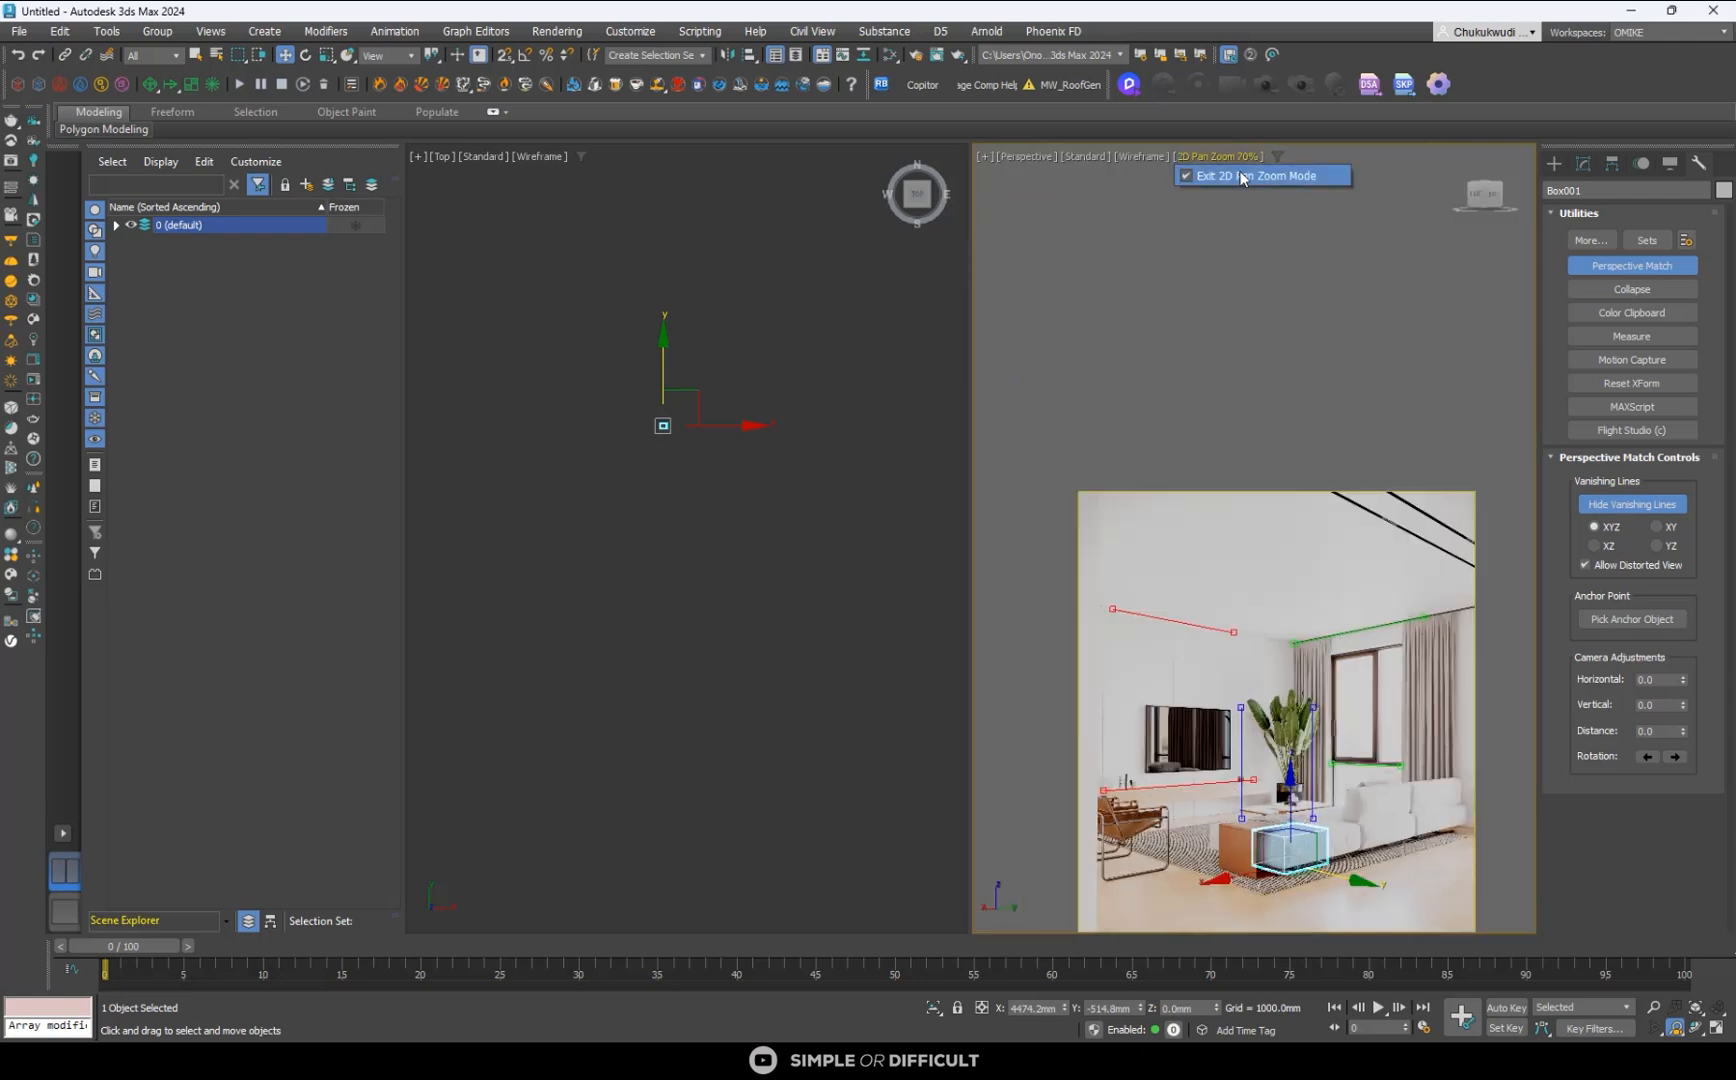
left_click(1300, 176)
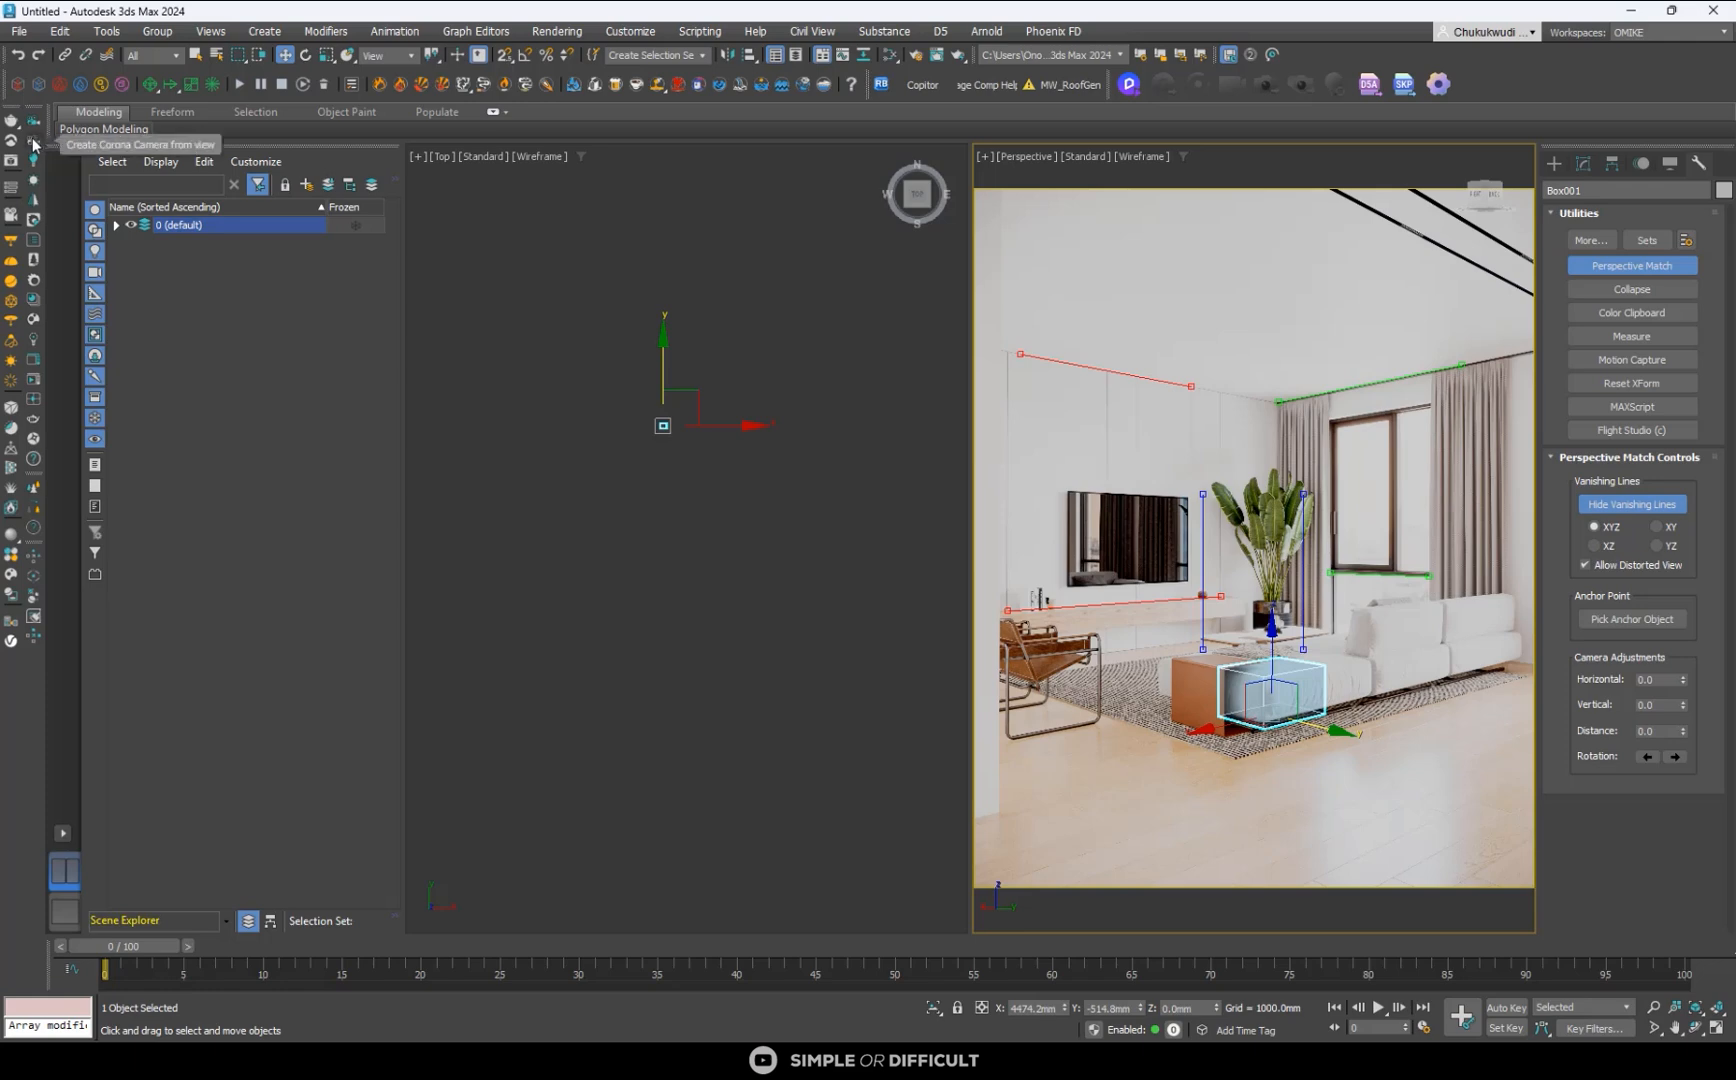
left_click(1224, 527)
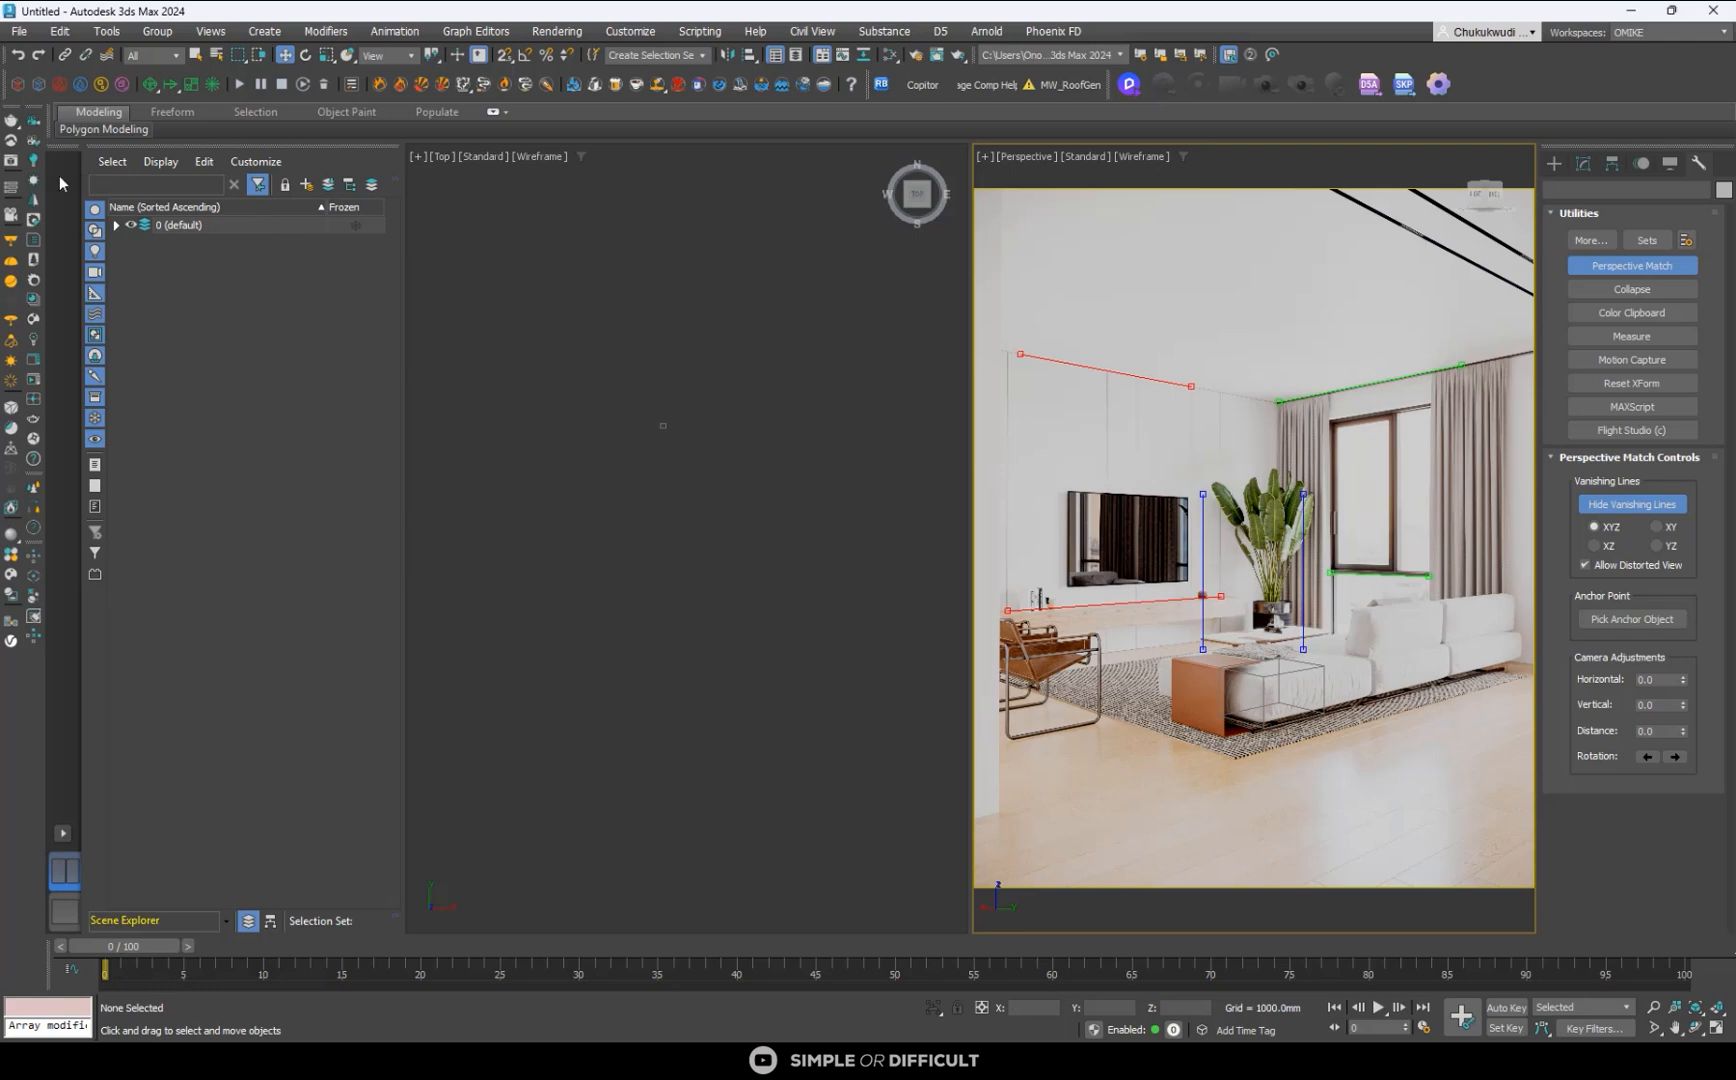
left_click(41, 143)
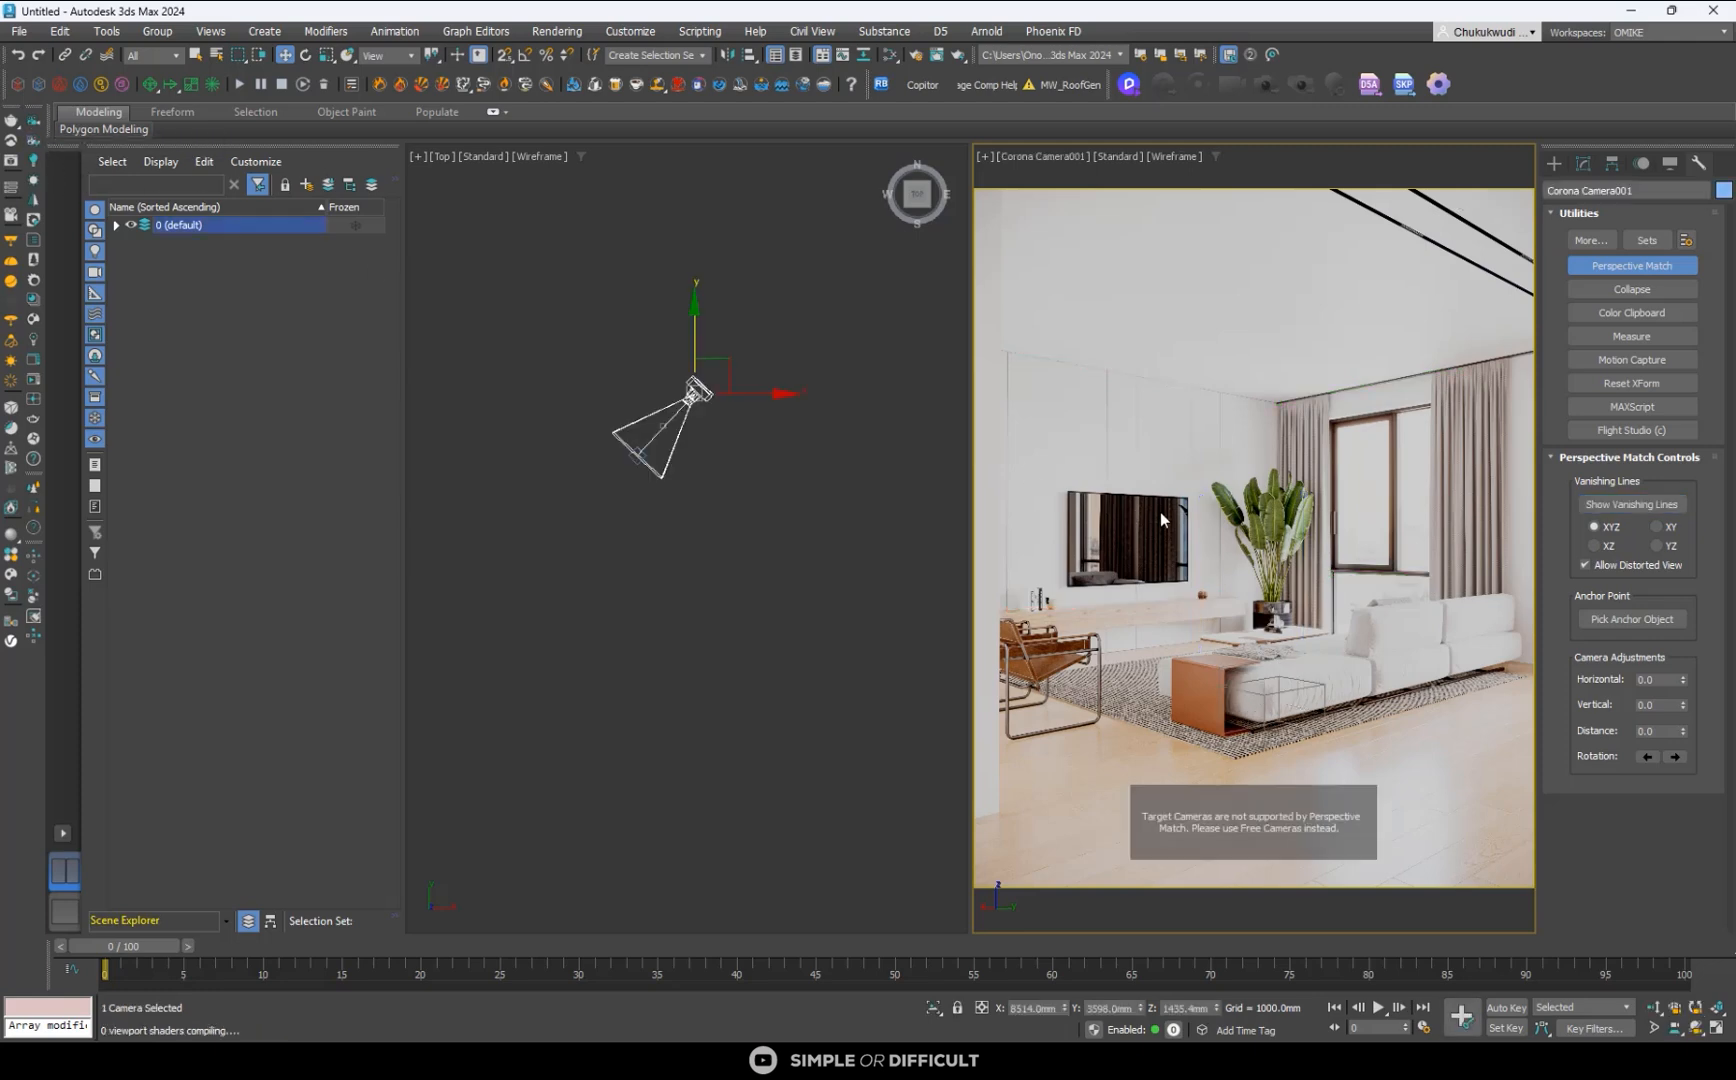
left_click(1406, 764)
left_click(775, 477)
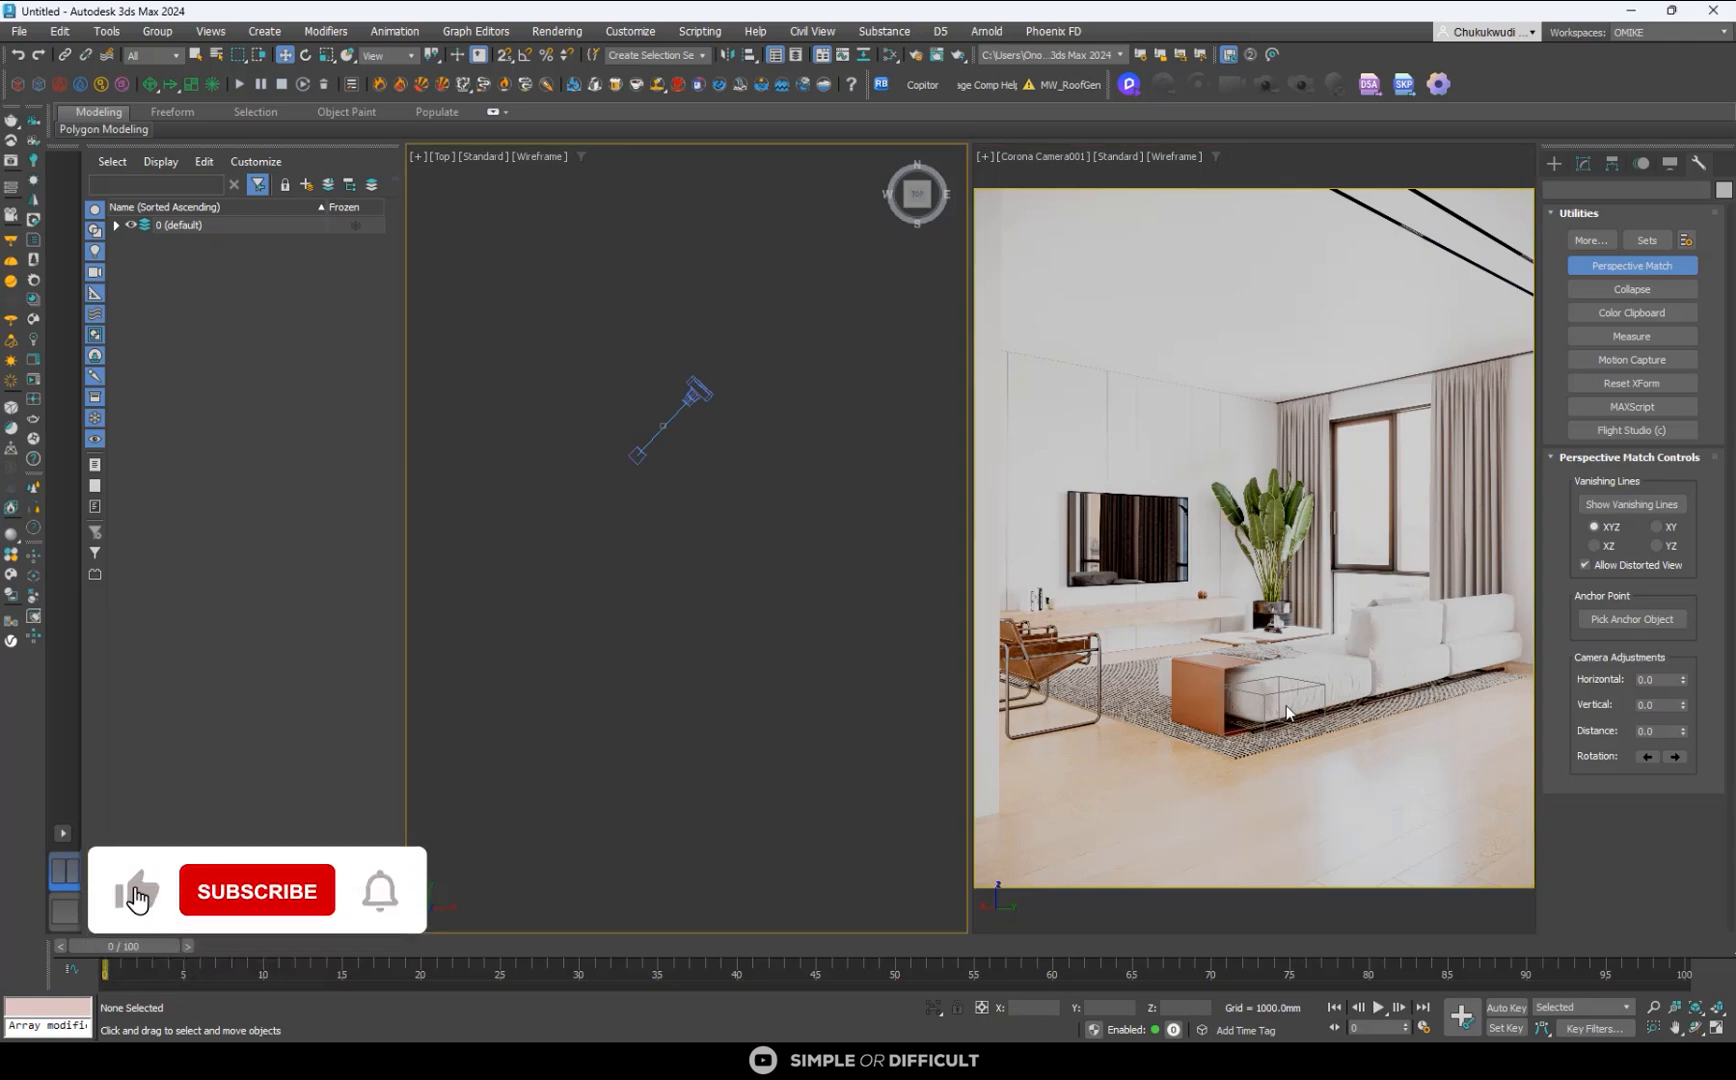
left_click(1320, 720)
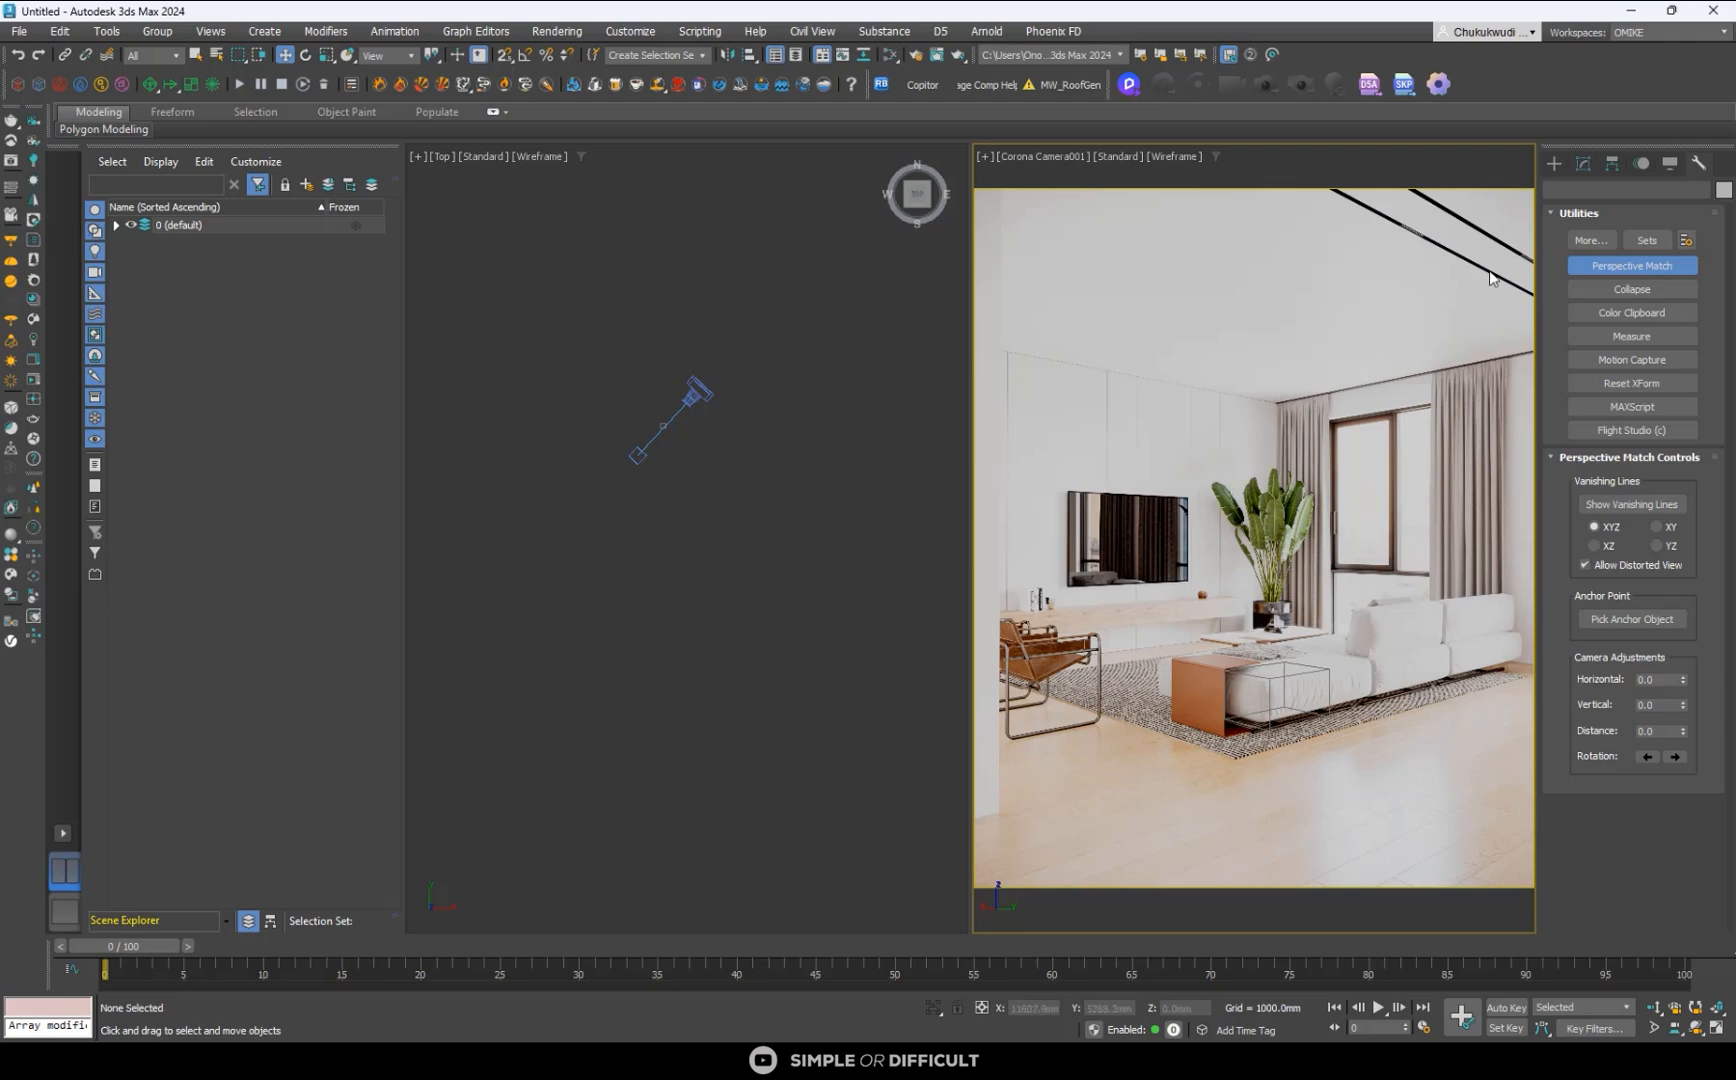
- Try creating a test Box about 6164 mm long, 4872 mm wide and 4141 mm high in the camera view, and clear the selection
left_click(1554, 163)
left_click(1588, 283)
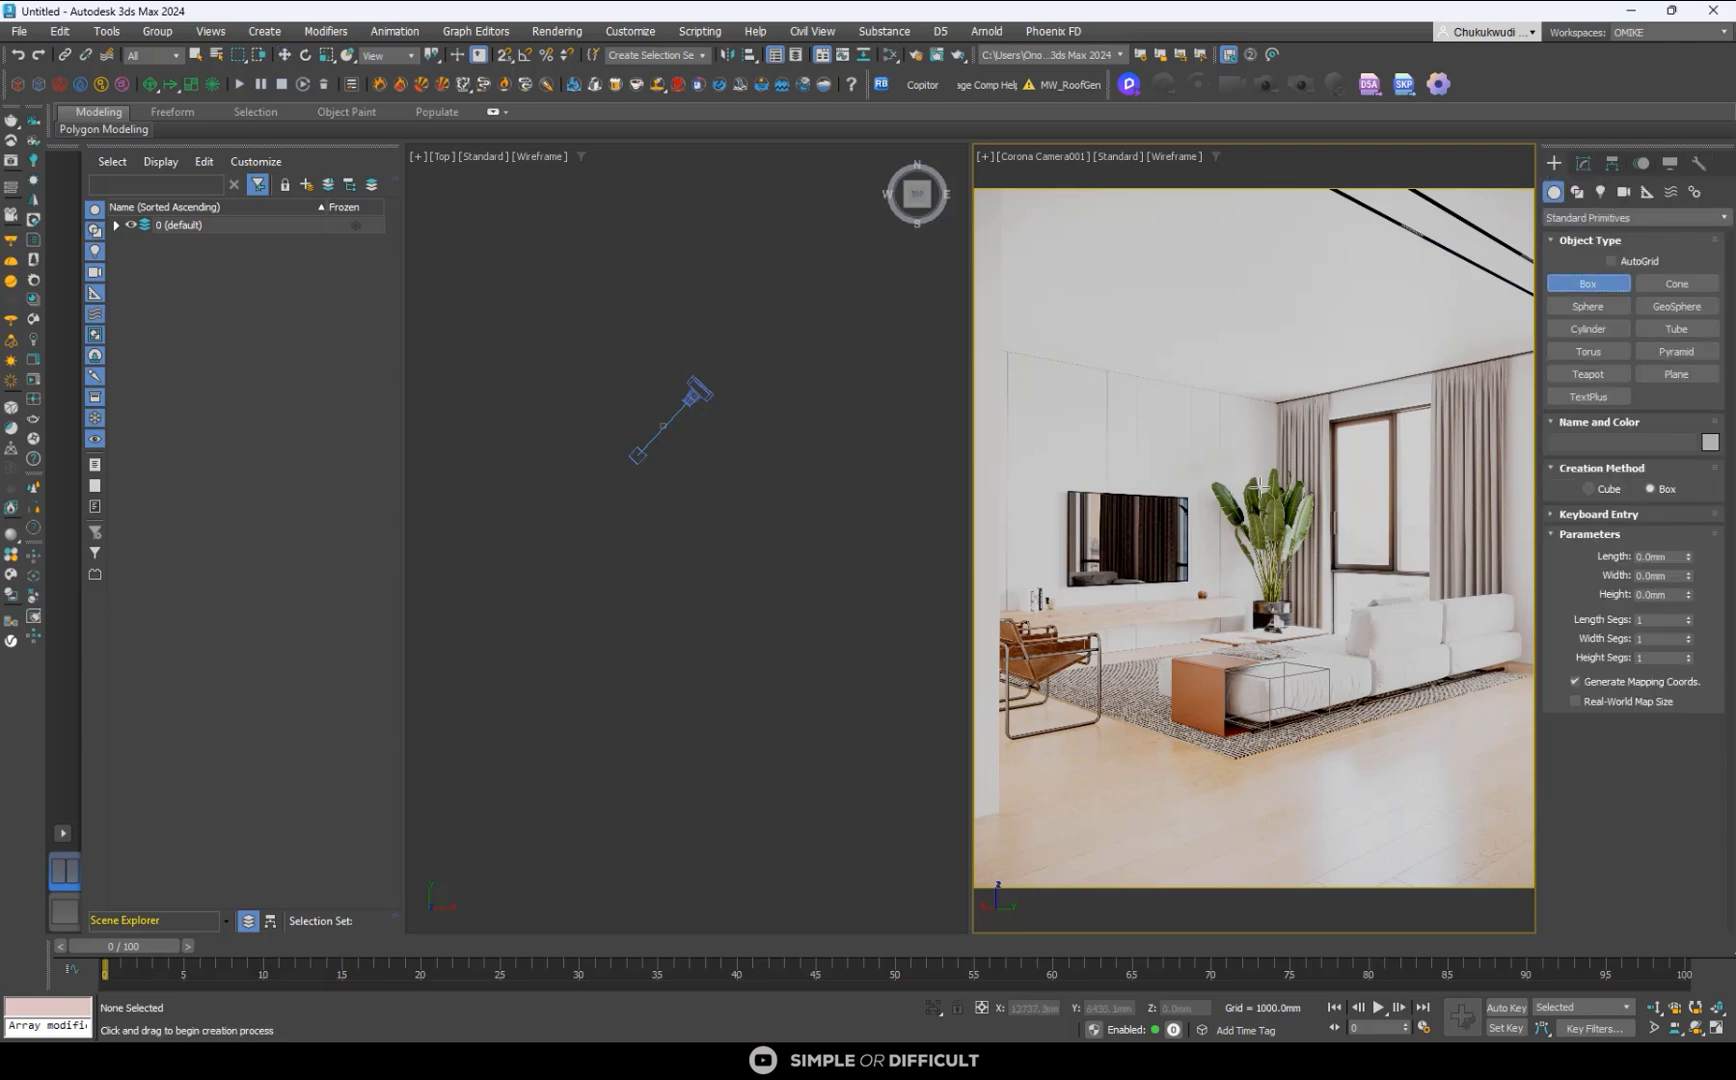
left_click_drag(993, 658, 1637, 674)
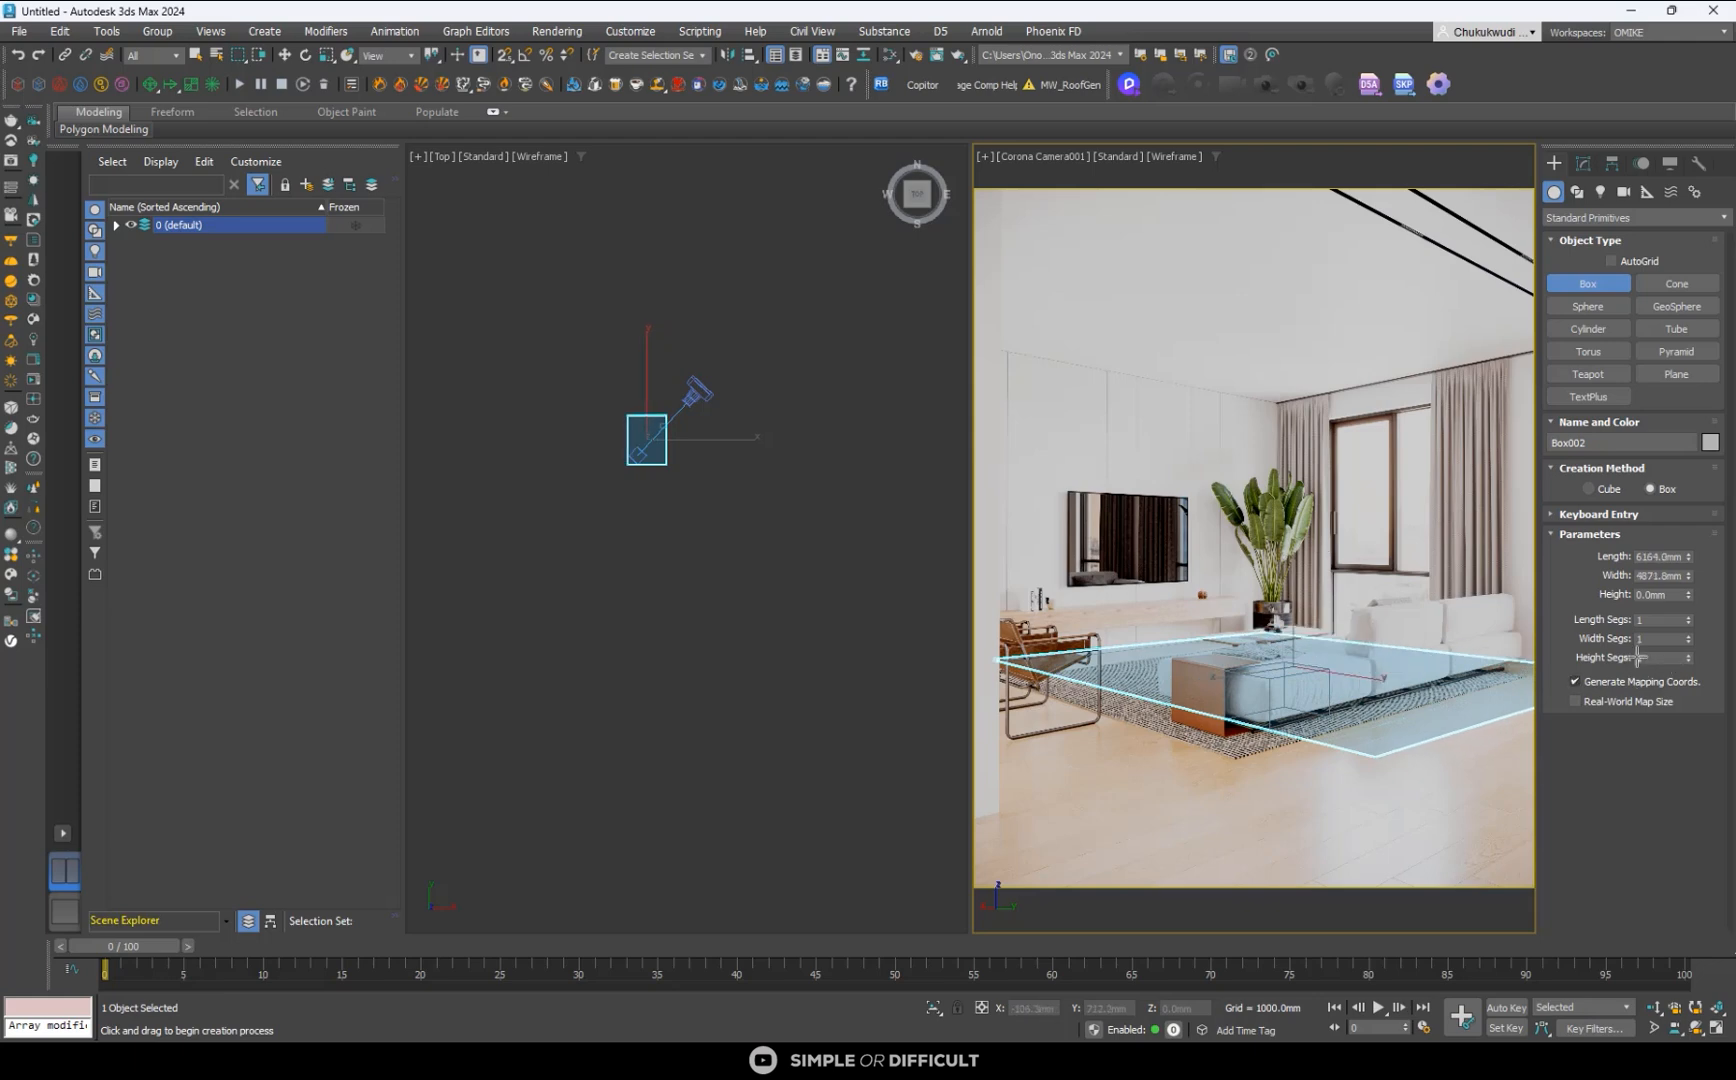
left_click(1618, 359)
scroll(634, 405, "up", 2)
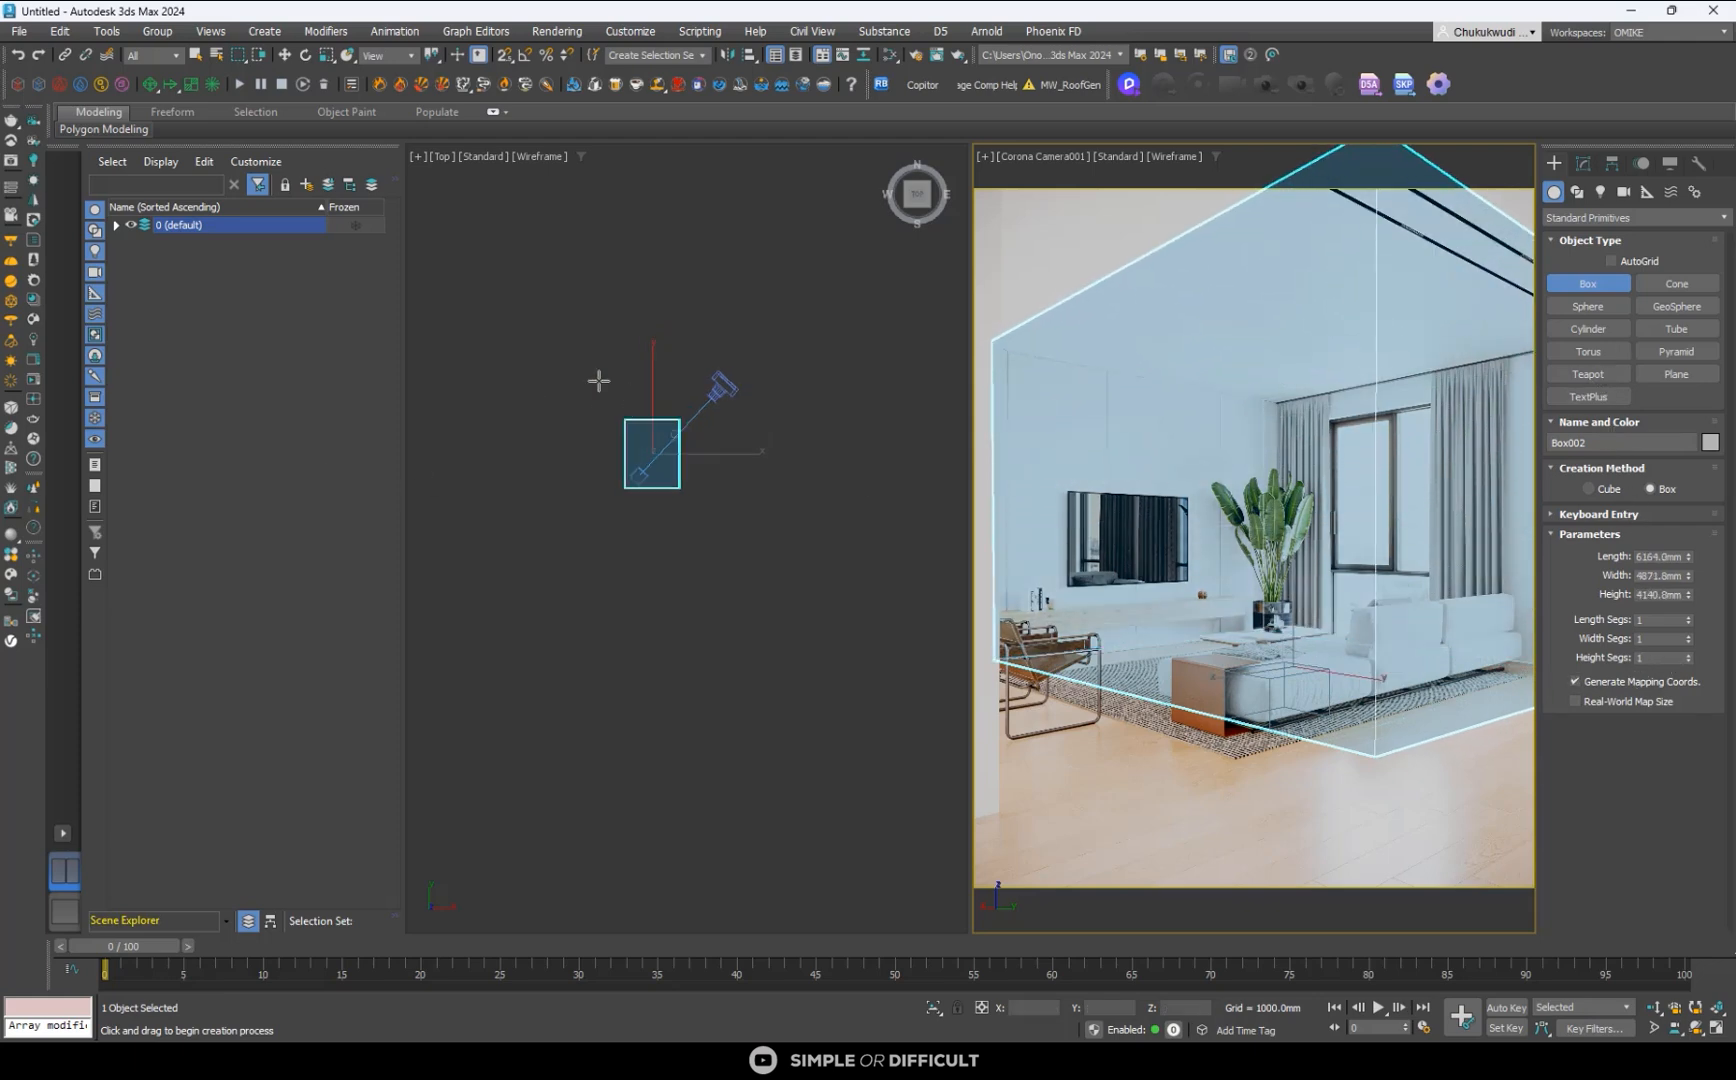
left_click(285, 54)
left_click(539, 581)
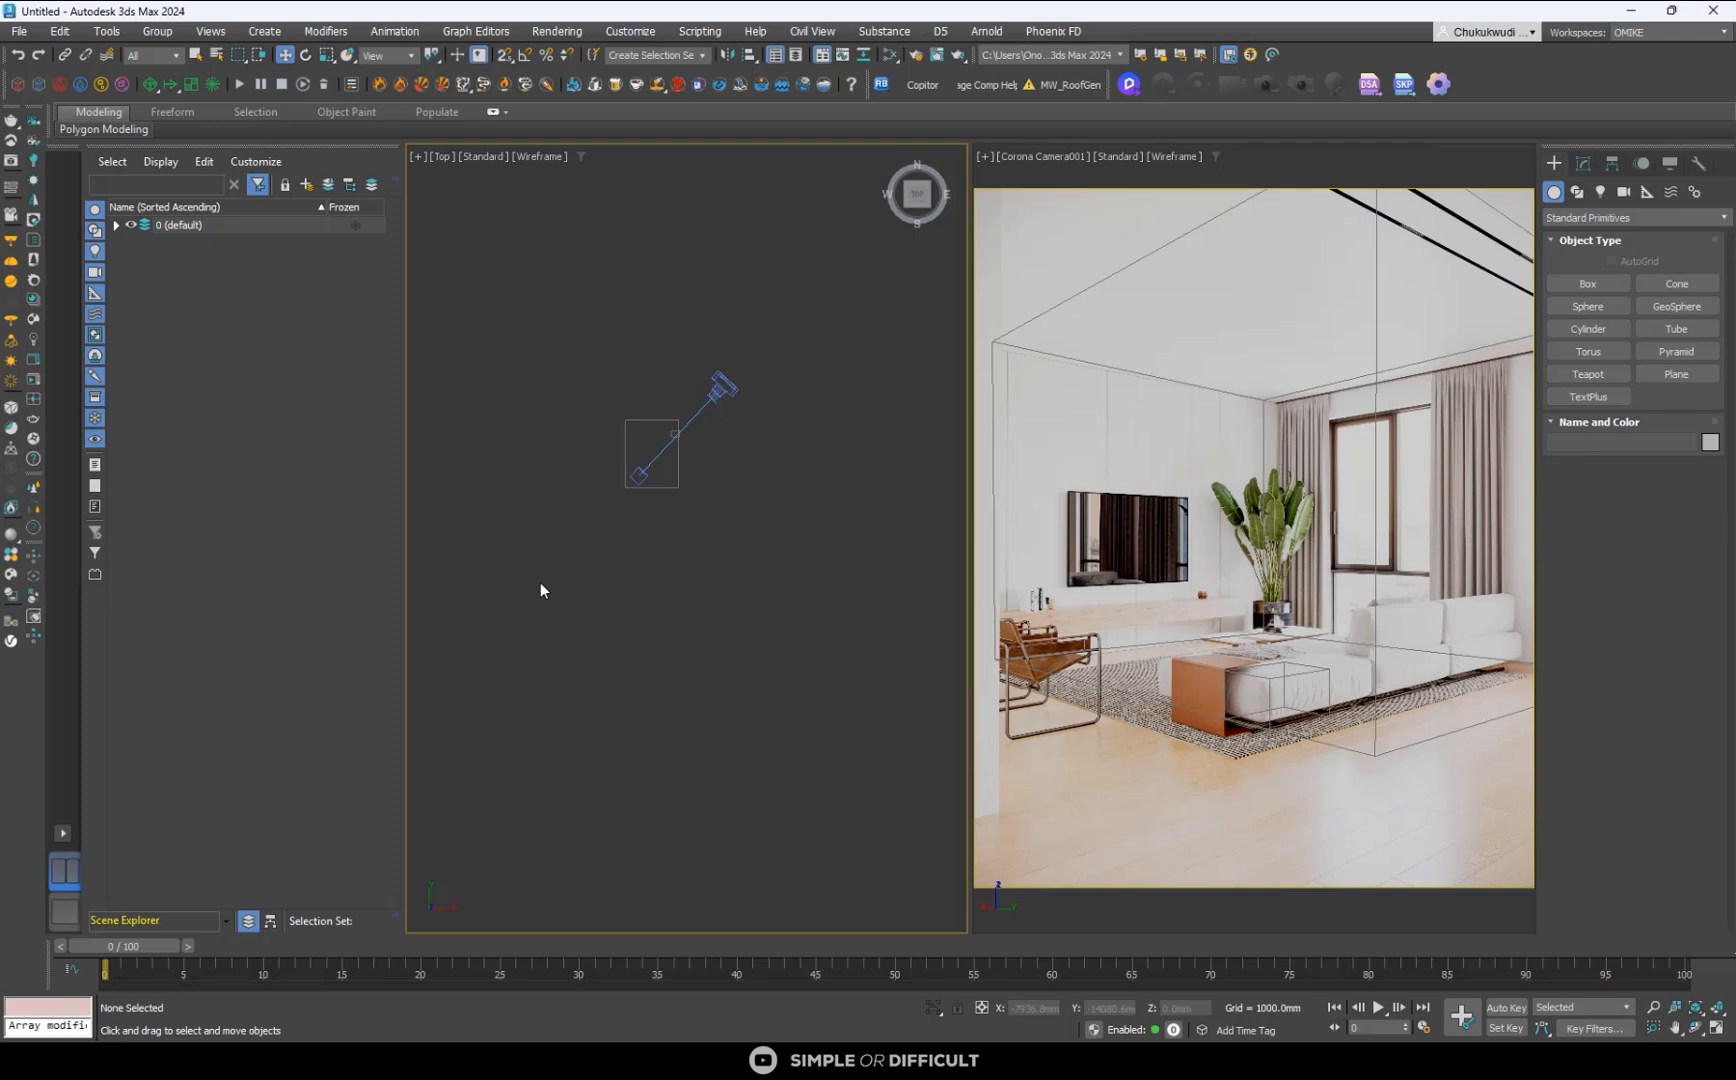
scroll(695, 449, "up", 3)
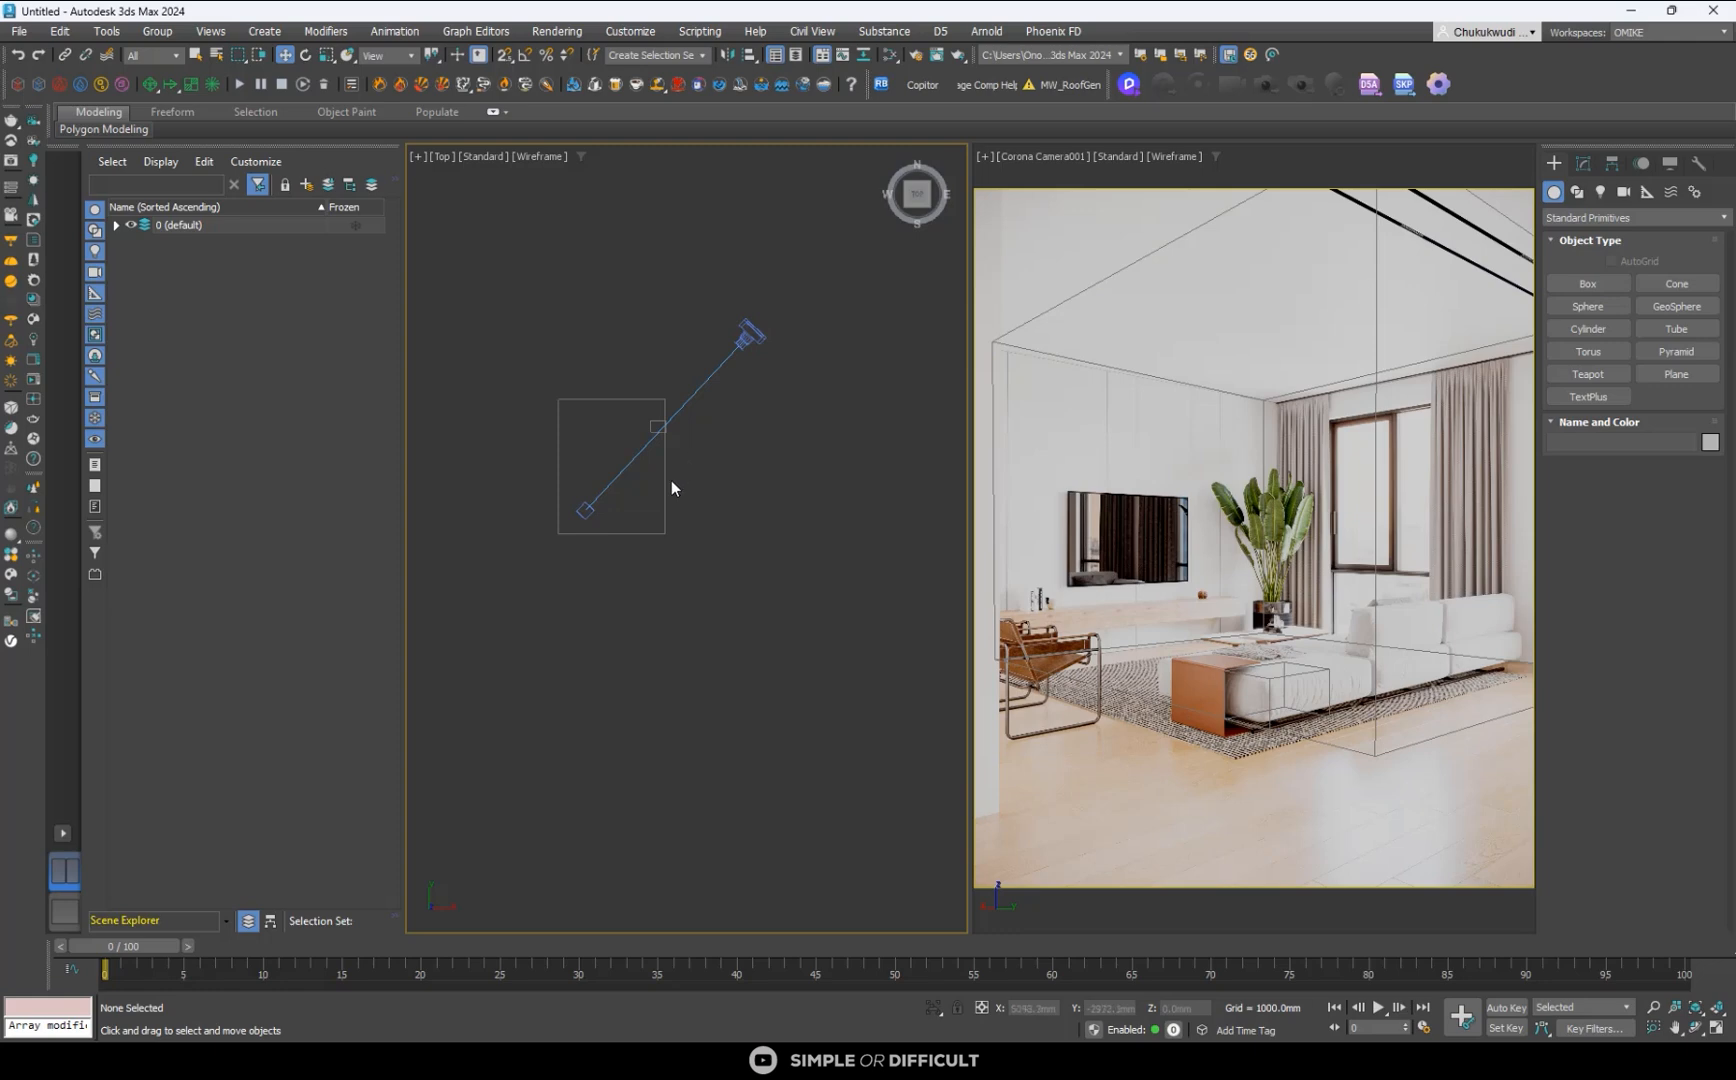
- Try moving the room-sized box along X and Y in the Top view to fit the reference room, and adjust its height
left_click(668, 487)
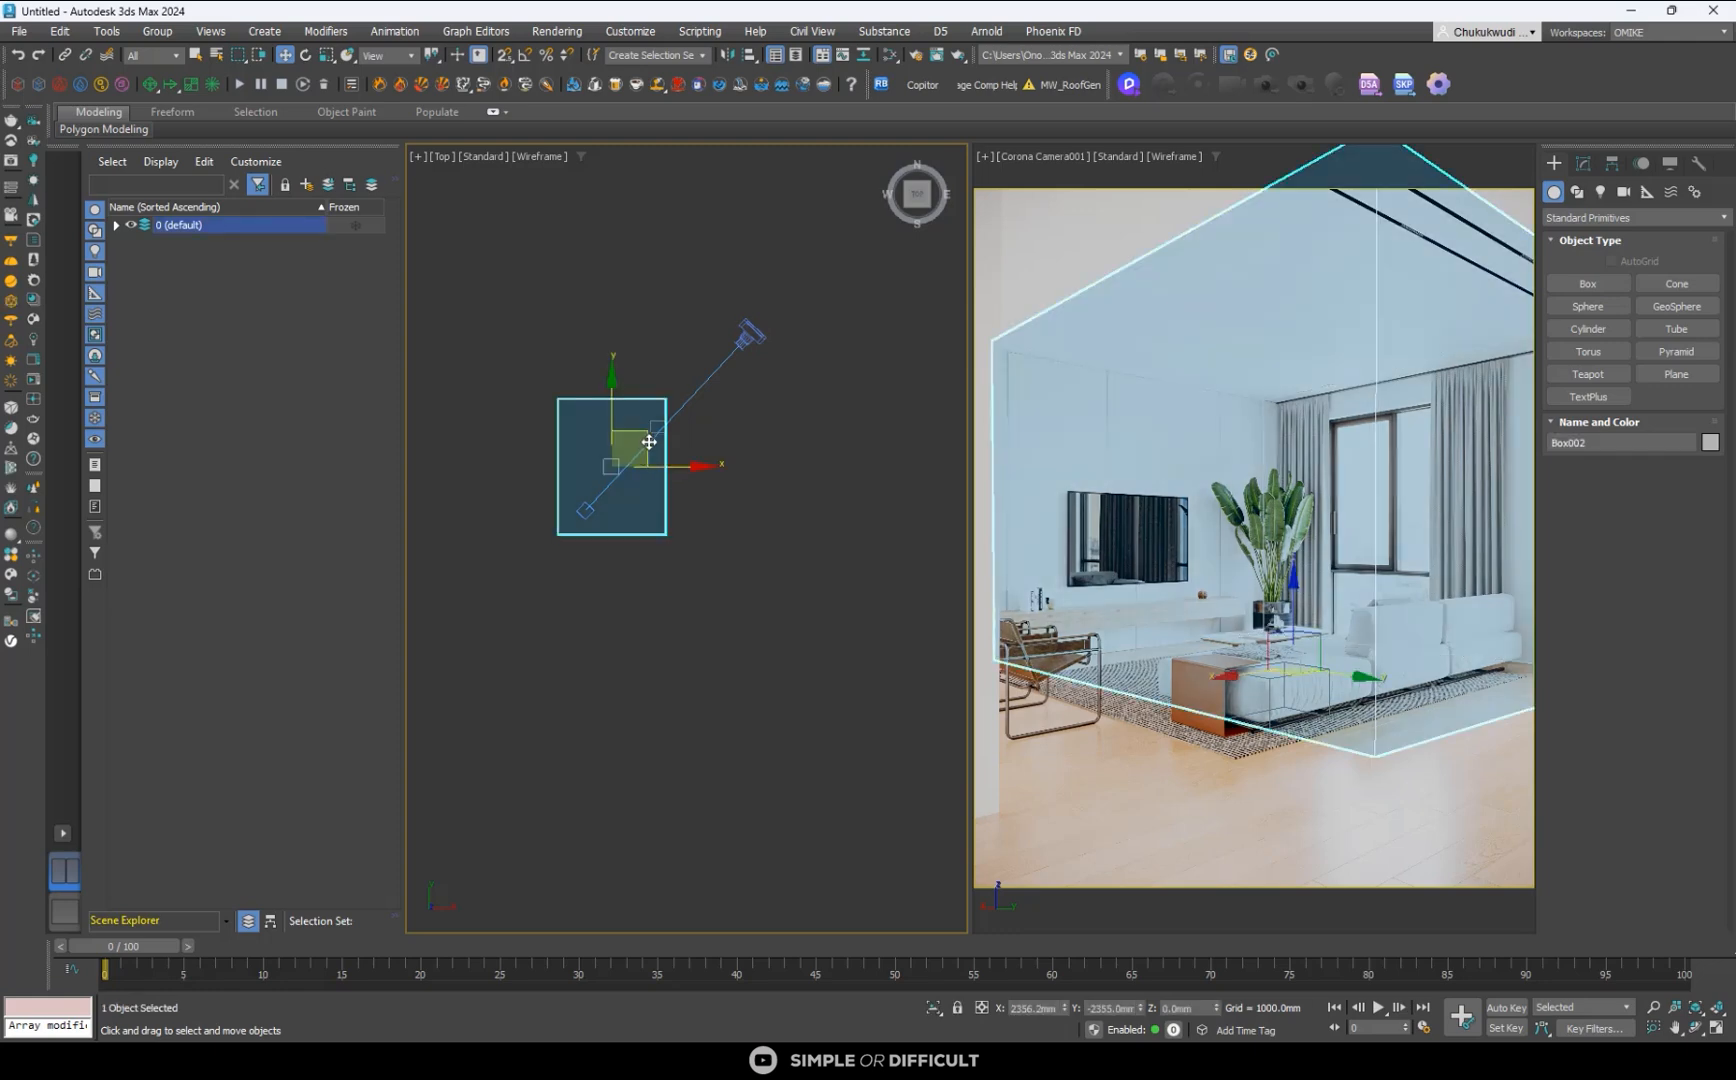
left_click_drag(649, 442, 634, 448)
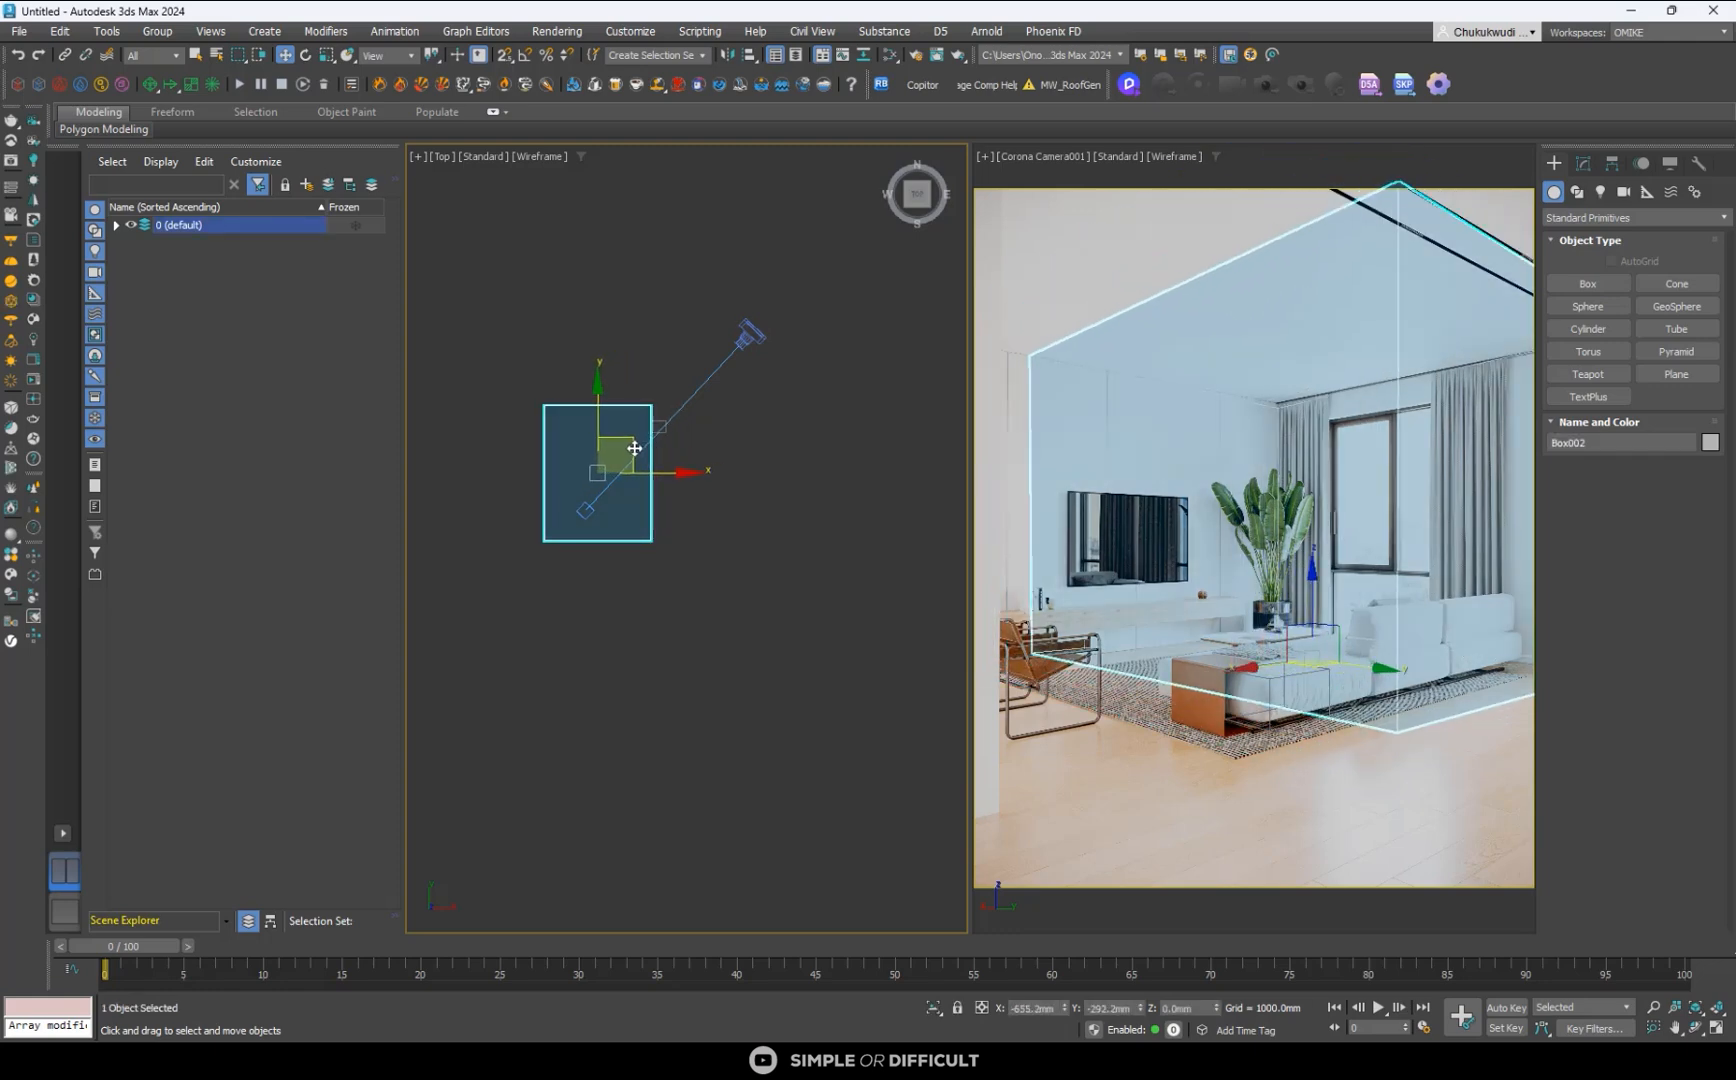
scroll(622, 453, "up", 2)
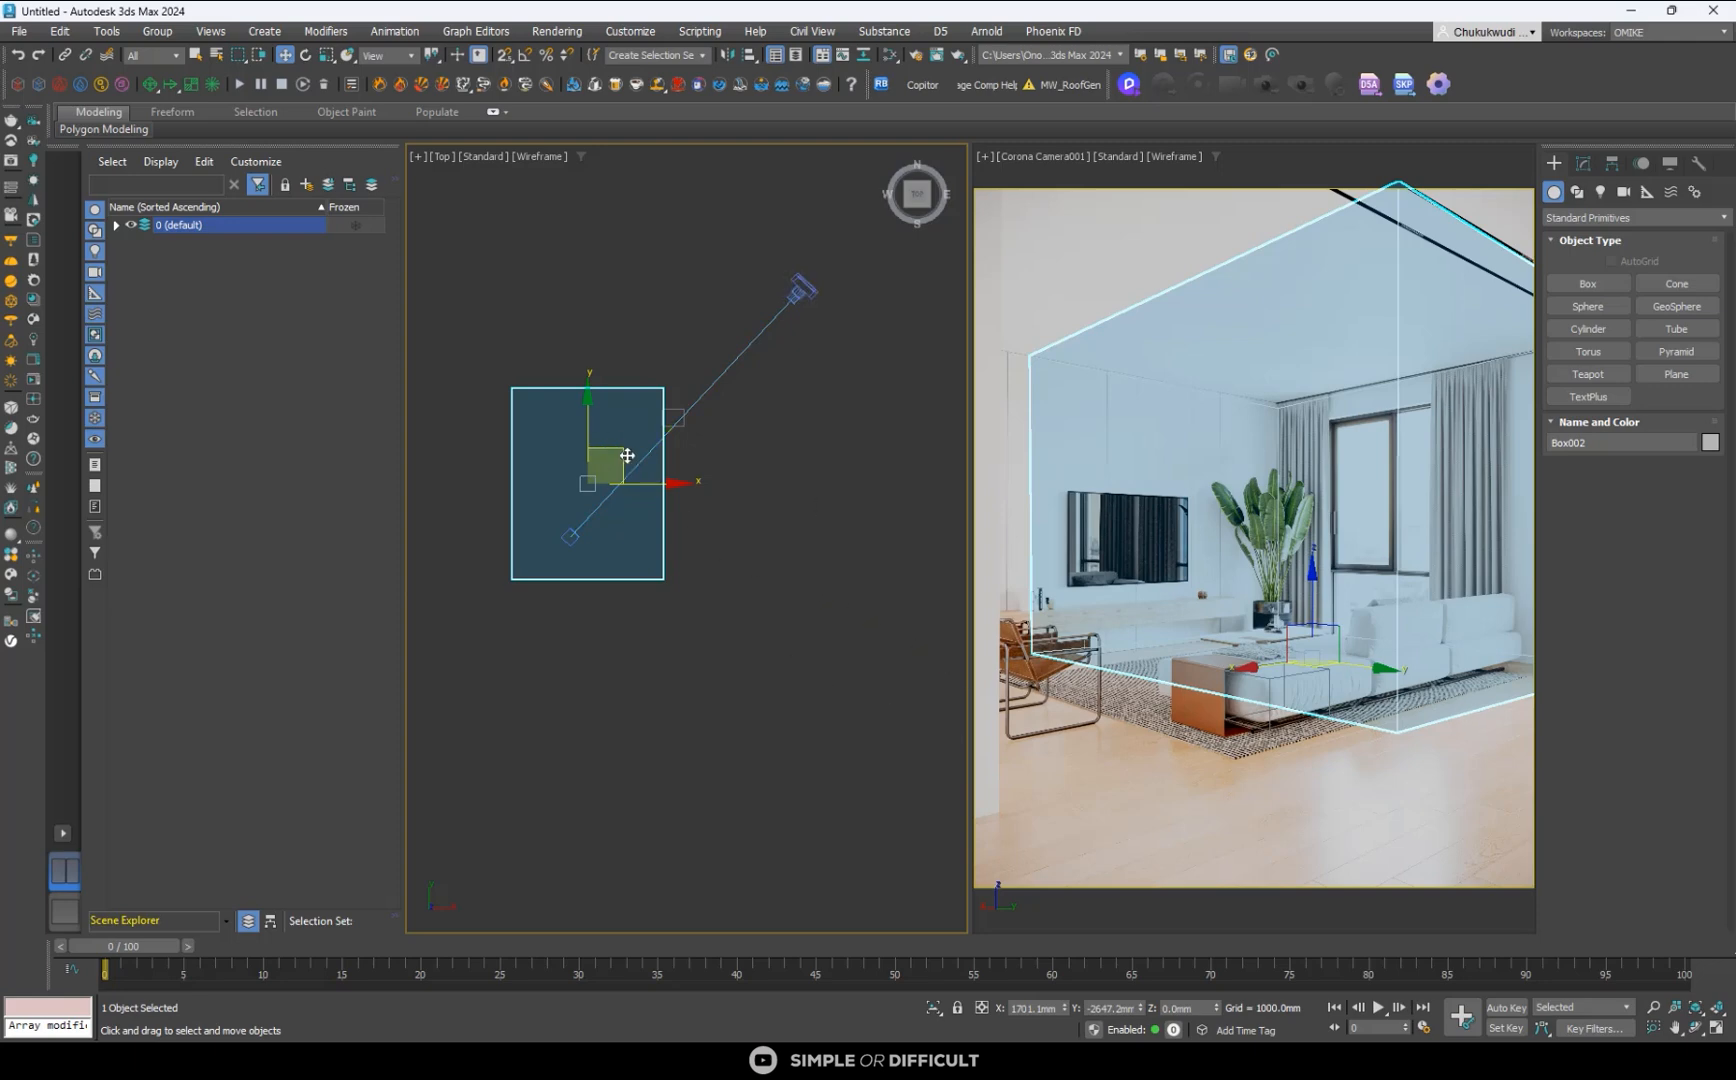
left_click_drag(650, 484, 674, 488)
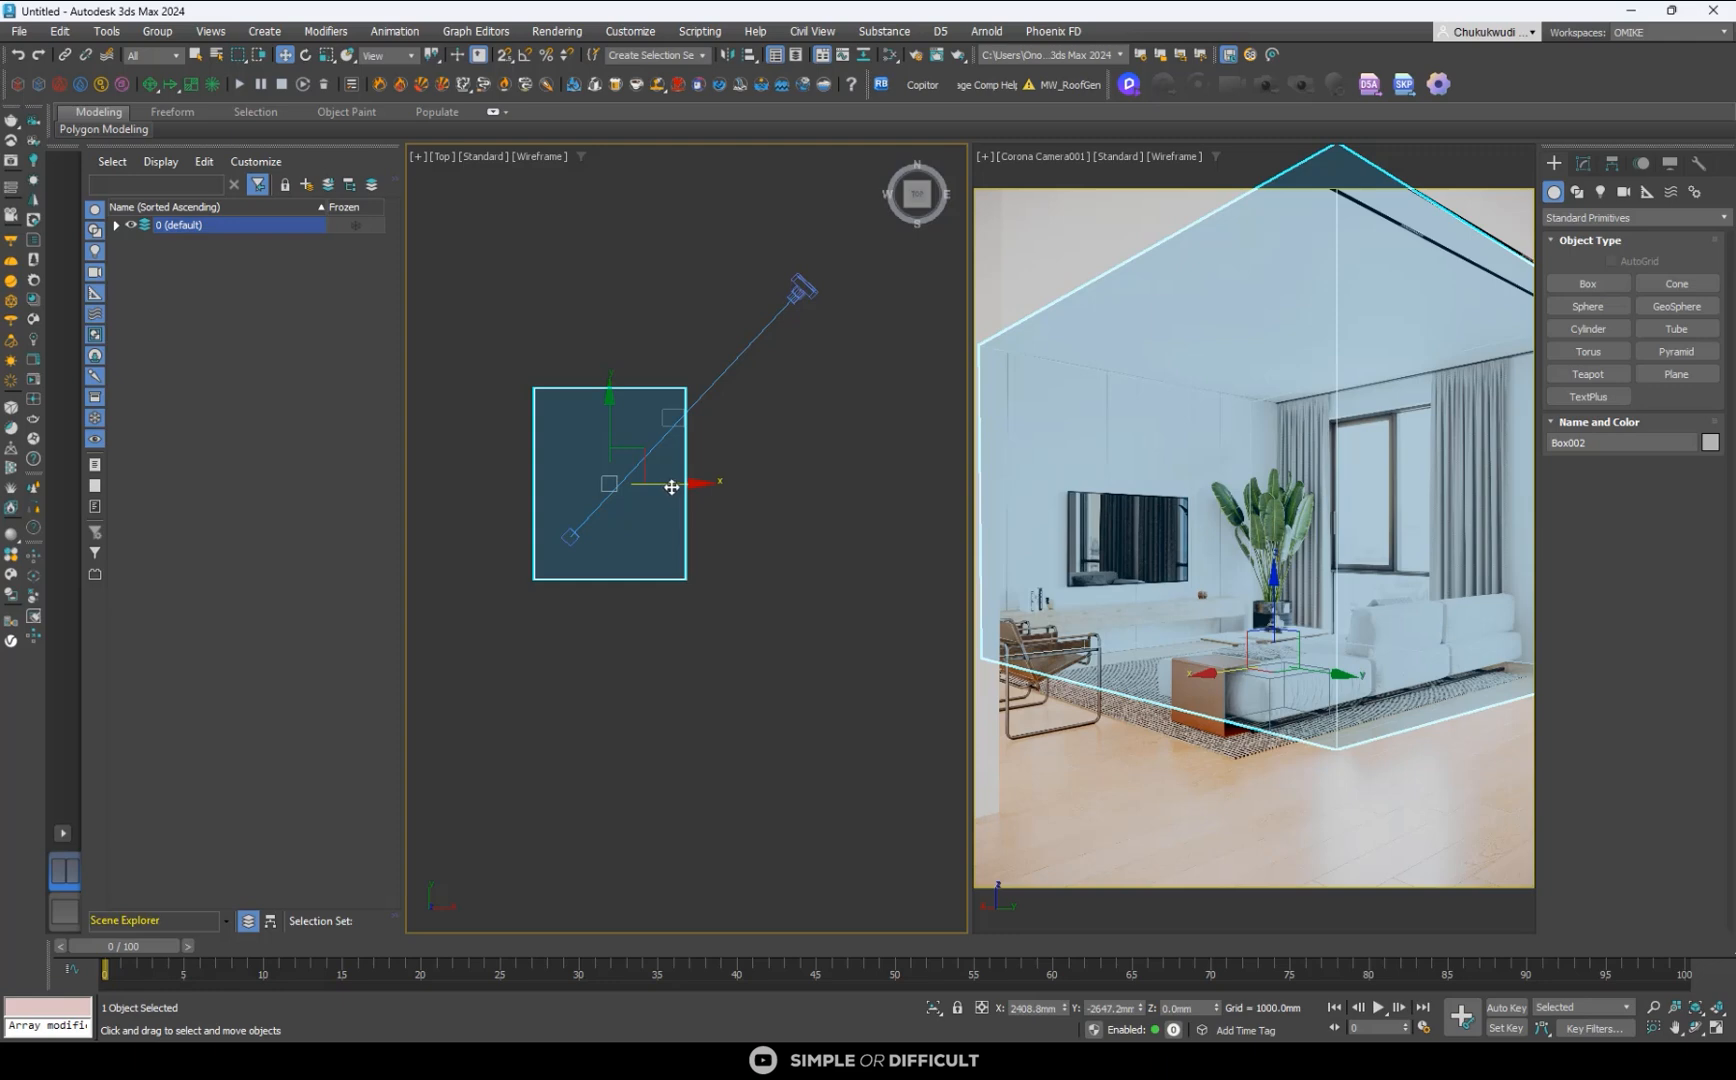
left_click_drag(612, 424, 611, 407)
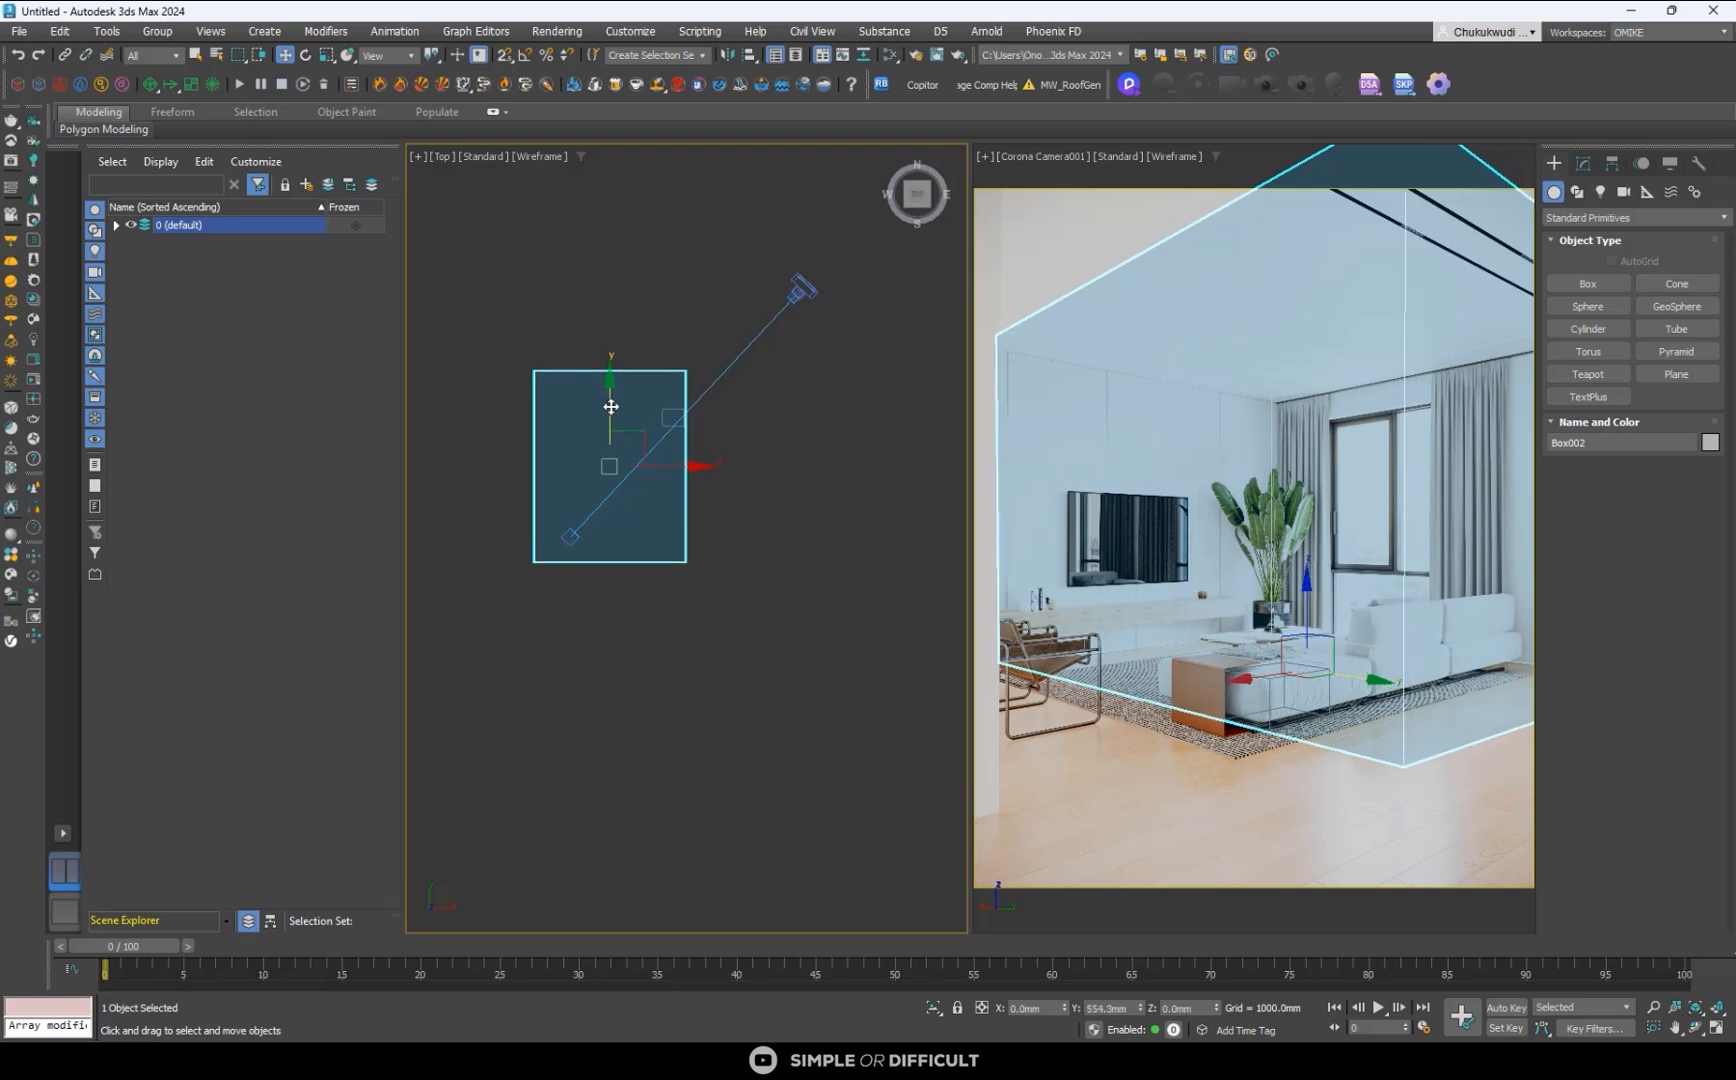
left_click(1583, 163)
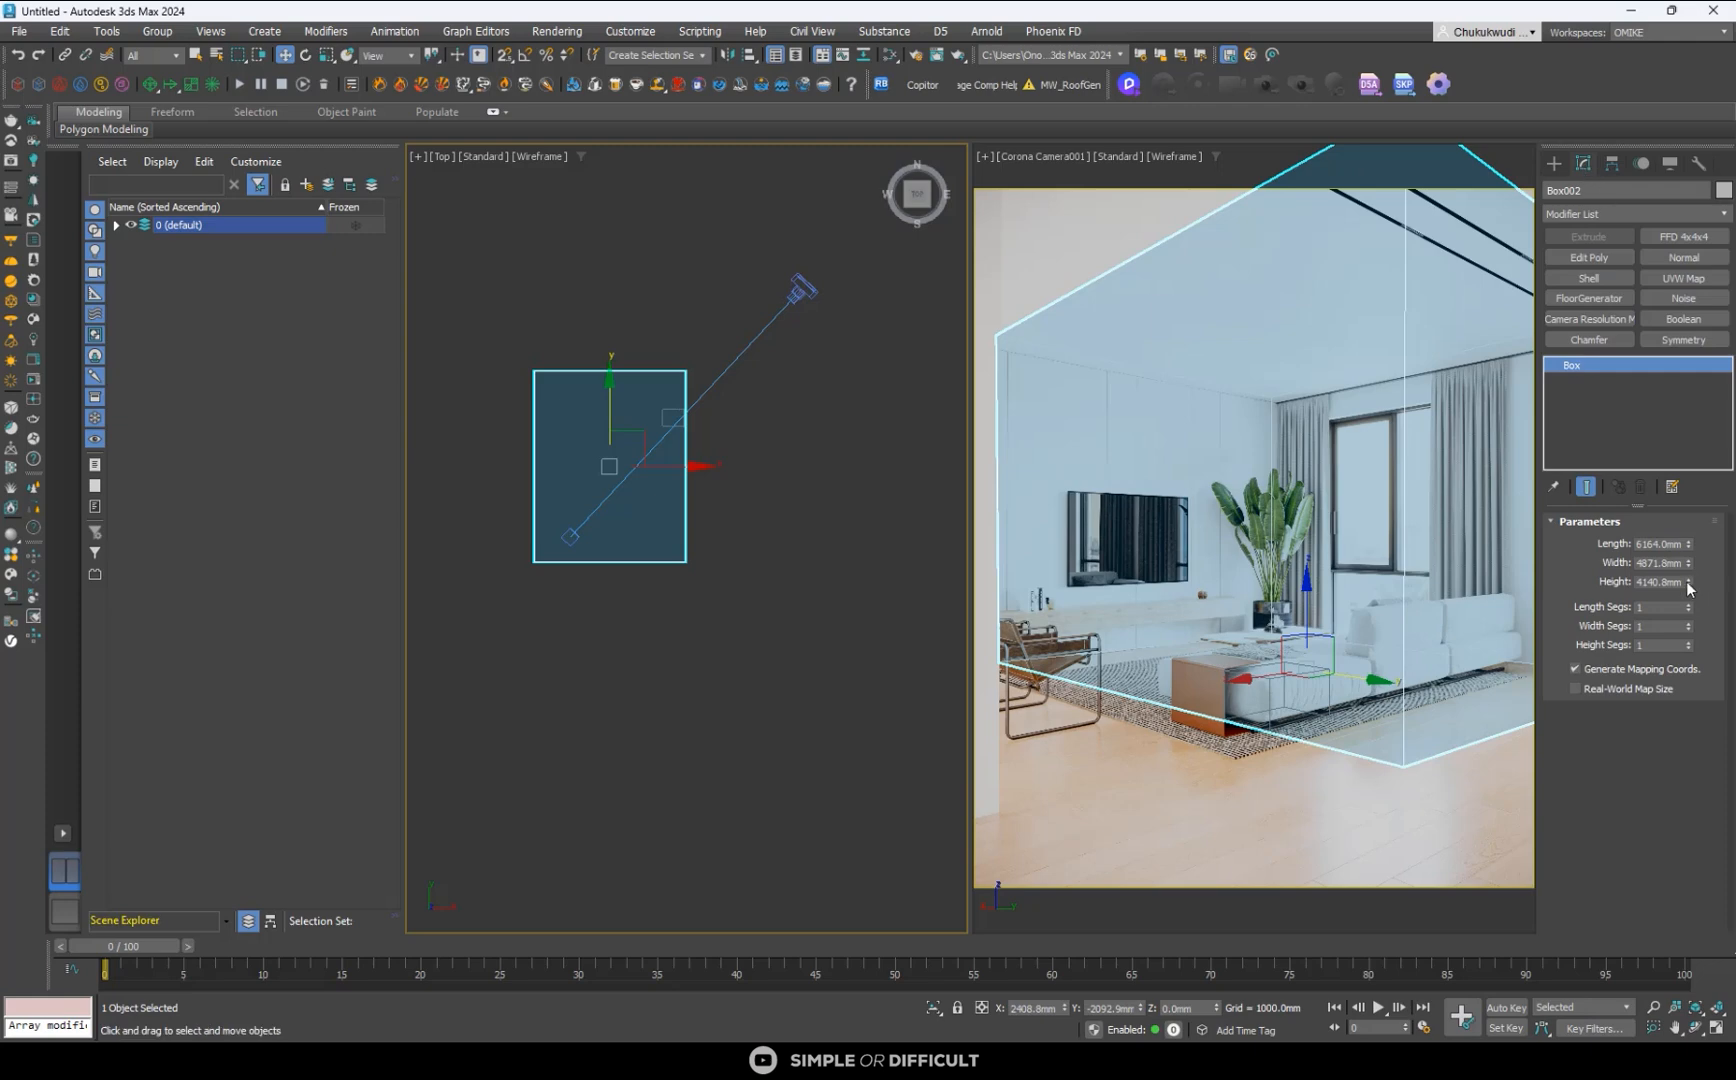
left_click_drag(1687, 586, 1687, 583)
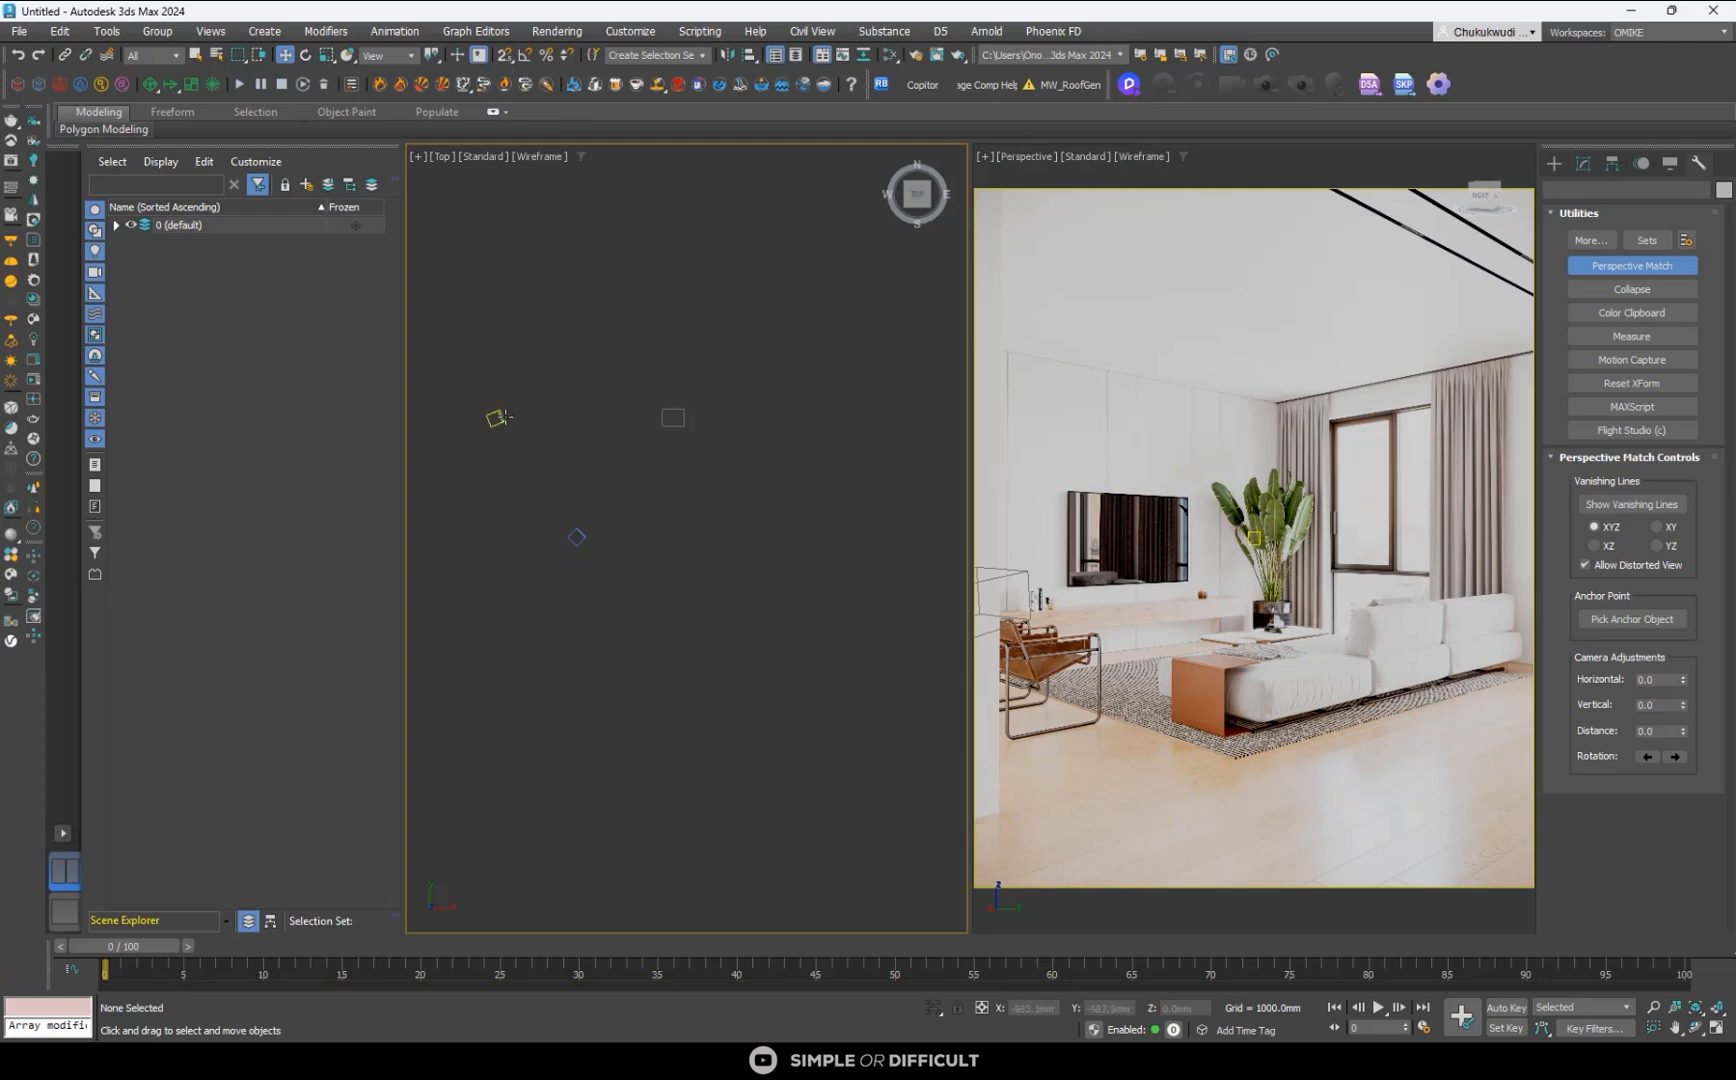
- Delete the leftover Corona camera target and pan the Perspective view to bring the small box back near the sofa
left_click(1251, 541)
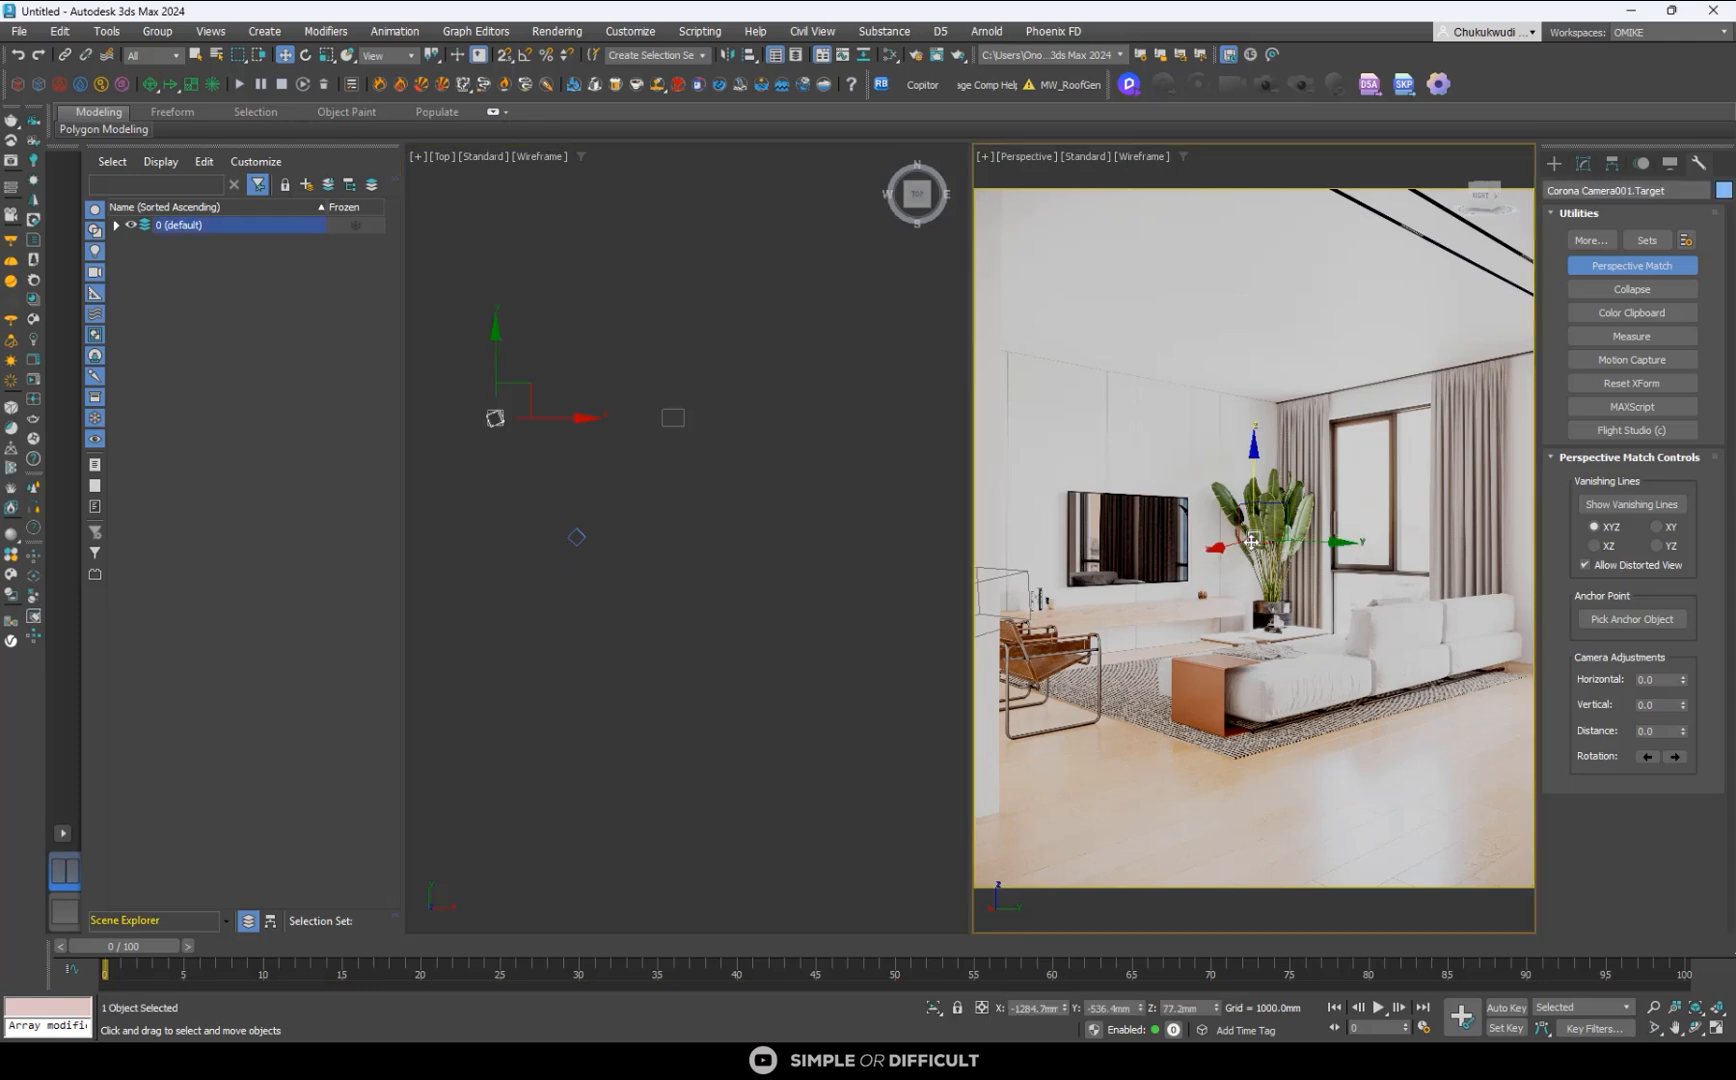
left_click(597, 493)
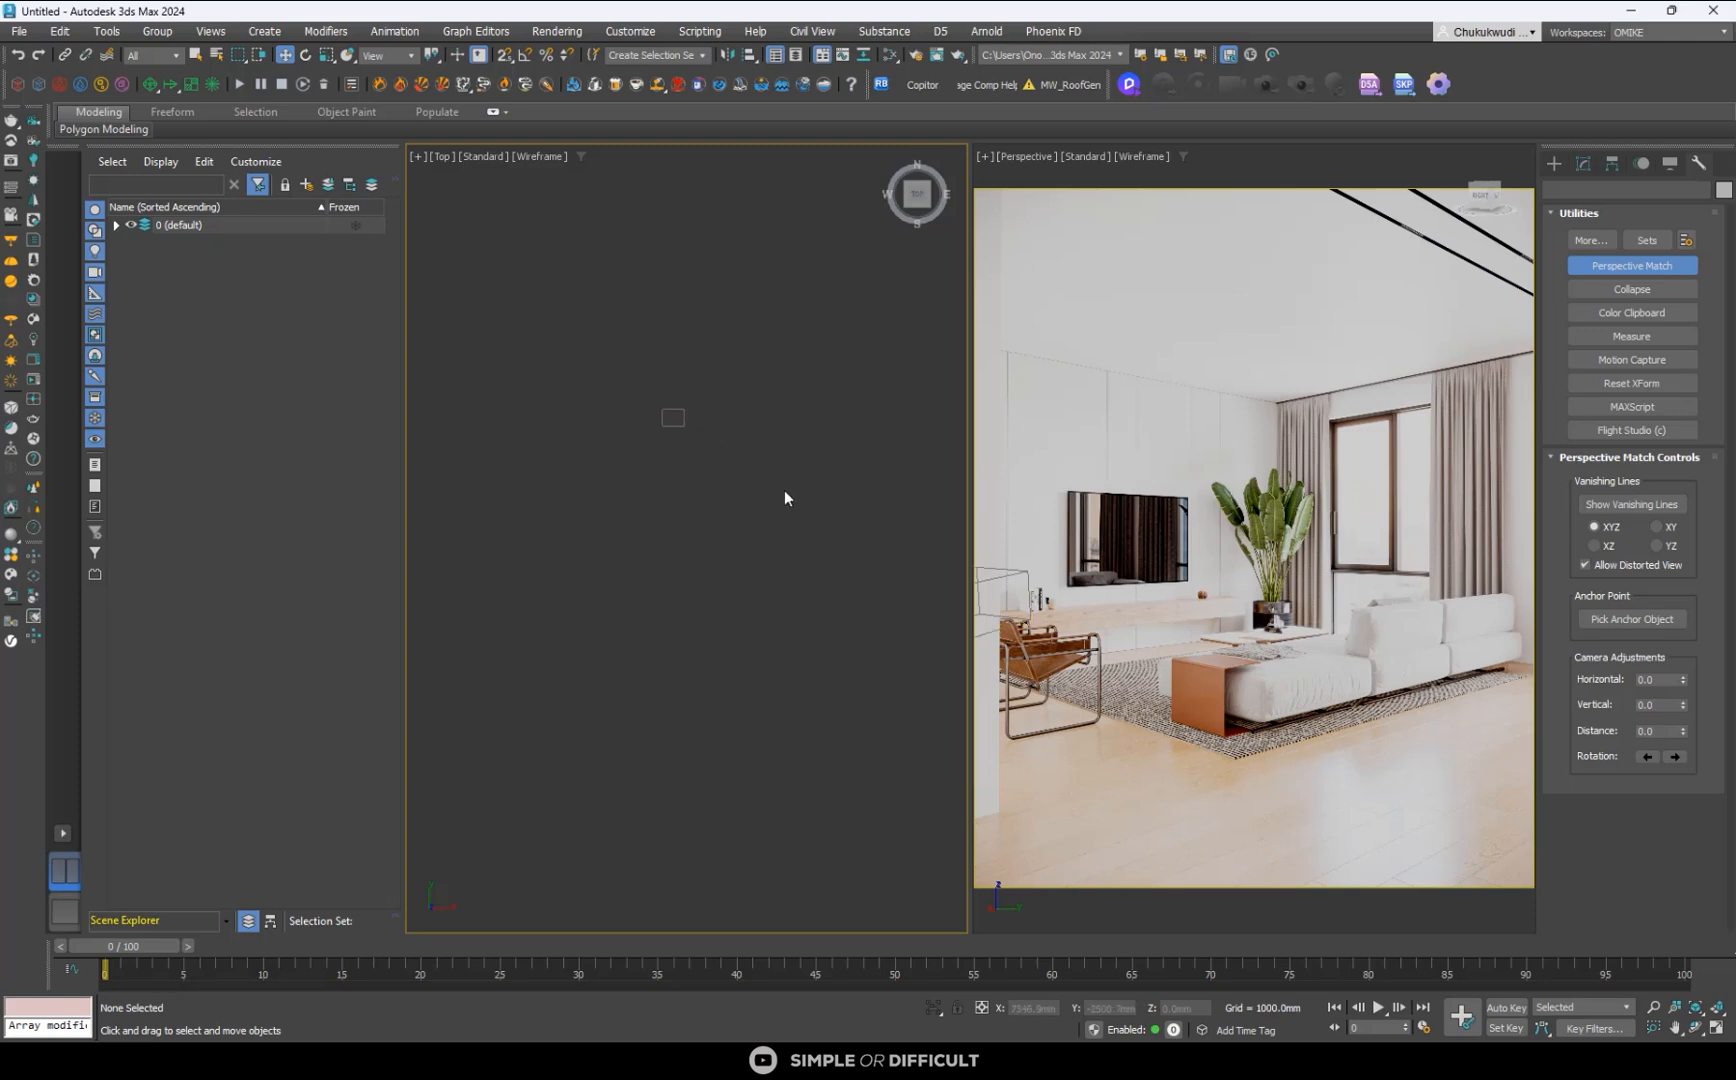
left_click(1040, 598)
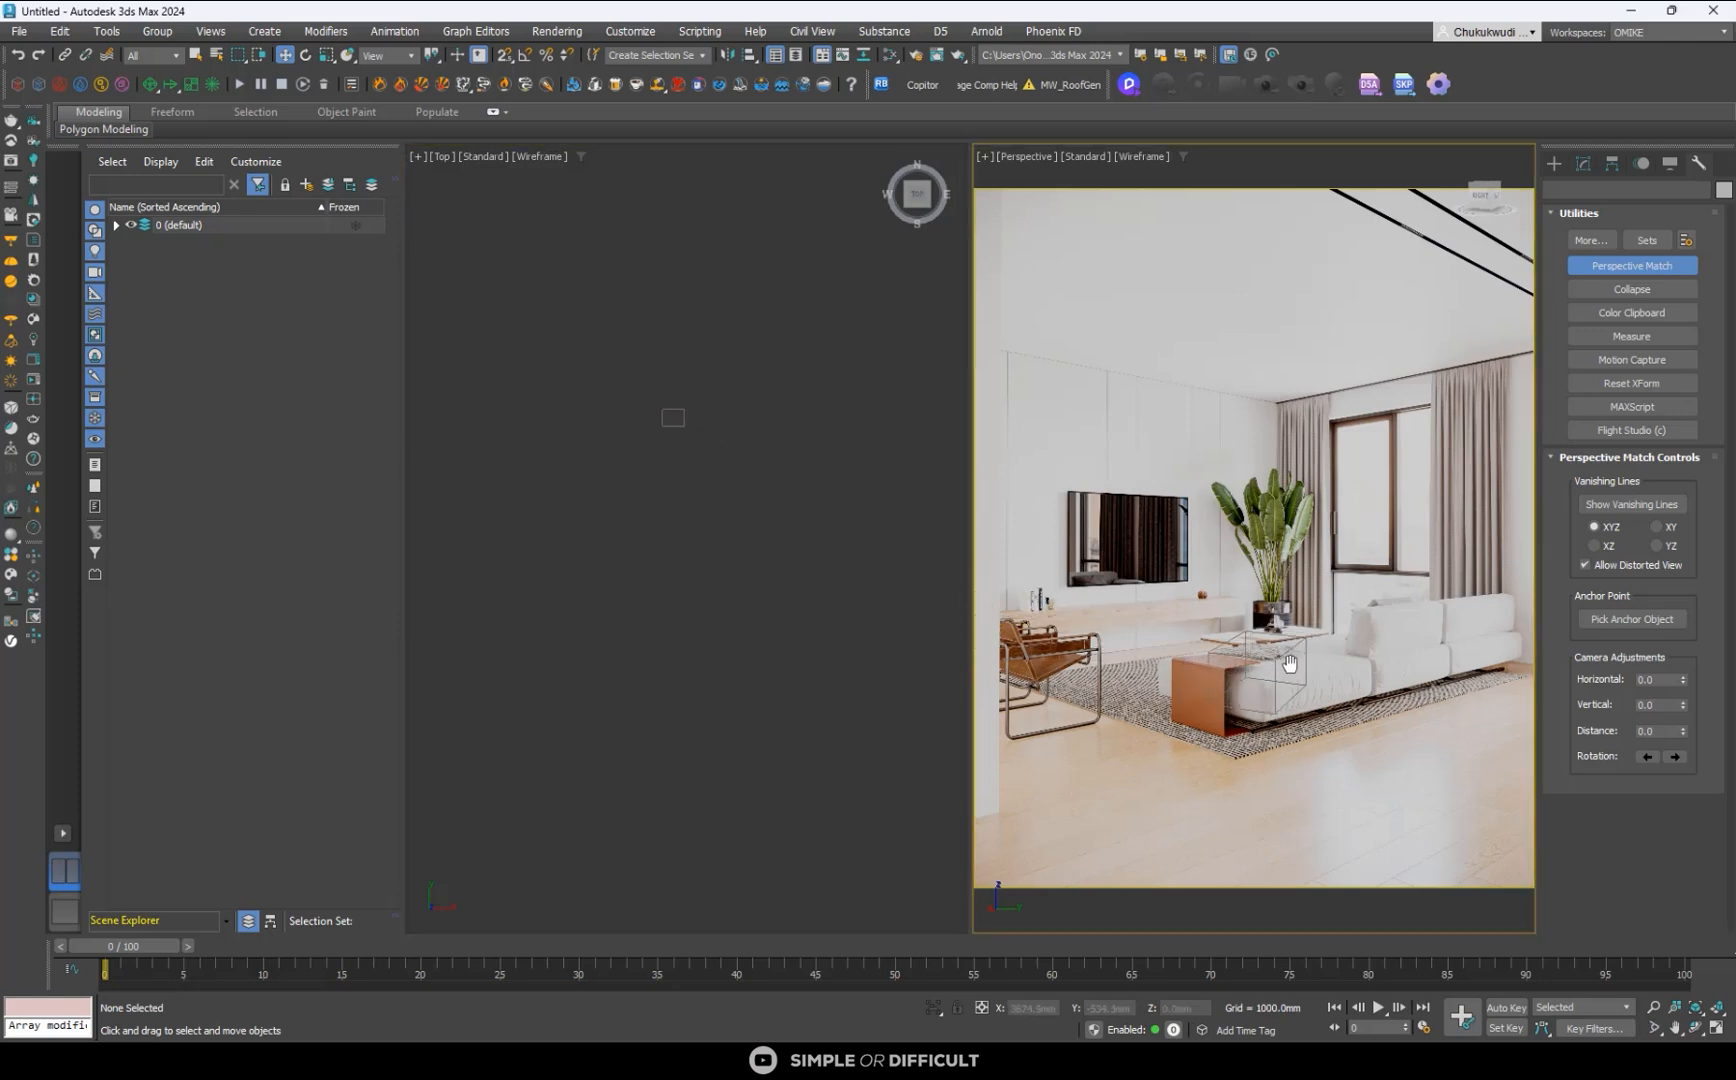
- Show the vanishing lines and place both ends of the lower red line along the TV console's back edge
left_click(1644, 505)
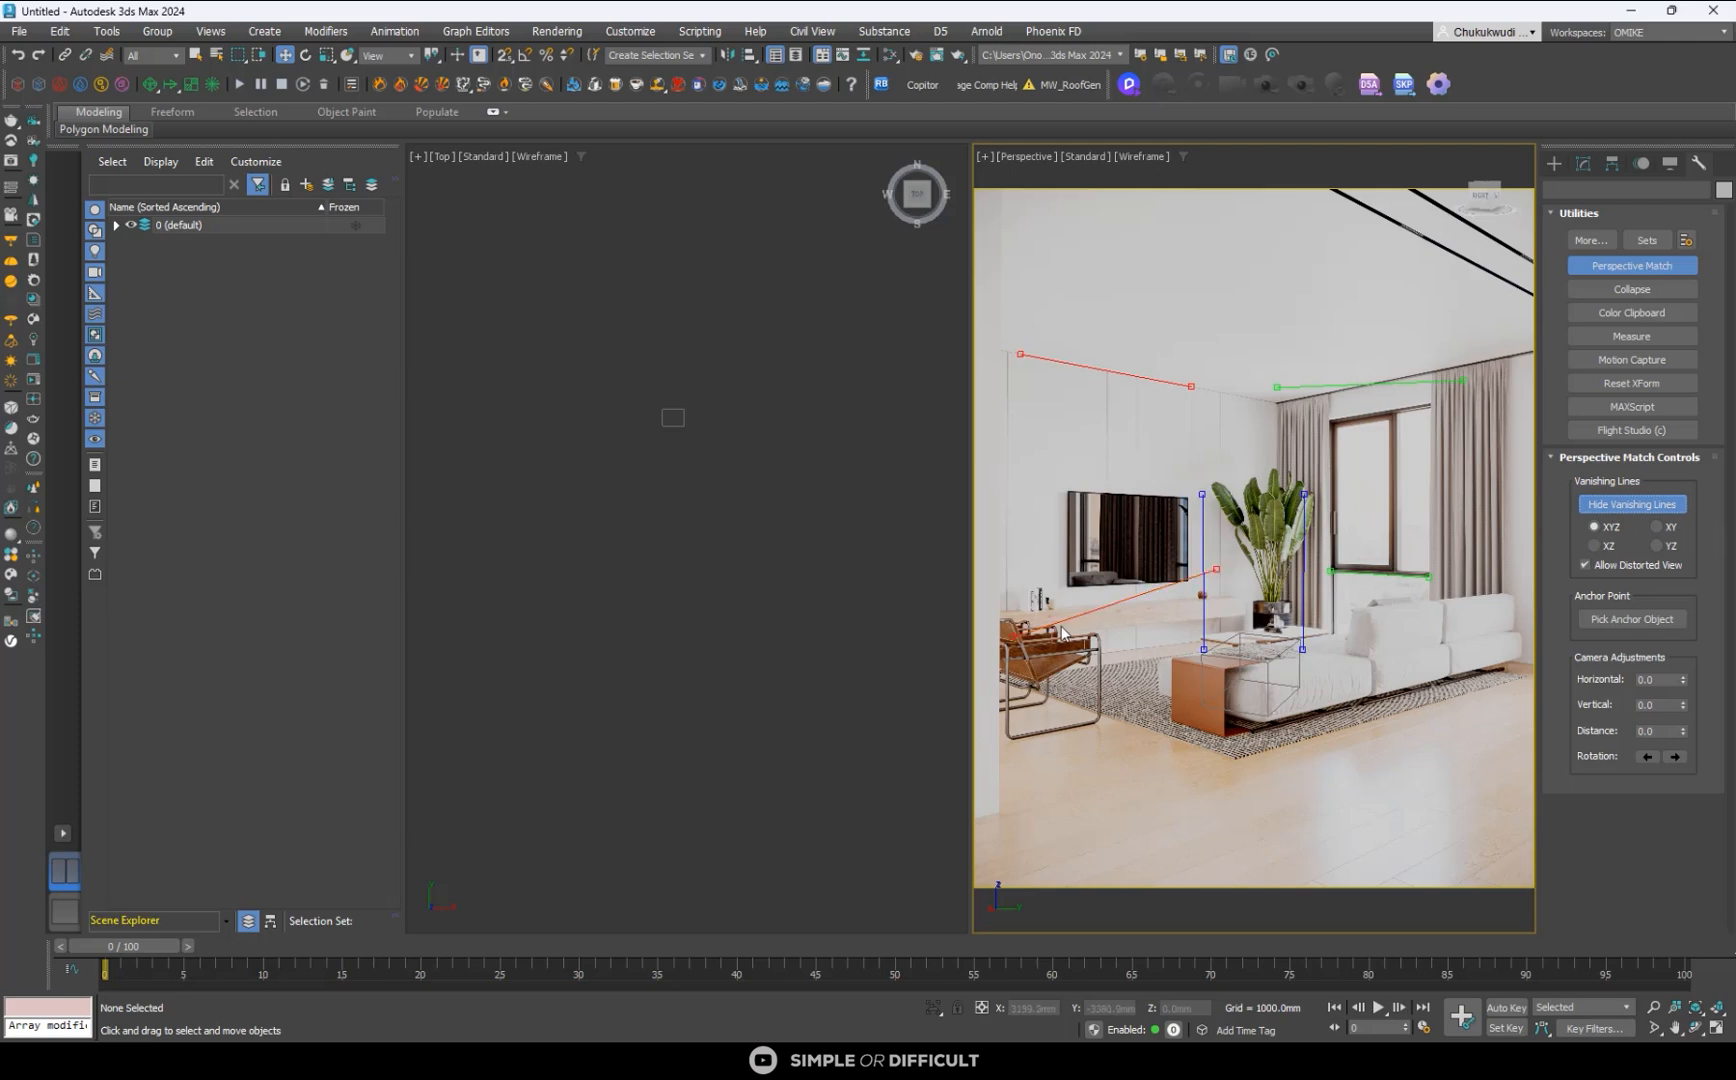
left_click_drag(1015, 638, 1008, 617)
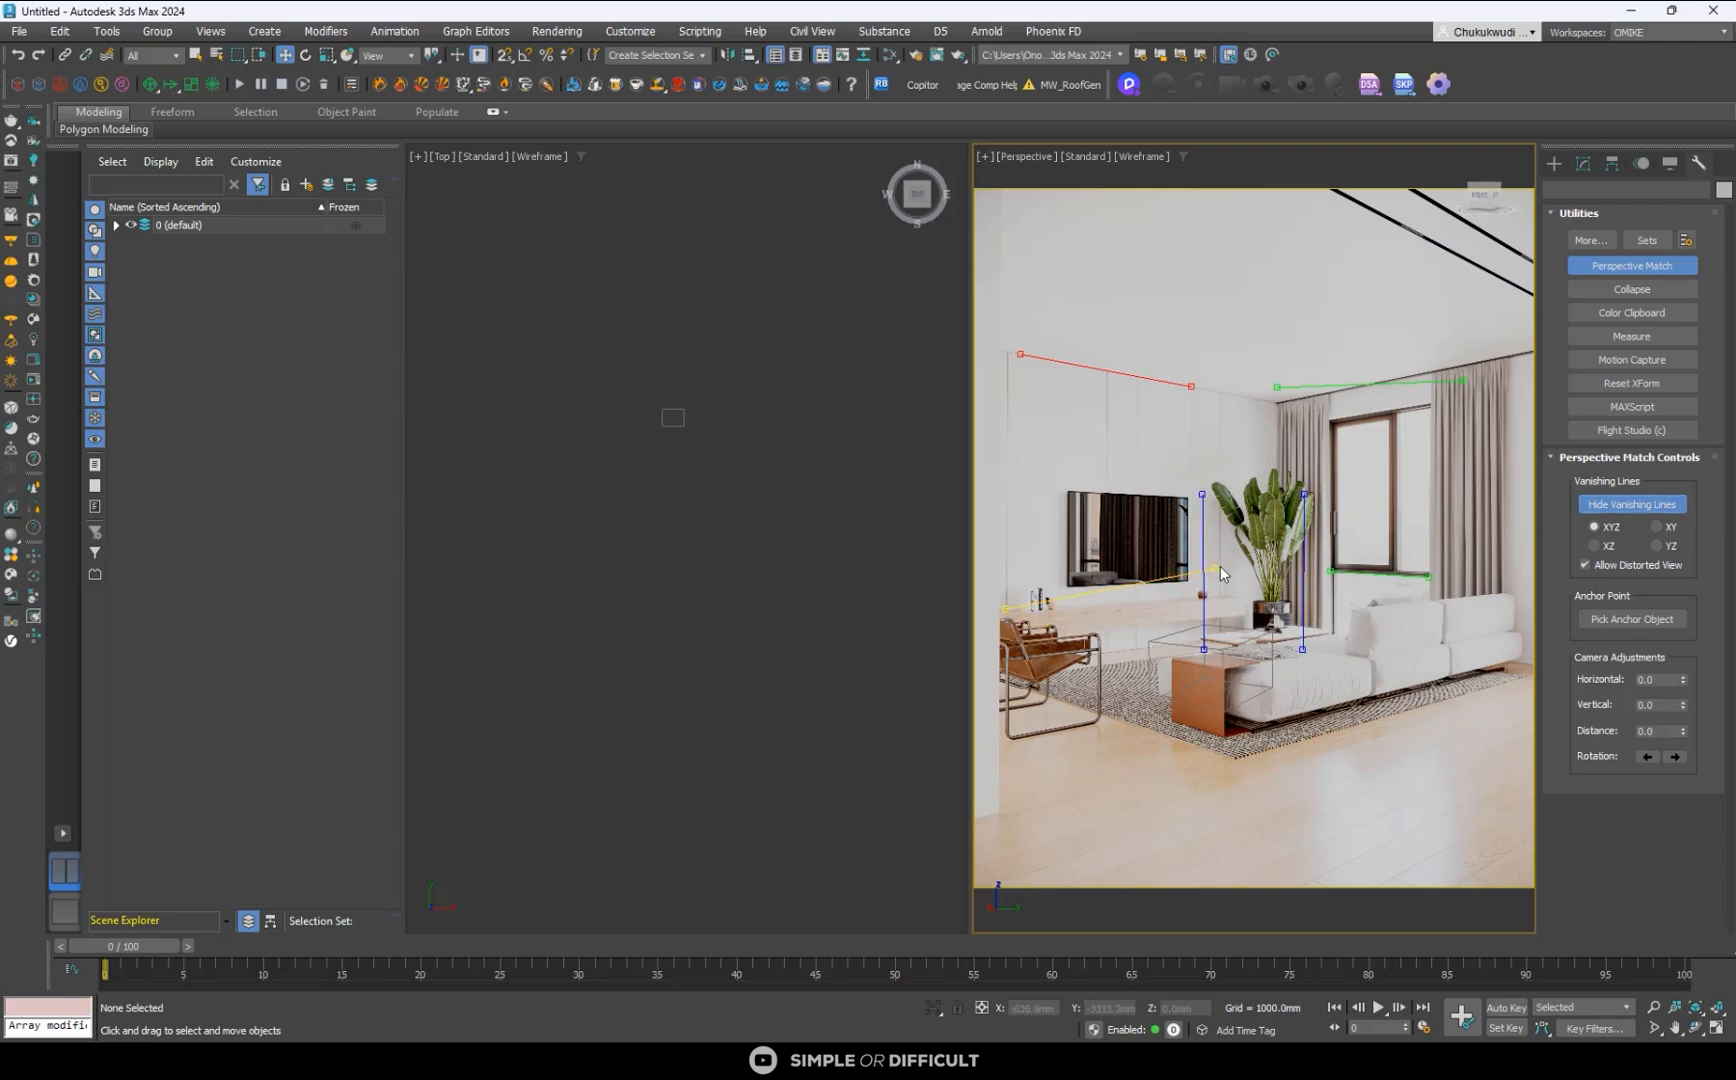
left_click_drag(1215, 568, 1176, 607)
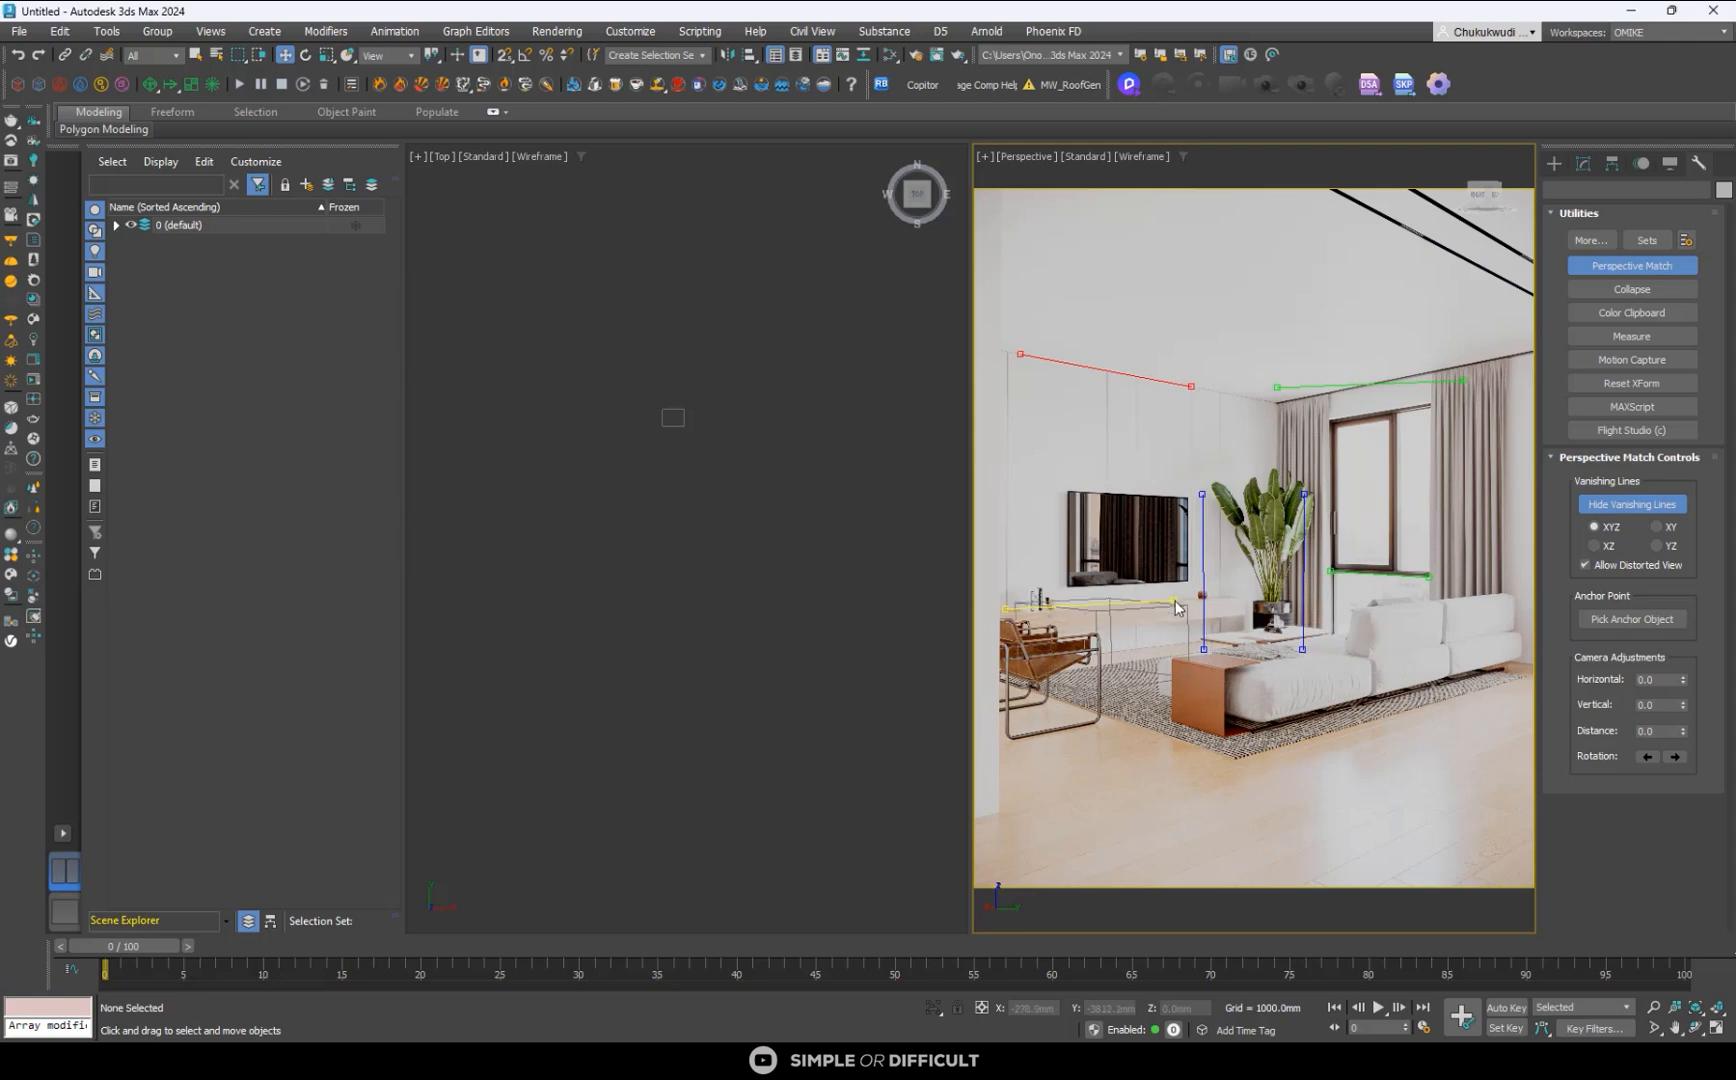
- Realign both ends of the upper green vanishing line with the ceiling edge above the curtains and window
left_click_drag(1276, 389, 1280, 403)
middle_click_drag(1225, 727, 1371, 789)
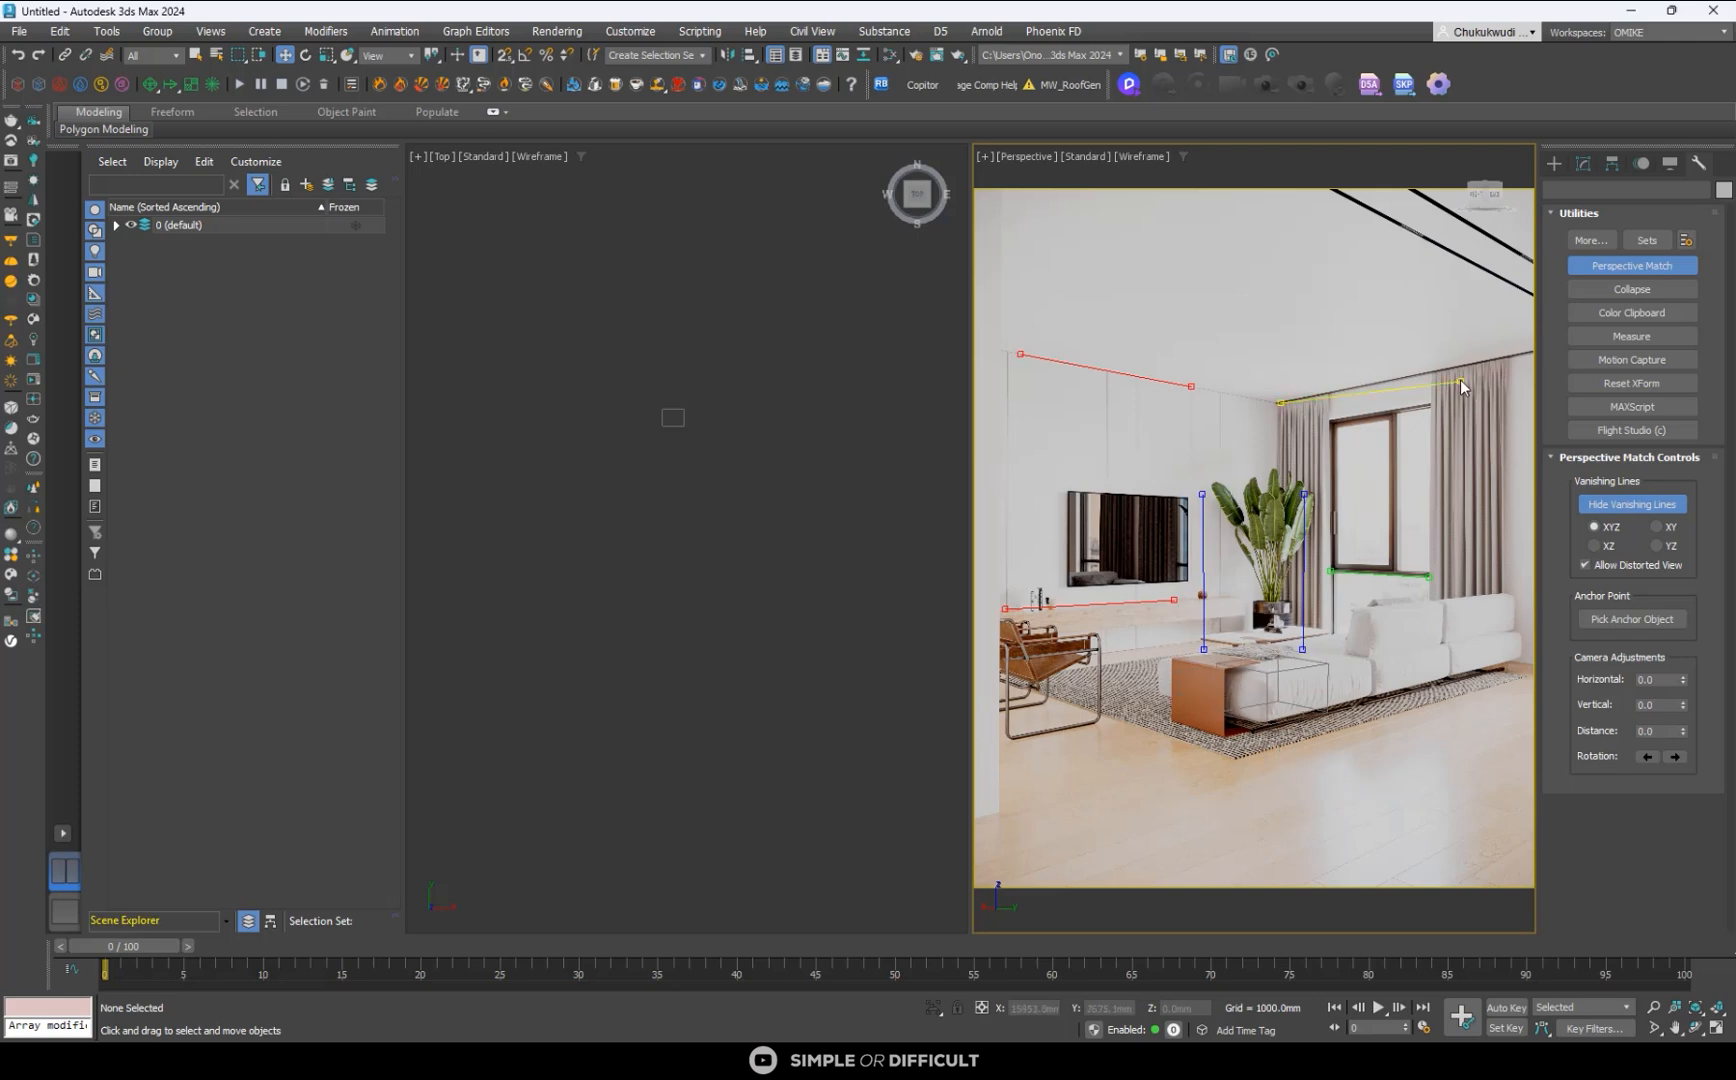
left_click_drag(1461, 379, 1454, 368)
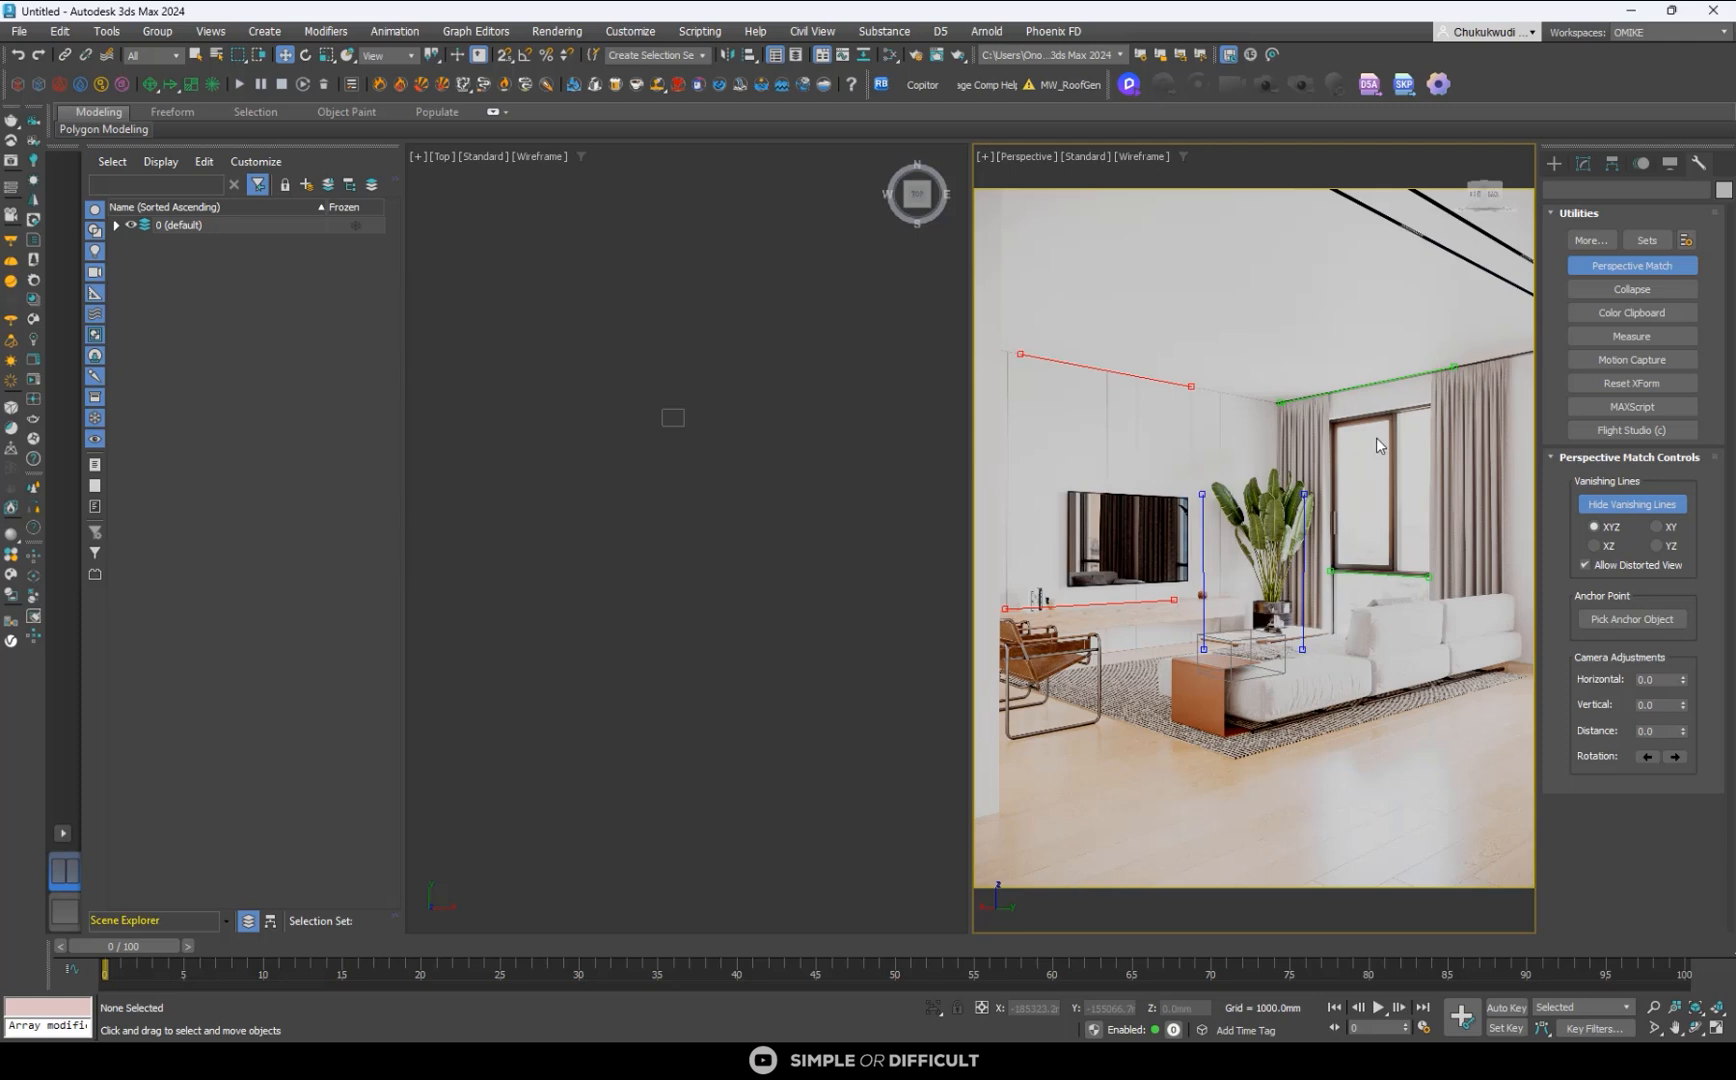
- Enter 2D Pan Zoom Mode and fine-tune both ends of the upper green vanishing line on the ceiling edge
key("ctrl+p")
scroll(1310, 414, "up", 5)
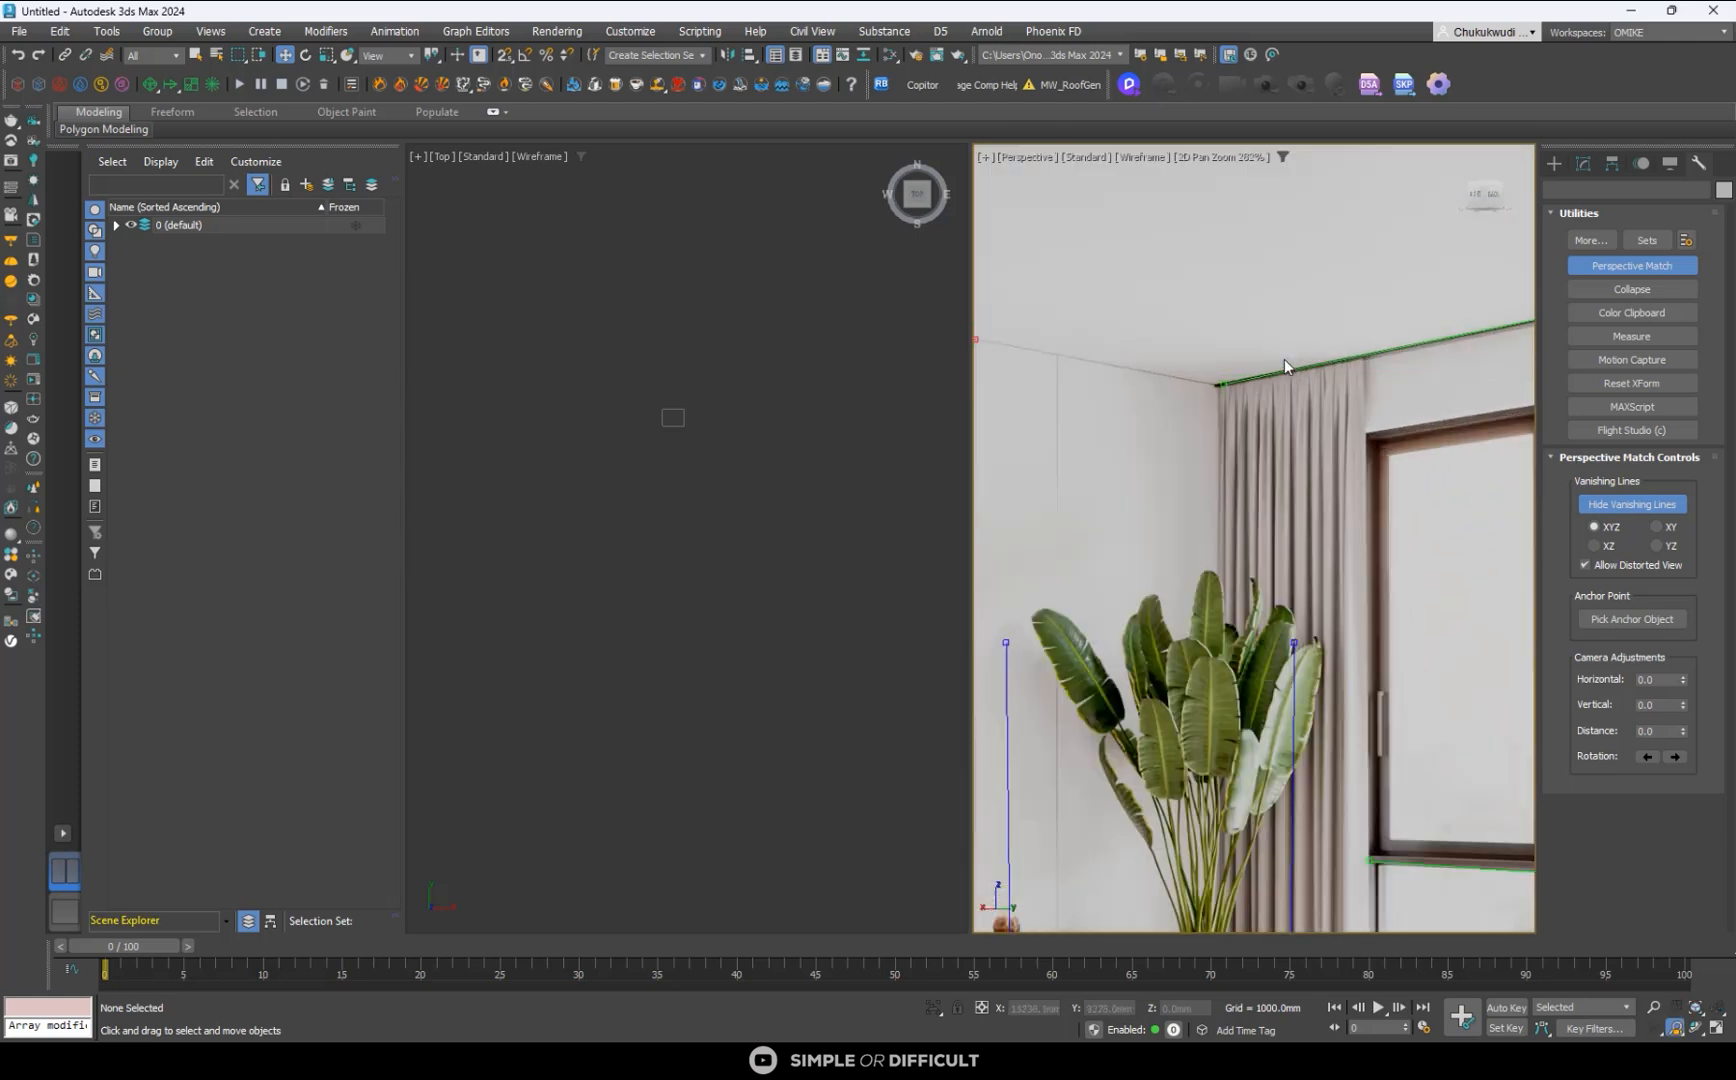
scroll(1063, 449, "up", 10)
mouse_move(1073, 406)
left_mouse_down()
mouse_move(1086, 412)
mouse_move(1067, 412)
left_mouse_up()
scroll(1051, 429, "down", 15)
scroll(1322, 370, "up", 15)
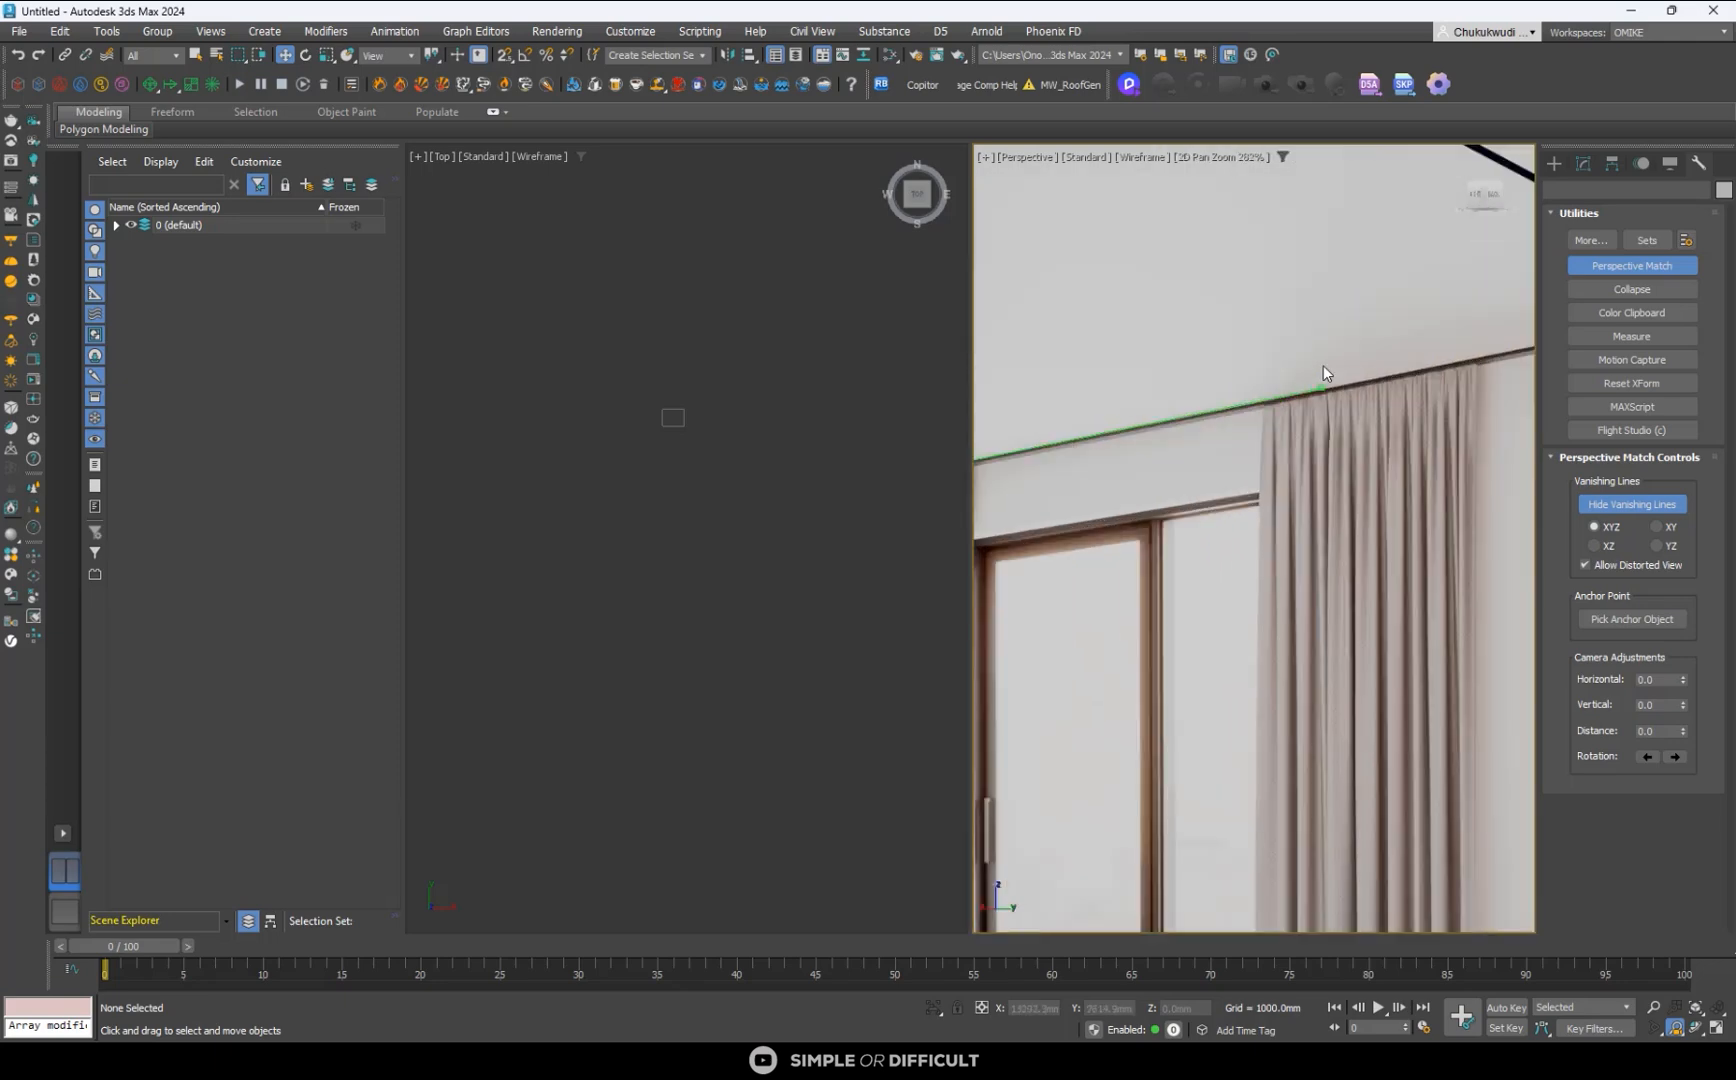
scroll(1320, 438, "up", 2)
left_click_drag(1264, 410, 1288, 416)
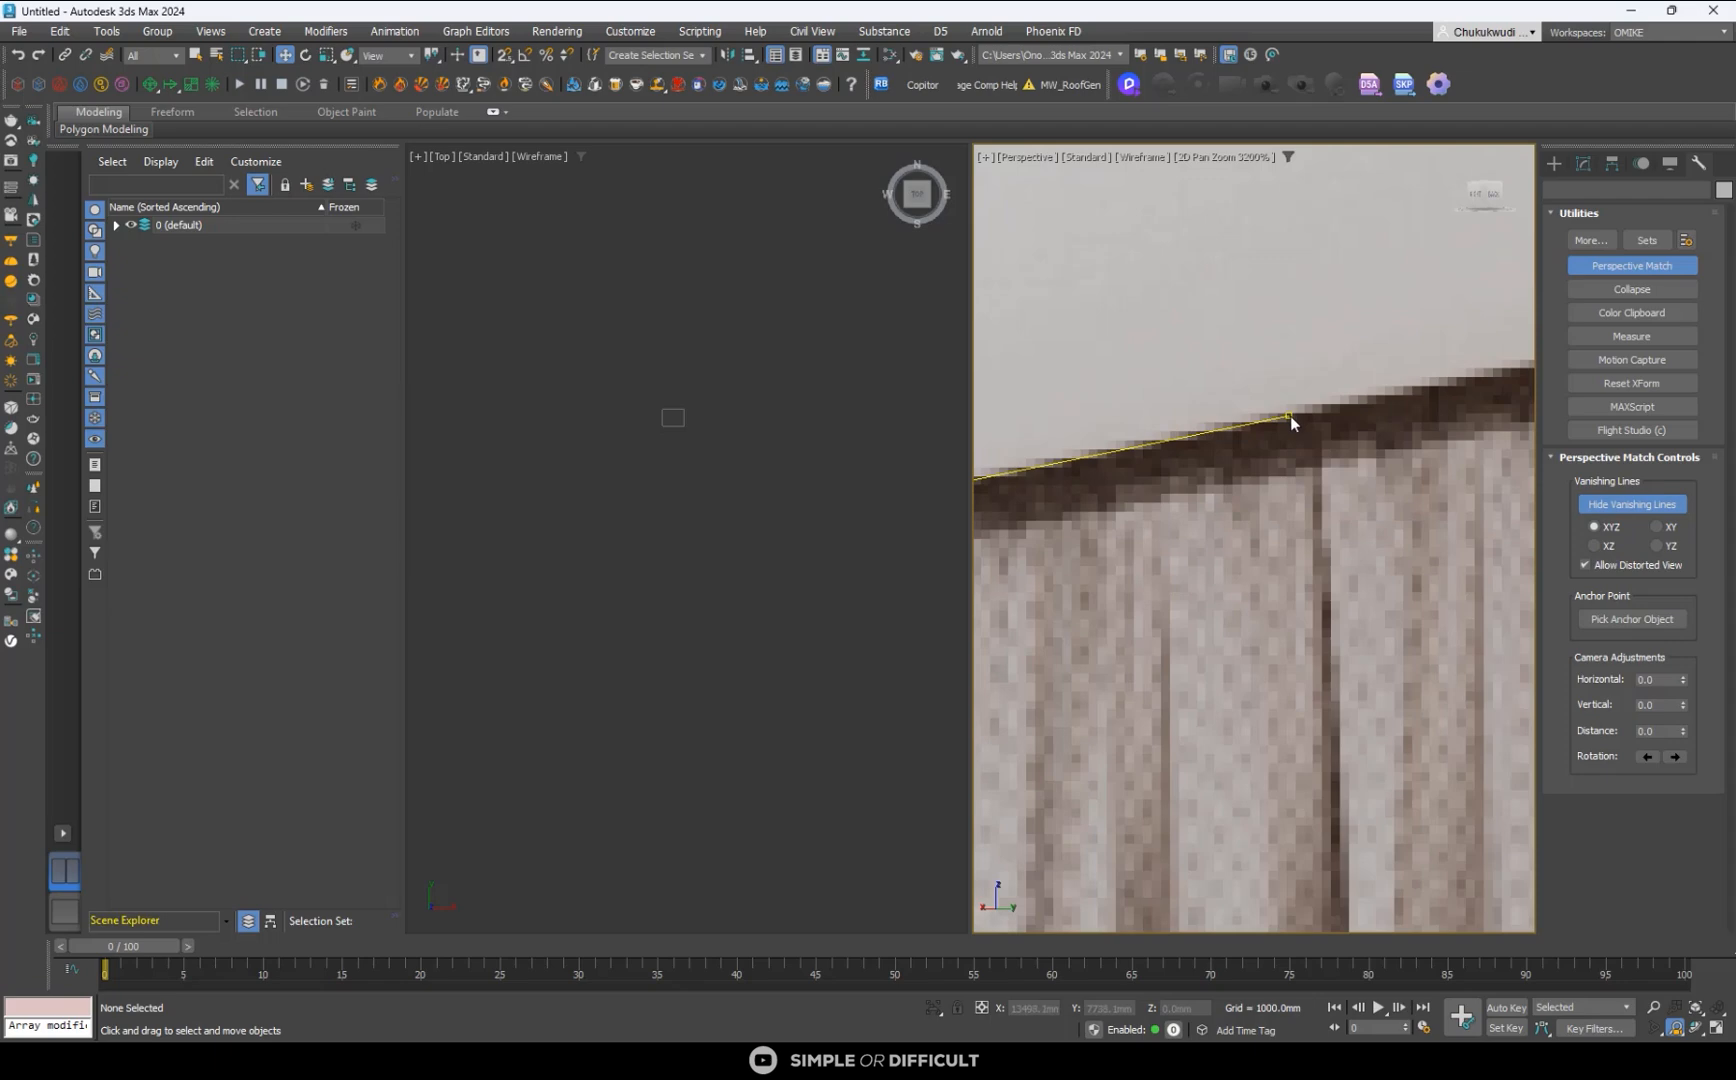
scroll(1290, 416, "down", 12)
scroll(1354, 500, "down", 8)
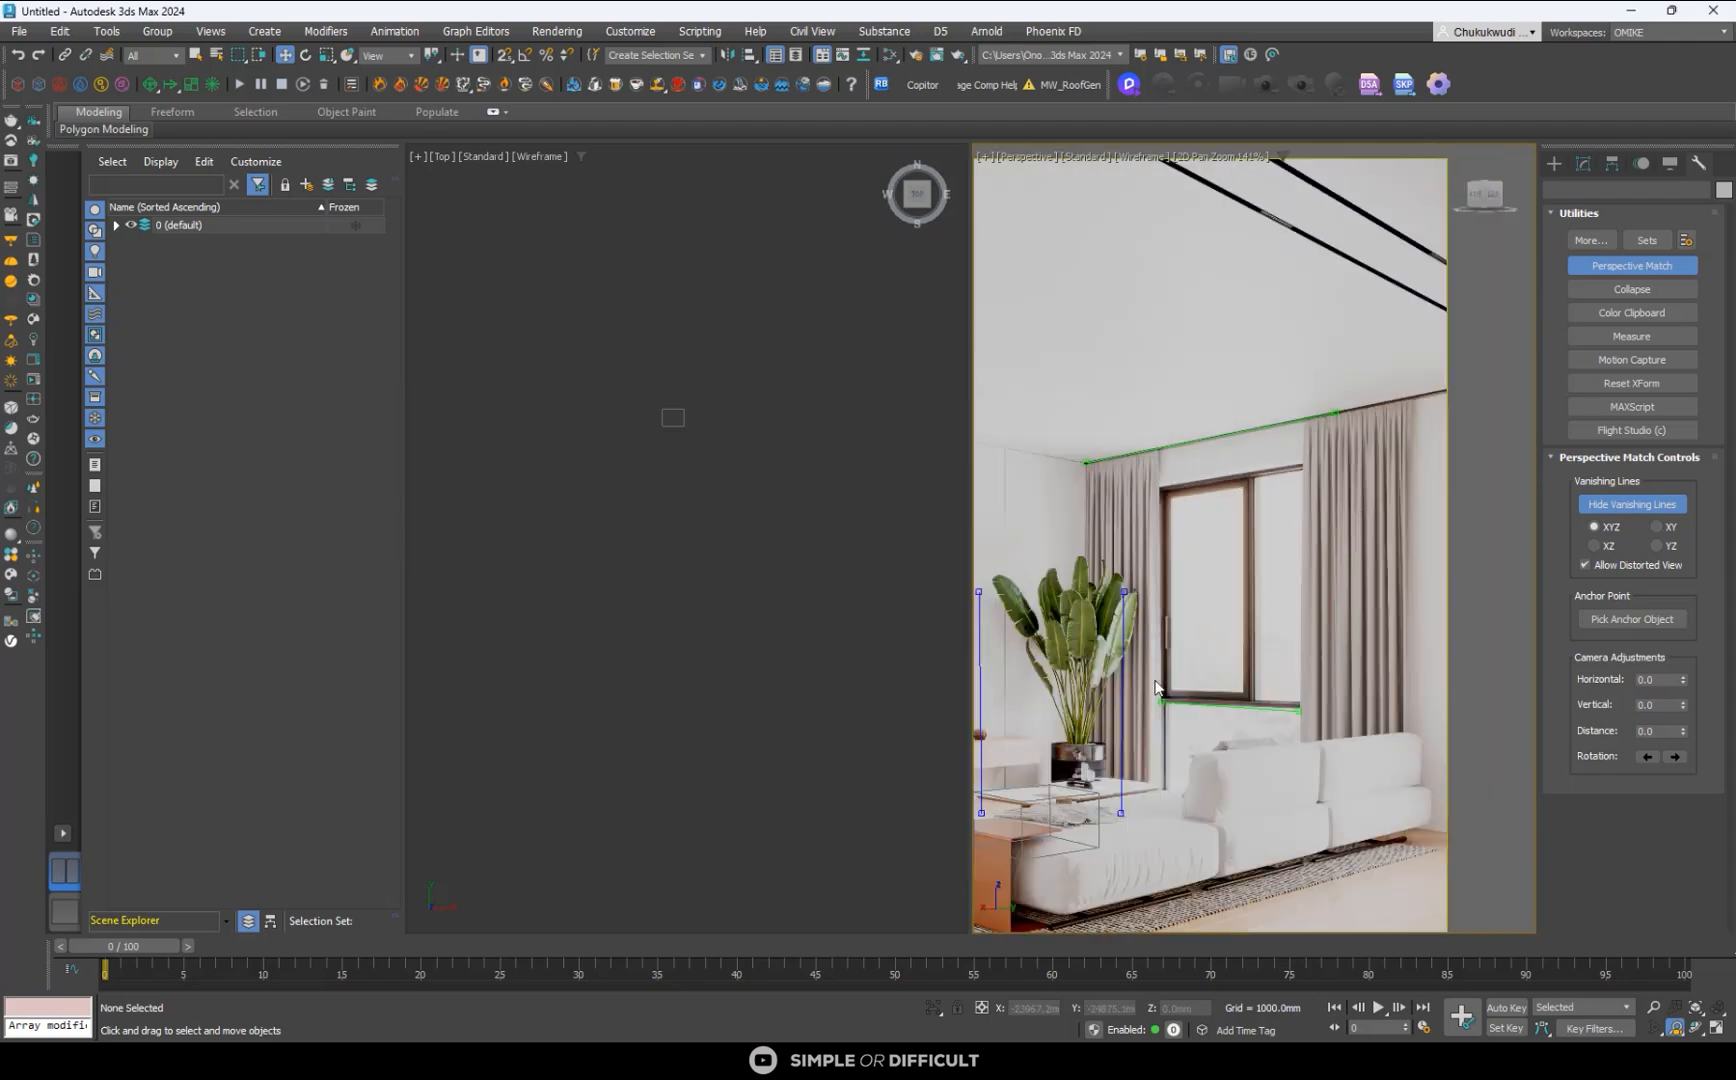
- Fine-tune the lower green vanishing line's plant-side end on the bottom edge of the window frame
scroll(1180, 768, "up", 14)
left_click_drag(1184, 760, 1245, 773)
scroll(1189, 770, "down", 10)
scroll(1339, 753, "up", 15)
scroll(1303, 732, "down", 10)
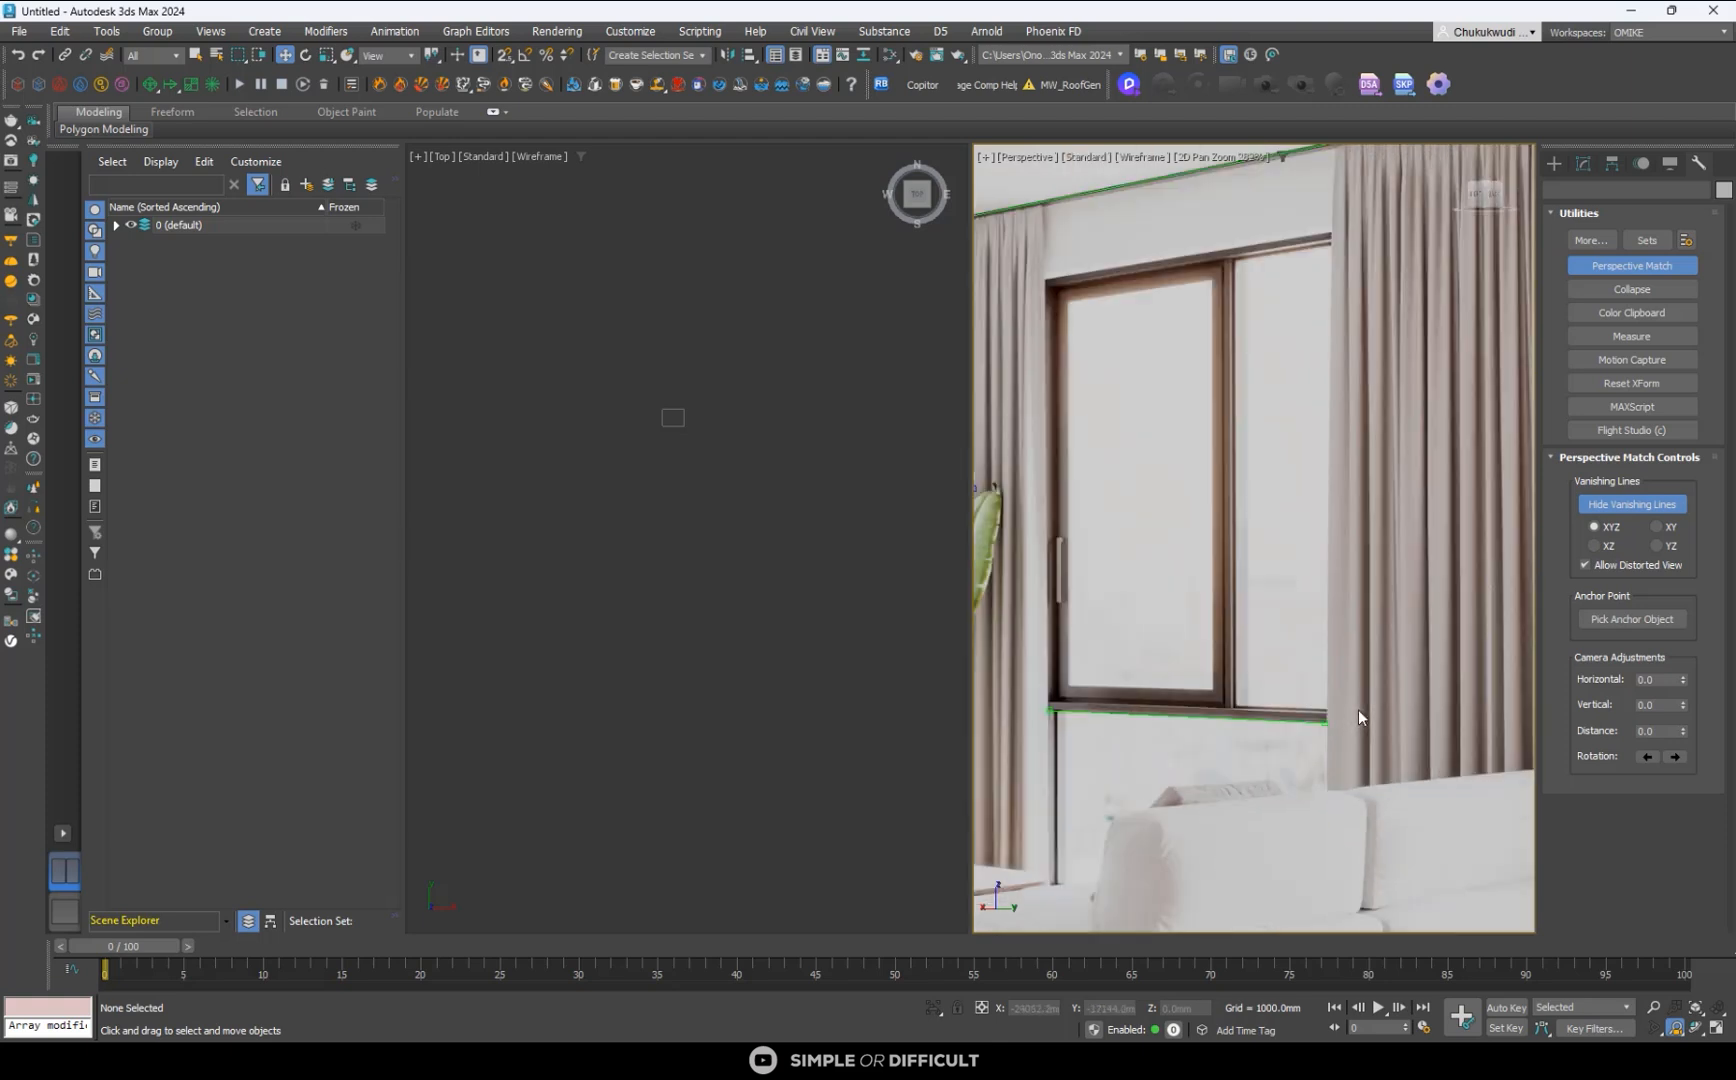
scroll(1085, 718, "up", 5)
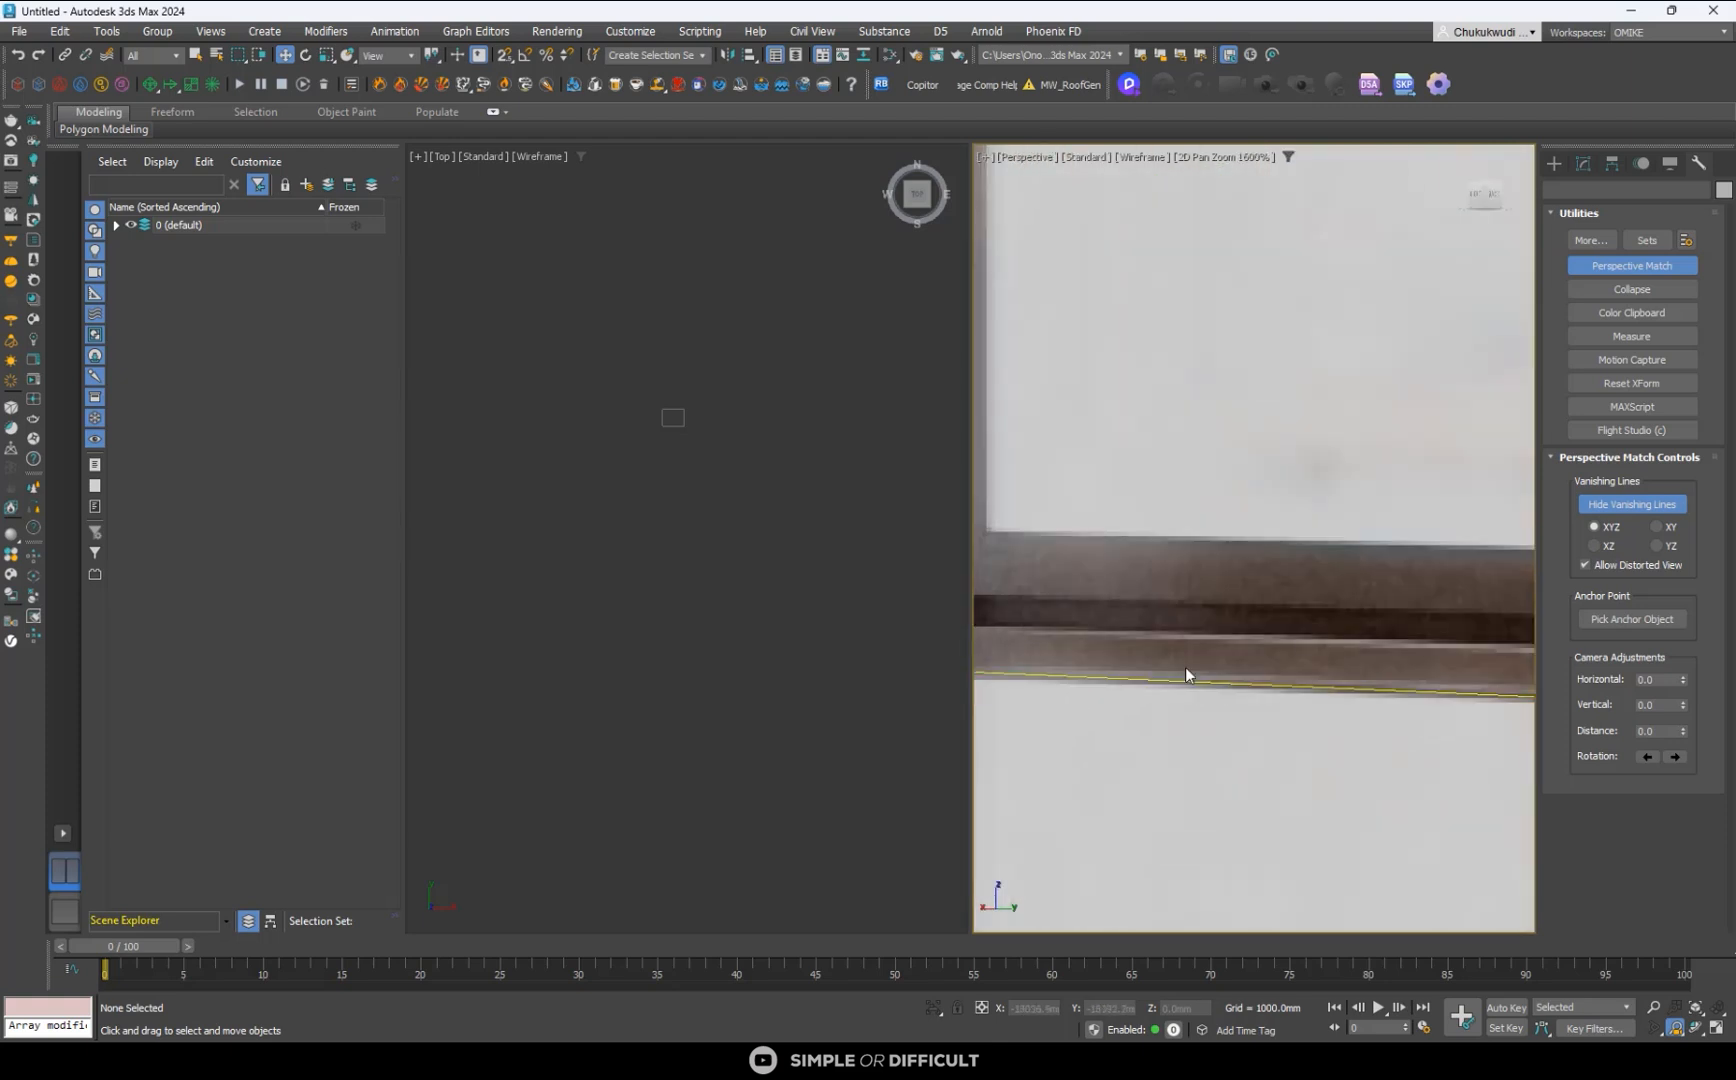
scroll(1260, 643, "down", 2)
scroll(1078, 663, "up", 3)
left_click_drag(1122, 590, 1084, 587)
scroll(1084, 587, "down", 2)
scroll(1084, 587, "down", 8)
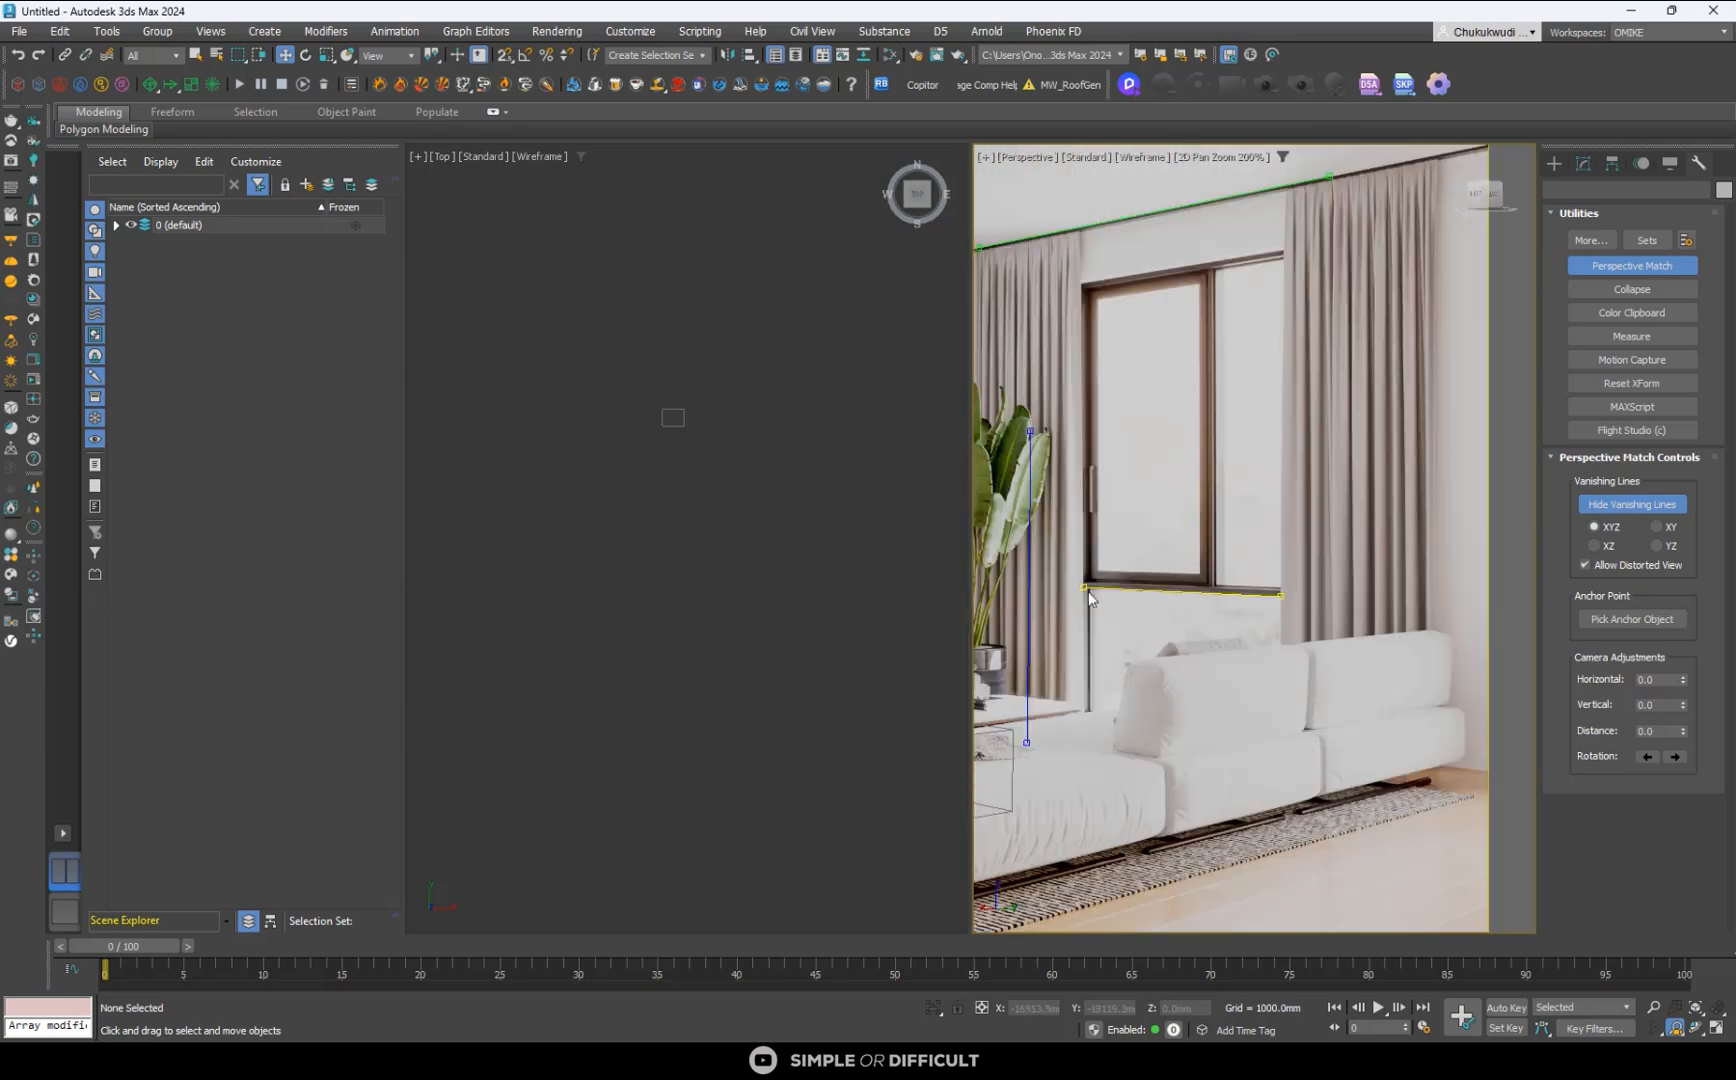
- Place the lower green vanishing line's other end exactly where the window frame's bottom edge meets the far curtain
scroll(1303, 599, "up", 5)
scroll(1267, 652, "down", 2)
scroll(1421, 669, "up", 5)
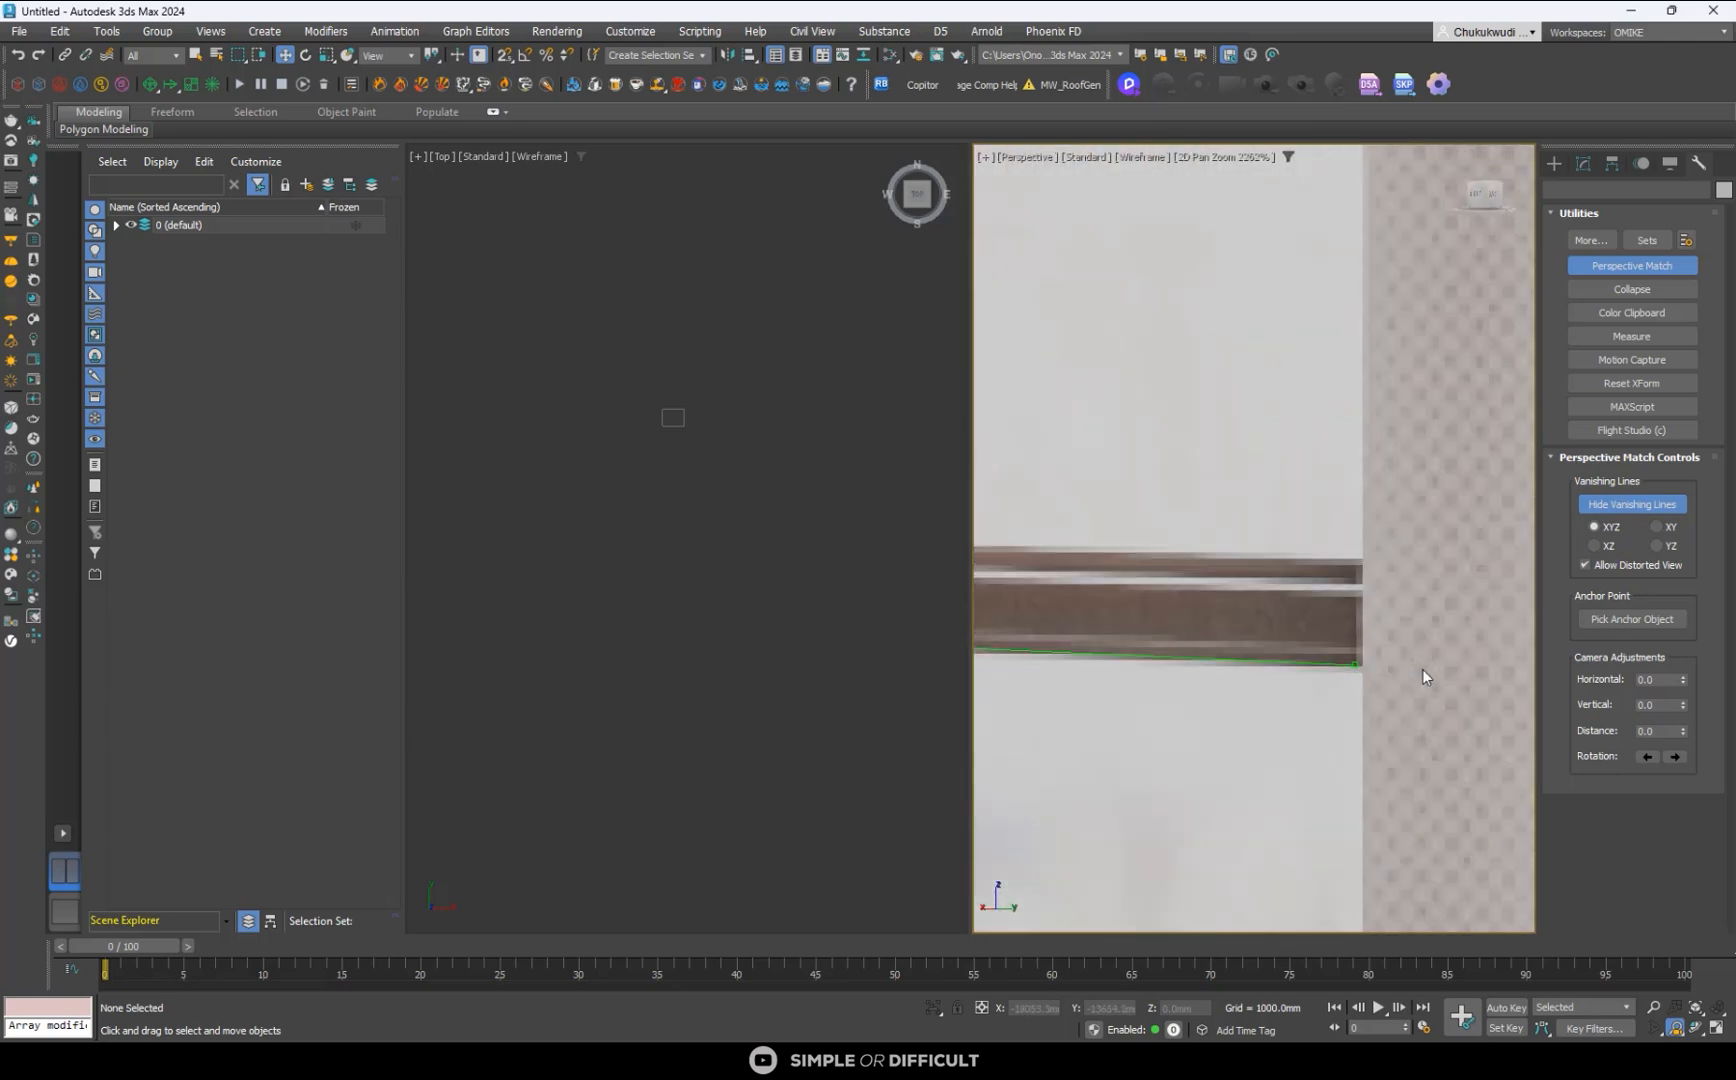
left_click_drag(1320, 661, 1332, 667)
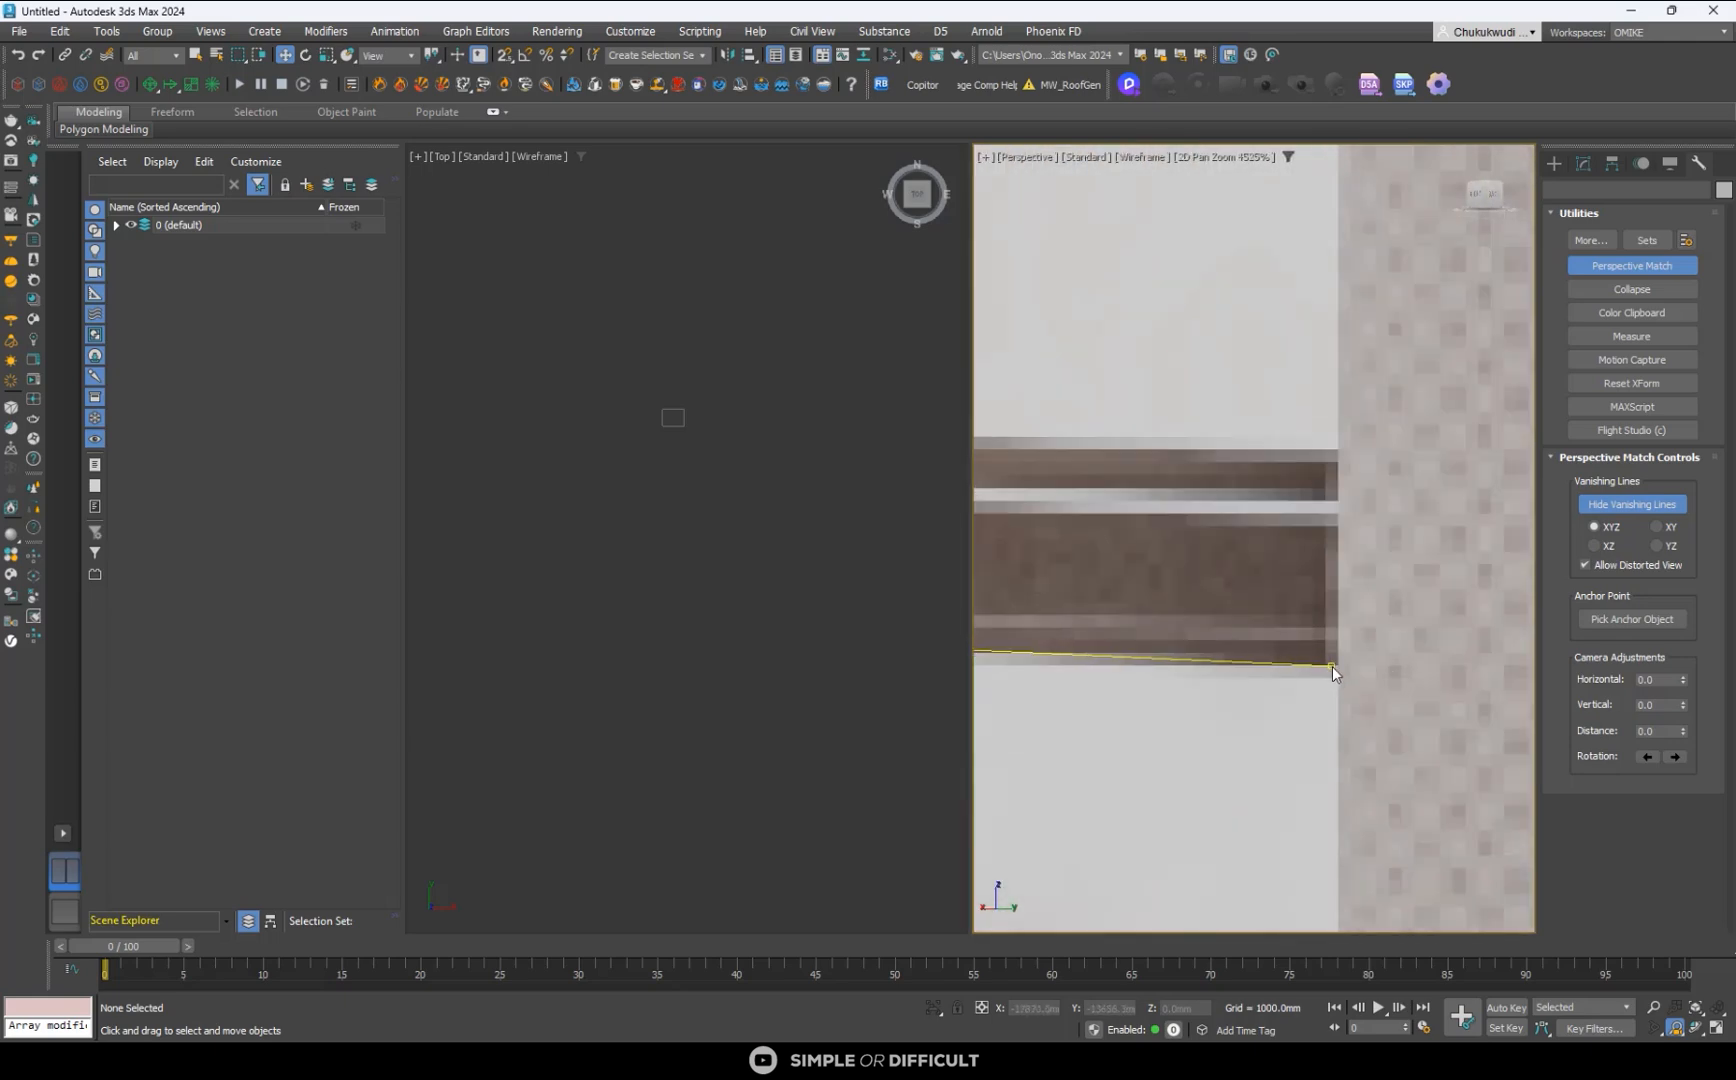
scroll(1332, 666, "down", 12)
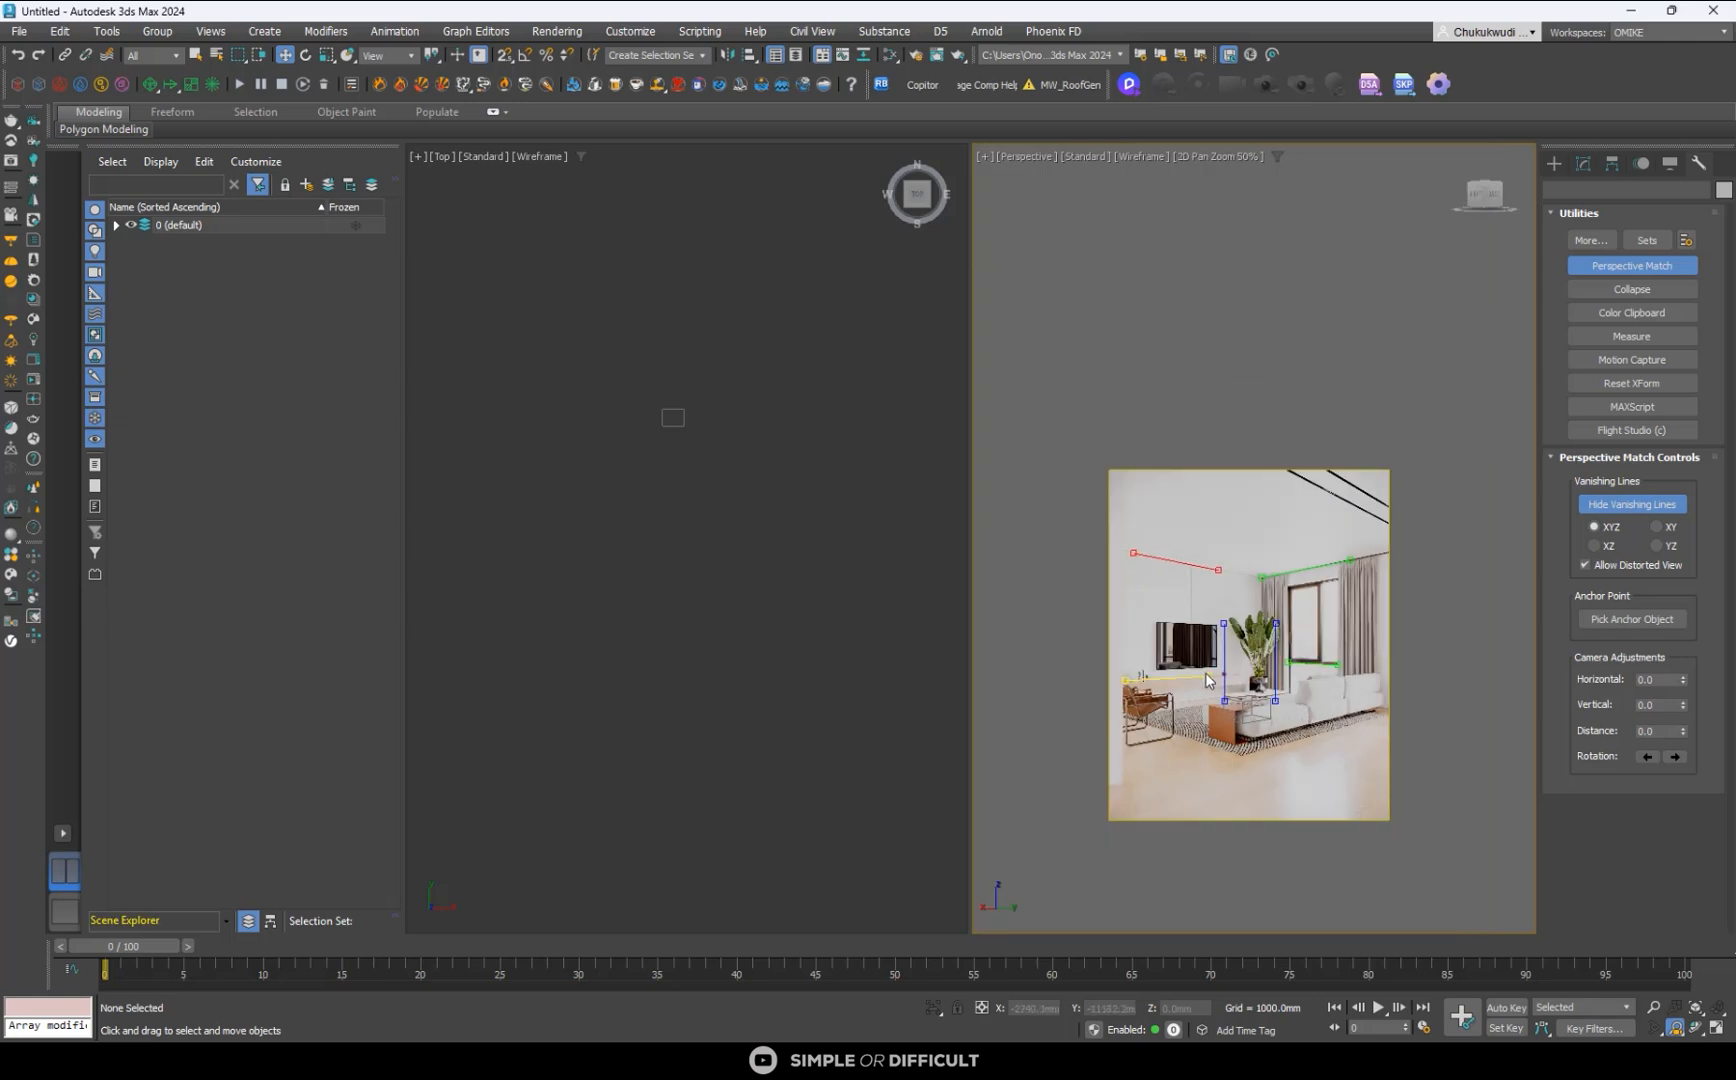
- Fine-tune both ends of the lower red vanishing line along the console's back edge, near the books and below the TV
scroll(1156, 679, "up", 5)
scroll(1038, 682, "up", 3)
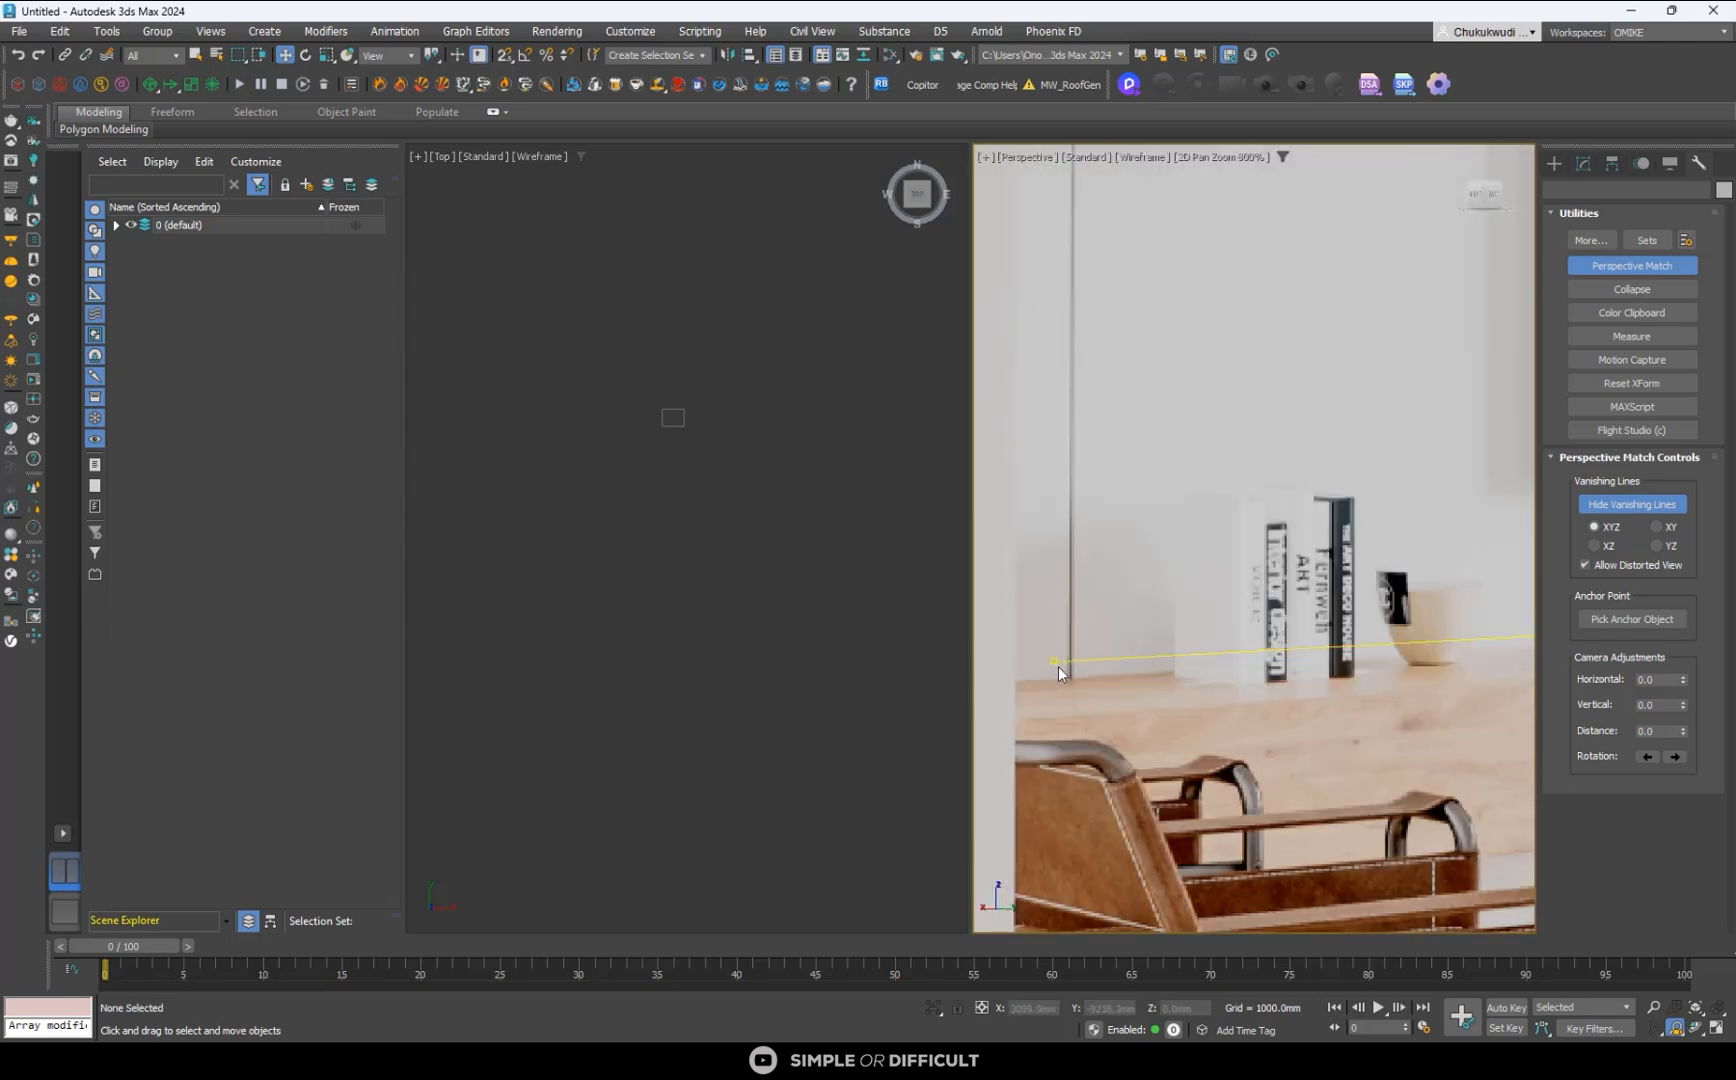
left_click_drag(1054, 661, 1047, 679)
scroll(1047, 679, "down", 3)
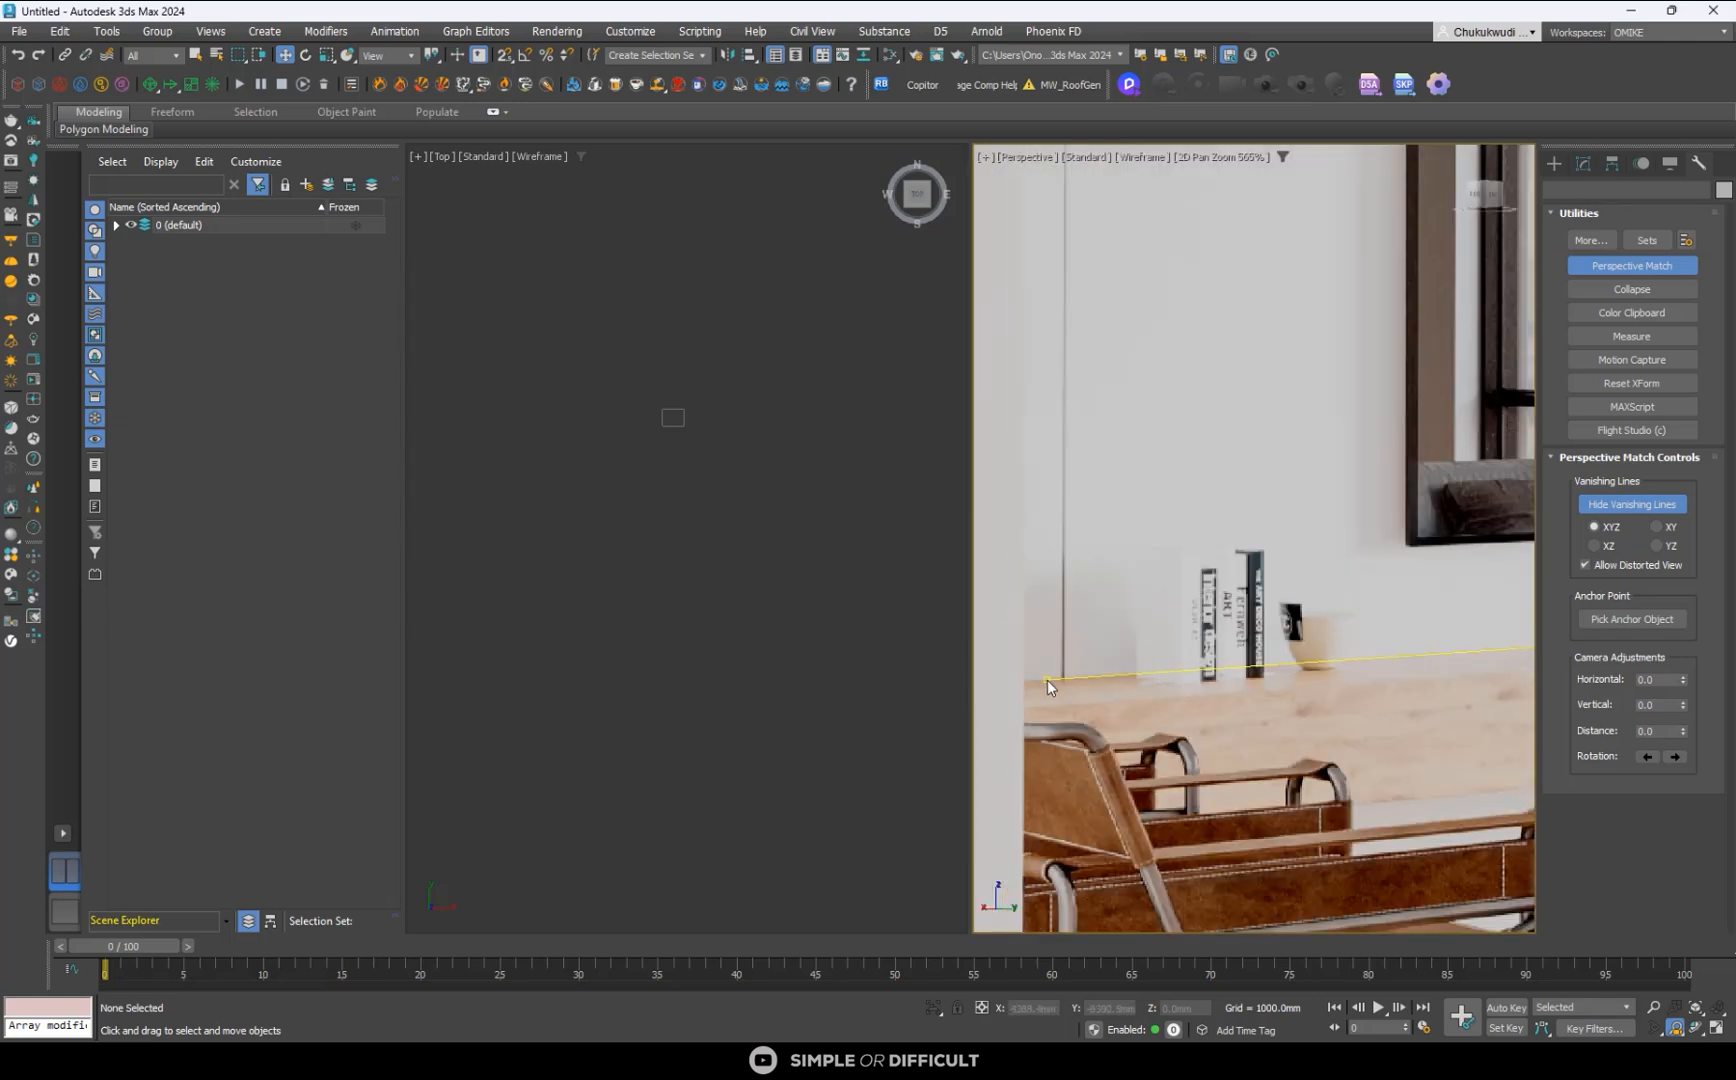
scroll(1052, 684, "down", 3)
scroll(1310, 655, "up", 8)
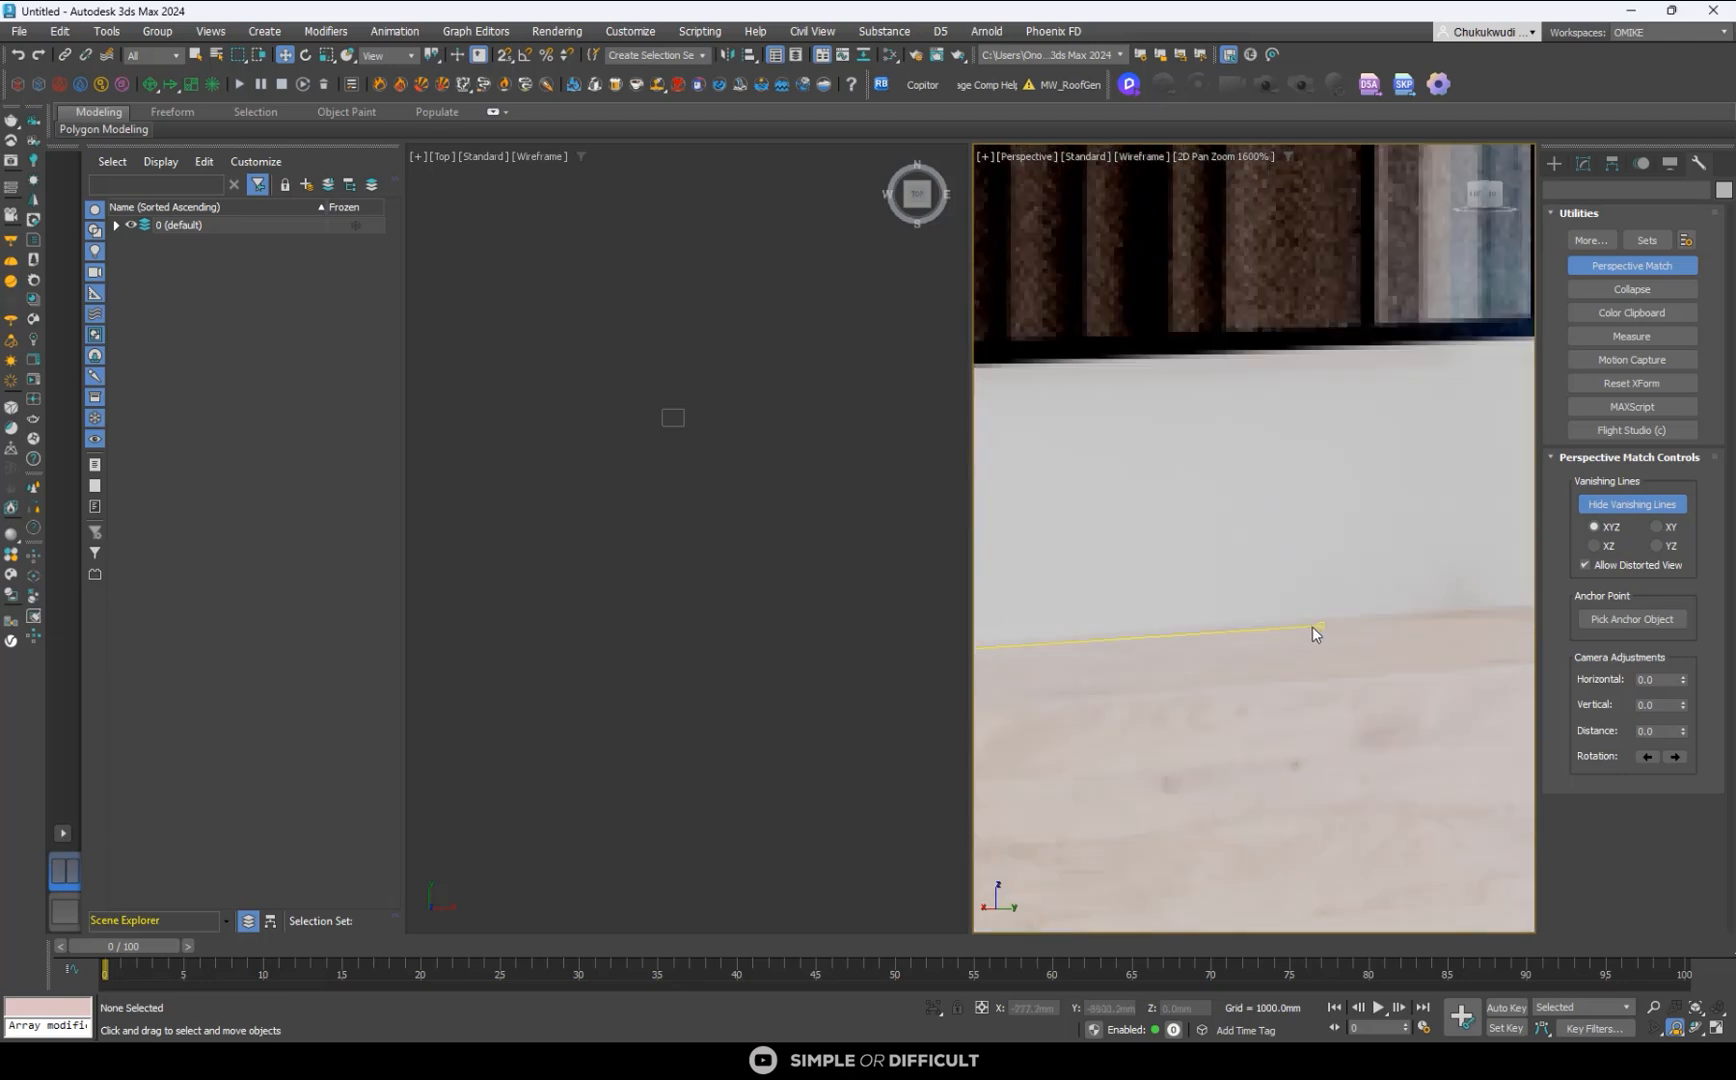
left_click_drag(1320, 623, 1314, 618)
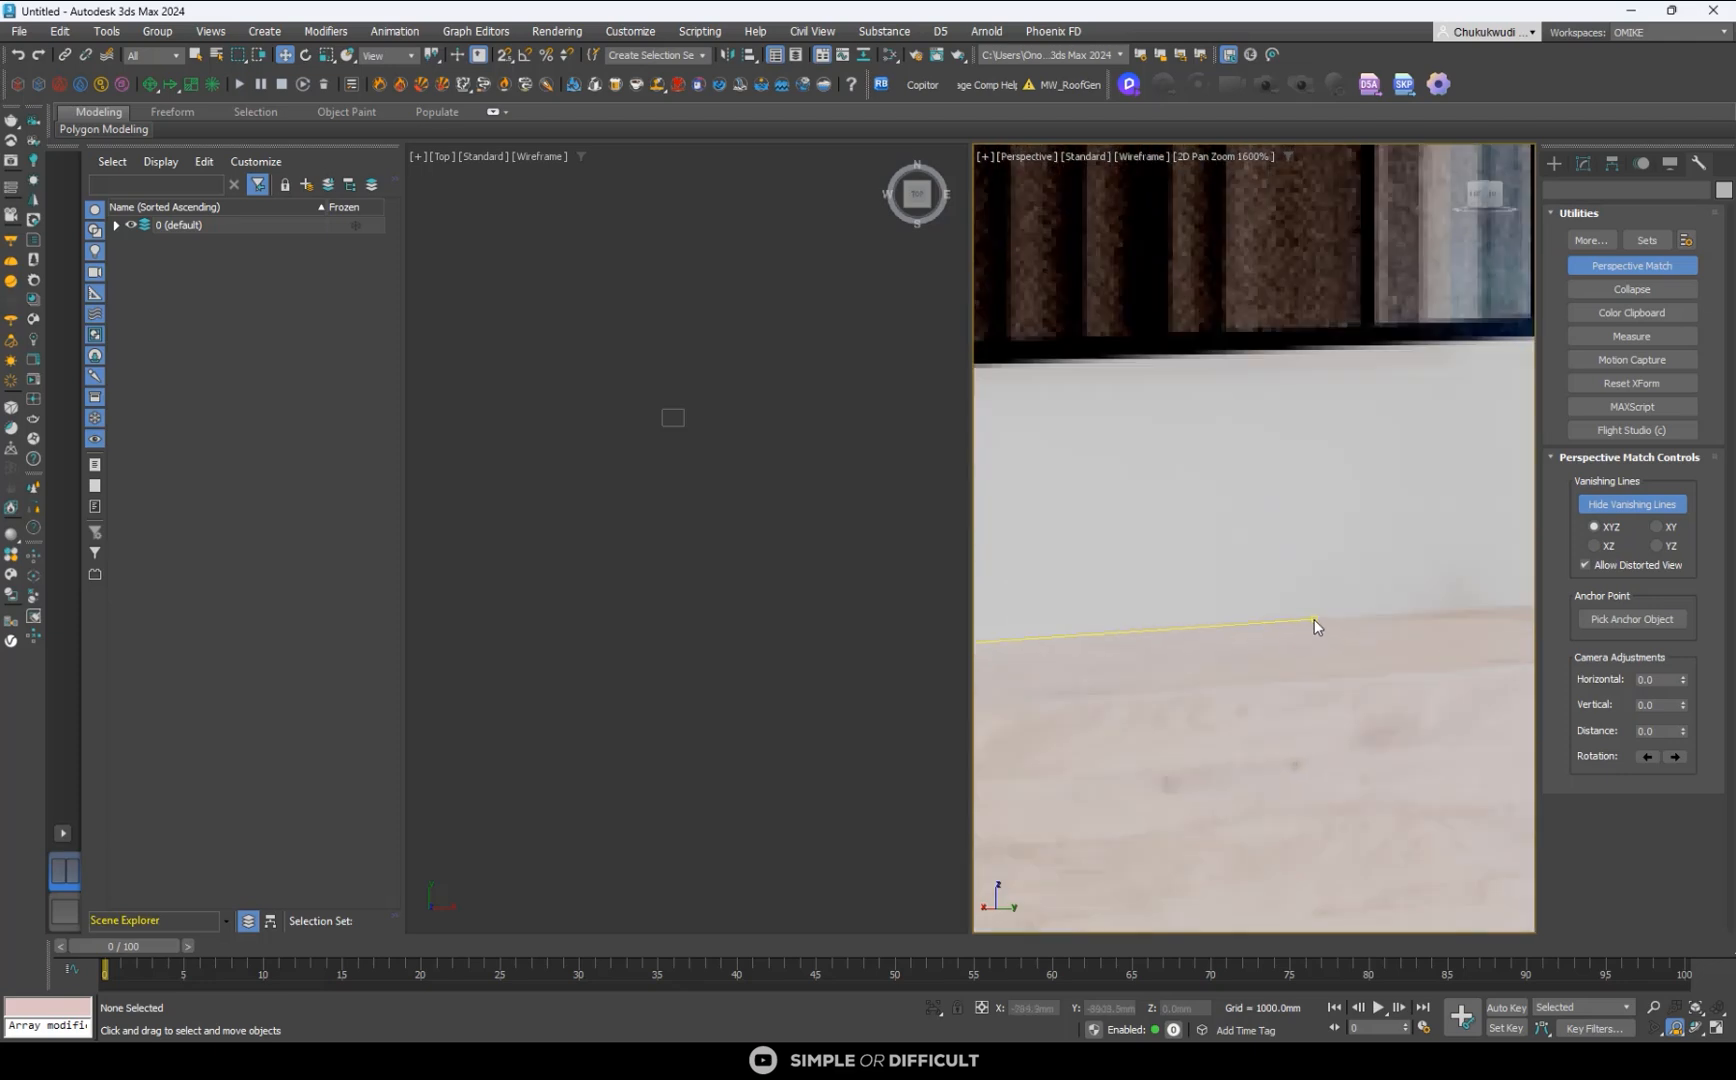
scroll(1311, 618, "down", 8)
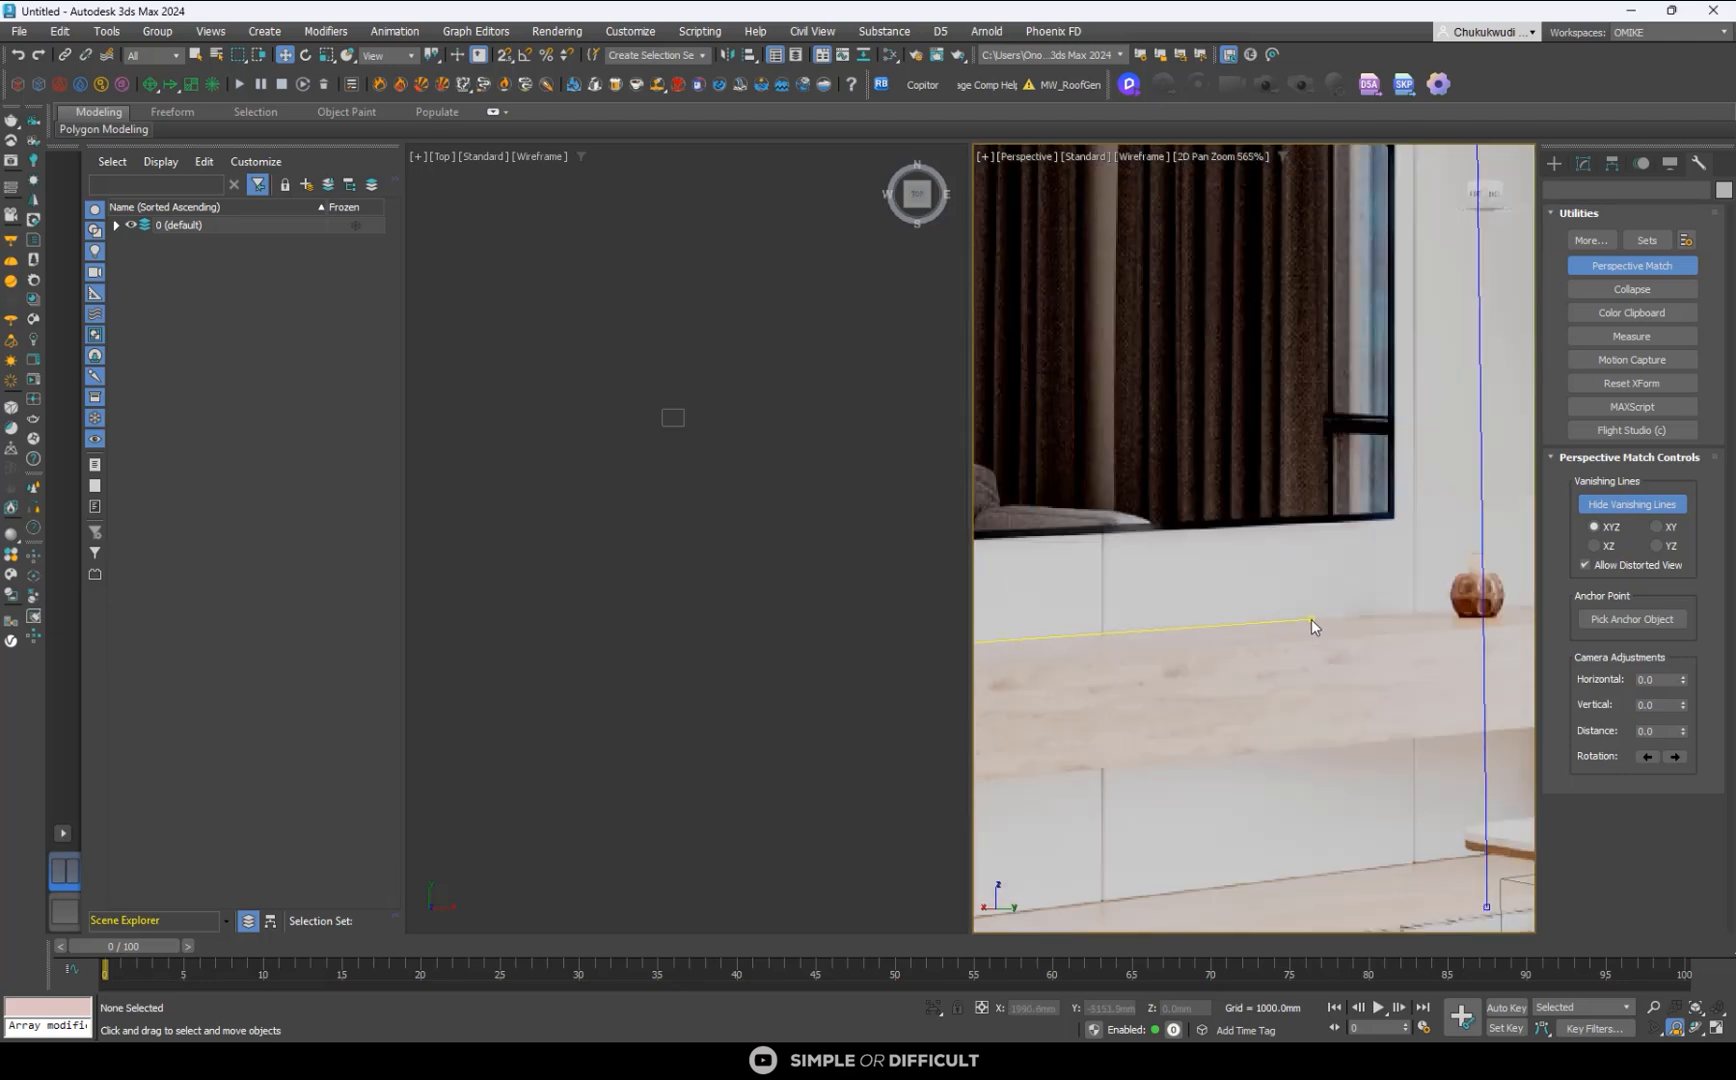
scroll(1322, 542, "up", 2)
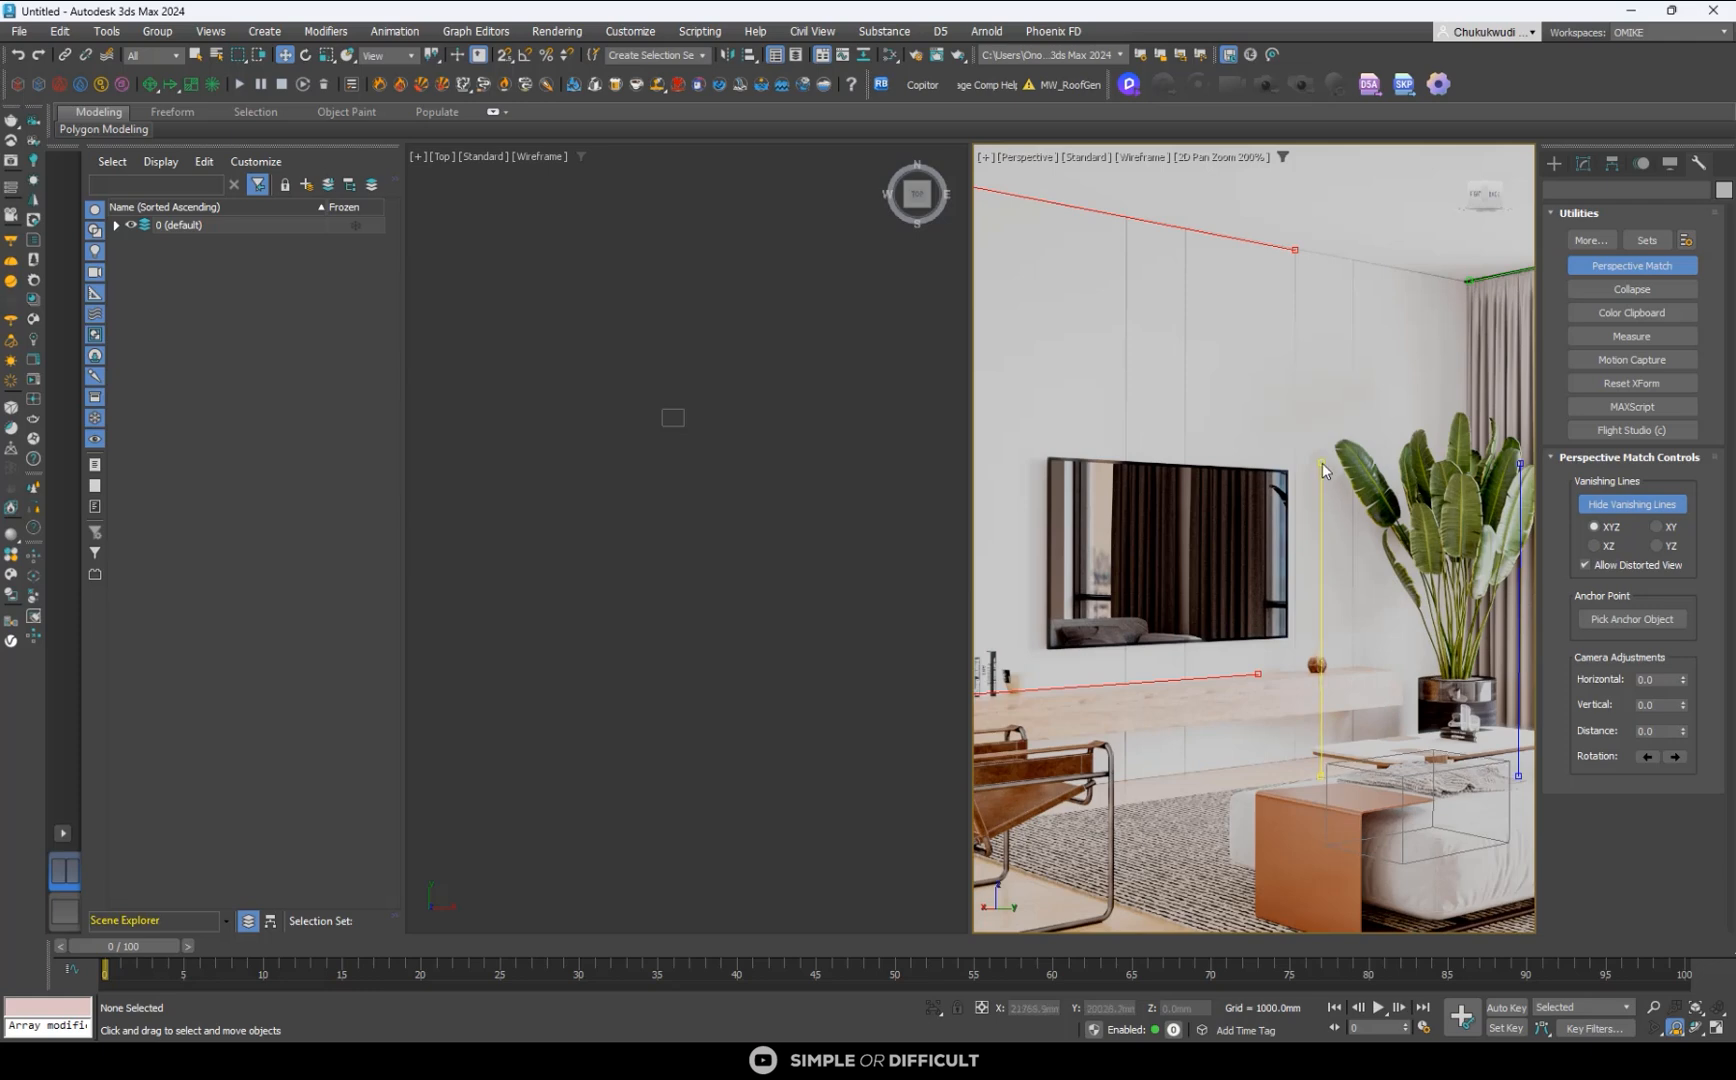
- Move the TV-side blue vanishing line onto the near white wall's vertical edge, placing its lower end where that edge meets the floor
scroll(1372, 648, "down", 2)
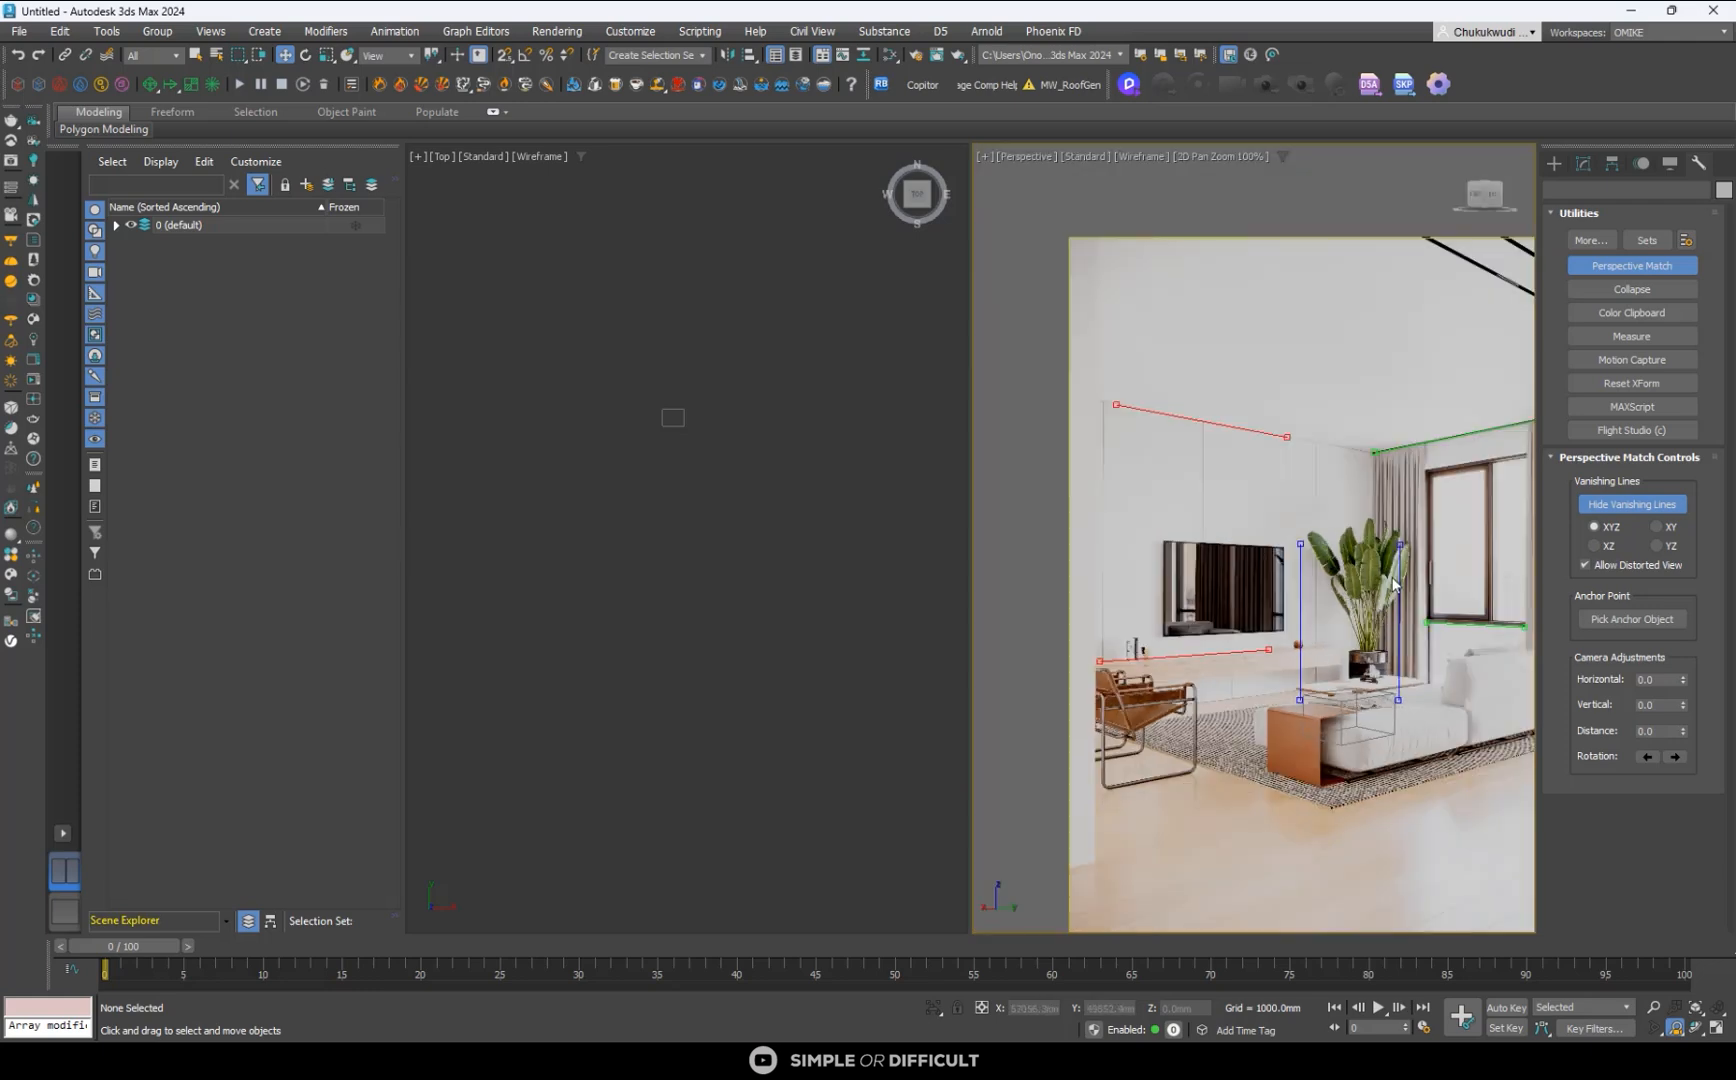
scroll(1395, 585, "up", 4)
scroll(1413, 541, "down", 2)
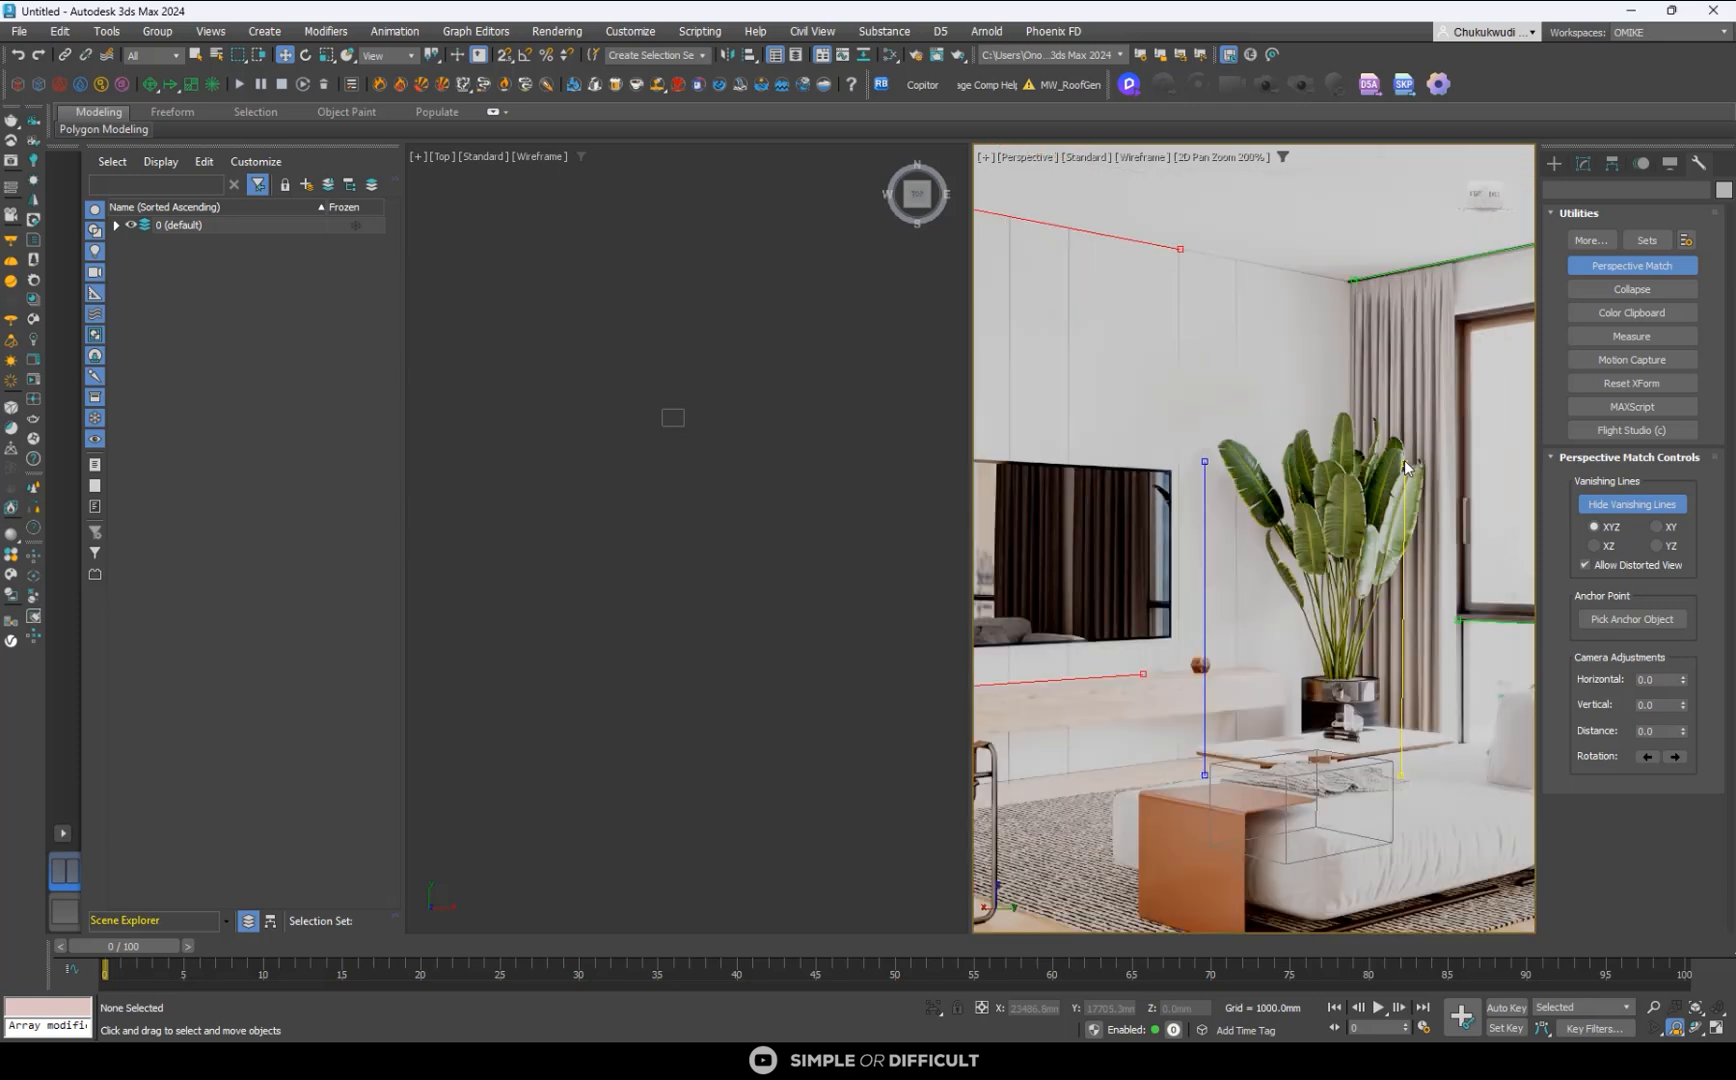
left_click_drag(1404, 462, 1407, 465)
scroll(1225, 571, "down", 2)
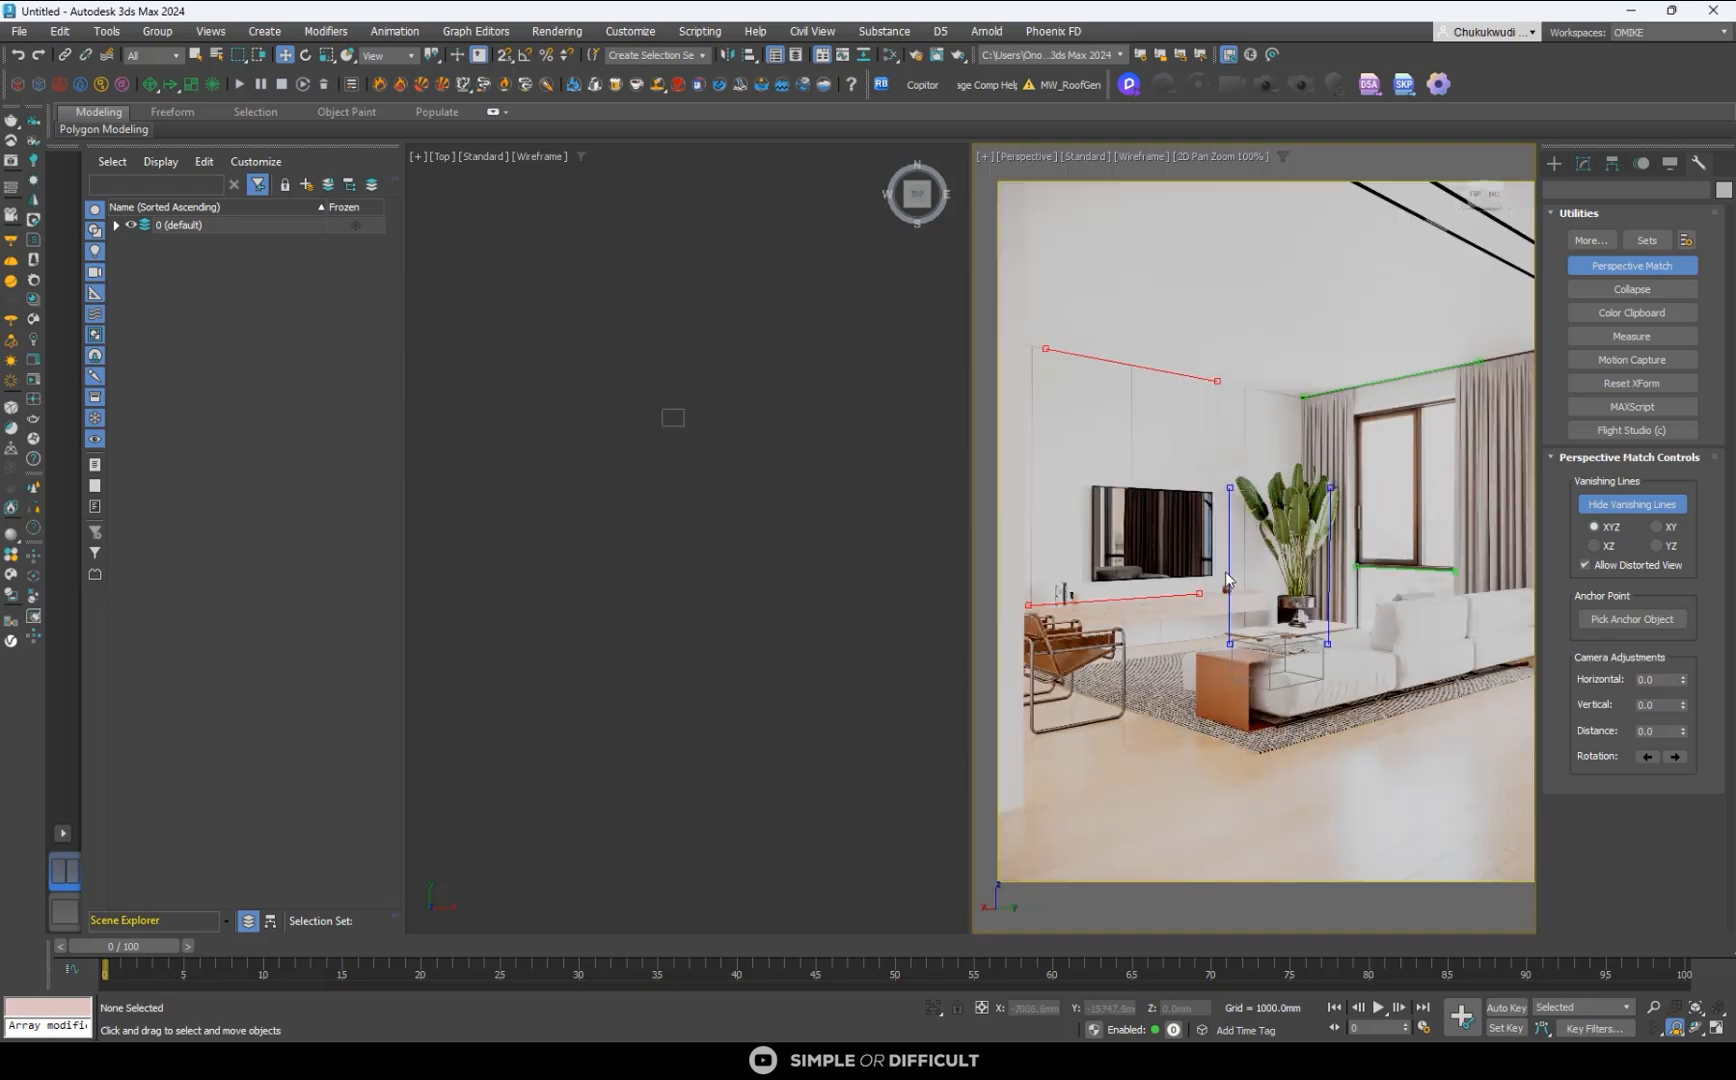
left_click_drag(1225, 575, 1031, 714)
scroll(1031, 714, "up", 4)
middle_click_drag(1021, 770, 1183, 663)
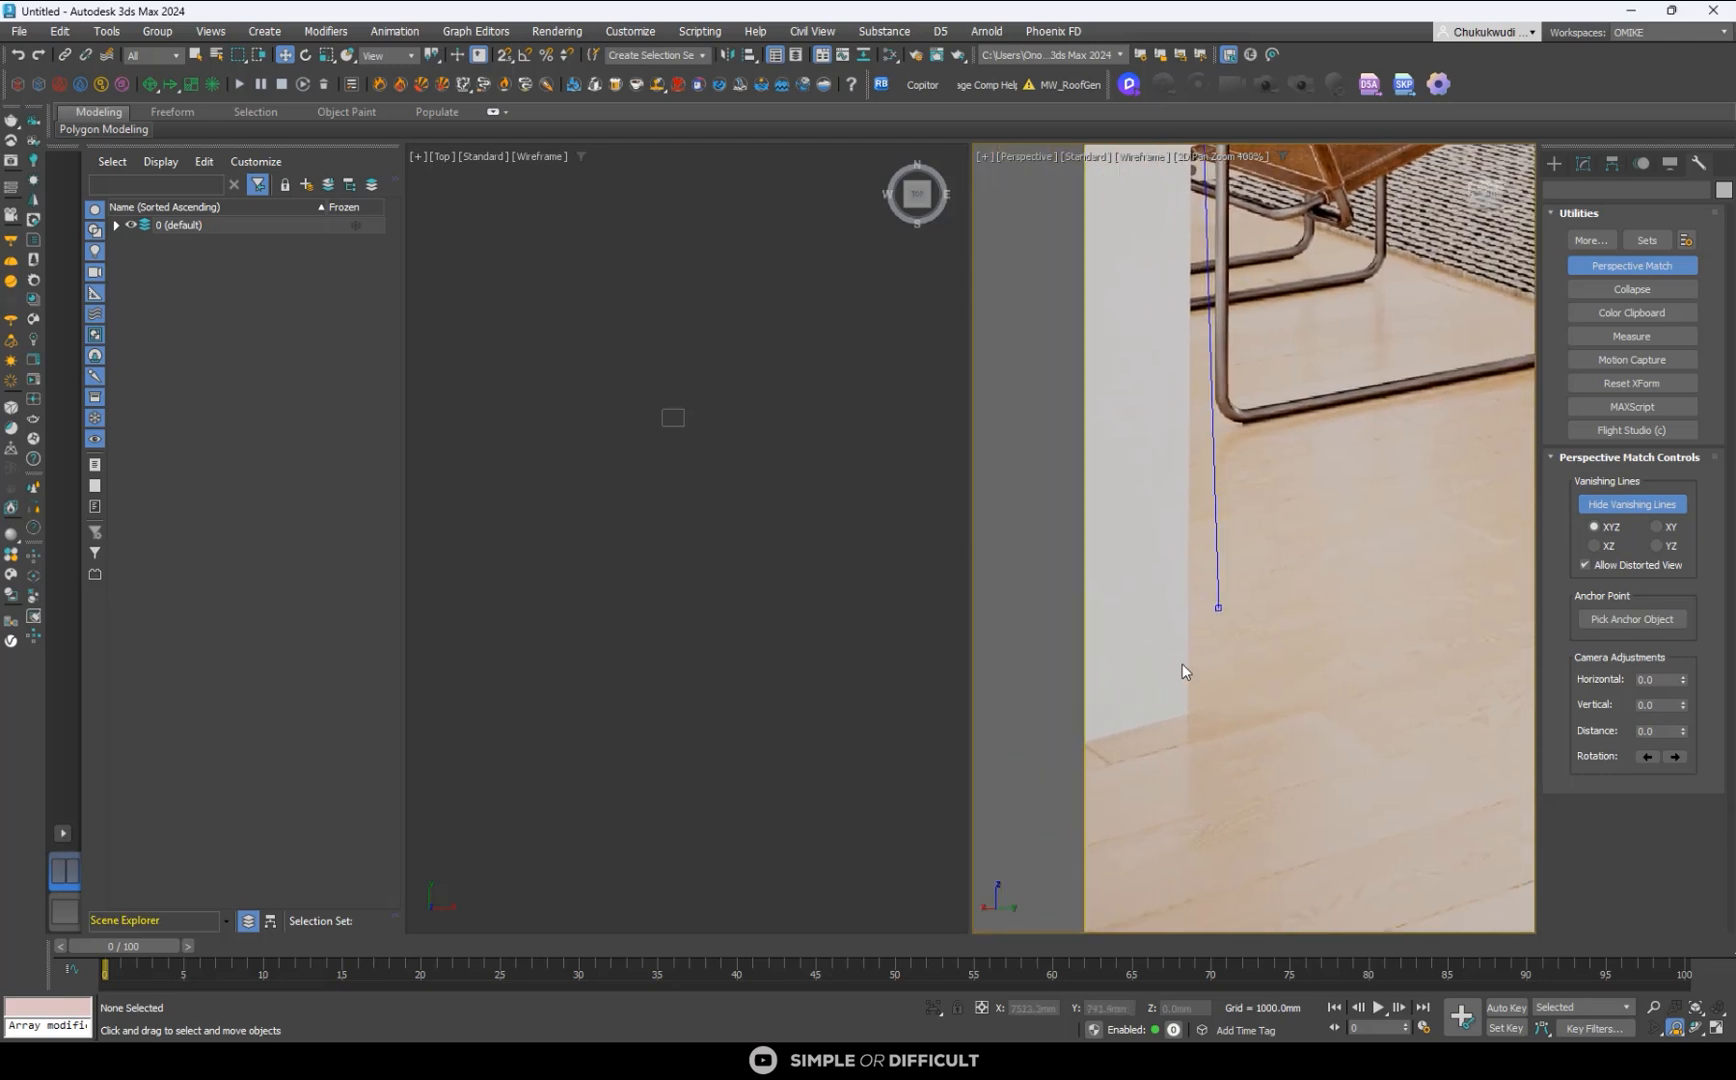
scroll(1183, 663, "up", 2)
left_click_drag(1250, 558, 1208, 775)
scroll(1197, 770, "up", 5)
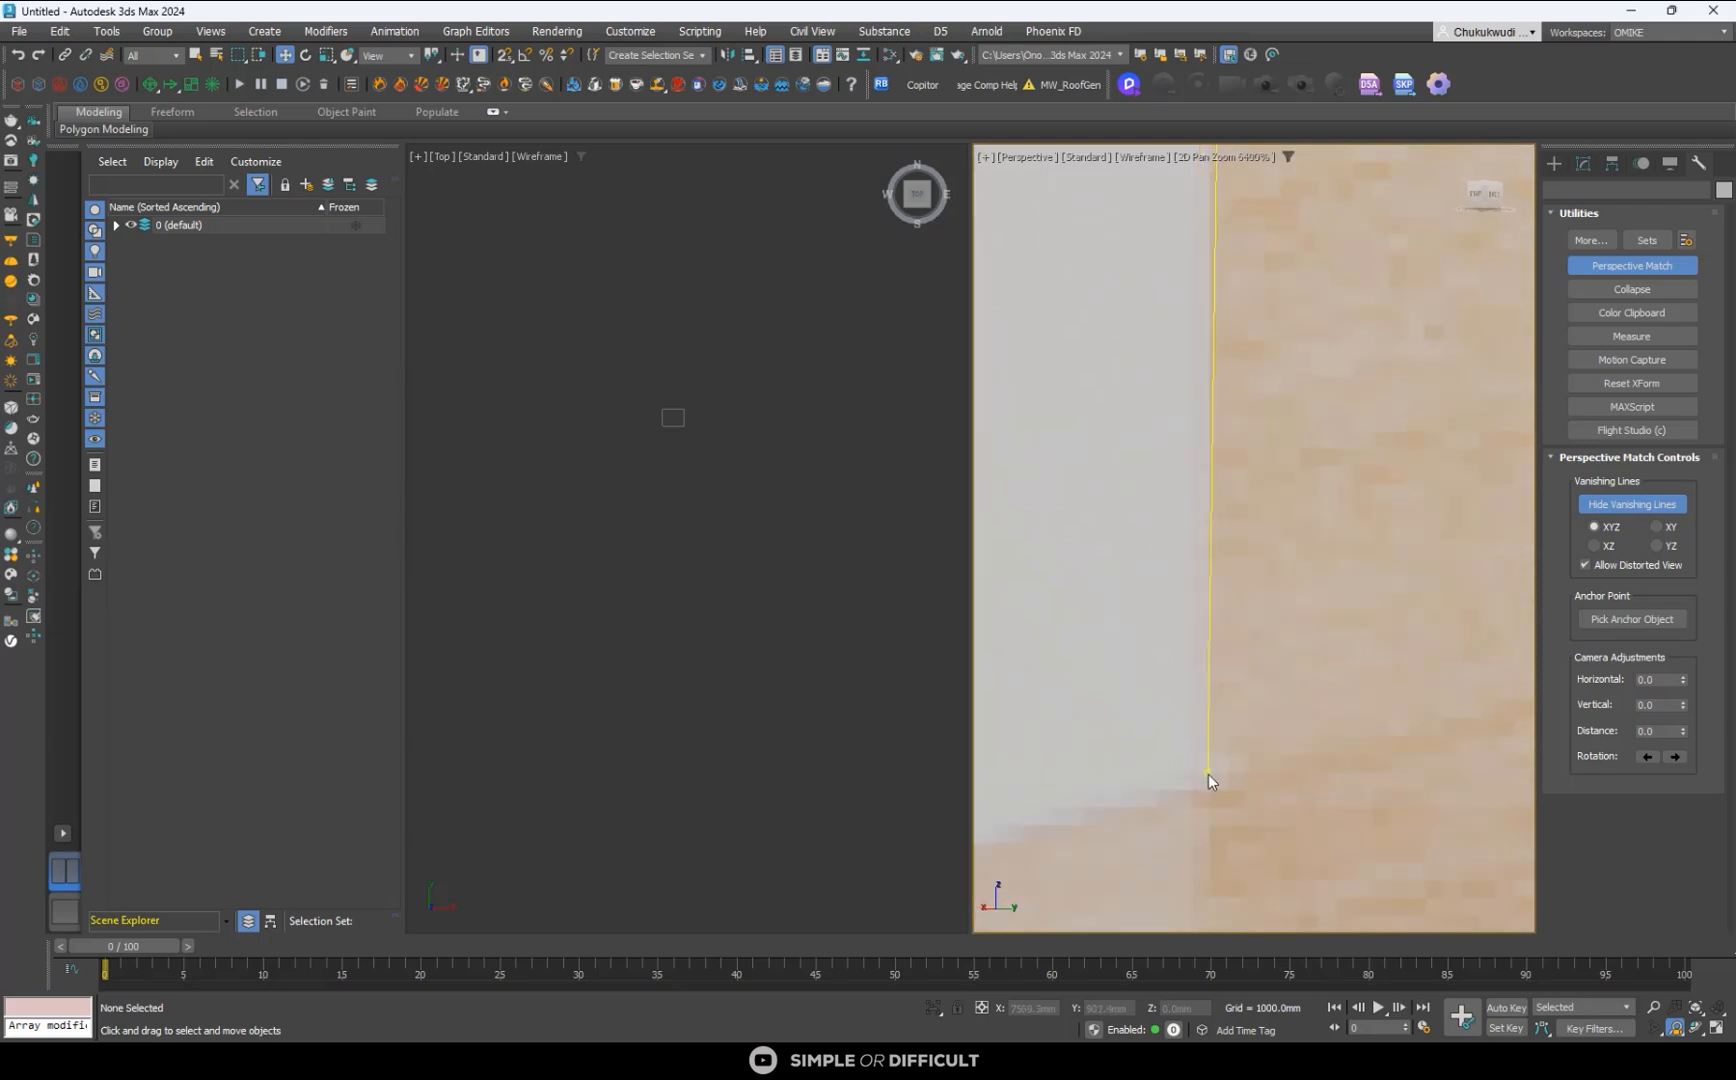
scroll(1206, 780, "down", 10)
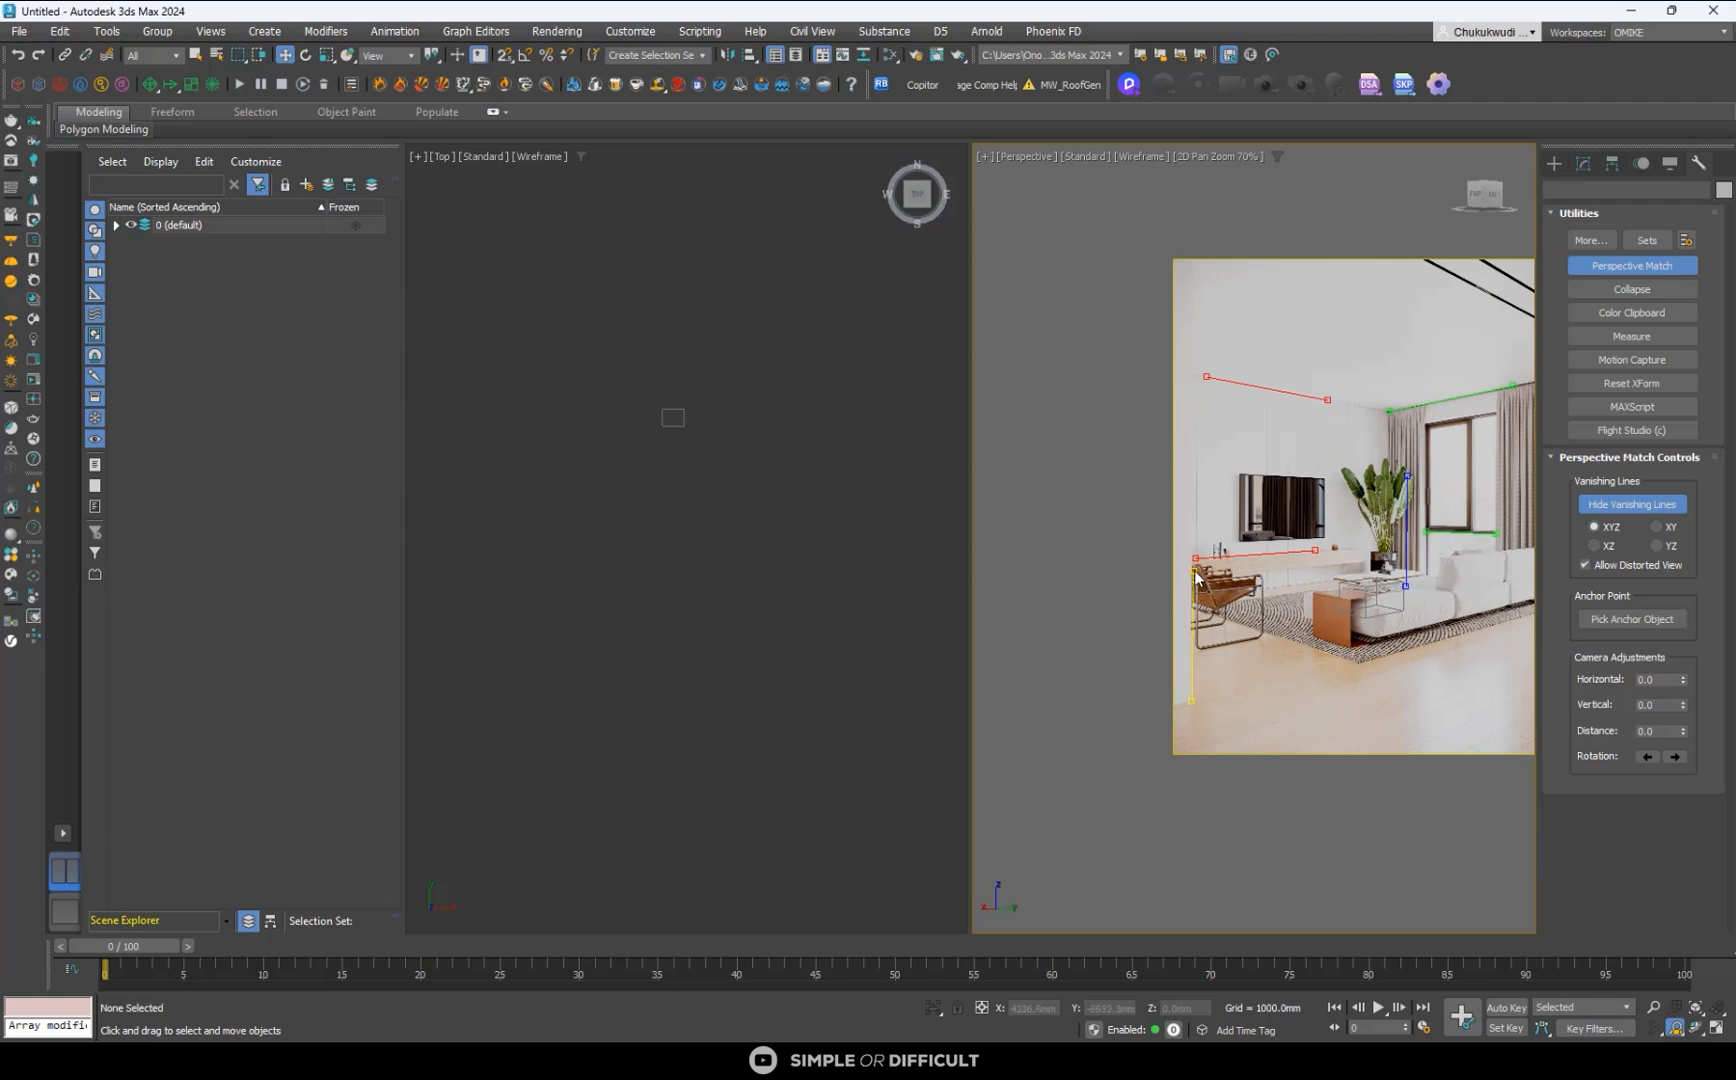
- Extend the near wall's blue vanishing line by placing its upper end high on the same vertical edge, above the upper red line
left_click_drag(1193, 575, 1291, 297)
scroll(1194, 289, "up", 7)
scroll(1180, 292, "up", 2)
scroll(1189, 324, "down", 10)
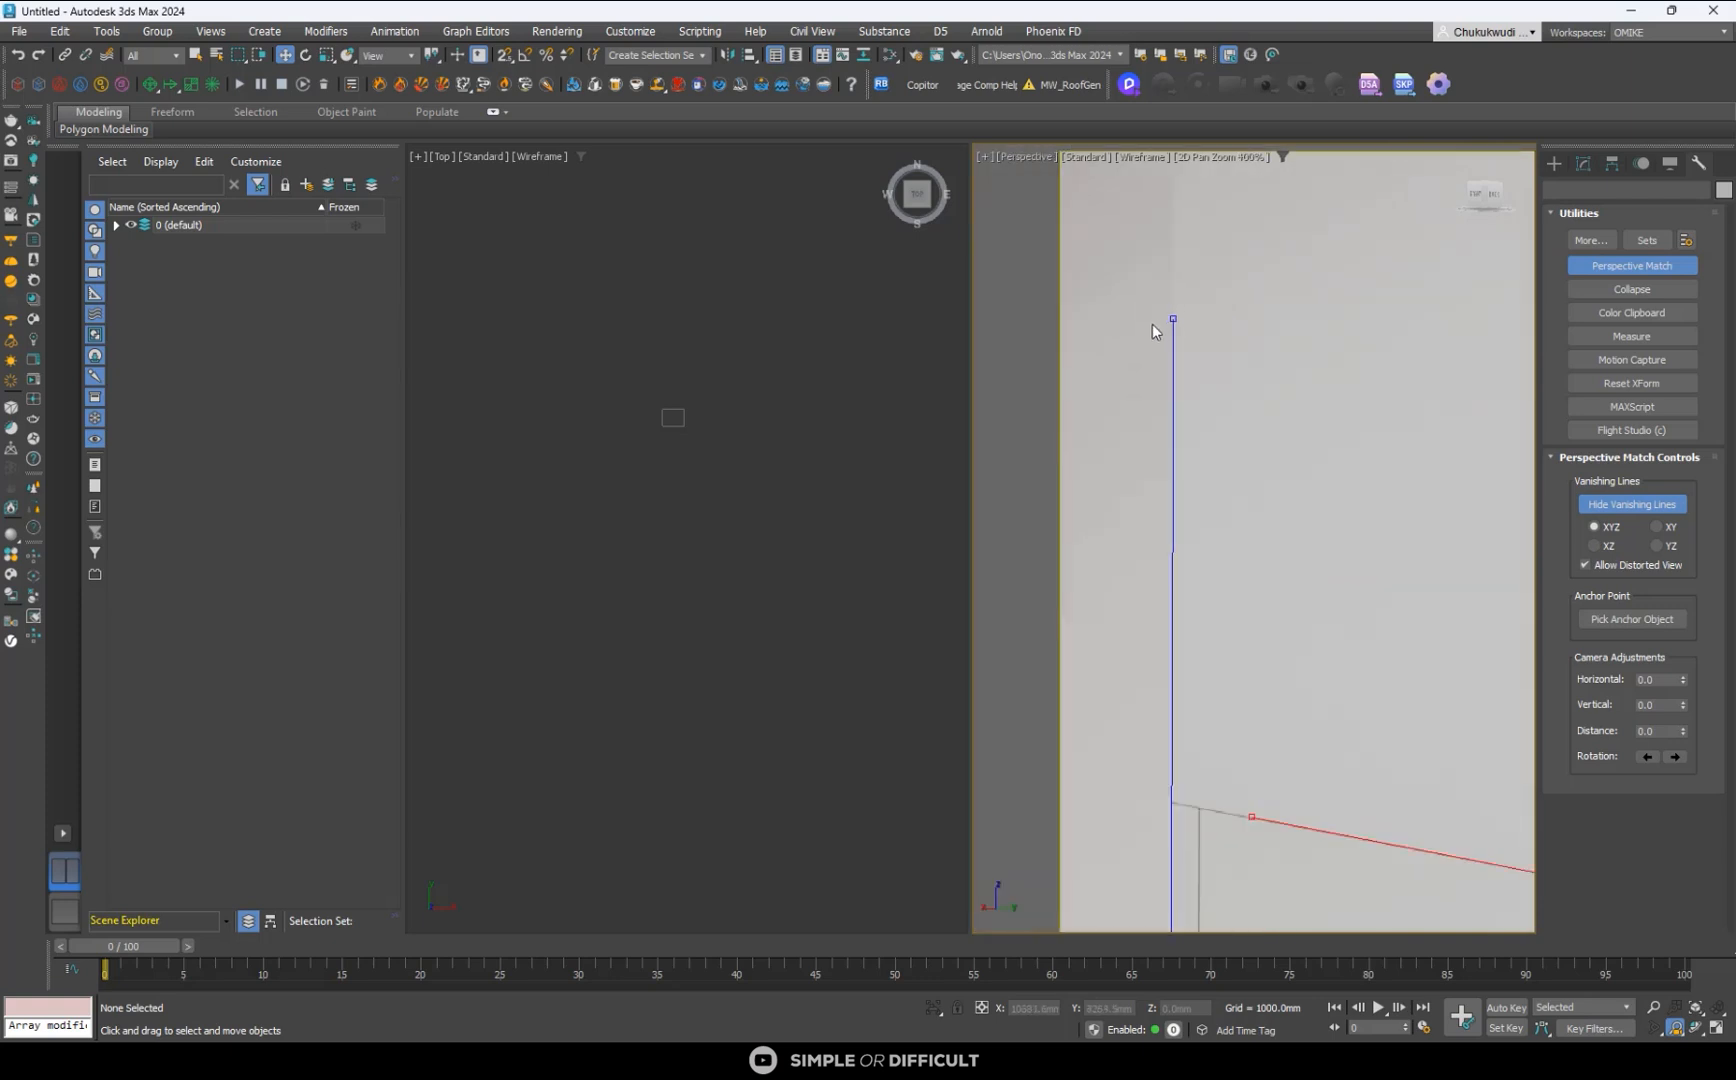
- Move the other blue vanishing line from the plant to the window's middle vertical frame and fine-tune its upper and lower ends
scroll(1383, 583, "up", 2)
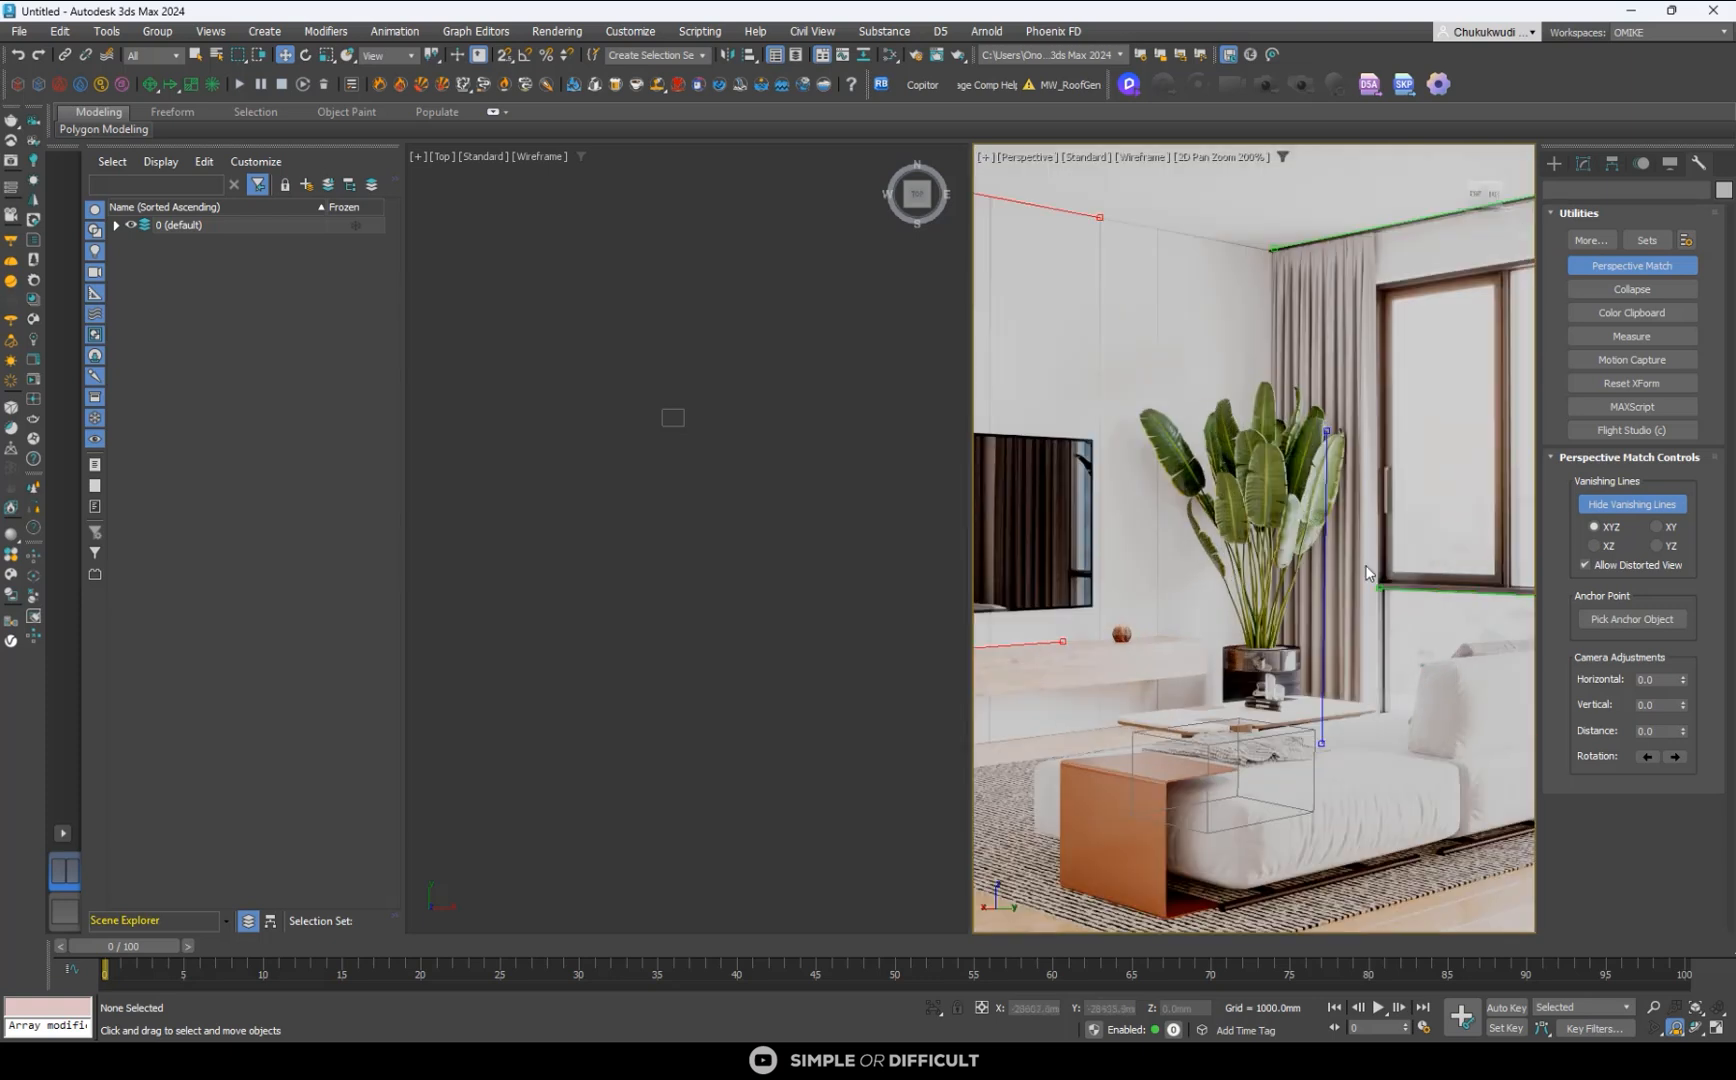
left_click_drag(1330, 547, 1508, 378)
scroll(1380, 325, "down", 1)
scroll(1478, 288, "up", 7)
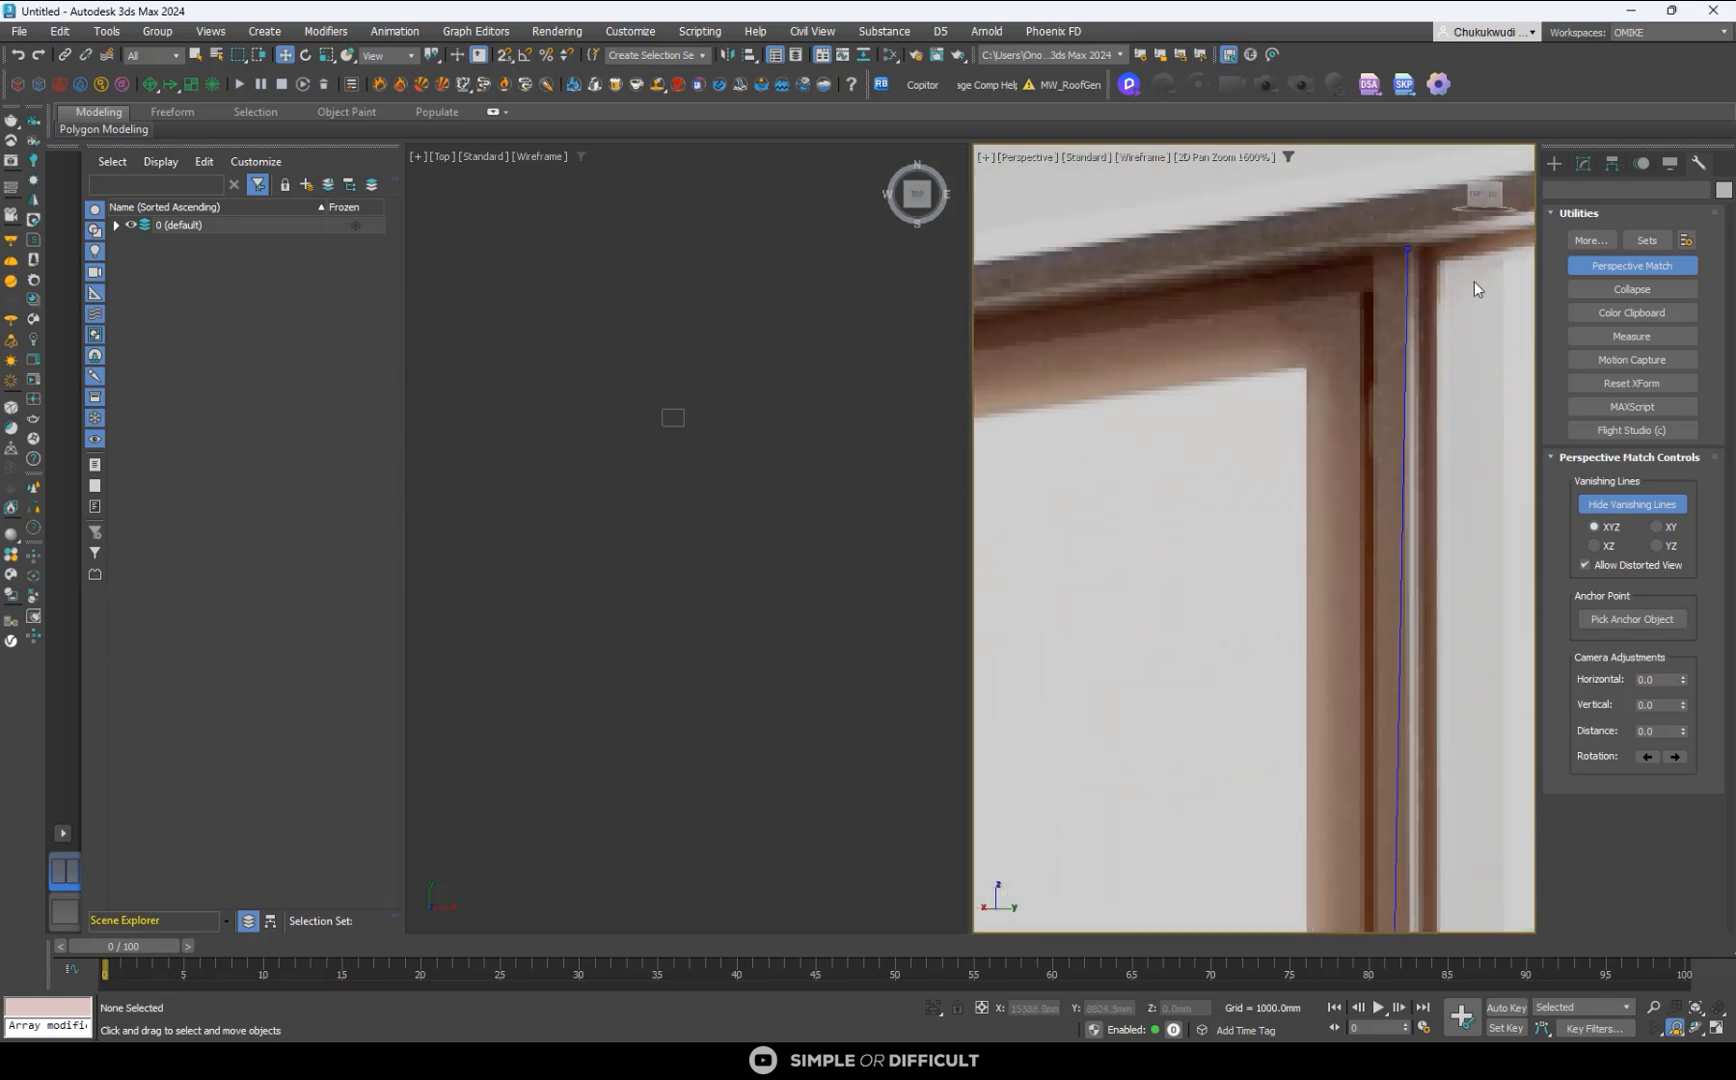
left_click_drag(1410, 250, 1439, 264)
scroll(1303, 282, "down", 7)
scroll(1252, 643, "up", 7)
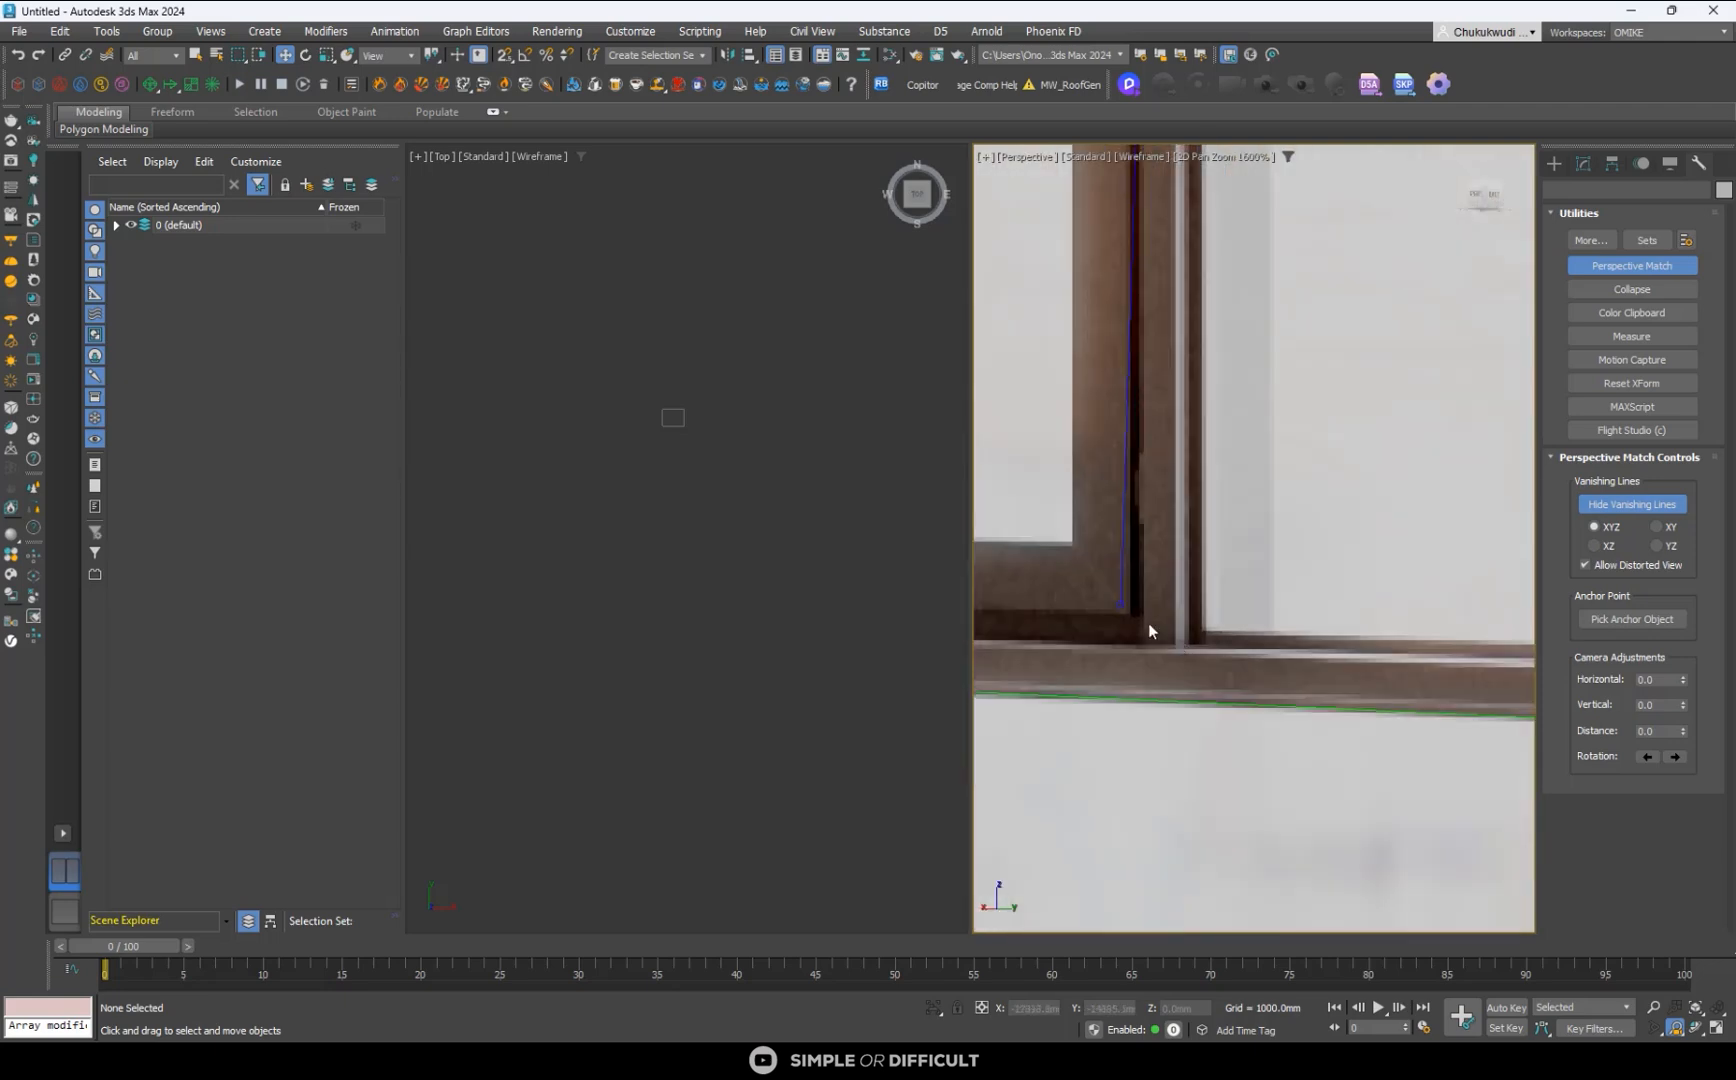
left_click_drag(1121, 605, 1202, 633)
scroll(1202, 633, "down", 7)
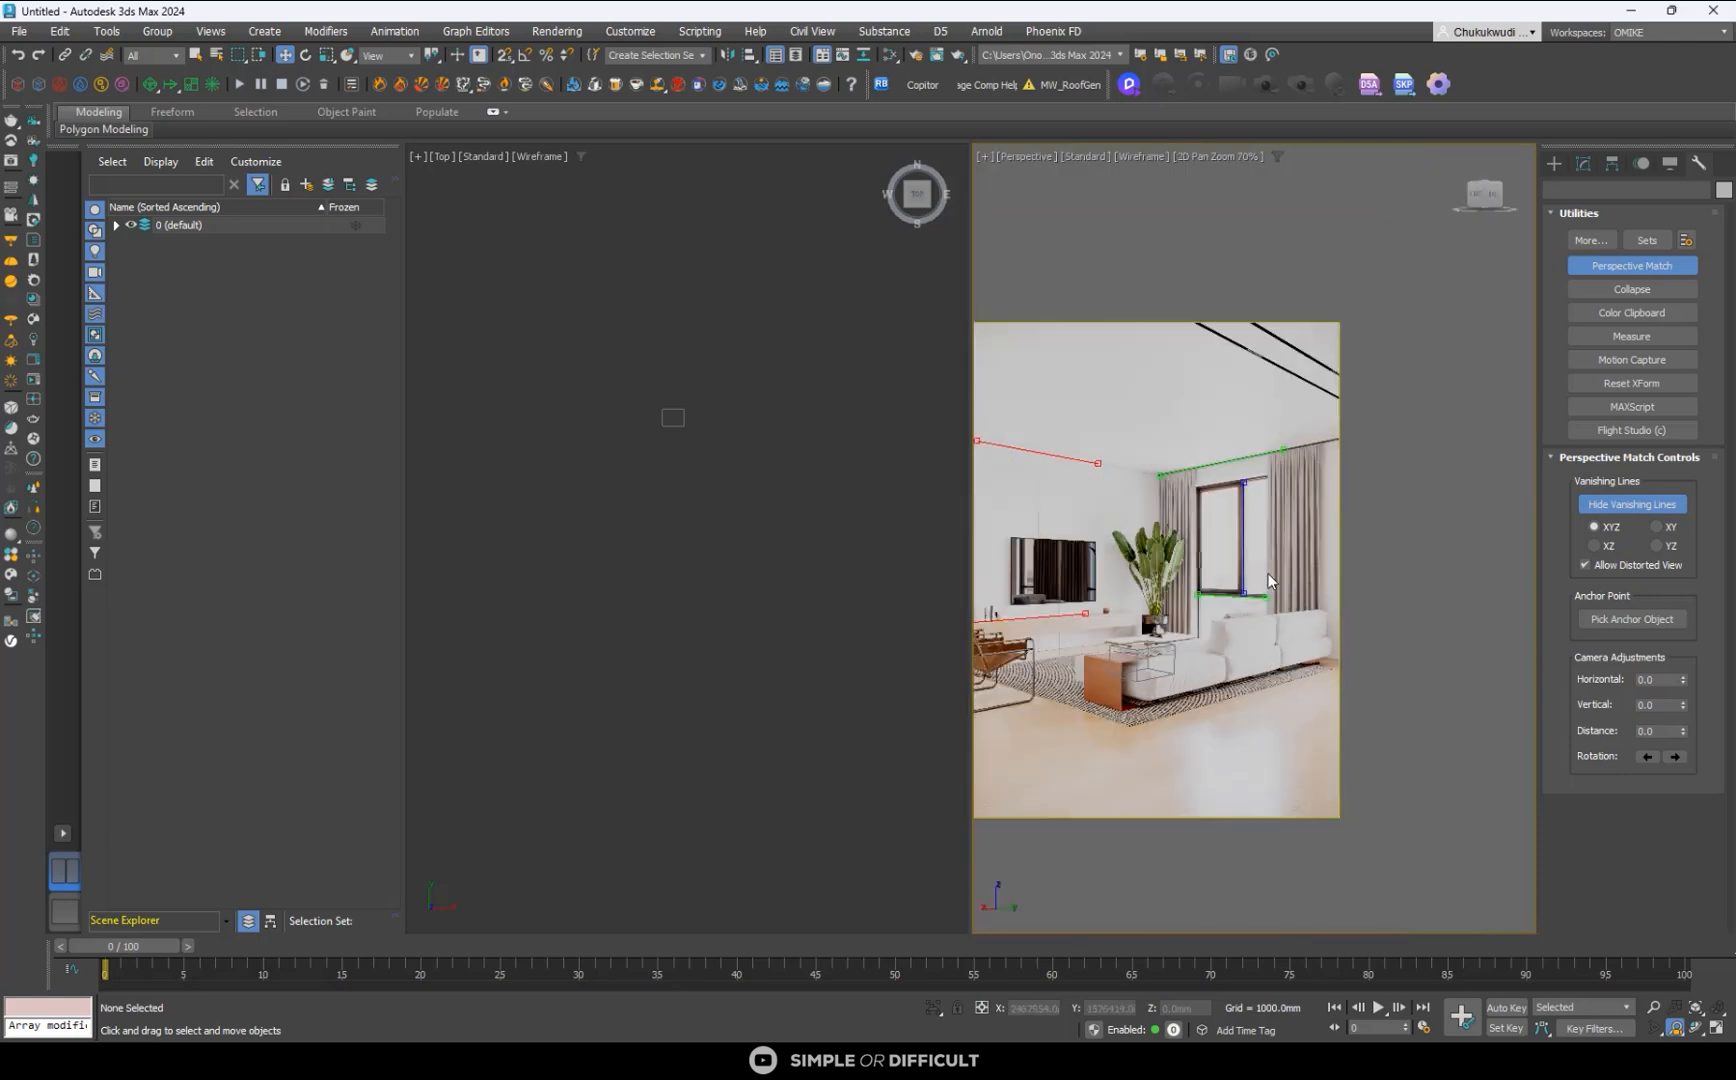
- Exit 2D Pan Zoom Mode, close the perspective matching and create a Corona camera from the matched view
scroll(1110, 680, "up", 3)
scroll(1203, 643, "down", 3)
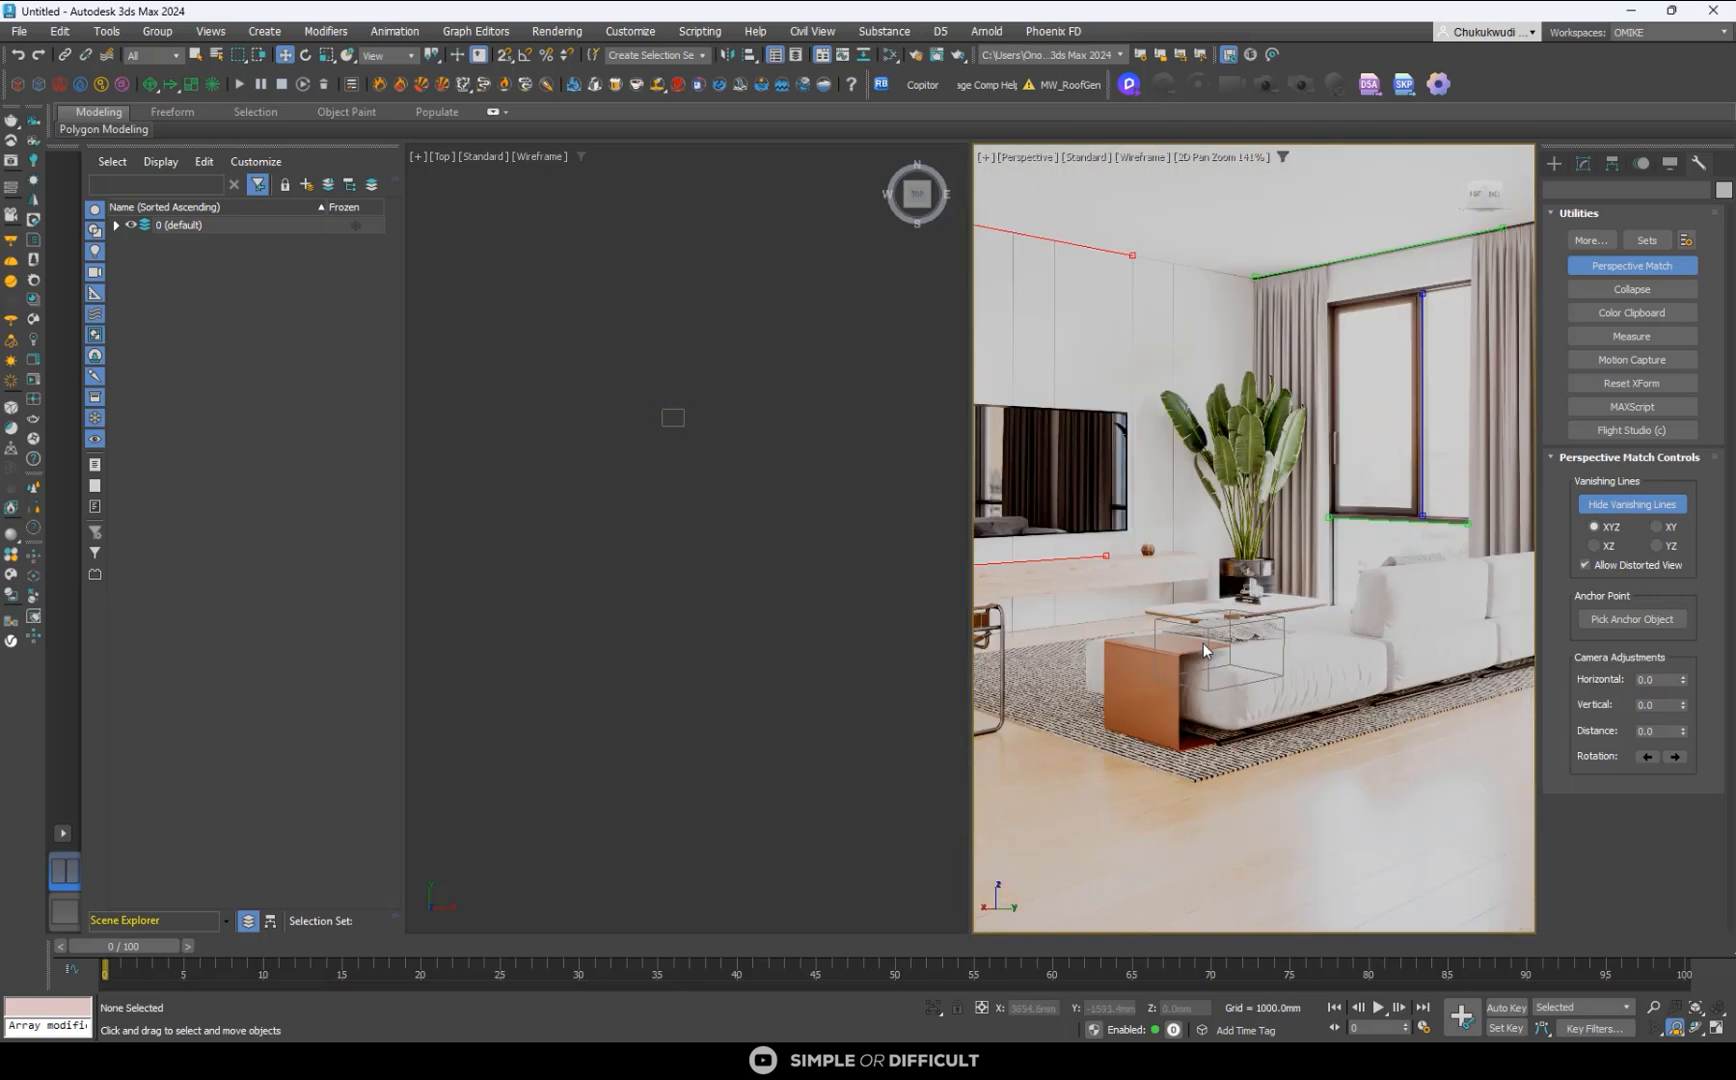
middle_click_drag(1237, 686, 1237, 690)
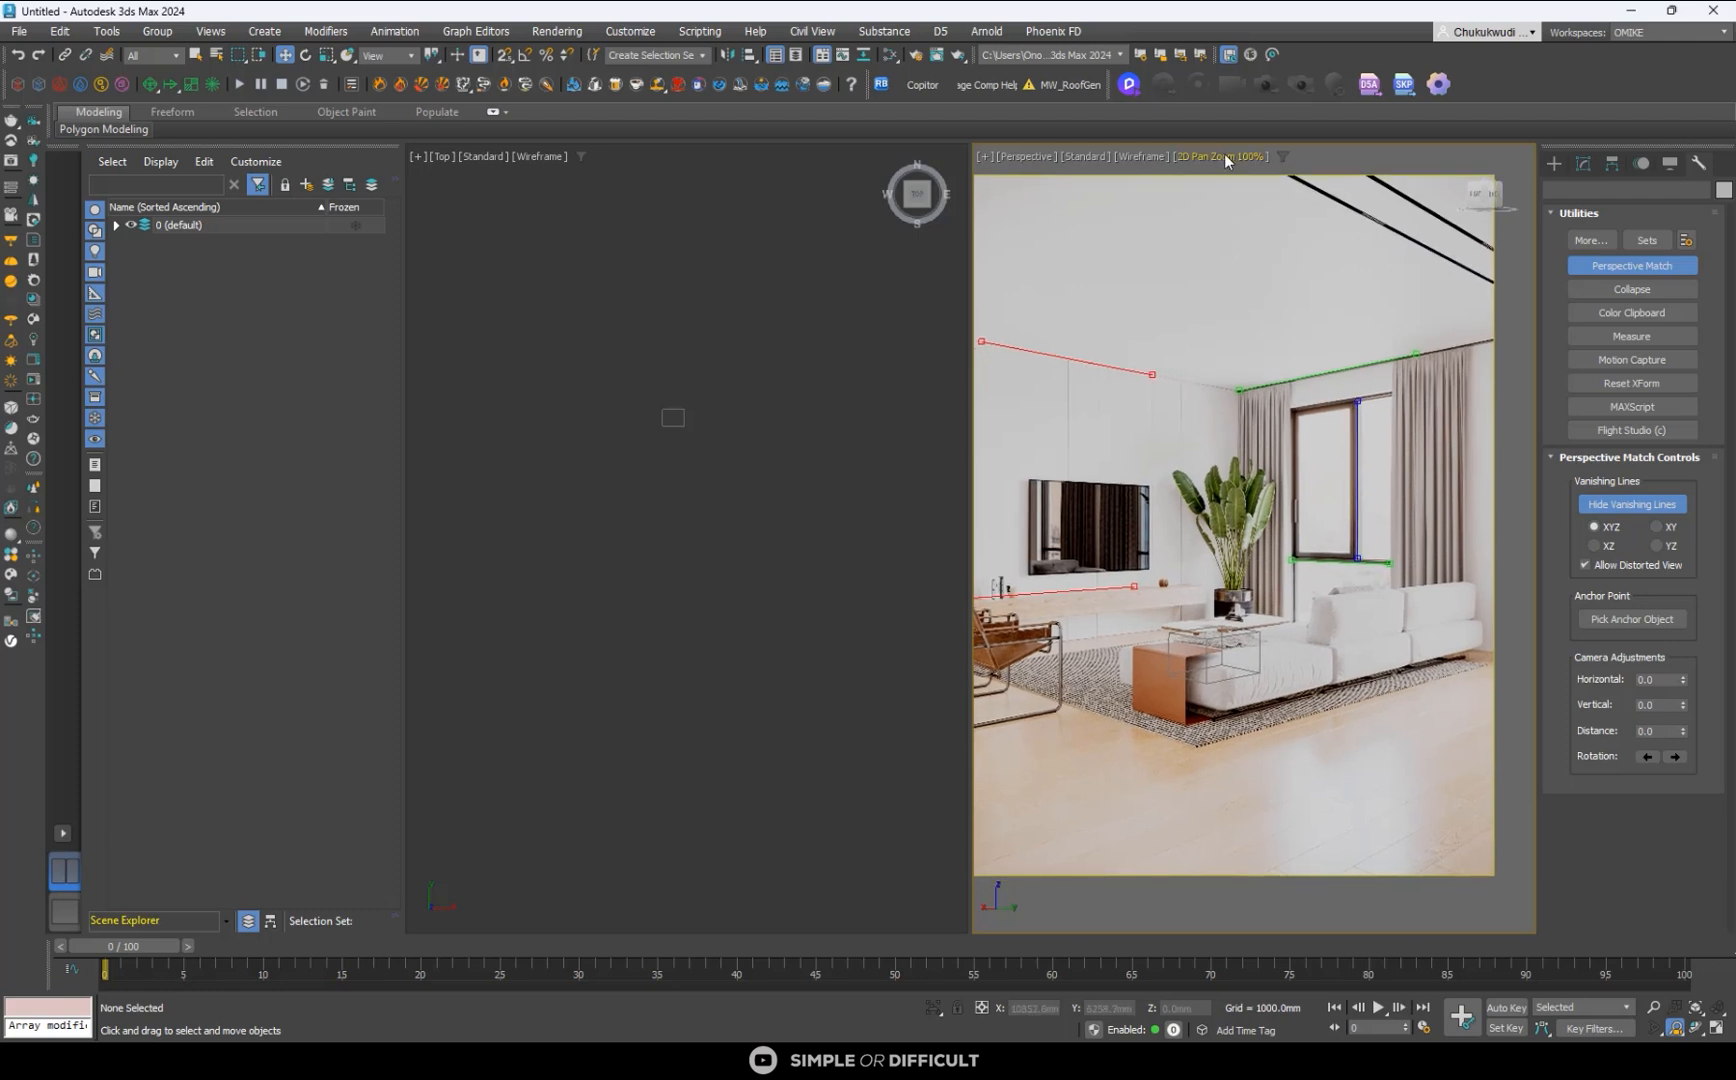
left_click(1261, 168)
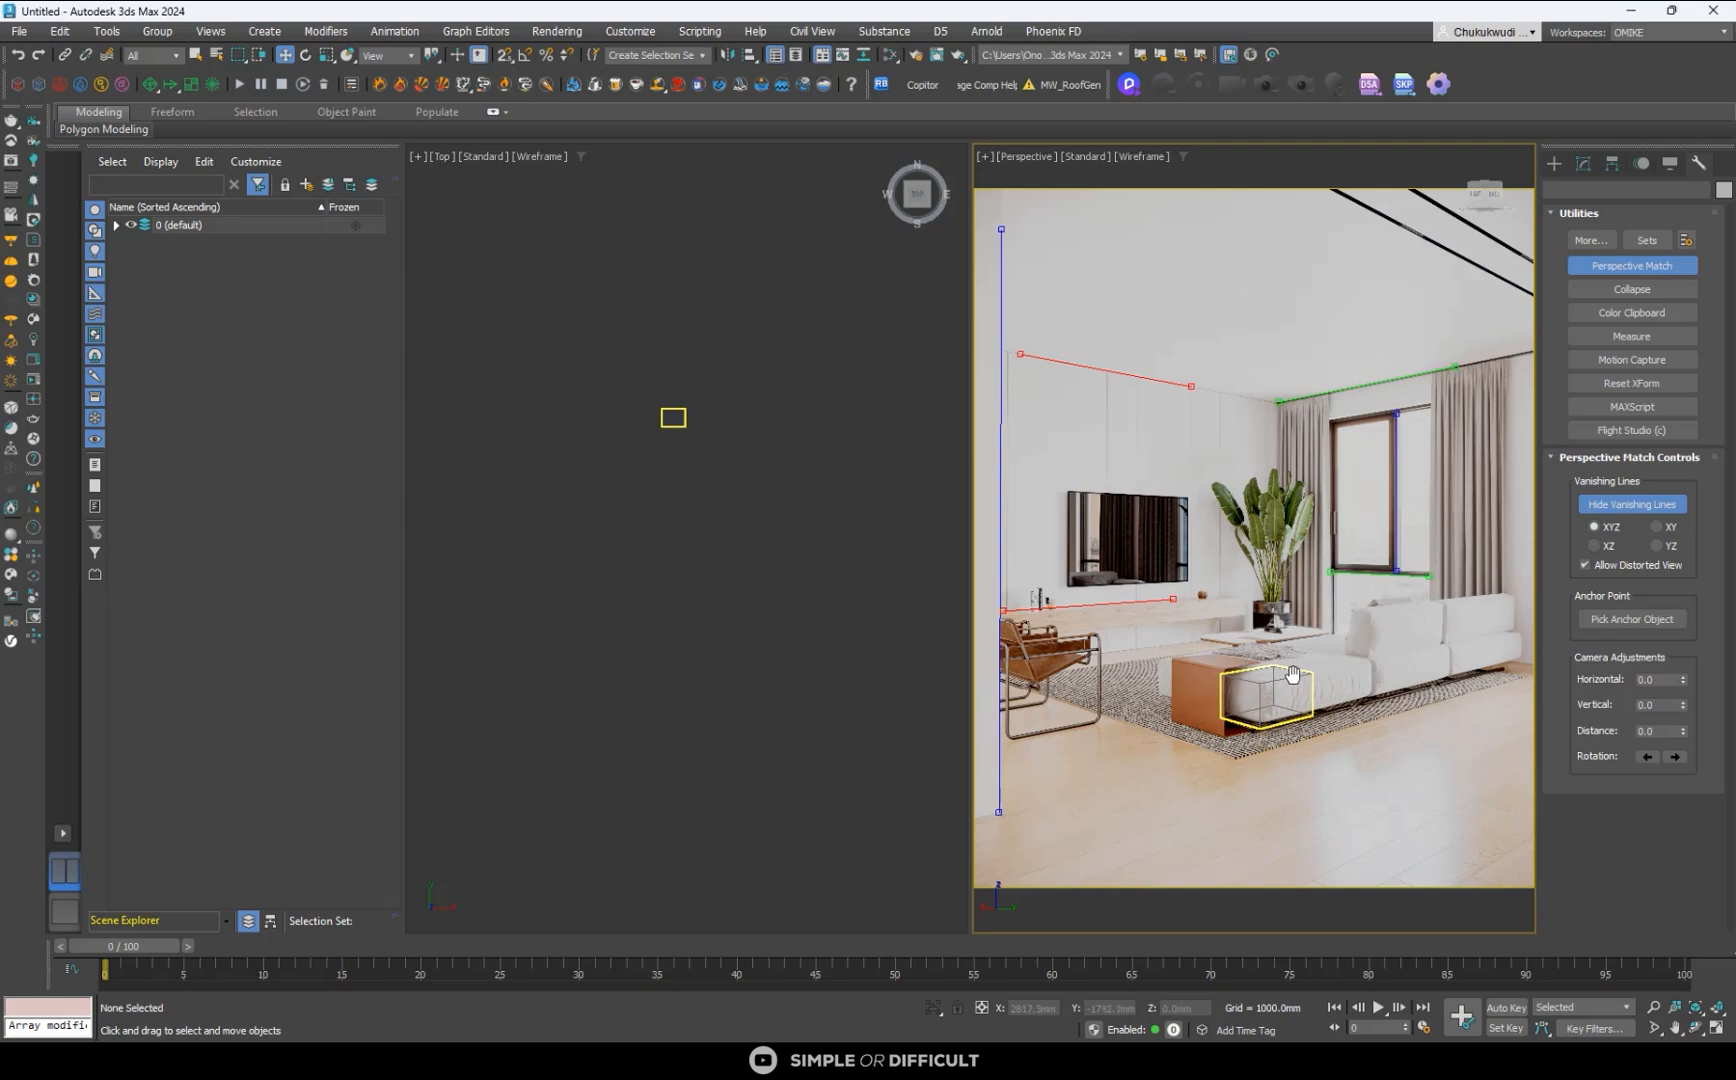
left_click(1554, 164)
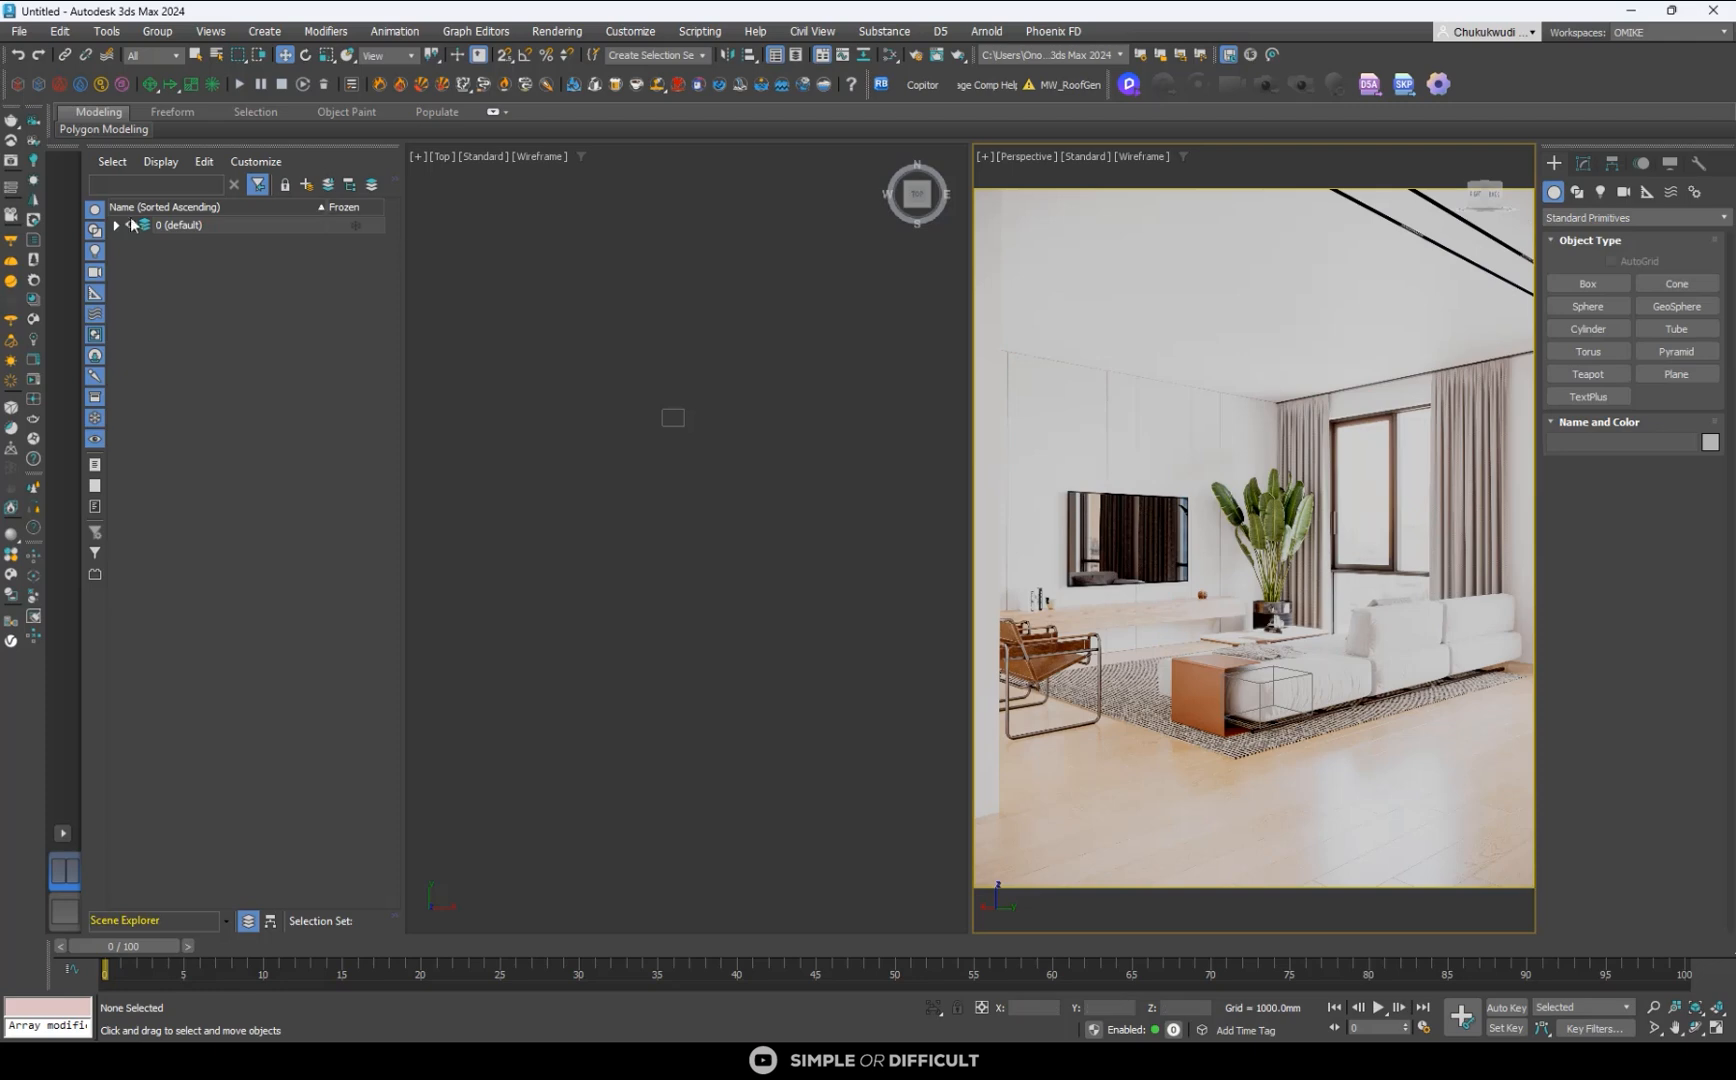
left_click(37, 147)
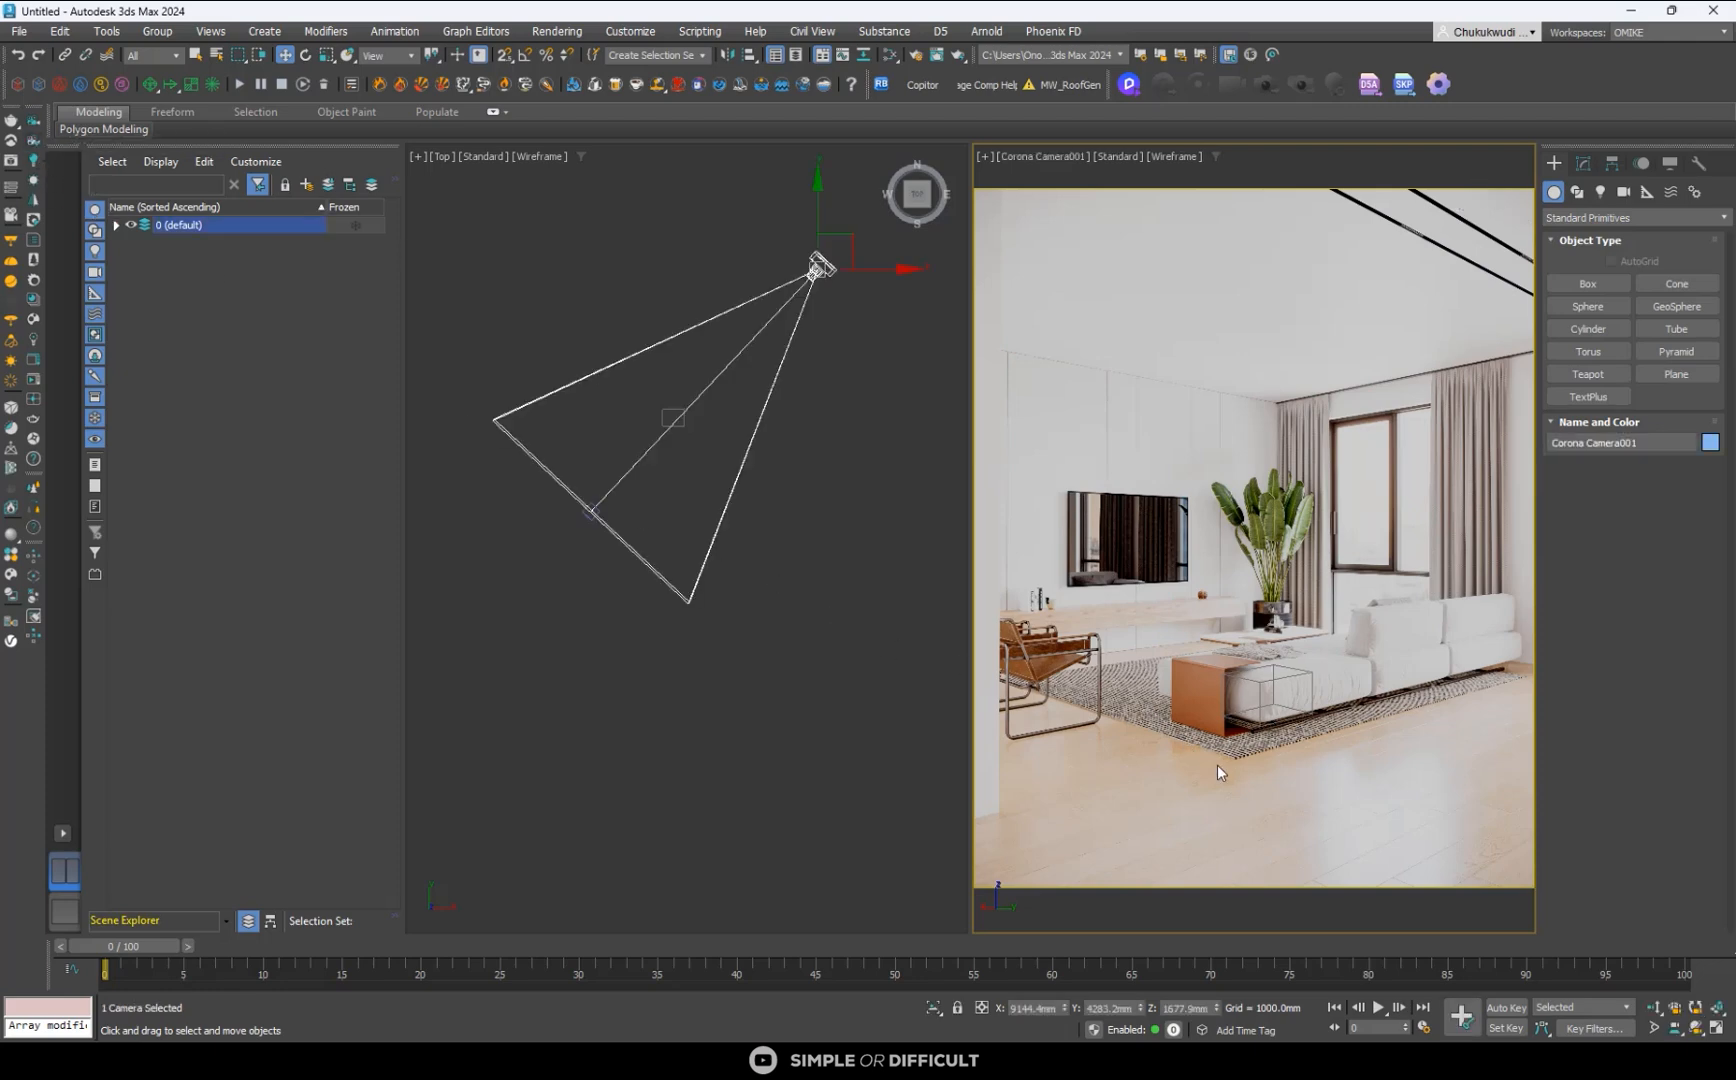
left_click(932, 745)
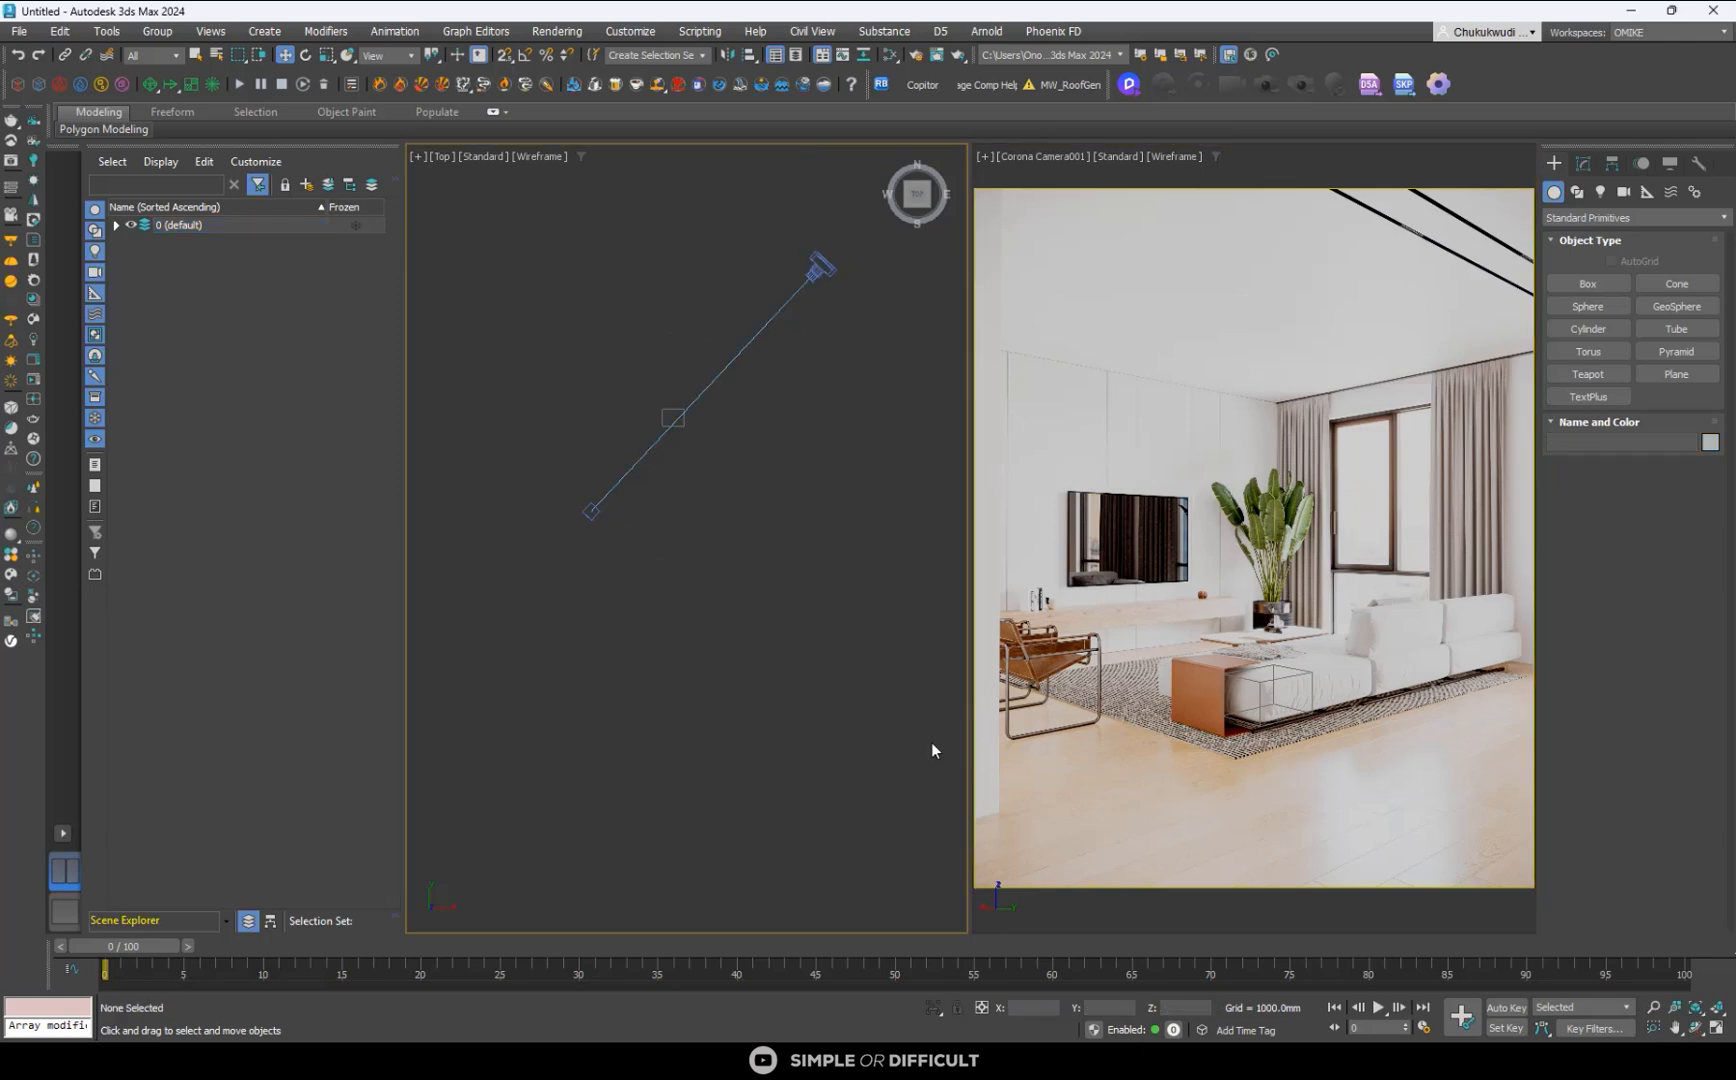
- Create a box about 4571 mm long, 4817 mm wide and 4182 mm high over the seating area, and shift it to Y -2430.6 mm
left_click(1587, 283)
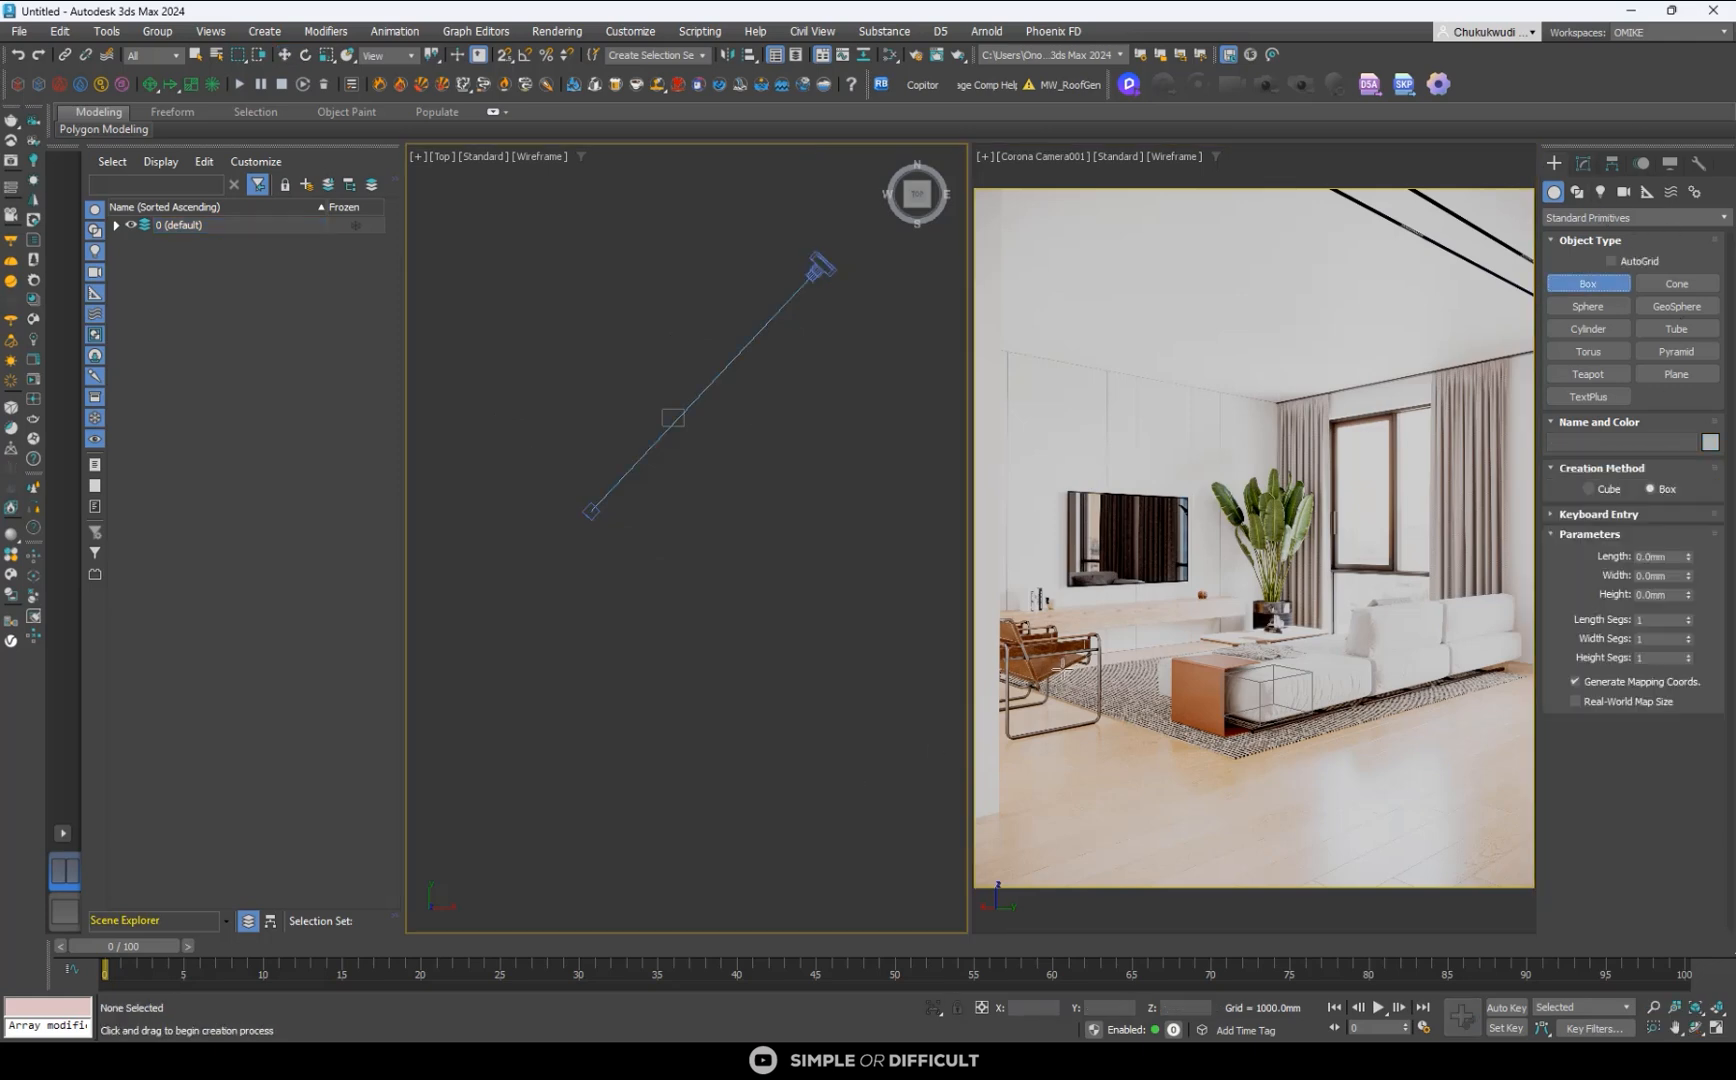
left_click_drag(1053, 670, 1562, 672)
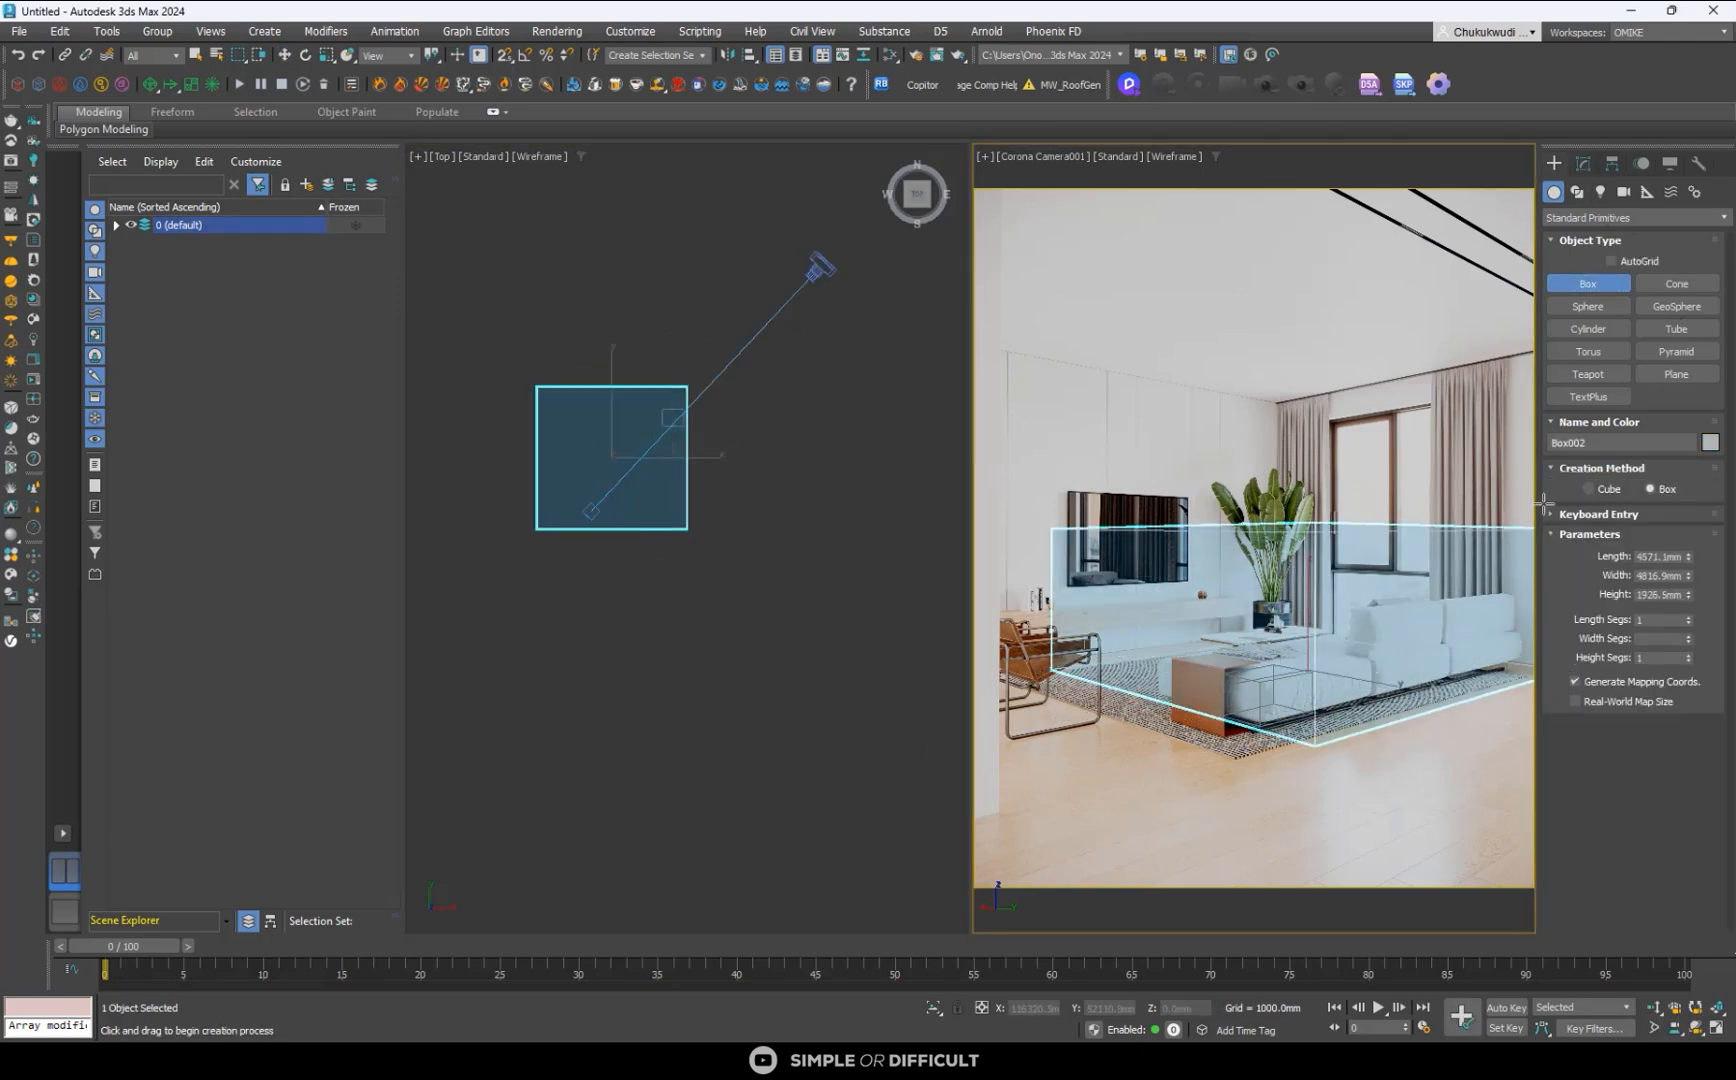
left_click(1525, 348)
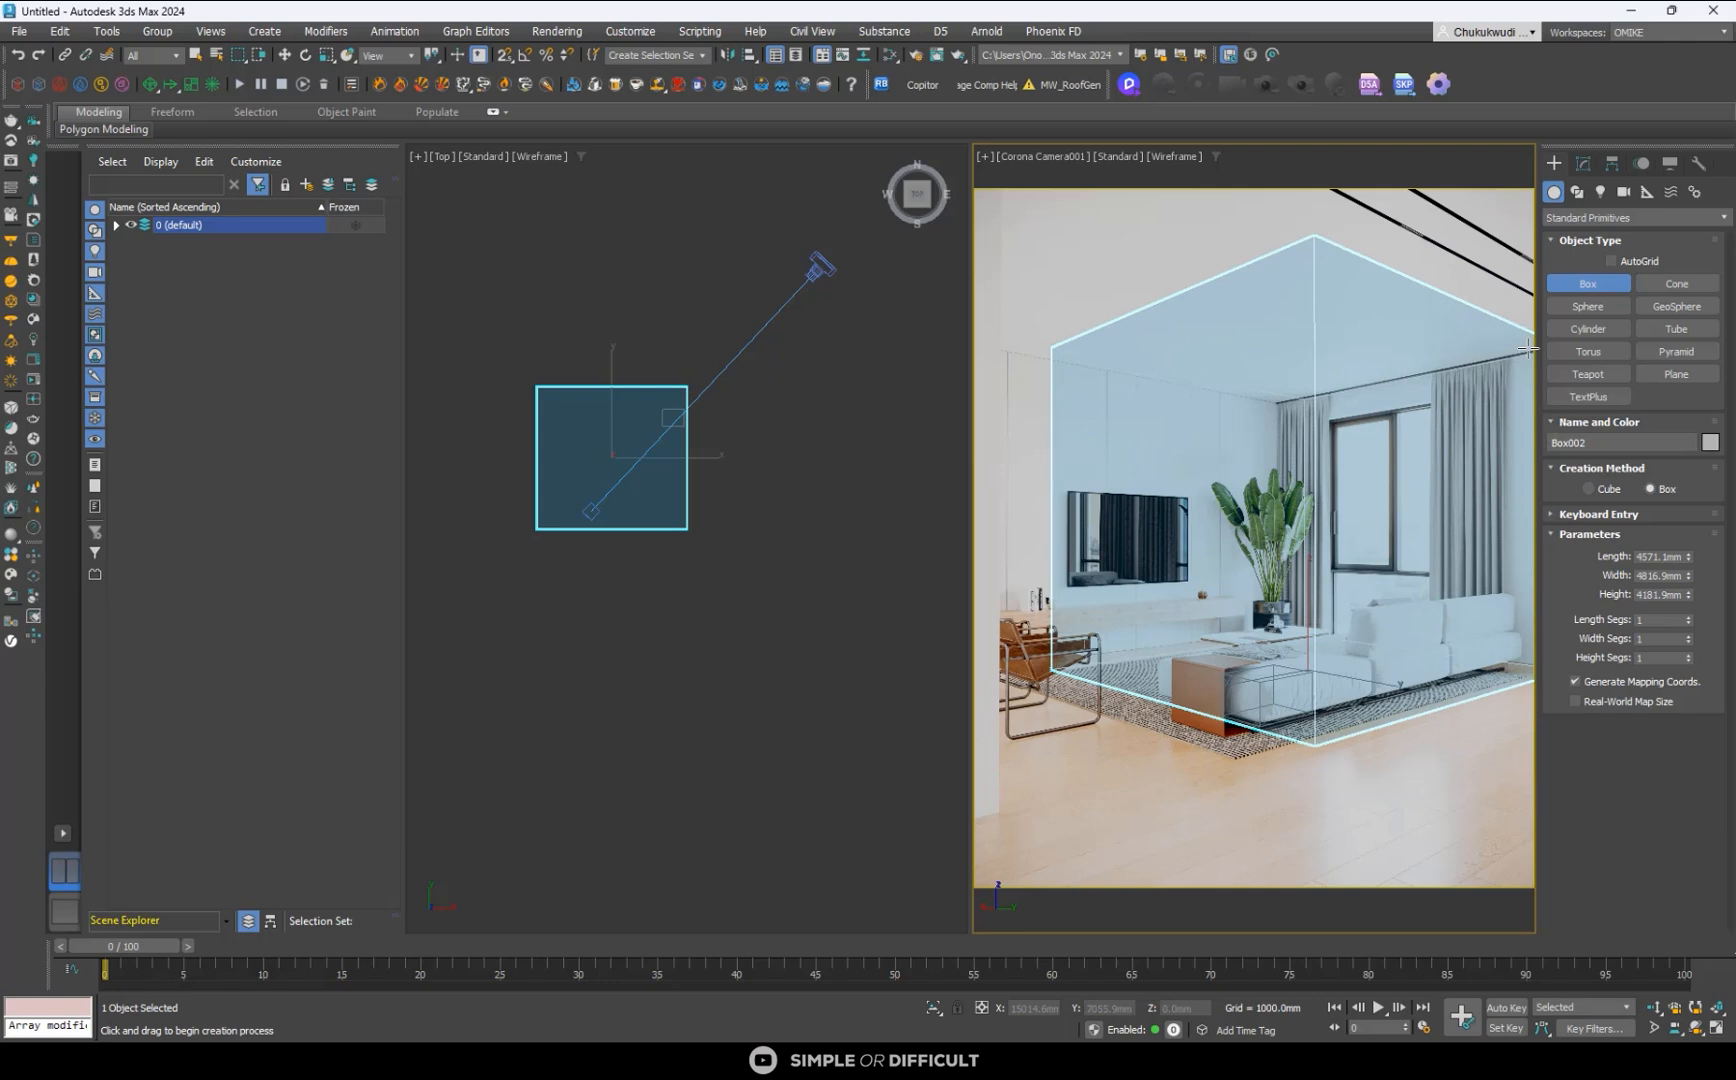
right_click(636, 424)
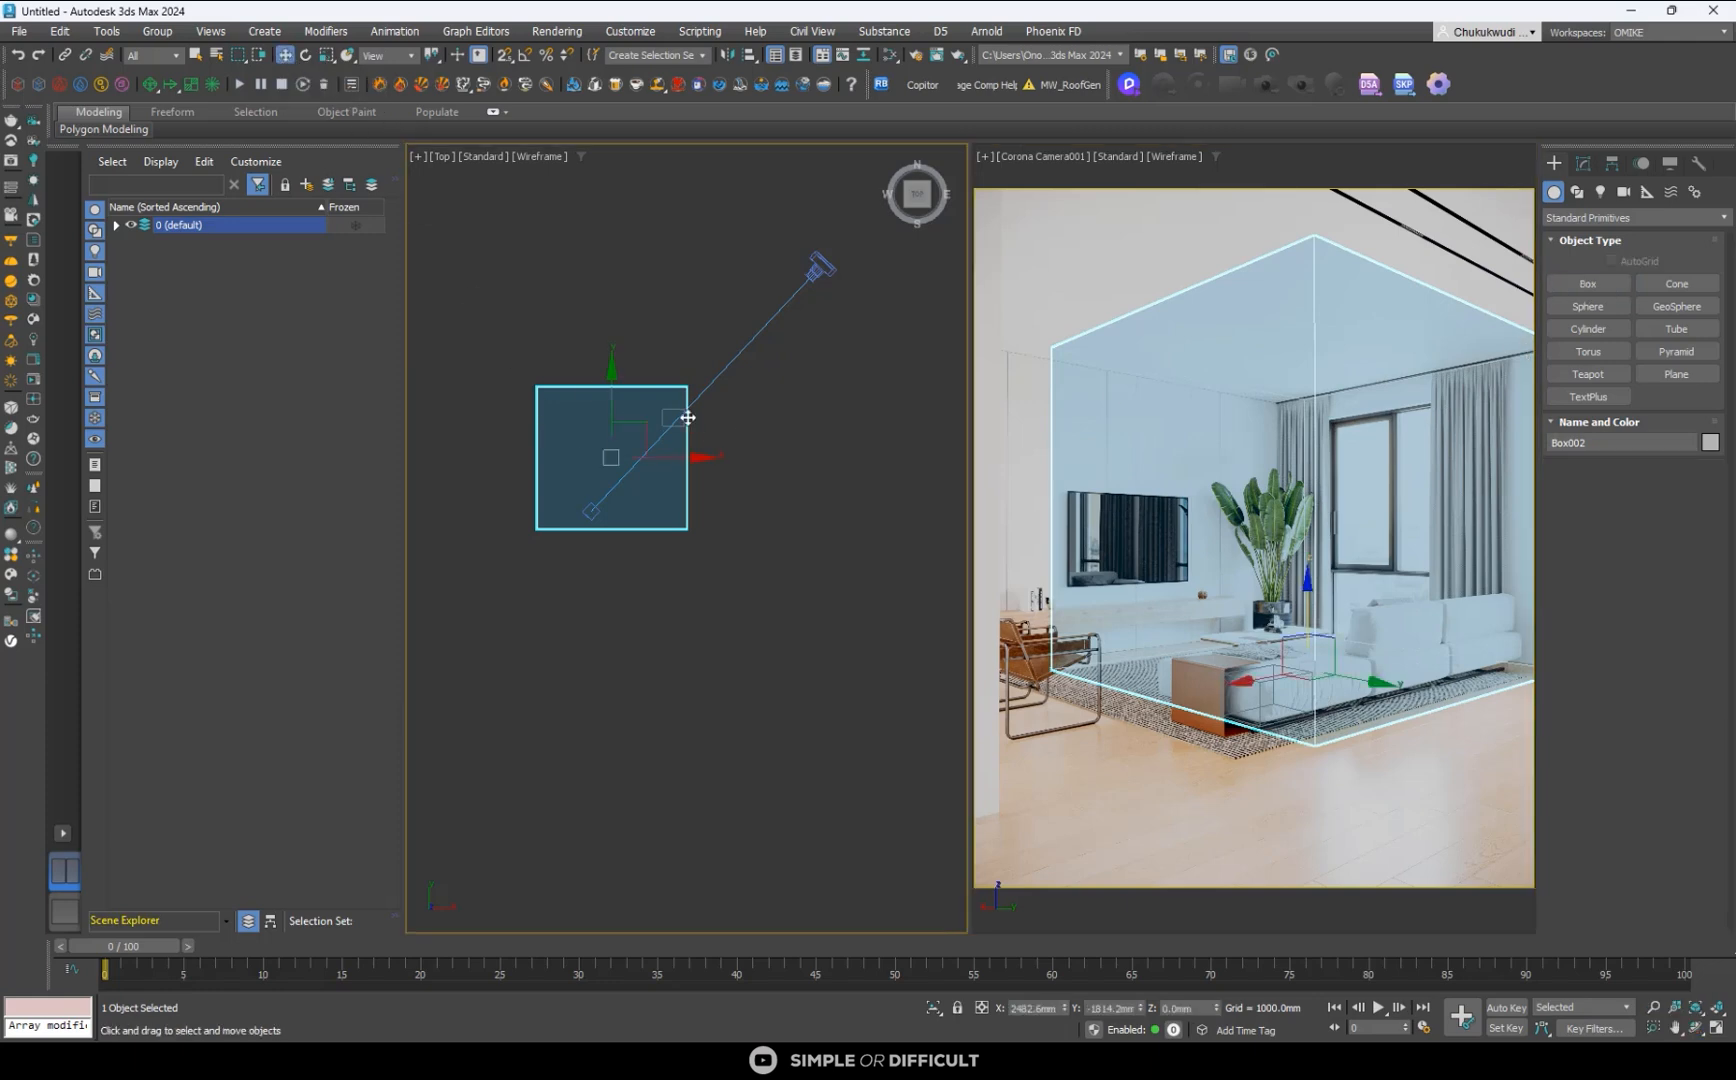
left_click_drag(612, 402, 615, 421)
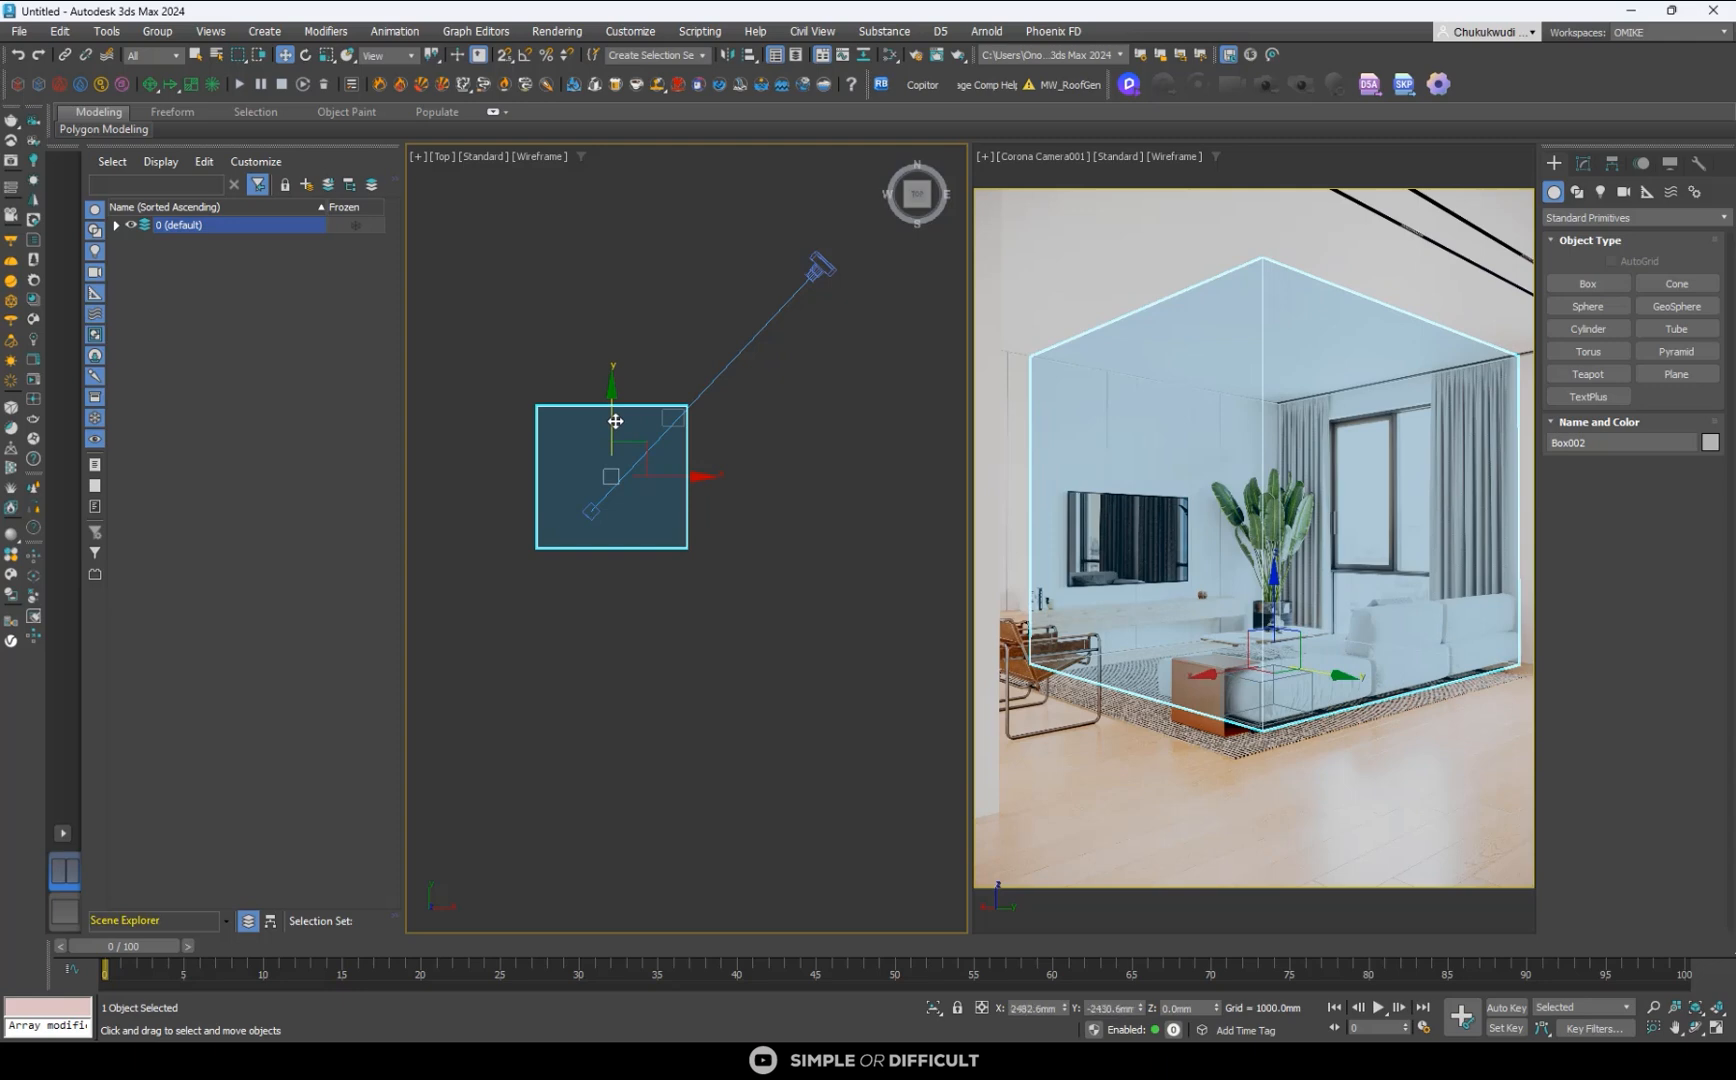
- Convert the room box to Editable Poly and switch to vertex editing
right_click(683, 458)
mouse_move(820, 683)
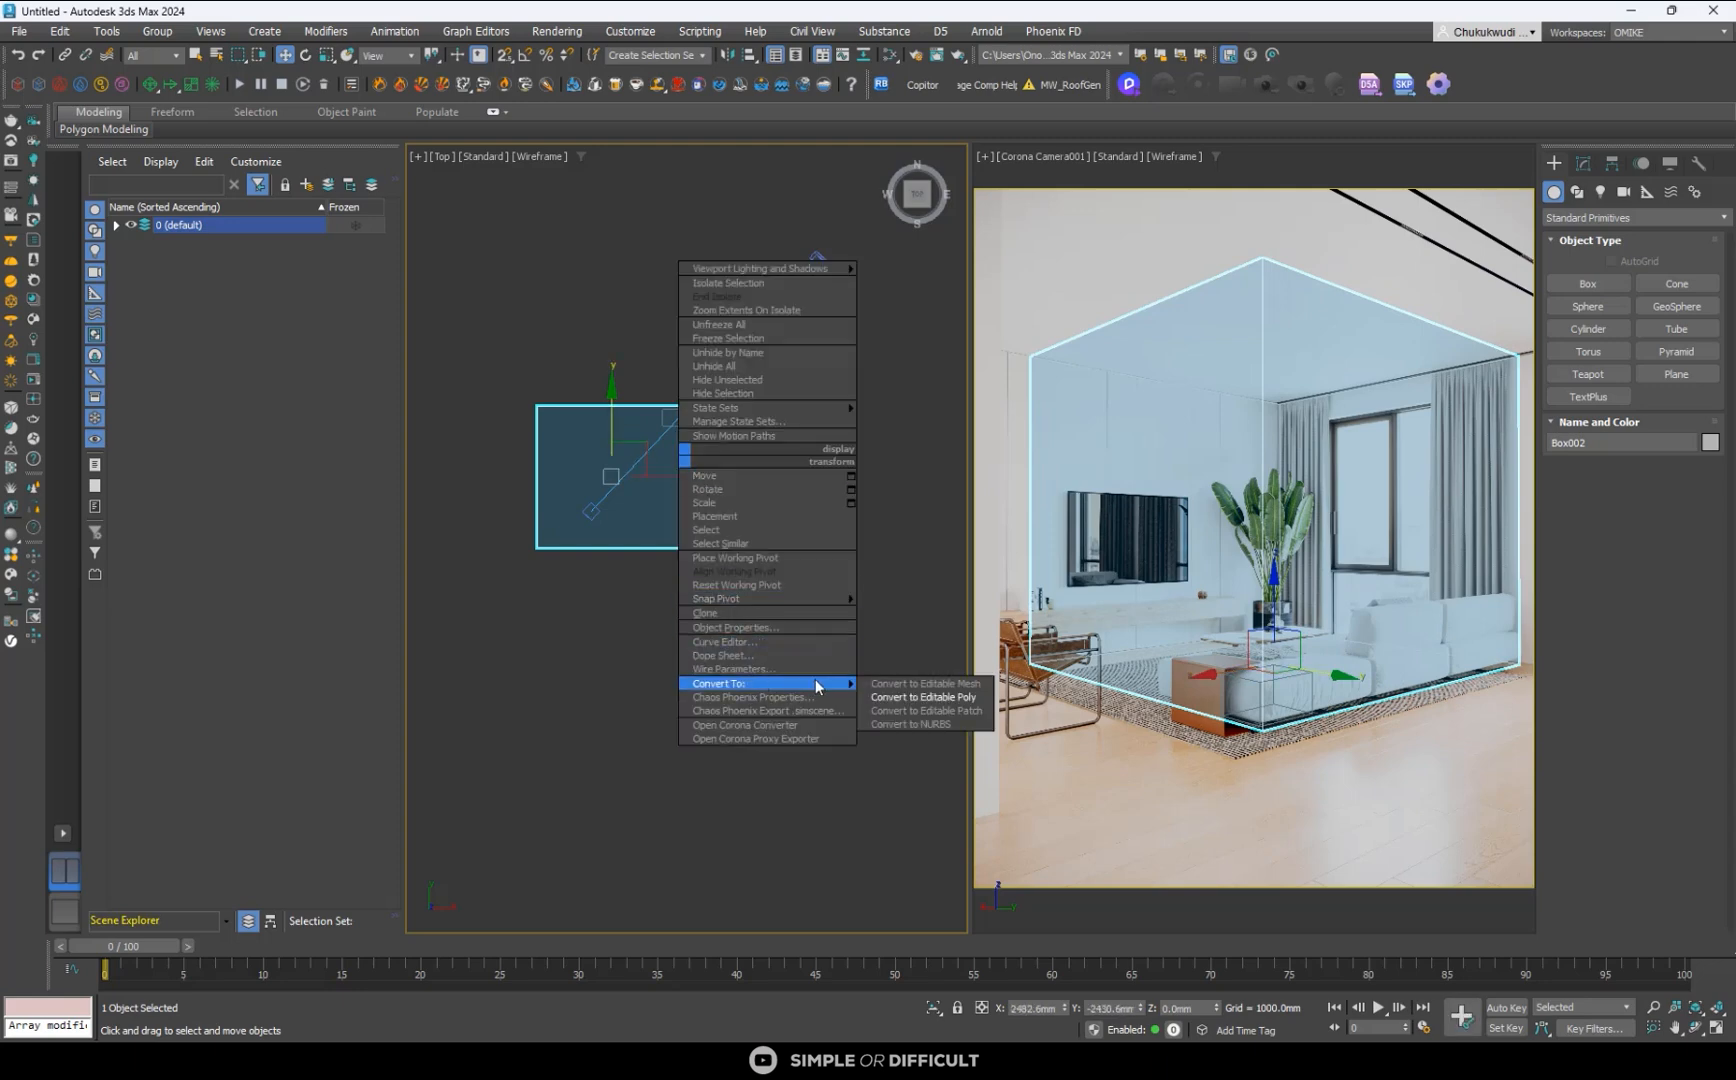
left_click(921, 697)
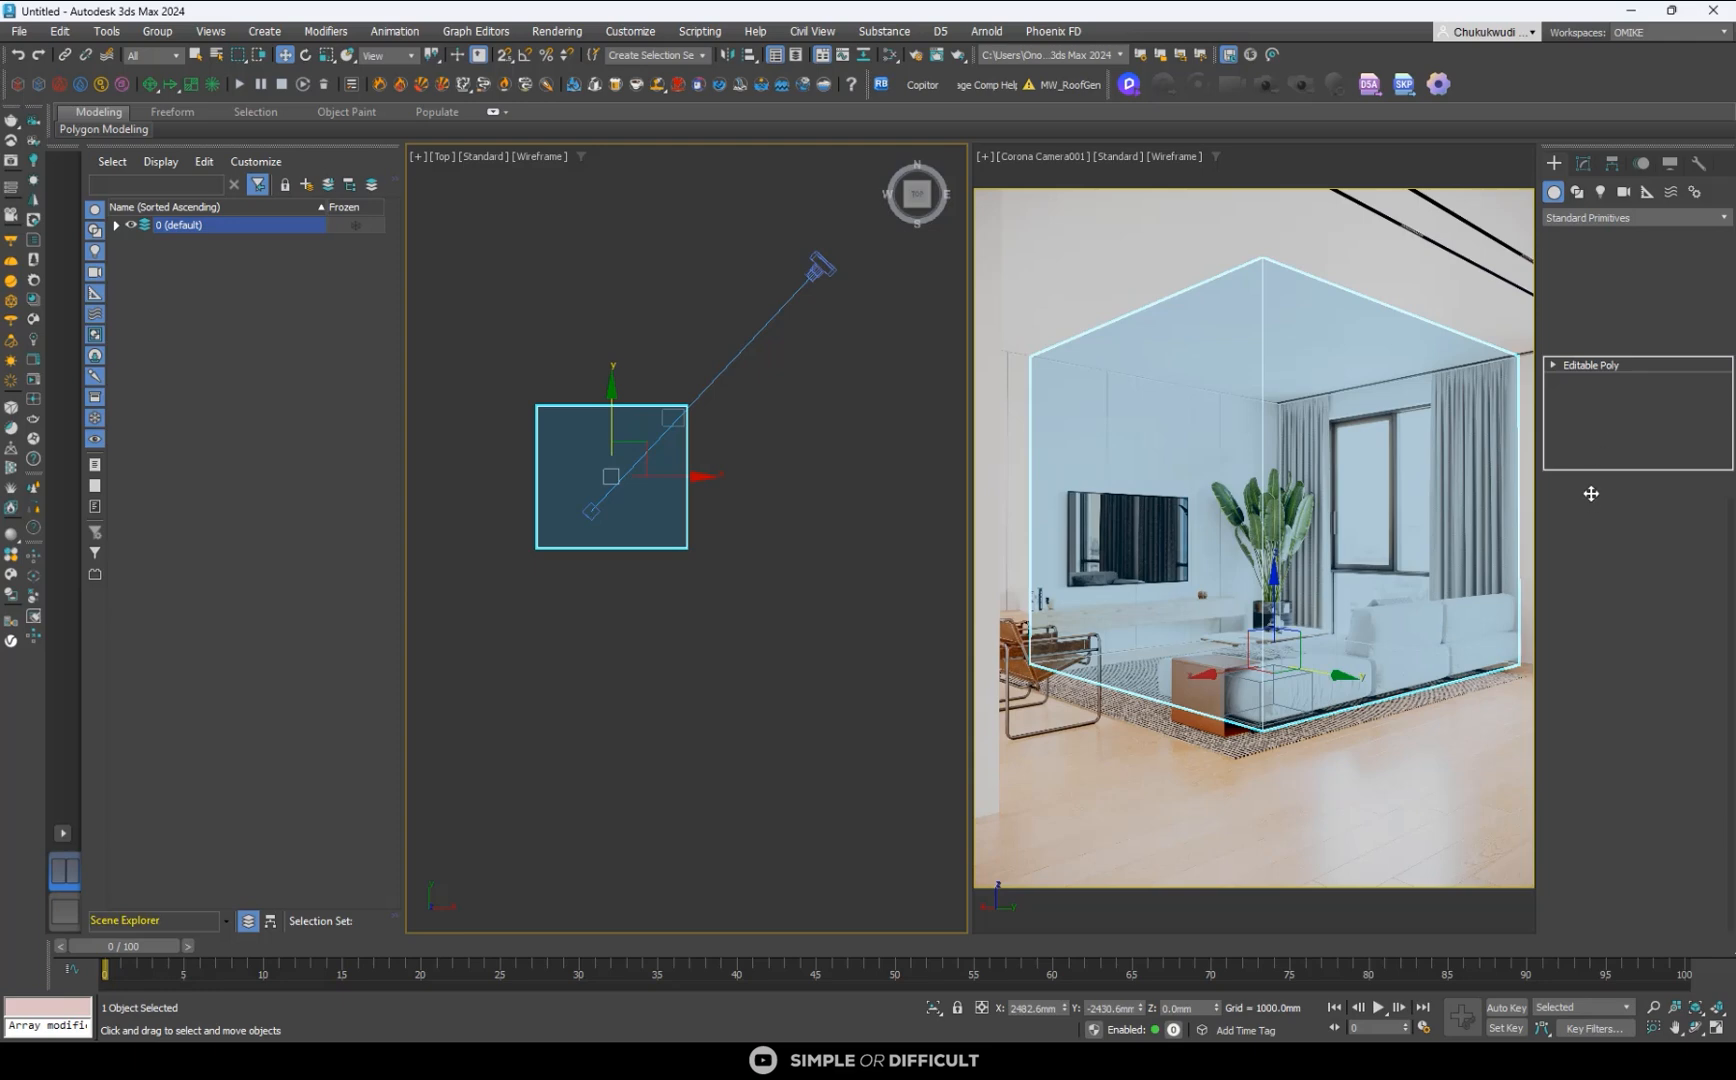
left_click(1565, 366)
left_click(1554, 365)
left_click(1587, 380)
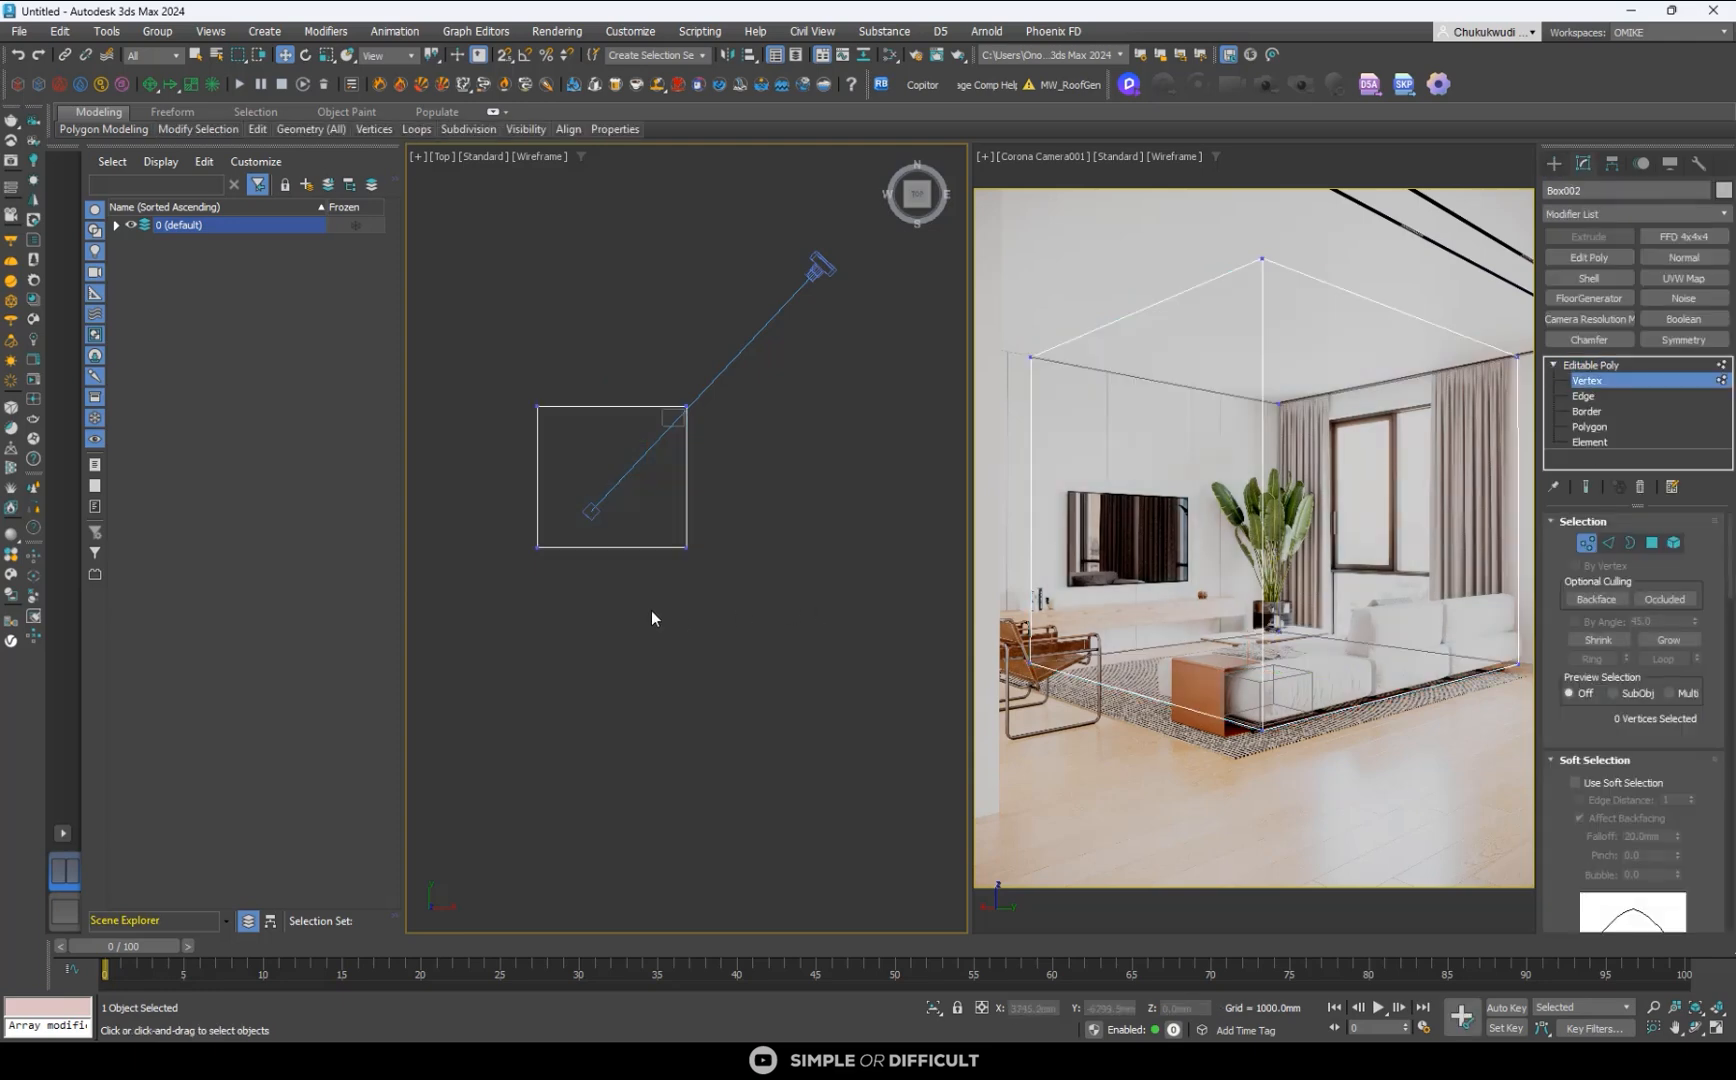
left_click_drag(830, 604, 828, 603)
left_click_drag(612, 480, 624, 501)
right_click(624, 501)
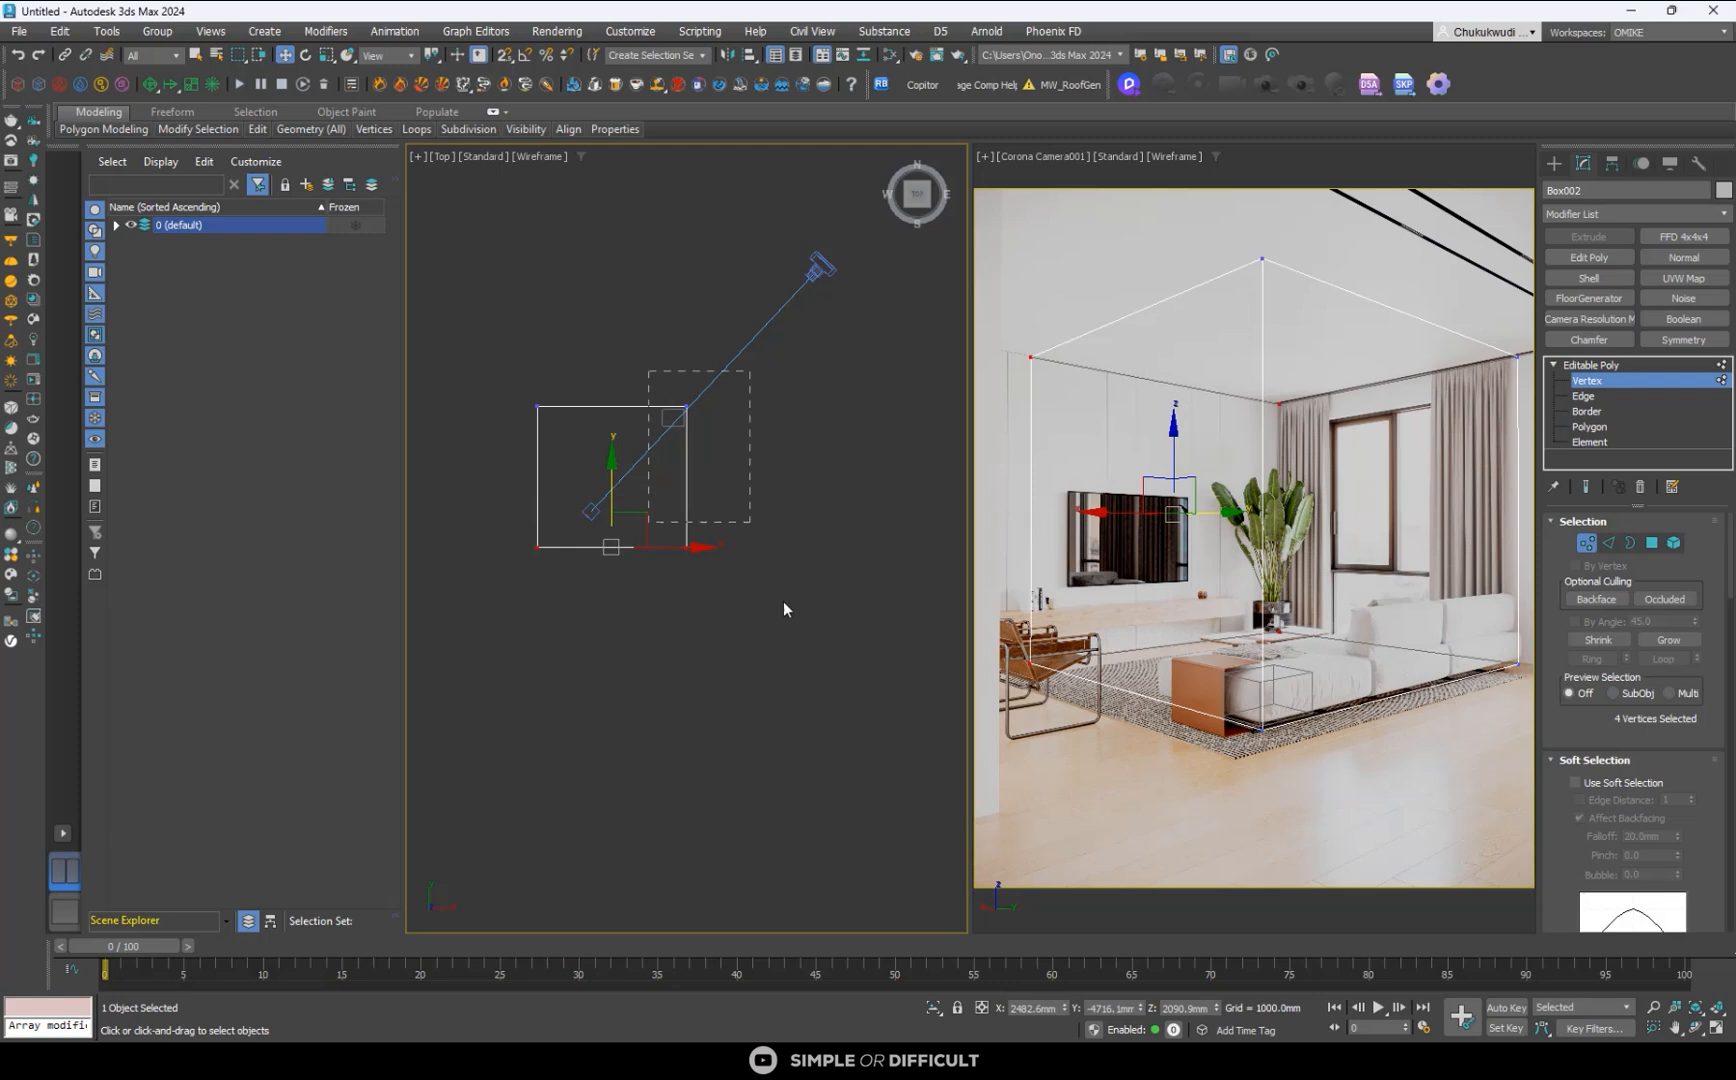
- Extend the box's positive-X vertices to about X 7231 mm at the near wall edge, and its positive-Y vertices to about Y -22 mm
left_click_drag(783, 609, 780, 600)
left_click_drag(775, 480, 836, 510)
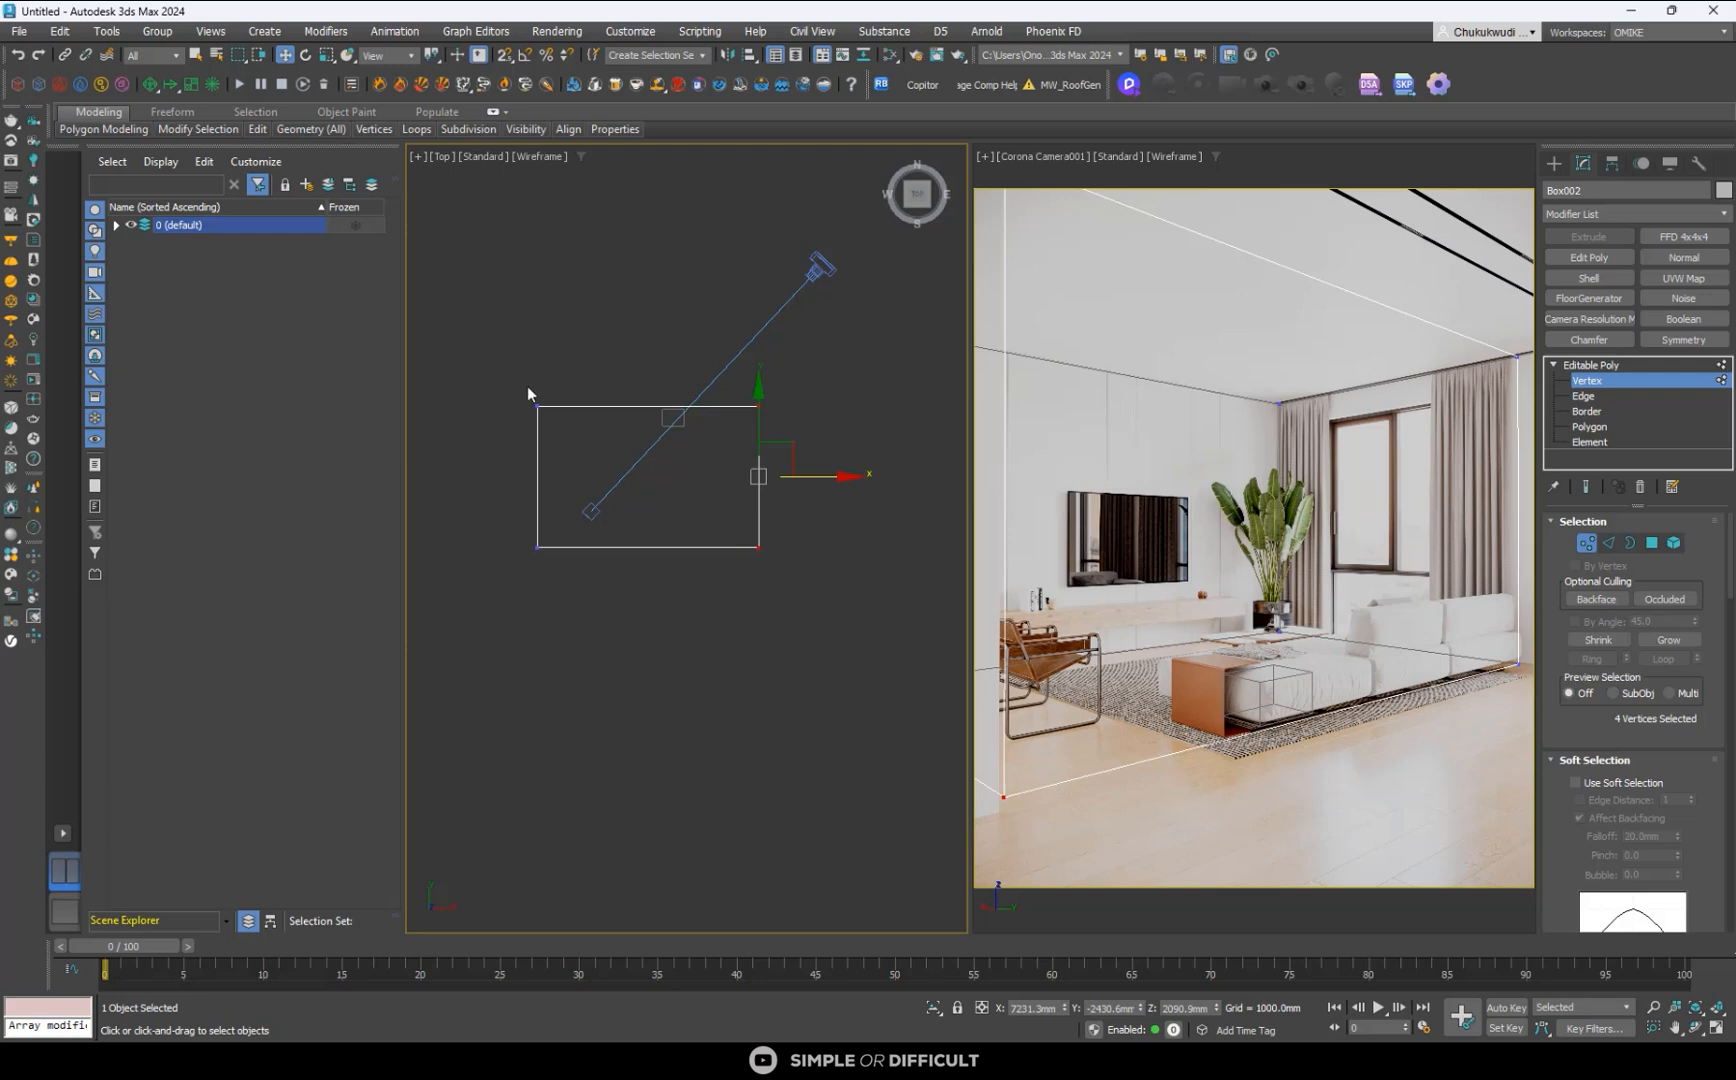
left_click_drag(731, 437, 764, 440)
scroll(650, 395, "up", 5)
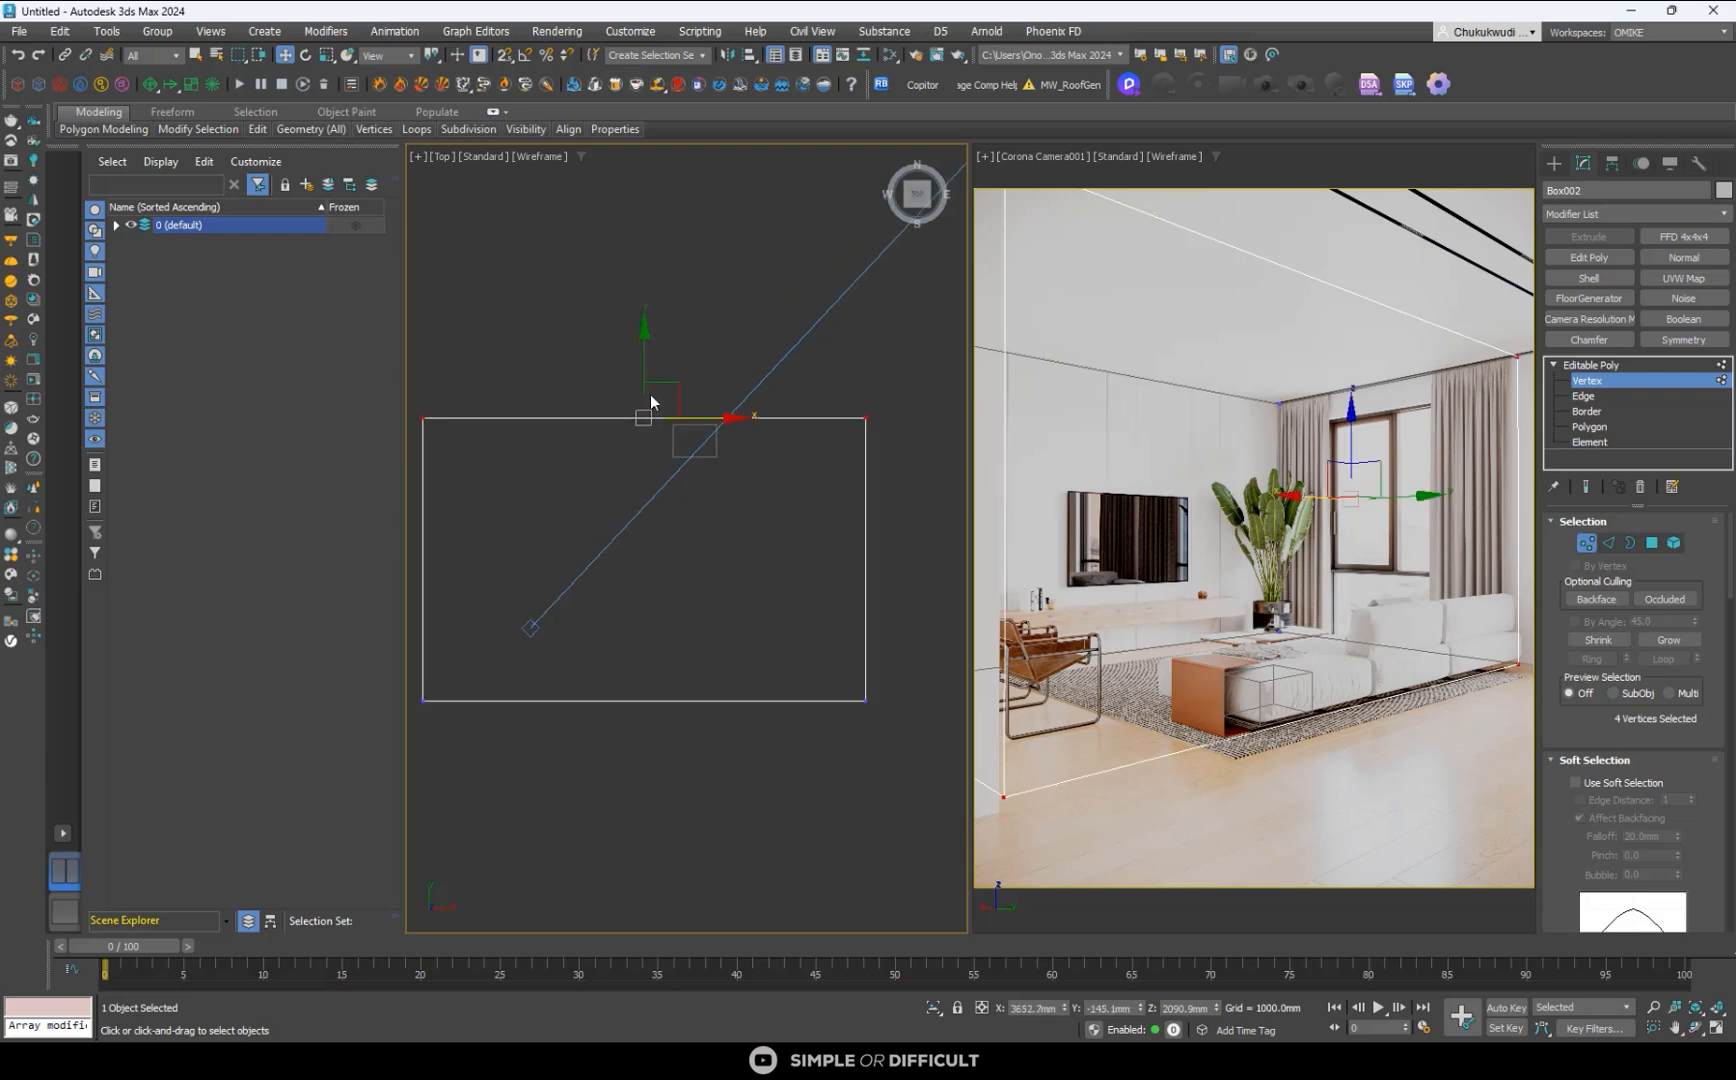
left_click_drag(644, 364, 947, 689)
scroll(808, 292, "down", 2)
- Fine-tune the box's positive-X vertices to about X 7323 mm, aligning that corner with the near wall's vertical edge
middle_click_drag(854, 532, 749, 575)
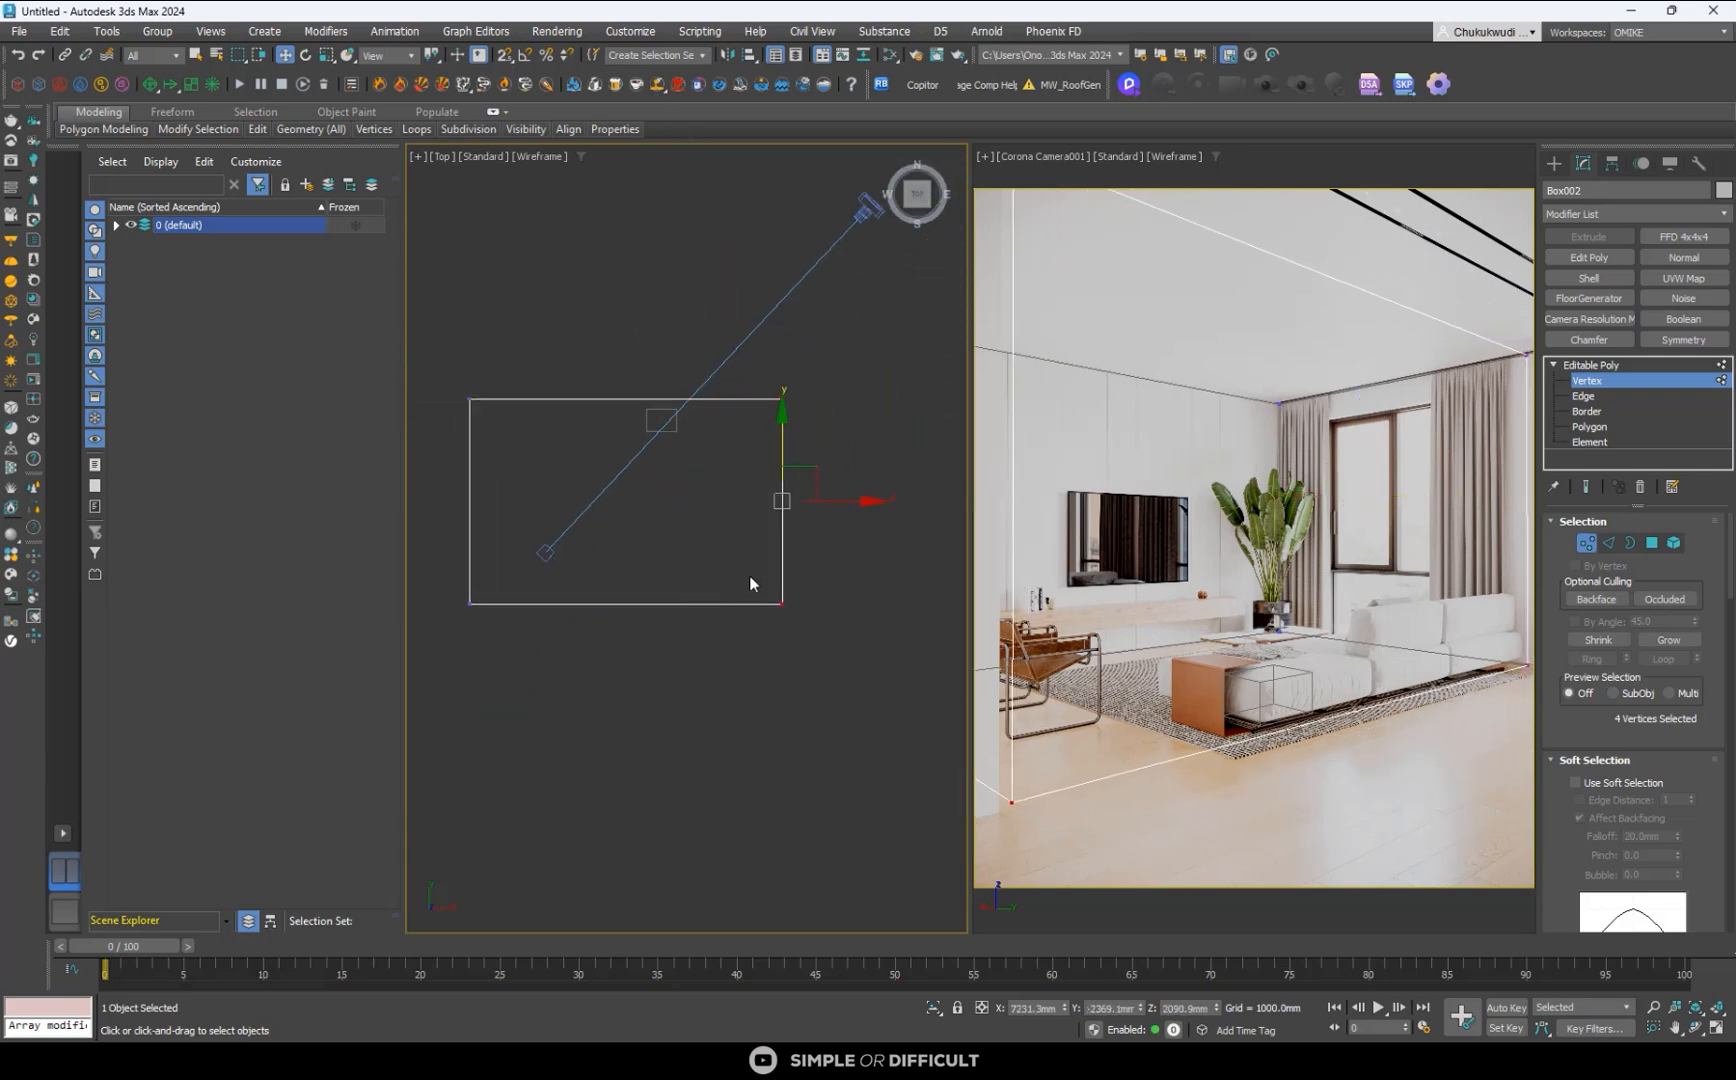
scroll(800, 522, "up", 3)
left_click_drag(828, 489, 837, 486)
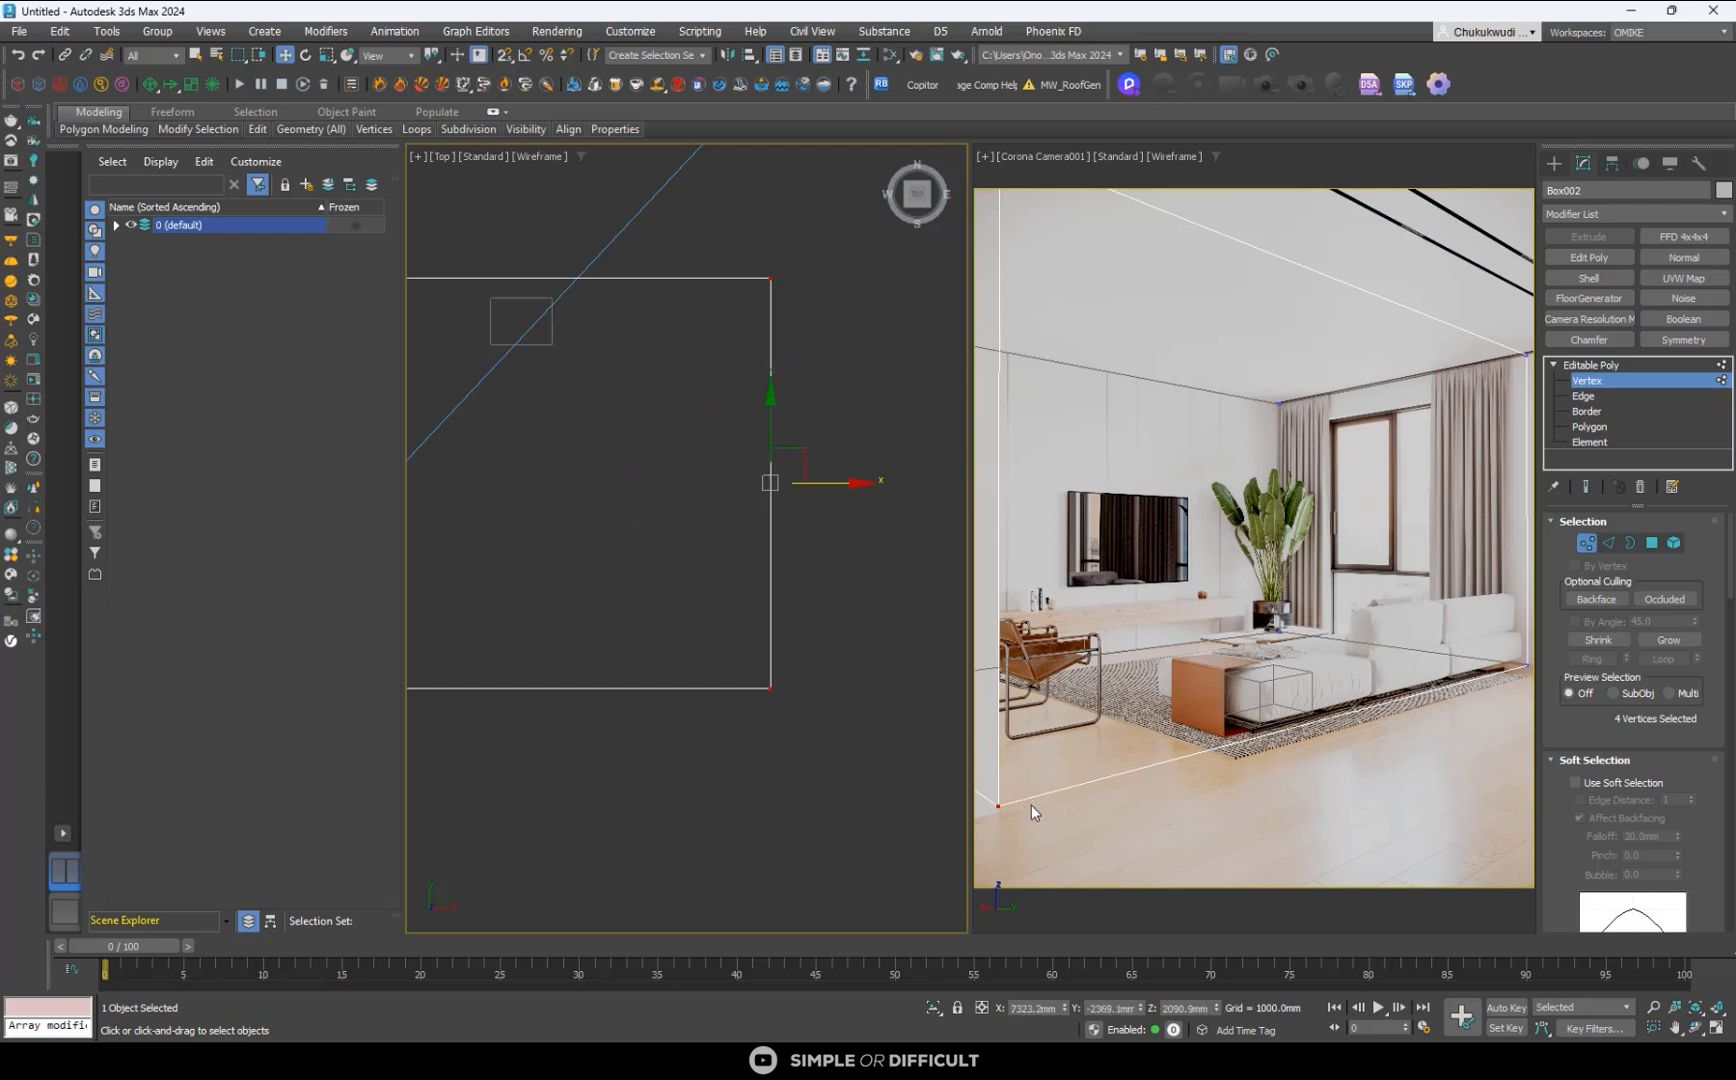
scroll(641, 575, "down", 3)
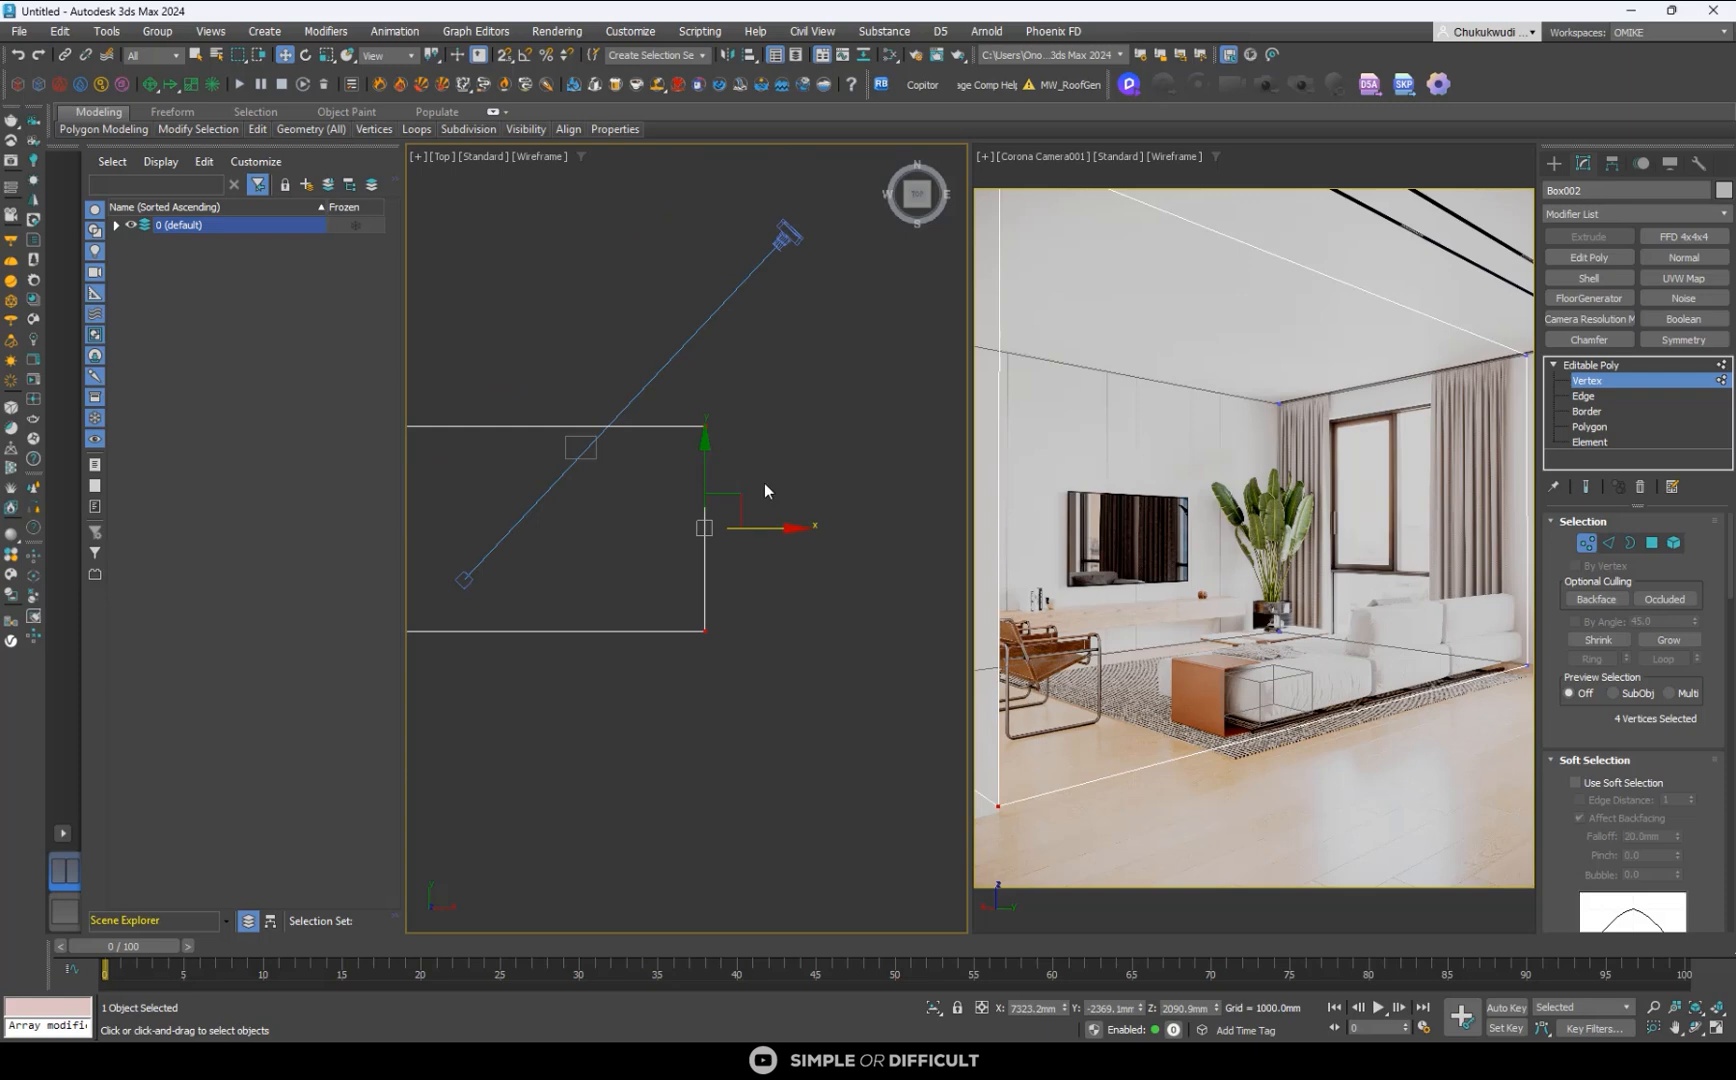
scroll(764, 483, "down", 2)
left_click_drag(473, 407, 815, 464)
scroll(608, 392, "up", 4)
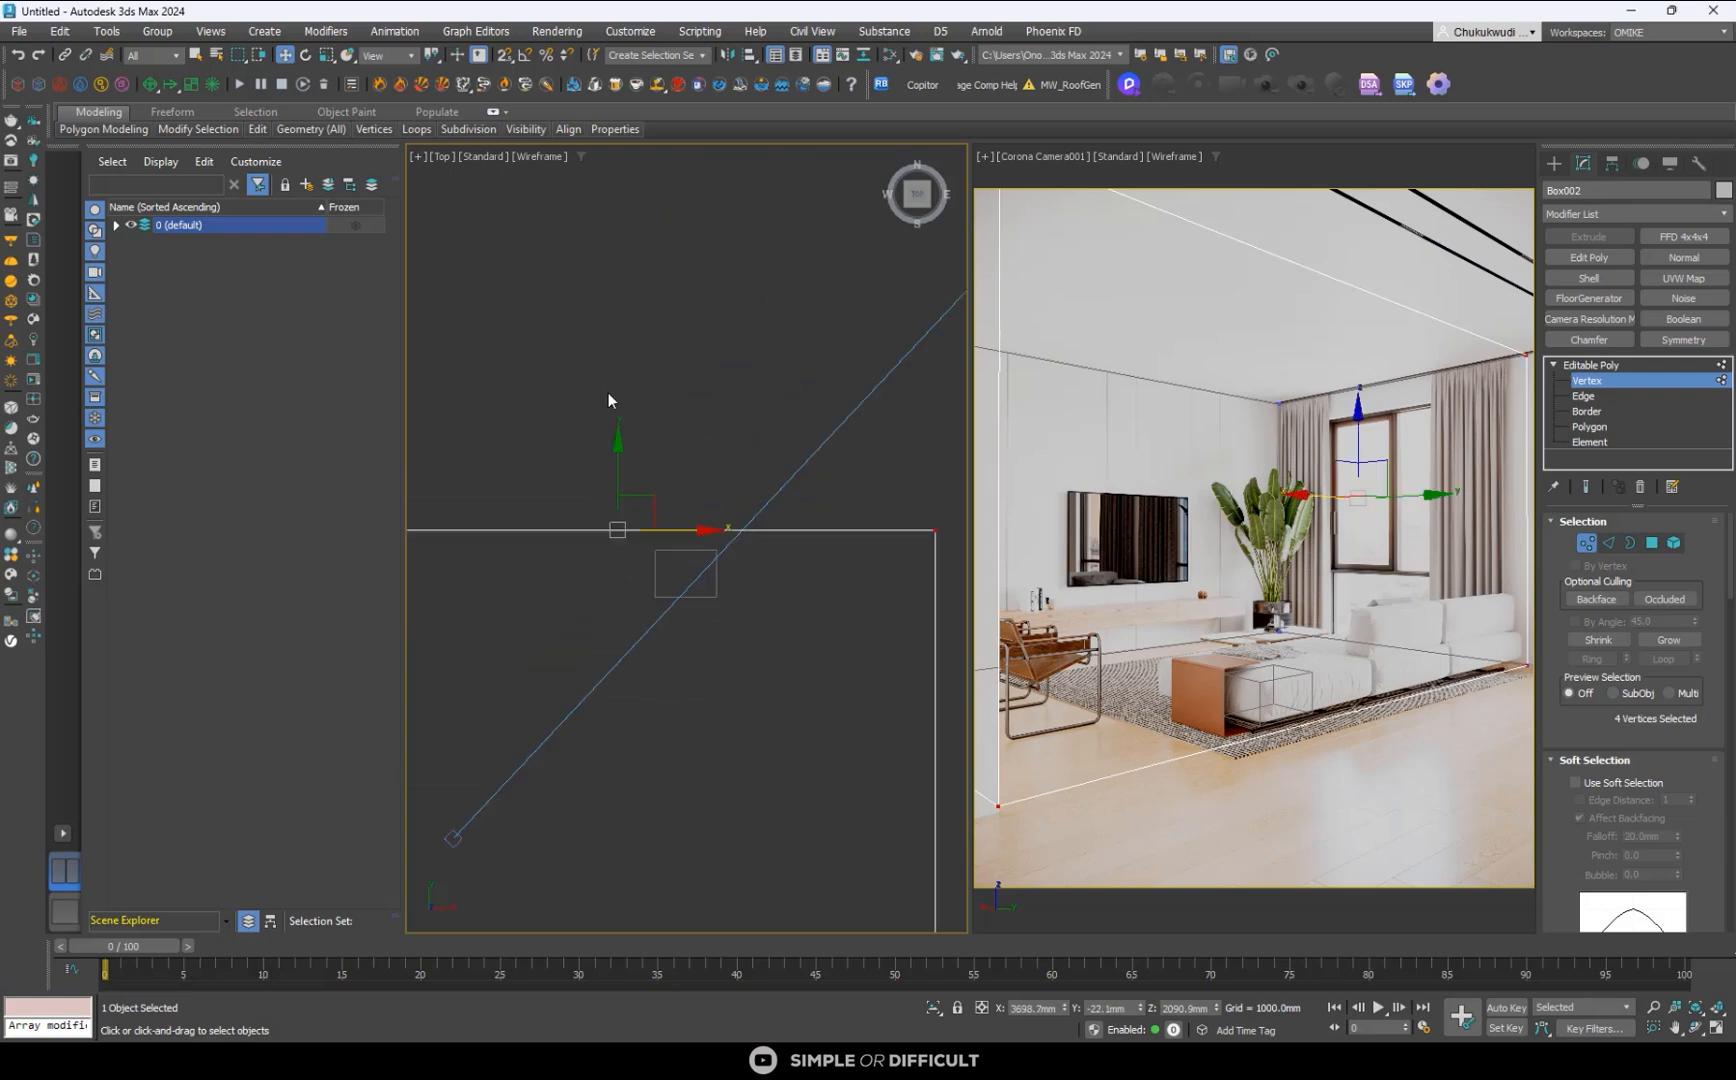
left_click_drag(621, 455, 625, 438)
right_click(625, 438)
scroll(660, 457, "down", 3)
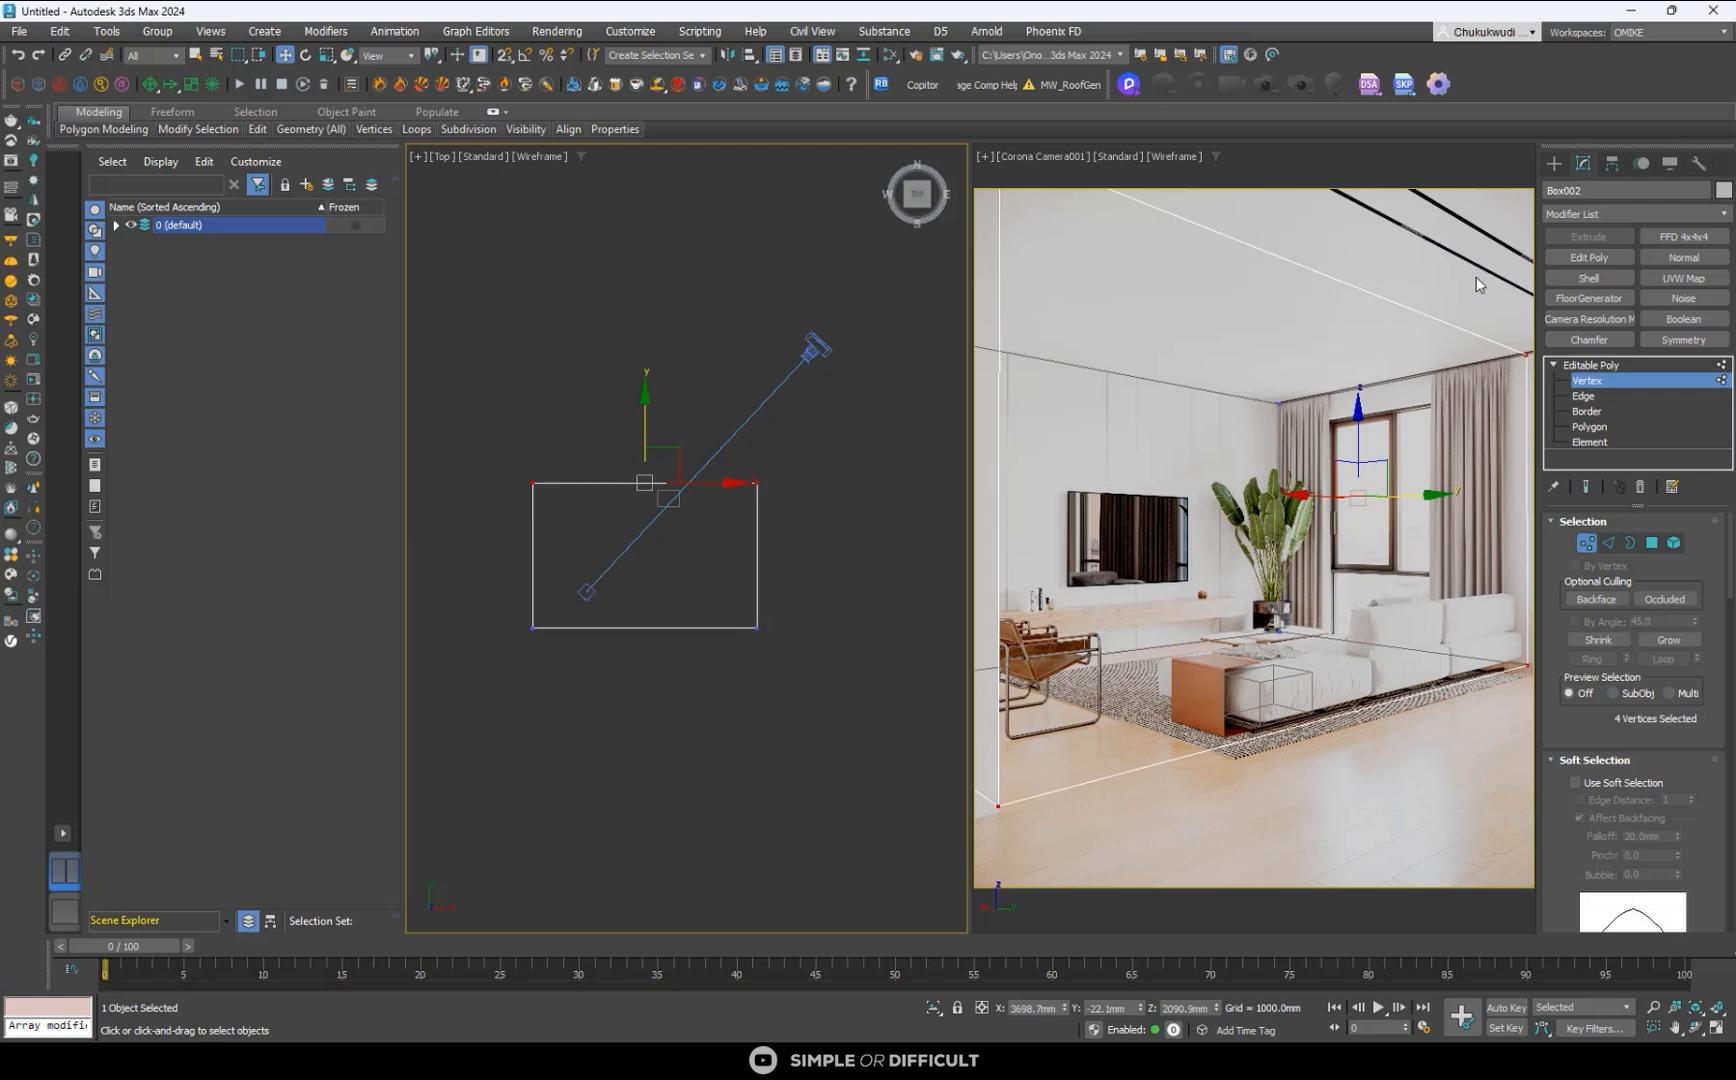
- Switch the room box to polygon editing and extrude its positive-Y side face out to about Y 3921 mm
right_click(1358, 580)
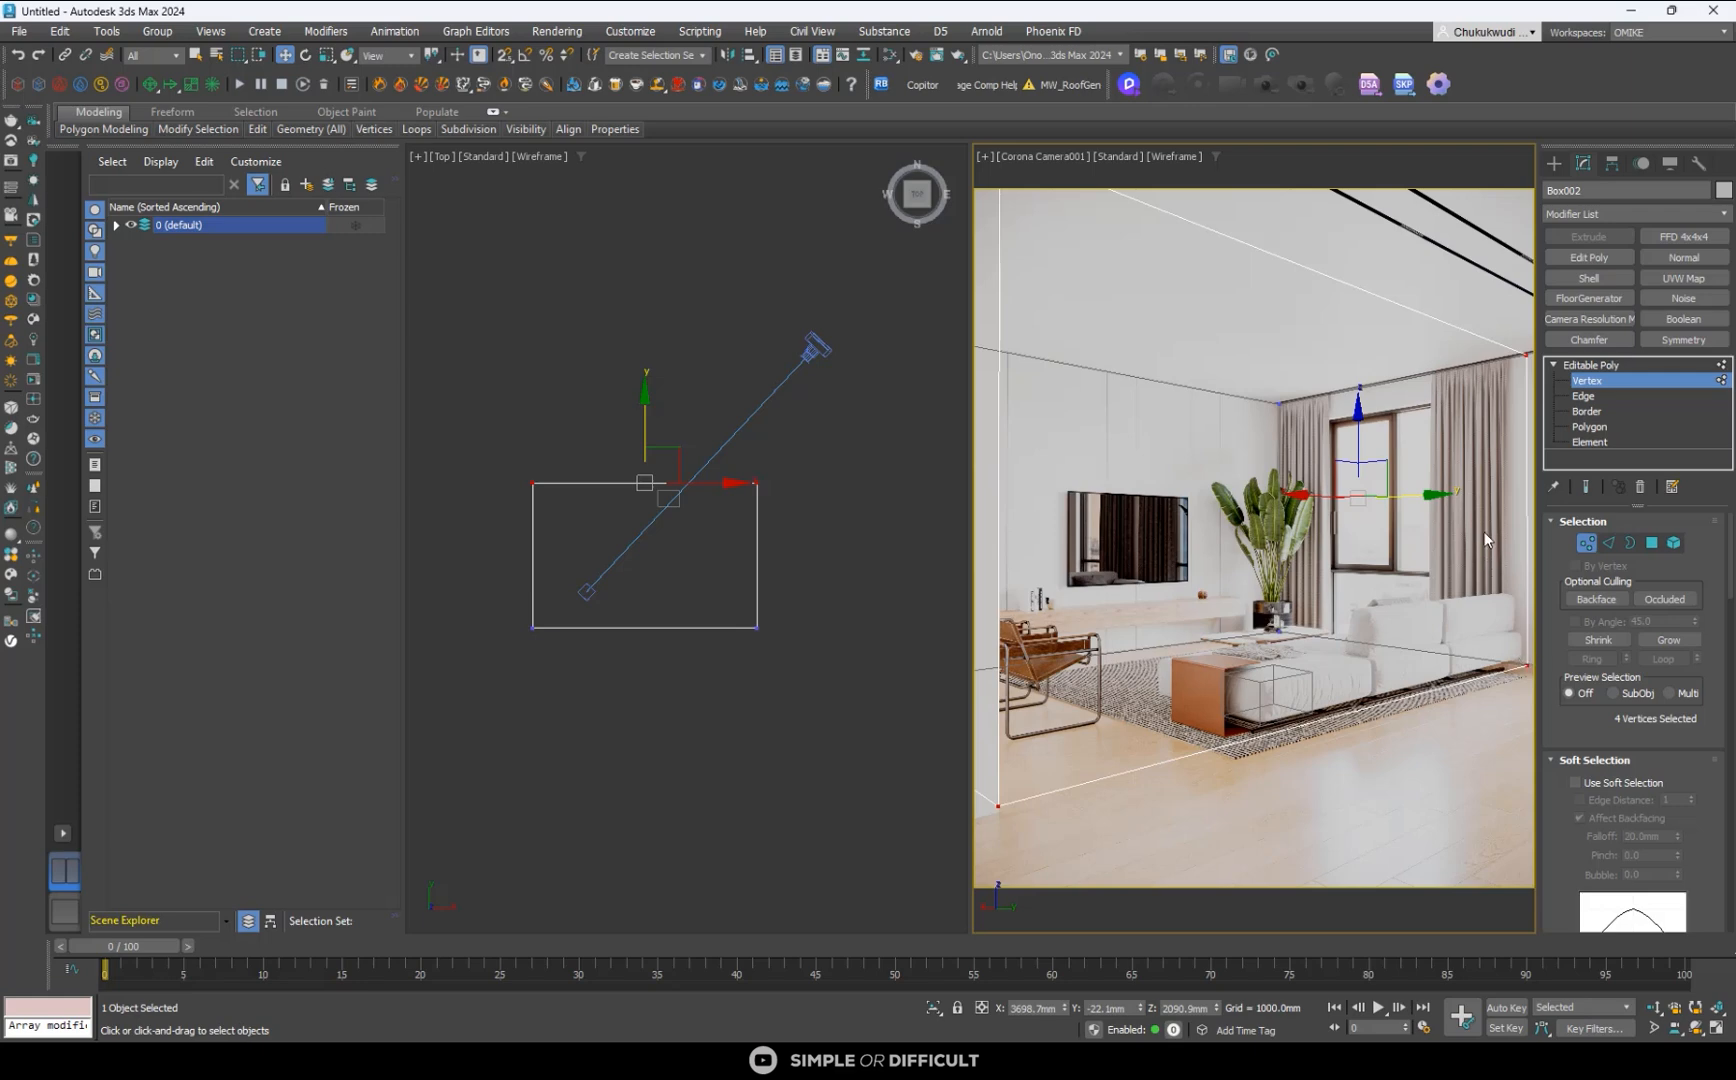
mouse_move(751, 643)
middle_mouse_down("alt")
mouse_move(728, 628)
mouse_move(774, 651)
mouse_move(730, 630)
middle_mouse_up("alt")
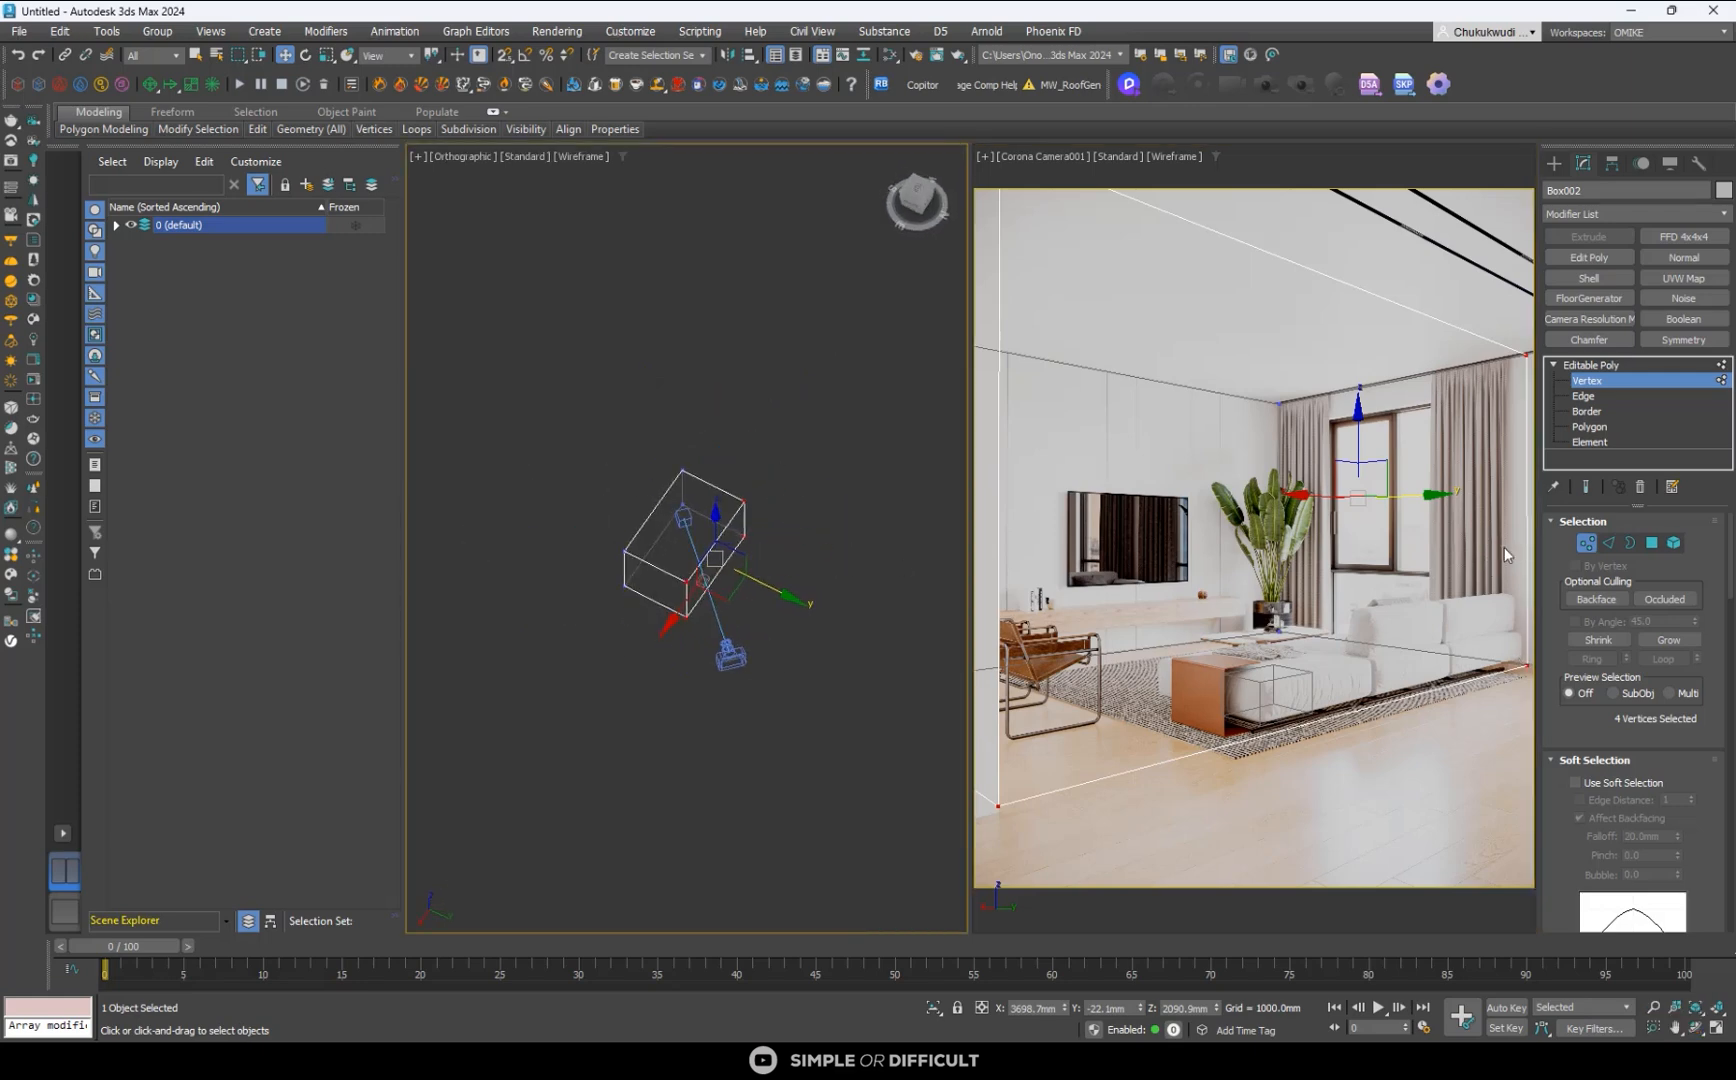
left_click(1651, 542)
scroll(766, 585, "up", 3)
left_click(701, 548)
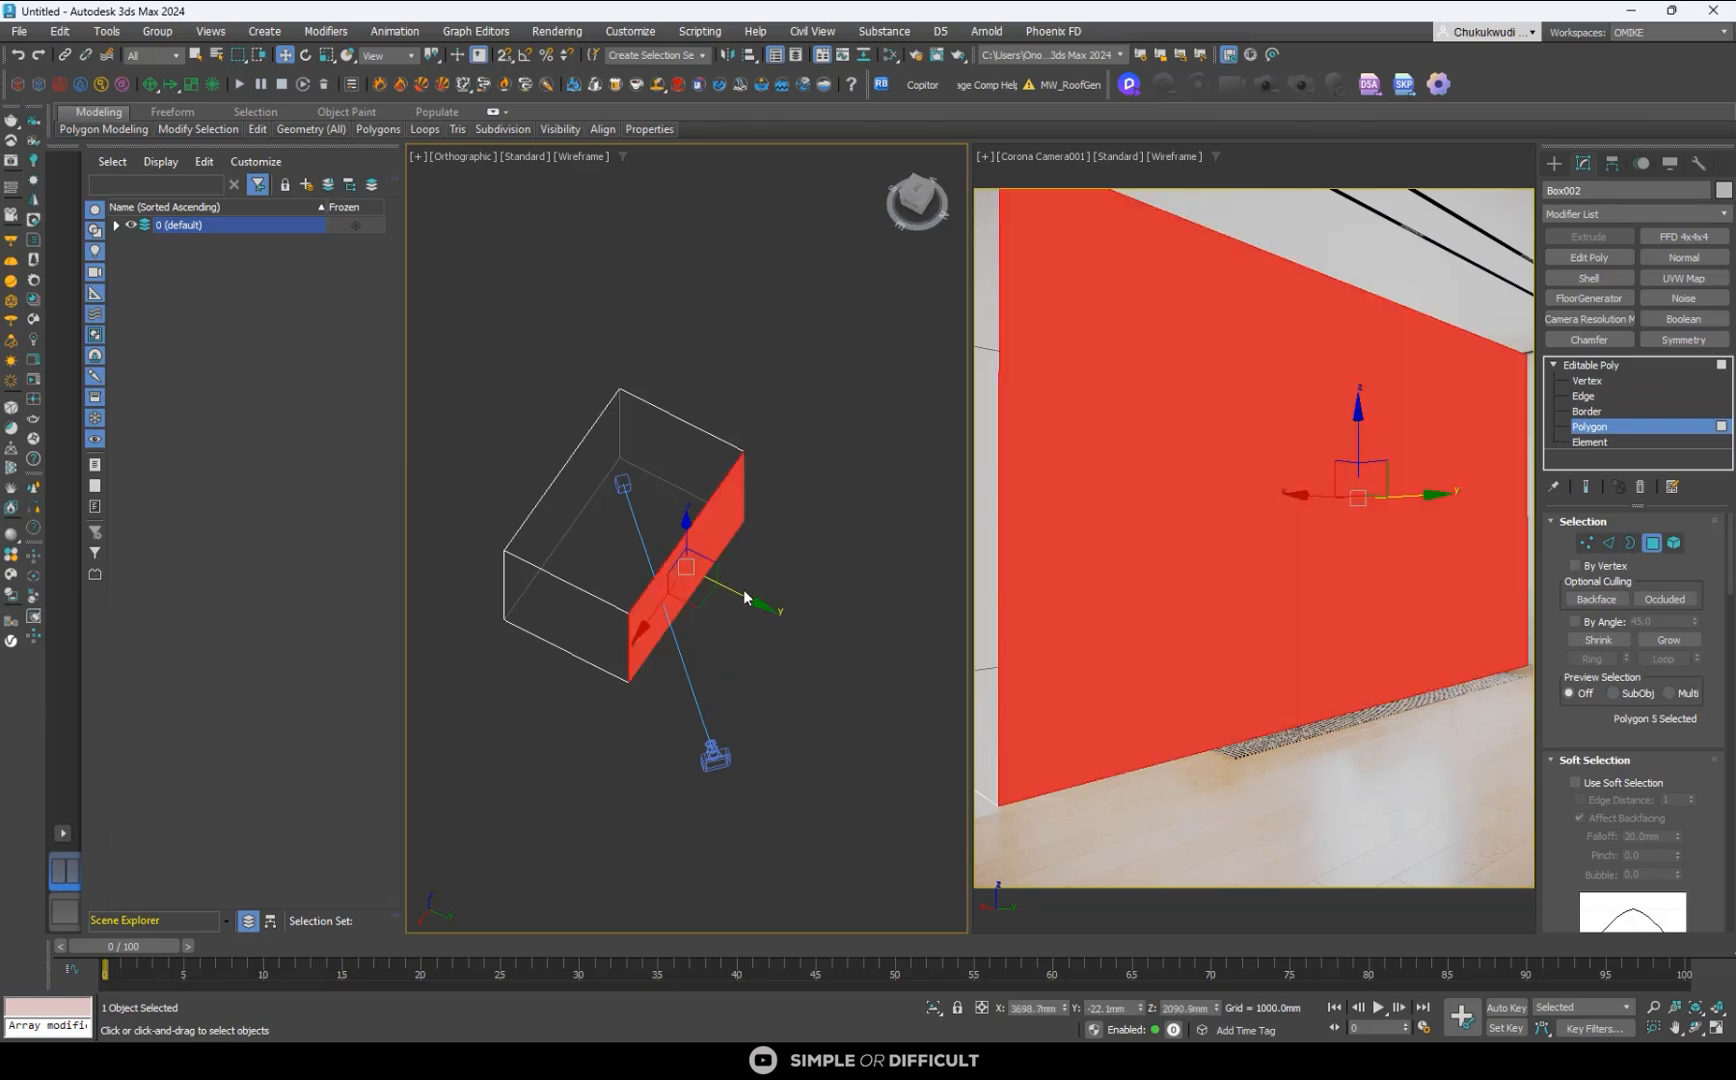
left_click_drag(744, 590, 845, 640)
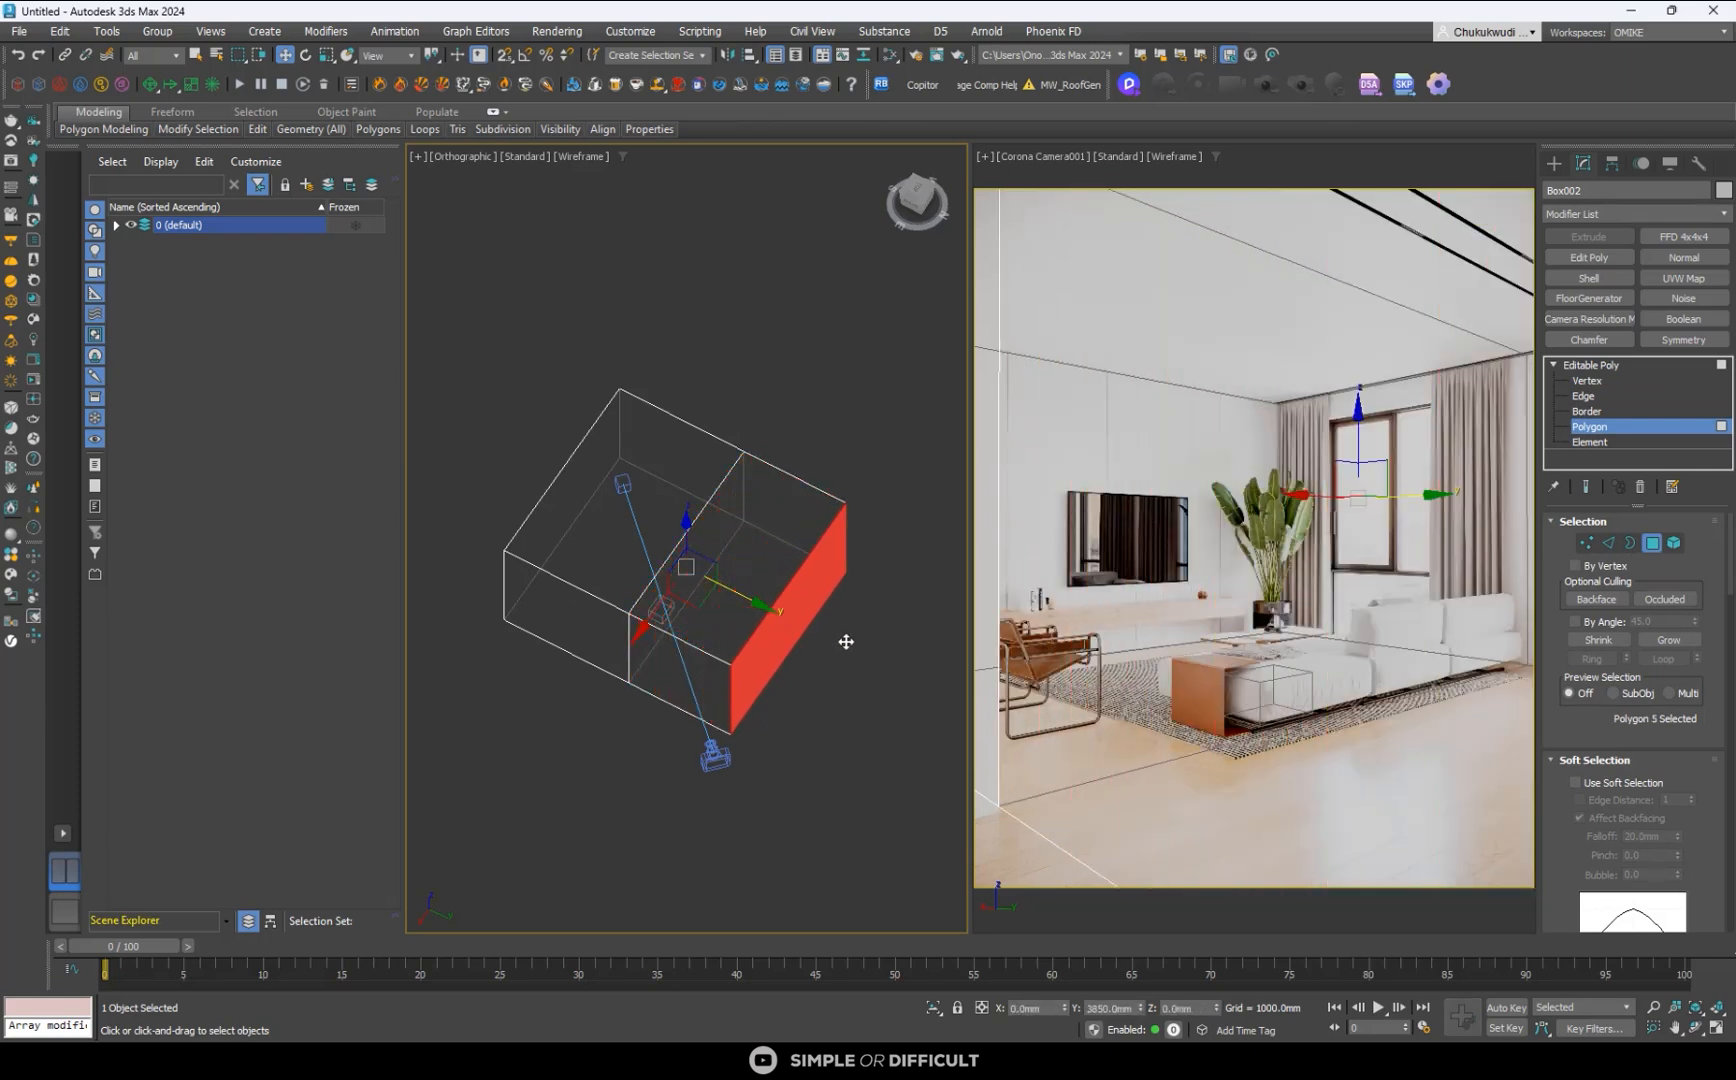
- Extrude the new section's positive-X end face out to about X 9566 mm, towards the camera
left_click(710, 665)
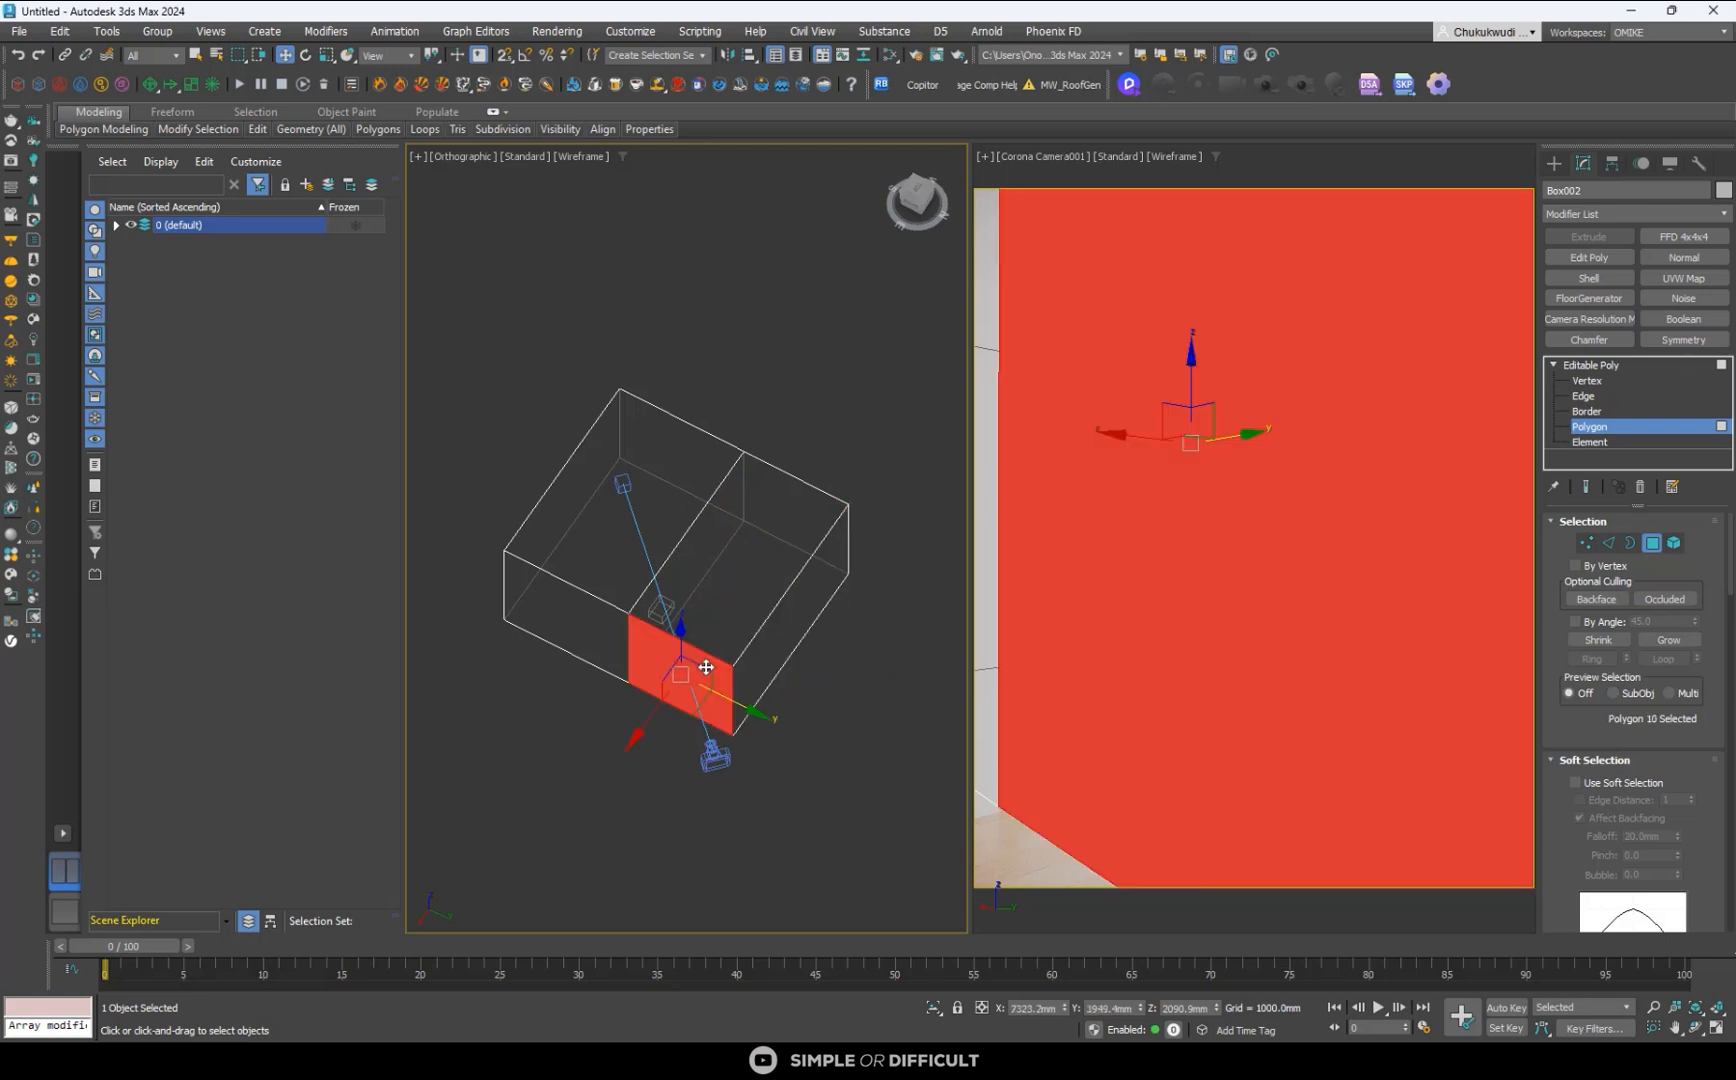
left_click_drag(639, 728, 610, 786)
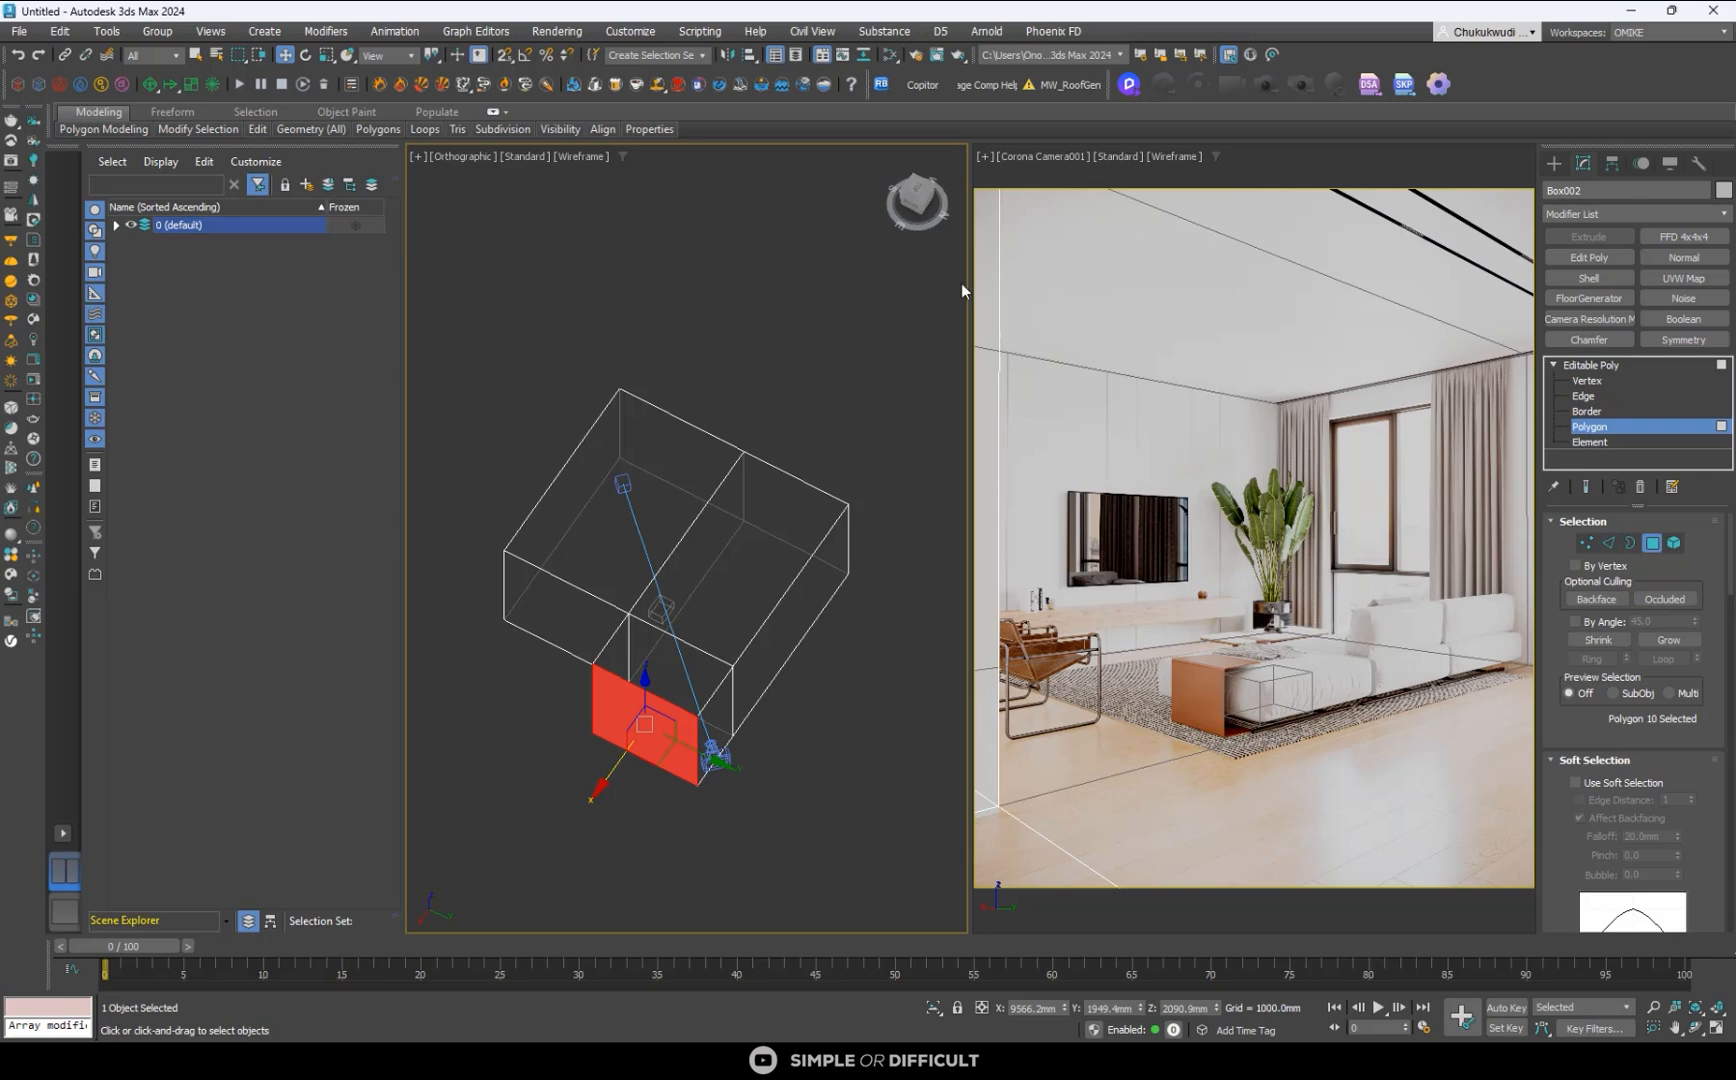
- Select the two outer positive-Y side polygons and move them out to about Y 5016 mm, beyond the camera
left_click(790, 633)
scroll(719, 720, "up", 5)
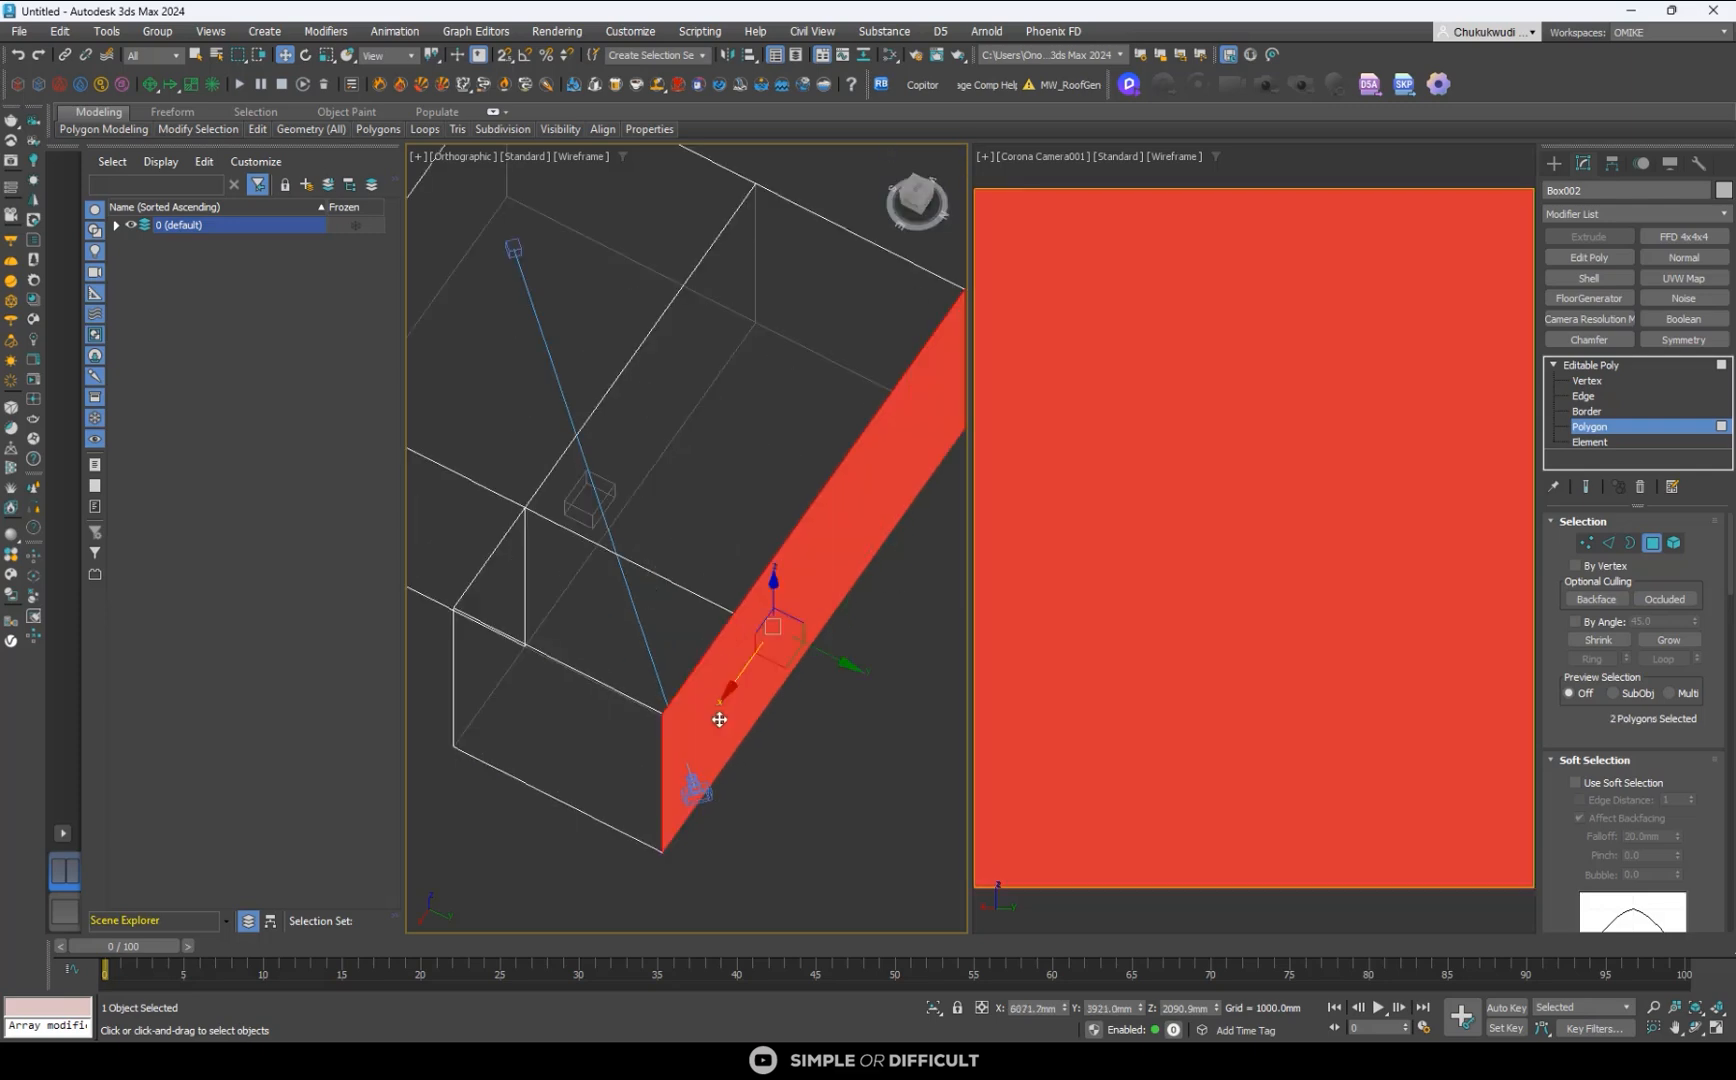
left_click(916, 196)
scroll(750, 572, "up", 2)
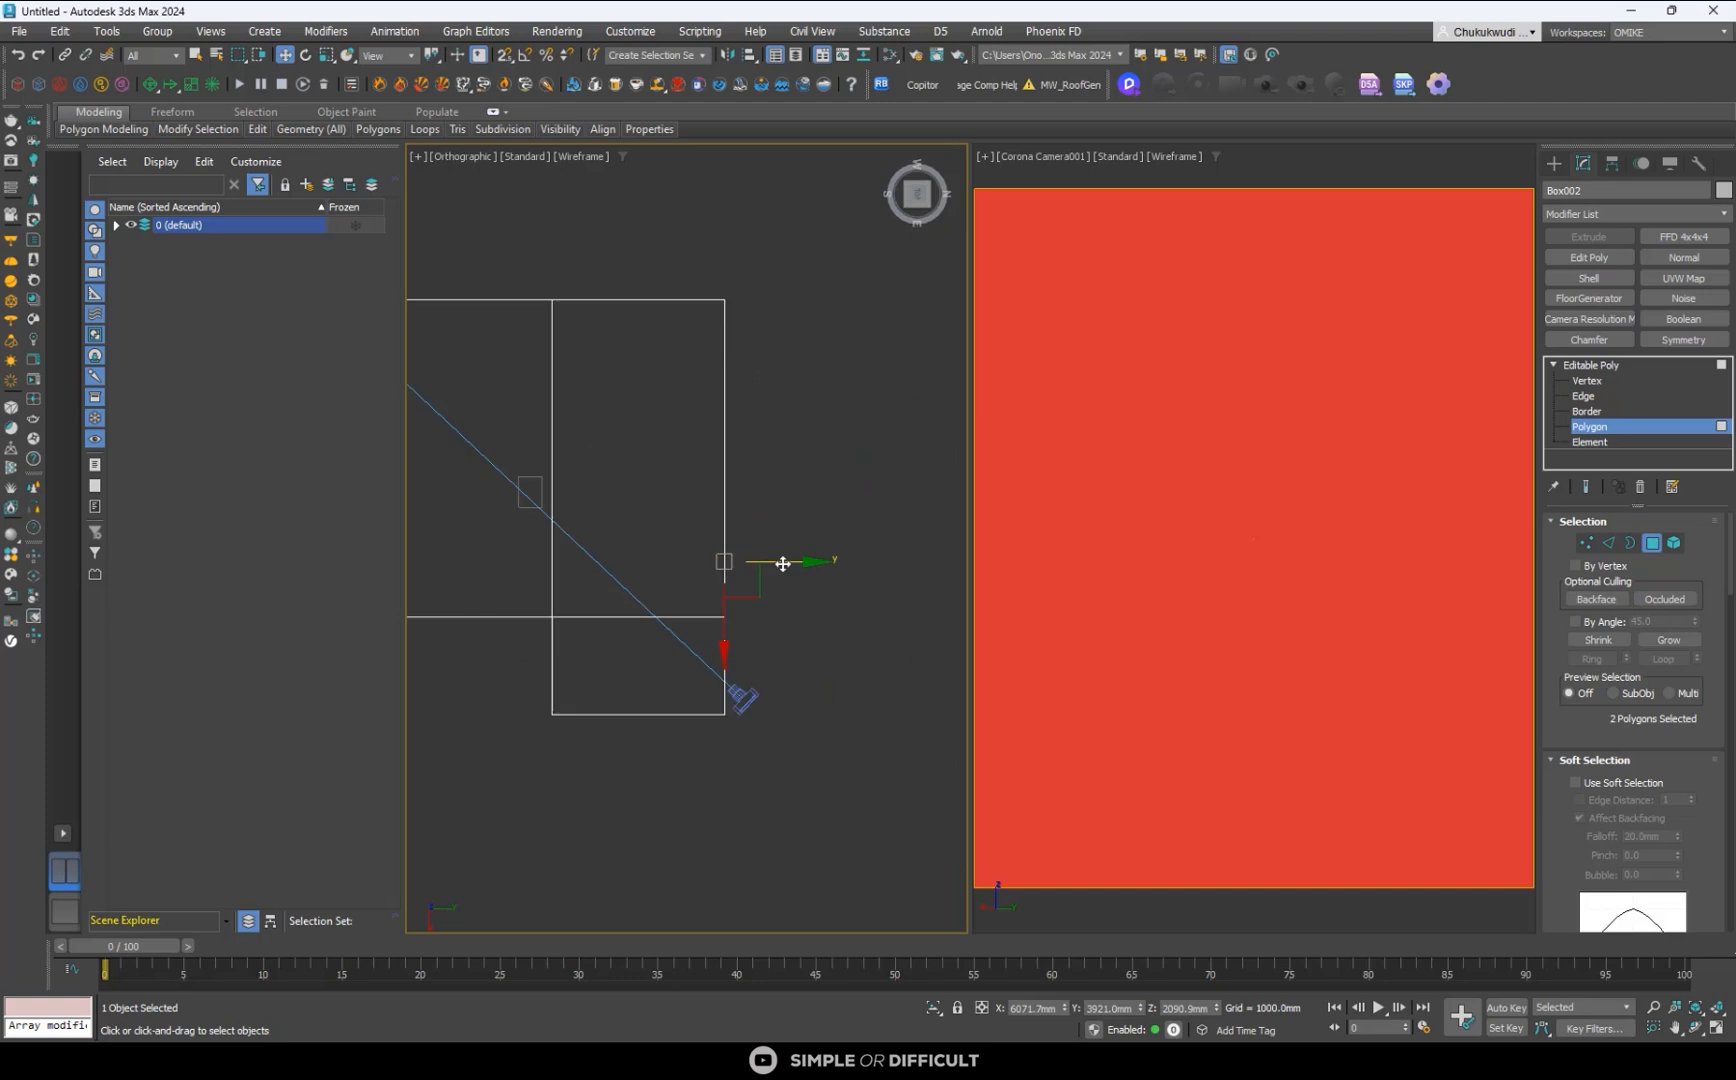
left_click_drag(783, 563, 830, 563)
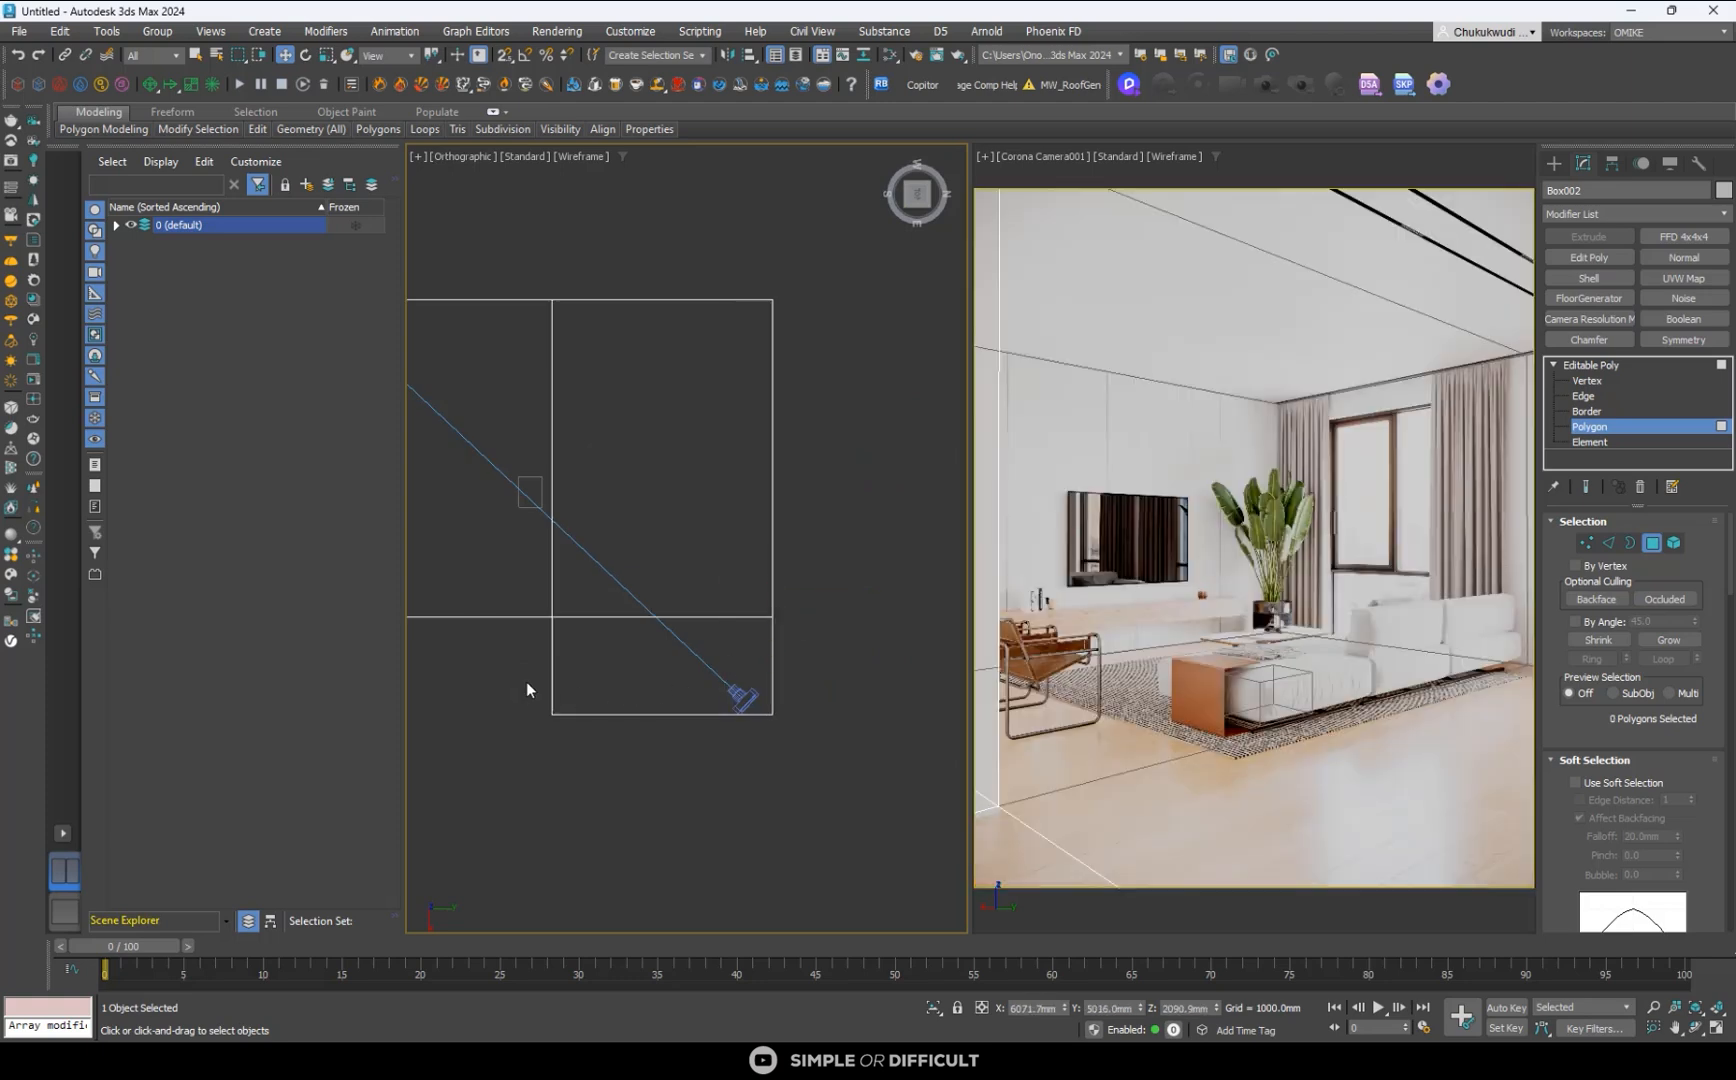
- Switch to vertex editing and pull the four end vertices of the positive-X extension slightly farther past the camera
key("1")
left_click_drag(590, 678, 803, 750)
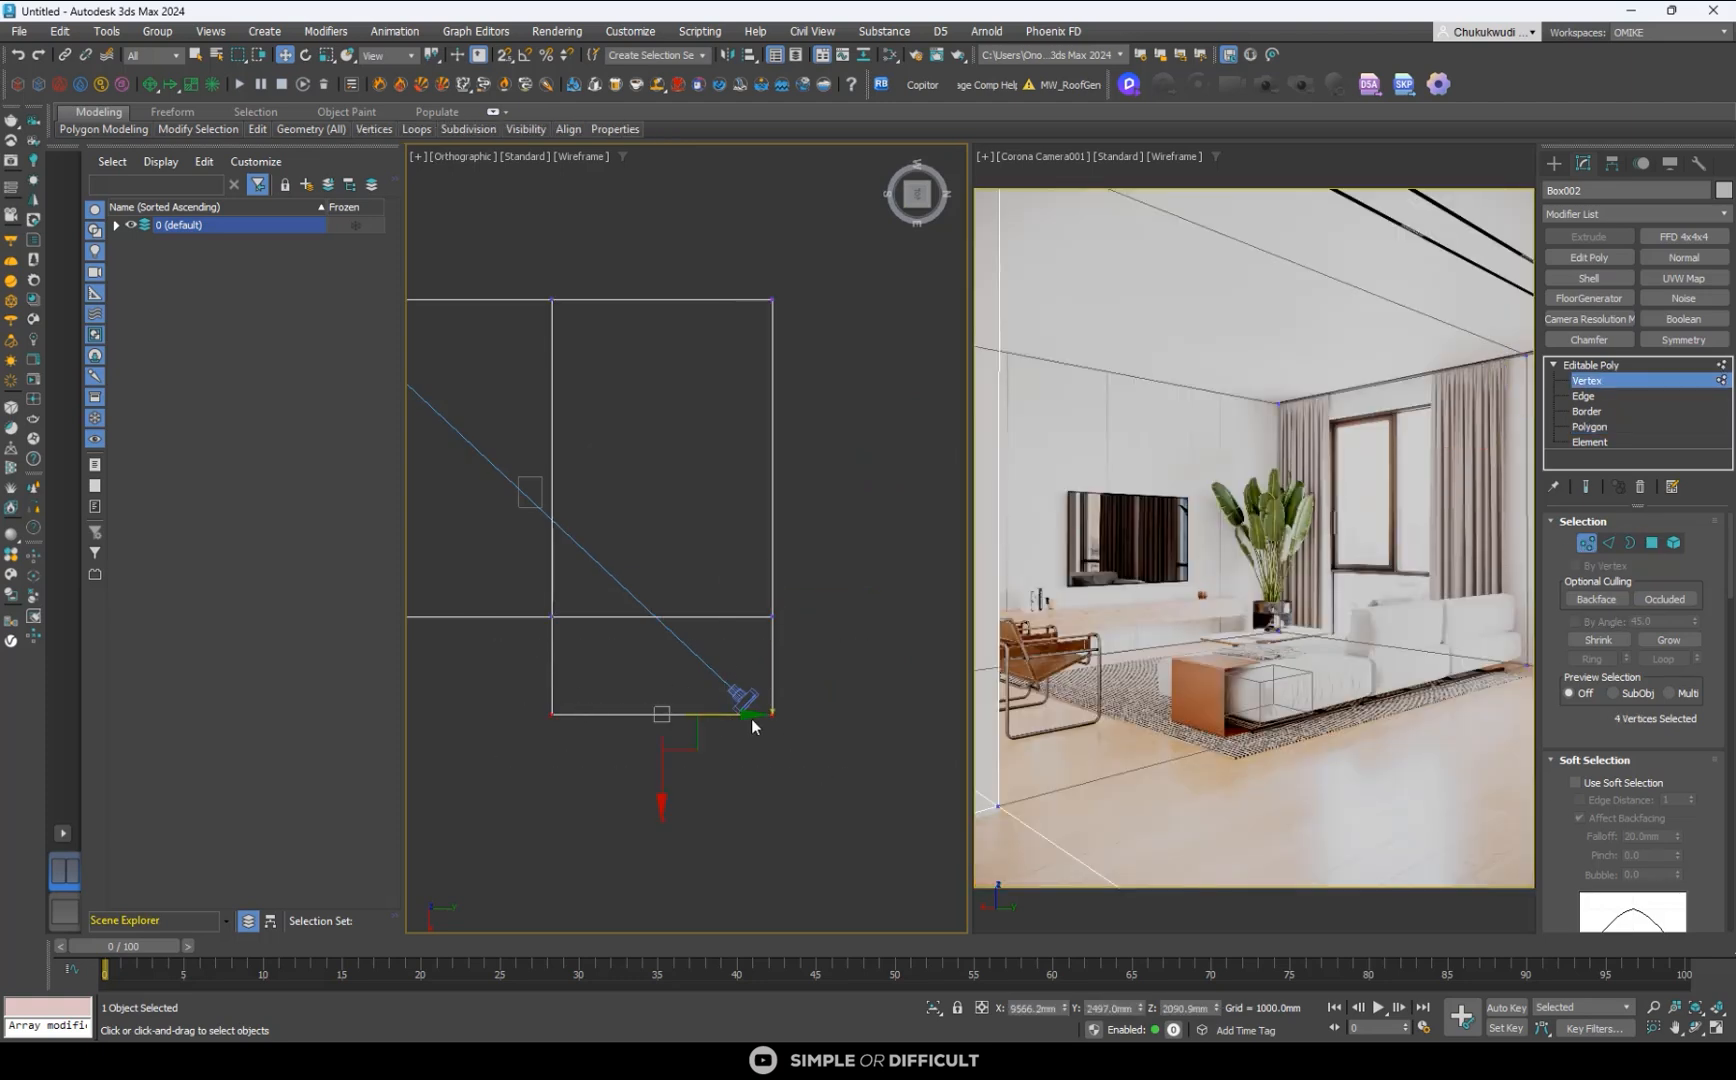
left_click(714, 818)
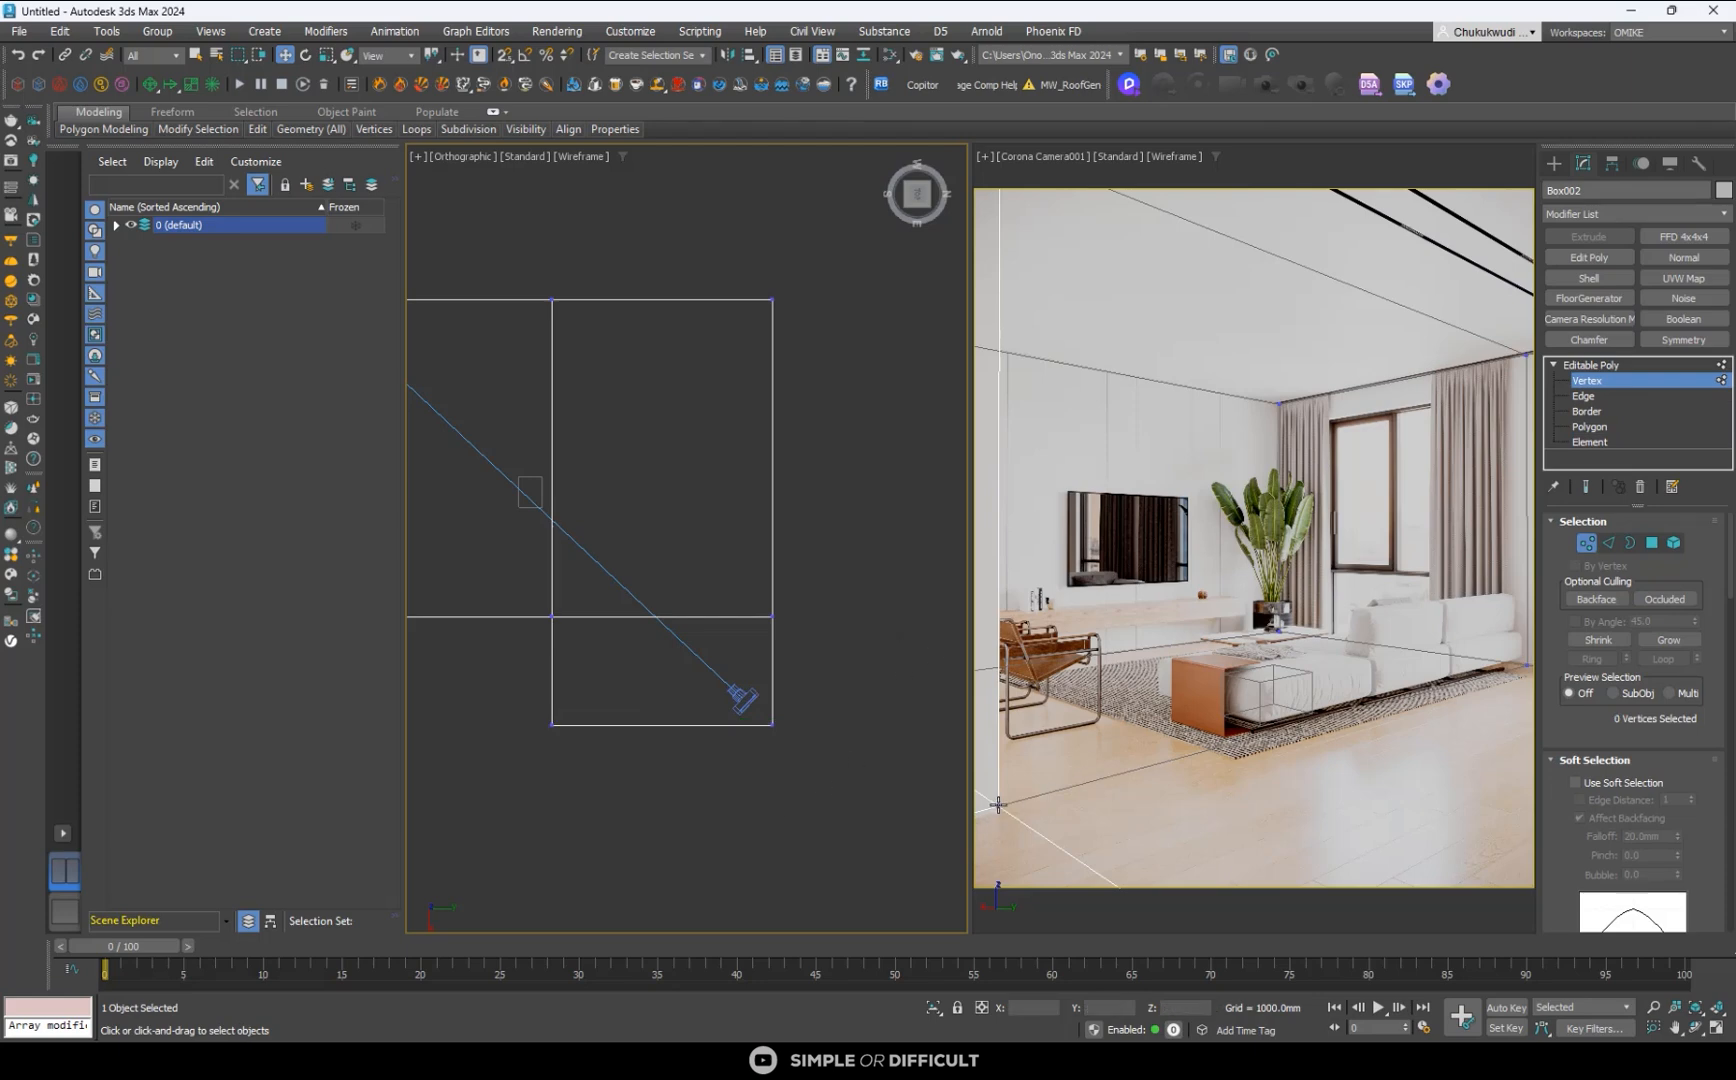
- Try to shift the window wall's six vertices about 141 mm outward in the negative X direction
scroll(674, 395, "down", 4)
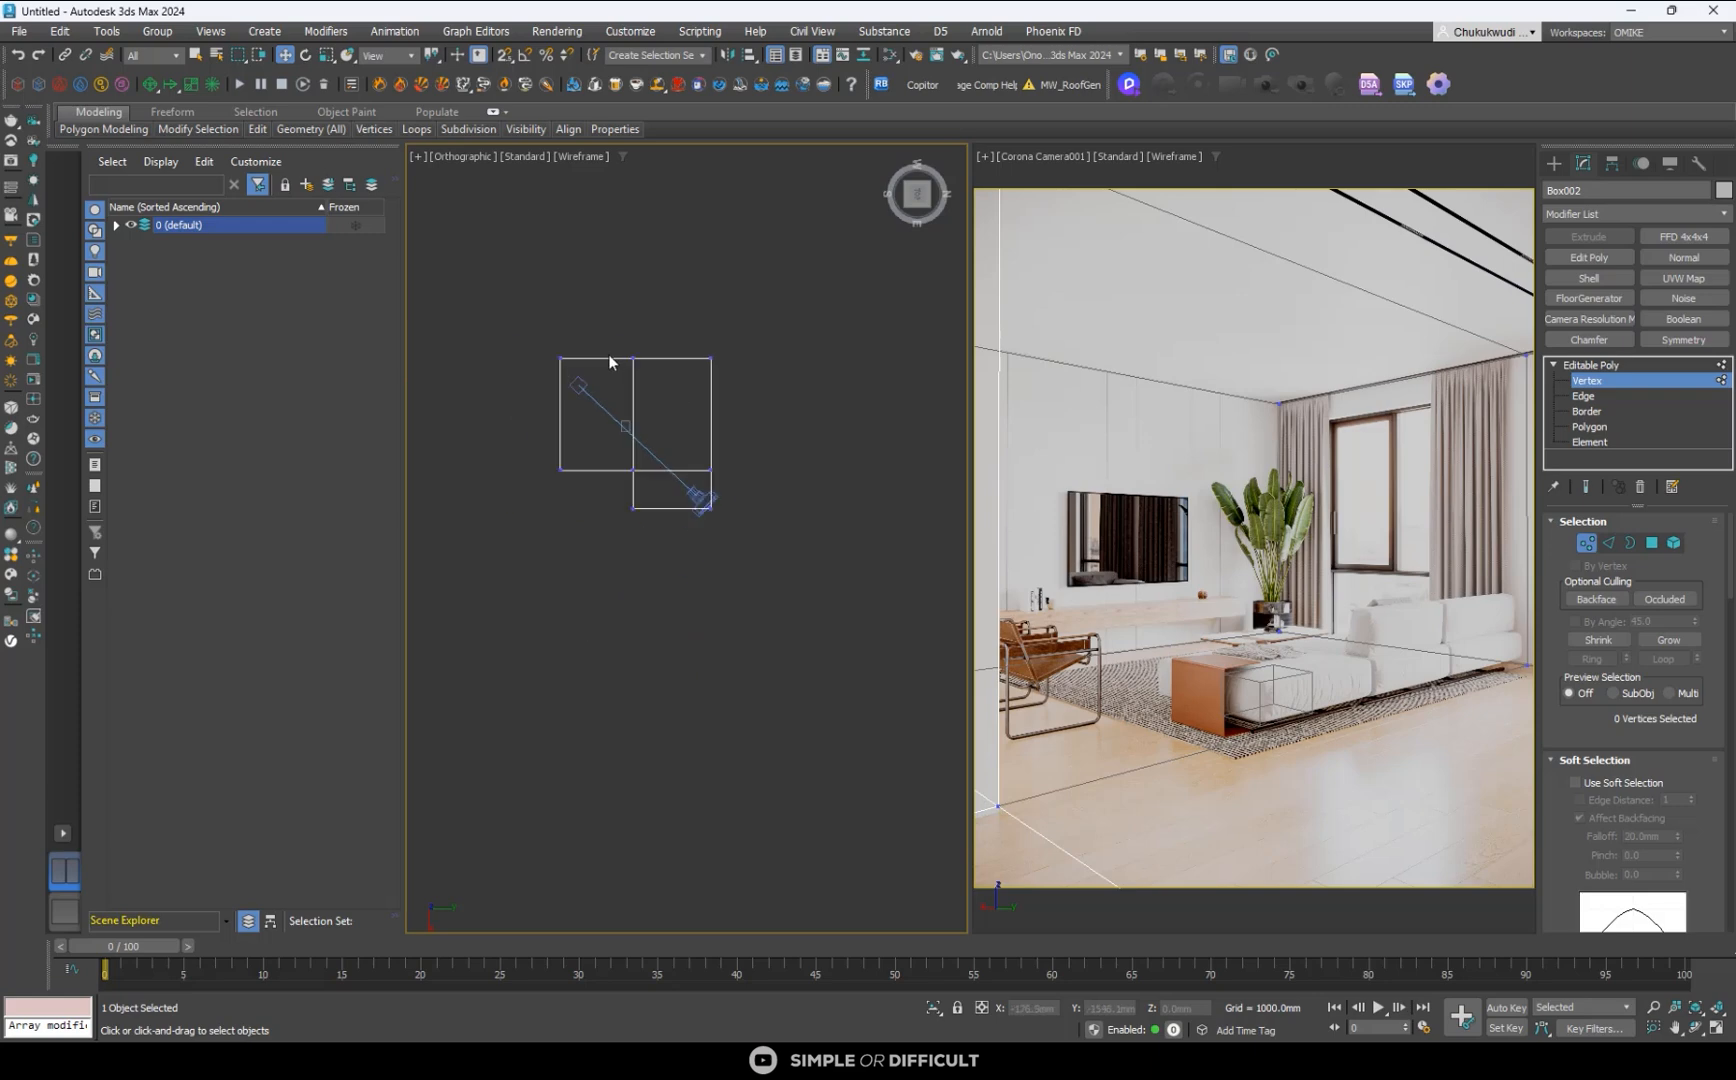
left_click_drag(546, 341, 748, 388)
scroll(682, 438, "up", 4)
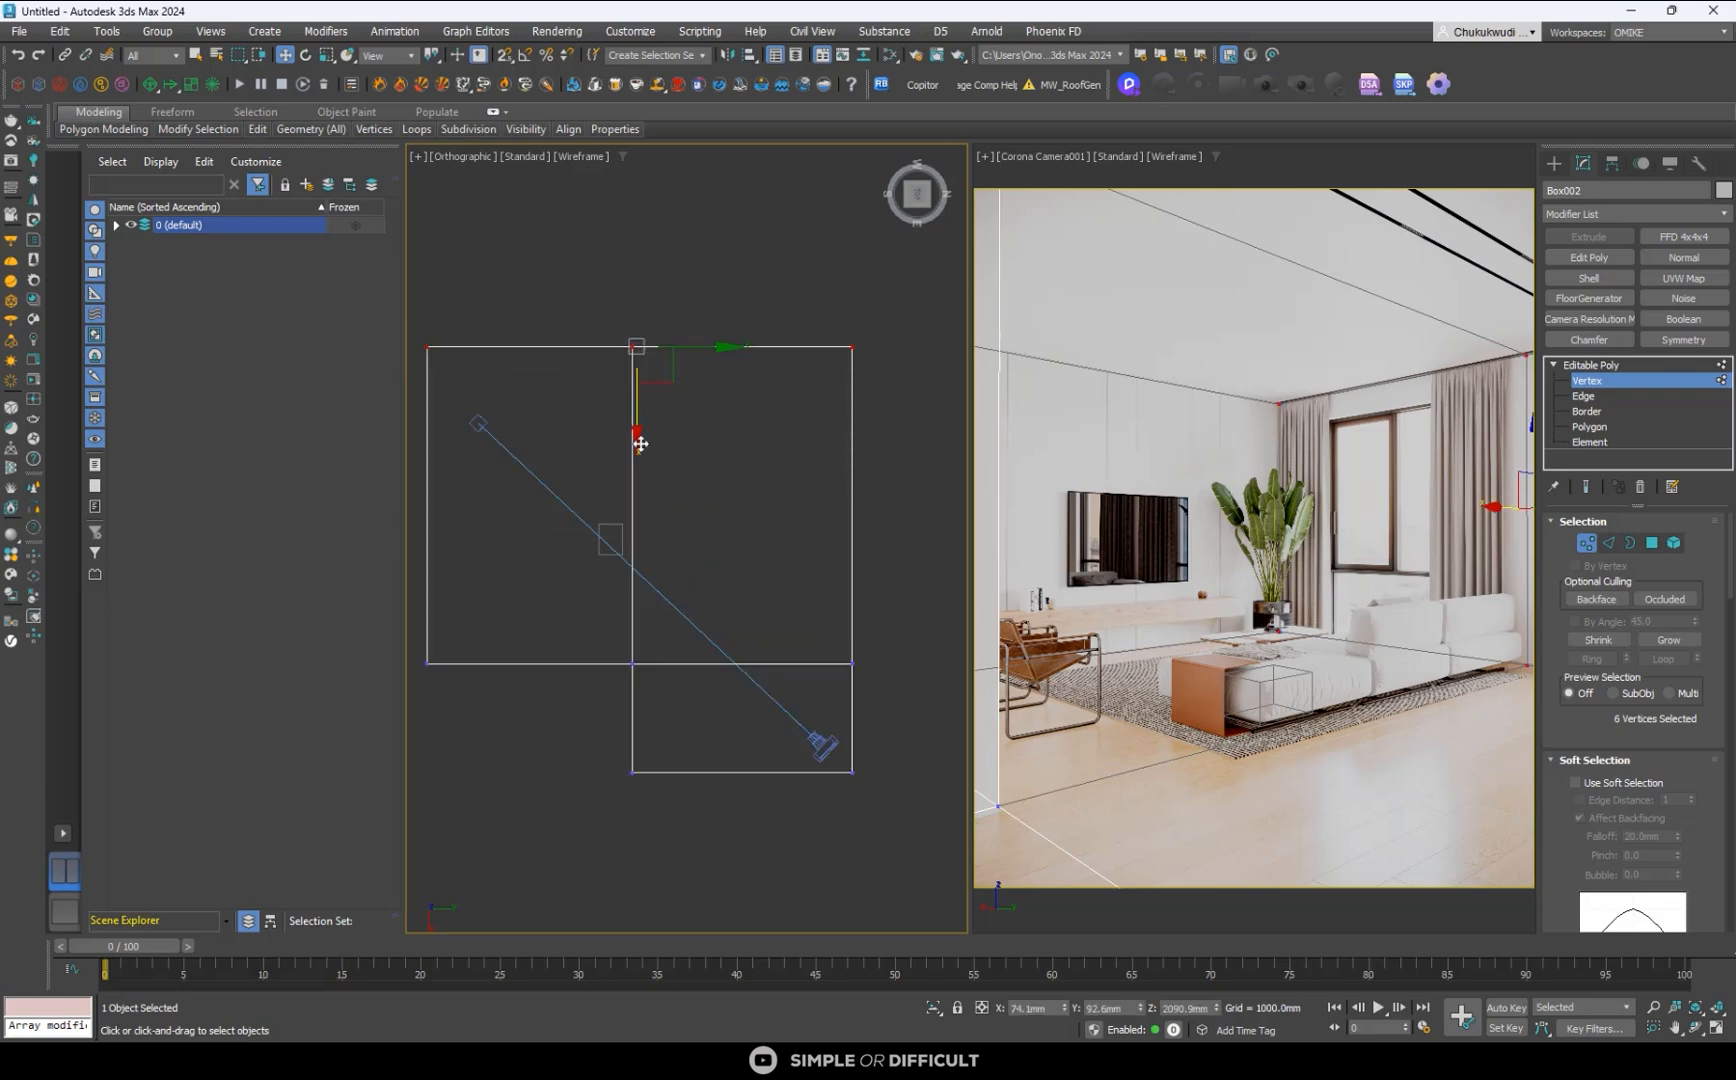
left_click(477, 335)
scroll(495, 358, "down", 2)
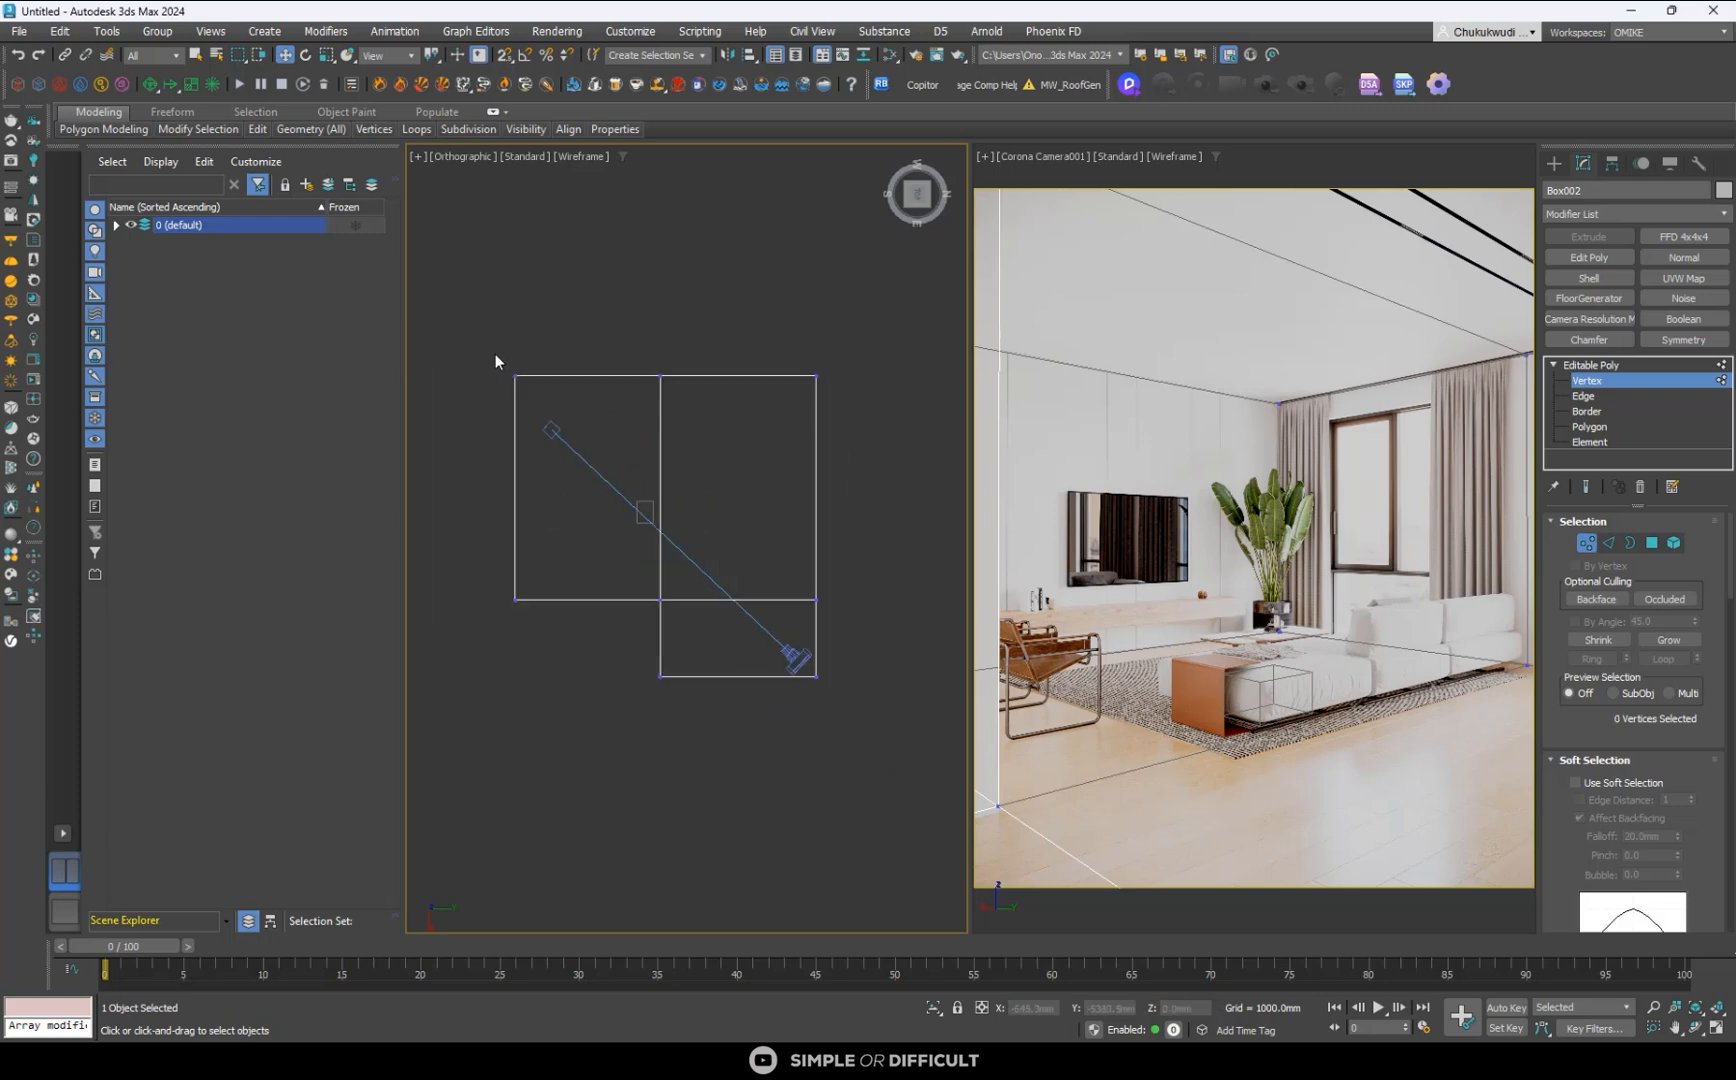
left_click_drag(867, 412, 868, 414)
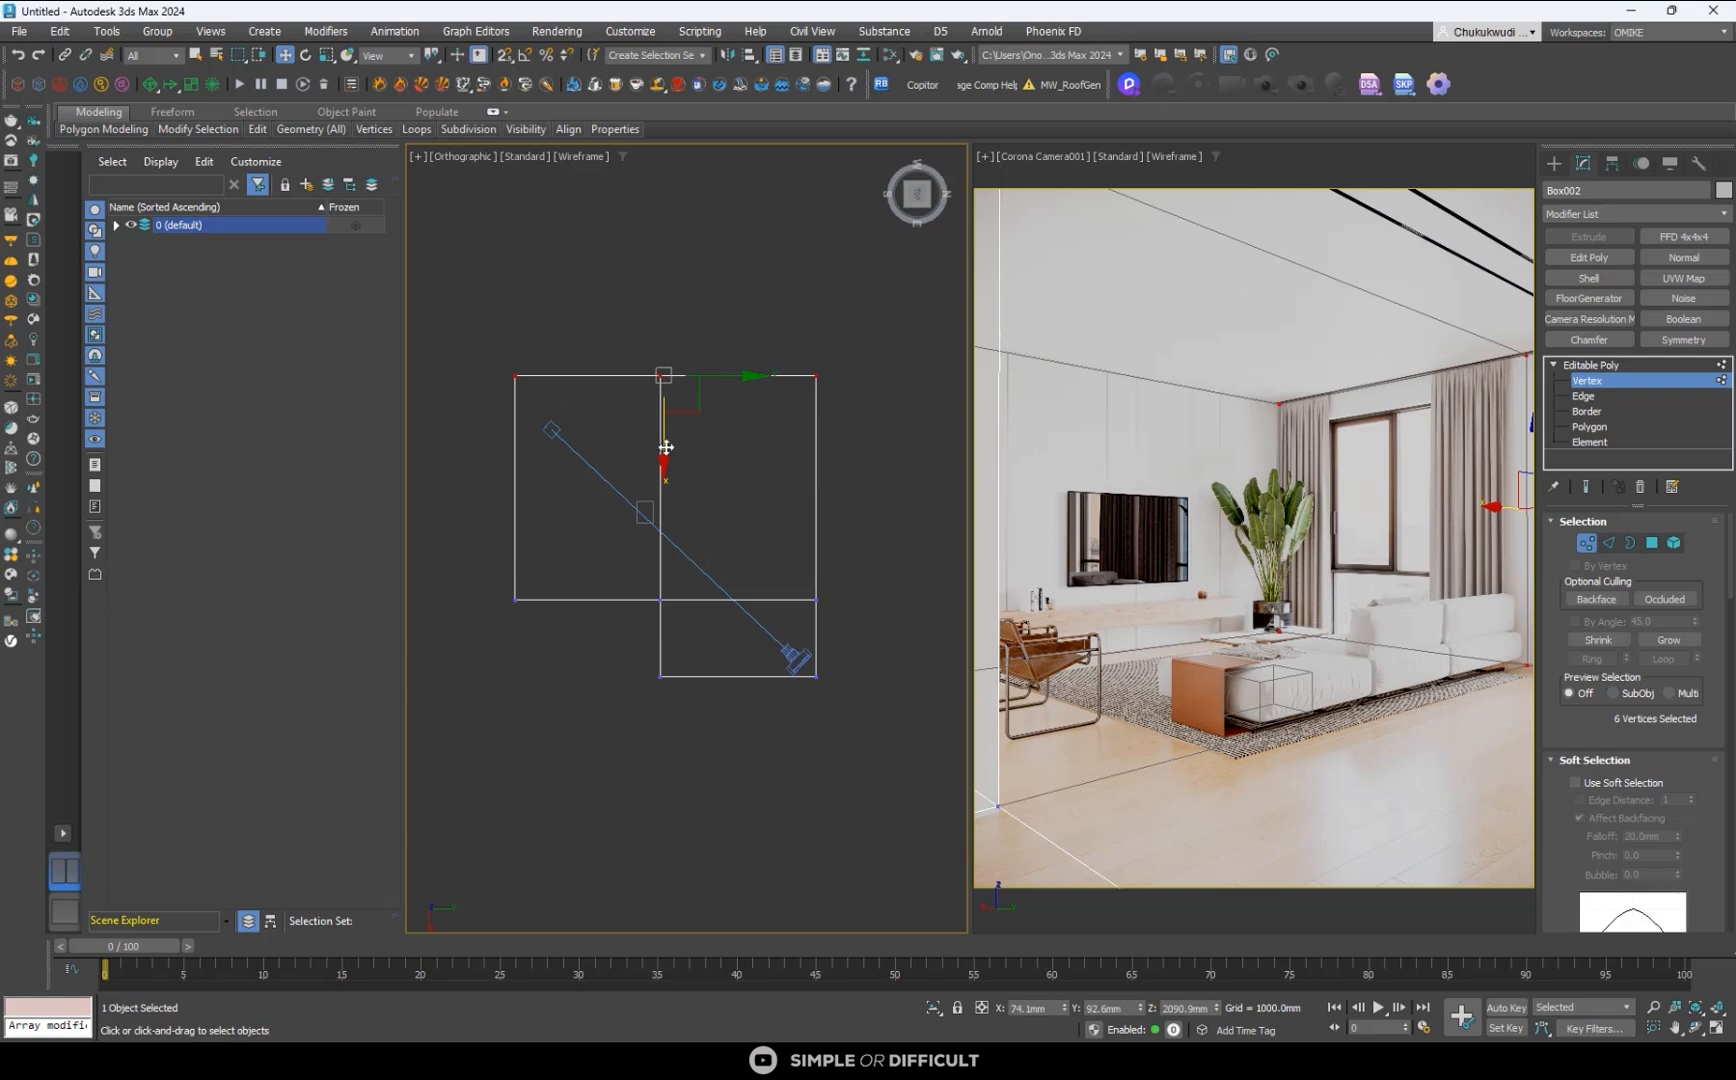
left_click_drag(664, 452, 665, 448)
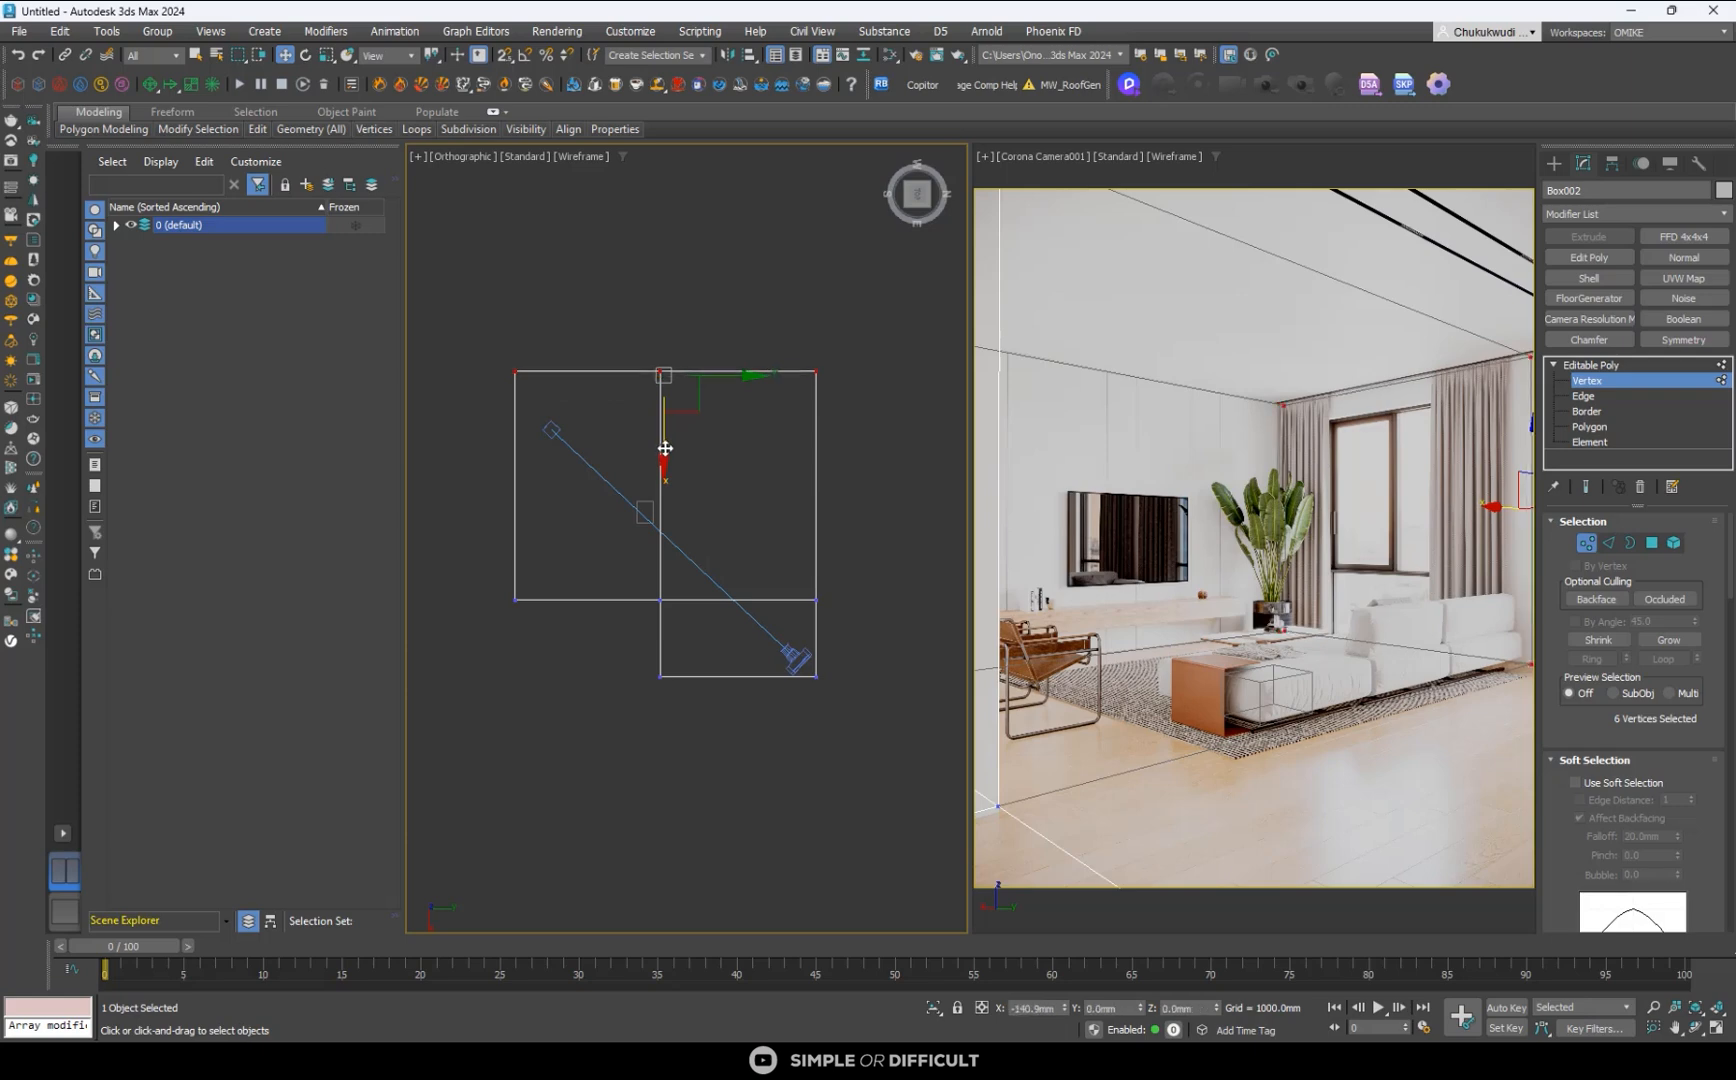
right_click(665, 448)
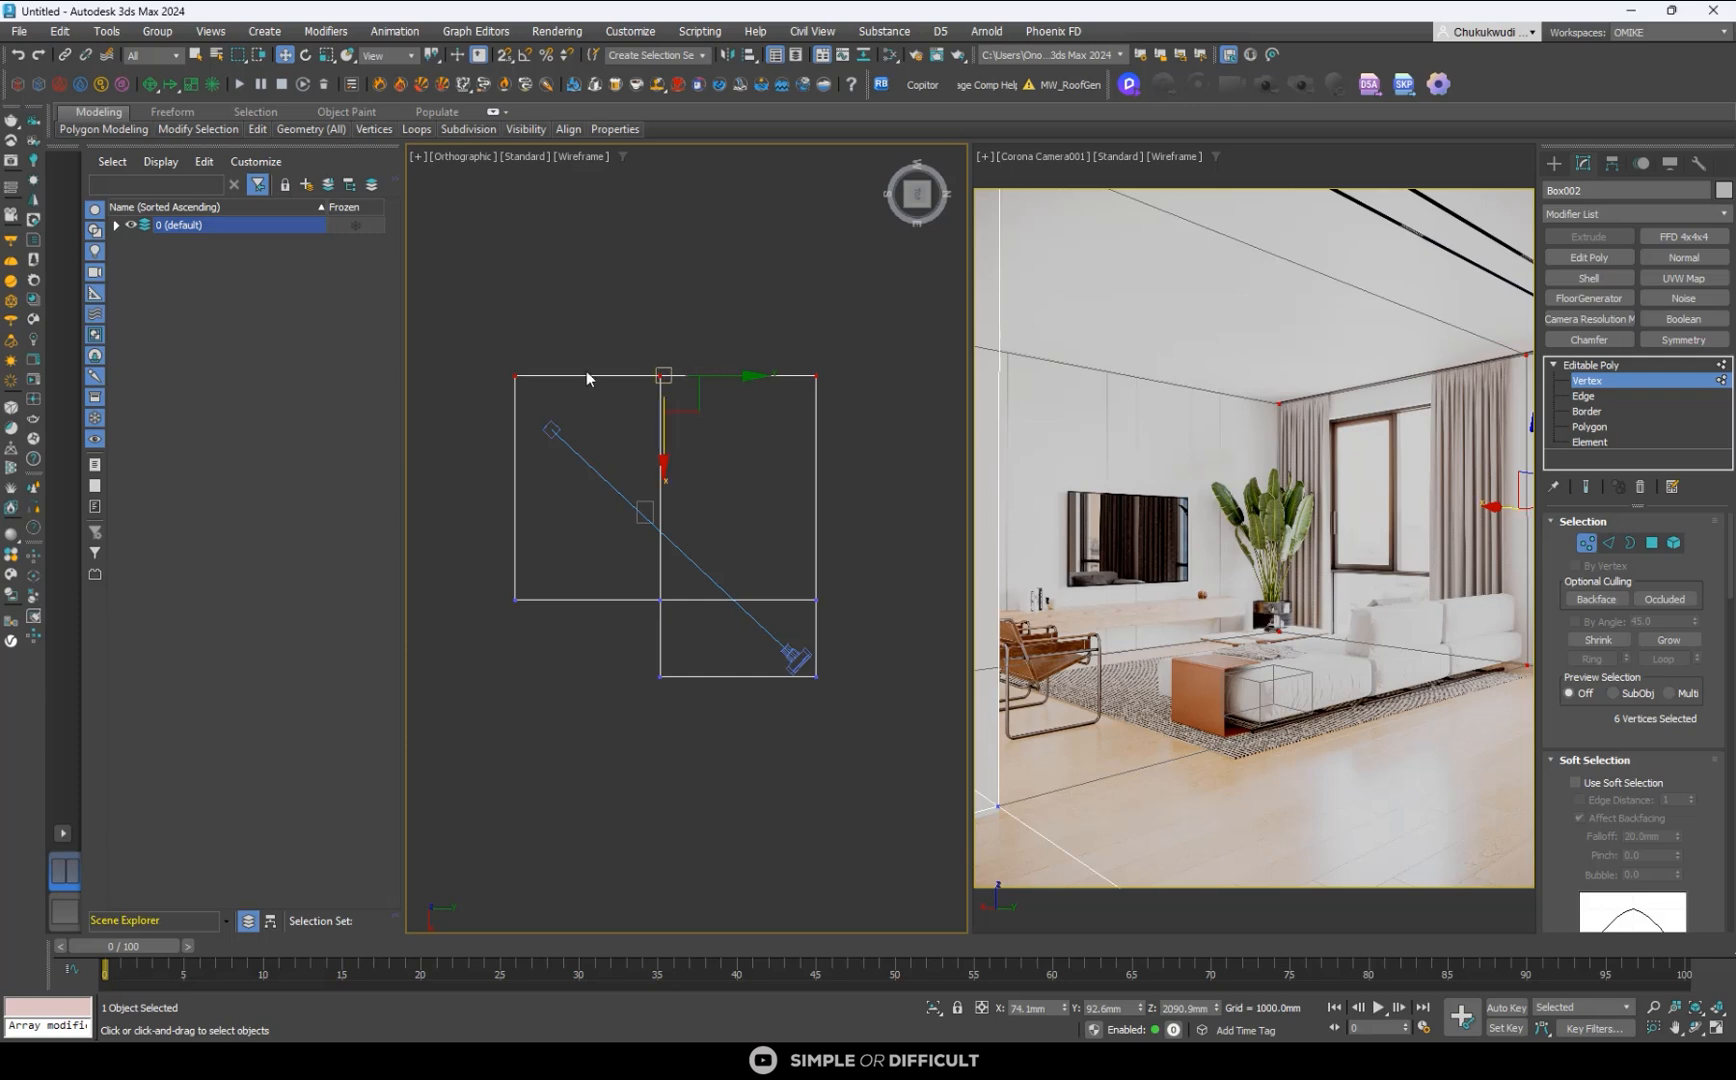
- Raise the room box's eight ceiling vertices to about Z 4217 mm to match the reference ceiling line
left_click_drag(563, 745, 562, 740)
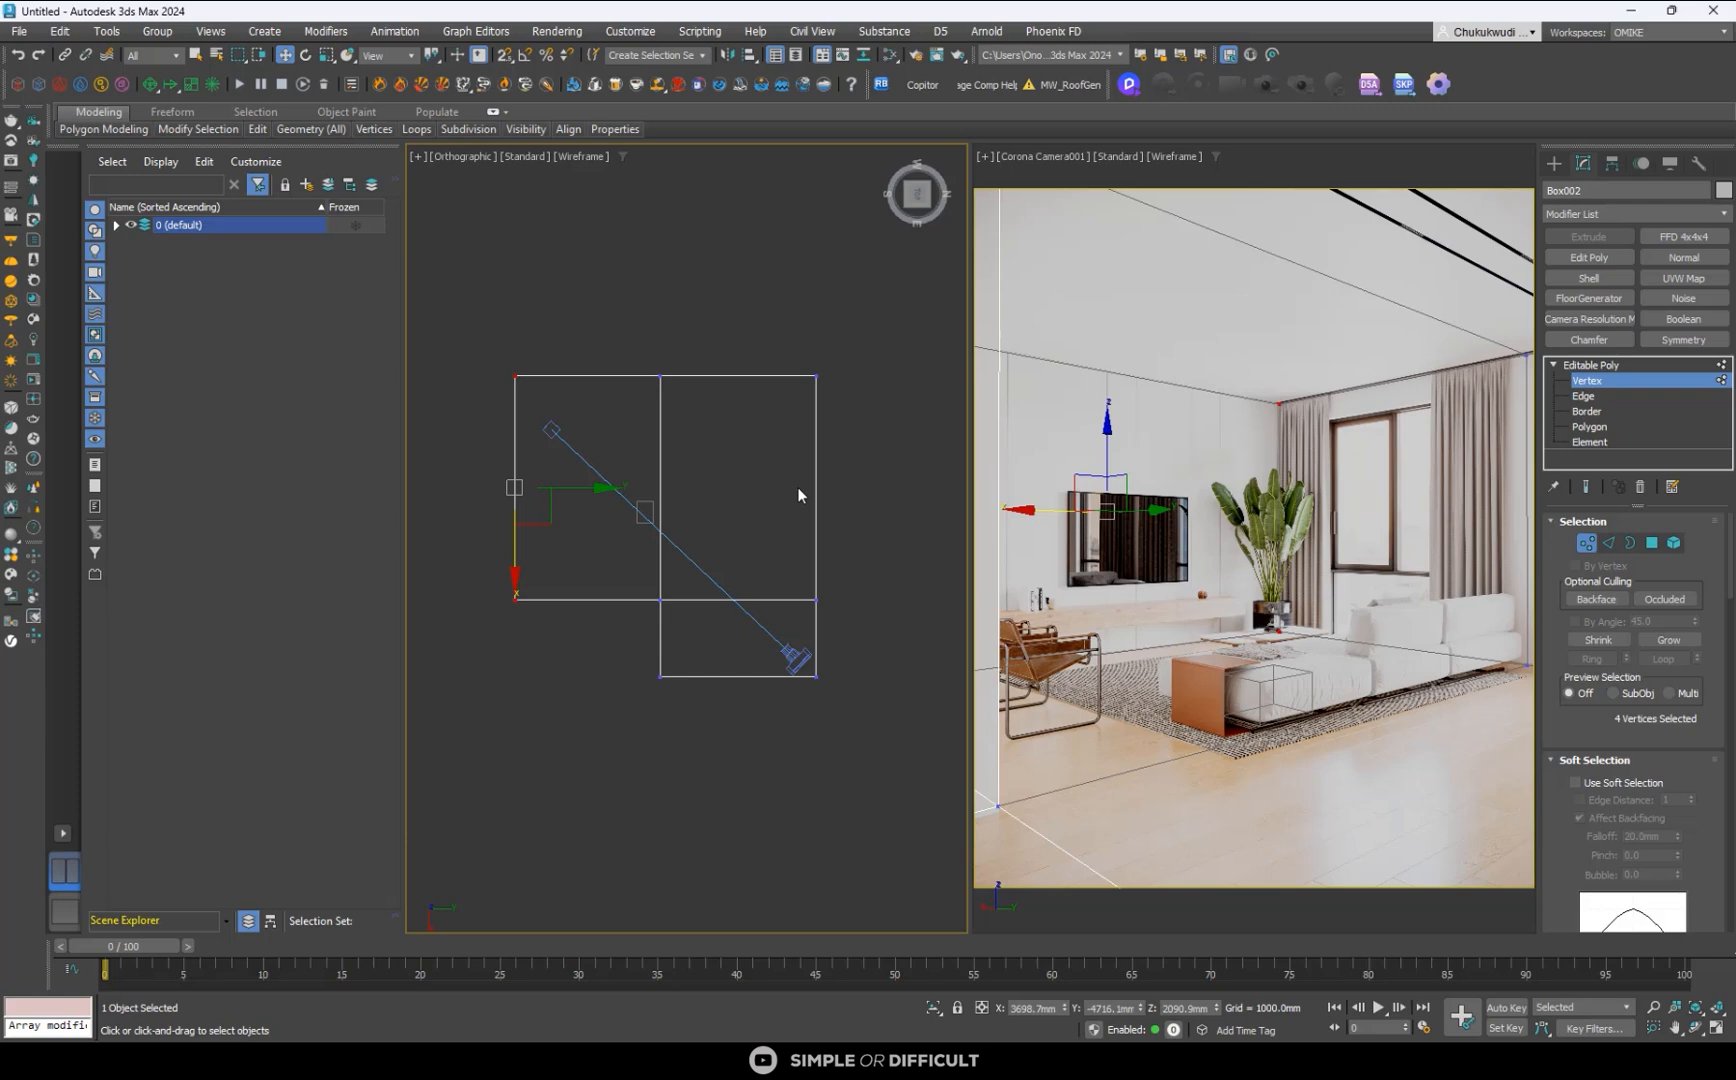
scroll(744, 349, "down", 2)
left_click(922, 218)
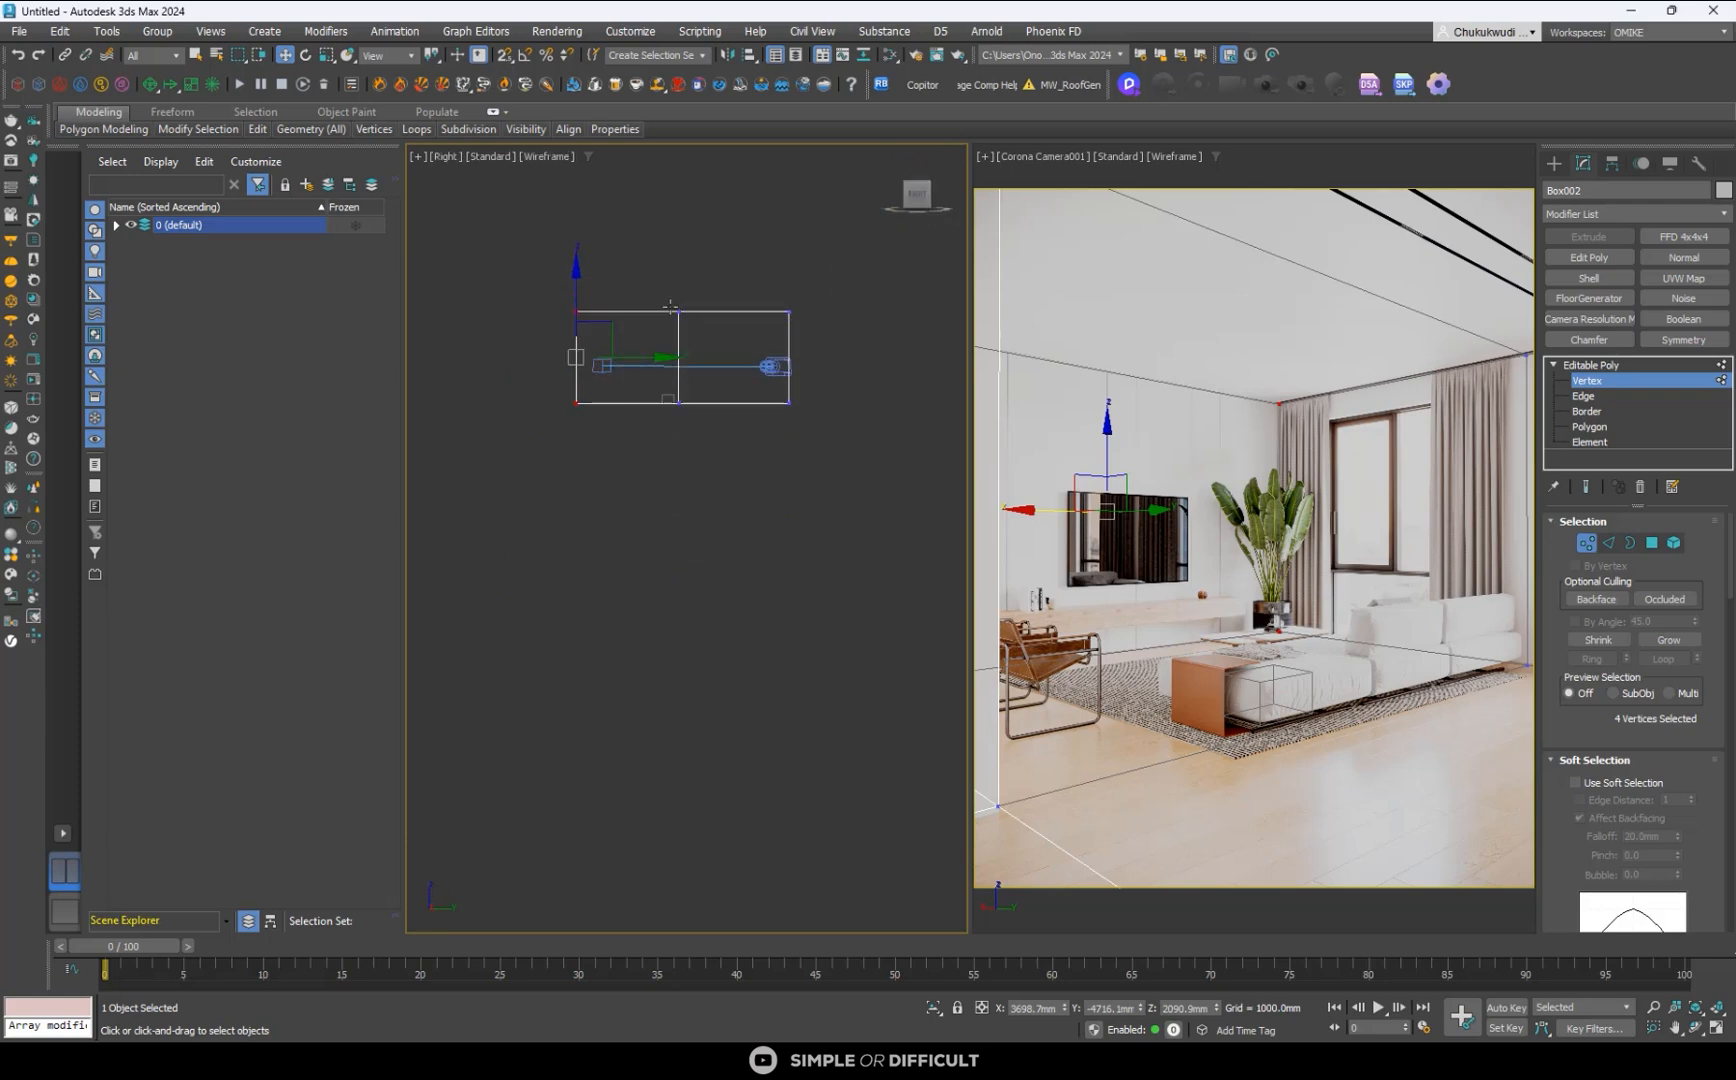
left_click_drag(848, 327, 848, 327, "ctrl")
scroll(695, 306, "up", 5)
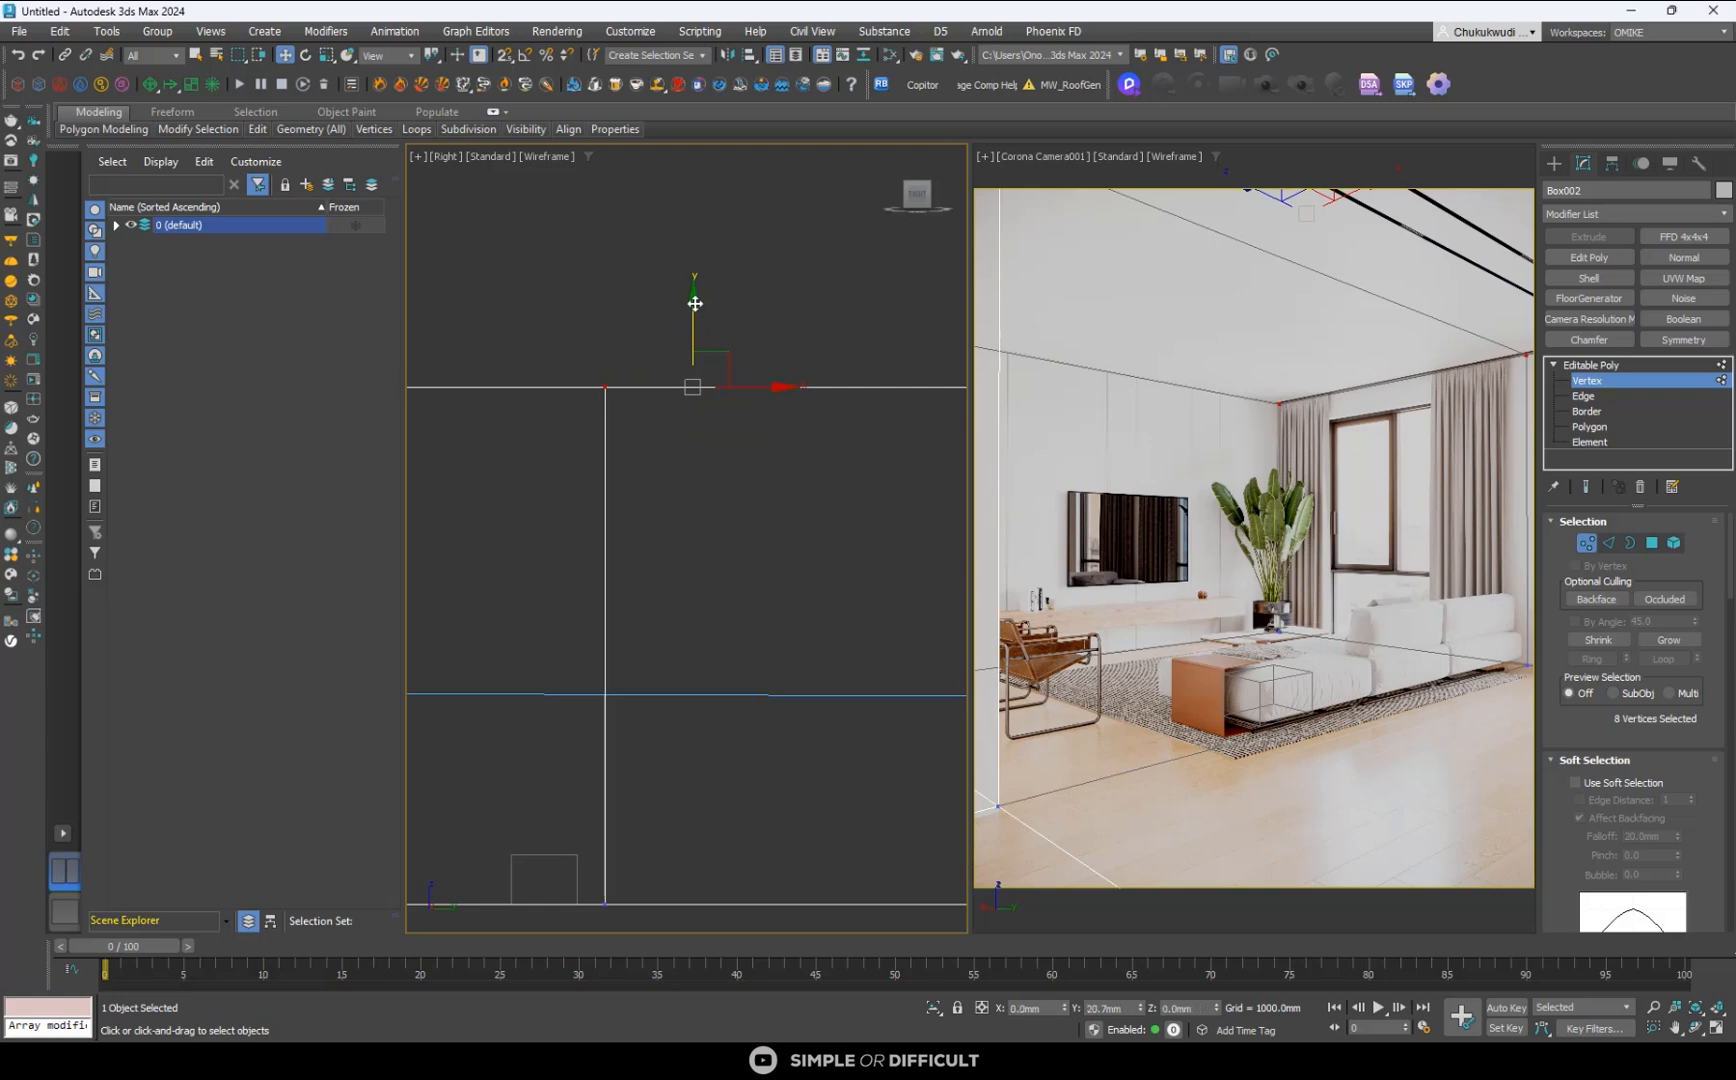
left_click_drag(695, 306, 694, 301)
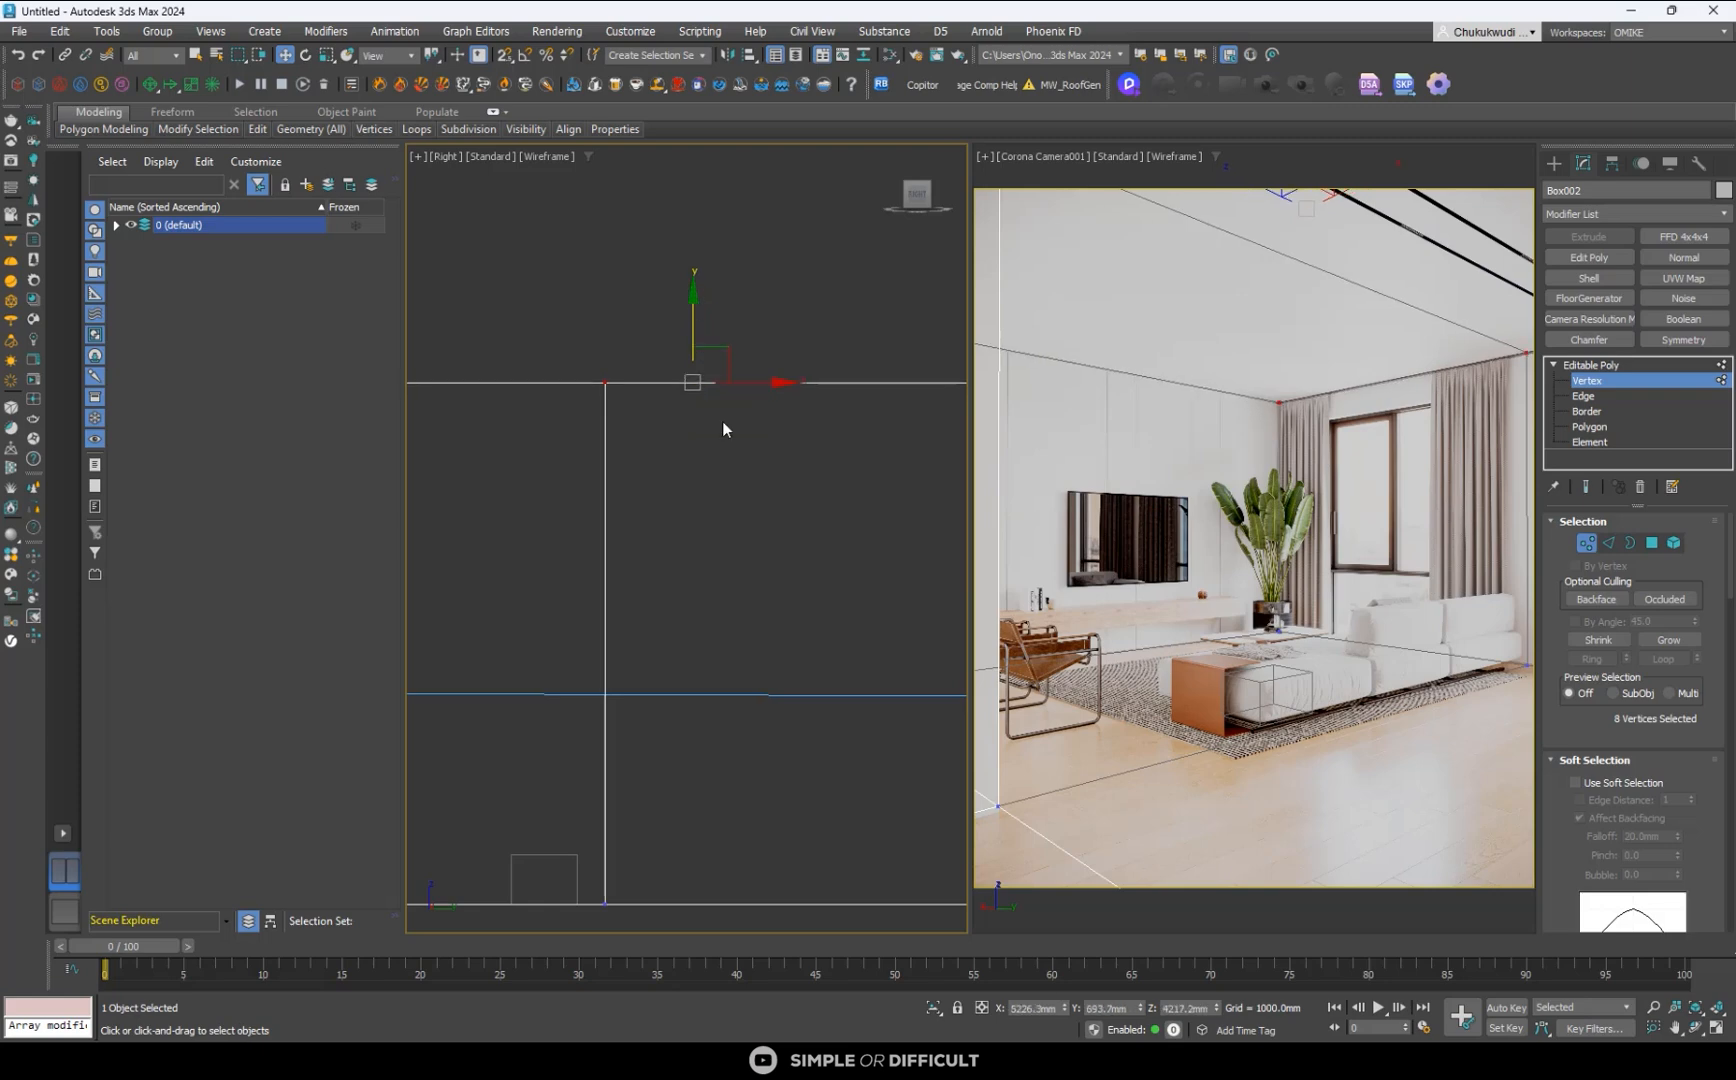
- Create a temporary measuring box beside the room, about 2694 mm long, 1070 mm wide and 5019 mm high
scroll(724, 429, "down", 6)
middle_click_drag(802, 488, 757, 551, "alt")
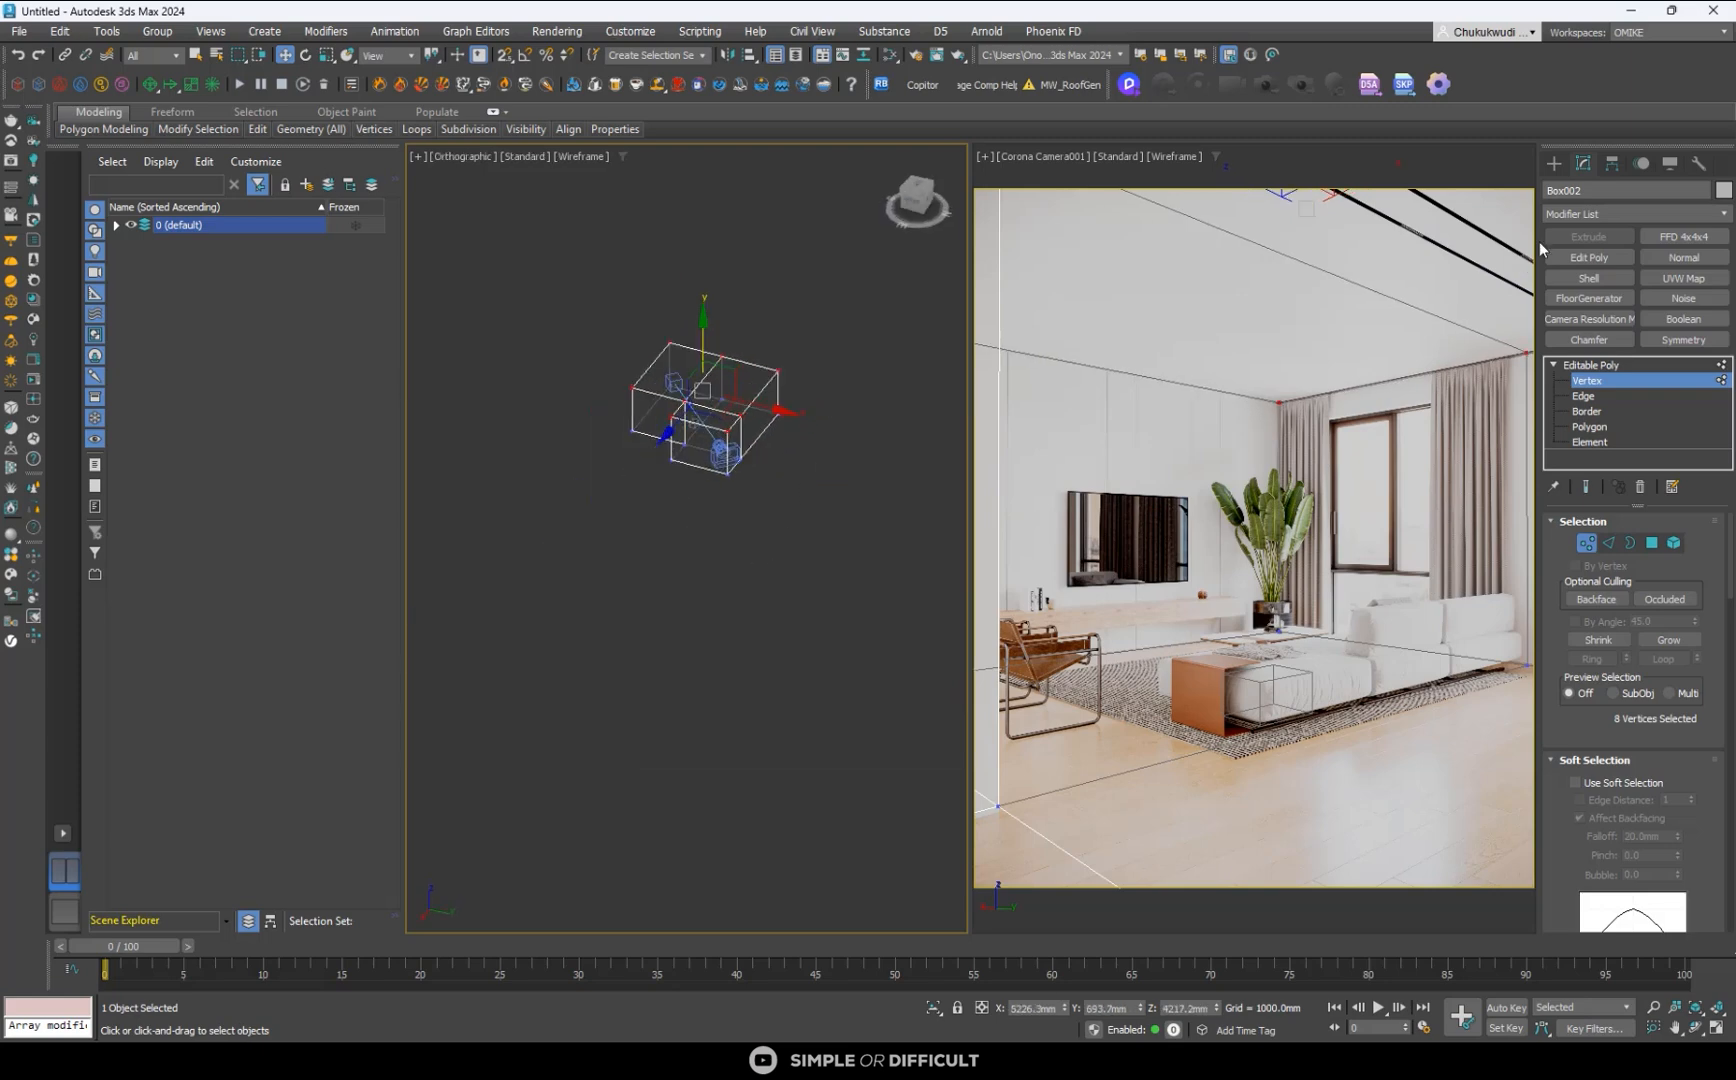
left_click(1554, 163)
left_click(674, 554)
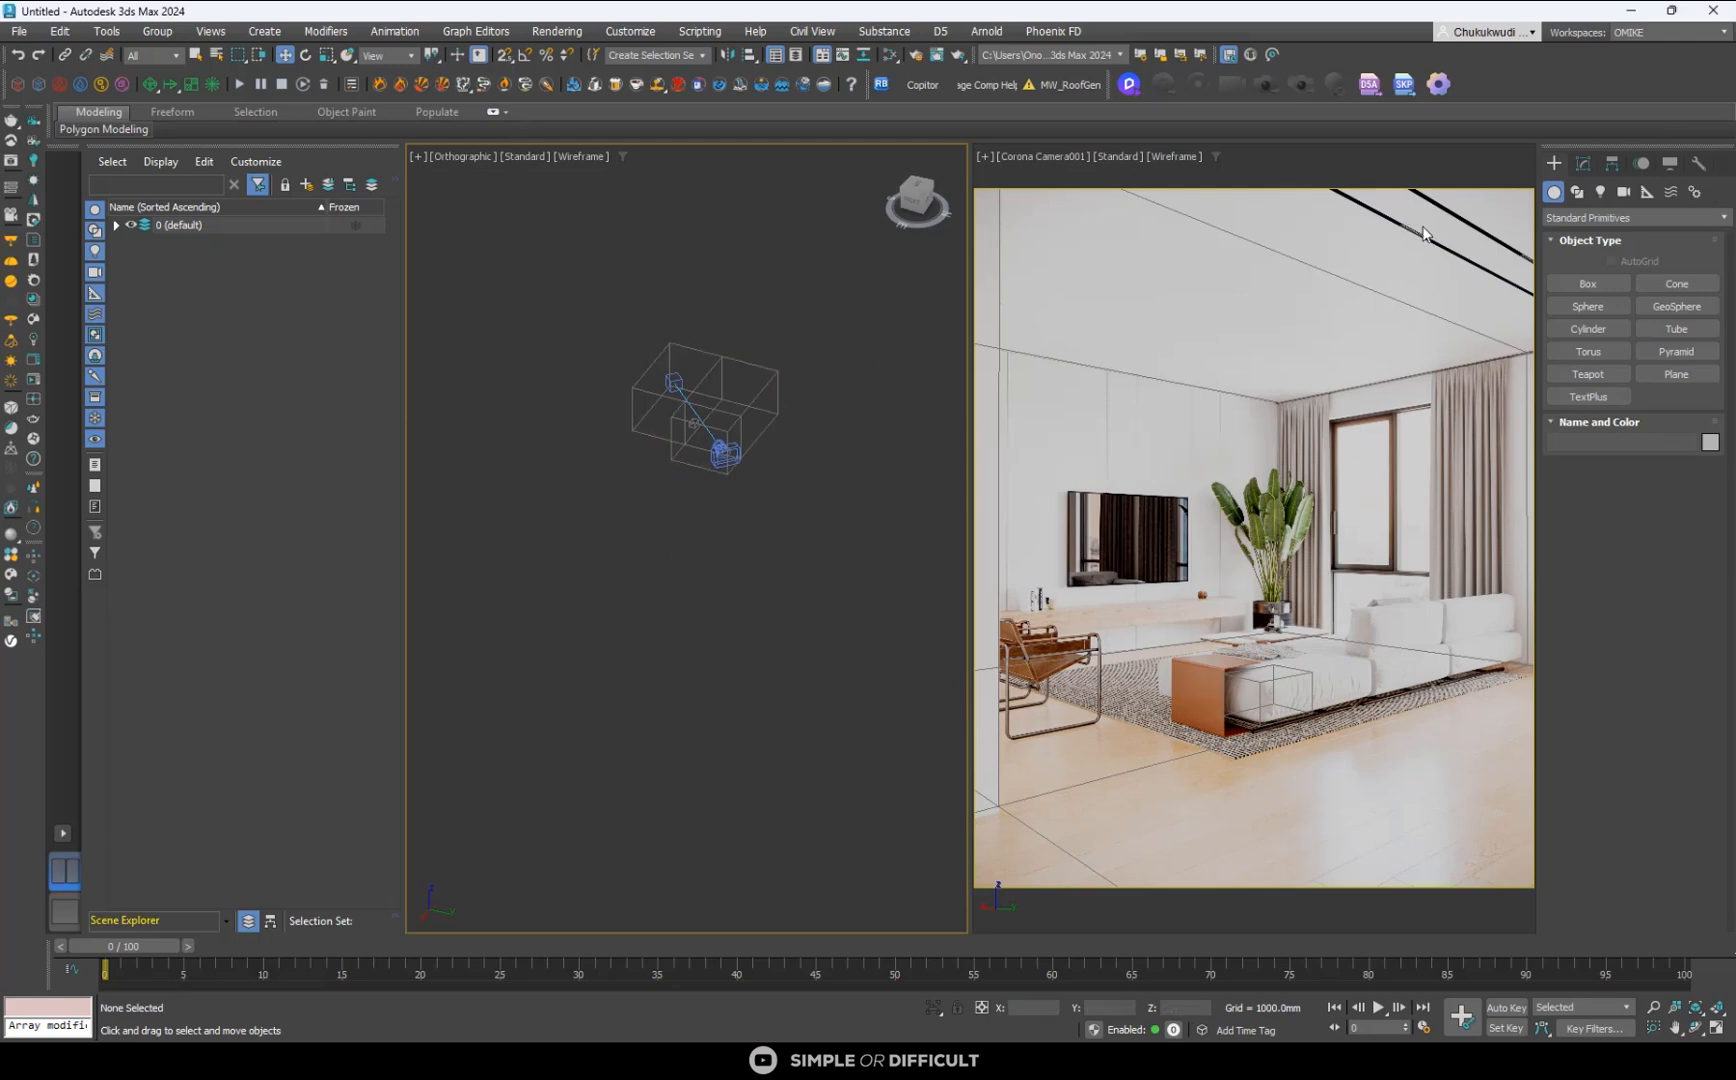
left_click(1578, 284)
left_click_drag(642, 454, 668, 470)
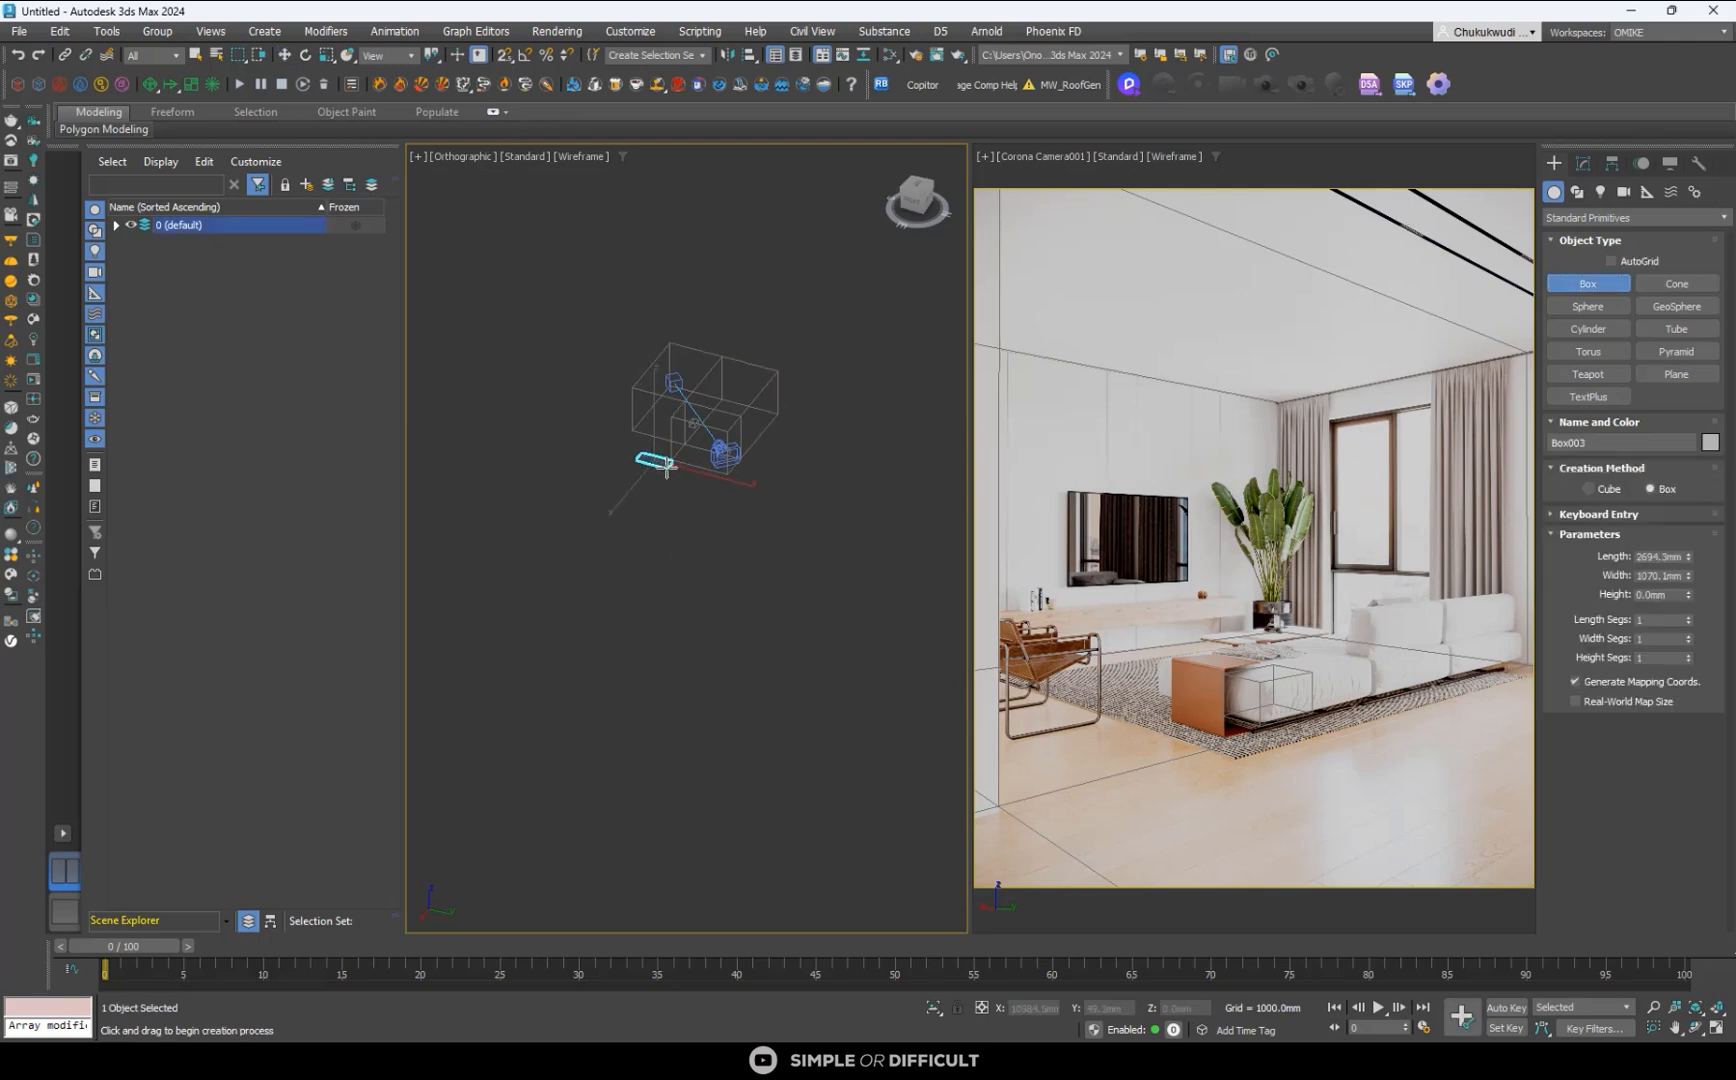
left_click(655, 398)
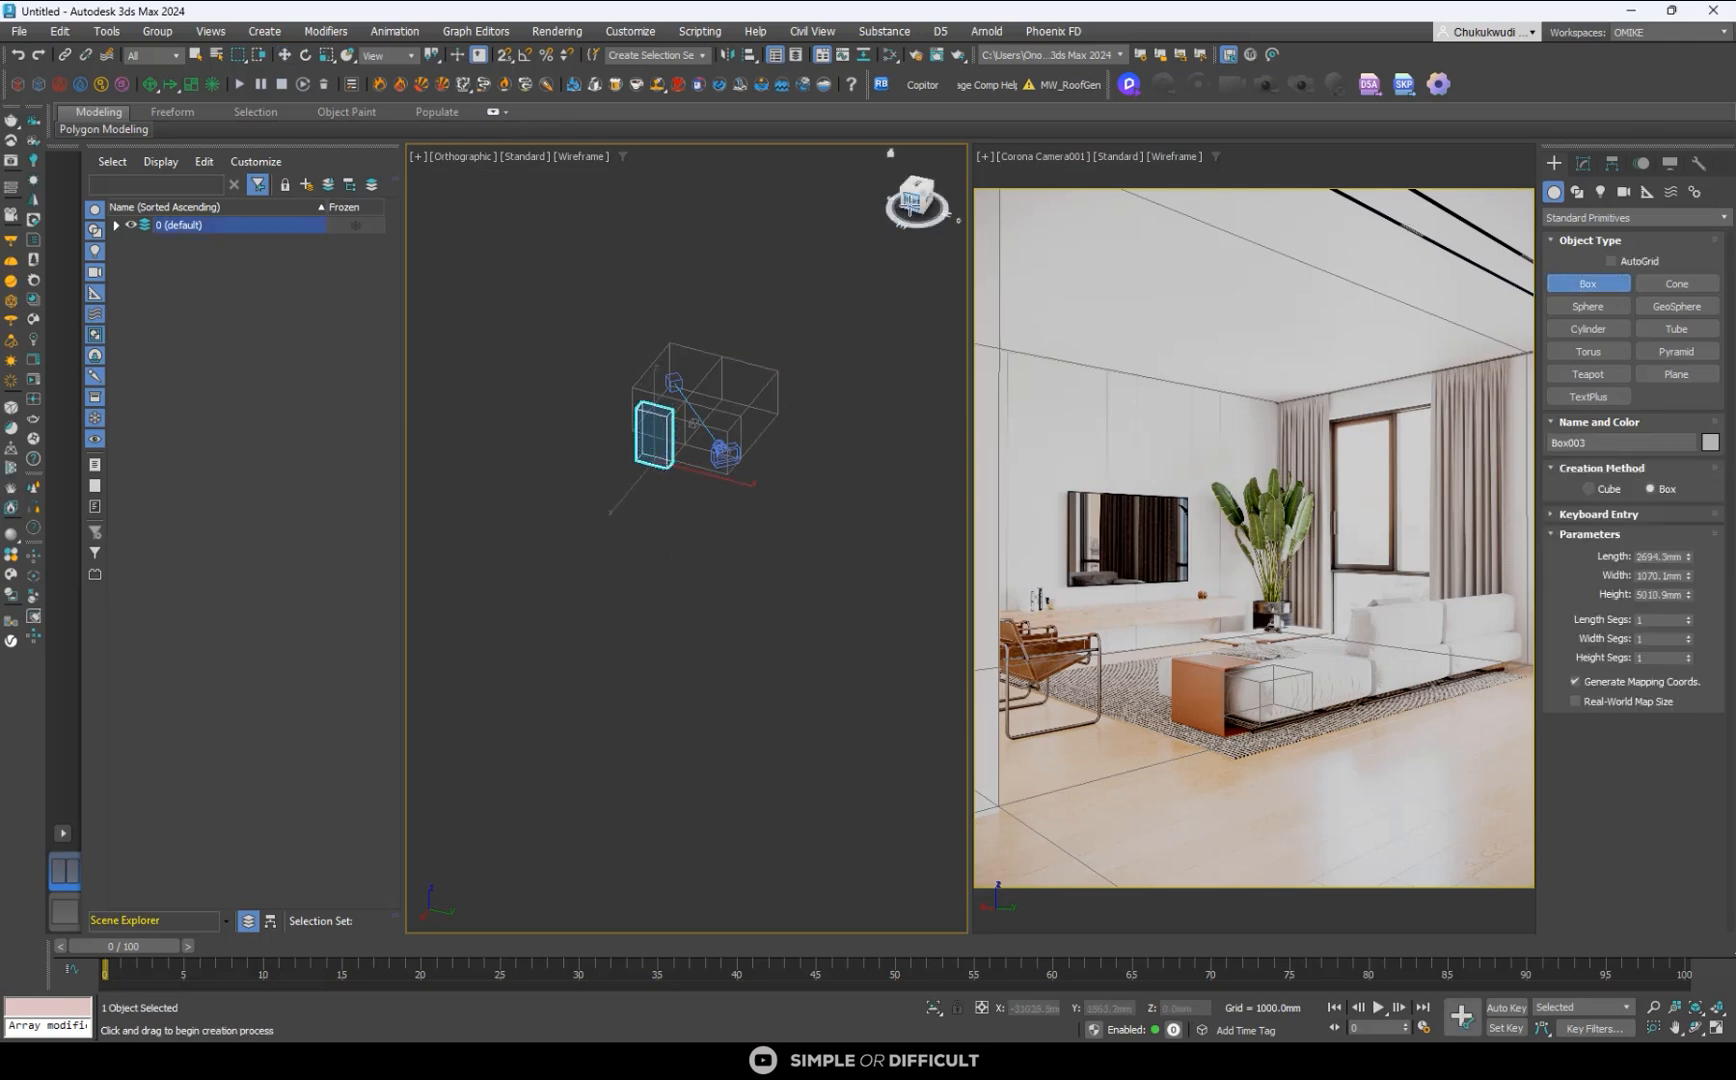
- Lower the measuring box's height to about 4209 mm to gauge the room height, and delete the box
left_click(927, 203)
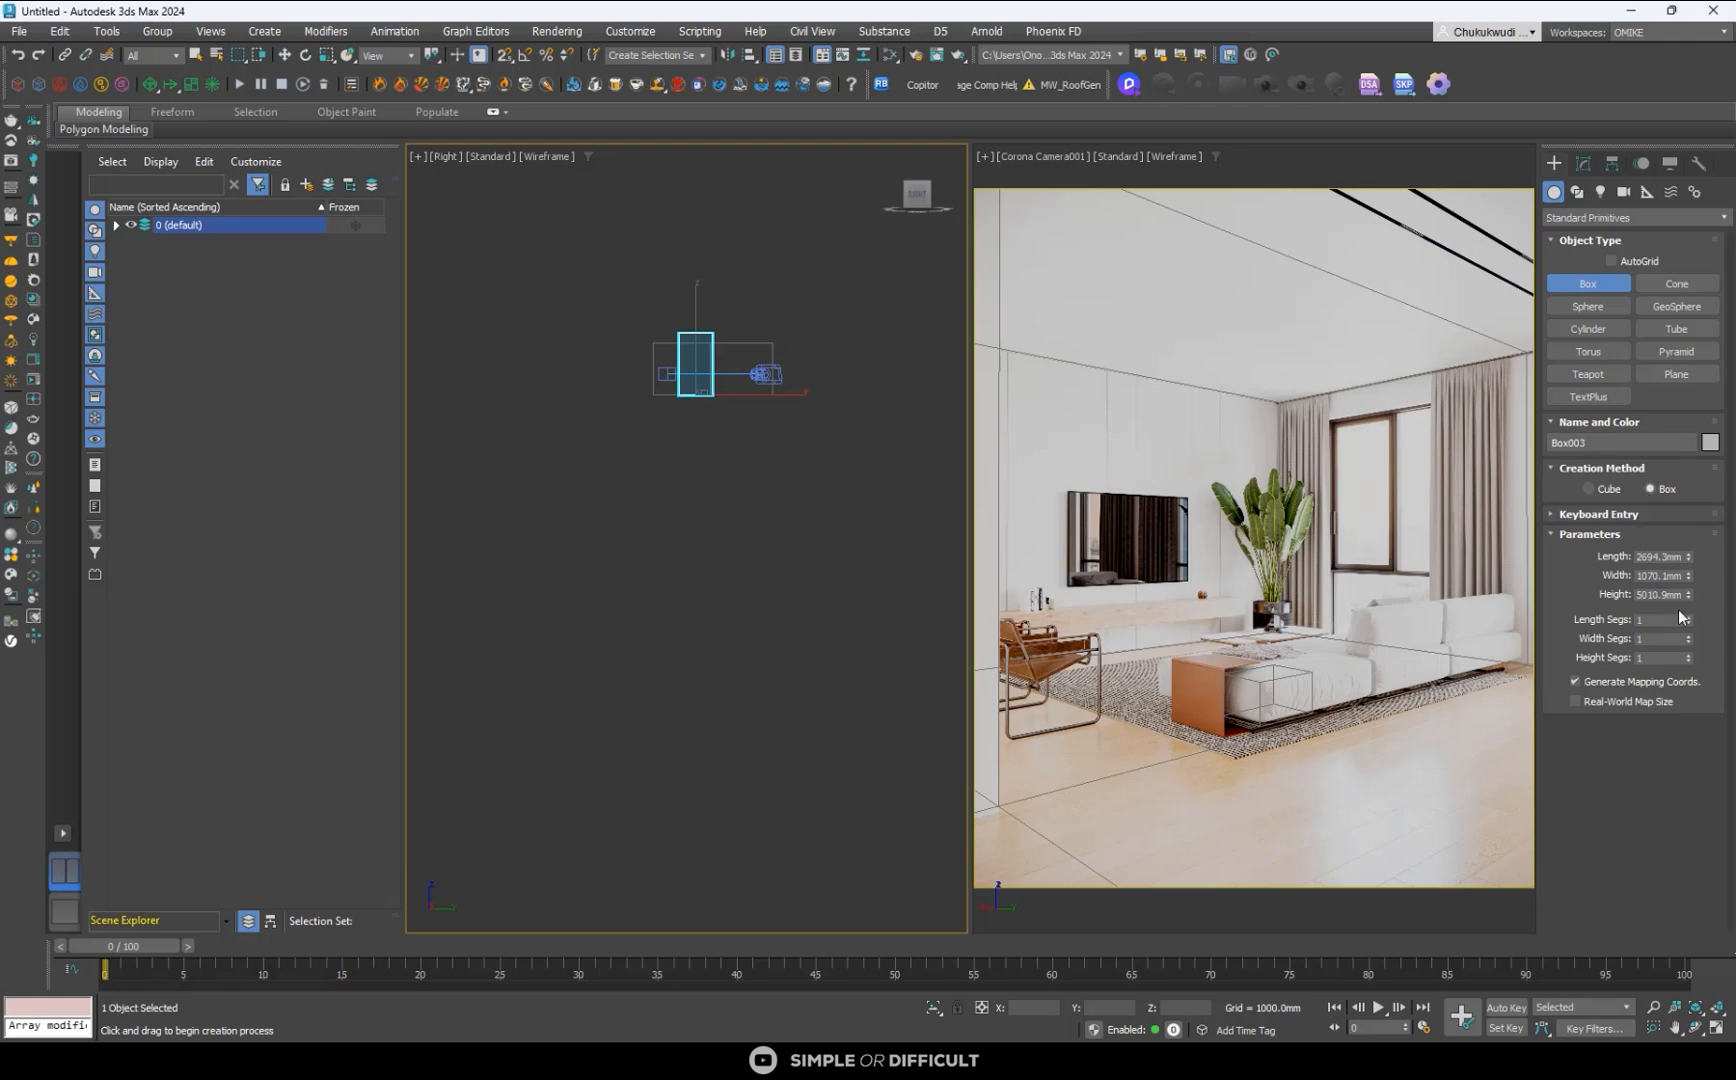
left_click_drag(1693, 600, 1724, 612)
scroll(672, 343, "up", 6)
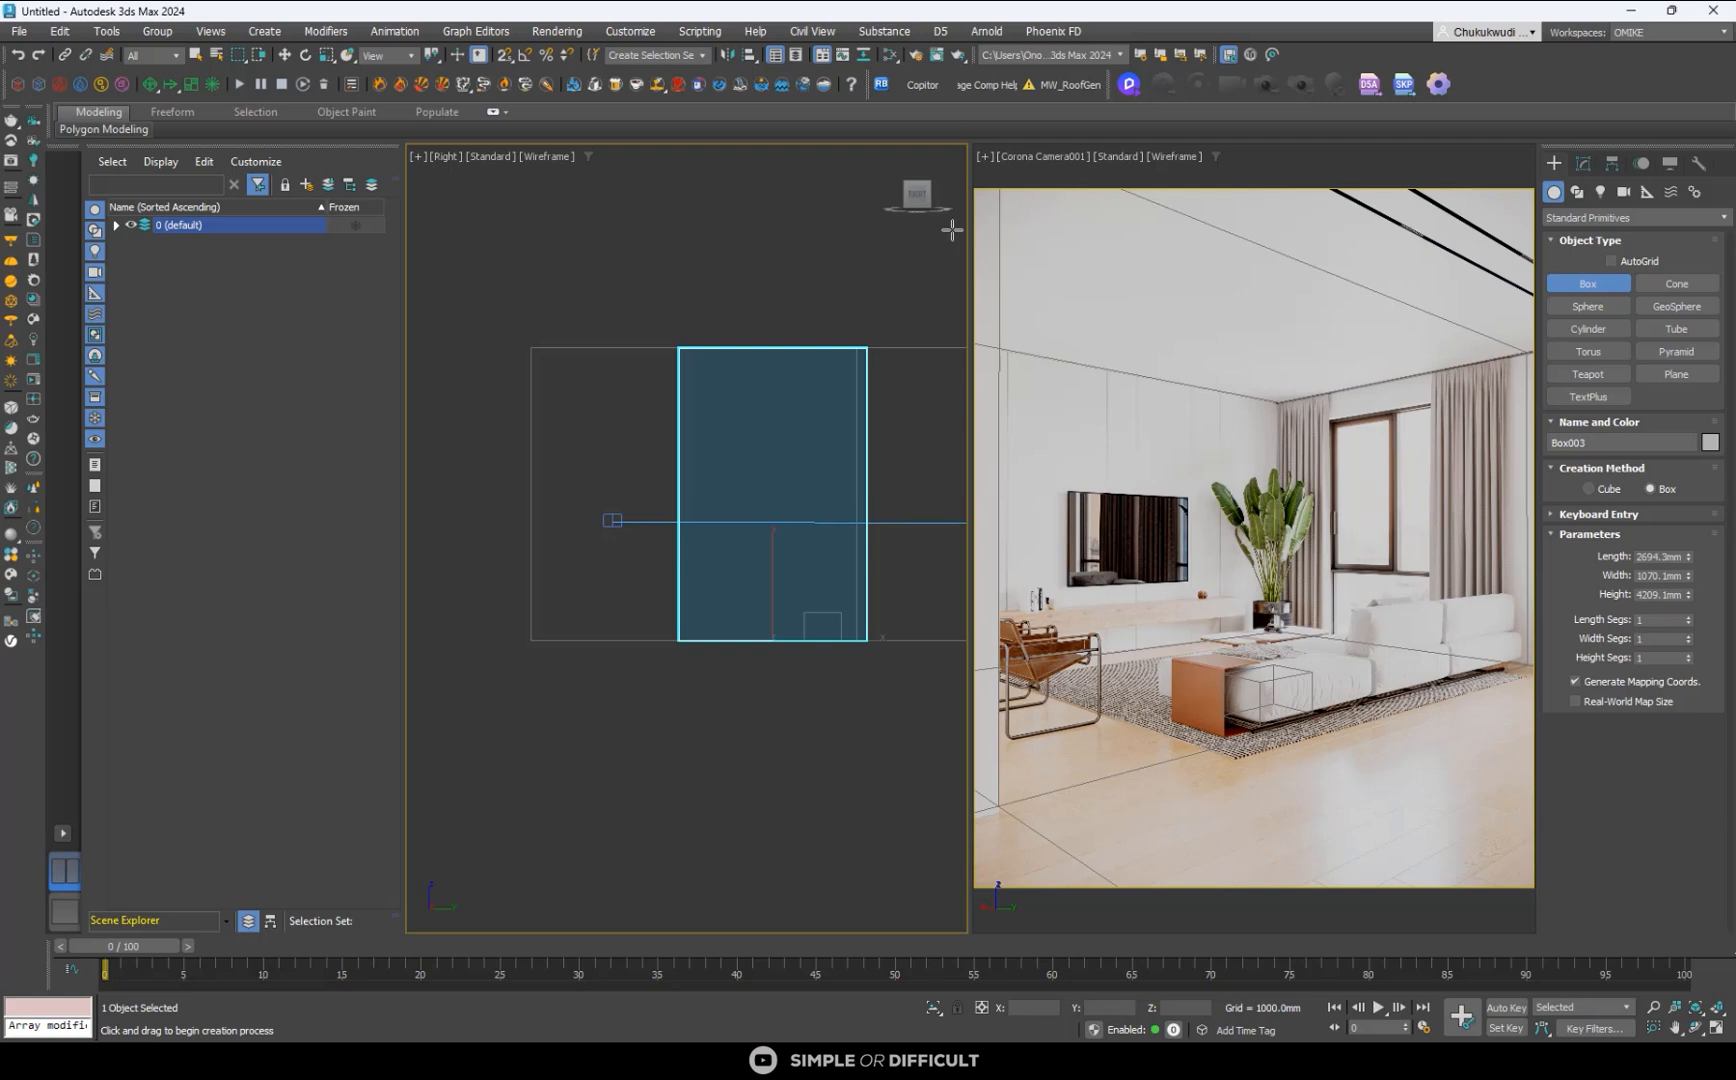
left_click(285, 54)
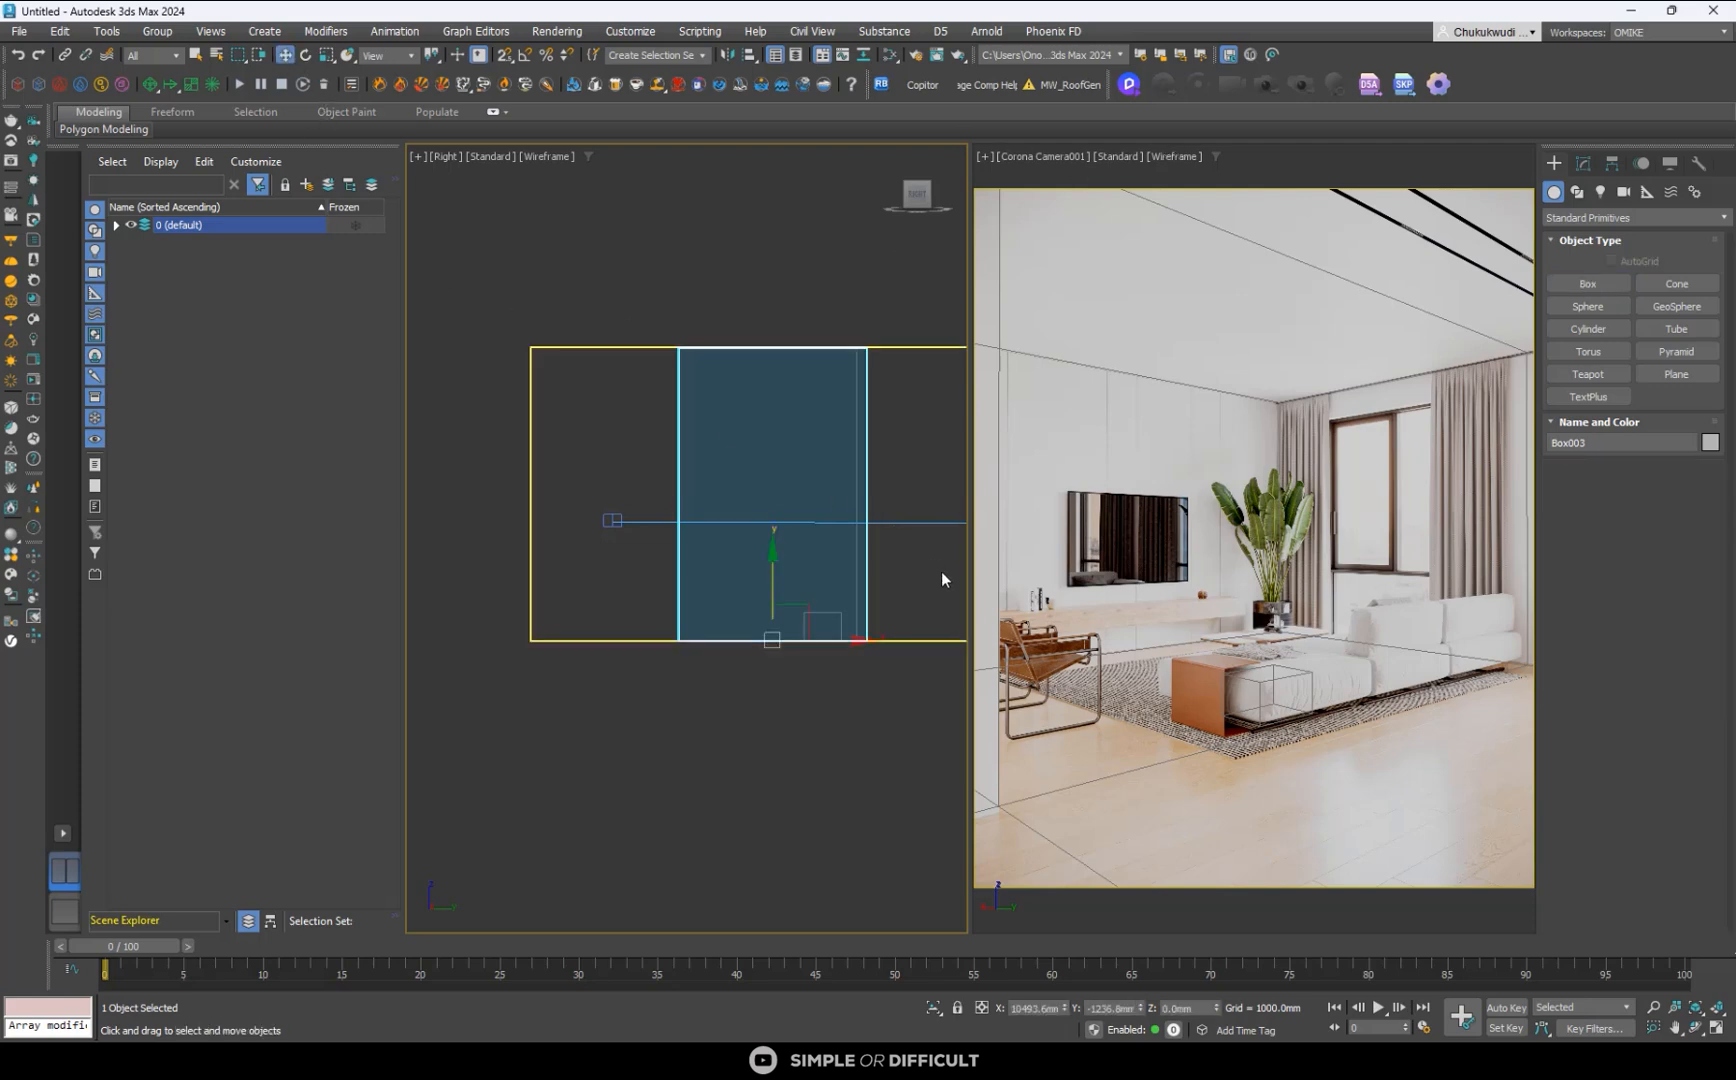
key("Delete")
- Try Clay shading in the camera view, and set that view to Default Shading with Edged Faces
left_click(1175, 153)
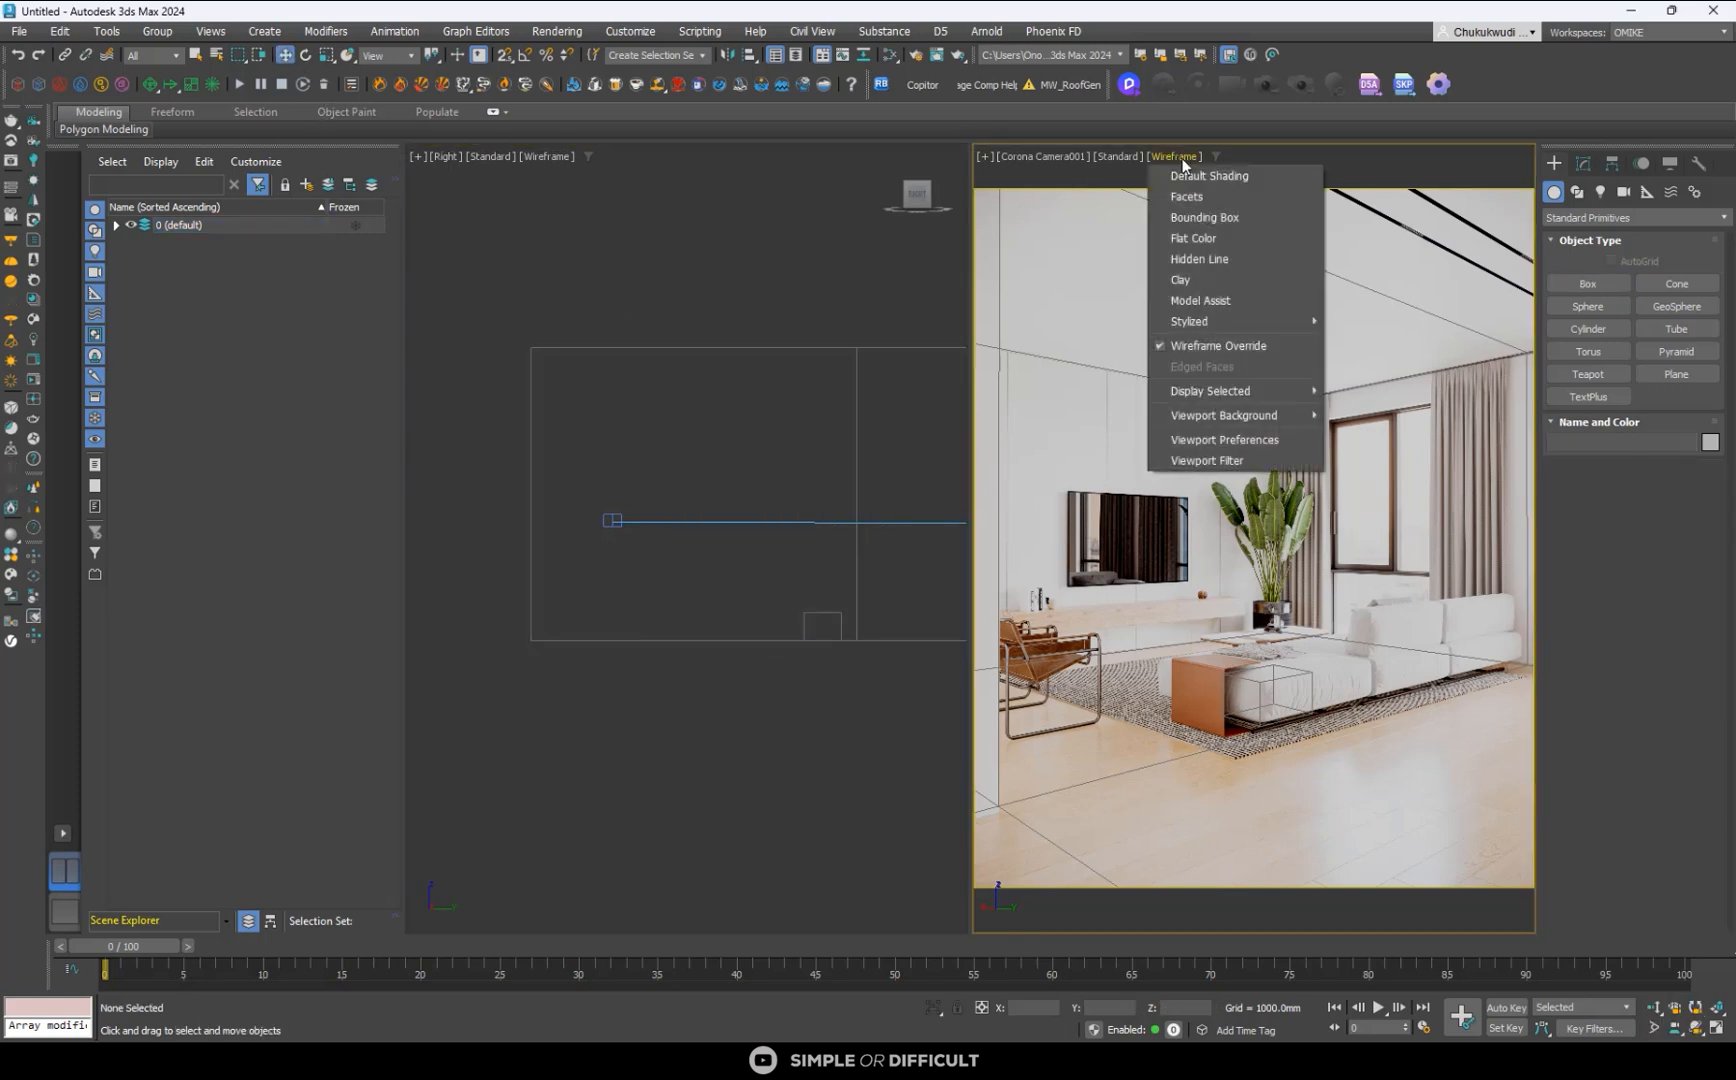
left_click(1205, 278)
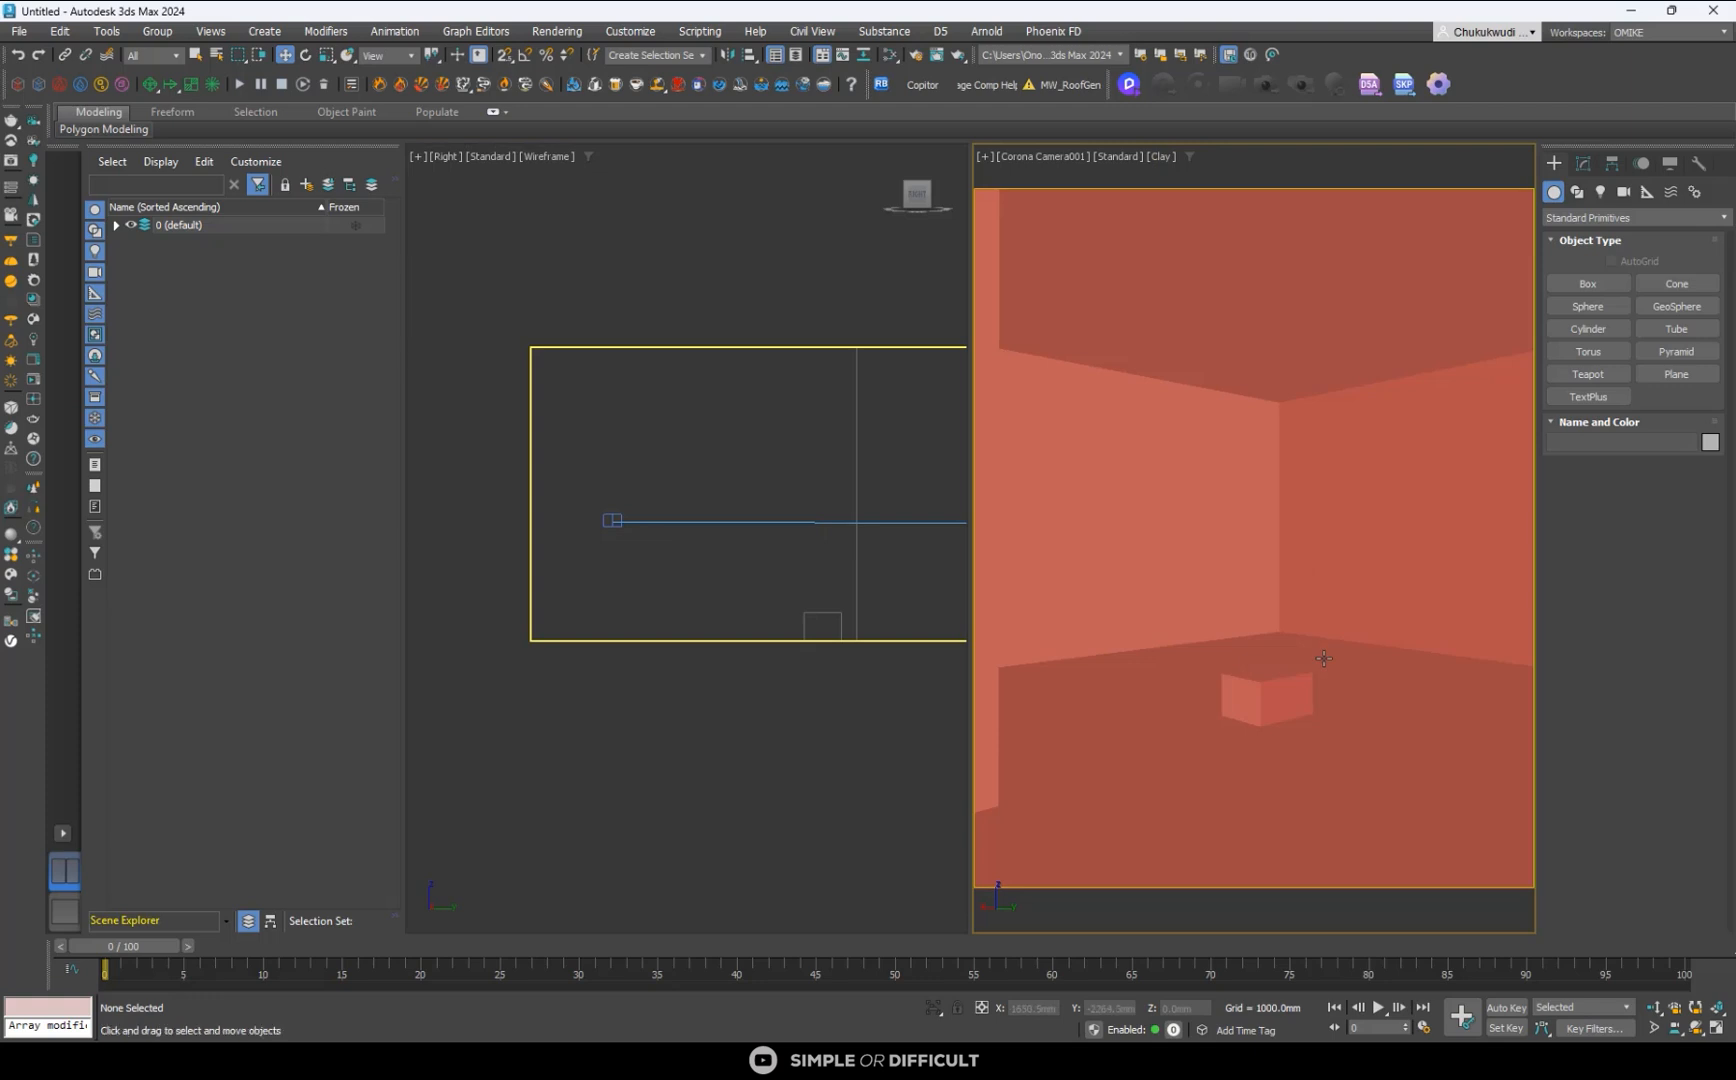
key("F4")
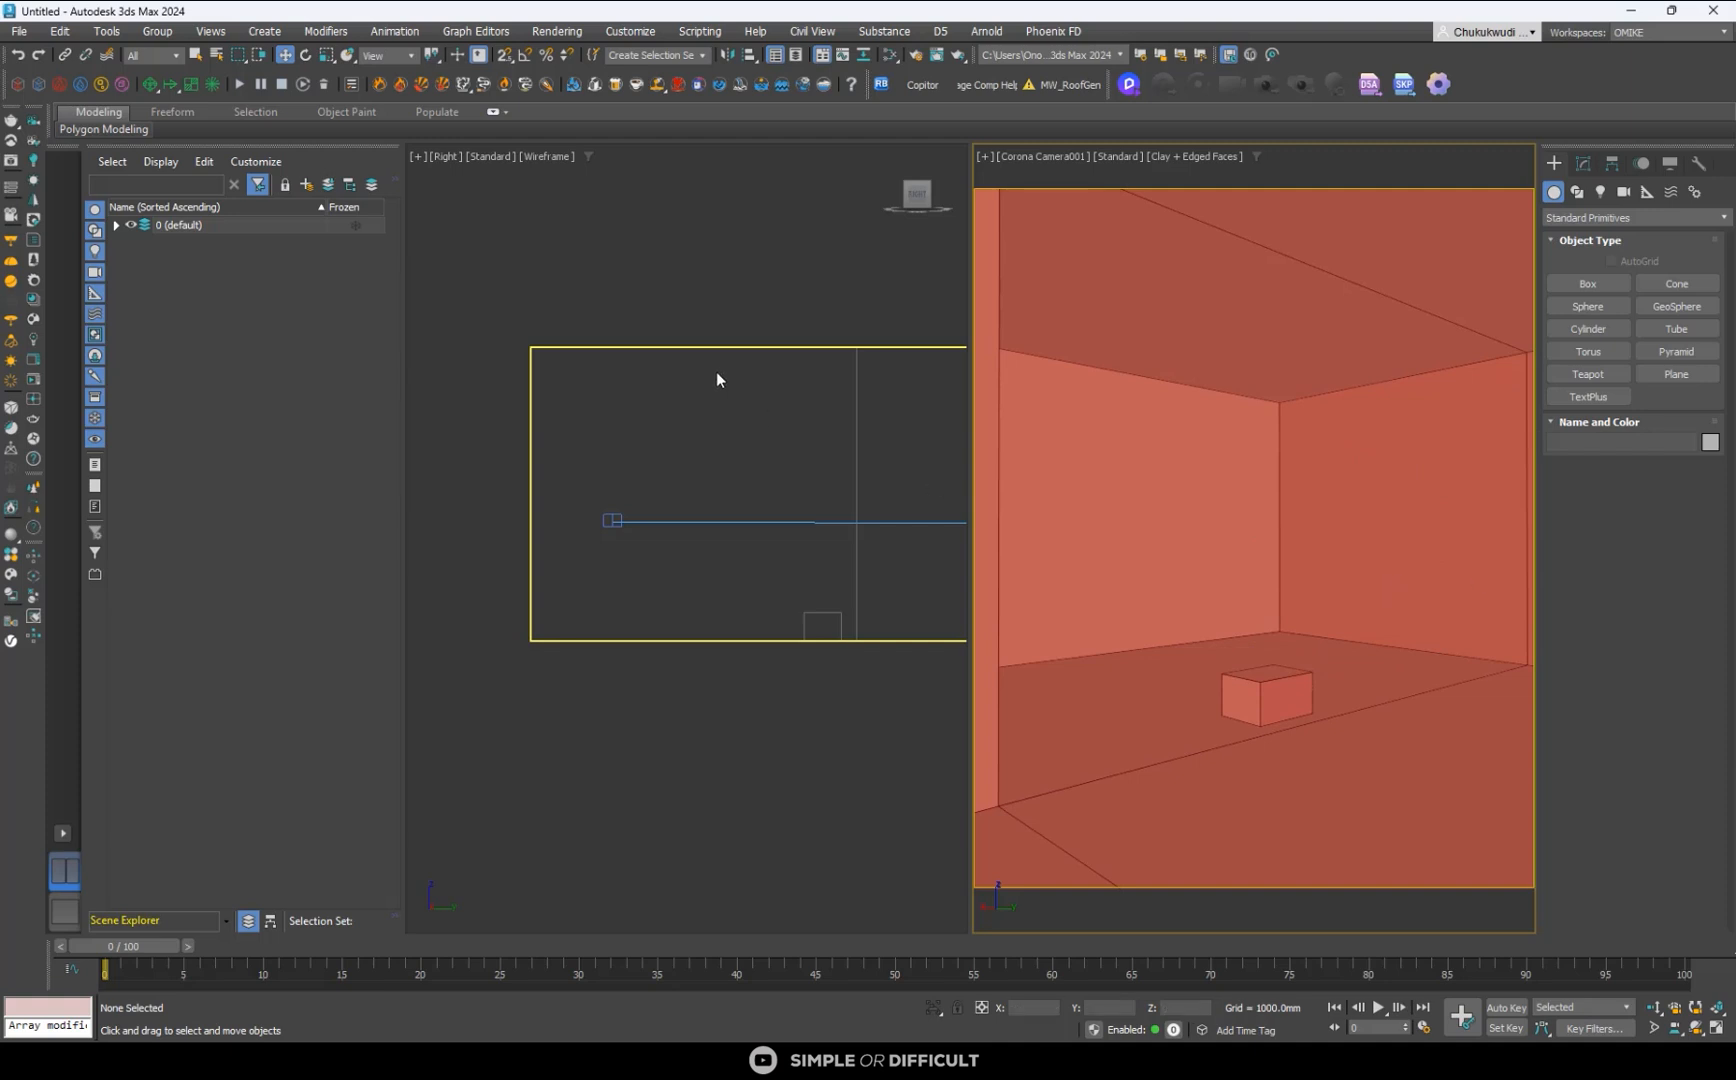
left_click(1196, 163)
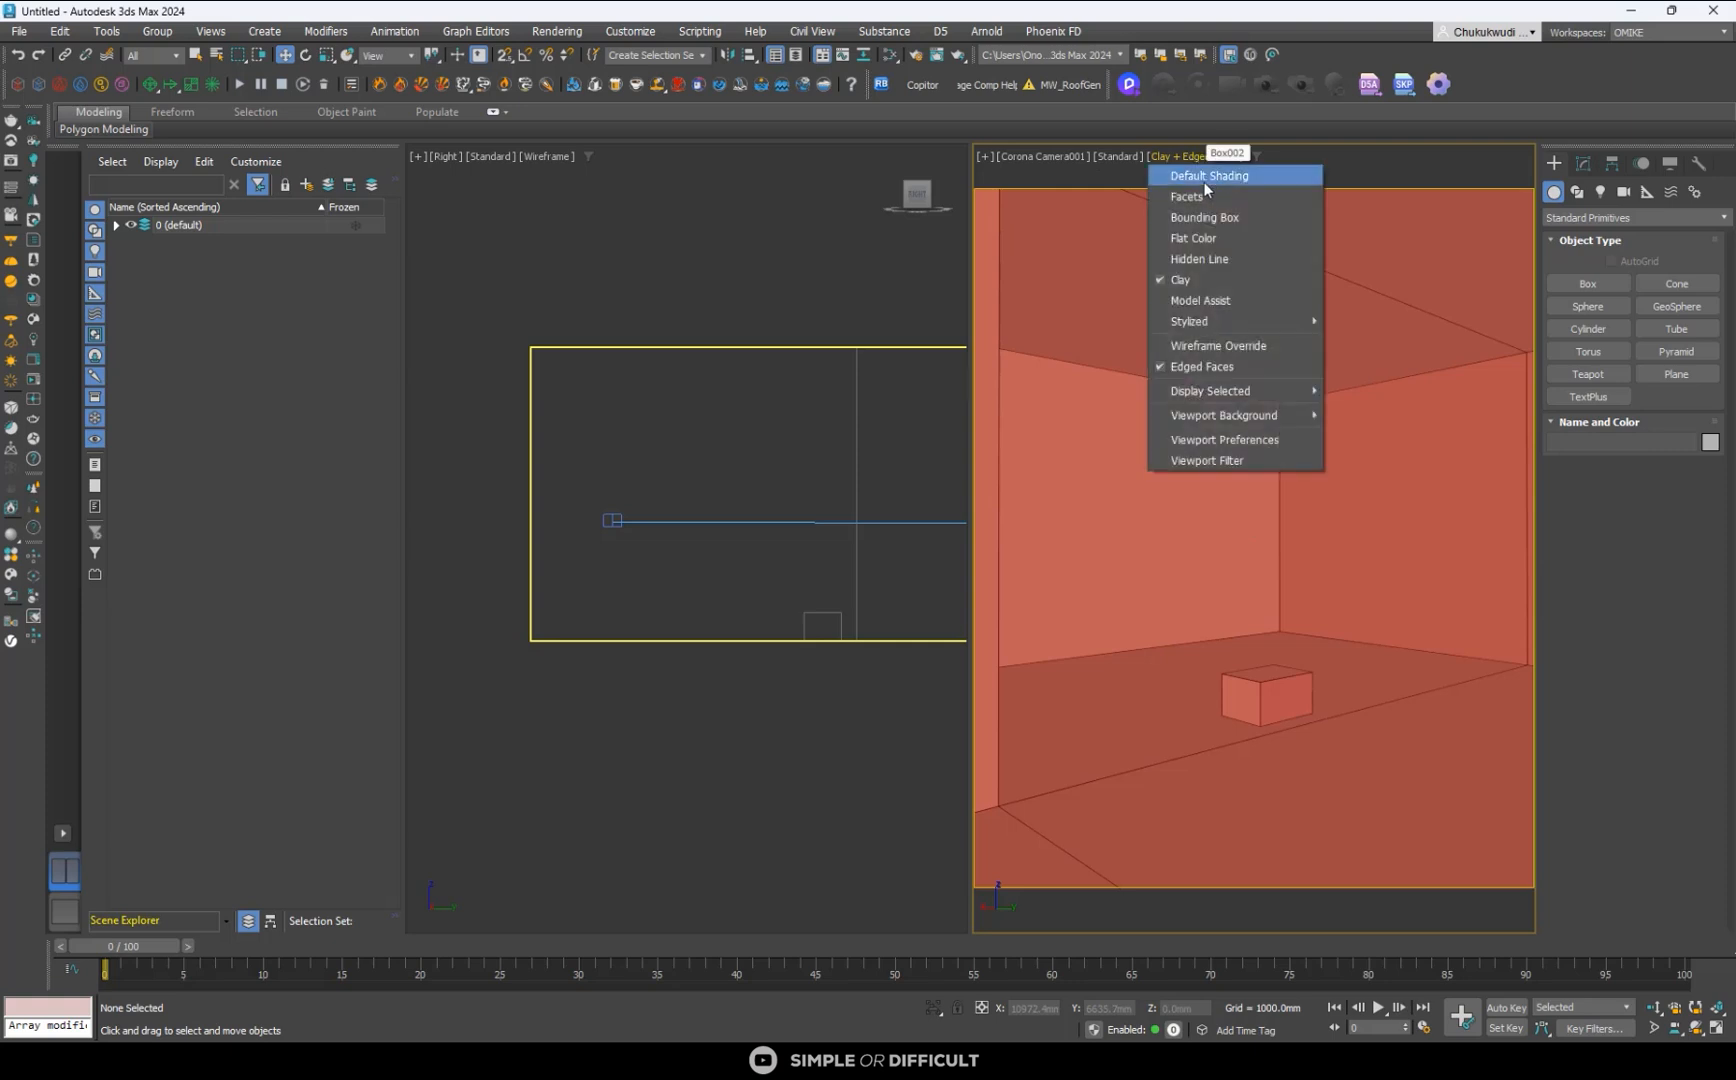
left_click(1203, 178)
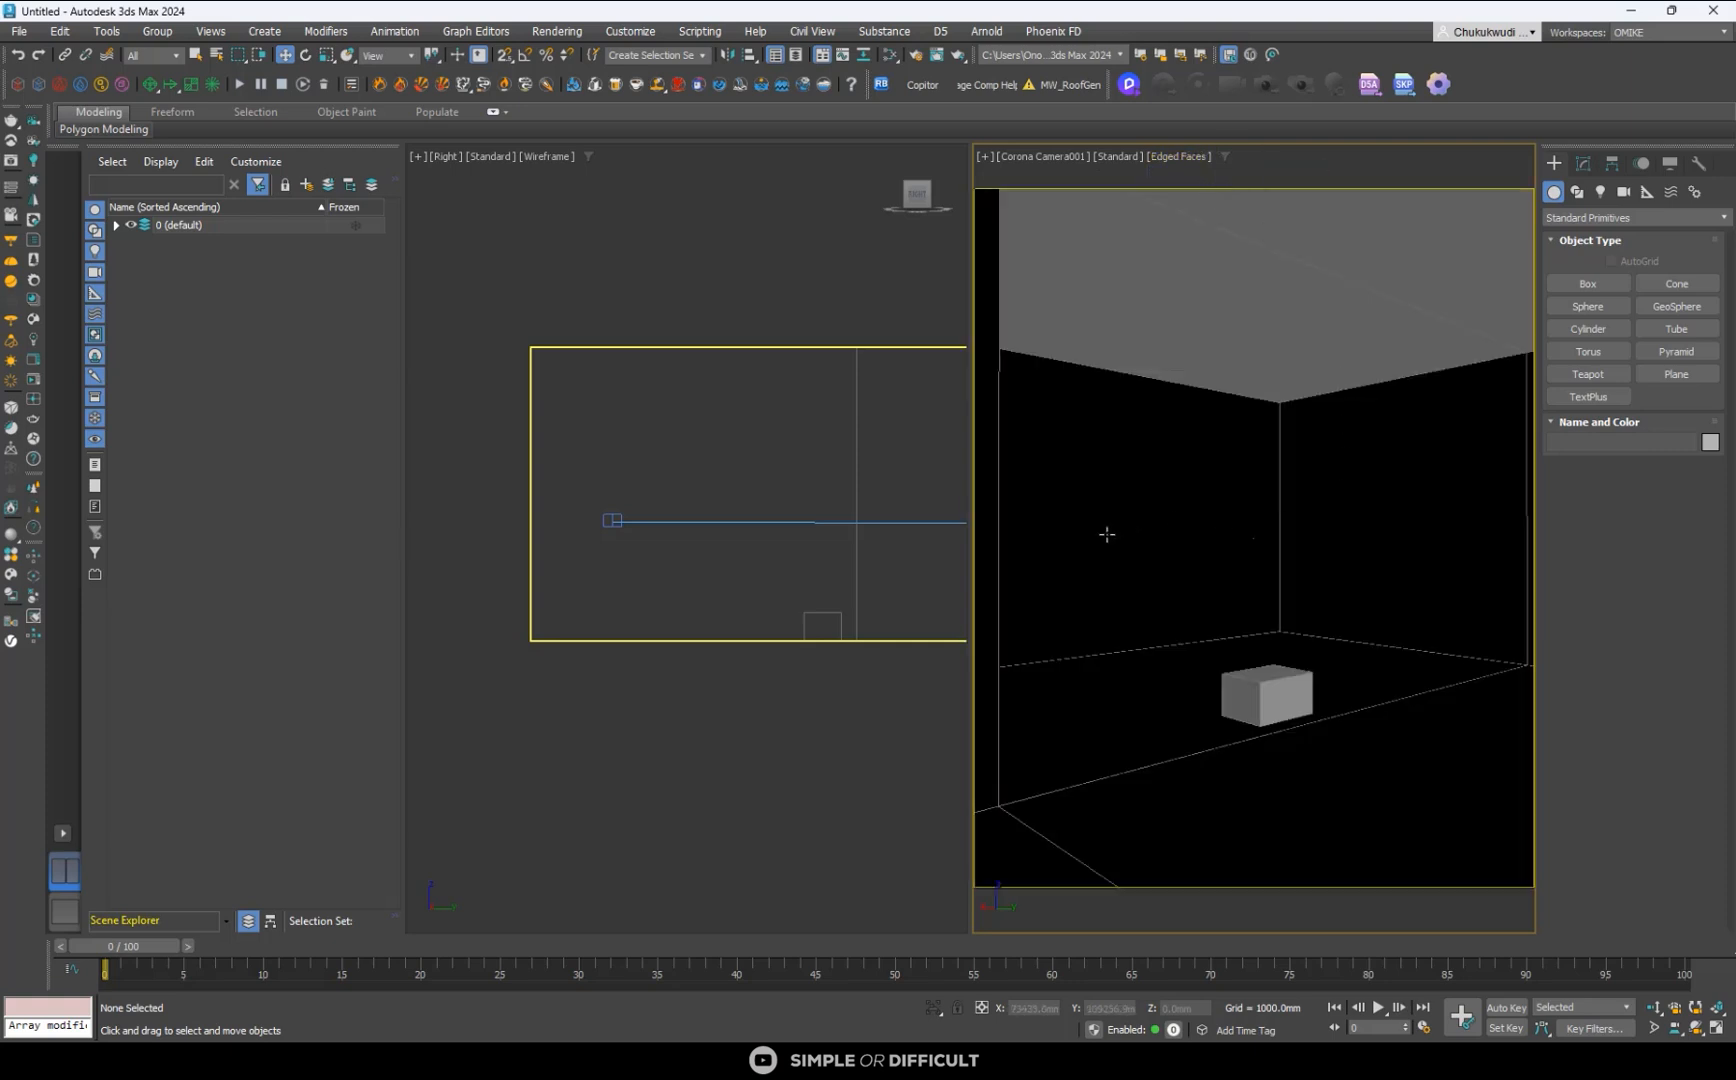
- Turn on default shading in the orthographic view and inspect the L-shaped room shell from above
scroll(552, 637, "down", 2)
mouse_move(552, 637)
middle_mouse_down("alt")
mouse_move(585, 733)
mouse_move(674, 589)
mouse_move(779, 600)
mouse_move(818, 565)
mouse_move(824, 588)
middle_mouse_up("alt")
key("F3")
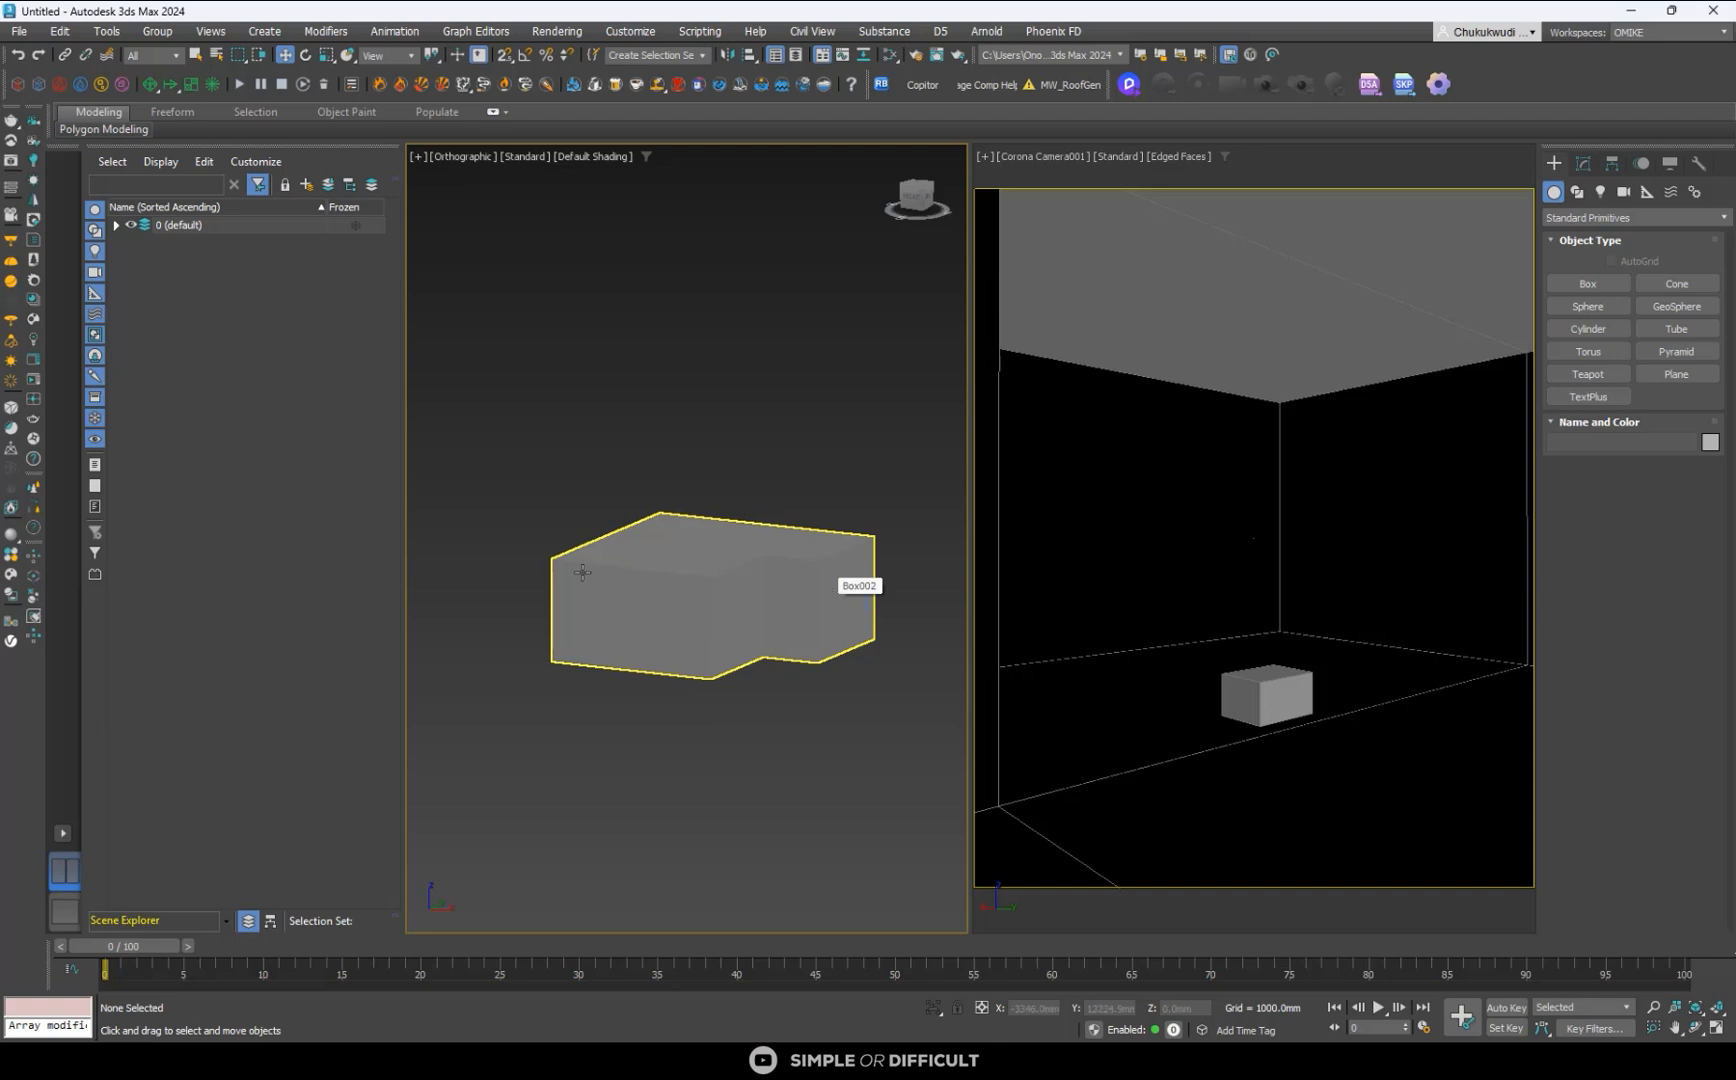
middle_click_drag(717, 538, 763, 522, "alt")
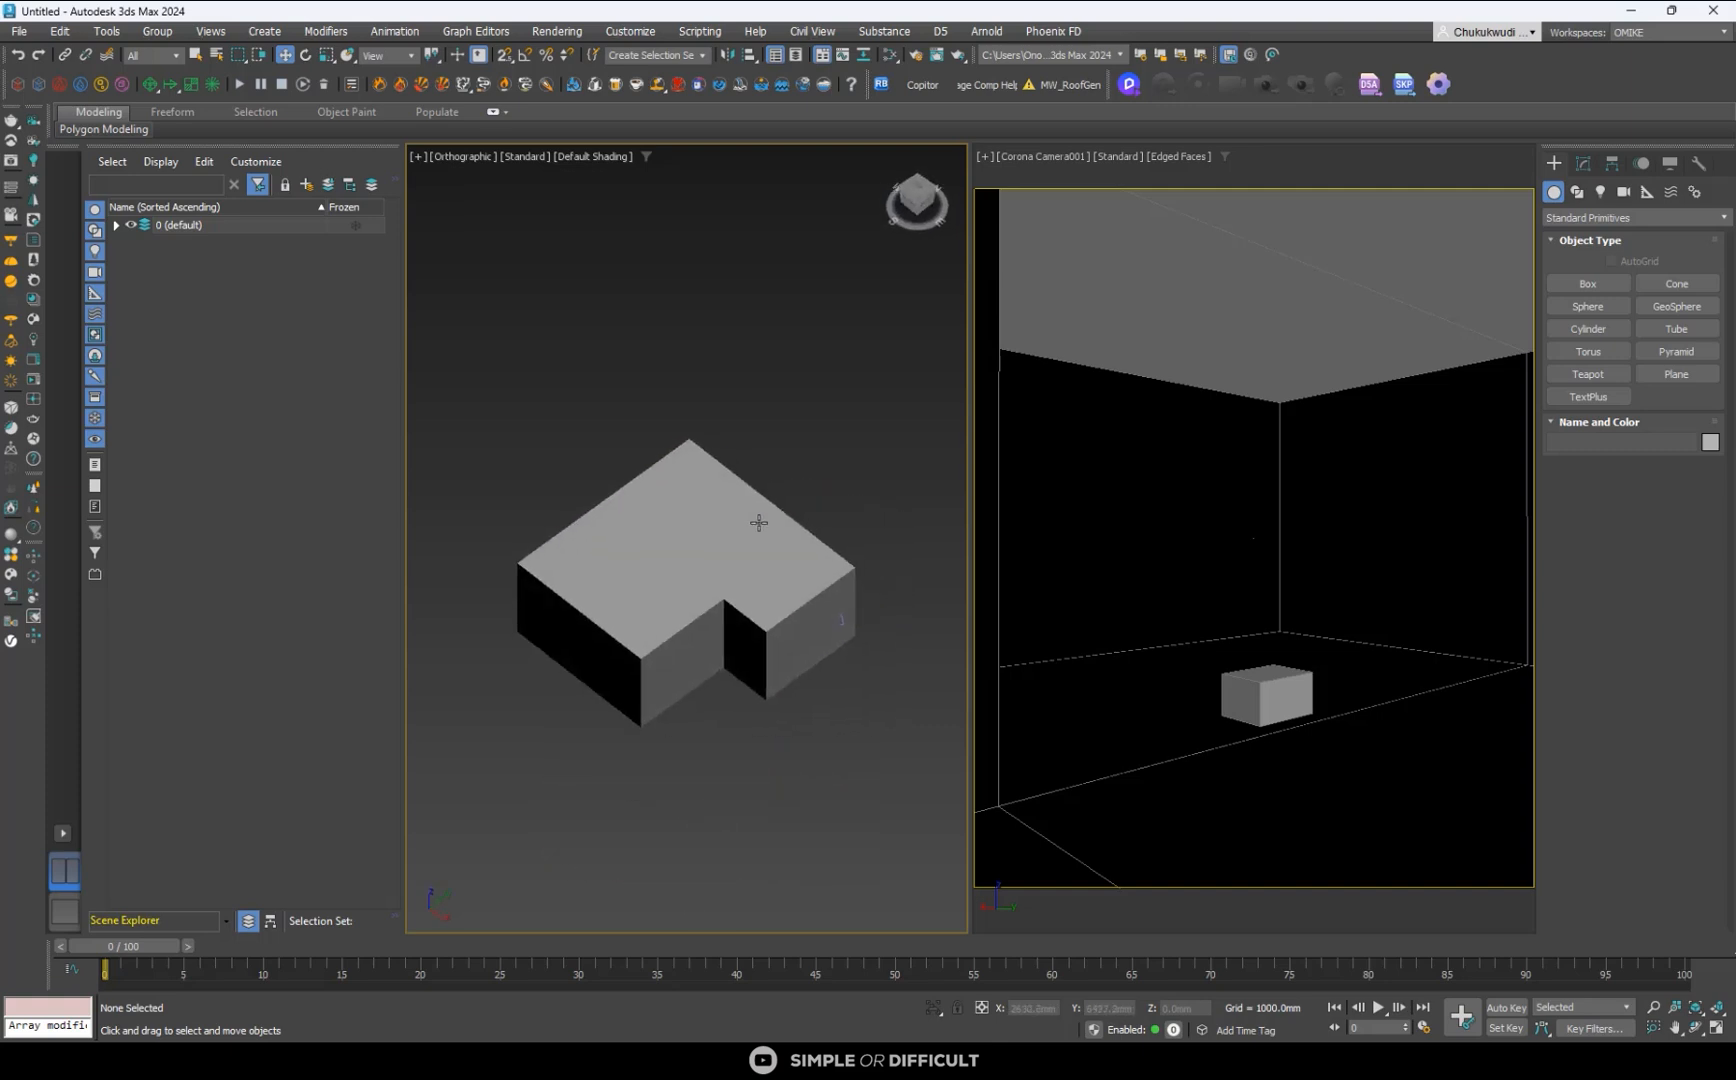
- Add a Normal modifier with Flip Normals to the L-shaped room shell so its faces point inward
left_click(1584, 164)
left_click(806, 576)
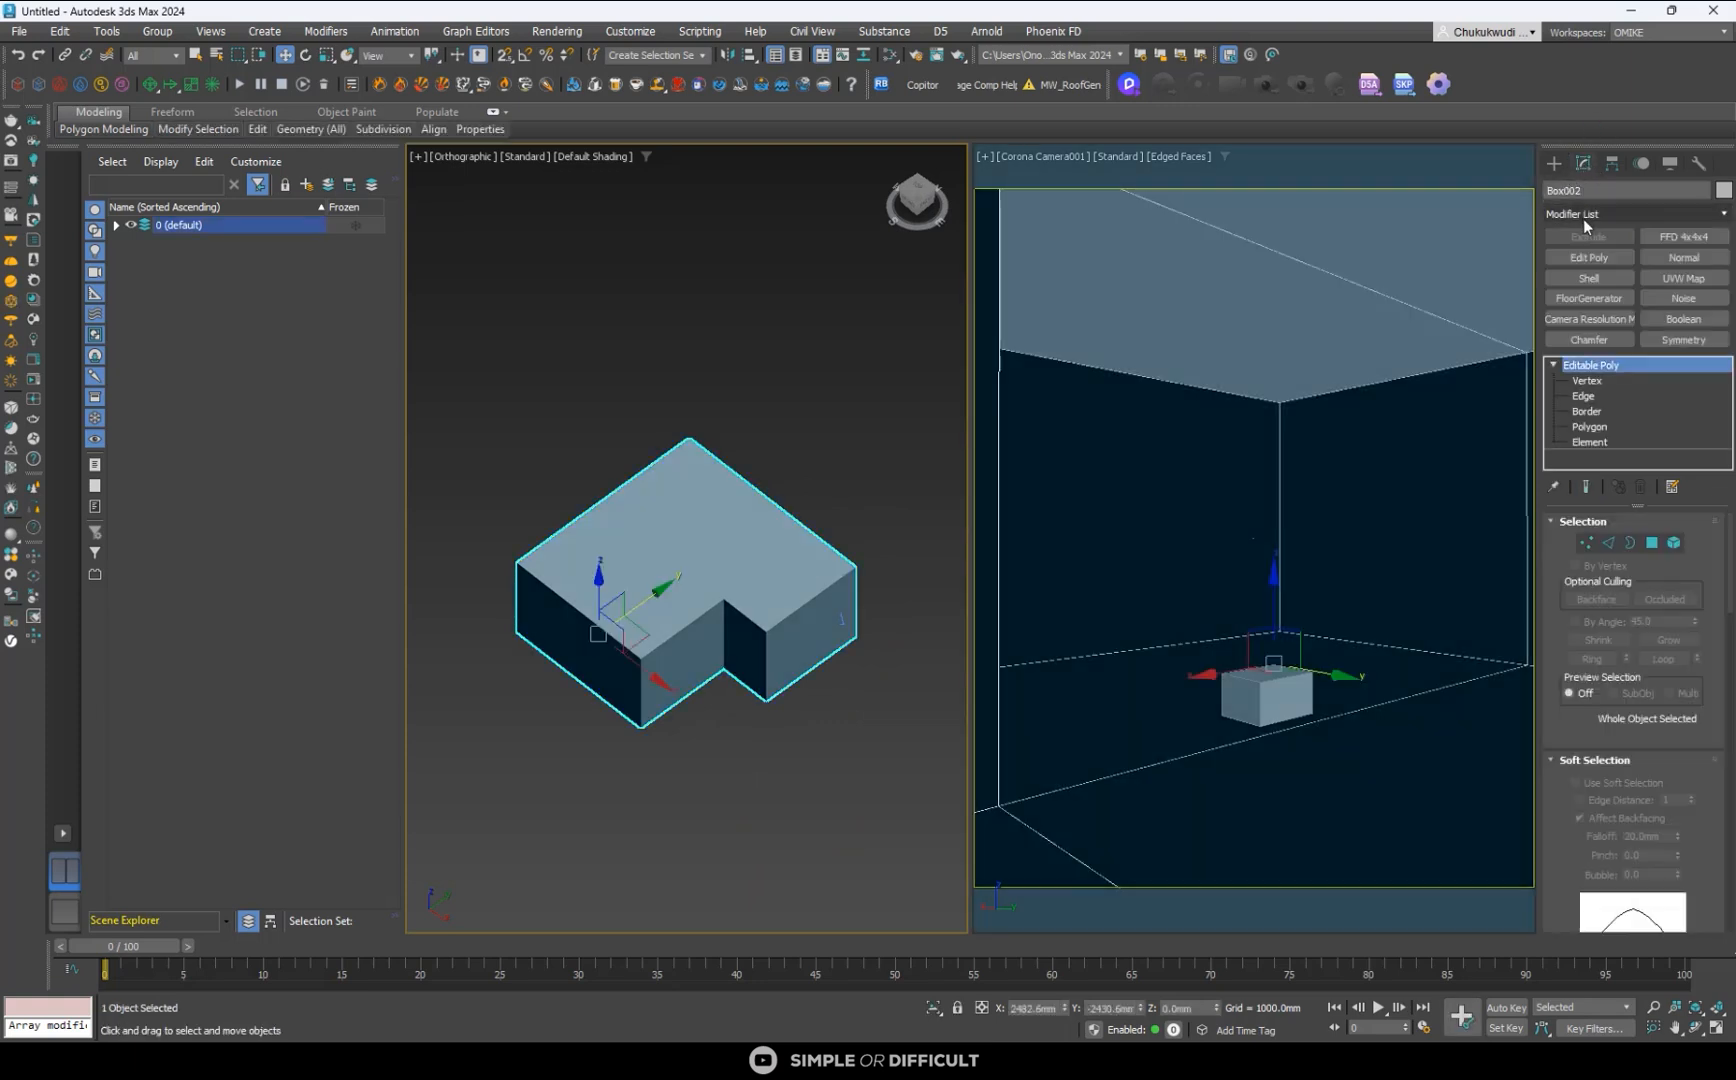
left_click(1585, 215)
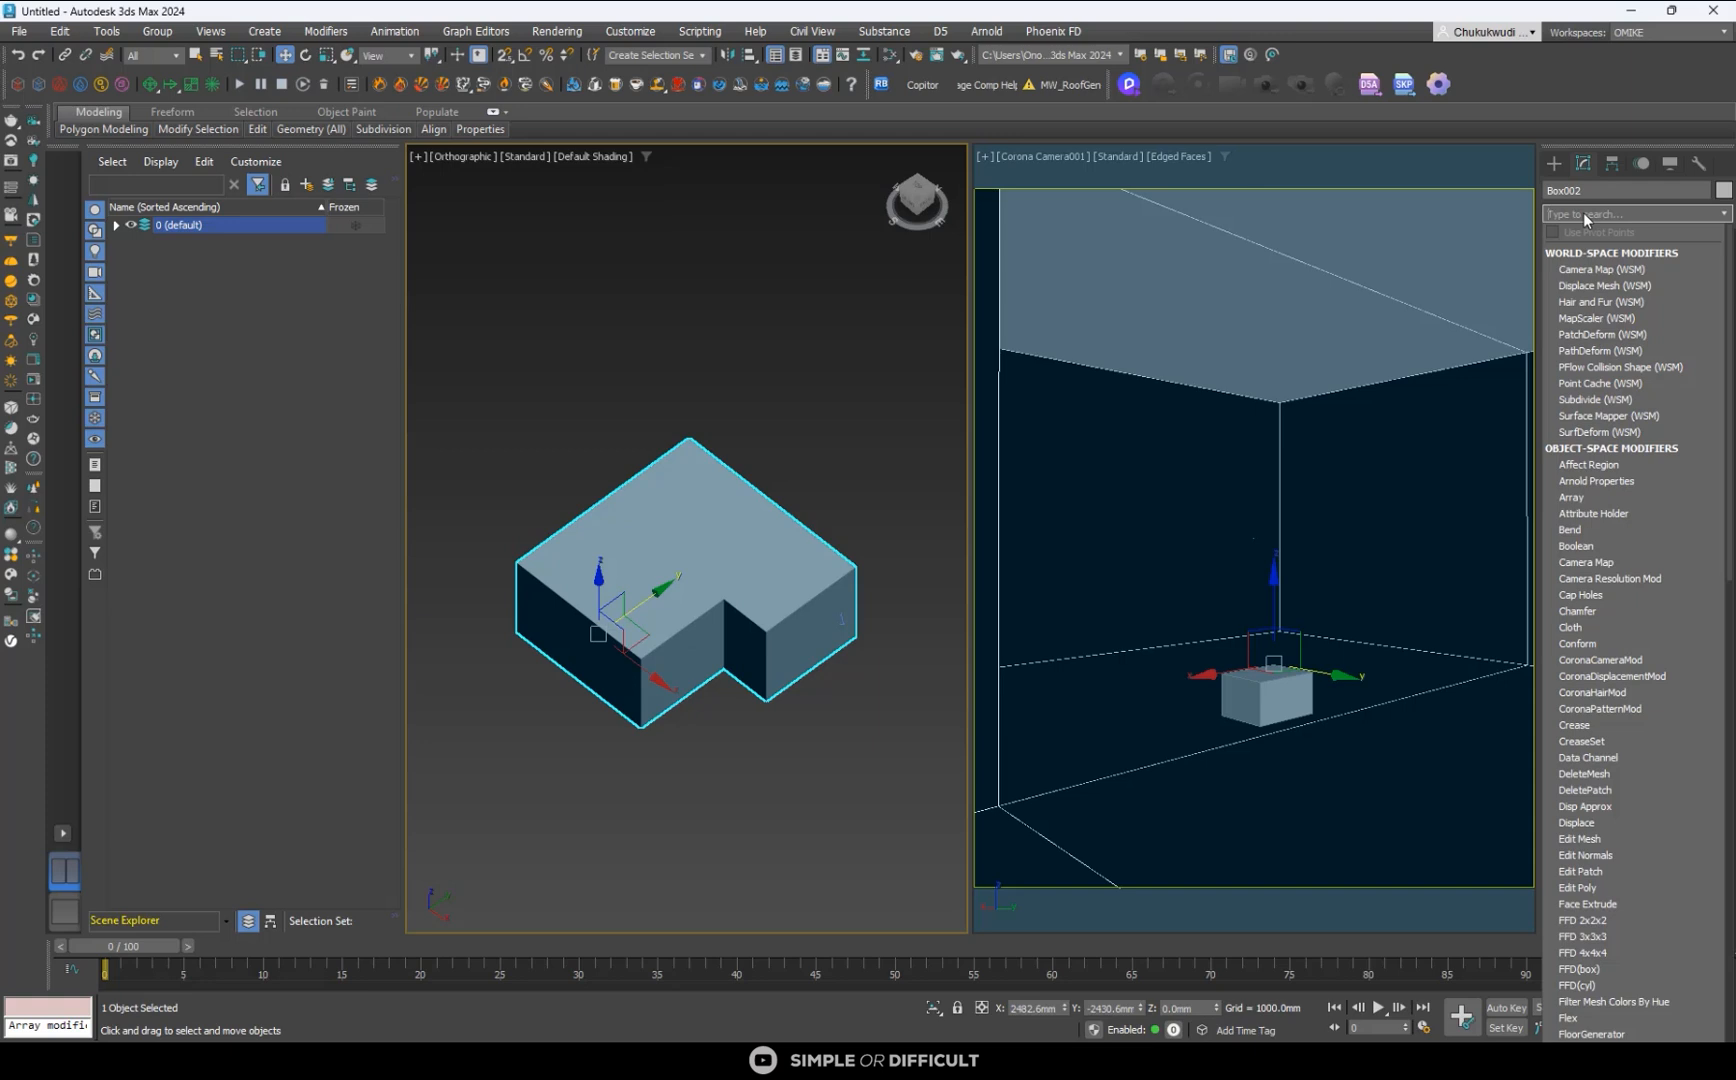
type("normal")
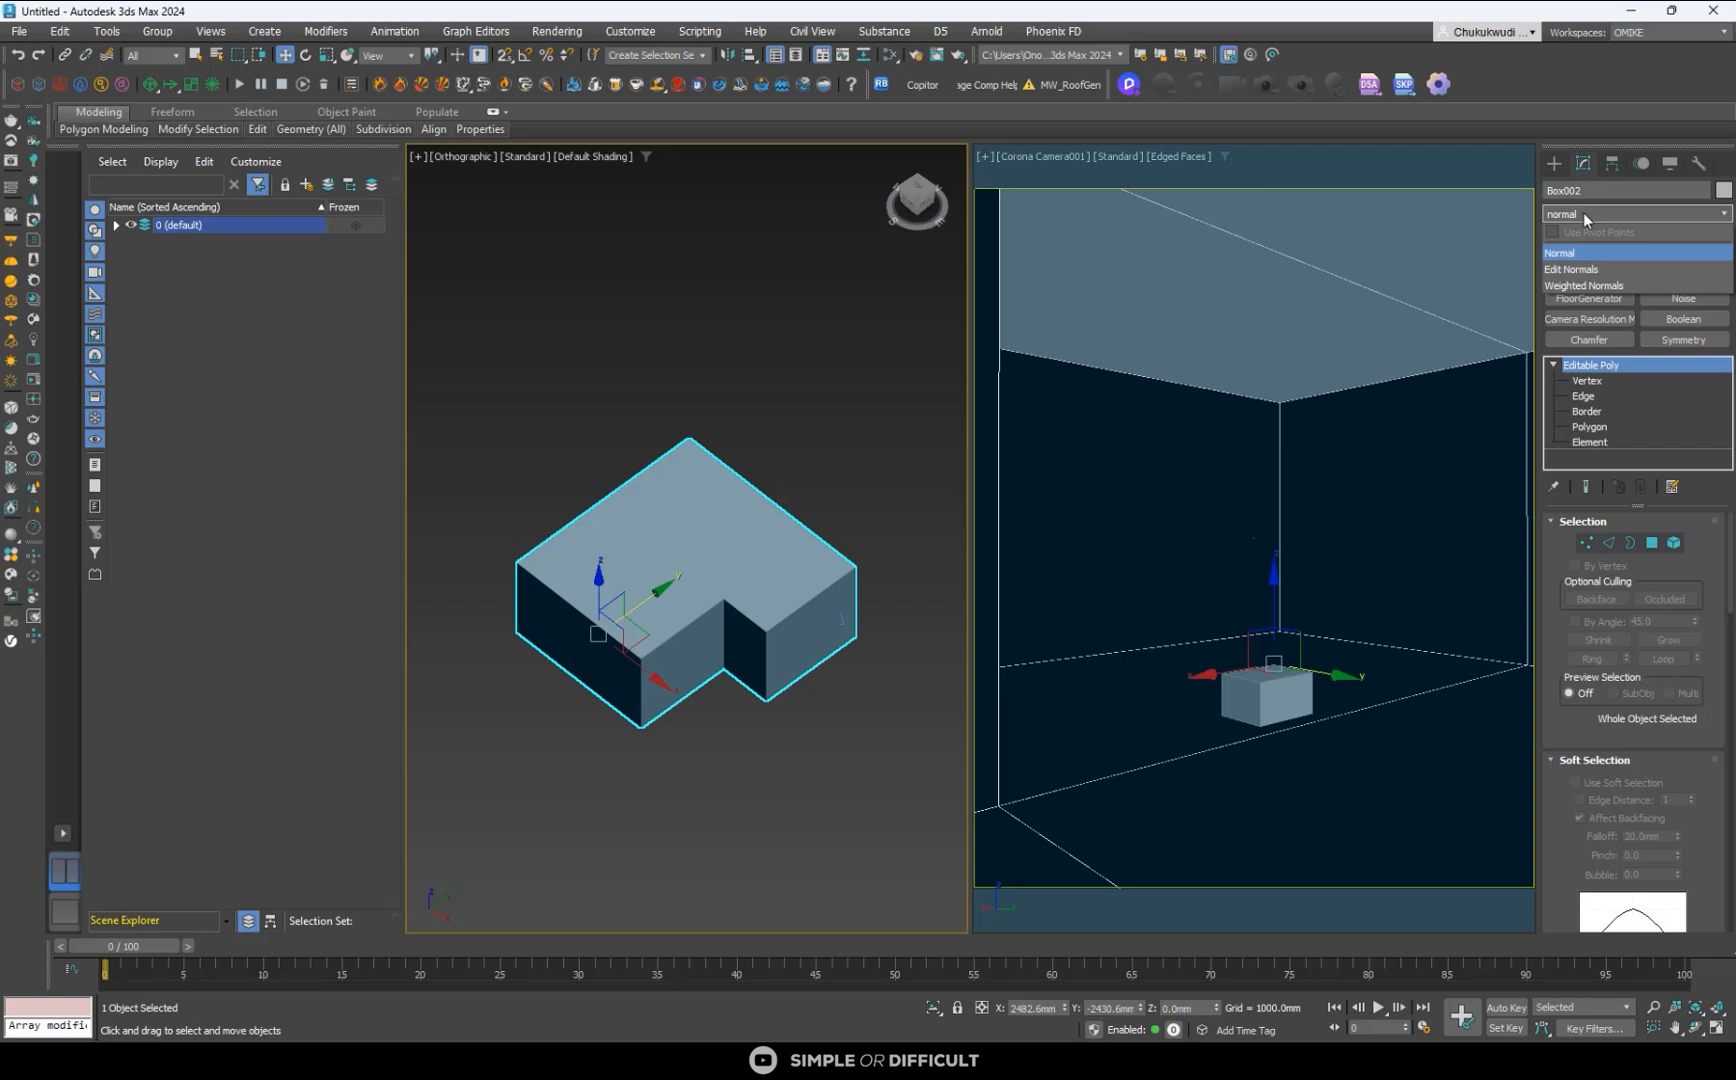
left_click(1585, 246)
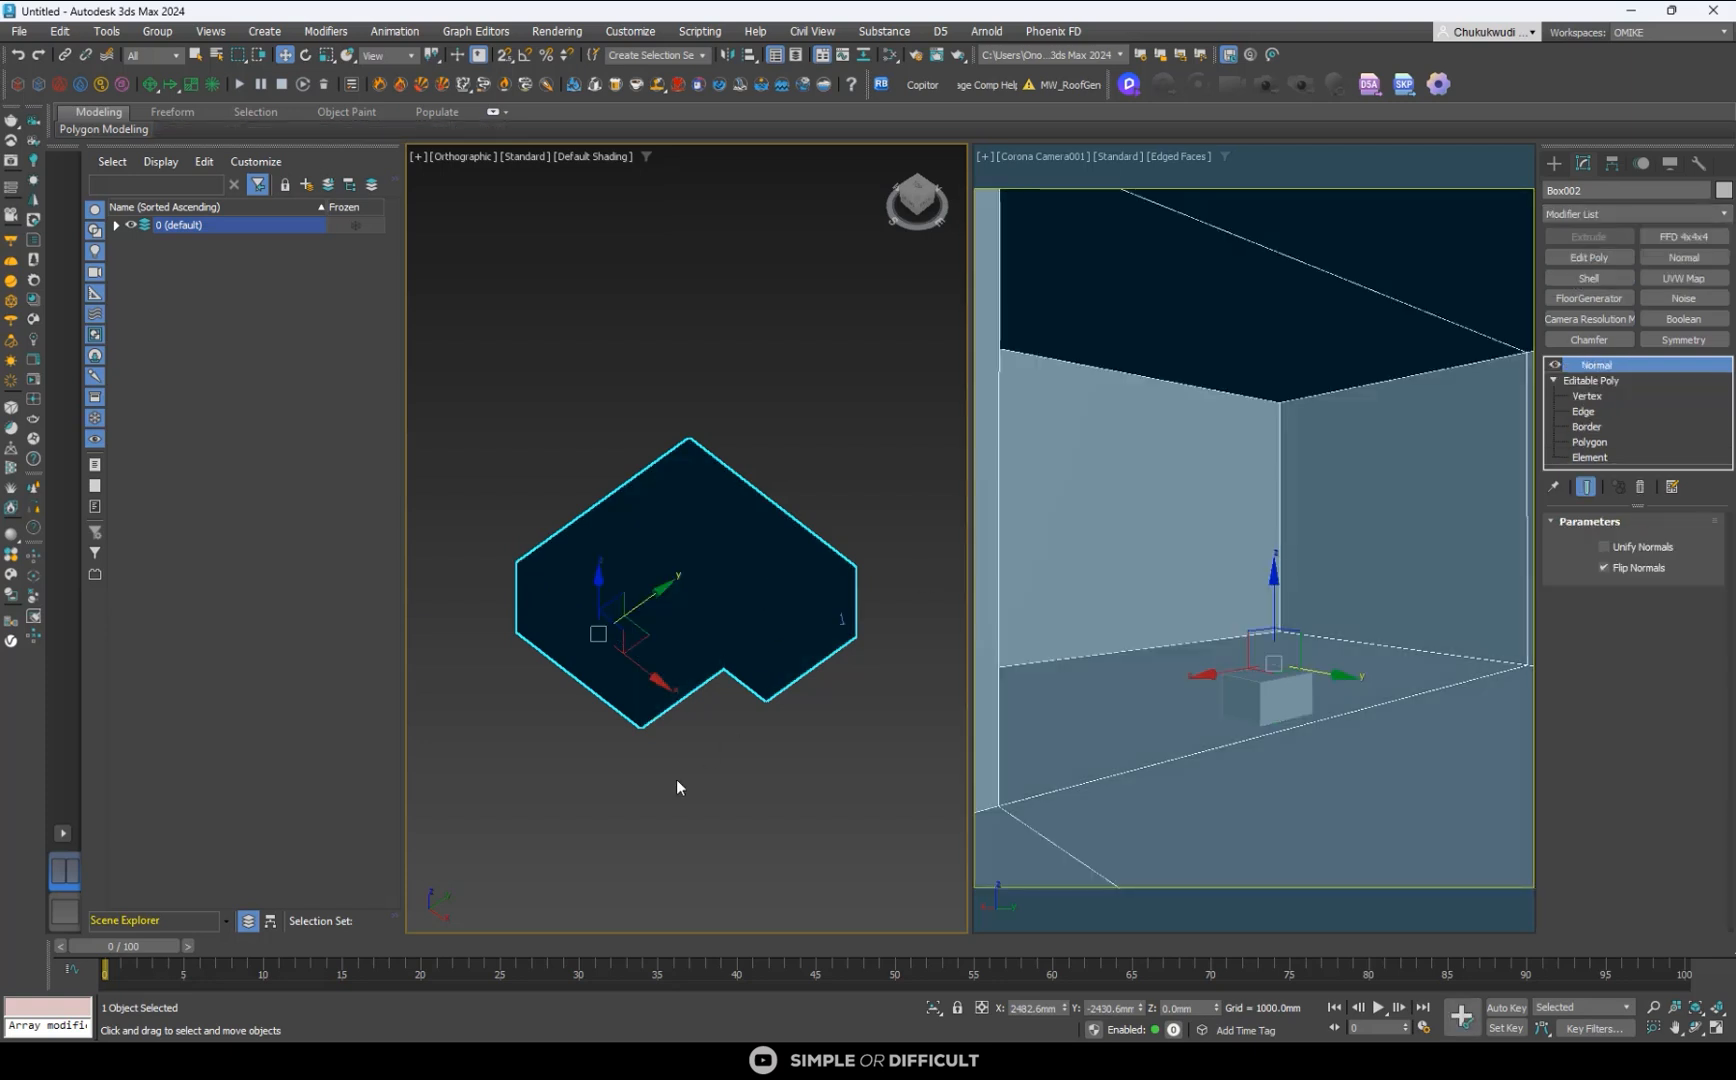
left_click(688, 788)
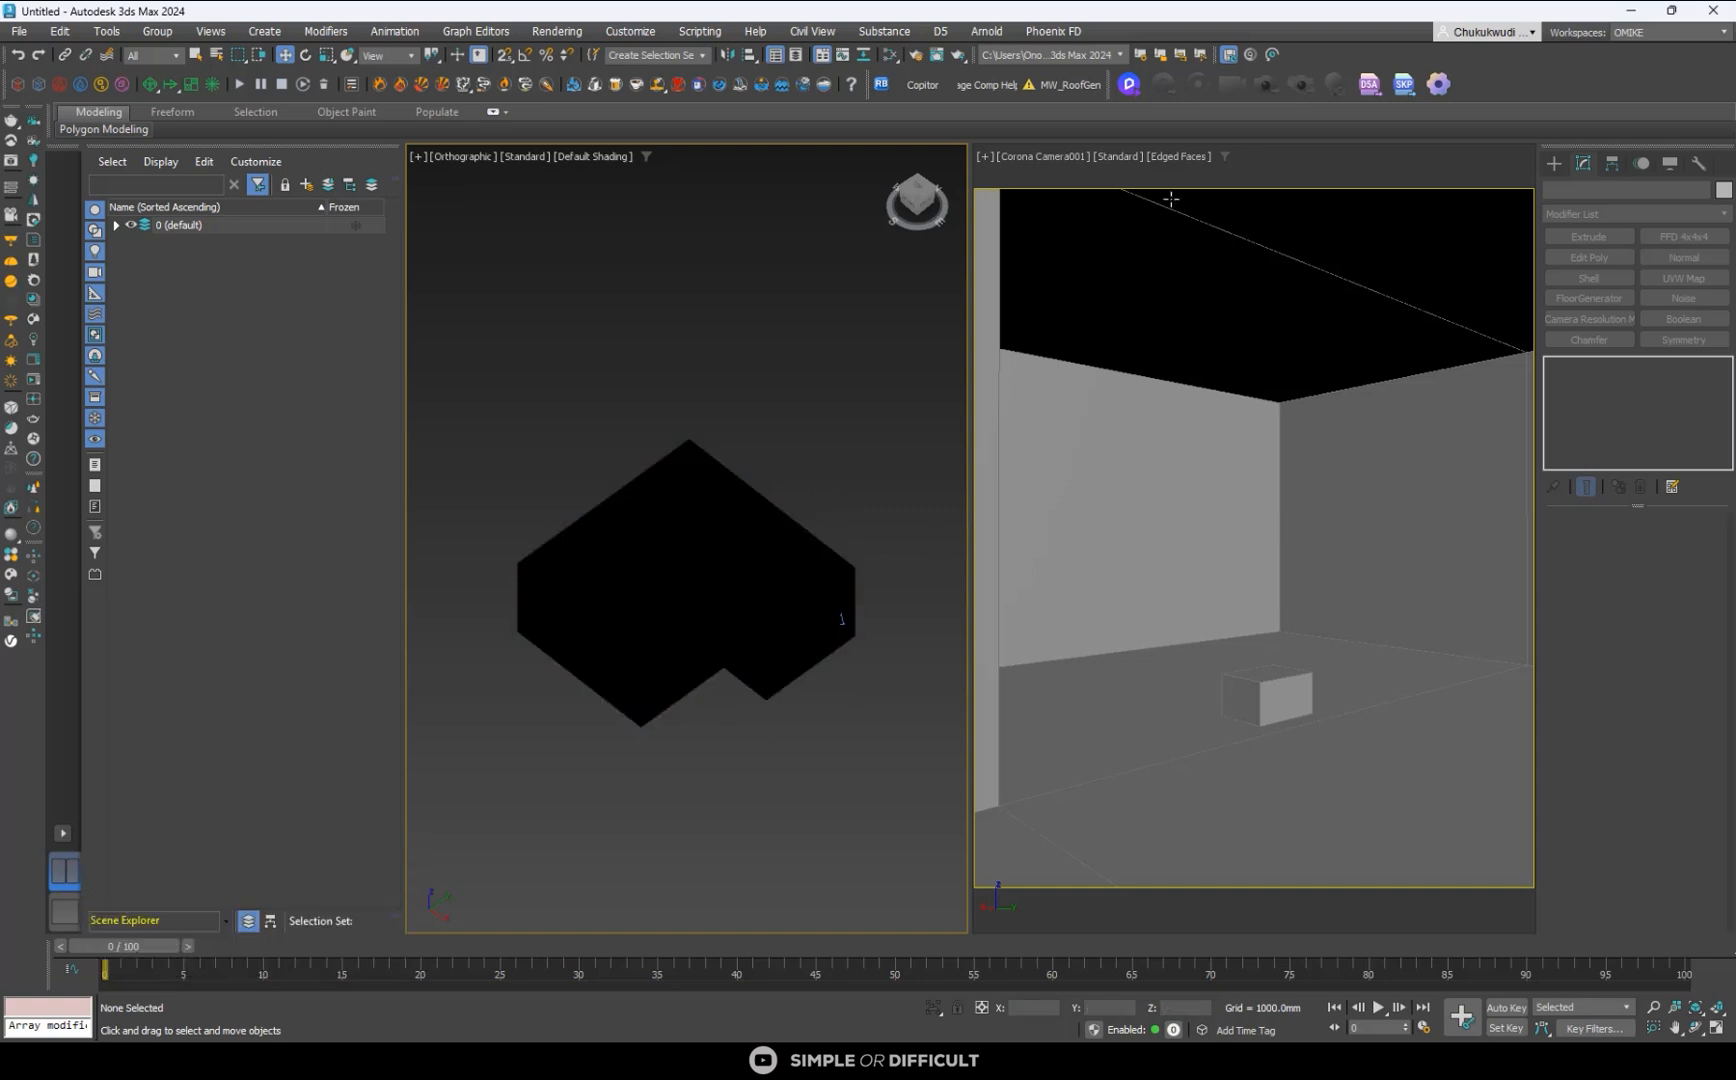
- Show the camera view in Wireframe Override over the reference image and select the small box beside the sofa
left_click(1183, 156)
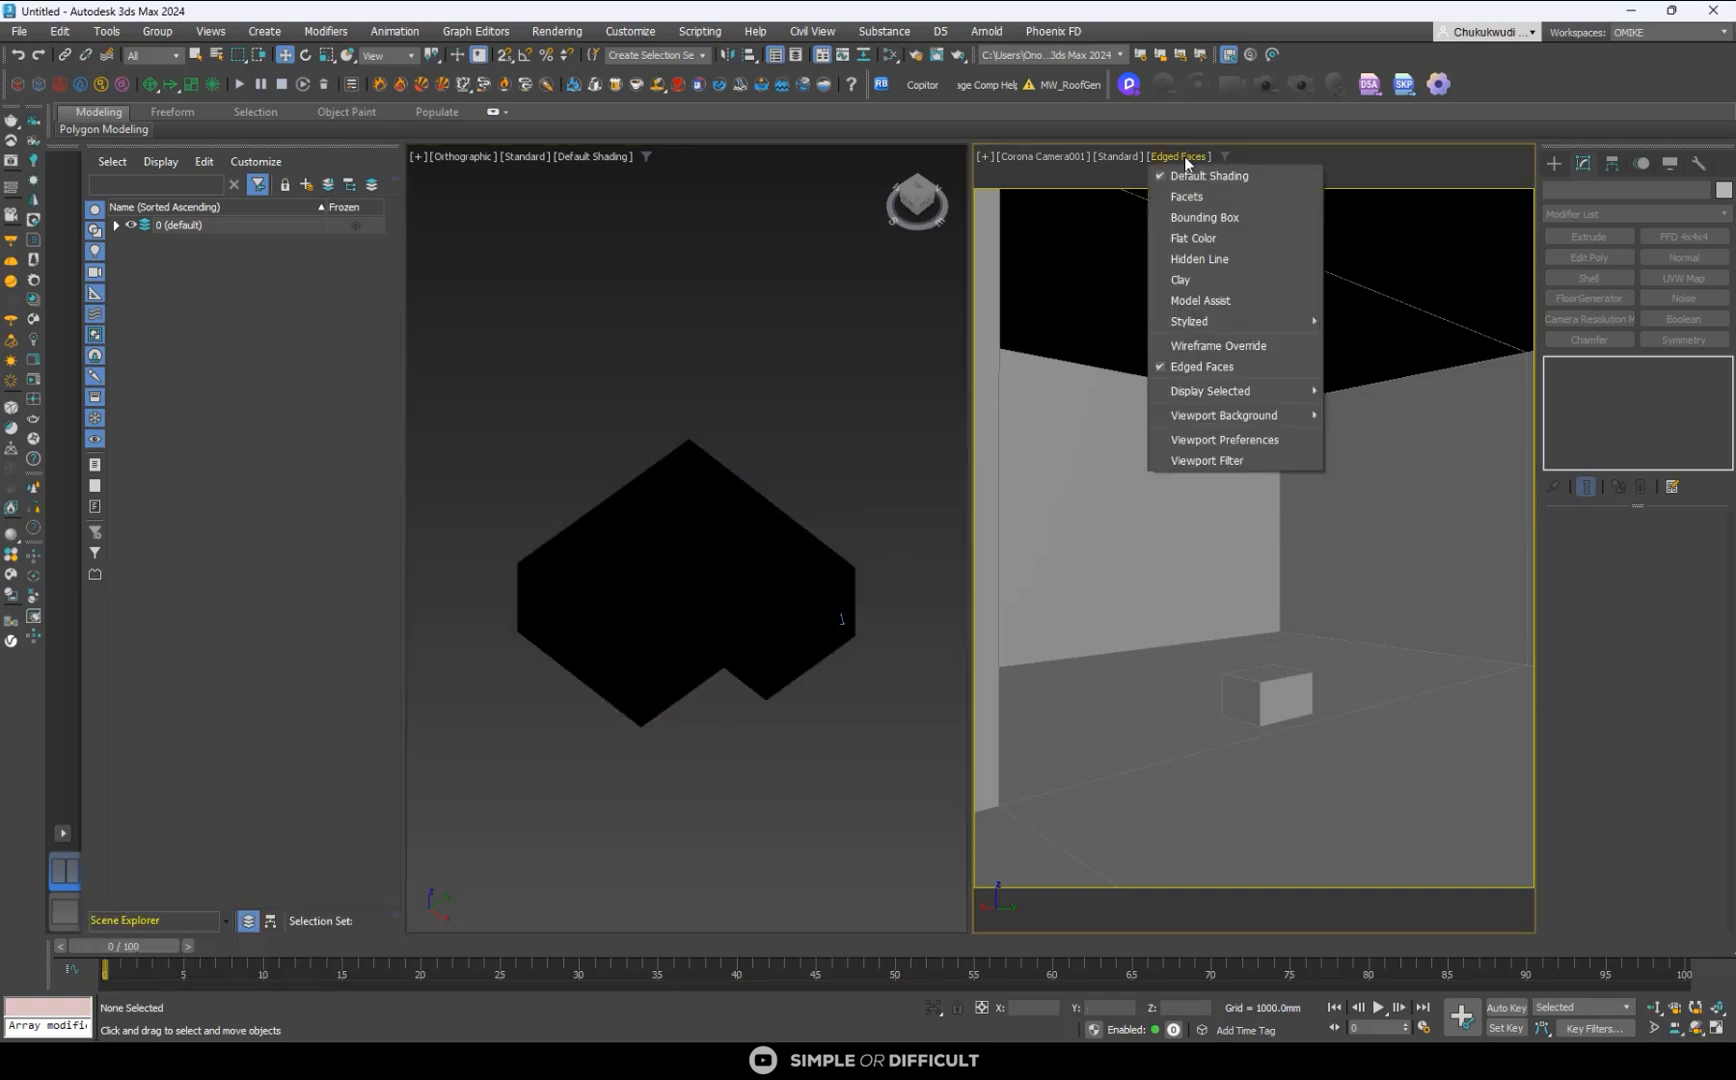
left_click(1219, 346)
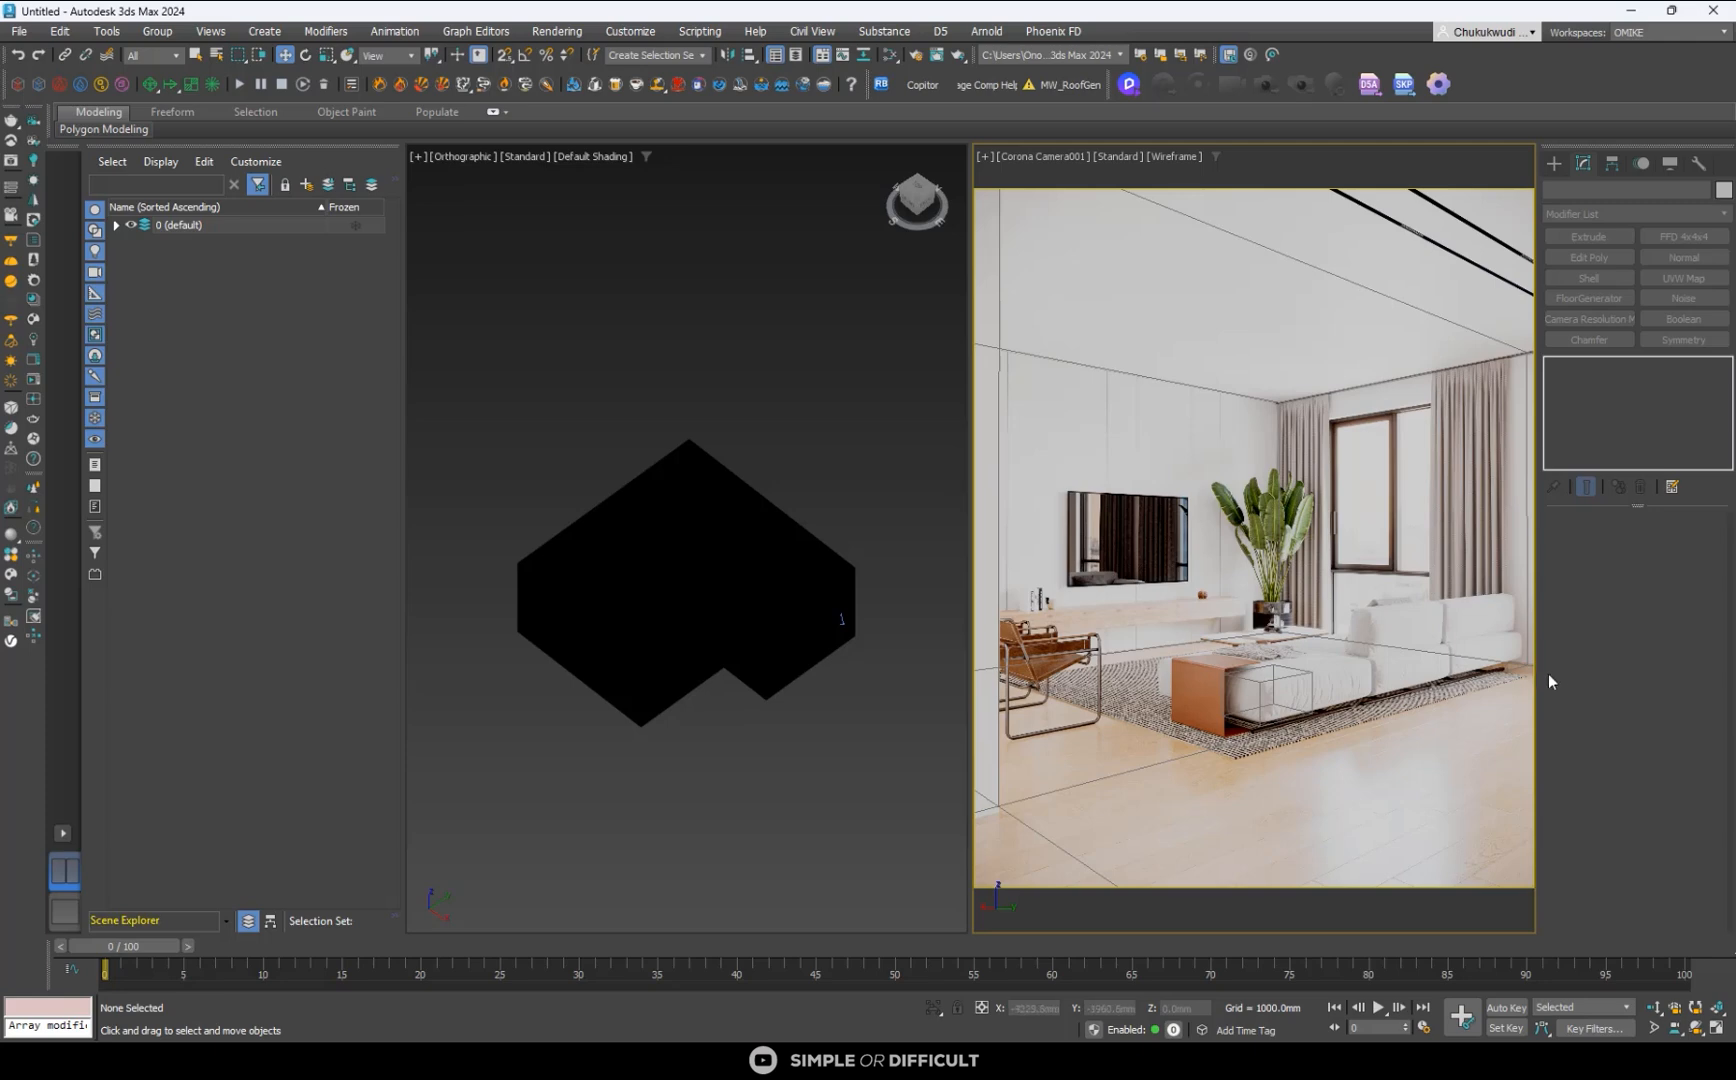
left_click(1295, 680)
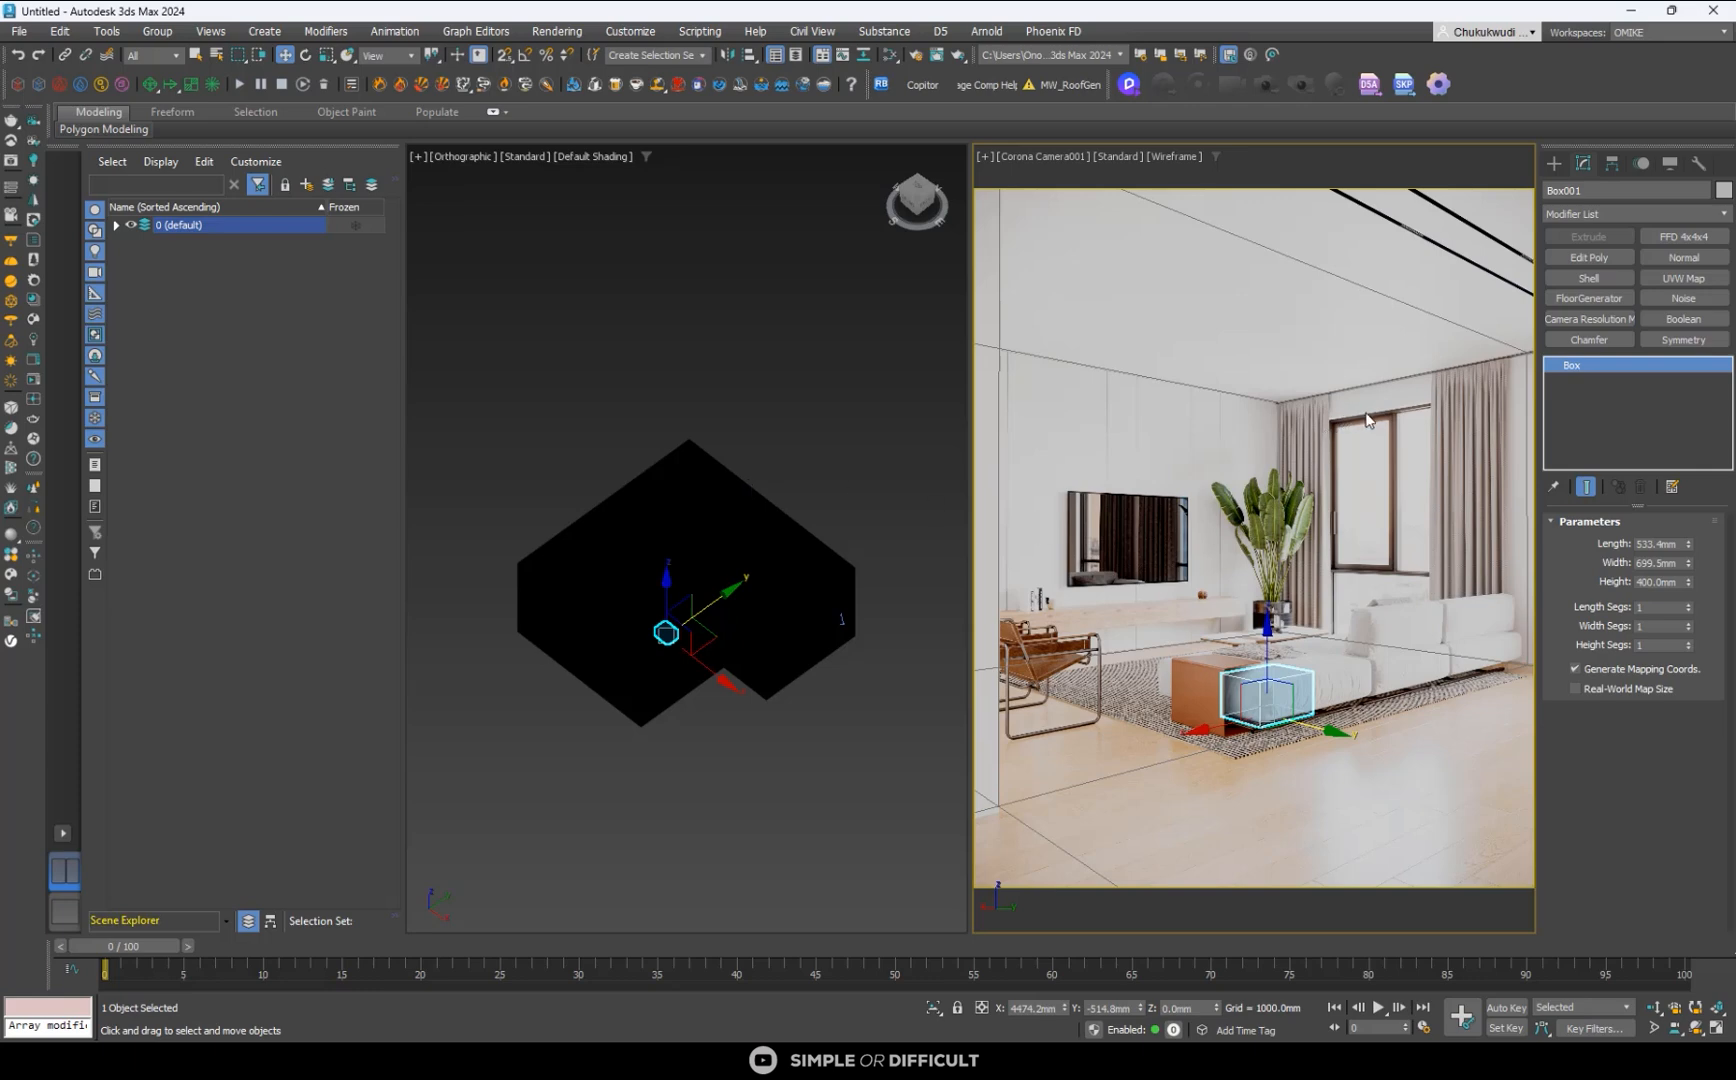
- Select the L-shaped room shell and convert it with its flipped normals to an Editable Poly
left_click(730, 477)
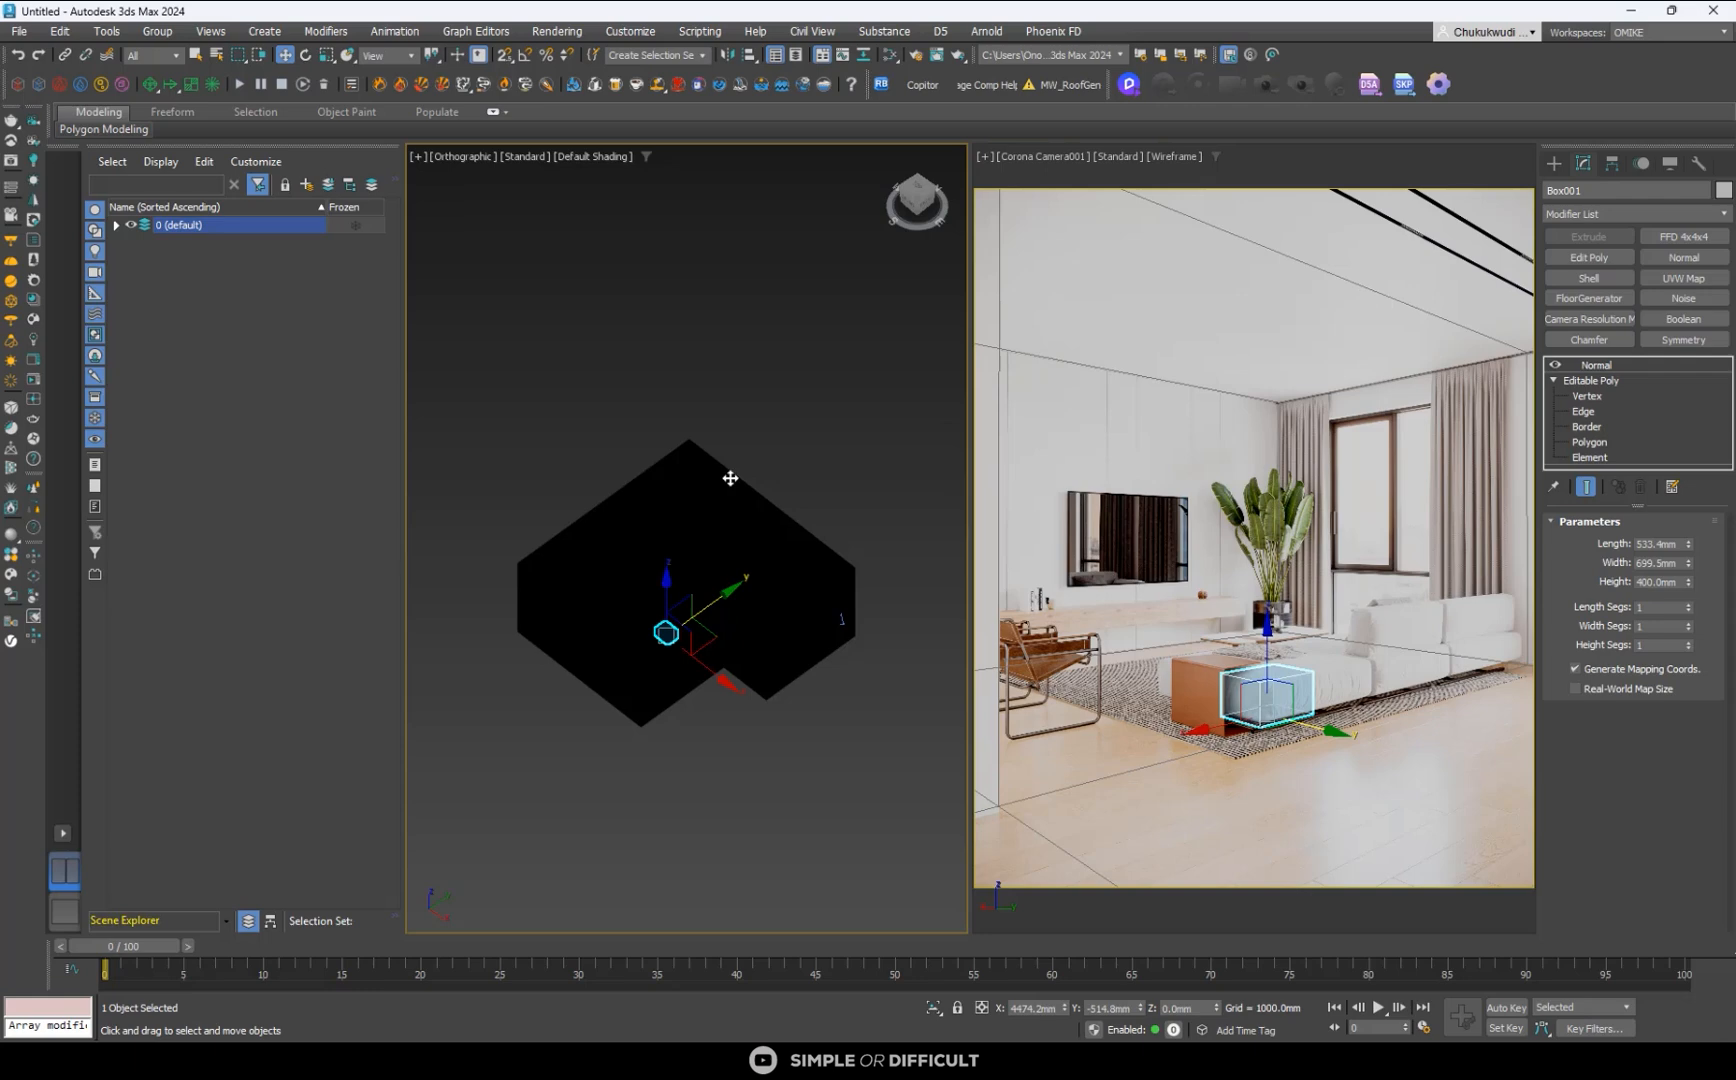
left_click(721, 479)
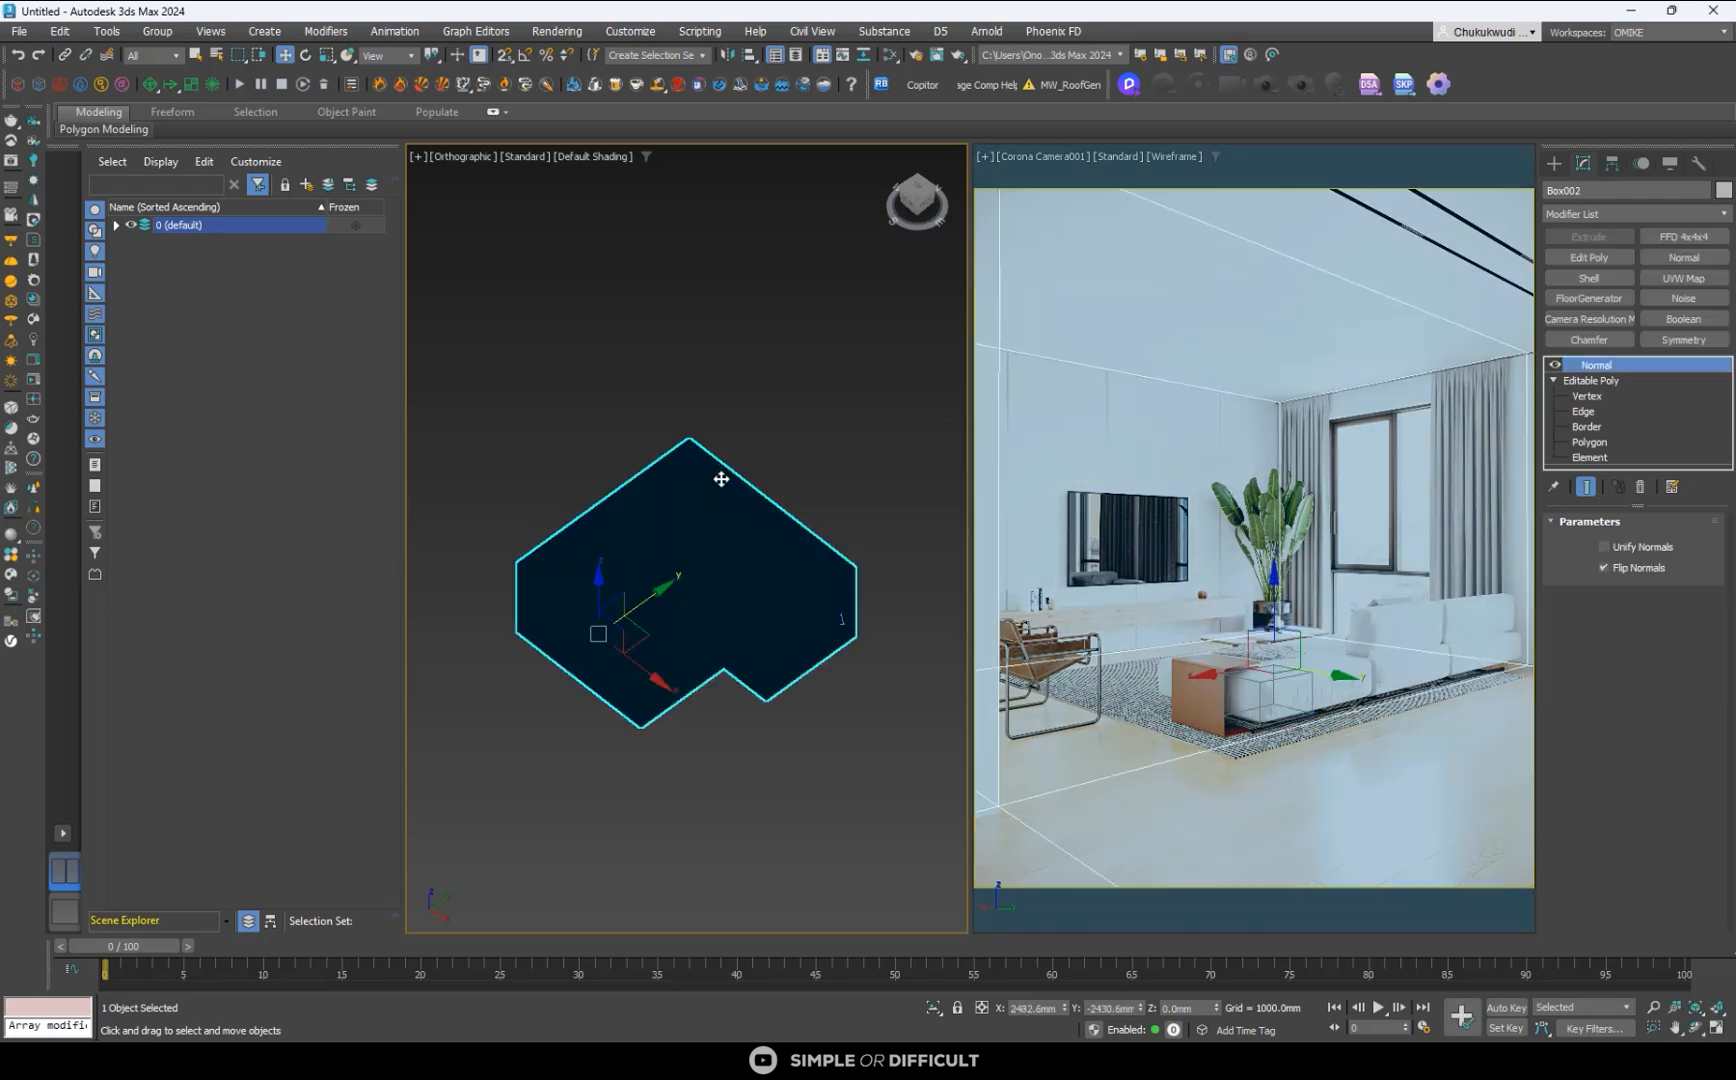
left_click(910, 208)
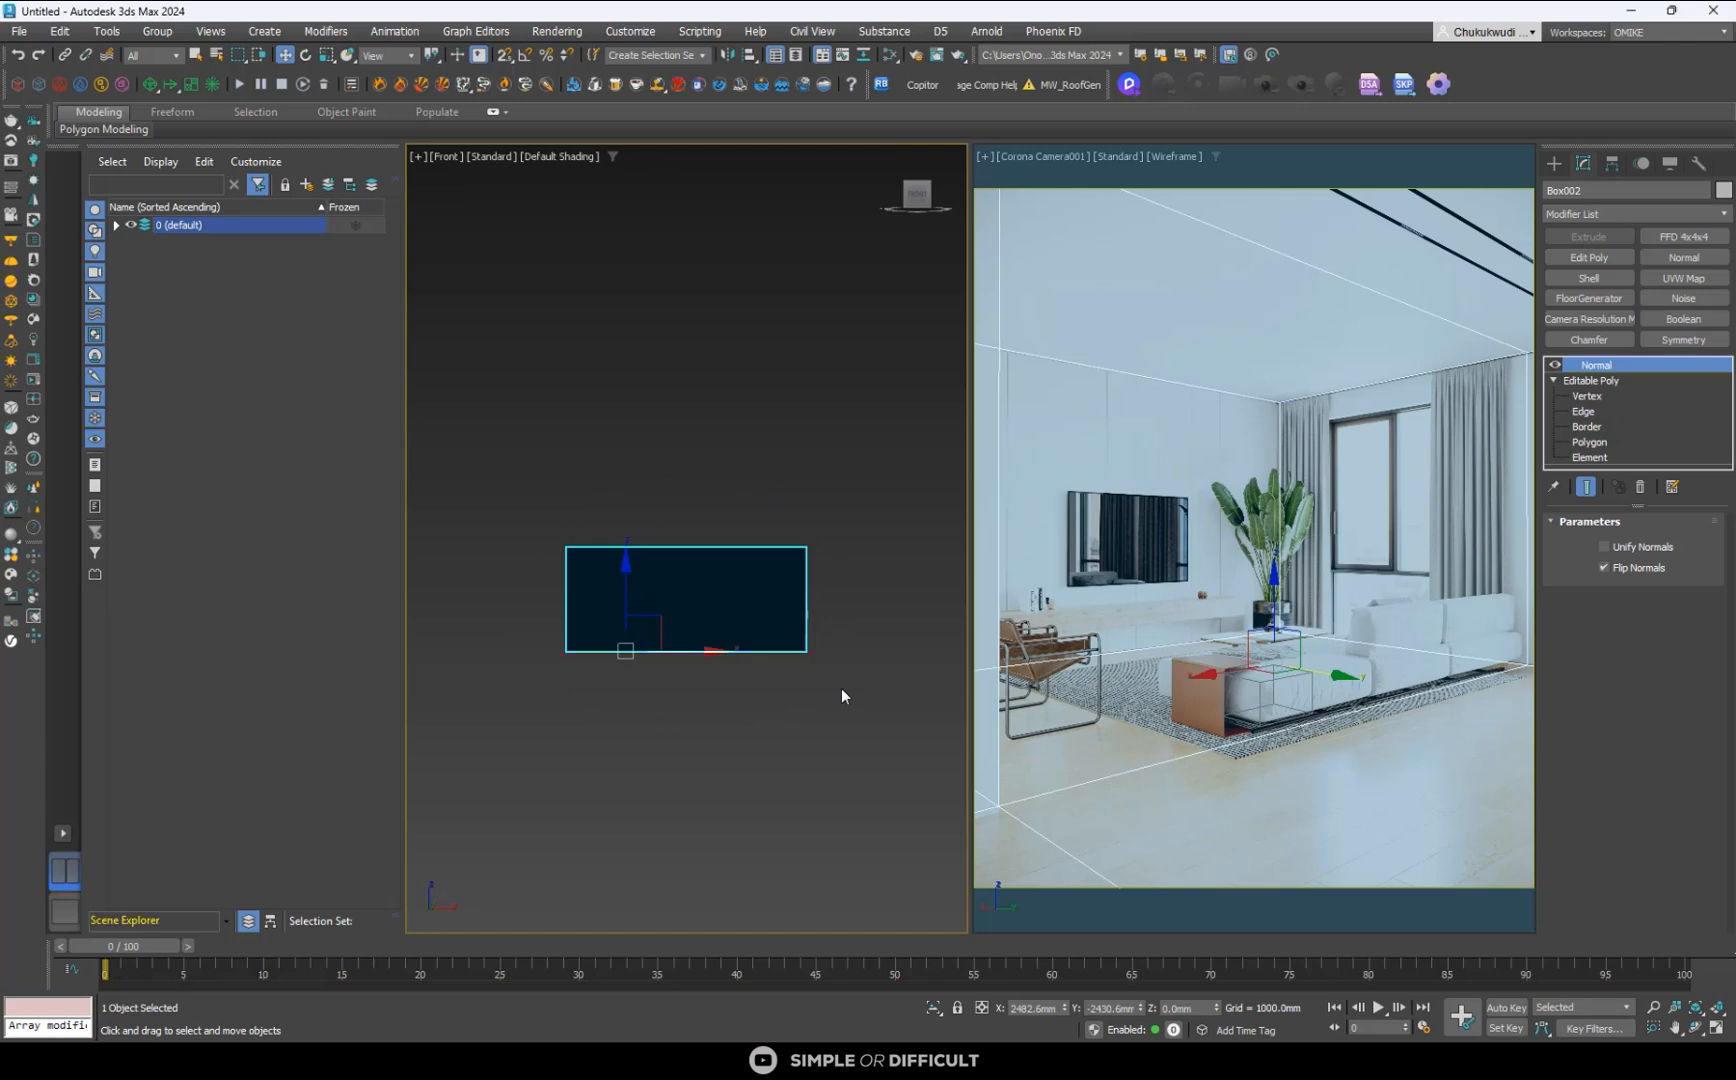
right_click(737, 554)
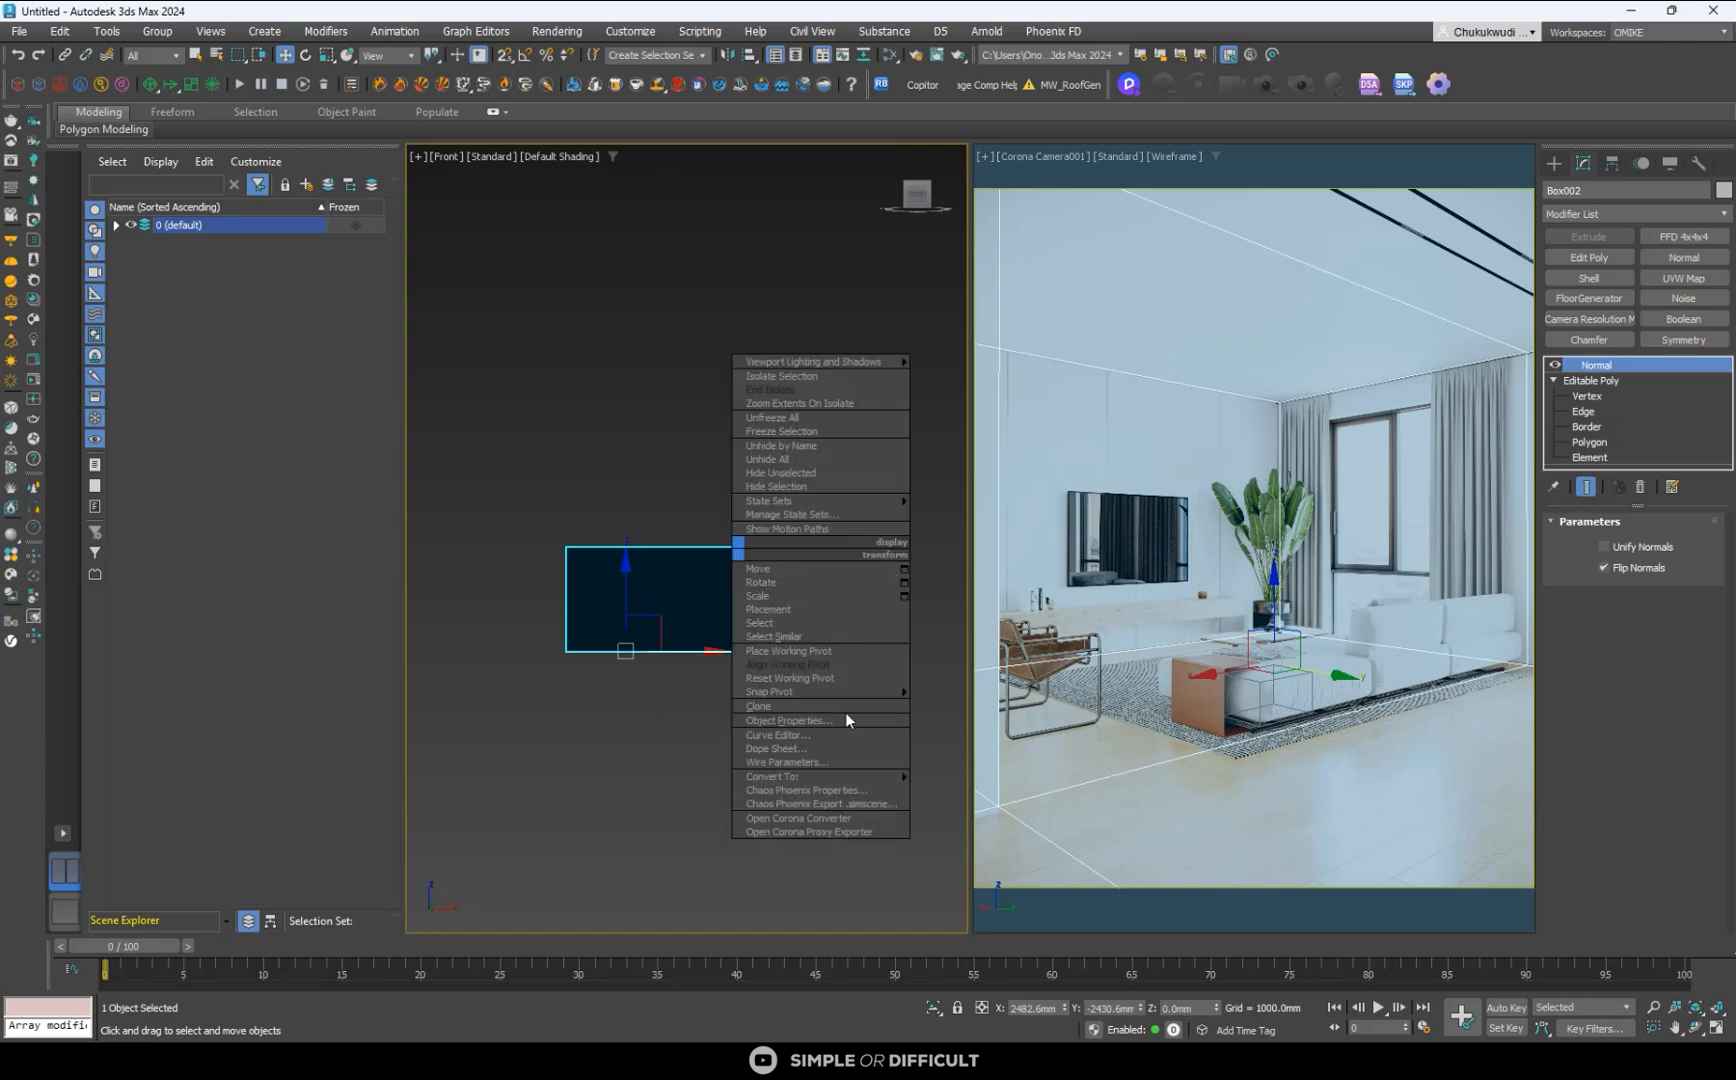
left_click(658, 418)
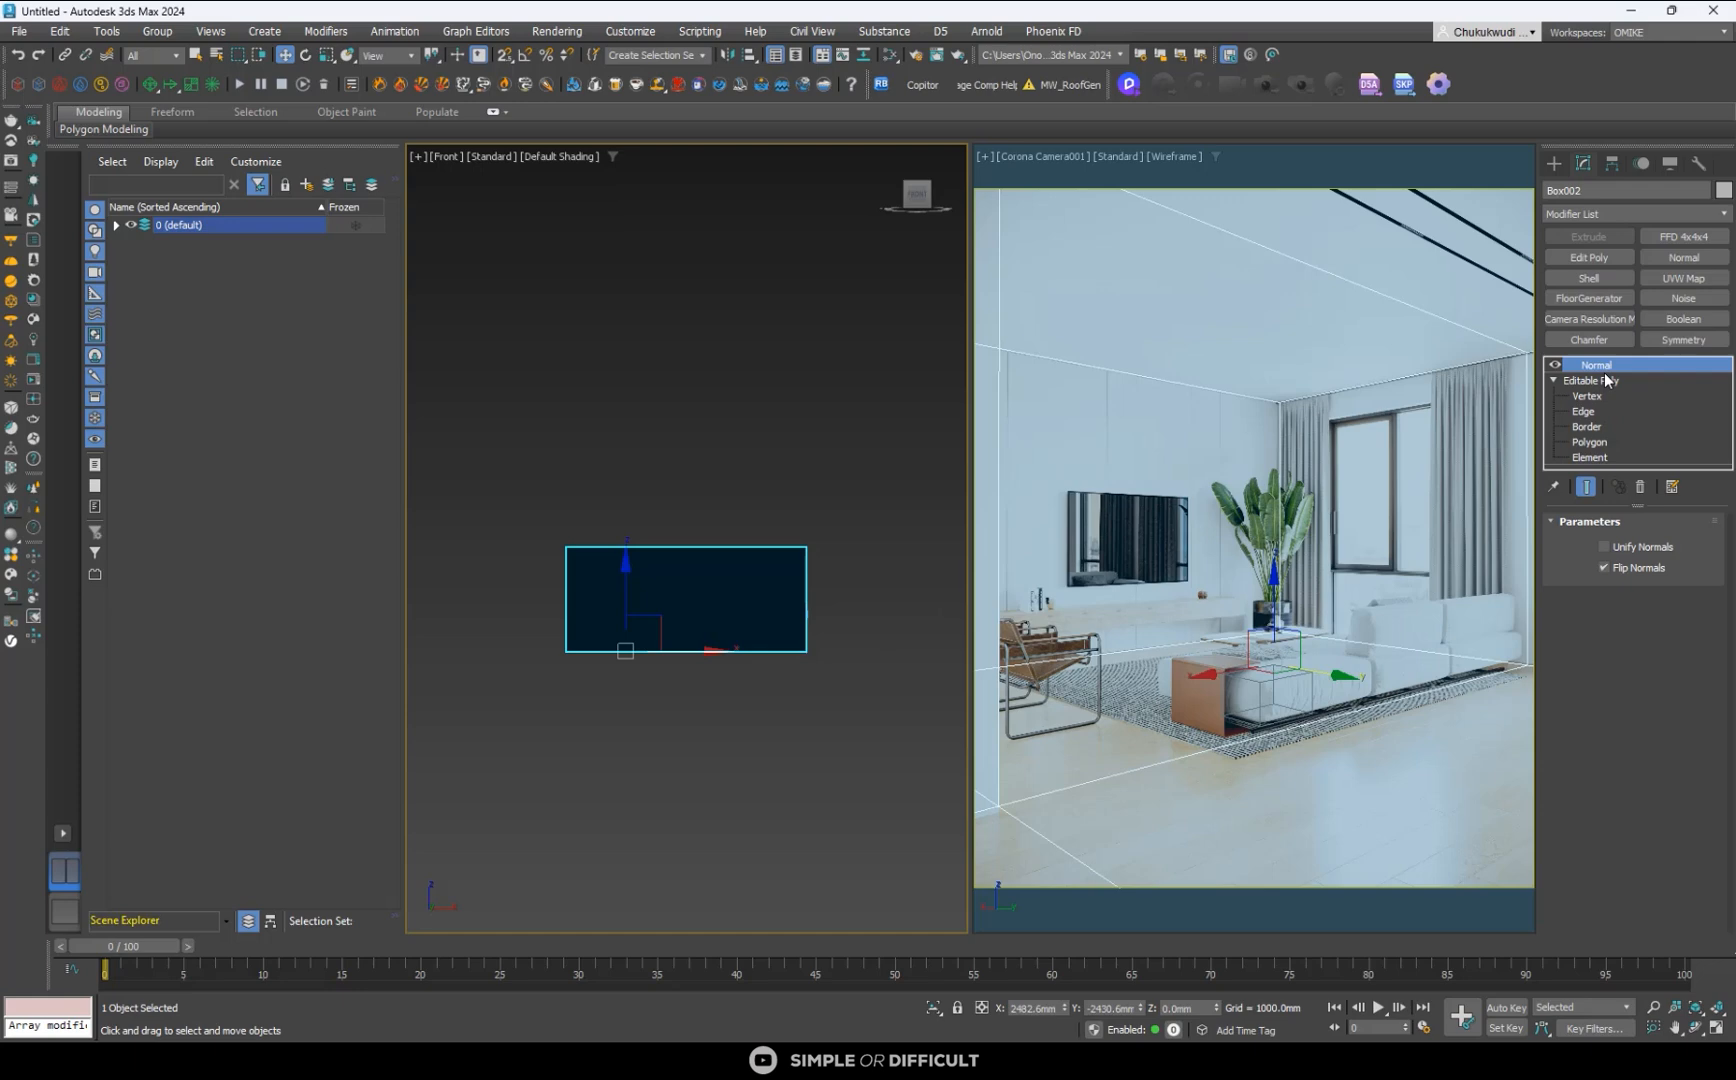
right_click(796, 580)
mouse_move(849, 806)
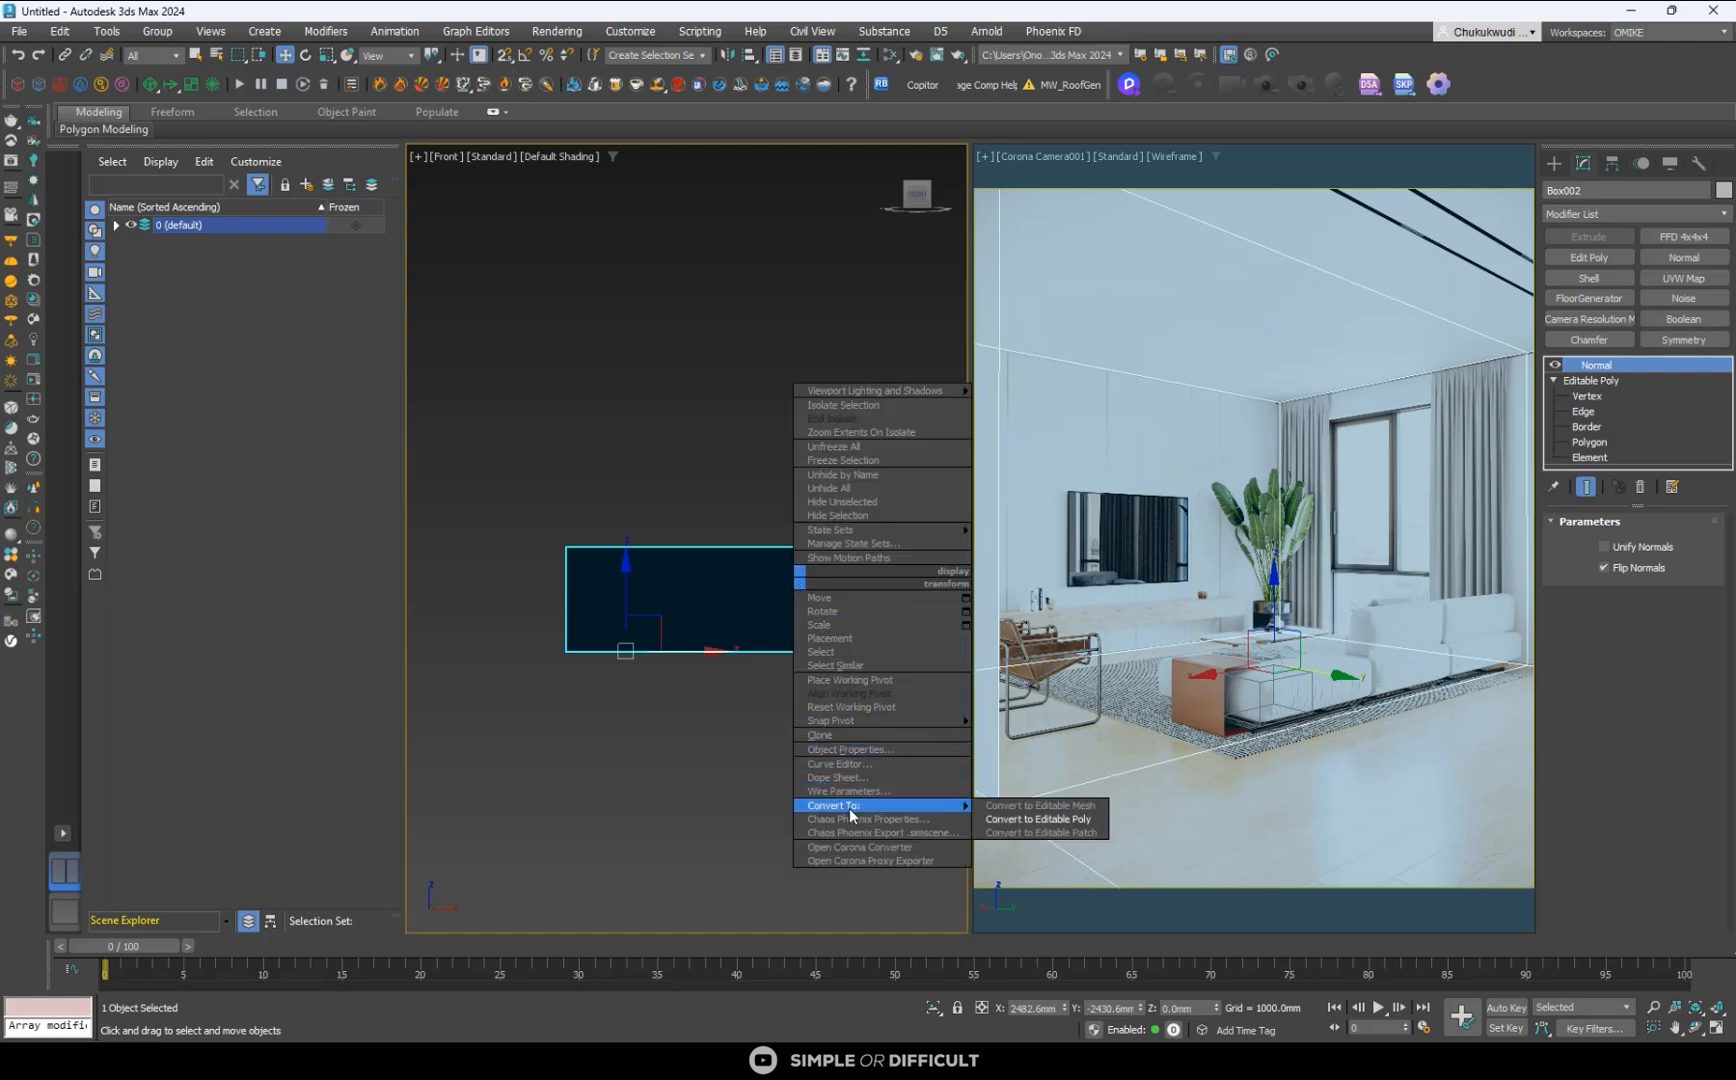
left_click(1012, 819)
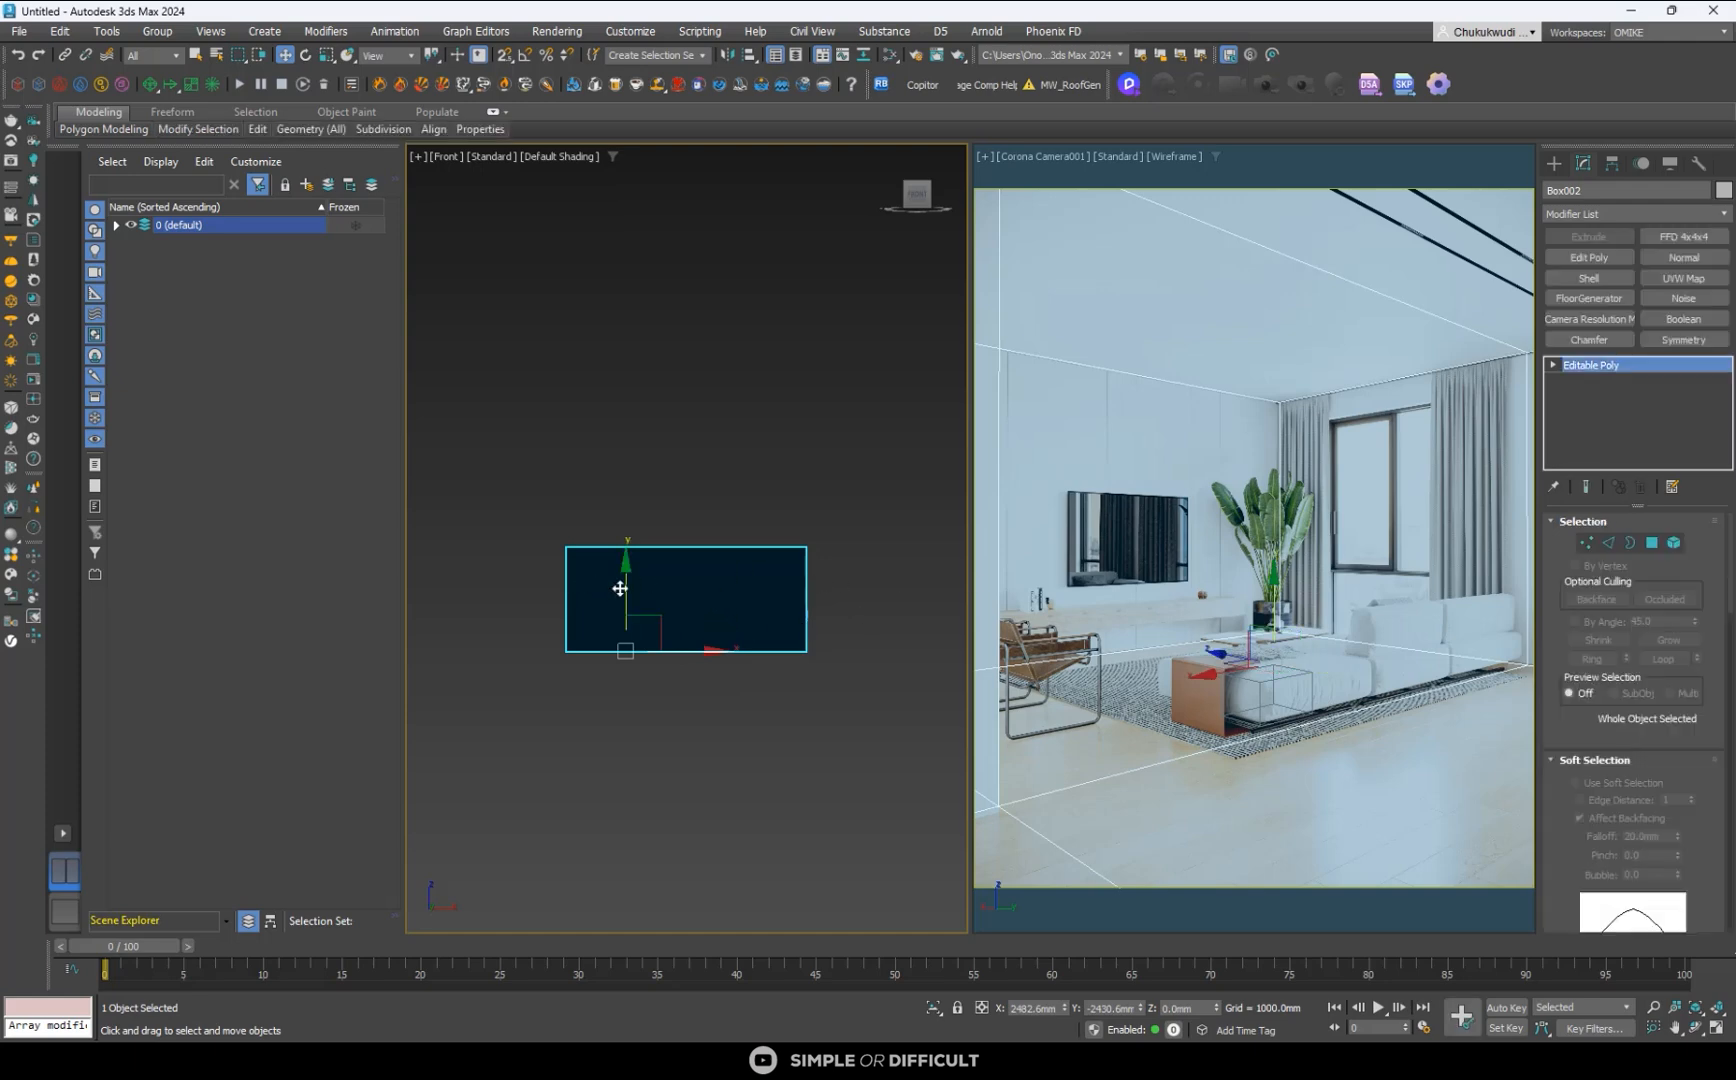
- Look through the room shell's Edge, Vertex, Border, Polygon and Element sub-object levels in the front view
middle_click_drag(744, 600, 785, 563, "alt")
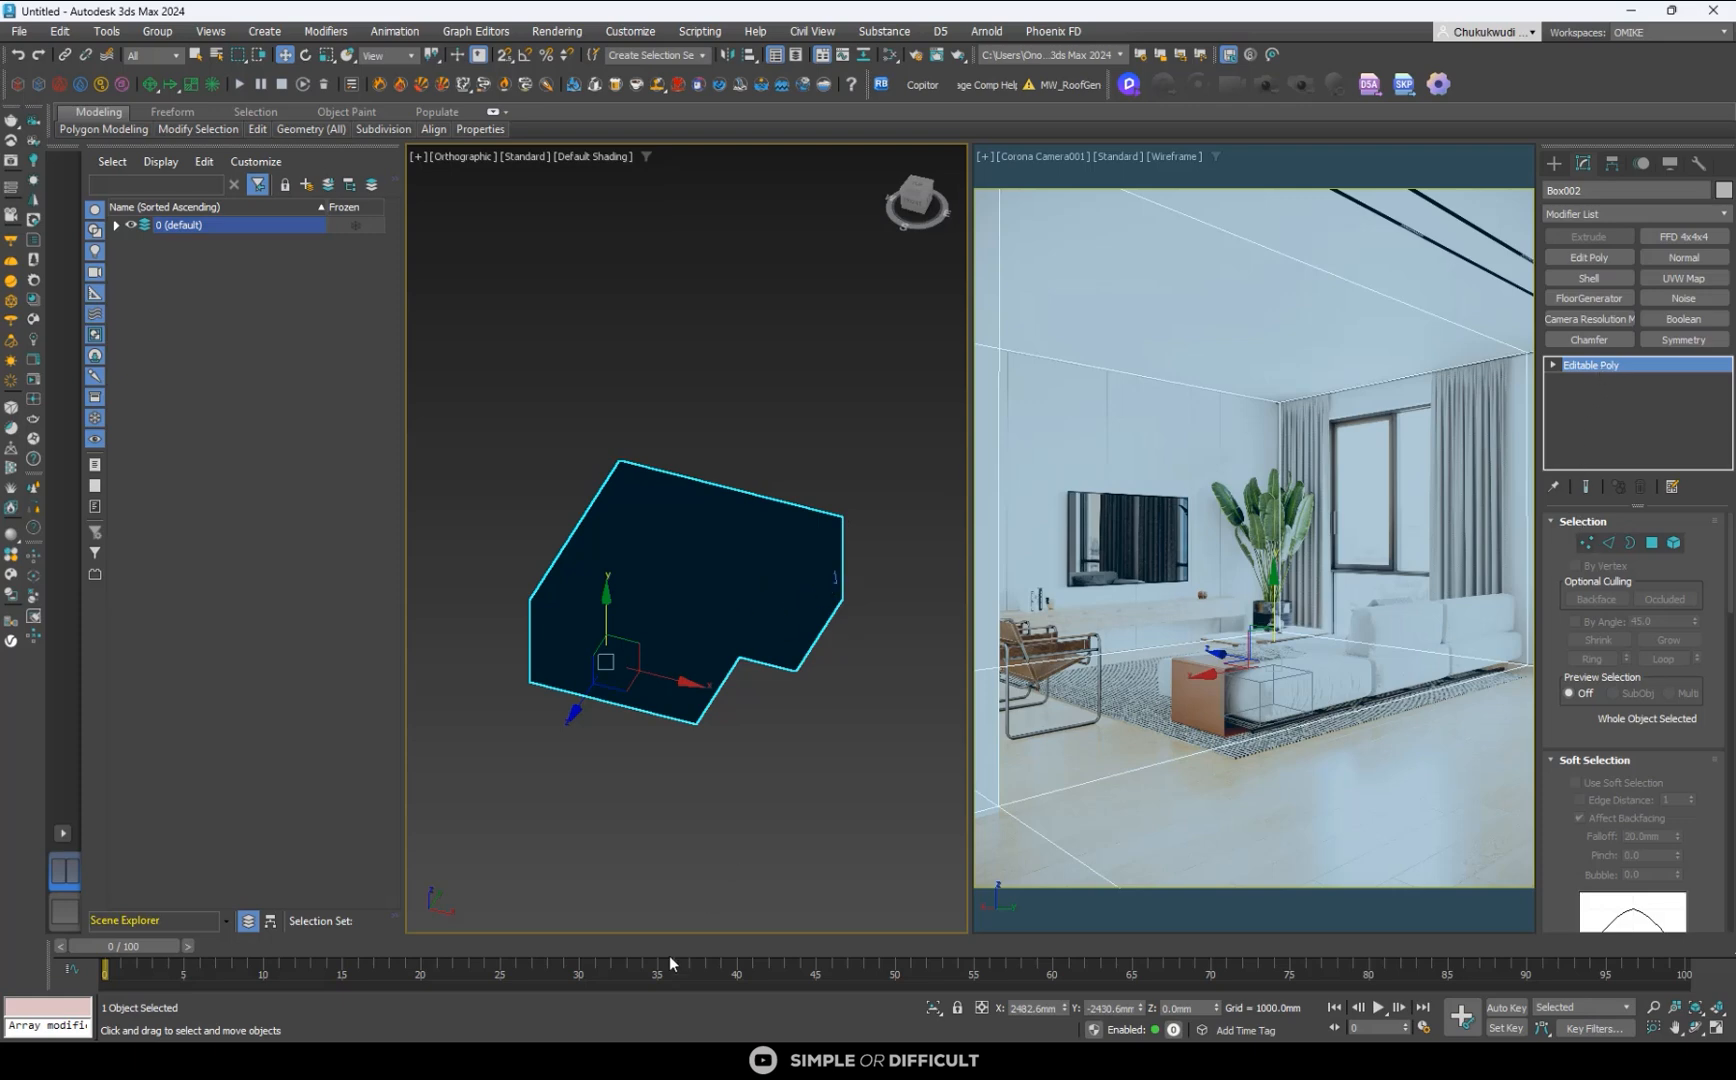
key("2")
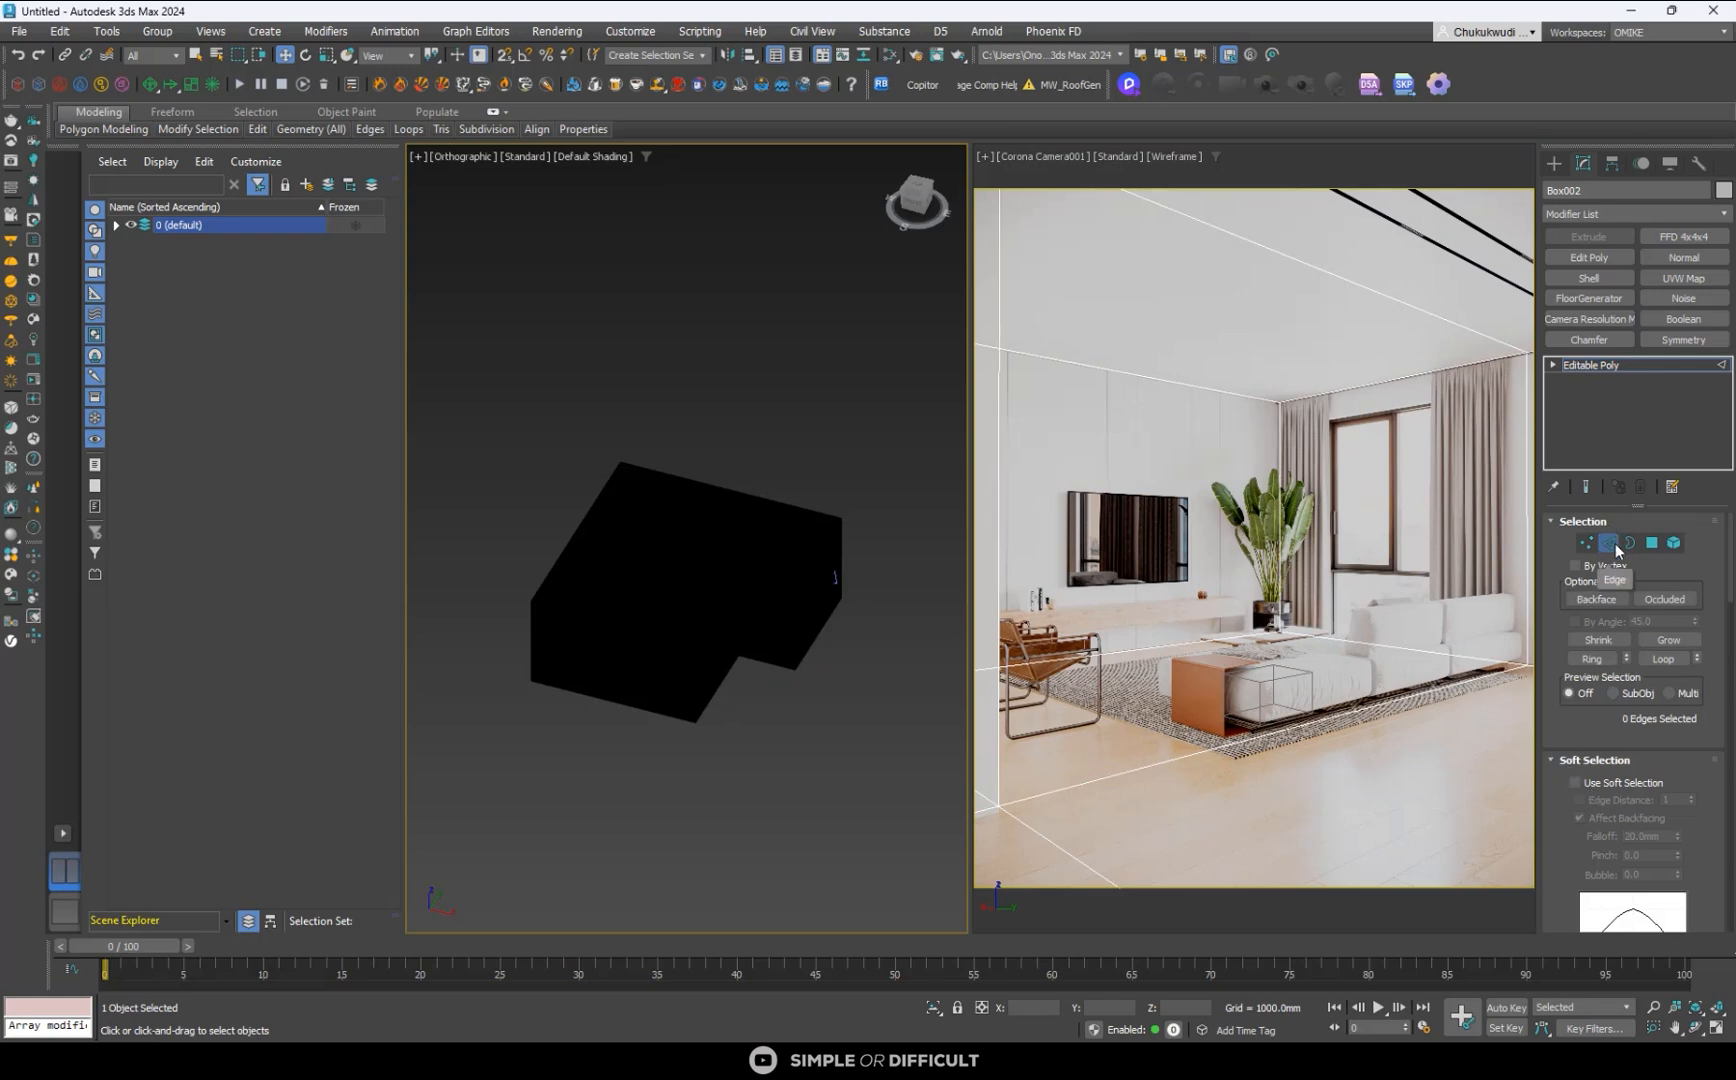
key("f")
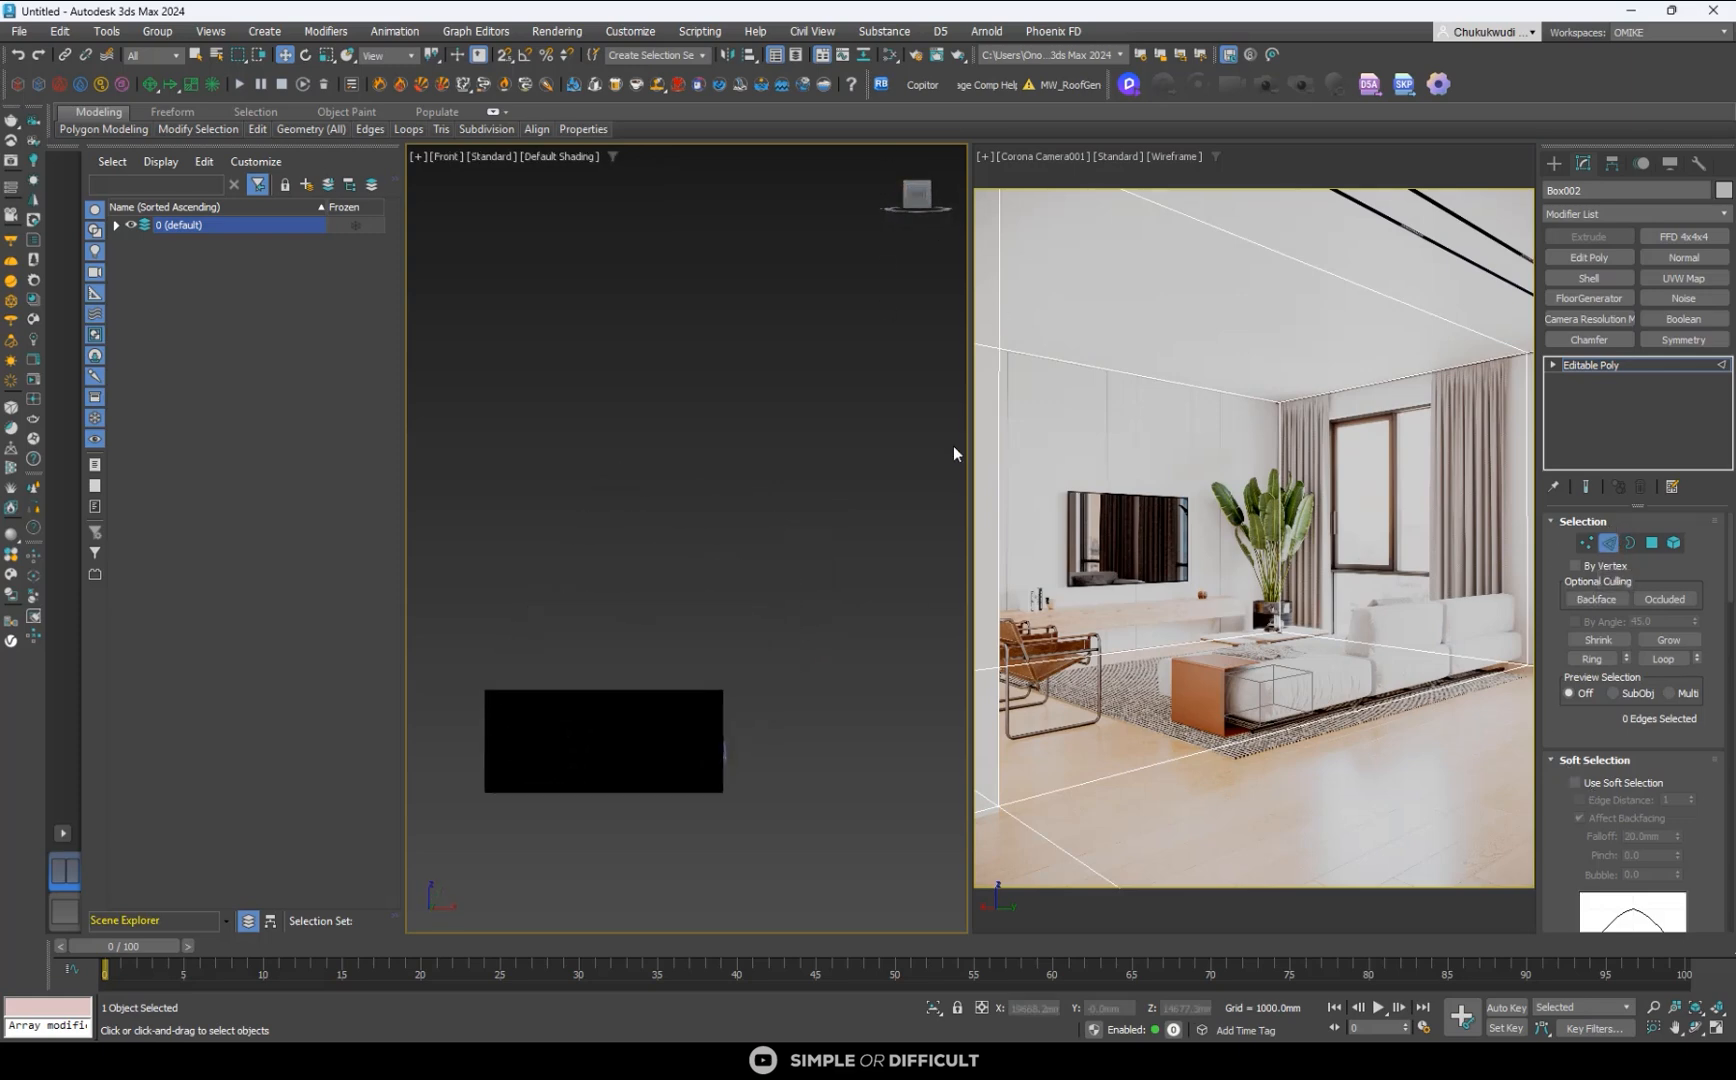
left_click(1200, 480)
left_click(1586, 542)
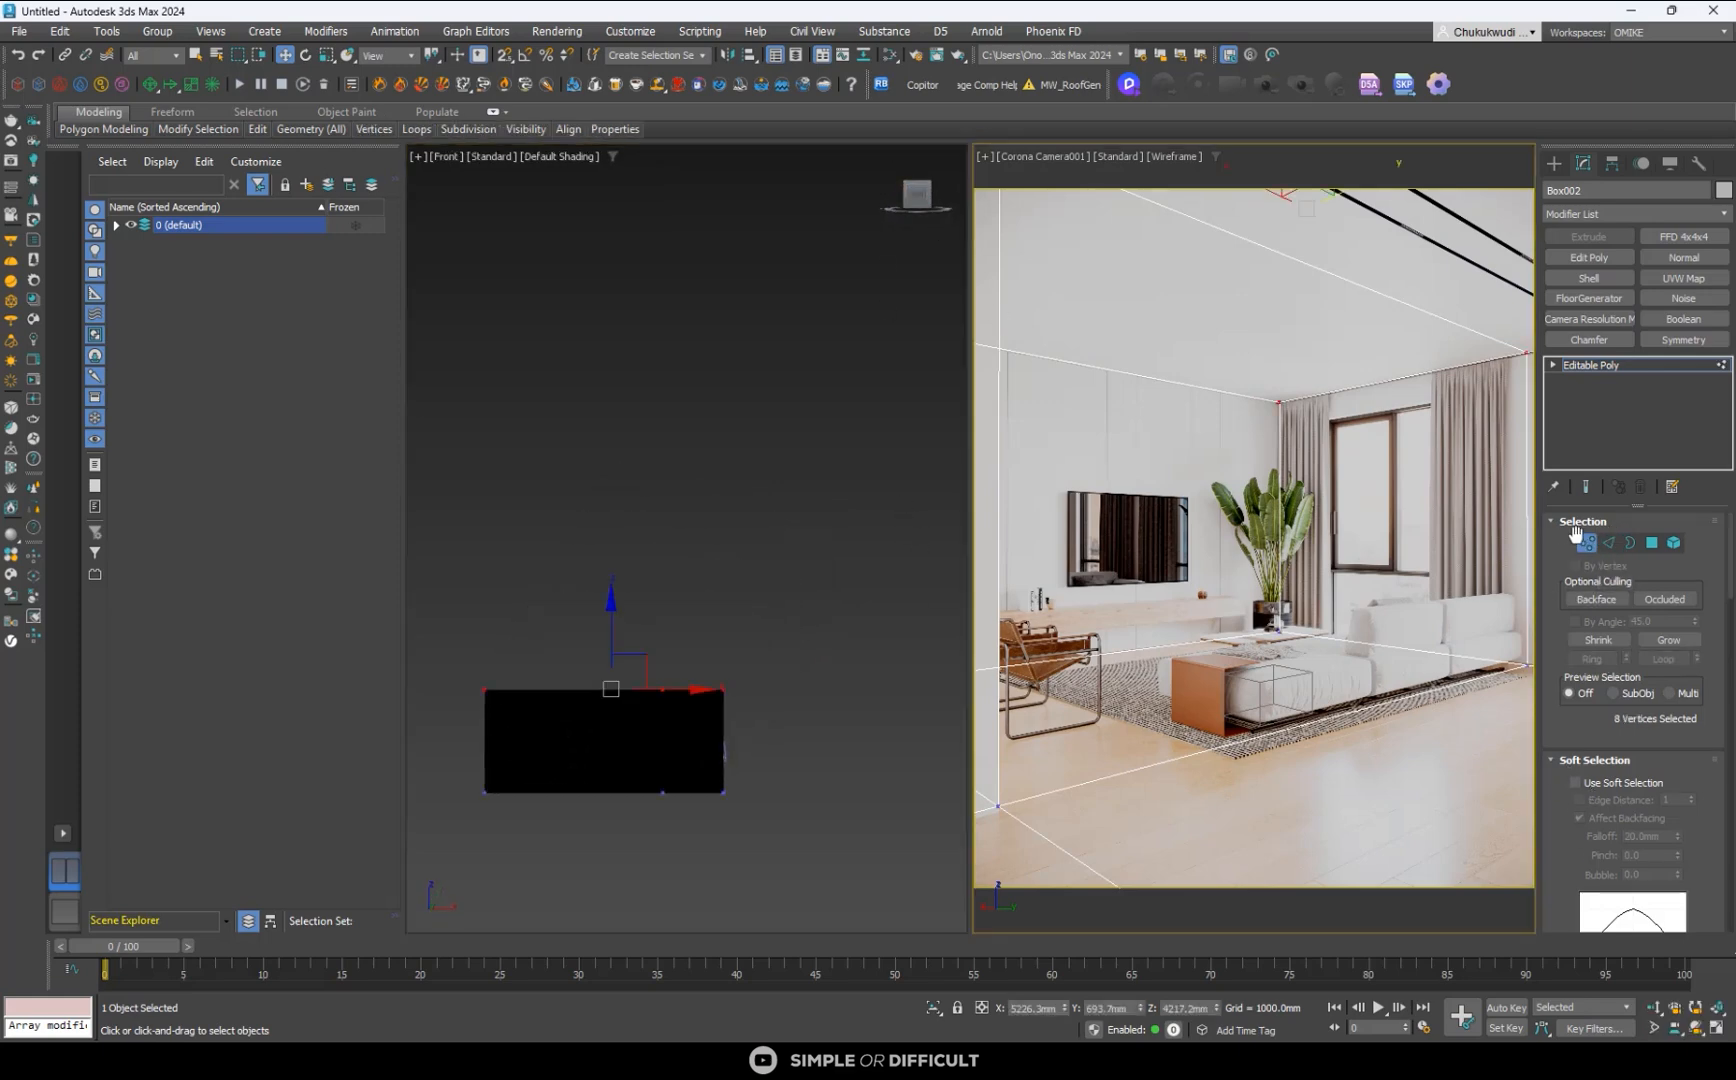
left_click(1626, 548)
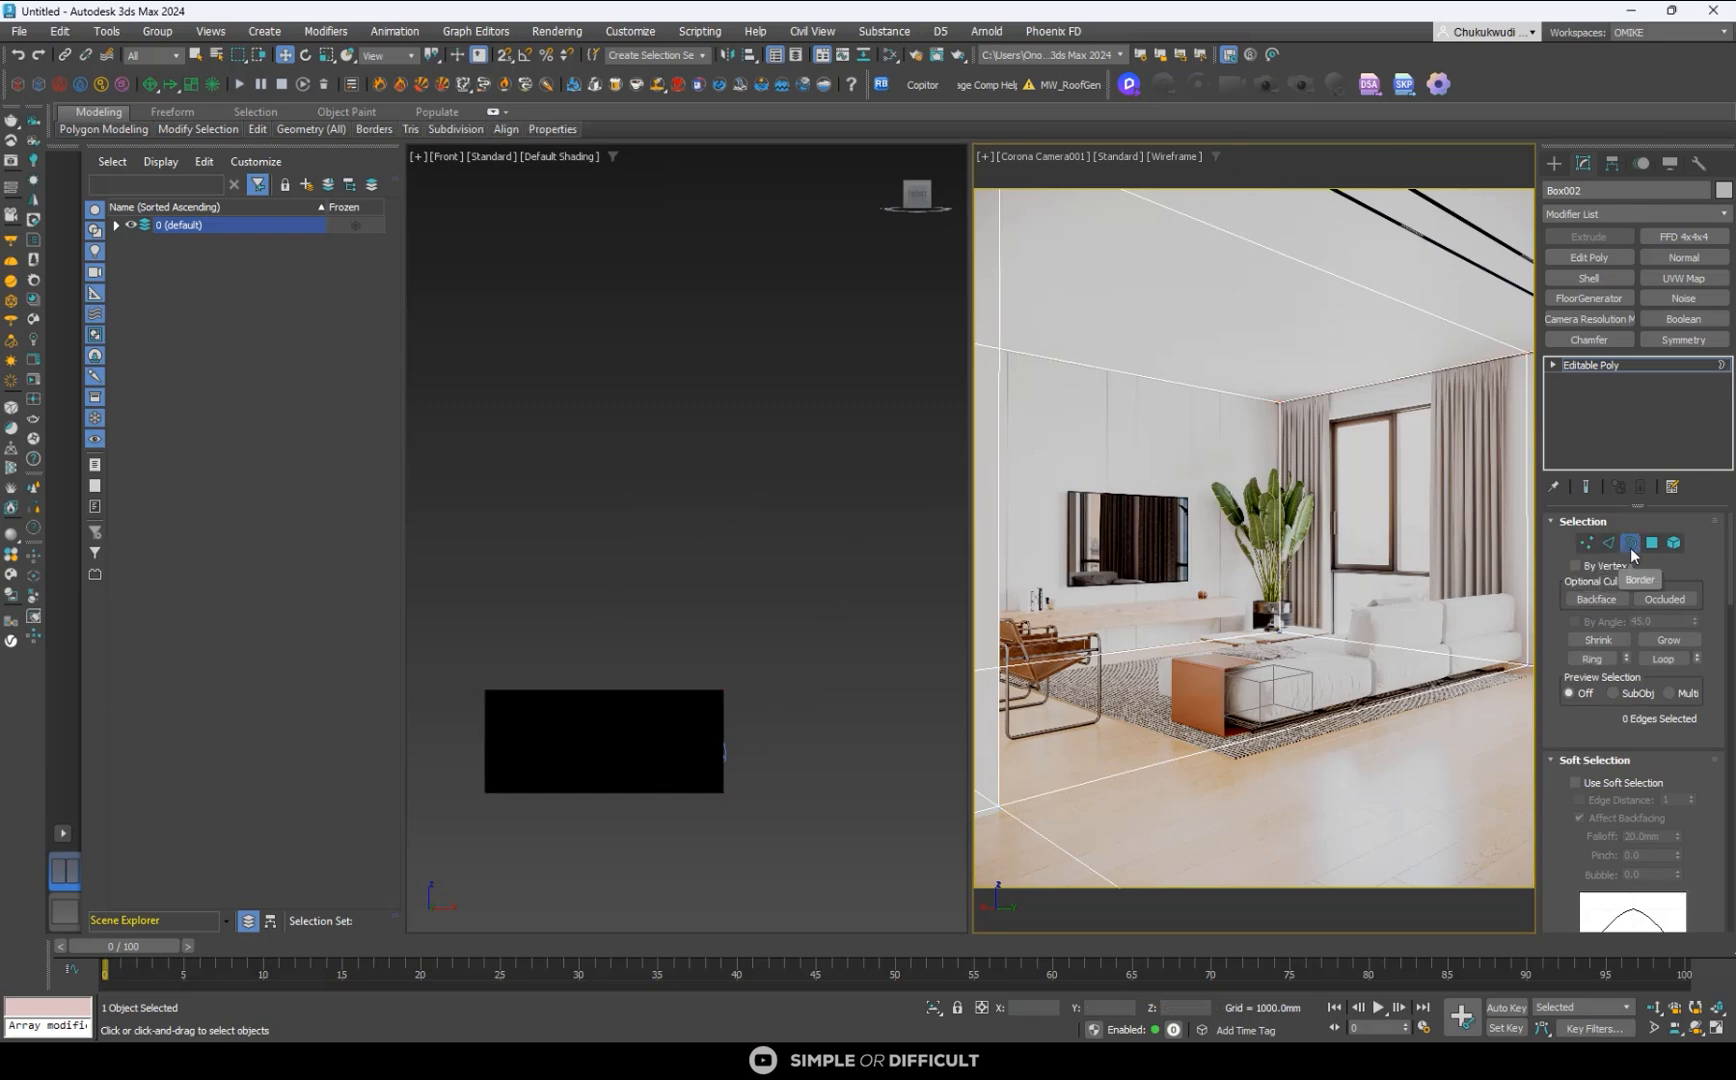
left_click(1653, 545)
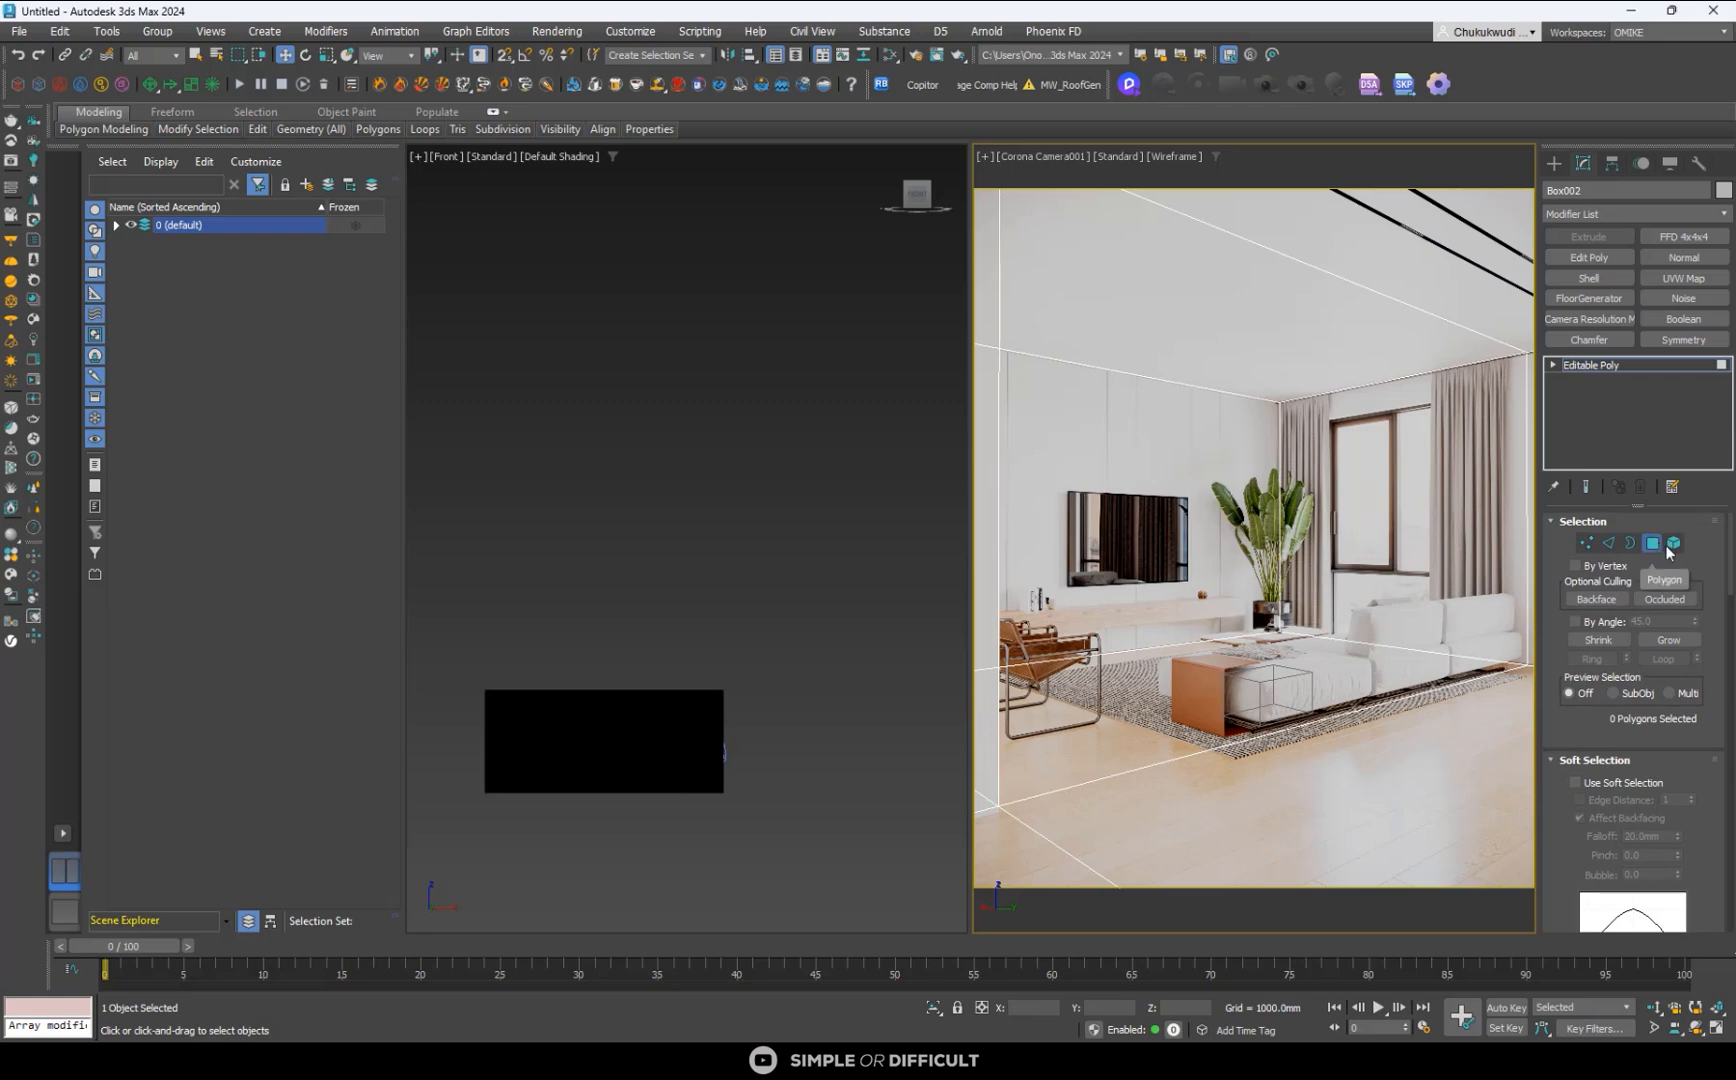
left_click(1672, 544)
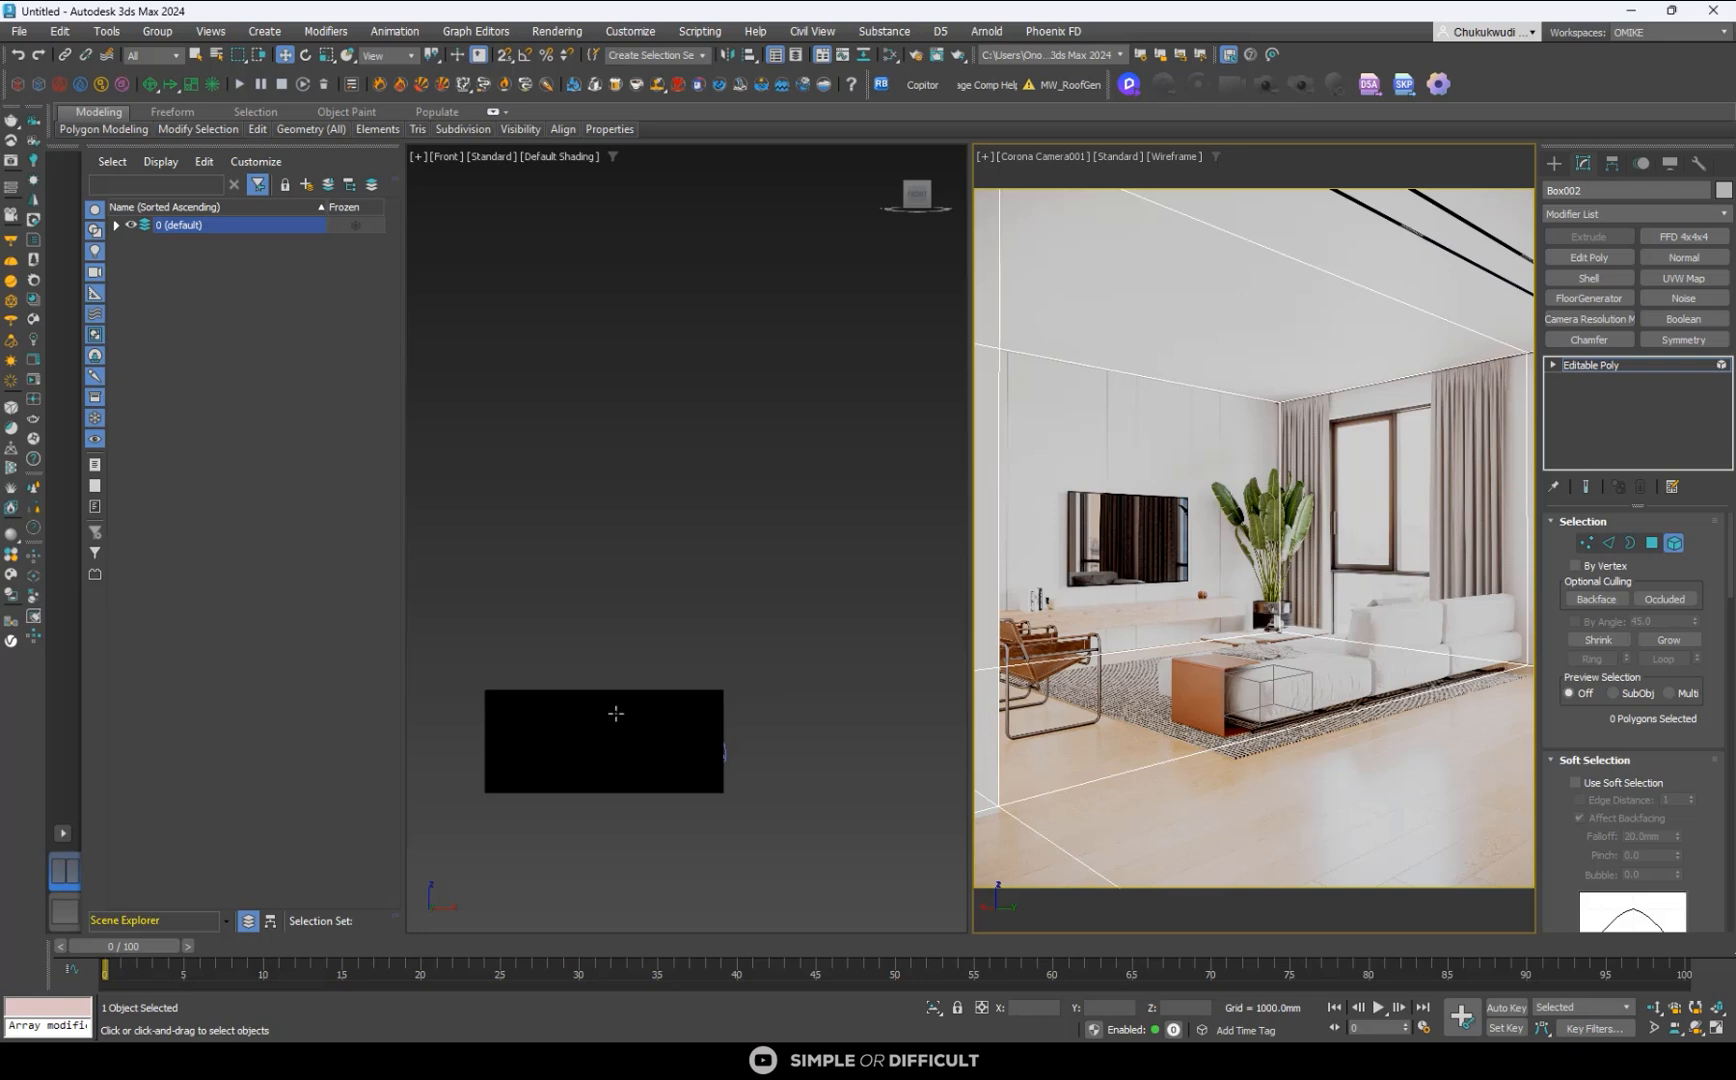
scroll(779, 708, "down", 2)
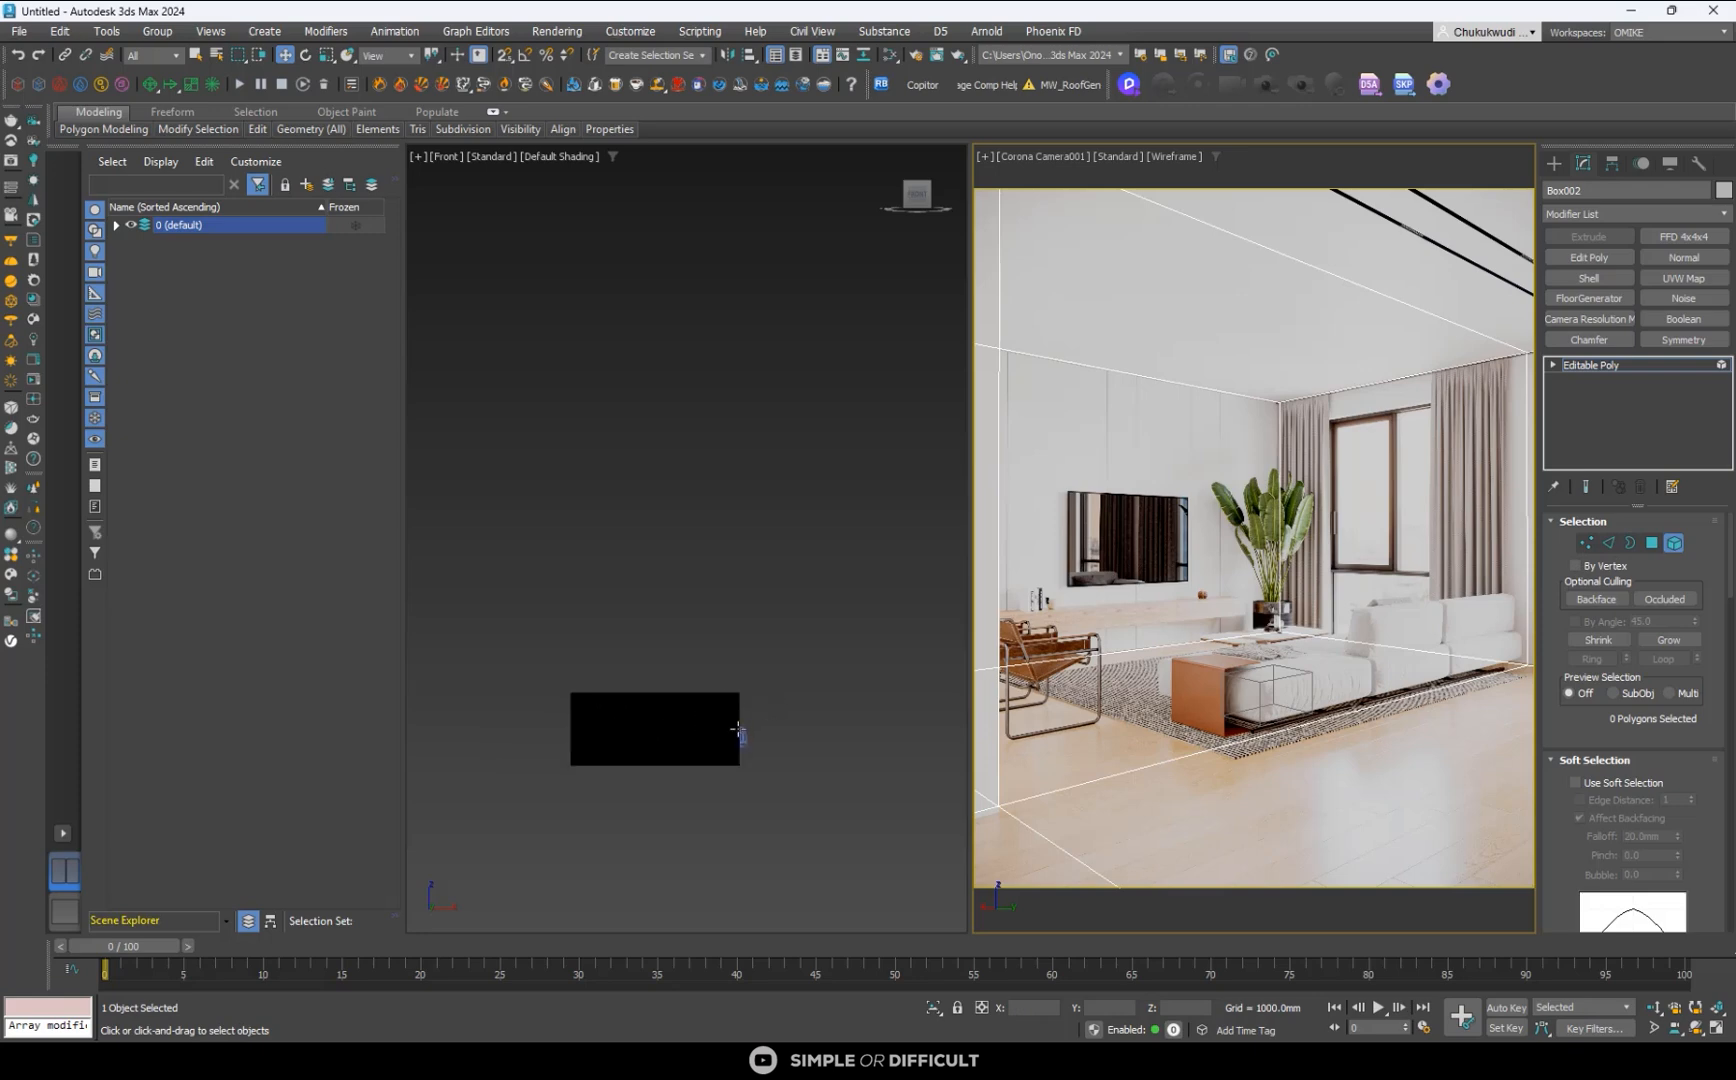
scroll(705, 745, "up", 4)
left_click(815, 665)
- Connect all vertical edges of the room shell with one horizontal loop and raise it just below the ceiling, to about Z 3776 mm
key("2")
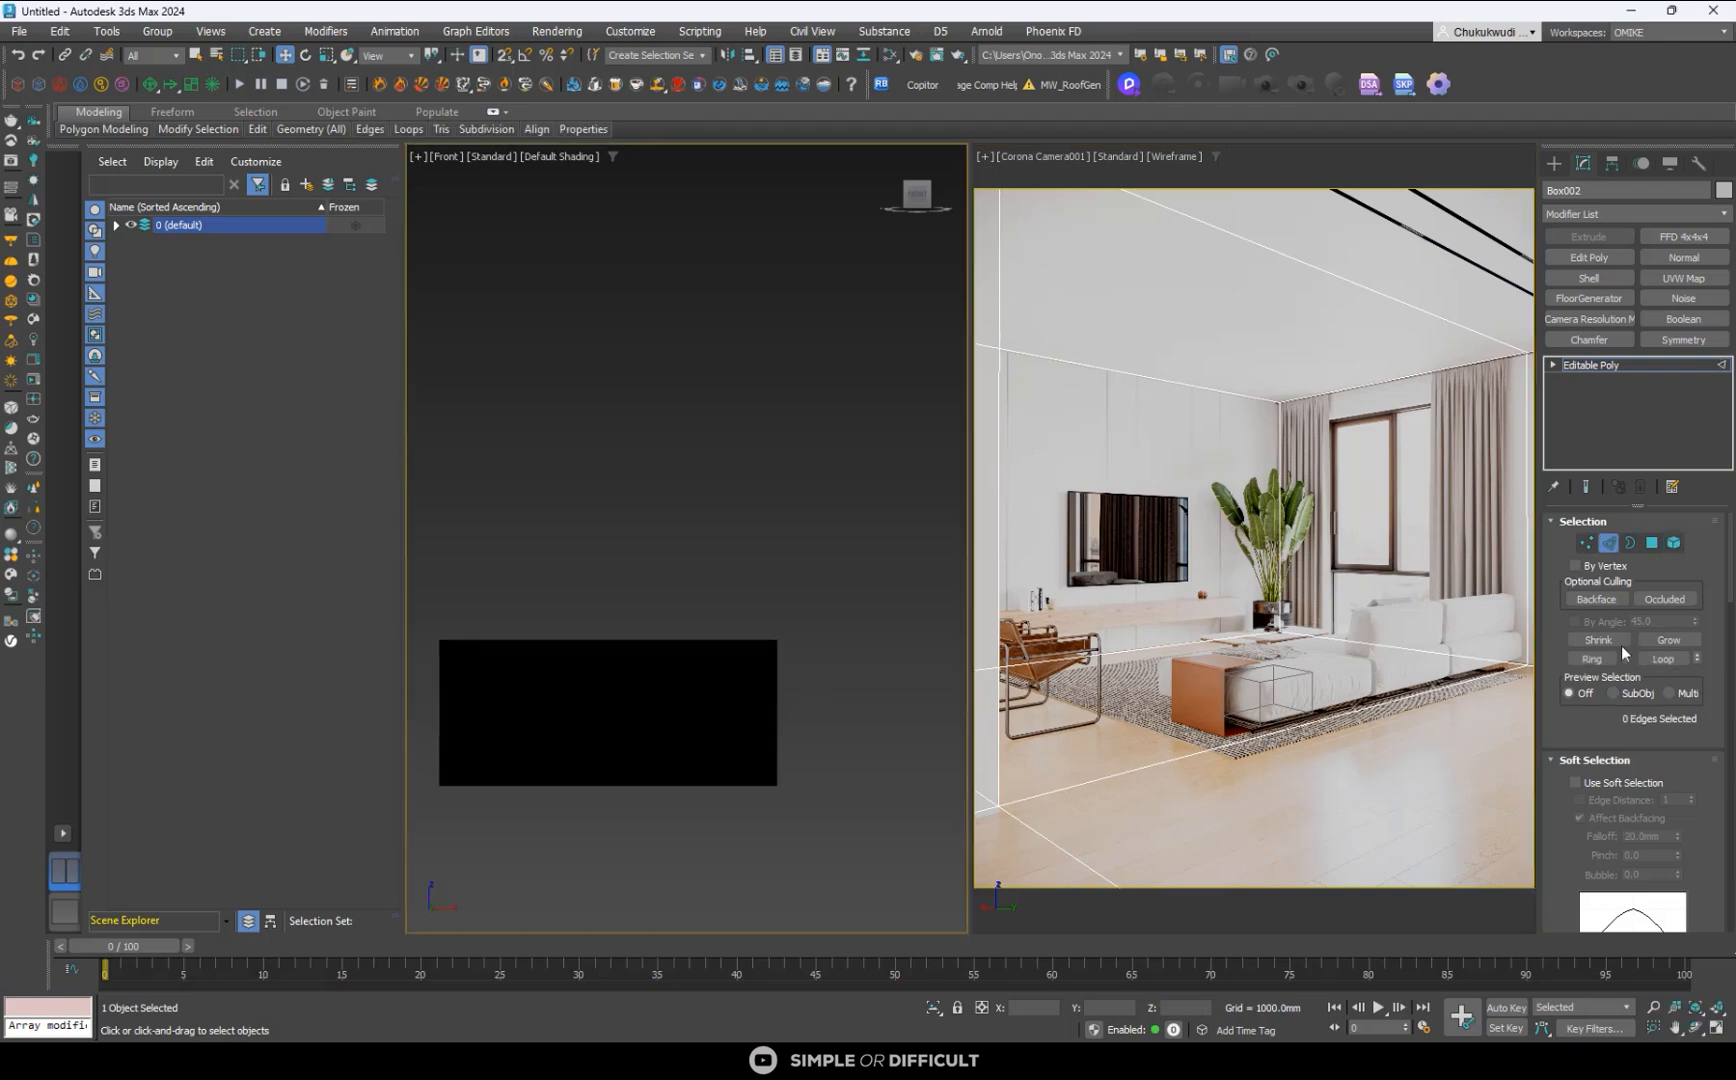
scroll(880, 660, "down", 4)
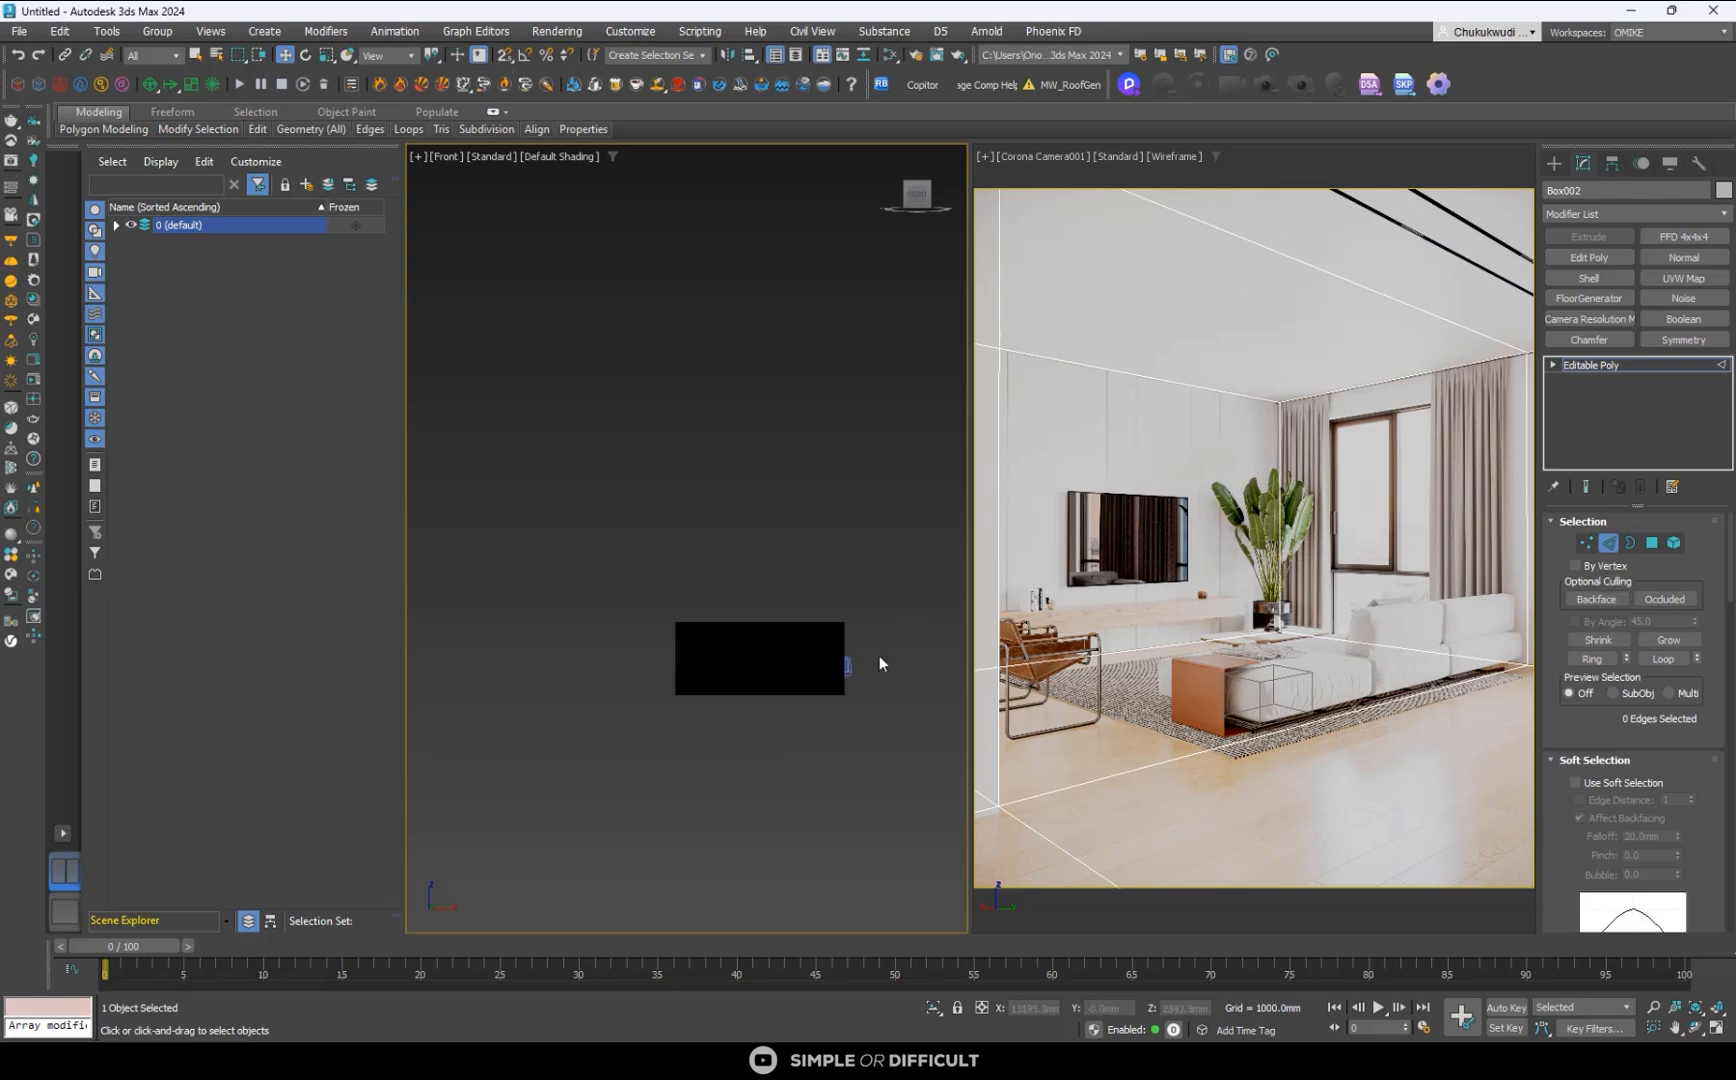
left_click_drag(715, 660, 620, 667)
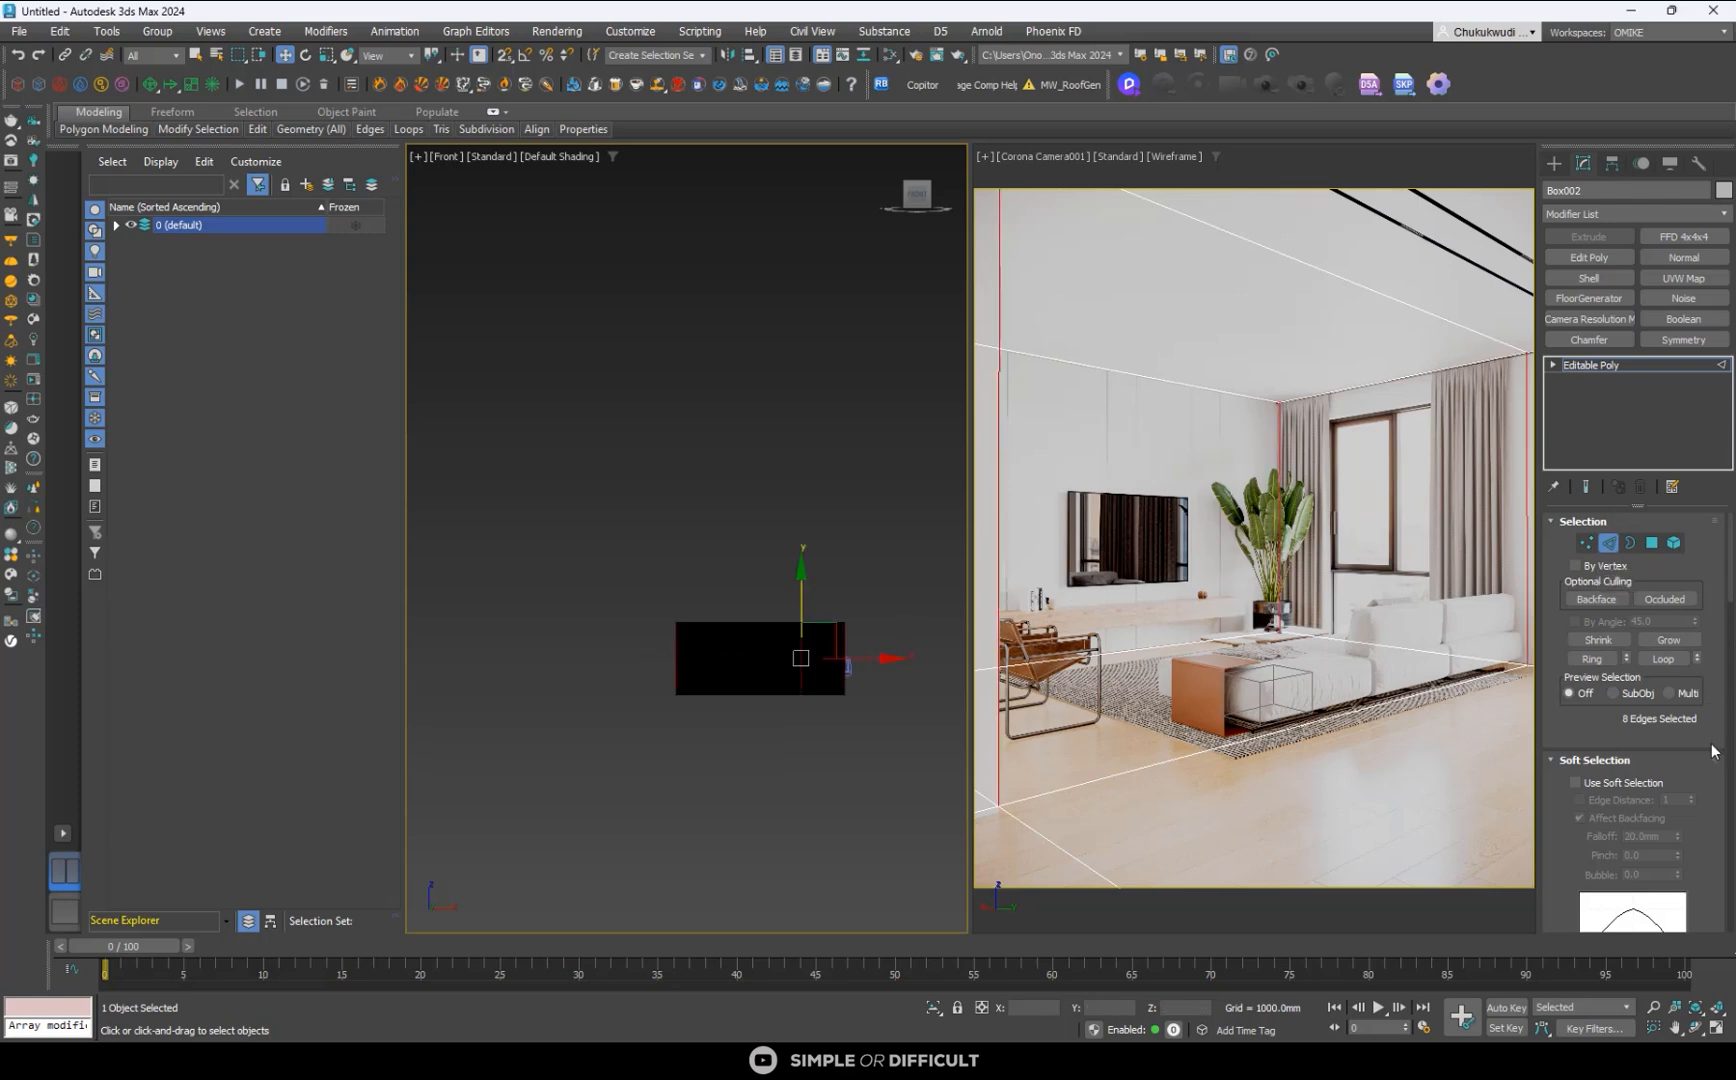
scroll(1712, 757, "down", 3)
scroll(1712, 757, "down", 3)
scroll(1712, 757, "down", 6)
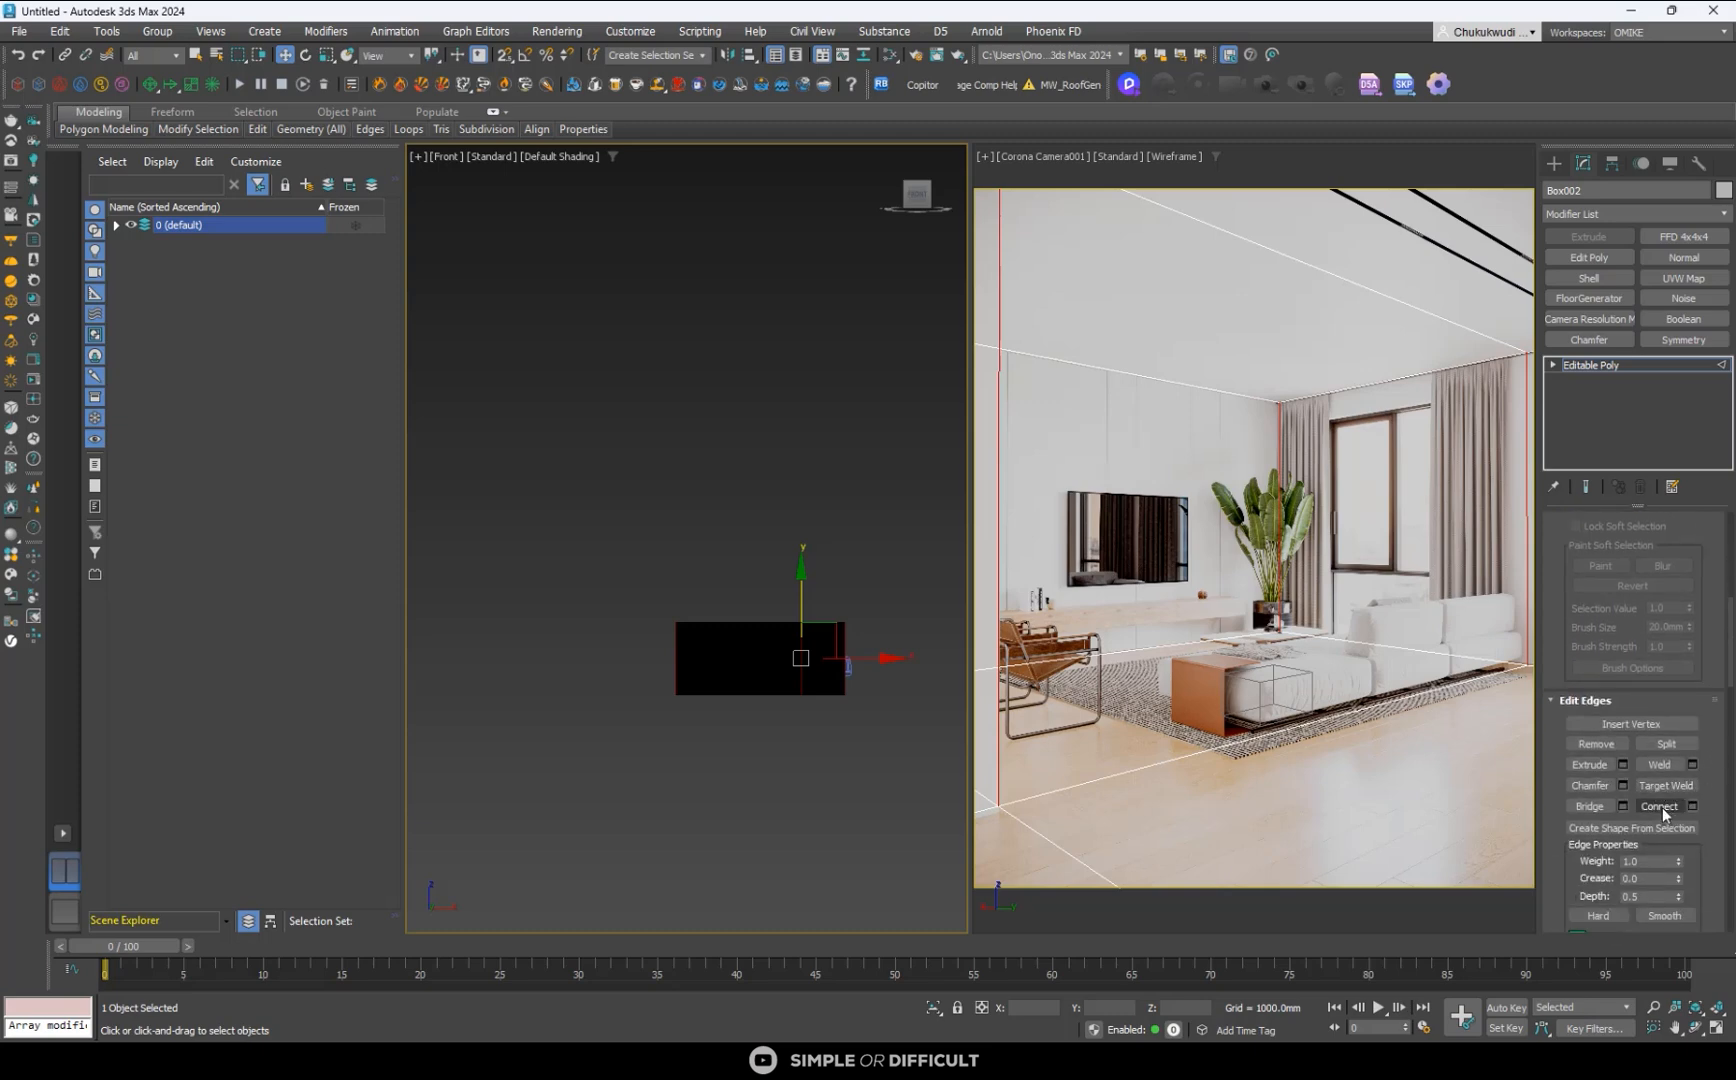
left_click(1661, 807)
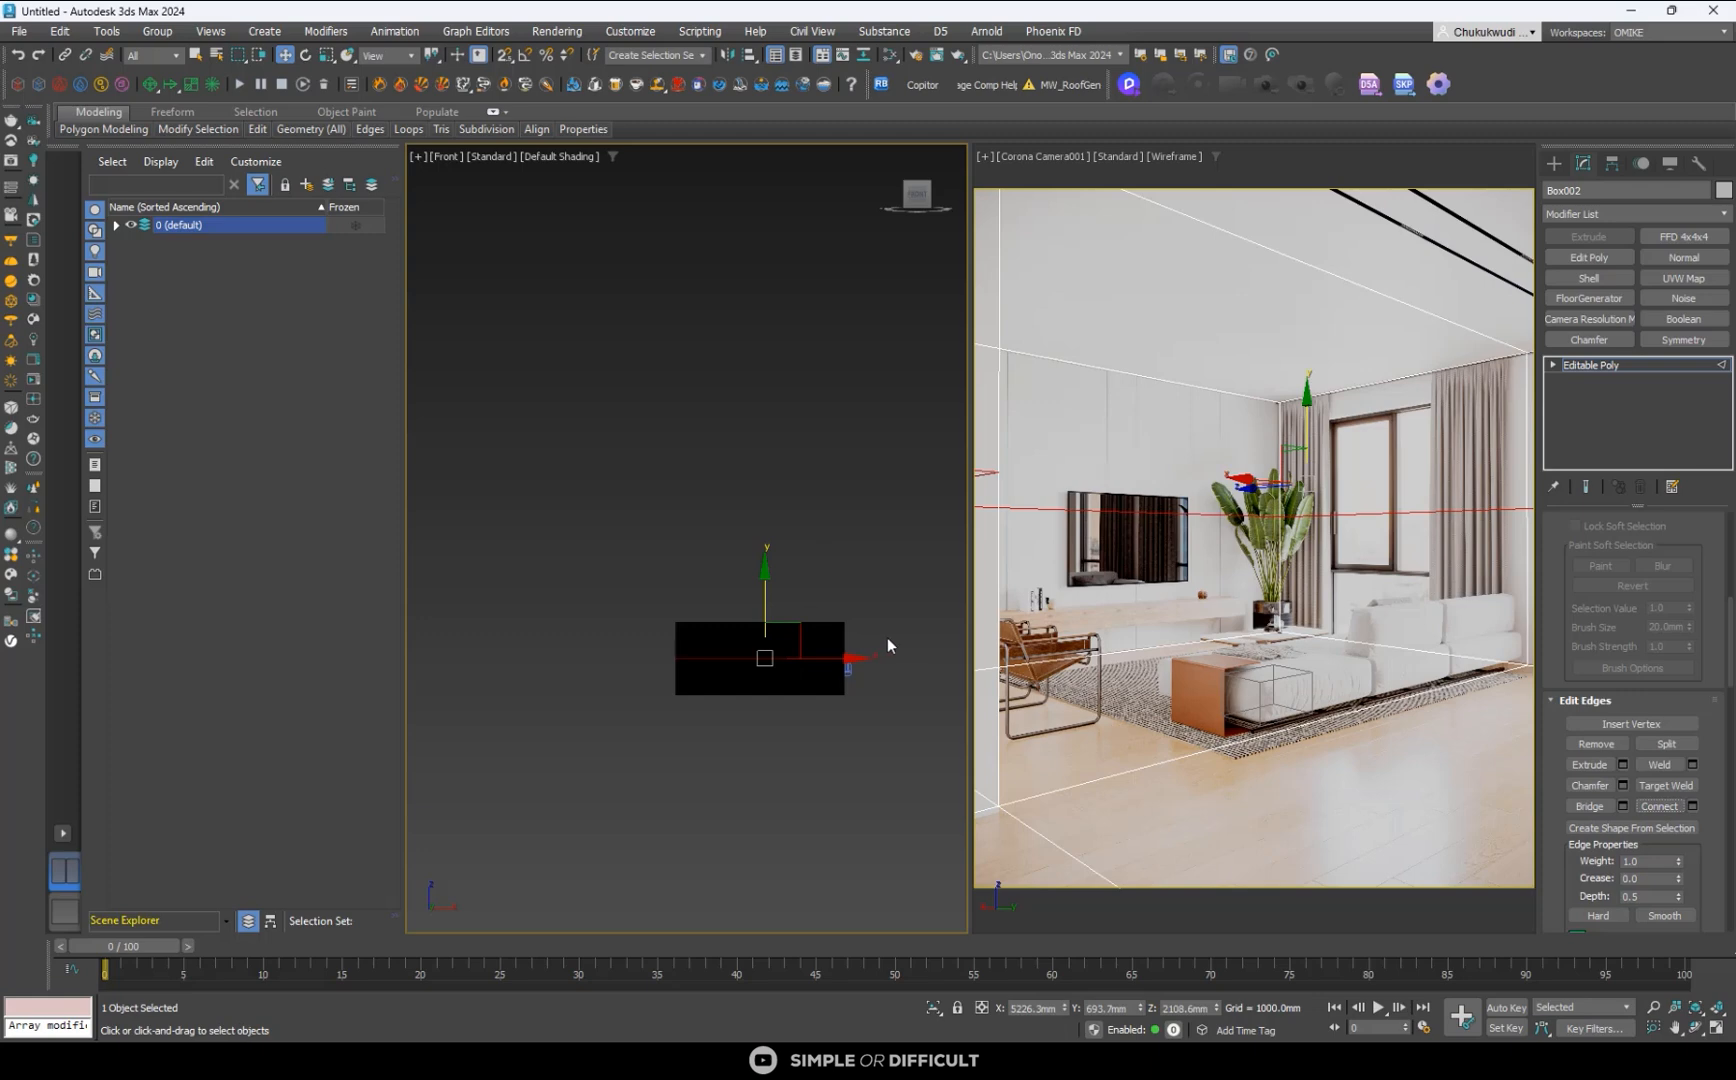
left_click(1309, 447)
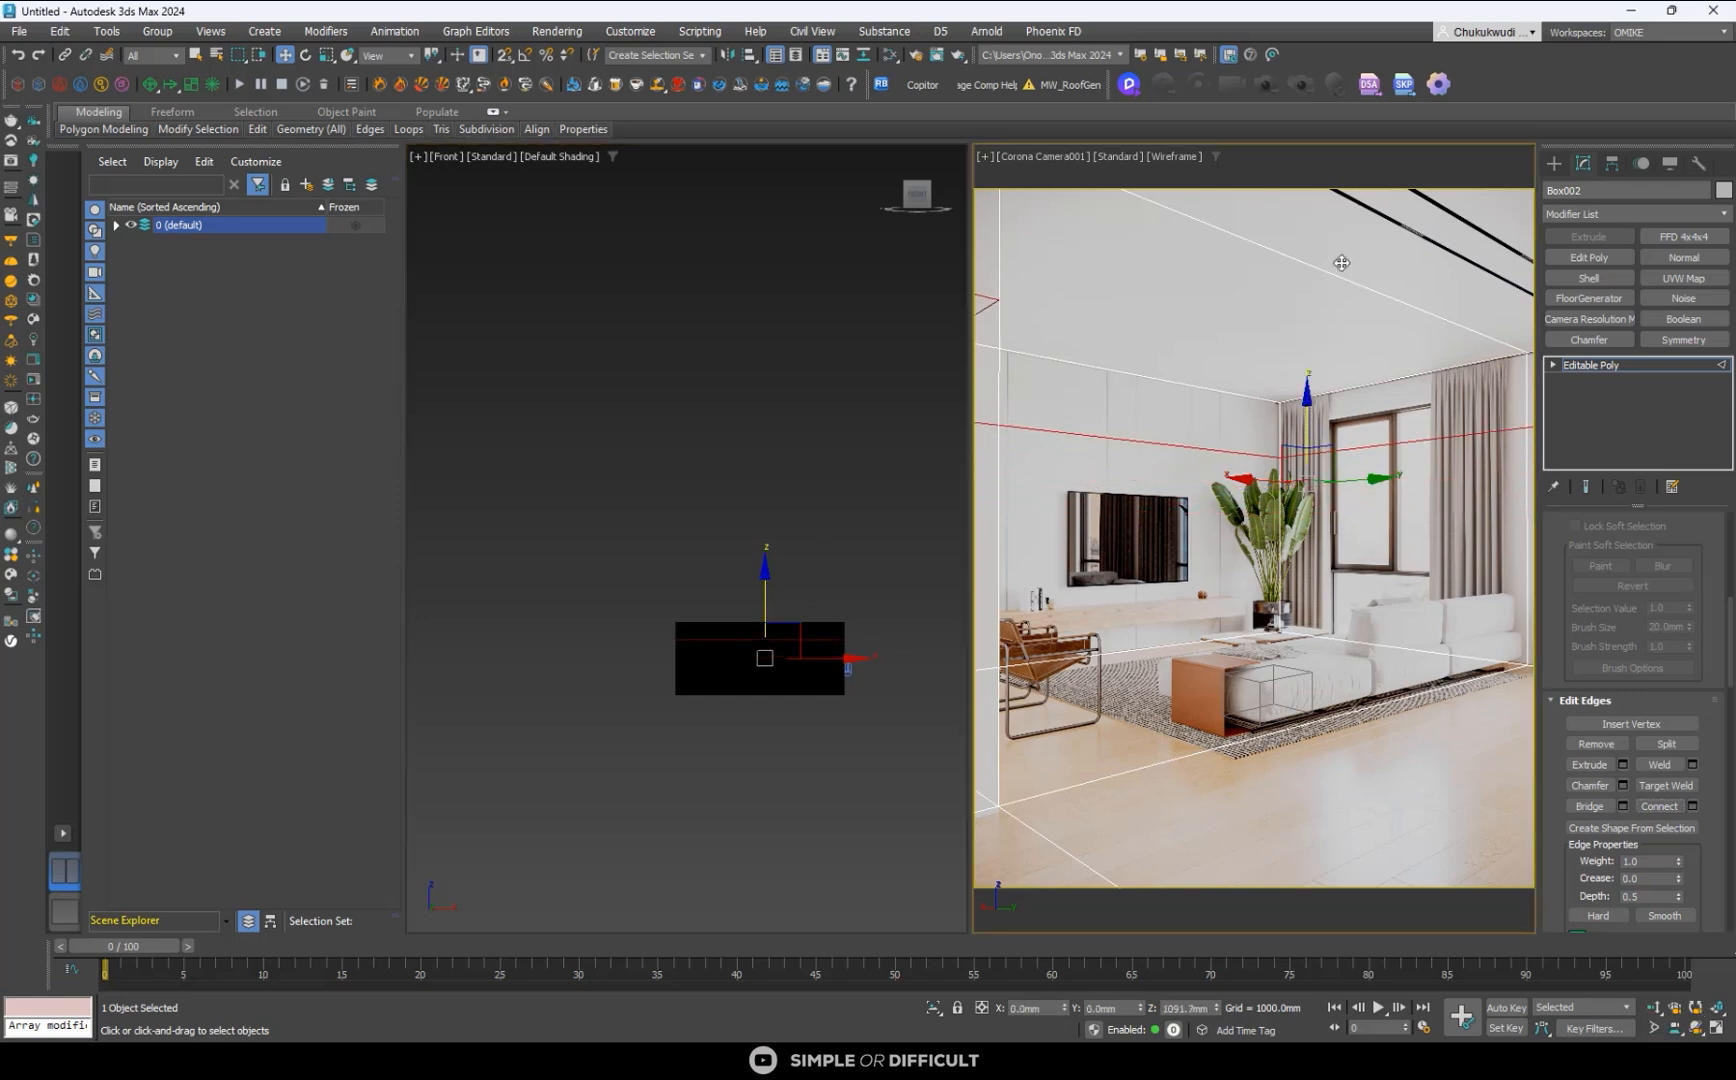
left_click_drag(1341, 263, 1338, 196)
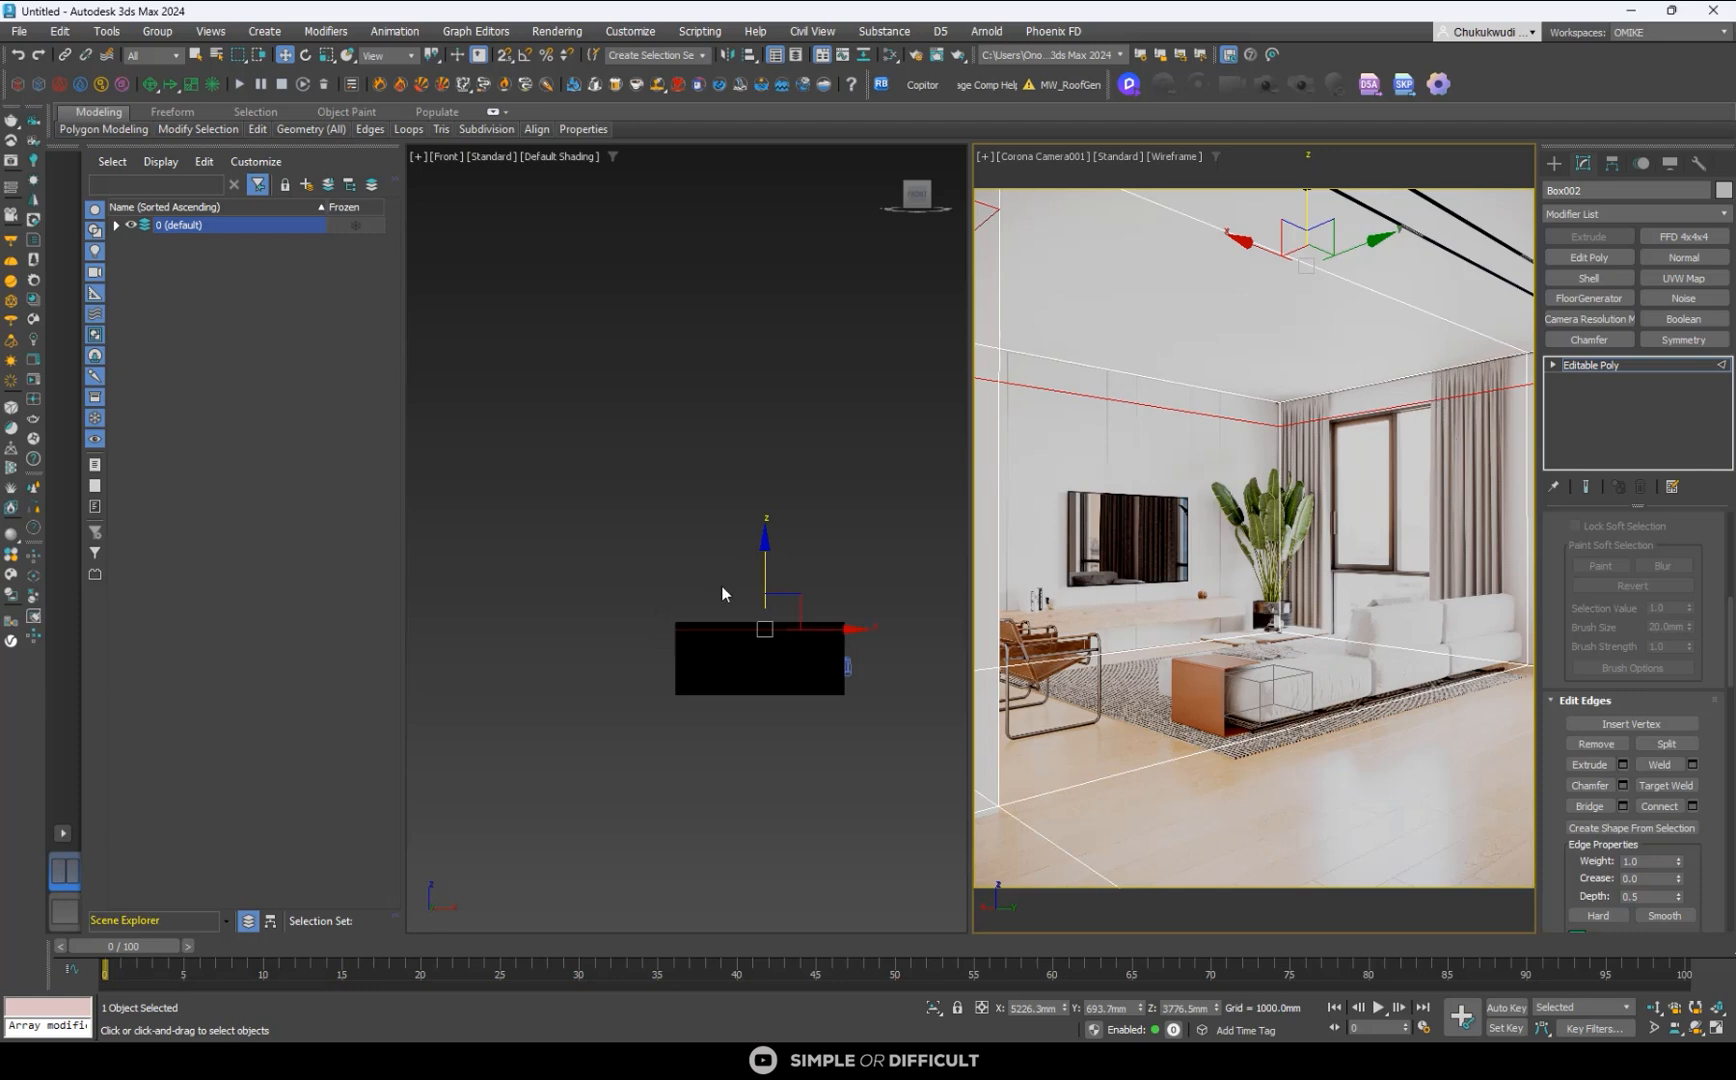
- Try to connect the horizontal edges along the TV wall in the front view with a vertical loop
left_click_drag(722, 589, 702, 777)
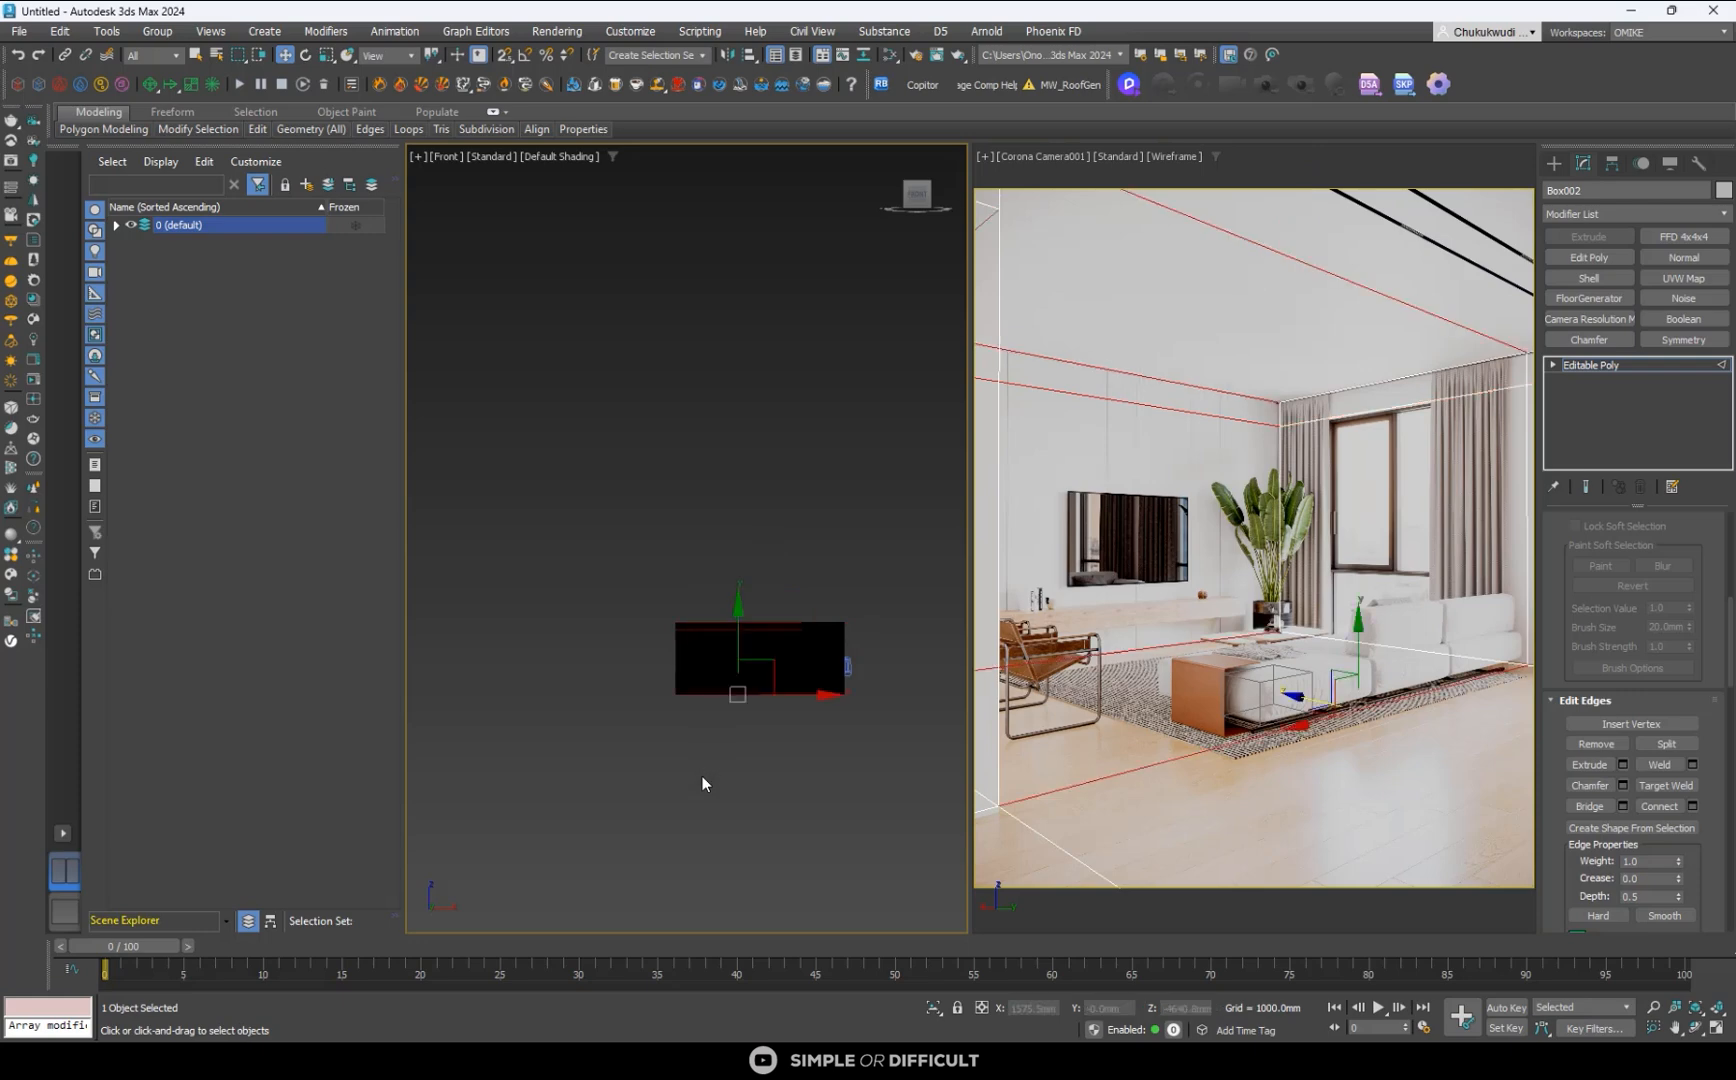
left_click(1657, 807)
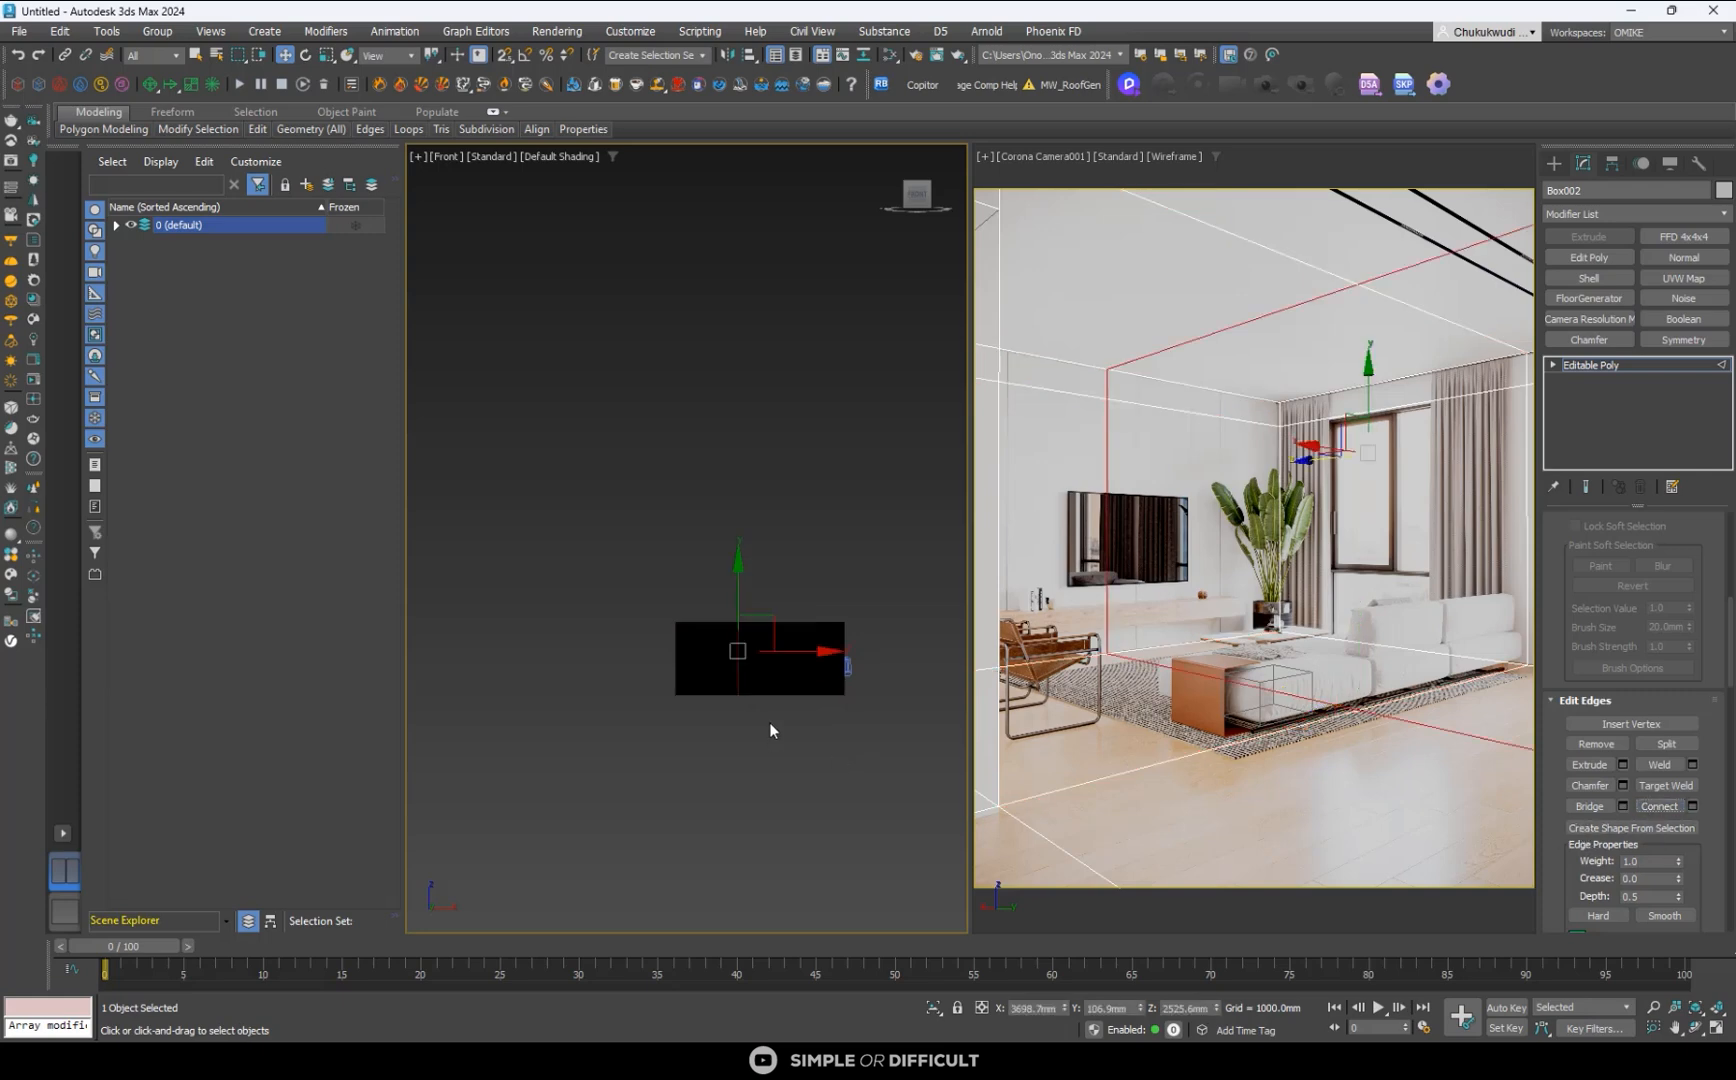
left_click(808, 648)
middle_click_drag(808, 648, 811, 513, "alt")
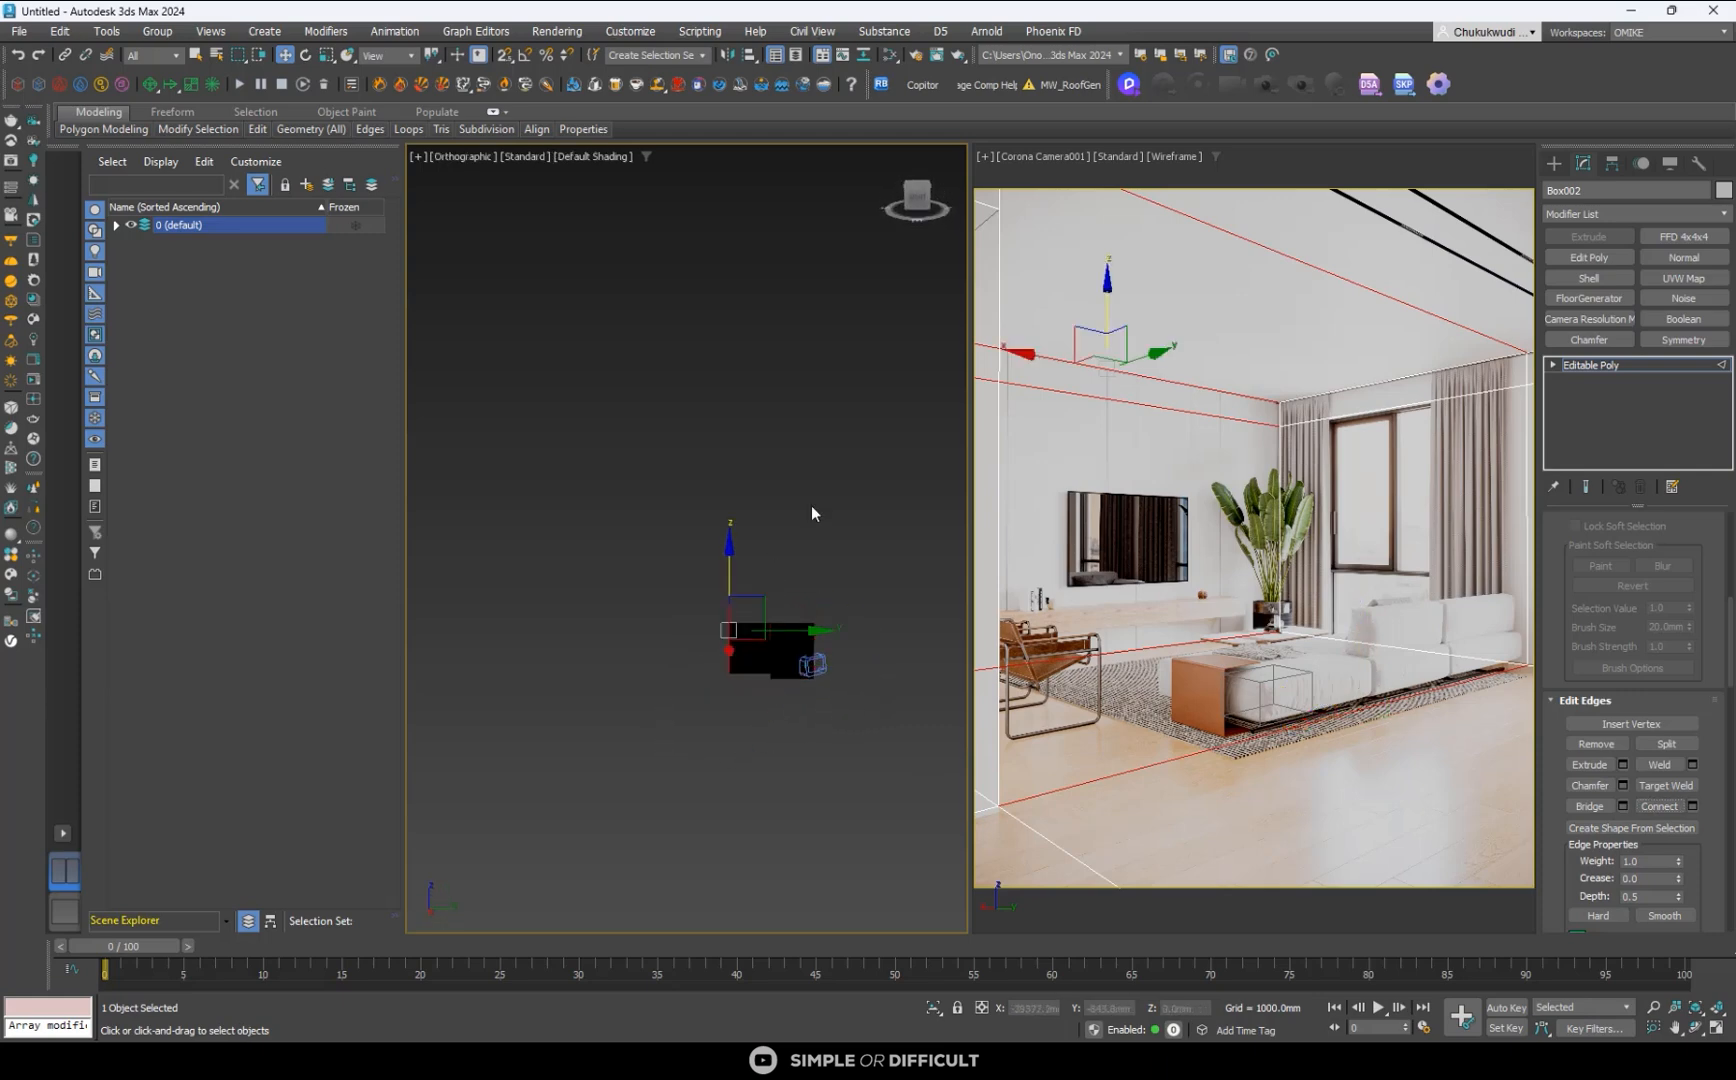
- In the right view, connect the window wall's horizontal edges and move the vertical loop to the window's near frame at about Y -3643 mm
left_click(915, 203)
left_click(769, 552)
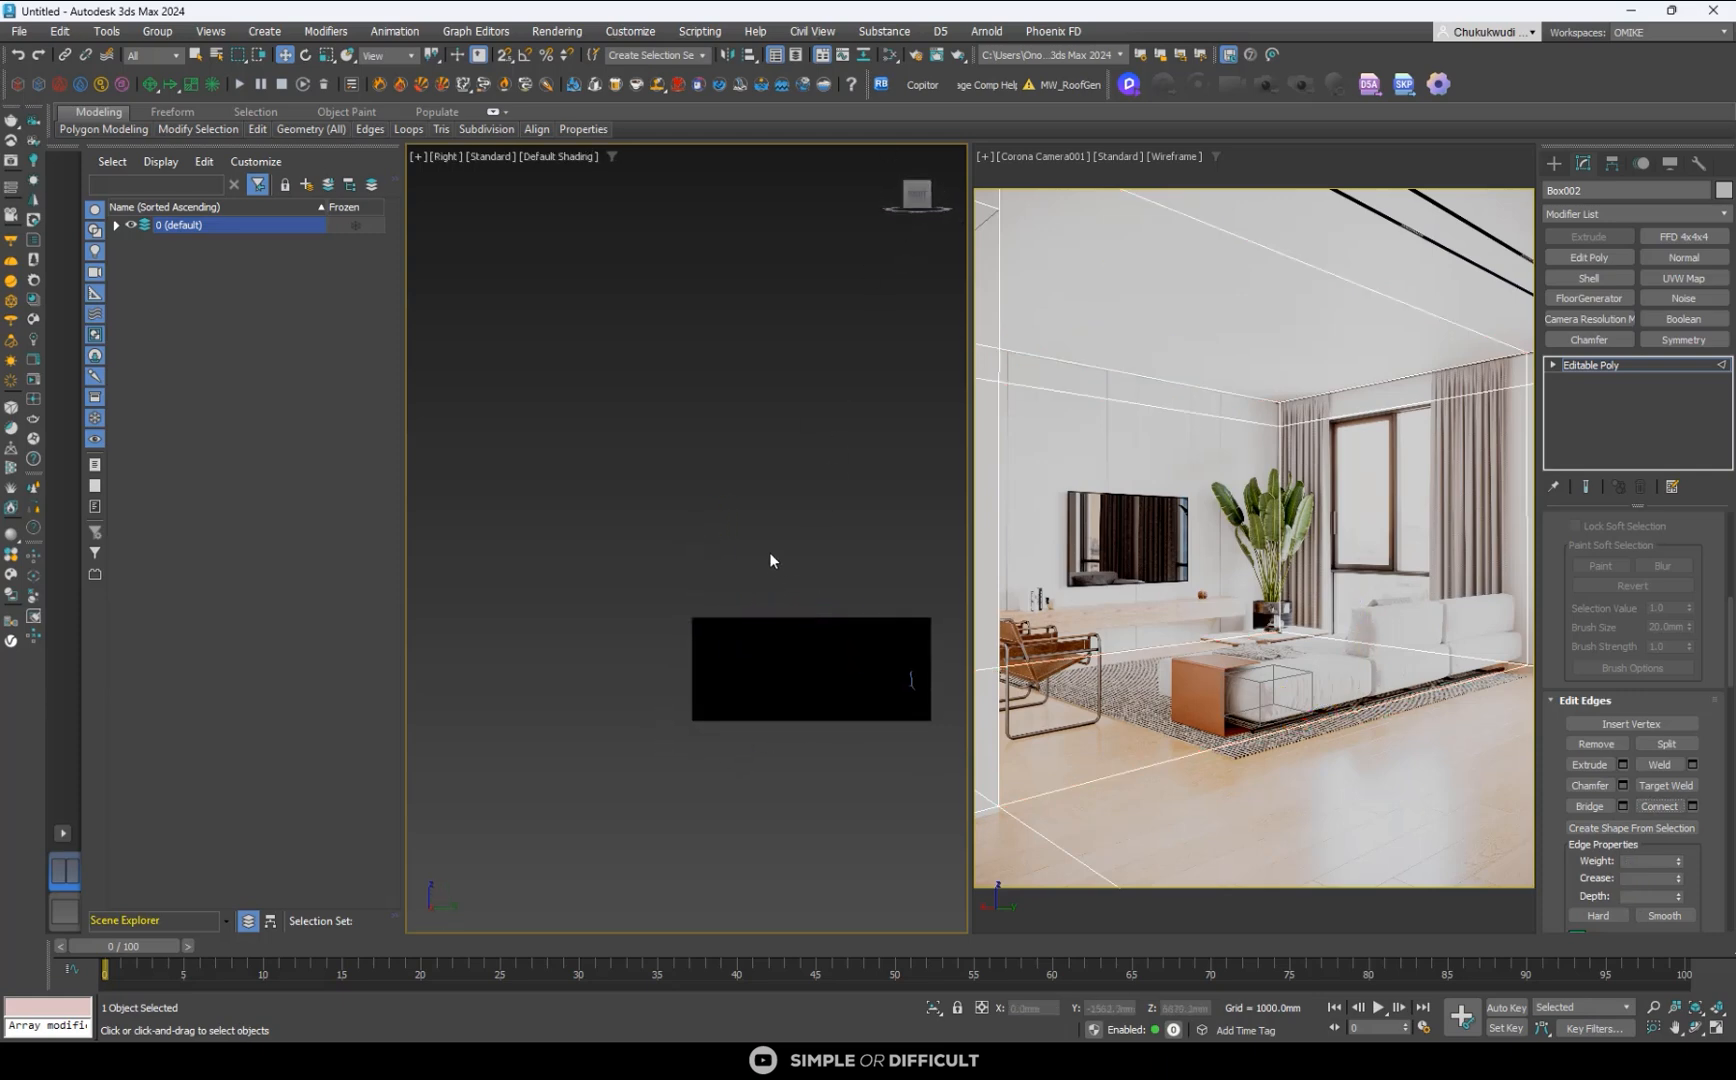
left_click(761, 880)
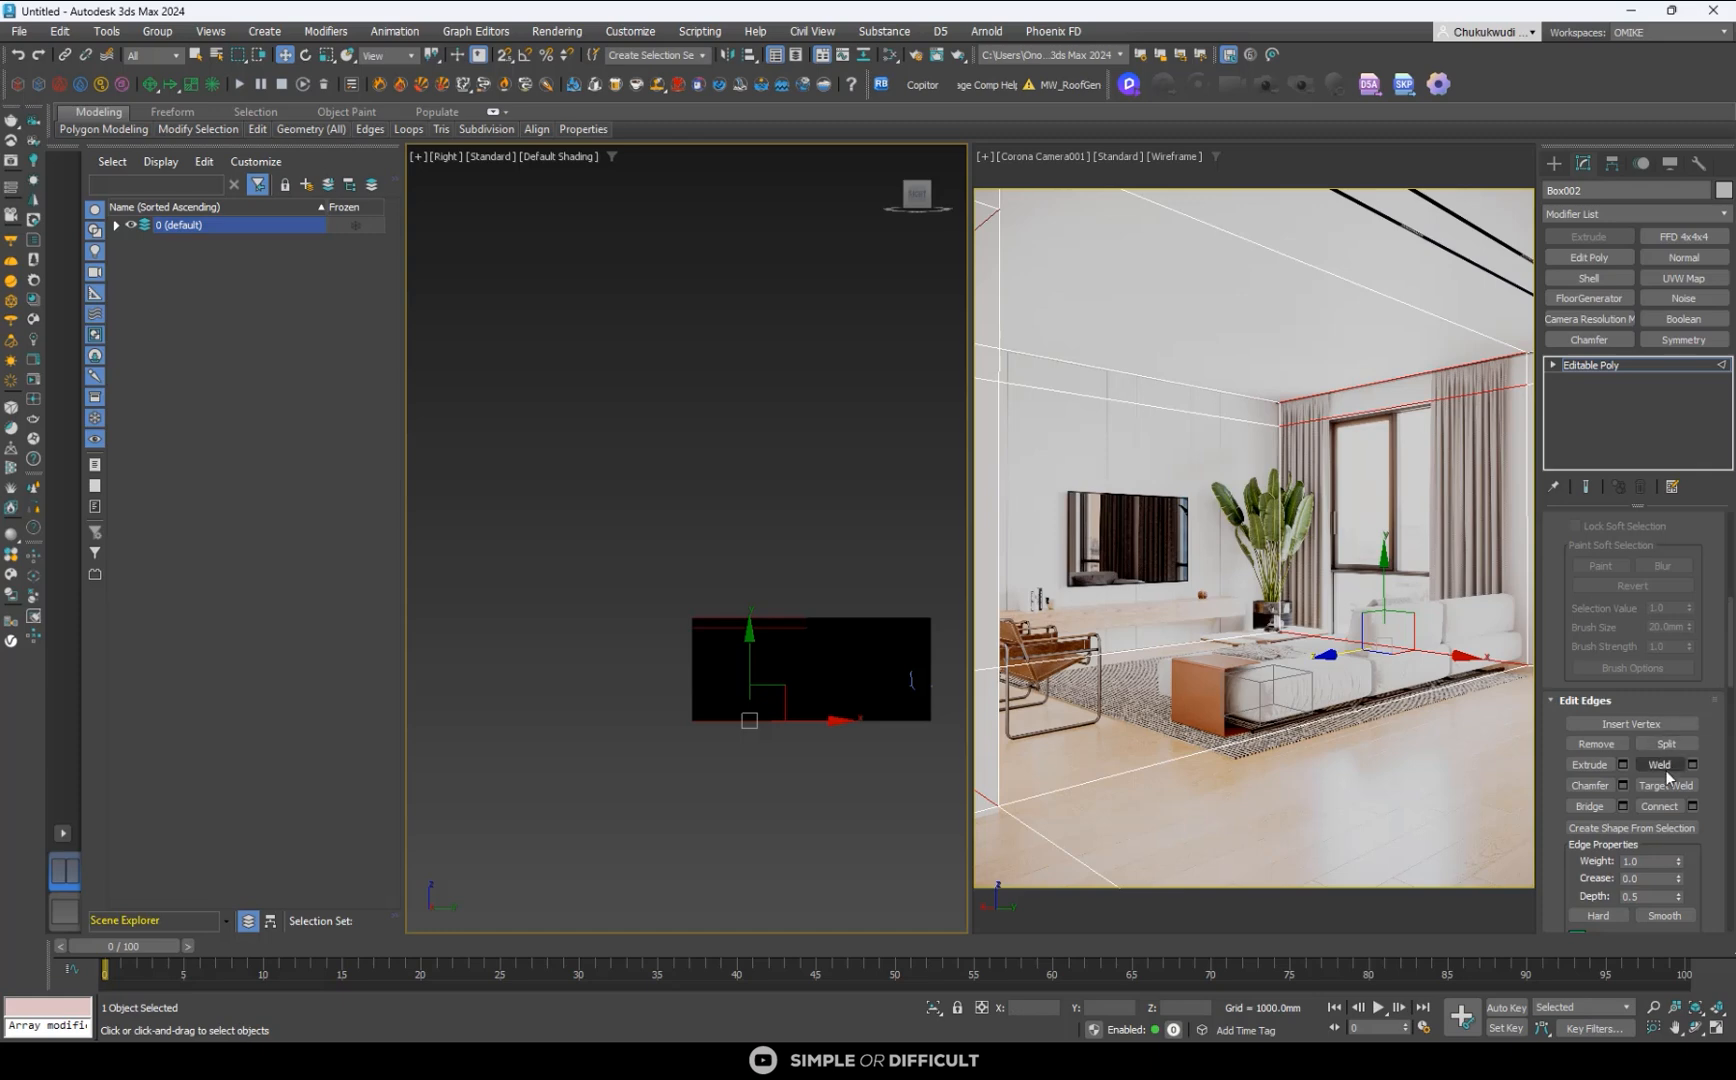
left_click(1676, 803)
scroll(778, 673, "up", 4)
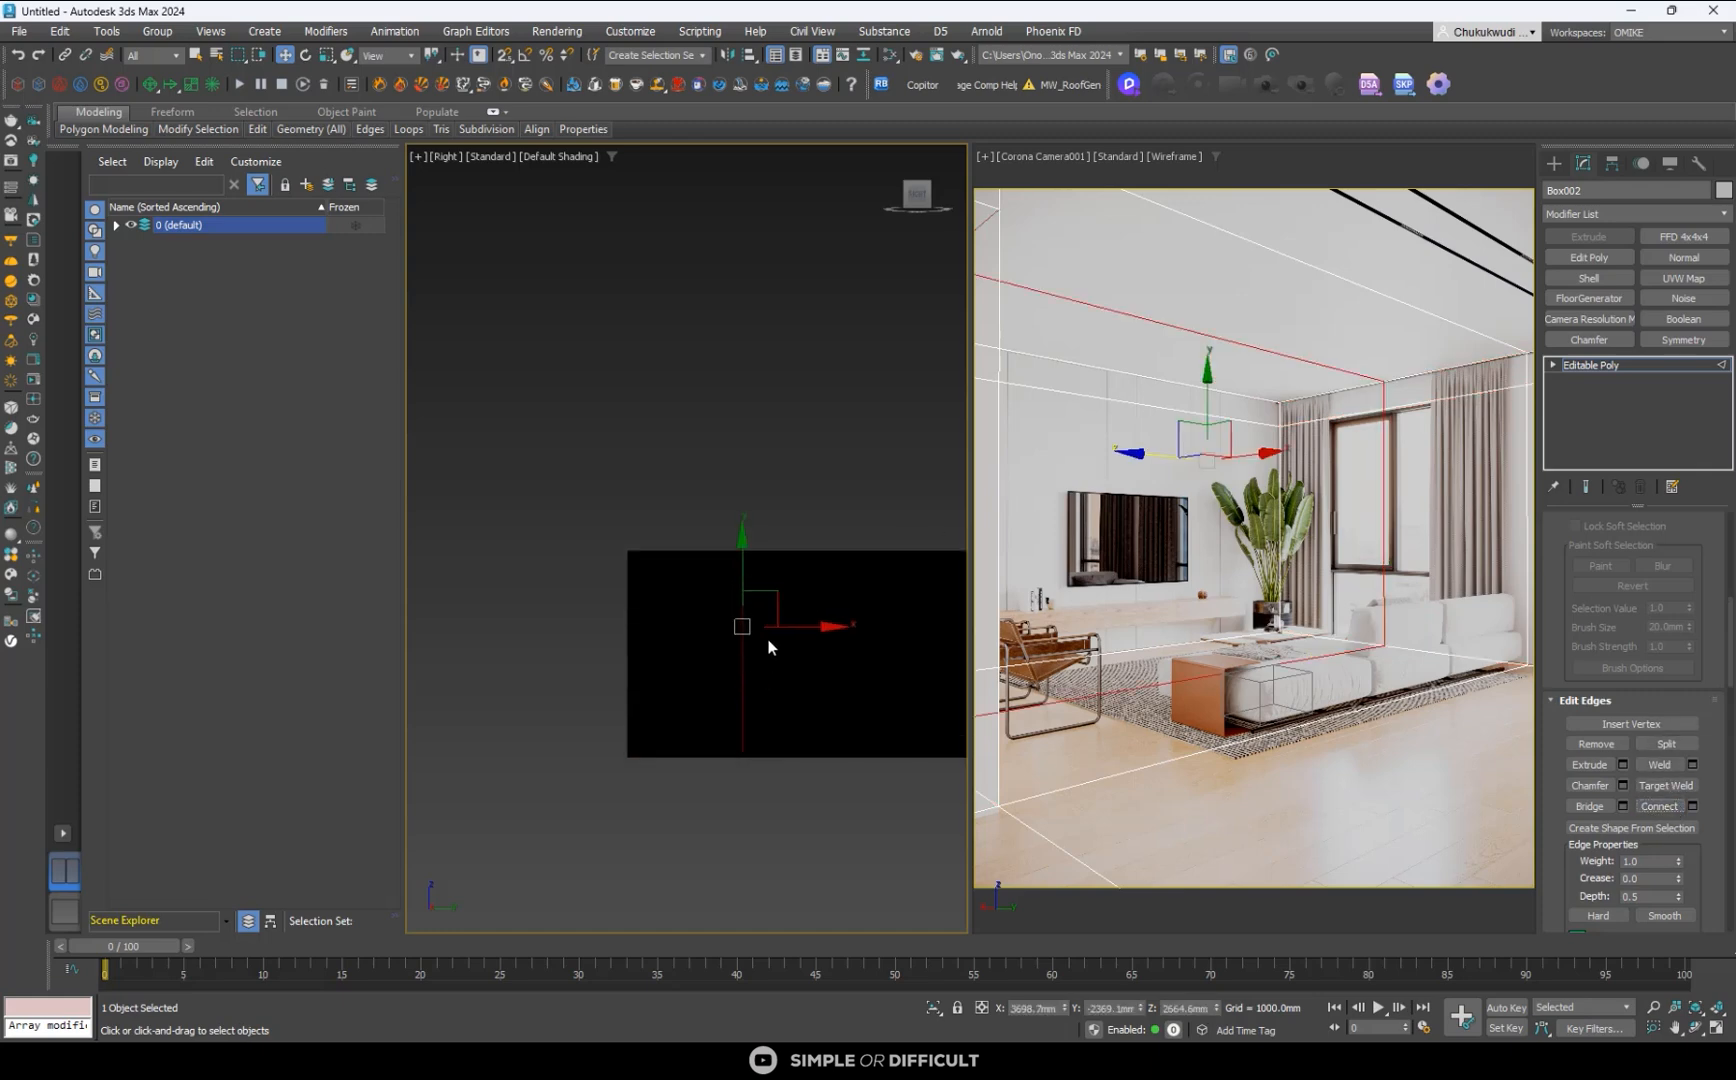
left_click_drag(795, 627, 748, 611)
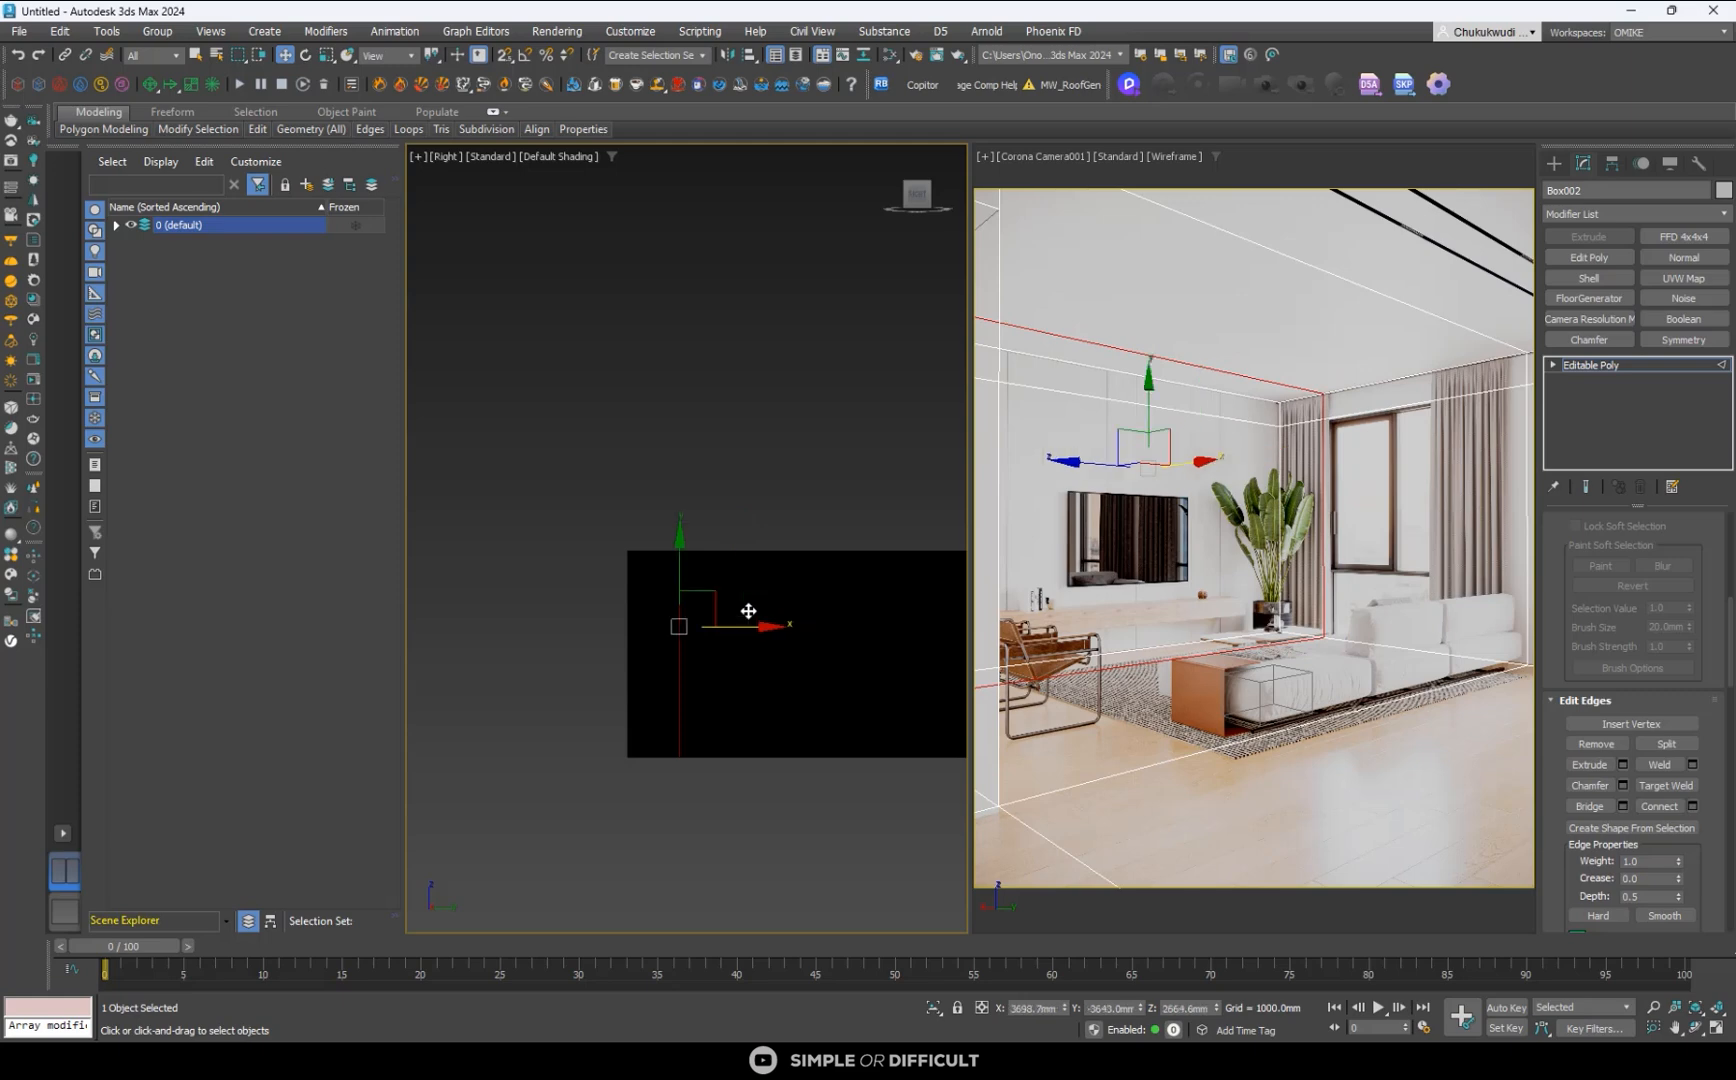
- Connect the window wall's horizontal edges beyond the window-frame loop with two more vertical segments
left_click(766, 757)
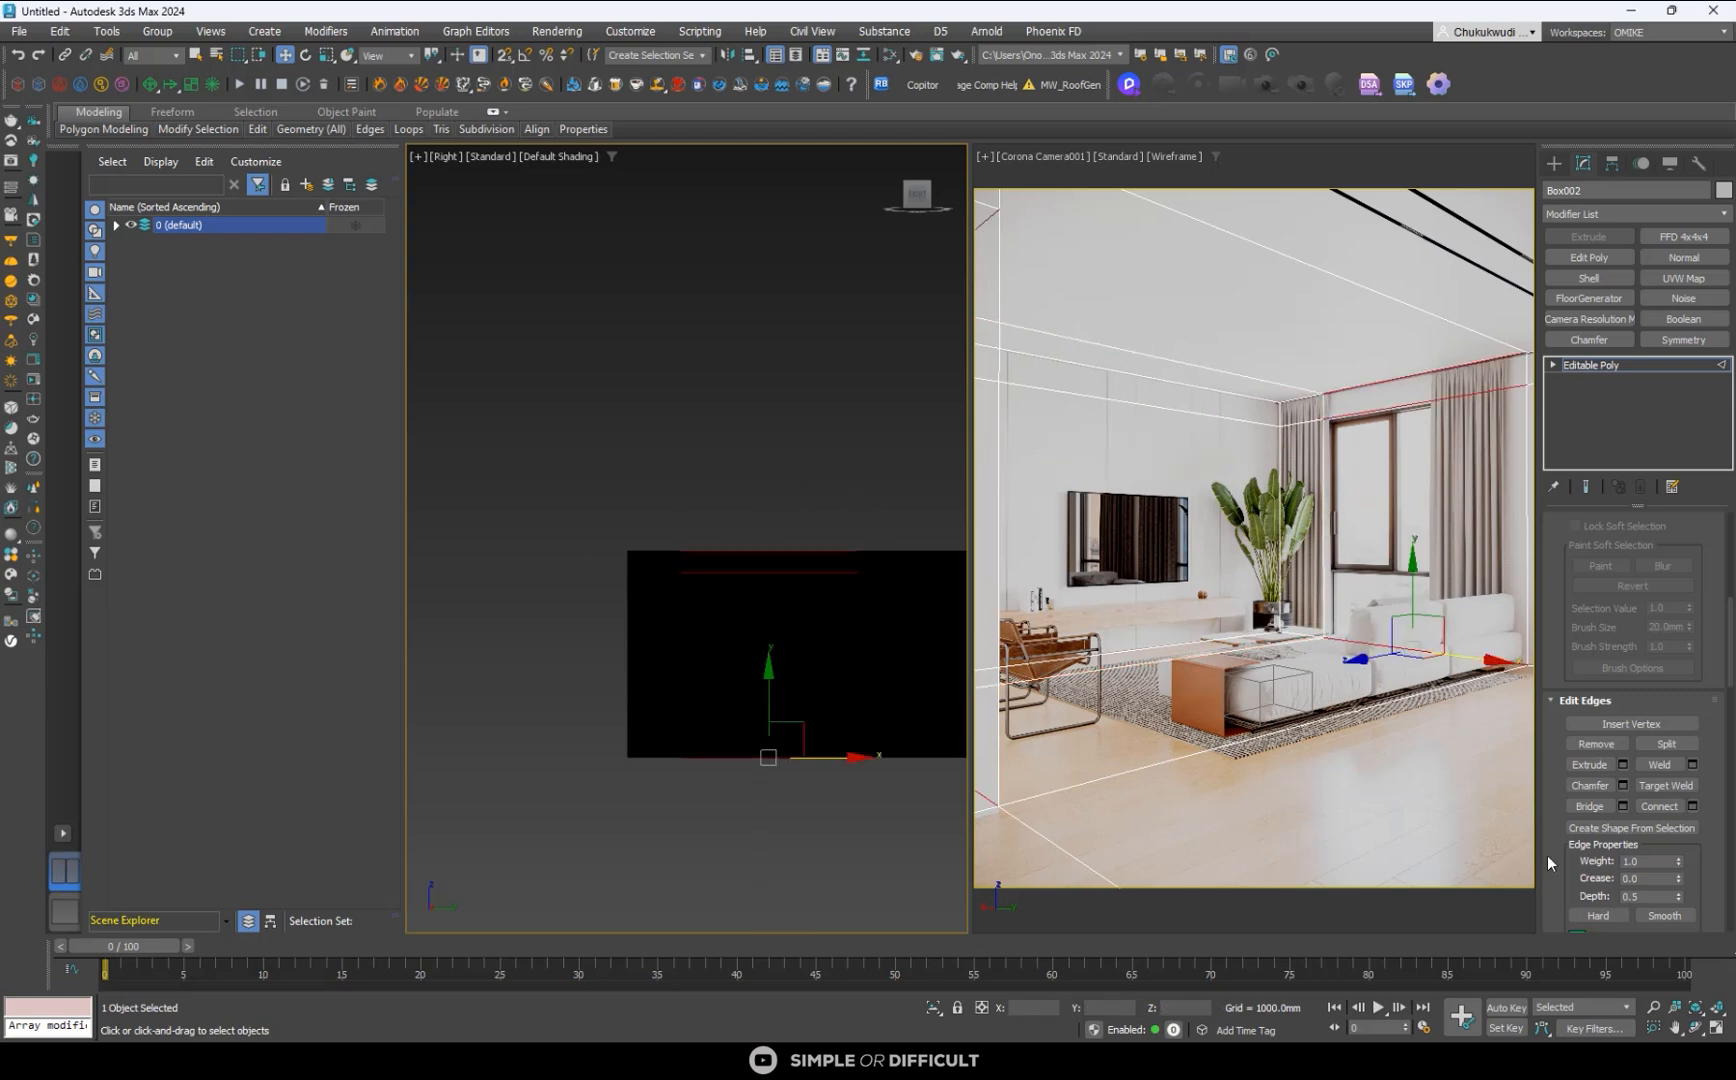
left_click(1692, 806)
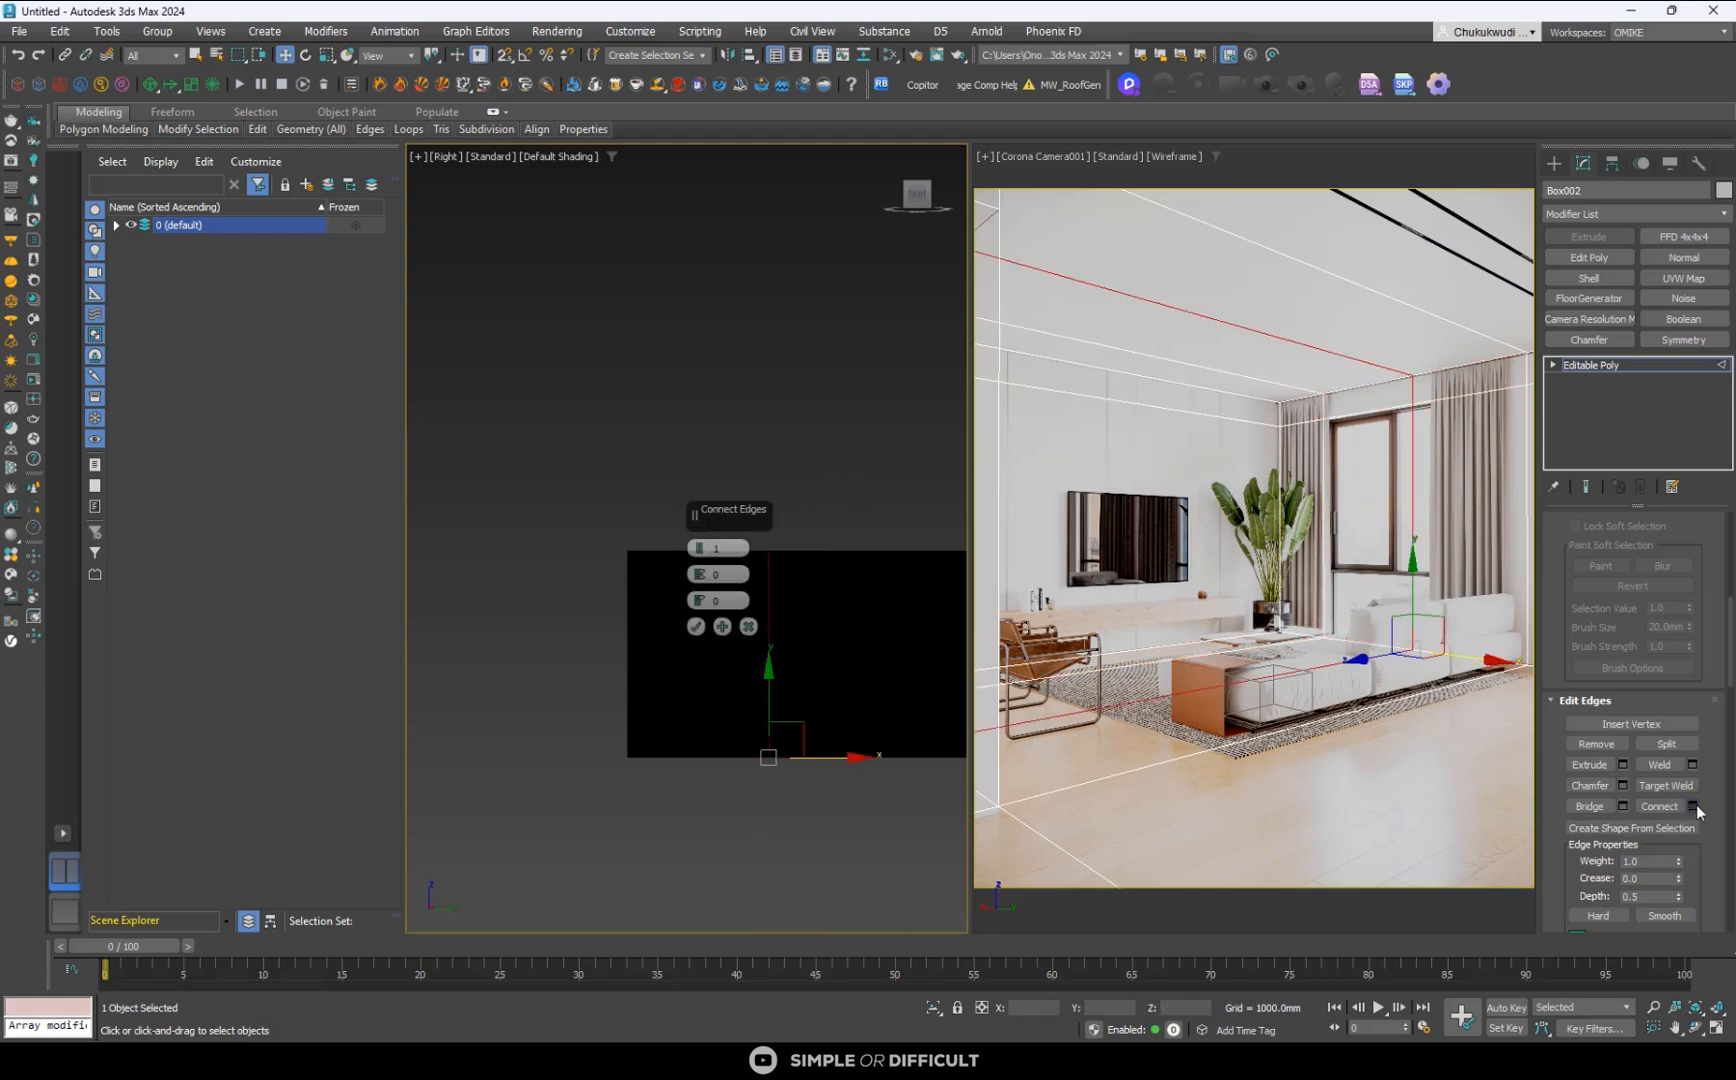
left_click(702, 548)
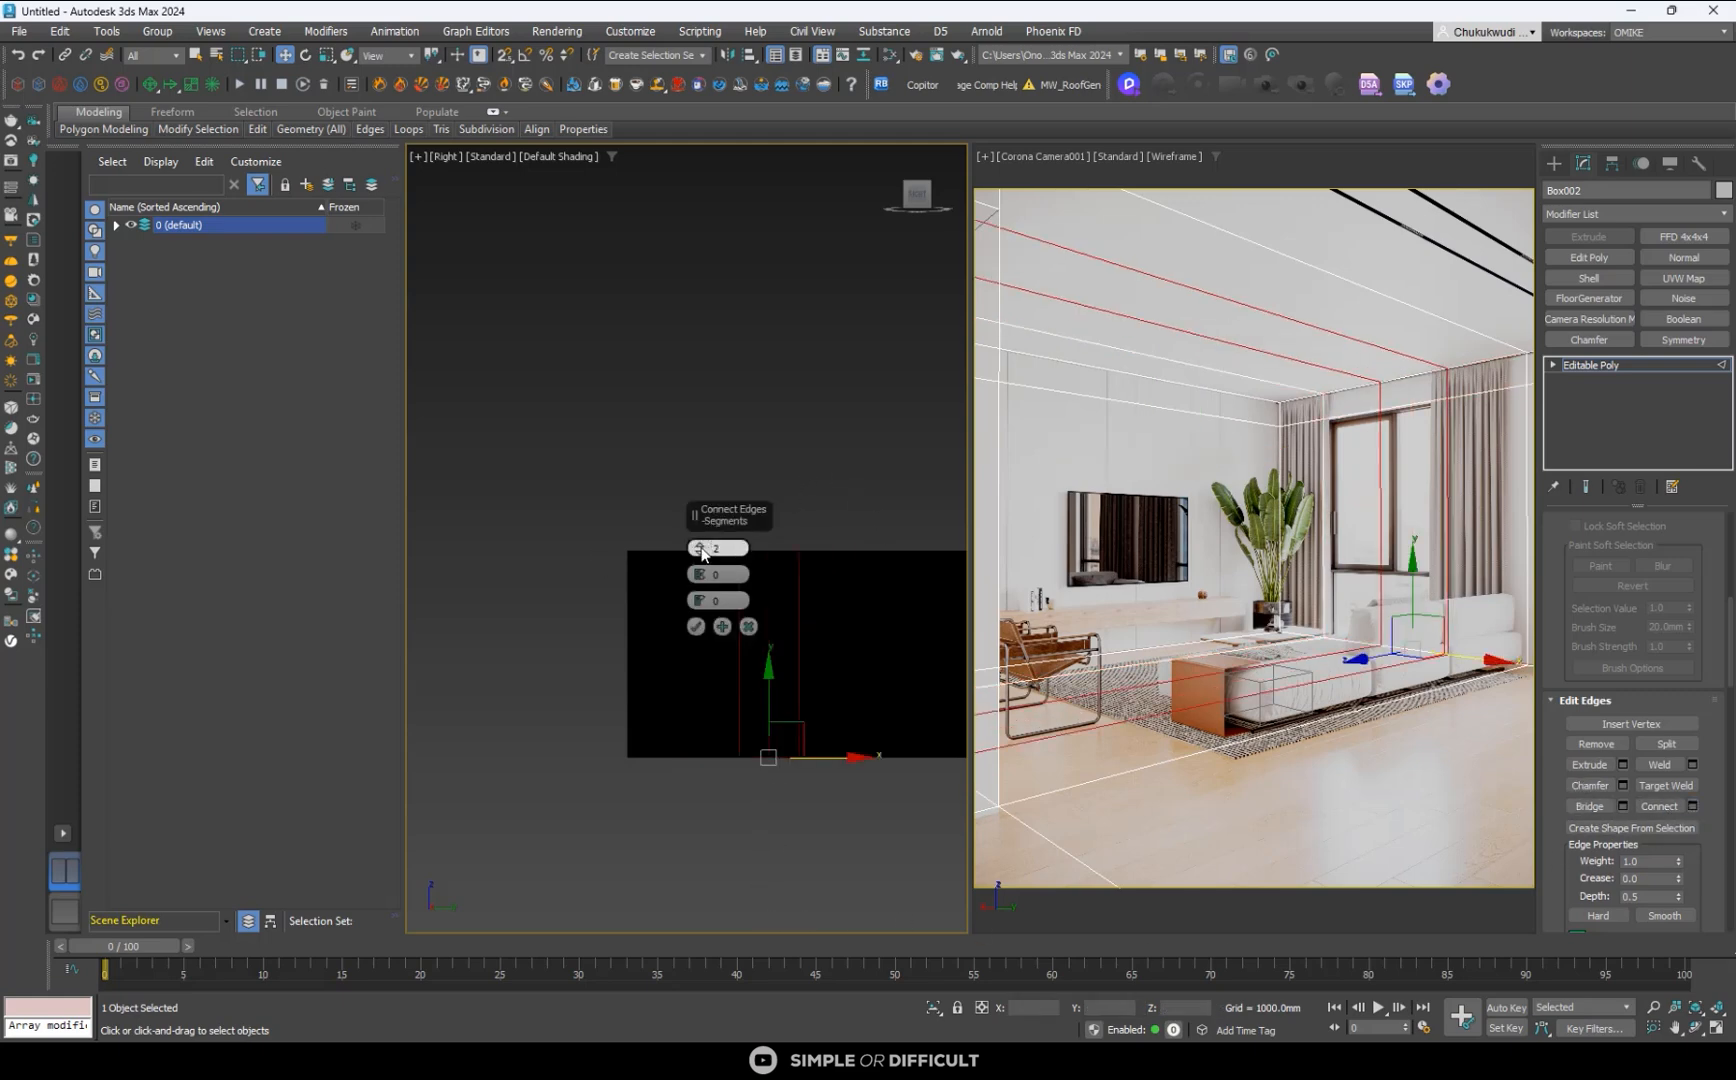
left_click(749, 627)
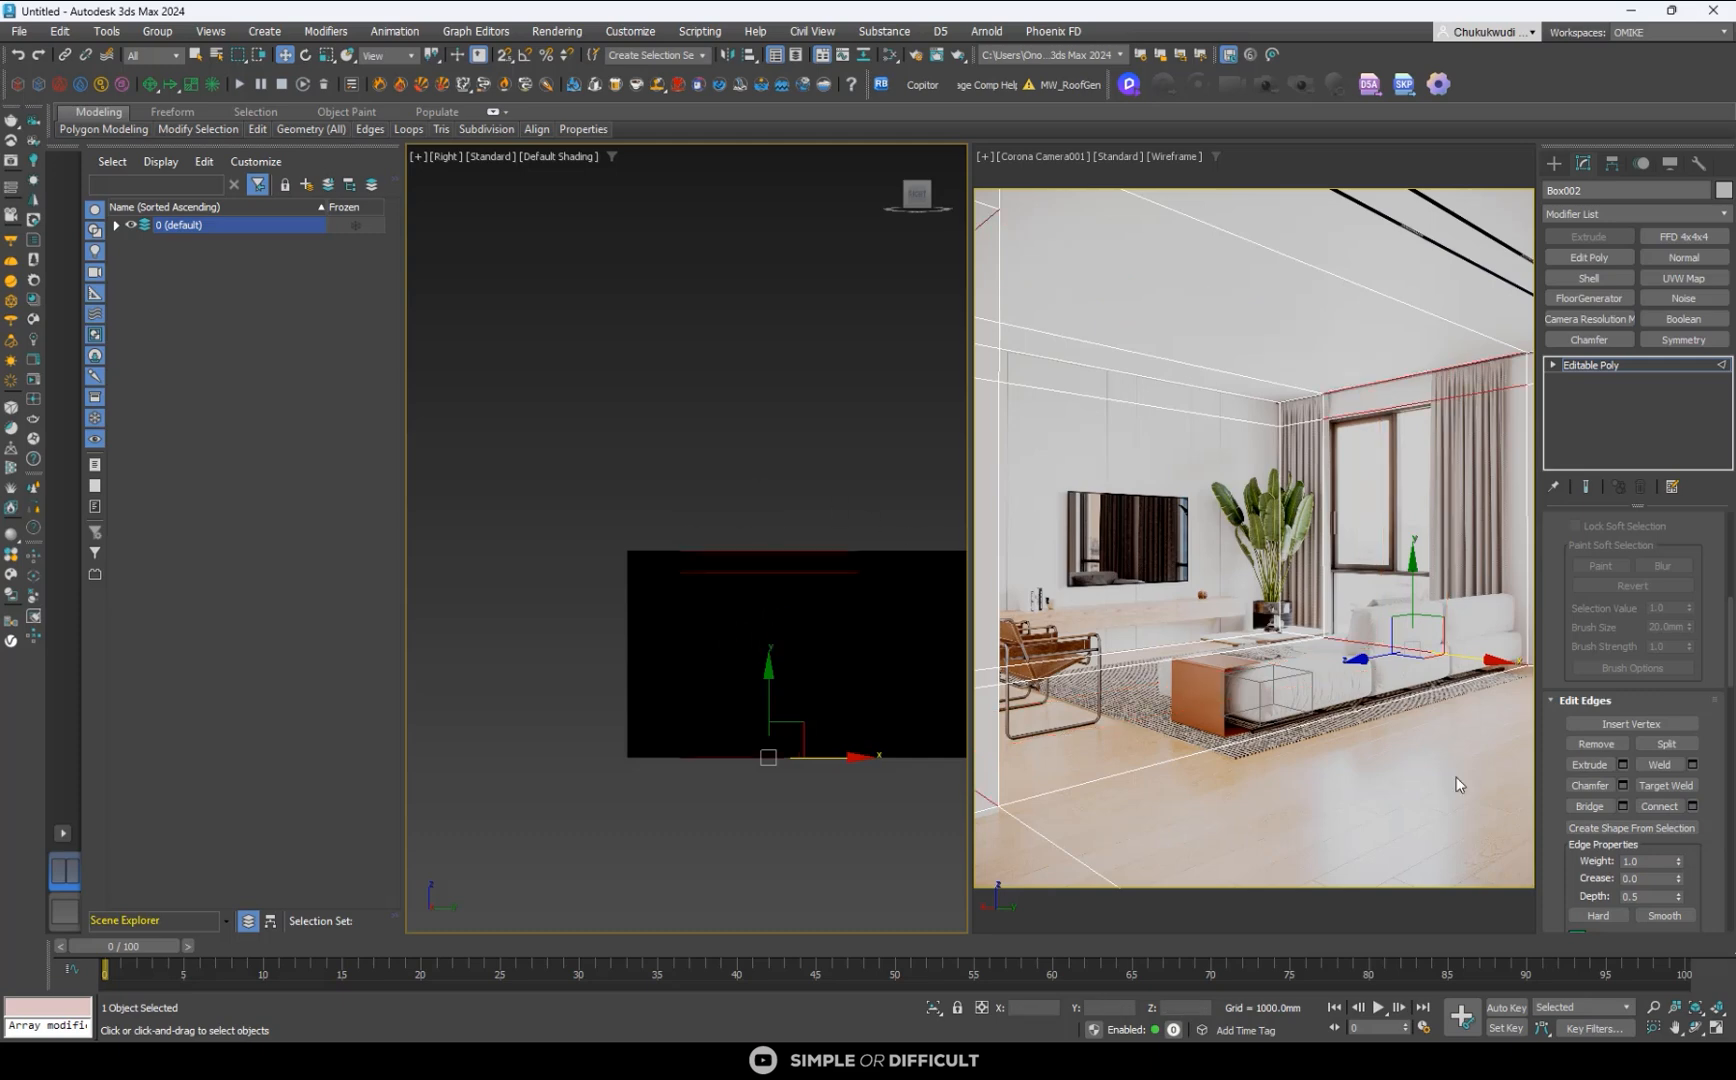
left_click(1659, 807)
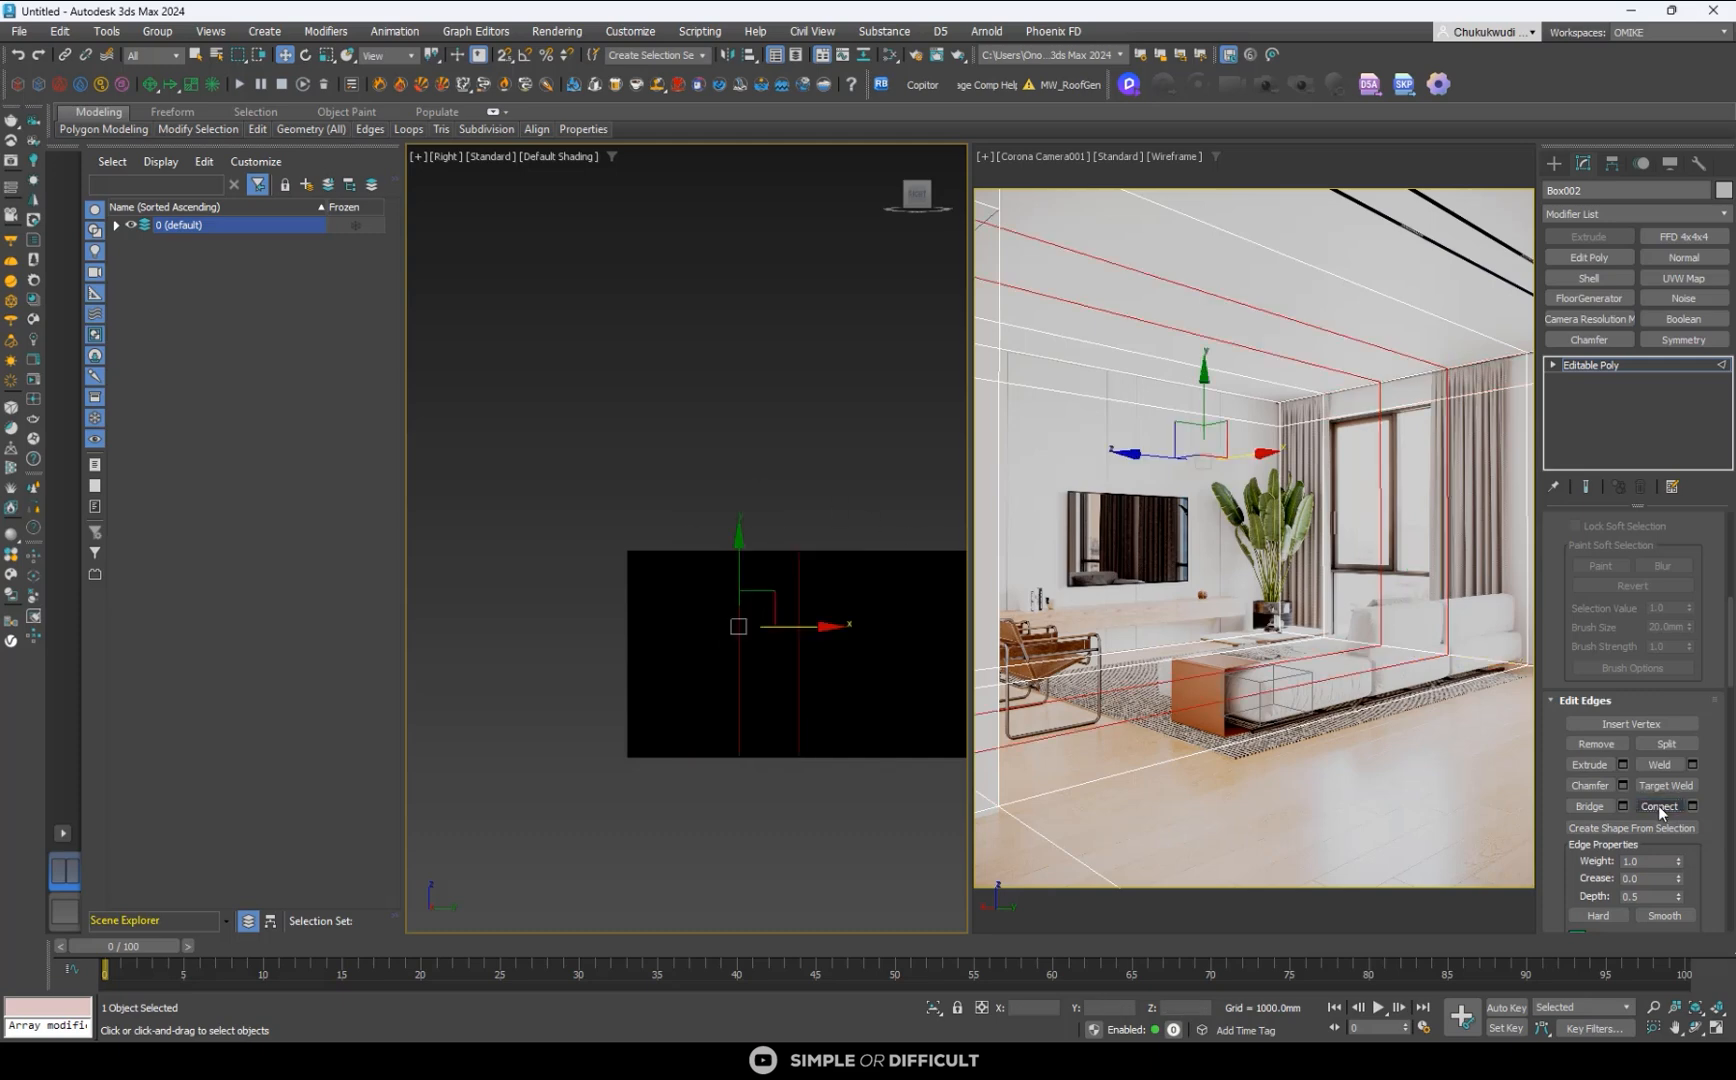
- Undo the two-segment connection across the window wall's horizontal edges beyond the window-frame loop
left_click(1692, 806)
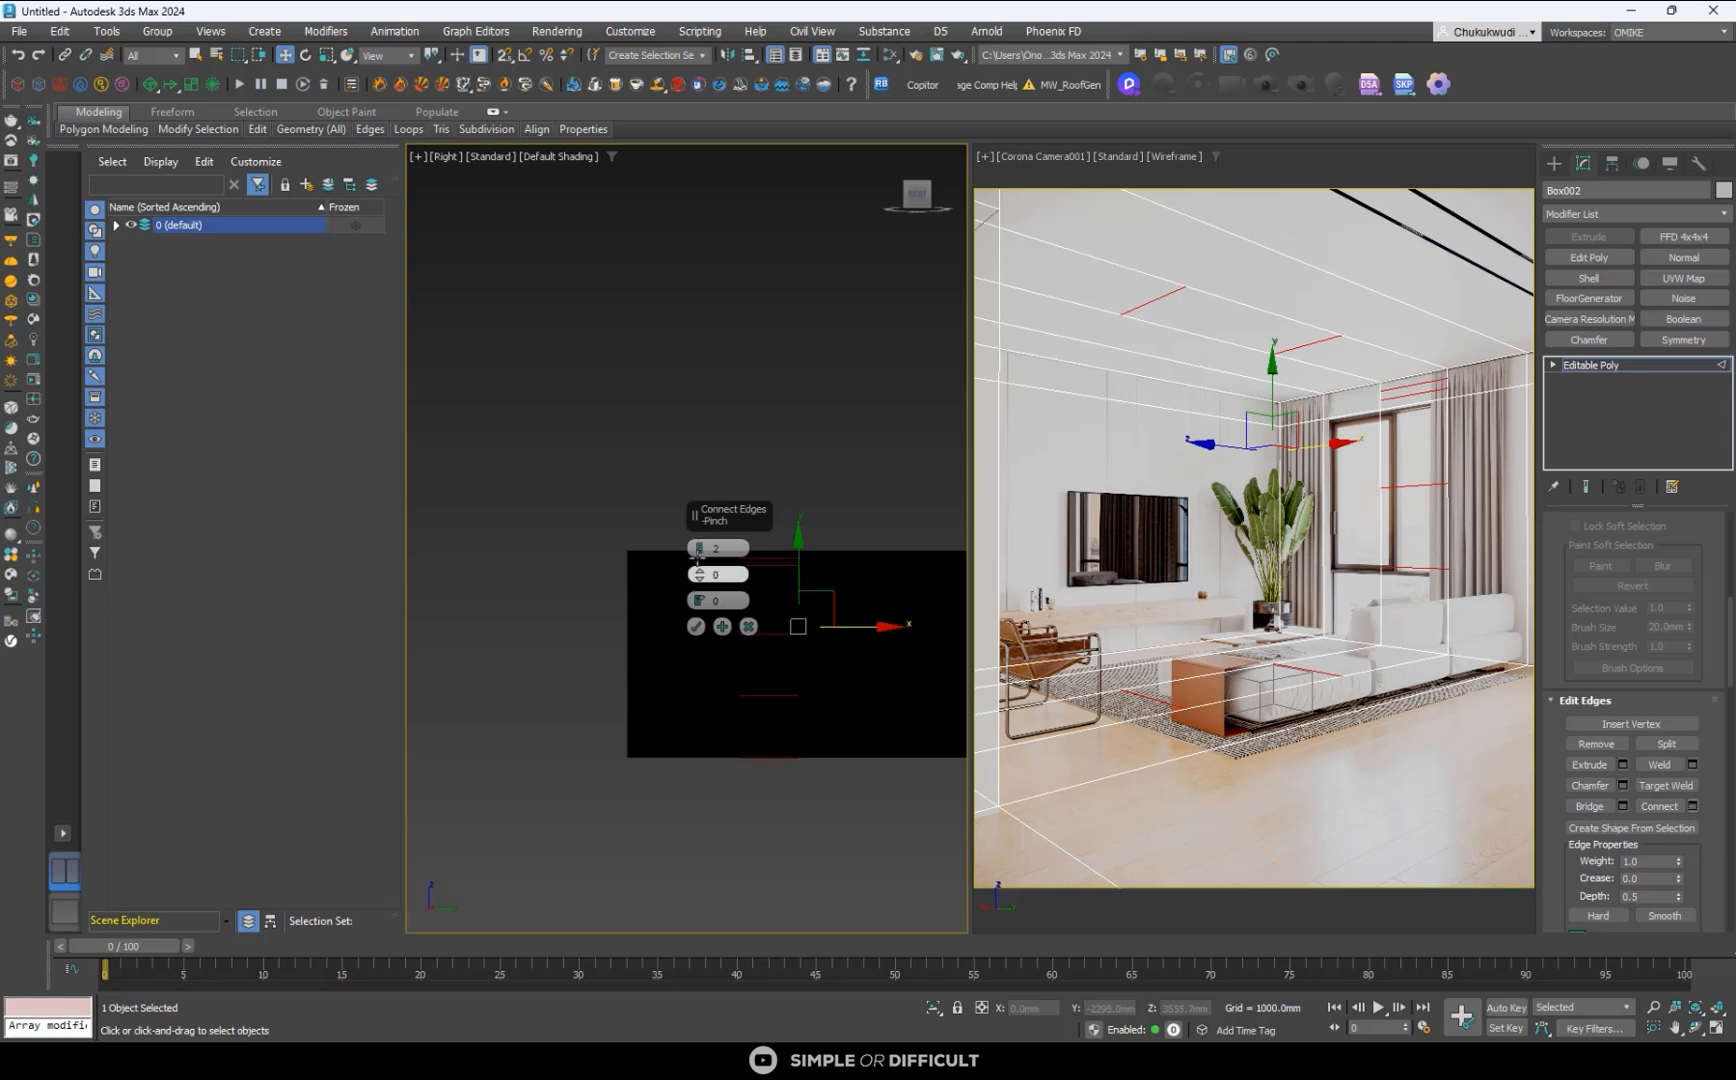
left_click(697, 627)
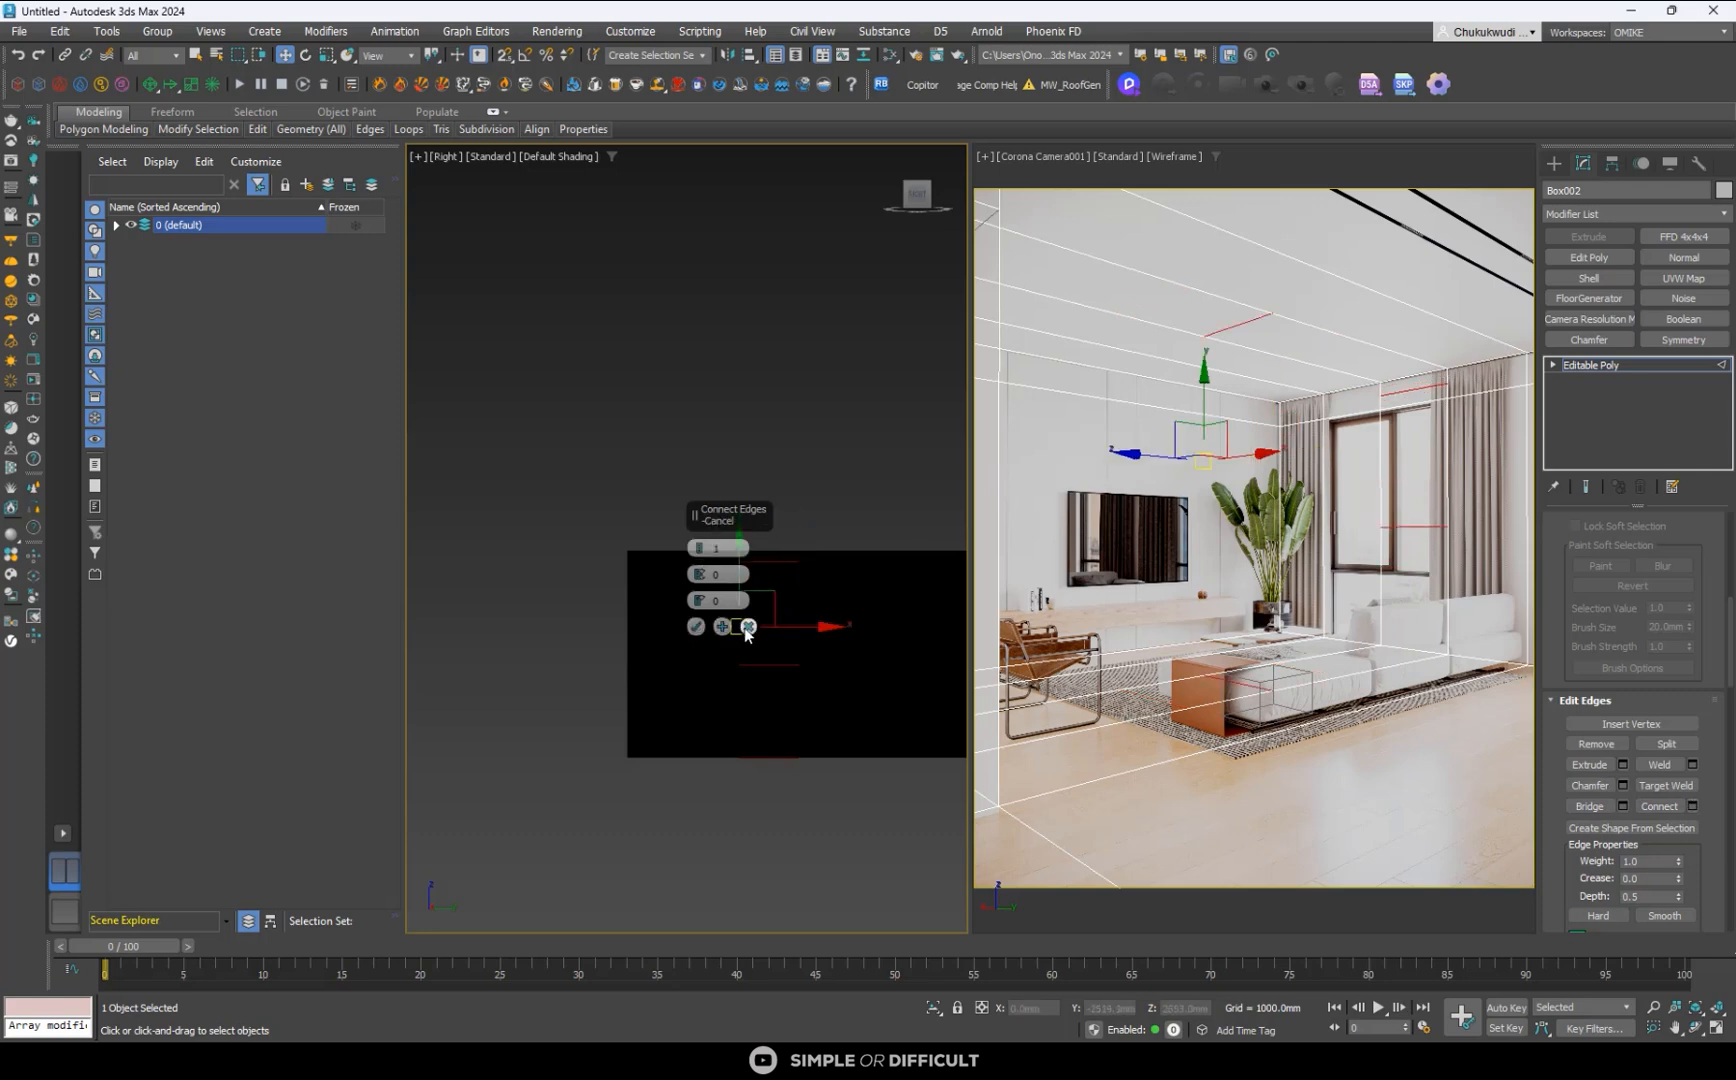
left_click(785, 513)
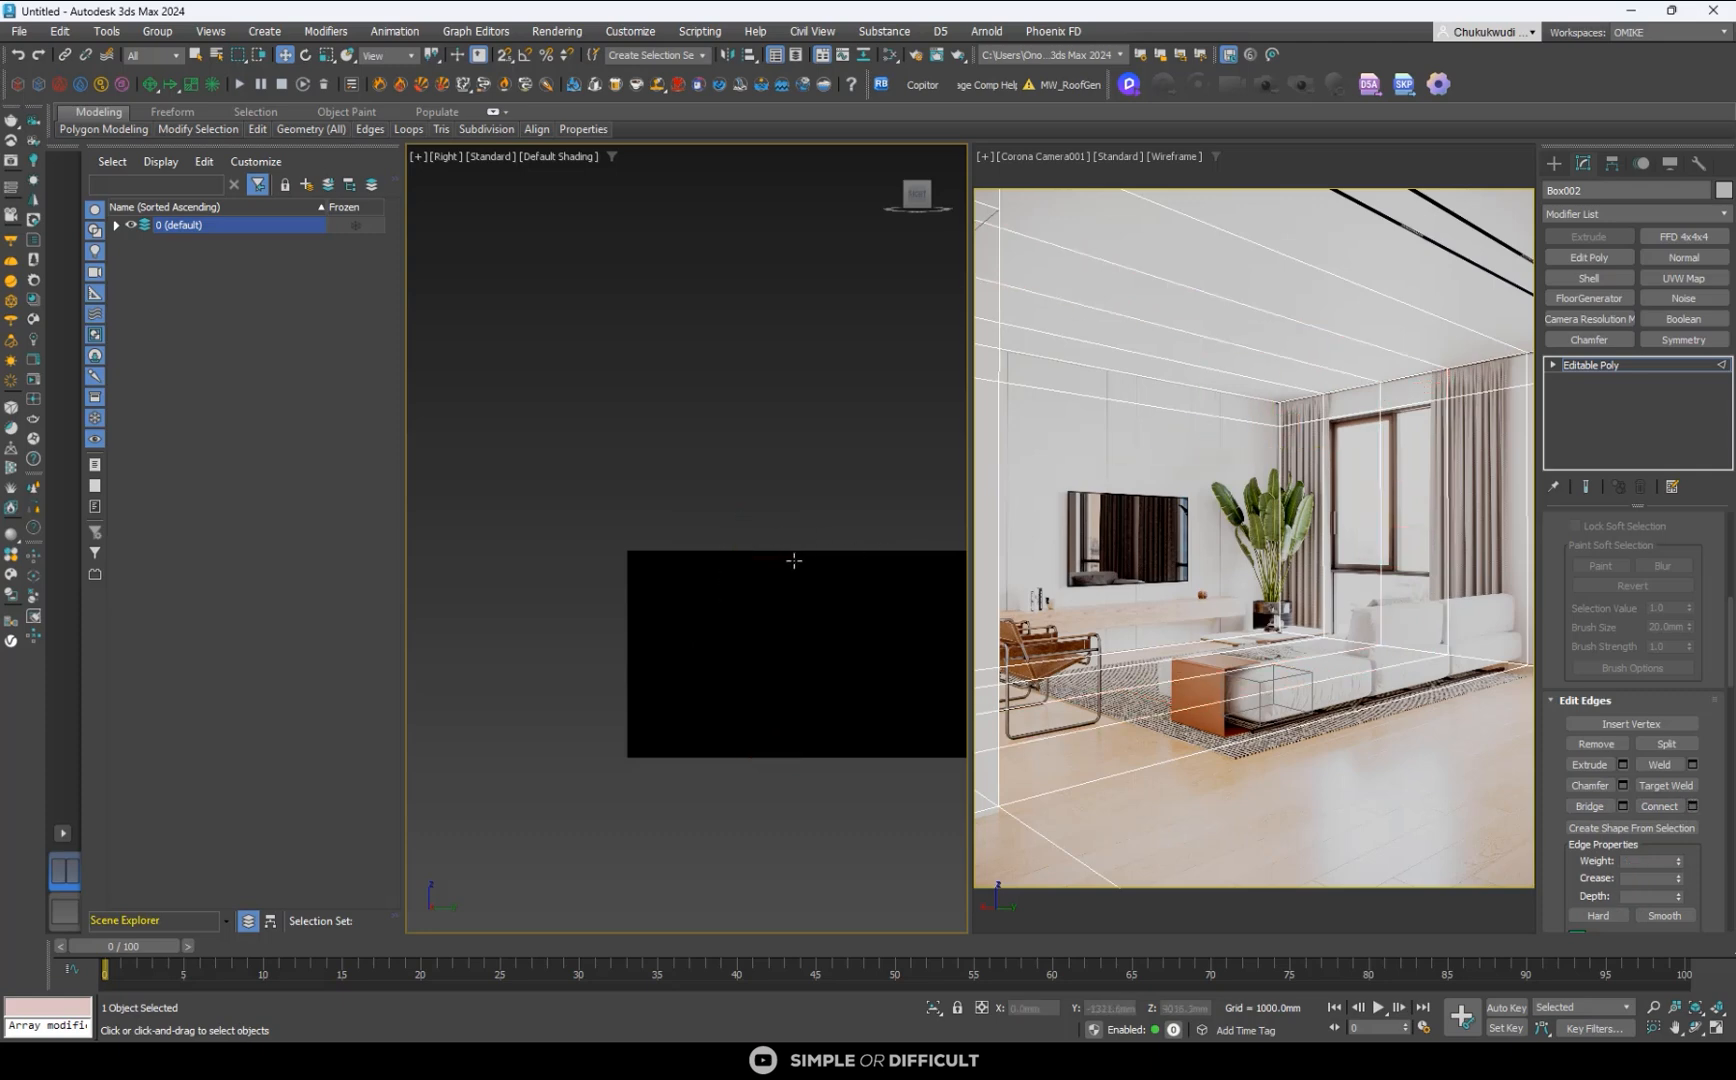
key("ctrl+z")
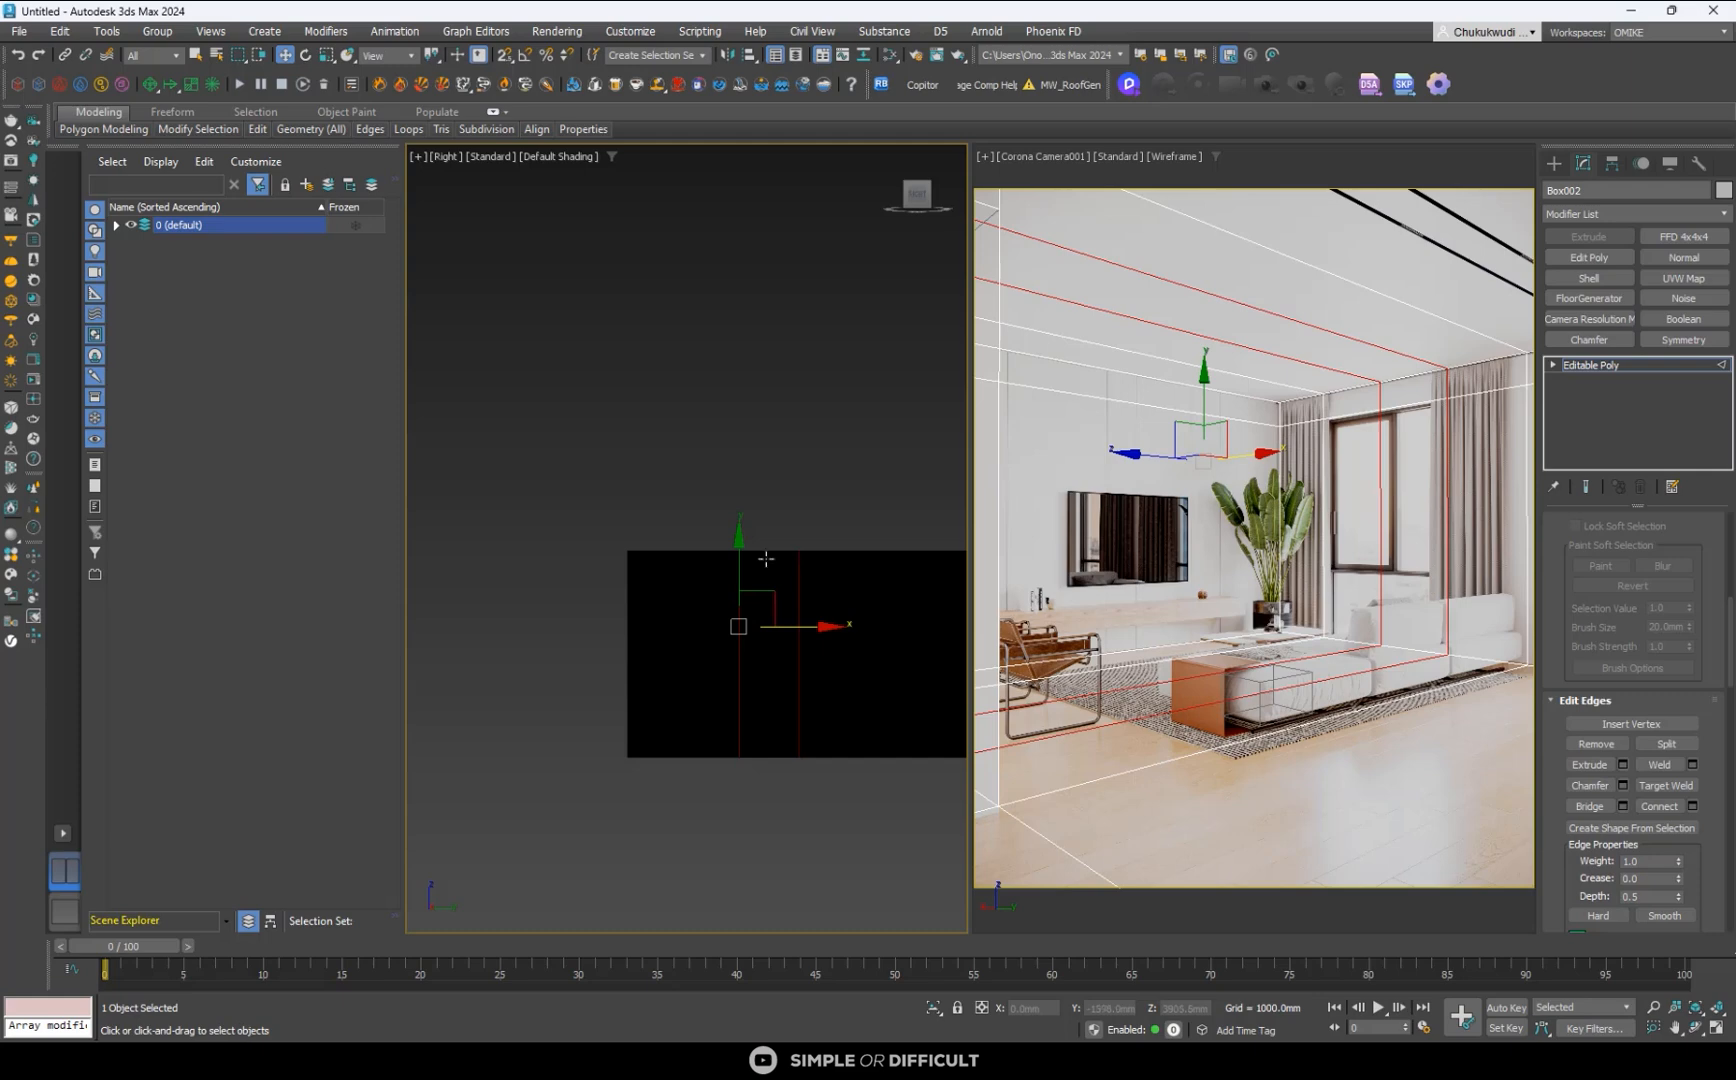
left_click(24, 55)
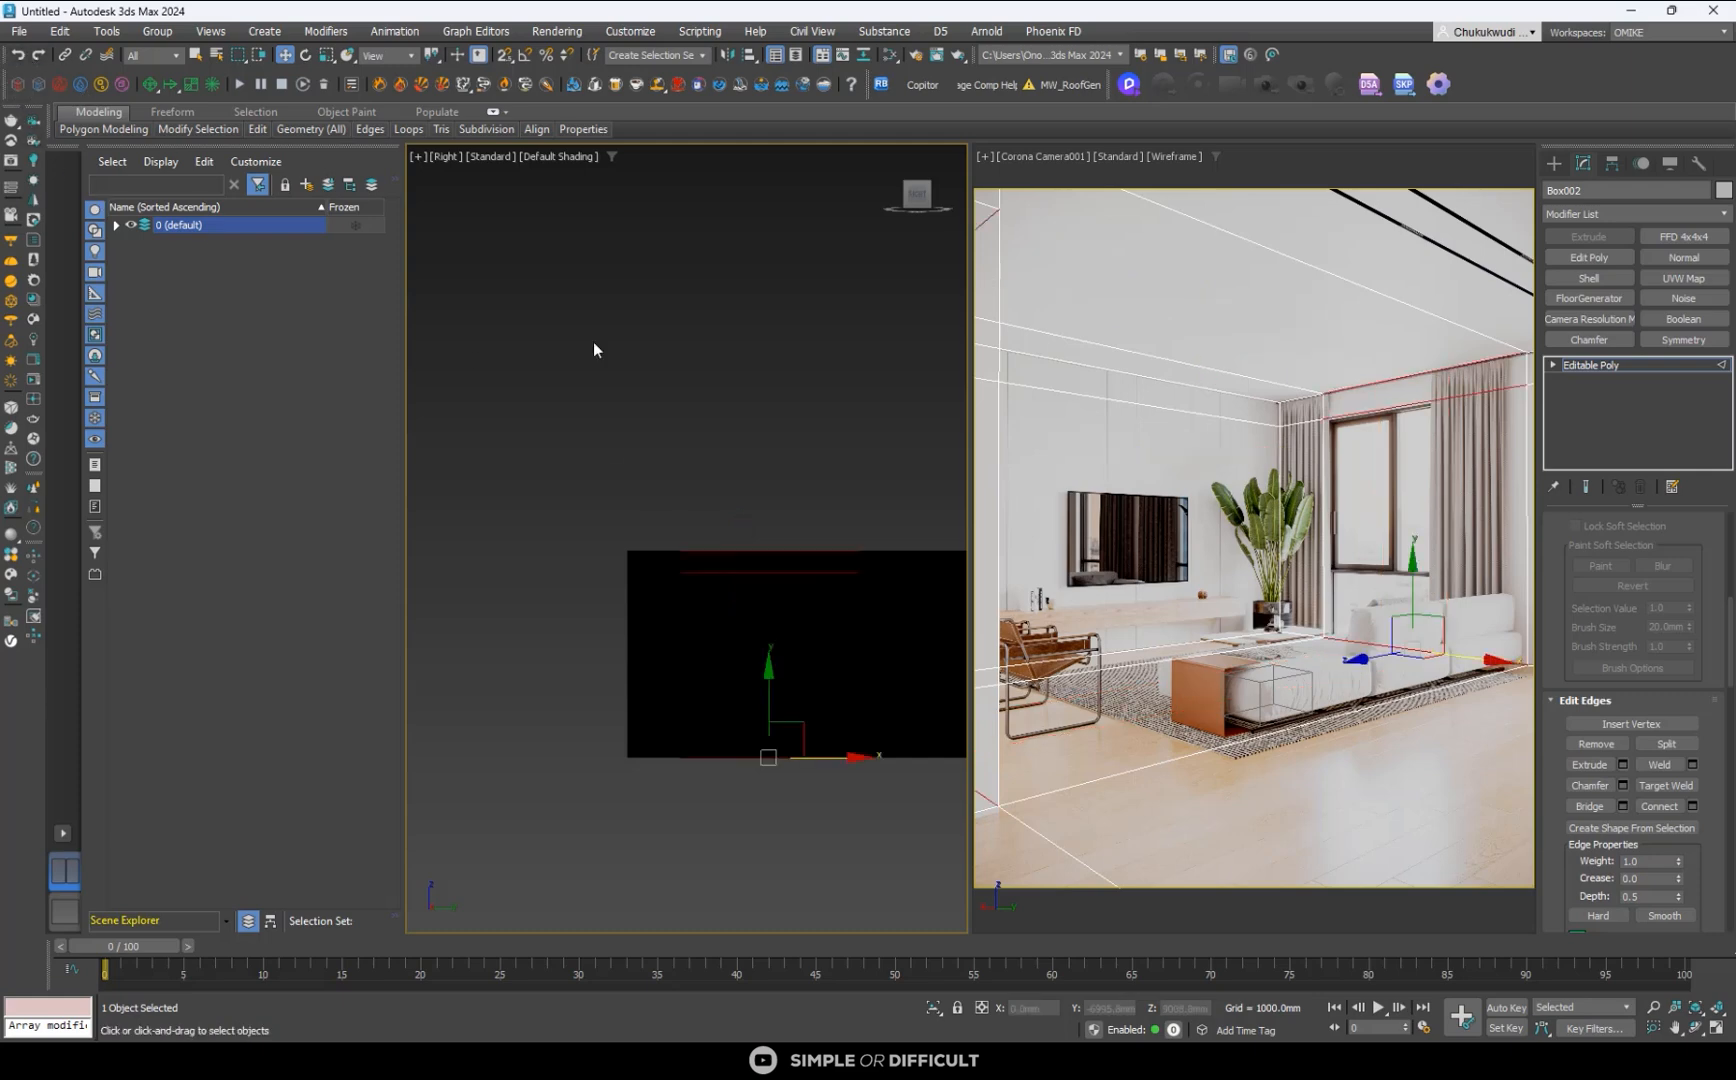
- Try to connect the window wall's horizontal edges with two vertical segments, and again with a single segment
left_click(749, 441)
left_click_drag(798, 477, 765, 770)
left_click(1671, 806)
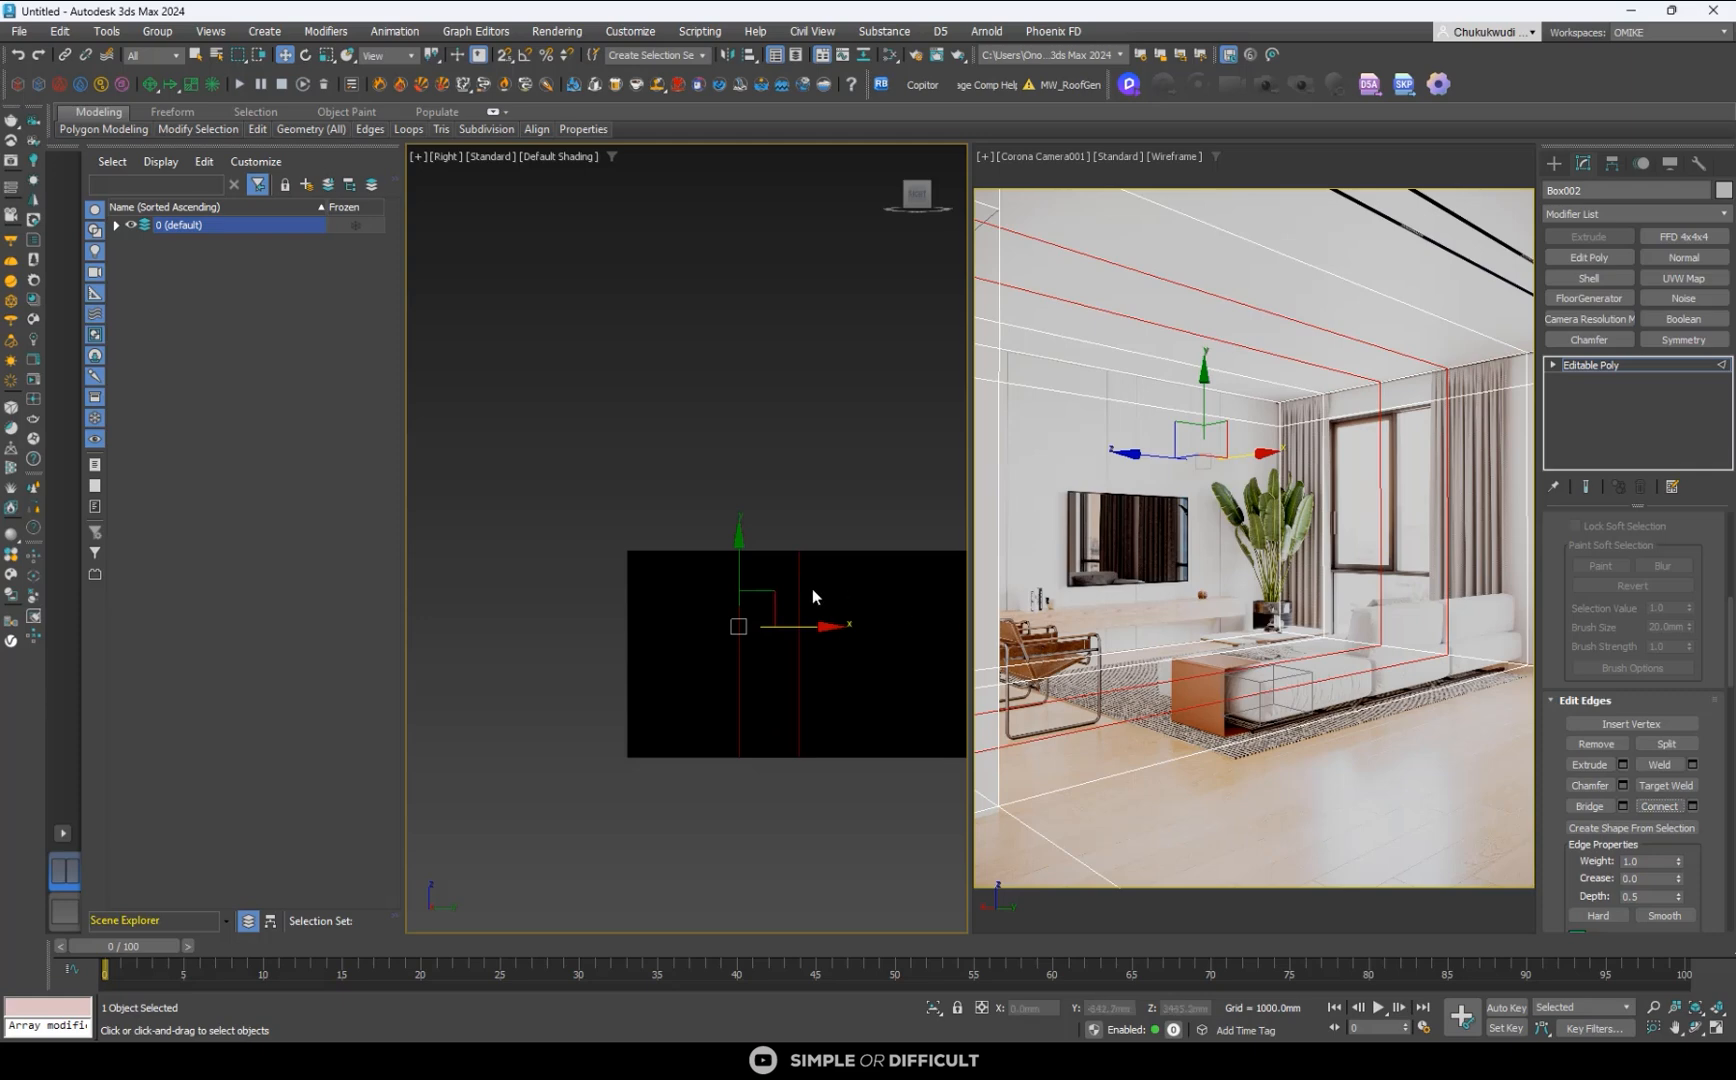
key("ctrl+z")
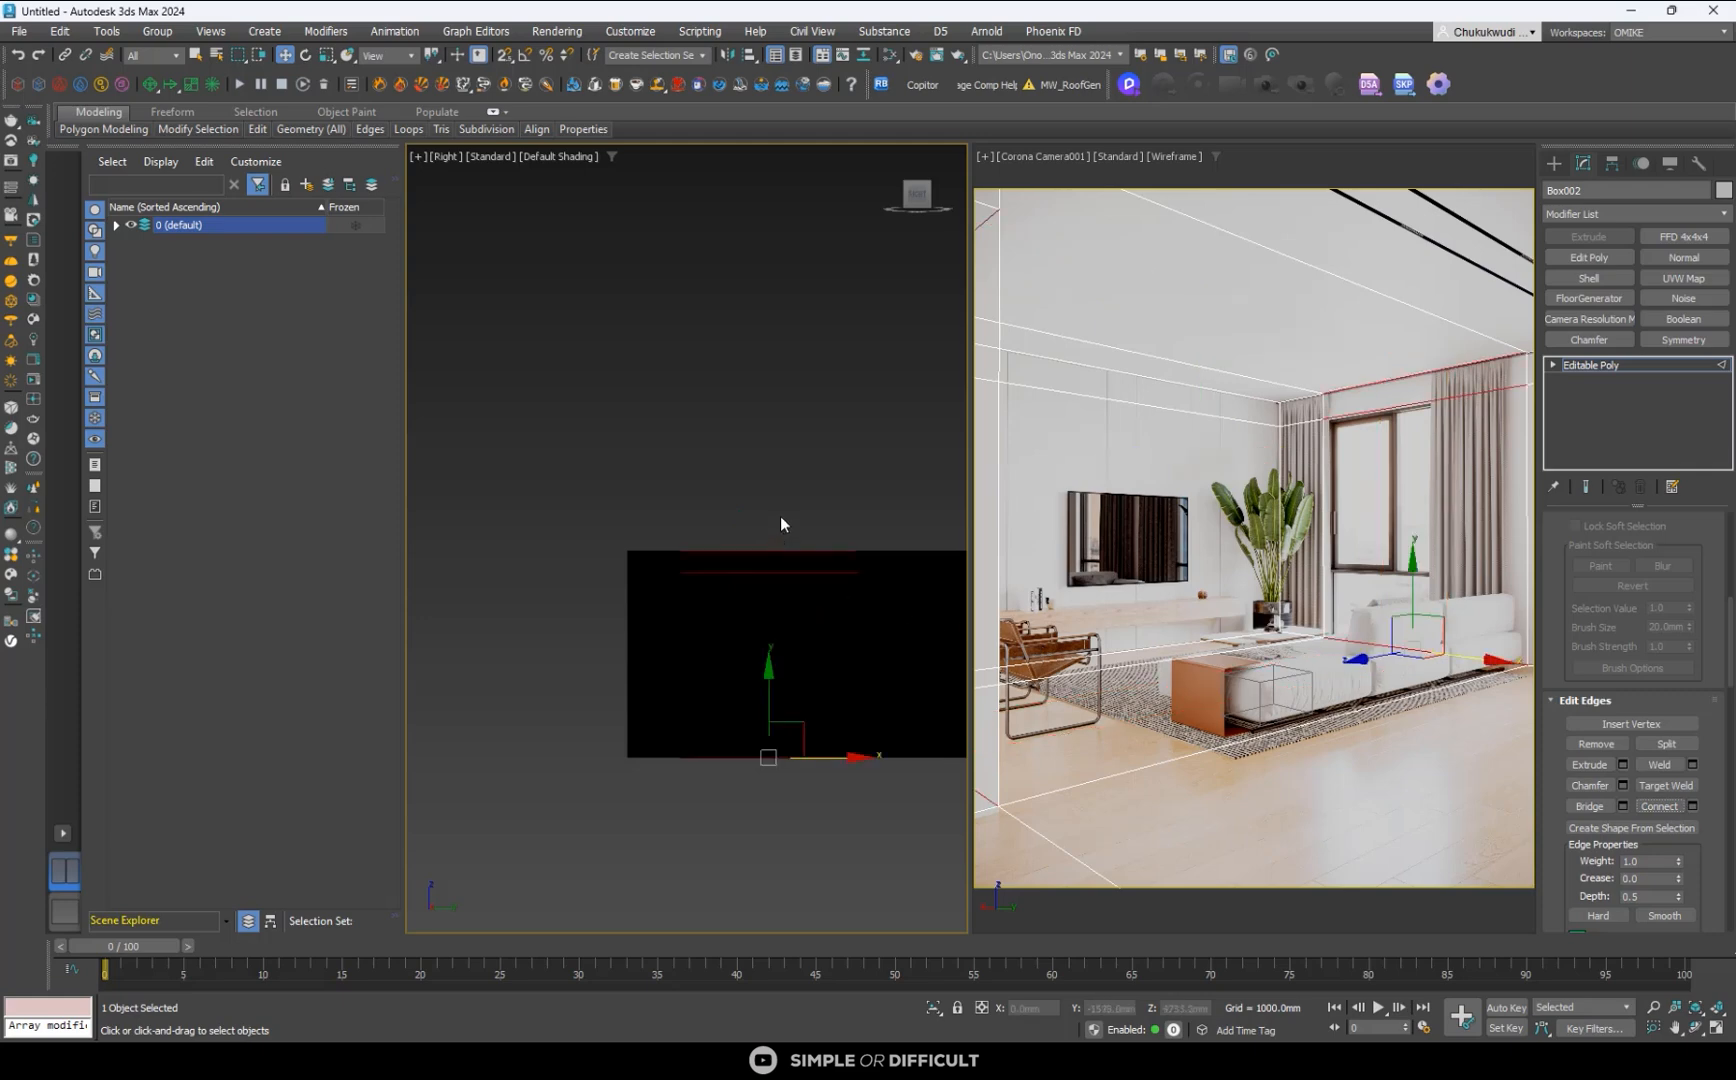
left_click(1692, 806)
left_click(699, 553)
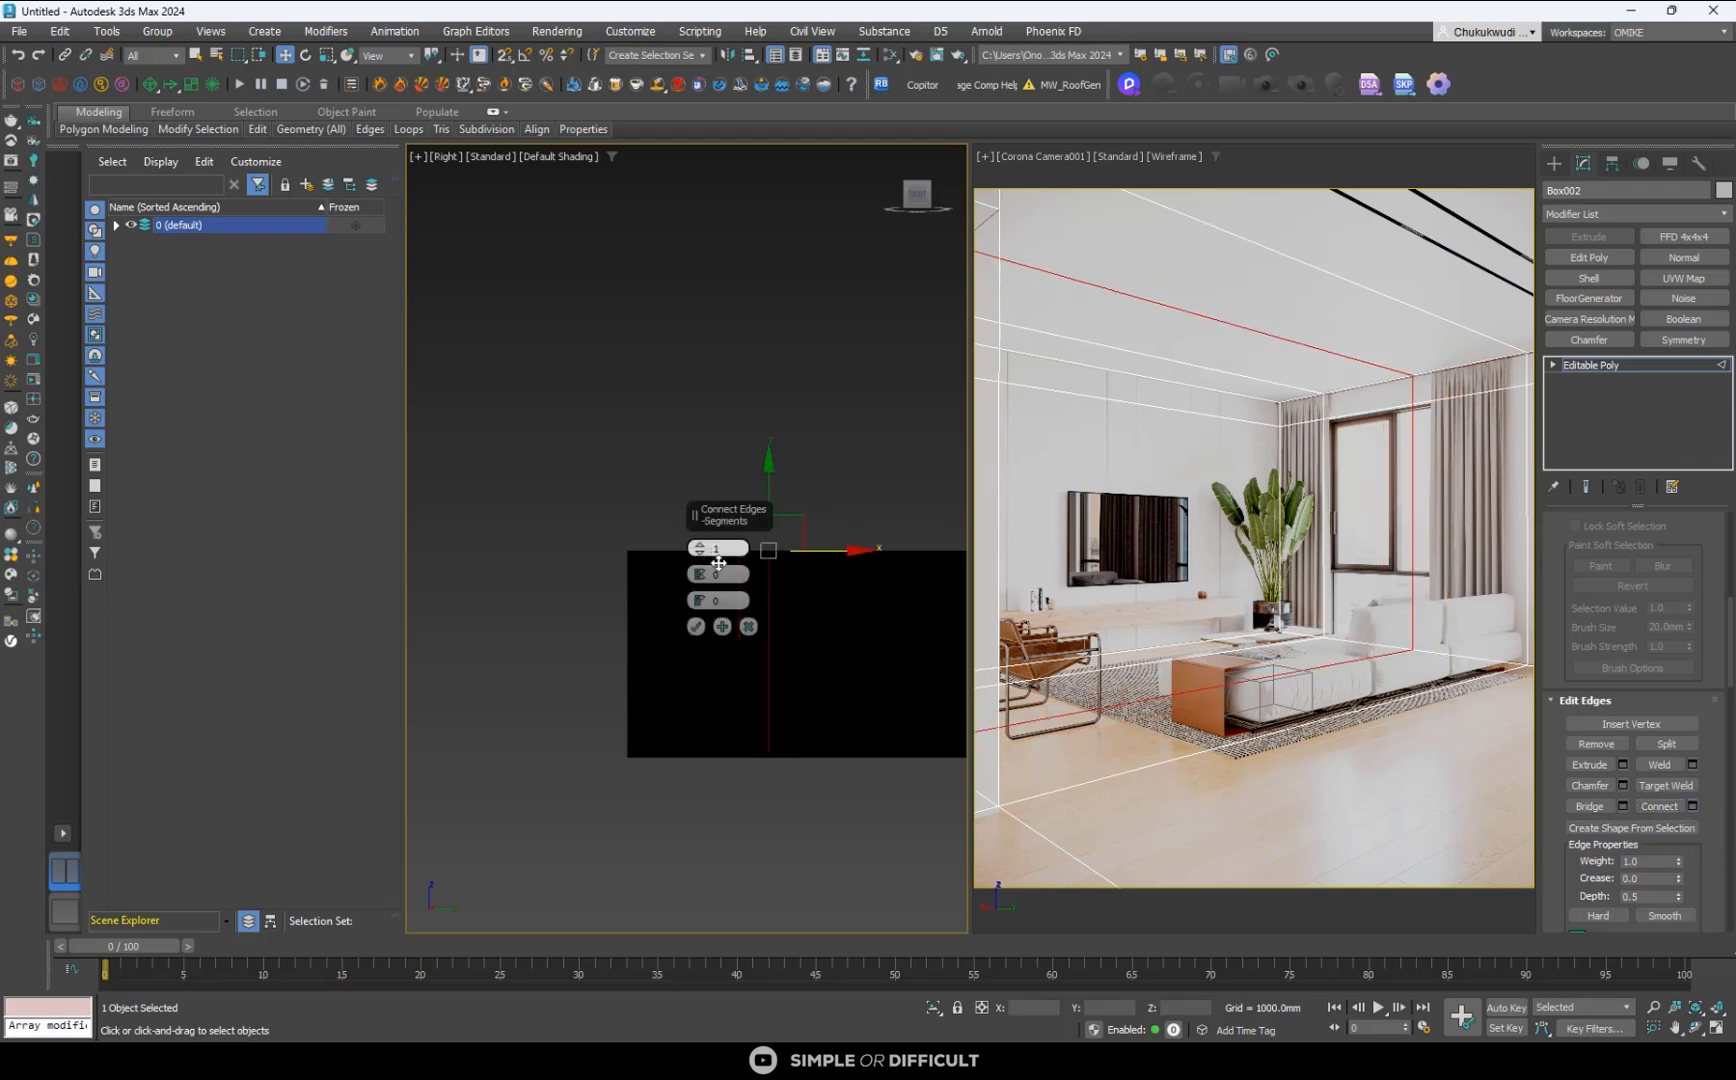
left_click(698, 627)
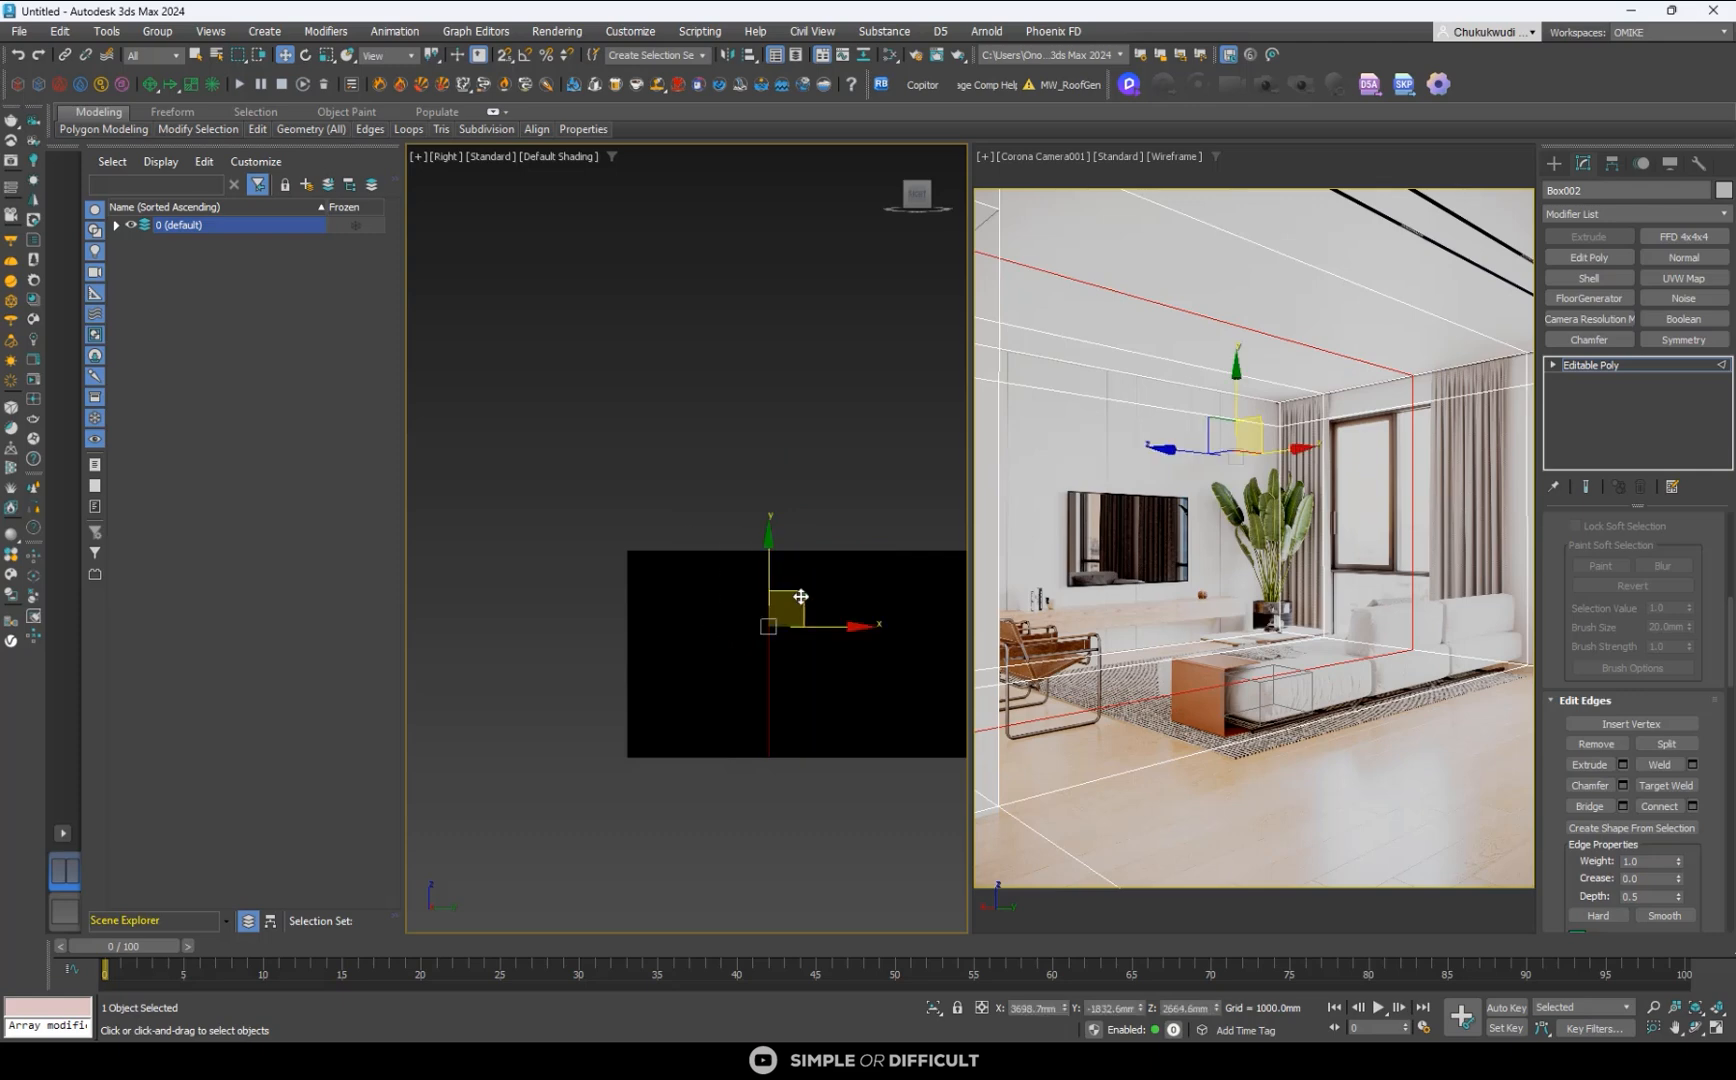
key("ctrl+z")
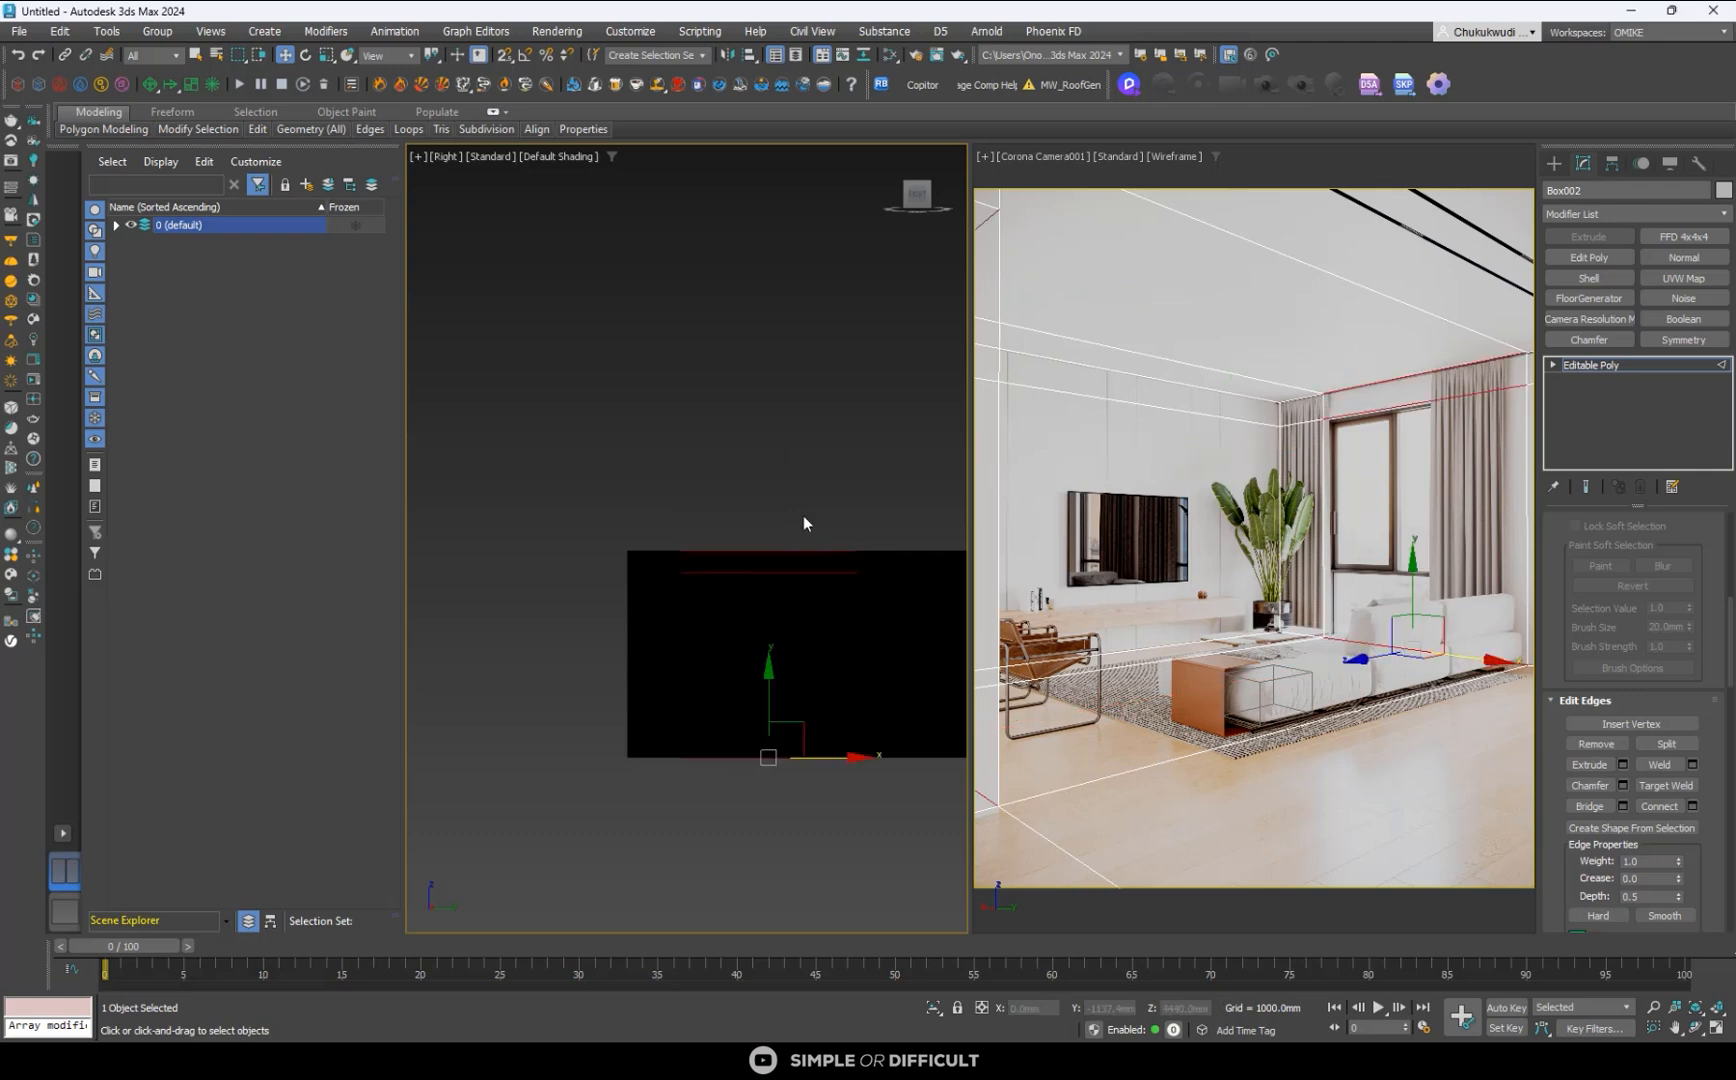
- Connect the window wall's horizontal edges with one vertical segment and move that loop to the window's far frame at about Y -1305 mm
left_click_drag(787, 778, 786, 790)
left_click(1659, 806)
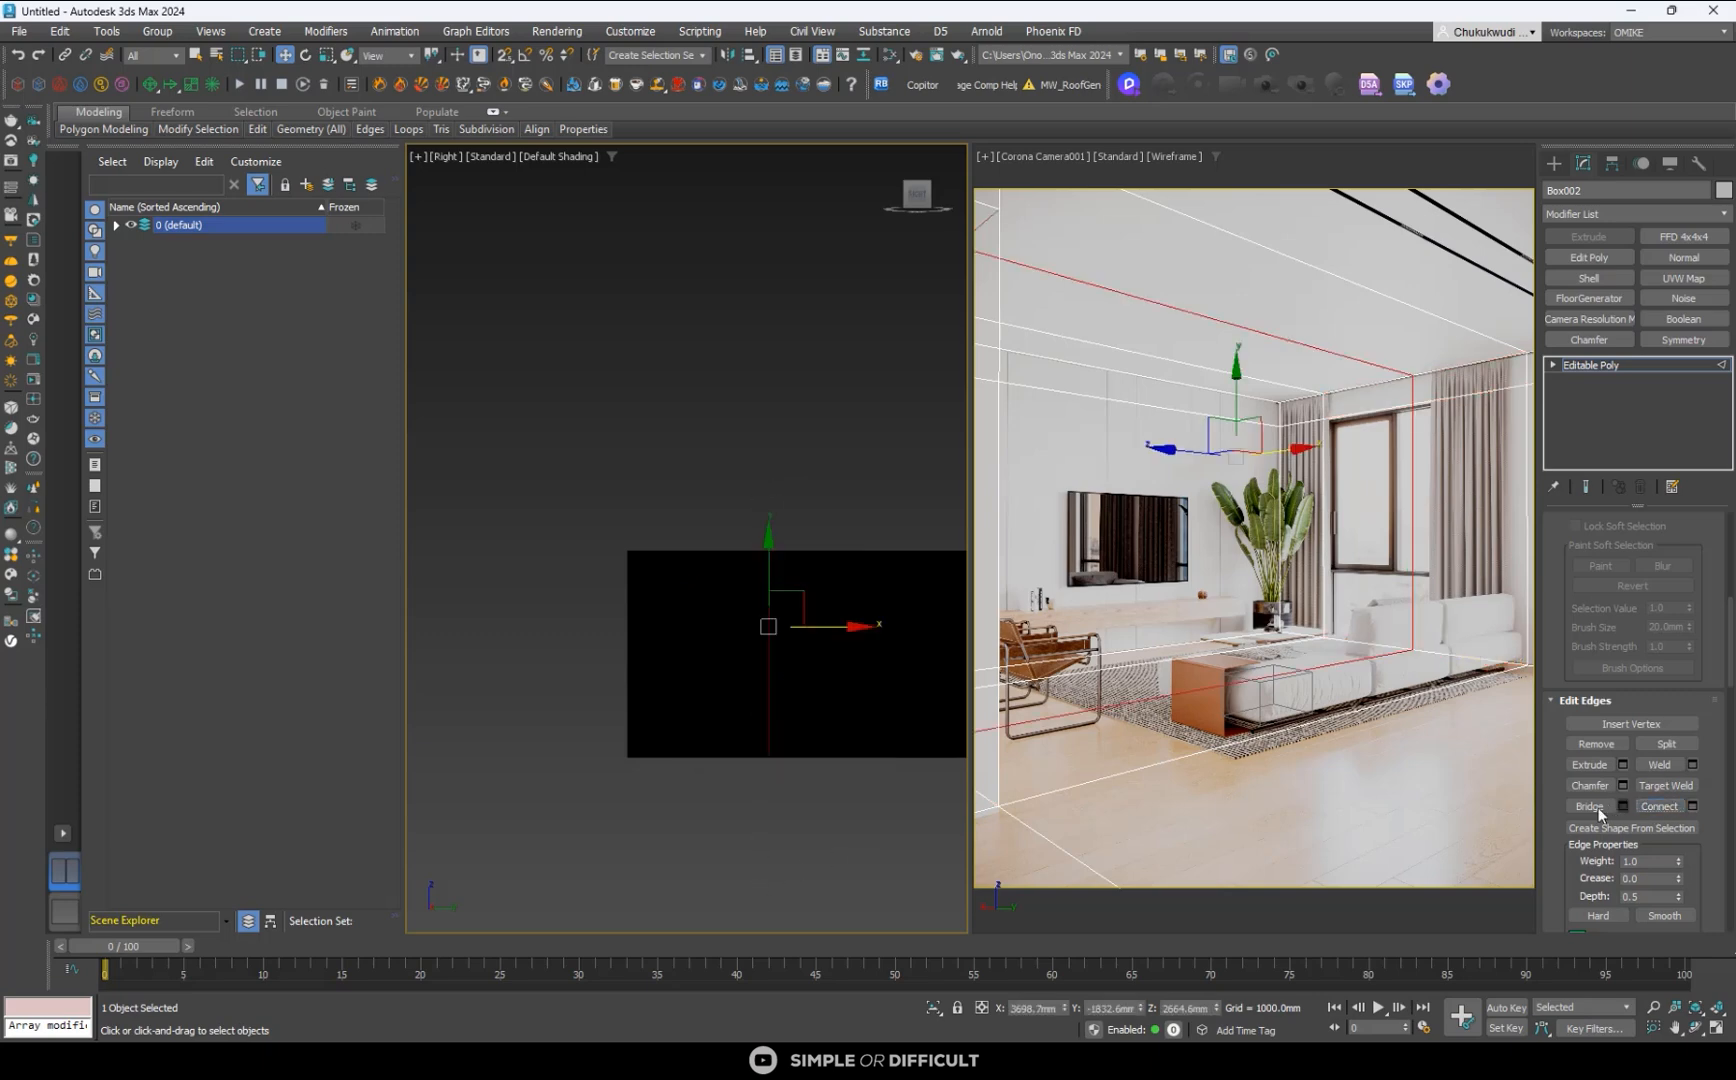
scroll(826, 642, "up", 2)
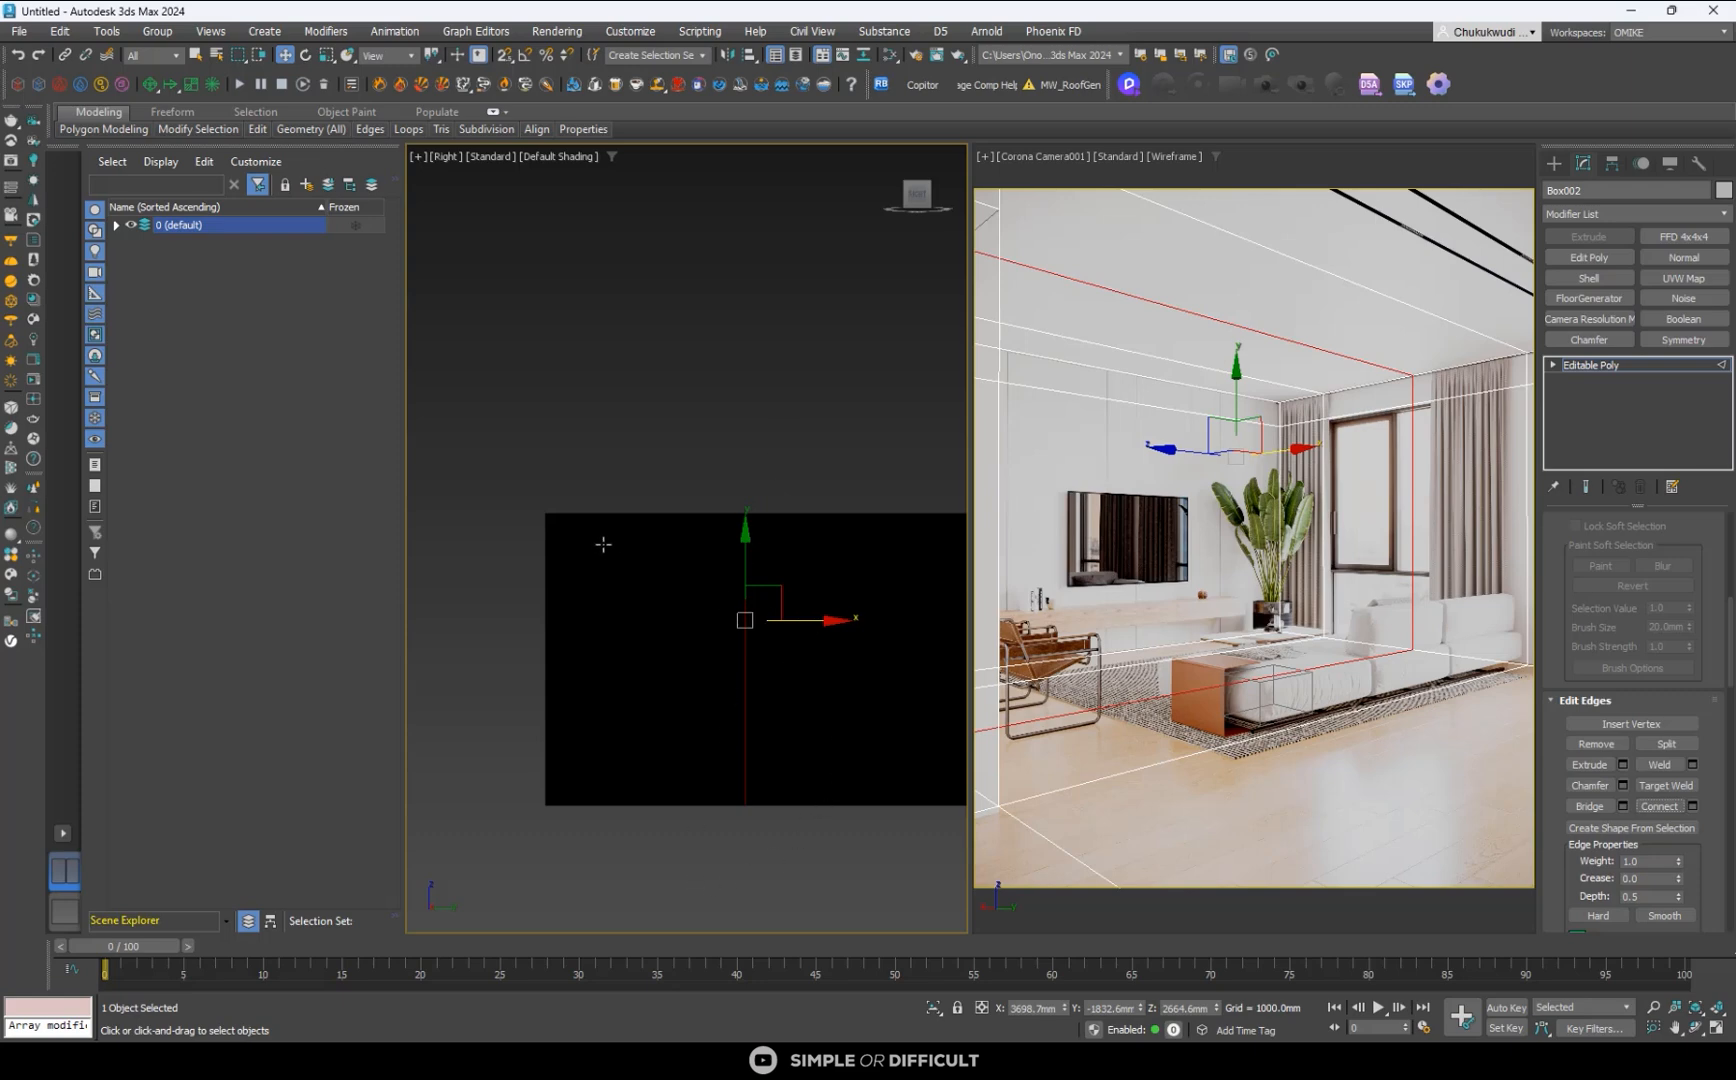
scroll(557, 527, "down", 5)
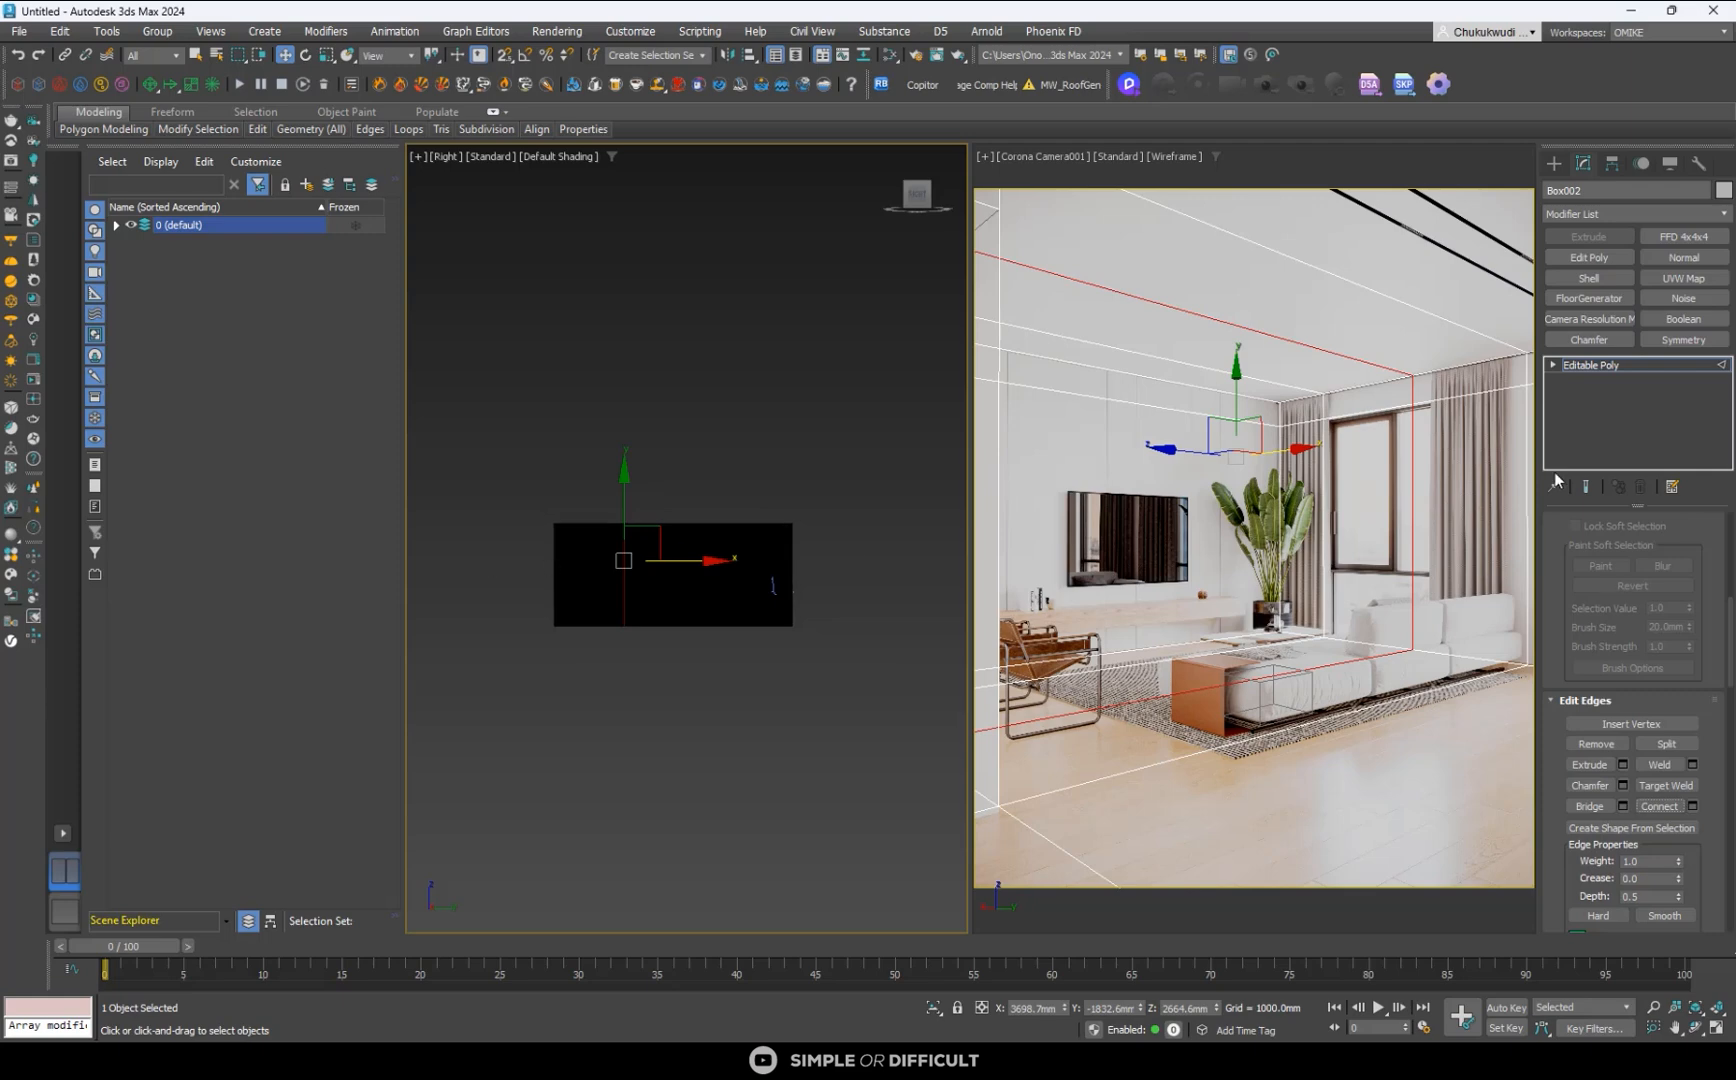
scroll(642, 561, "up", 5)
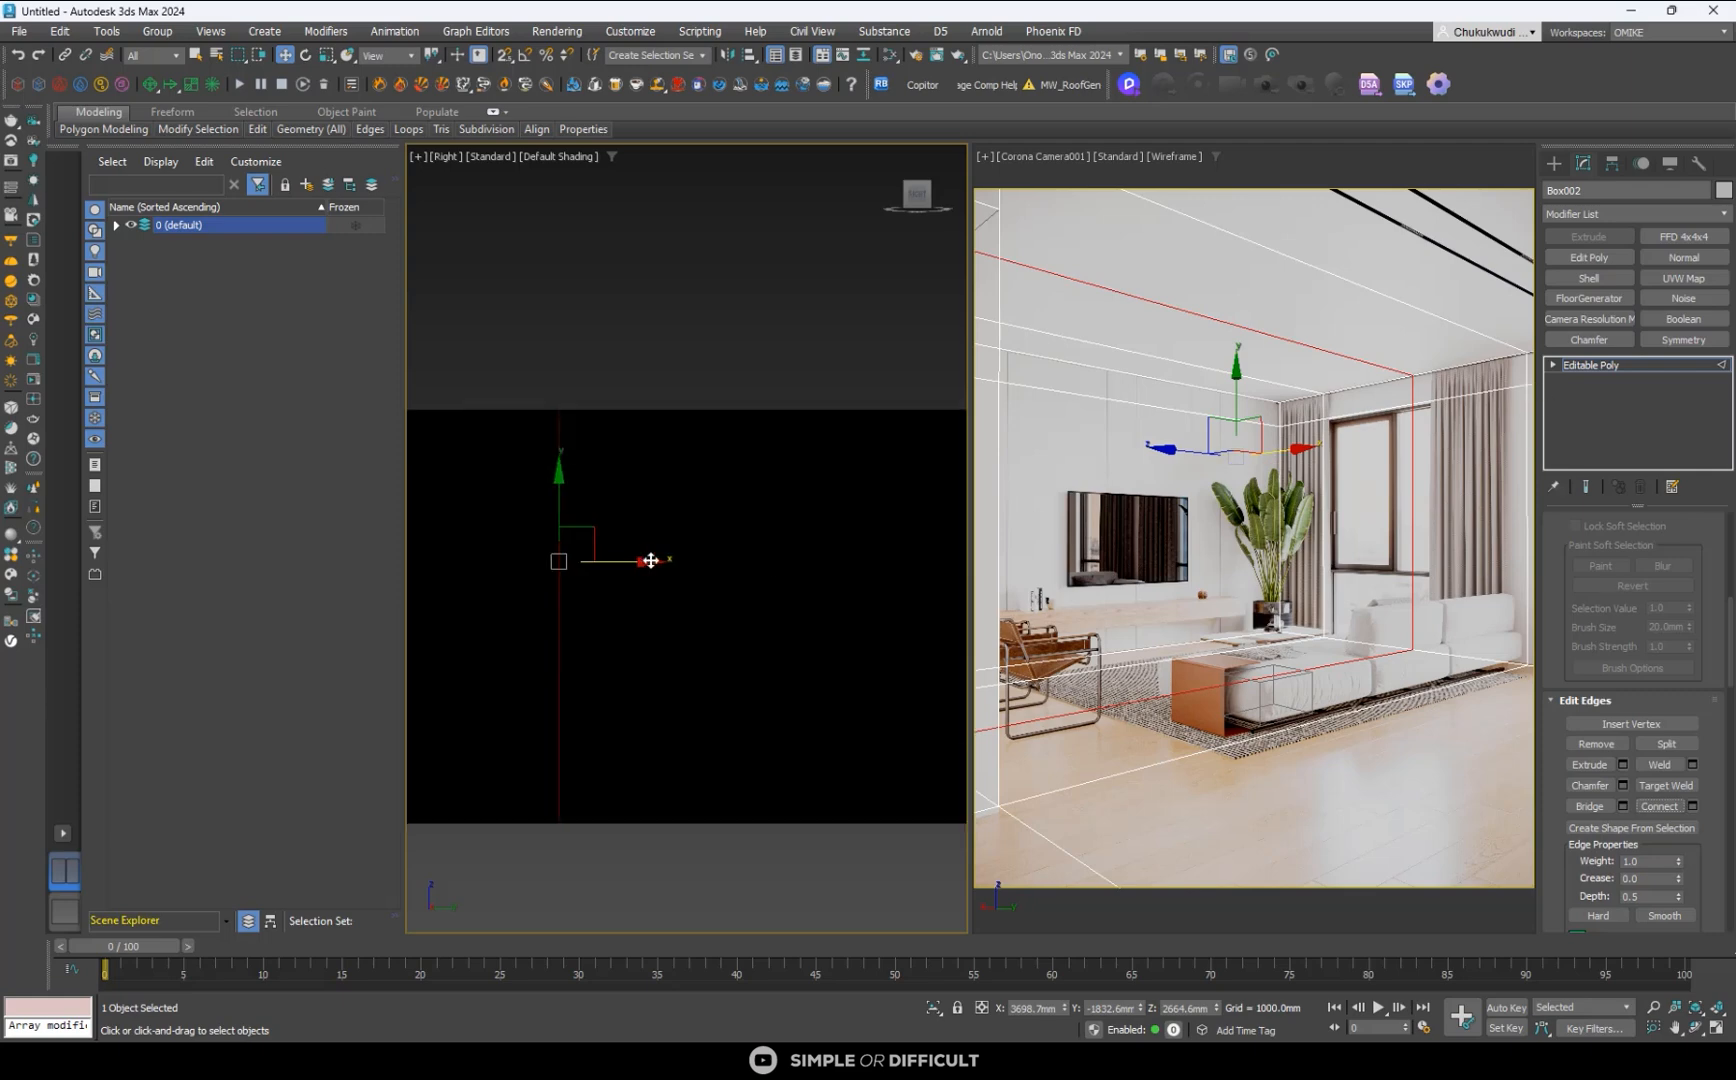
left_click_drag(638, 561, 690, 577)
scroll(637, 490, "down", 3)
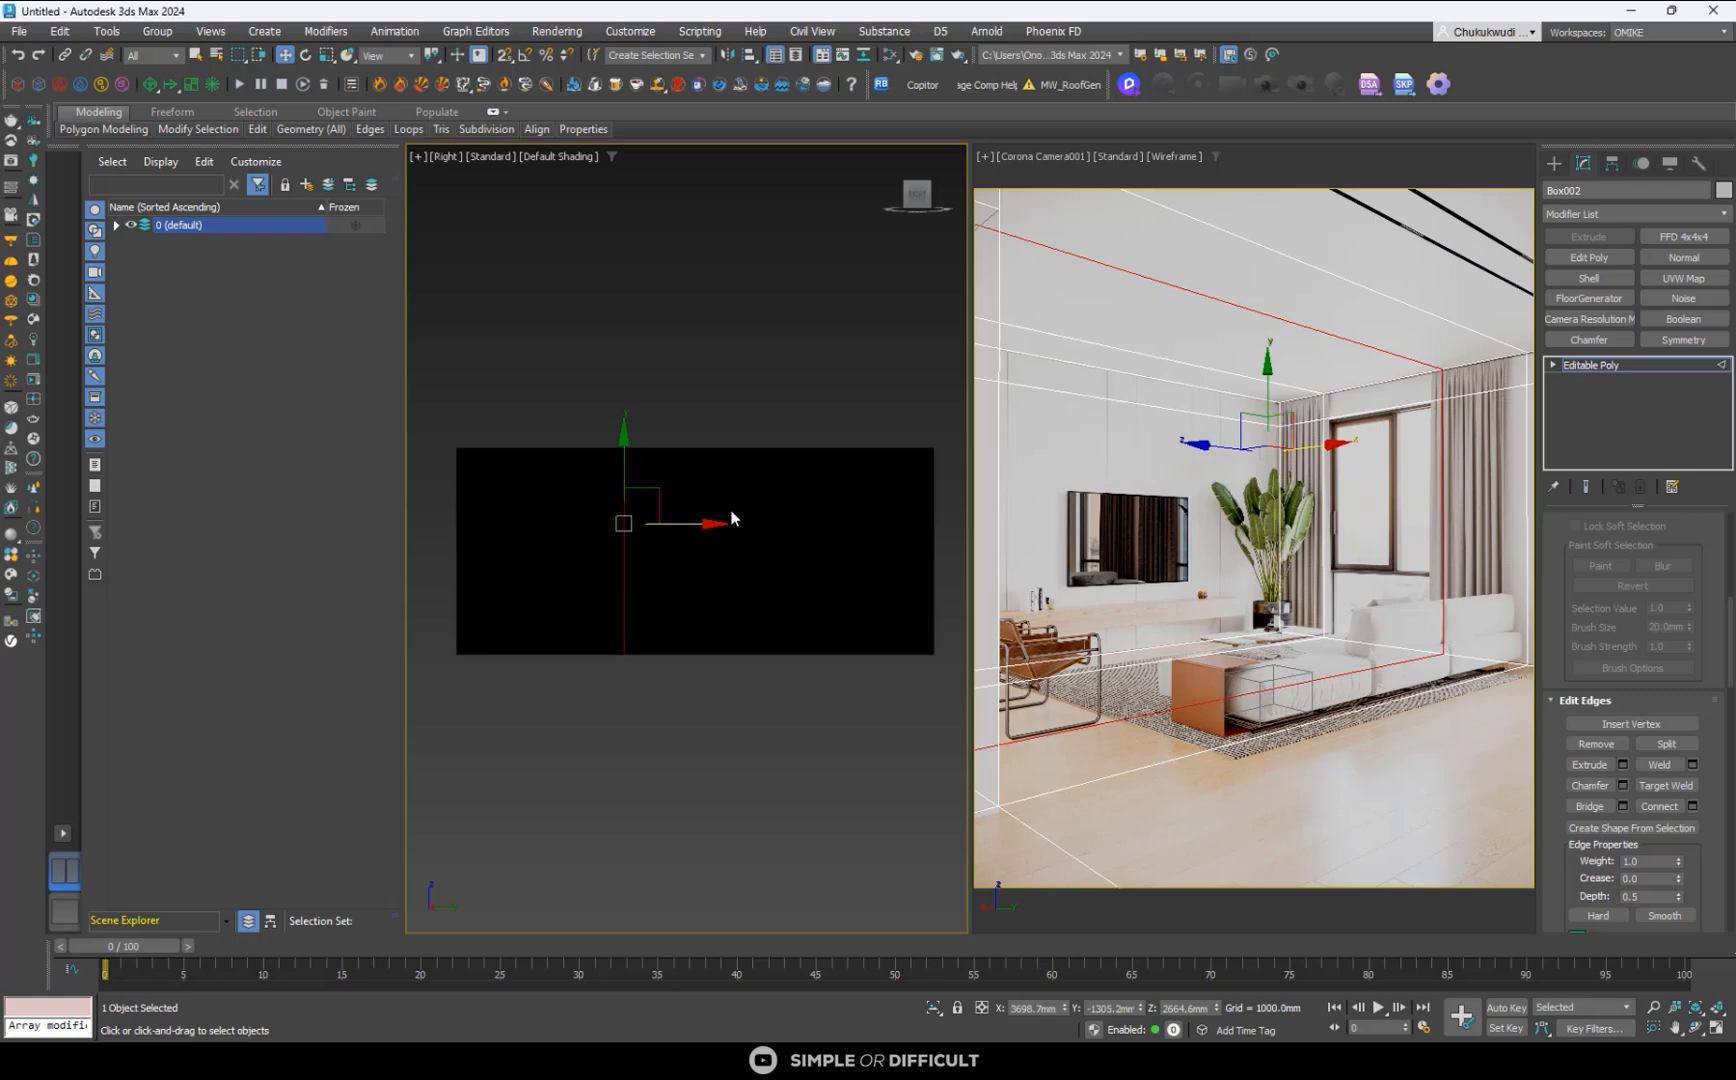
- Create a CoronaPhysicalMtl material in the Slate Material Editor with roughness 0.4 and an enlarged preview
middle_click_drag(663, 515, 779, 649, "alt")
scroll(755, 604, "down", 3)
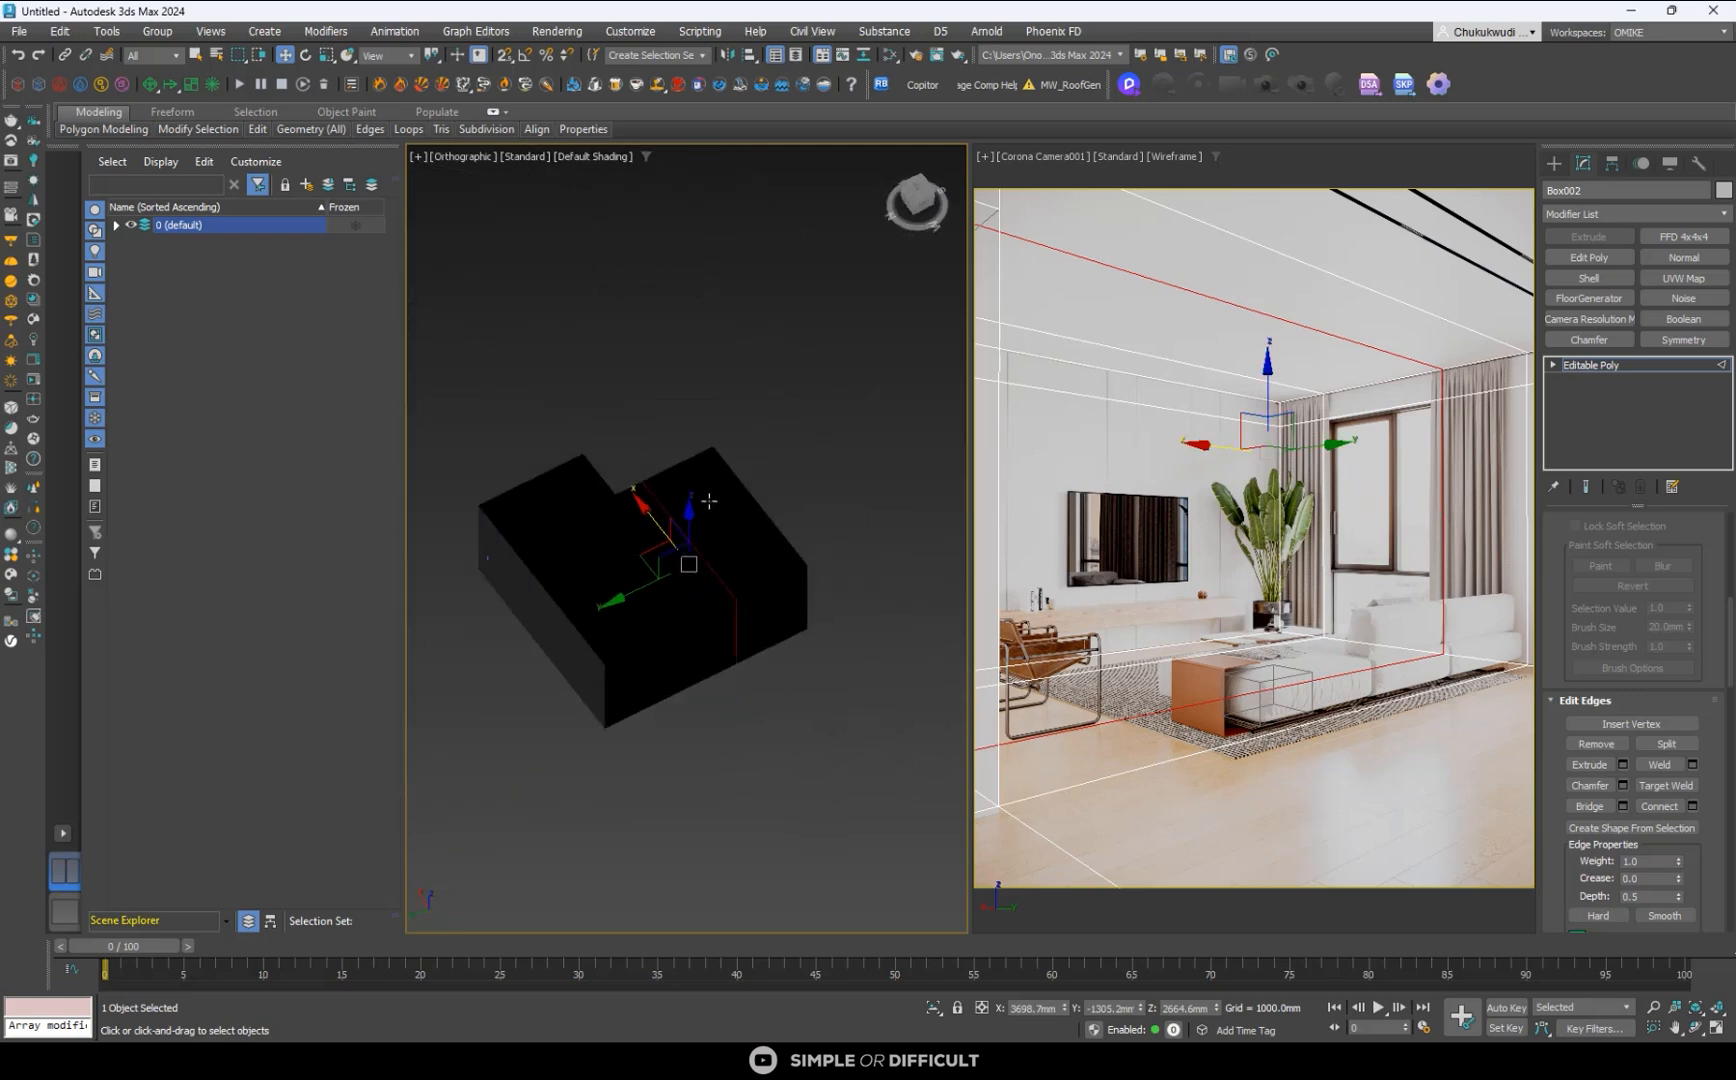
left_click(889, 55)
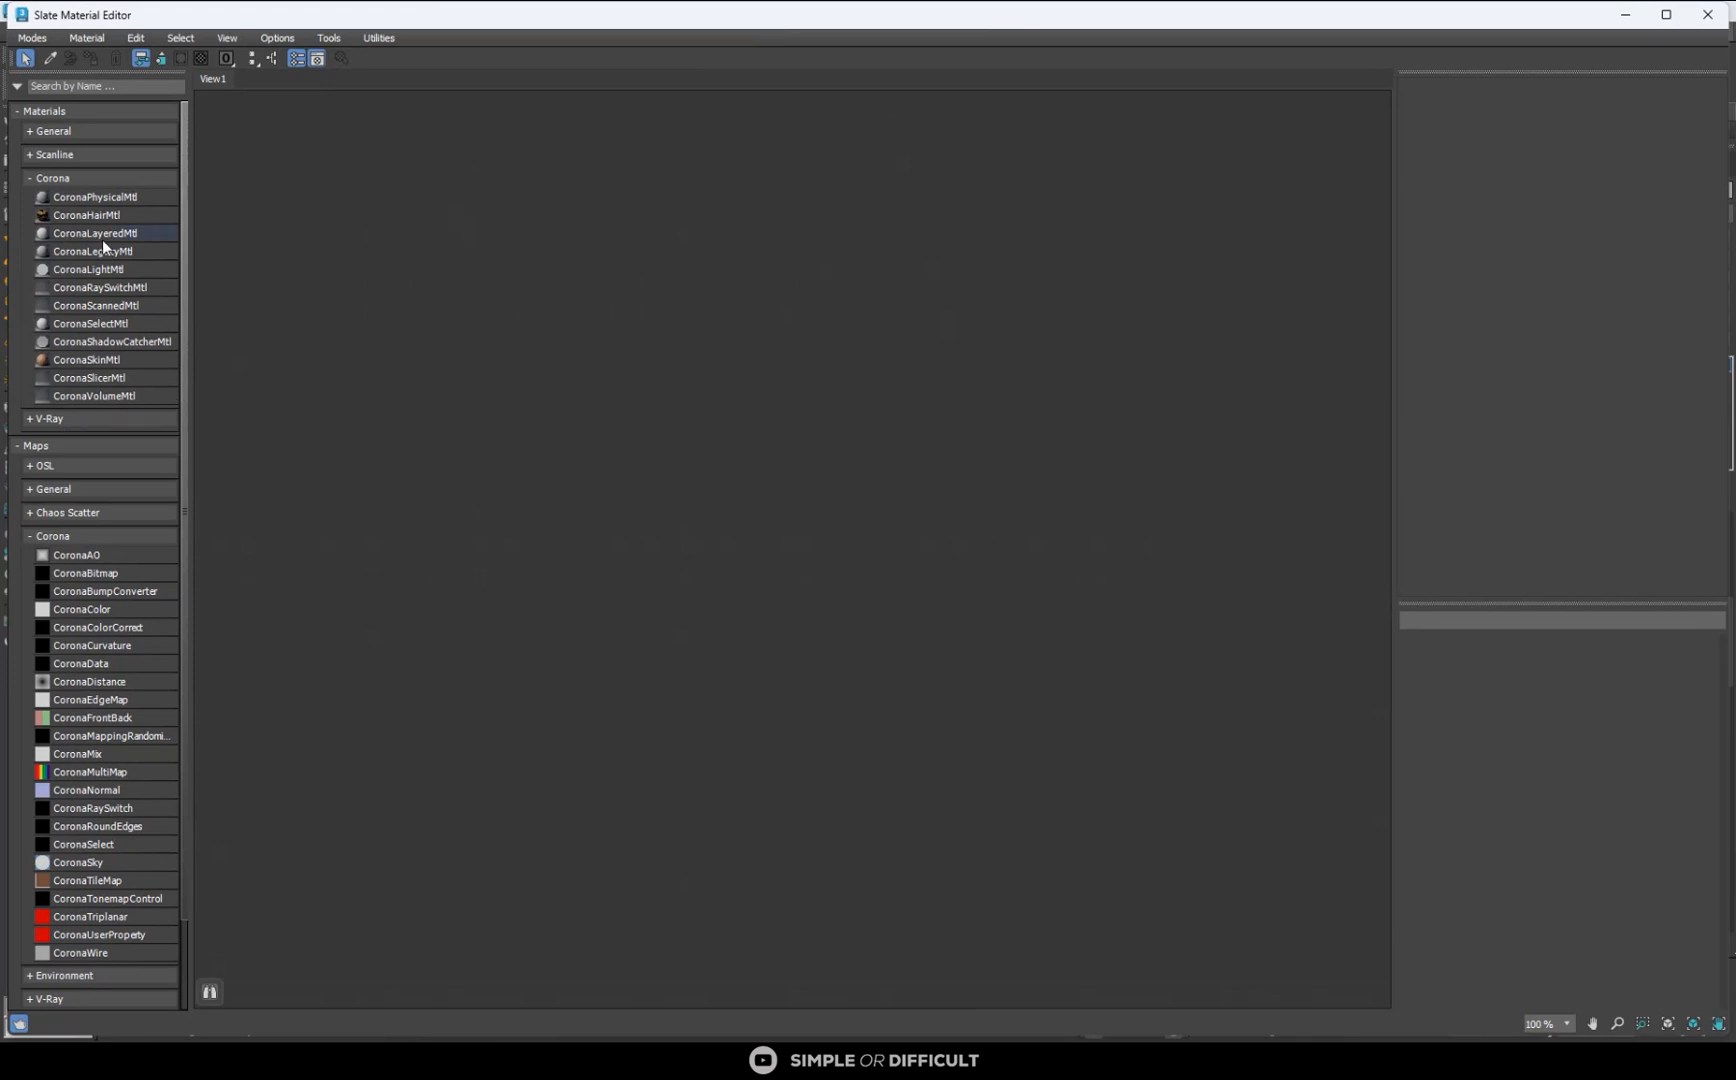
left_click_drag(80, 197, 808, 269)
key("h")
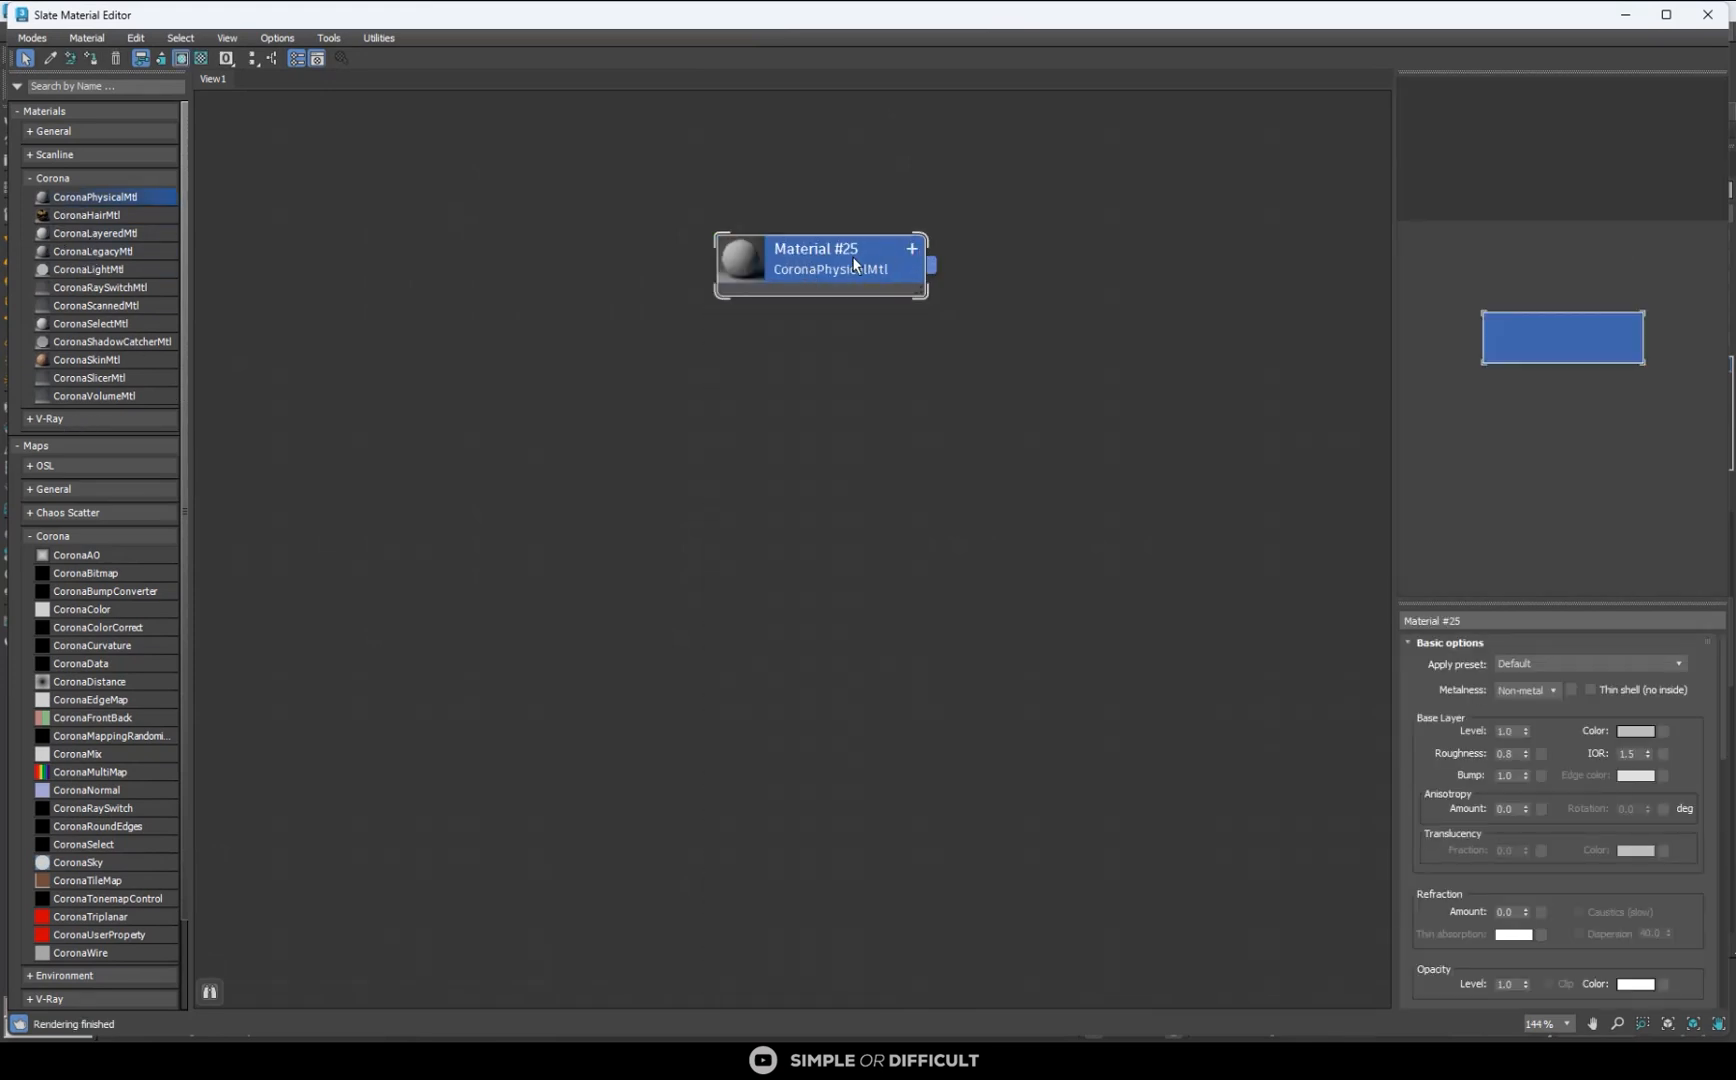
left_click(1507, 754)
double_click(736, 265)
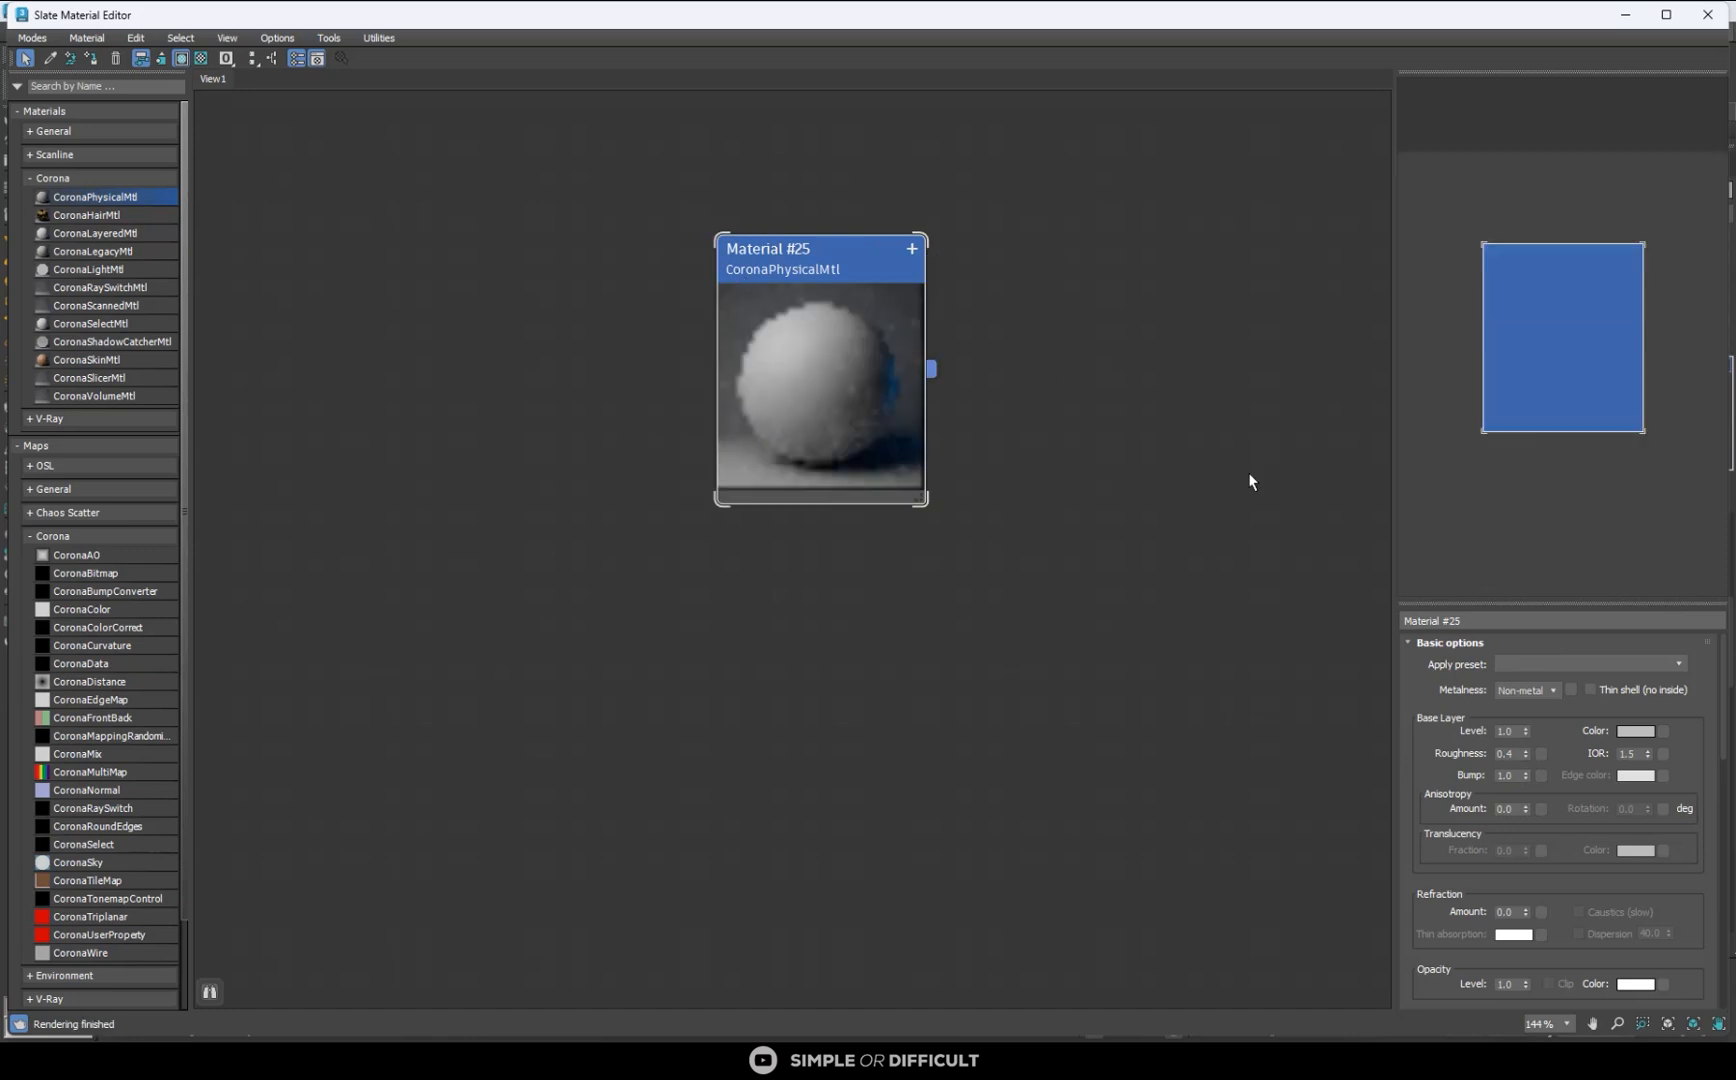
- Set the material's base colour to warm grey BCB8B3 and assign it to the room shell, with the material editor moved aside
left_click(1636, 731)
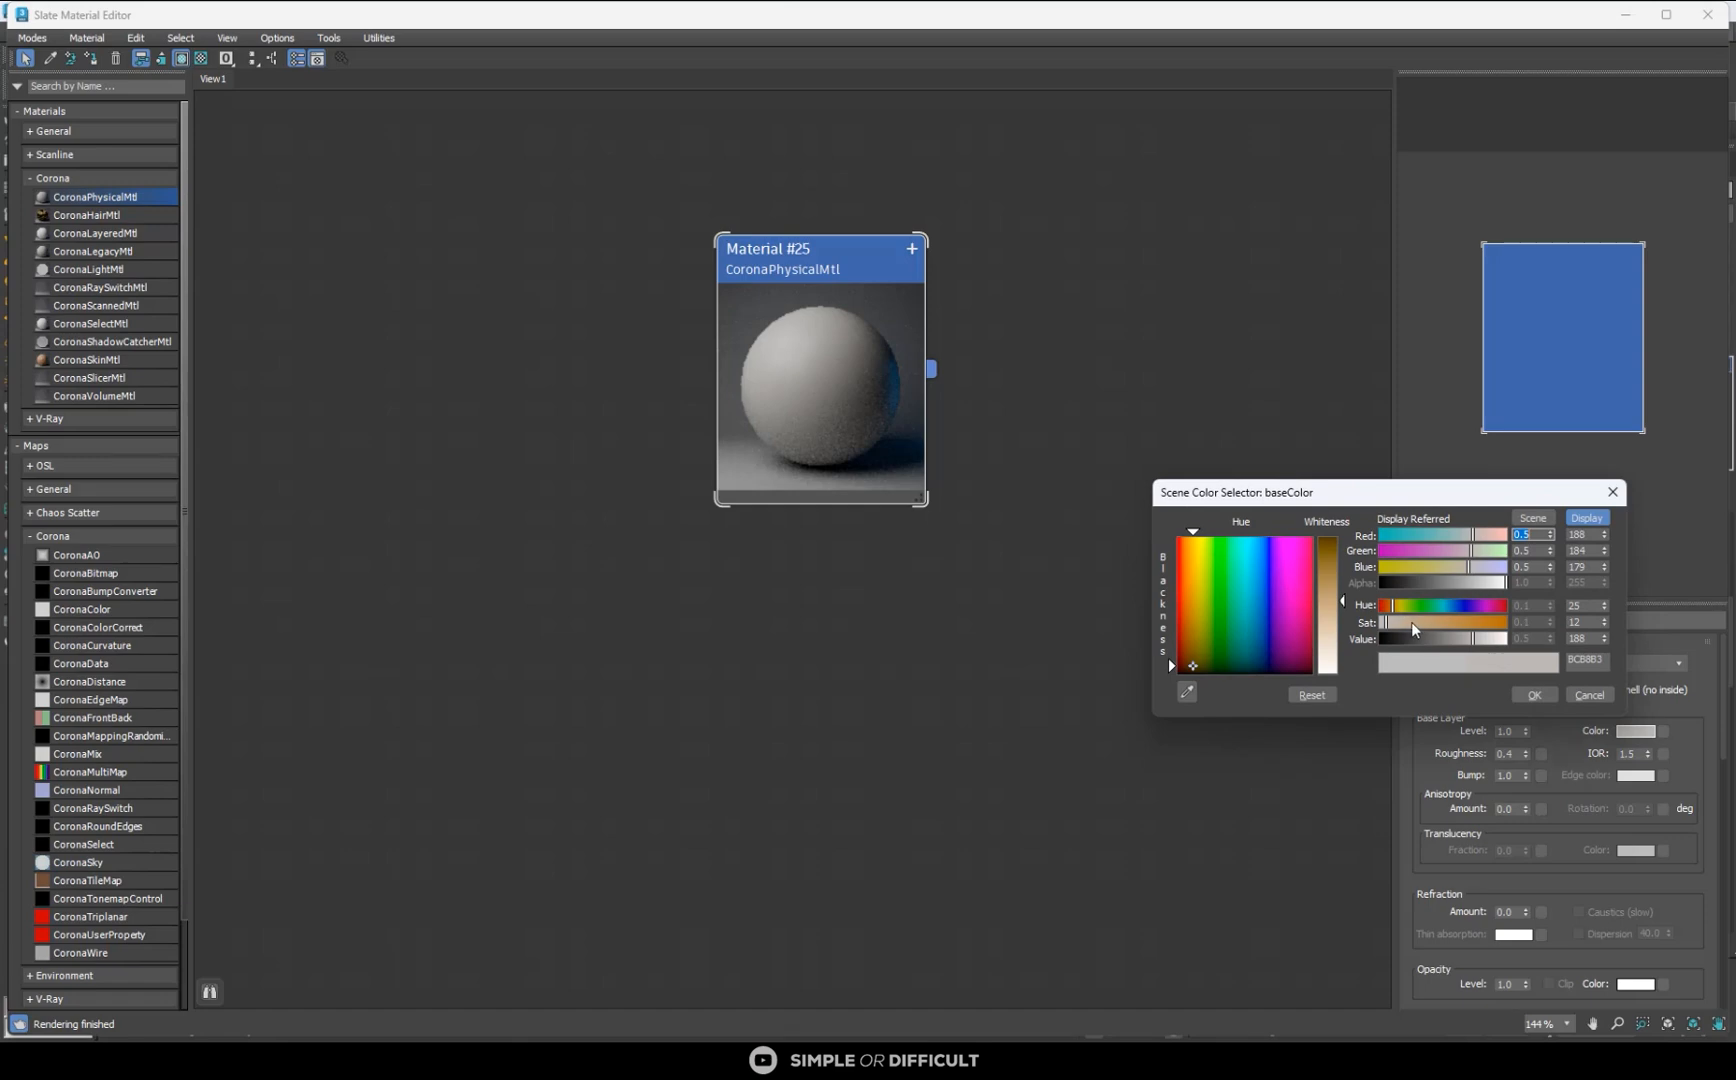
left_click(1534, 695)
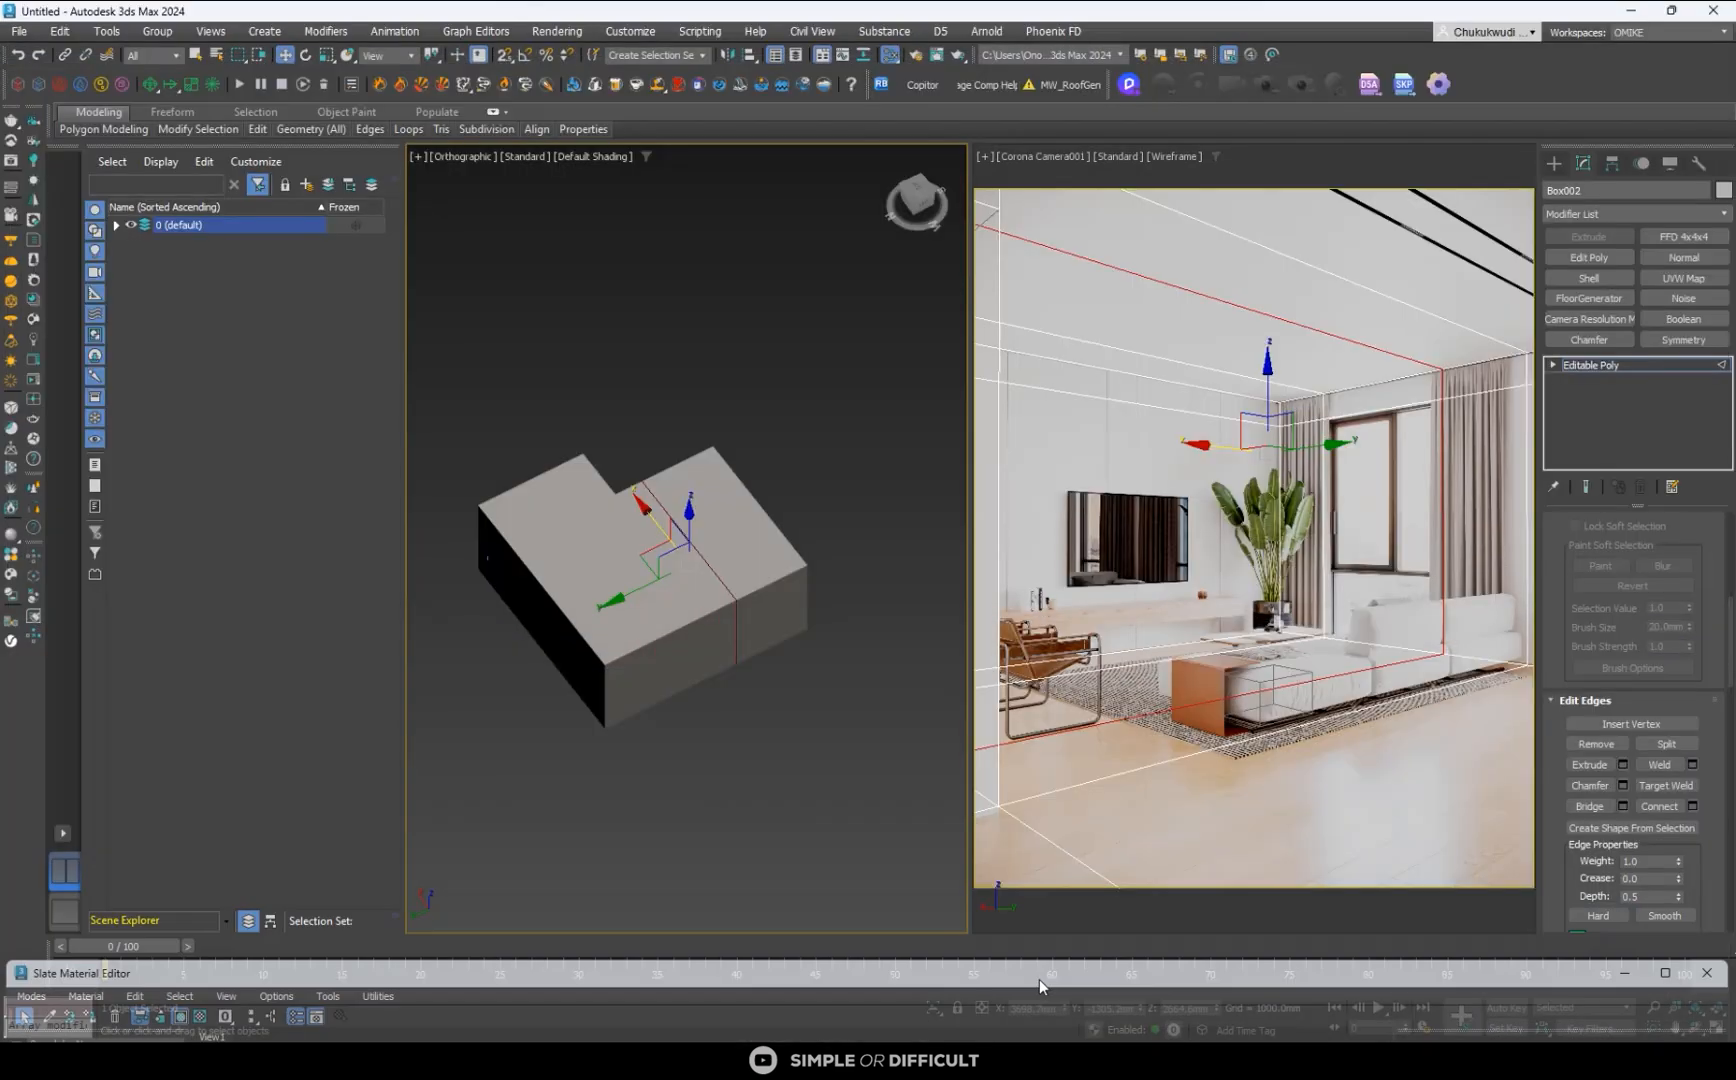
left_click_drag(1039, 979, 985, 854)
left_click(711, 716)
- Turn on Edged Faces shading in the orthographic view and inspect the loops on the room shell from several angles
scroll(711, 716, "up", 5)
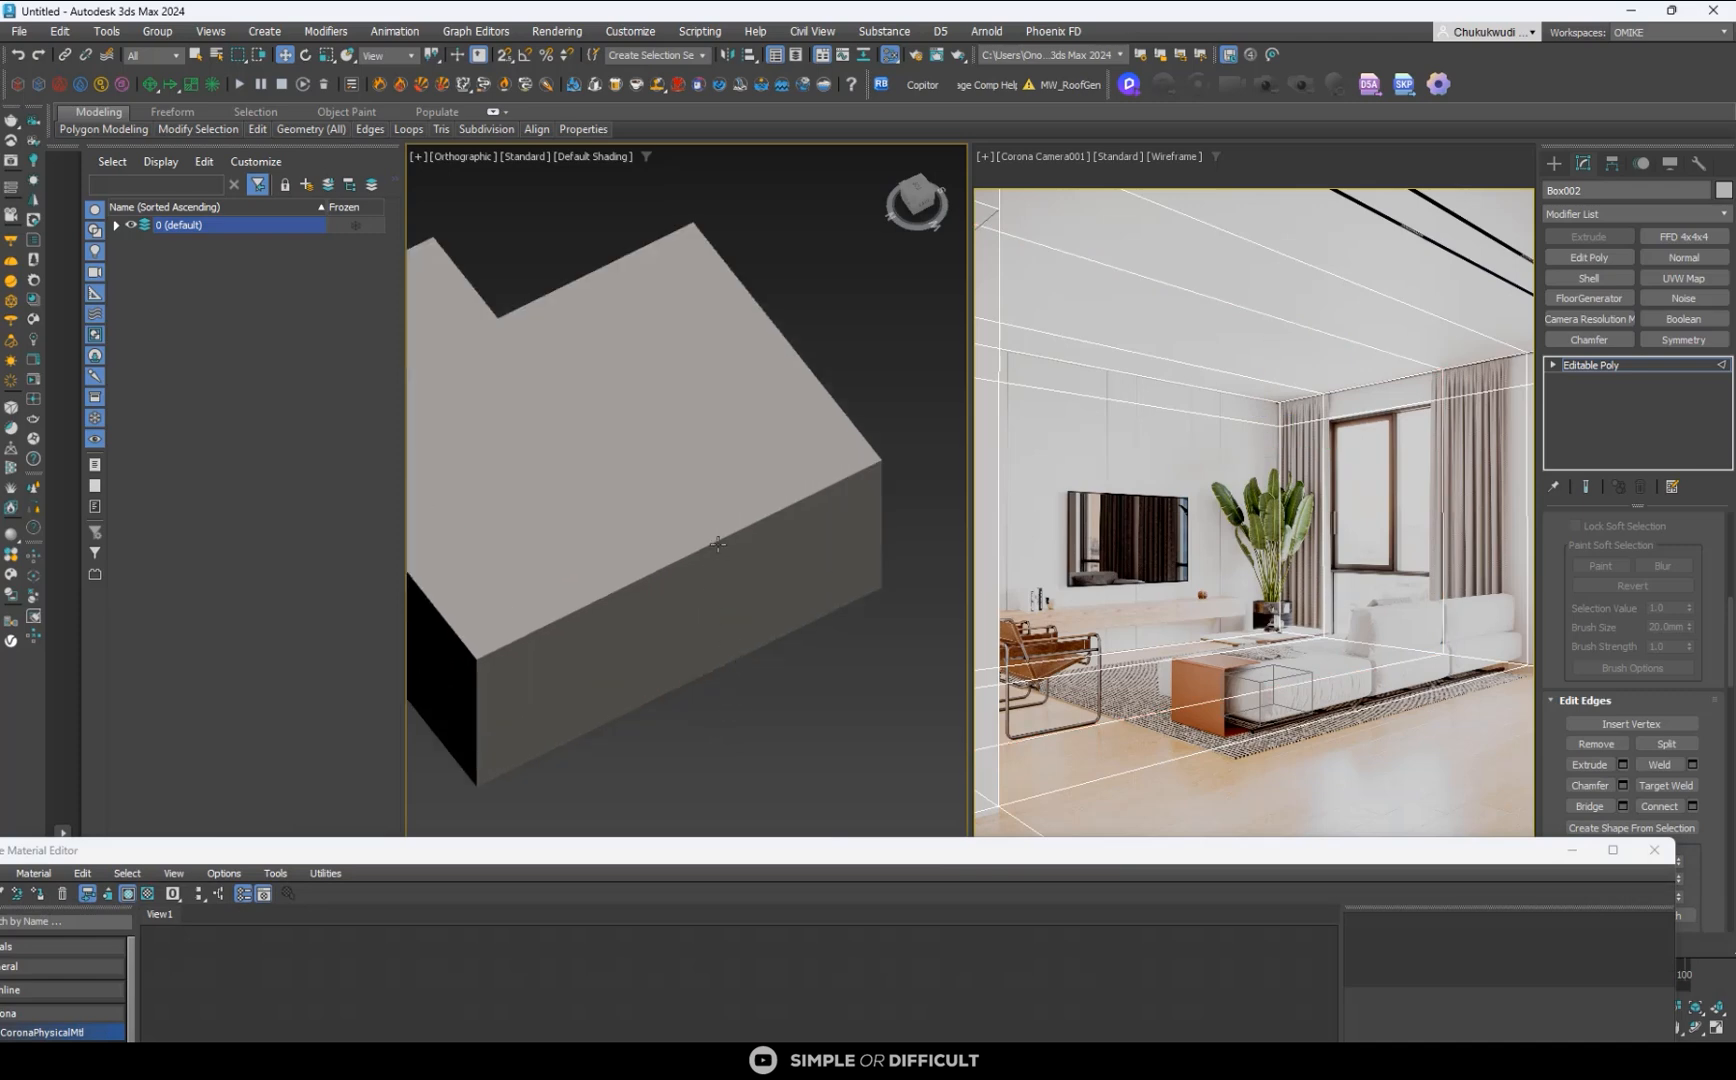
left_click(597, 157)
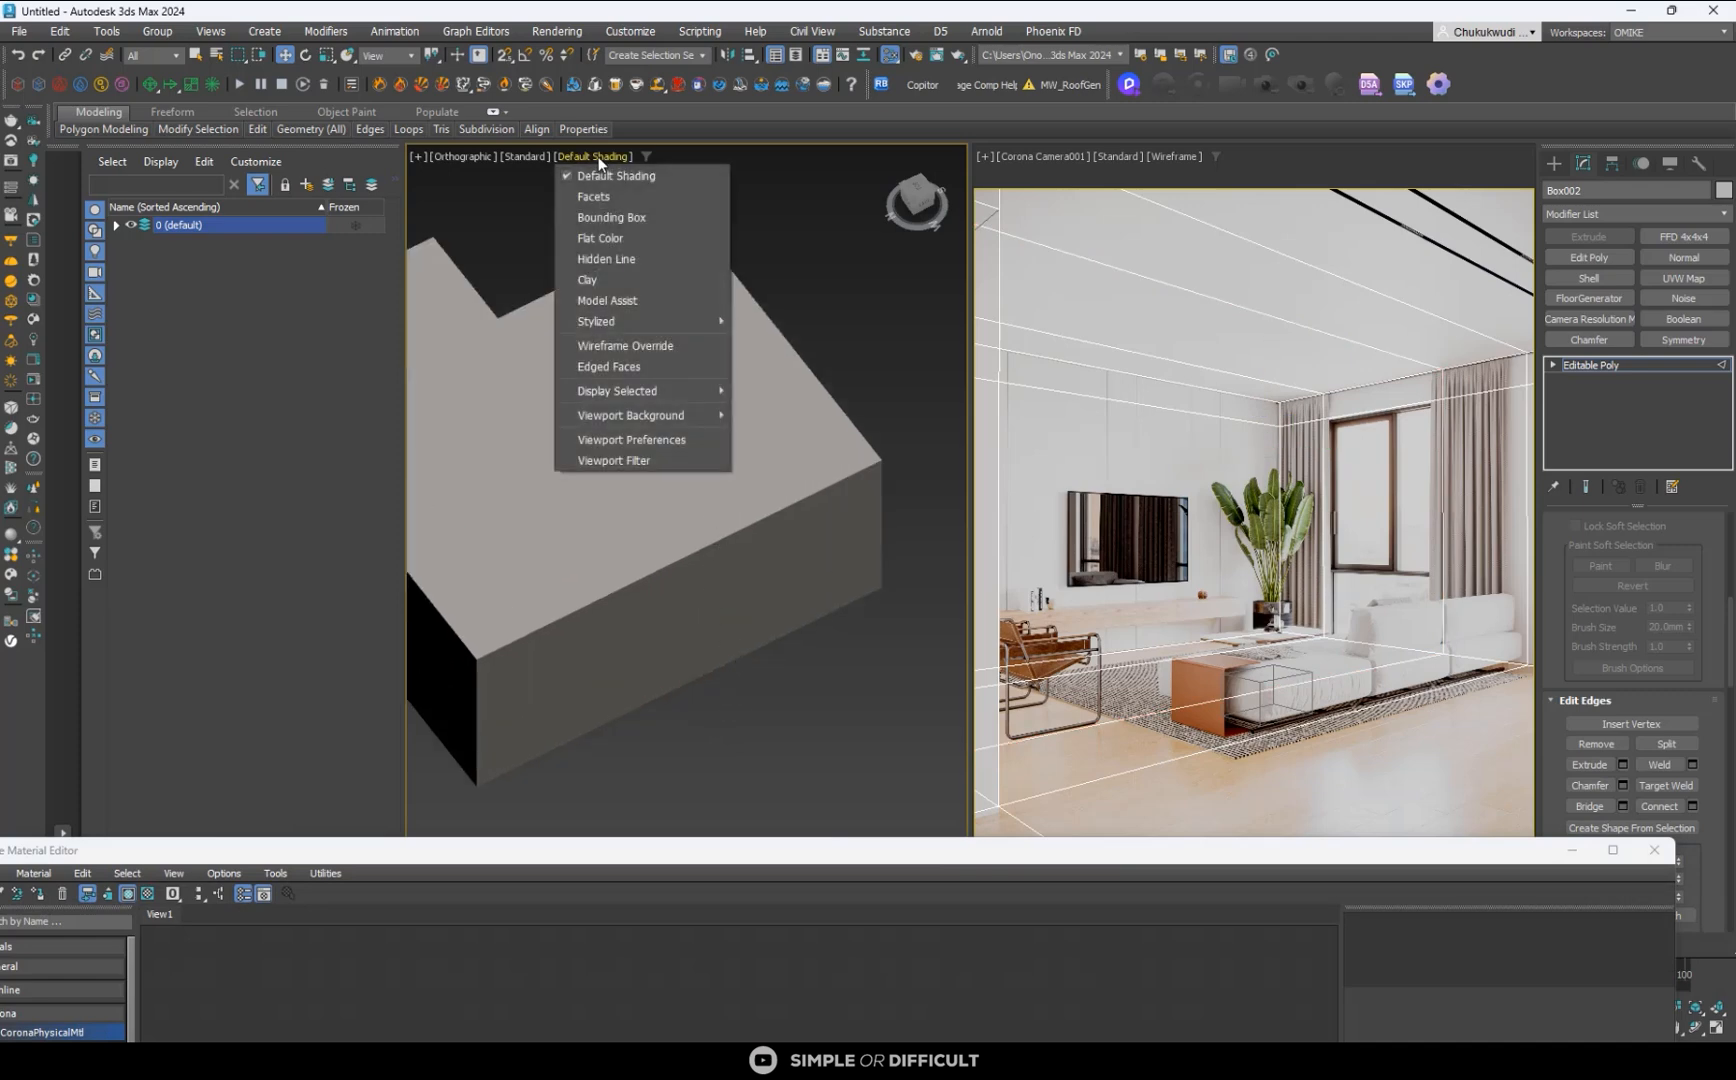
left_click(647, 365)
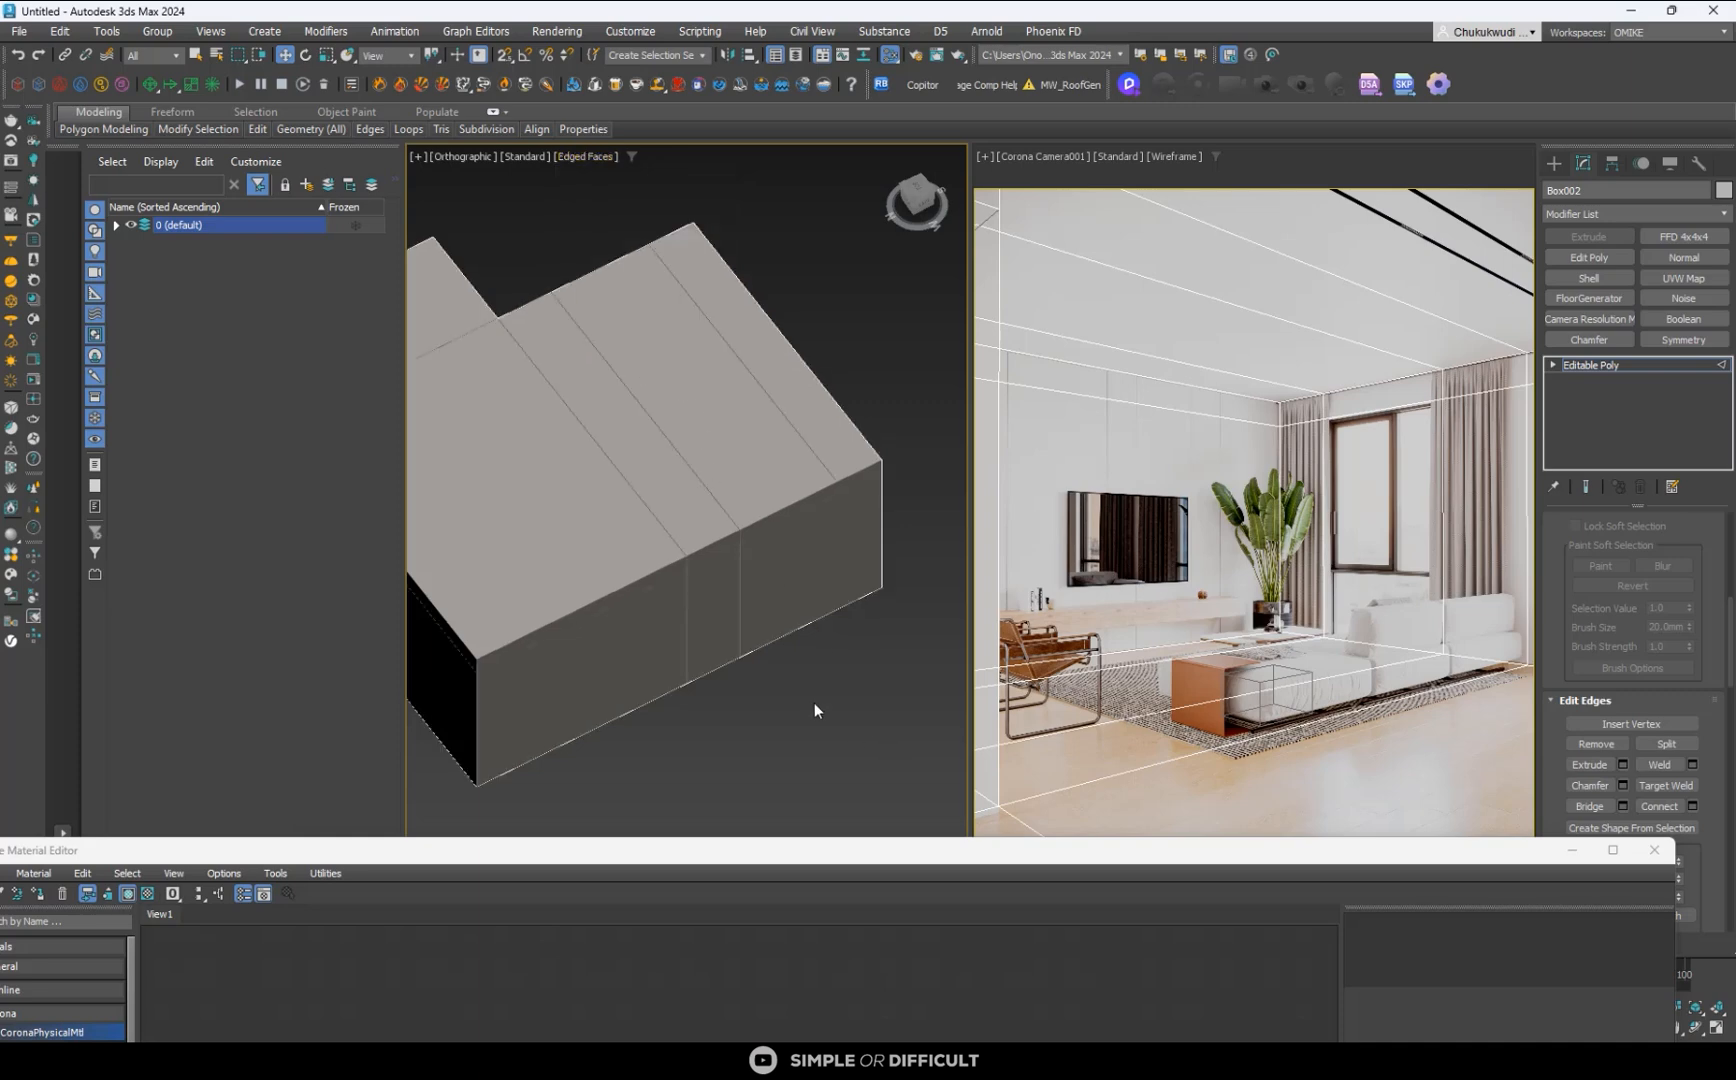
mouse_move(748, 549)
middle_mouse_down("alt")
mouse_move(744, 581)
mouse_move(779, 538)
middle_mouse_up("alt")
scroll(711, 484, "up", 3)
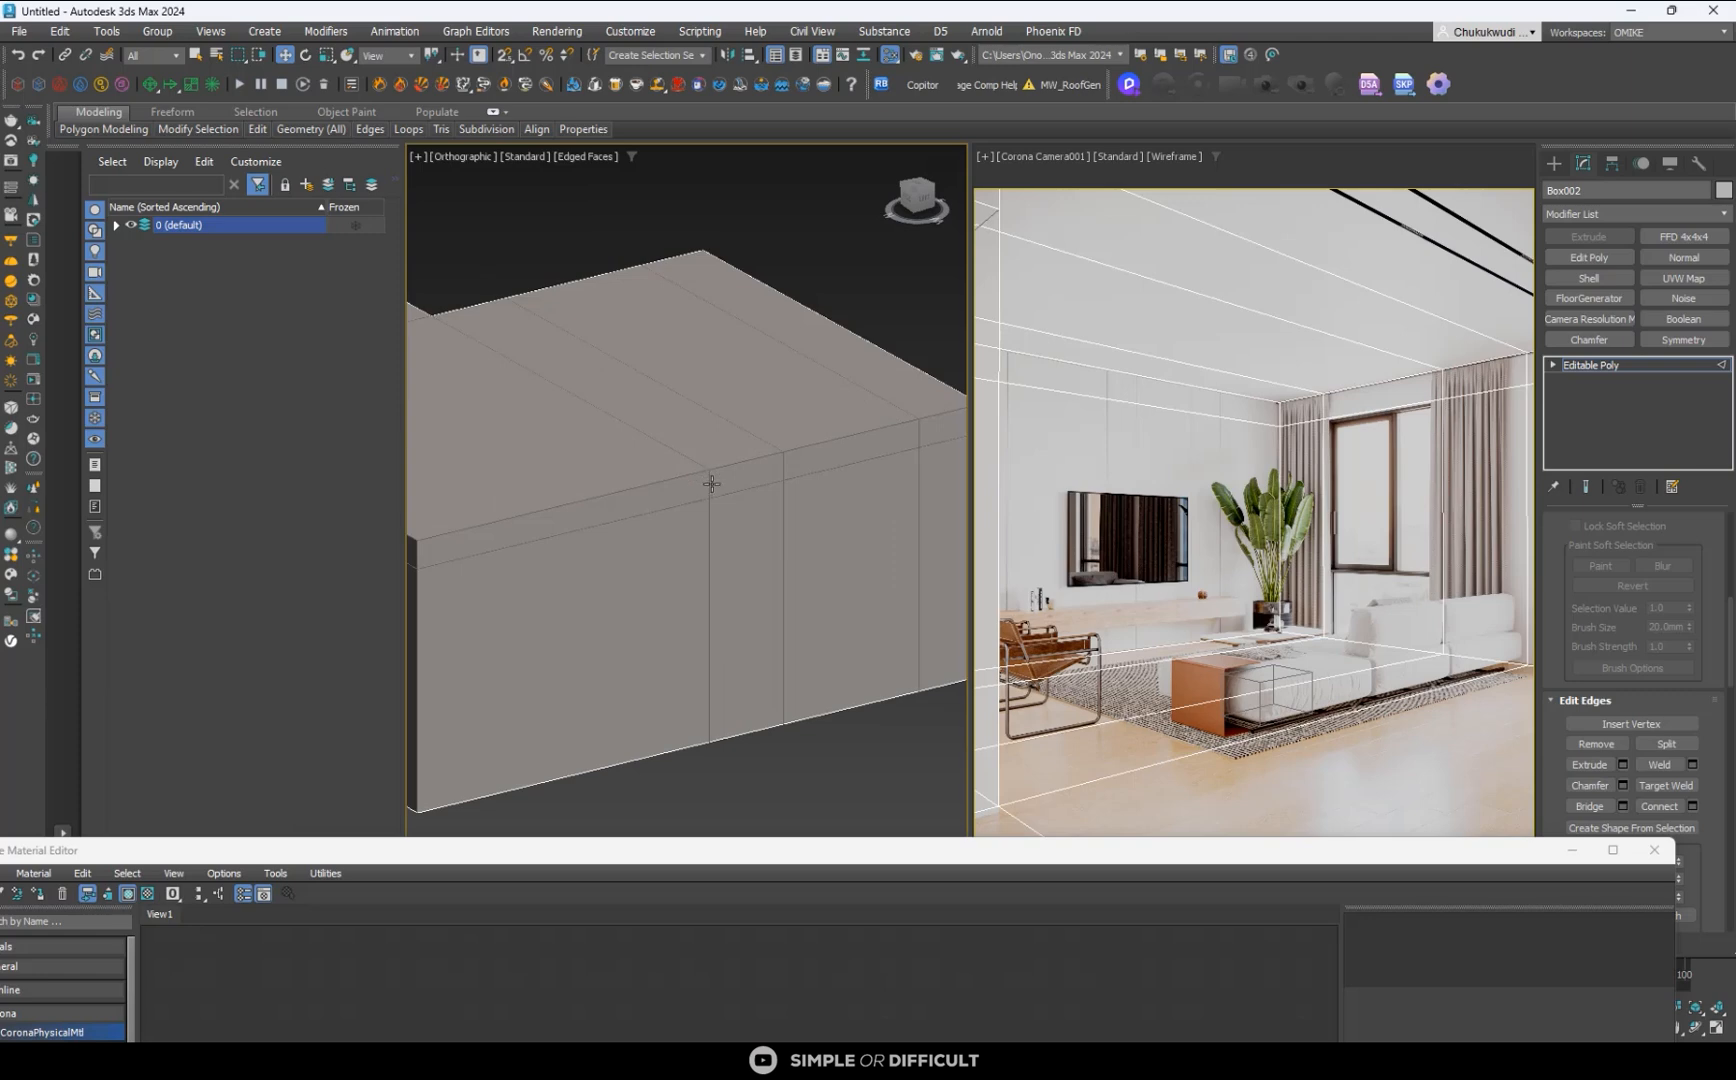
scroll(711, 484, "down", 4)
middle_click_drag(697, 519, 737, 620, "alt")
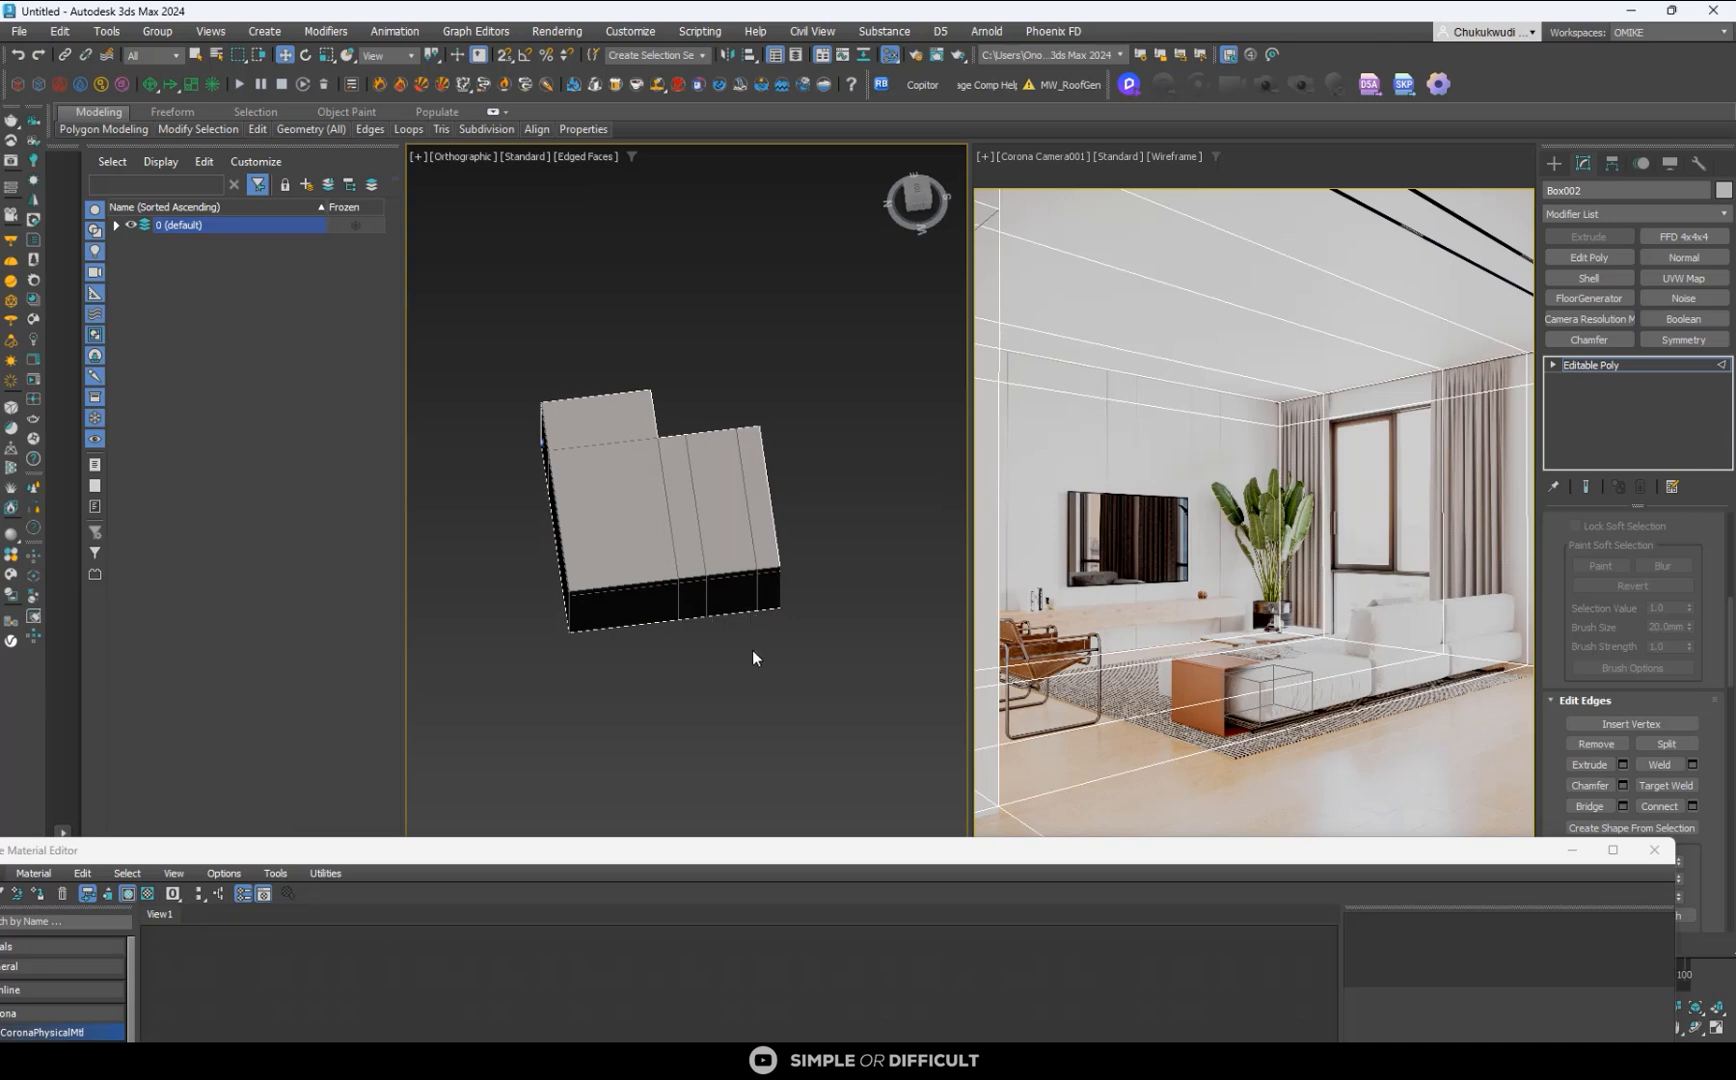
- Show the room shell from the top, leave edge editing and bring up the Standard Primitives for creation
key("t")
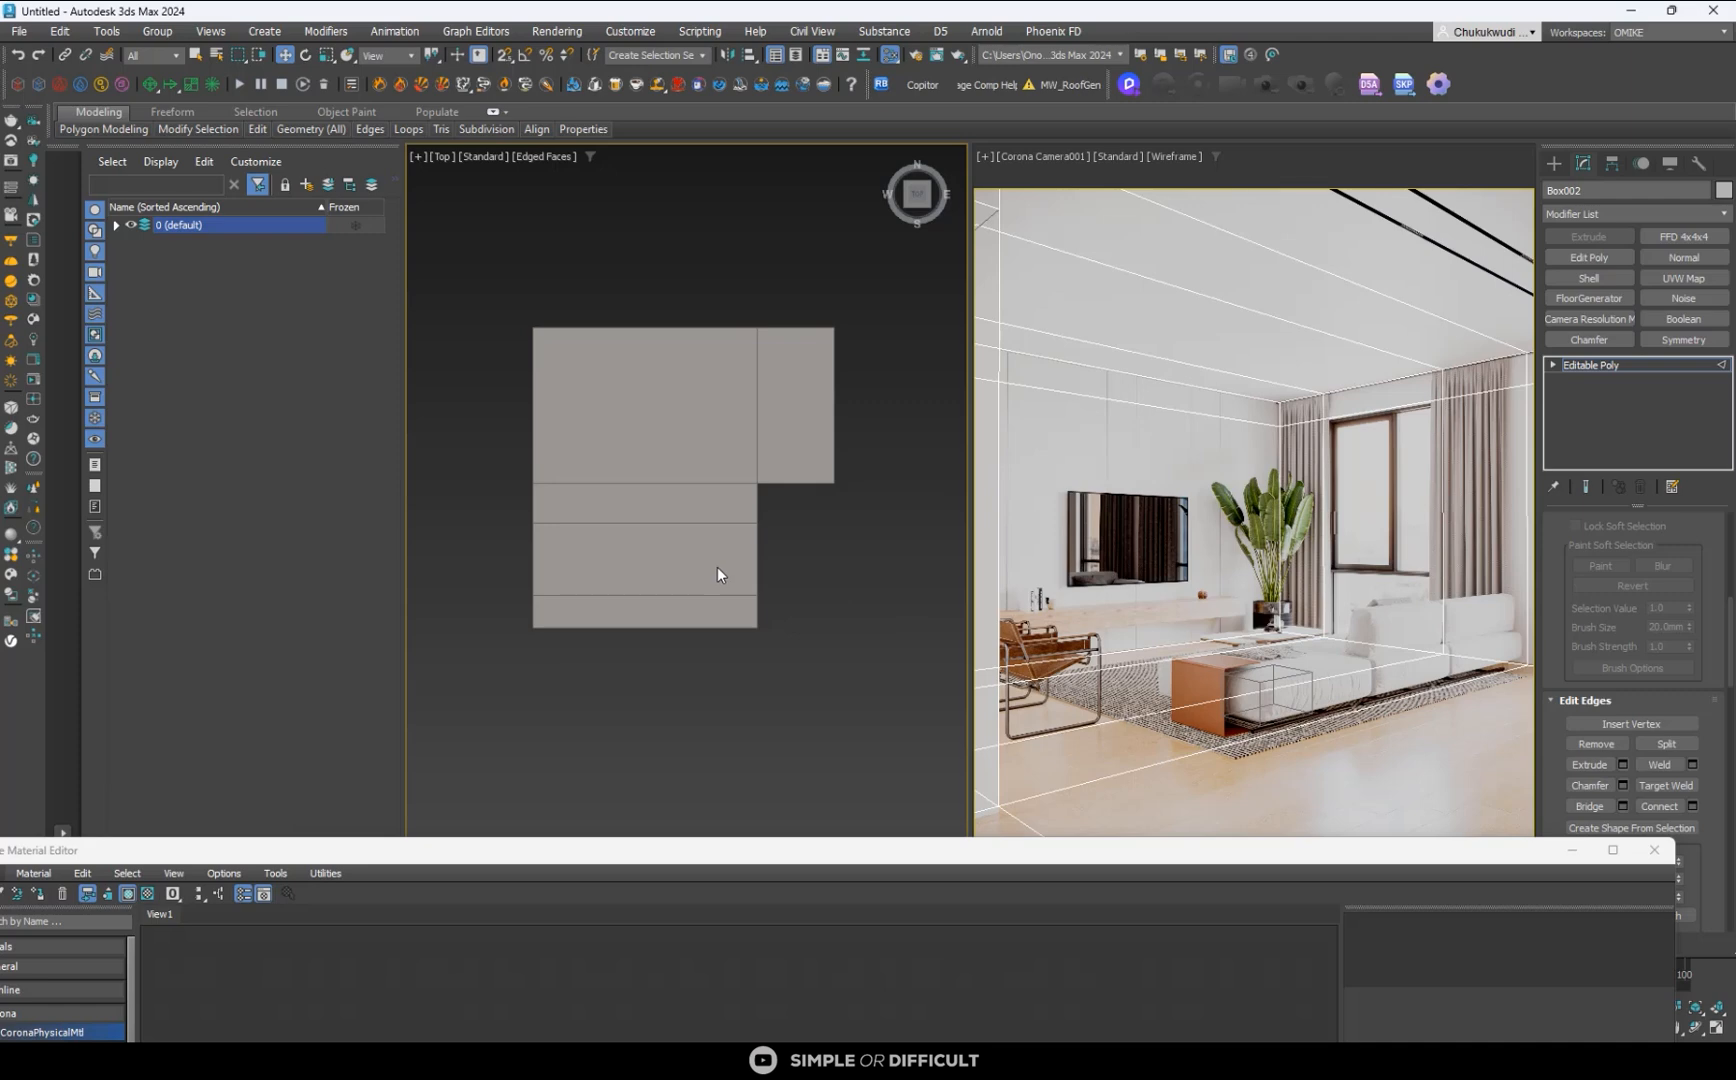
middle_click_drag(555, 566, 660, 533)
scroll(660, 533, "up", 2)
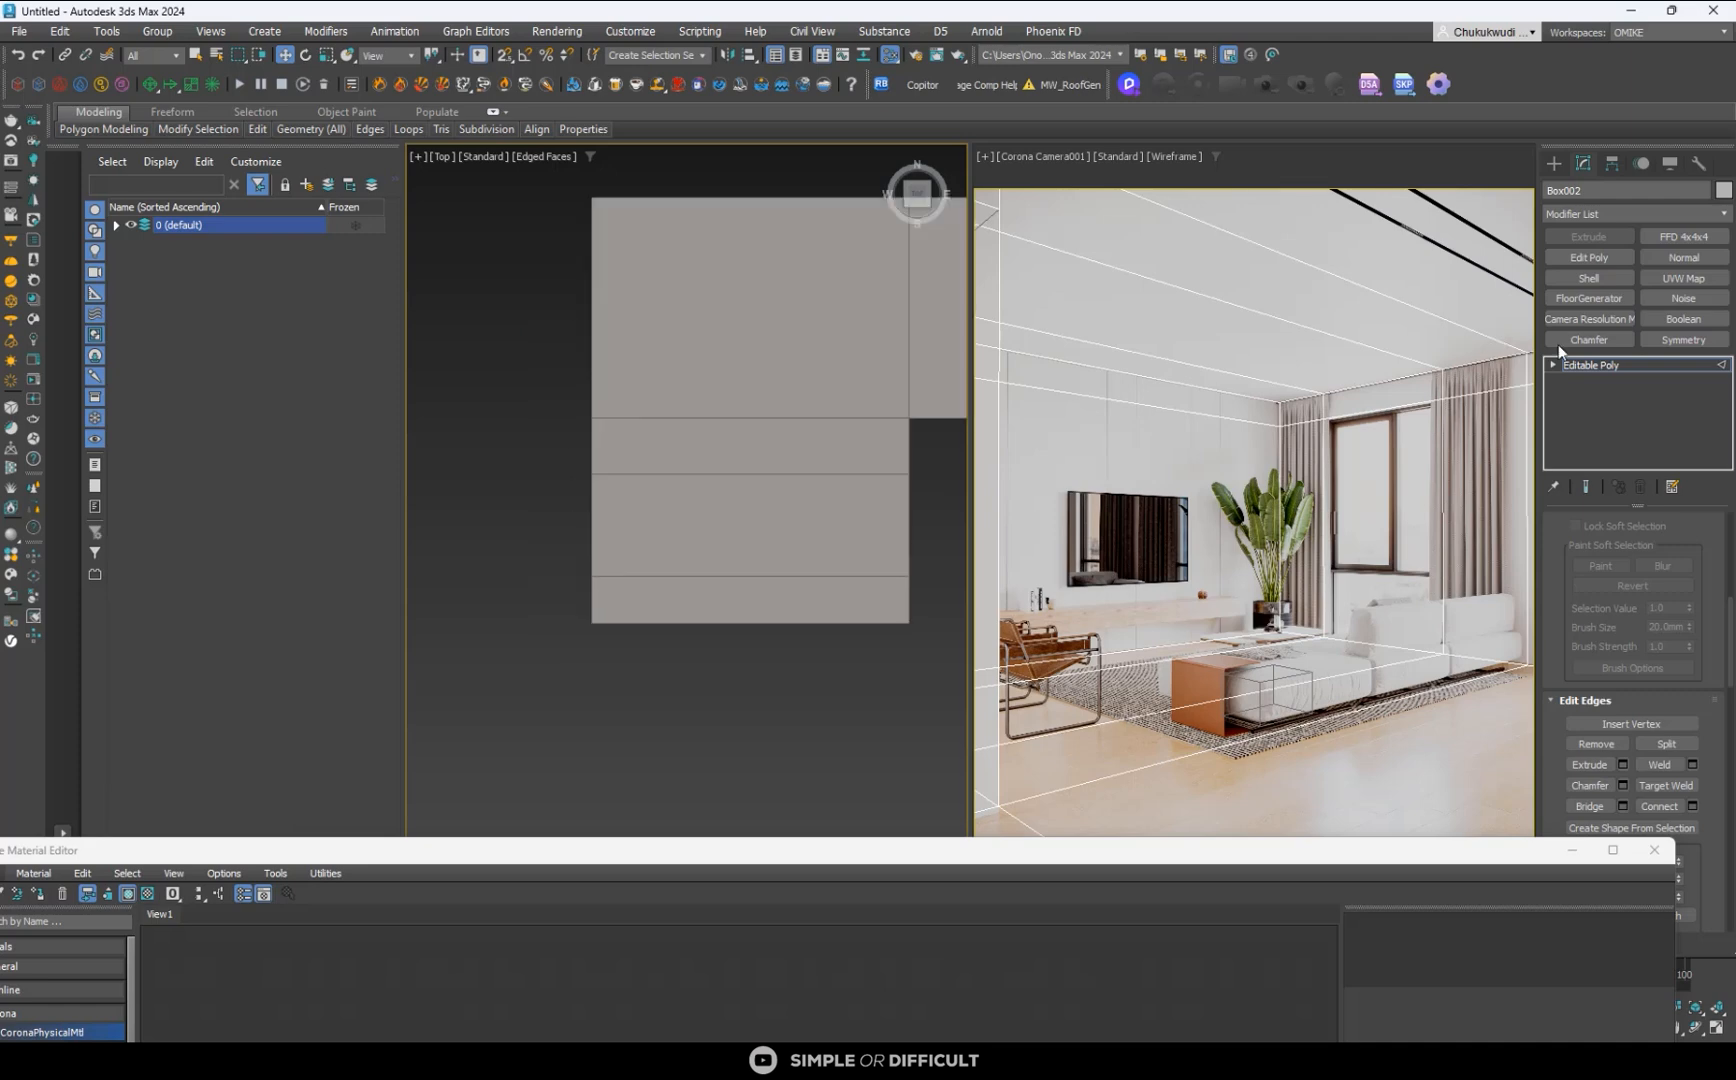
left_click(1560, 162)
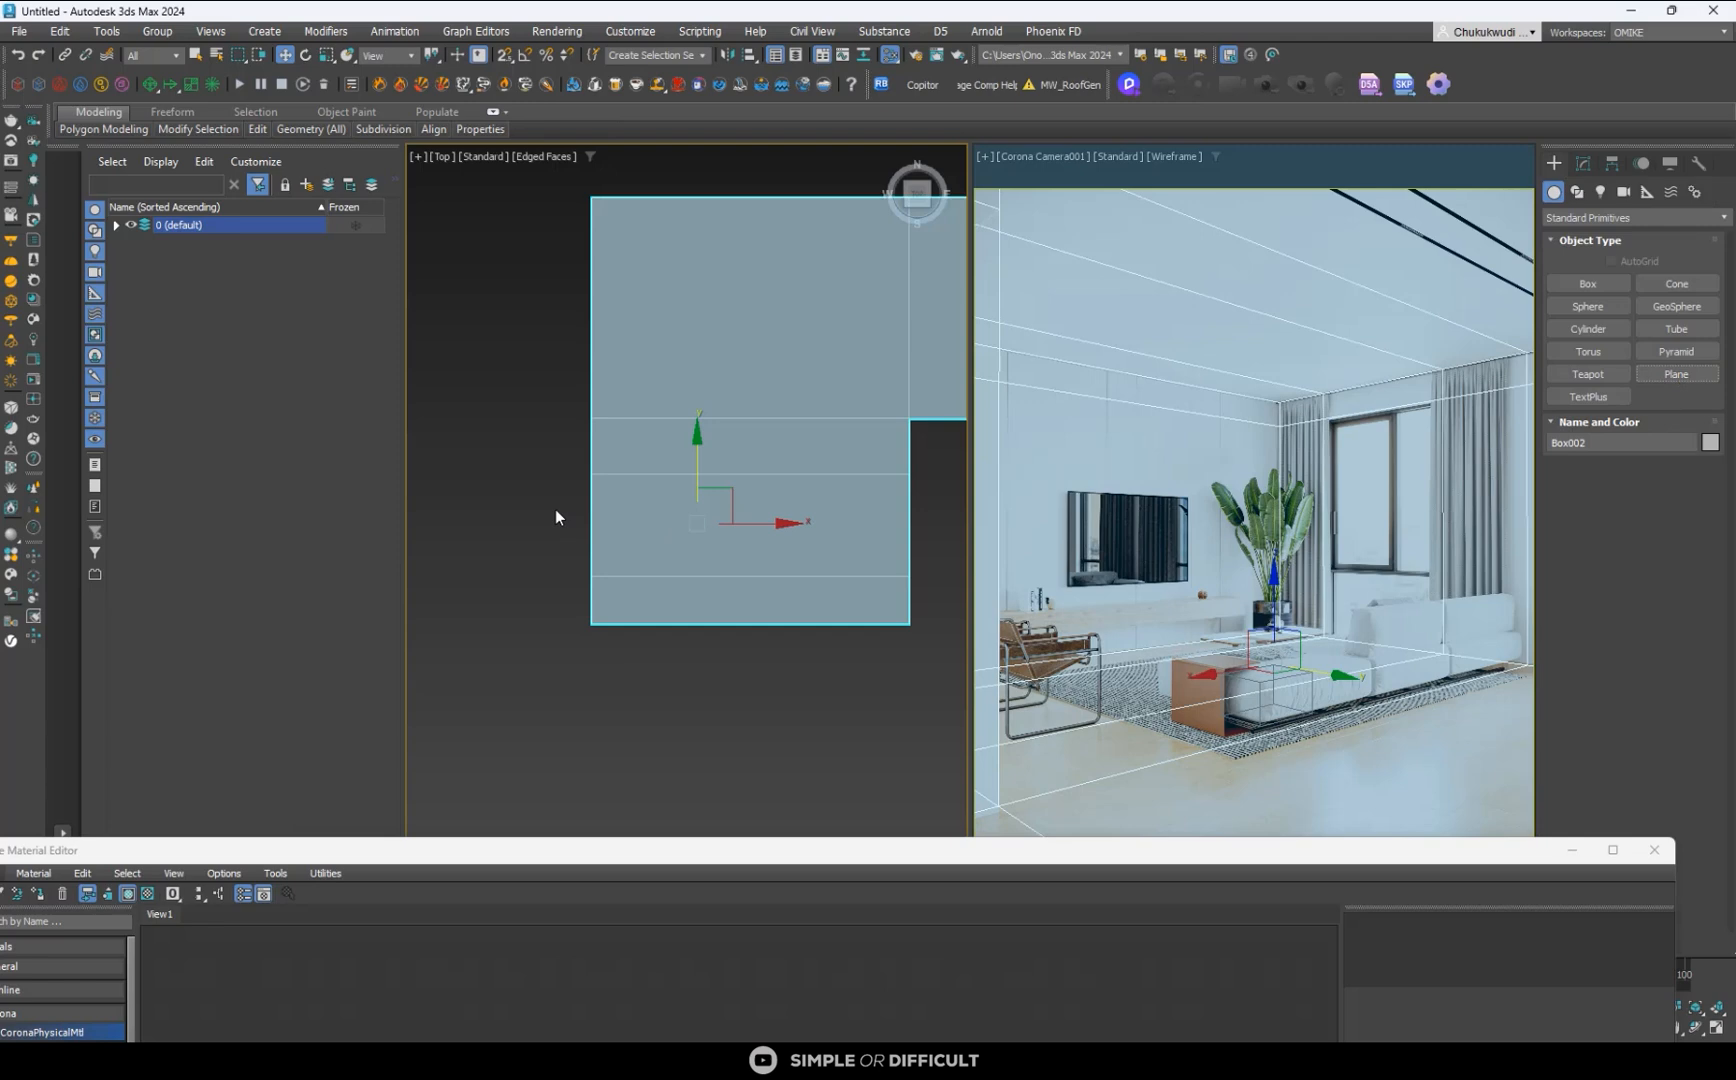
middle_click_drag(567, 508, 632, 465)
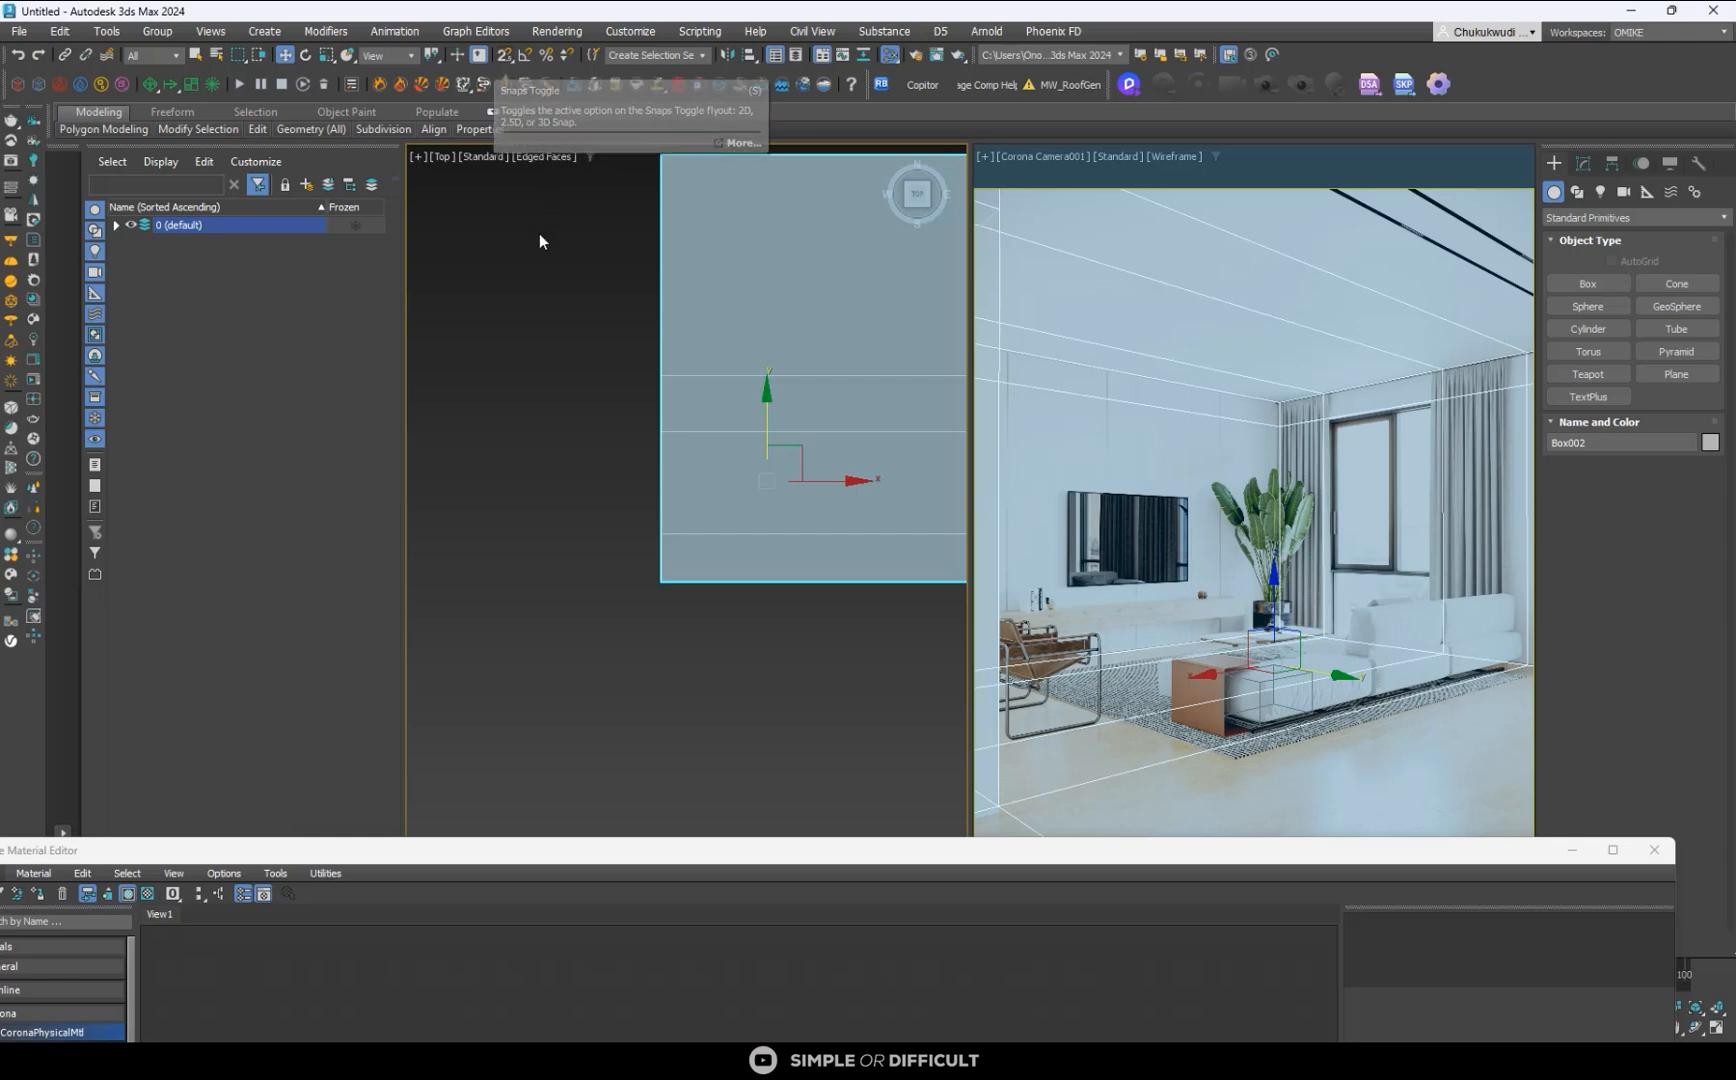
- Review the snap settings for vertex, edge/segment, endpoint and midpoint snapping, and the axis constraint option
right_click(505, 56)
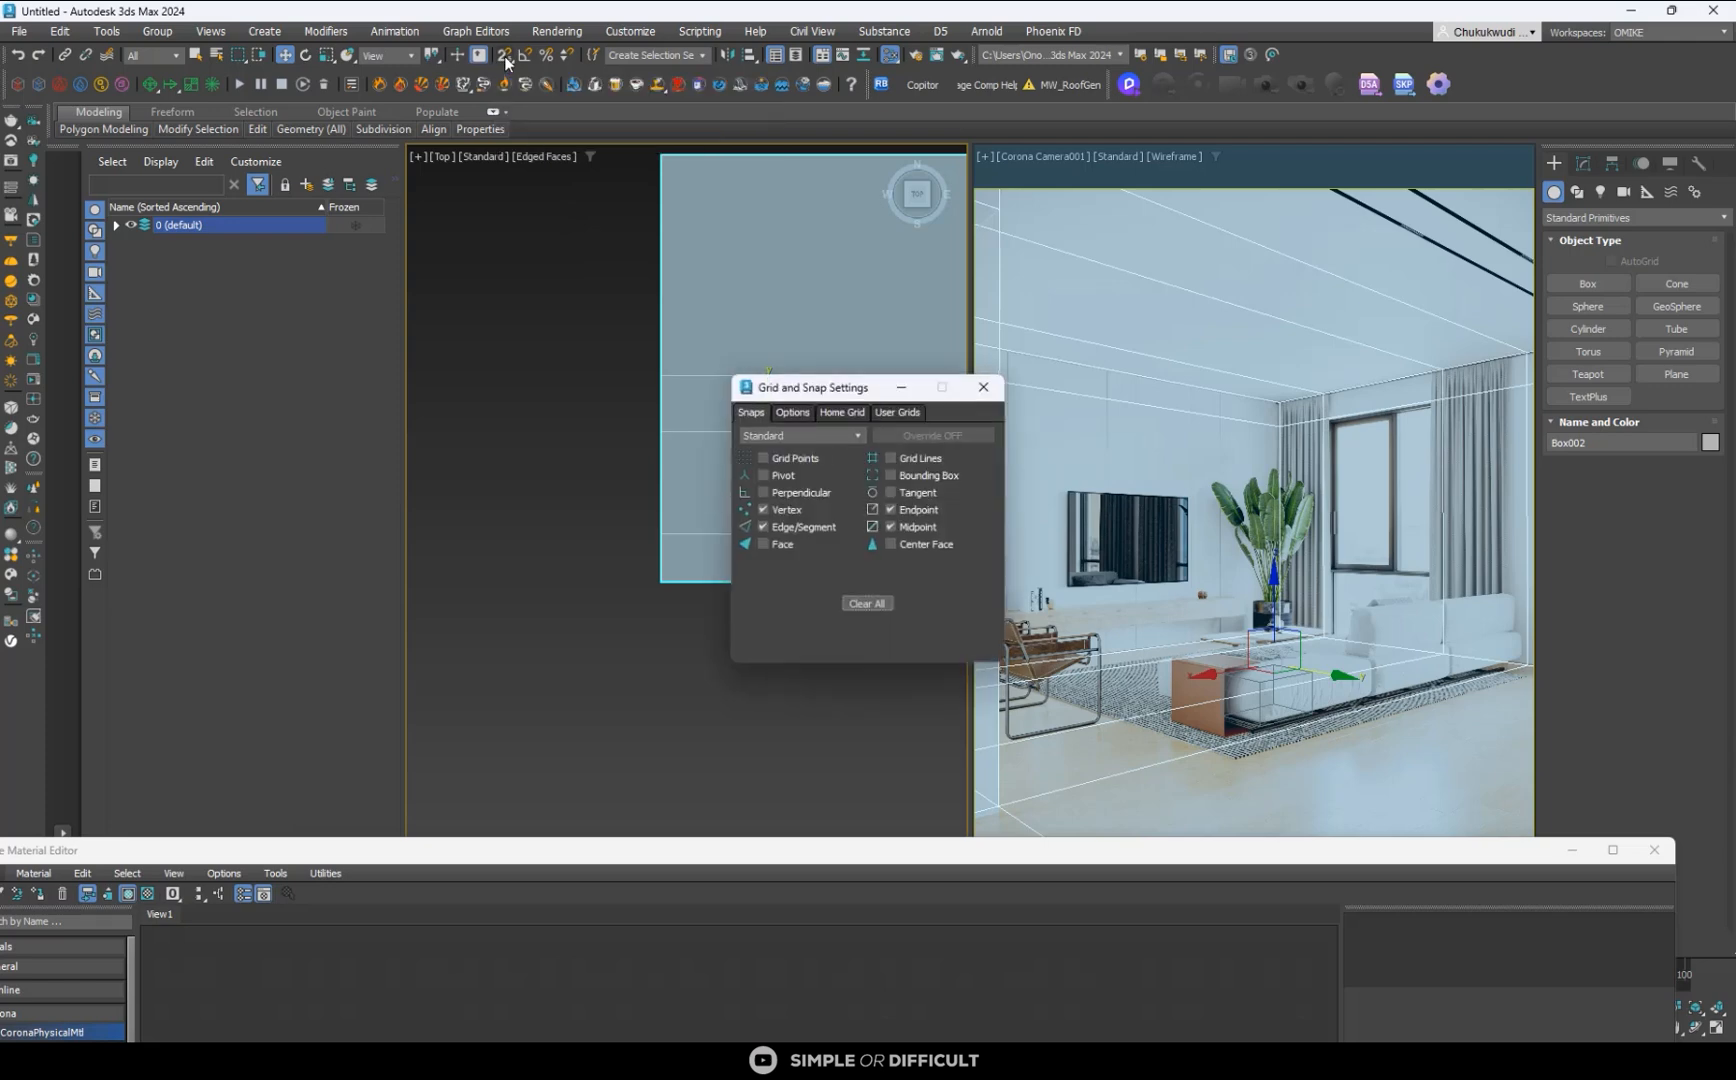
left_click_drag(808, 390, 762, 331)
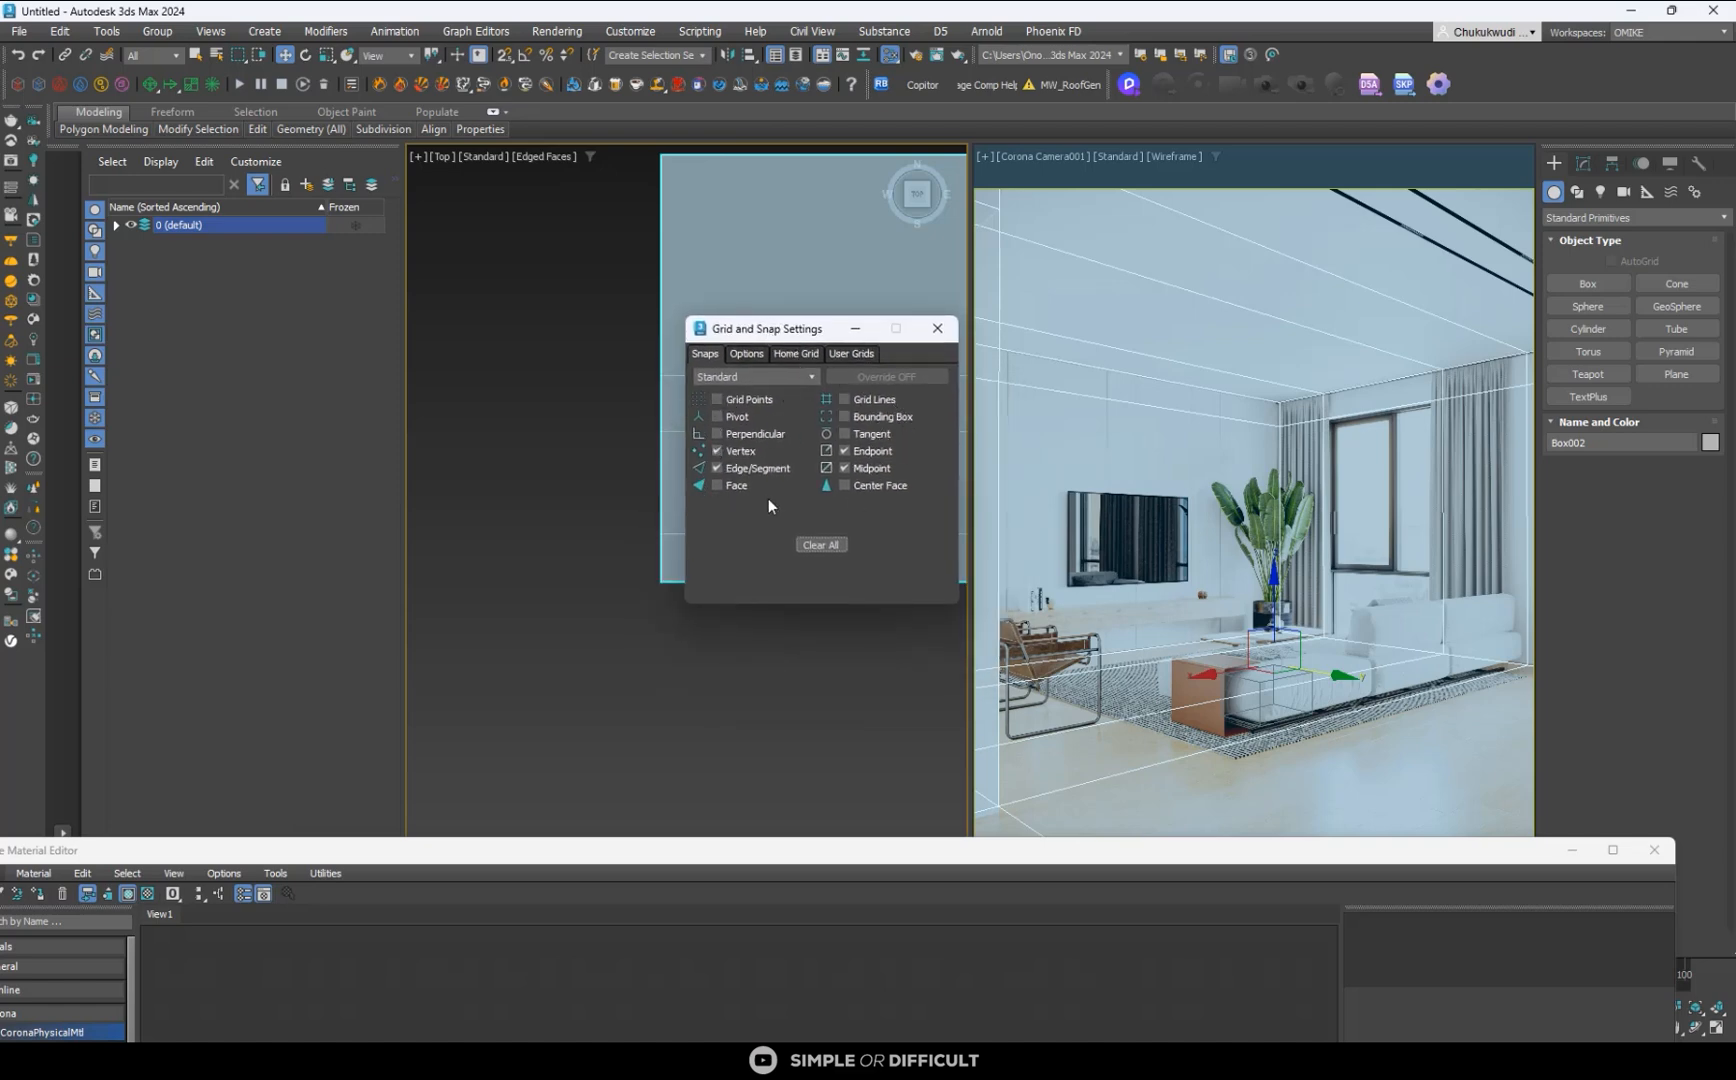
left_click(716, 467)
left_click(745, 355)
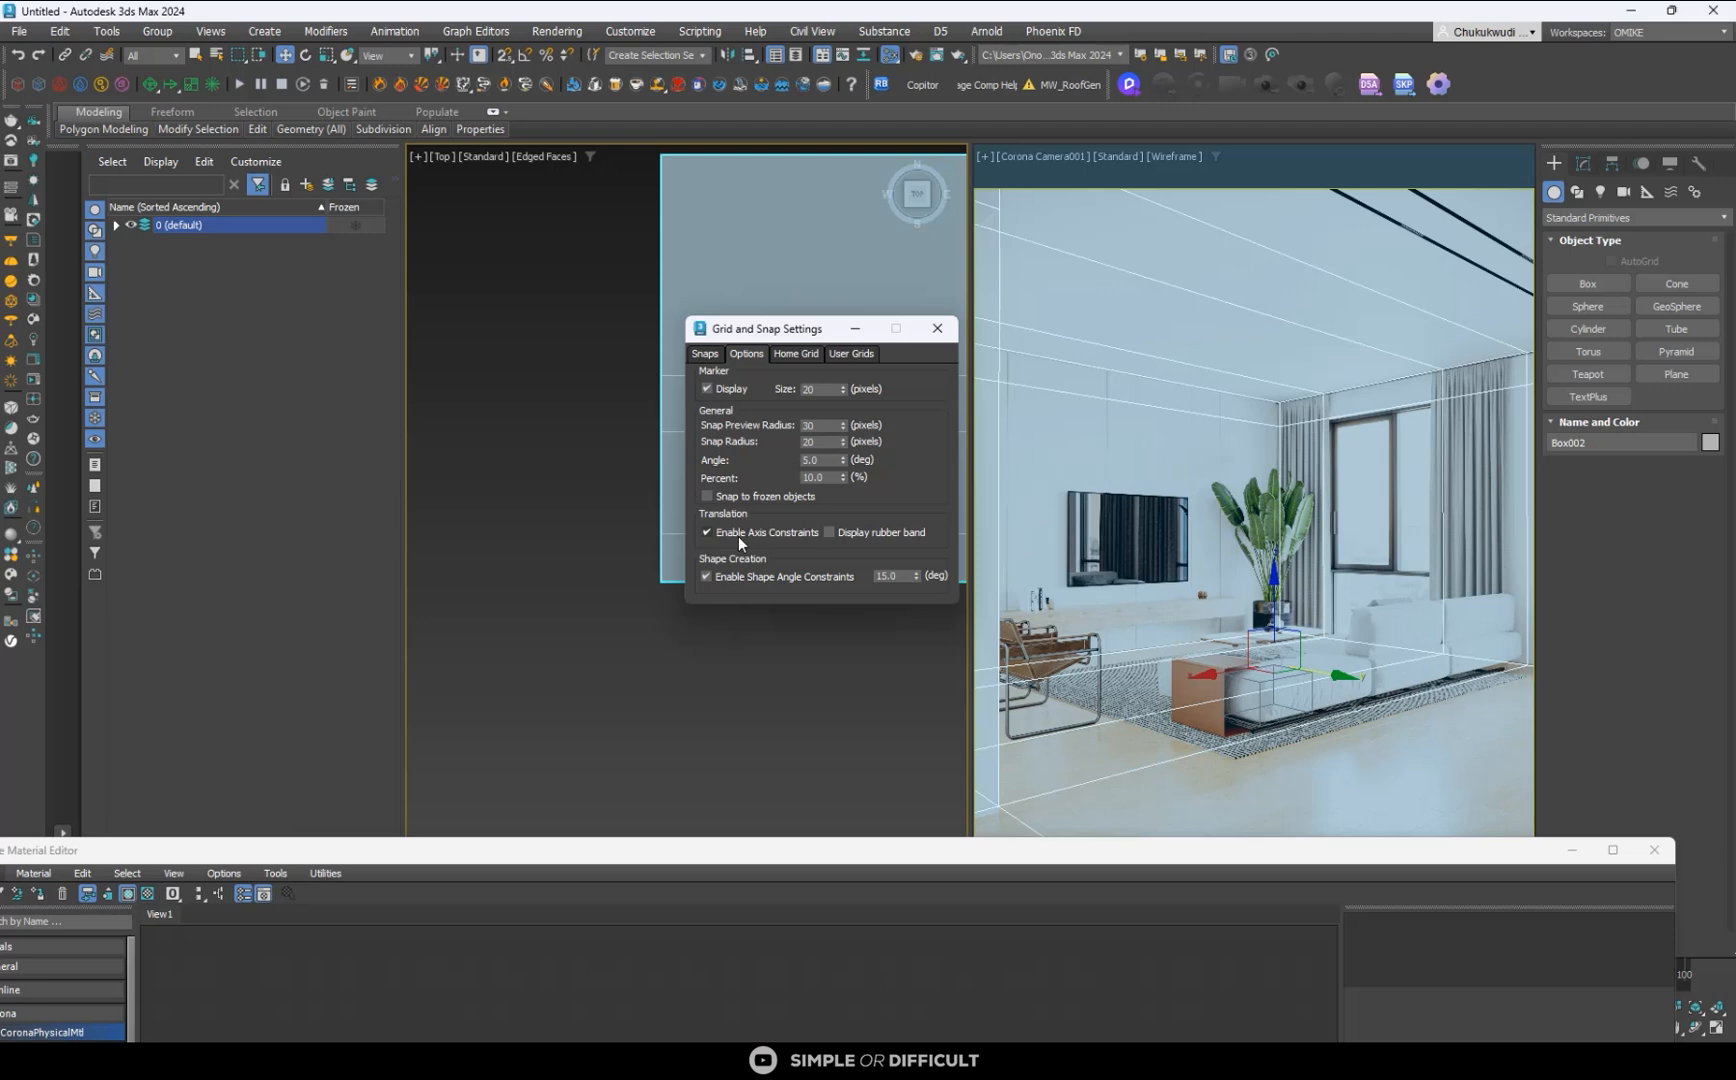
left_click(936, 329)
- Check the snap settings and draw a plane about 2338 x 371 mm spanning the two window-opening loops near the room's outer wall
left_click(1690, 374)
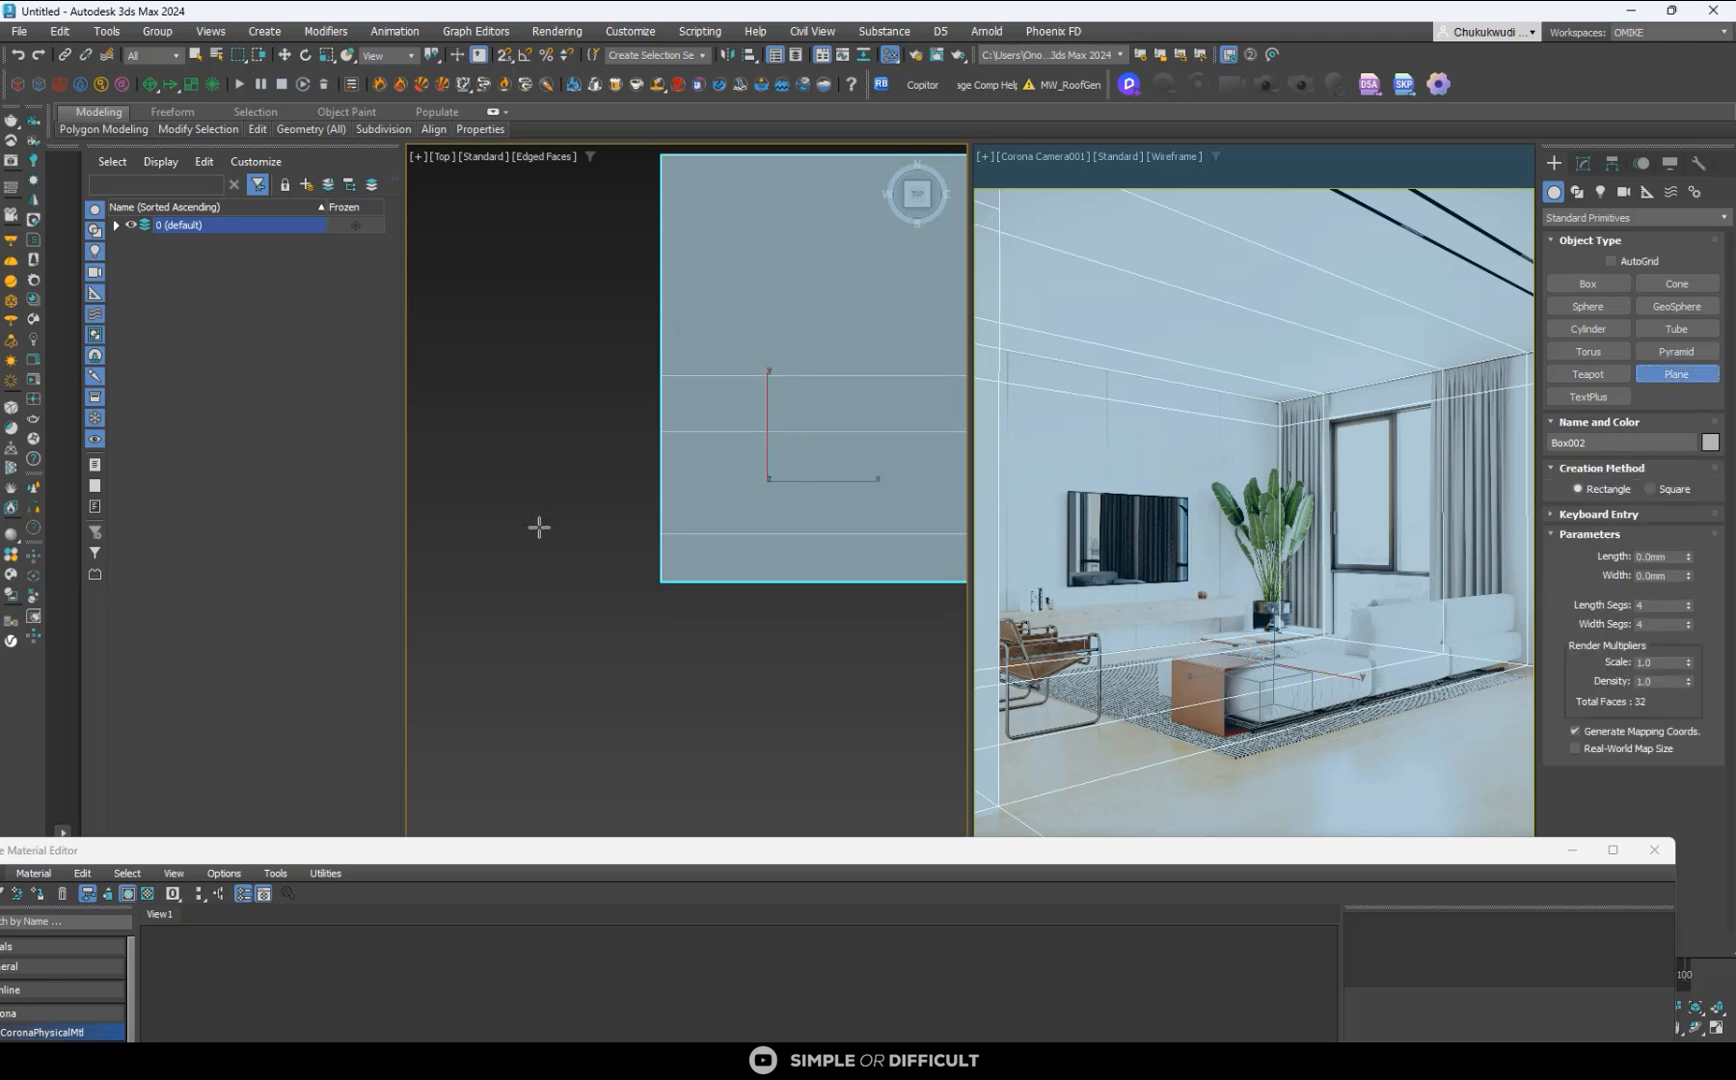
left_click(505, 55)
right_click(505, 54)
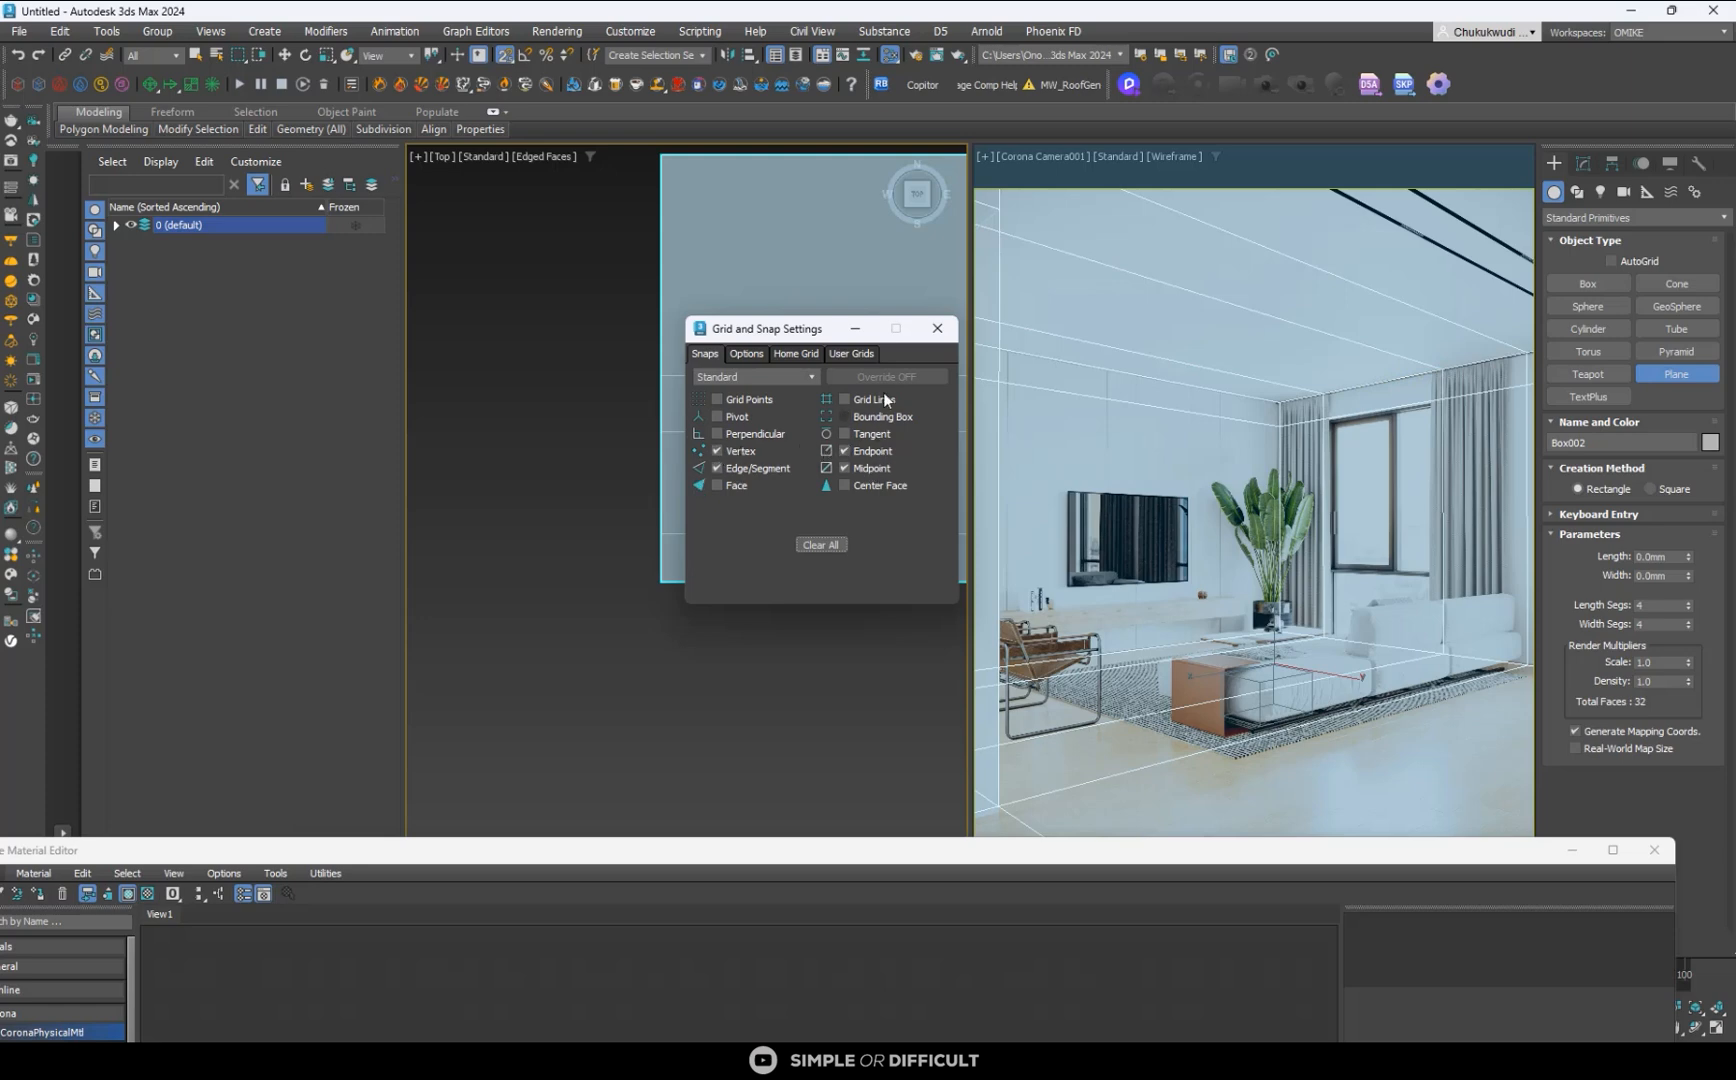
left_click(937, 328)
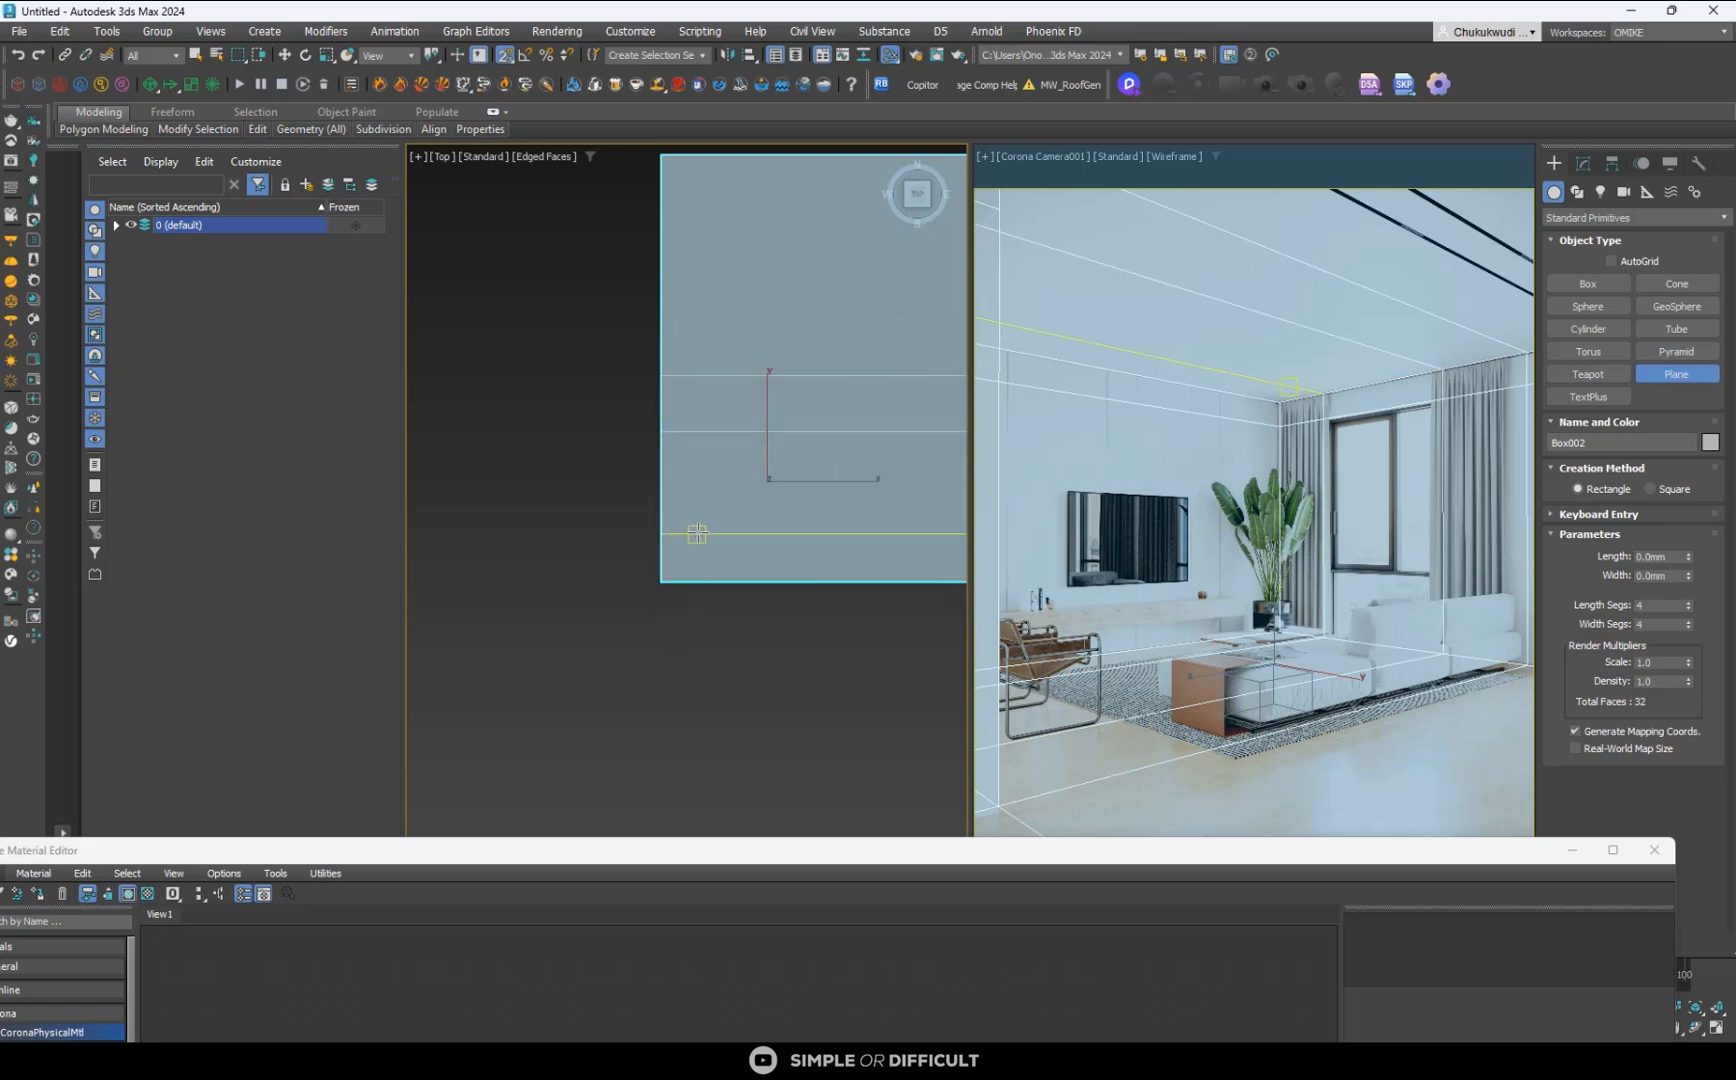
left_click_drag(697, 533, 683, 431)
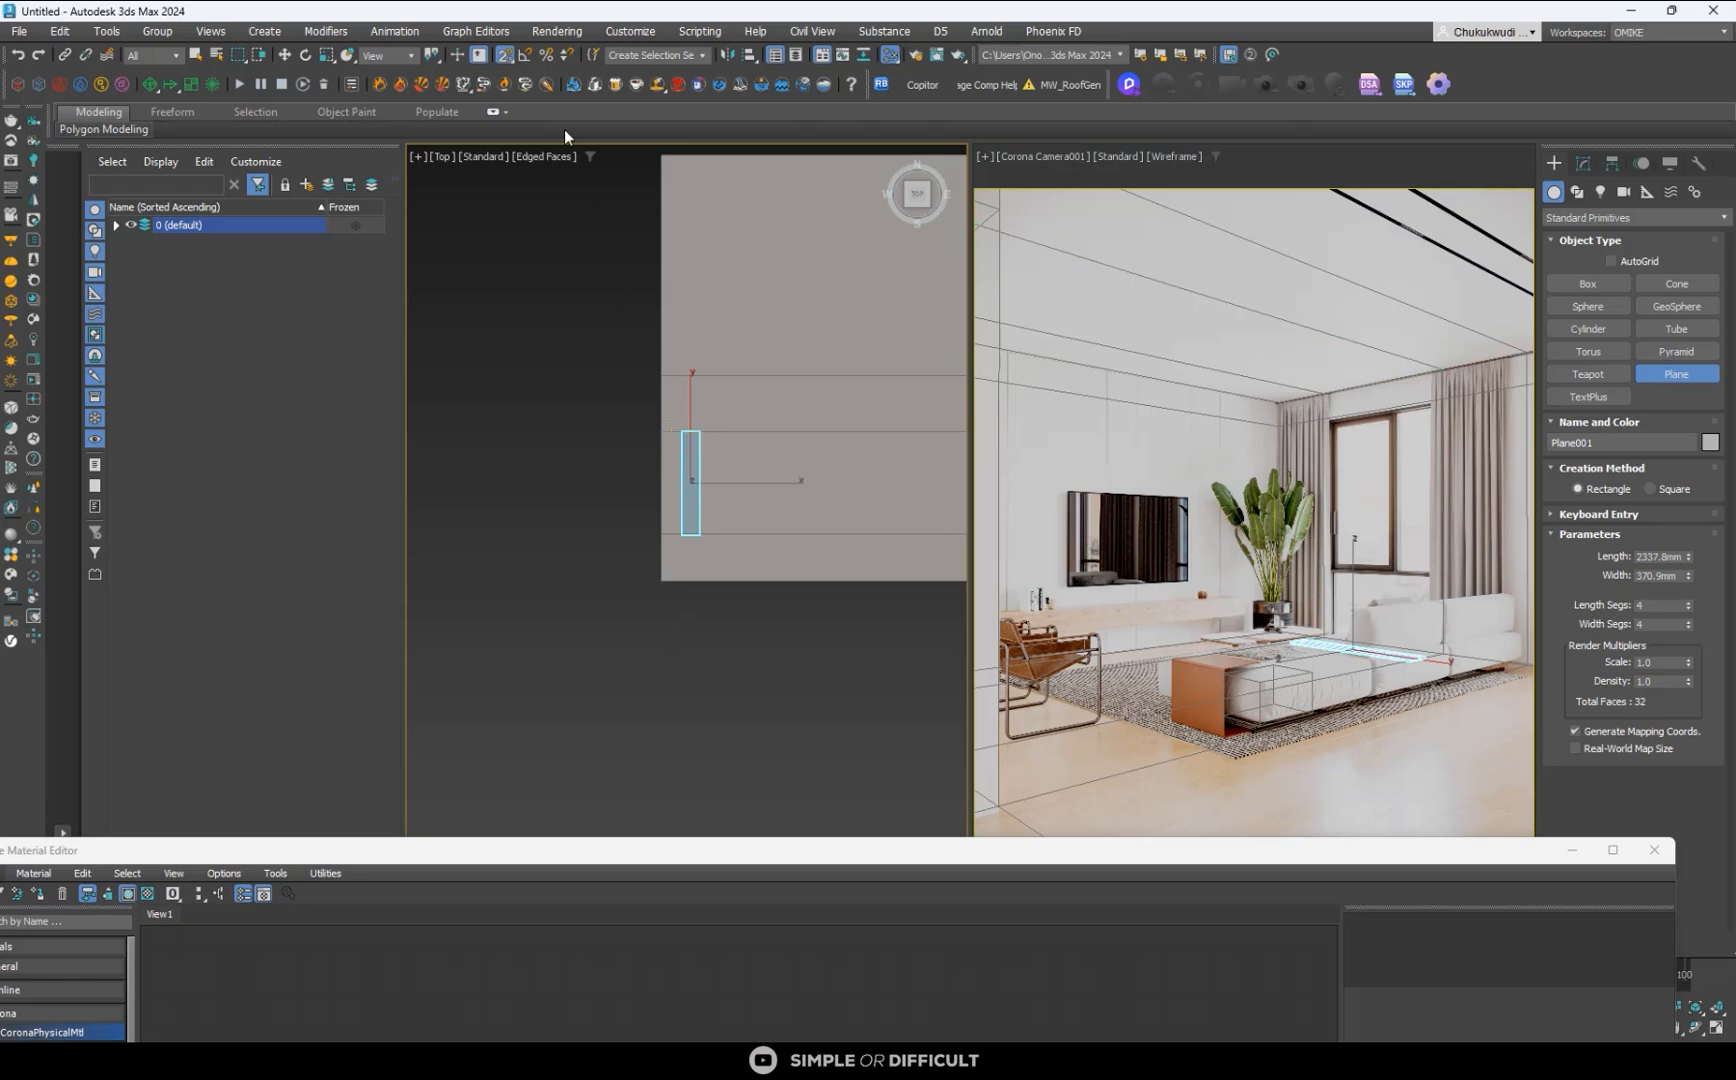
- Set the new plane's length to 2400 mm
left_click(285, 54)
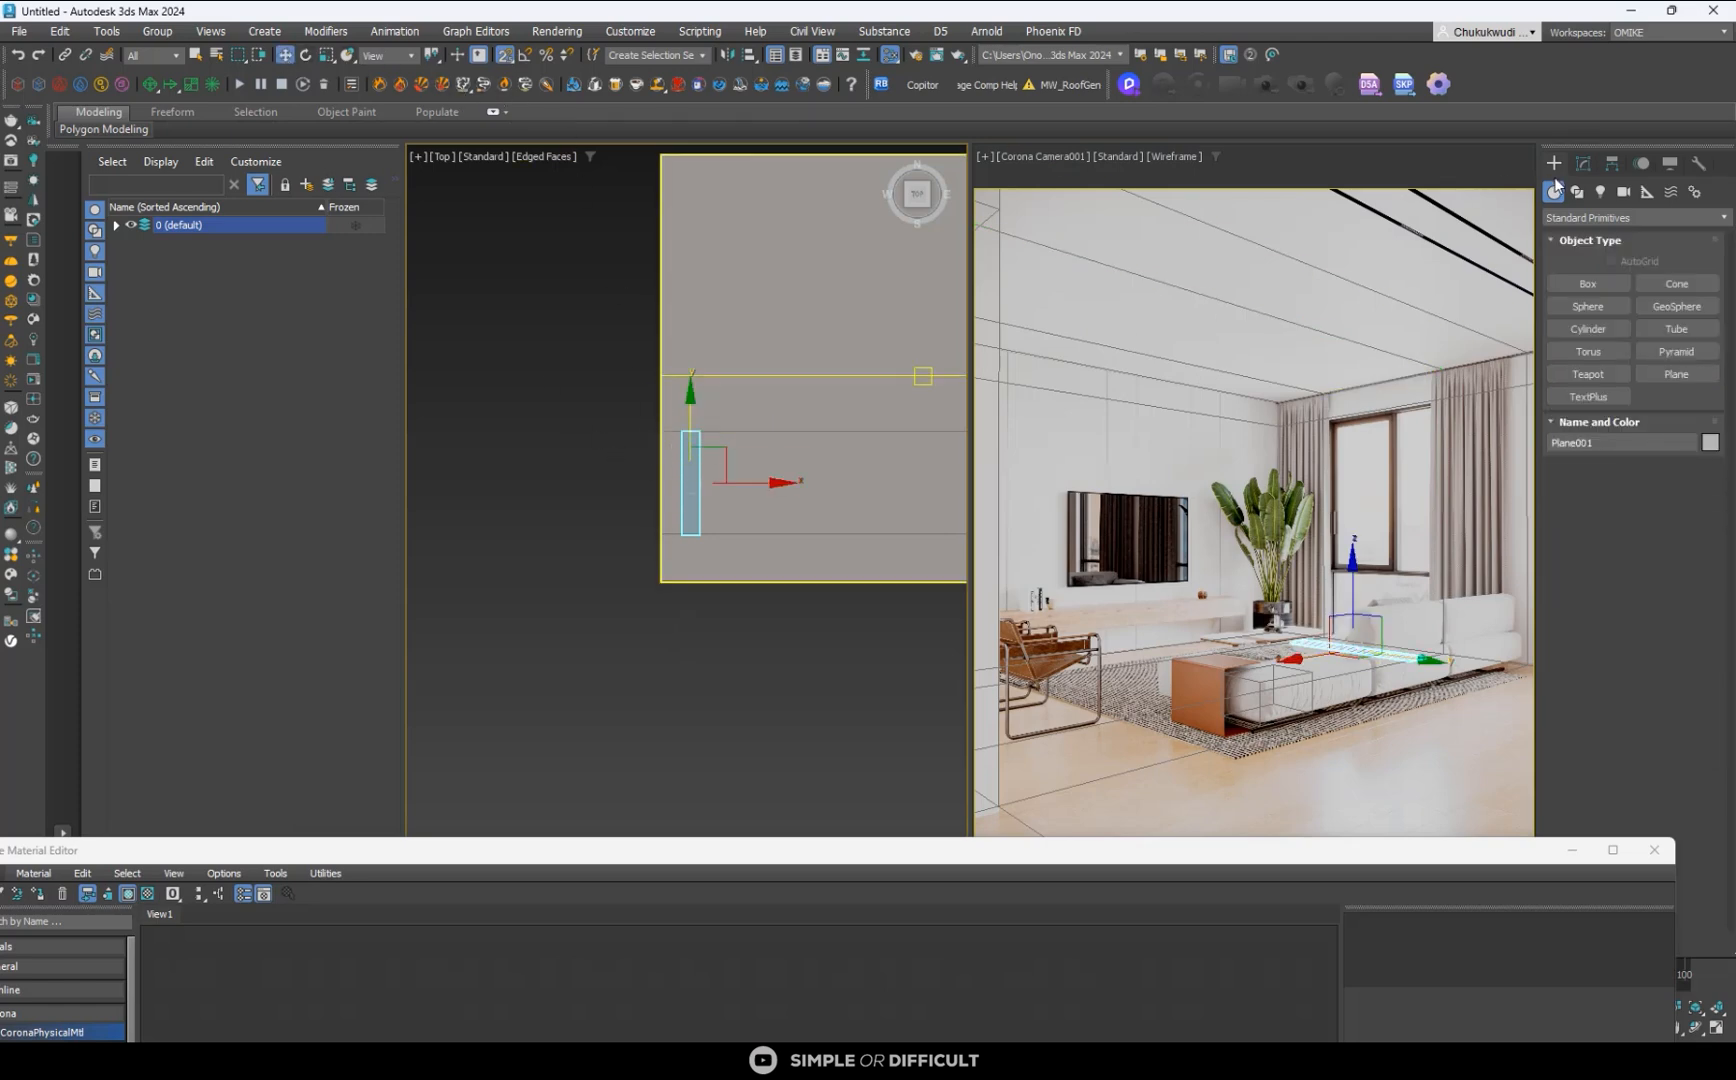
left_click(1588, 169)
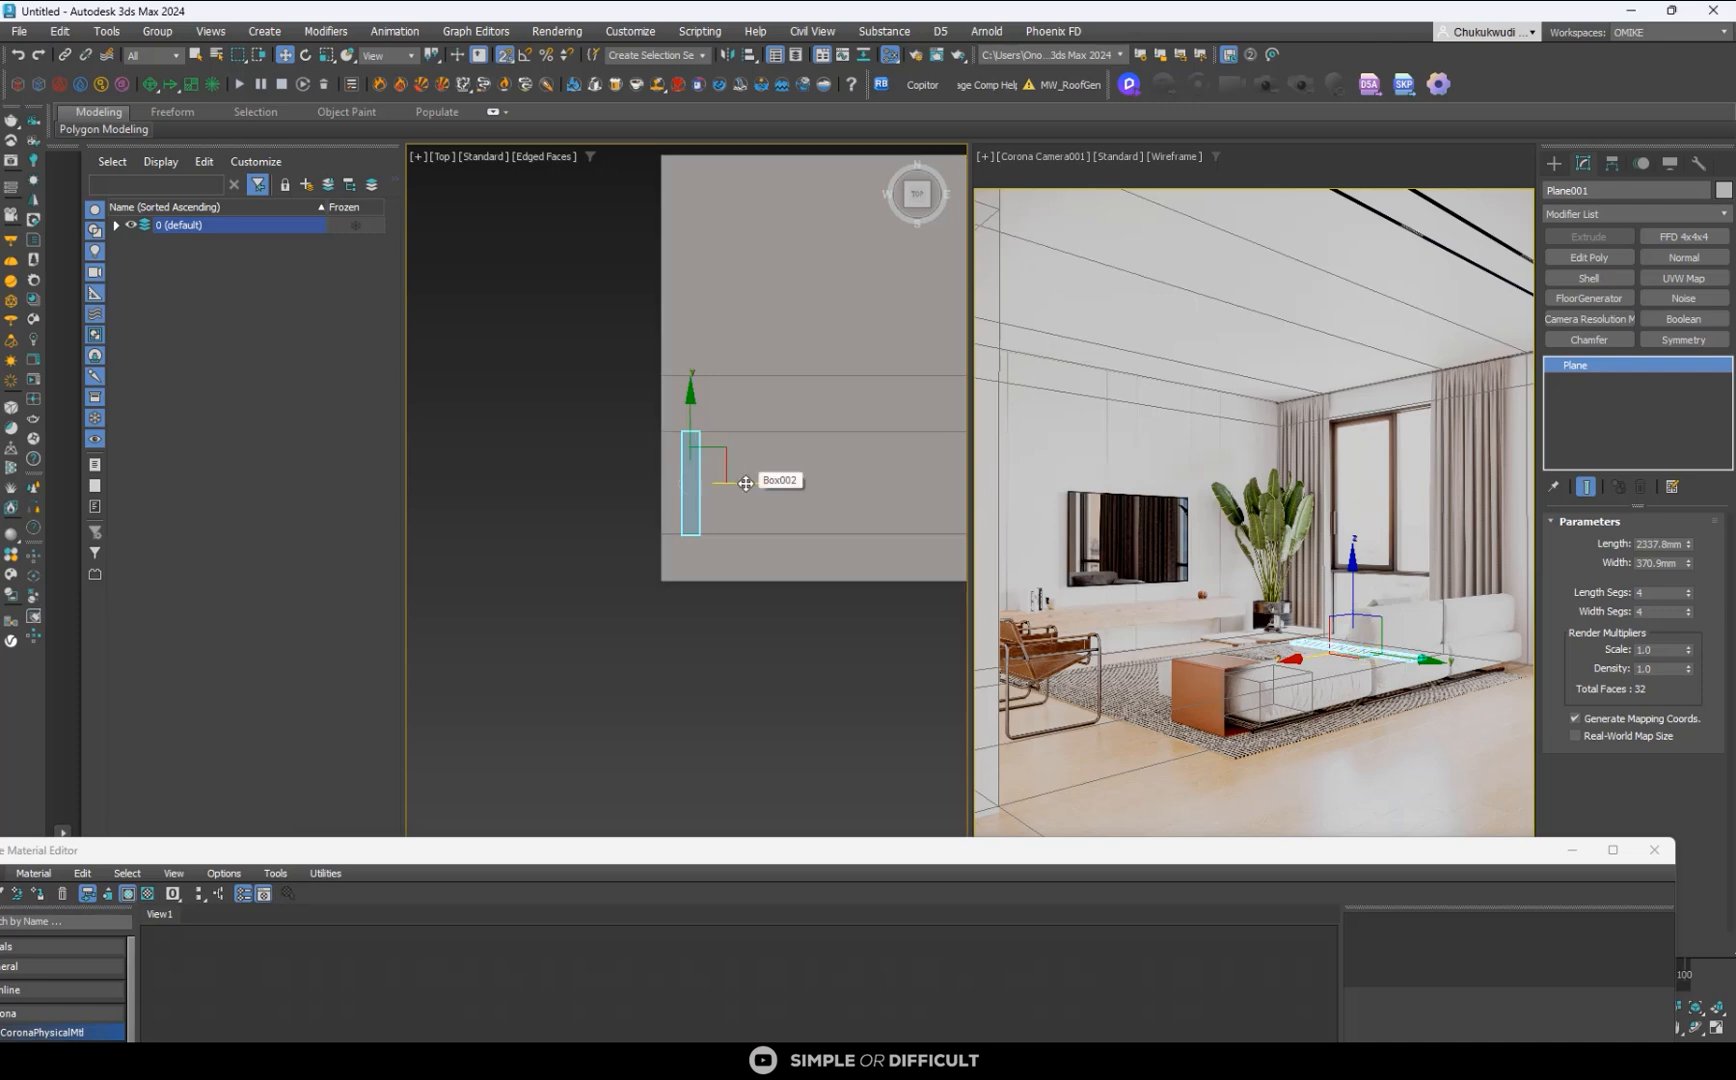
double_click(1643, 544)
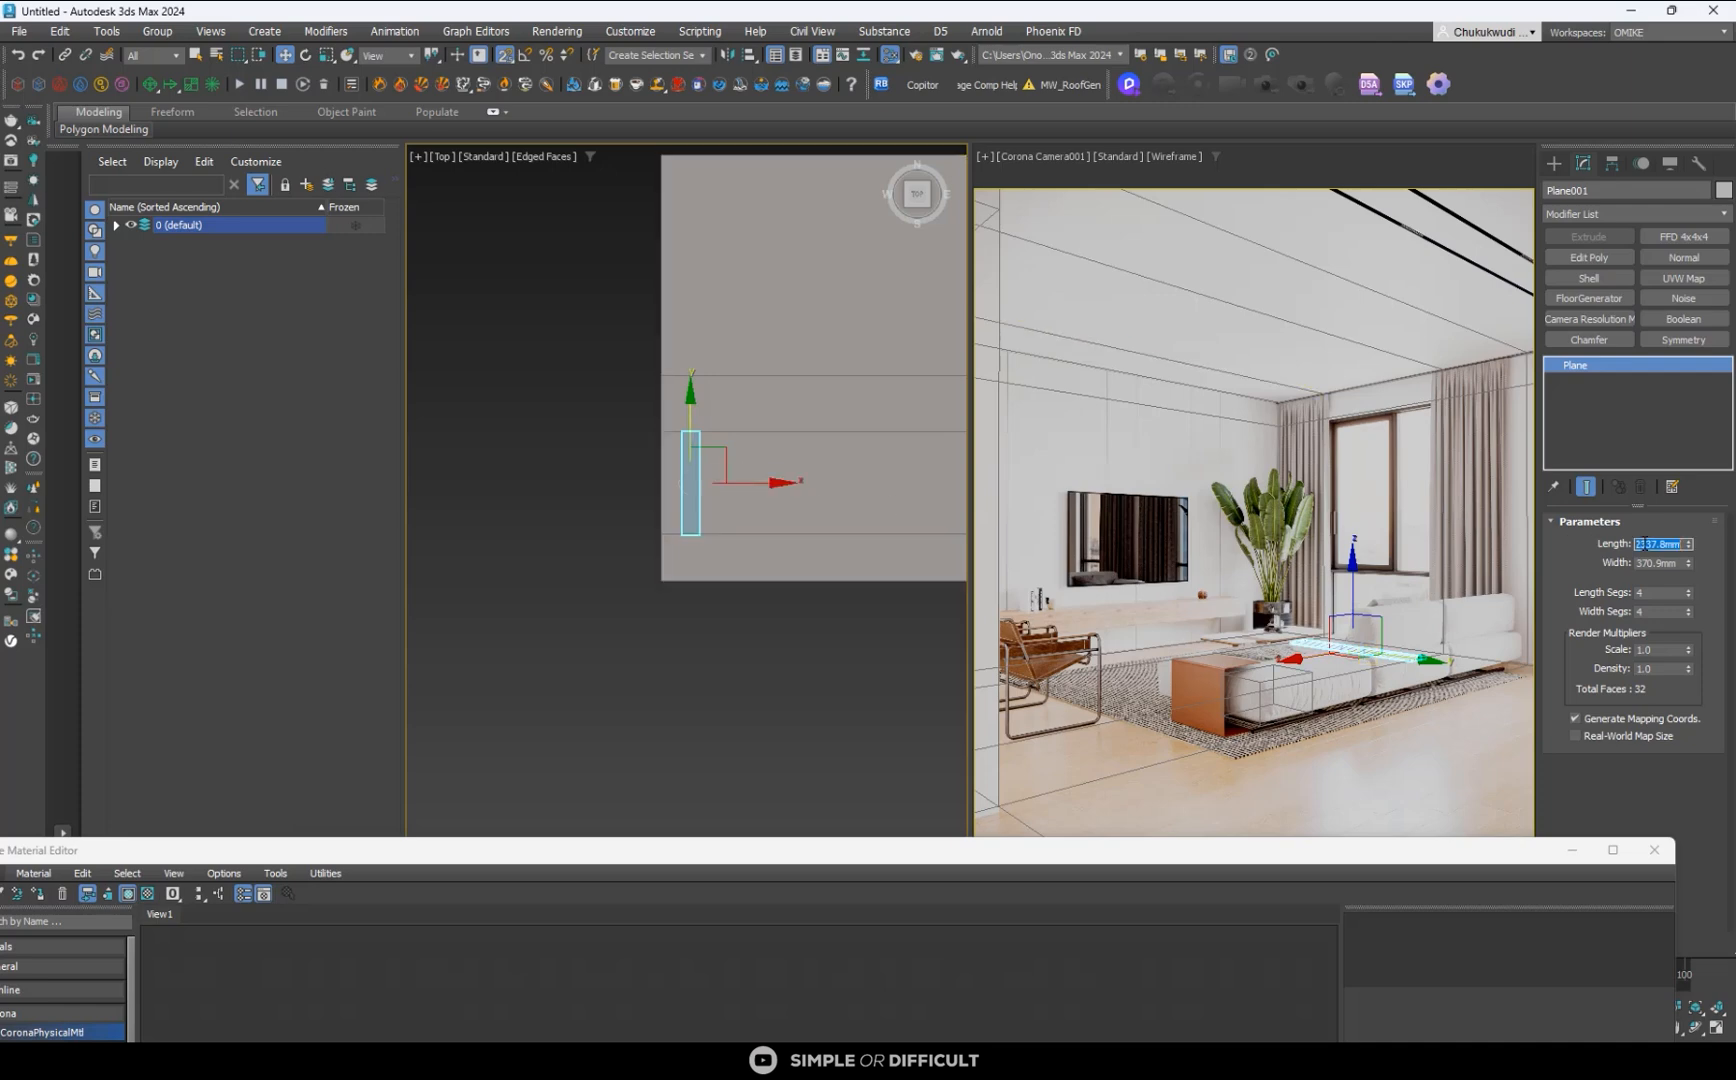
type("2400")
key("Return")
- Move the plane against the shell's outer wall, with its lower end snapped to the lower window-opening loop
scroll(706, 560, "up", 4)
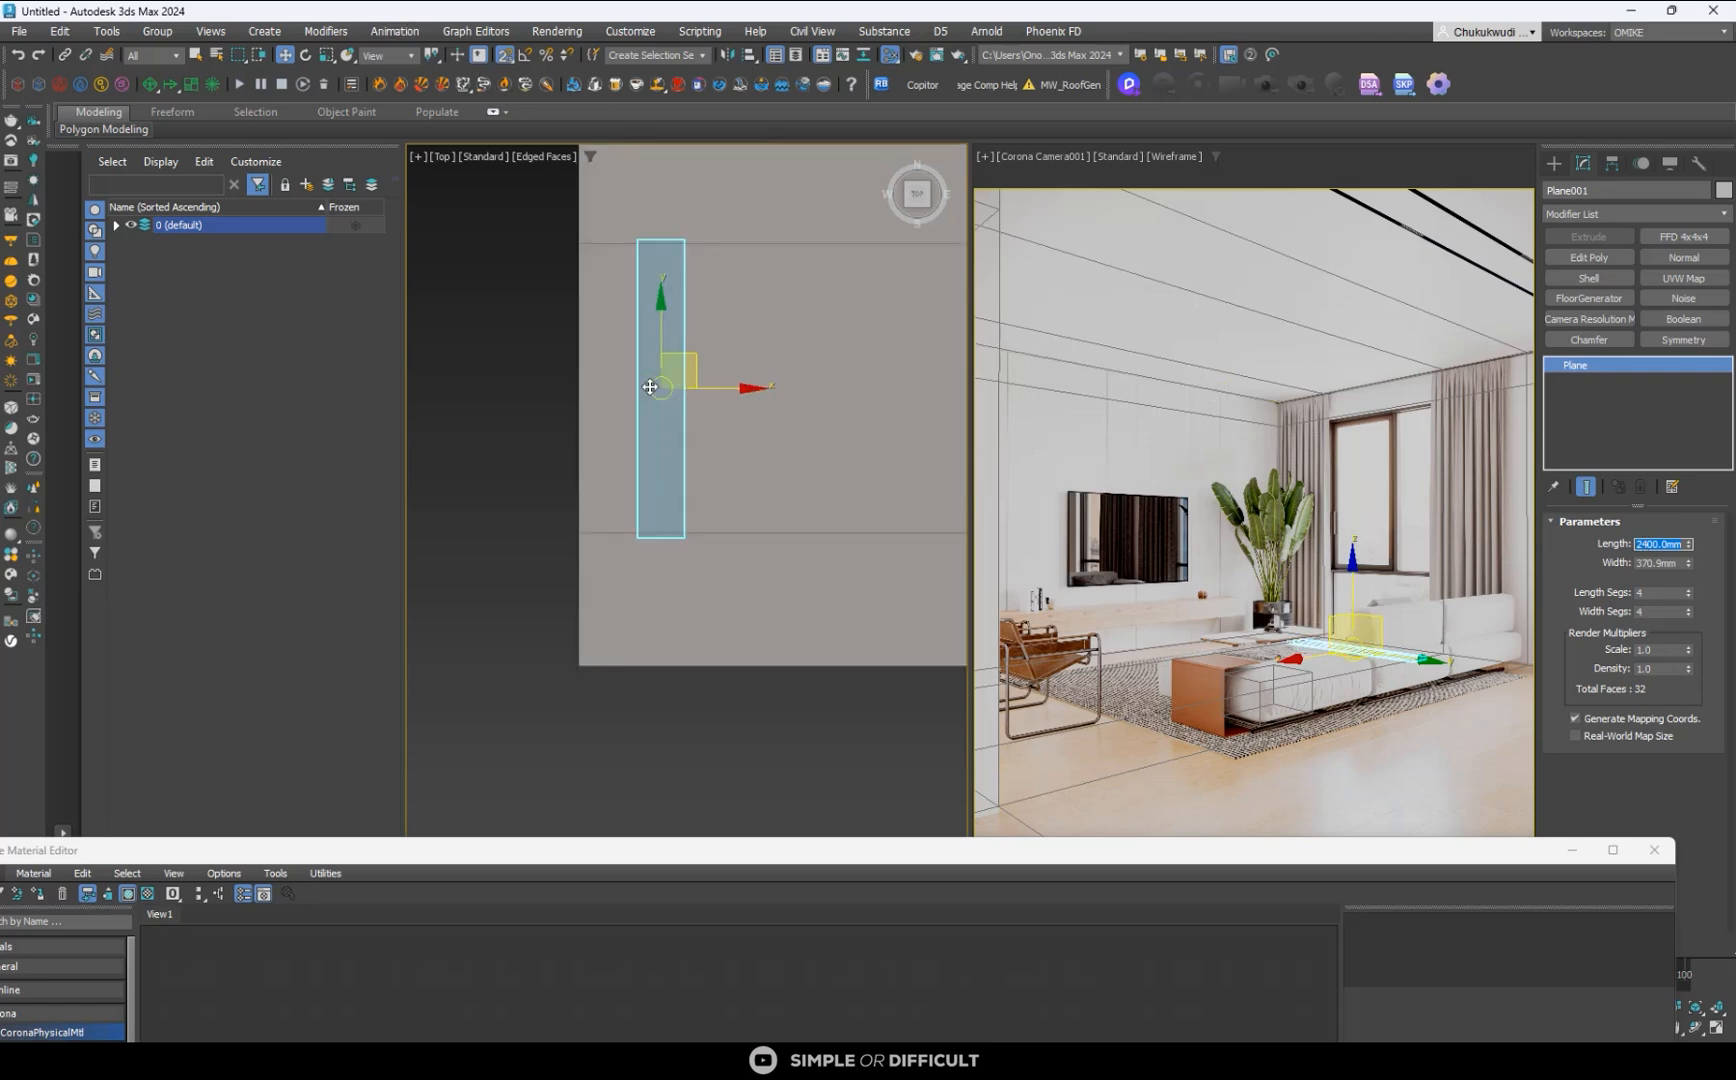
left_click_drag(664, 339, 665, 284)
scroll(668, 488, "up", 2)
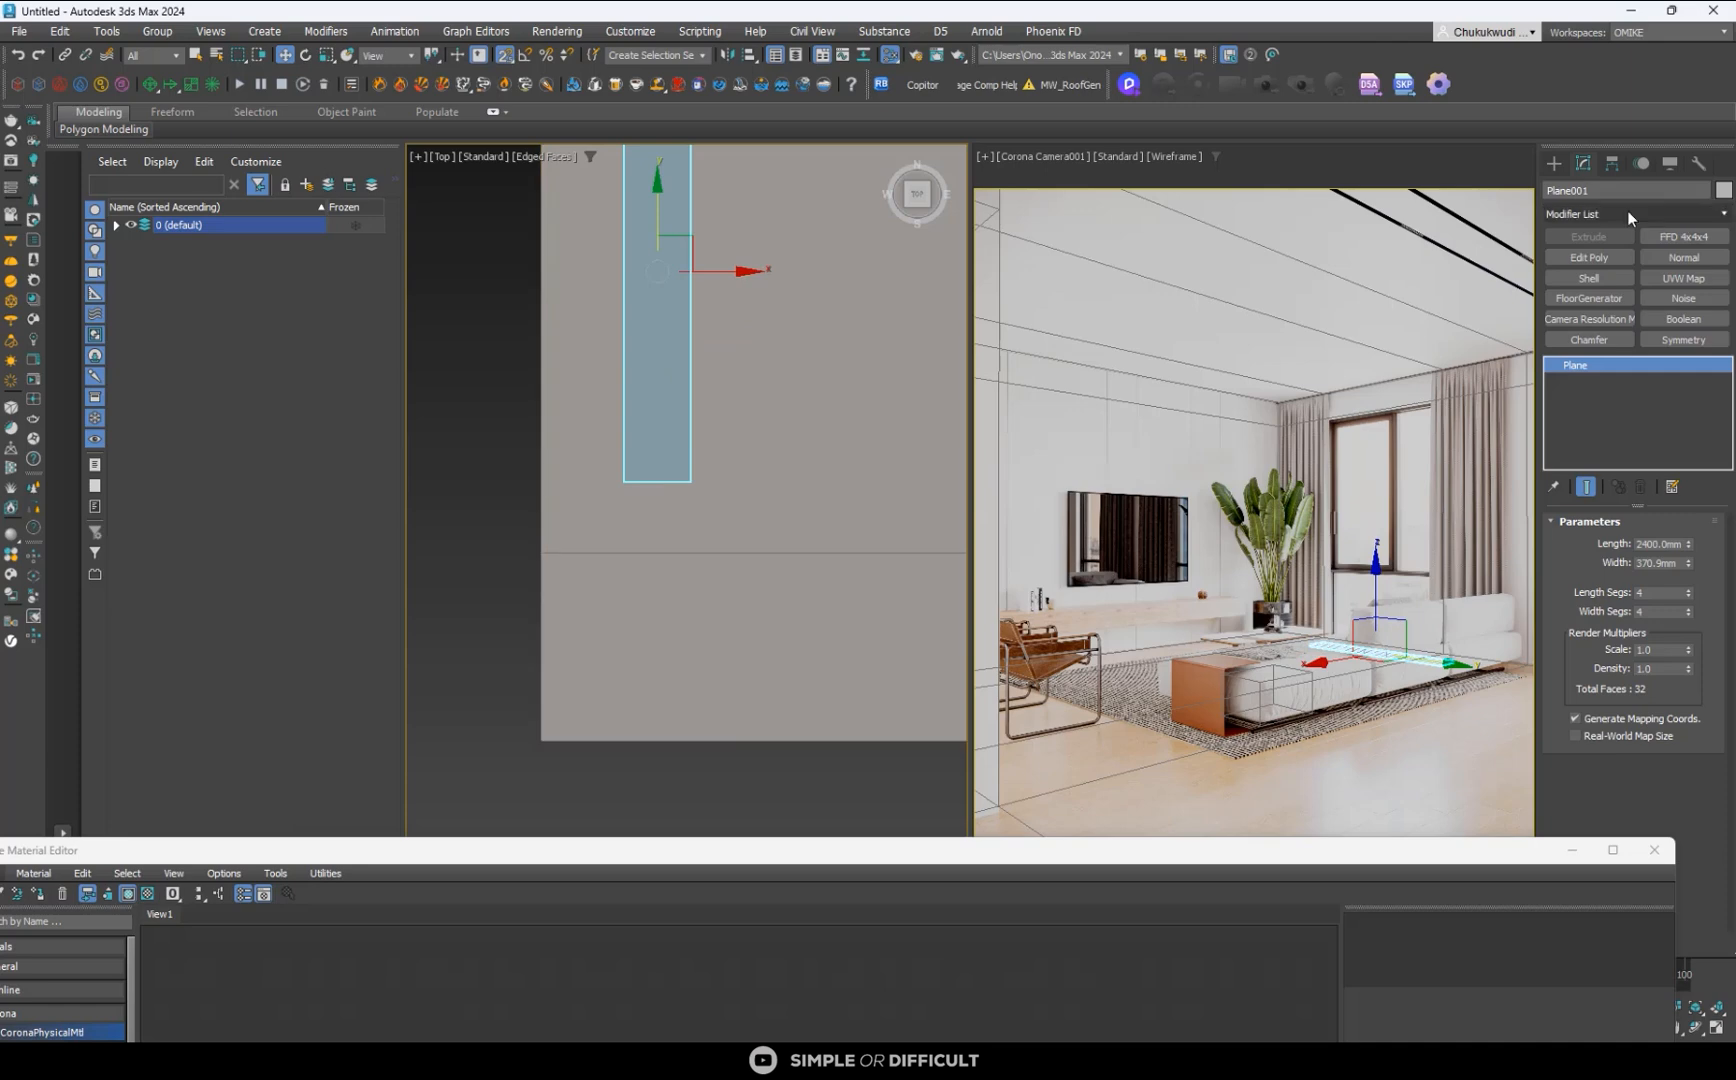
left_click(1549, 164)
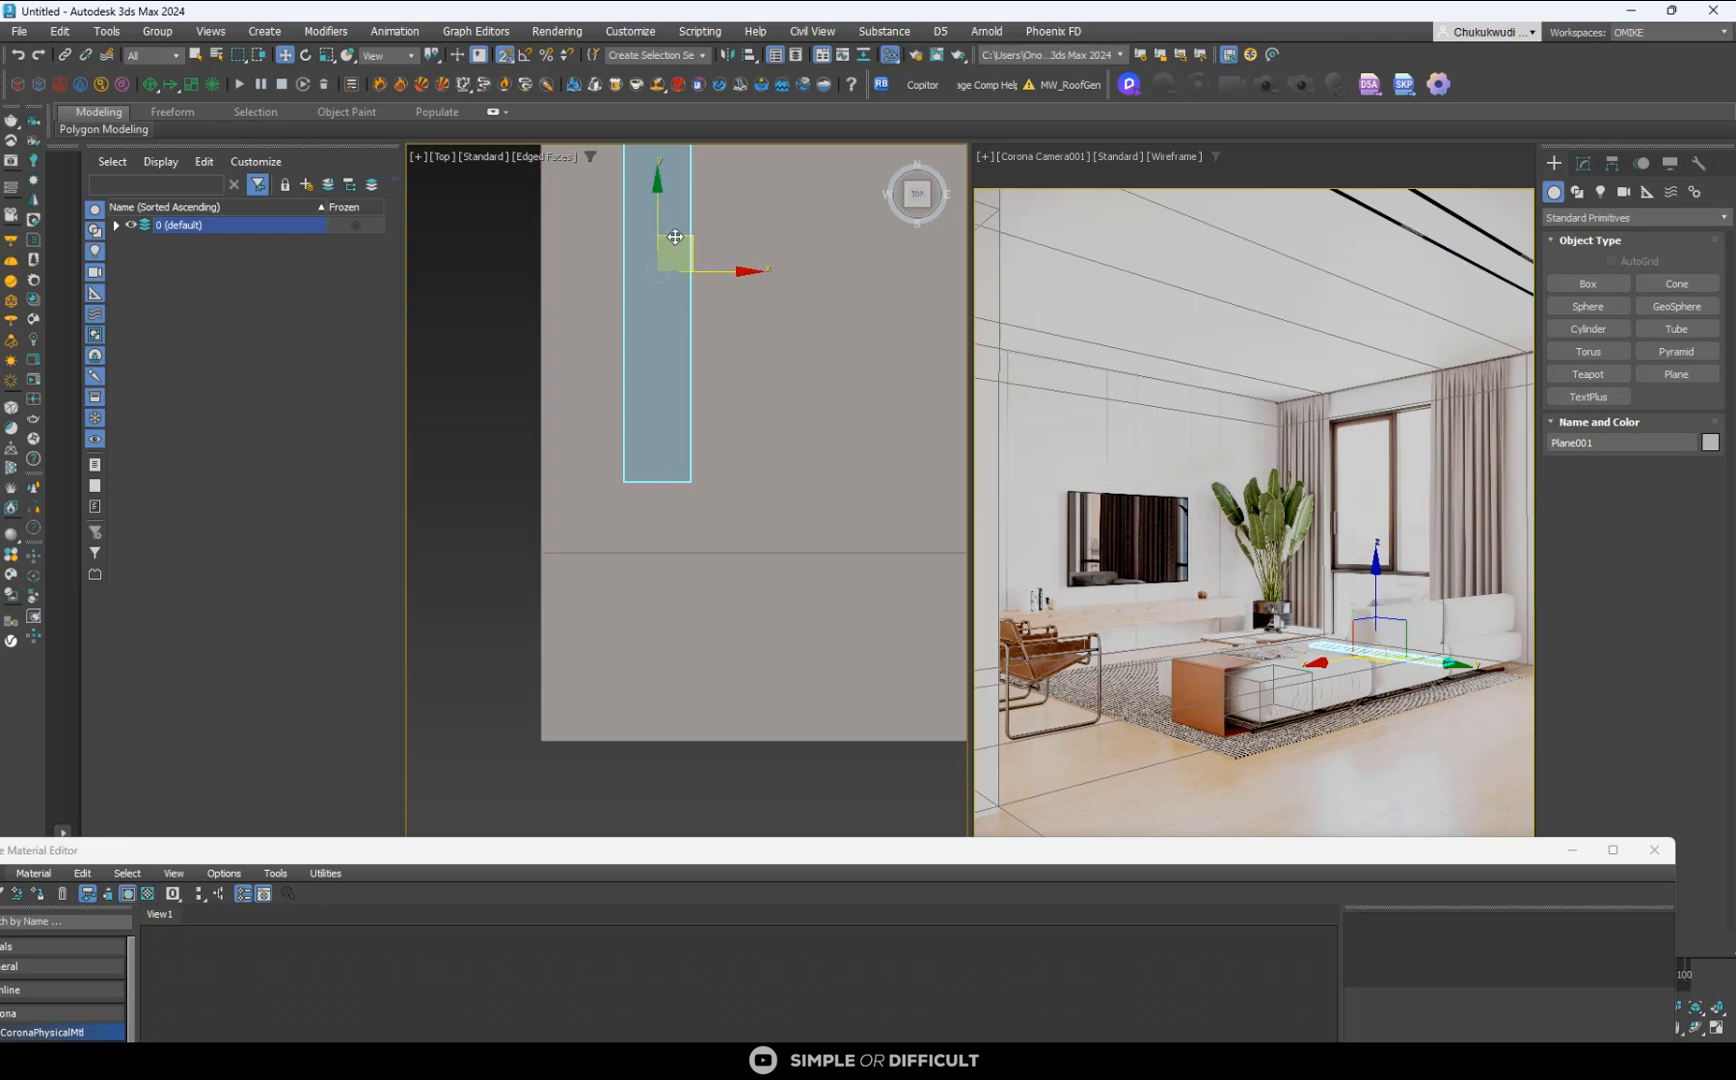
mouse_move(672, 252)
left_mouse_down()
mouse_move(566, 272)
mouse_move(524, 547)
mouse_move(630, 597)
left_mouse_up()
scroll(505, 513, "up", 3)
scroll(740, 557, "down", 4)
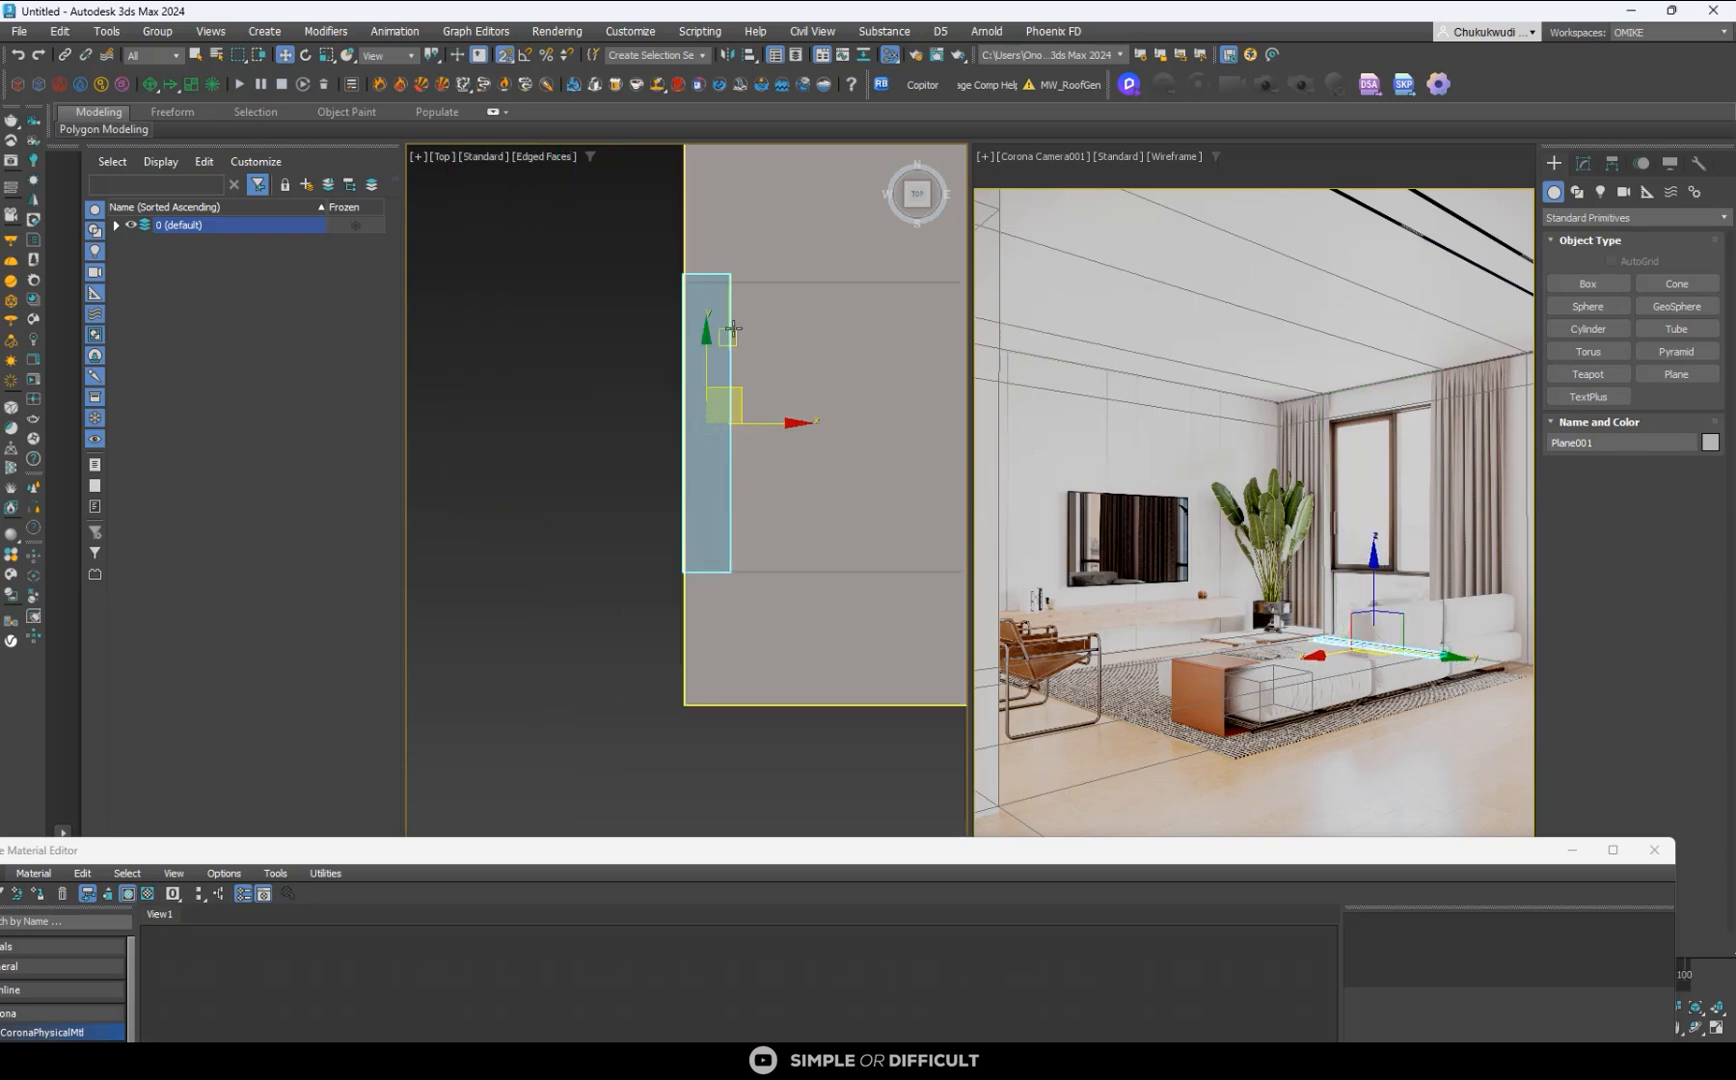
- Select the upper window-opening edge loop on the room shell and check it from an angle
left_click(755, 285)
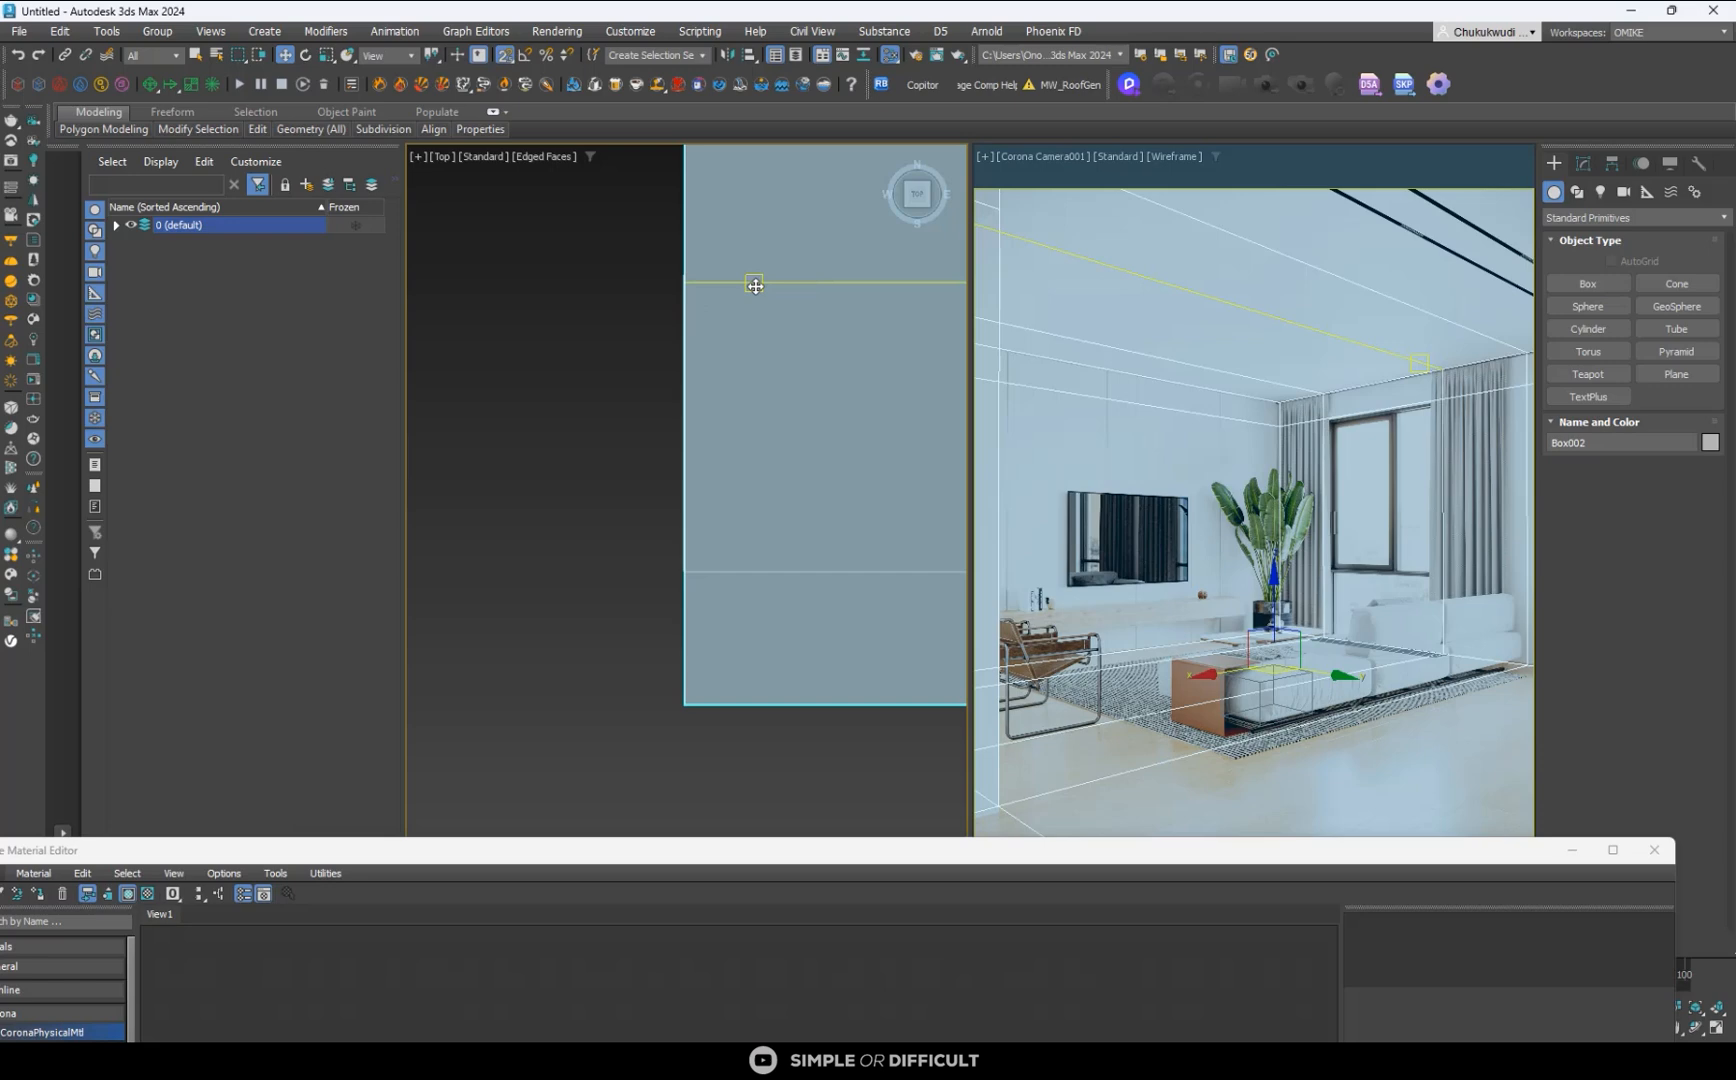
scroll(755, 286, "down", 6)
middle_click_drag(755, 286, 747, 465)
scroll(805, 478, "down", 2)
key("1")
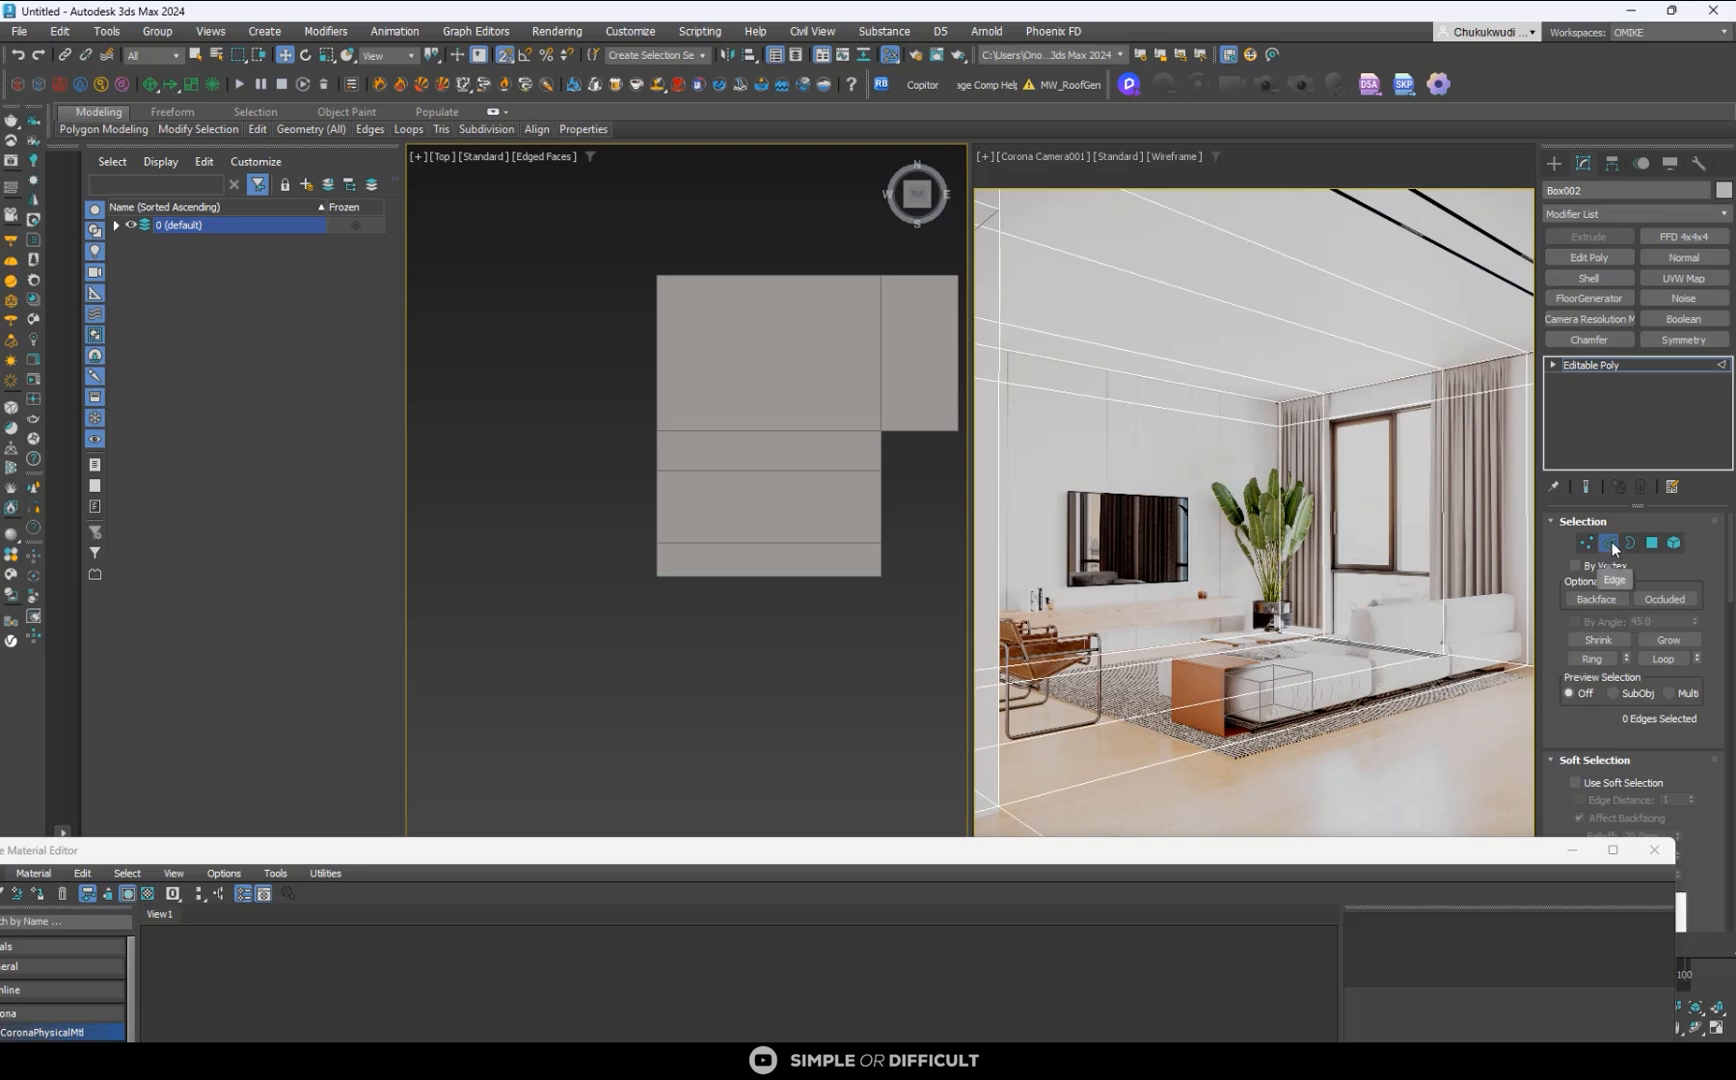
left_click(702, 470)
double_click(702, 471)
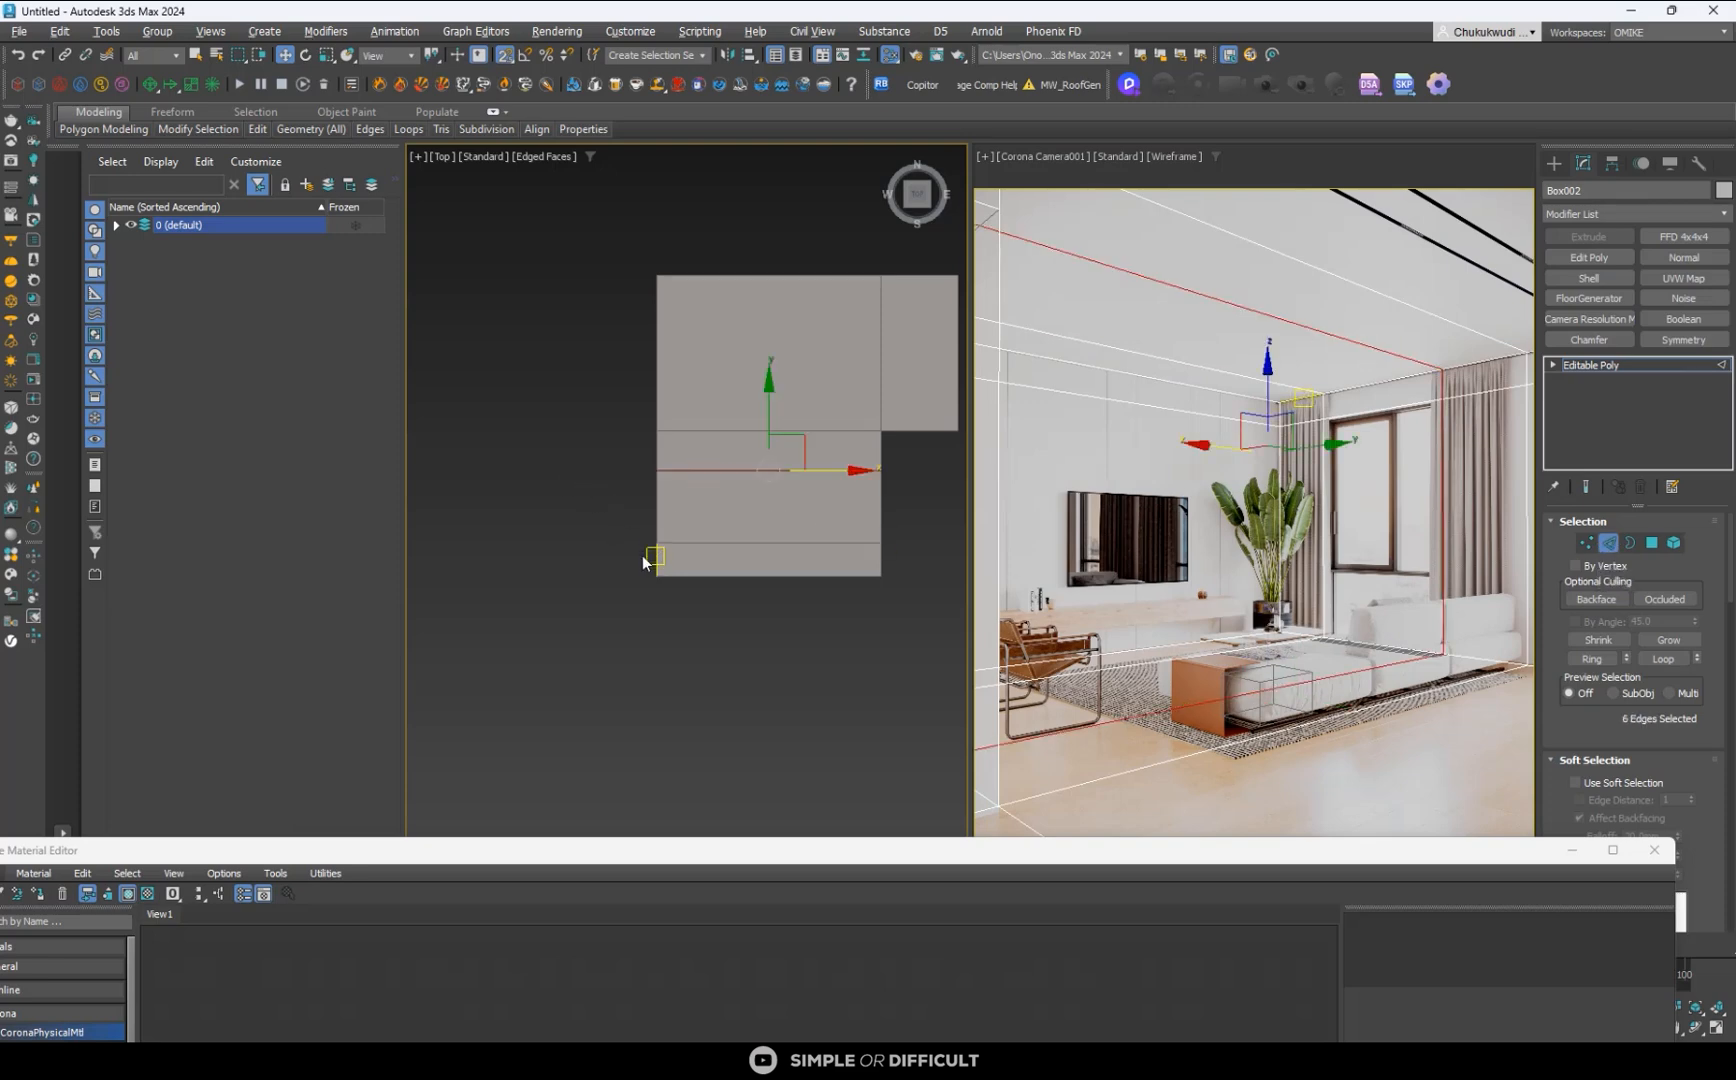
middle_click_drag(647, 554, 726, 390, "alt")
middle_click_drag(701, 290, 720, 465, "alt")
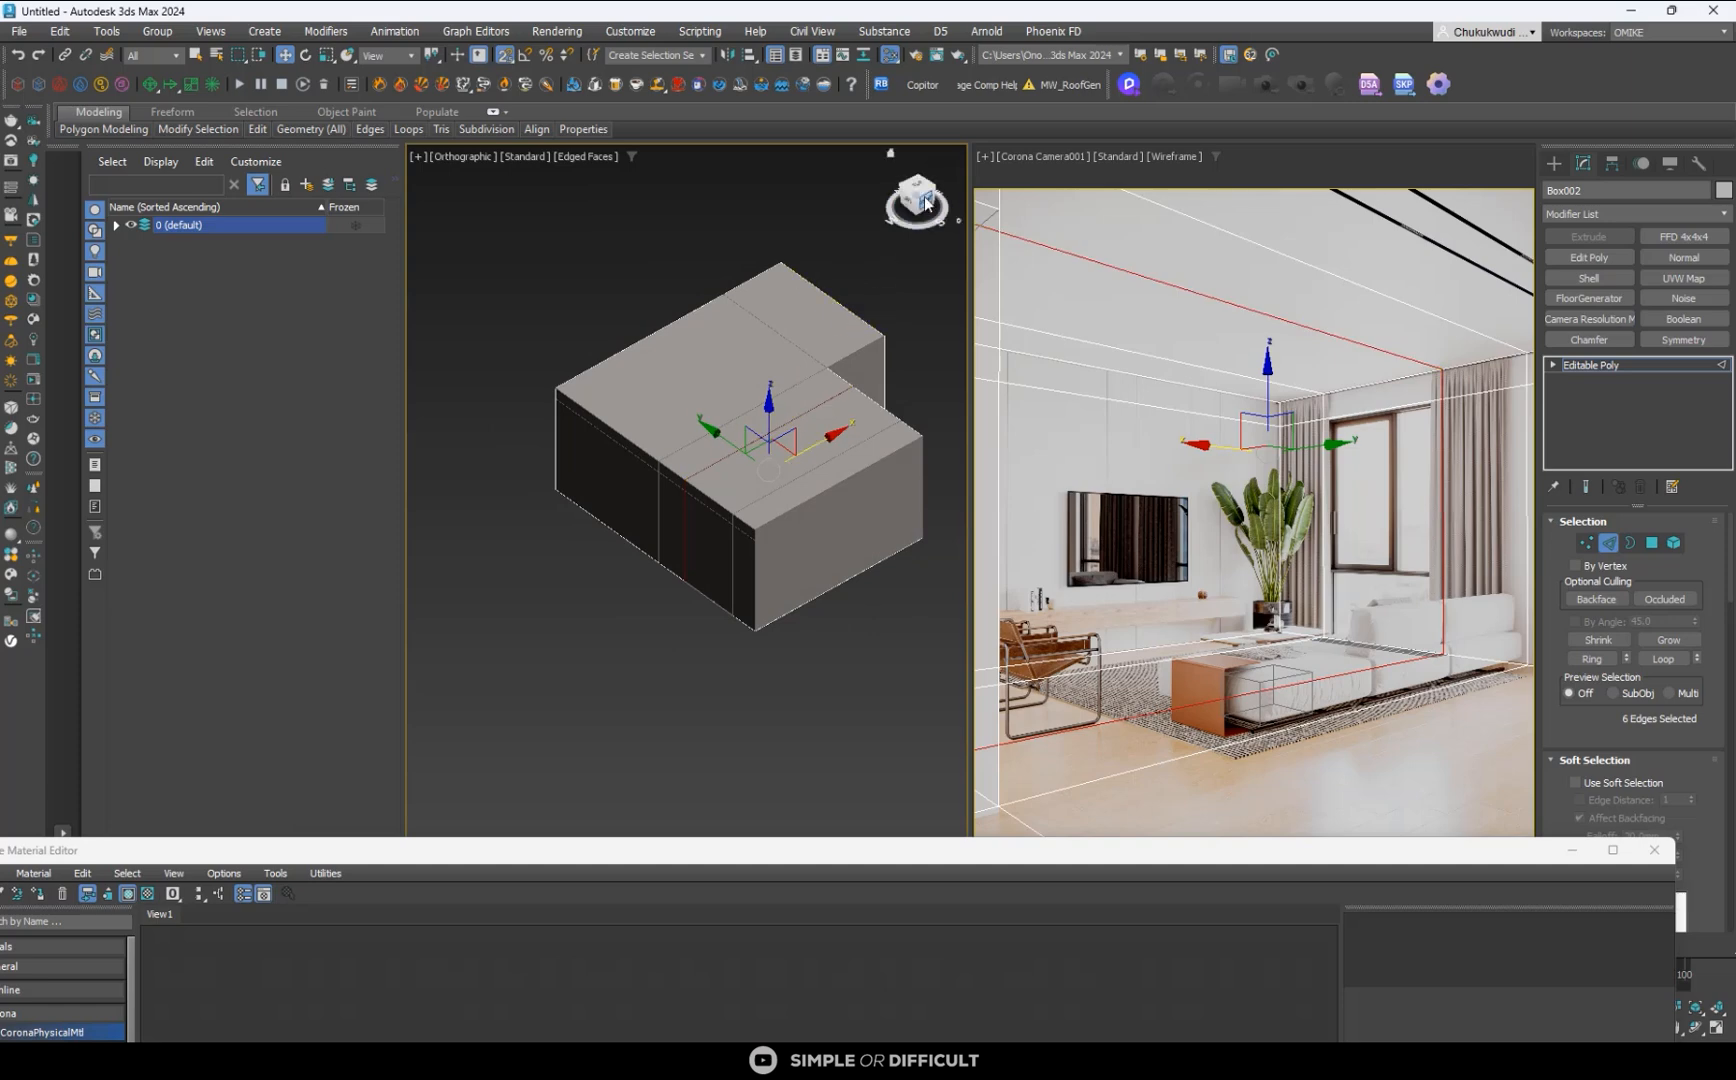
- Display the top view in wireframe, snap the selected edge loop to the plane's upper end and leave edge editing
key("t")
scroll(775, 501, "up", 5)
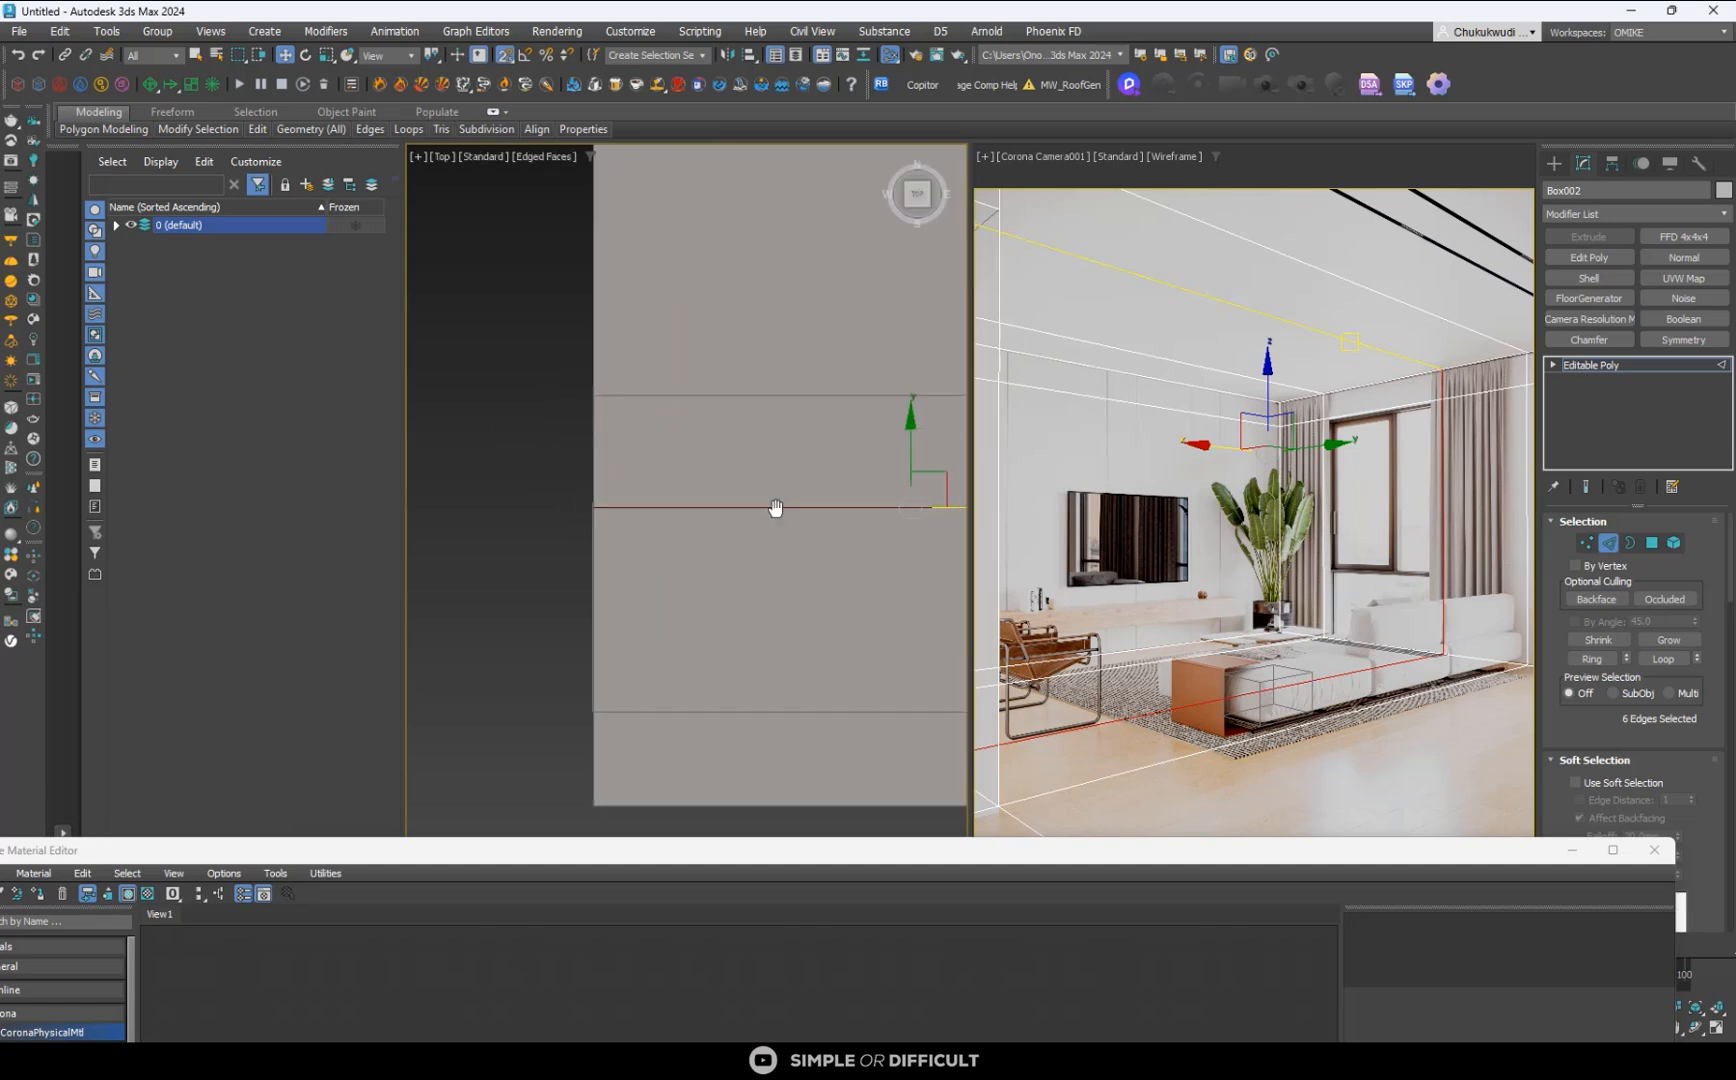
middle_click_drag(775, 507, 727, 459)
key("F3")
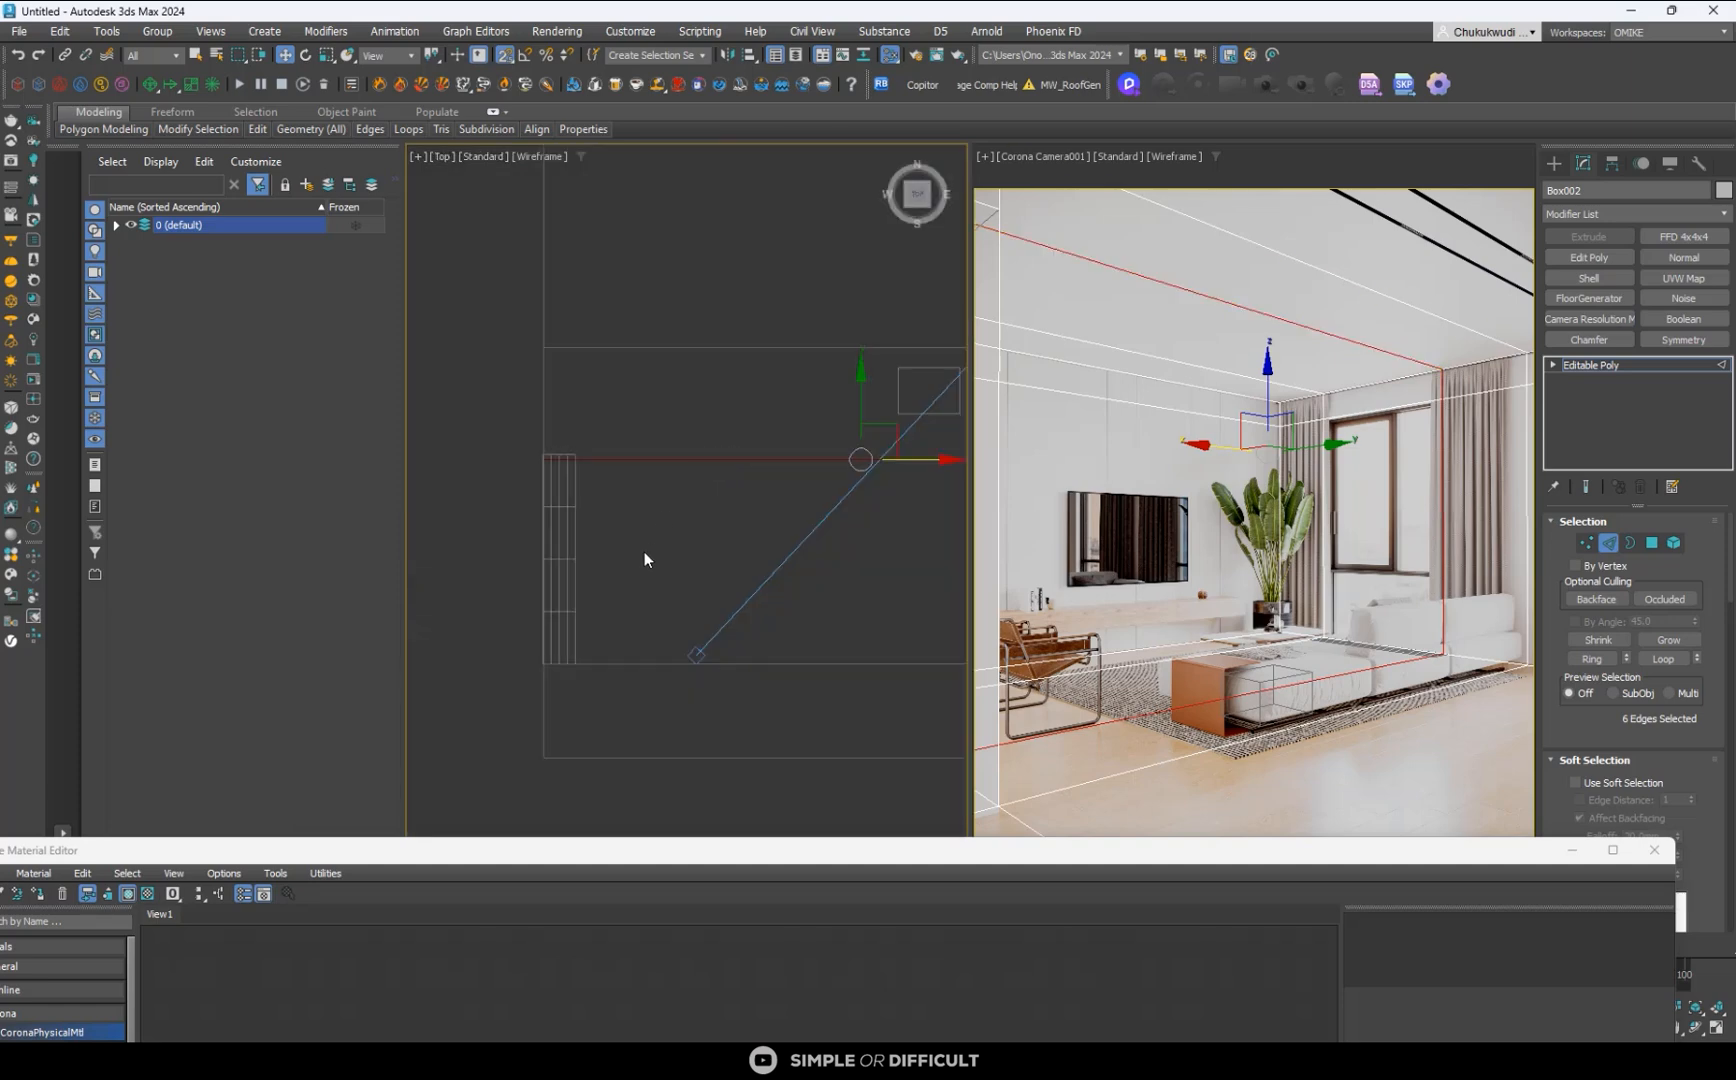
left_click(529, 156)
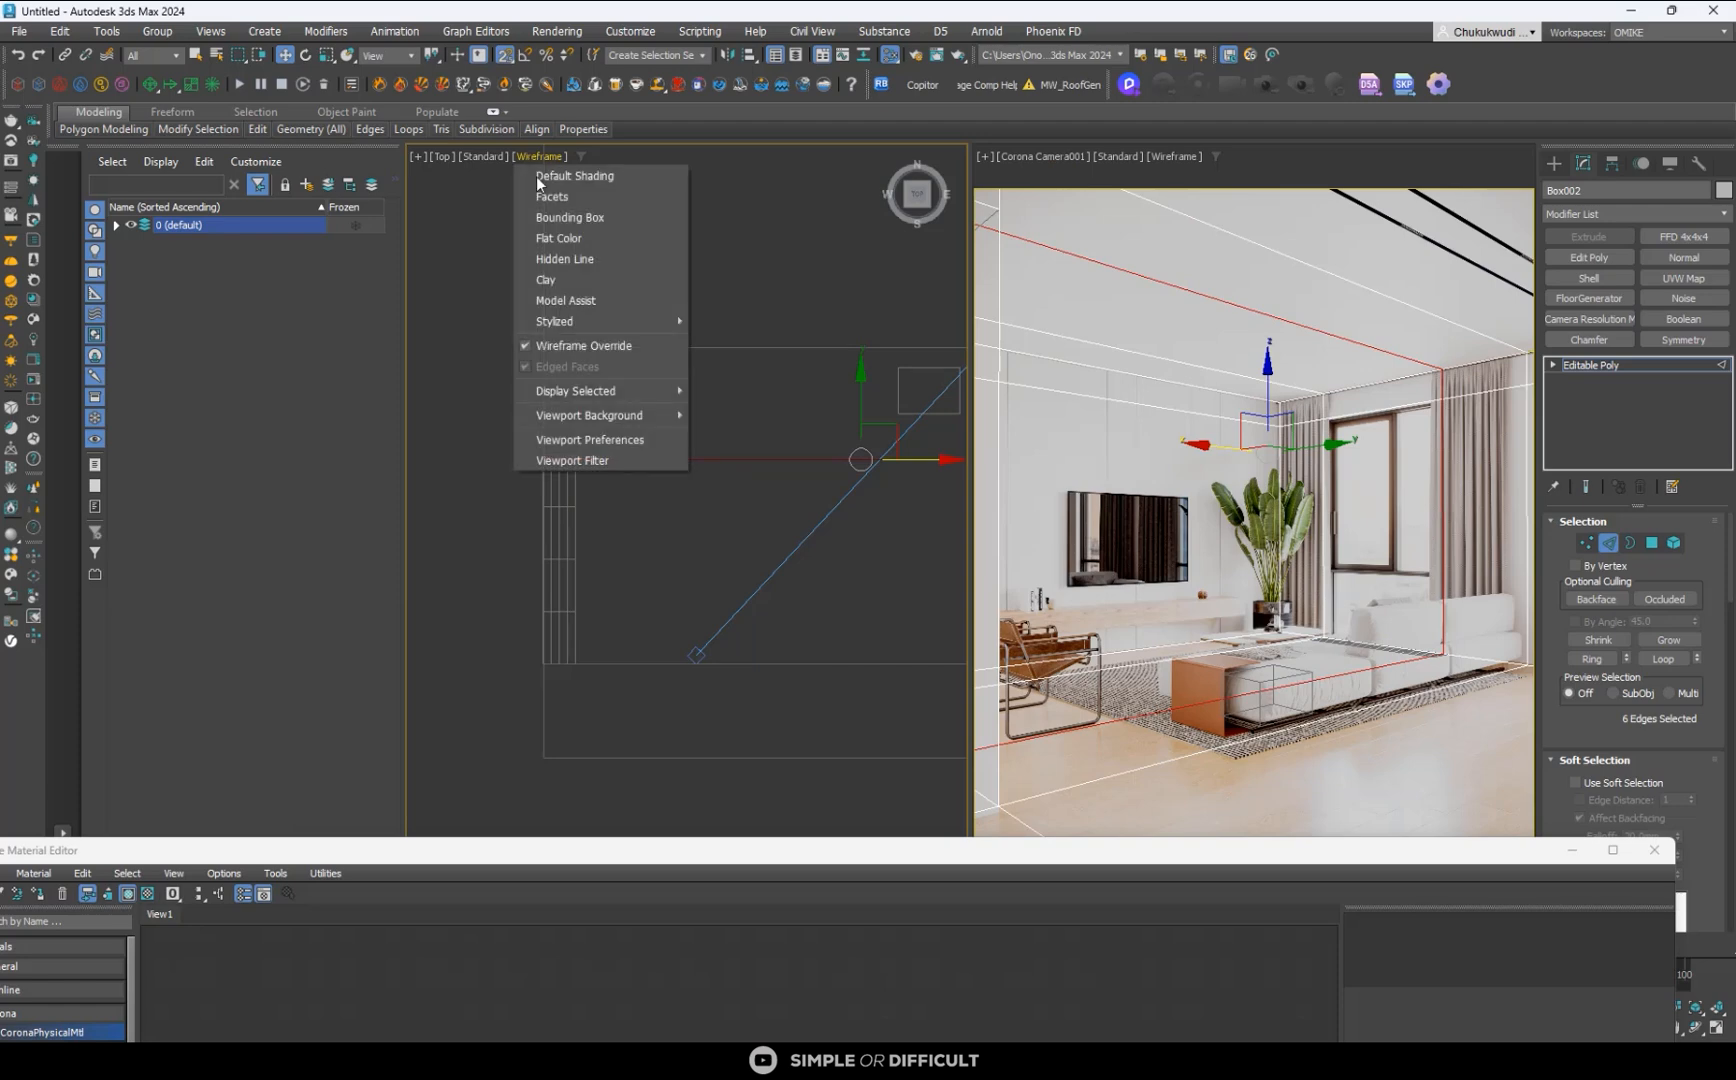
left_click(586, 360)
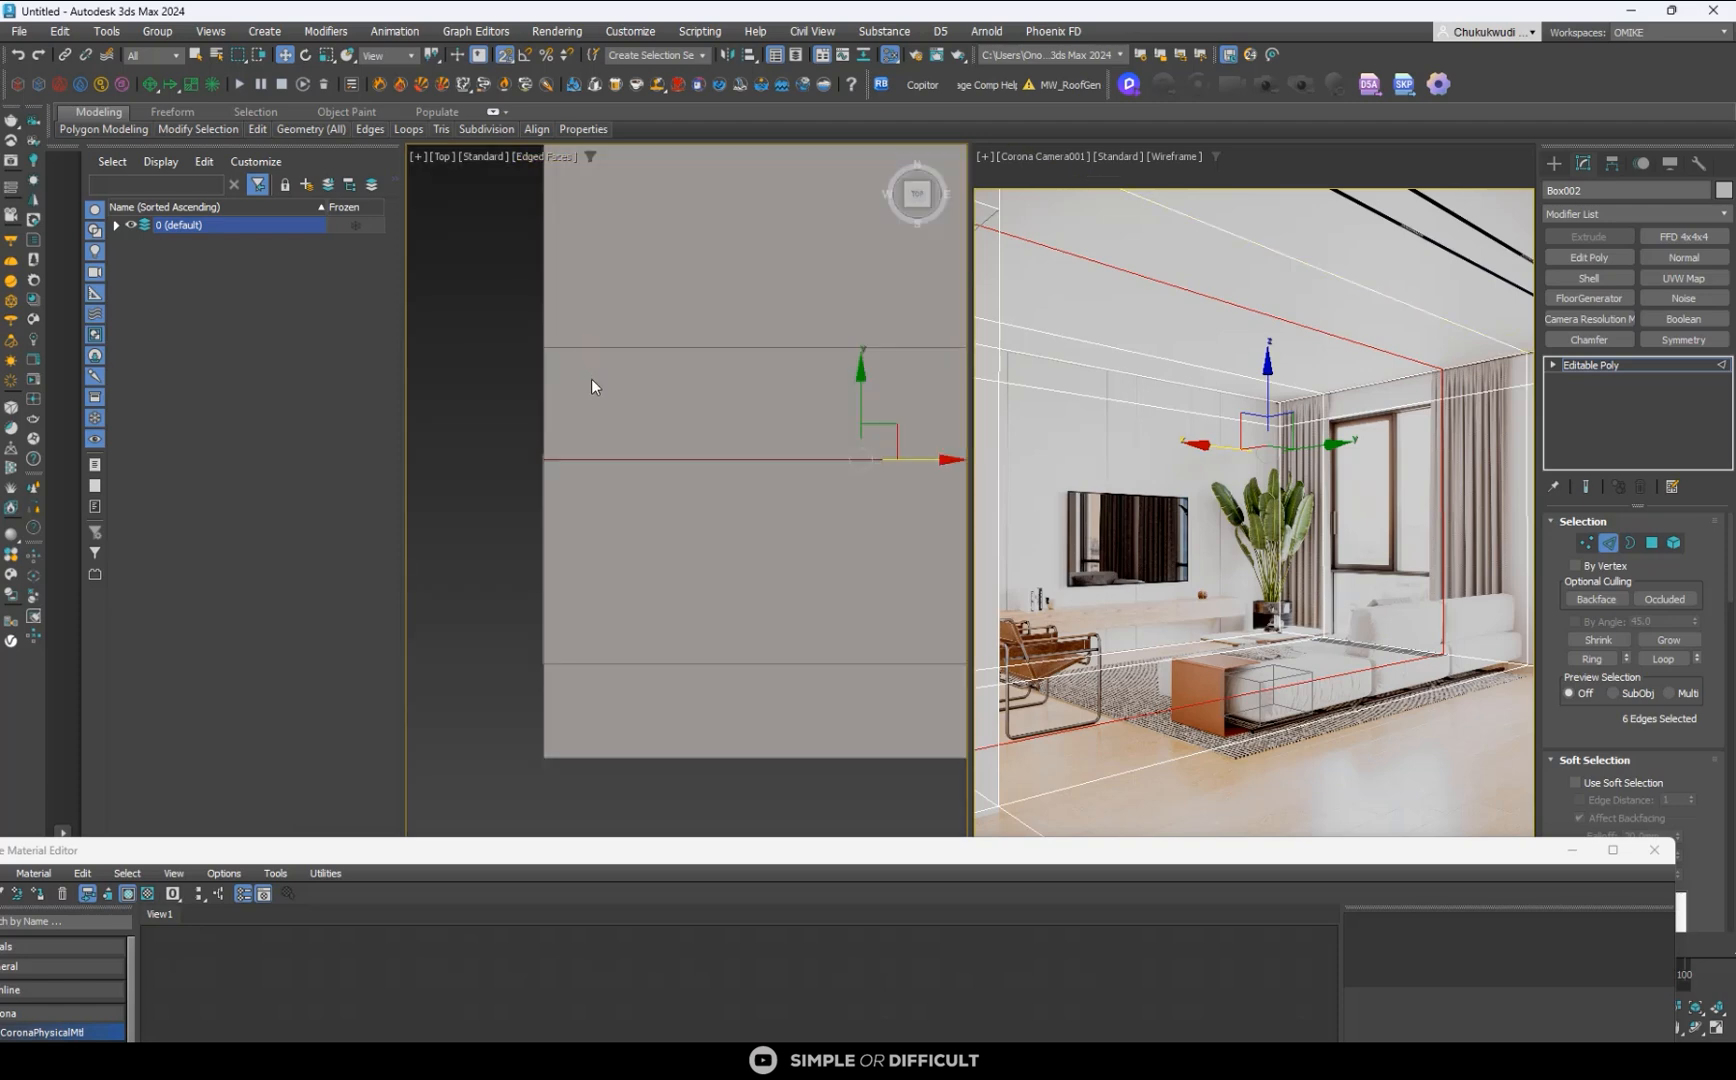
left_click(563, 157)
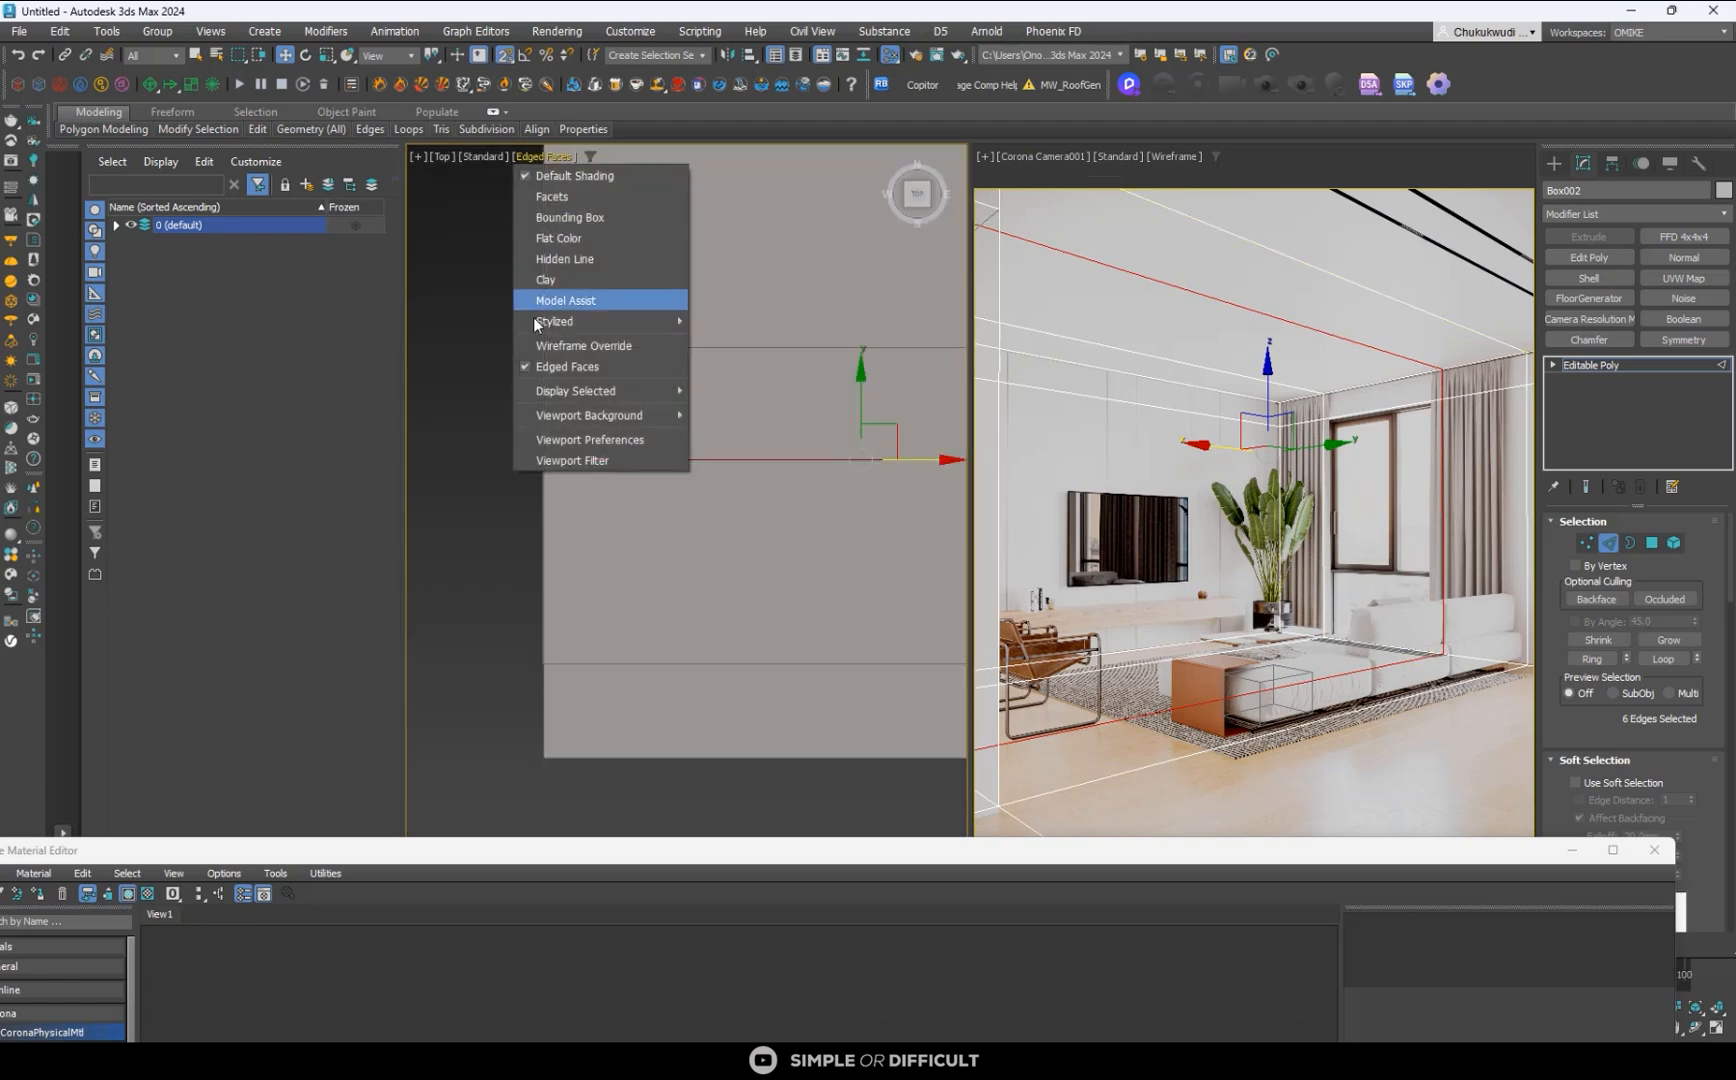
left_click(578, 360)
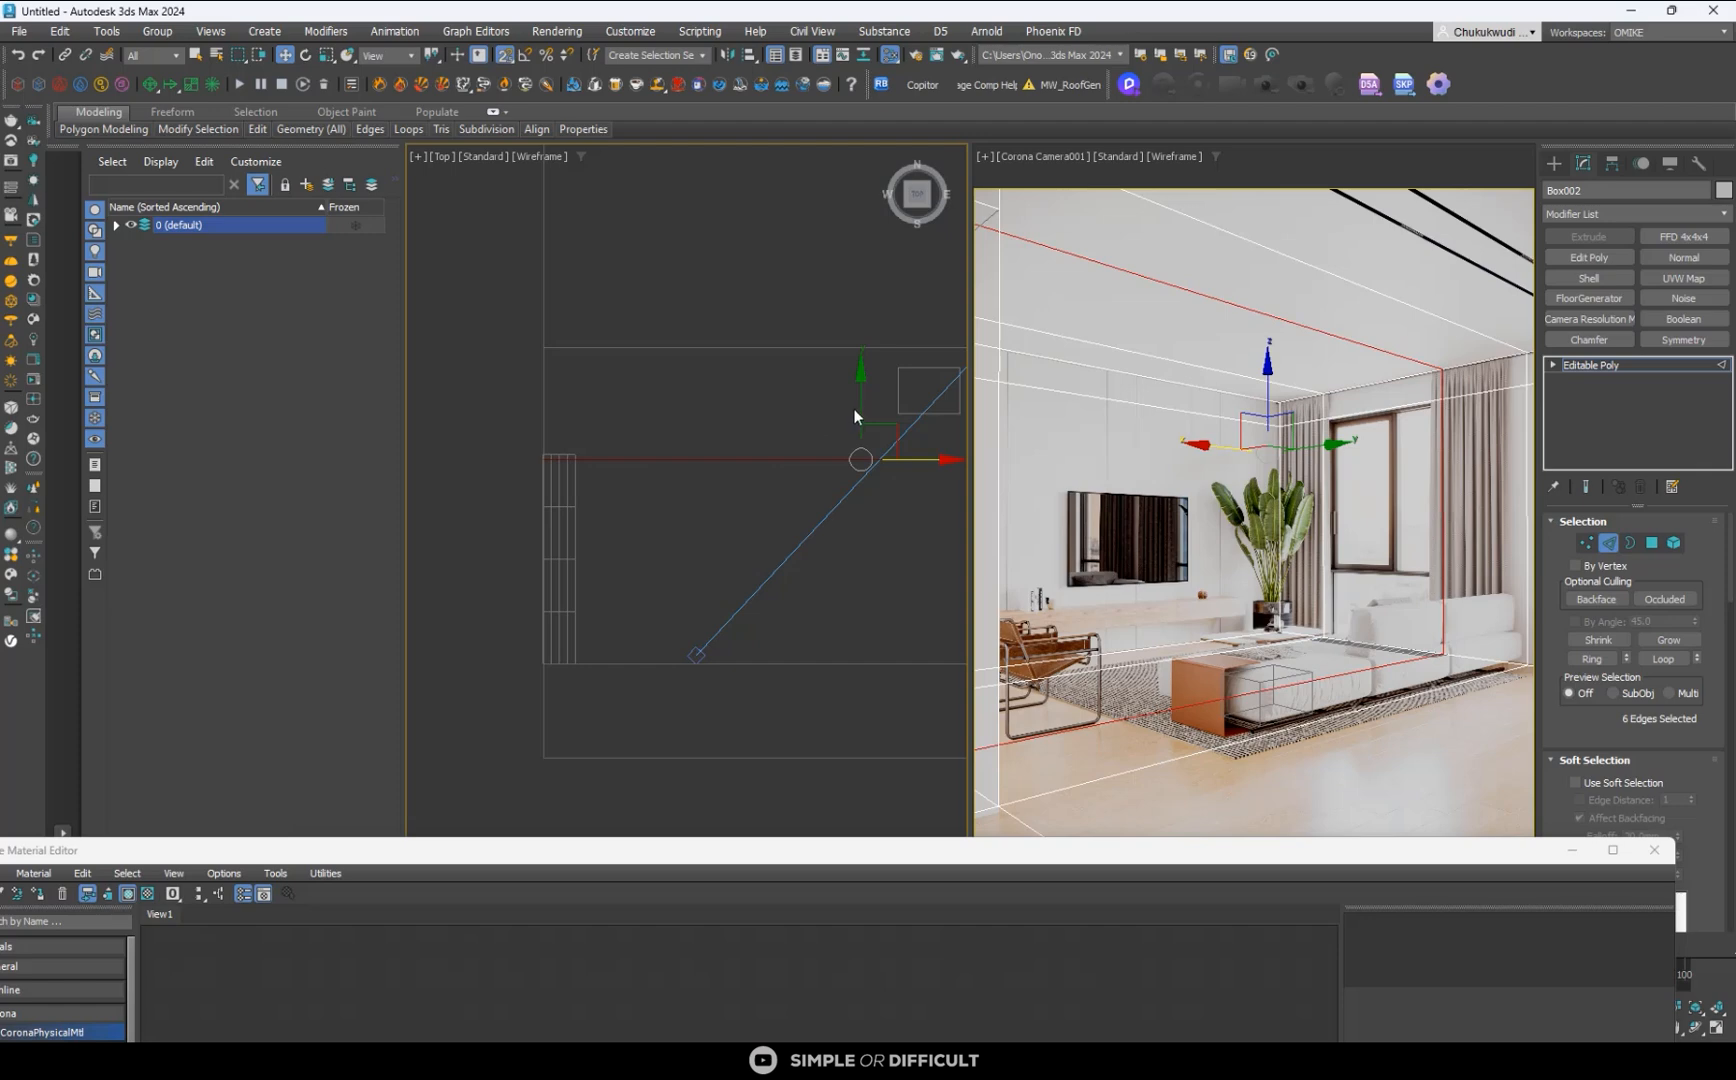
left_click_drag(856, 405, 562, 452)
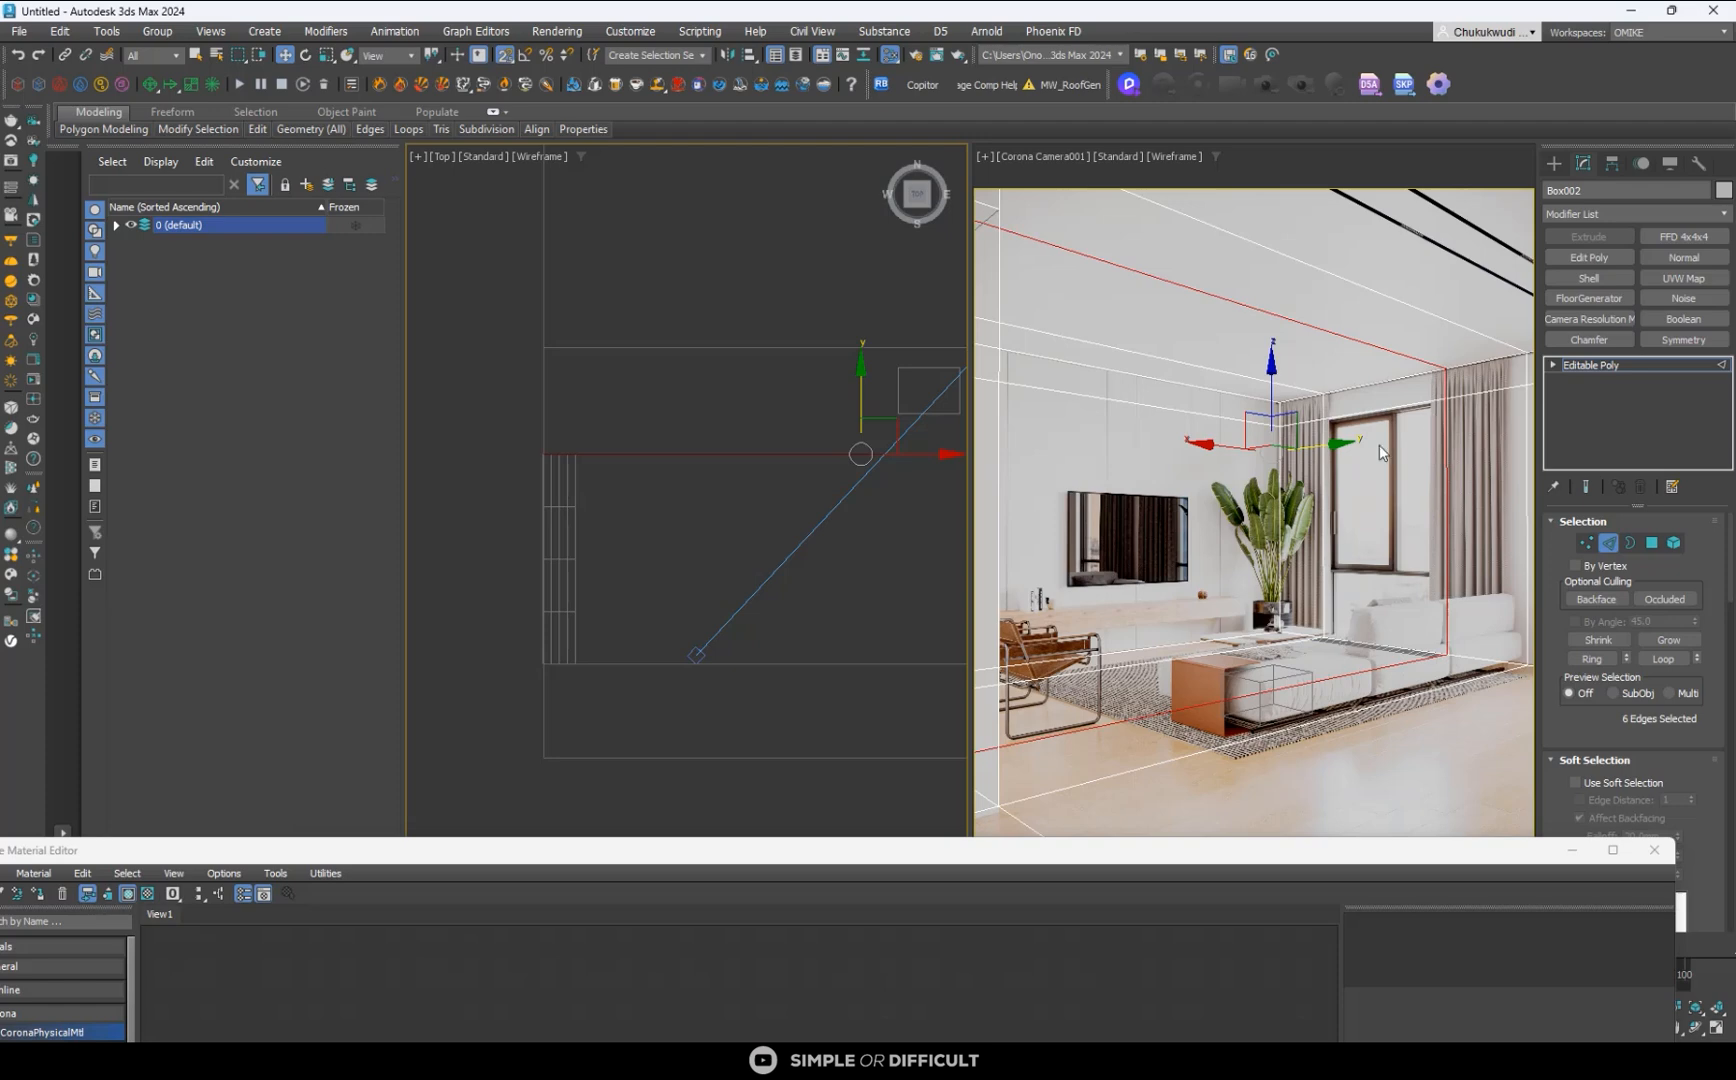
left_click(1554, 167)
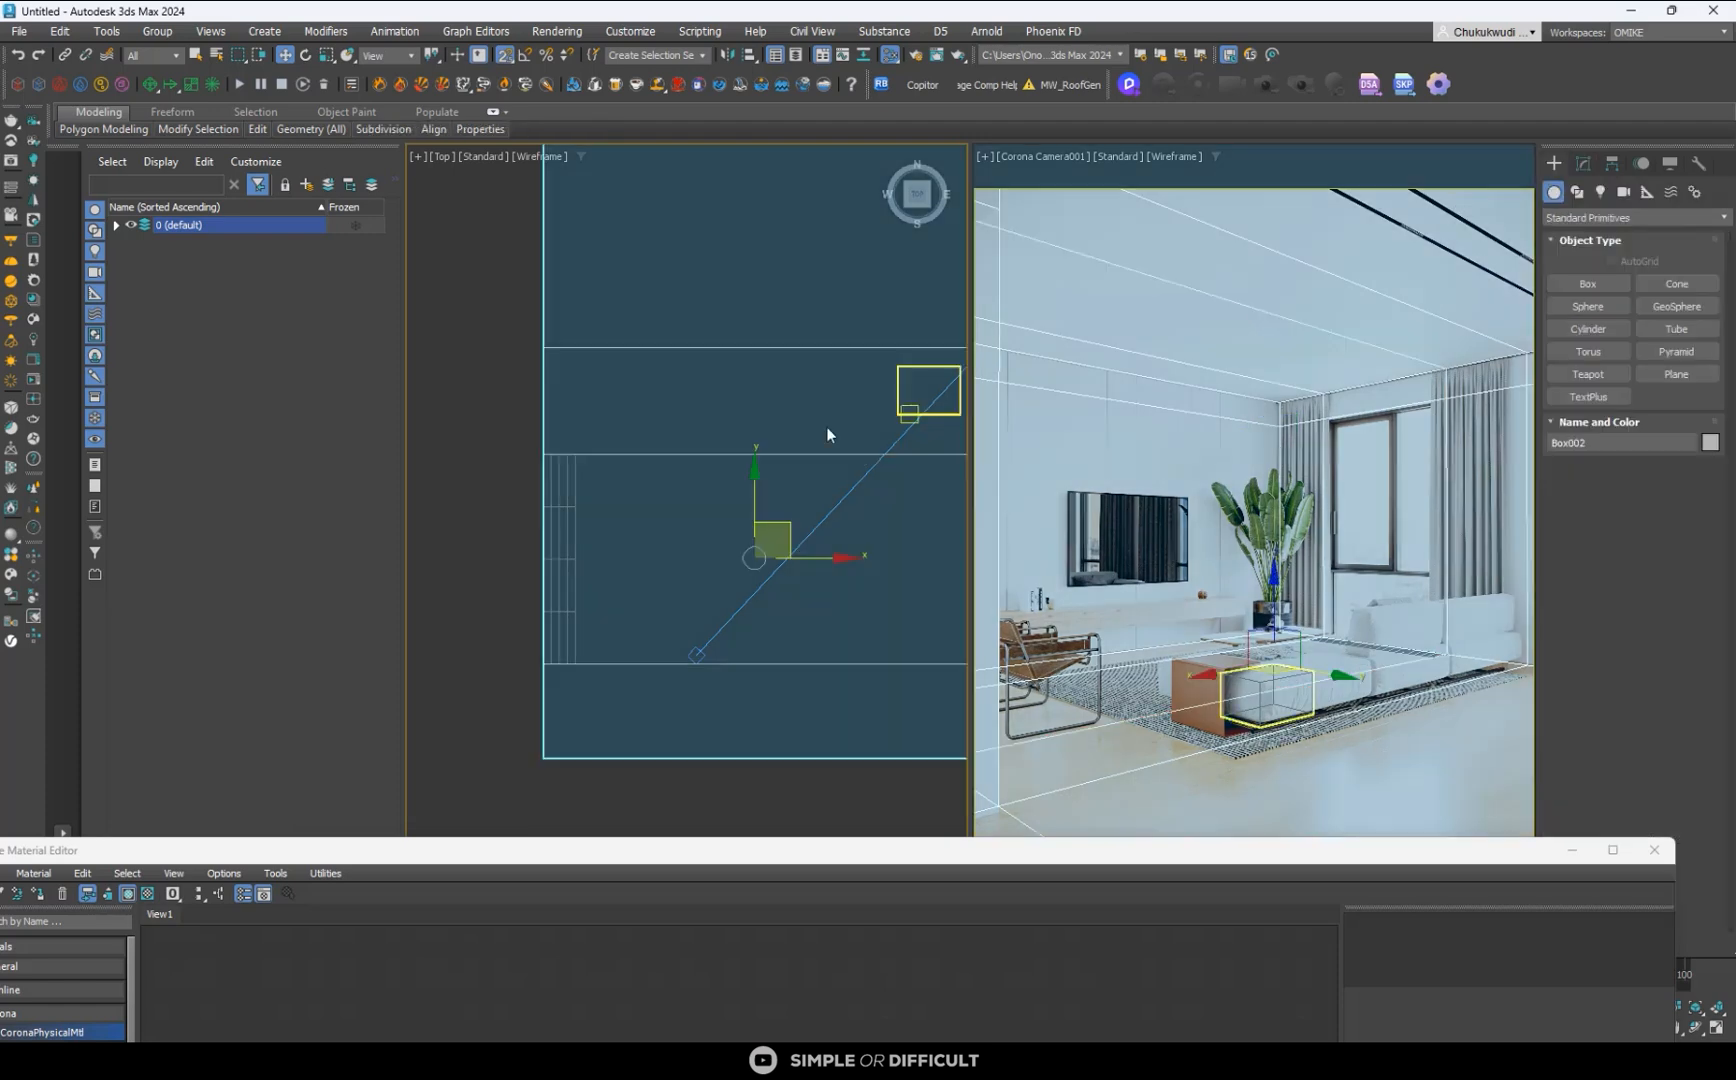
- Move the plane along the outer wall, clear of the window-opening loops, to beside the larger undivided section of the room
left_click(575, 483)
middle_click_drag(588, 525, 672, 639)
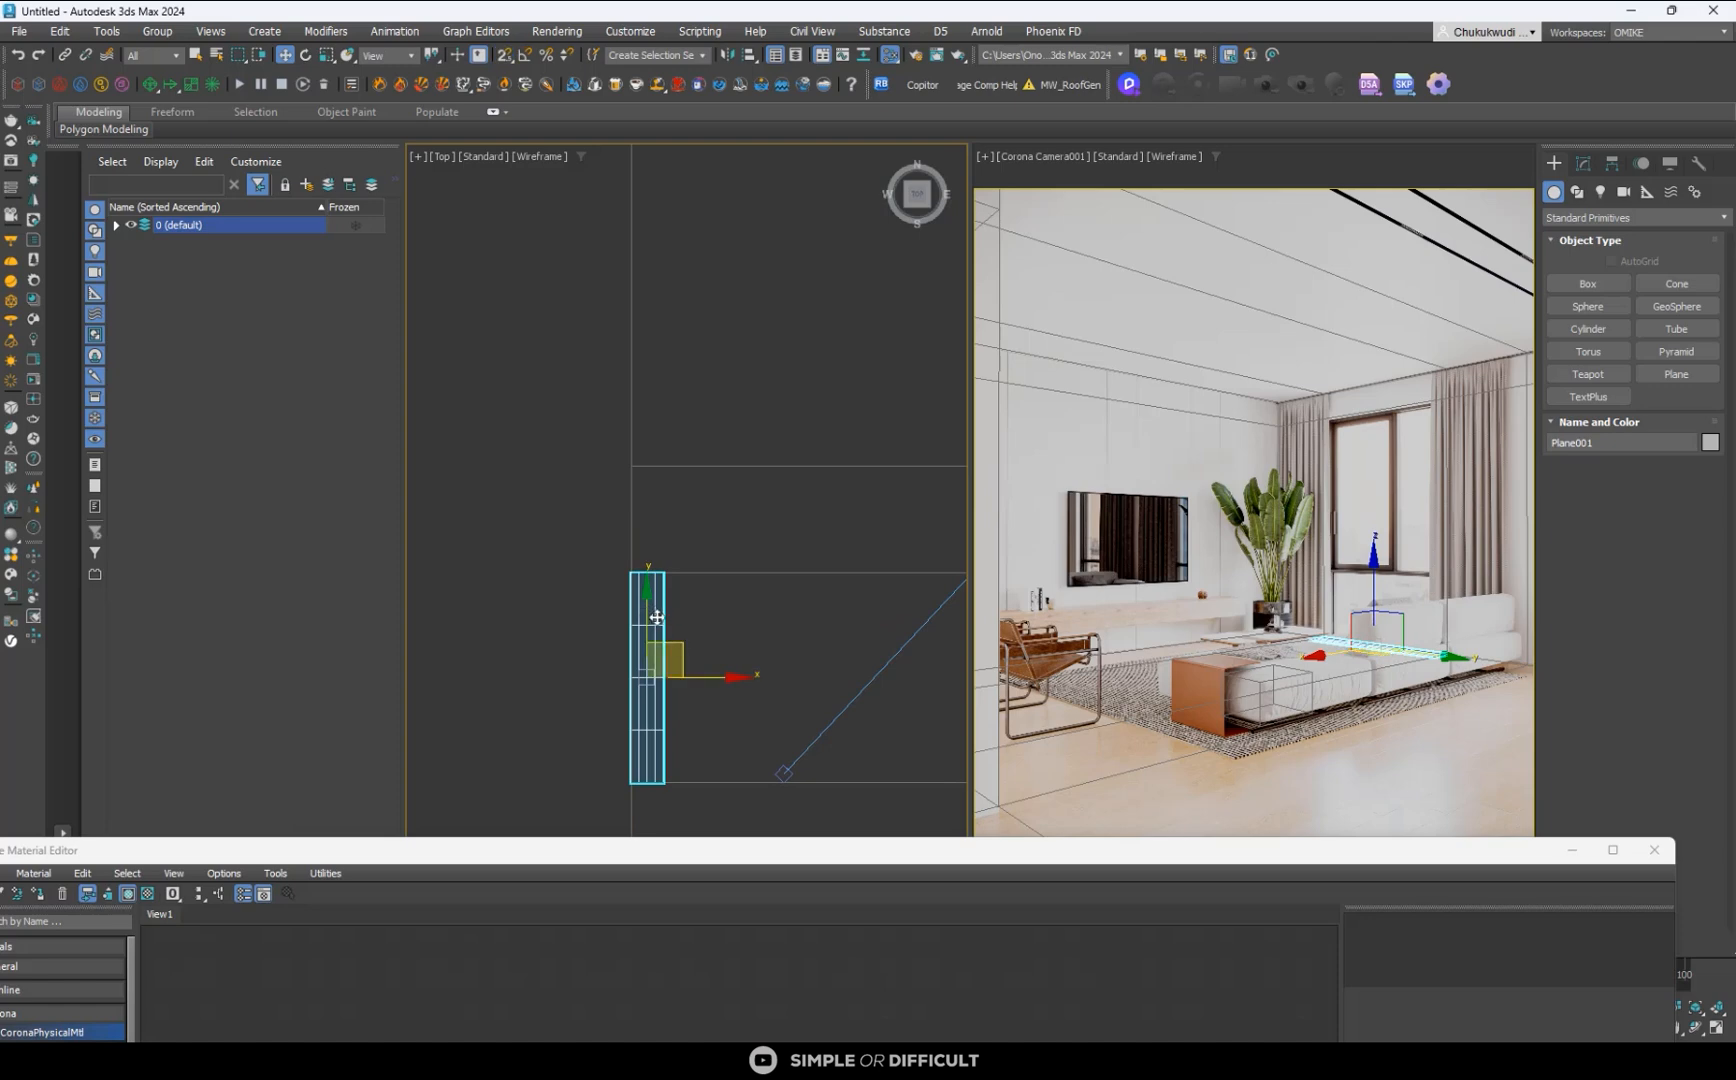
left_click_drag(648, 620, 671, 226)
scroll(604, 368, "down", 2)
scroll(625, 378, "down", 2)
middle_click_drag(628, 379, 627, 558)
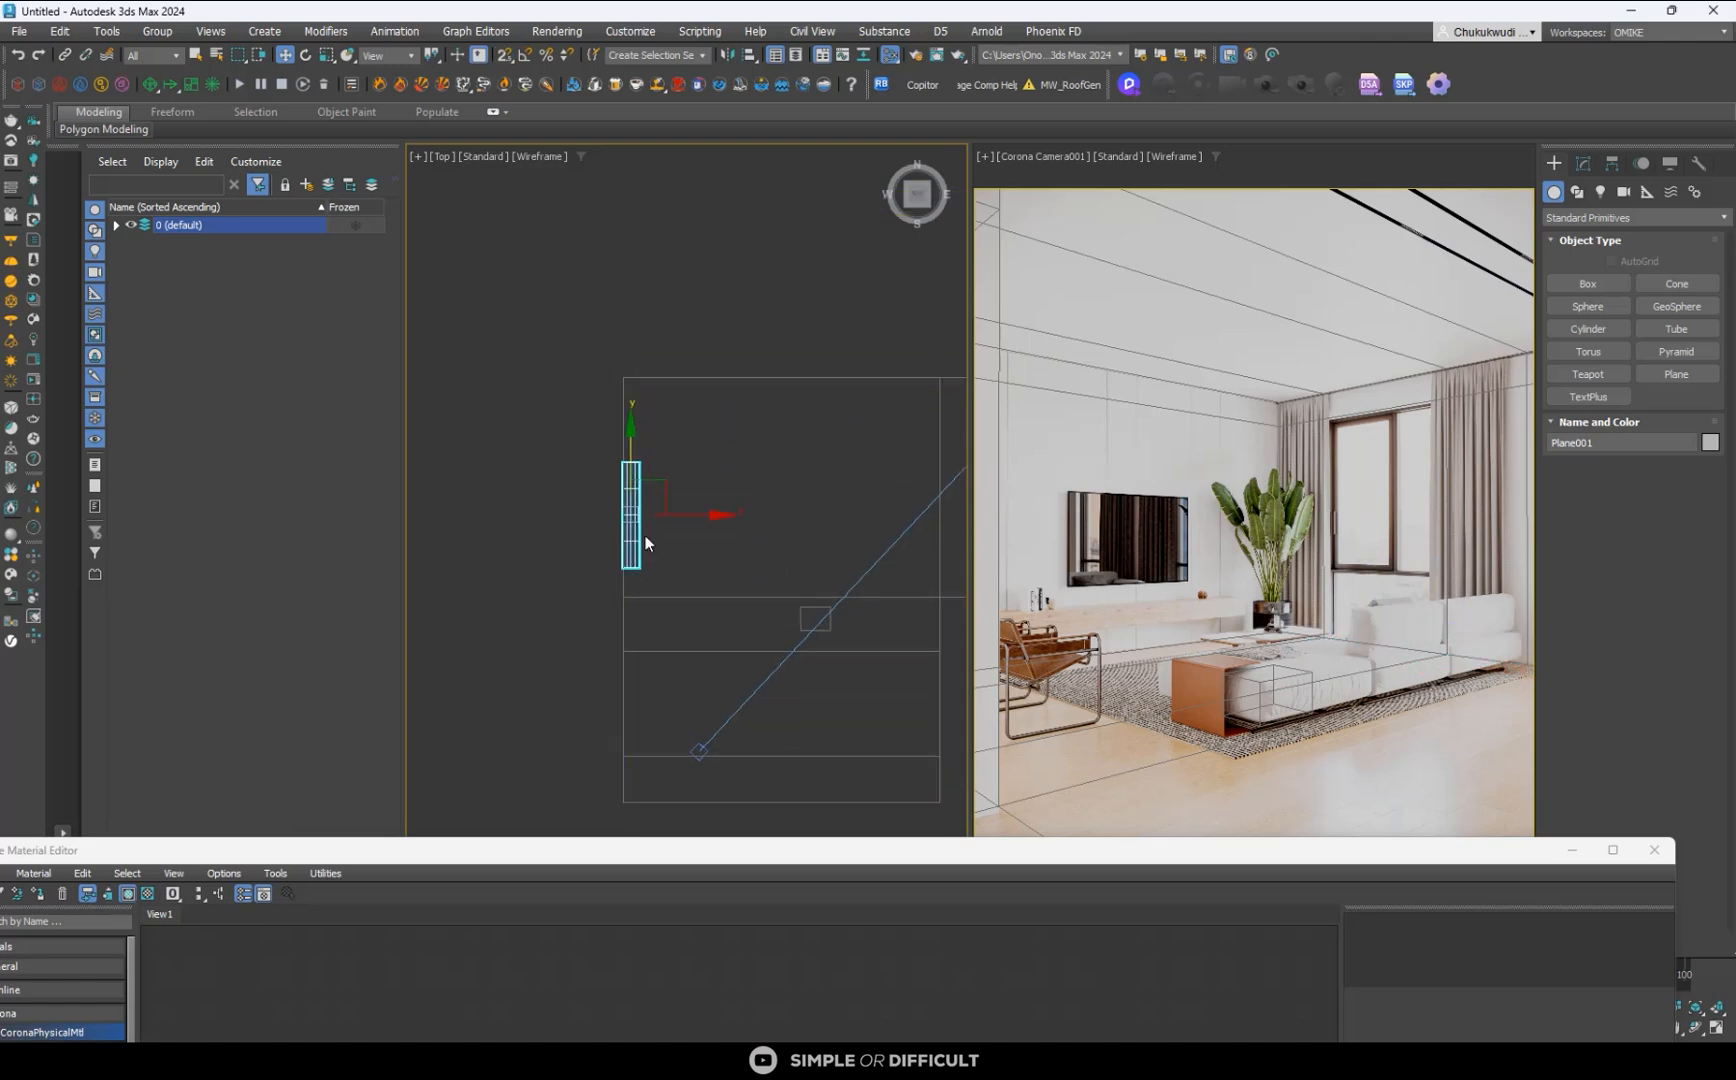
scroll(650, 536, "down", 2)
scroll(640, 483, "up", 4)
left_click_drag(630, 486, 629, 483)
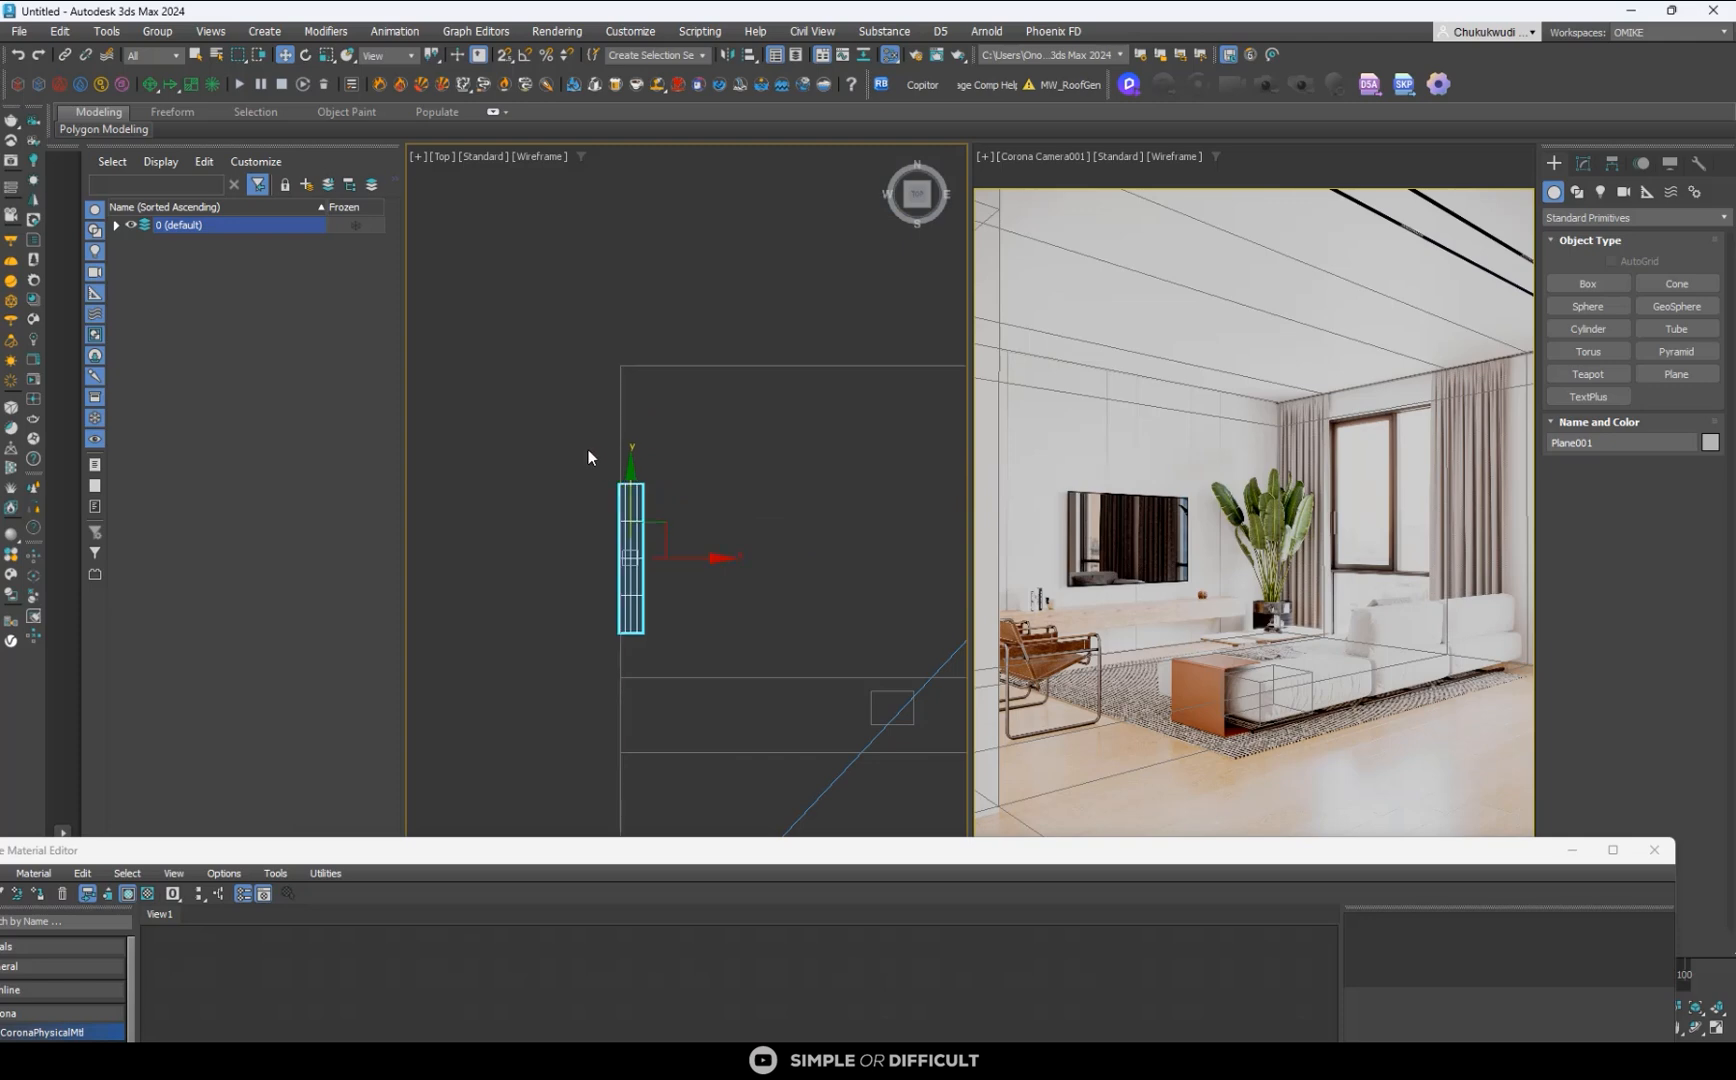
scroll(589, 457, "down", 3)
- Extend the room shell by moving its upper-wall vertices upward and the side-wing end vertices outward in the top view
left_click(657, 419)
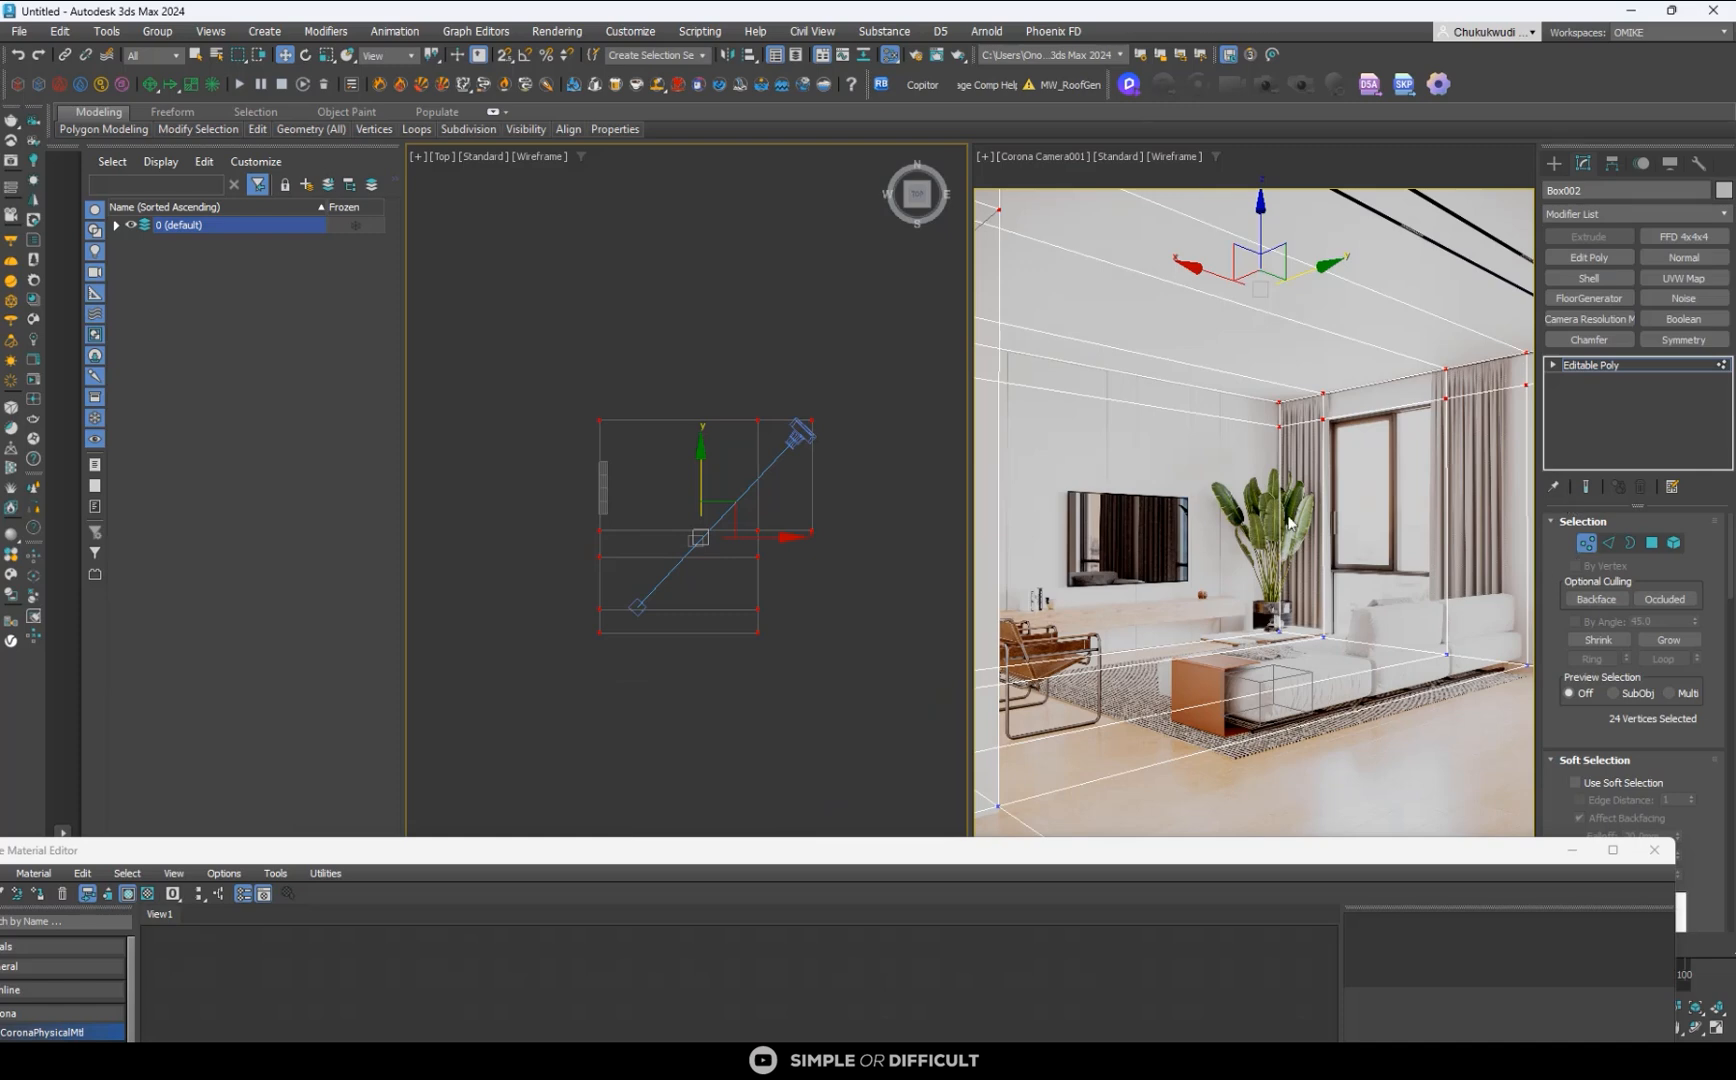
left_click_drag(905, 456, 904, 452)
left_click_drag(723, 347, 720, 282)
left_click_drag(829, 363, 868, 558)
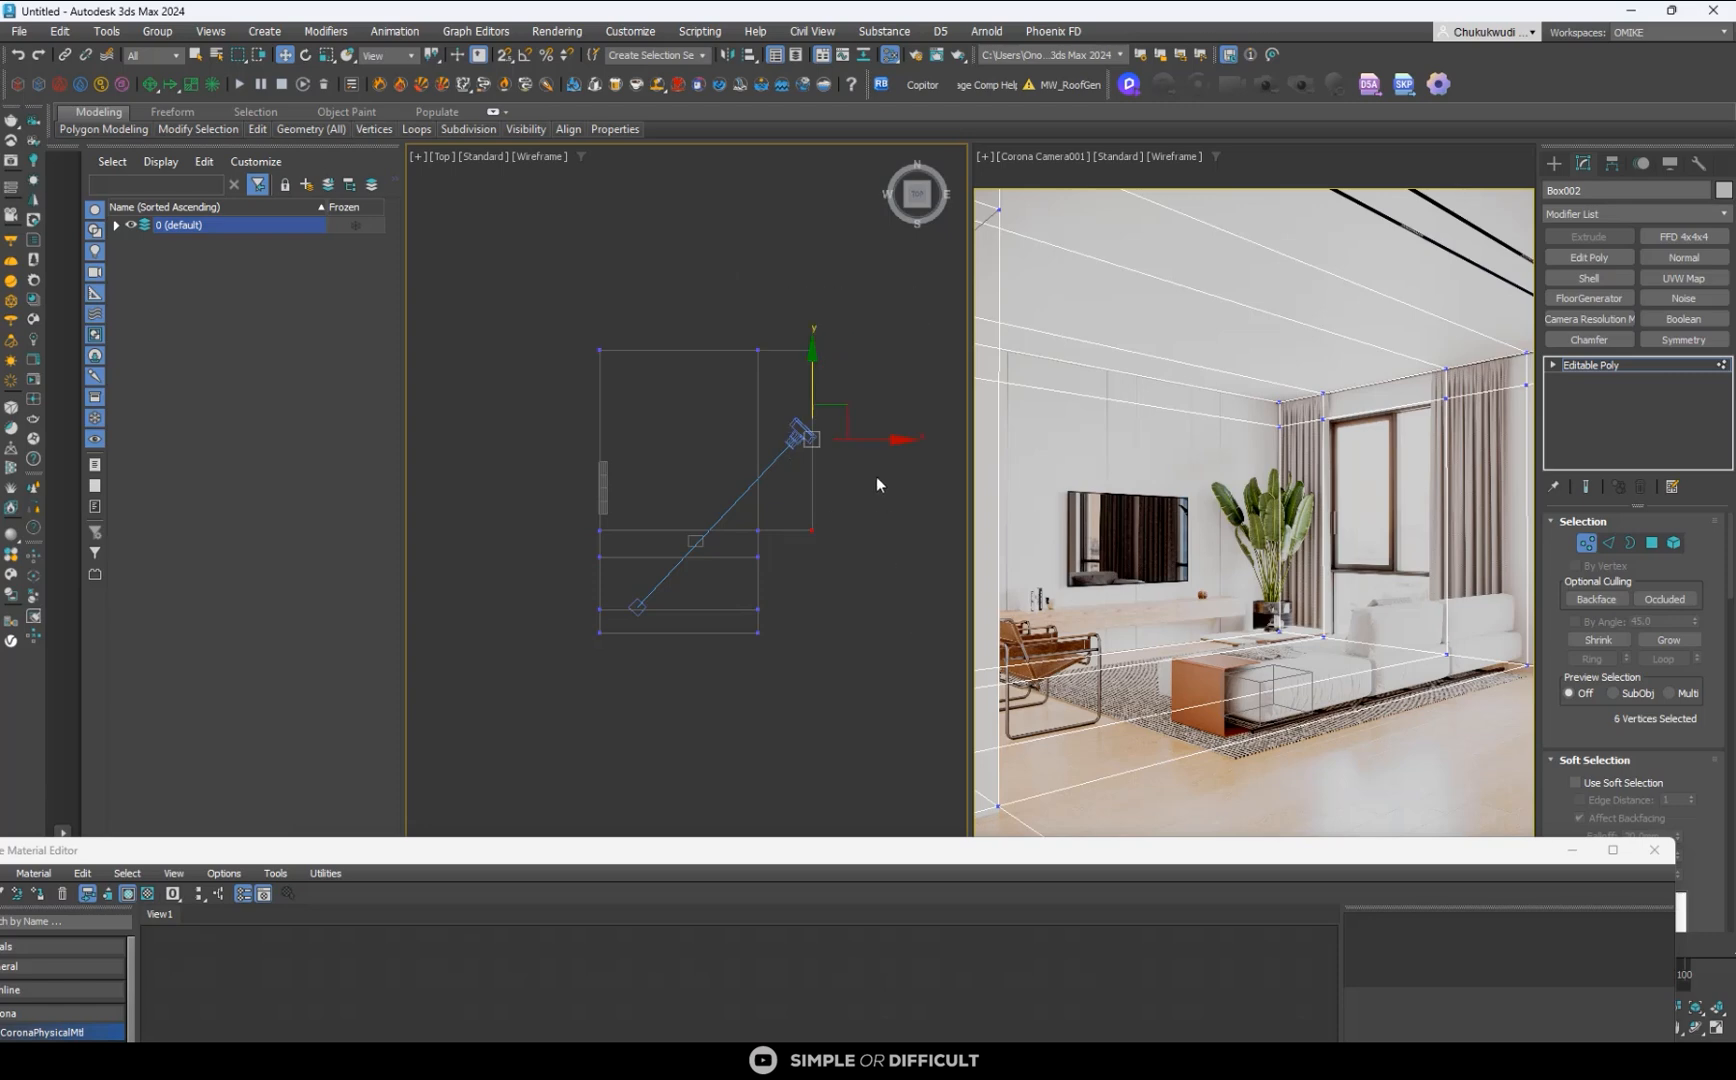
left_click_drag(886, 441, 915, 441)
left_click(894, 523)
left_click(1553, 165)
left_click(792, 618)
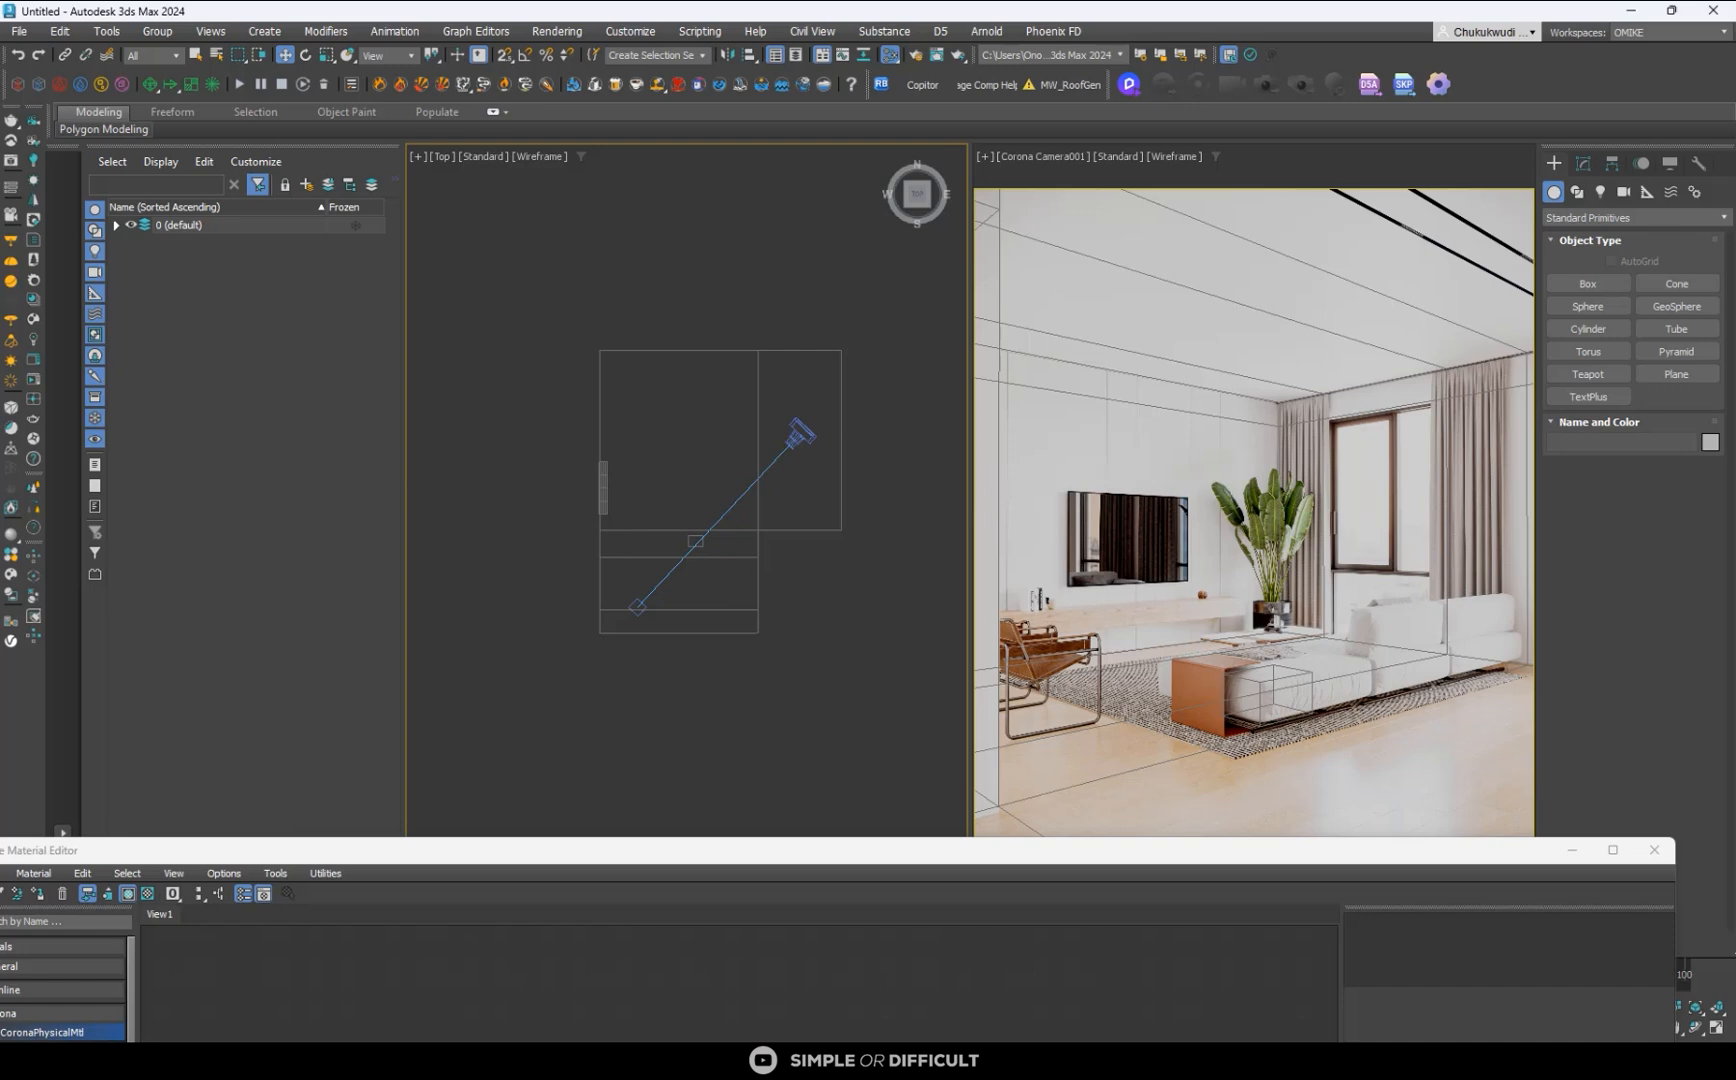
- Pull the room shell's upper-wall vertices back down towards the camera in the top view
left_click(608, 350)
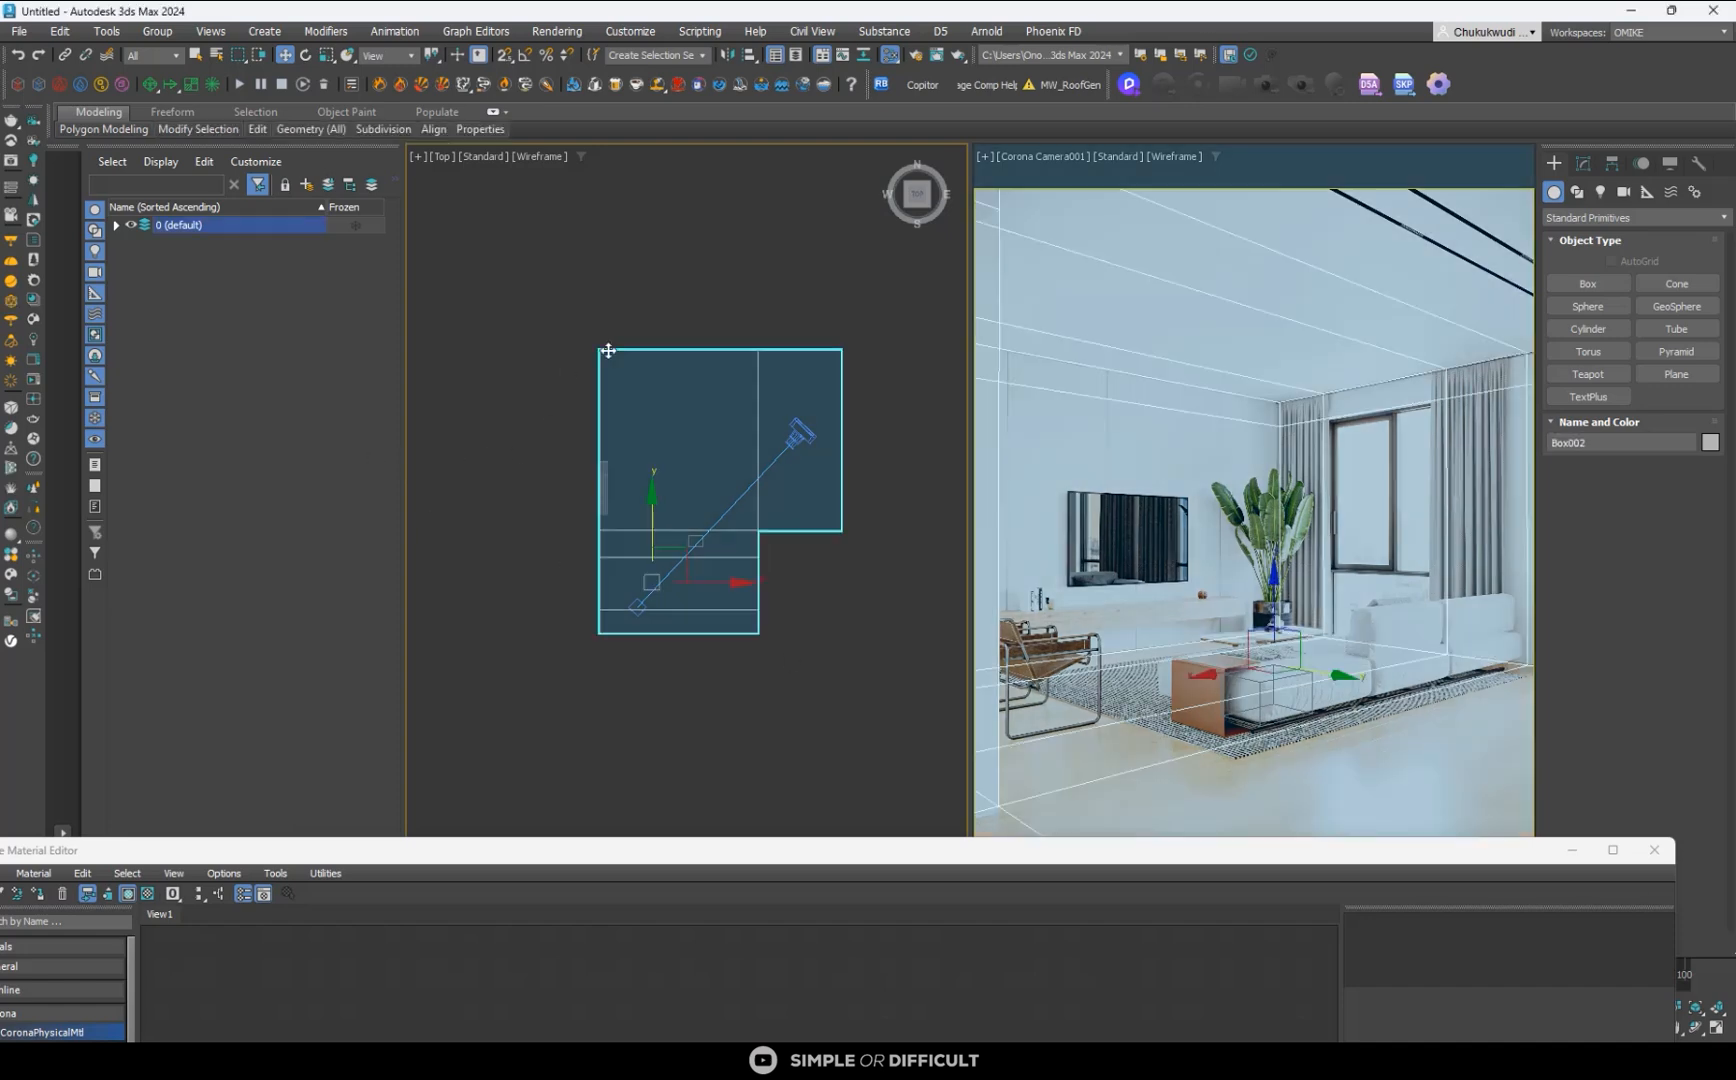
key("1")
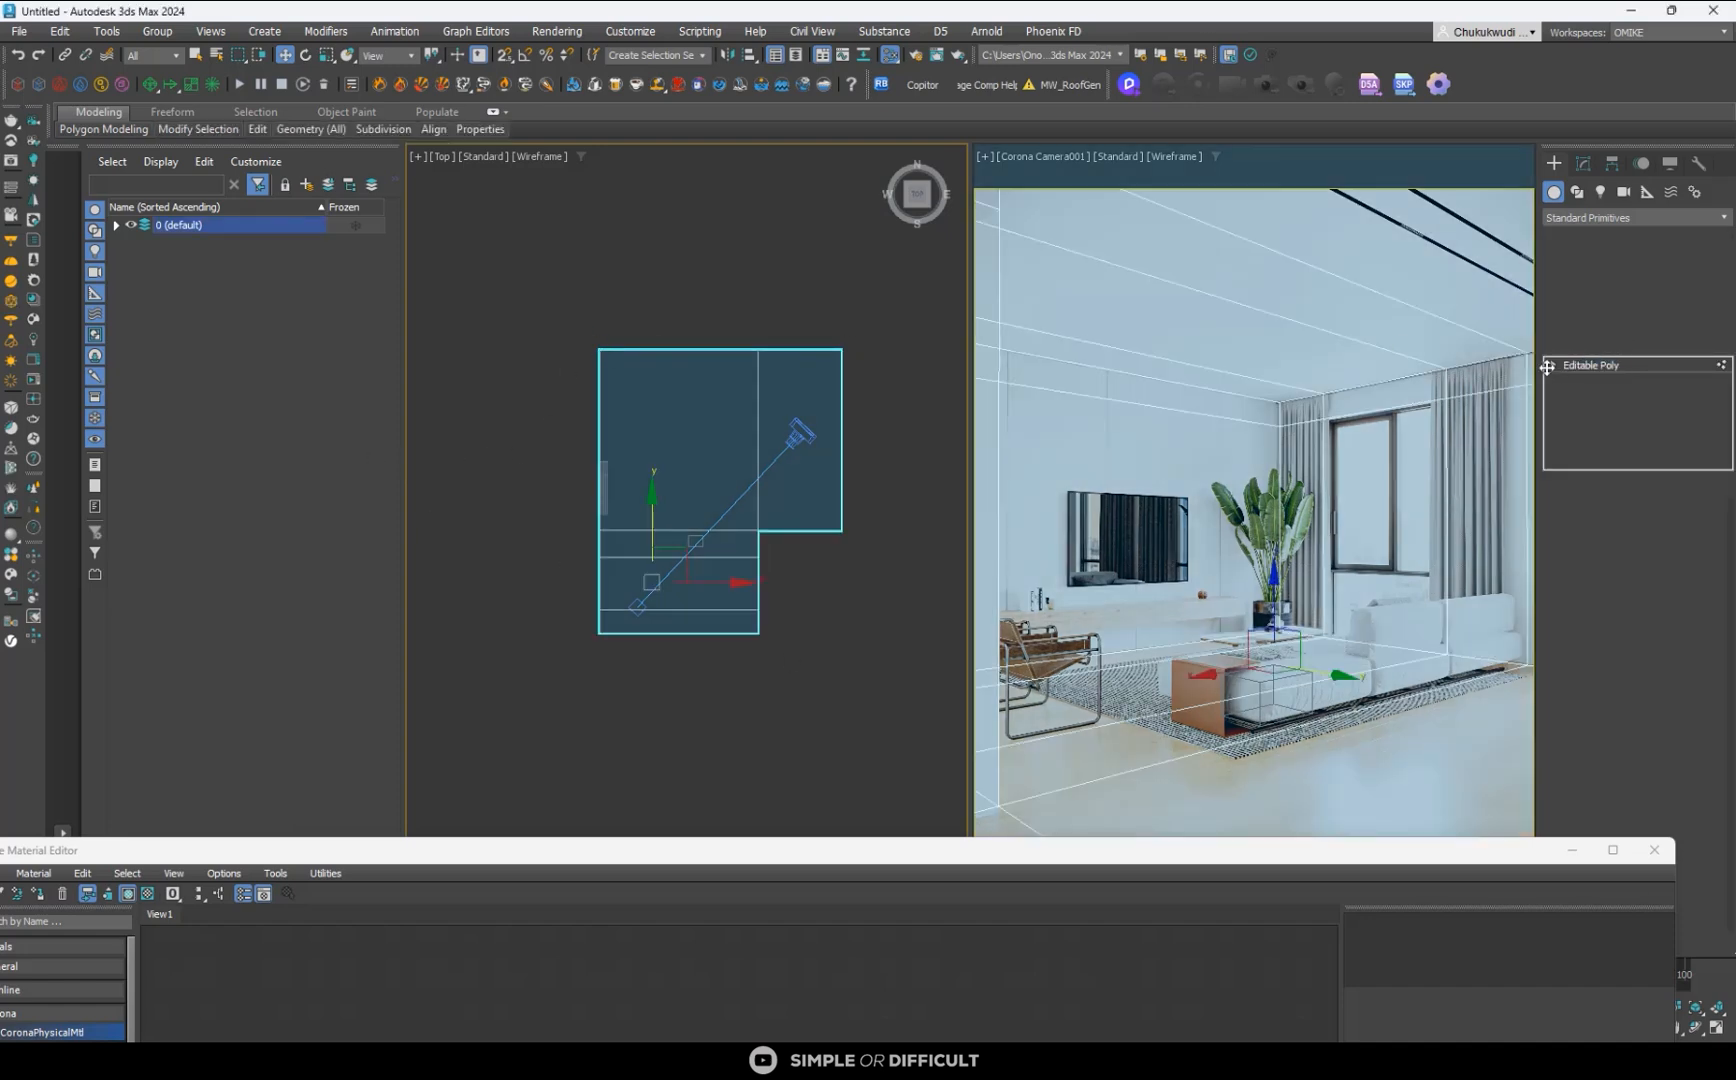
left_click_drag(827, 382, 806, 388)
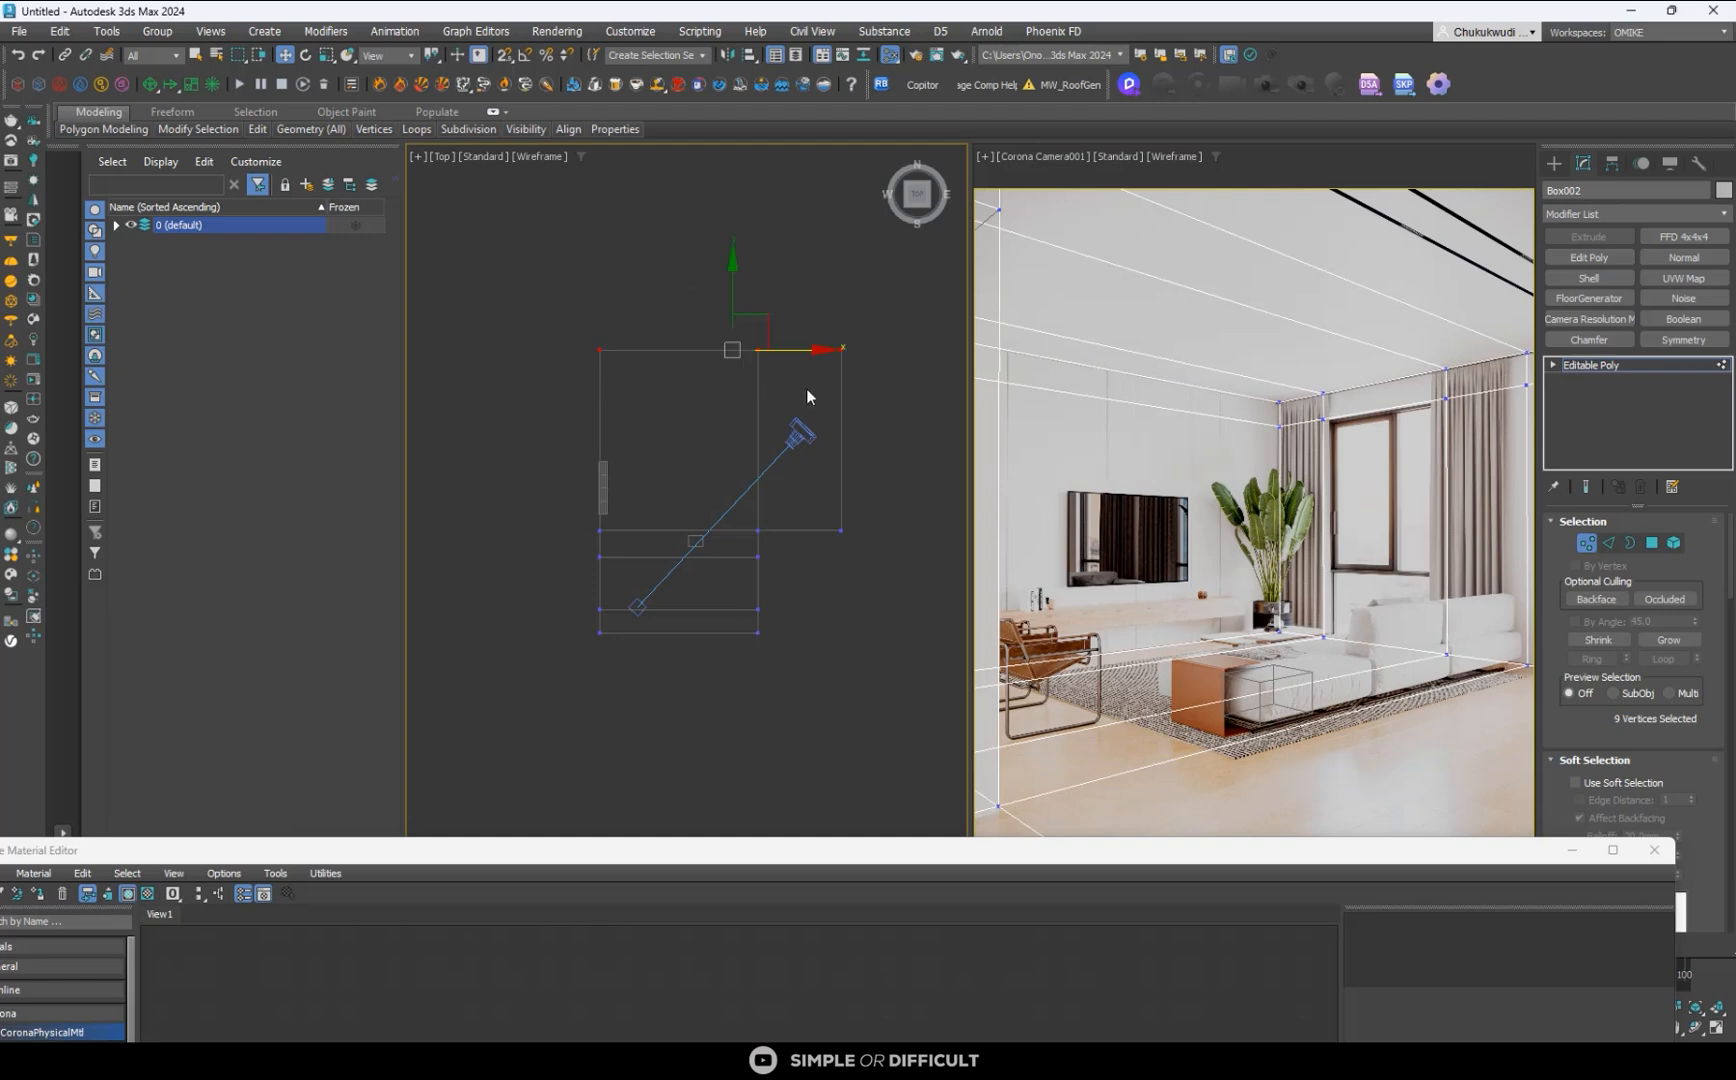
left_click_drag(733, 285, 756, 330)
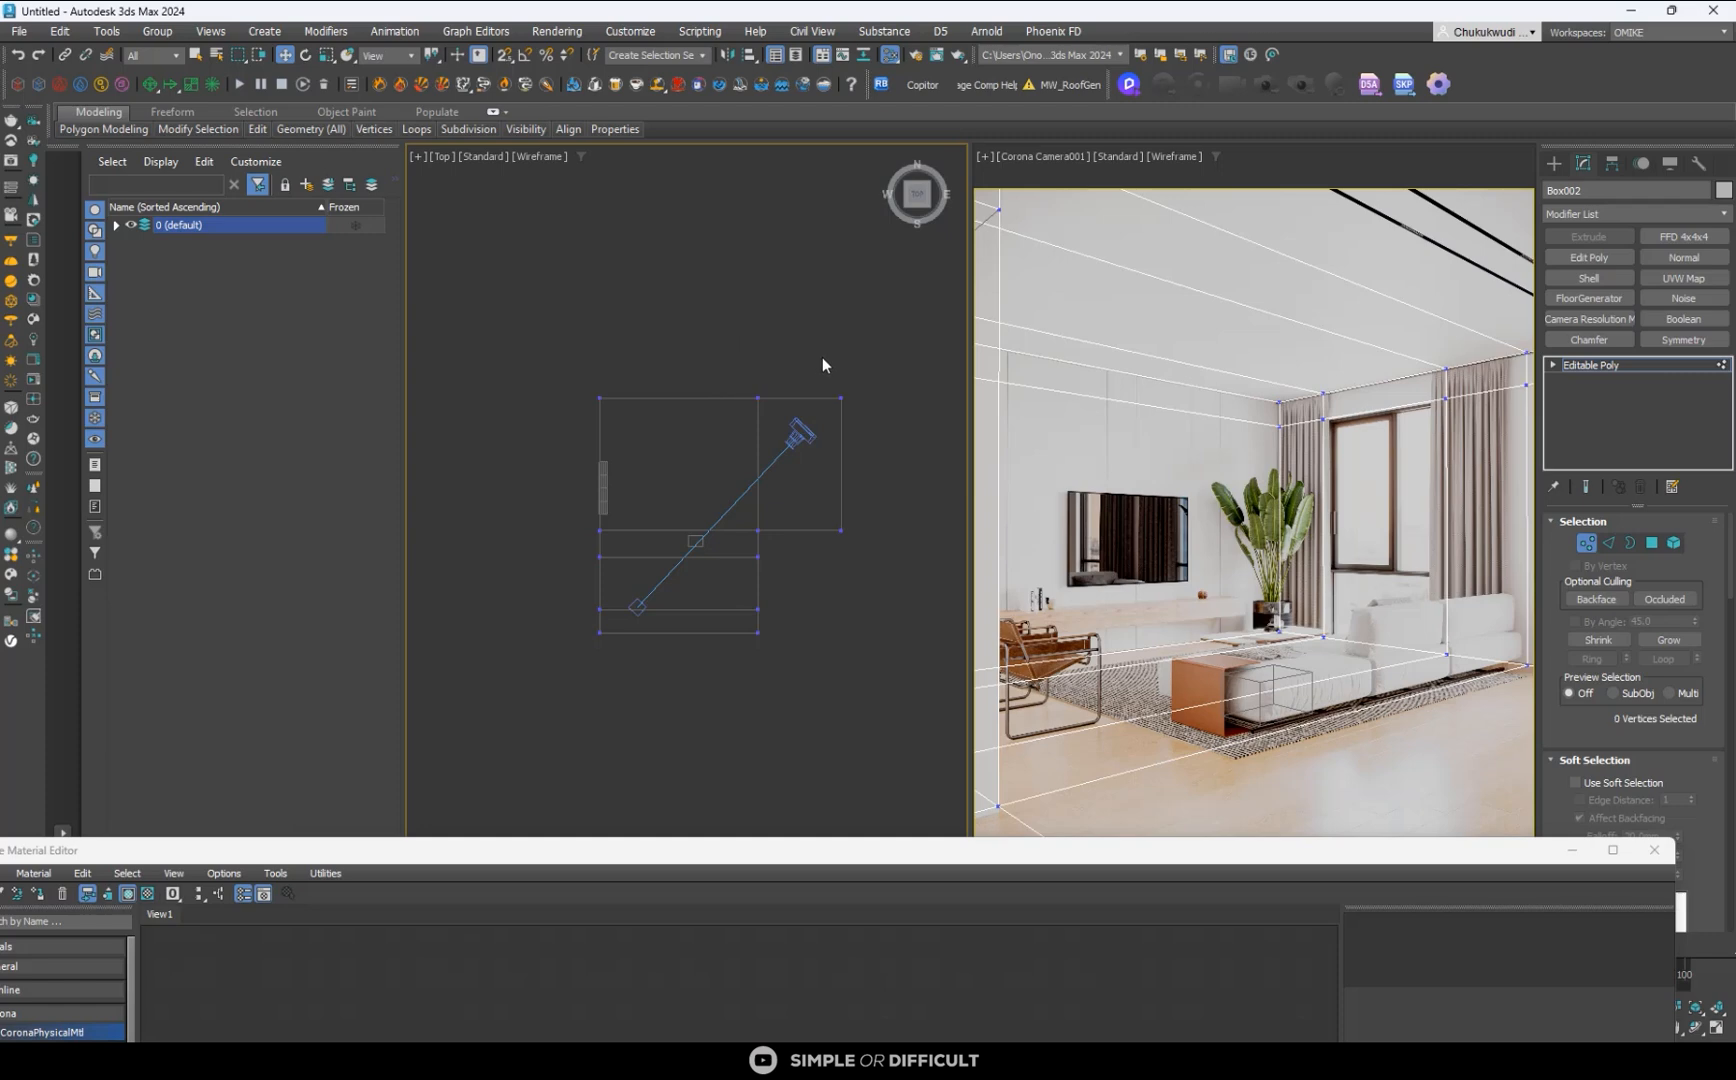
- Move the side wing's end vertices slightly inward, keeping the camera inside the shell, and leave vertex editing
left_click_drag(822, 357, 902, 590)
left_click_drag(912, 464, 892, 465)
left_click(888, 521)
scroll(603, 503, "up", 5)
scroll(610, 502, "down", 3)
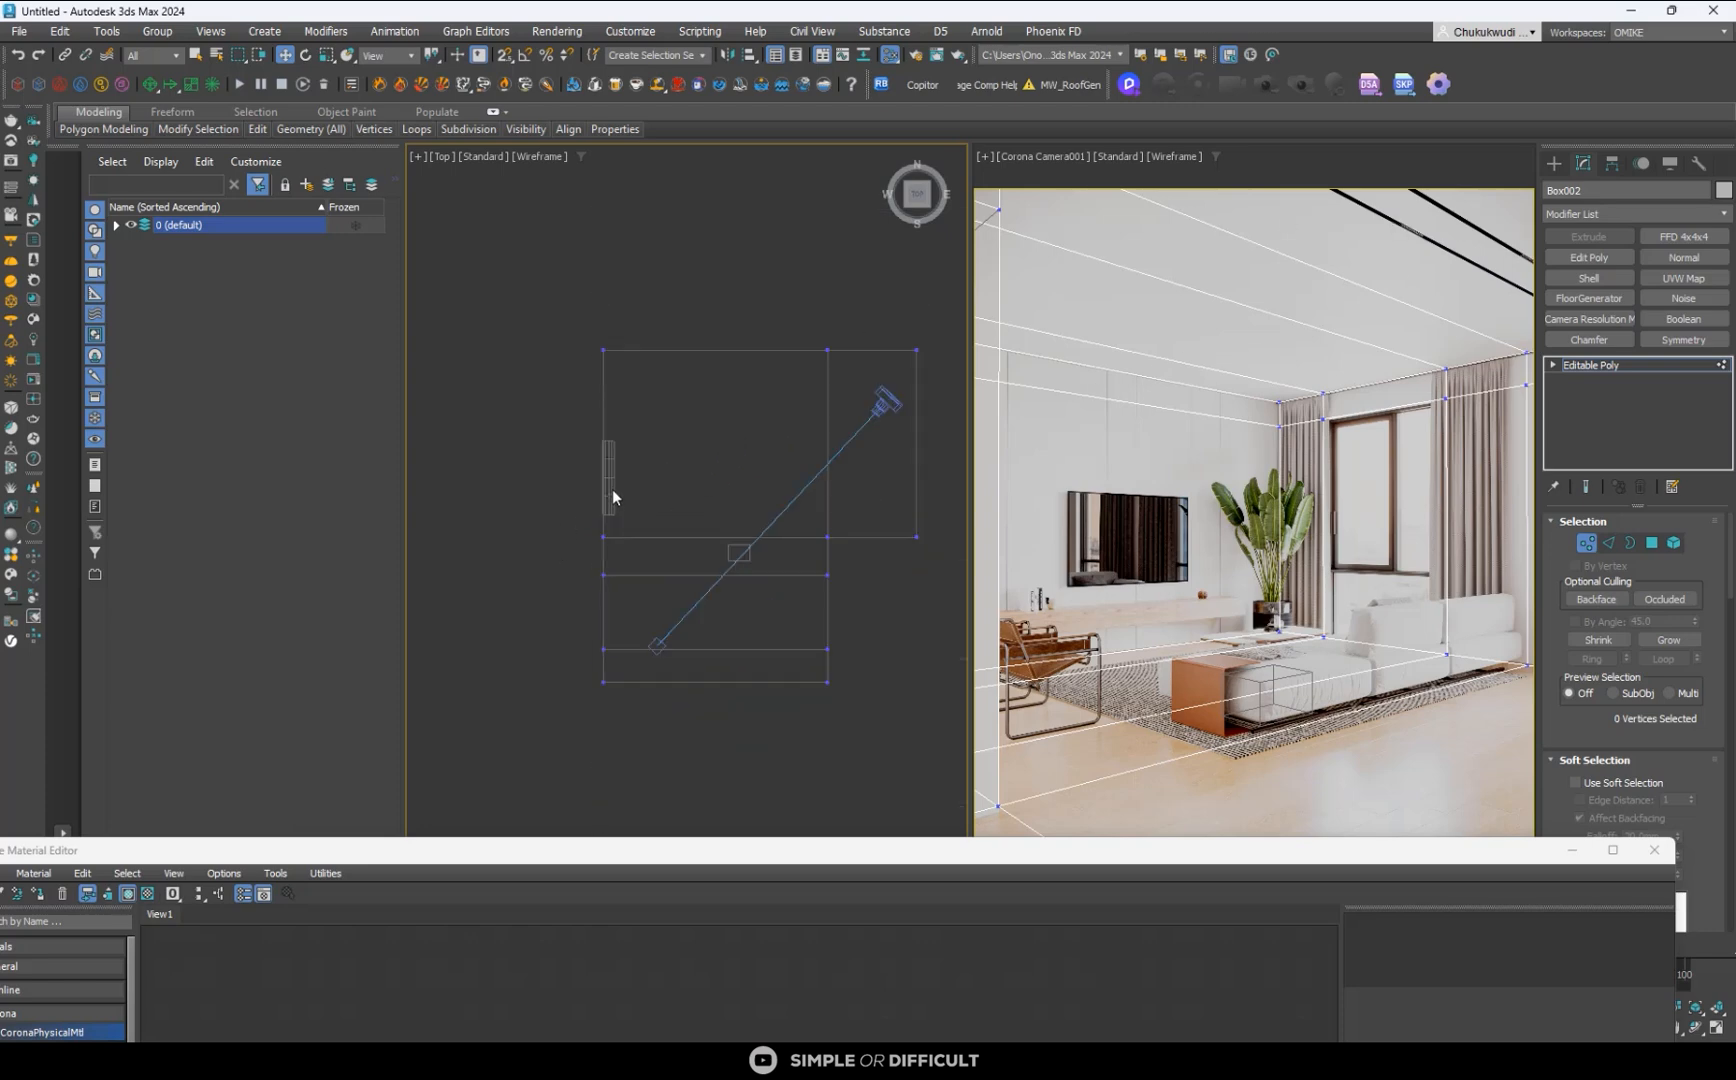
left_click(1554, 163)
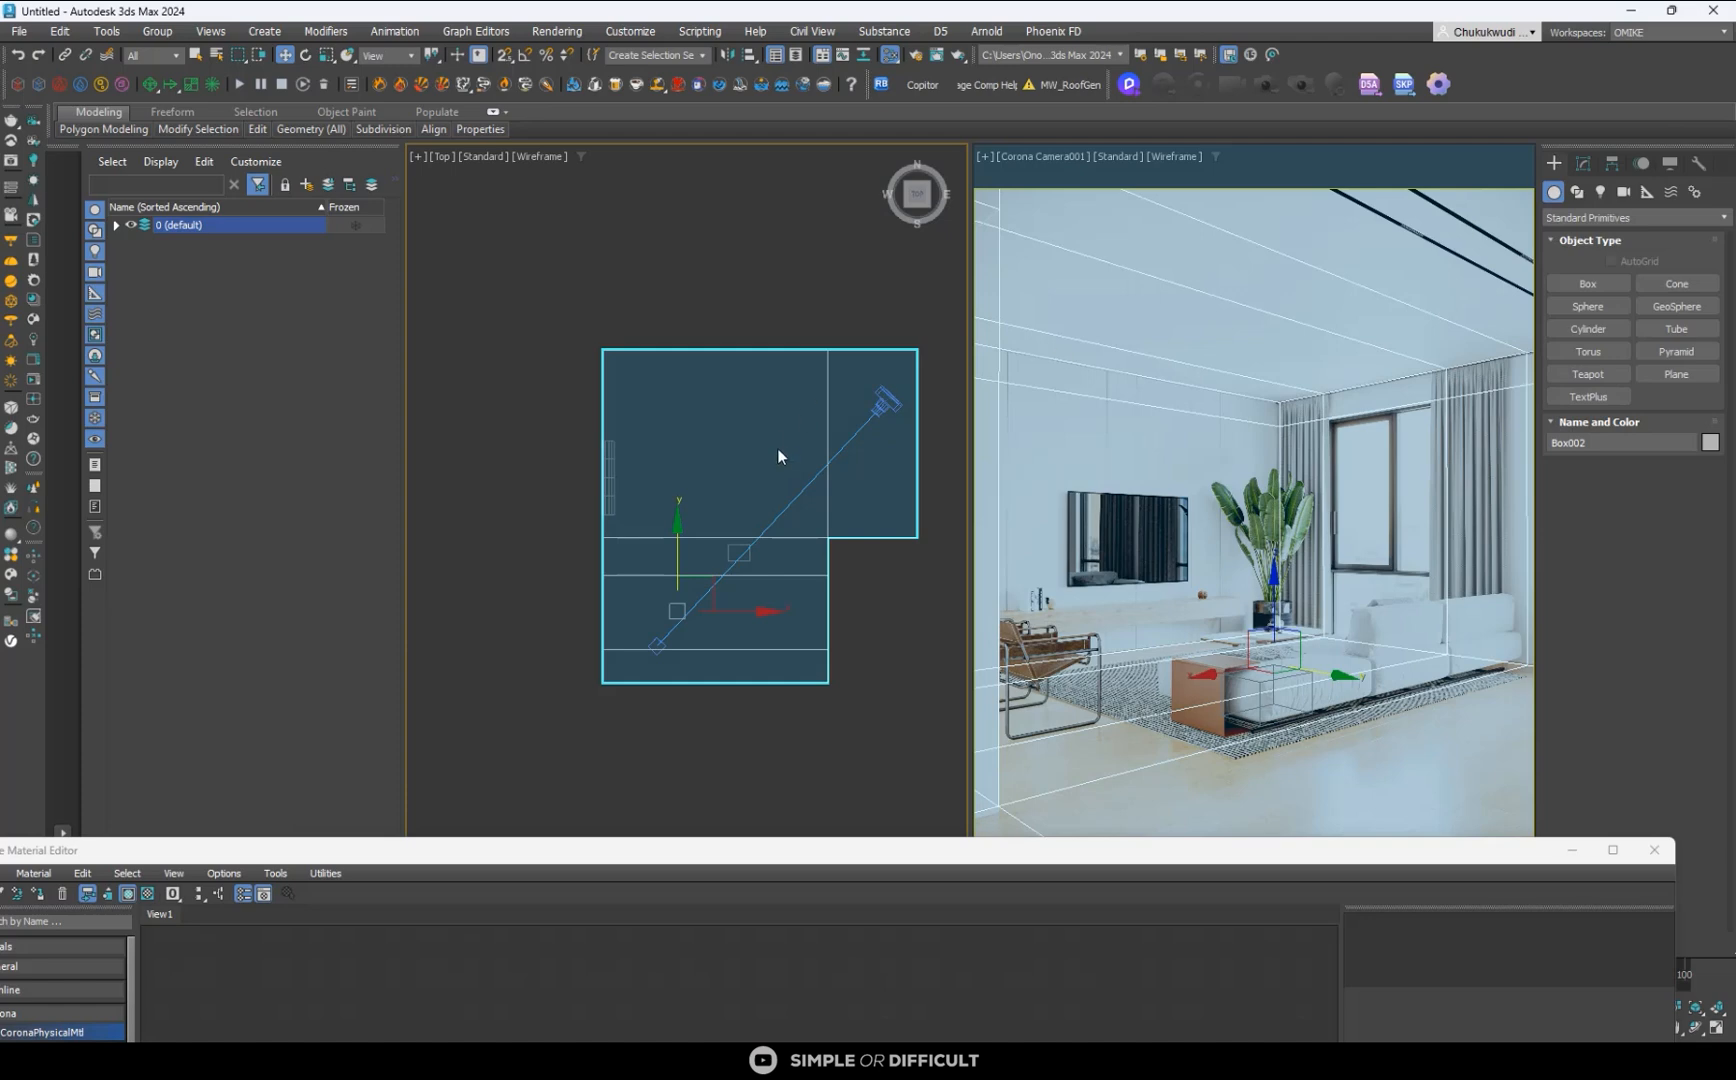
- Select the edges spanning the undivided upper section of the room shell in the top view and connect them with a new loop
scroll(779, 455, "down", 2)
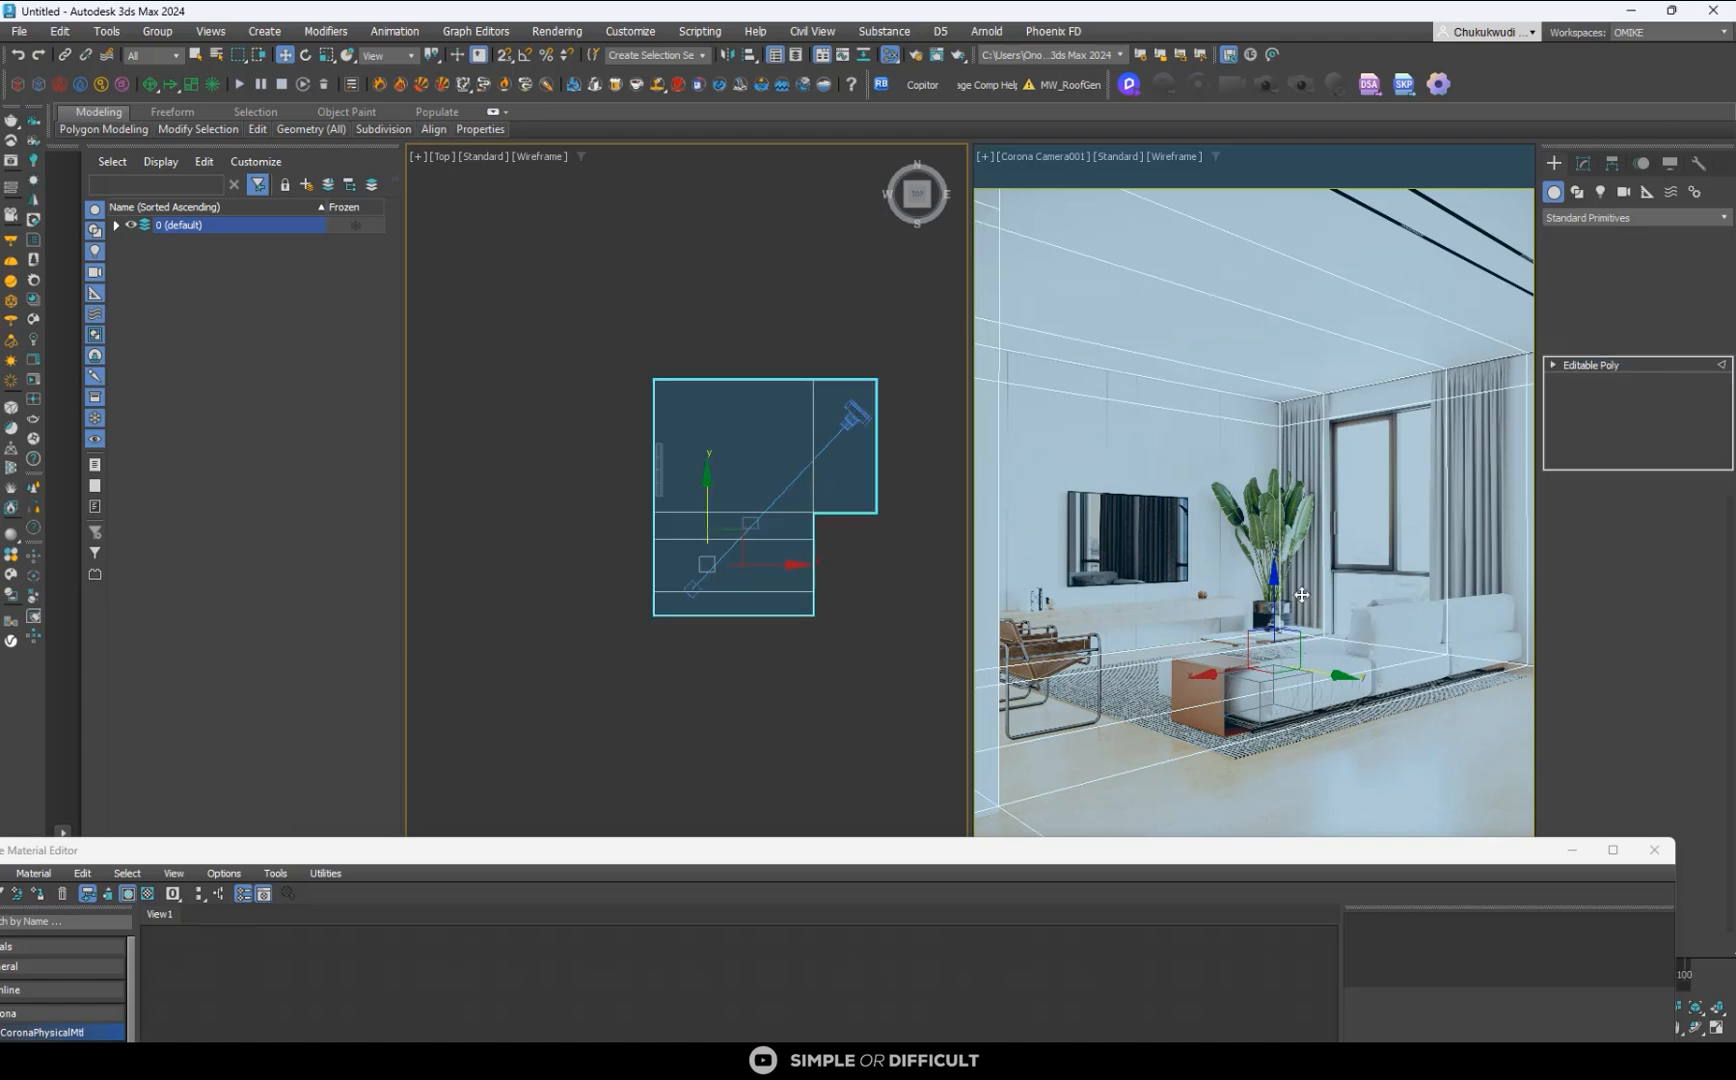
key("2")
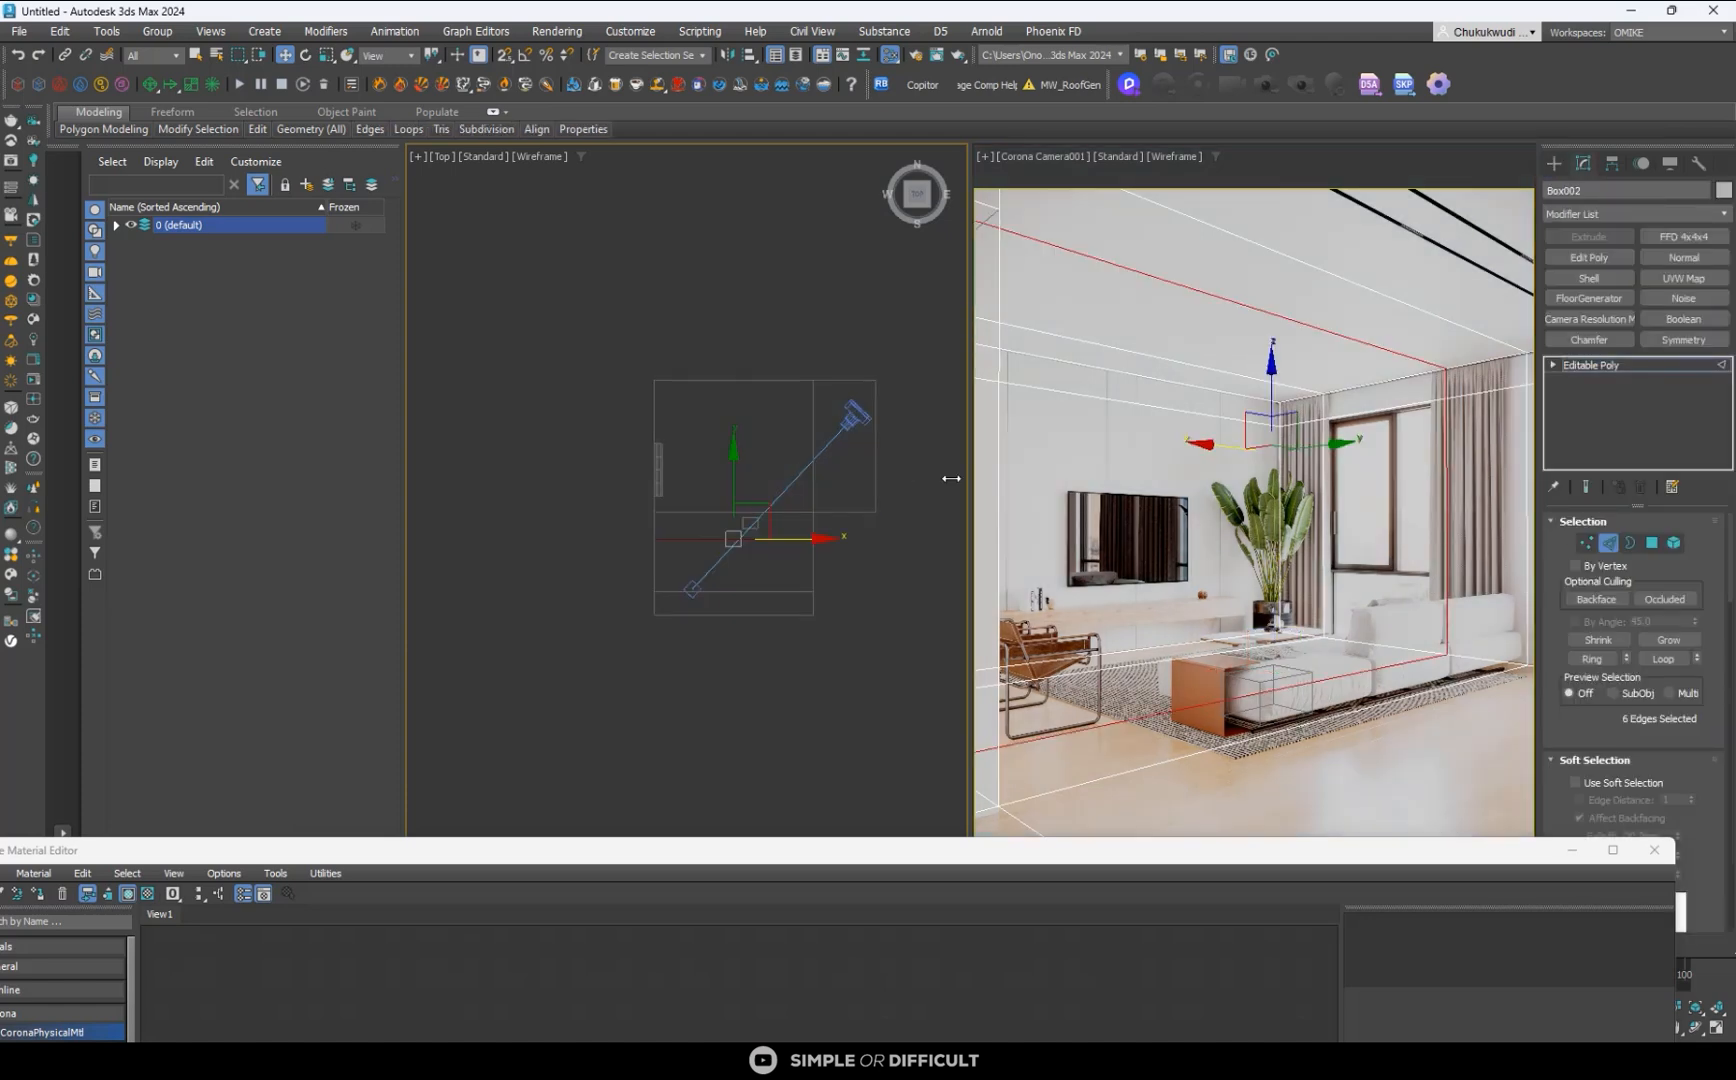
left_click_drag(560, 475, 560, 475)
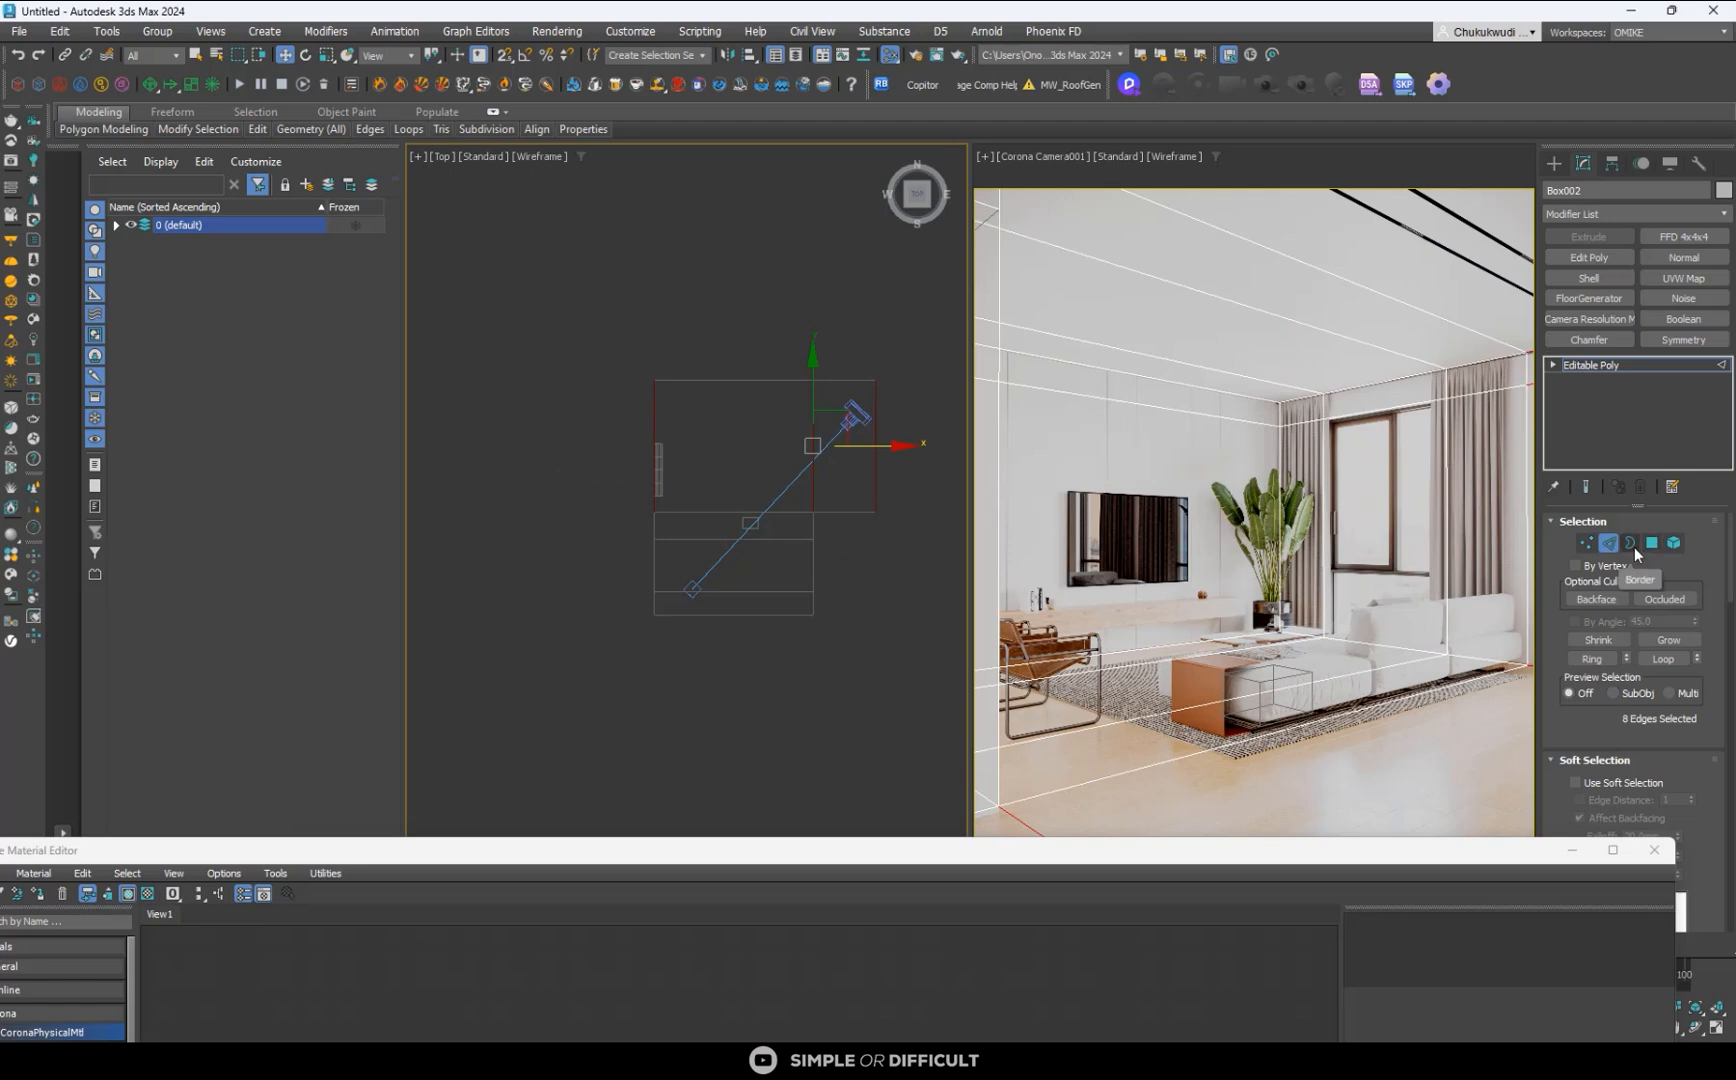
scroll(1704, 784, "down", 3)
scroll(1704, 784, "down", 10)
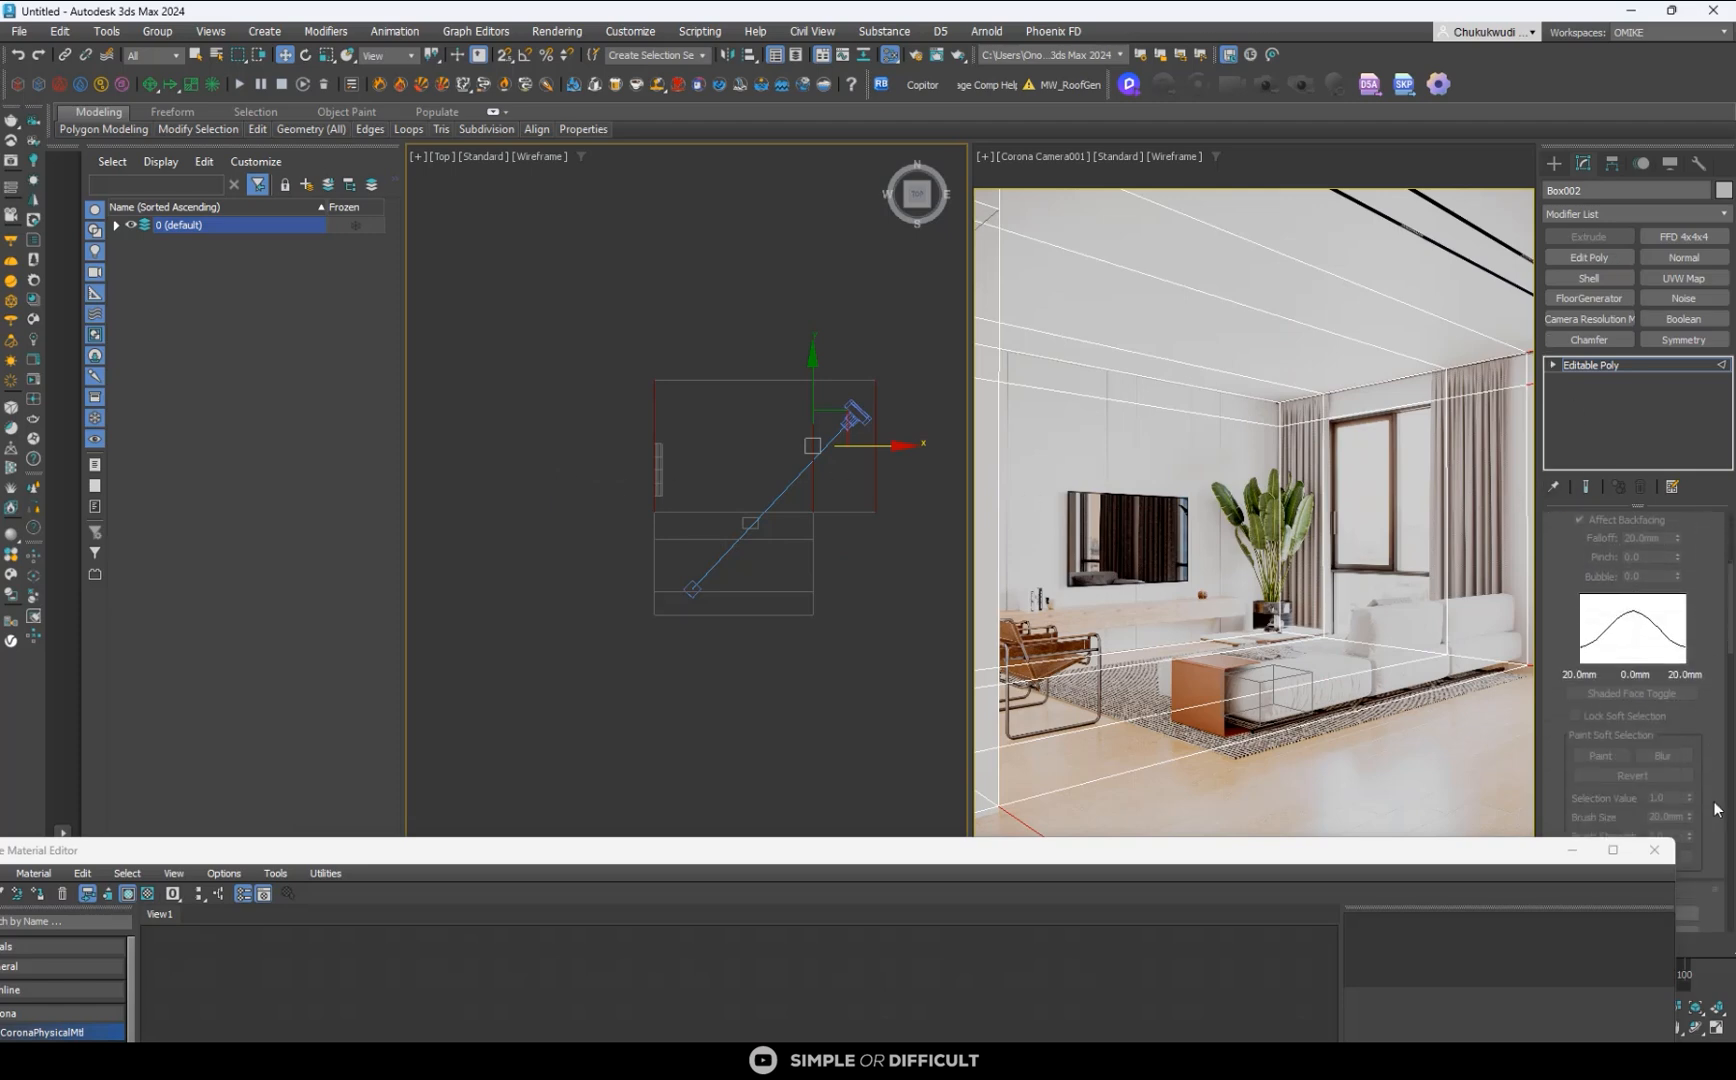
left_click(1667, 698)
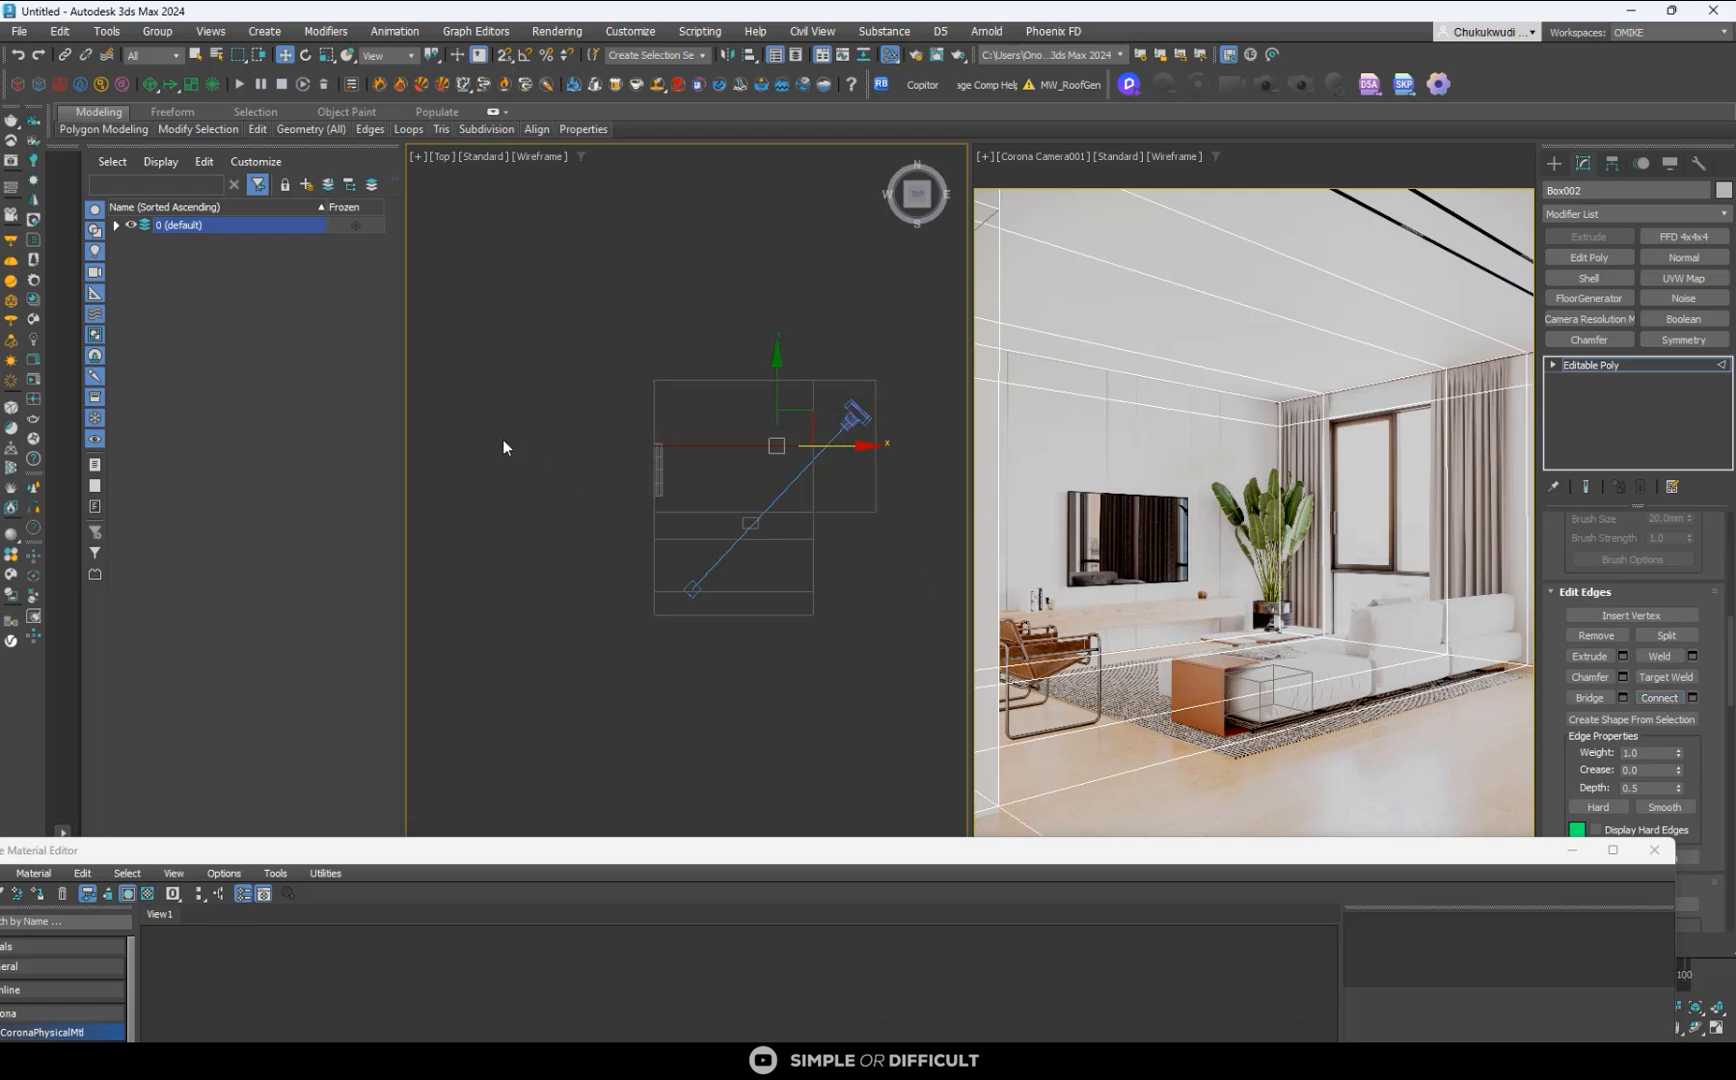
- Turn on snapping and move the new edge loop down to align with the plane's lower edge in the top view
scroll(772, 474, "up", 5)
scroll(764, 468, "down", 2)
middle_click_drag(764, 468, 800, 445)
scroll(800, 445, "up", 1)
scroll(800, 445, "down", 2)
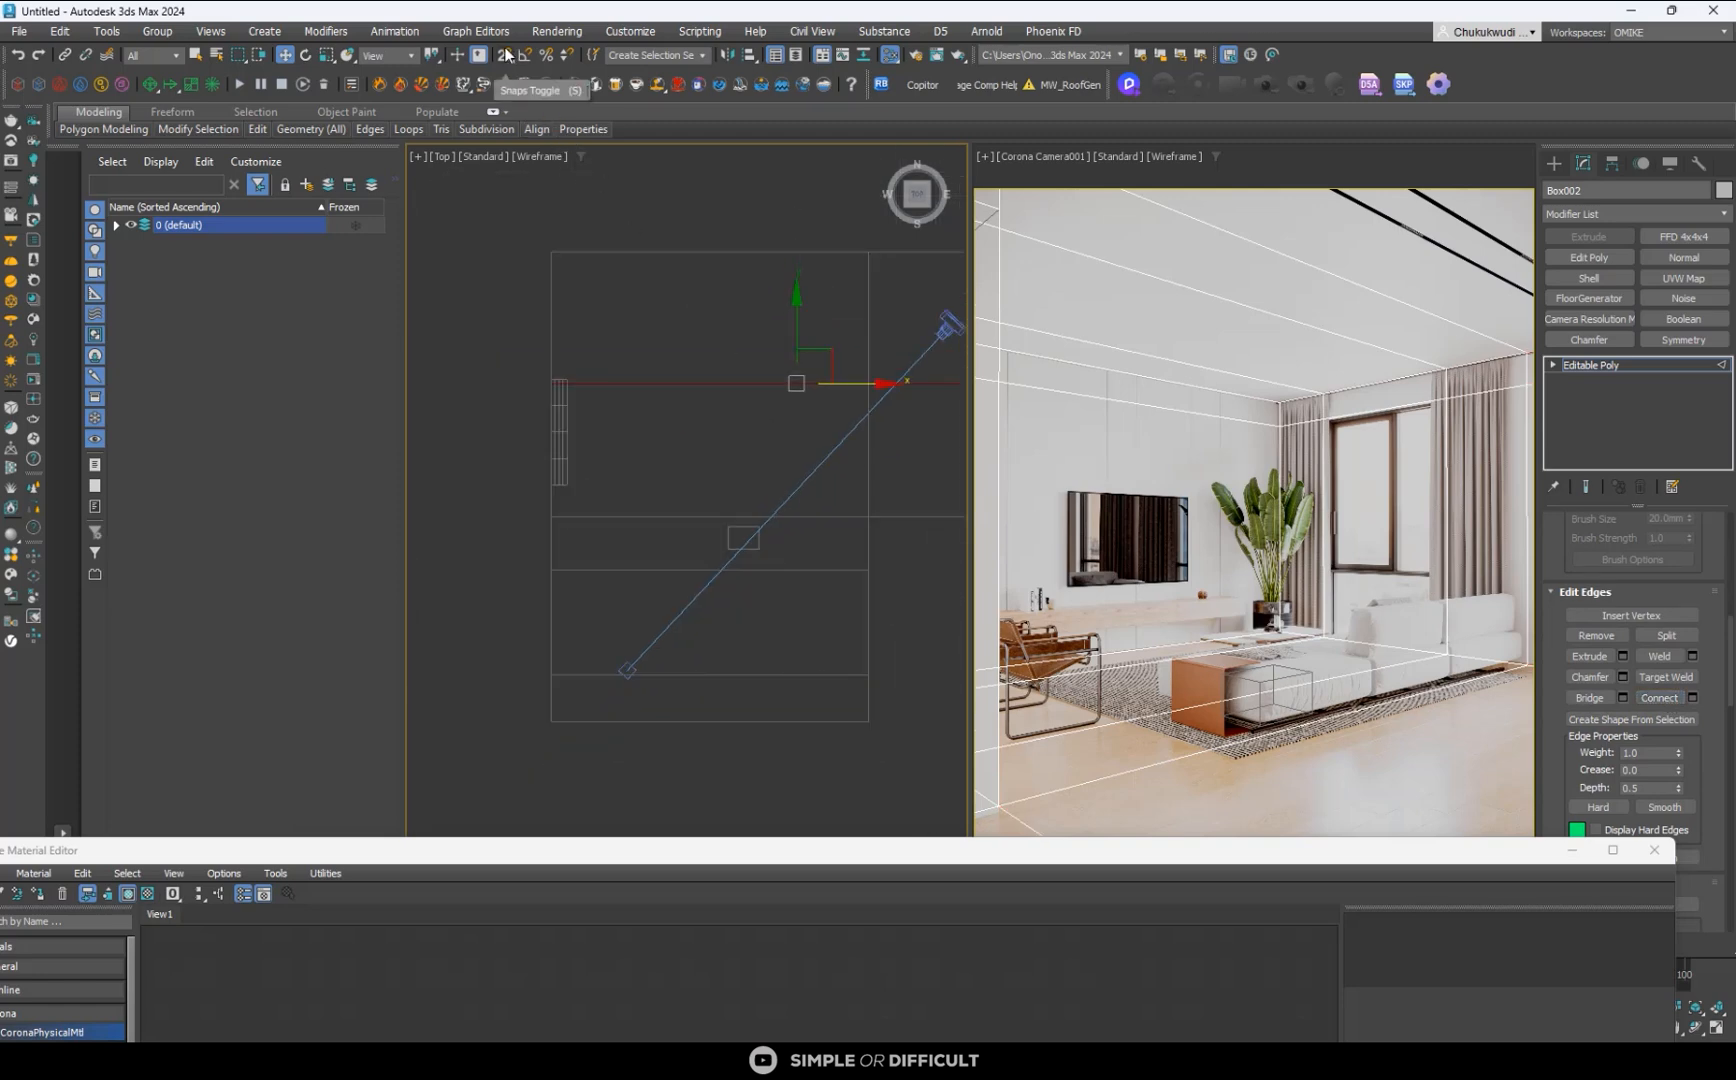
key("s")
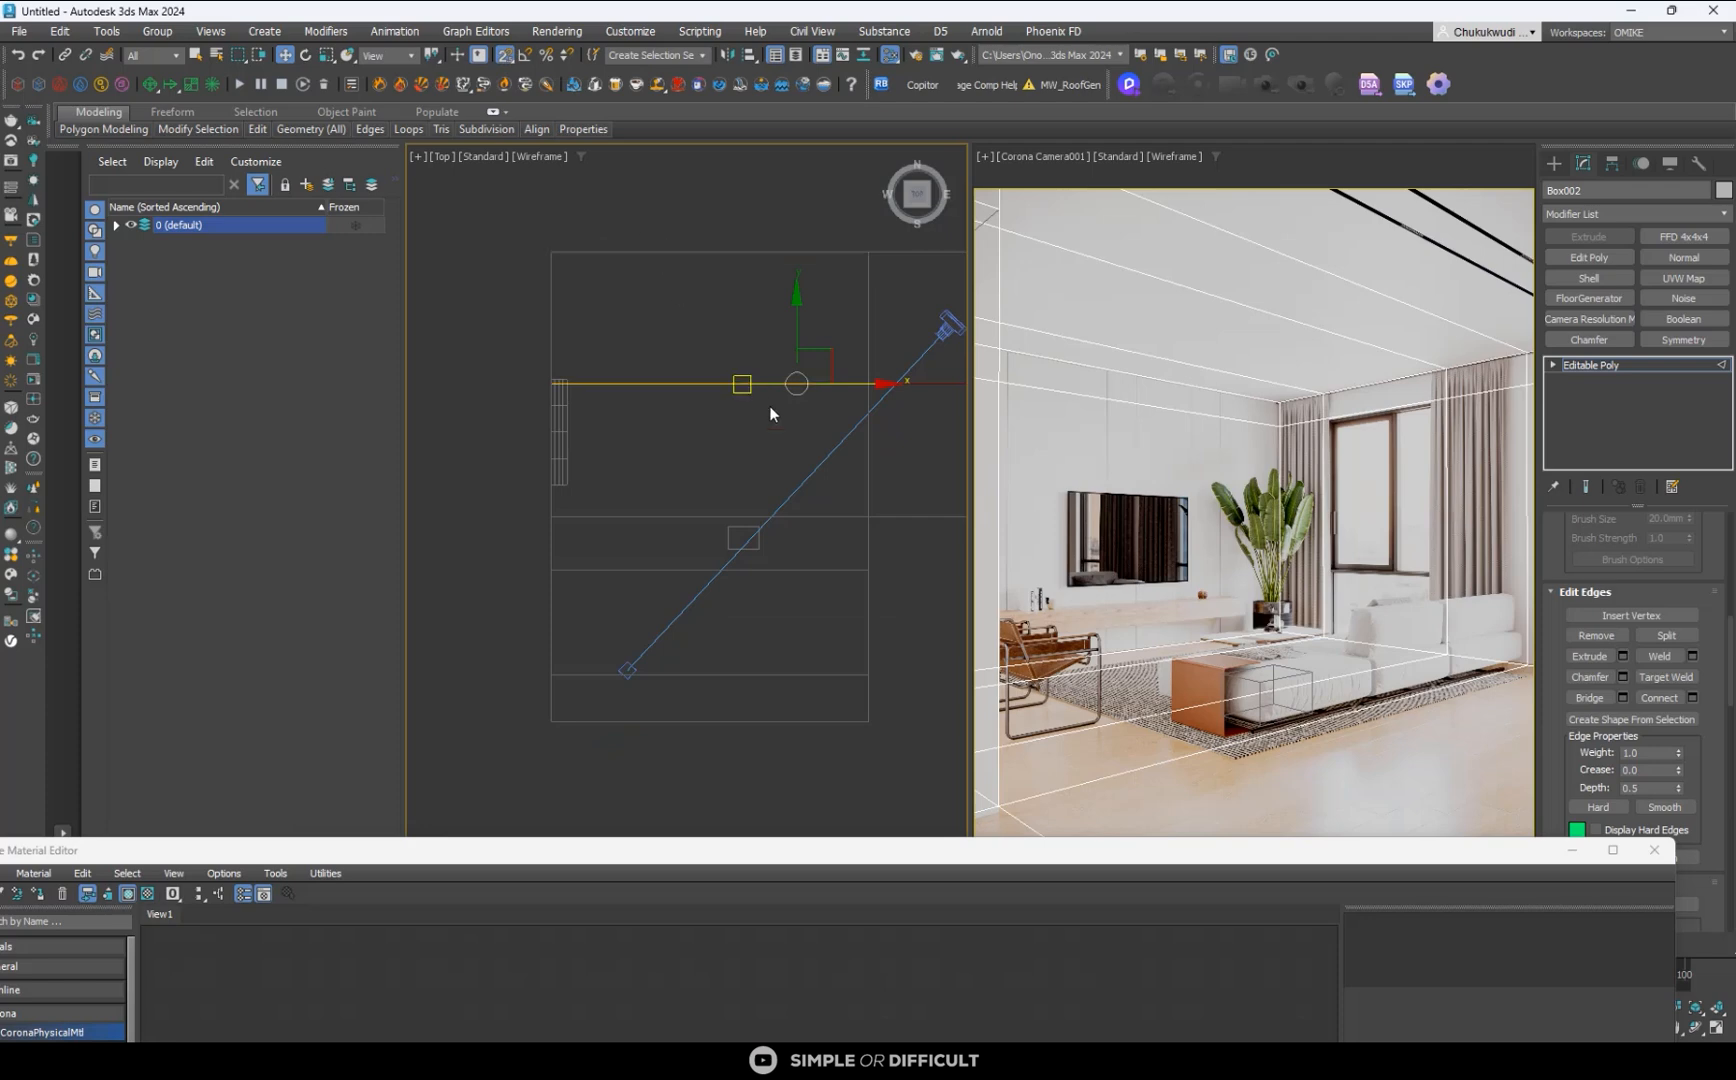
left_click_drag(796, 383, 565, 486)
scroll(548, 490, "up", 3)
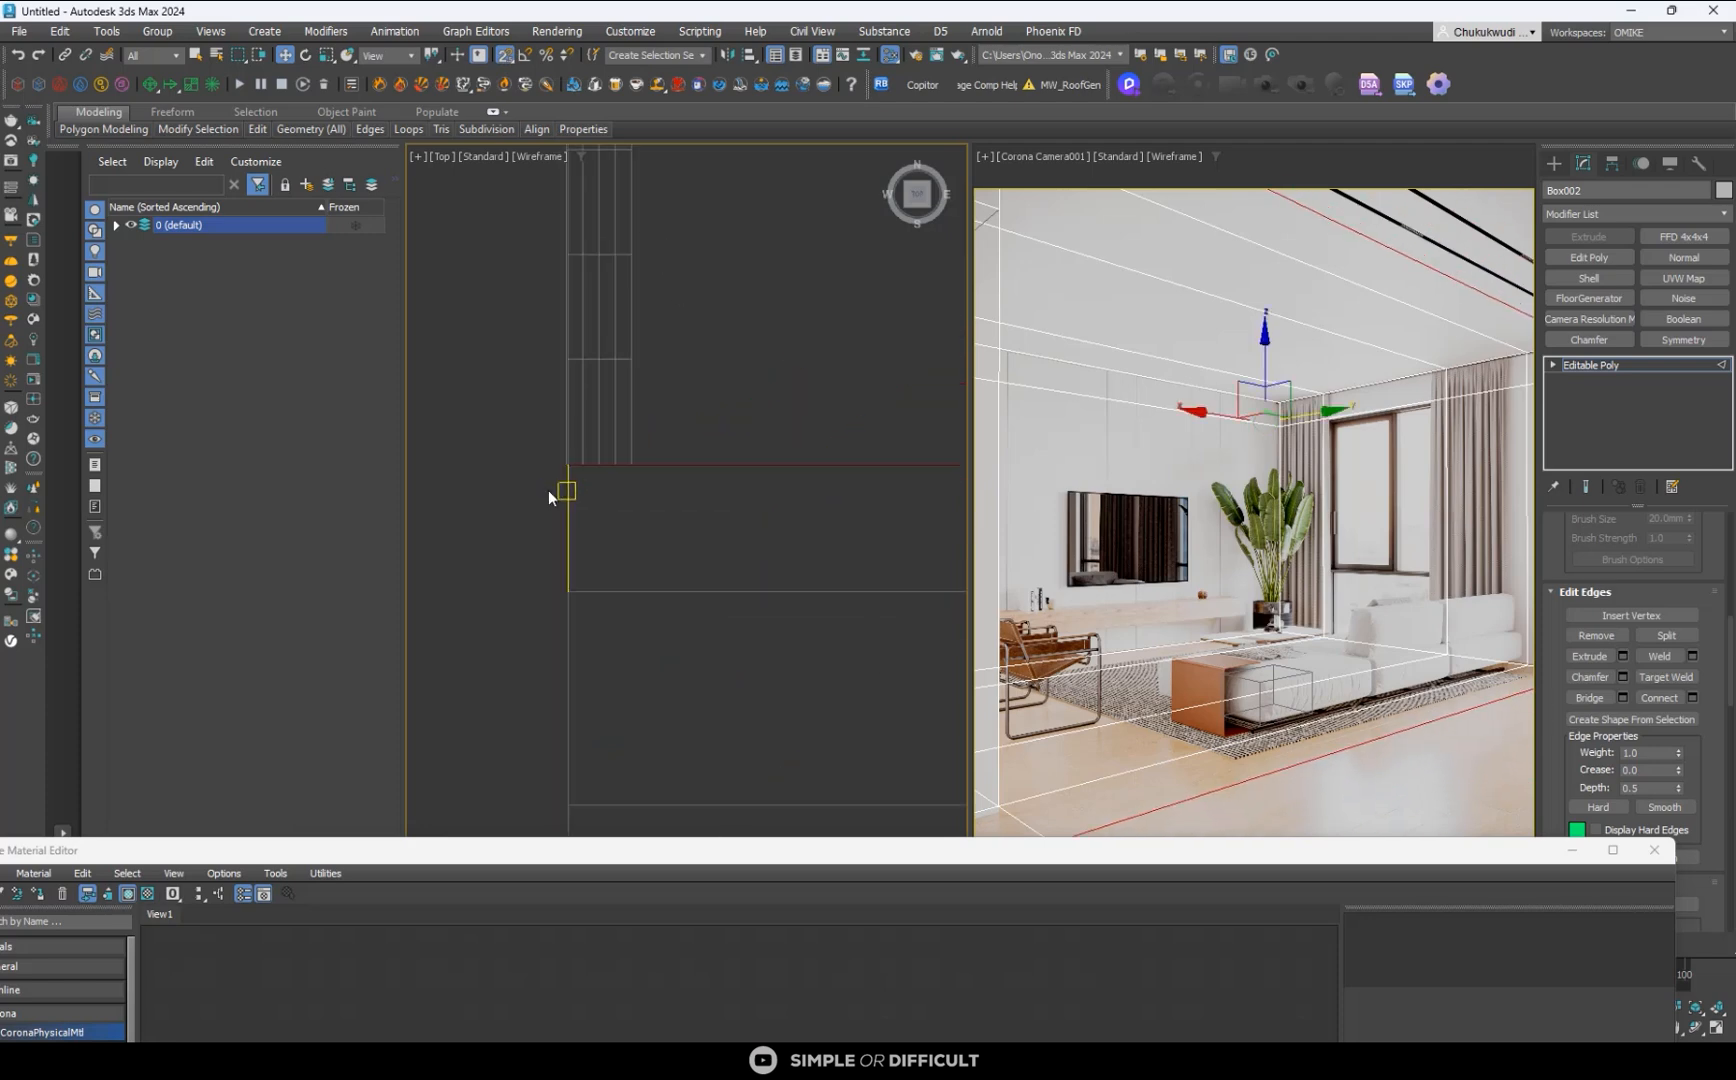
scroll(526, 469, "down", 4)
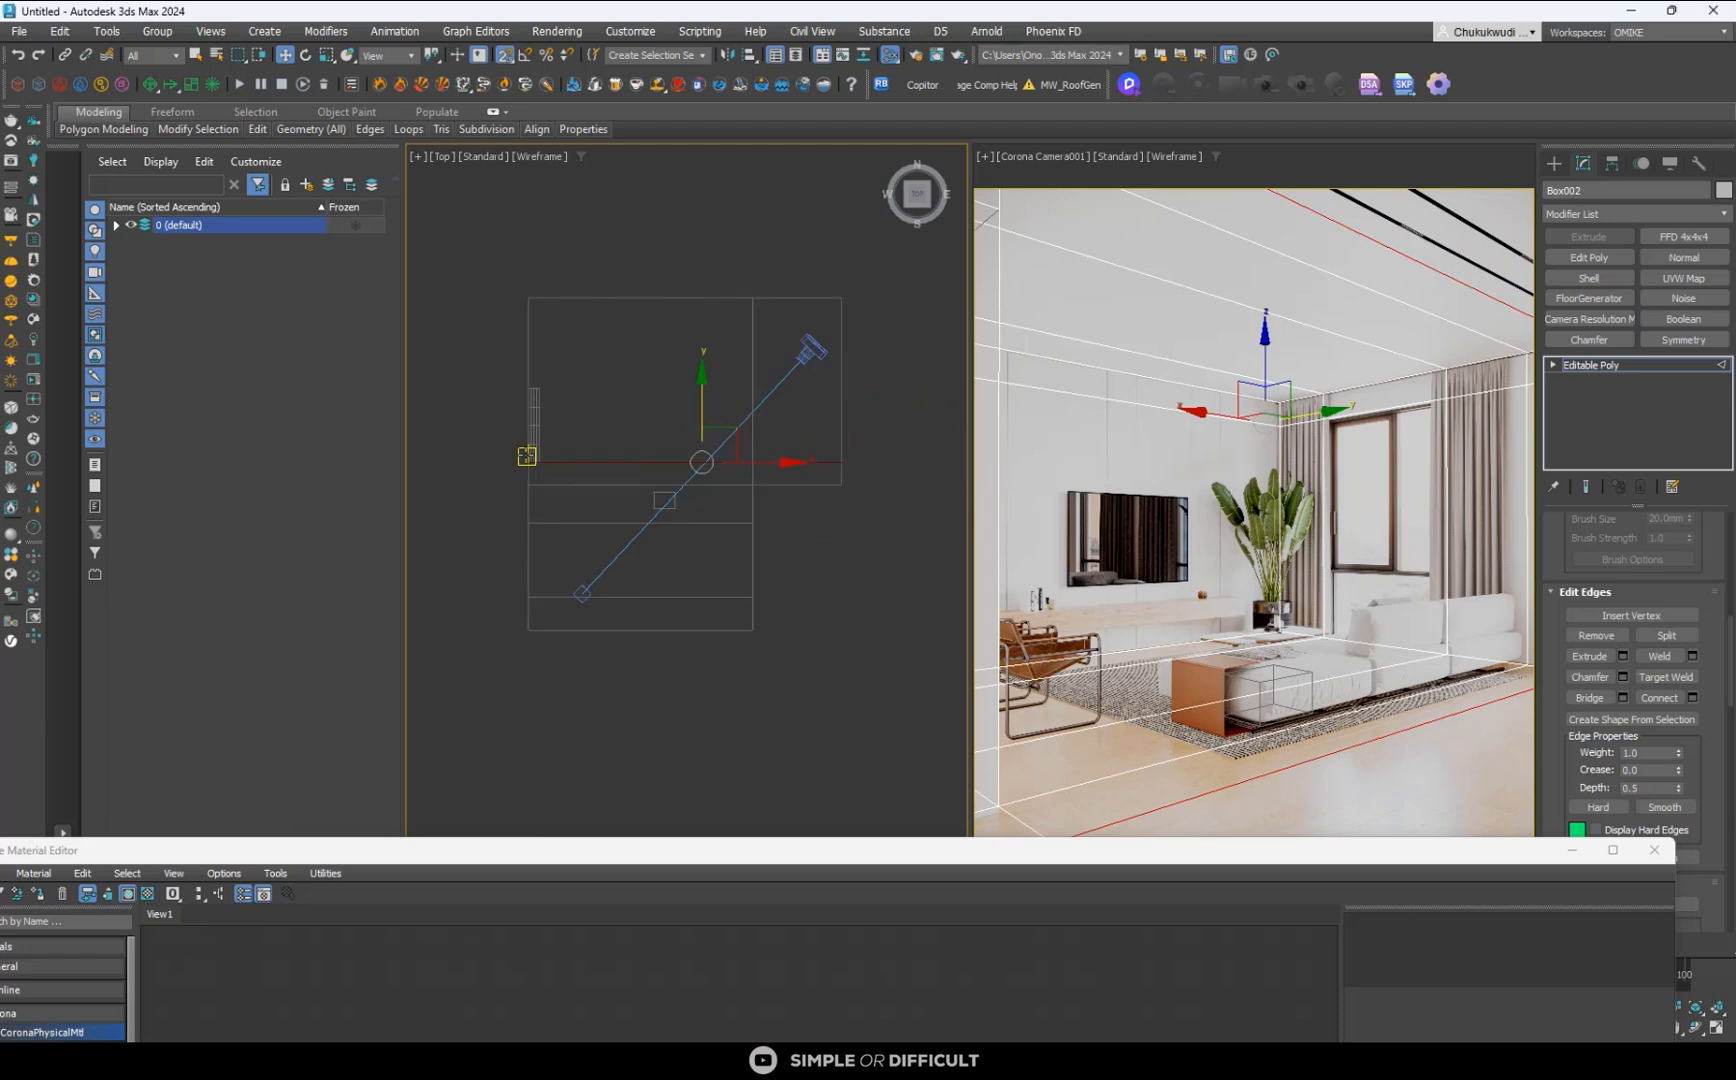
- Connect the edges above that loop with a second loop and snap it to the plane's upper edge
left_click_drag(911, 380, 492, 361)
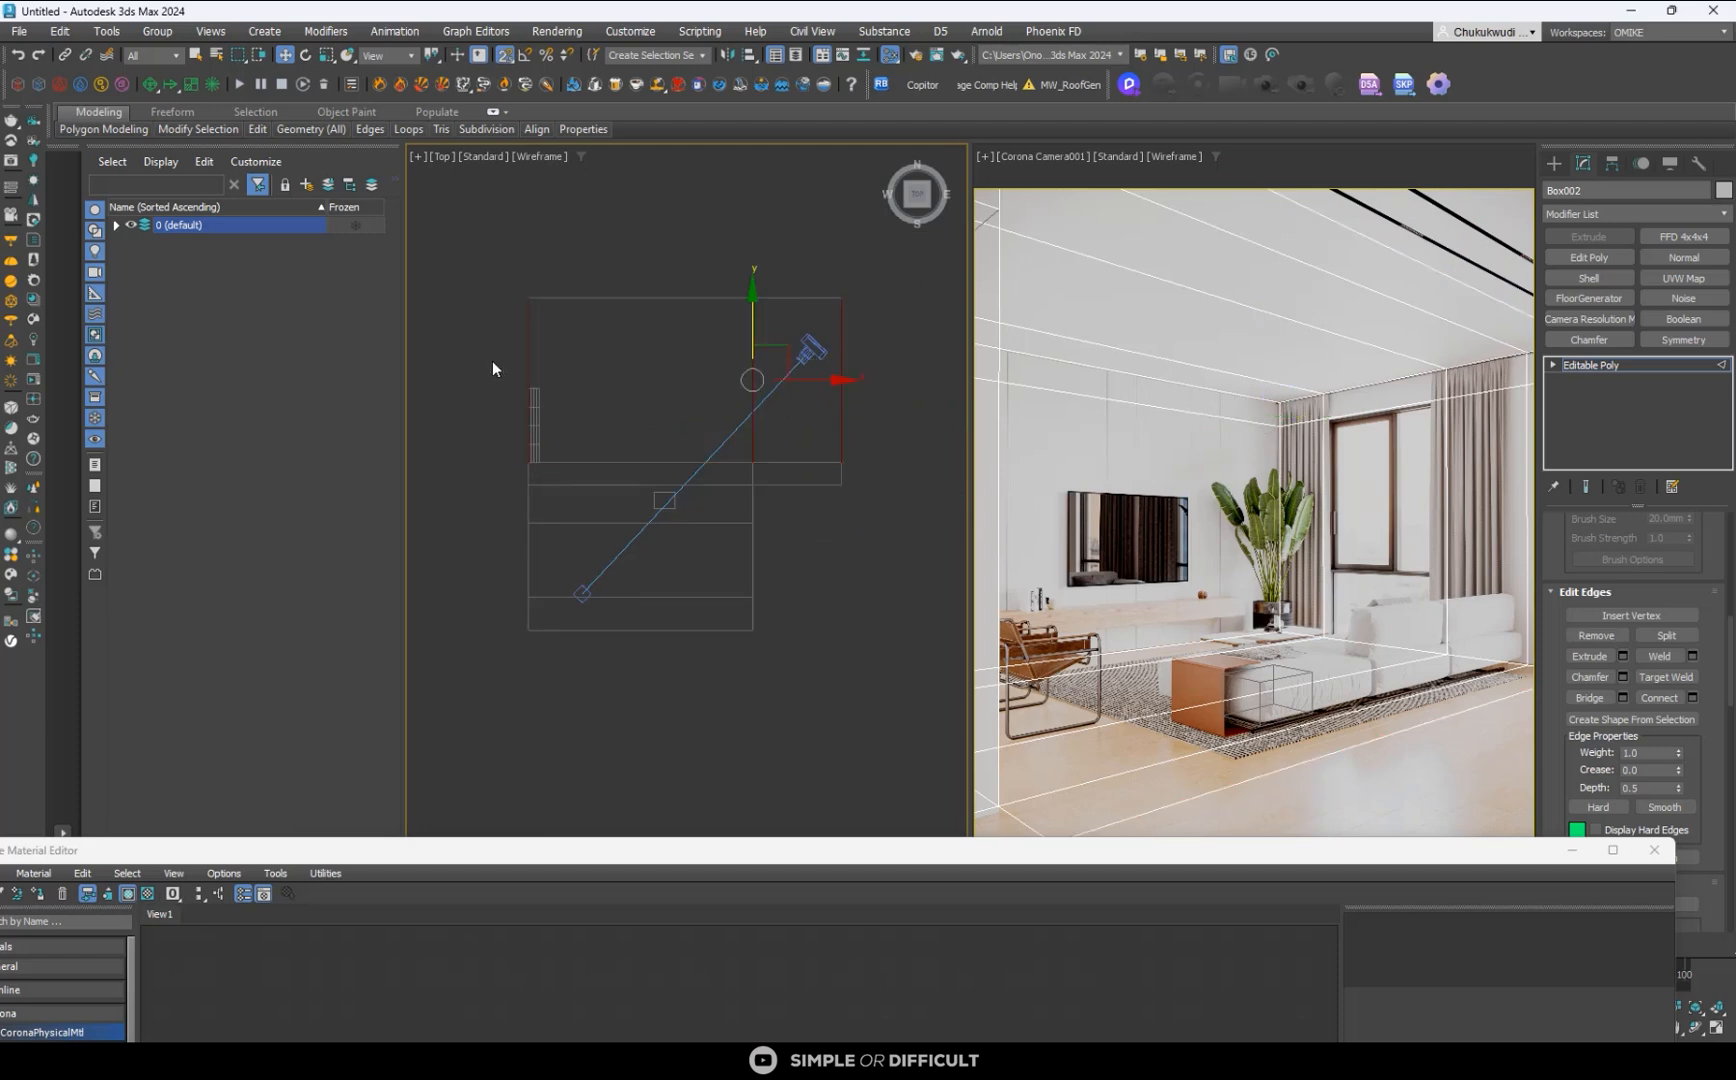
left_click(1662, 699)
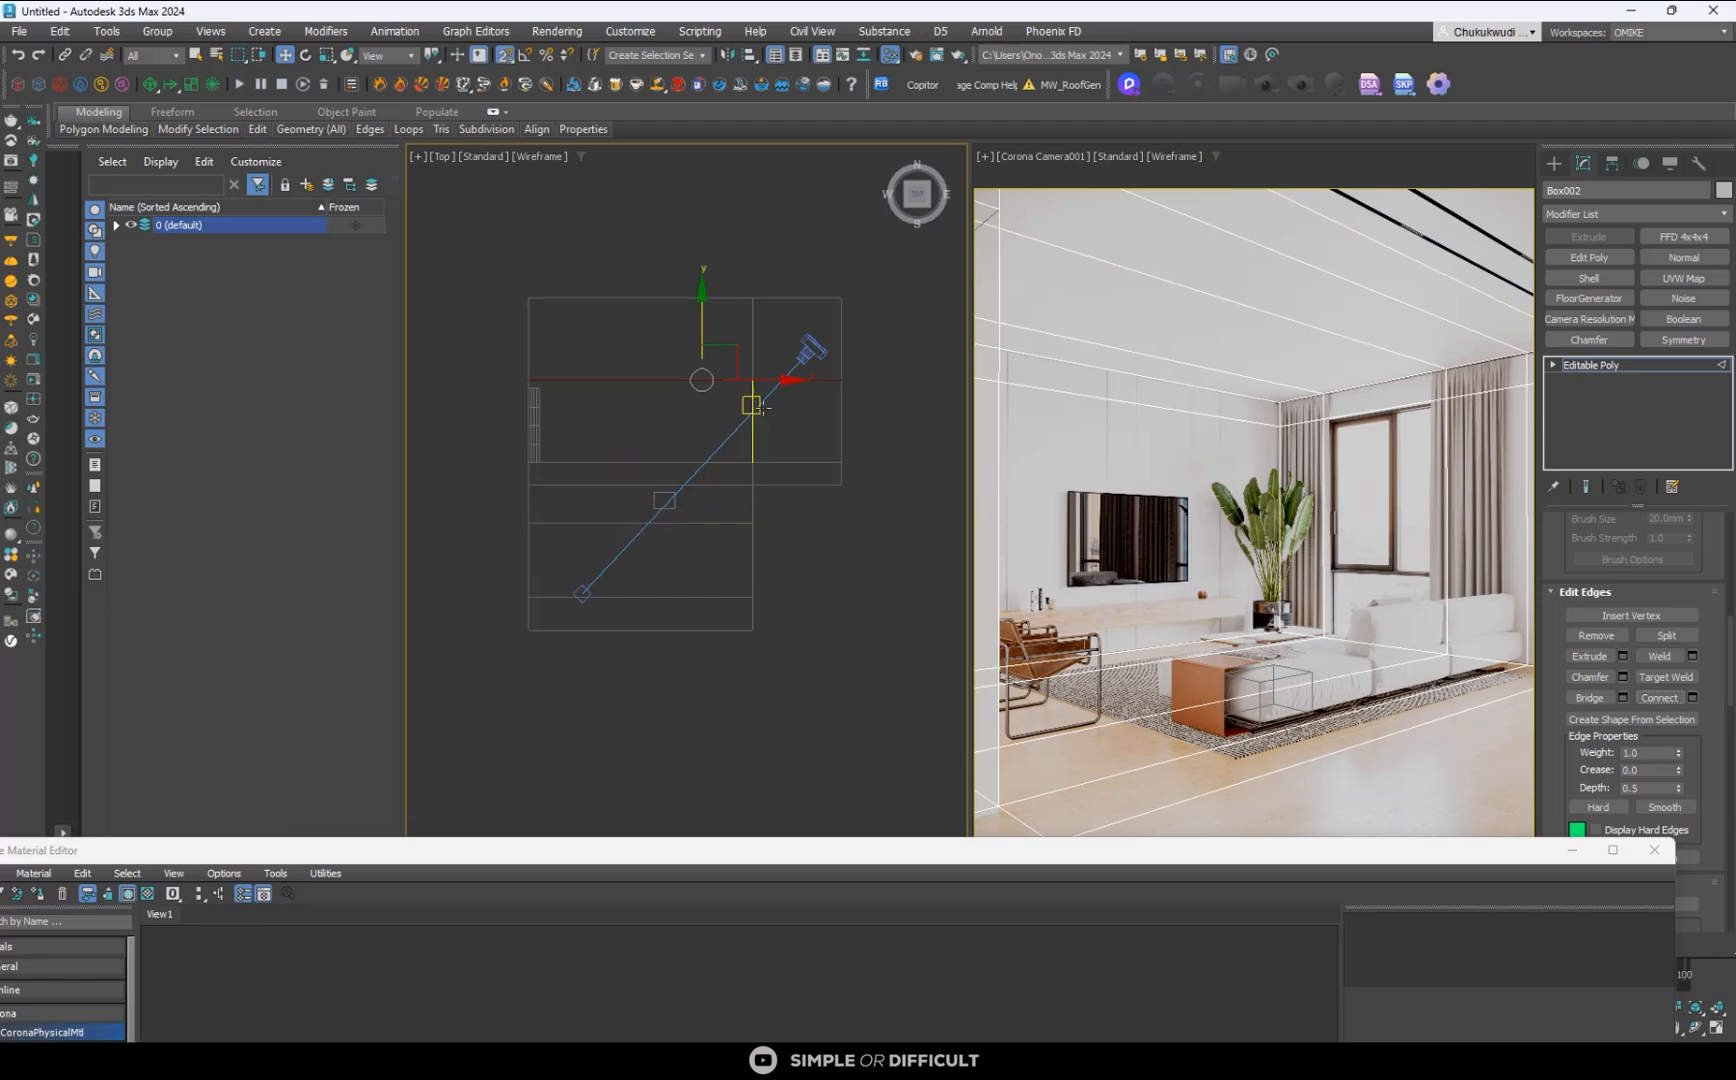
scroll(506, 382, "up", 2)
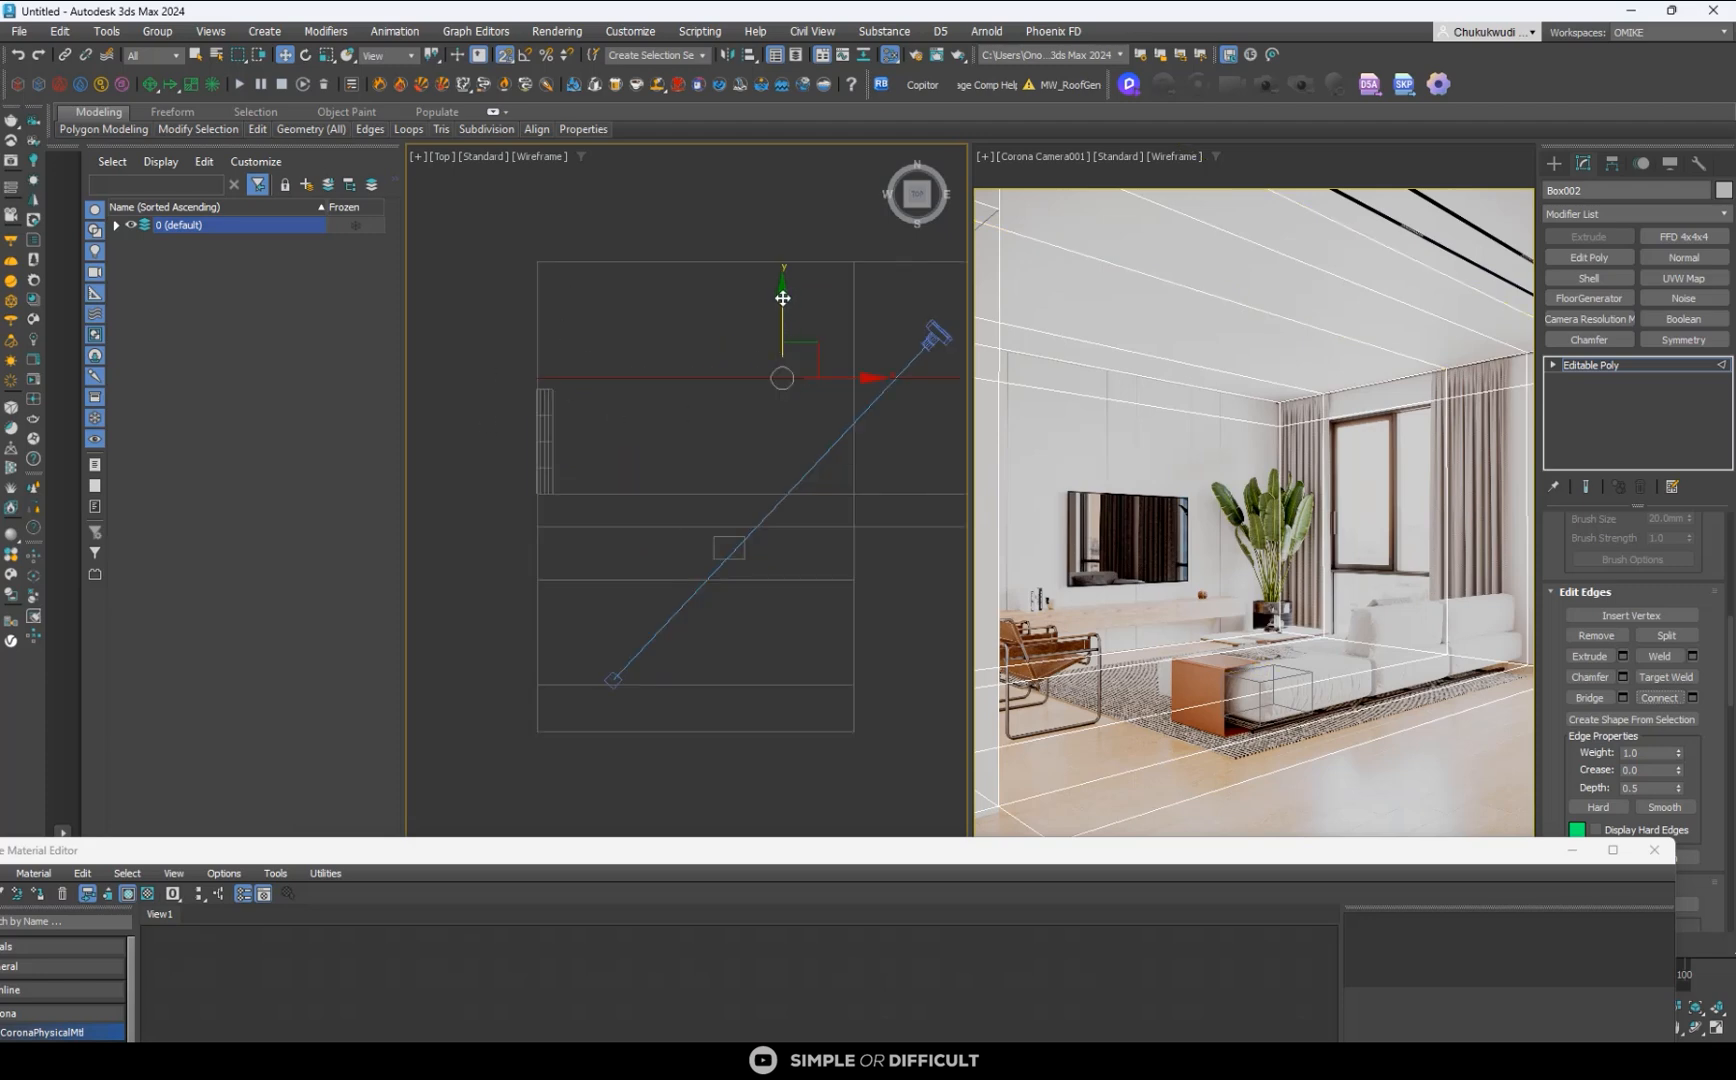
left_click_drag(782, 298, 577, 414)
scroll(576, 414, "down", 3)
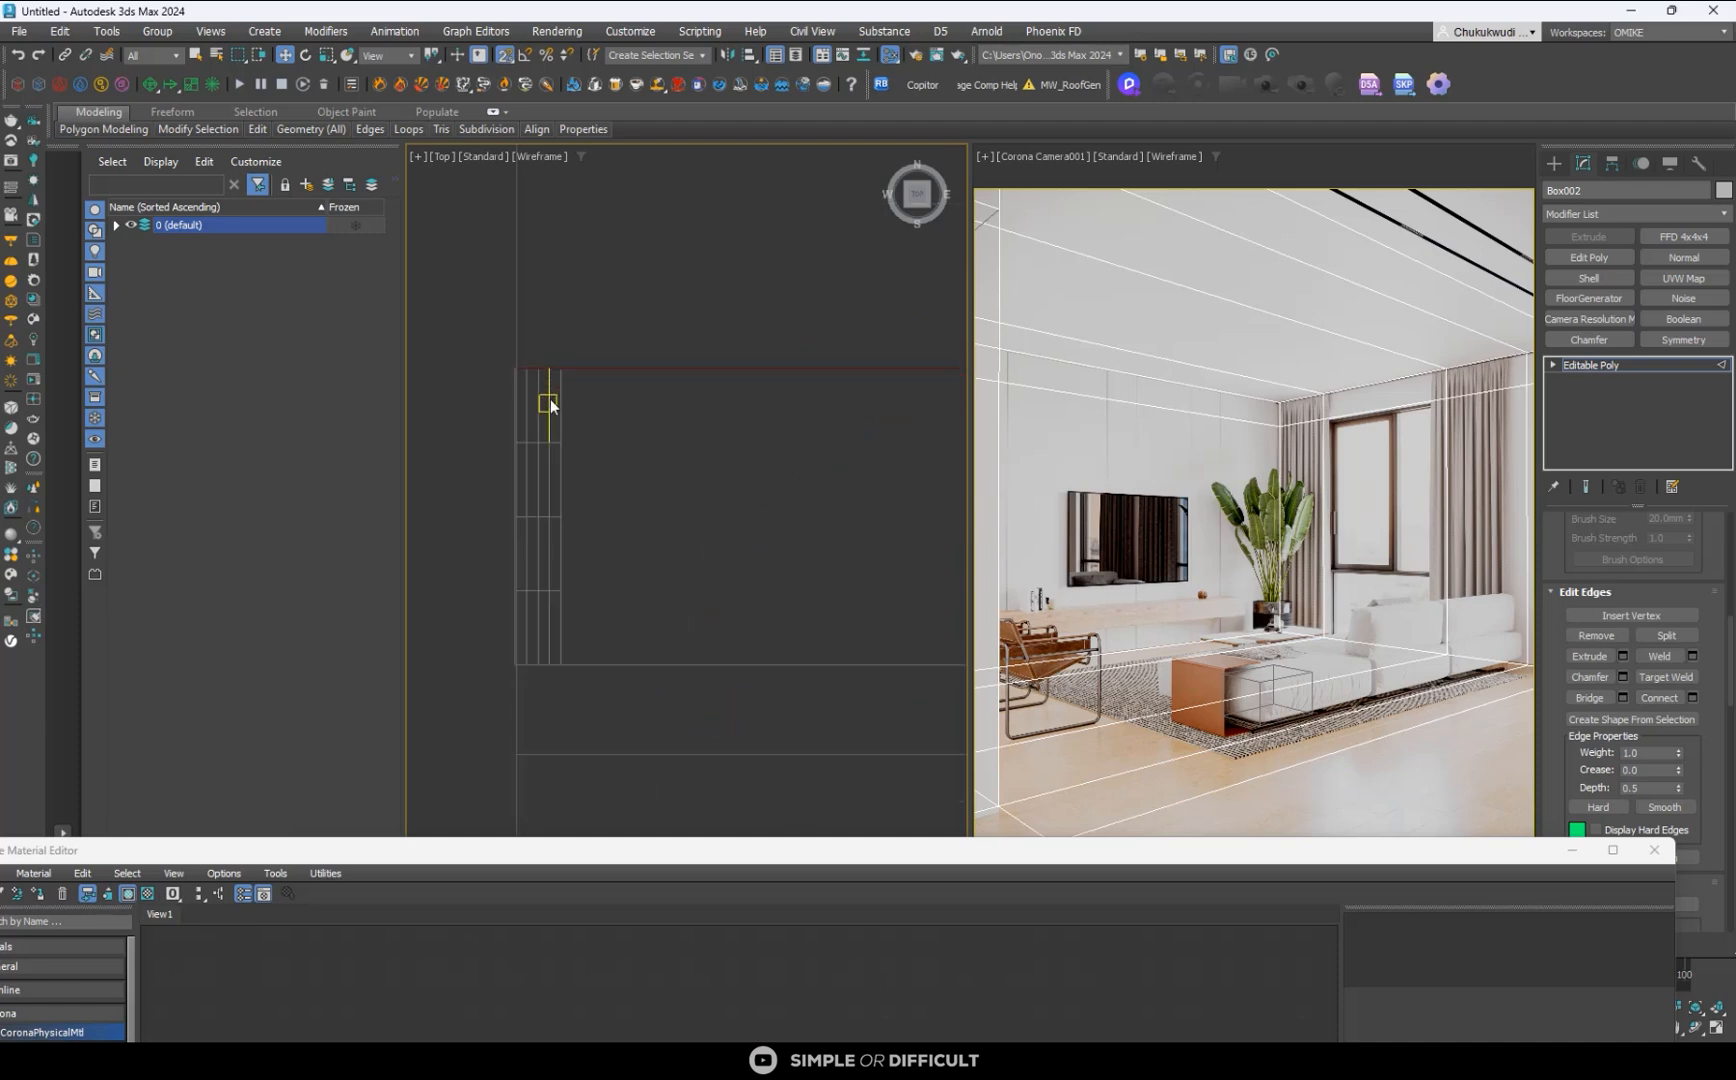
scroll(576, 395, "up", 2)
- Select the two window-opening polygons on the room shell's outer wall
middle_click_drag(670, 460, 902, 569, "alt")
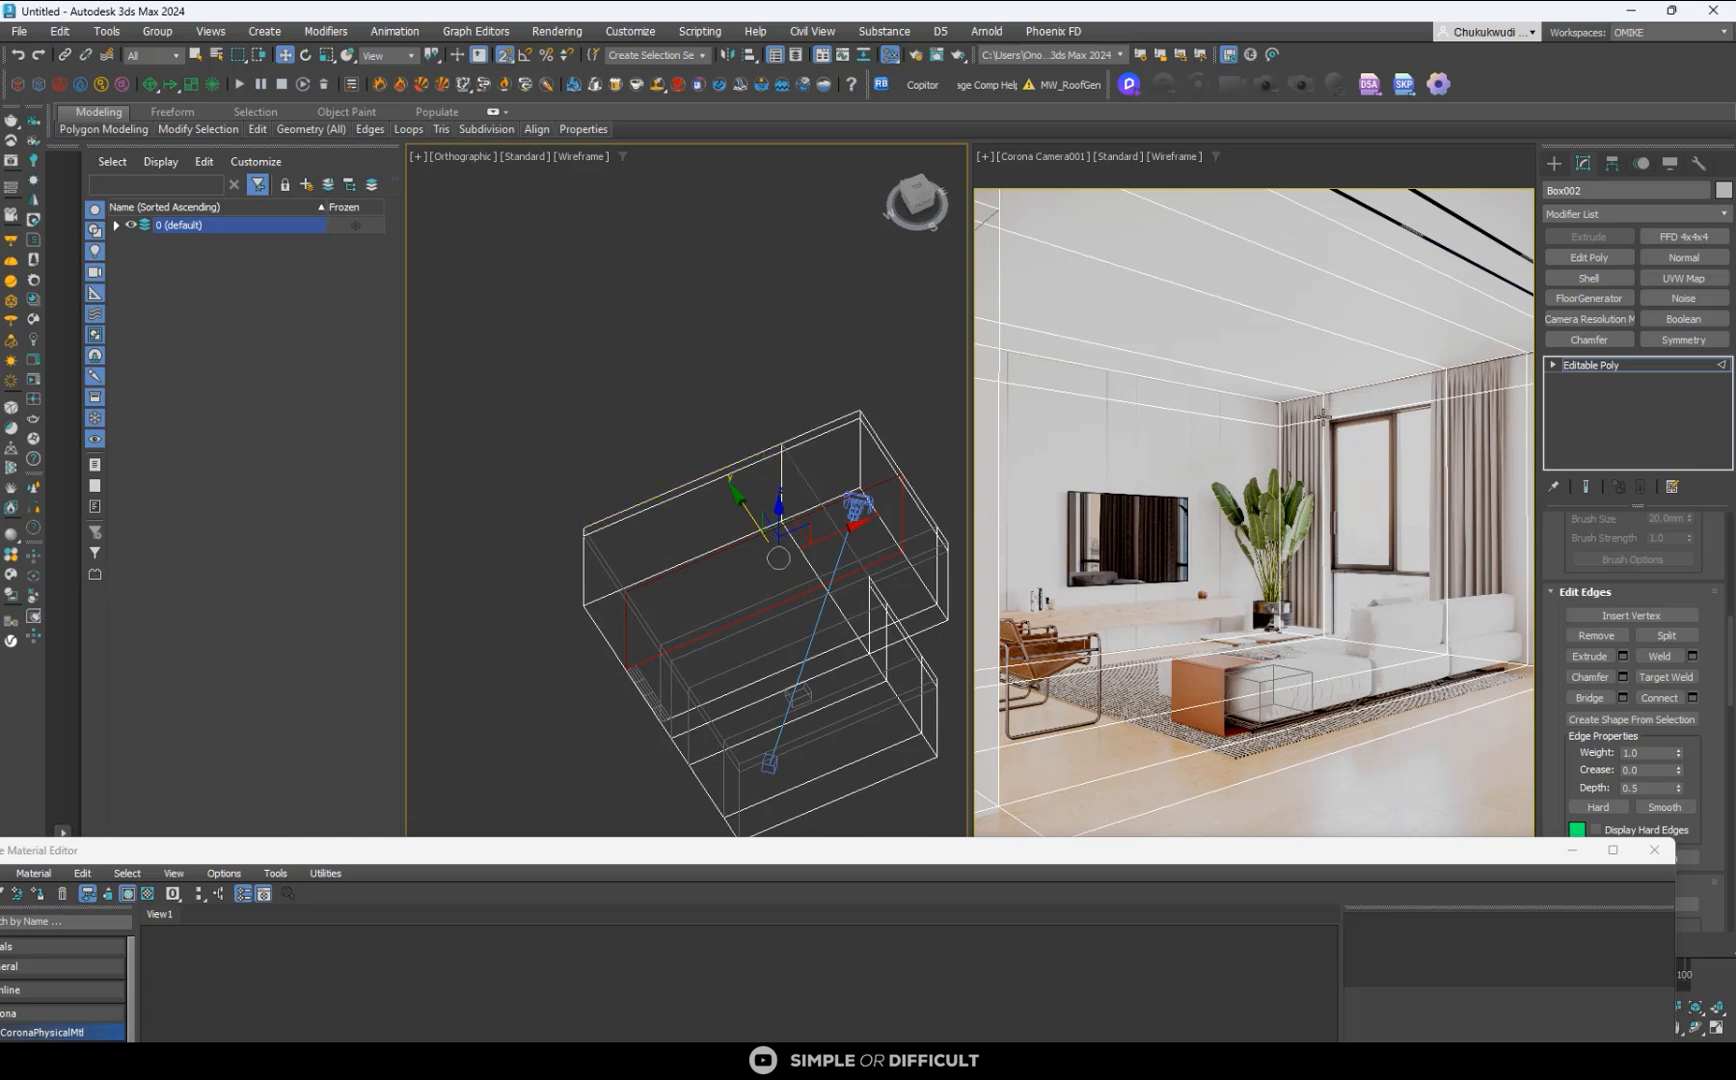
left_click(1554, 365)
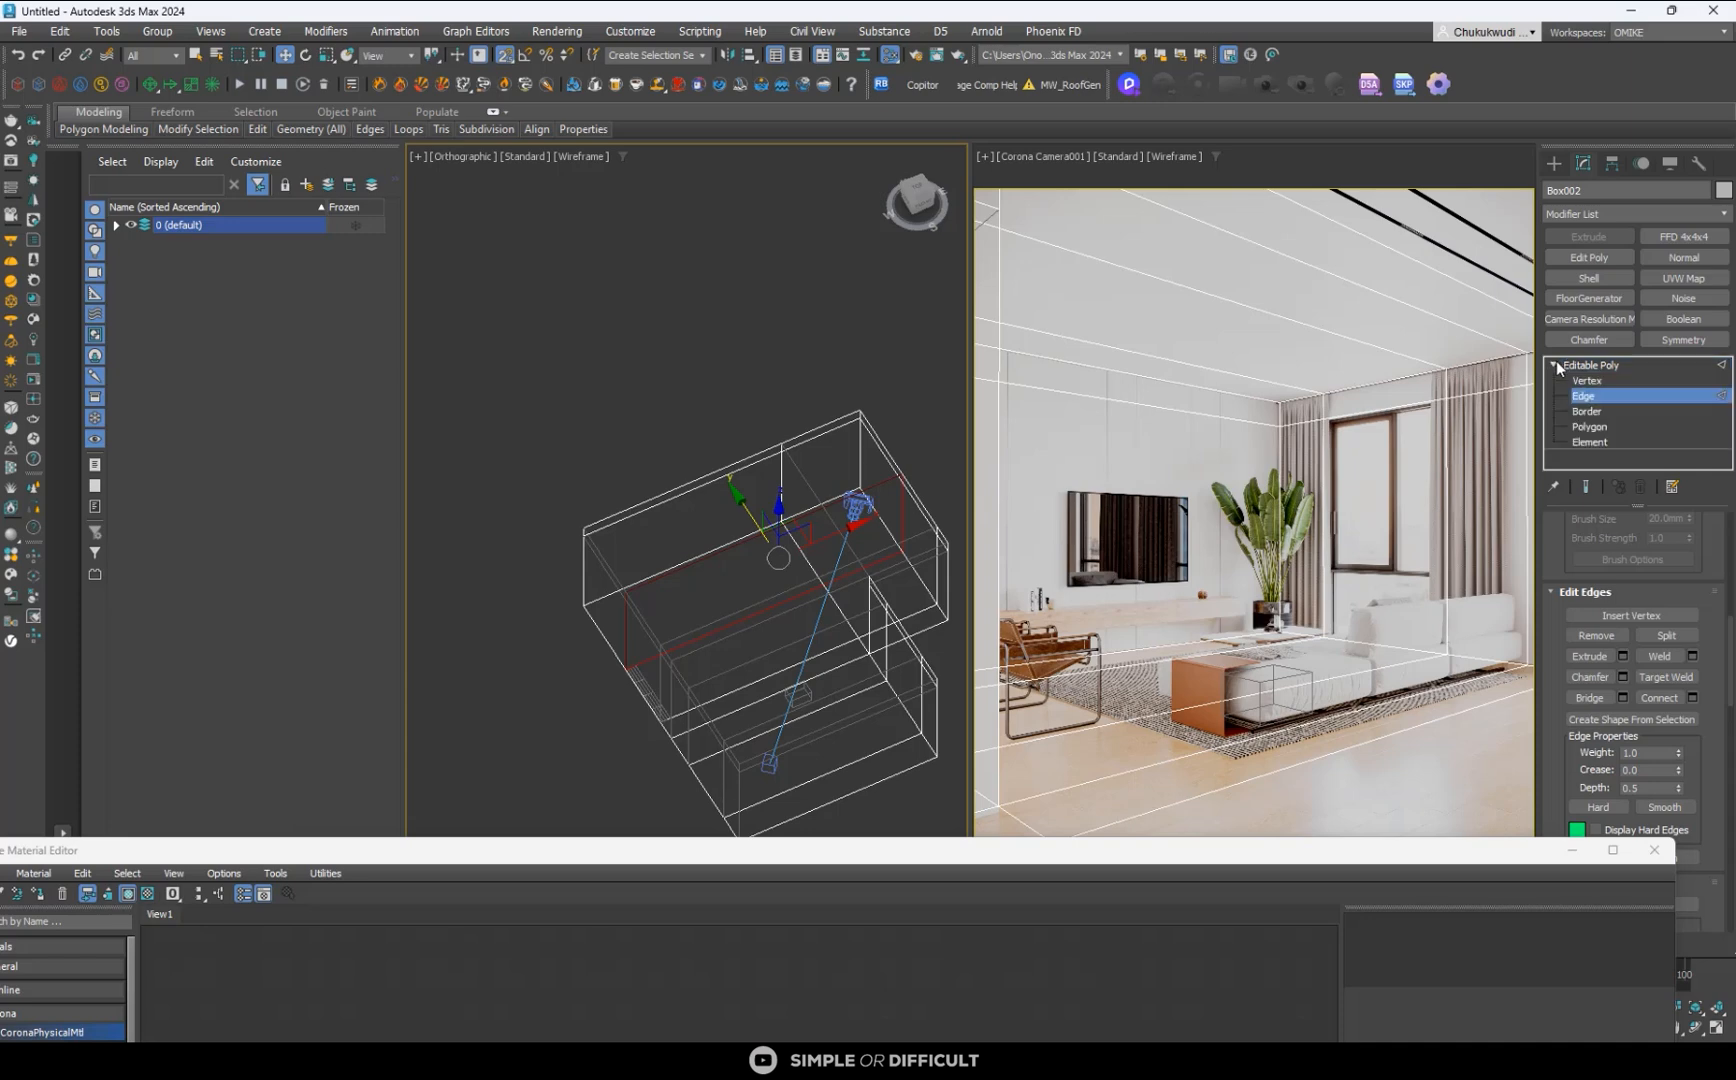
left_click(1599, 427)
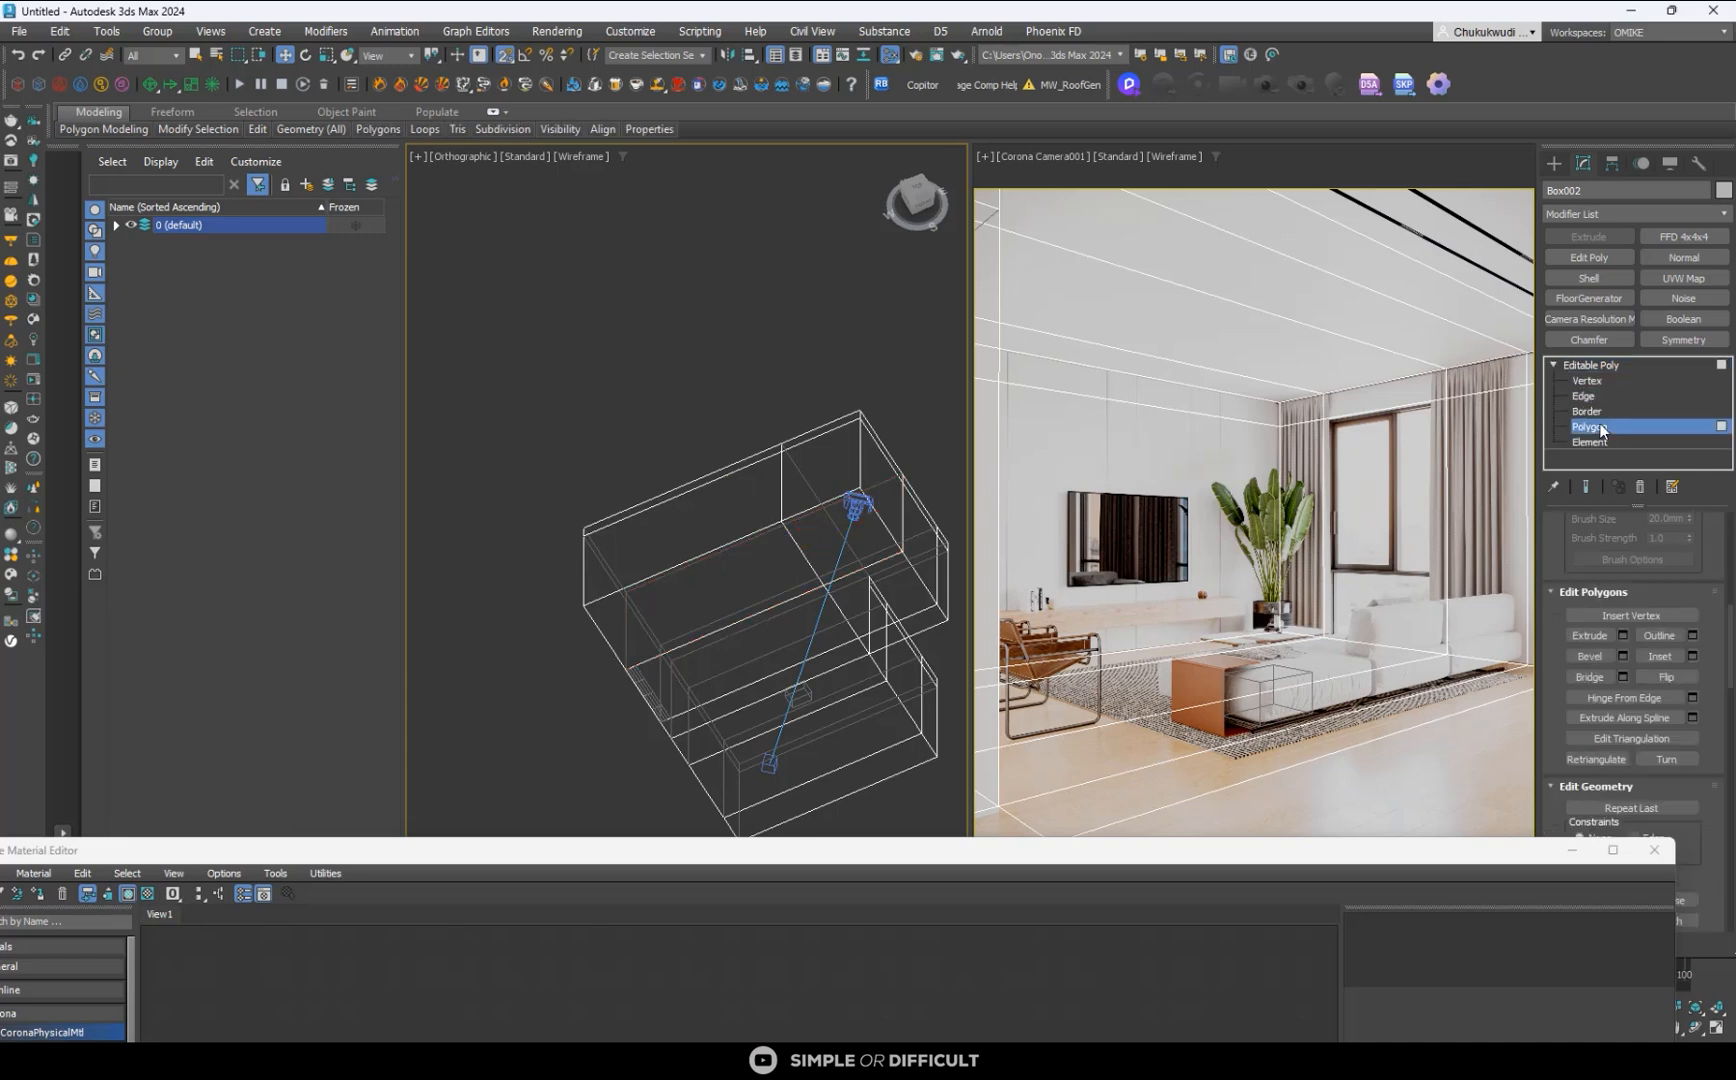
key("4")
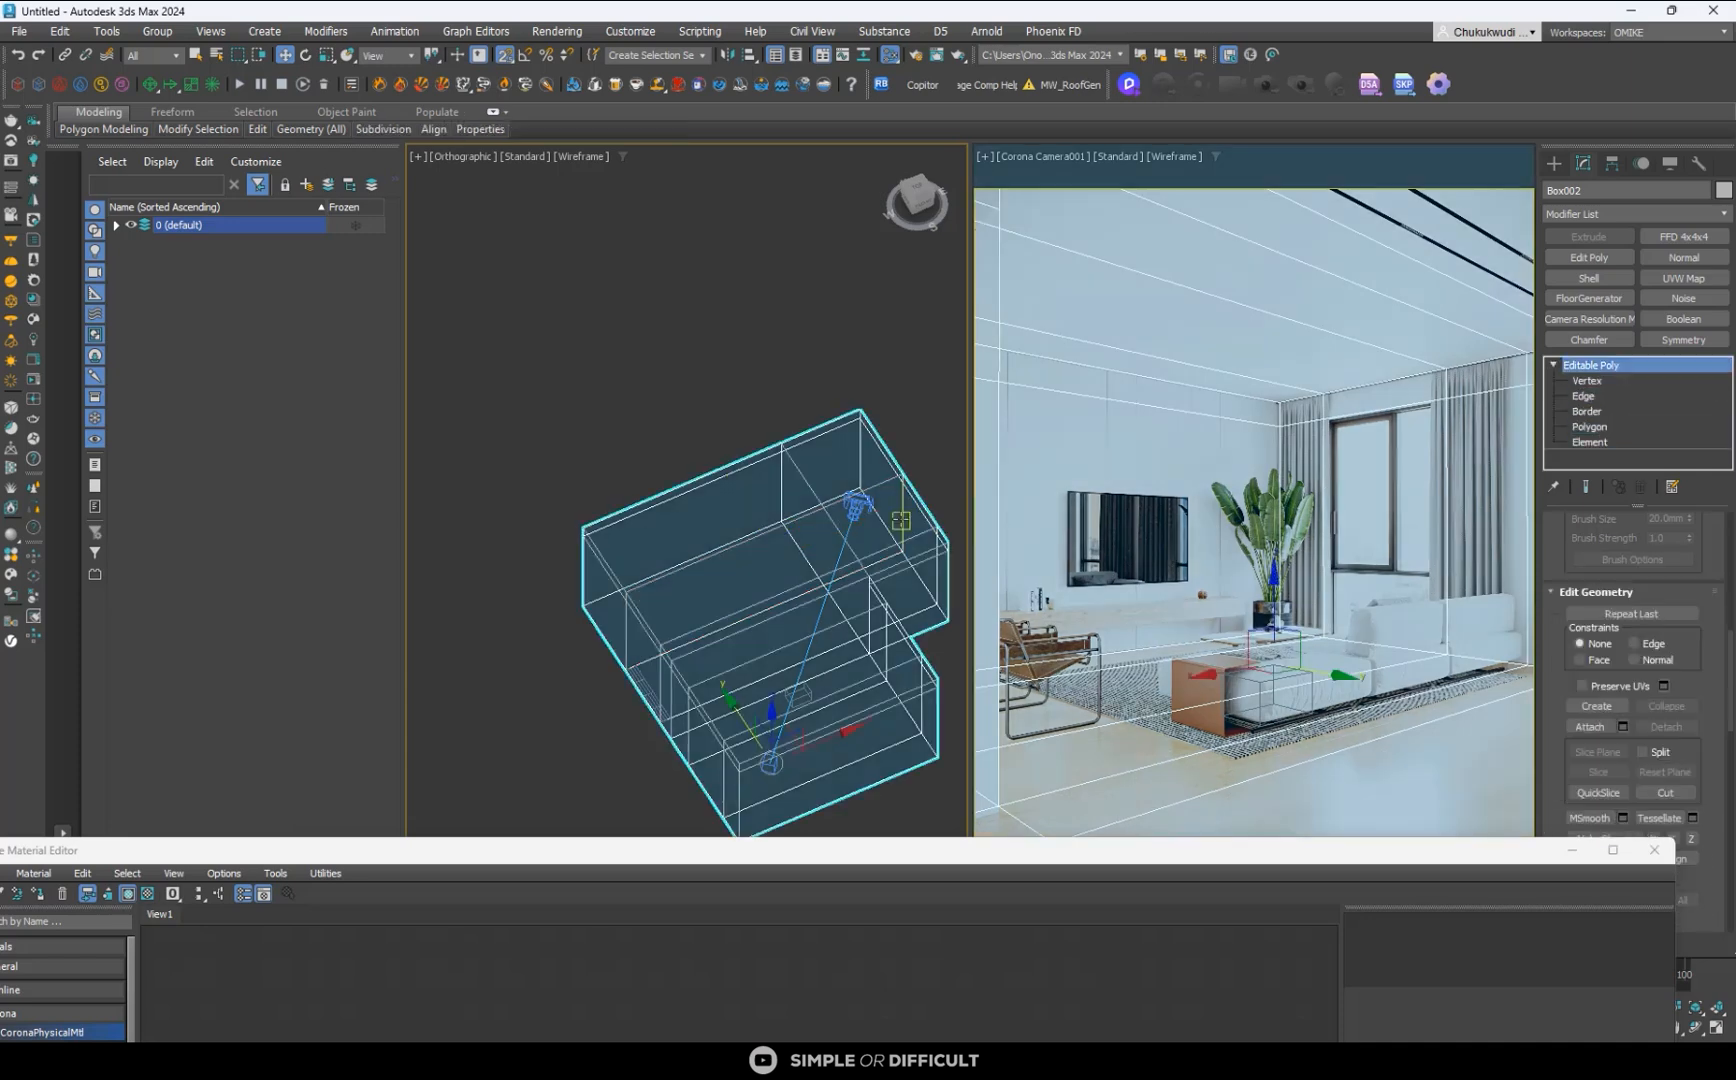
key("4")
middle_click_drag(744, 483, 936, 565, "alt")
scroll(935, 565, "up", 3)
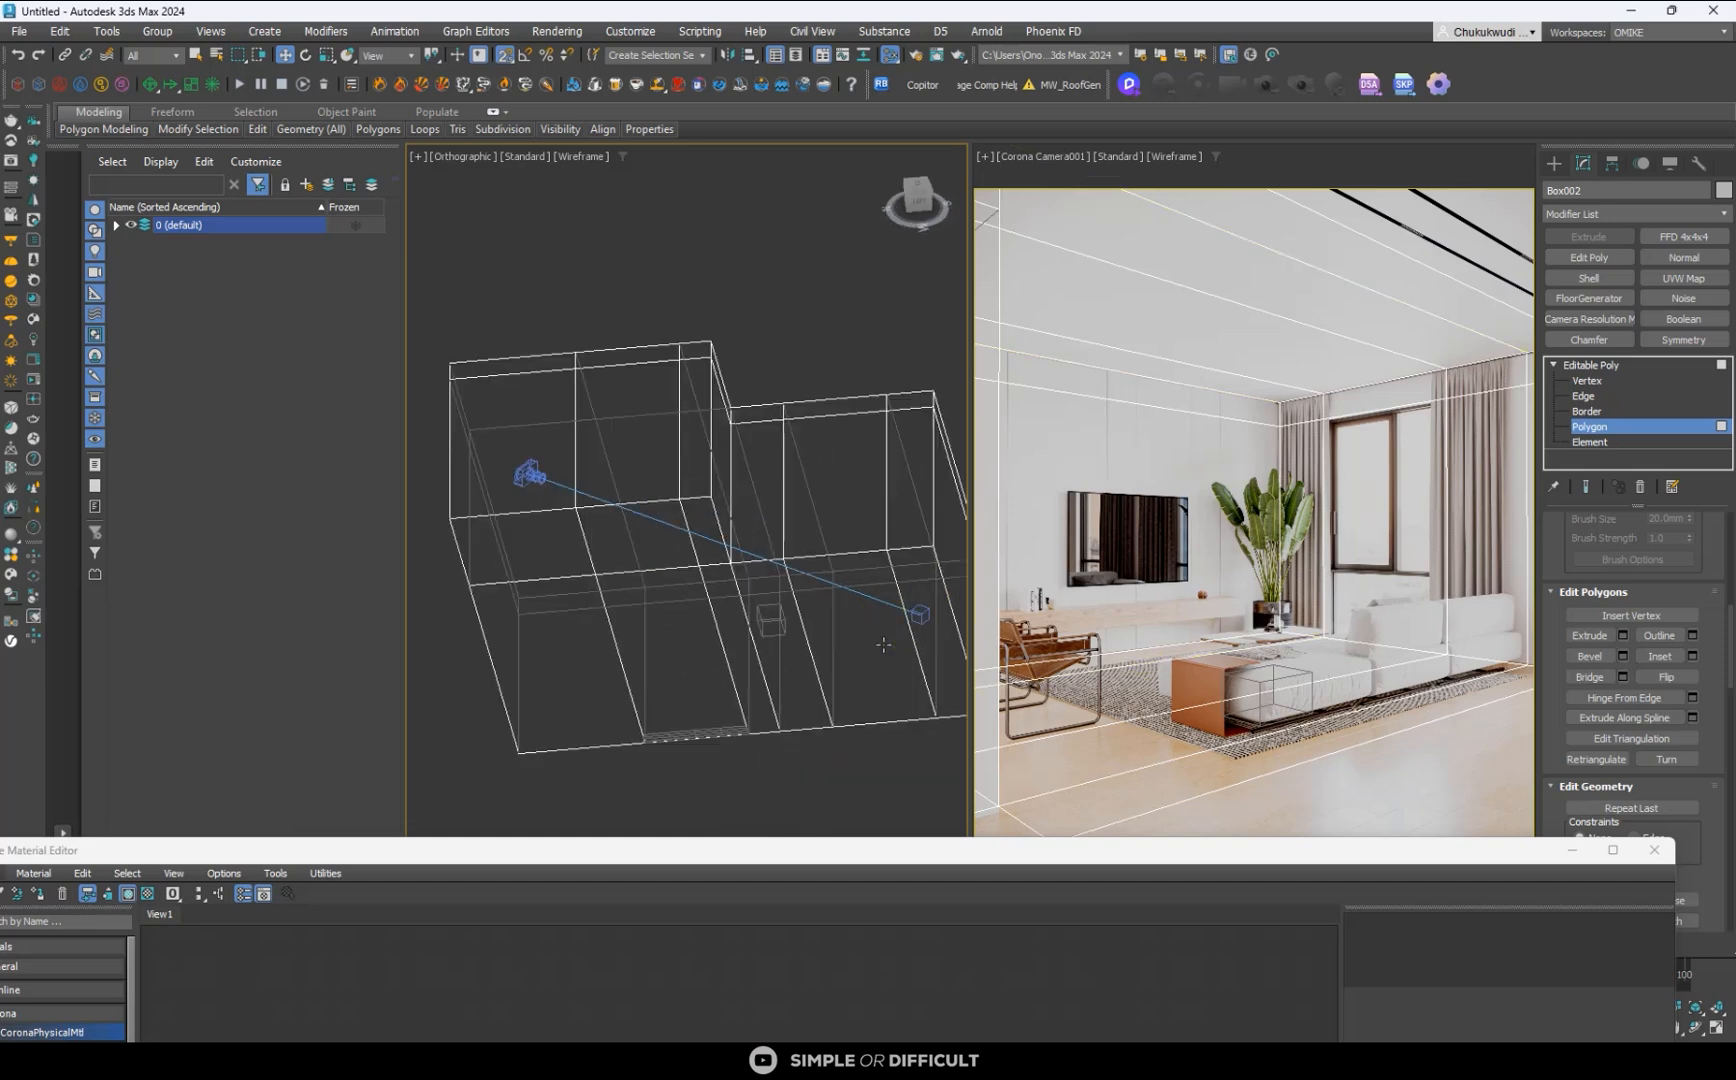
left_click(882, 646)
left_click(708, 664, "ctrl")
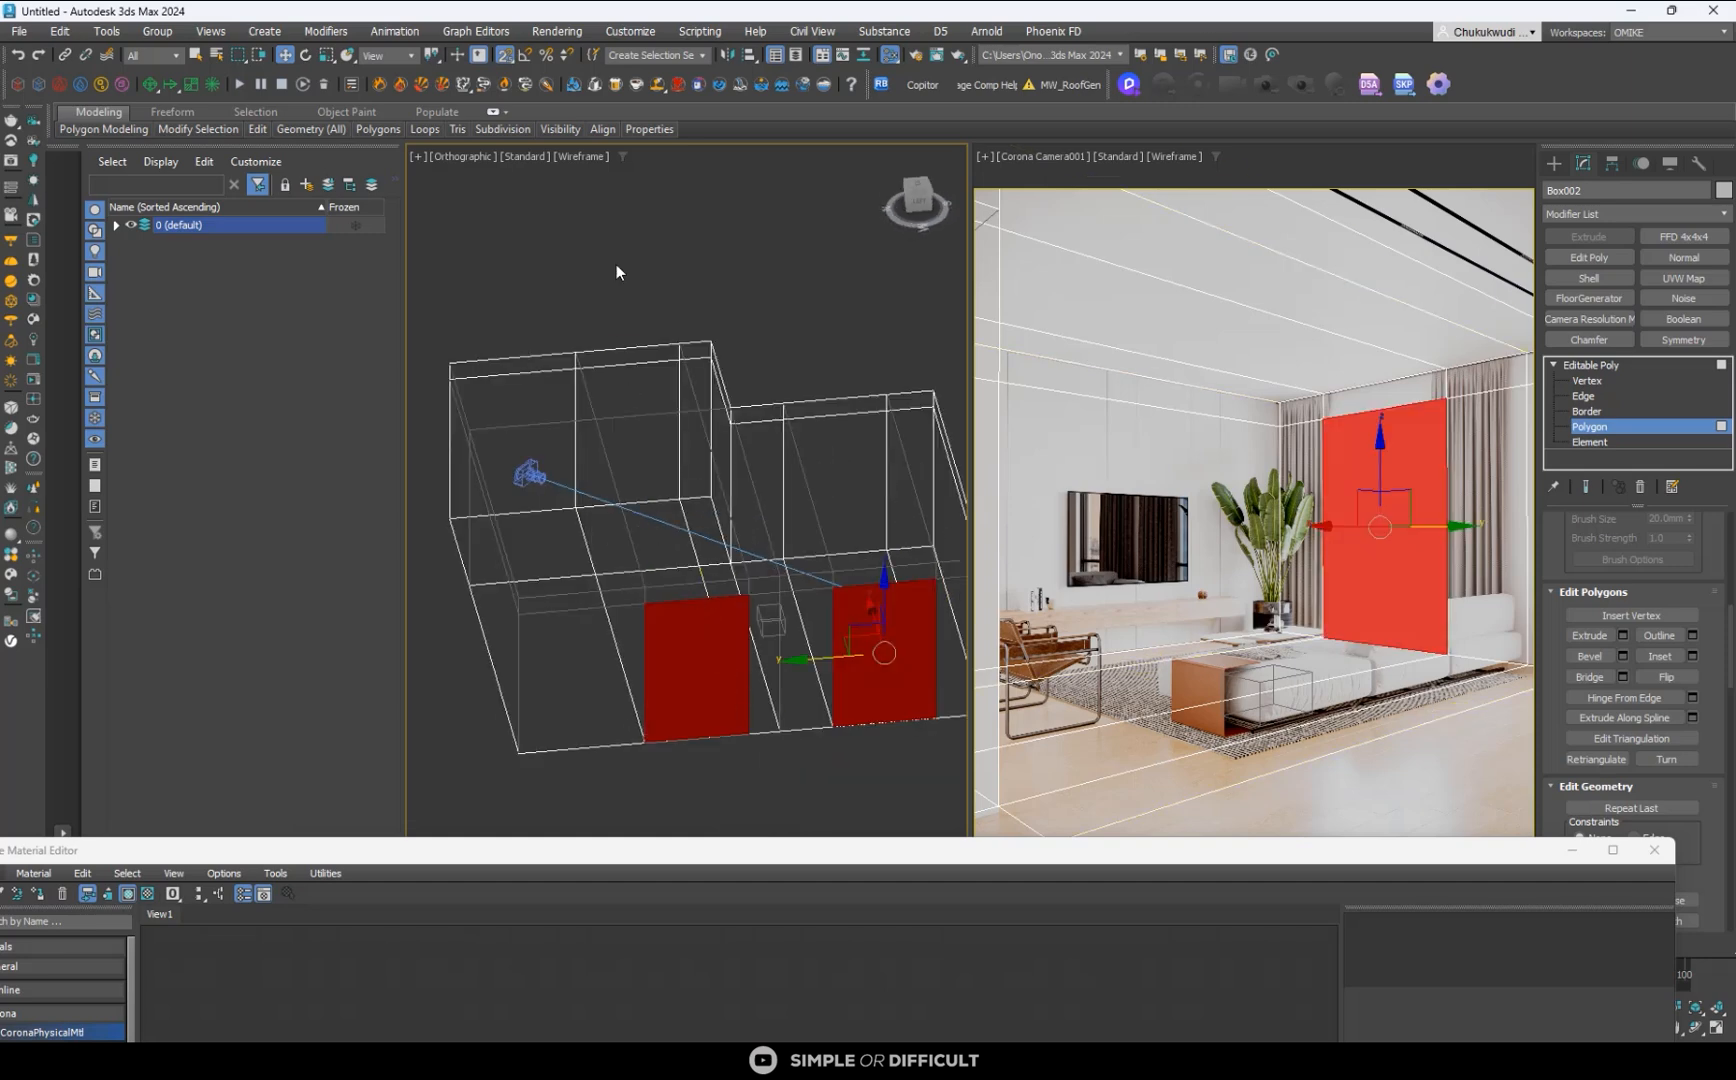
- Turn off snapping, move the two window polygons slightly outward to form reveals, and delete them to open the windows
left_click(505, 56)
scroll(791, 638, "down", 2)
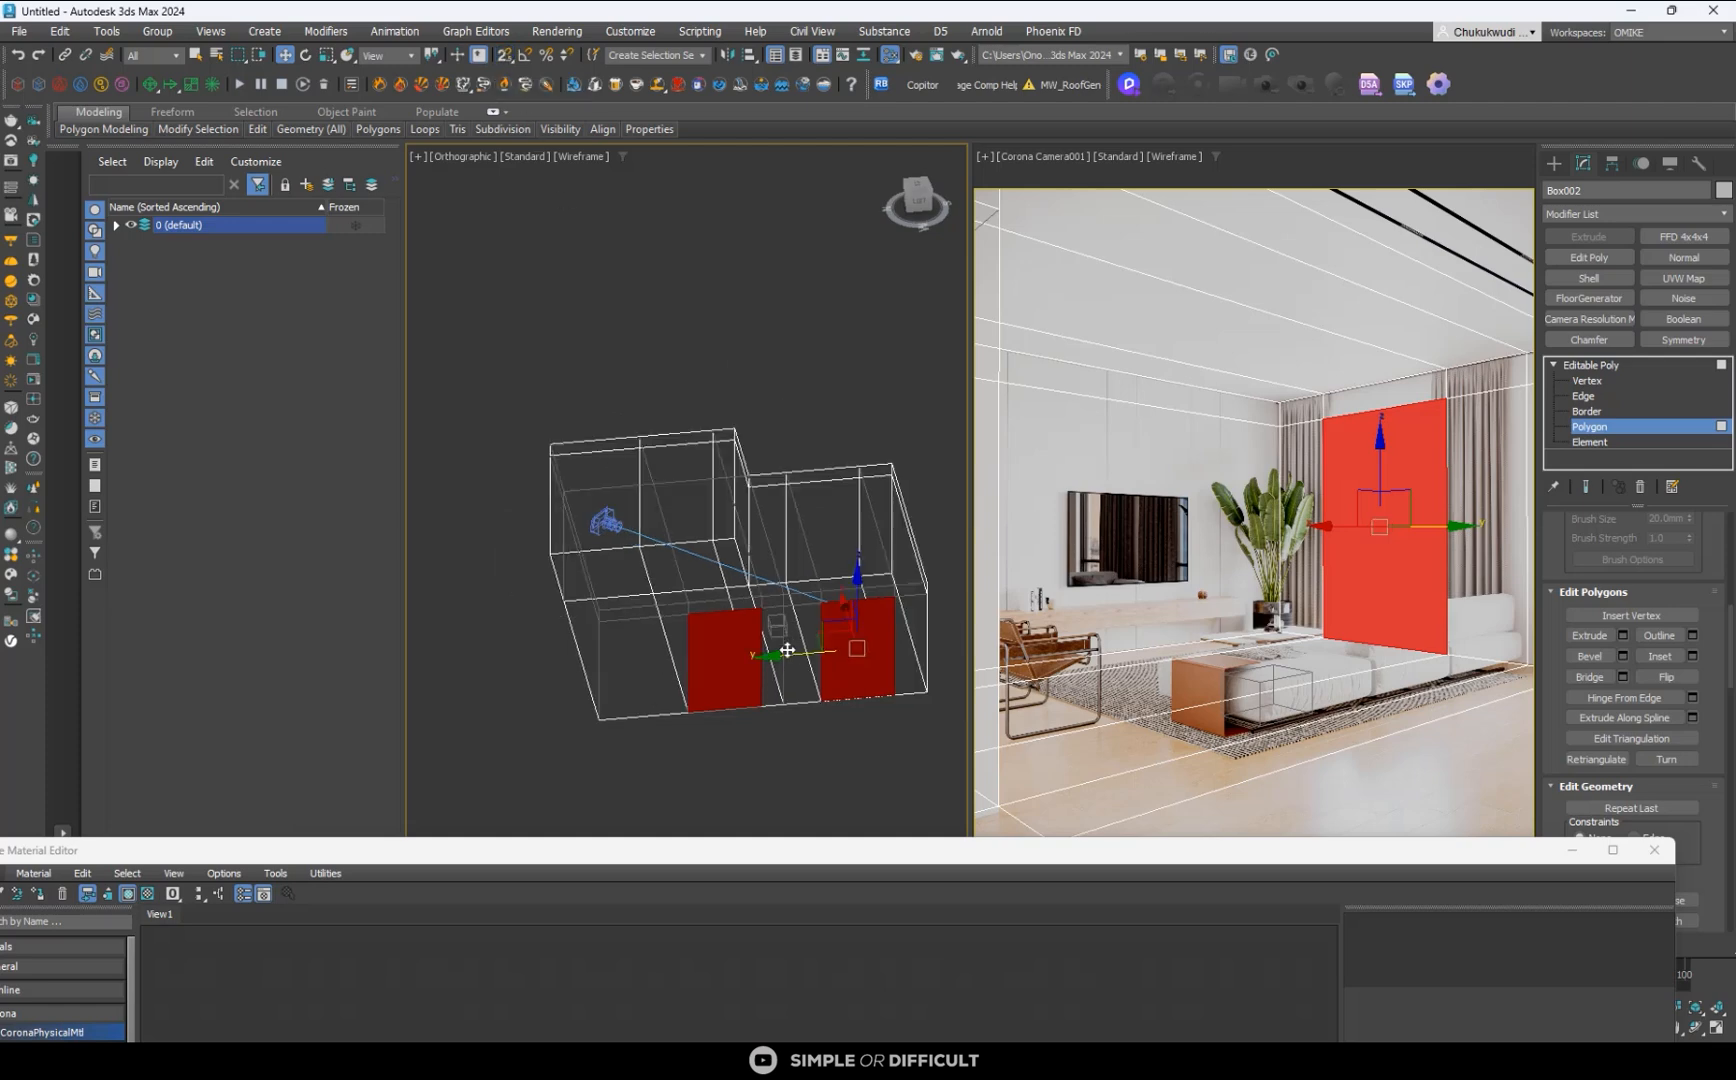
key("t")
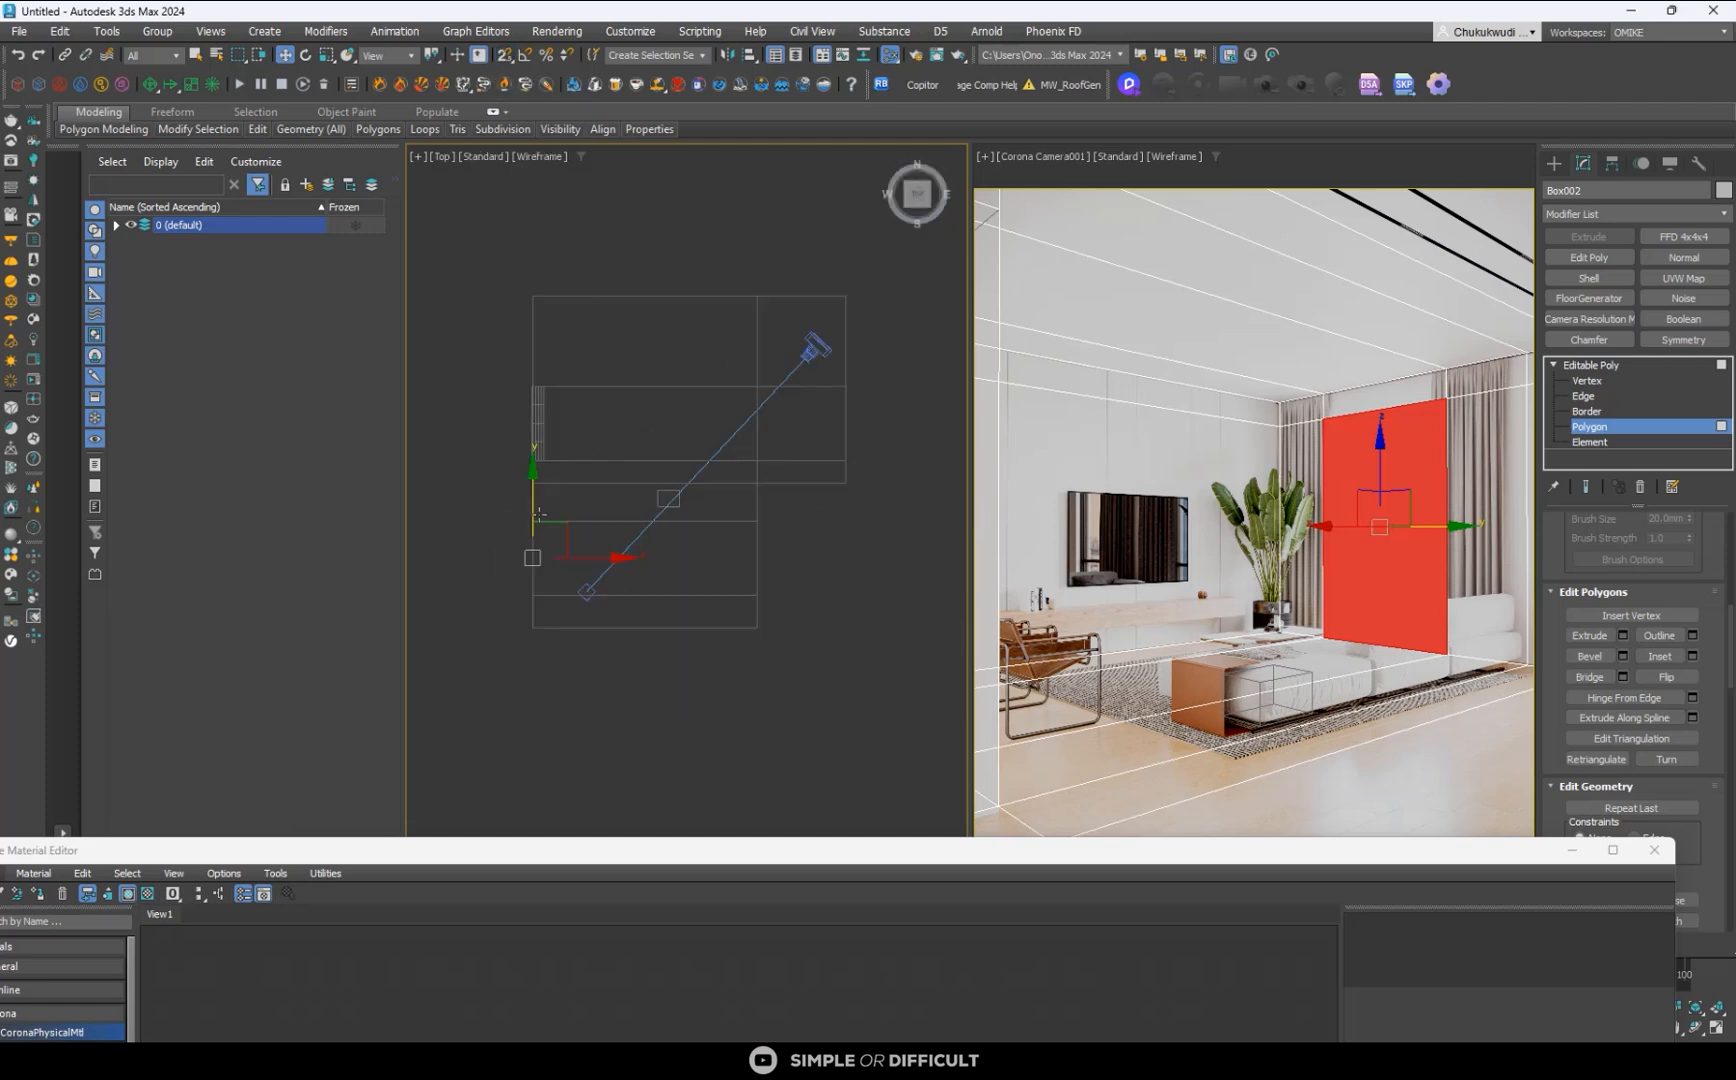
scroll(538, 515, "up", 2)
middle_click_drag(541, 515, 618, 497)
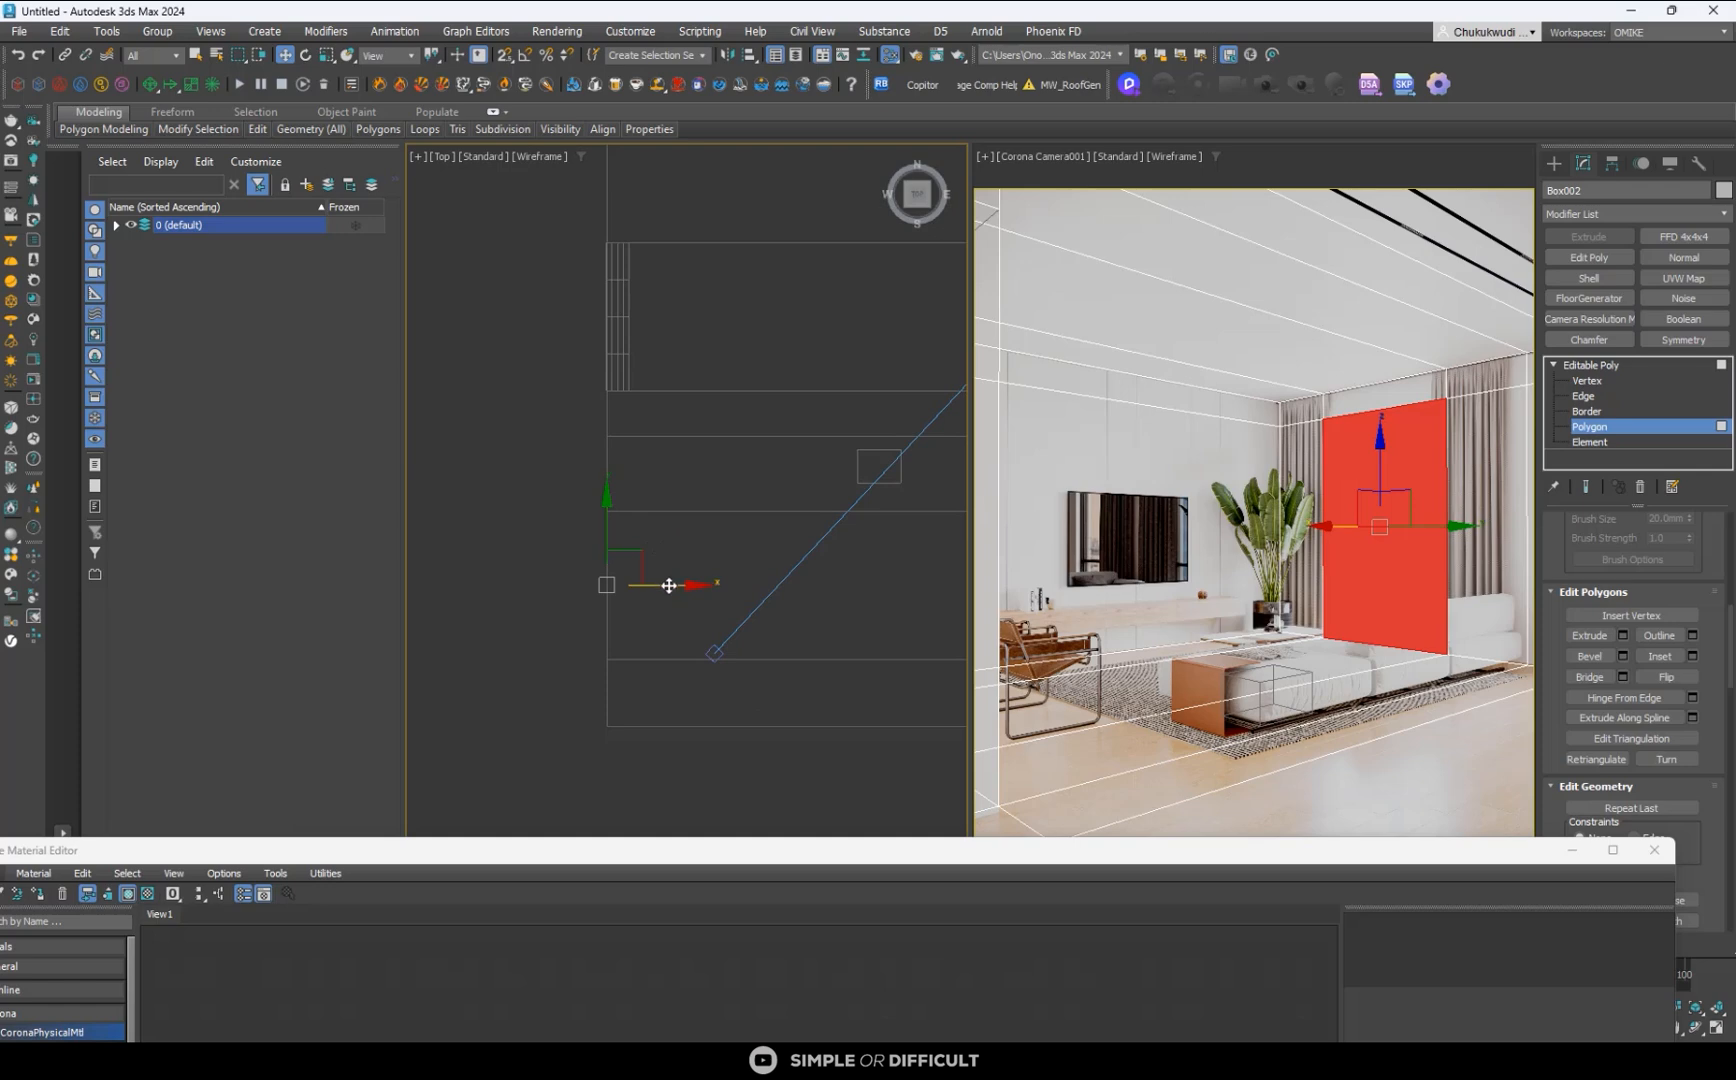
middle_click_drag(669, 585, 645, 529, "alt")
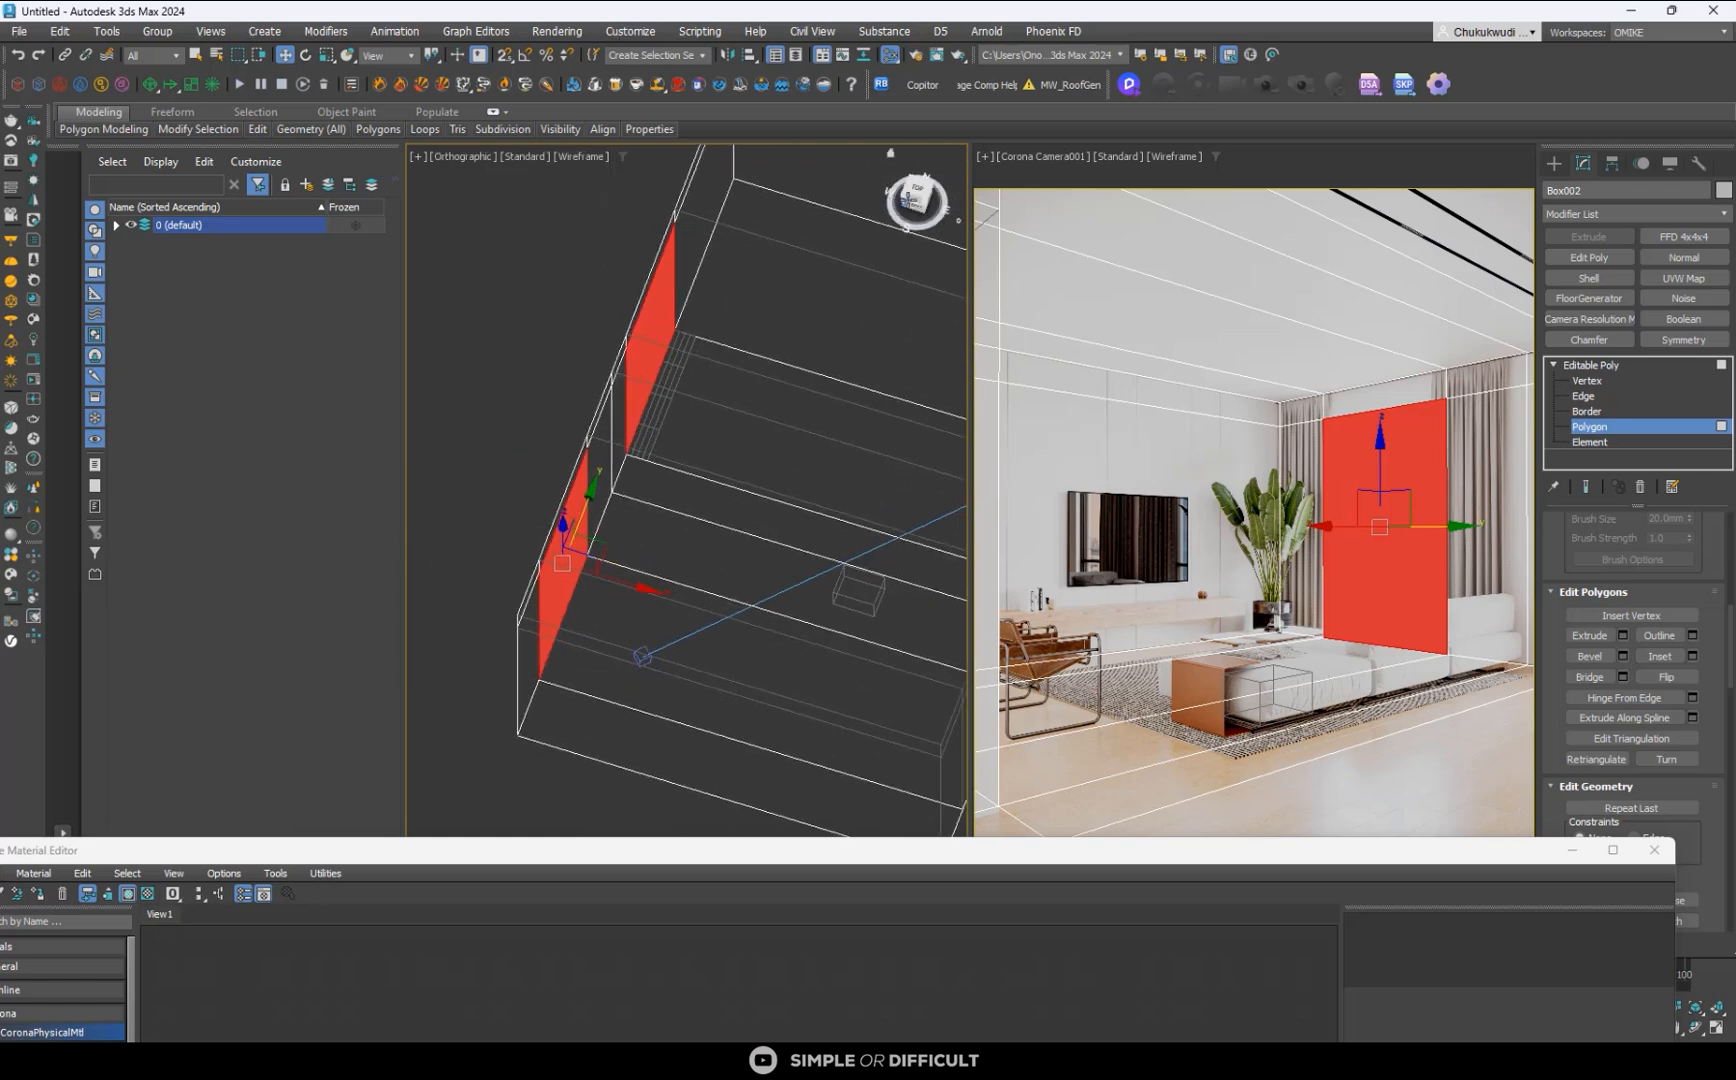
key("t")
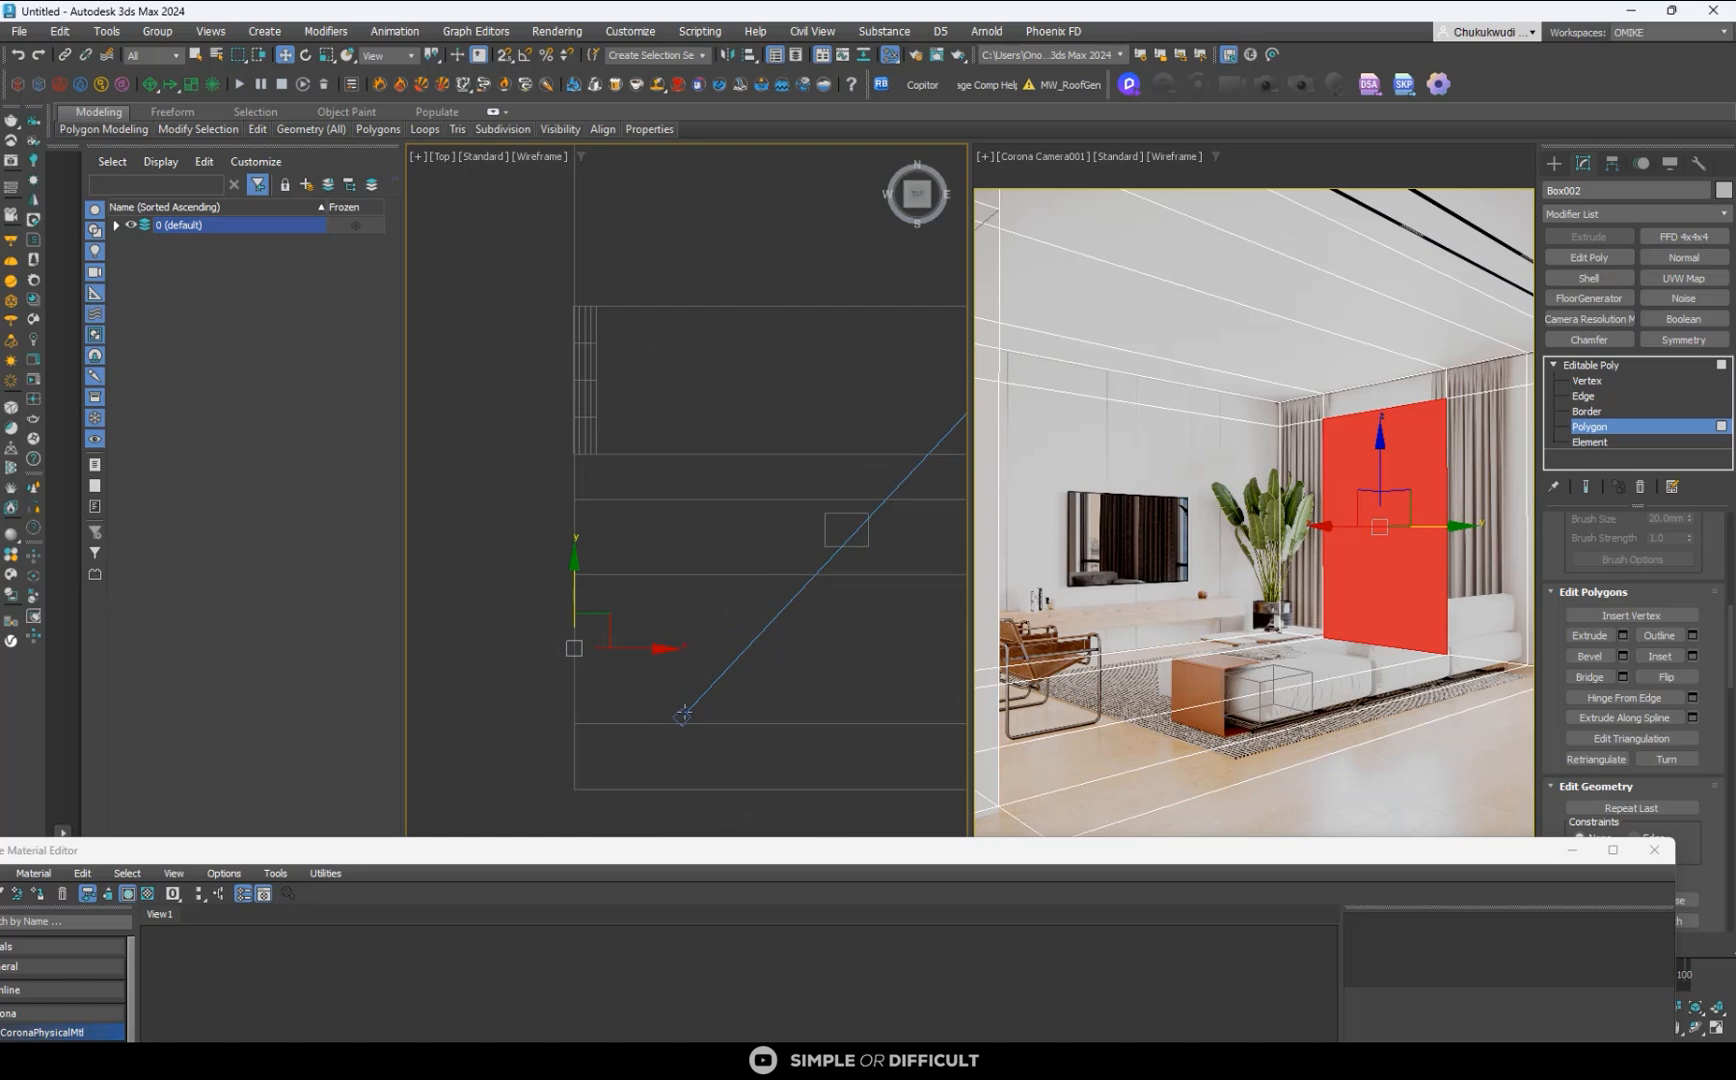
left_click_drag(641, 655, 613, 650)
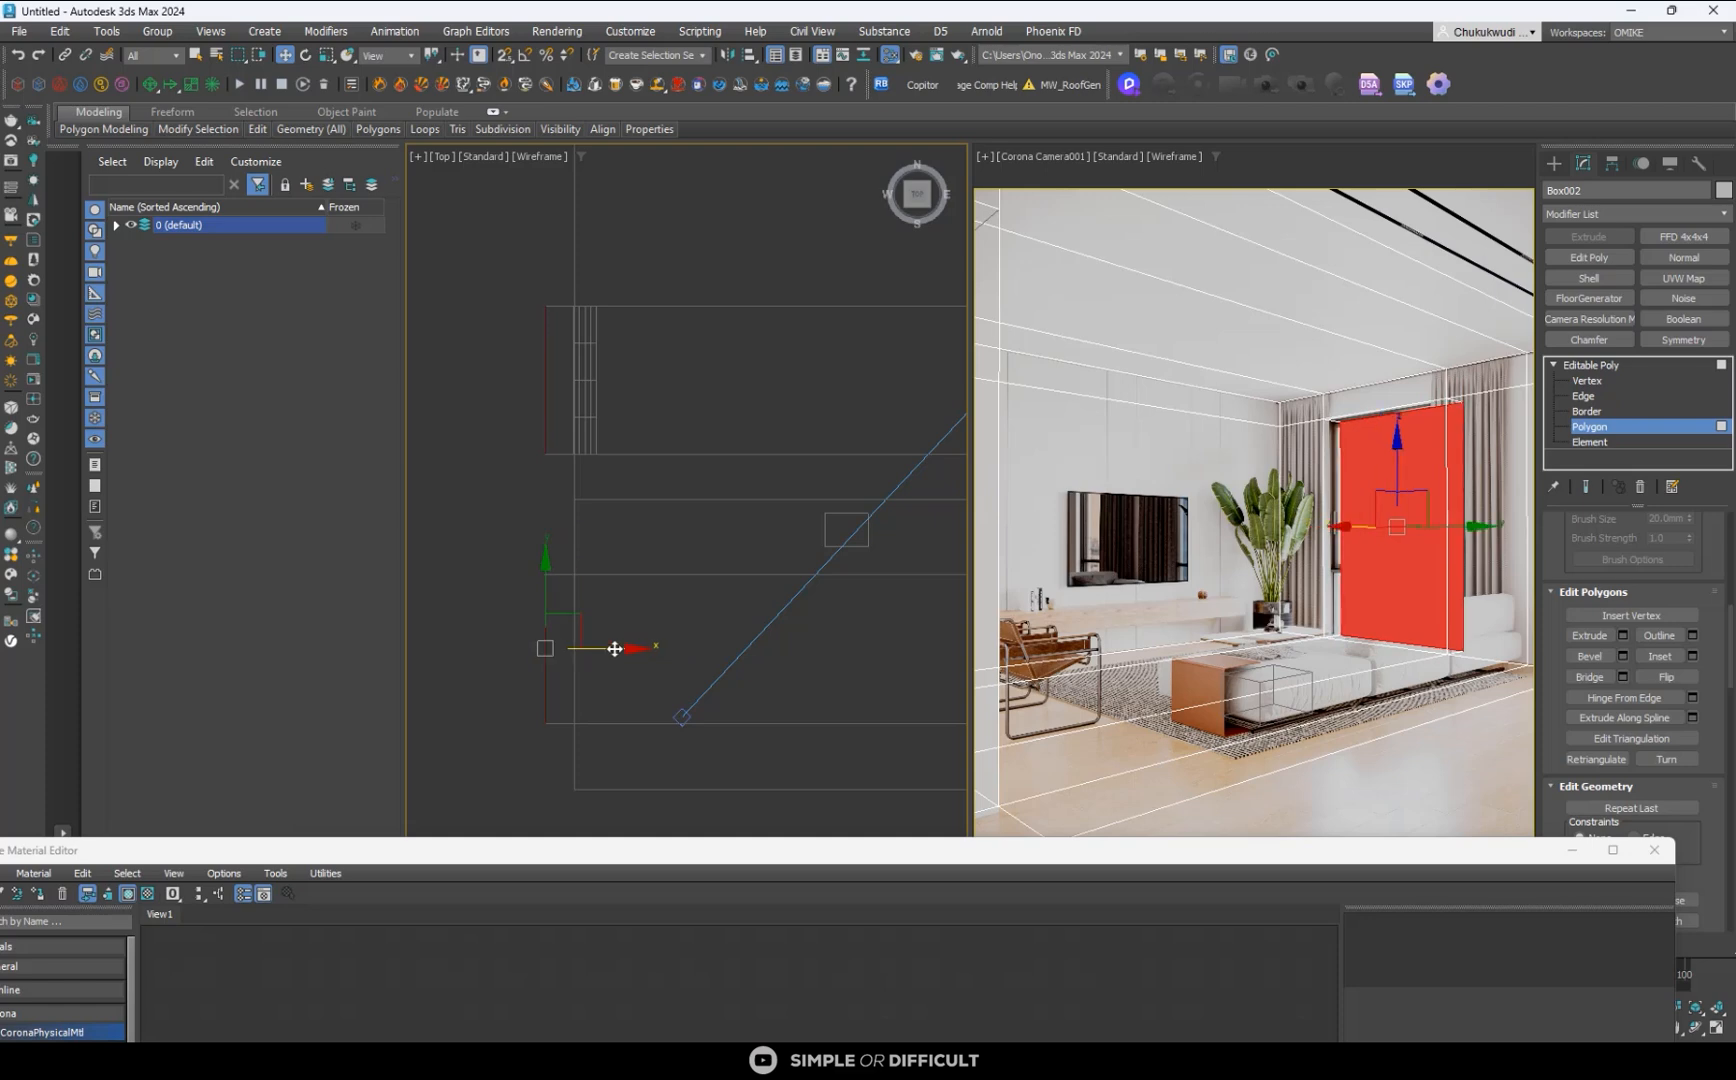
middle_click_drag(695, 594, 621, 491, "alt")
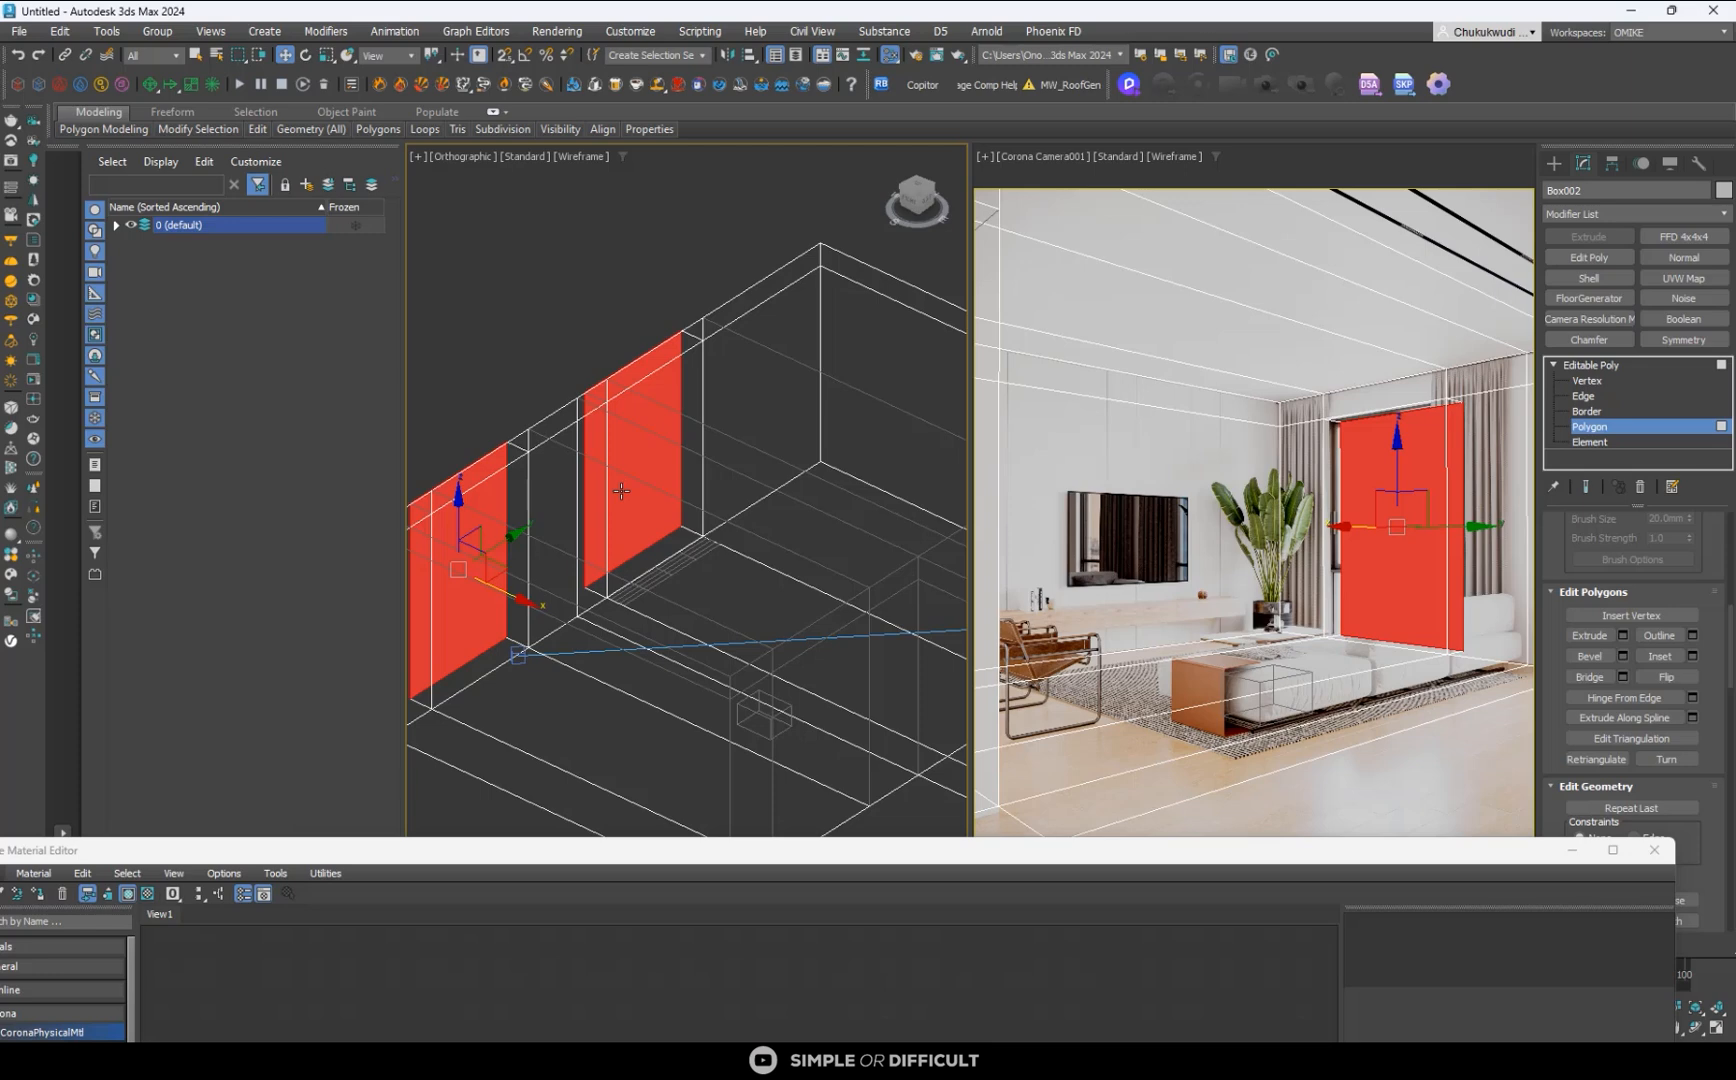
key("Delete")
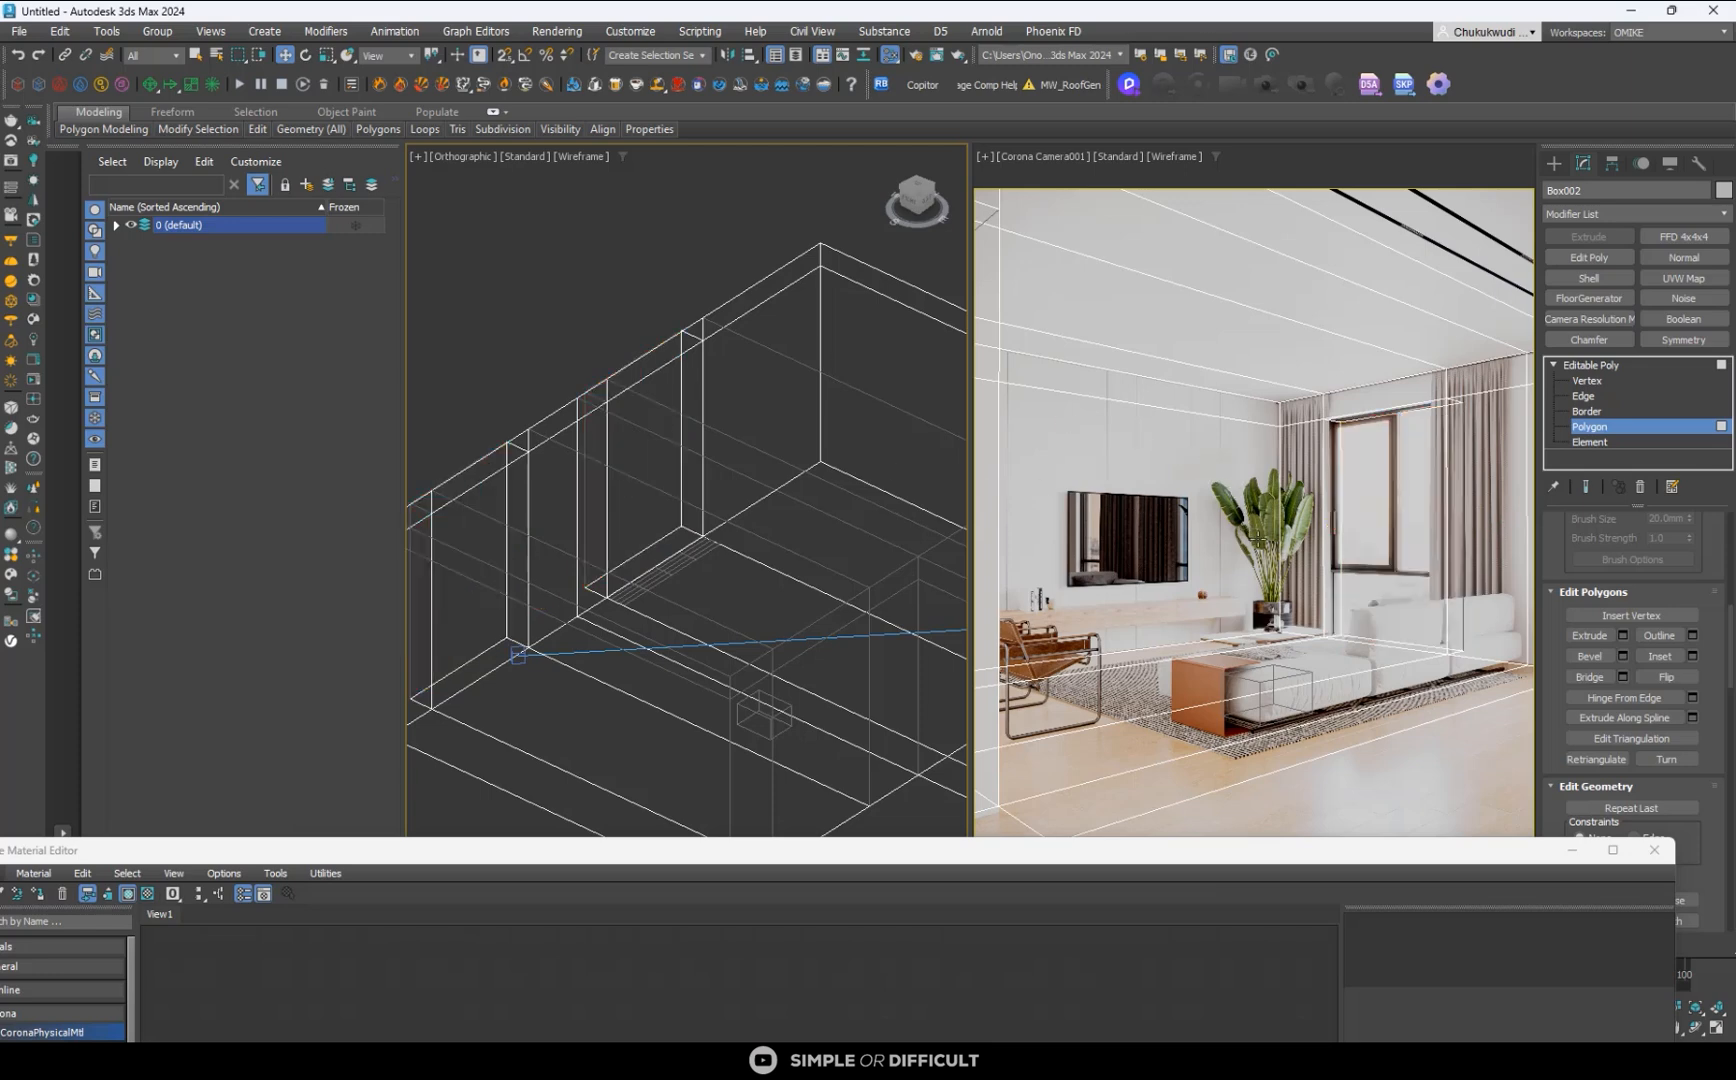
- Compare the shaded room shell and its window opening with the reference in the camera view, then leave polygon editing and deselect the shell
right_click(1258, 540)
key("F3")
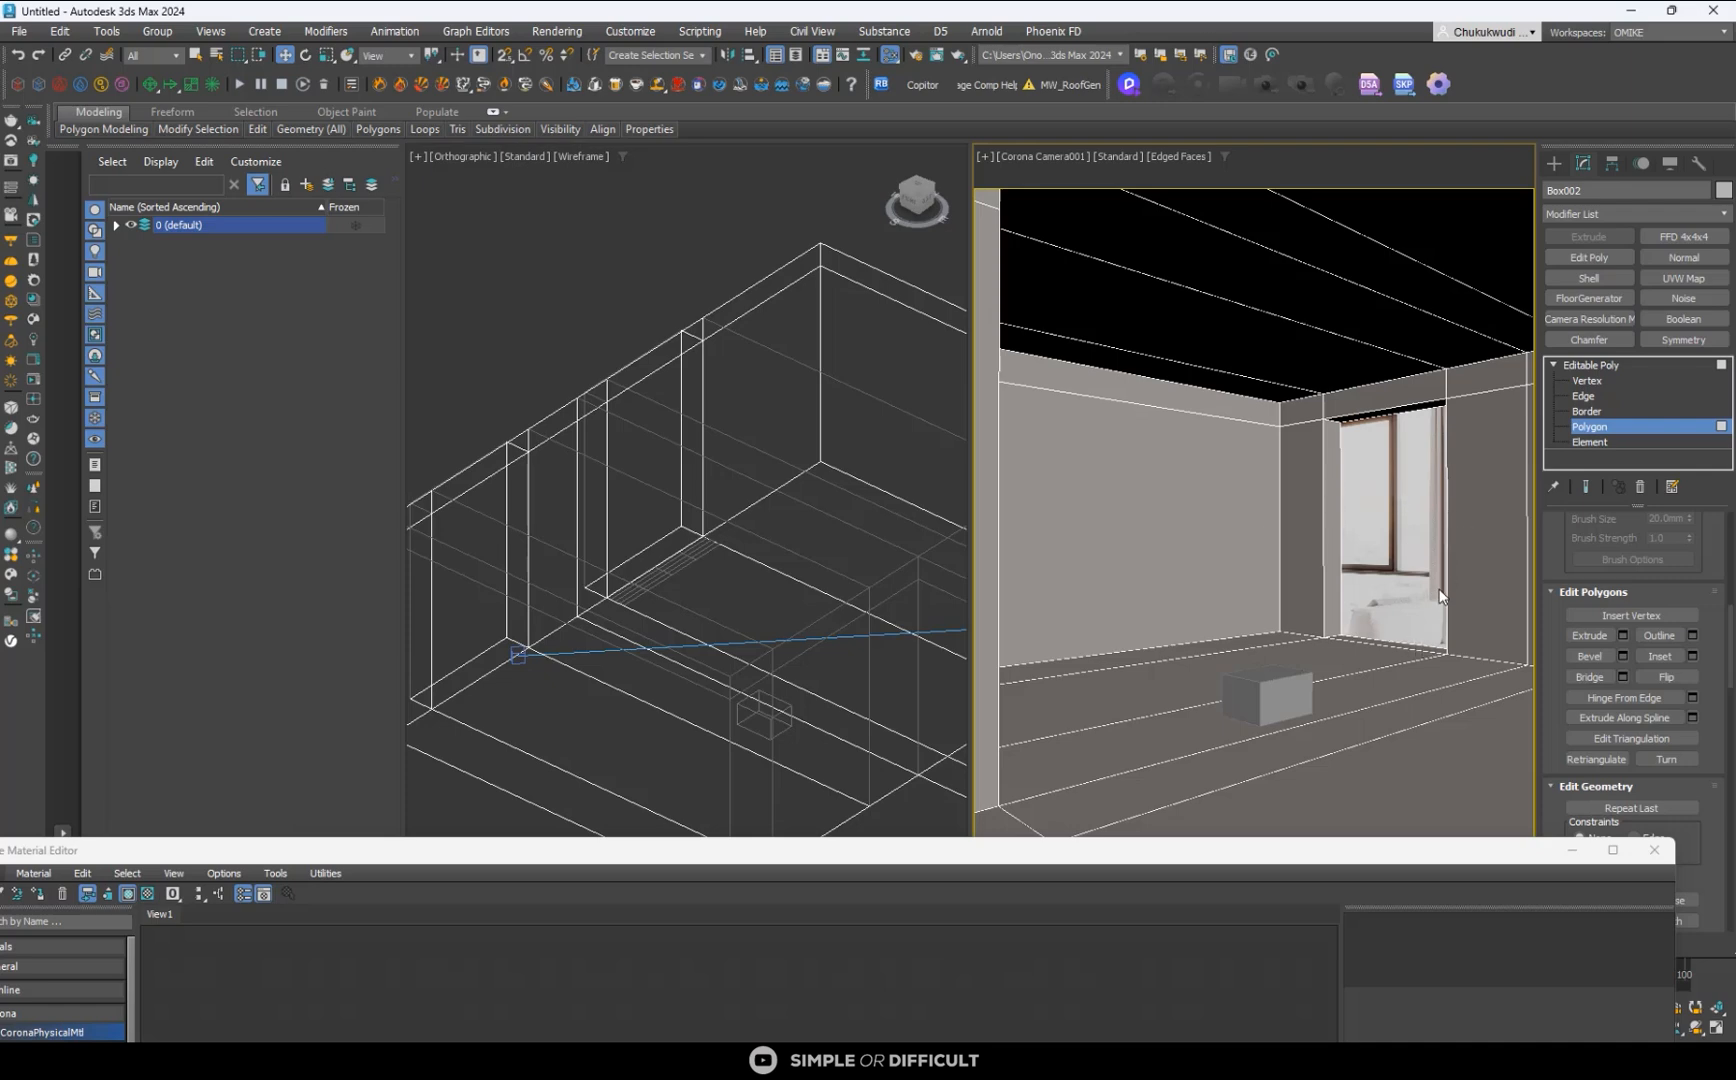
key("F3")
key("F3")
key("F3")
key("F3")
key("F3")
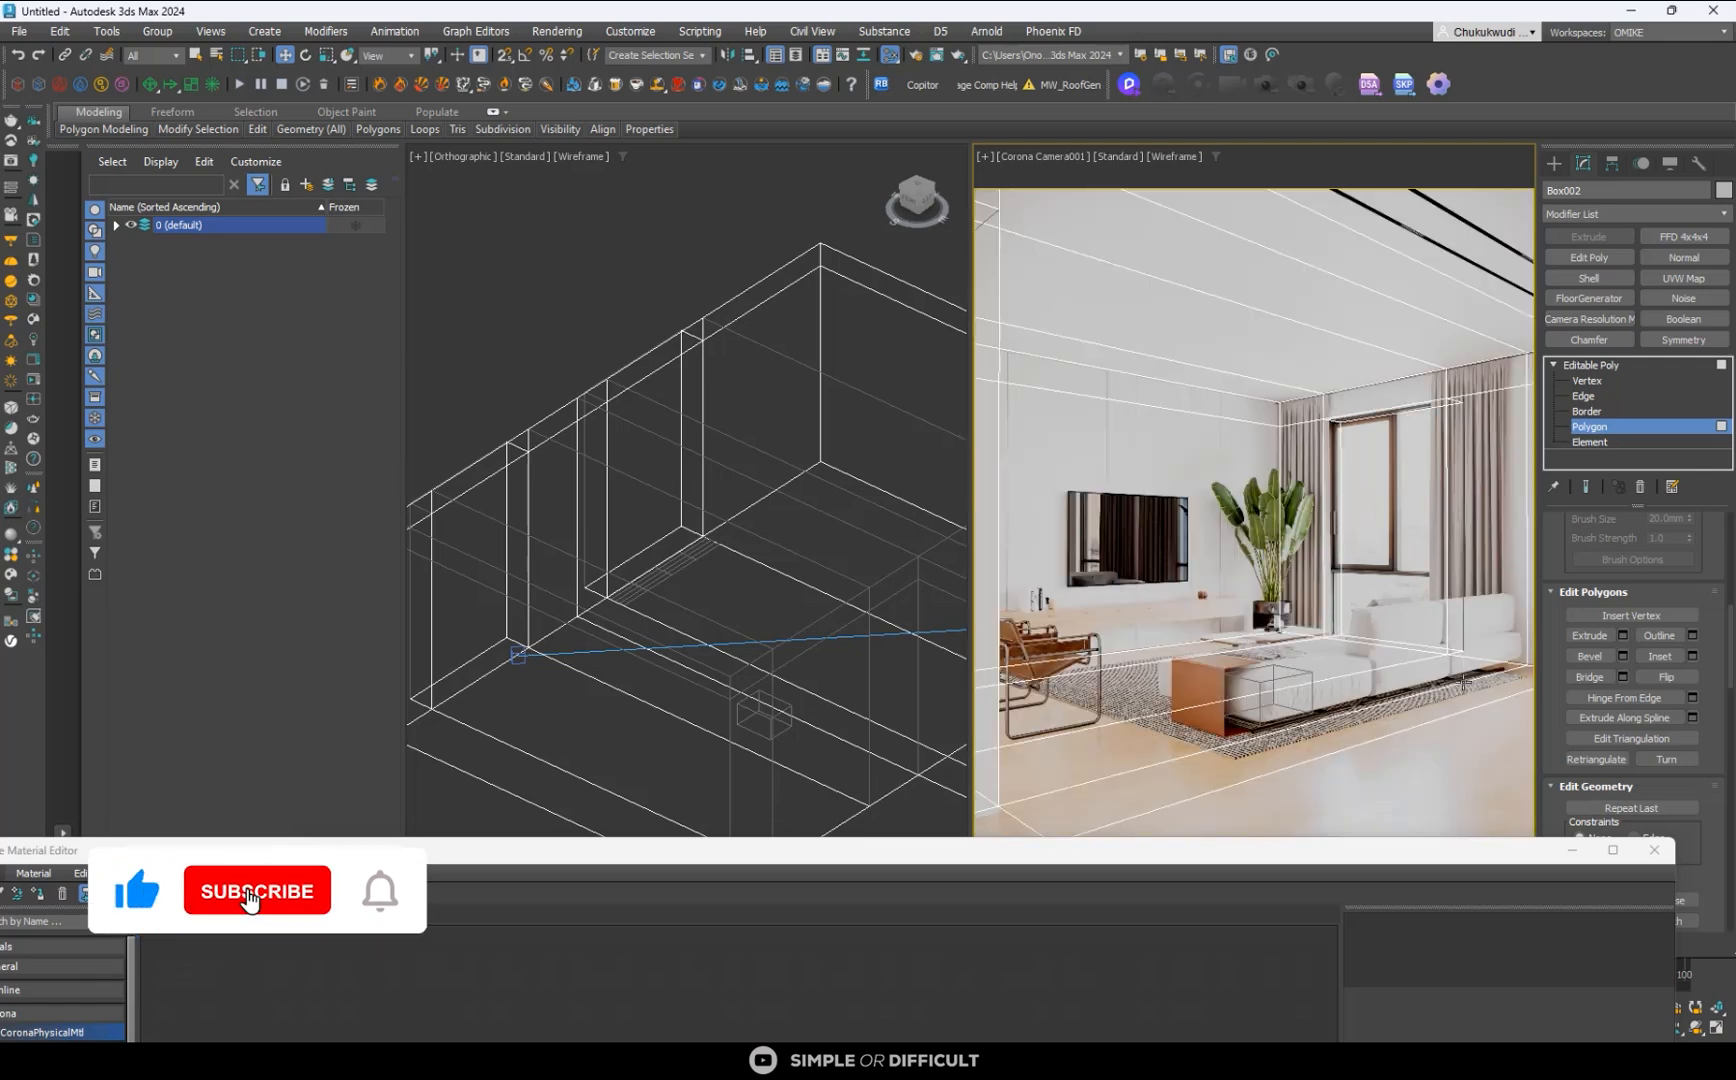
key("F3")
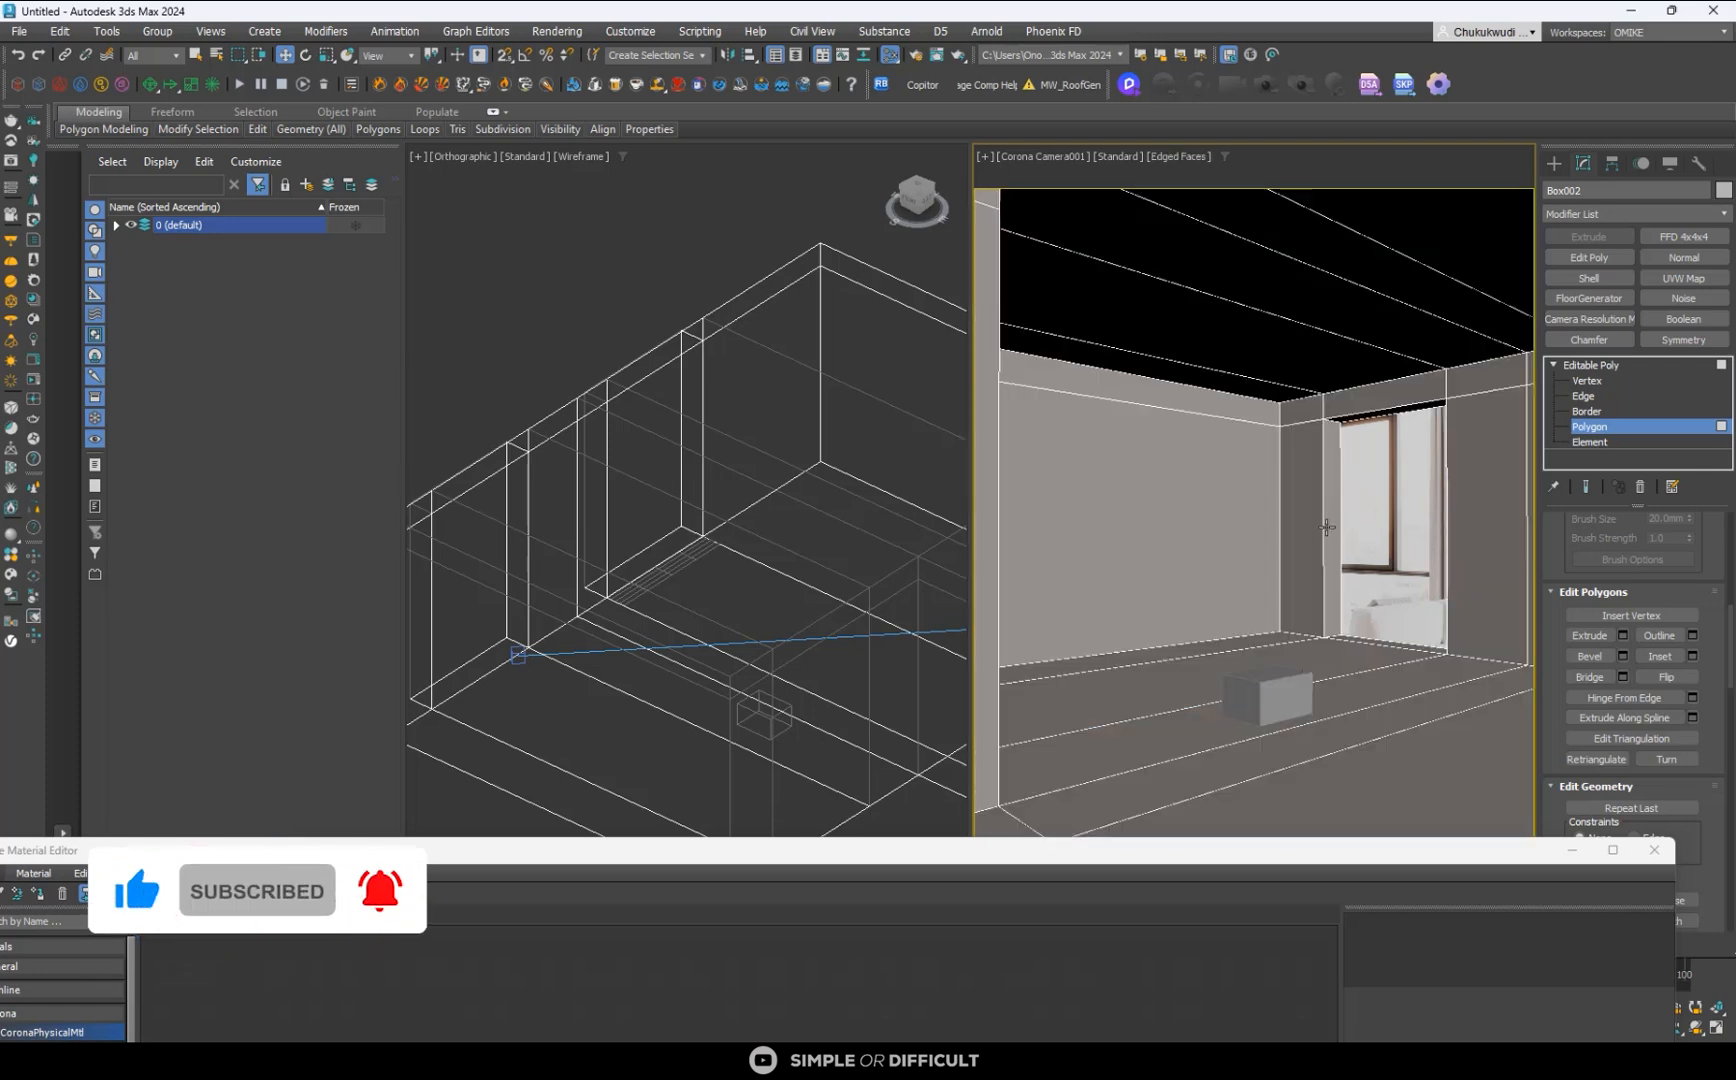
key("F3")
key("F3")
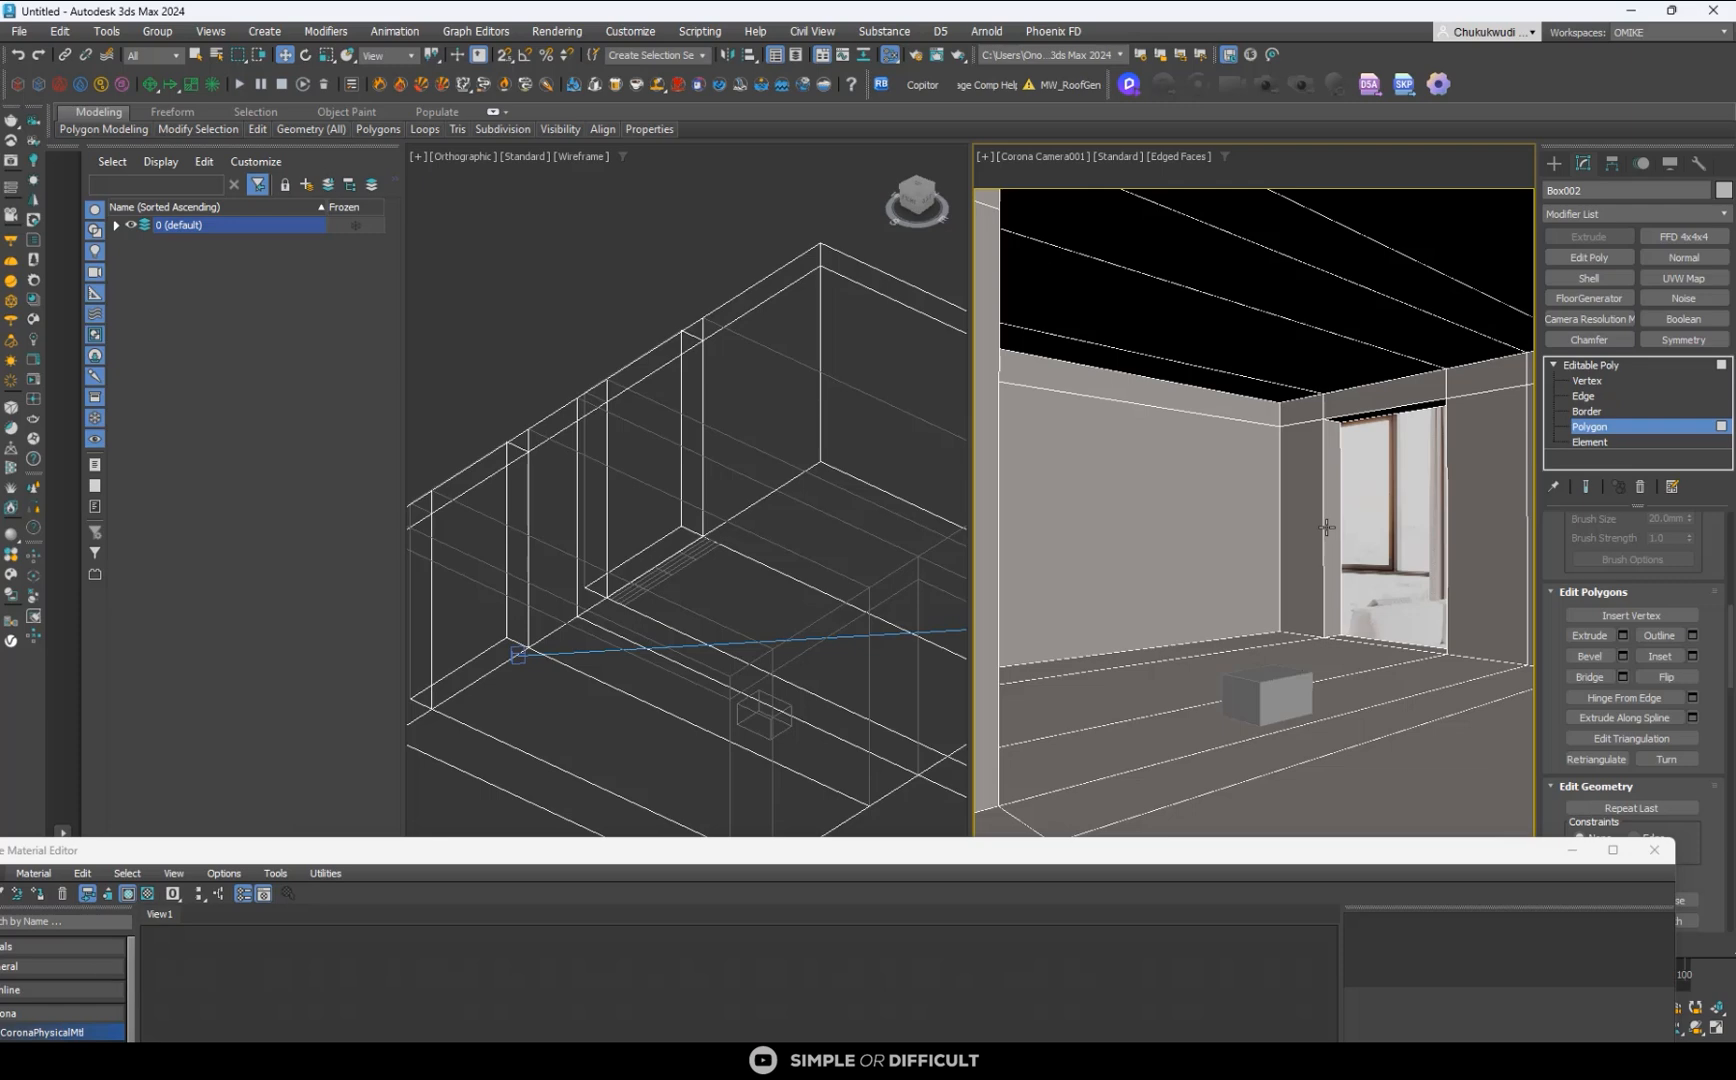
scroll(703, 438, "down", 6)
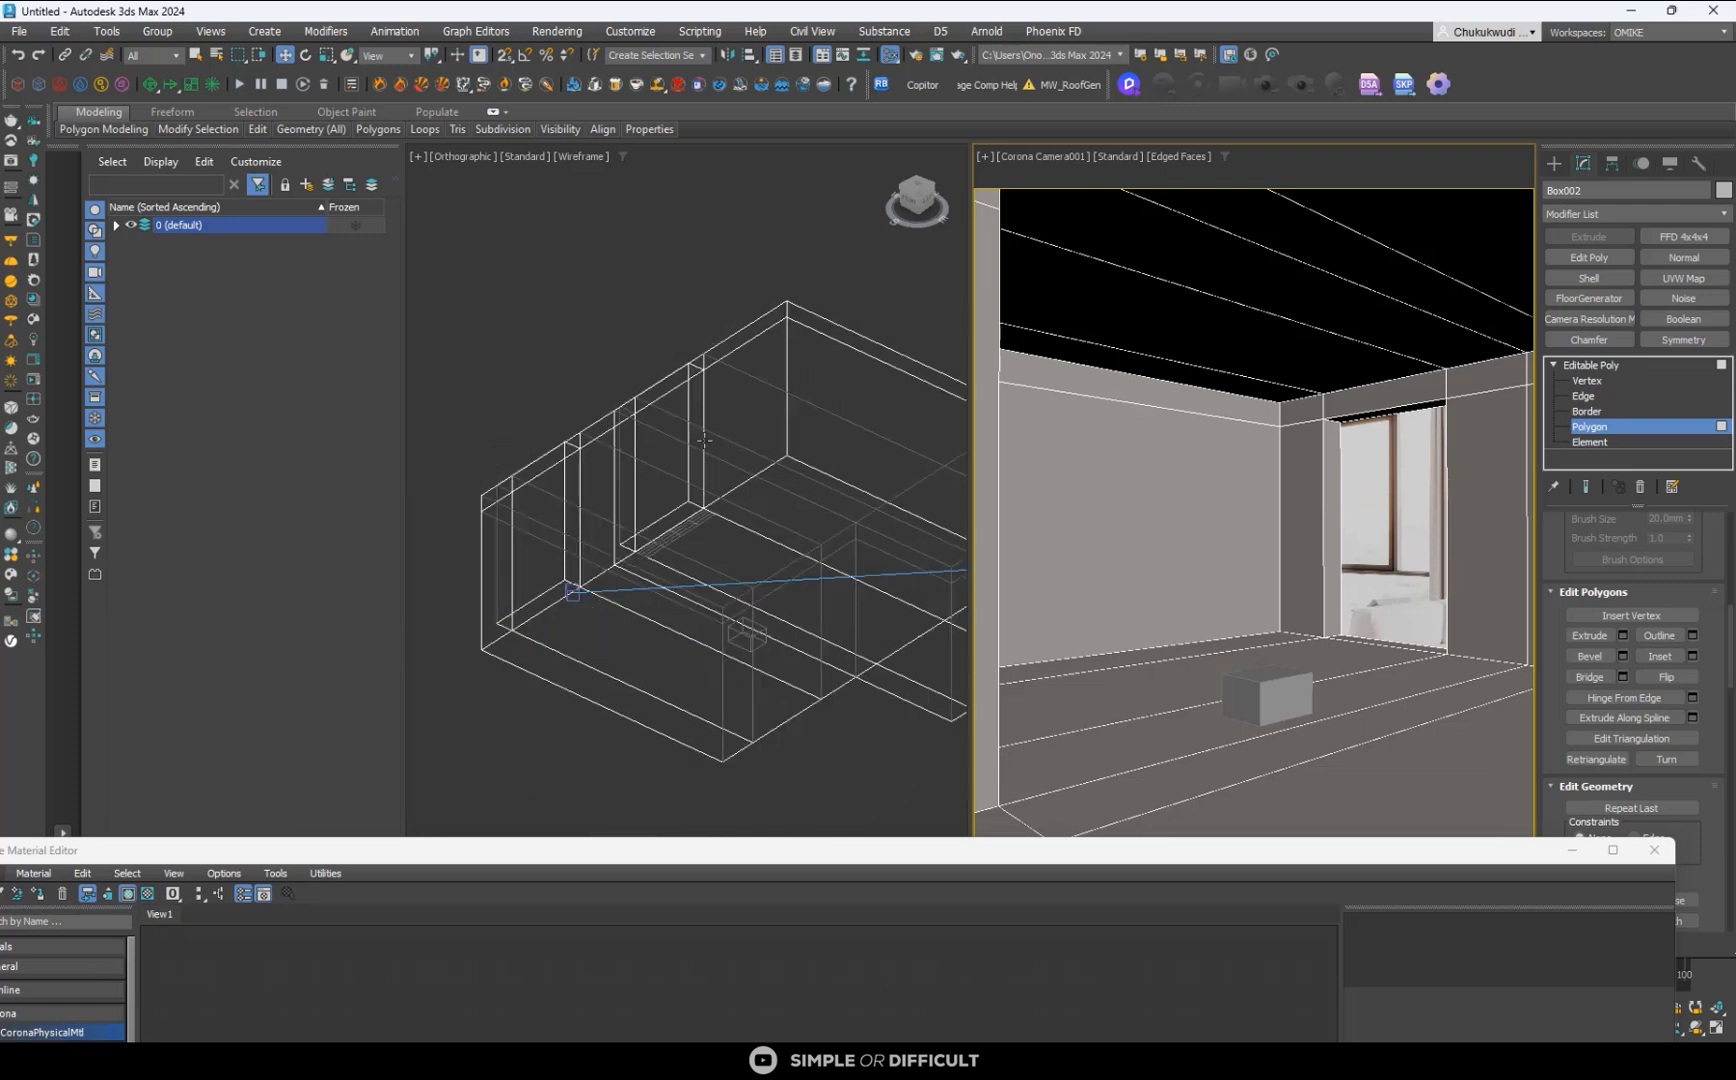
middle_click_drag(703, 438, 869, 603, "alt")
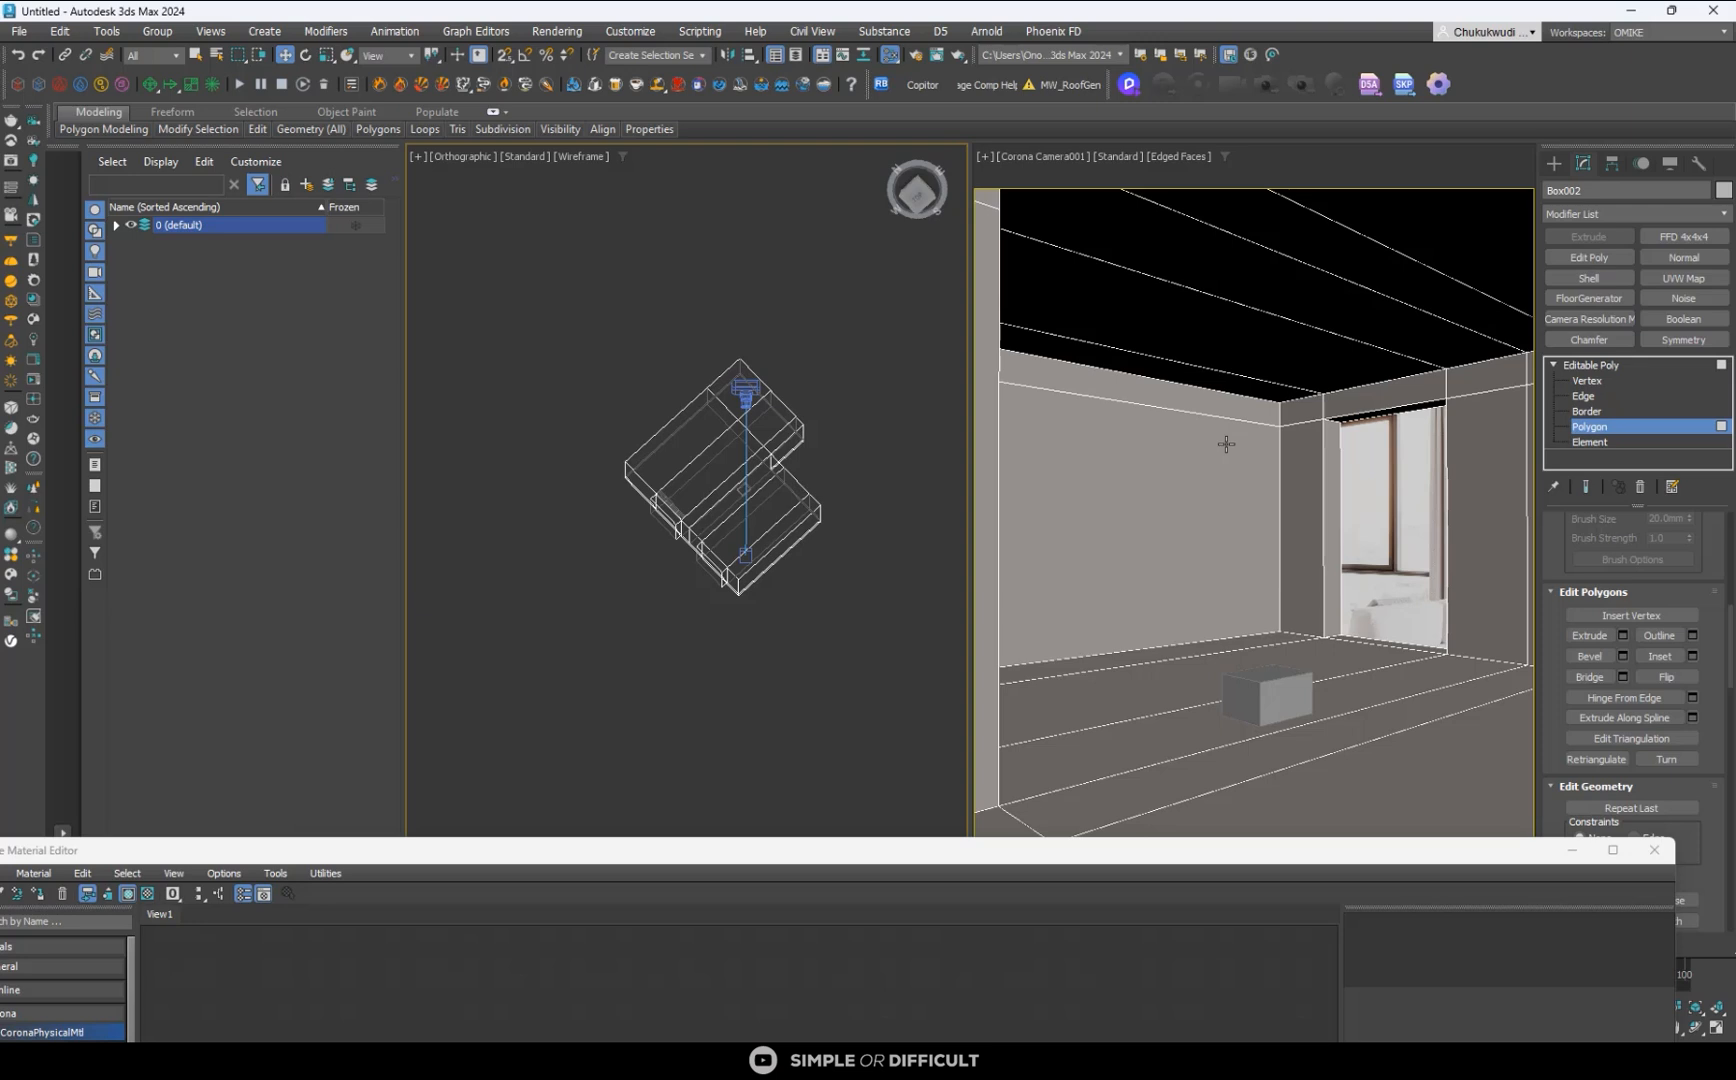
key("F3")
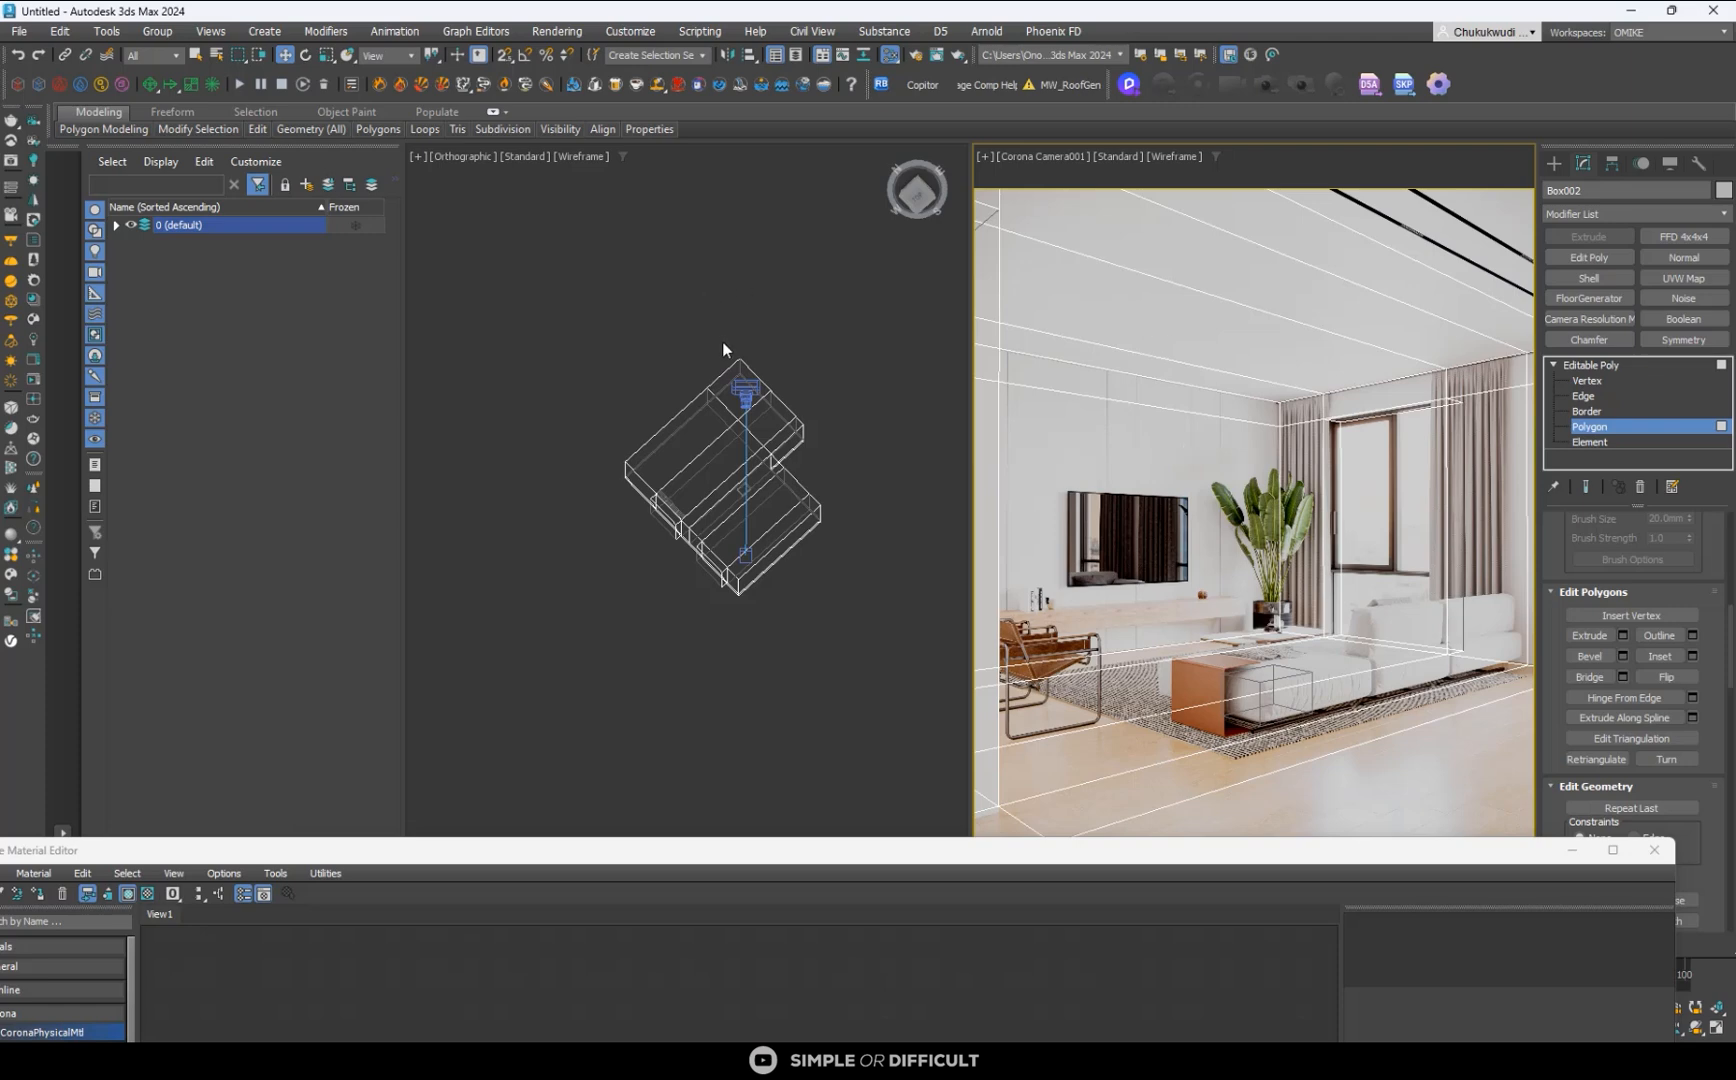
left_click(1553, 164)
left_click(618, 340)
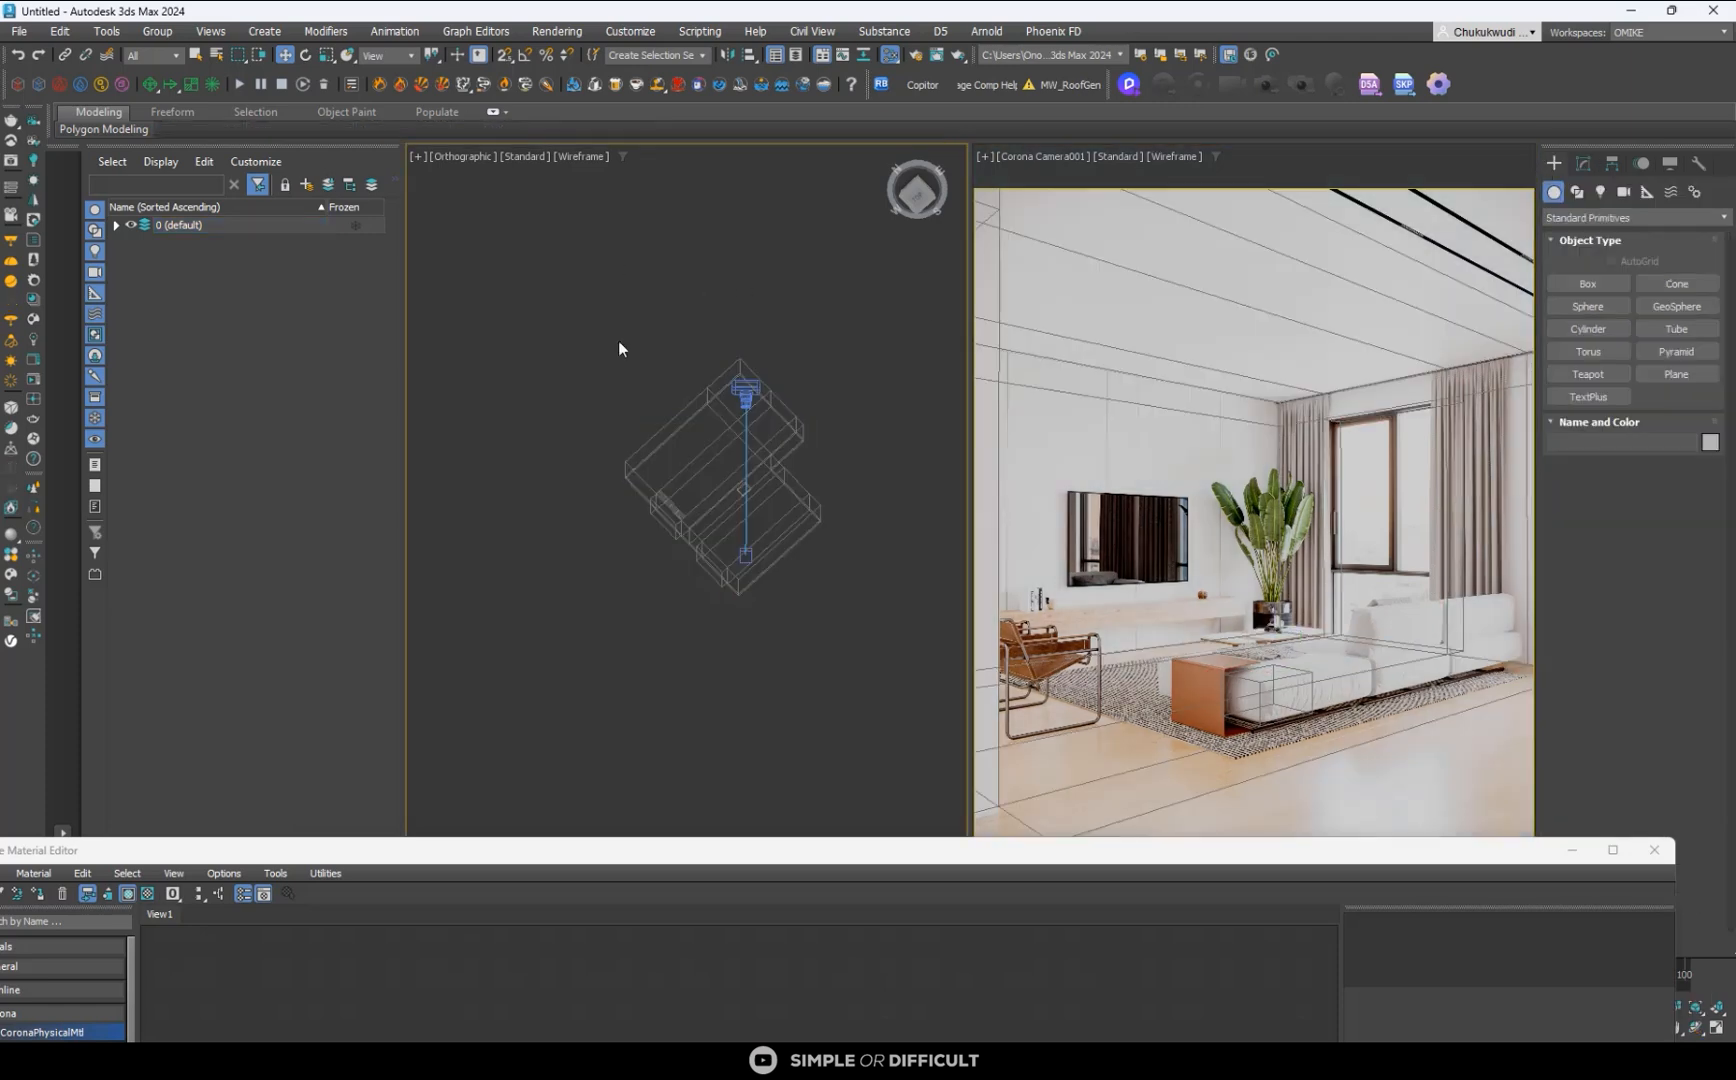
- Select the room shell's TV-wall polygons, including the narrow strip along the ceiling
left_click(655, 435)
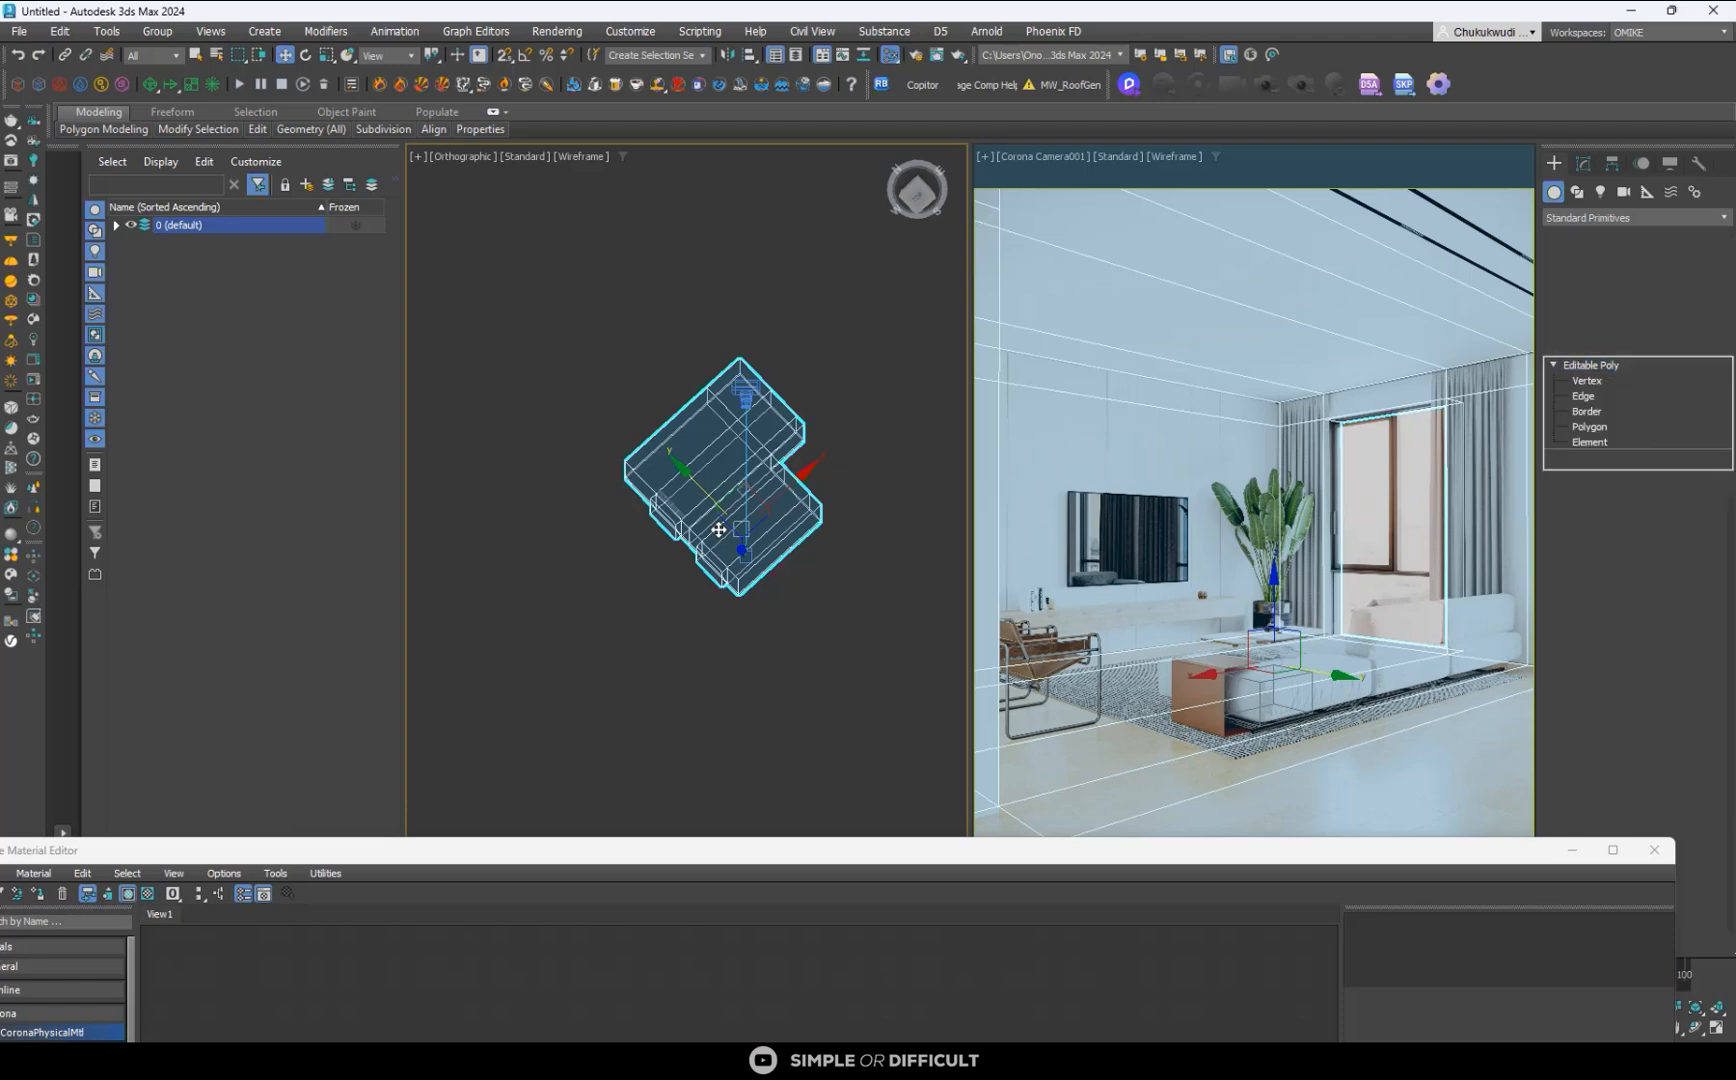
key("4")
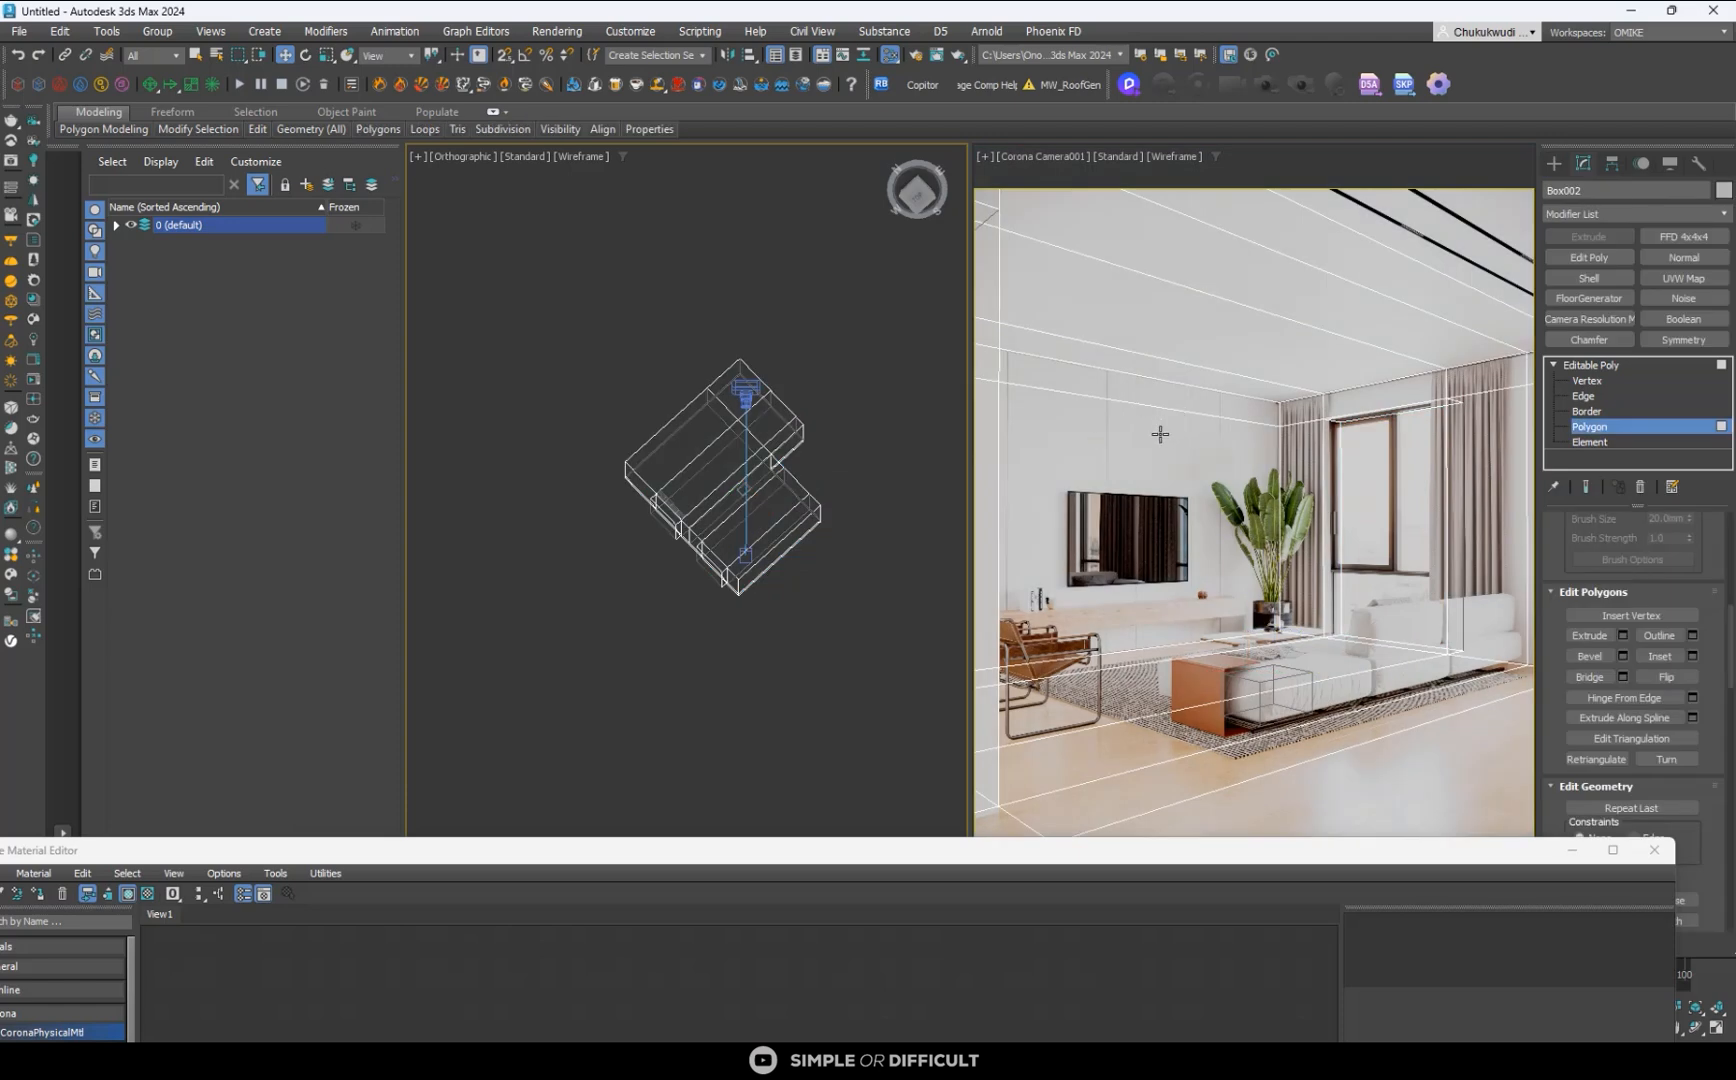
left_click(1068, 448)
left_click(1090, 381, "ctrl")
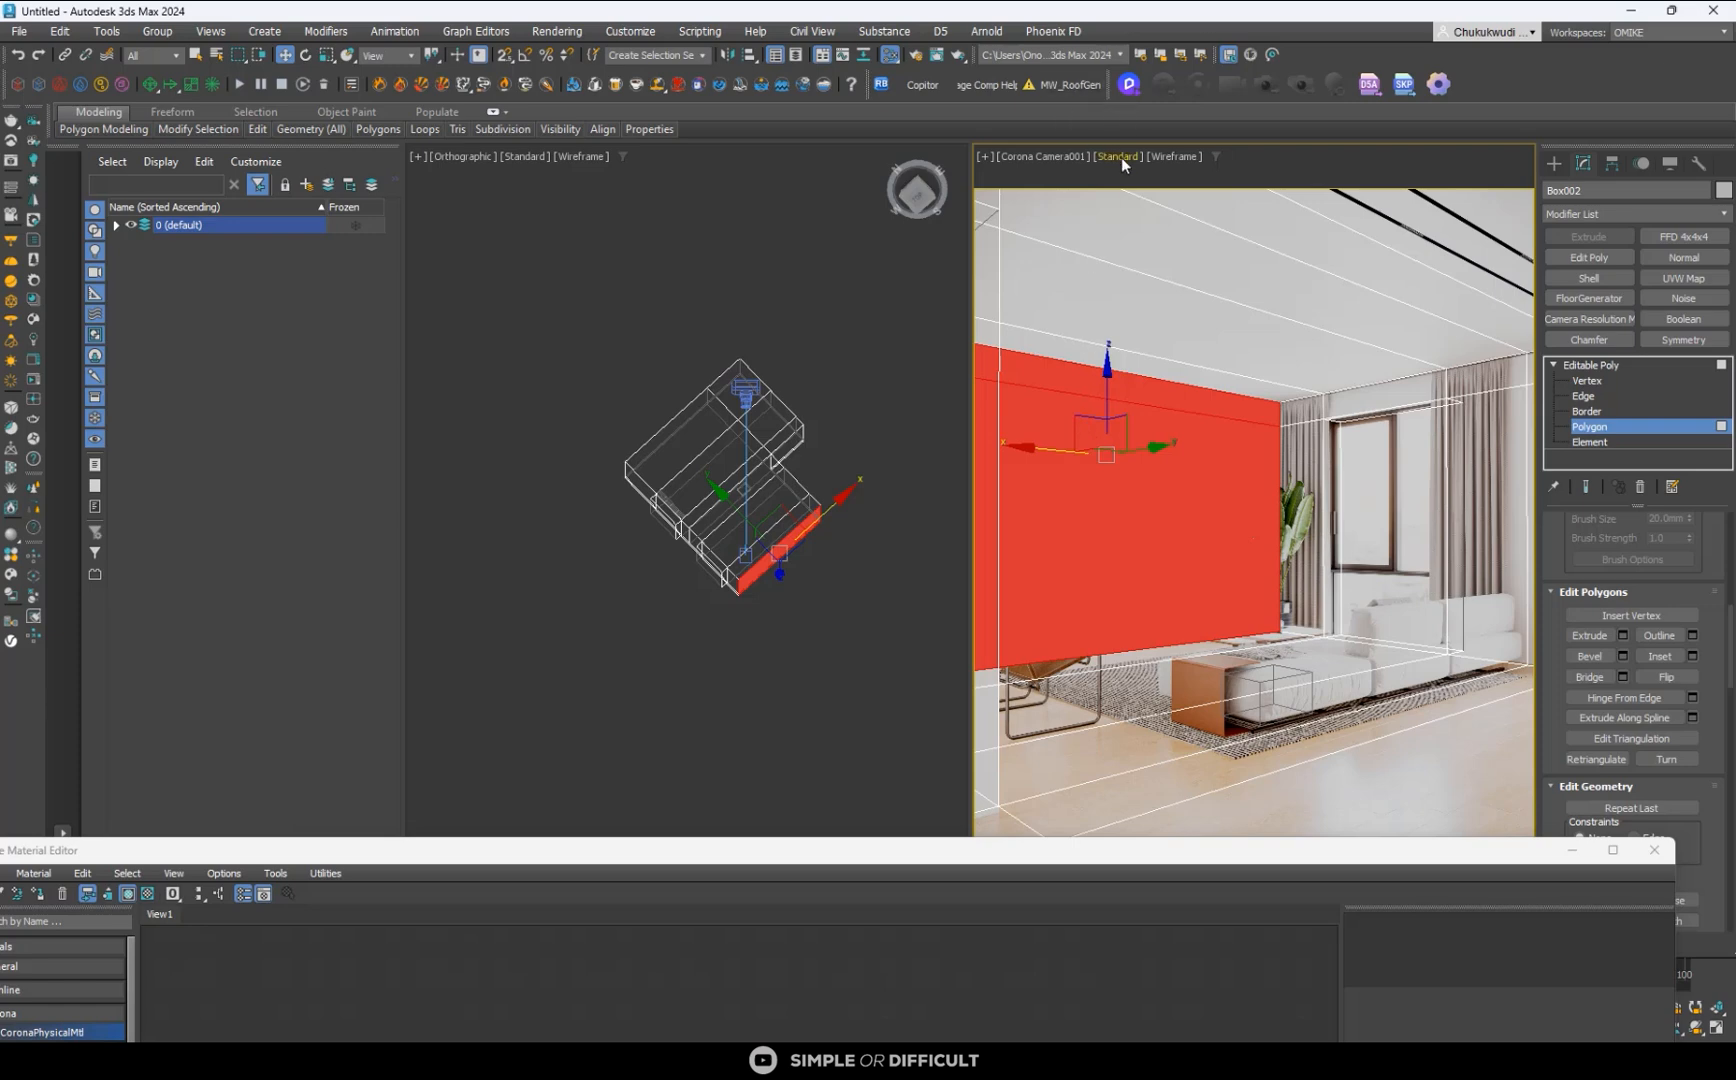
- Set the viewport background texture resolution to 720 pixels in the viewport configuration and apply it
left_click(1038, 155)
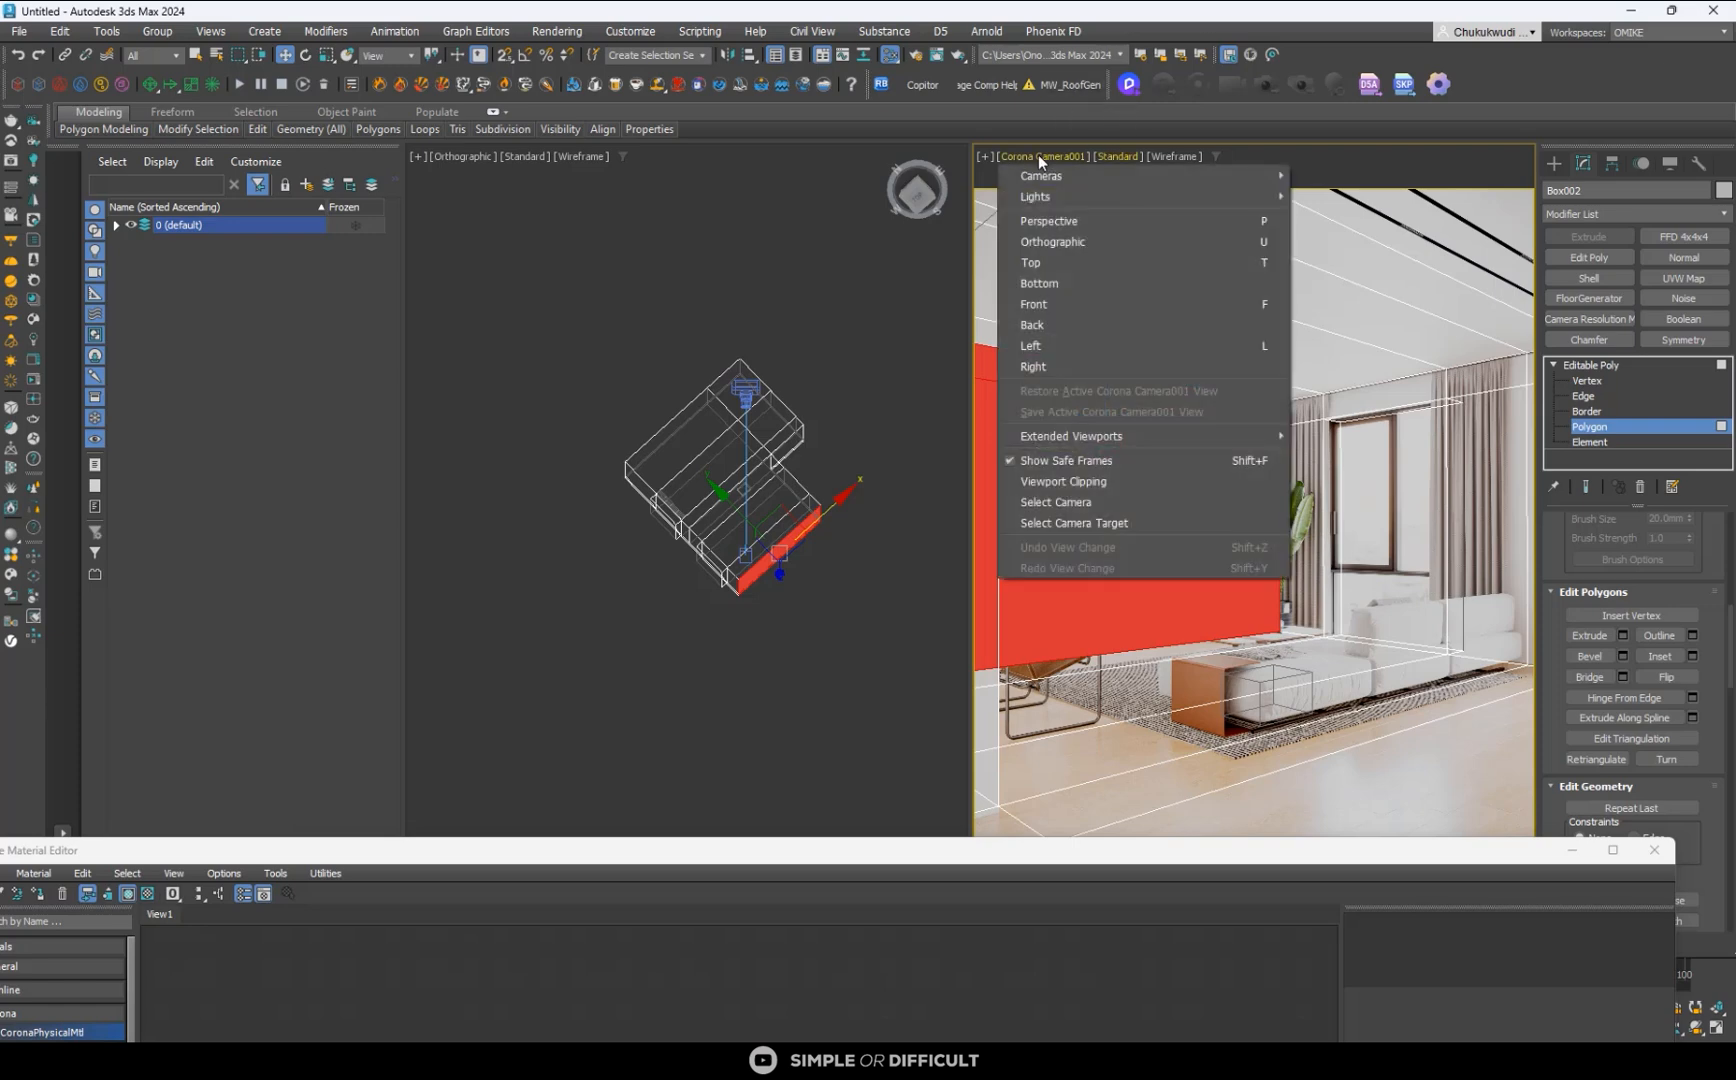
left_click(1101, 155)
left_click(1109, 155)
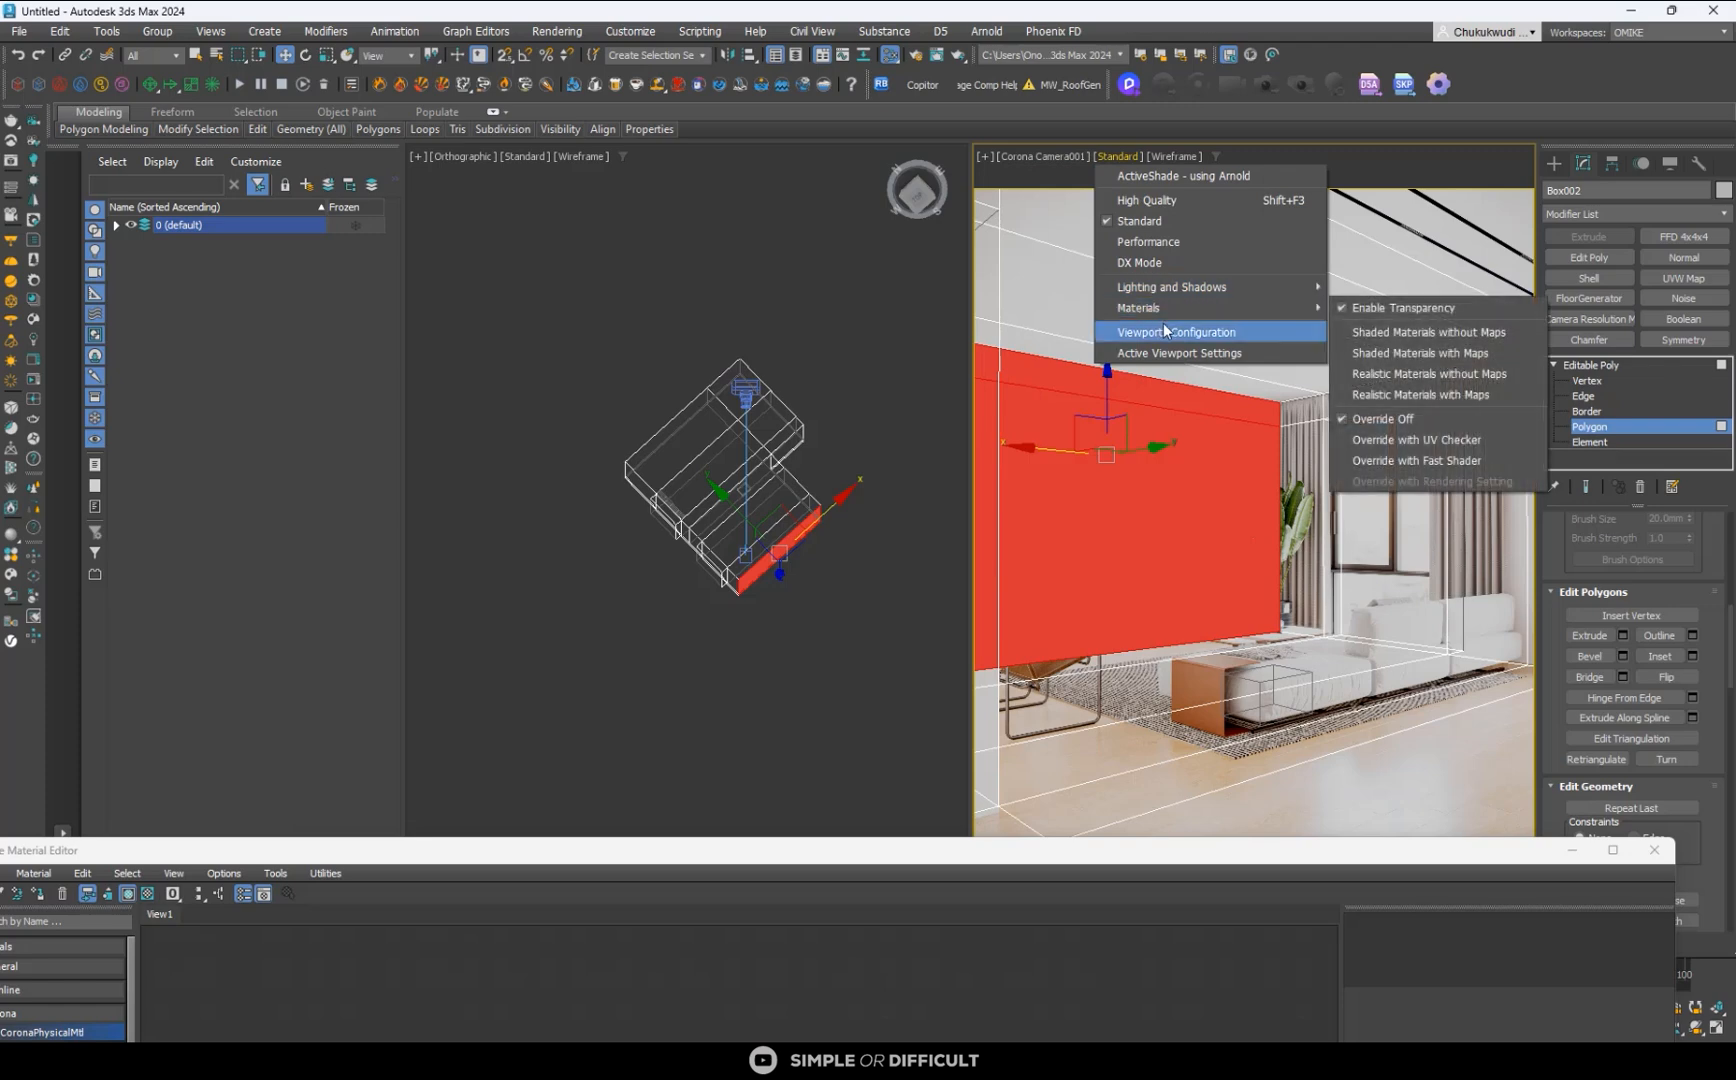
left_click(1165, 331)
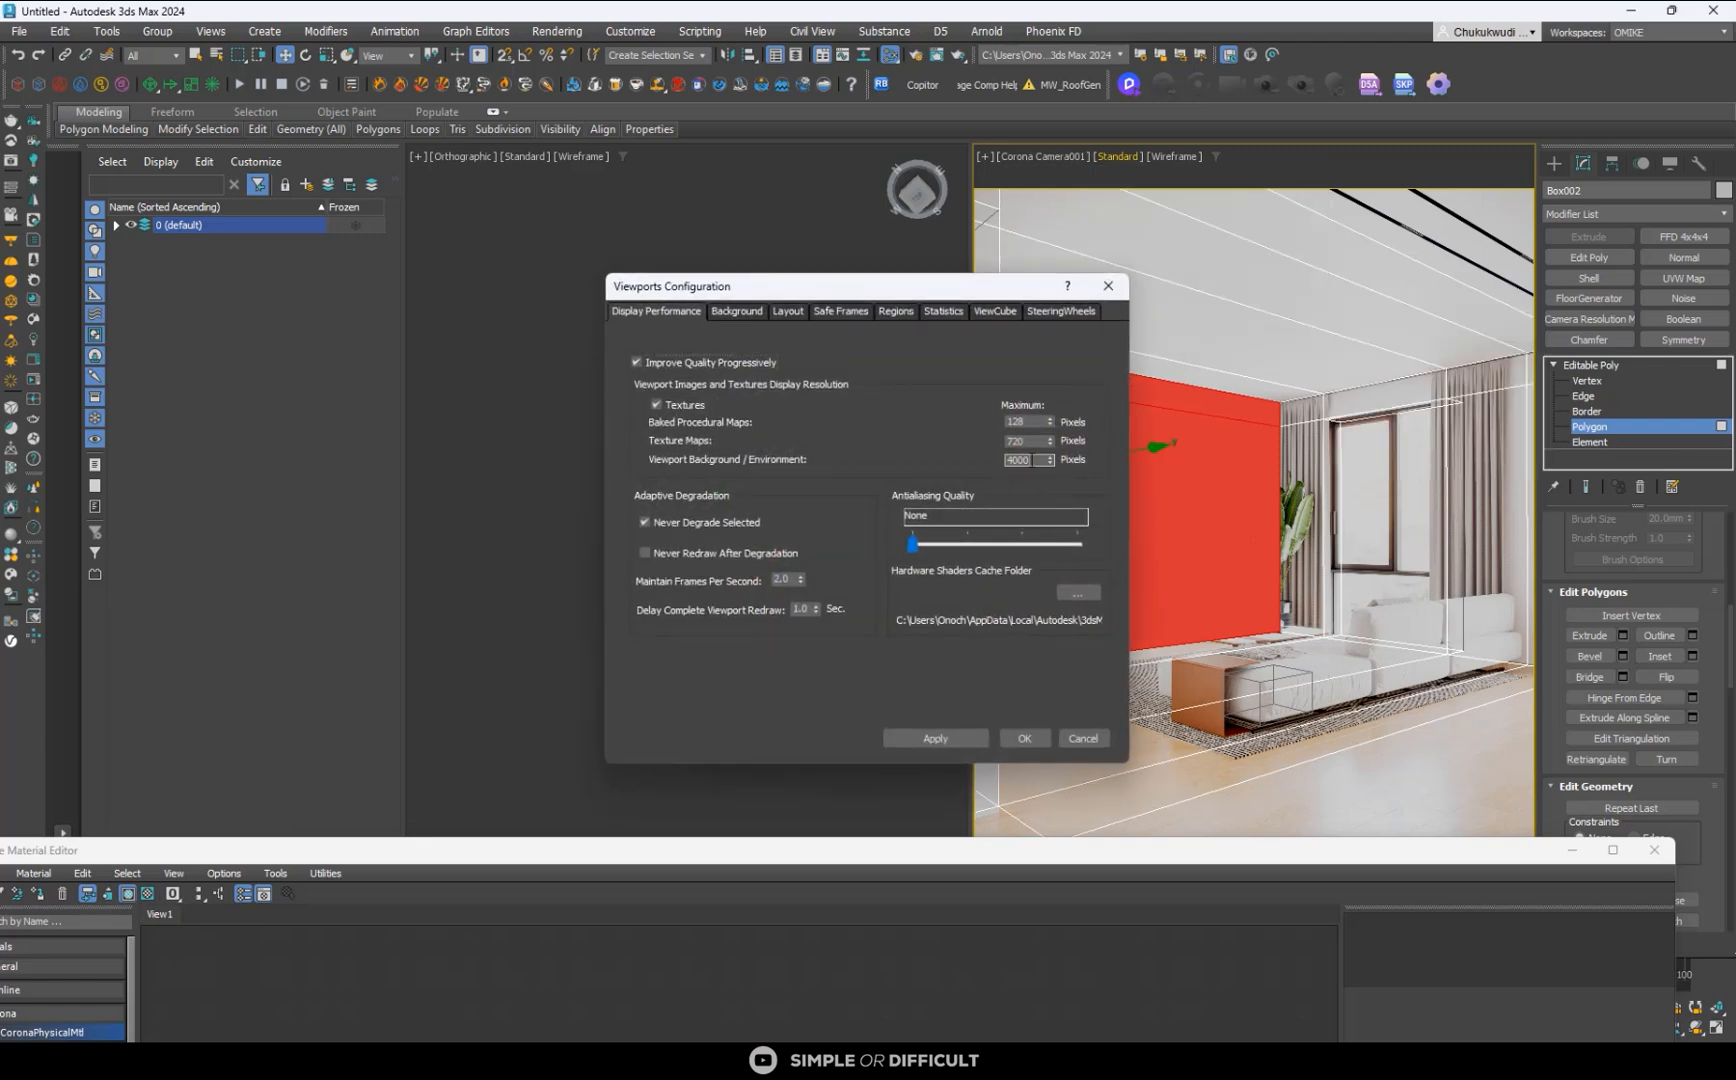
type("720")
left_click(950, 738)
left_click(1026, 738)
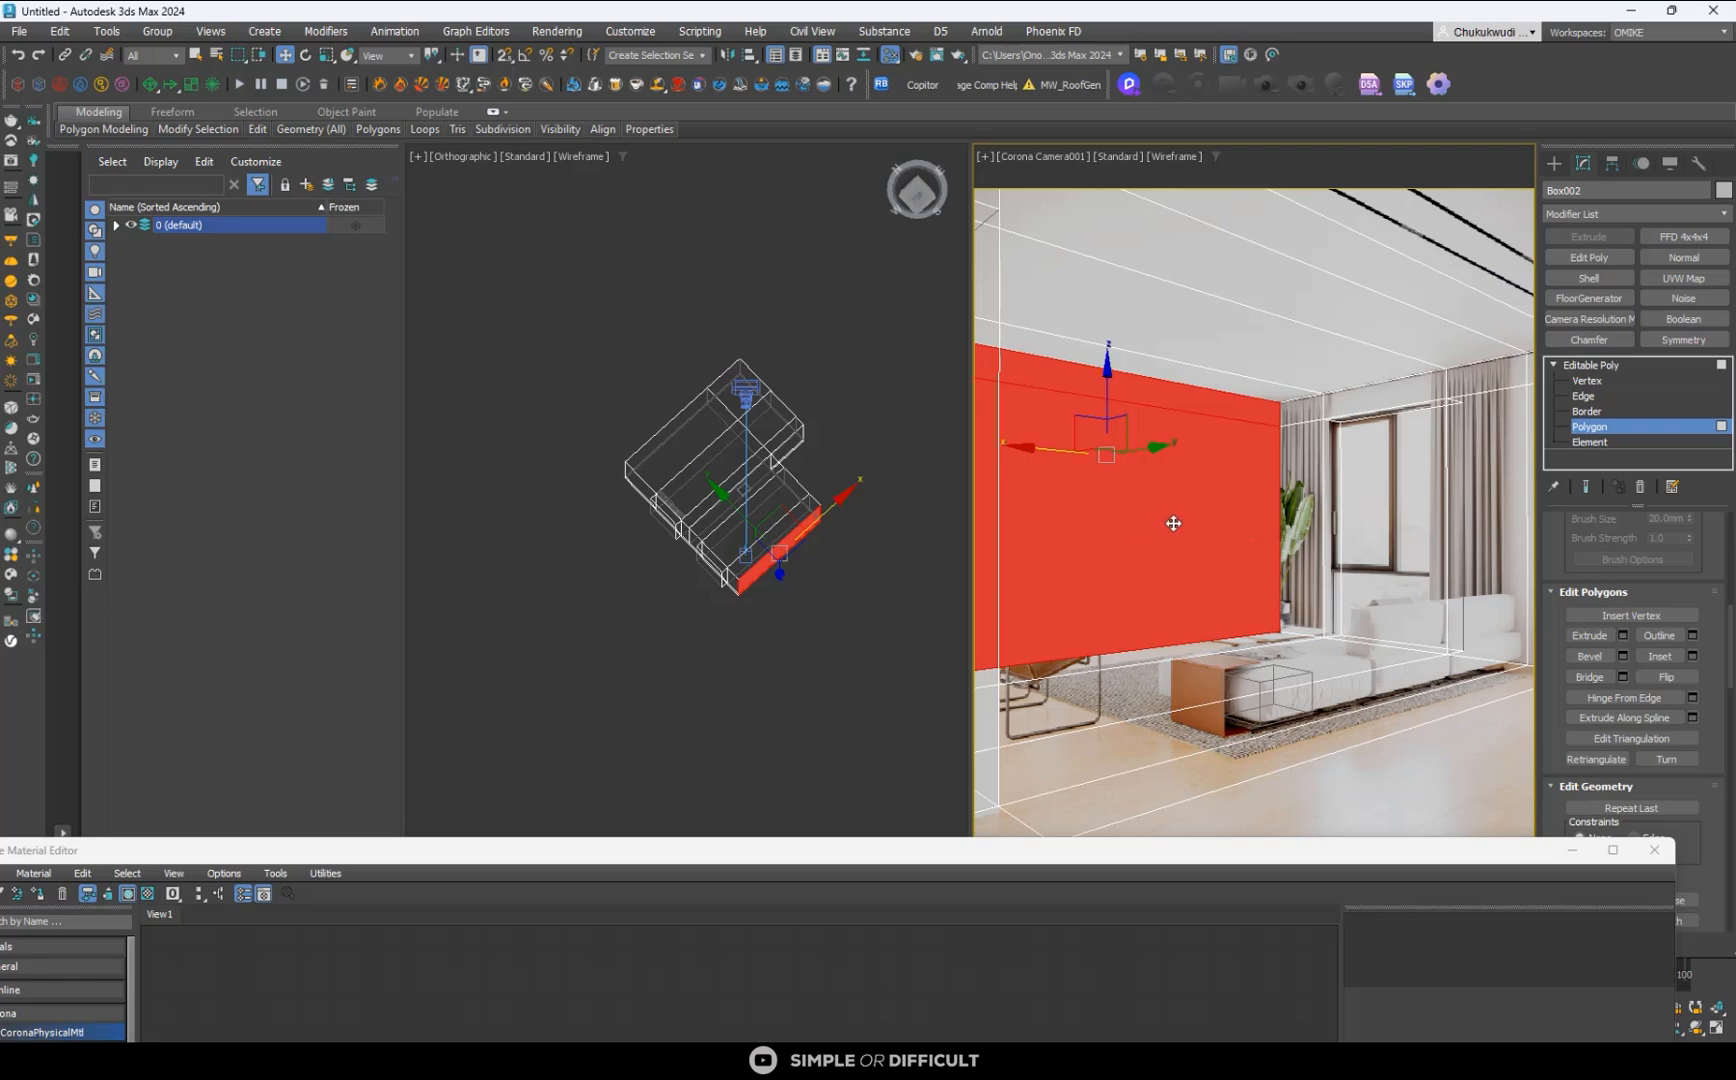
- Close the material editor and detach the selected TV-wall polygons as a clone into a separate object
left_click(1652, 850)
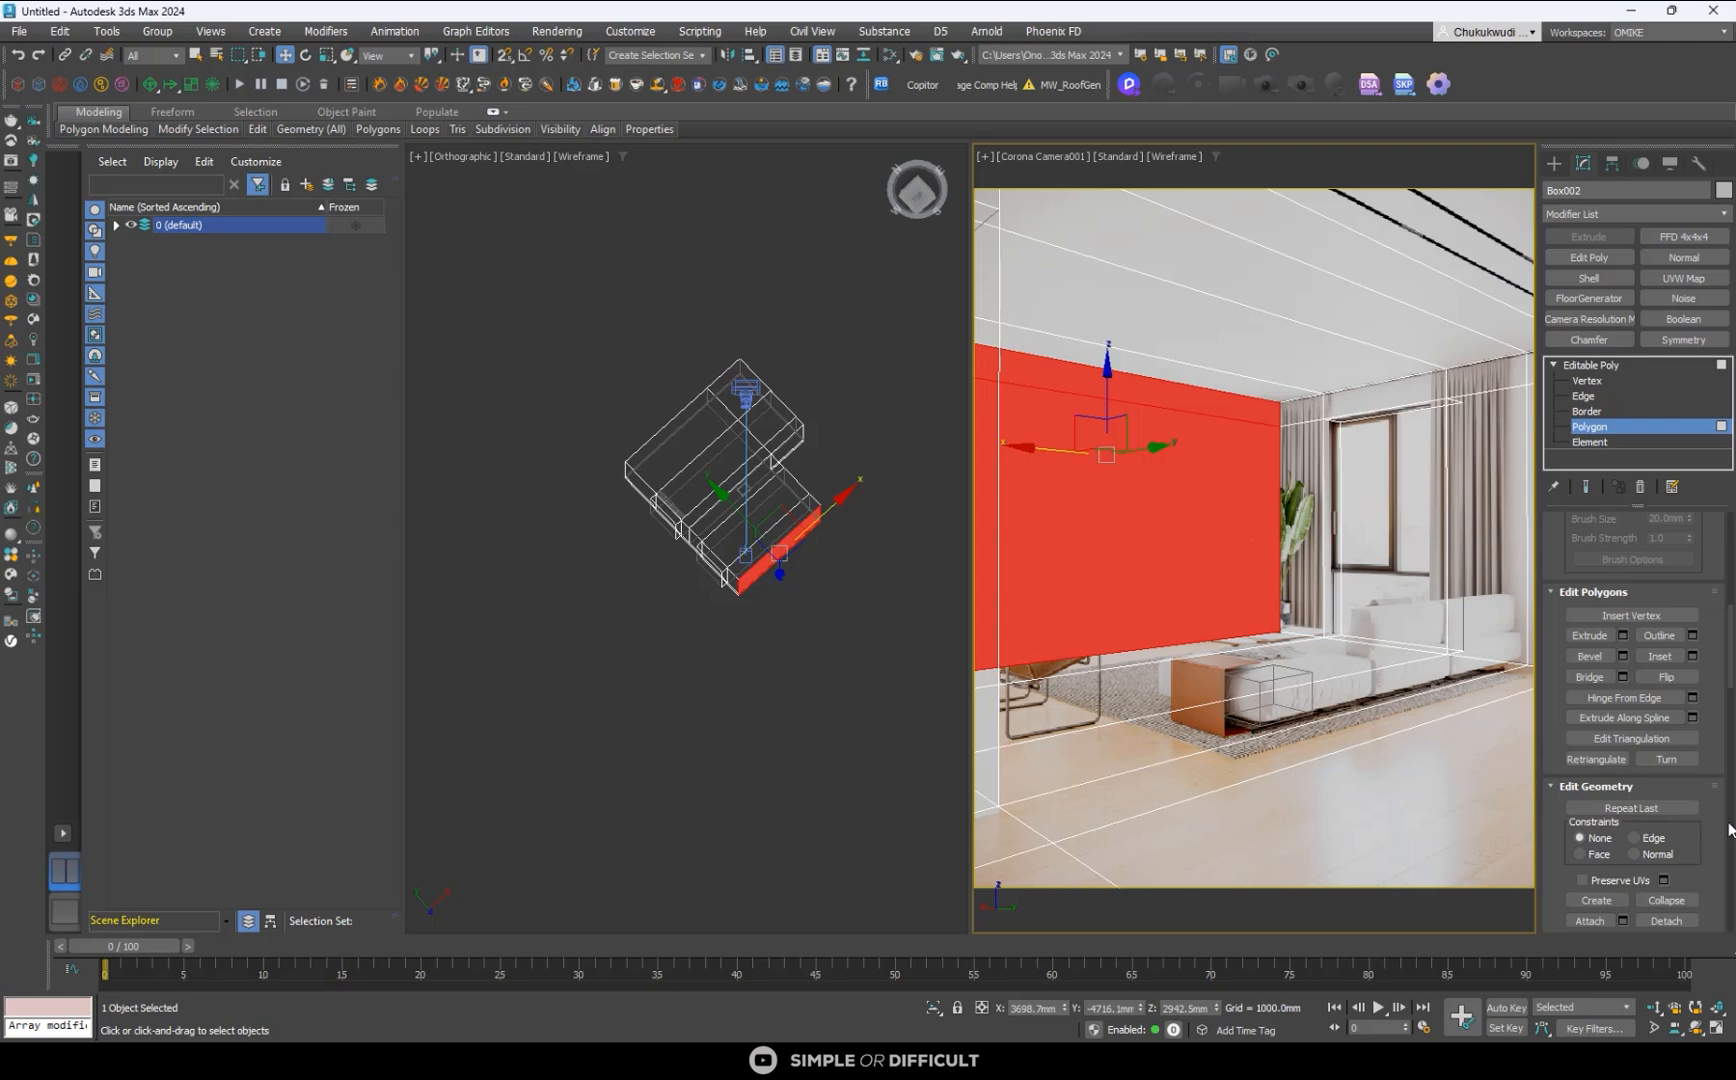
scroll(1715, 838, "down", 3)
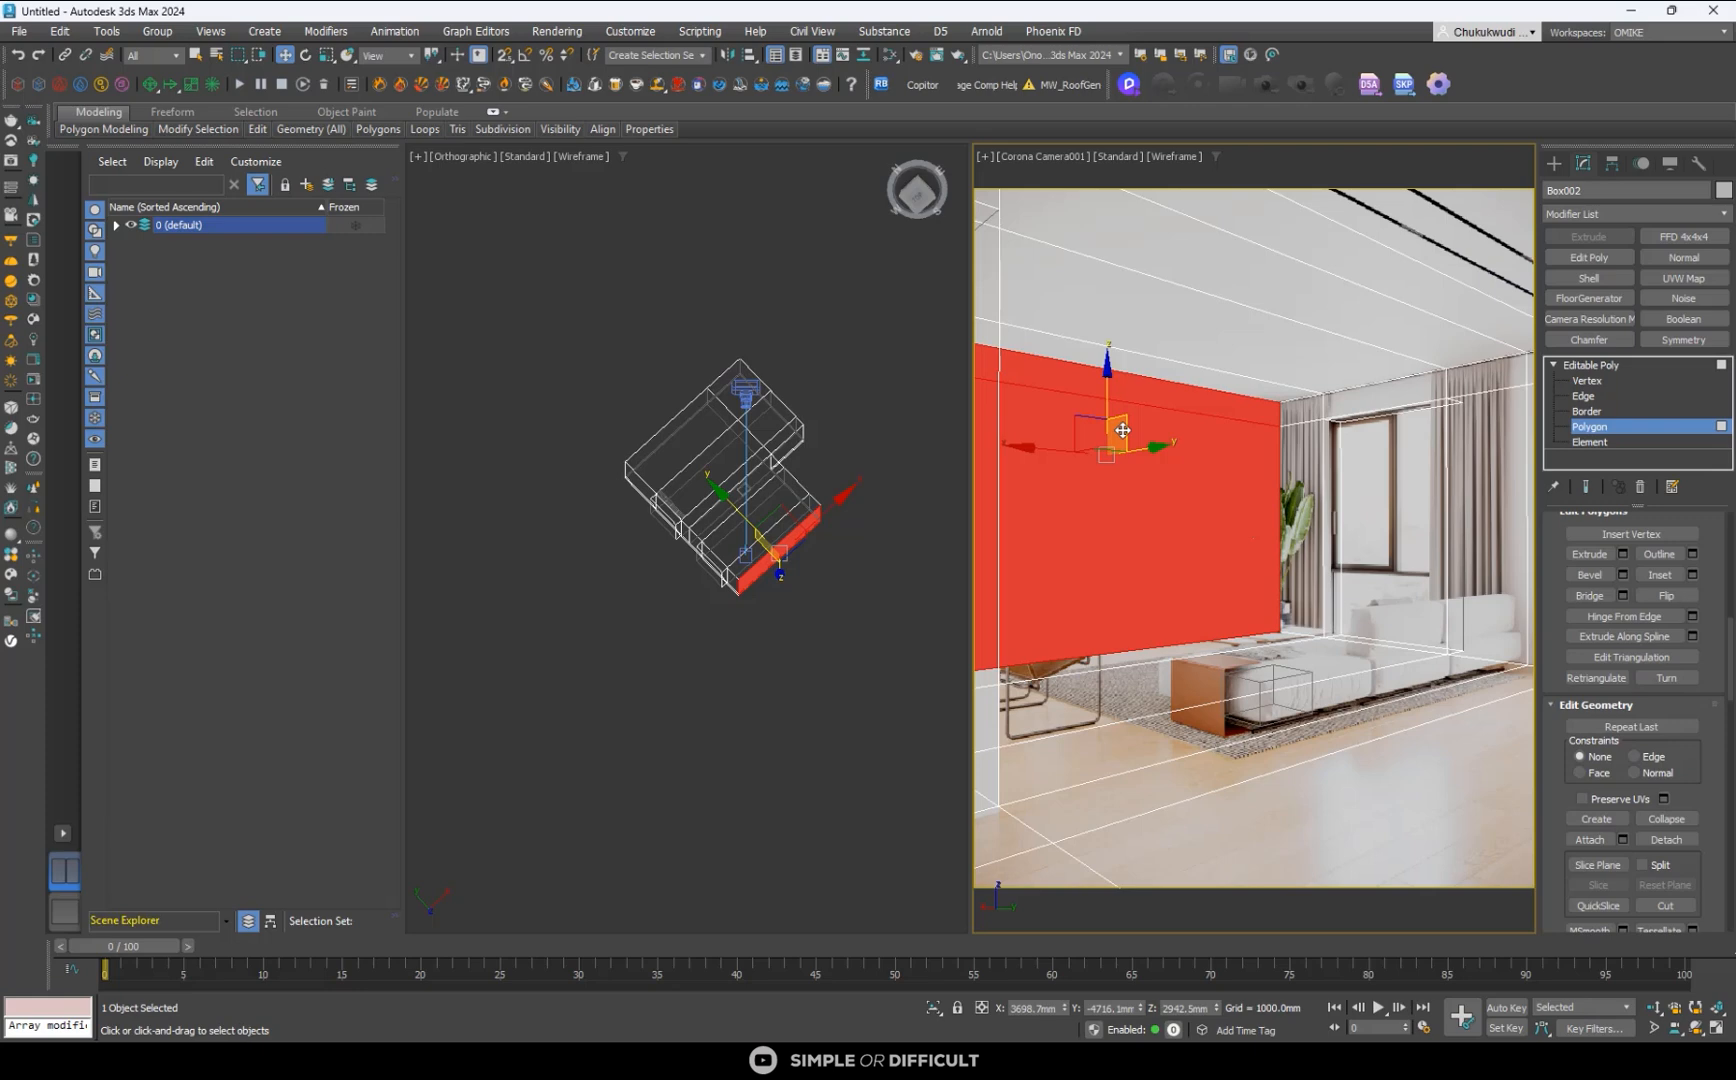
left_click(1674, 840)
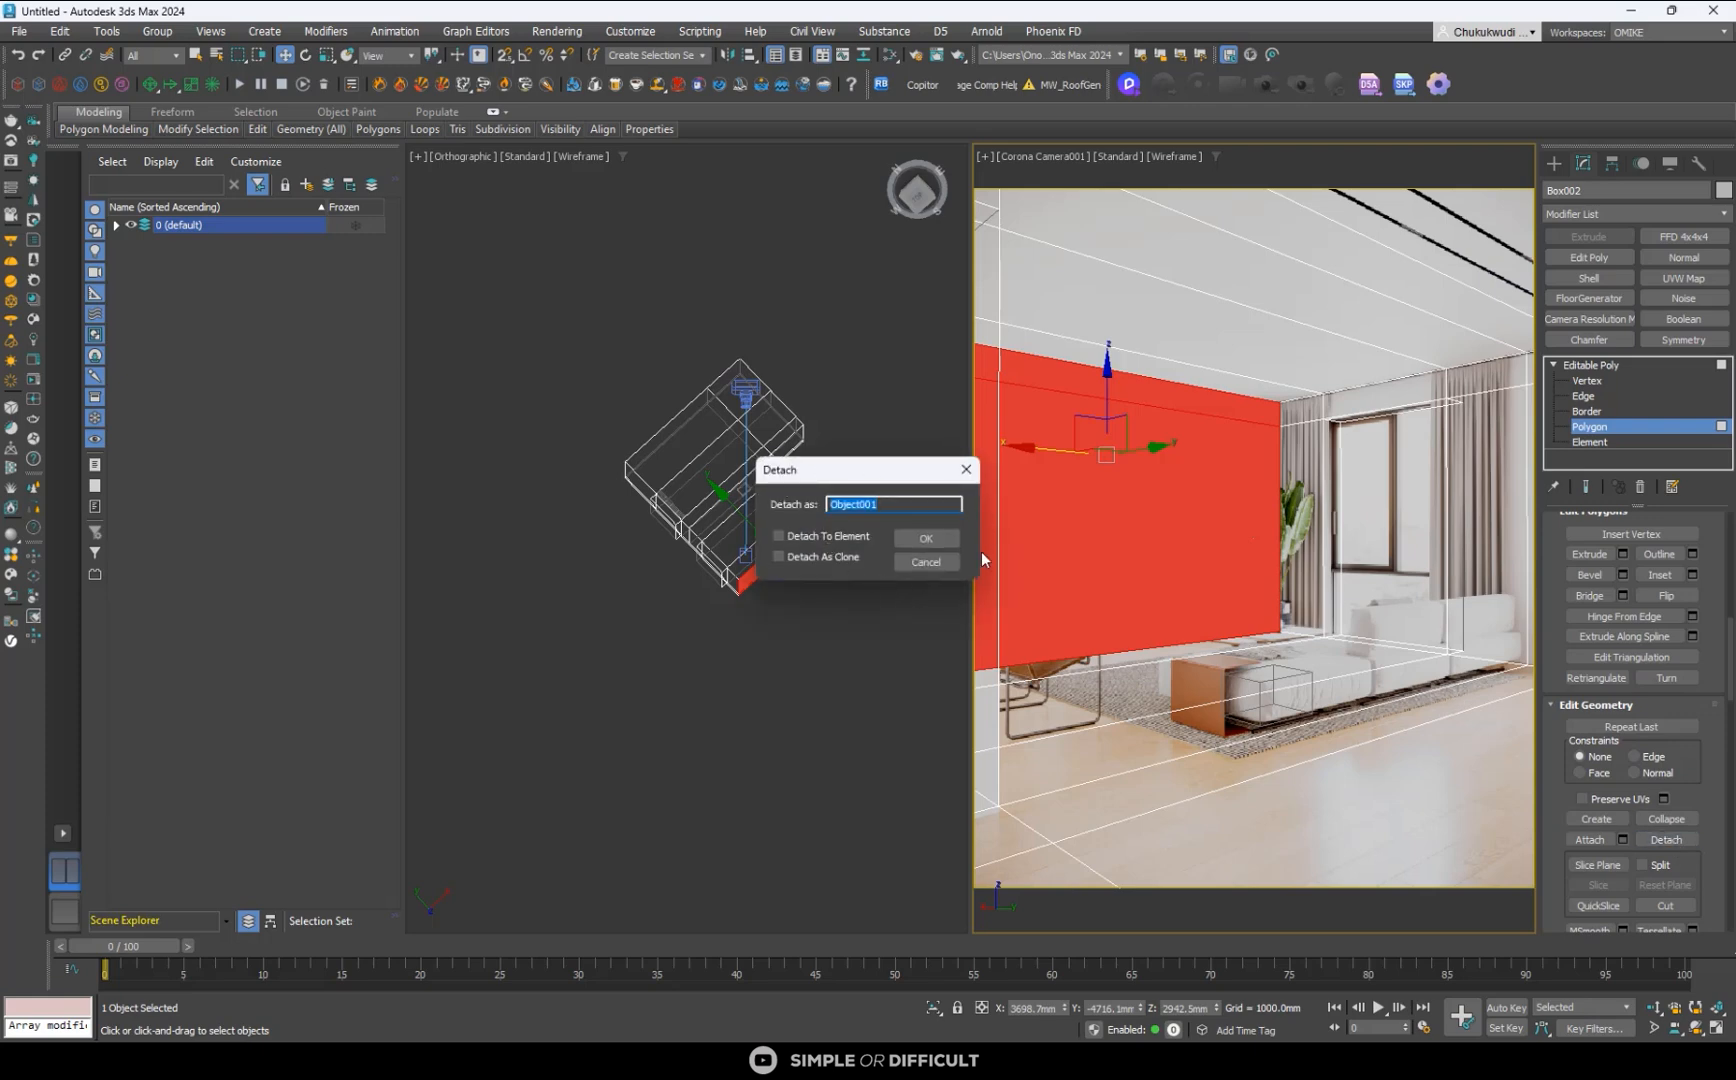
left_click(779, 557)
left_click(920, 539)
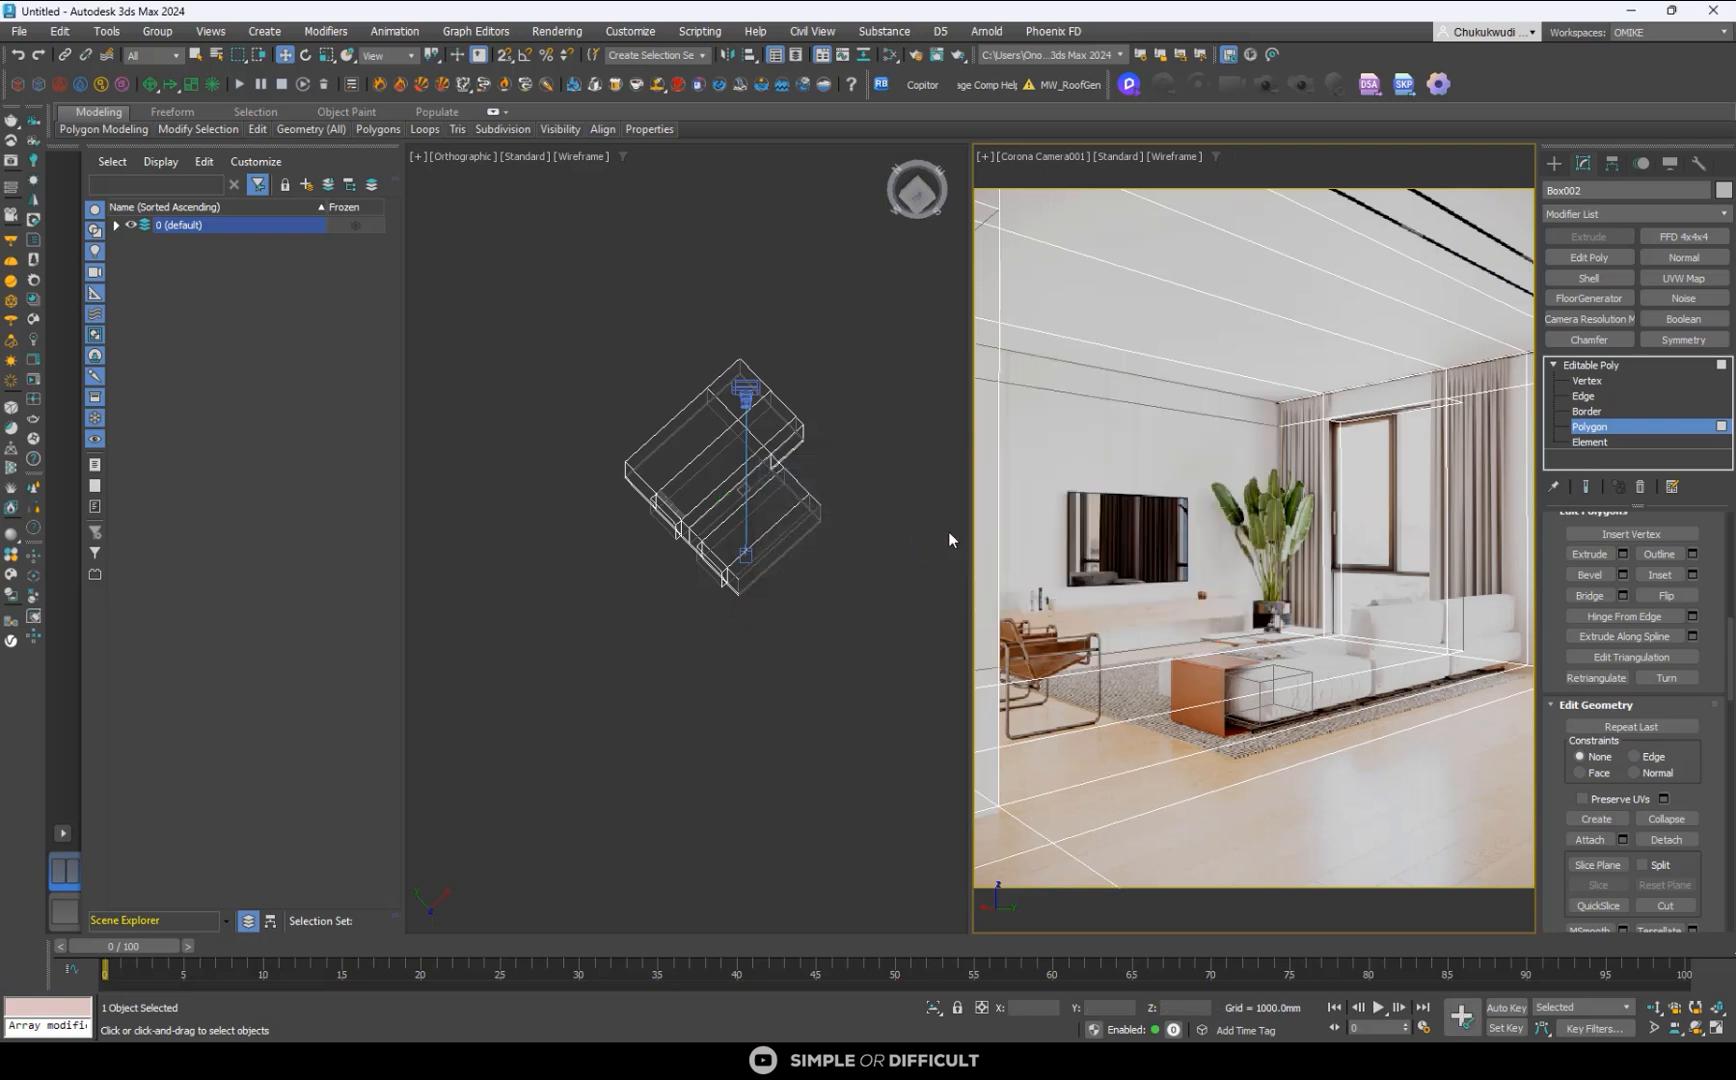
- Leave polygon editing, select the detached TV wall and isolate it to inspect it on its own
left_click(1555, 163)
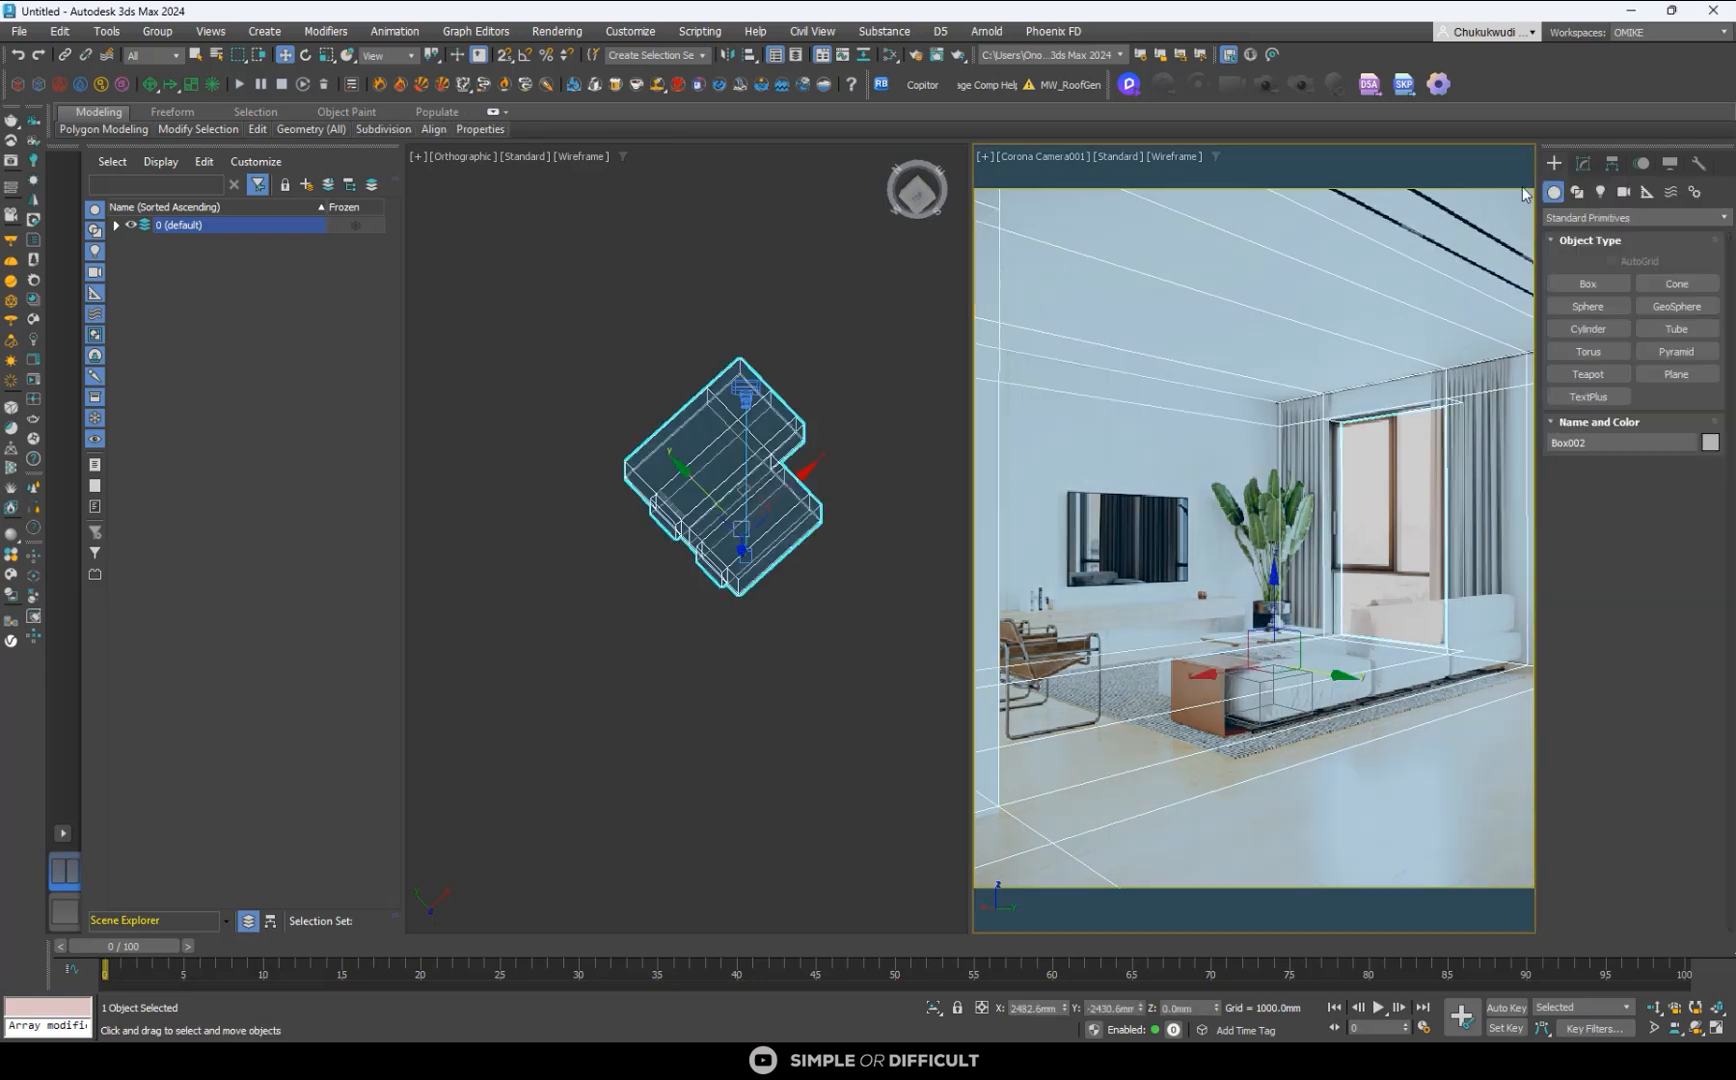
left_click(1222, 434)
left_click(1220, 407)
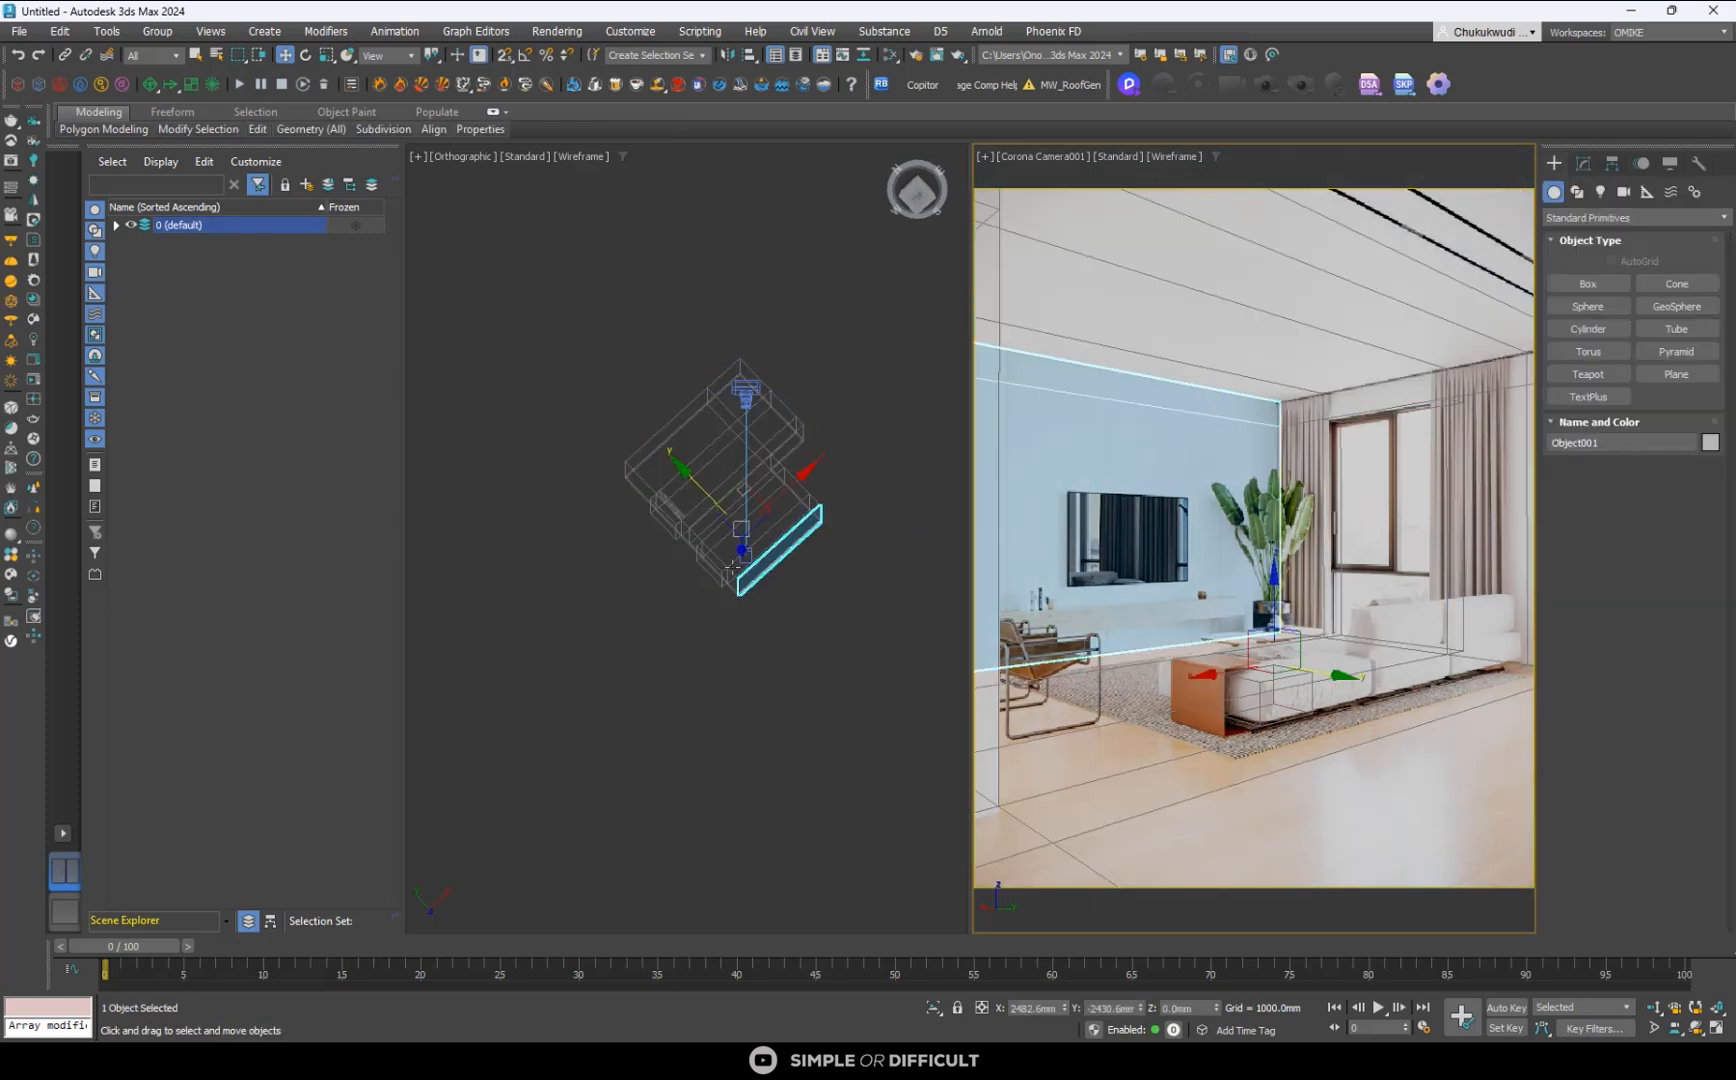
left_click(700, 488)
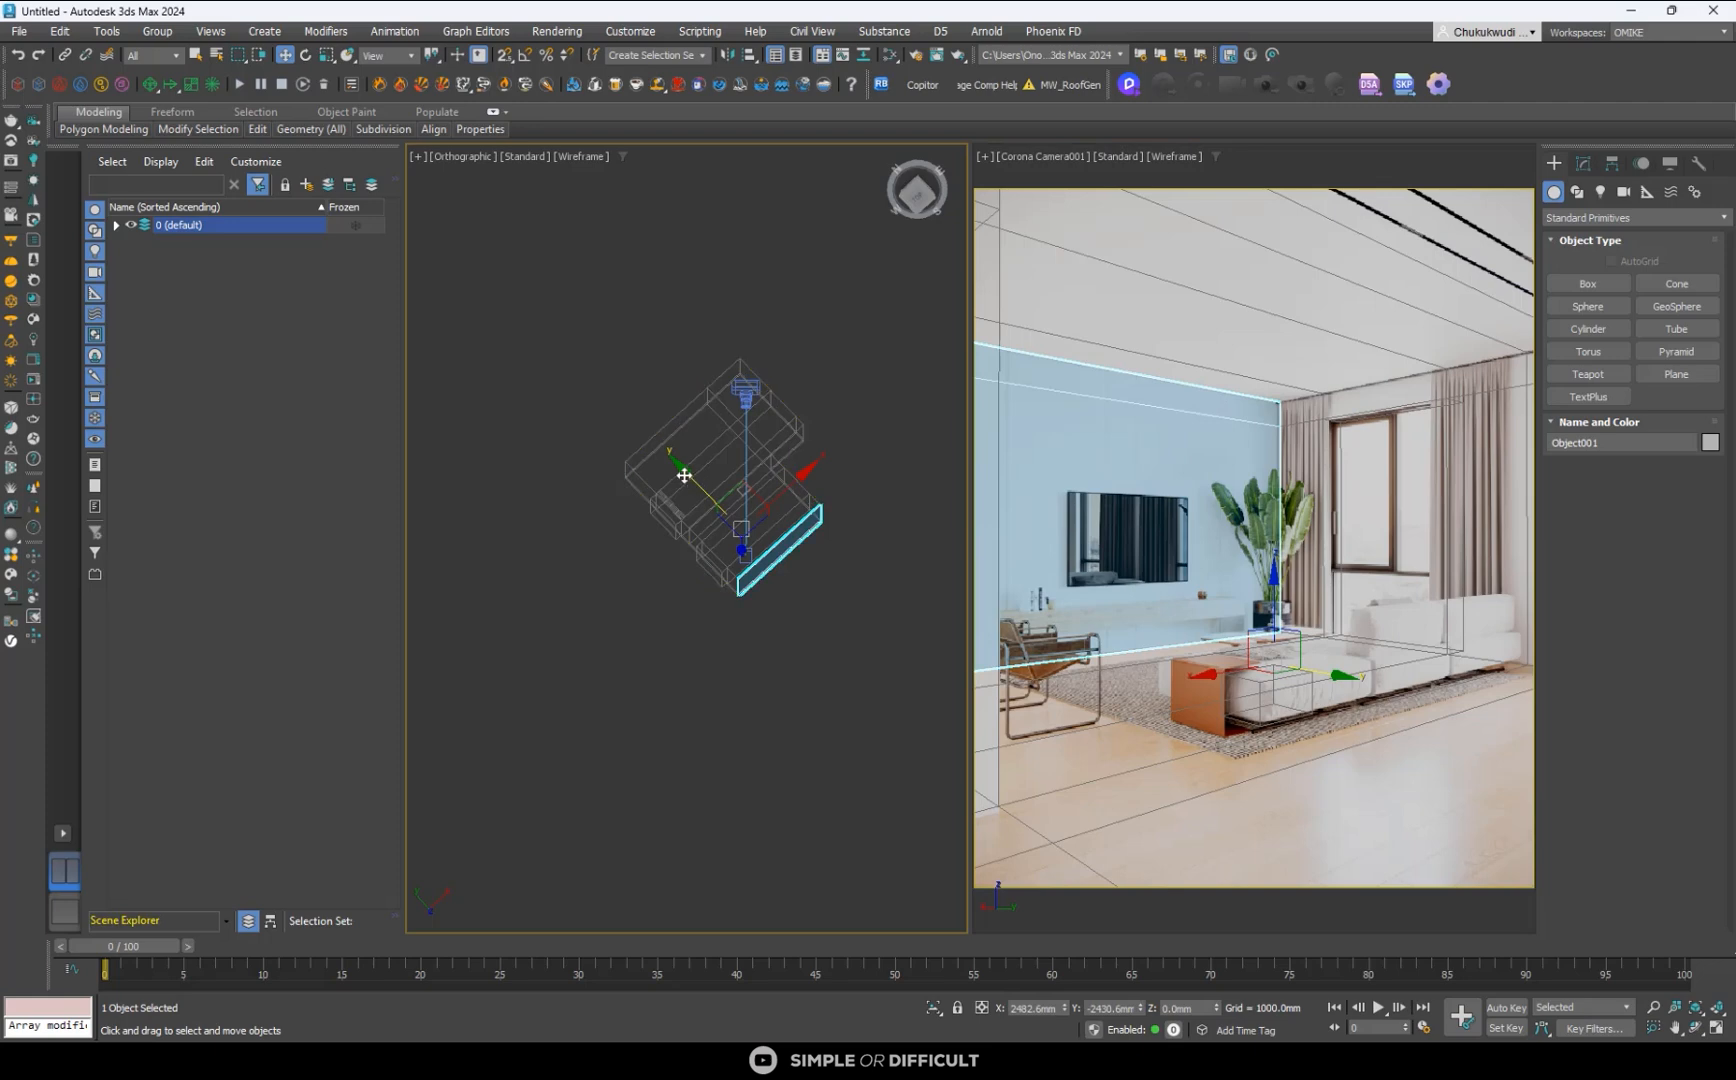
mouse_move(682, 480)
left_mouse_down()
mouse_move(816, 614)
mouse_move(576, 320)
mouse_move(690, 465)
mouse_move(562, 340)
mouse_move(727, 526)
mouse_move(690, 517)
left_mouse_up()
left_click(933, 1010)
left_click(825, 600)
scroll(825, 600, "up", 8)
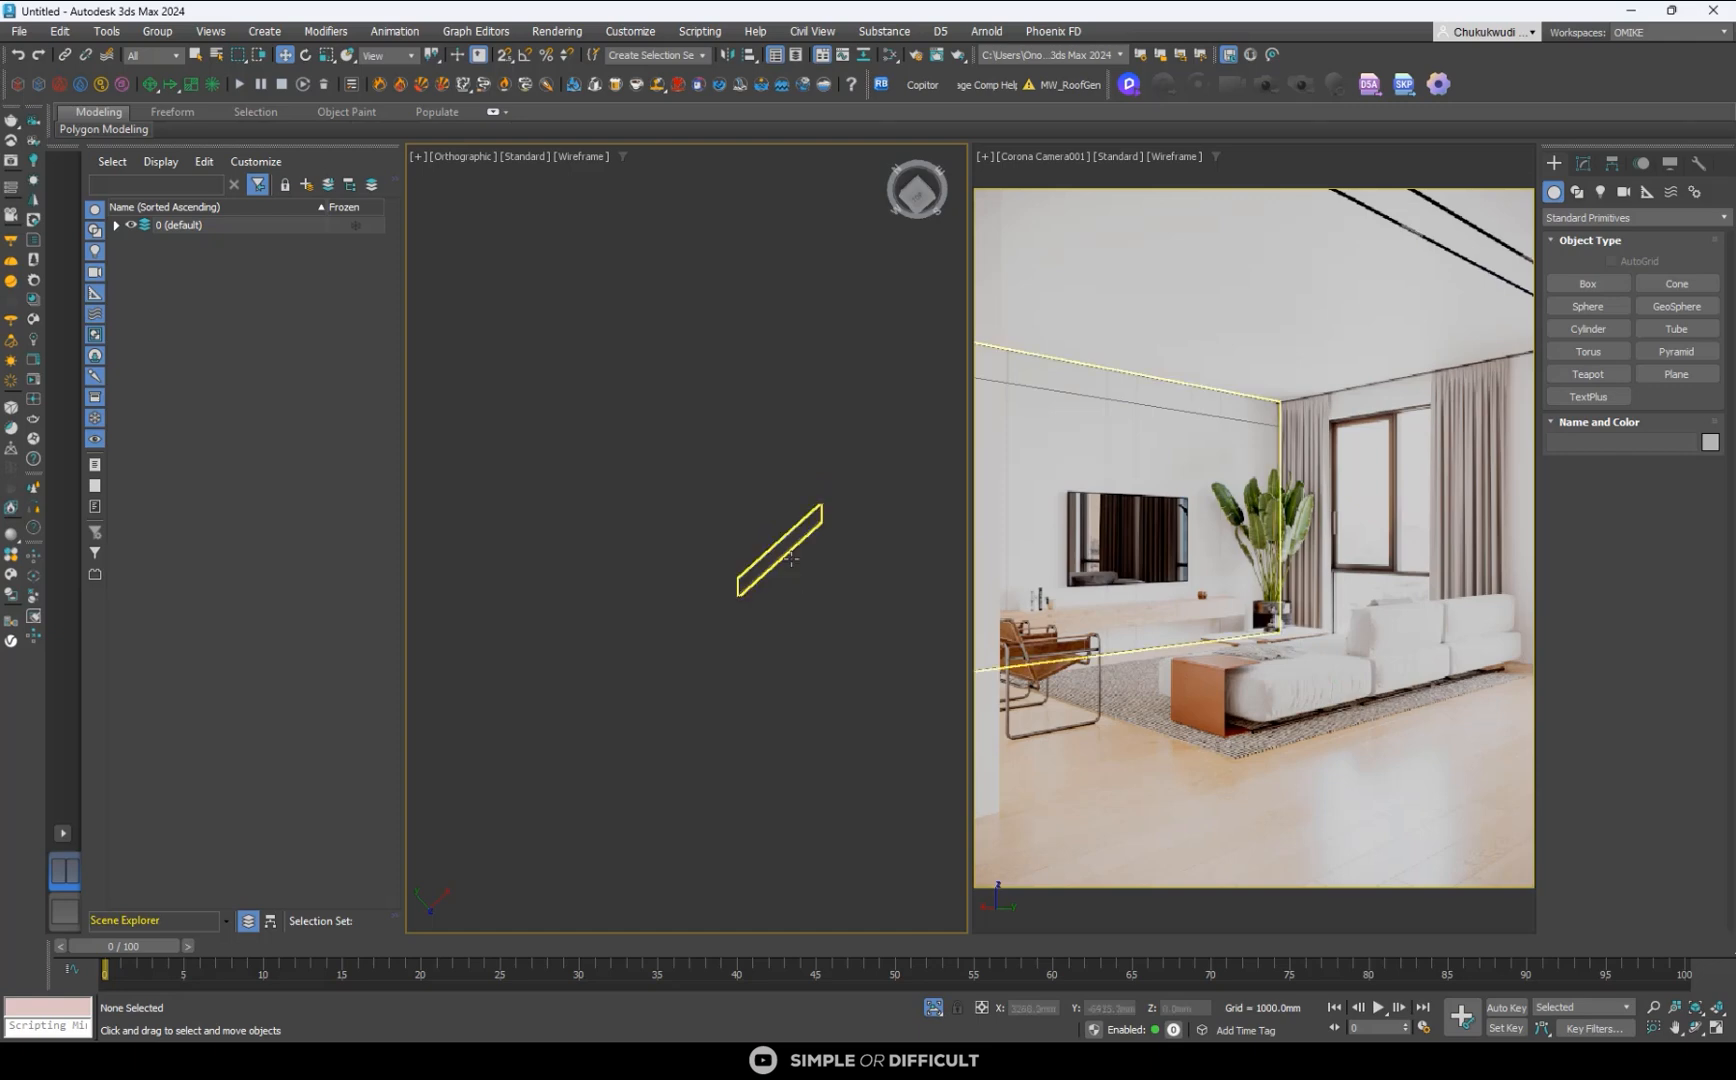
- Shade the orthographic view with edged faces and end the isolation of the TV wall
key("F3")
mouse_move(719, 583)
middle_mouse_down("alt")
mouse_move(724, 670)
mouse_move(760, 456)
mouse_move(864, 496)
mouse_move(666, 554)
mouse_move(856, 570)
mouse_move(746, 609)
middle_mouse_up("alt")
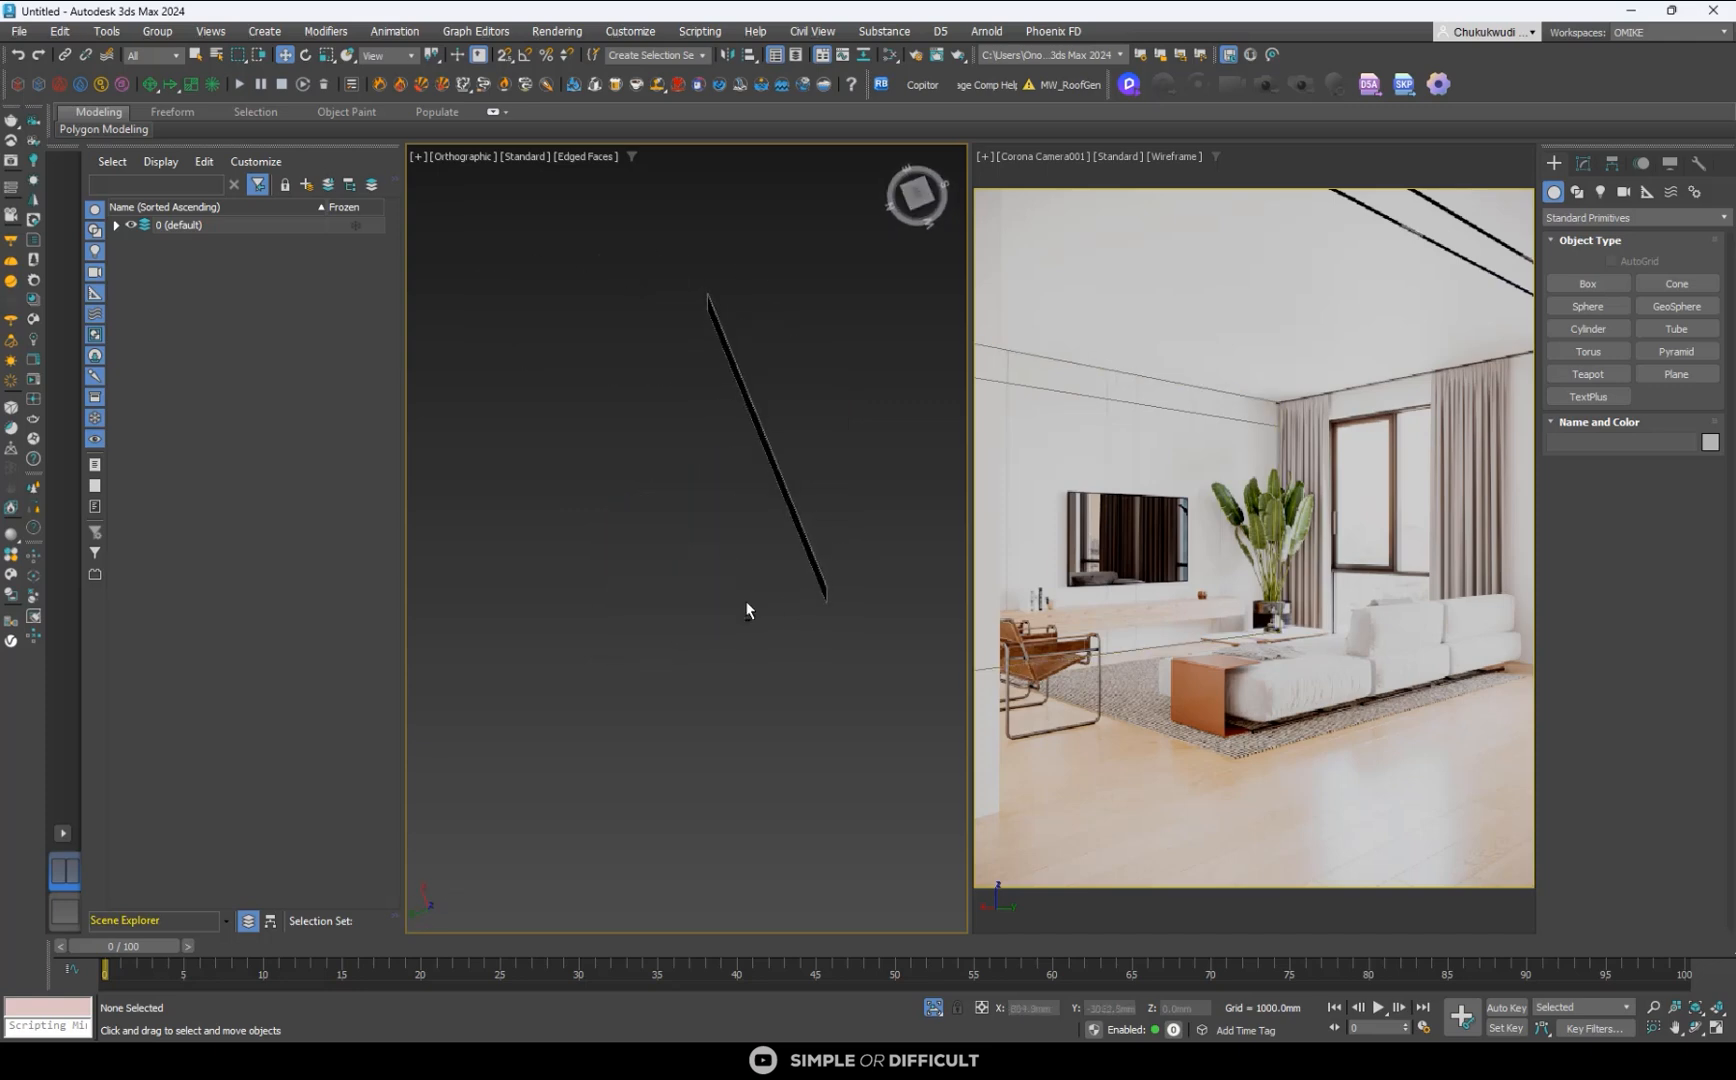
left_click(933, 1006)
- Select the three horizontal edges of the detached TV wall and connect them with one vertical edge line
left_click(1156, 420)
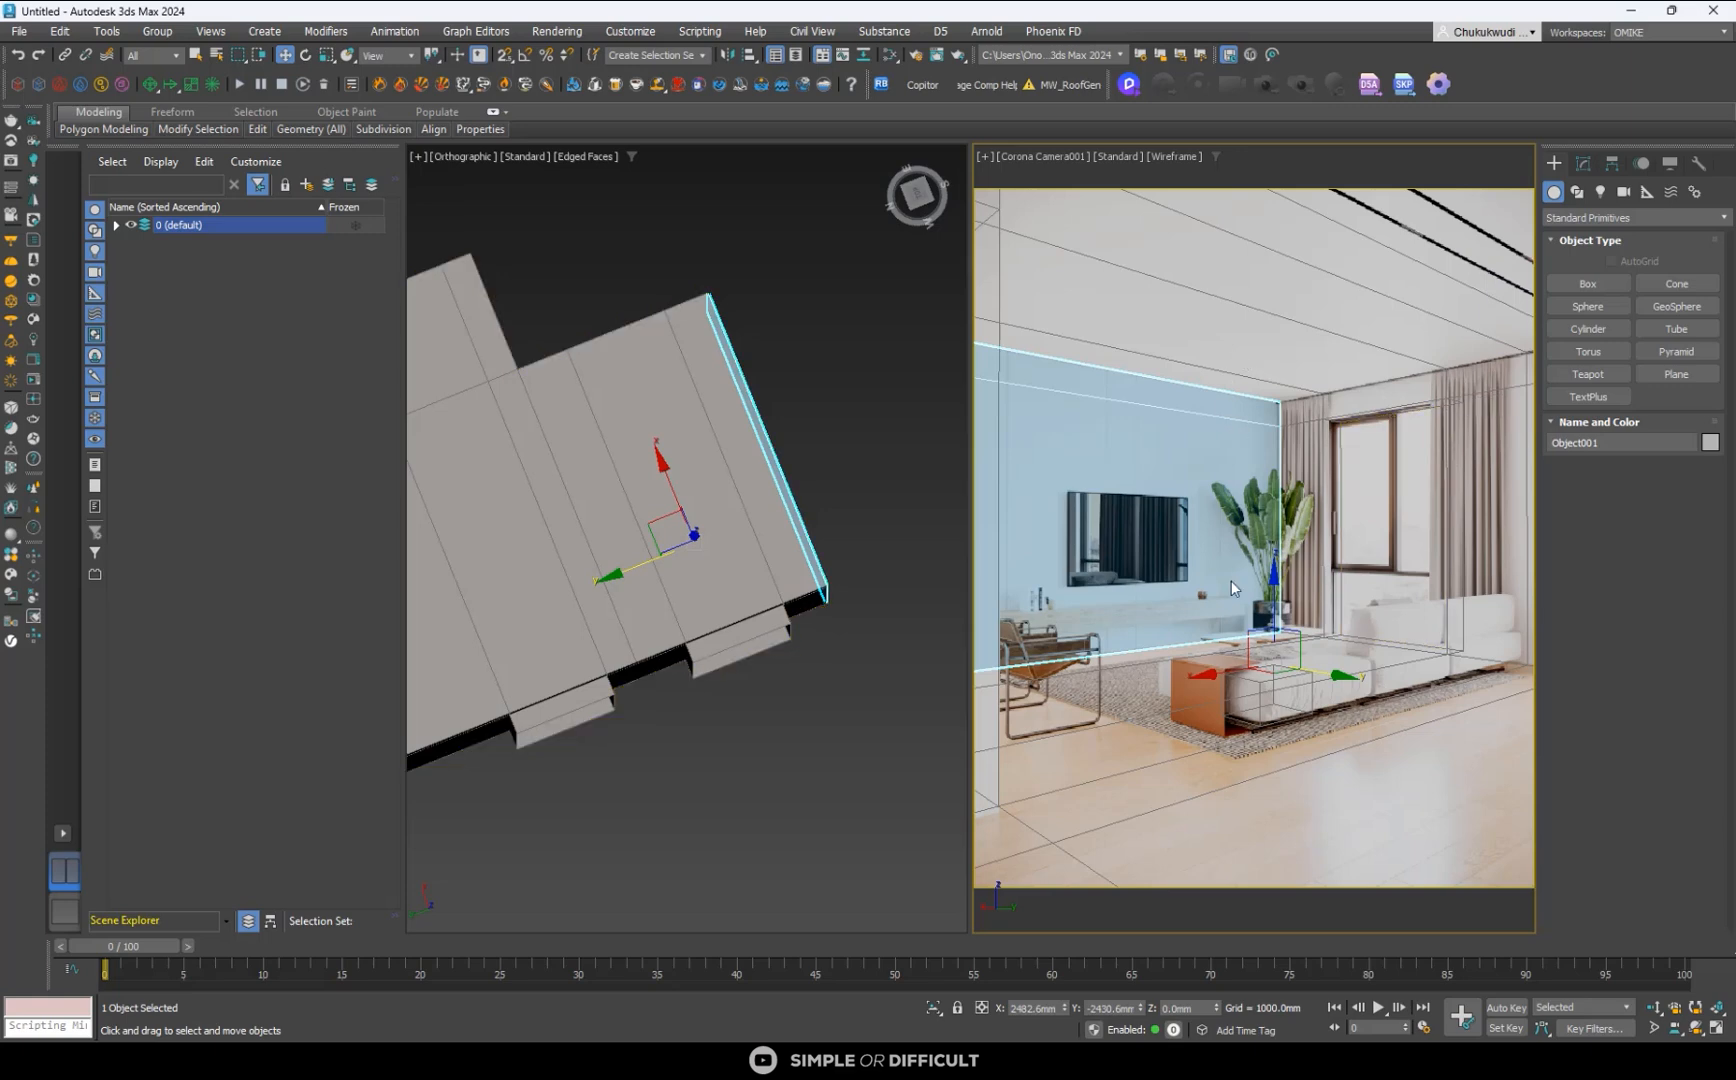
key("2")
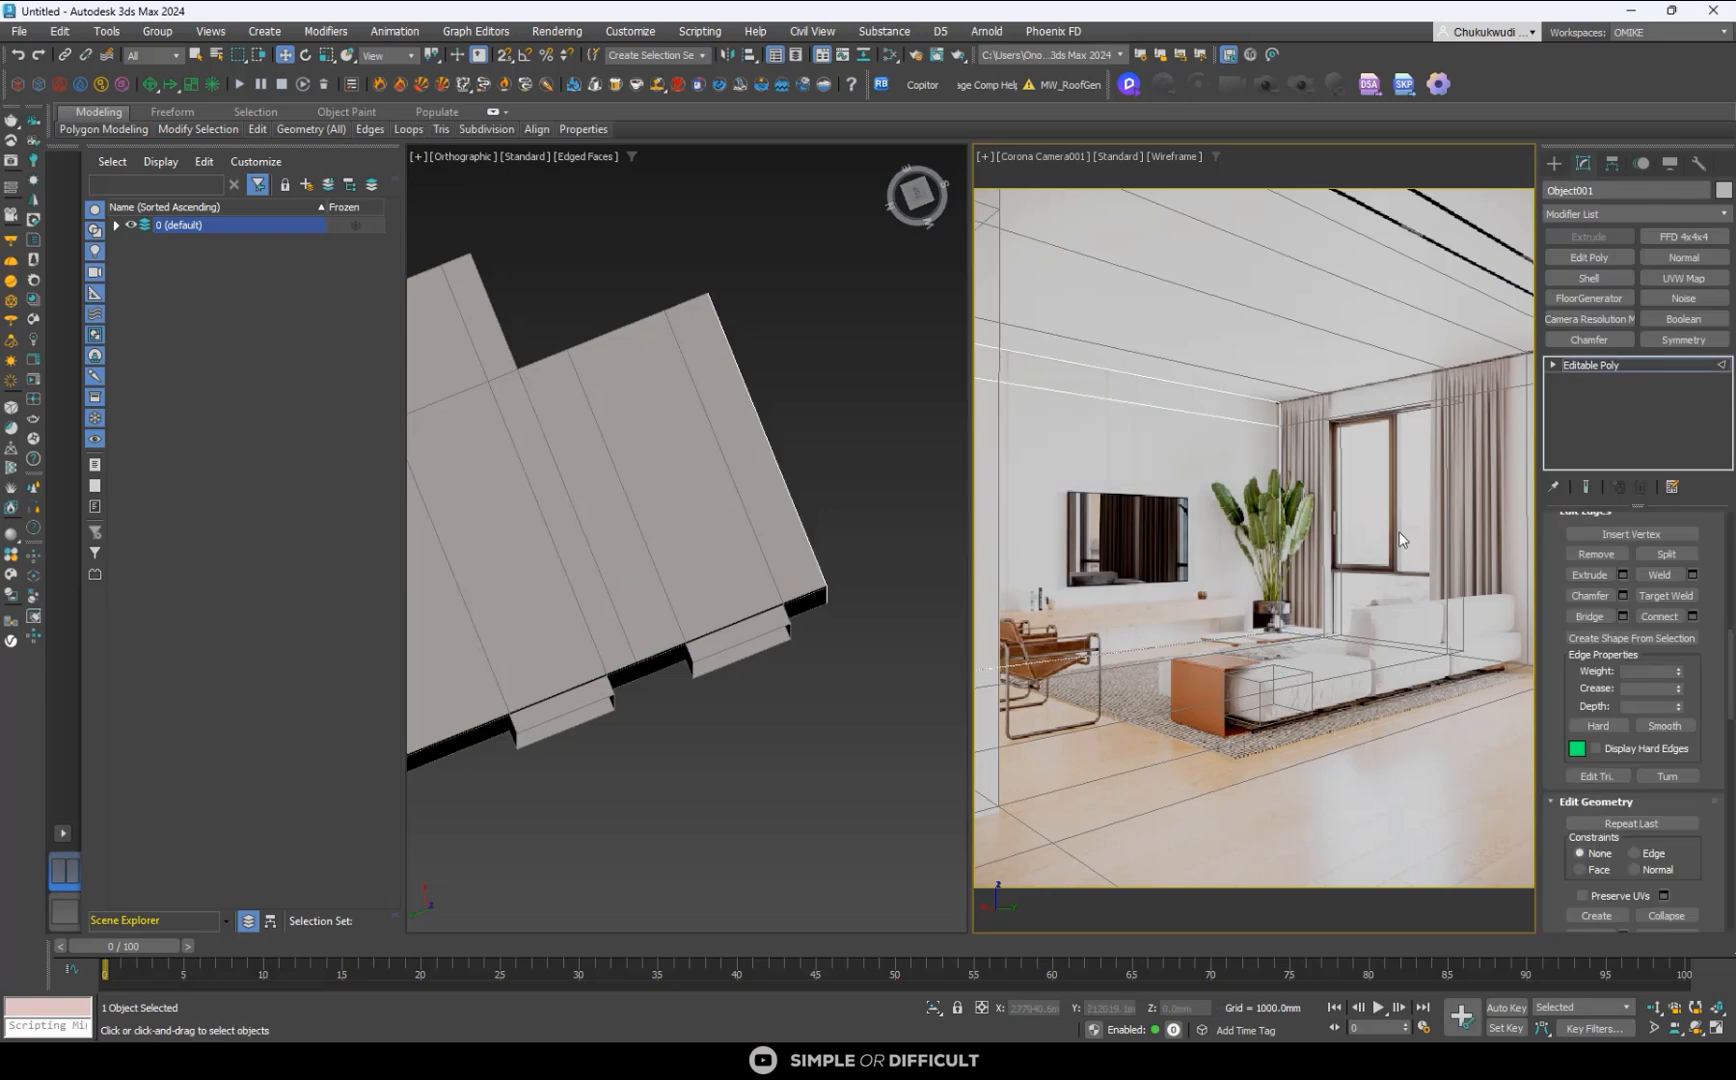
scroll(1720, 632, "up", 1)
scroll(1720, 632, "up", 5)
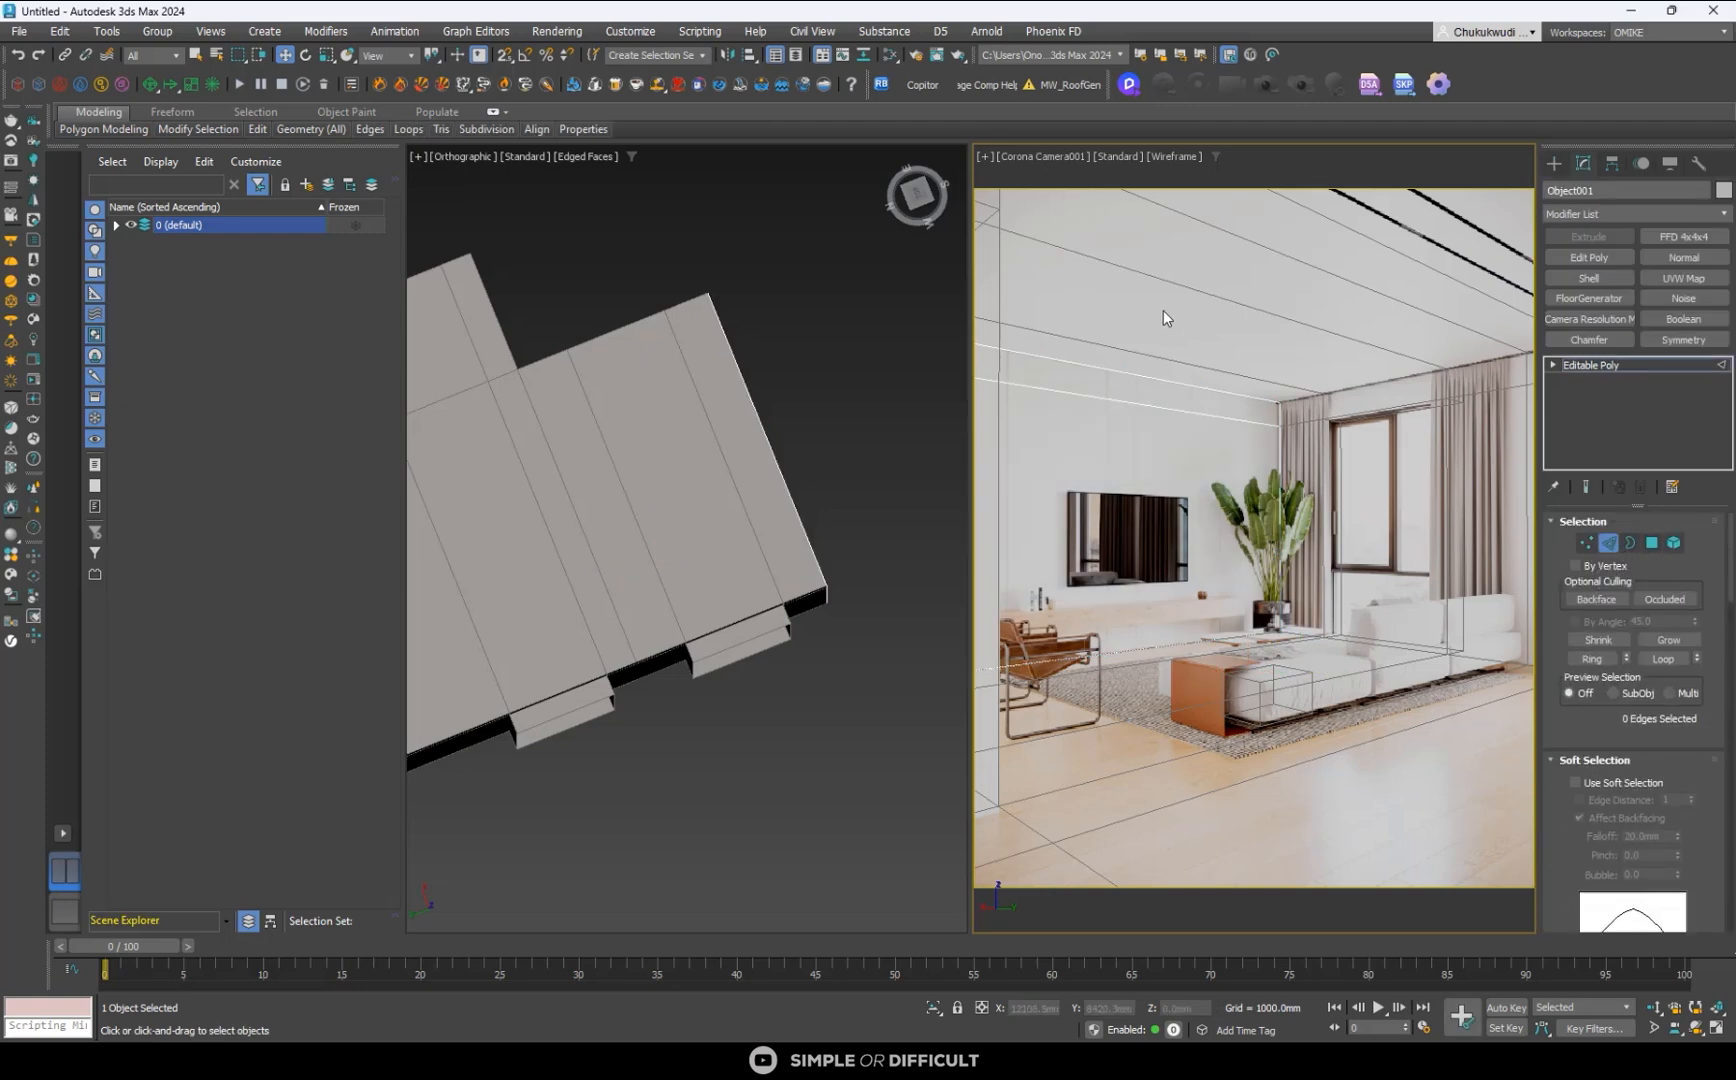
left_click_drag(1160, 308, 1123, 747)
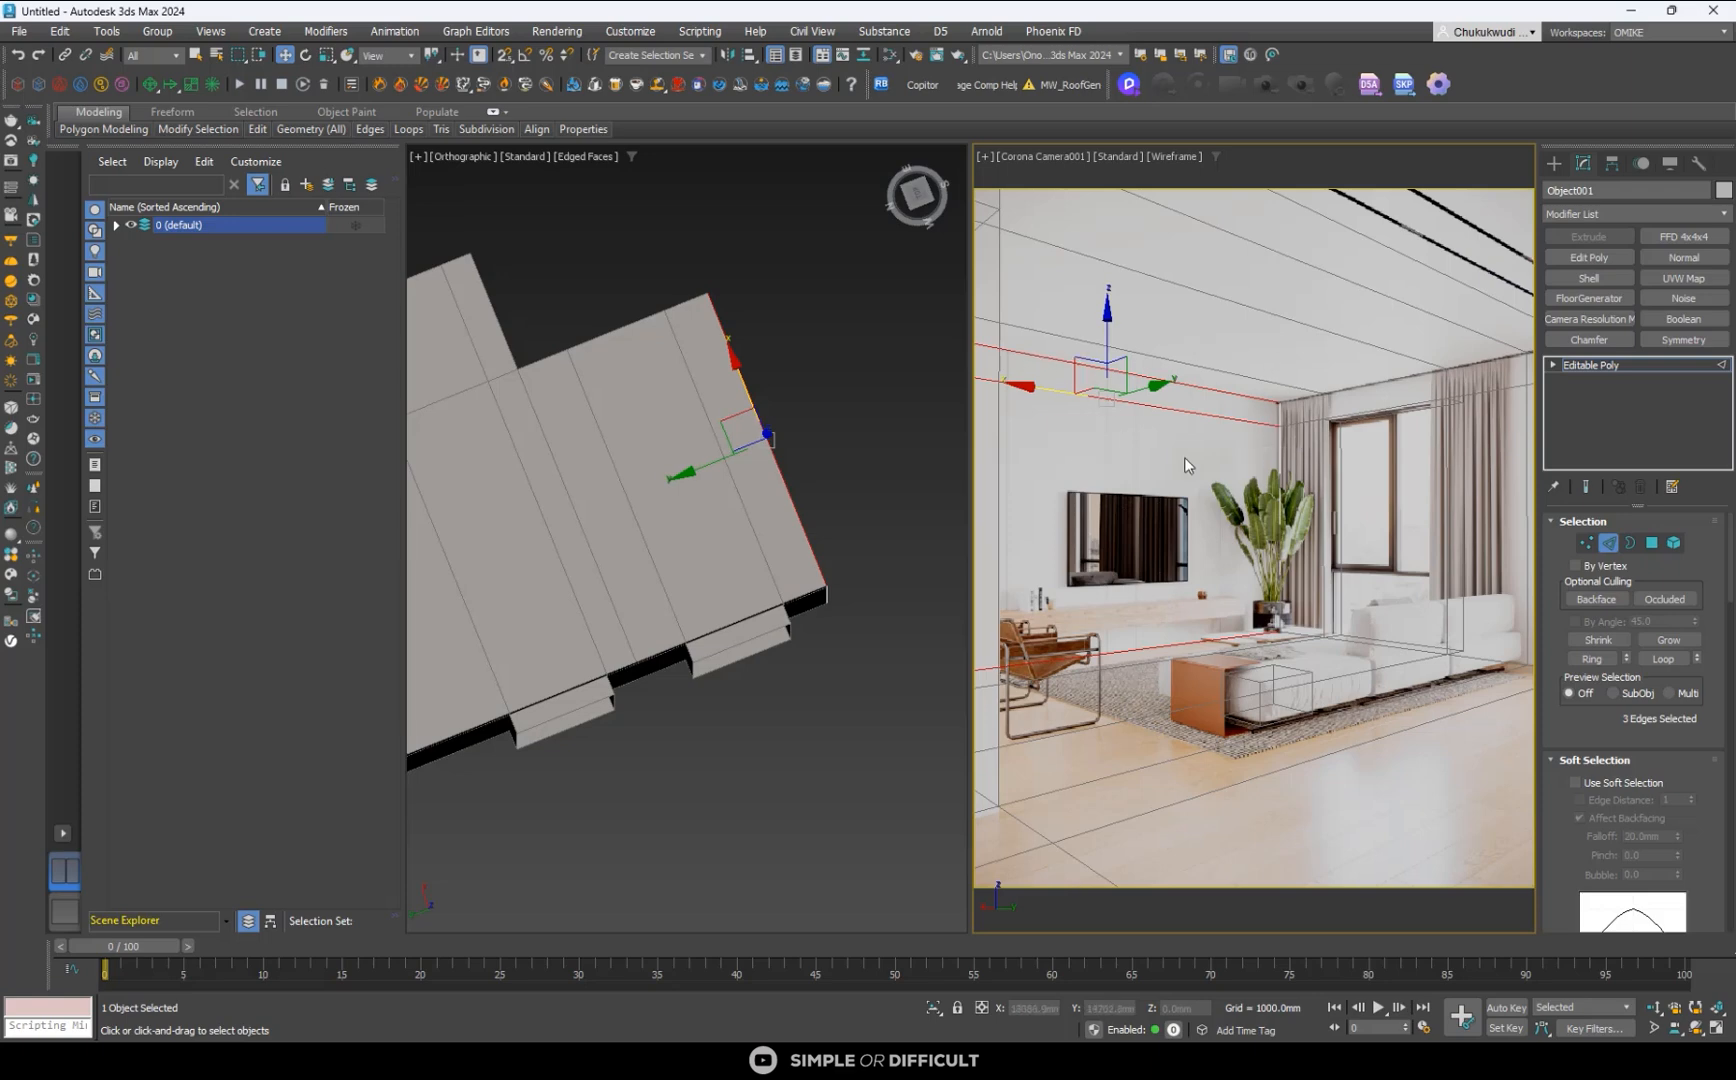
middle_click_drag(845, 580, 826, 507, "alt")
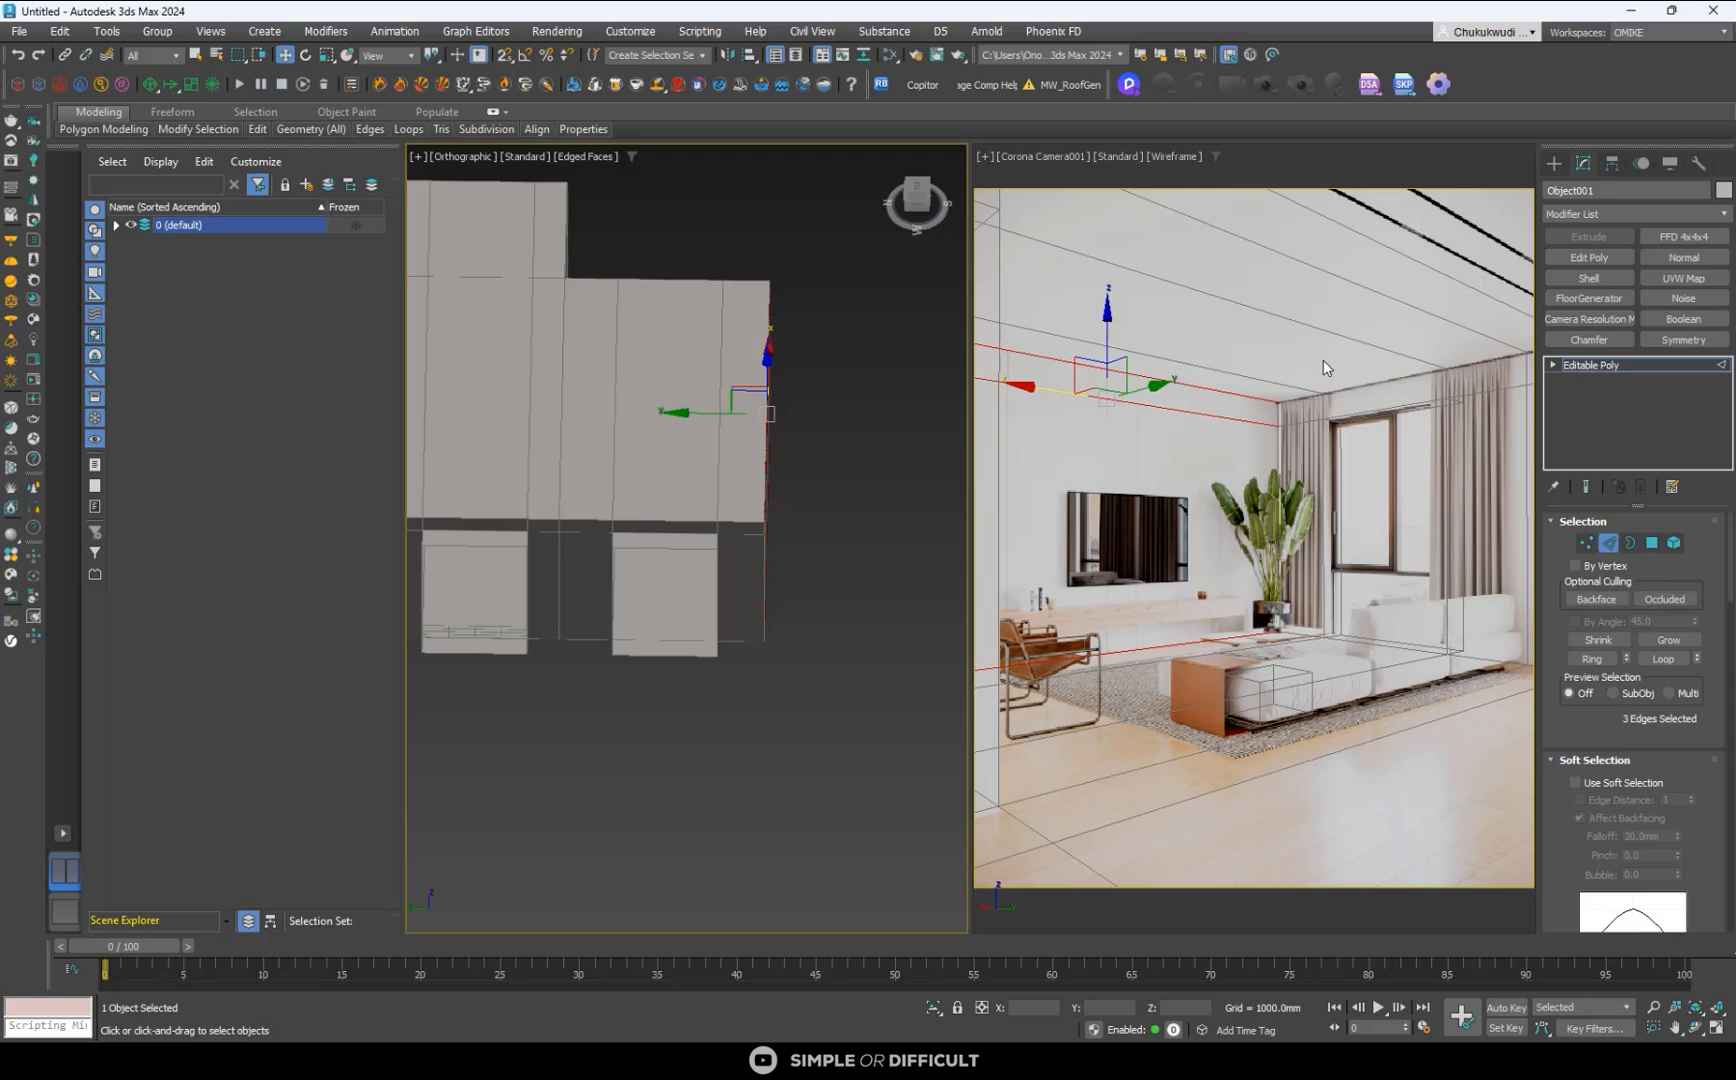
right_click(1196, 327)
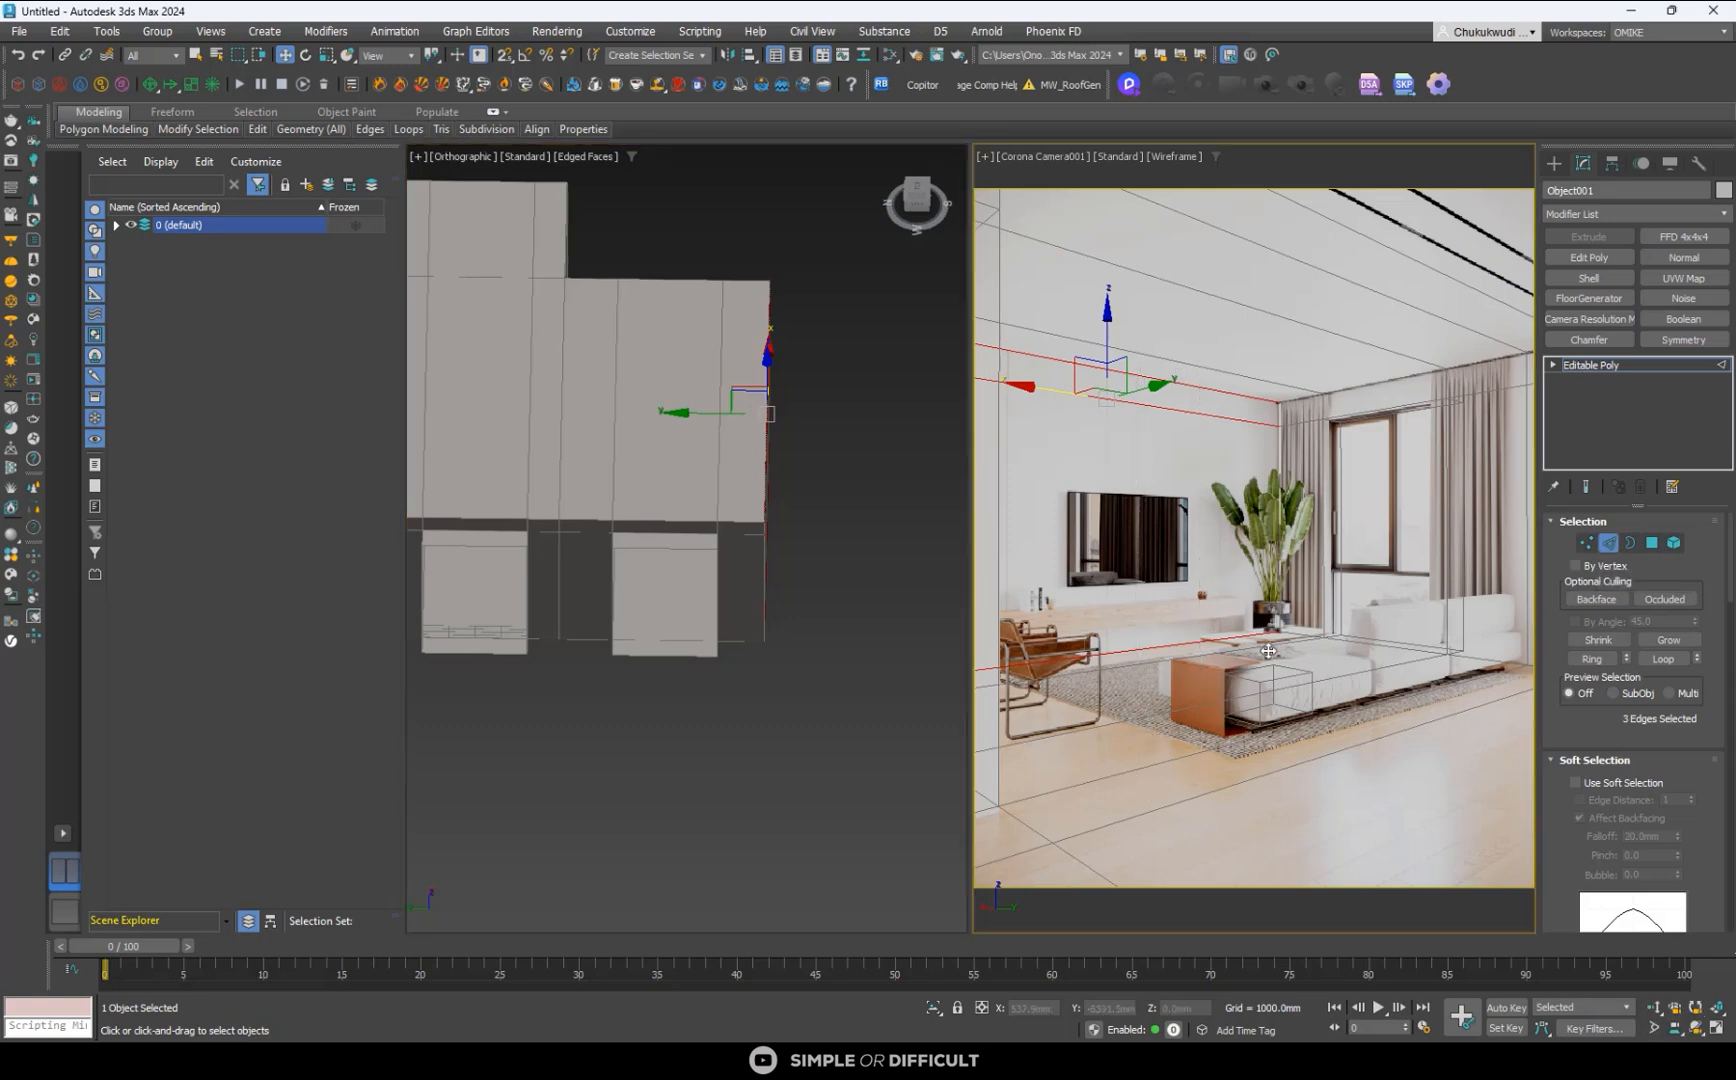
scroll(1701, 777, "down", 6)
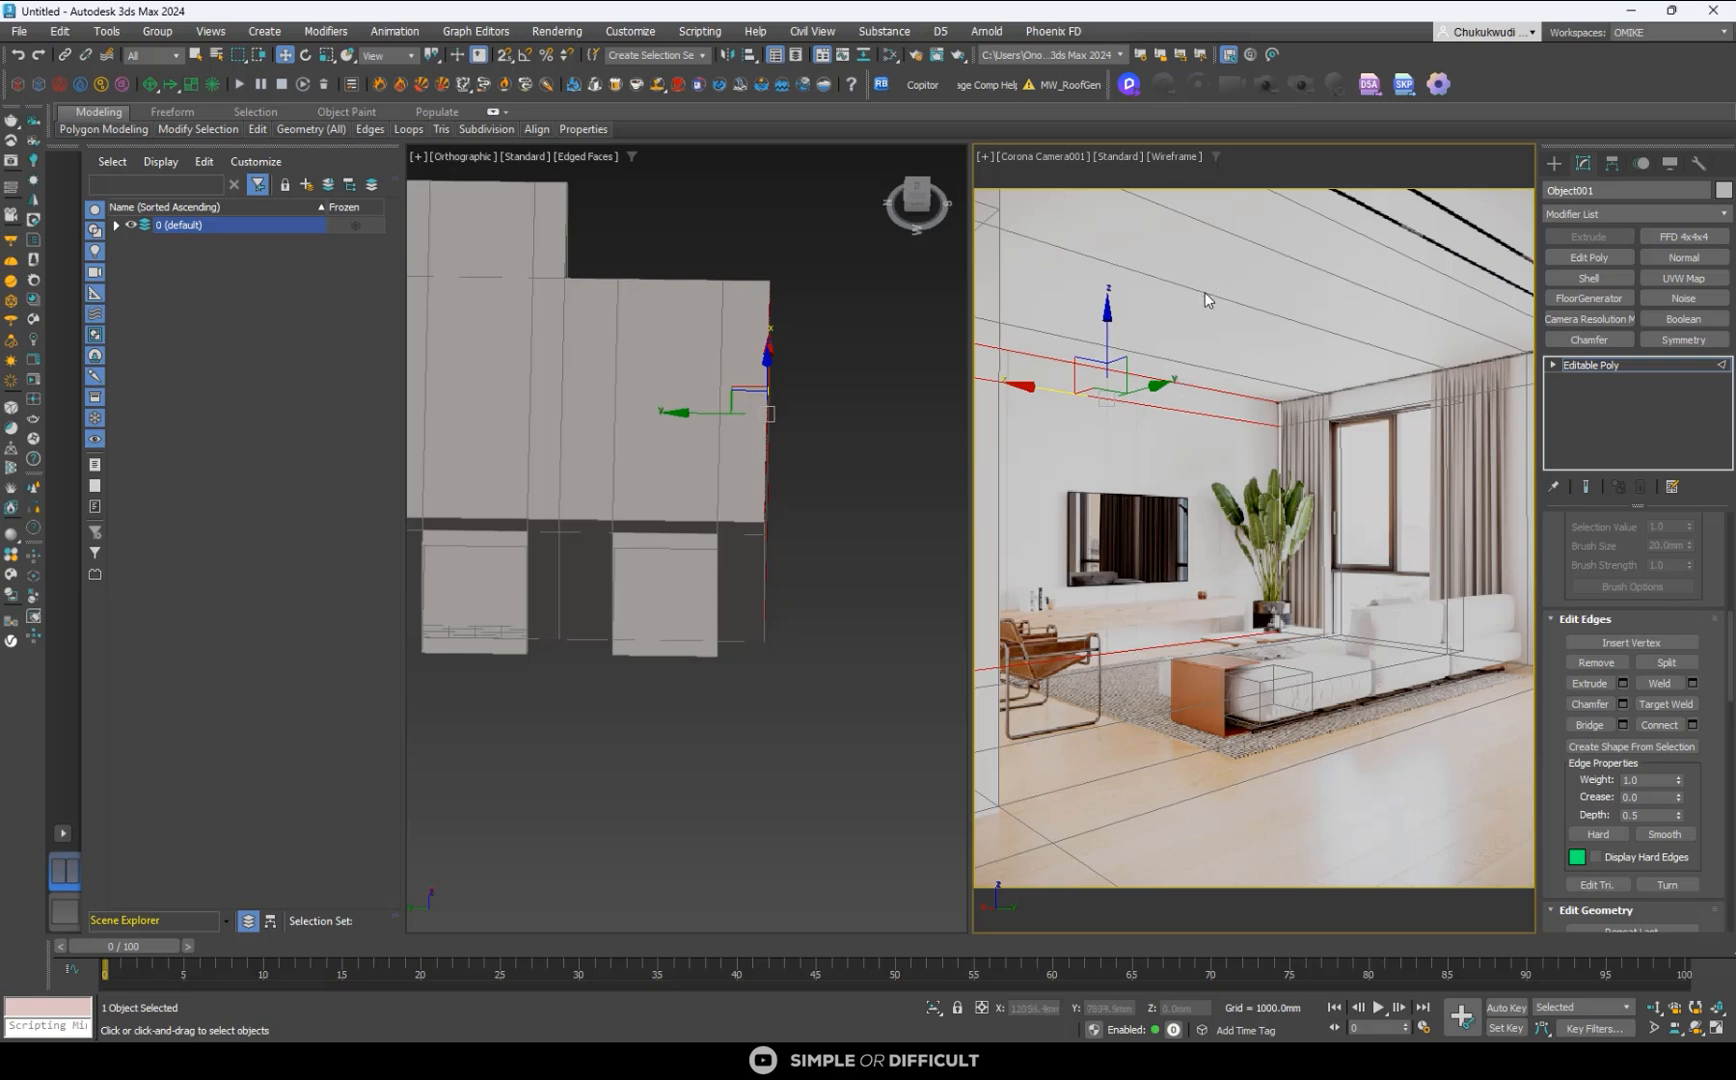
left_click(1657, 723)
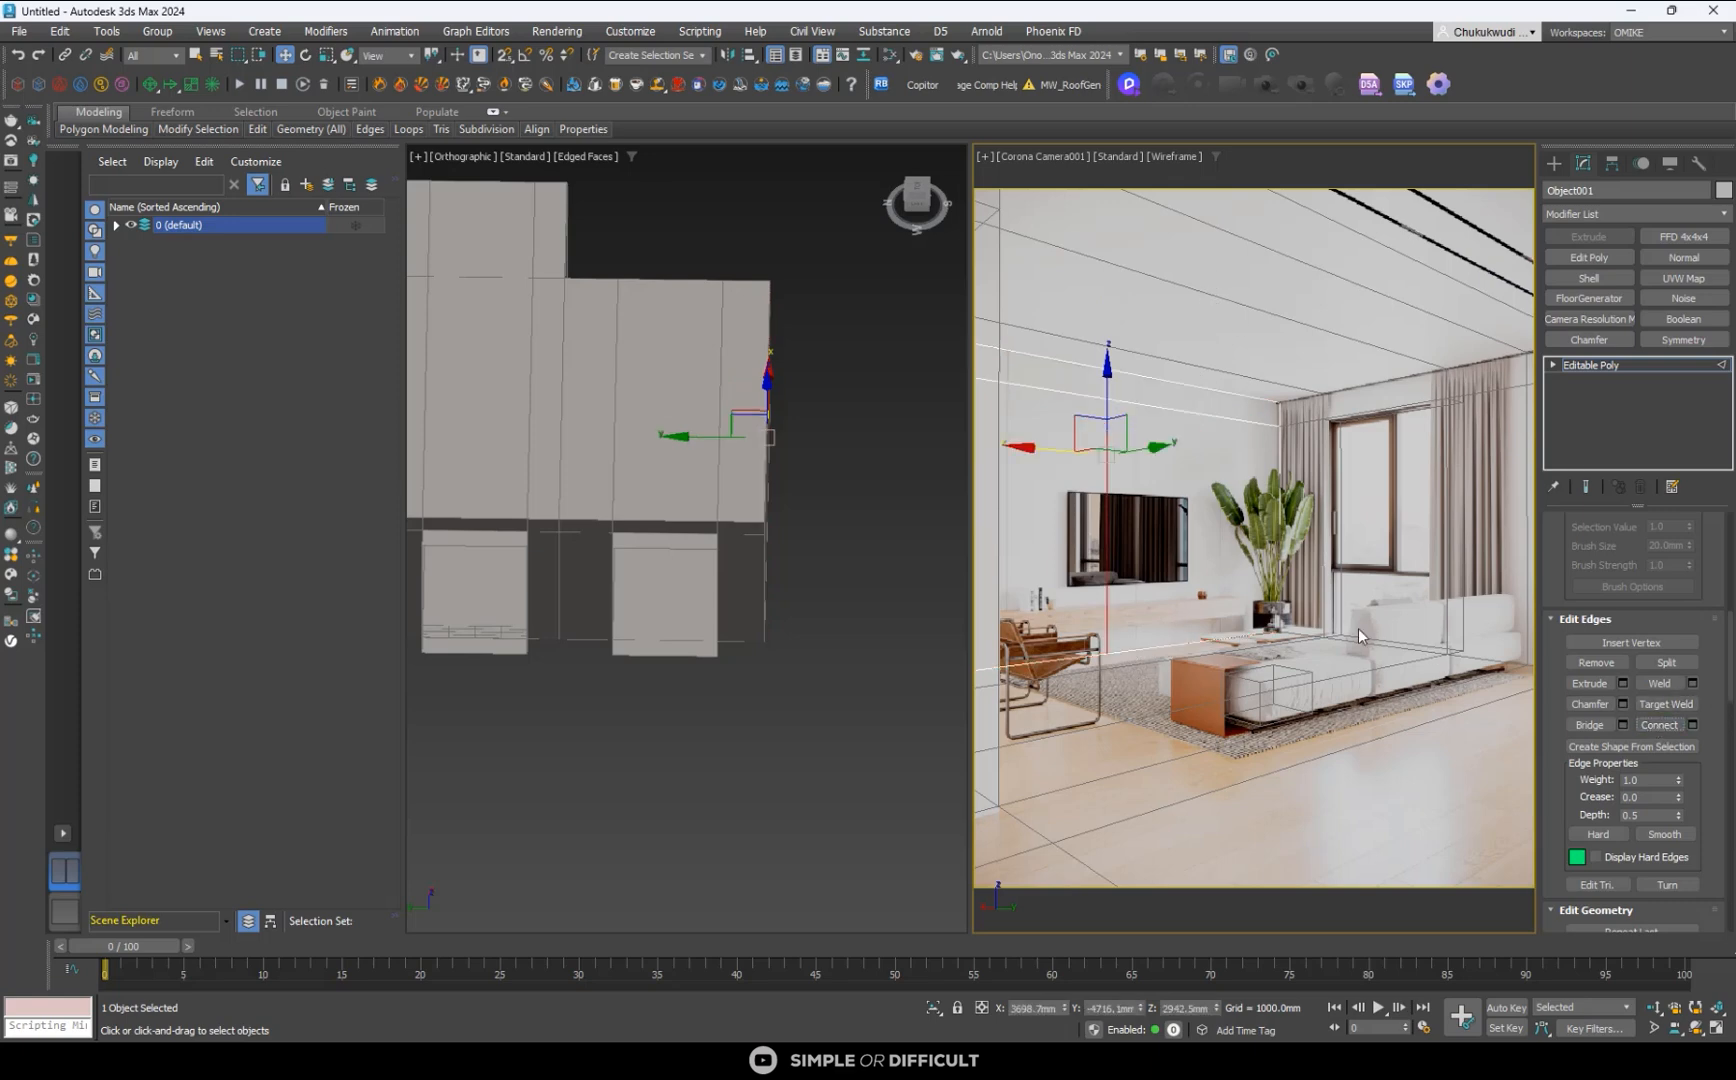
- Move the new vertical edge line along the TV wall towards the window corner, to about X 1562 mm
middle_click_drag(787, 584, 661, 600, "alt")
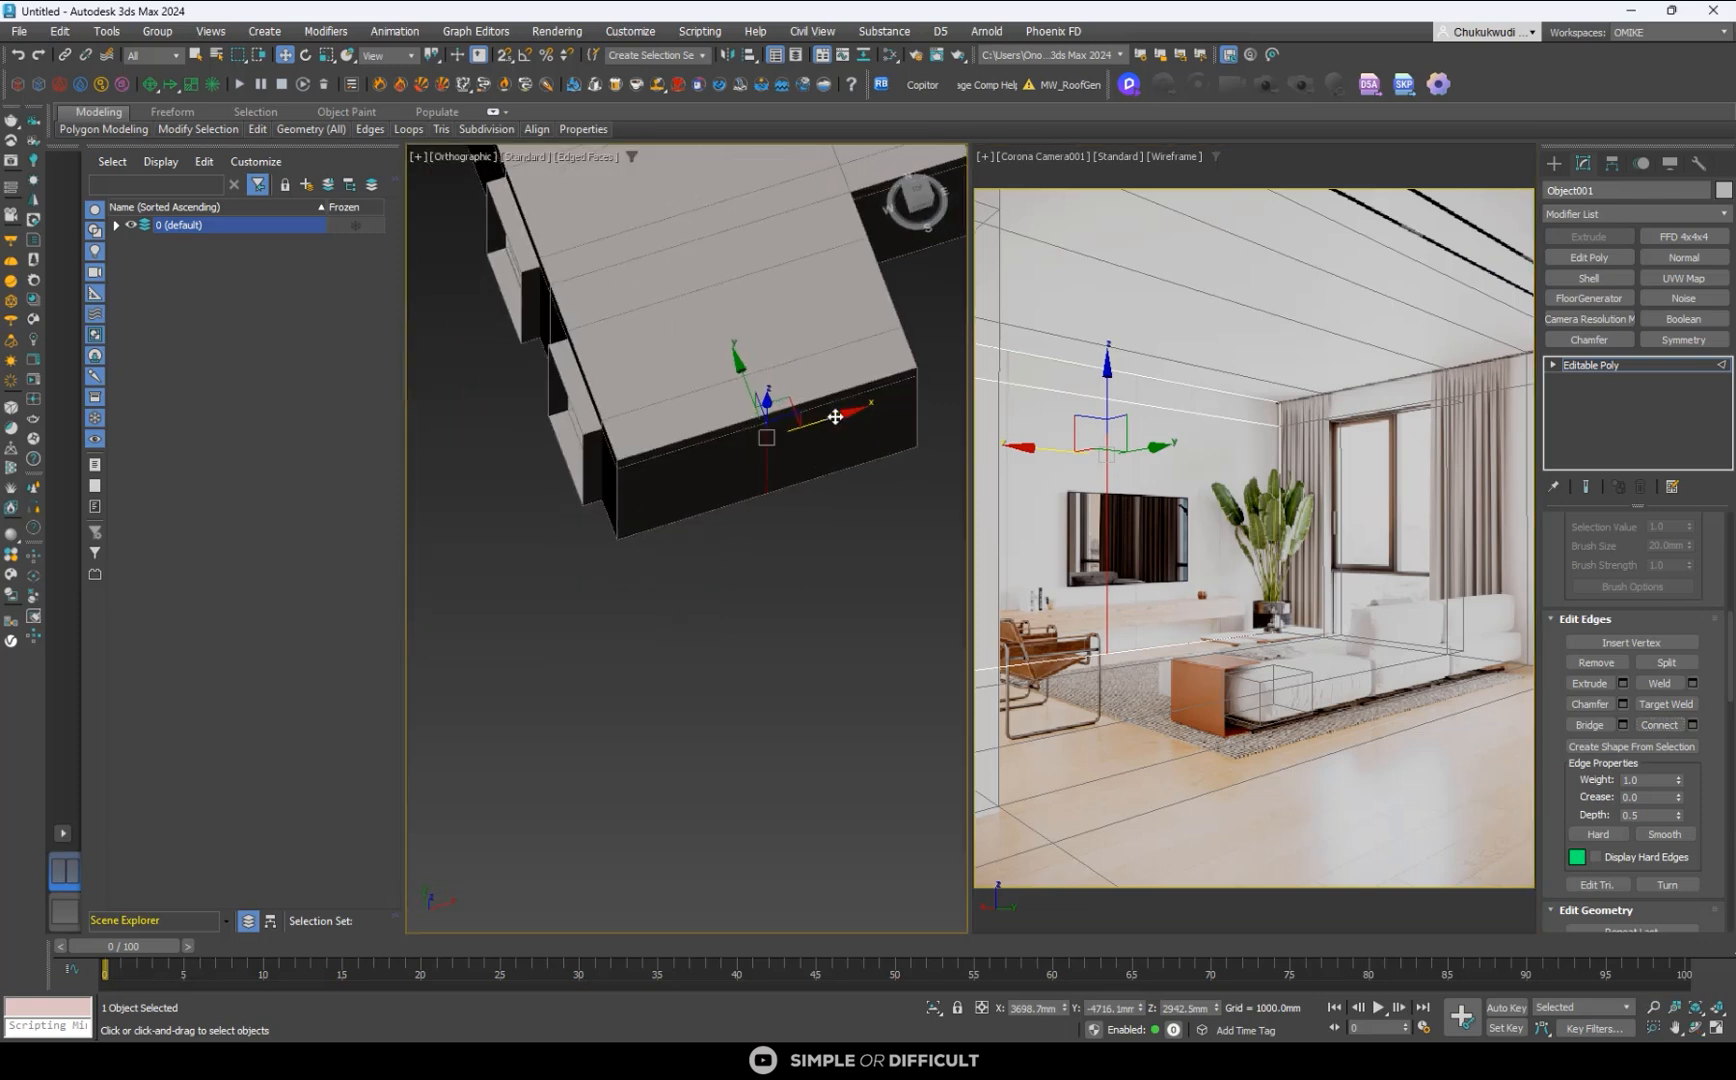
left_click_drag(835, 416, 653, 458)
middle_click(1355, 458)
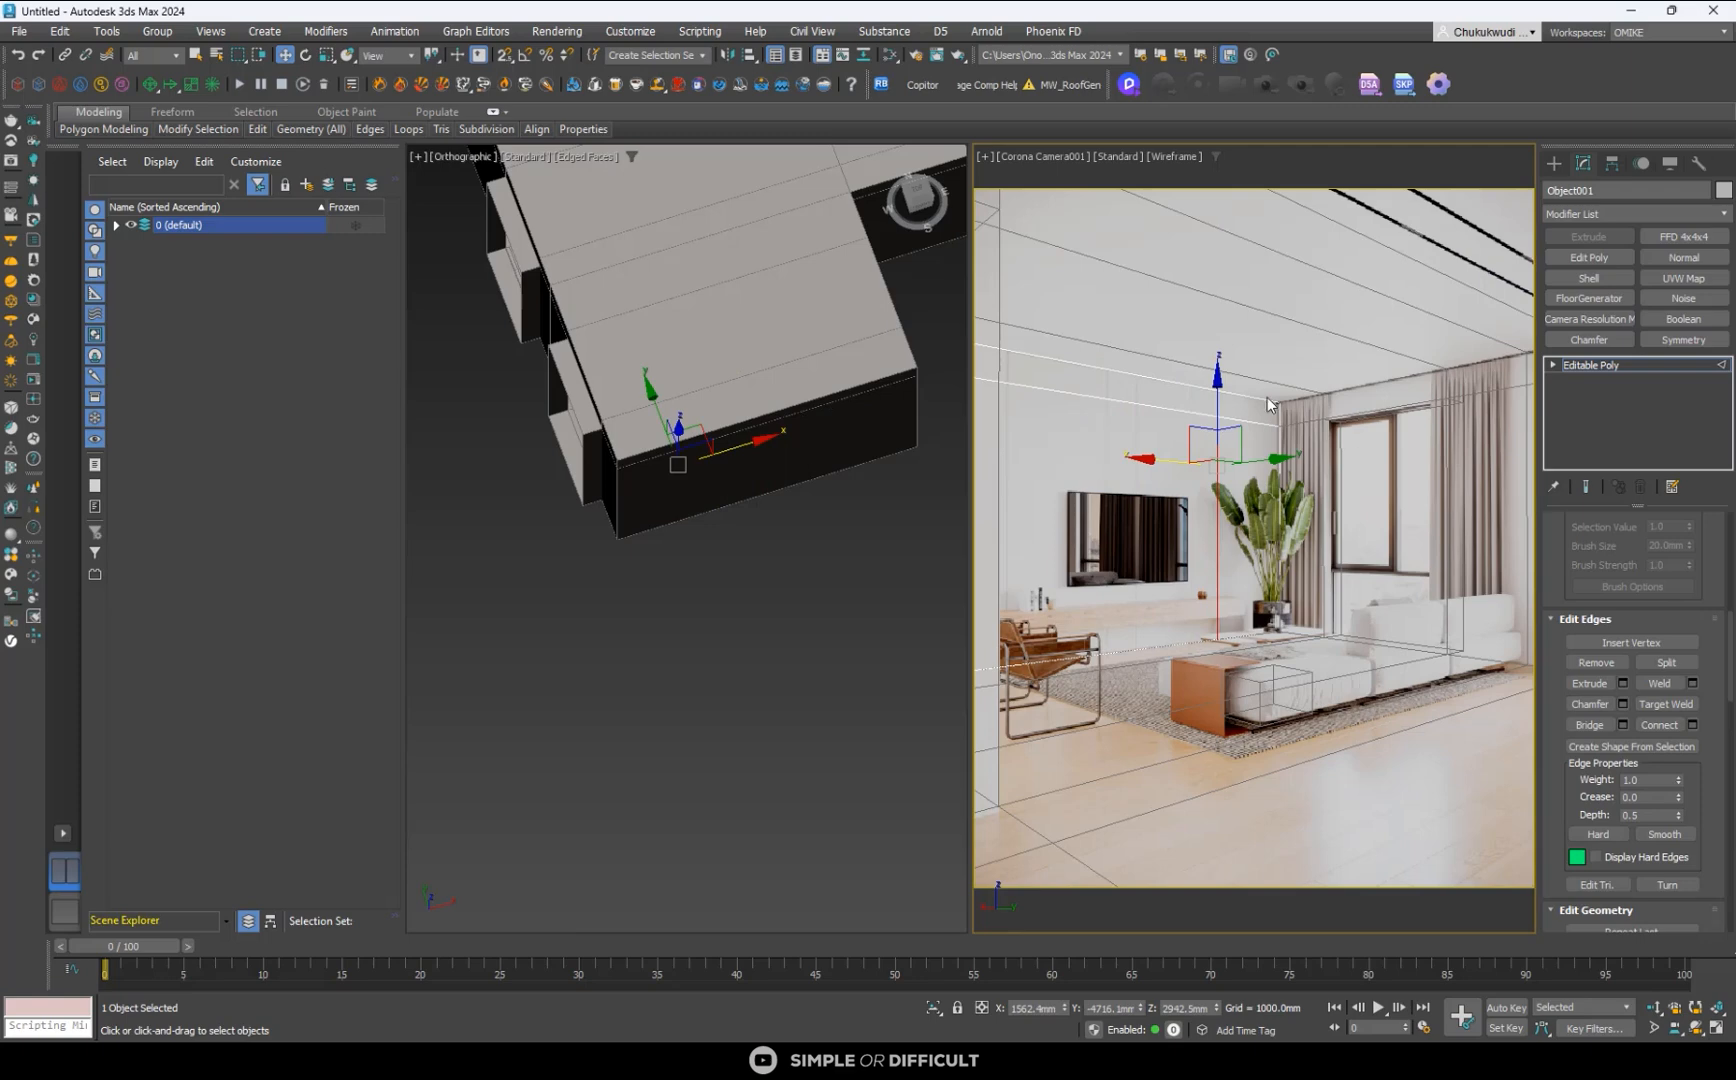
- Turn on 2D pan and zoom for the camera view and align the vertical edge with the reference panel joint, at about X 1491 mm
left_click(987, 156)
left_click(1040, 408)
scroll(1254, 456, "up", 5)
scroll(1104, 232, "up", 3)
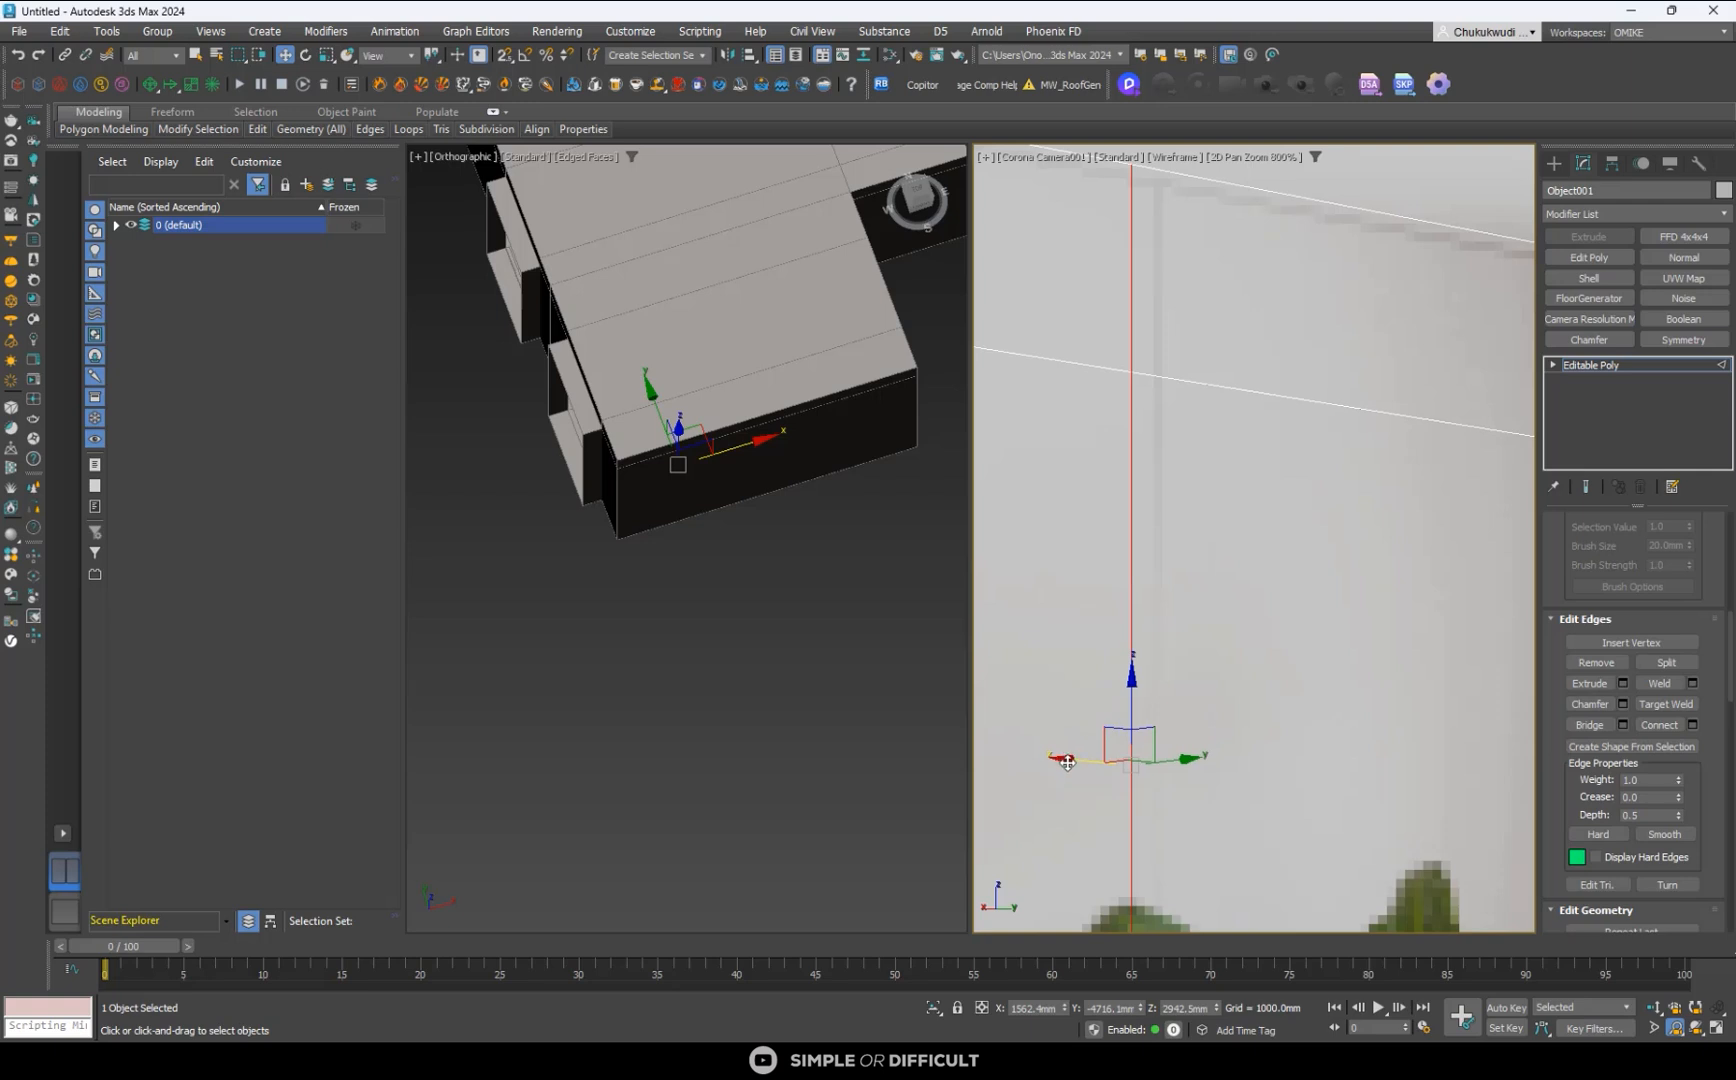
left_click_drag(1068, 763, 1094, 763)
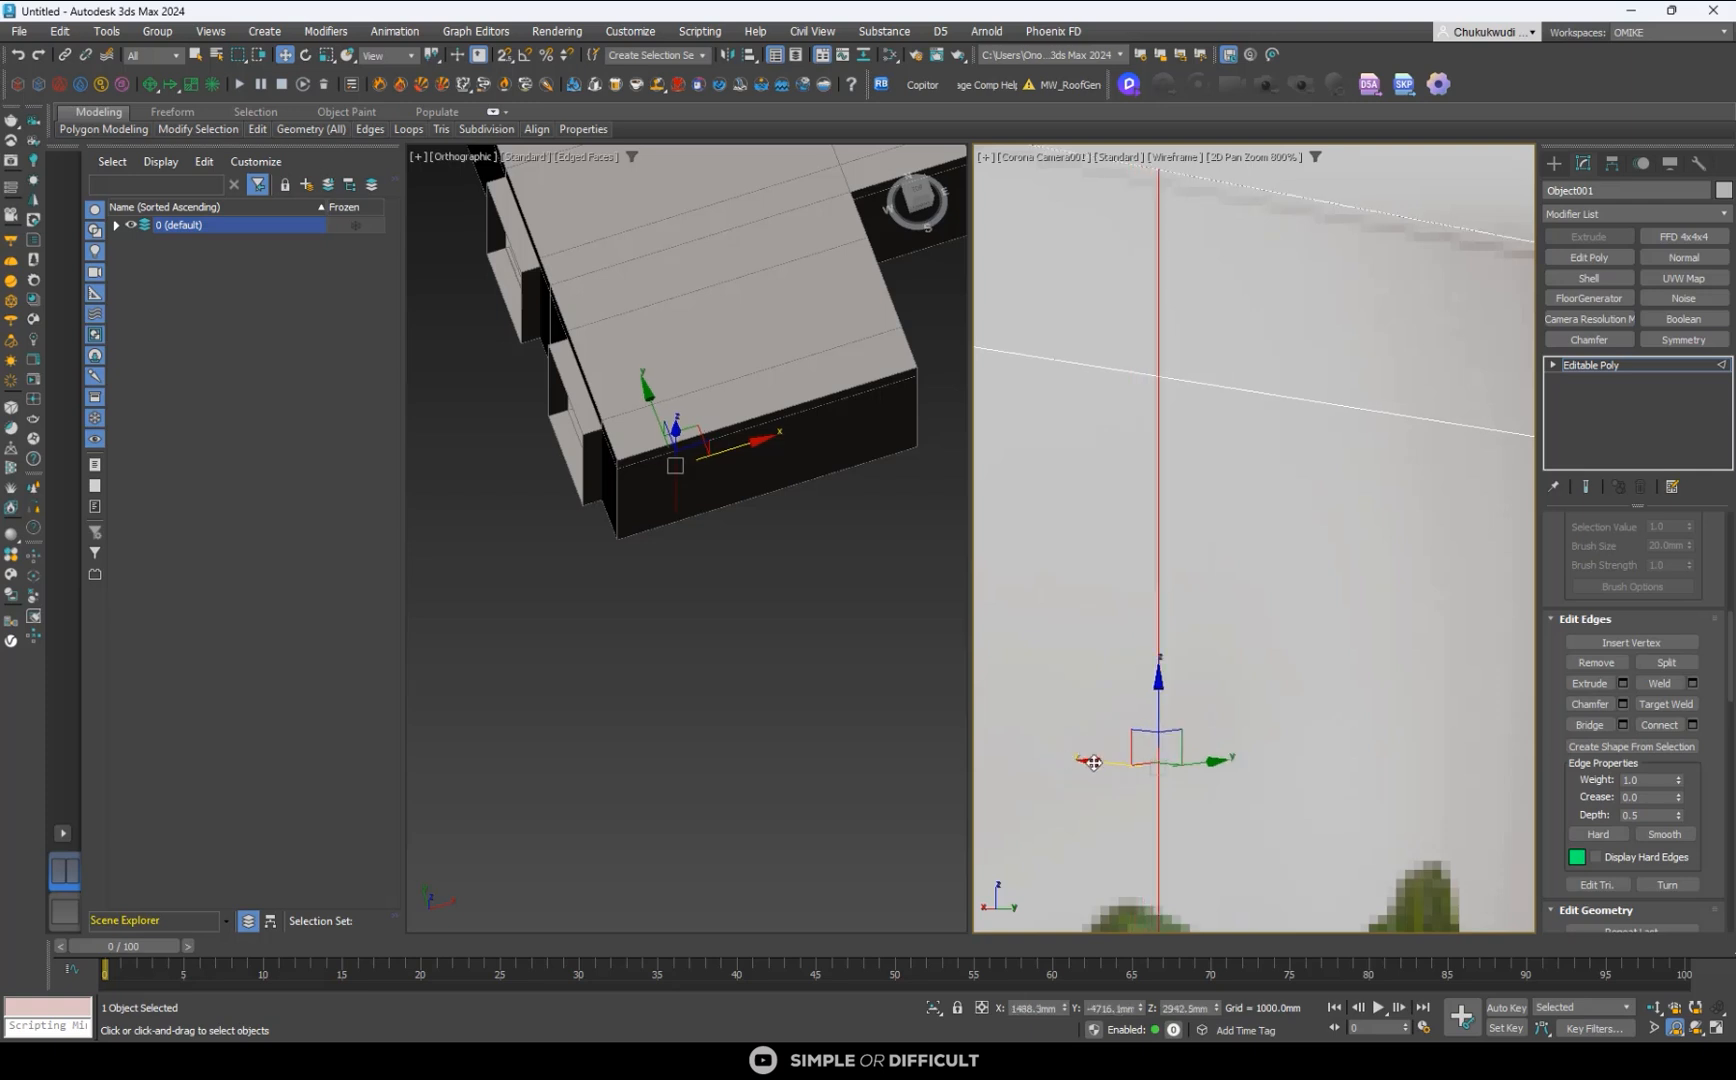
scroll(698, 458, "up", 2)
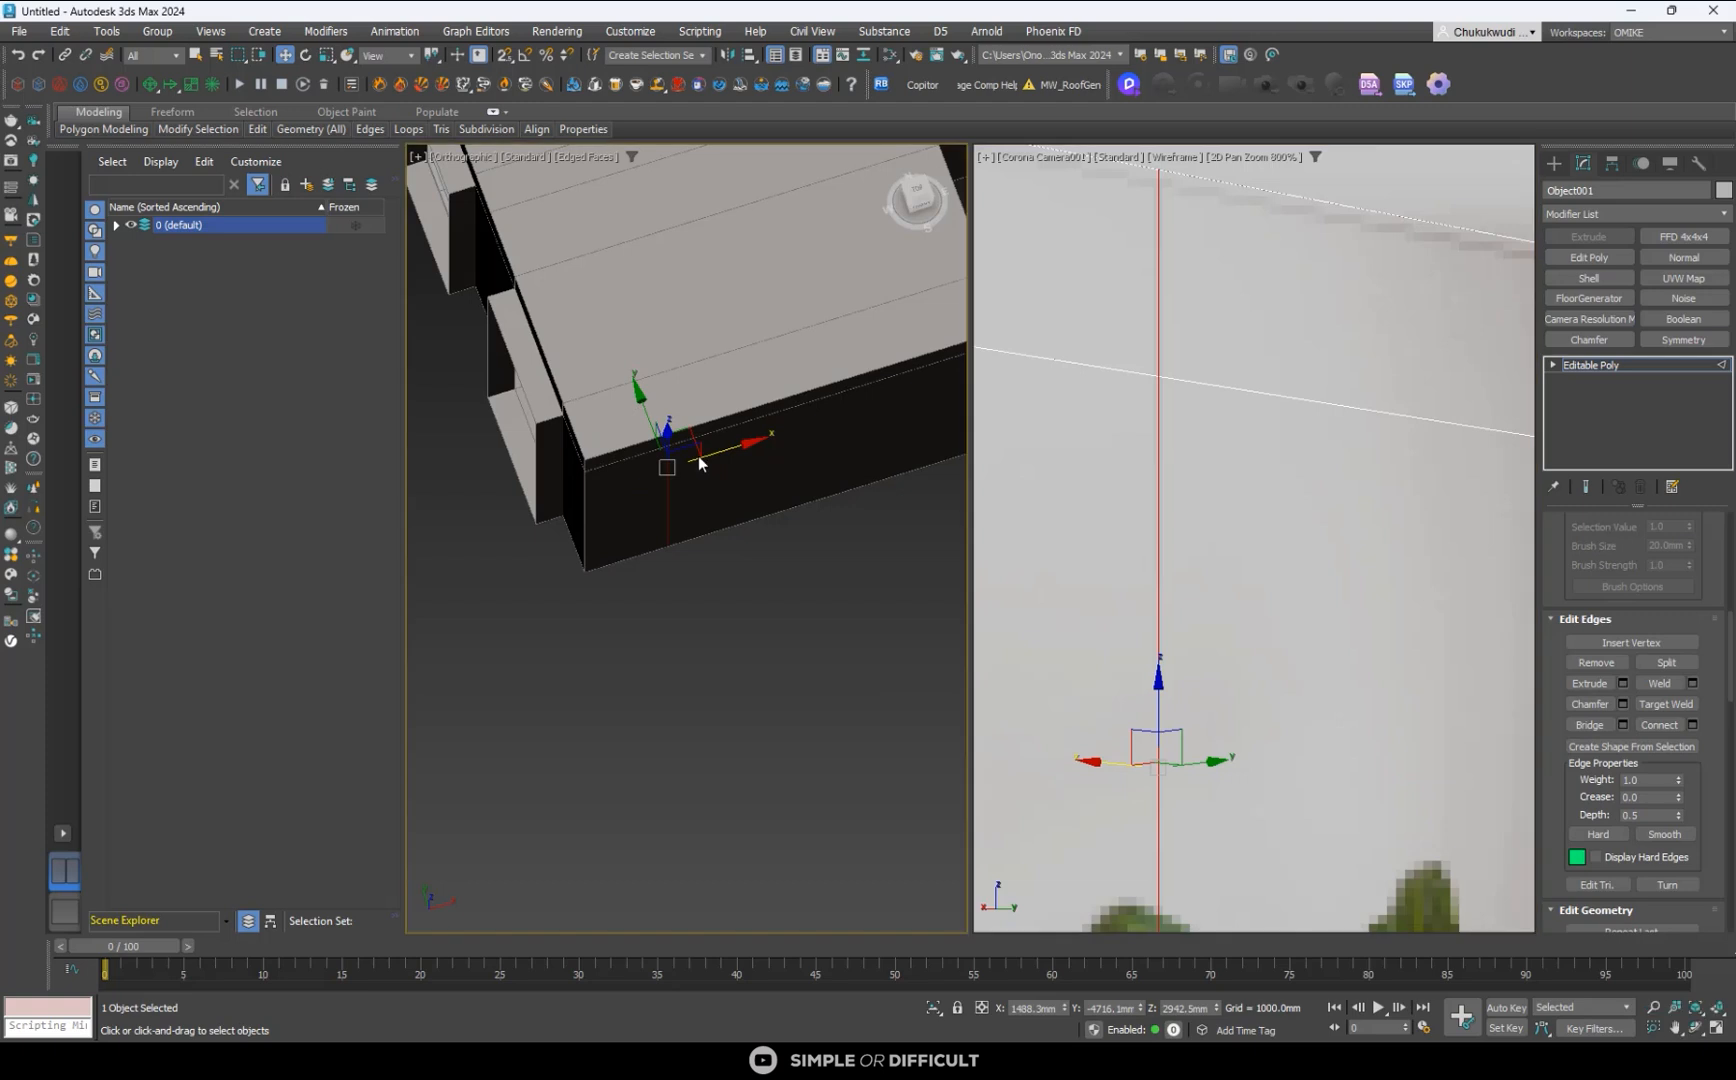
scroll(698, 456, "up", 2)
mouse_move(690, 467)
left_mouse_down()
mouse_move(713, 469)
mouse_move(696, 481)
left_mouse_up()
scroll(1290, 400, "down", 4)
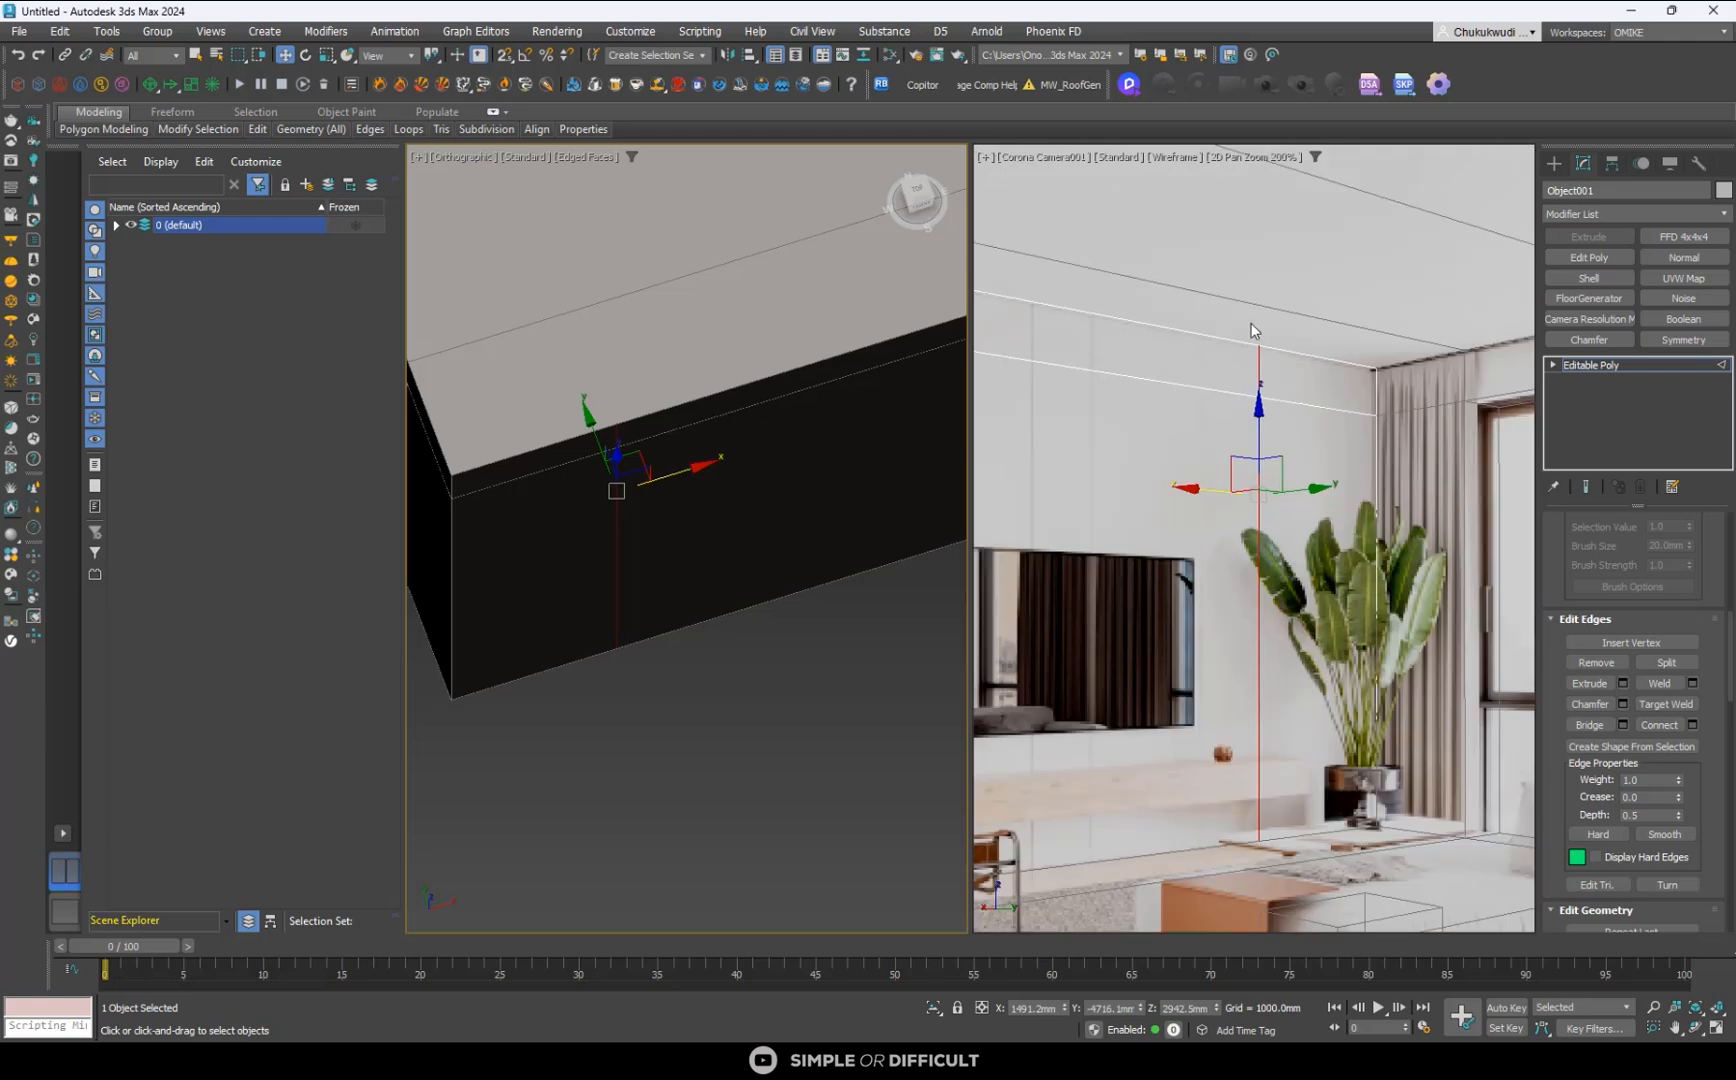
- Connect the horizontal edges on the side away from the window with a second vertical line and move it to the next panel joint
left_click_drag(1133, 926, 1132, 926)
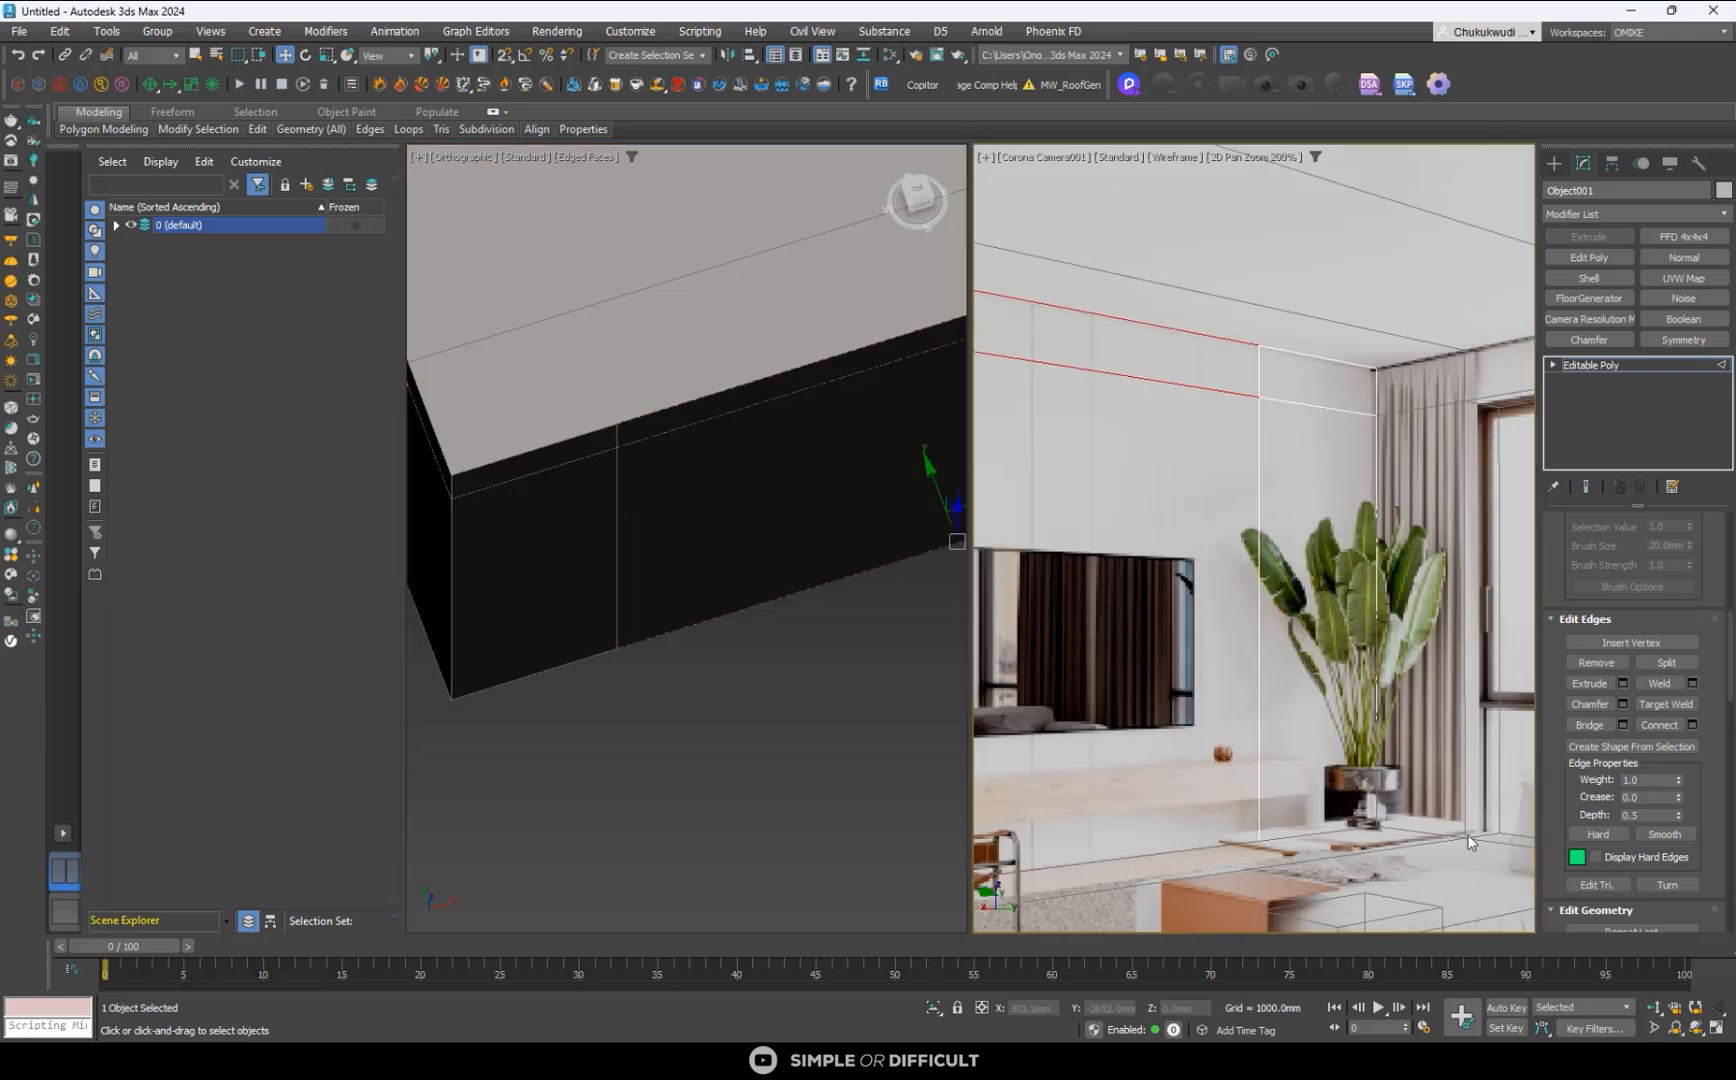
left_click(1675, 725)
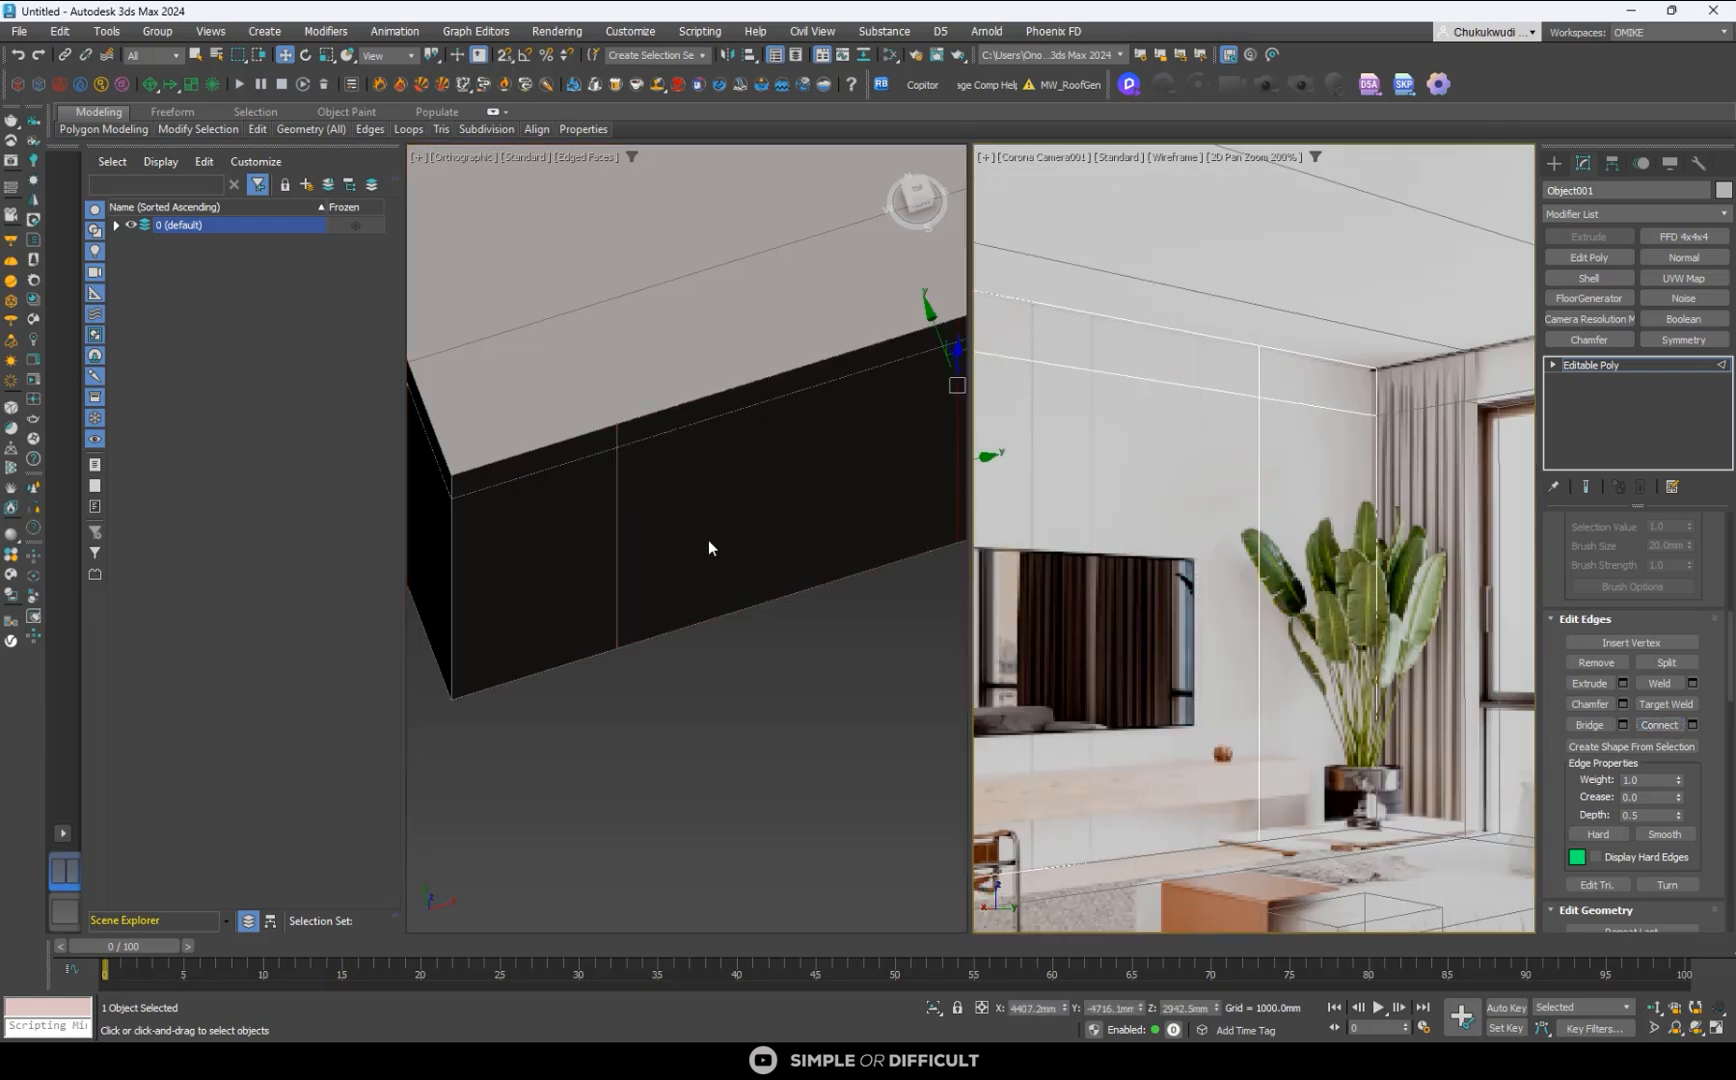
scroll(708, 540, "down", 3)
left_click_drag(895, 441, 768, 497)
- Connect the remaining horizontal edges with a third vertical line and move it to a further panel joint, at about X 2146 mm
left_click_drag(1128, 269, 1010, 886)
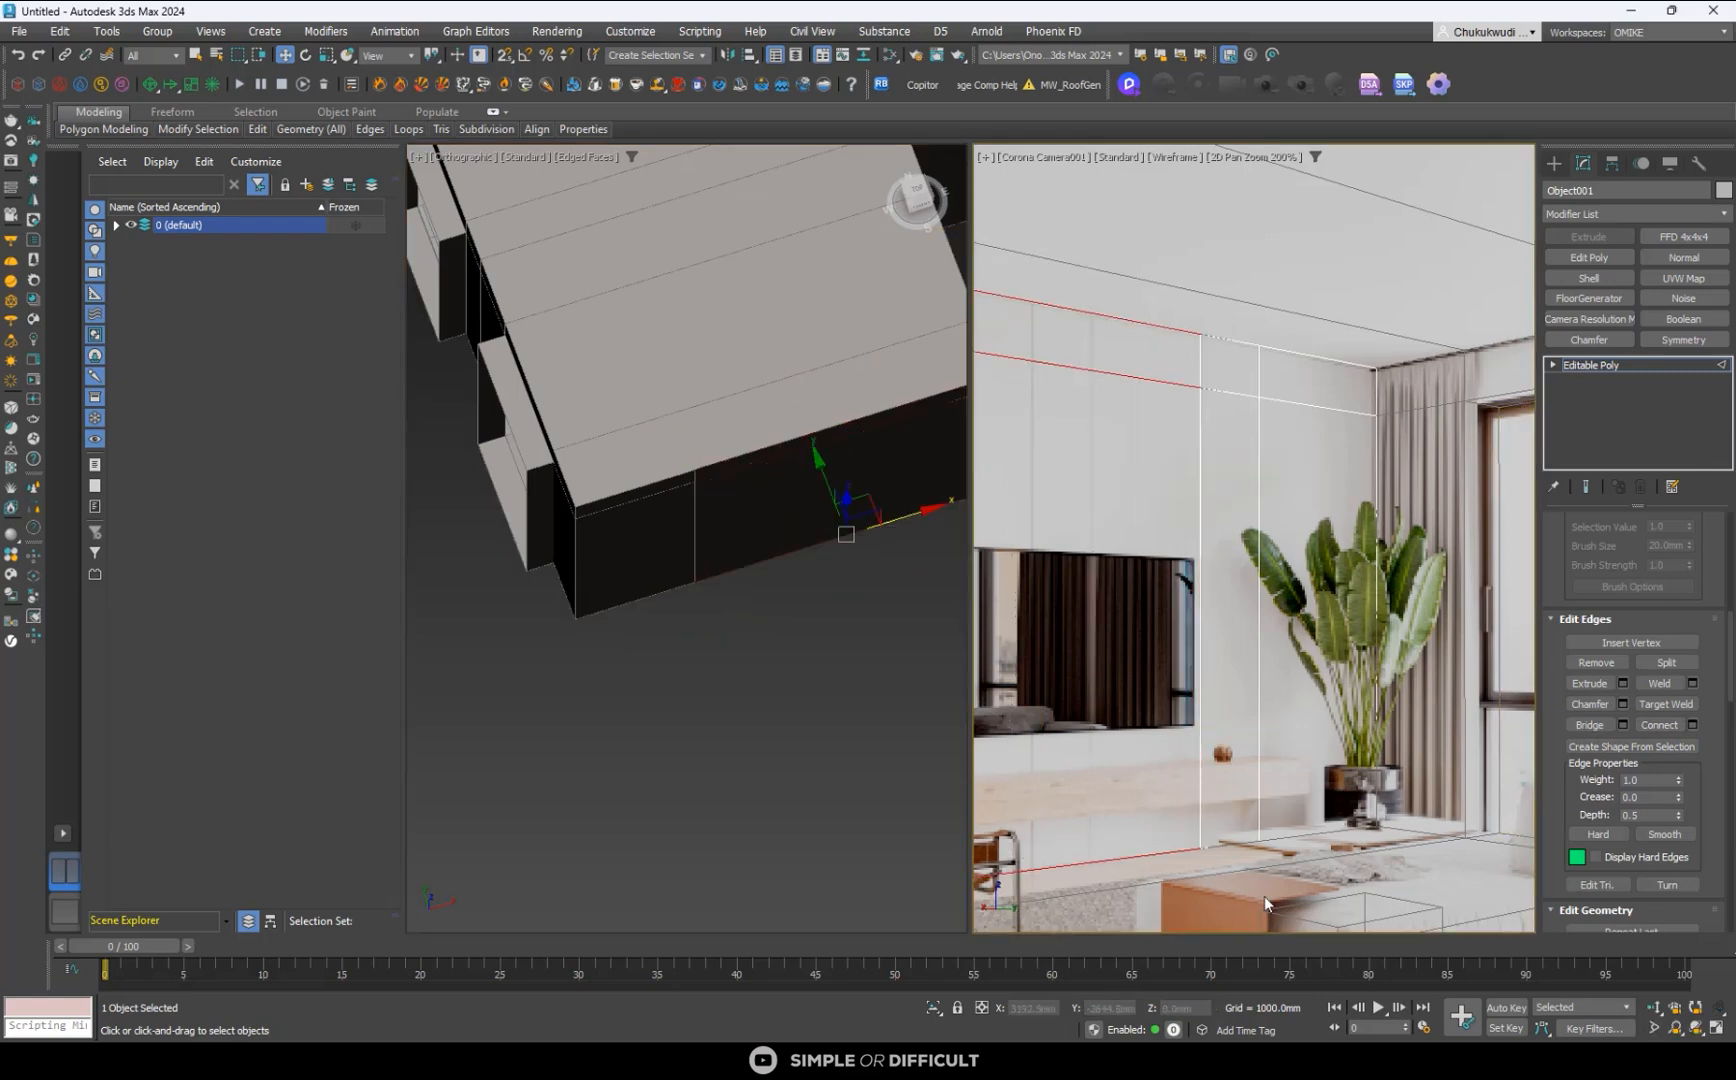
left_click(1667, 730)
middle_click(735, 457)
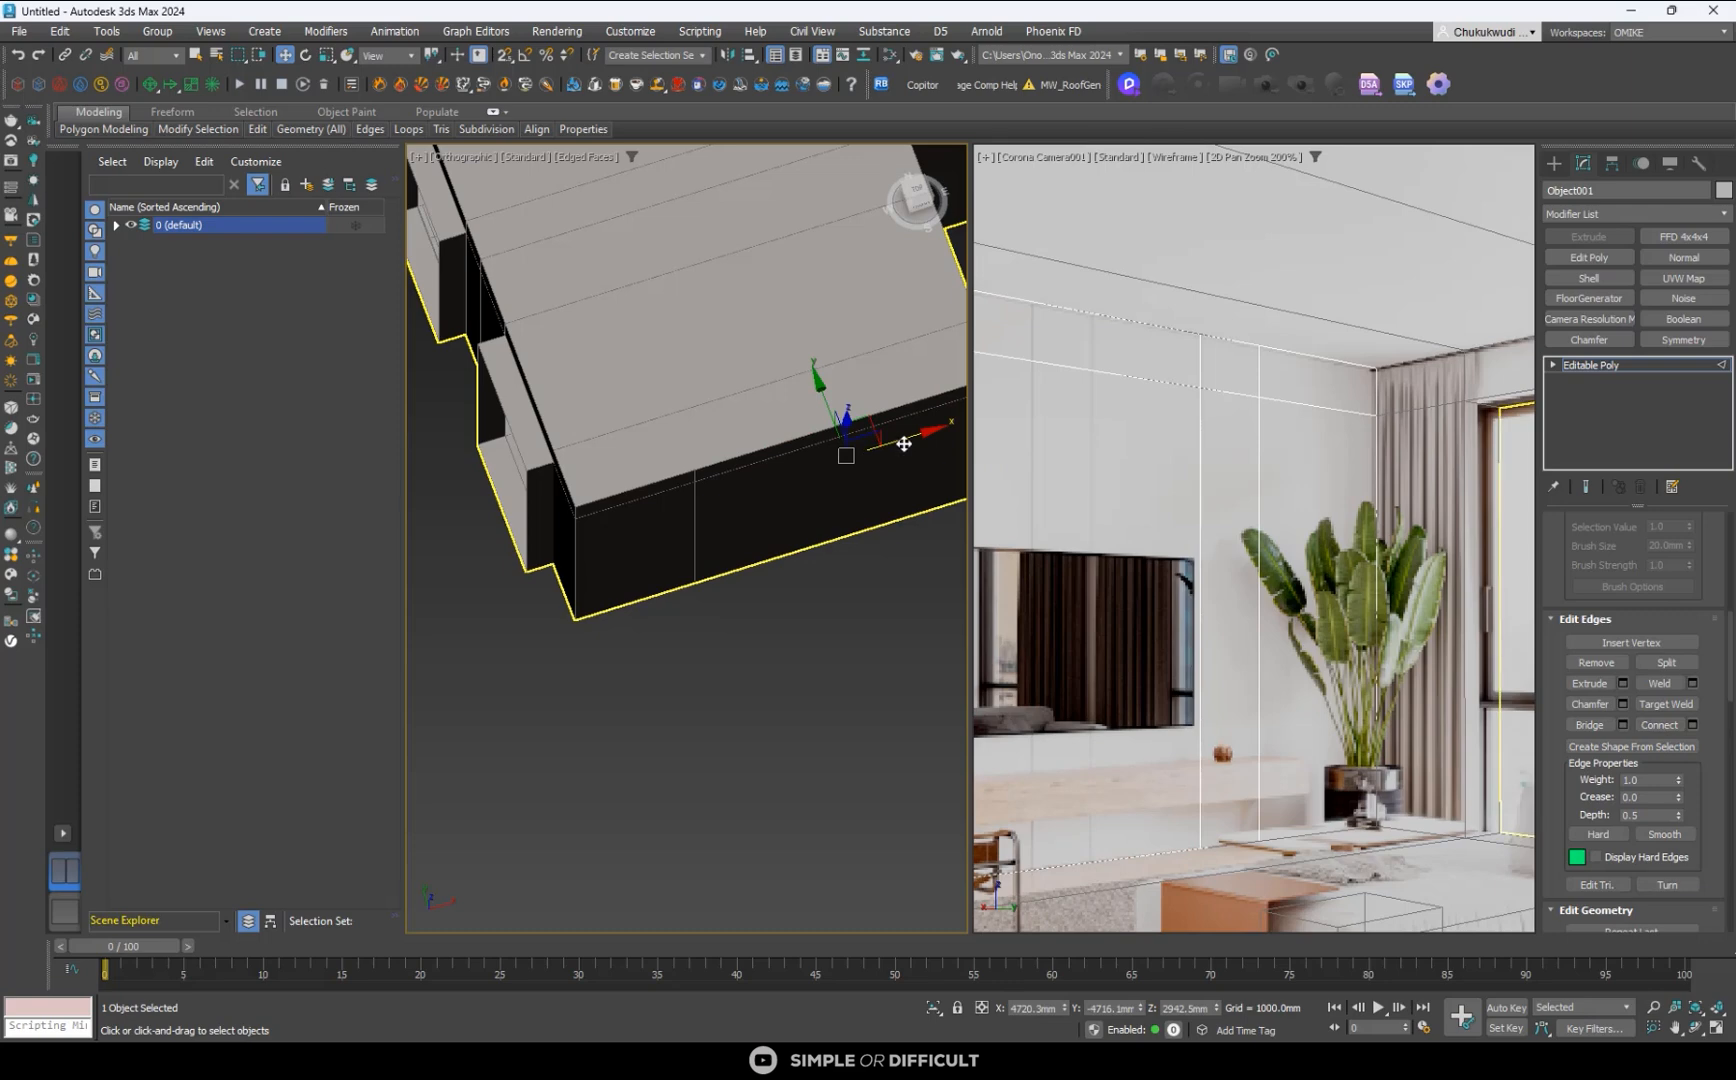
left_click_drag(904, 444, 718, 495)
scroll(1350, 440, "down", 2)
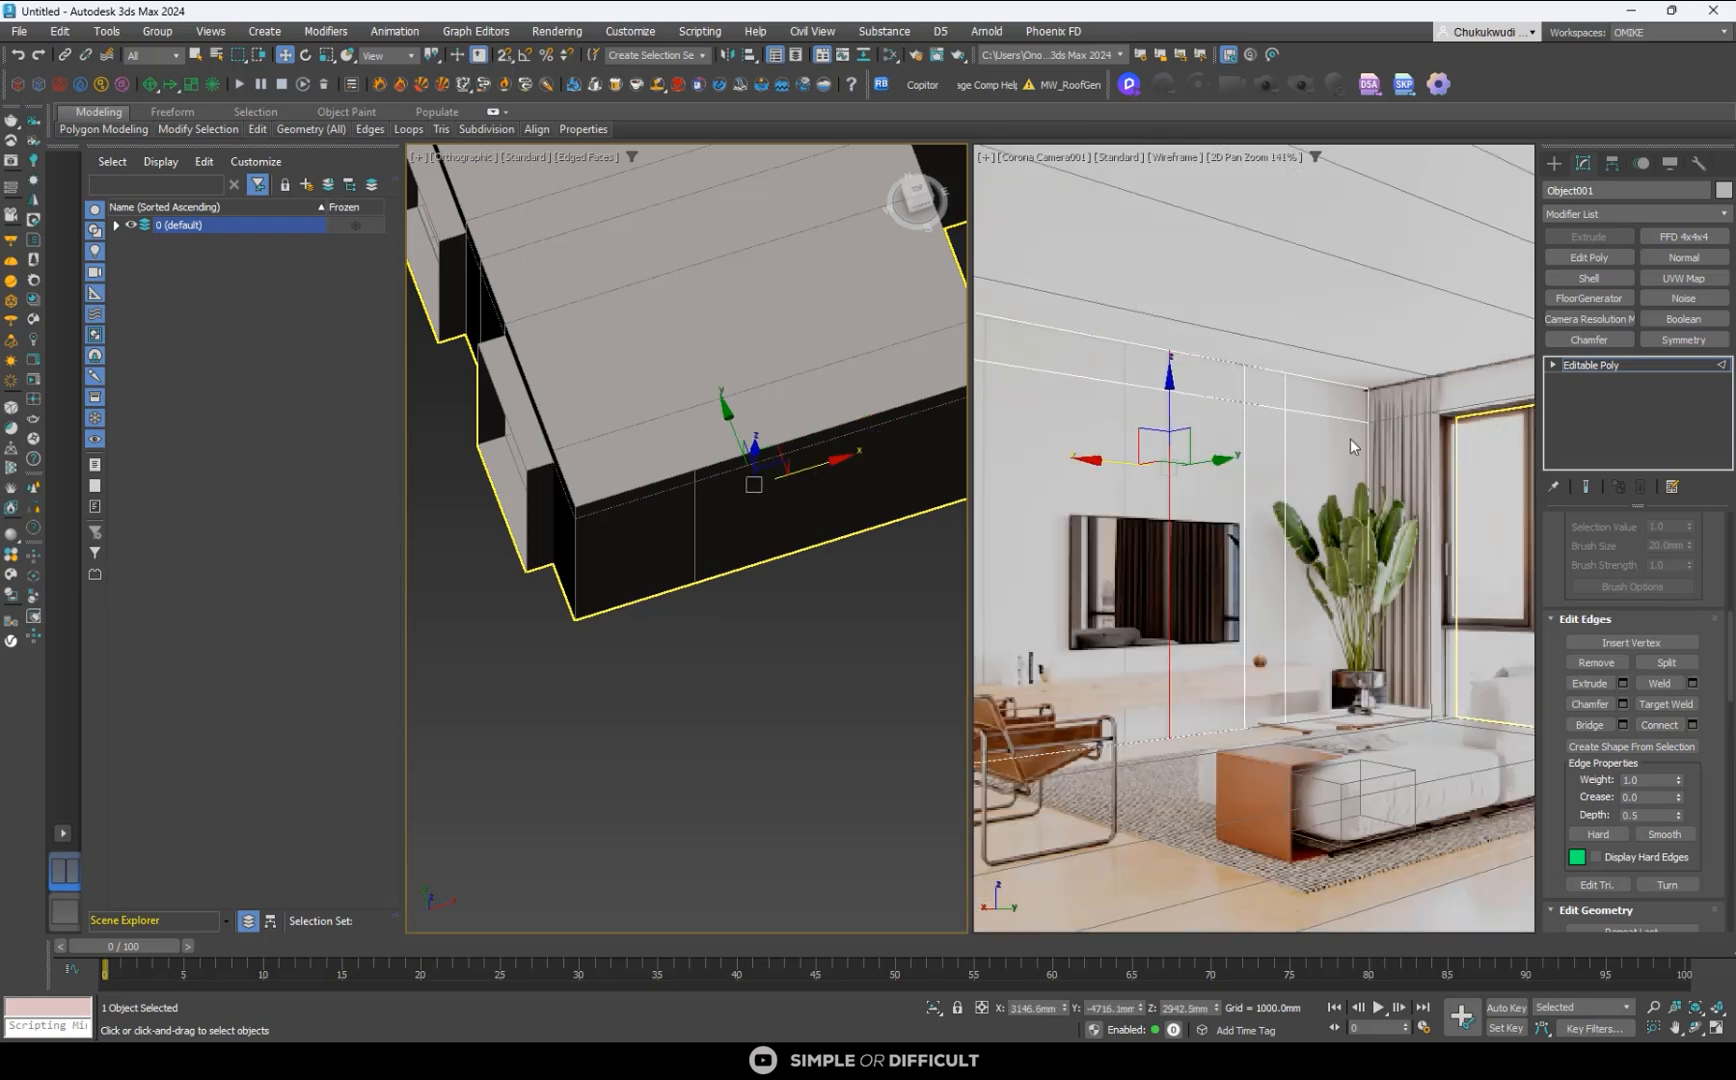
- Connect the remaining horizontal TV wall edges with a fourth vertical line and move it to the next panel joint, at about X 3723 mm
left_click_drag(1080, 287, 970, 856)
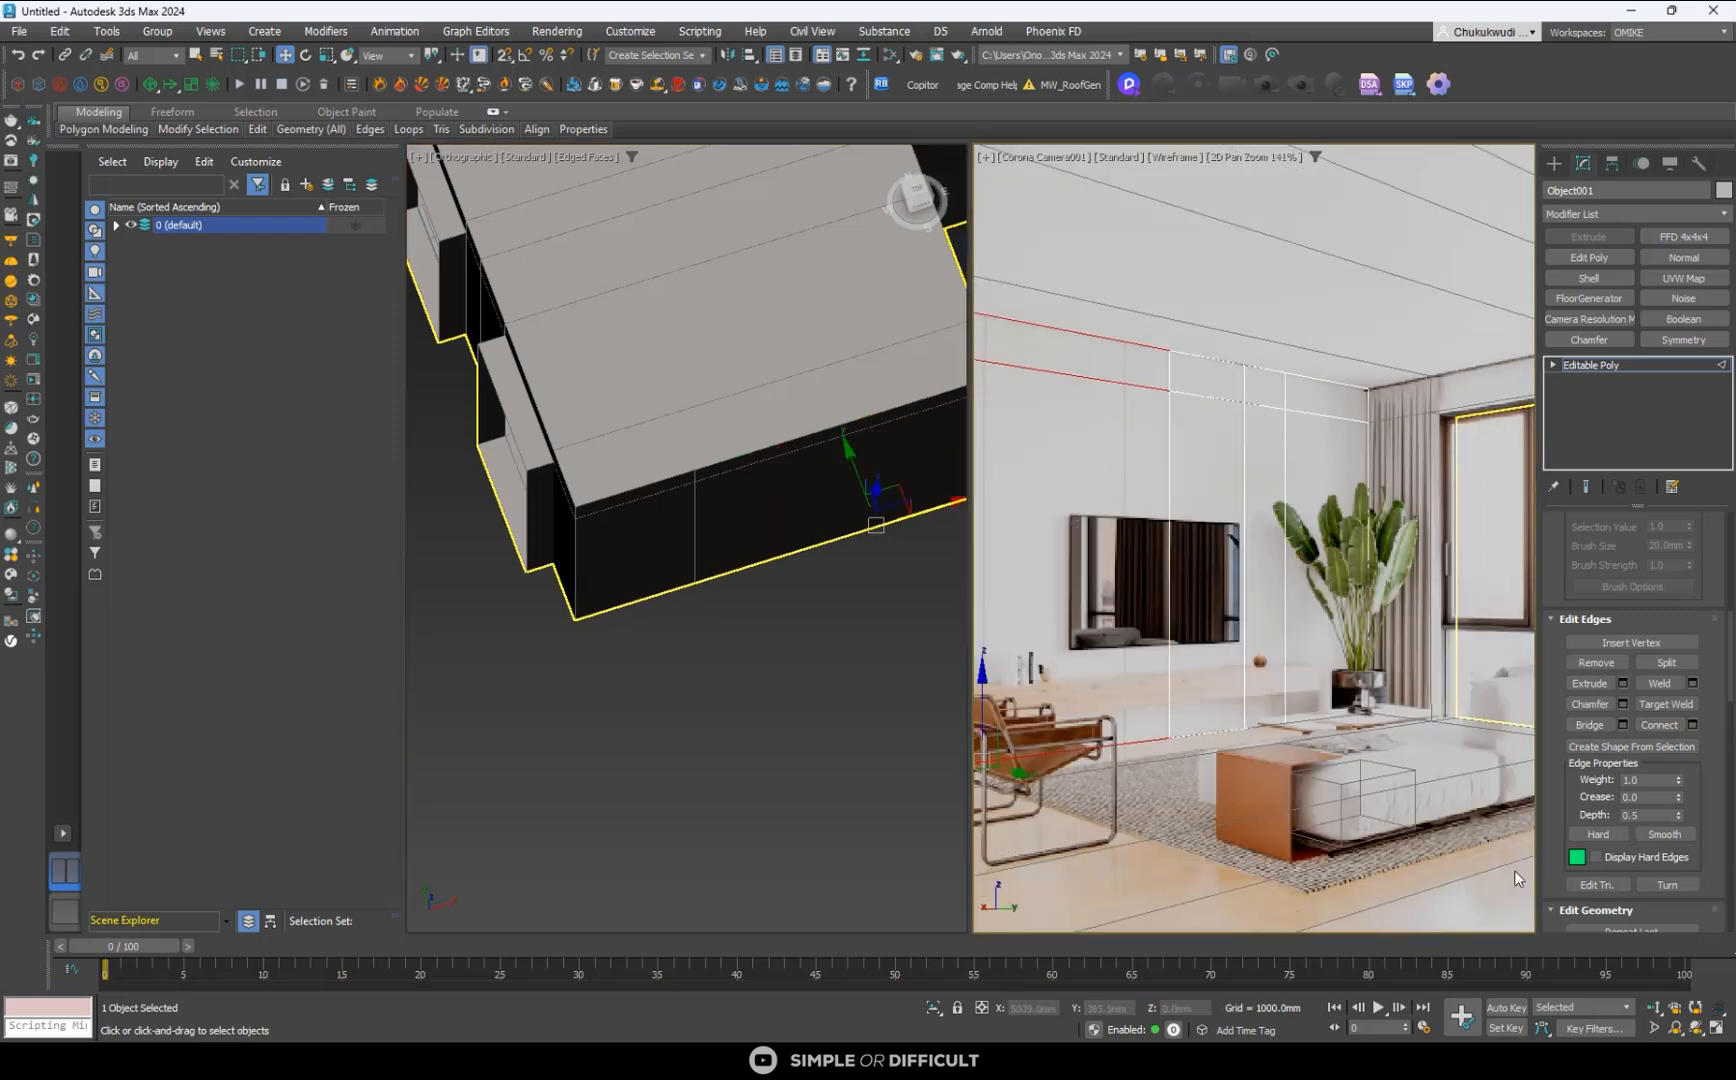
left_click(1655, 728)
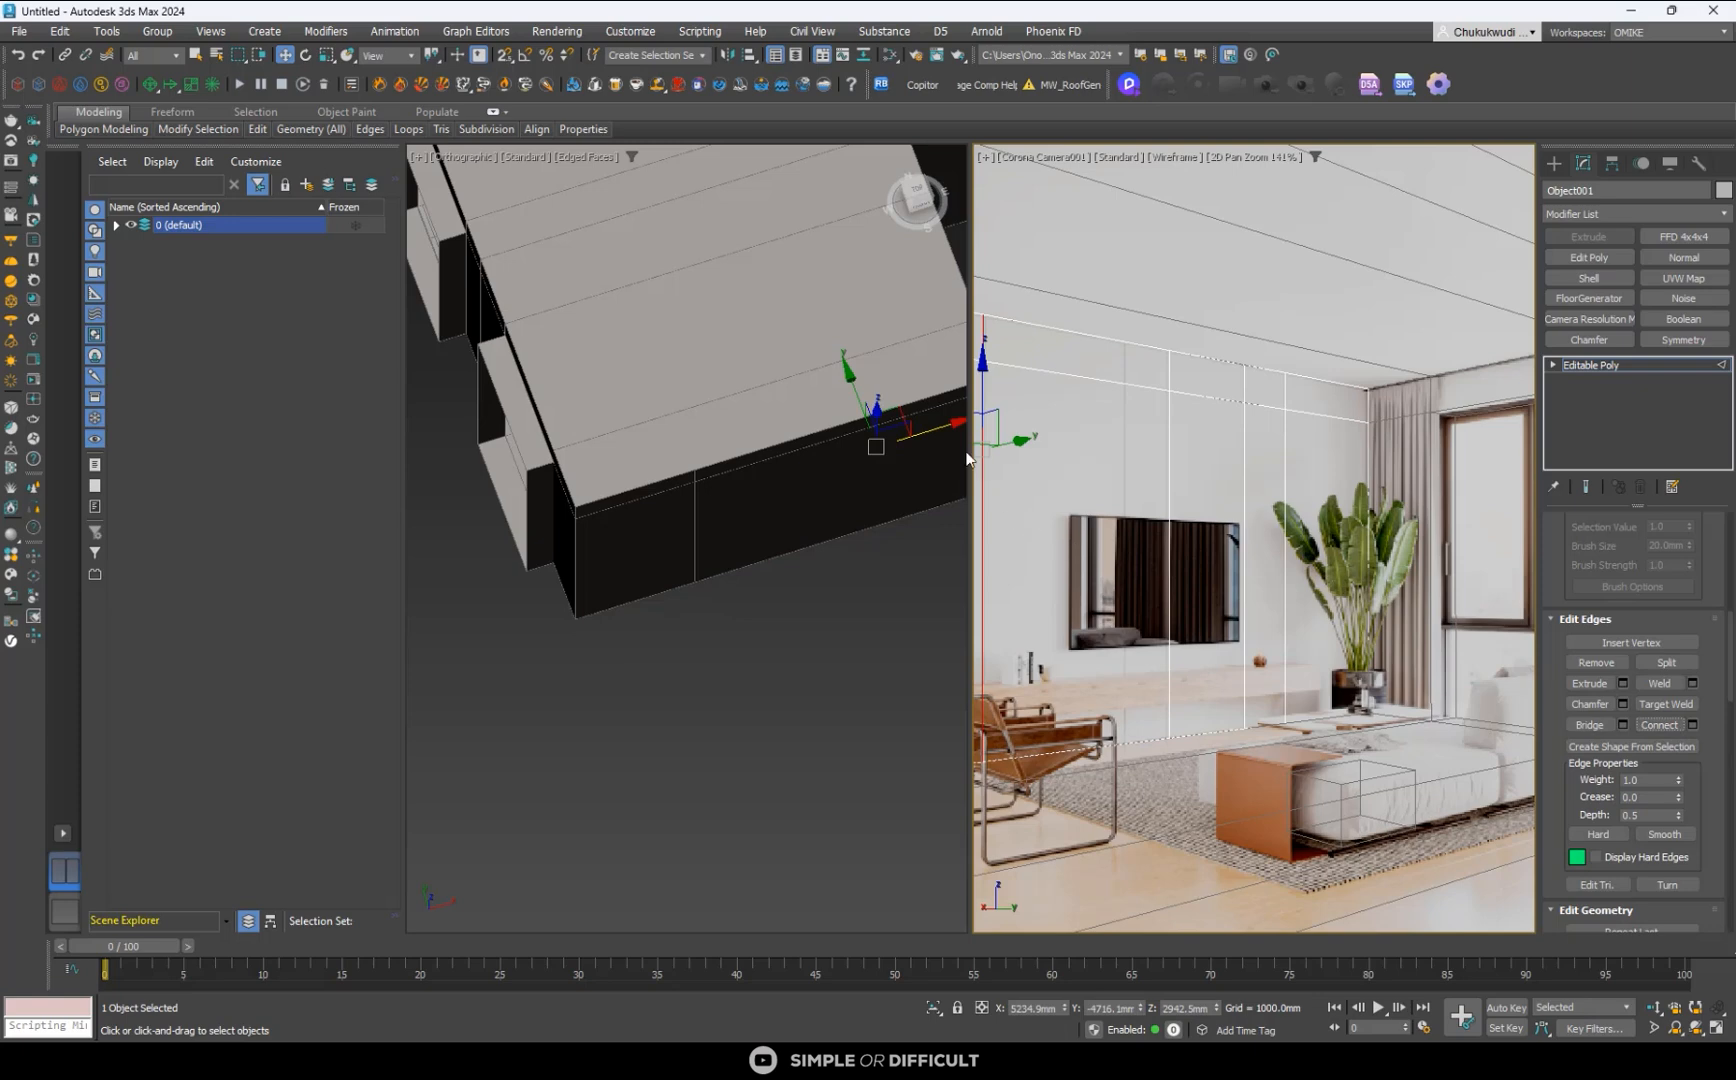
scroll(978, 462, "down", 2)
left_click_drag(981, 457, 1081, 481)
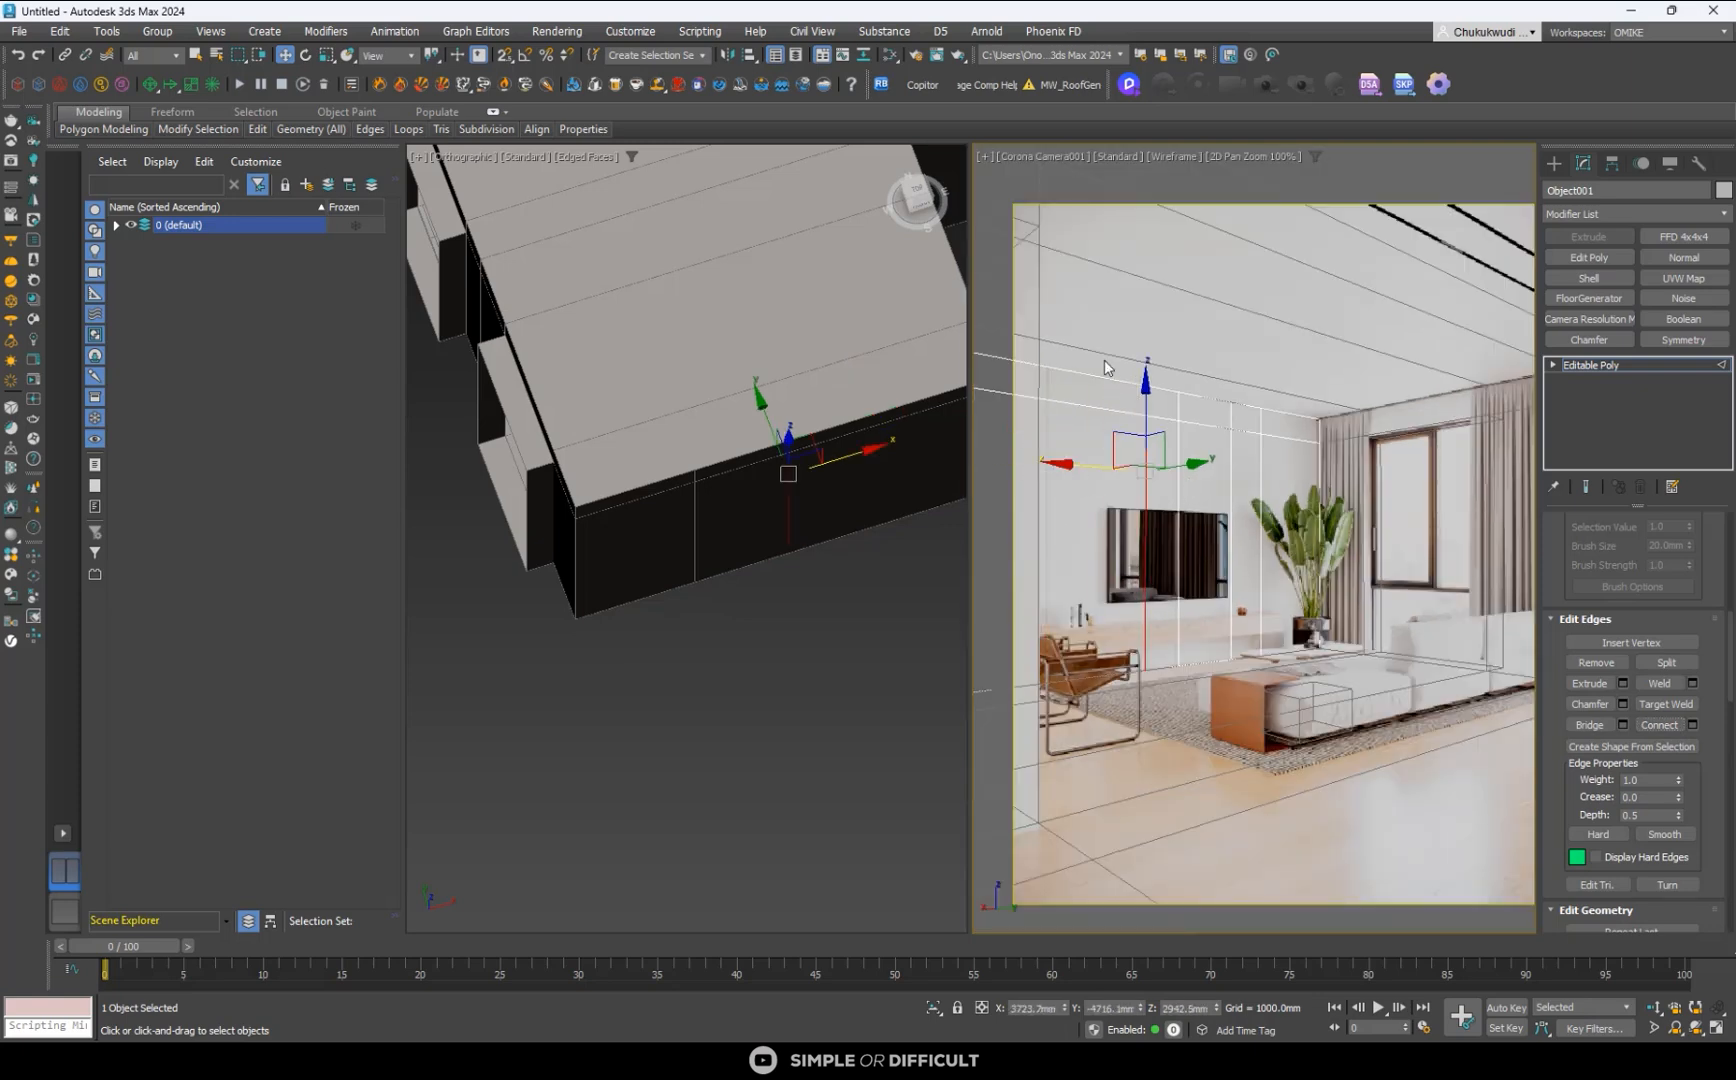
- Connect the edges beyond the fourth line with a fifth vertical line and align it with the reference joint at about X 5208 mm
left_click(1088, 664)
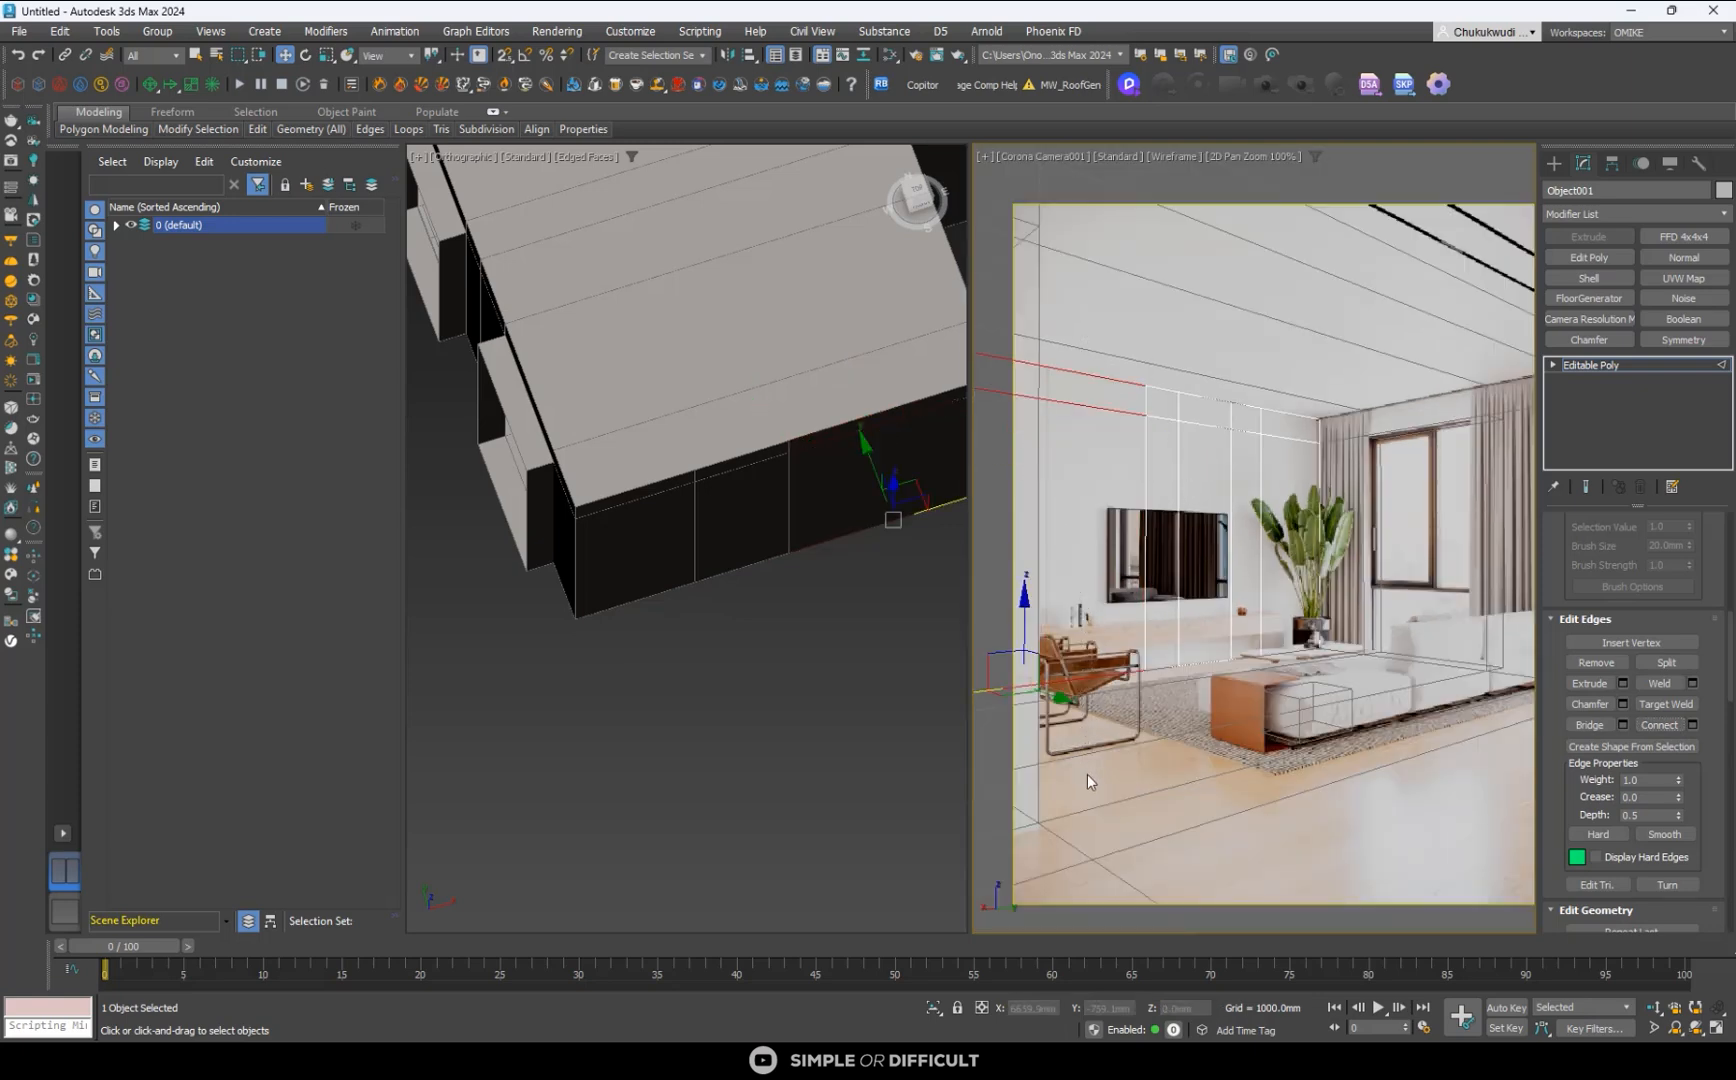
left_click(1659, 724)
scroll(1030, 460, "down", 3)
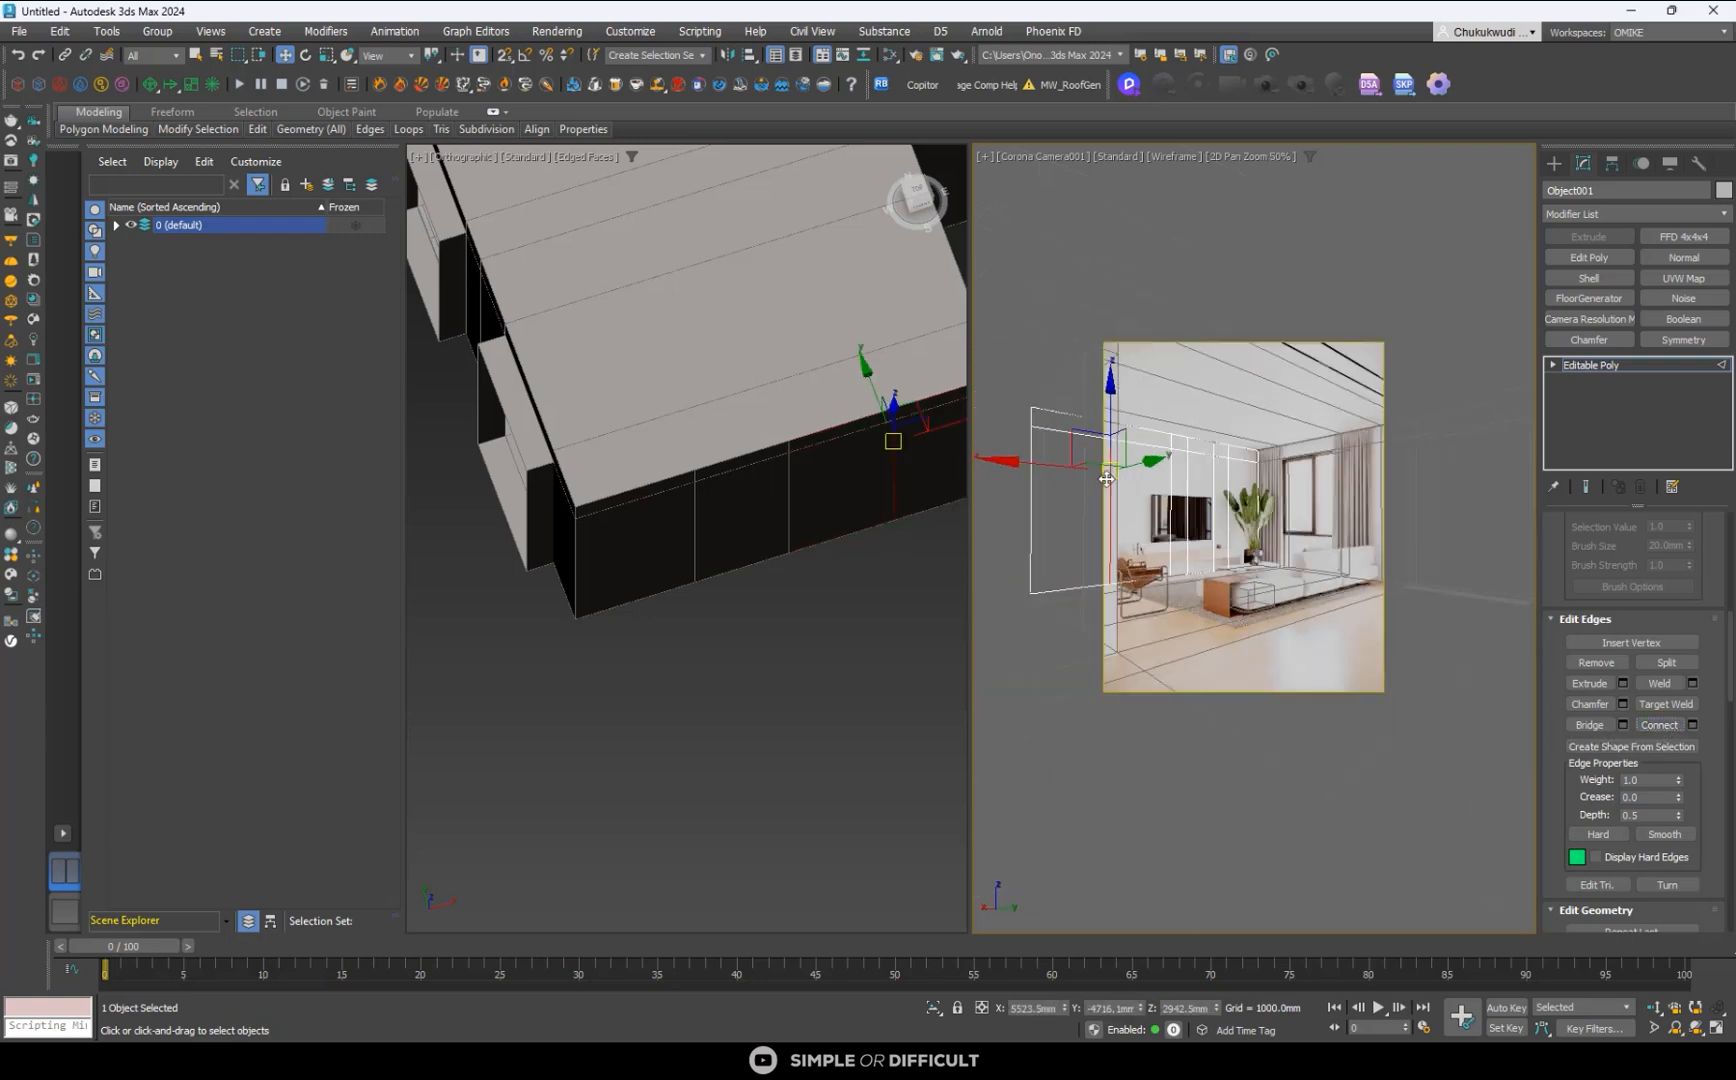
scroll(1060, 465, "up", 5)
left_click_drag(1069, 466, 1087, 485)
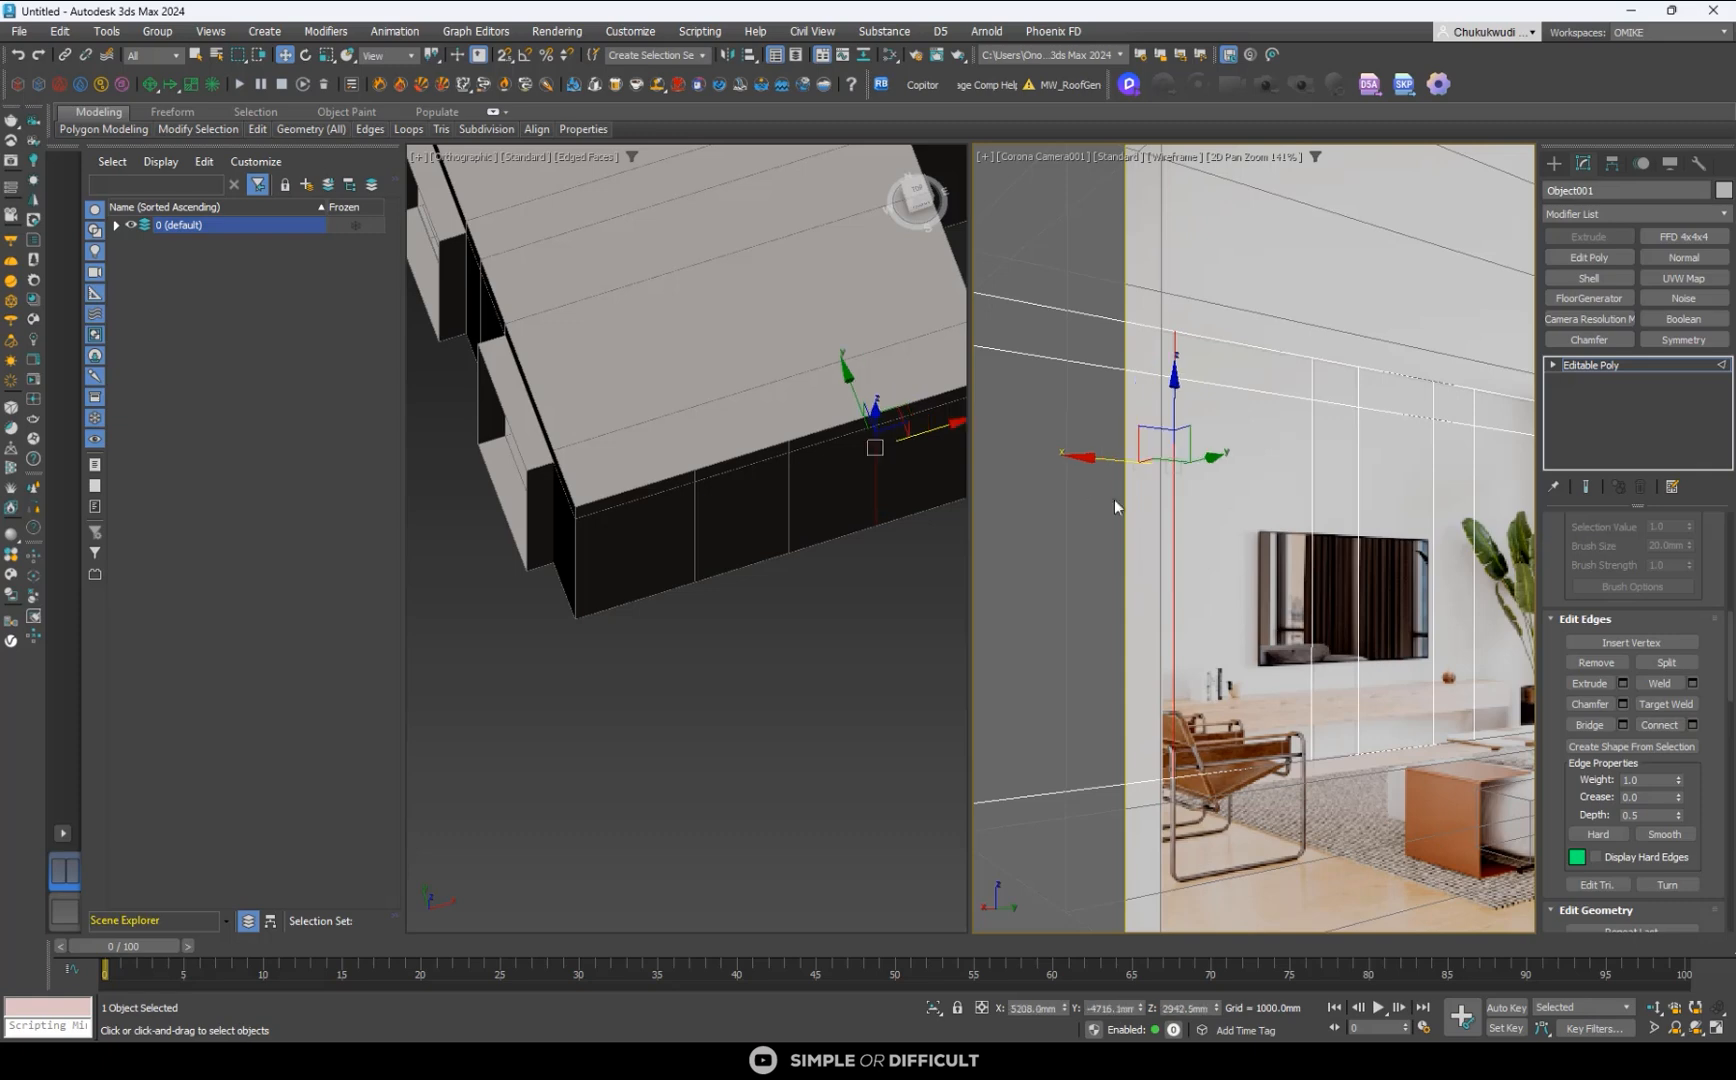
- Add the other four vertical joint lines to the selection so all five TV wall divisions are selected
scroll(697, 460, "down", 3)
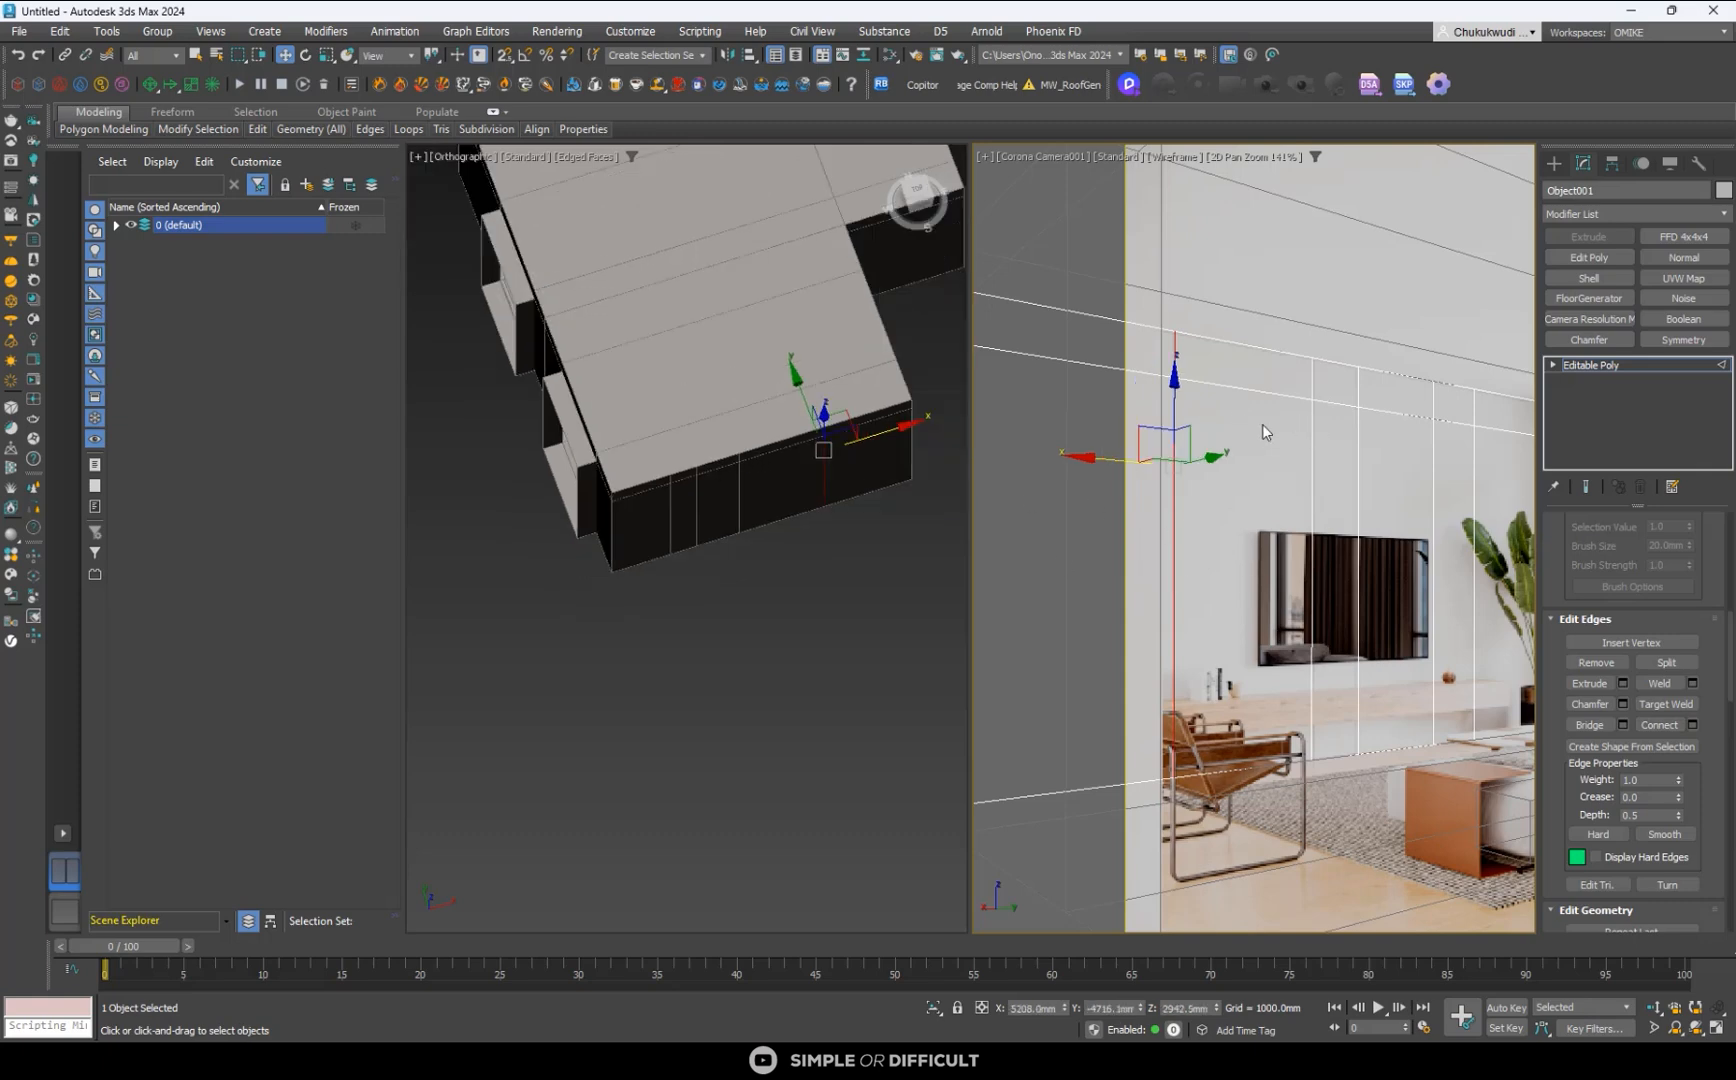
scroll(1263, 425, "down", 3)
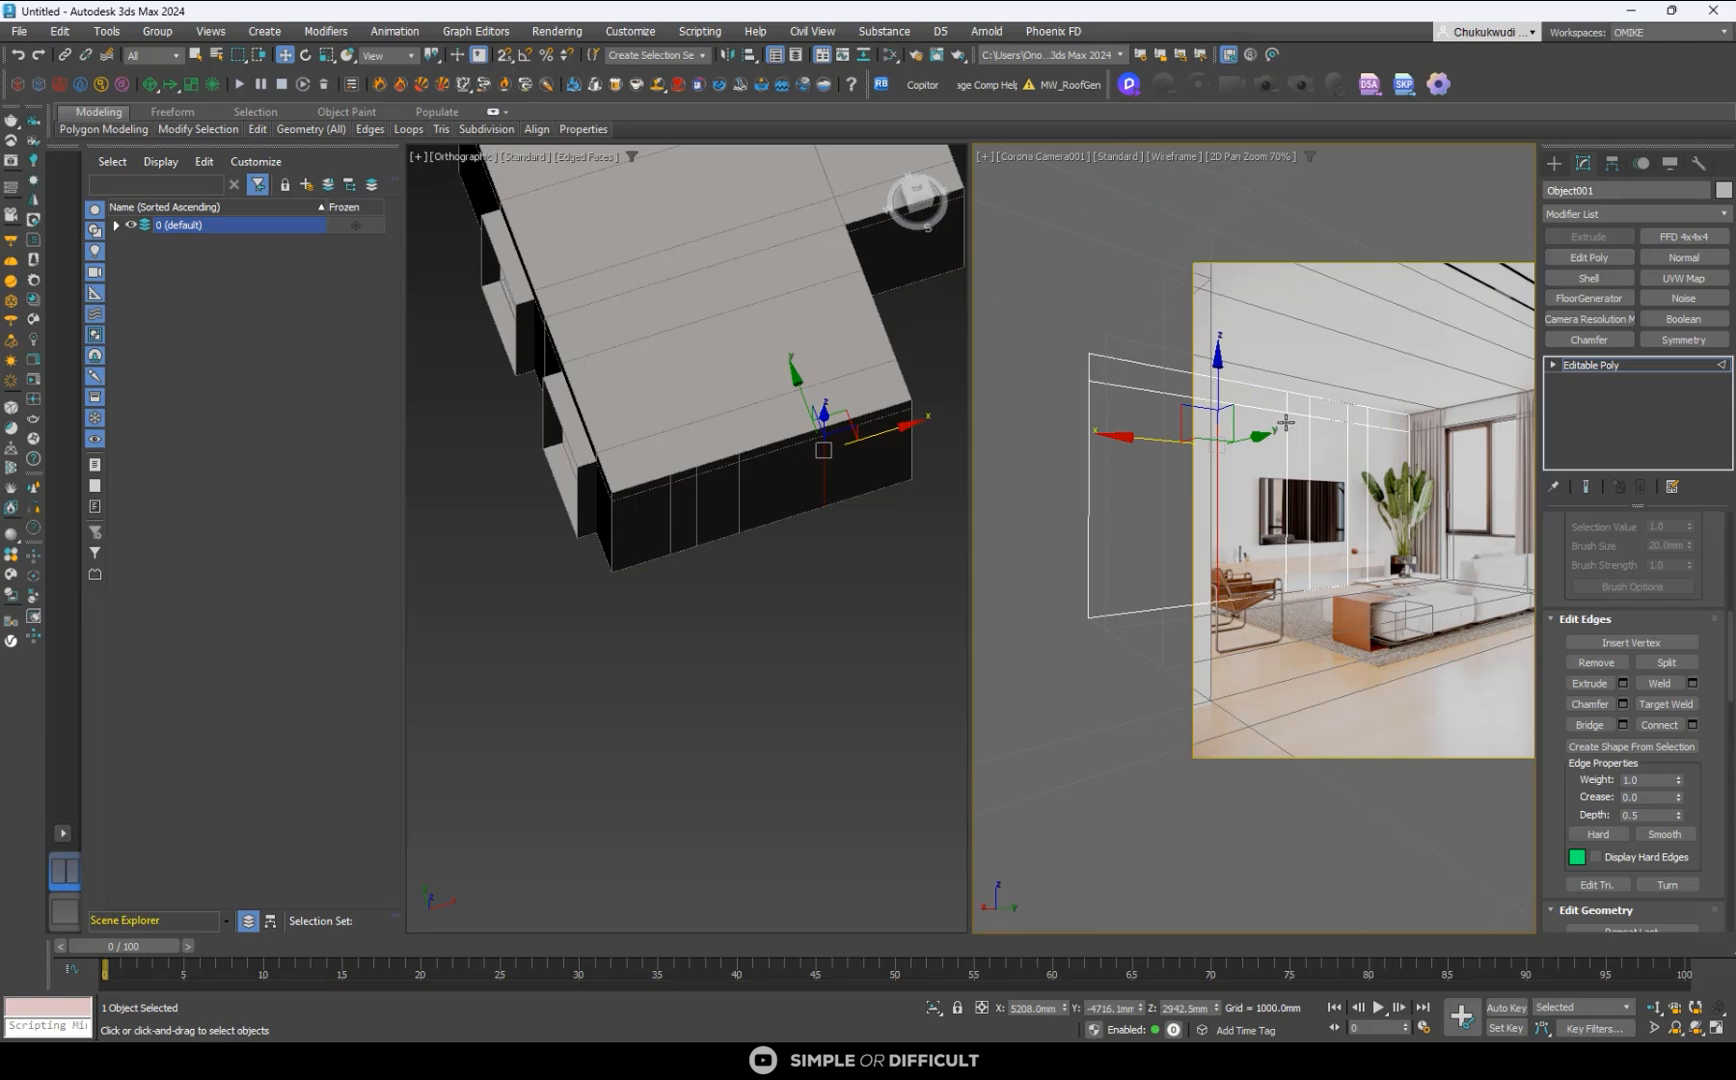
scroll(1288, 420, "up", 4)
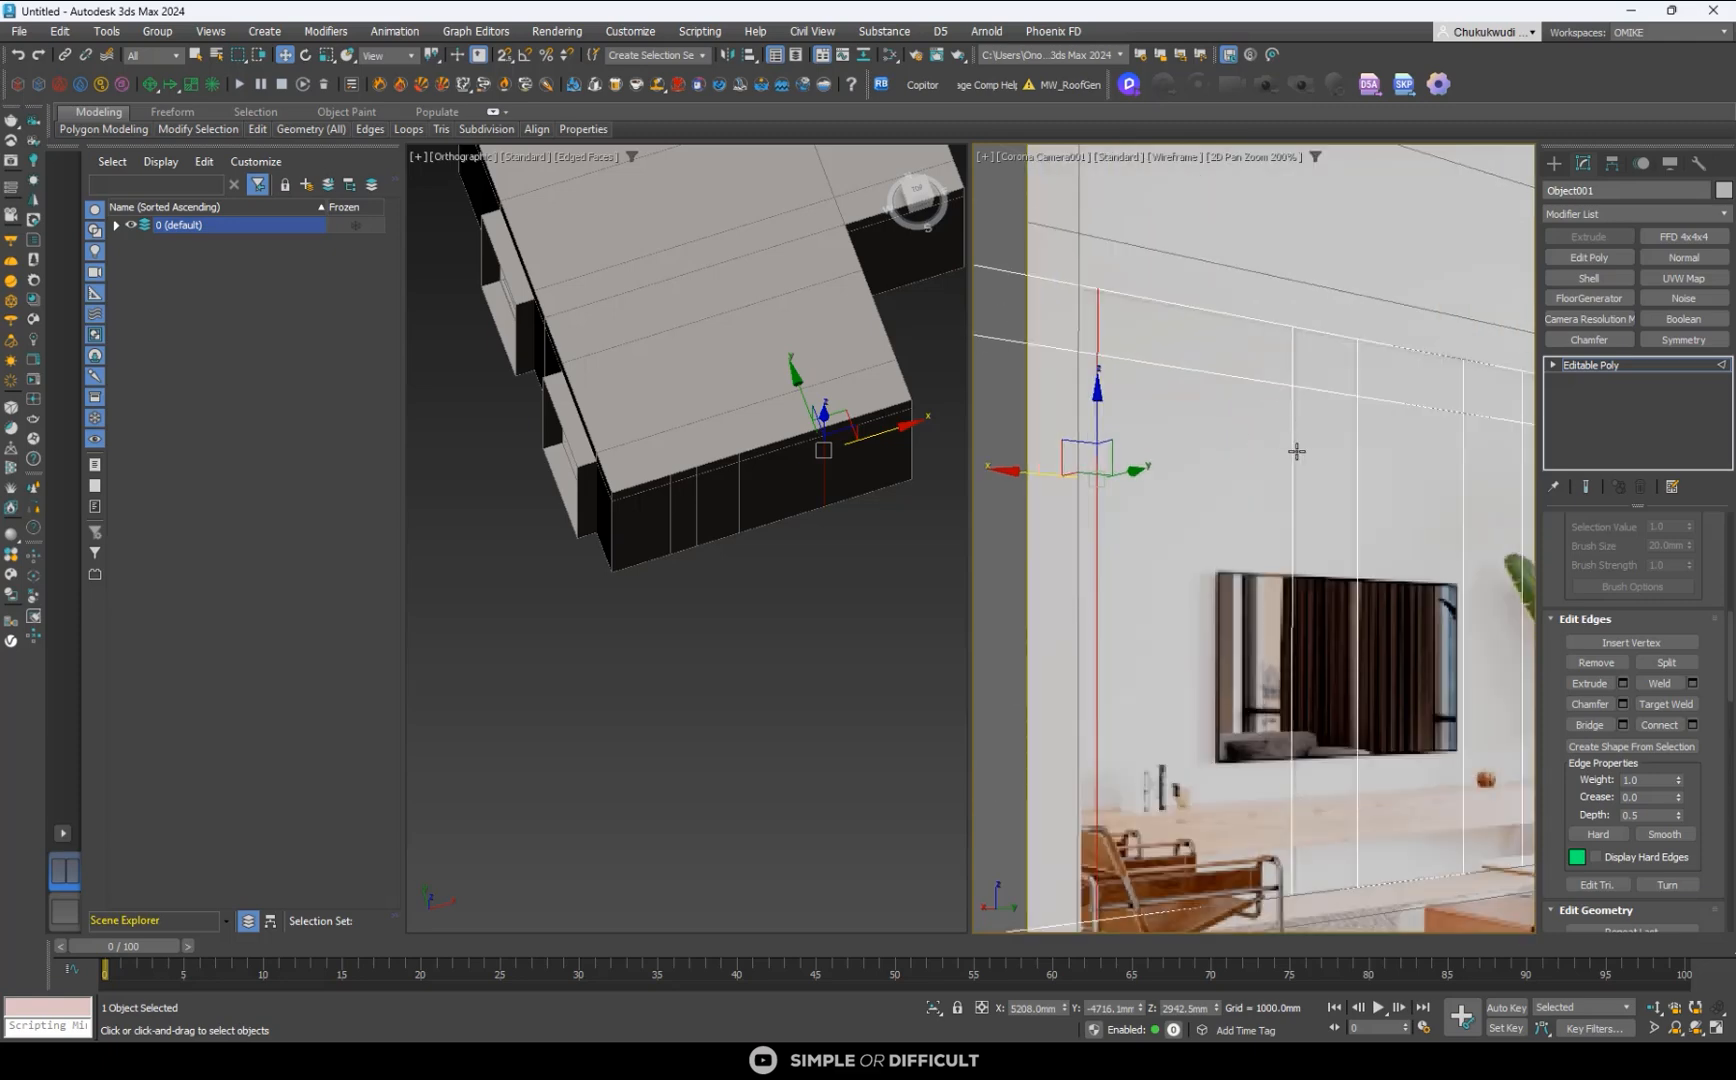
left_click(1296, 451, "ctrl")
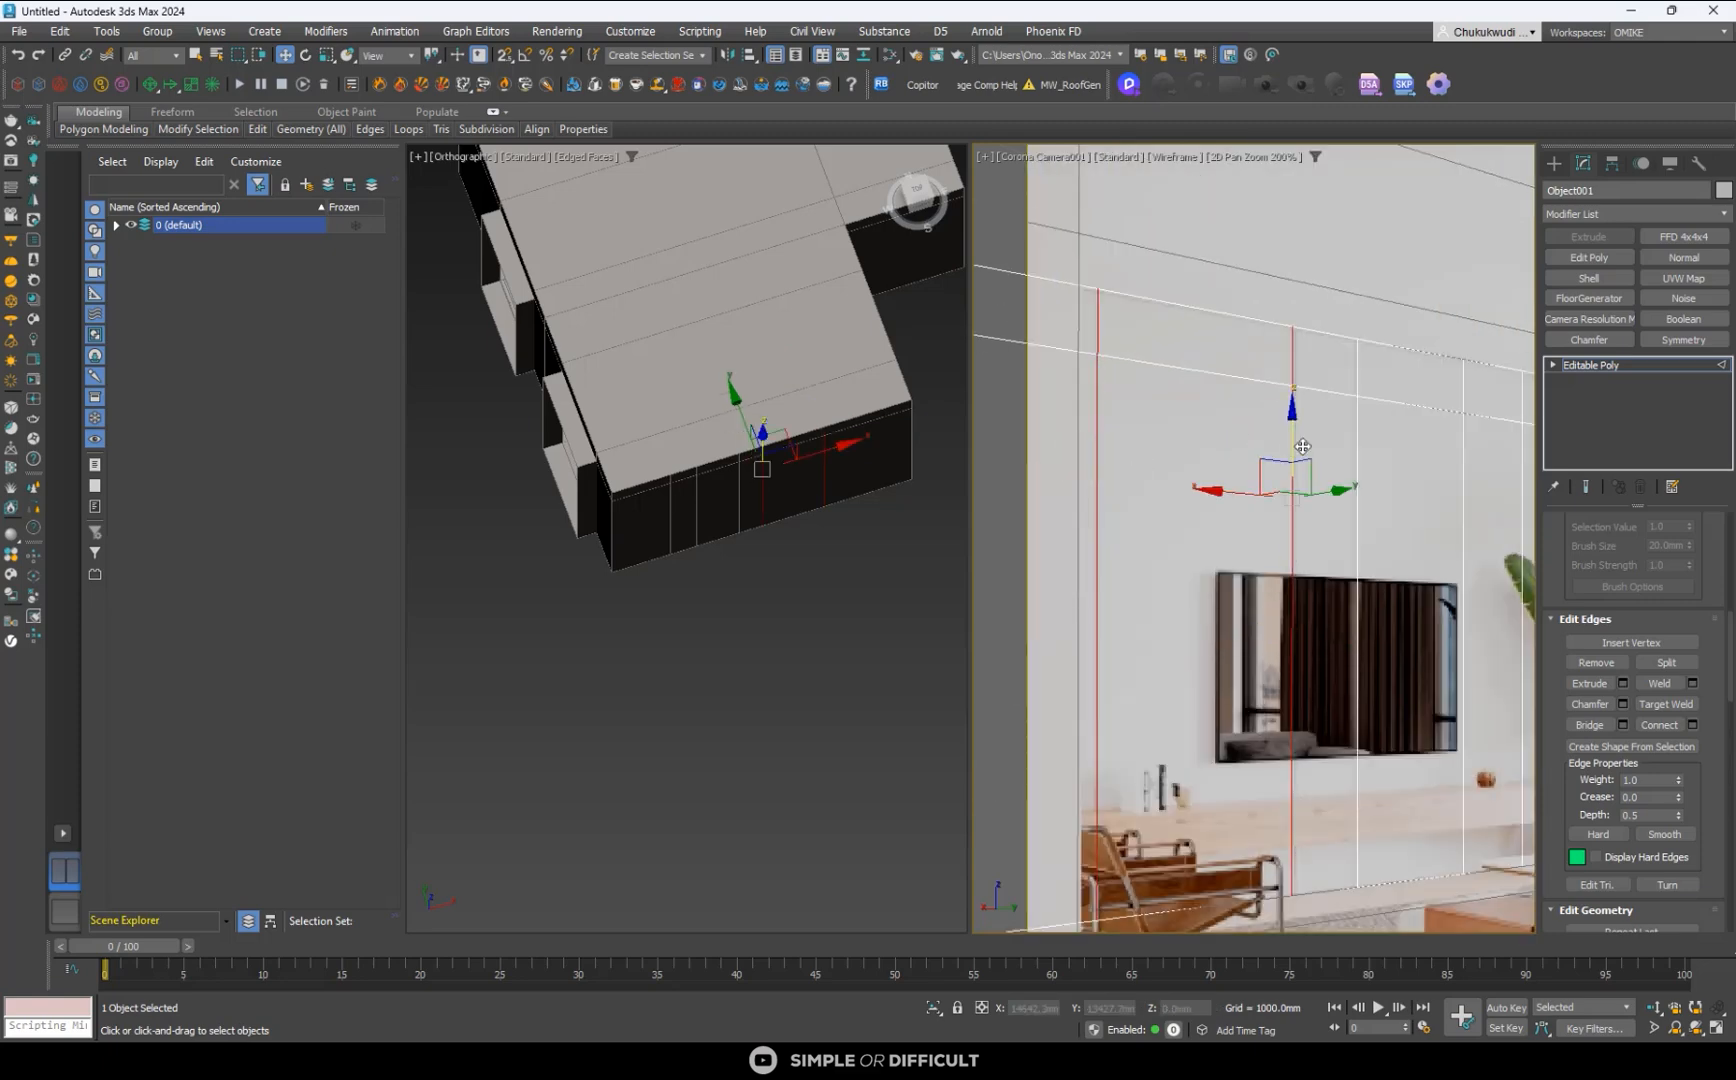
left_click(1358, 447, "ctrl")
left_click(1465, 450, "ctrl")
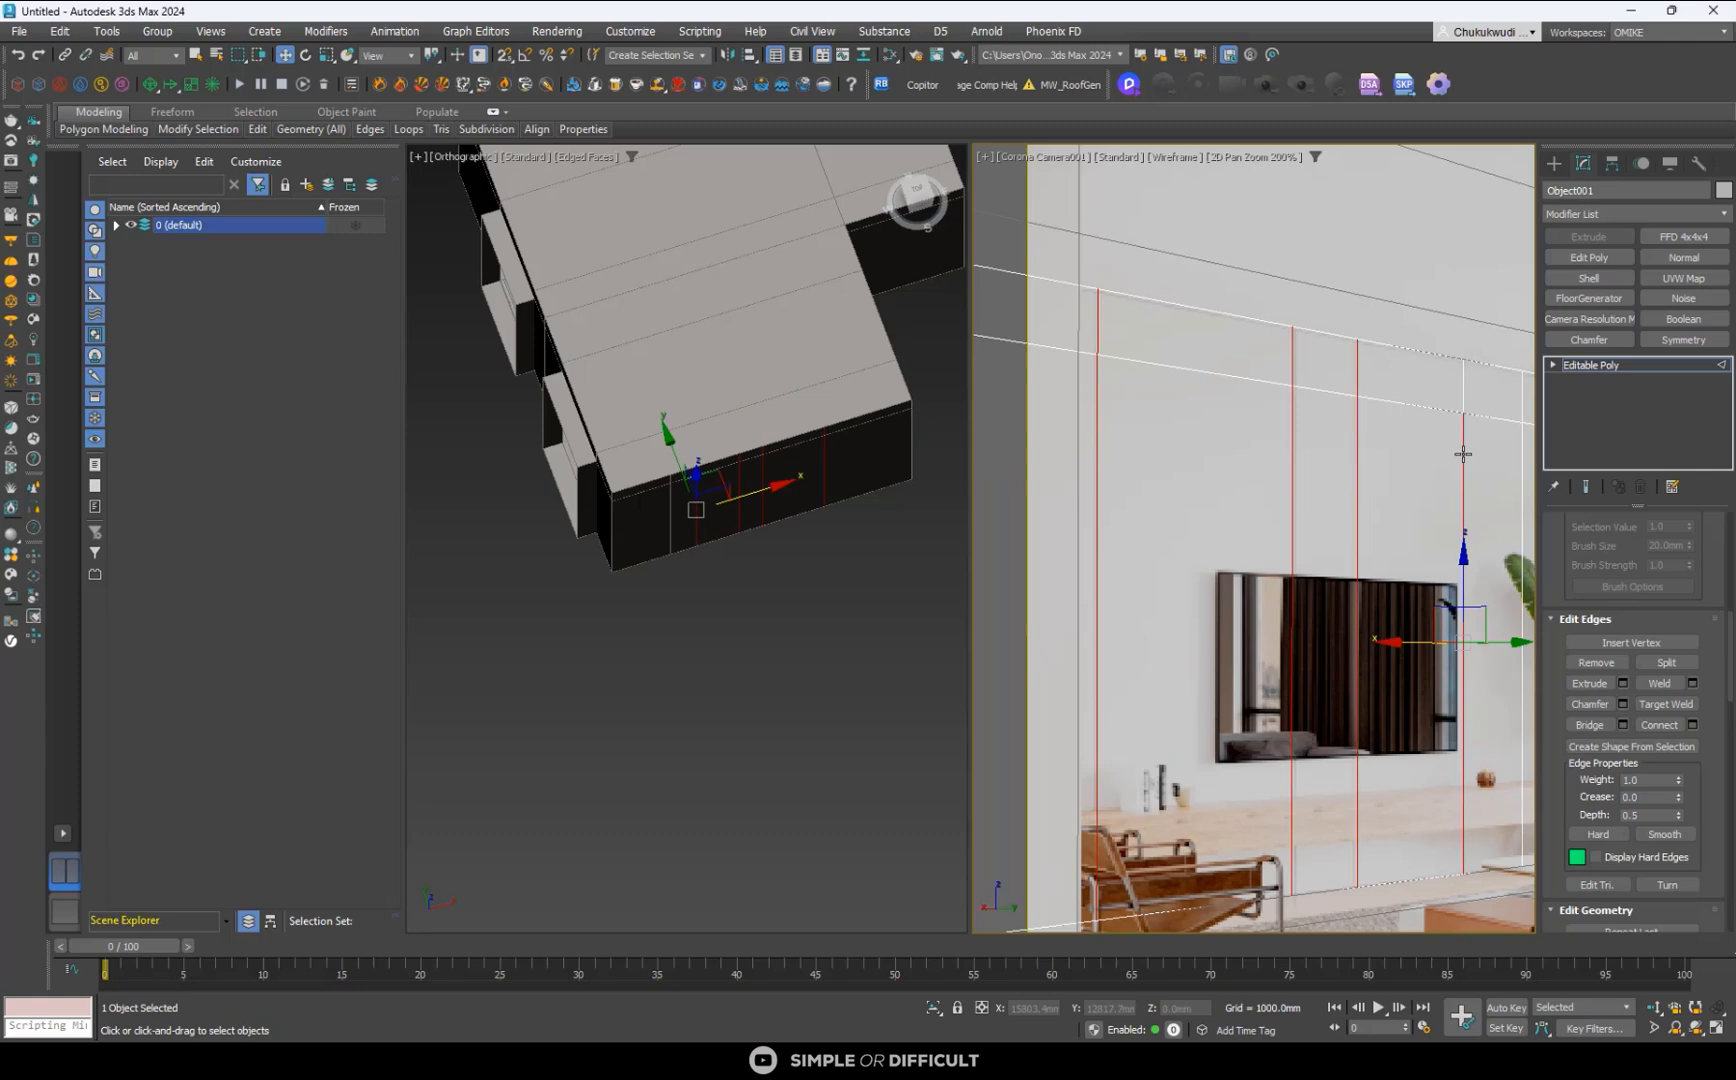
scroll(1125, 490, "down", 4)
scroll(1255, 490, "up", 4)
left_click(1272, 457, "ctrl")
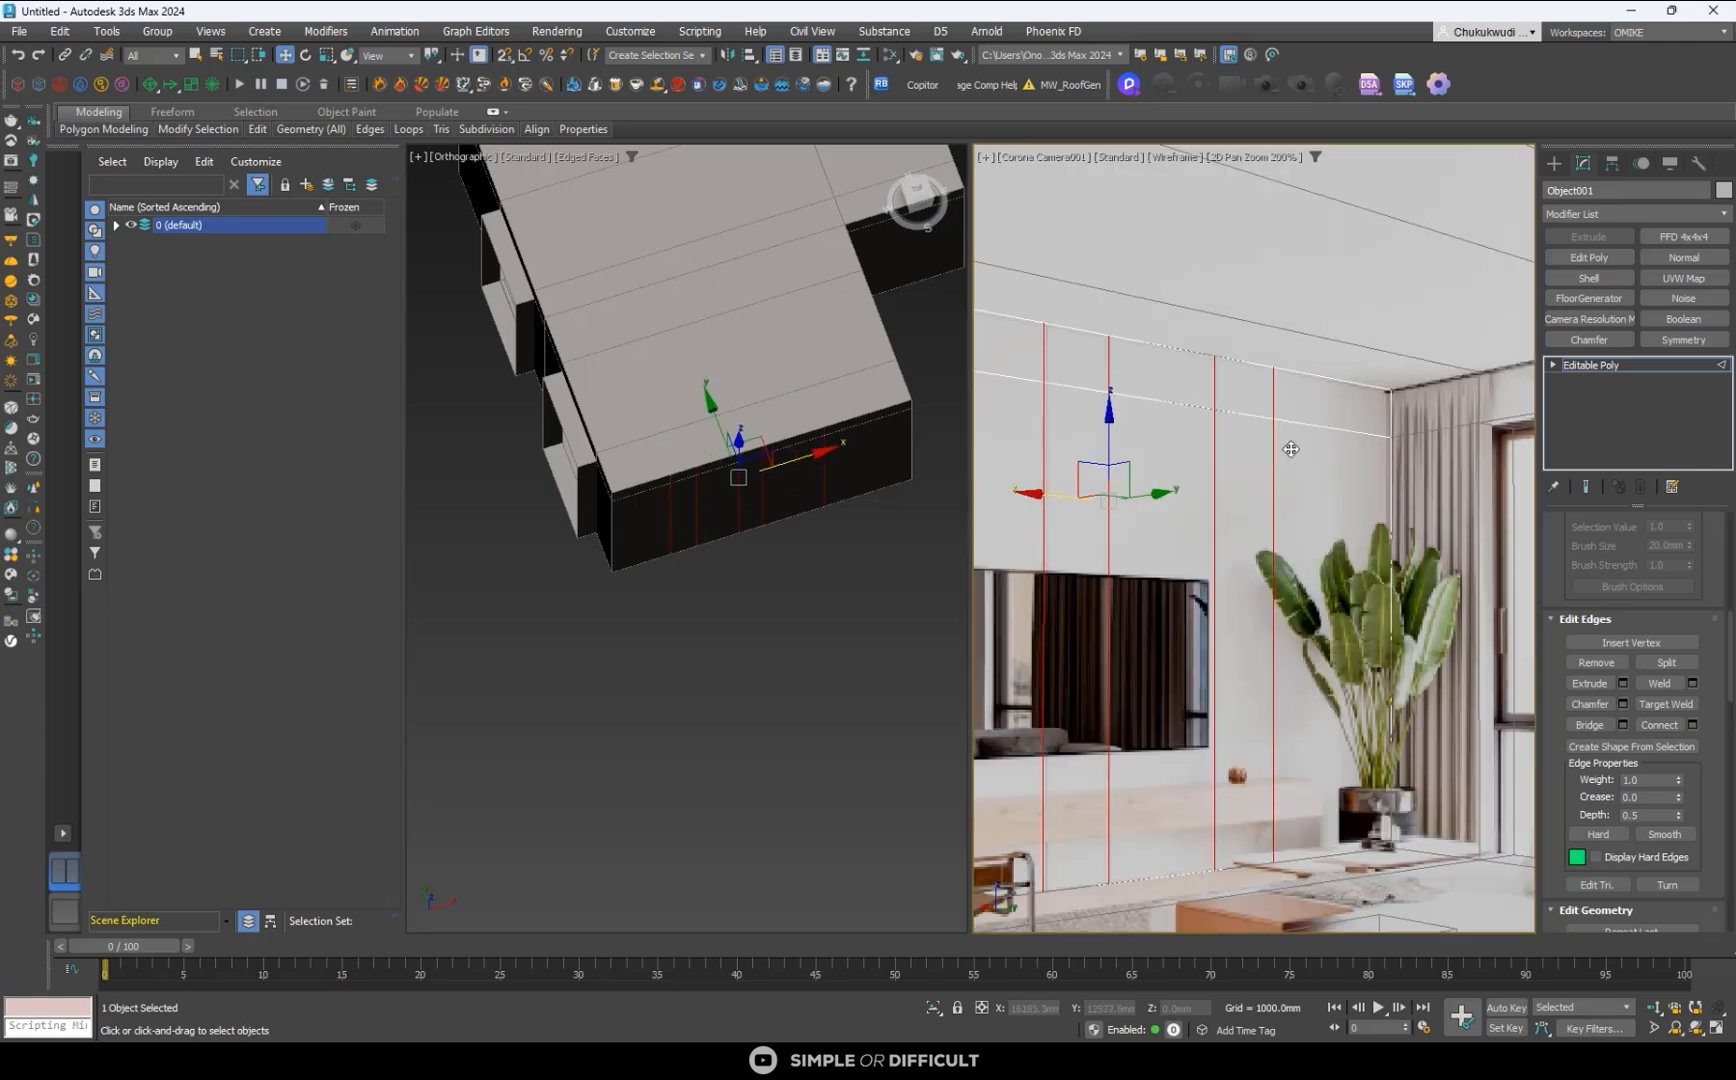
scroll(1357, 479, "down", 2)
scroll(1280, 410, "up", 4)
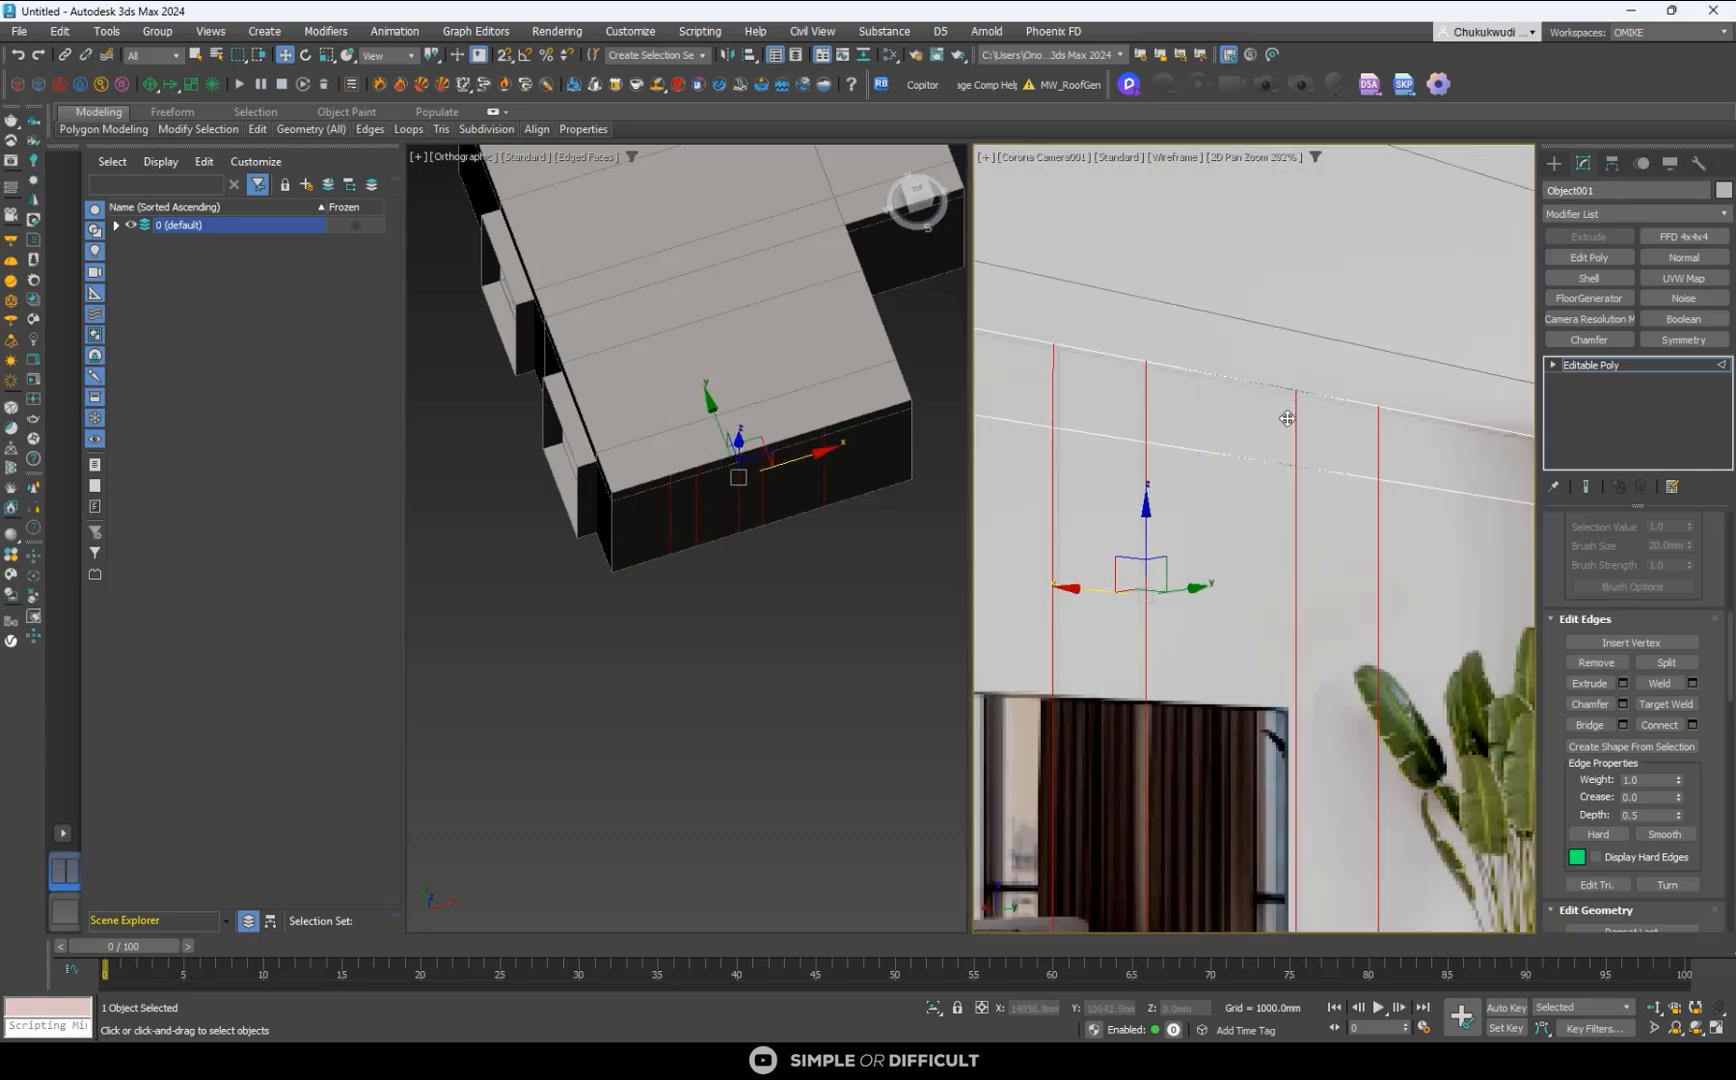
scroll(1337, 433, "down", 3)
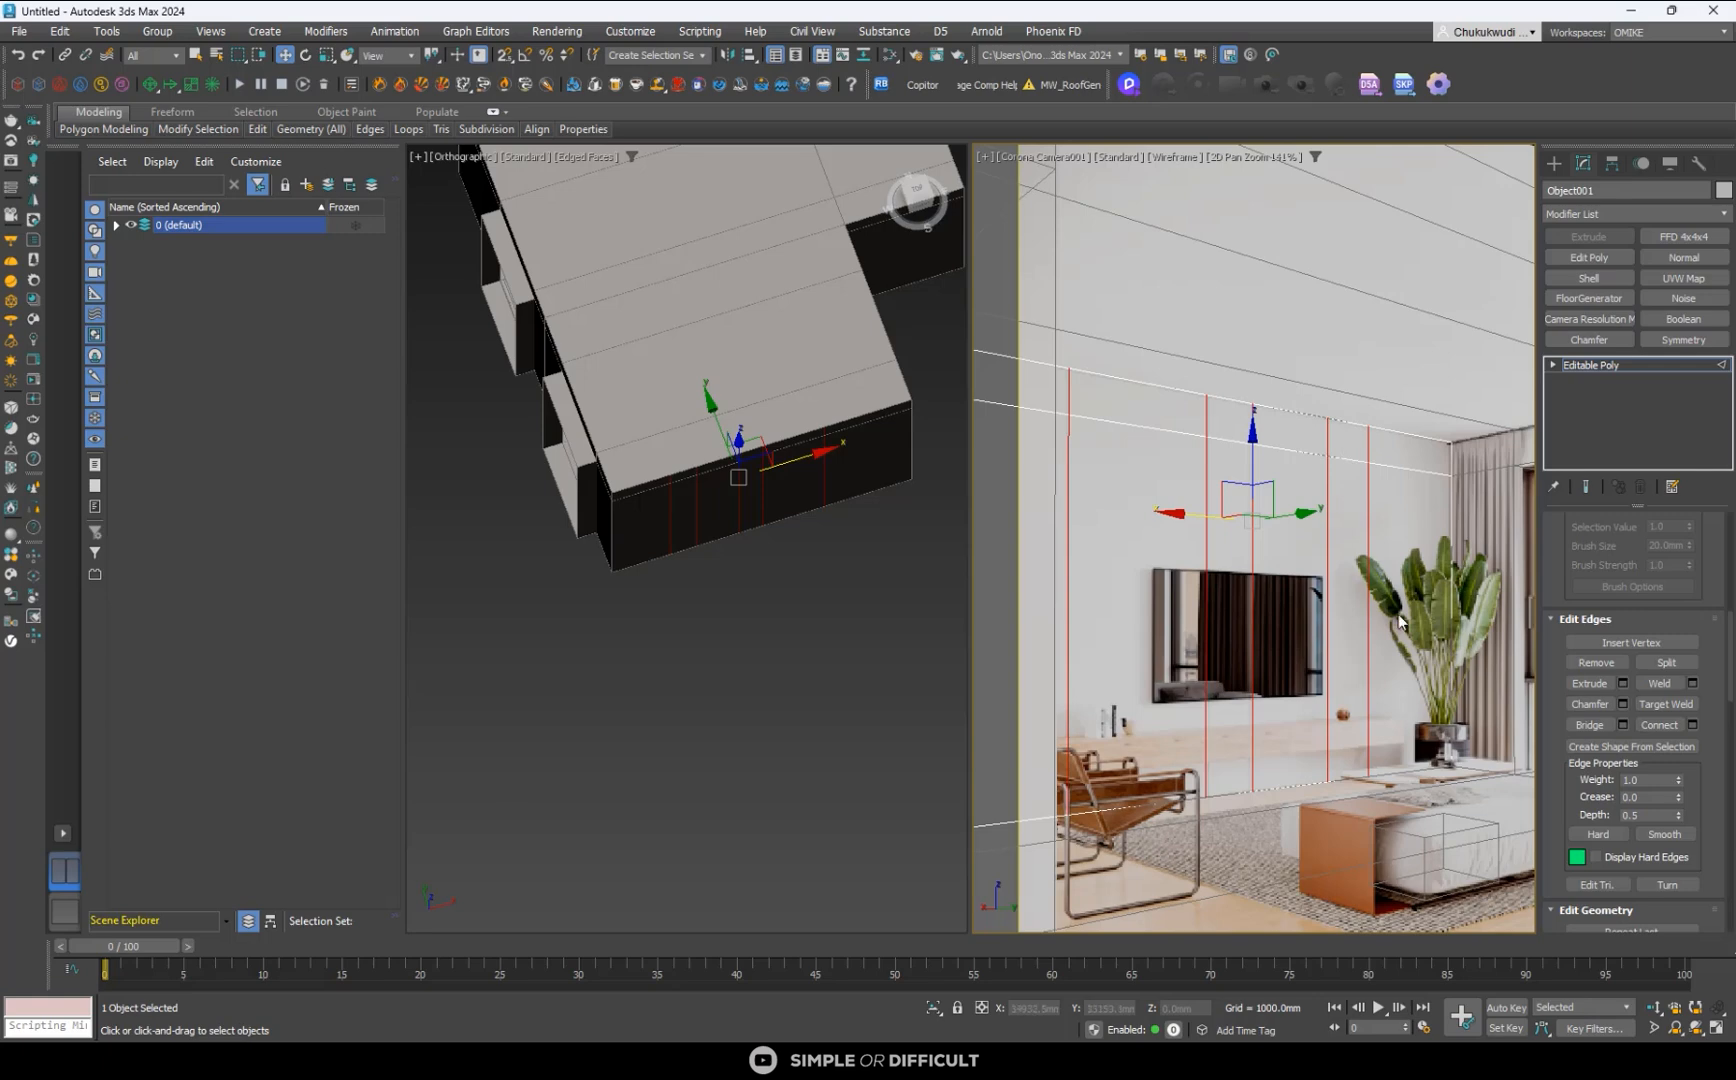
- Start a chamfer with settings on the five selected edges and set the edge chamfer amount to 5 mm
left_click(1622, 705)
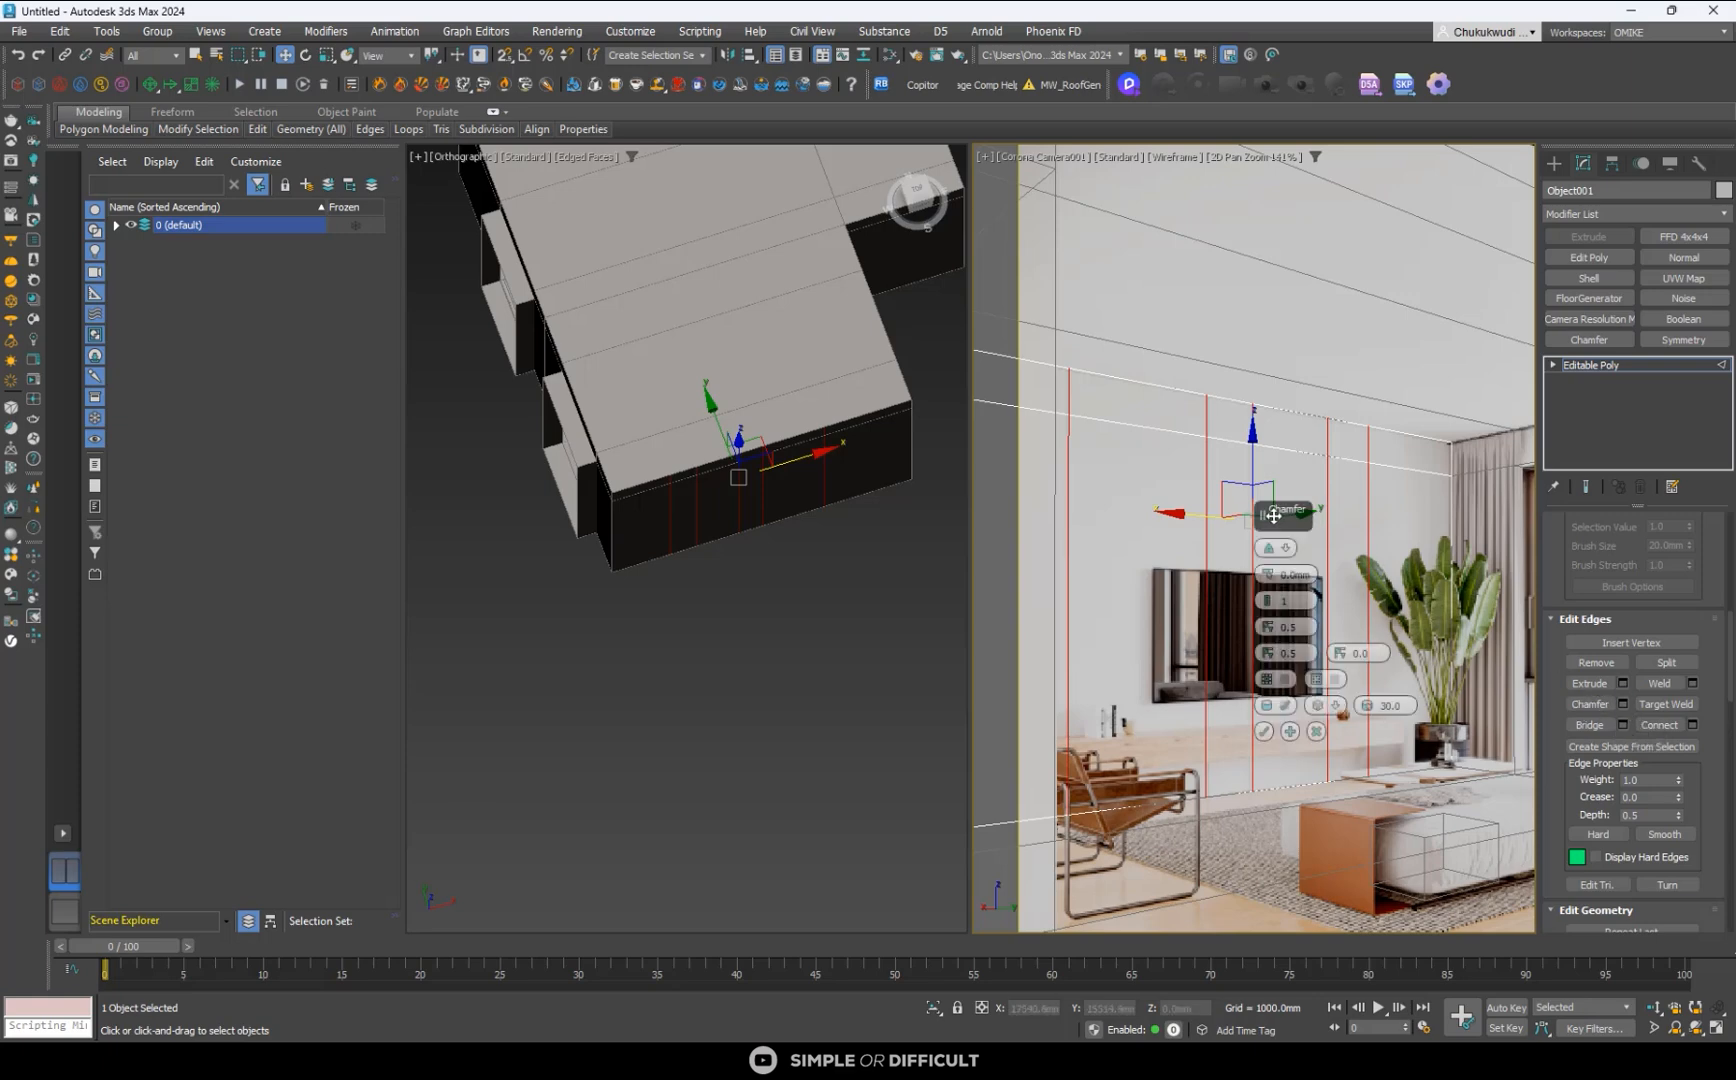
left_click_drag(1264, 515, 1092, 376)
scroll(1321, 411, "up", 5)
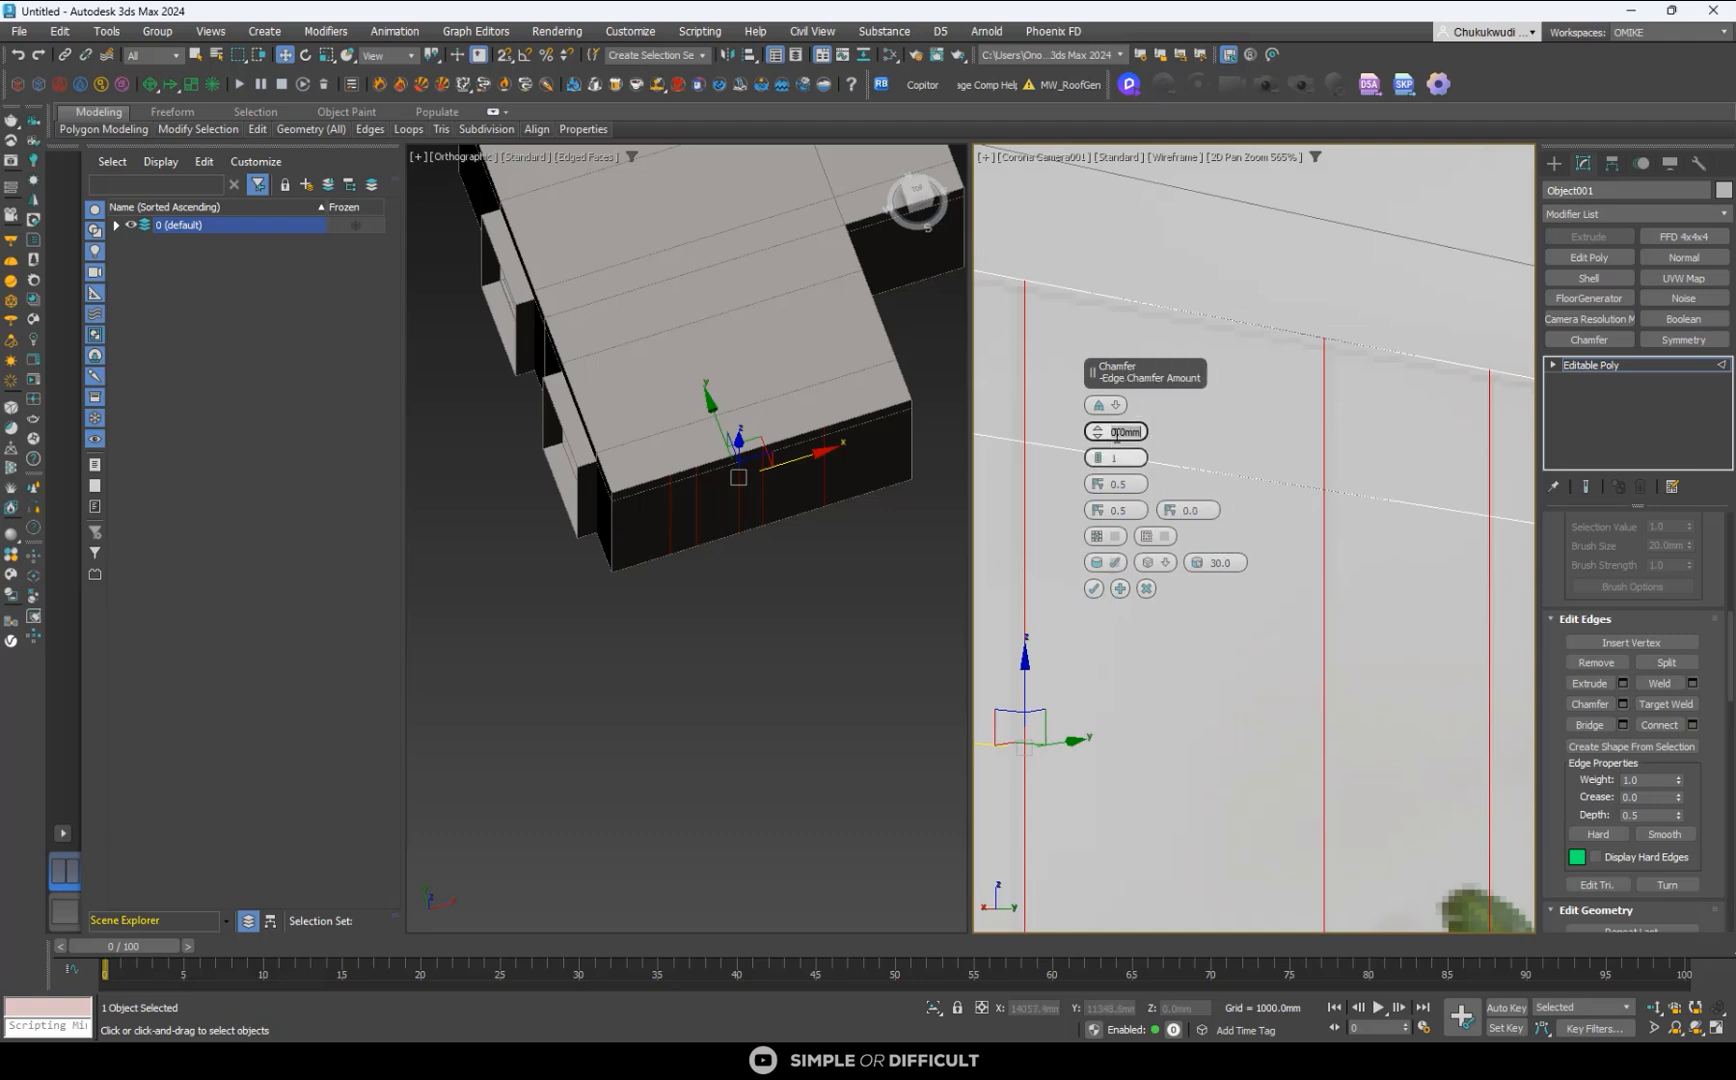
type("5")
key("Tab")
scroll(1331, 357, "up", 6)
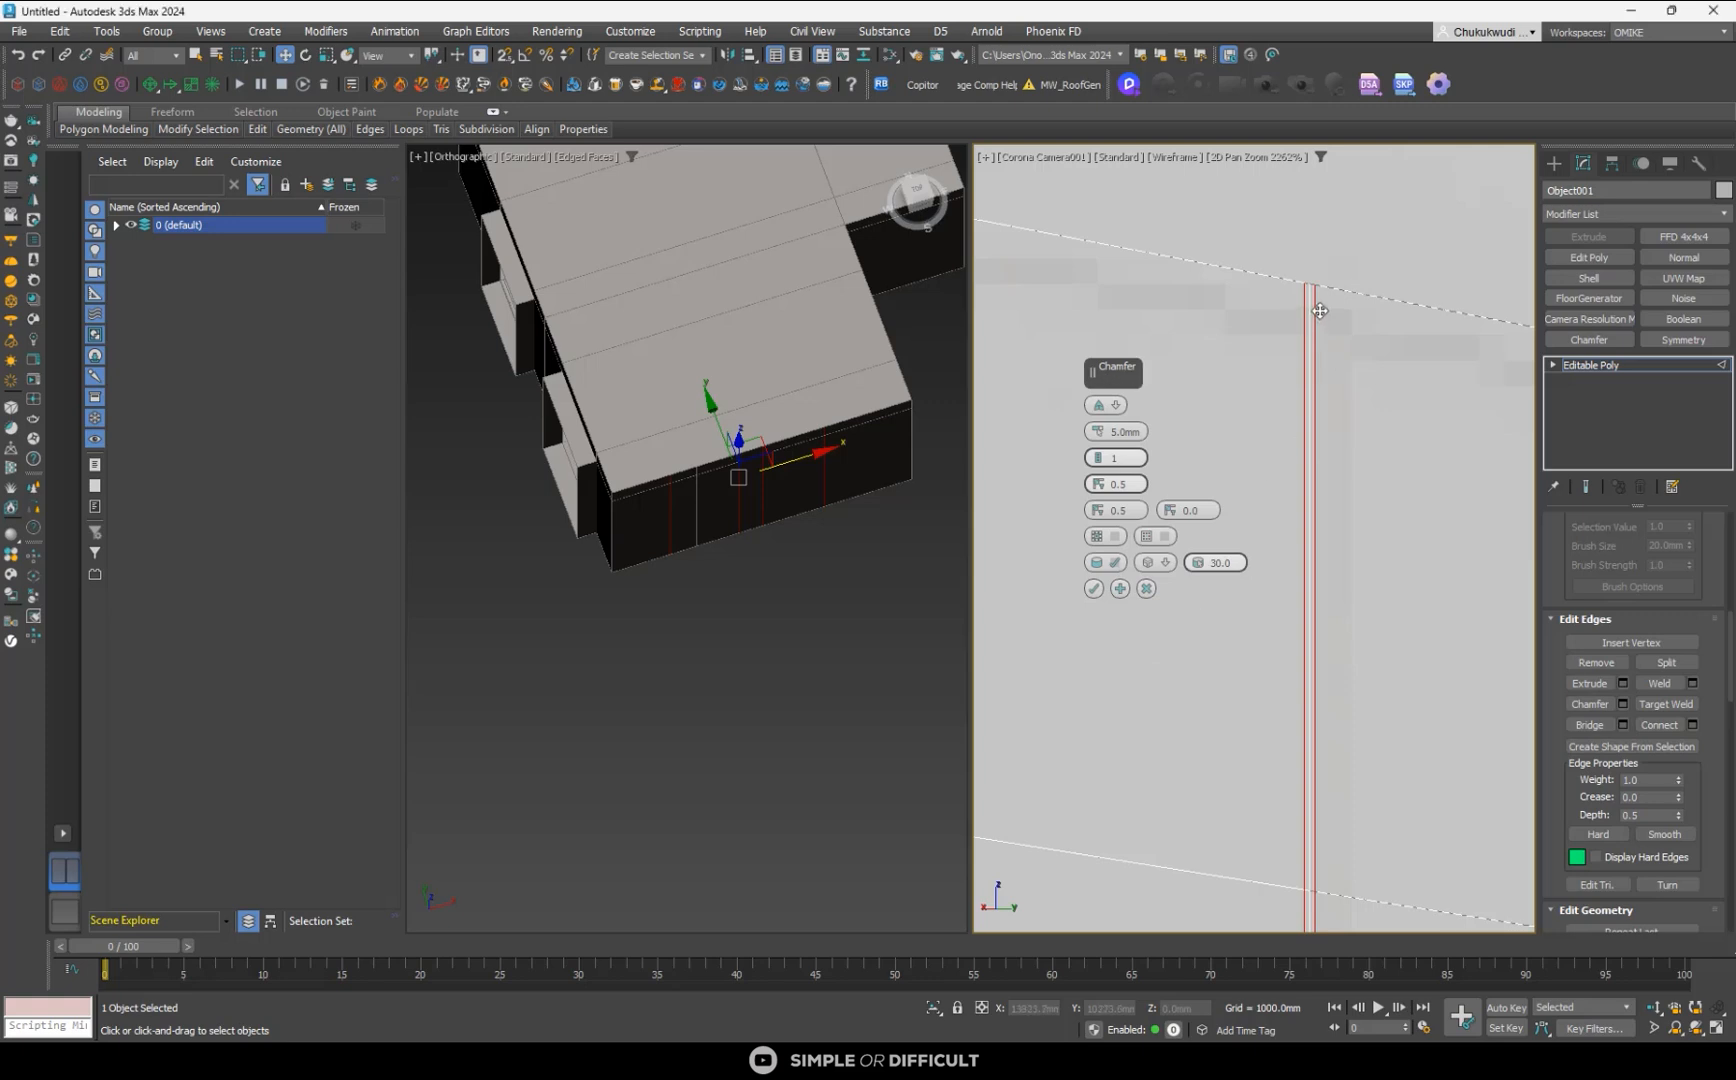
- Compare the chamfer with Open Chamfer on and off, leave it enabled to cut gaps between the panels, and apply the chamfer
left_click(1116, 541)
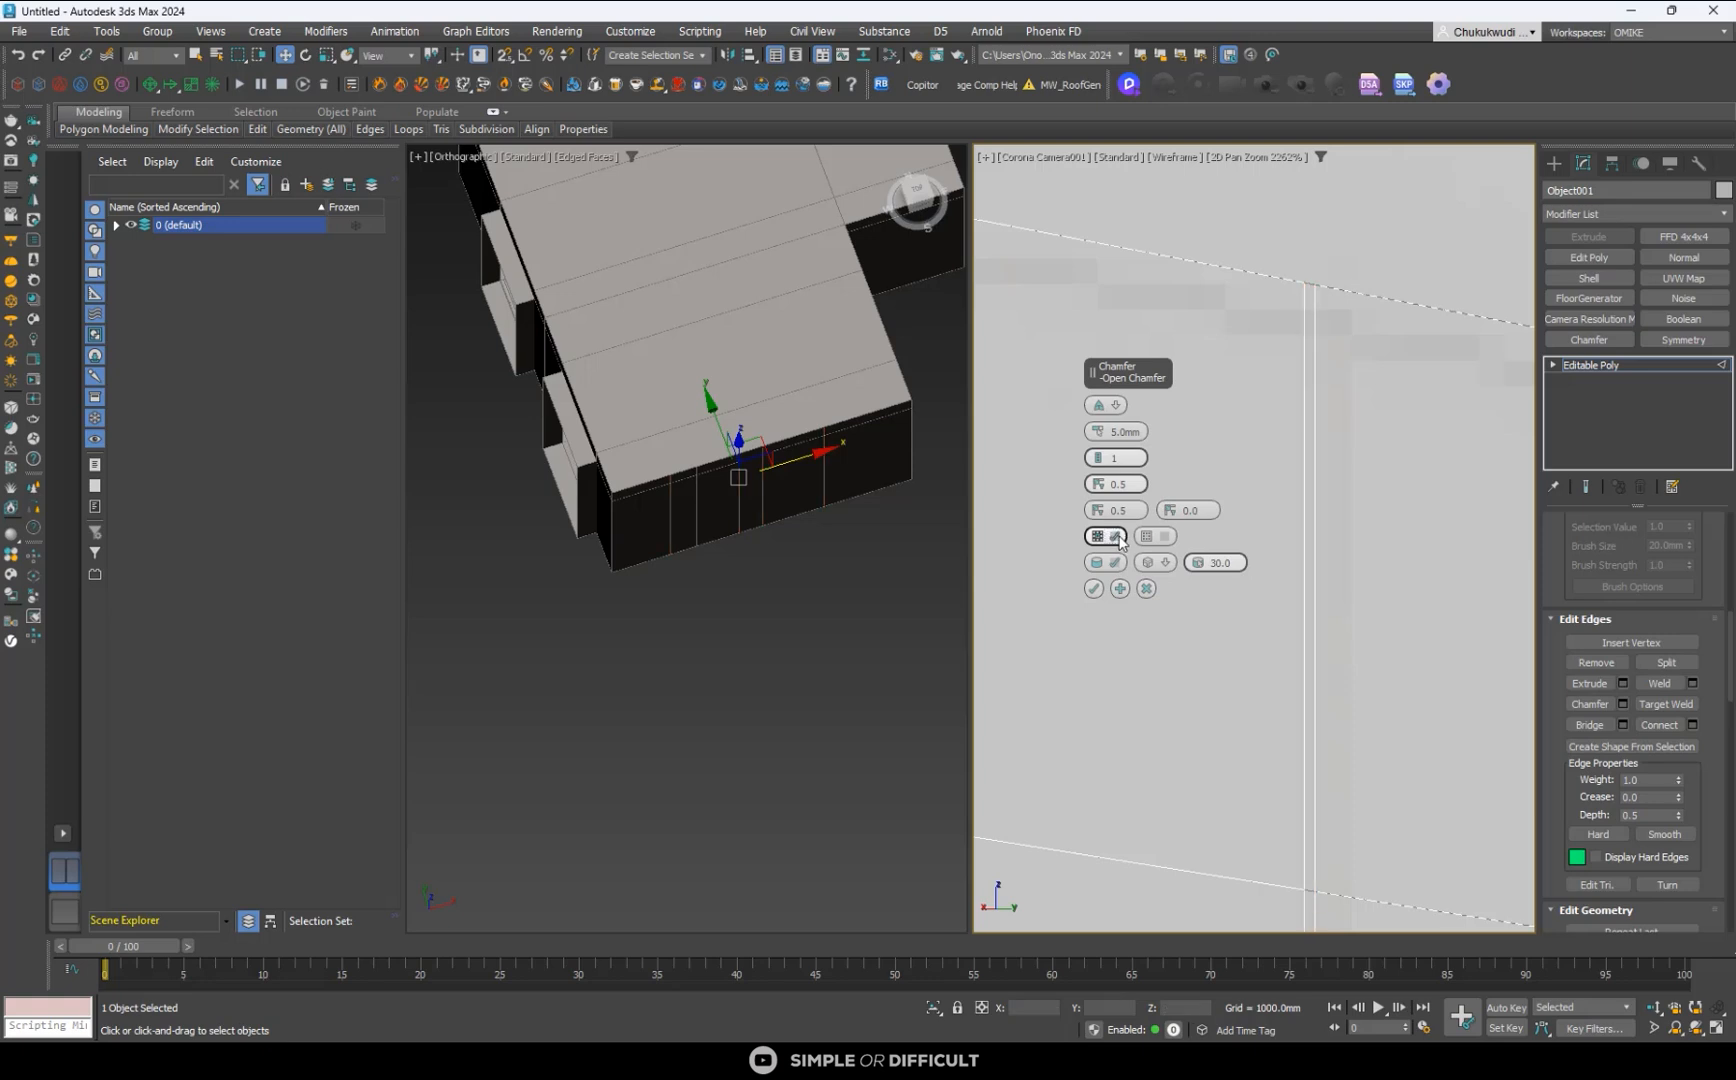
scroll(1319, 315, "down", 2)
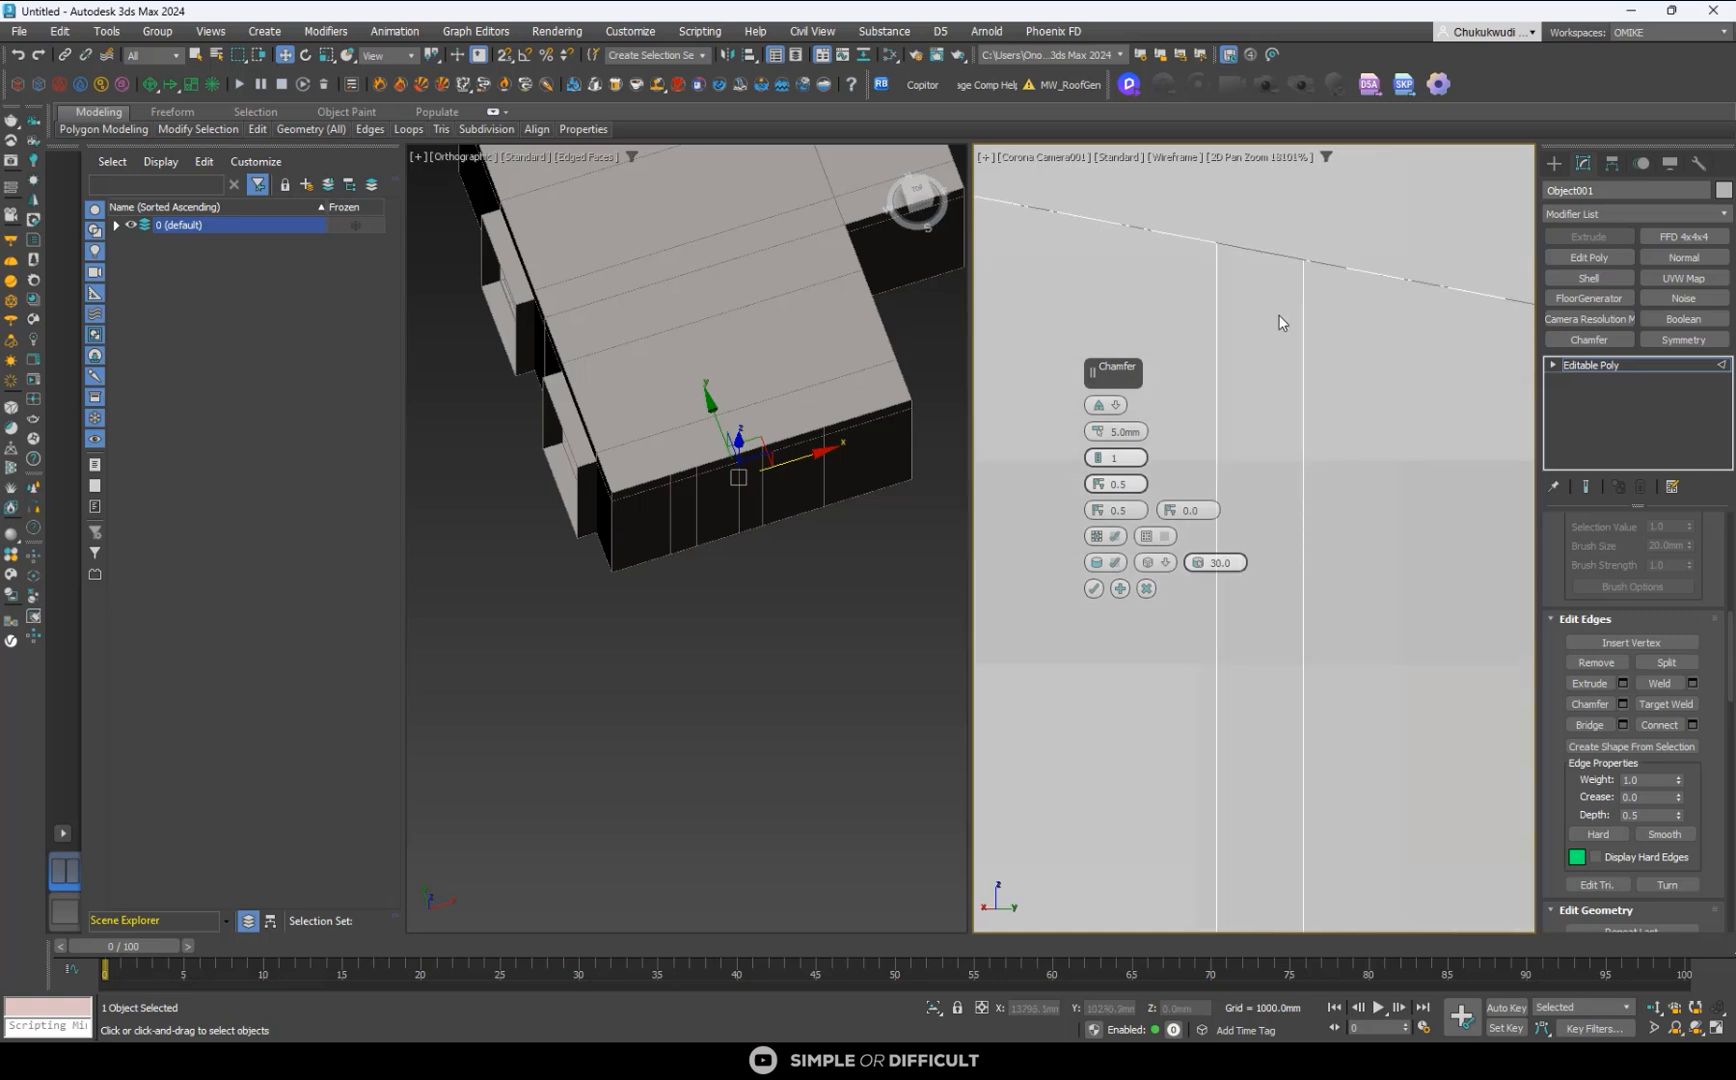
left_click(1116, 539)
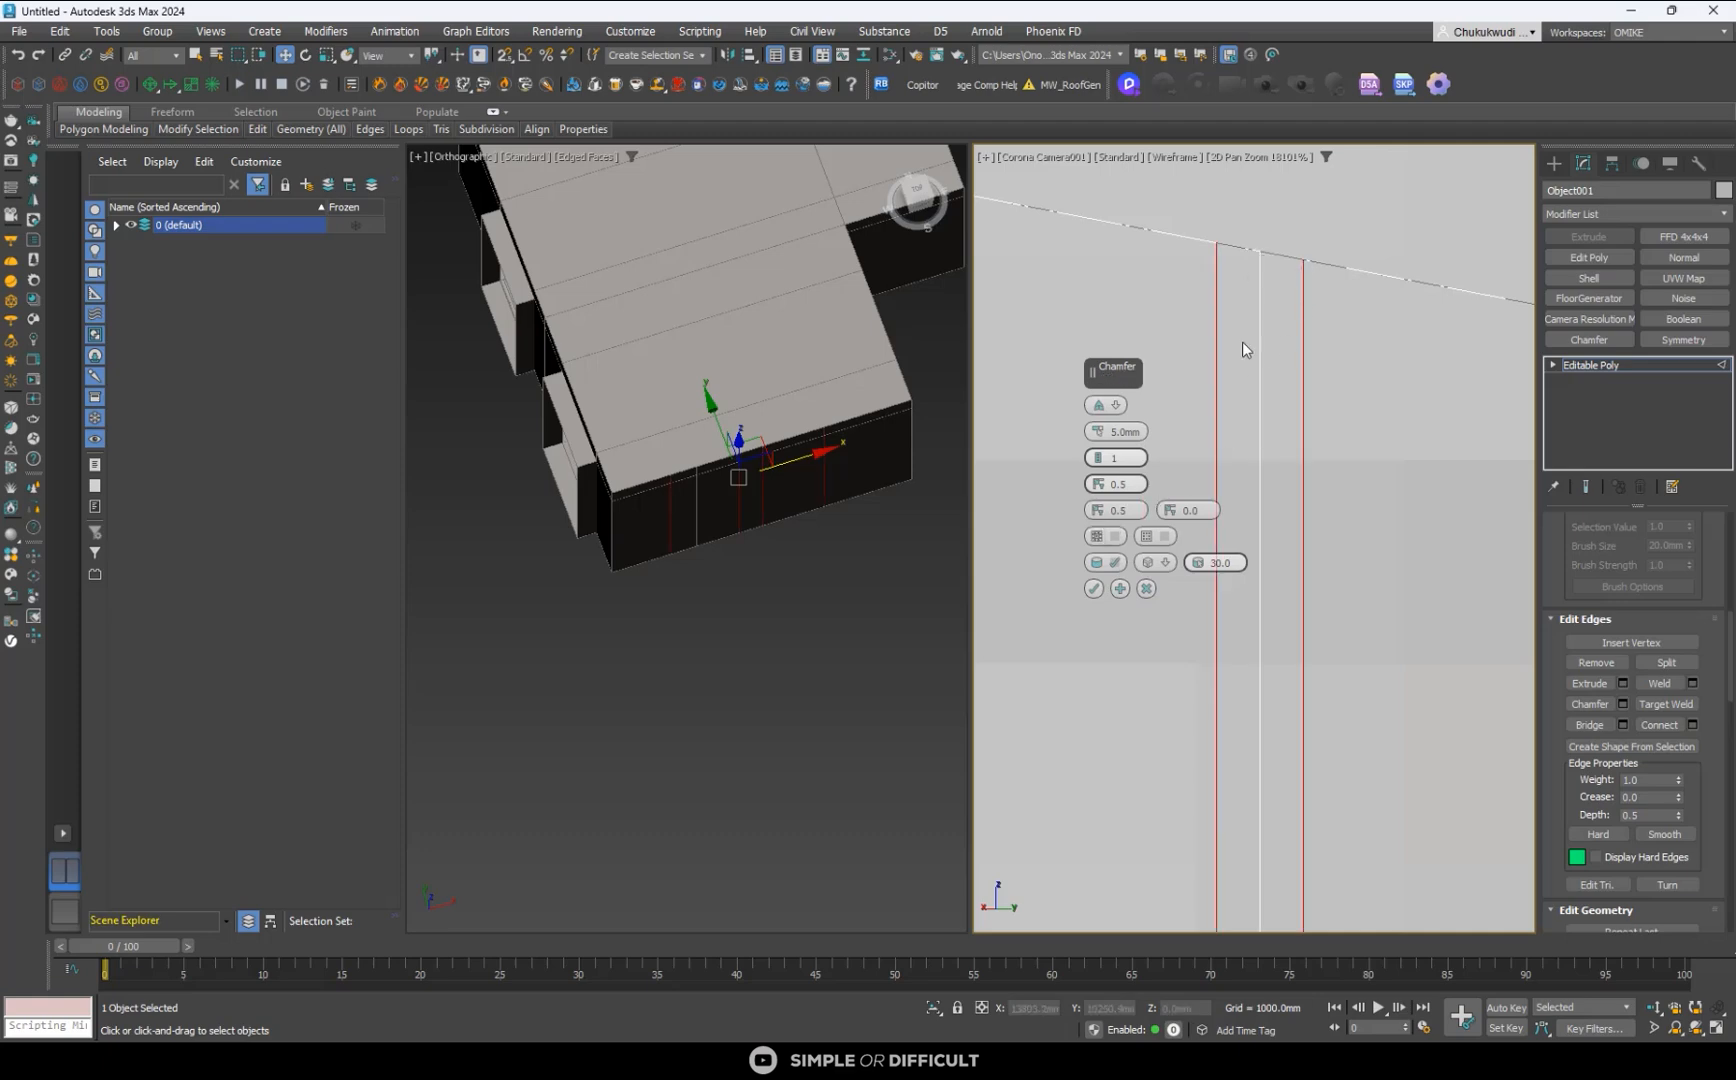
left_click(1117, 540)
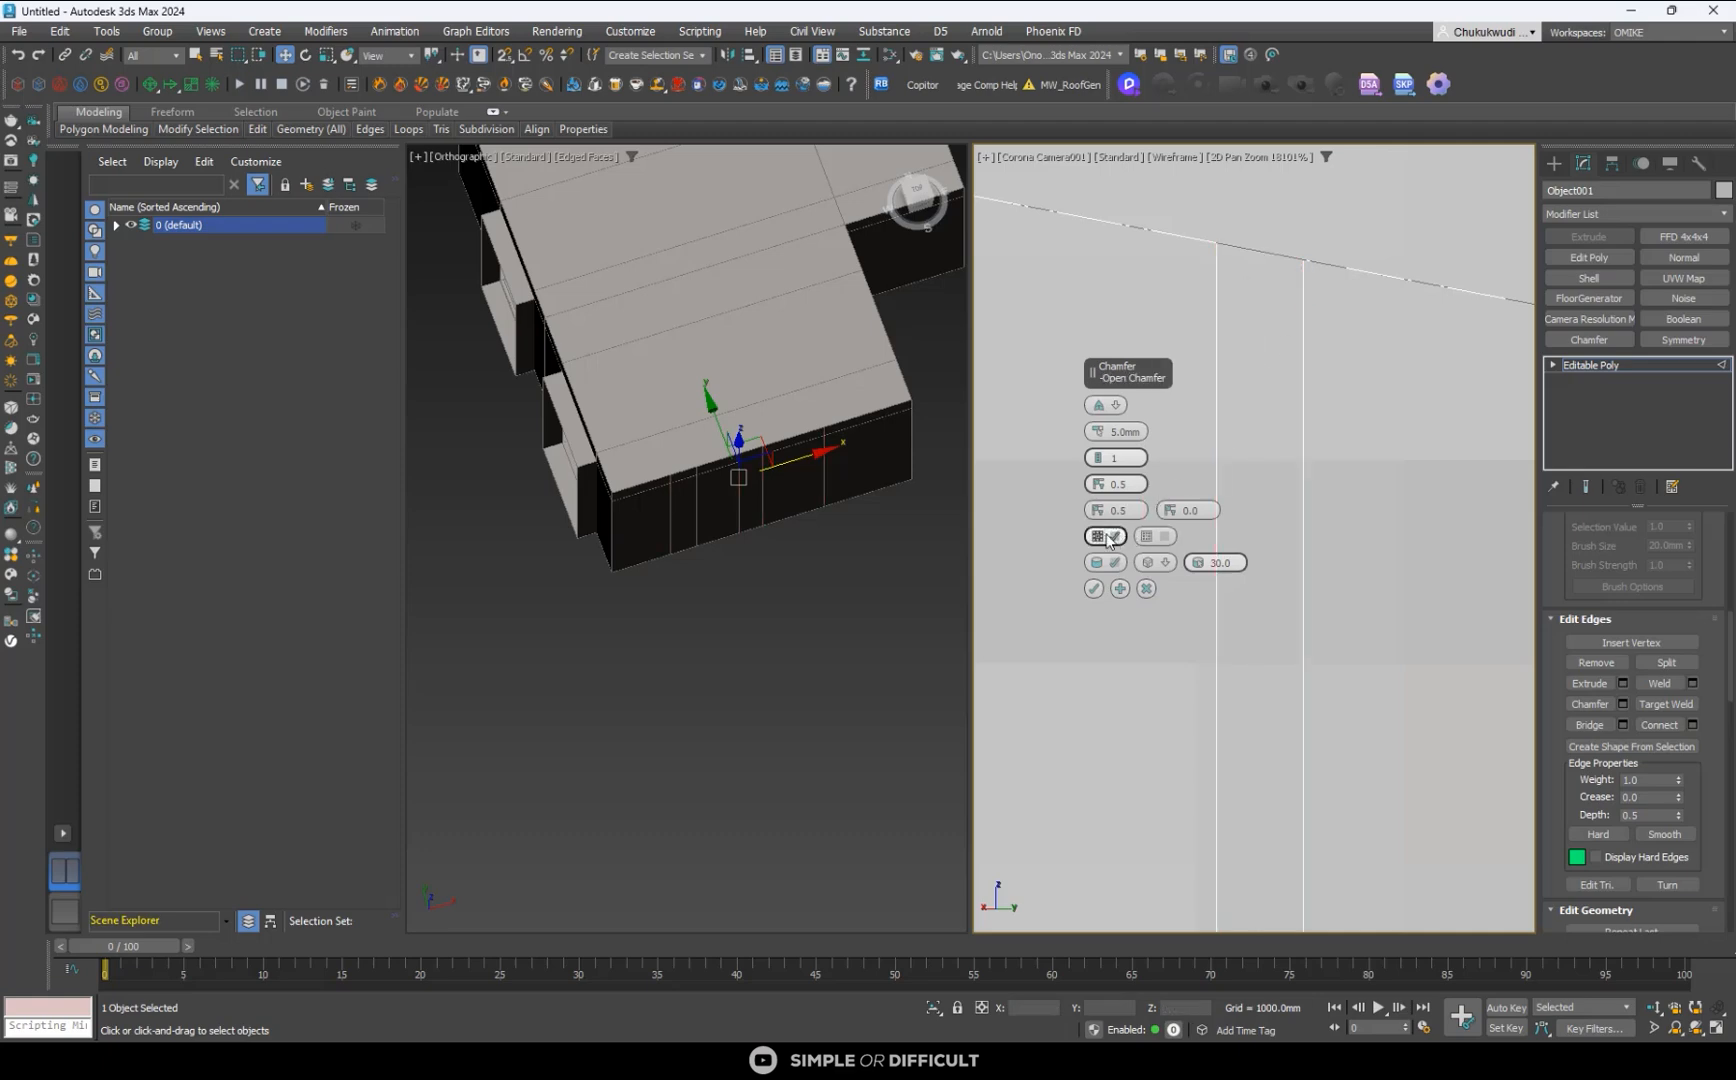
left_click(1098, 536)
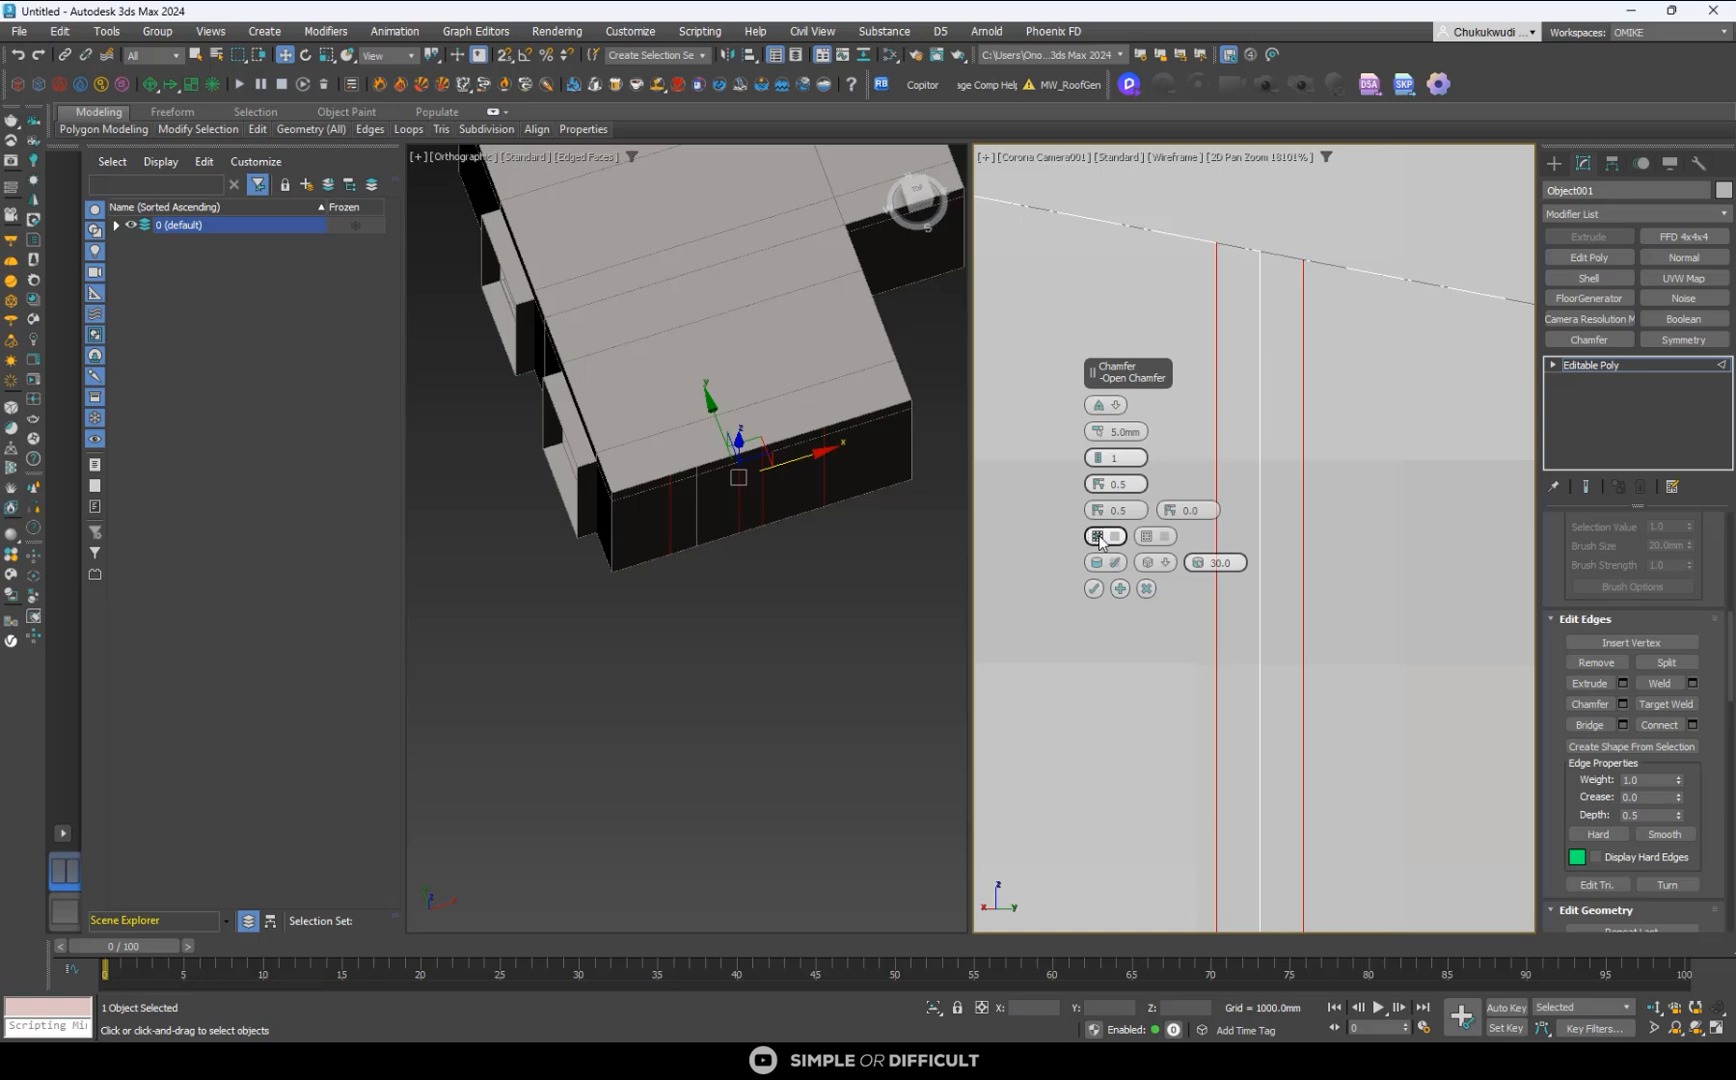
left_click(1099, 538)
left_click(1099, 538)
left_click(1099, 538)
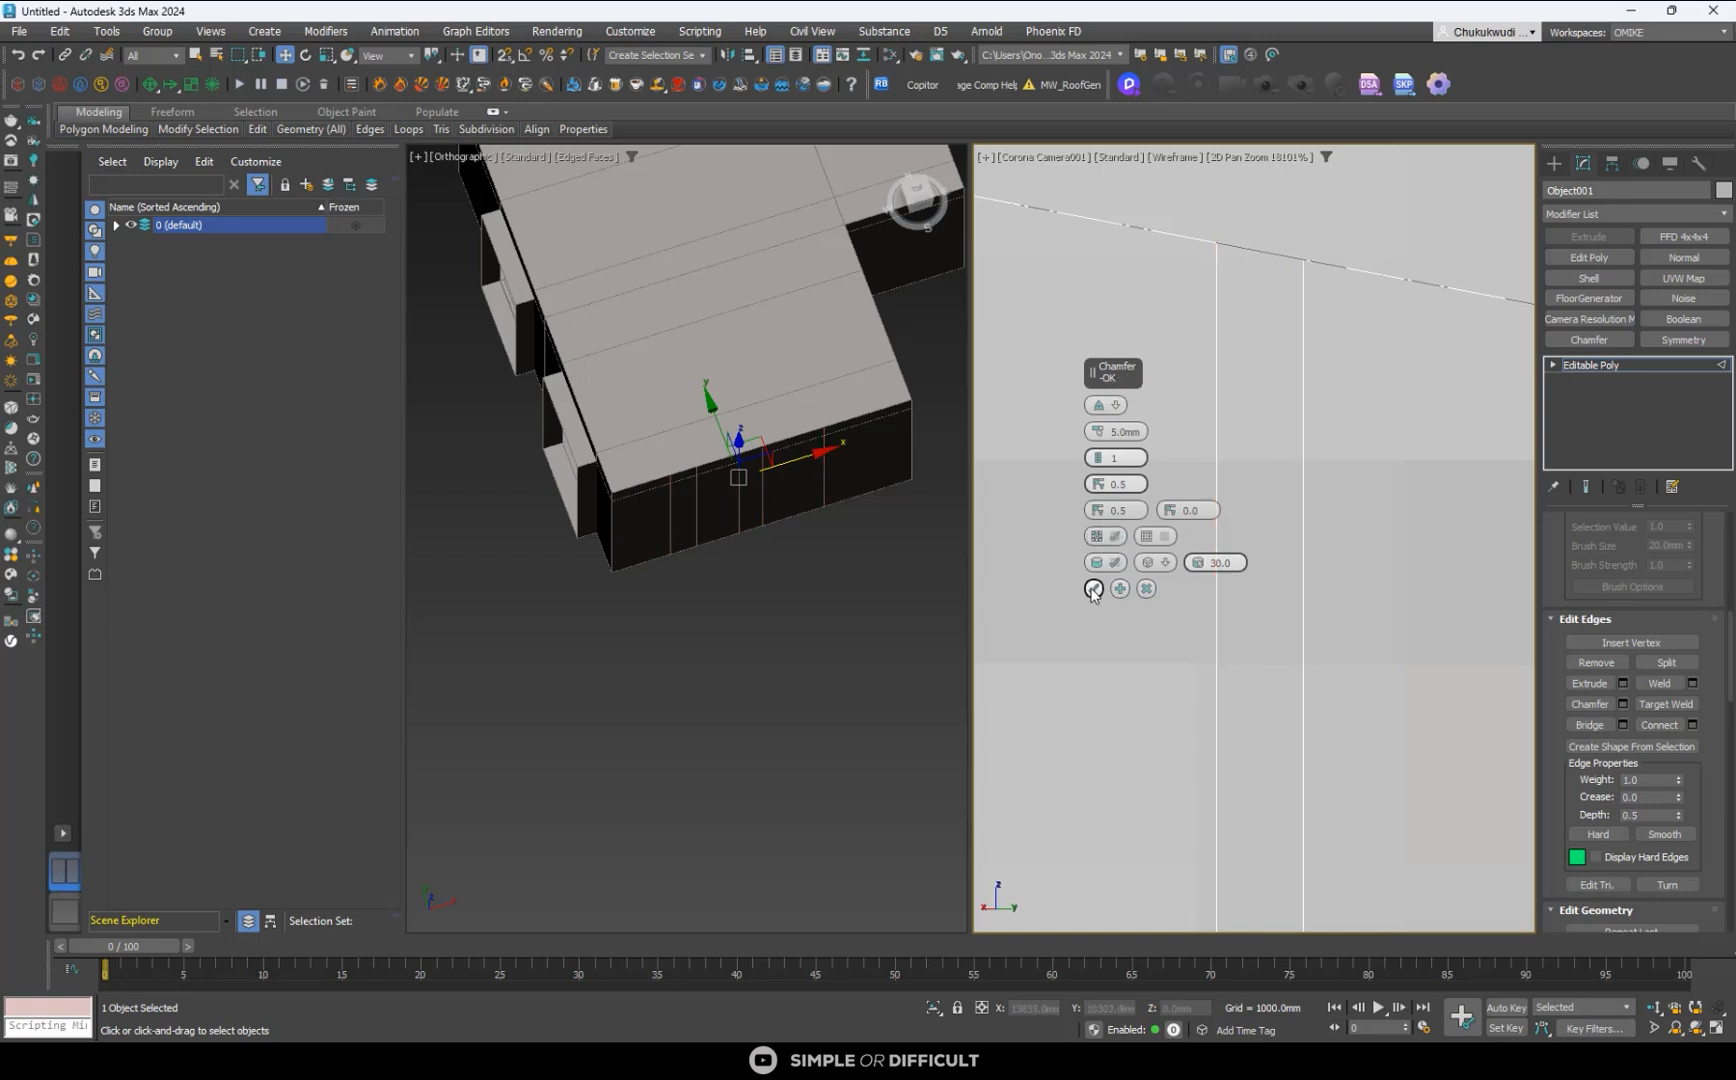
left_click(1093, 590)
- Add a Shell modifier to the divided TV wall and set its outer amount to 15 mm
scroll(1226, 397, "down", 6)
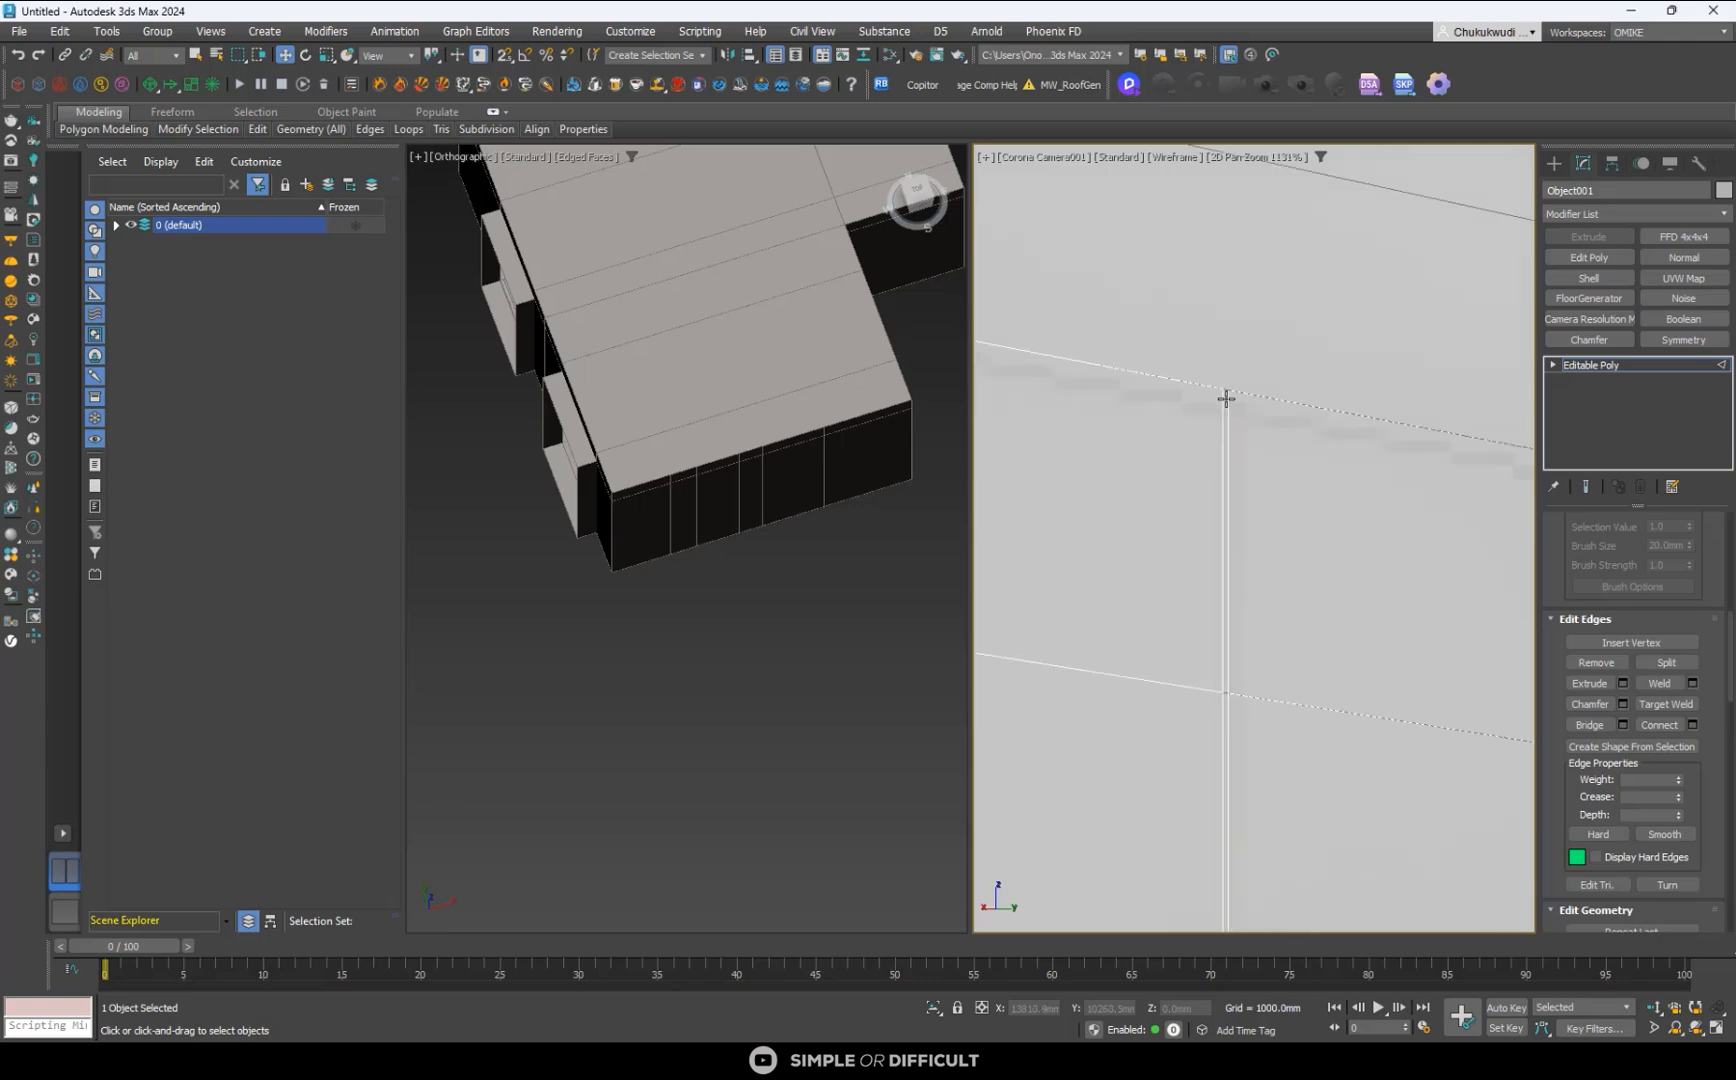
scroll(1238, 400, "down", 4)
scroll(1147, 407, "up", 8)
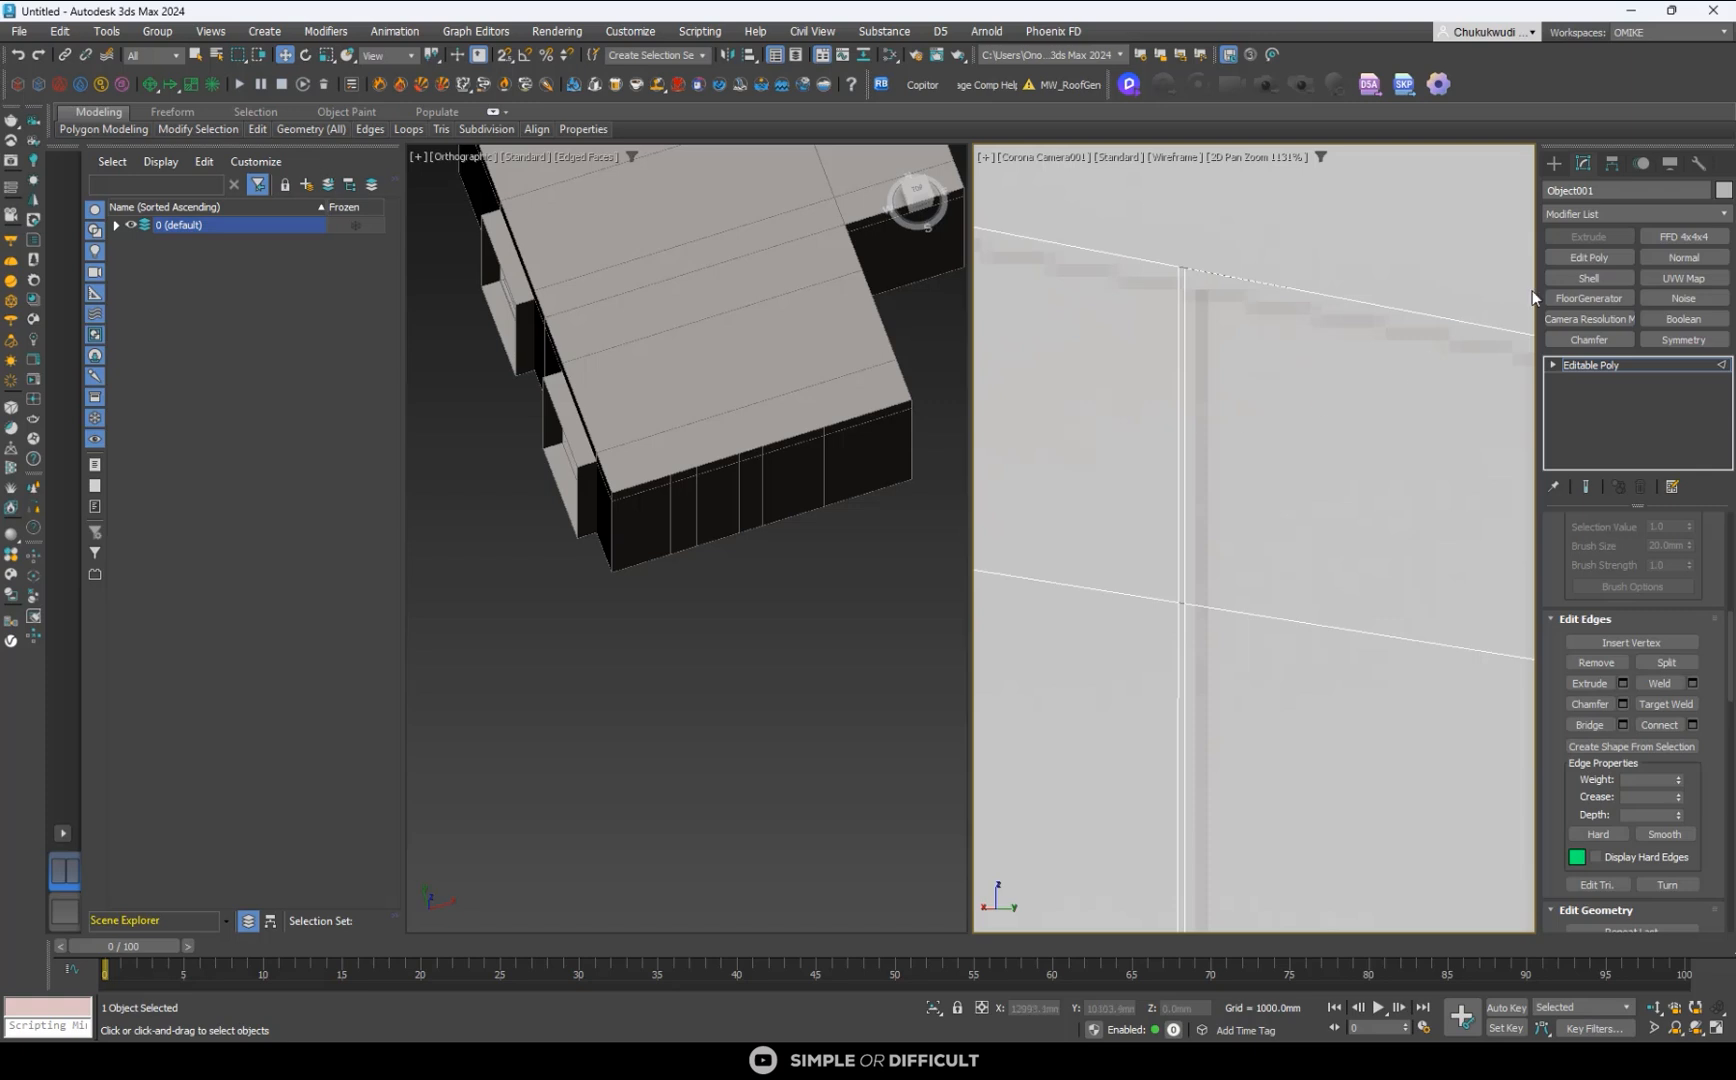
left_click(1590, 278)
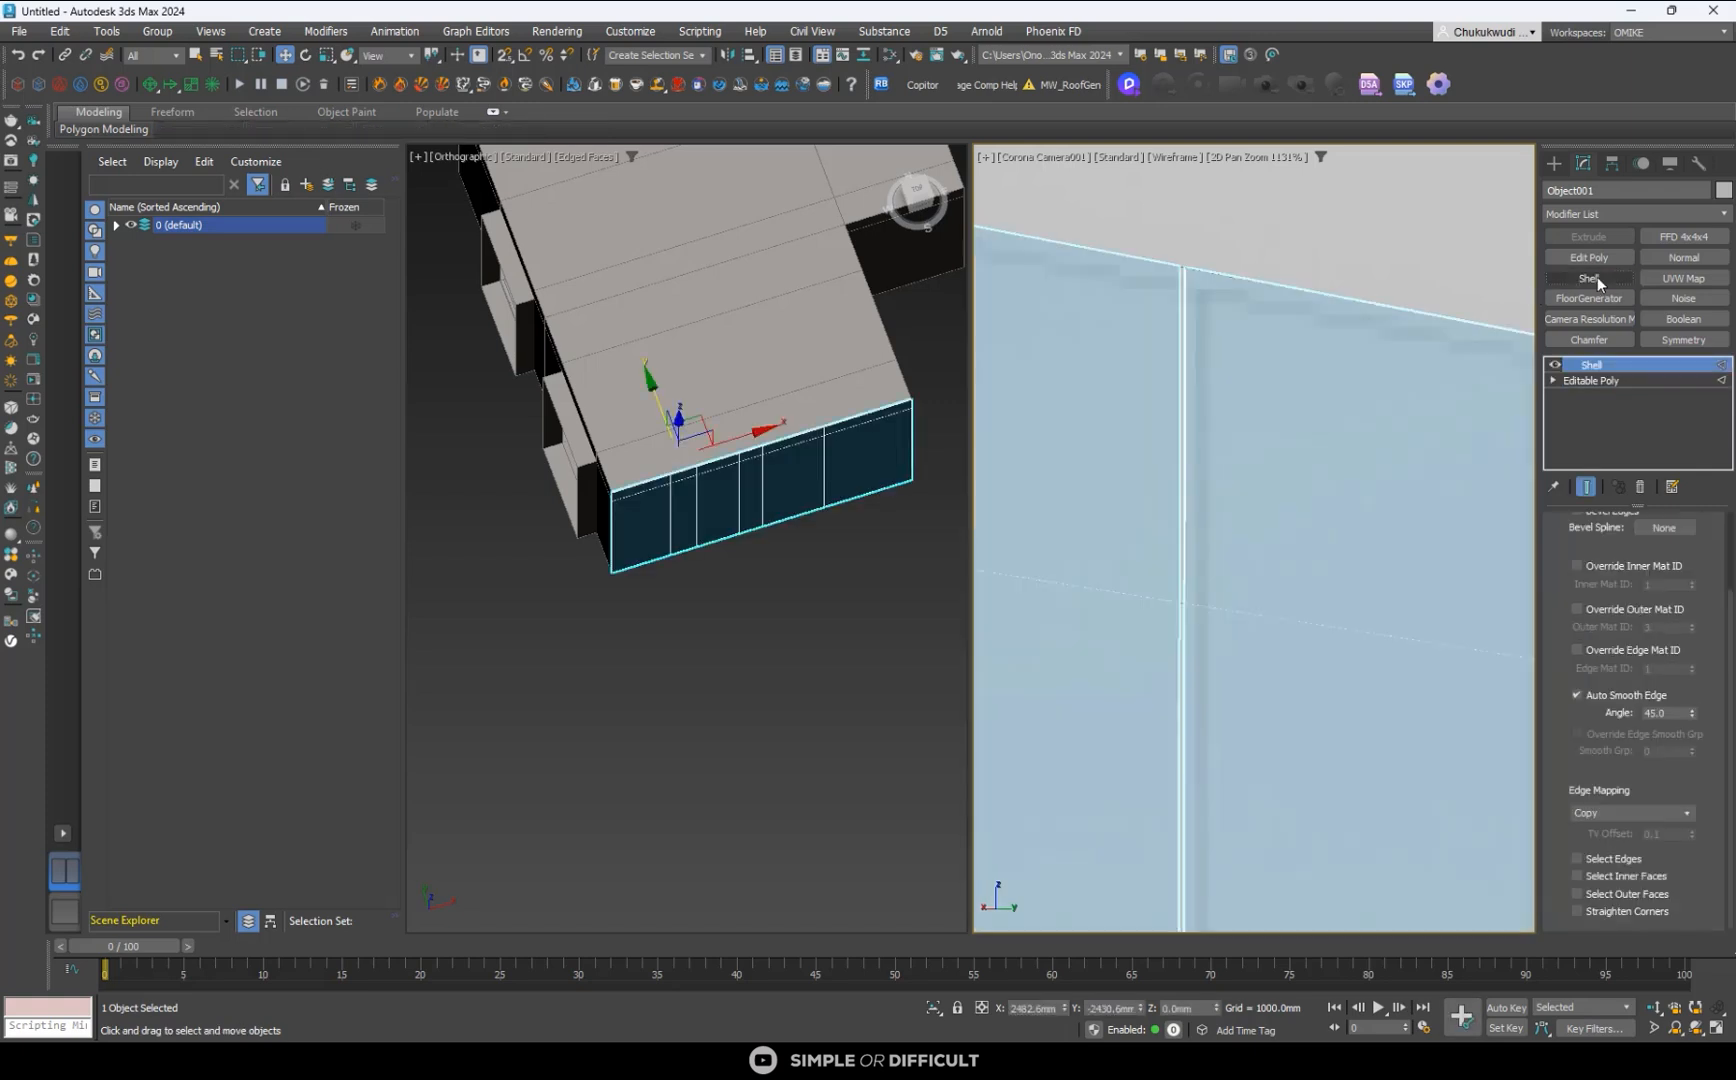
scroll(1169, 260, "up", 4)
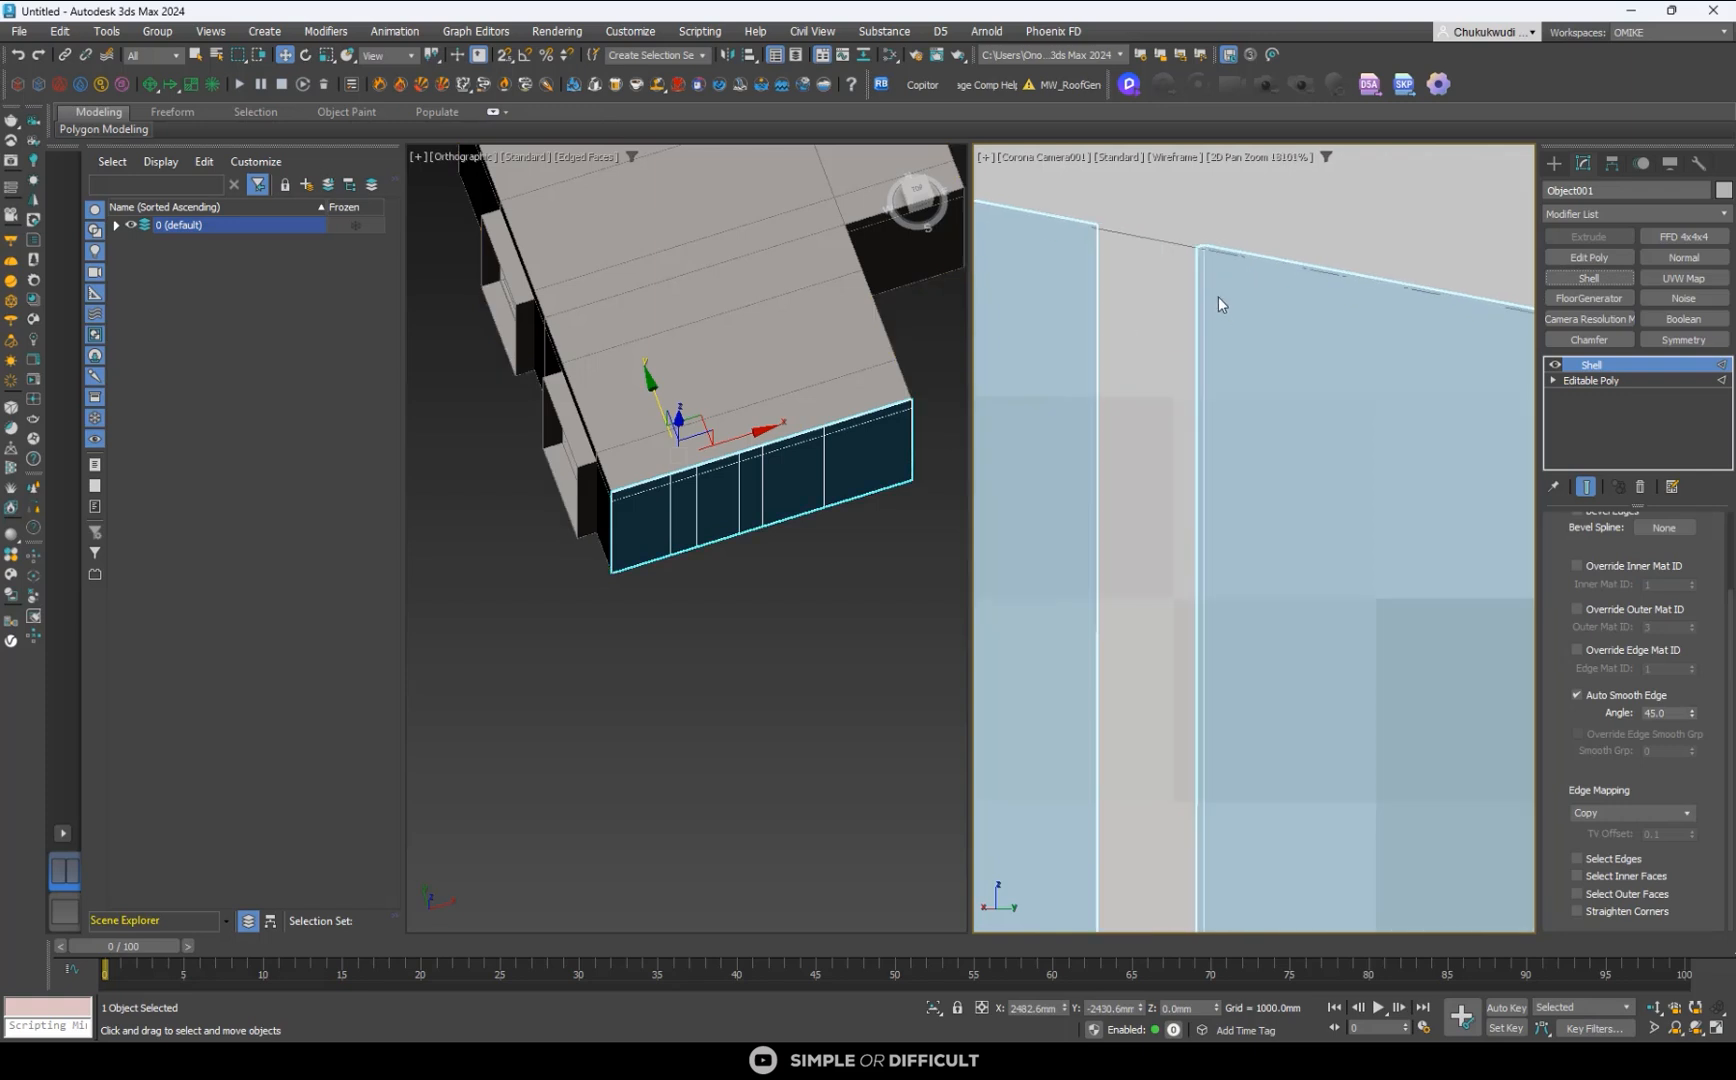
scroll(1680, 577, "up", 2)
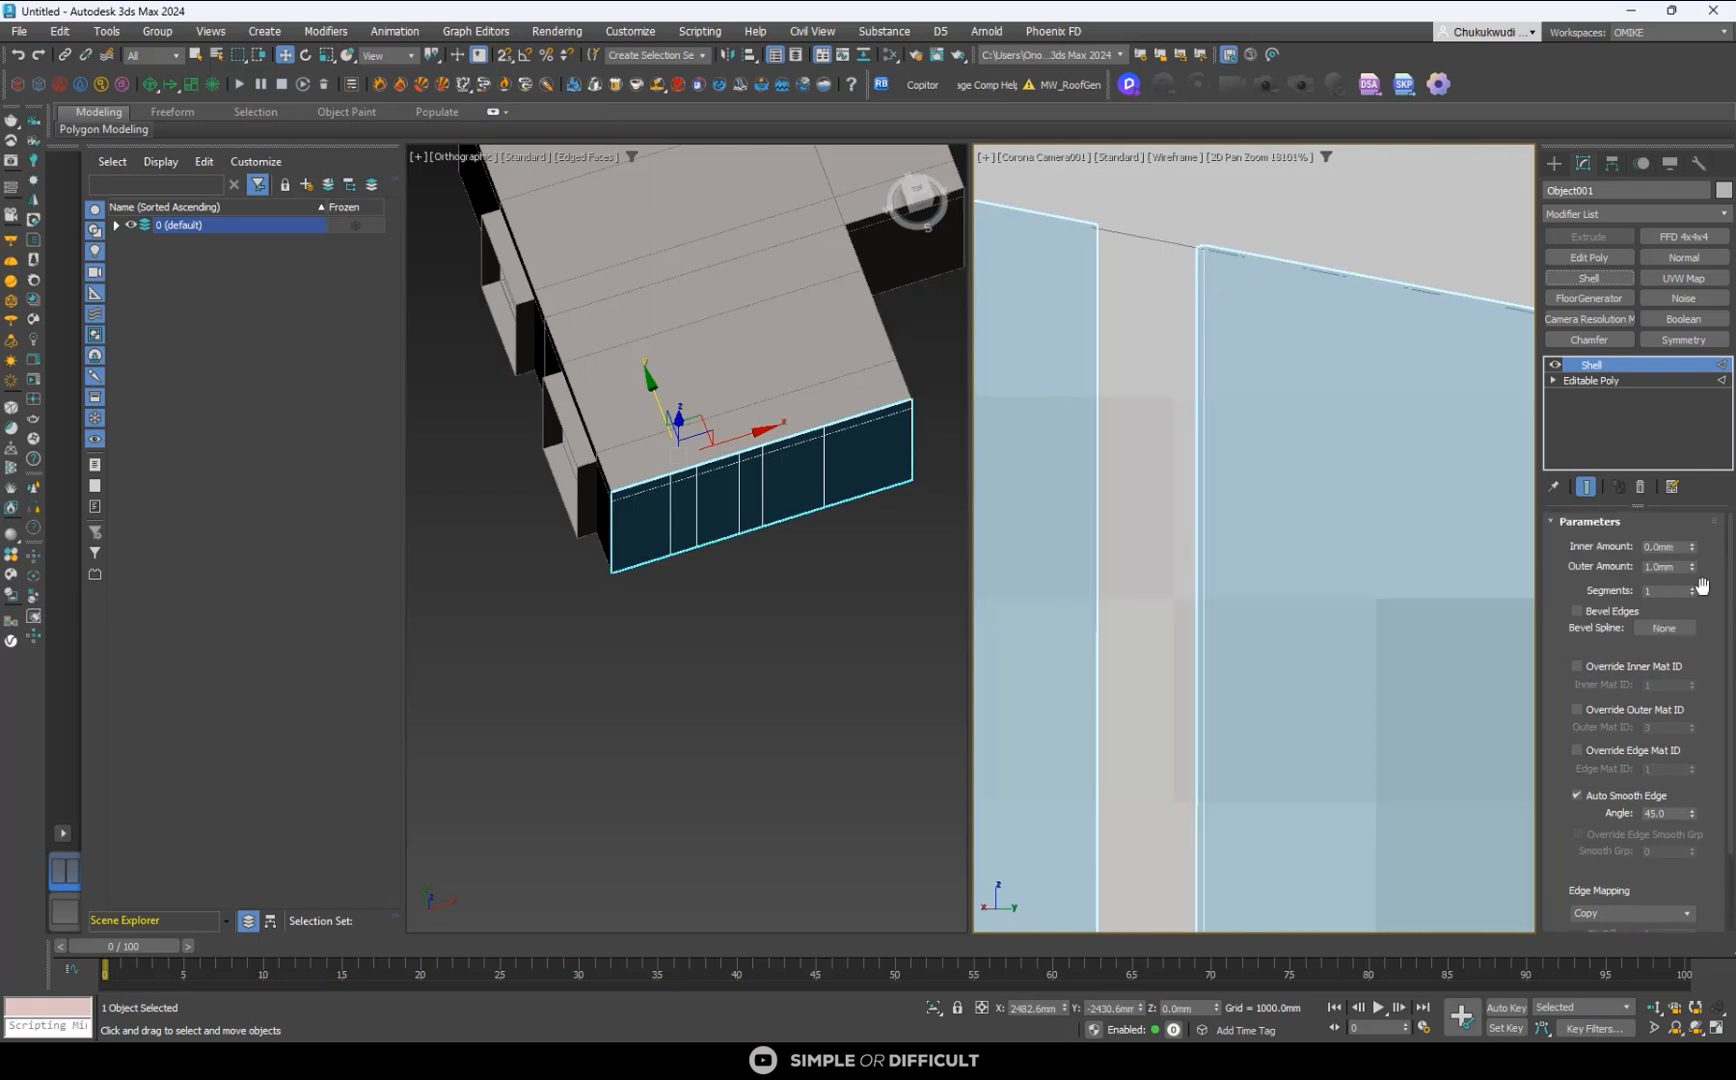
double_click(1678, 568)
key("Return")
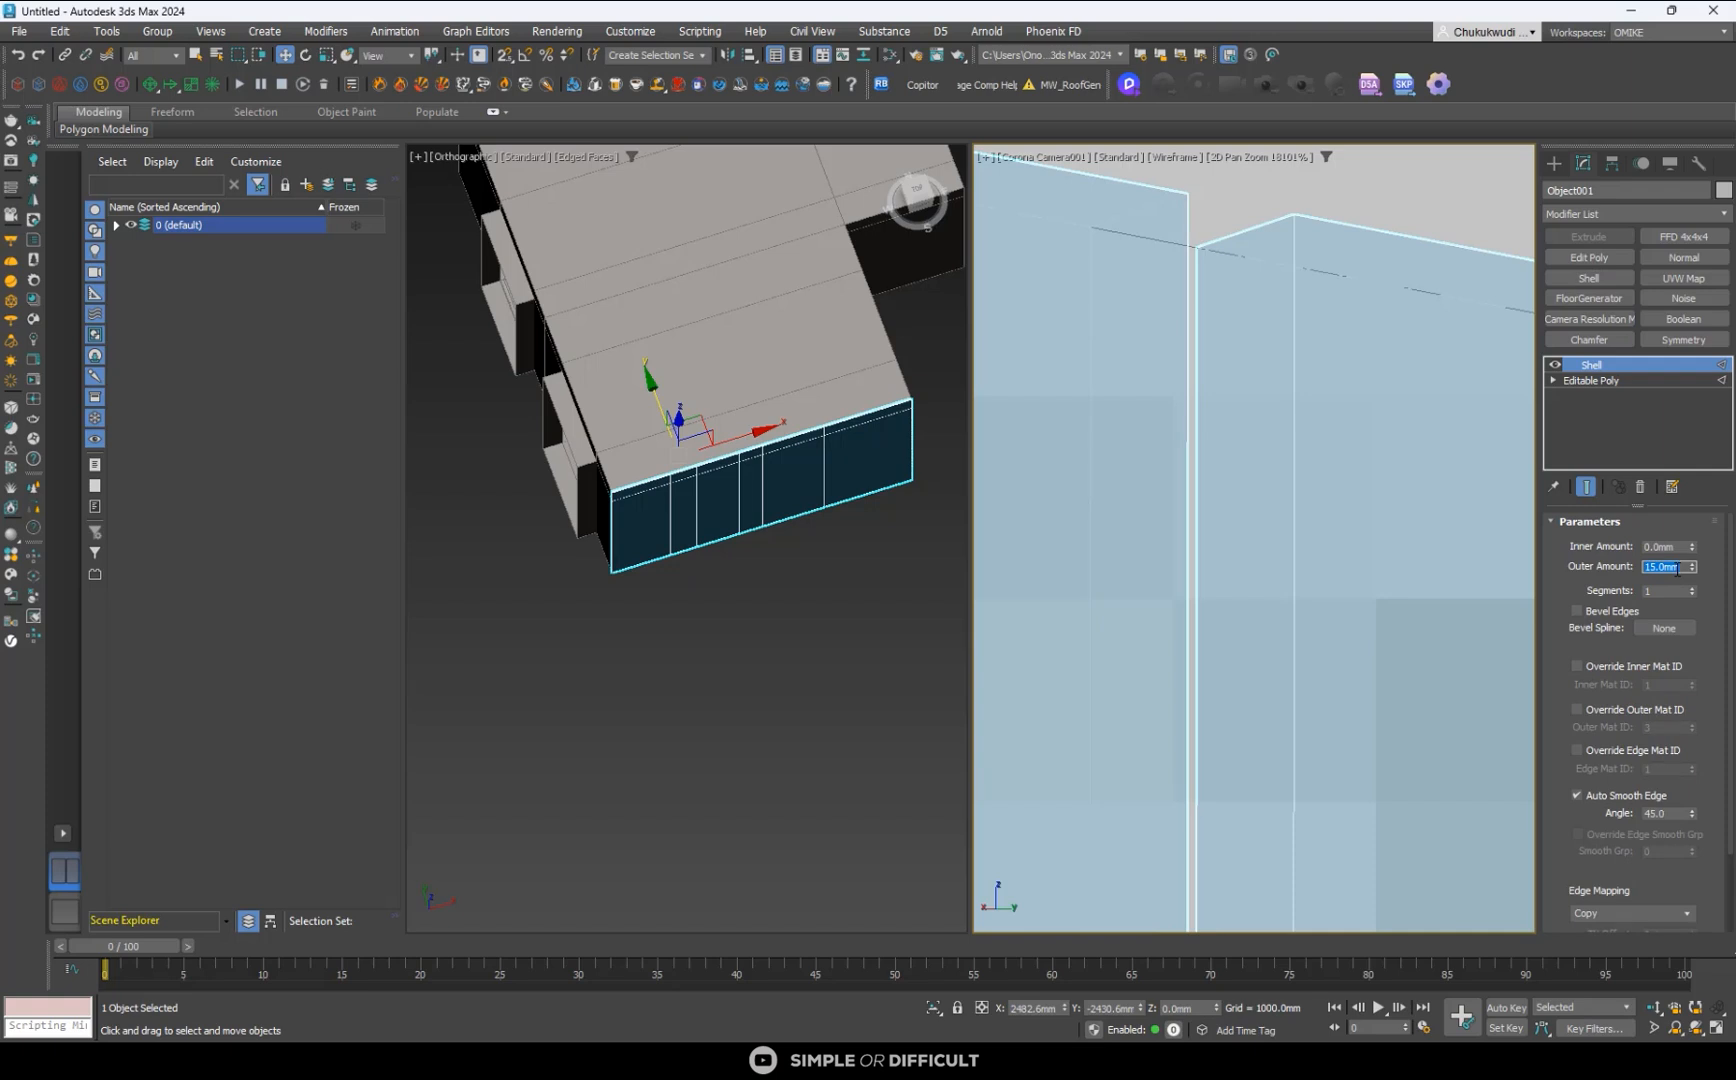
- Enable Straighten Corners in the TV wall's Shell modifier
scroll(1225, 380, "down", 10)
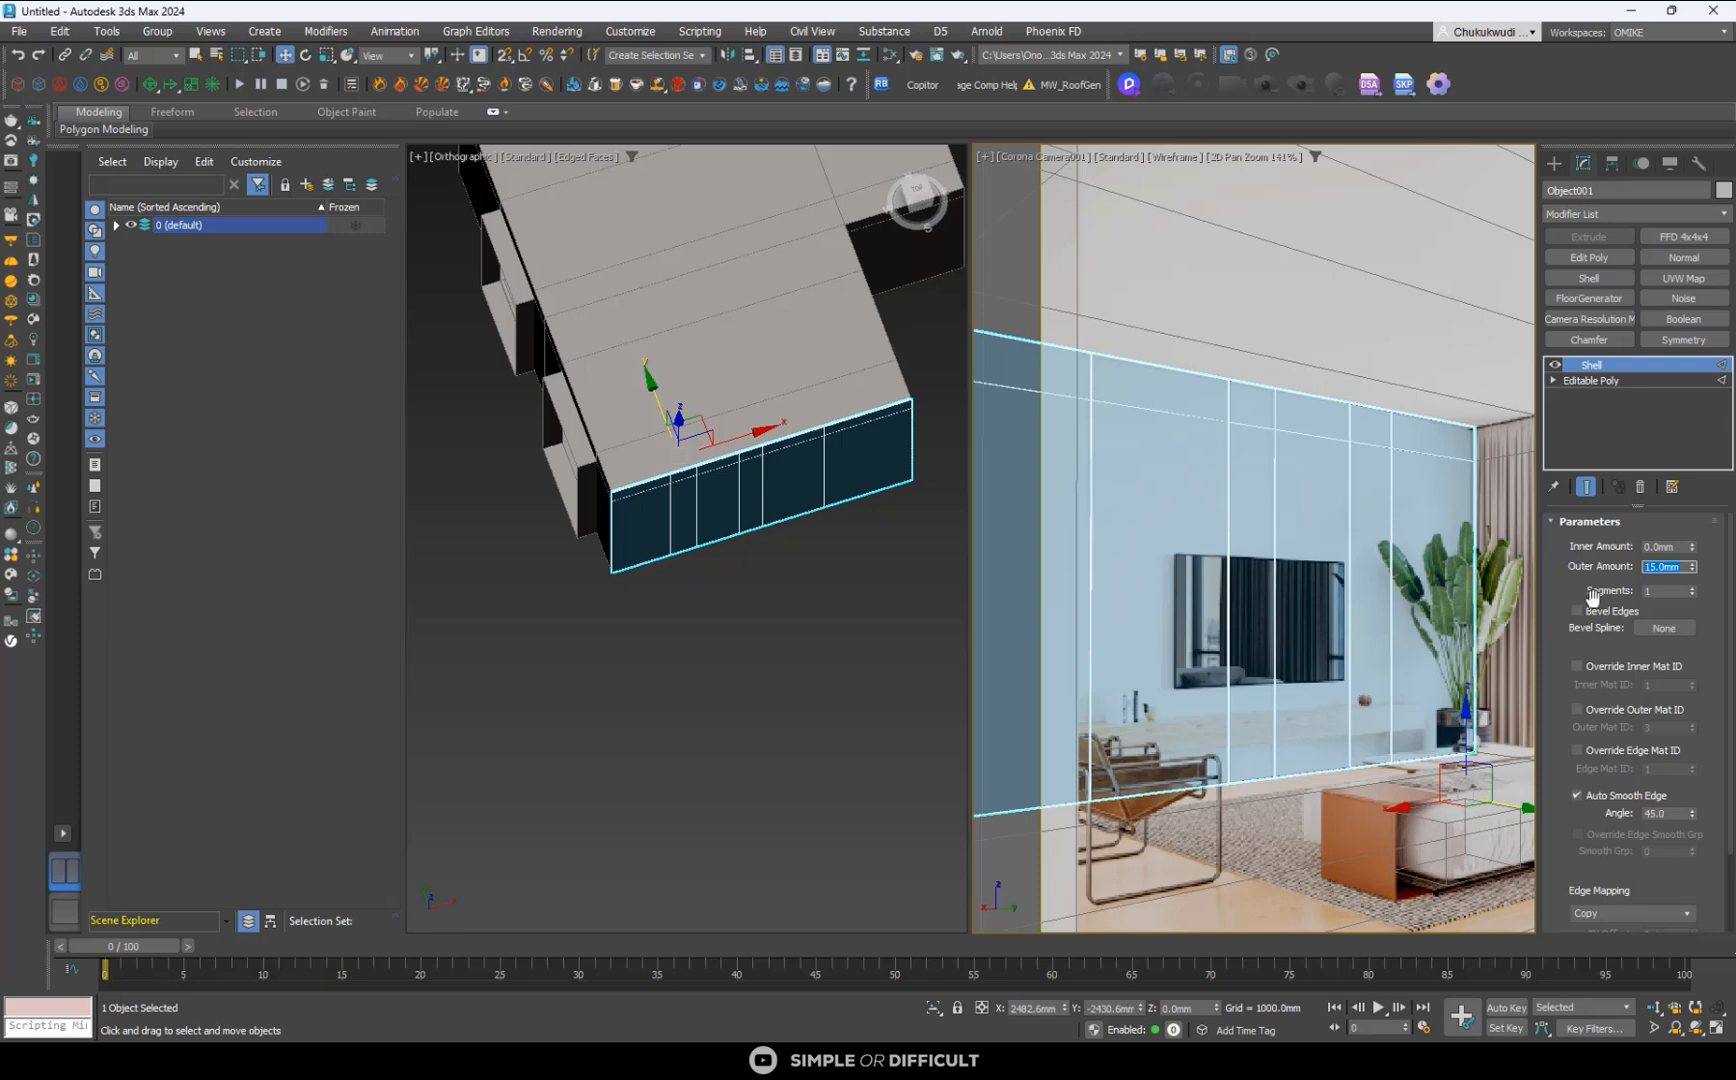
scroll(1732, 610, "down", 2)
scroll(1732, 610, "down", 1)
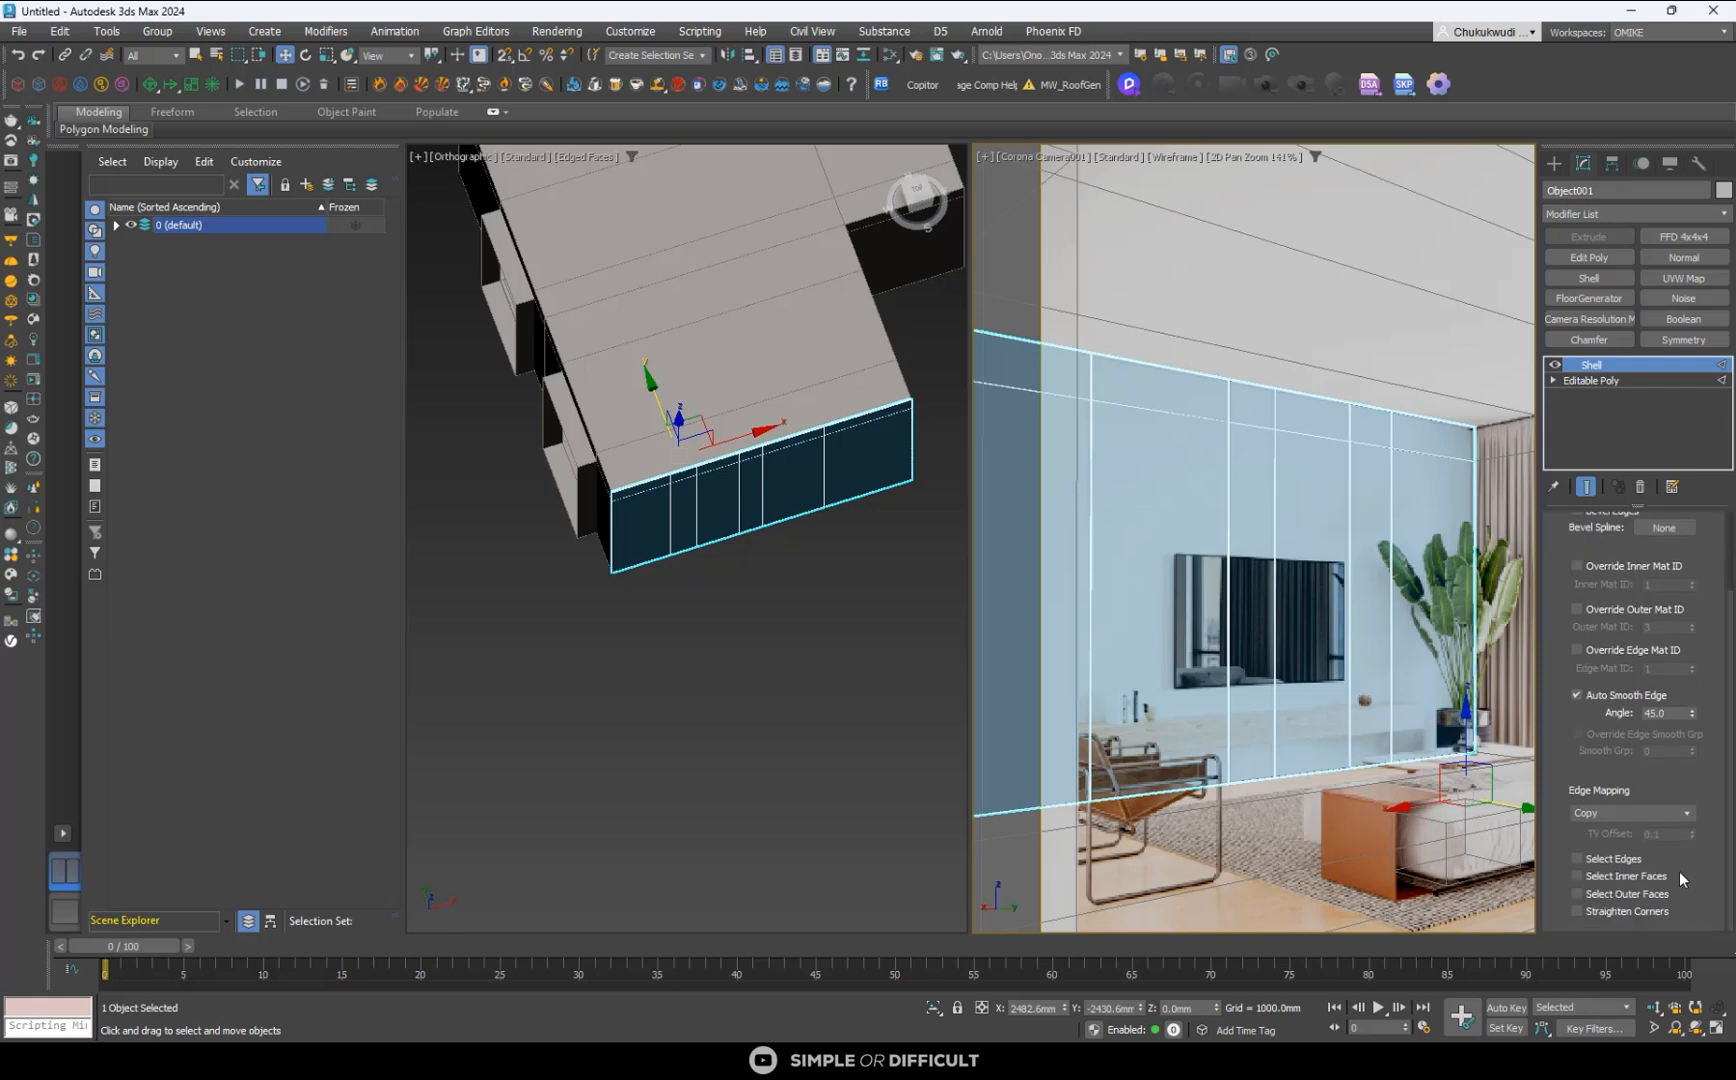
left_click(1577, 910)
scroll(1250, 435, "down", 3)
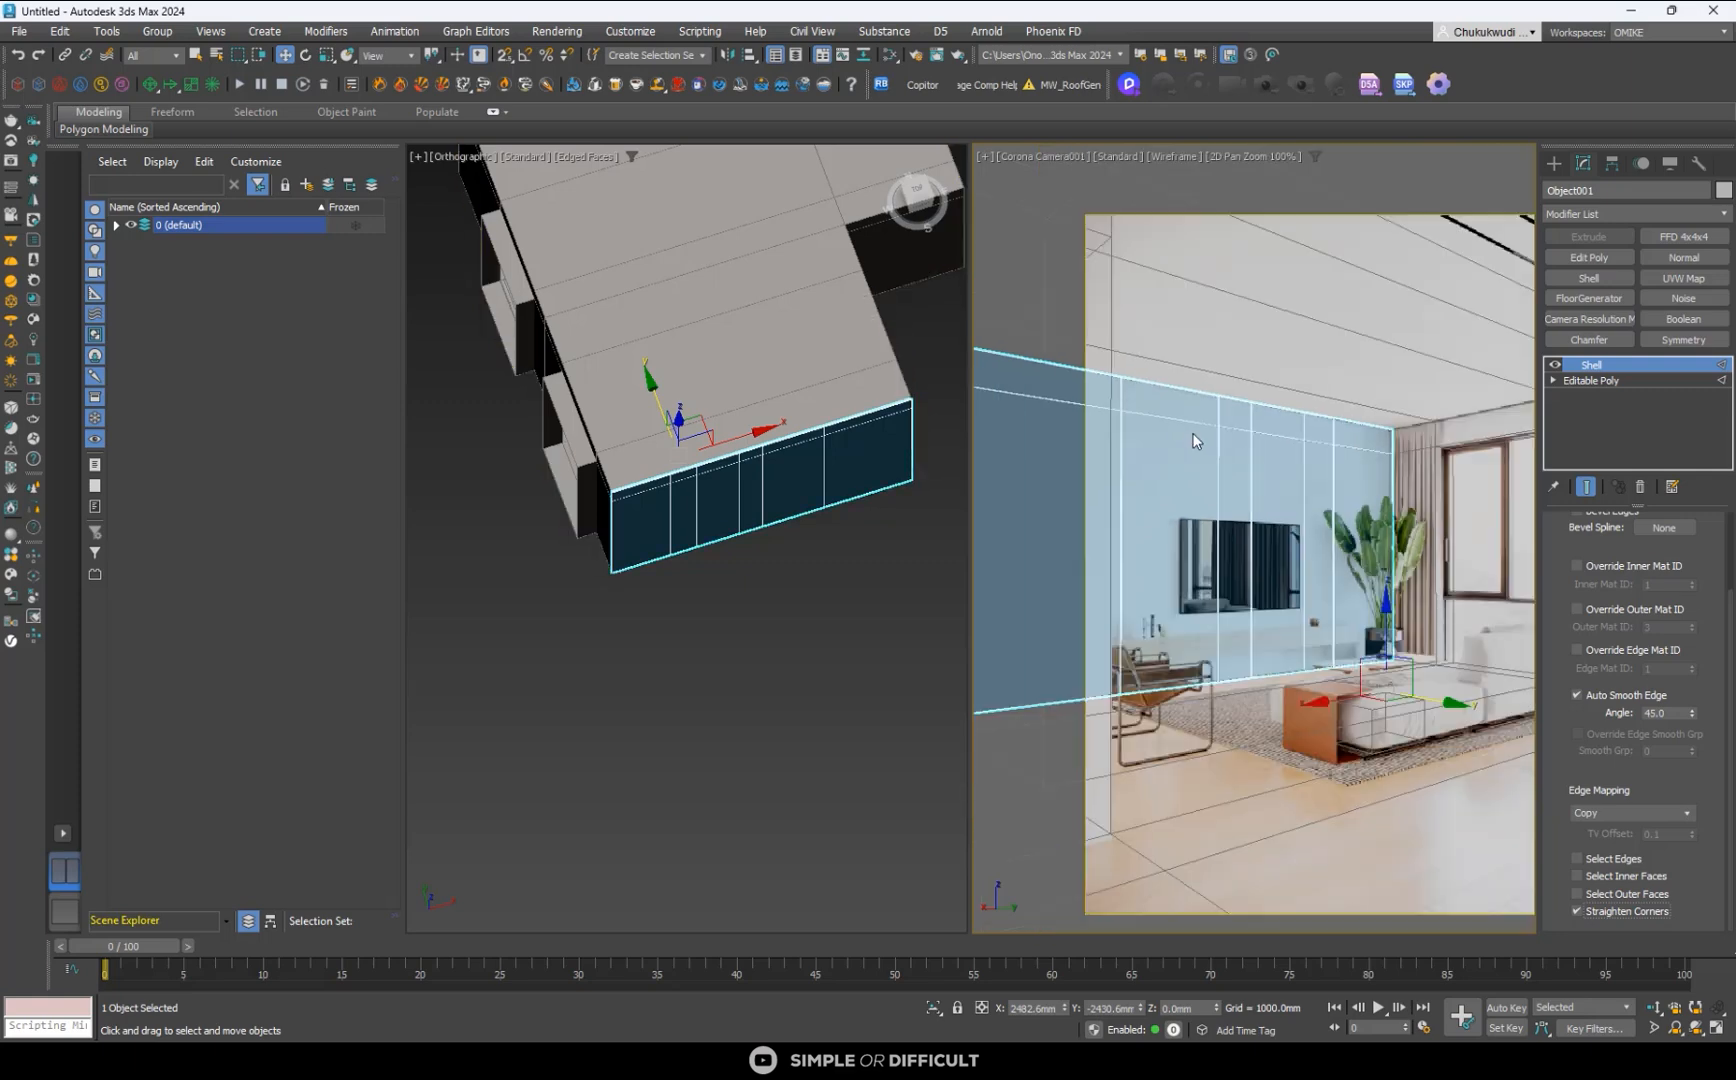
- Turn off 2D pan and zoom, deselect the TV wall and display the camera view shaded with edged faces
left_click(1286, 156)
left_click(816, 679)
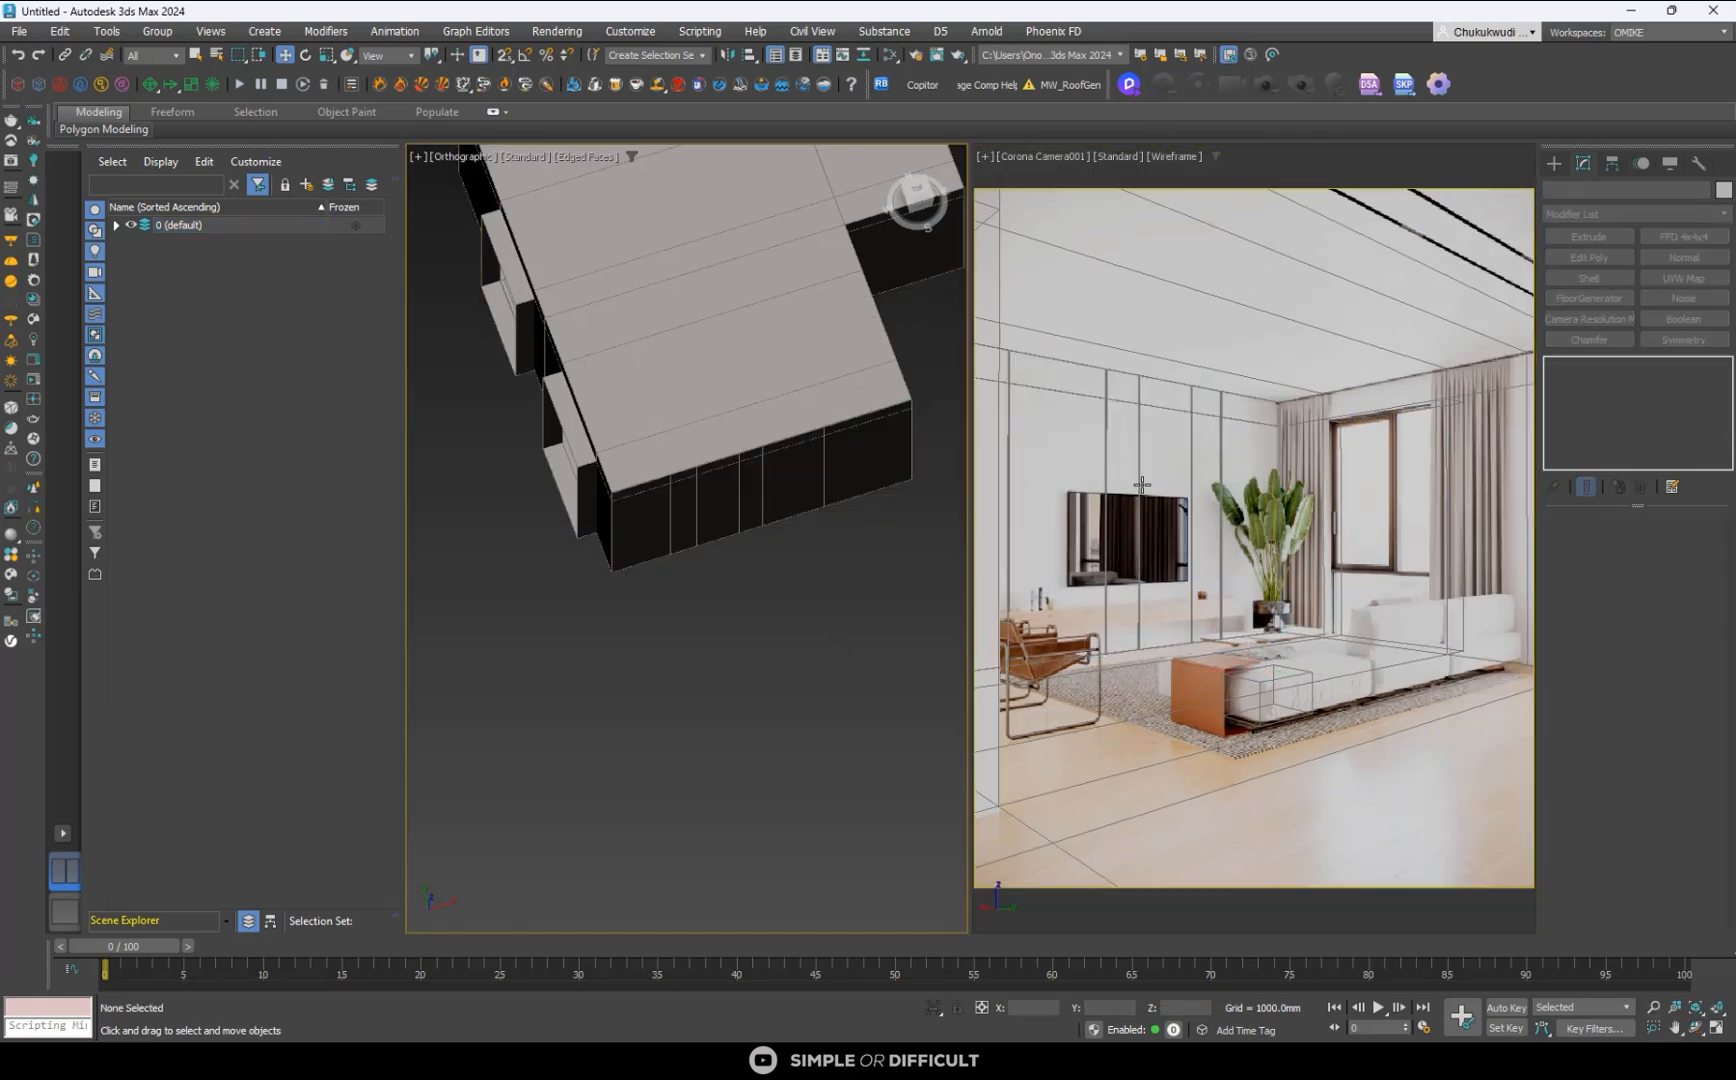
key("F3")
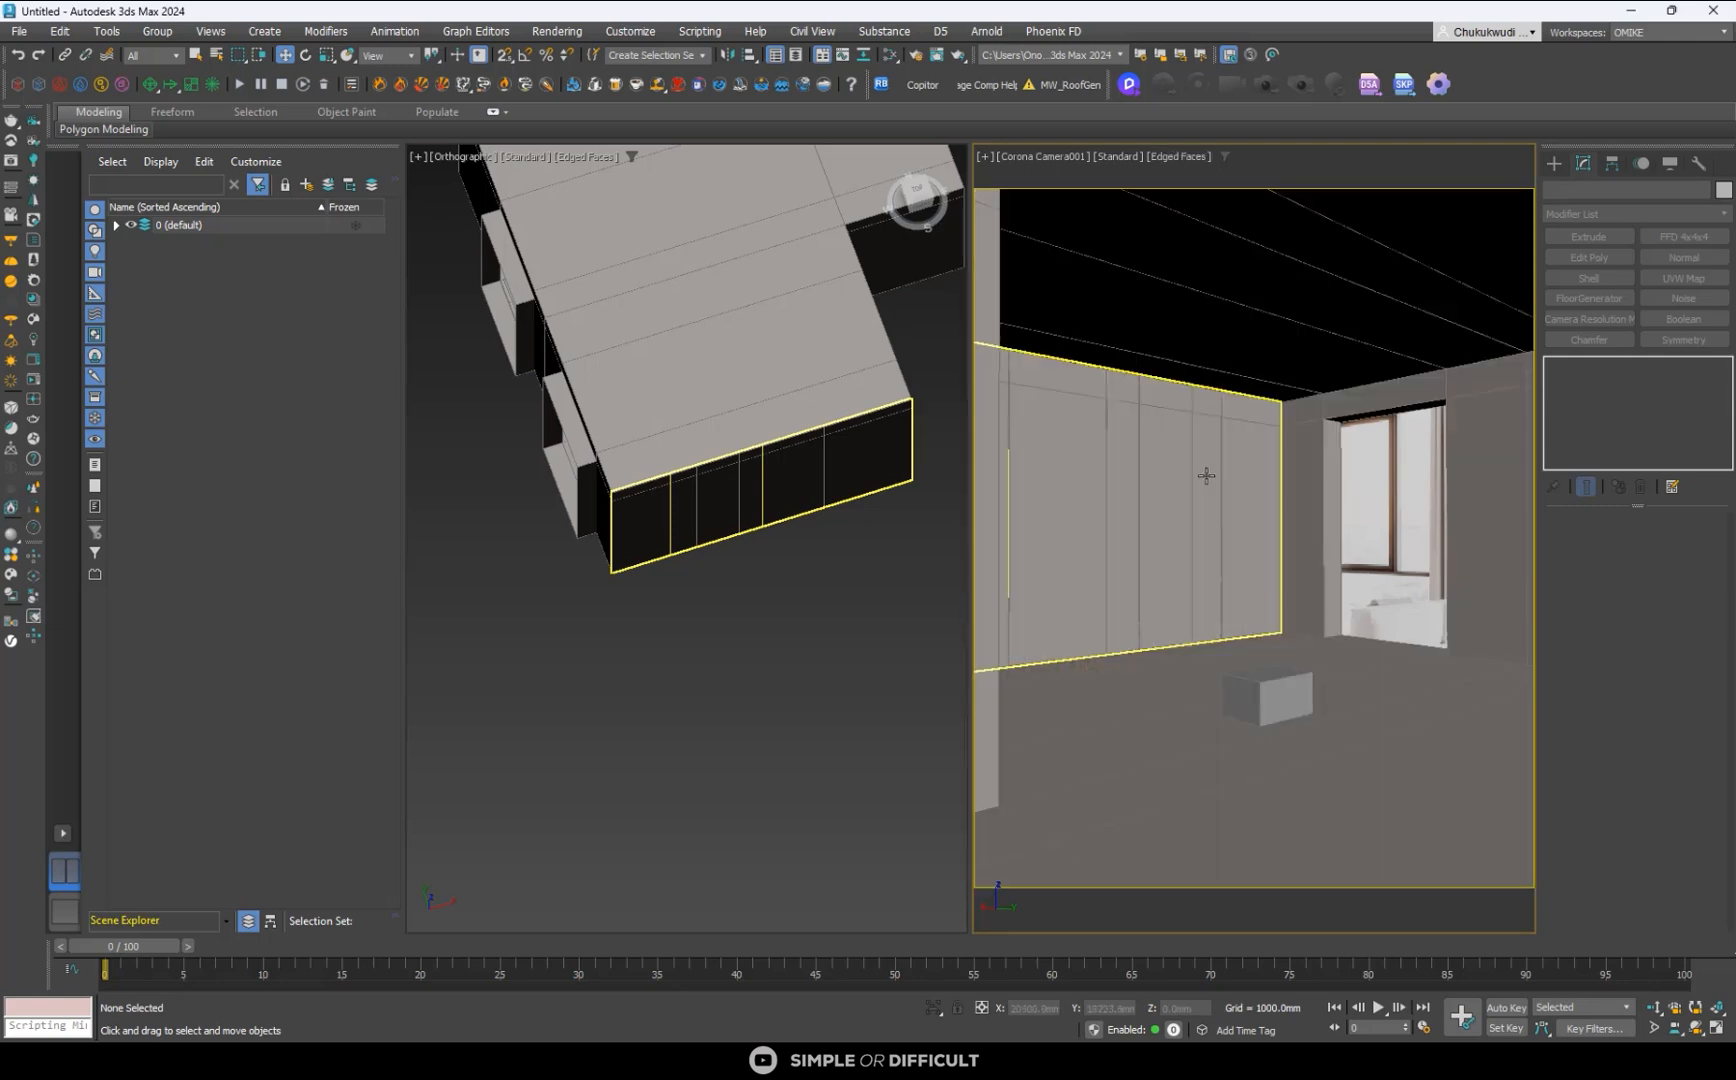
- Select the Corona camera of the camera view, enable Automatic vertical tilt under Tilt & Shift, and deselect the camera
left_click(1050, 156)
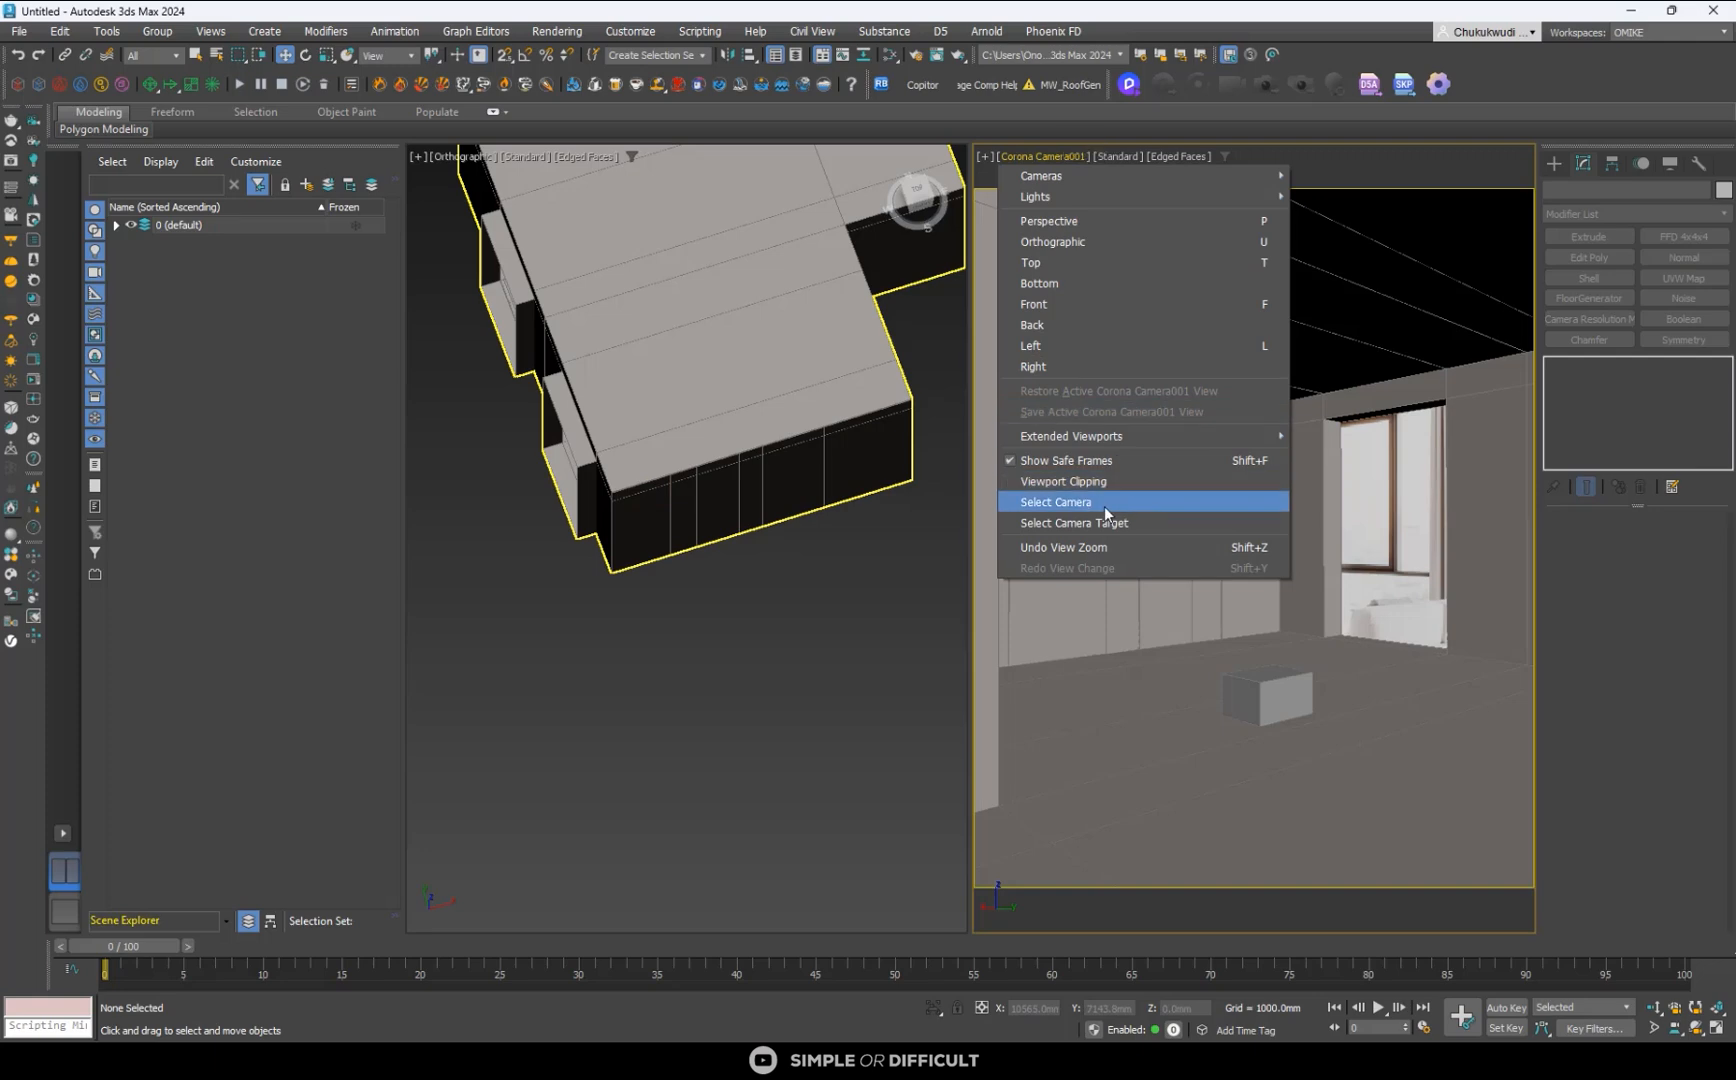
left_click(1104, 502)
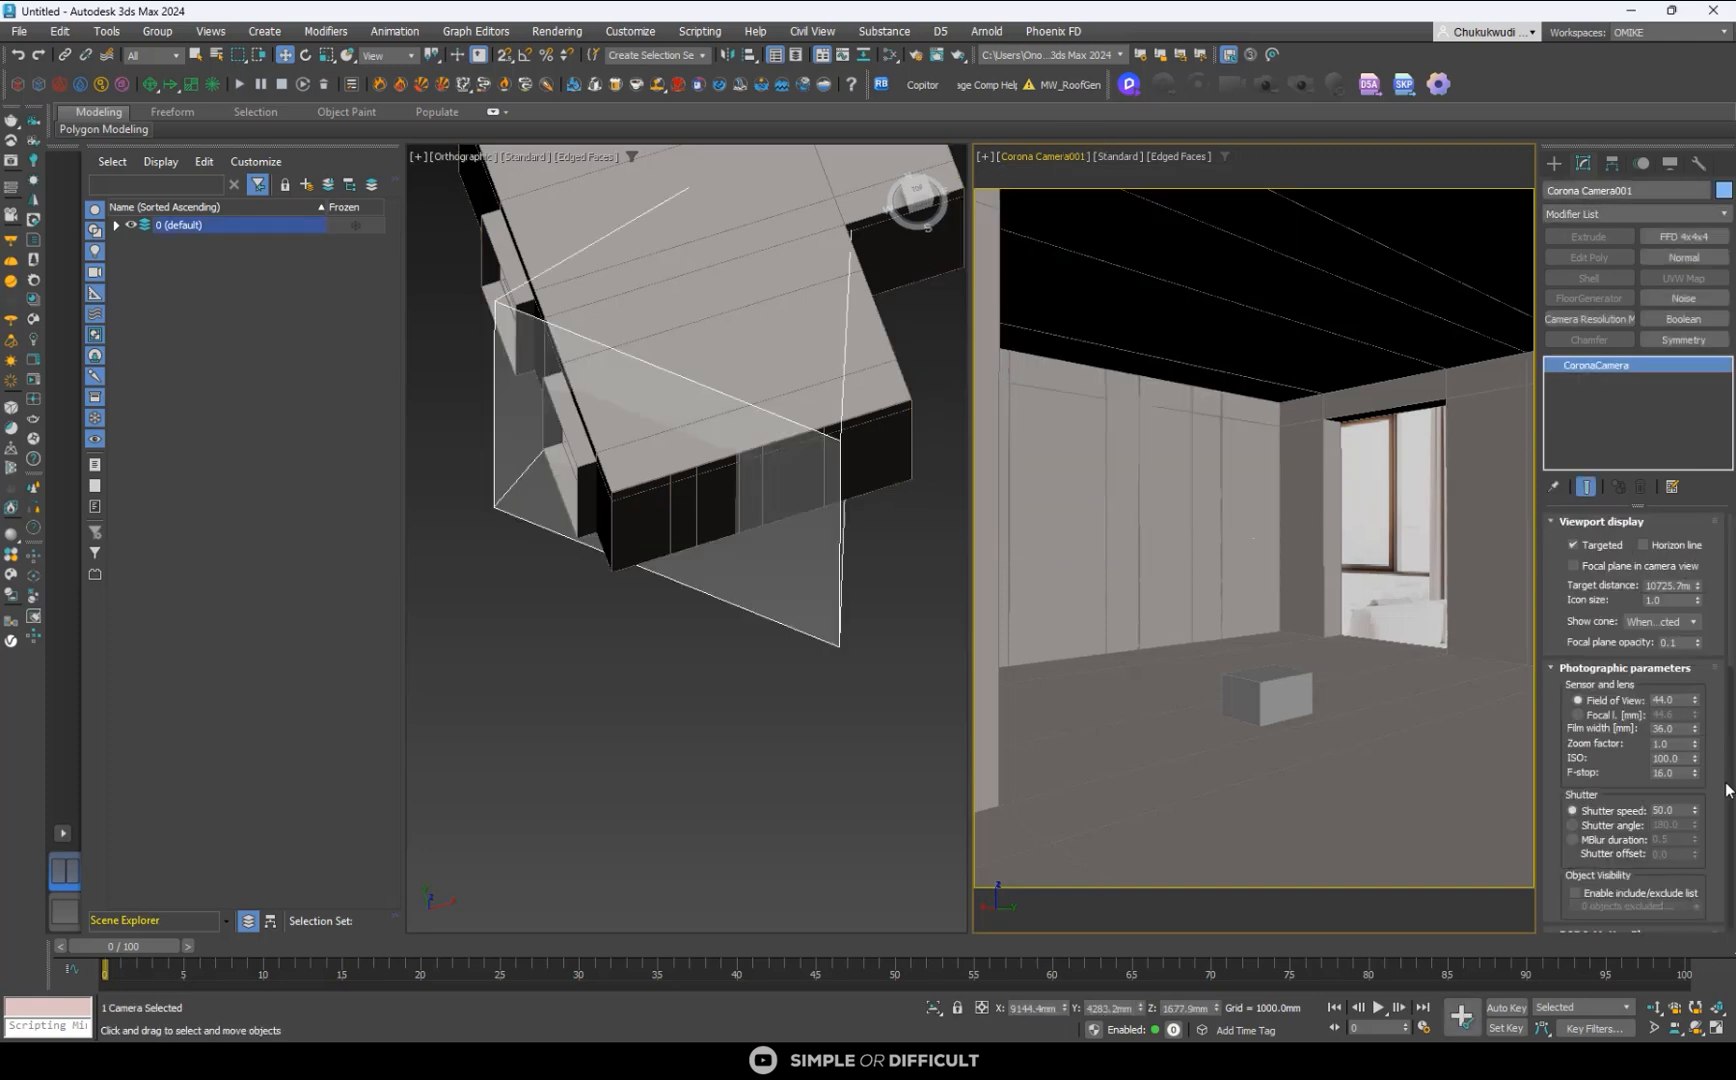
scroll(1720, 795, "down", 2)
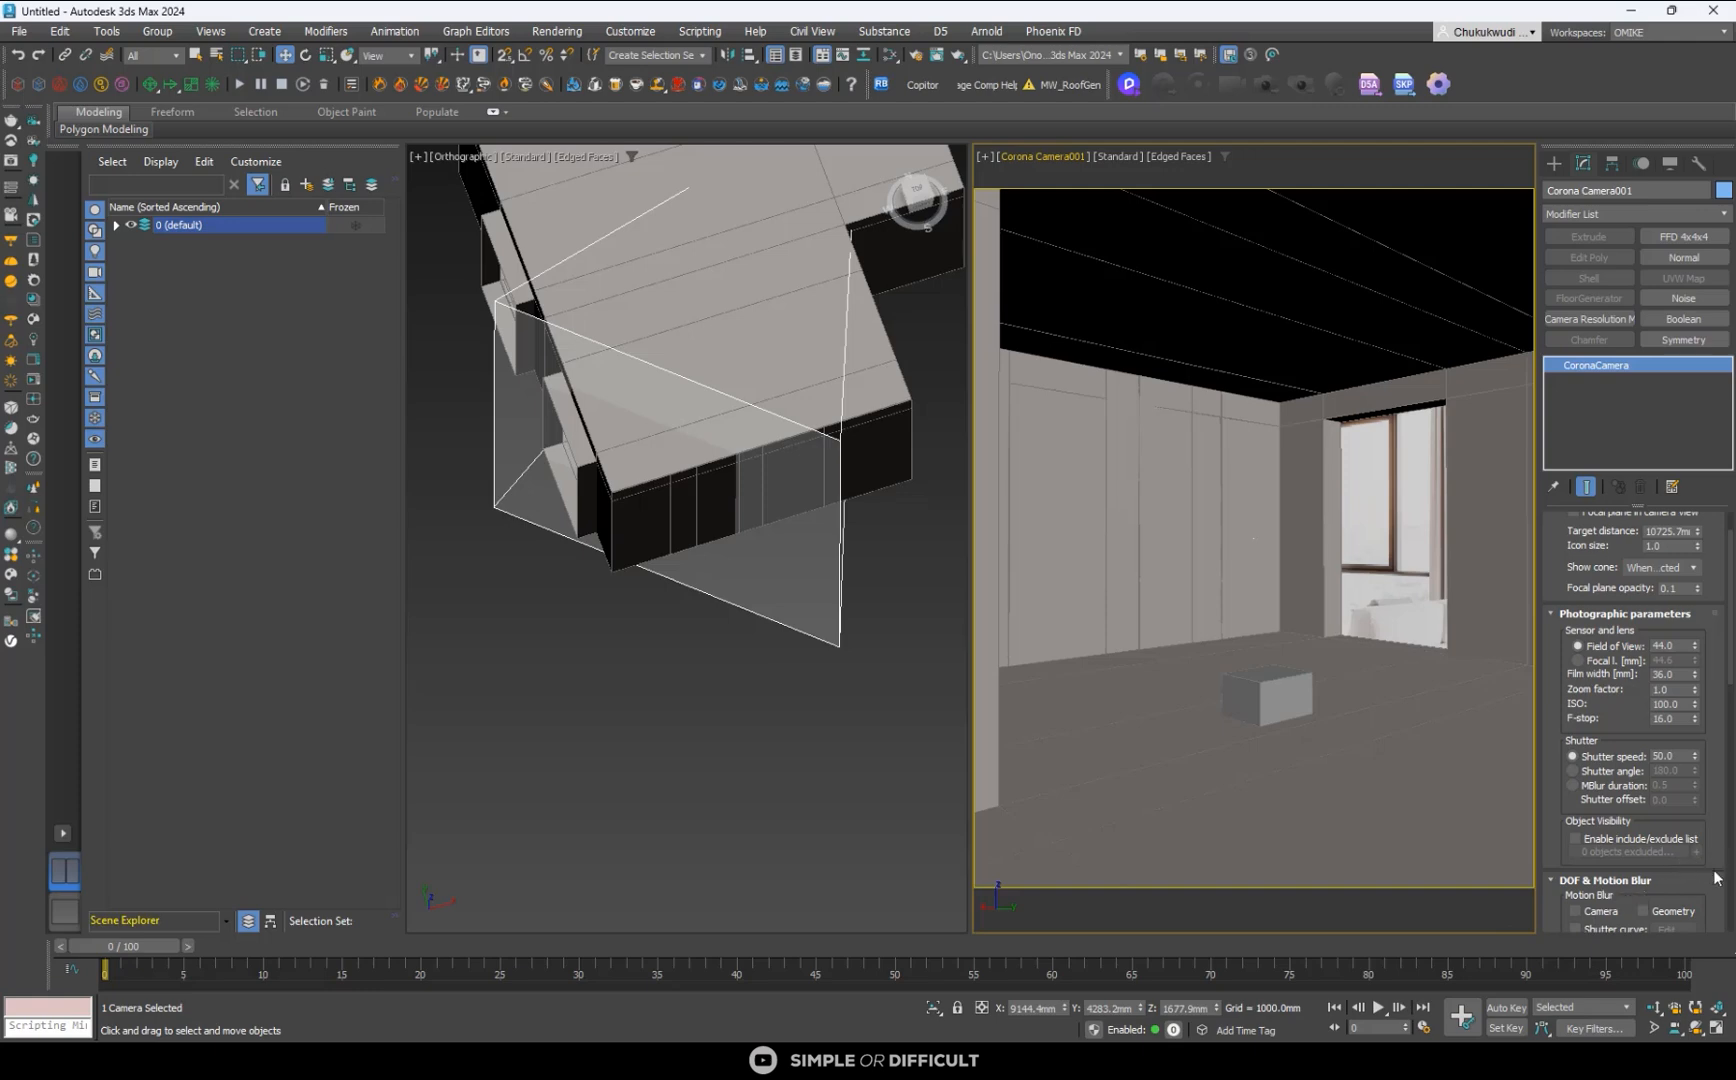
scroll(1722, 700, "down", 10)
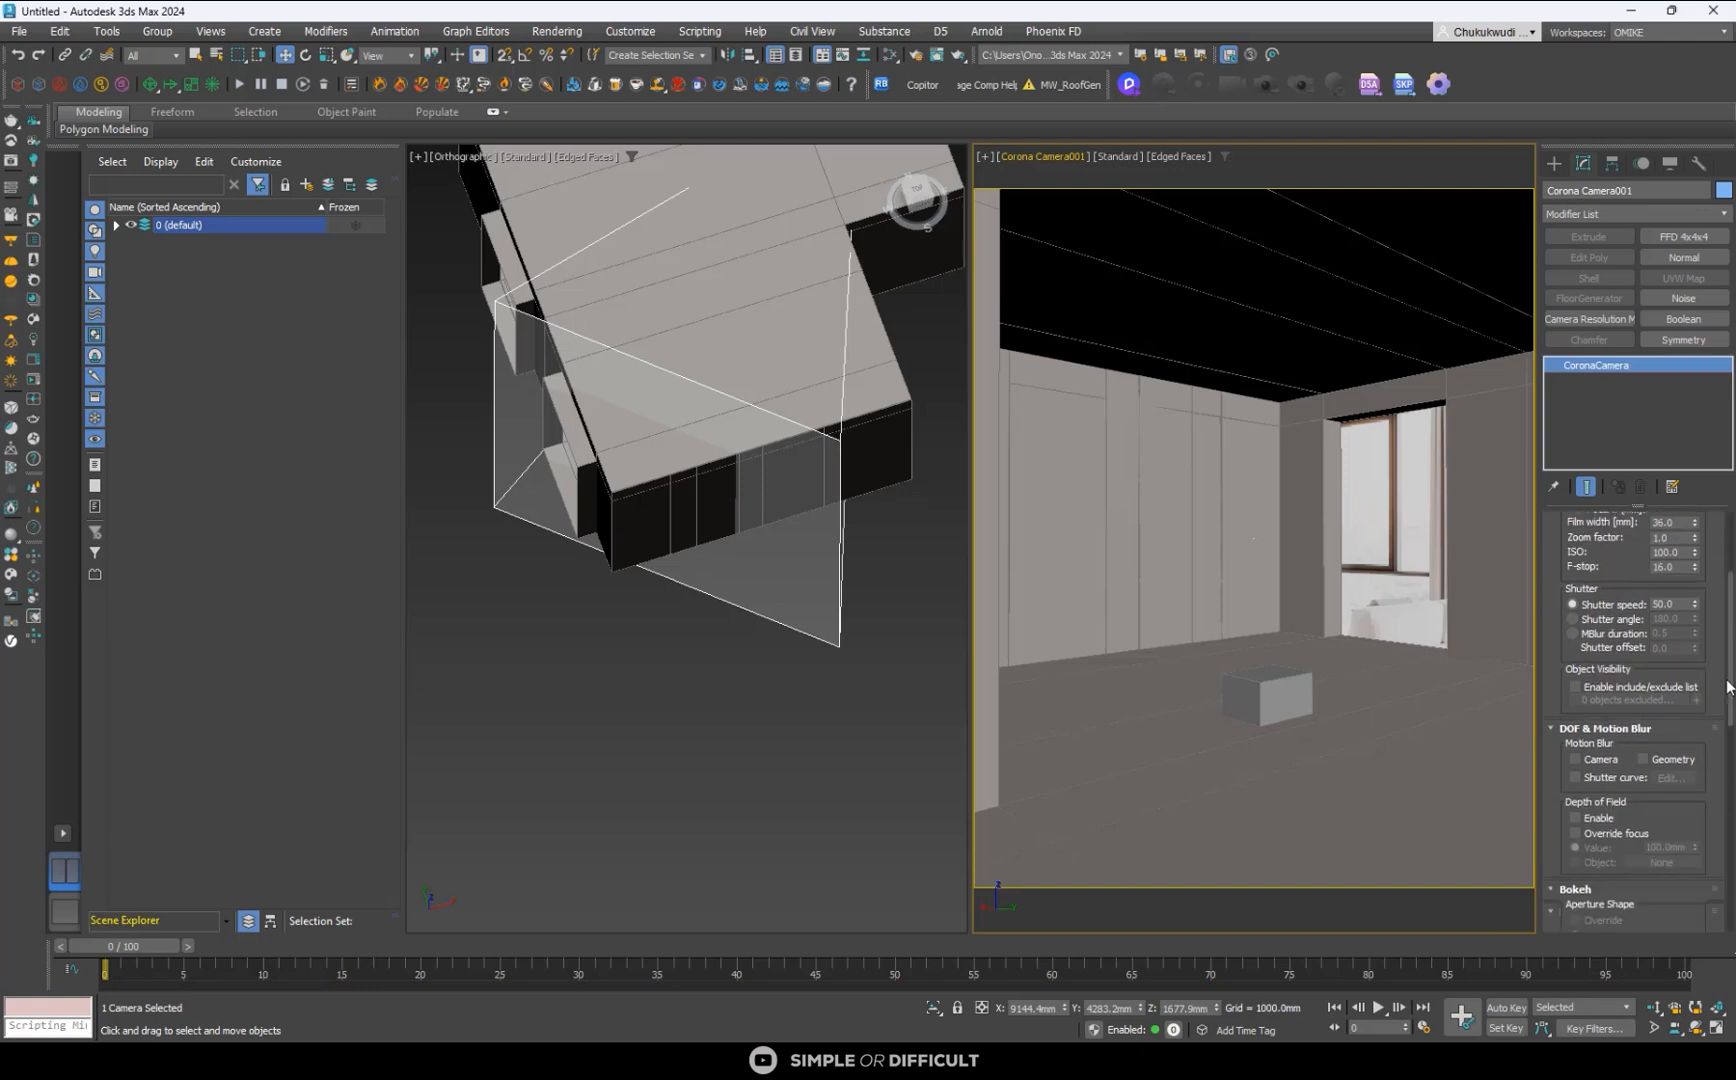
scroll(1720, 755, "down", 3)
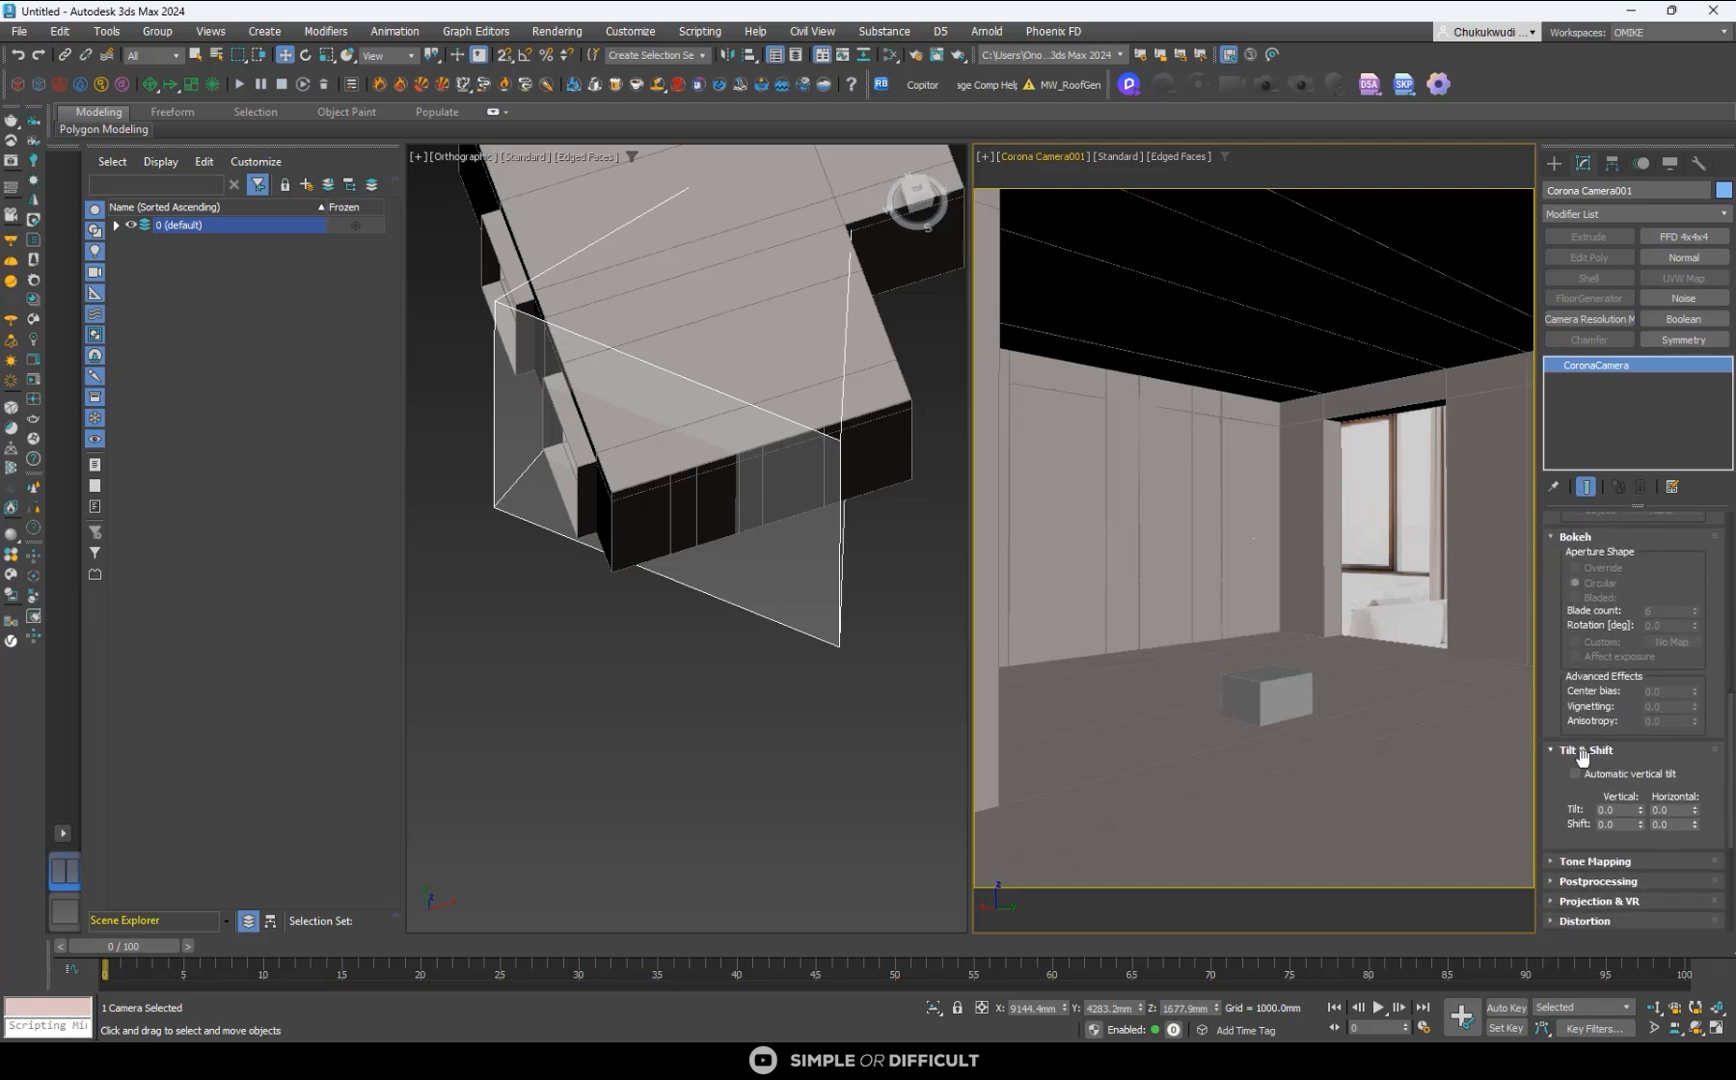
left_click(1577, 774)
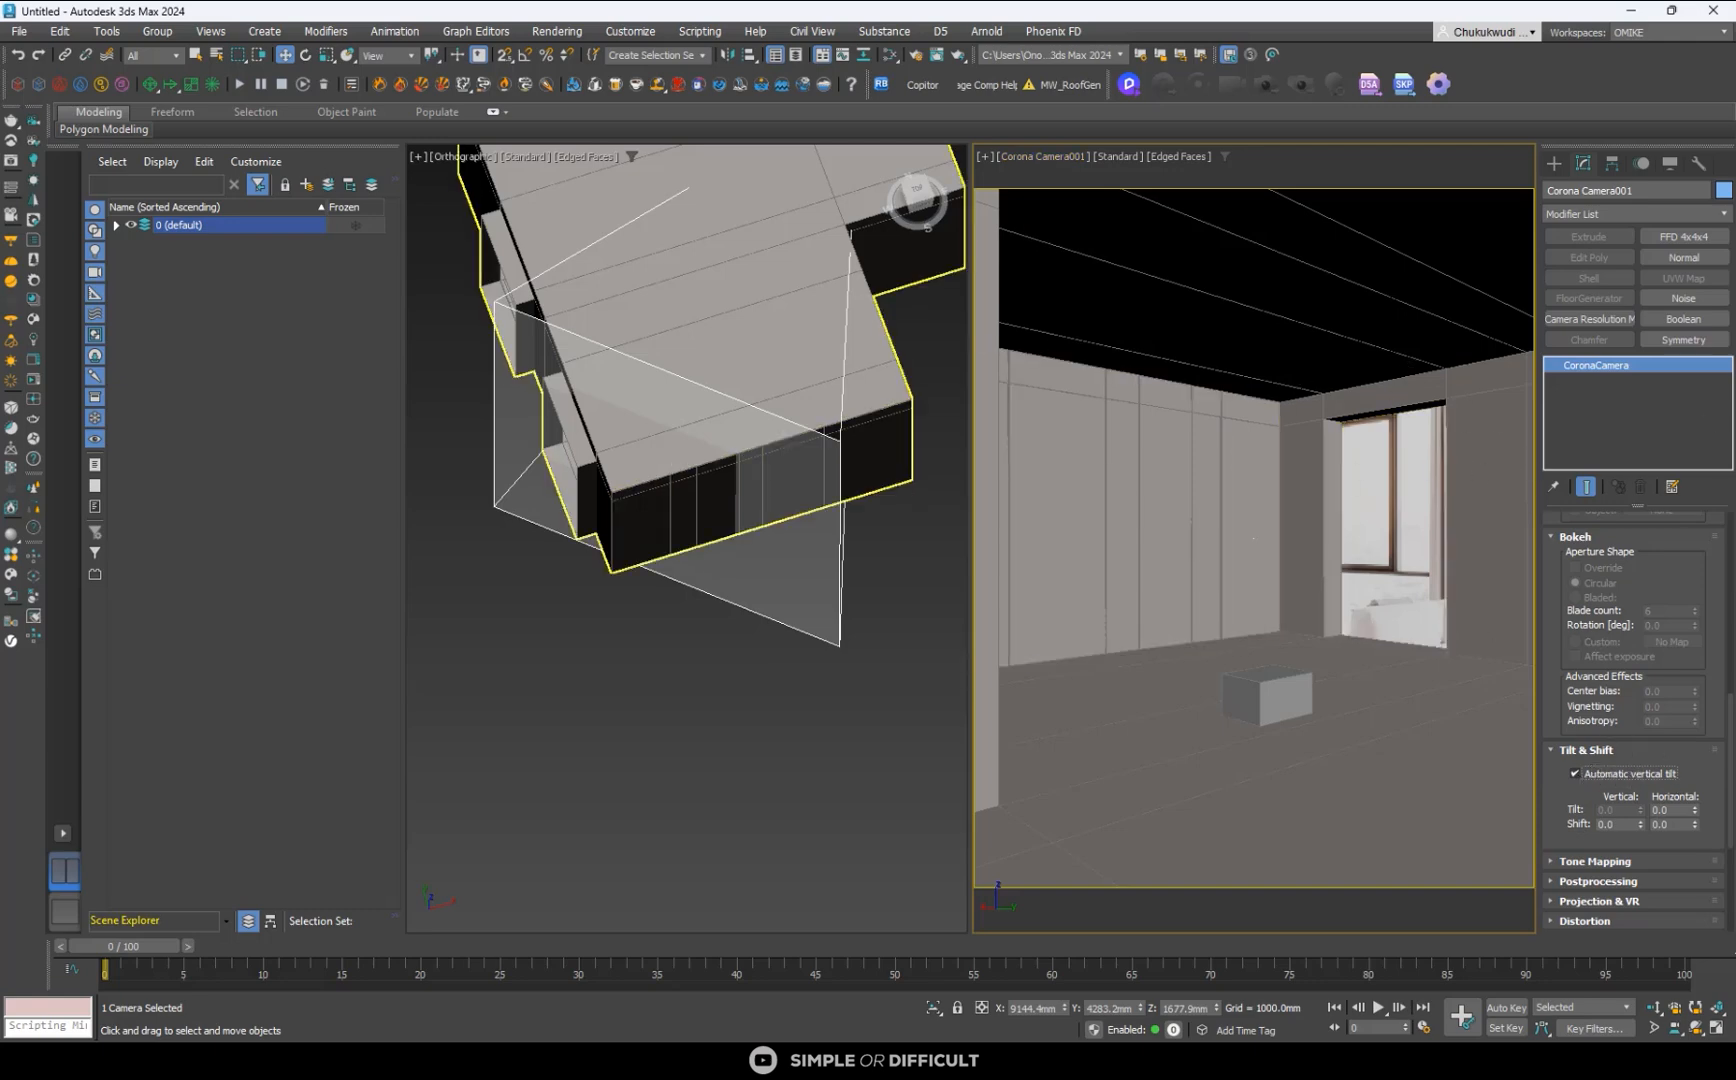
left_click(1554, 162)
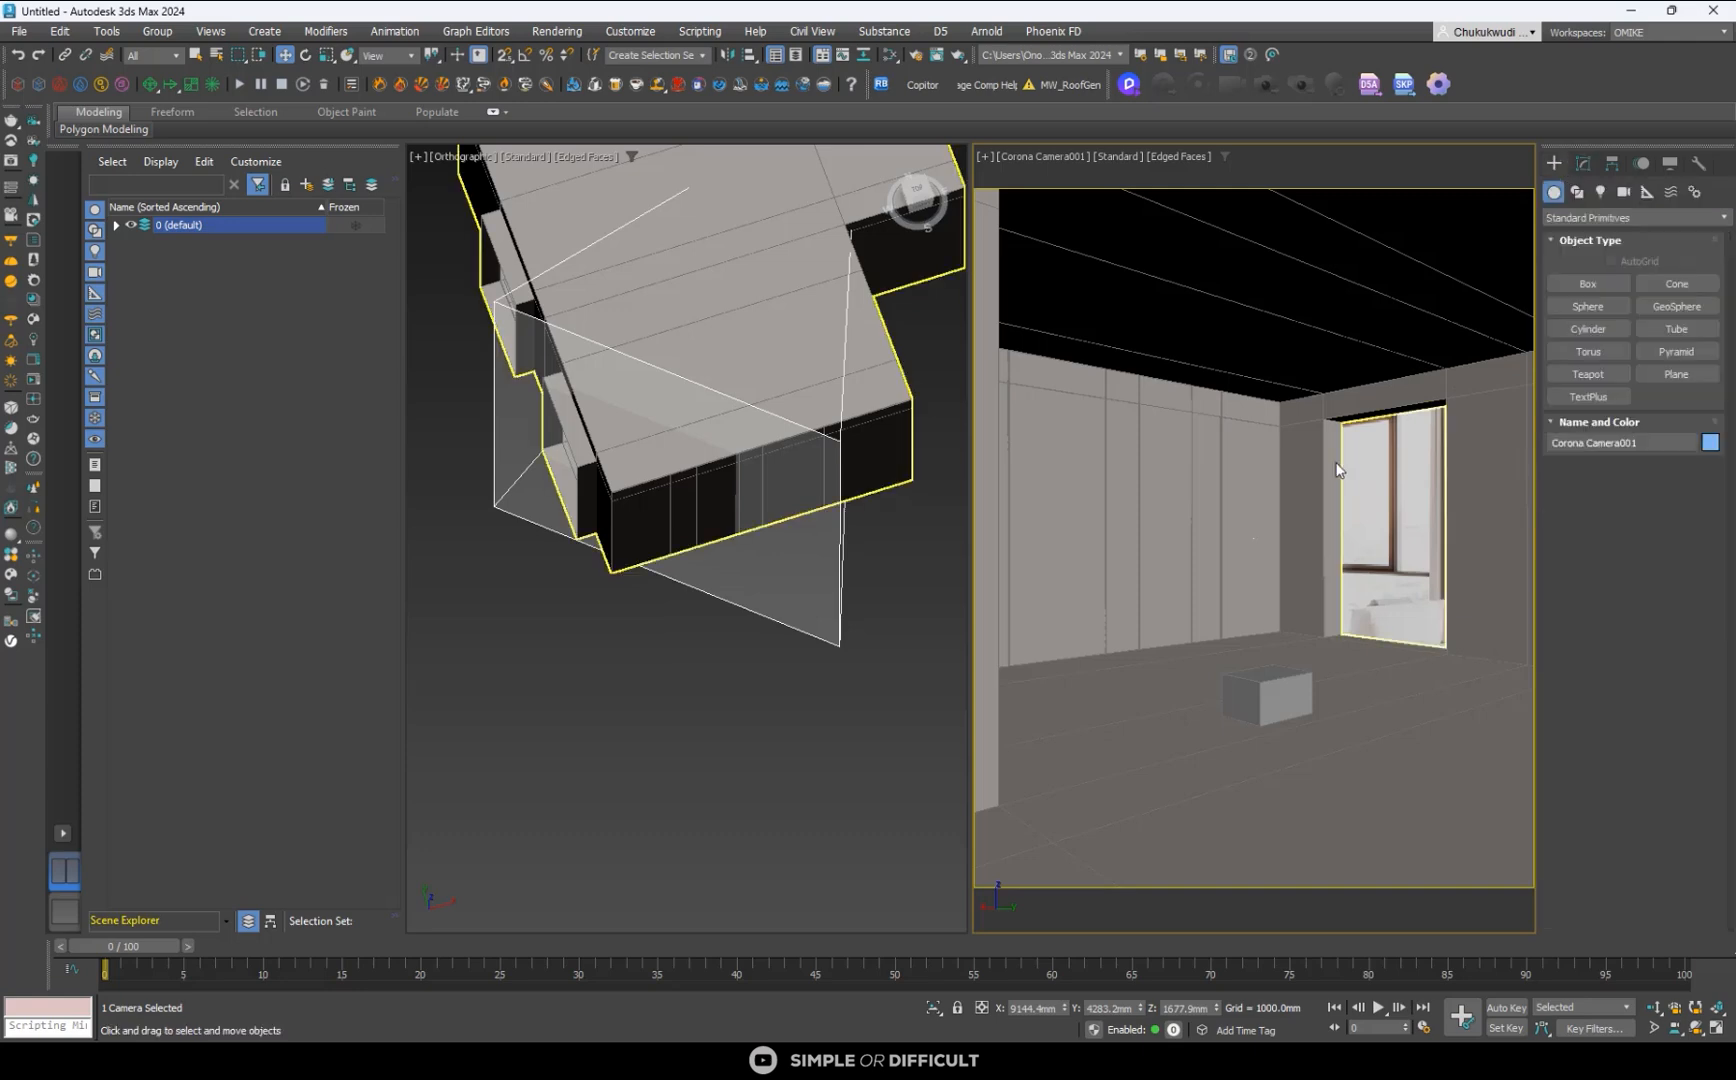
left_click(725, 831)
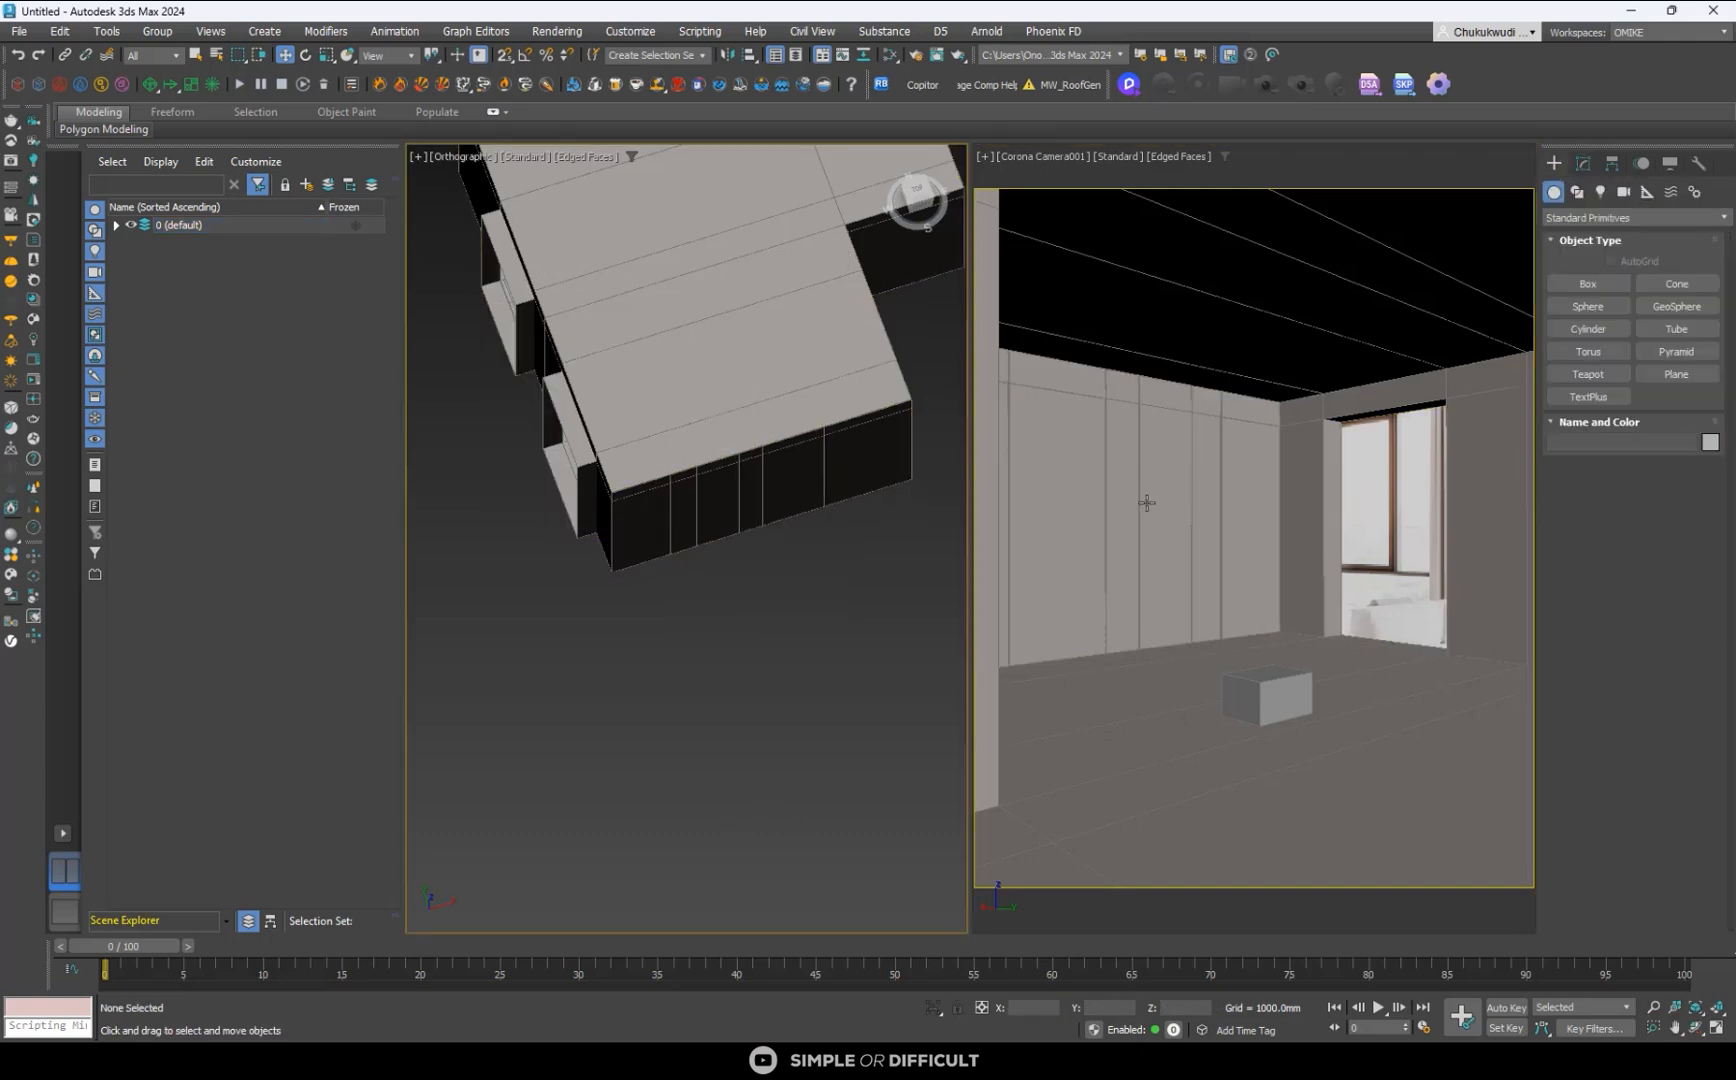
left_click(1183, 156)
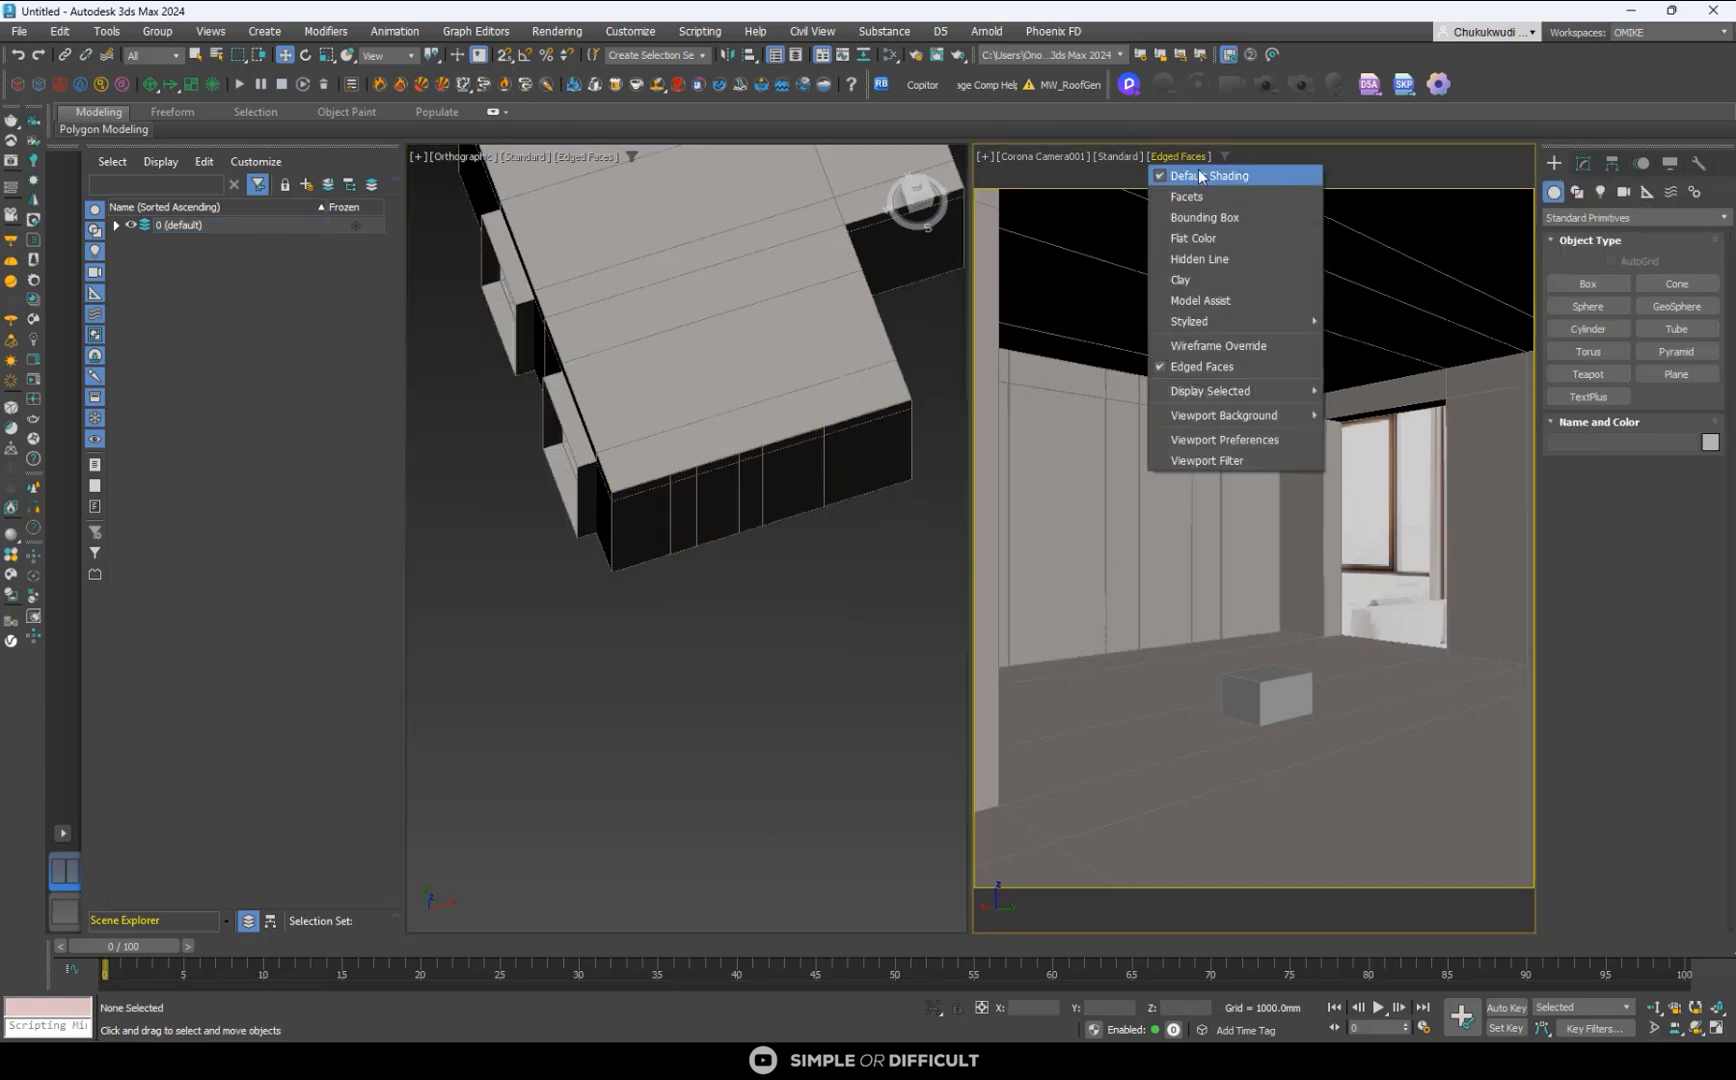
left_click(1184, 156)
left_click(1184, 156)
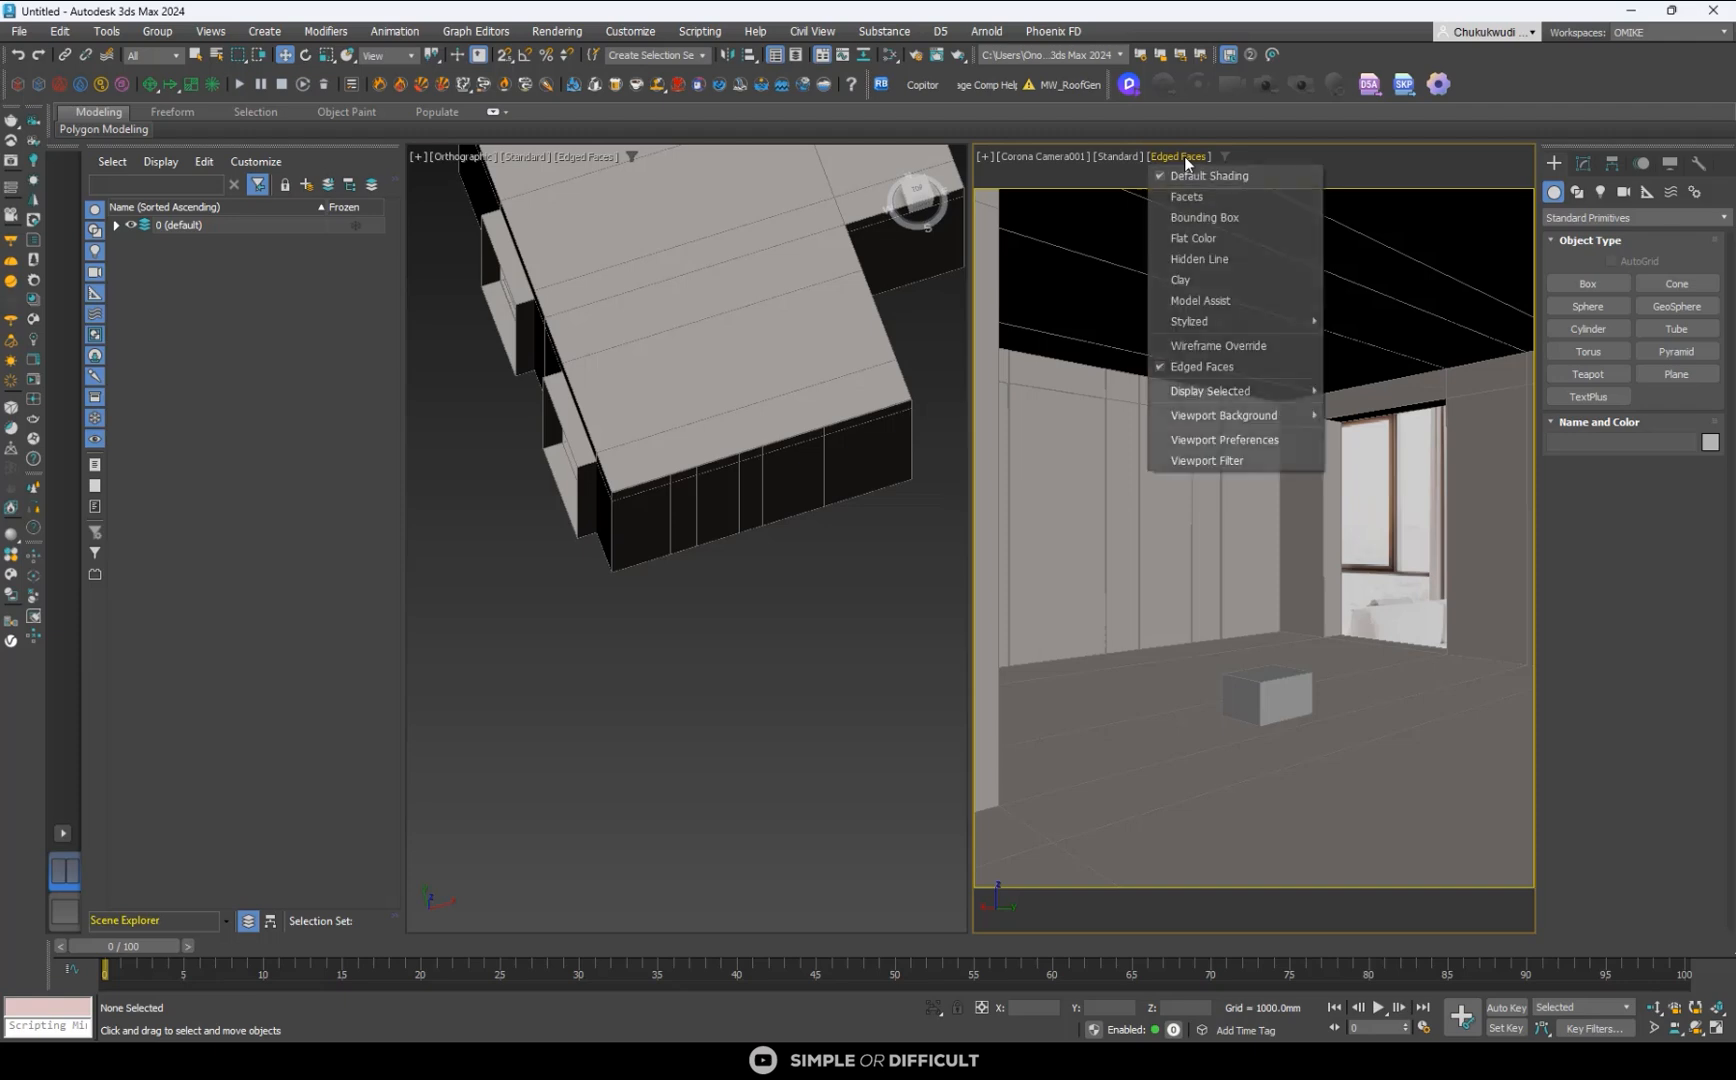
left_click(1184, 156)
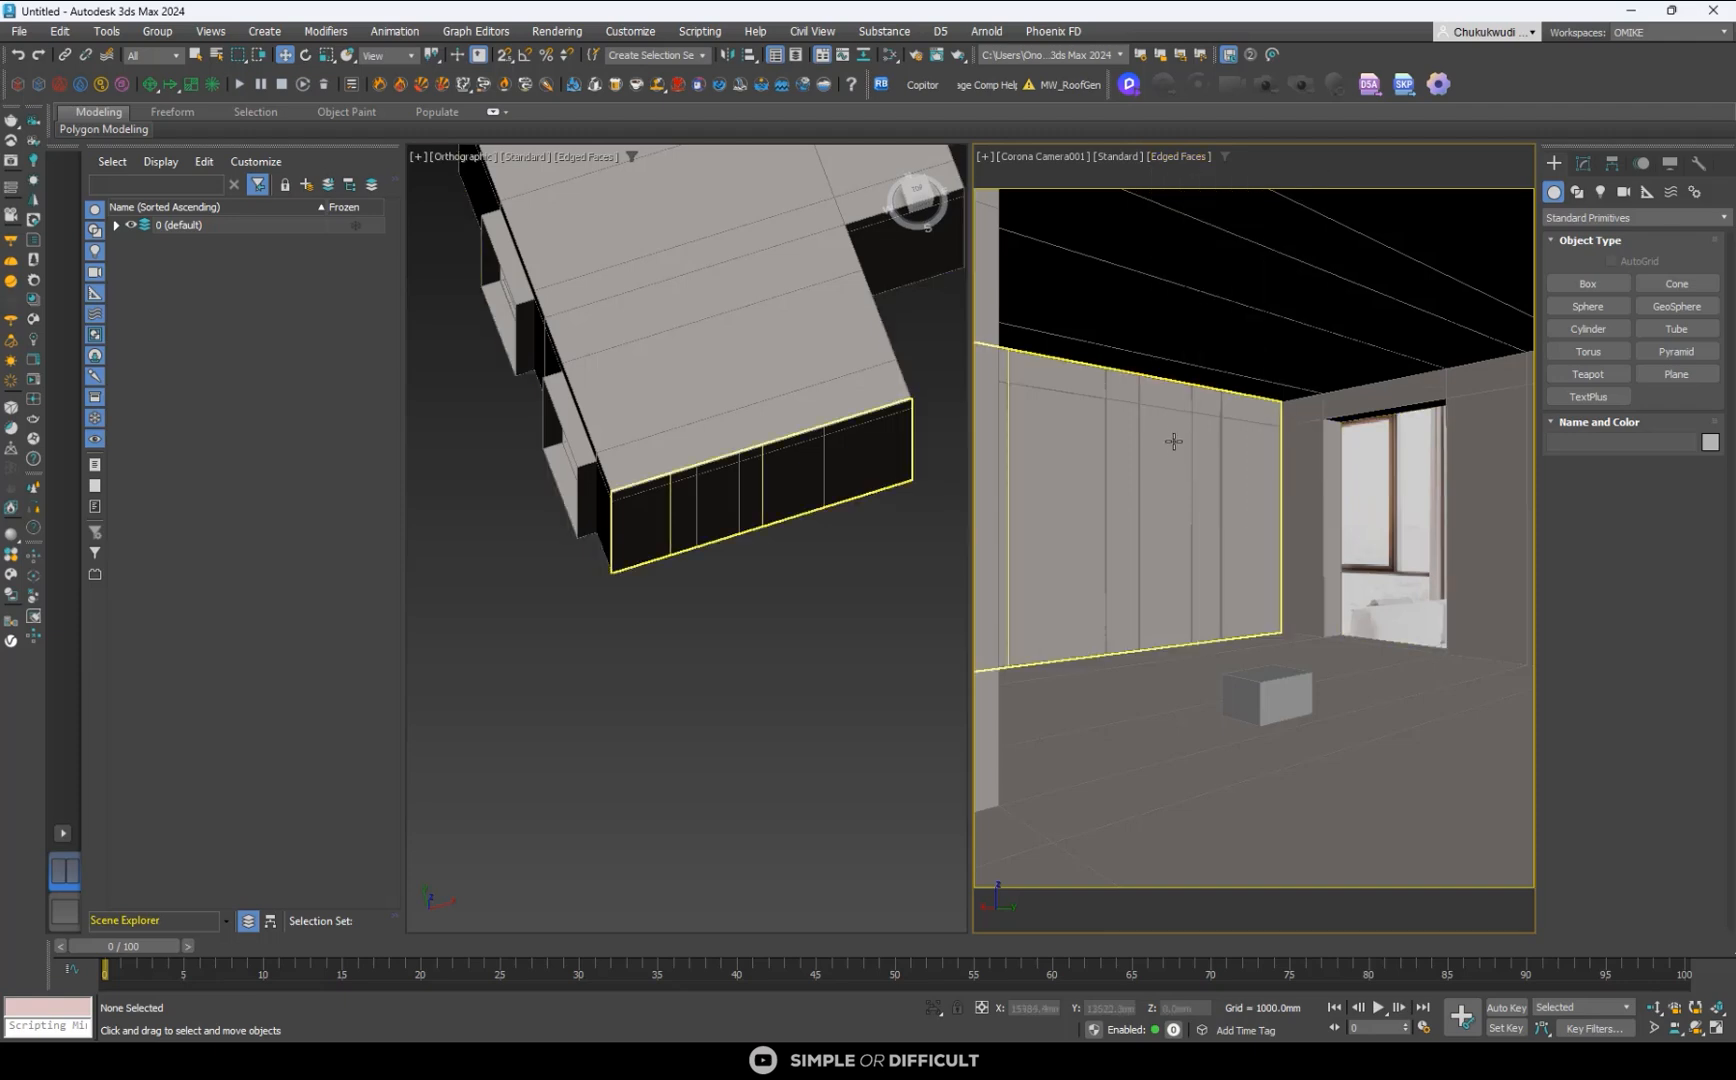
- Show the camera view in wireframe over the reference and change the orthographic view to a wireframe Top view
key("F3")
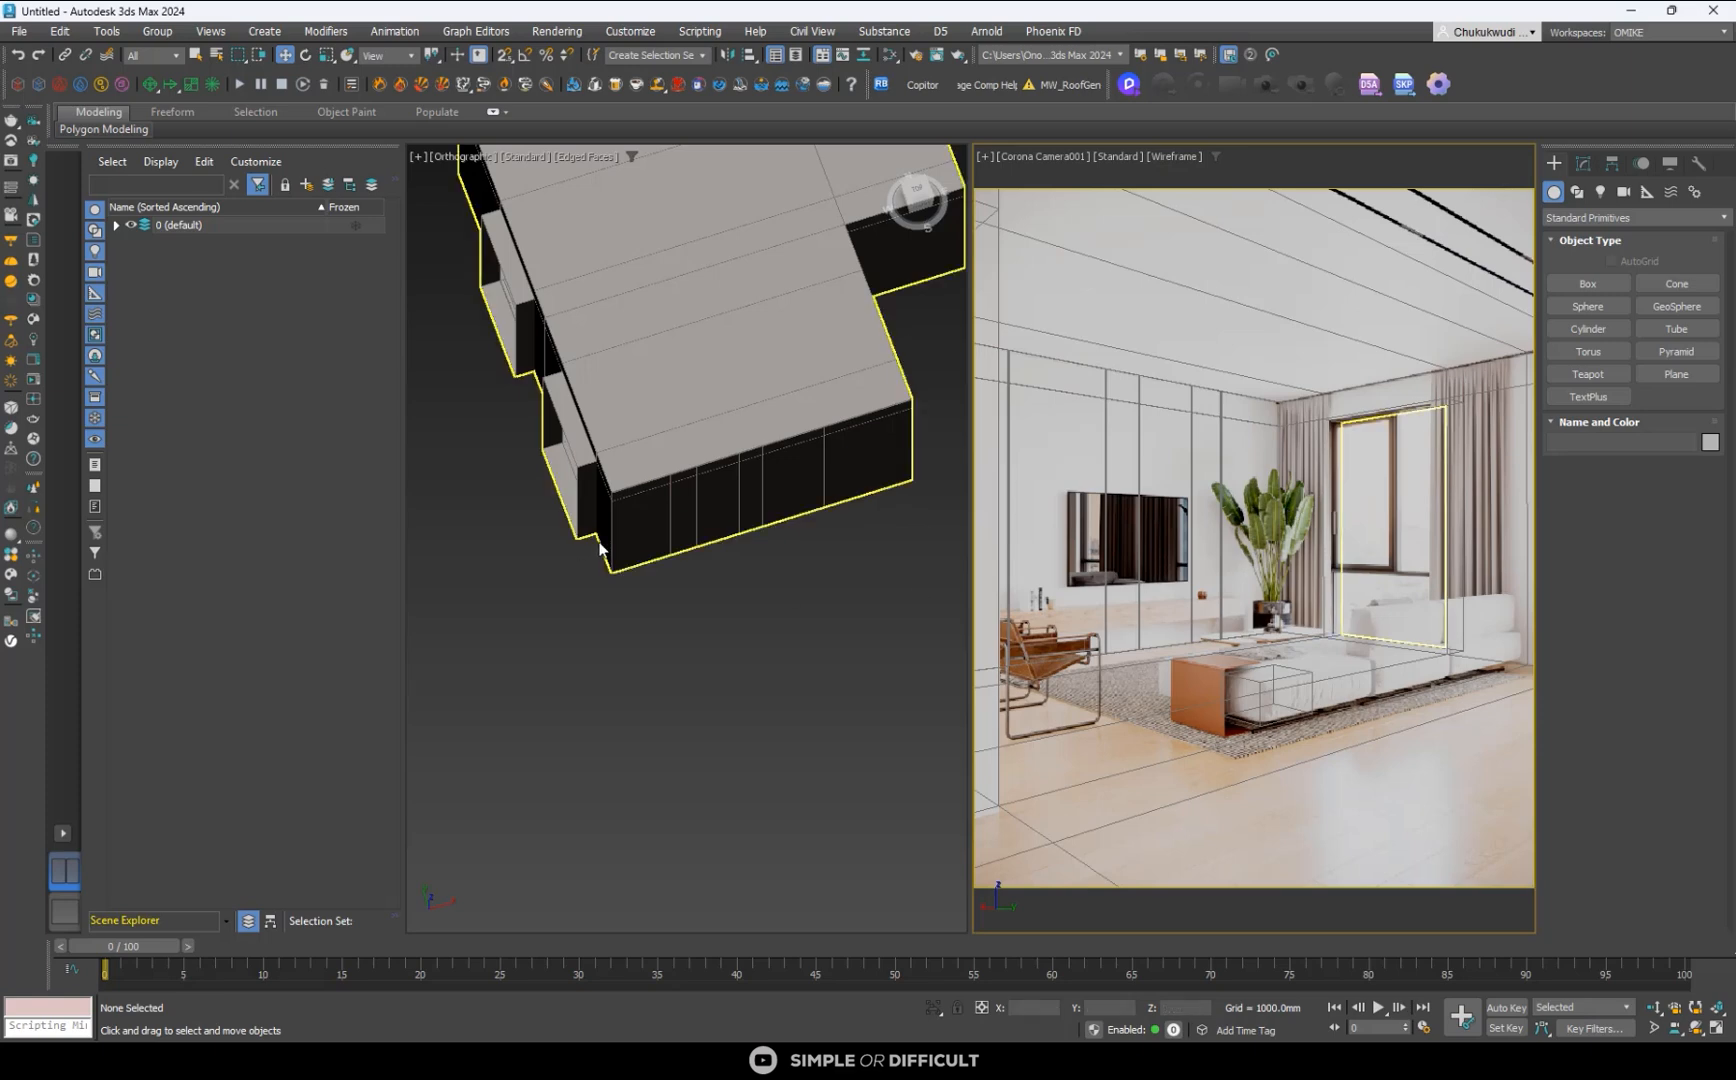
scroll(722, 618, "down", 6)
key("t")
key("F3")
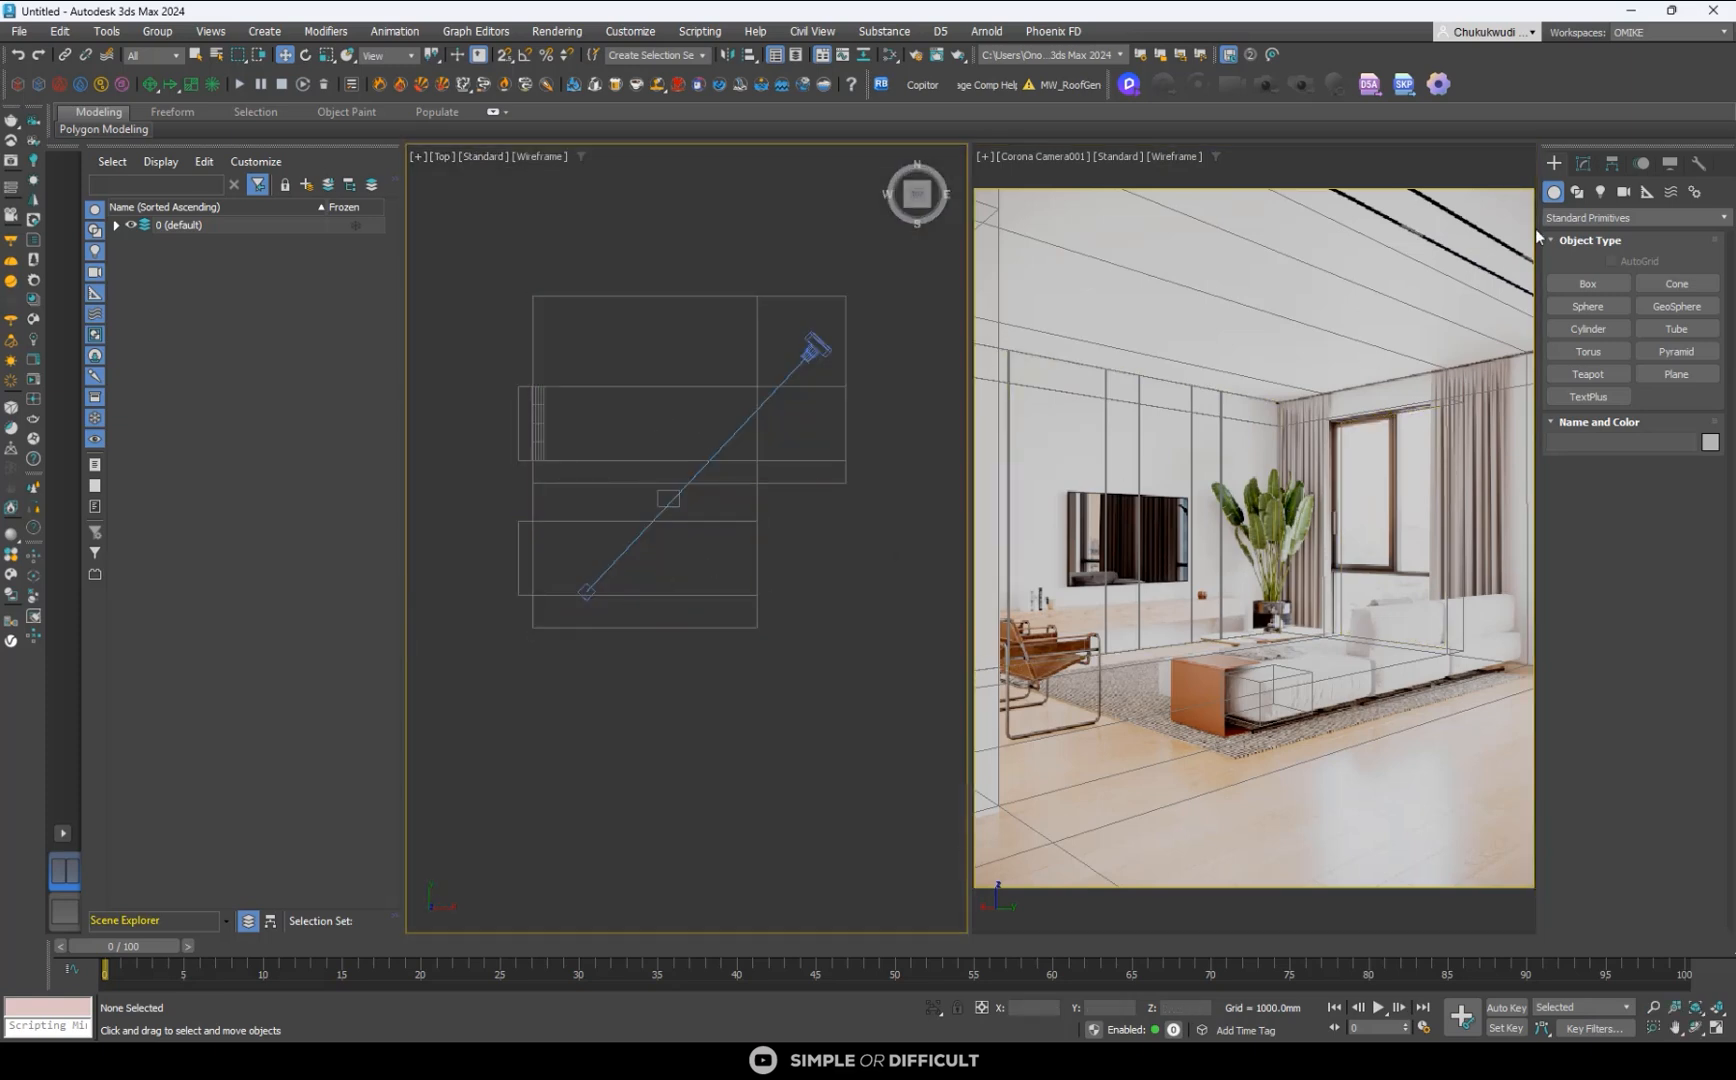
- Create a box along the TV wall in the Top view, about 5703 mm wide, 556 mm long and 263 mm high
left_click(1600, 278)
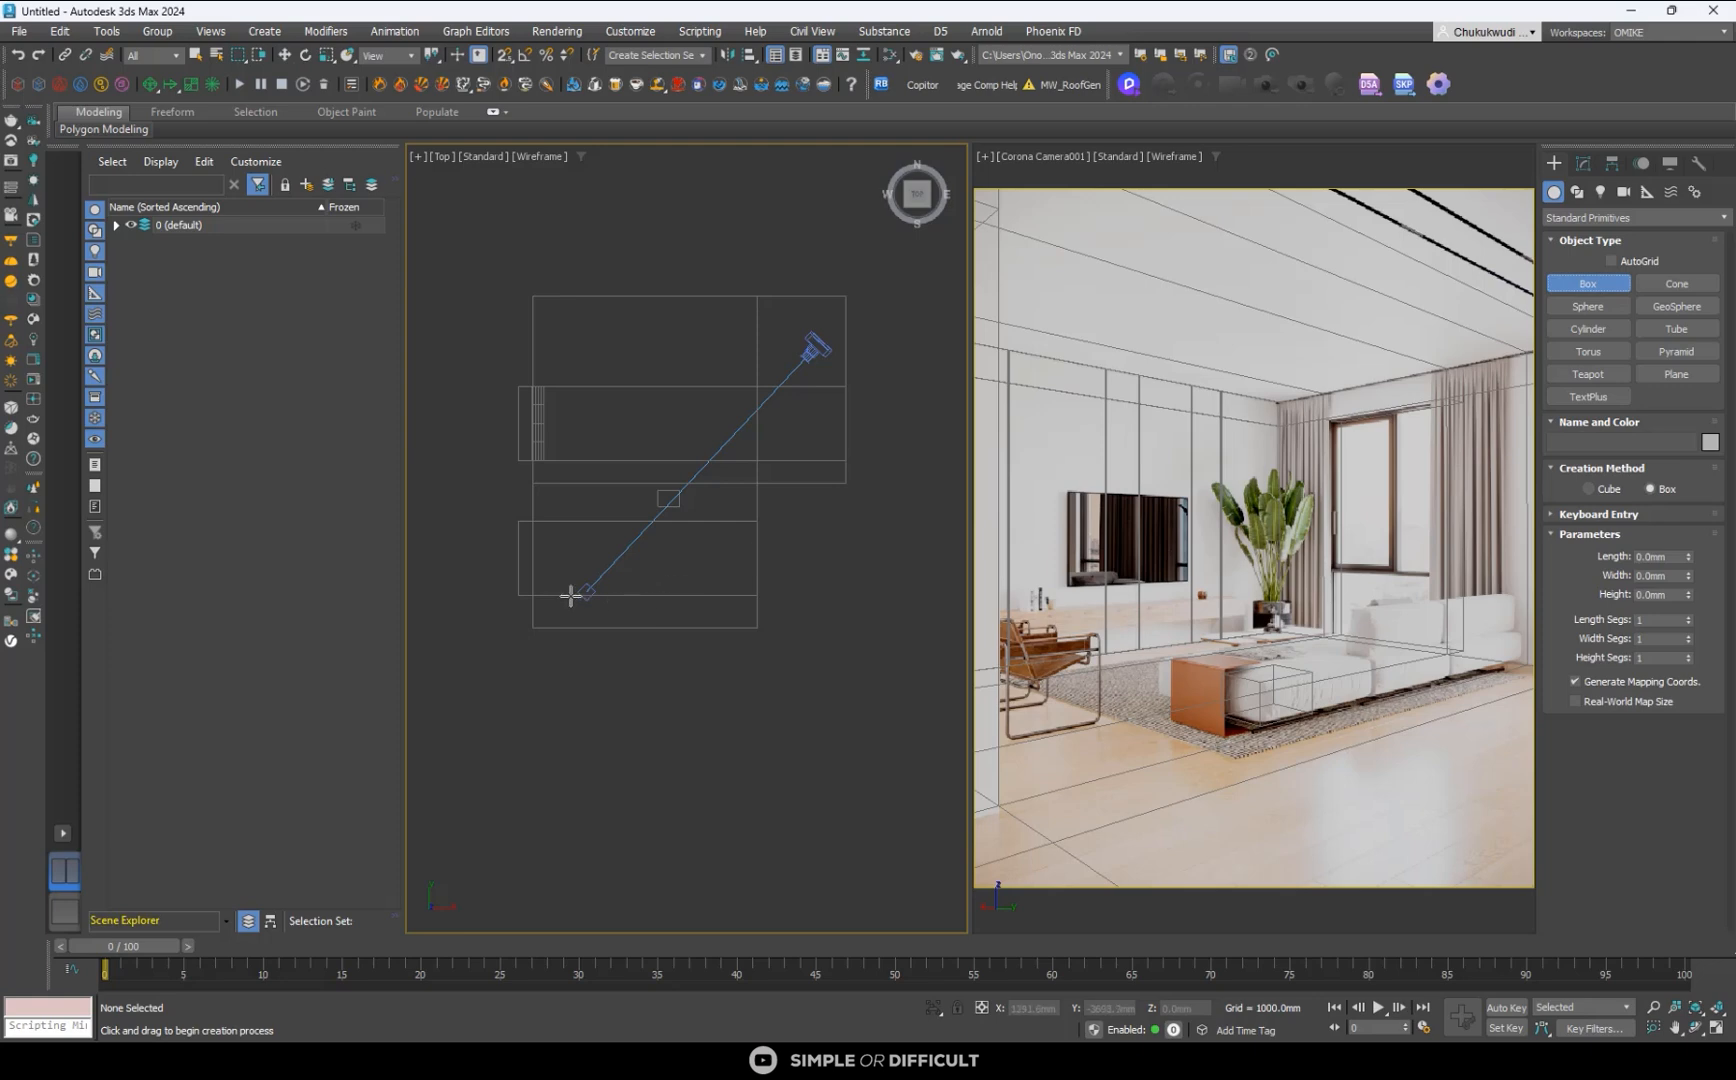
left_click_drag(569, 607, 748, 619)
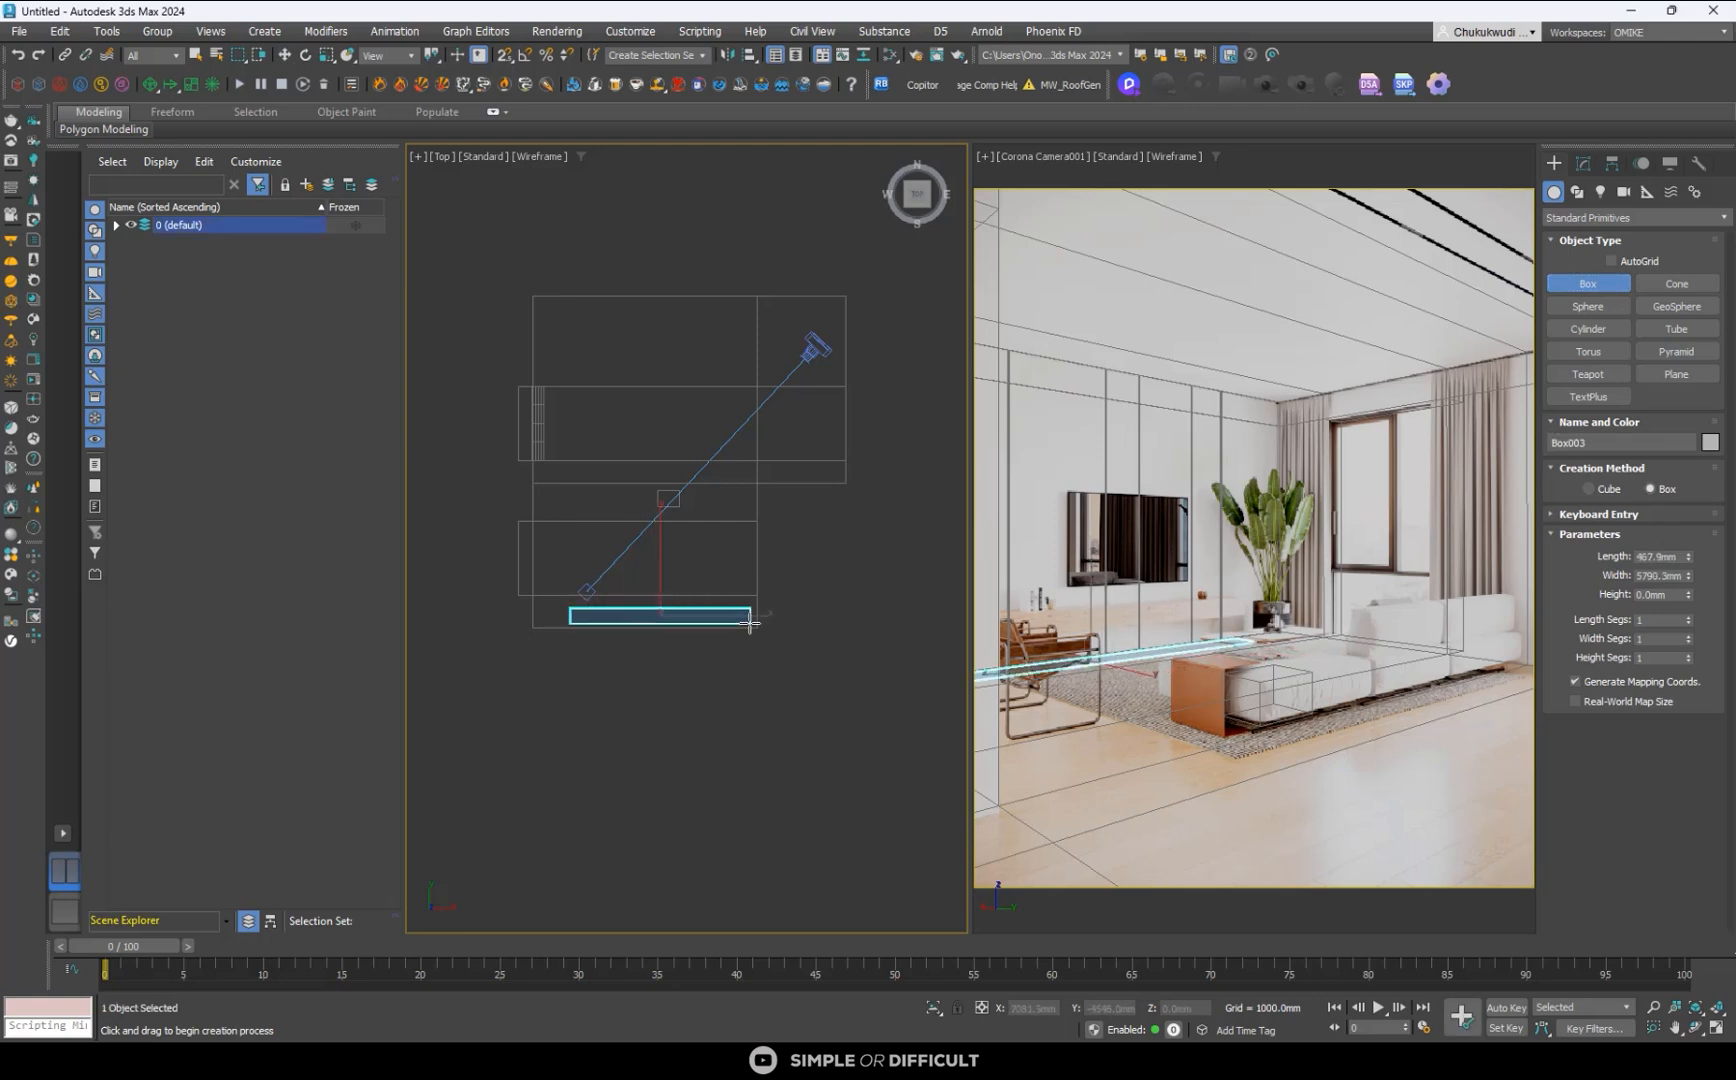
left_click(744, 618)
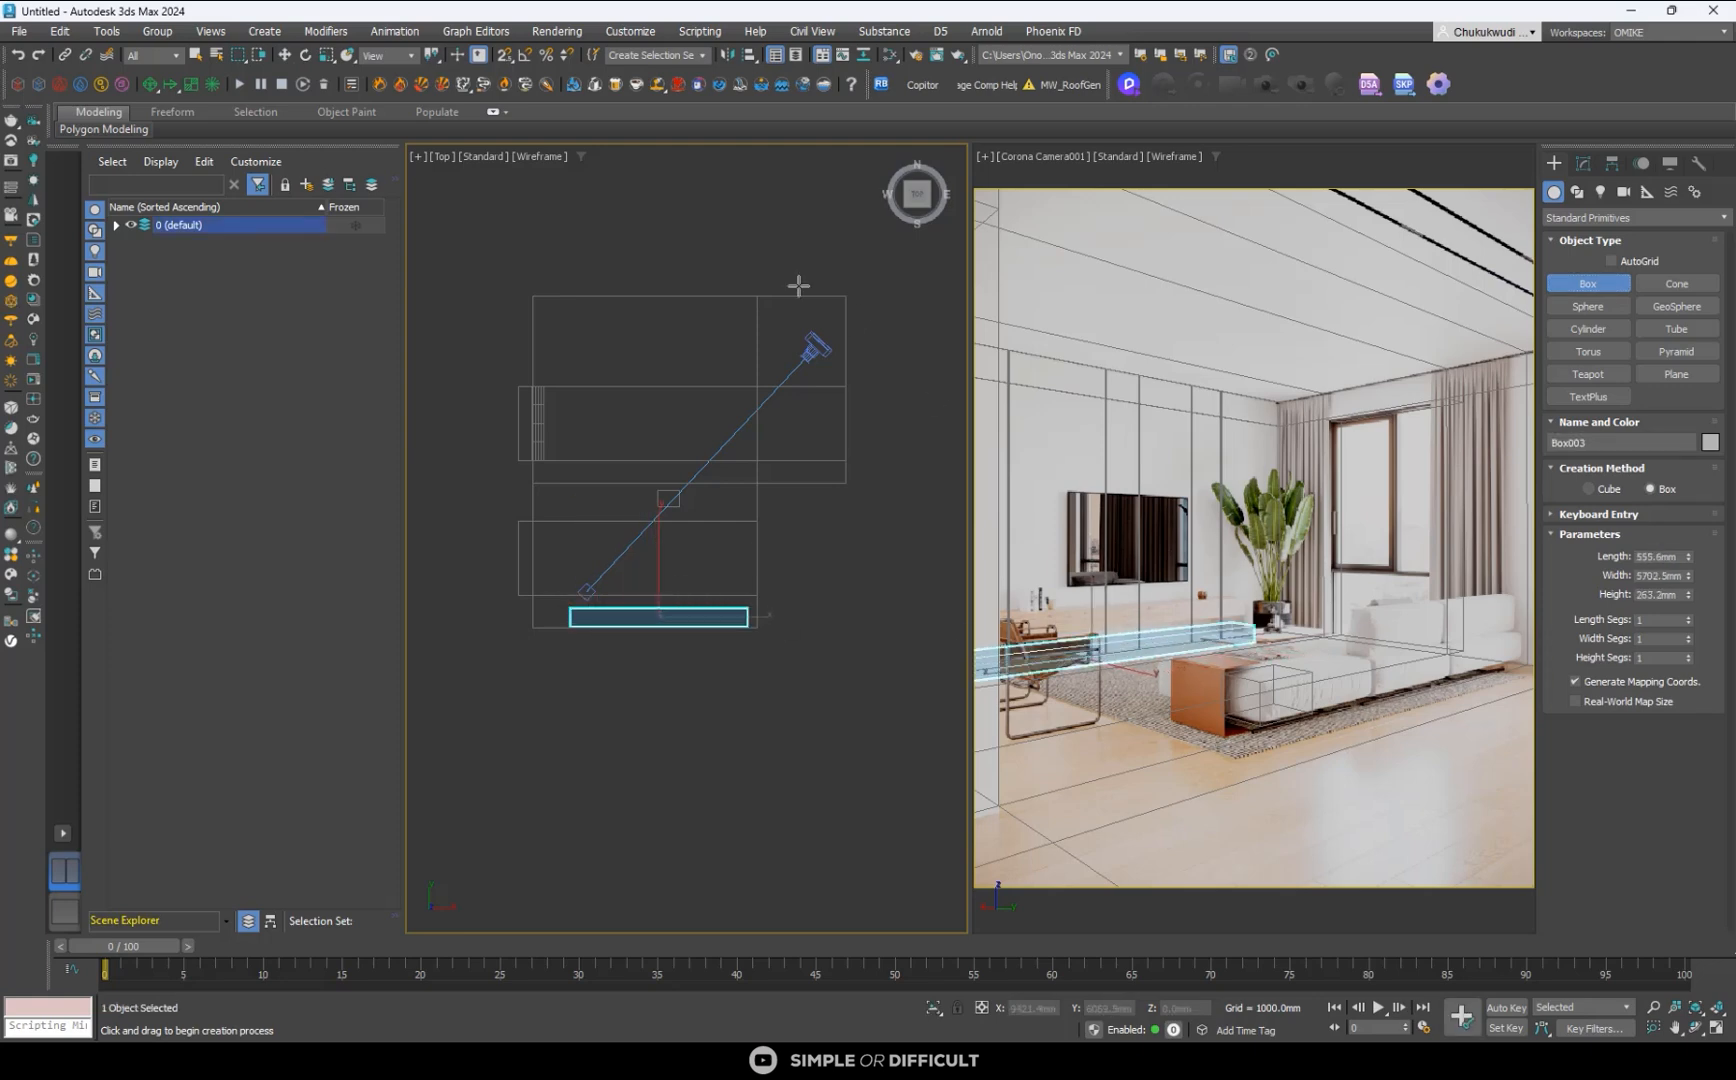
- Raise the new box straight up in the camera view to a Z height of about 452 mm, beneath the TV
left_click(290, 56)
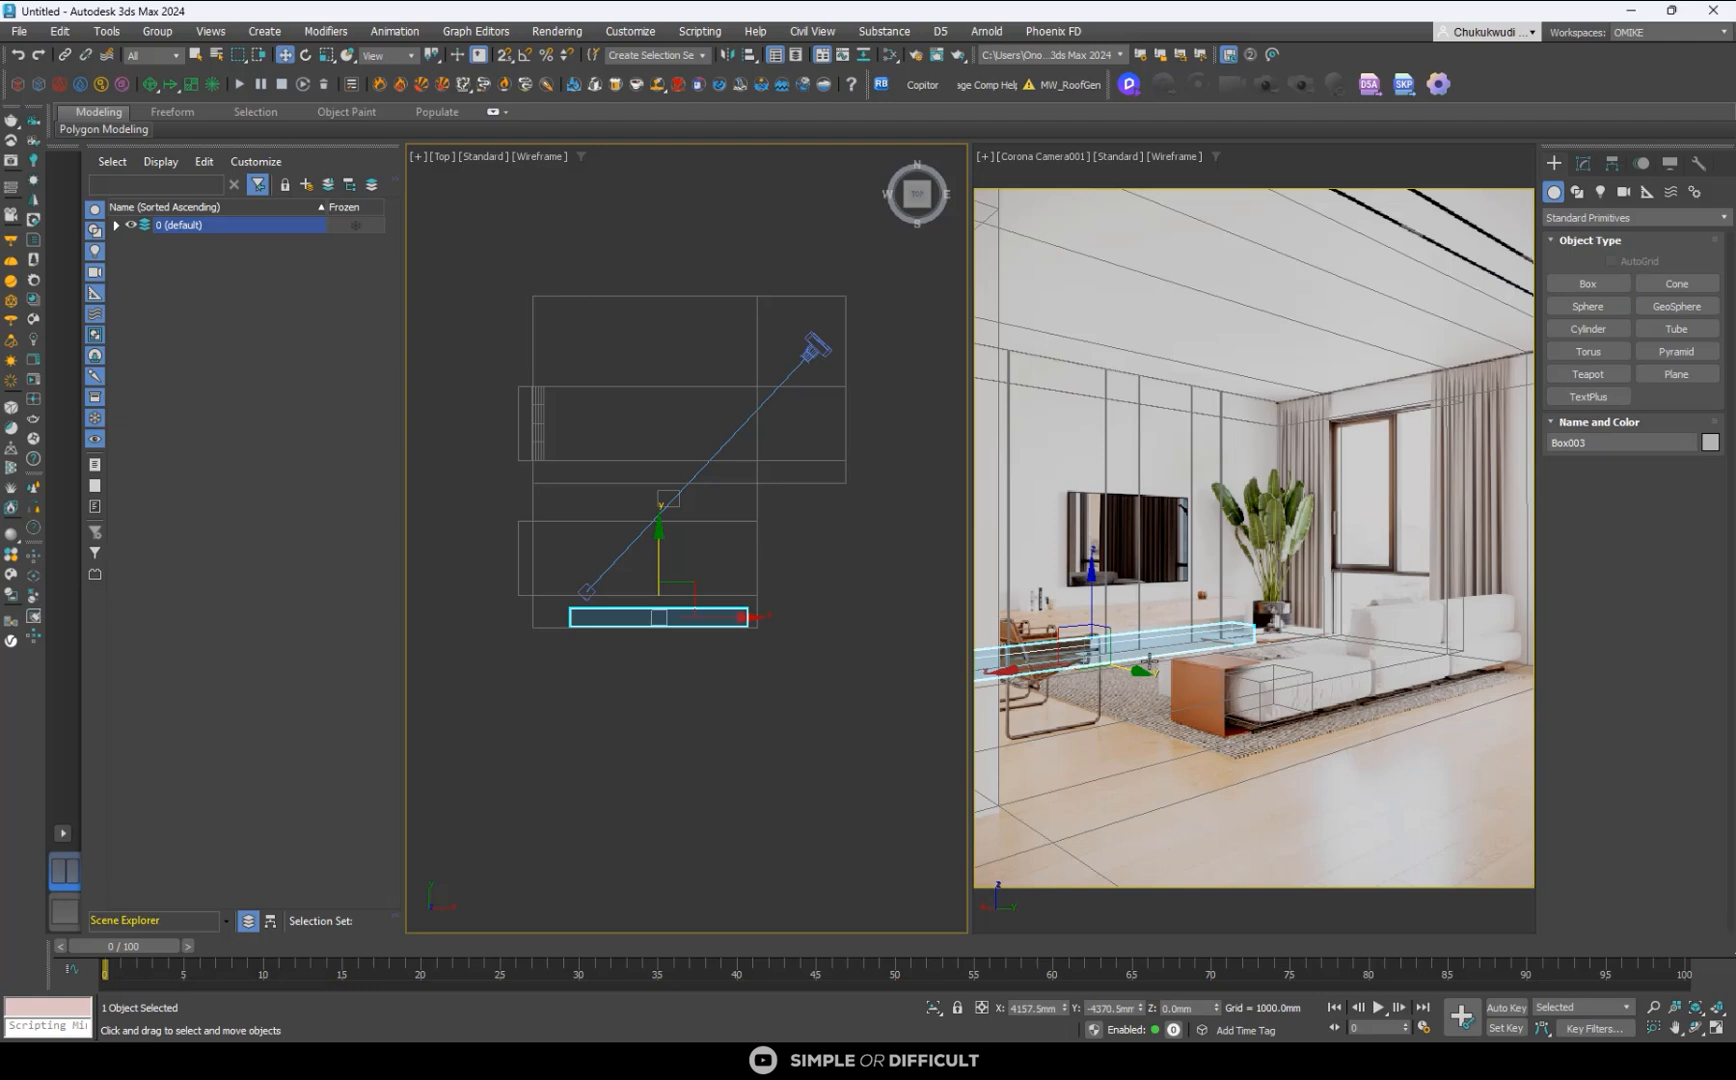
left_click(1142, 654)
left_click_drag(1092, 605, 1092, 570)
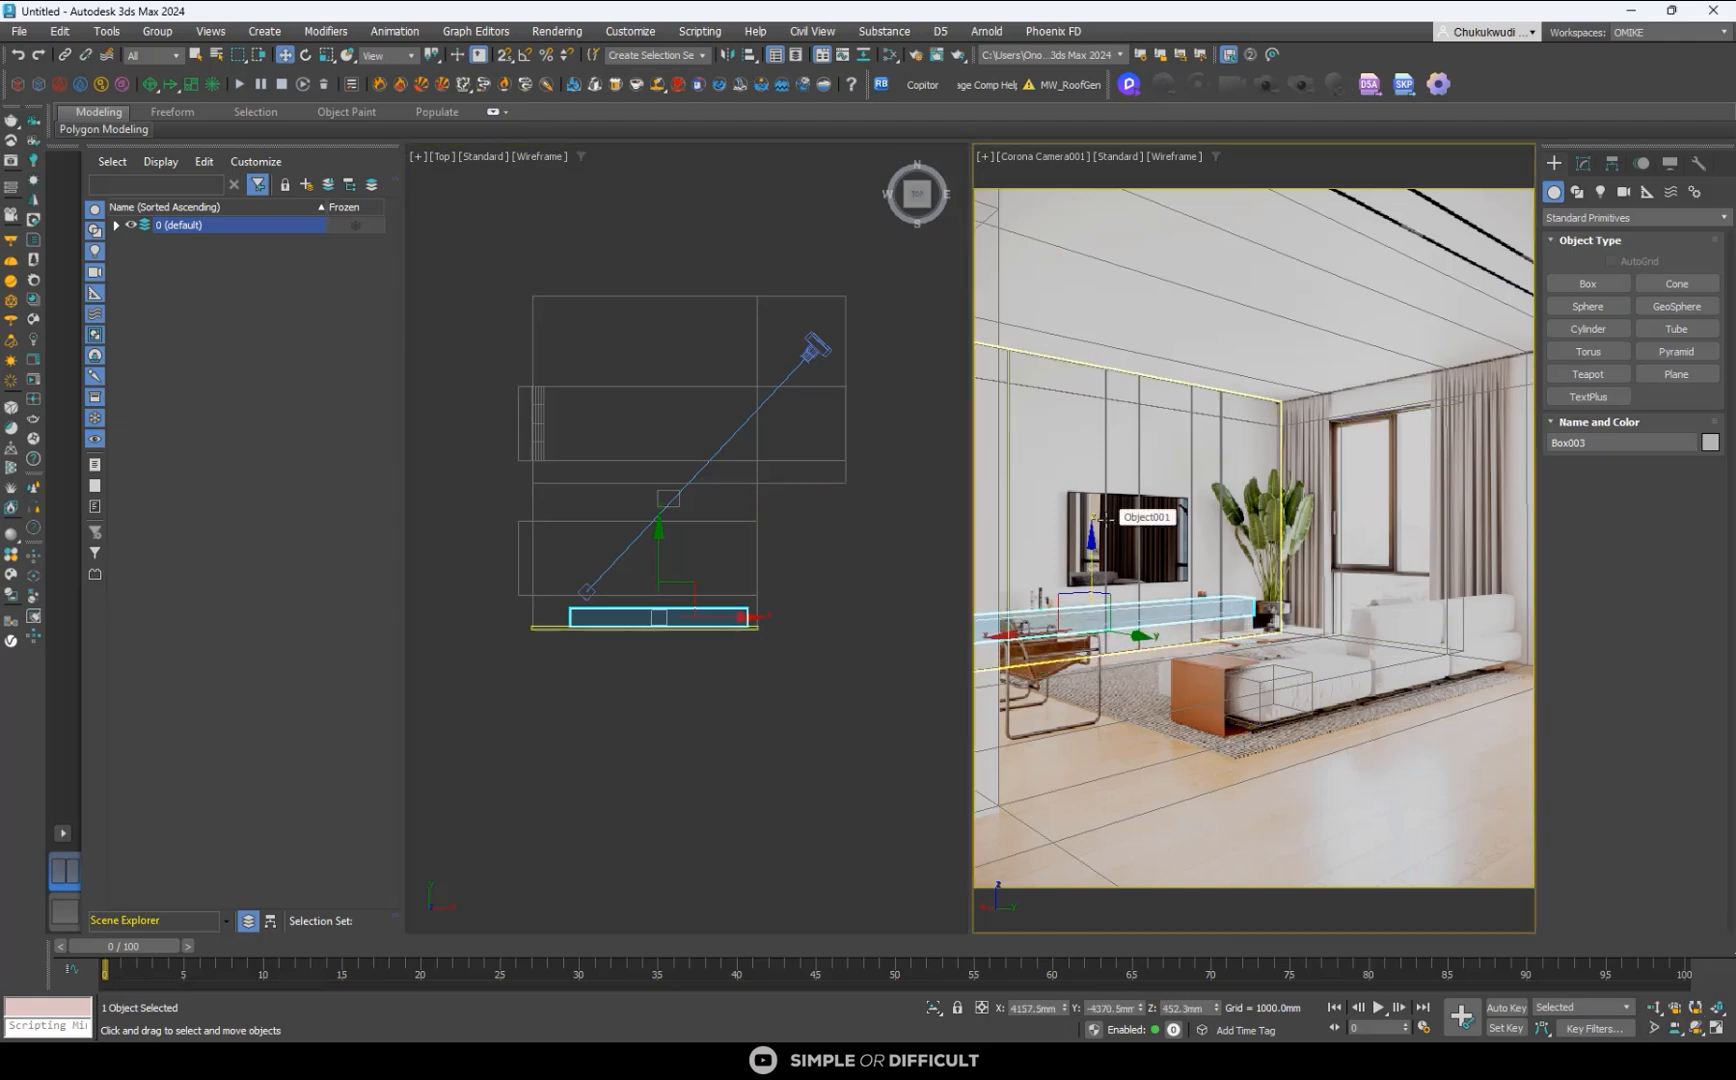
- Turn on 2D pan and zoom for the camera view and zoom in on the box's end beside the plant
left_click(985, 156)
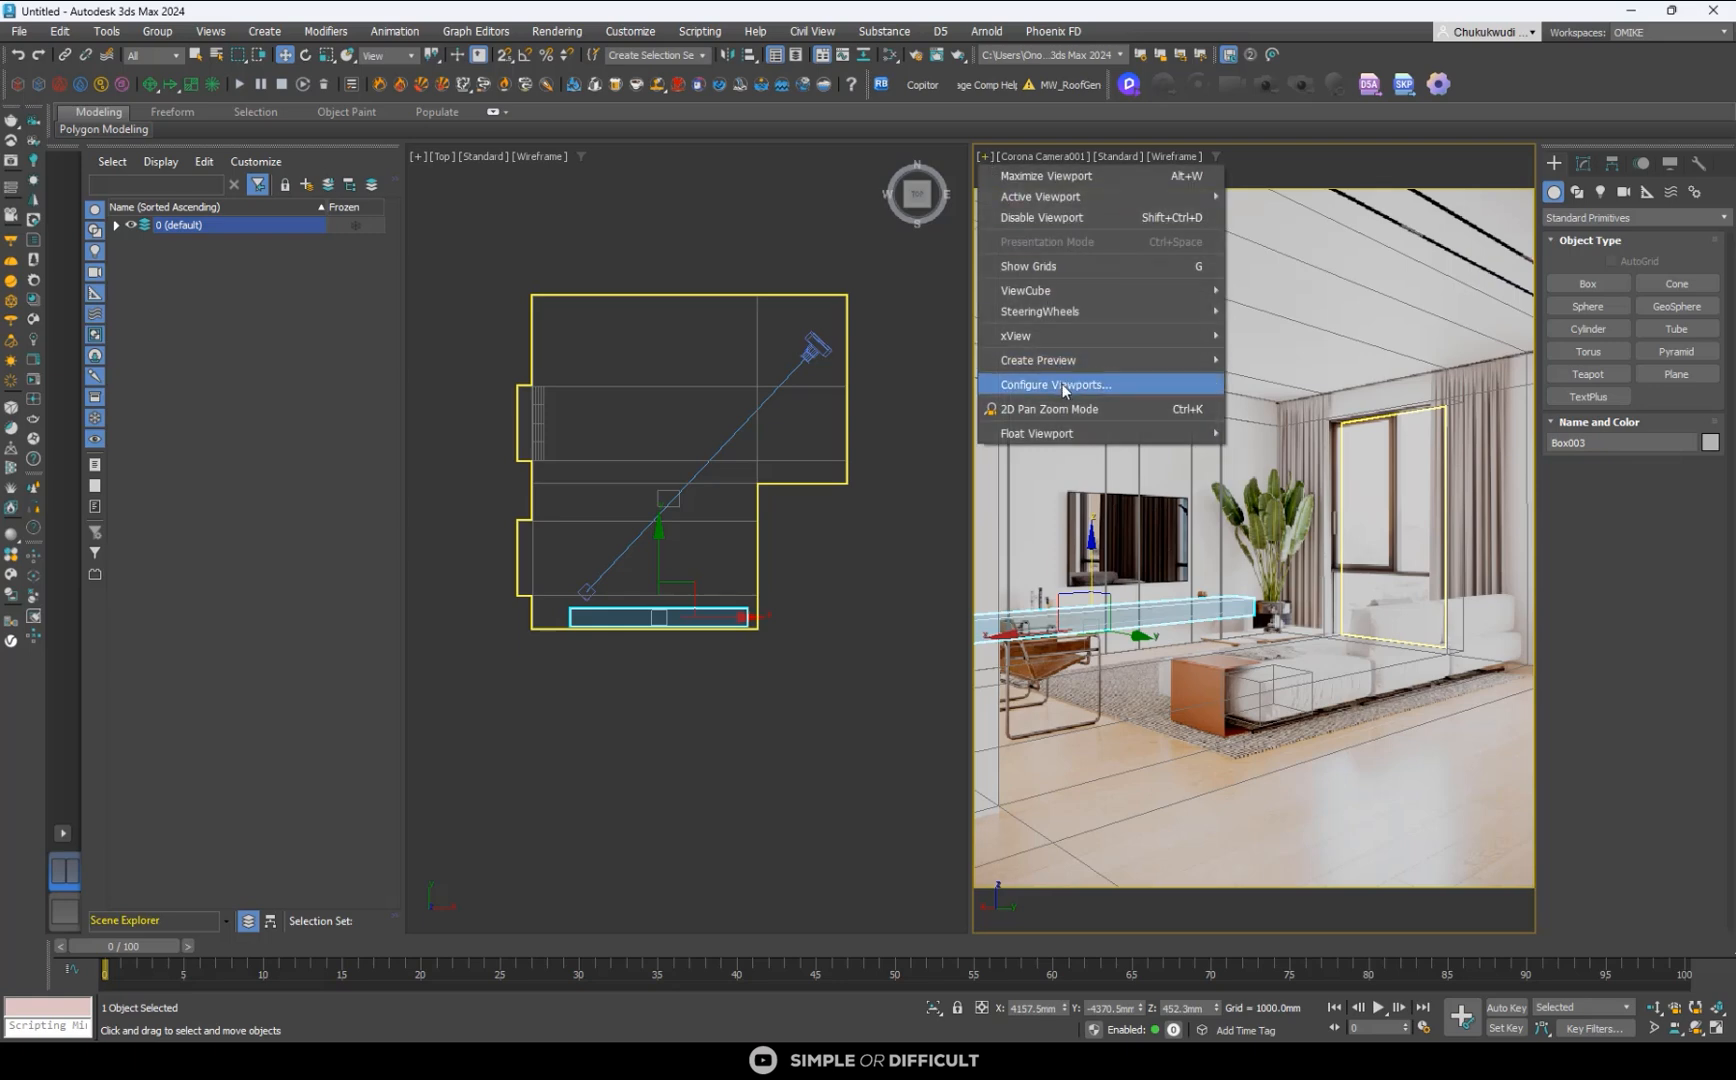
left_click(1093, 412)
scroll(1225, 585, "up", 4)
scroll(1297, 667, "up", 5)
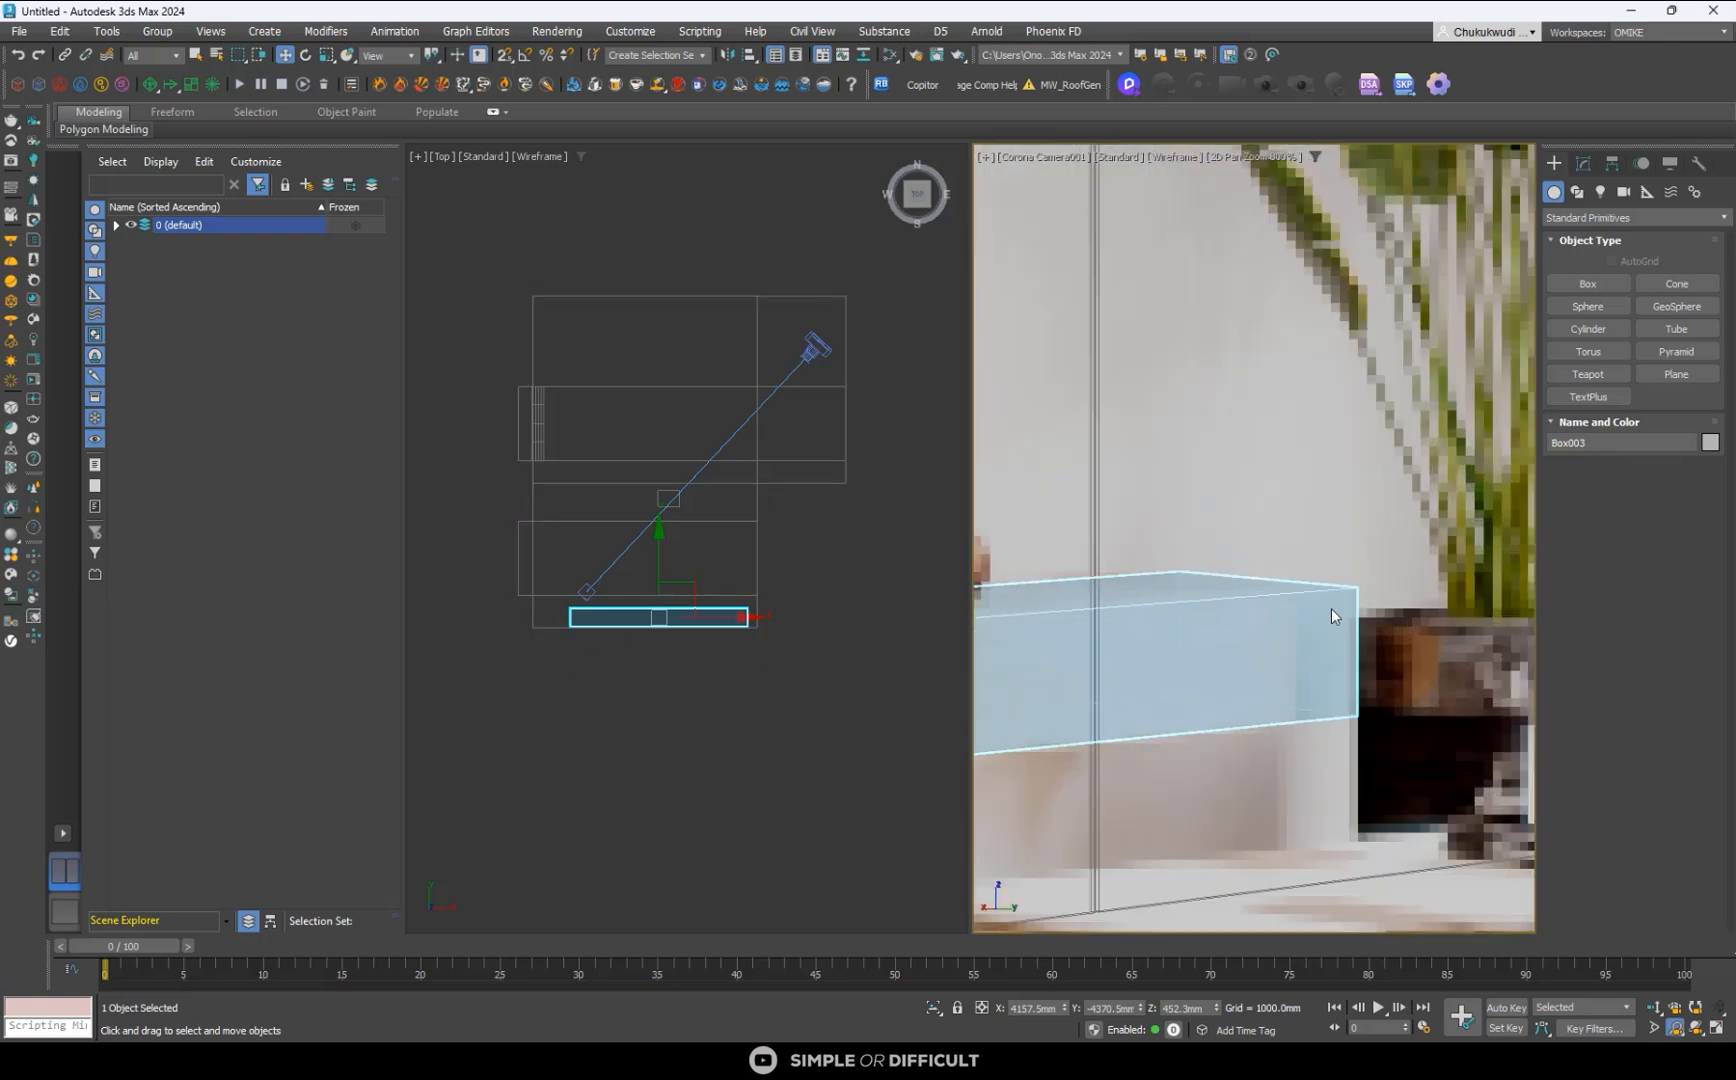
scroll(1330, 610, "up", 1)
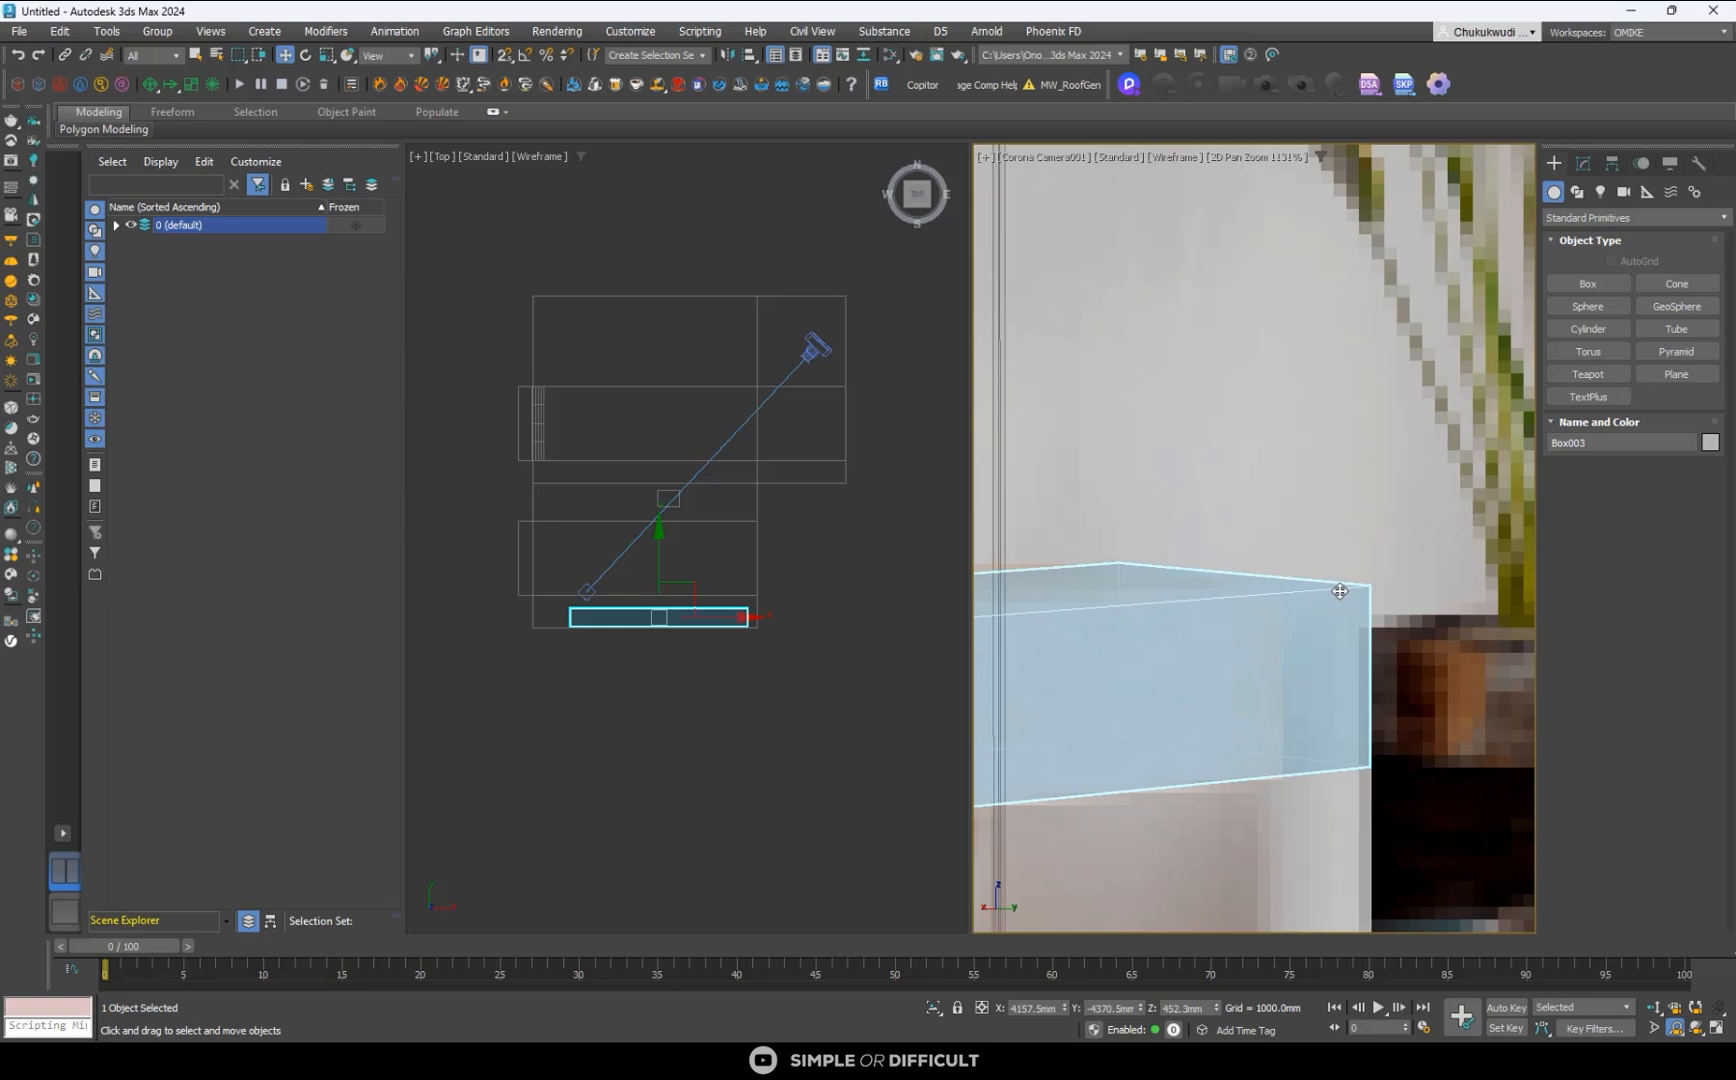
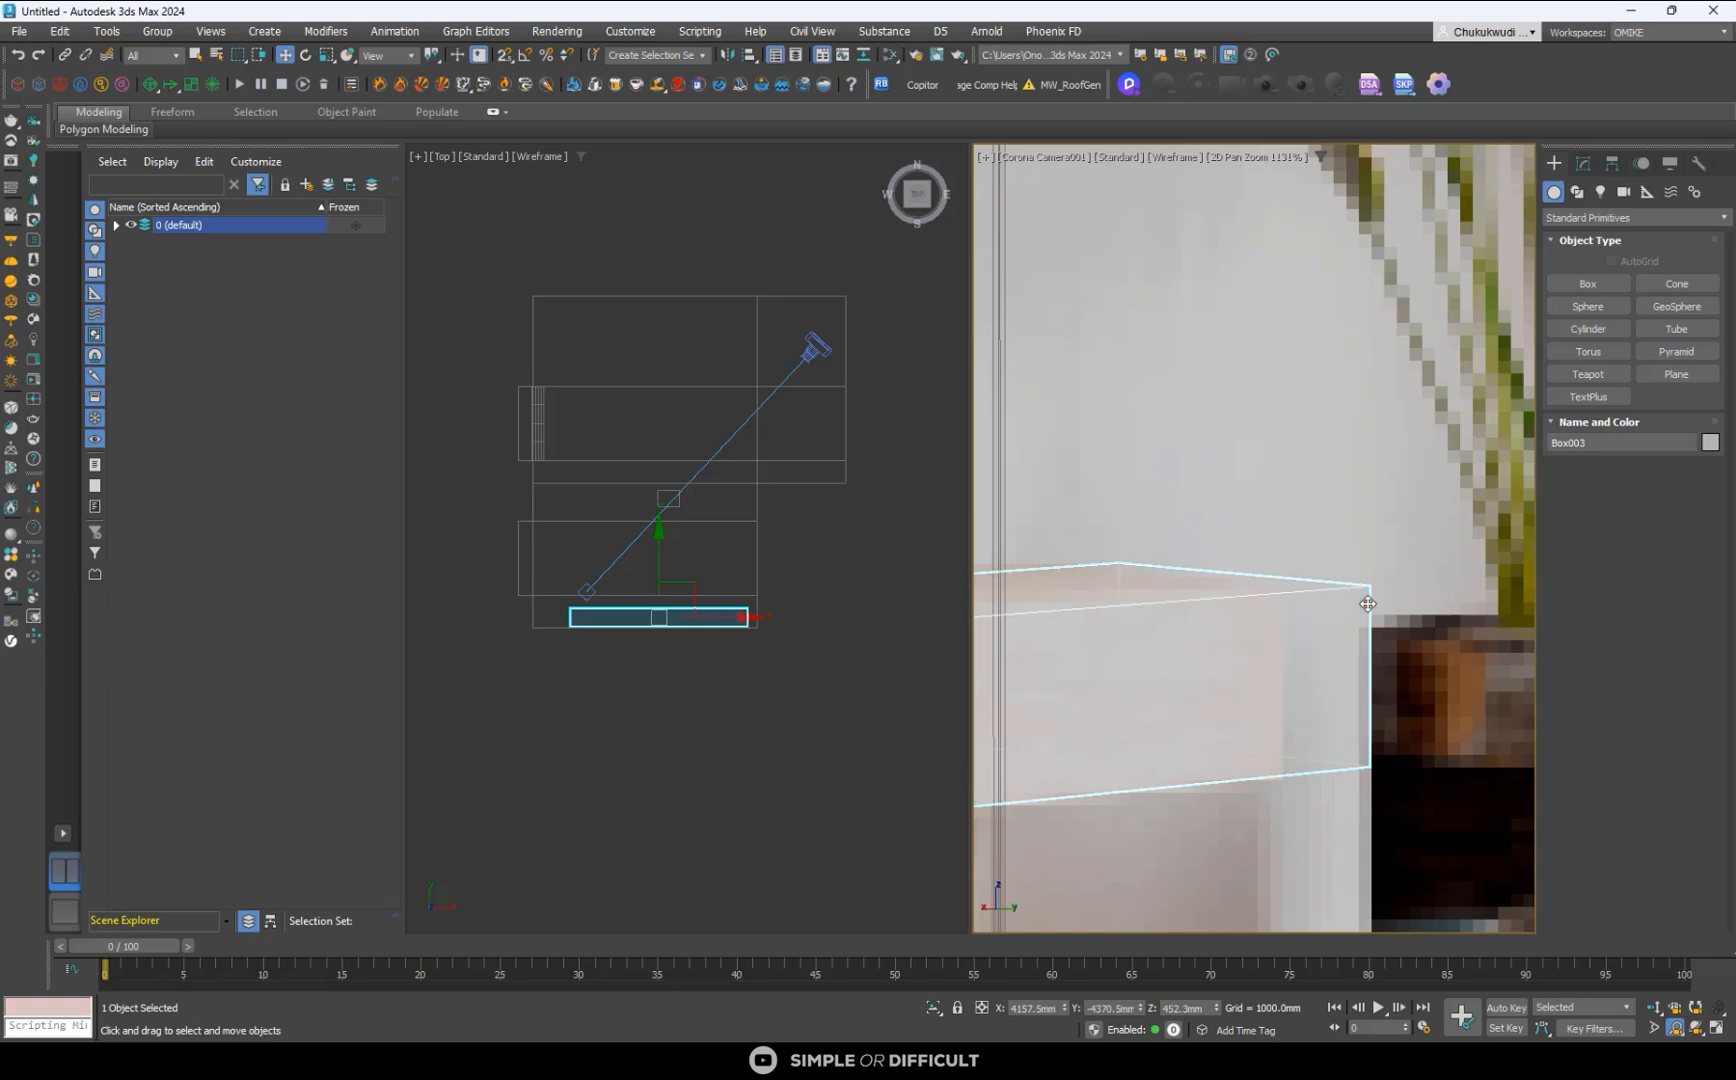
- Nudge the console box away from the TV wall to a Y position of about -4333 mm and convert it to an Editable Poly
scroll(582, 616, "up", 5)
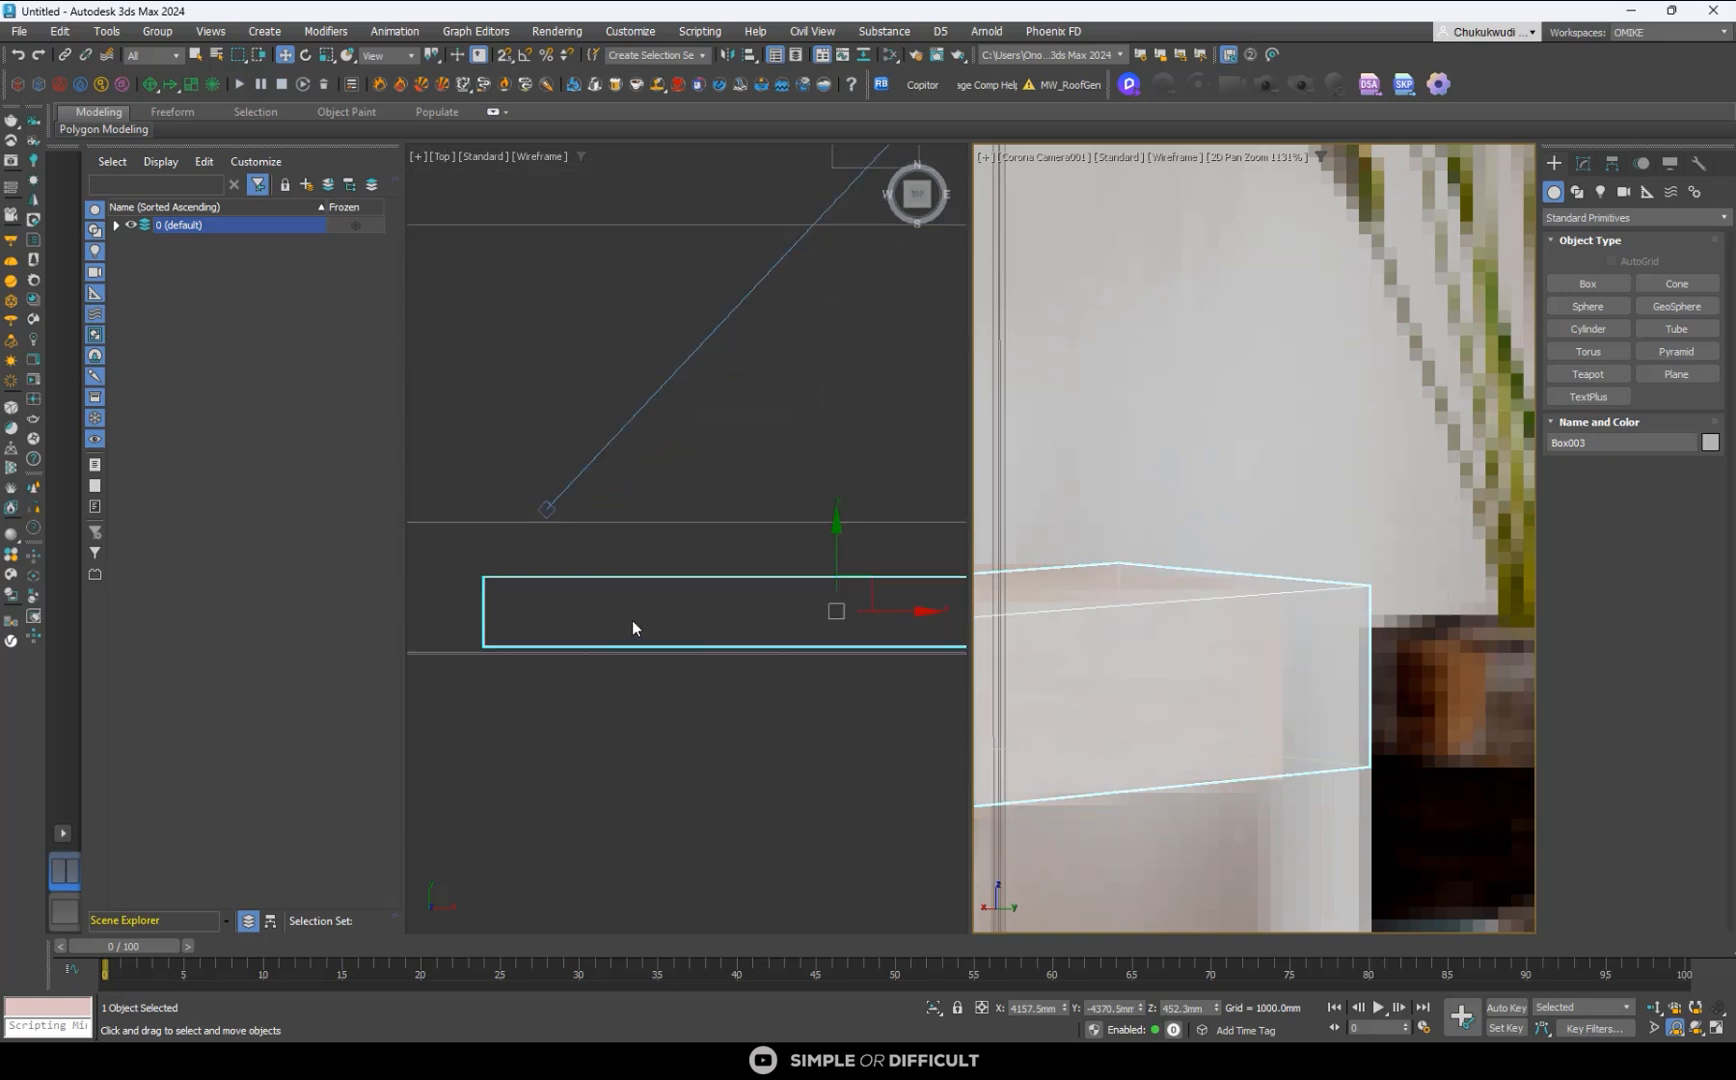
right_click(827, 595)
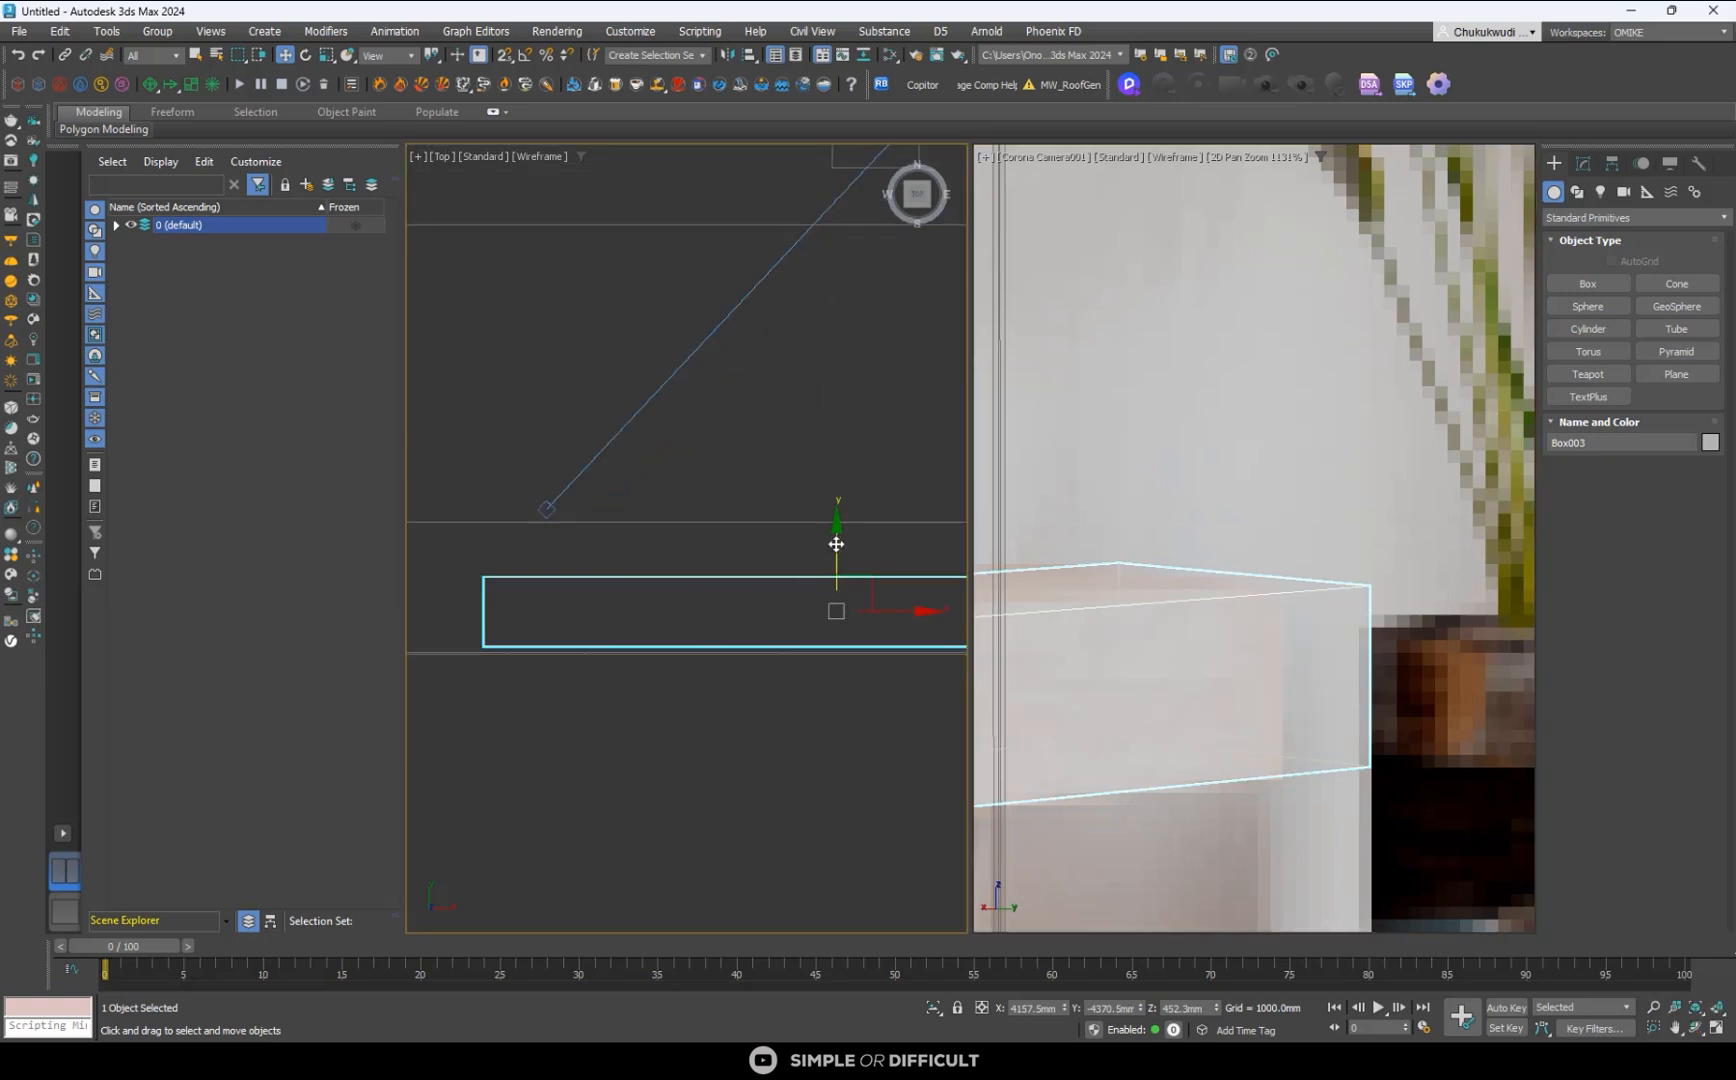
mouse_move(836, 544)
left_mouse_down()
mouse_move(835, 559)
mouse_move(834, 538)
left_mouse_up()
right_click(792, 572)
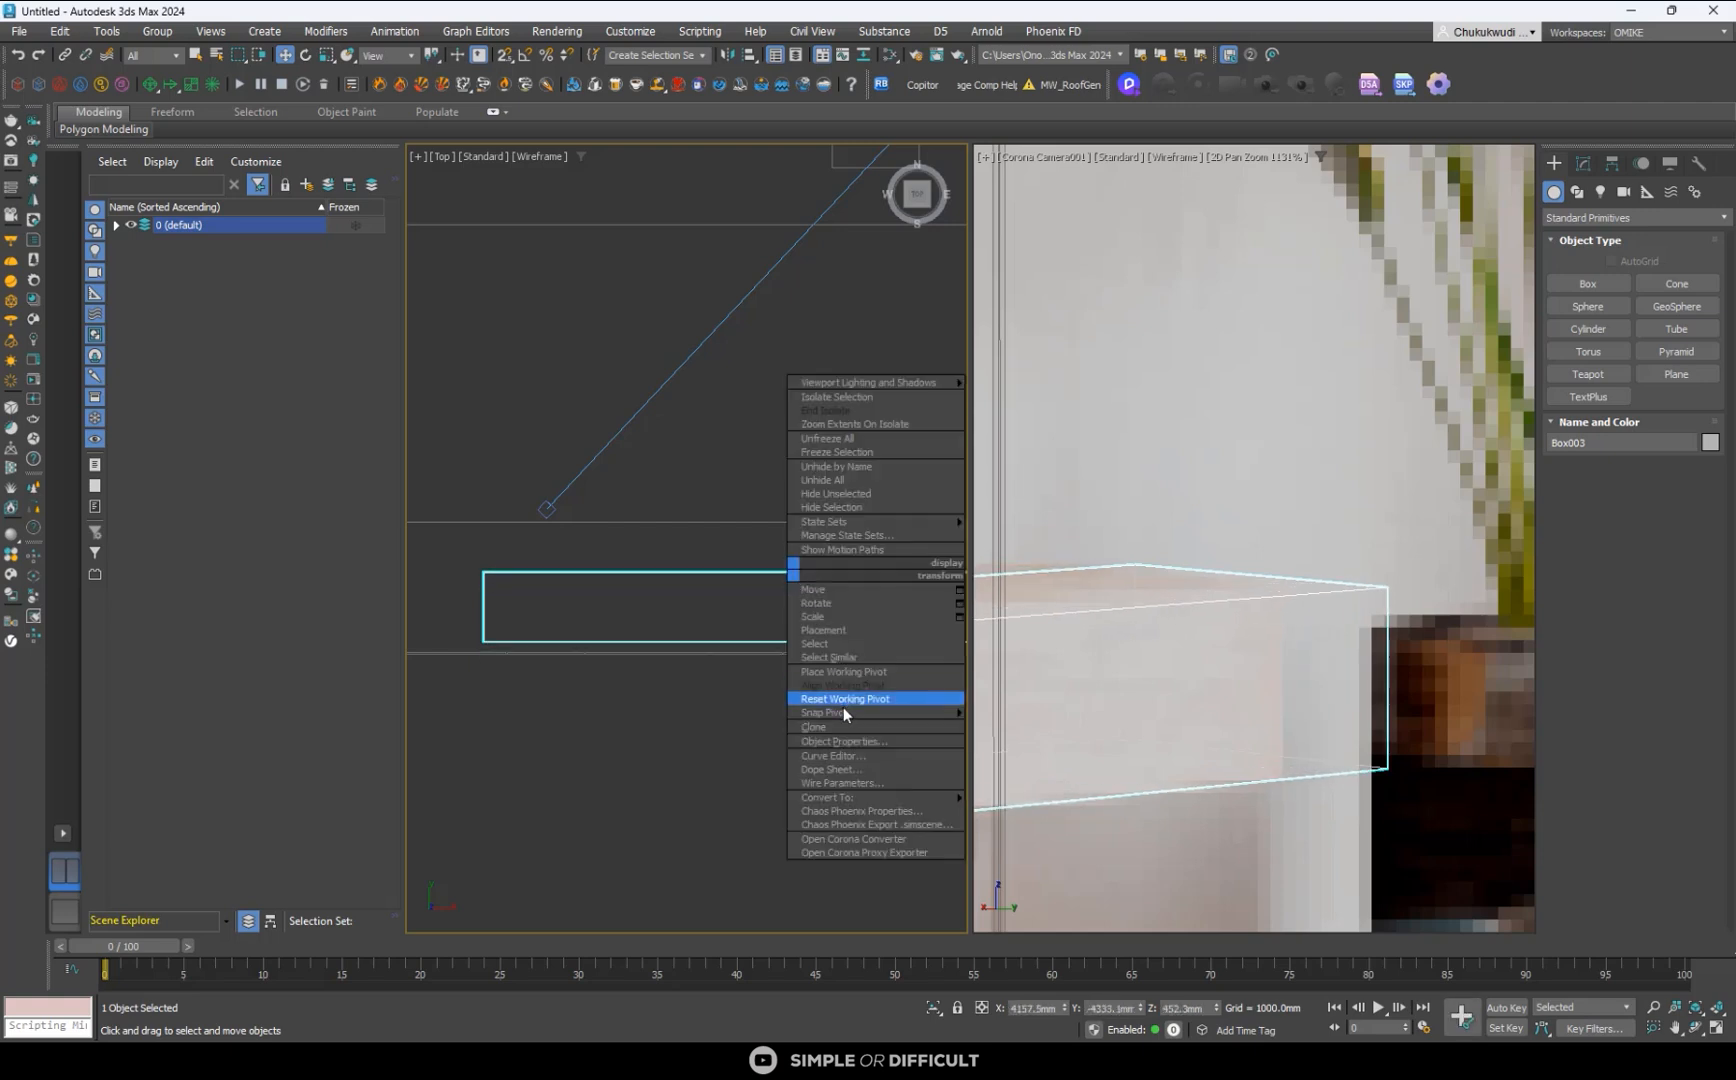
mouse_move(840, 797)
left_click(1014, 812)
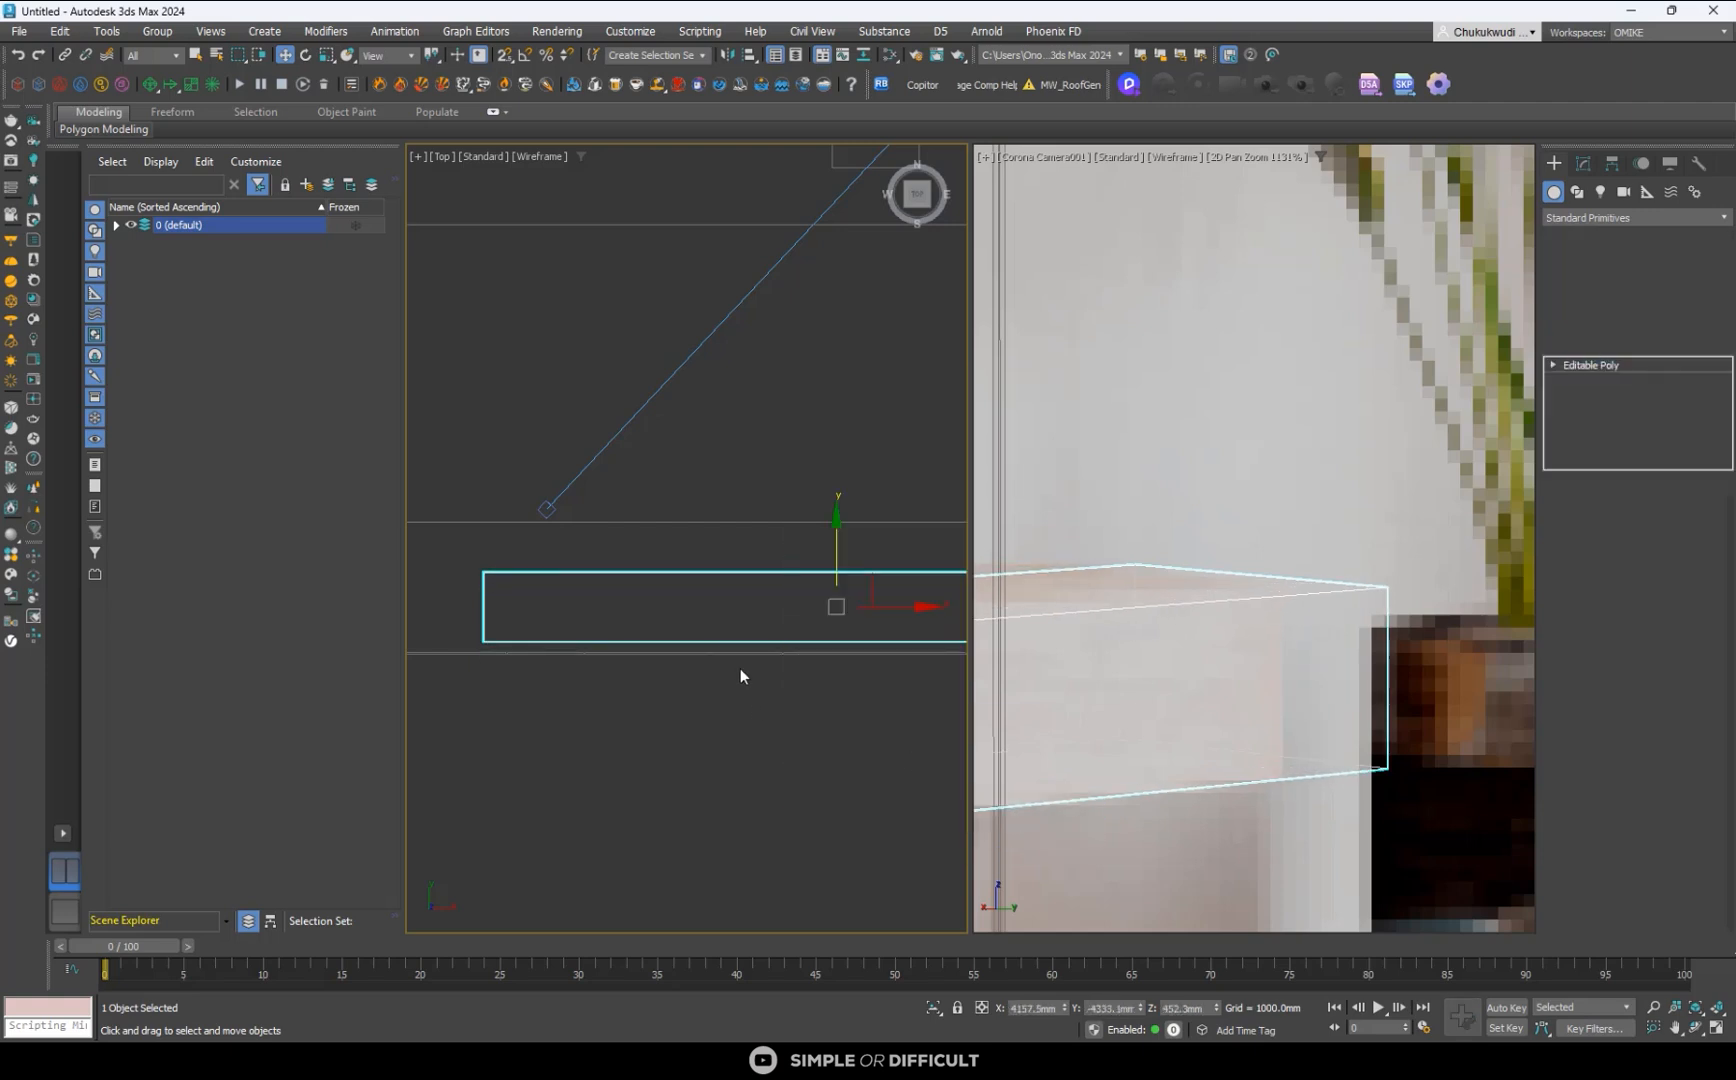
- Move the console box back toward the TV wall to Y about -4551 mm and fine-tune its Z height to about 451 mm
scroll(662, 590, "down", 4)
scroll(610, 590, "up", 1)
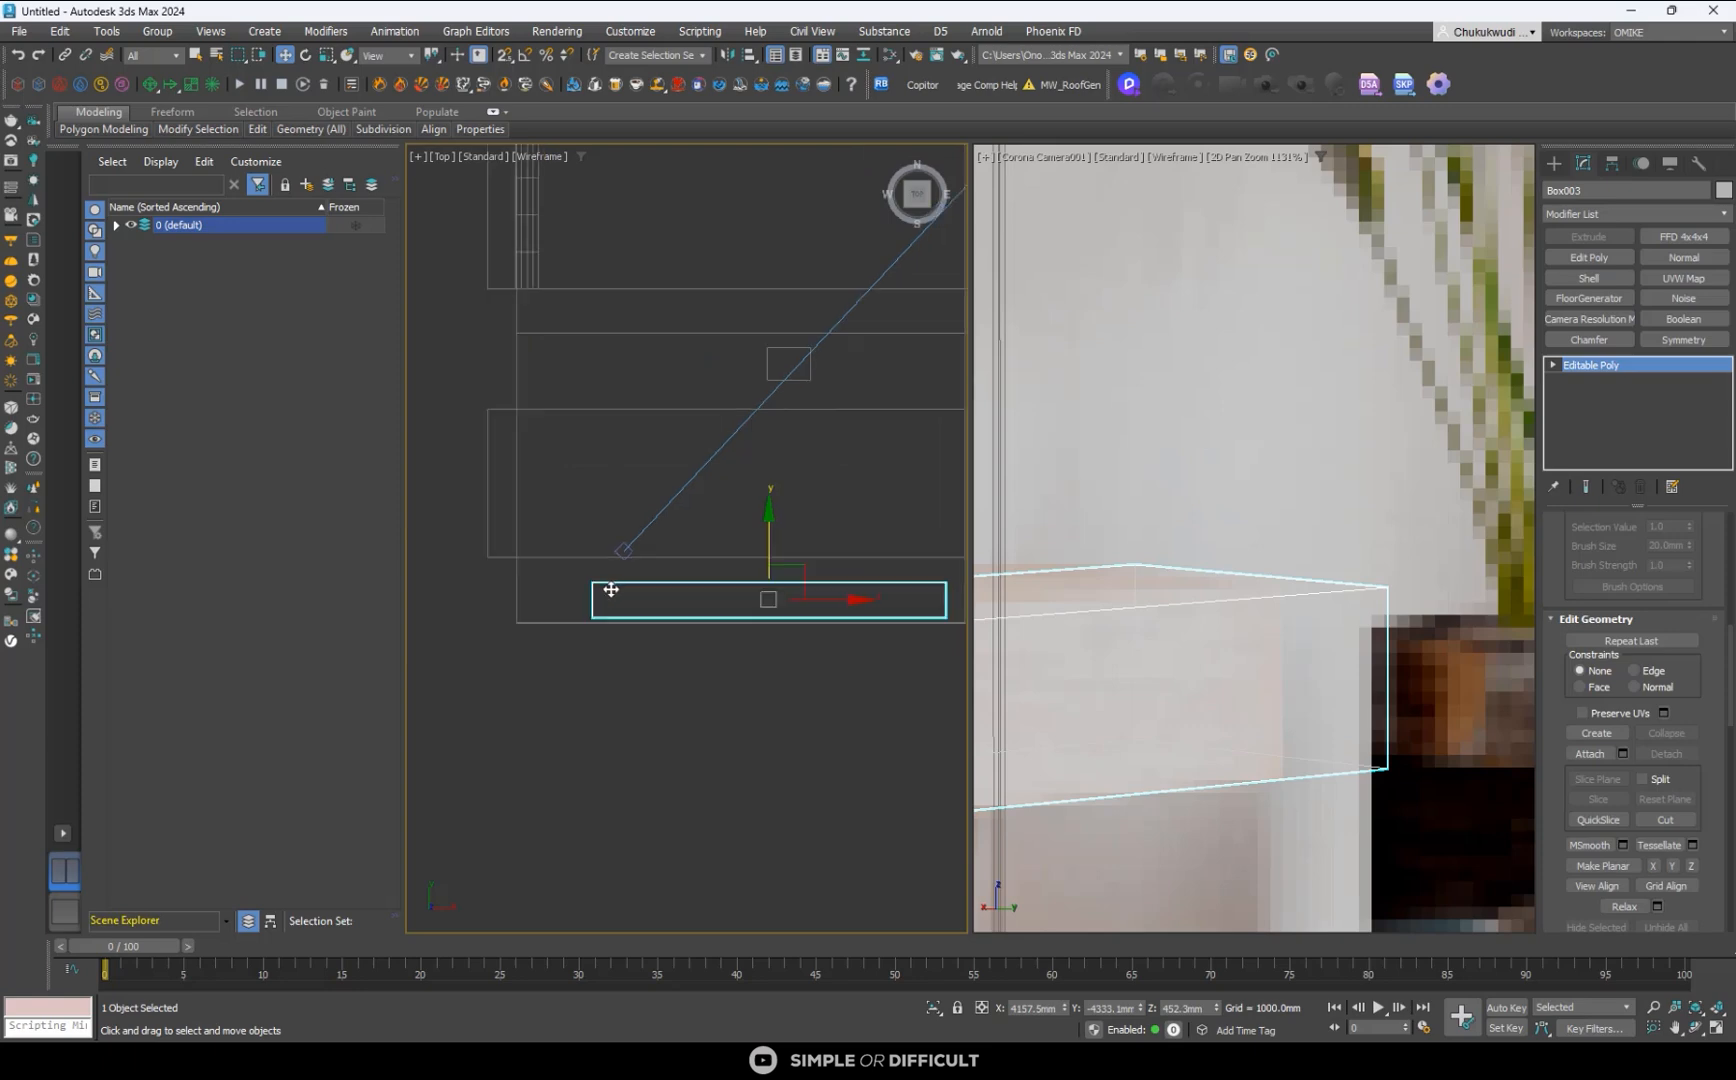
middle_click_drag(610, 590, 535, 573)
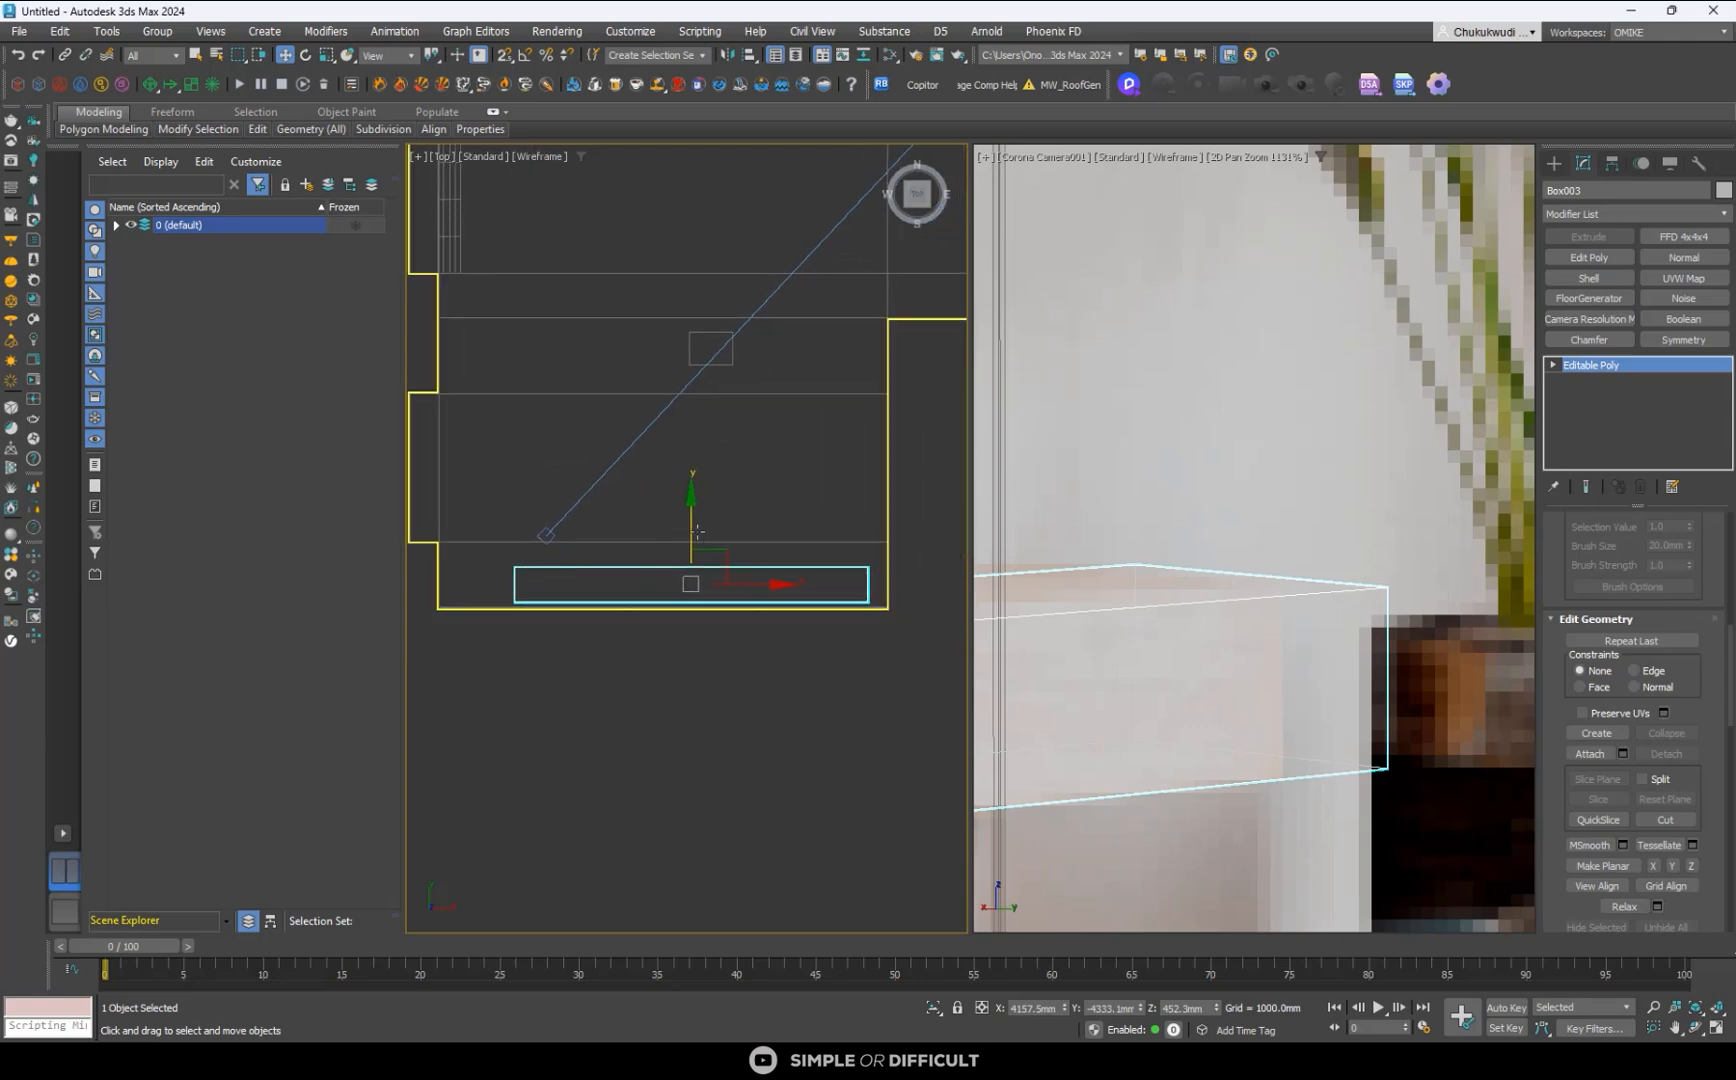
left_click_drag(698, 533, 690, 542)
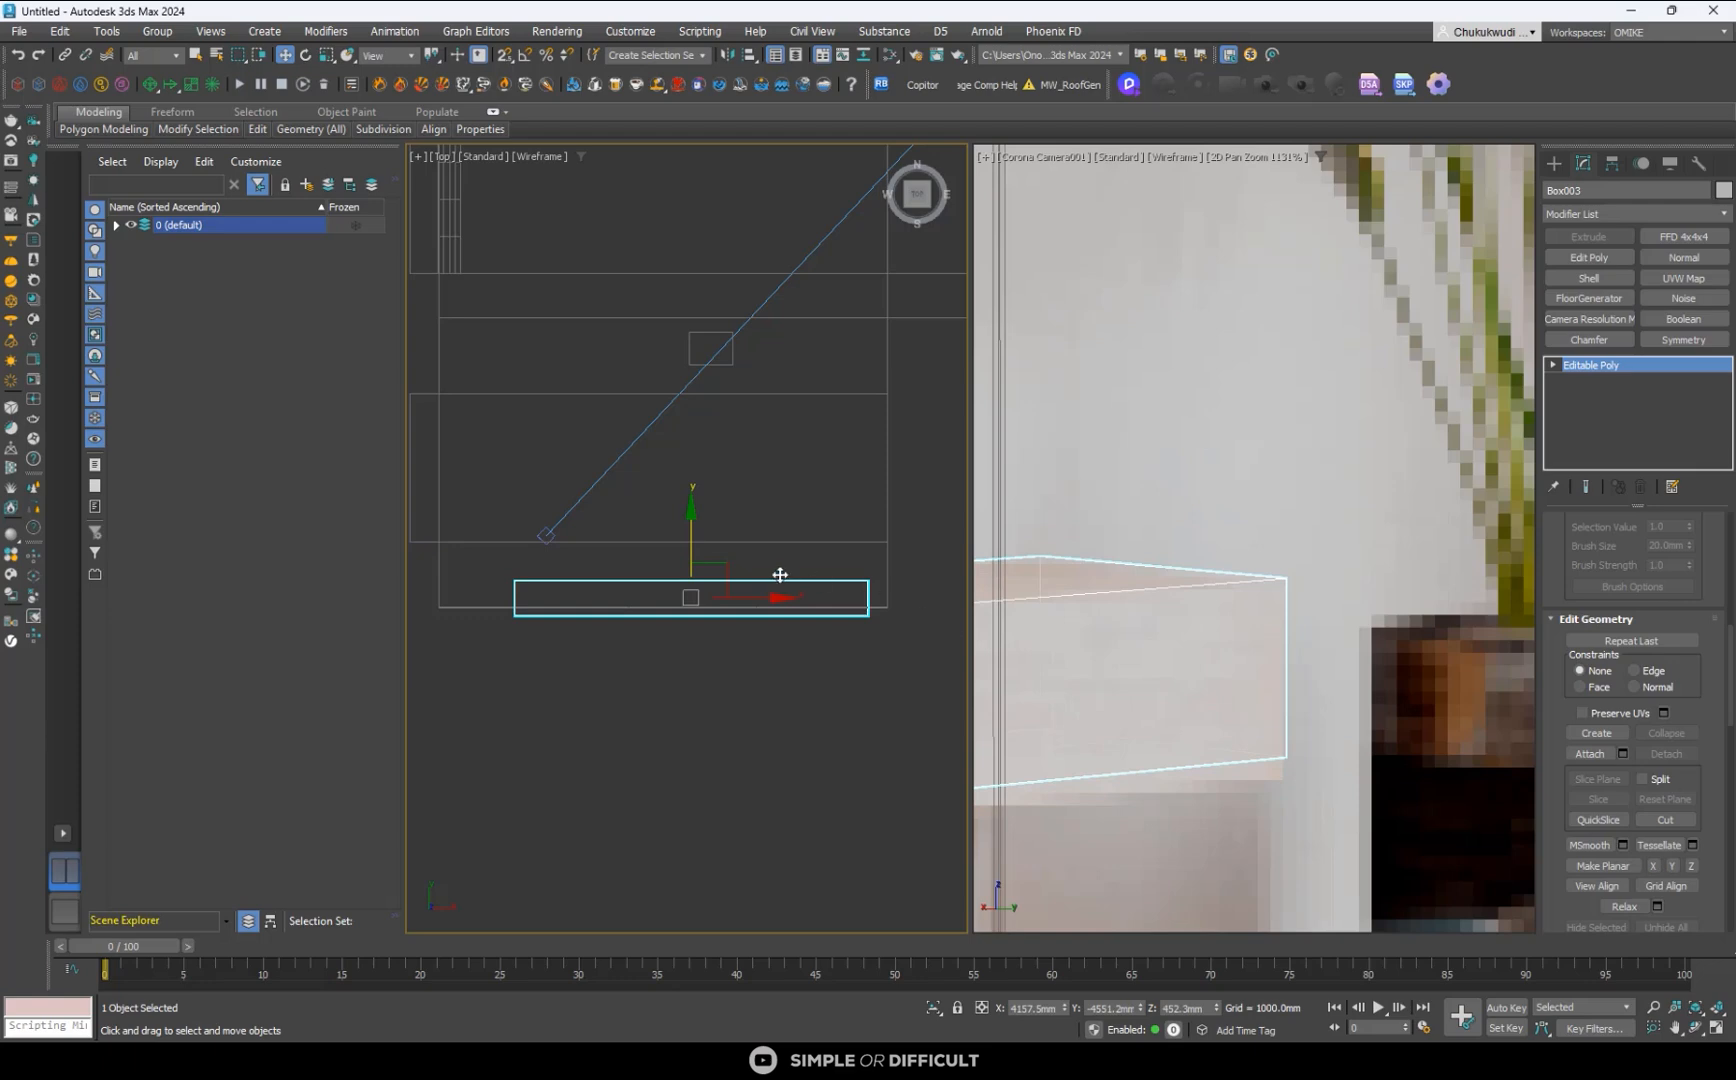
middle_click_drag(778, 575, 694, 537, "alt")
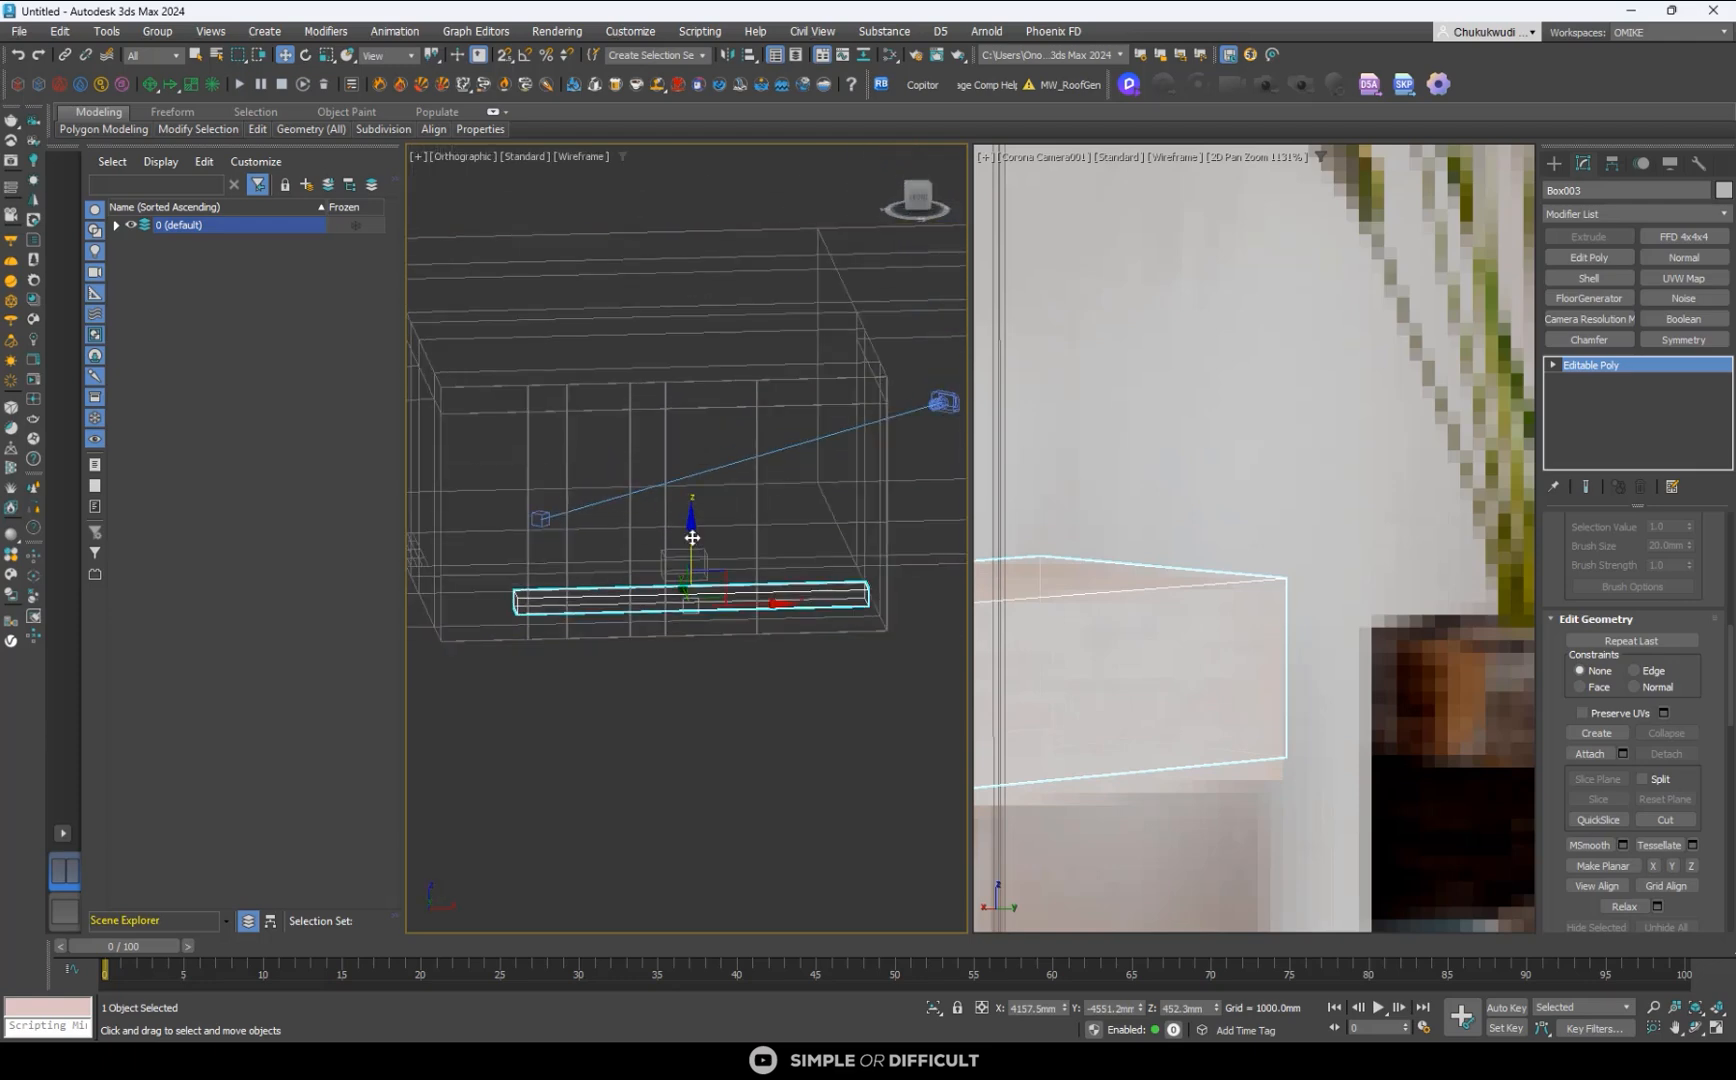
left_click_drag(692, 537, 700, 537)
- In the Front view, lower the console box's bottom vertices to a Z height of about 416 mm
left_click(916, 197)
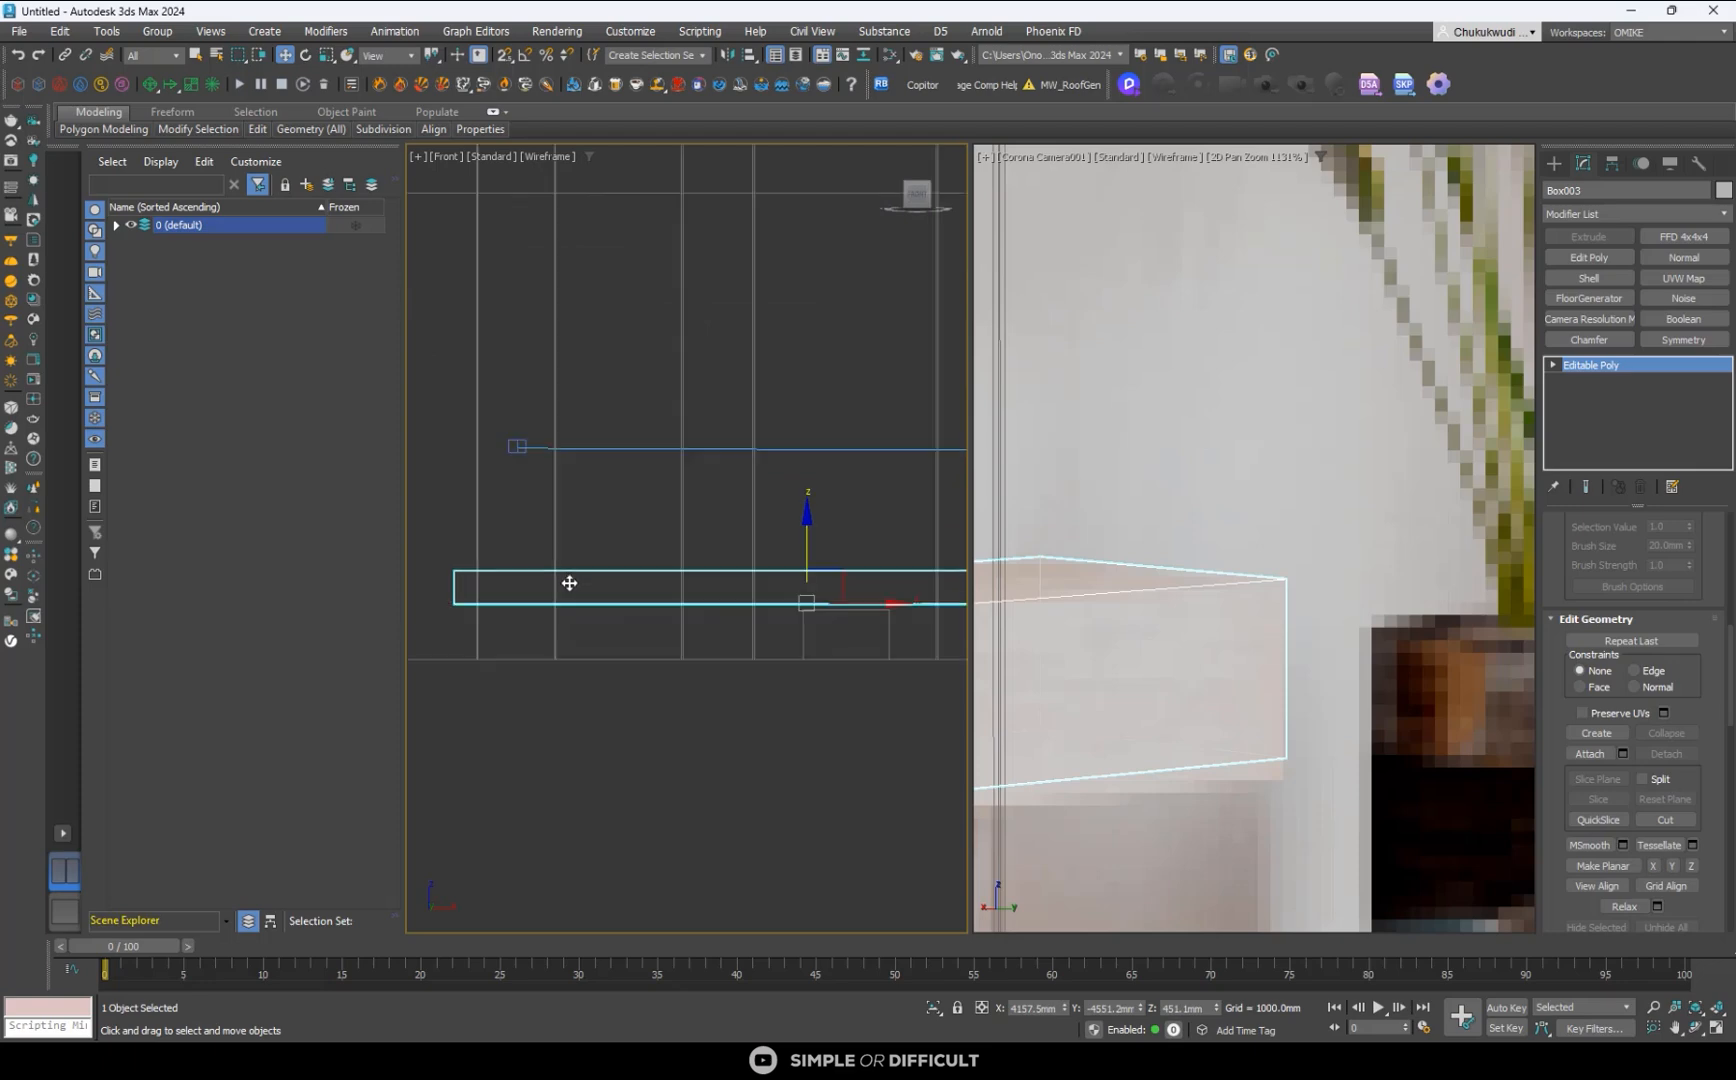
scroll(647, 600, "down", 3)
key("1")
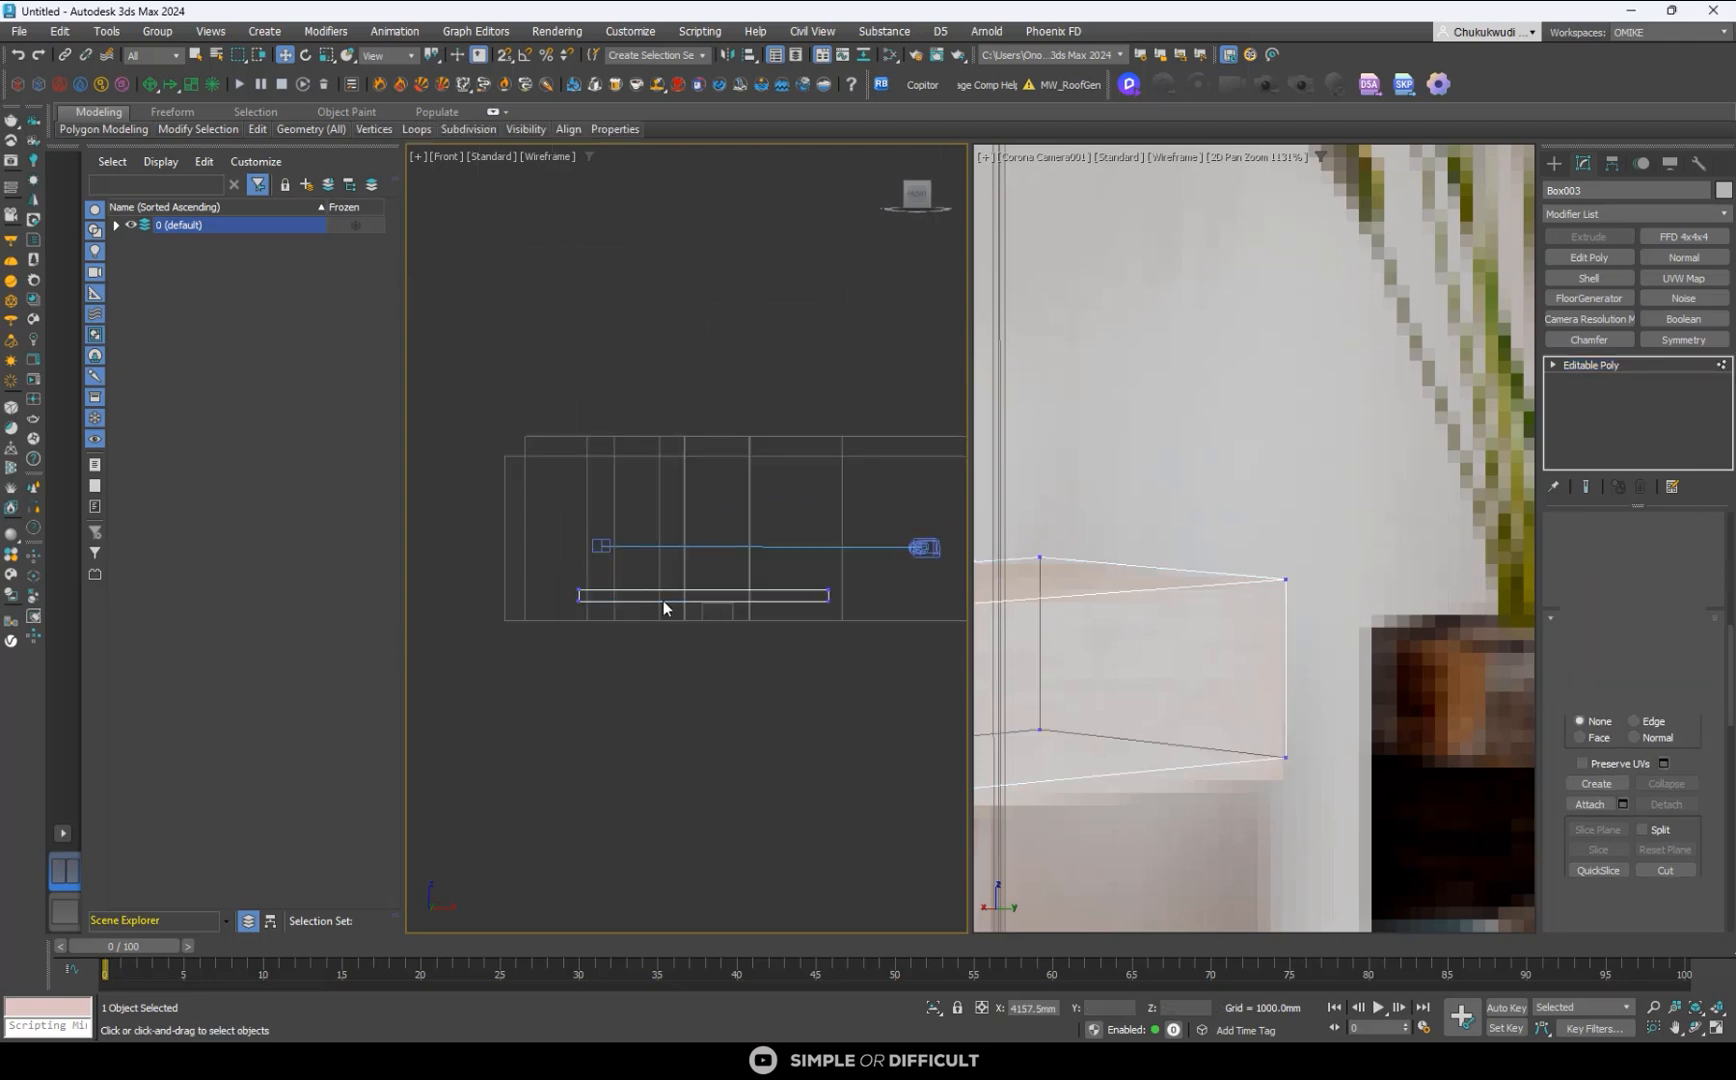
left_click_drag(575, 602, 564, 606)
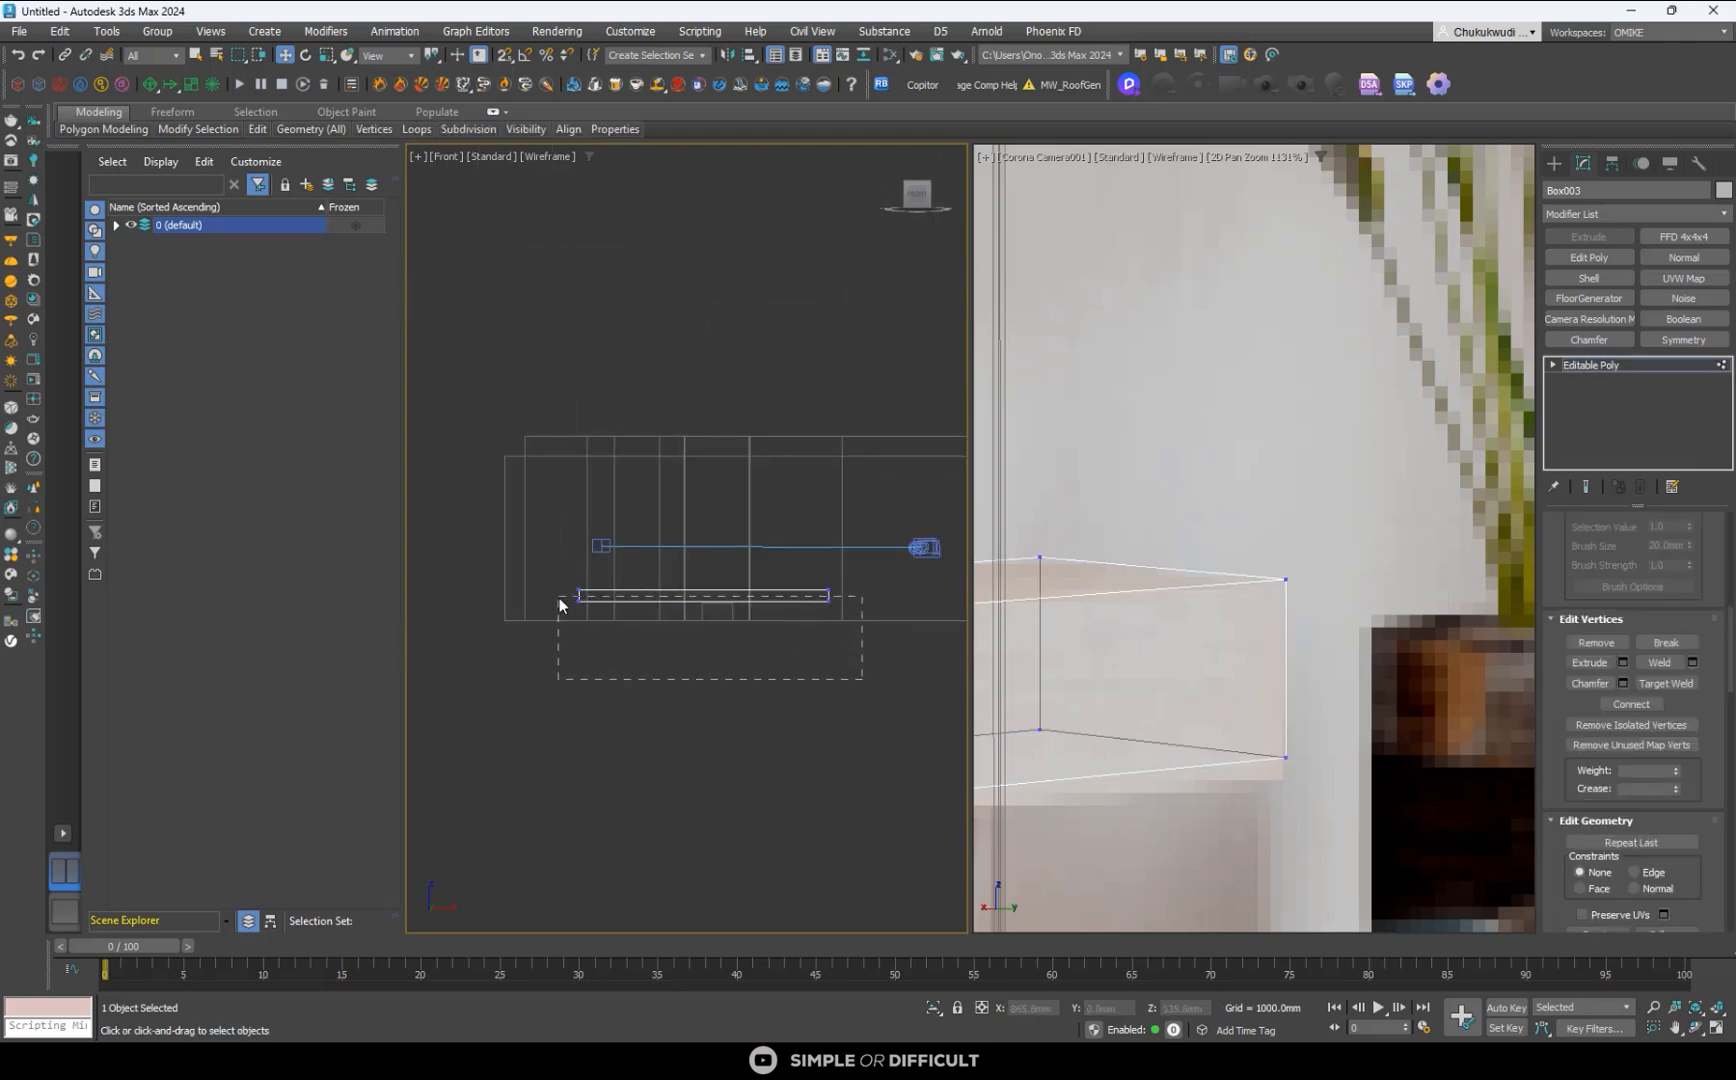
scroll(690, 588, "up", 4)
scroll(683, 583, "up", 2)
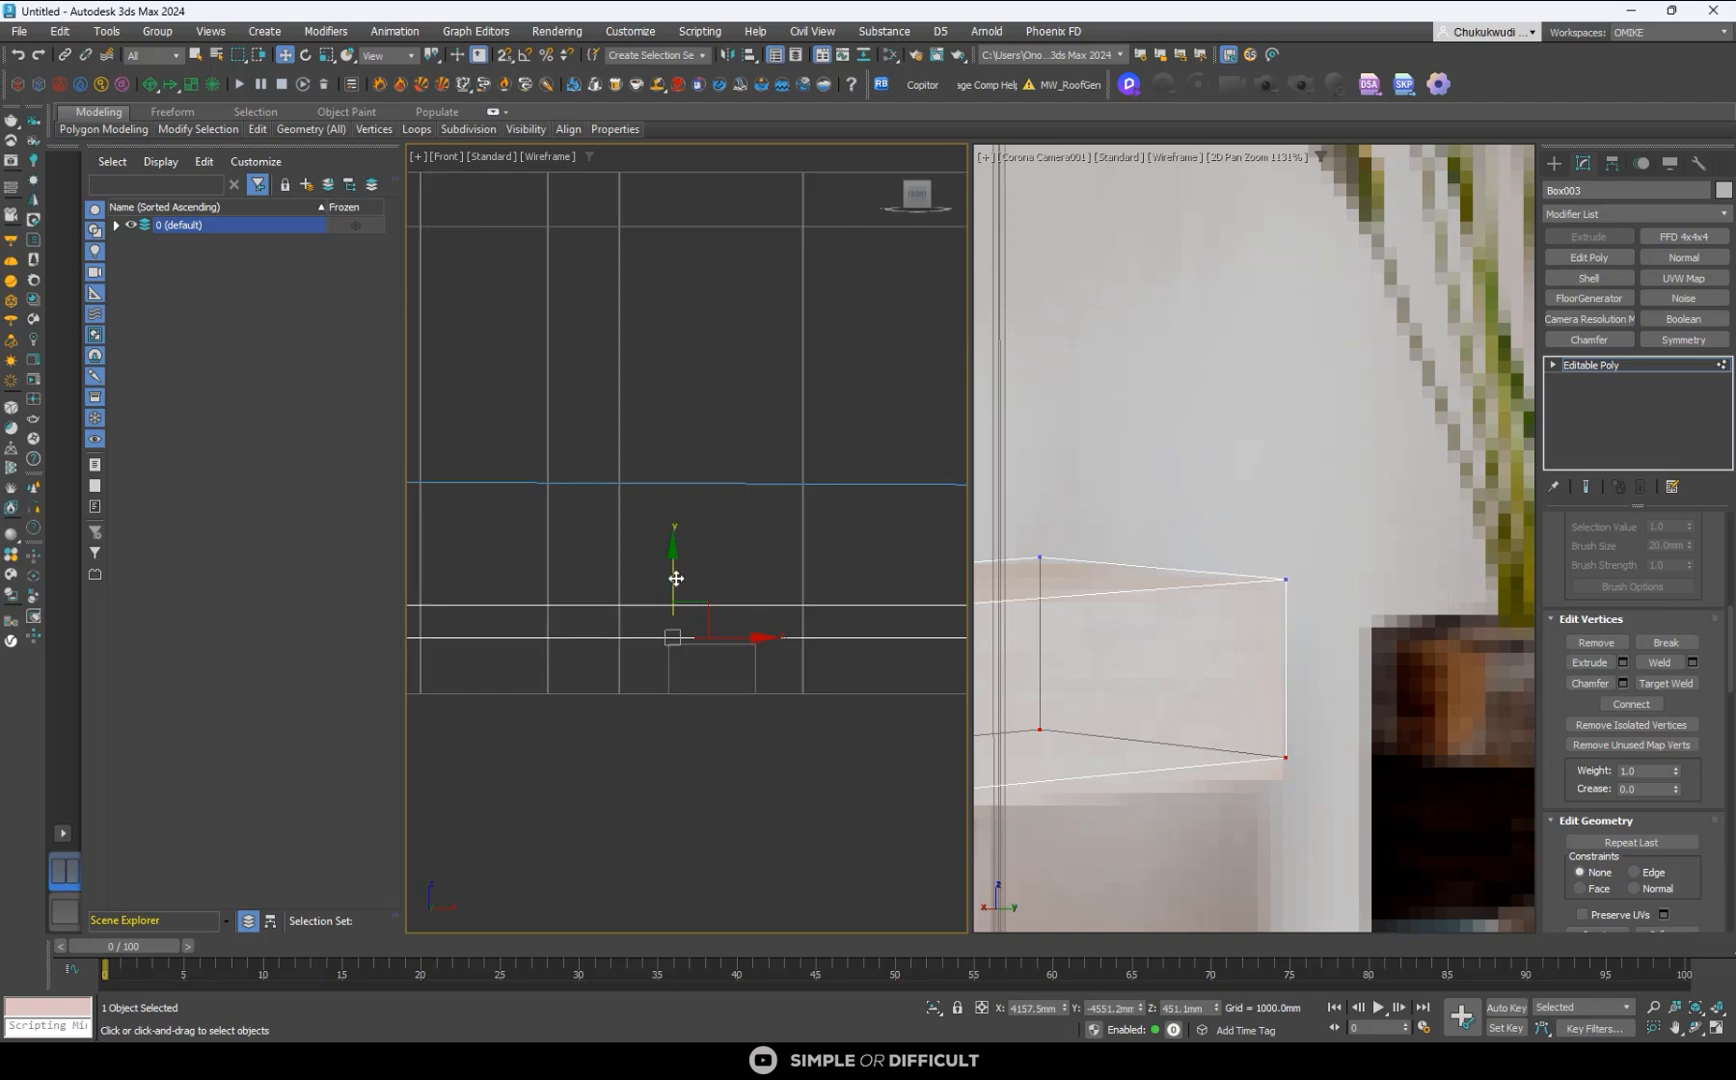
left_click_drag(676, 579, 679, 583)
- Lower the console box's top vertices slightly to a Z height of about 711 mm in the Front view
scroll(735, 481, "down", 3)
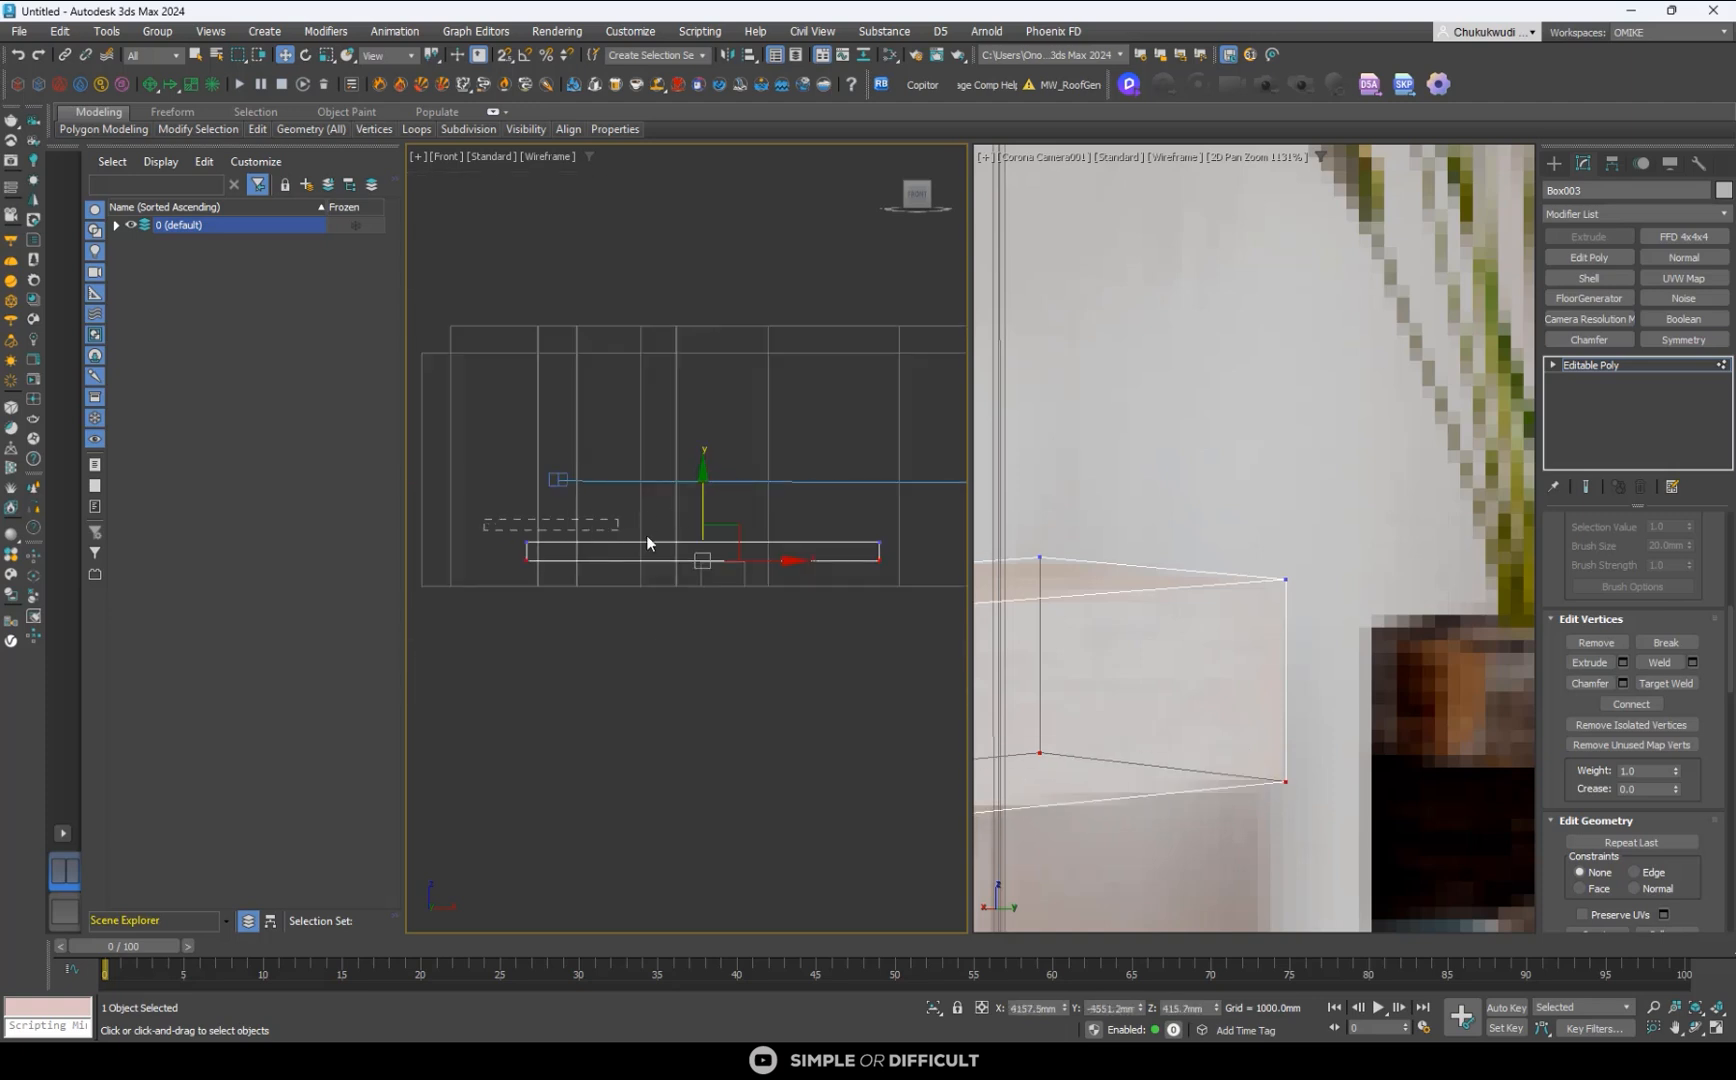
scroll(667, 537, "up", 6)
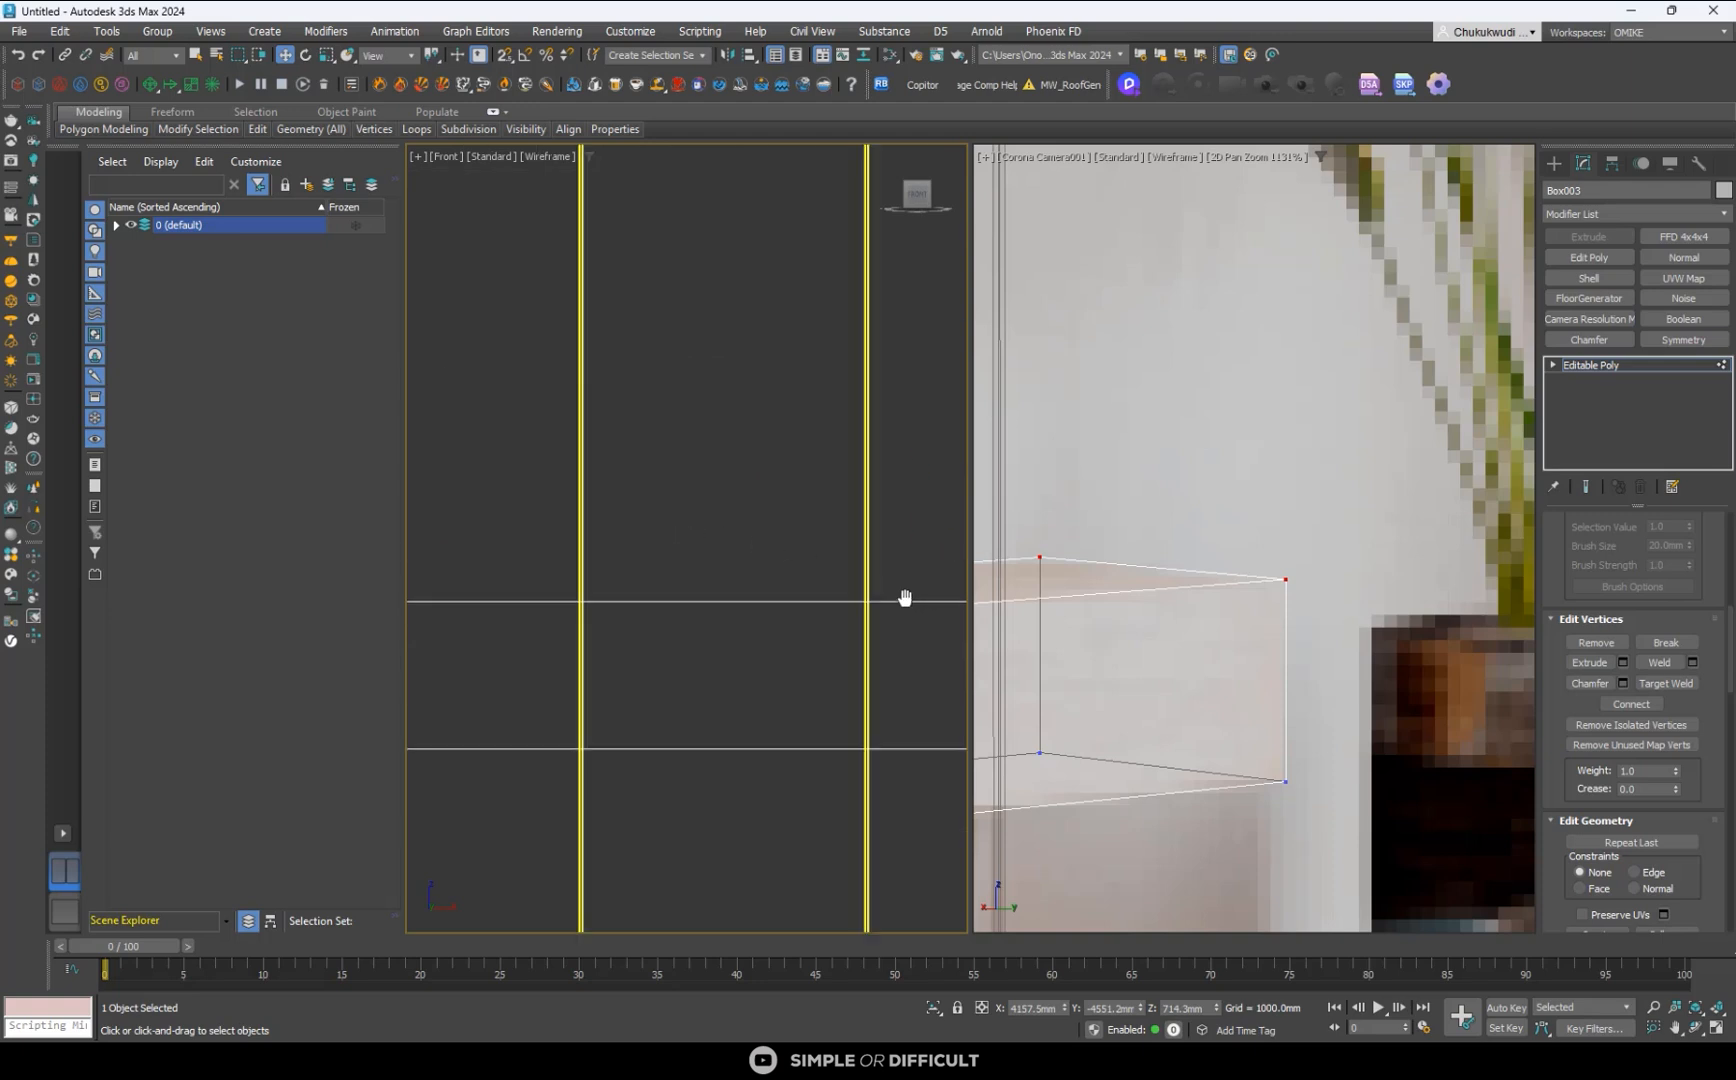
scroll(673, 578, "up", 2)
middle_click_drag(910, 637, 625, 655)
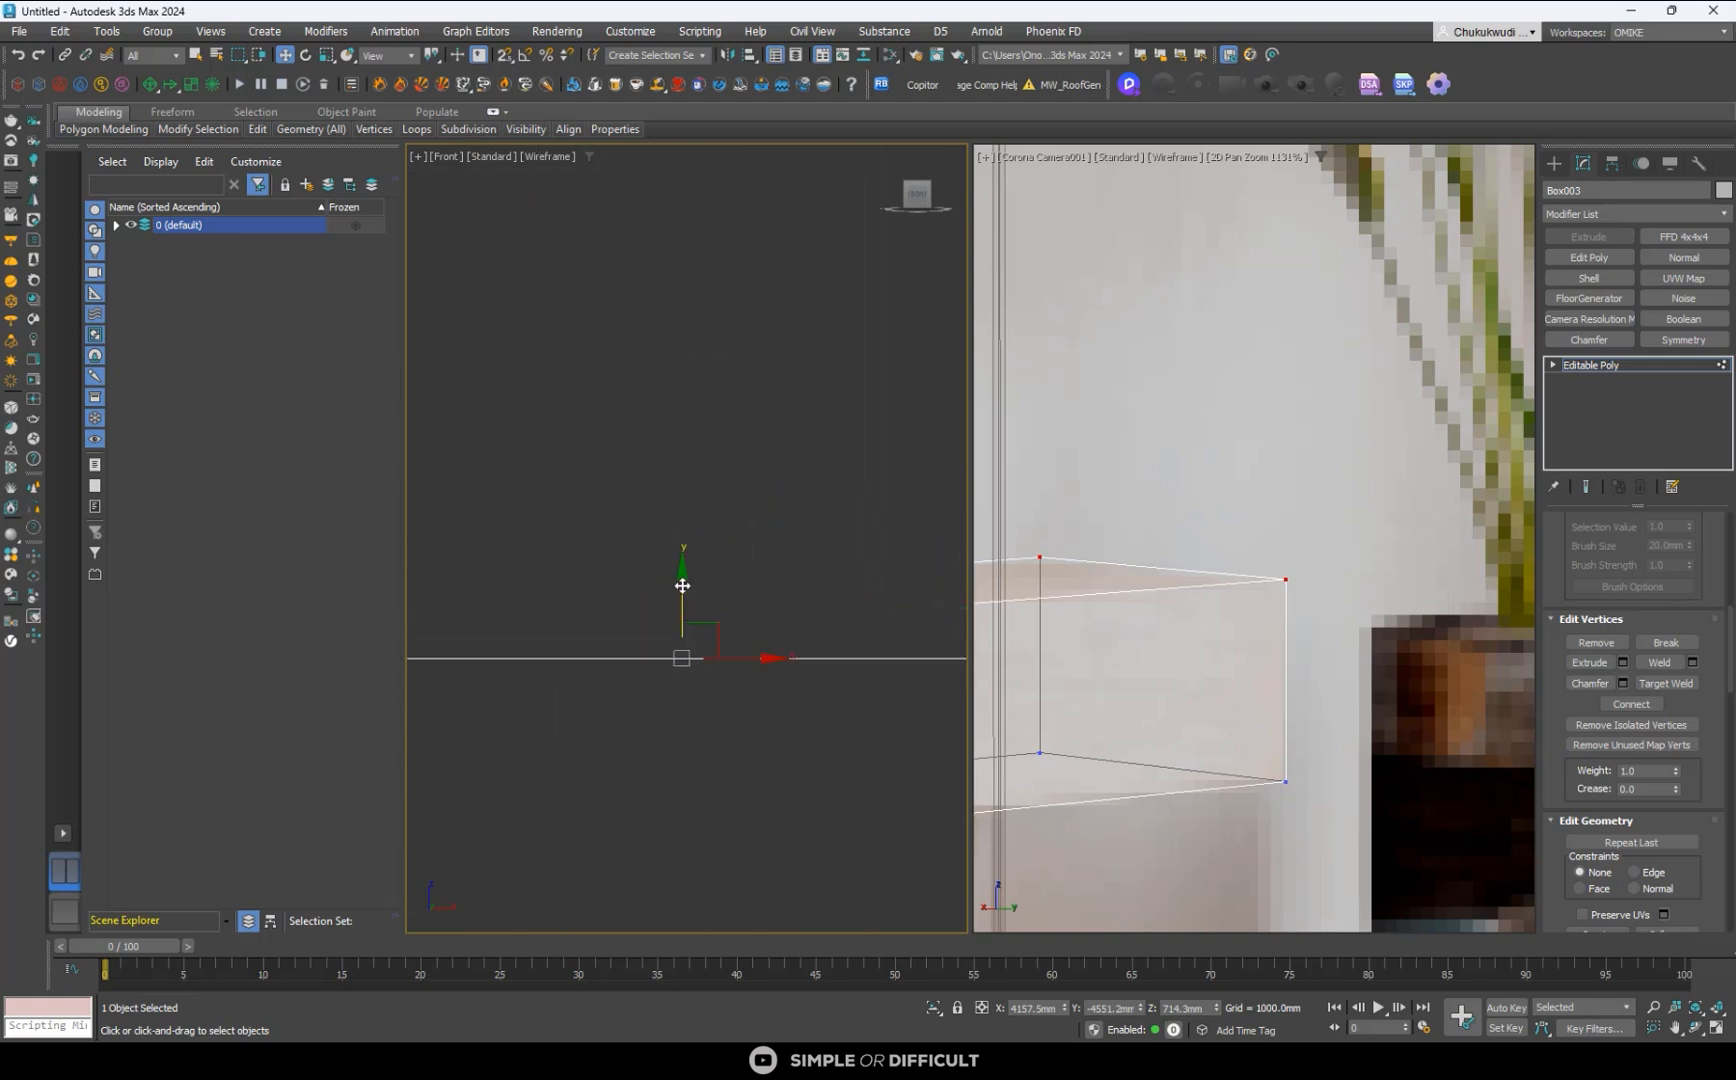
left_click_drag(682, 588, 689, 602)
- Extend the console box's end vertices in the Top view to the room's side wall, at X about 7324 mm
scroll(723, 521, "down", 5)
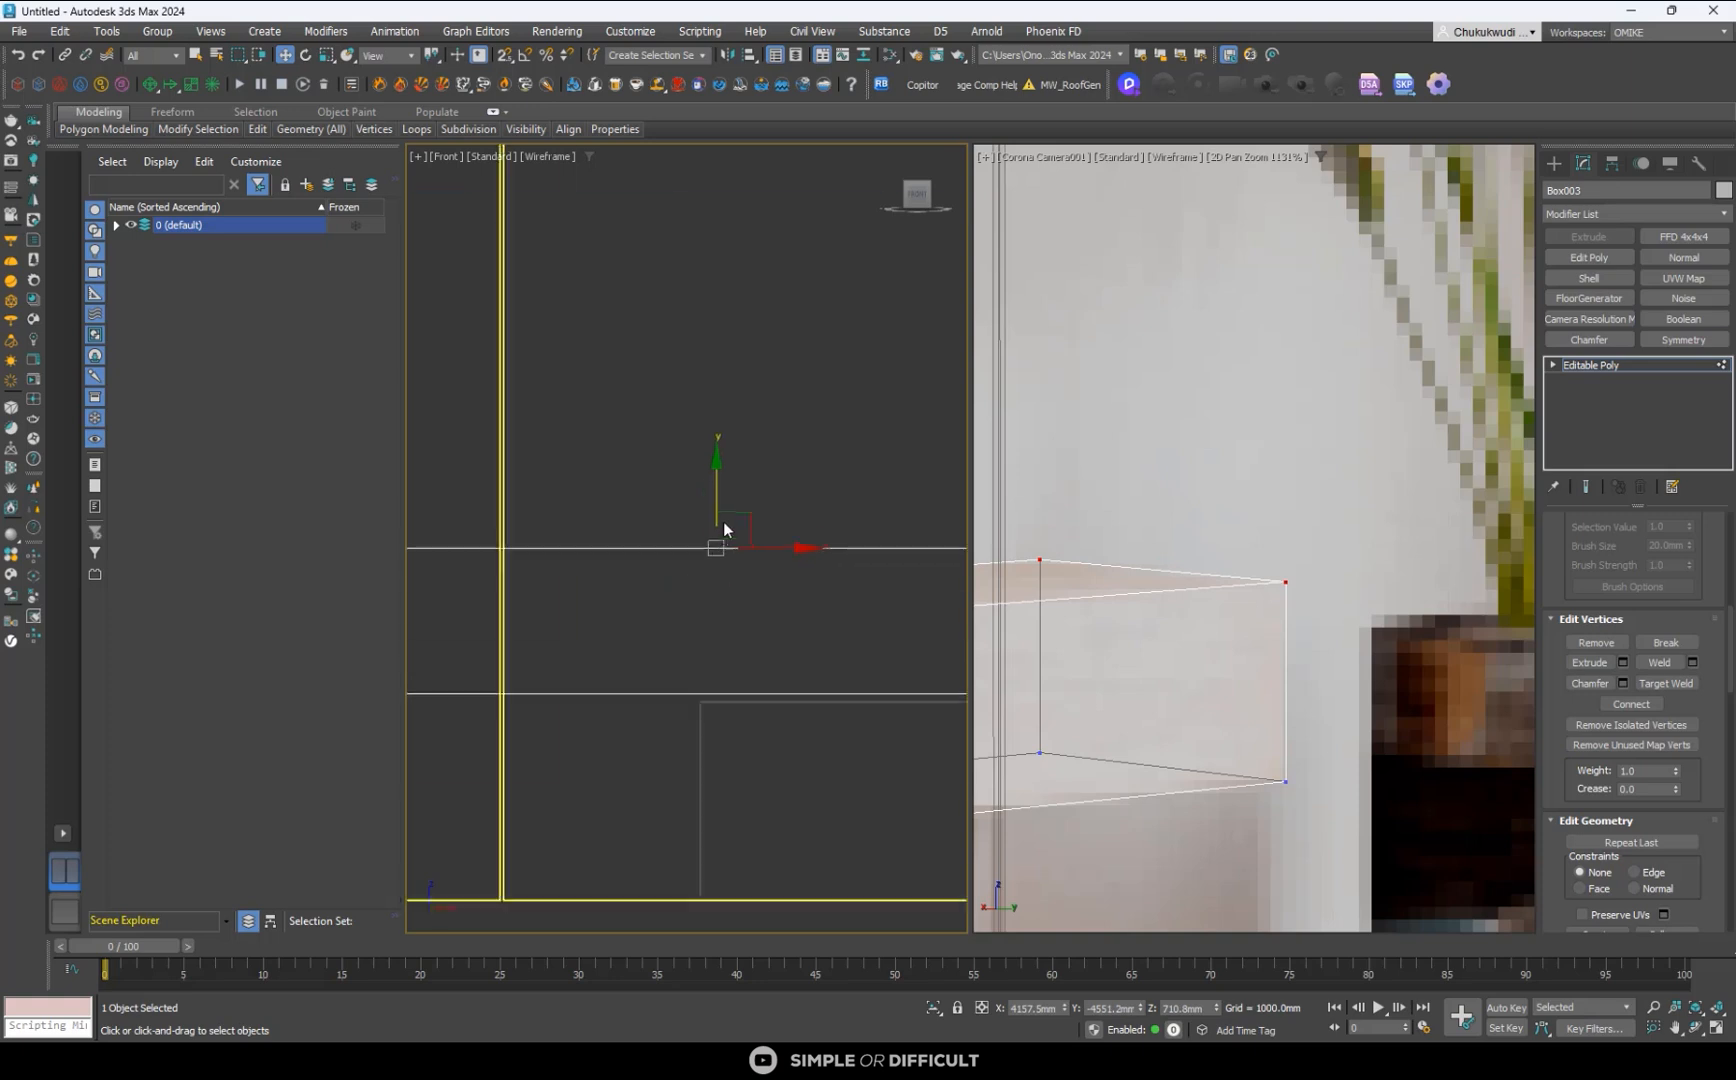
left_click_drag(864, 485, 929, 638)
middle_click_drag(904, 603, 733, 622)
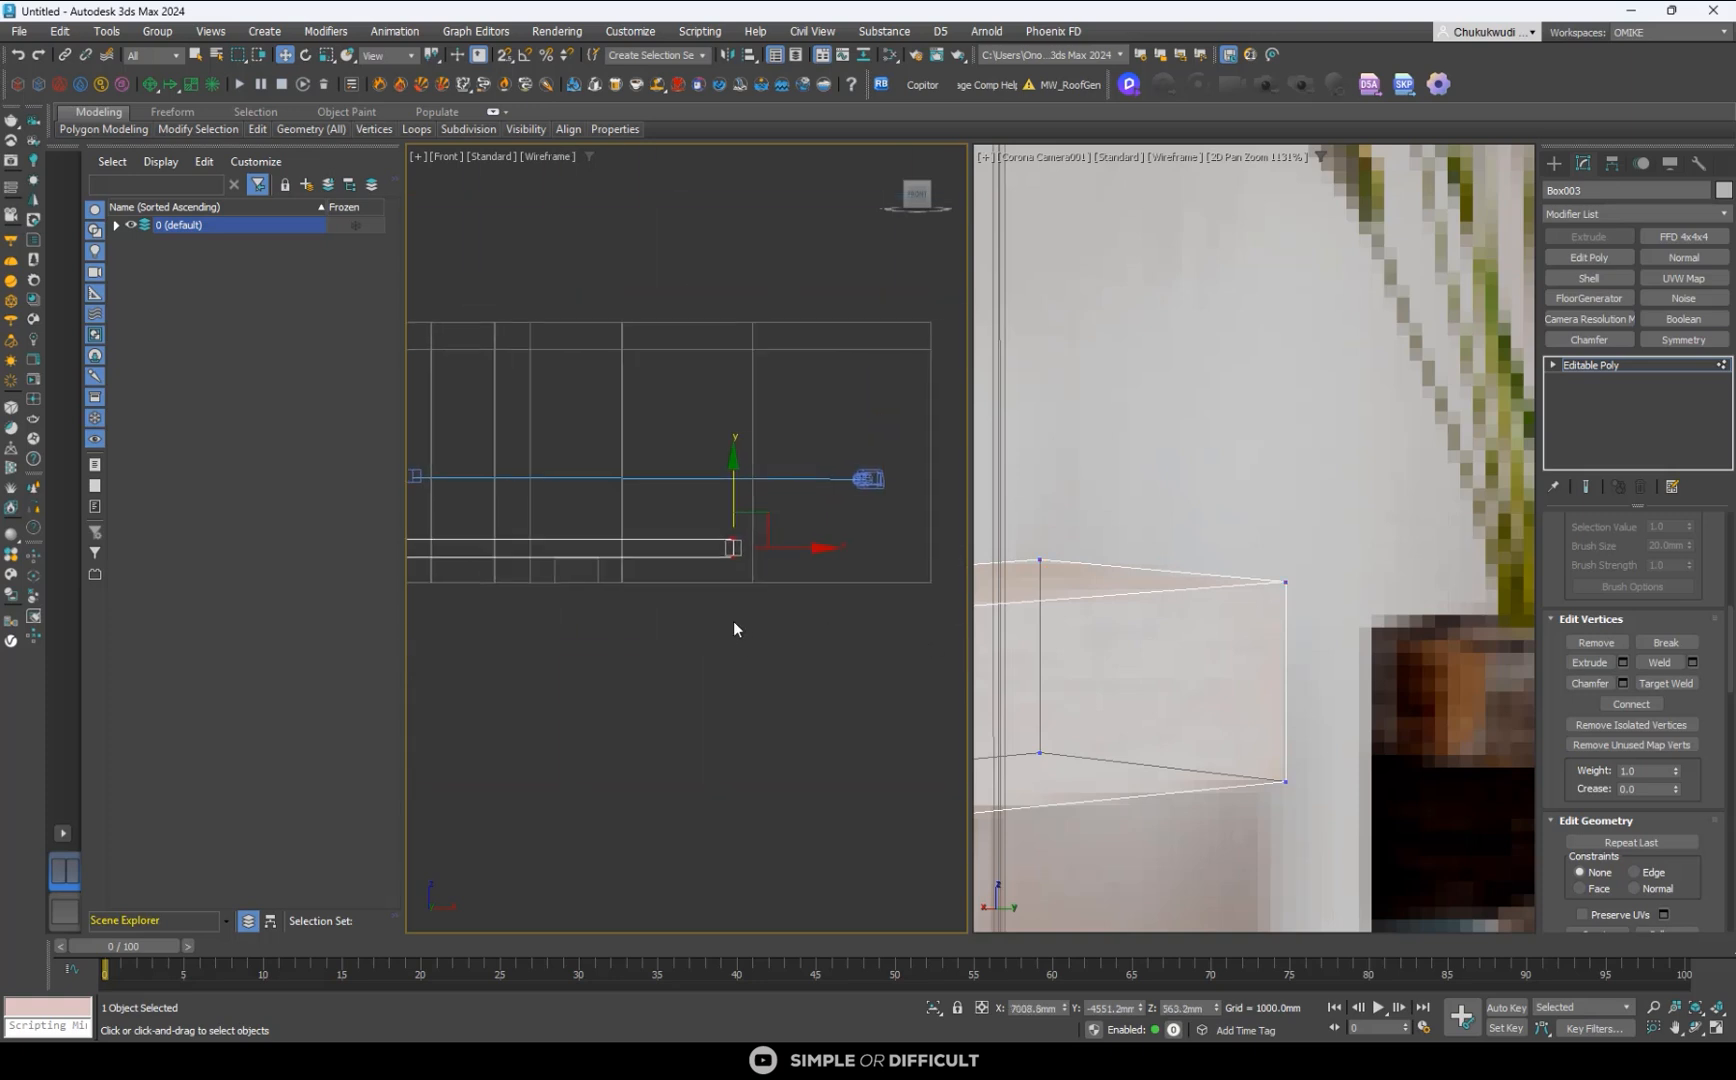
key("t")
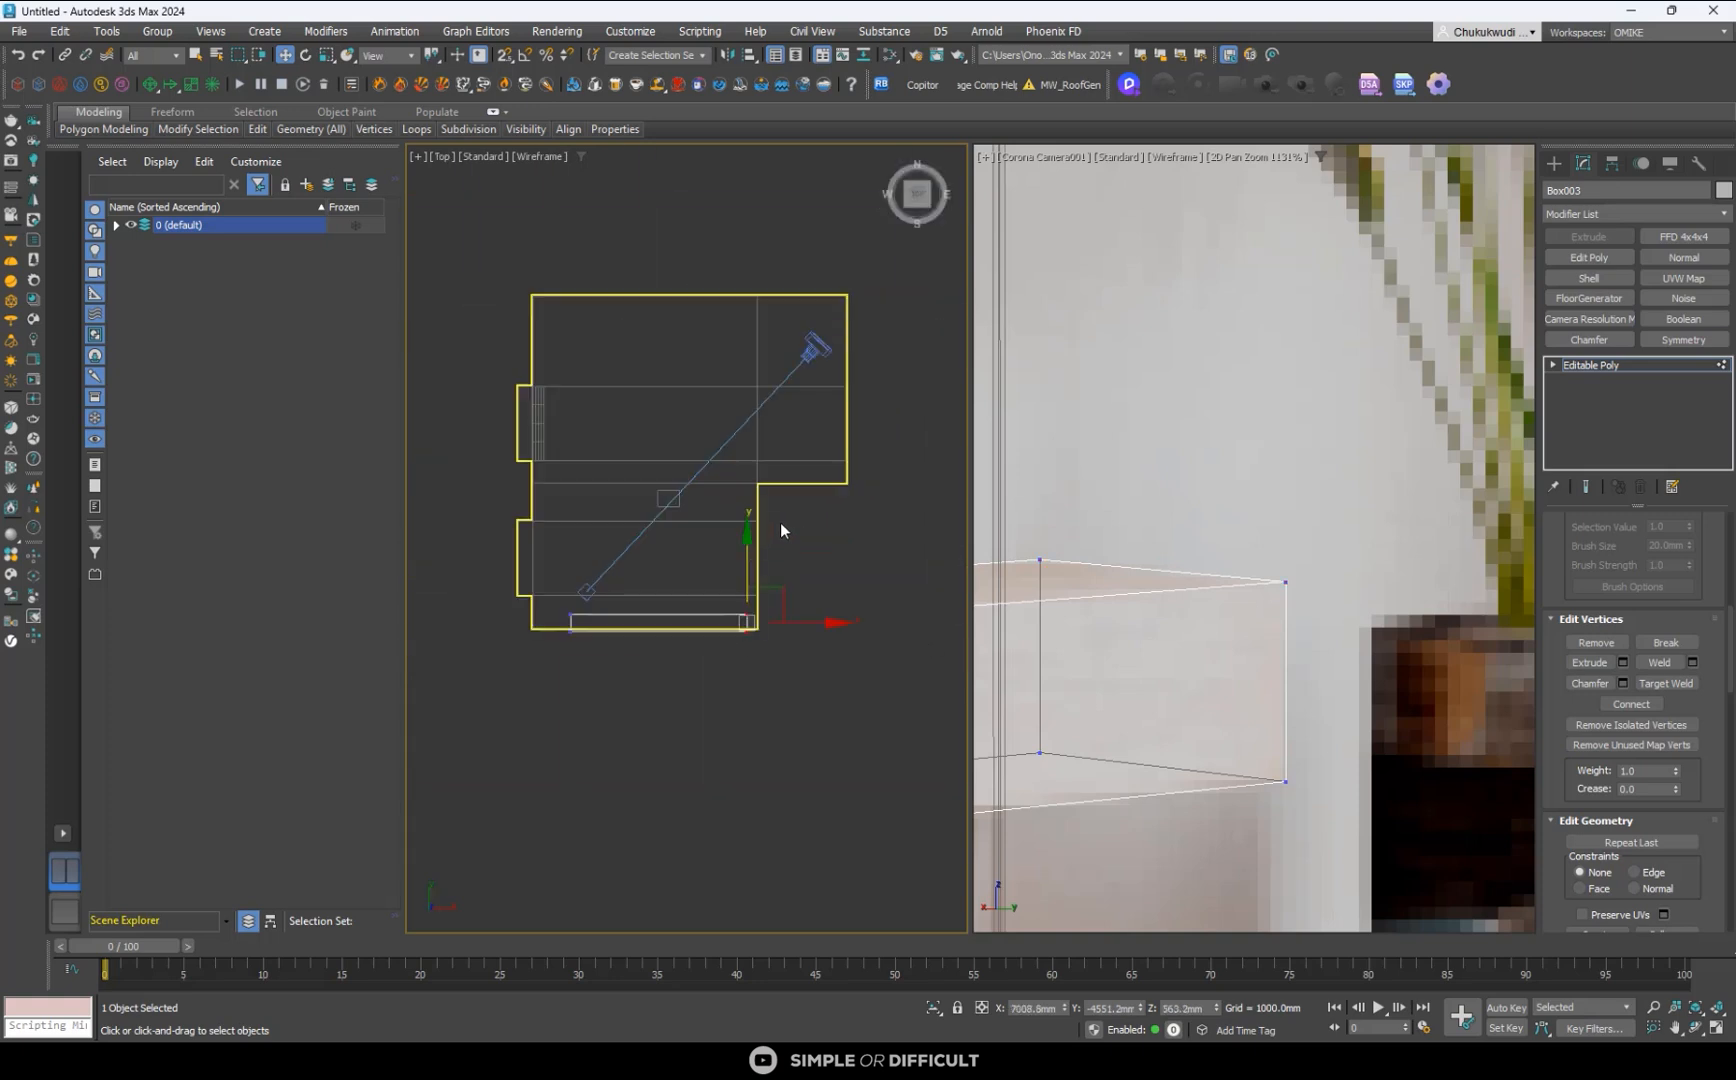
scroll(780, 522, "down", 2)
scroll(771, 568, "up", 10)
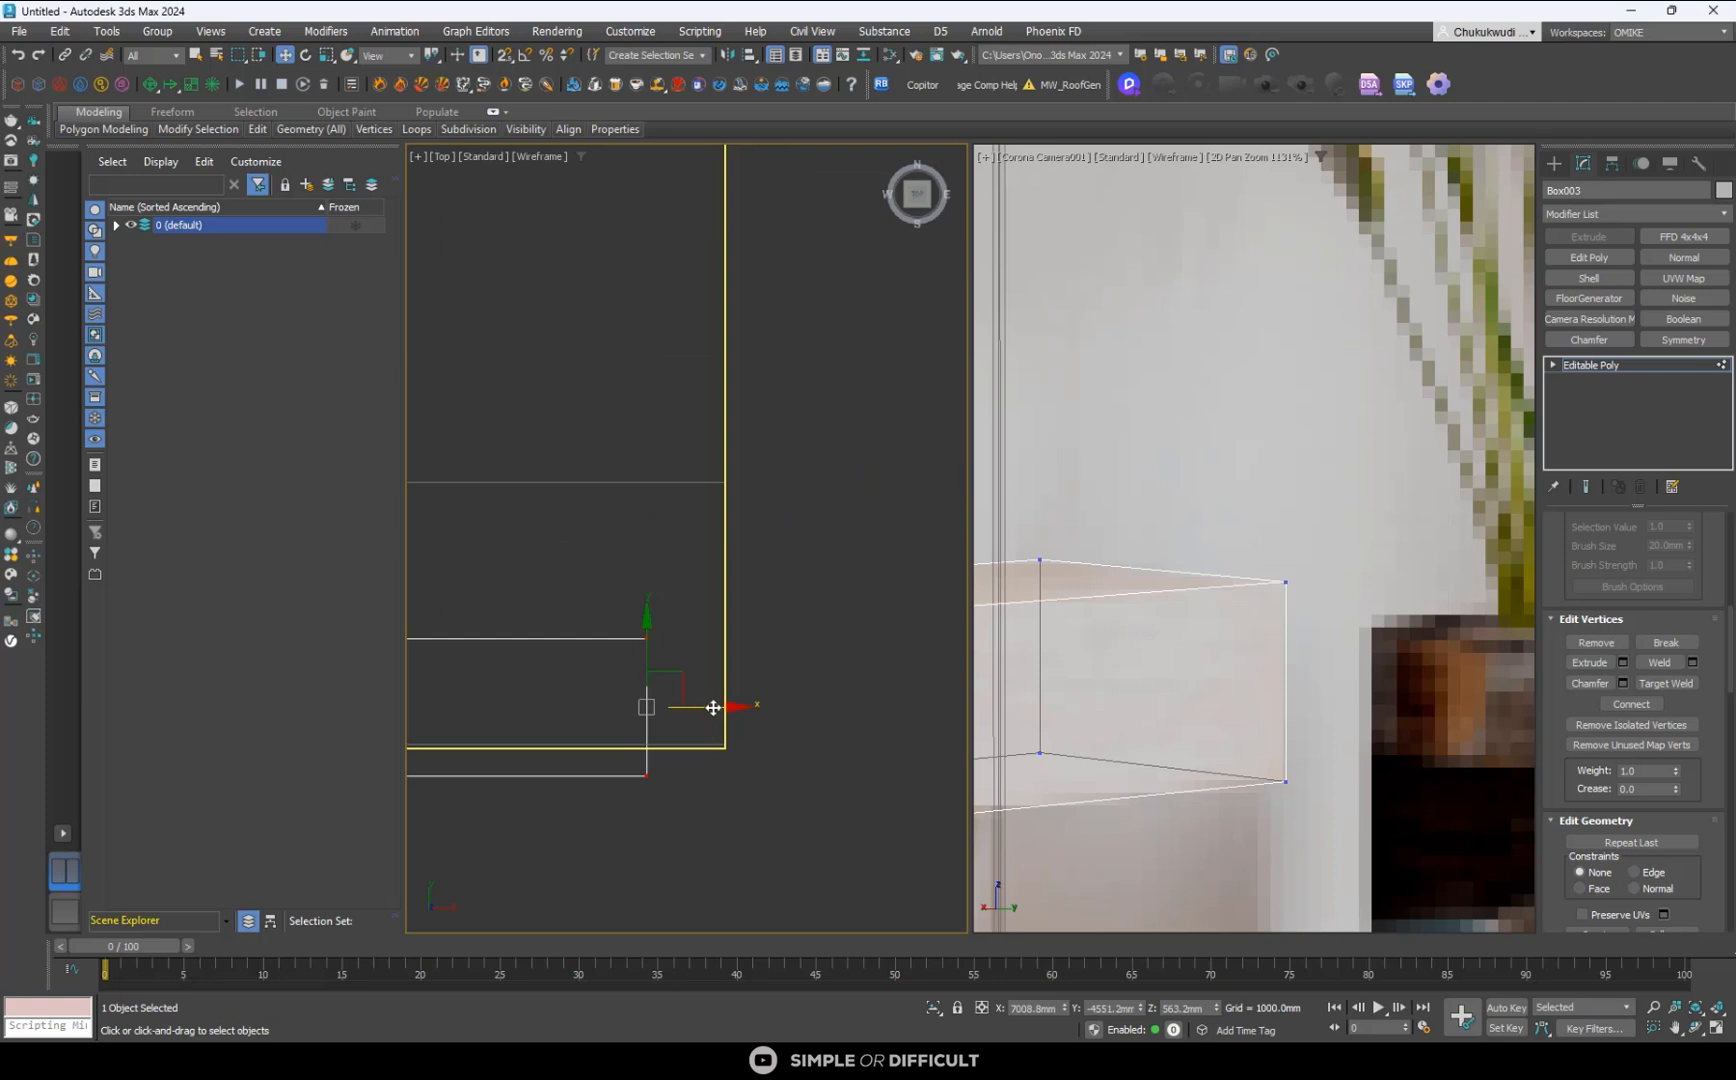
left_click_drag(712, 707, 787, 735)
- Align the console box's back vertices with the TV wall in the Top view, at Y about -4699 mm
scroll(831, 662, "down", 8)
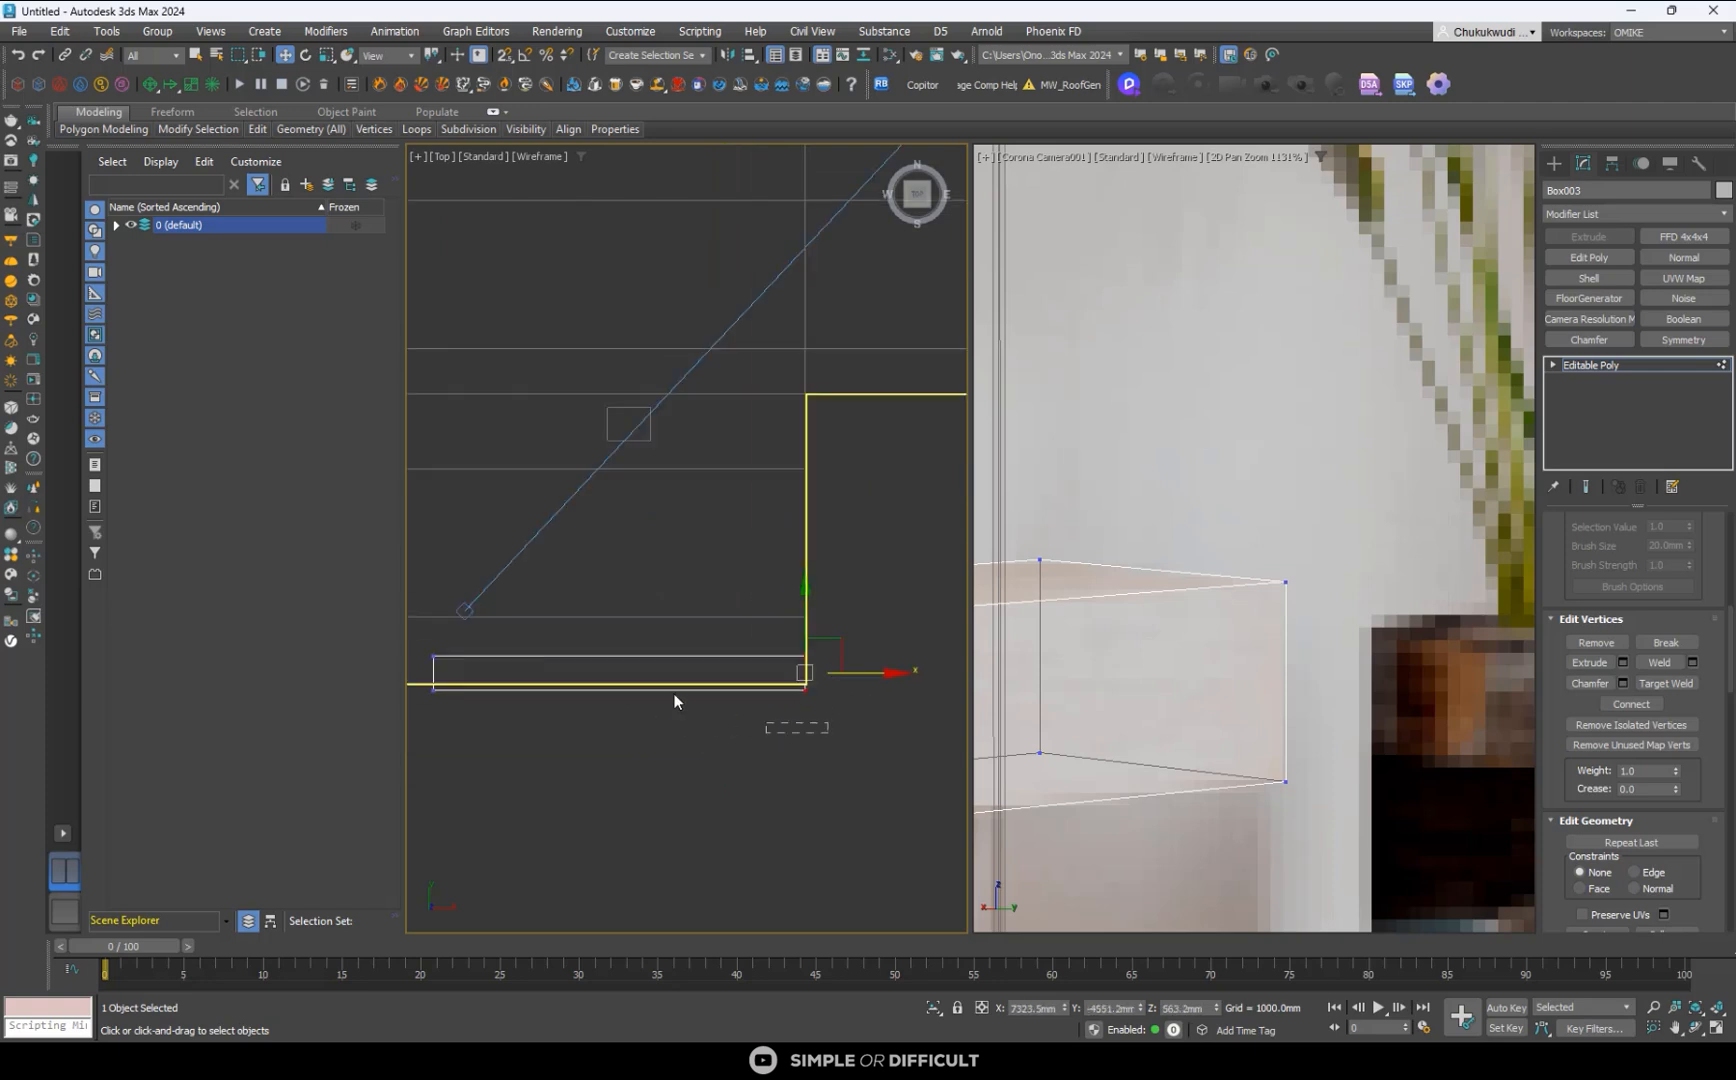
scroll(755, 712, "down", 4)
left_click_drag(534, 665, 511, 566)
scroll(614, 633, "up", 8)
scroll(1325, 635, "down", 10)
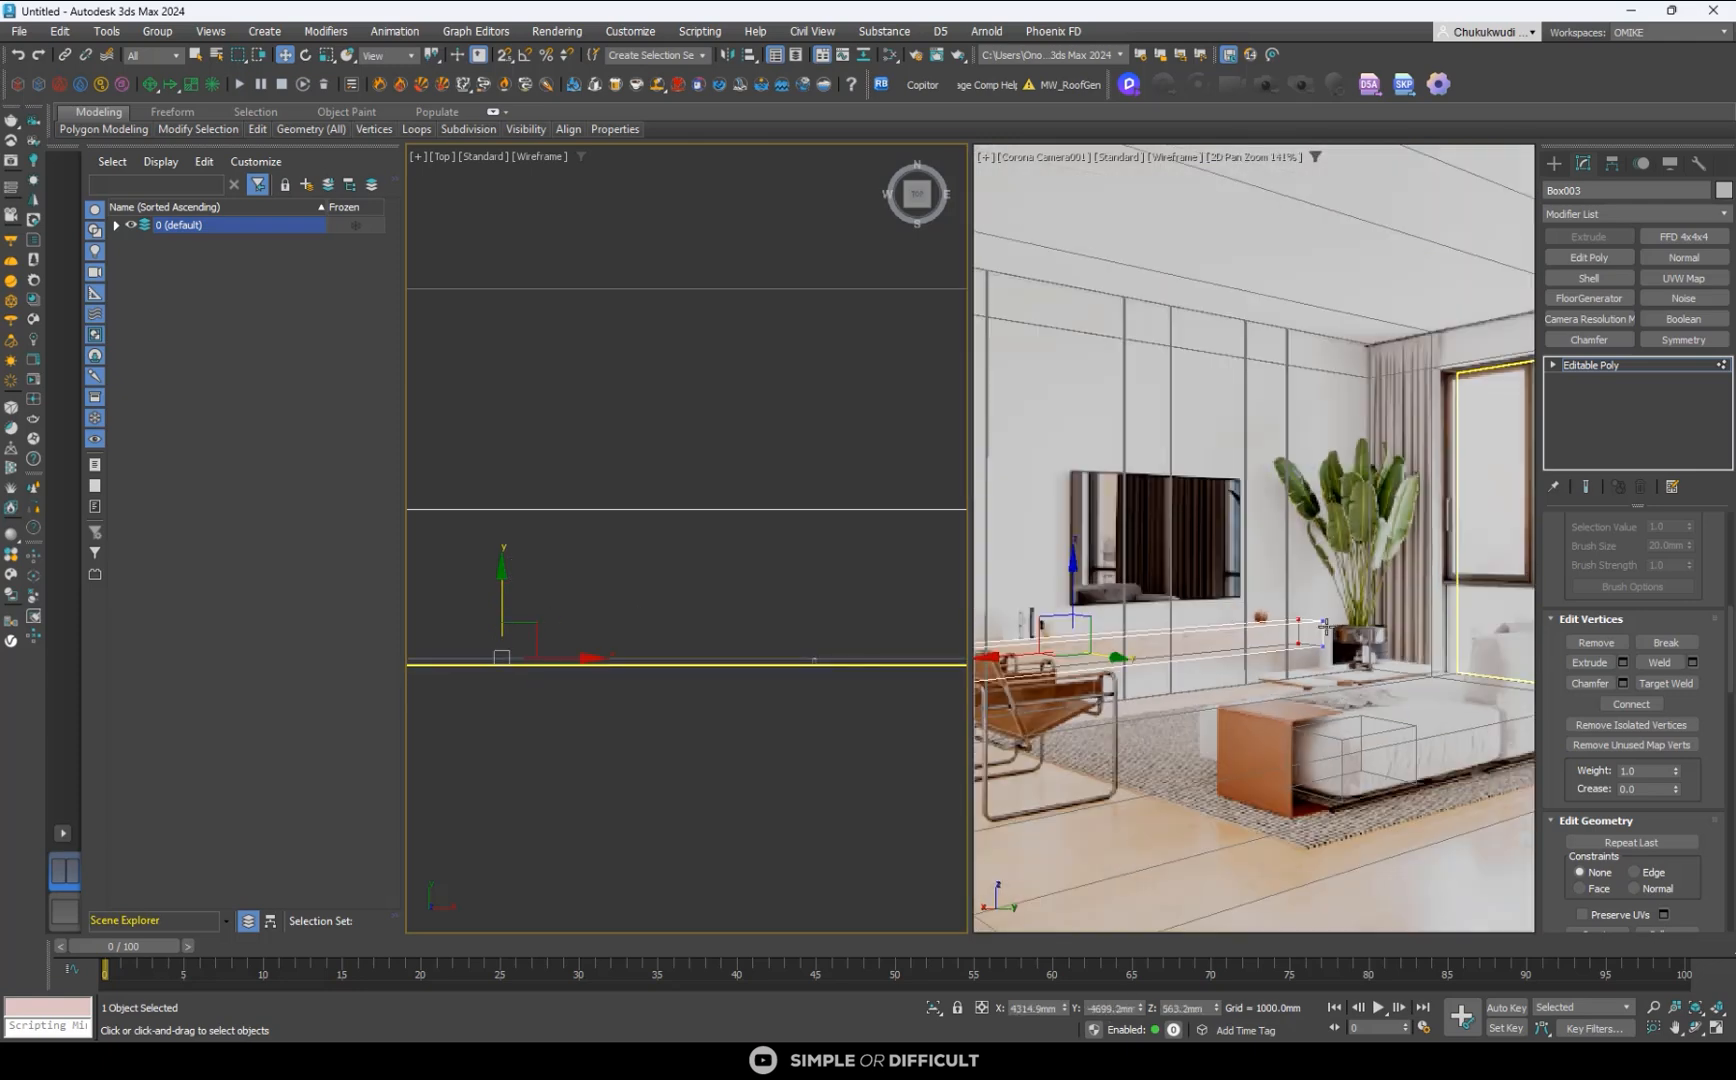
- Check the console box's near end against the reference, restore the full camera view, then leave vertex editing and deselect the box
scroll(1169, 643, "up", 6)
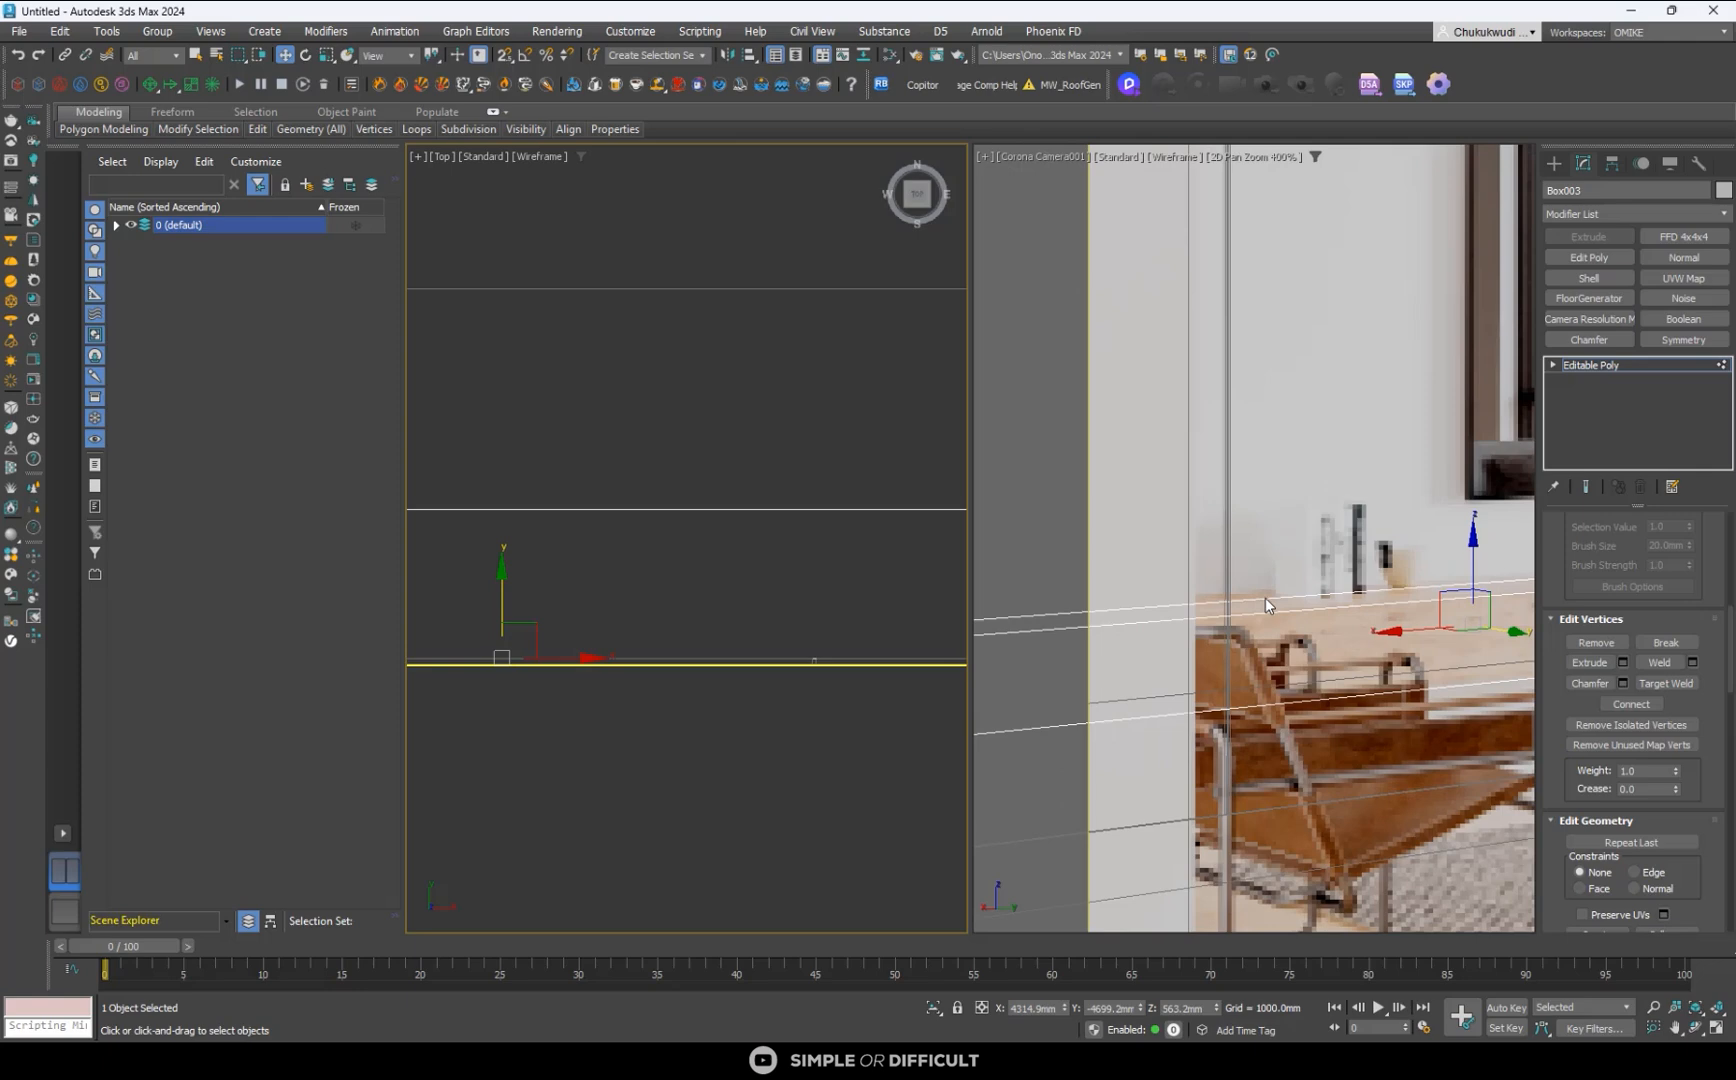
scroll(643, 570, "up", 7)
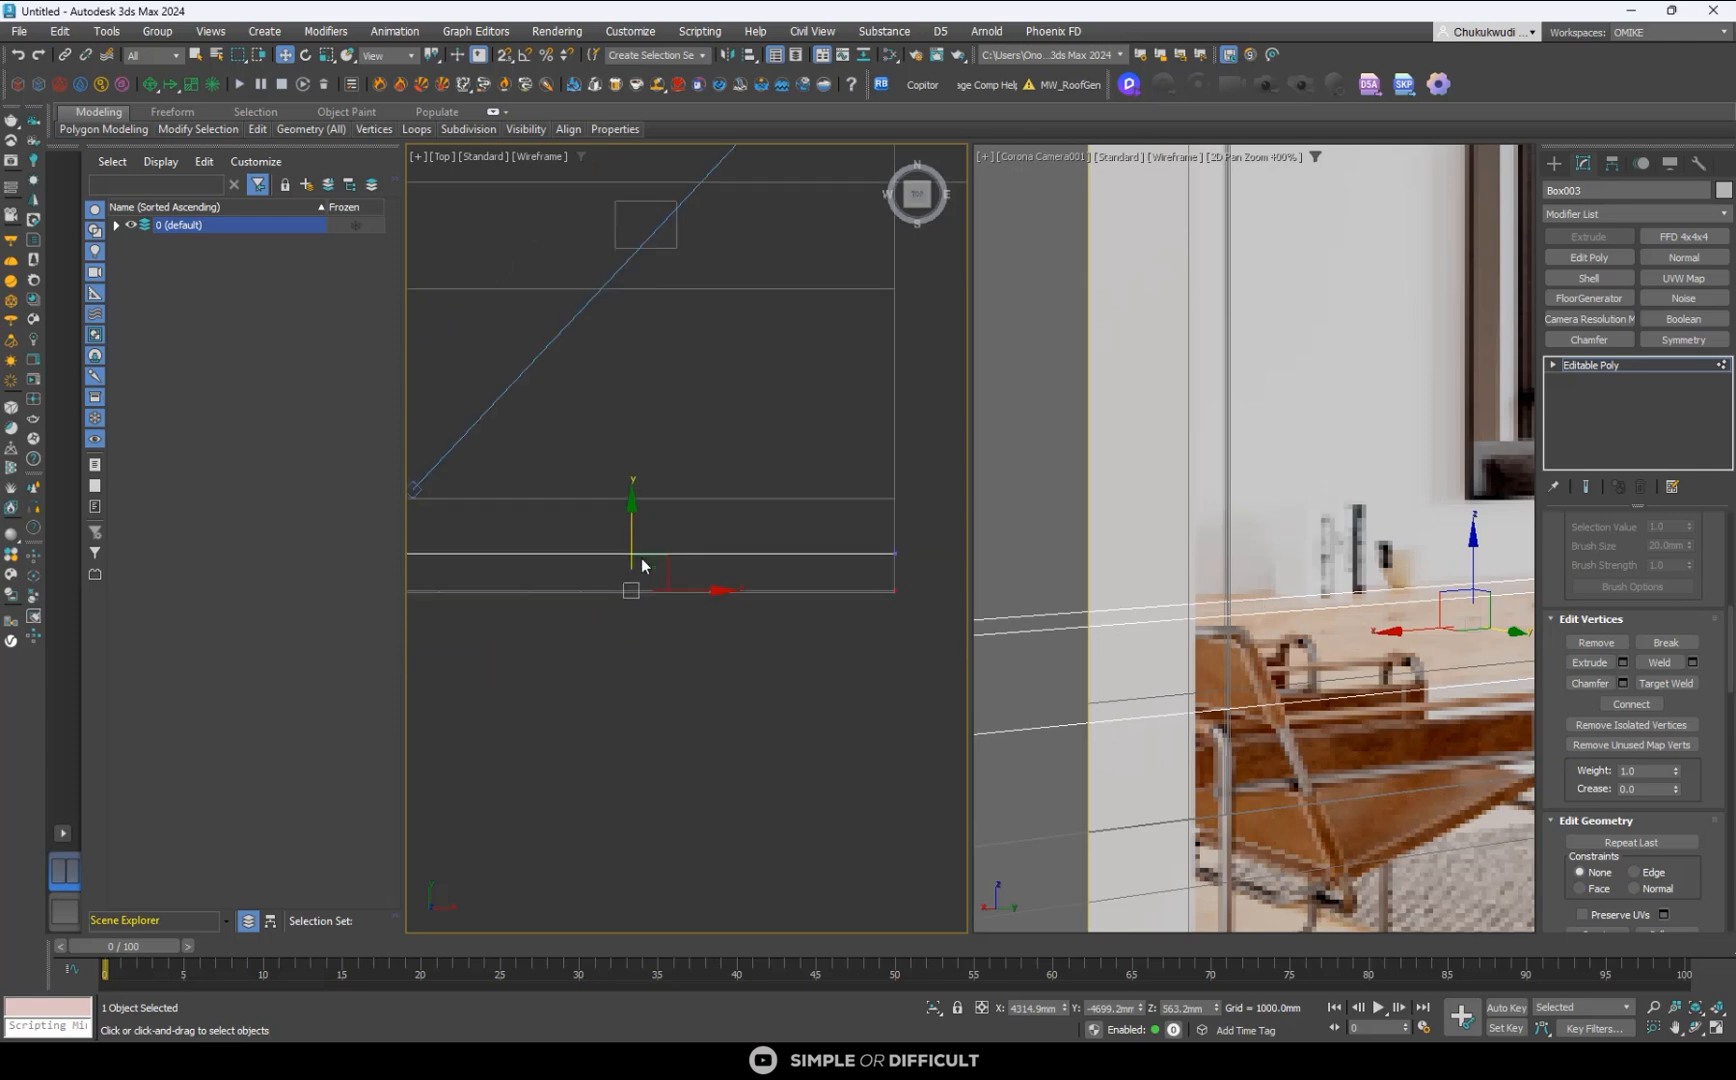
scroll(600, 572, "down", 3)
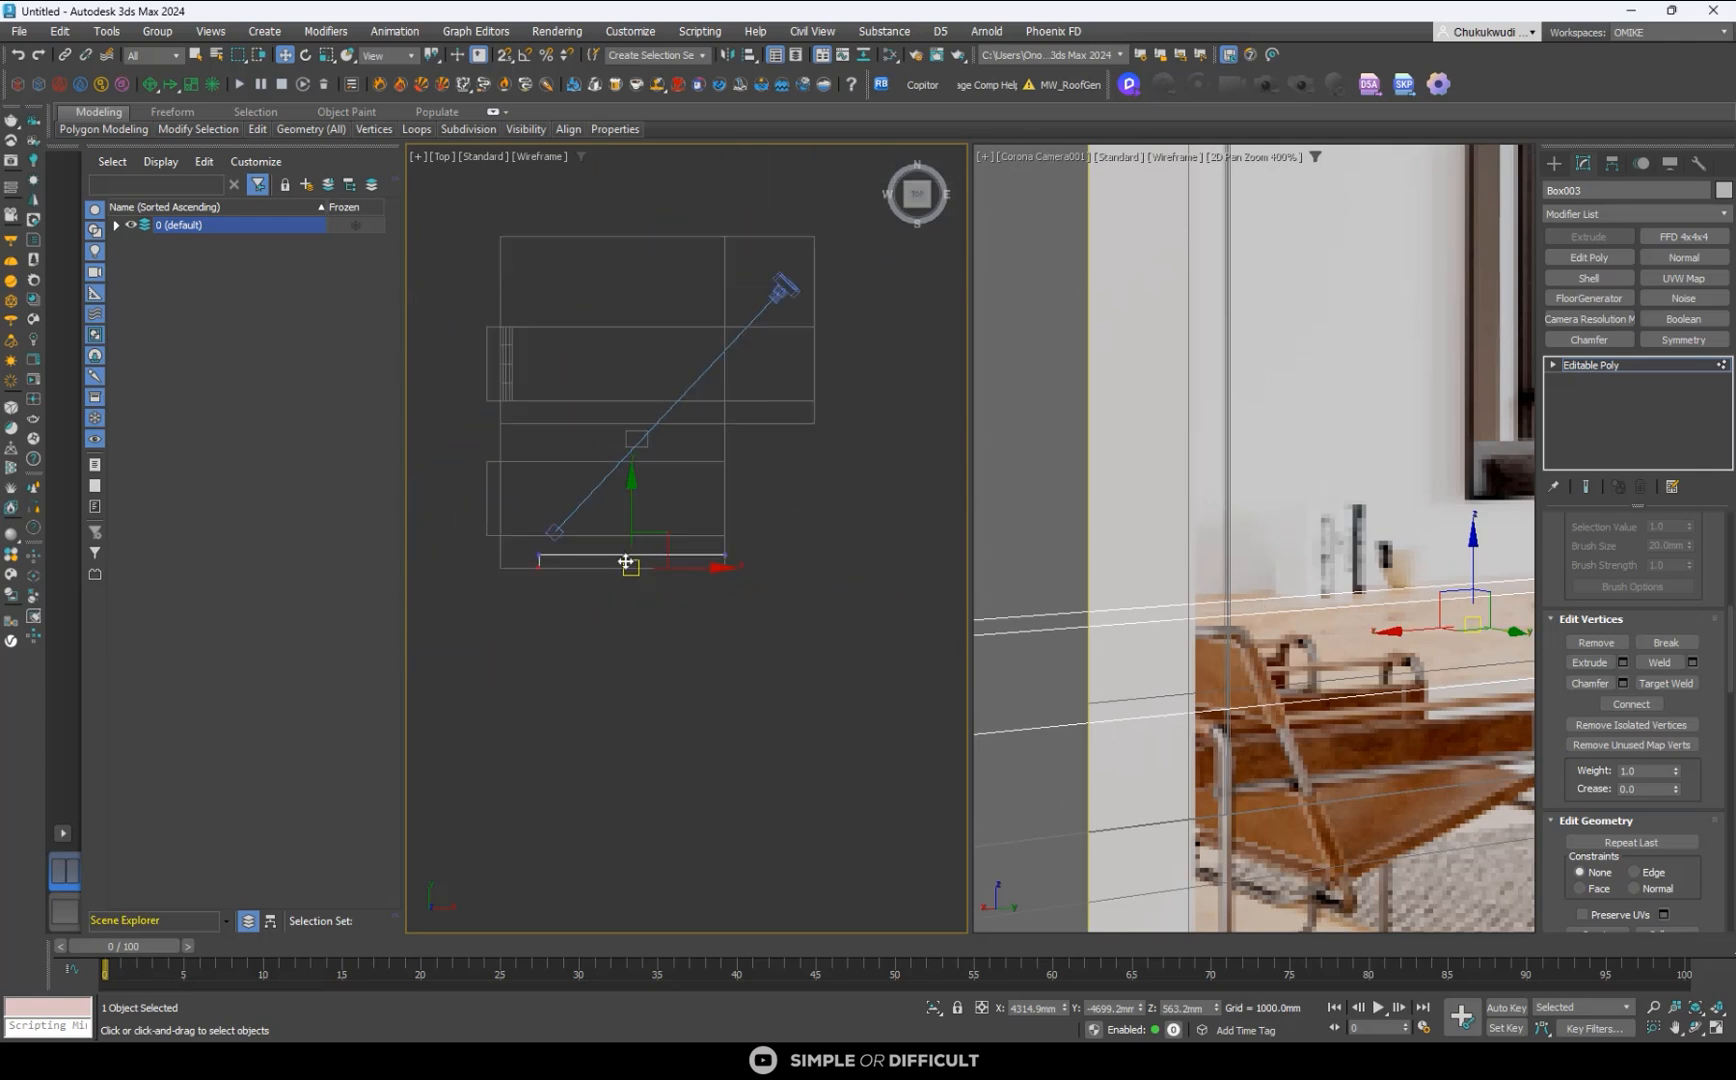
scroll(531, 565, "up", 3)
scroll(1172, 515, "down", 4)
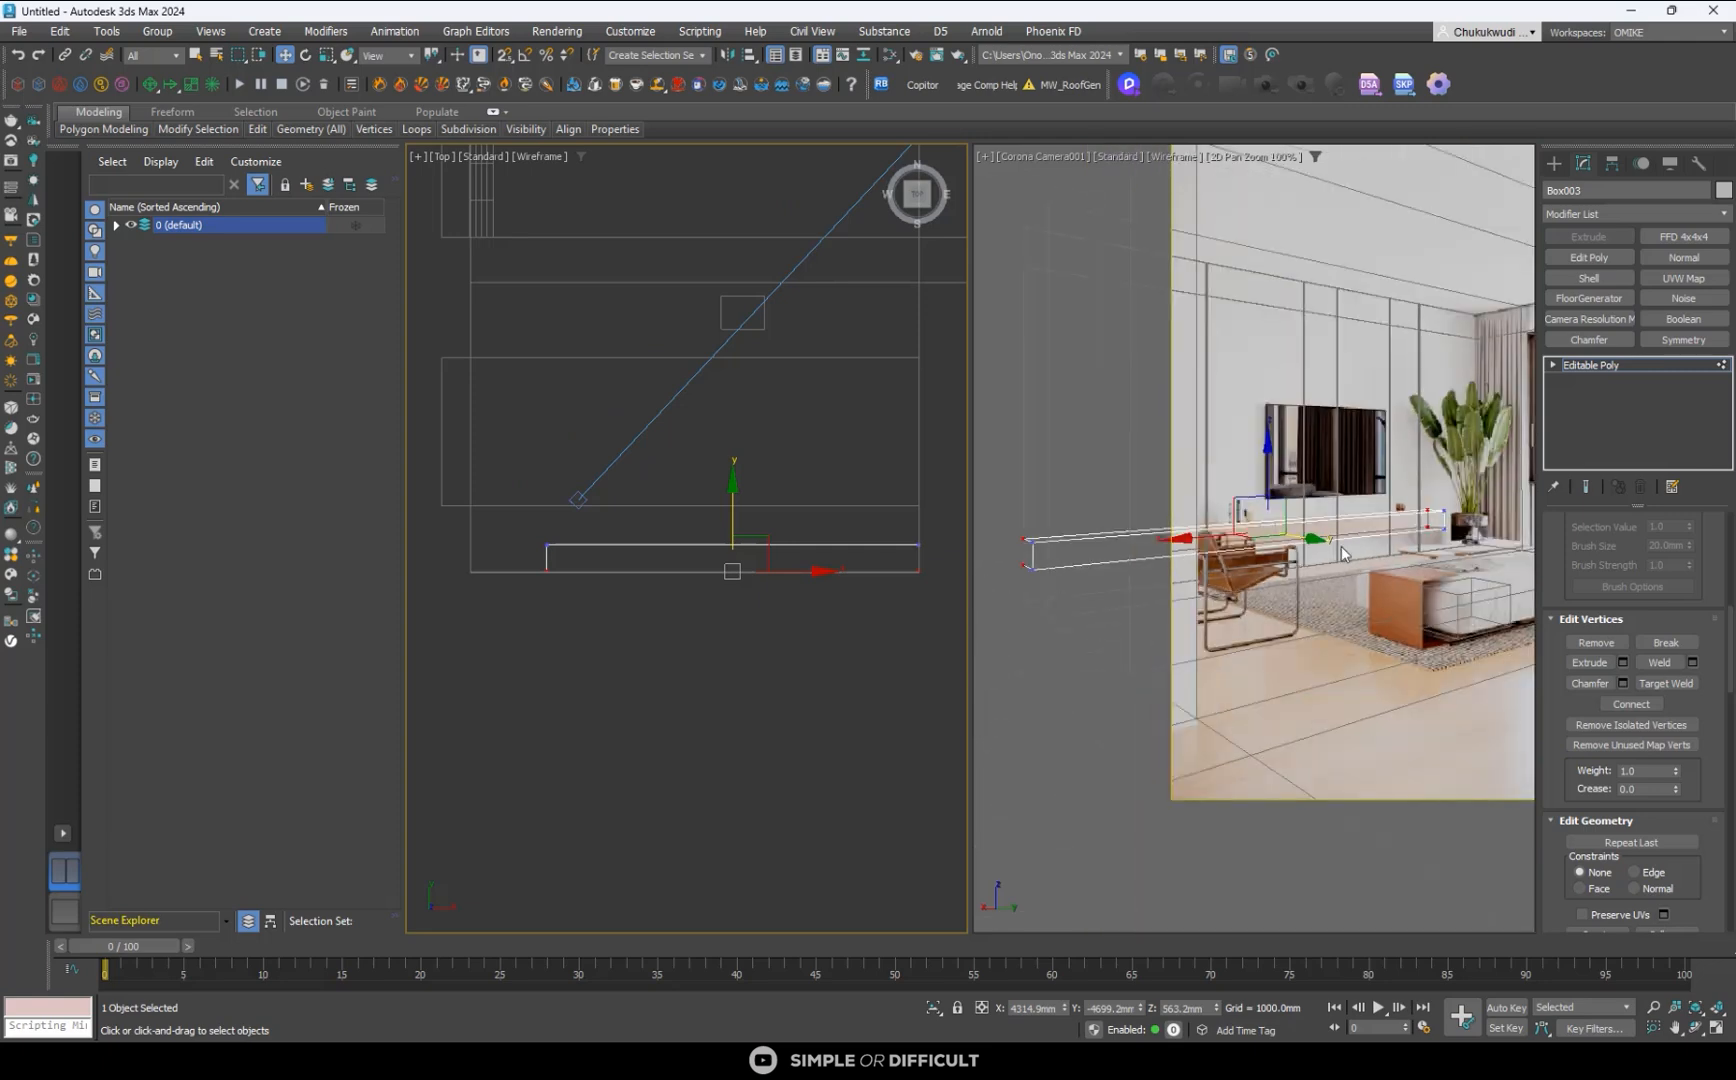
scroll(1343, 553, "up", 1)
scroll(1343, 553, "down", 1)
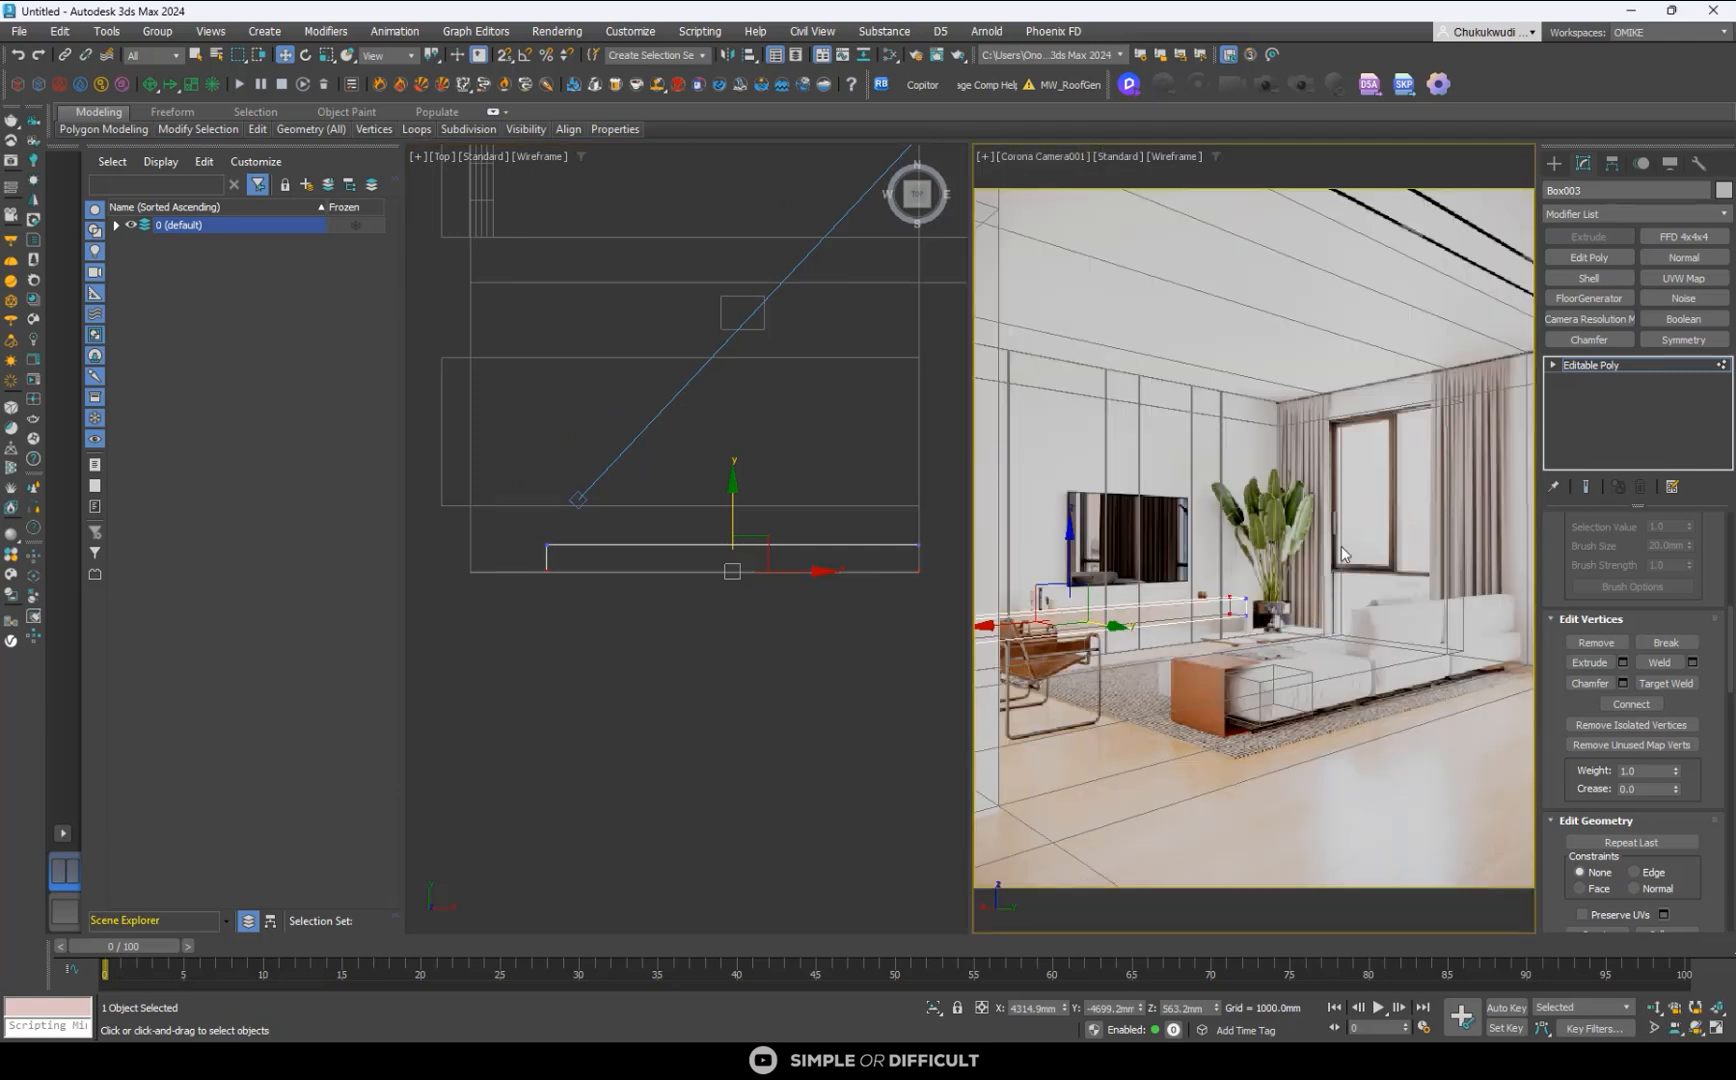
left_click(1556, 162)
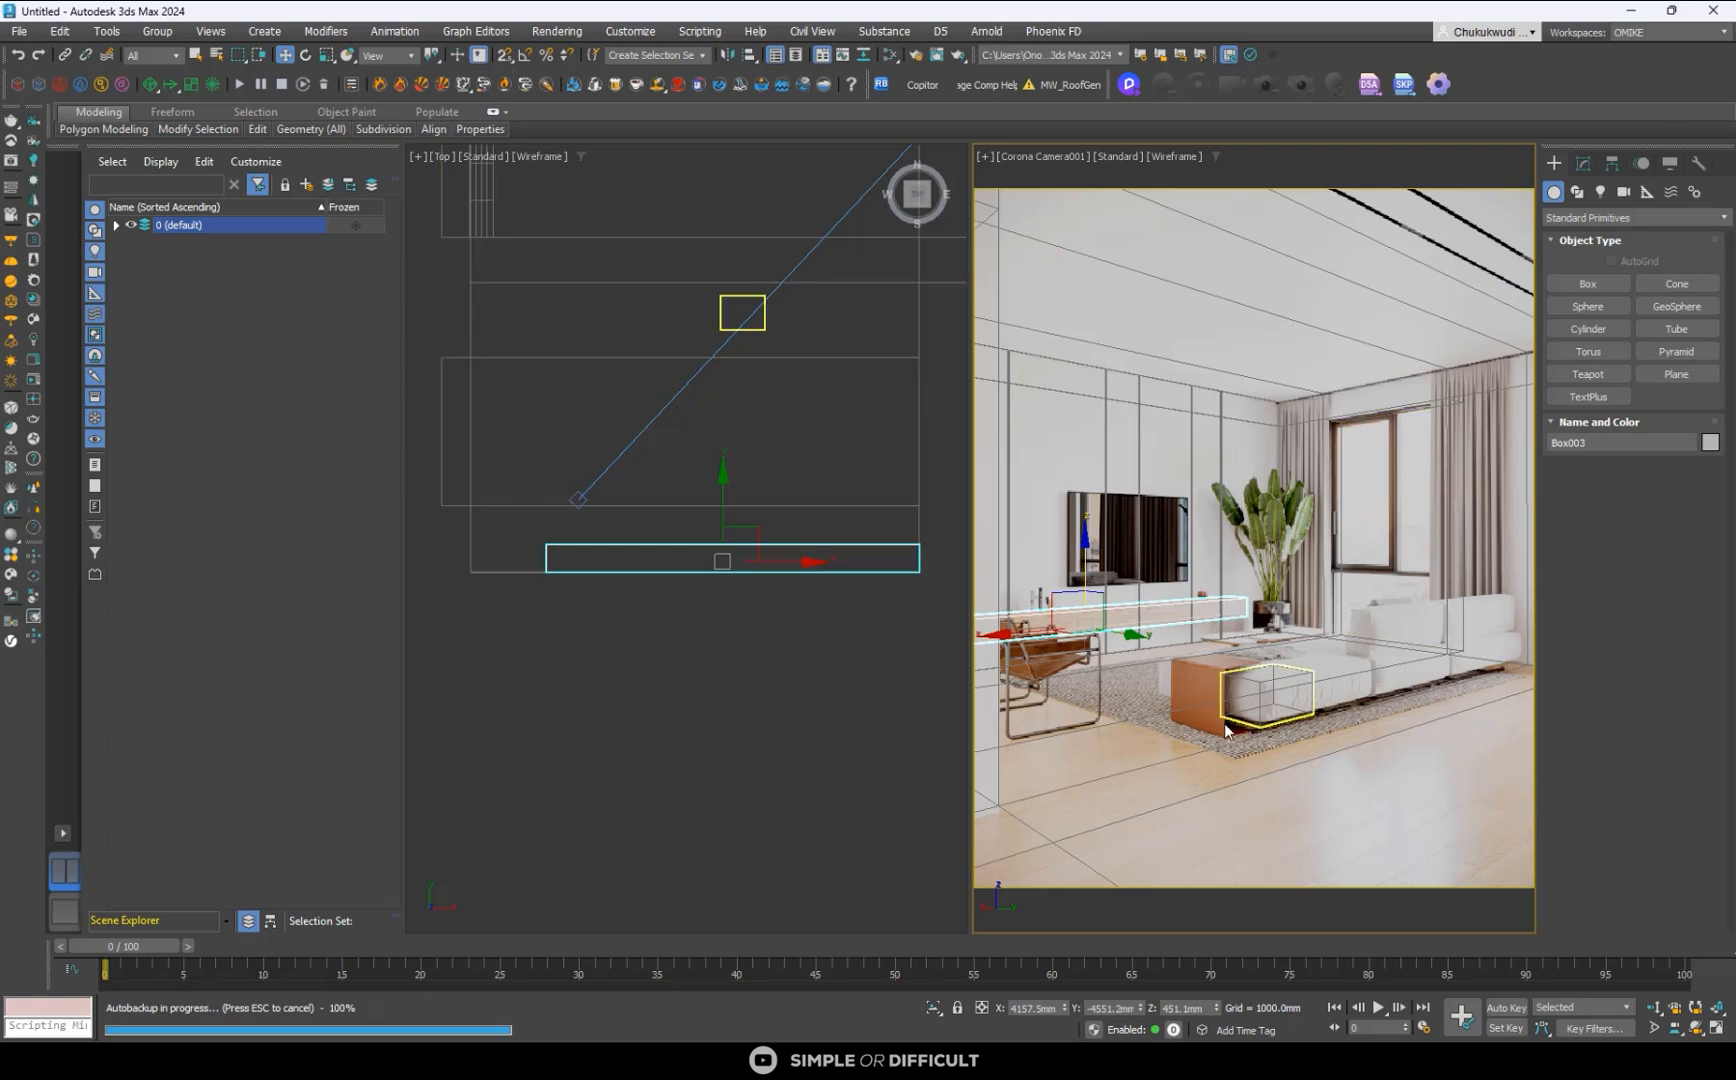
left_click(731, 741)
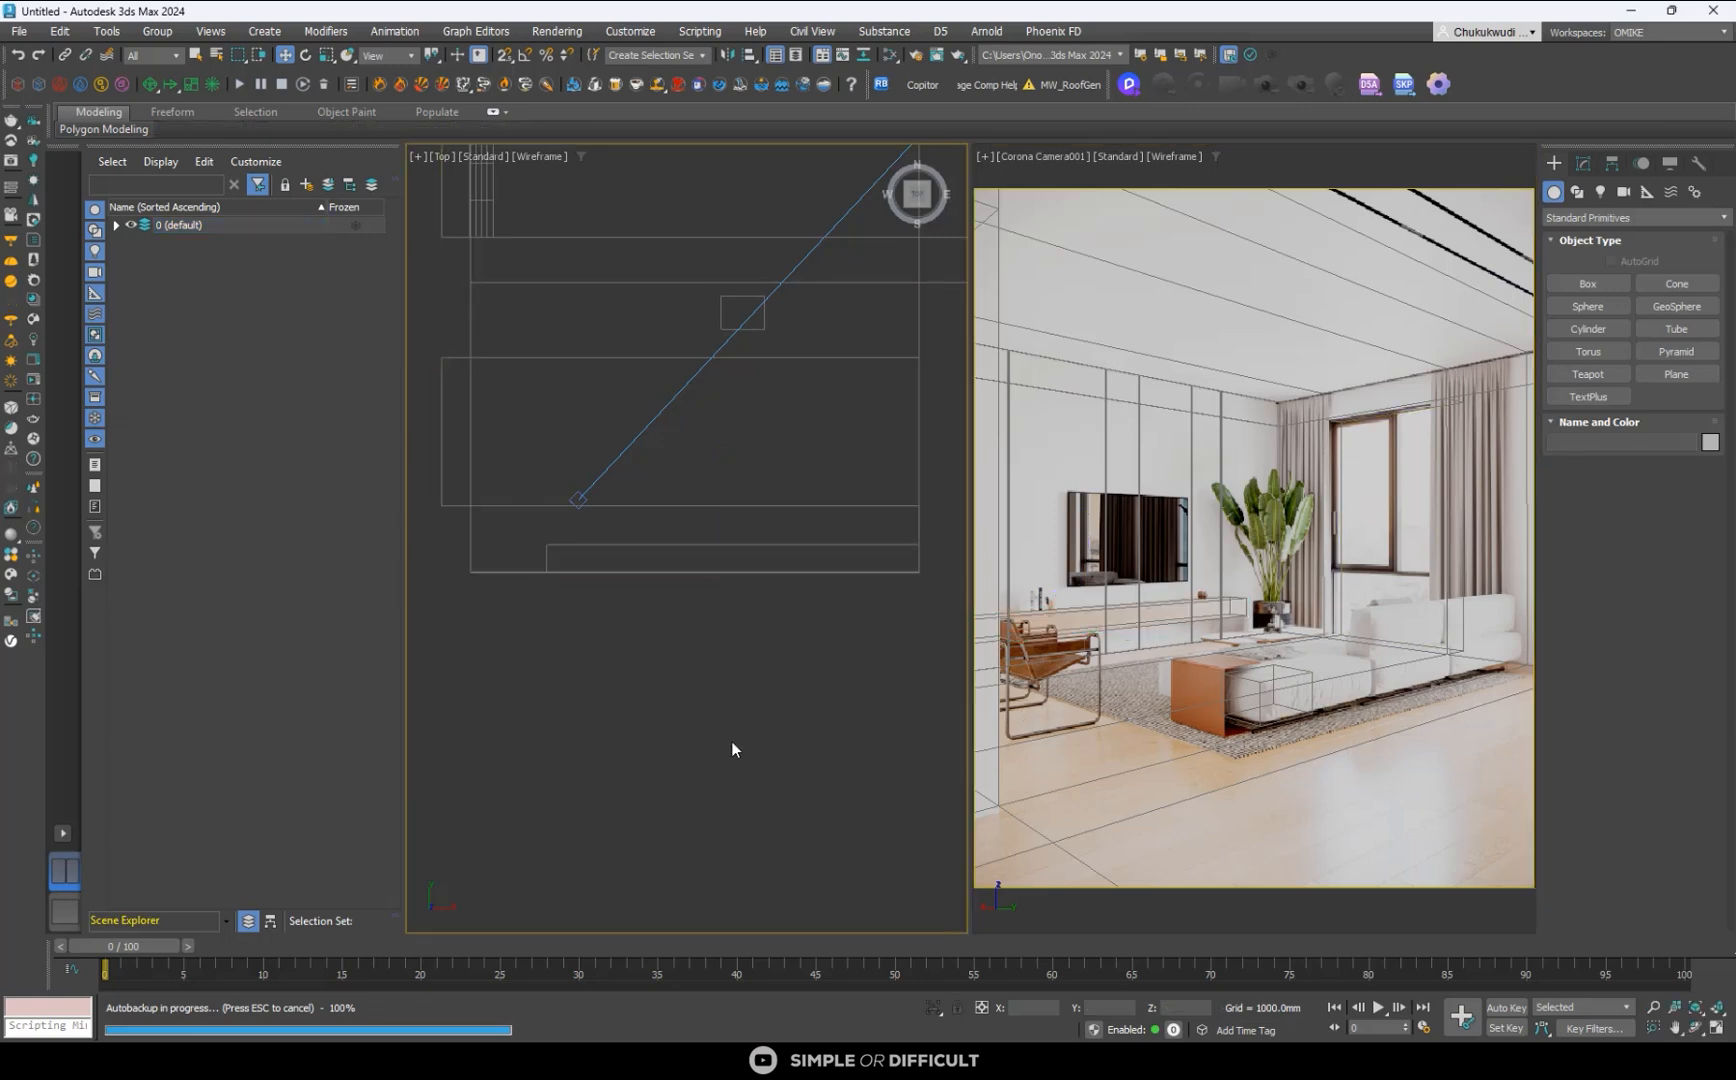
- Display the Top view shaded with edged faces and compare the console box in shaded and wireframe display in the camera view
left_click(1099, 704)
key("F3")
left_click(833, 765)
key("F3")
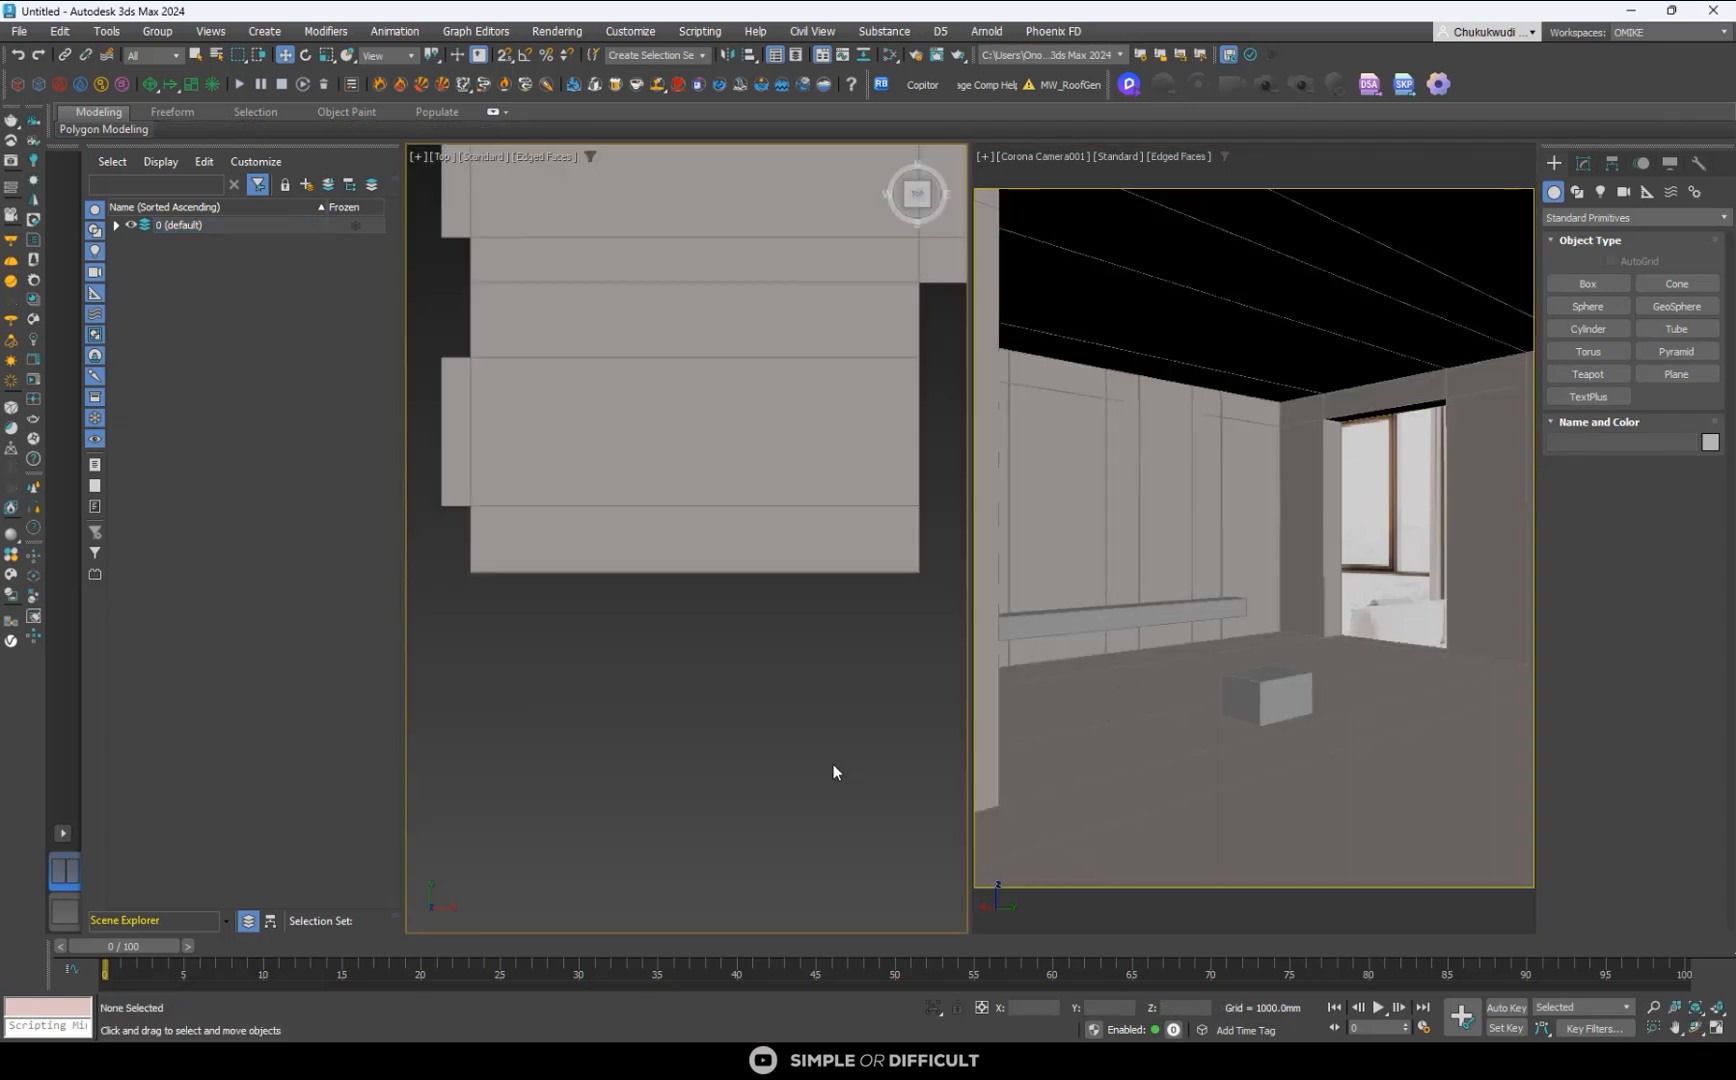
key("F3")
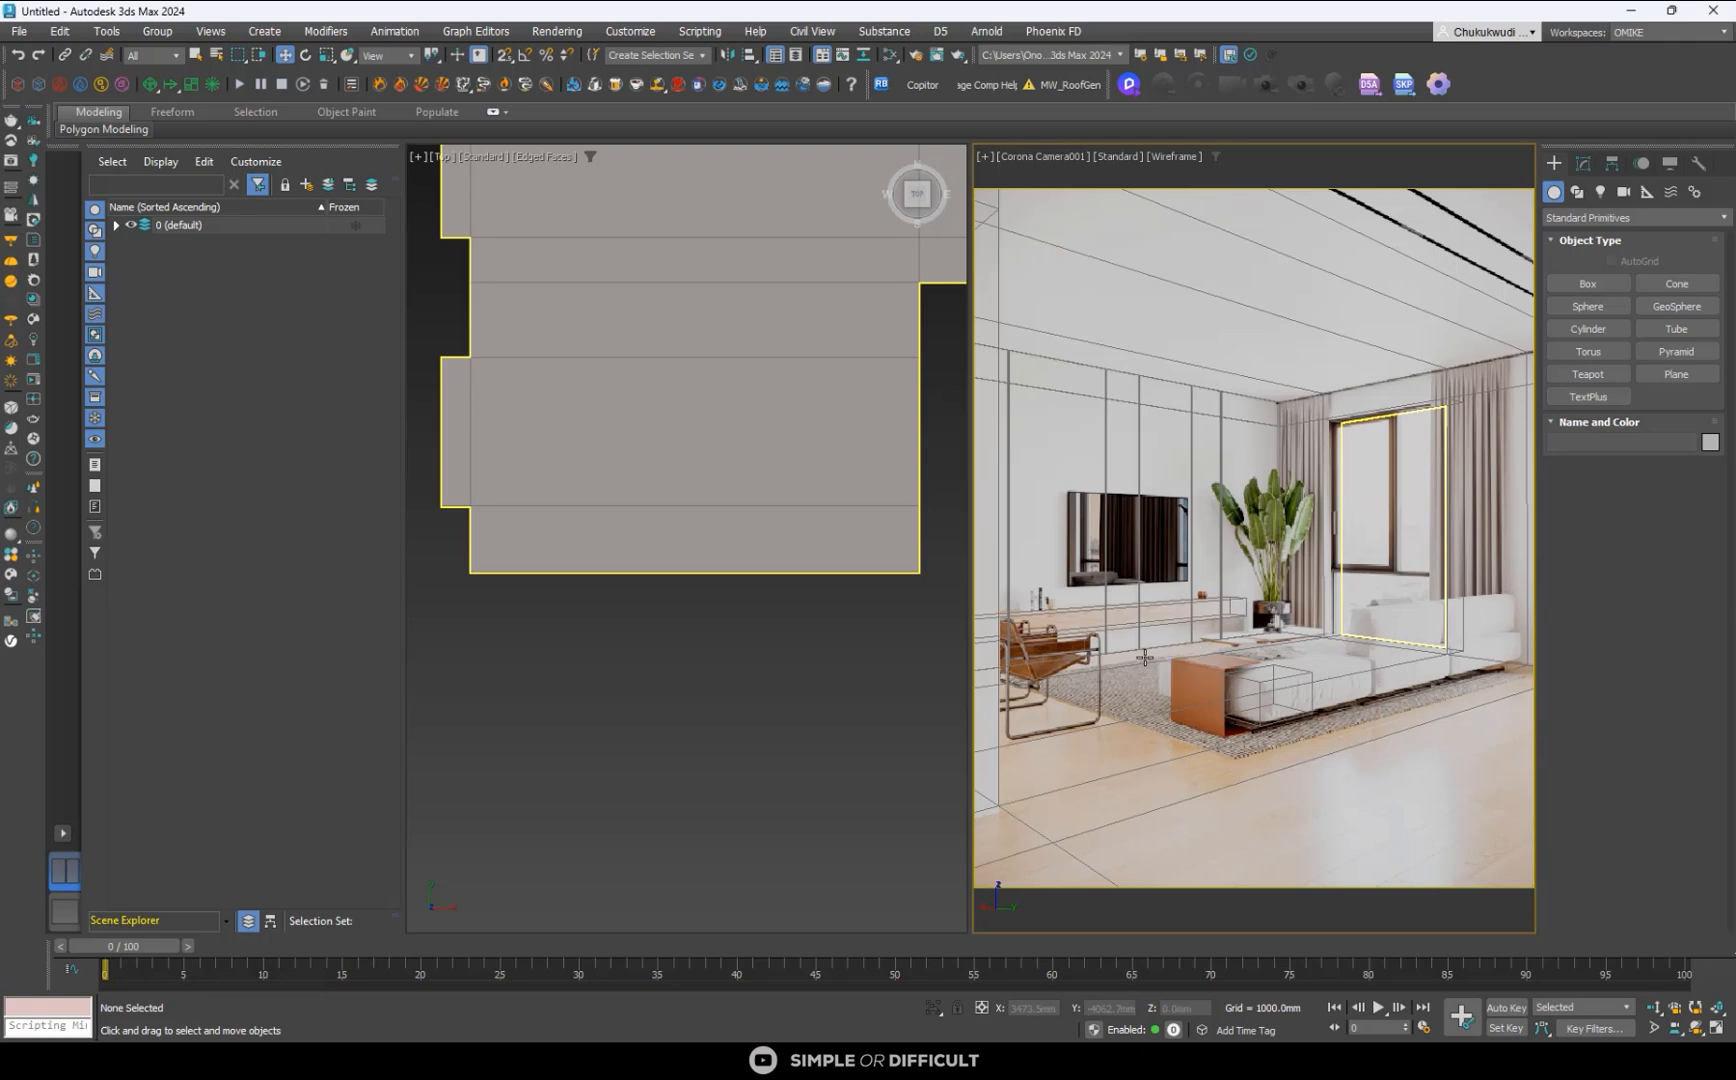
left_click(1105, 625)
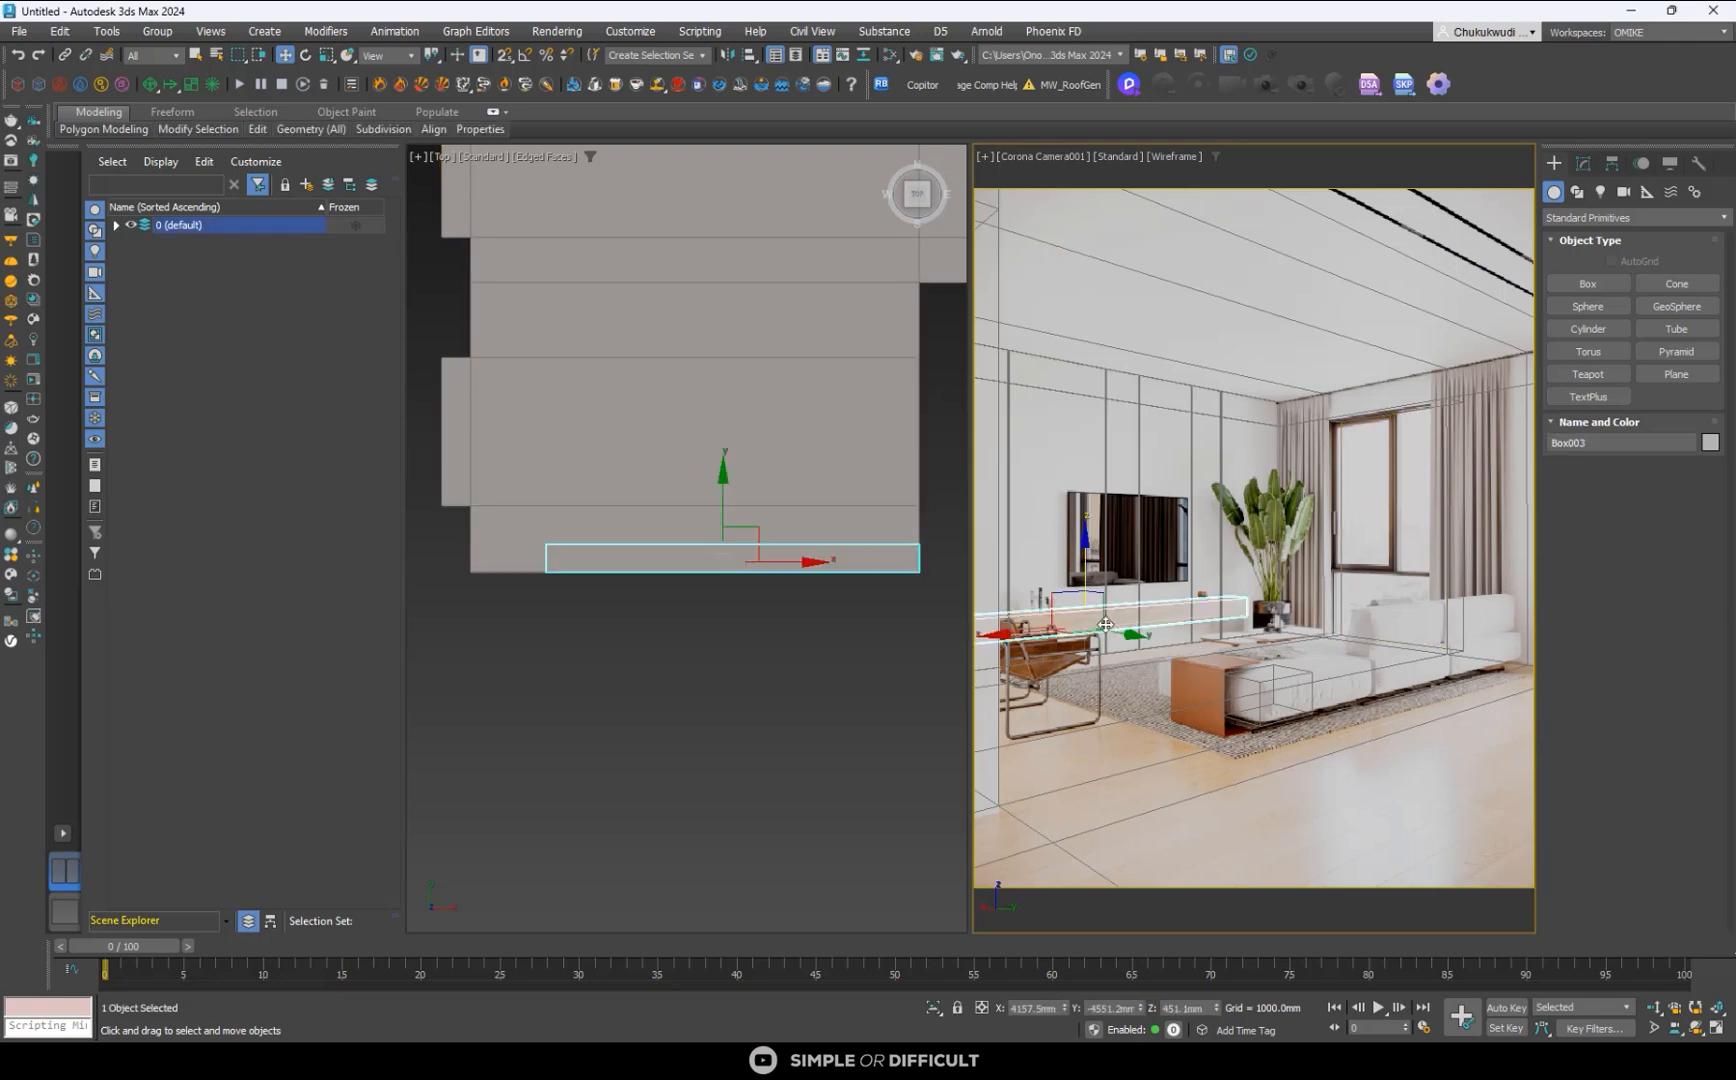
key("F3")
key("F3")
key("F3")
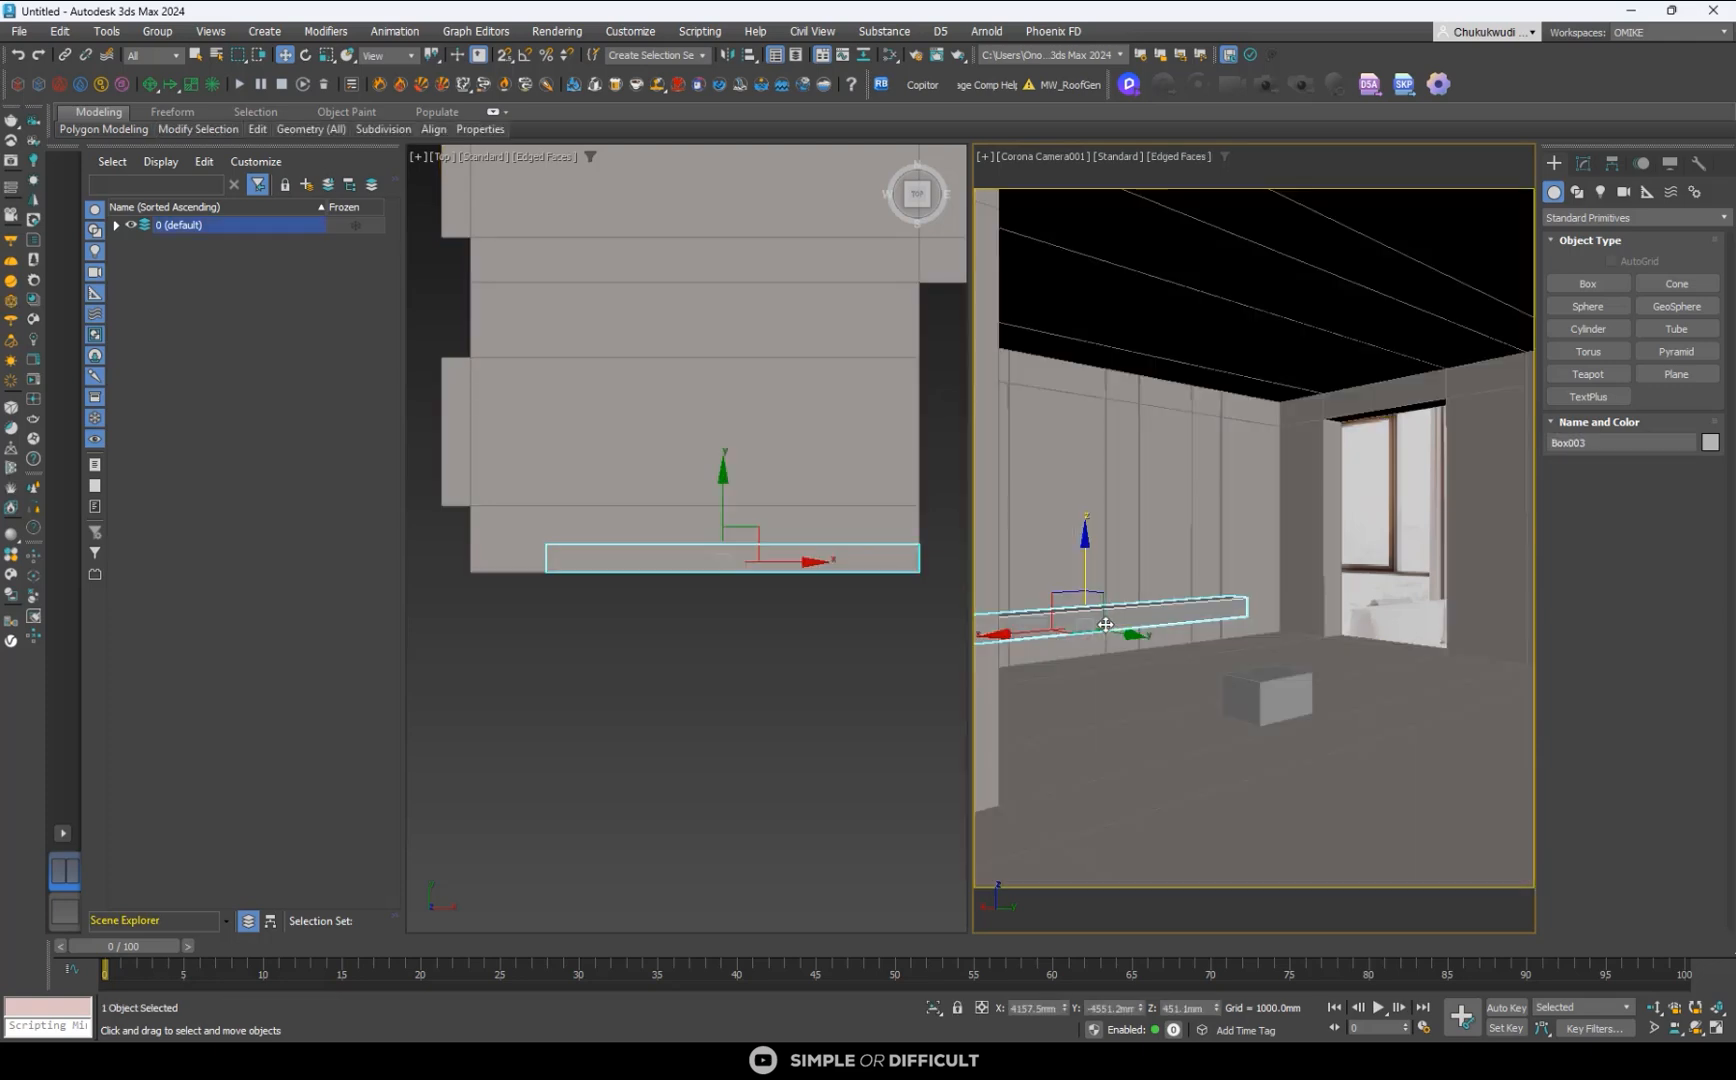
key("F3")
- Deselect the console box and select all of the room shell's floor polygons, including those in the side recess
left_click(875, 748)
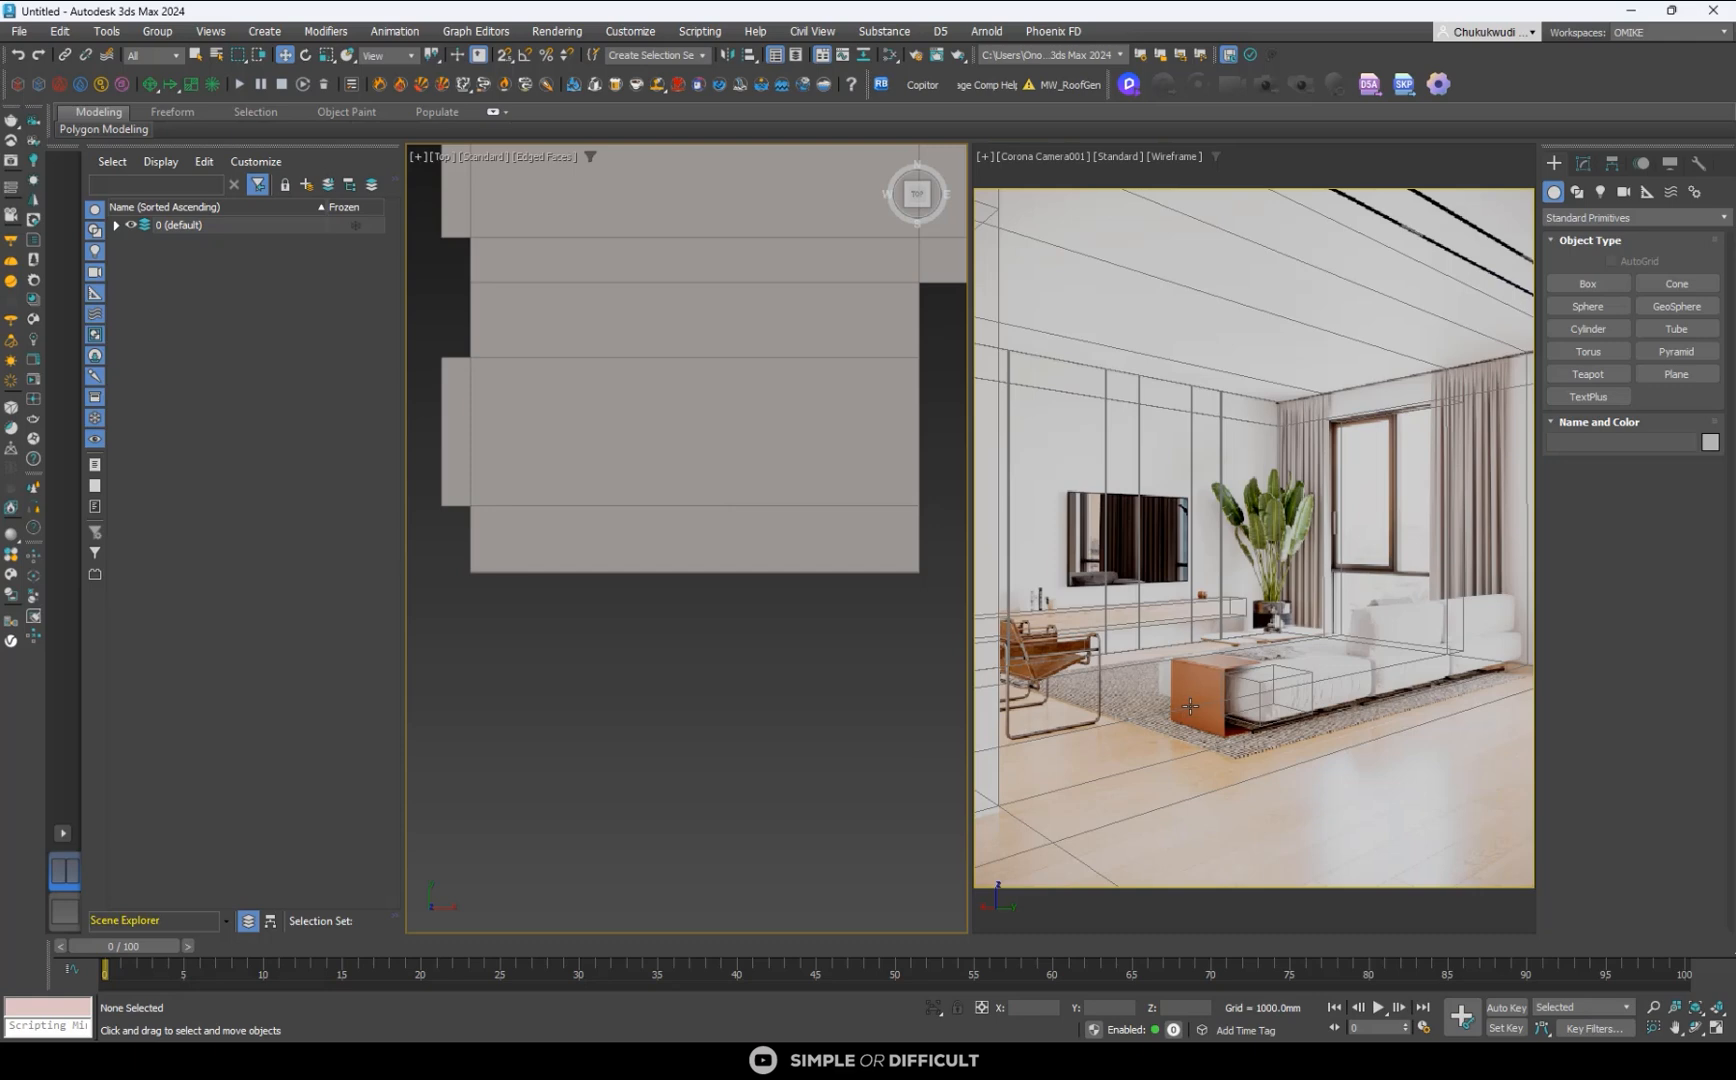
left_click(1146, 773)
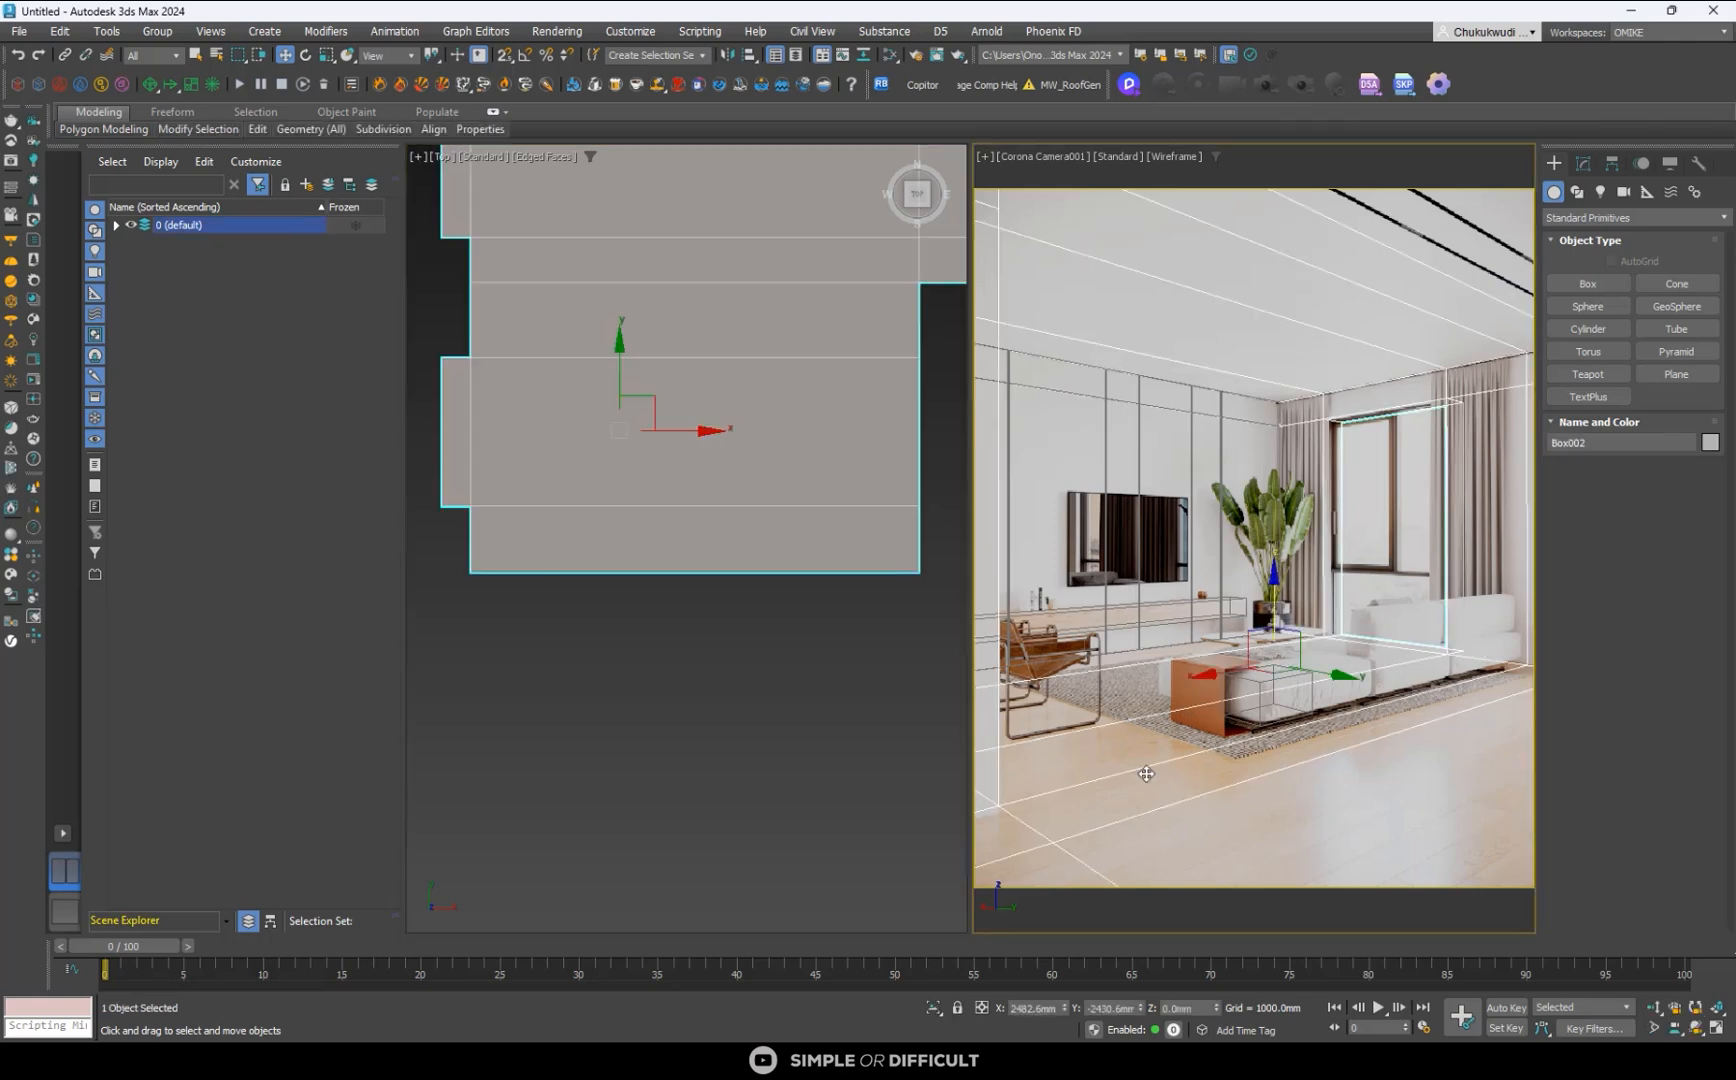
left_click(1583, 163)
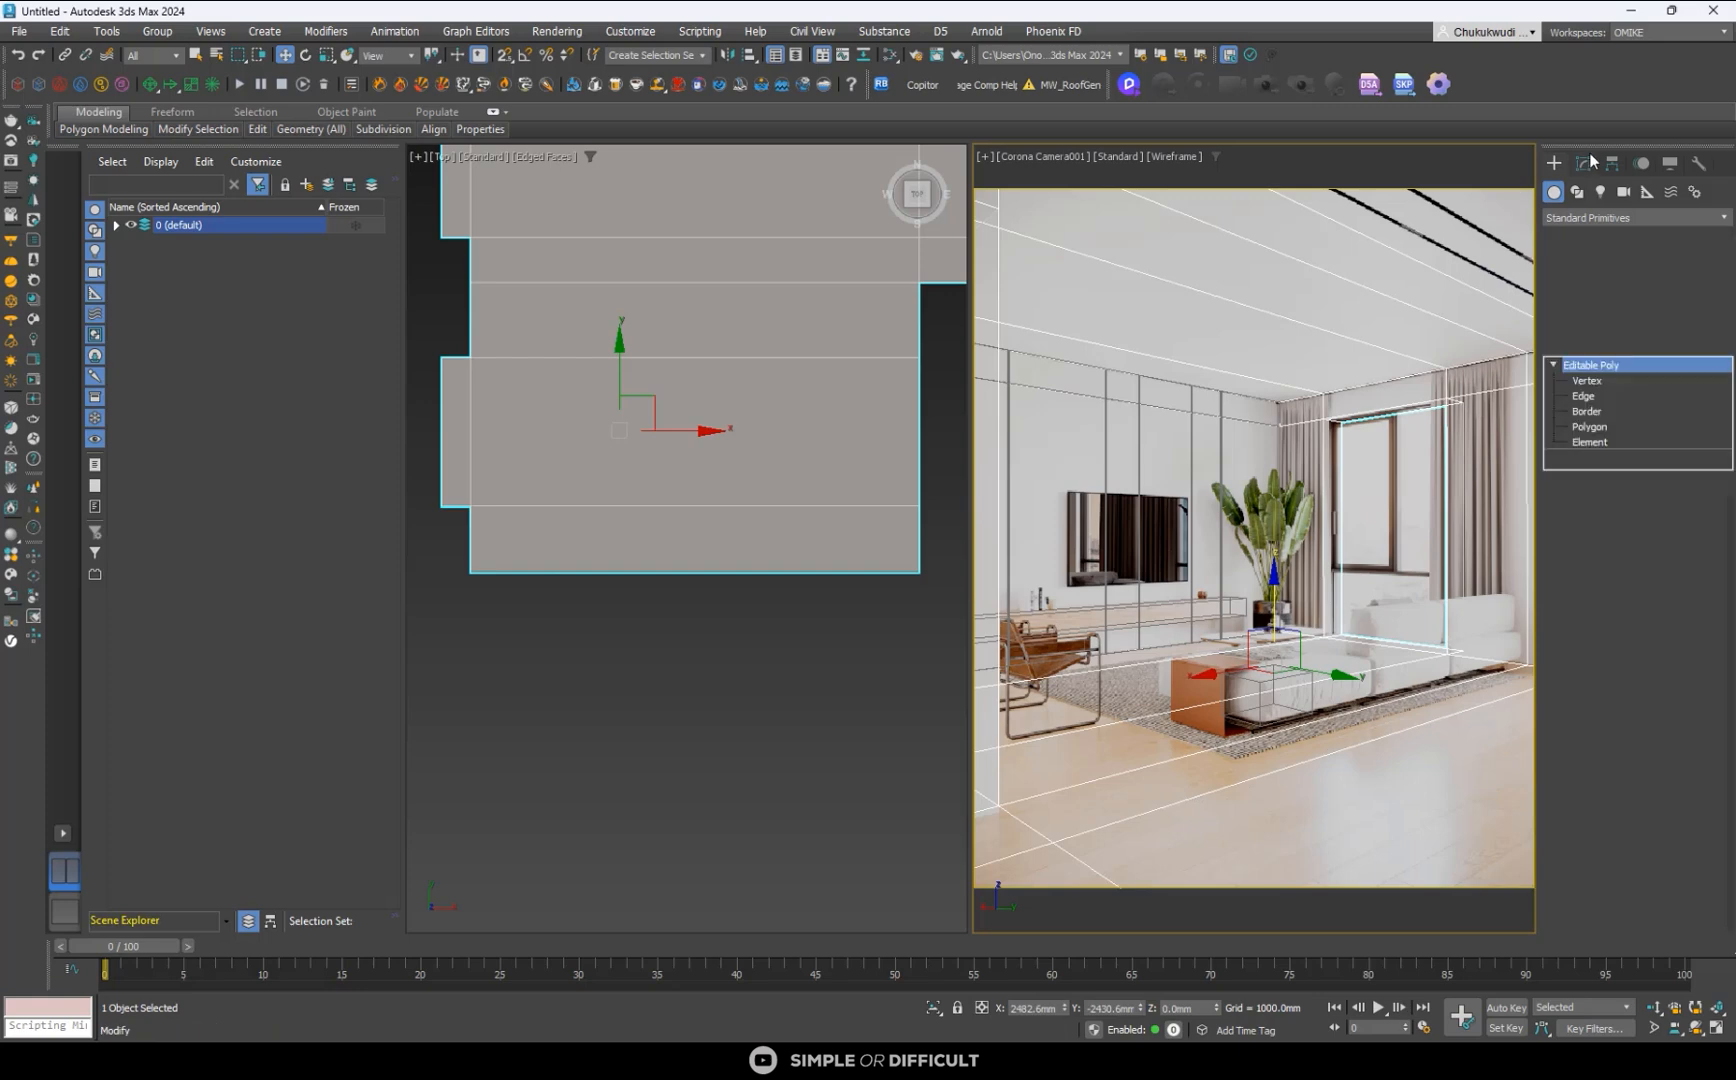
left_click(1590, 427)
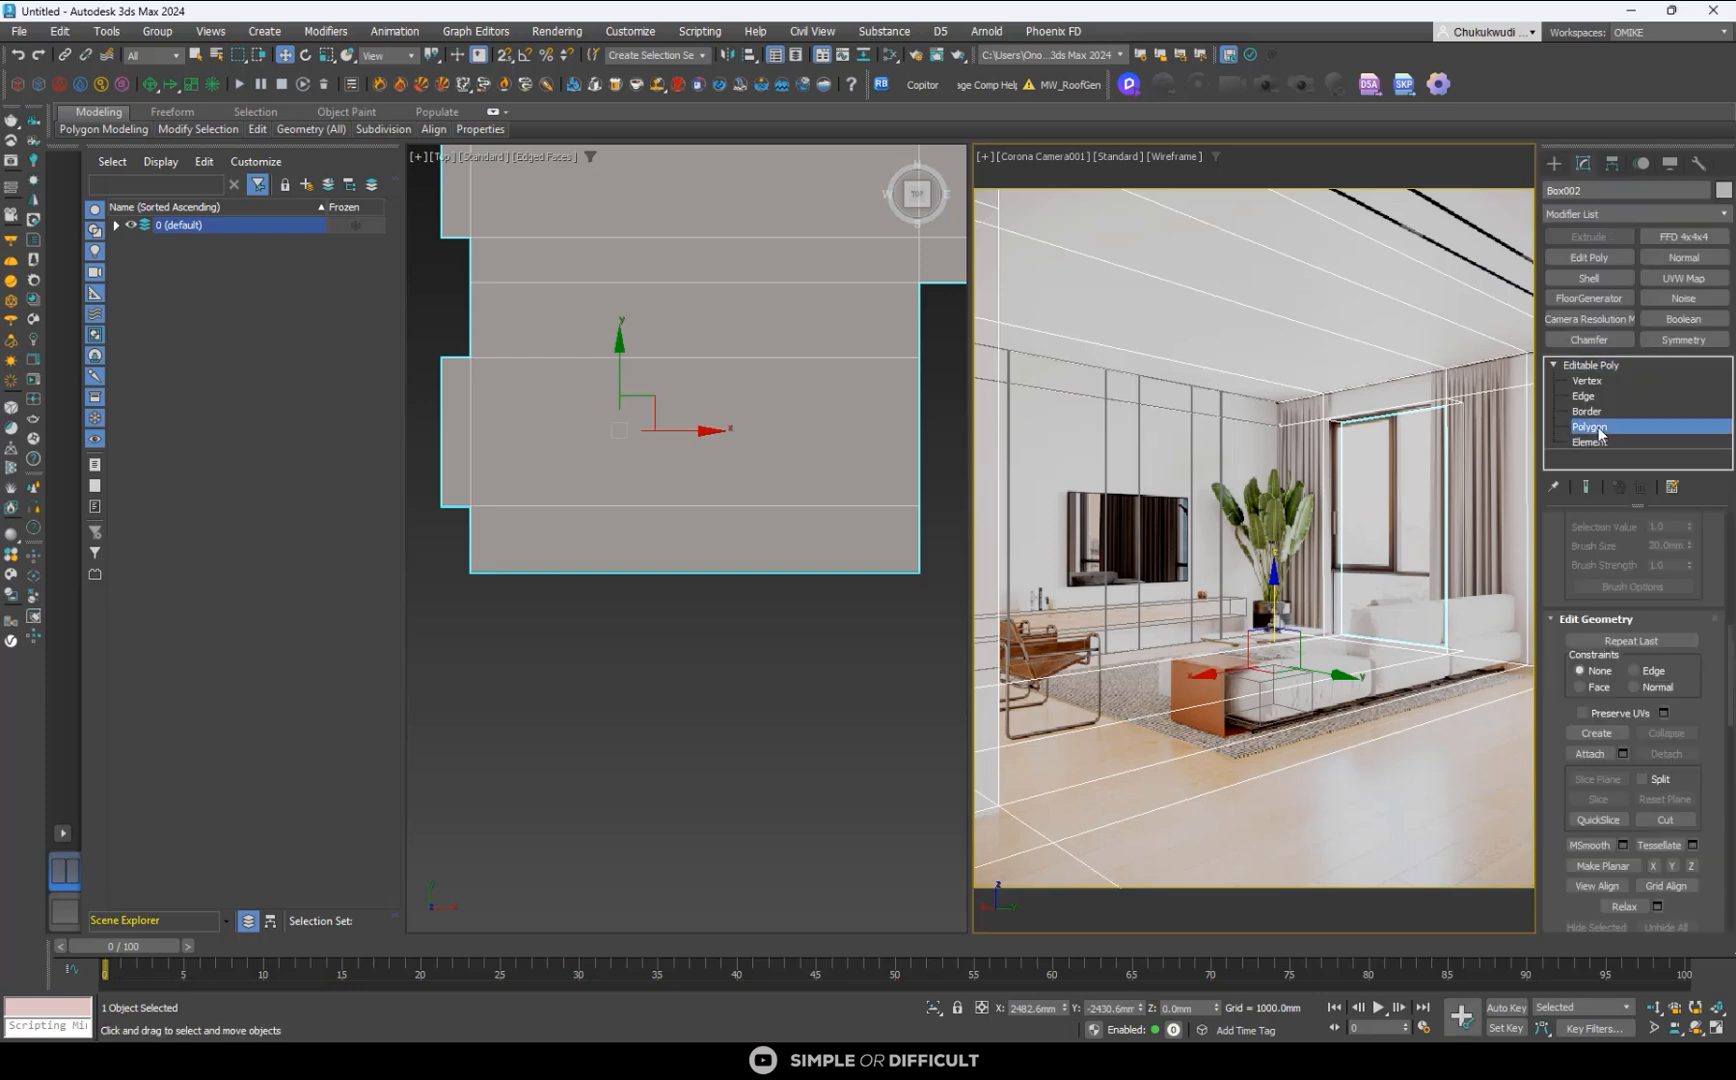
left_click(1410, 763)
left_click(1199, 773, "ctrl")
left_click(1132, 750, "ctrl")
left_click(1104, 712, "ctrl")
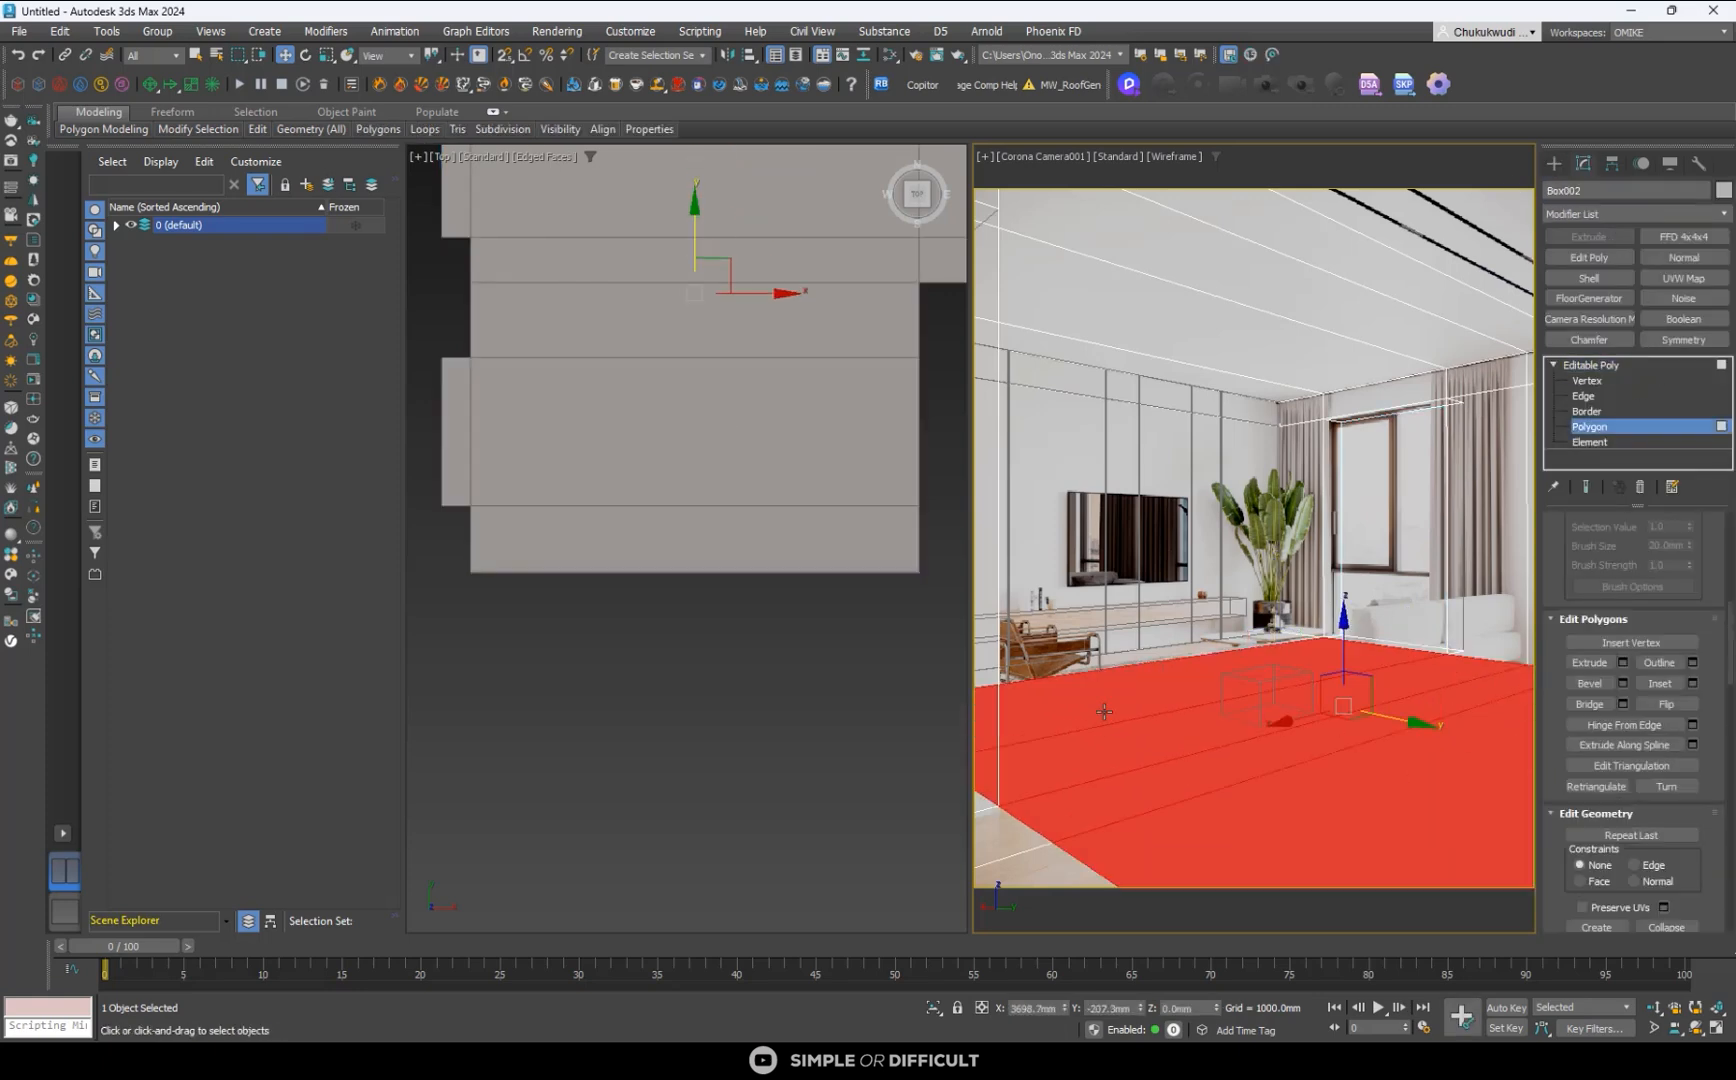
left_click(1110, 670, "ctrl")
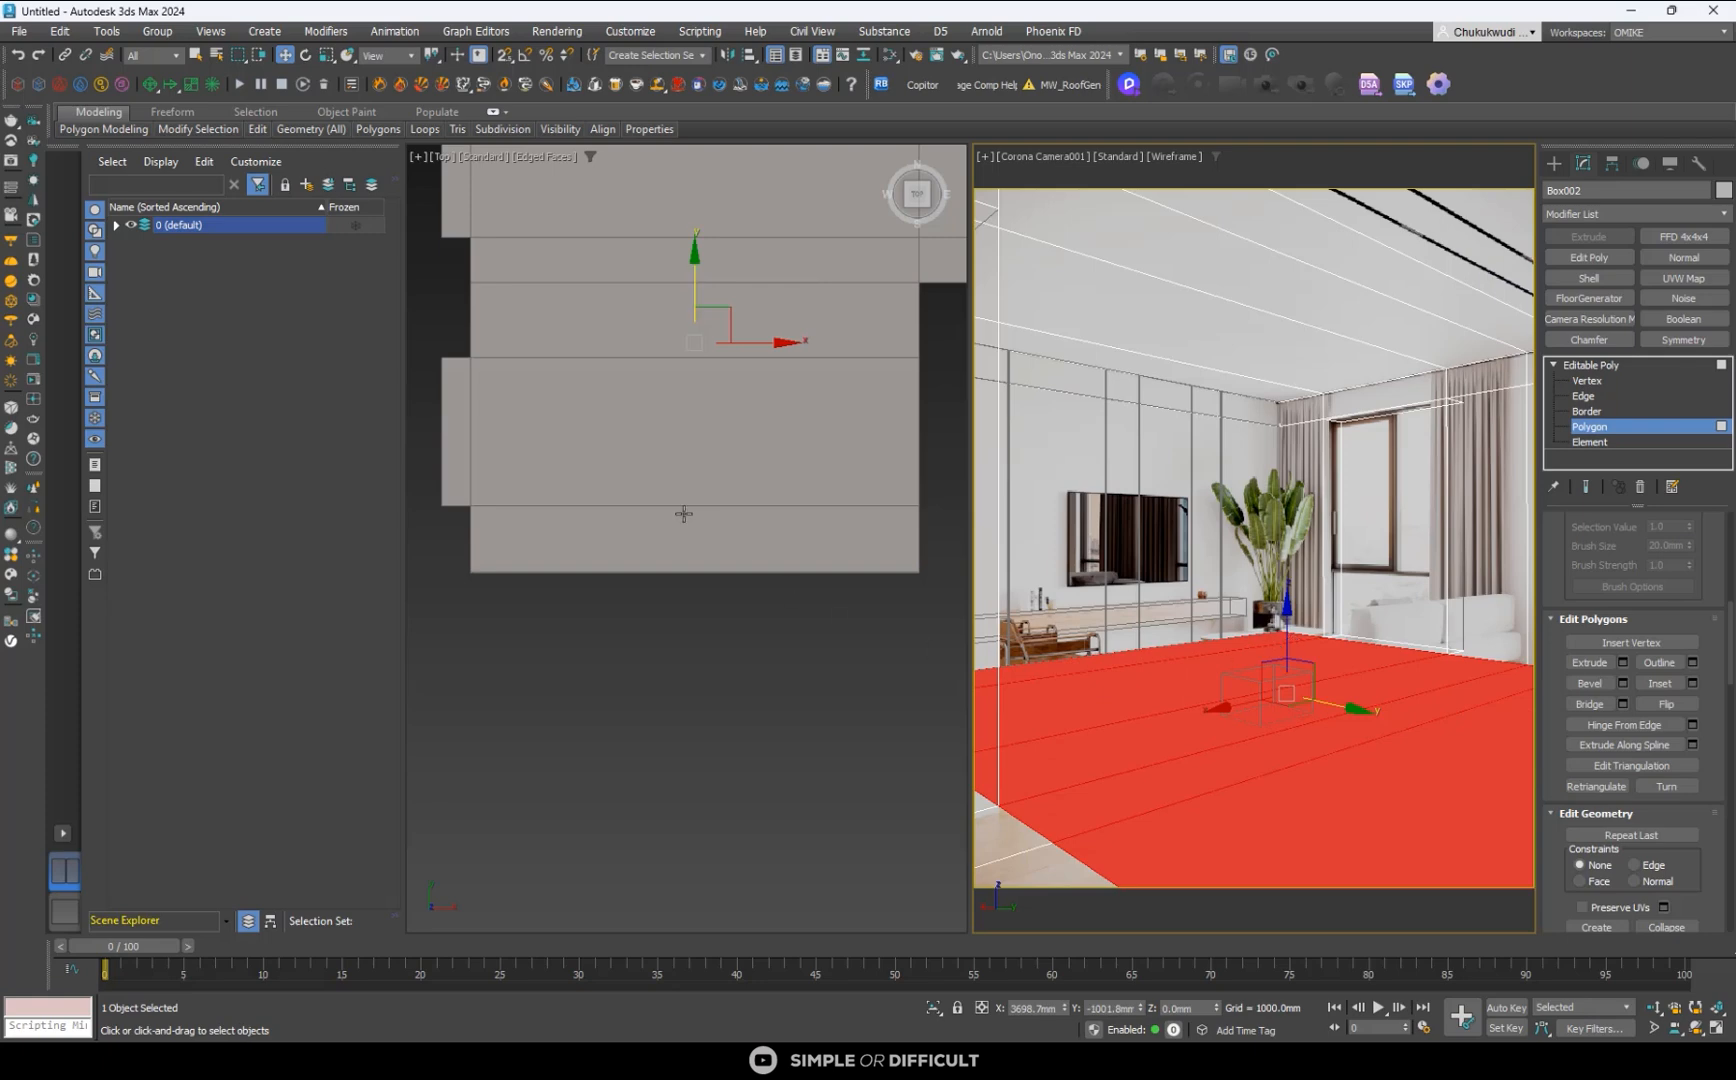
scroll(684, 513, "down", 3)
key("F3")
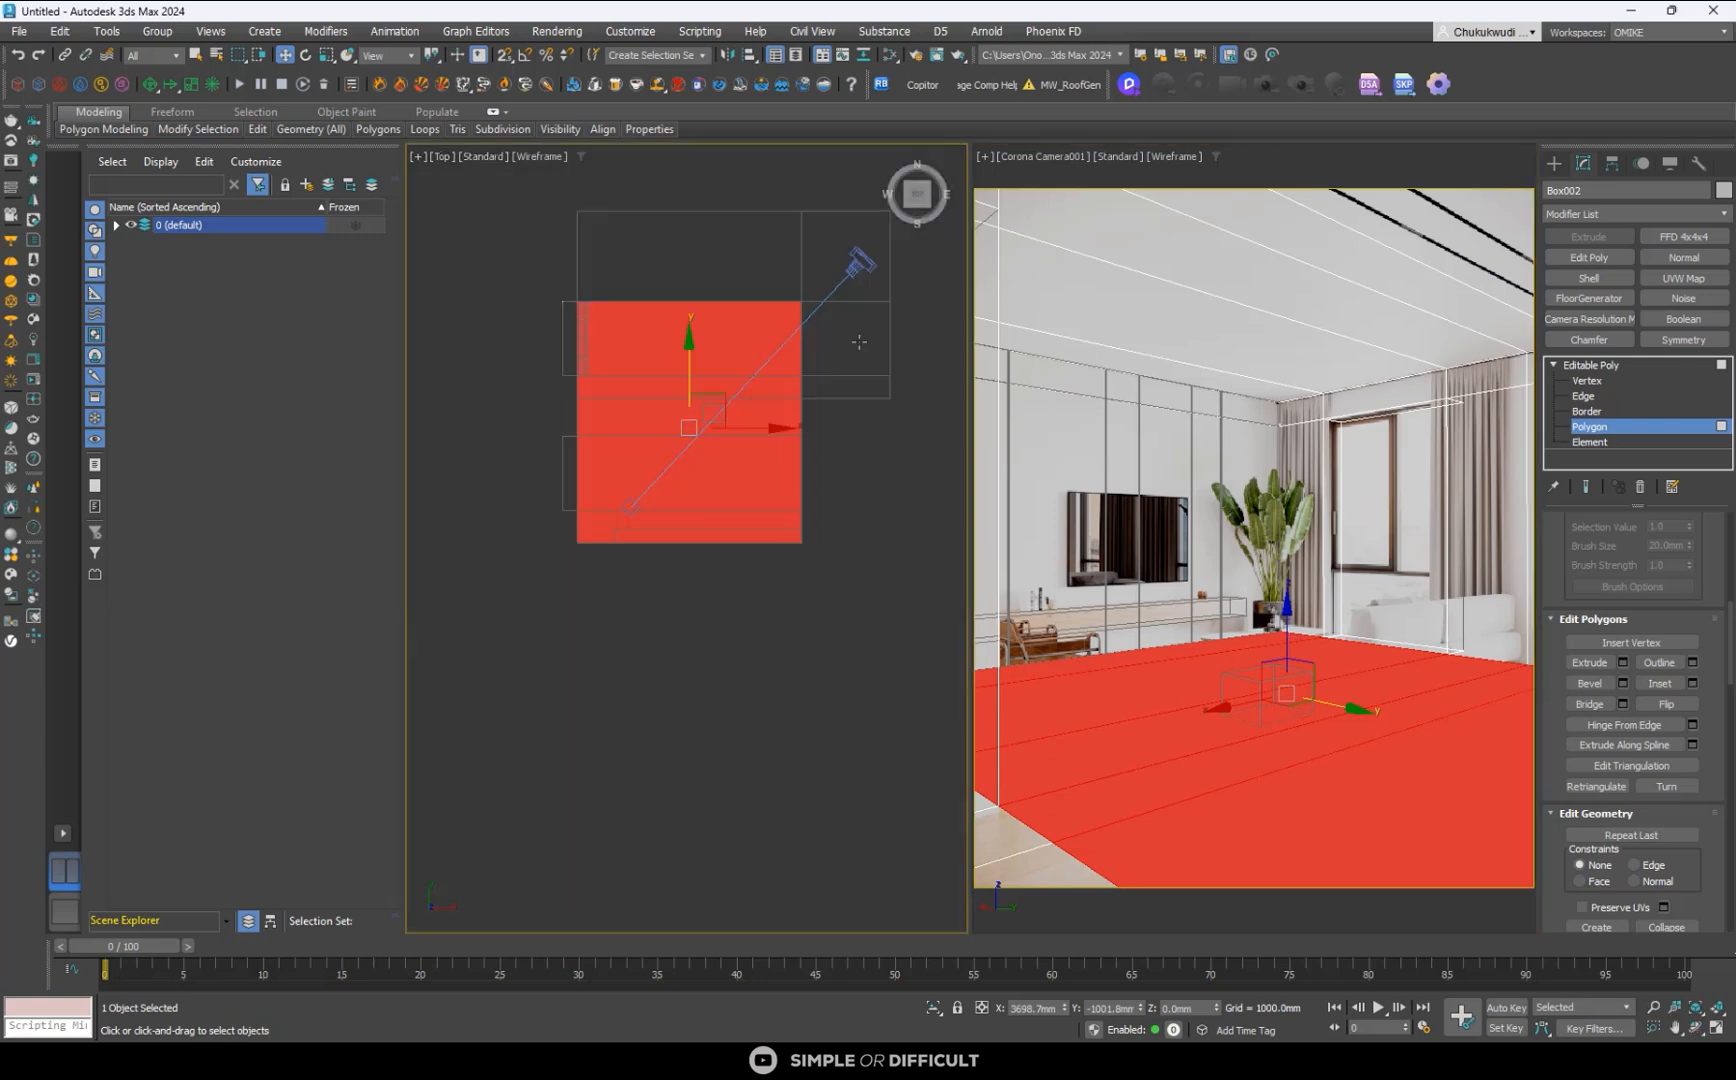
left_click(1052, 856, "ctrl")
left_click(1022, 843, "ctrl")
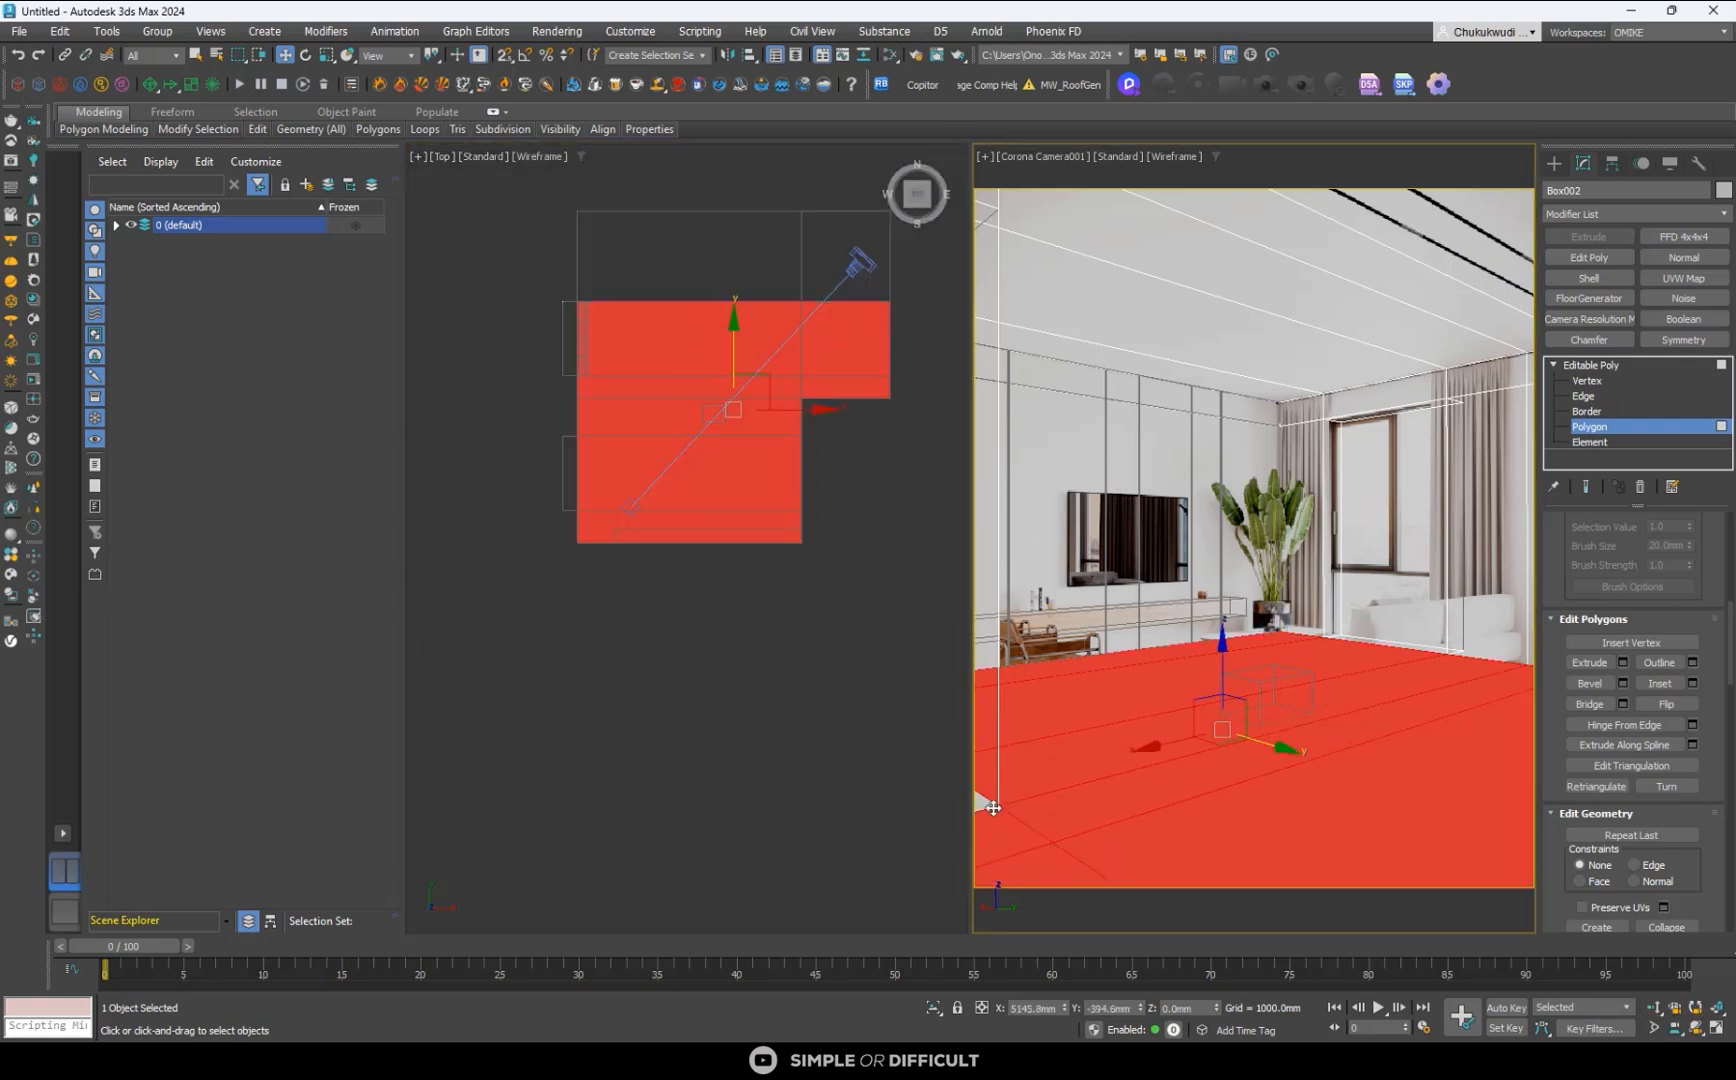
- Detach the selected floor polygons as a clone, leave polygon editing of the room shell and select the detached floor
middle_click_drag(869, 399, 944, 532, "alt")
left_click_drag(594, 388, 570, 452)
middle_click_drag(678, 525, 634, 645, "alt")
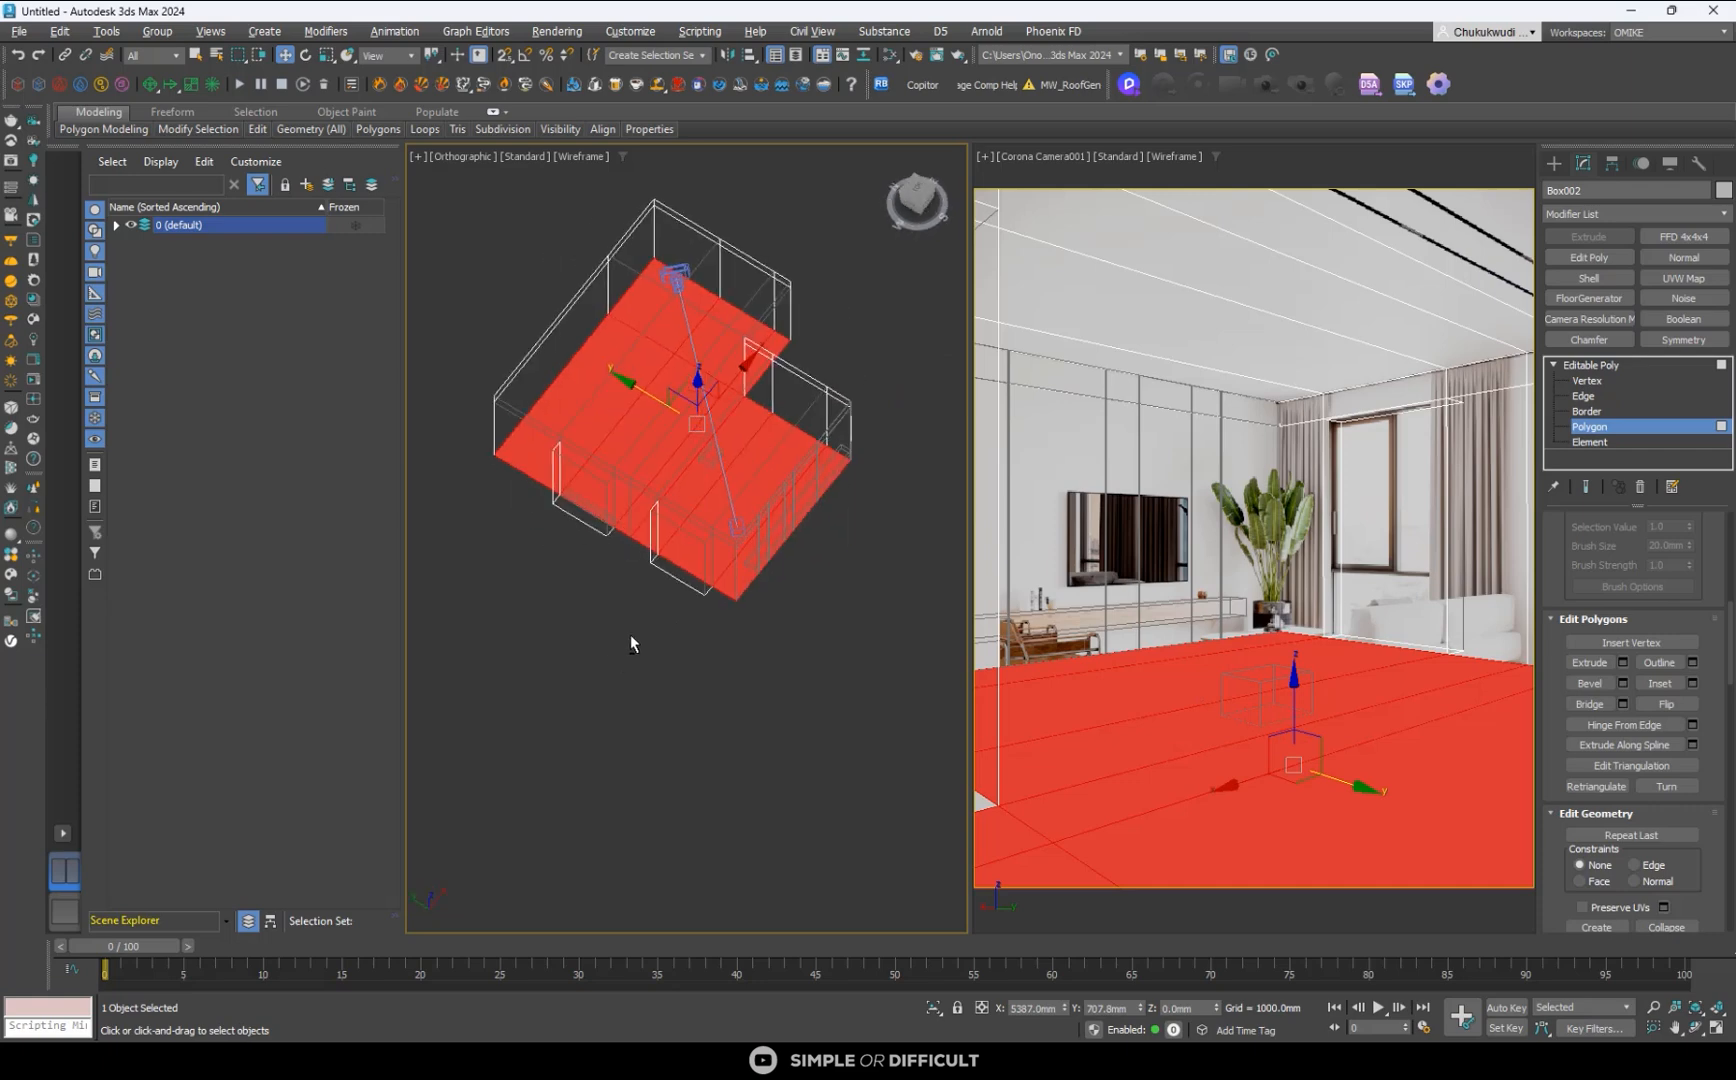
left_click(921, 200)
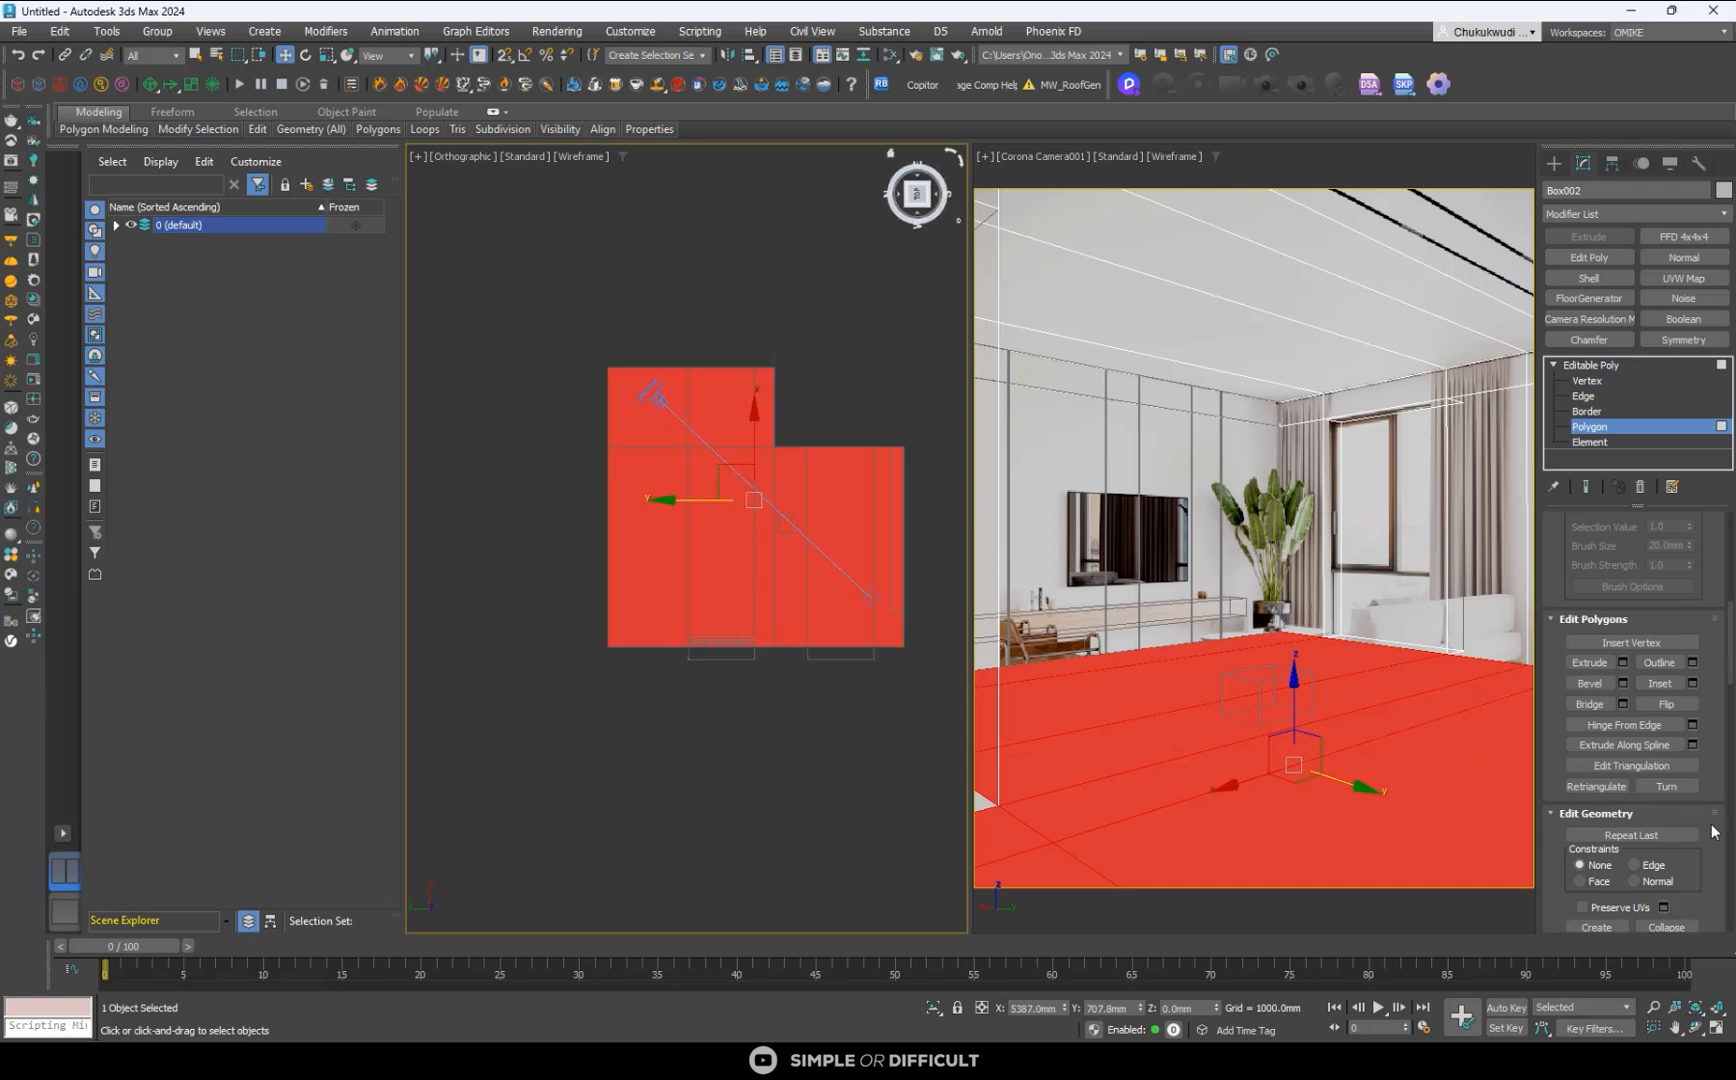
scroll(1710, 835, "down", 5)
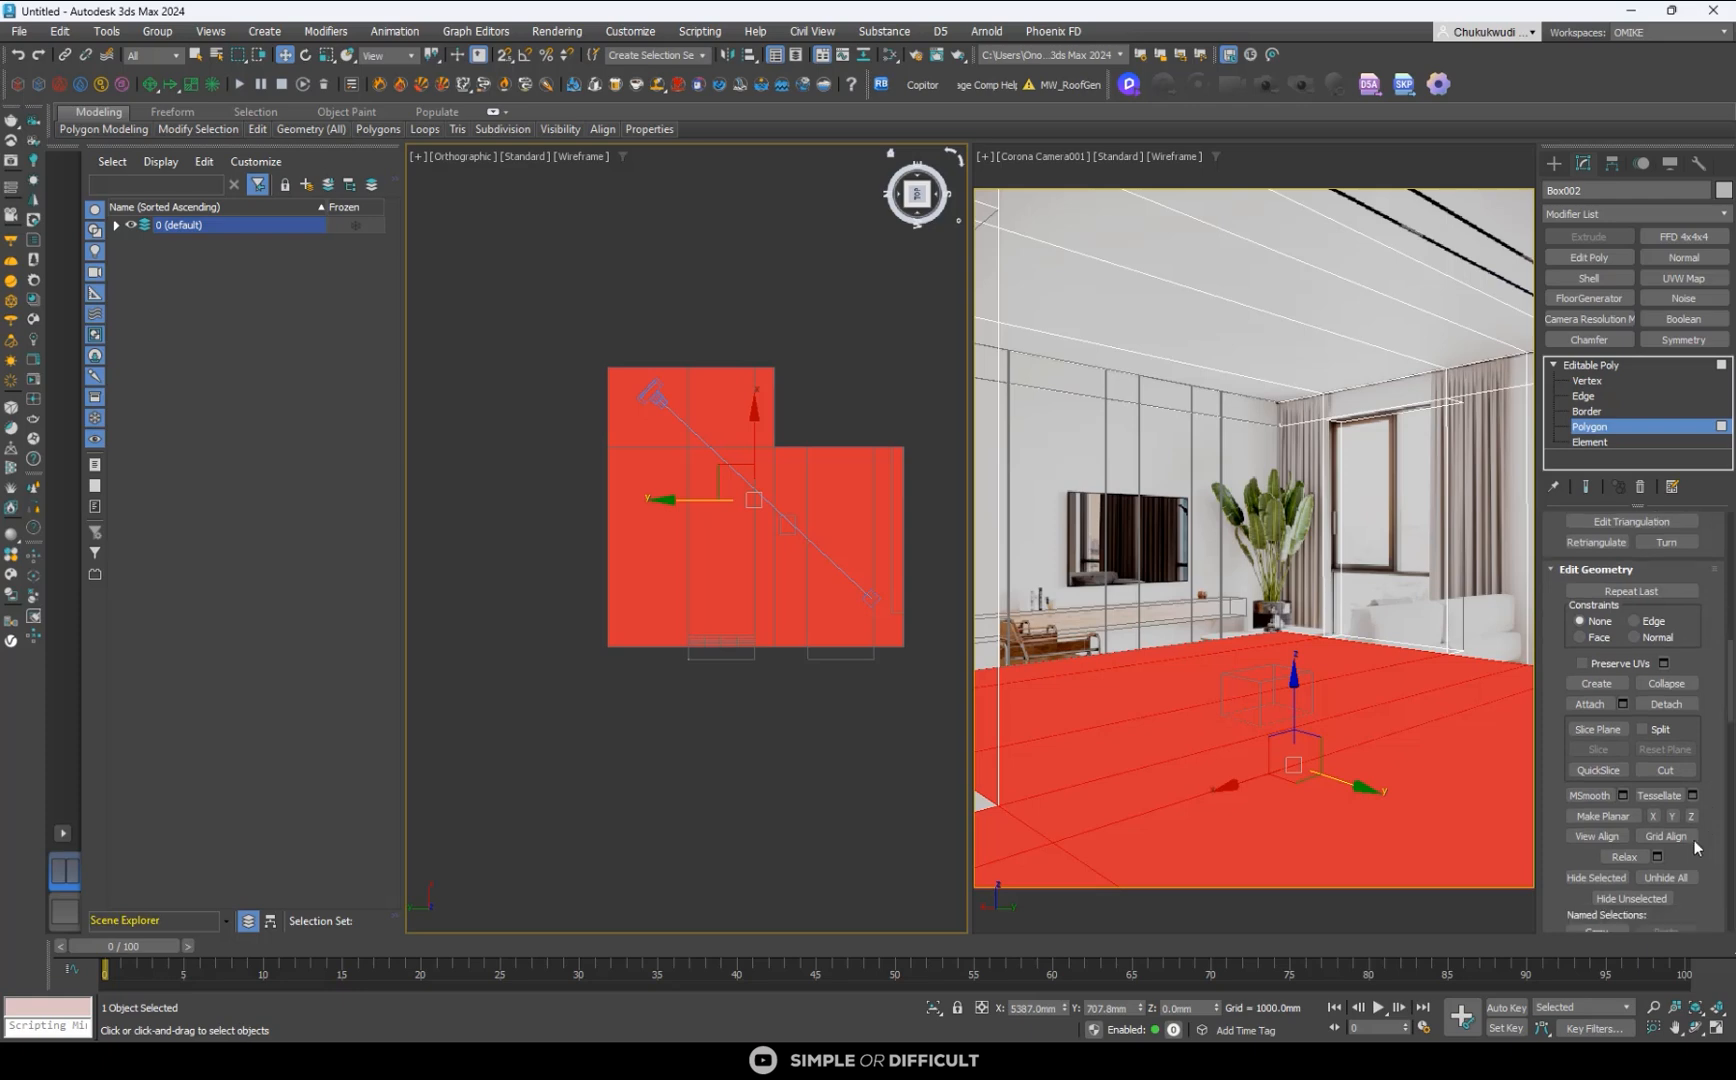
left_click(1666, 704)
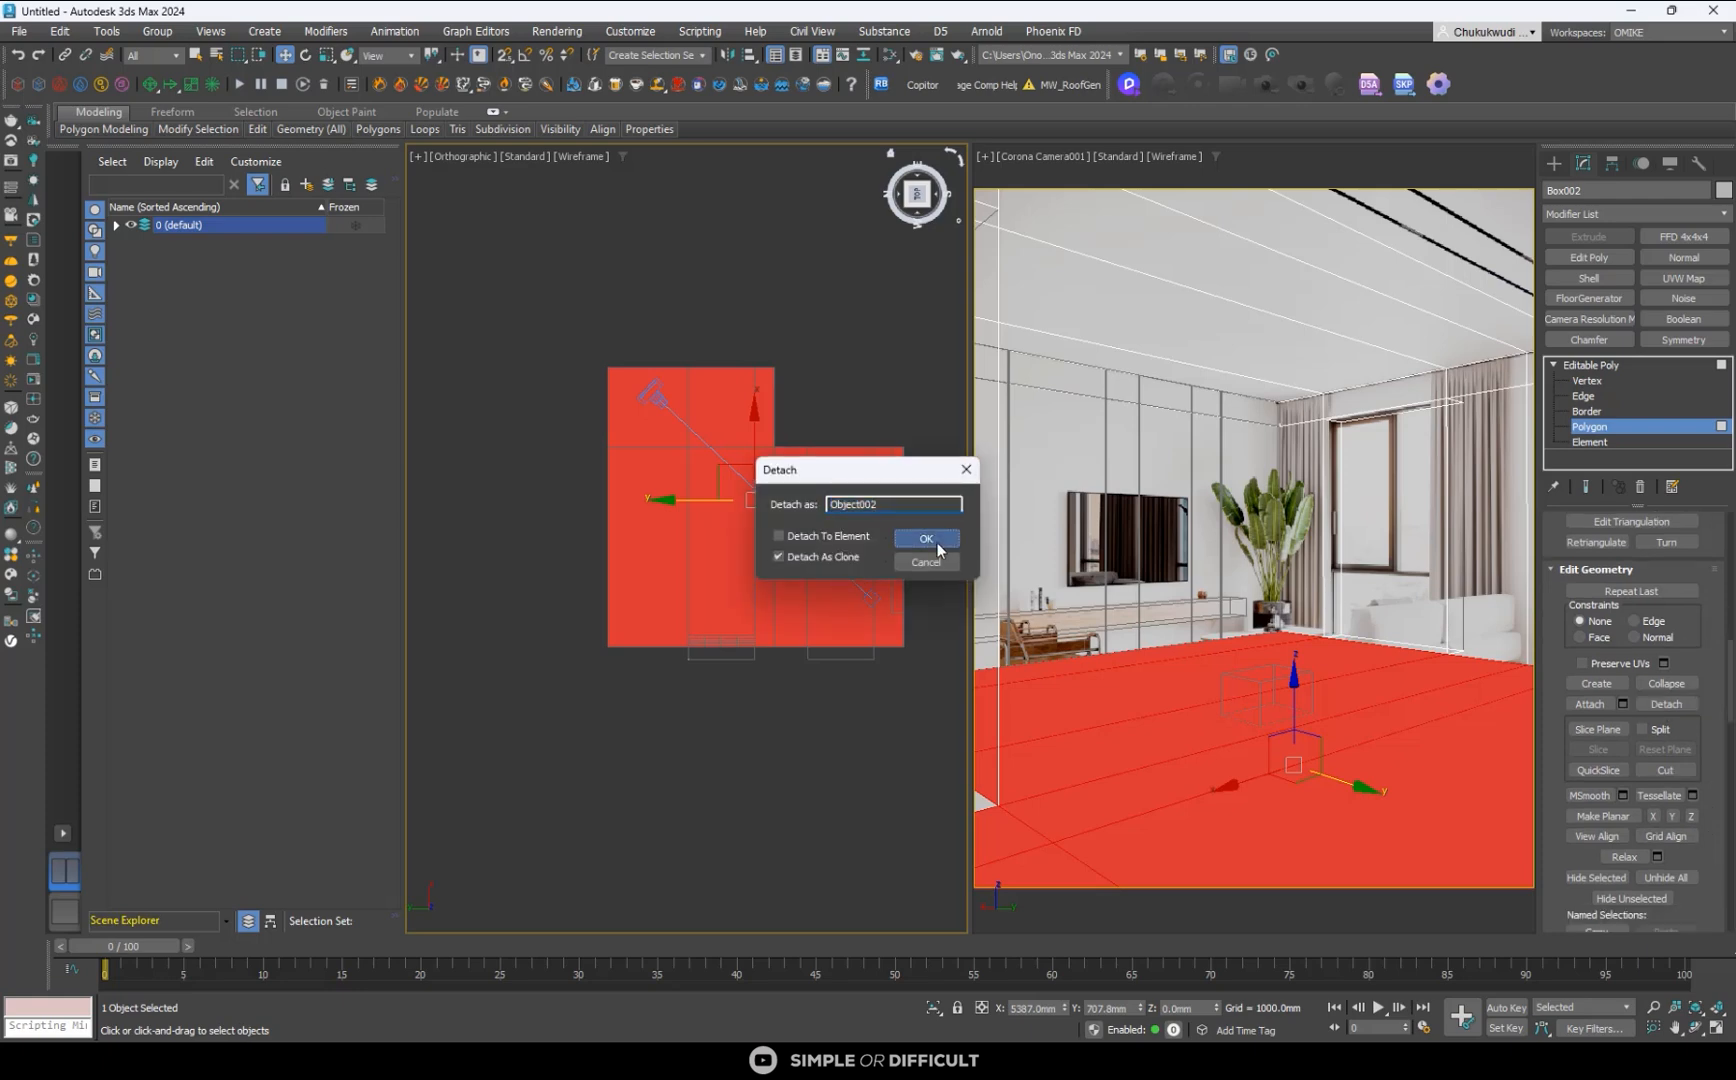
left_click(927, 540)
left_click(918, 216)
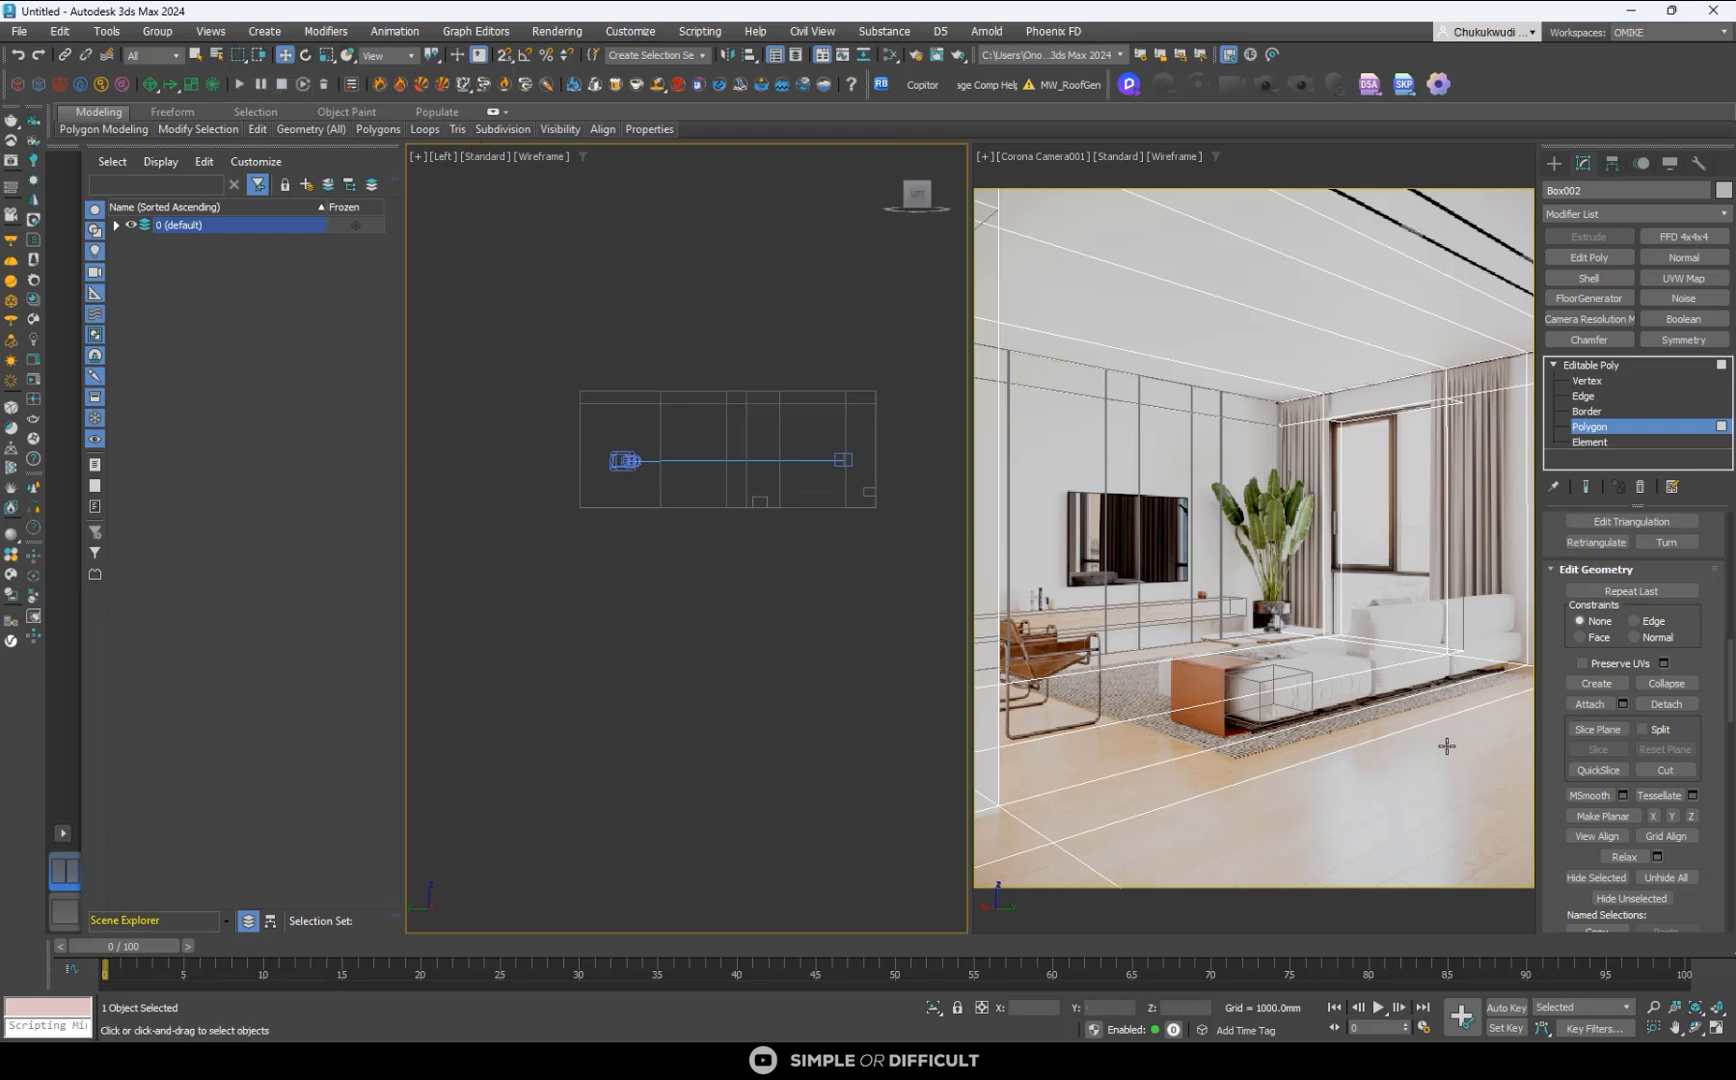
left_click(1555, 165)
left_click(1264, 791)
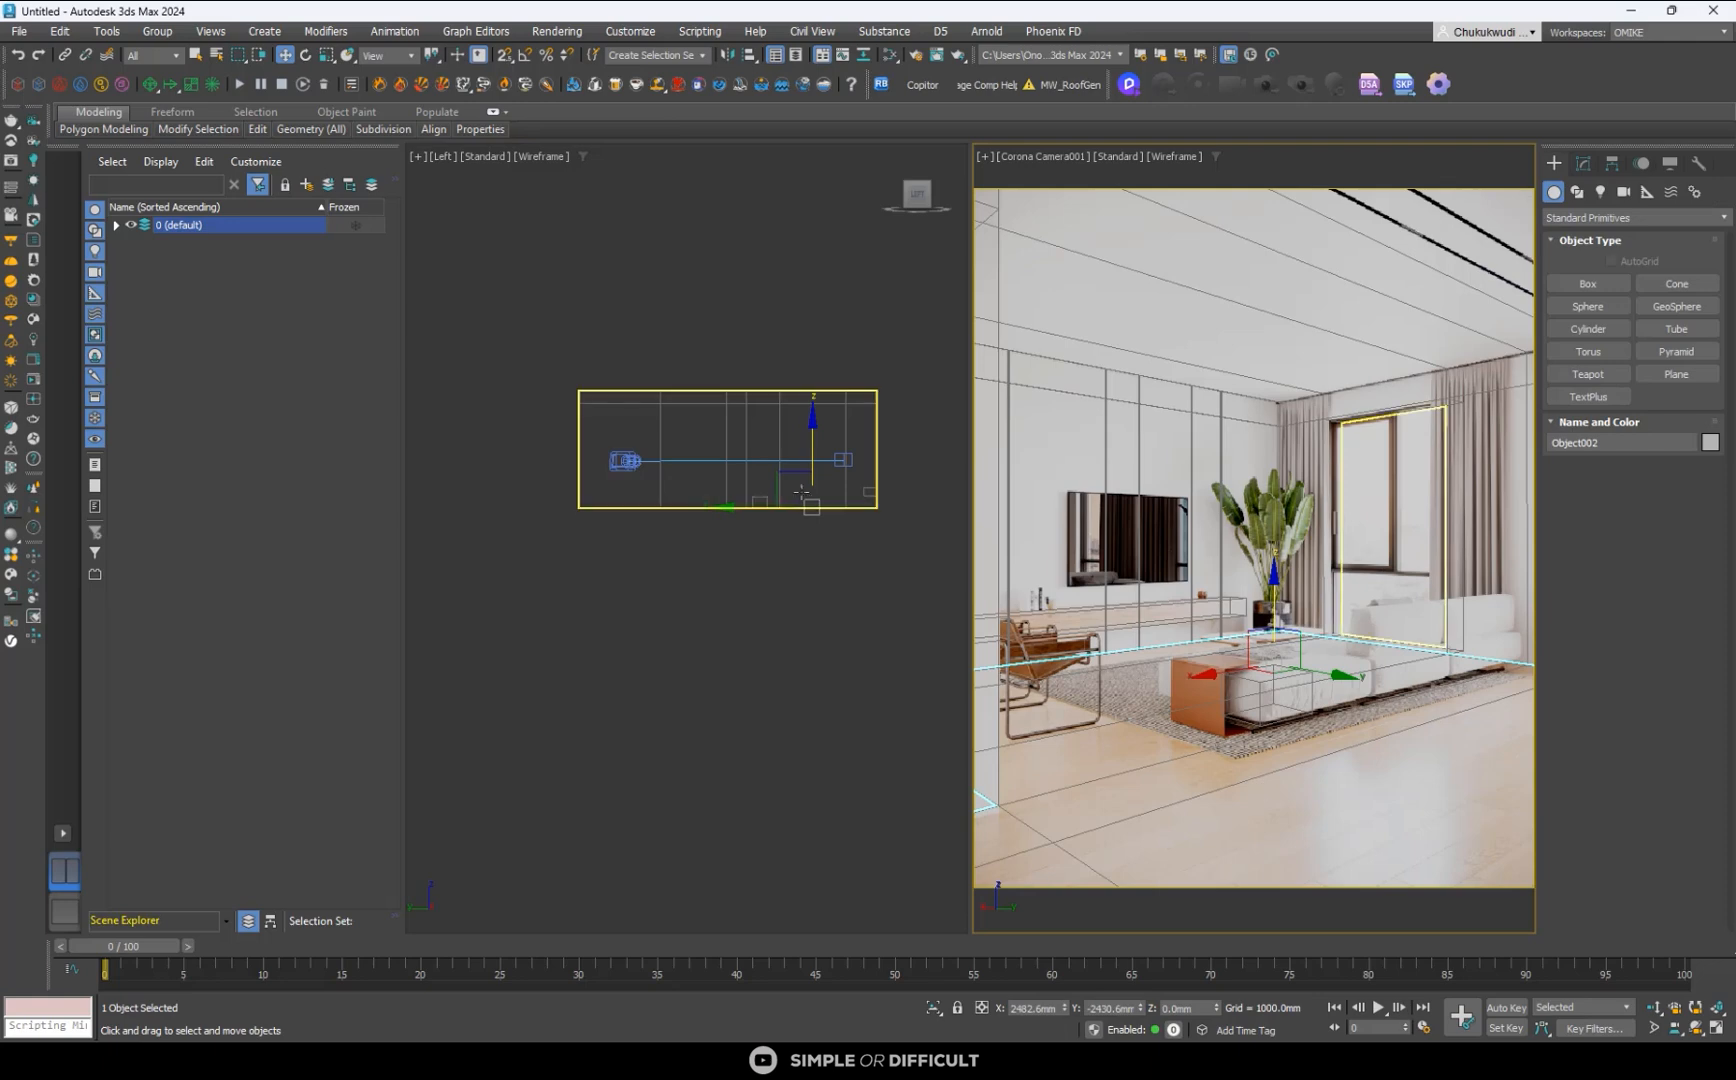
middle_click_drag(712, 471, 740, 605, "alt")
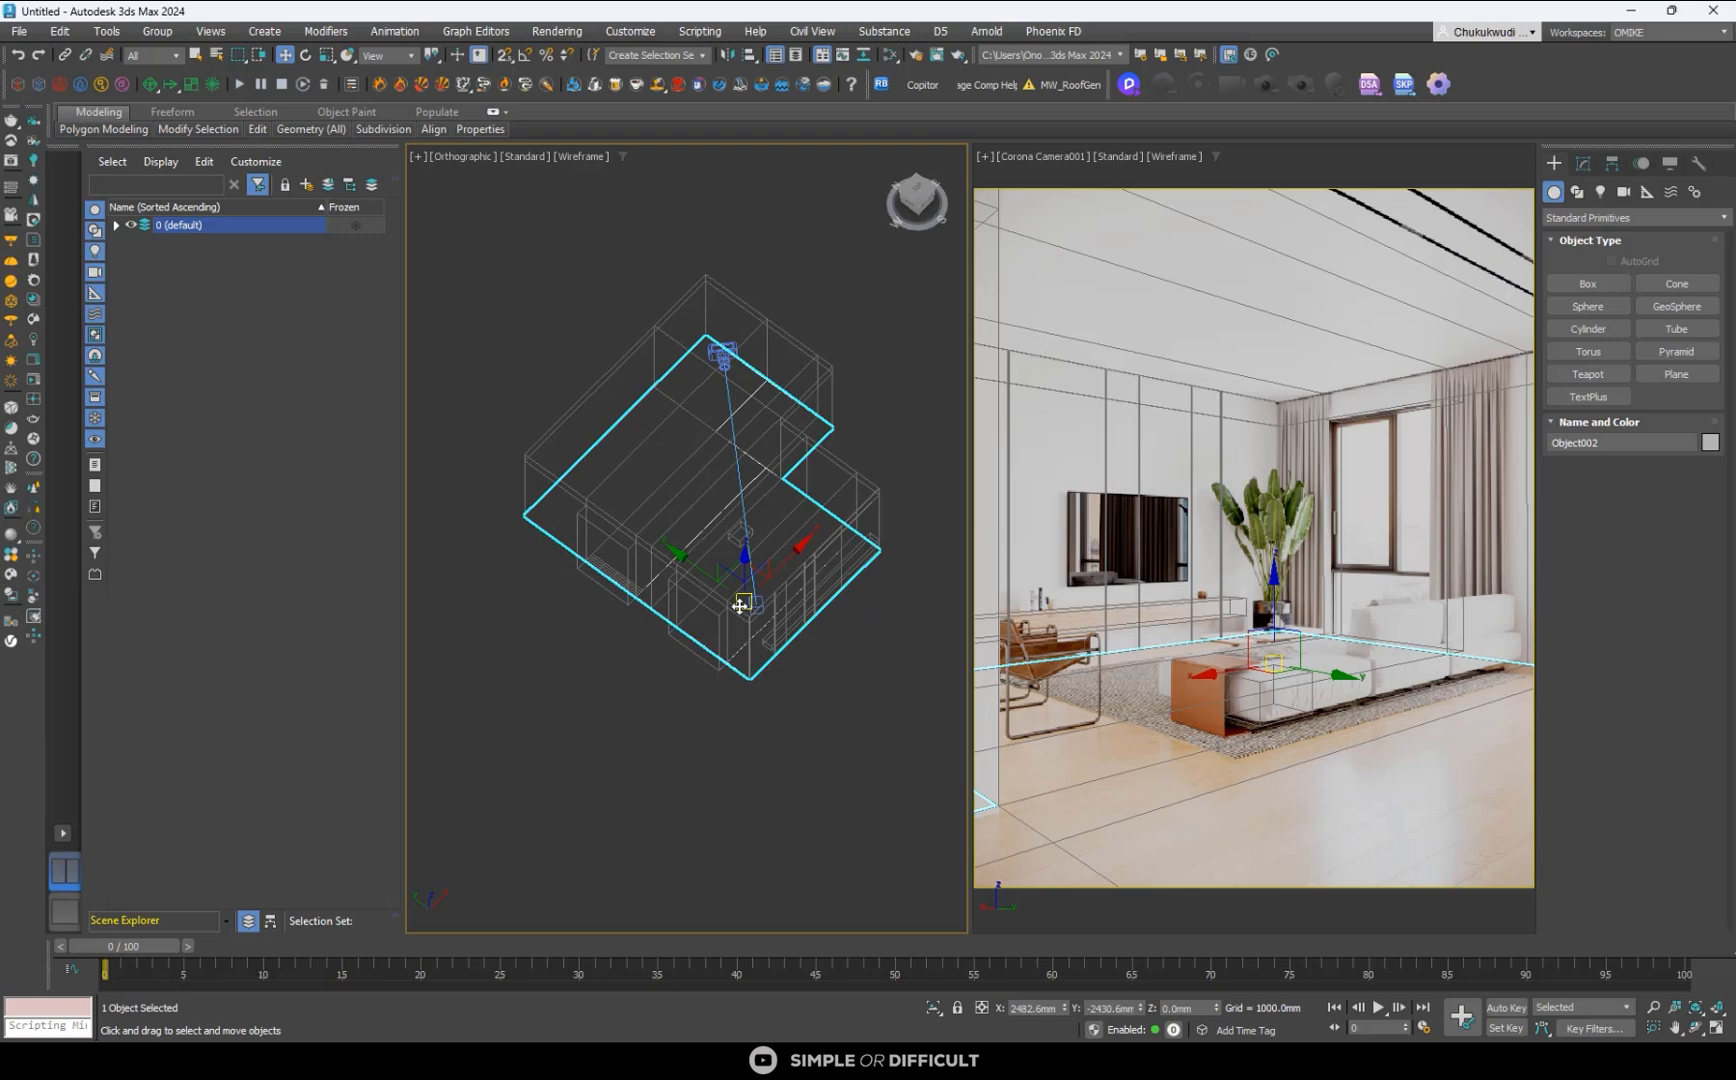
- Save the scene as "interior modeling and render tutorial" in the scenes folder
key("ctrl+s")
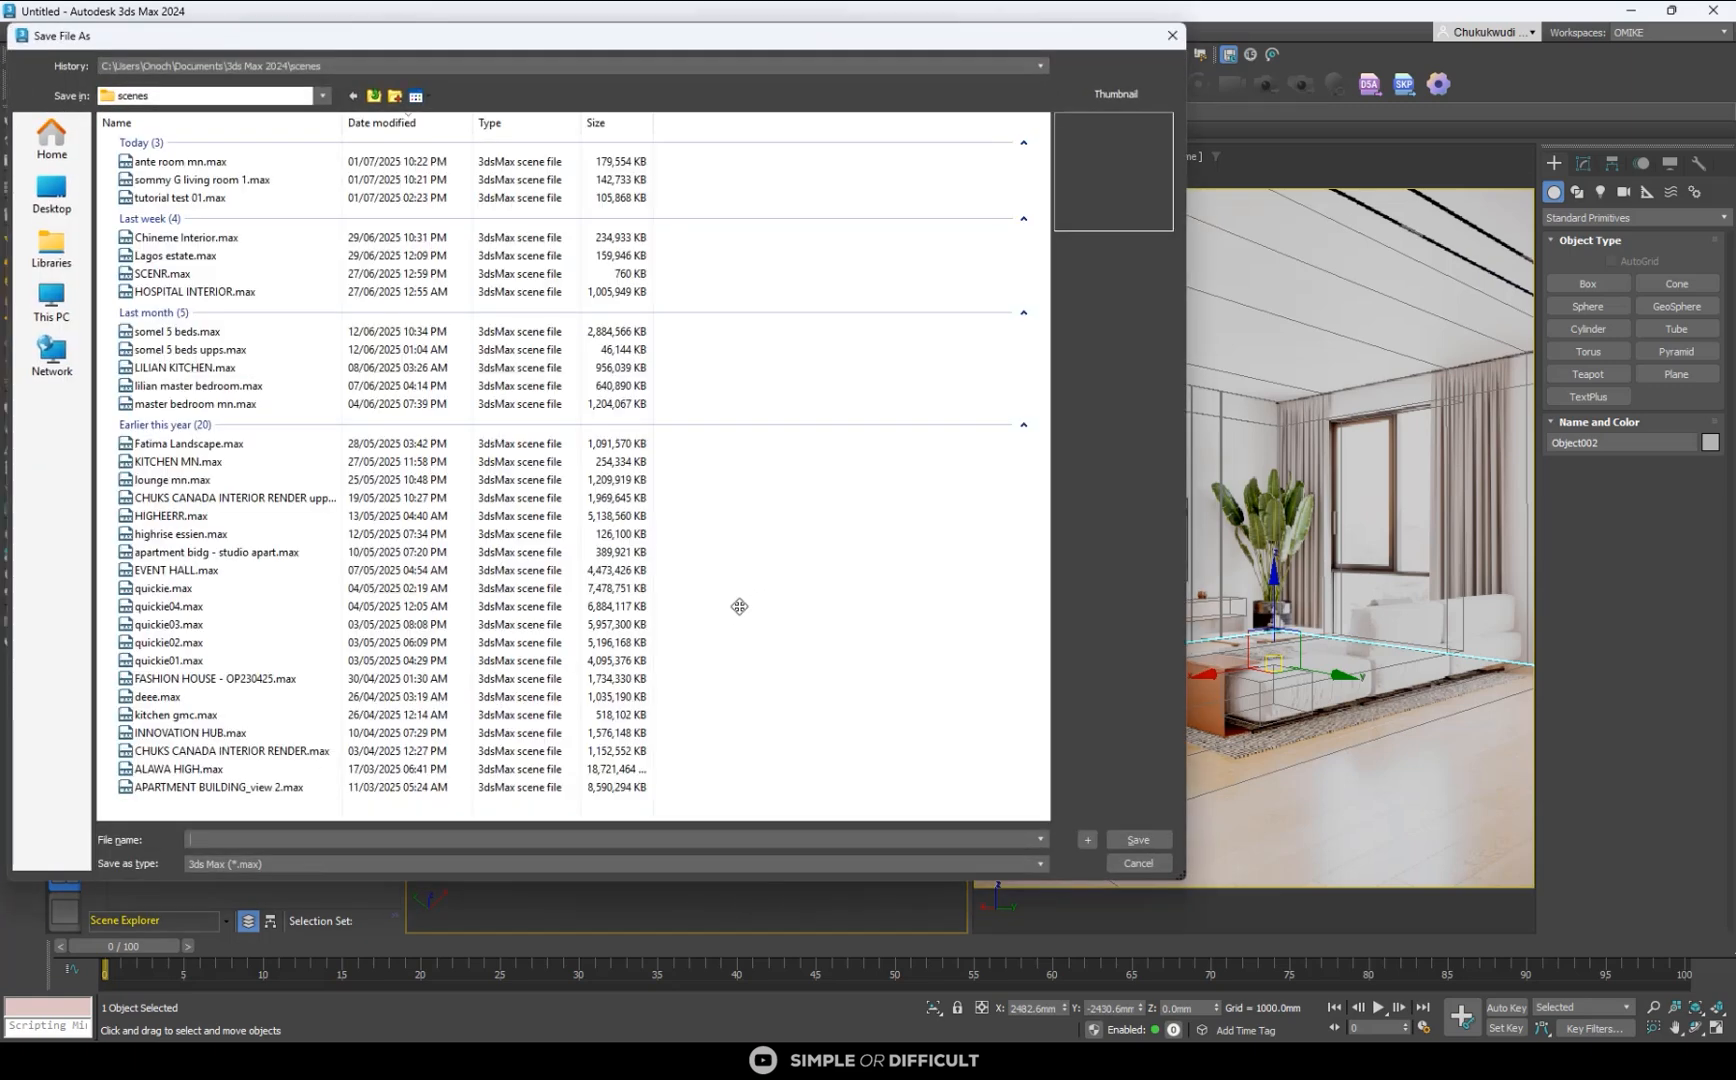
left_click(312, 840)
type("inter")
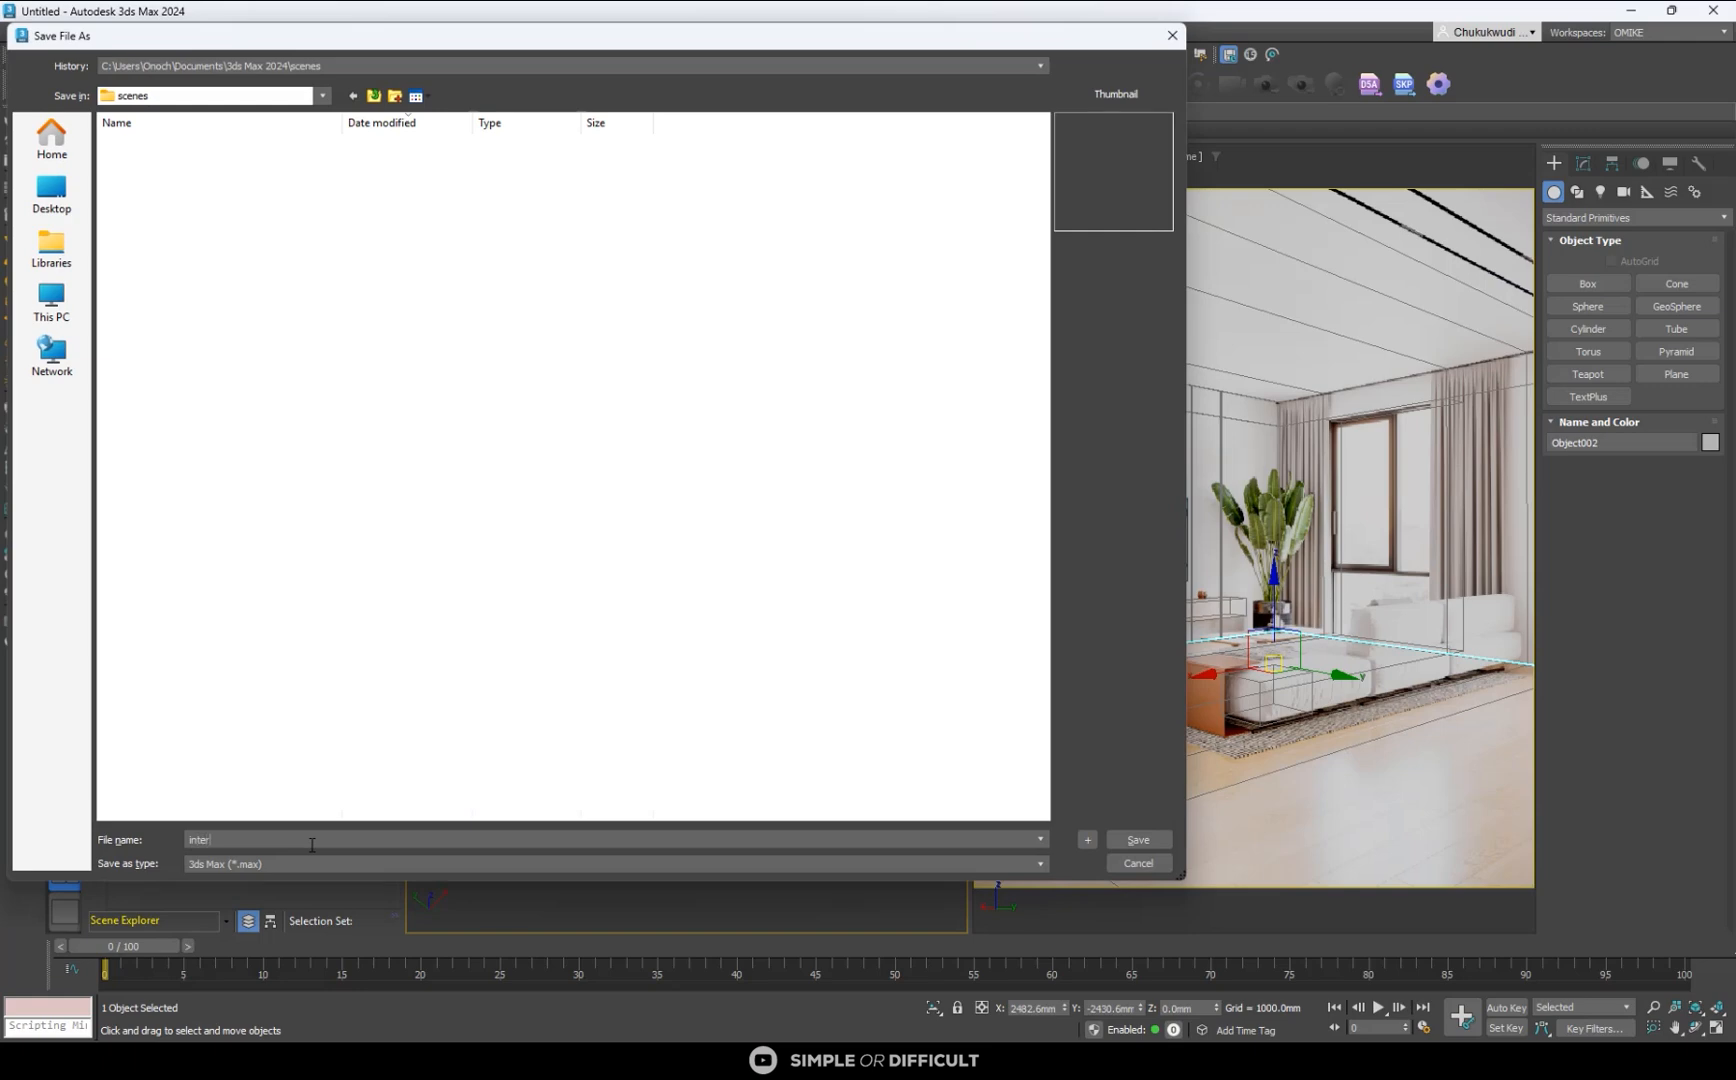
type("ior modeling and render tutorial")
left_click(1136, 839)
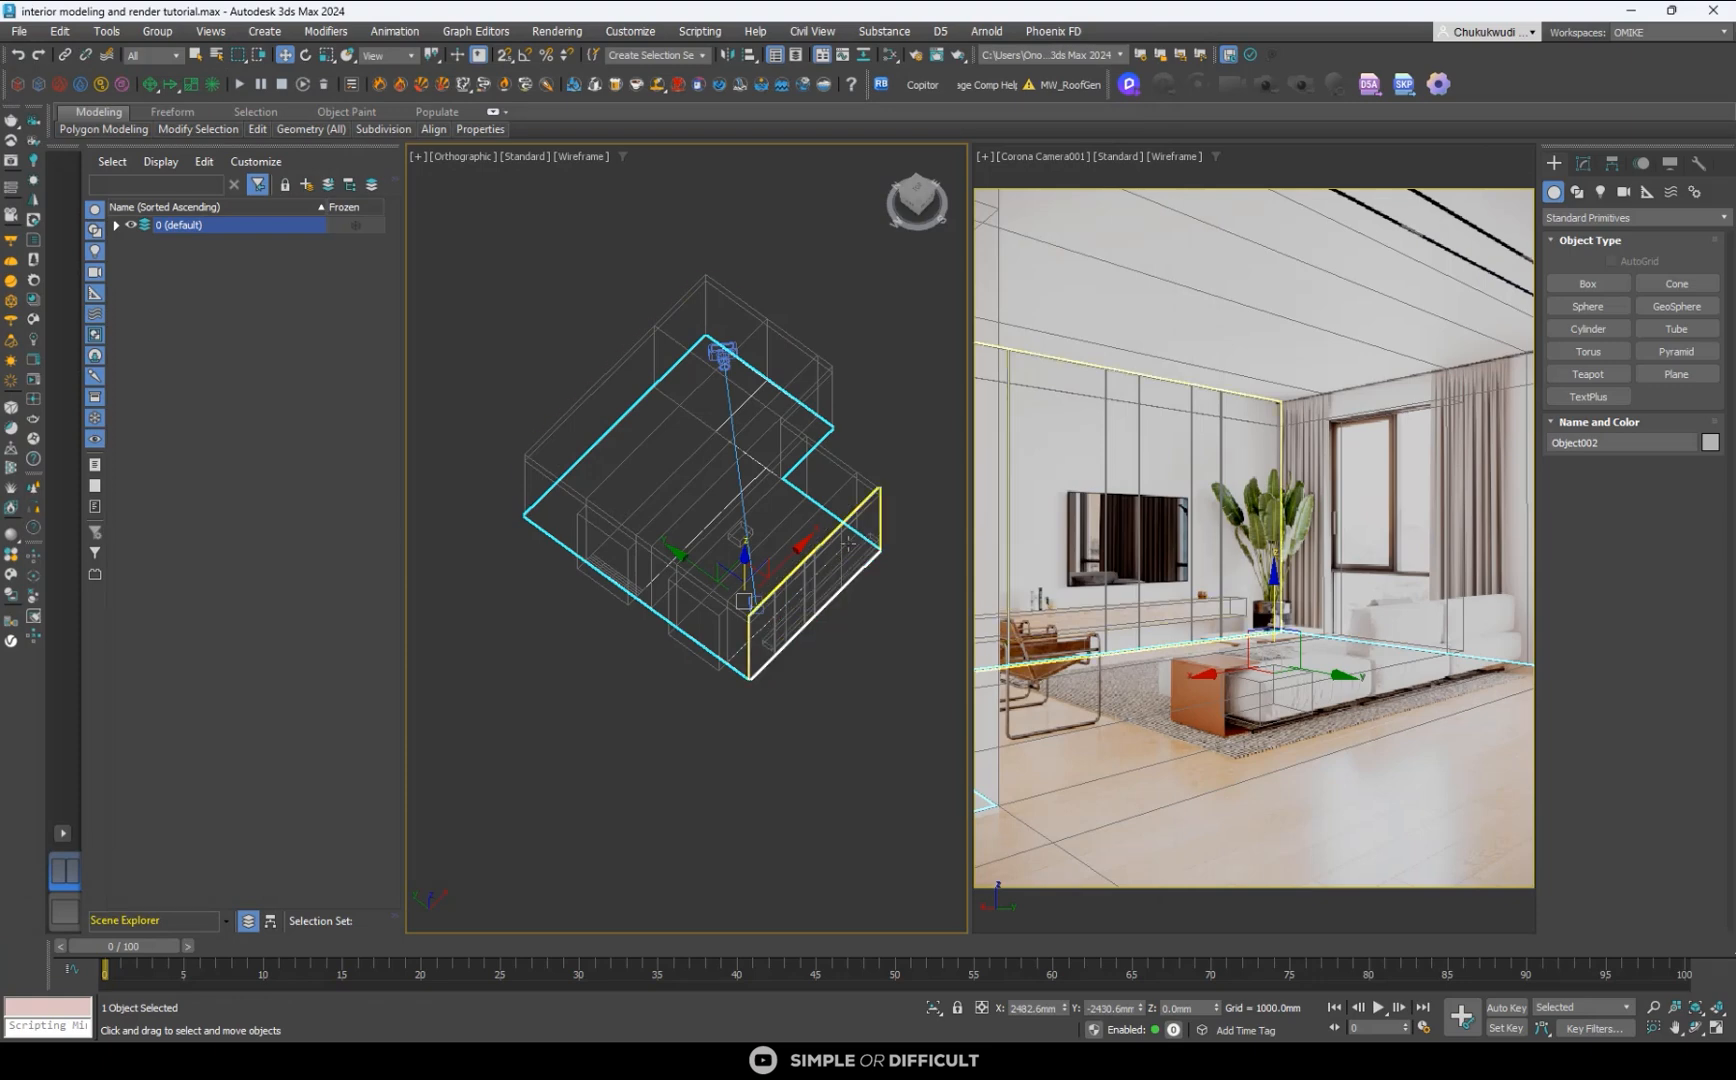
- Hide the modifier shortcut buttons for the detached floor and show them again
left_click(1584, 166)
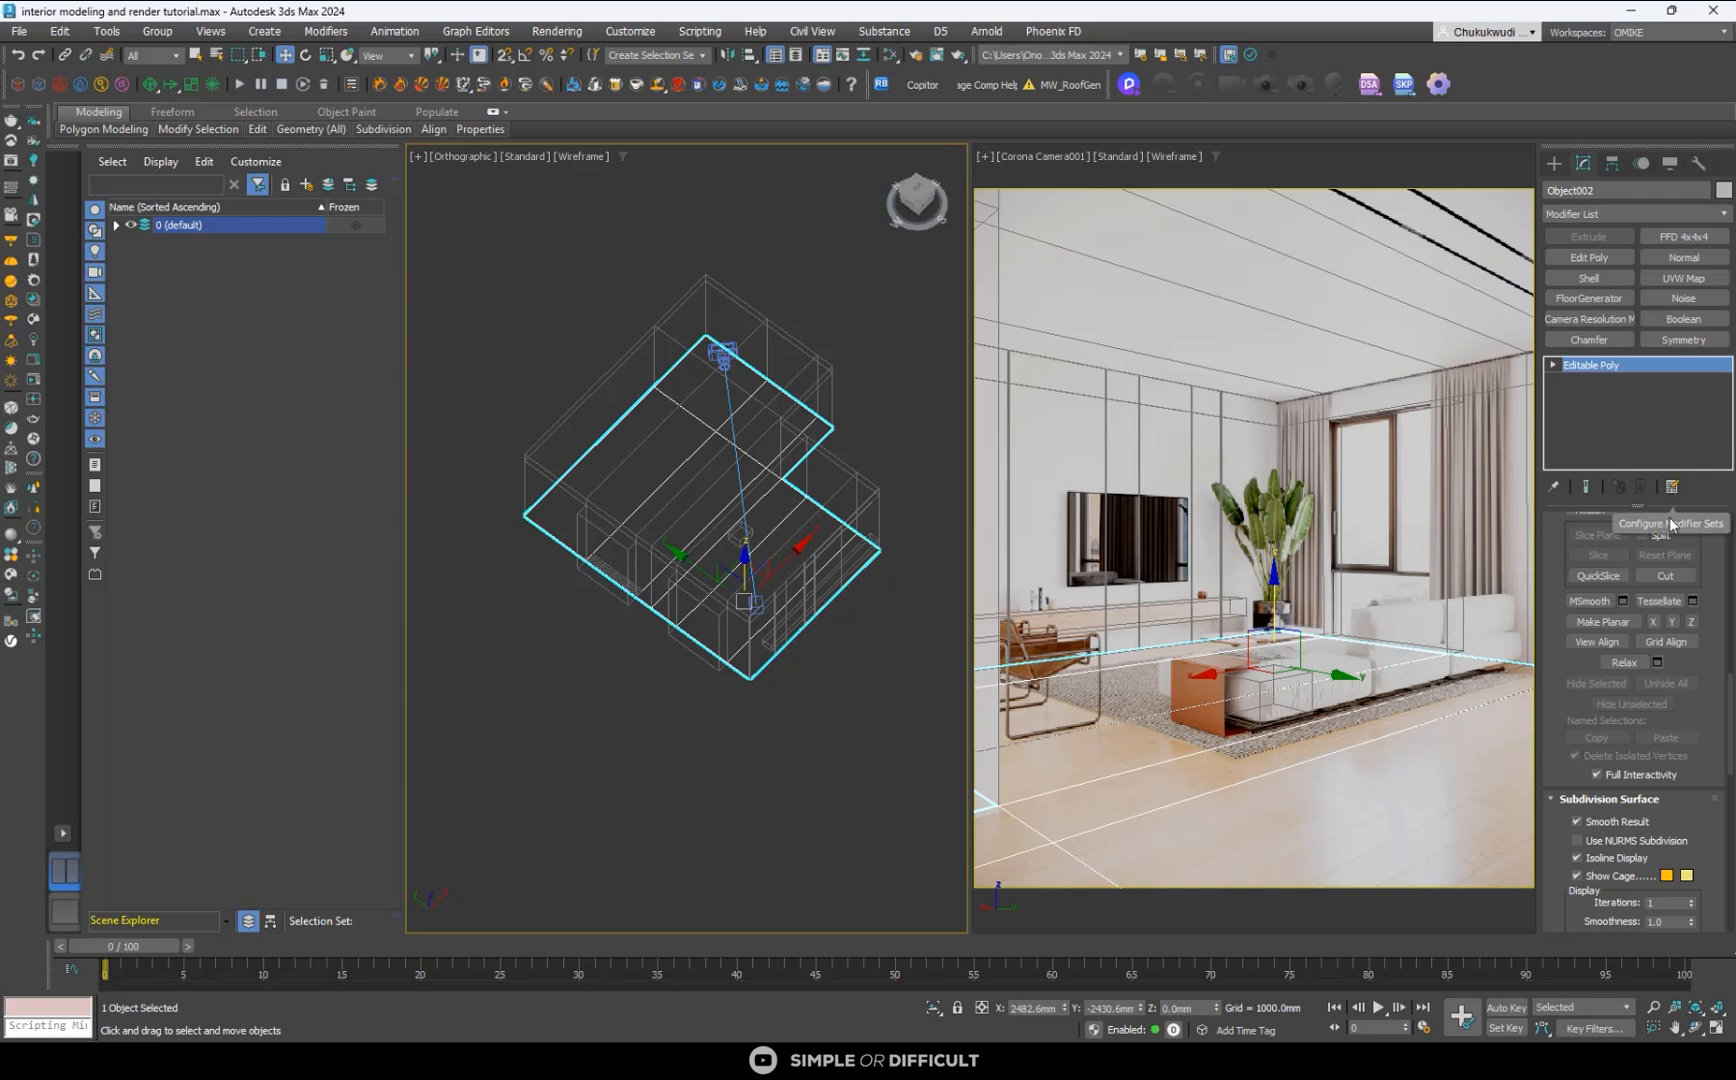
left_click(1673, 488)
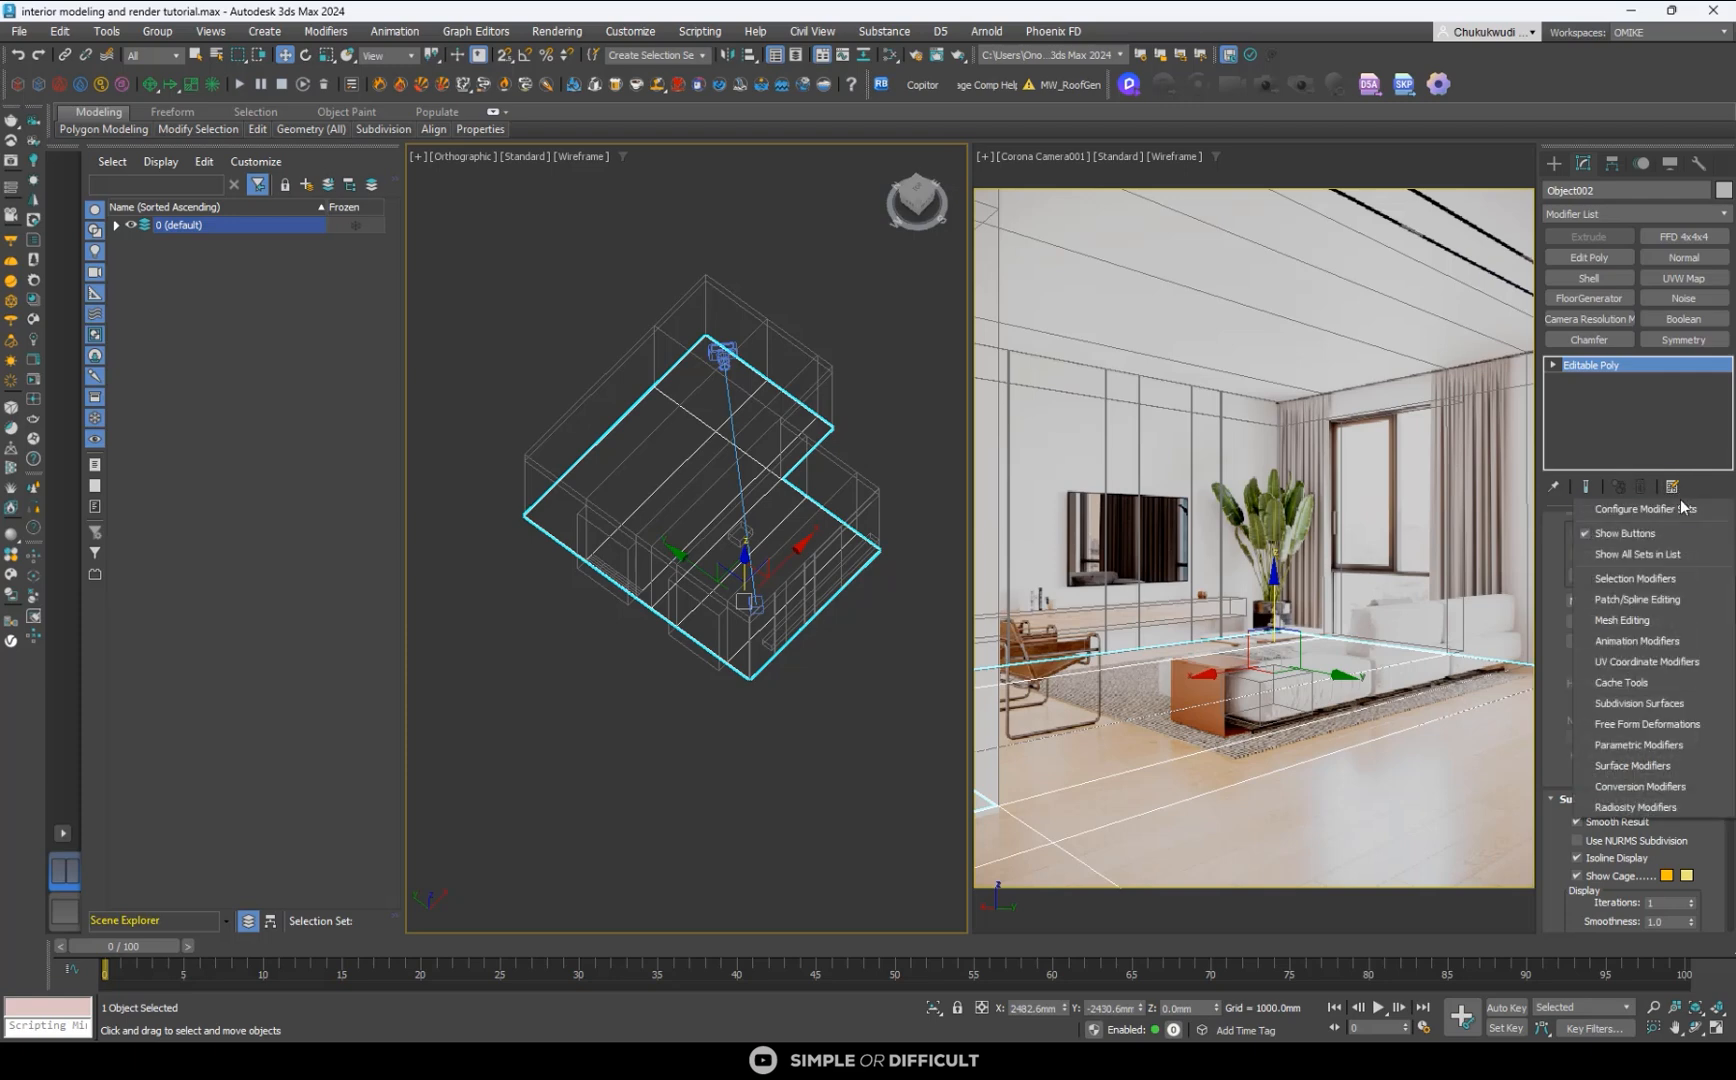
left_click(1617, 534)
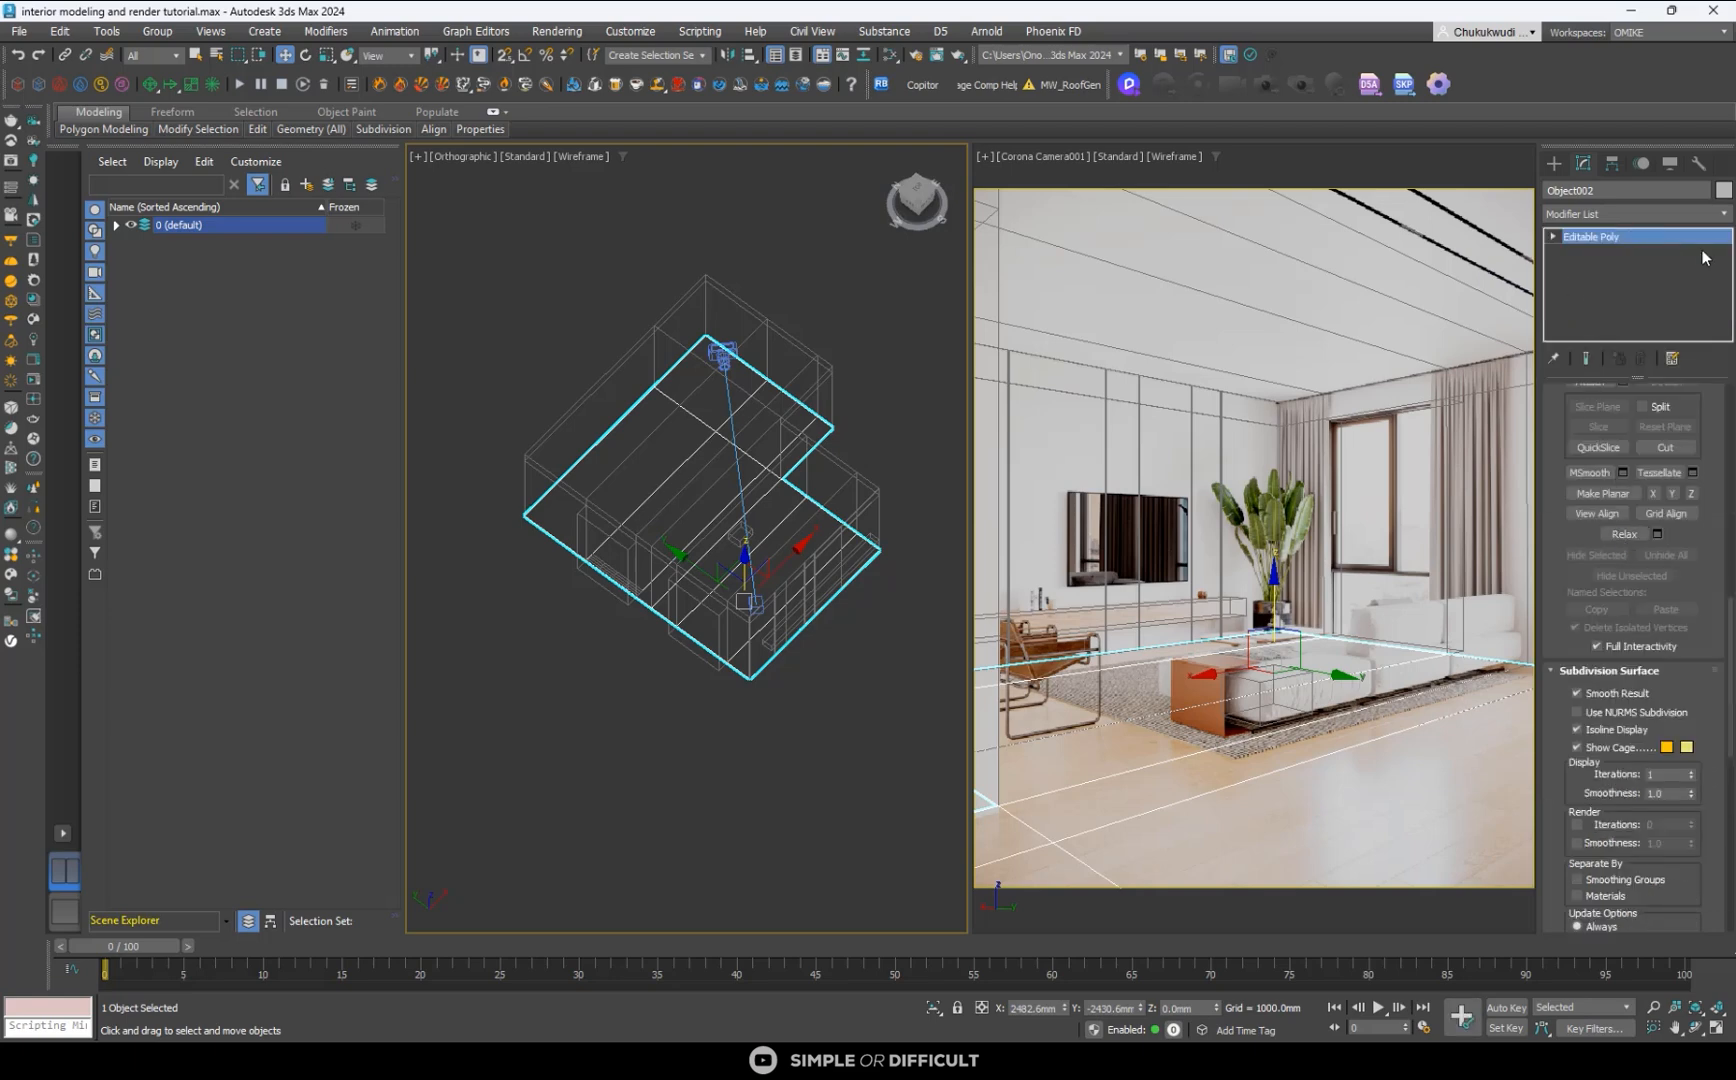
left_click(1672, 358)
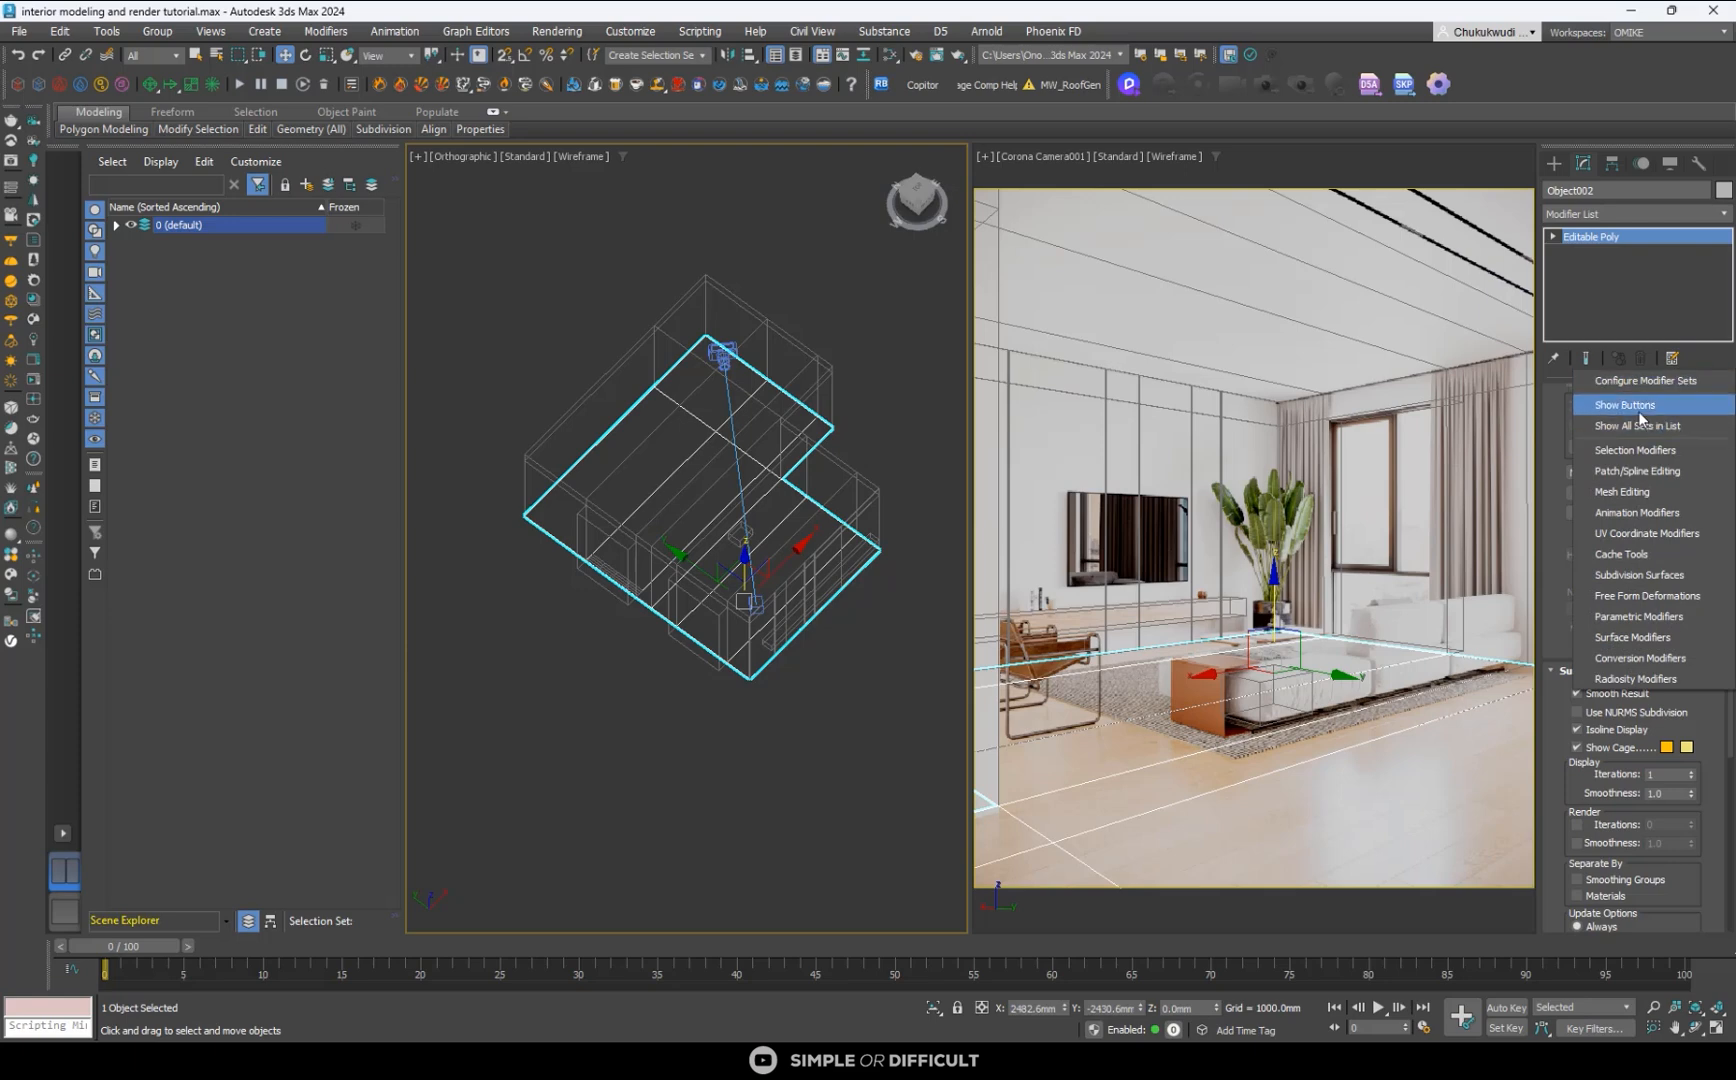
left_click(1638, 411)
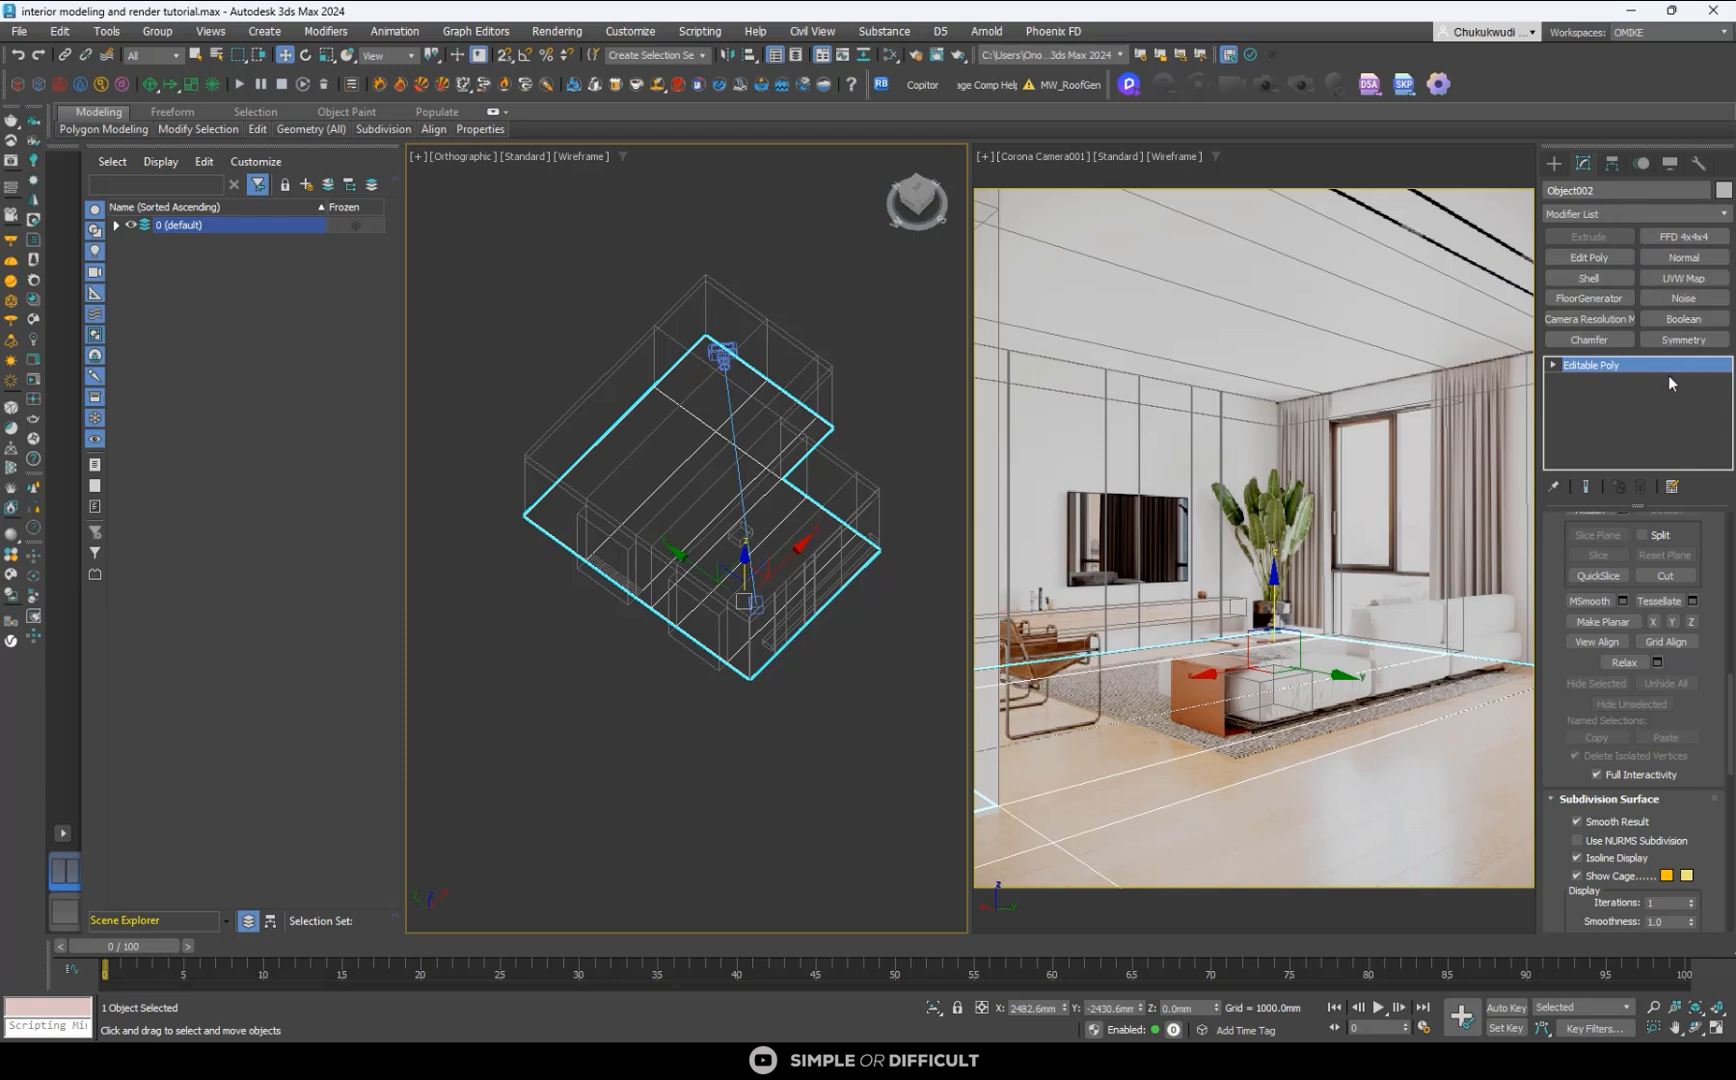
- Configure the modifier set with 14 total buttons and assign Bend and Mirror to the two empty slots
left_click(1672, 489)
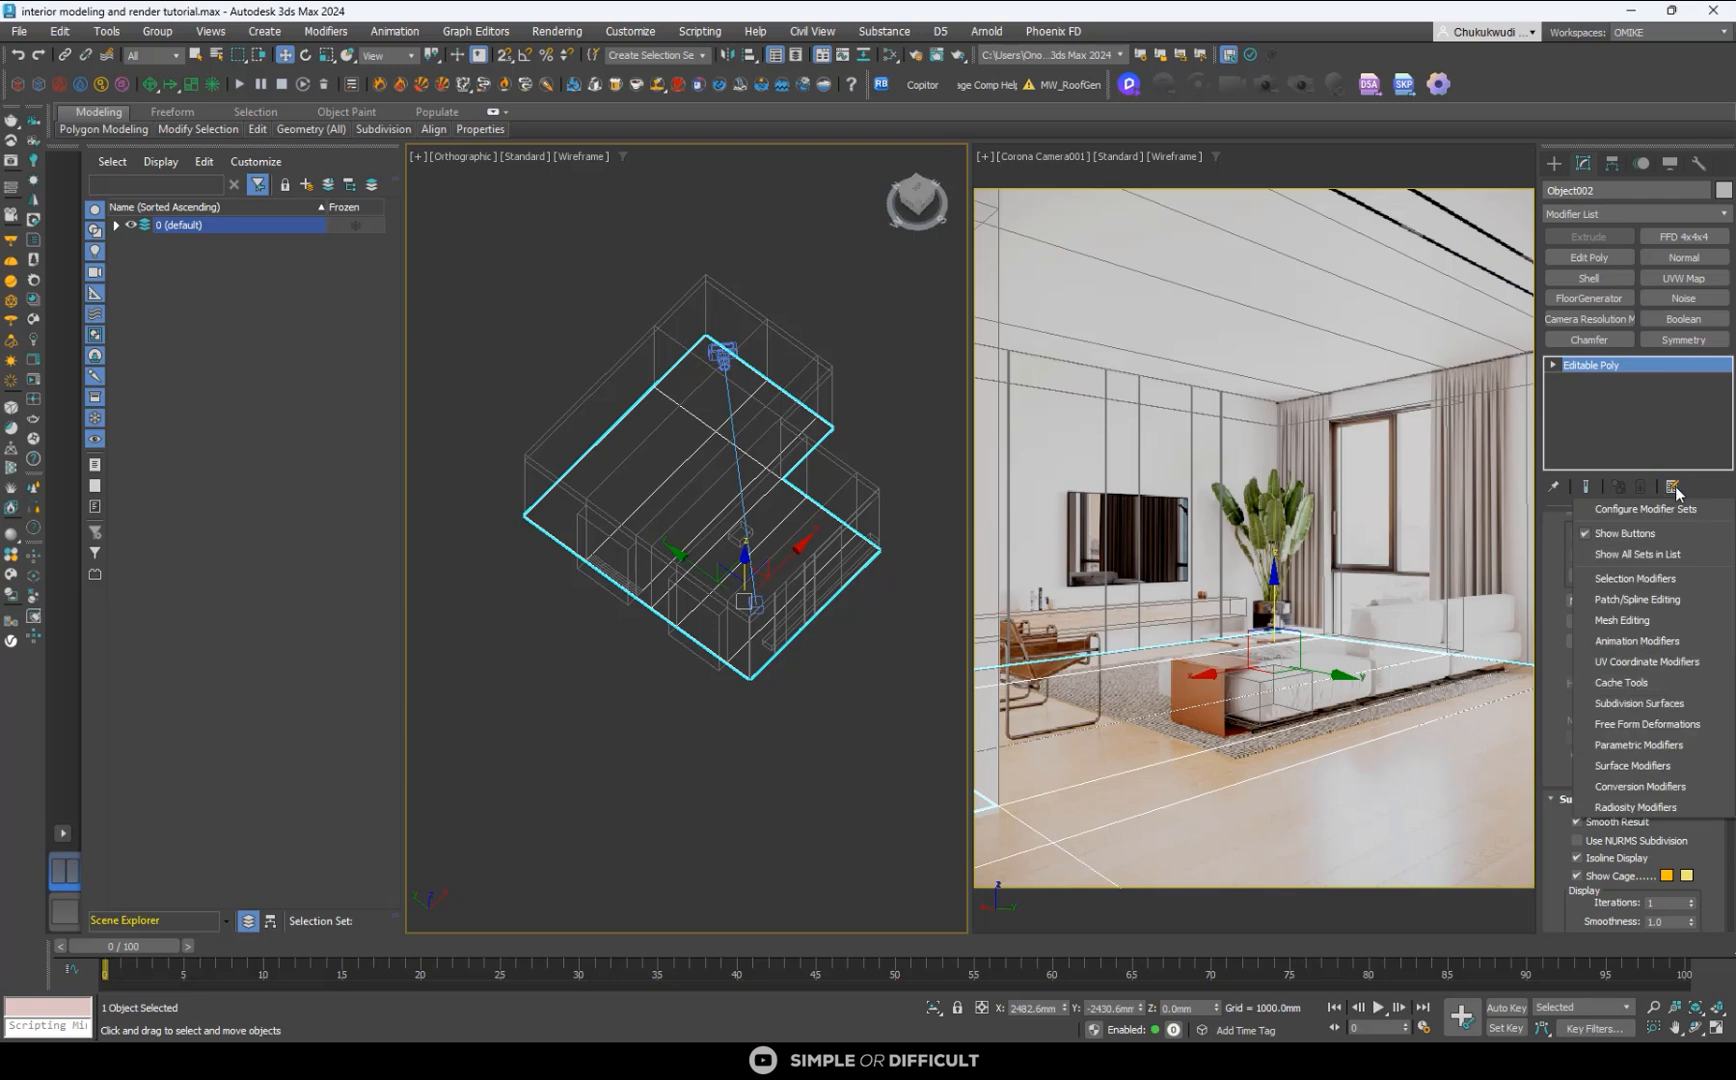
left_click(1670, 510)
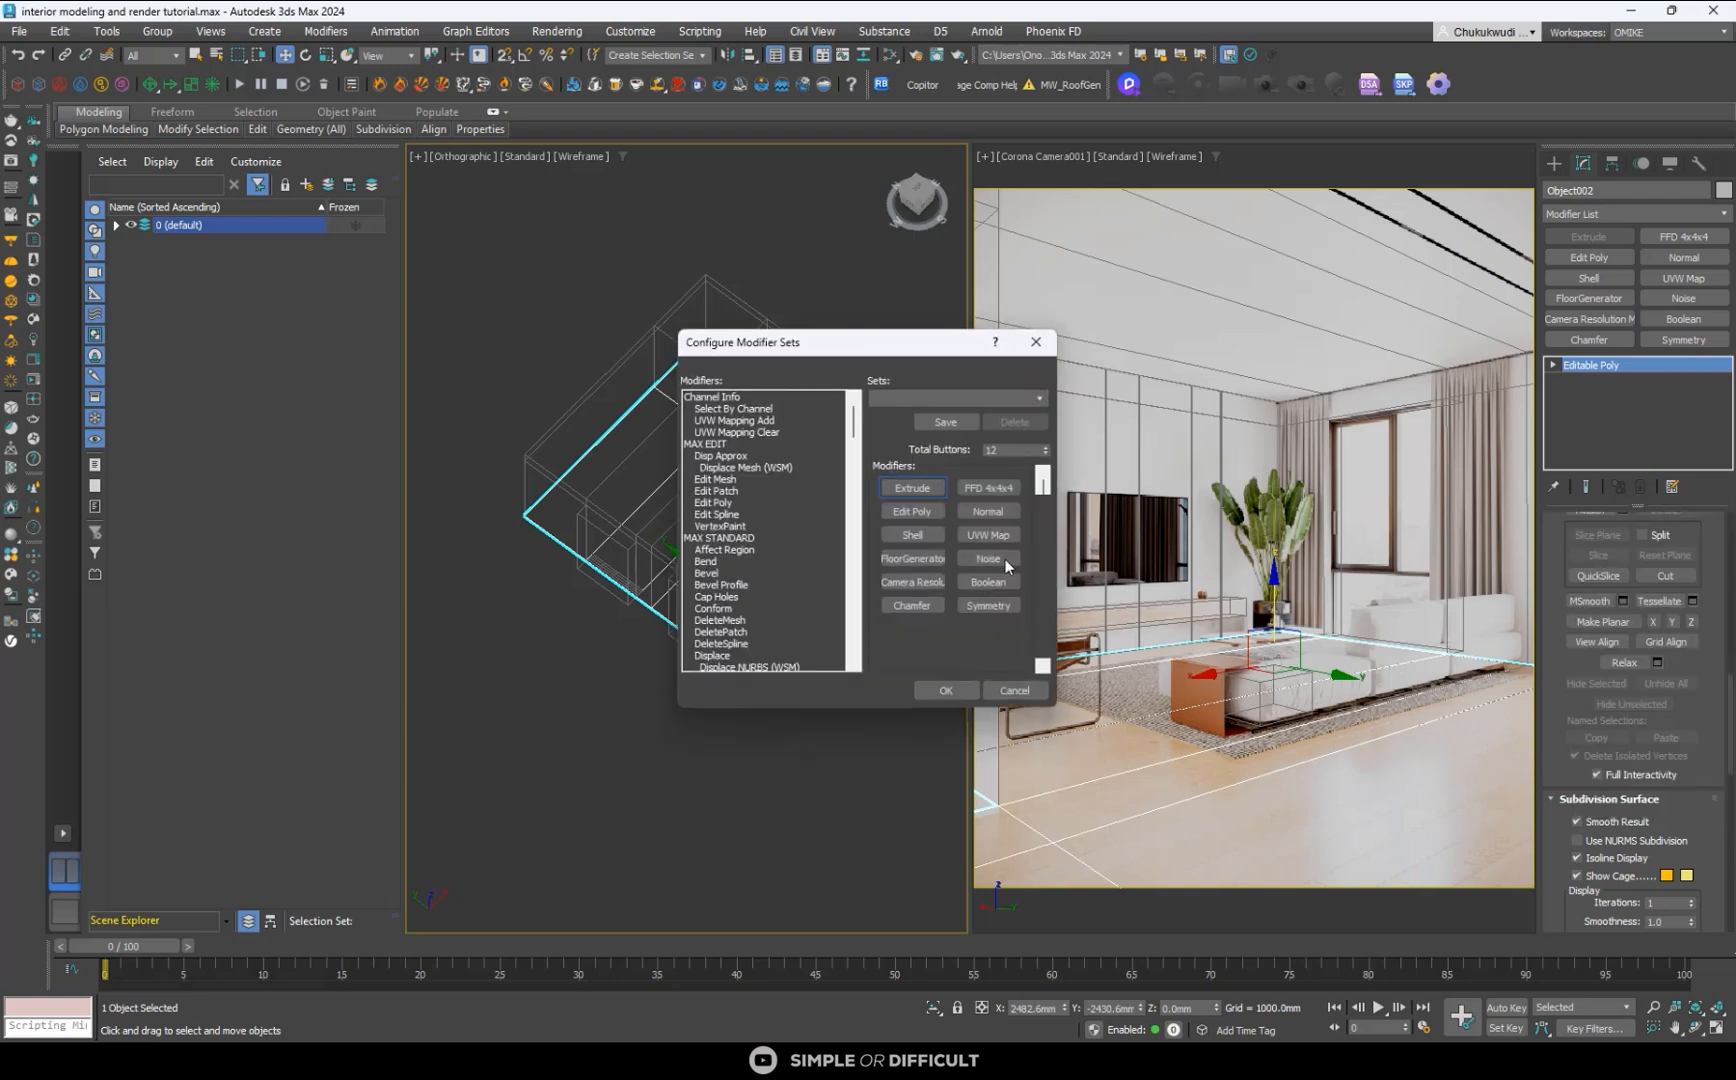
double_click(1006, 451)
key("Return")
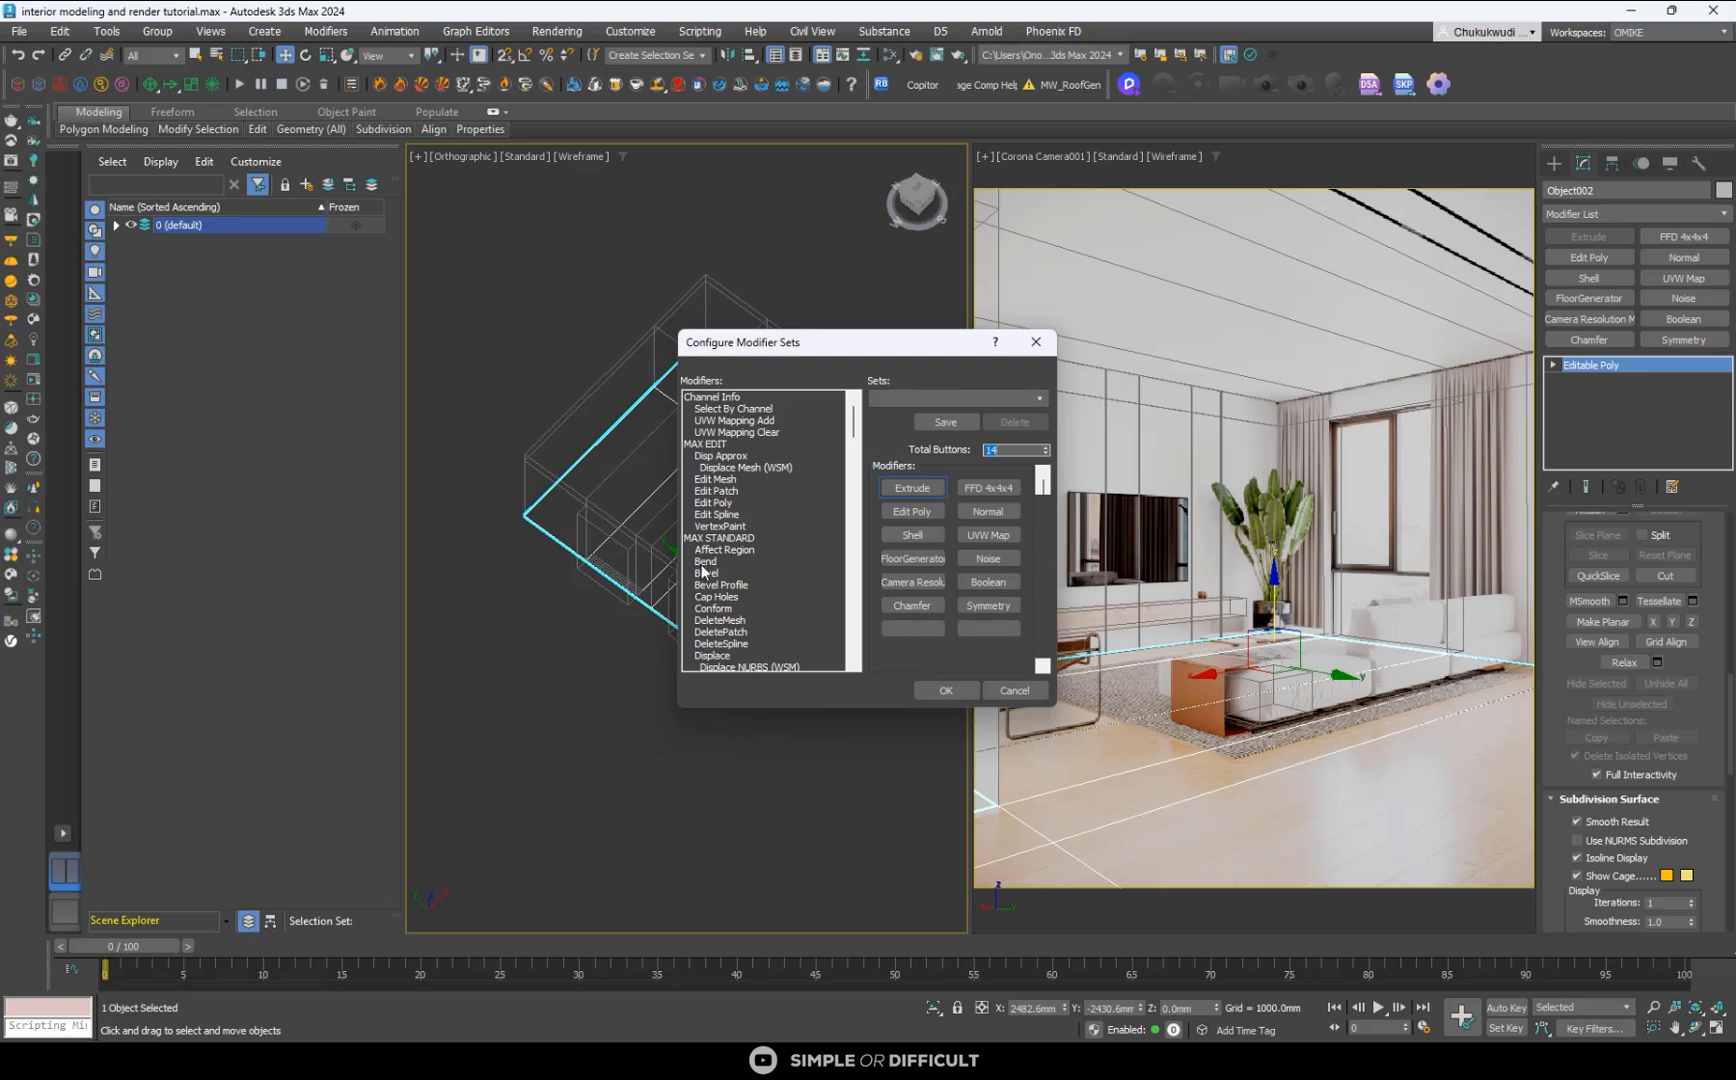
left_click_drag(705, 562, 912, 636)
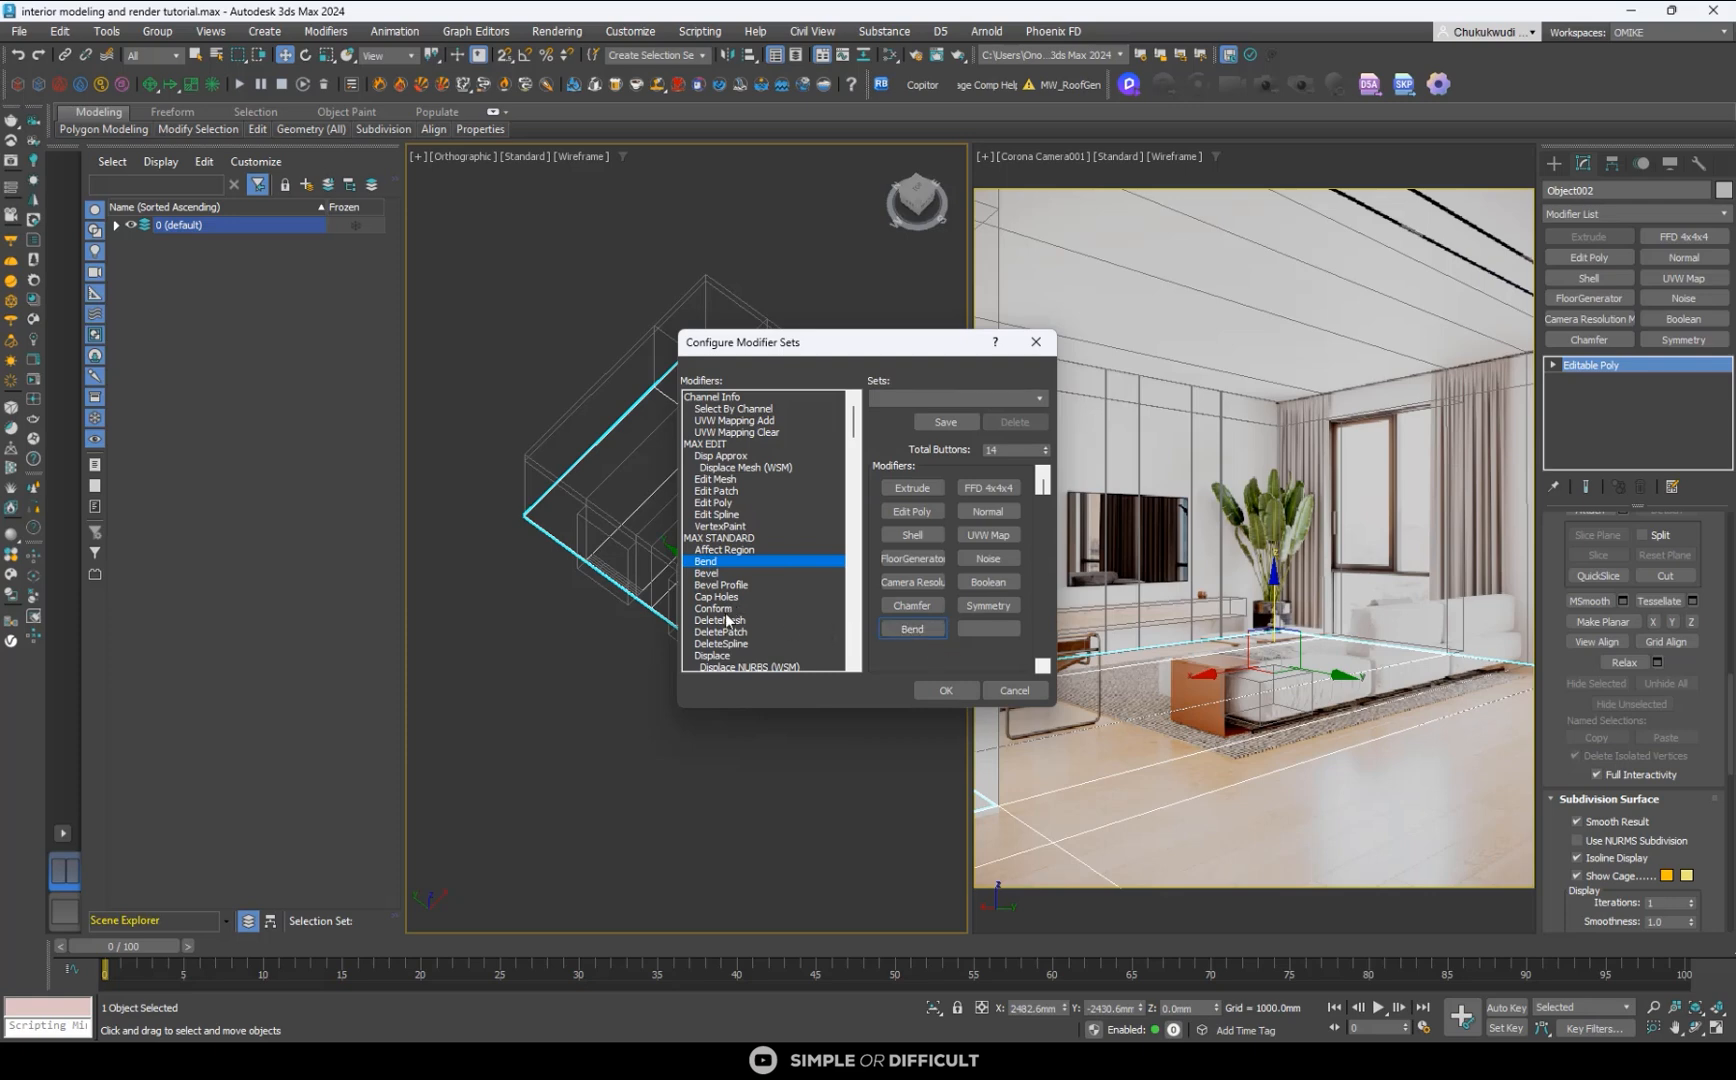
scroll(721, 622, "down", 3)
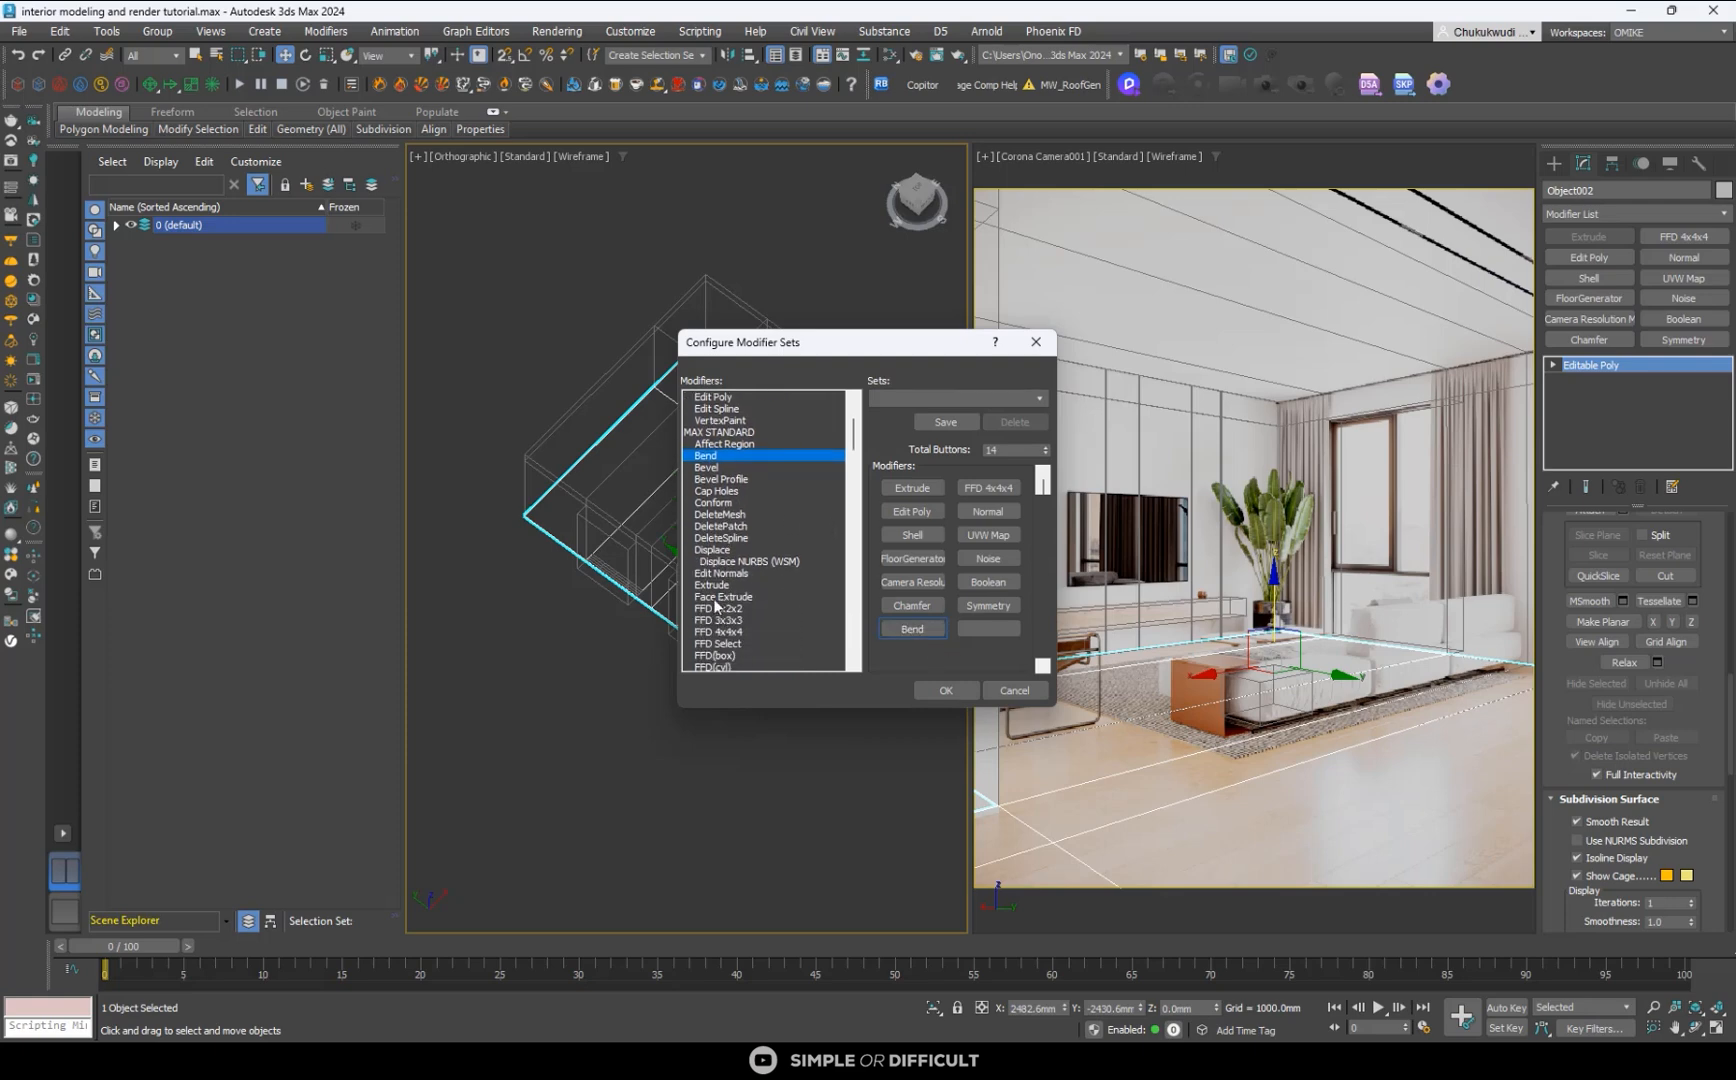
scroll(740, 620, "down", 3)
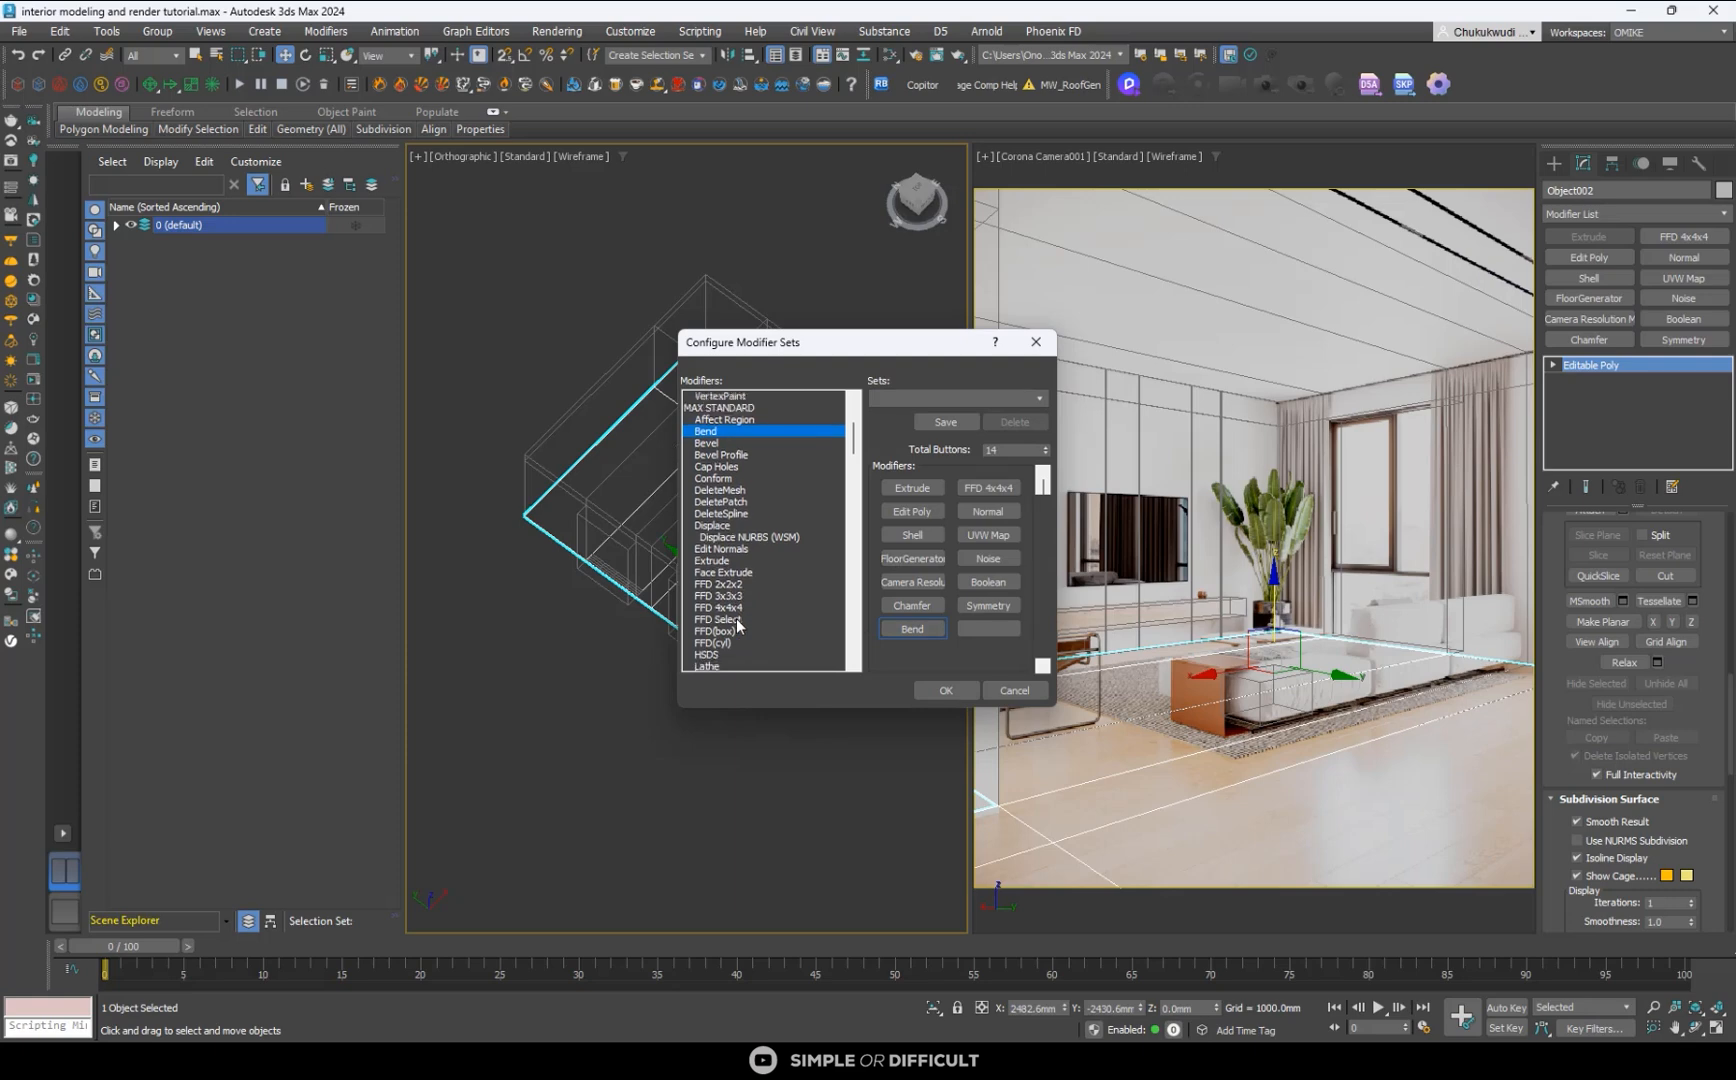
scroll(736, 617, "down", 3)
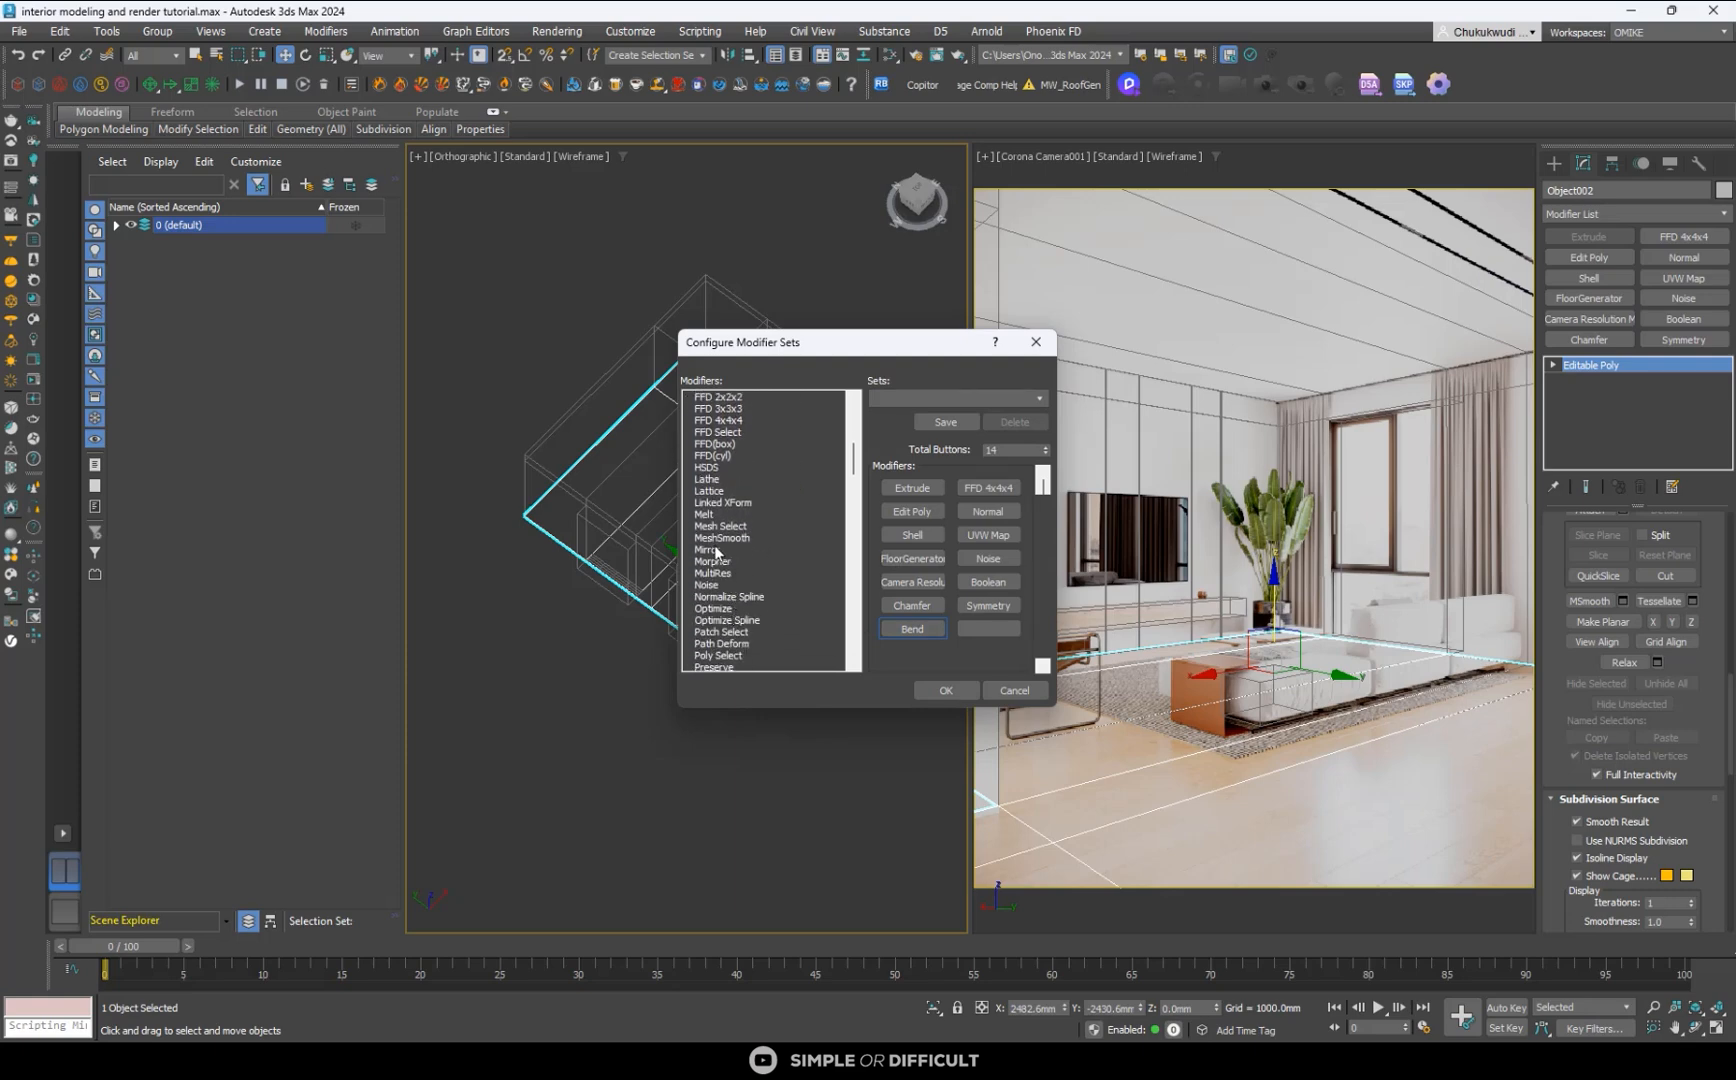
left_click_drag(715, 548, 984, 634)
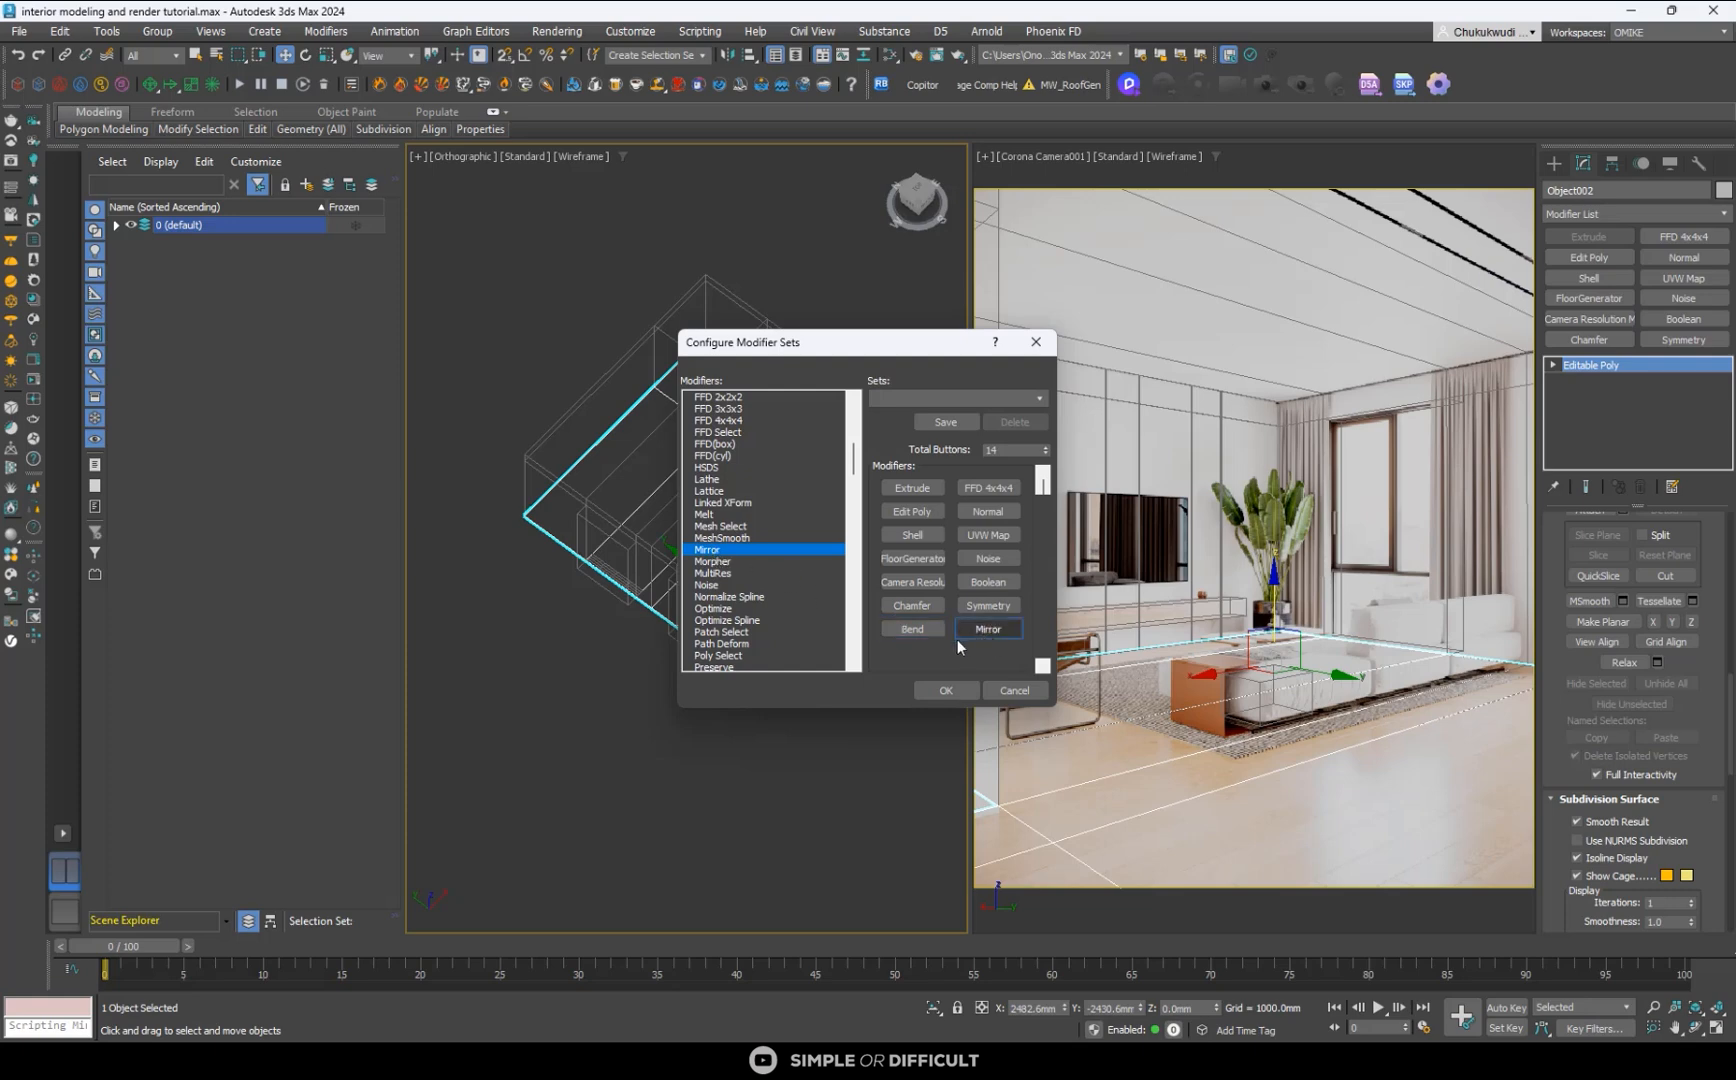
left_click(947, 690)
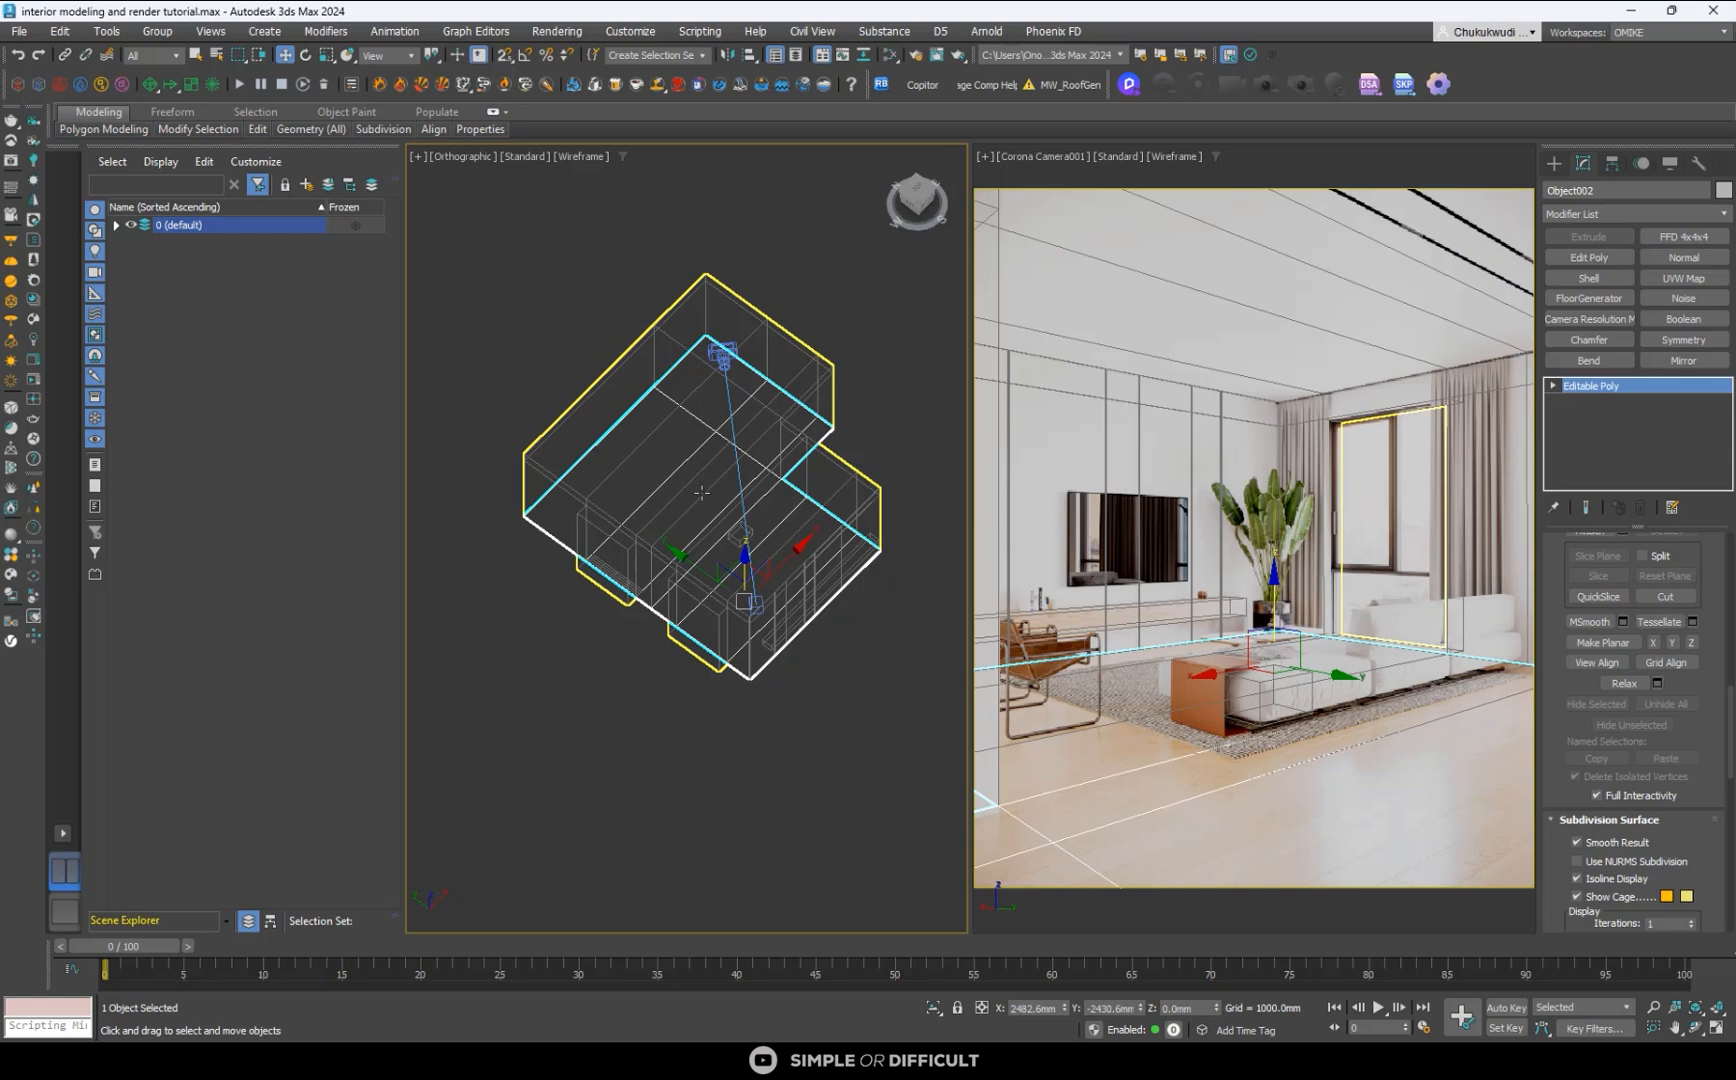
scroll(701, 492, "down", 5)
middle_click_drag(715, 495, 784, 506, "alt")
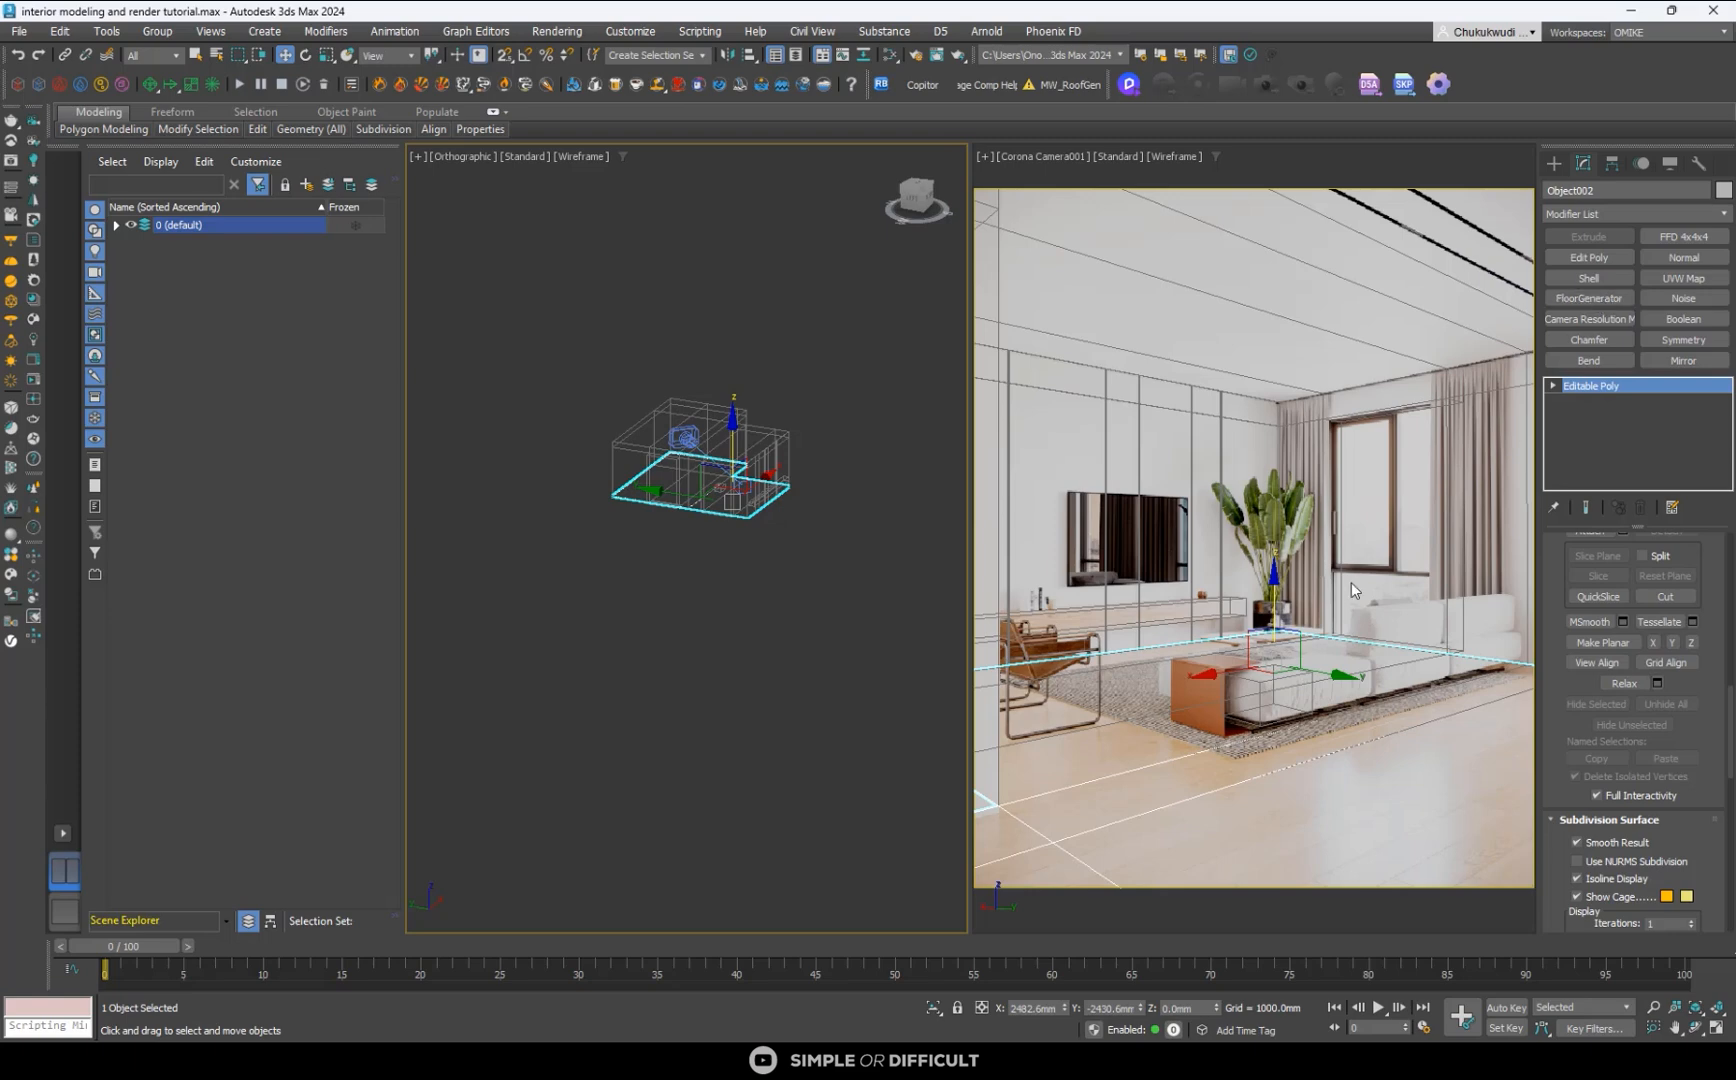
- Switch to the web browser and review the FloorGenerator page on cg-source.com, including its floor patterns and the free and full versions
mouse_move(932, 1060)
left_click(932, 1000)
scroll(961, 510, "down", 3)
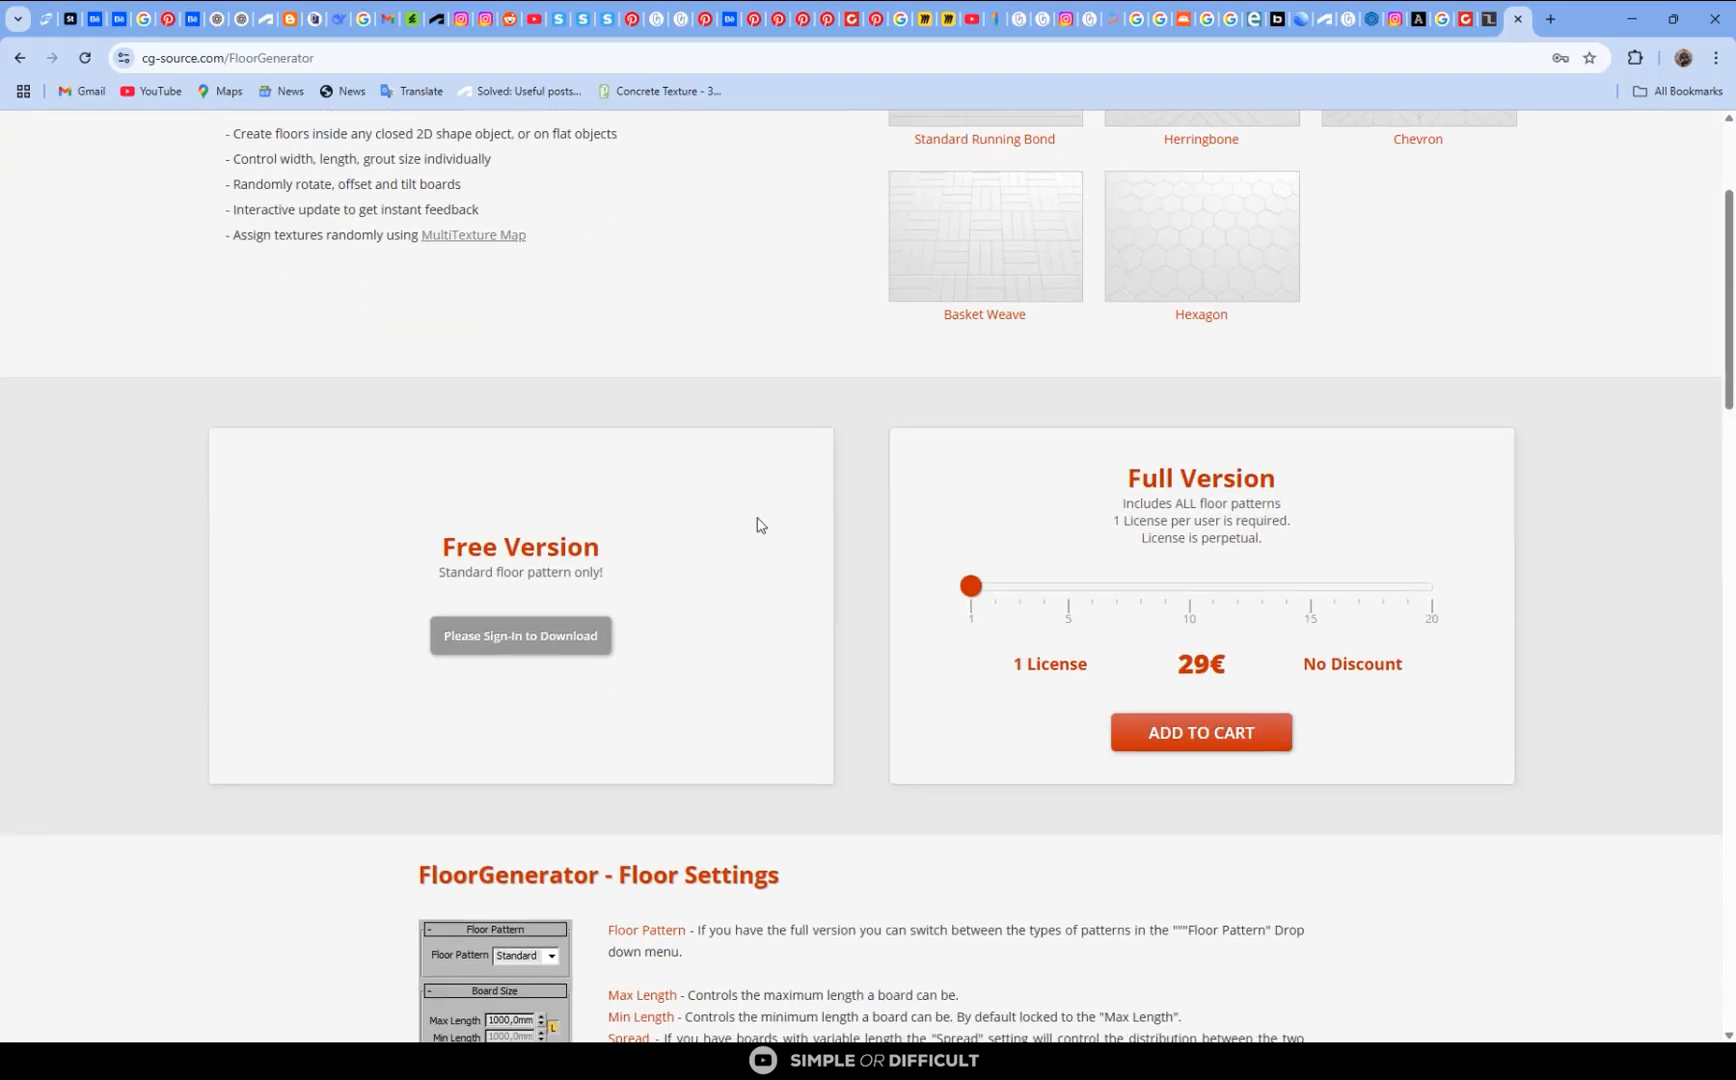
scroll(760, 525, "up", 3)
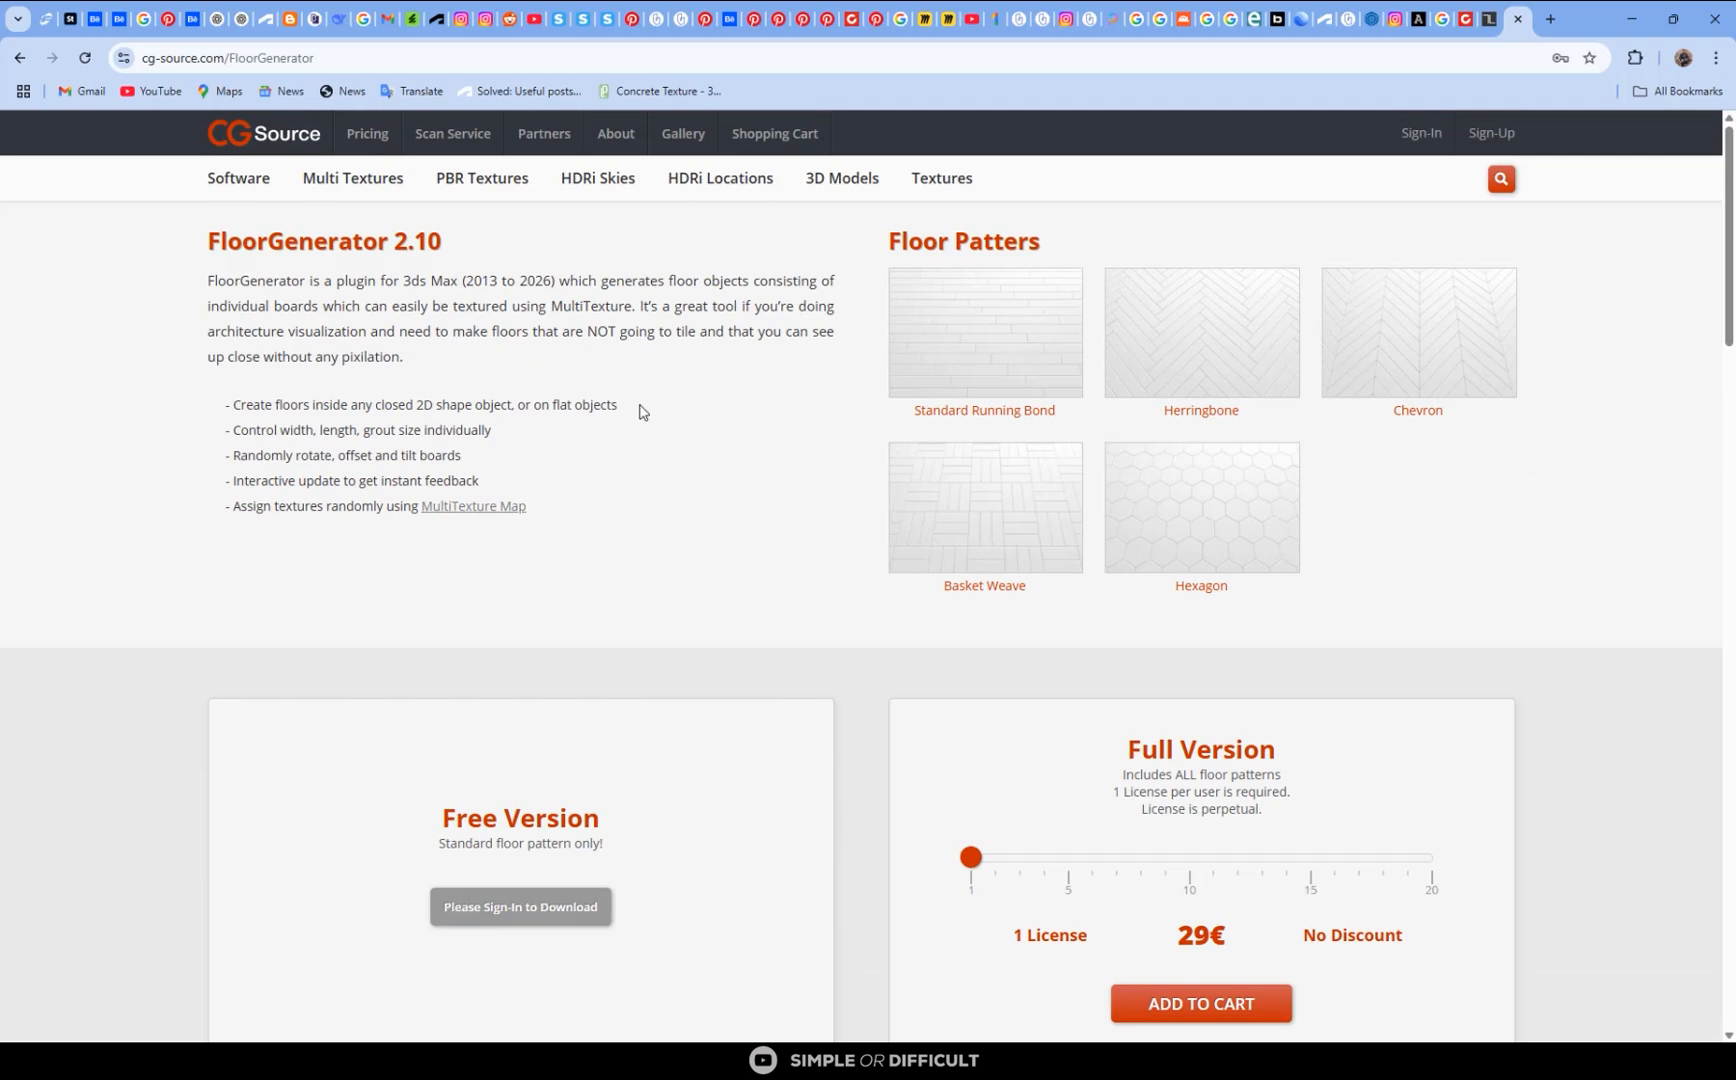
scroll(641, 411, "down", 5)
scroll(560, 570, "up", 4)
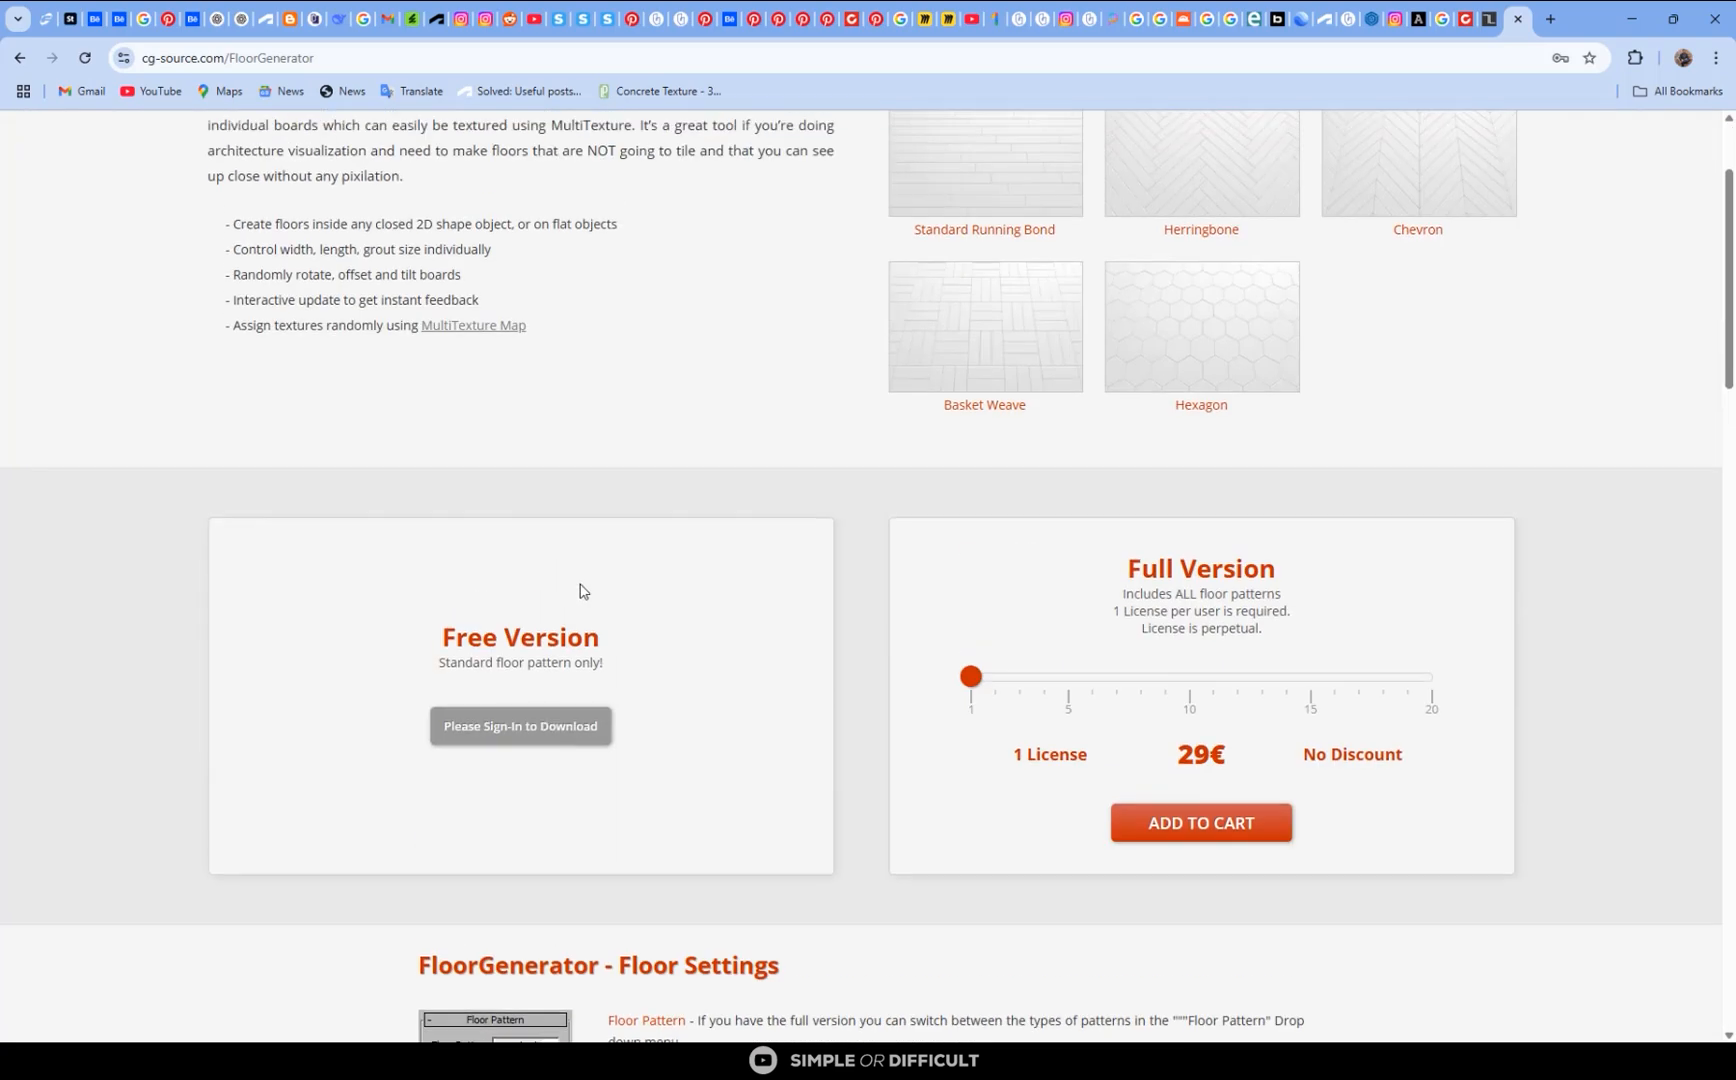
- Examine the FloorGenerator page's floor patterns, free and full versions and floor settings, and open the linked MultiTexture Map plugin page
scroll(617, 568, "up", 2)
scroll(635, 566, "down", 3)
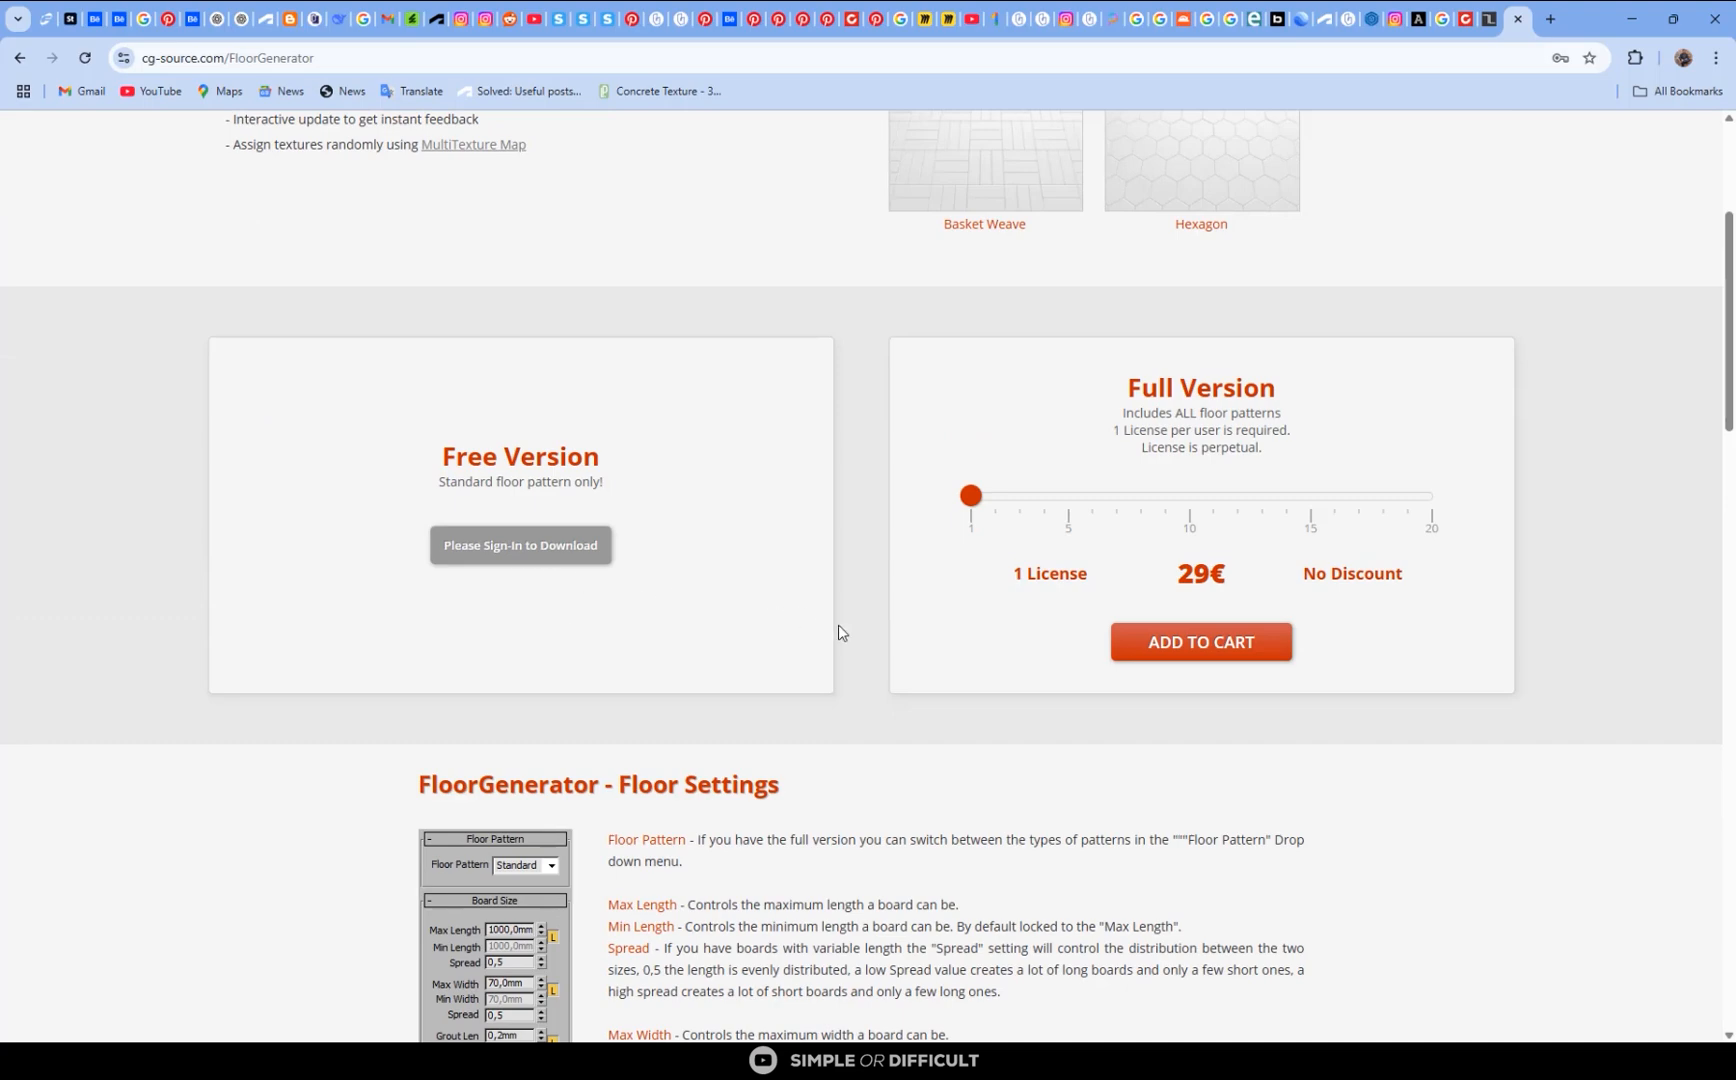
scroll(838, 624, "up", 3)
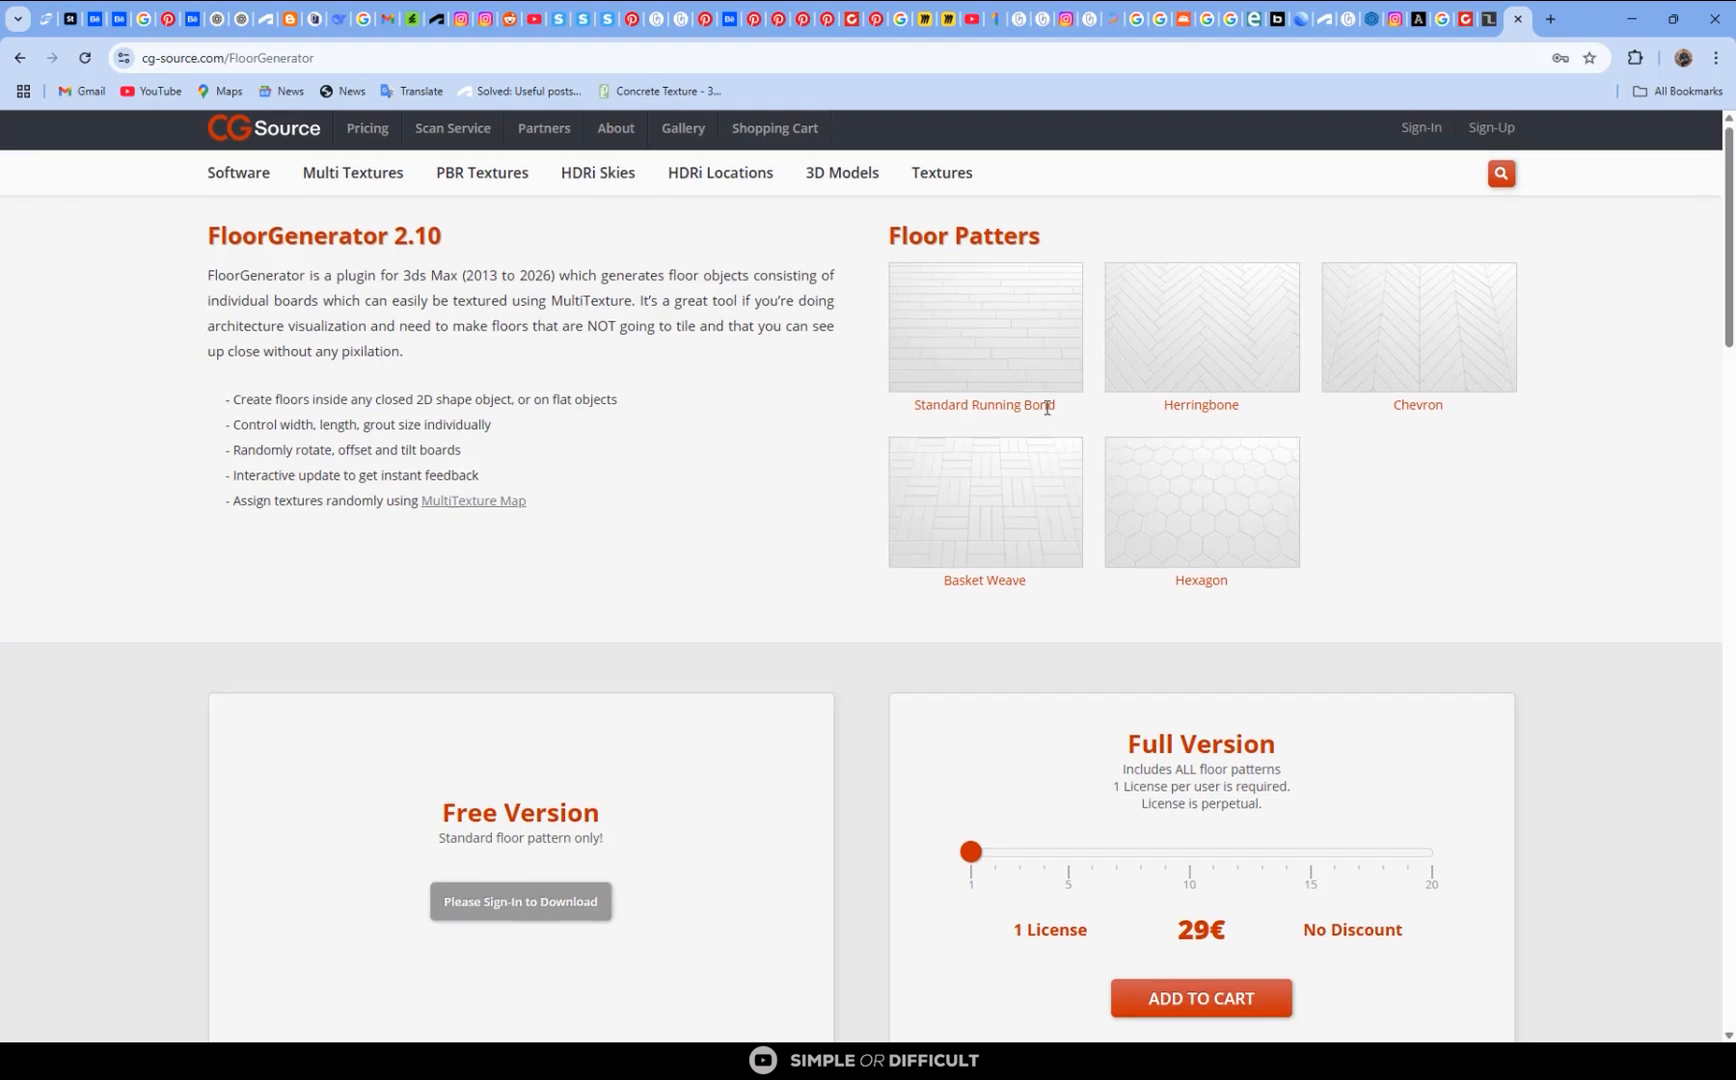
scroll(1100, 600, "down", 1)
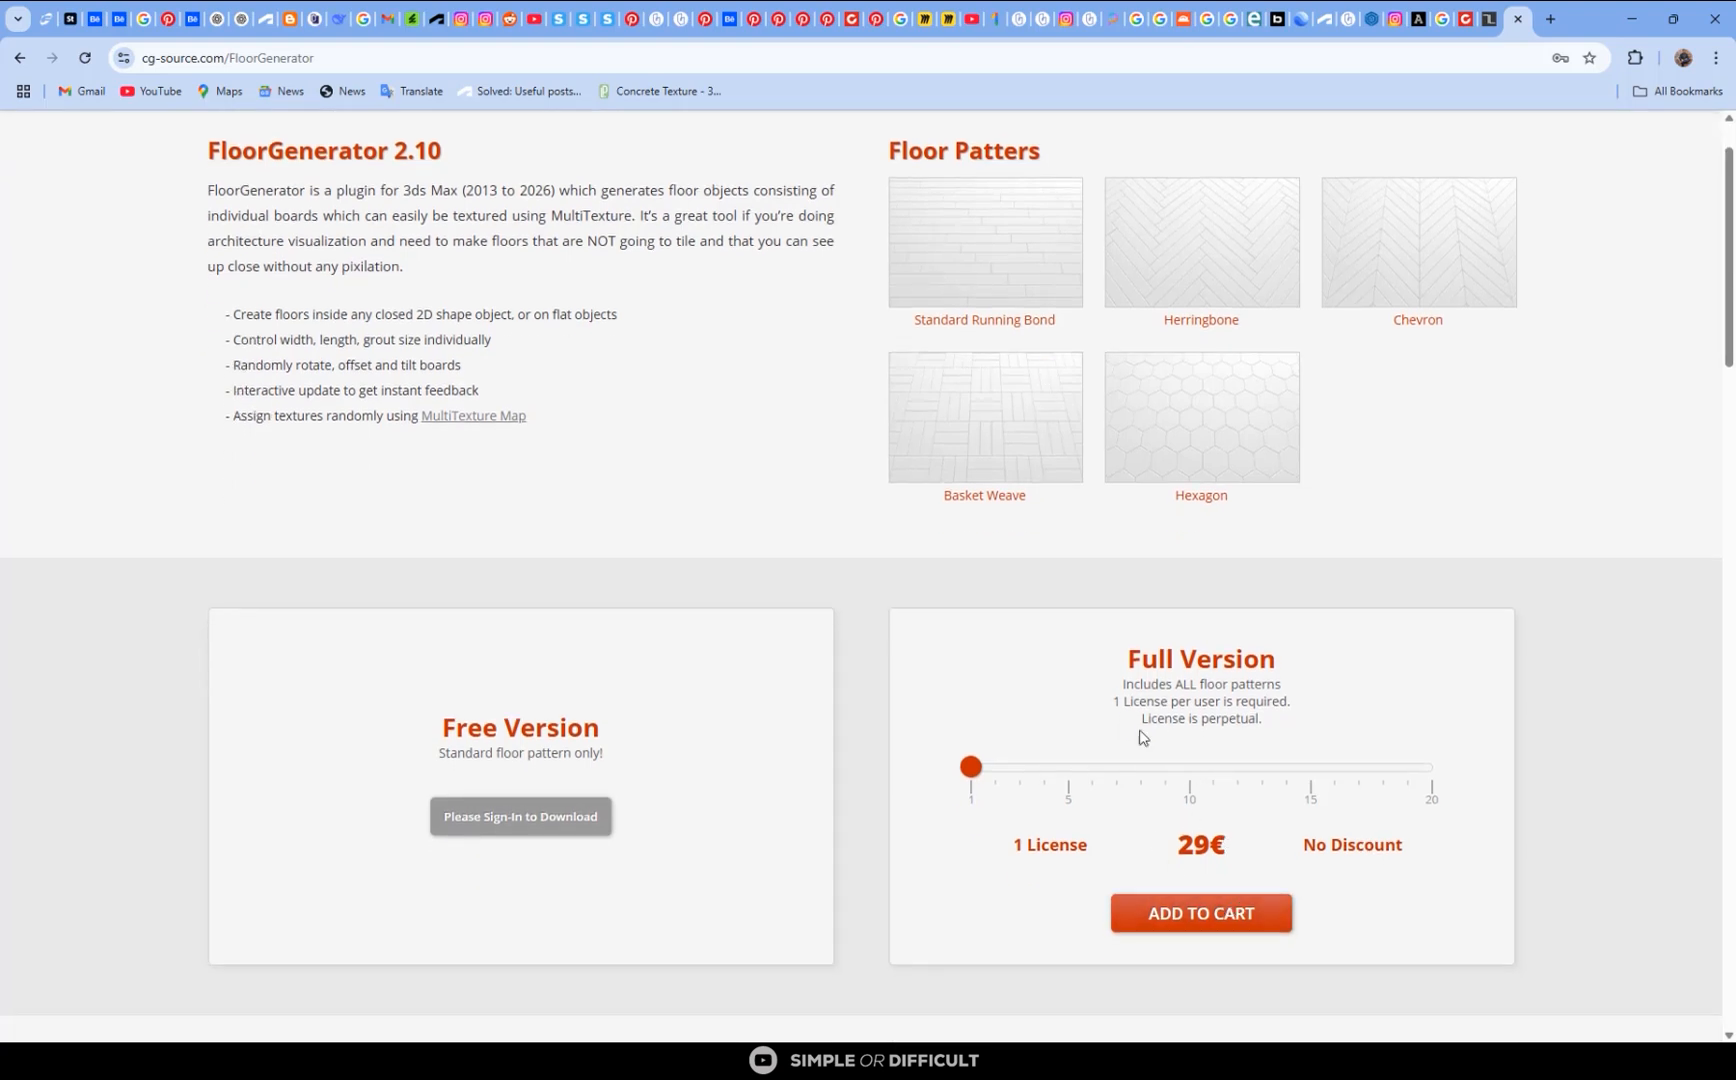
scroll(1148, 715, "up", 1)
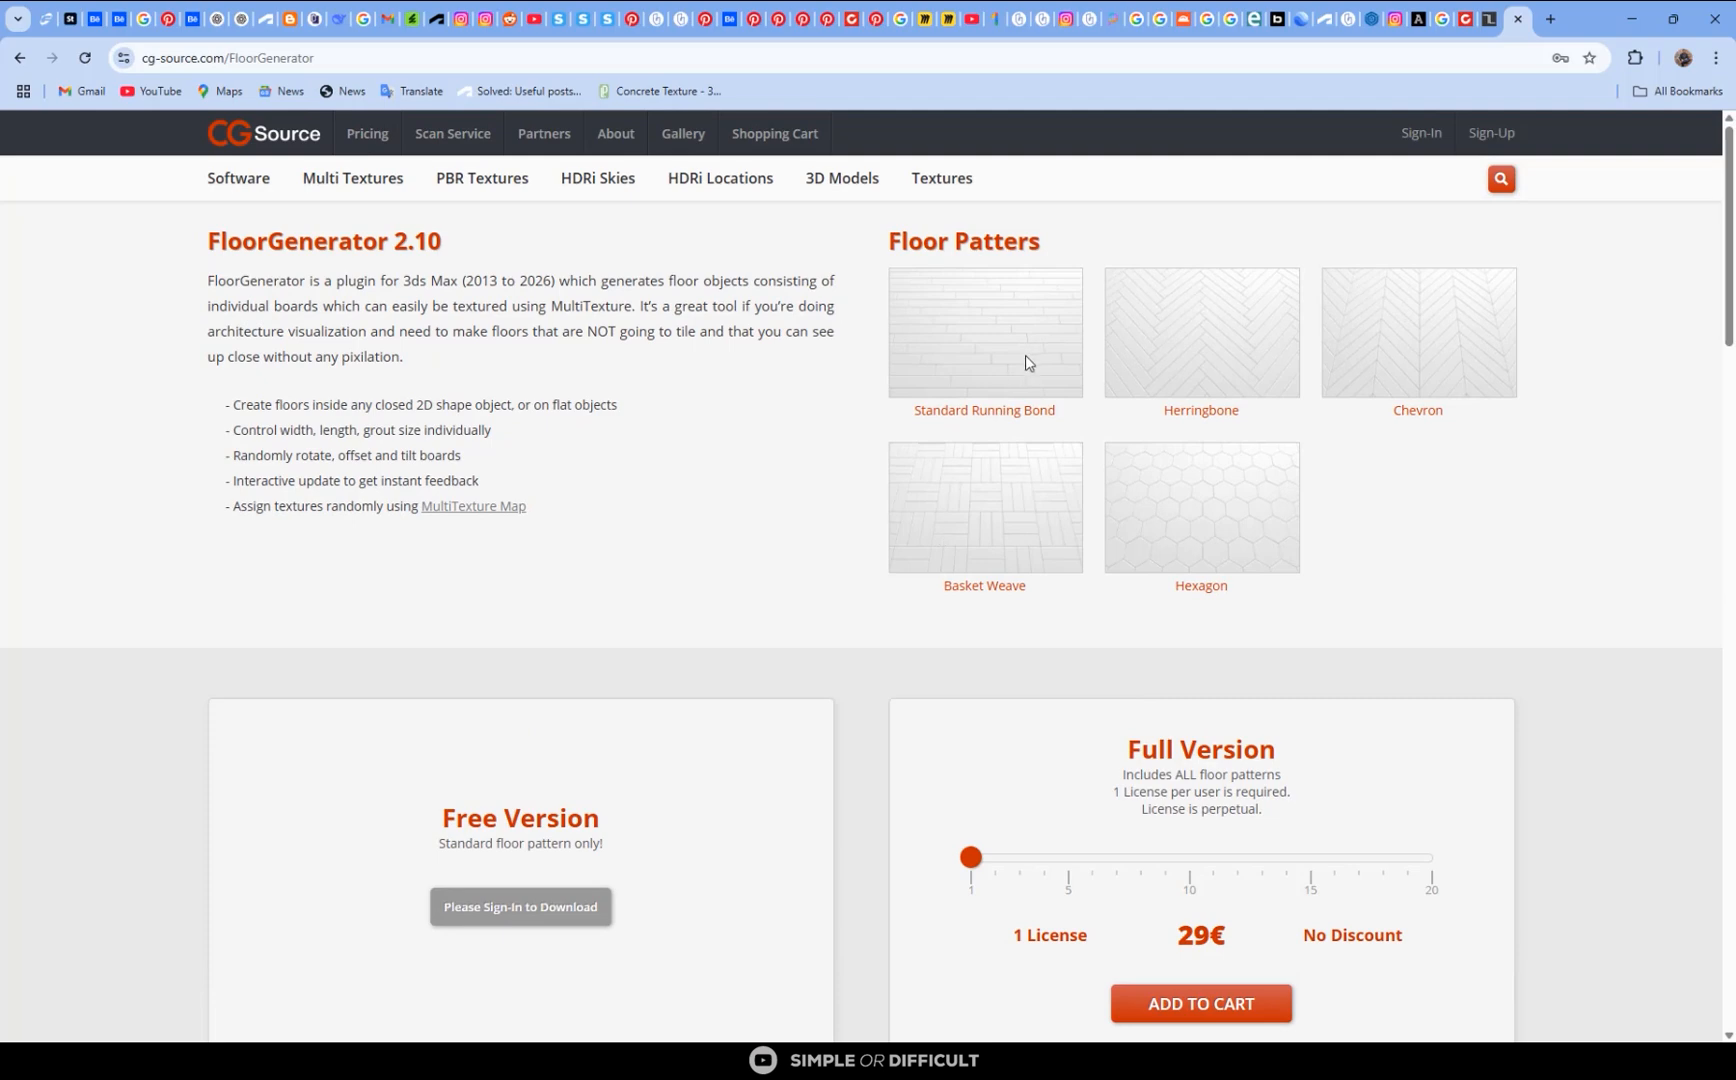
scroll(949, 492, "down", 2)
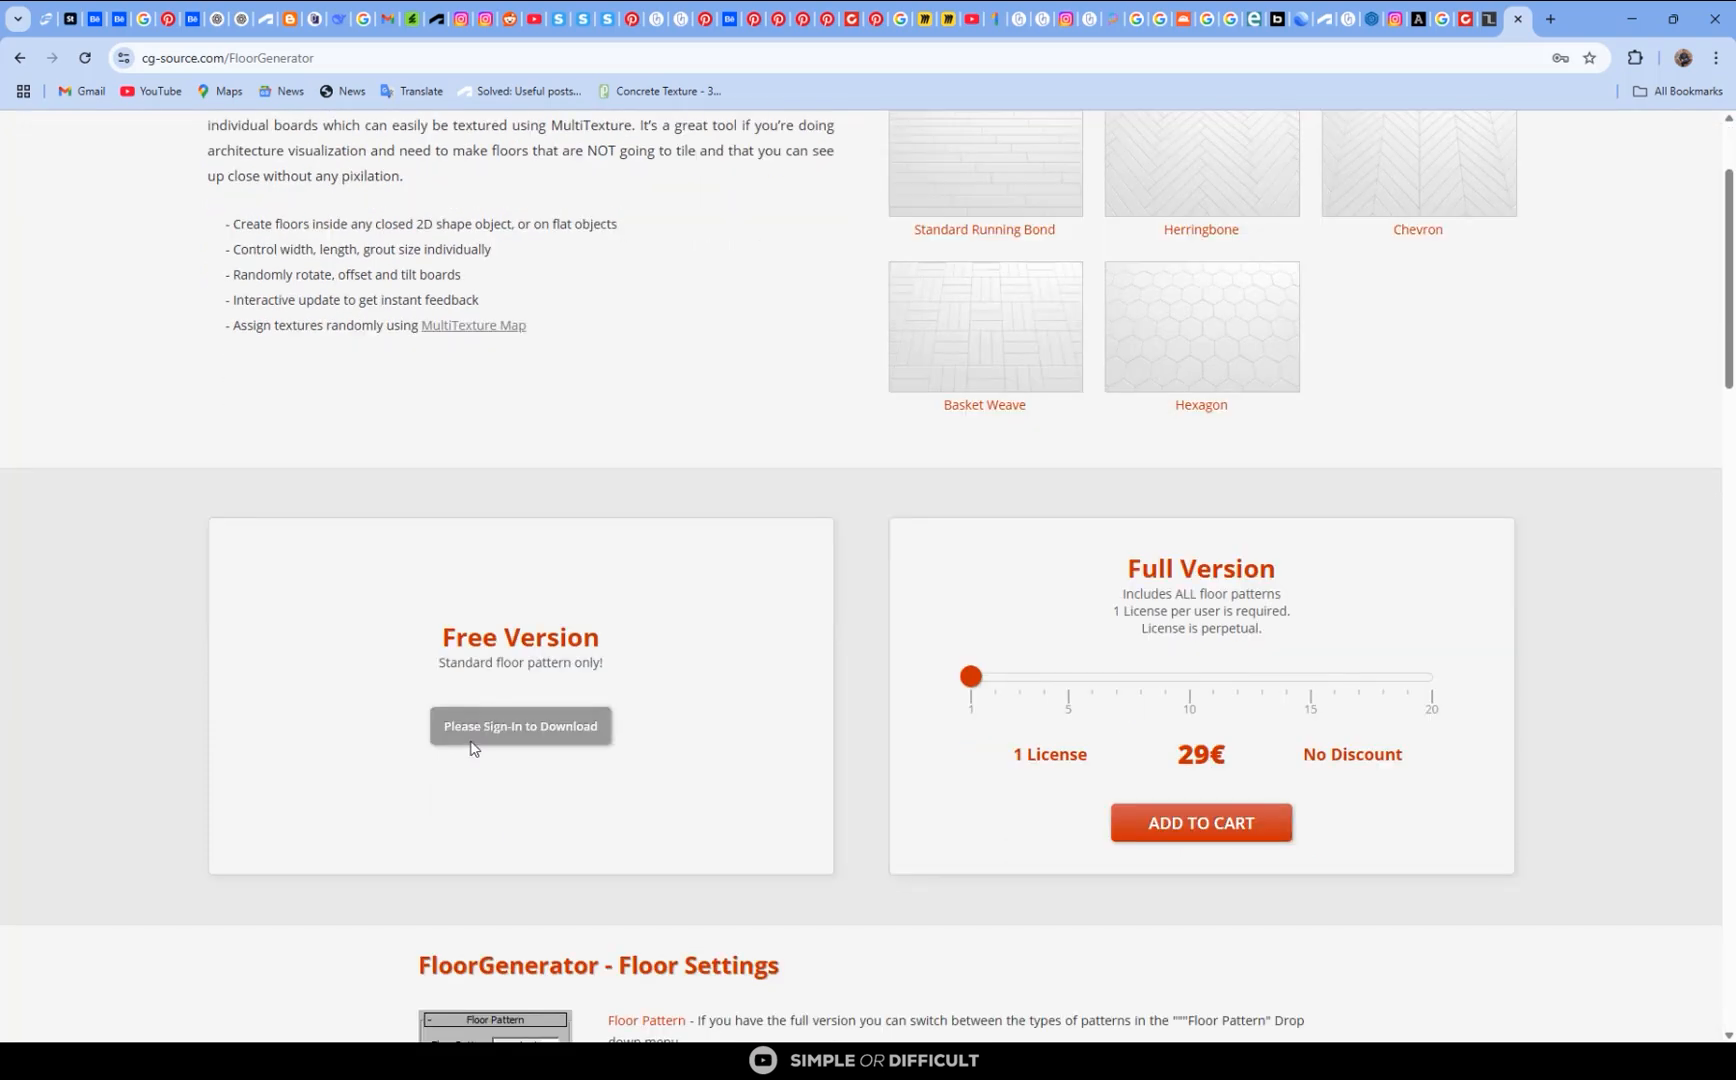
scroll(806, 605, "down", 3)
scroll(760, 573, "up", 4)
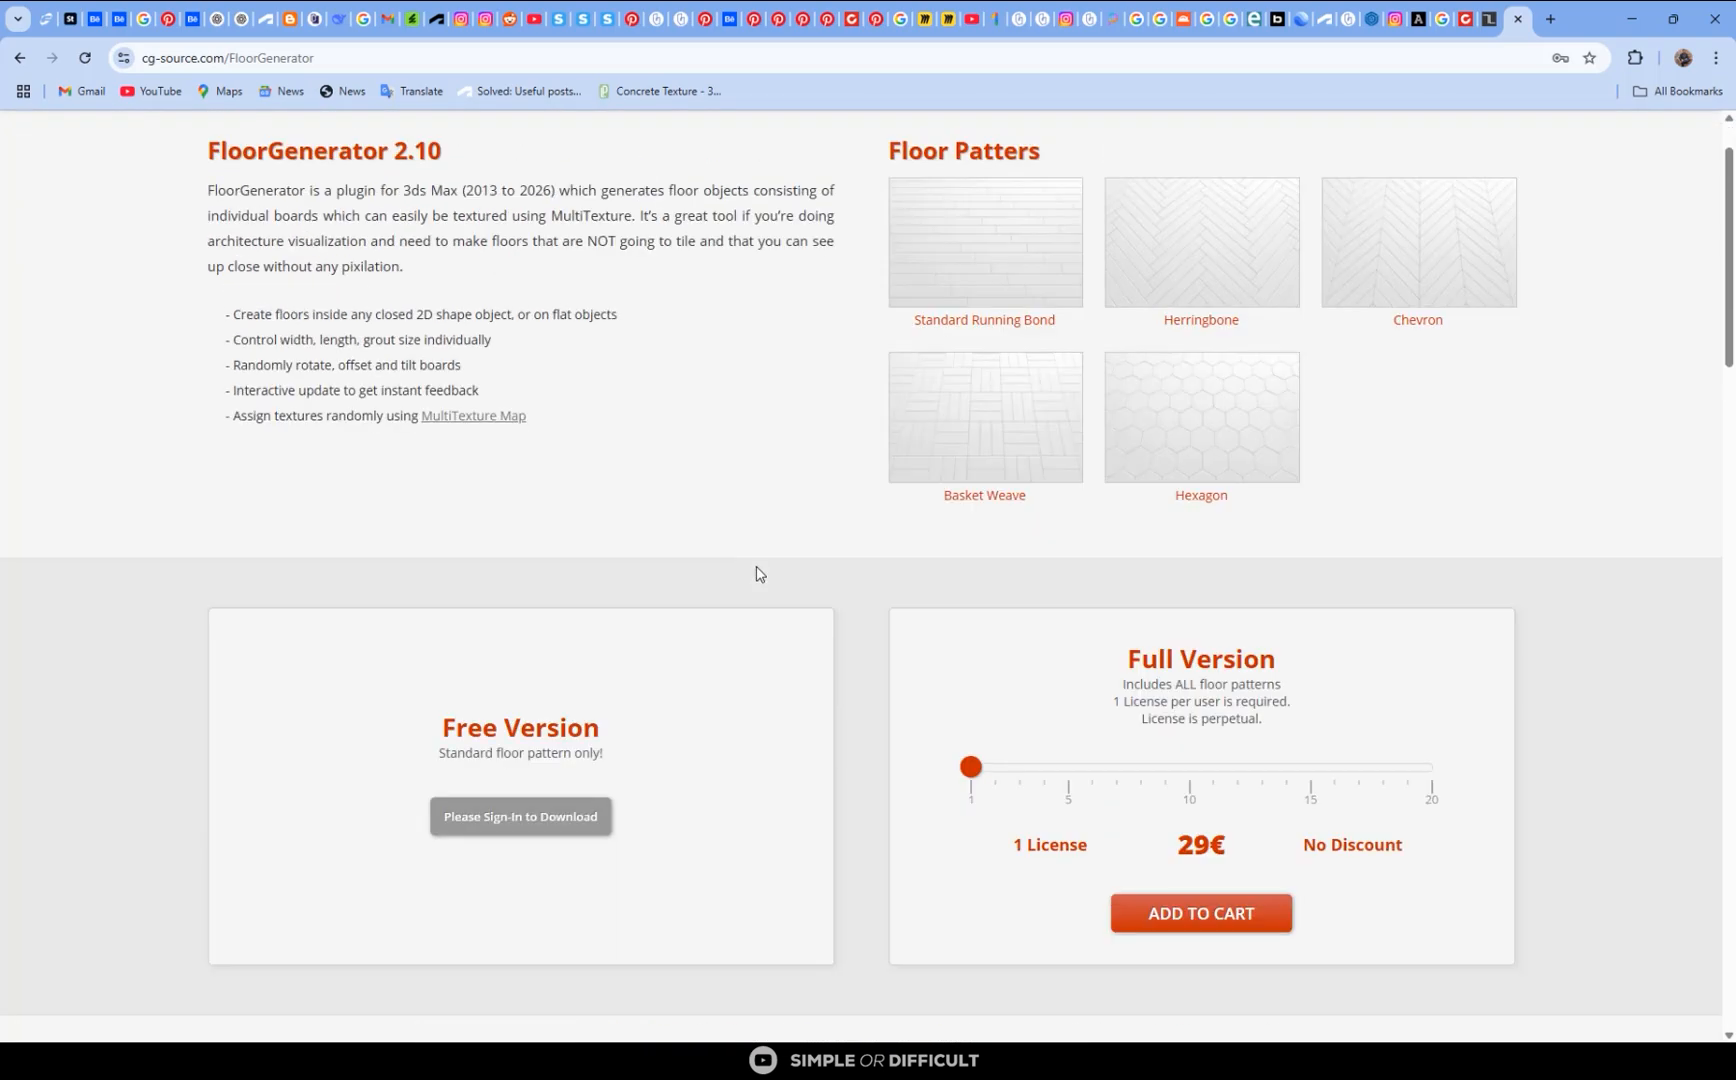
scroll(760, 573, "down", 1)
scroll(757, 573, "down", 4)
scroll(757, 572, "down", 1)
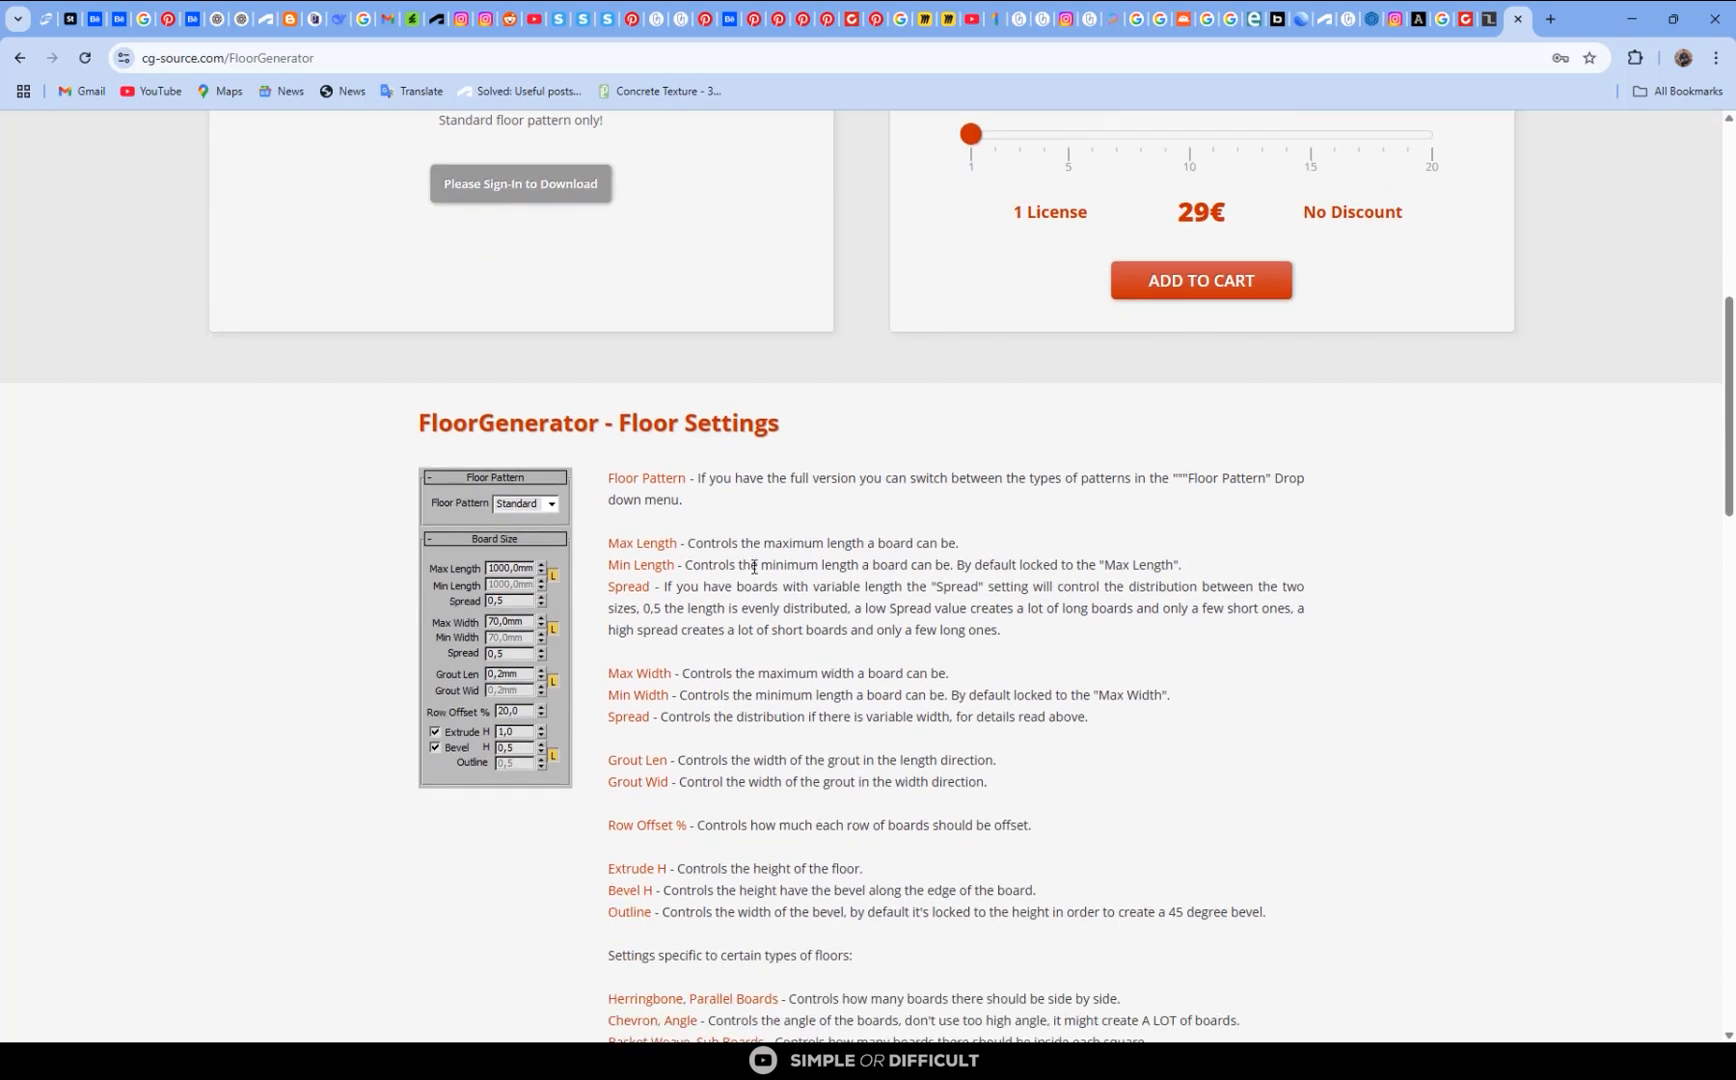
scroll(737, 582, "up", 4)
scroll(760, 566, "up", 3)
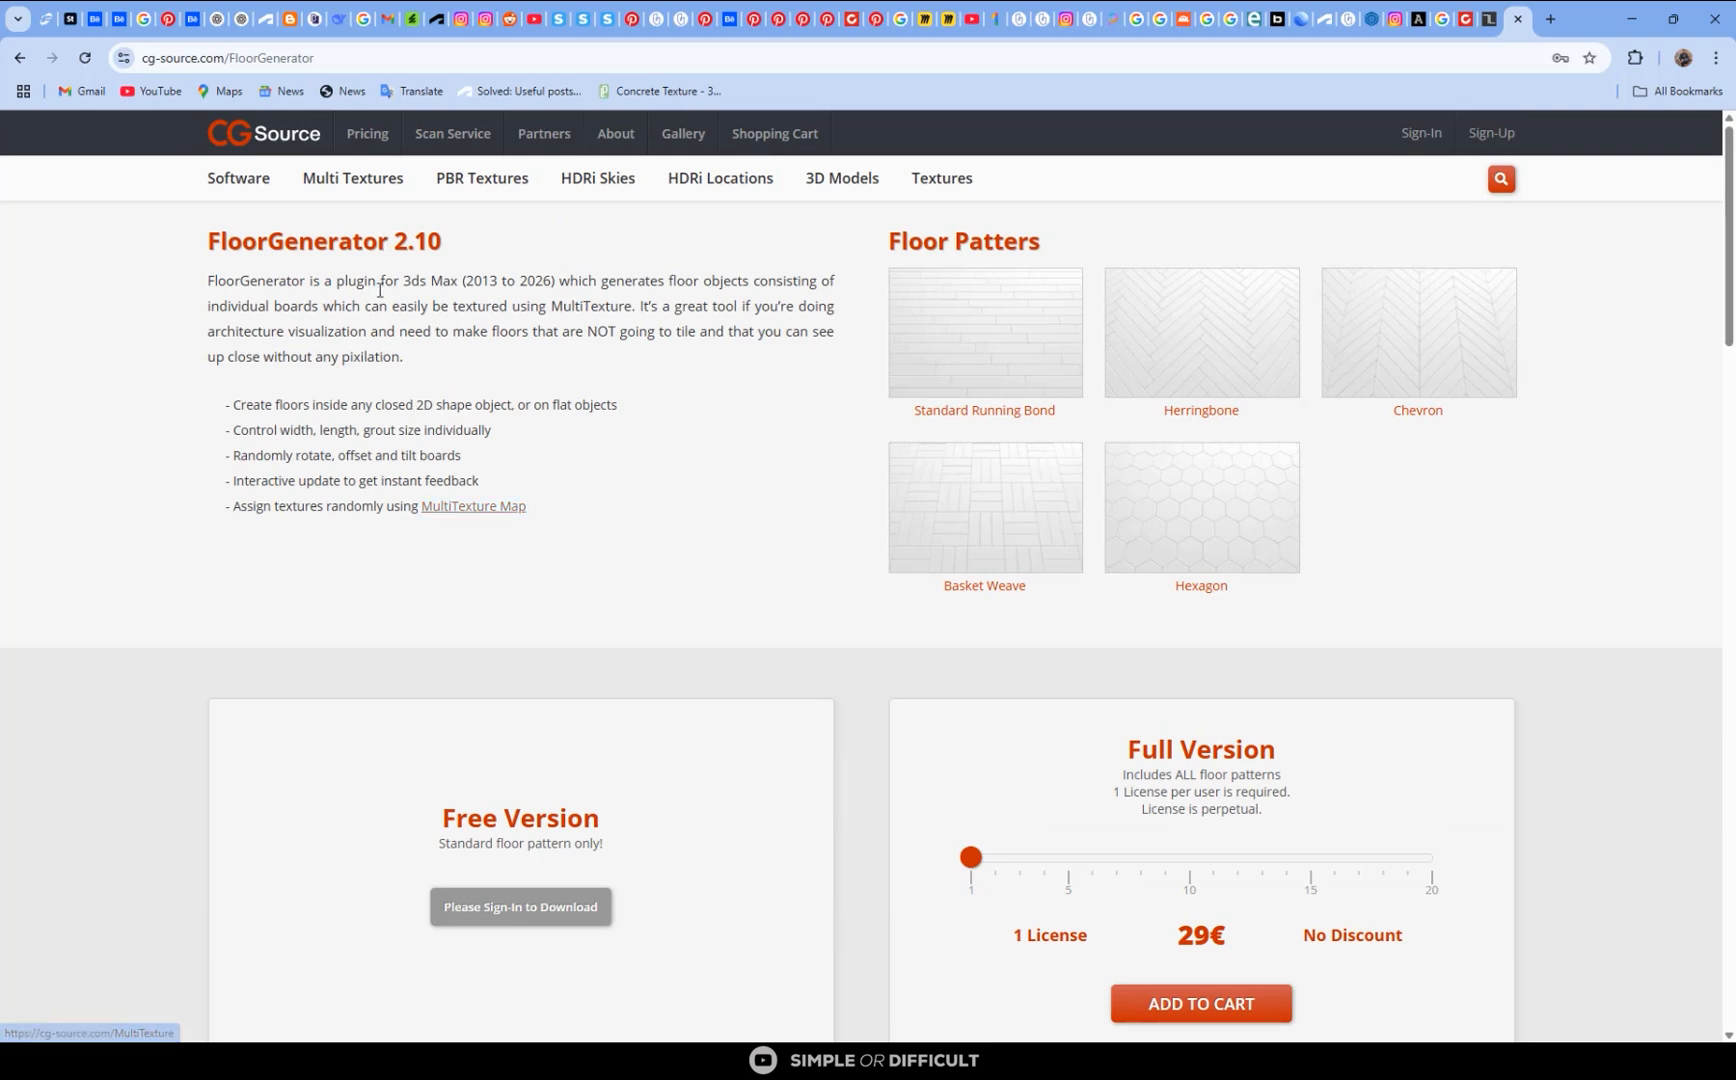
left_click(490, 510)
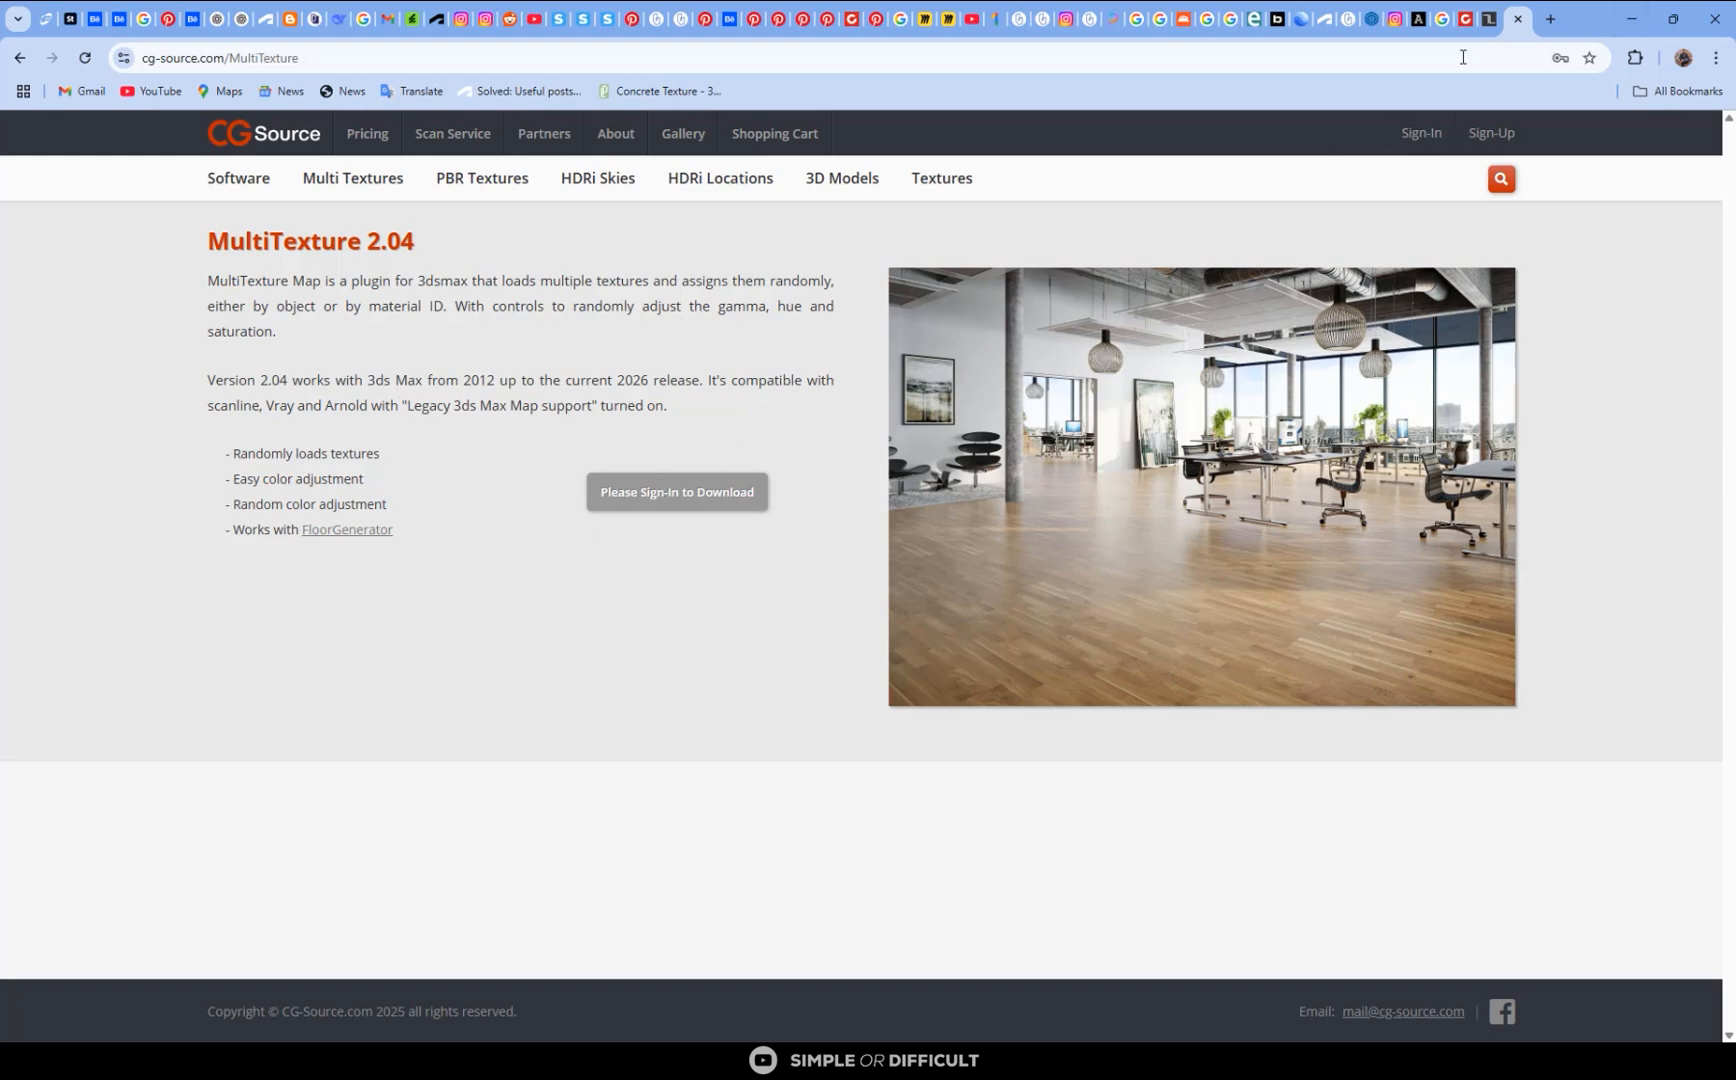
- Switch back to 3ds Max and apply the FloorGenerator modifier to the detached floor
left_click(1631, 18)
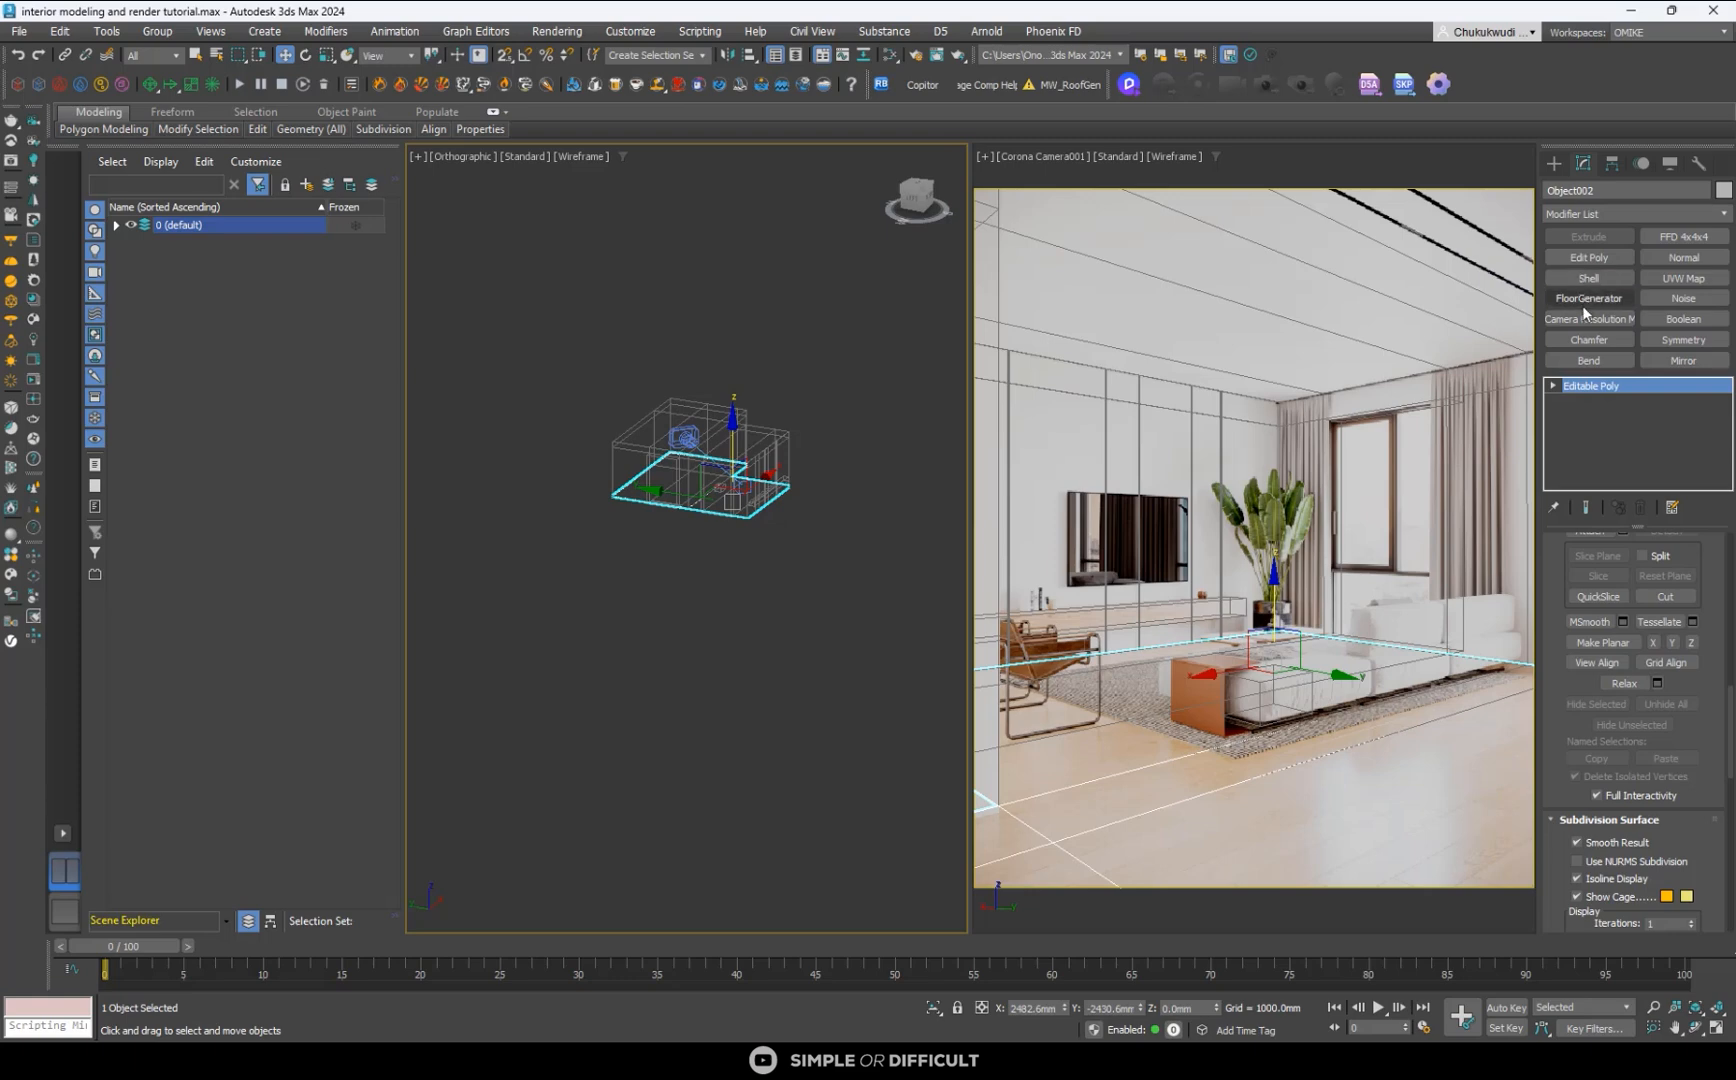
left_click(1600, 212)
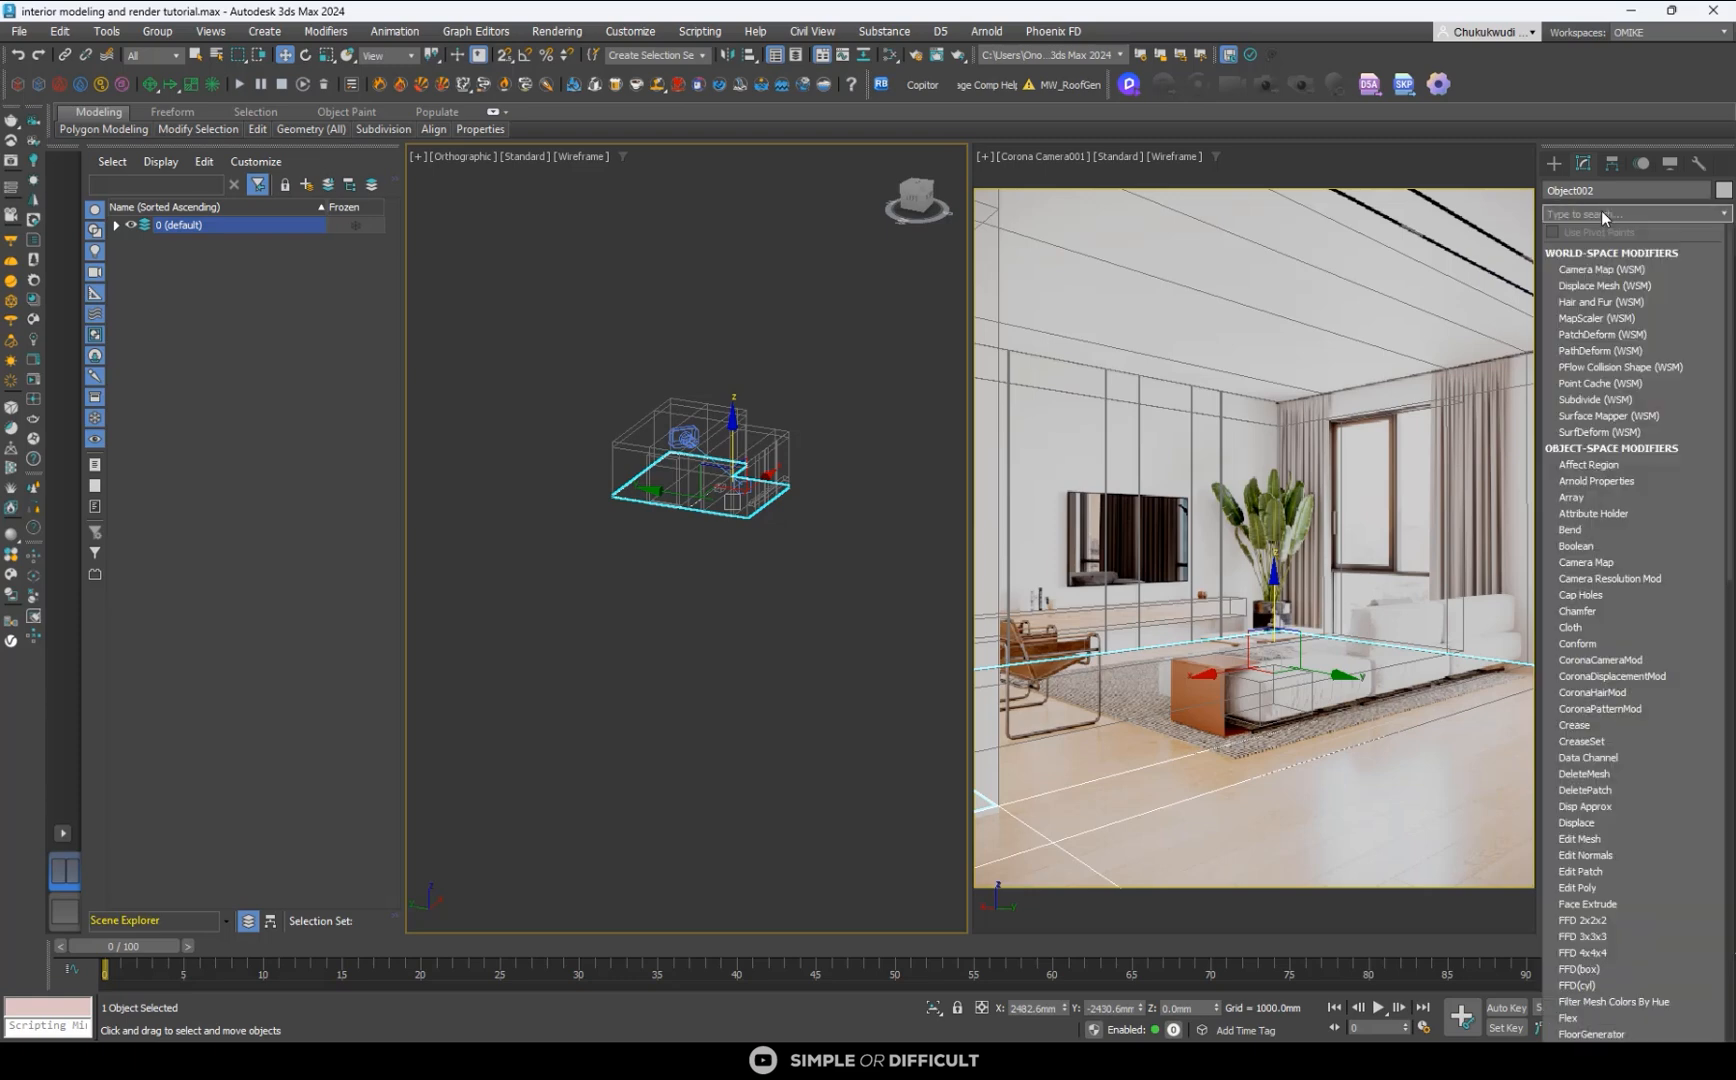
type("floor")
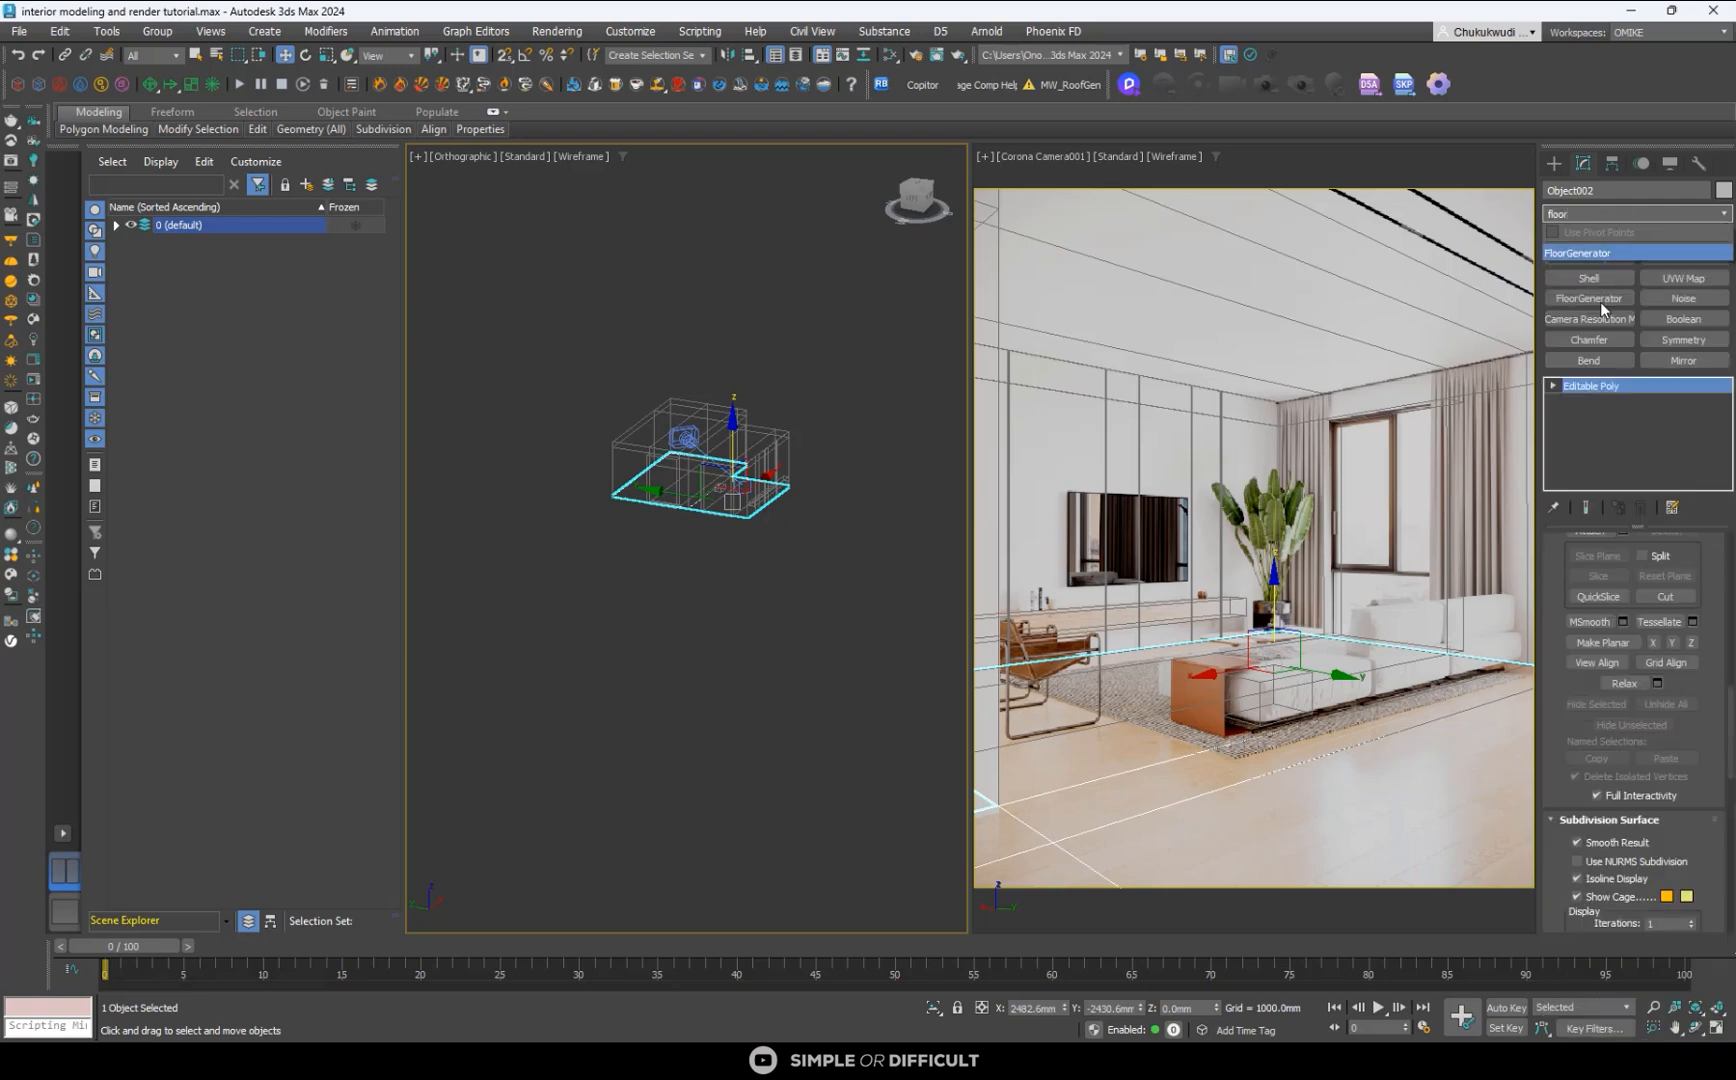
left_click(1603, 253)
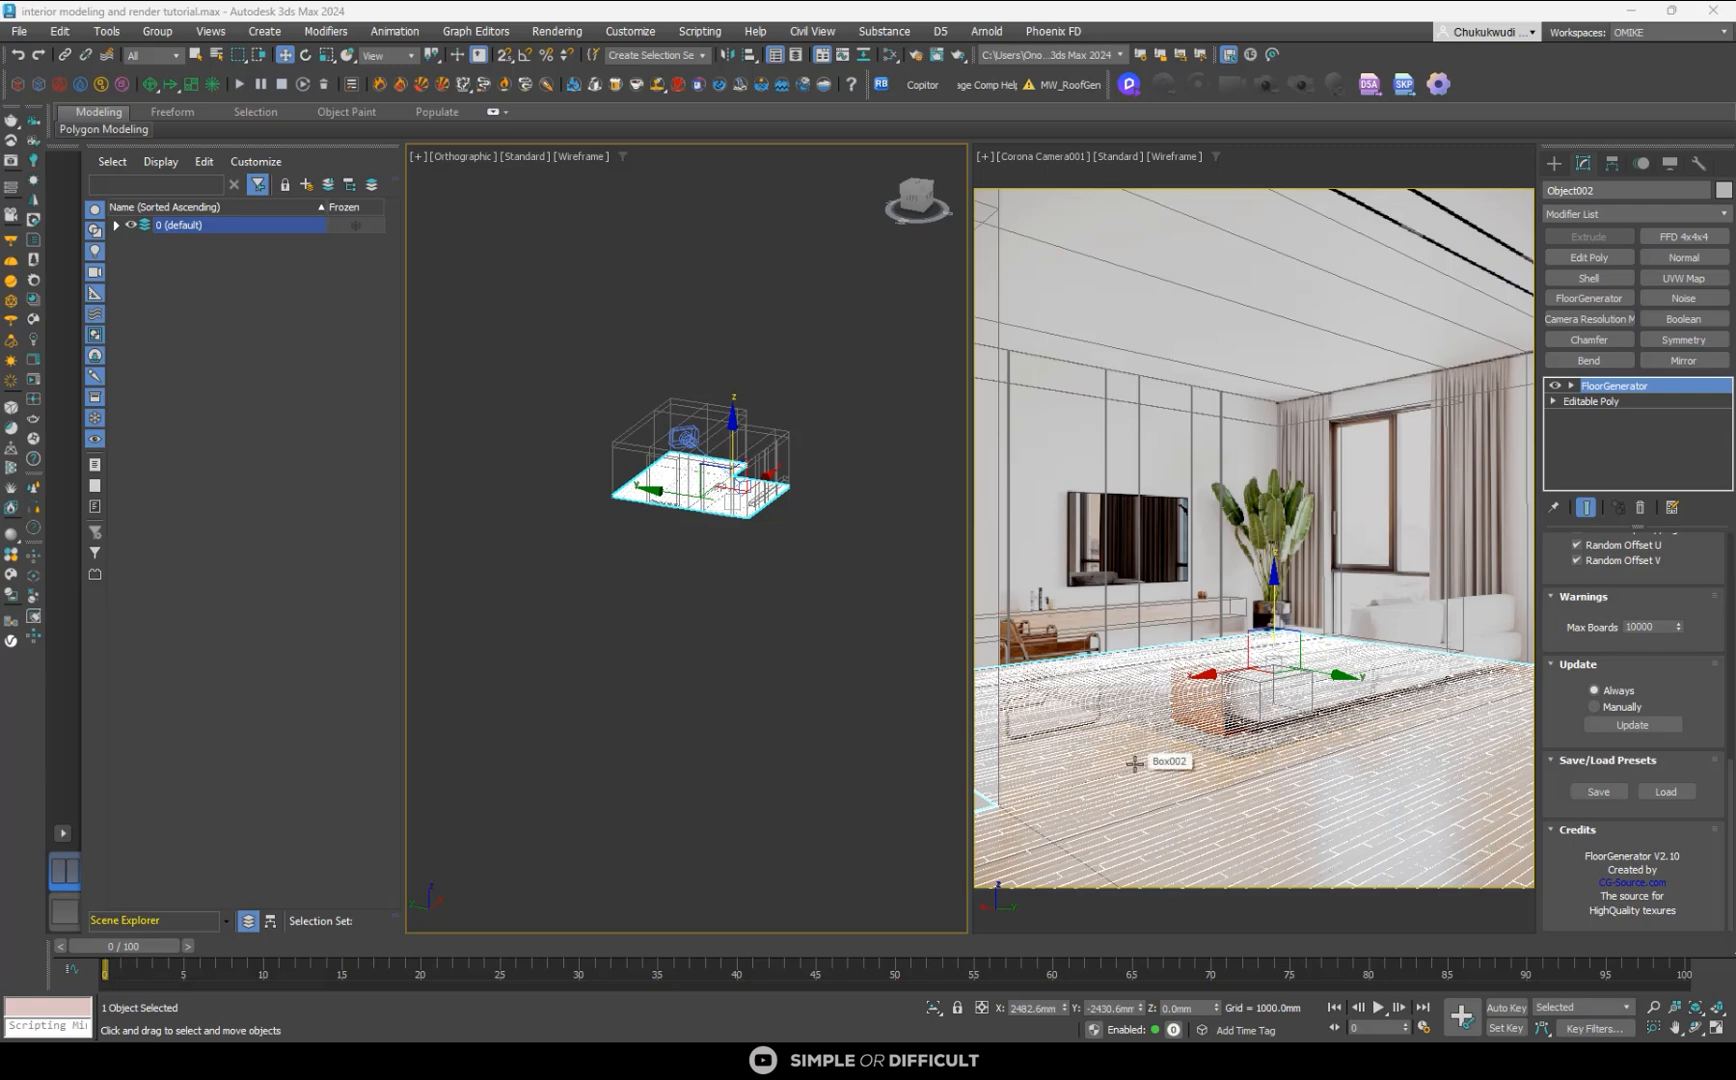
- Bring up the floor's Board Size settings and display the Corona camera view with Edged Faces shading
scroll(1697, 646, "up", 10)
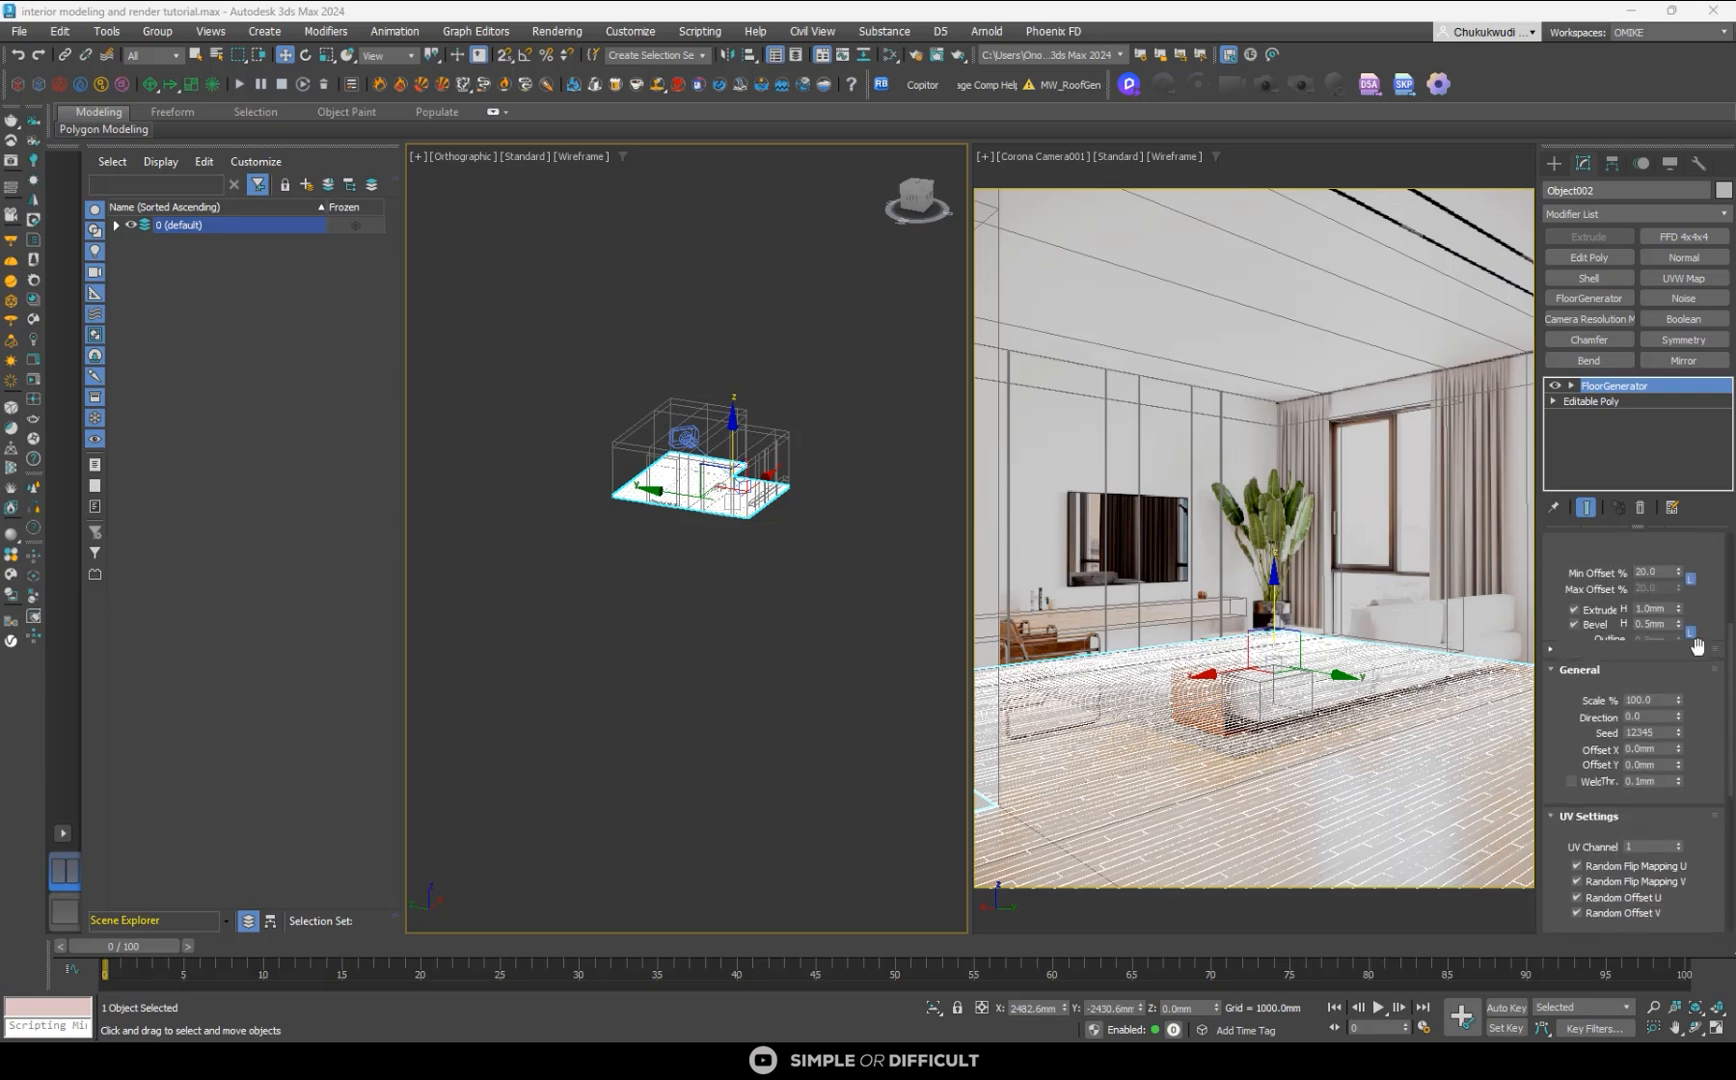
scroll(1700, 648, "up", 5)
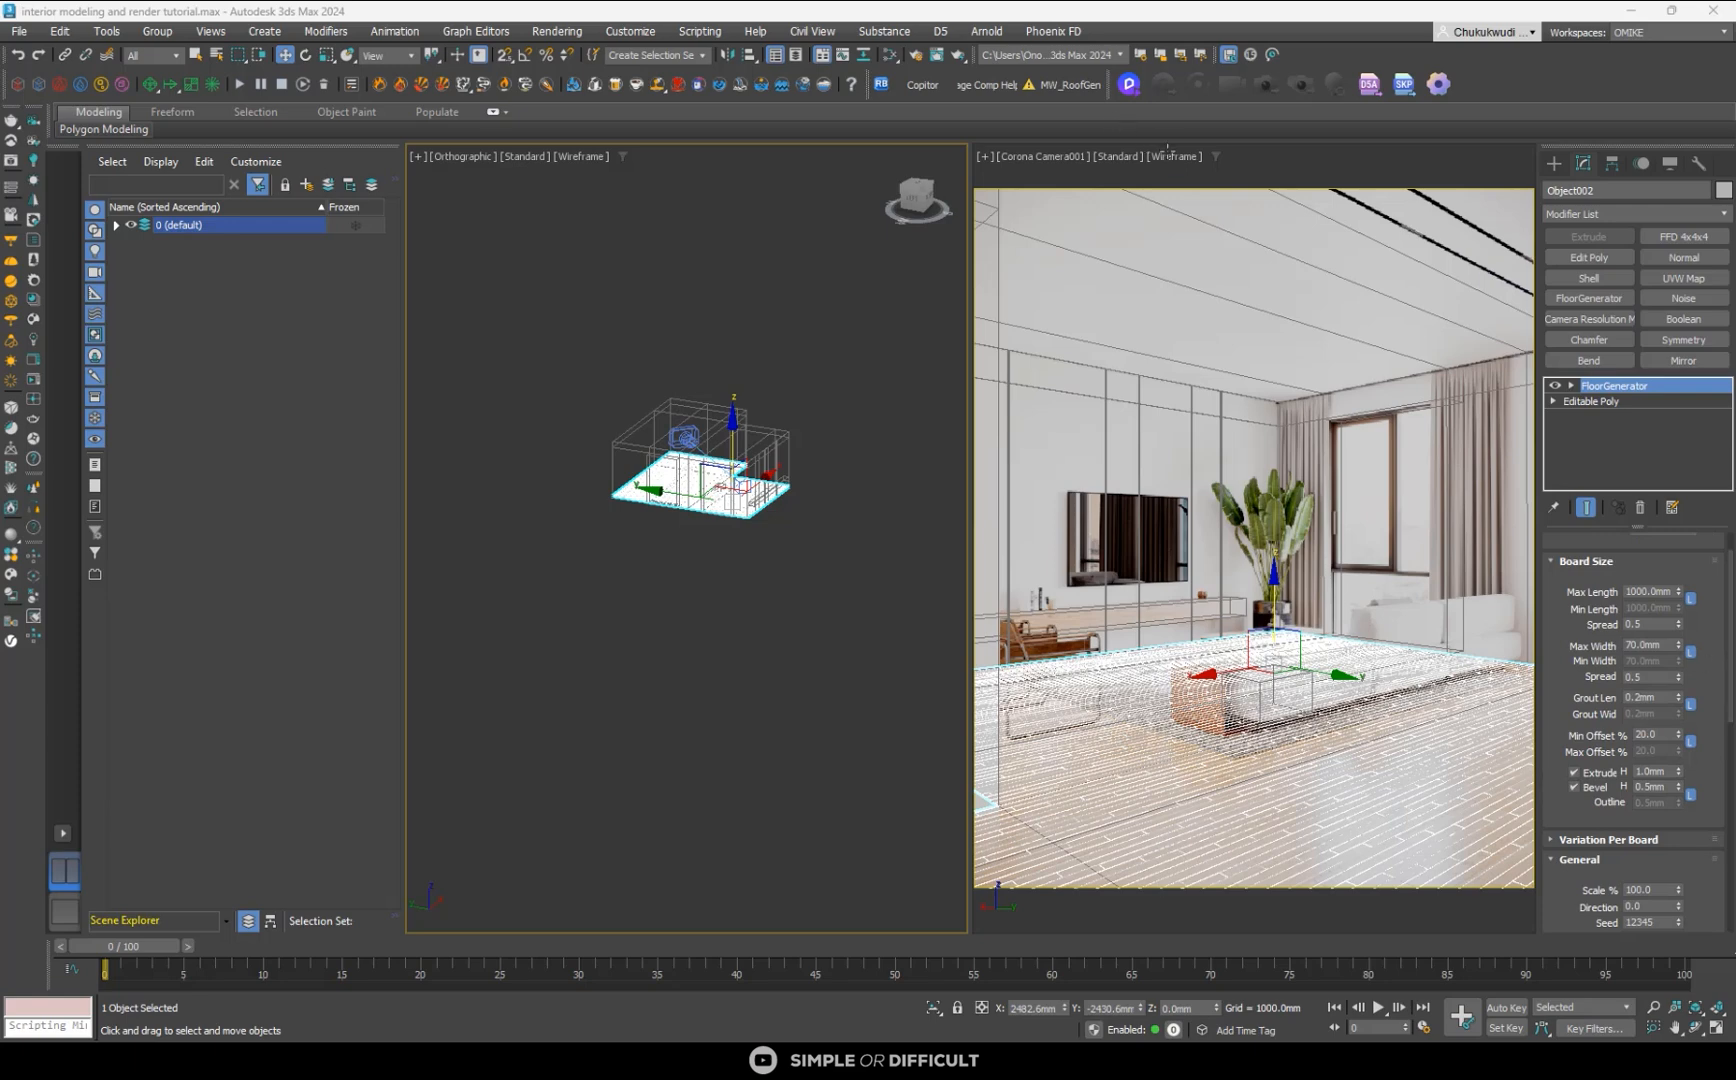
left_click(1168, 155)
left_click(1198, 172)
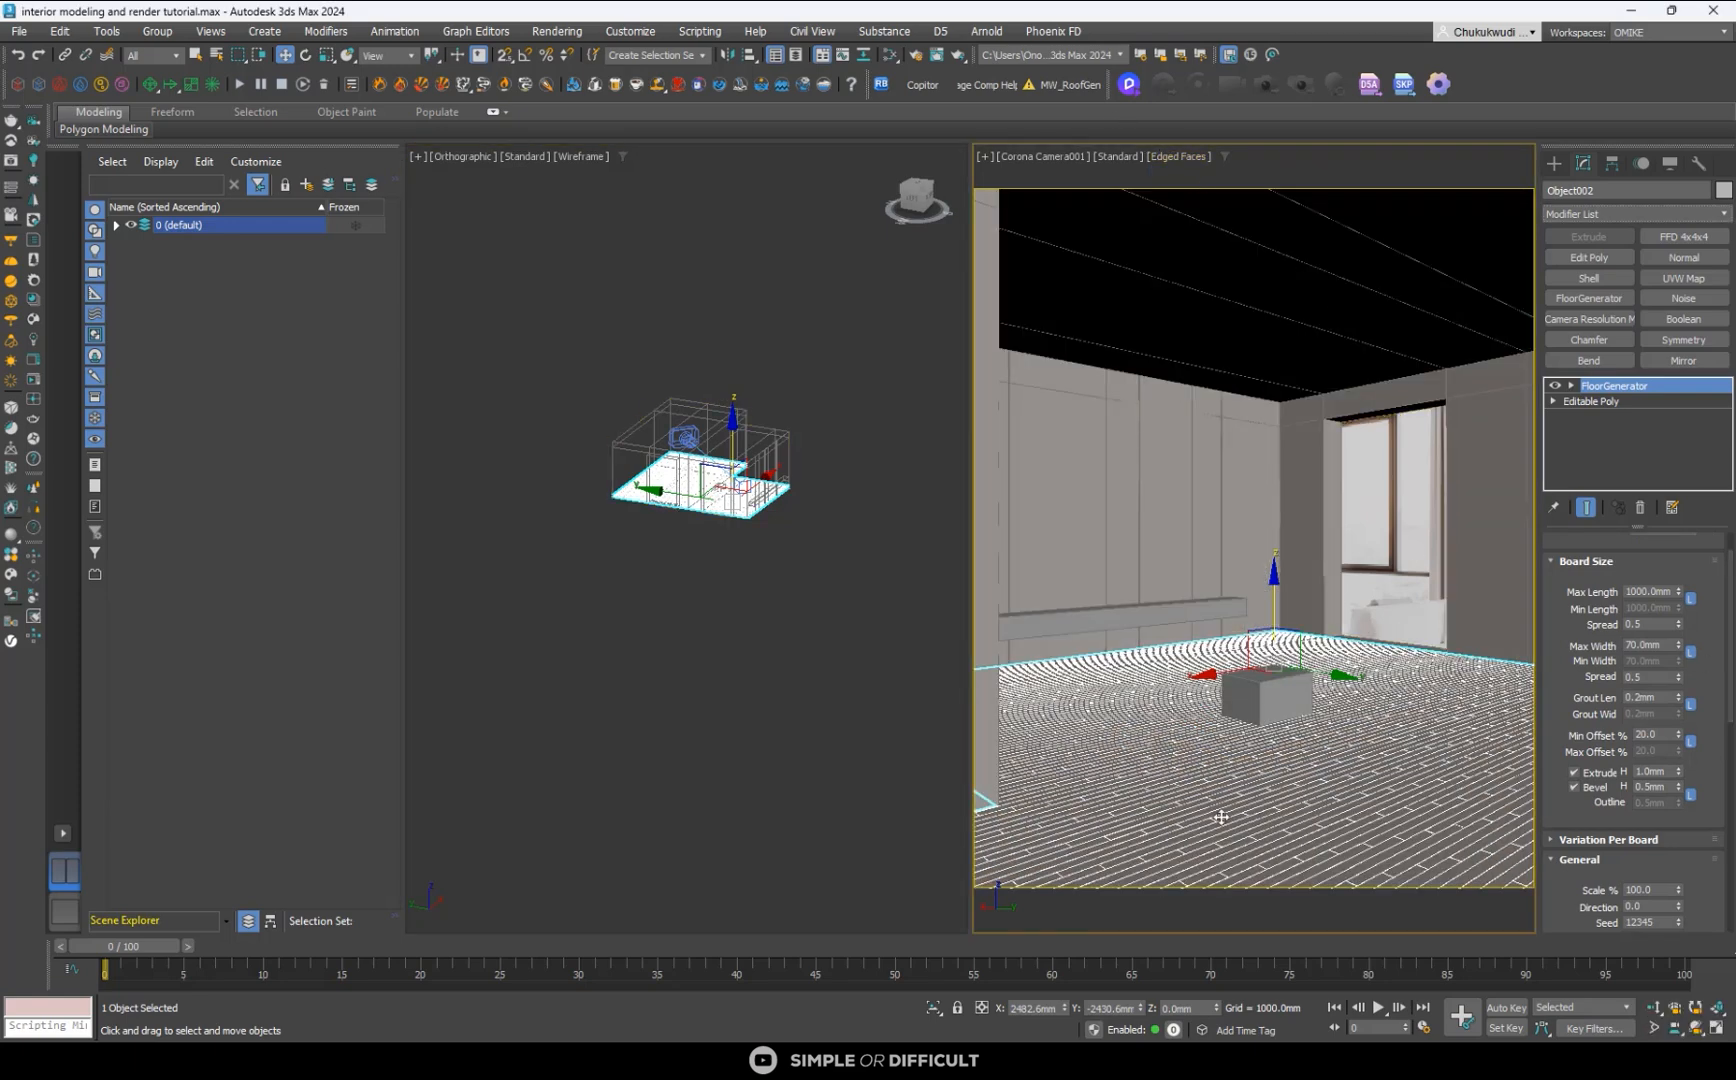
- Set the floorboards' extrude height to 8 mm and bevel height to 2 mm
double_click(1652, 771)
type("8")
key("Tab")
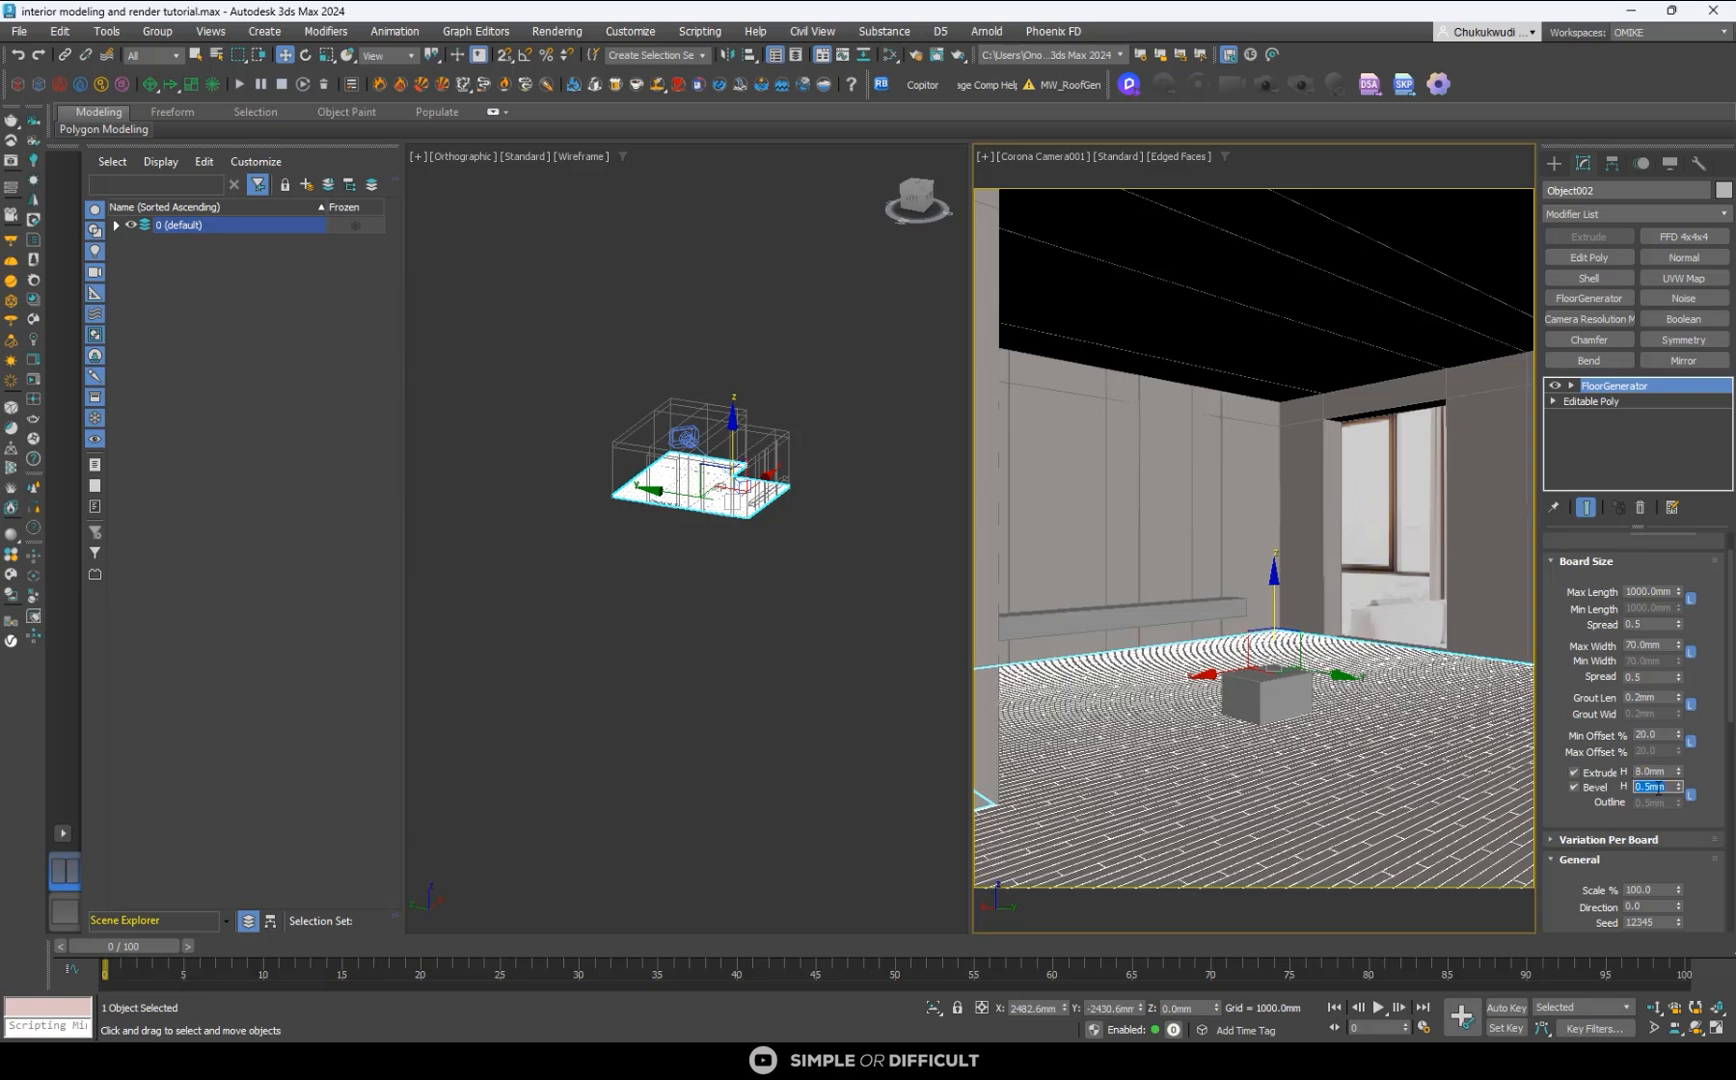
type("2")
key("Return")
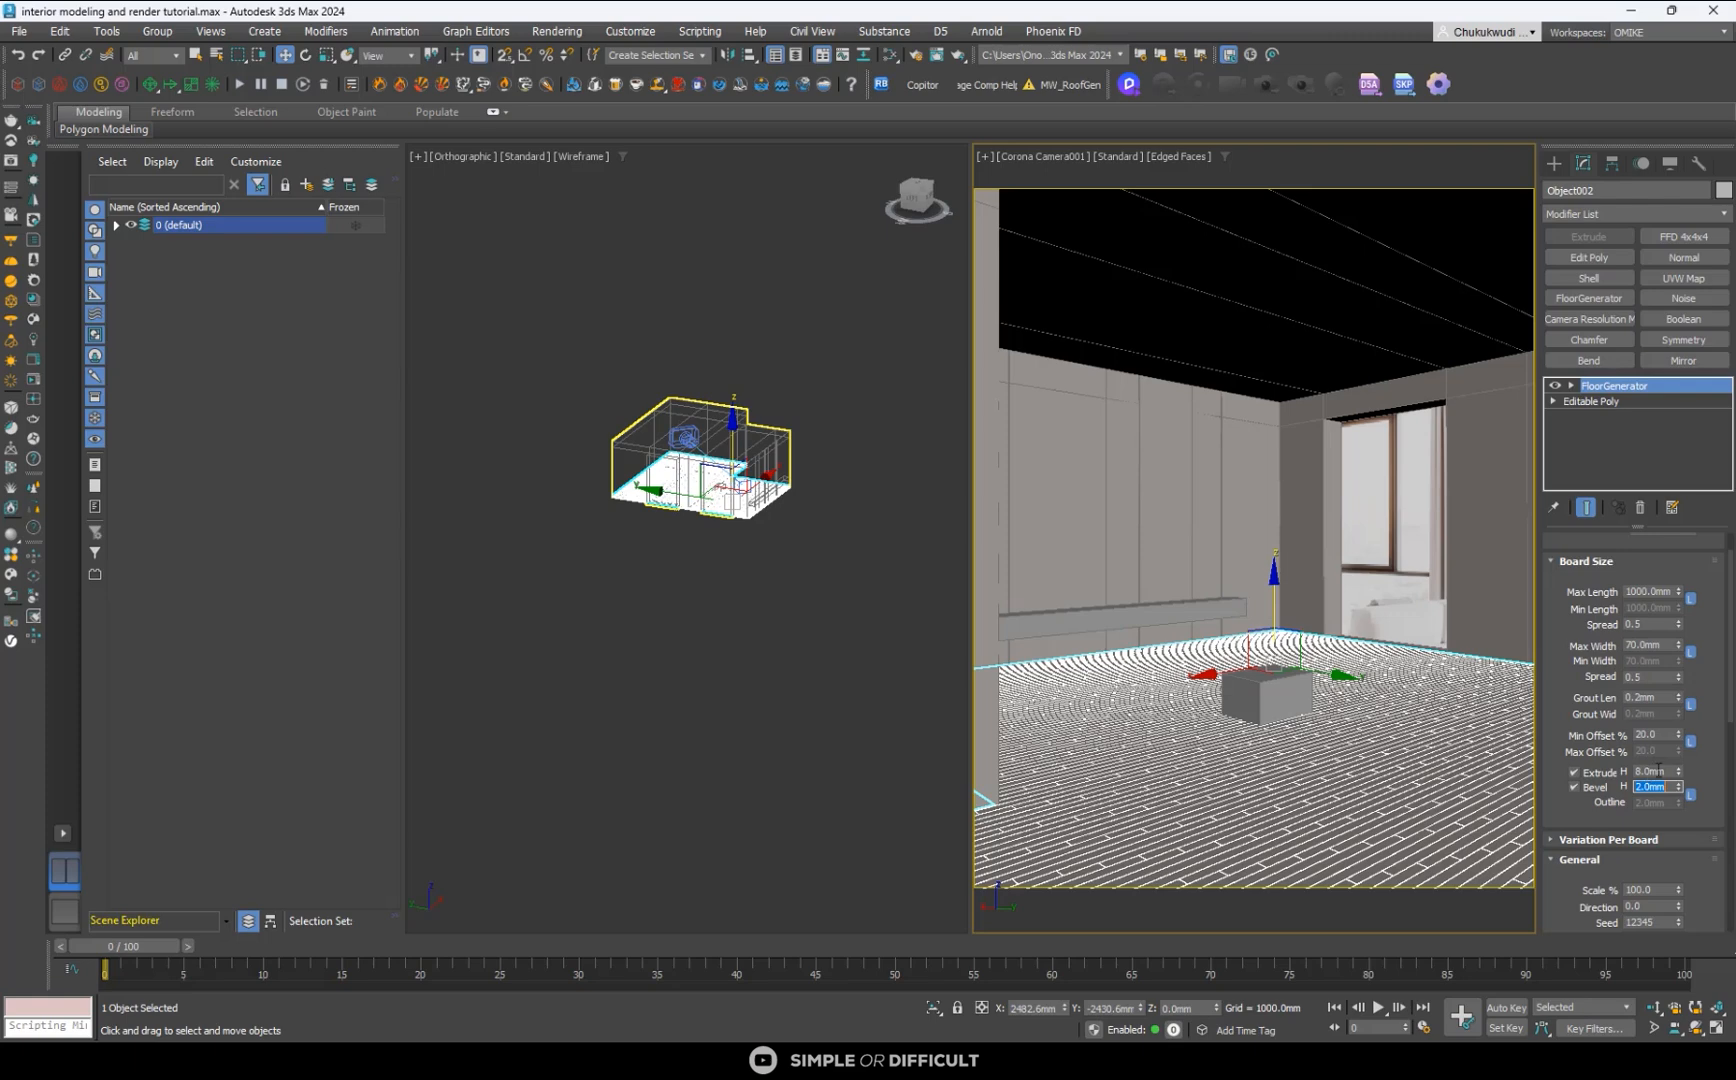
- Isolate the generated floor and show a close-up of a board joint in the Left view
left_click(908, 205)
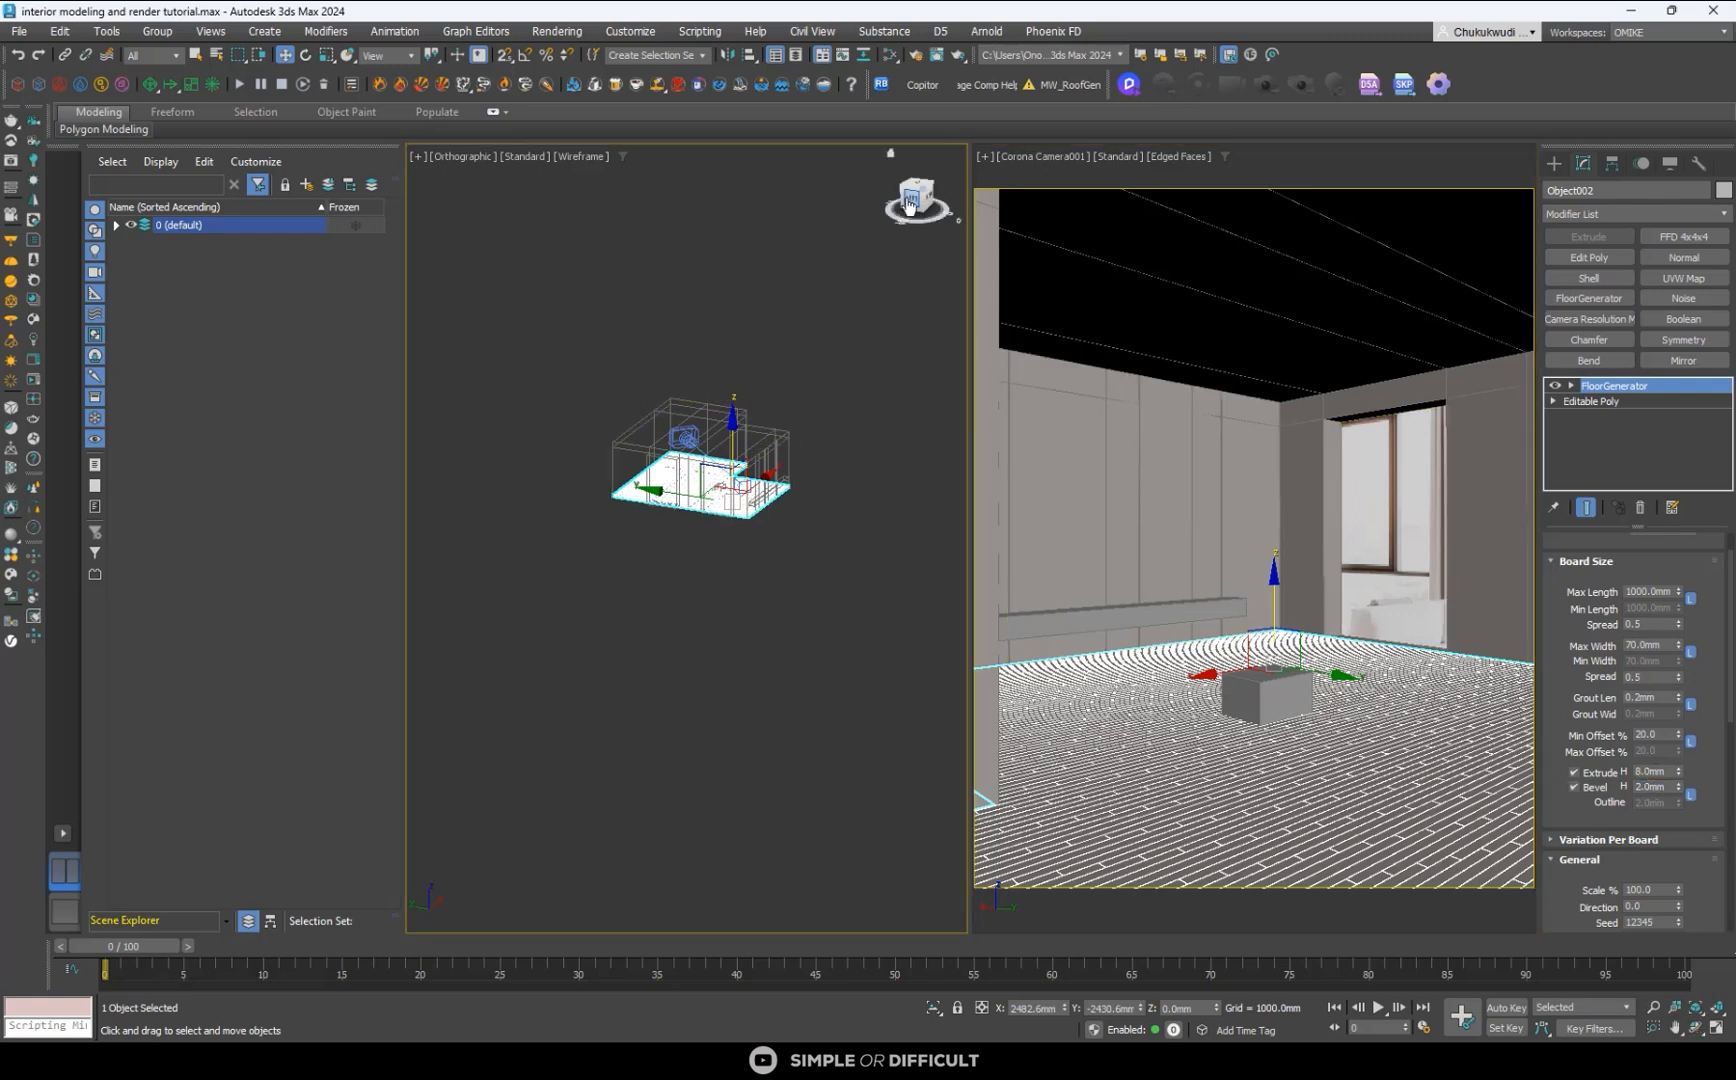
left_click(934, 1008)
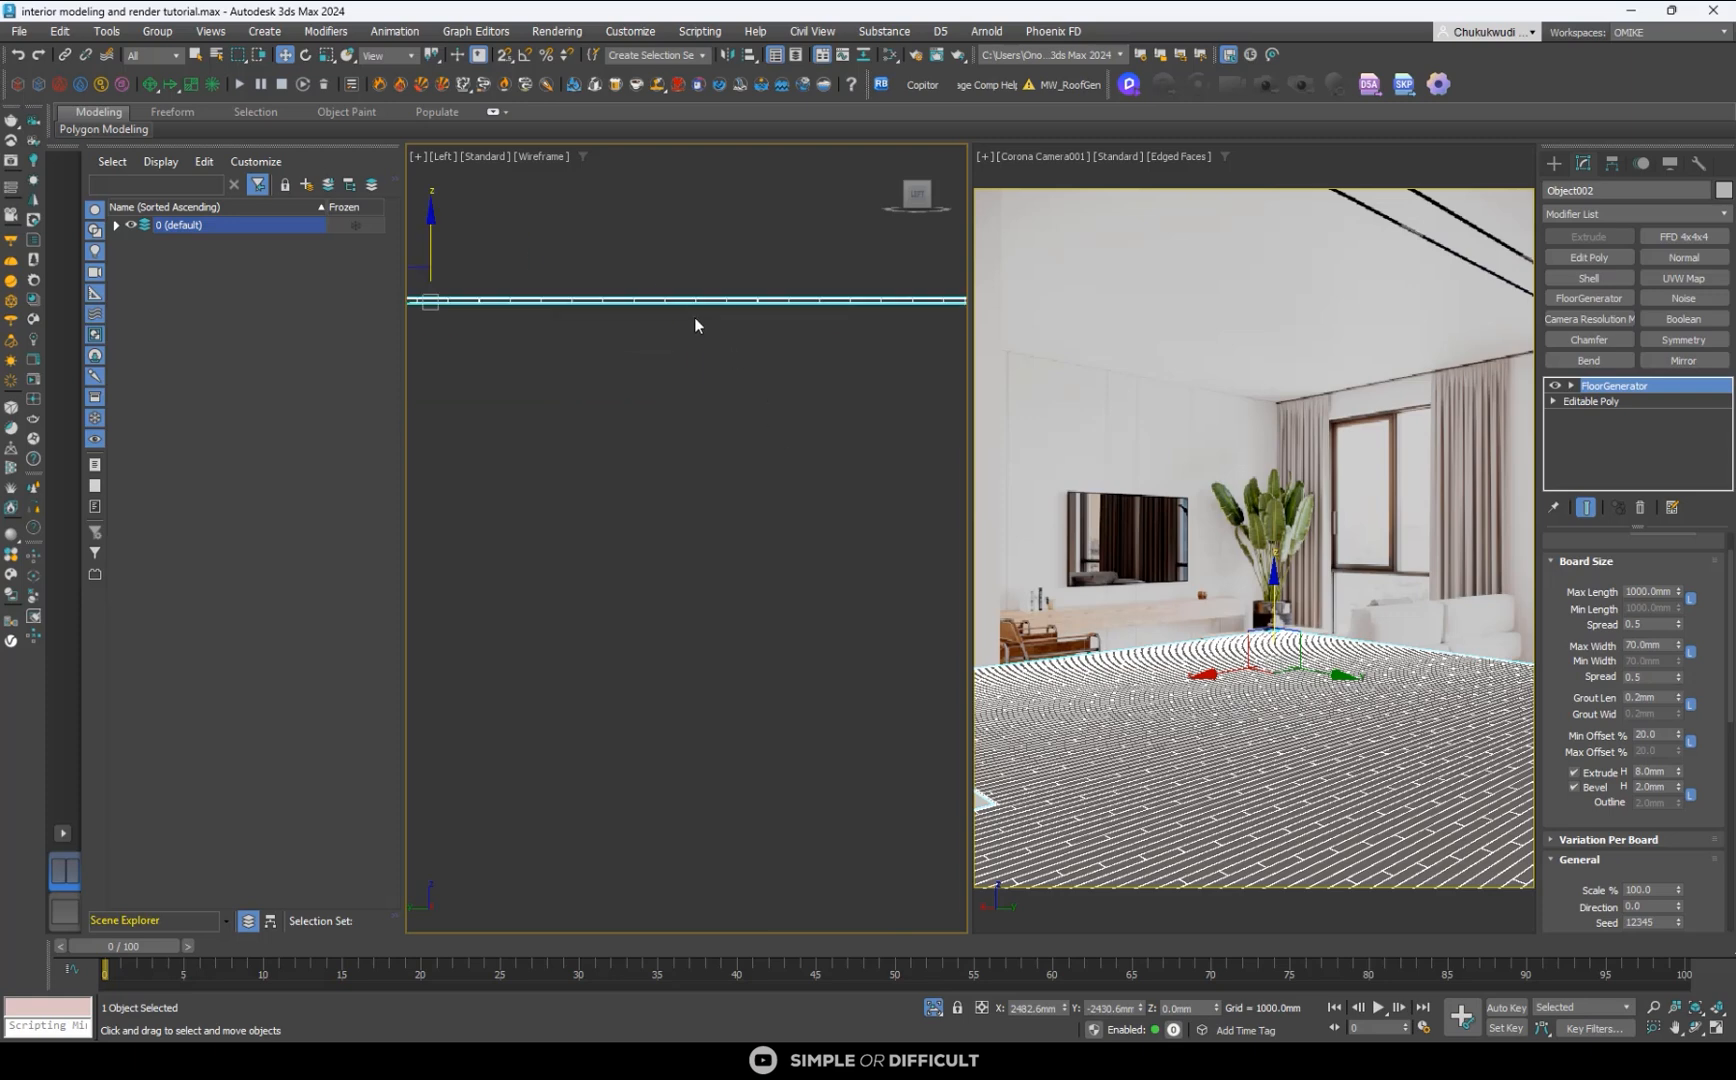
scroll(825, 341, "up", 10)
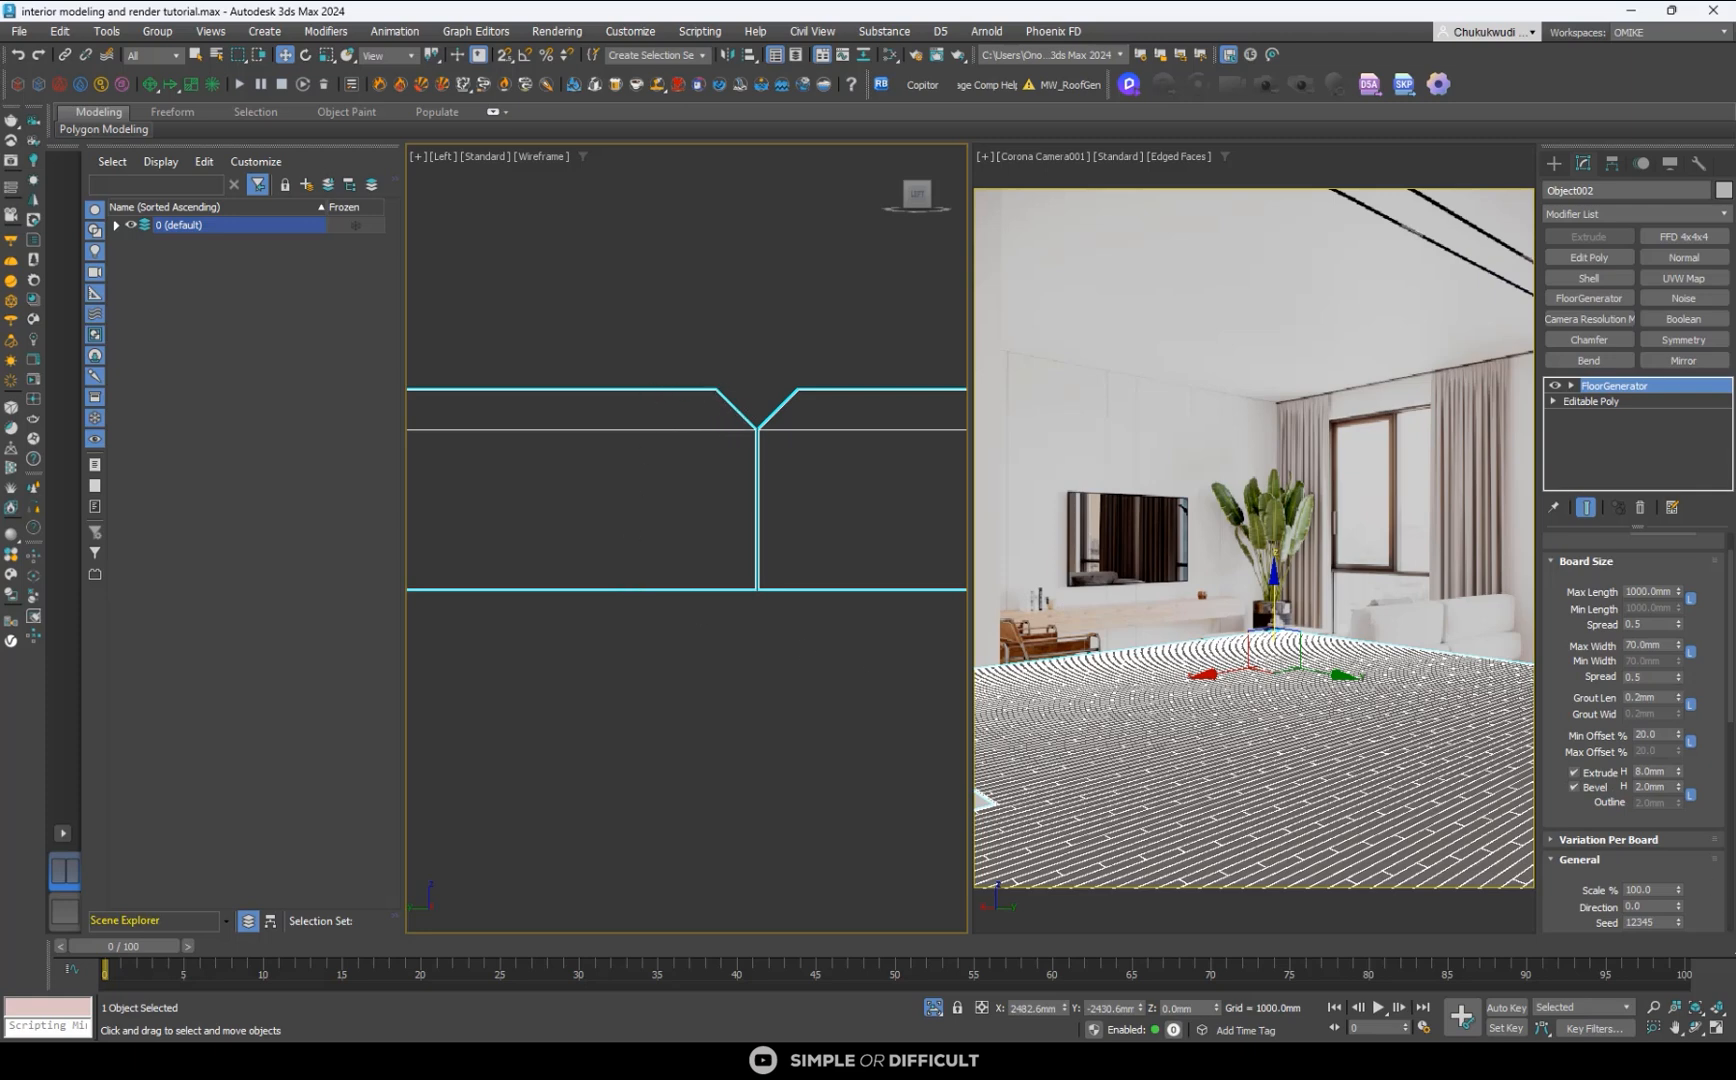
- Try a bevel height of 0 mm on the floorboards and set it back to 2 mm
left_click(1652, 787)
type("0")
key("Return")
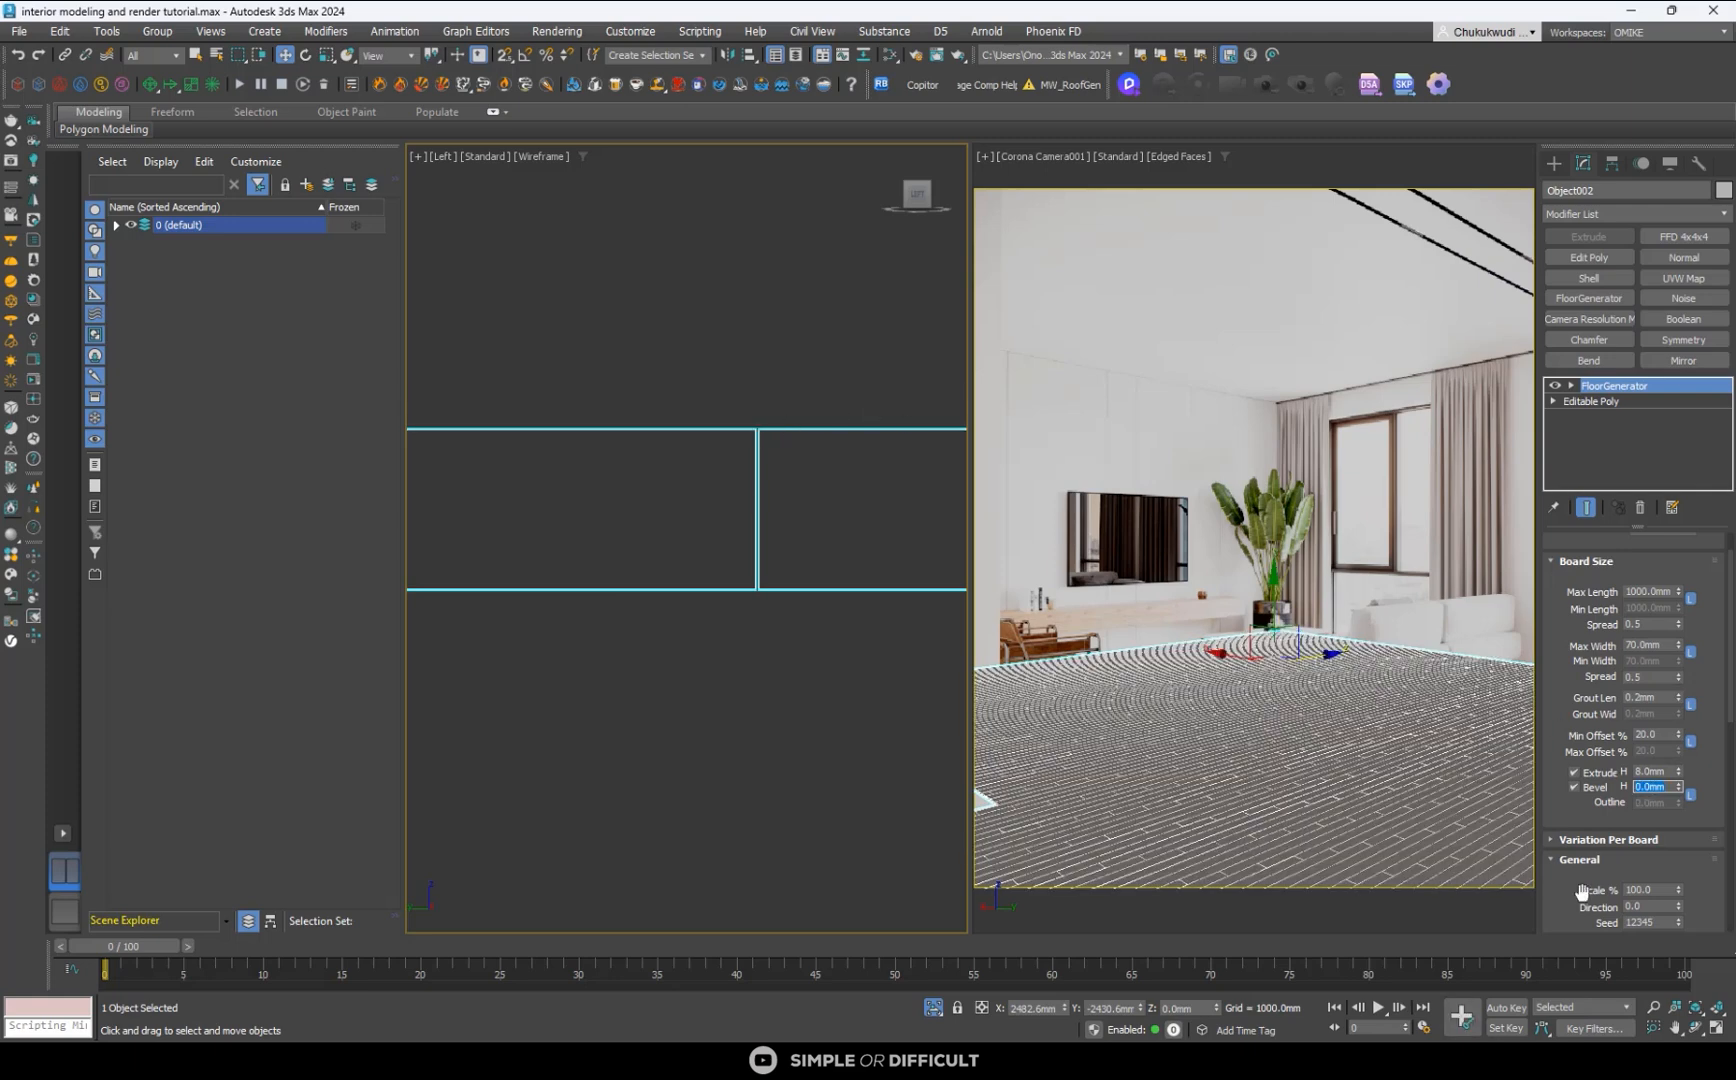
type("2")
key("Return")
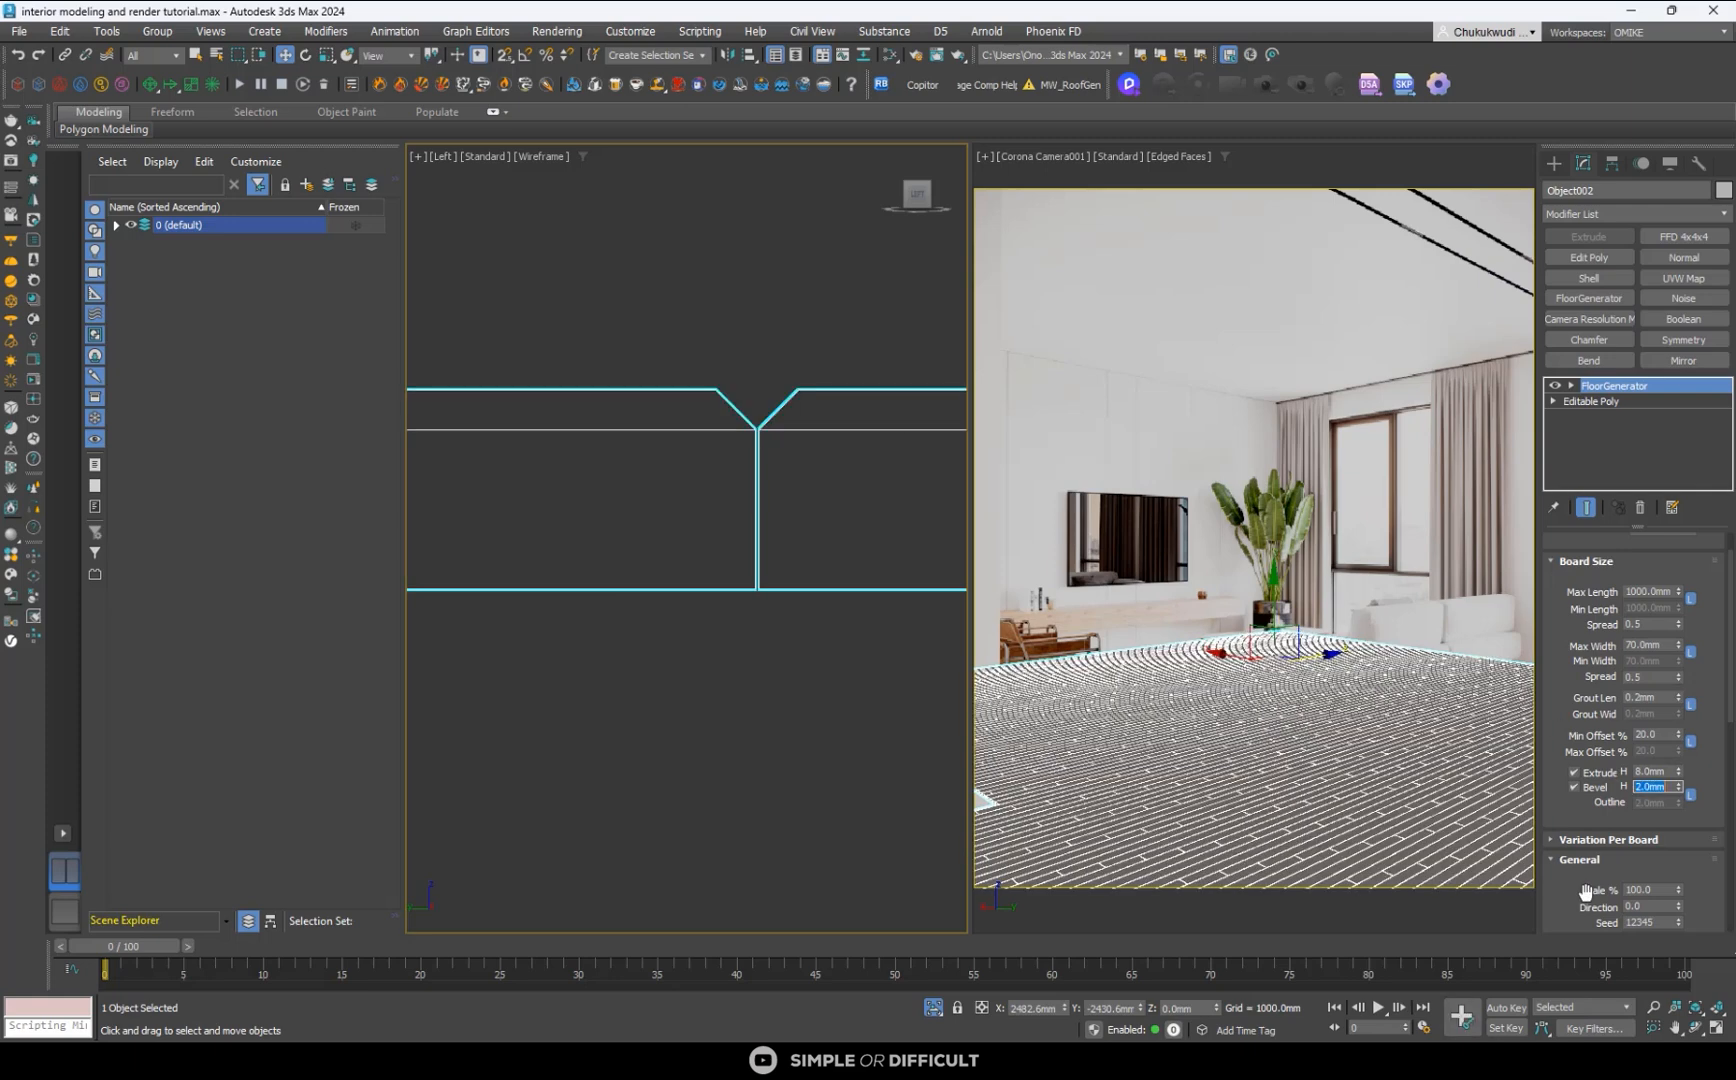
- Set the floorboards' bevel height to 3 mm and the grout length to 0 mm
scroll(793, 368, "down", 5)
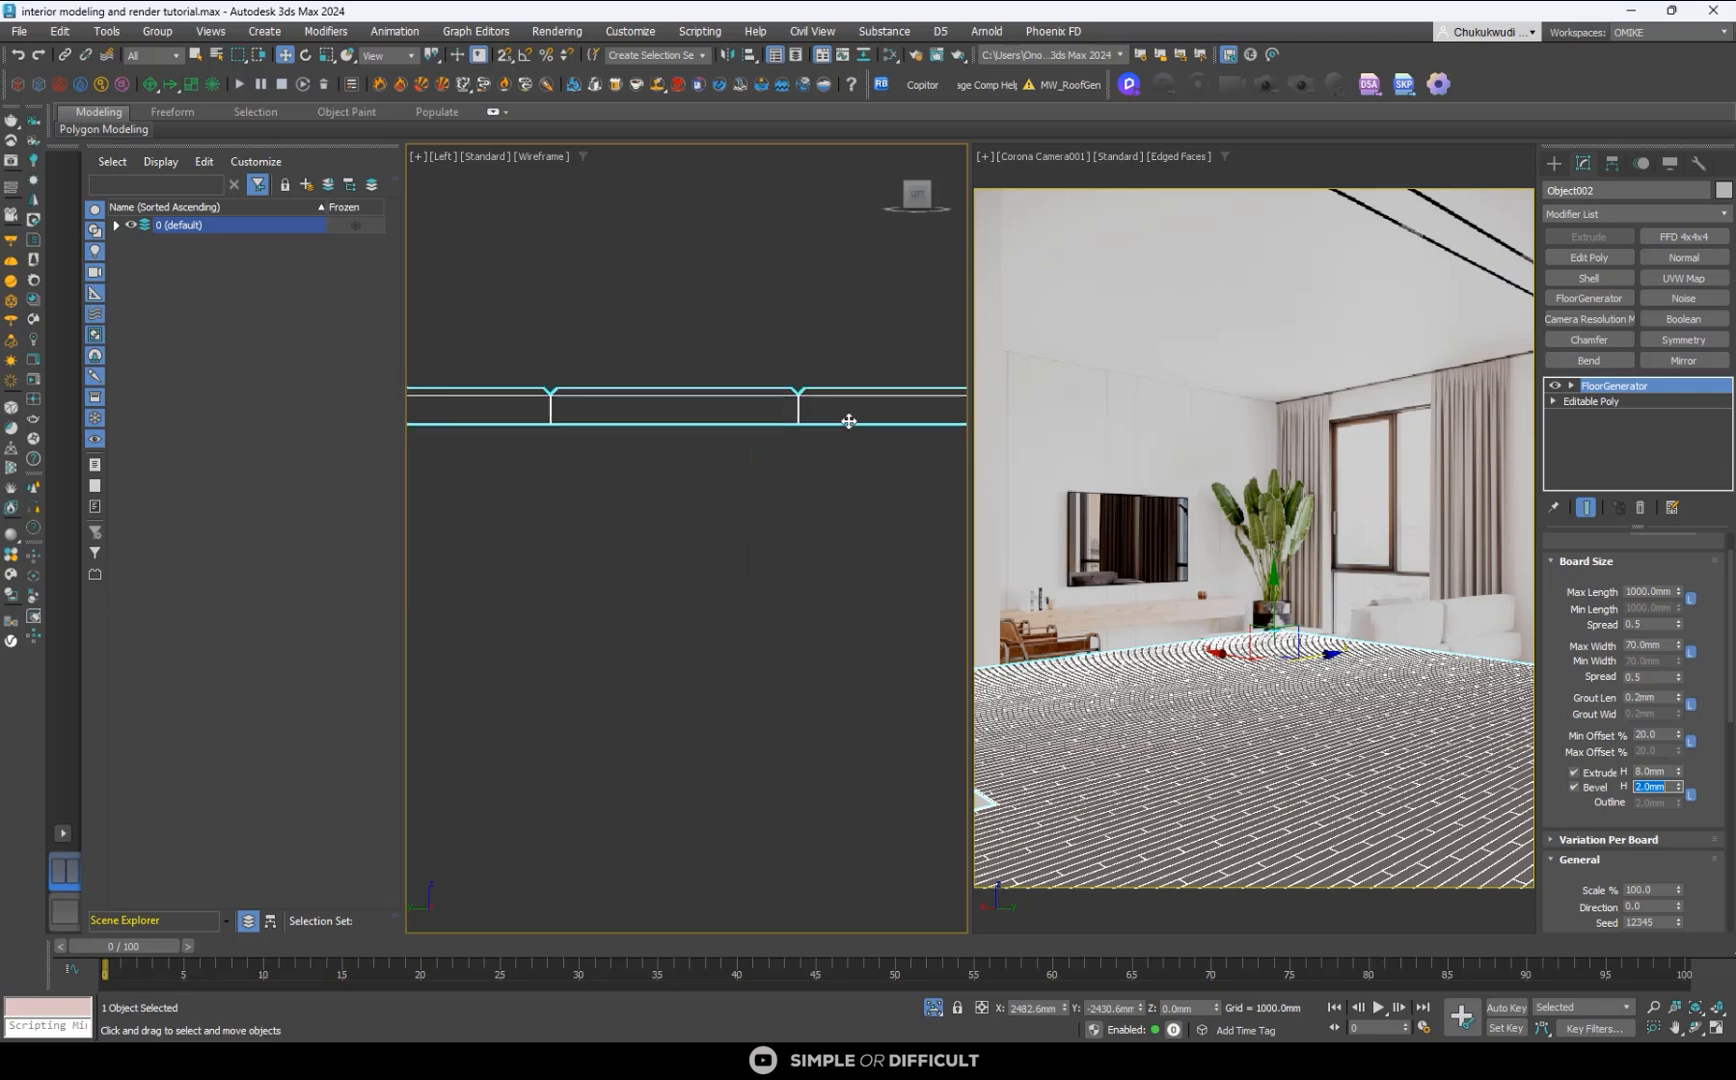
type("3")
key("Return")
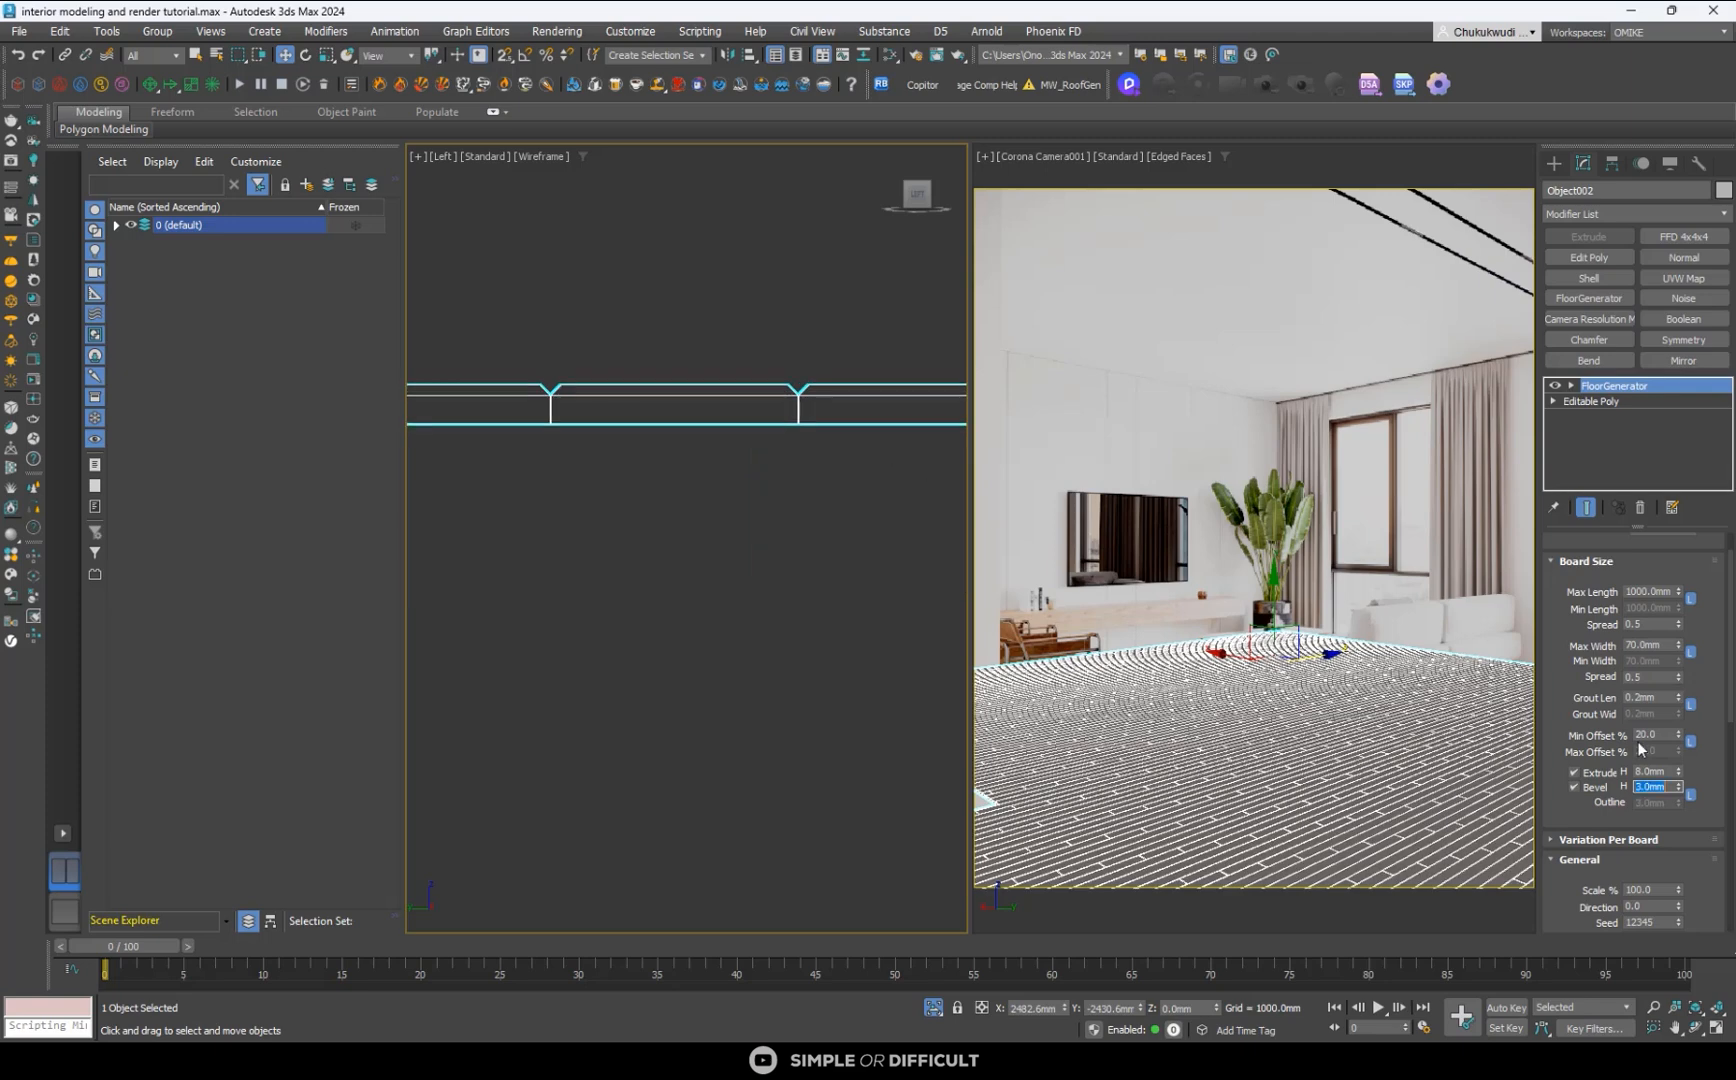
scroll(786, 397, "up", 4)
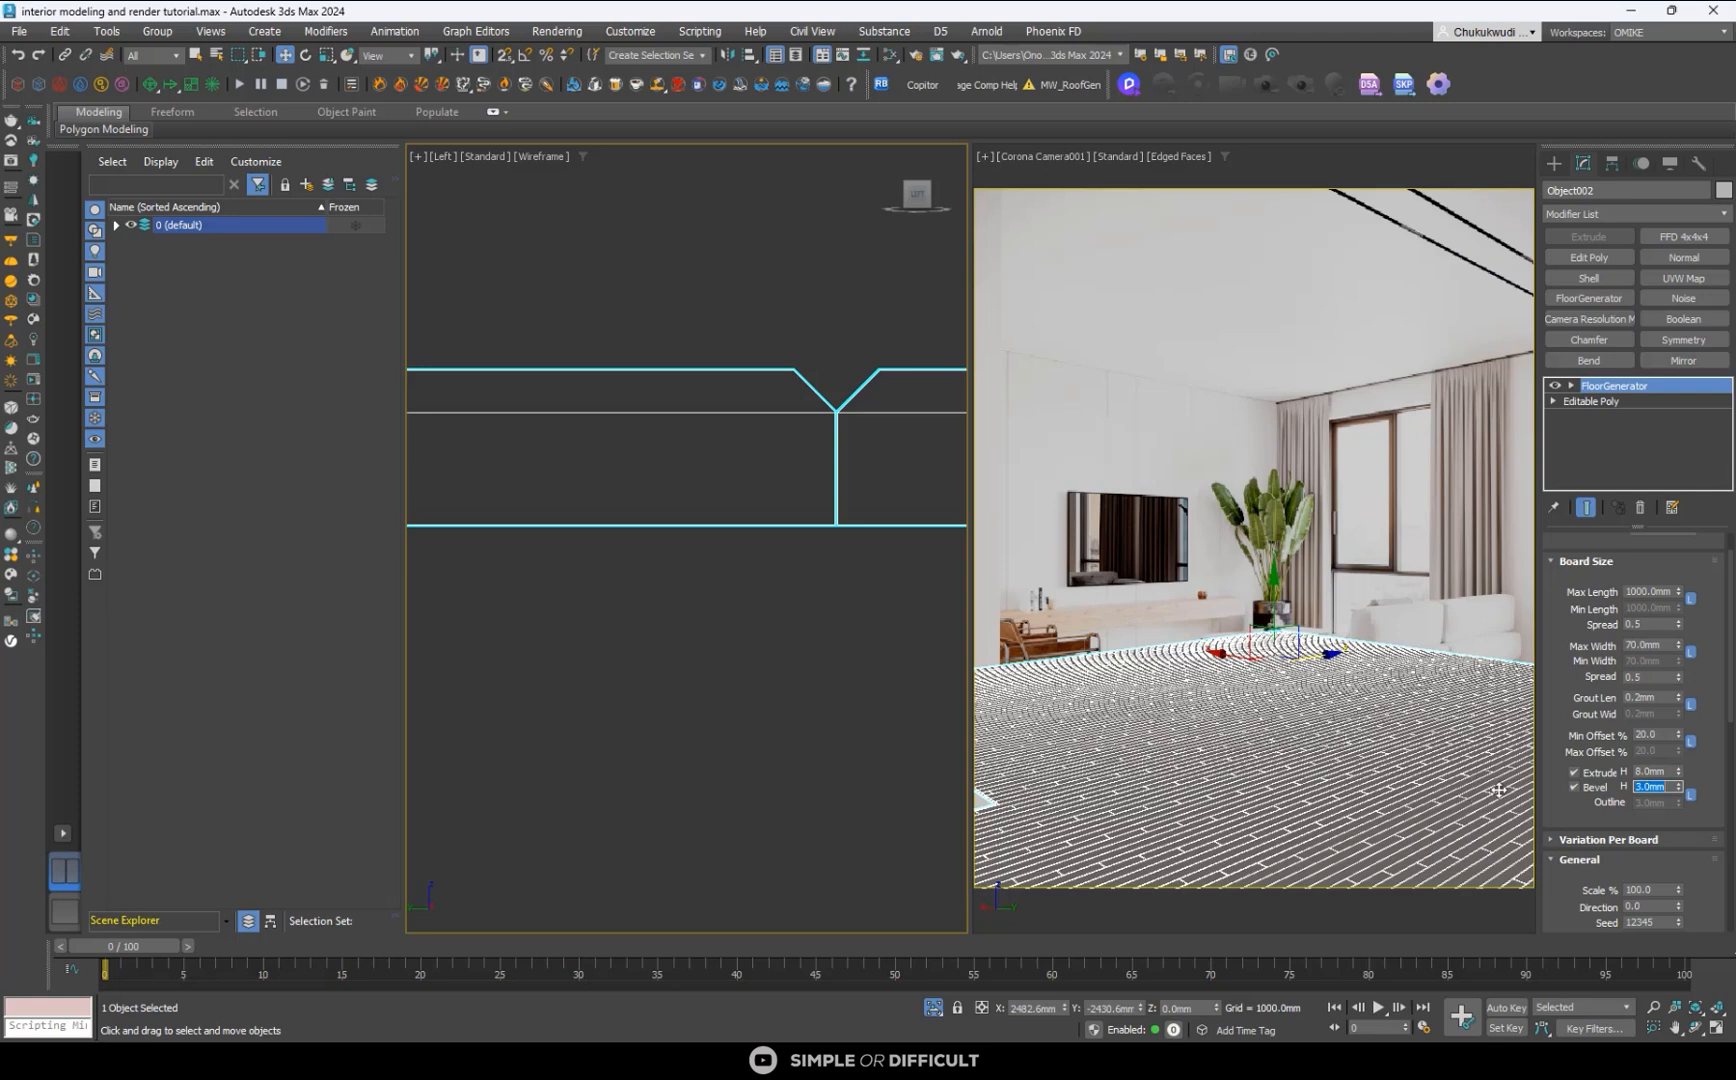
double_click(1662, 698)
type("0")
key("Return")
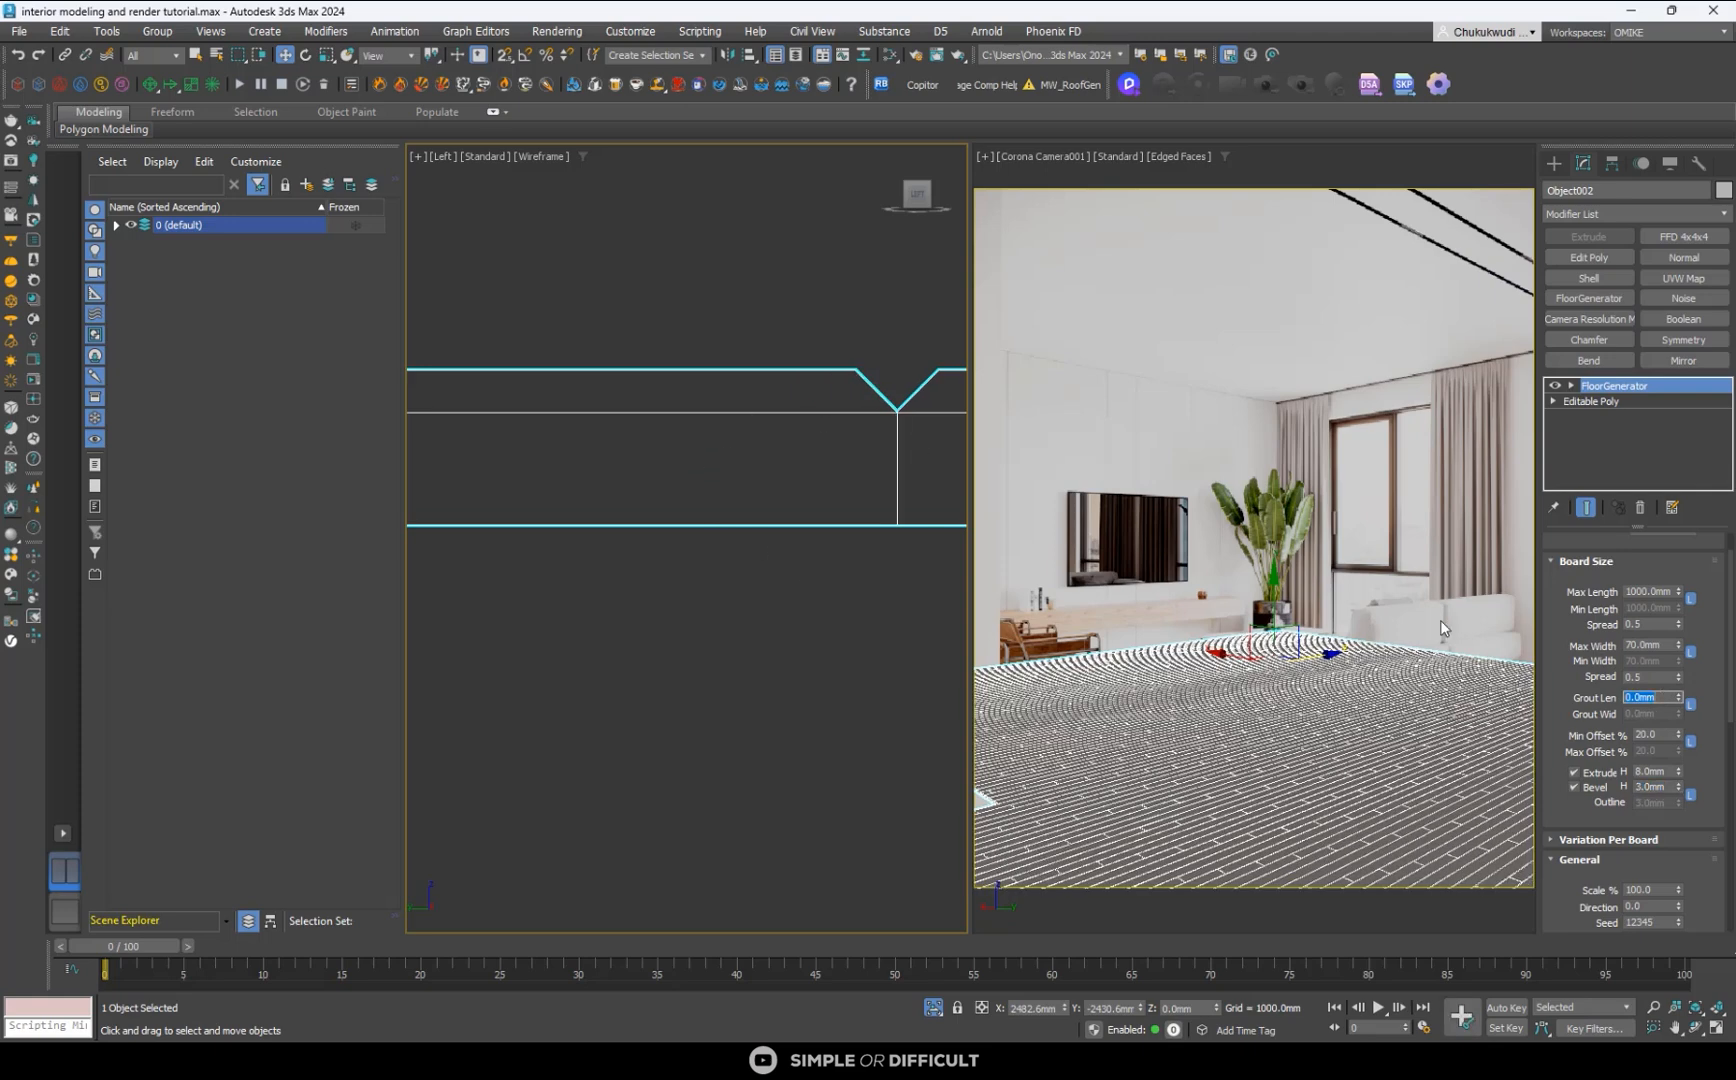
- View the floor from above and set the boards' maximum length to 1500 mm and maximum width to 250 mm
left_click(915, 178)
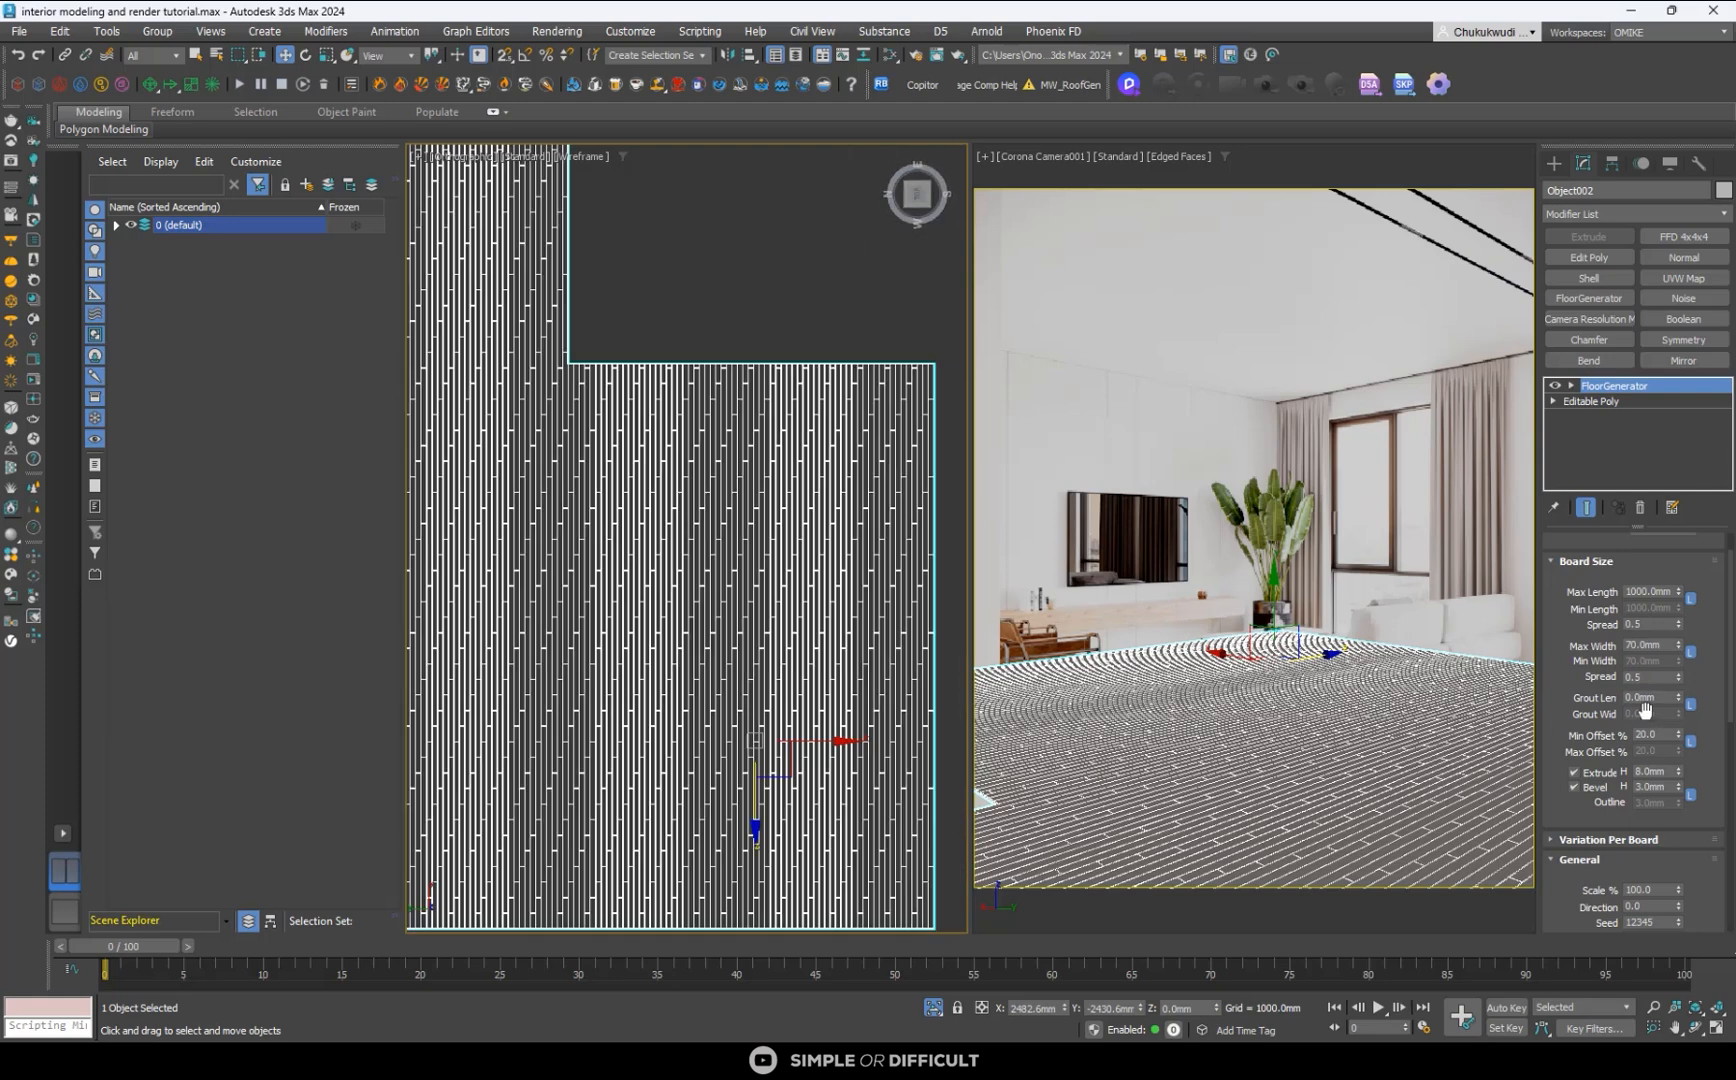
double_click(1661, 591)
type("1500")
key("Return")
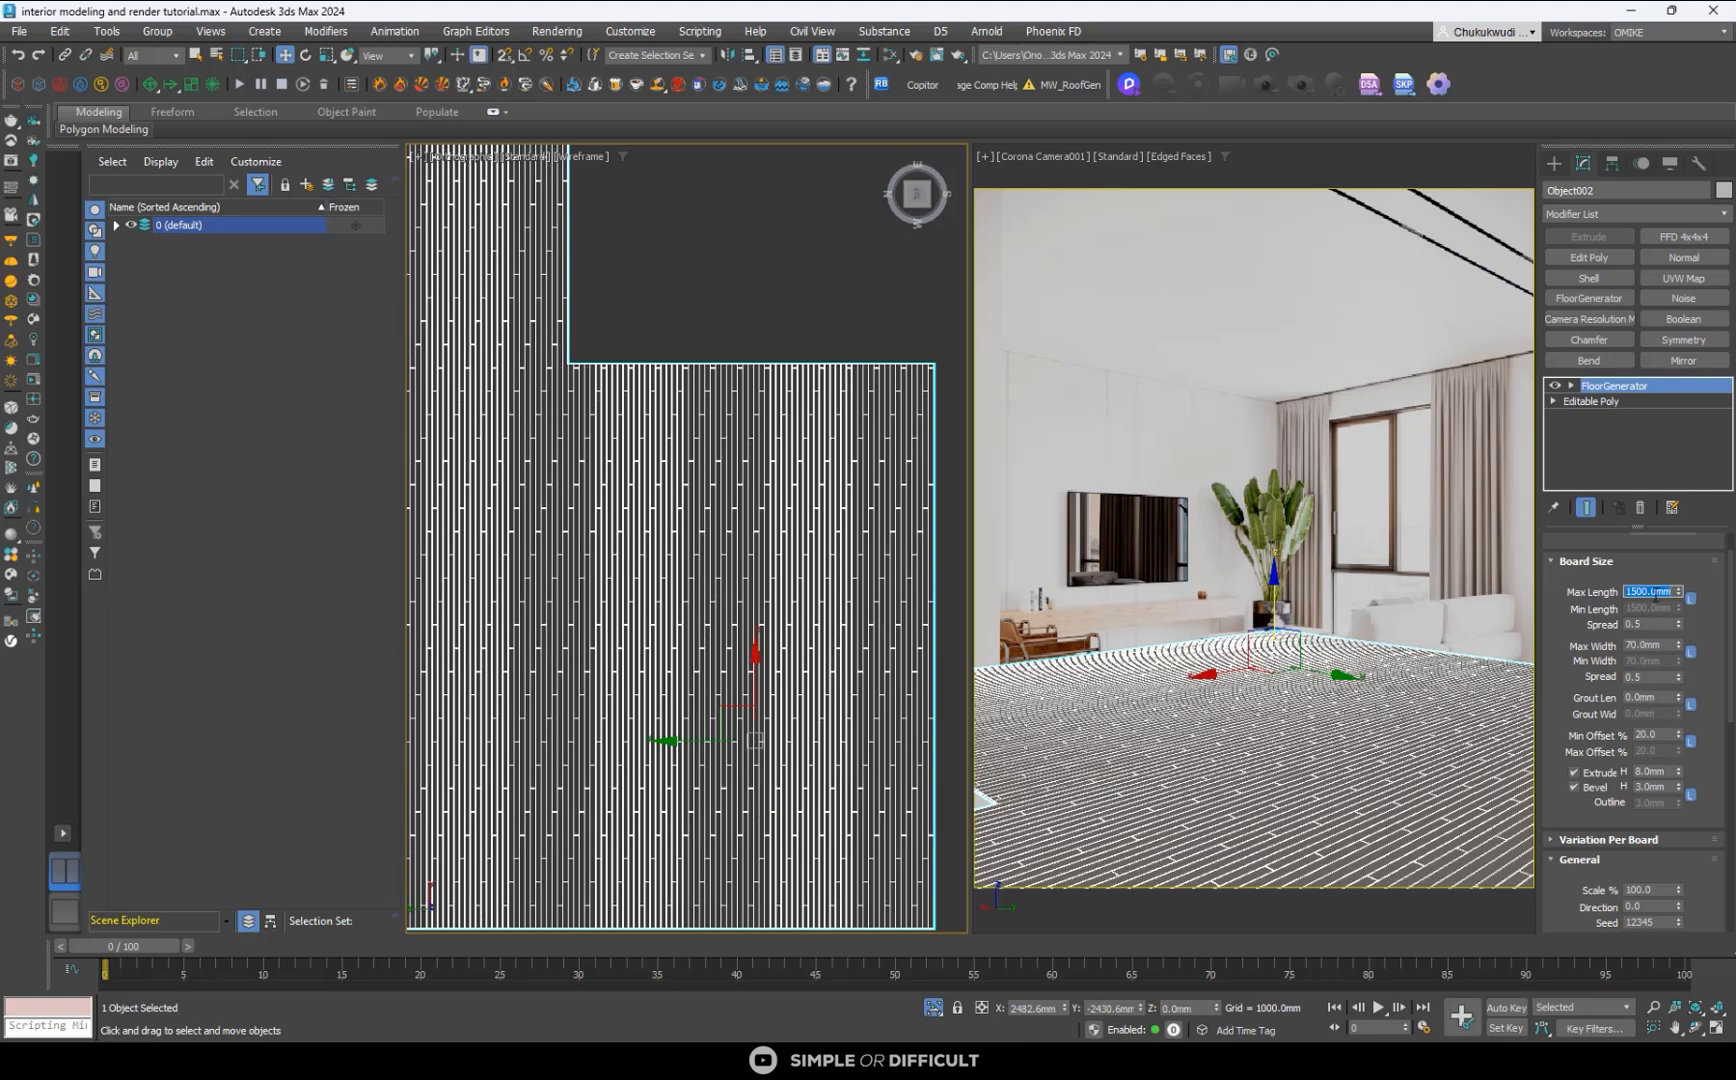
double_click(1660, 645)
type("250")
key("Return")
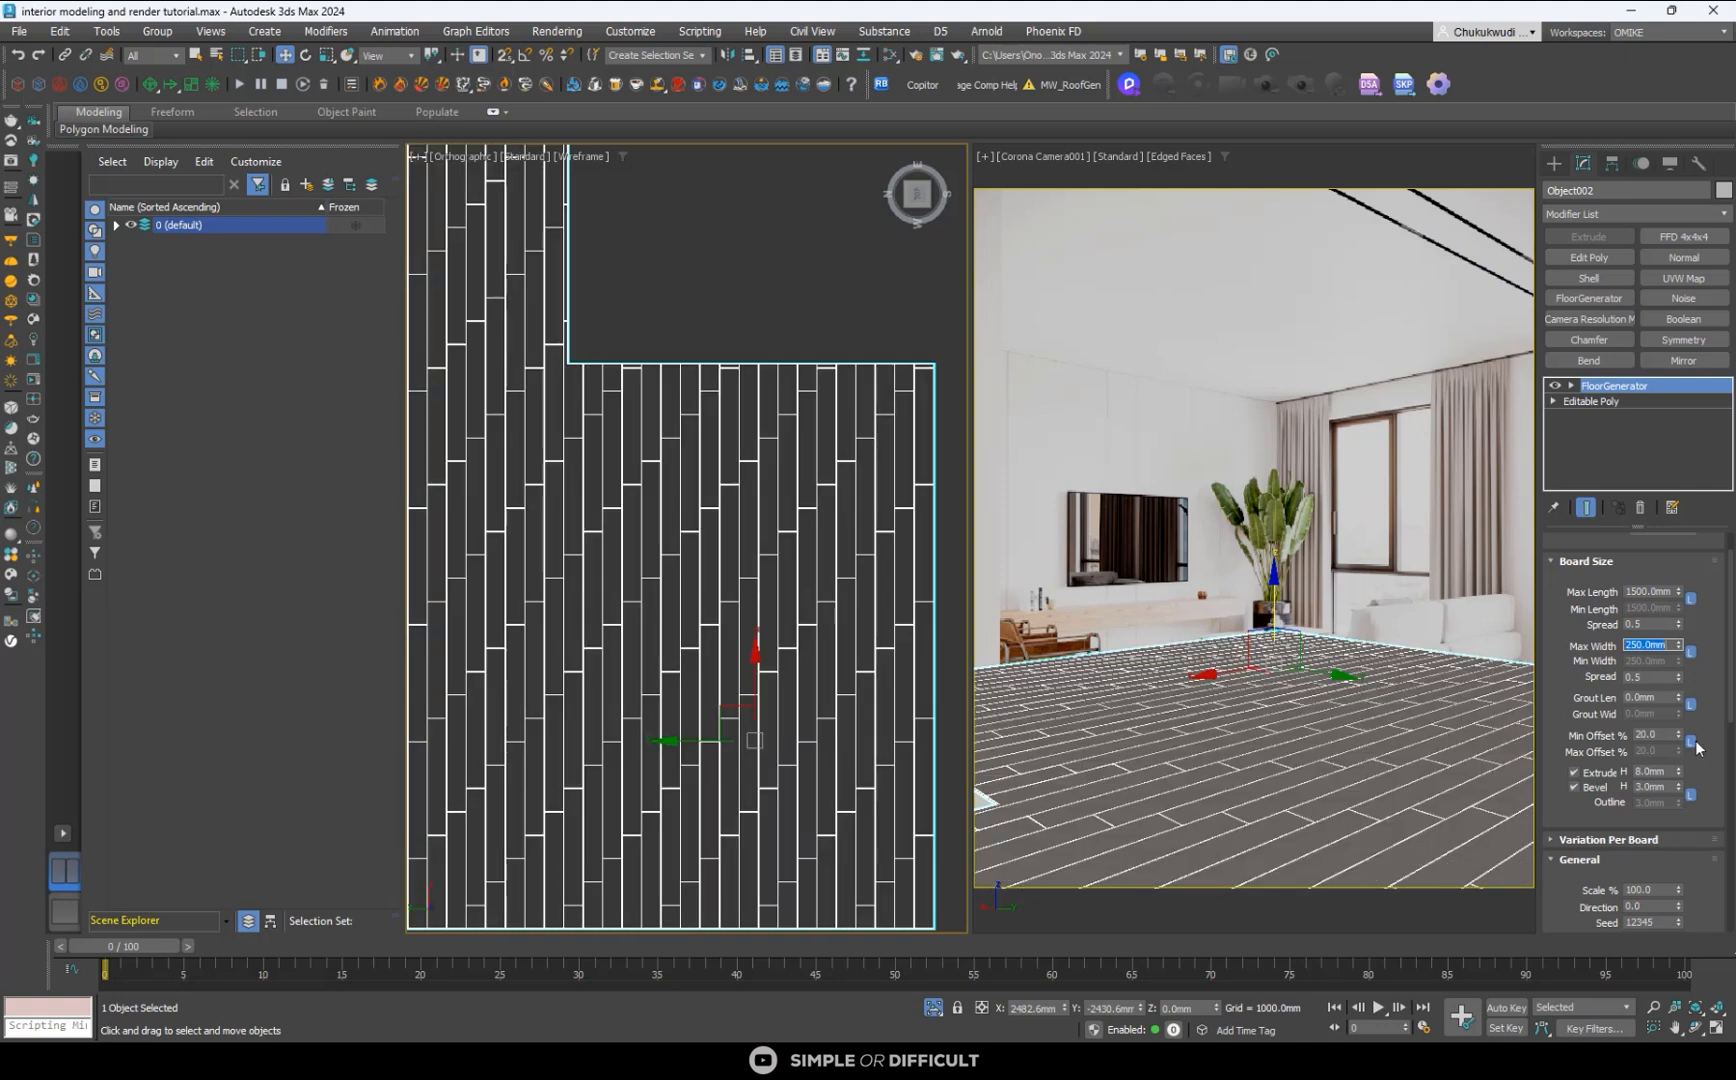
scroll(834, 506, "down", 4)
scroll(834, 506, "down", 2)
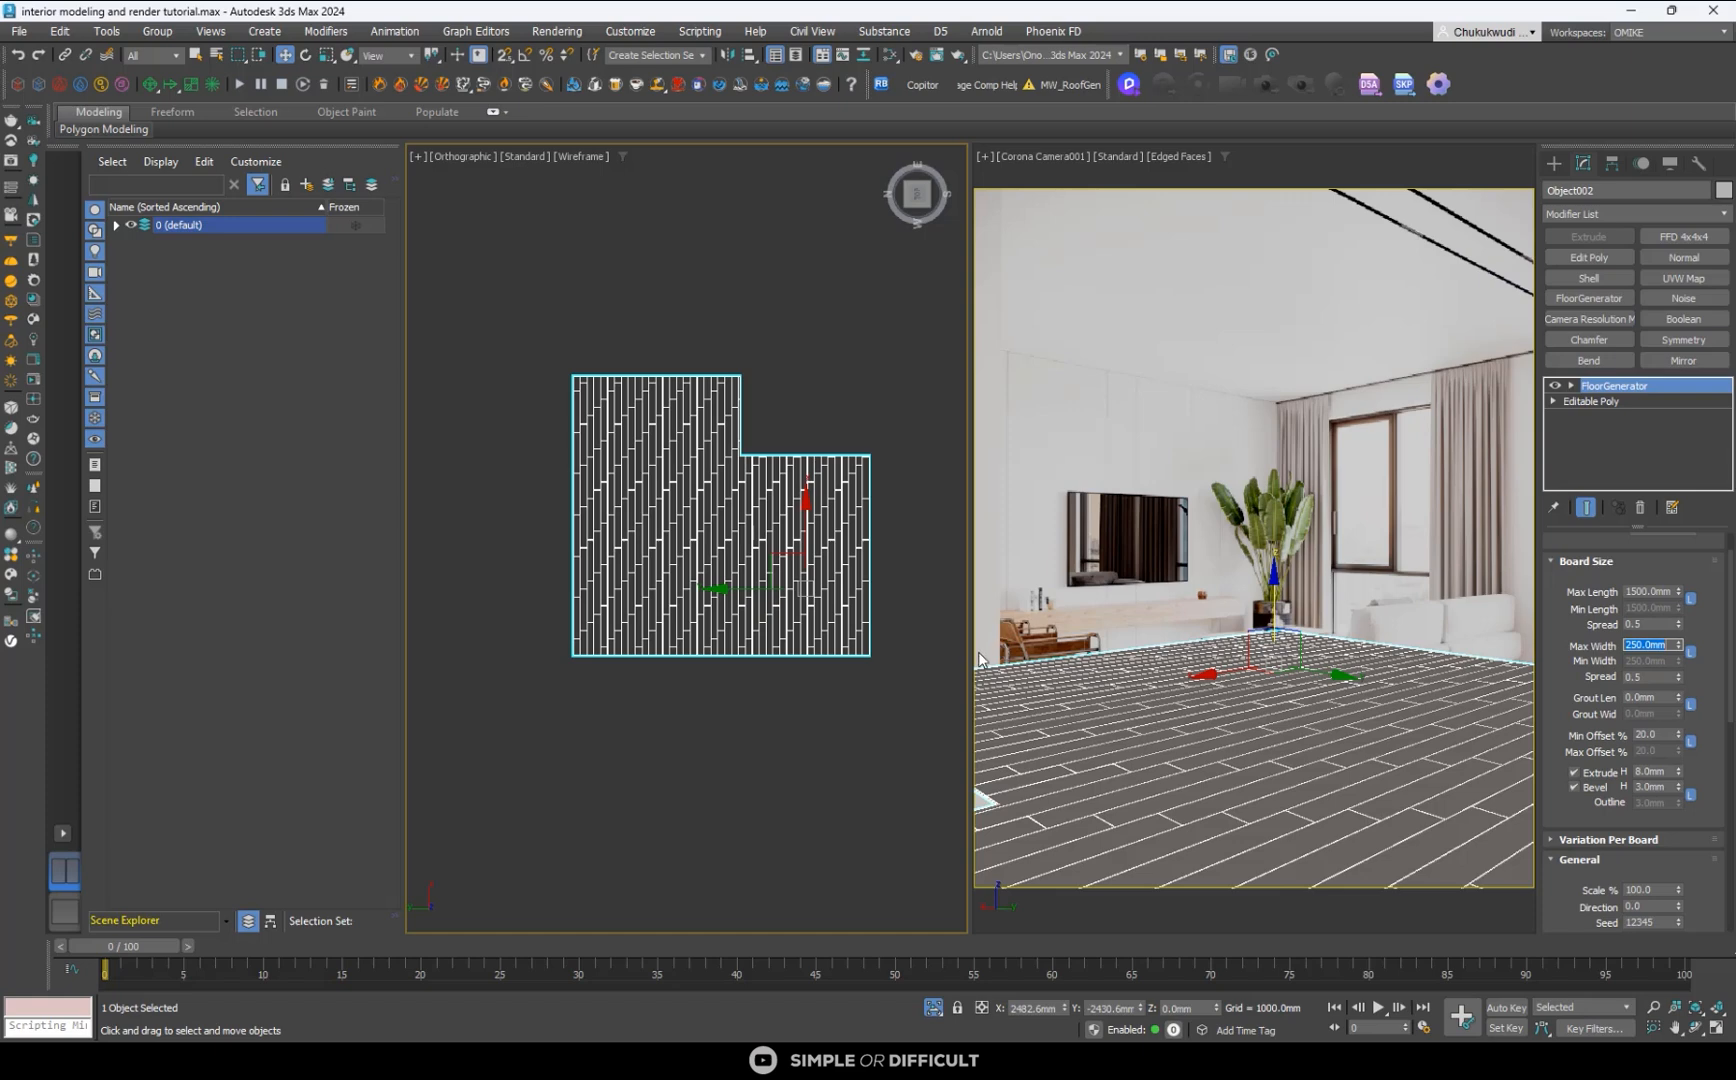
- Try shifting the boards with Offset X, set Offset Y to 2 mm, and check the pattern with the floor briefly deselected
left_click_drag(1733, 650, 1549, 728)
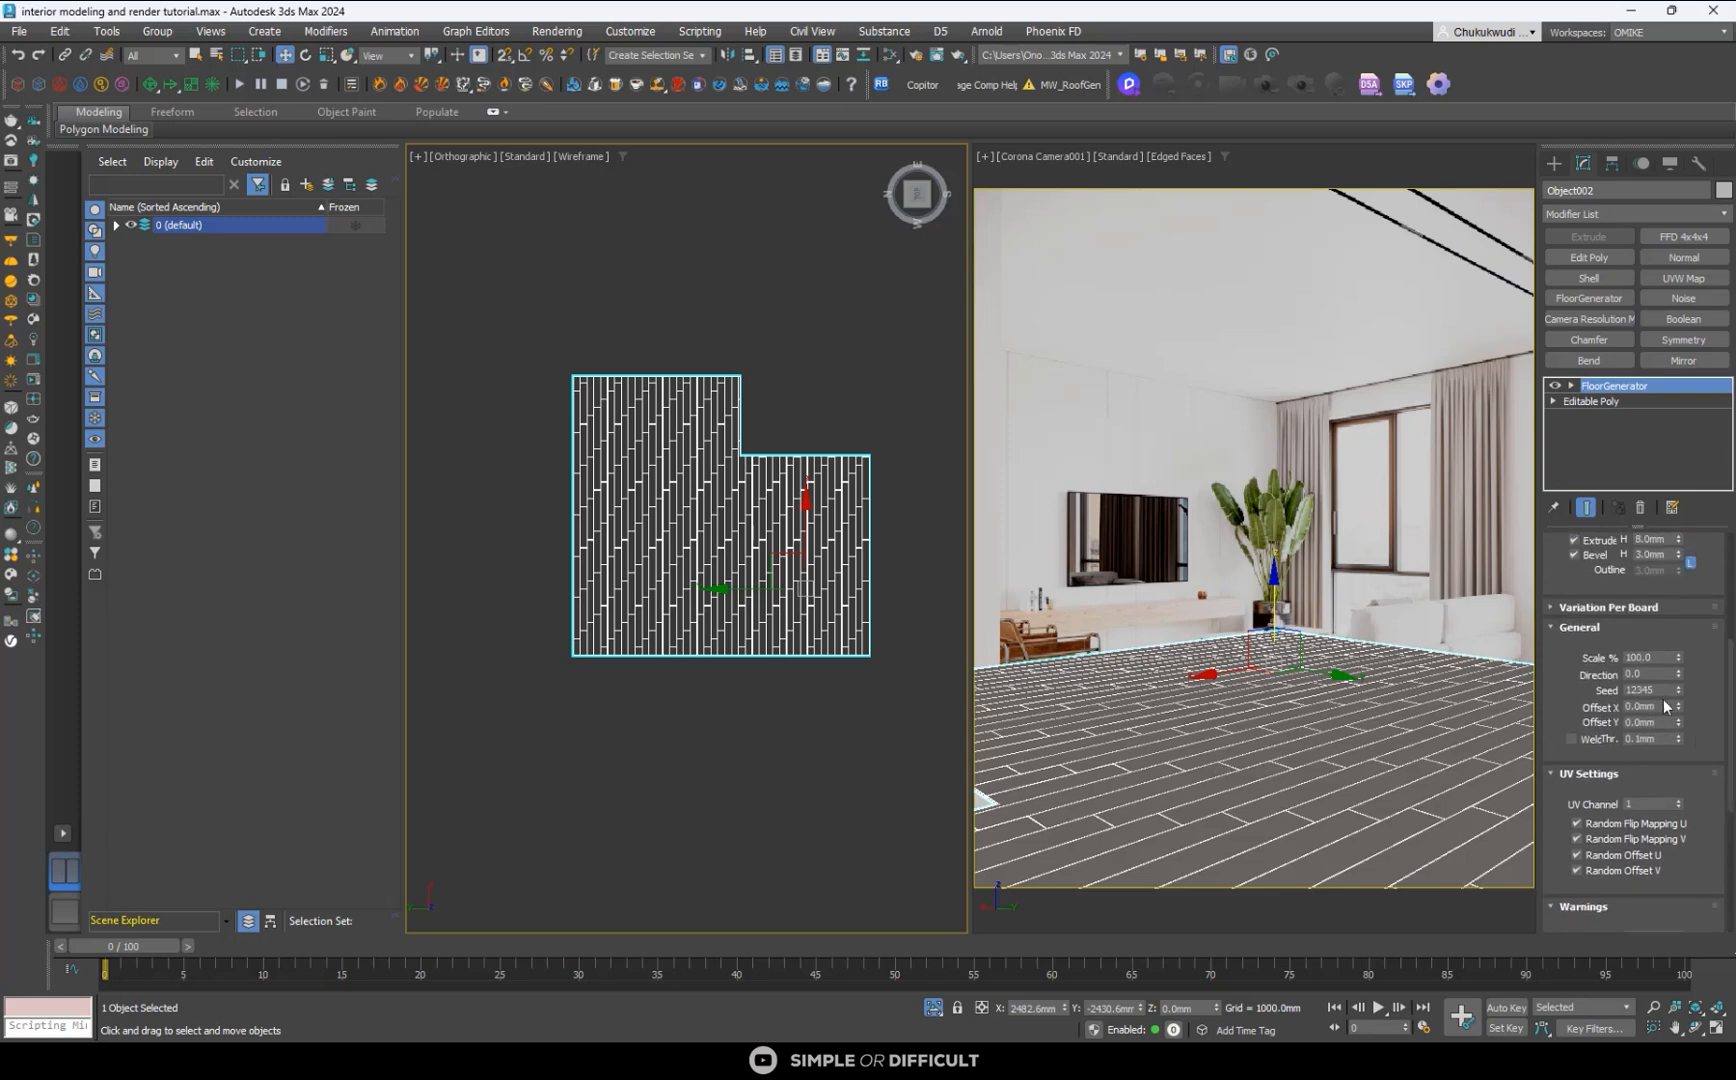
left_click_drag(1678, 704, 1554, 342)
left_click_drag(1680, 720, 1688, 537)
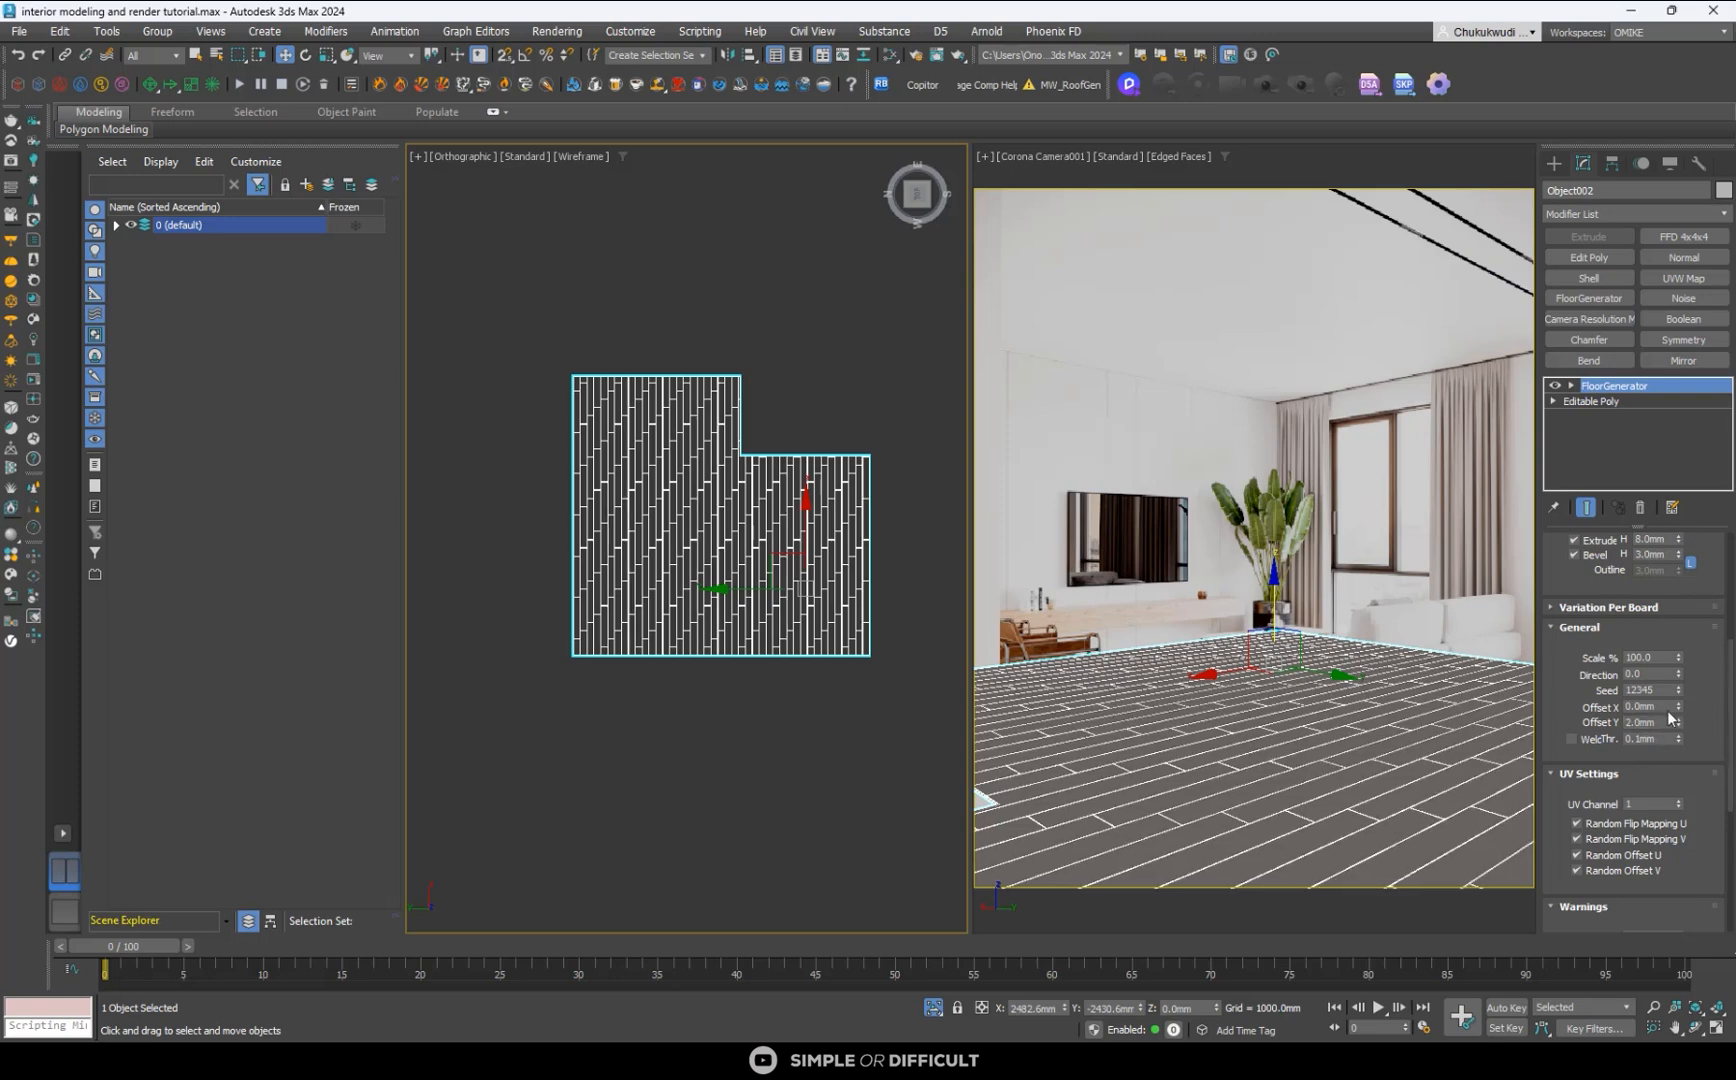
left_click(840, 357)
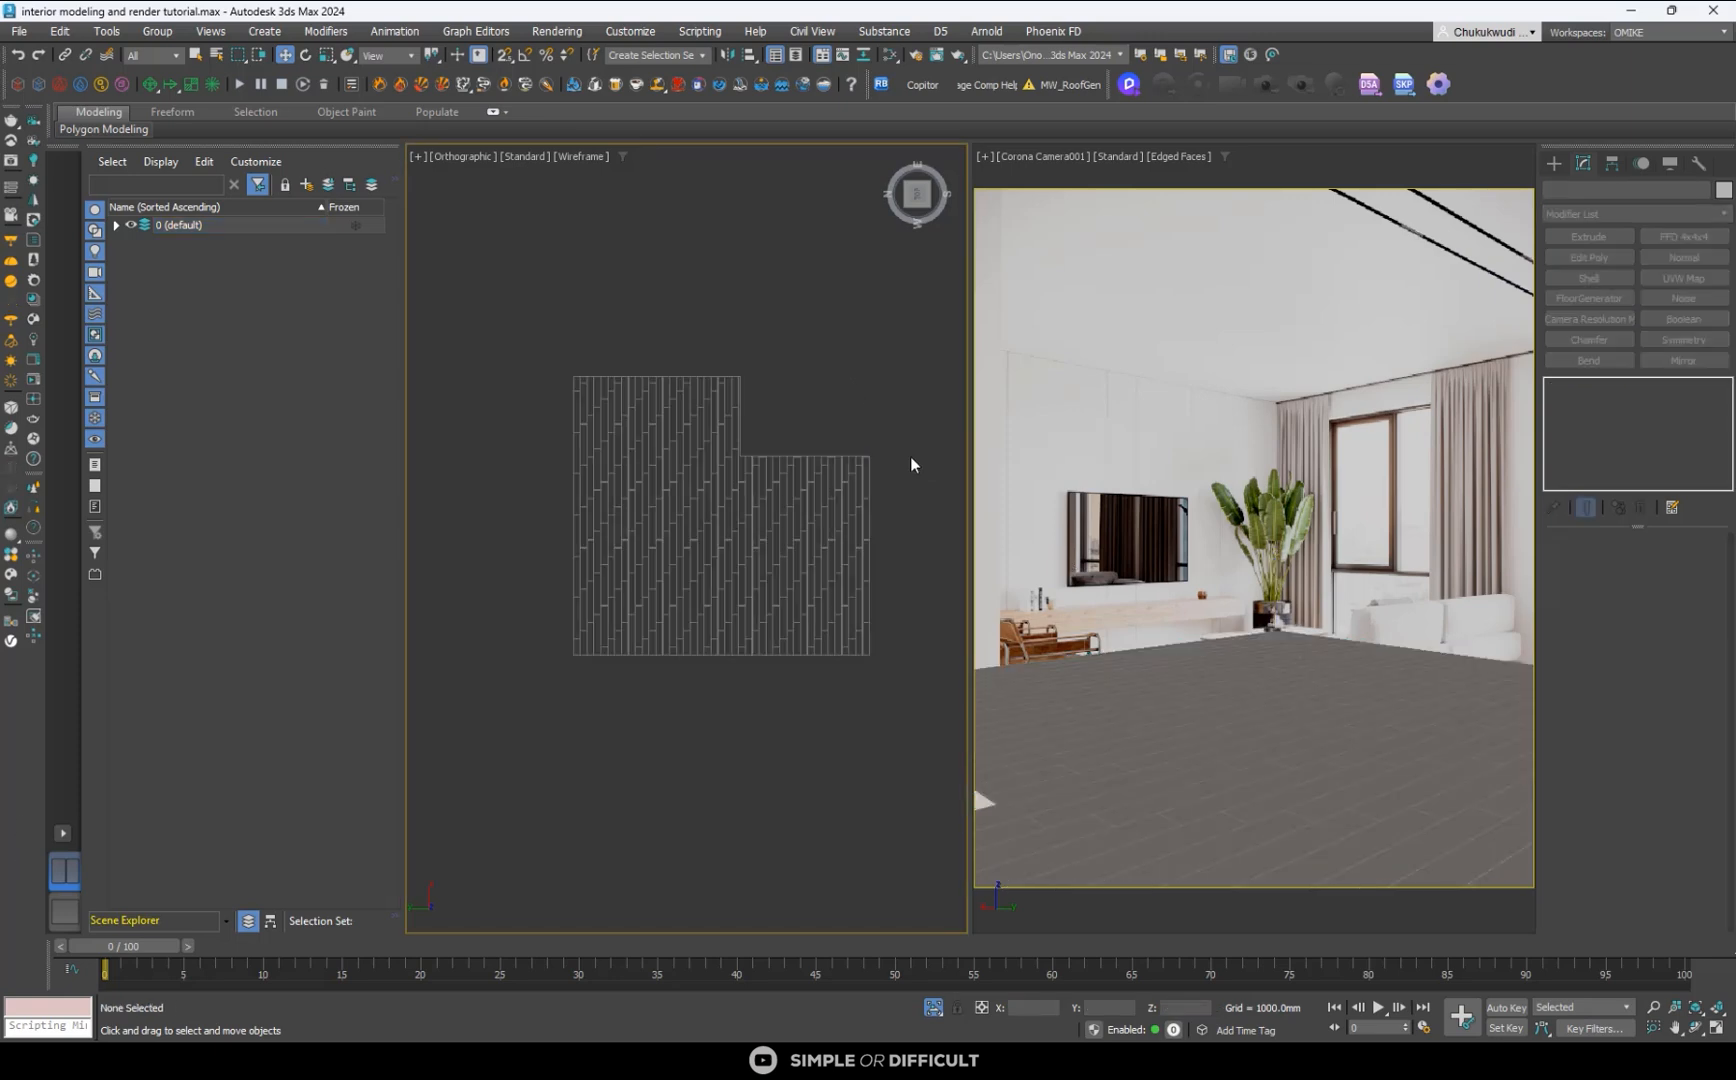
left_click(1033, 730)
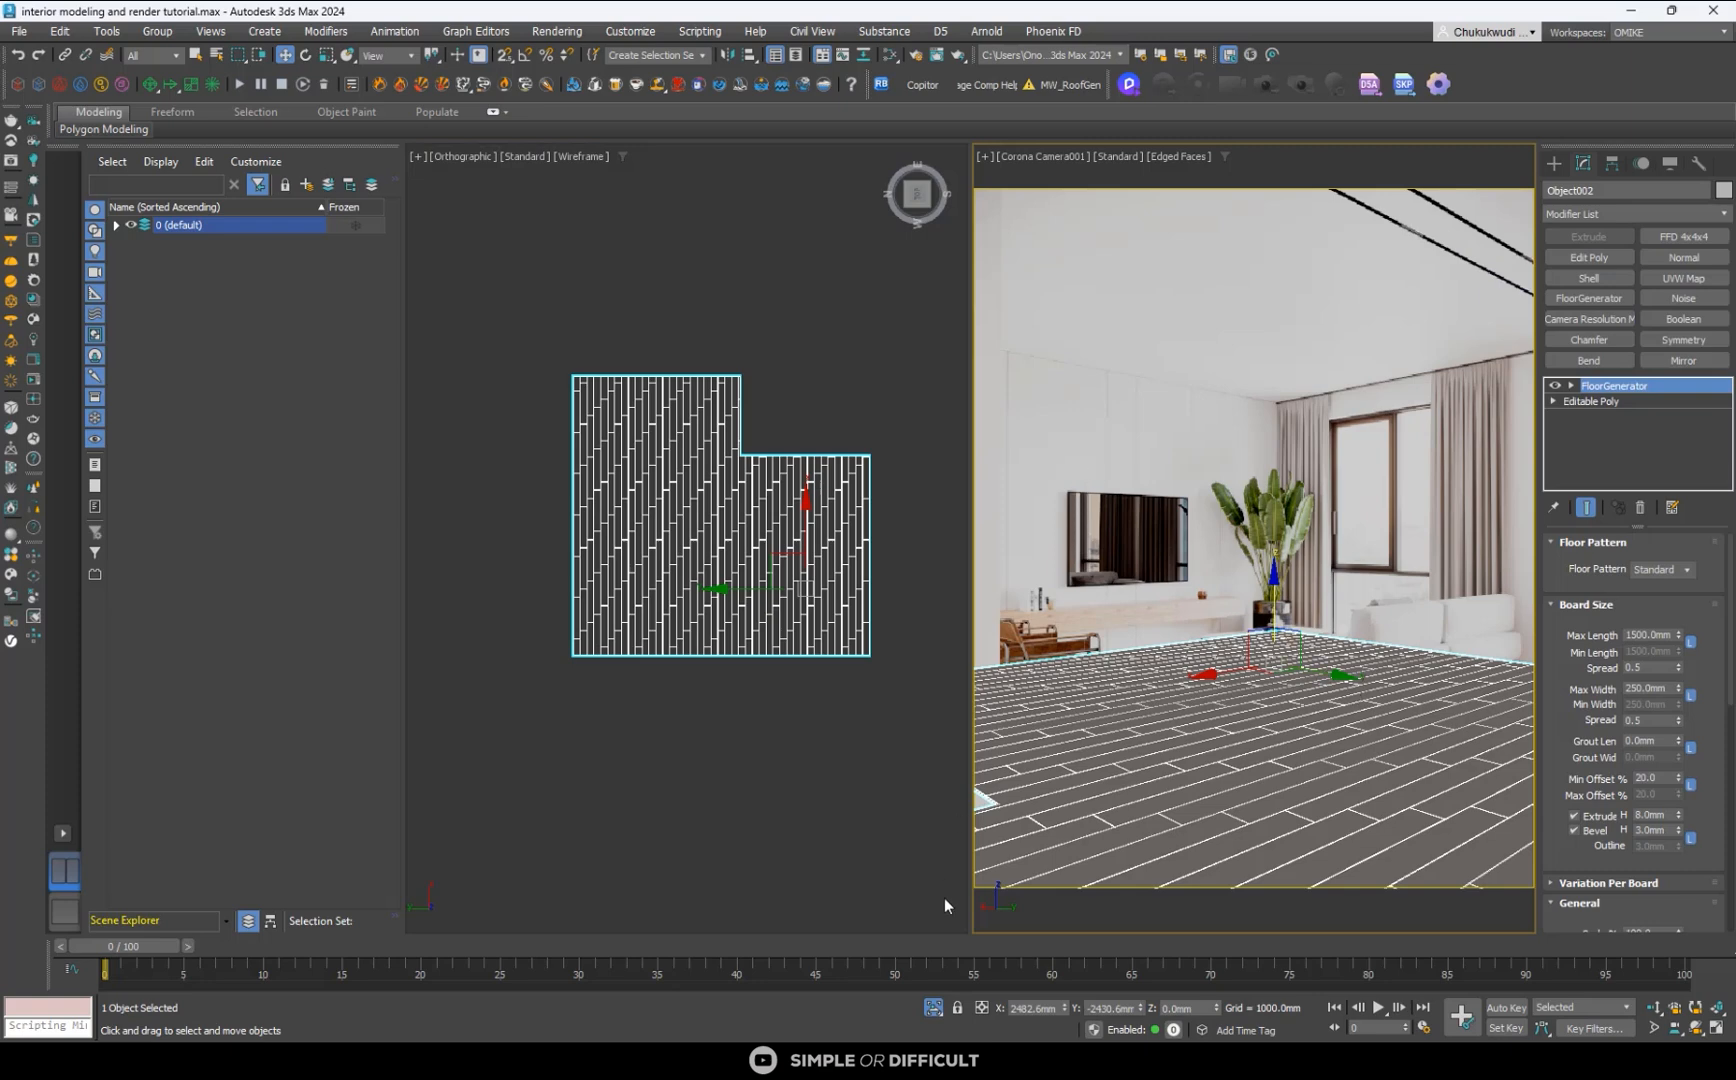
- End the floor's isolation, select the room box, and display the Corona camera view with Wireframe Override
left_click(931, 1009)
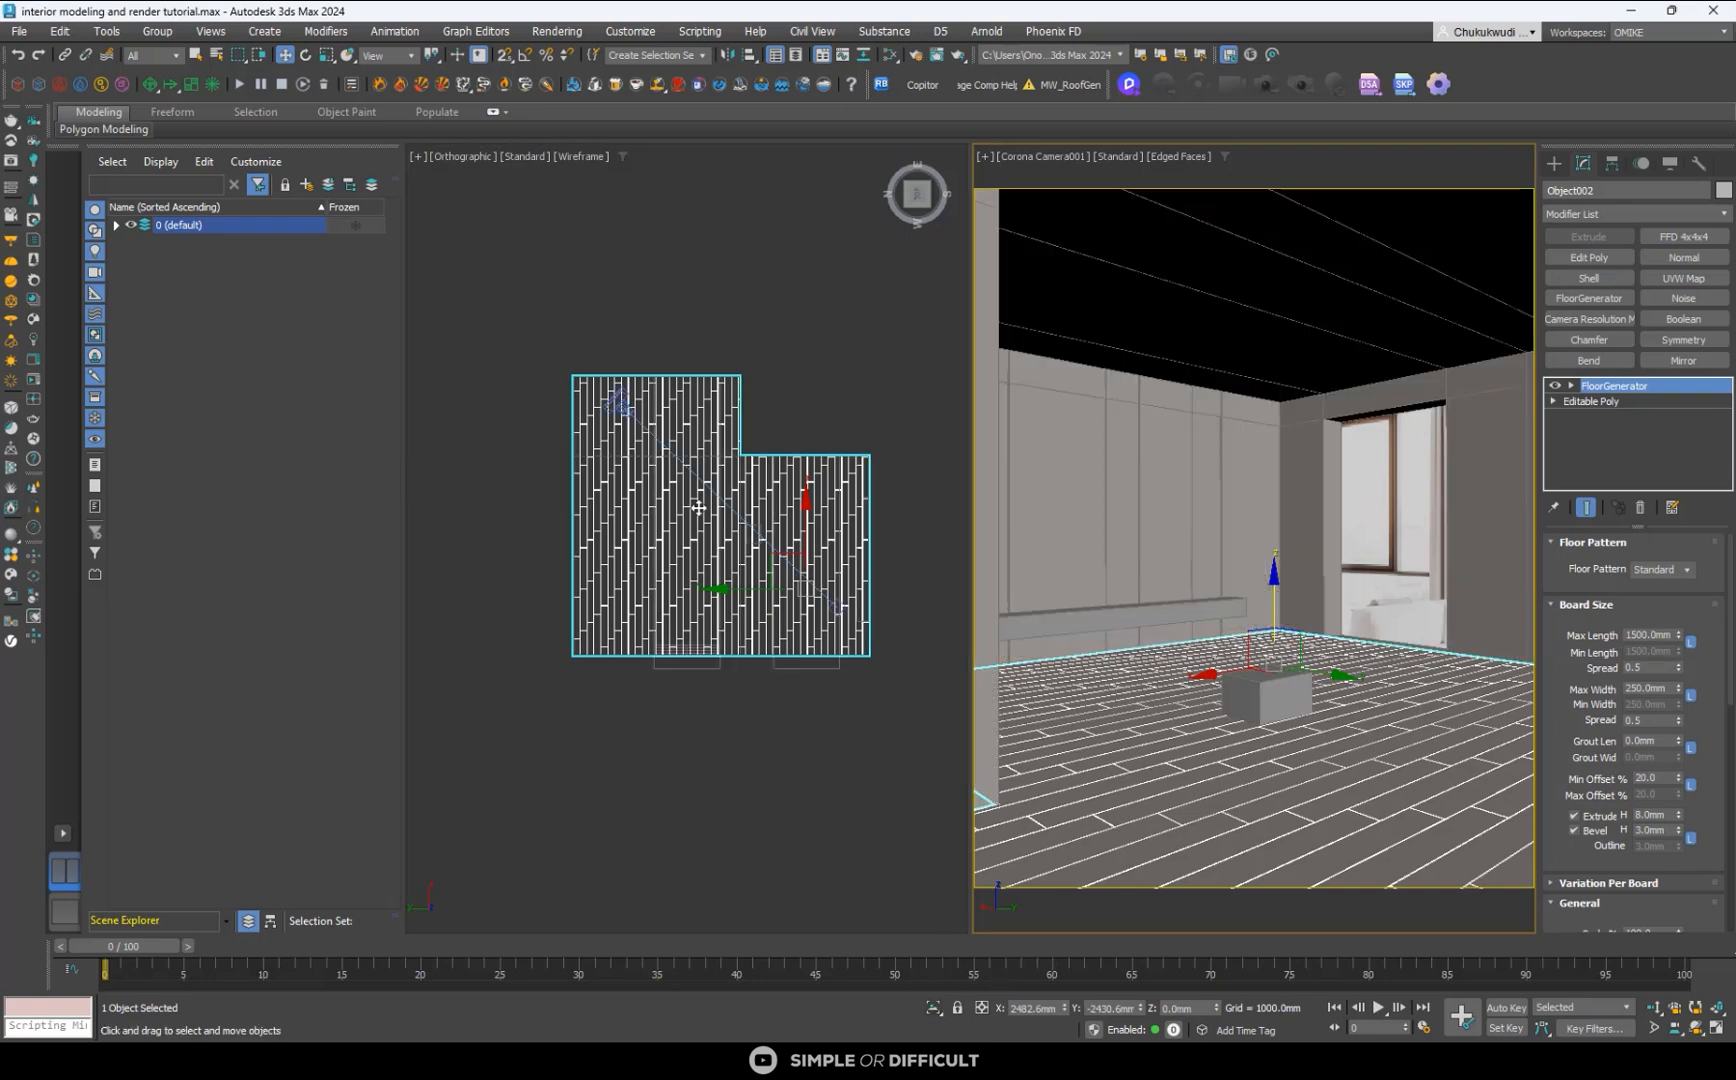
left_click(1261, 313)
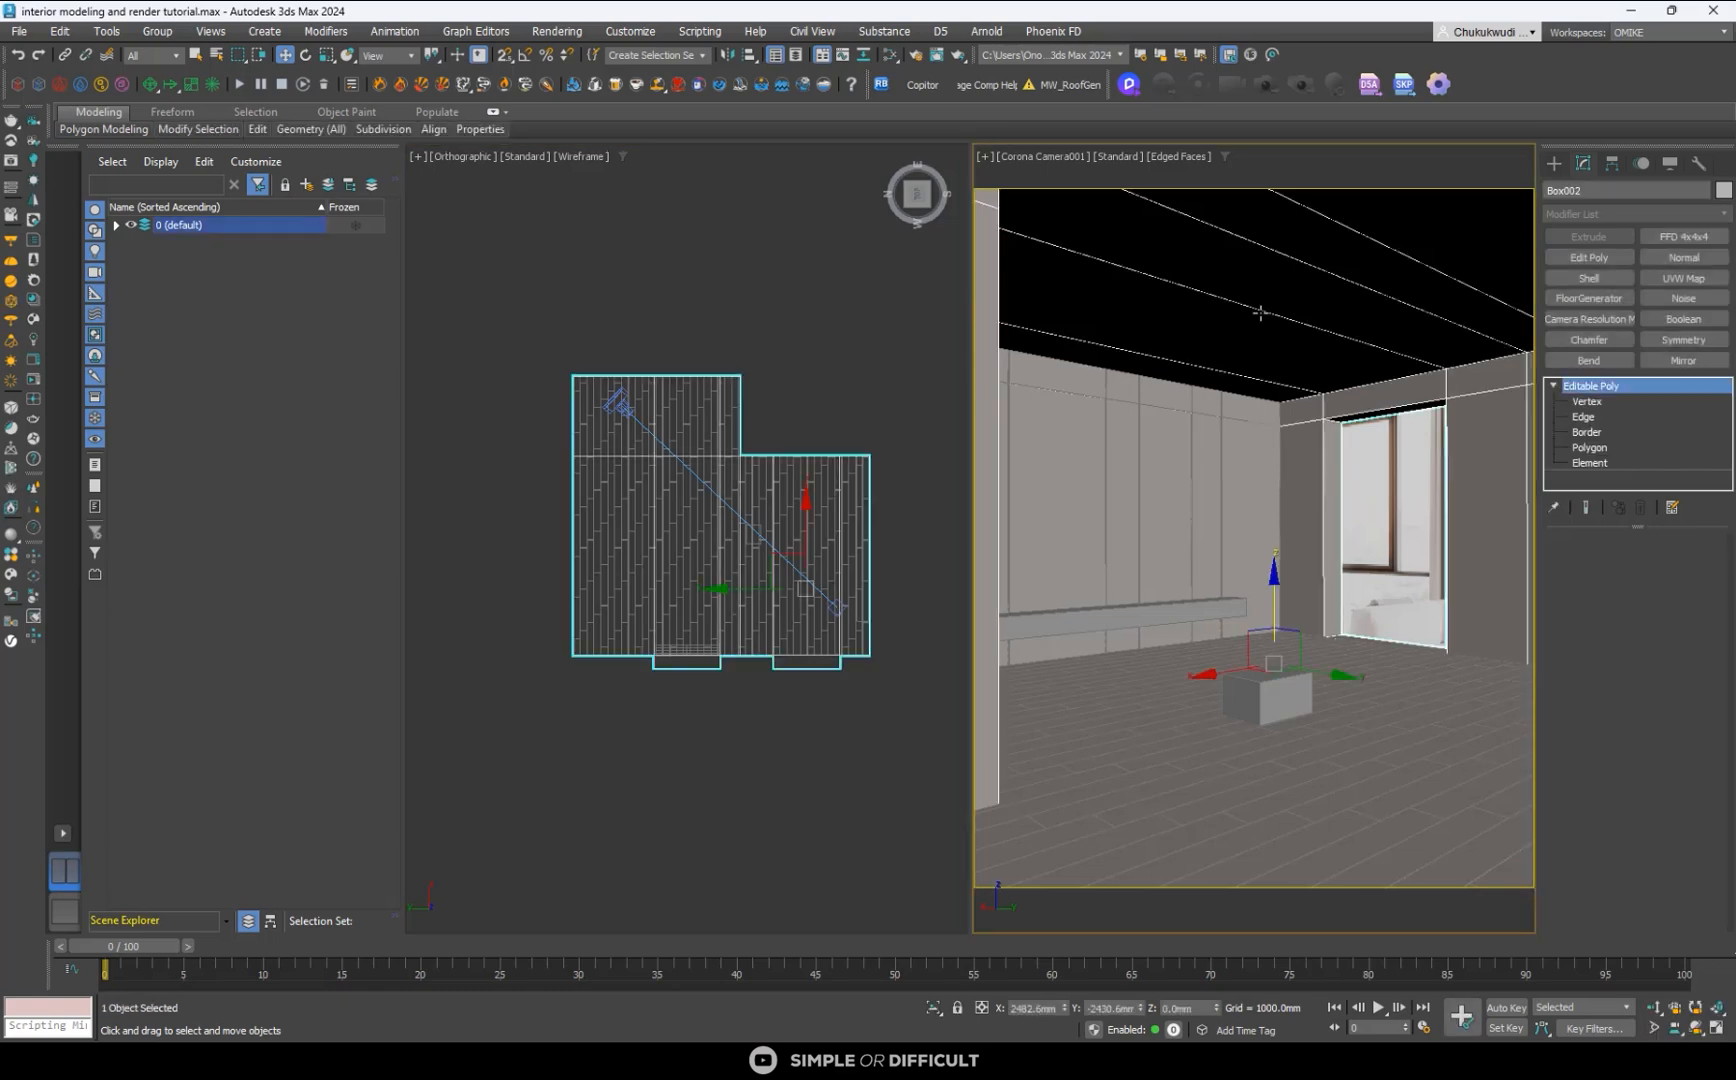
left_click(1173, 156)
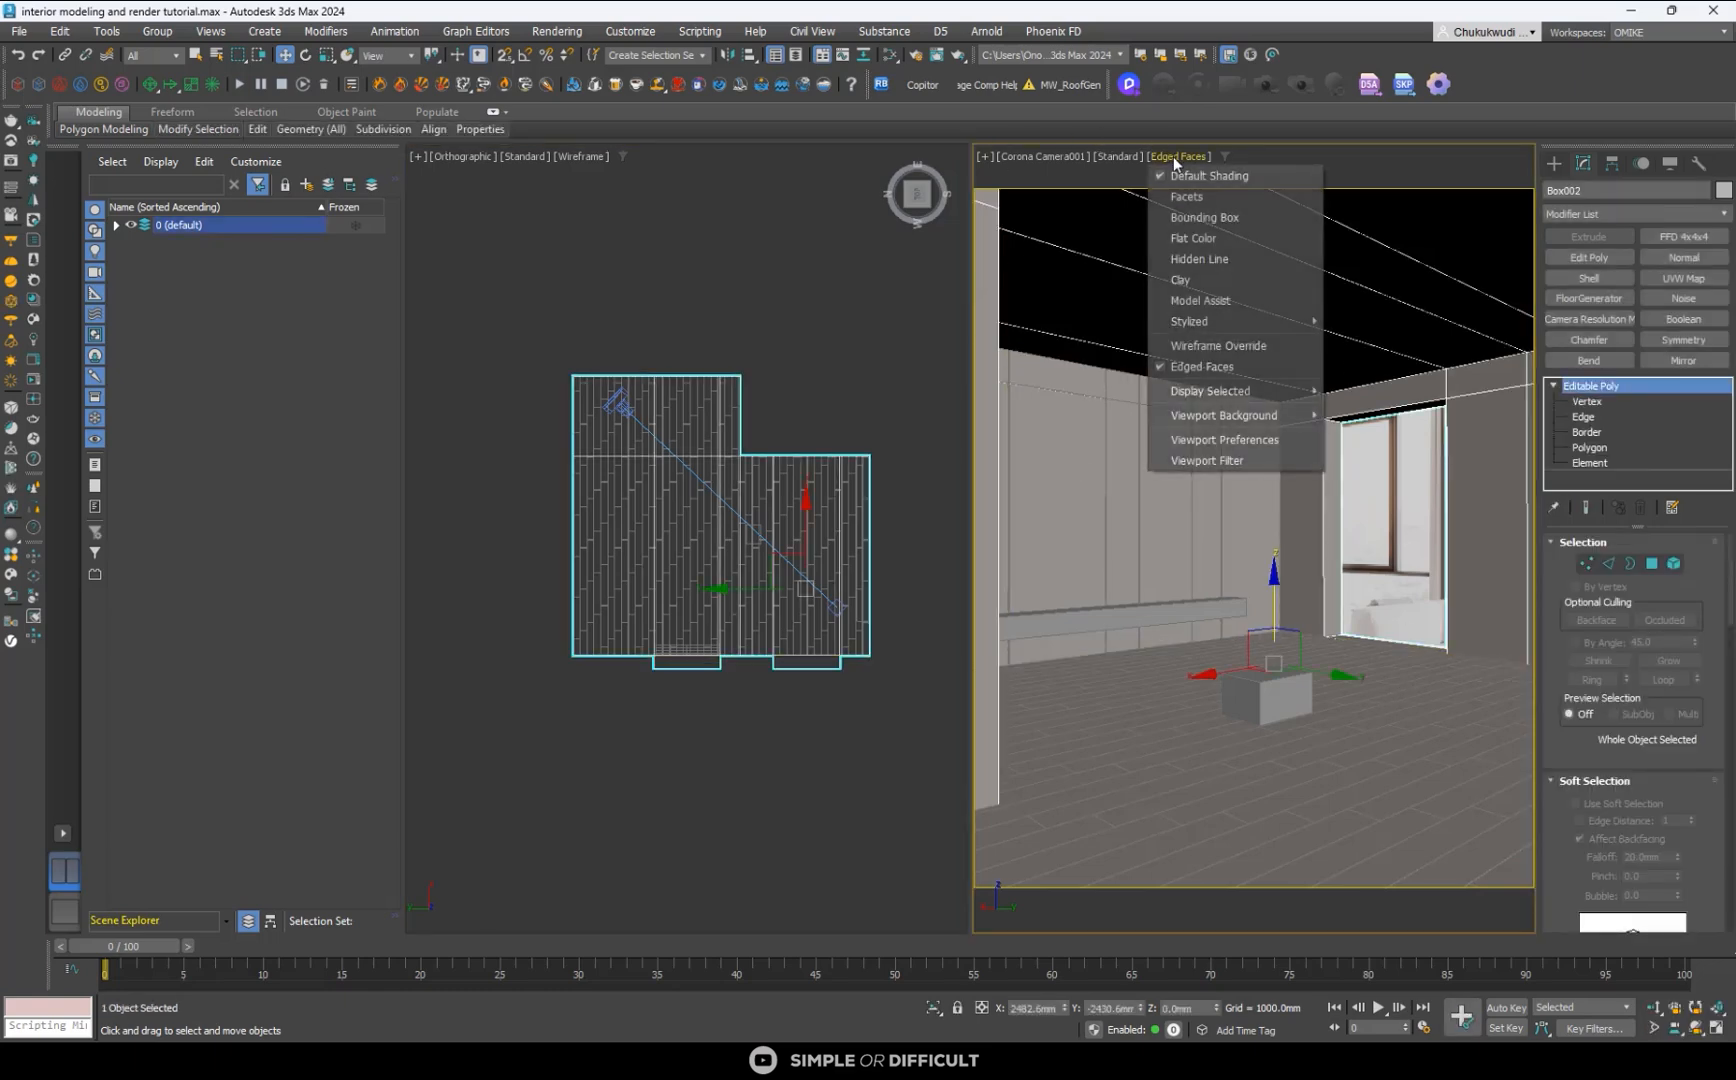
left_click(1222, 346)
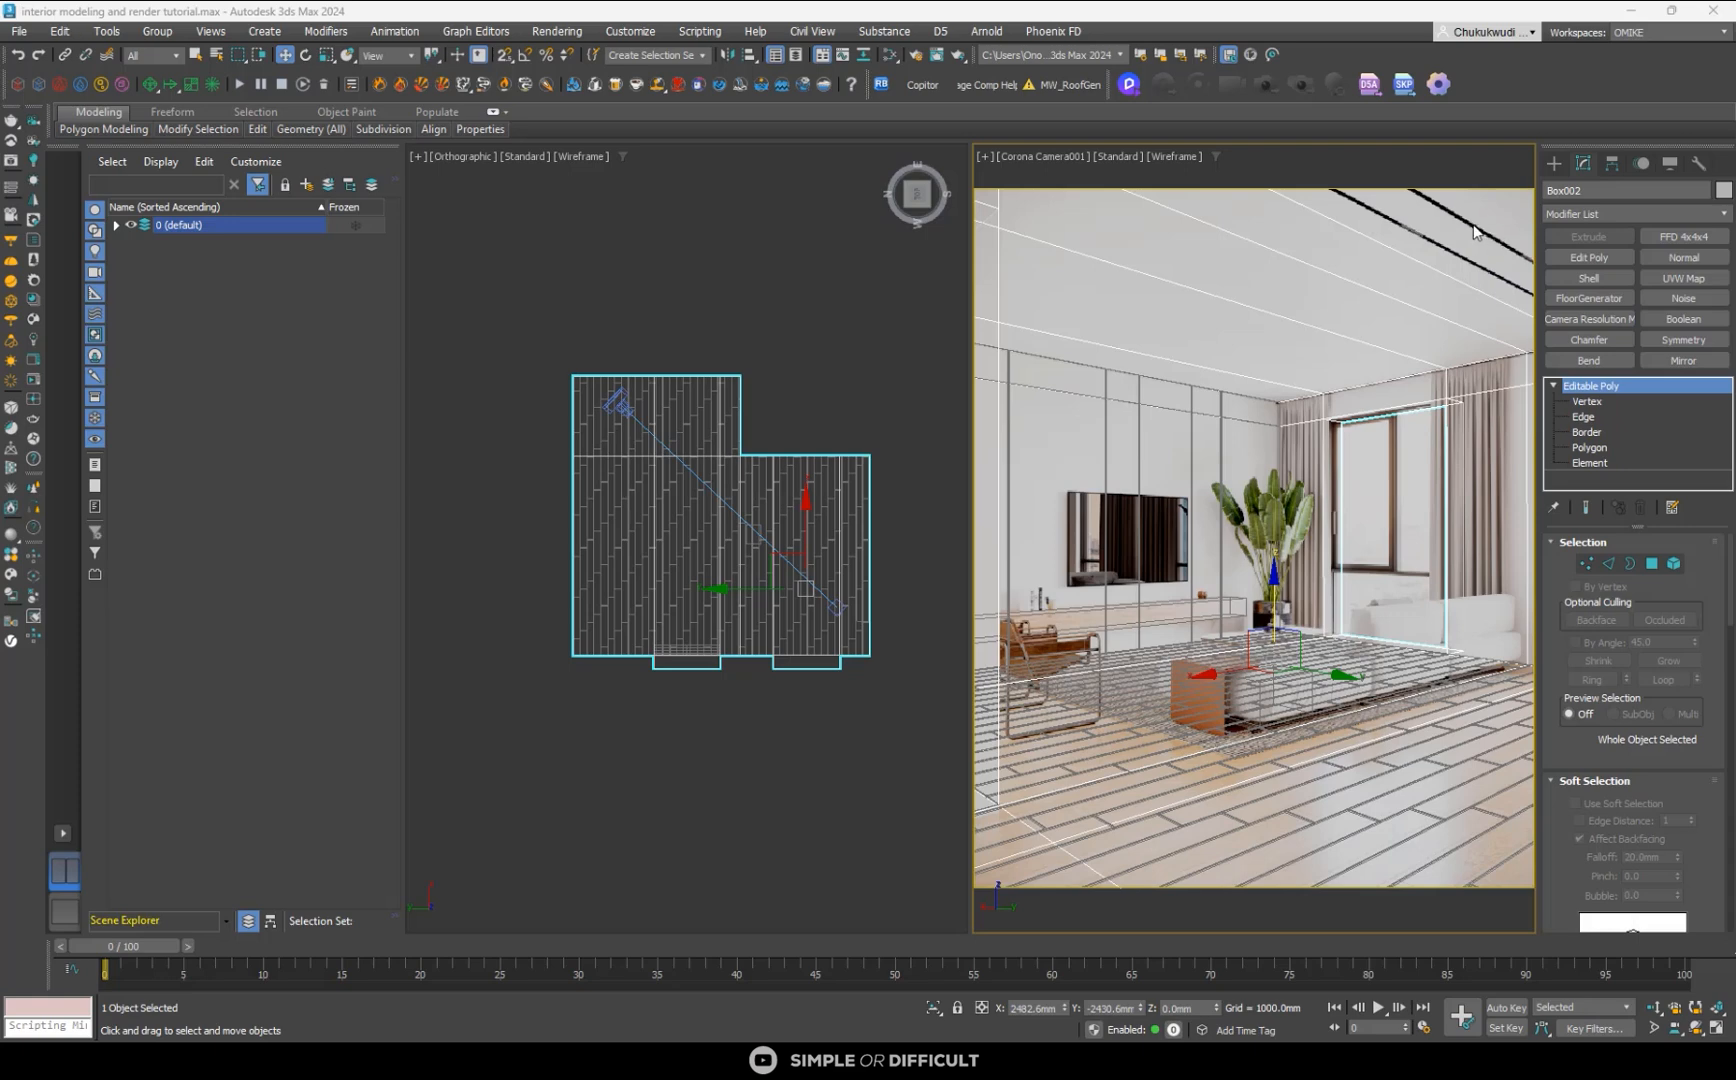
- Select the room box's ceiling polygons that can be seen in the camera view
left_click(1652, 563)
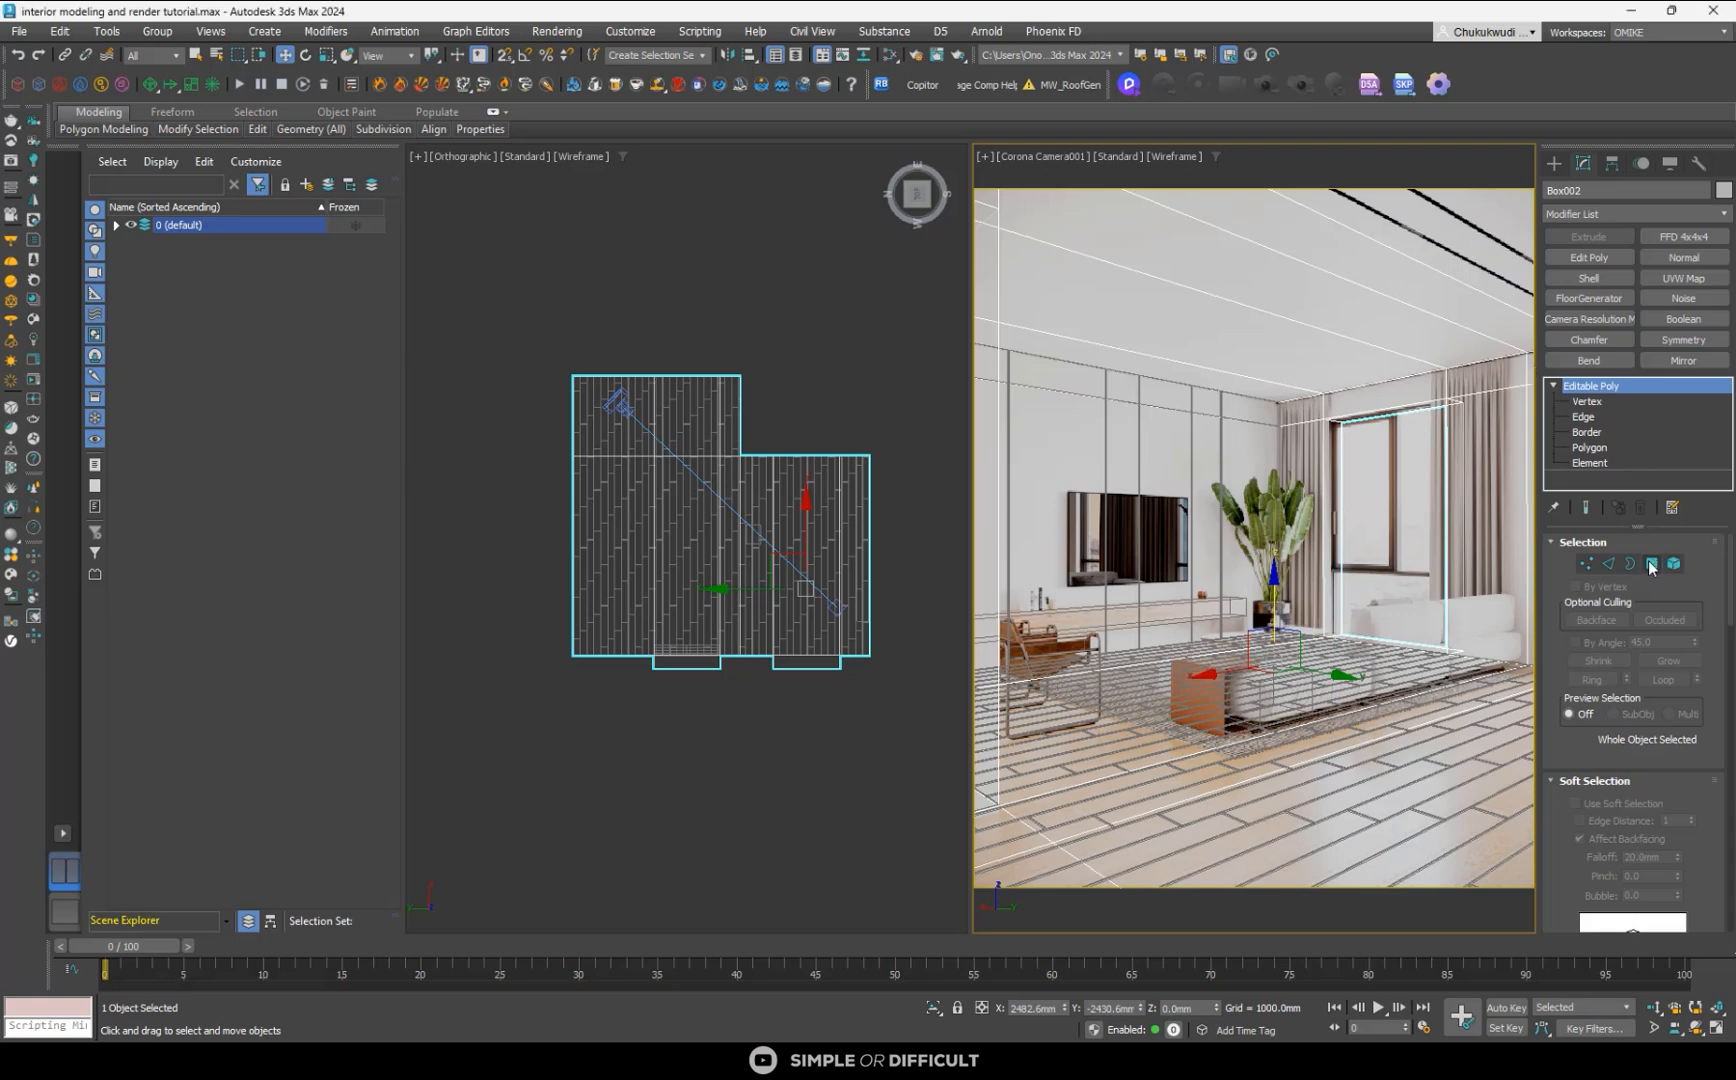
left_click(1313, 240)
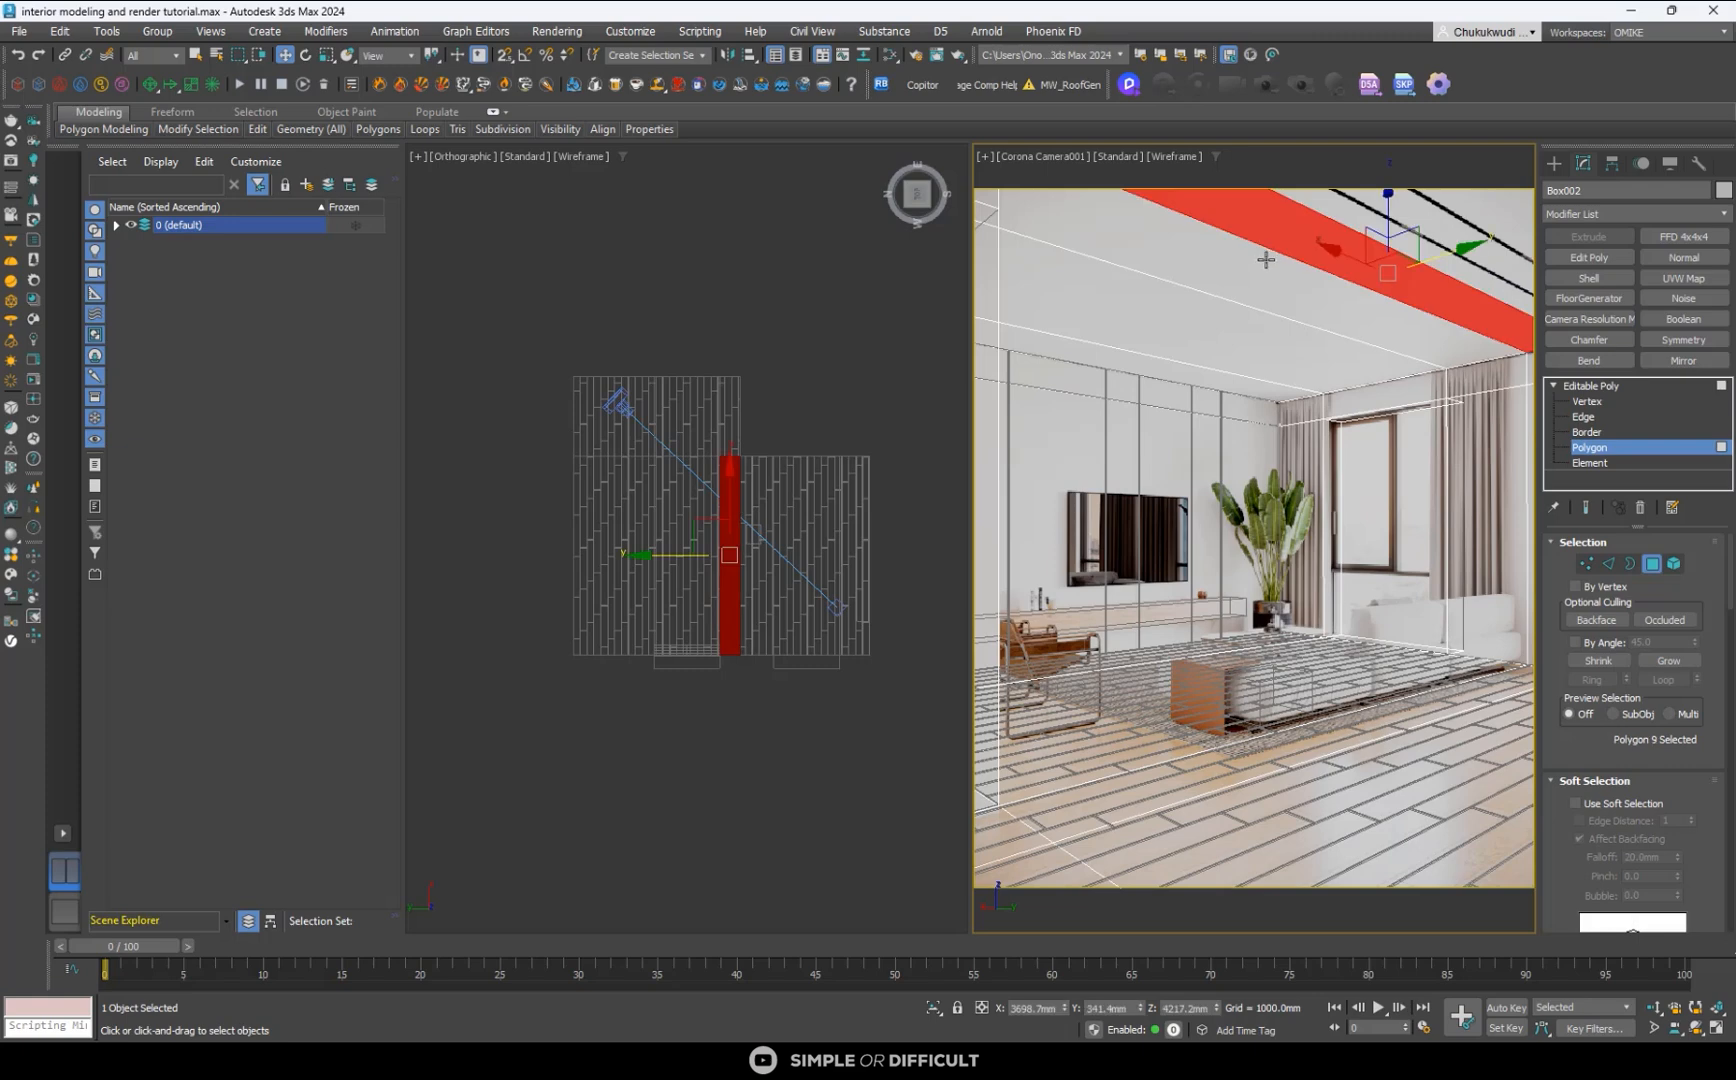
left_click(1265, 259, "ctrl")
left_click(1178, 310, "ctrl")
left_click(1129, 359, "ctrl")
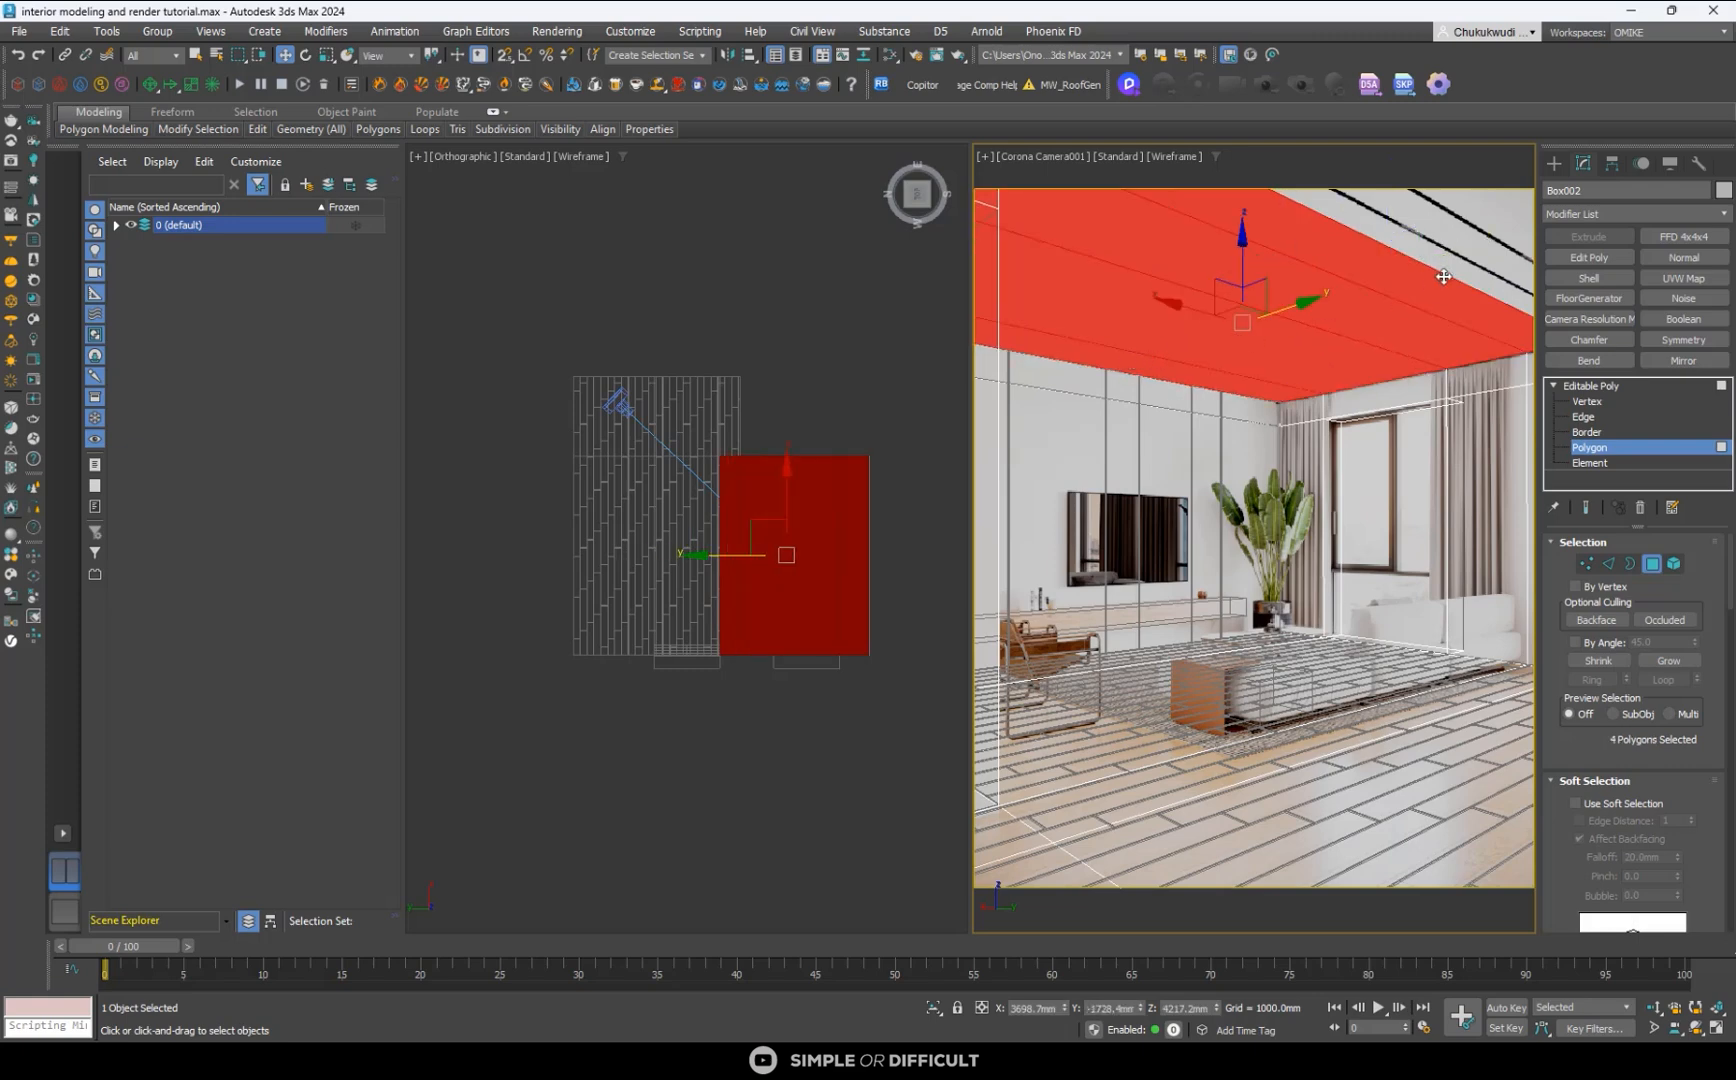
left_click(1444, 244, "ctrl")
- Add the remaining ceiling polygons of the L-shaped room to the selection and detach the whole ceiling as a separate object
middle_click_drag(670, 489, 835, 520, "alt")
left_click(825, 697, "ctrl")
middle_click_drag(825, 697, 615, 578)
key("super")
key("super")
left_click(612, 577, "ctrl")
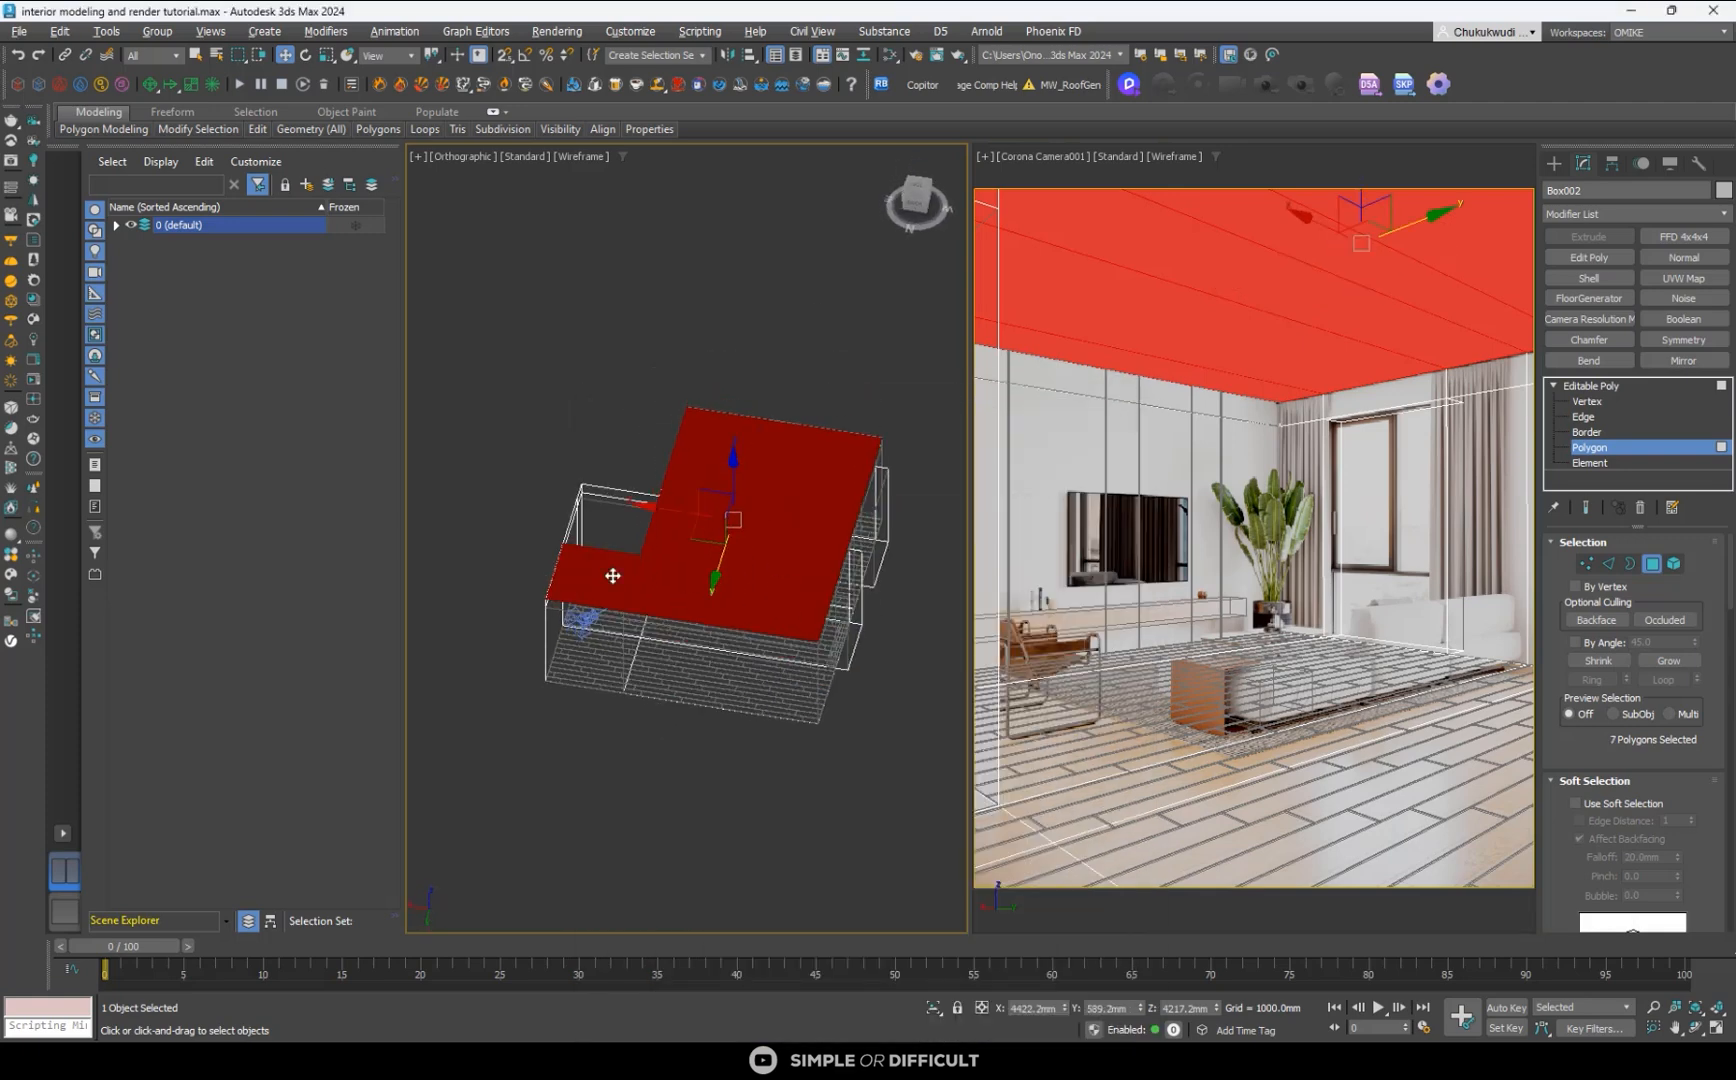
left_click(603, 532, "ctrl")
scroll(604, 516, "up", 7)
left_click(601, 422, "ctrl")
scroll(600, 420, "down", 5)
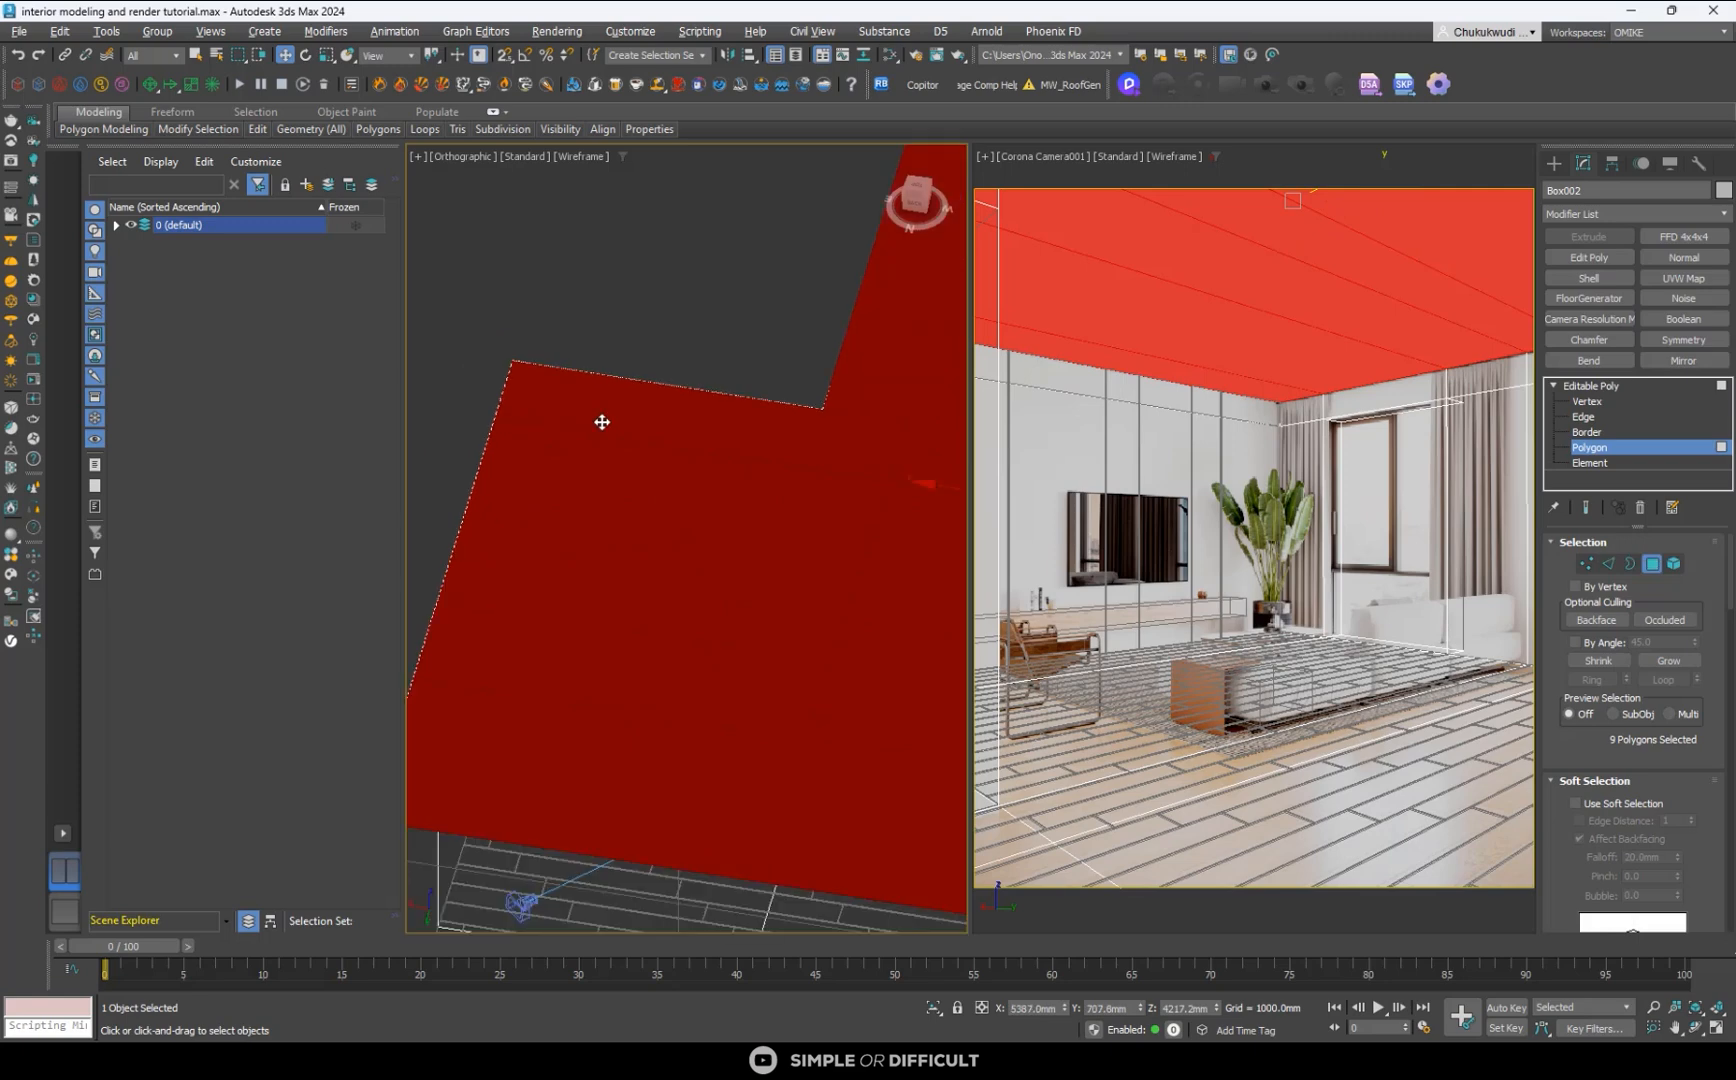
middle_click_drag(600, 418, 747, 420, "alt")
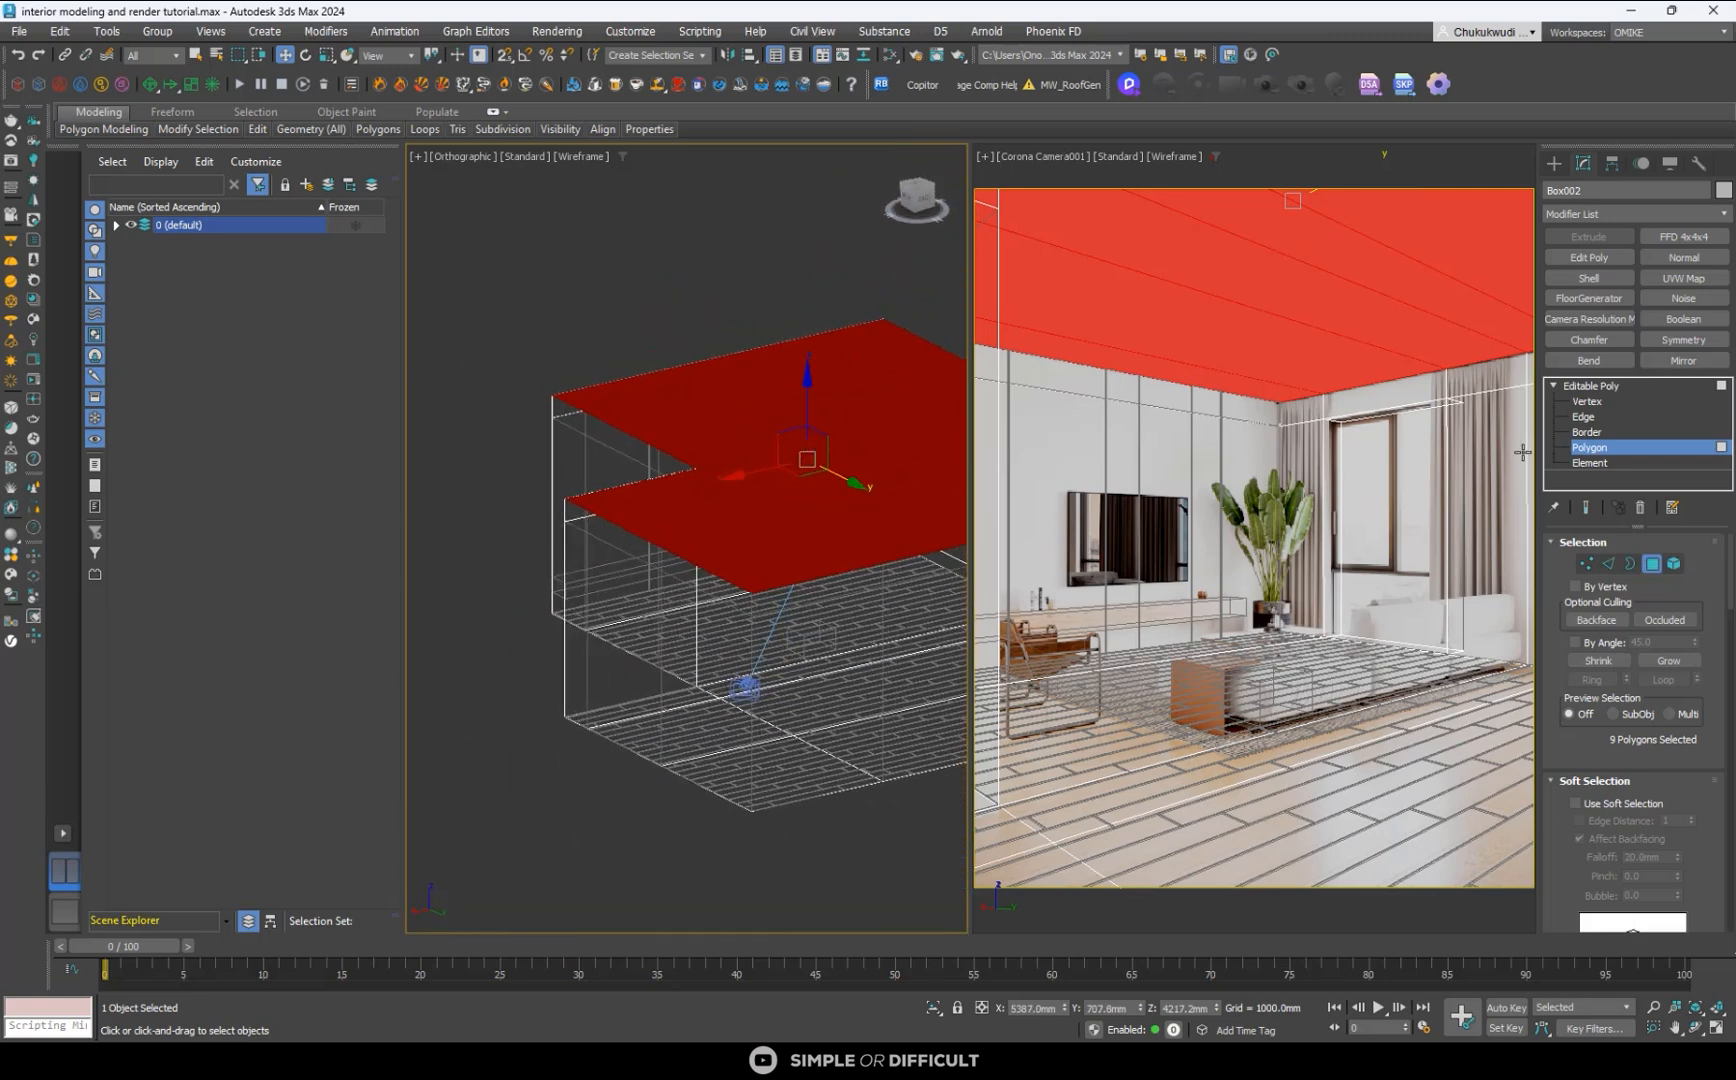
scroll(1705, 840, "down", 5)
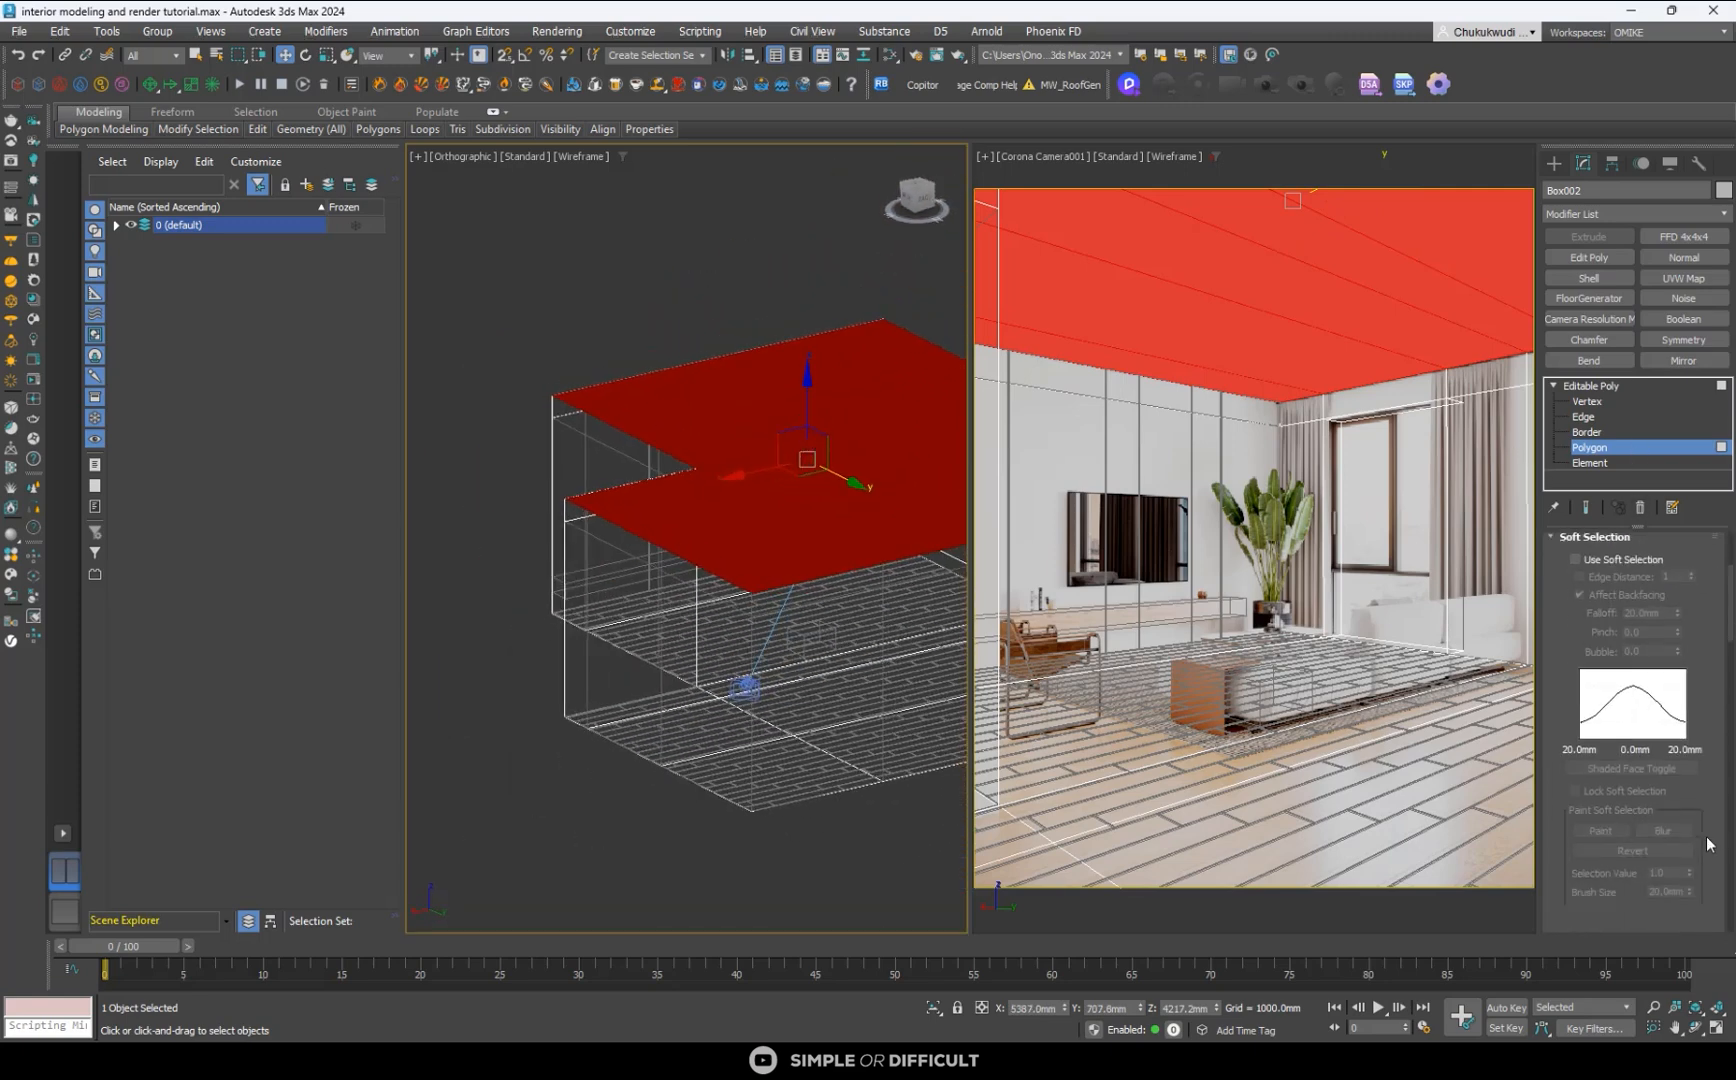
scroll(1705, 850, "down", 4)
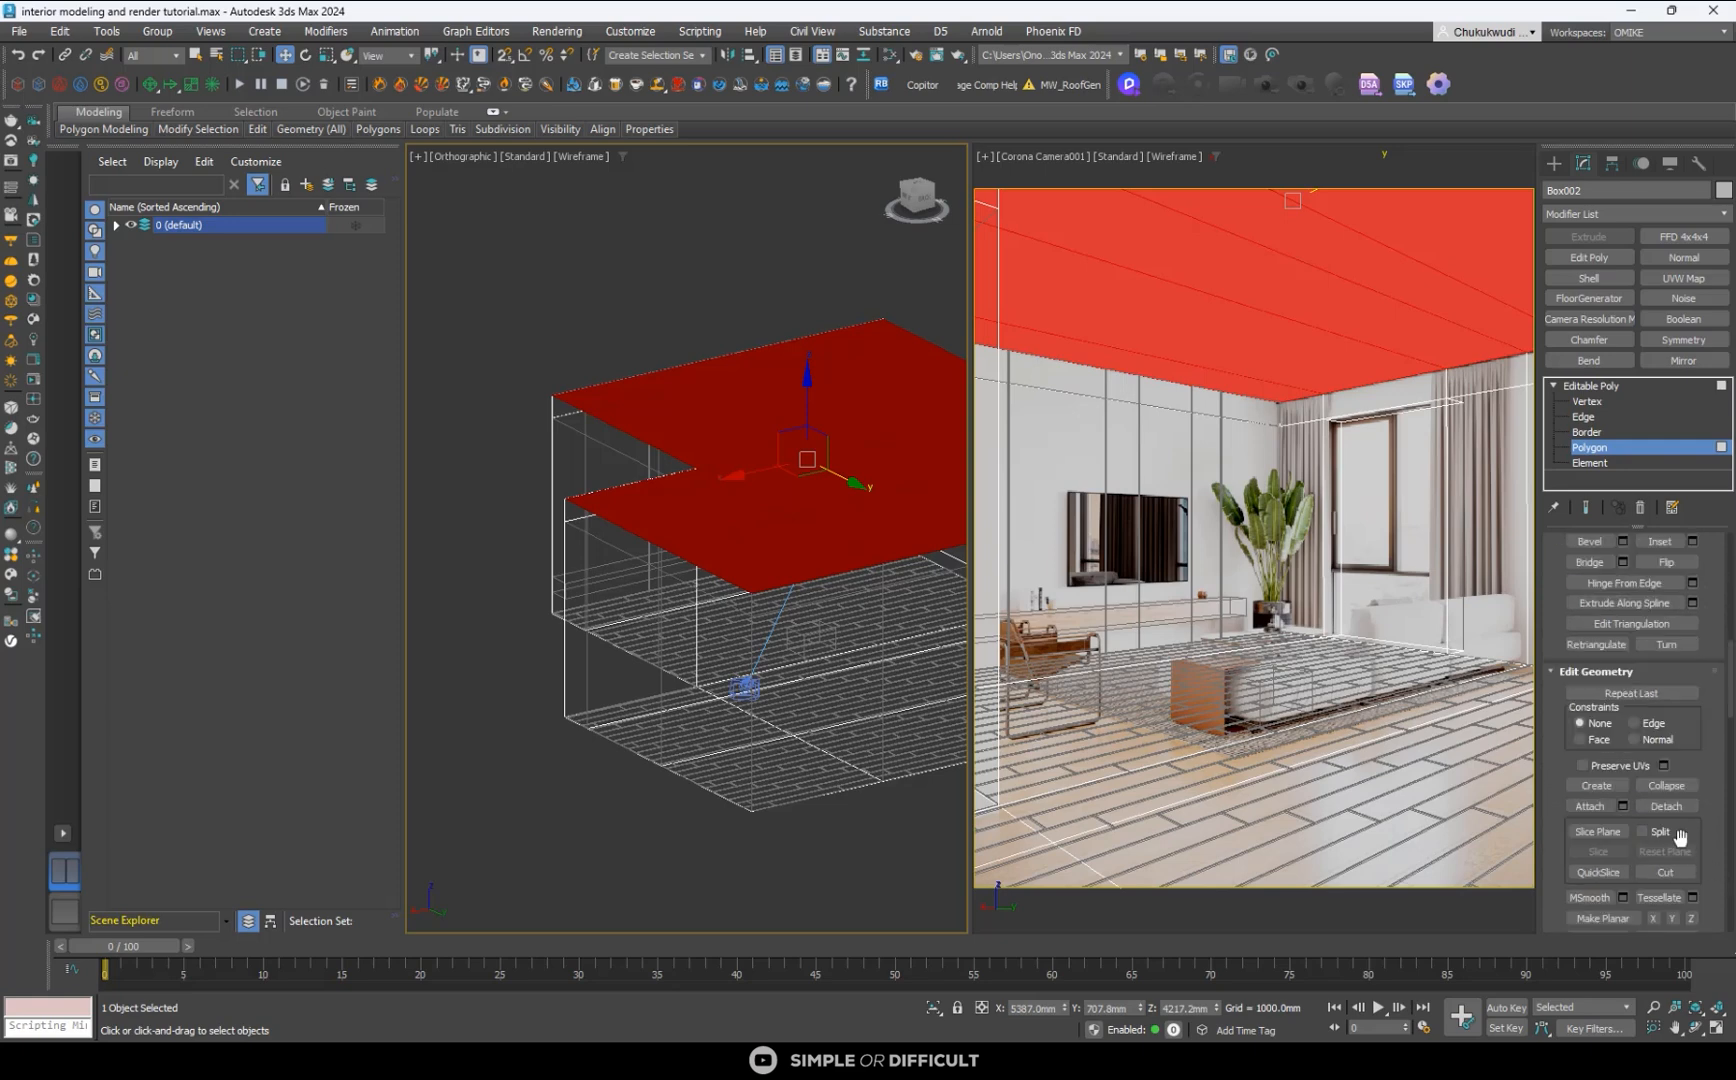
left_click(1666, 806)
left_click(924, 538)
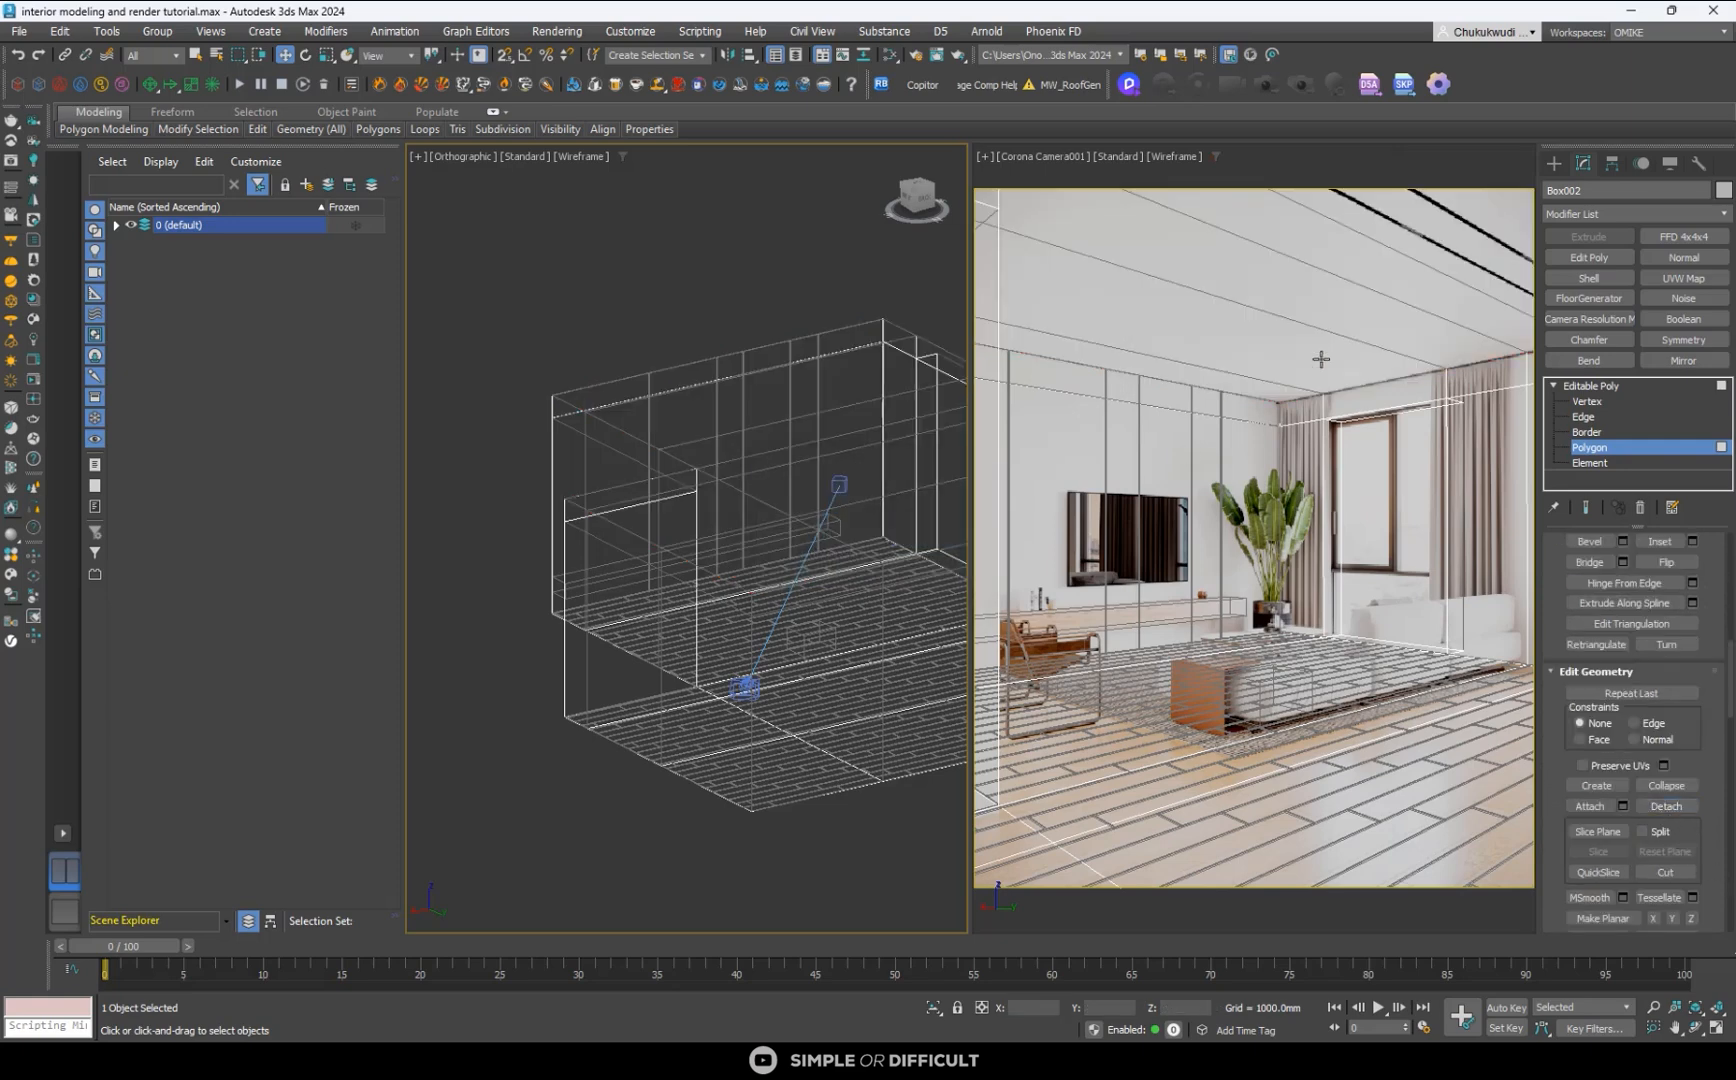
- Leave polygon editing, select the detached ceiling, and view it from above
left_click(1553, 163)
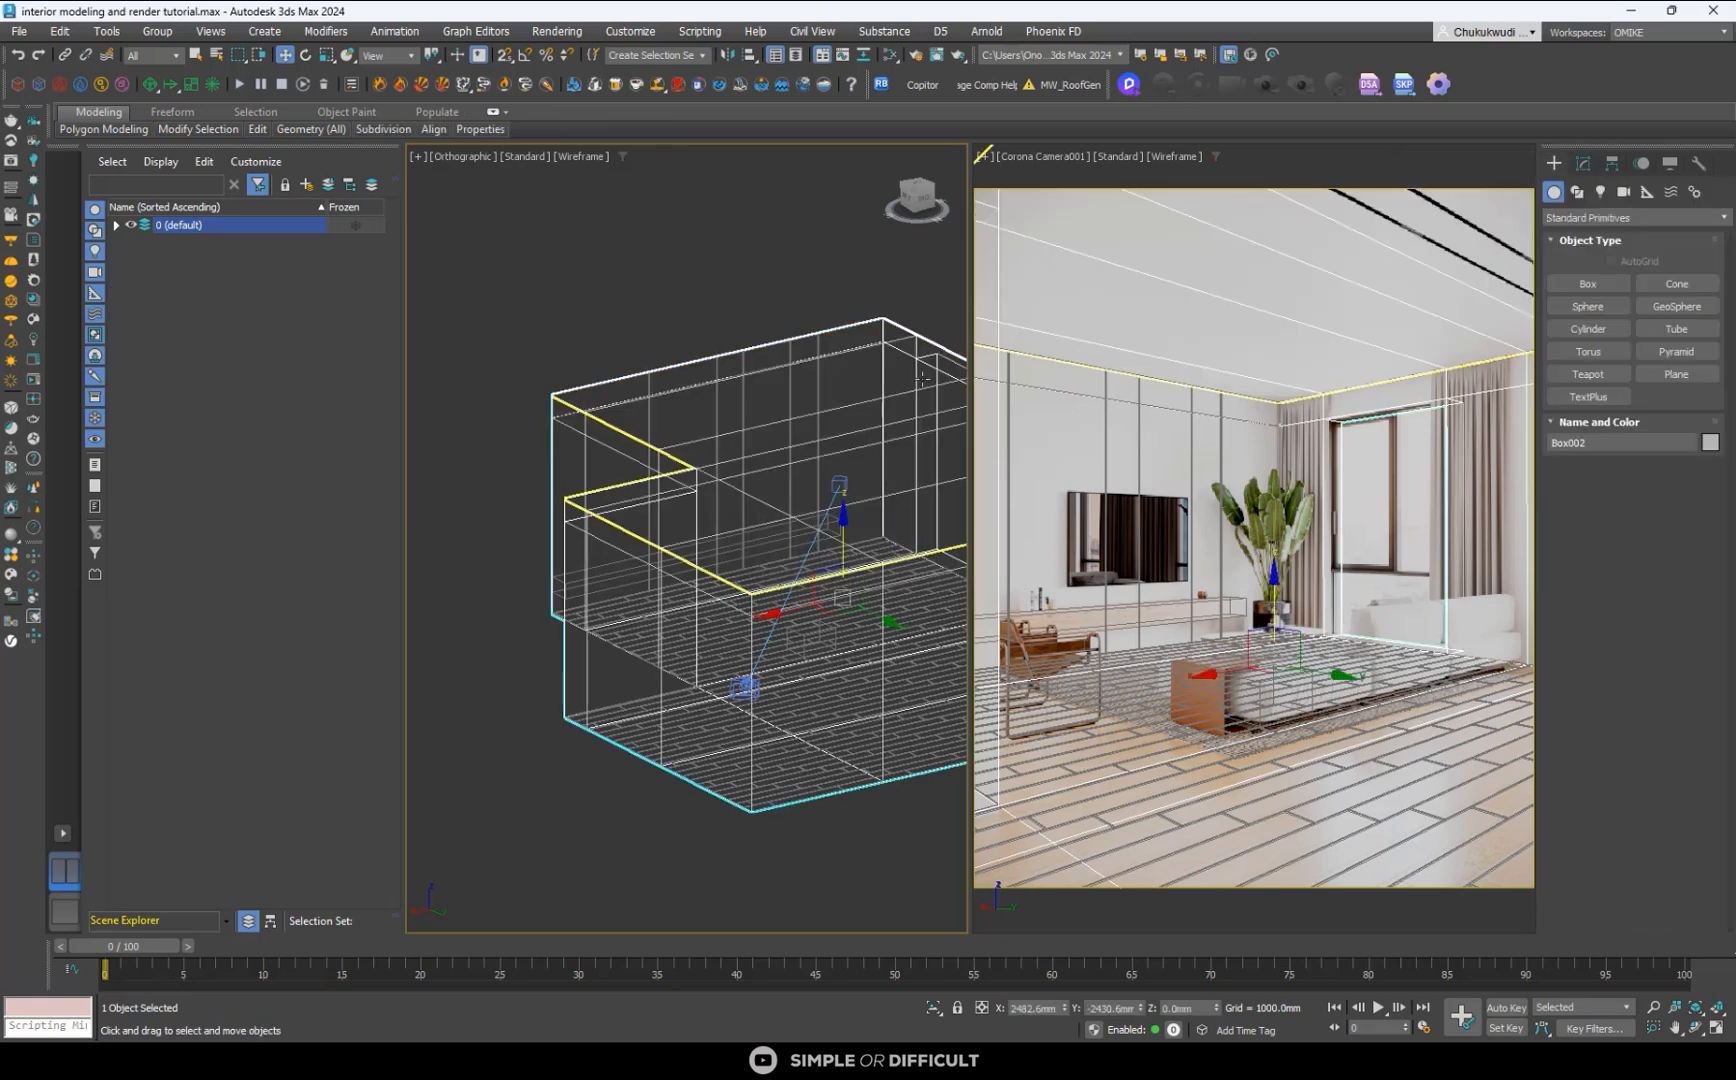
left_click(1373, 224)
left_click(1352, 225)
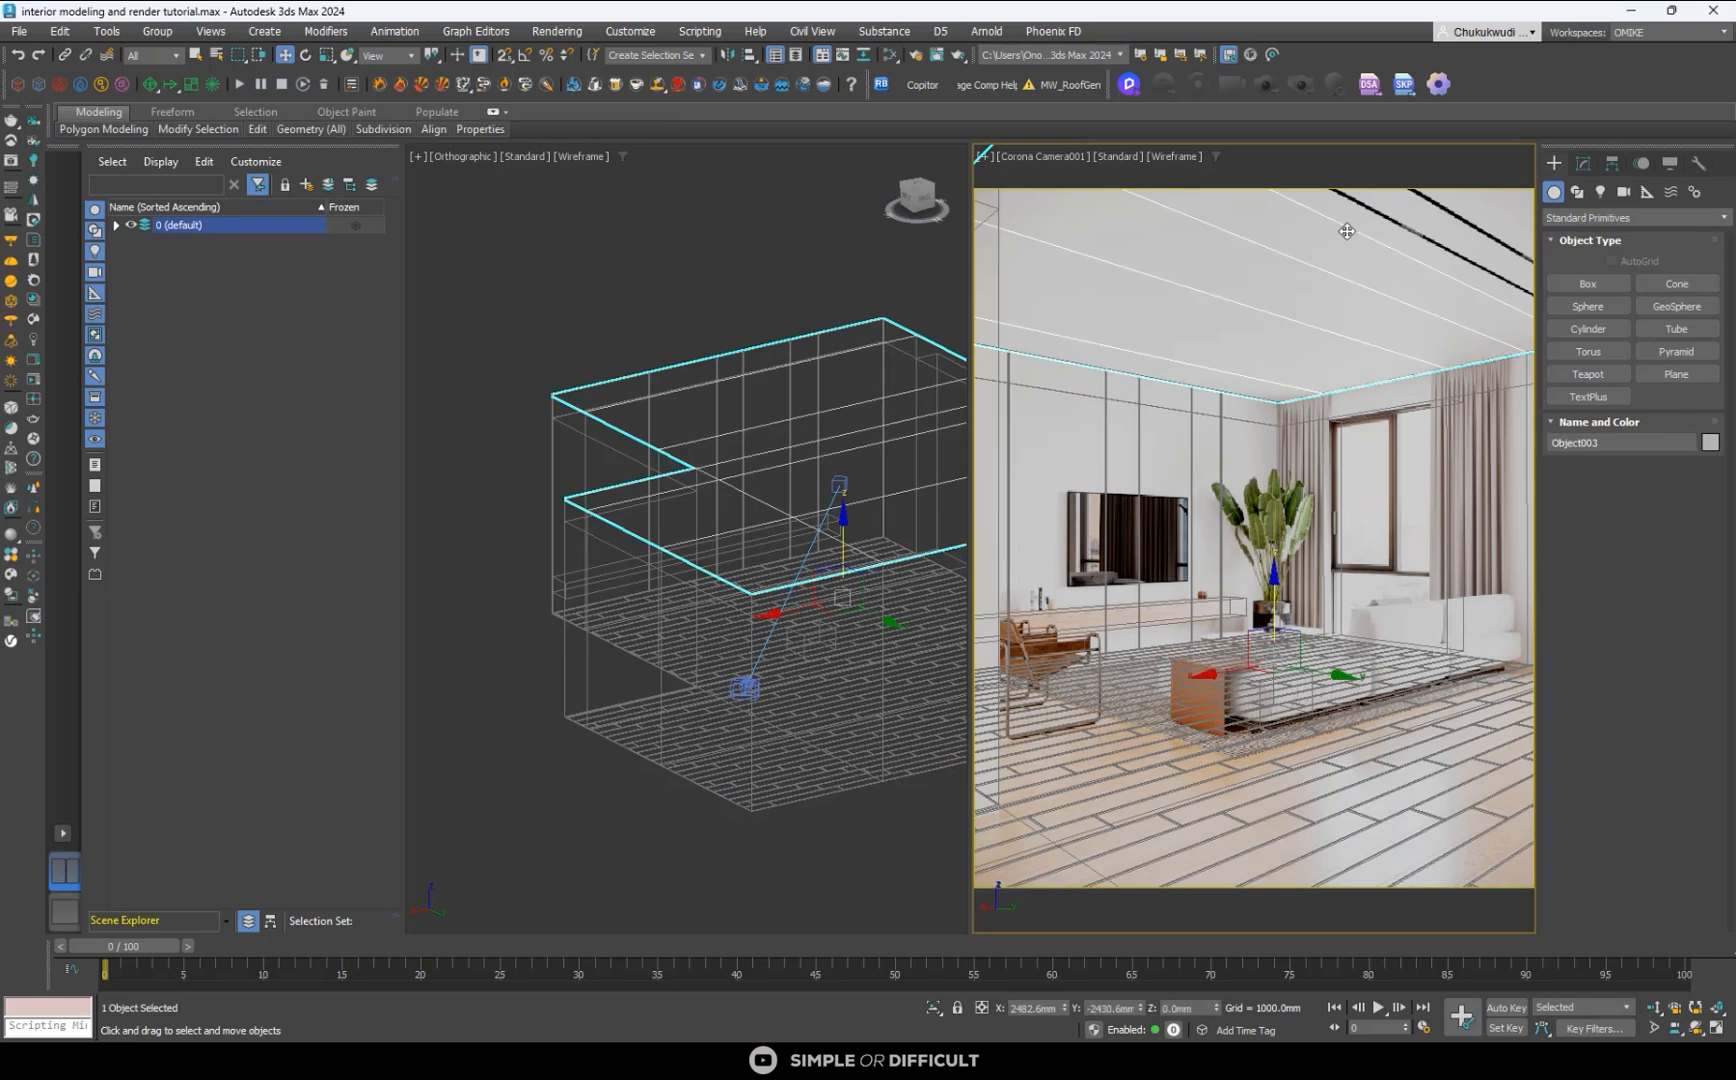
scroll(693, 450, "down", 5)
middle_click_drag(693, 450, 797, 453, "alt")
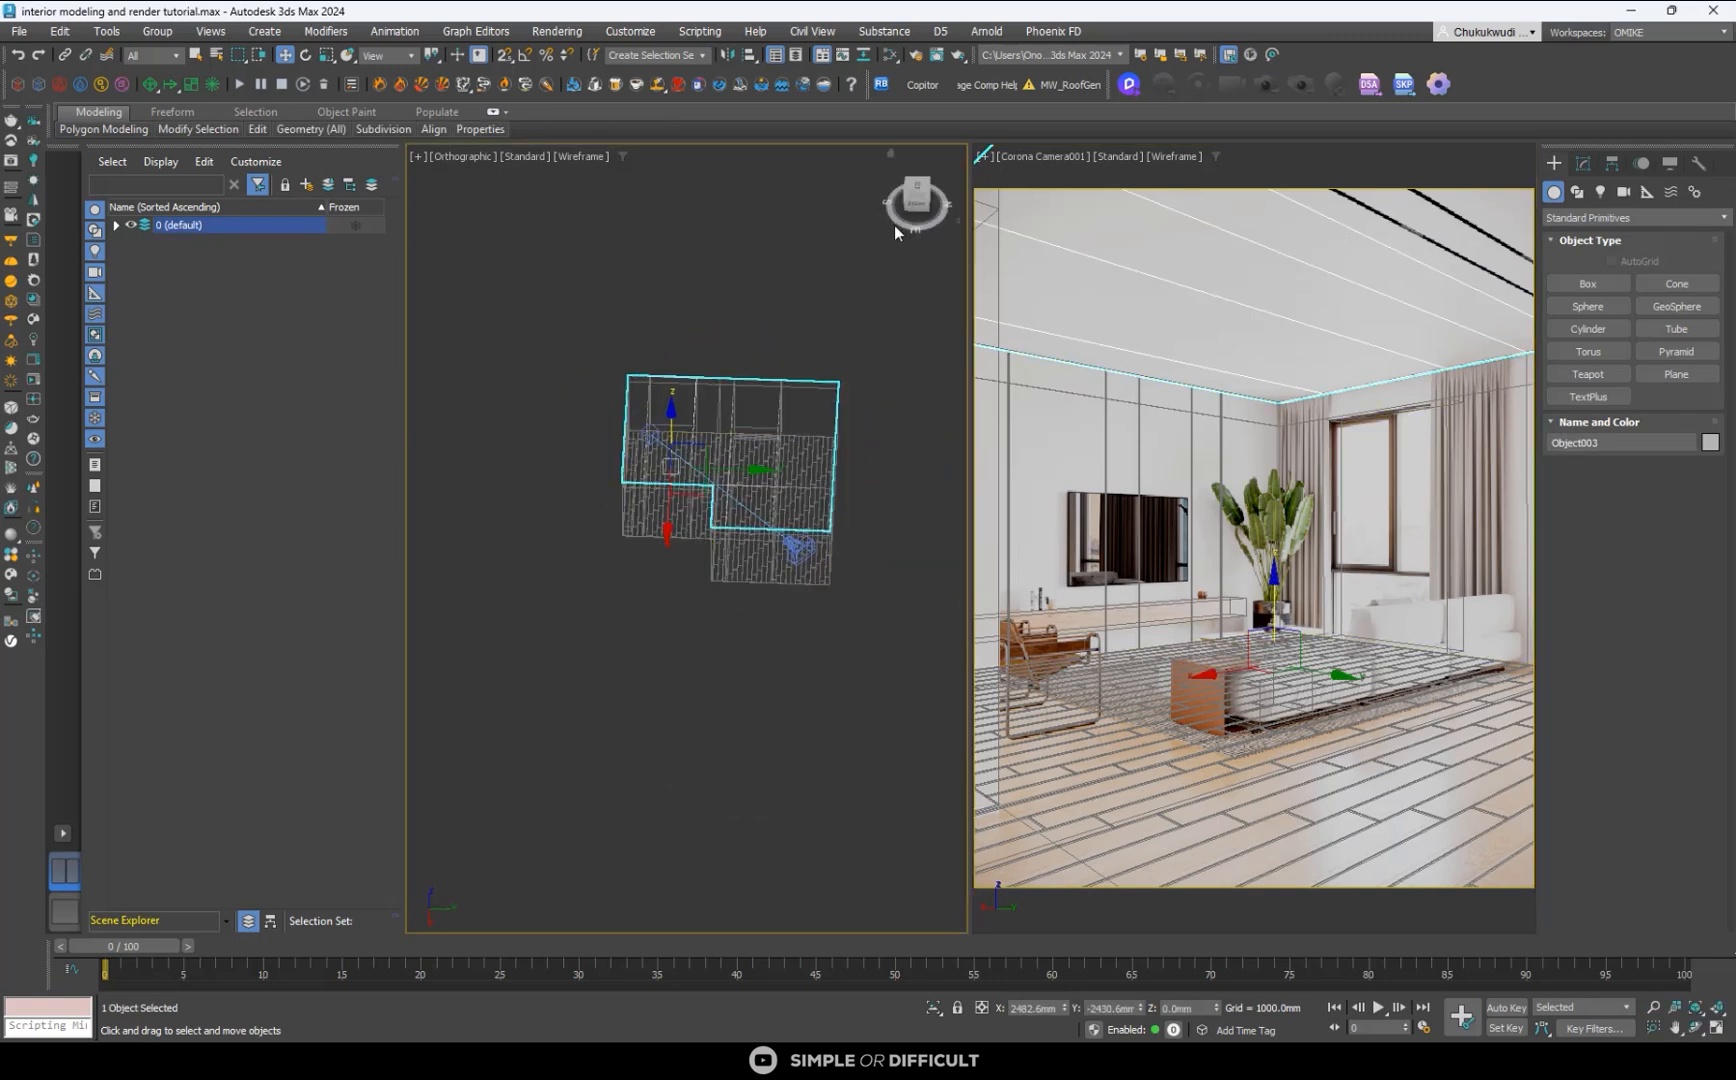
left_click(917, 187)
scroll(806, 358, "up", 4)
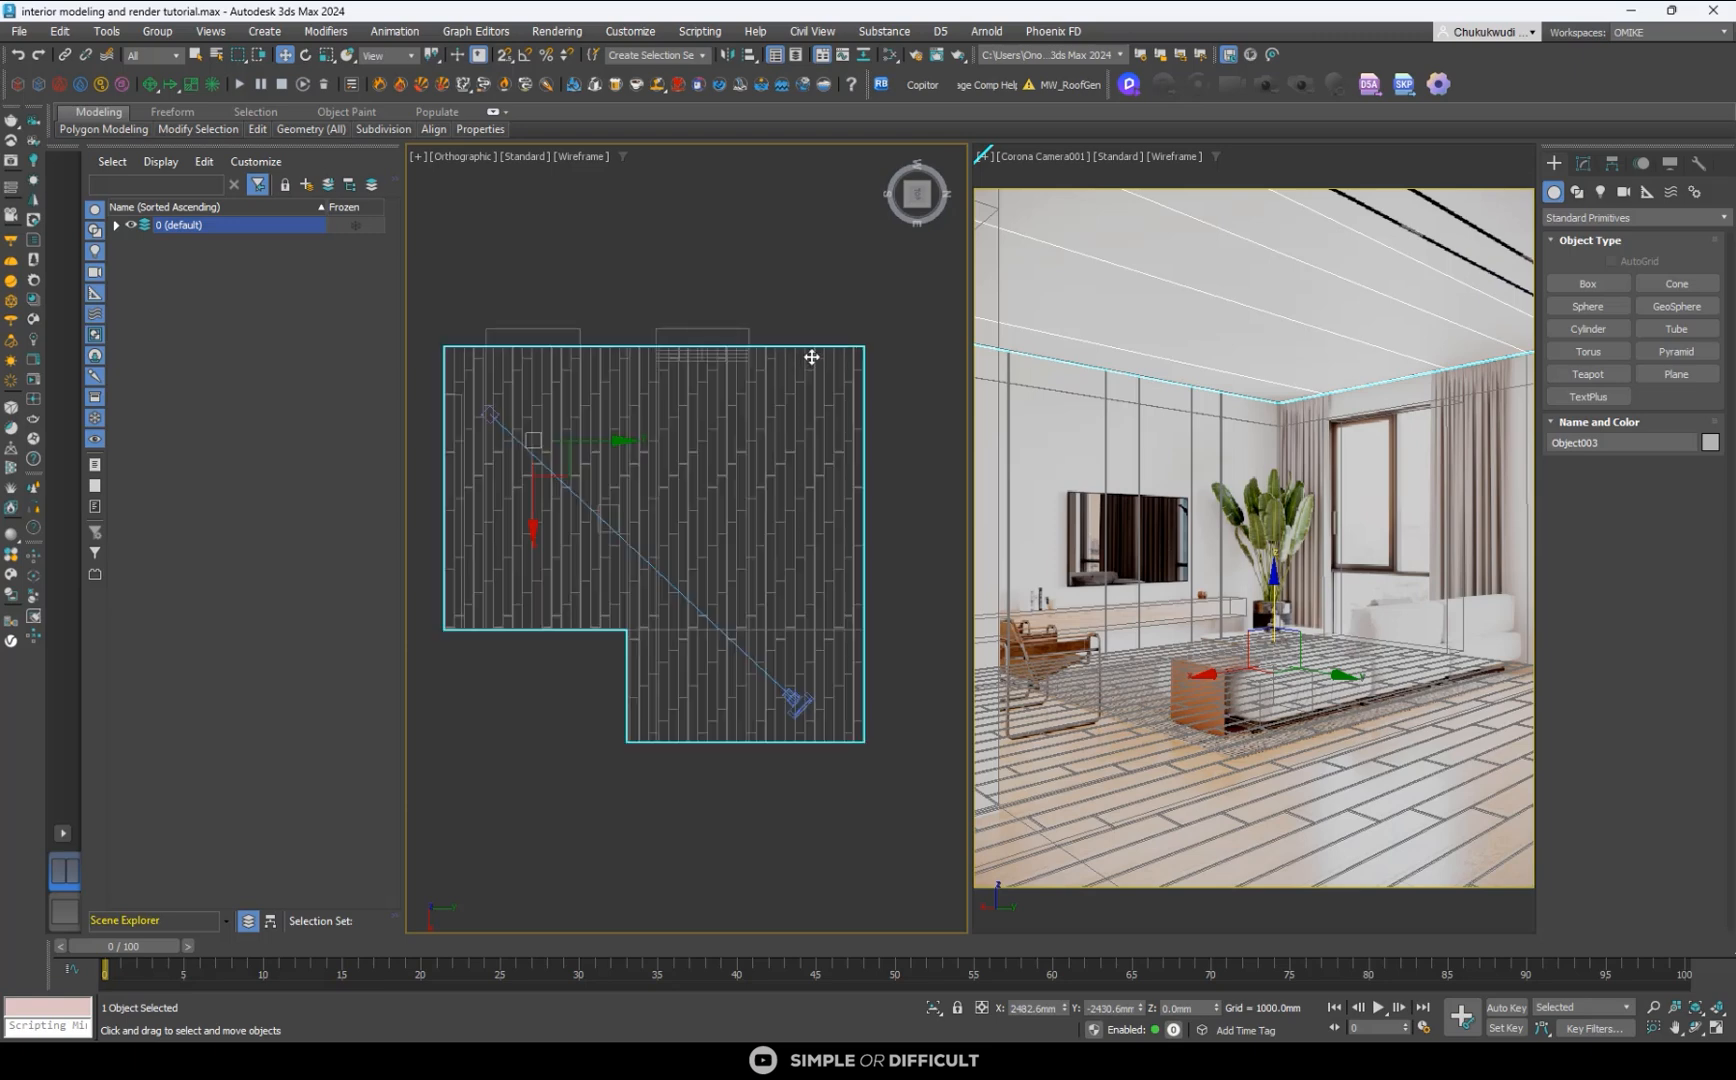
- Connect the edges of the ceiling strip above the camera to add one lengthwise edge along its middle
left_click(1580, 163)
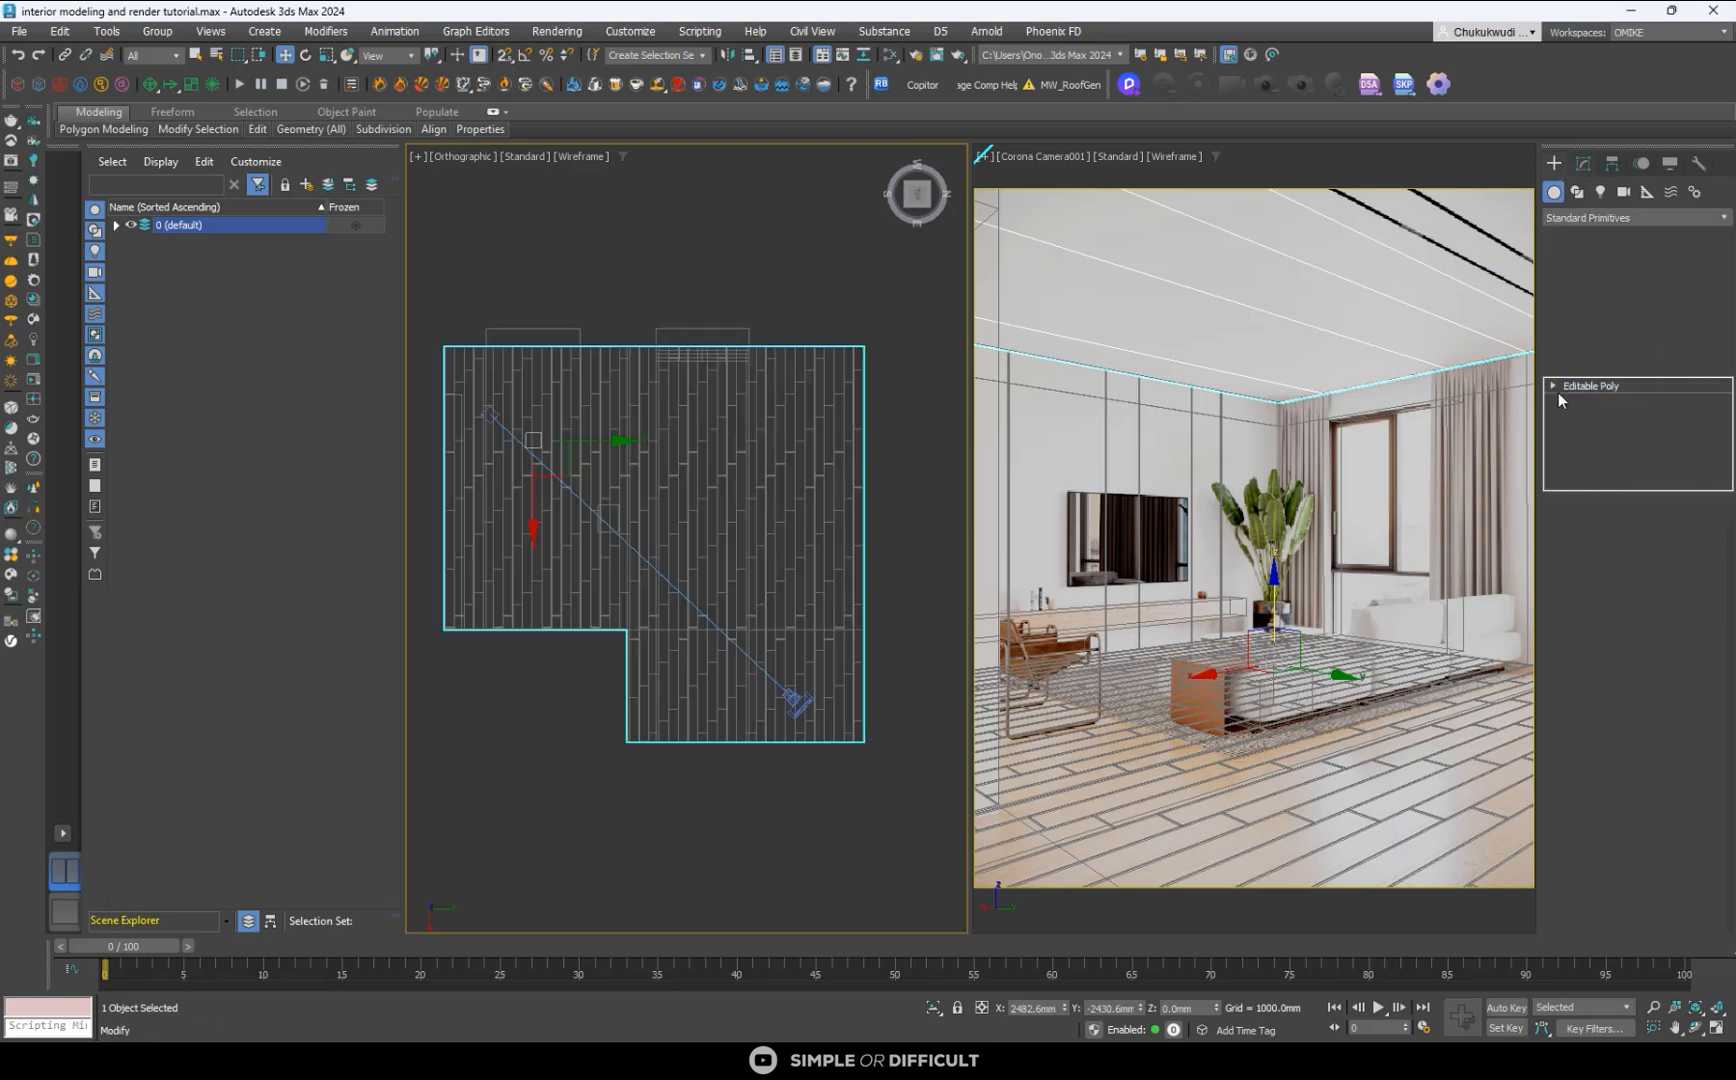
left_click(1553, 386)
left_click(1584, 416)
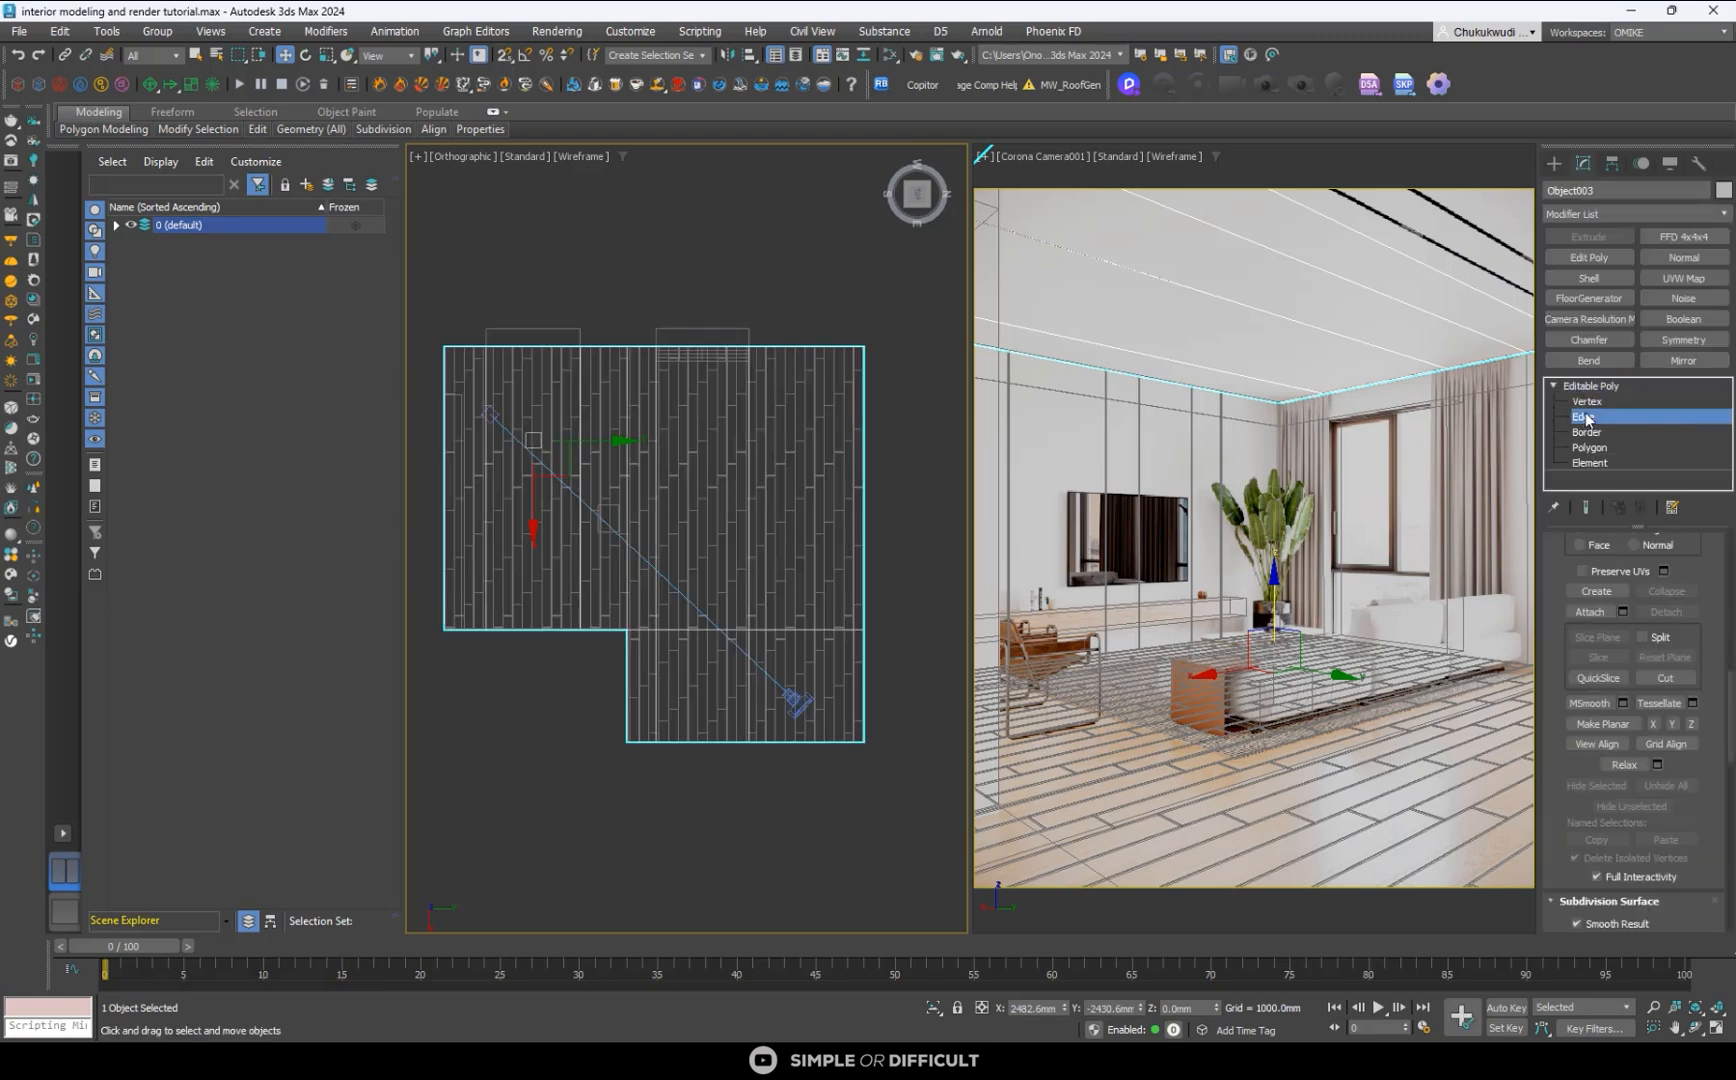
left_click(818, 740)
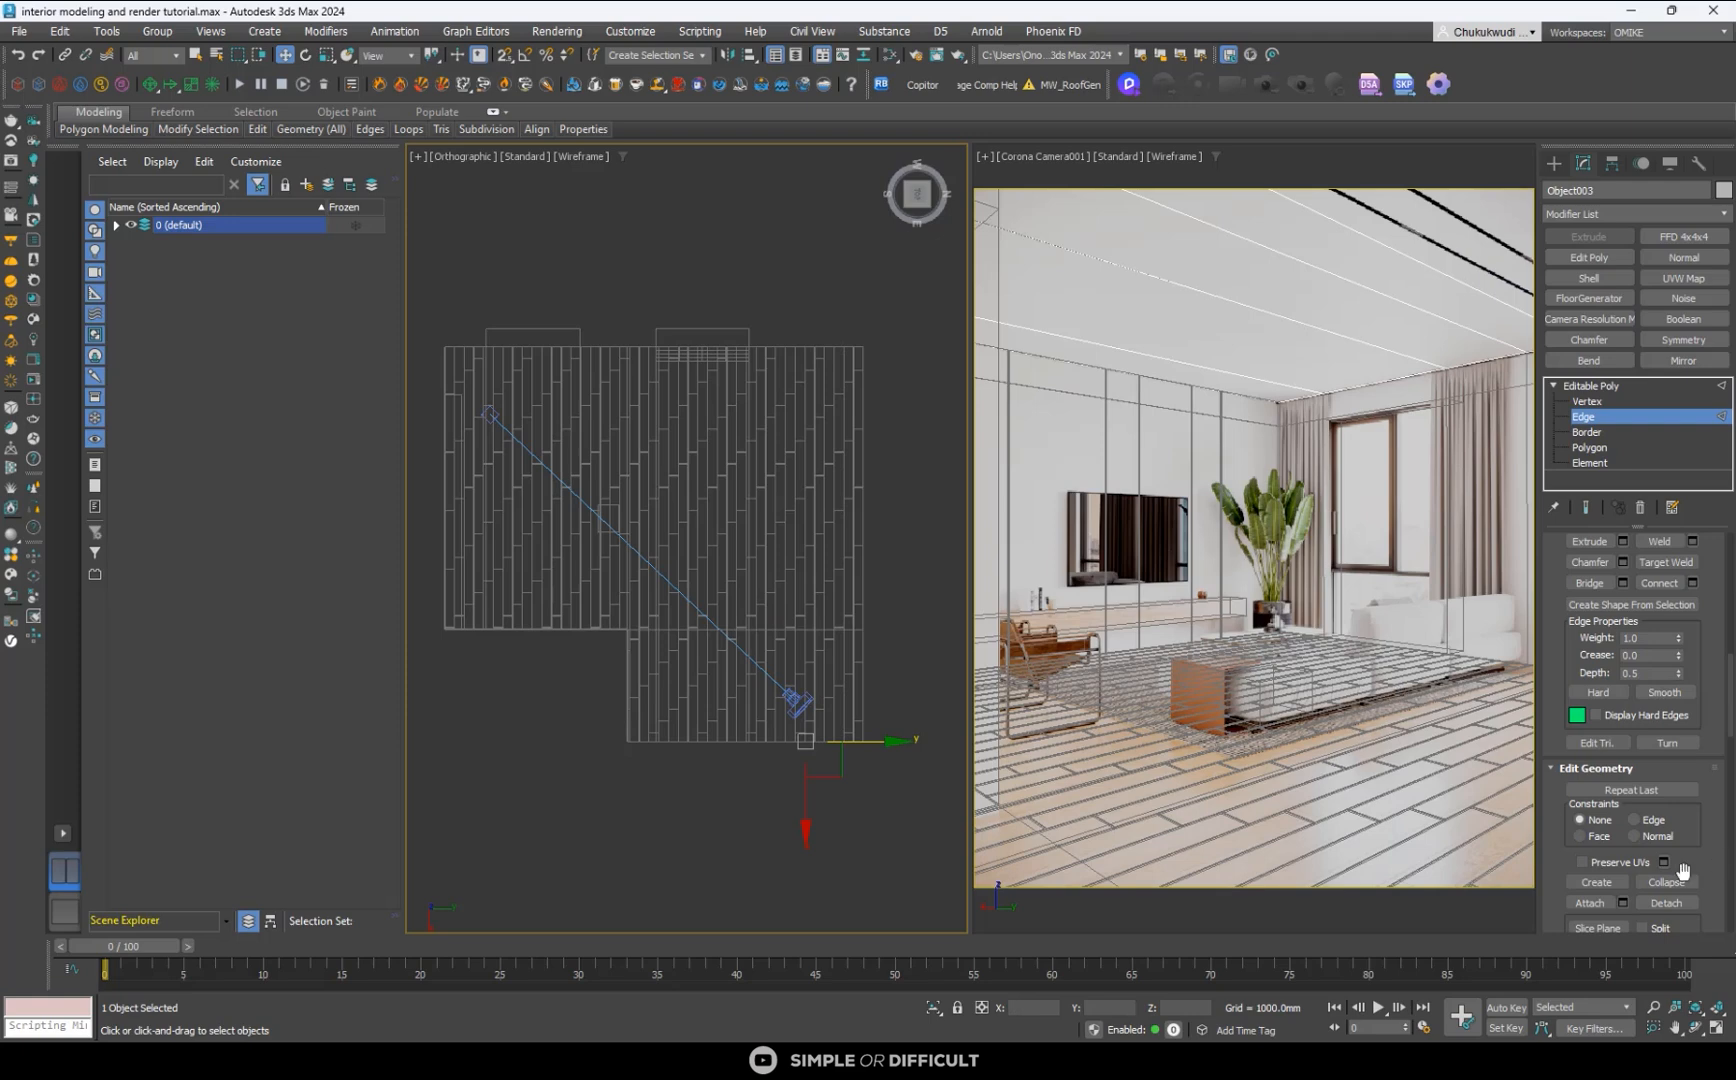
left_click(1659, 583)
scroll(816, 547, "up", 2)
scroll(818, 554, "up", 2)
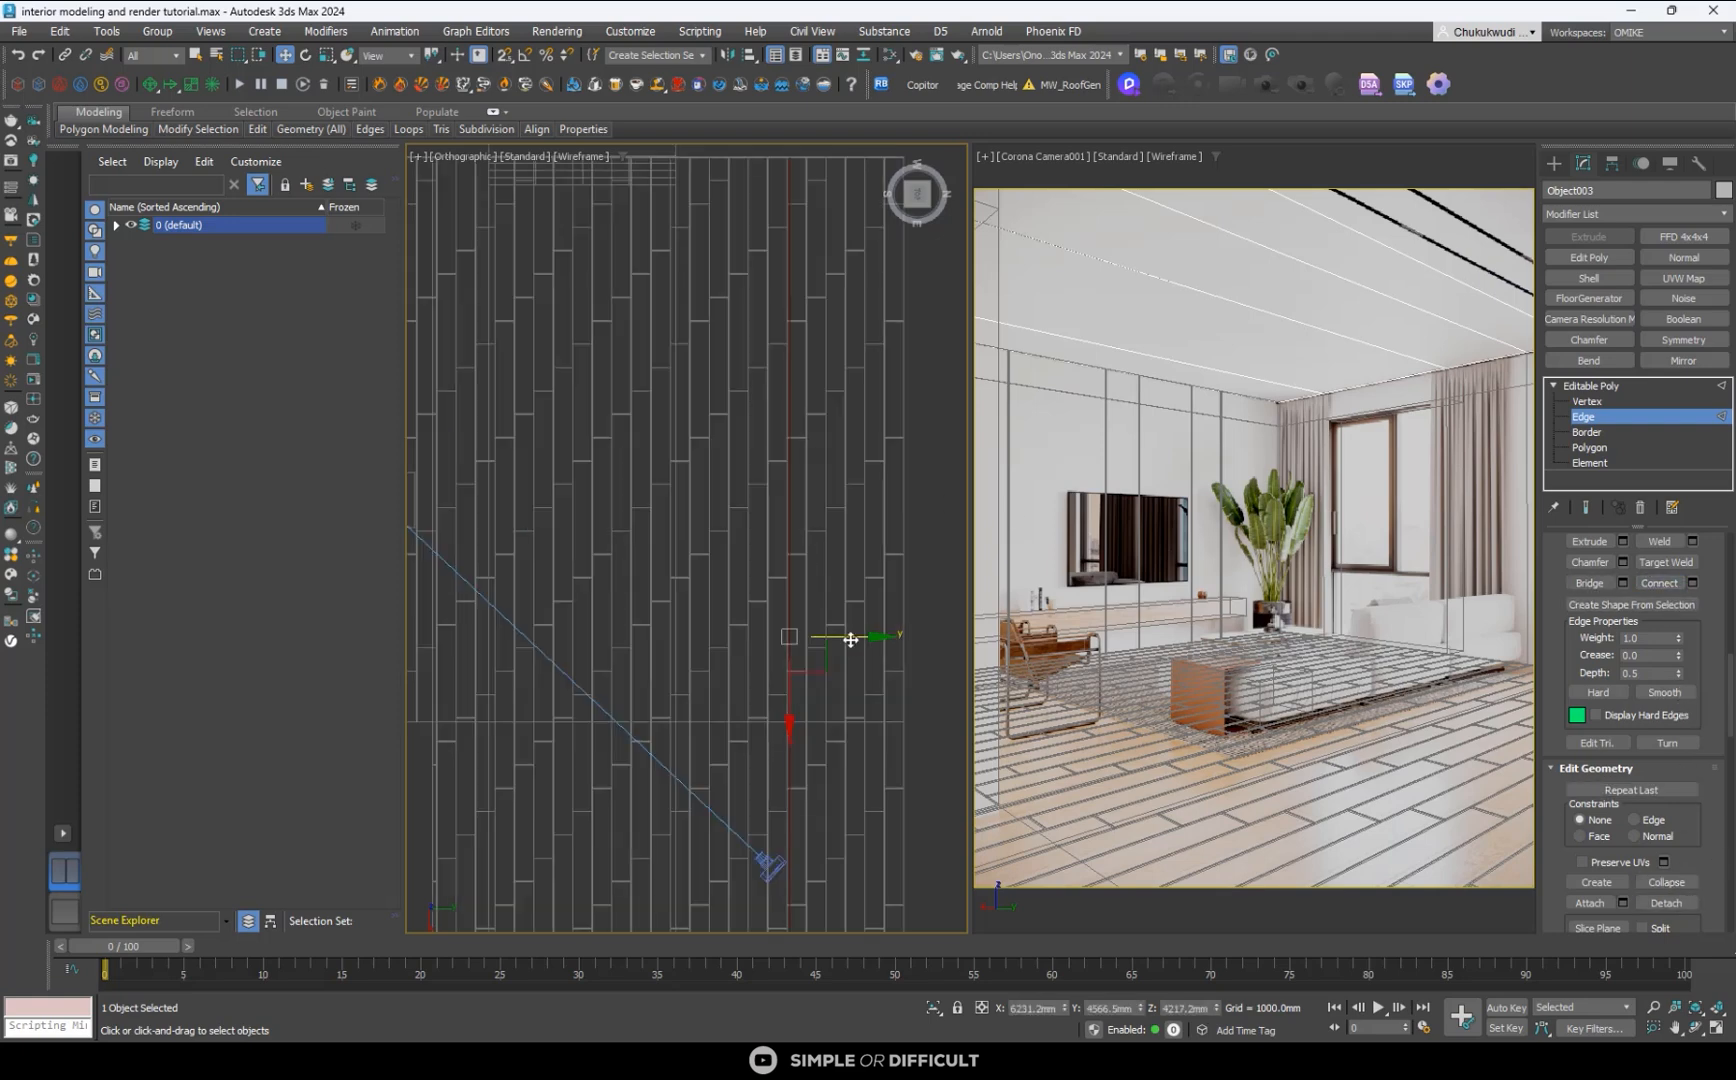
mouse_move(850, 639)
left_mouse_down()
mouse_move(573, 593)
mouse_move(814, 620)
mouse_move(781, 632)
mouse_move(841, 623)
left_mouse_up()
scroll(664, 606, "down", 3)
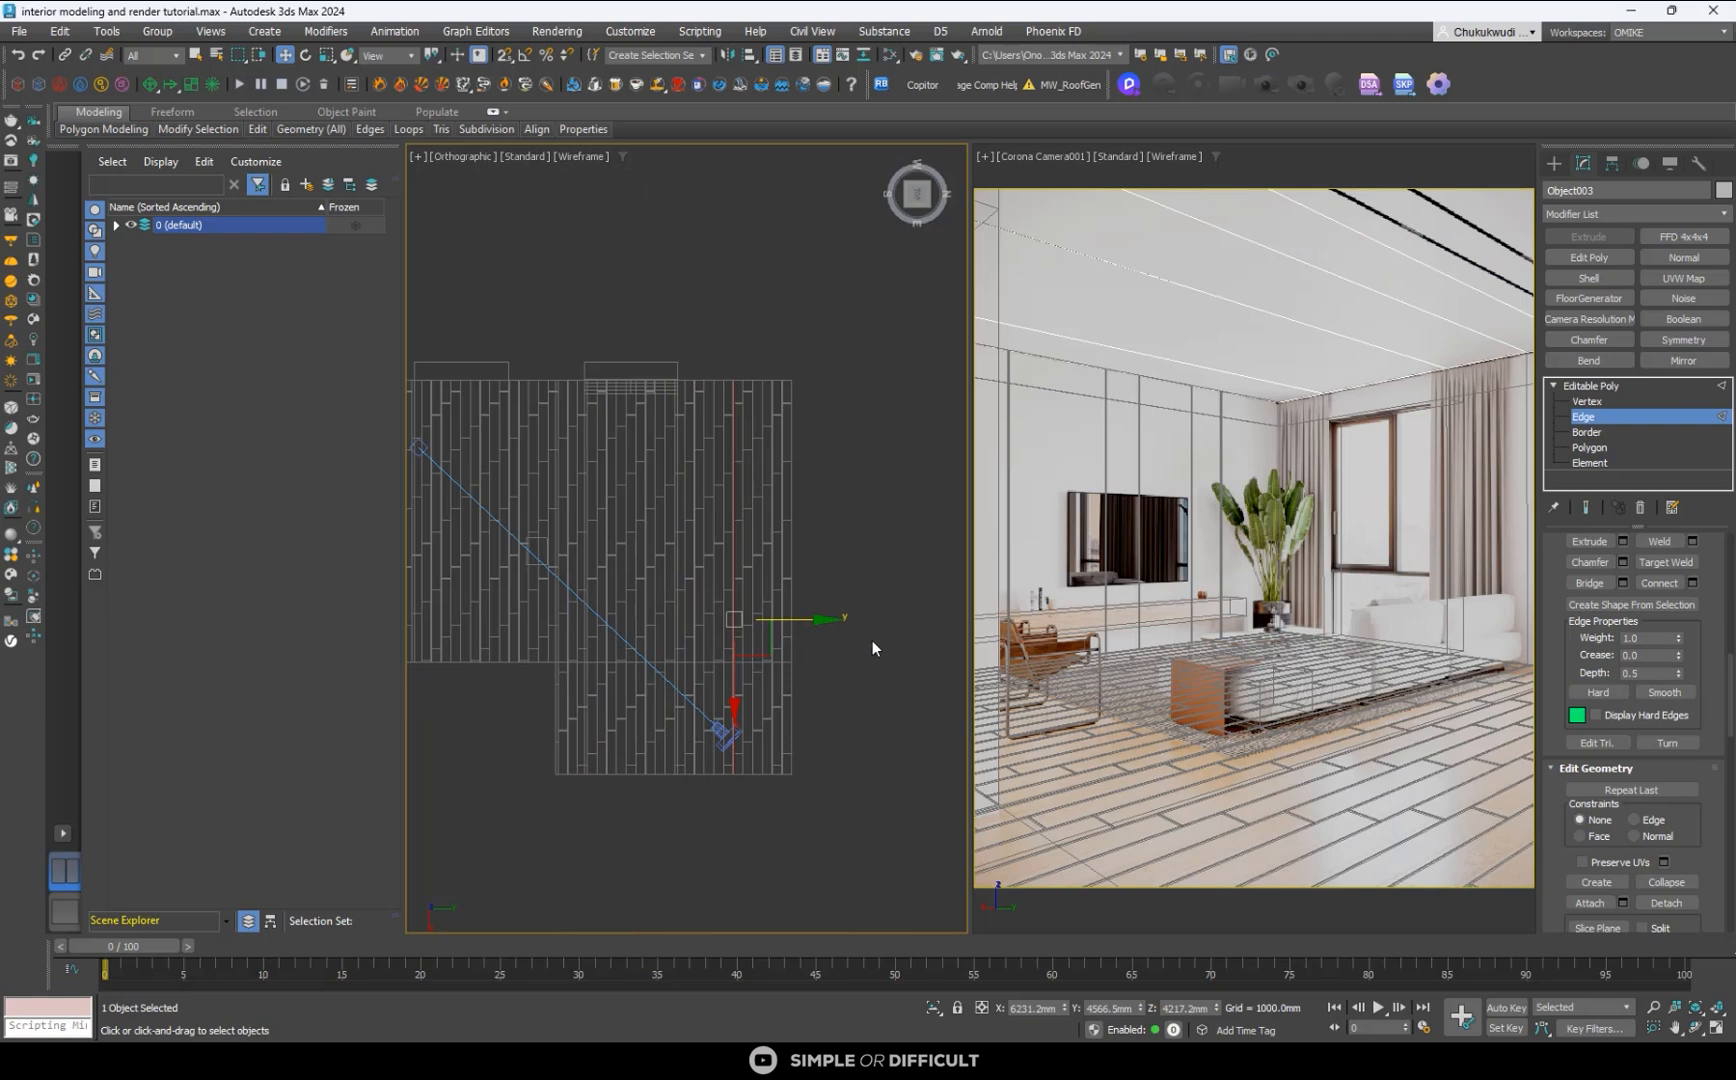
- Connect the edges of the neighbouring ceiling strip and move the new edge to about Y 973 mm, near the reference's black ceiling track
left_click(870, 642)
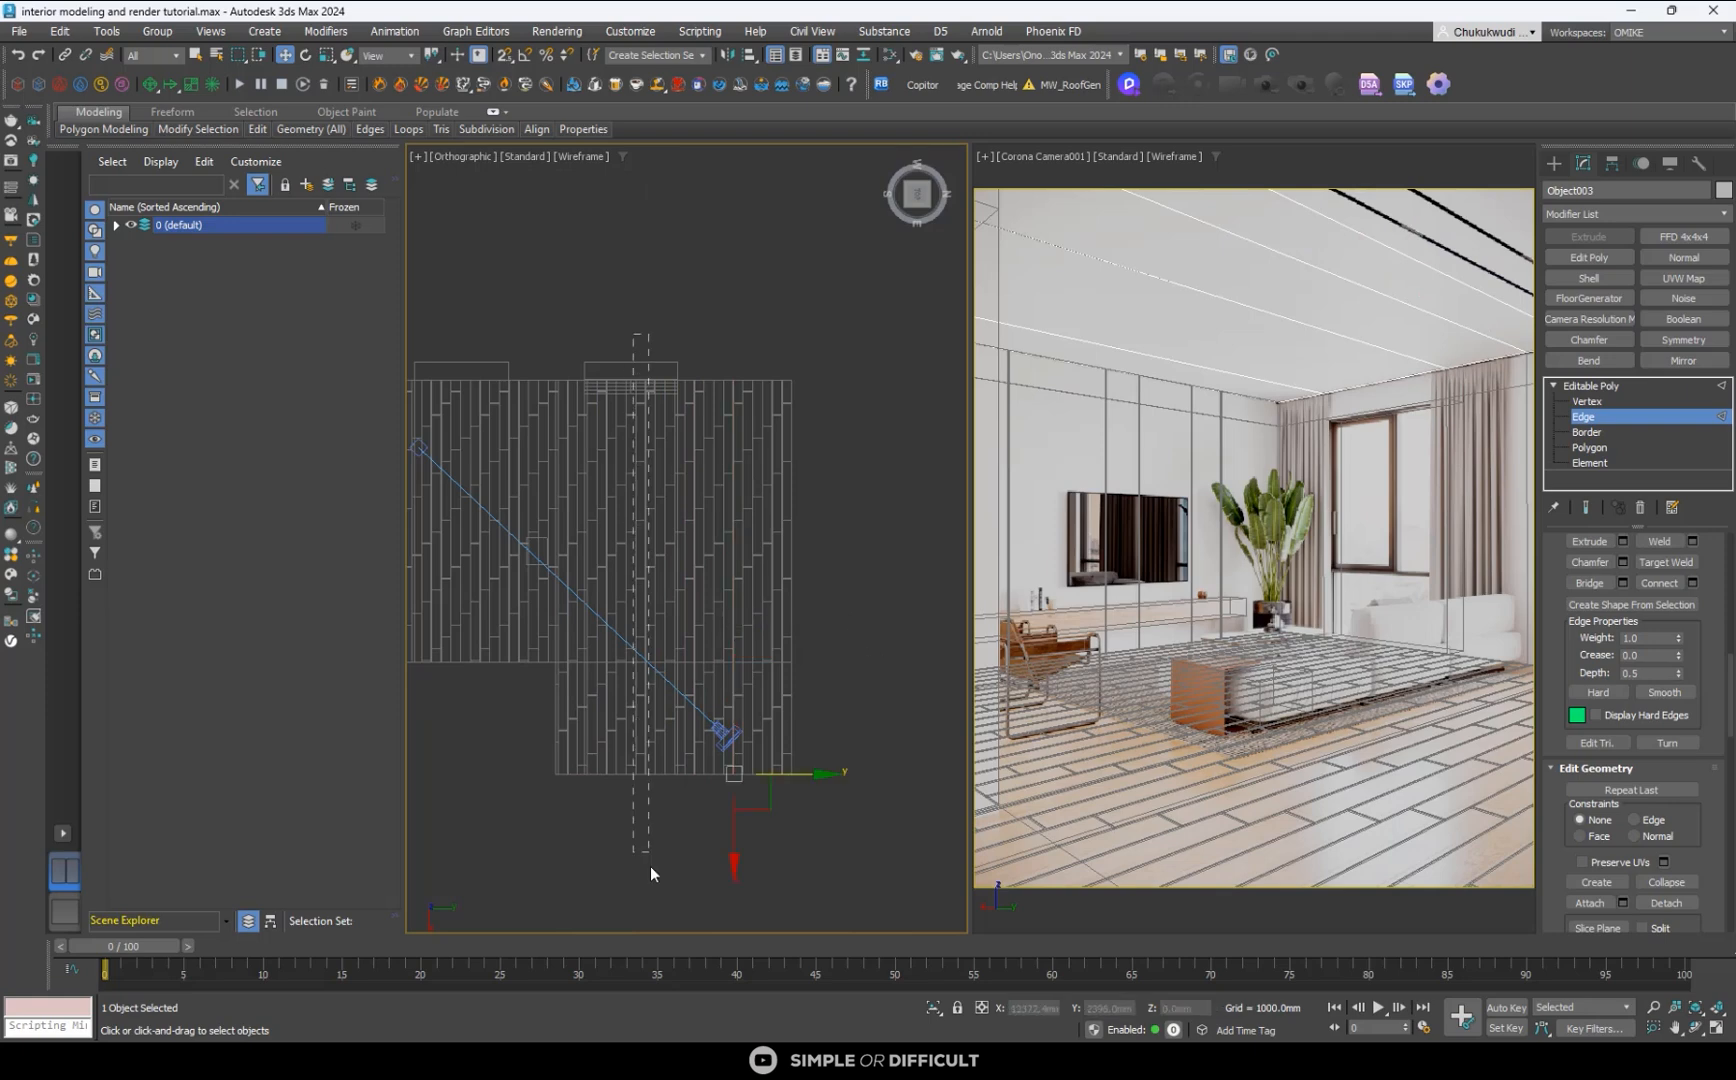
middle_click_drag(640, 872, 705, 678, "alt")
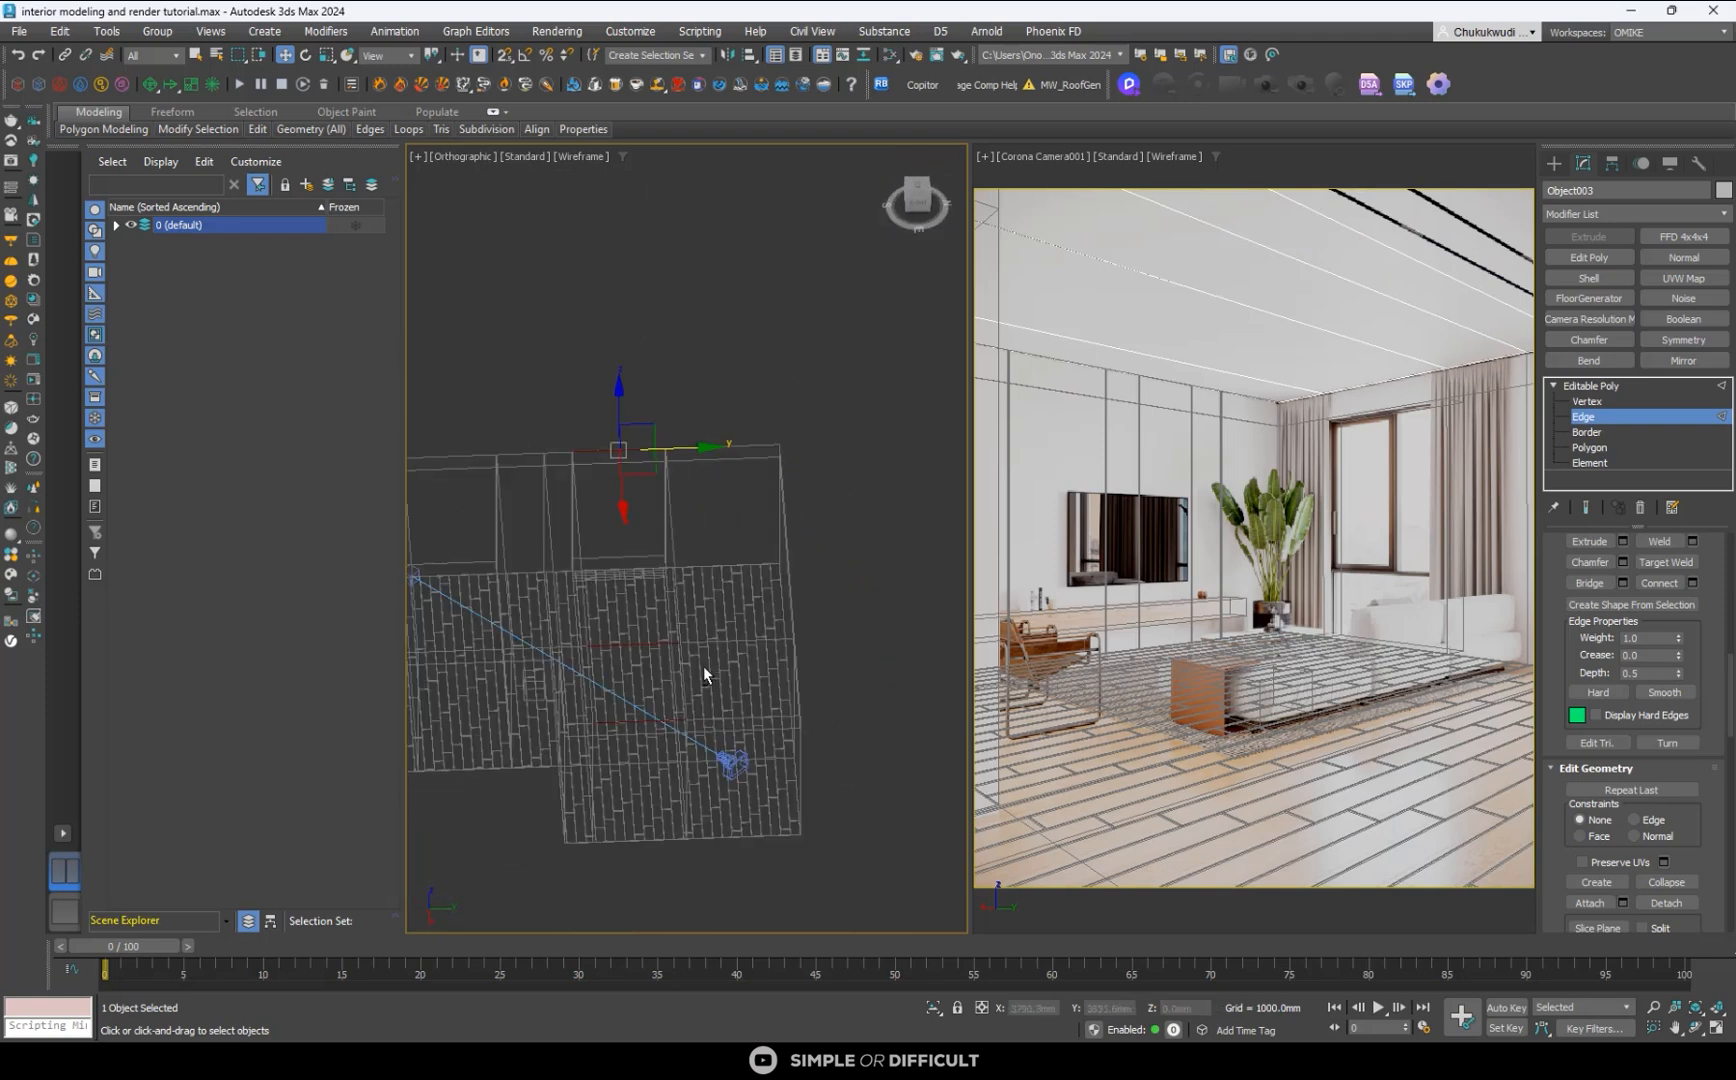
left_click(922, 184)
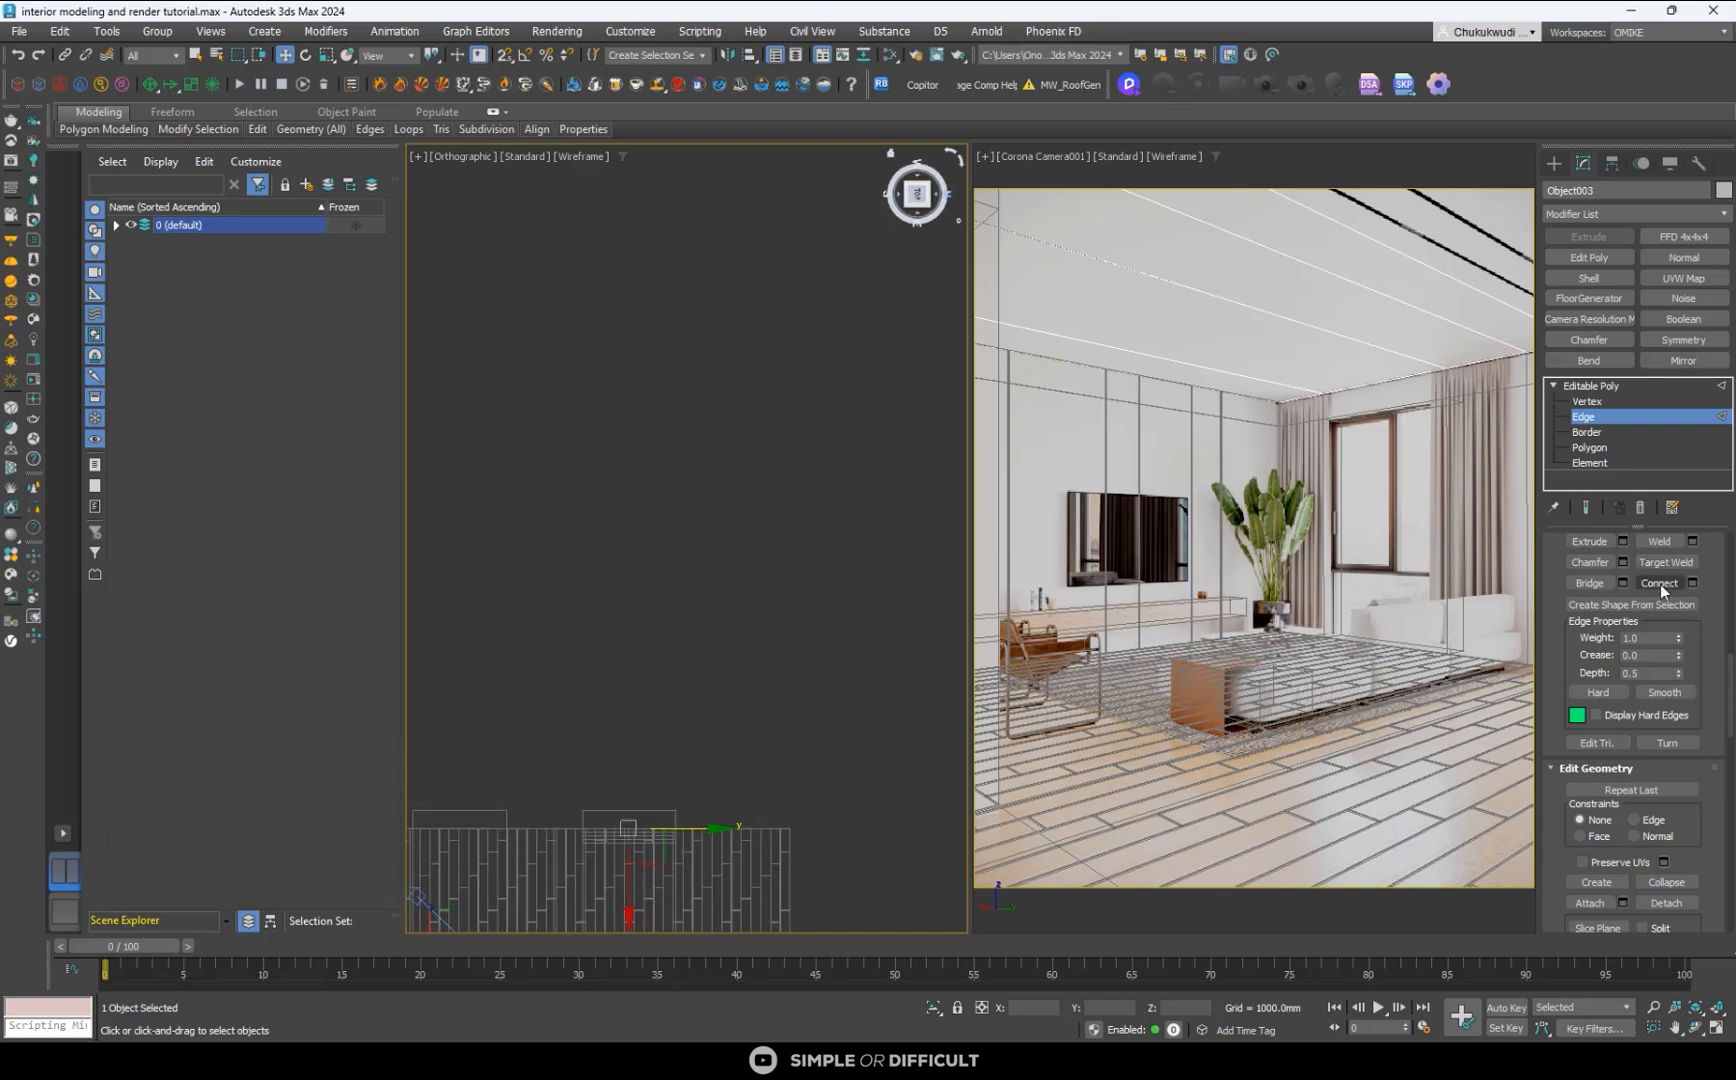
scroll(562, 473, "down", 4)
scroll(564, 612, "up", 5)
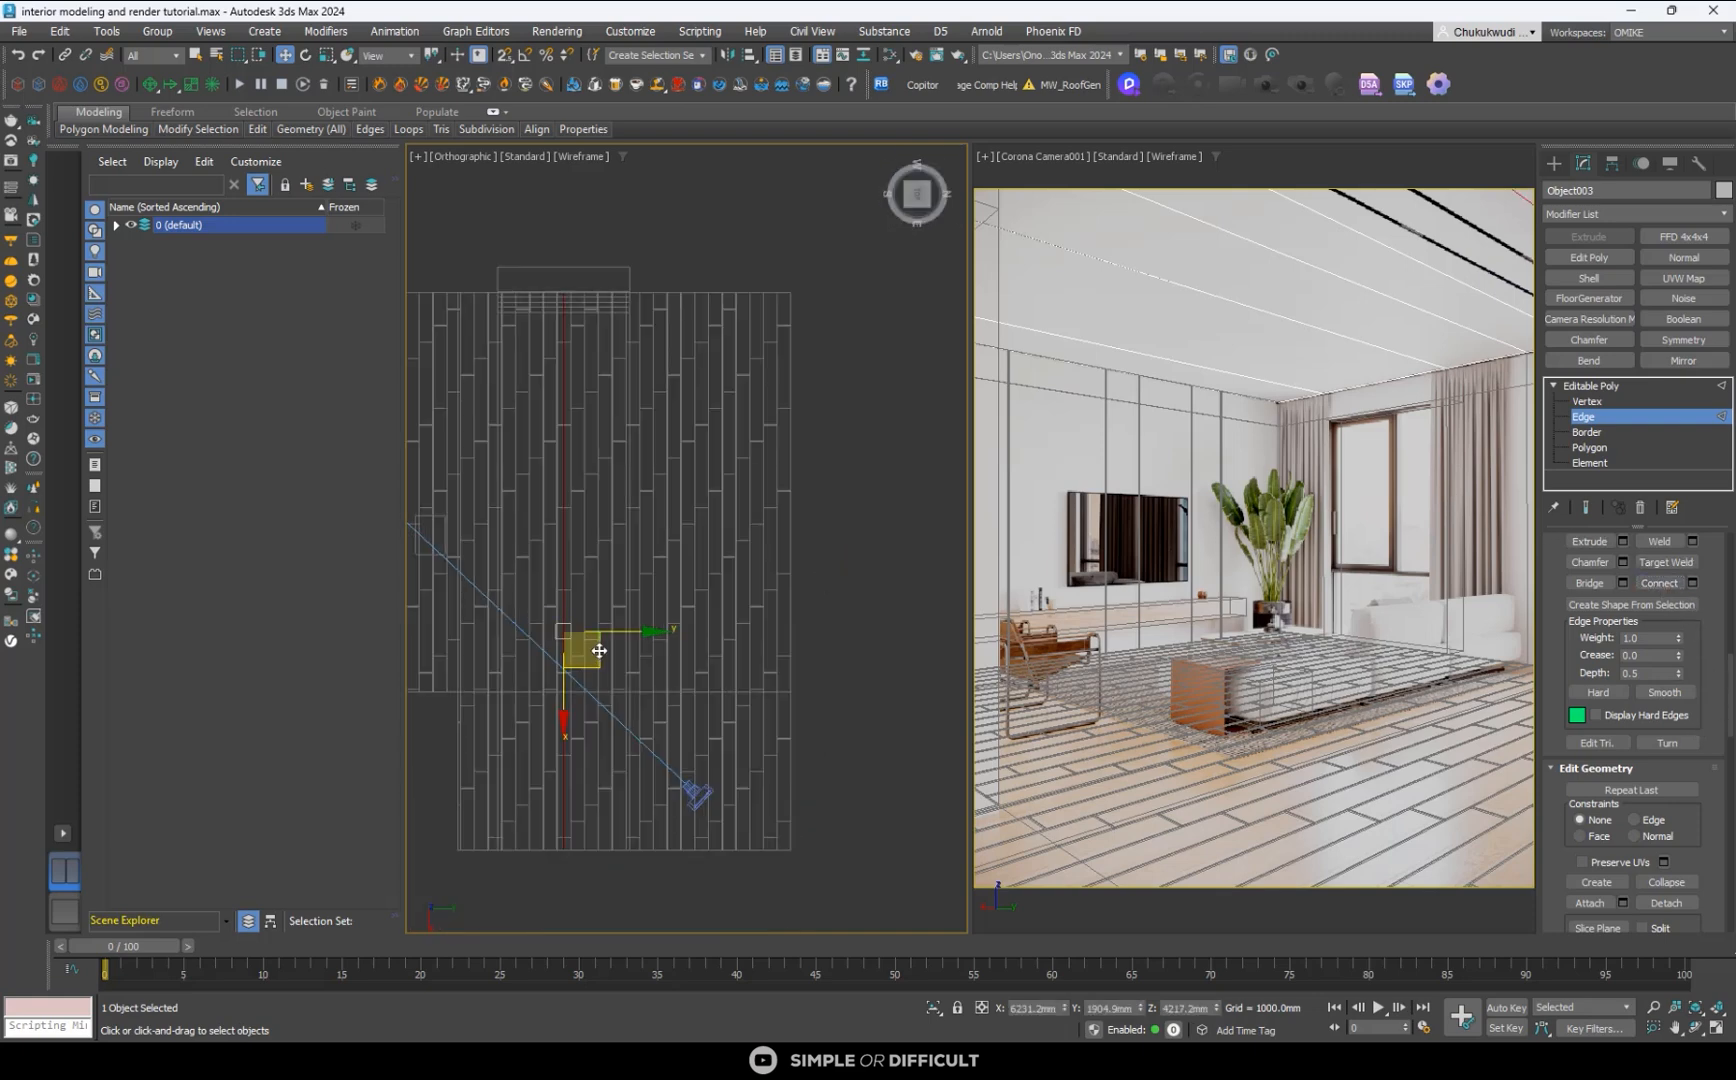
left_click_drag(620, 632, 525, 618)
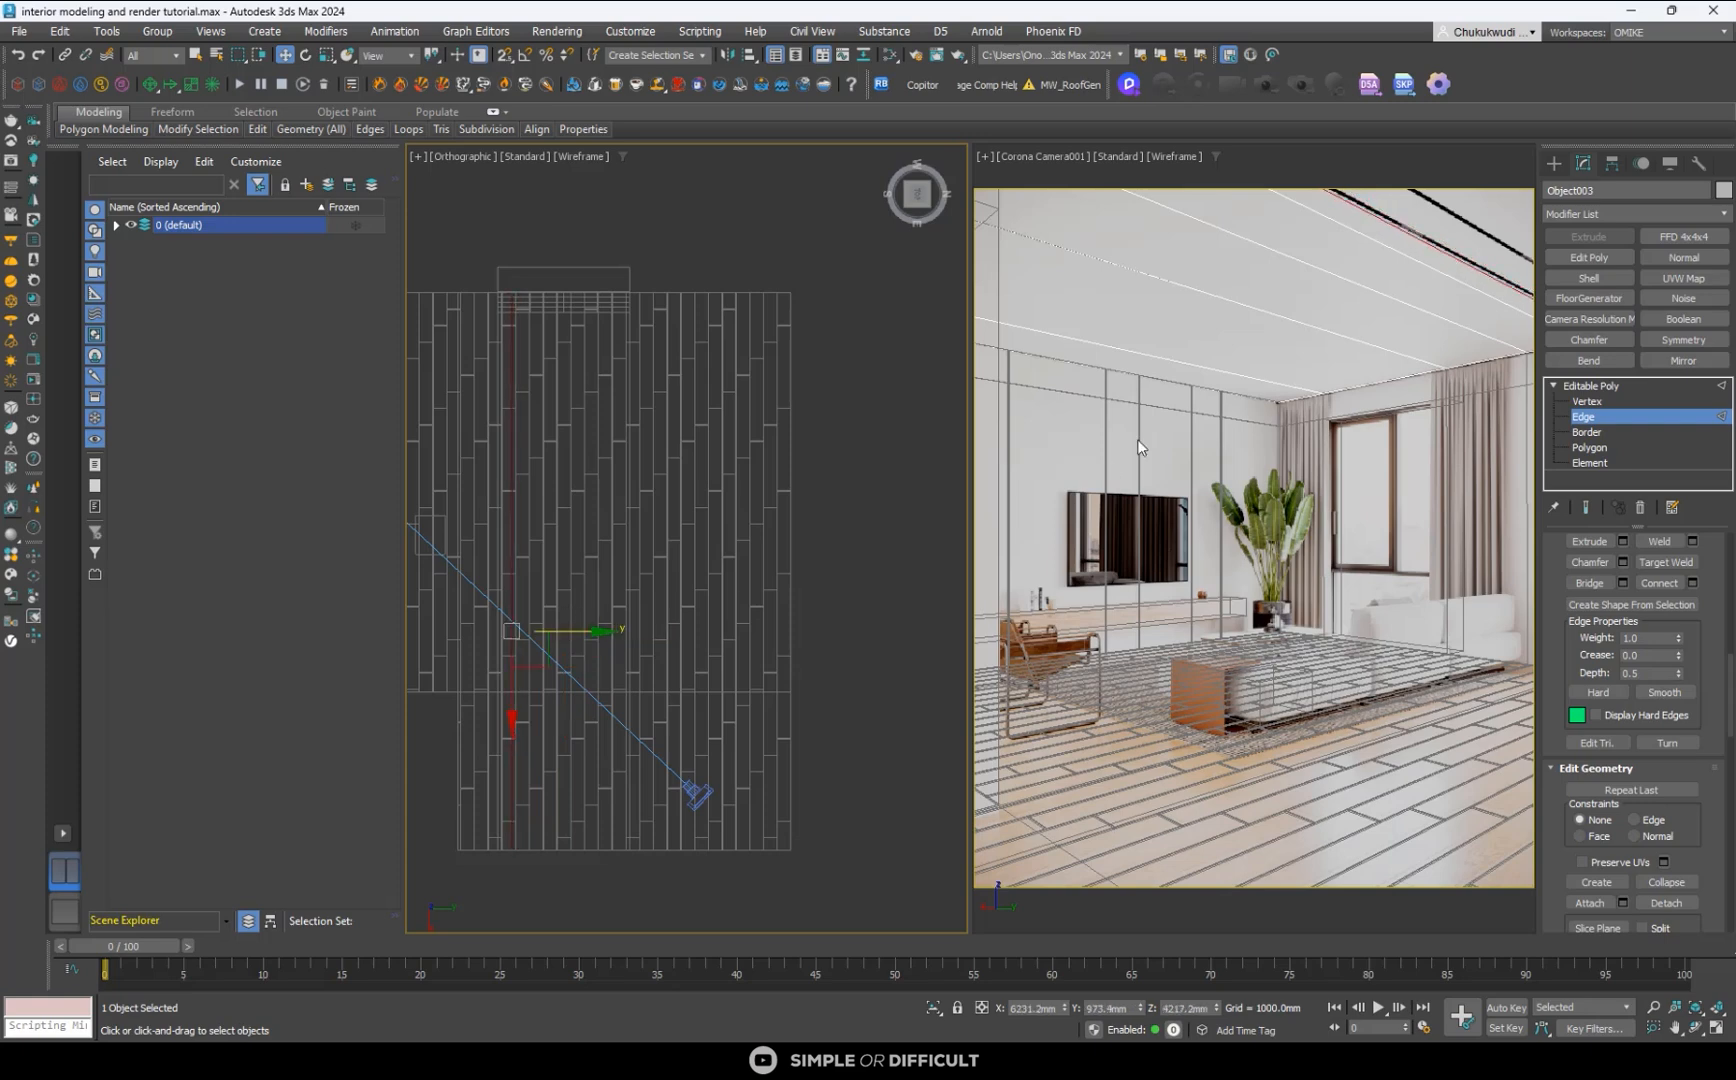
- Turn on 2D Pan Zoom Mode for the Corona camera view
right_click(1424, 216)
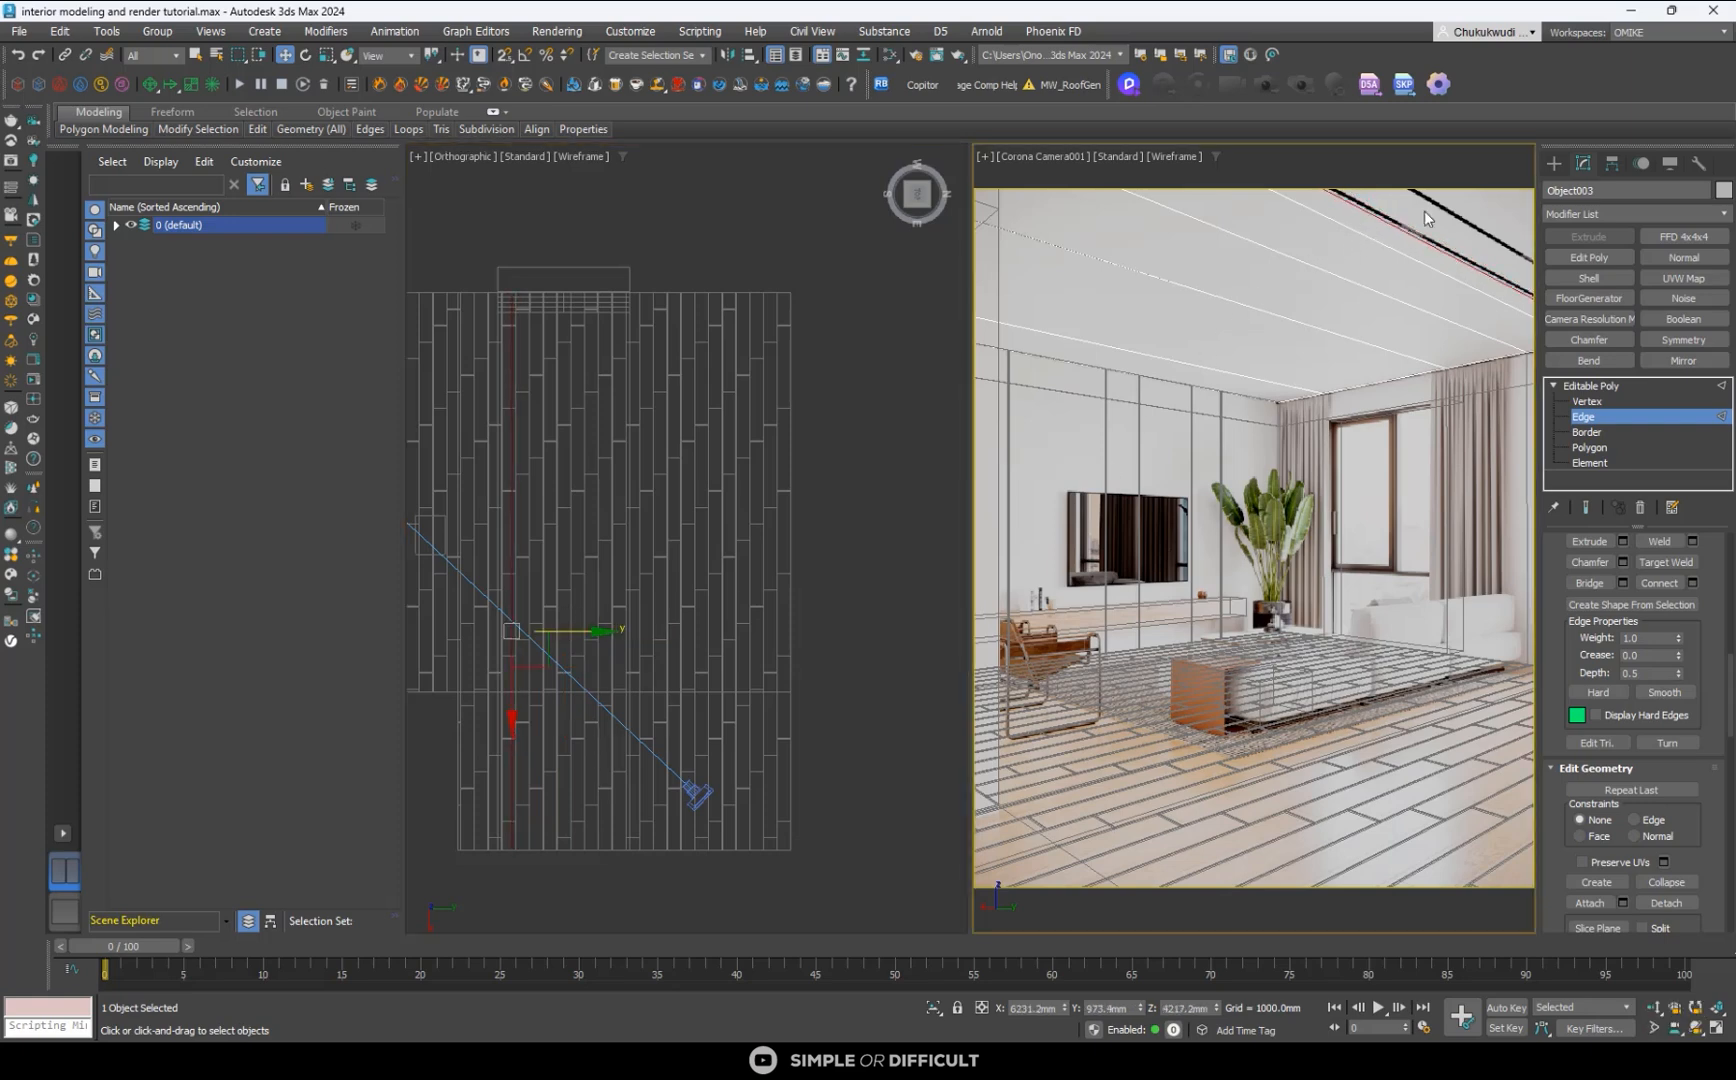
key("ctrl+w")
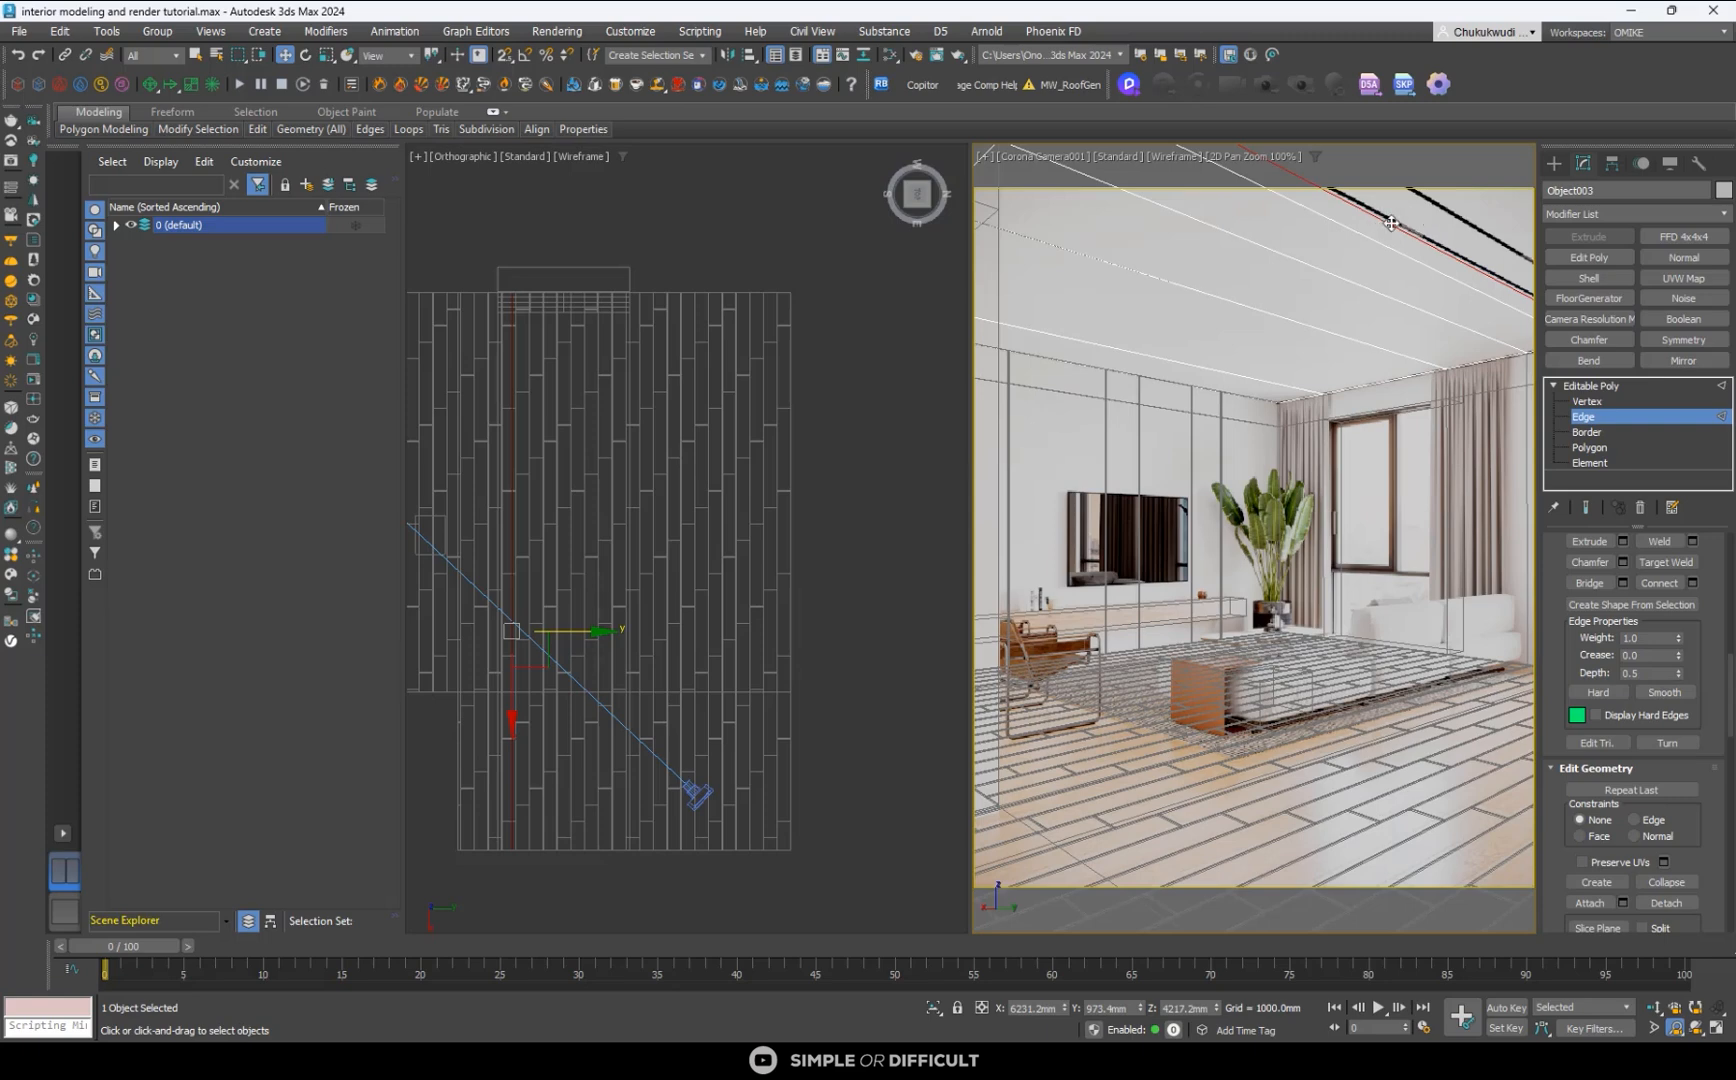
key("ctrl+w")
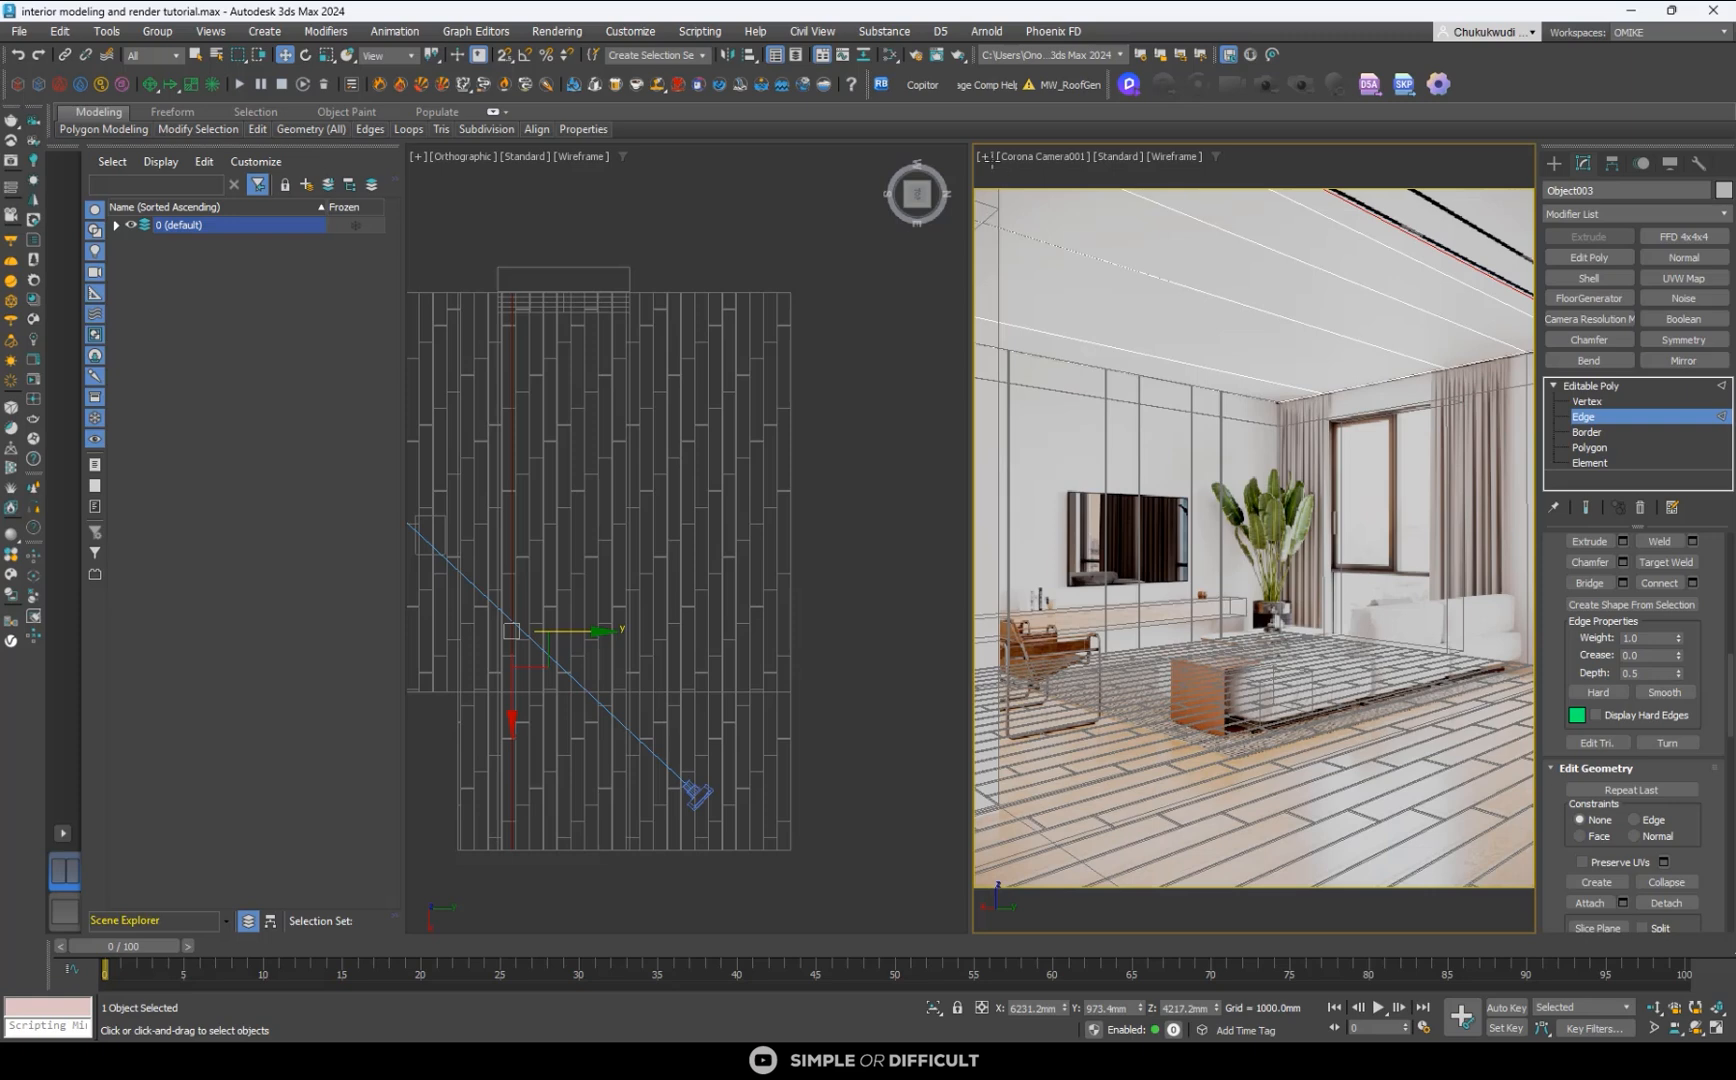
left_click(985, 157)
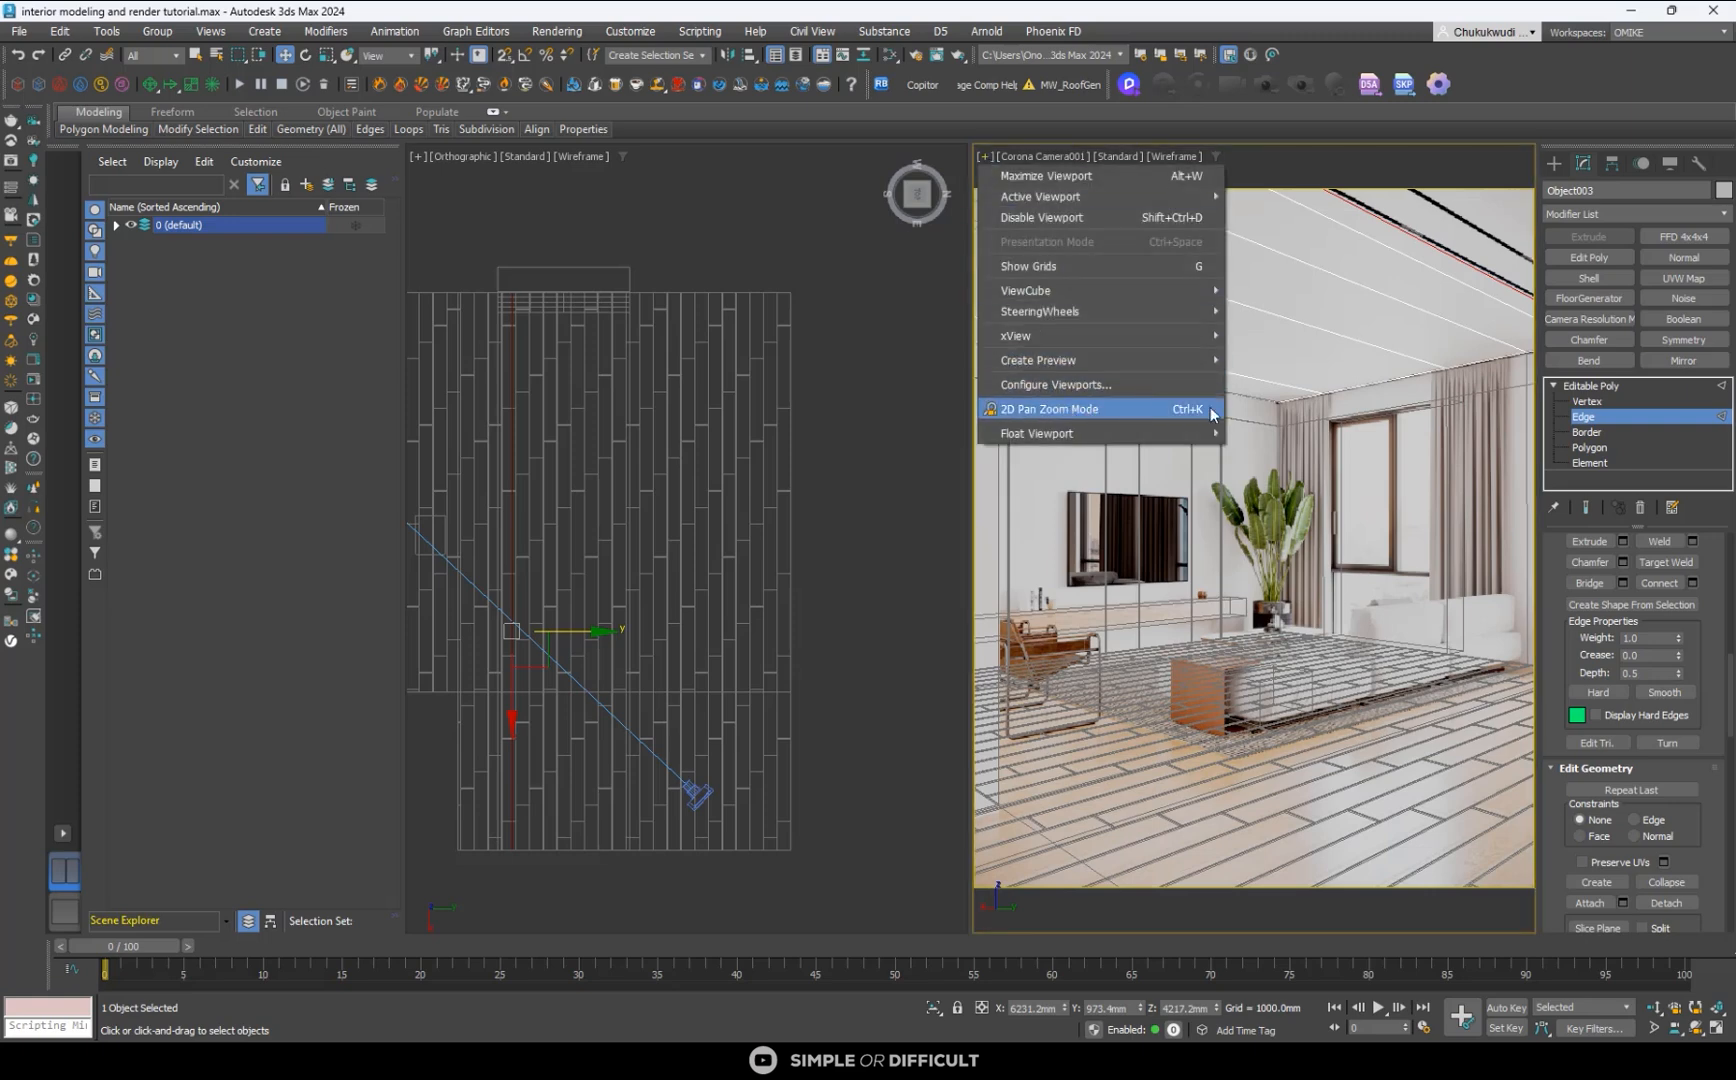
left_click(1071, 412)
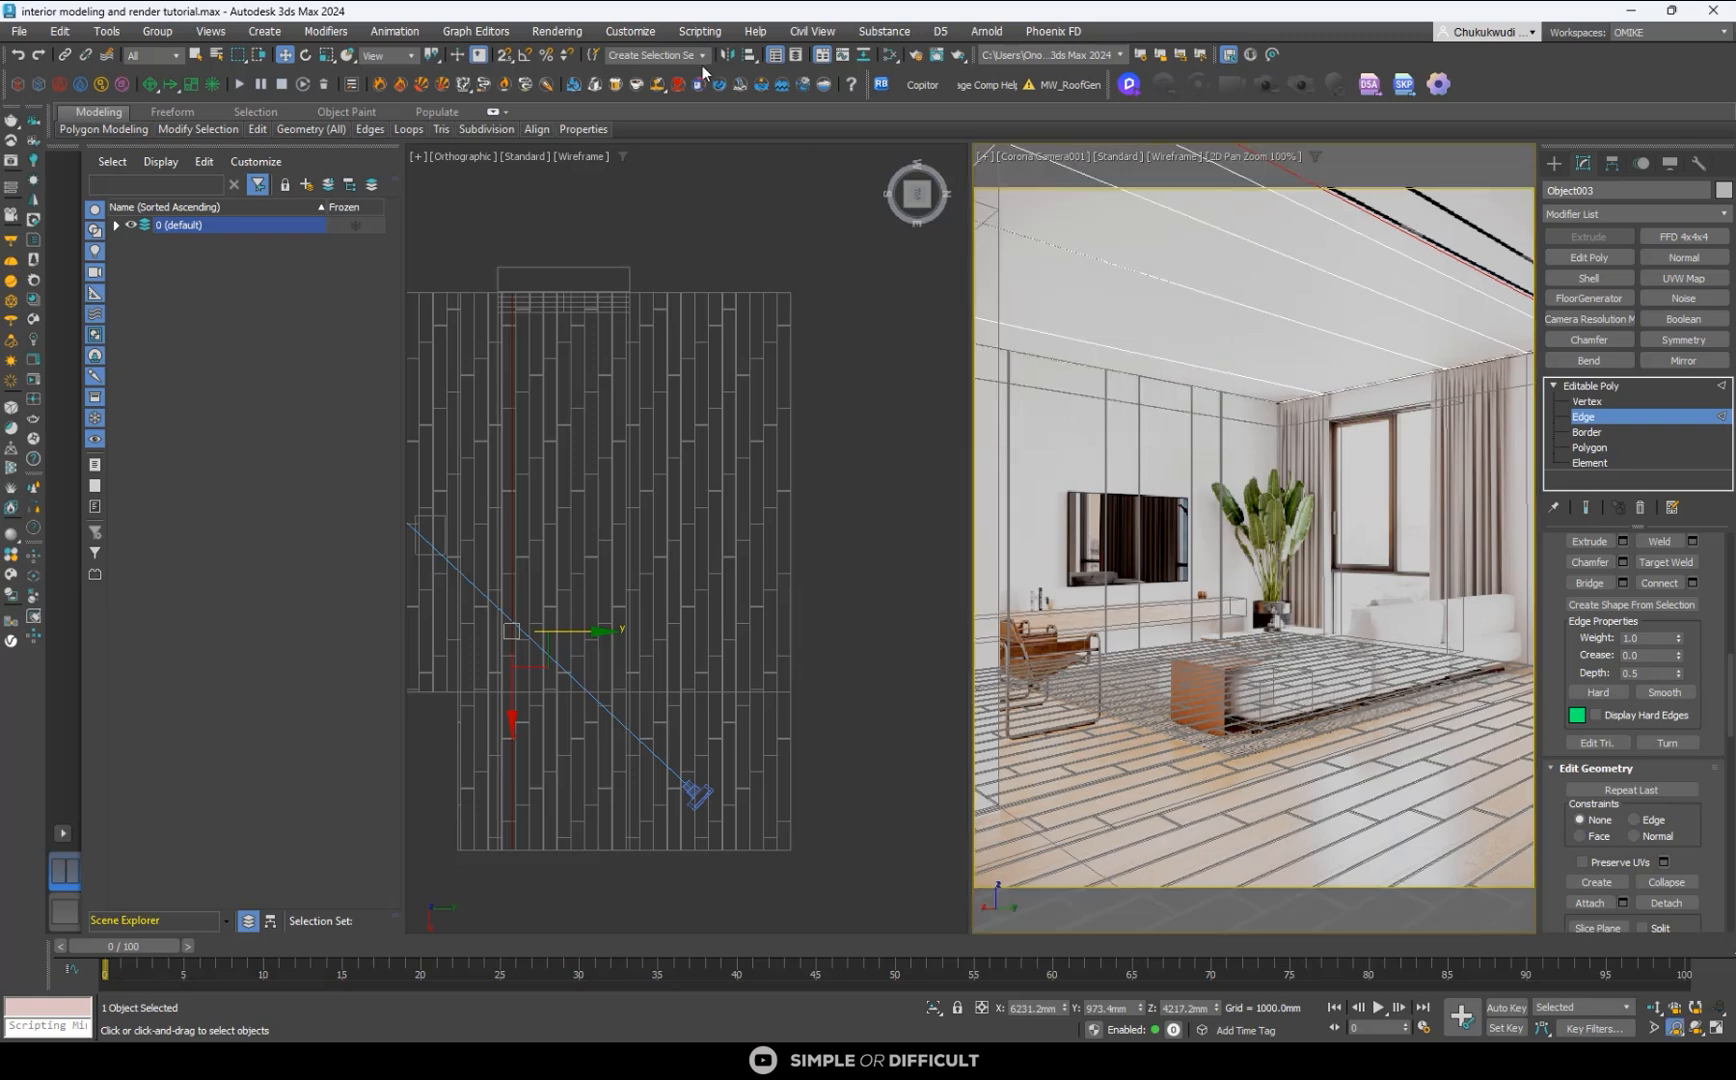
- Open the Hotkey Editor and look through its list of actions and assigned hotkeys
left_click(630, 31)
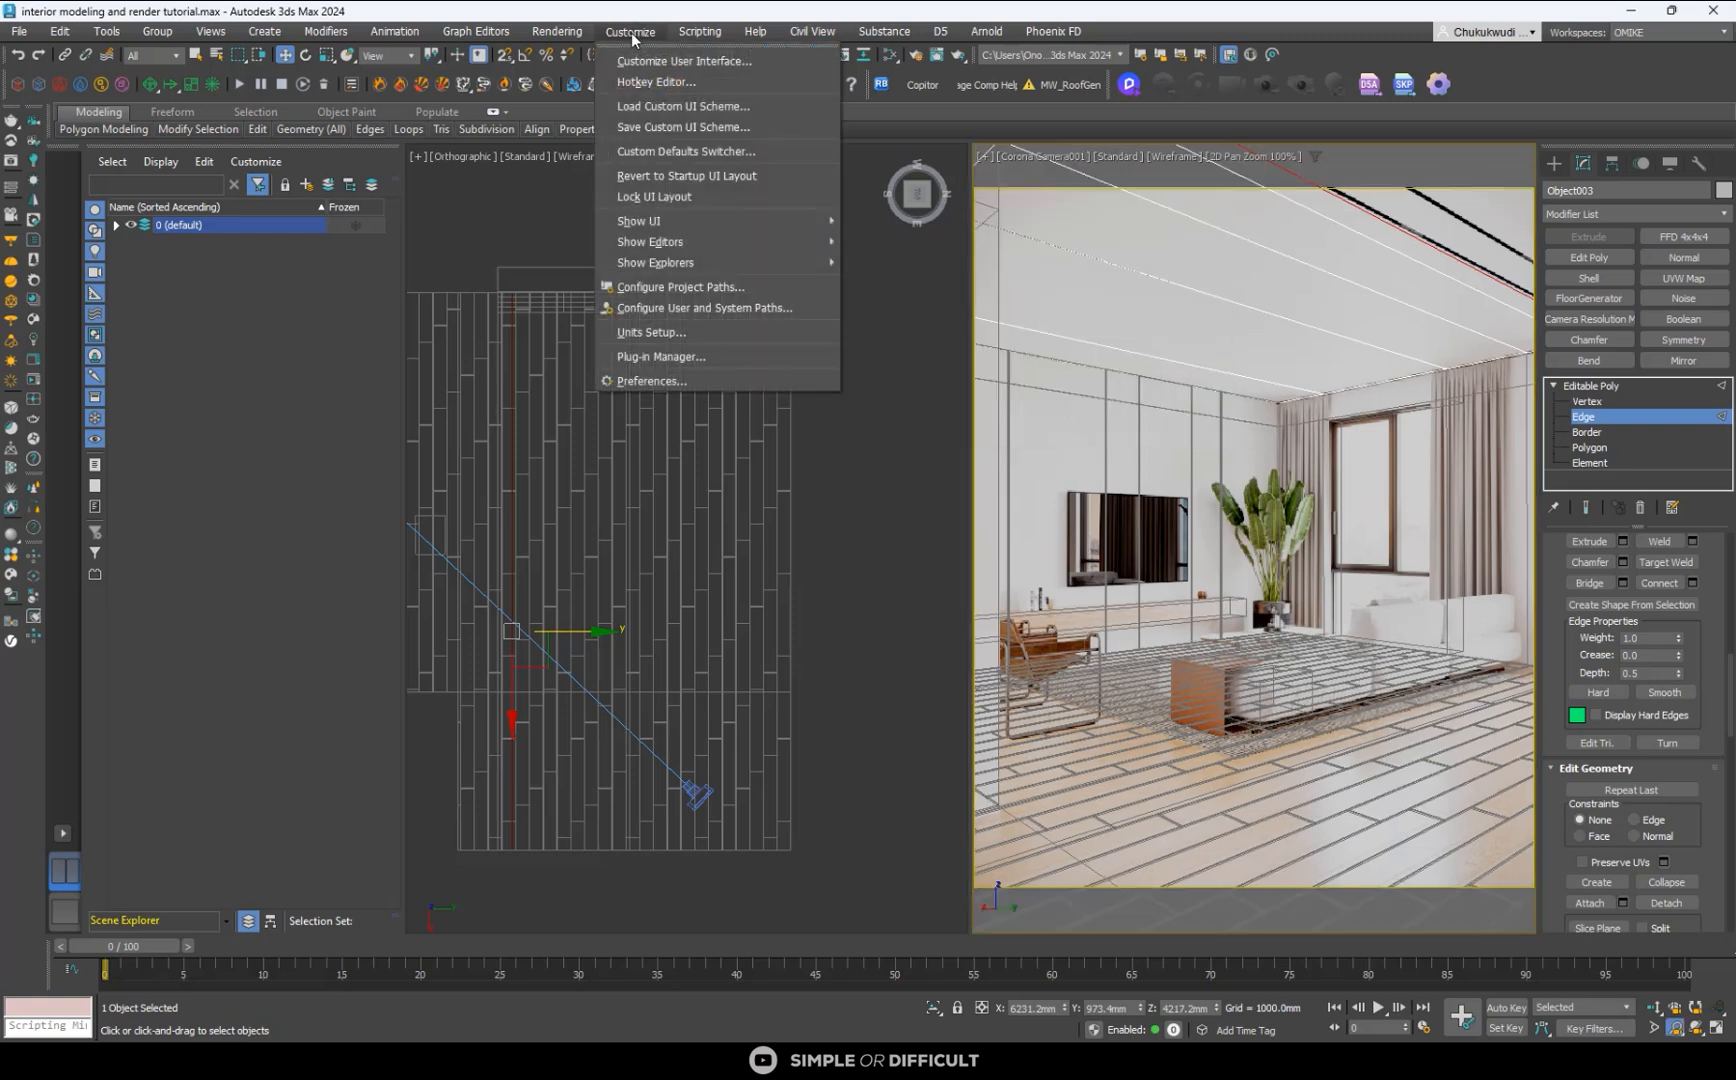
left_click(650, 81)
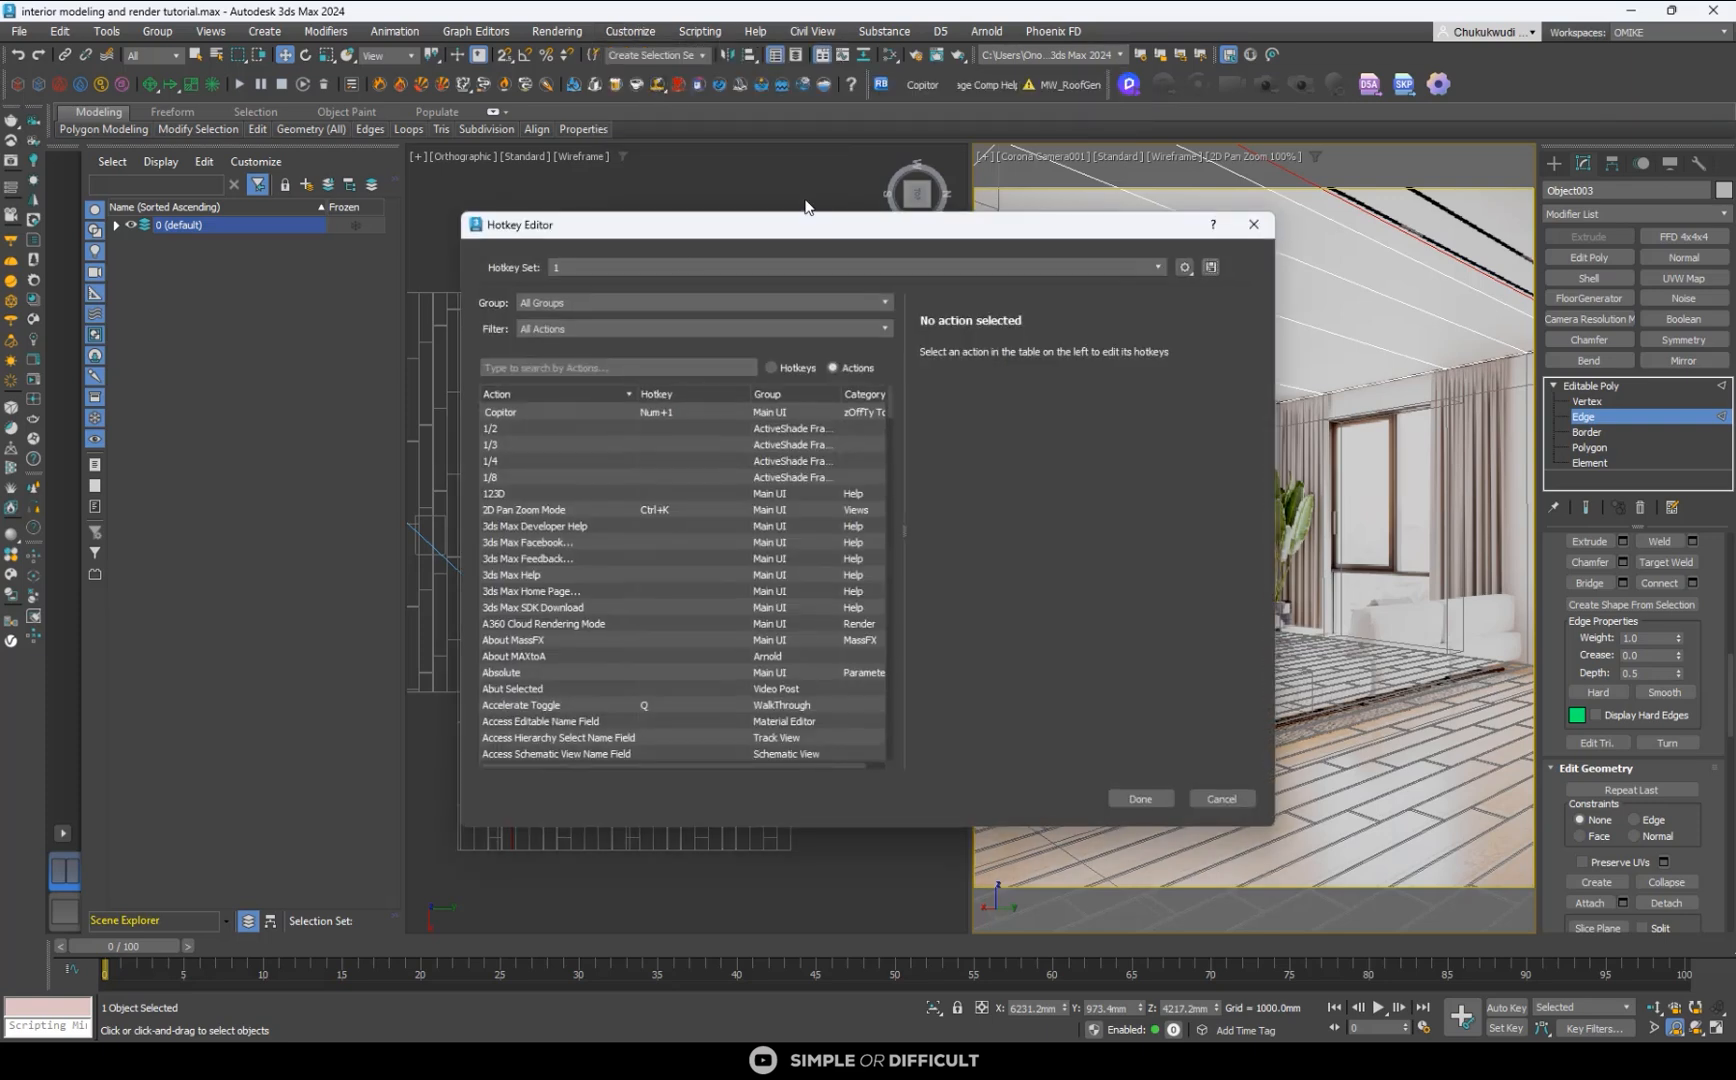
scroll(595, 580, "down", 10)
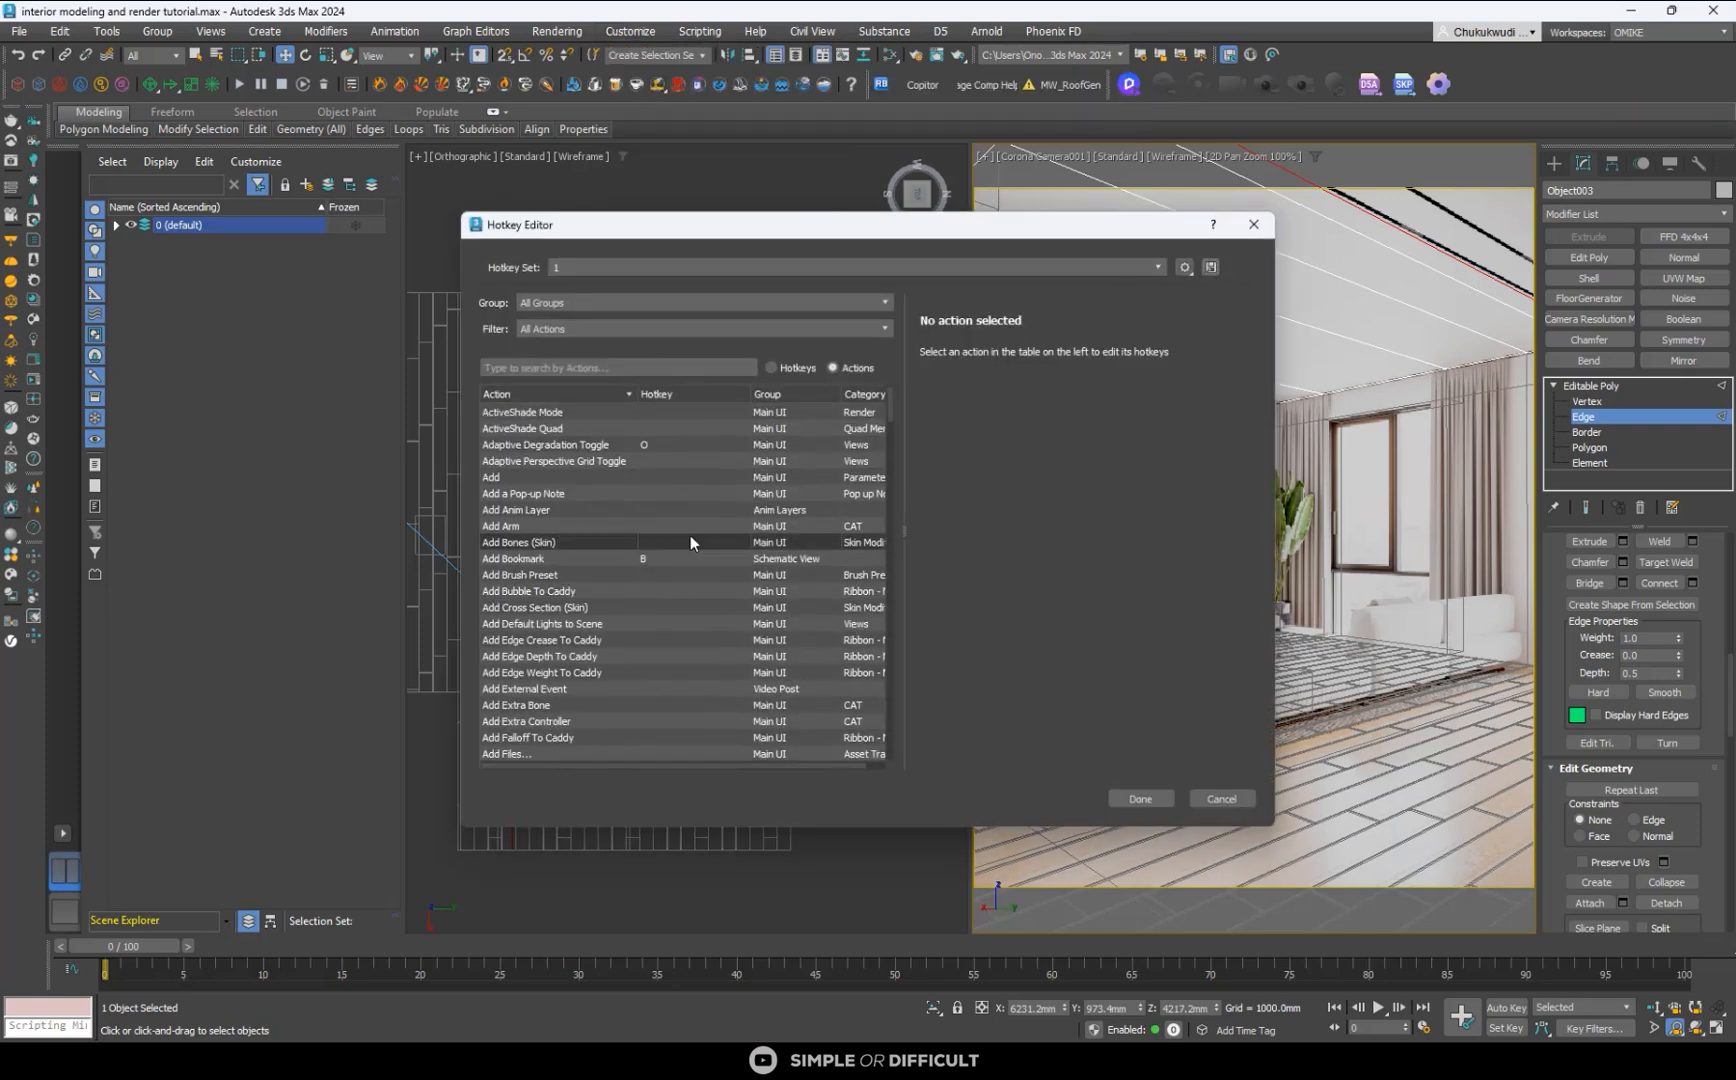
- Close the Hotkey Editor and move the selected ceiling edge to about Y 996 mm, against the near border of the first black track
left_click(1253, 224)
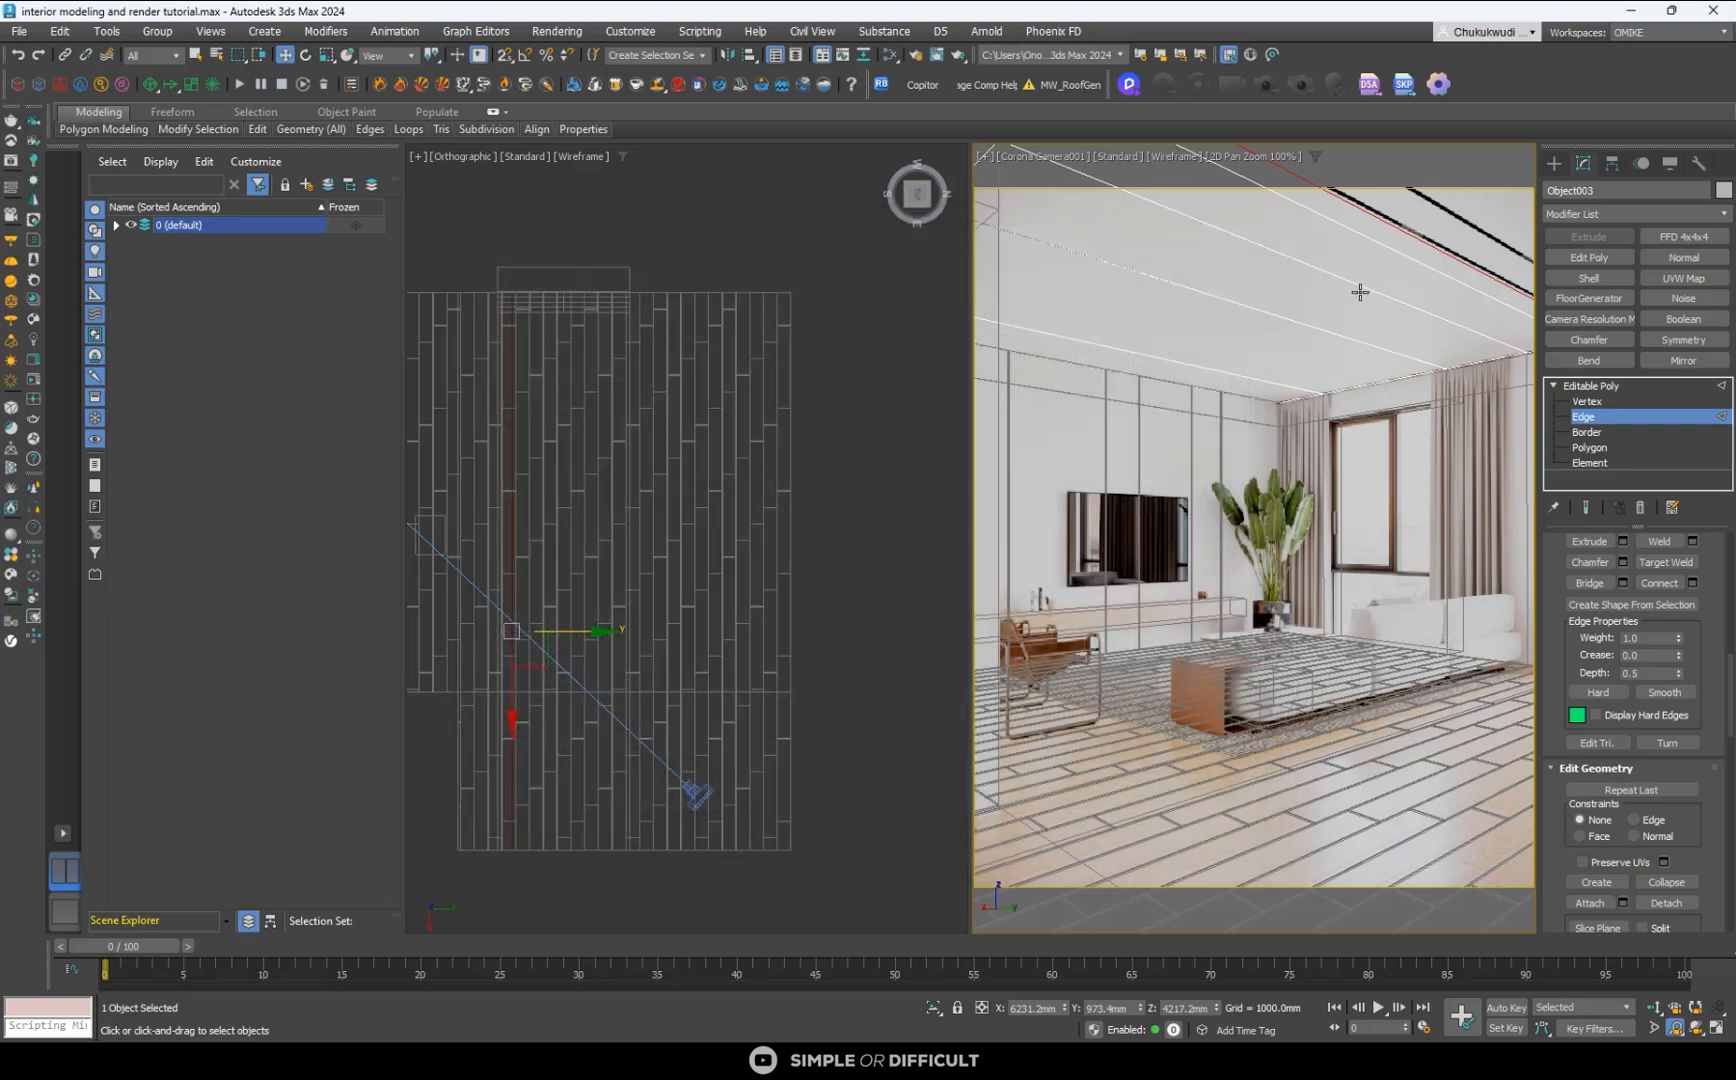
scroll(1359, 291, "up", 8)
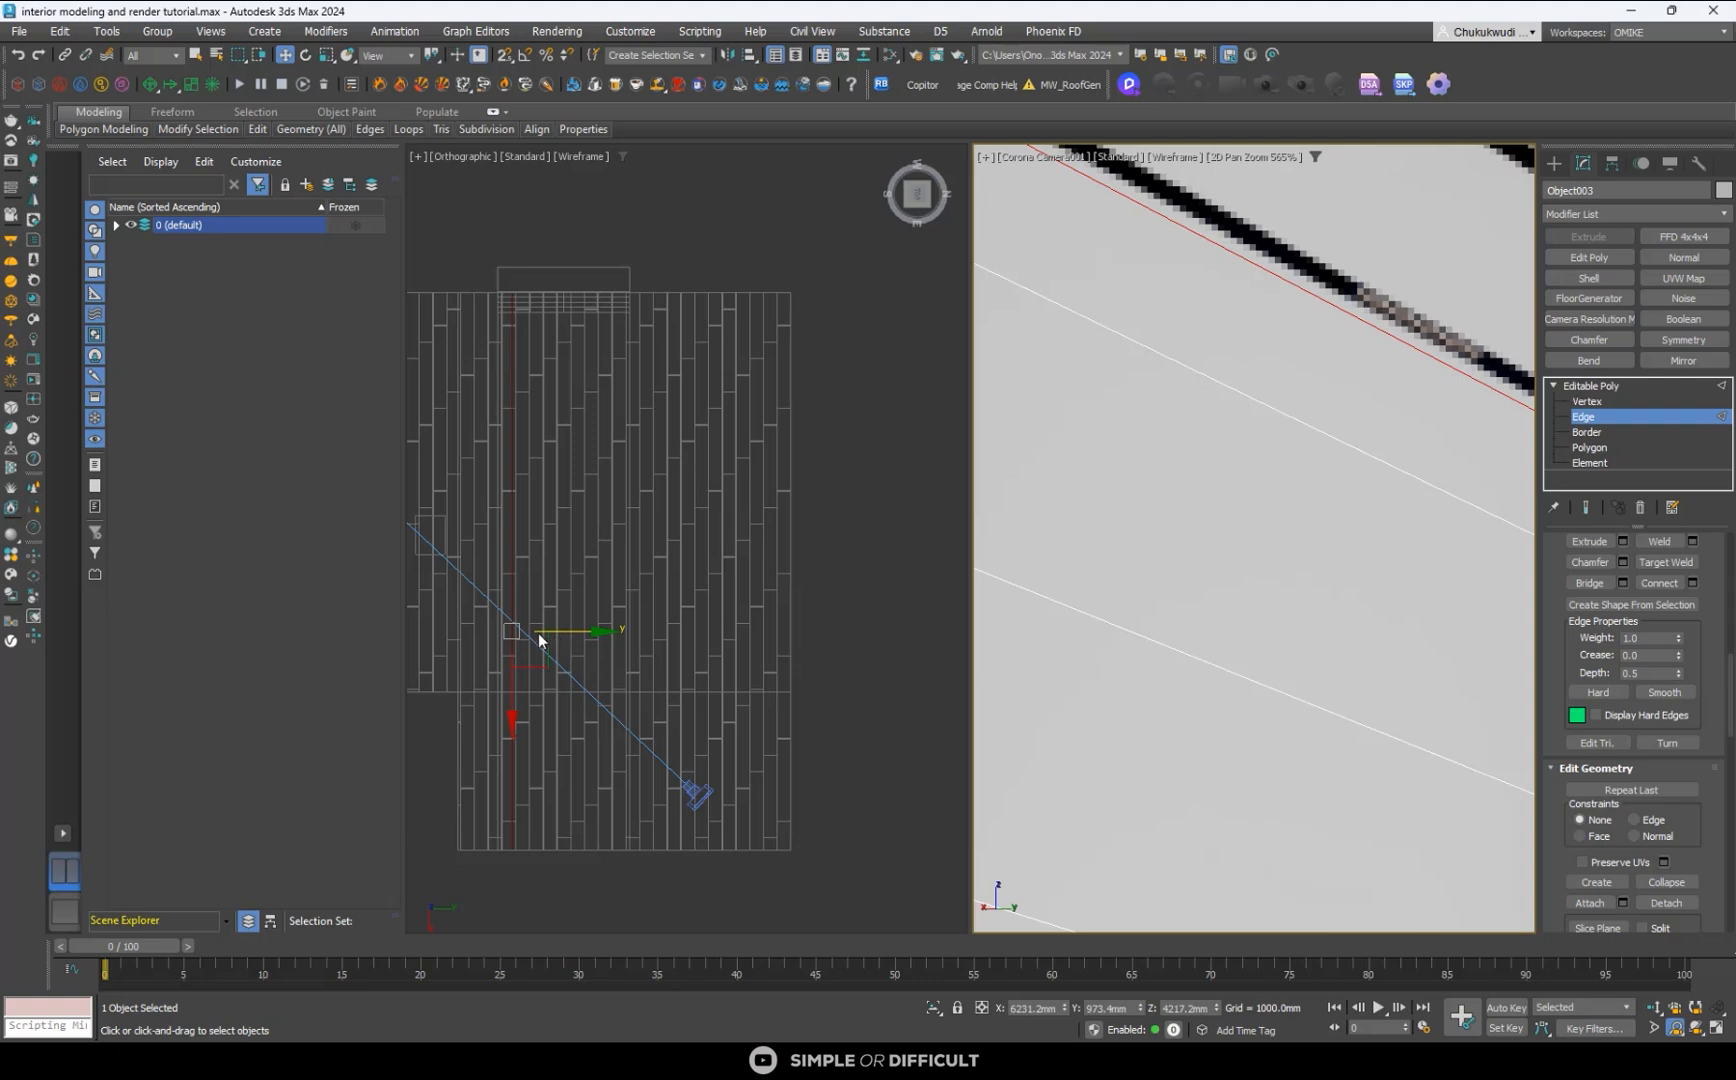
scroll(538, 633, "up", 5)
scroll(773, 598, "down", 3)
scroll(630, 607, "up", 3)
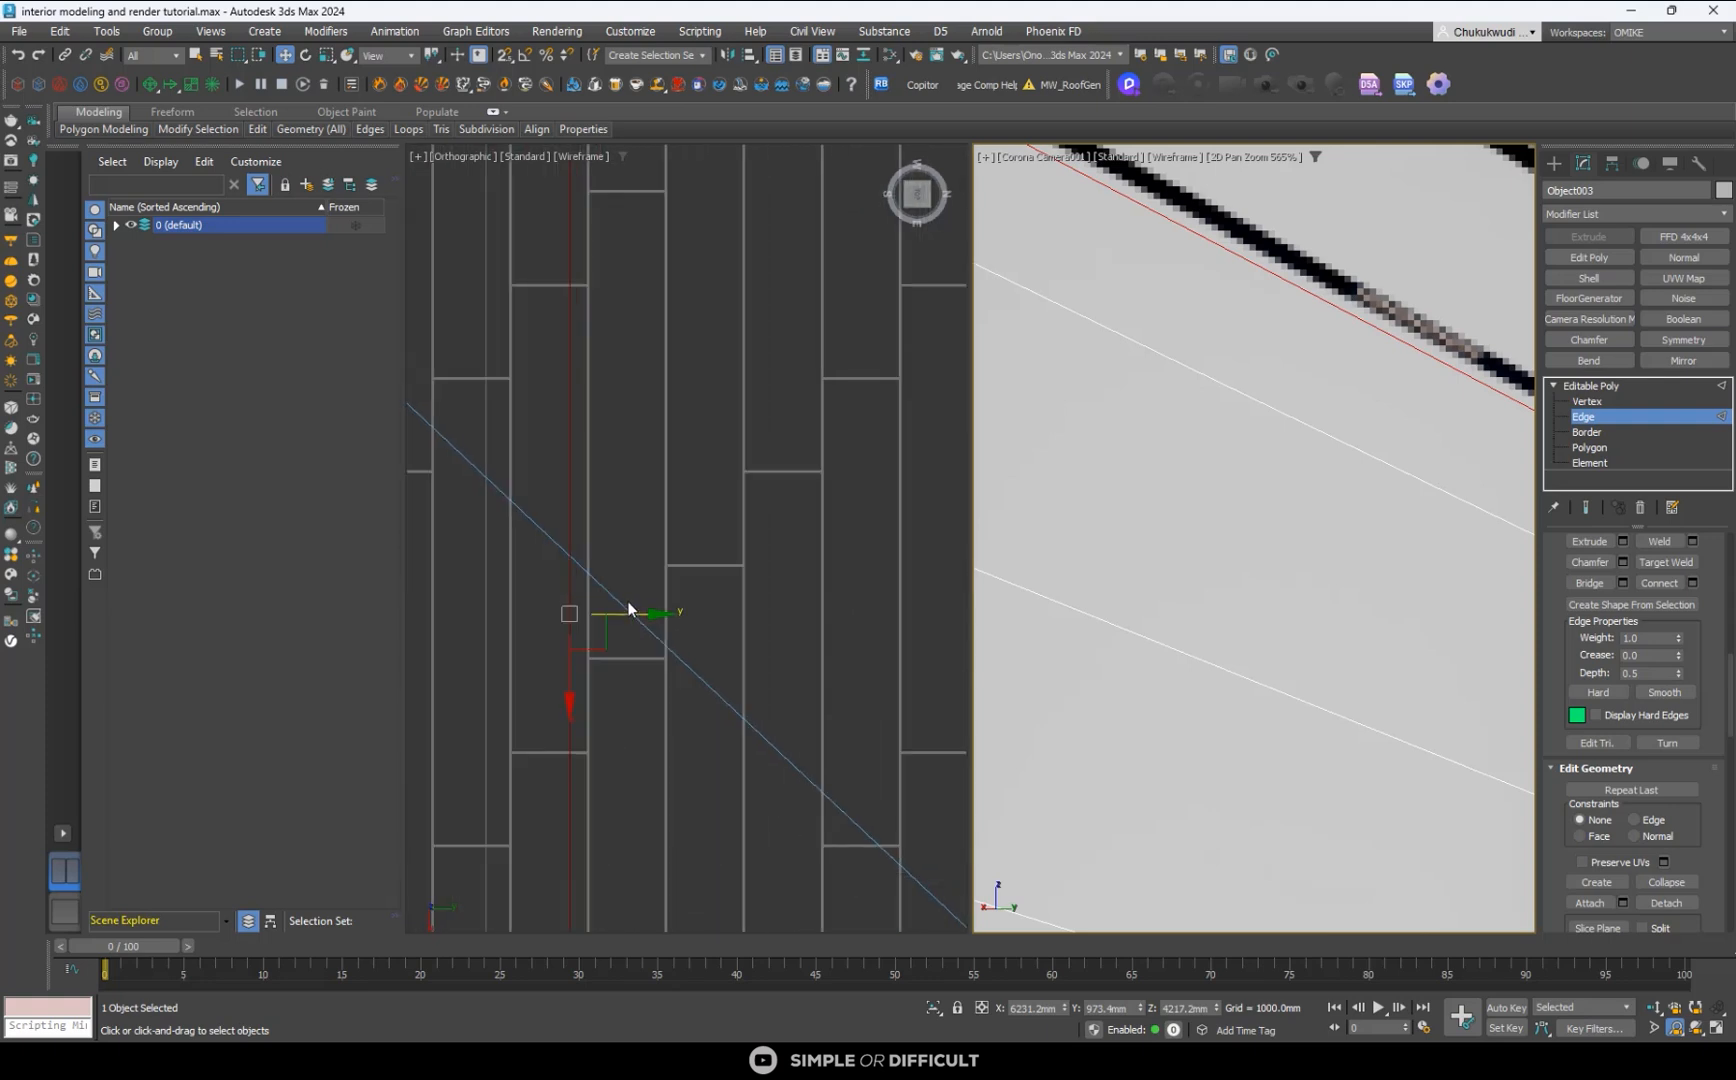
left_click(594, 625)
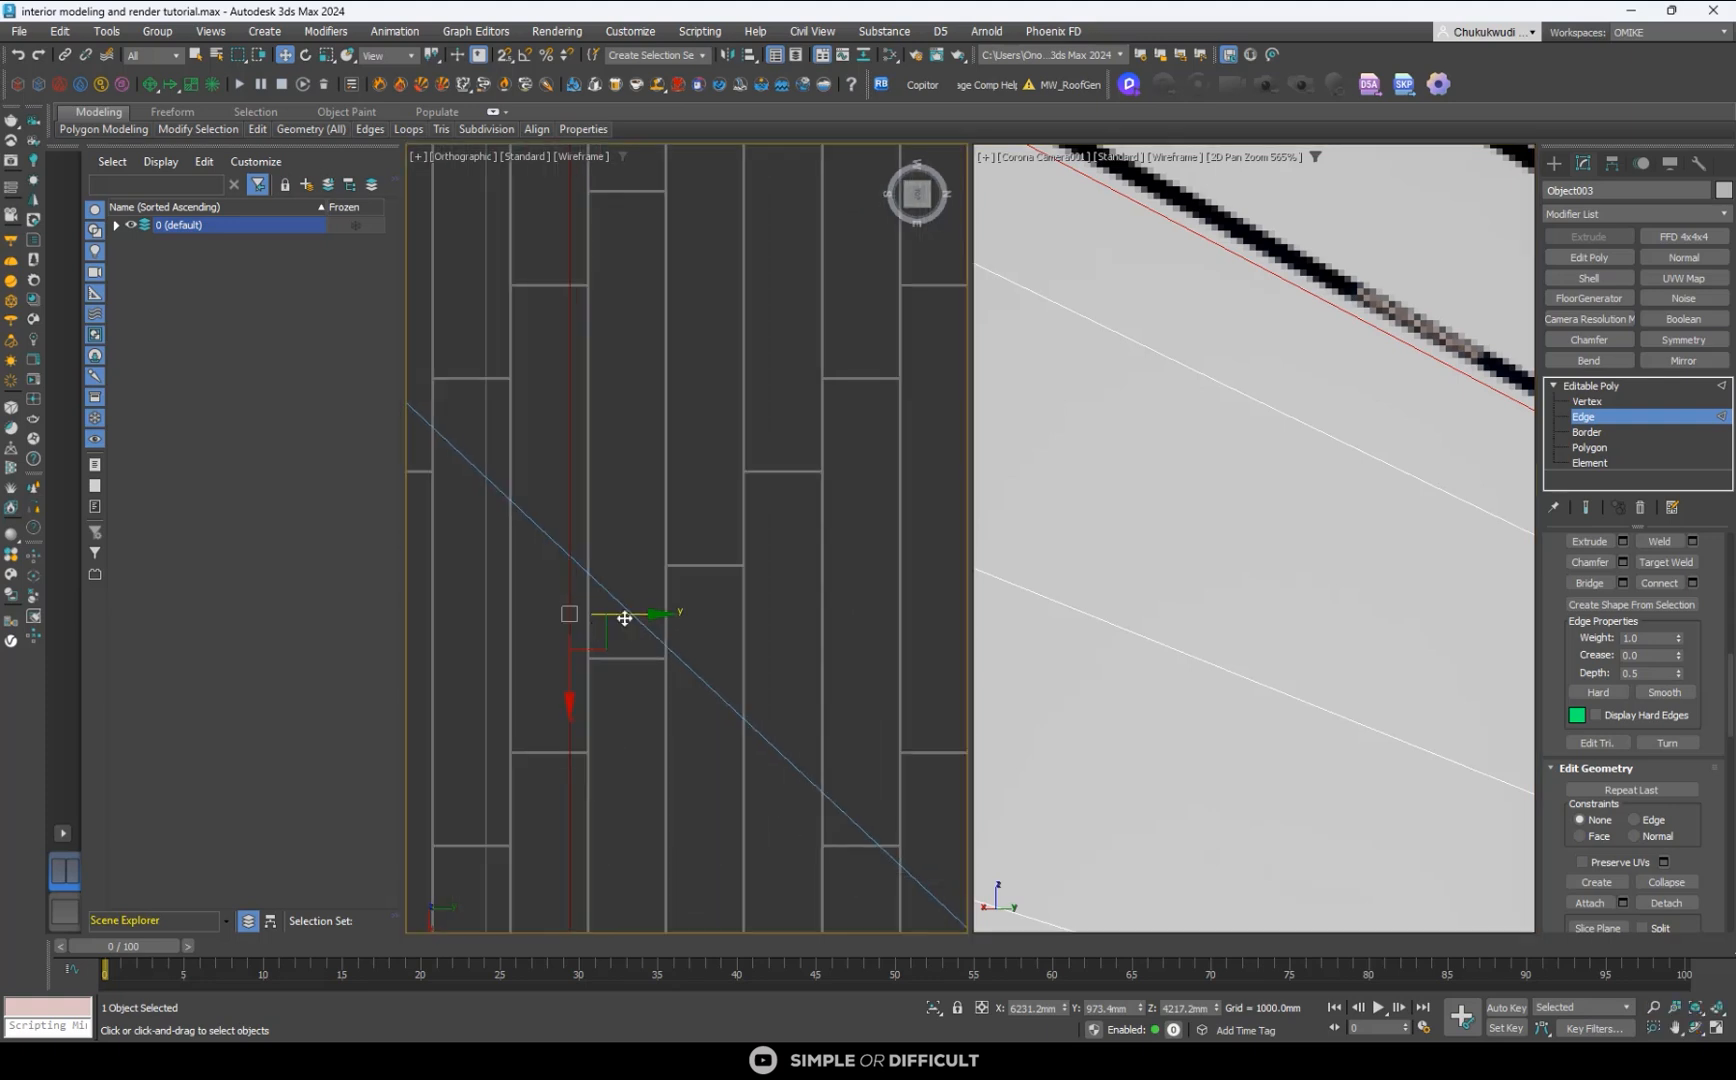
scroll(629, 615, "up", 2)
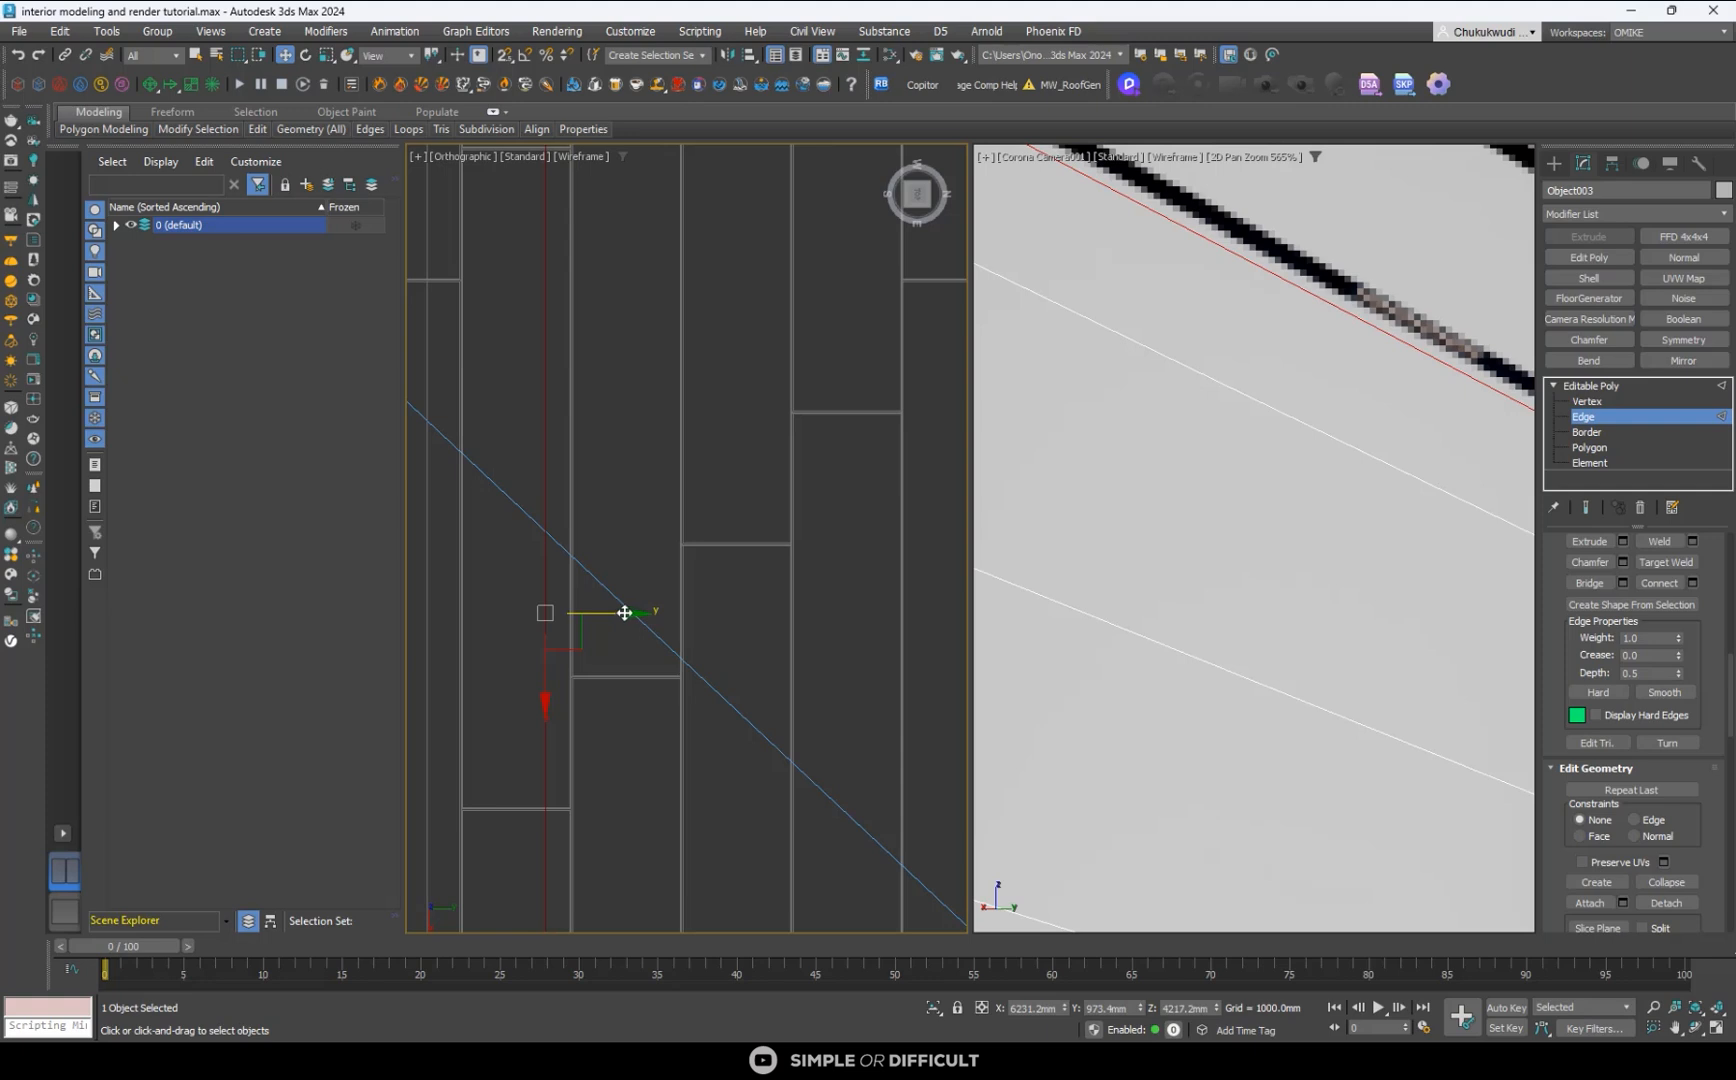
left_click_drag(625, 612, 632, 617)
scroll(593, 614, "up", 4)
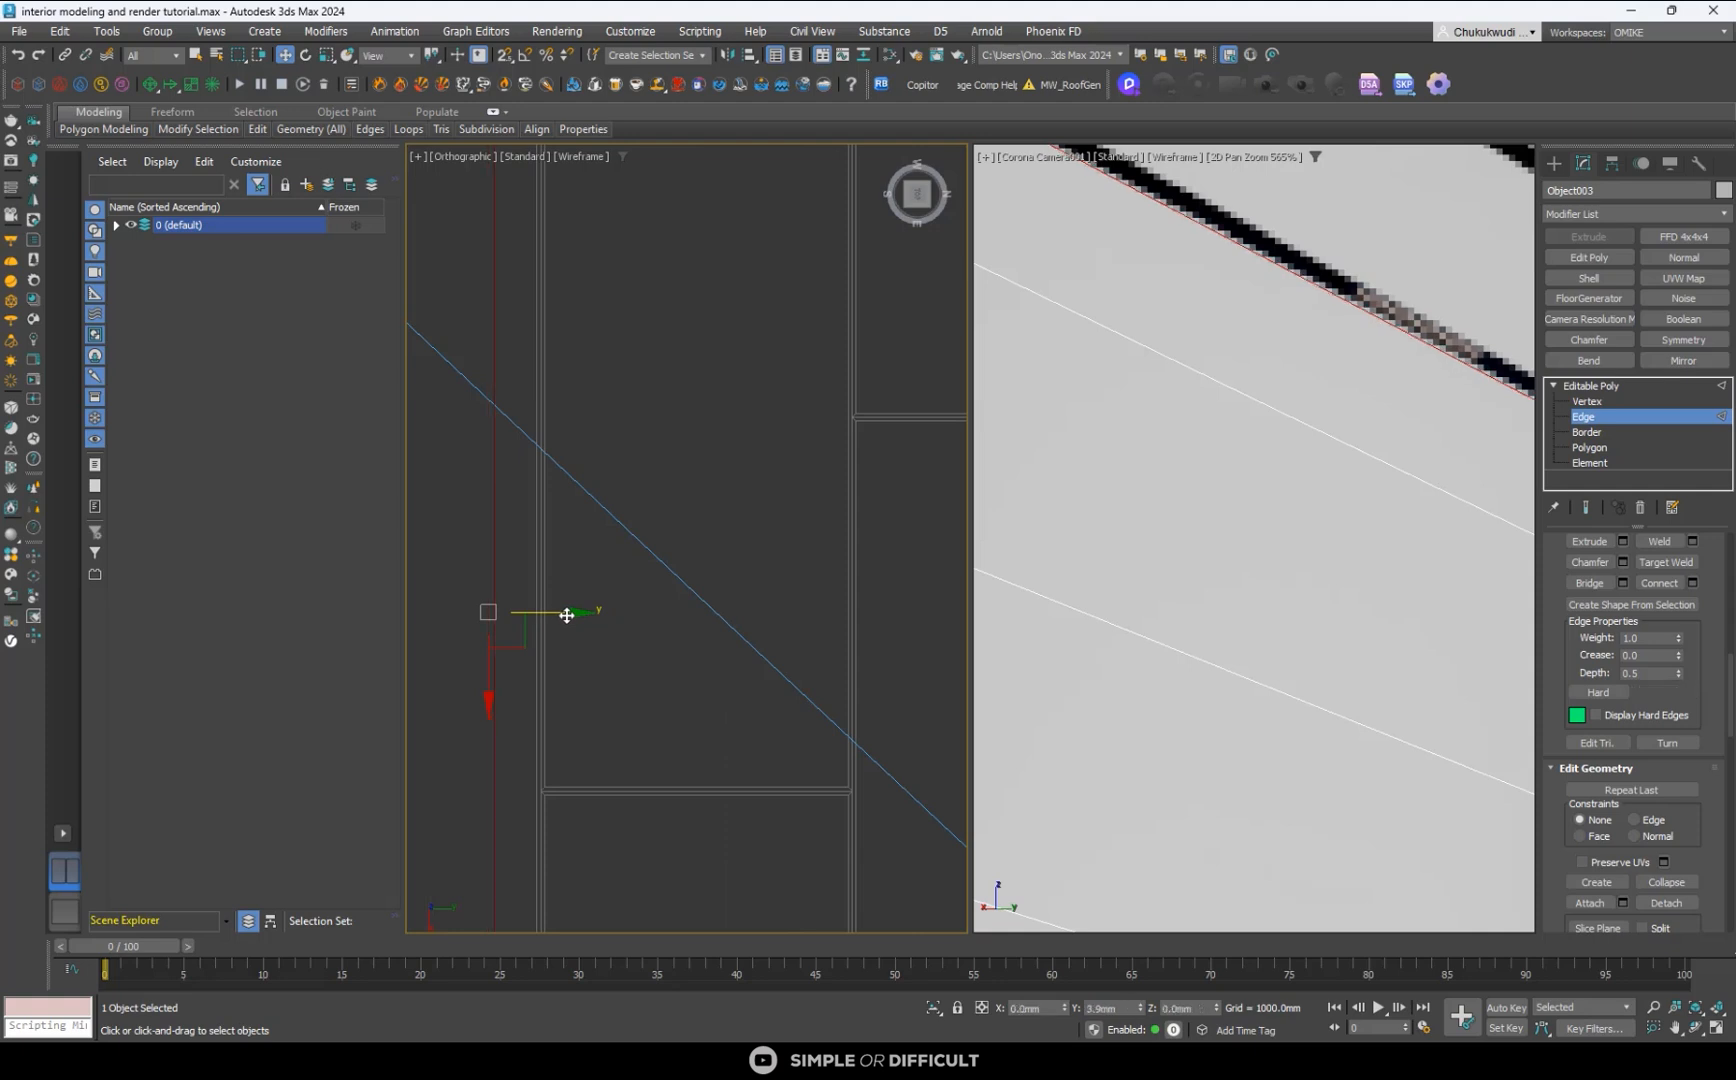
- Connect the edges of the adjacent ceiling strip and move the new edge to about Y 1042 mm, along the first black track's far border
scroll(603, 575, "down", 5)
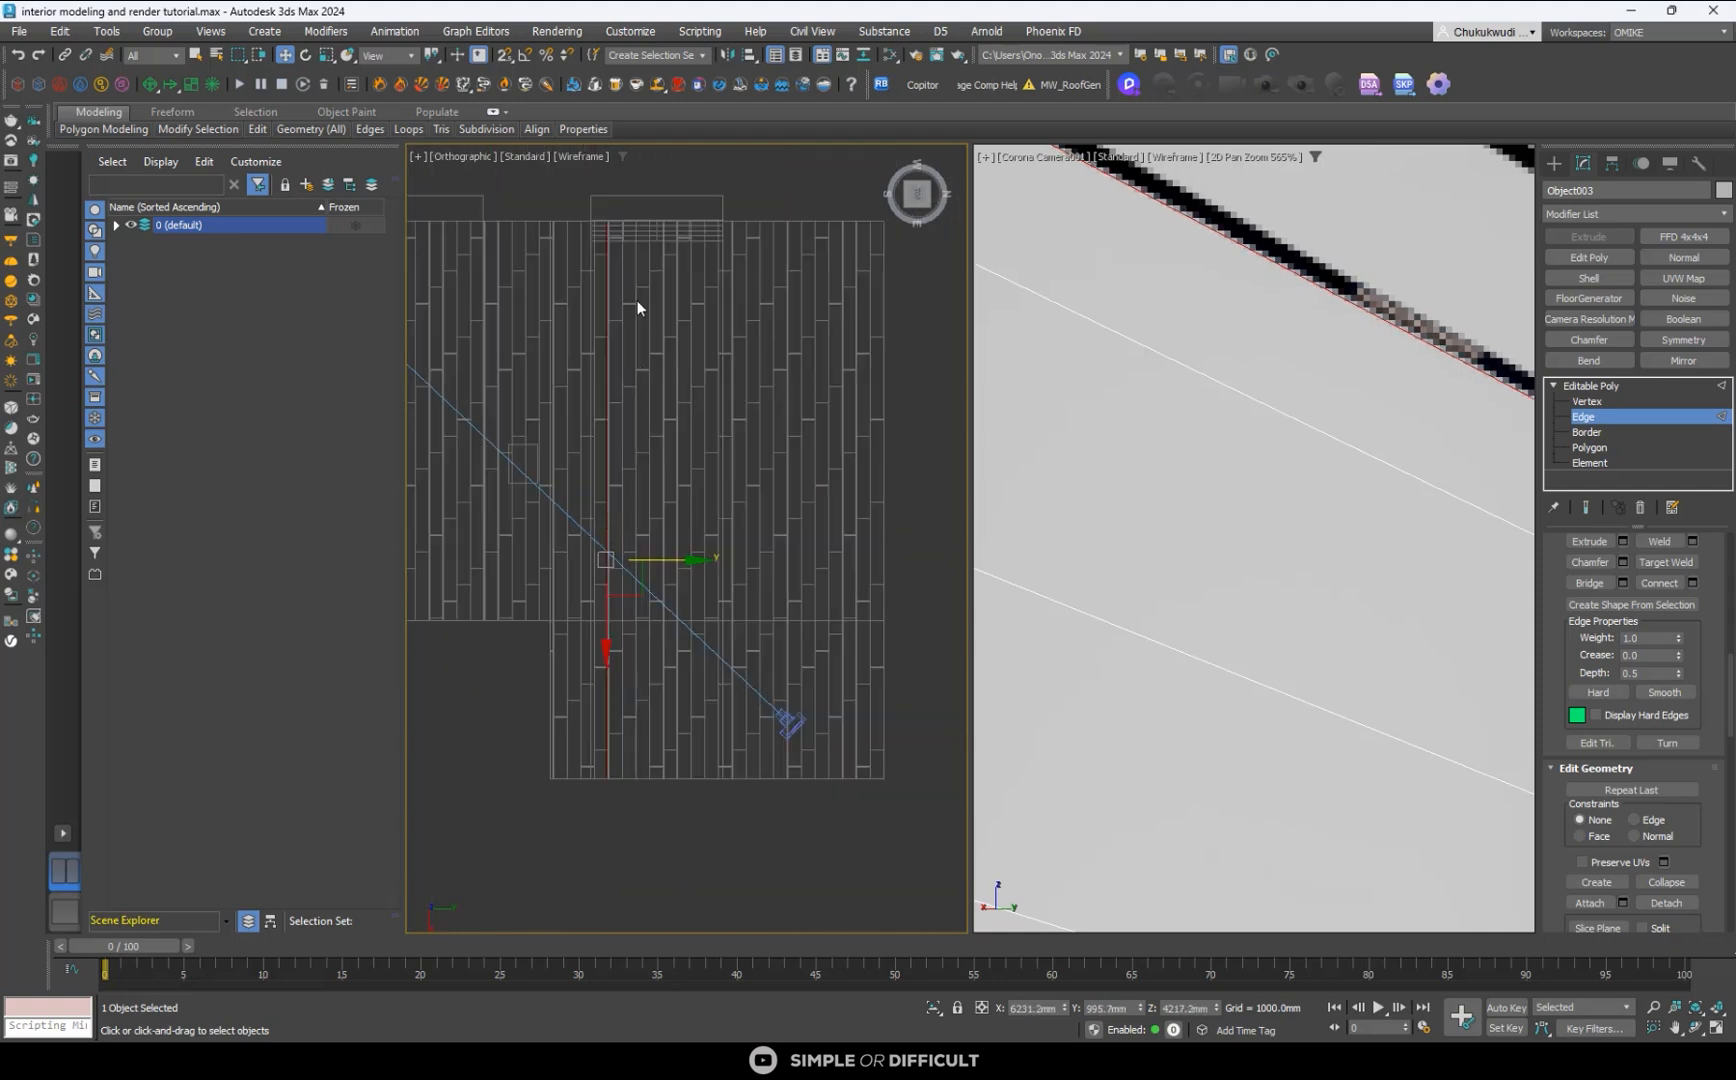
scroll(652, 230, "down", 3)
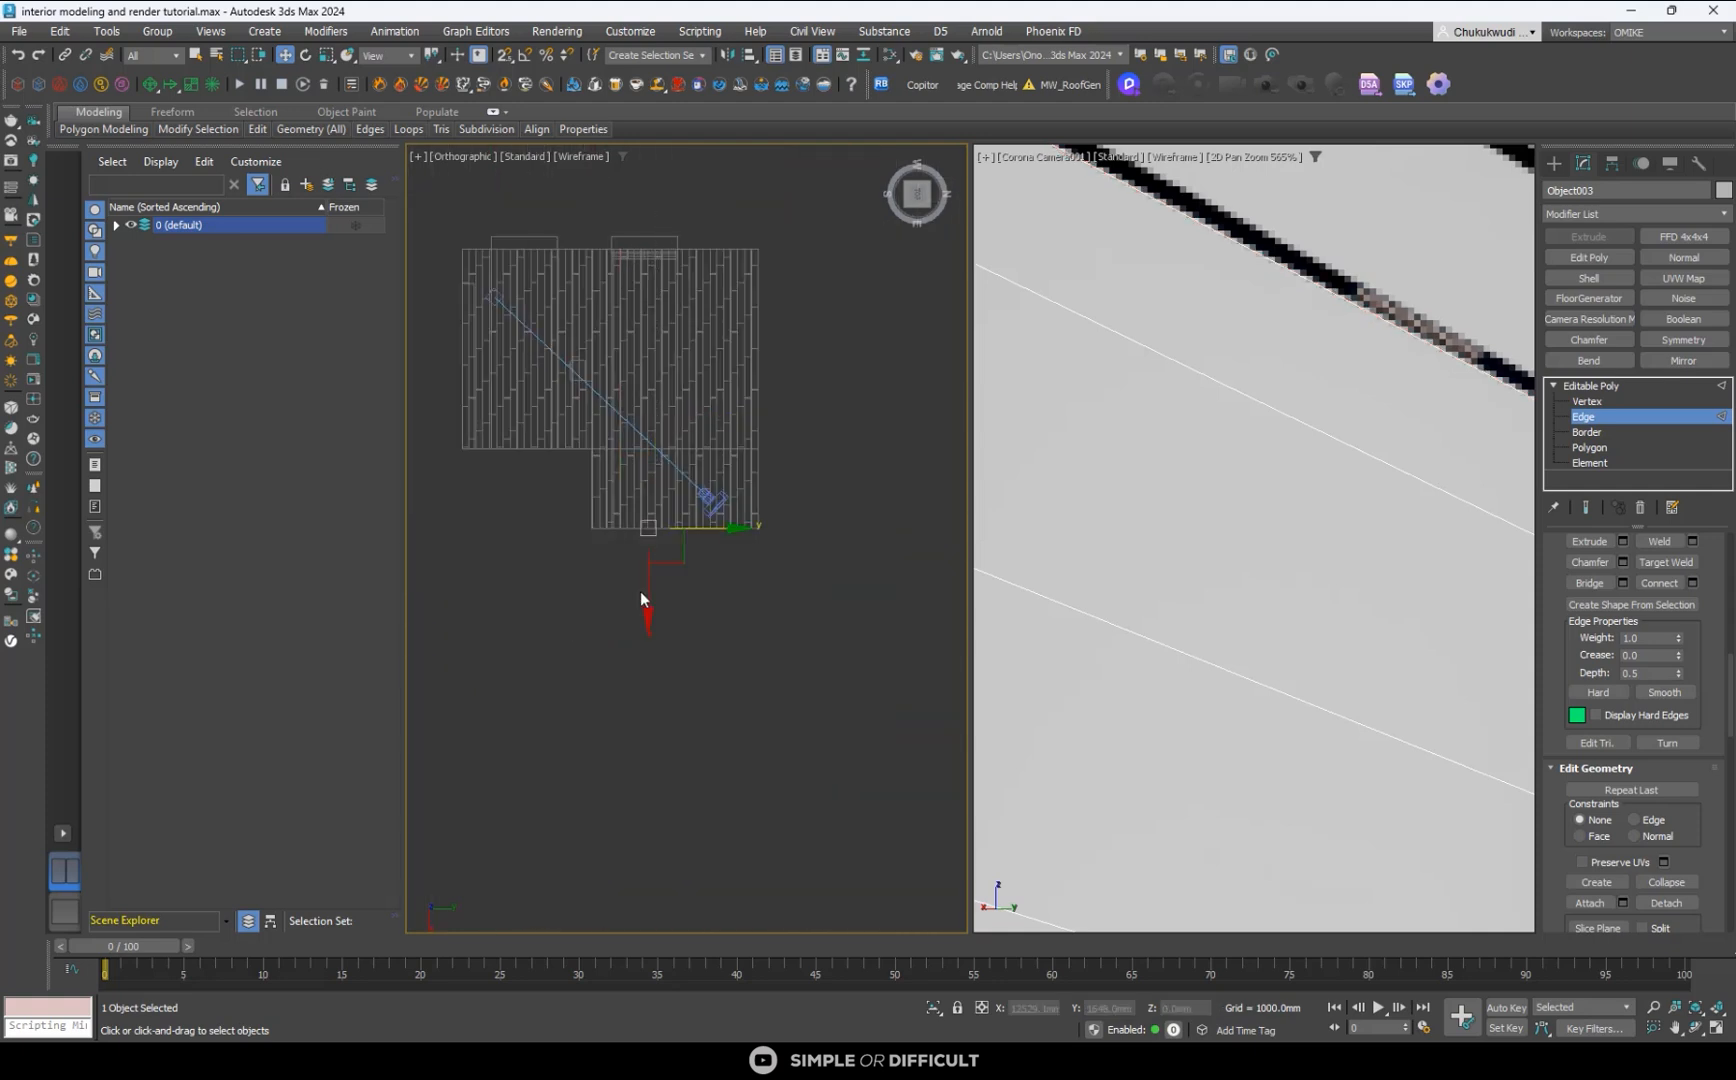
middle_click_drag(670, 624, 640, 485, "alt")
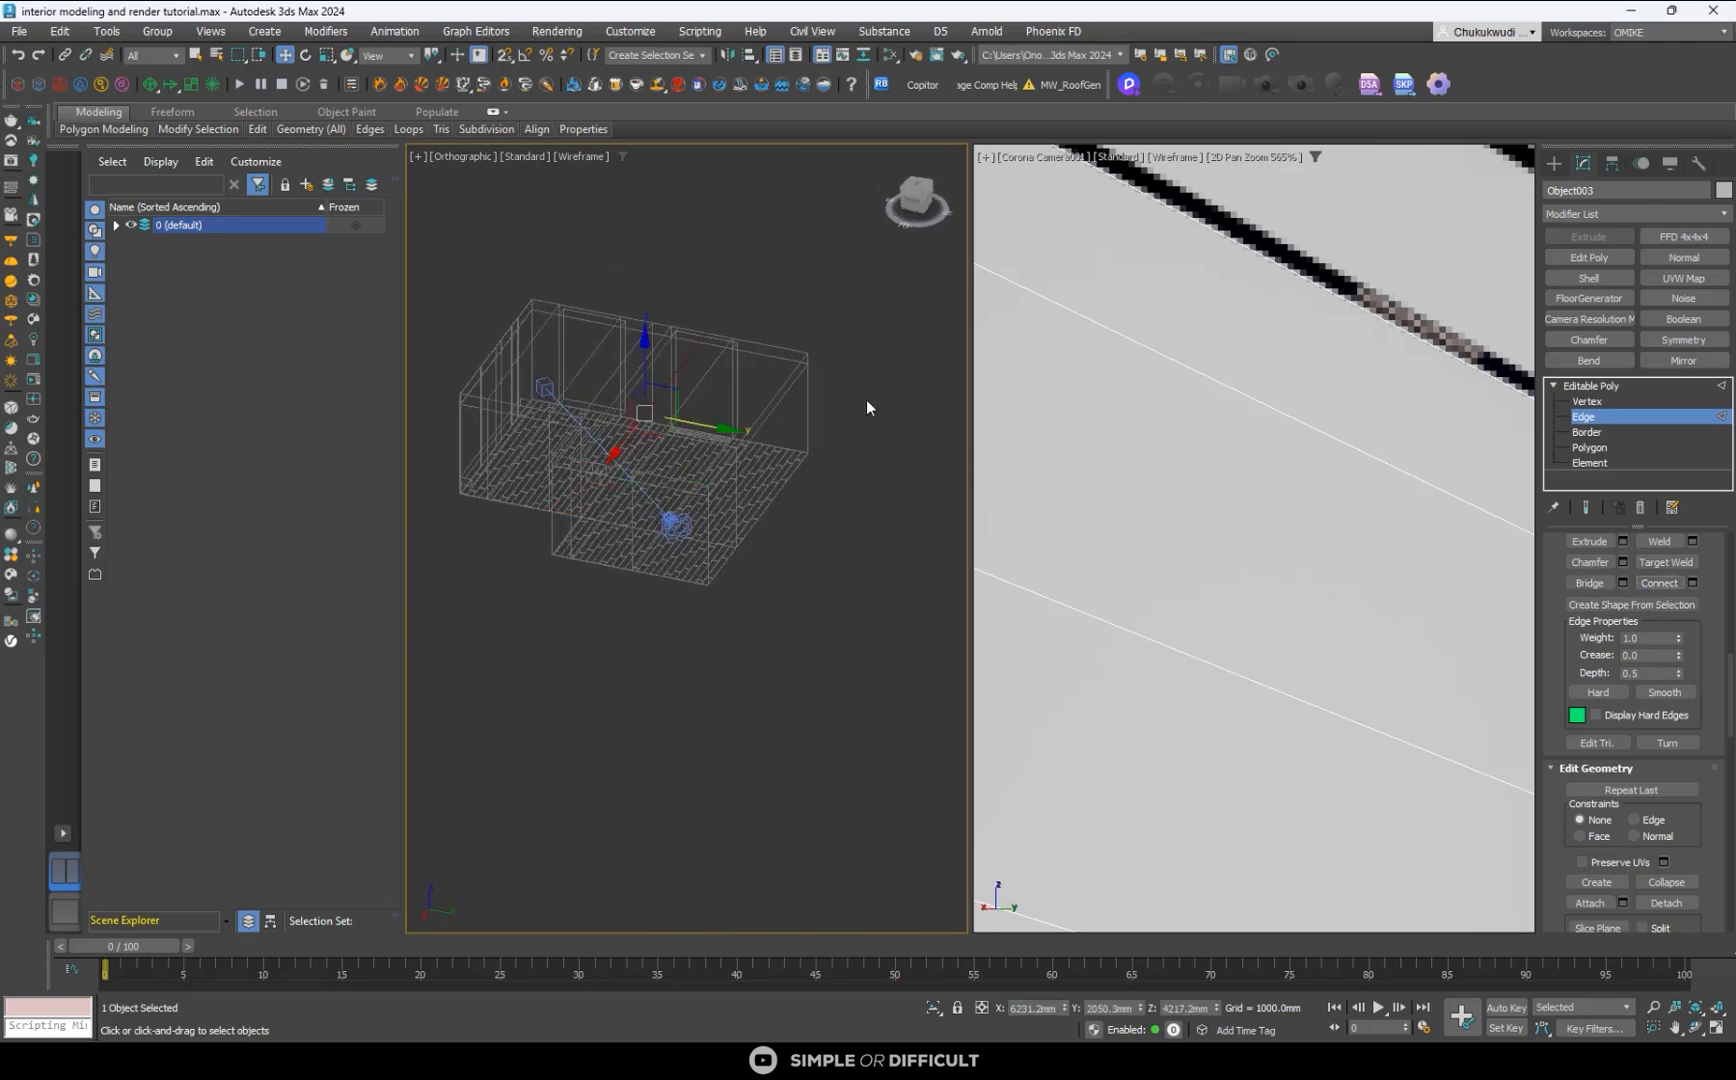
scroll(666, 438, "up", 6)
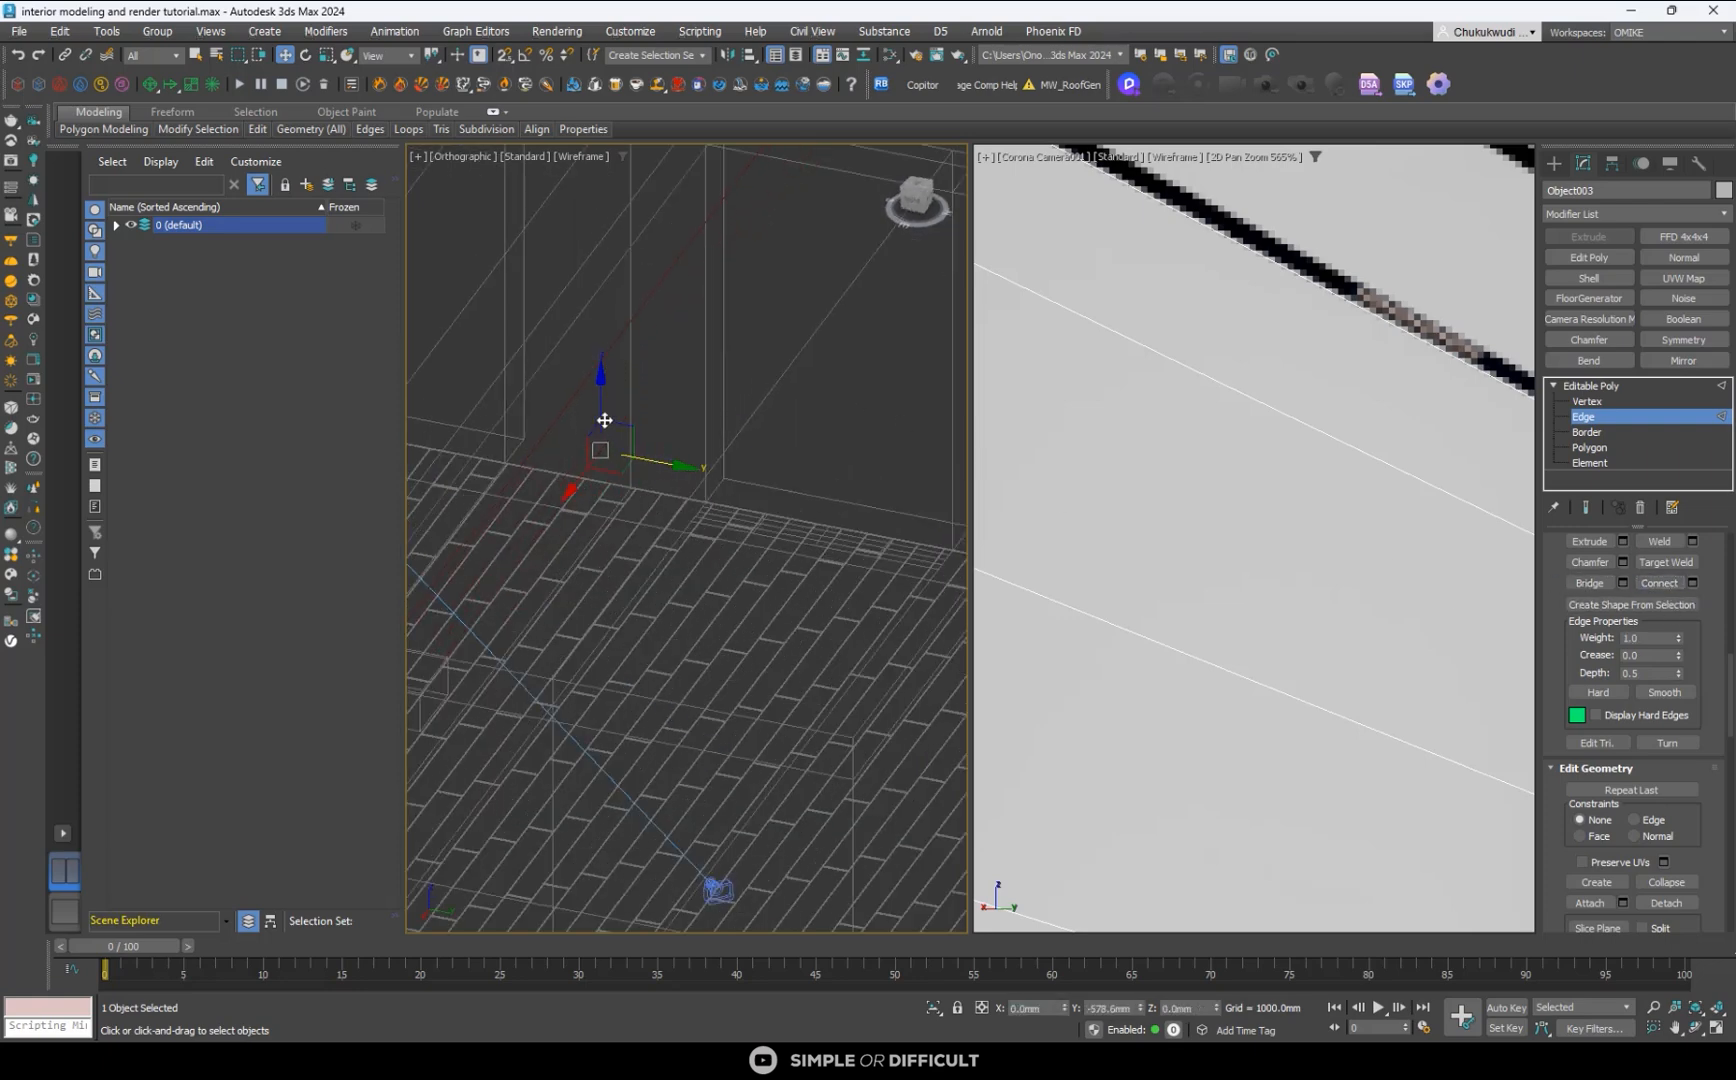
left_click(567, 381)
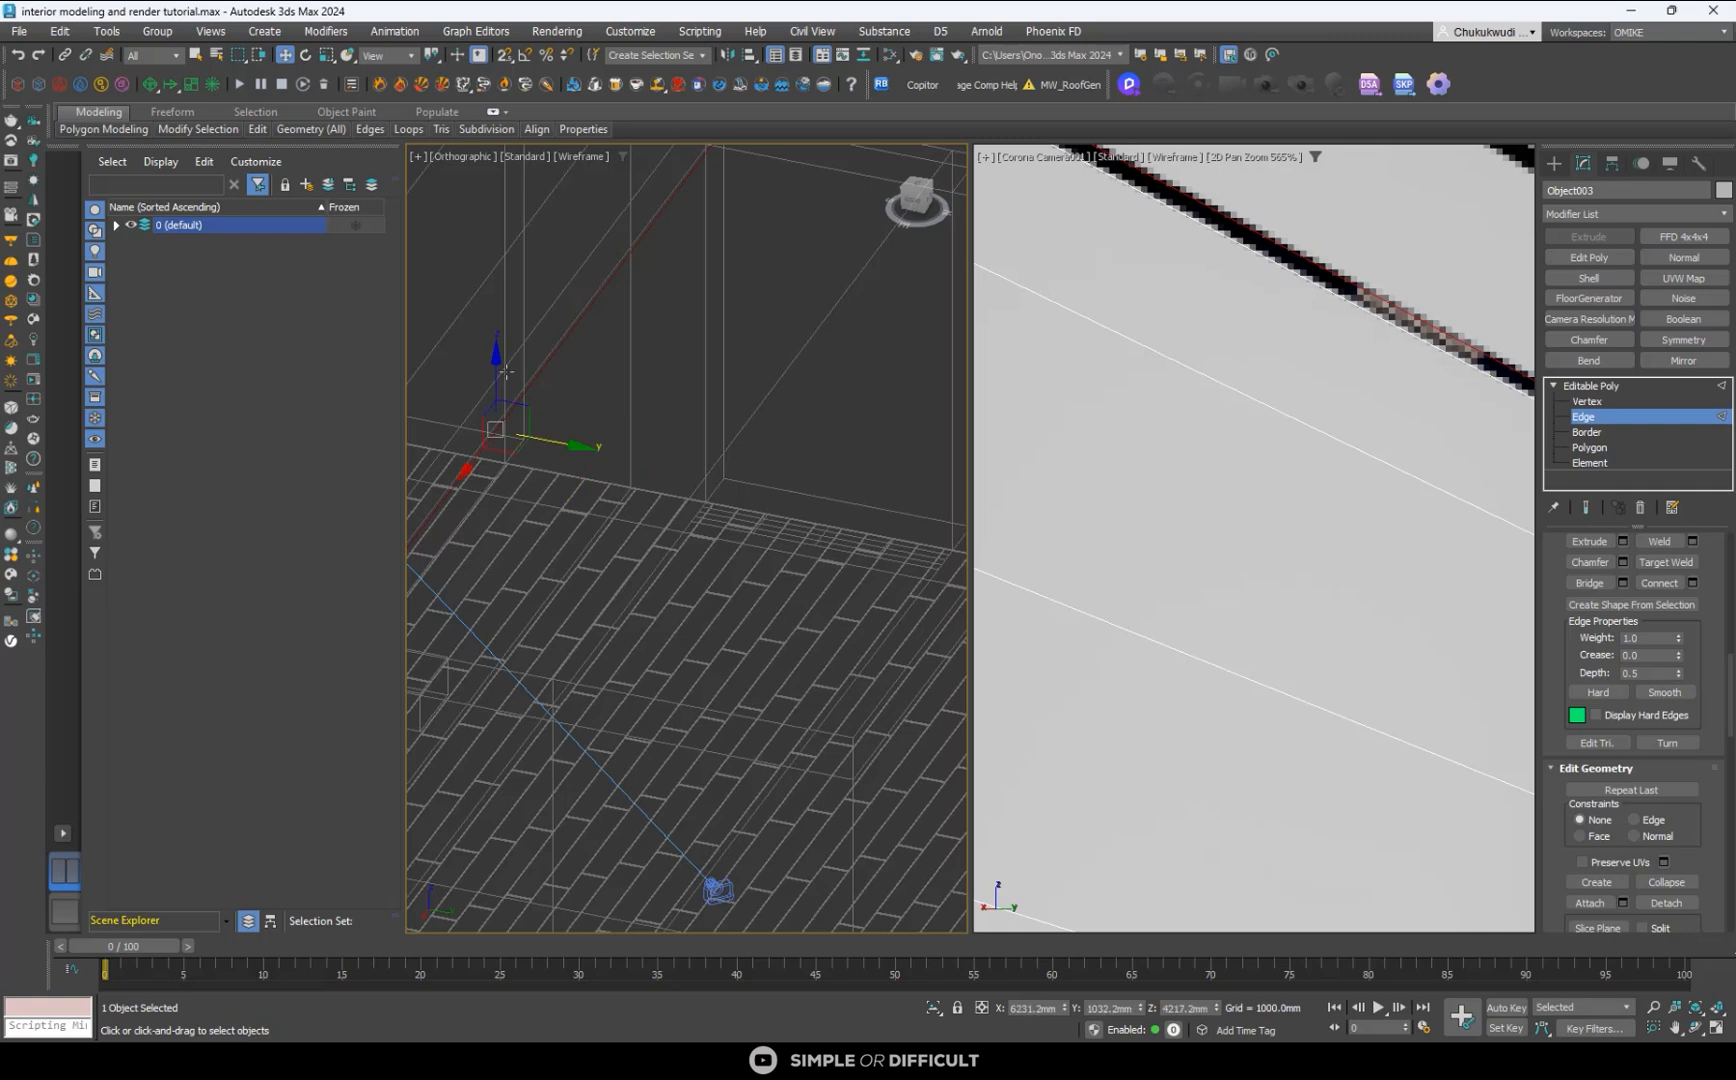
scroll(555, 540, "up", 5)
middle_click_drag(554, 542, 746, 532)
scroll(660, 605, "up", 3)
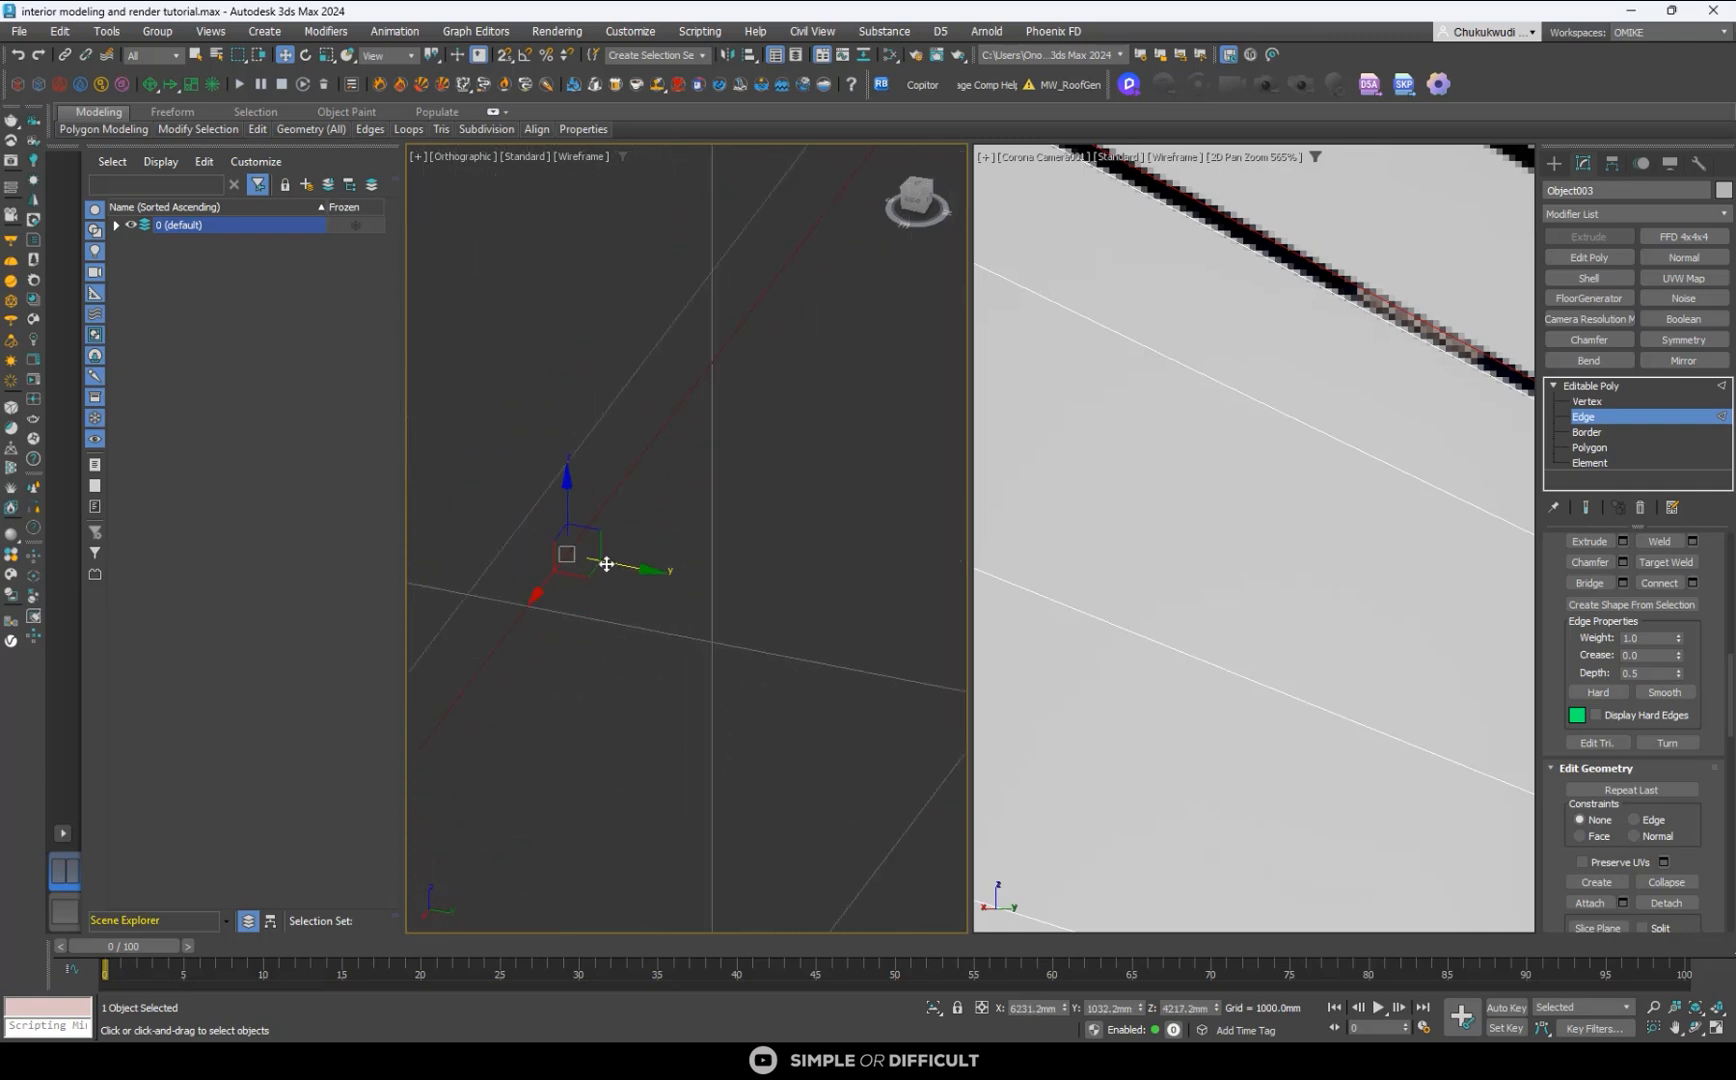
left_click_drag(616, 564, 621, 564)
left_click_drag(631, 573, 631, 573)
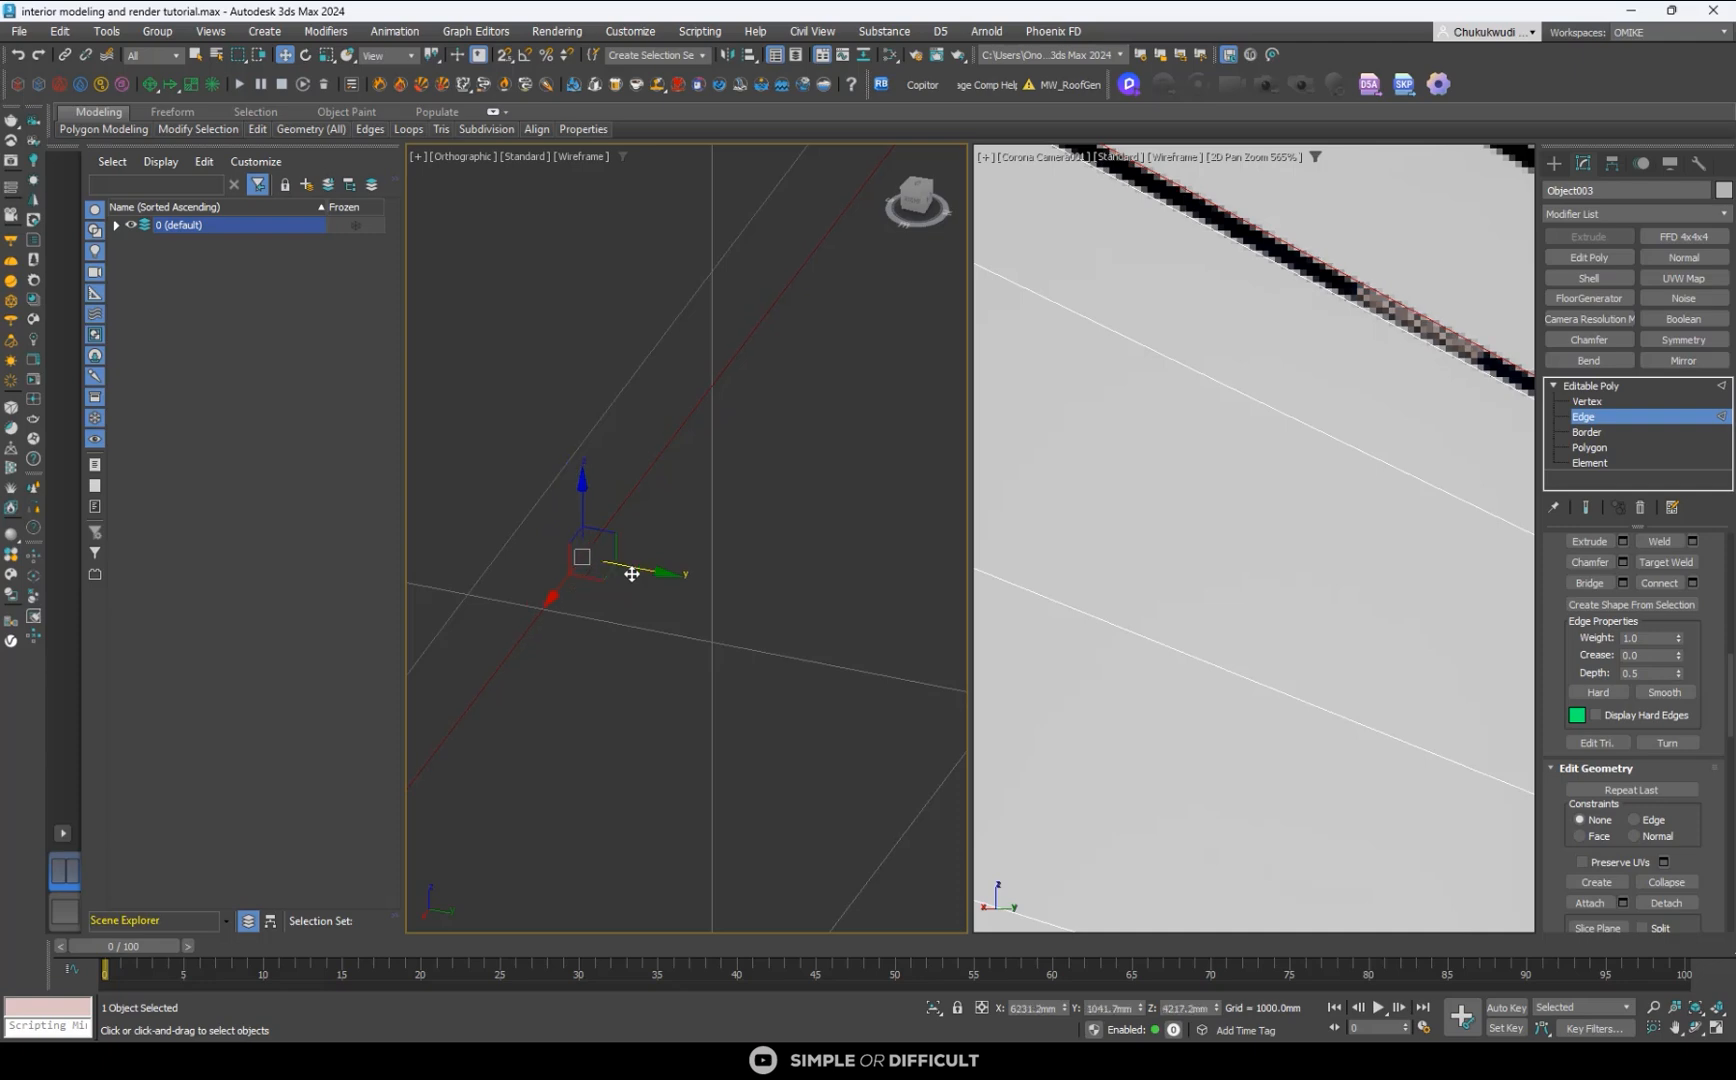
- Connect the edges of the next ceiling strip and move the new edge to about Y 1394 mm, beside the second black track
scroll(631, 573, "down", 10)
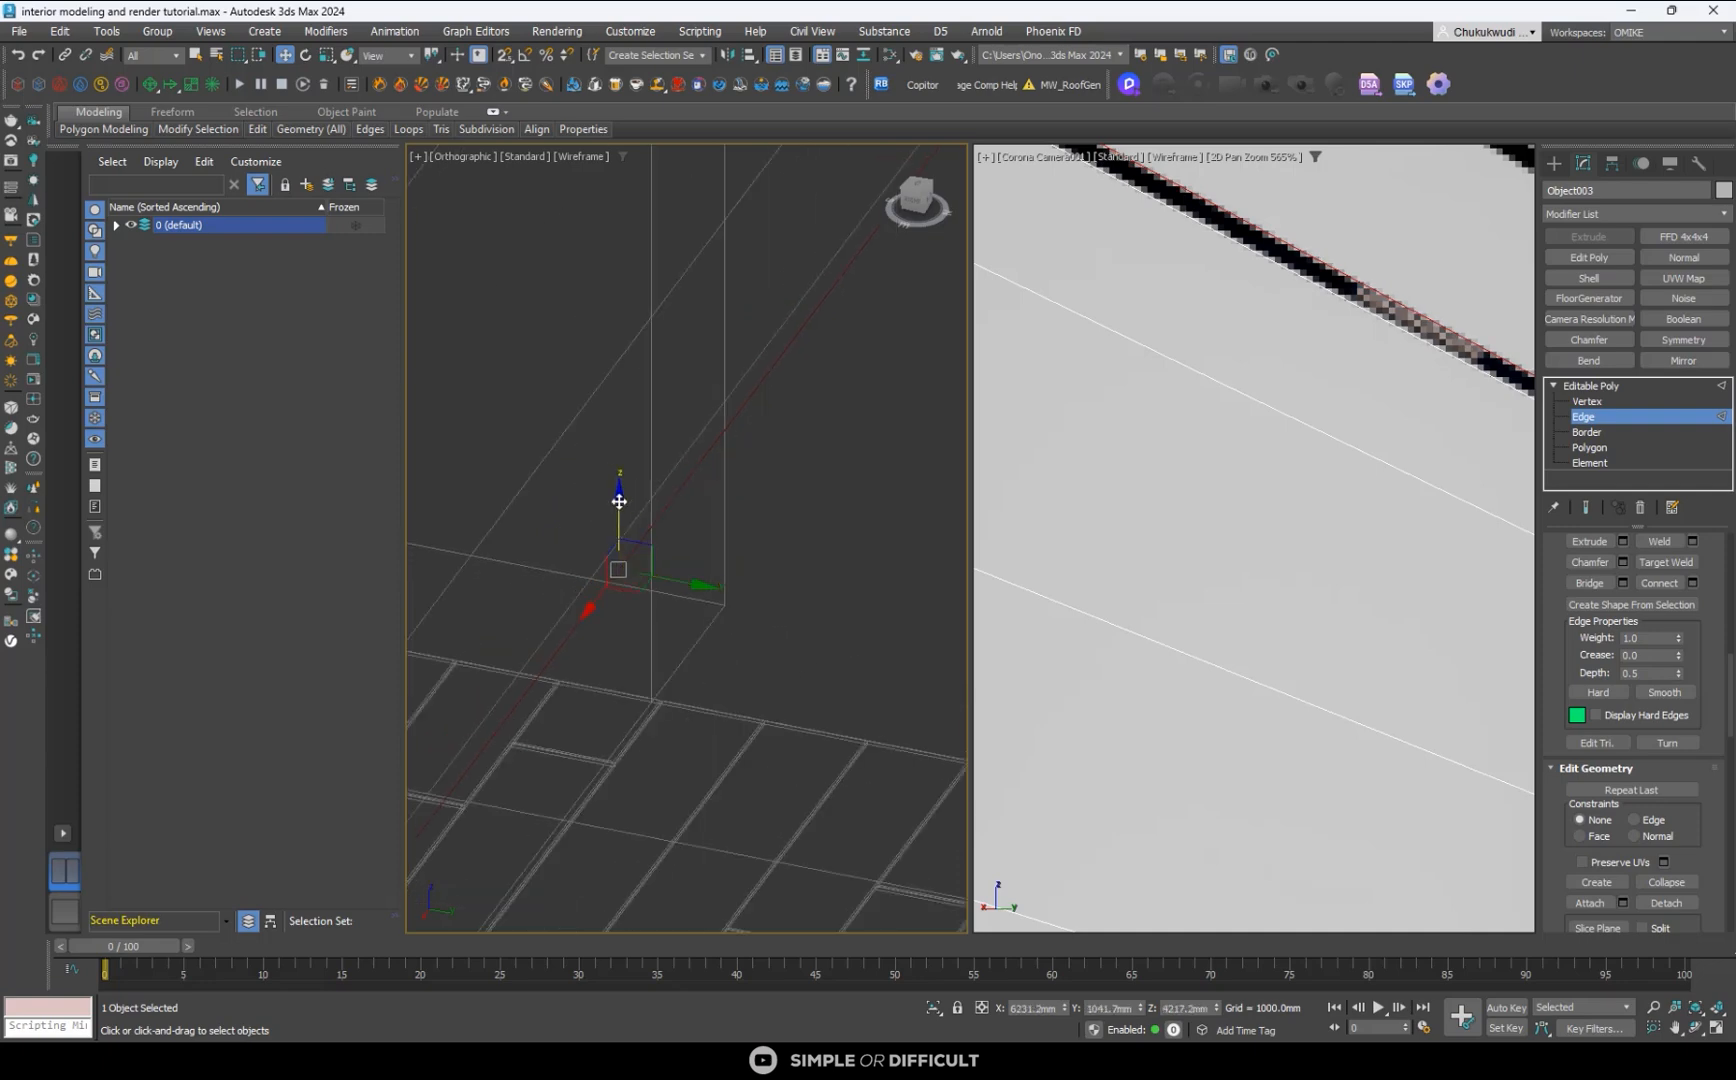
left_click(916, 188)
scroll(720, 552, "up", 5)
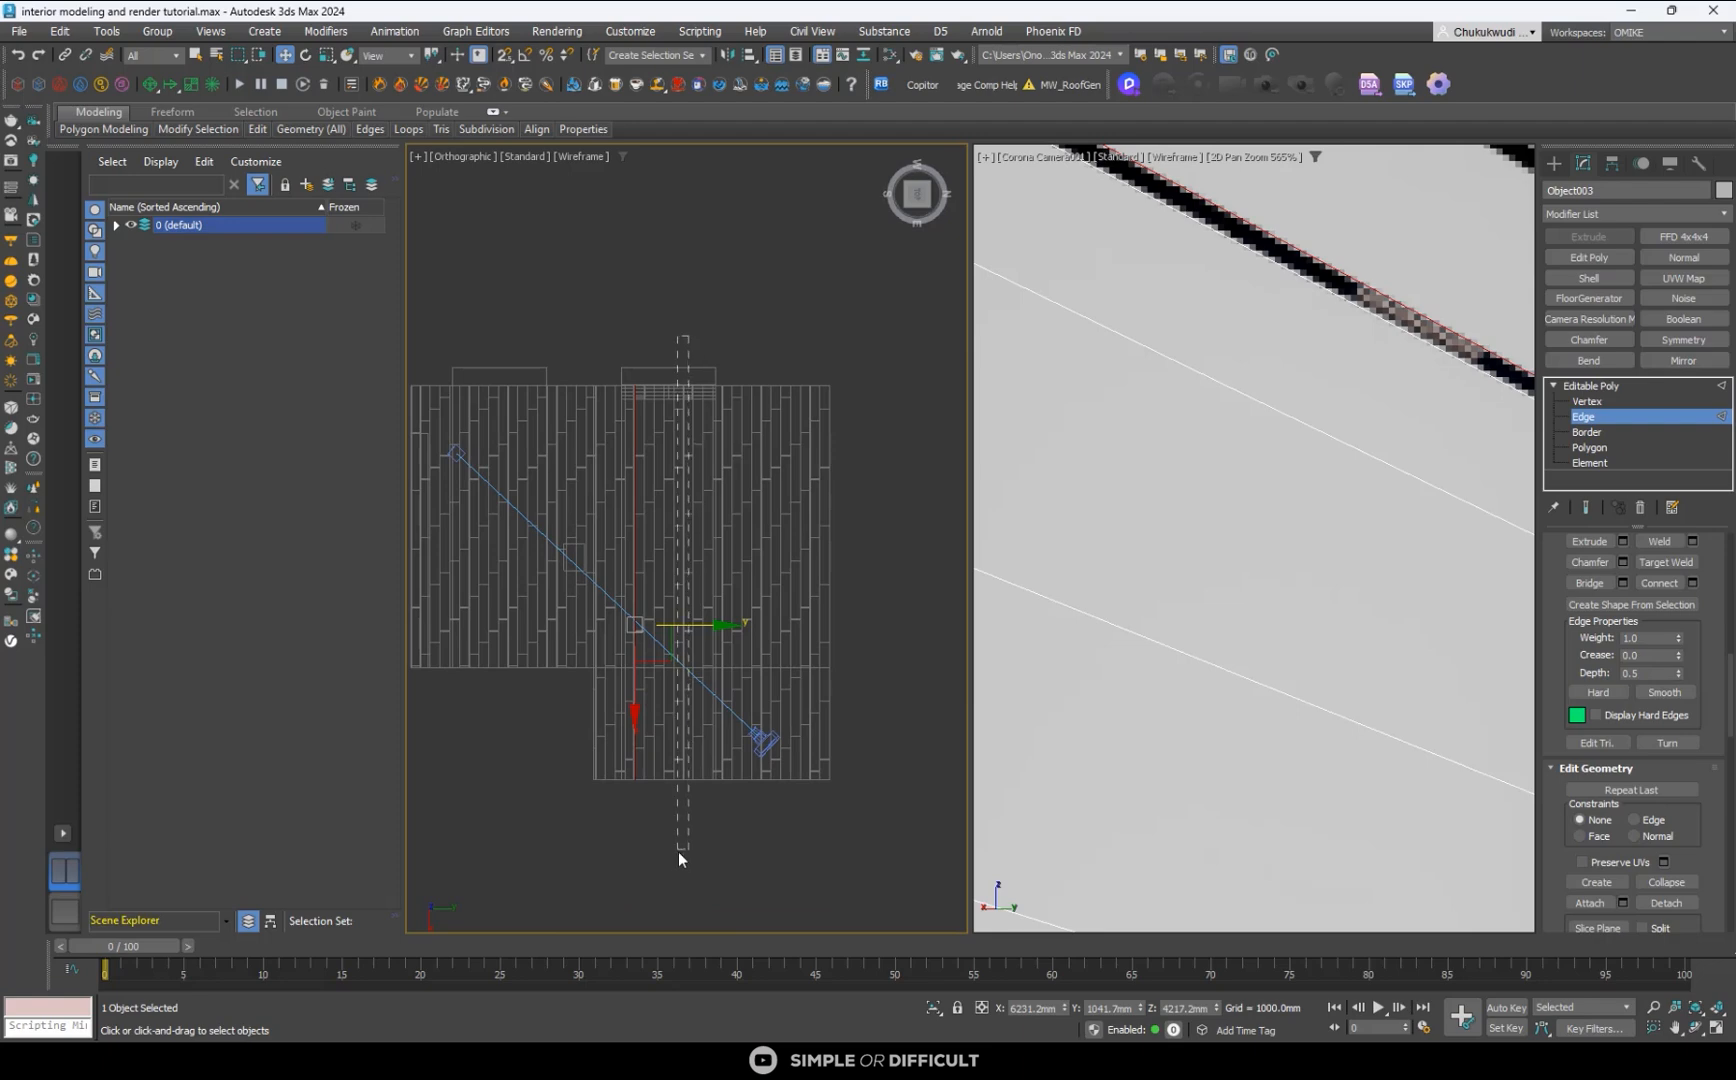
left_click(676, 779)
middle_click_drag(768, 630, 720, 522, "alt")
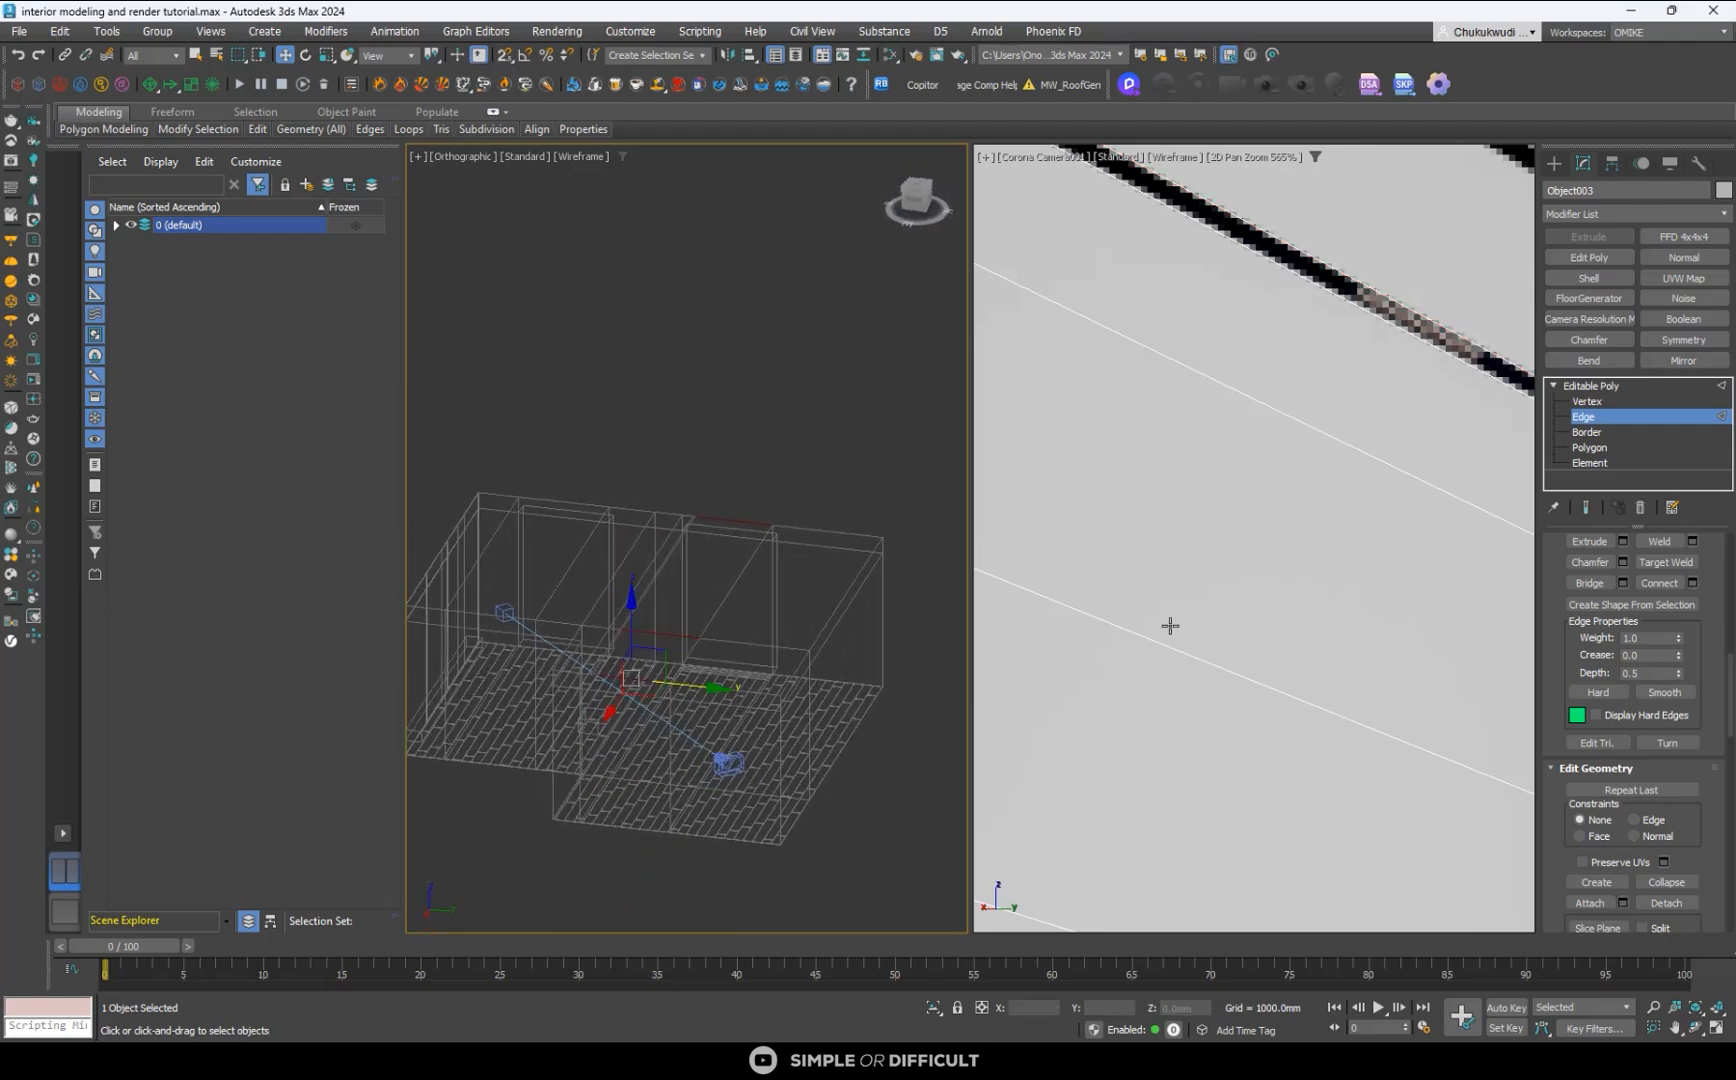
left_click(1660, 583)
scroll(1263, 540, "down", 4)
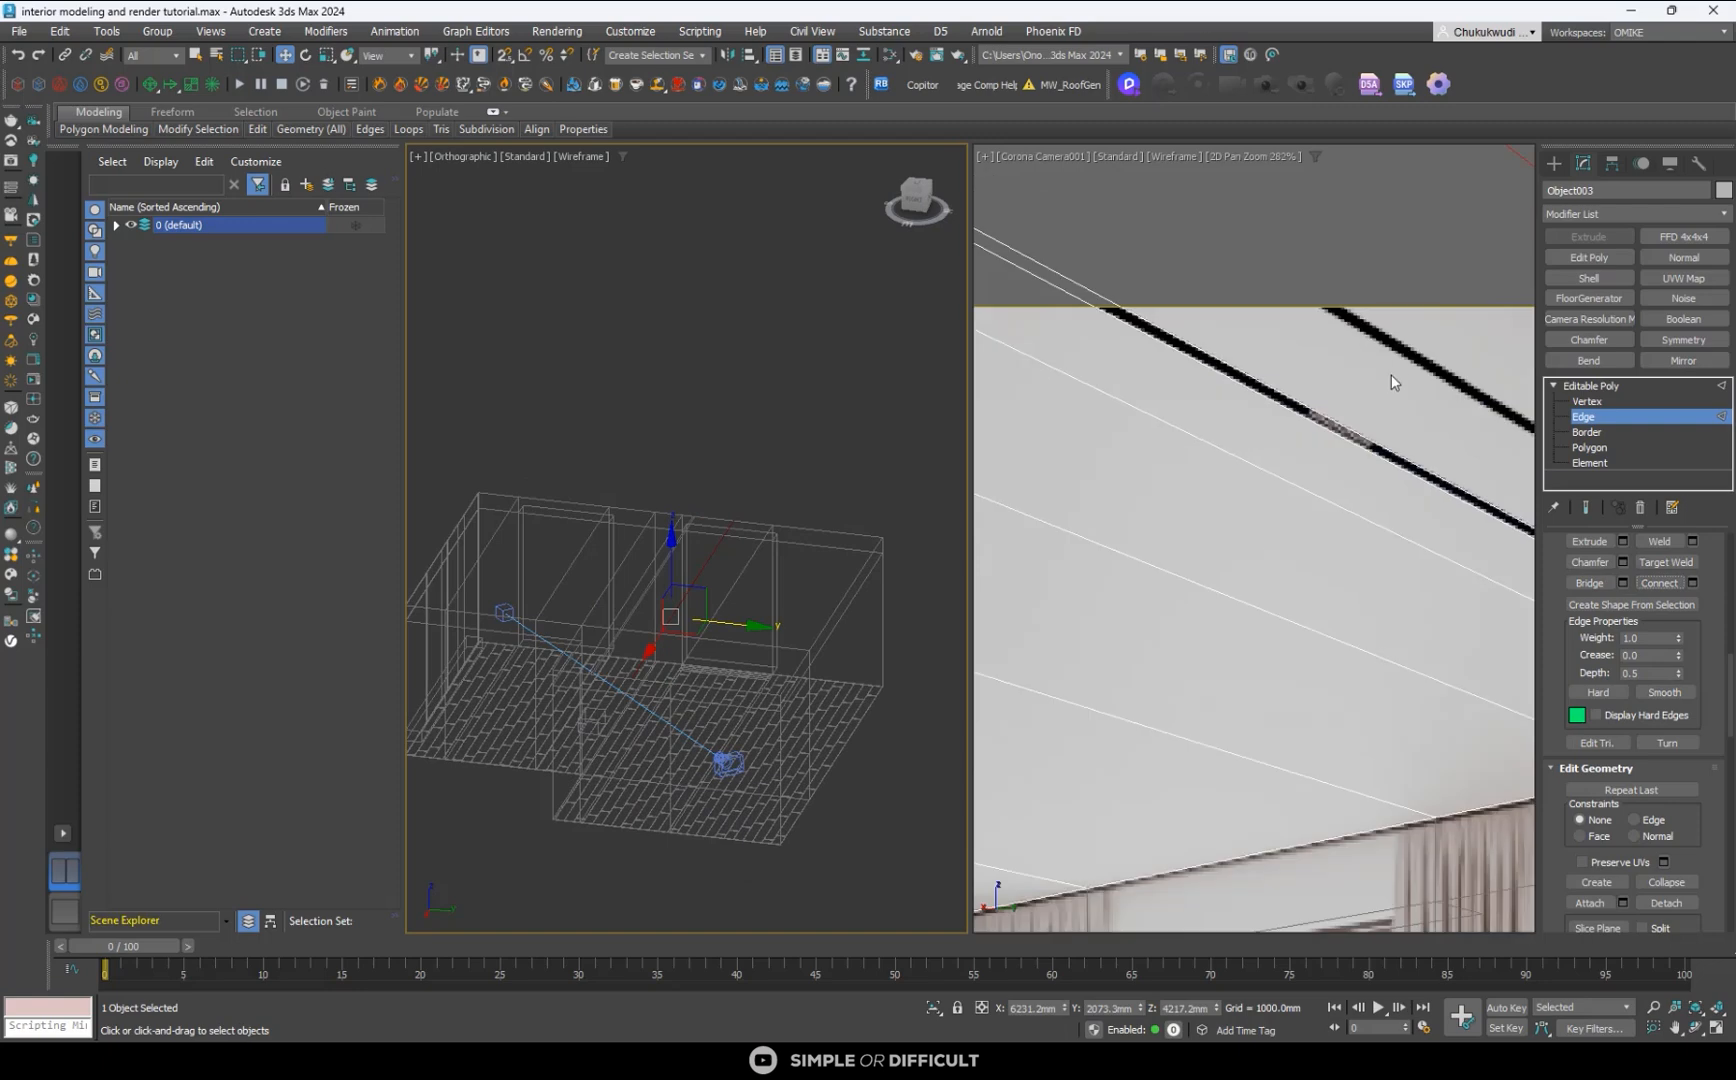
scroll(717, 621, "up", 4)
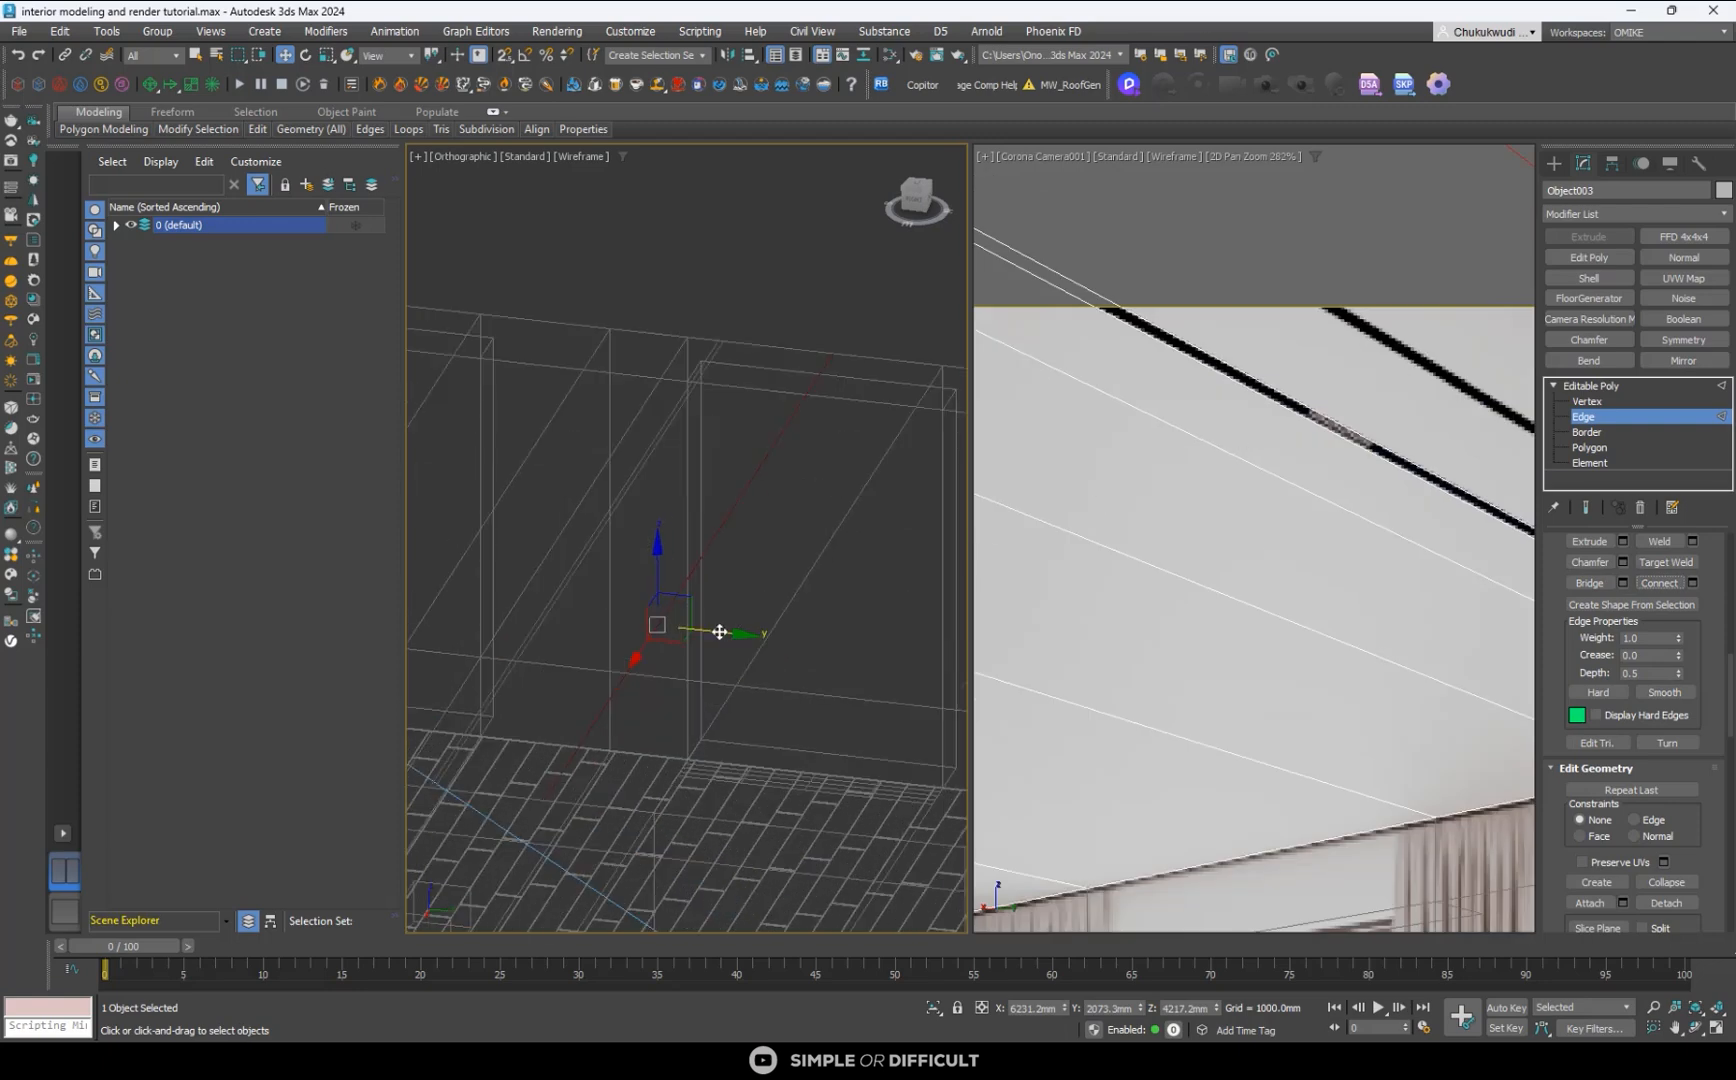
left_click_drag(720, 633, 649, 596)
middle_click_drag(684, 601, 717, 627, "alt")
- Connect the remaining strip's edges and move the new edge to about Y 1426 mm, along the second black track's far border
scroll(717, 627, "down", 4)
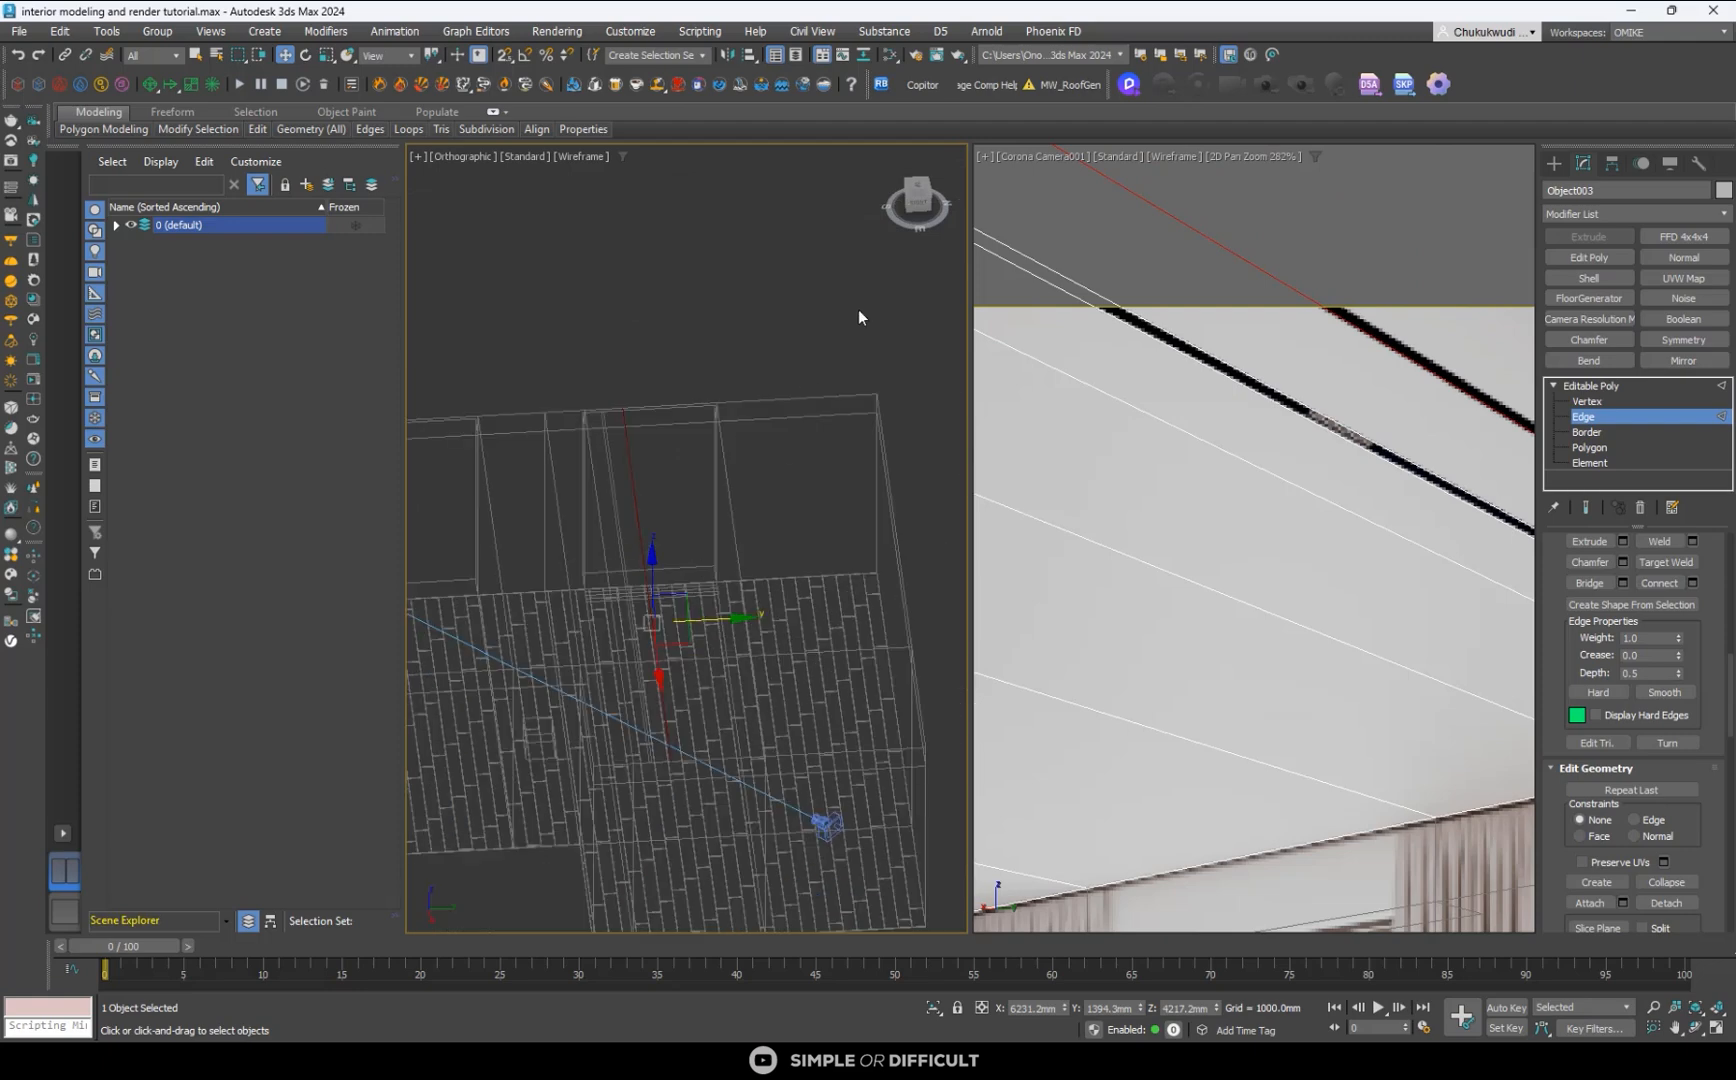
left_click(917, 190)
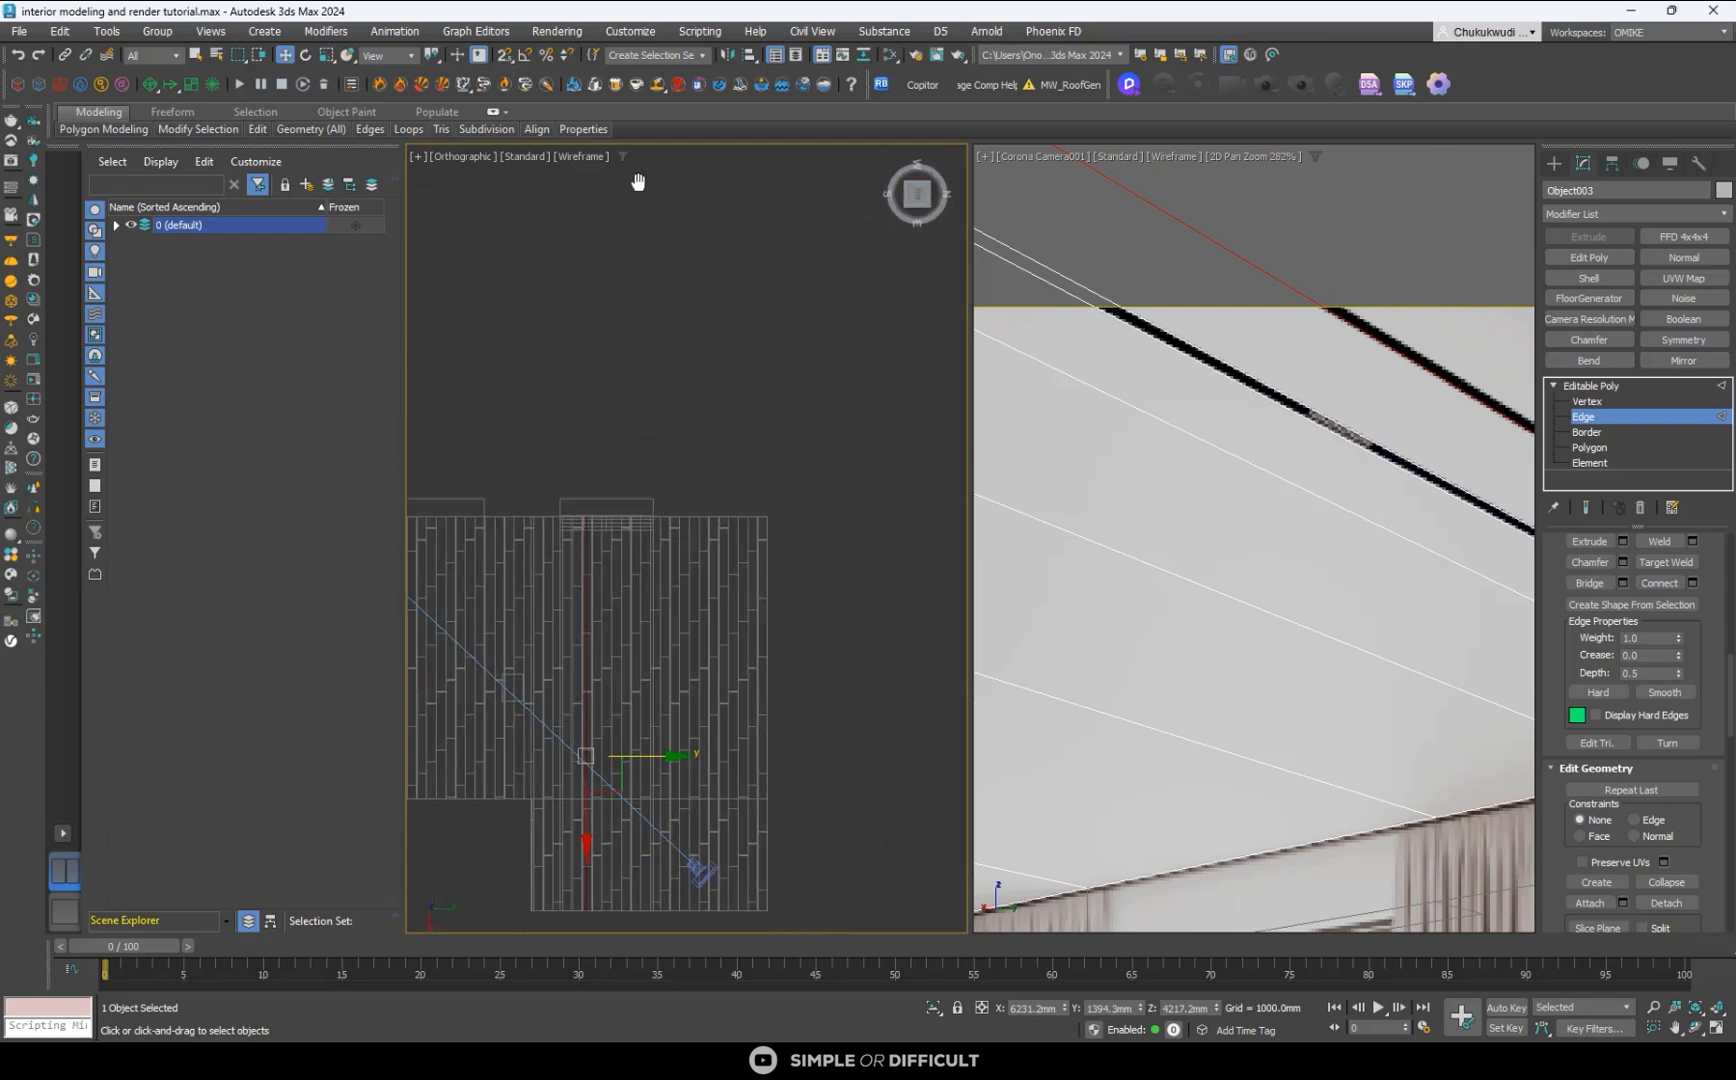
left_click_drag(652, 854, 634, 861)
middle_click_drag(670, 821, 637, 674, "alt")
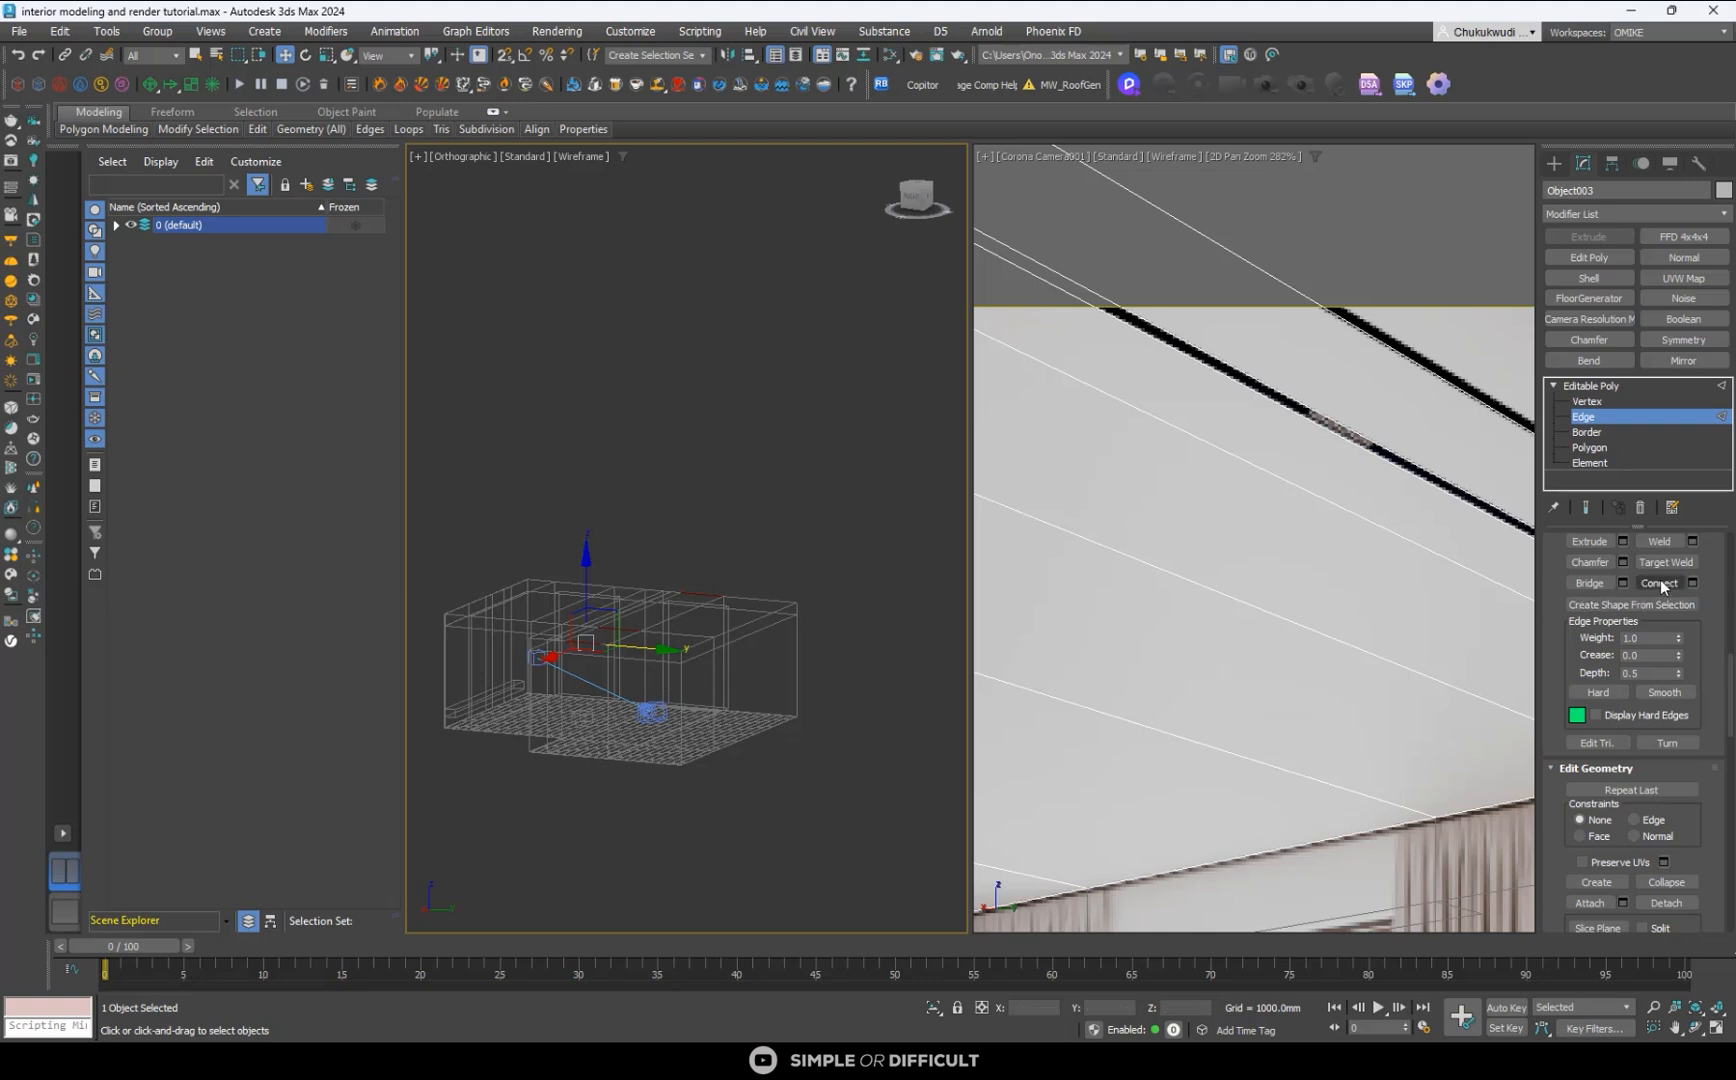
scroll(643, 608, "up", 5)
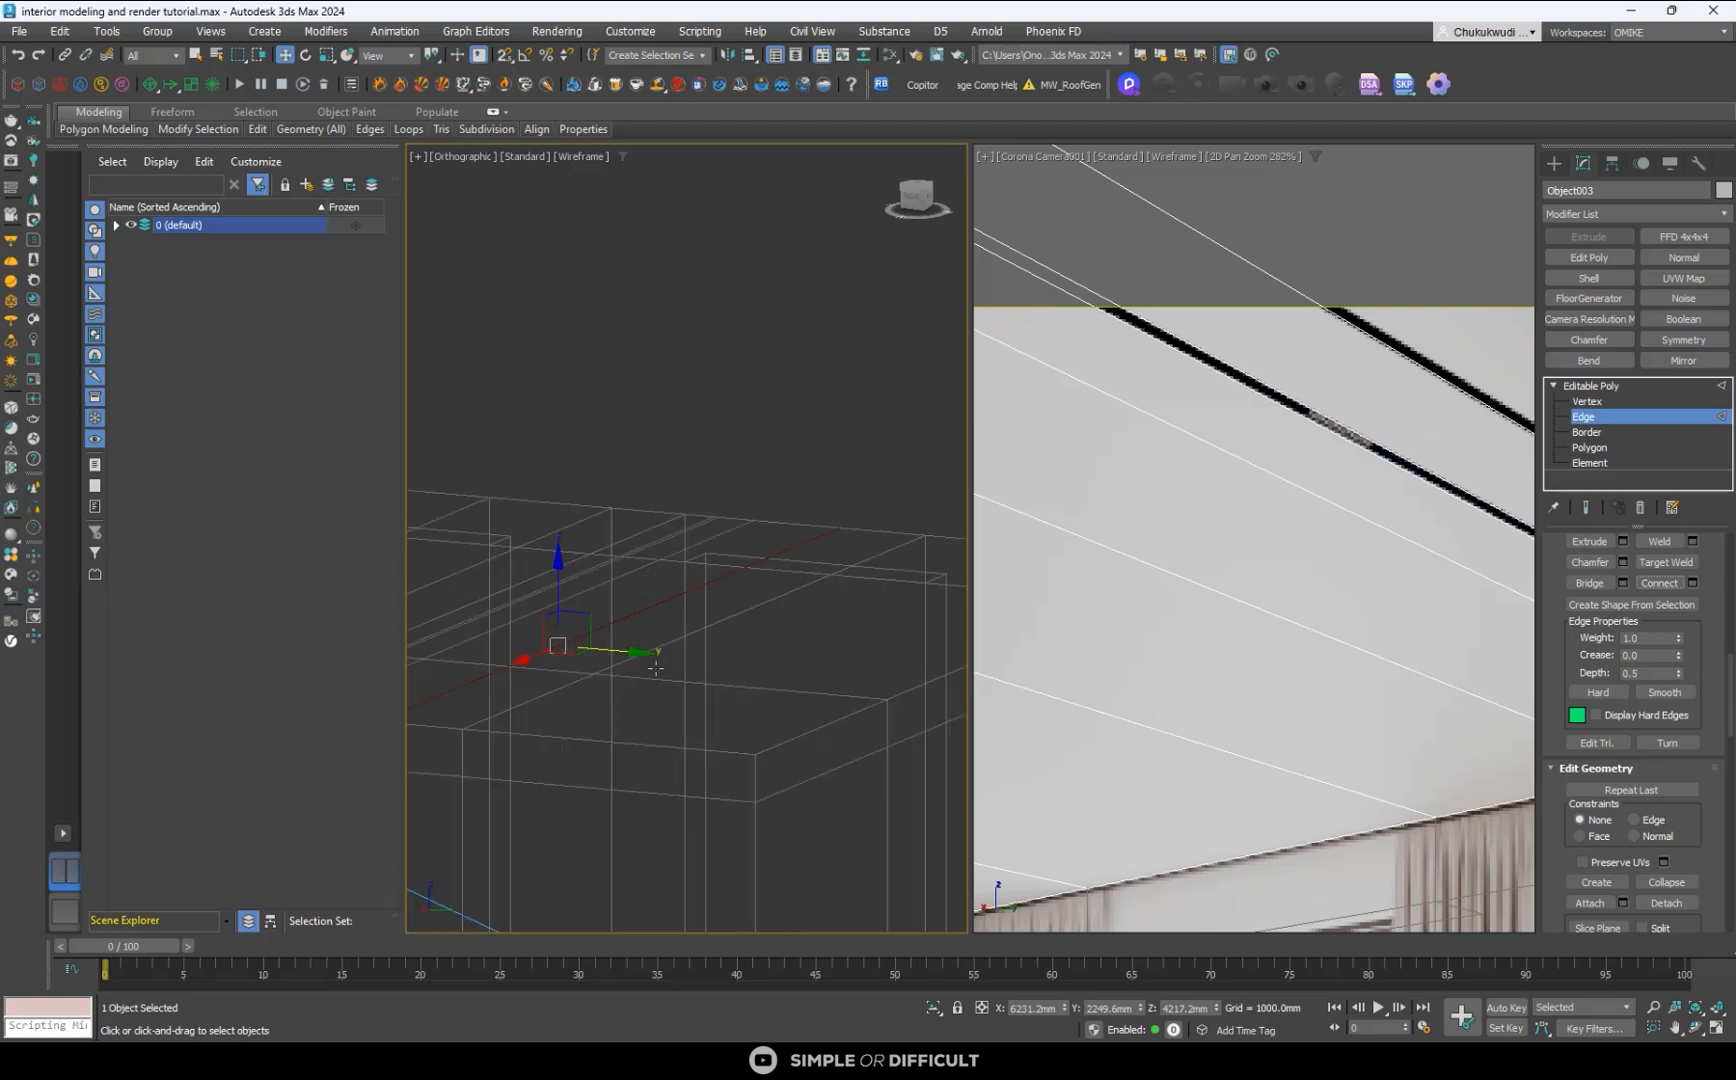
middle_click_drag(760, 633, 815, 682)
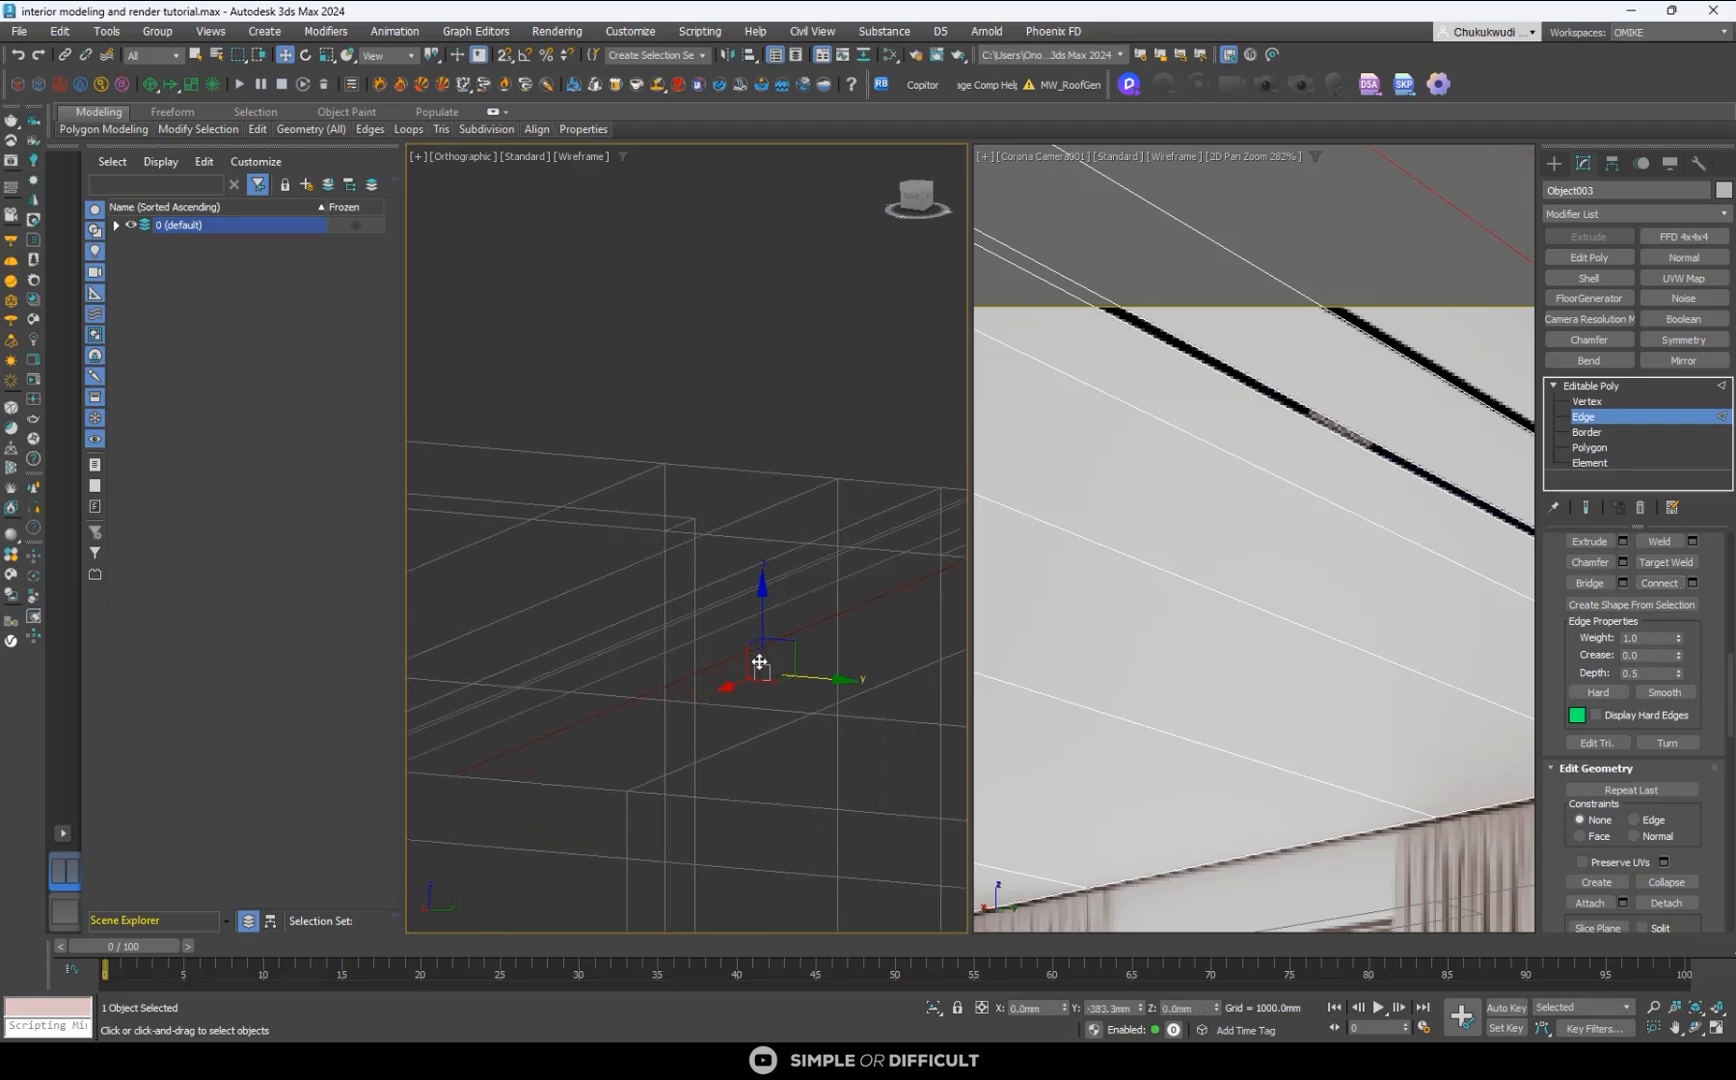
left_click(721, 635)
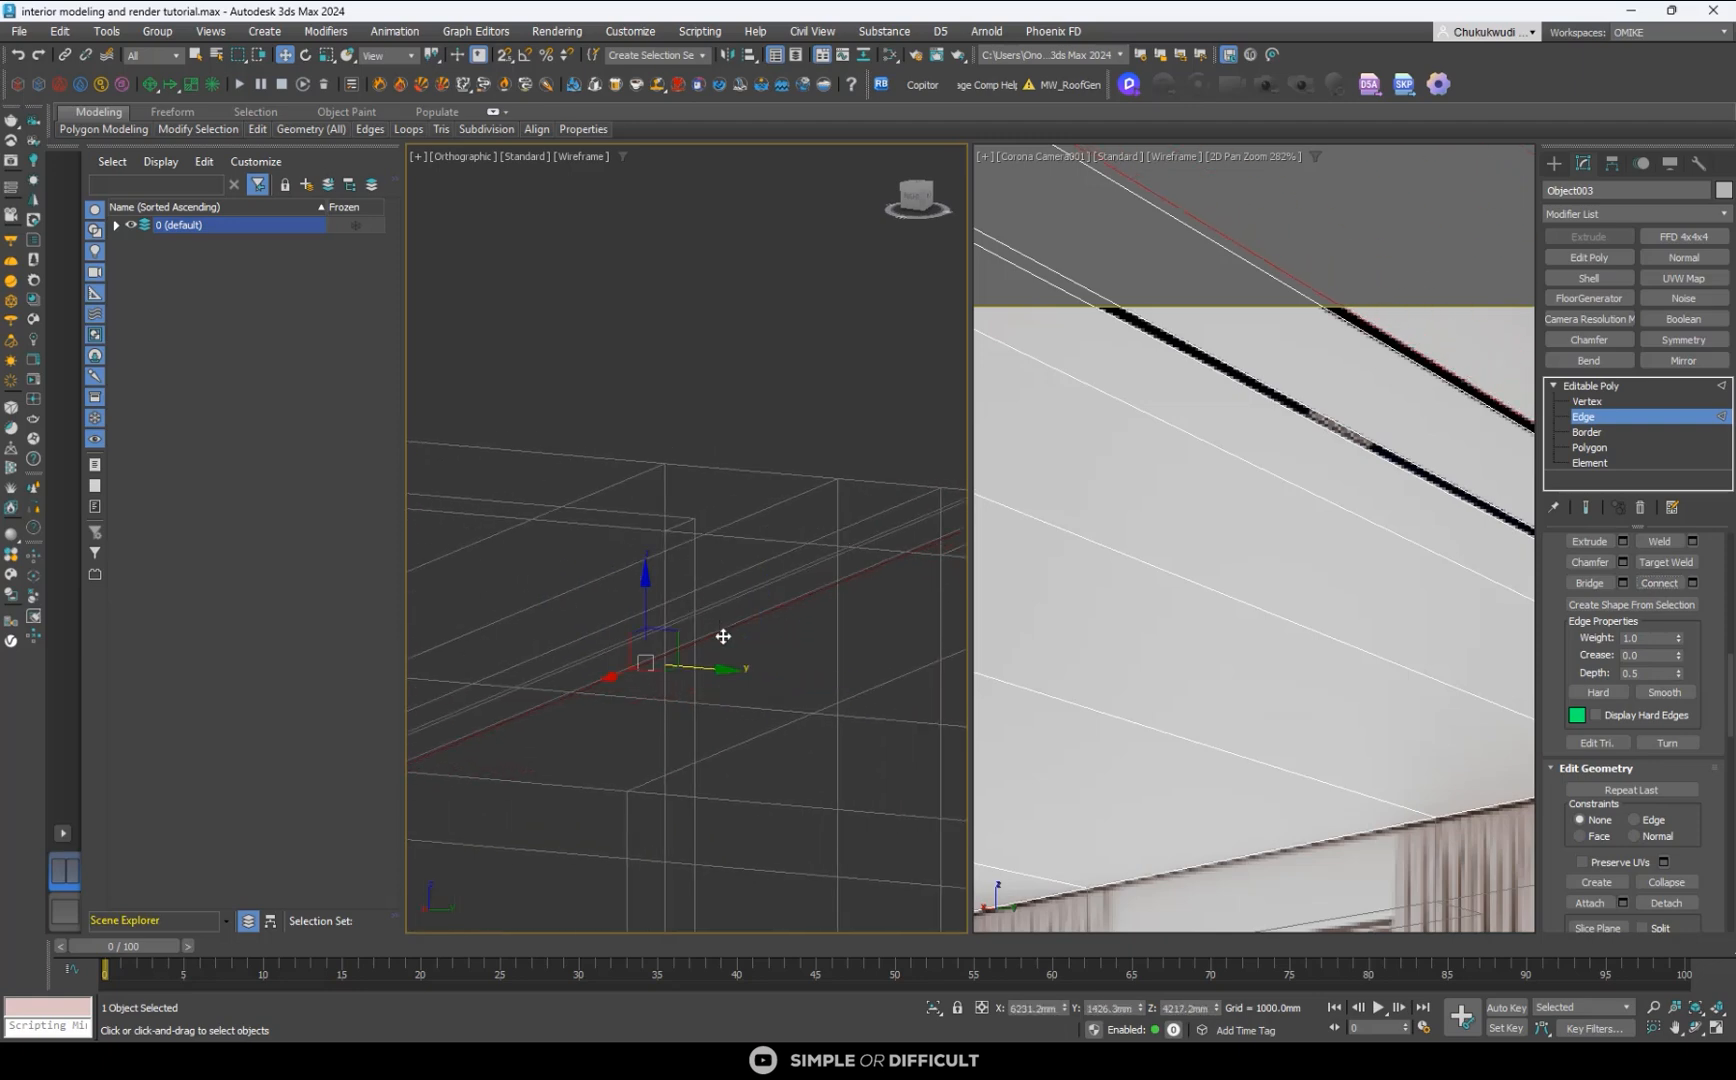
- Shift the second black track's near edge to about Y 1384 mm and leave edge editing
scroll(675, 642, "up", 3)
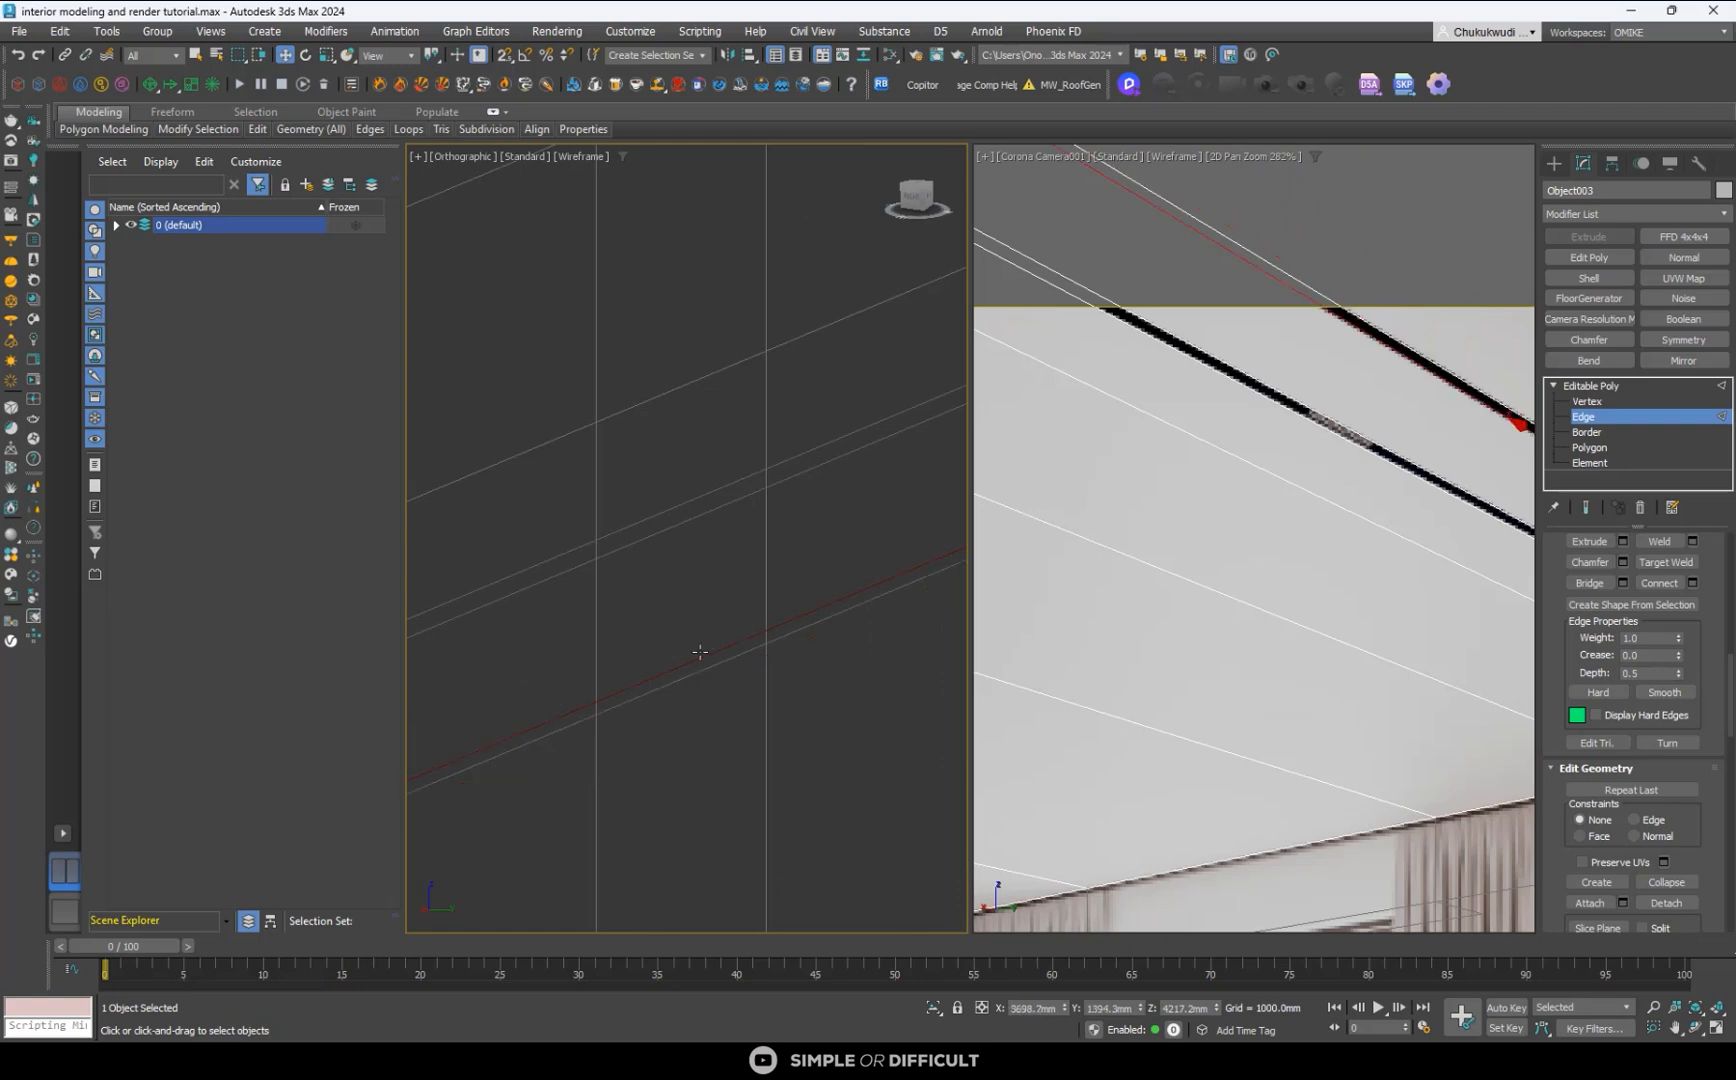
scroll(680, 670, "down", 3)
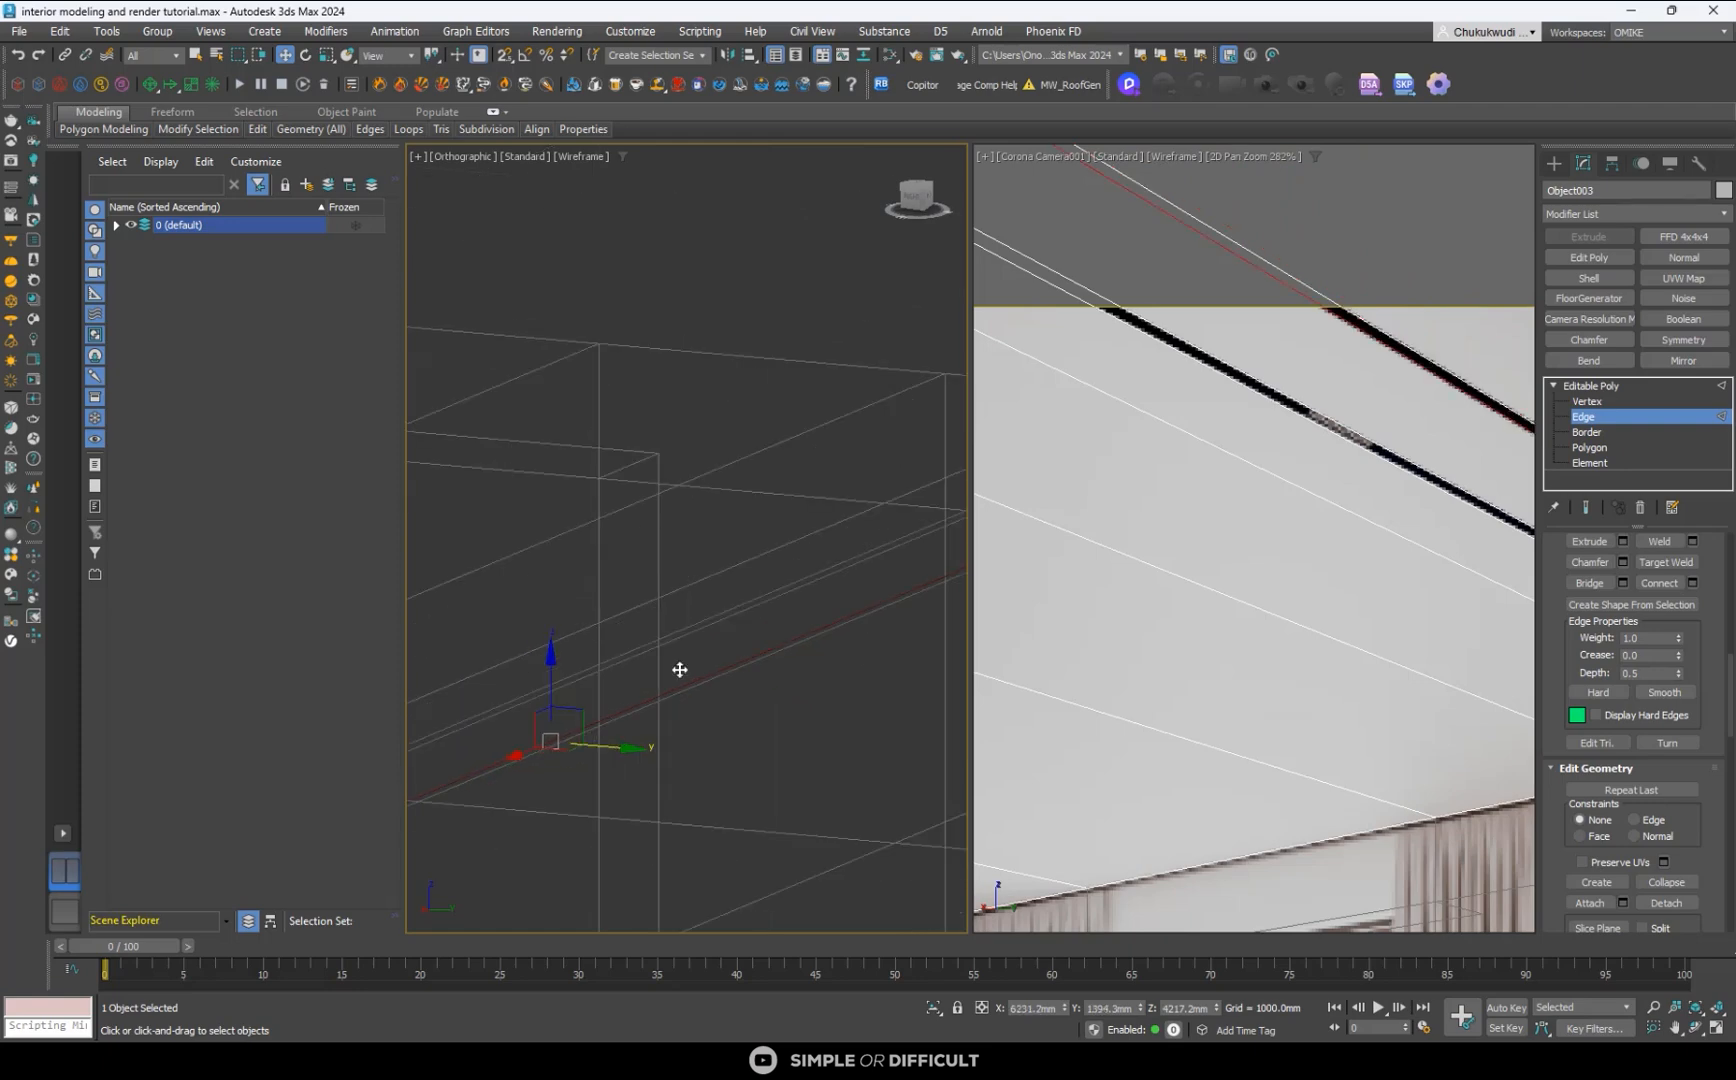
left_click(911, 187)
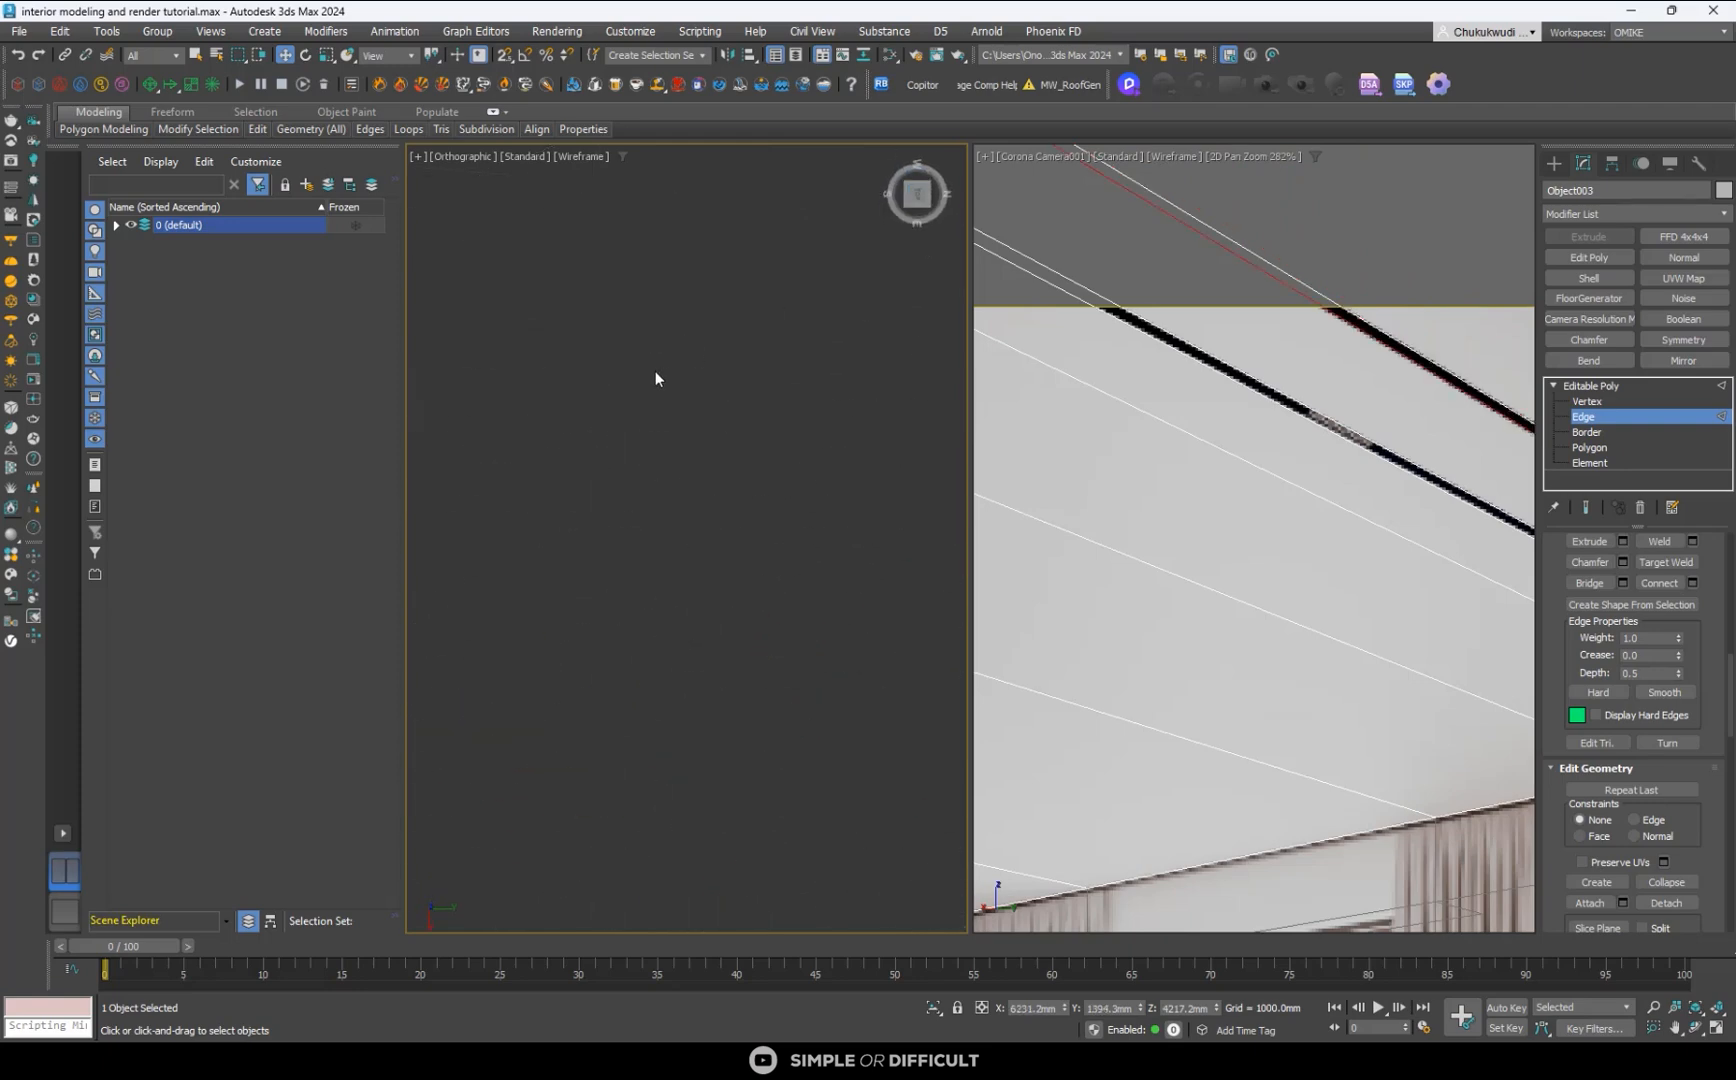
scroll(655, 372, "down", 4)
scroll(659, 446, "down", 6)
scroll(708, 549, "up", 7)
scroll(790, 675, "up", 10)
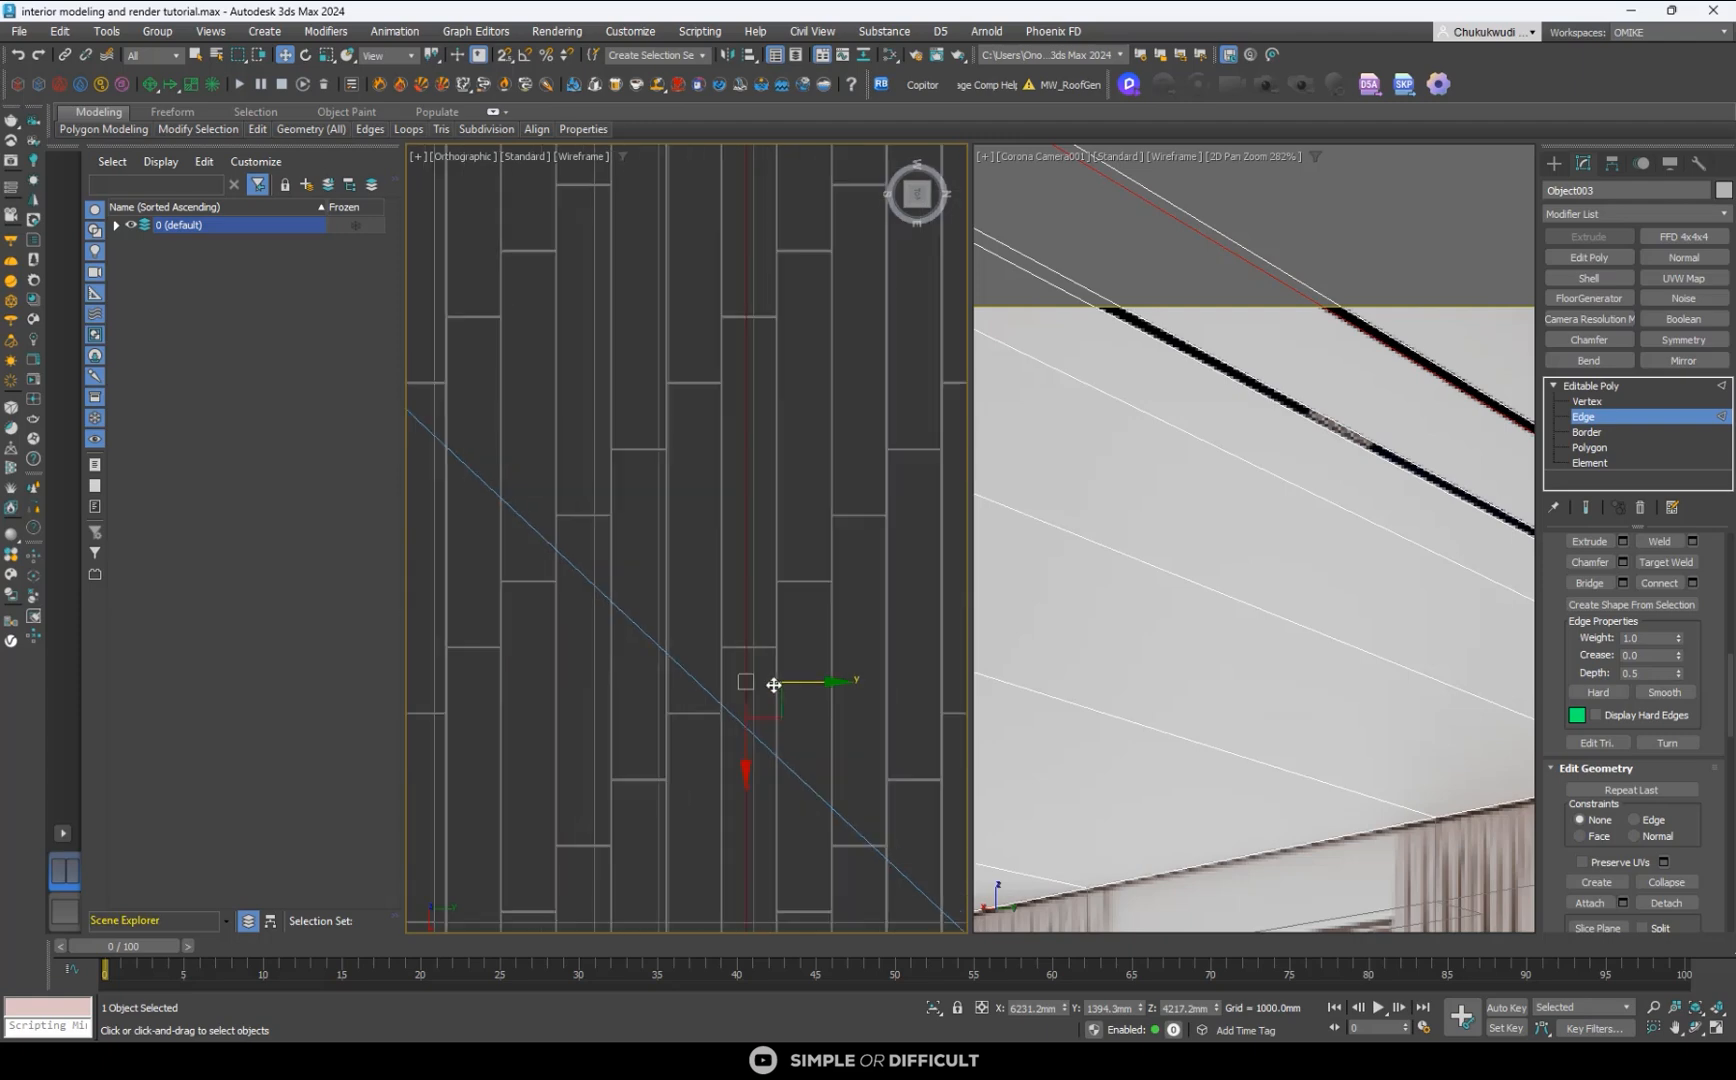
scroll(658, 491, "down", 5)
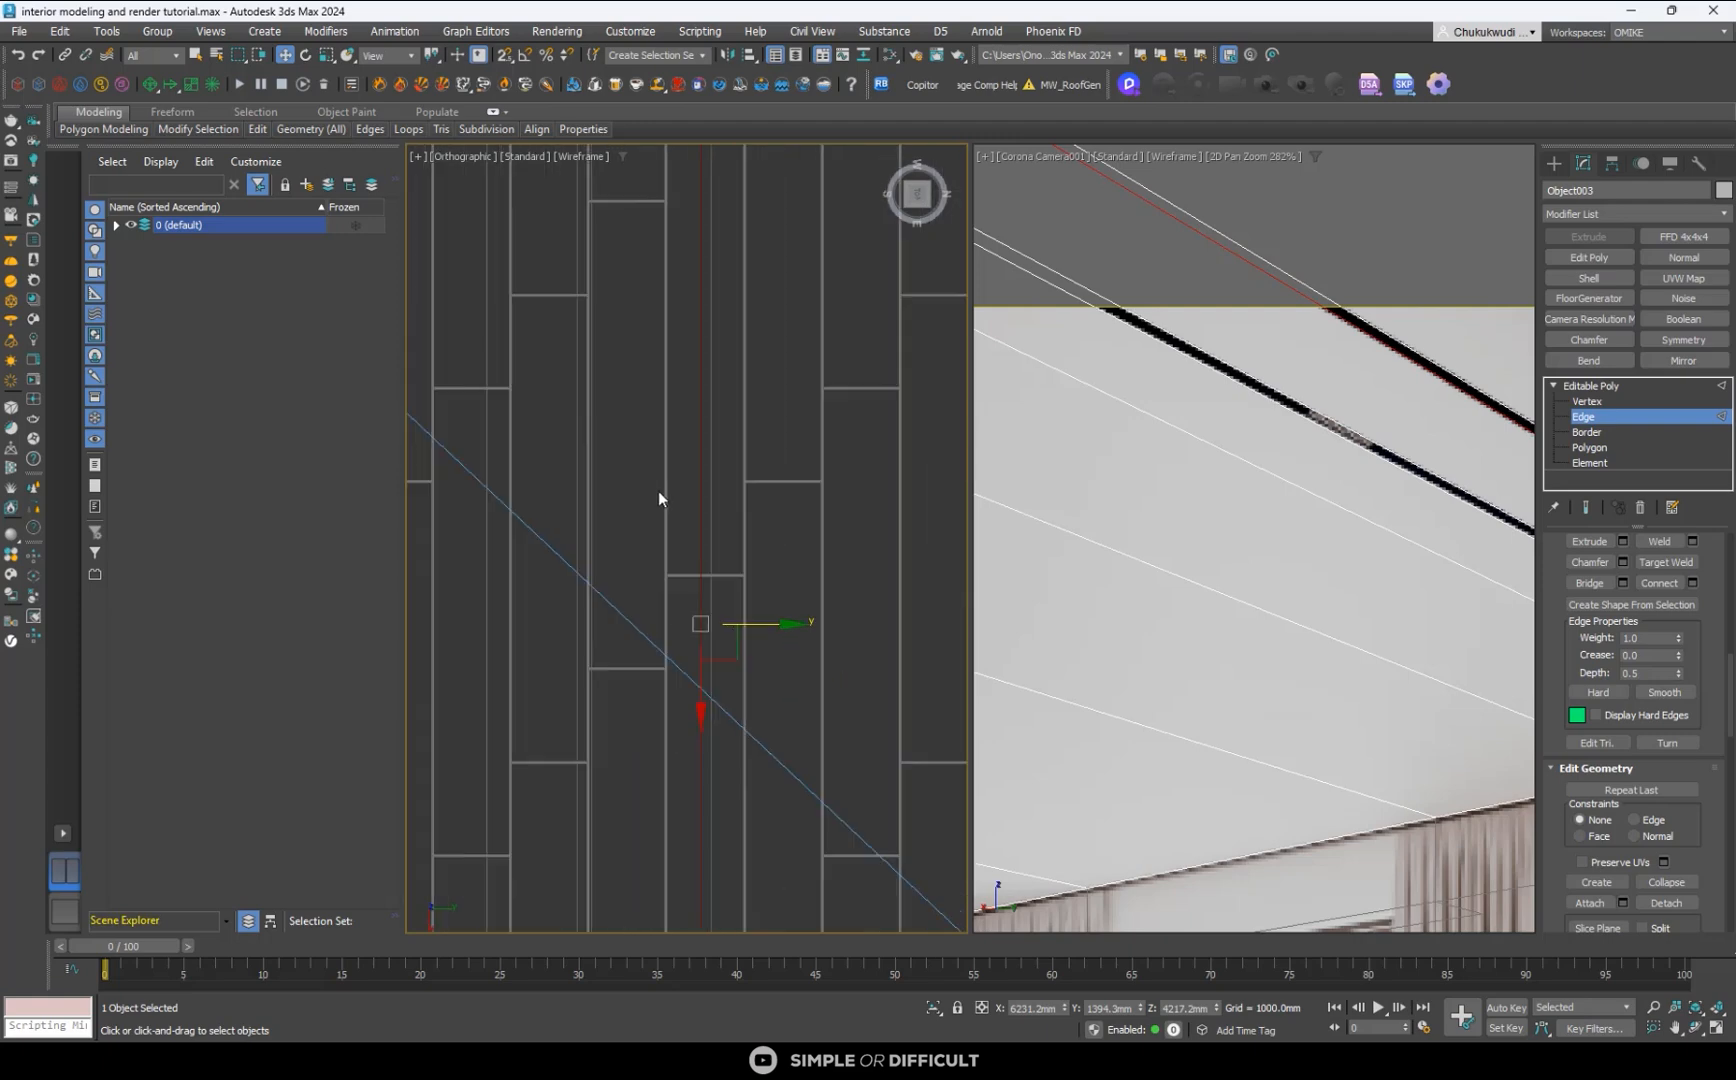
scroll(1305, 452, "up", 4)
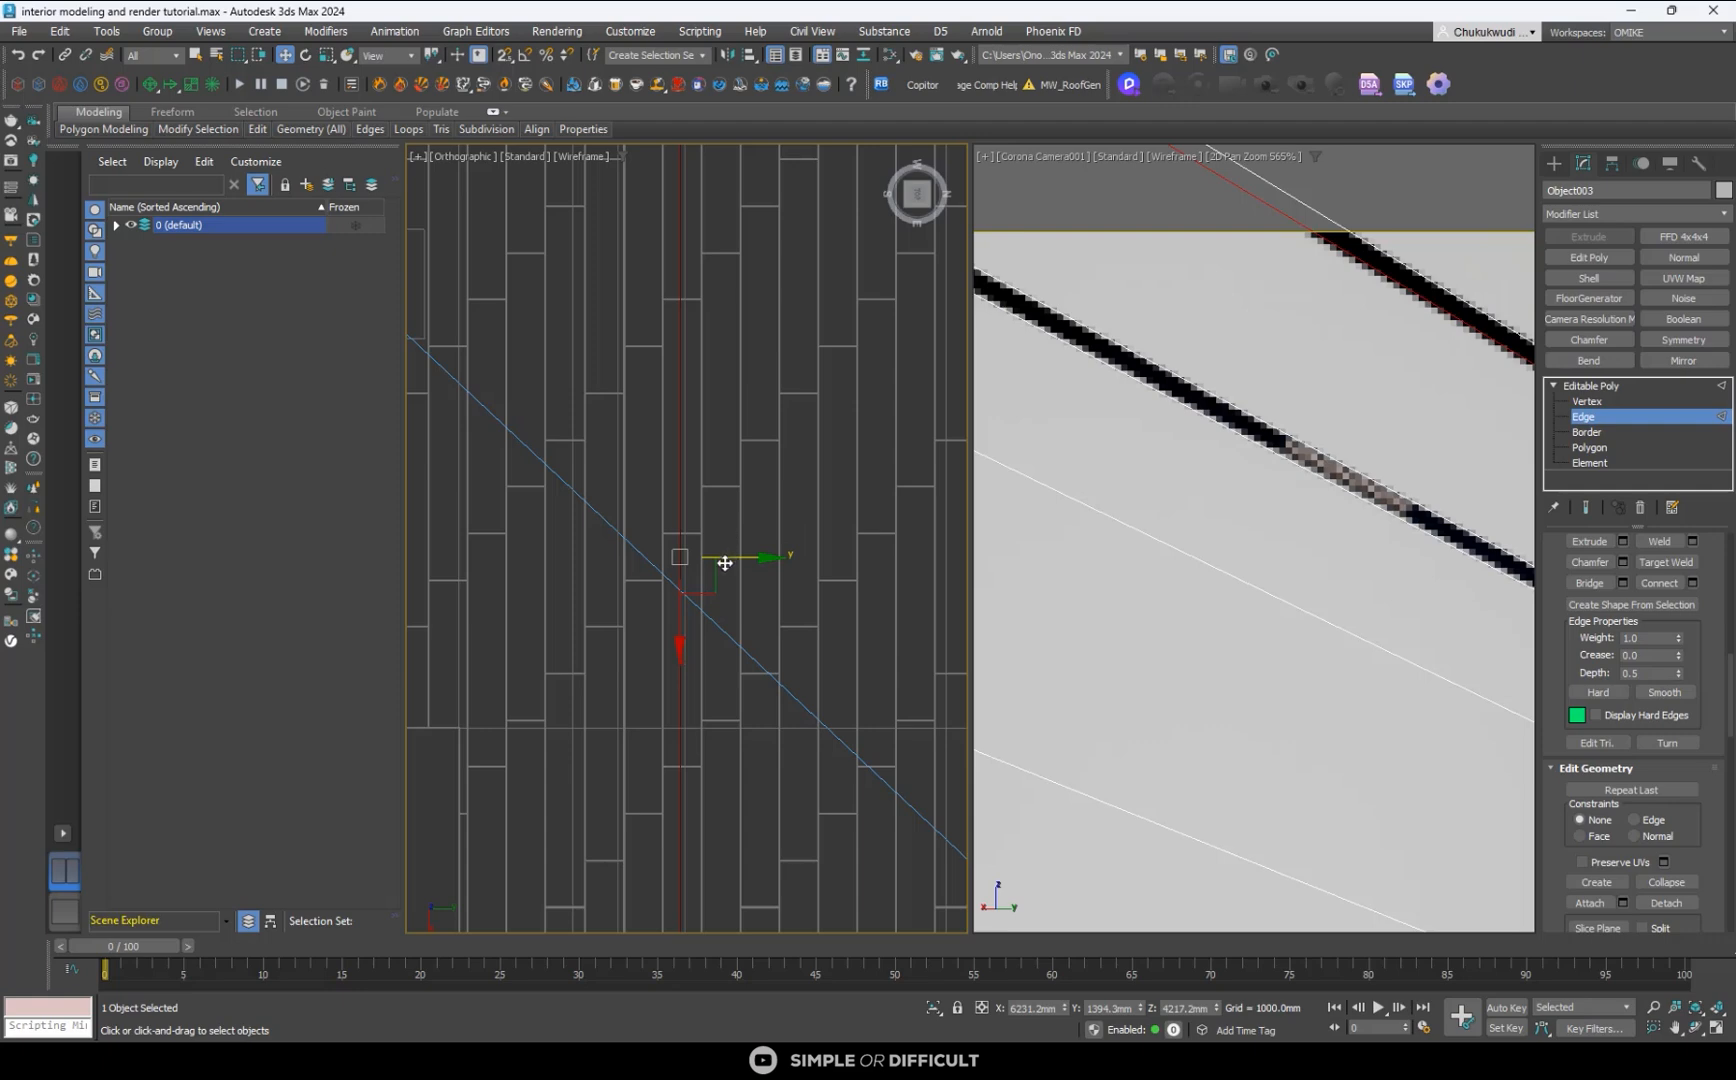
scroll(726, 530, "up", 5)
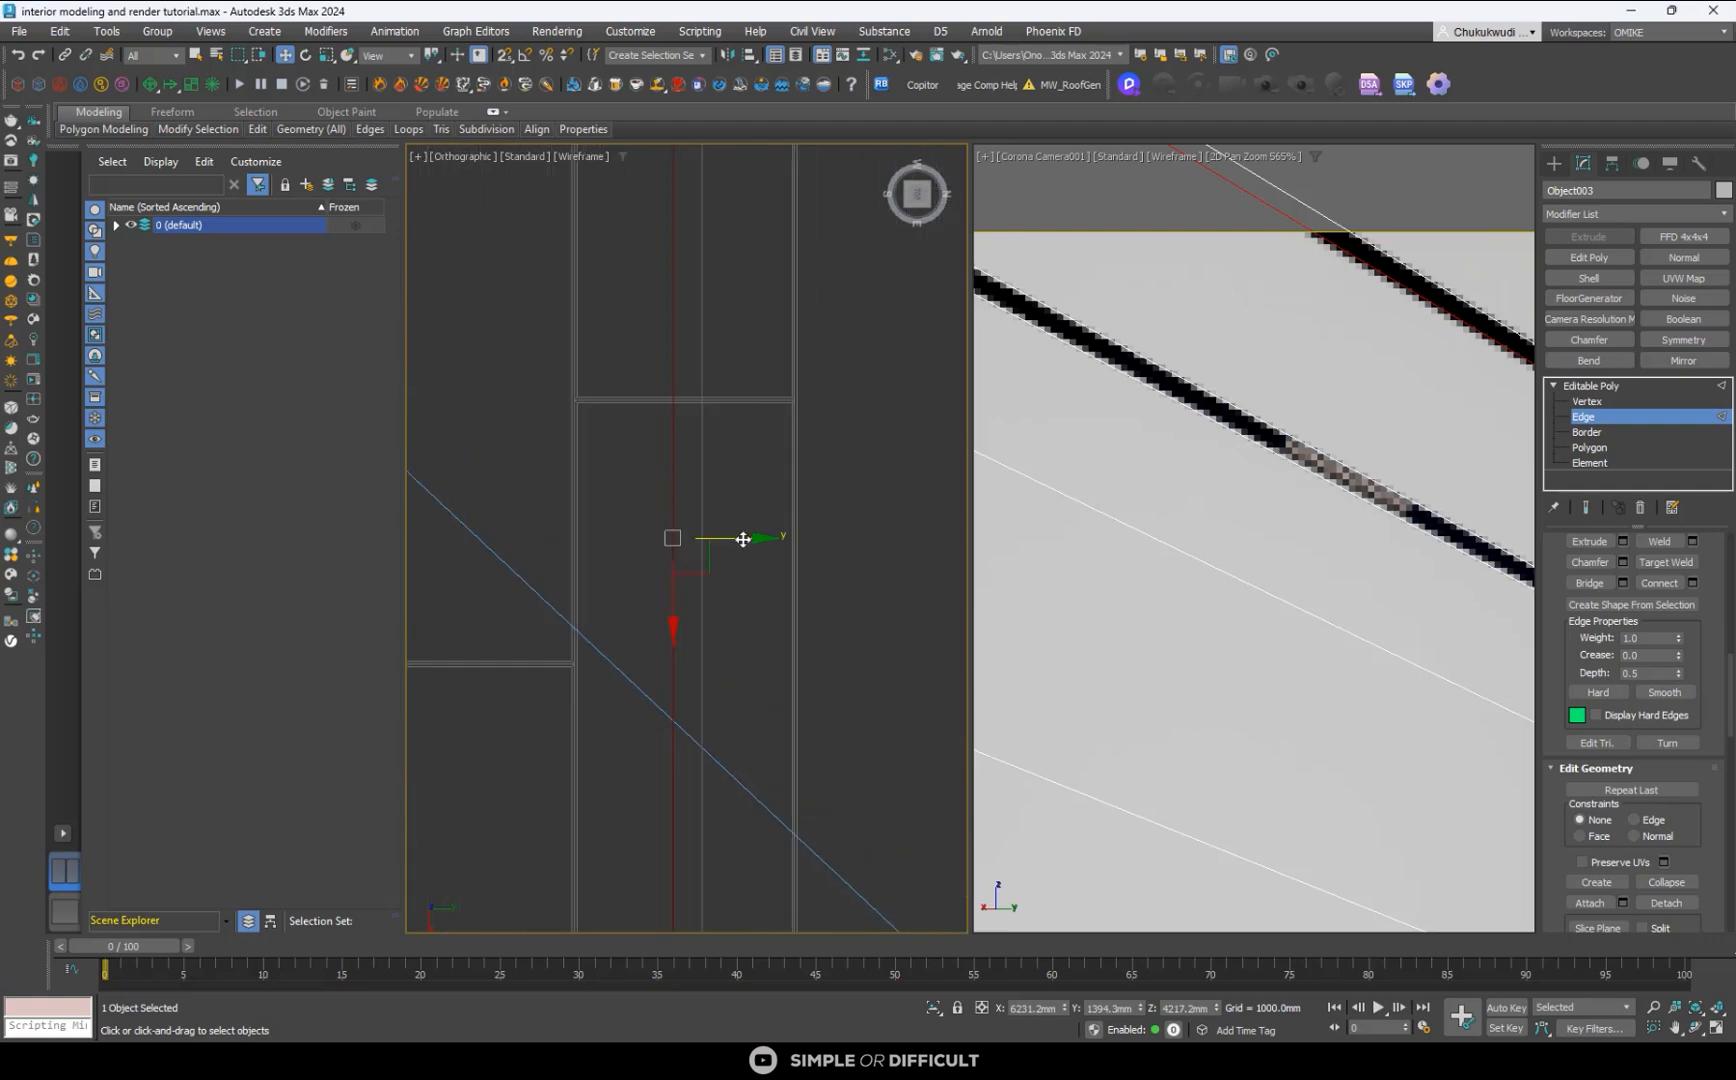
scroll(650, 490, "down", 3)
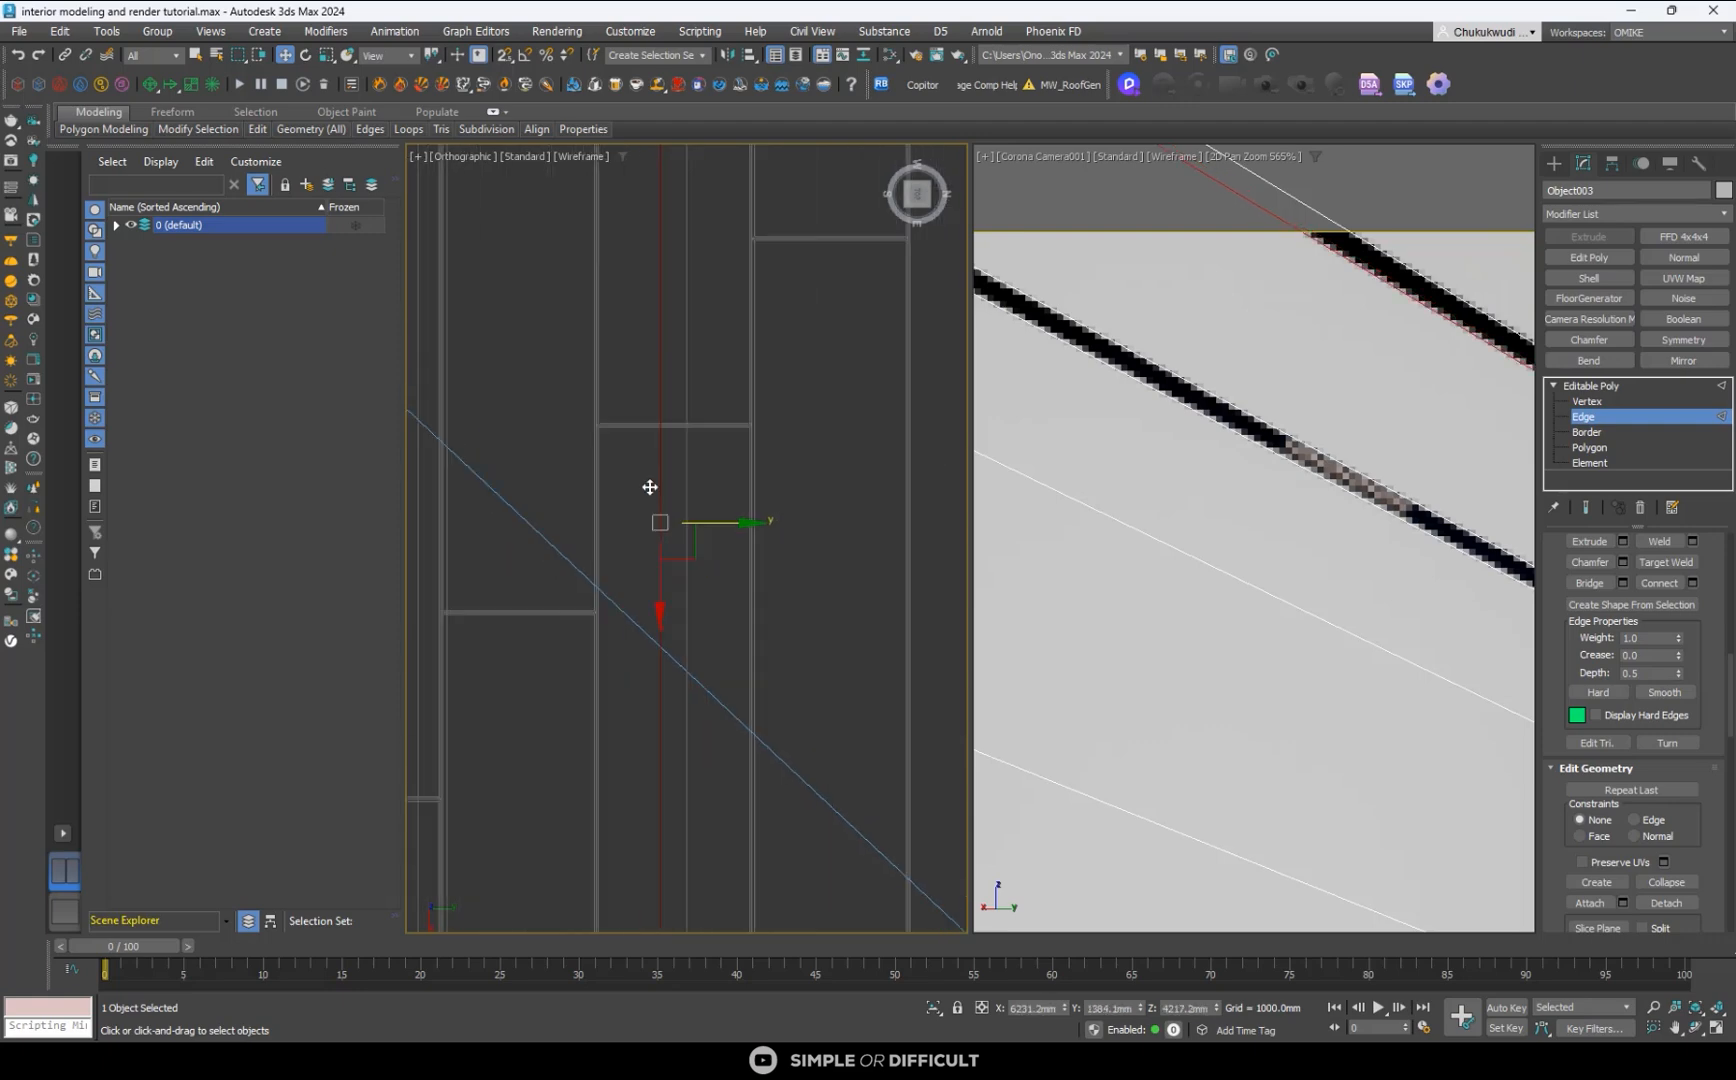
scroll(663, 435, "down", 2)
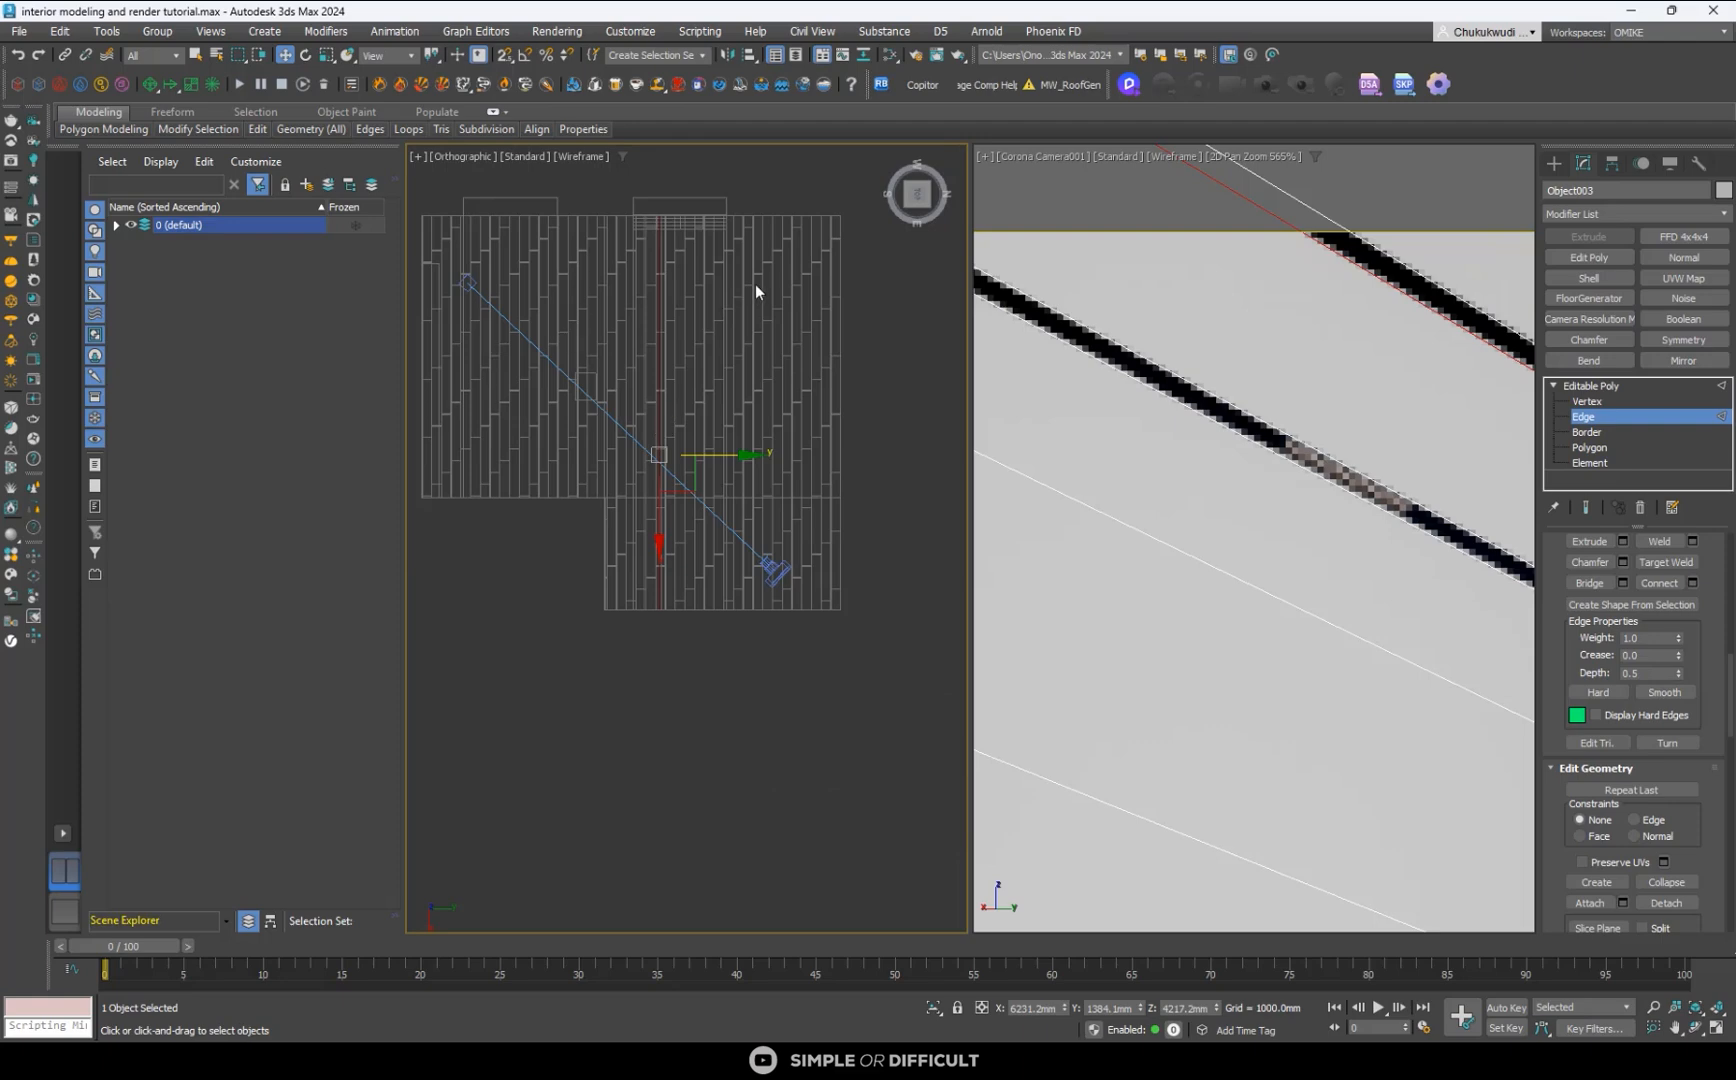
scroll(755, 284, "down", 3)
left_click(1554, 163)
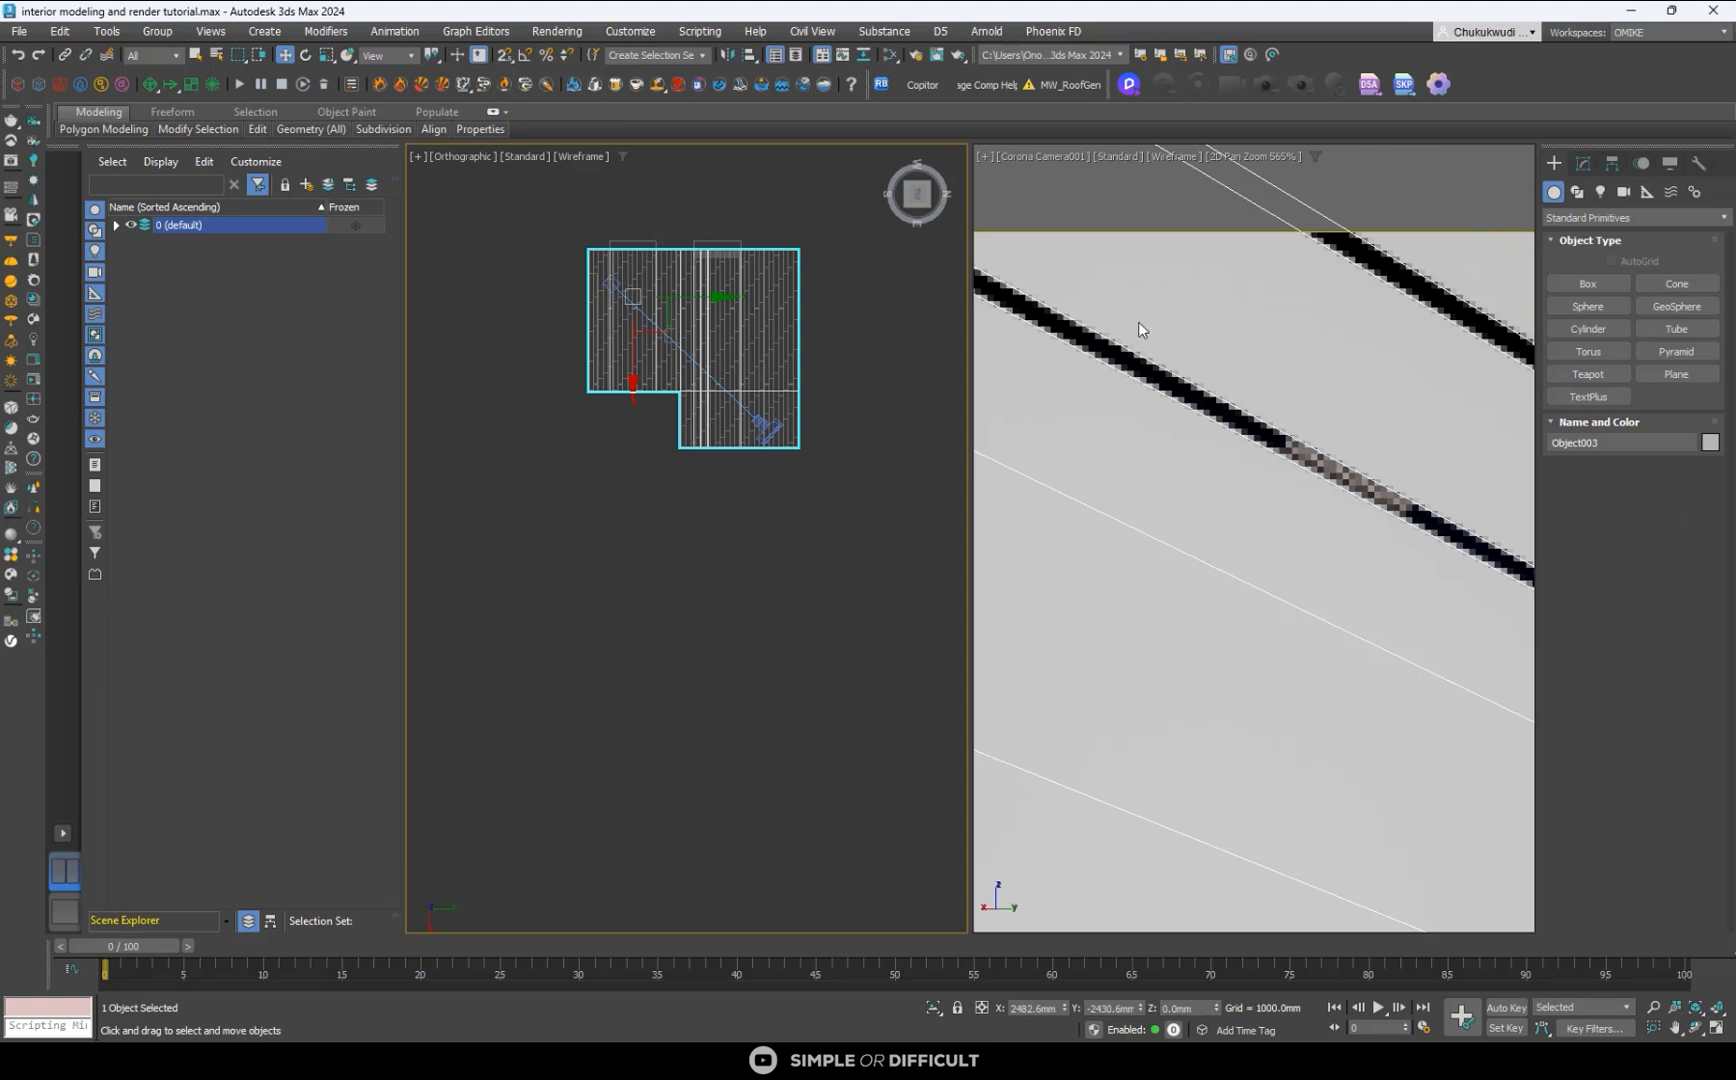
left_click(1582, 164)
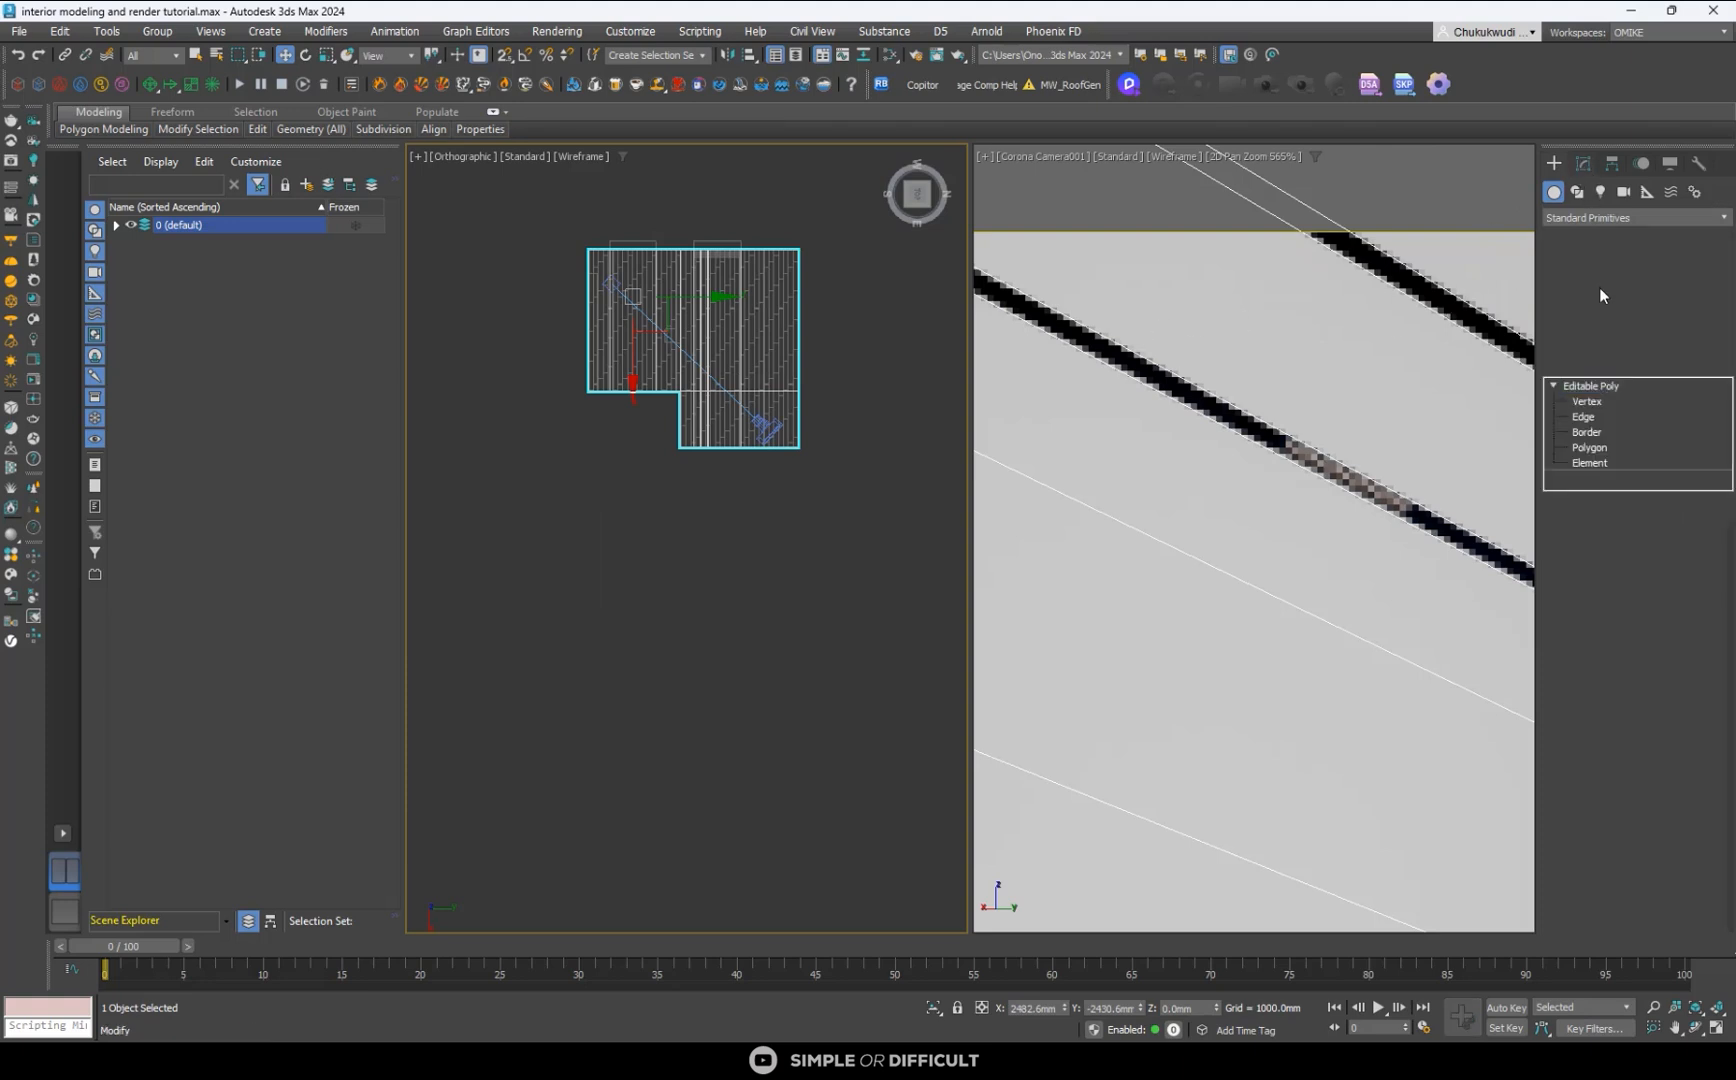
- Add a Shell modifier to the ceiling object and set its outer amount to 50 mm
left_click(1583, 274)
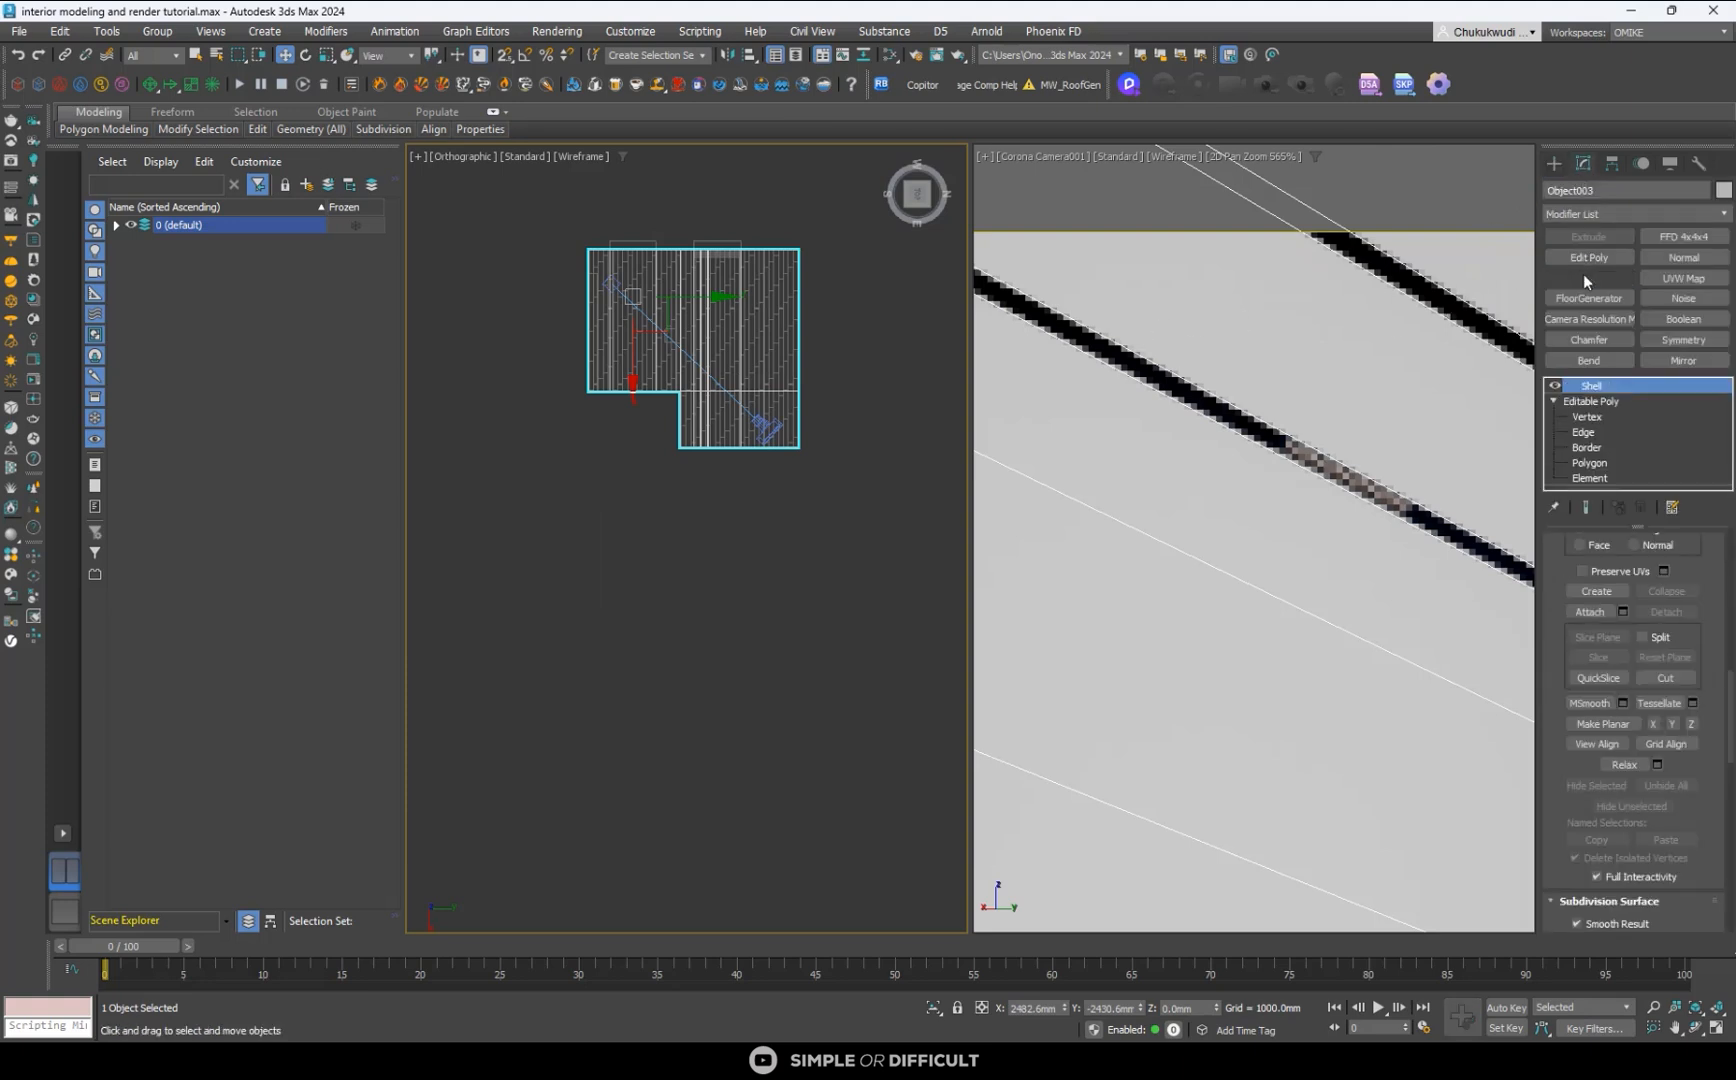
left_click(922, 214)
scroll(682, 329, "up", 5)
scroll(757, 320, "down", 2)
scroll(700, 295, "up", 5)
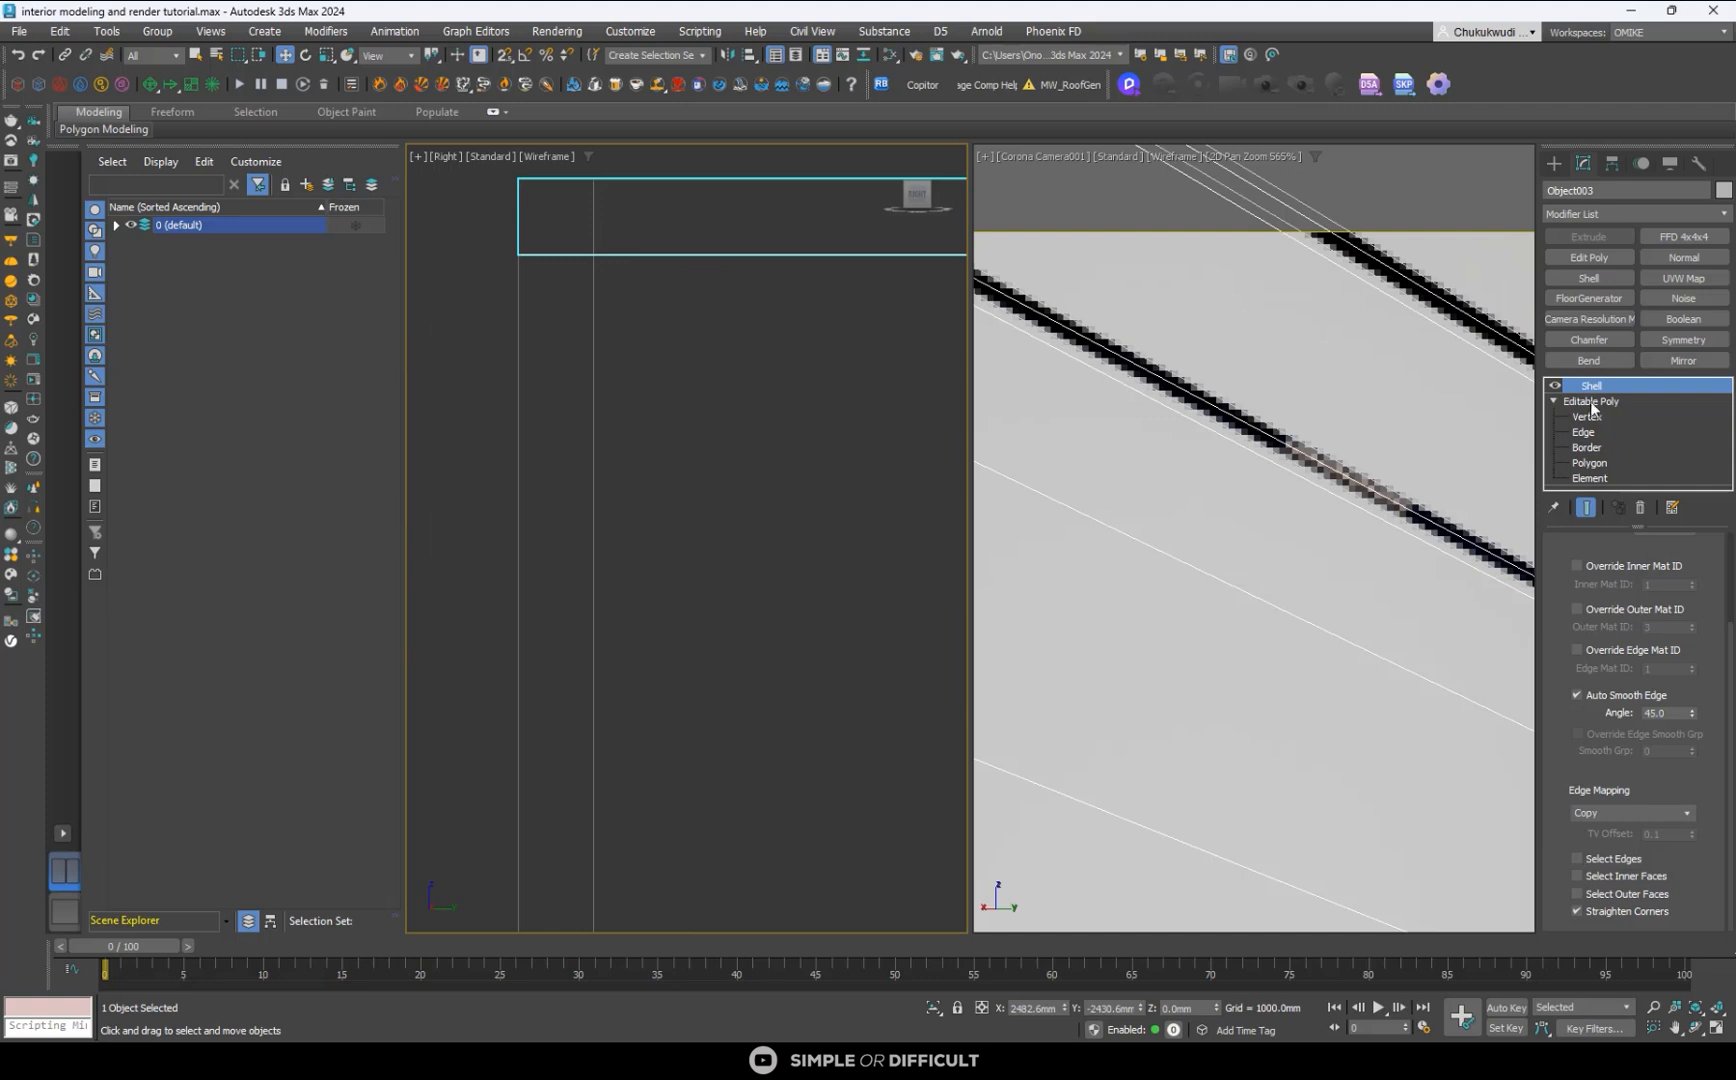
scroll(1660, 570, "up", 3)
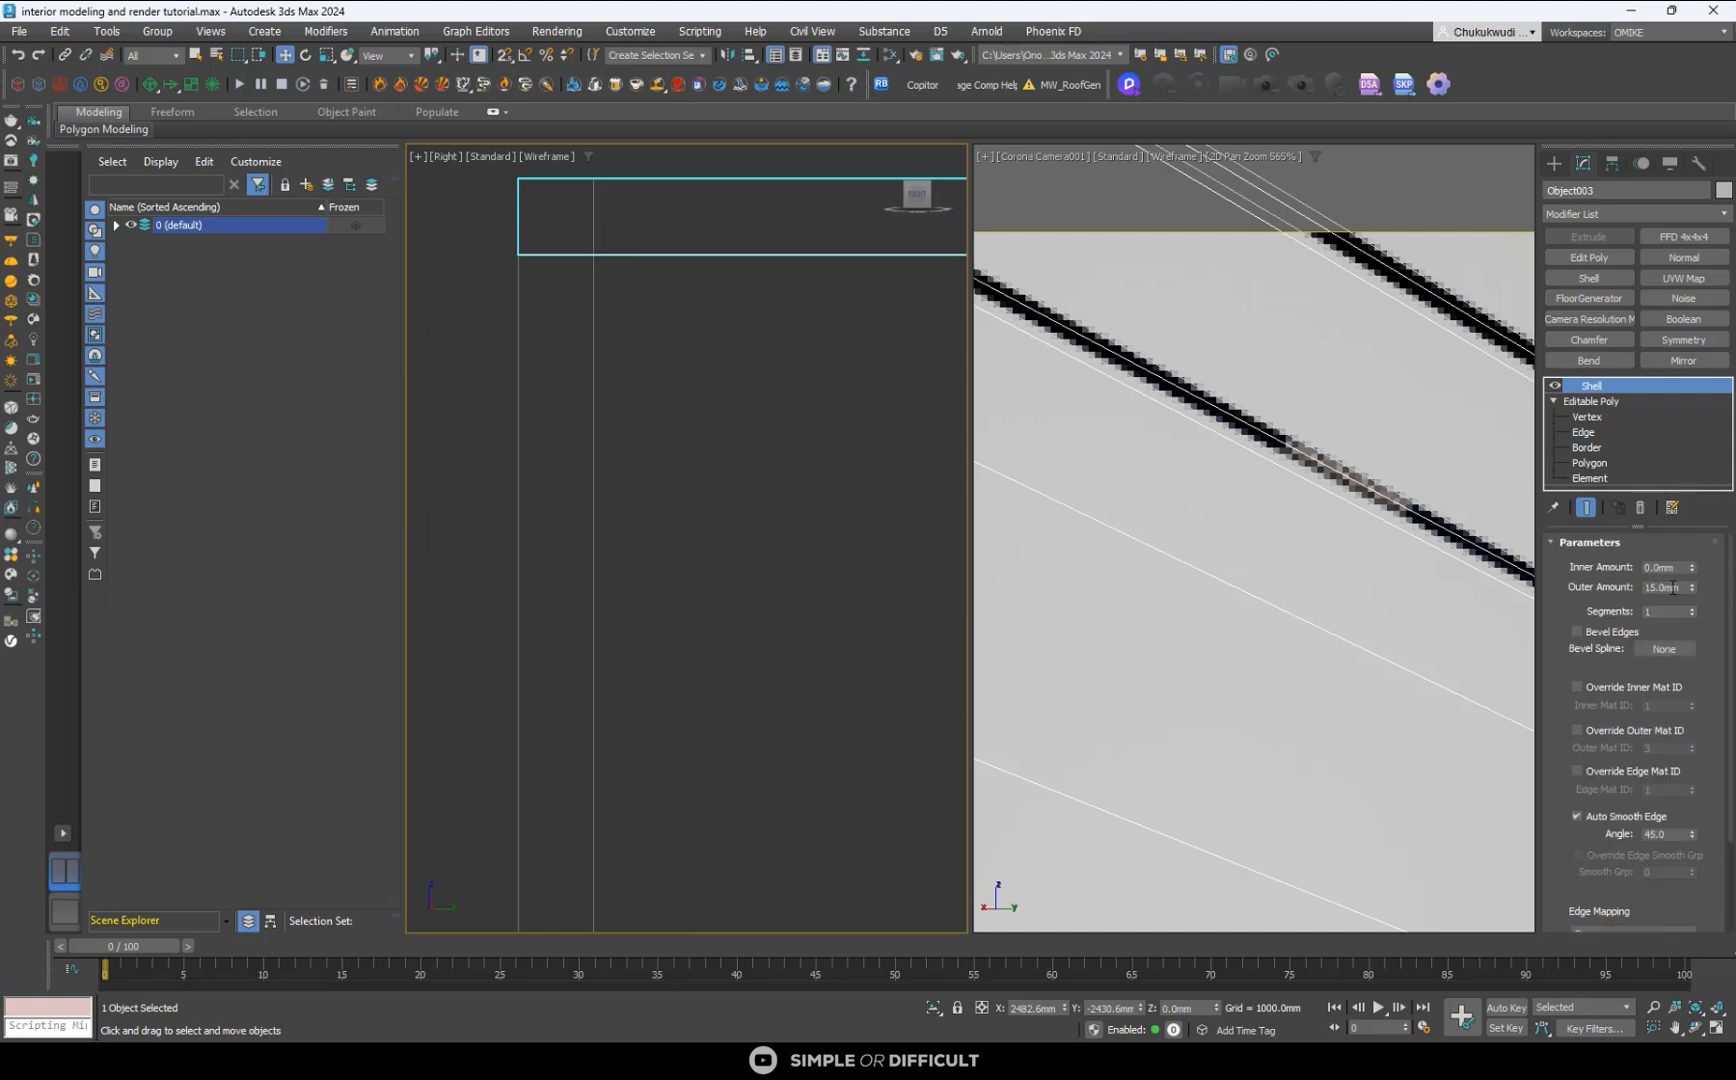
double_click(1668, 587)
type("50")
key("Return")
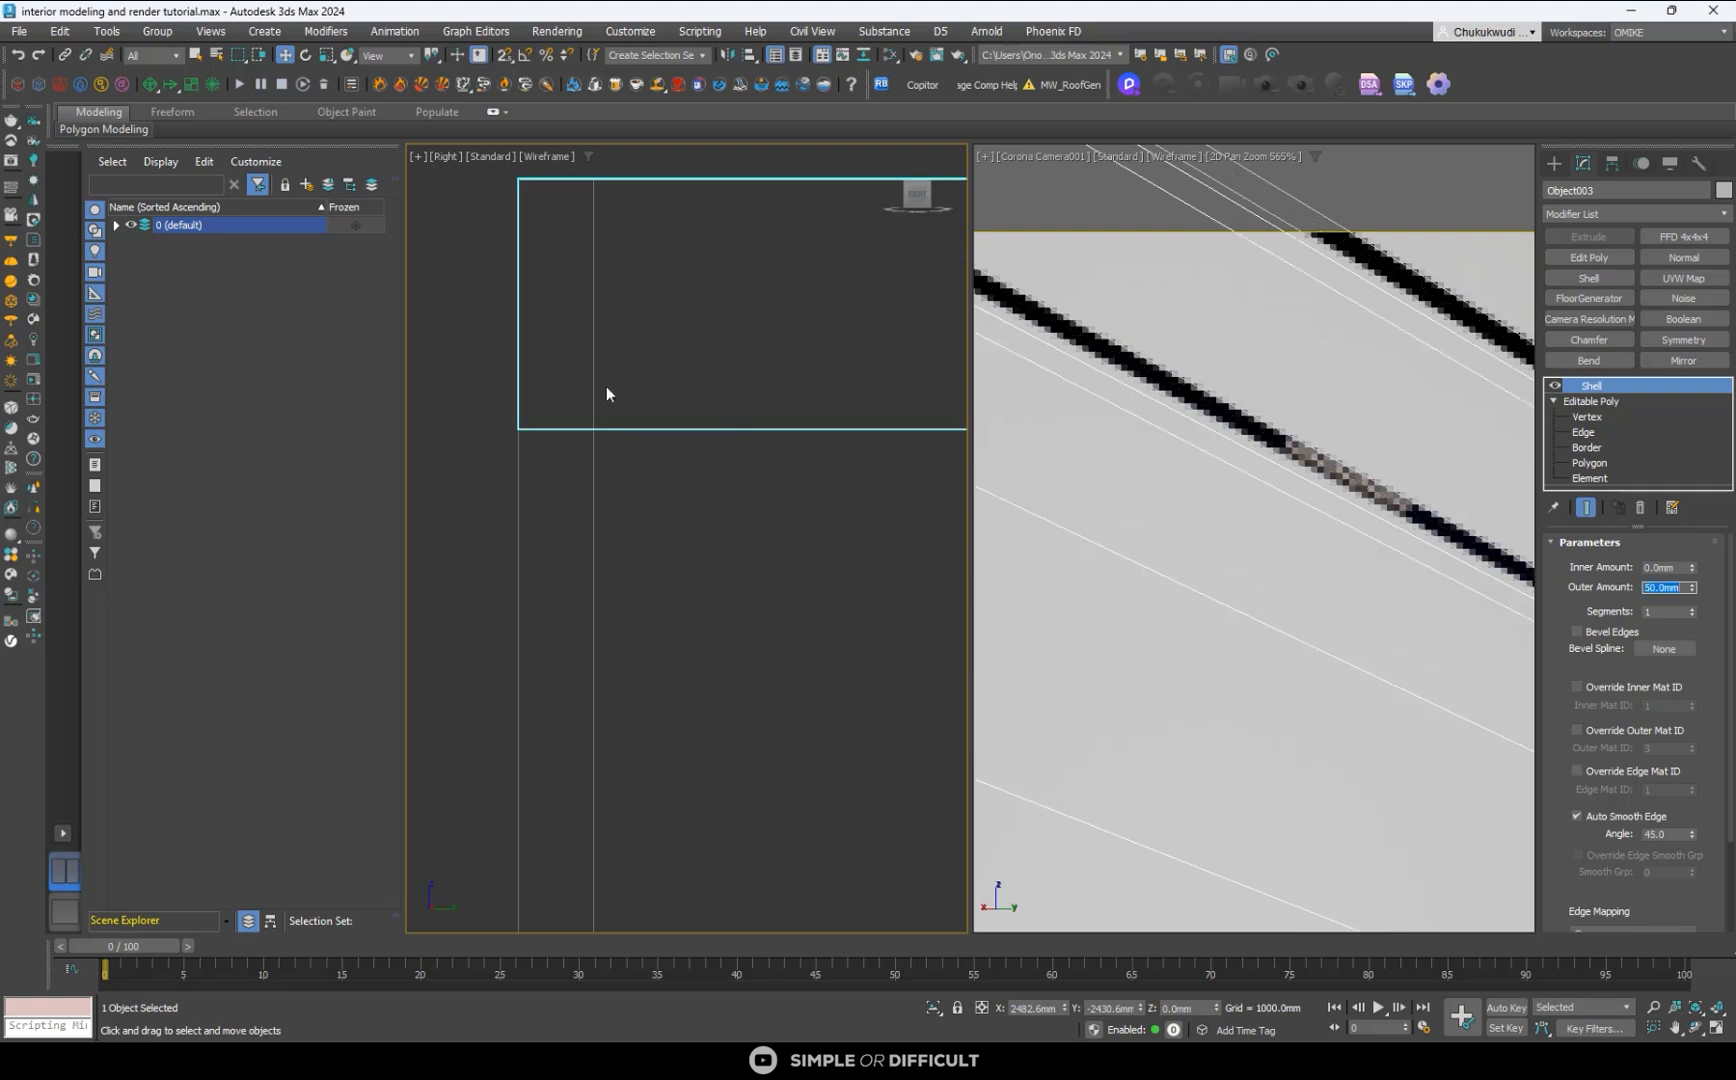
- Convert the shelled ceiling to an Editable Poly
scroll(533, 384, "down", 12)
scroll(757, 381, "up", 3)
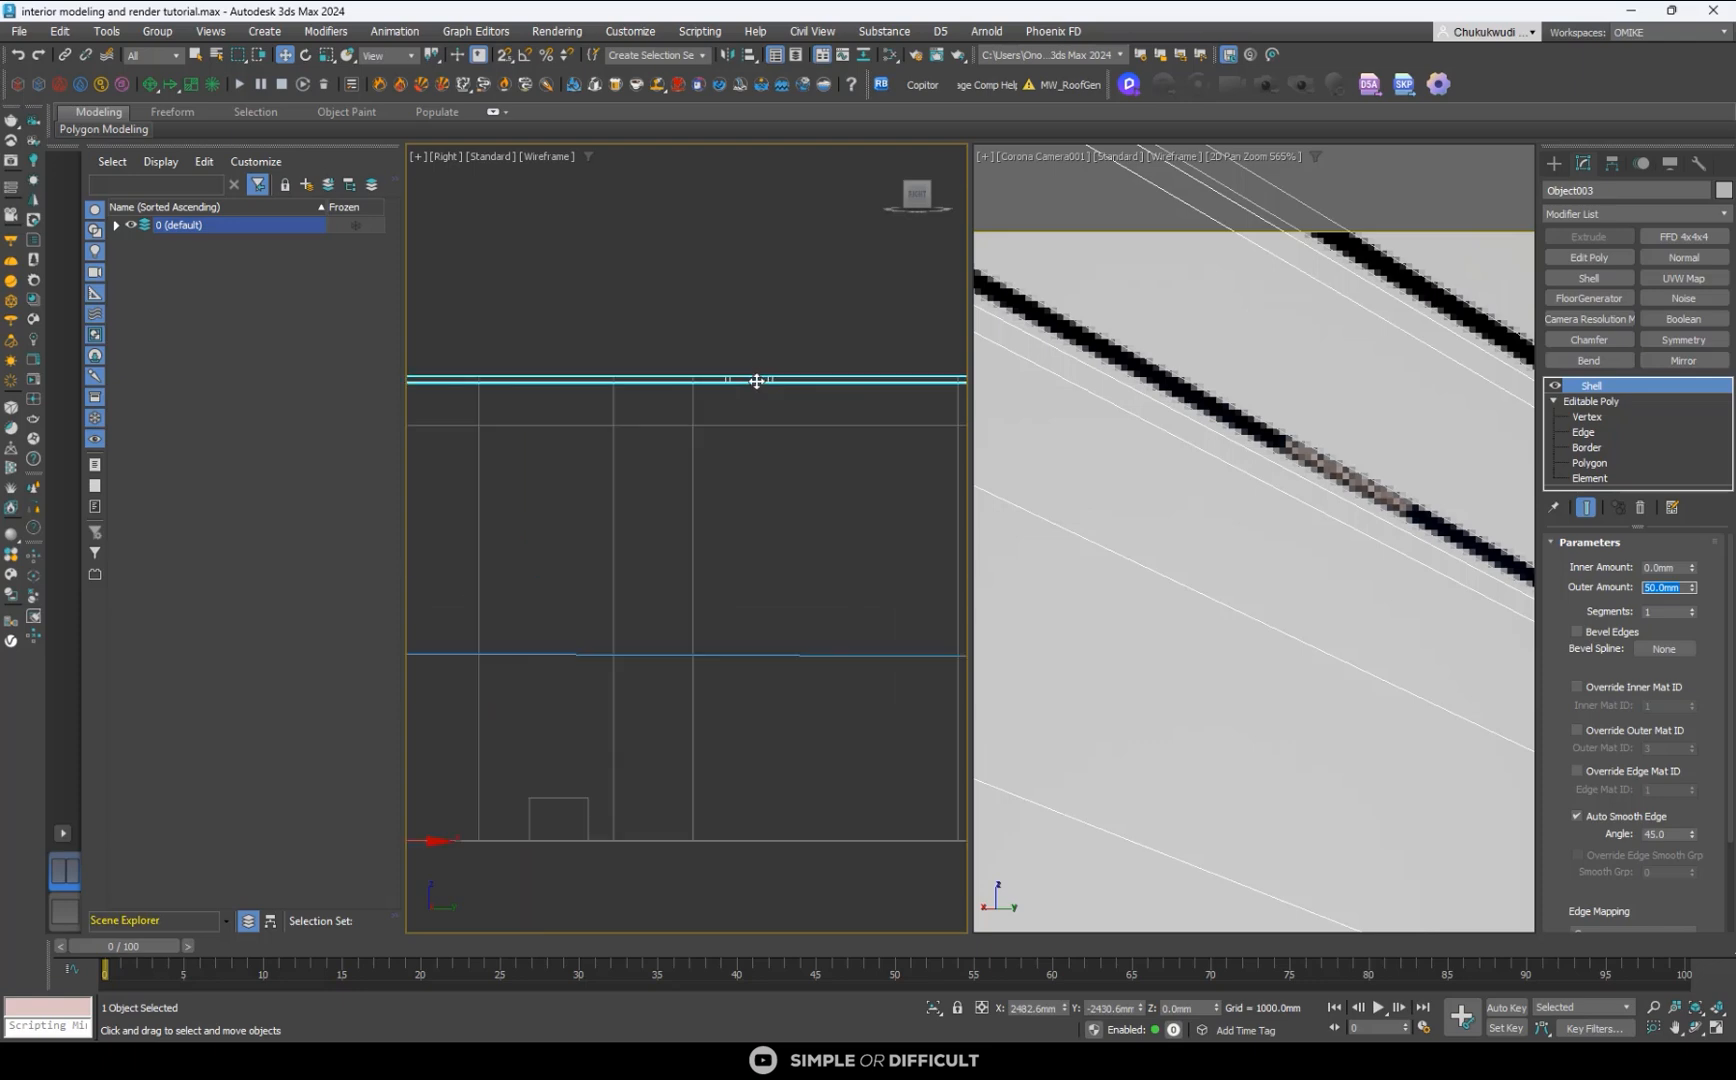
scroll(757, 381, "up", 8)
right_click(720, 394)
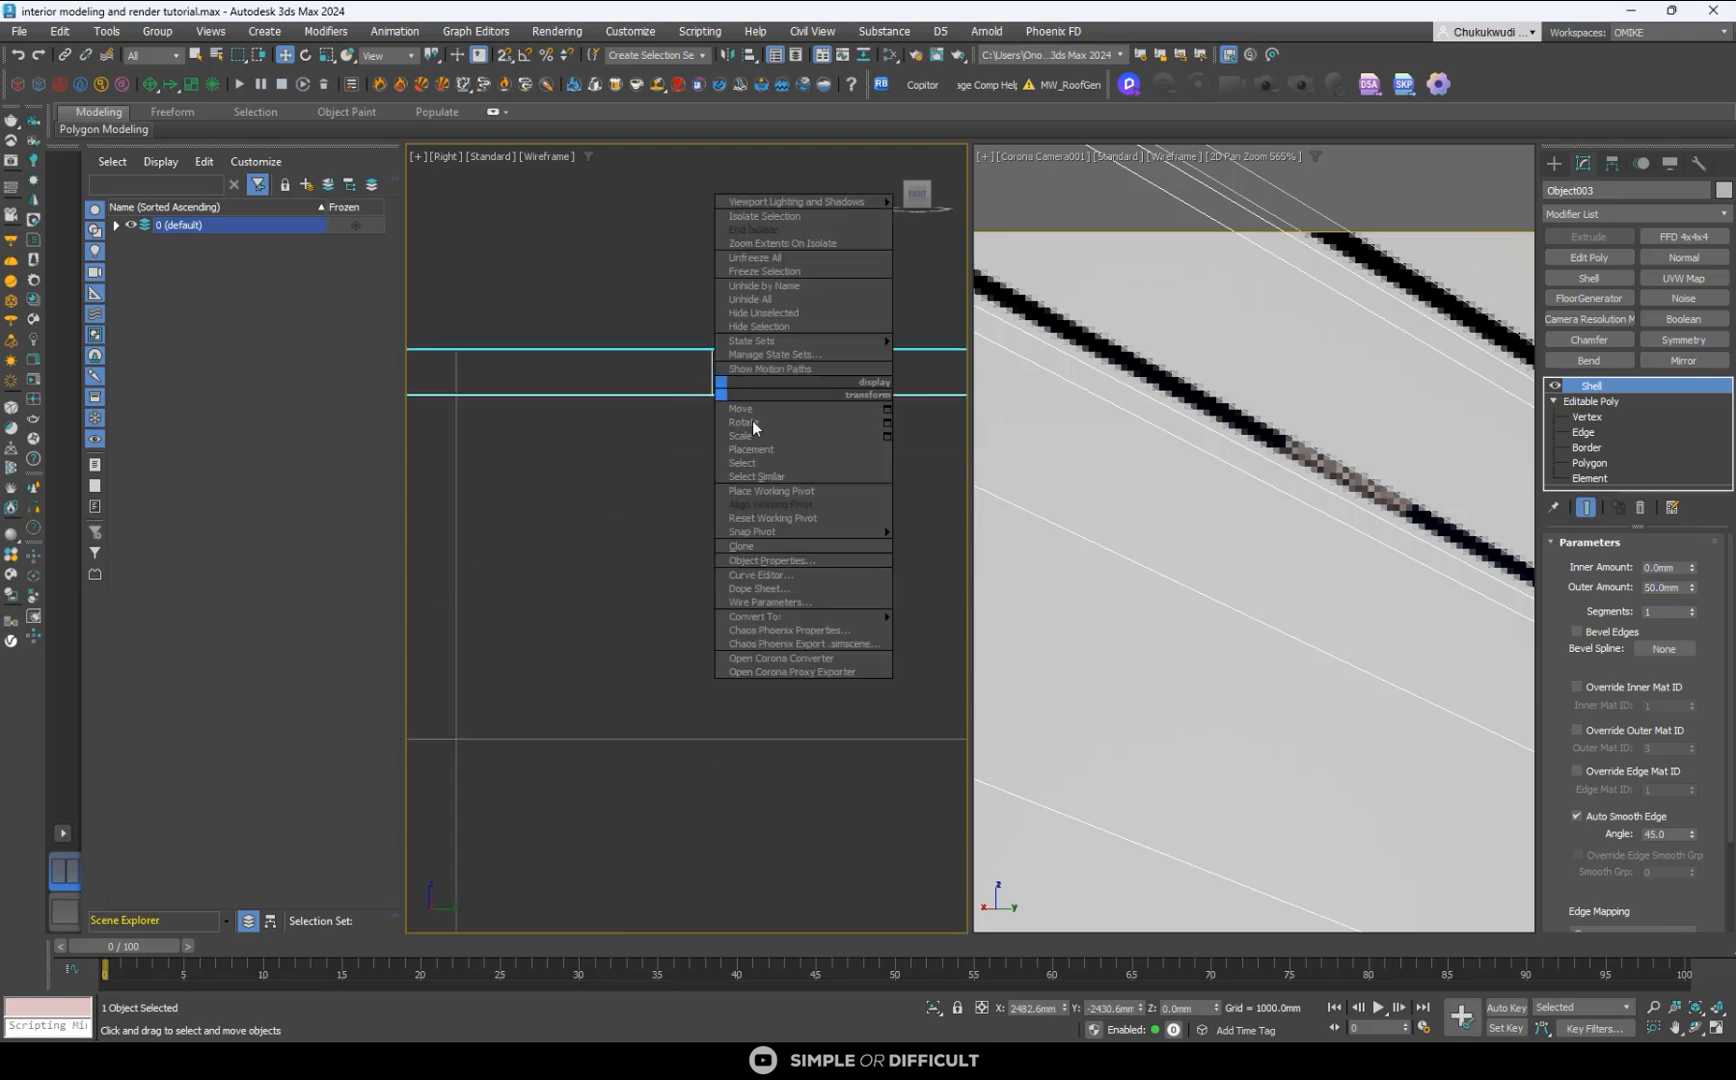
mouse_move(822, 610)
left_click(976, 629)
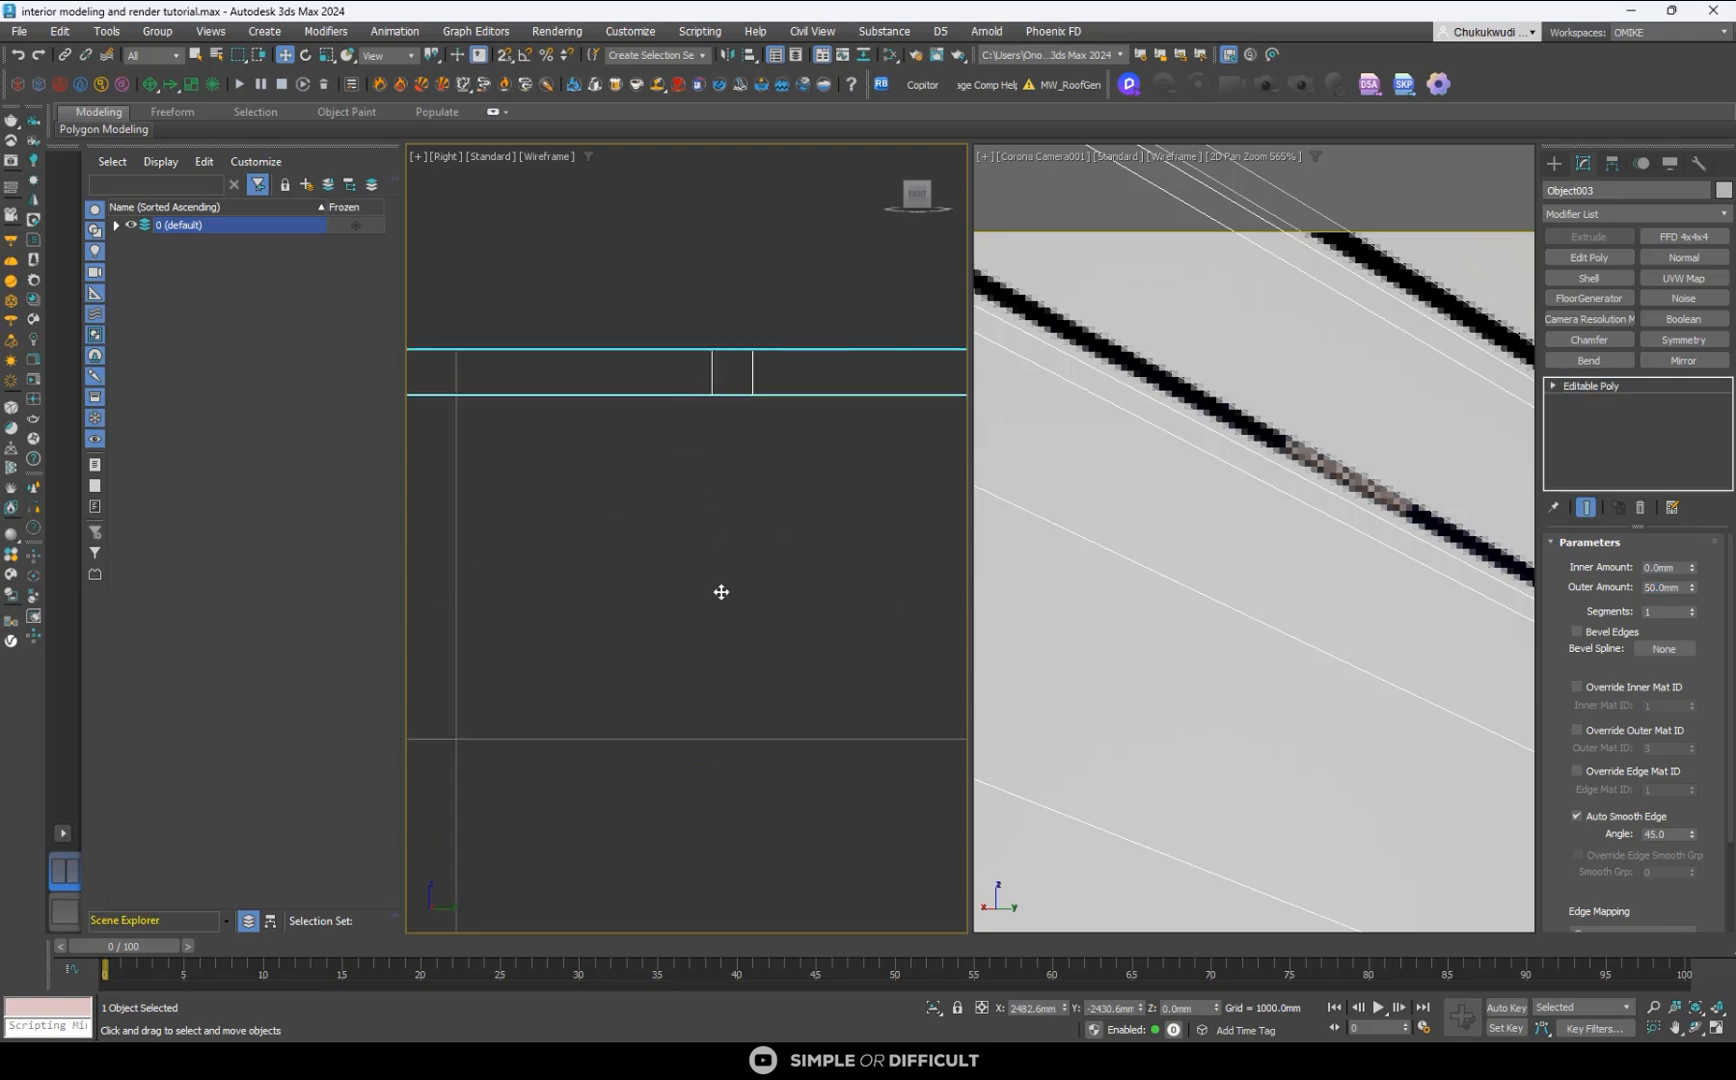
- Isolate the ceiling object from the rest of the scene
middle_click_drag(717, 589, 700, 695, "alt")
left_click(935, 1011)
middle_click_drag(814, 822, 825, 333, "alt")
scroll(651, 407, "up", 5)
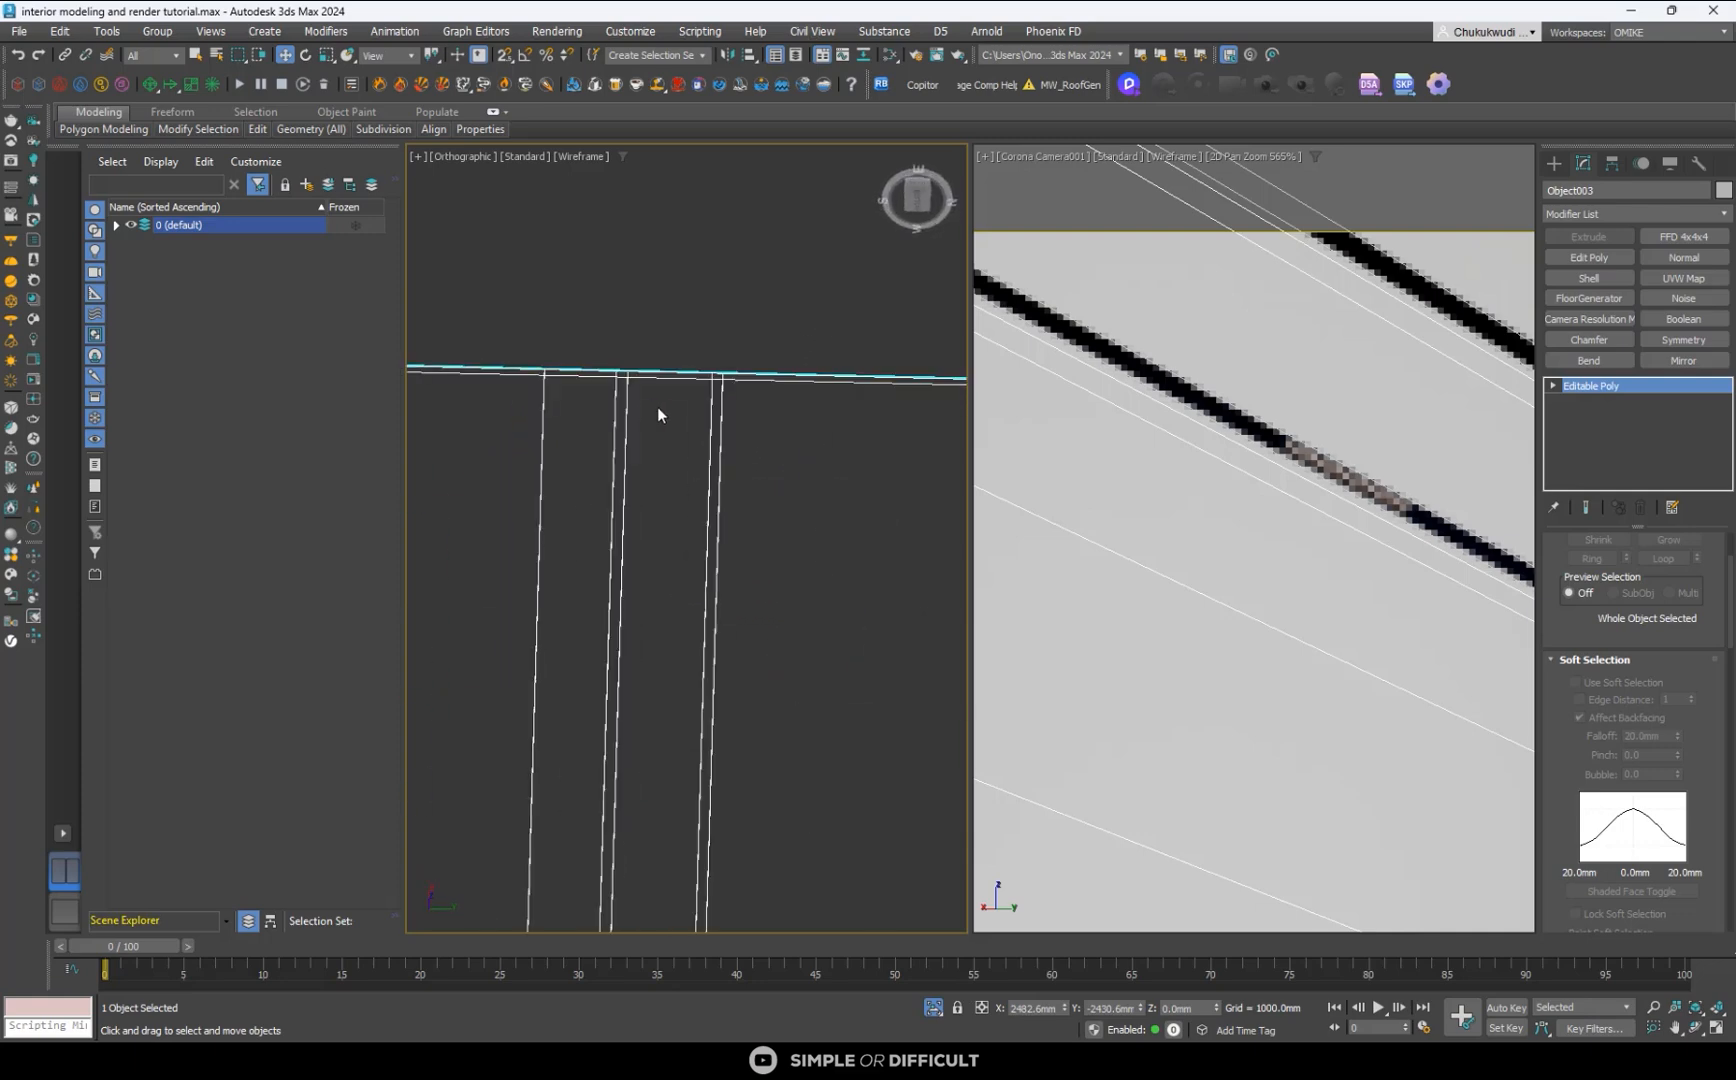
- Select the two narrow polygons that form the first track strip on the ceiling's underside
left_click(917, 200)
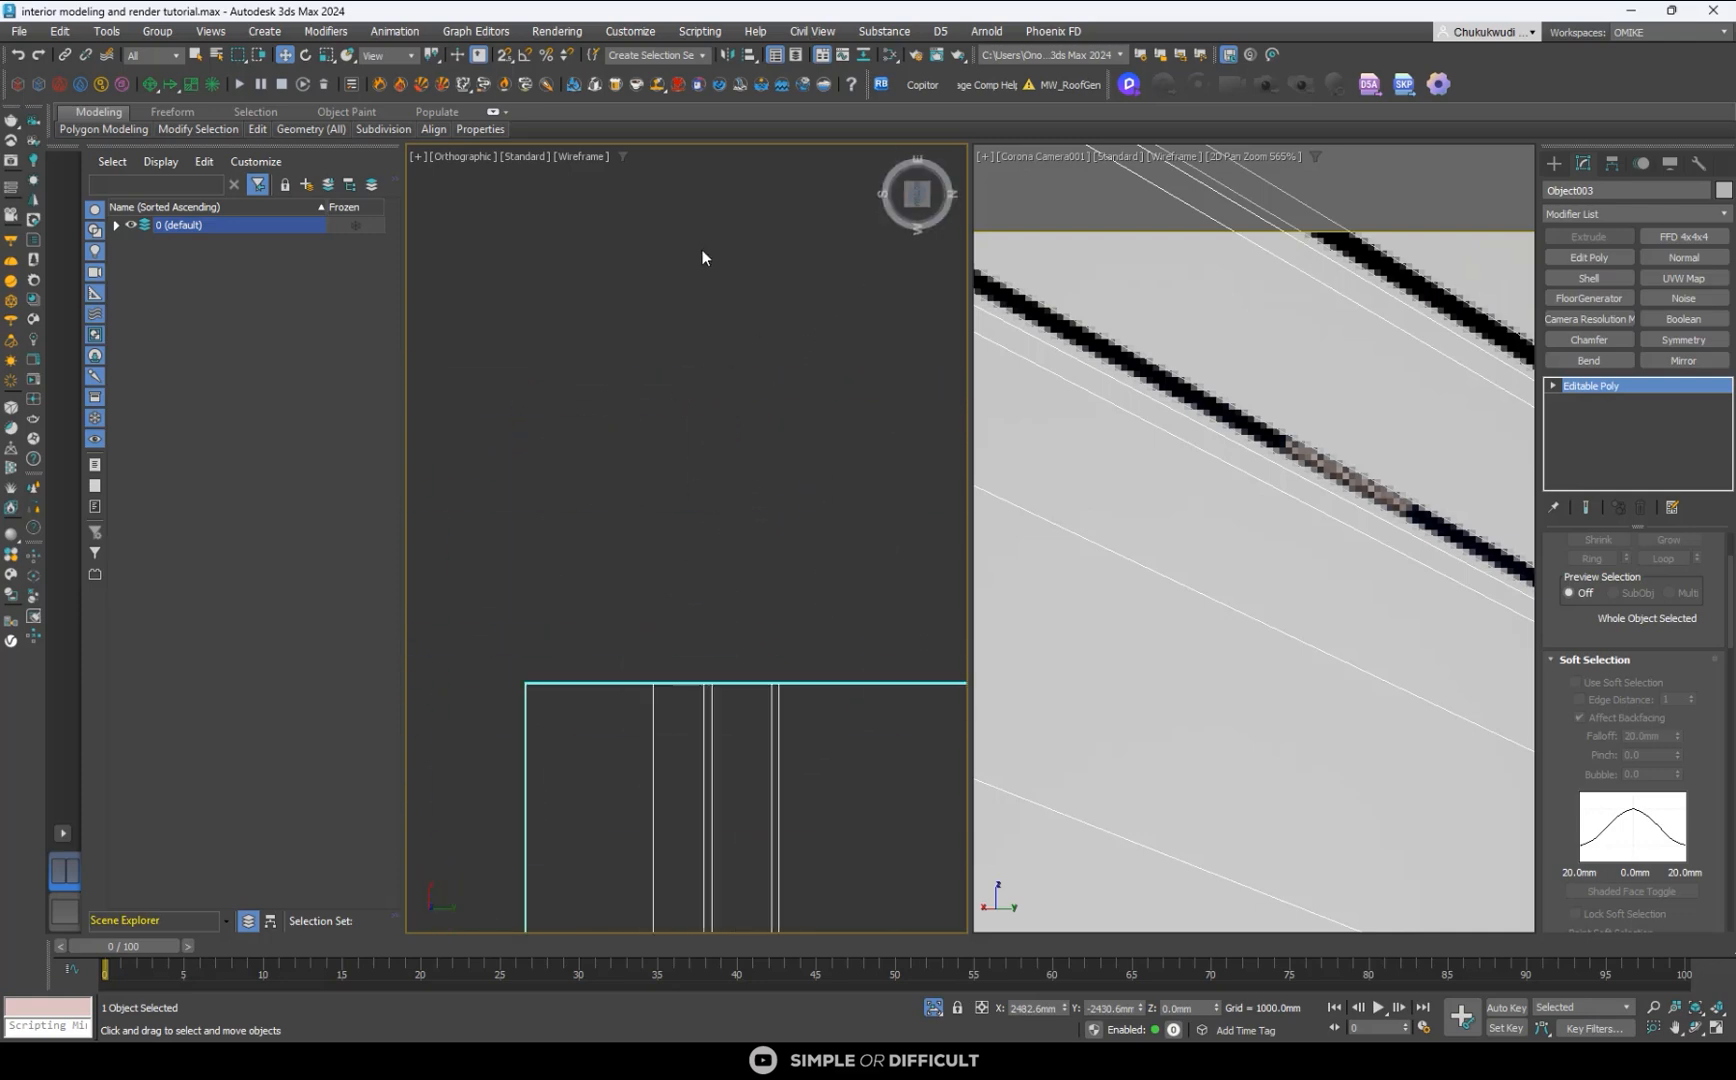
scroll(705, 420, "up", 8)
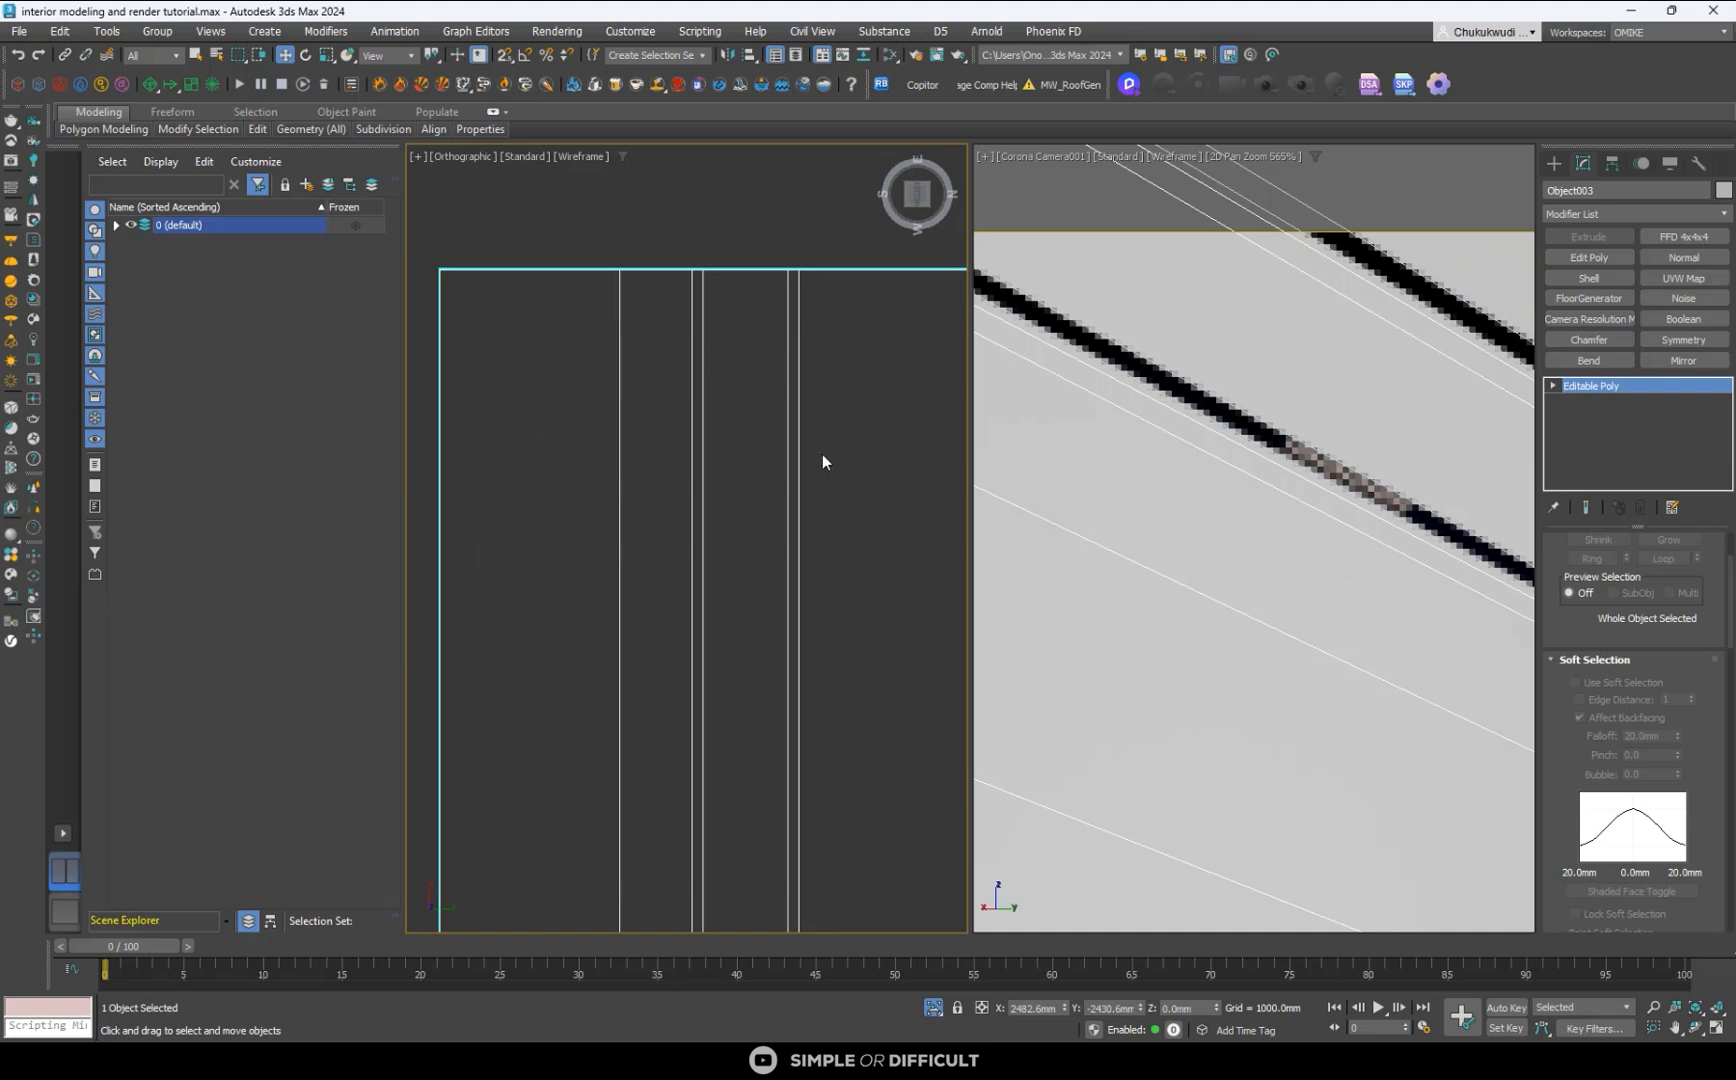
key("4")
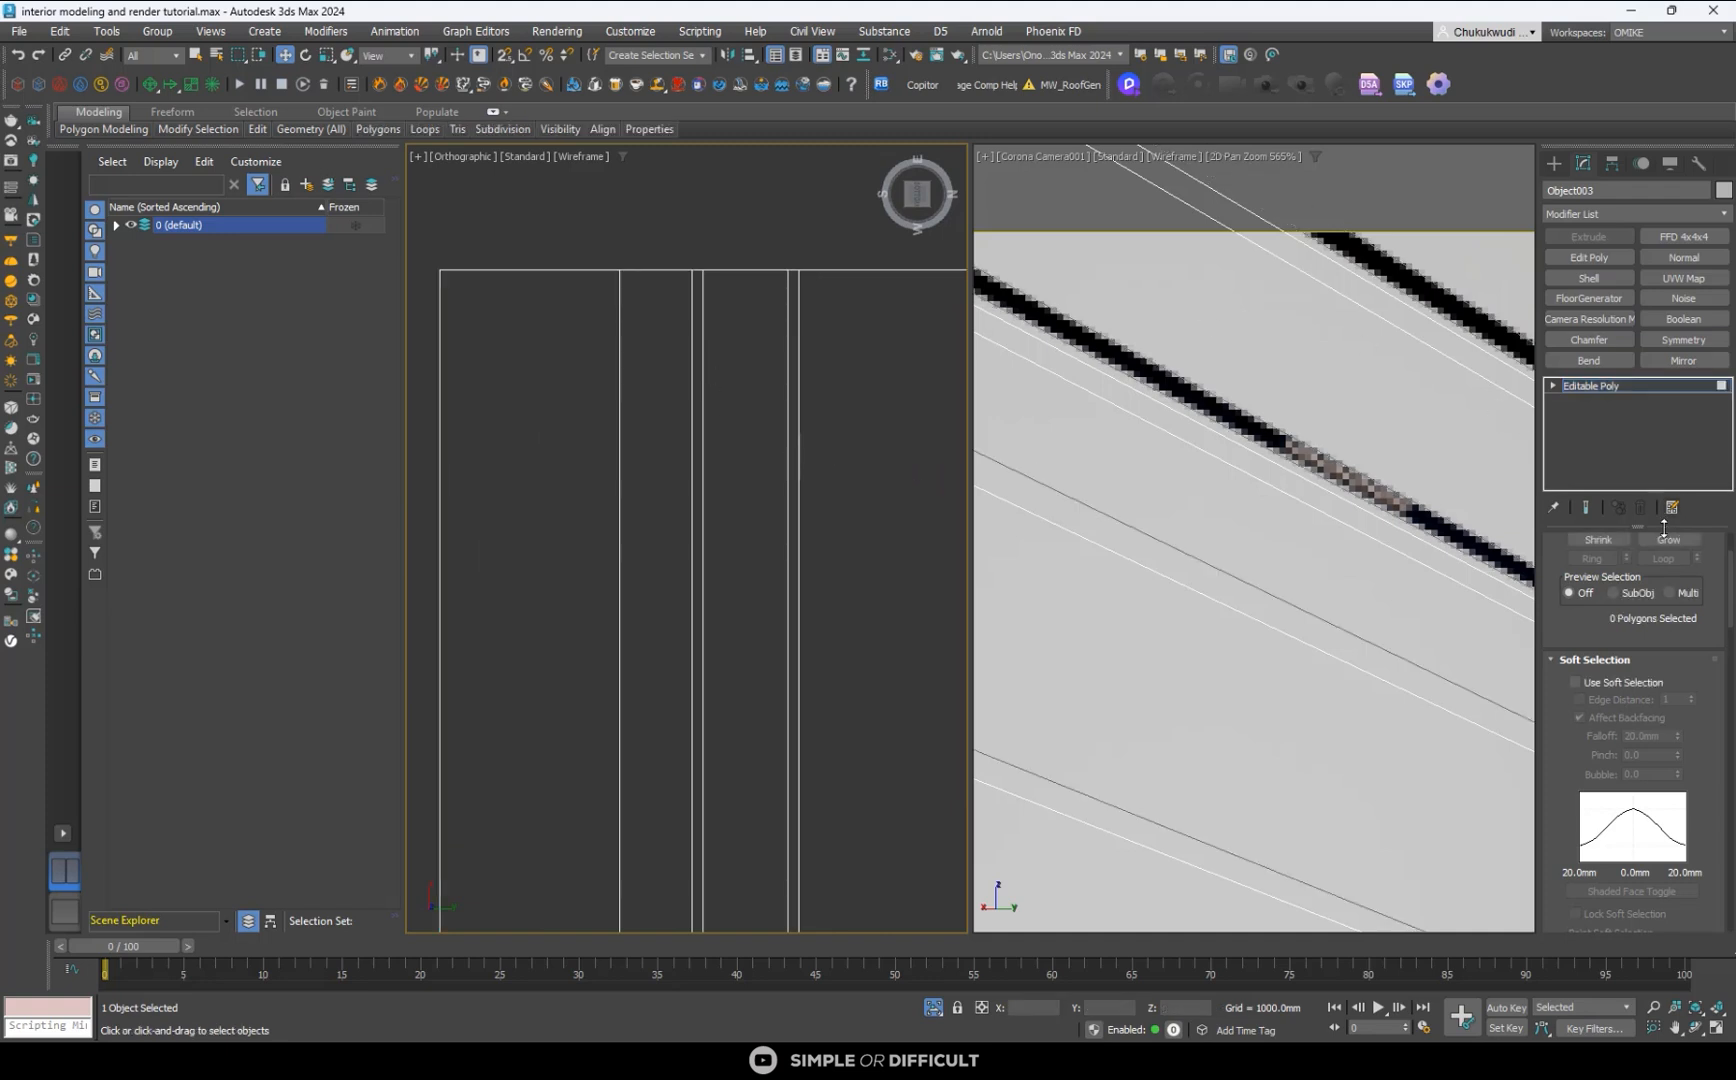
scroll(1713, 577, "up", 5)
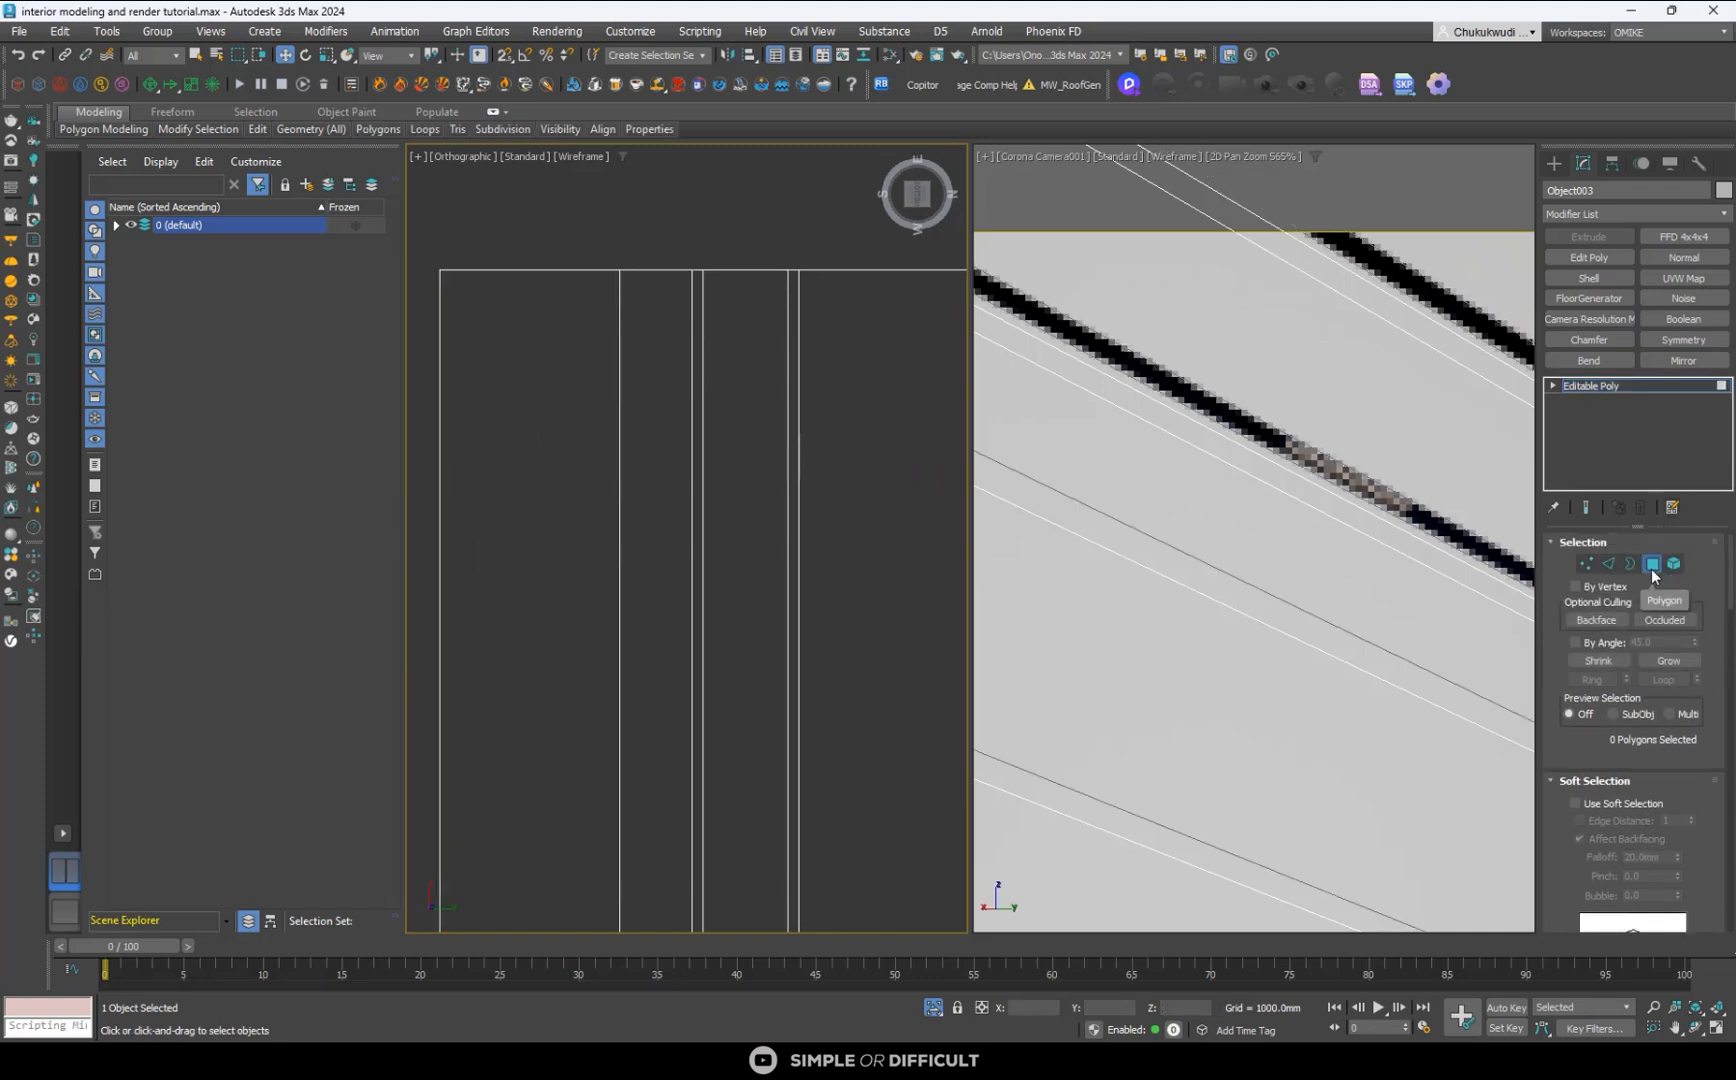
scroll(710, 278, "up", 5)
double_click(669, 304)
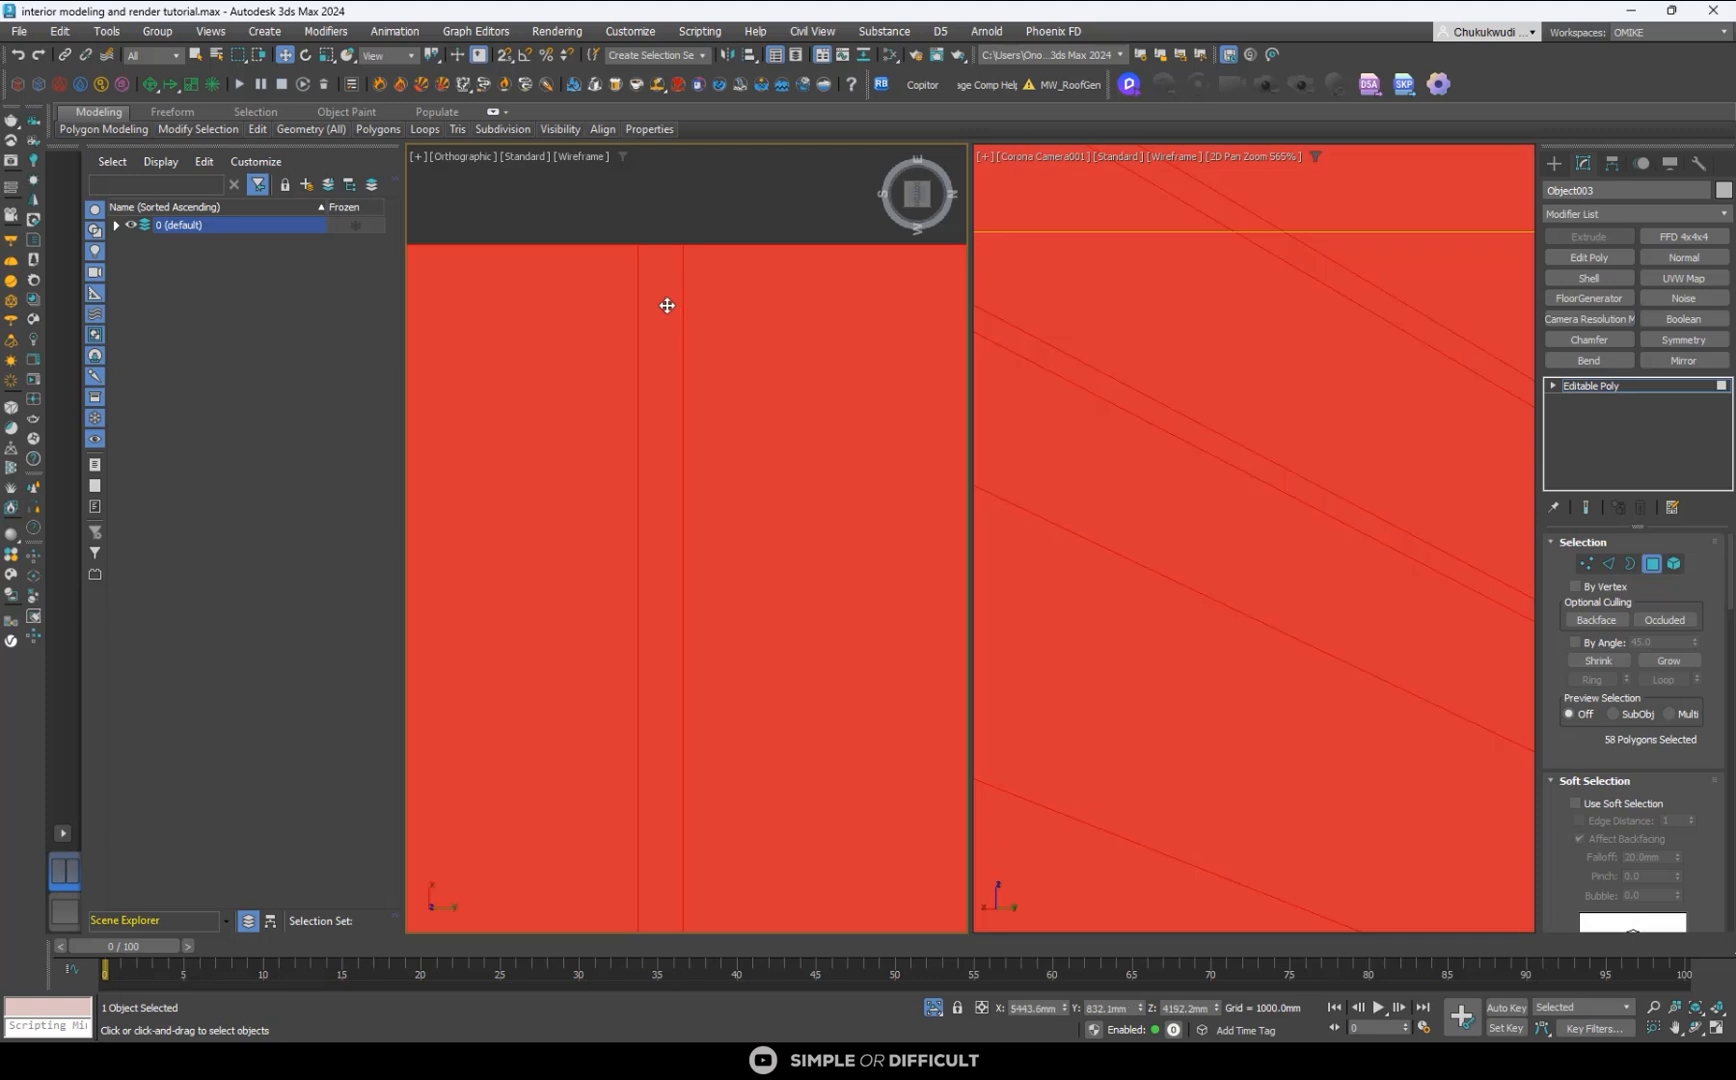
left_click(680, 222)
left_click(672, 270)
scroll(670, 330, "down", 3)
scroll(660, 420, "up", 3)
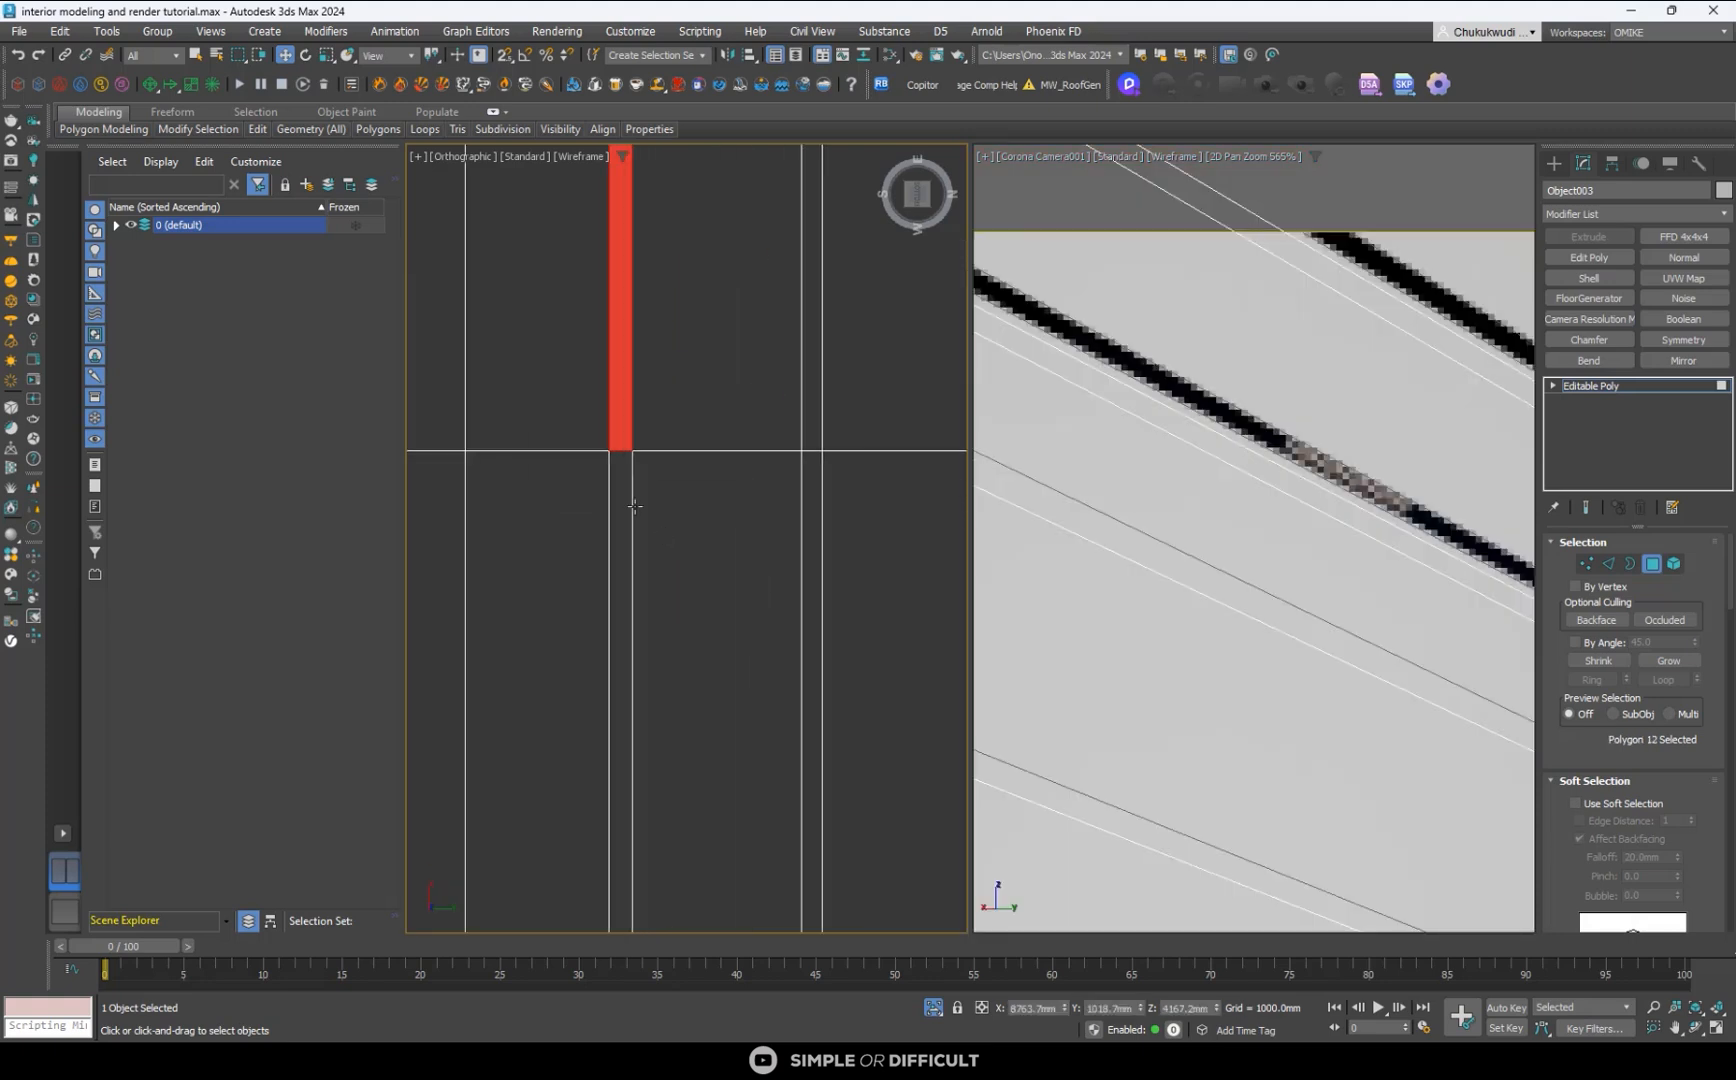
left_click(623, 459, "ctrl")
scroll(635, 390, "down", 4)
- Add the second track strip's two narrow polygons to the selection
scroll(573, 593, "up", 4)
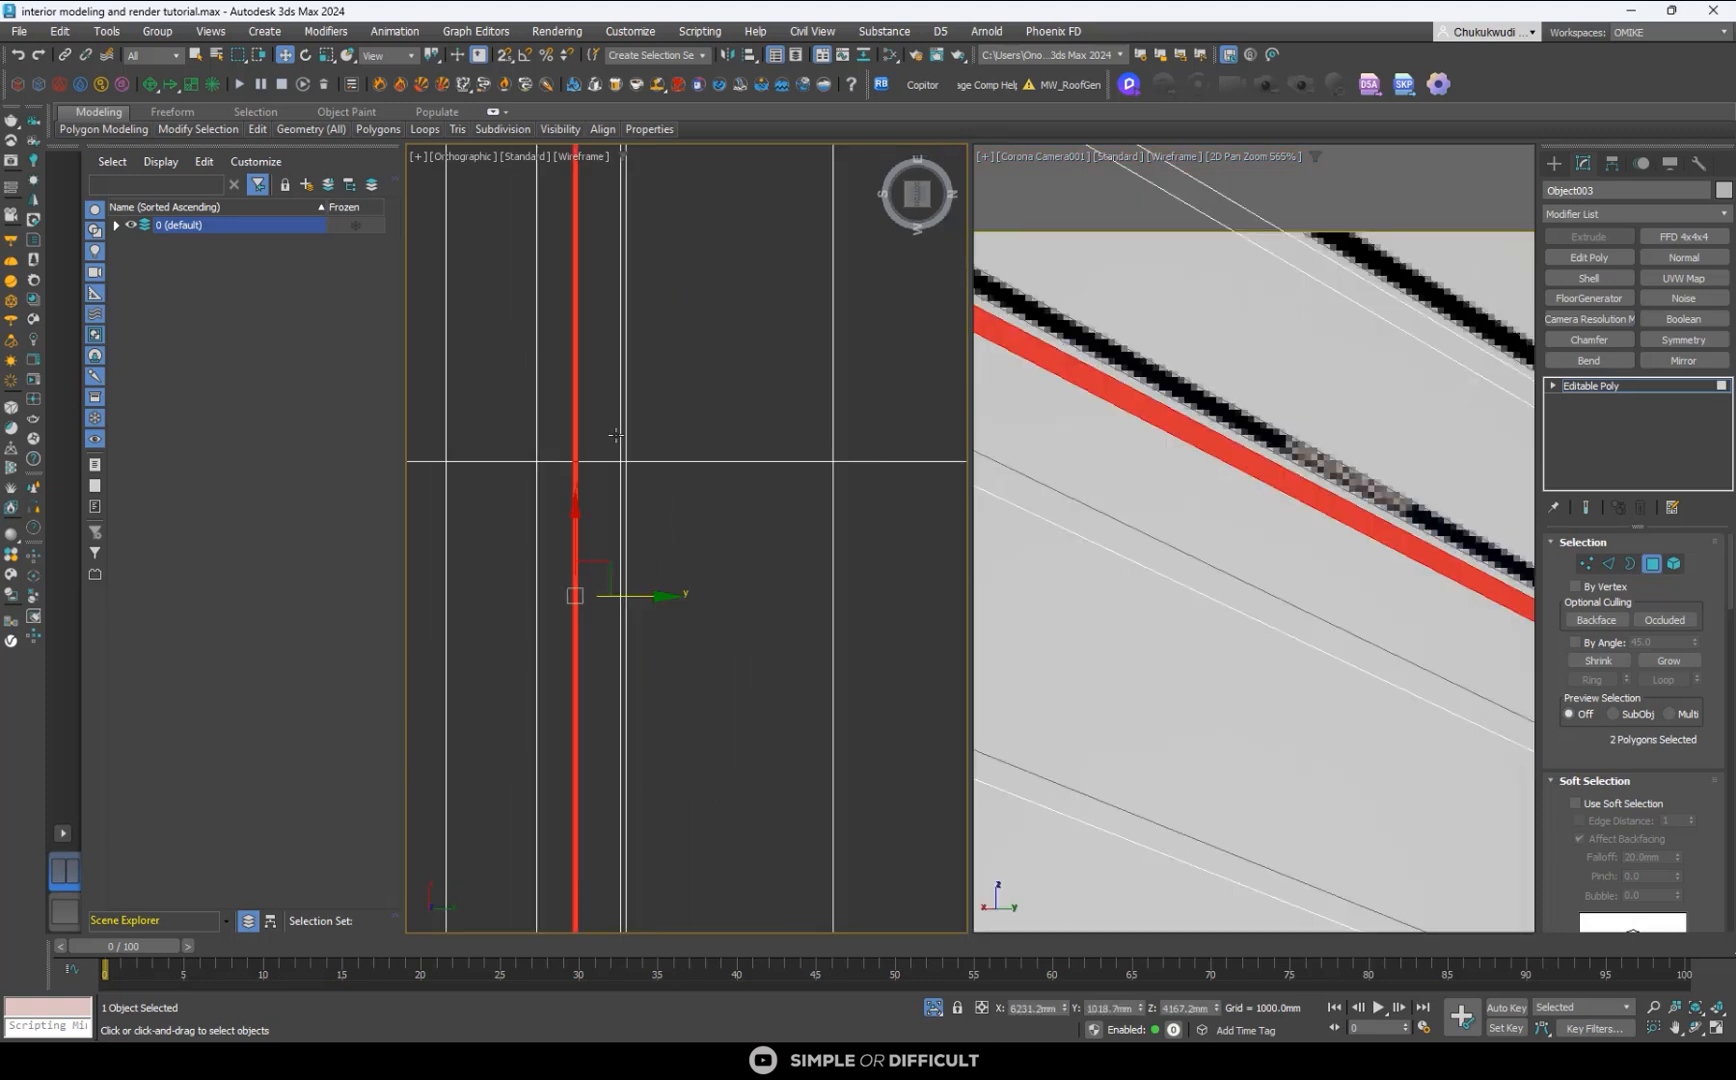
left_click(673, 477, "ctrl")
left_click(673, 529, "ctrl")
scroll(667, 477, "down", 6)
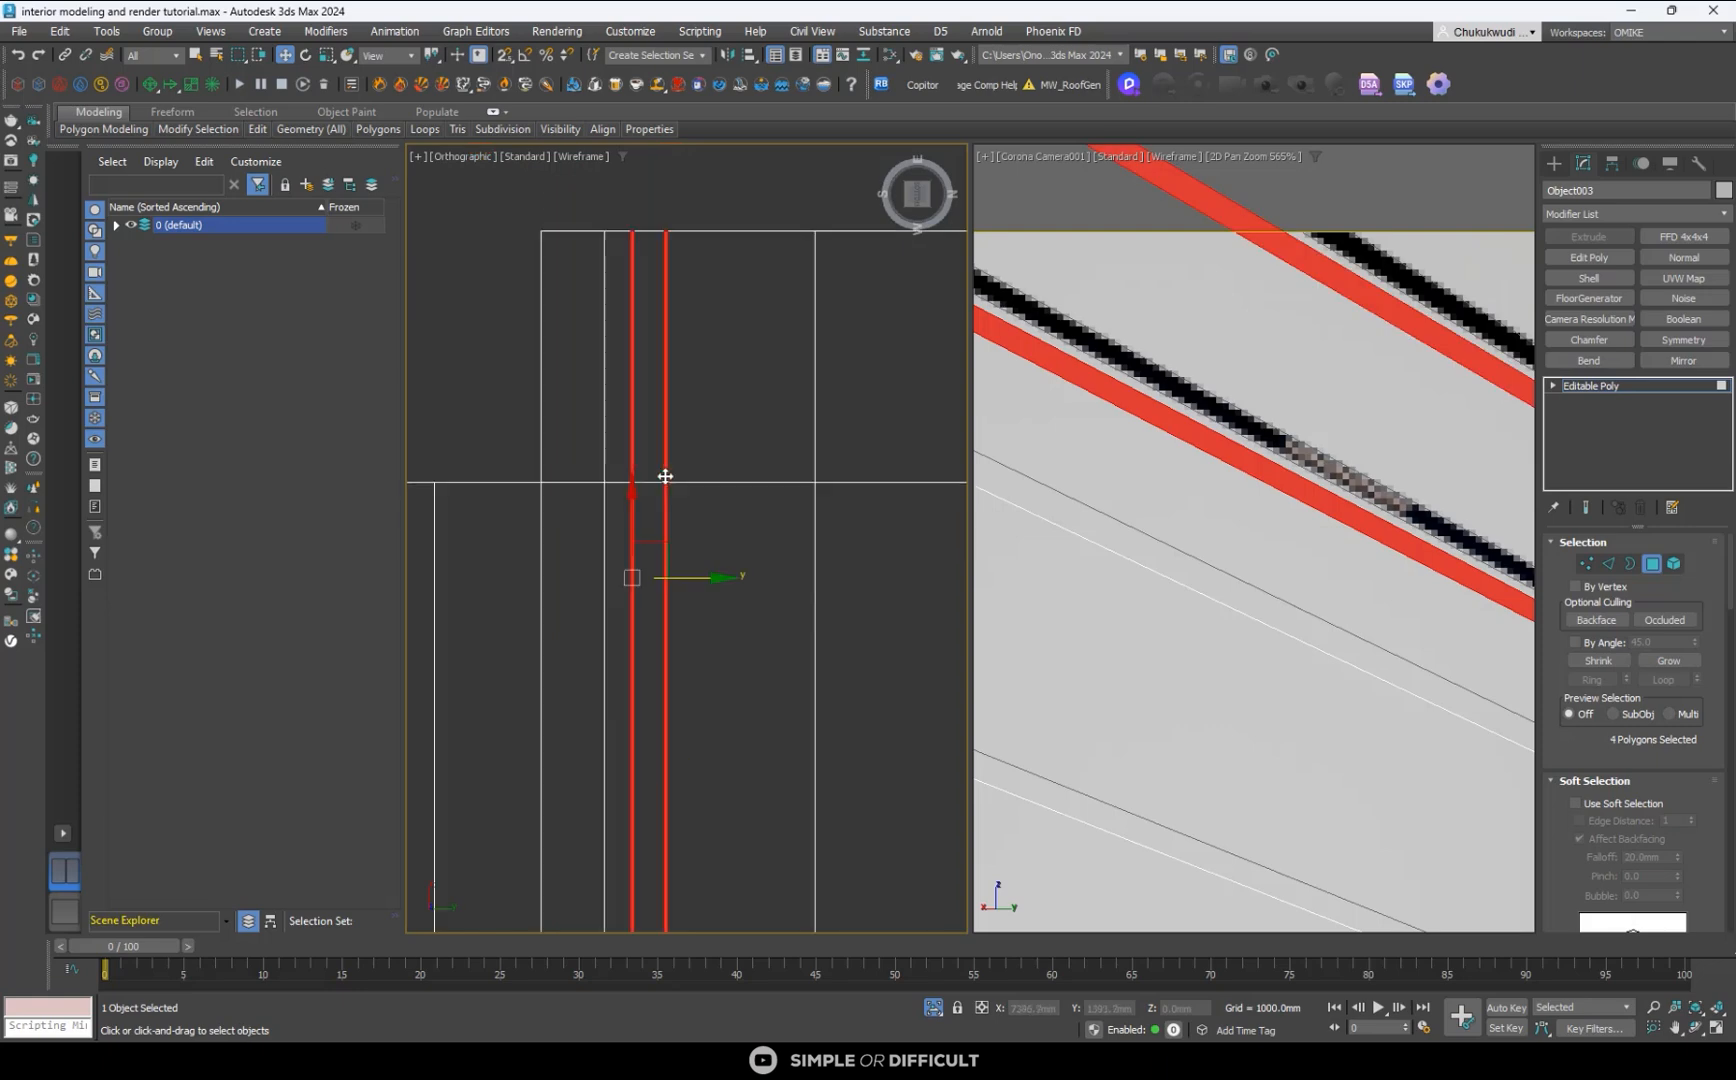
- Raise the four selected track polygons about 36 mm into the ceiling to form recessed grooves and leave polygon editing
middle_click_drag(667, 477, 653, 545, "alt")
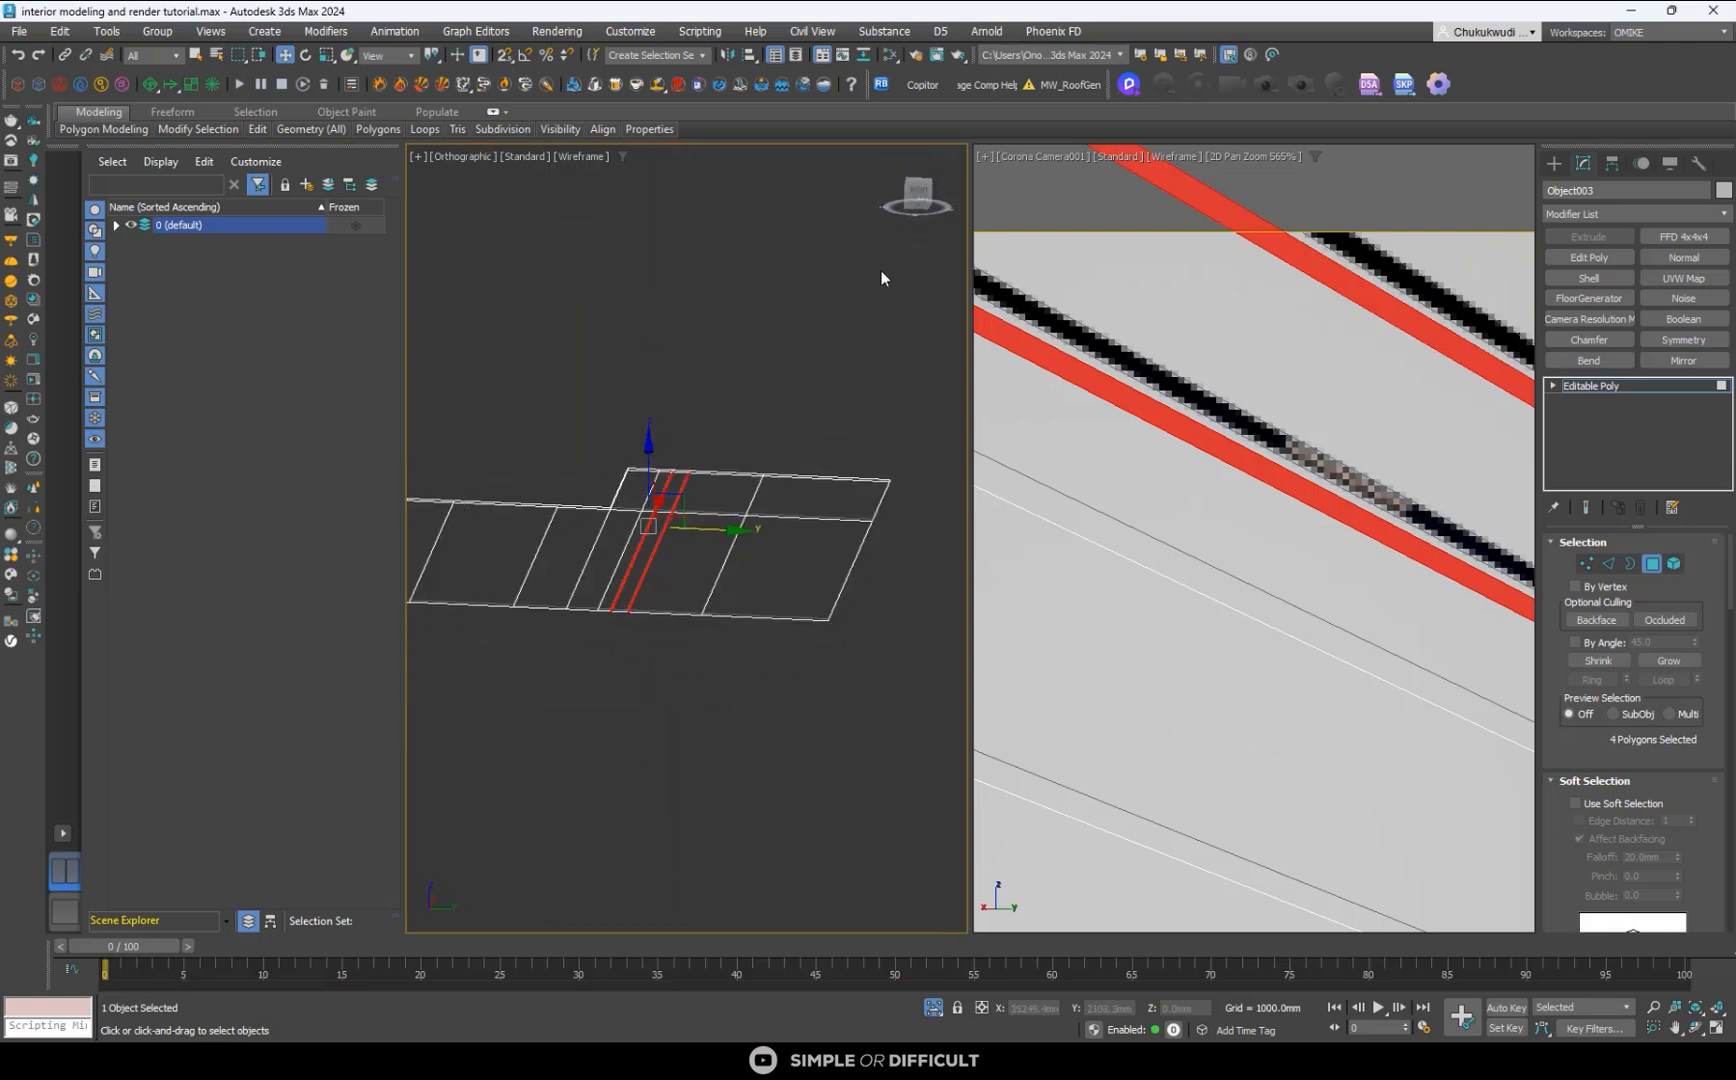
left_click(914, 193)
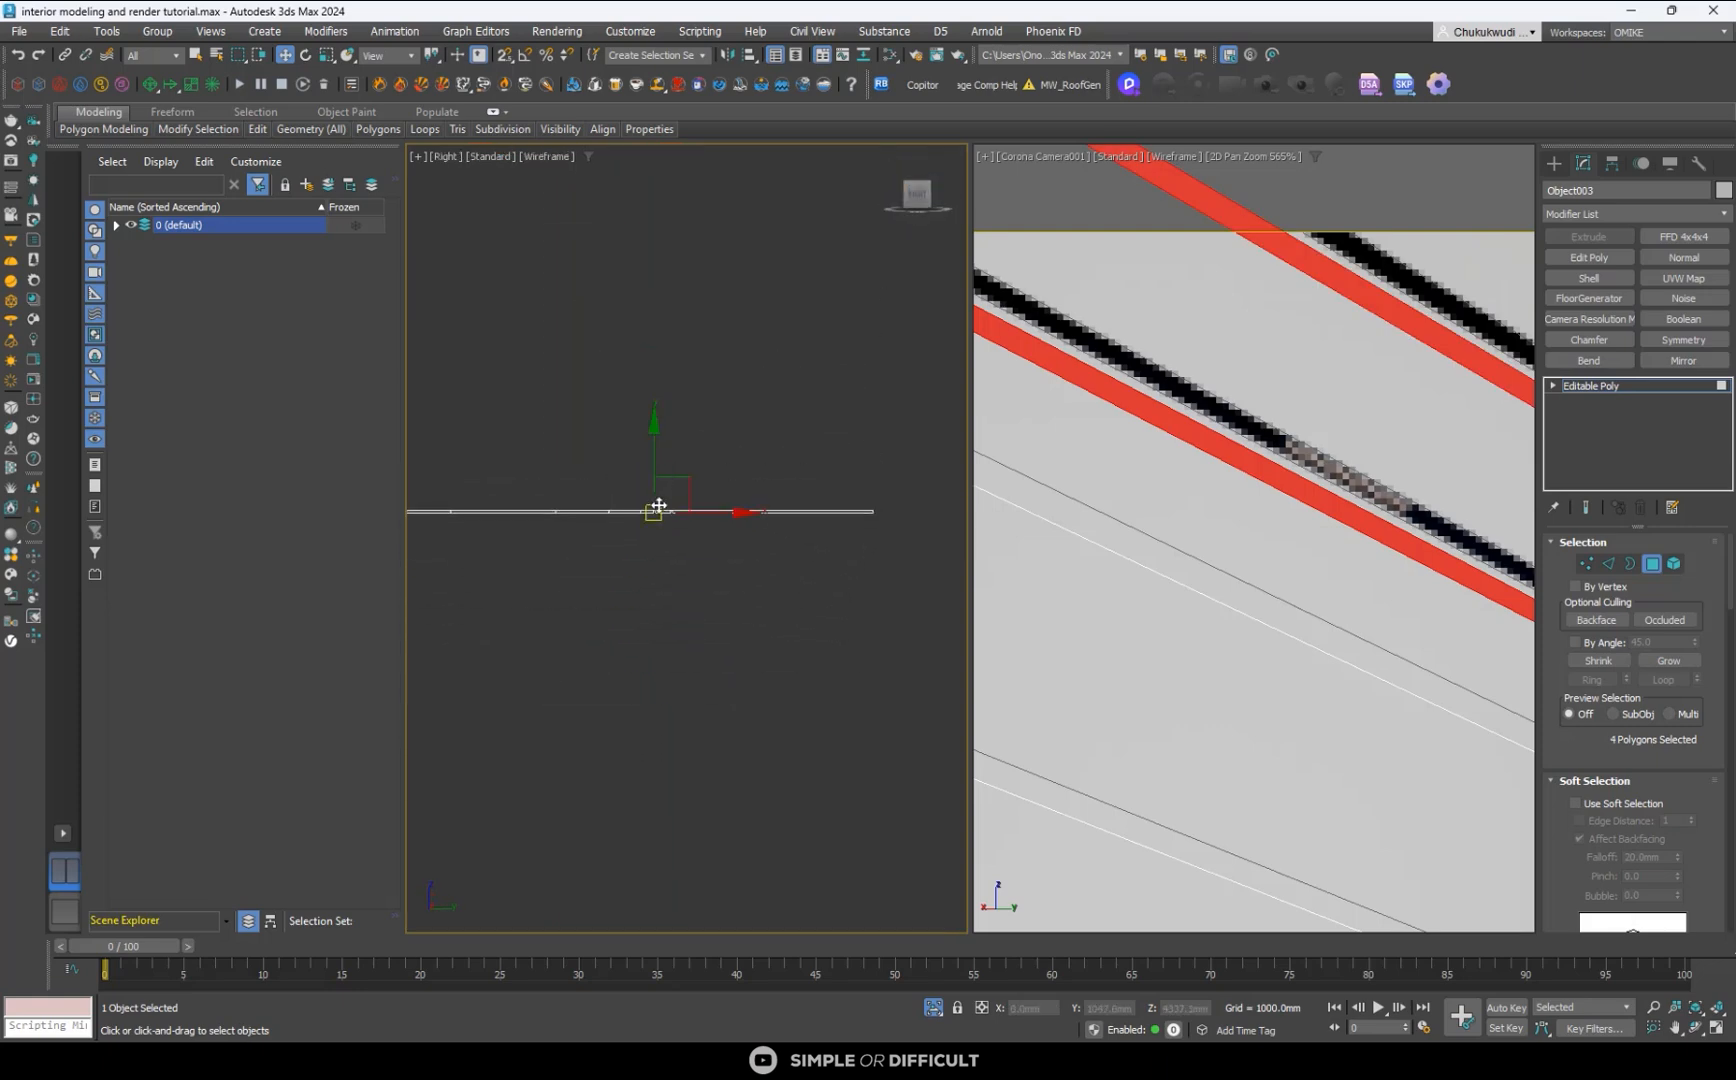
scroll(663, 481, "up", 4)
scroll(675, 606, "up", 4)
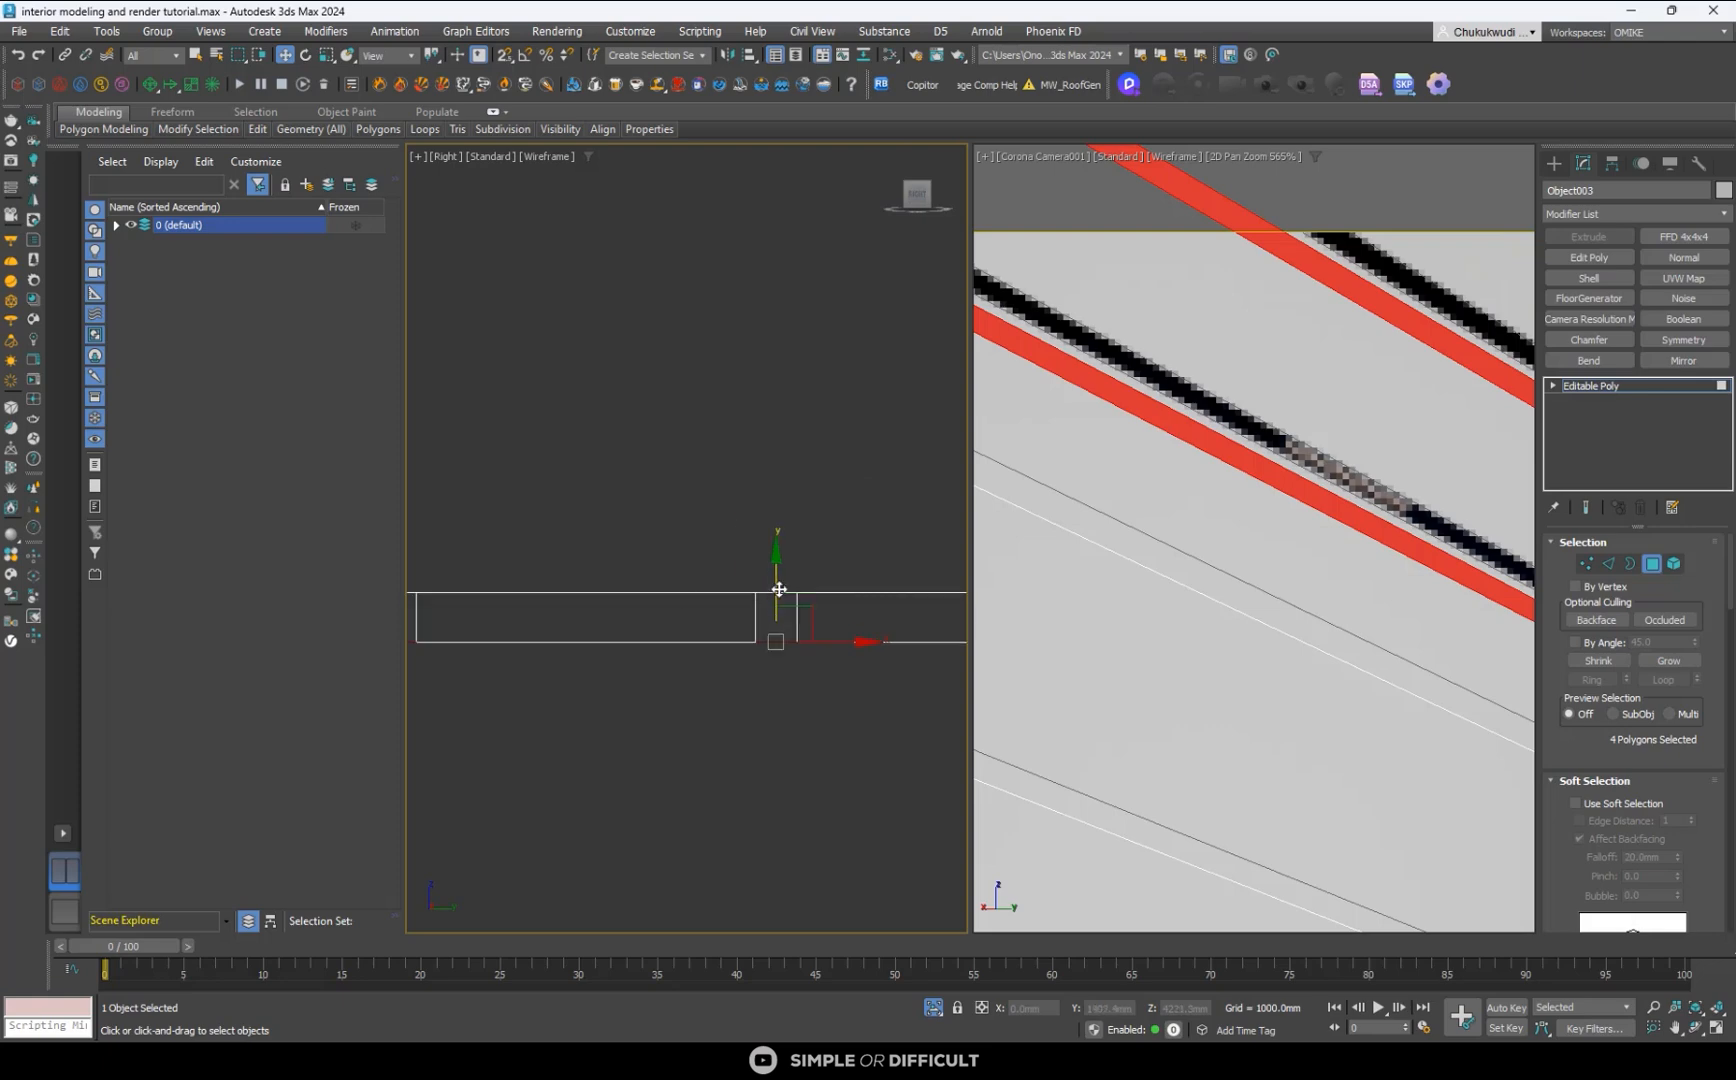
left_click_drag(775, 573, 763, 540)
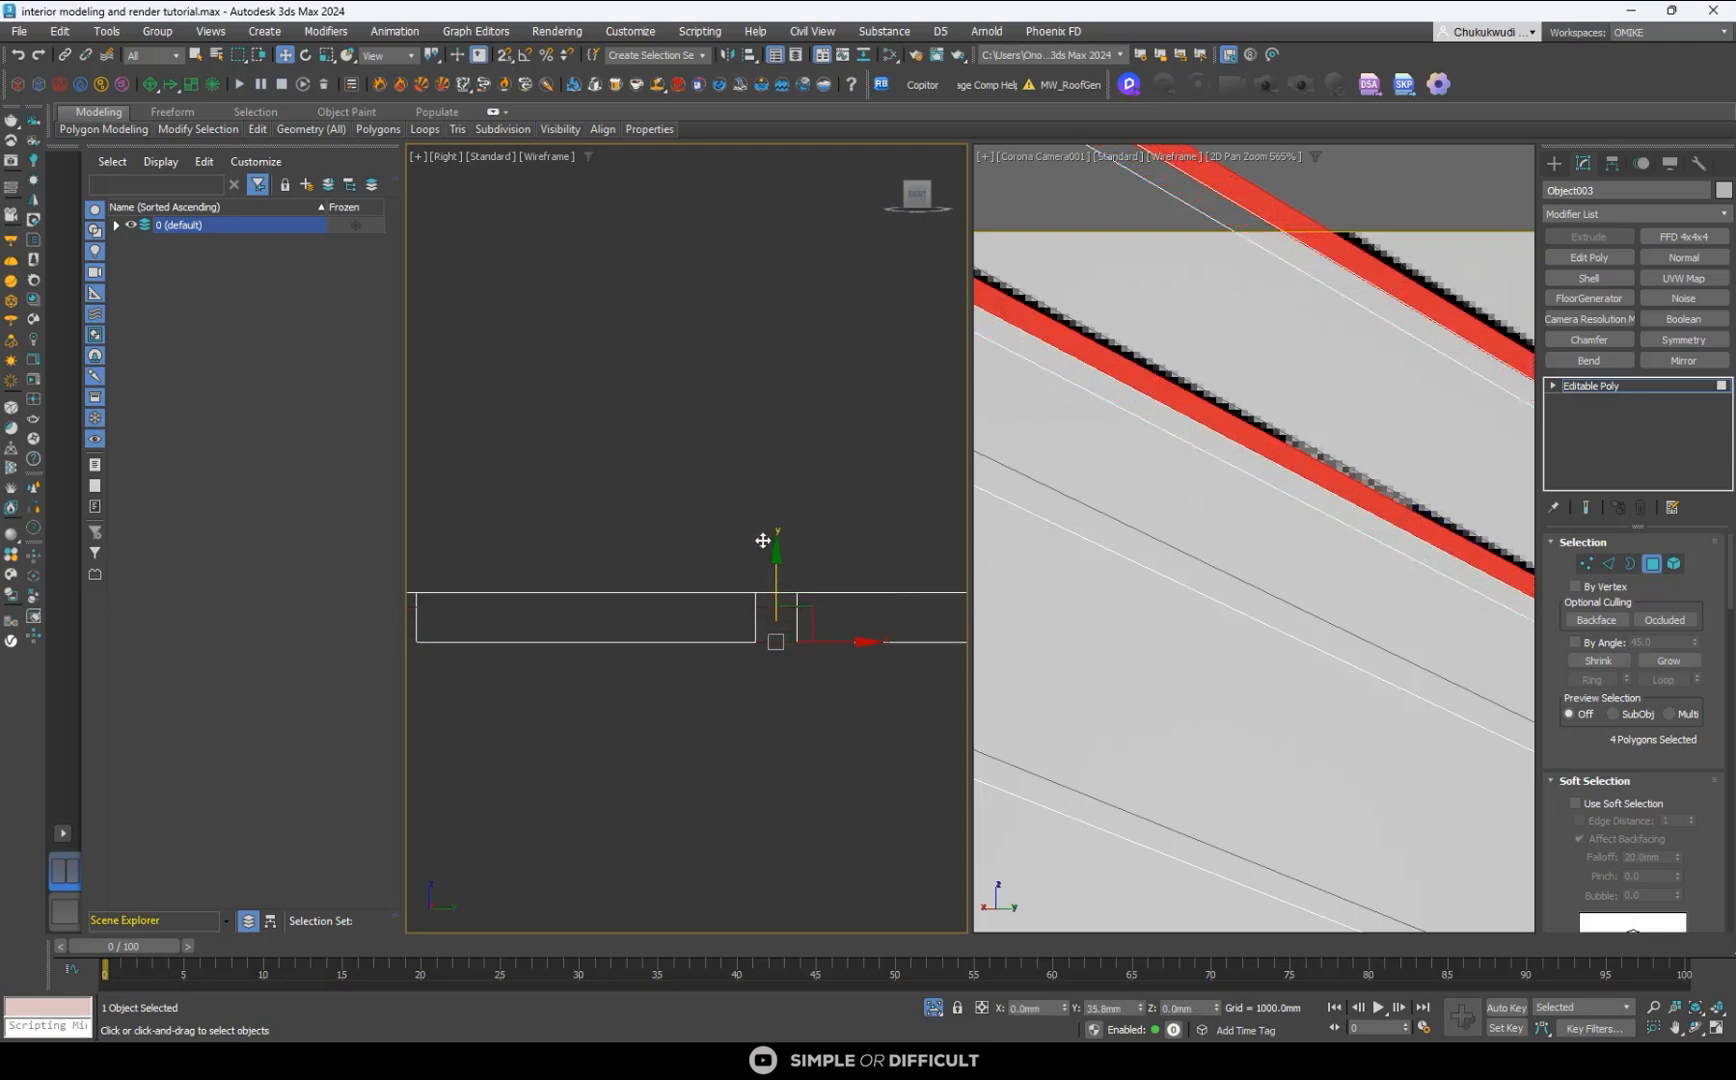
left_click(1554, 166)
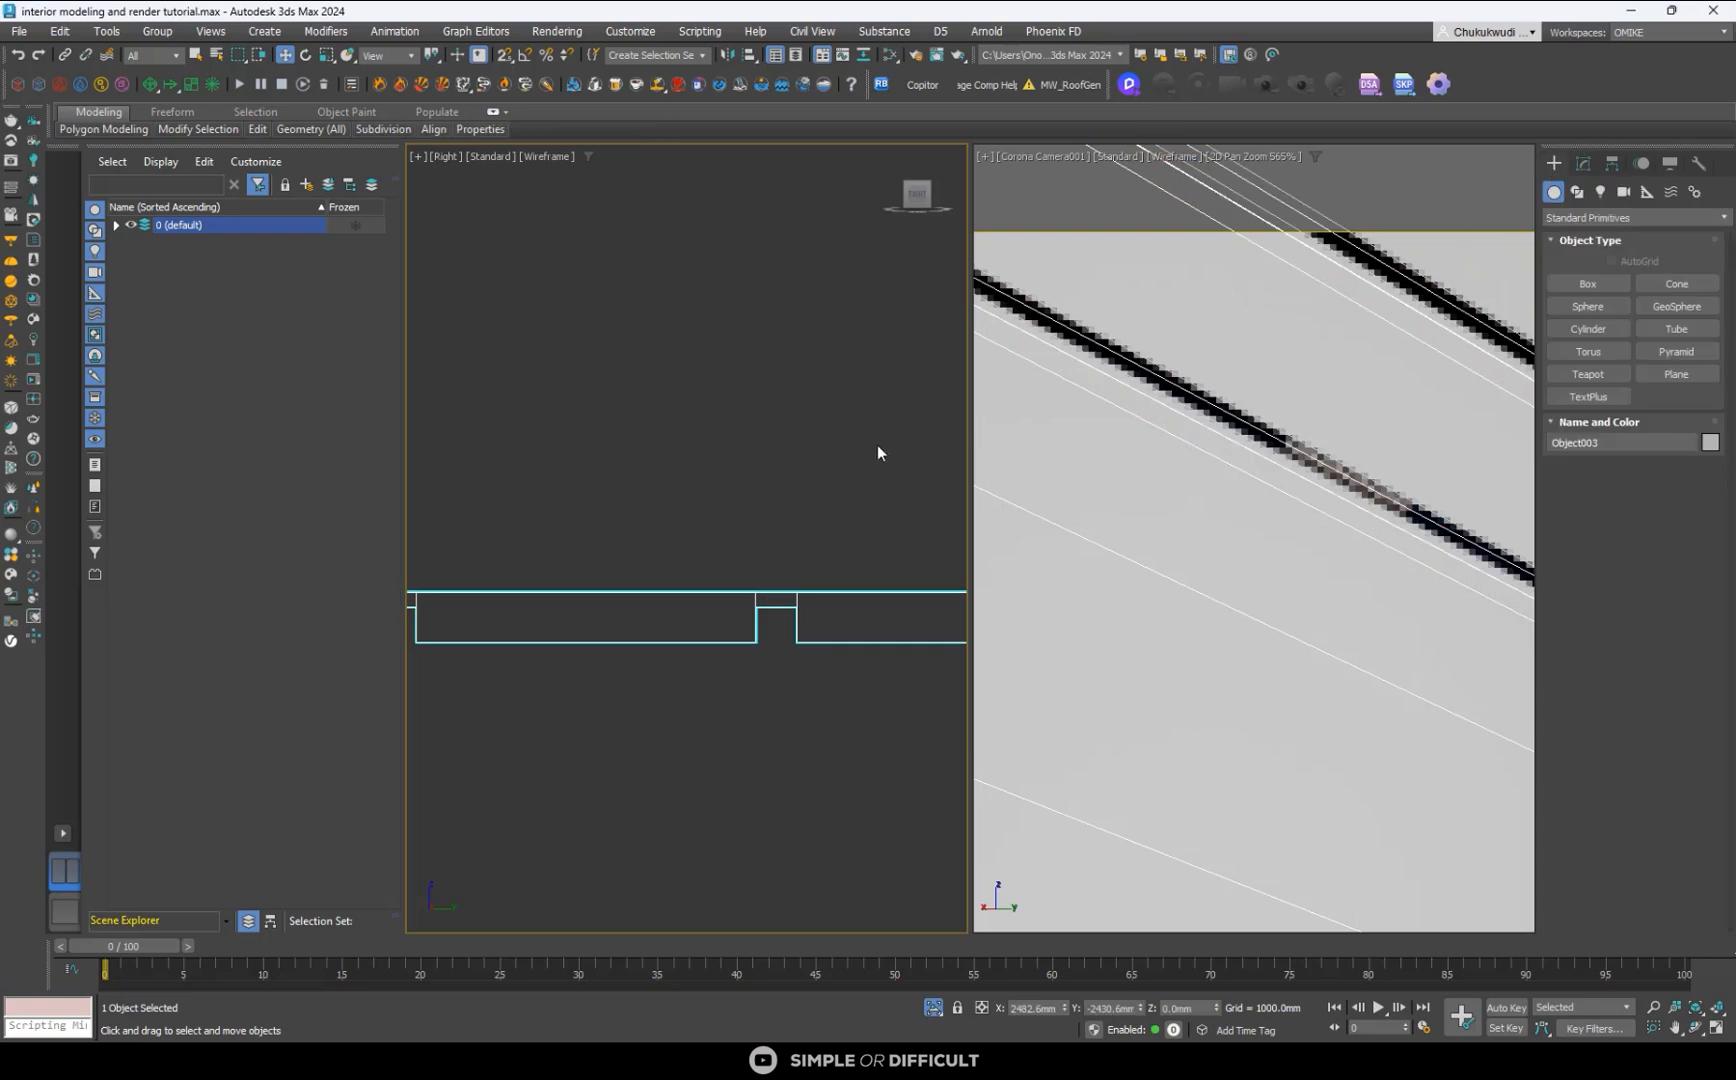
- Exit 2D Pan Zoom mode in the Corona camera view and display it shaded with edged faces
middle_click(1092, 516)
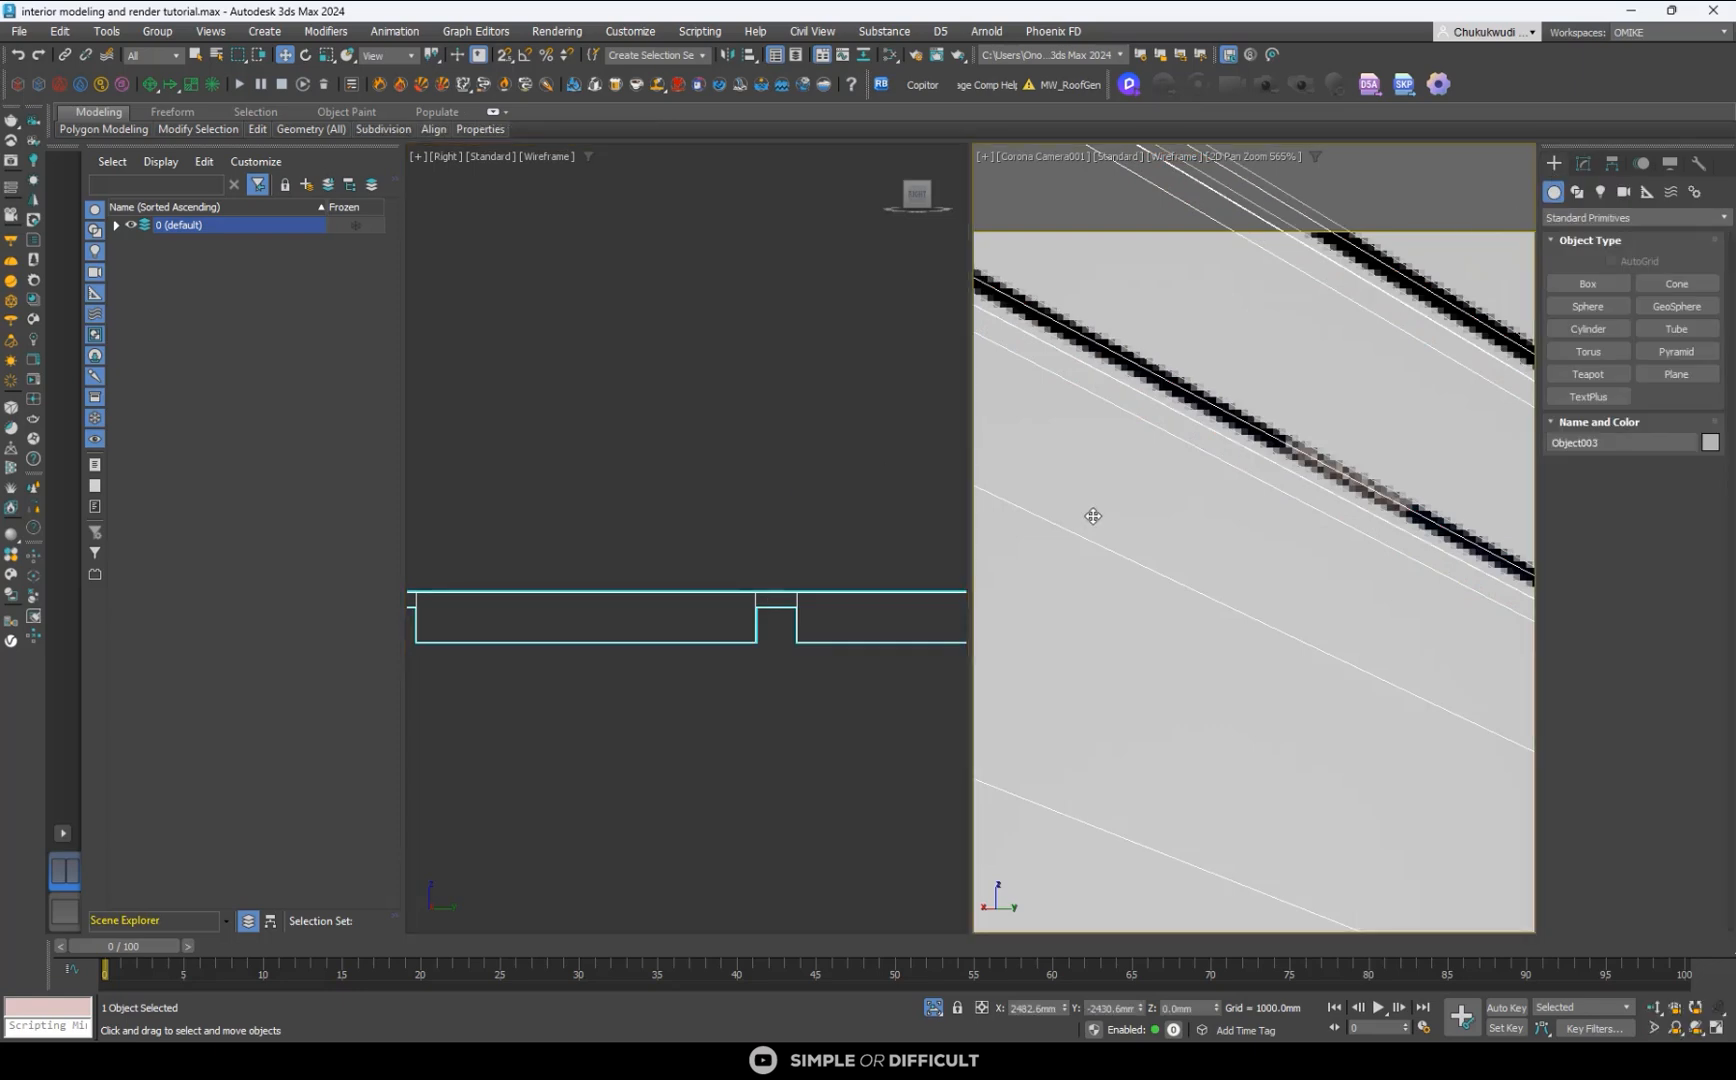
key("c")
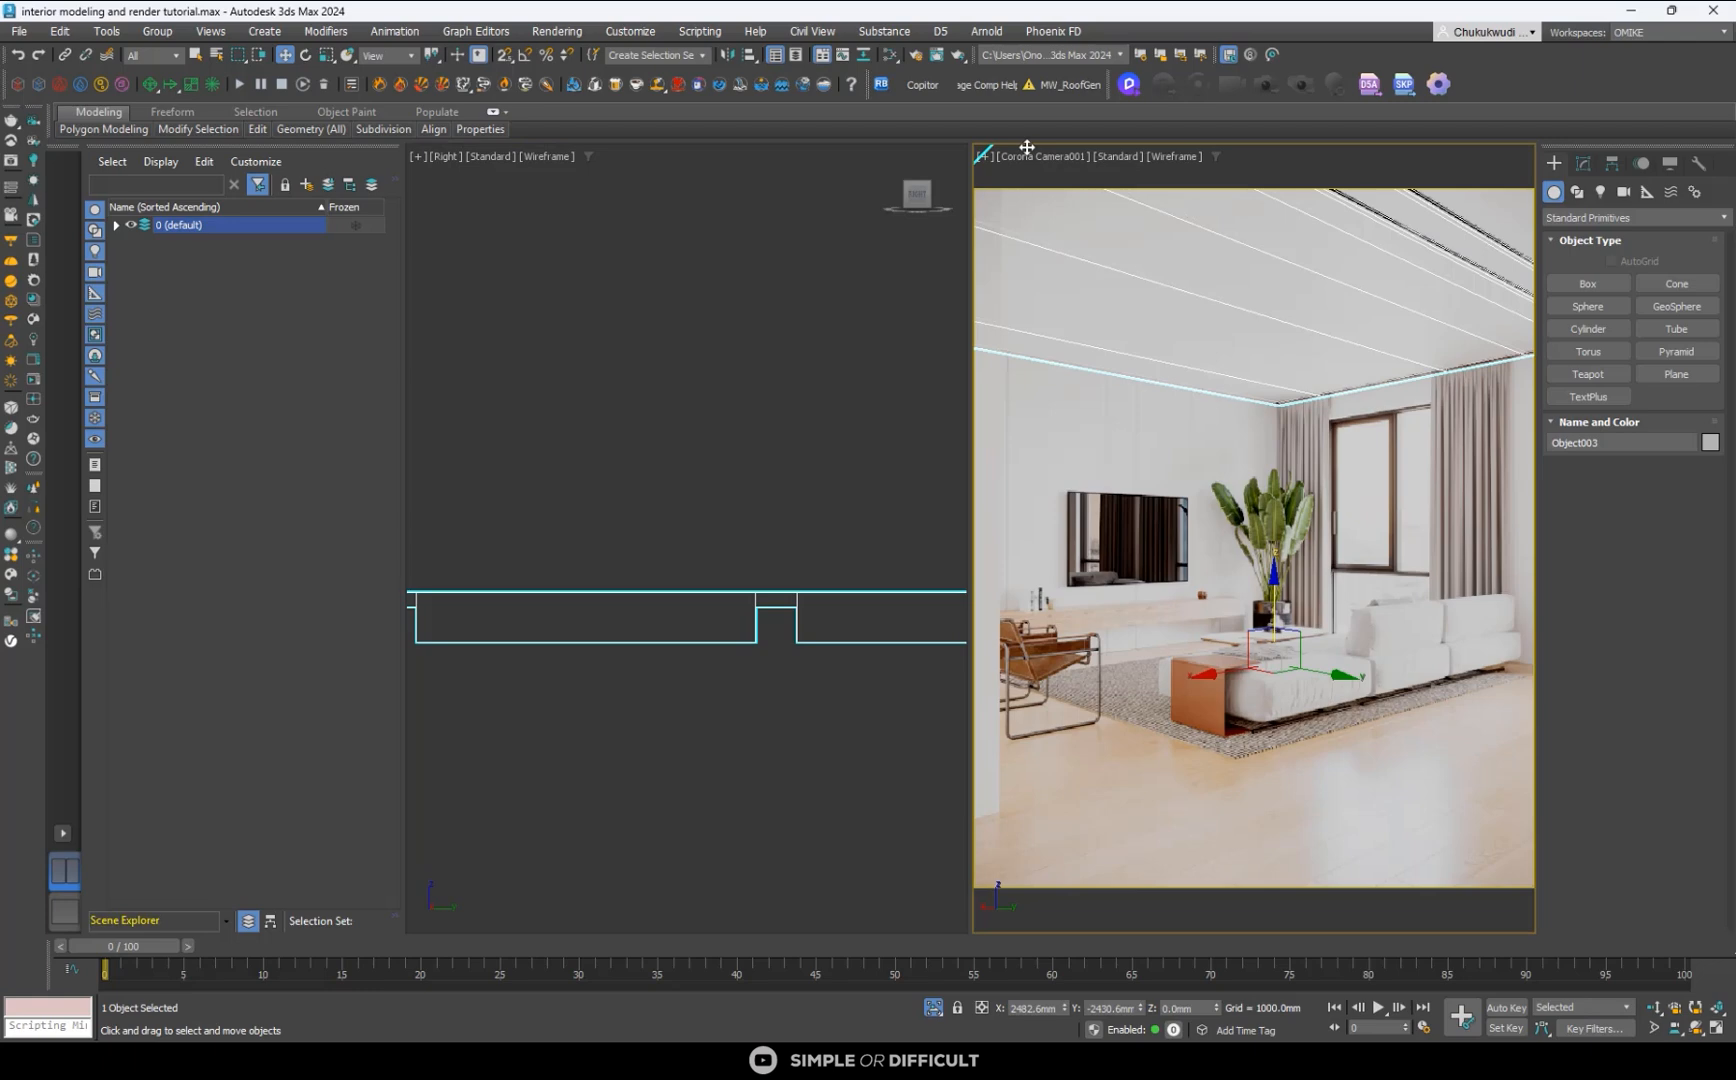
key("ctrl+p")
left_click(1247, 162)
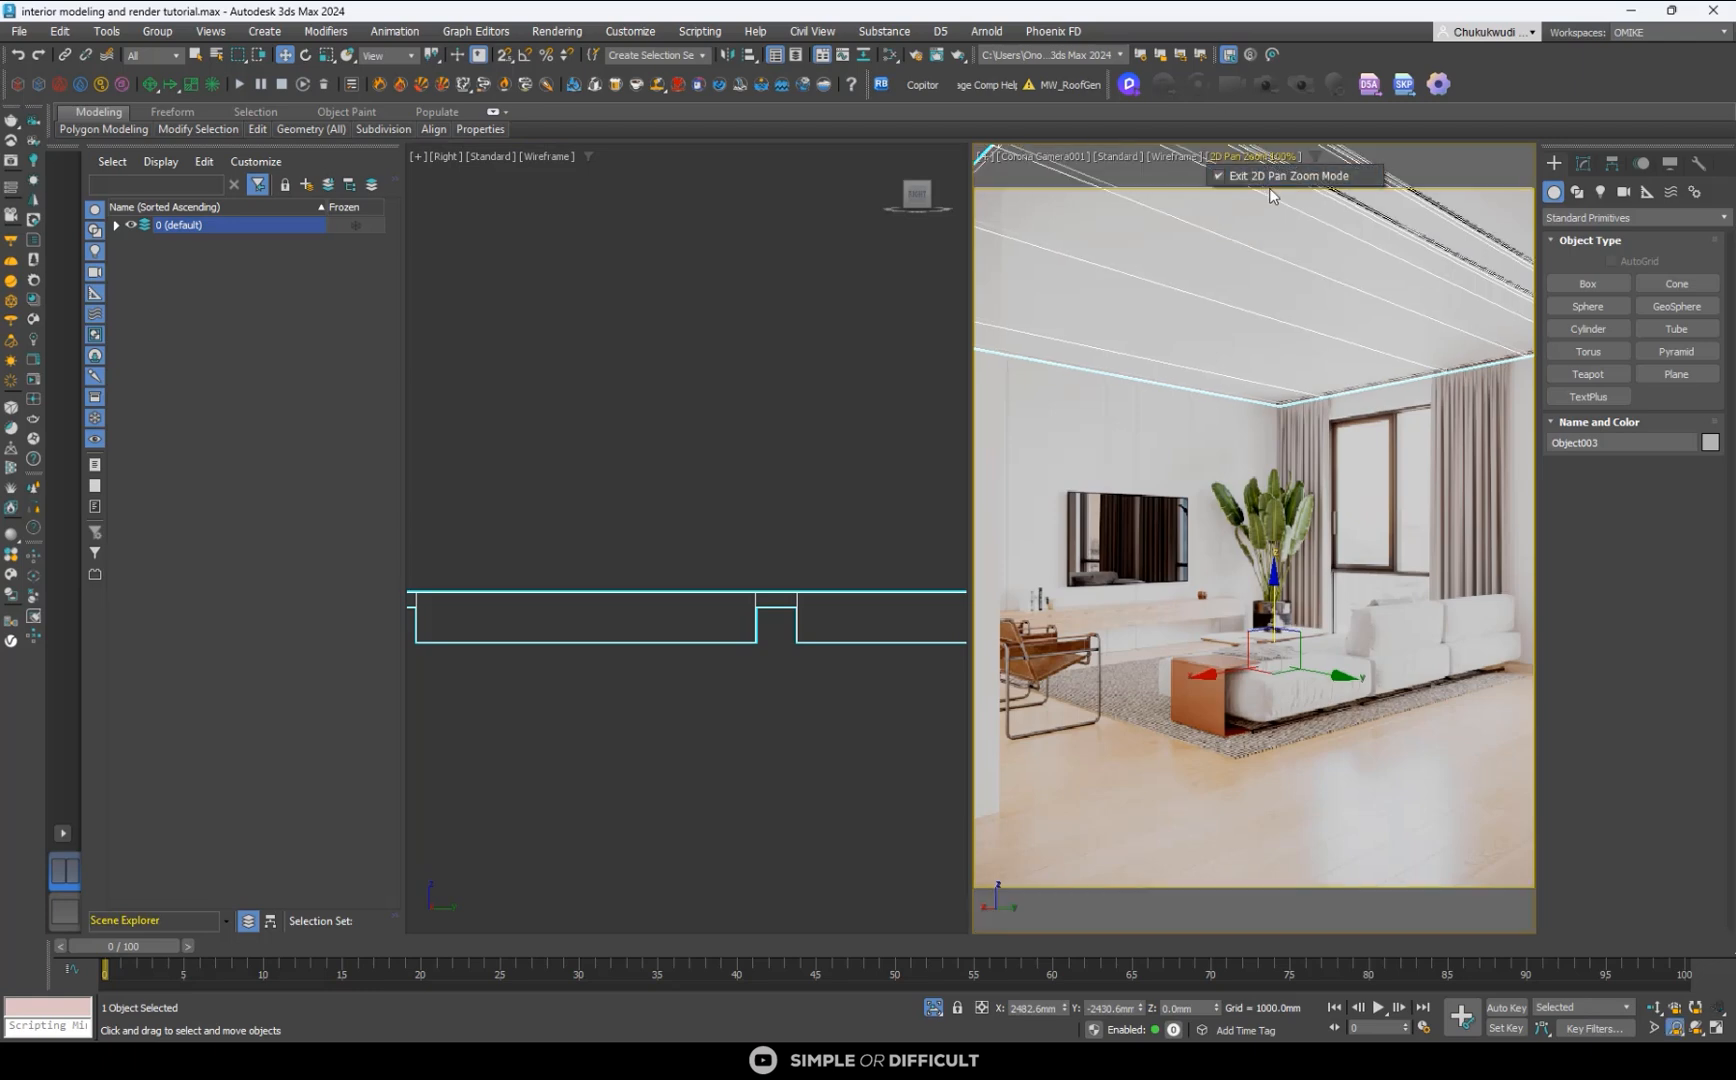
left_click(1275, 181)
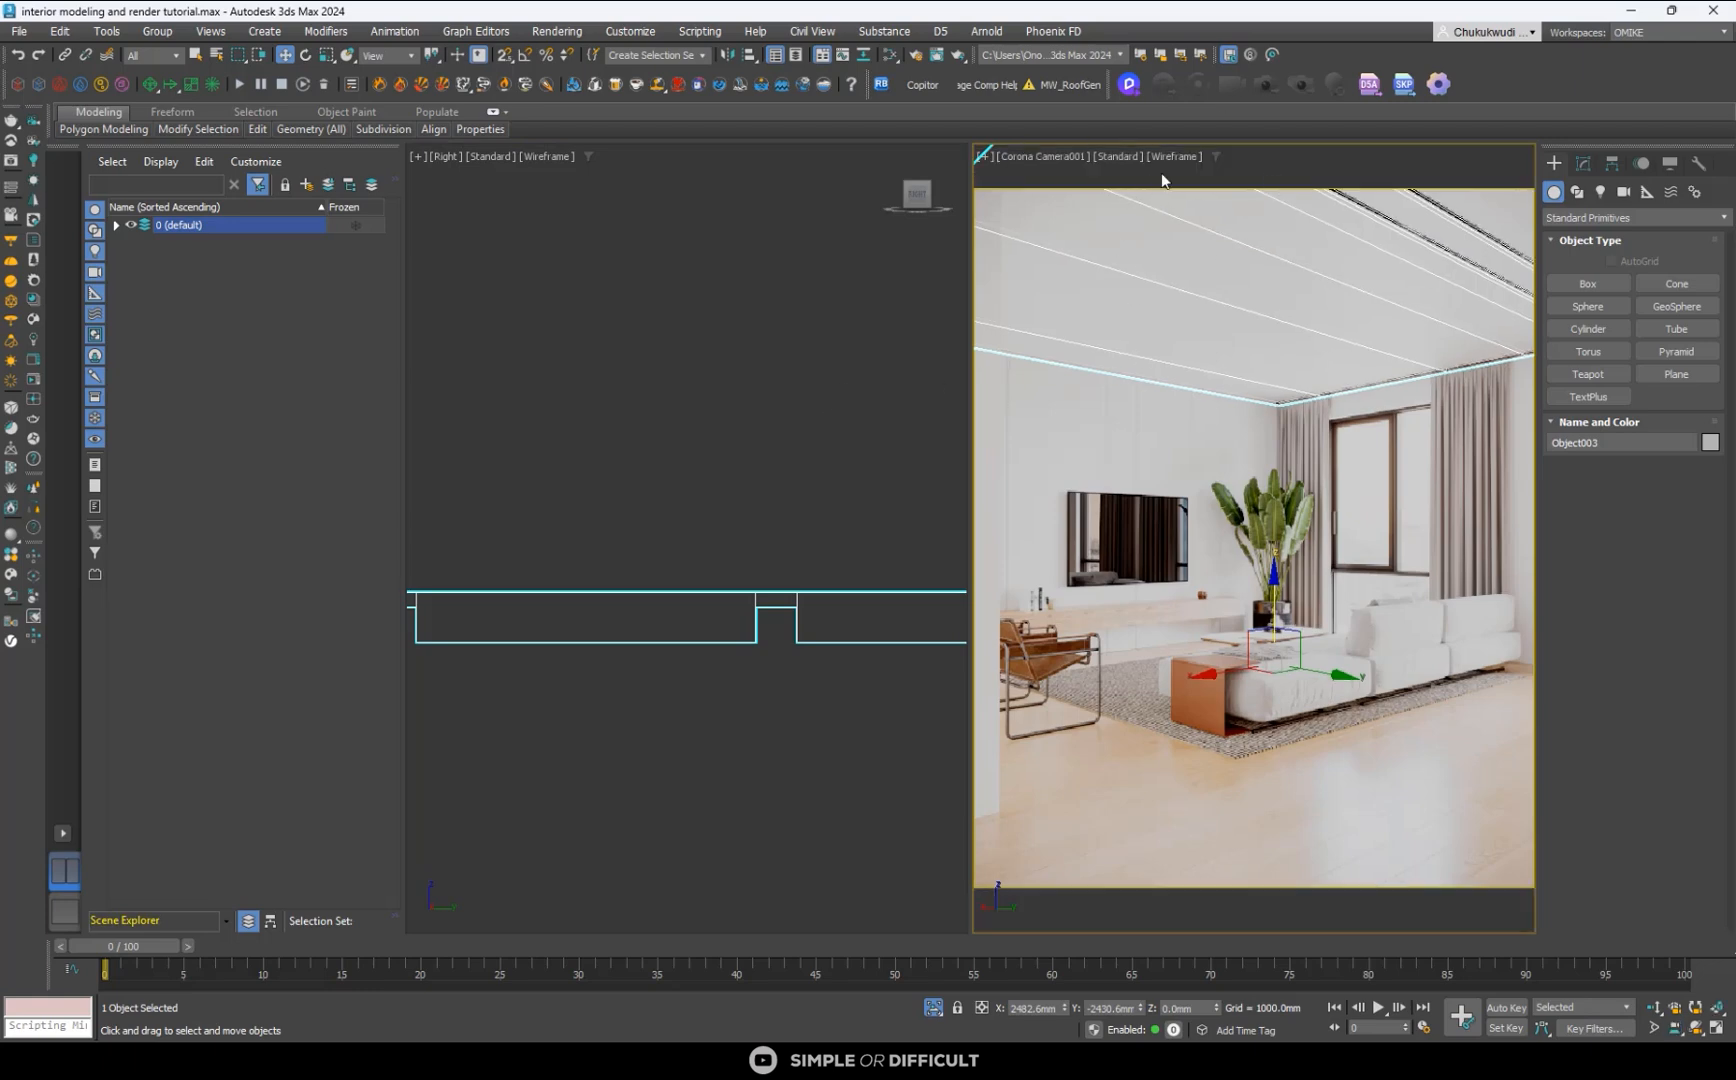
left_click(1196, 517)
key("F3")
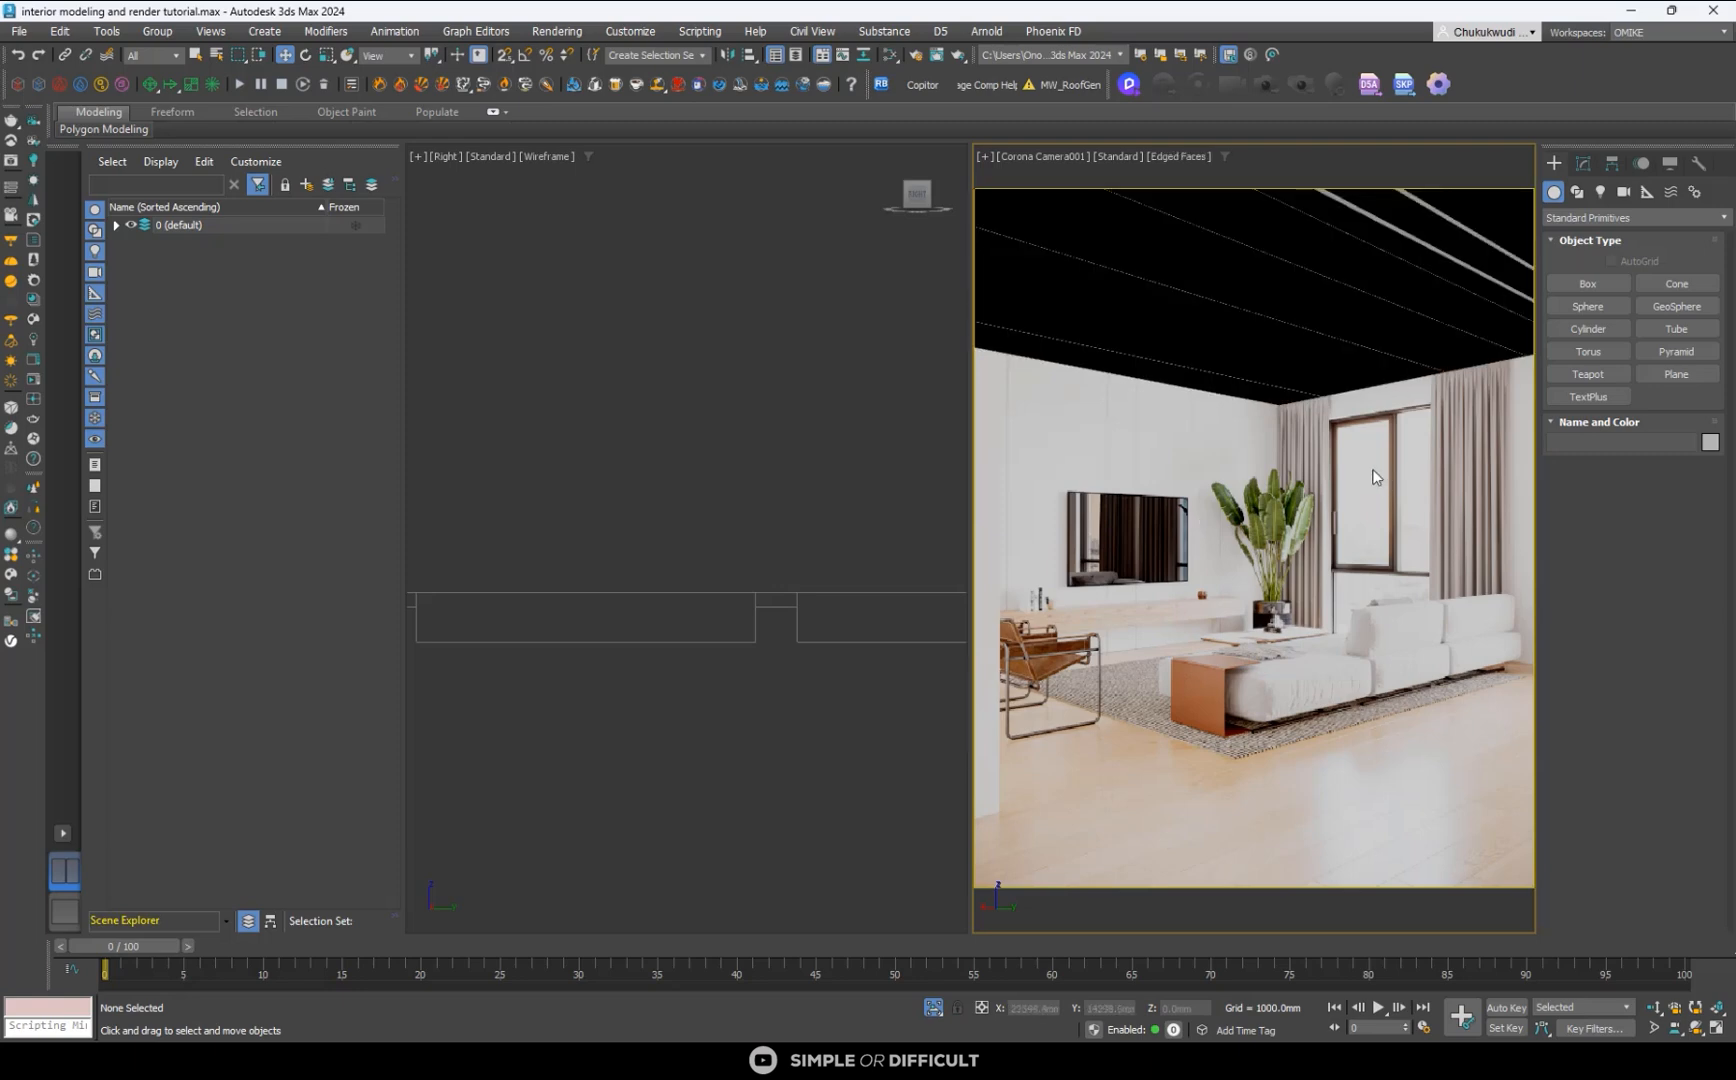
- Set the camera viewport's default lighting to 2 Default Lights in its viewport settings
left_click(1076, 157)
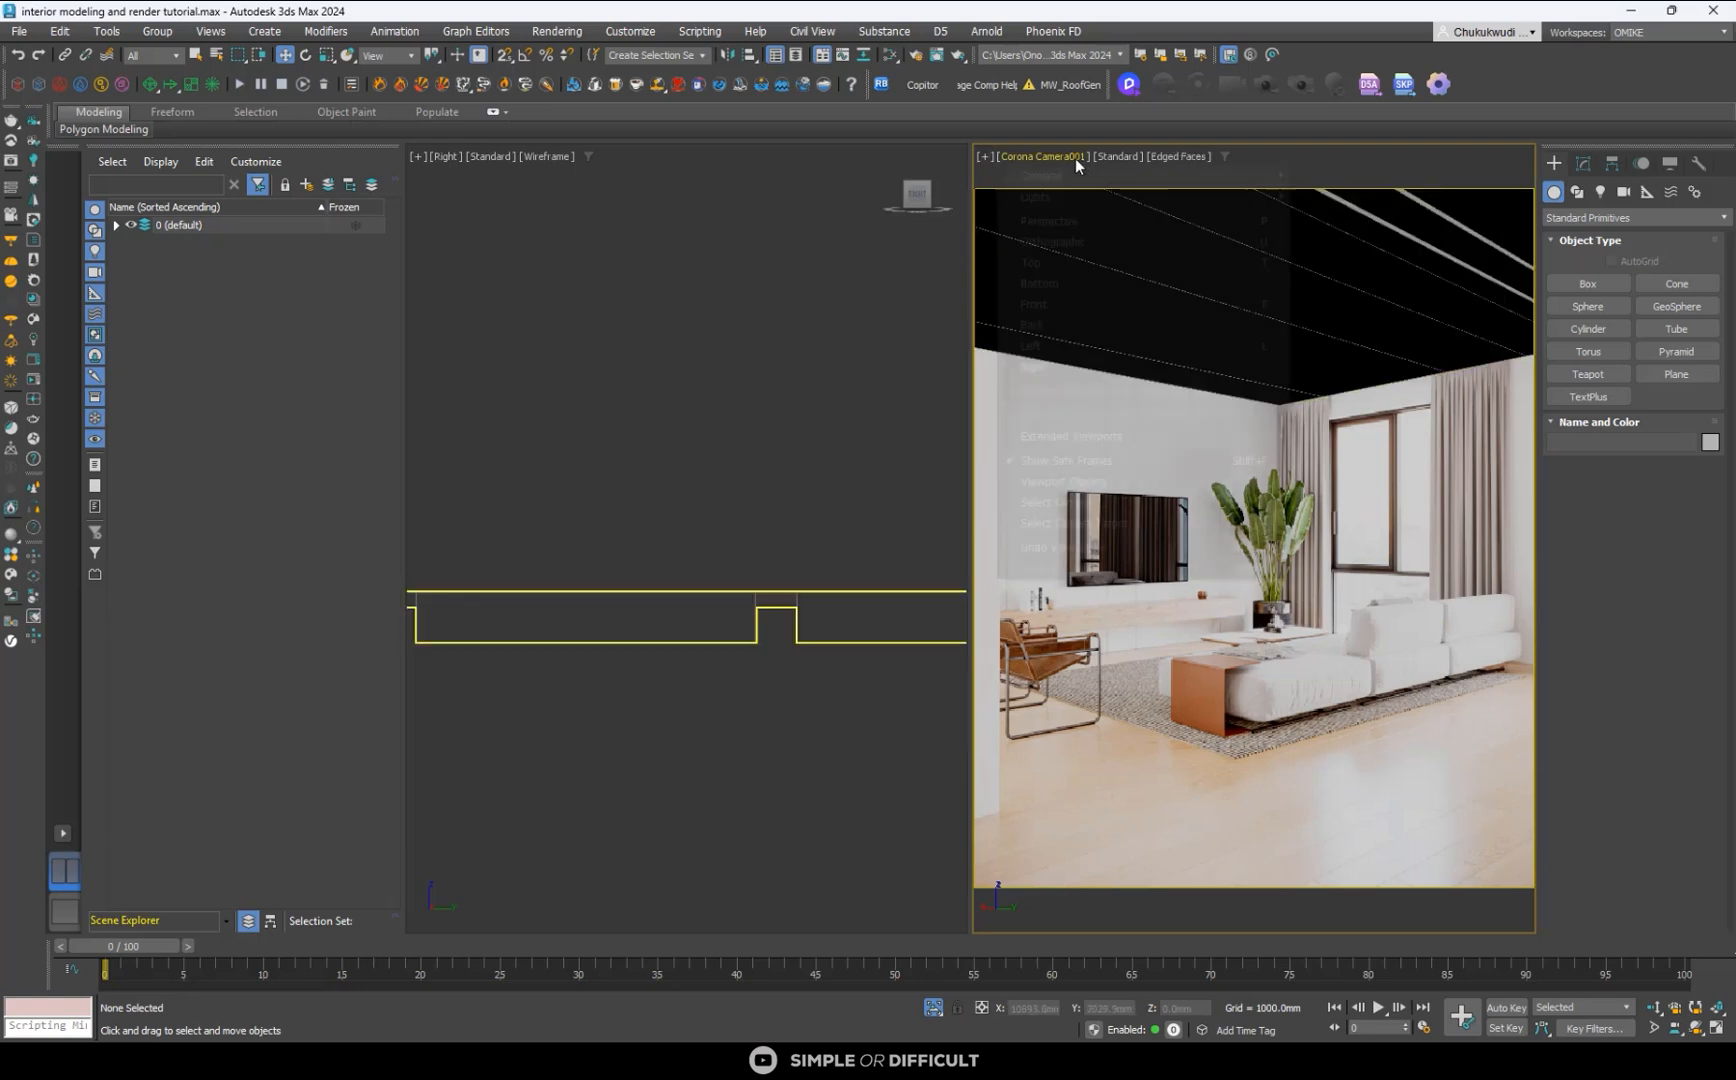
left_click(1175, 156)
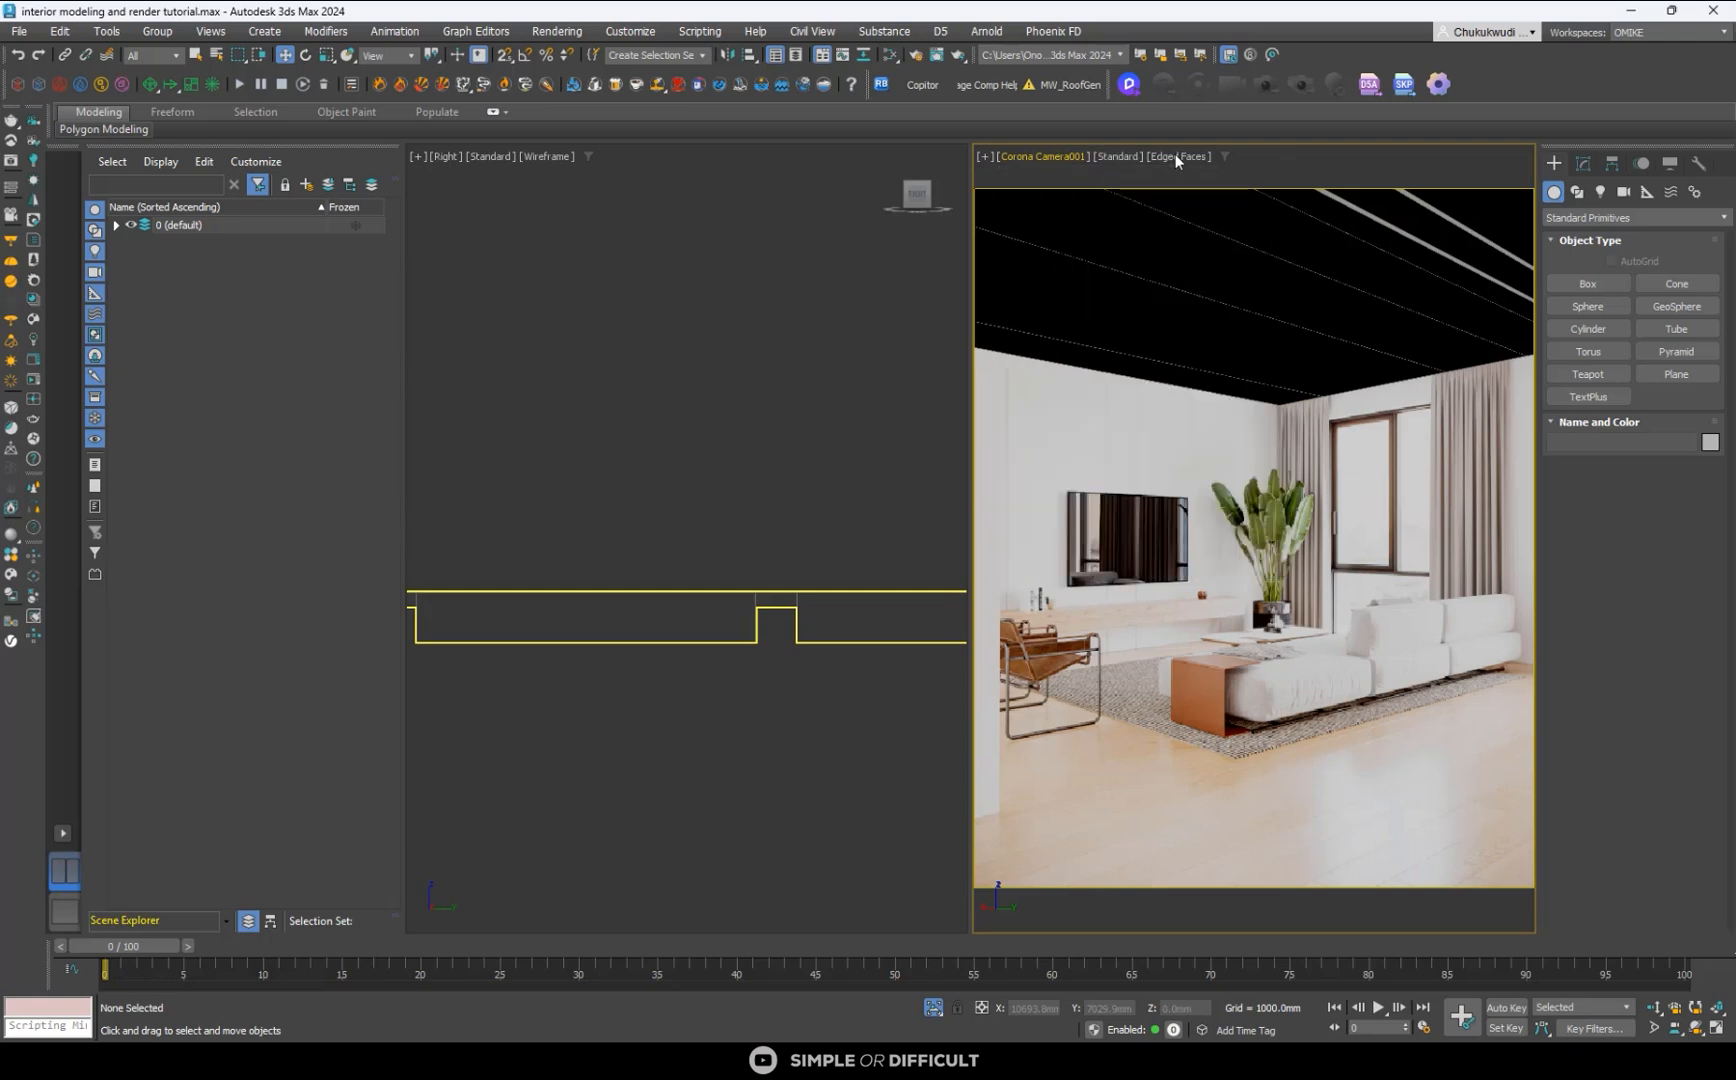
left_click(1175, 155)
left_click(1195, 446)
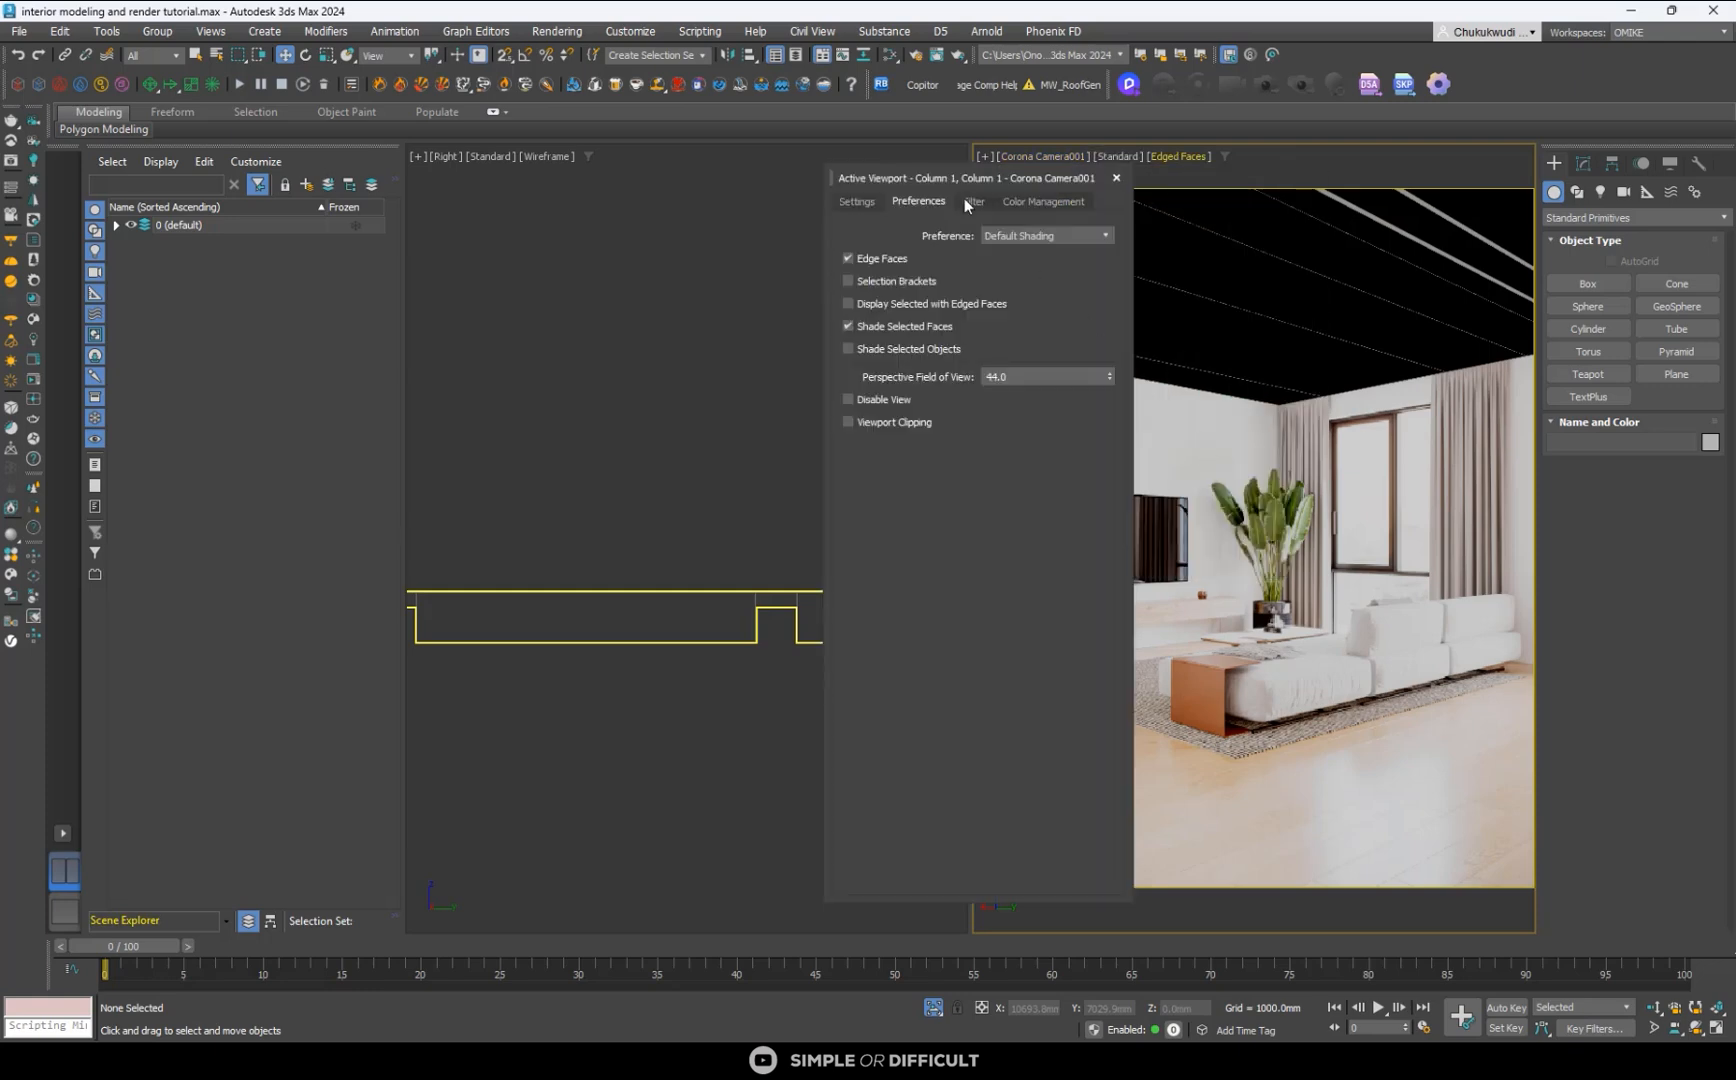
left_click(858, 201)
left_click(1030, 335)
left_click(994, 362)
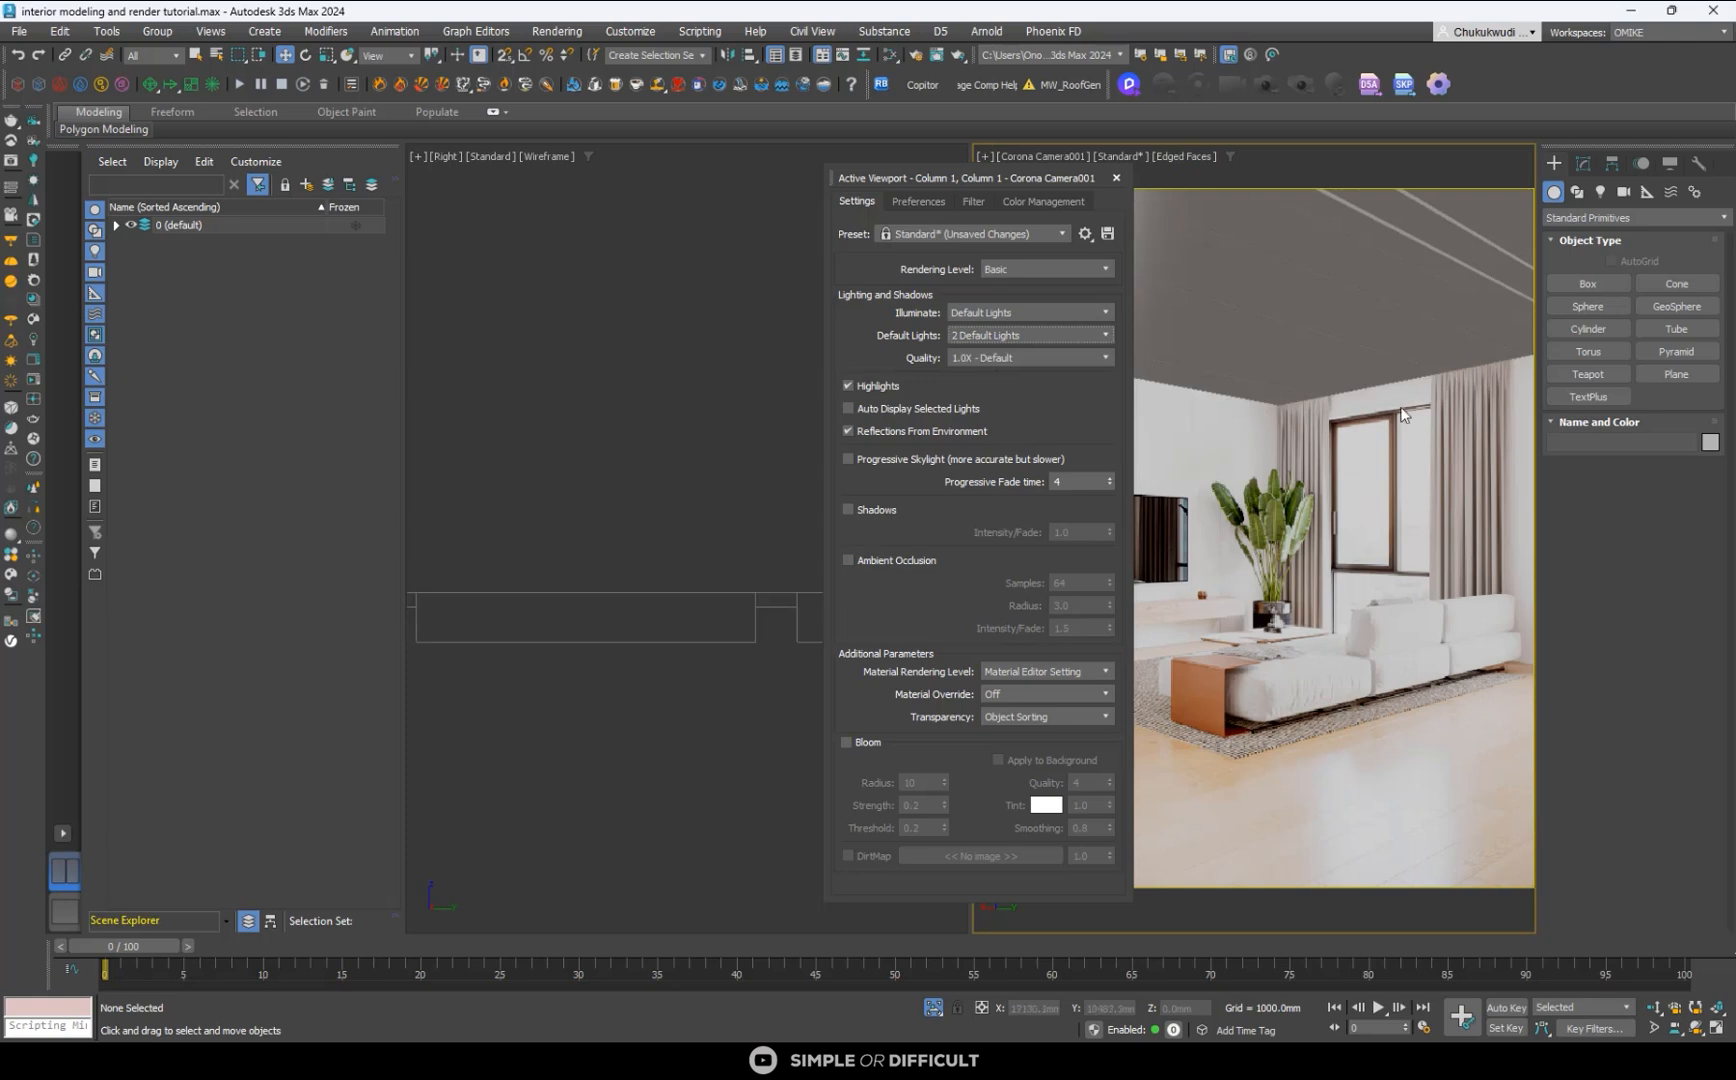
left_click(1118, 179)
- Apply Default Shading to the camera viewport and reselect 2 Default Lights in its viewport settings
left_click(1181, 157)
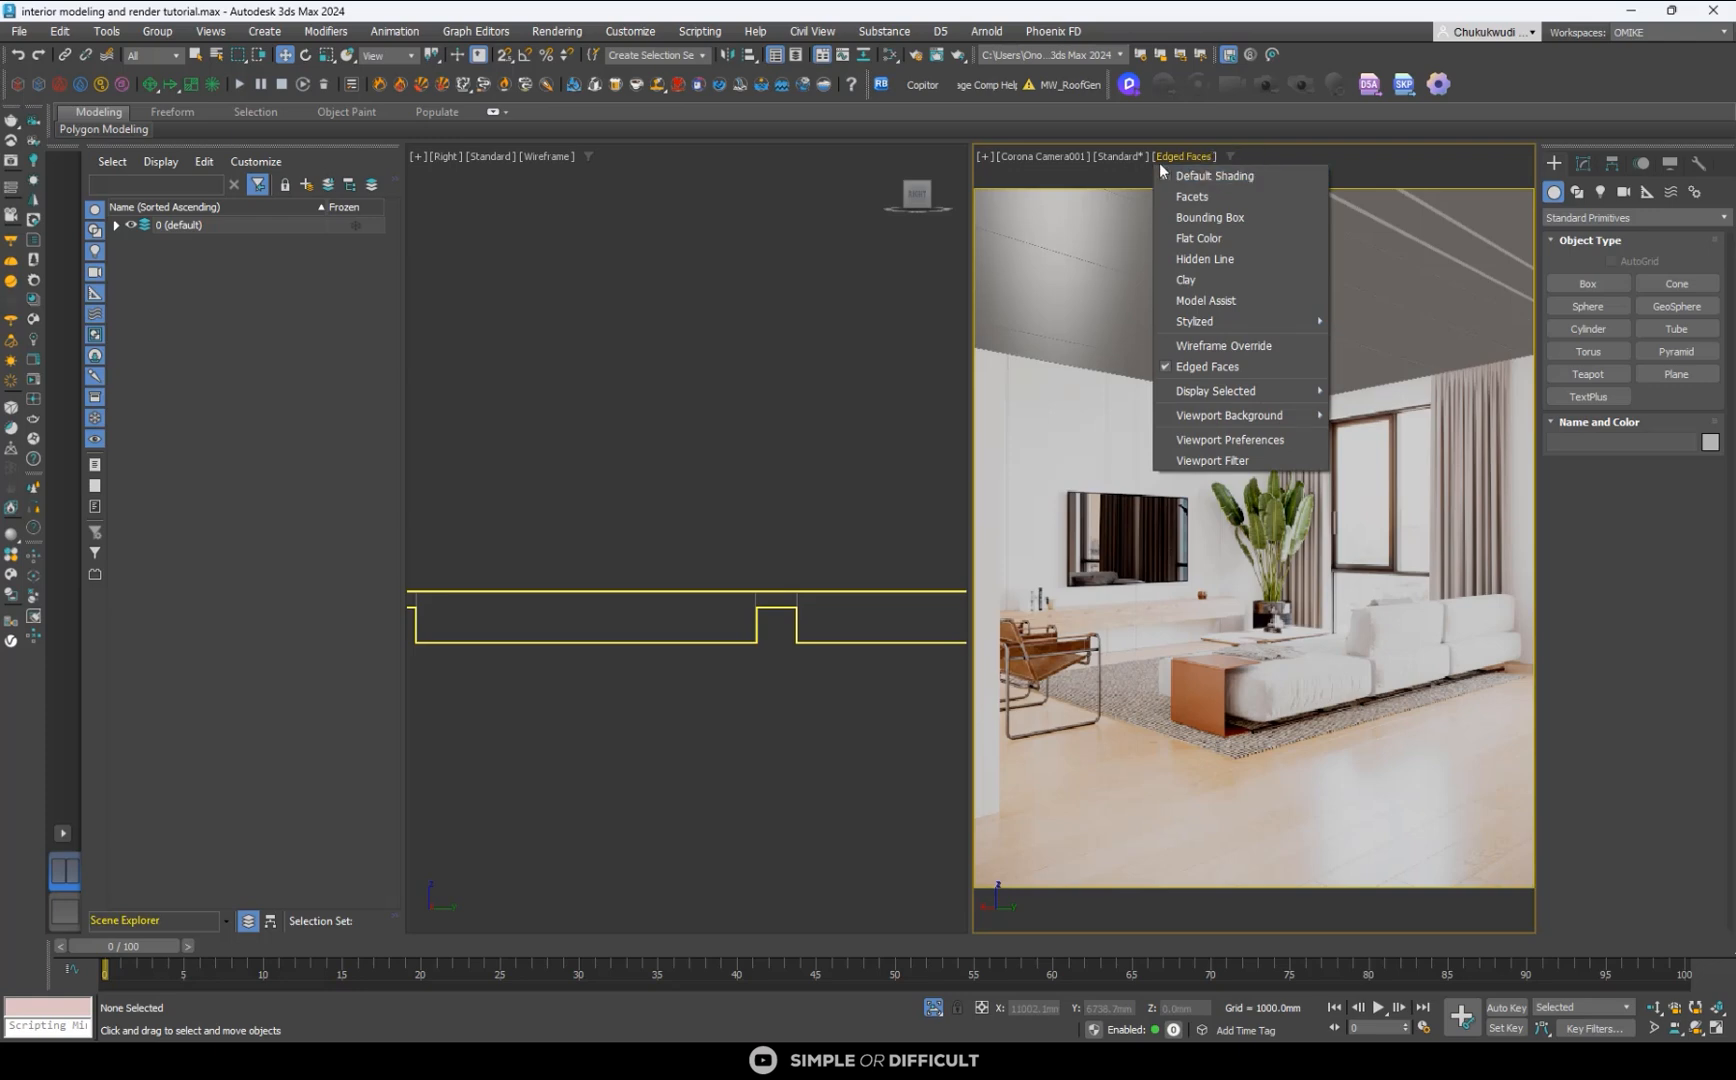
left_click(1190, 177)
left_click(1228, 441)
left_click(858, 200)
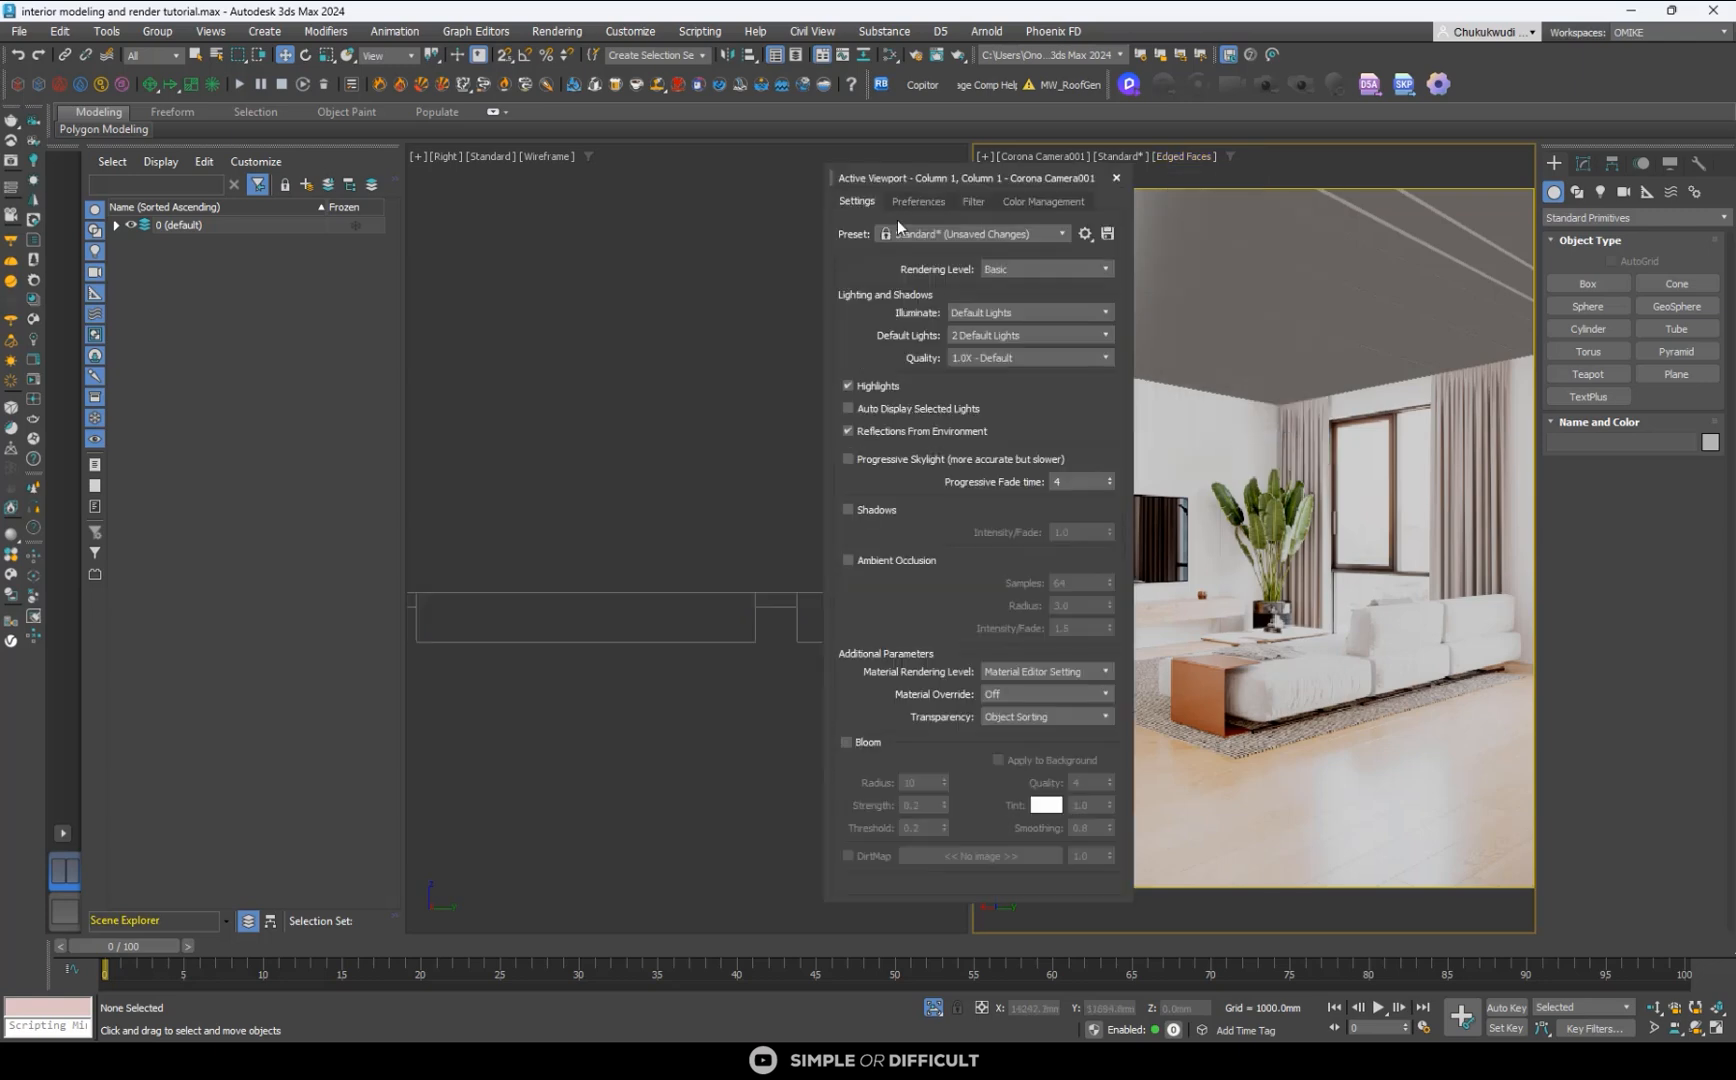
left_click(988, 335)
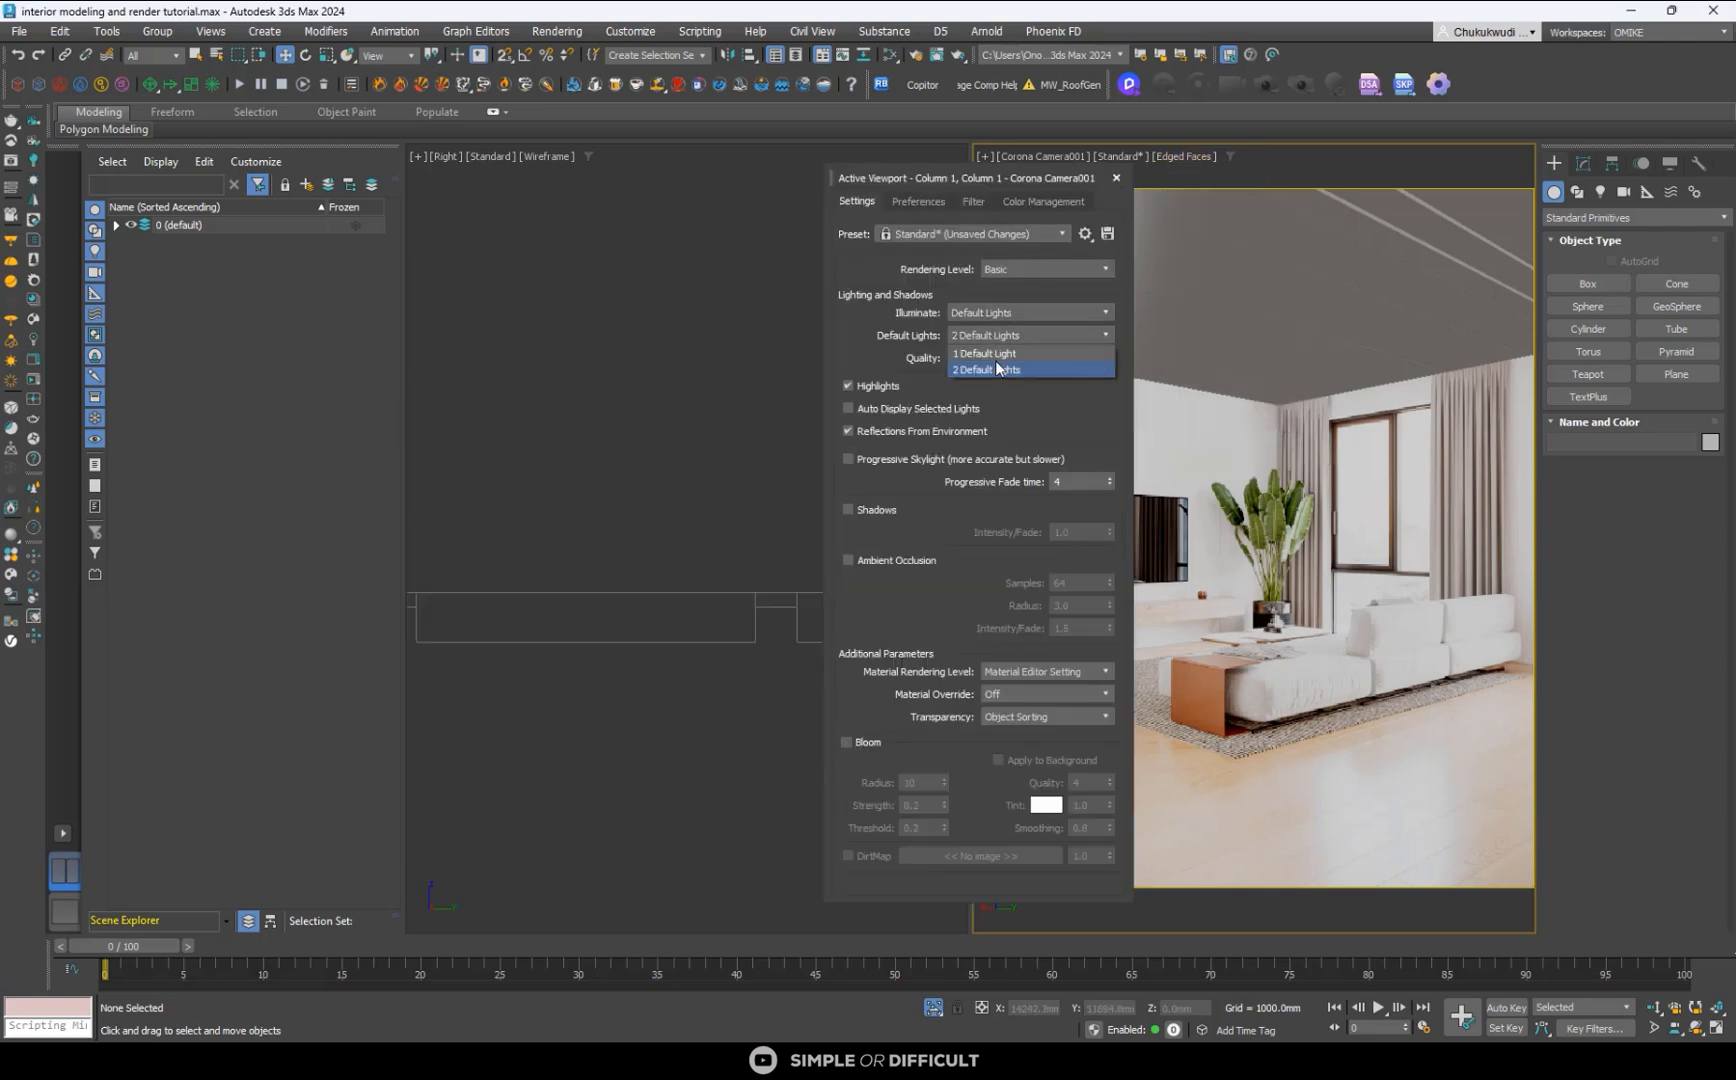
left_click(995, 367)
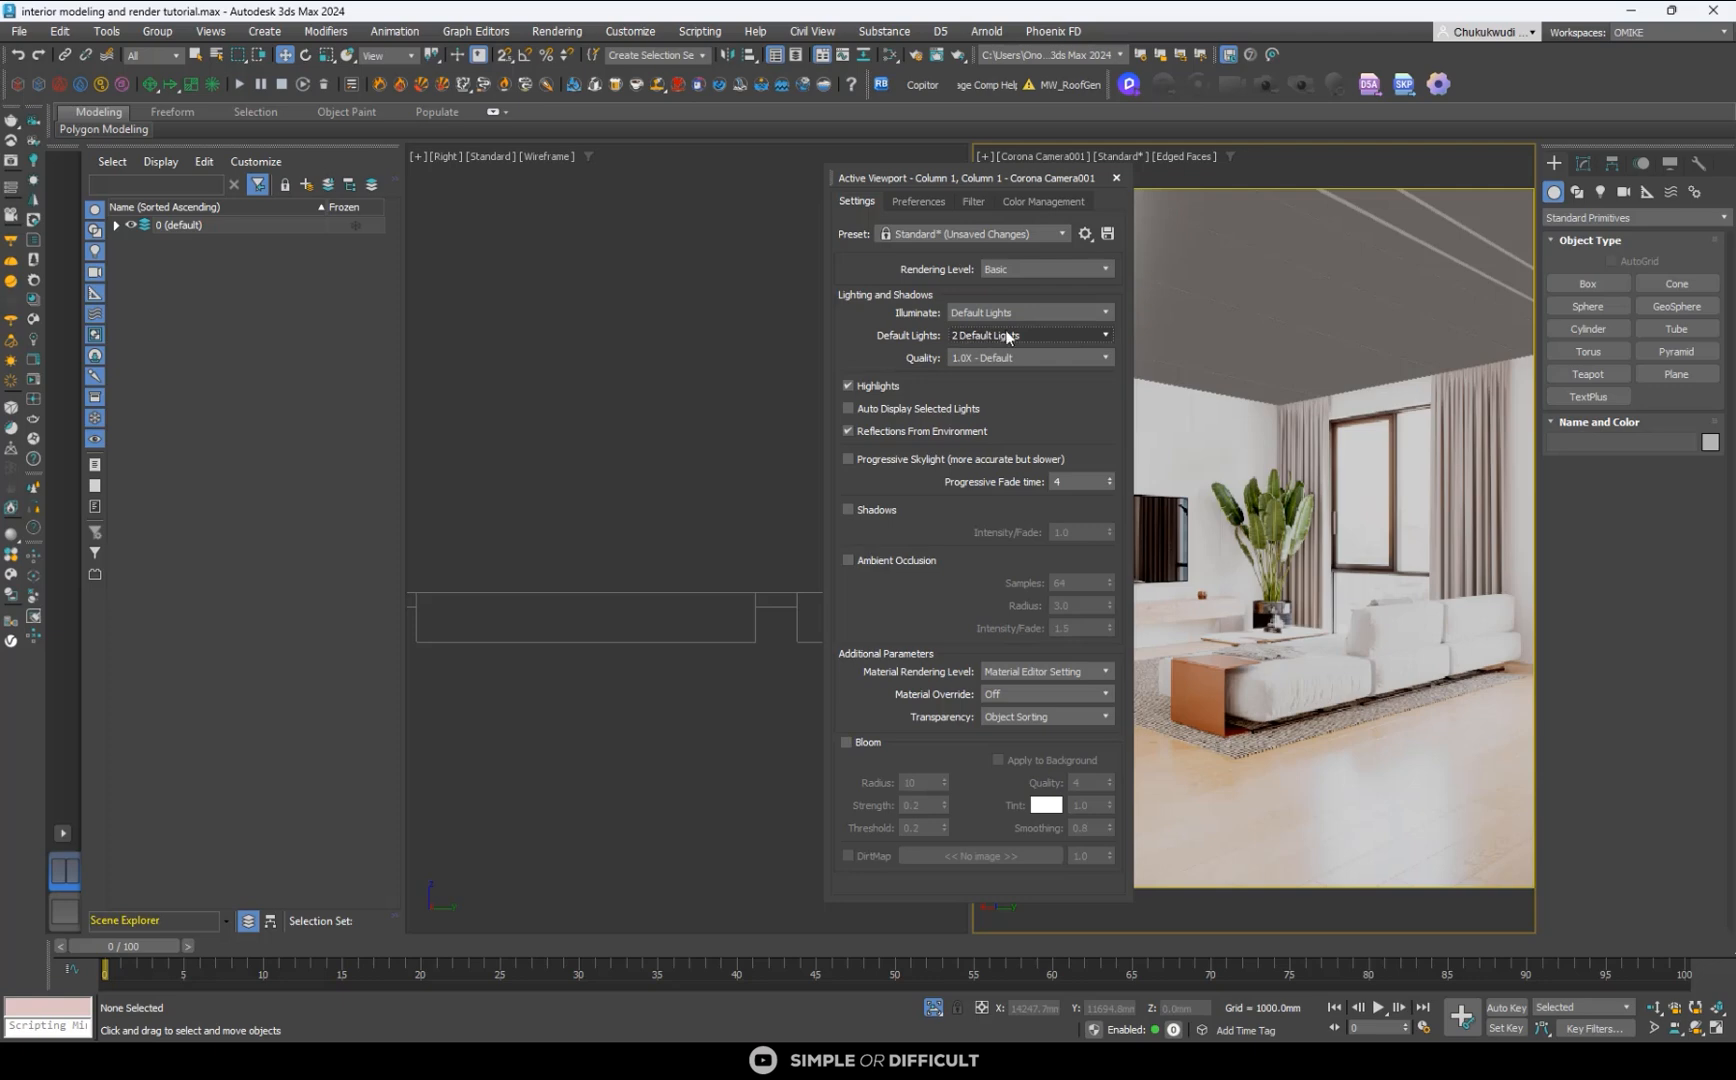
left_click(1116, 177)
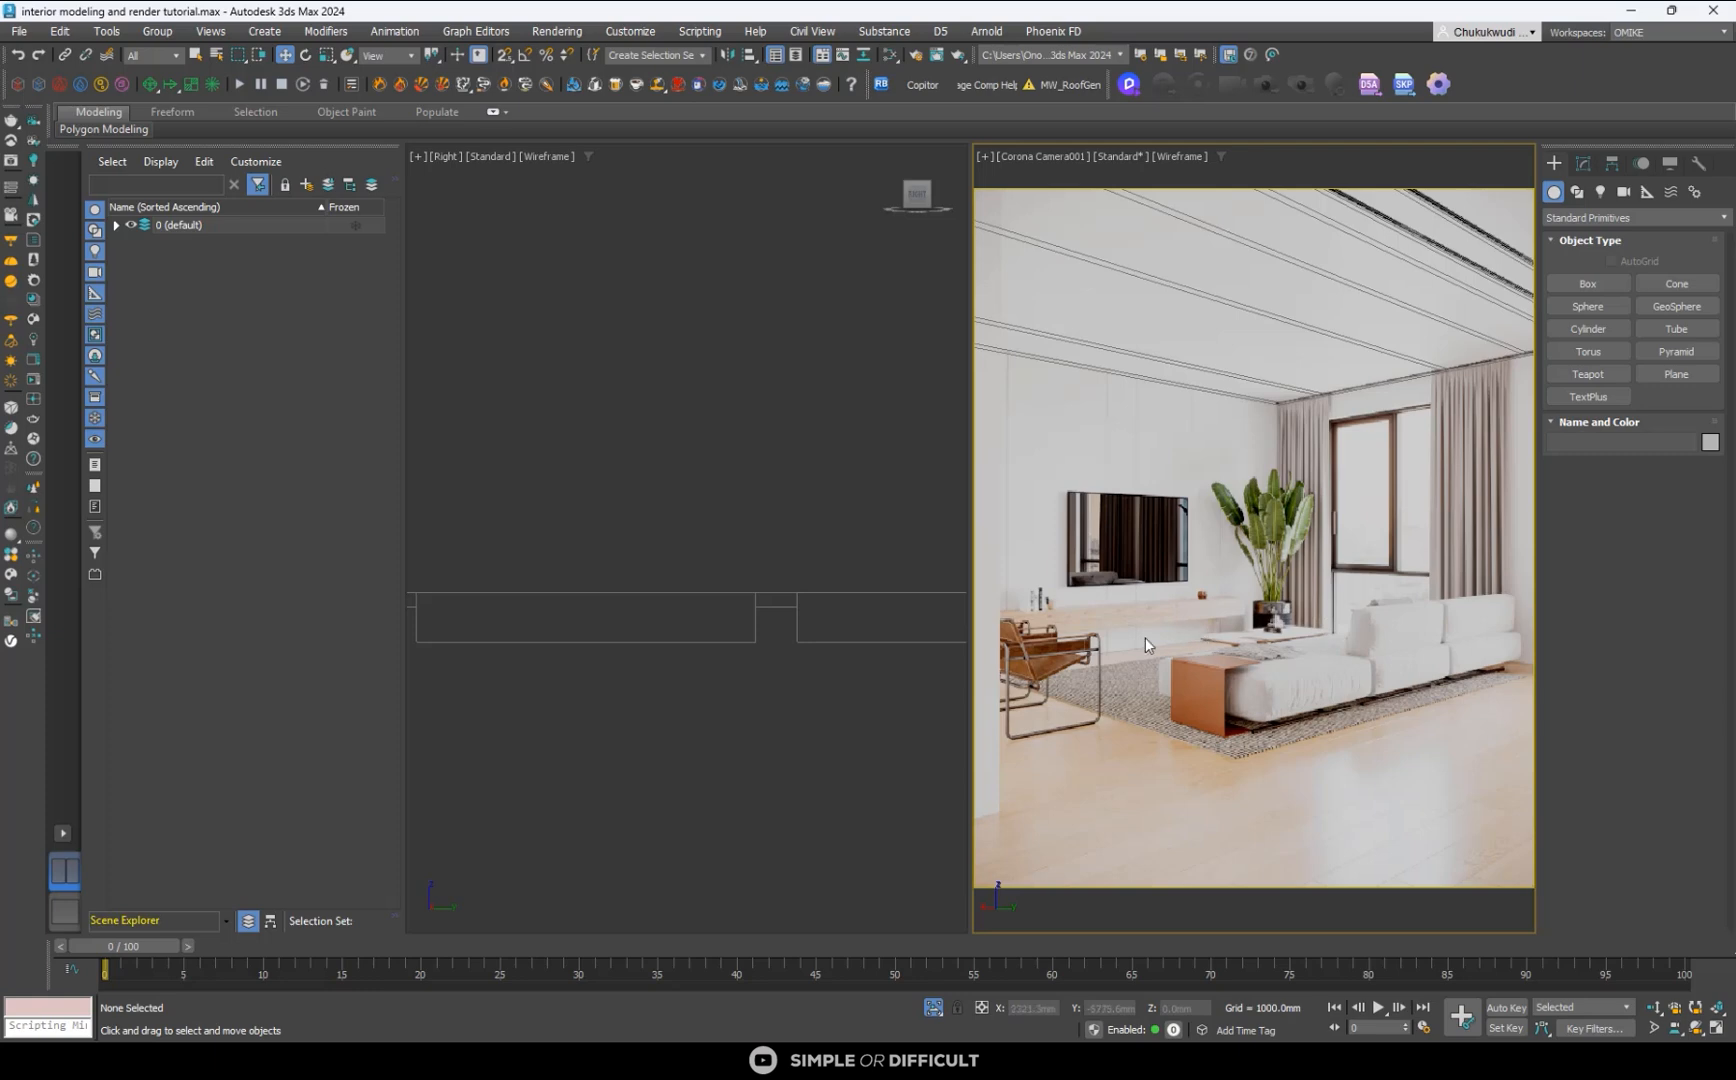
- Show the whole room again, and with the floor box selected, bring up the reference image 01.png POST.png in the photo viewer
left_click(890, 820)
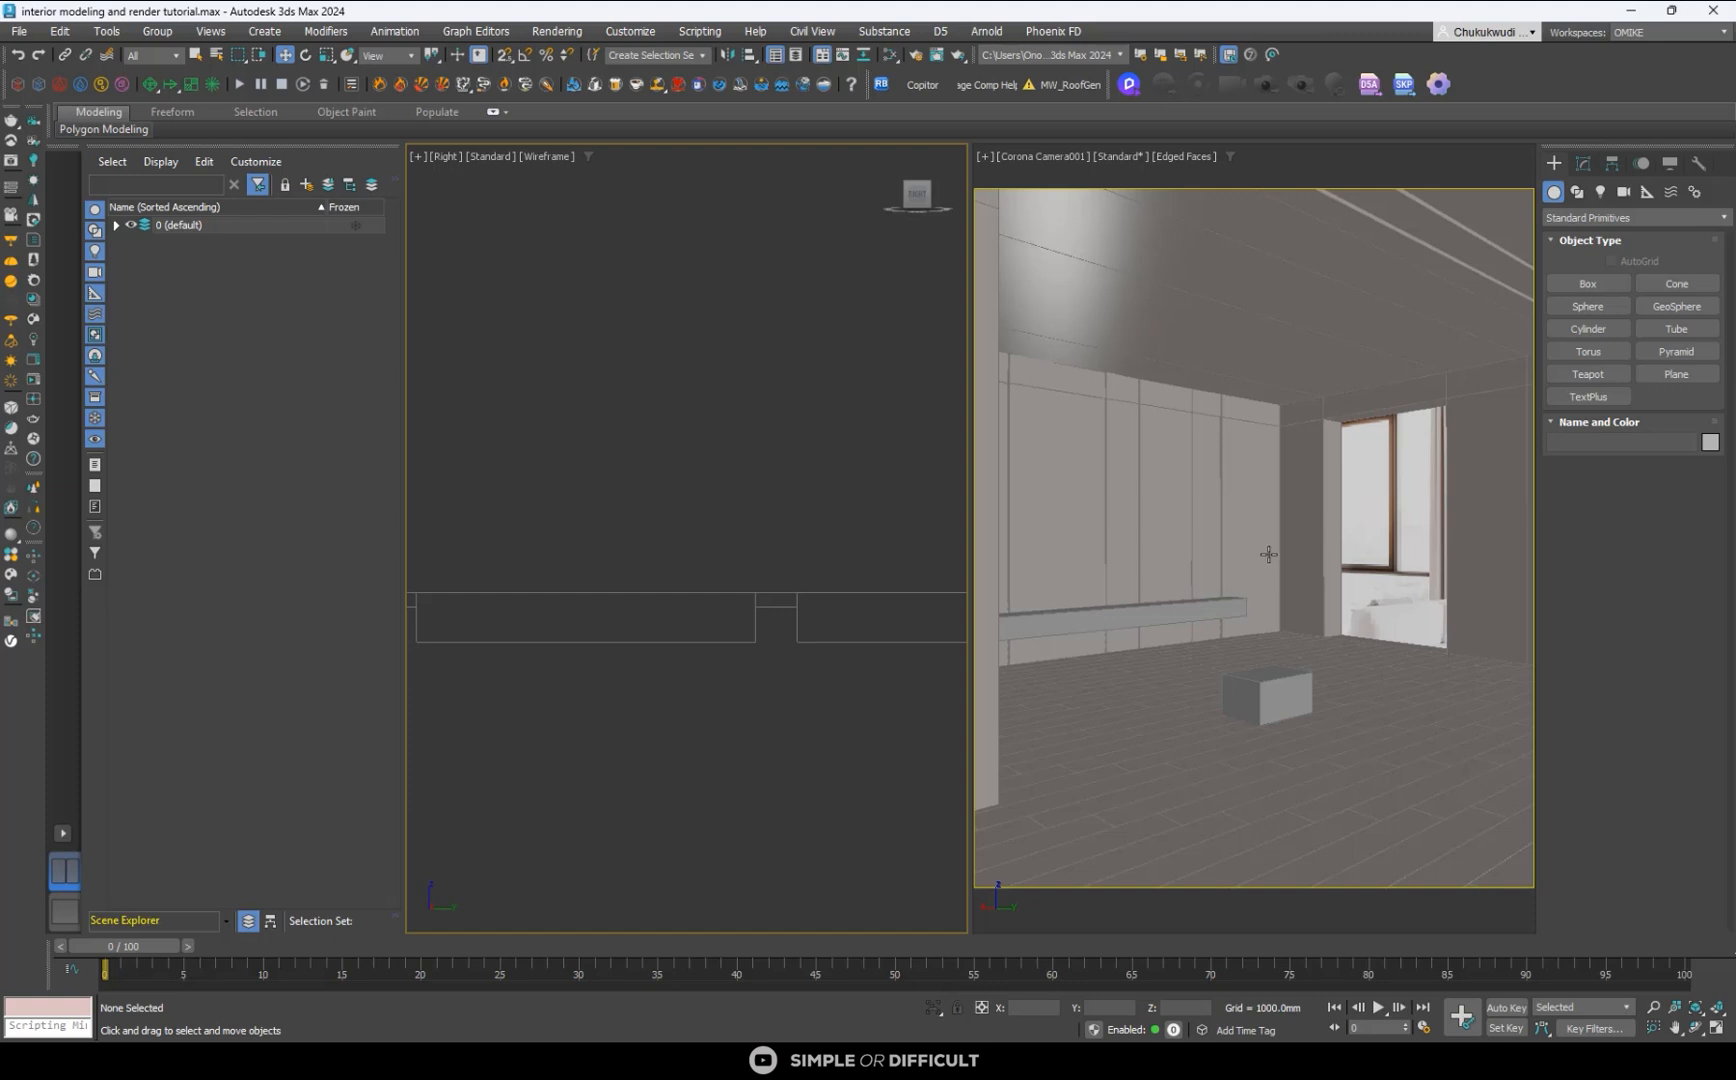
left_click(1264, 680)
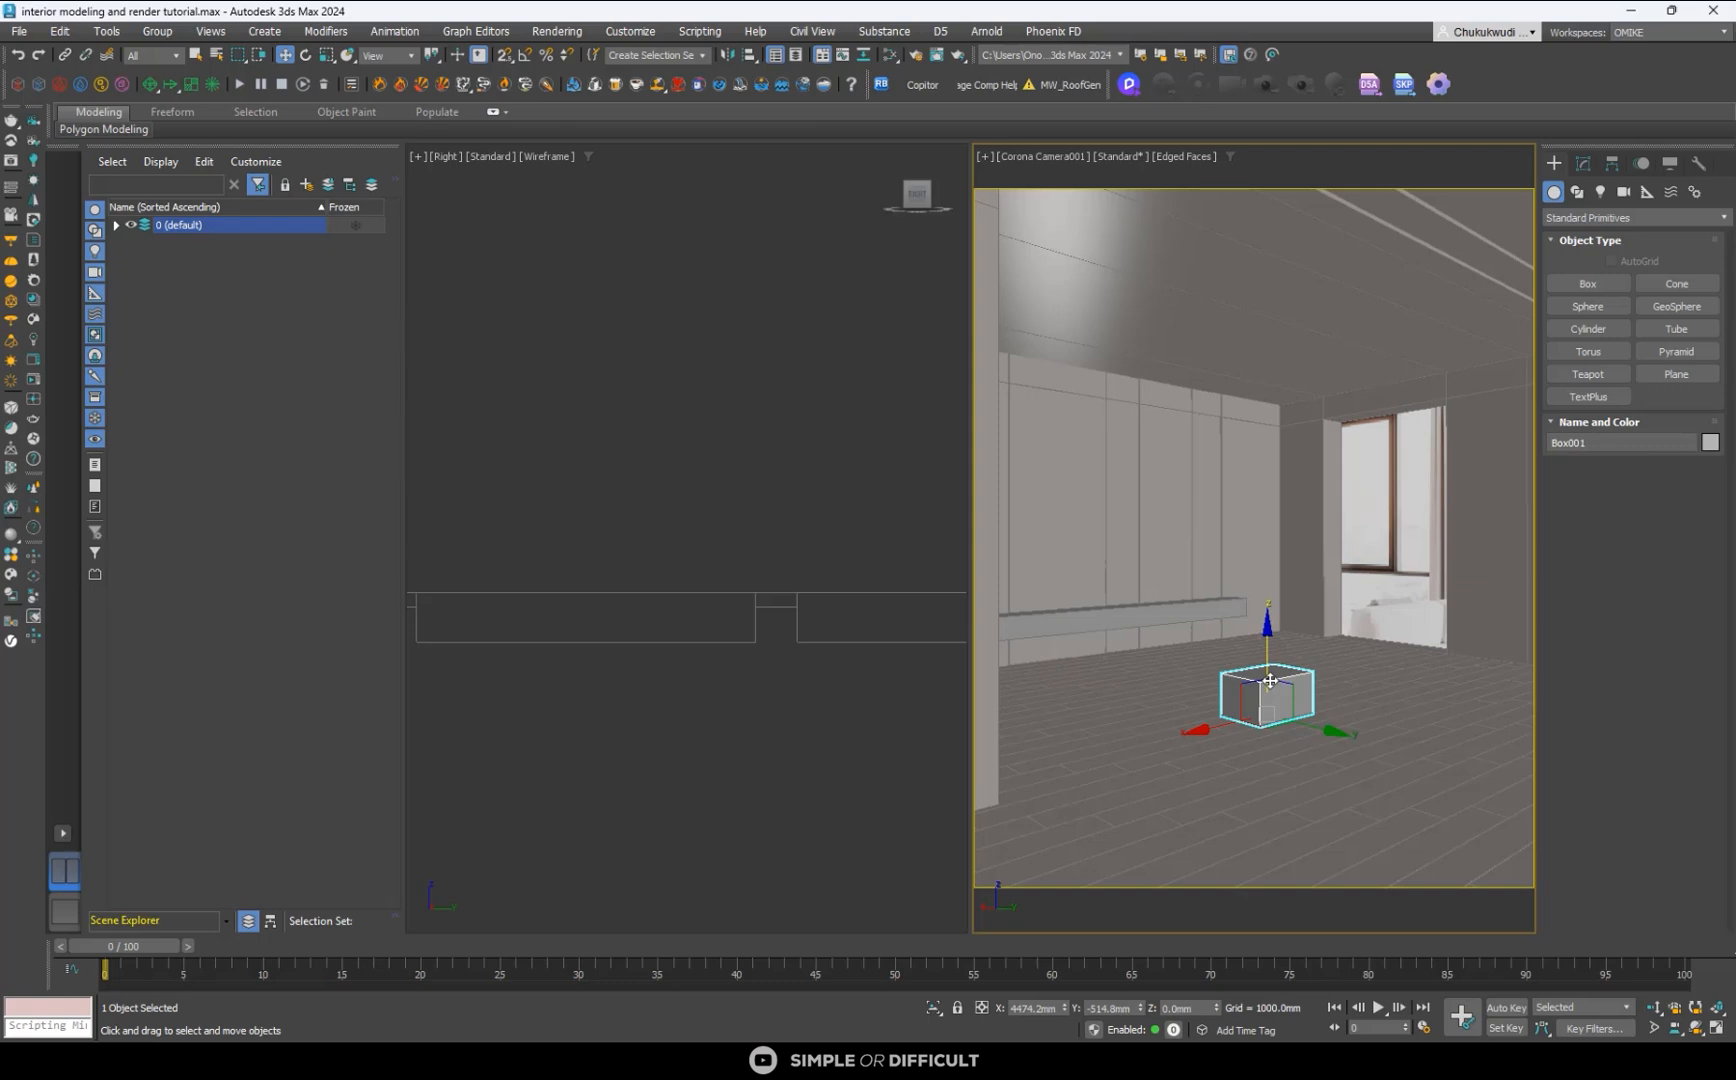
mouse_move(1290, 1062)
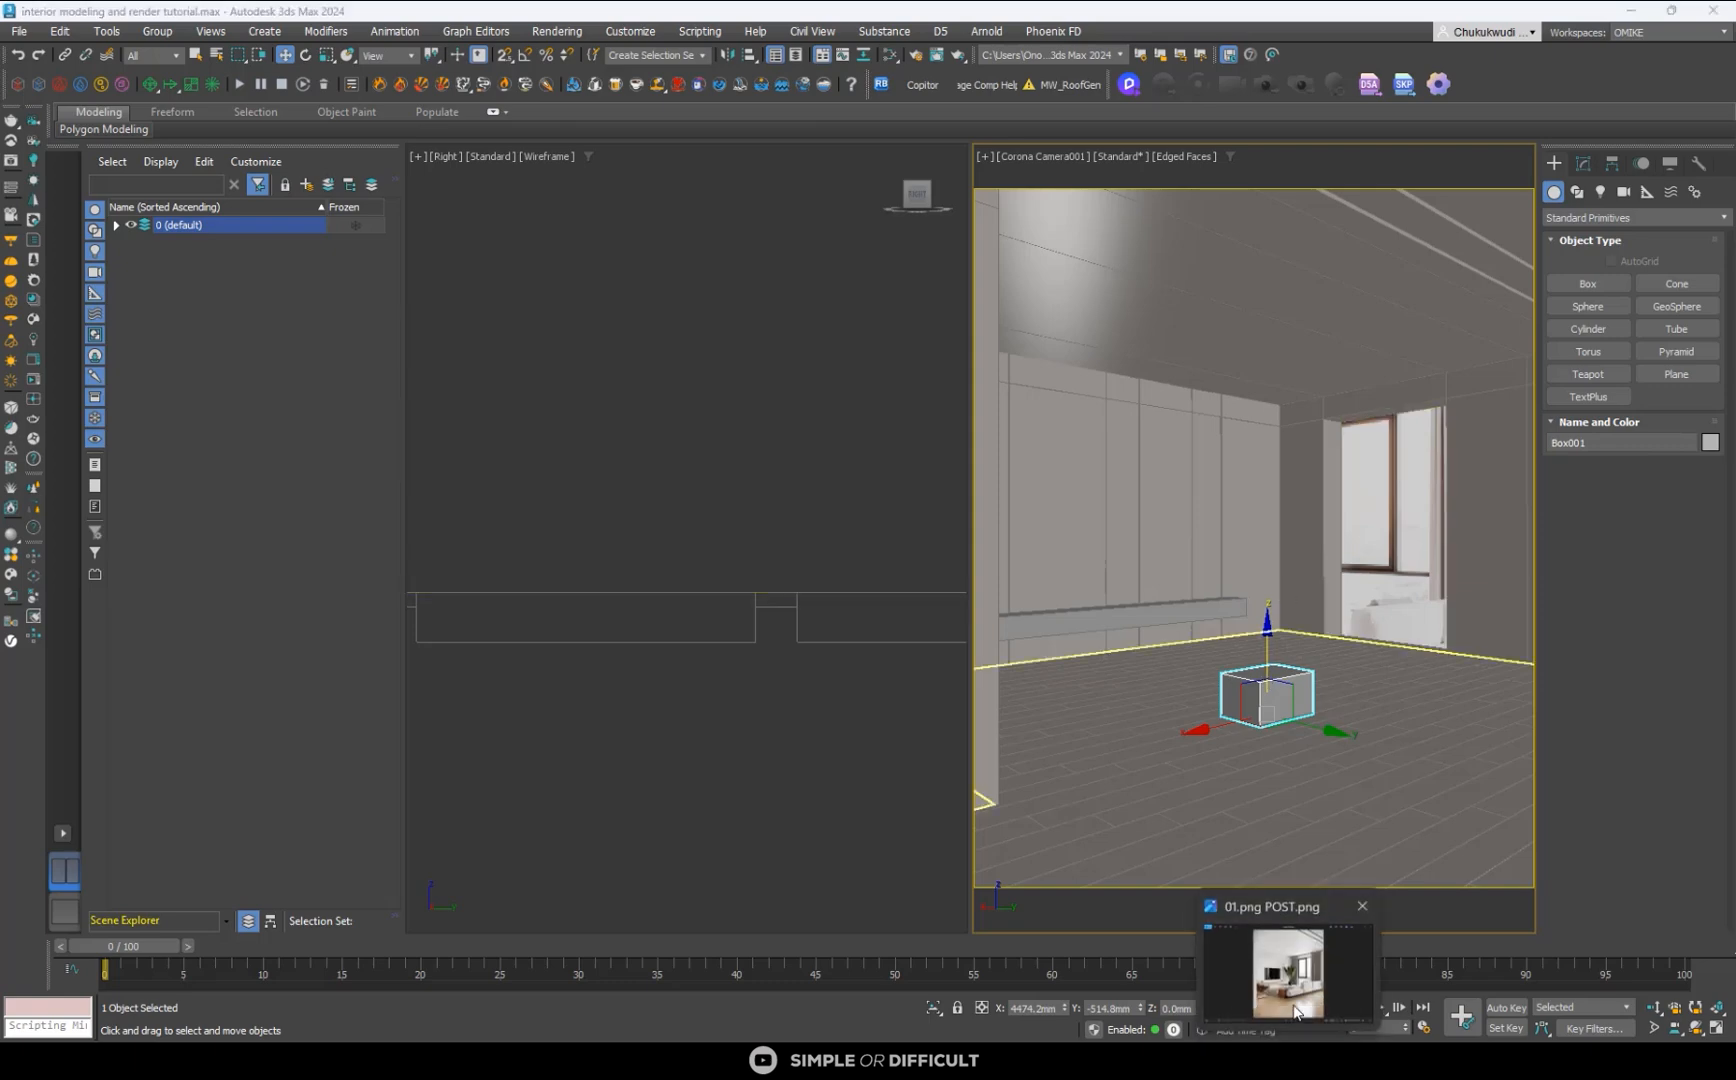
left_click(1290, 975)
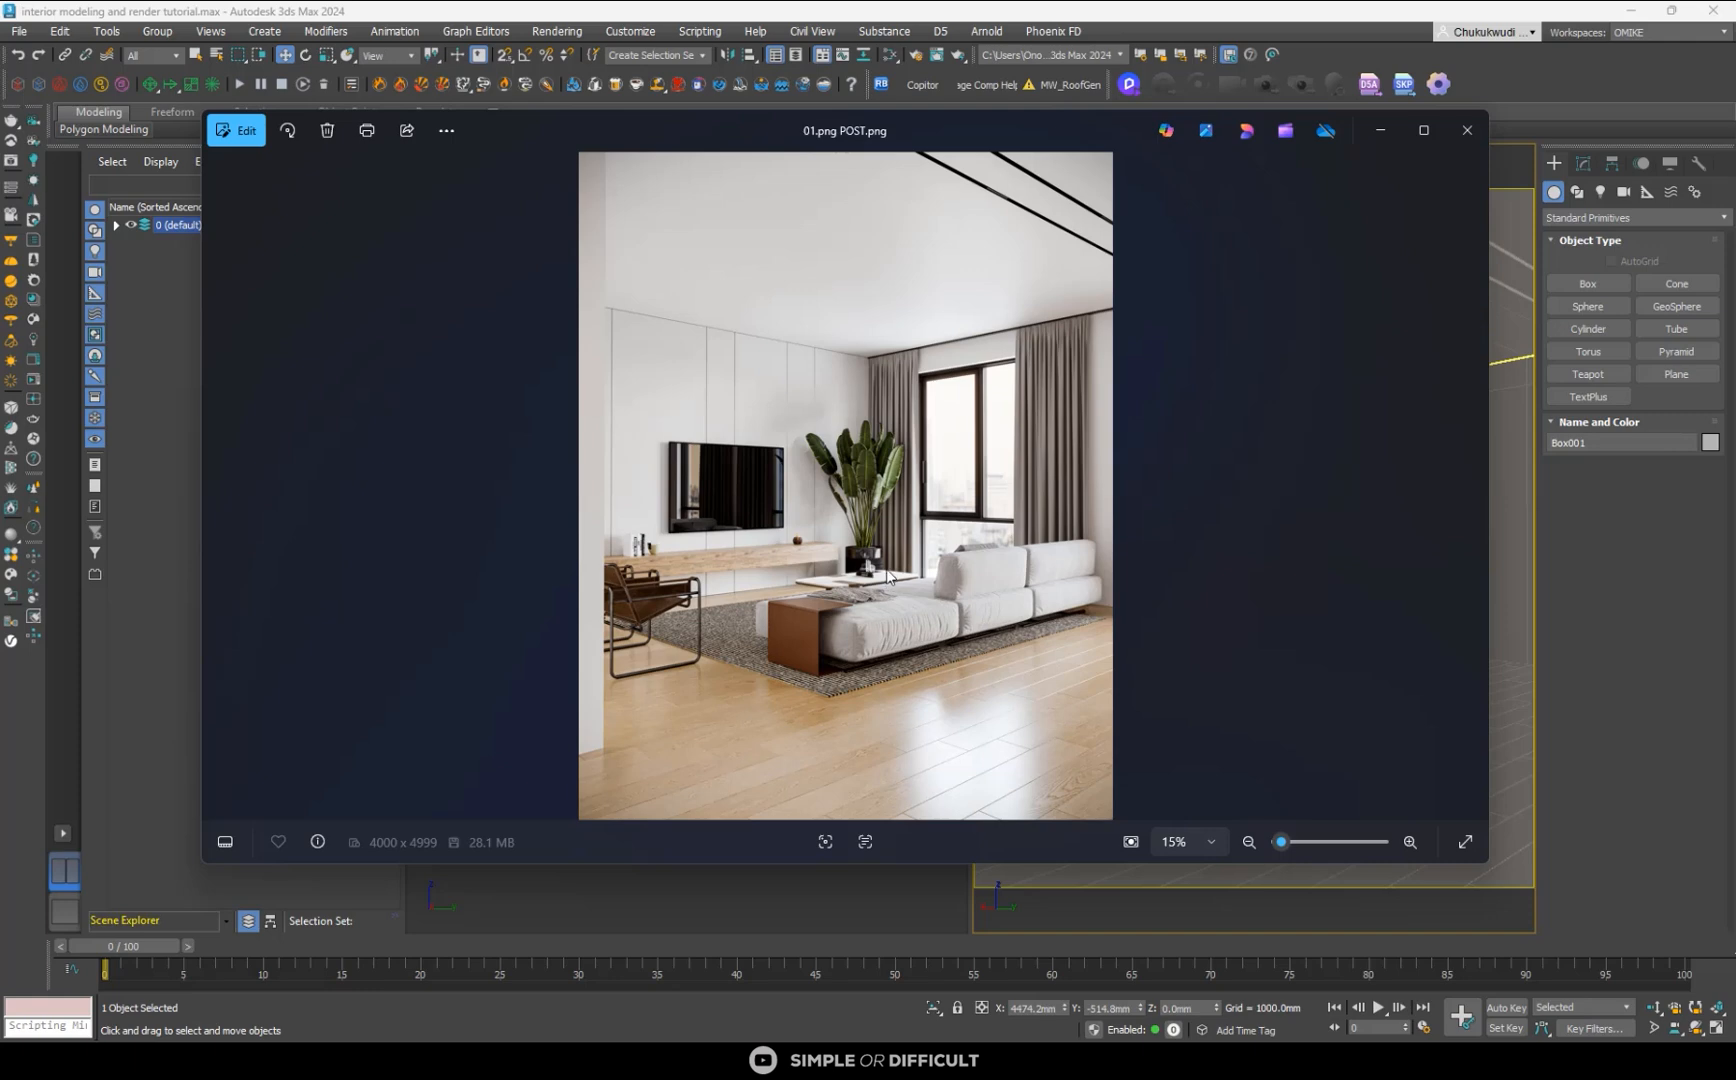
- Minimise the reference image, select the floorboard object and isolate it in an orbited orthographic view
left_click(1381, 130)
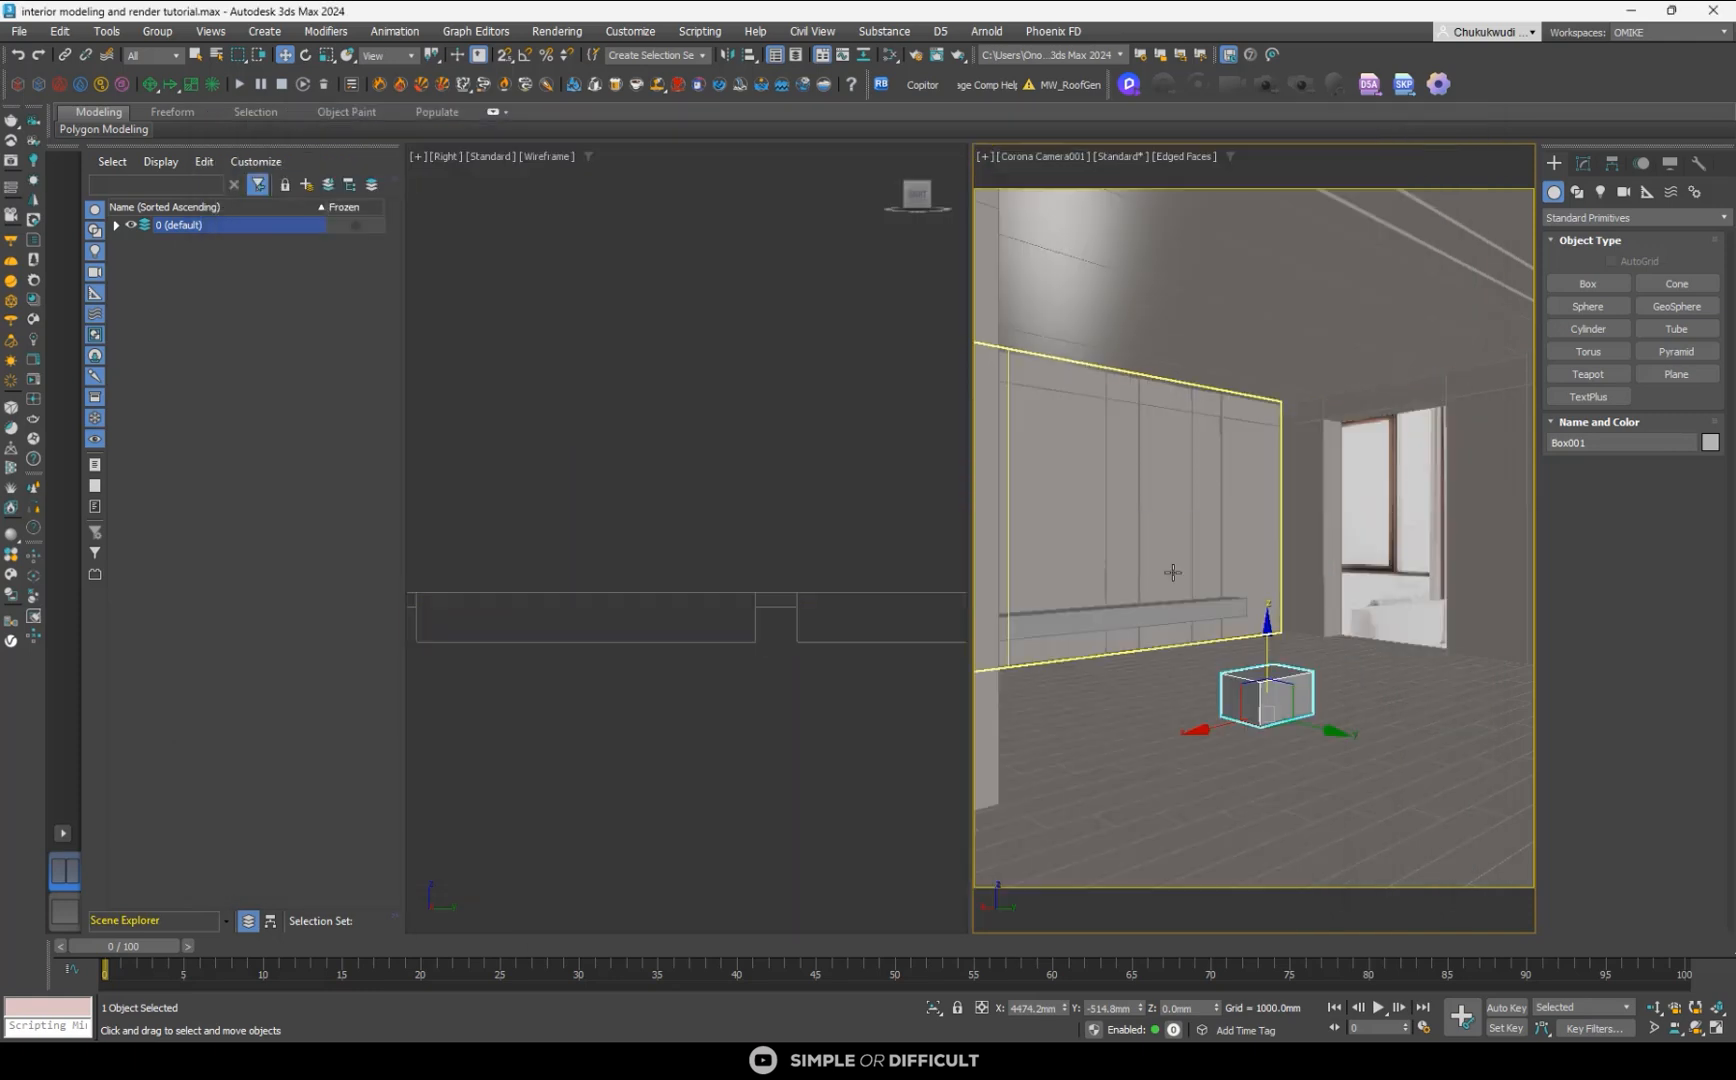
left_click(1077, 768)
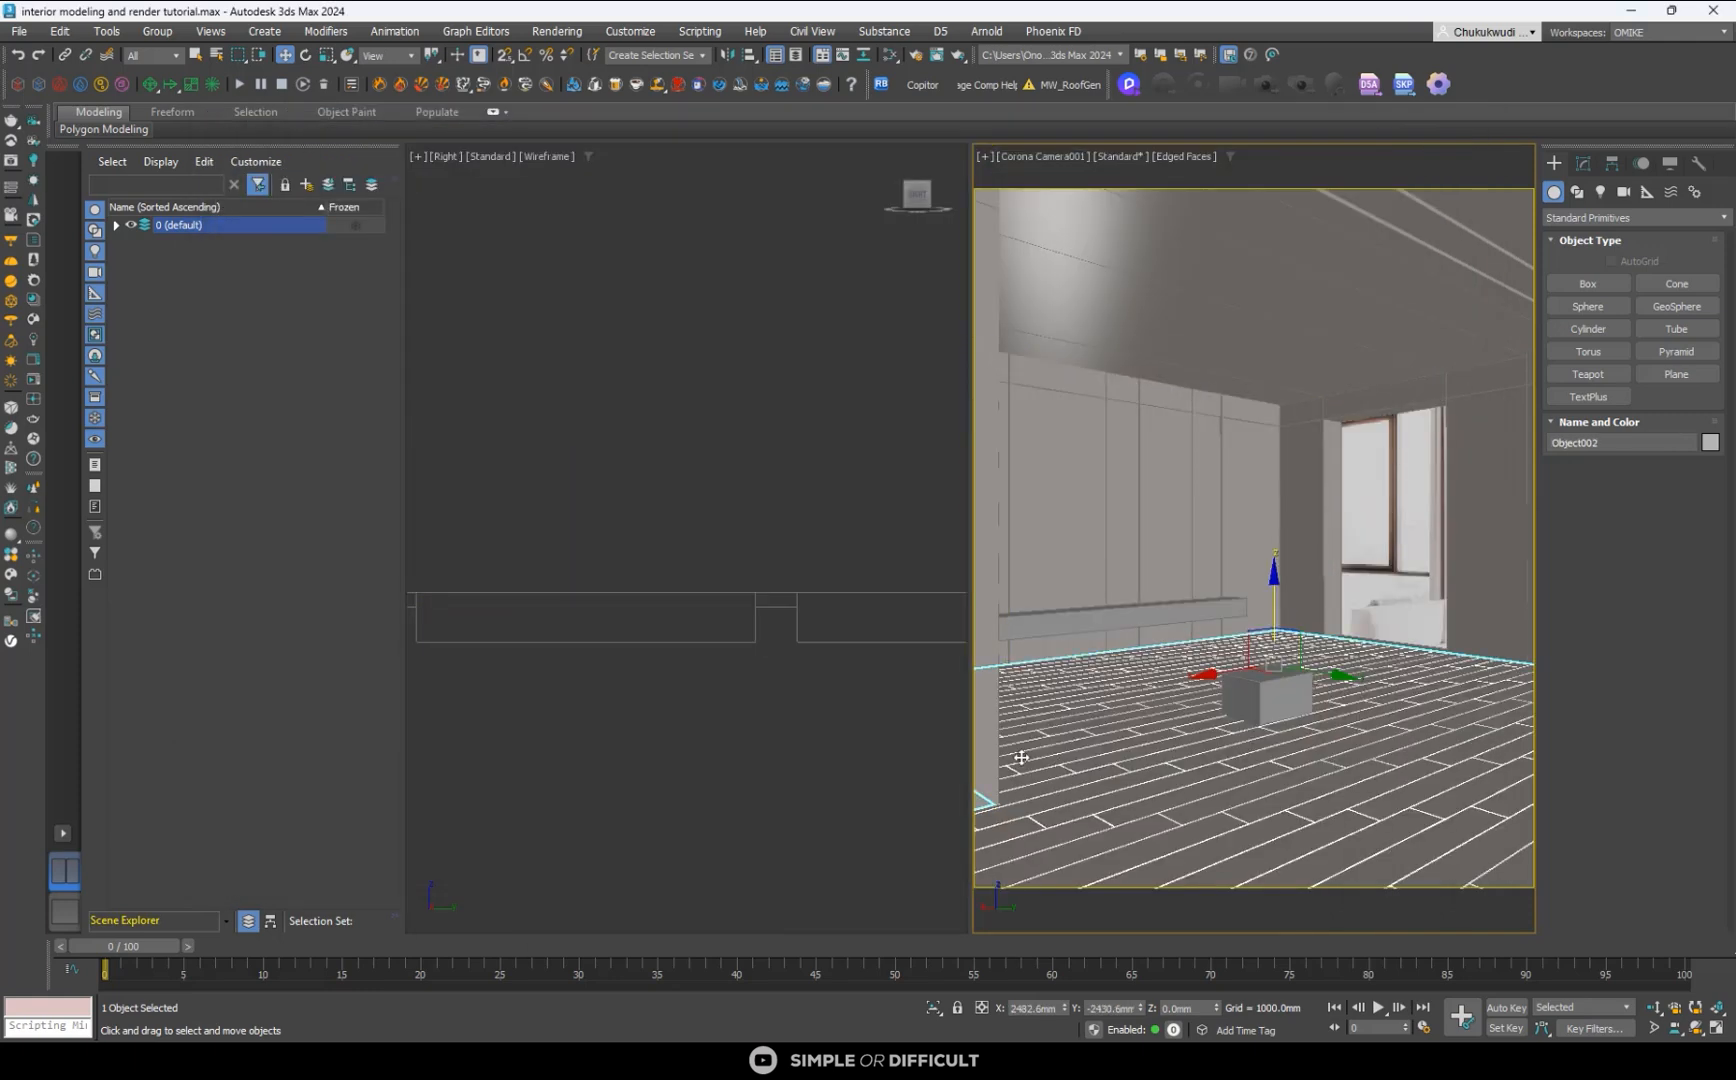
scroll(701, 531, "down", 5)
middle_click_drag(788, 618, 745, 646, "alt")
key("z")
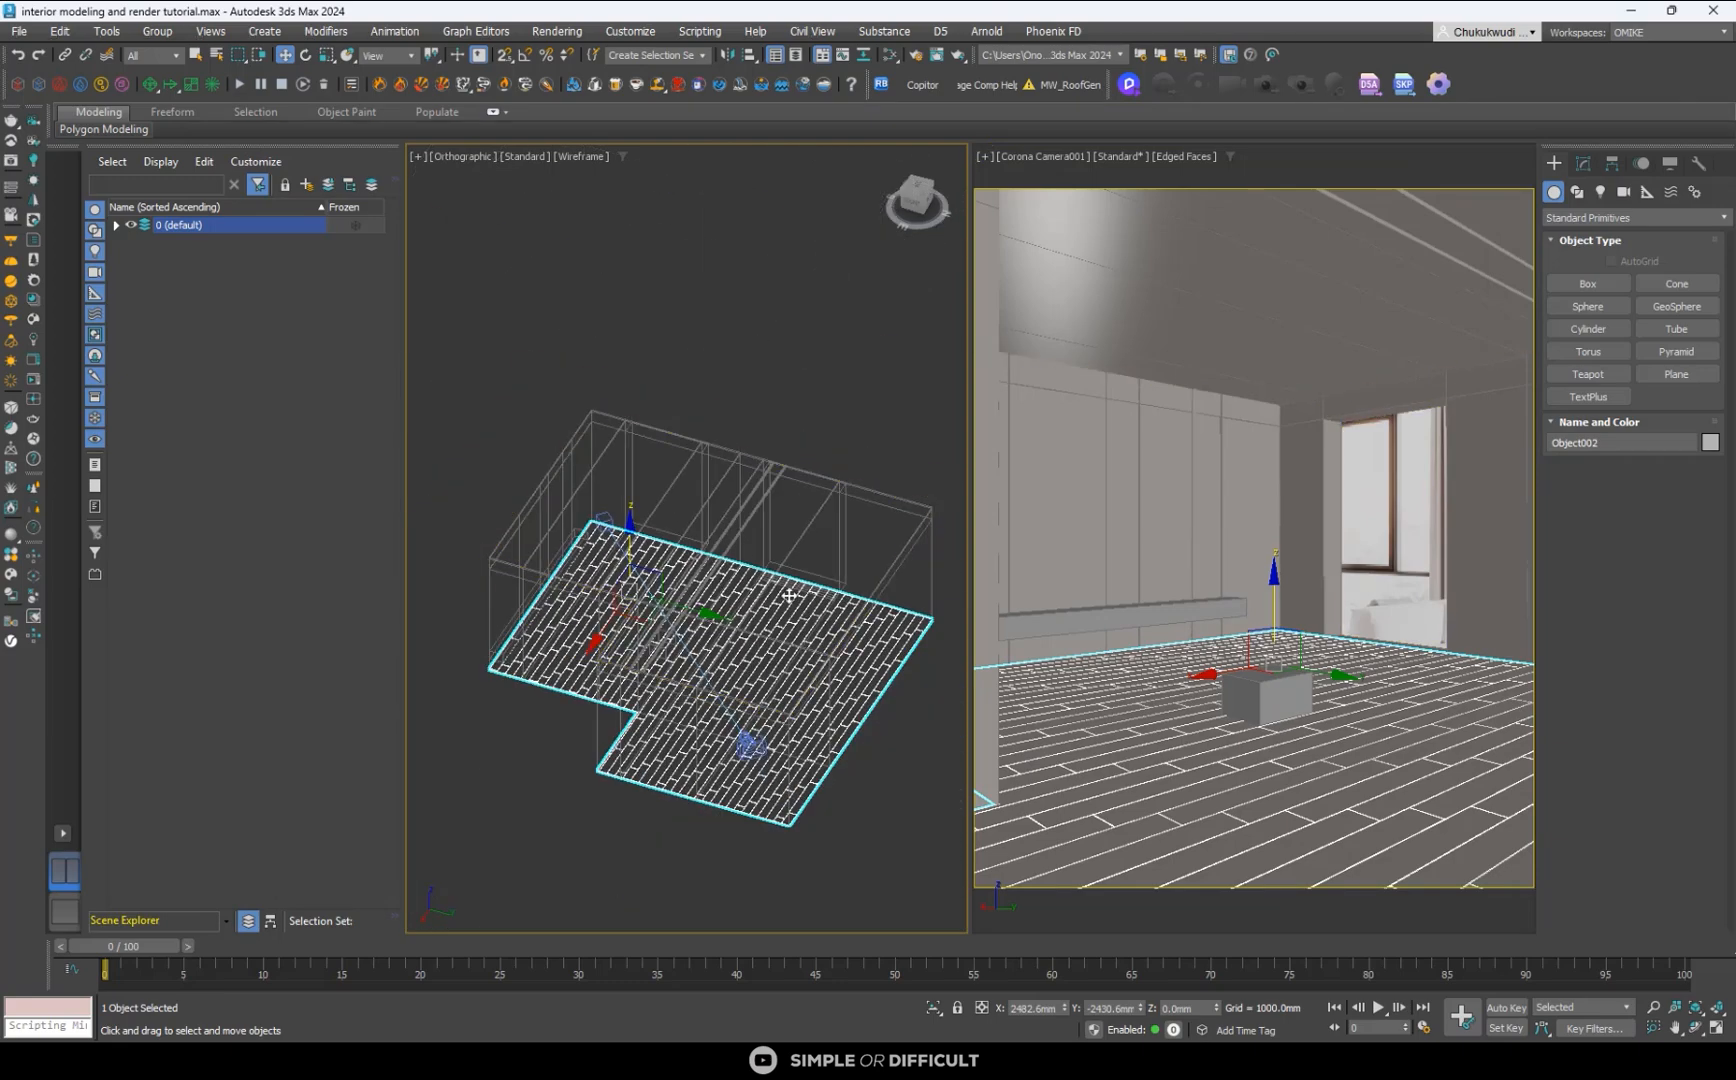
left_click(934, 1007)
middle_click_drag(788, 764, 728, 570, "alt")
- Apply Default Shading to the orthographic viewport, maximise it and show the isolated floorboards from above
left_click(581, 156)
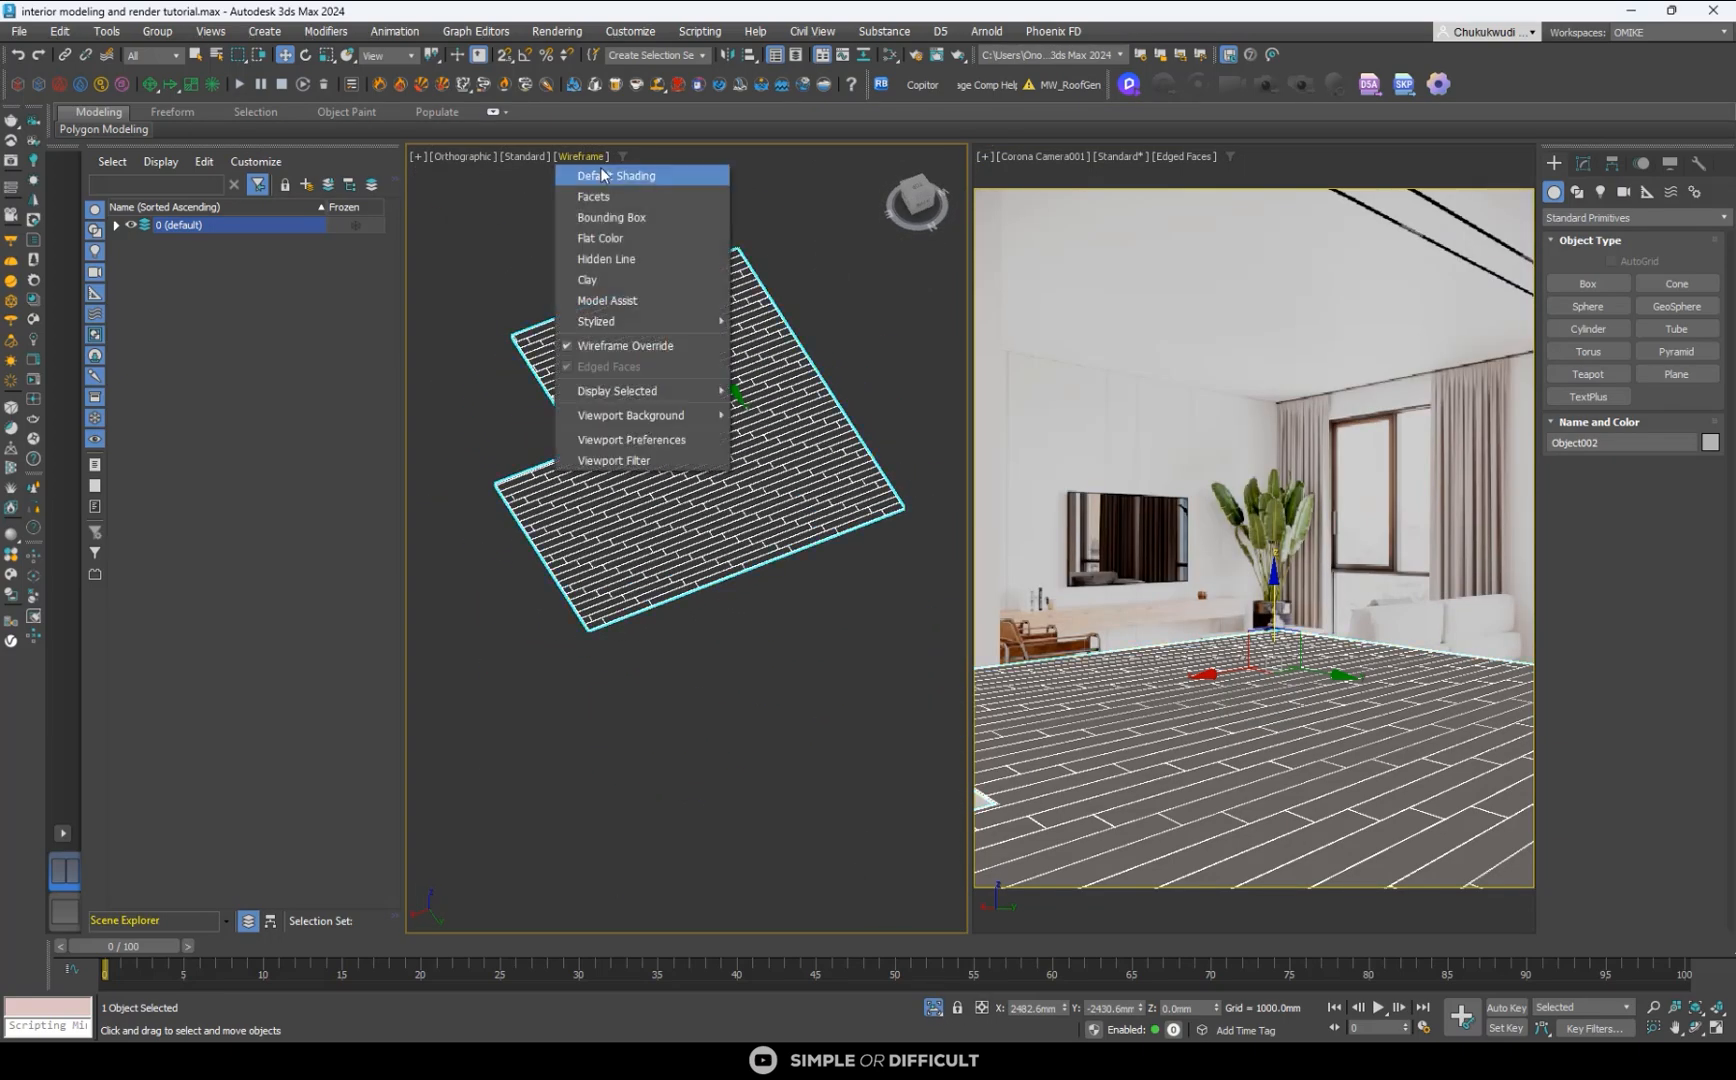
left_click(632, 176)
middle_click_drag(636, 180, 525, 363, "alt")
scroll(540, 367, "up", 5)
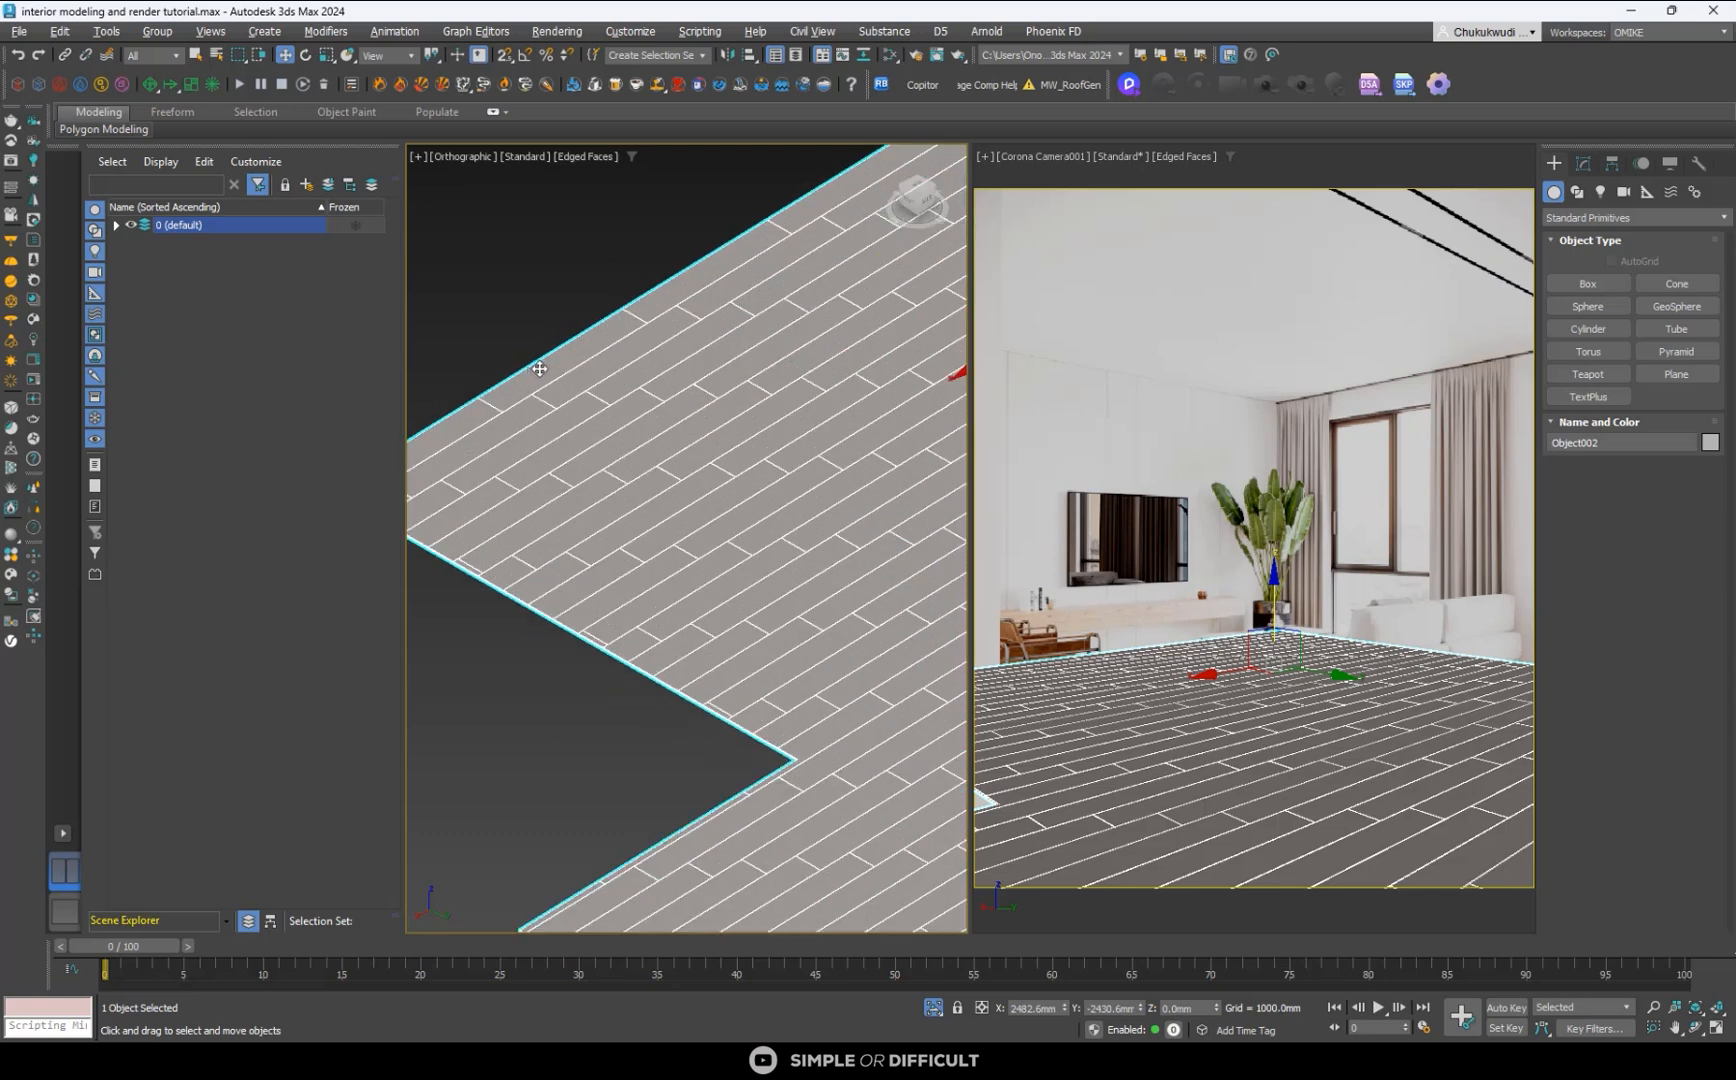
scroll(626, 369, "up", 3)
scroll(626, 369, "down", 3)
key("alt+w")
scroll(677, 358, "down", 6)
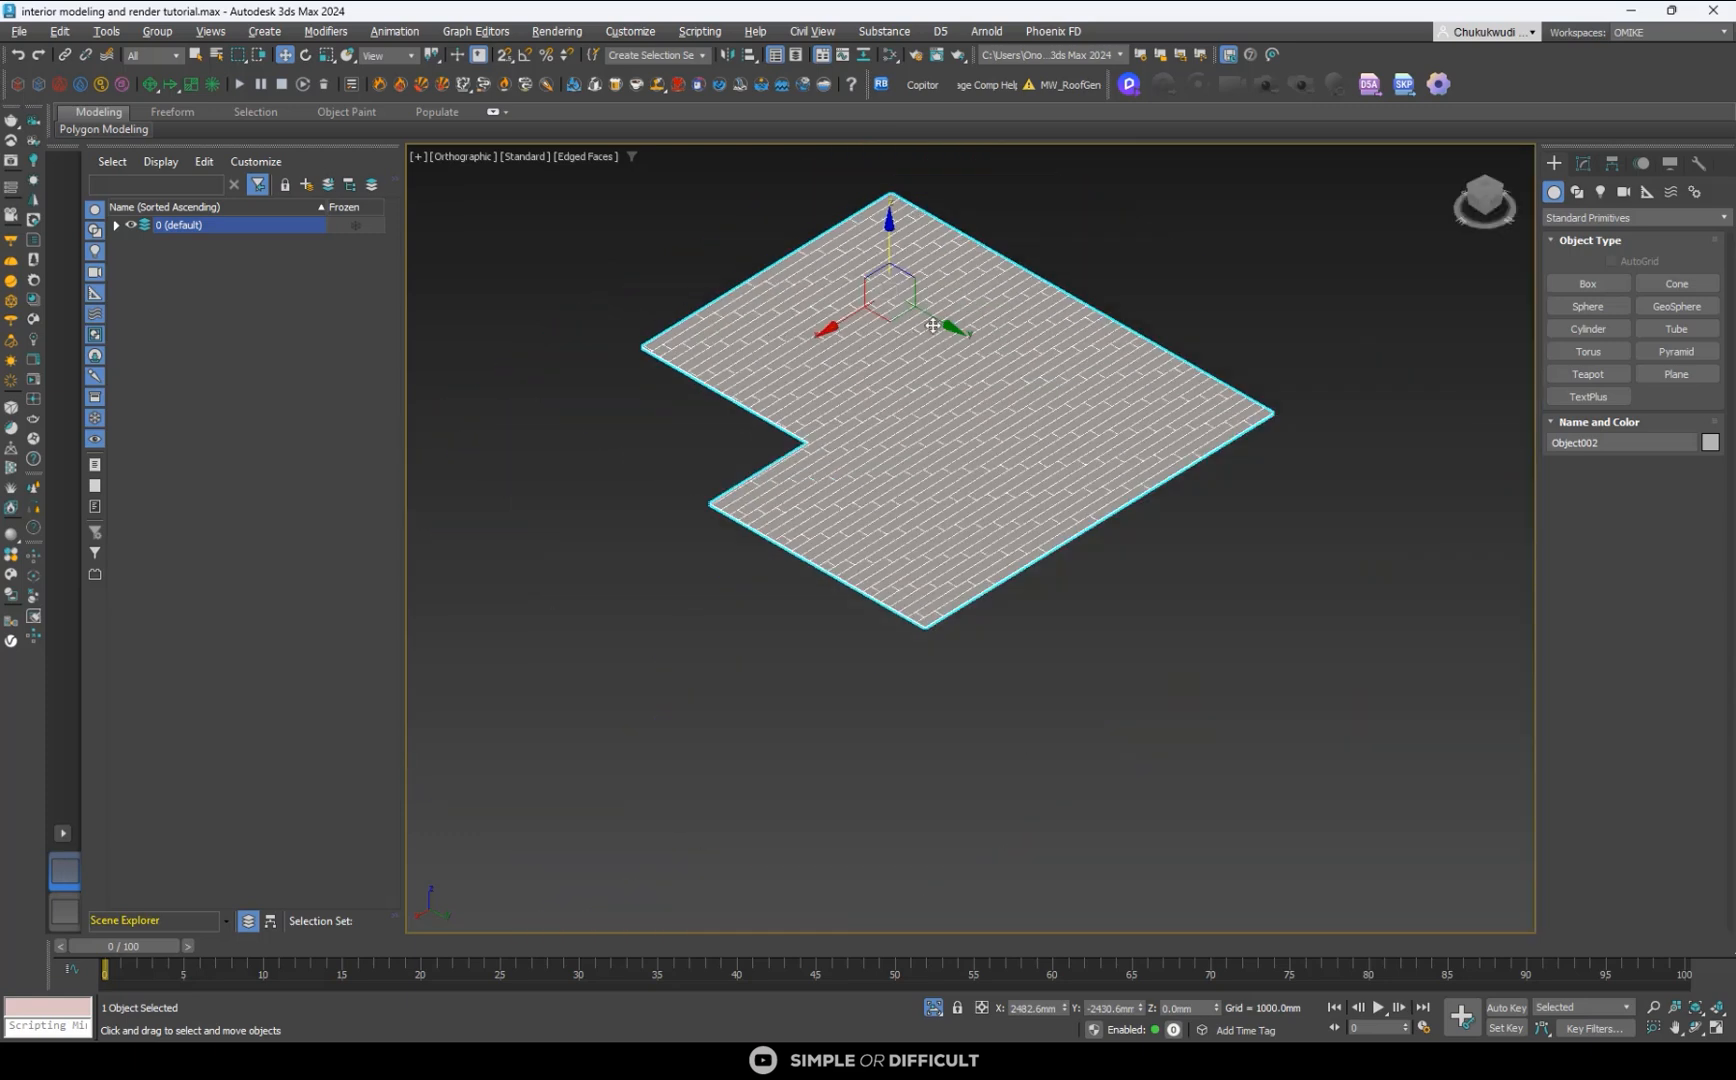
middle_click_drag(933, 322, 965, 390, "alt")
- Open the Slate Material Editor and place its window so that the existing CoronaPhysicalMtl material and the floor are both accessible
left_click(889, 56)
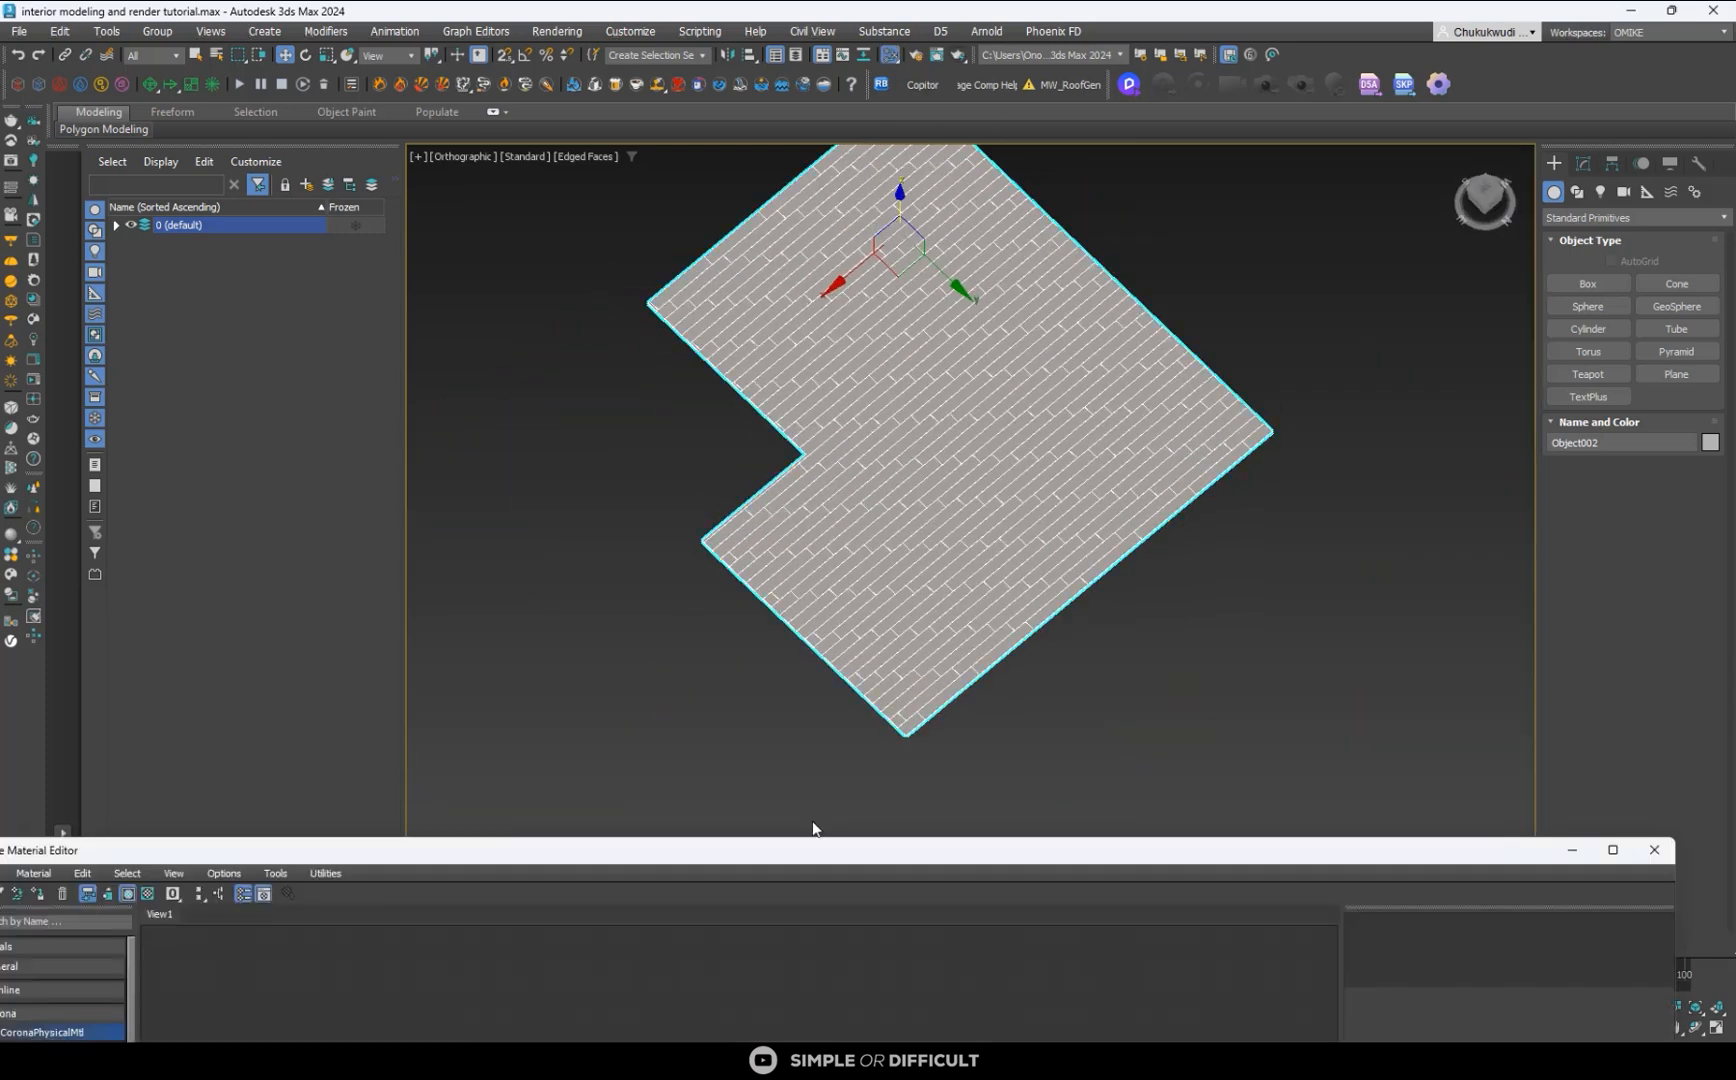
left_click_drag(830, 852, 1005, 295)
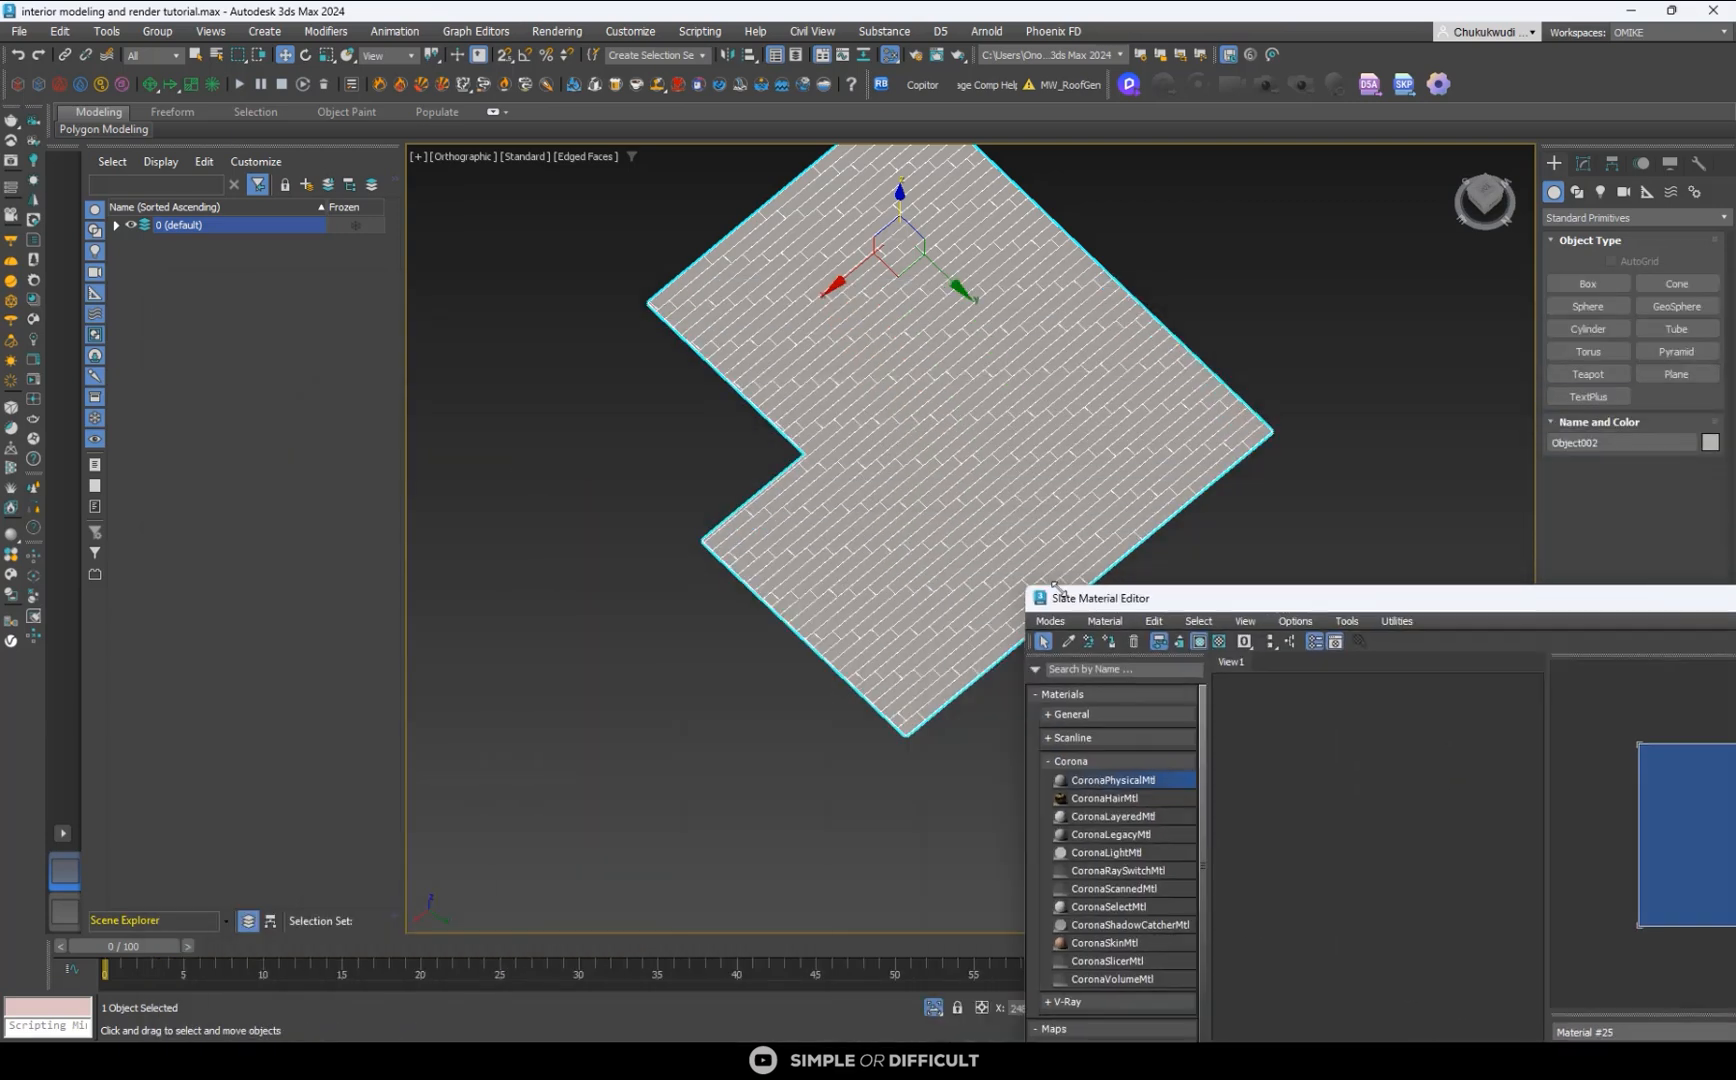
mouse_move(1303, 589)
left_mouse_down()
mouse_move(1330, 592)
mouse_move(1303, 591)
left_mouse_up()
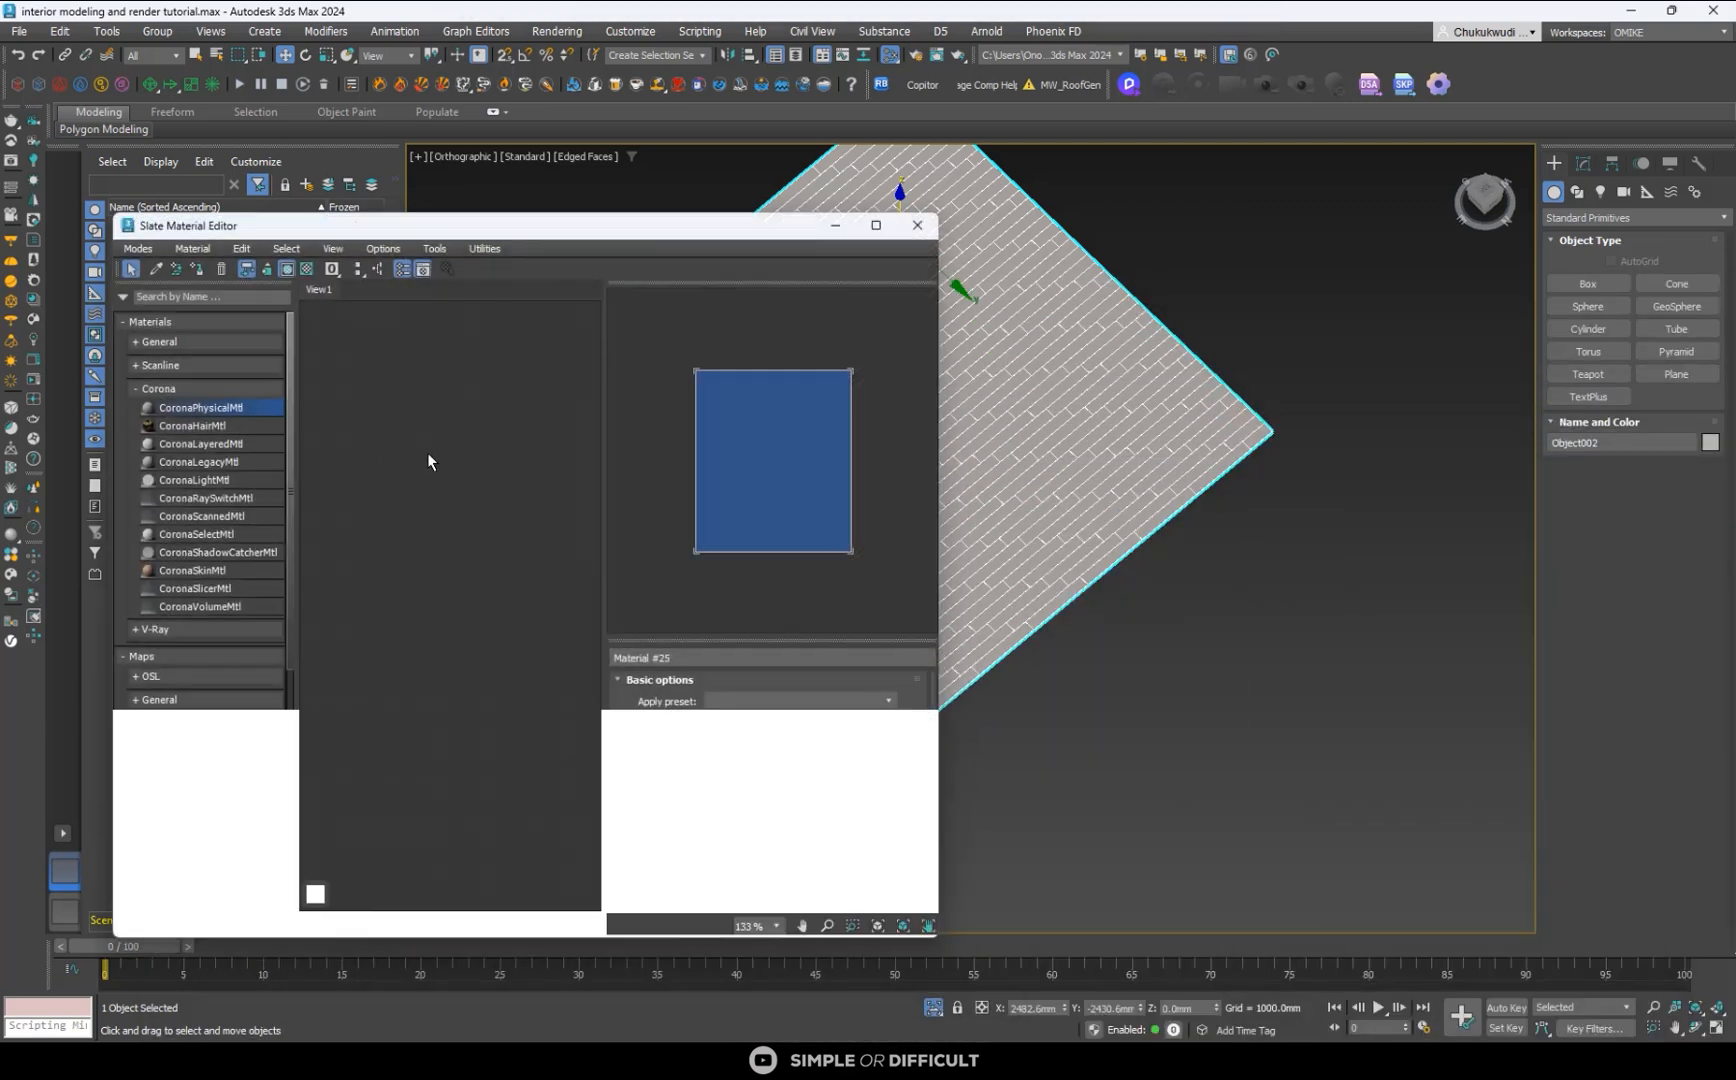
left_click_drag(604, 237, 1287, 208)
scroll(1183, 507, "down", 3)
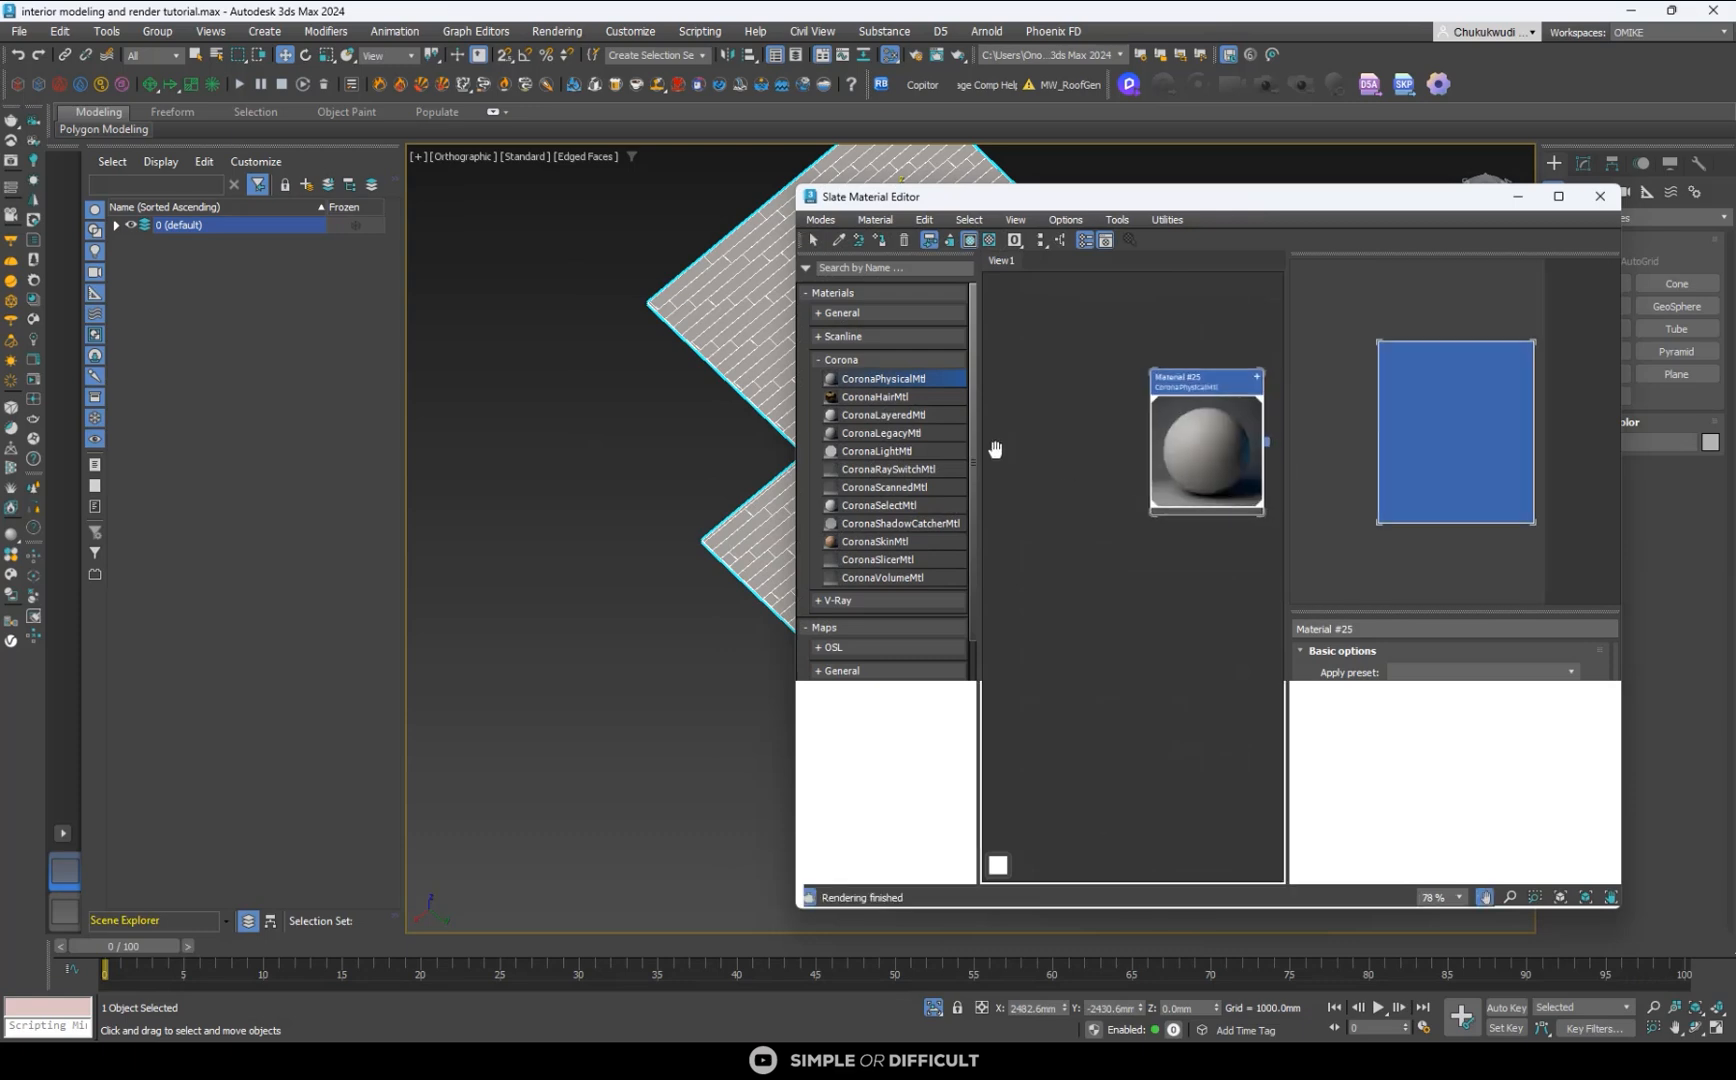
scroll(1242, 393, "up", 2)
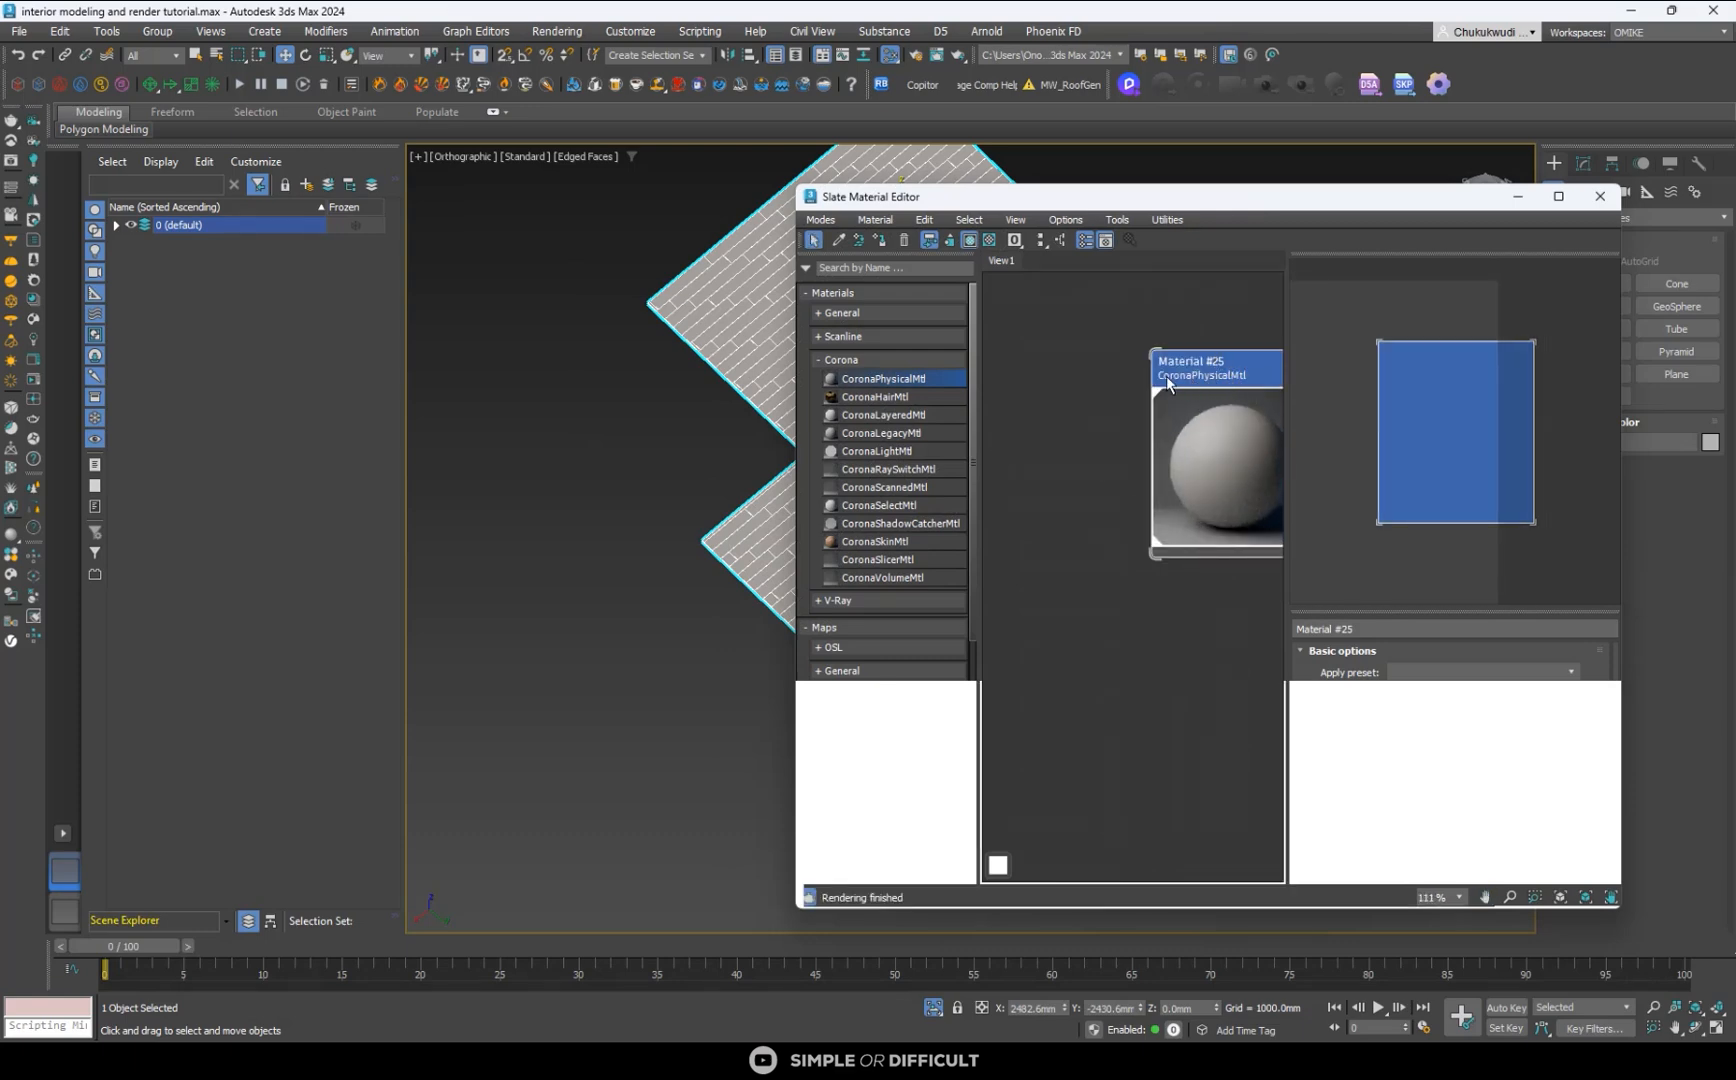
scroll(1200, 380, "down", 1)
- Duplicate the Material #25 CoronaPhysicalMtl node and assign the copy to the selected floorboards
left_click_drag(1251, 373, 1048, 379, "shift")
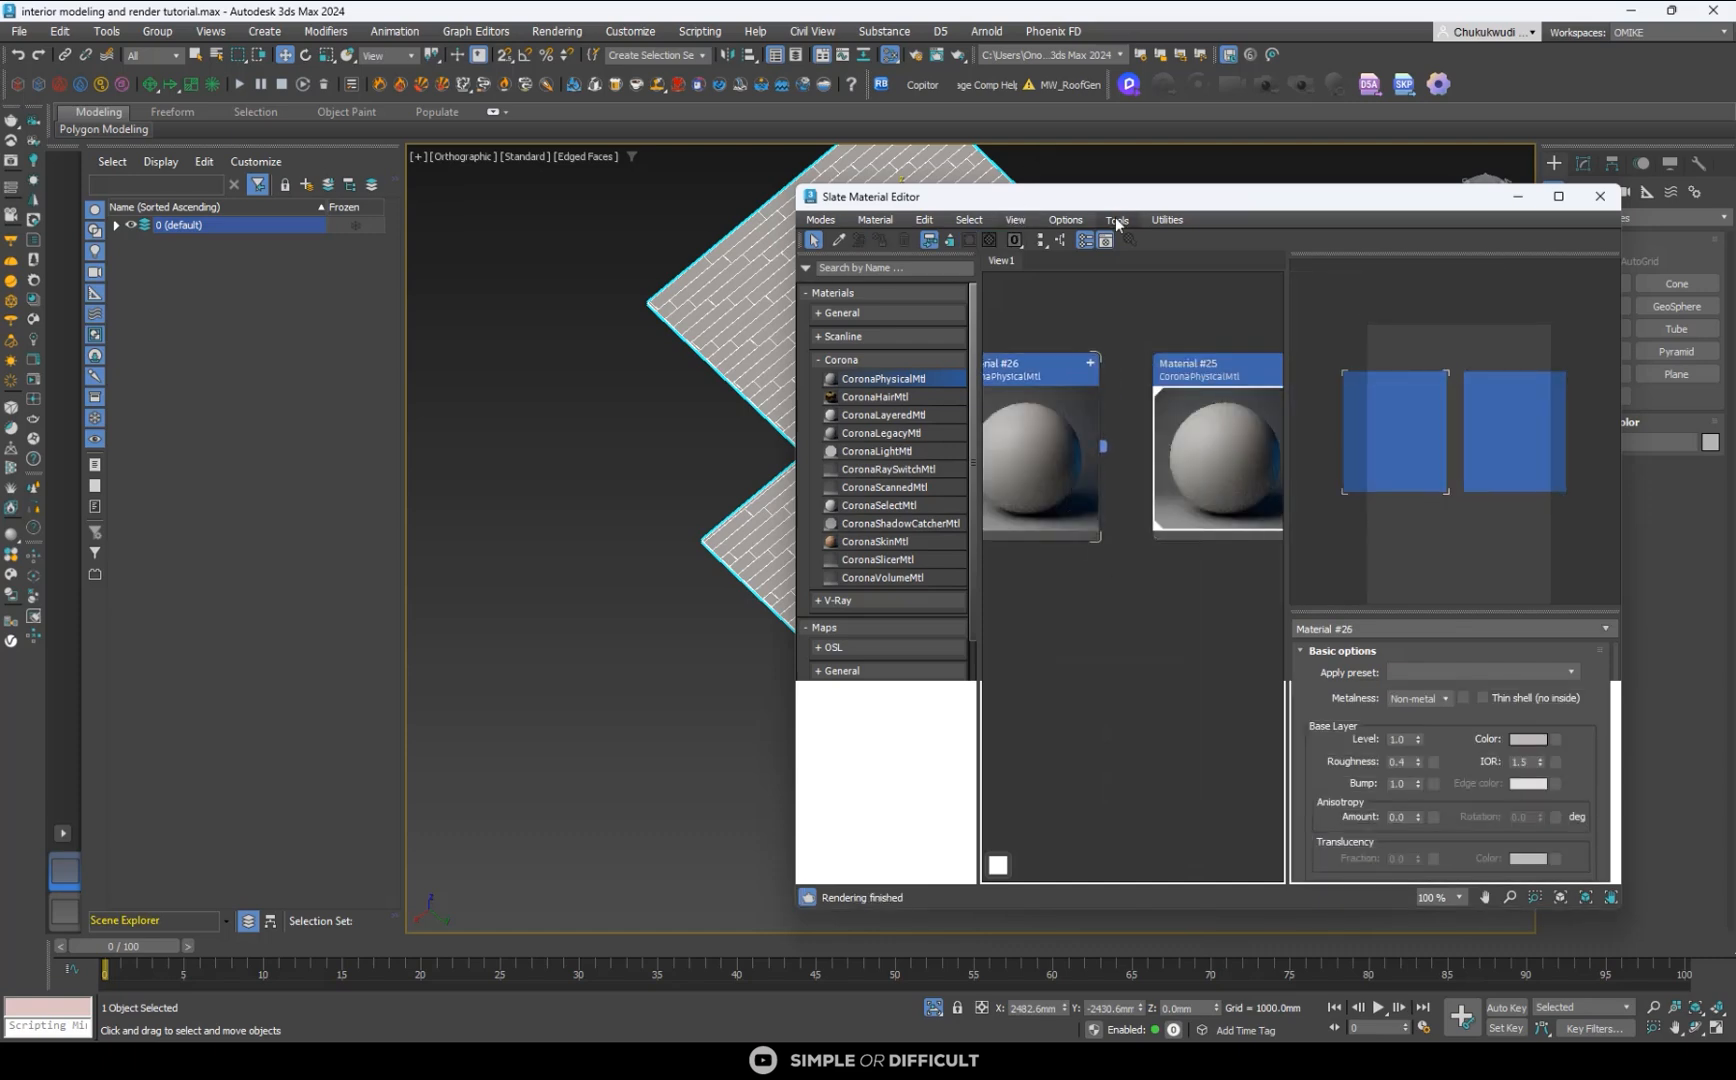
left_click_drag(1126, 202, 1312, 203)
middle_click_drag(1227, 406, 1307, 344)
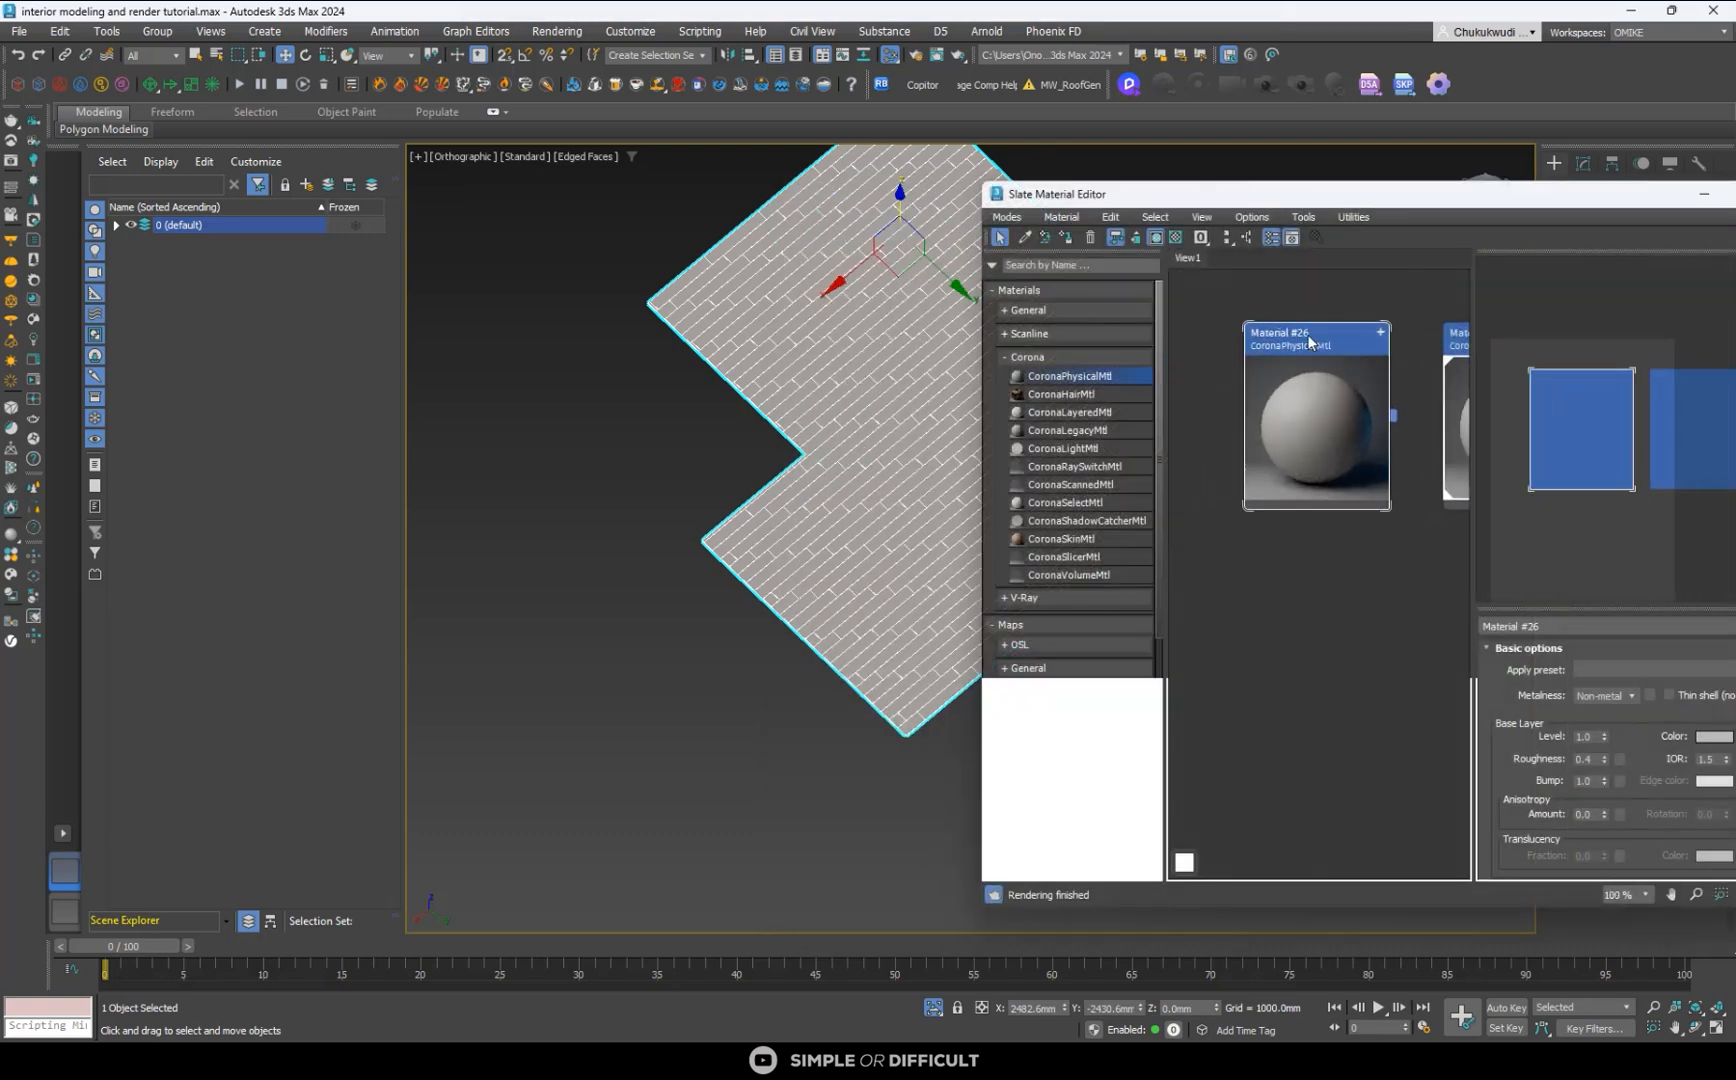
left_click(1070, 236)
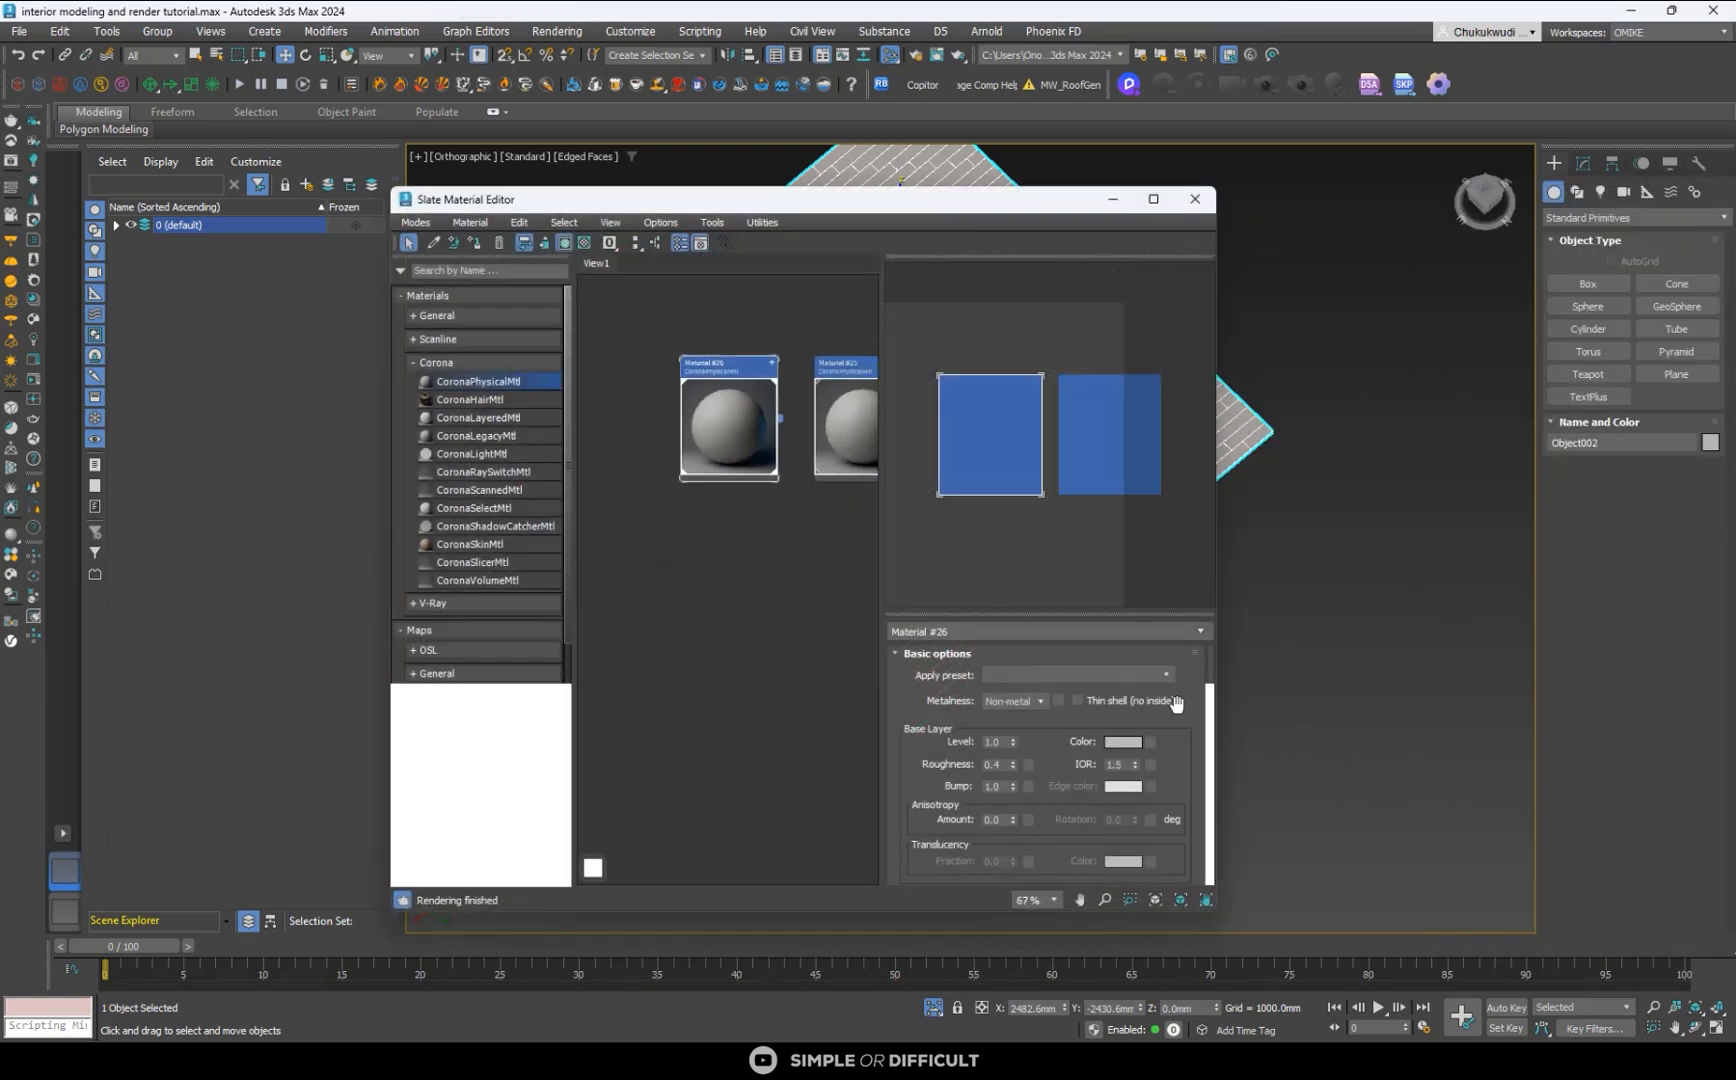
- Set the duplicated floor material's base layer IOR to 2.0 and its roughness to 0
scroll(1178, 739, "down", 2)
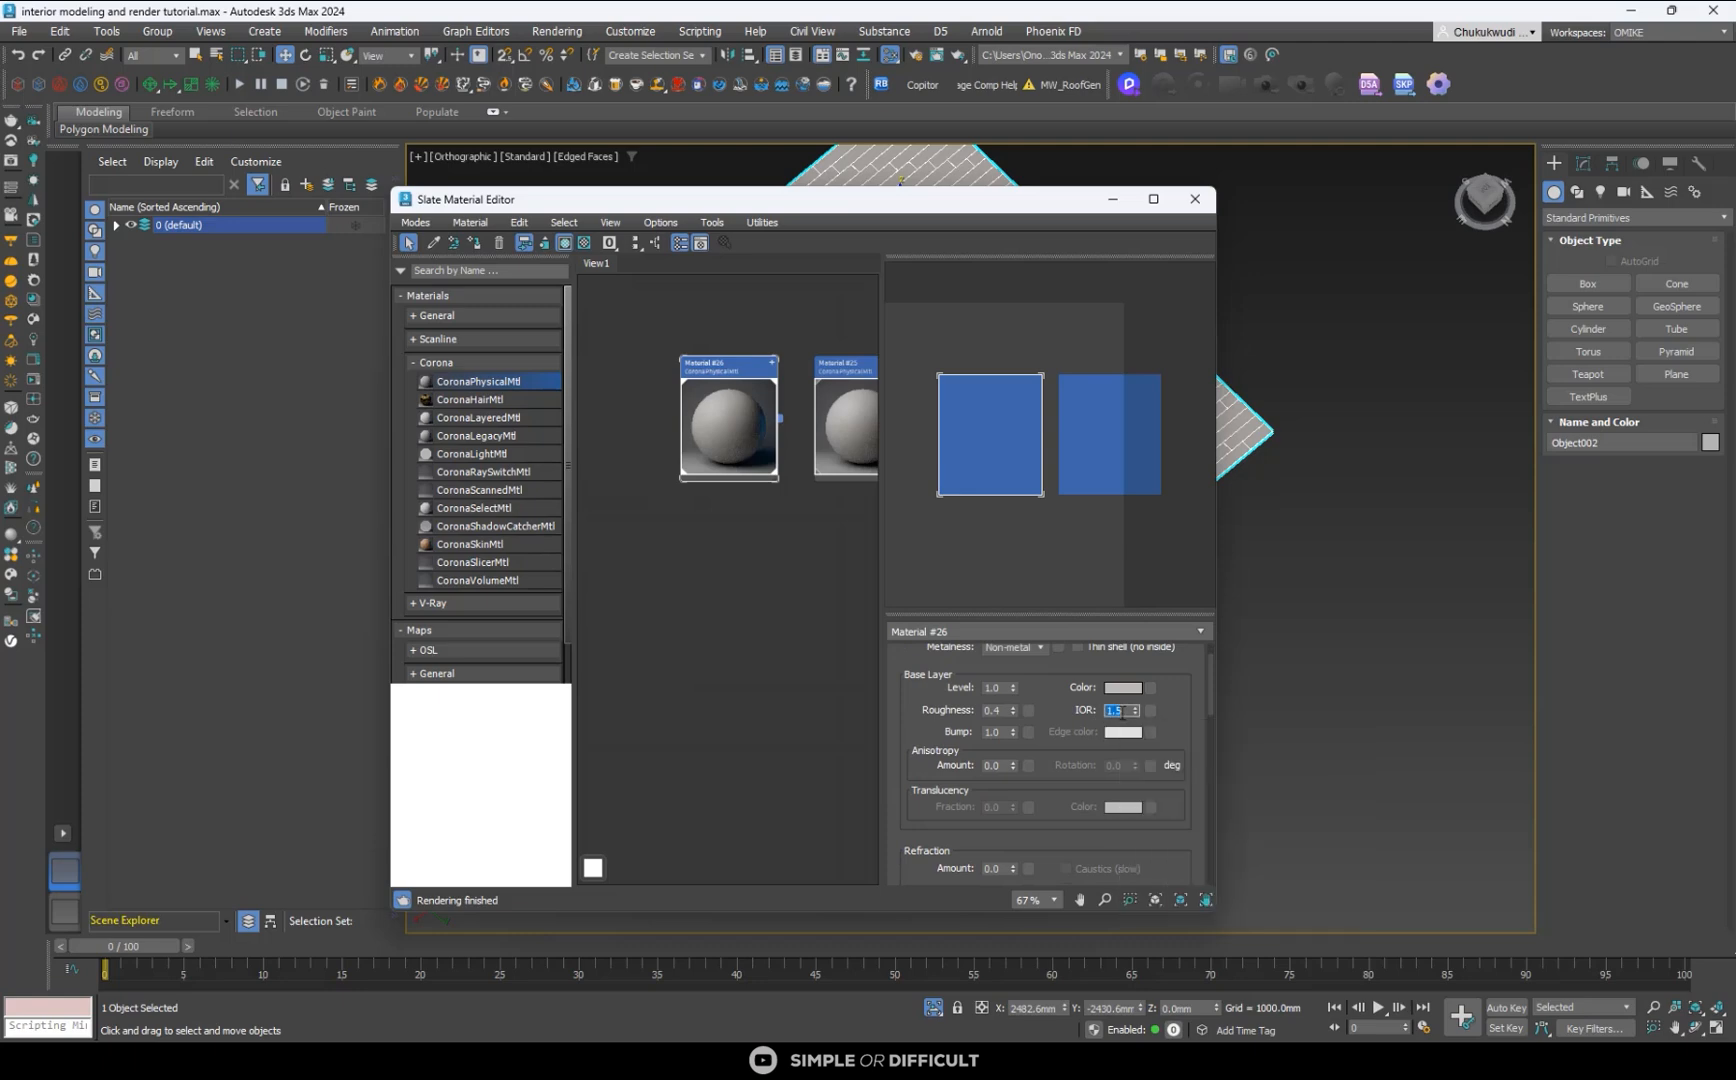
mouse_move(996, 653)
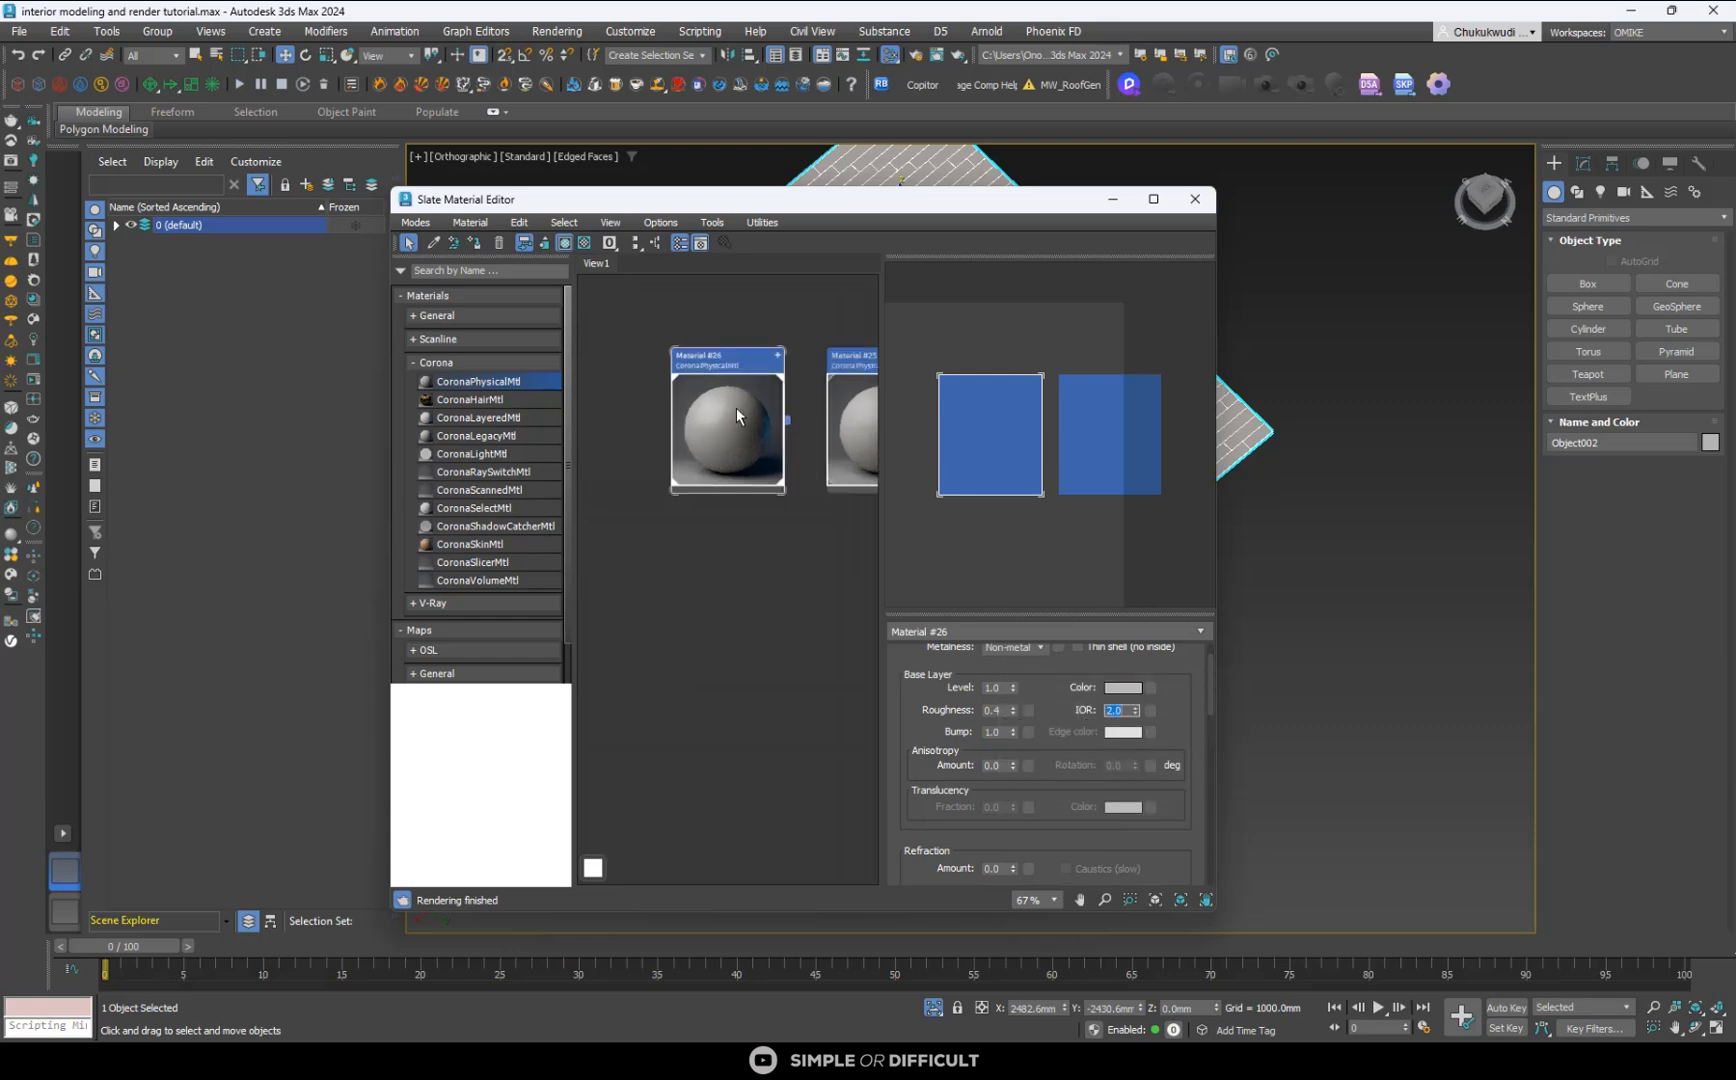
scroll(736, 405, "up", 5)
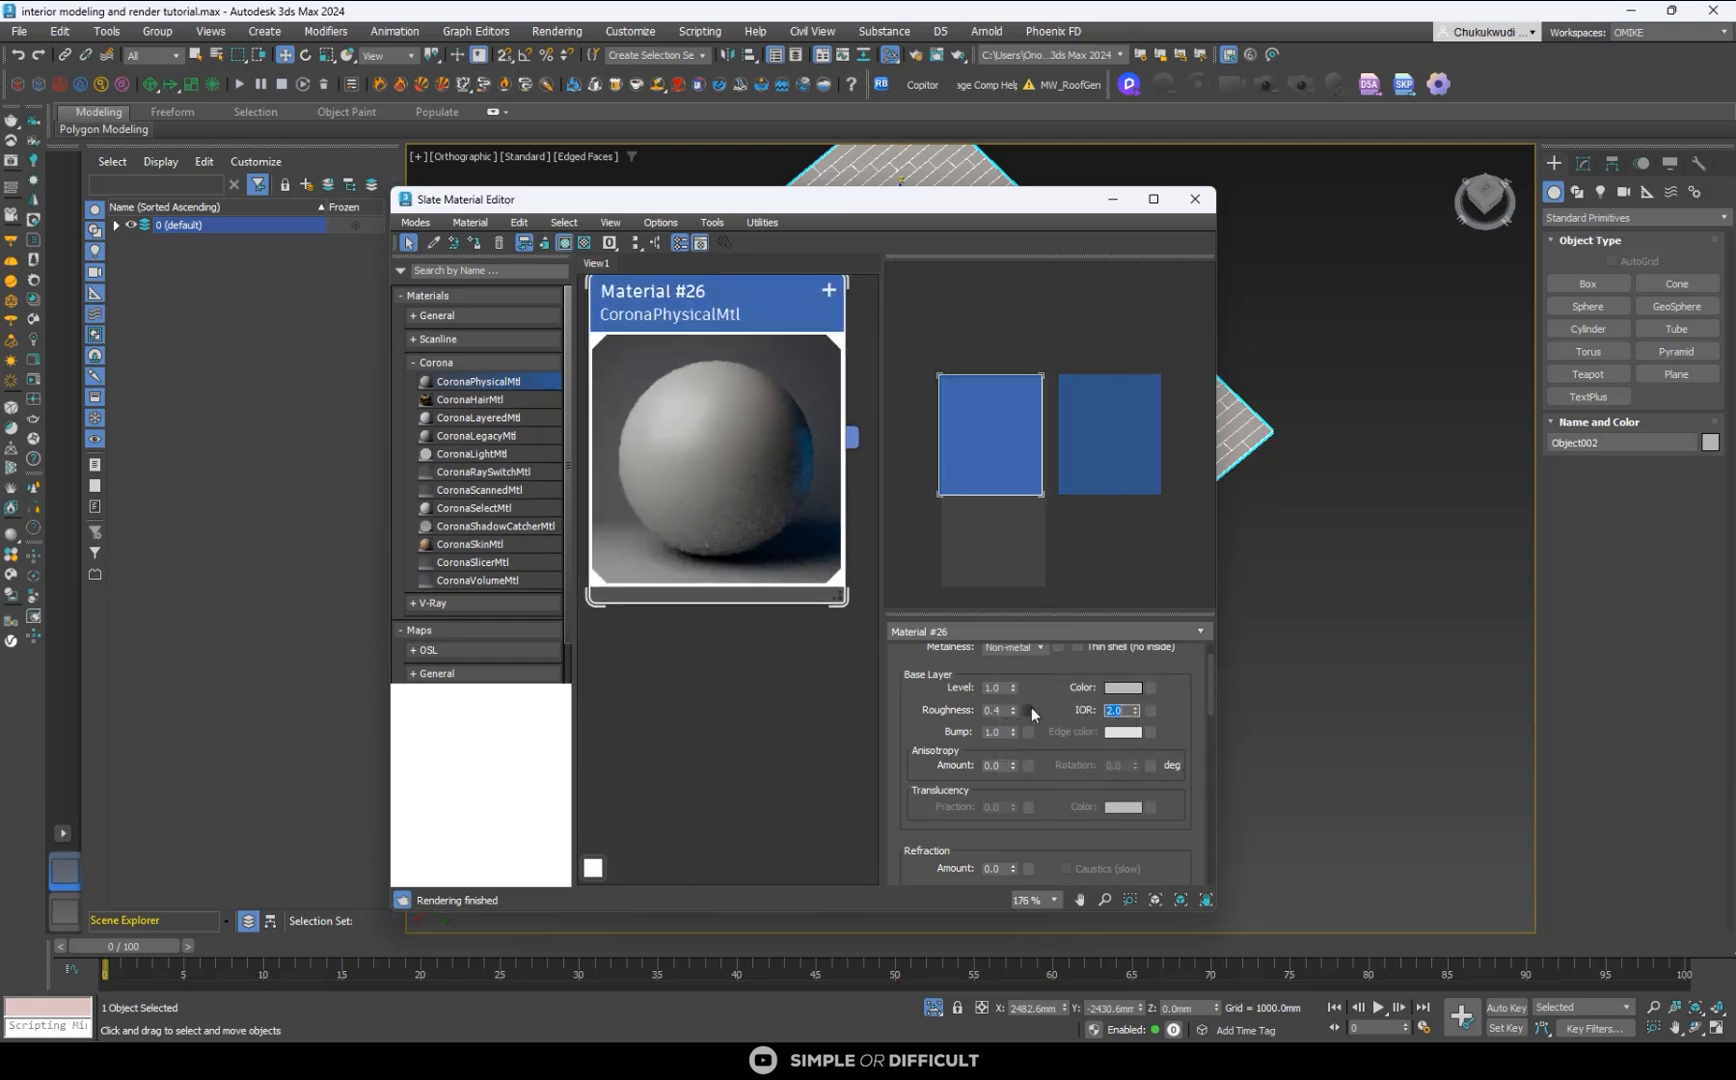
mouse_move(1005, 713)
left_click(995, 709)
type("0")
key("Return")
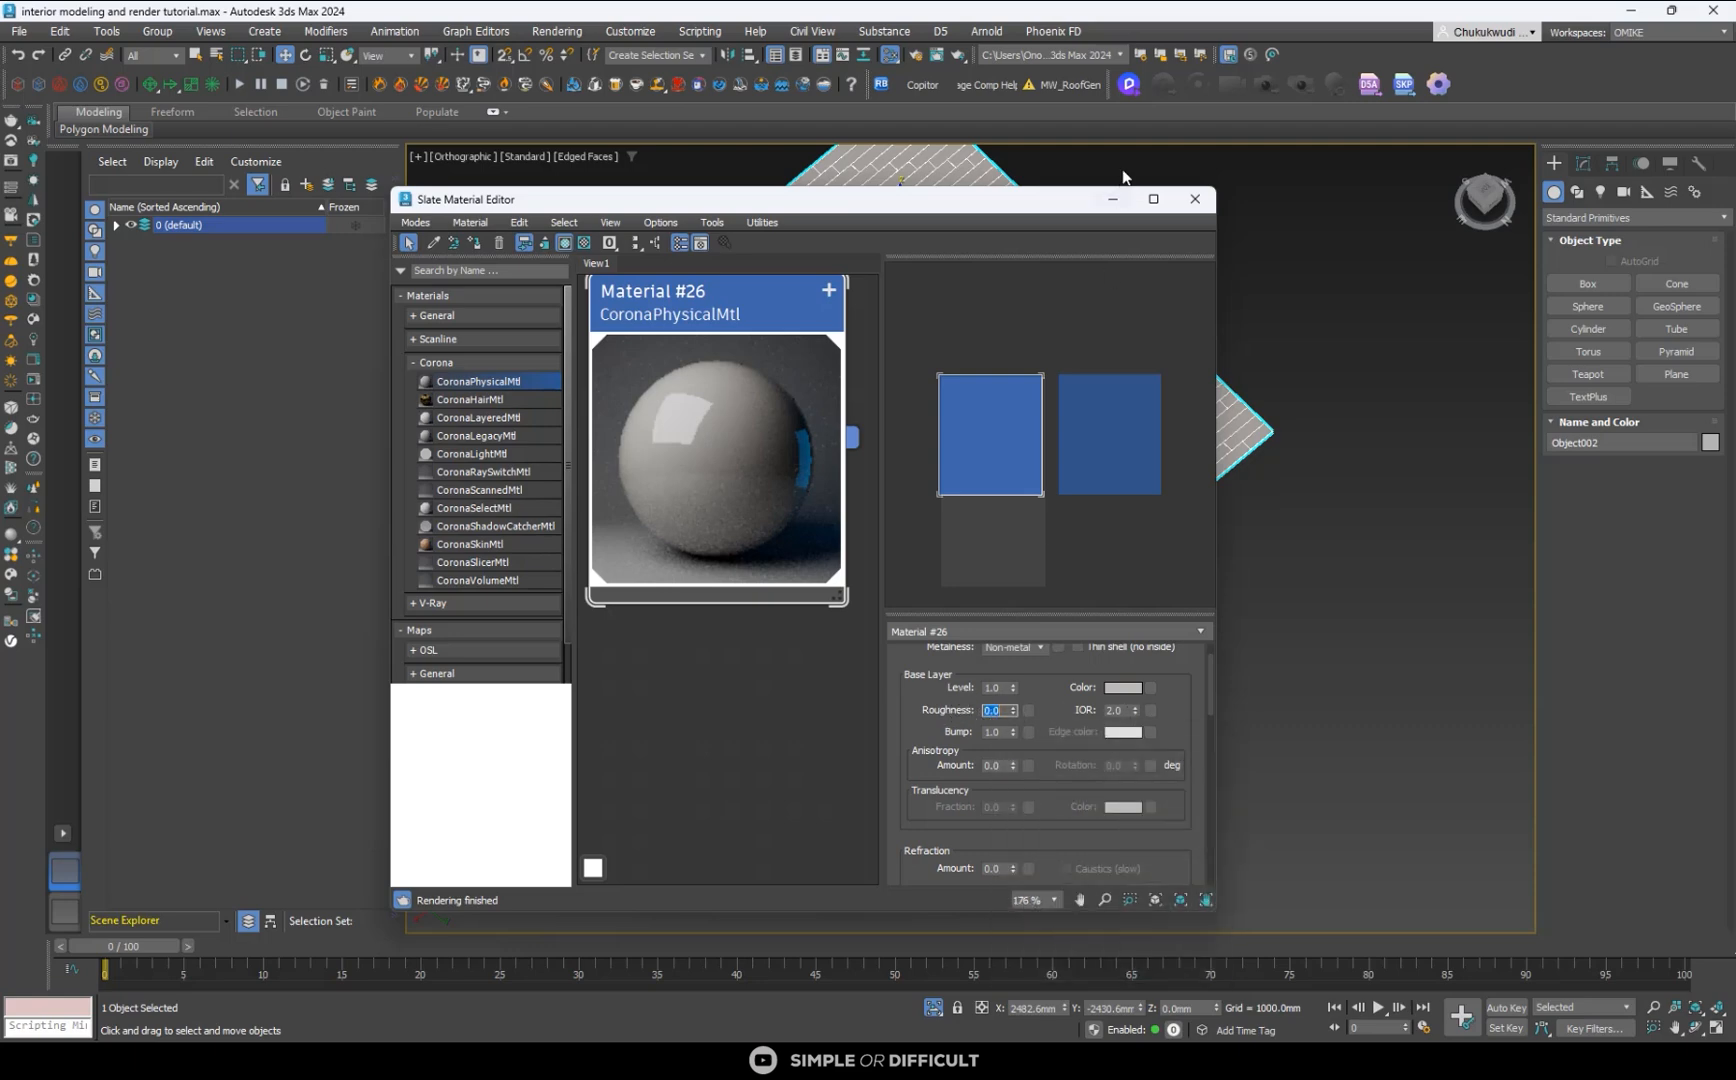
- Maximise the material editor and change the floor material's roughness mode to Glossiness in its advanced options
left_click(1153, 198)
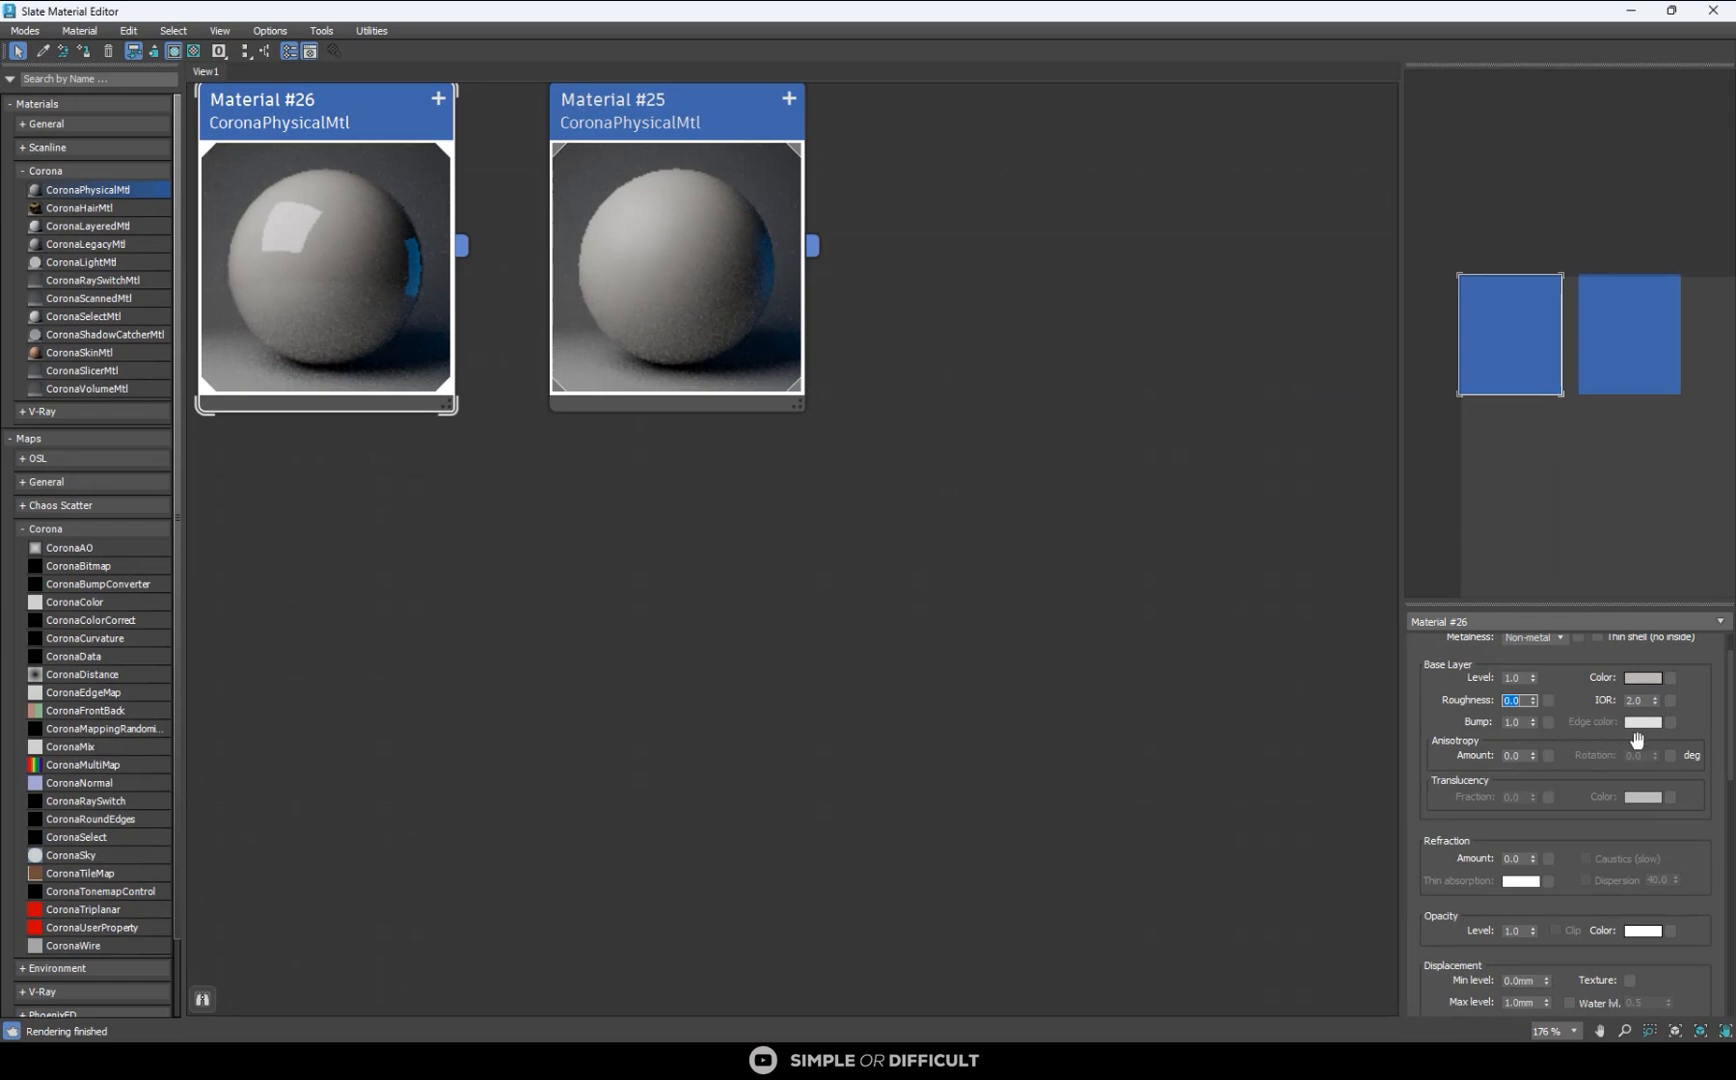
scroll(1697, 808, "down", 5)
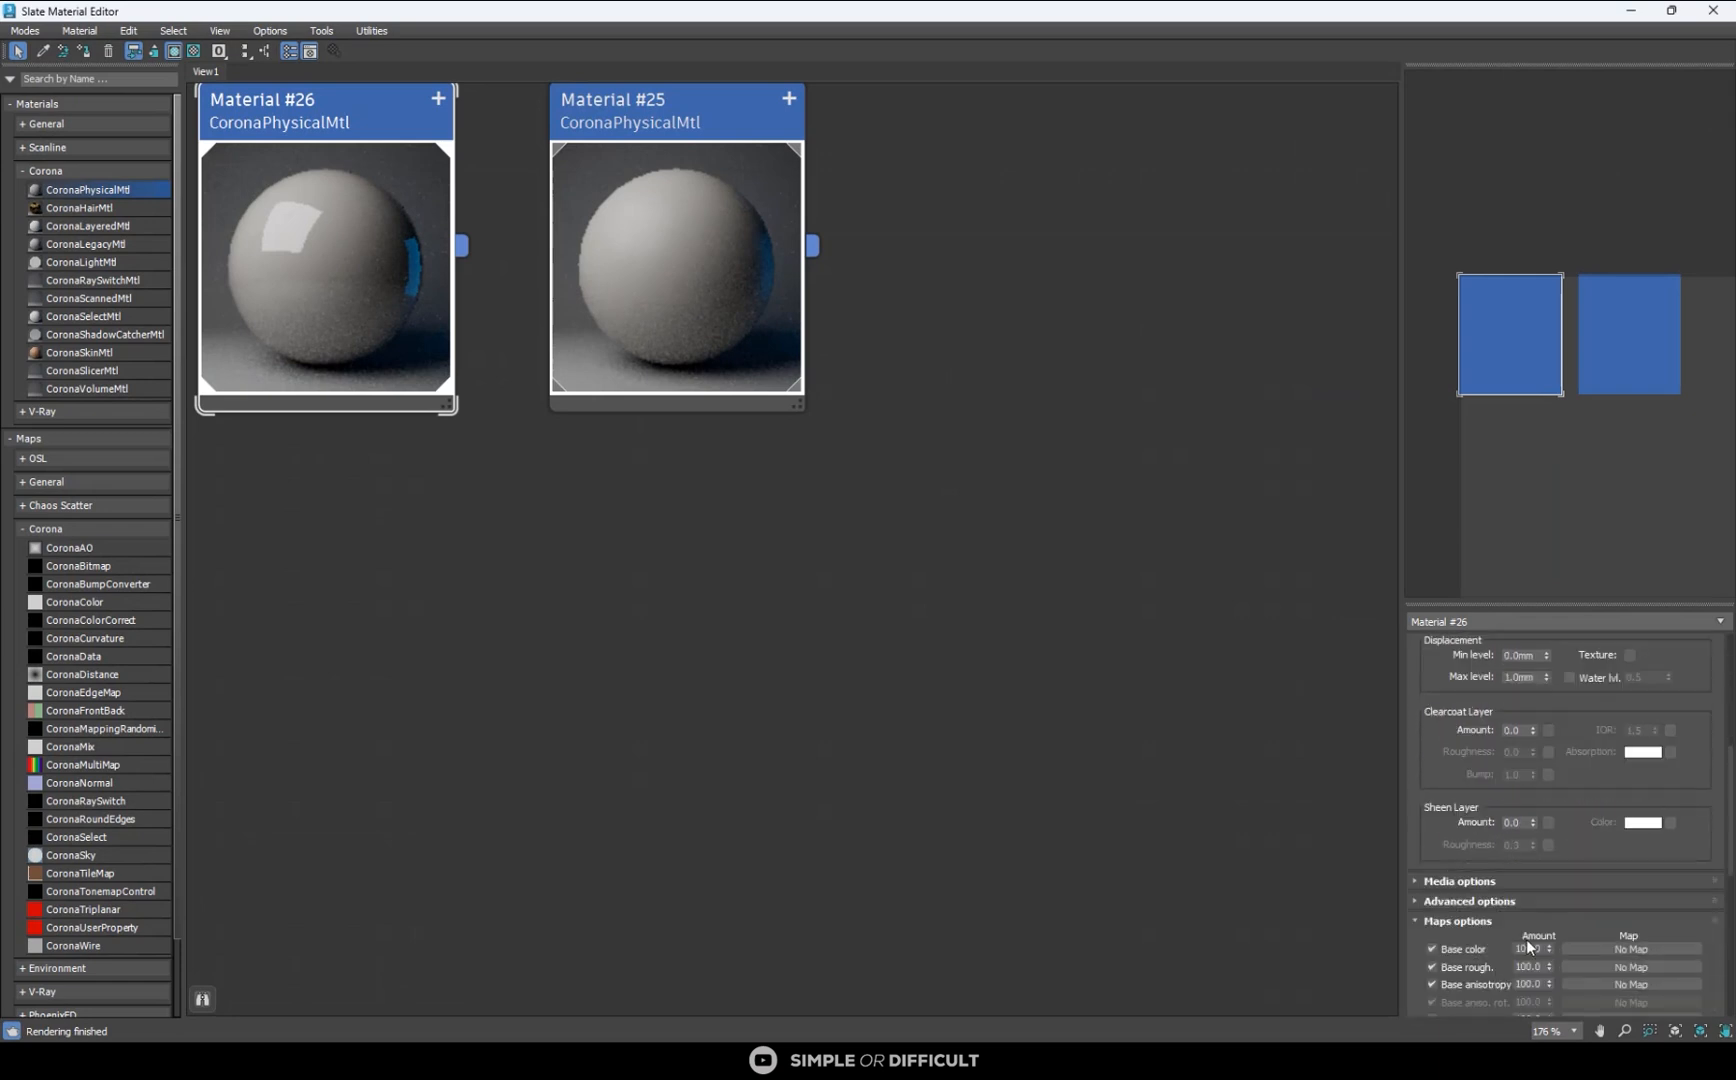
left_click(1468, 901)
left_click(1546, 835)
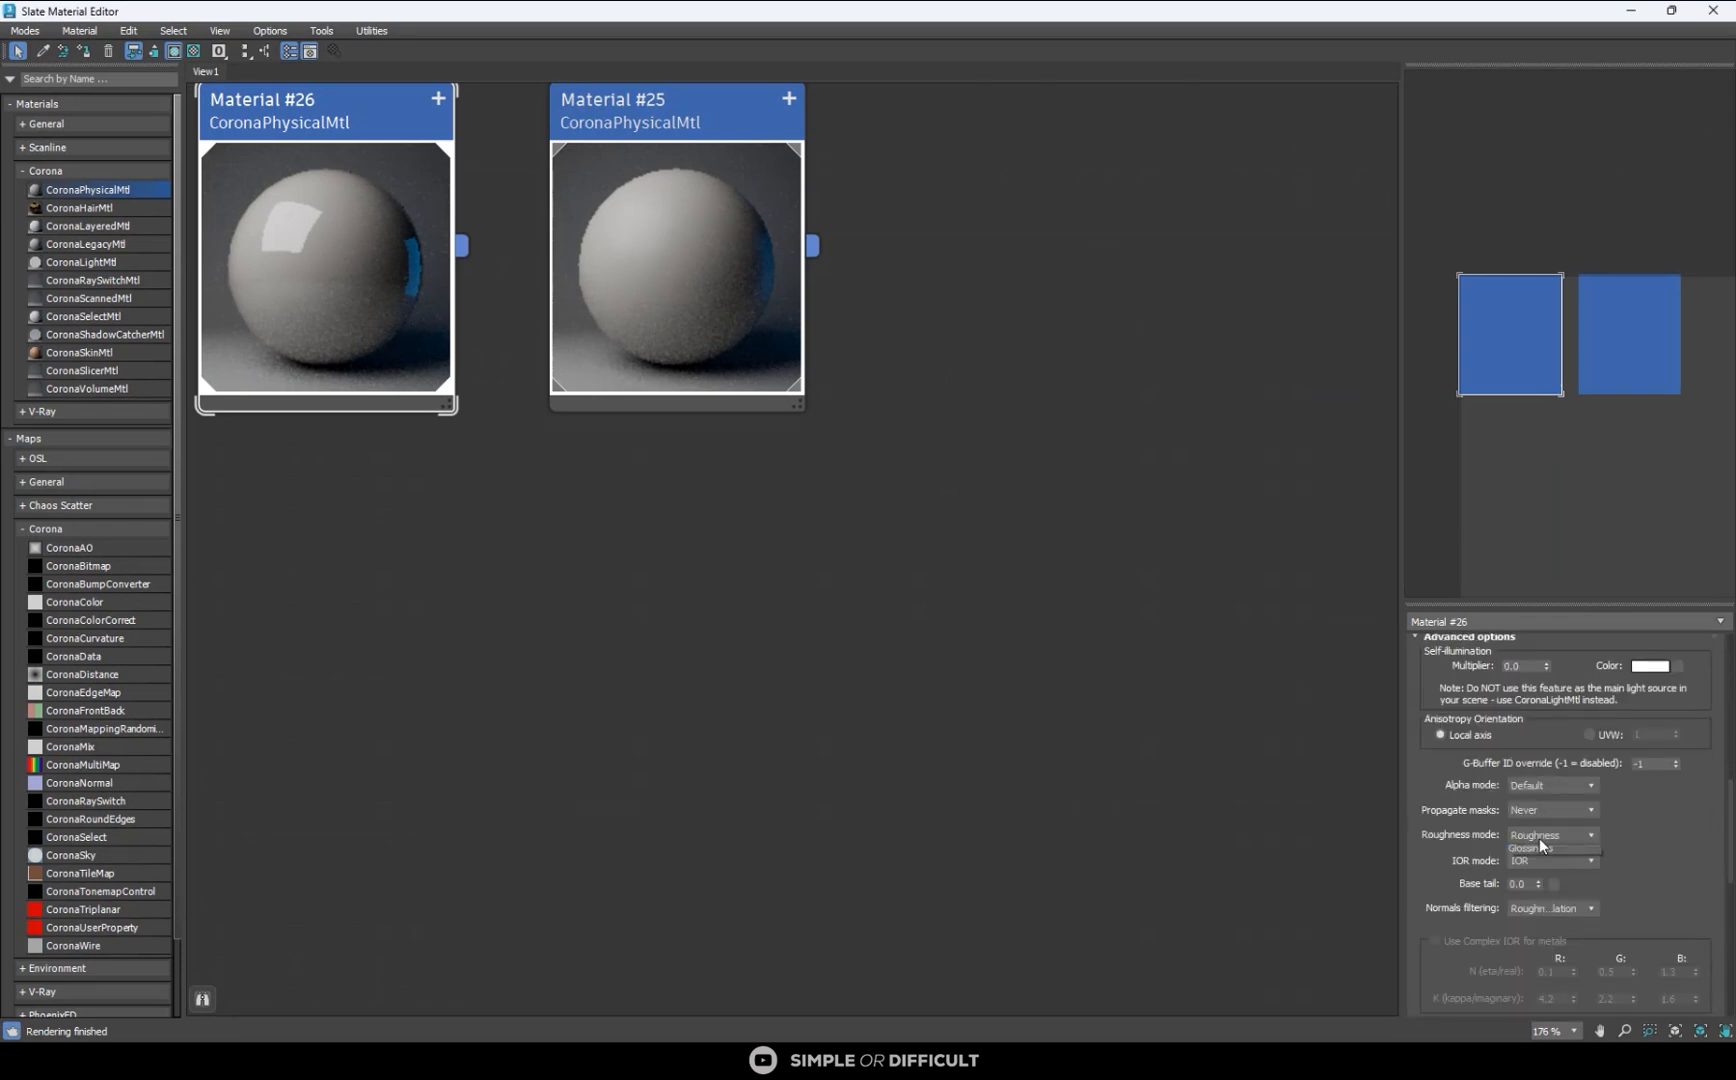
left_click(1546, 864)
scroll(1724, 844, "up", 10)
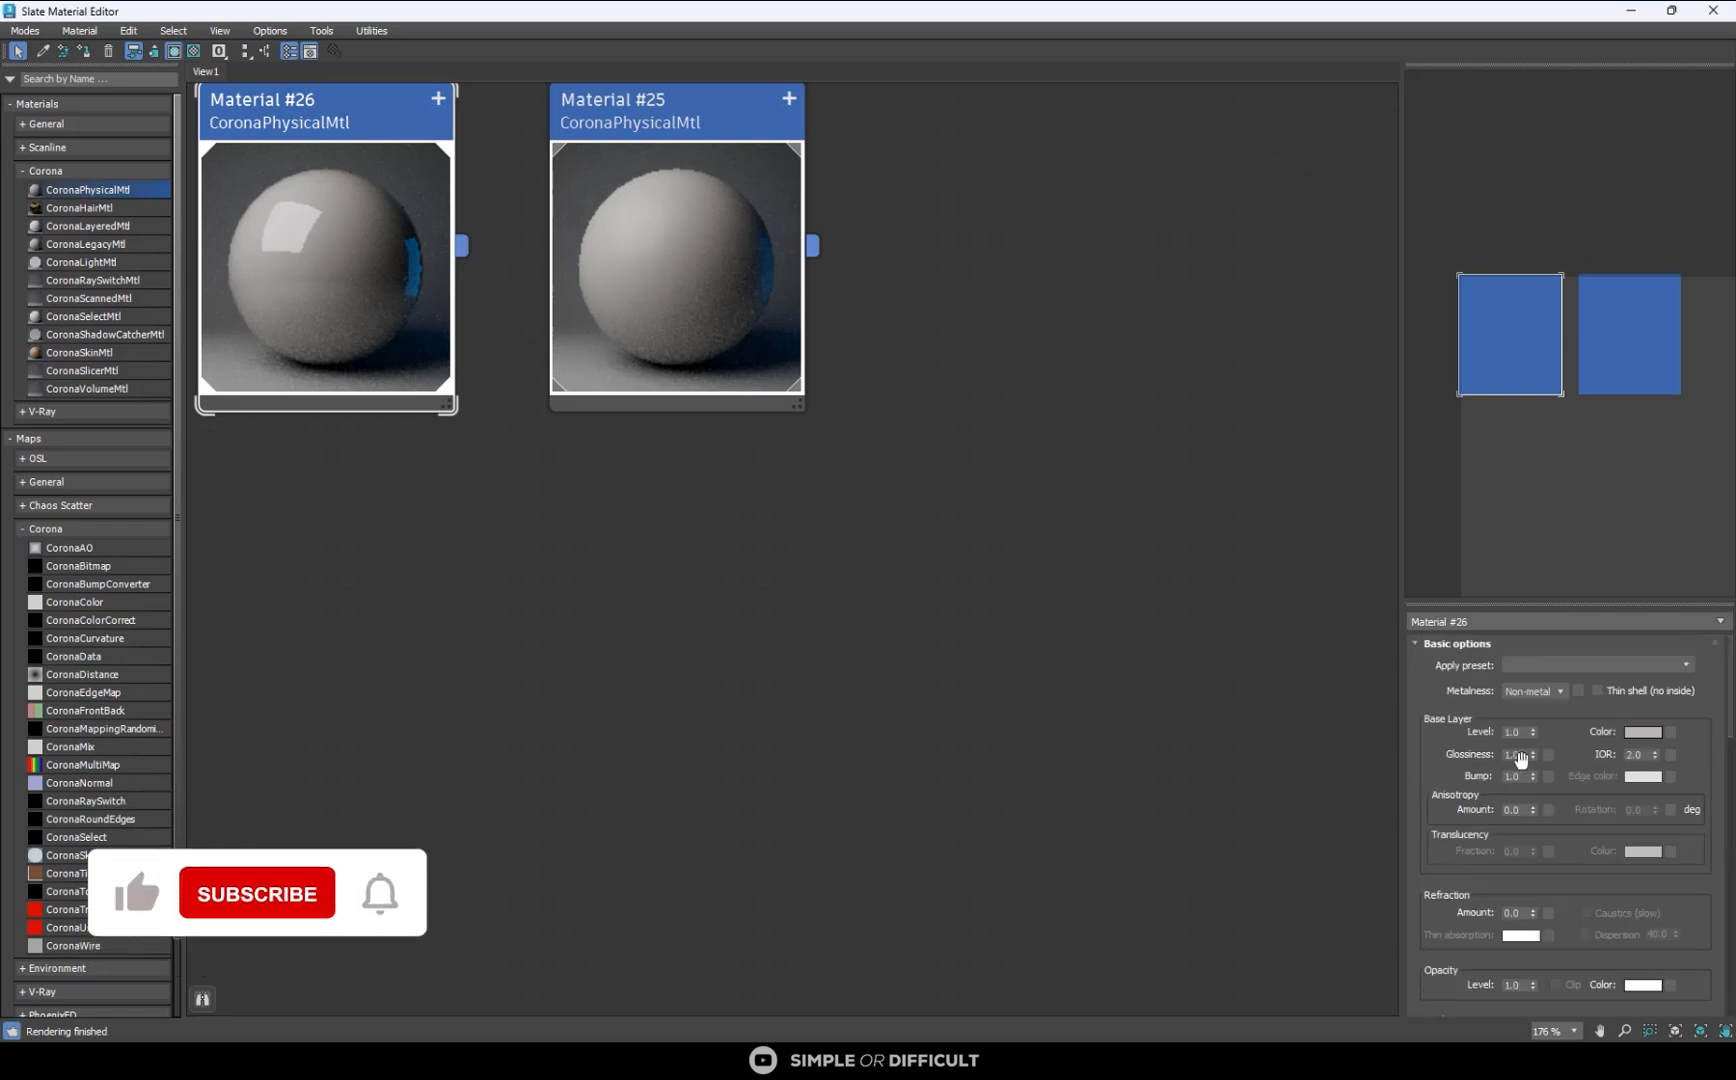
- Bring both material nodes into view and rename the duplicated material as floor boards
scroll(976, 546, "down", 3)
middle_click_drag(689, 539, 846, 541)
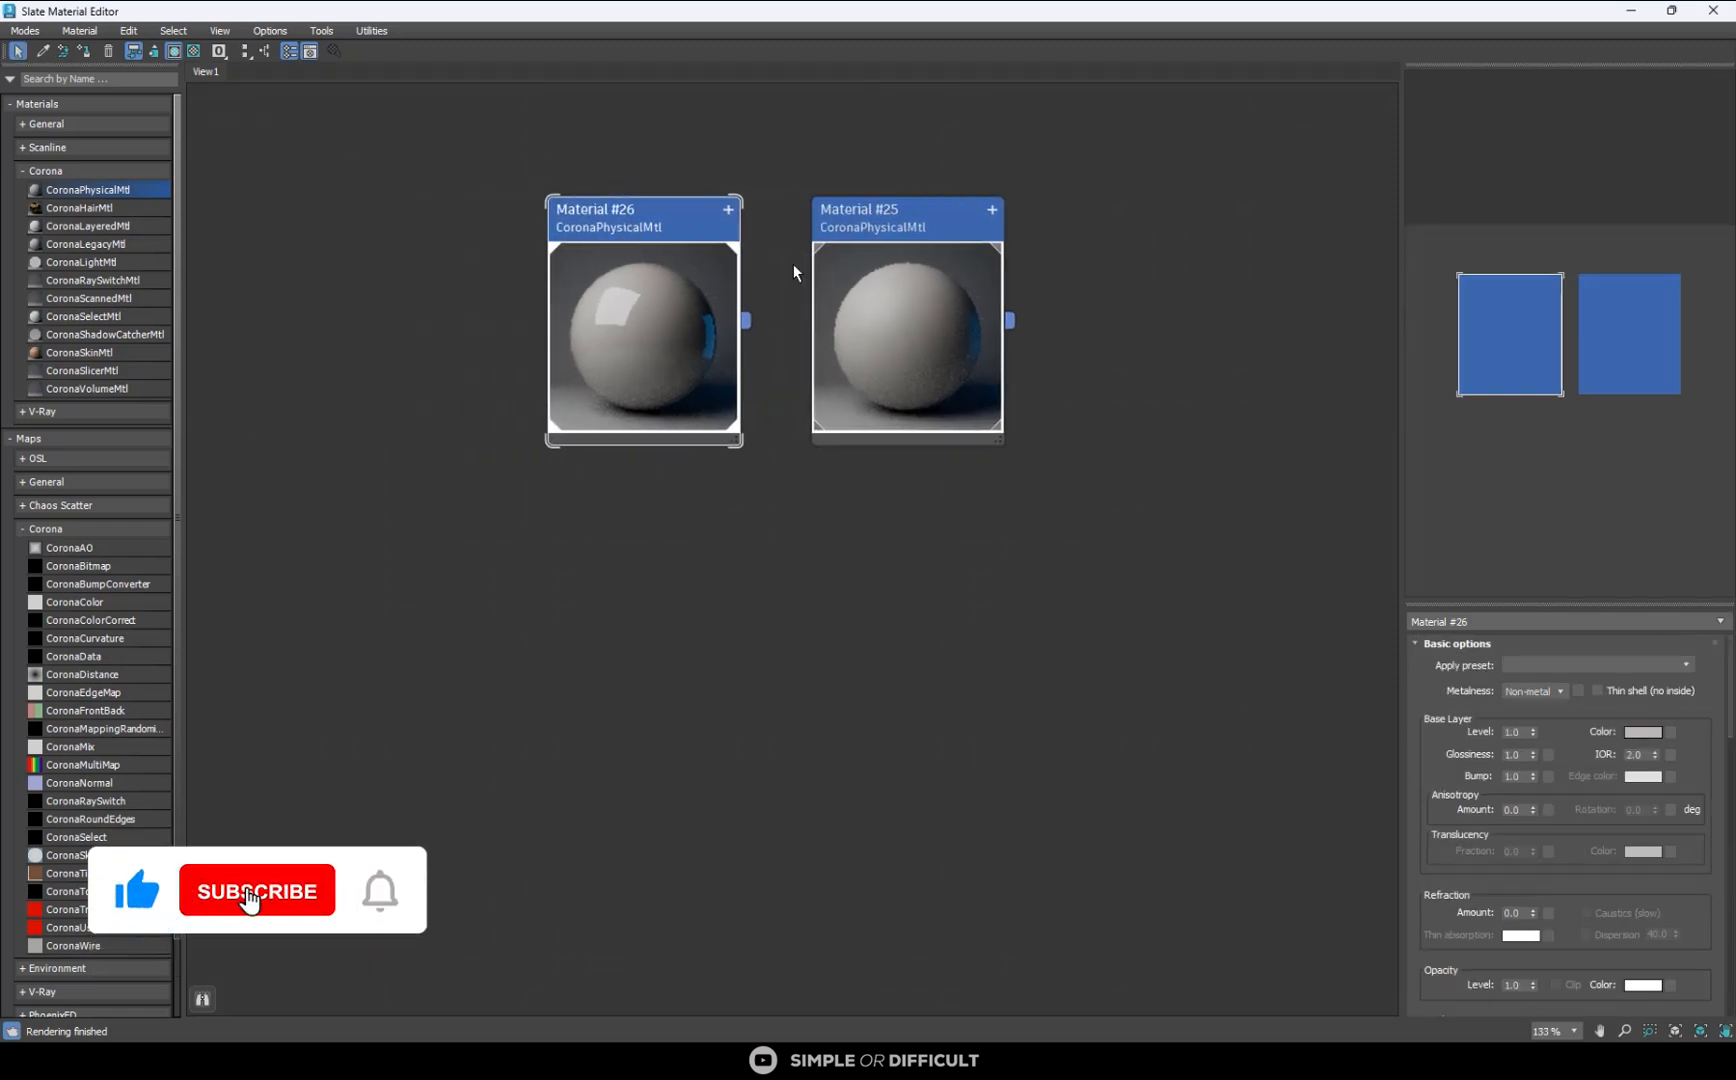
left_click_drag(1484, 620, 1401, 622)
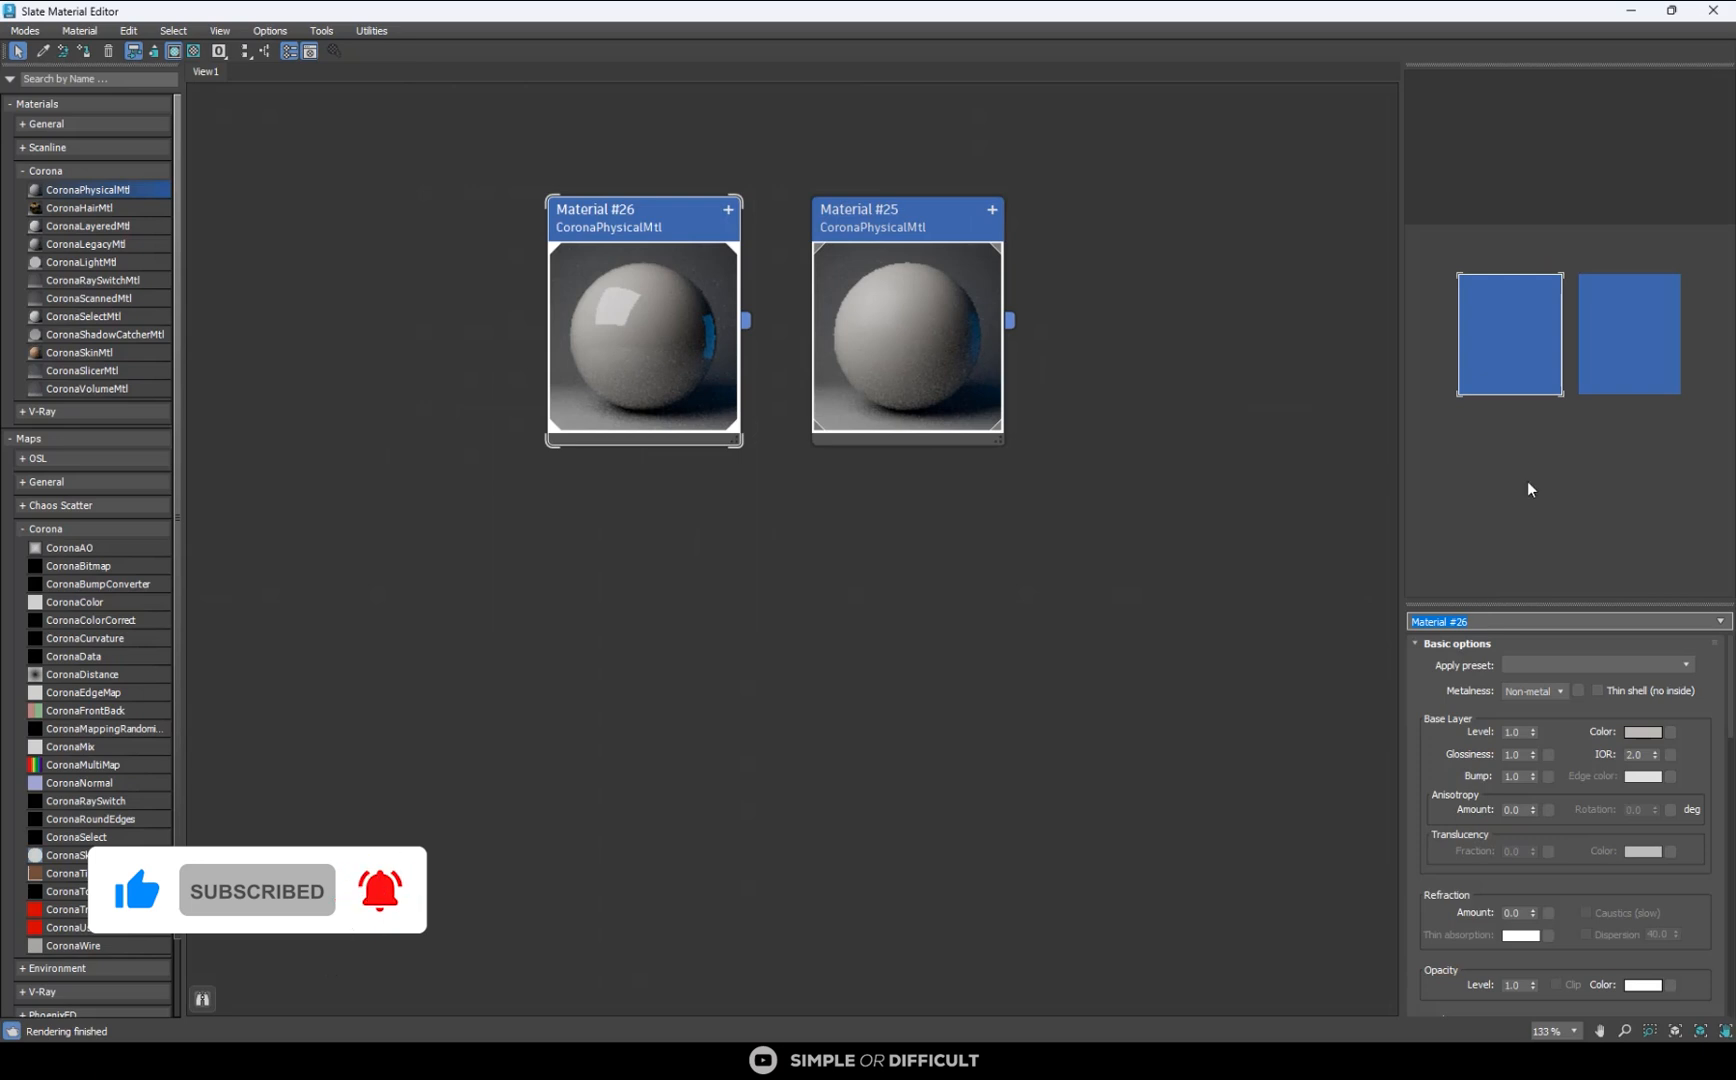
type("floor")
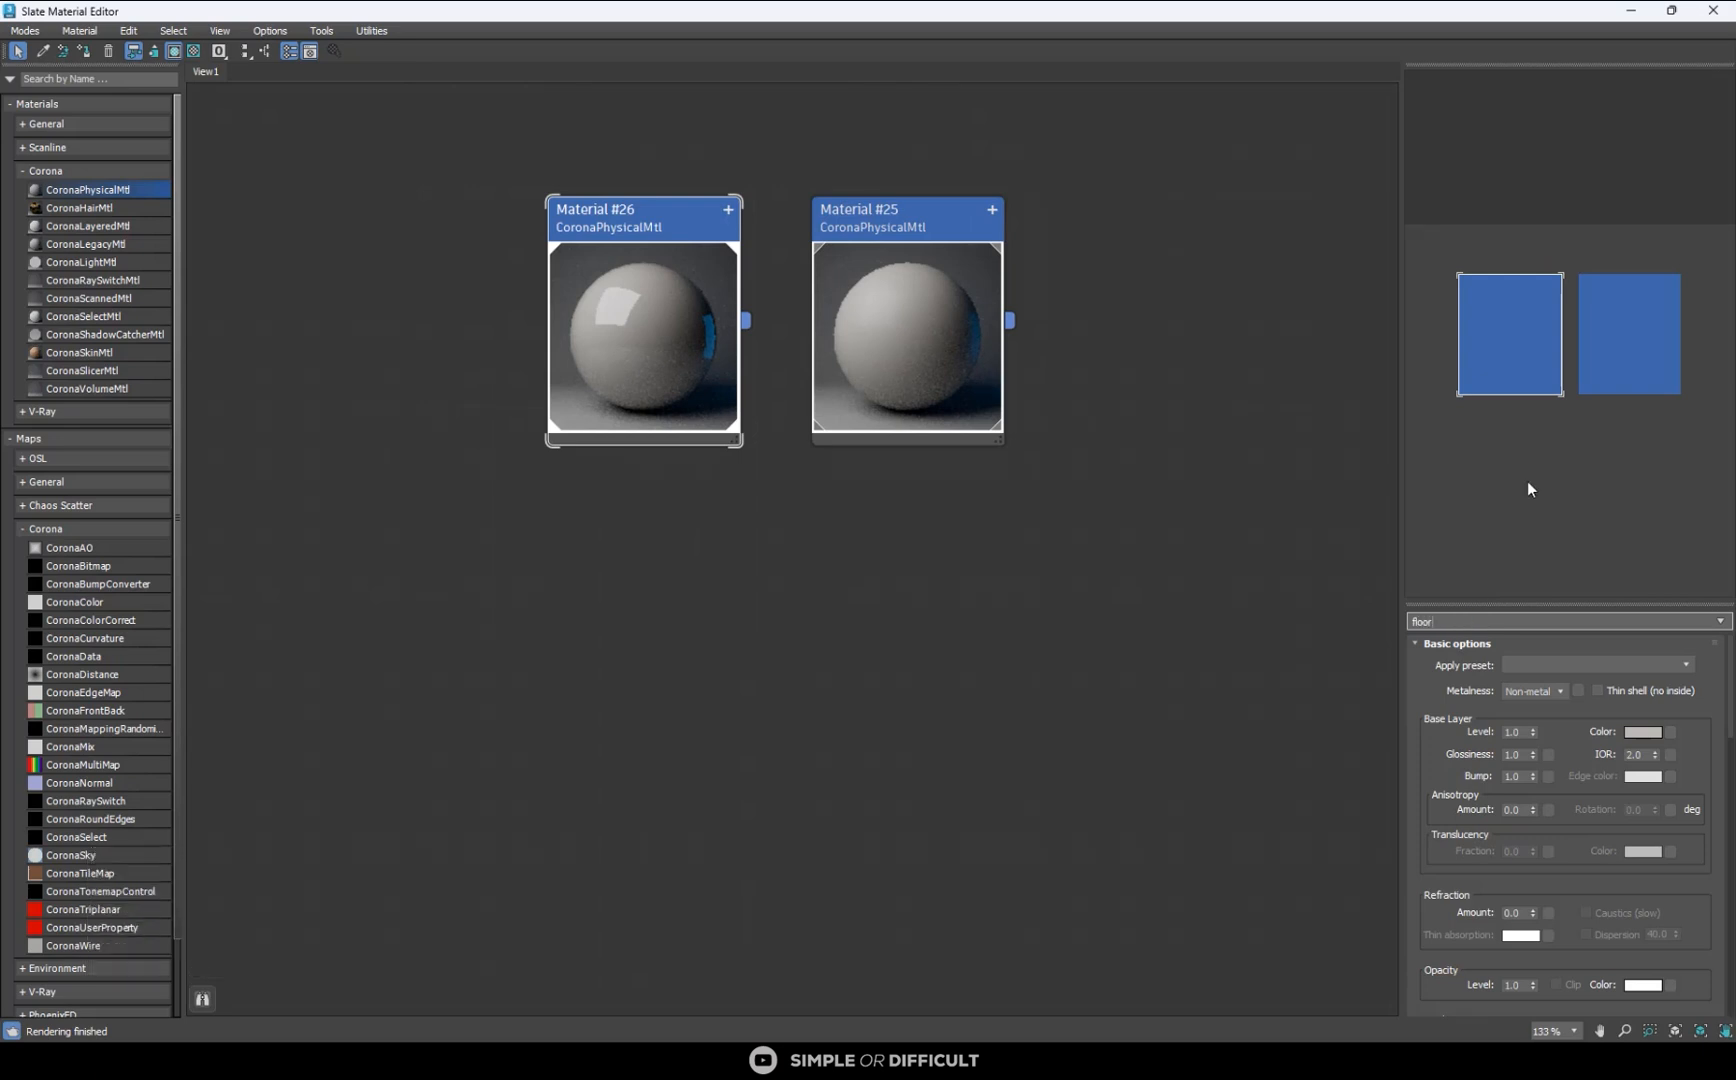
type(" boards")
key("Return")
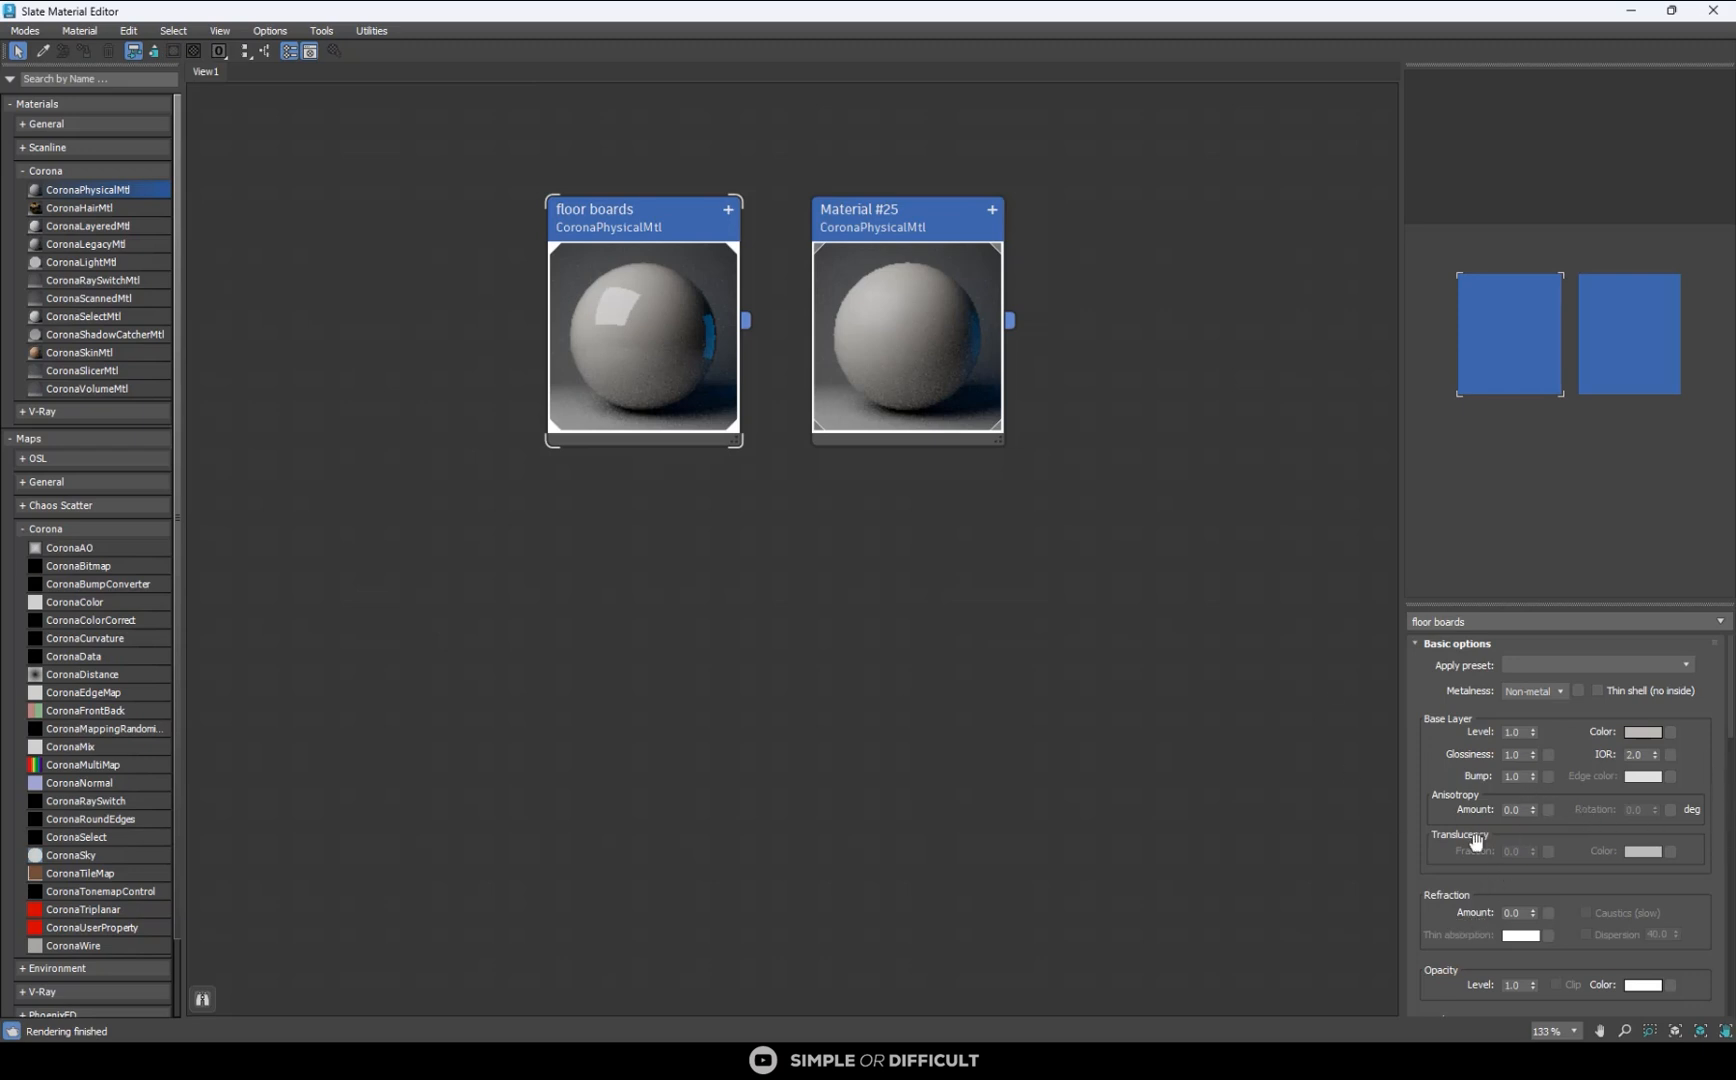
- Make room beside the floor boards node and view the MultiTexture 2.04 plugin page on cg-source.com in the browser
middle_click_drag(410, 504, 740, 545)
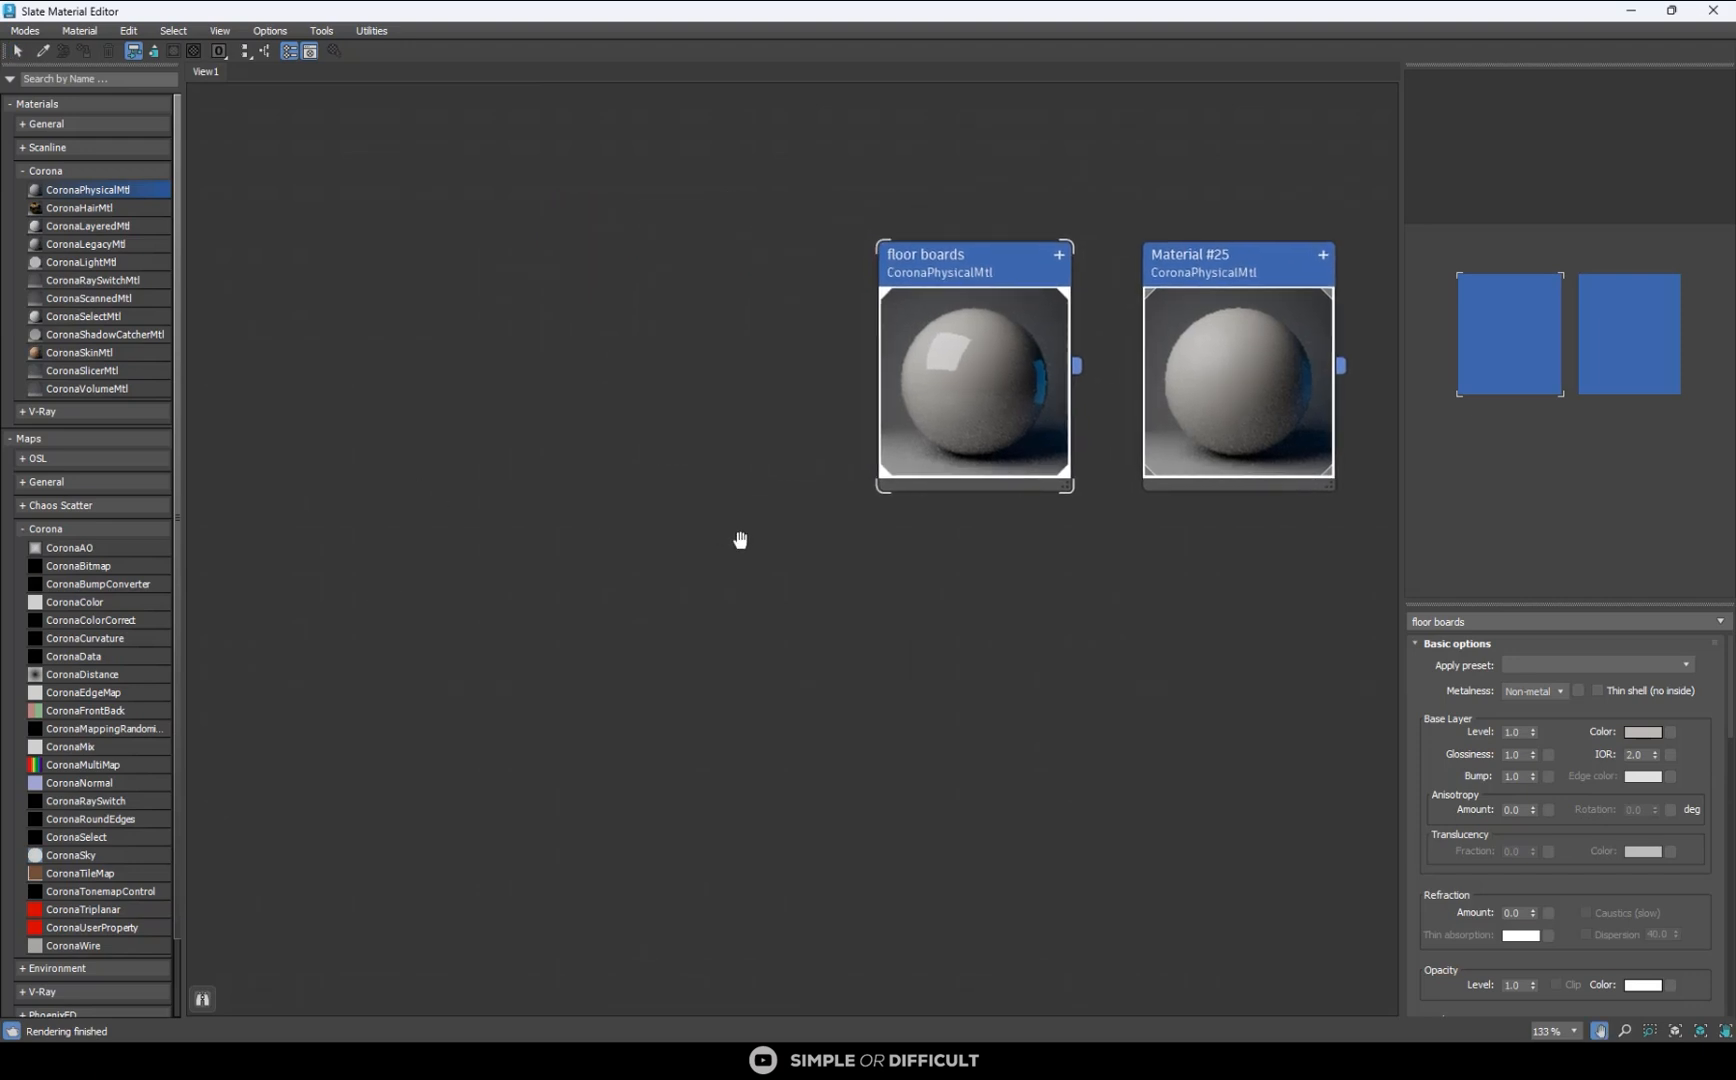
left_click(110, 77)
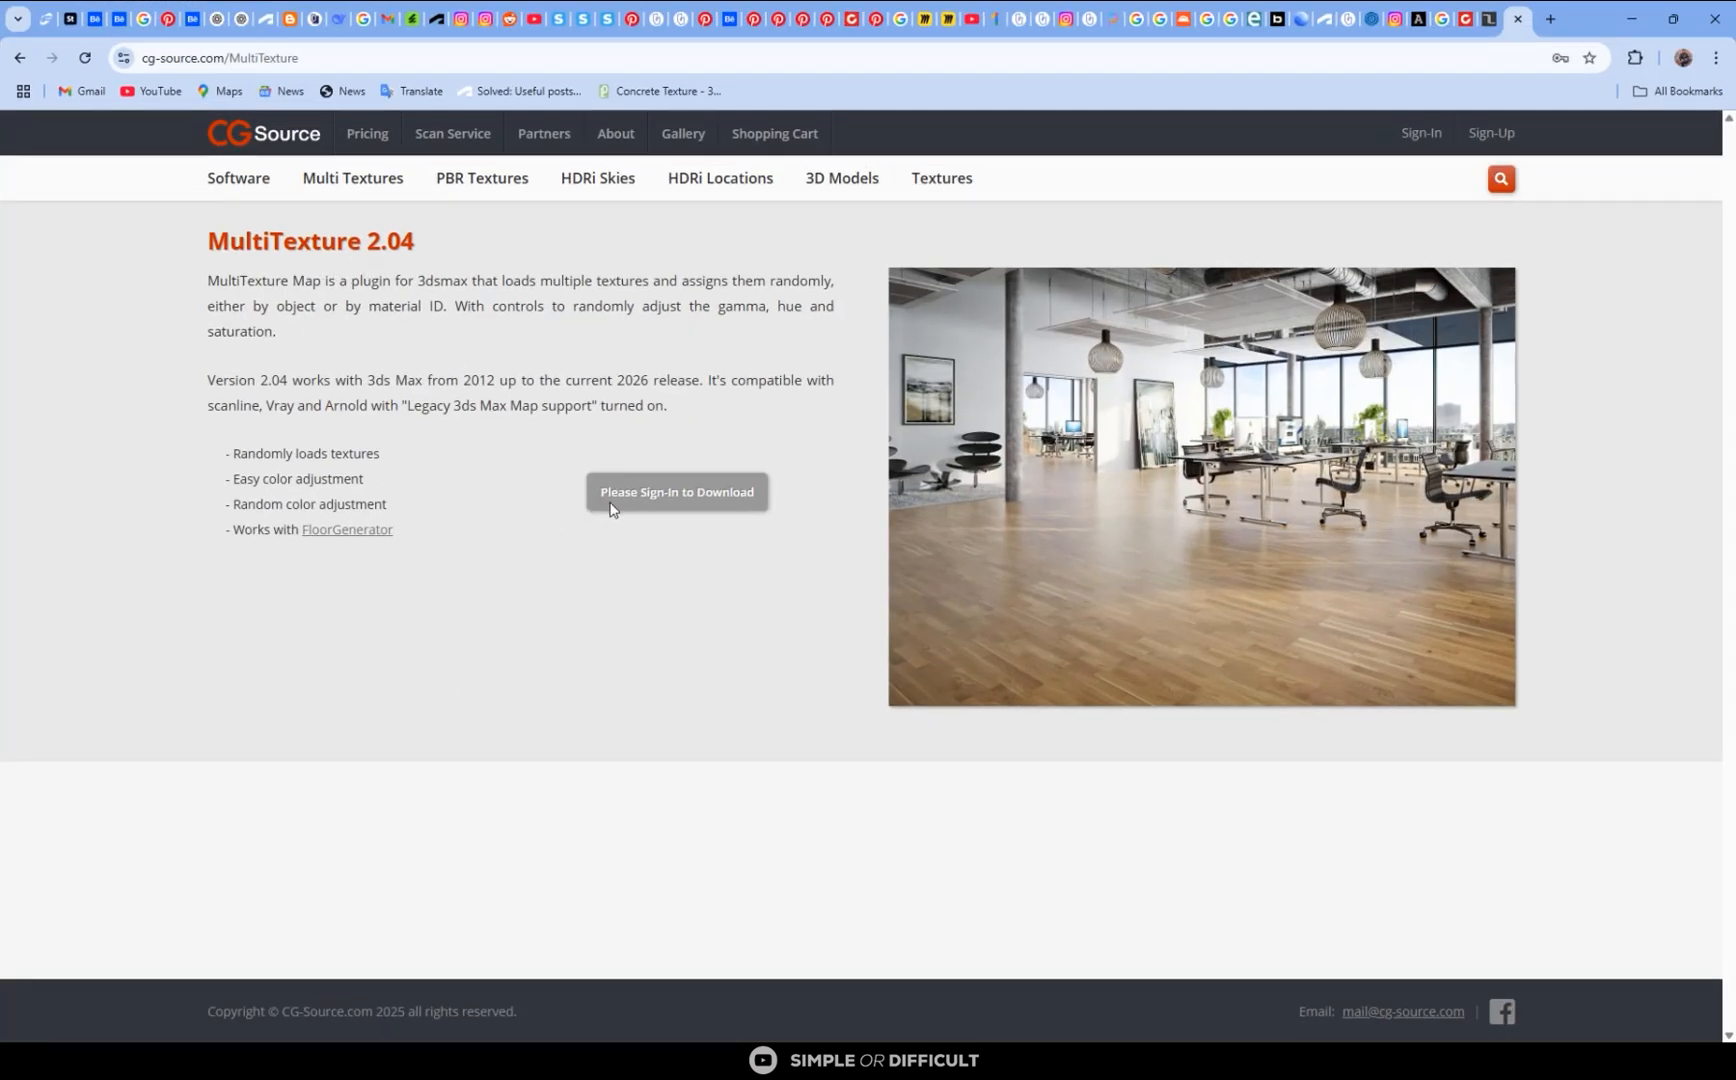
left_click(1631, 18)
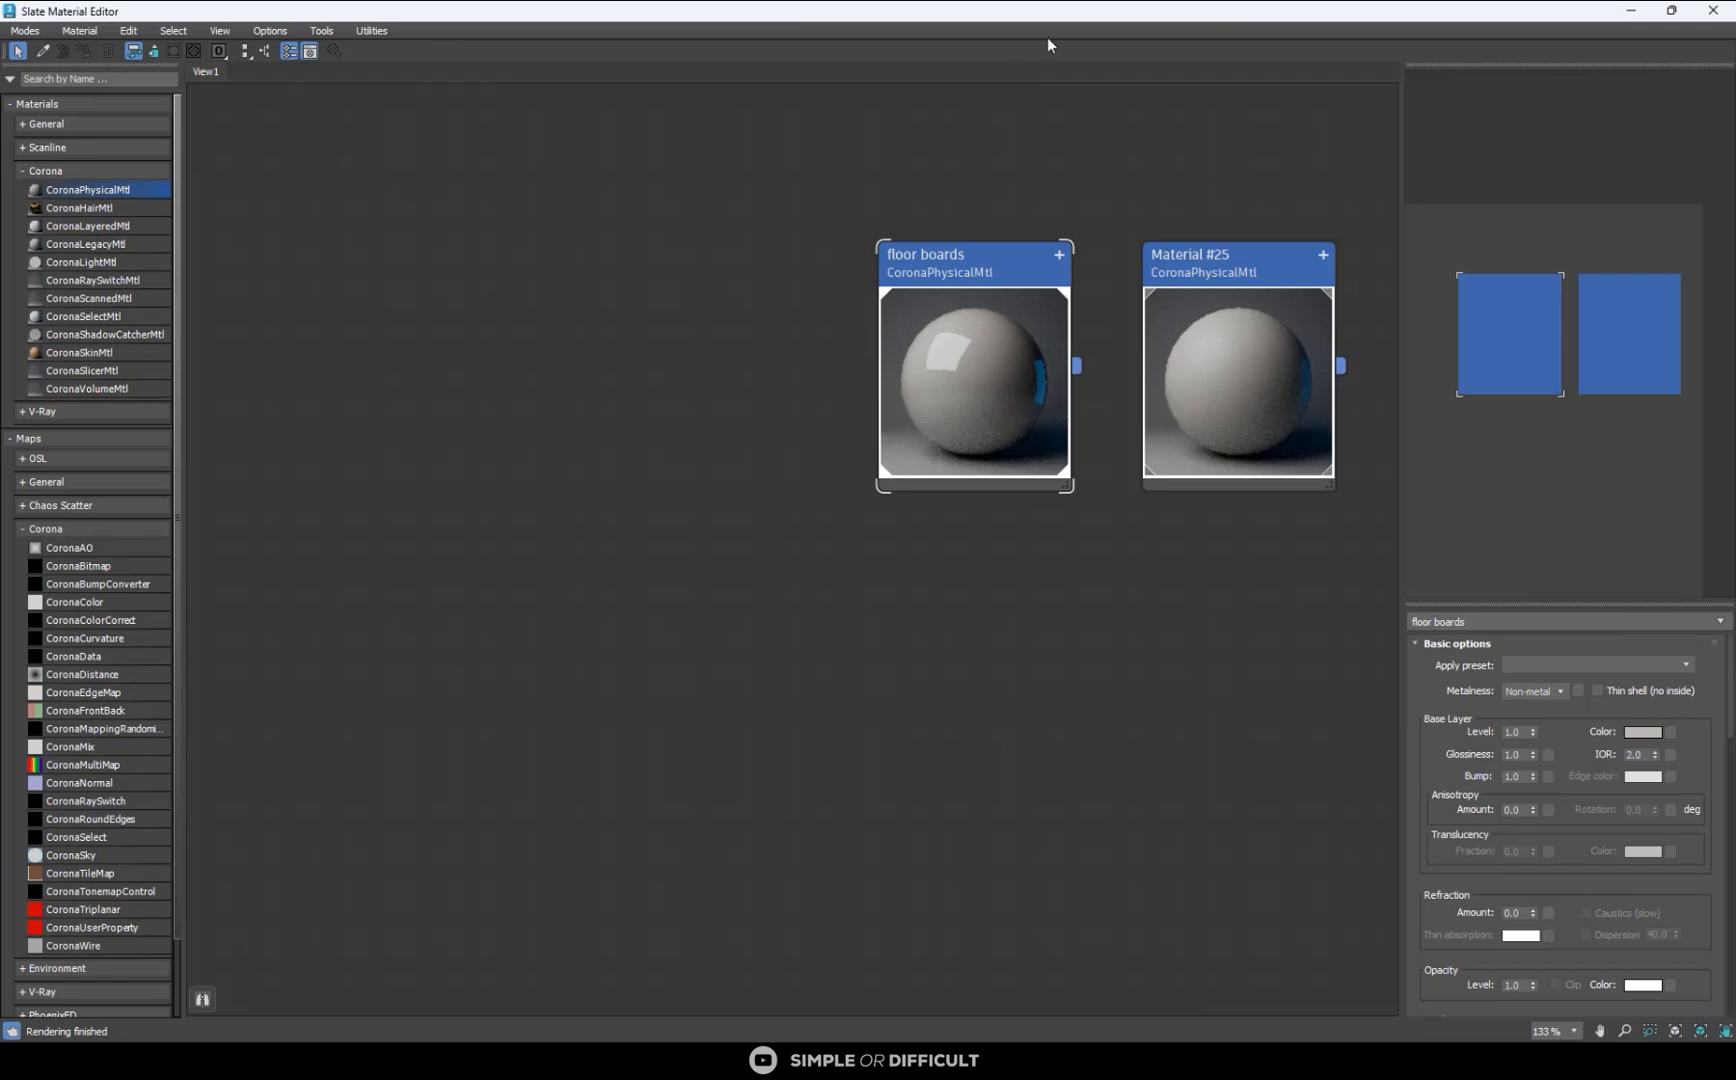
- Restore the material editor to a smaller window and examine the wooden floor planks up close in reference image 01.png POST.png
left_click_drag(1072, 10, 662, 560)
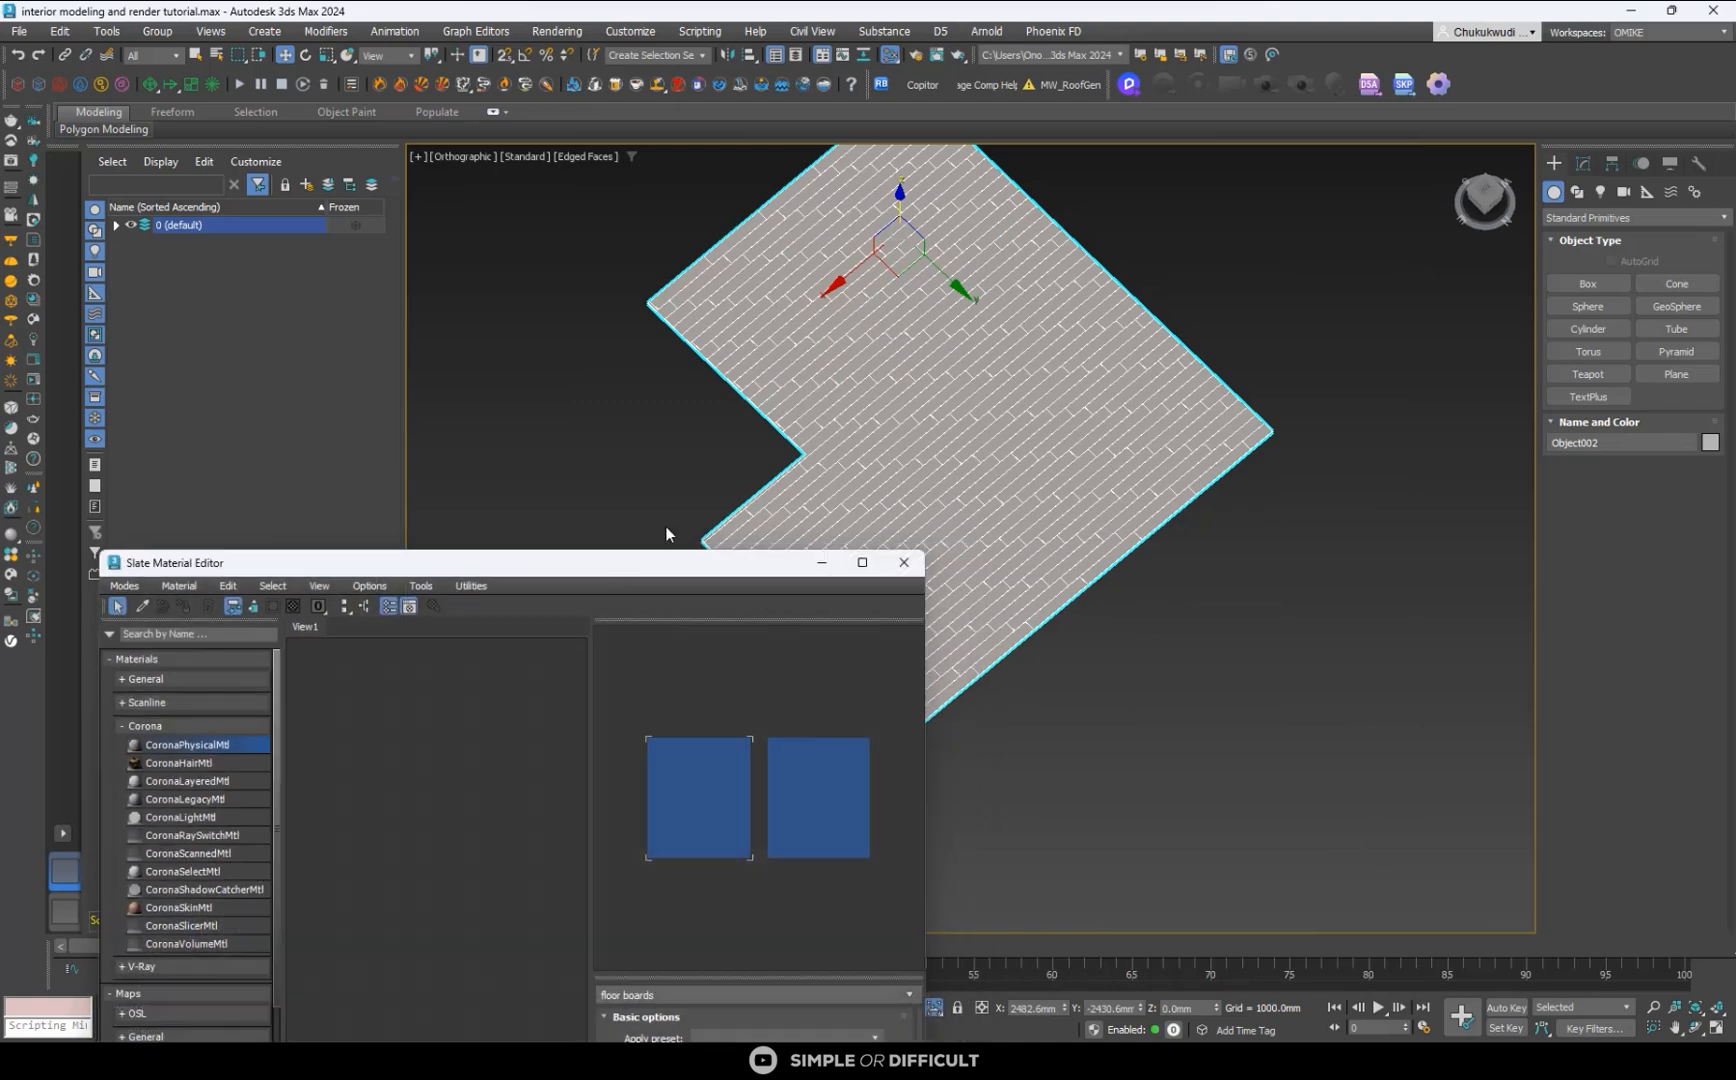
scroll(839, 418, "up", 4)
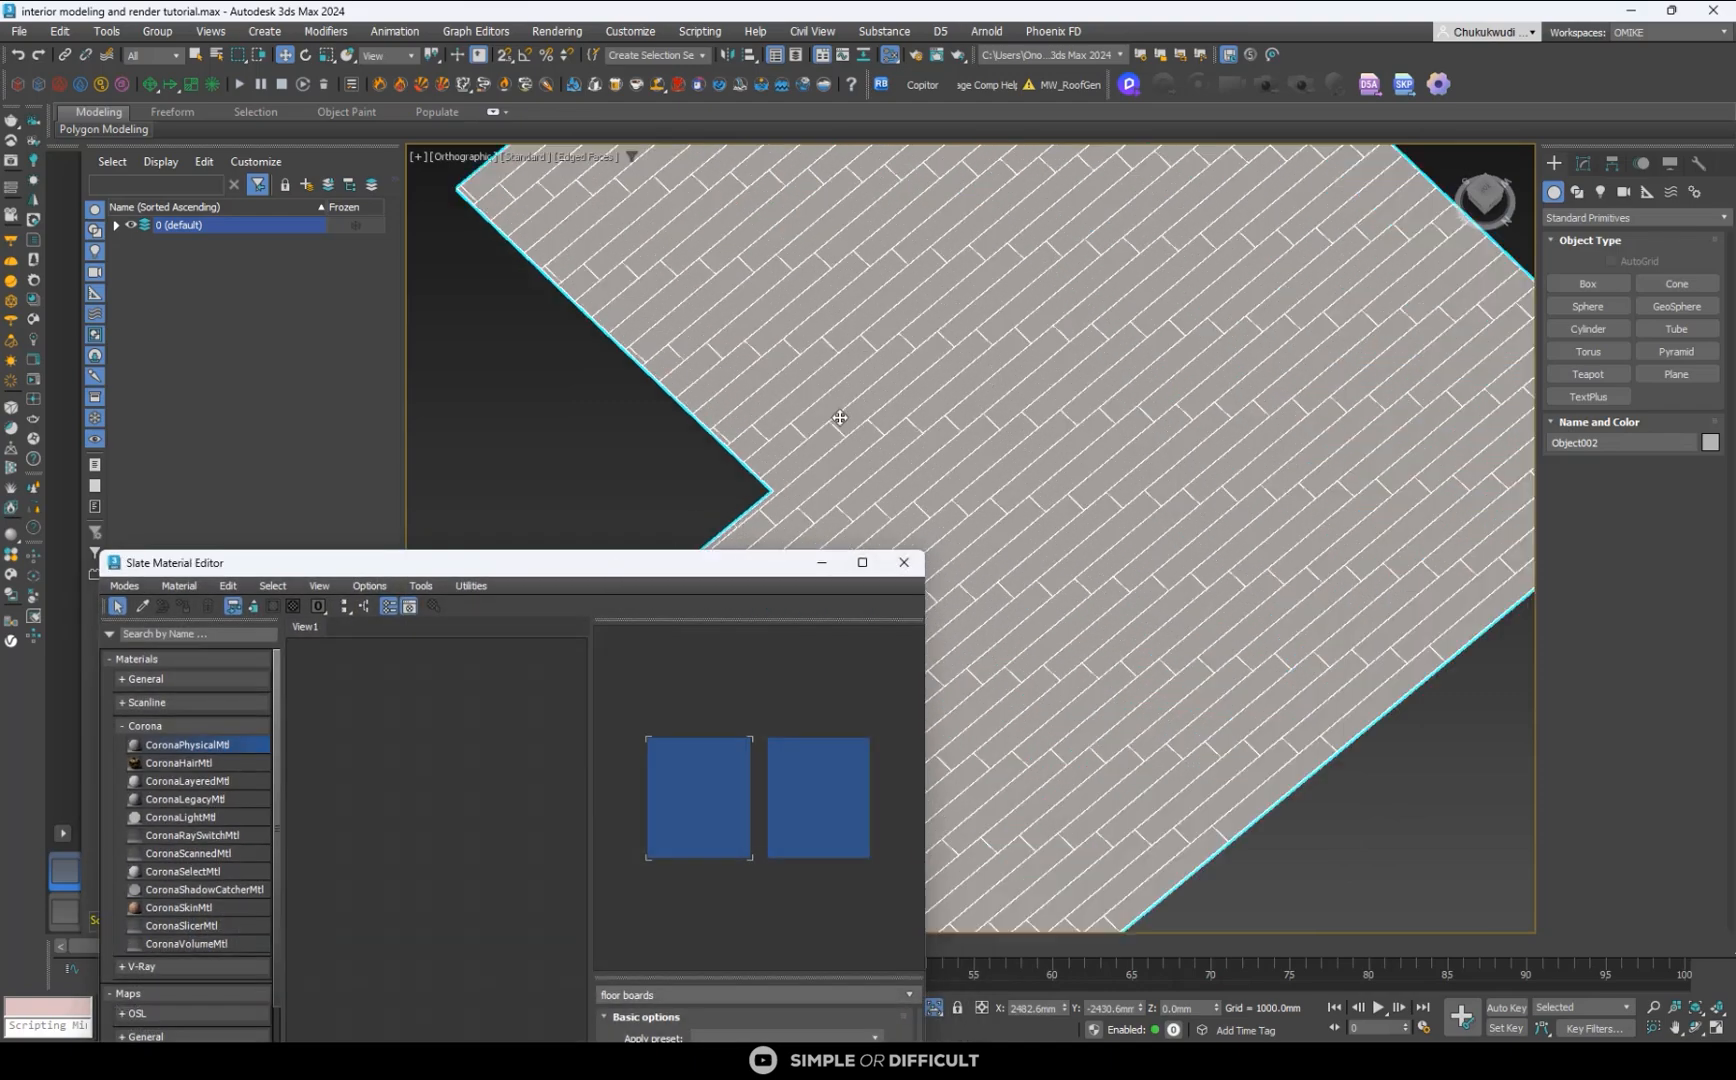
left_click(1259, 1038)
scroll(868, 795, "up", 5)
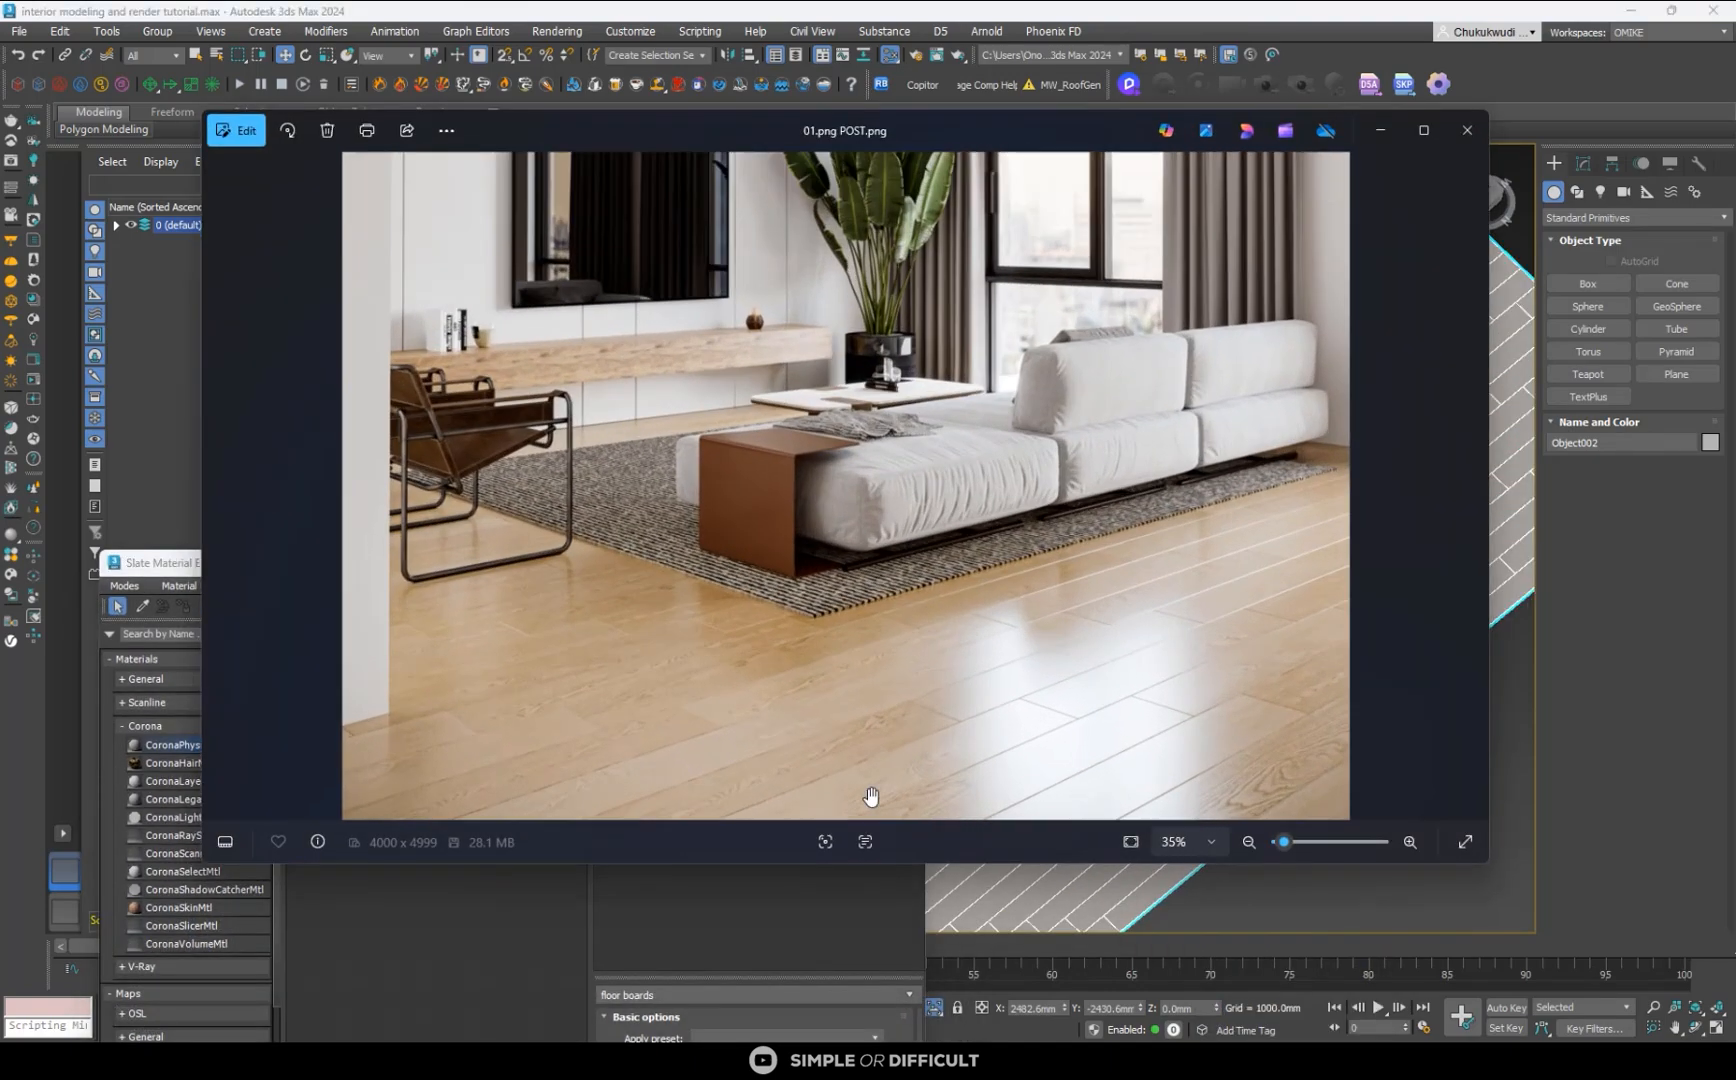
left_click_drag(937, 663, 950, 280)
left_click_drag(469, 597, 917, 468)
scroll(873, 555, "down", 3)
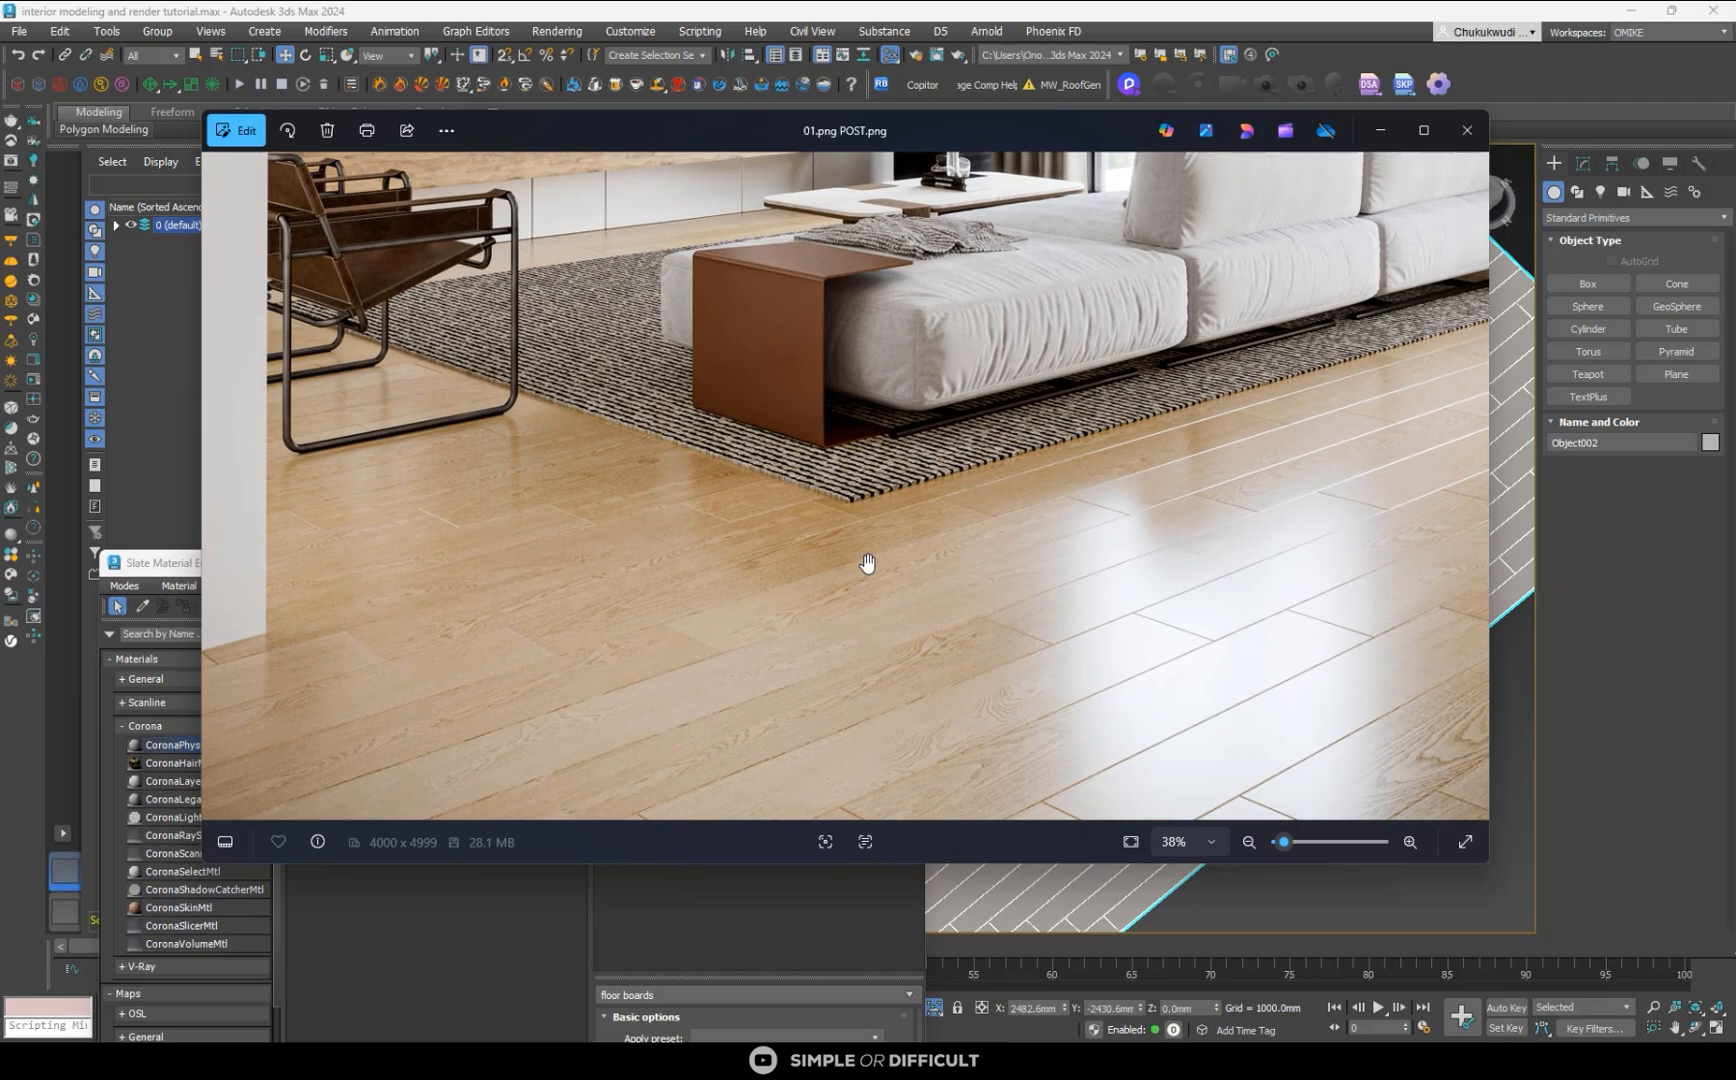
scroll(820, 535, "down", 2)
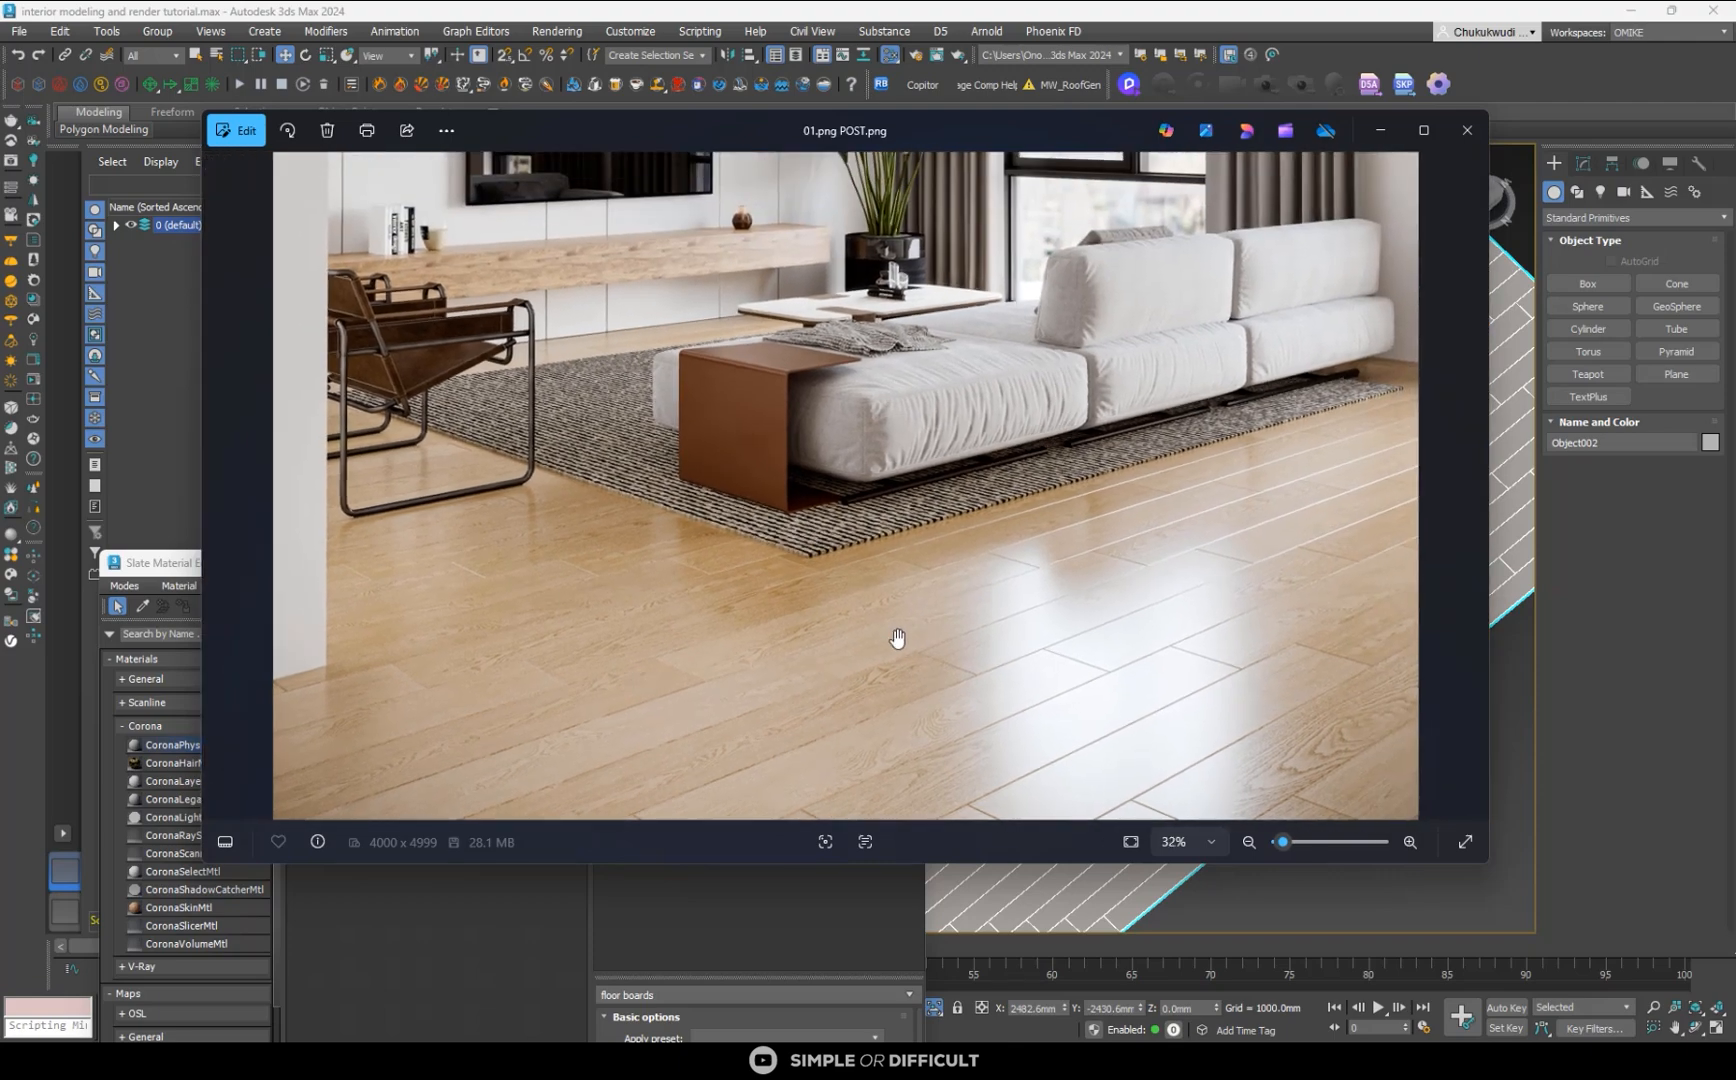
left_click(1380, 133)
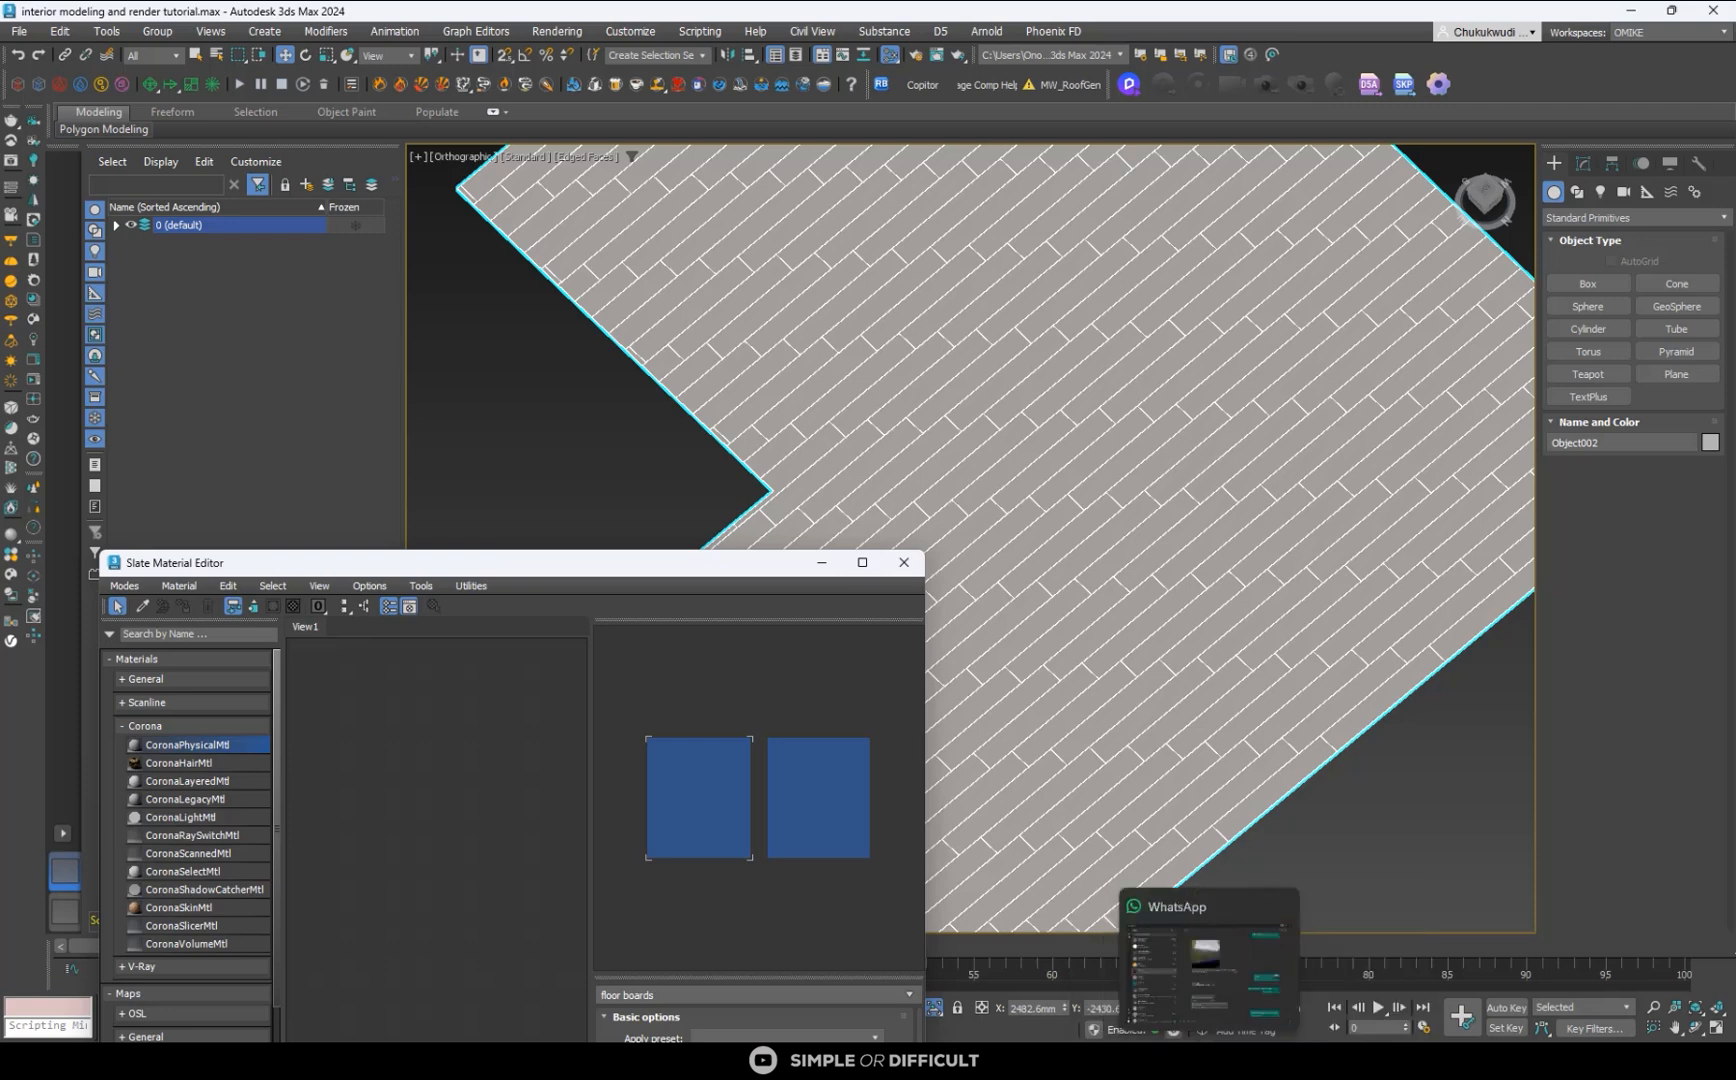
- Switch to the browser and examine the wood floor, wall and miscellaneous images in the Textures catalogue on cg-source.com
left_click(931, 960)
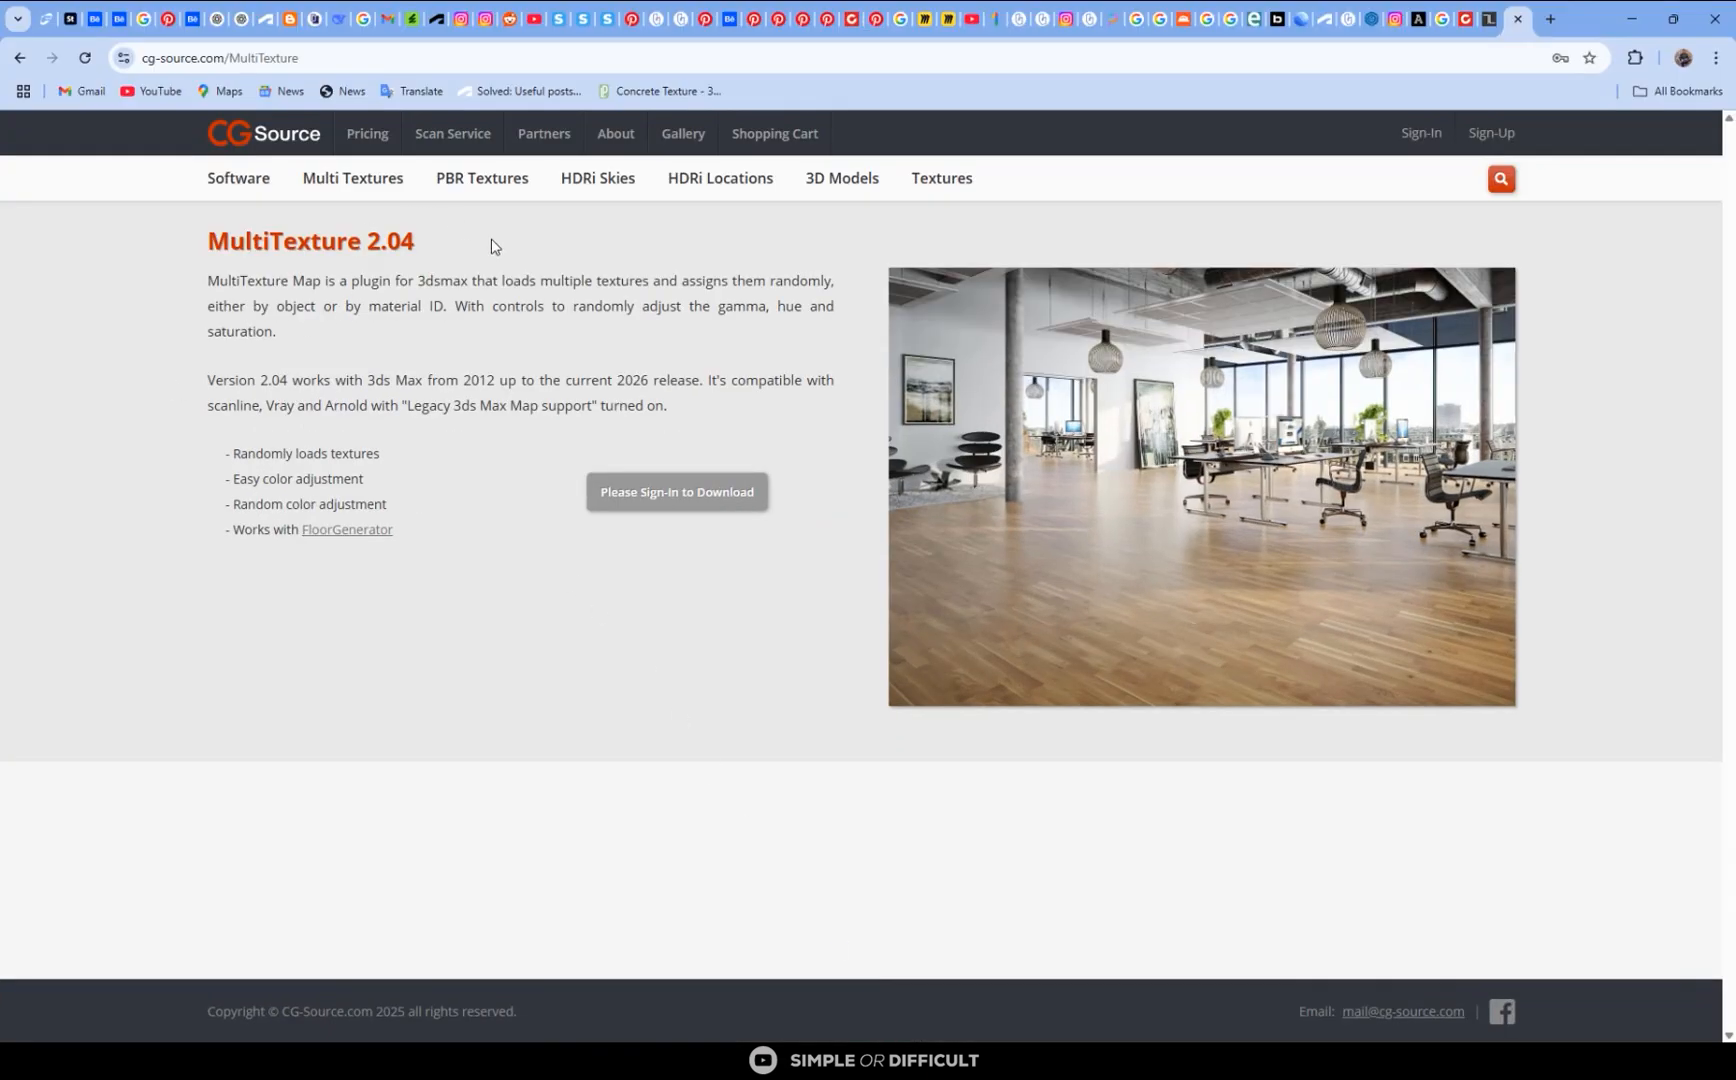
left_click(942, 179)
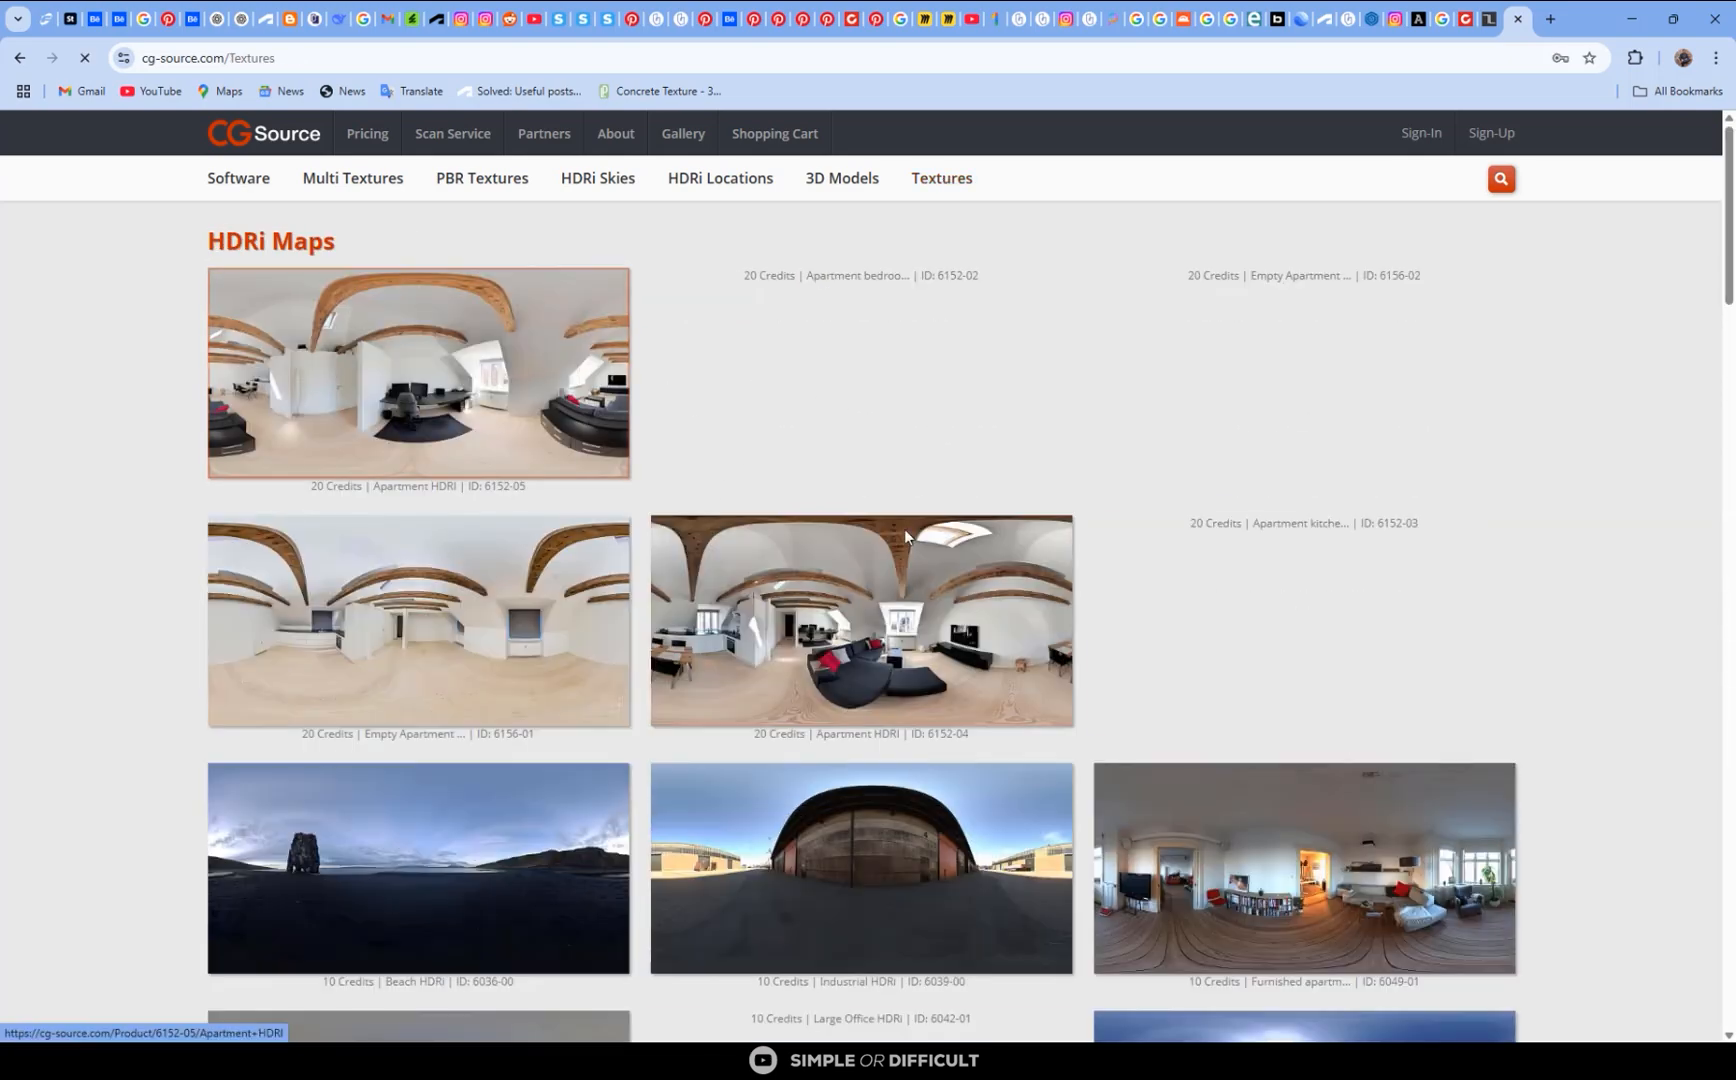
scroll(960, 555, "down", 5)
scroll(980, 560, "down", 15)
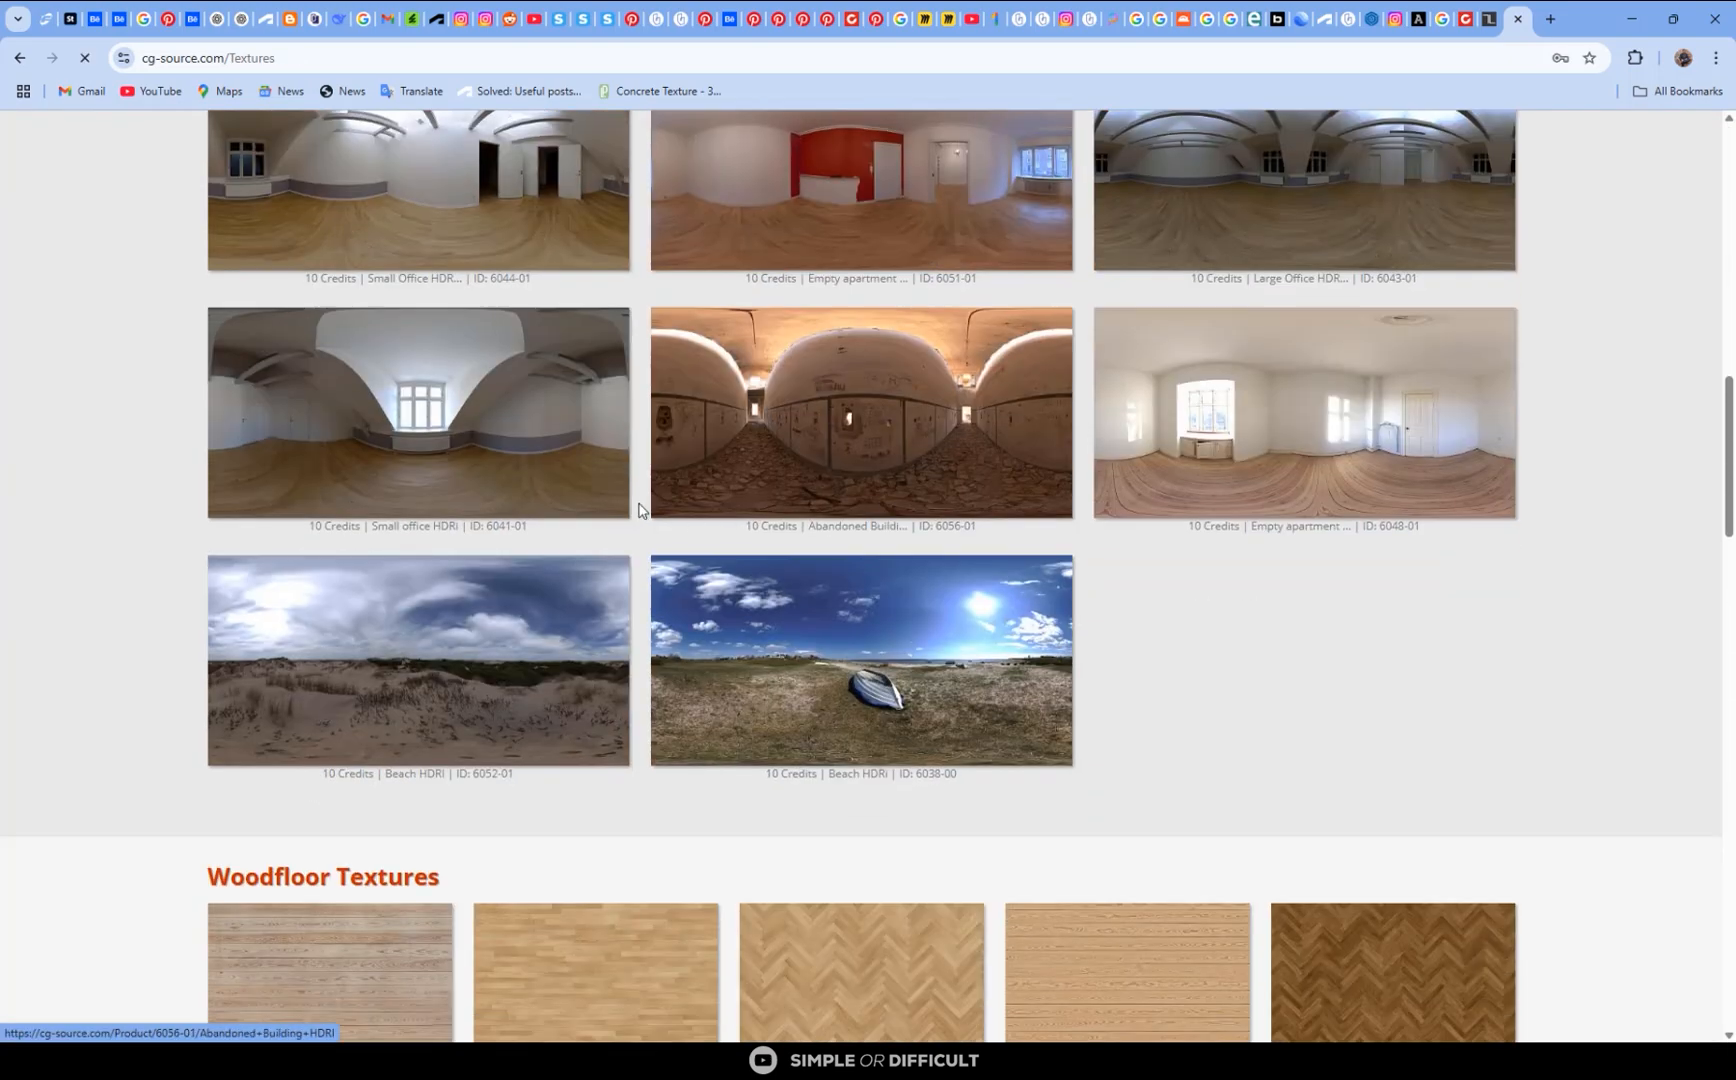
scroll(900, 490, "down", 15)
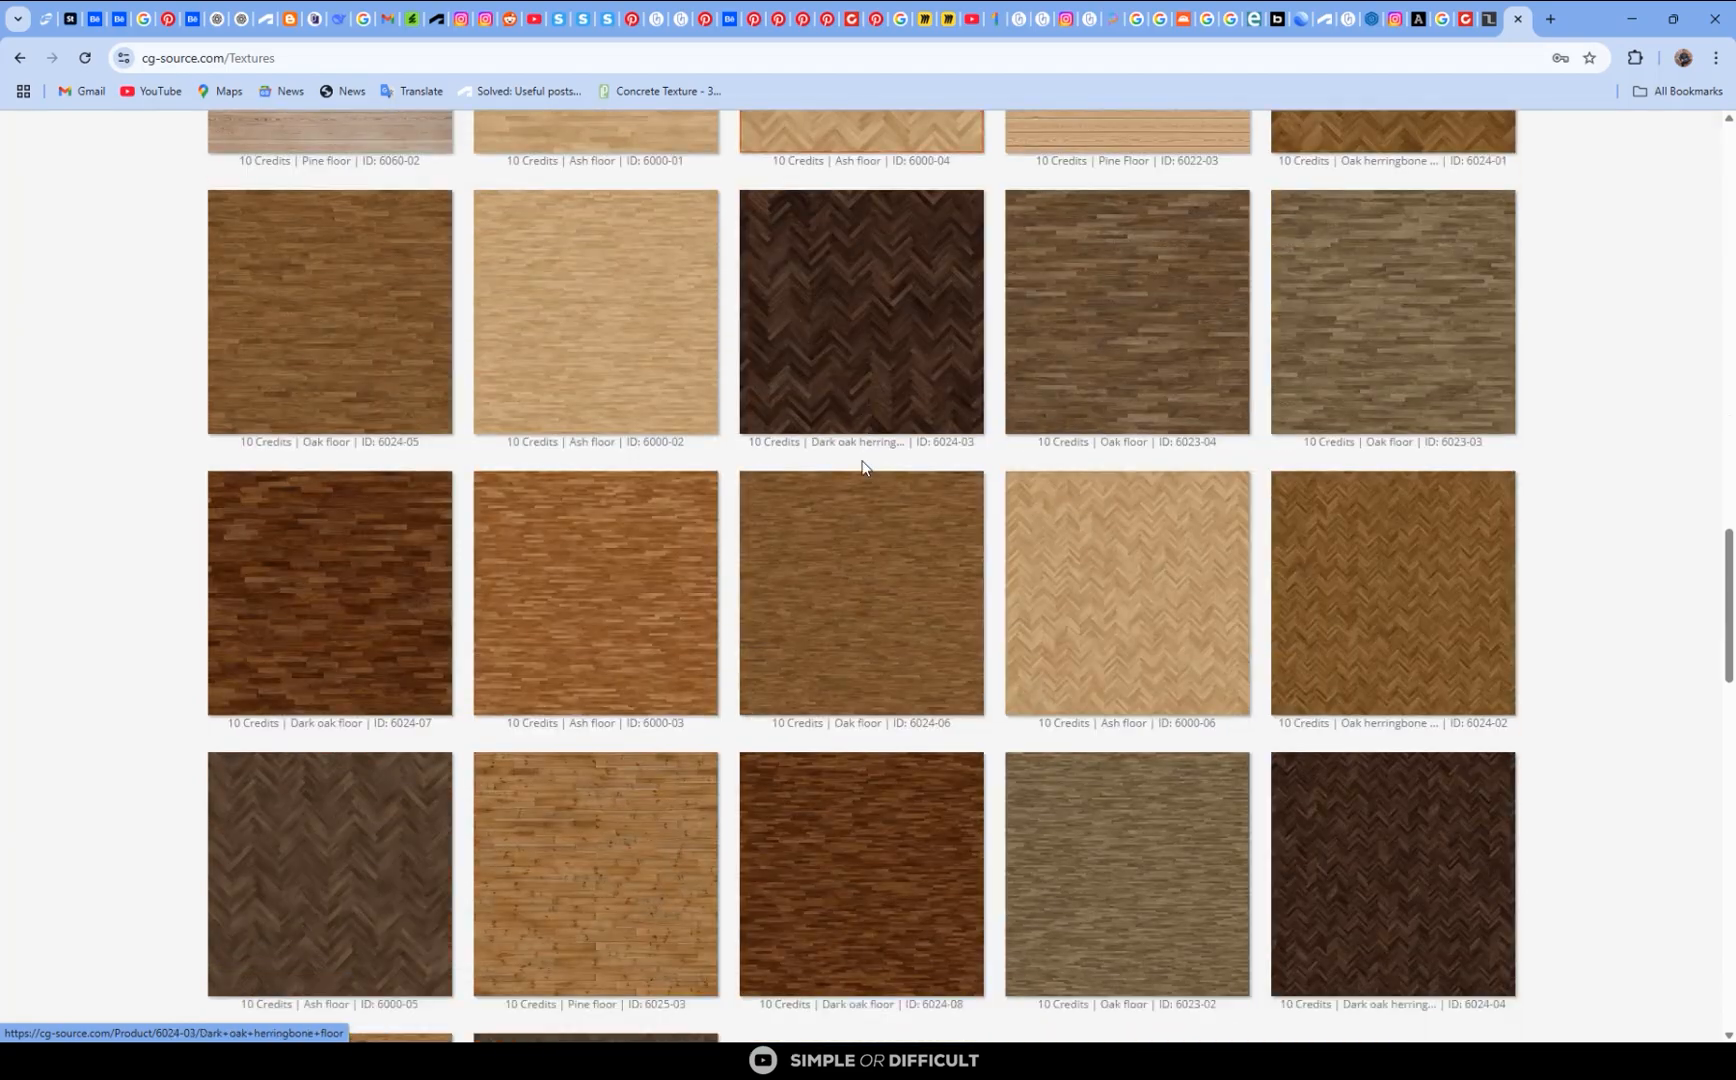
scroll(901, 494, "down", 7)
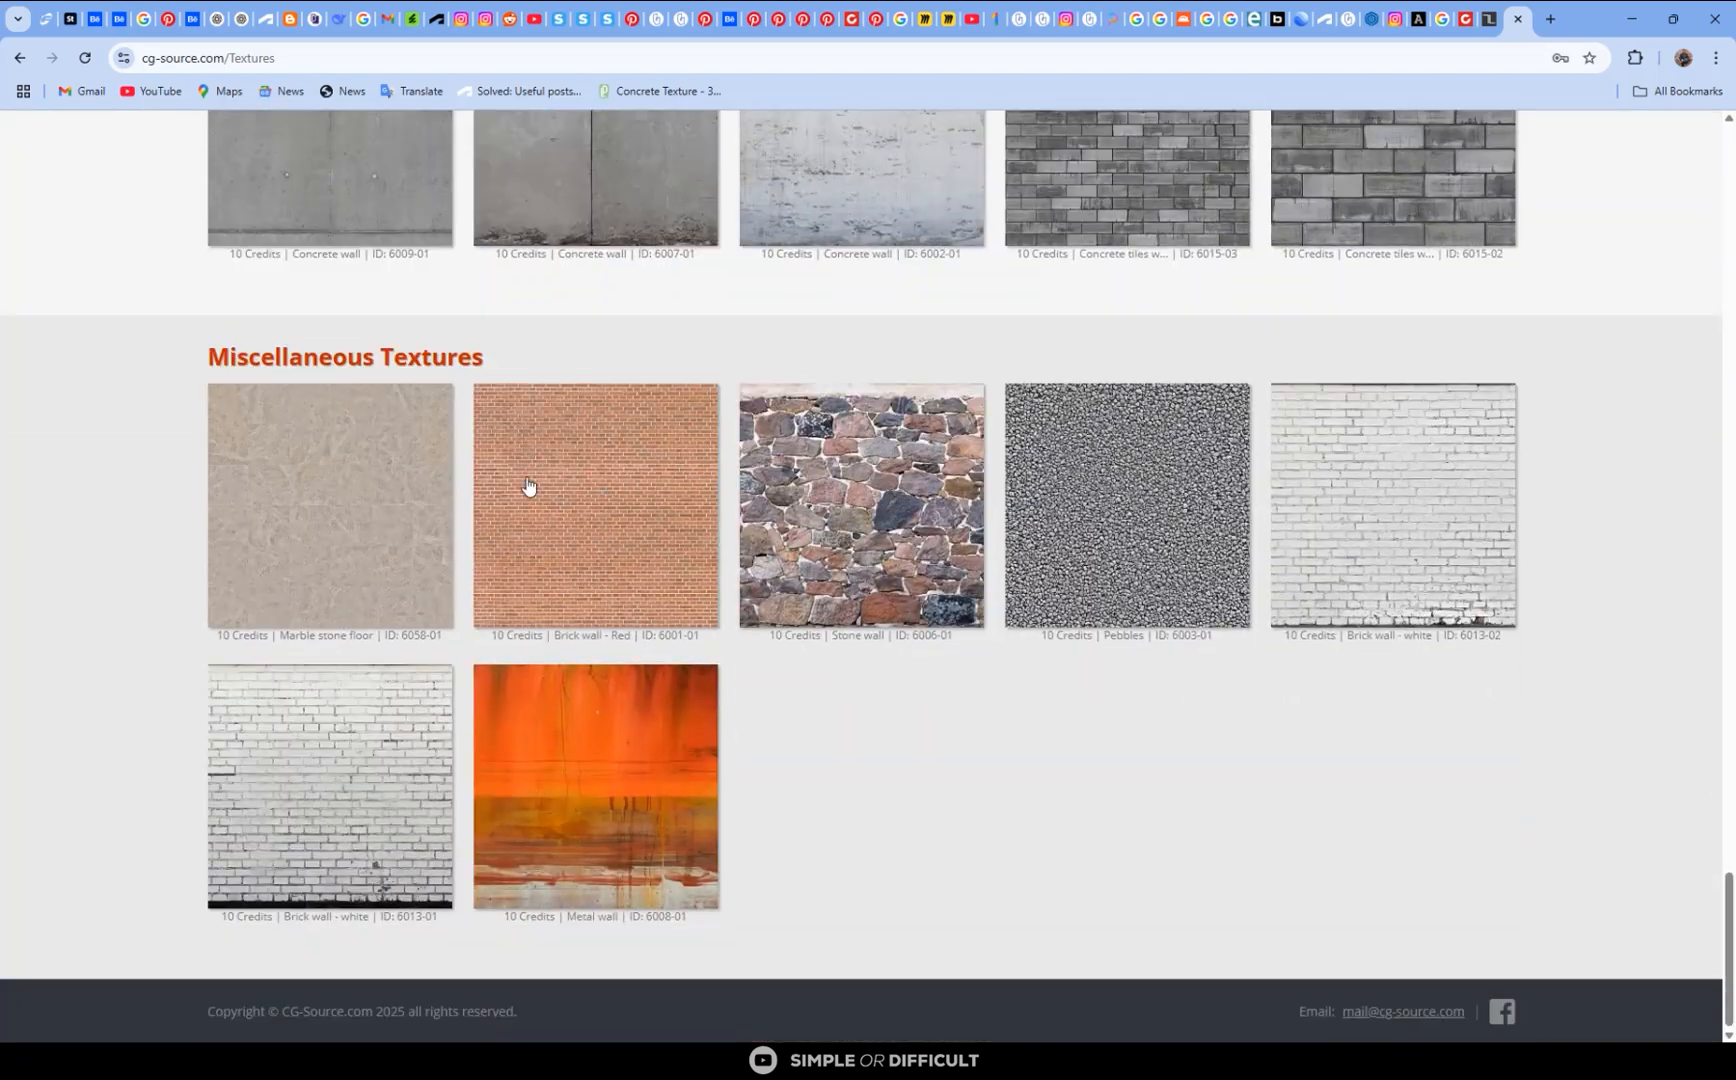
scroll(527, 484, "up", 11)
scroll(516, 485, "up", 12)
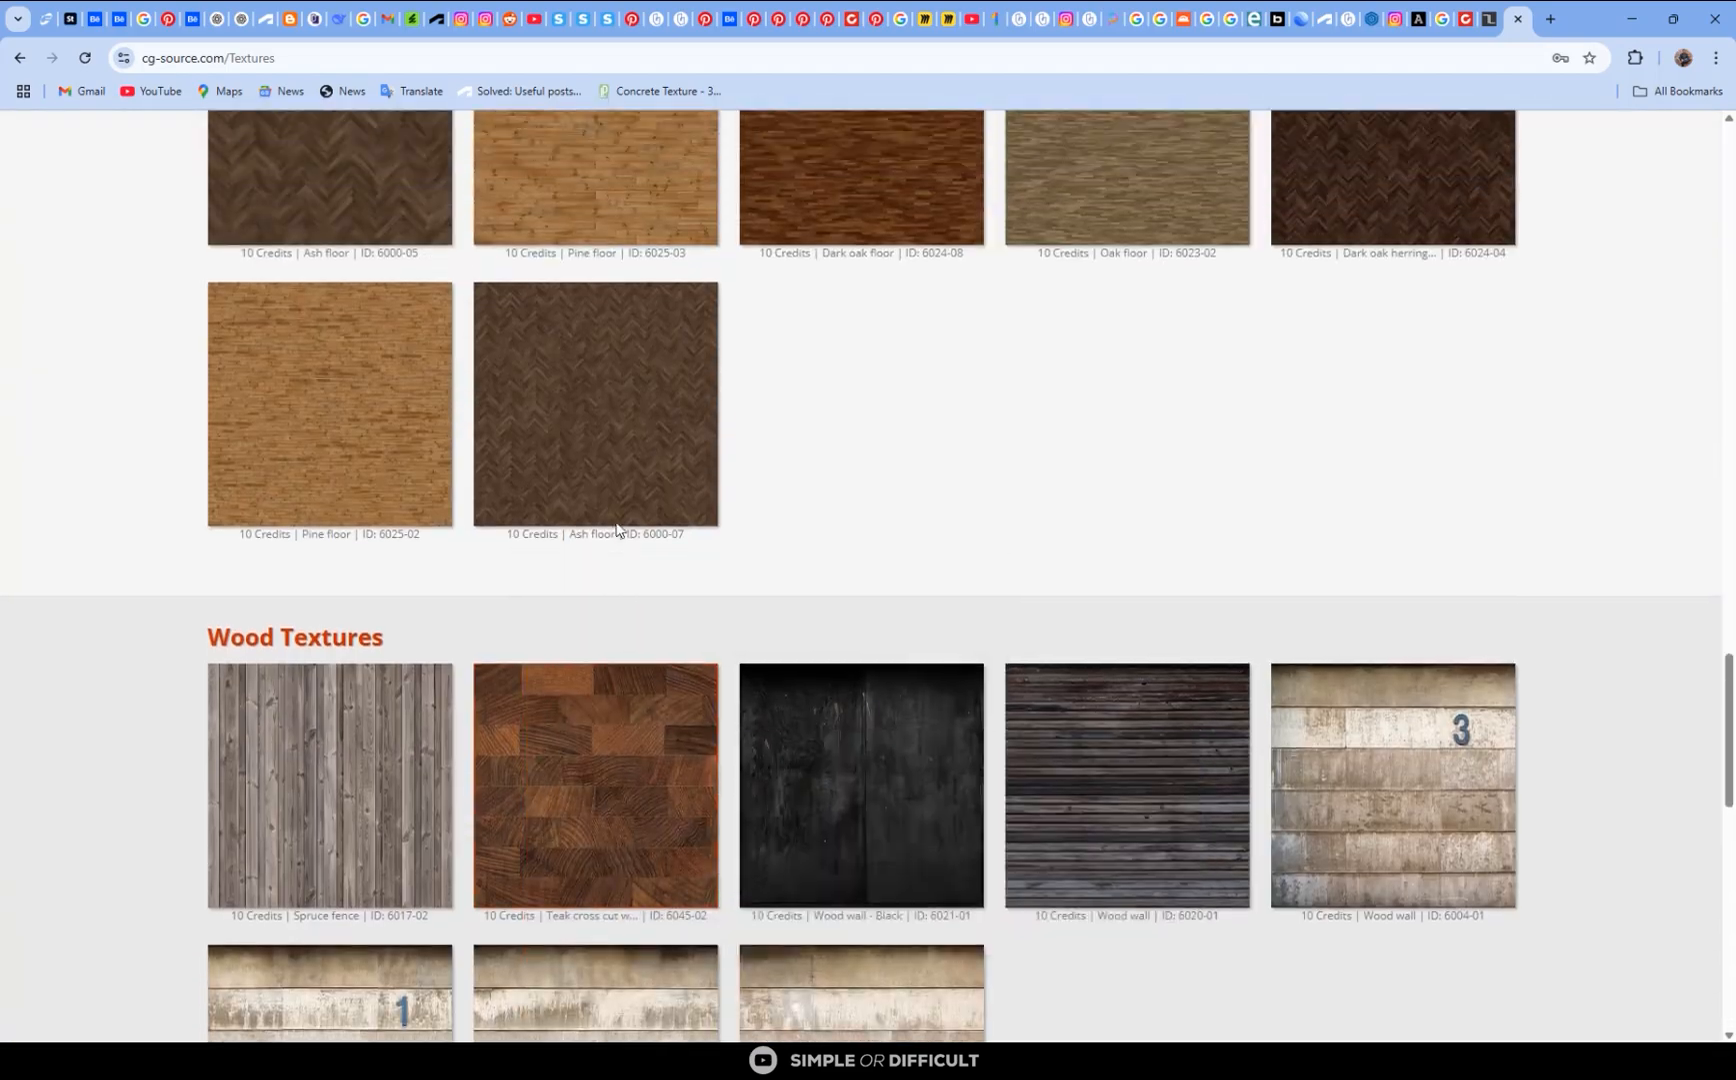
scroll(632, 508, "up", 15)
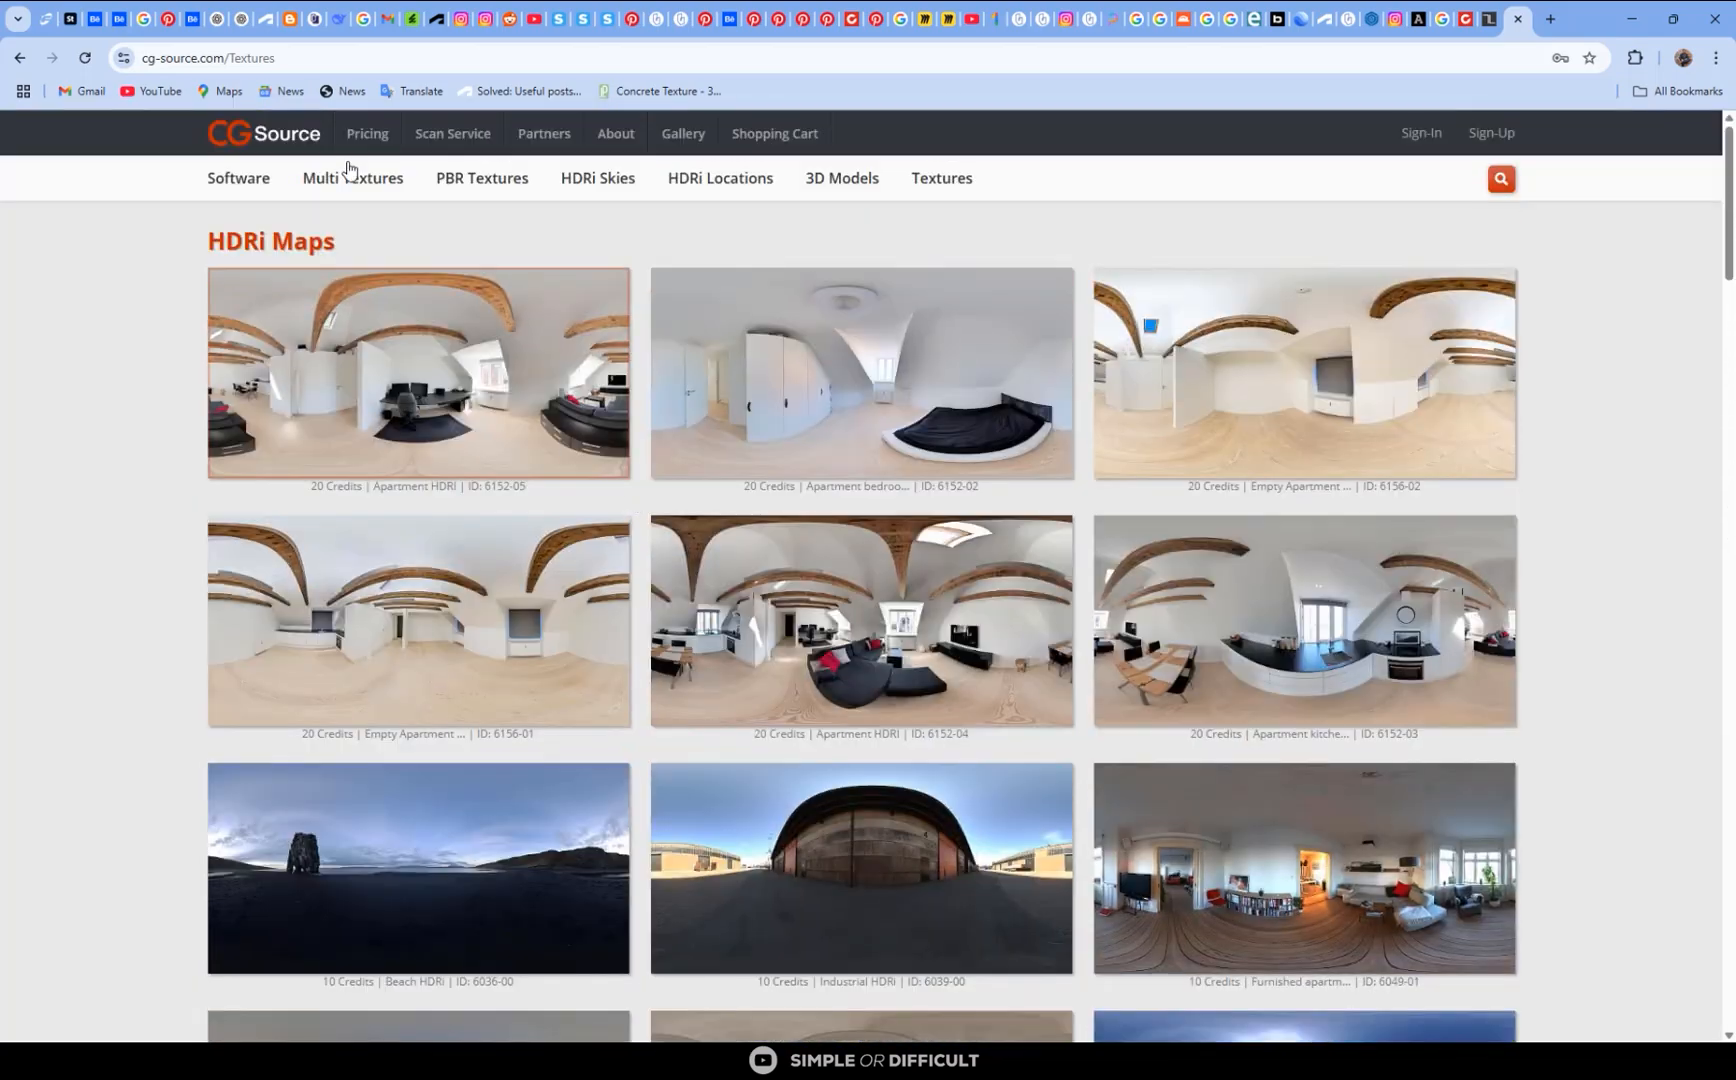
- Return to the CG-Source home page and view the Dinesen MultiTexture product with its individual board images
mouse_move(334, 174)
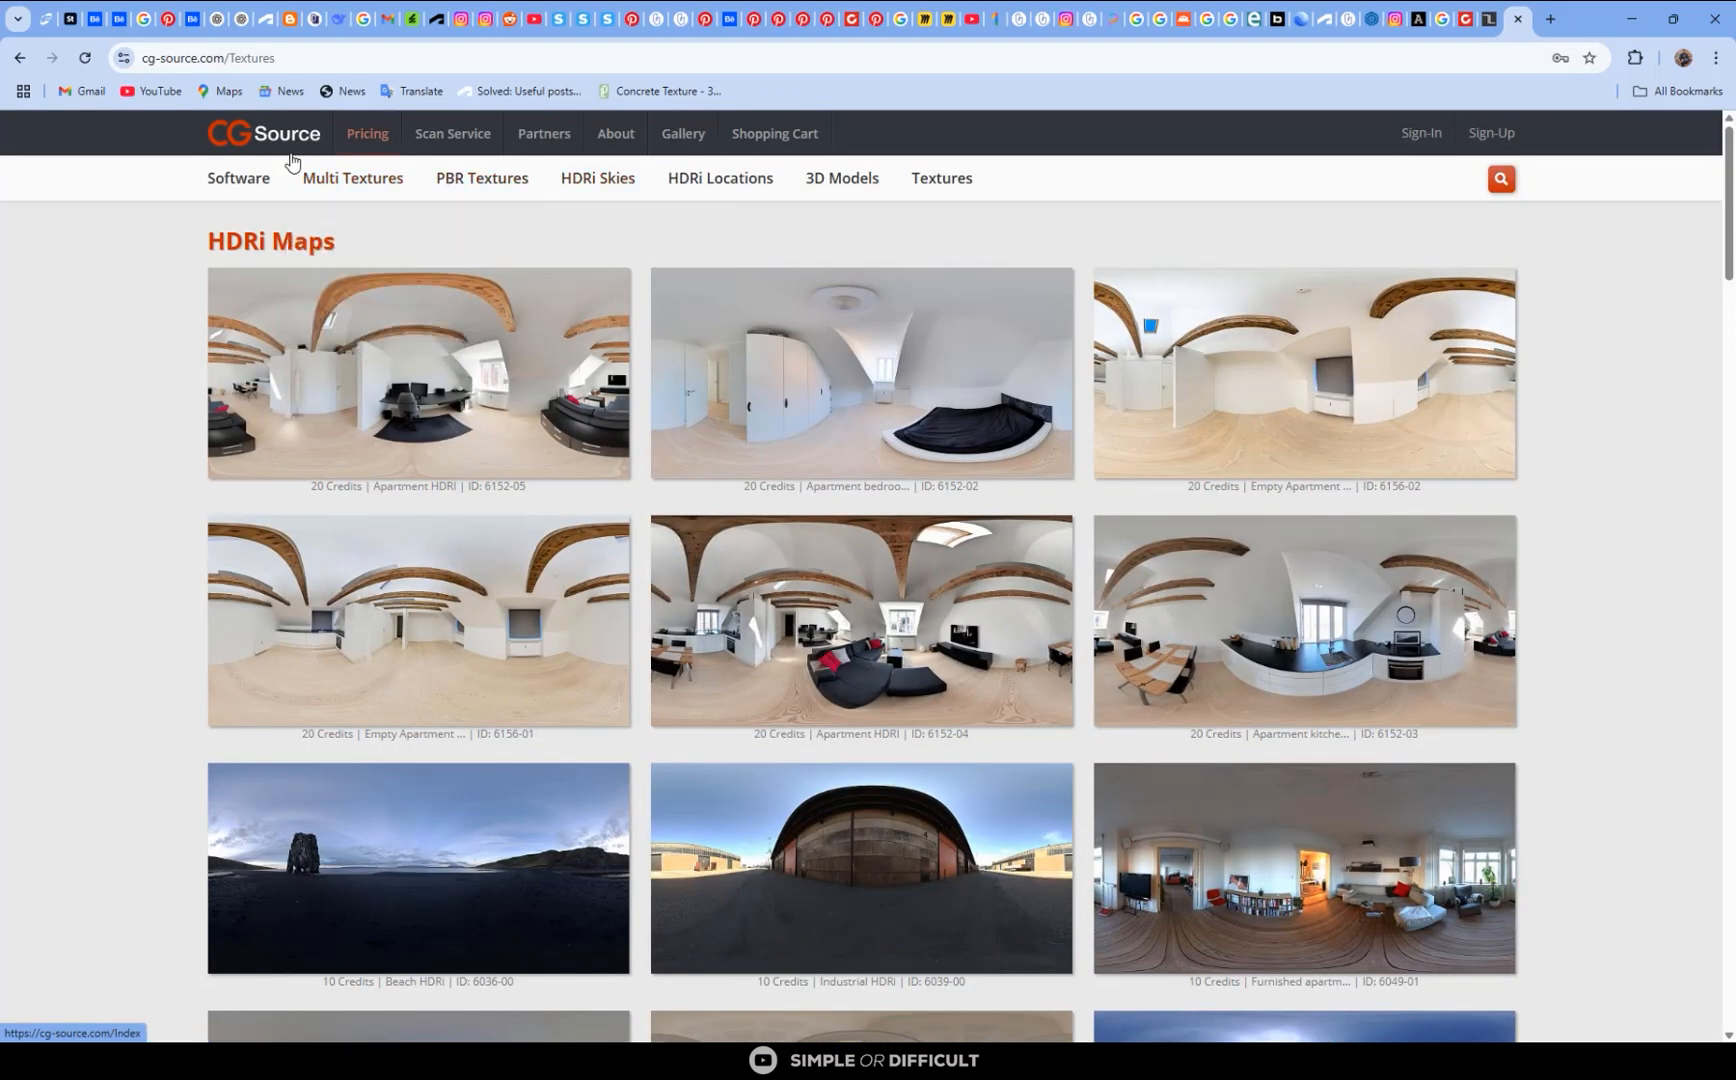
mouse_move(250, 185)
left_click(260, 138)
scroll(812, 662, "down", 3)
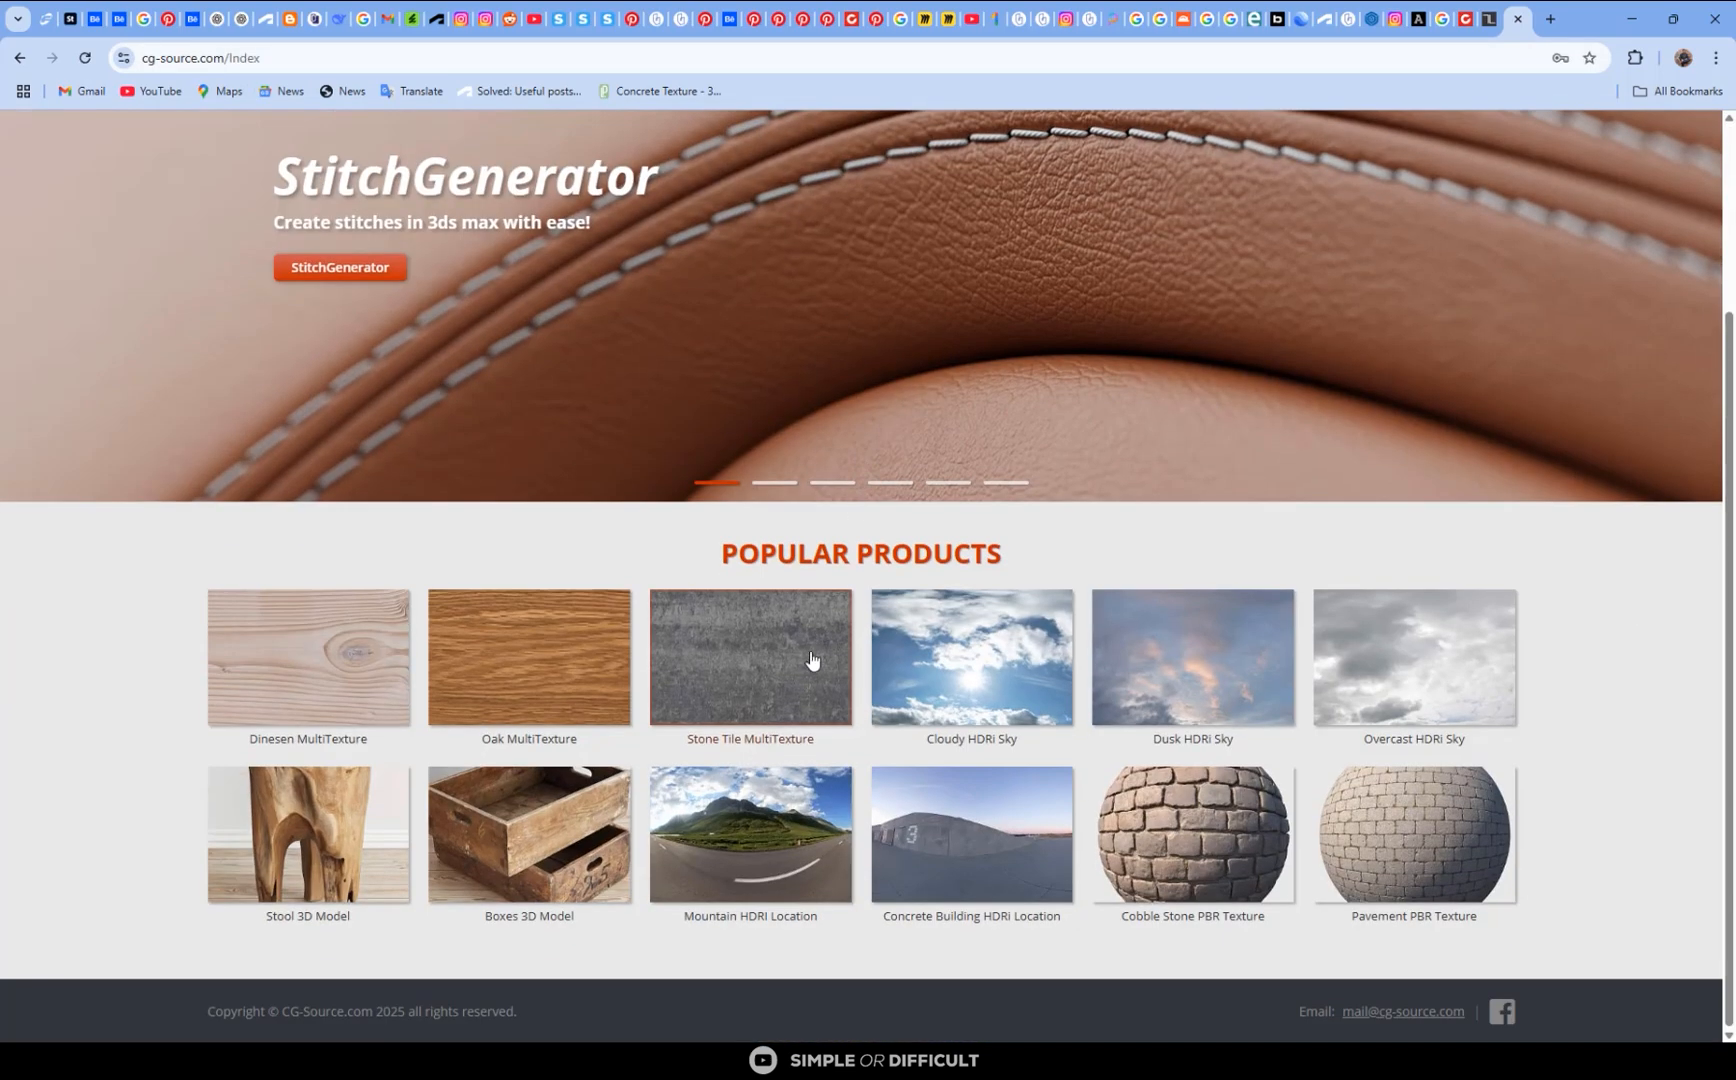
left_click(378, 688)
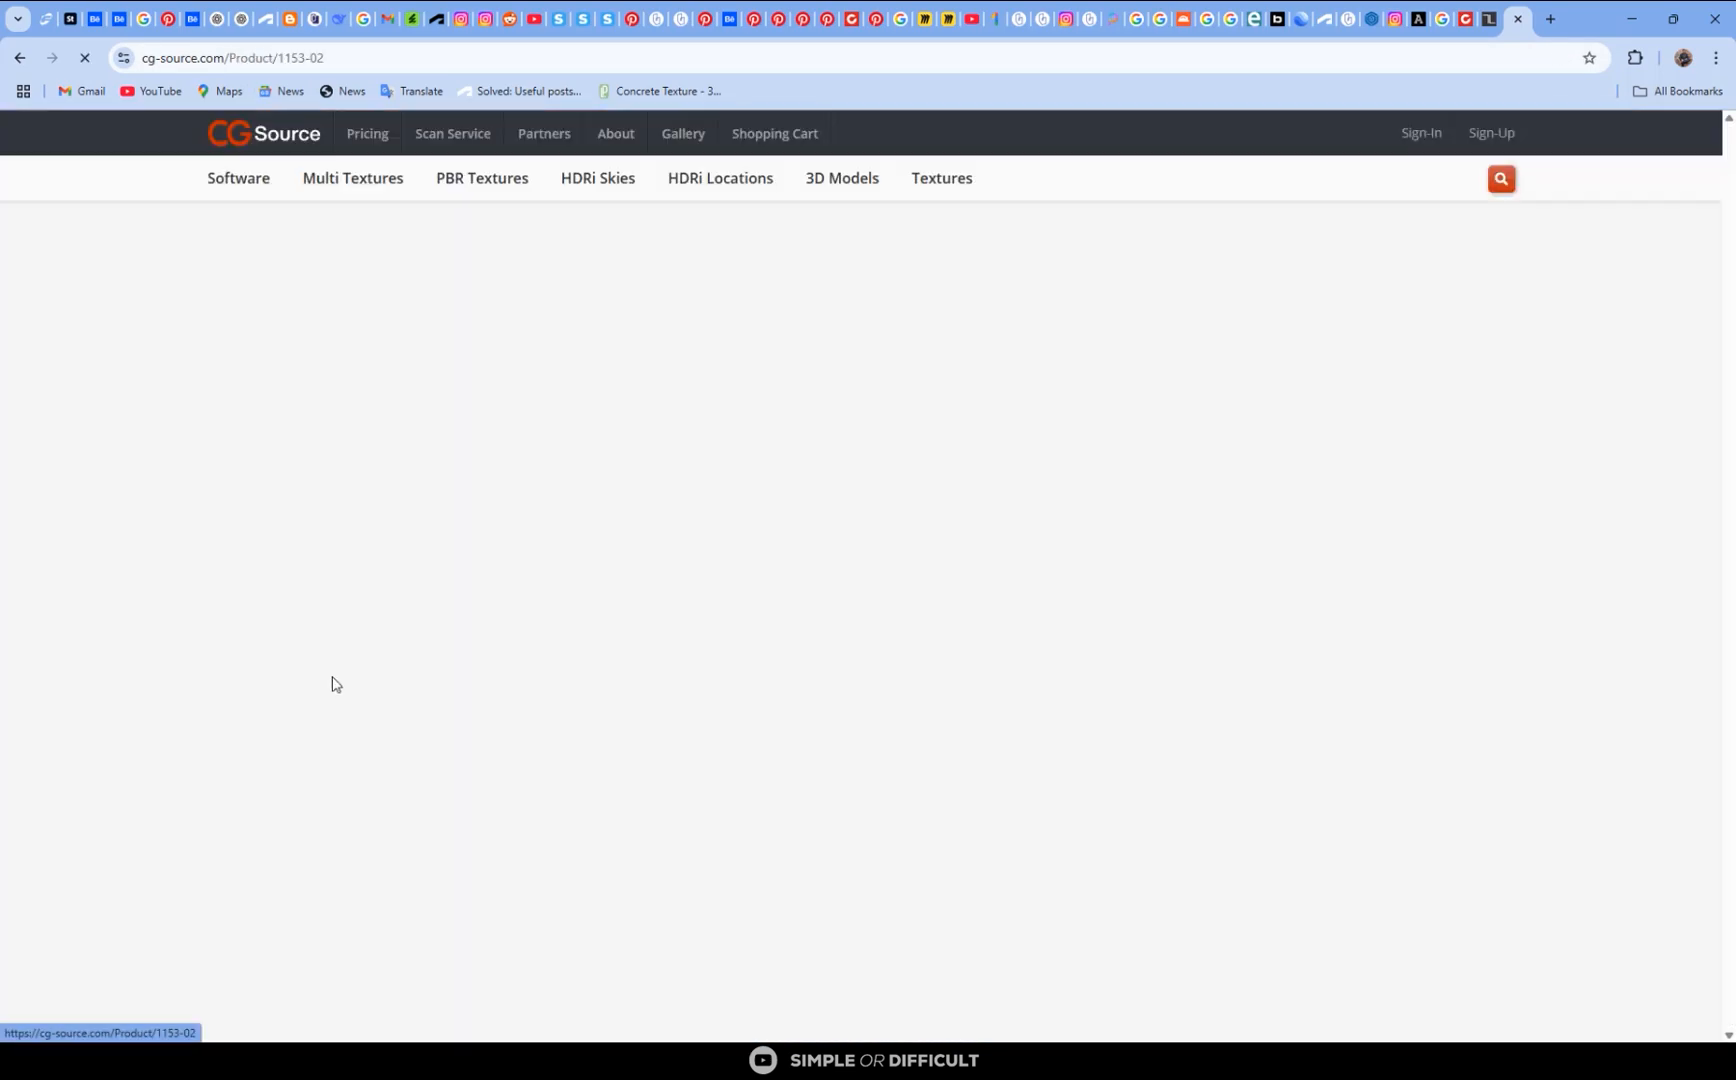
scroll(580, 330, "down", 1)
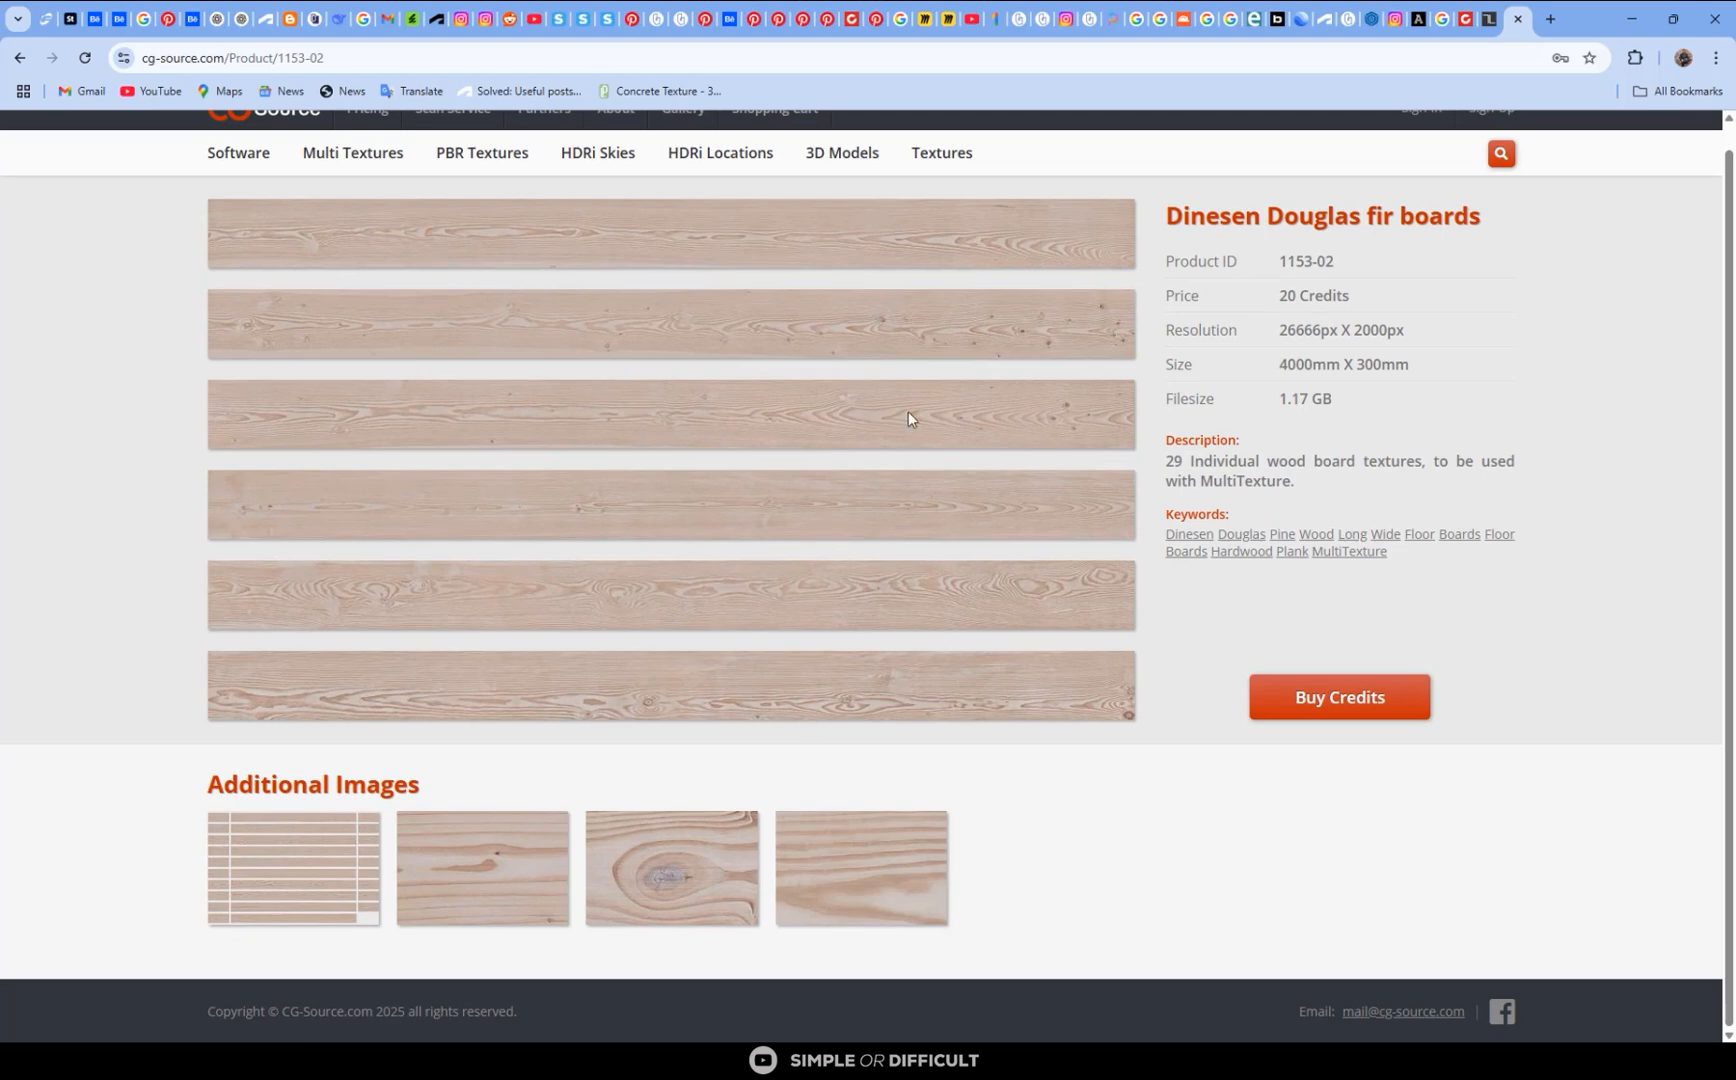
scroll(603, 540, "up", 1)
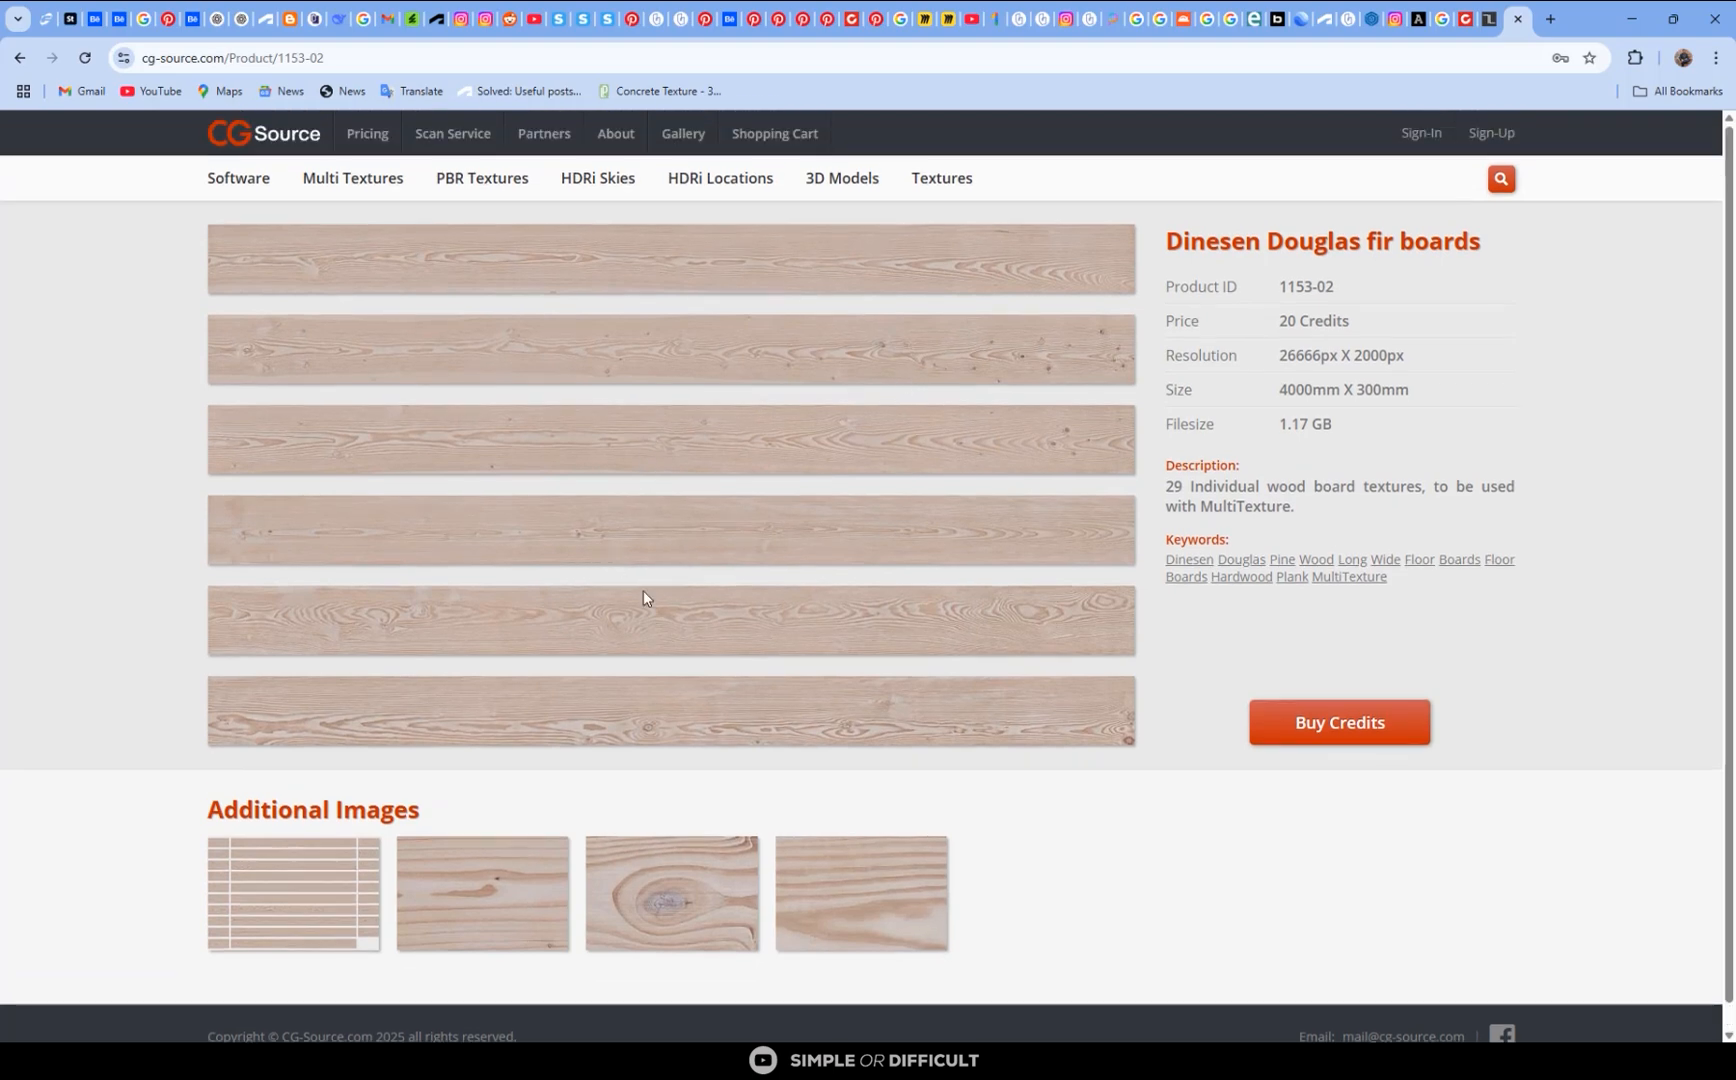
- Examine the wood board sets offered in the Multi Textures catalogue, including the Dinesen Douglas fir and Oak sections
left_click(338, 180)
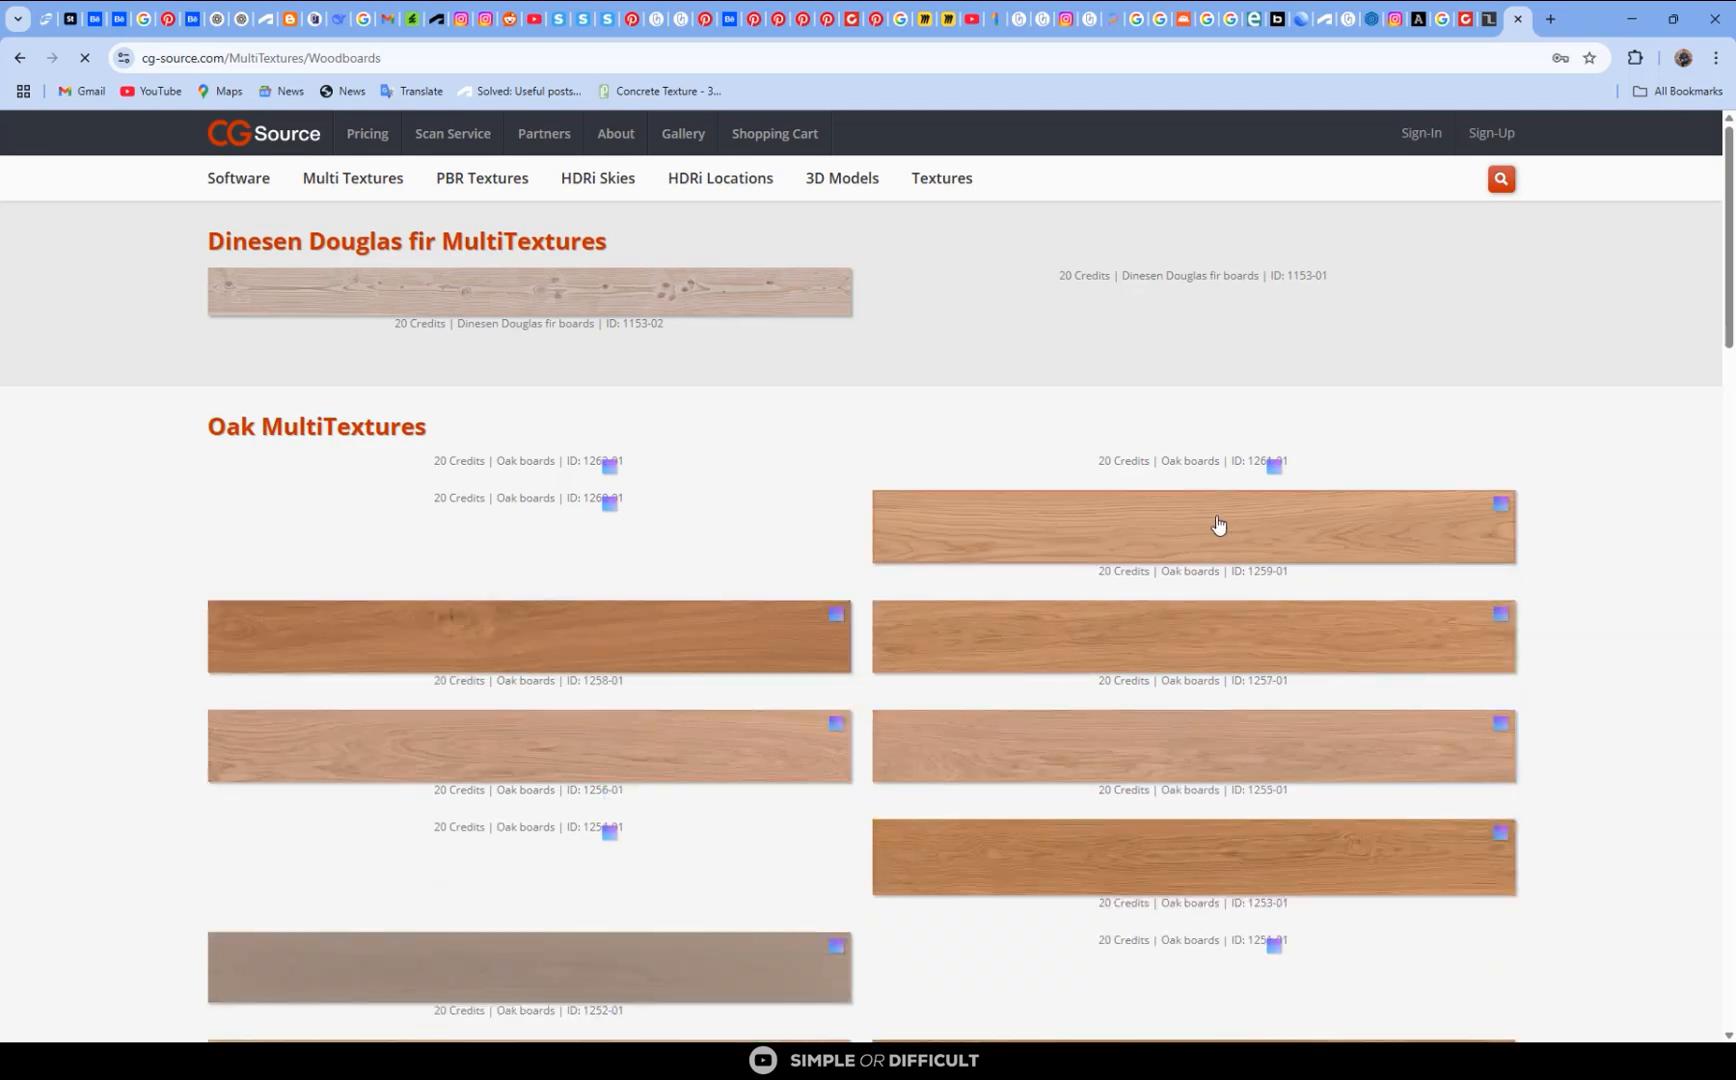
scroll(548, 521, "down", 5)
scroll(546, 523, "up", 5)
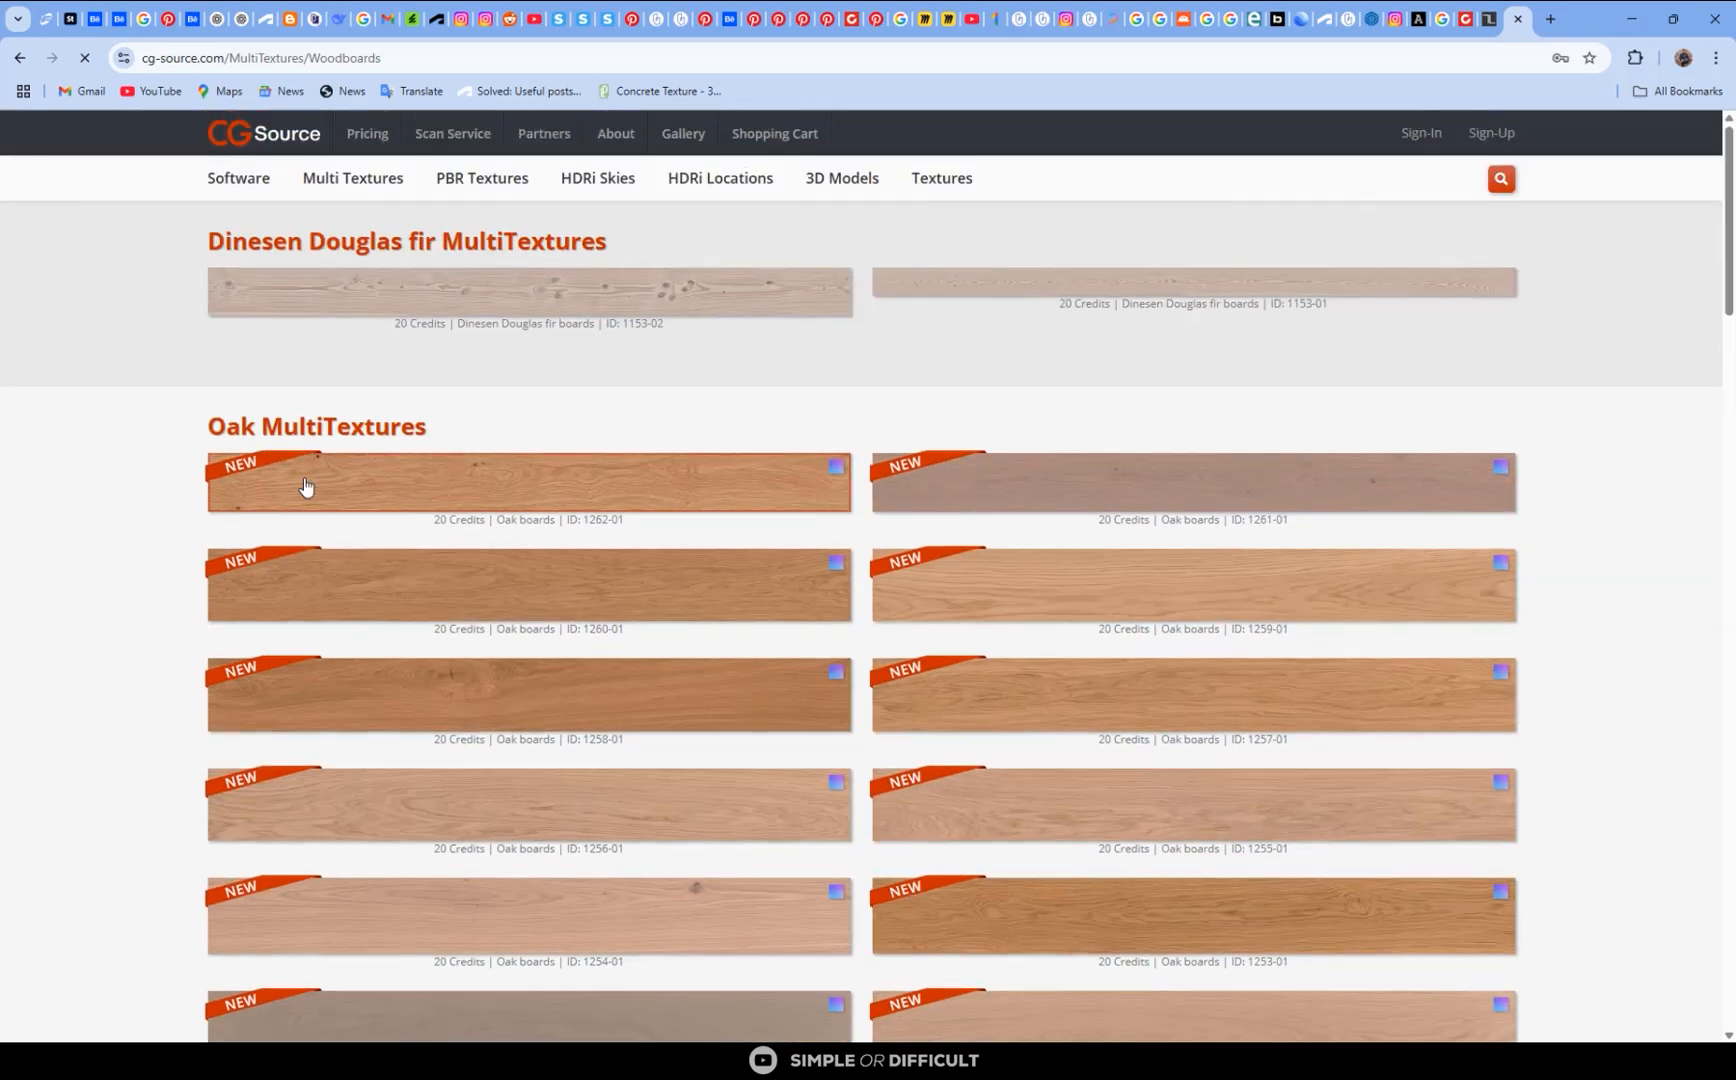
scroll(794, 473, "down", 15)
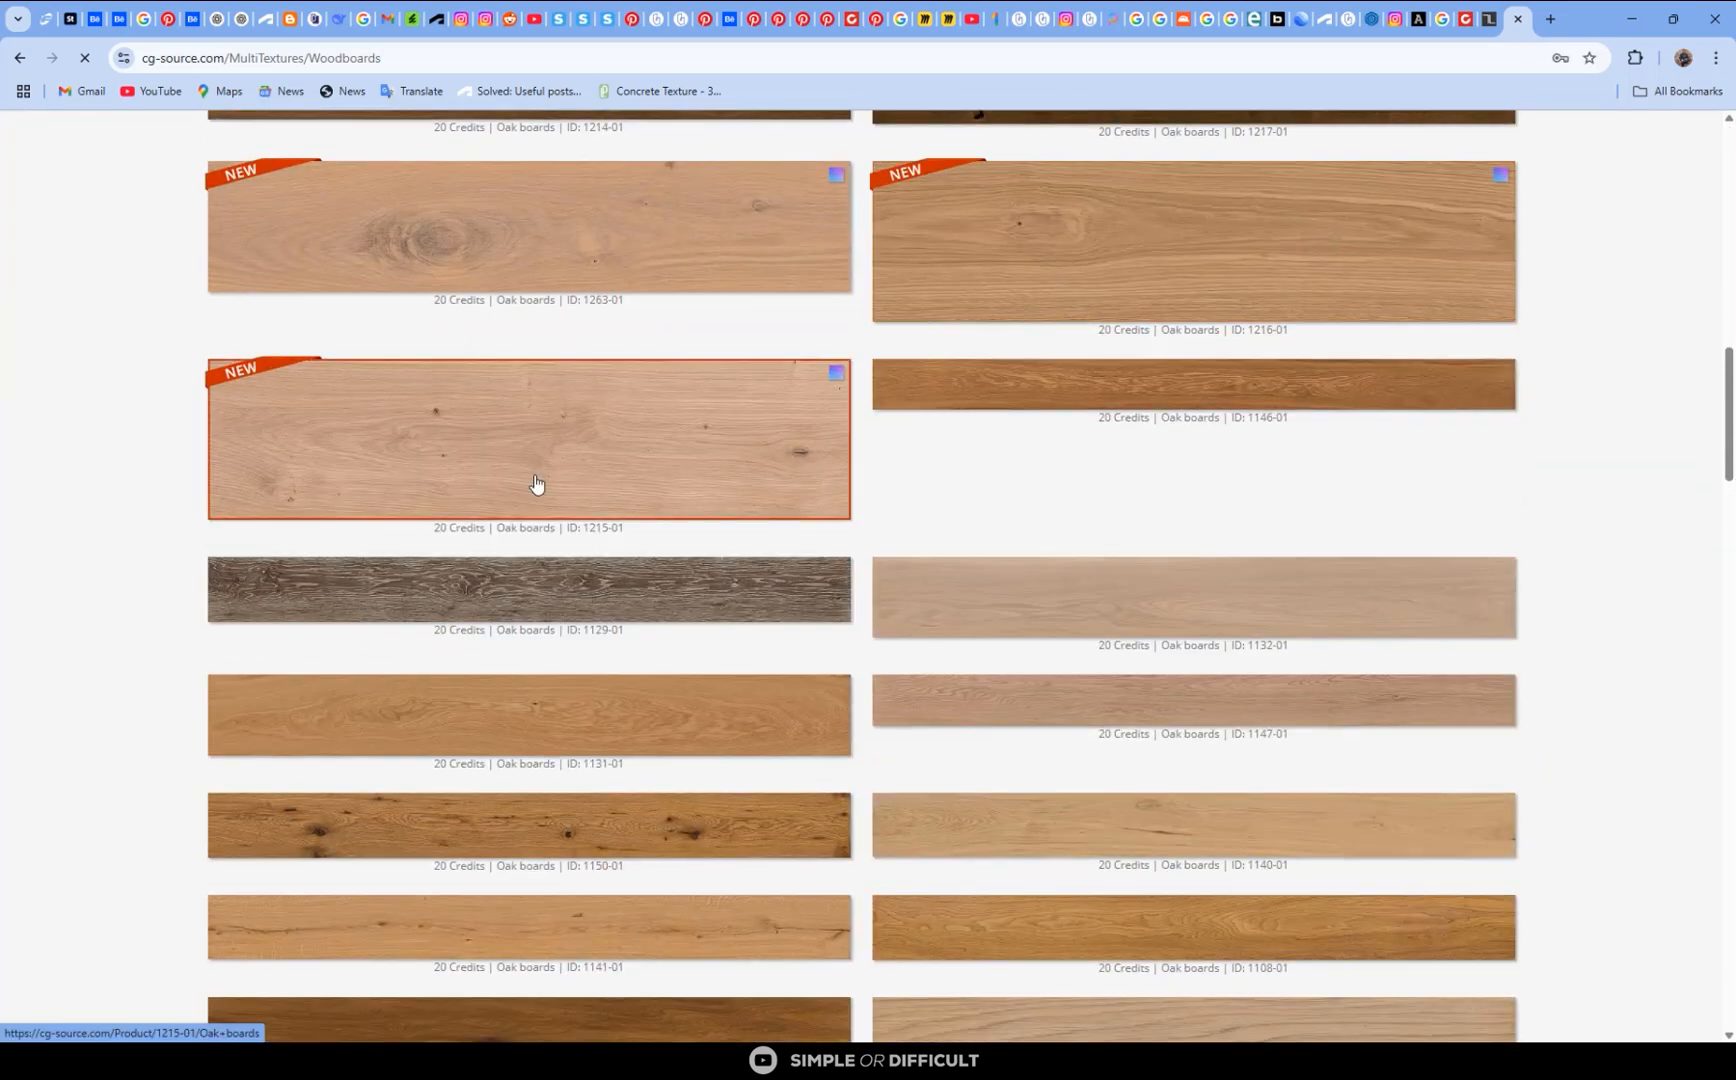
scroll(535, 484, "up", 6)
scroll(600, 410, "up", 6)
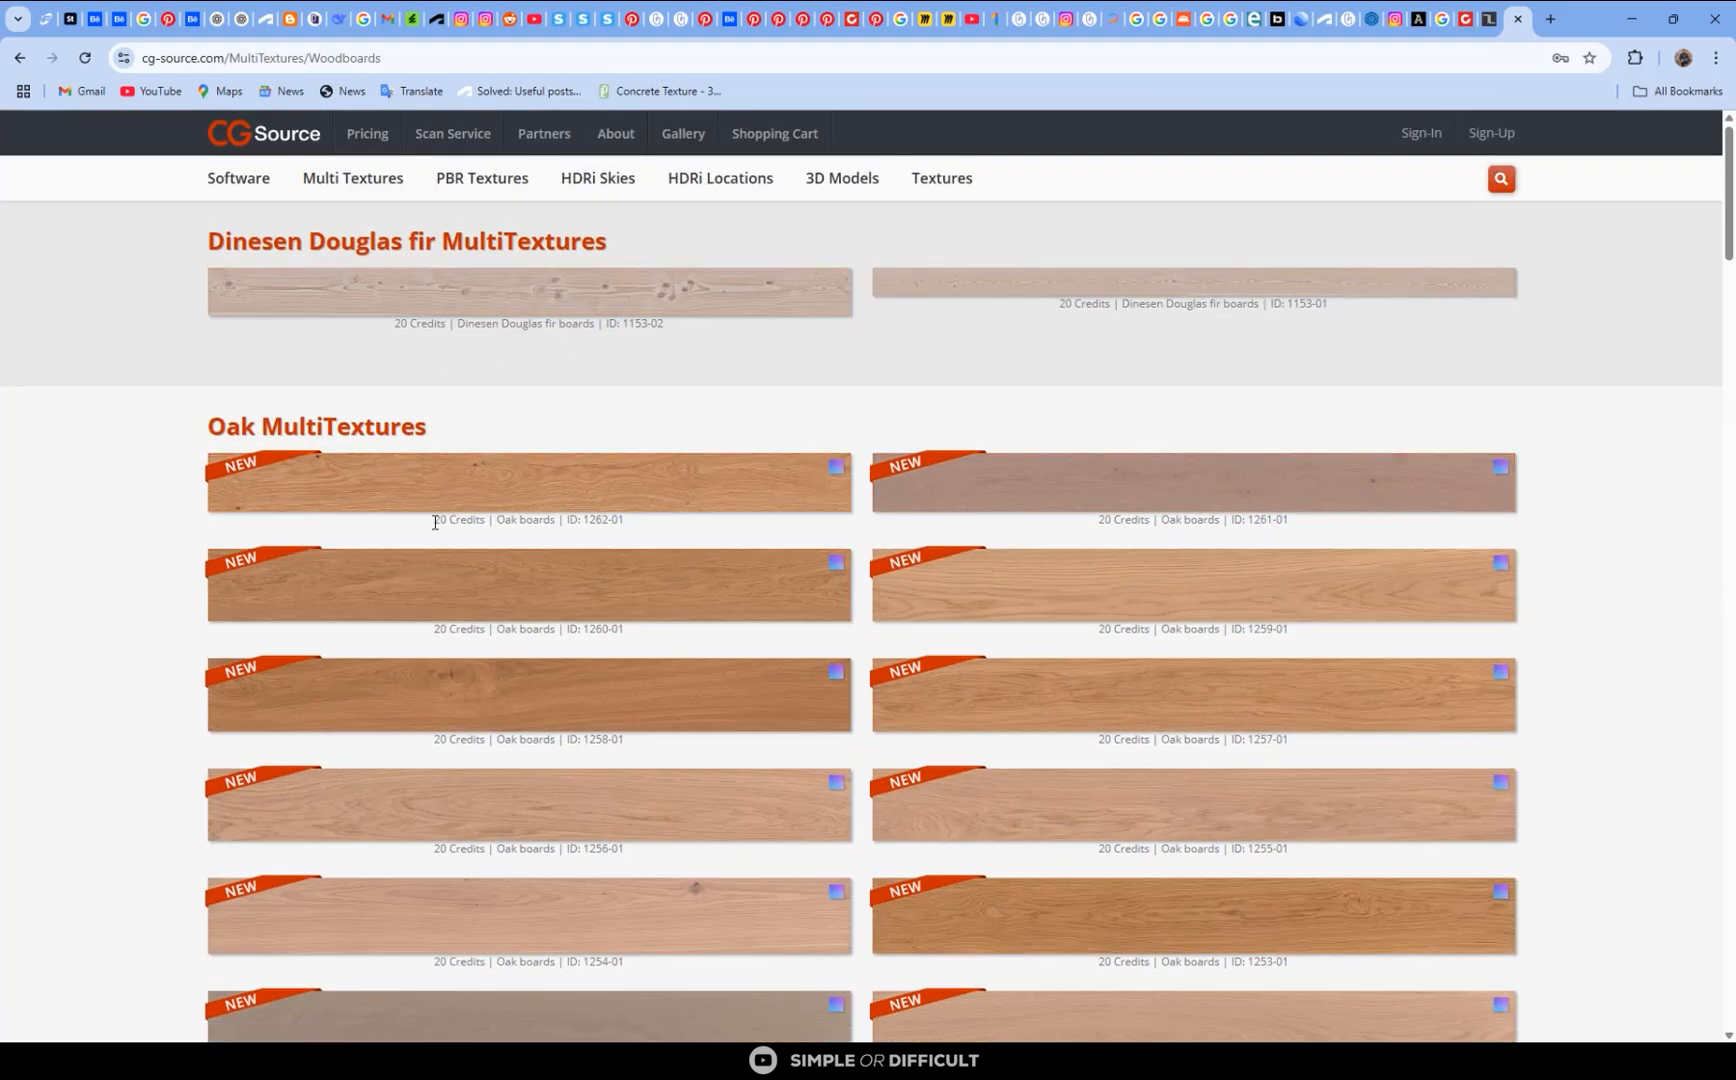
- Switch back to 3ds Max and maximise the Slate Material Editor with both material nodes in view
left_click(1631, 18)
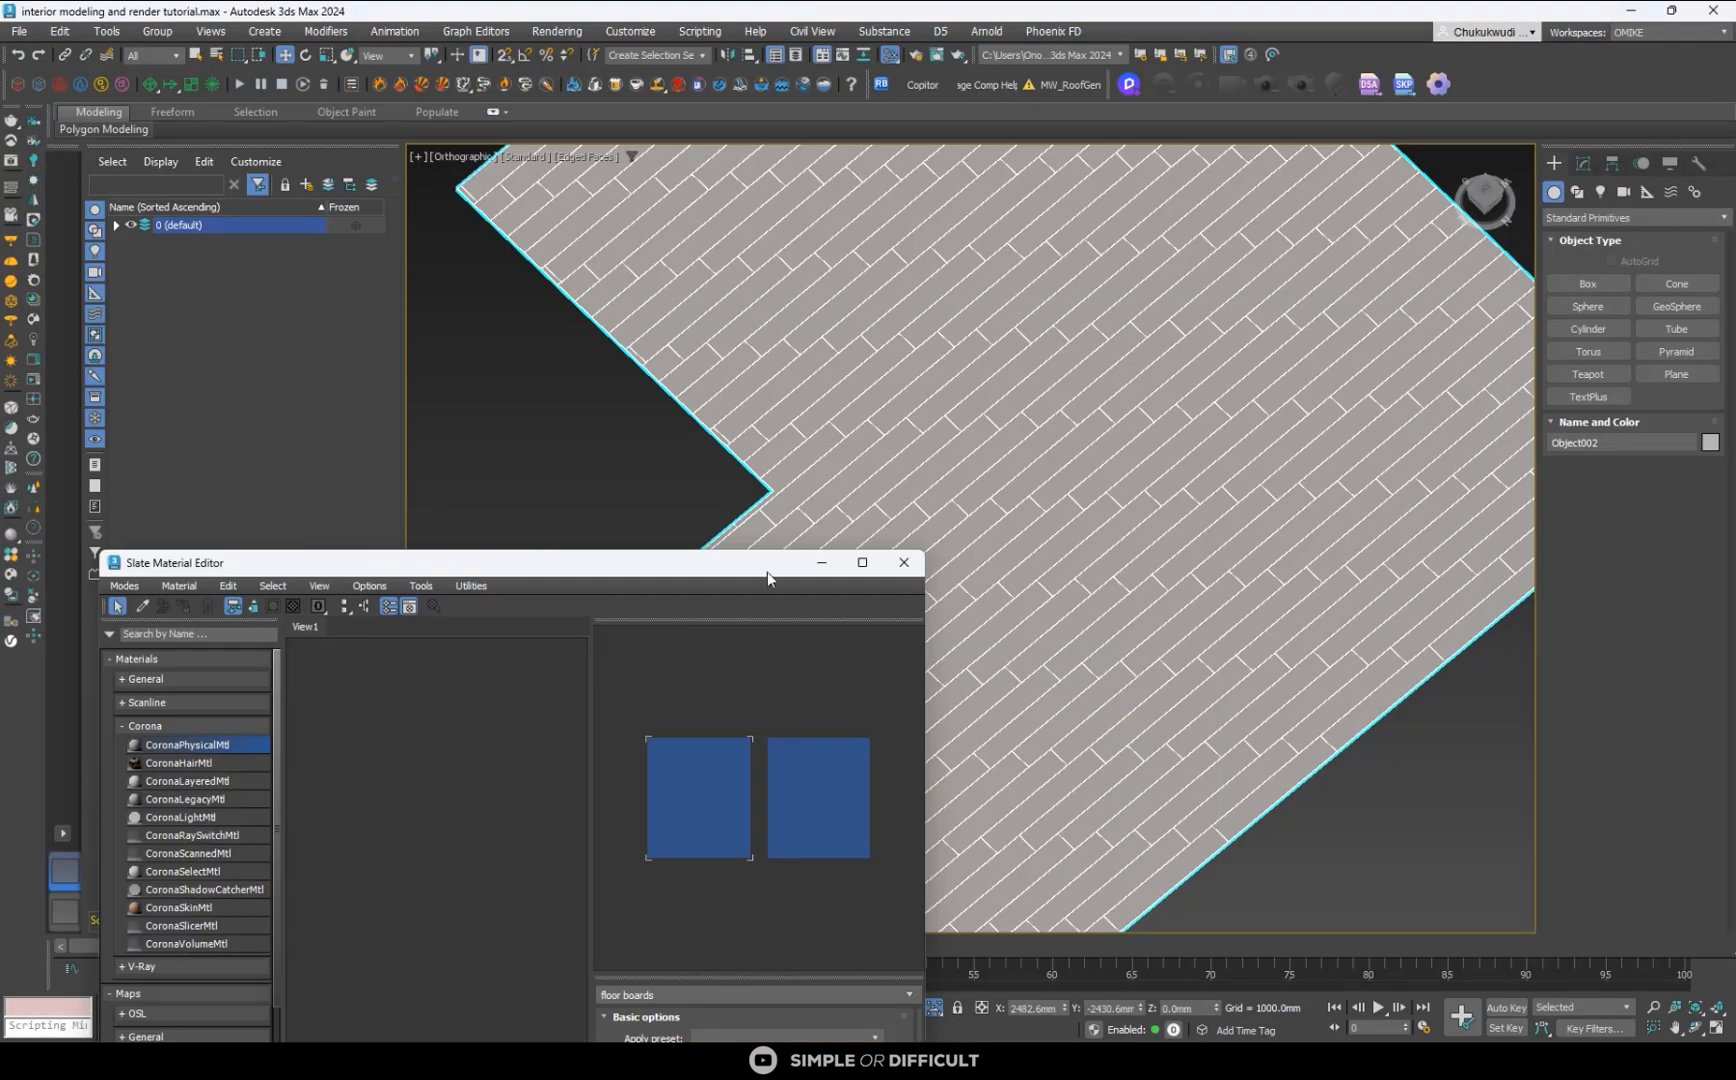
left_click_drag(768, 563, 1398, 170)
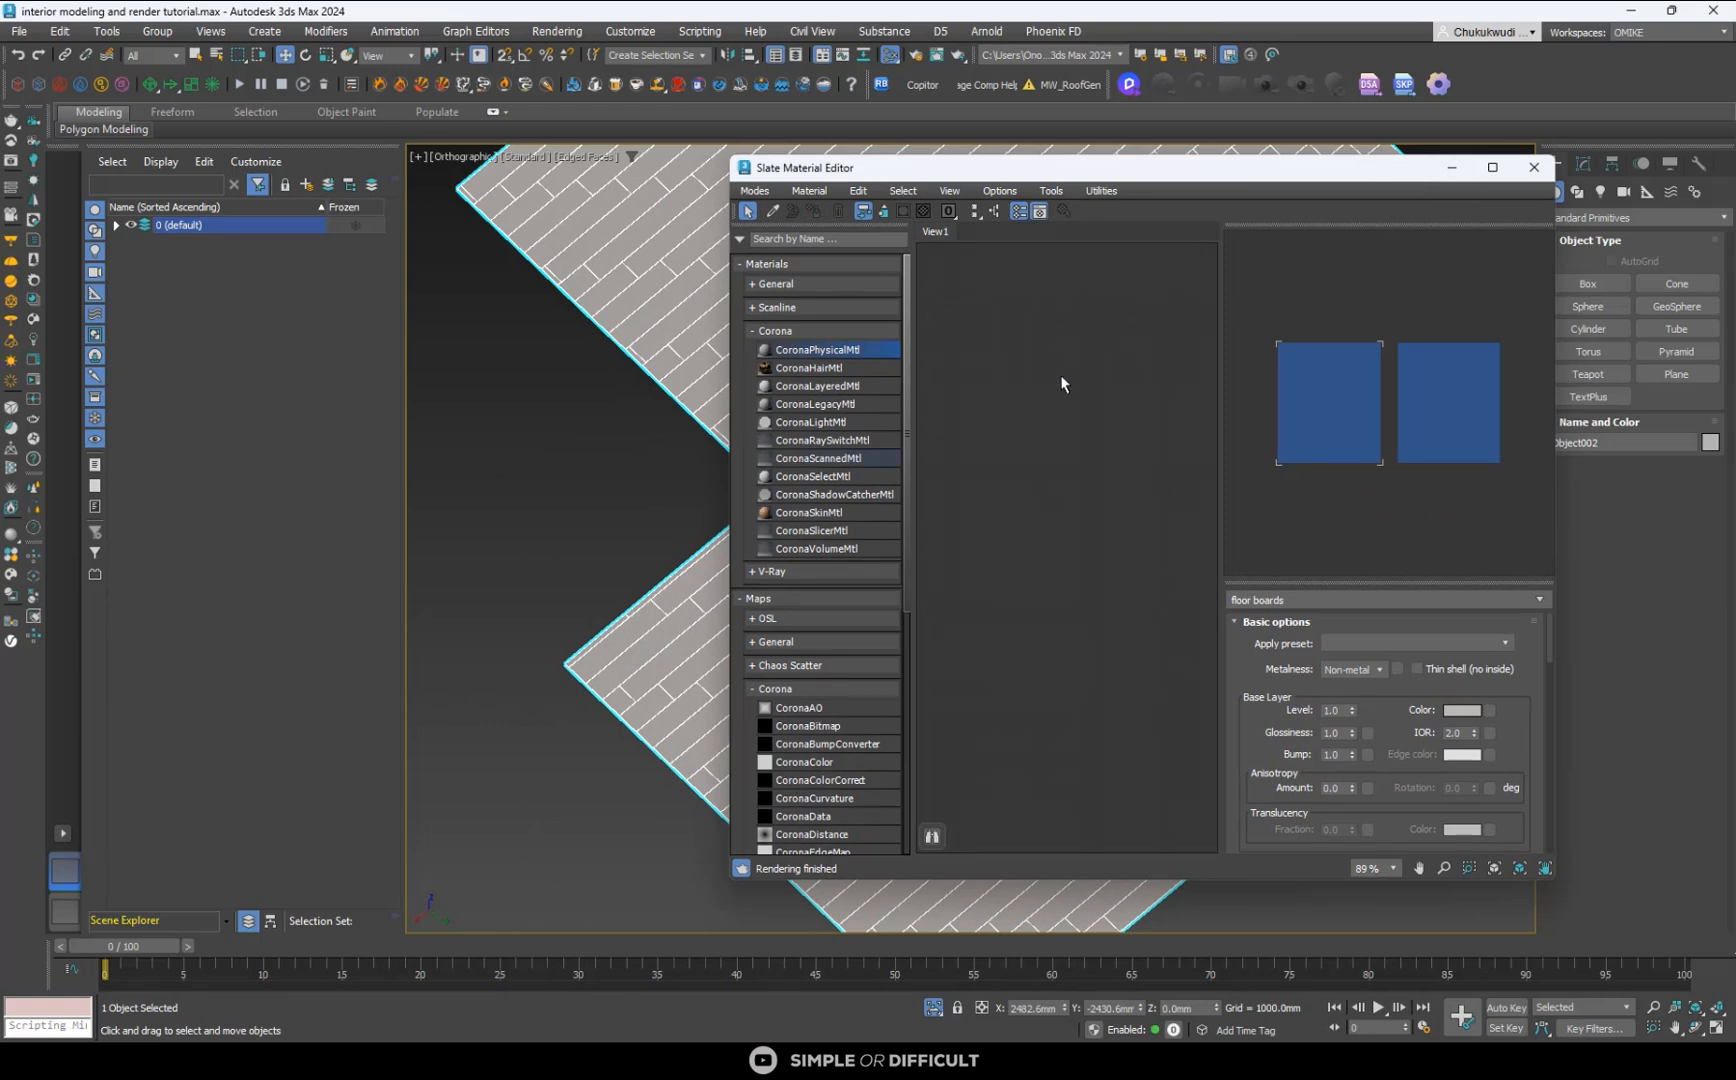
left_click(1494, 167)
middle_click_drag(578, 252, 892, 340)
scroll(892, 340, "up", 4)
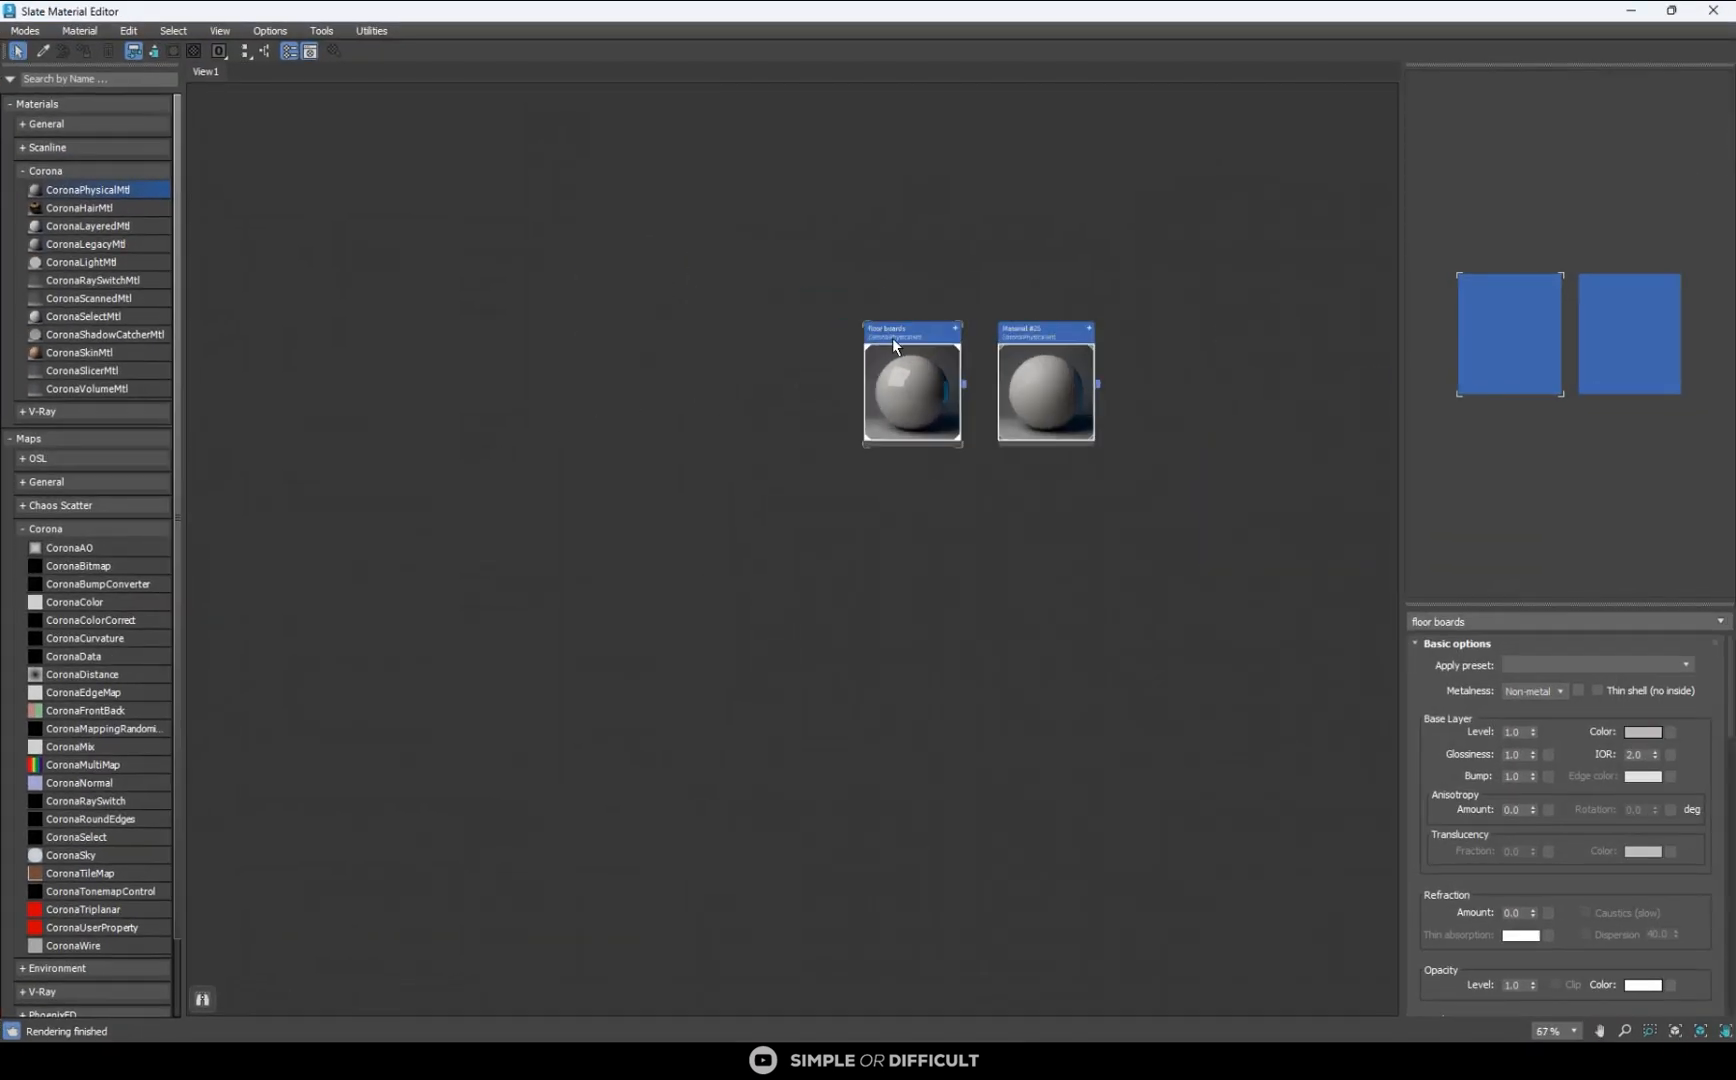
- Search the map library for "multi" and add a MultiTexture map beside the floor boards material
left_click(68, 78)
type("m")
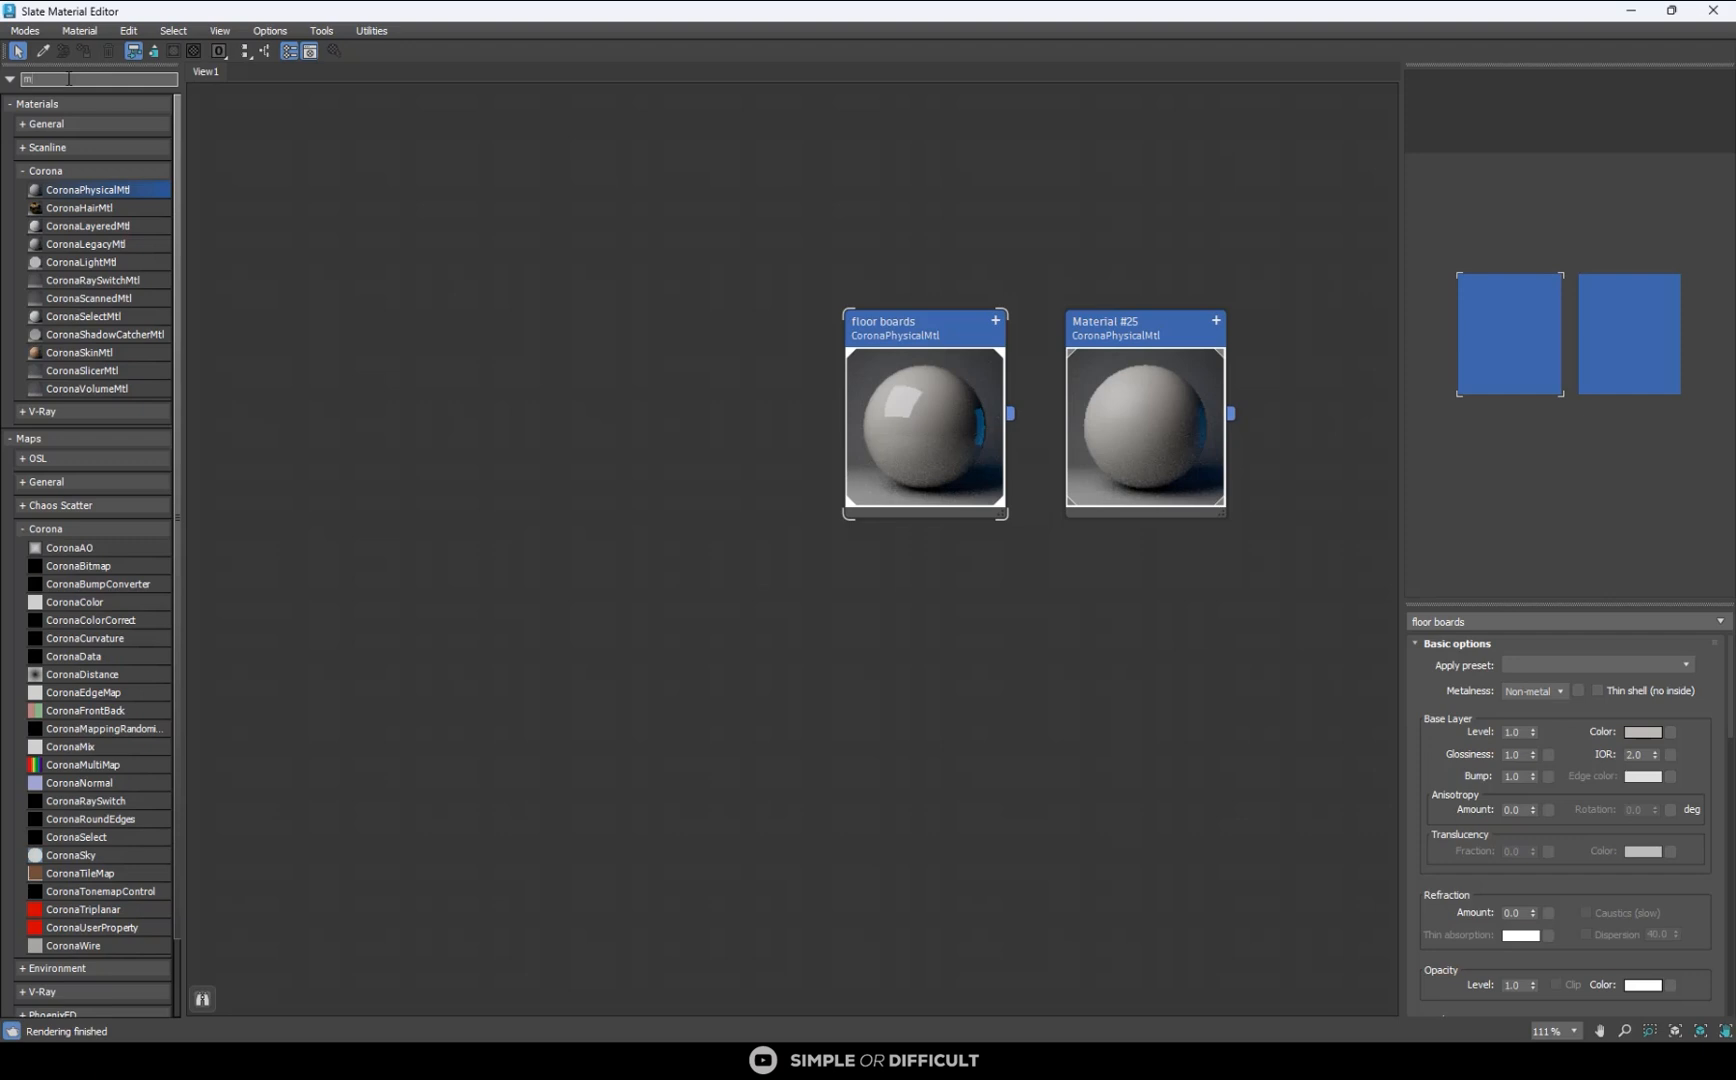
type("ulti")
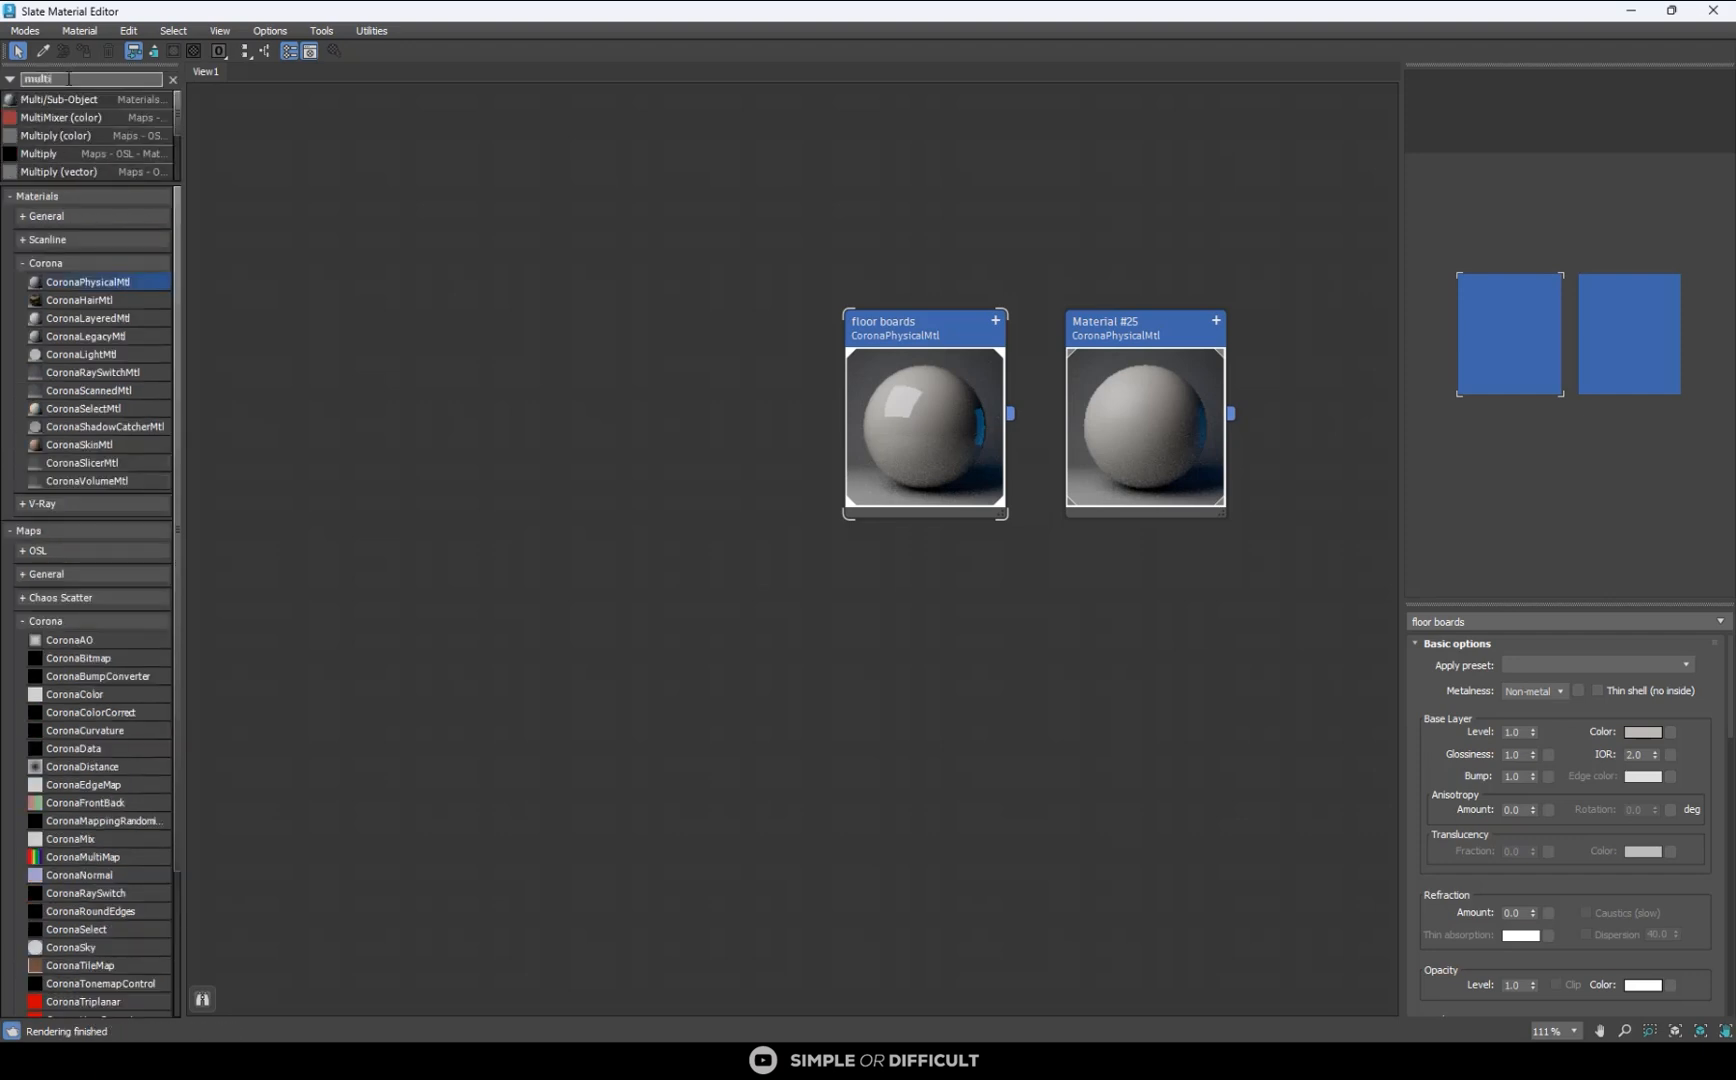
scroll(79, 146, "down", 5)
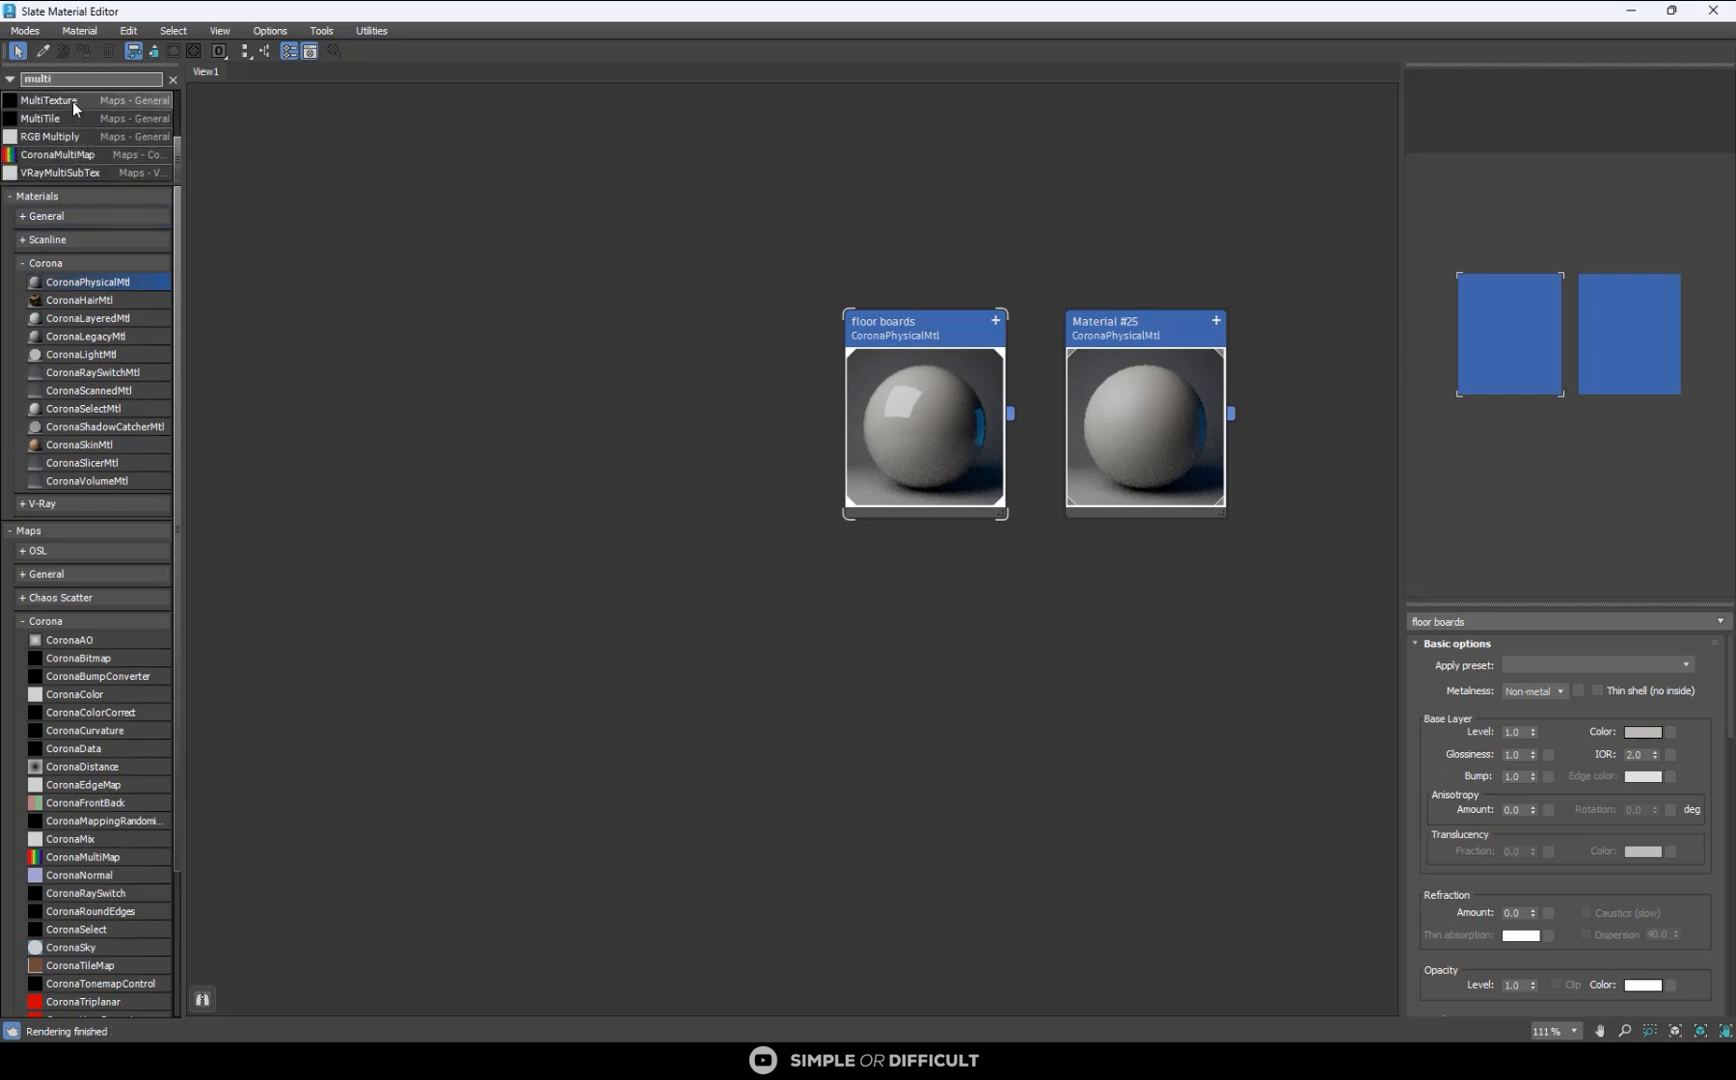
left_click(72, 100)
left_click(681, 358)
scroll(685, 355, "up", 2)
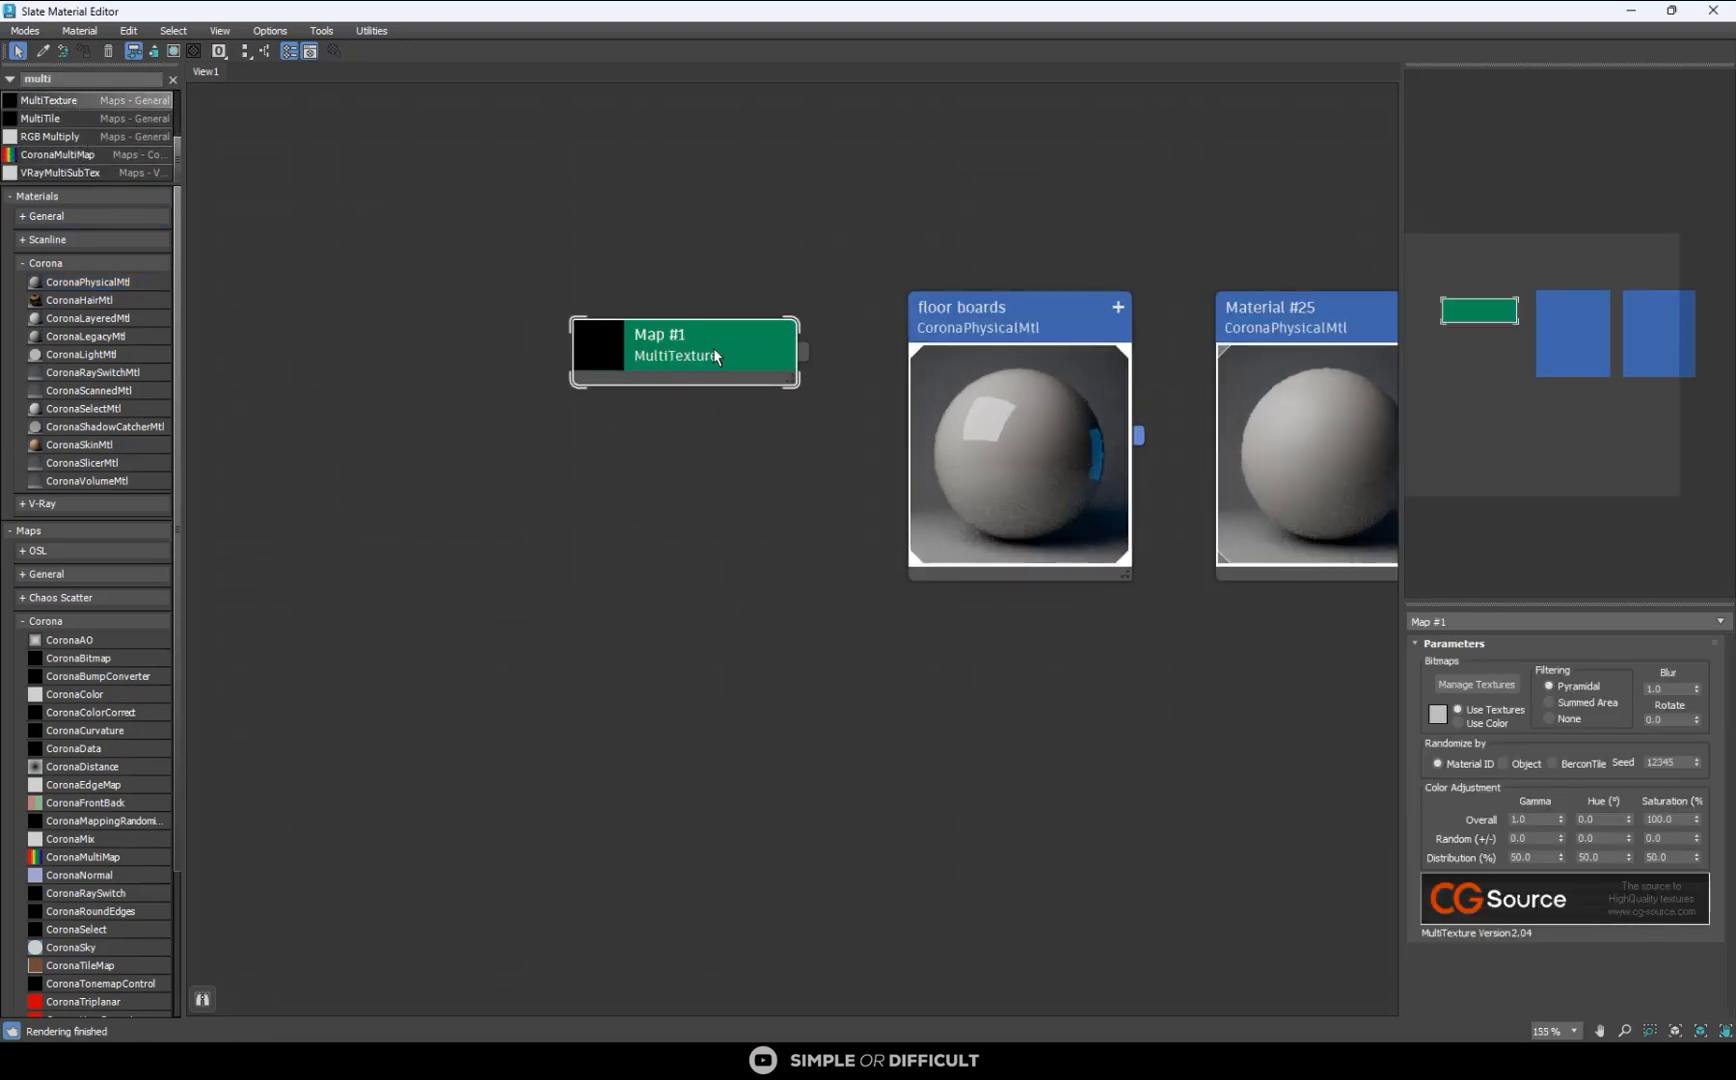
scroll(703, 358, "down", 2)
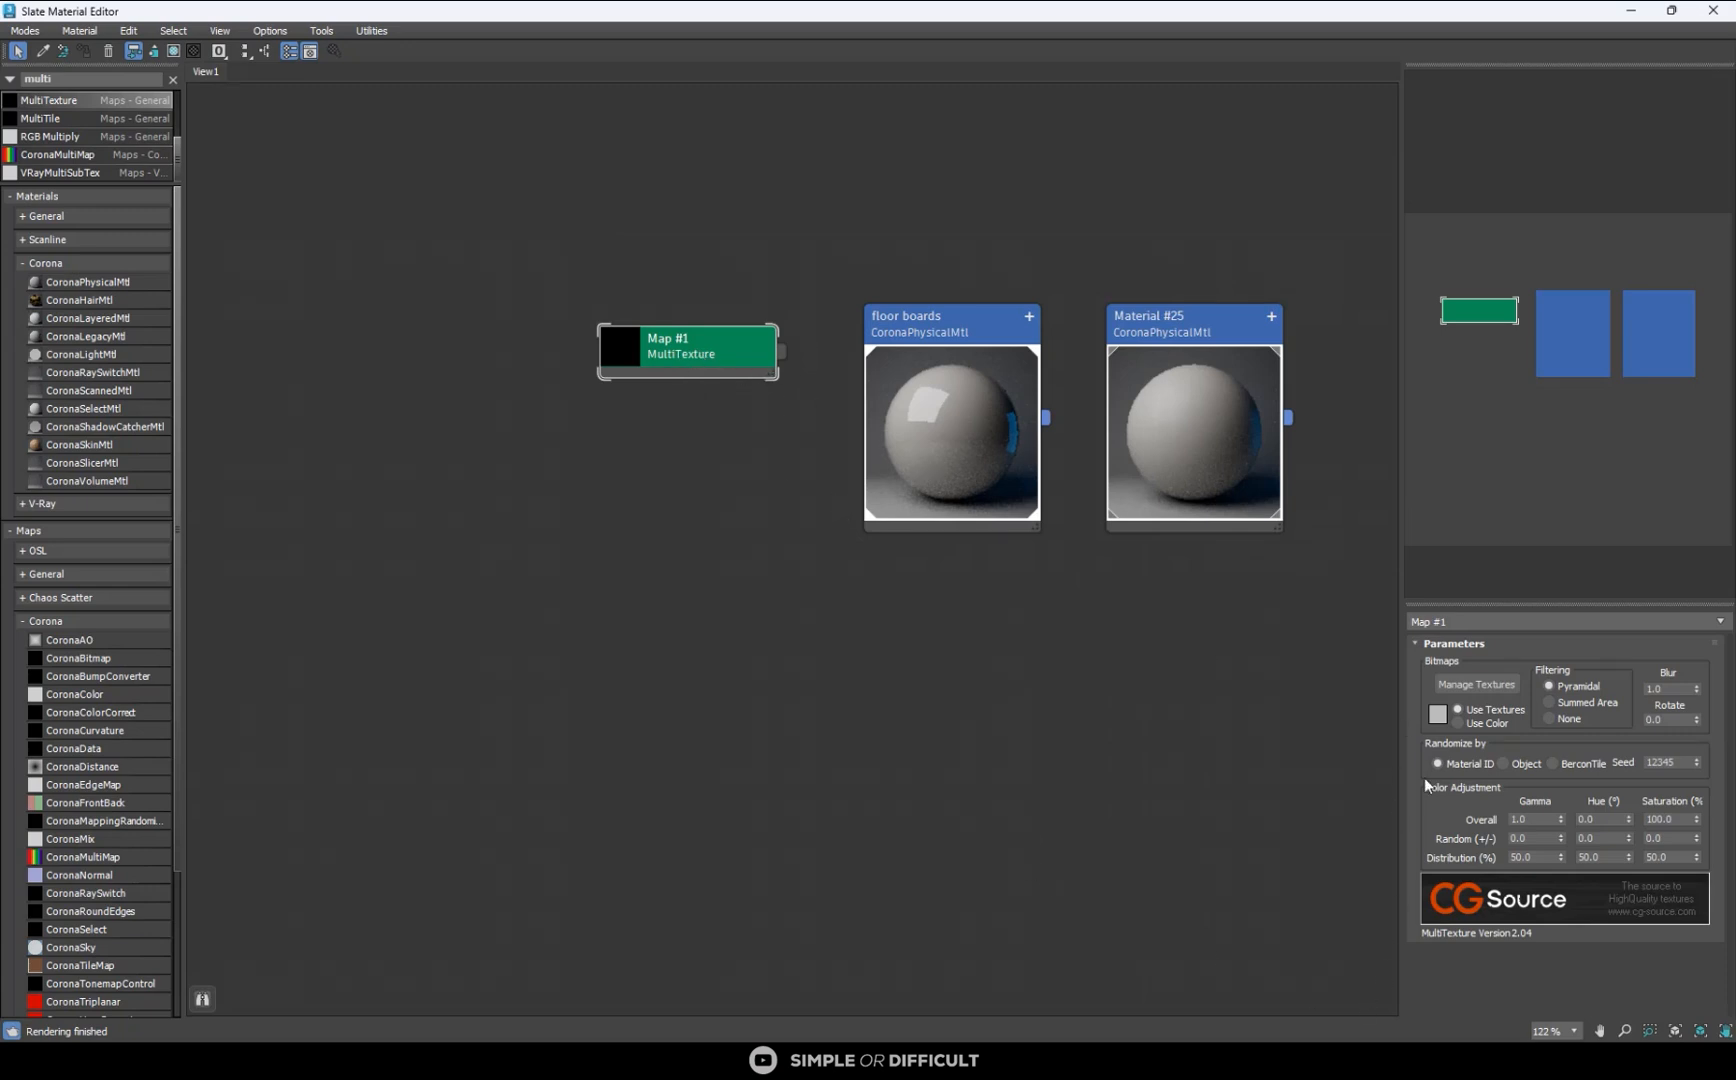
- Load the eight bitmaps 003_OakMBB_17_diffuse_001.jpg to 003_OakMBB_17_diffuse_008.jpg from the Wood Floor Set 17 folder into the MultiTexture map
left_click(1490, 688)
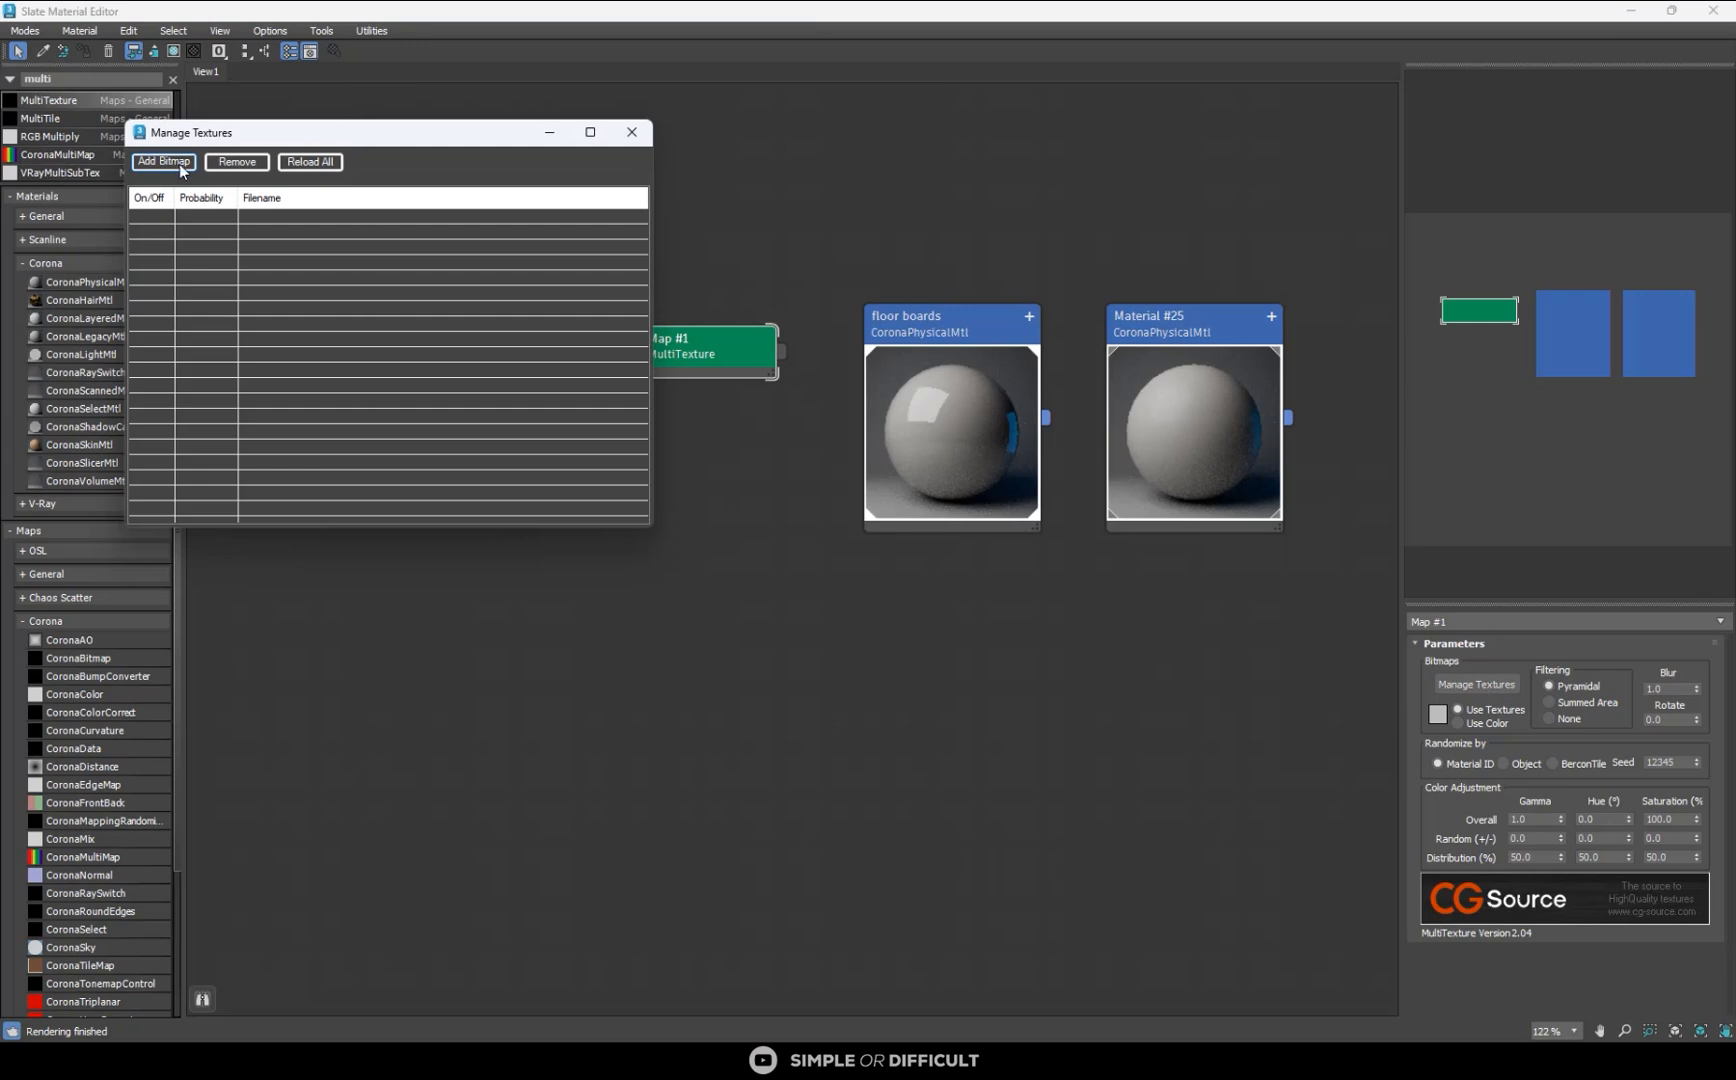
left_click(163, 161)
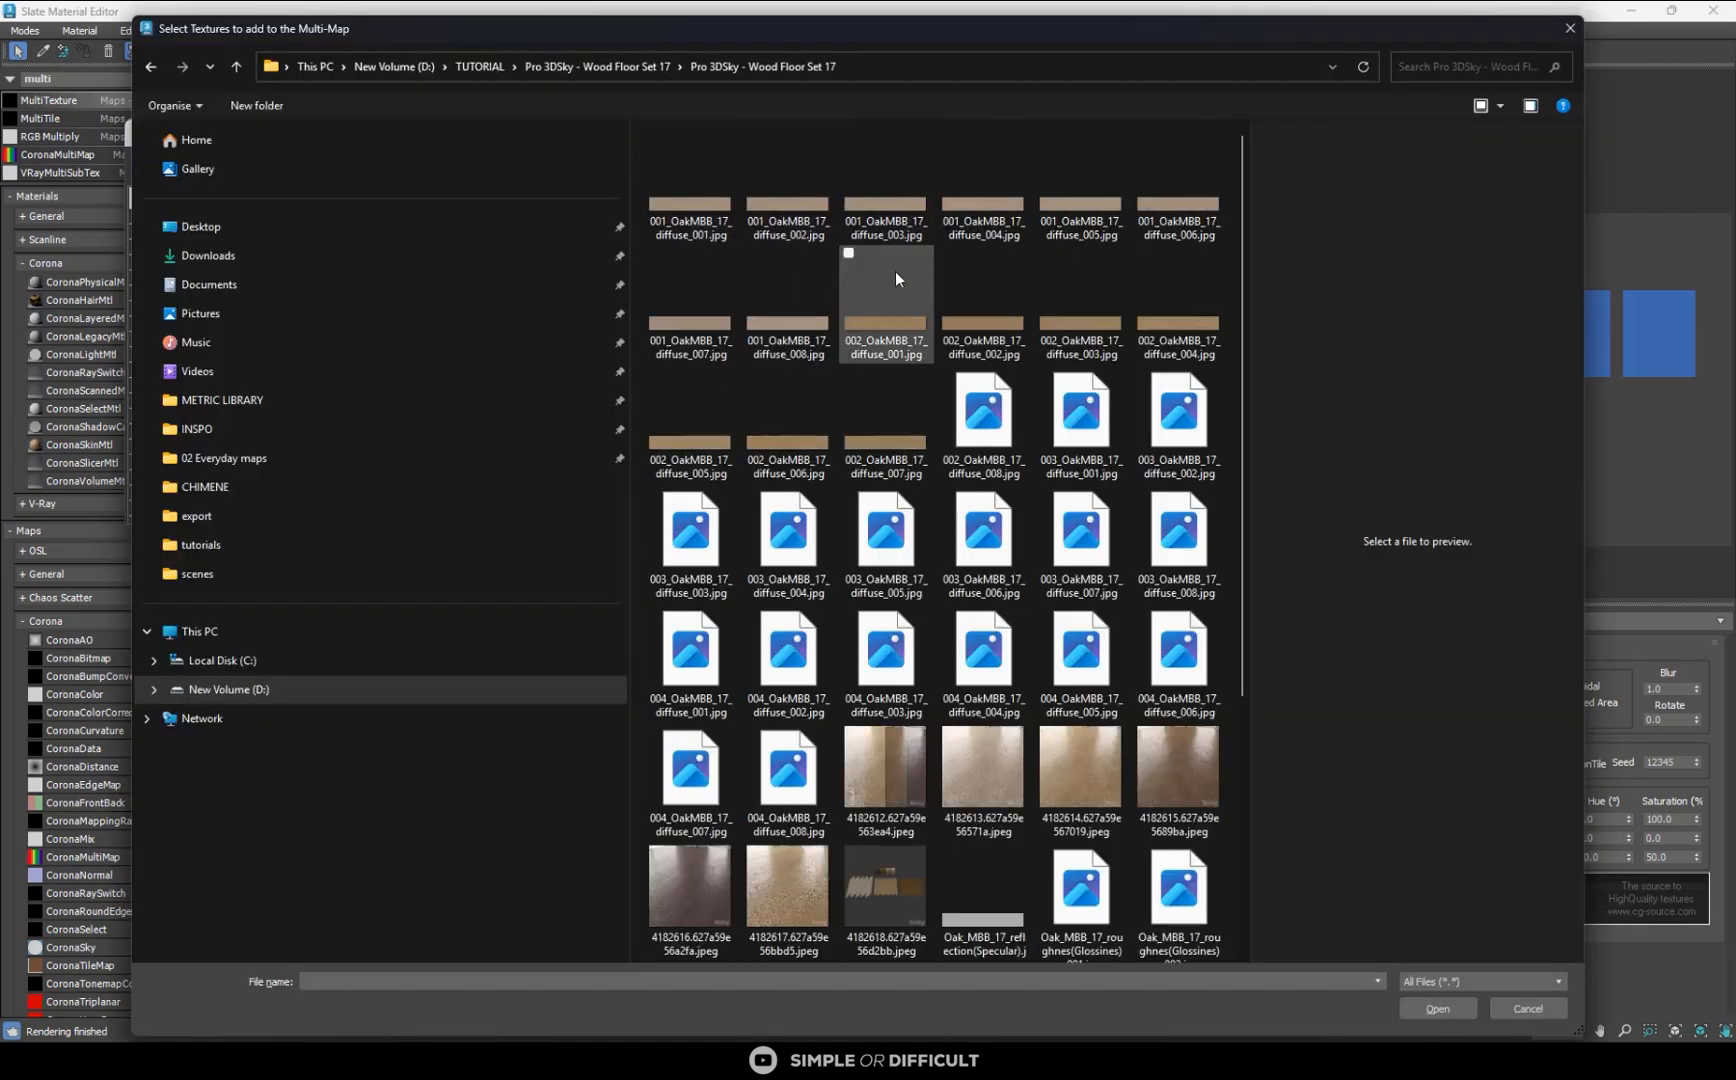
scroll(900, 330, "down", 1)
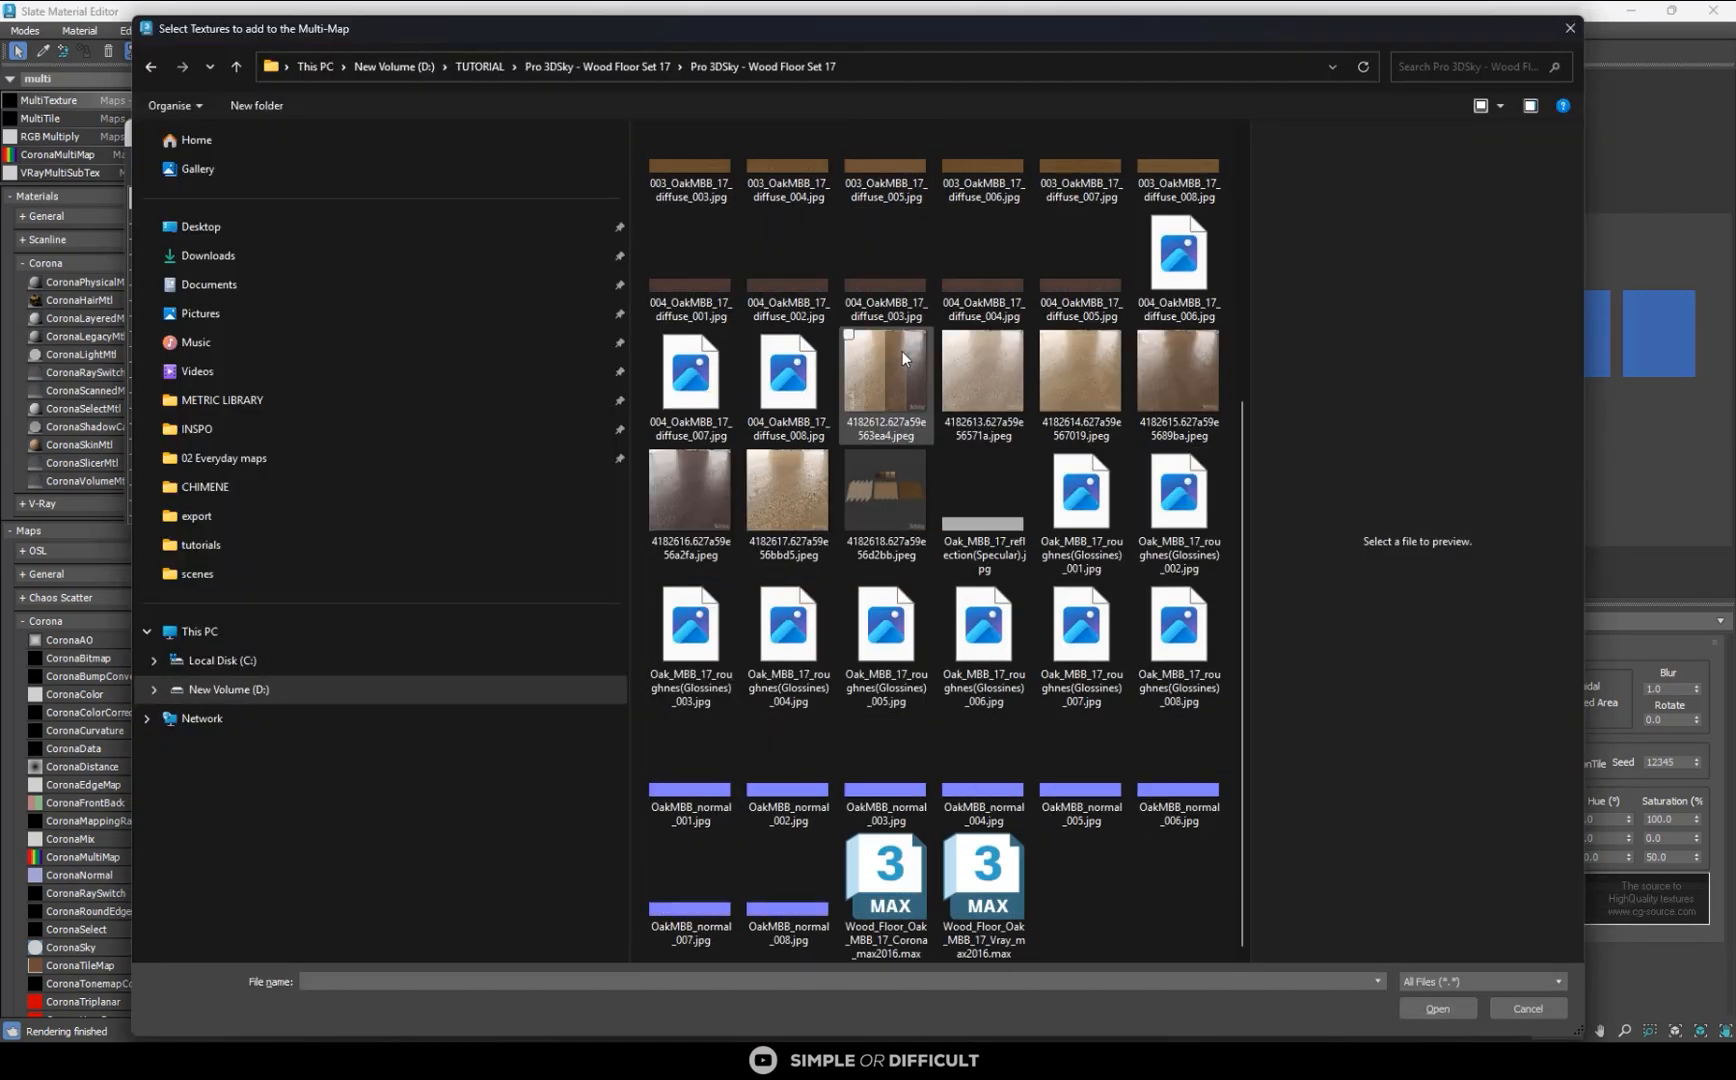
right_click(1105, 907)
mouse_move(1206, 752)
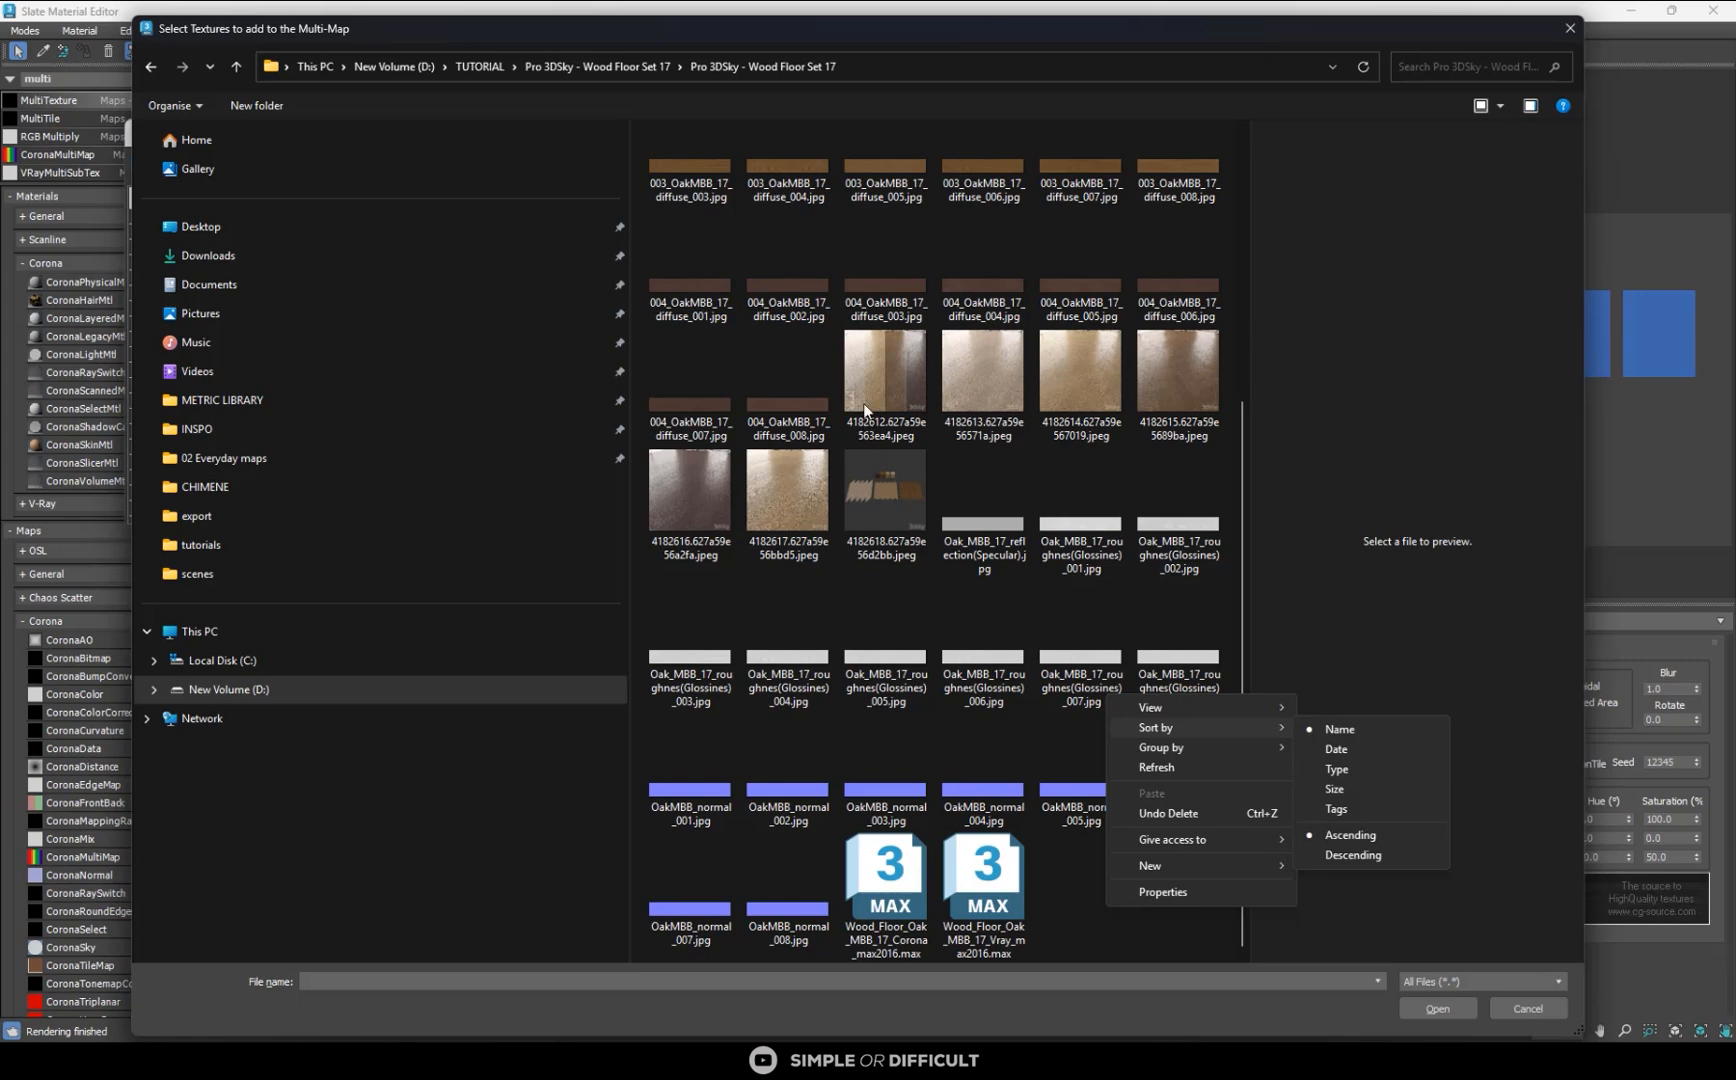
left_click(848, 259)
scroll(848, 259, "up", 3)
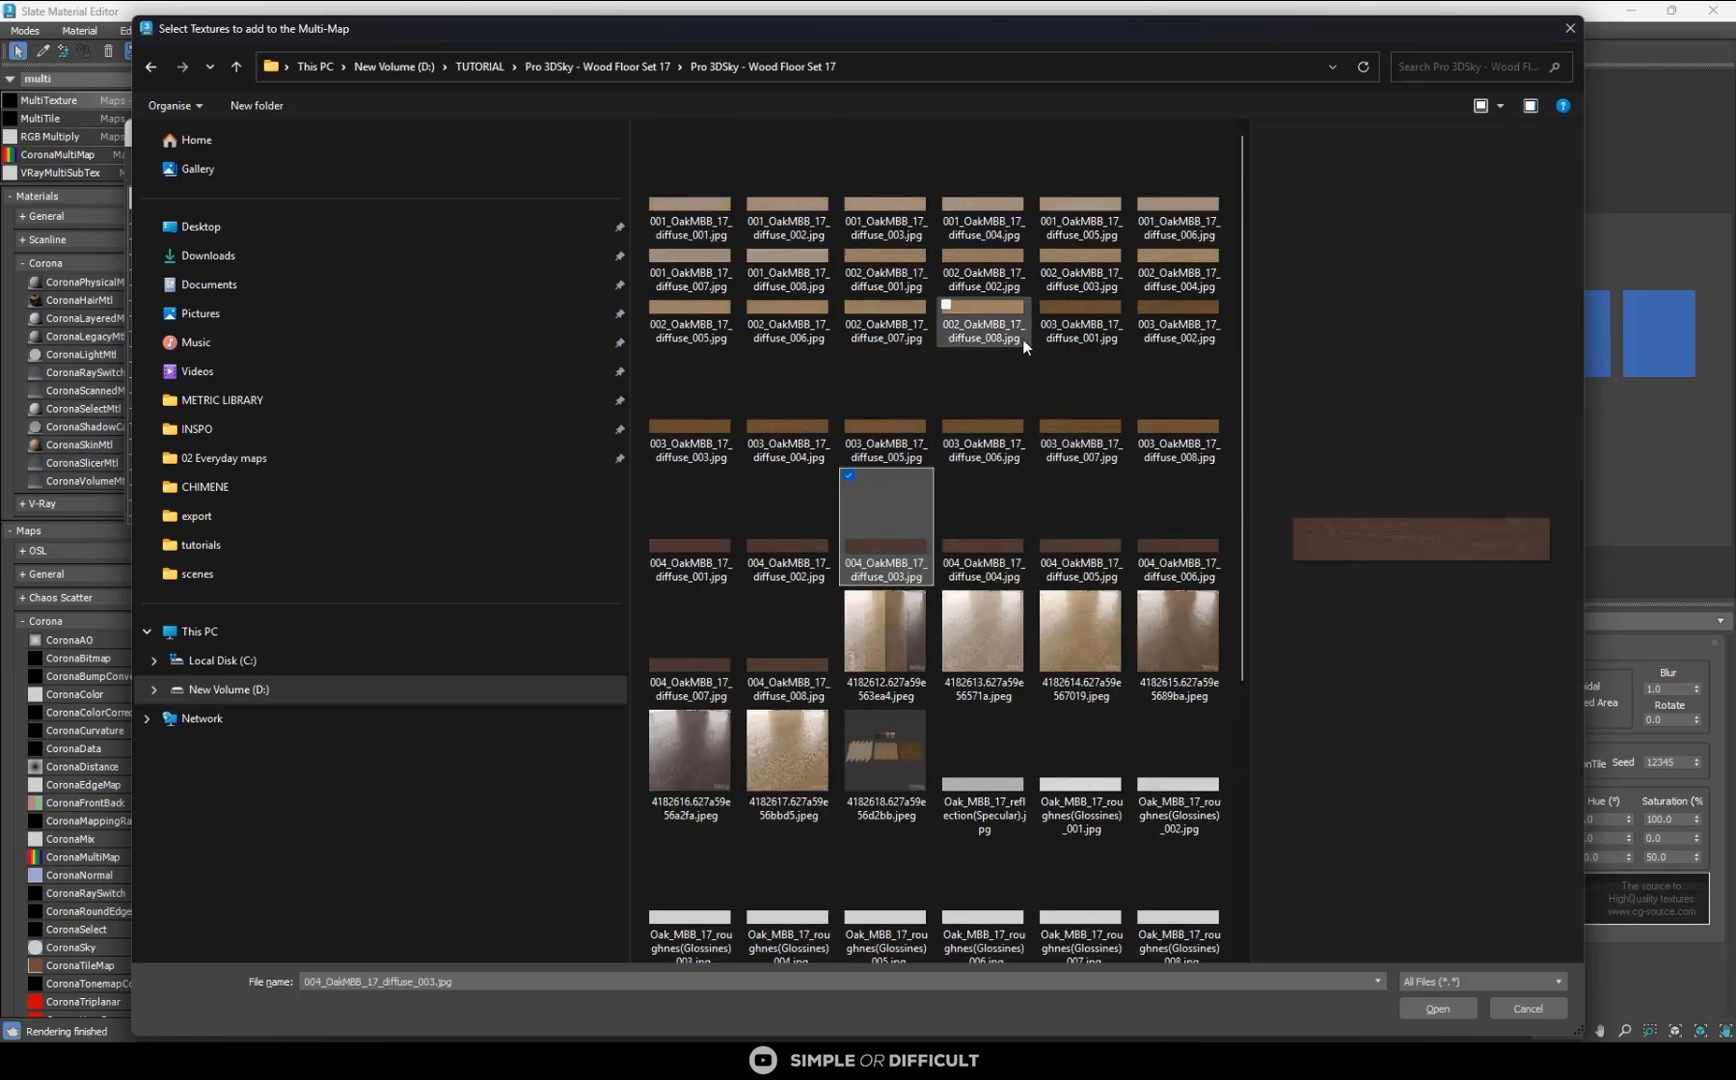
left_click(1082, 312)
left_click(1151, 340)
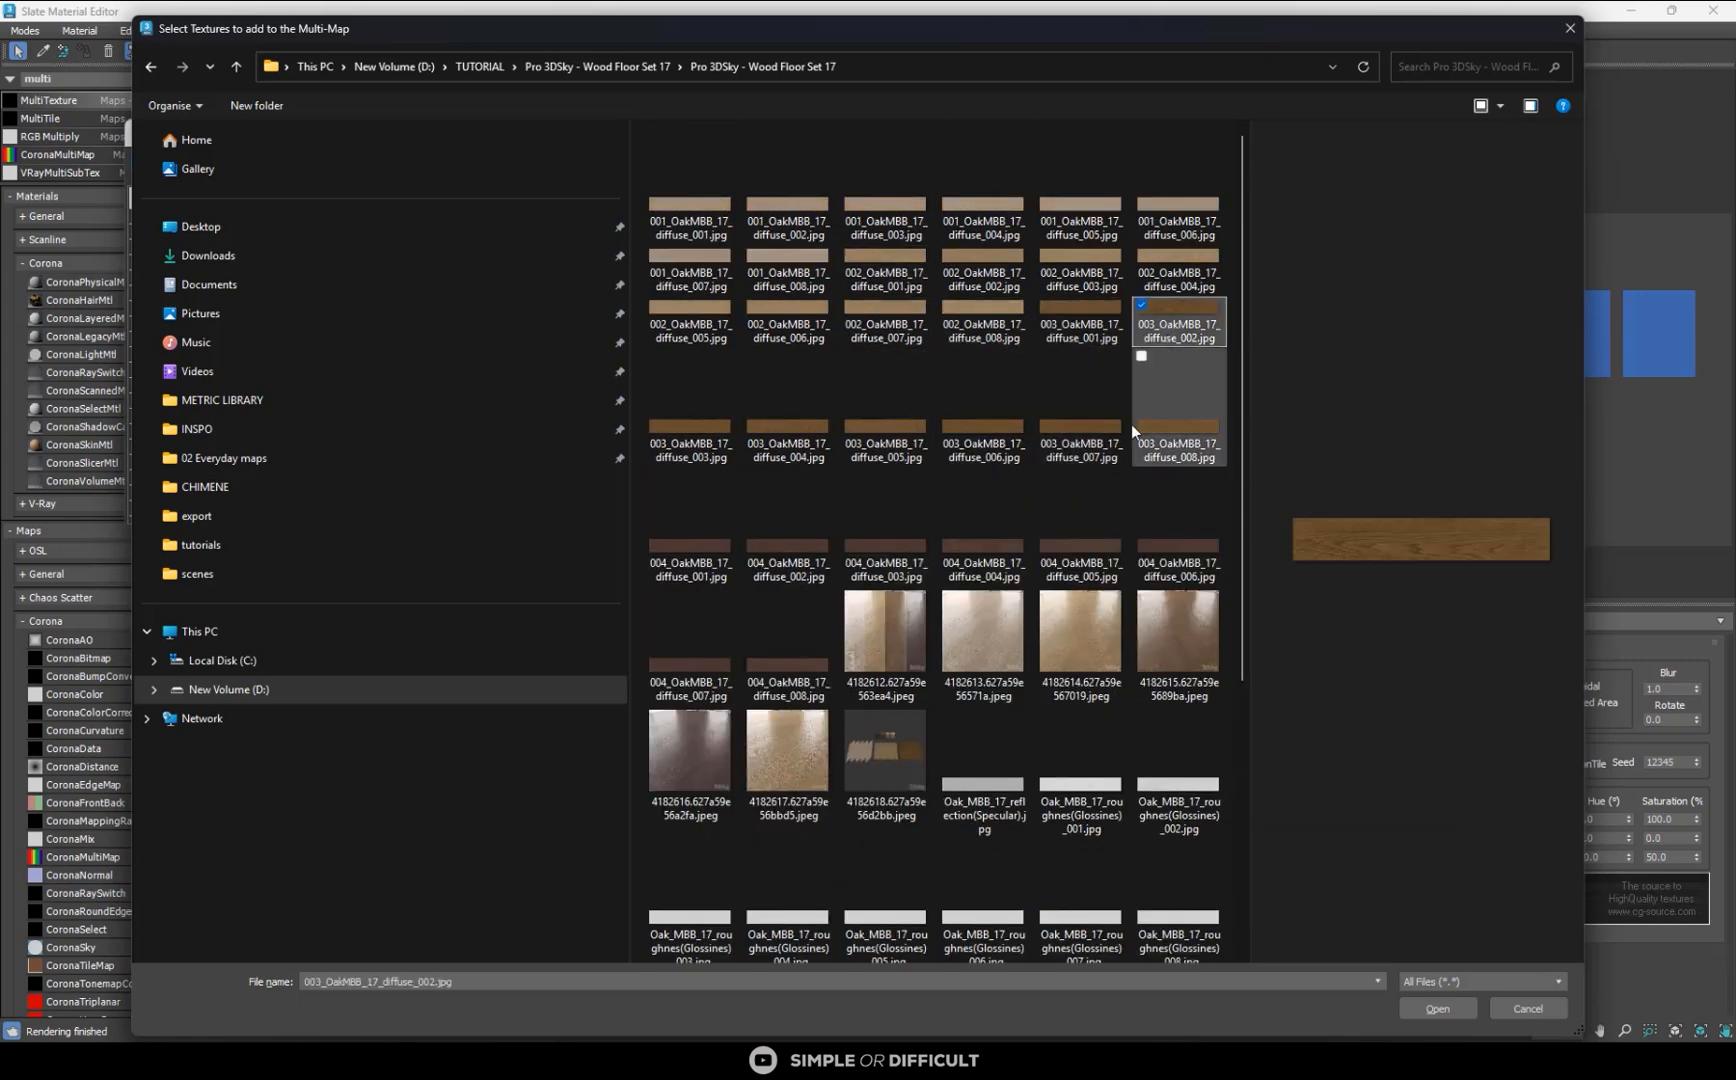
left_click(1064, 338)
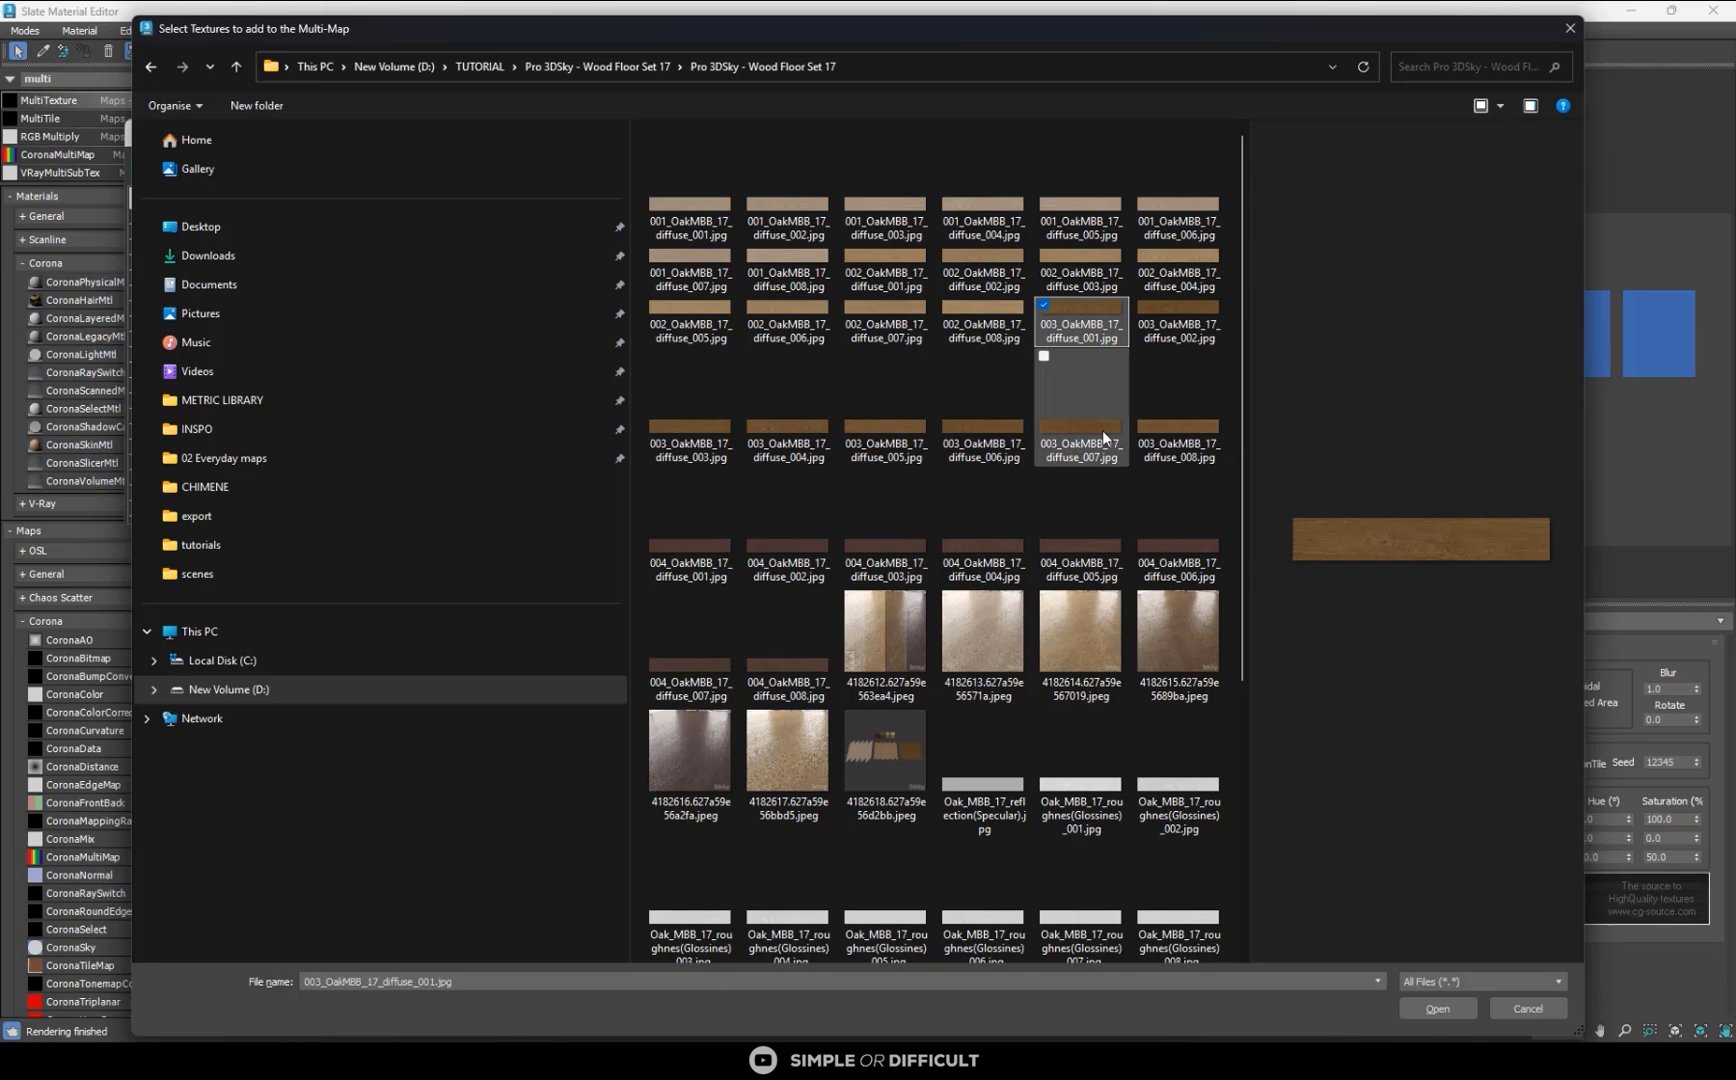
left_click(1170, 434, "shift")
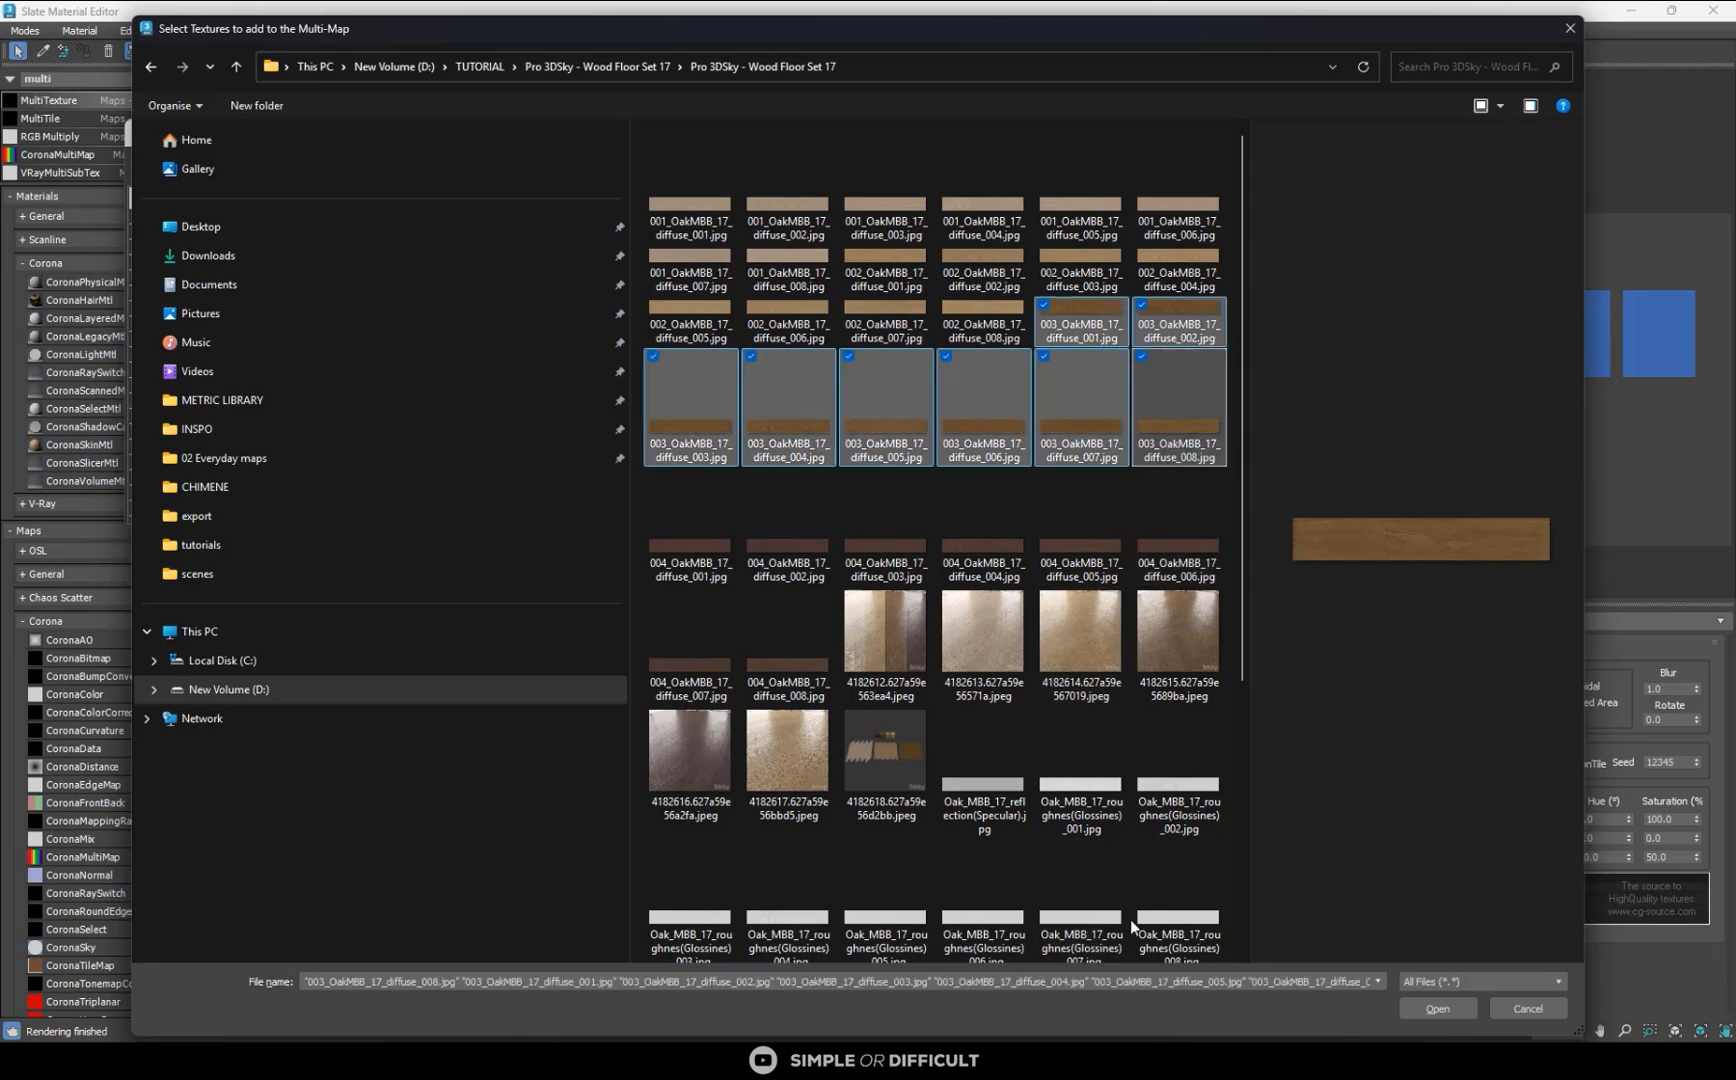
left_click(1435, 1008)
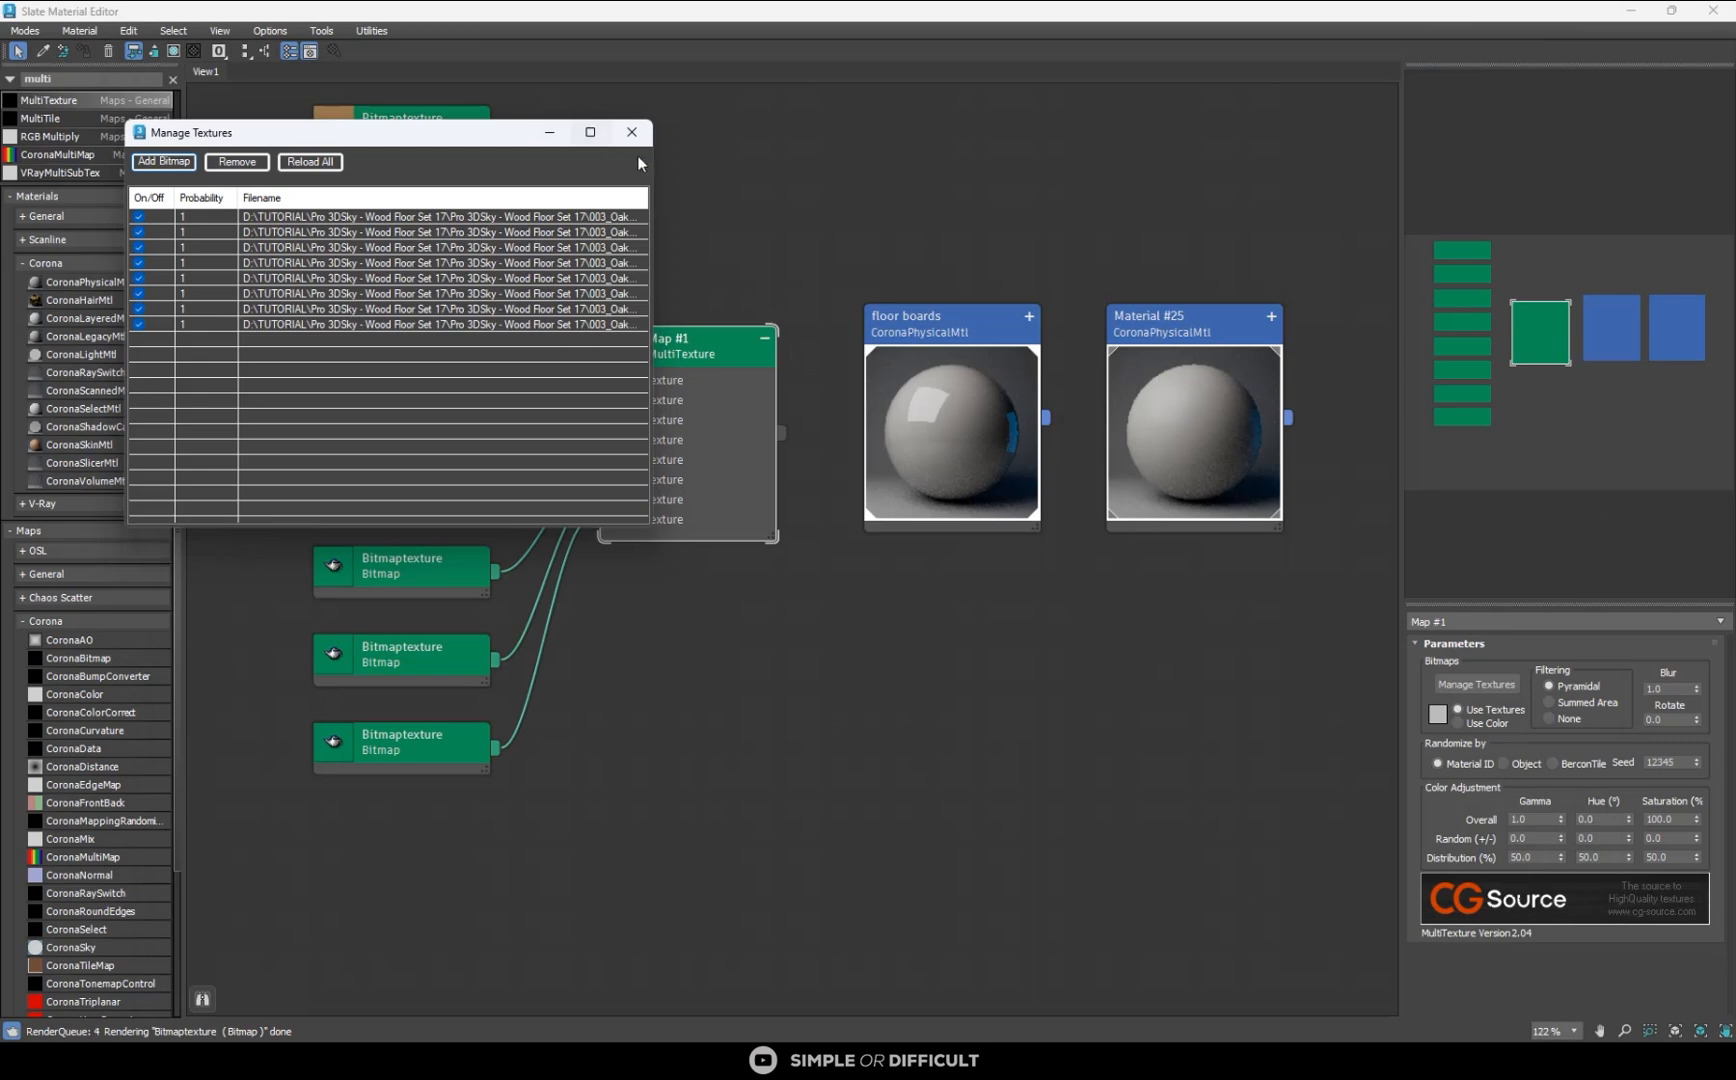
left_click(632, 135)
- Spread the material and diffuse MultiTexture nodes apart and add a second MultiTexture map below the diffuse bitmaps
scroll(852, 304, "down", 2)
middle_click_drag(852, 315, 1168, 345)
left_click_drag(982, 361, 802, 307)
left_click_drag(70, 102, 792, 711)
scroll(792, 711, "up", 3)
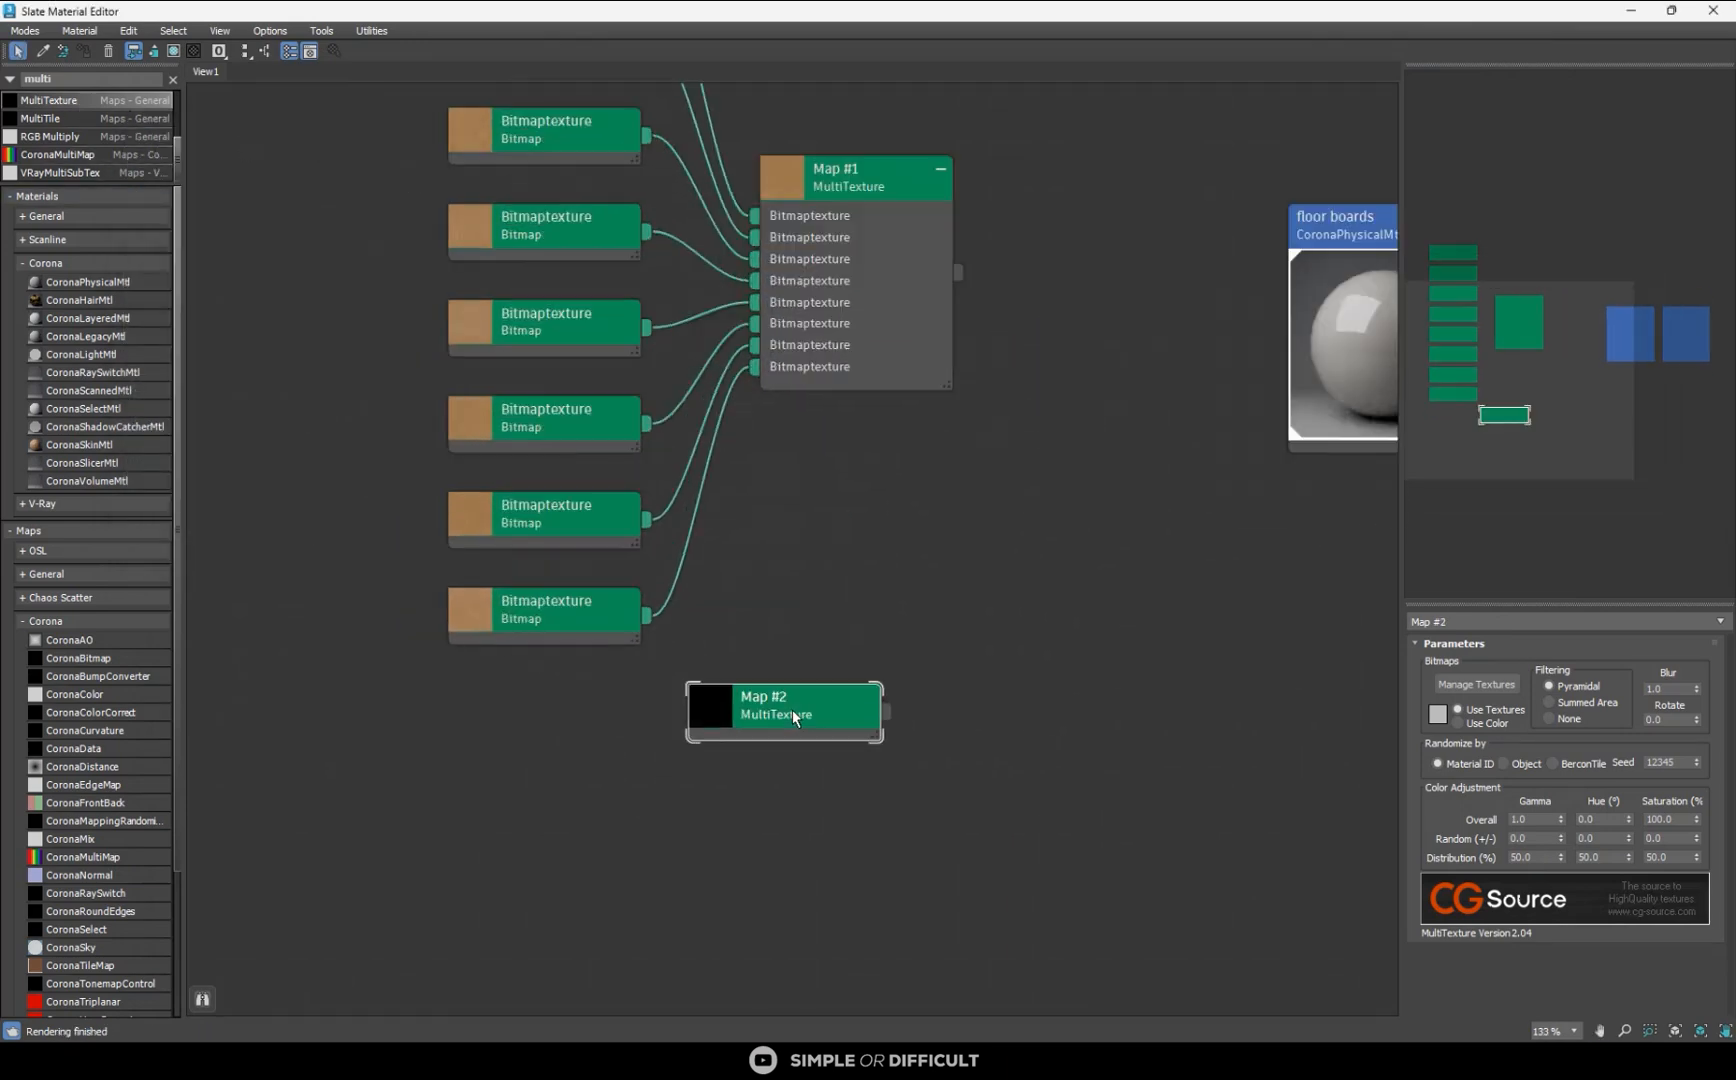
- Load the eight bitmaps Oak_MBB_17_roughnes(Glossines)_001.jpg to Oak_MBB_17_roughnes(Glossines)_008.jpg into the second MultiTexture map
left_click(1479, 684)
left_click(189, 186)
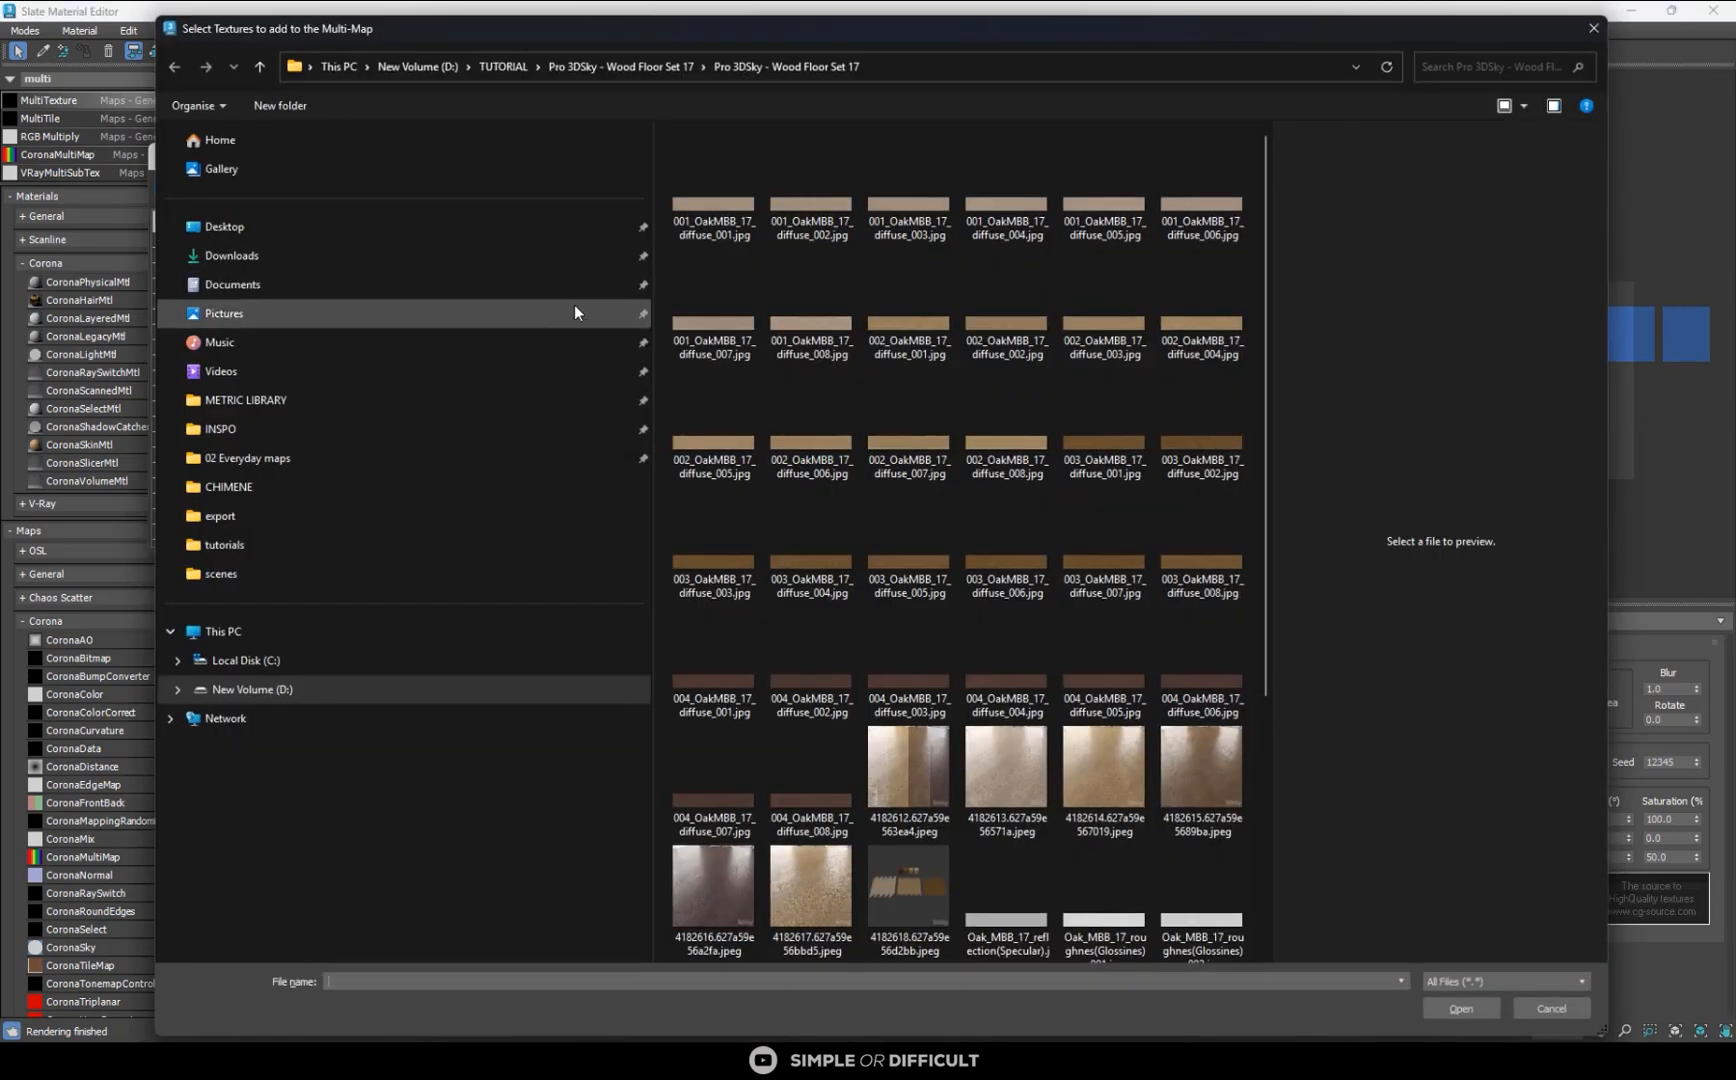
scroll(1061, 730, "down", 5)
left_click(1015, 585)
left_click(1088, 607)
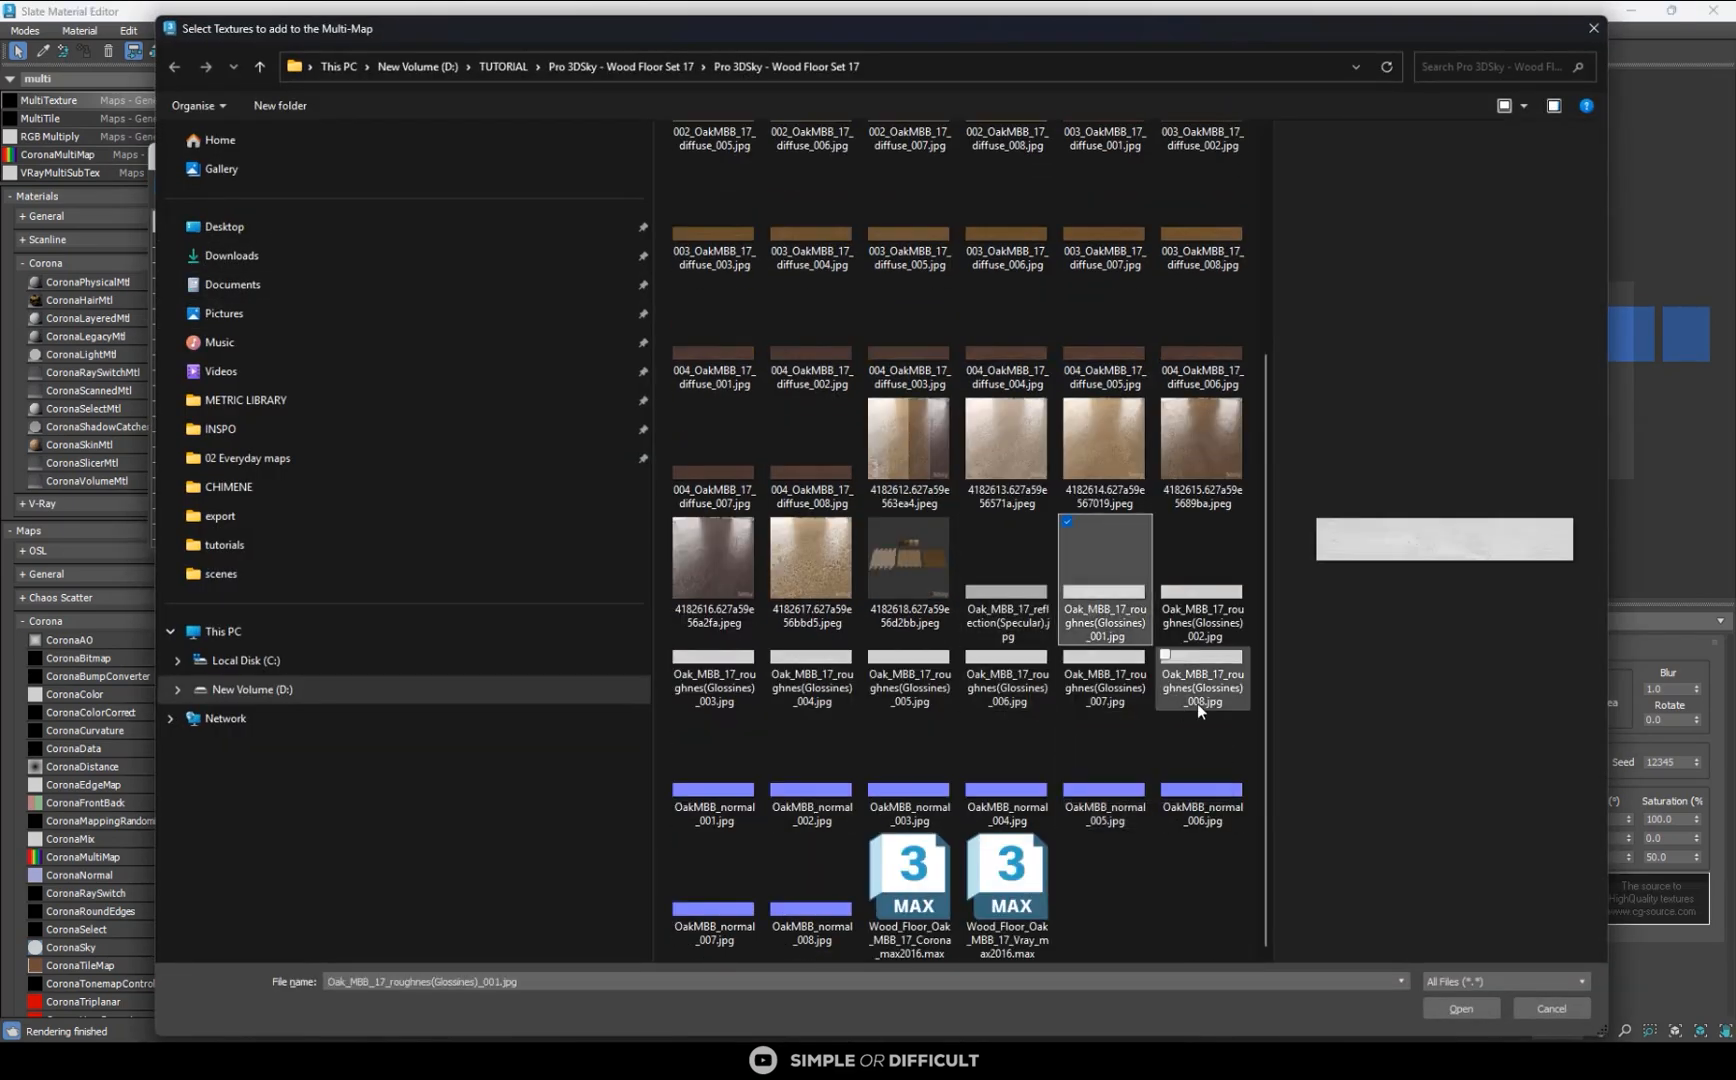
left_click(1210, 690, "shift")
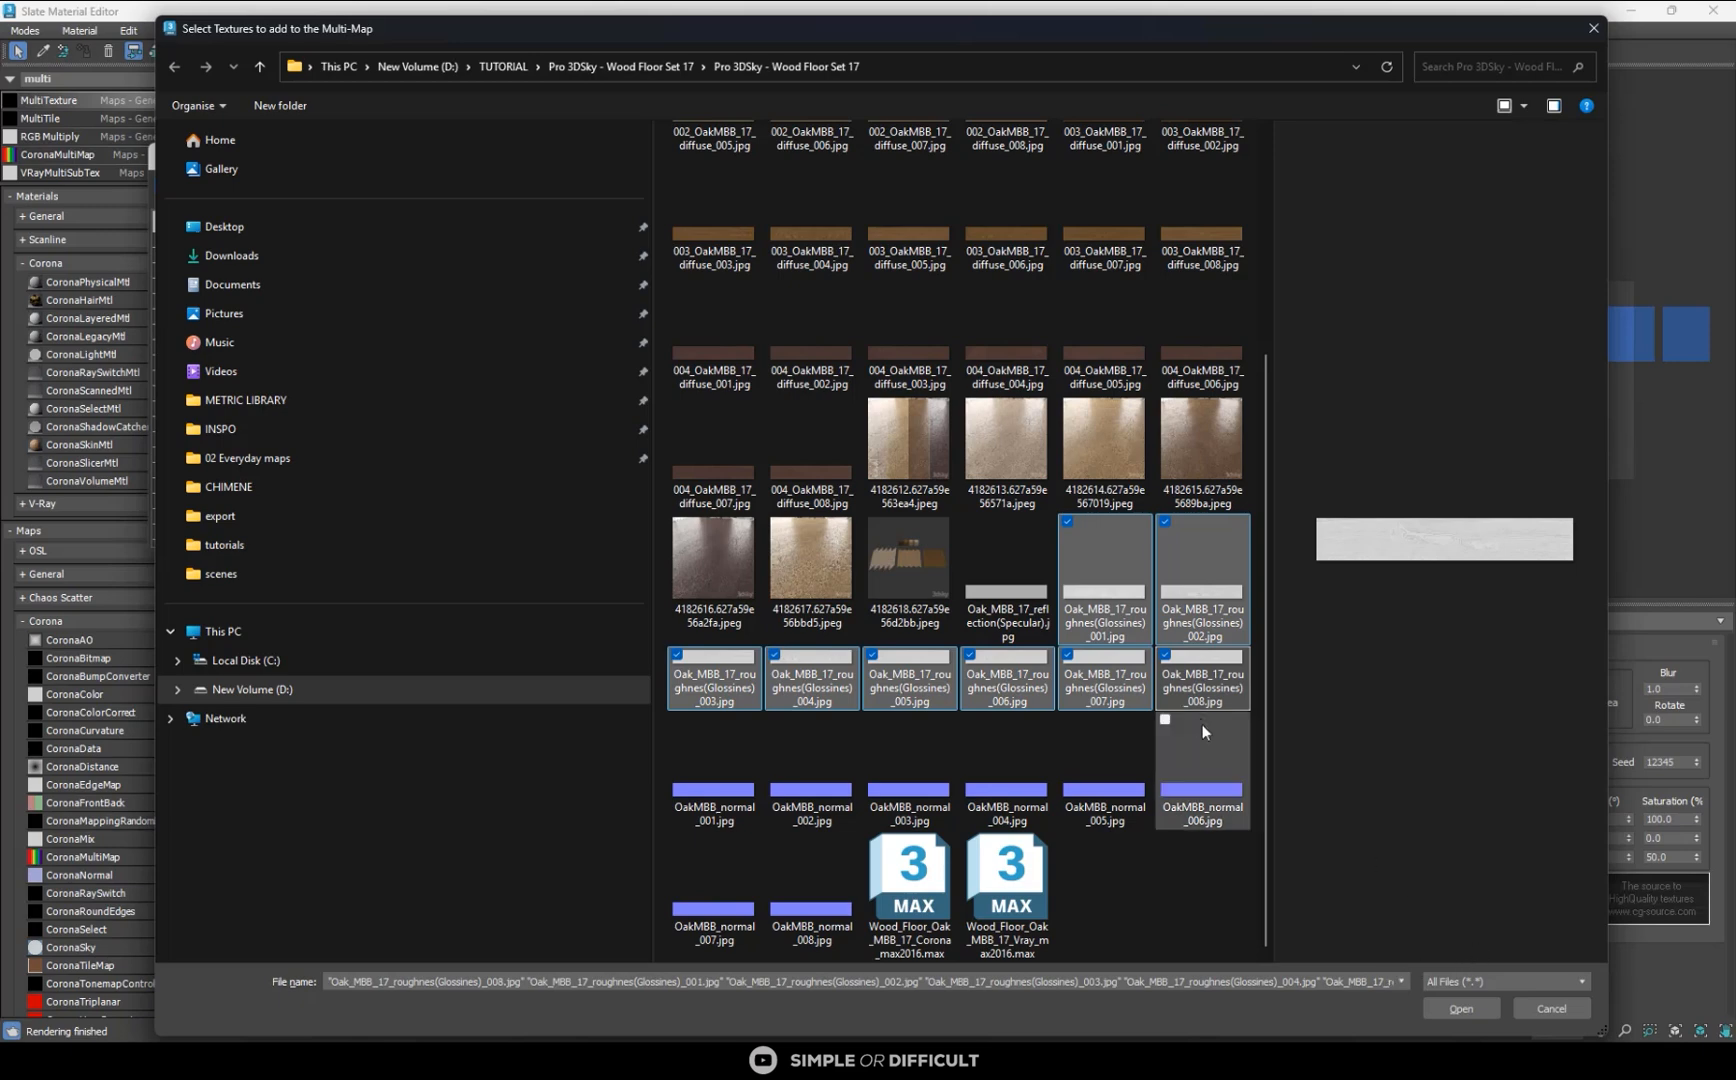
left_click(1453, 1001)
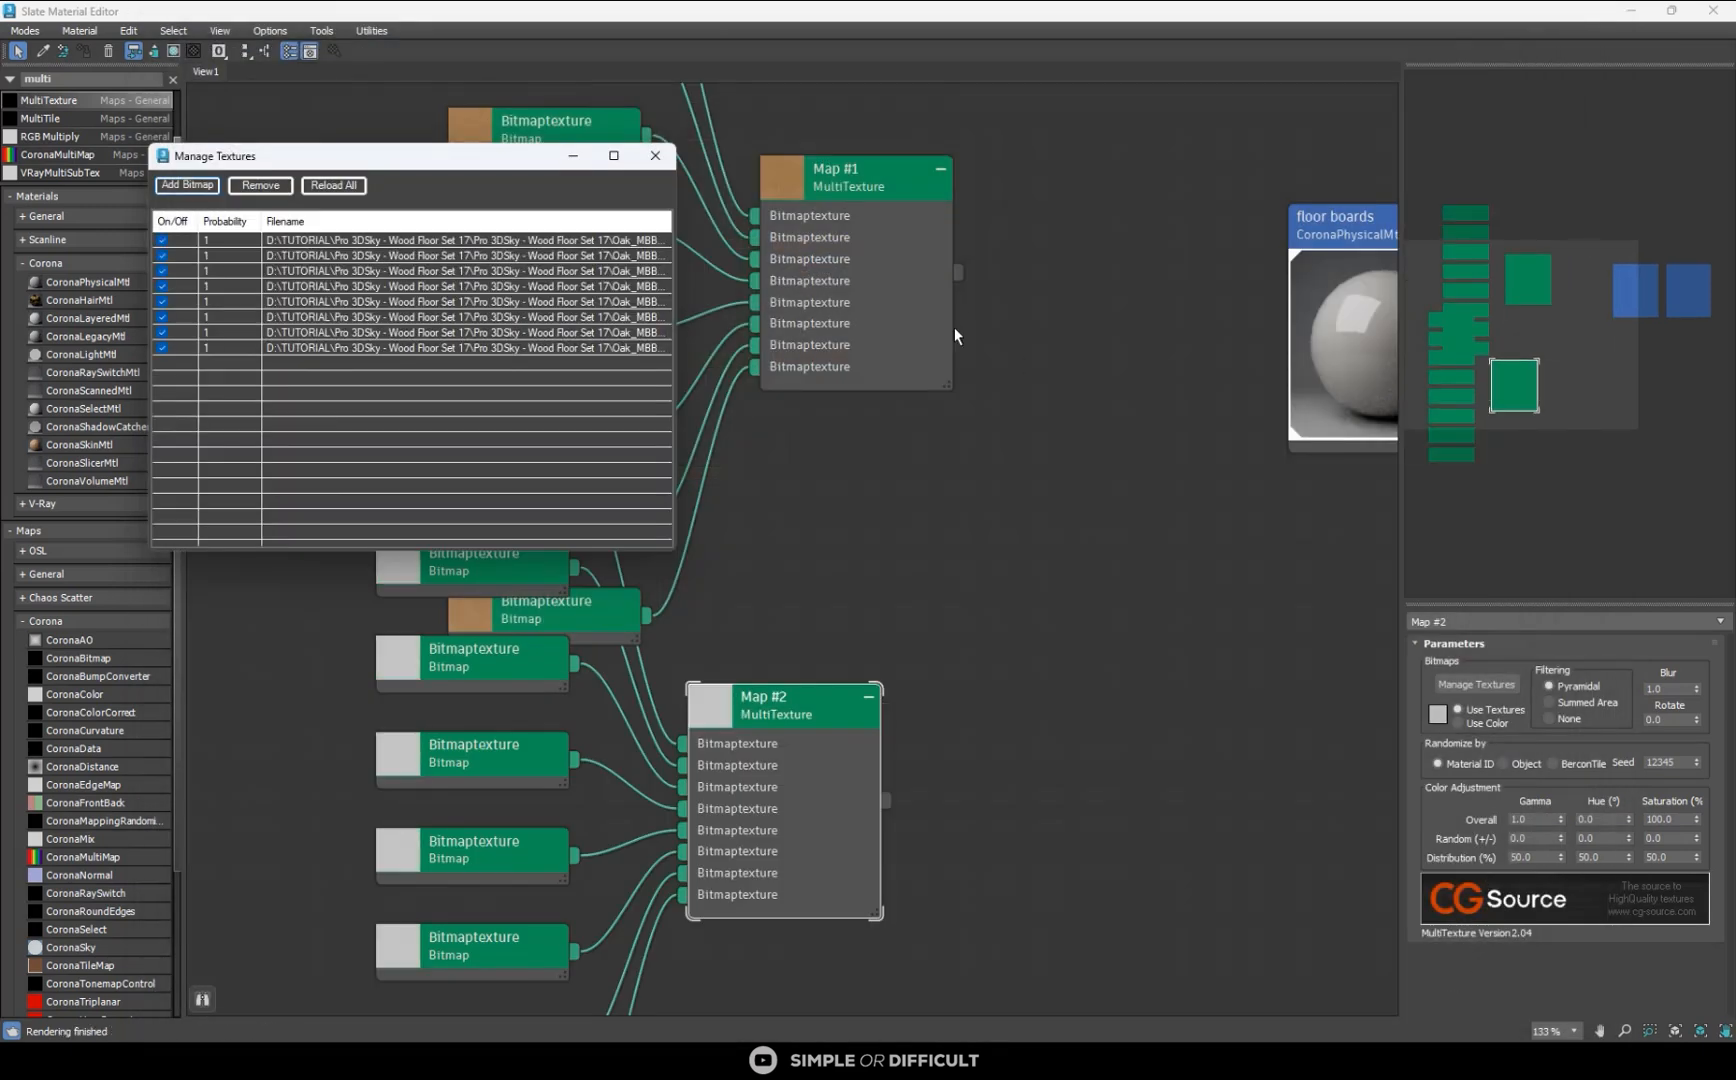
left_click(655, 155)
- Separate the diffuse and glossiness MultiTexture node groups vertically so that their bitmap nodes no longer overlap
scroll(715, 280, "down", 4)
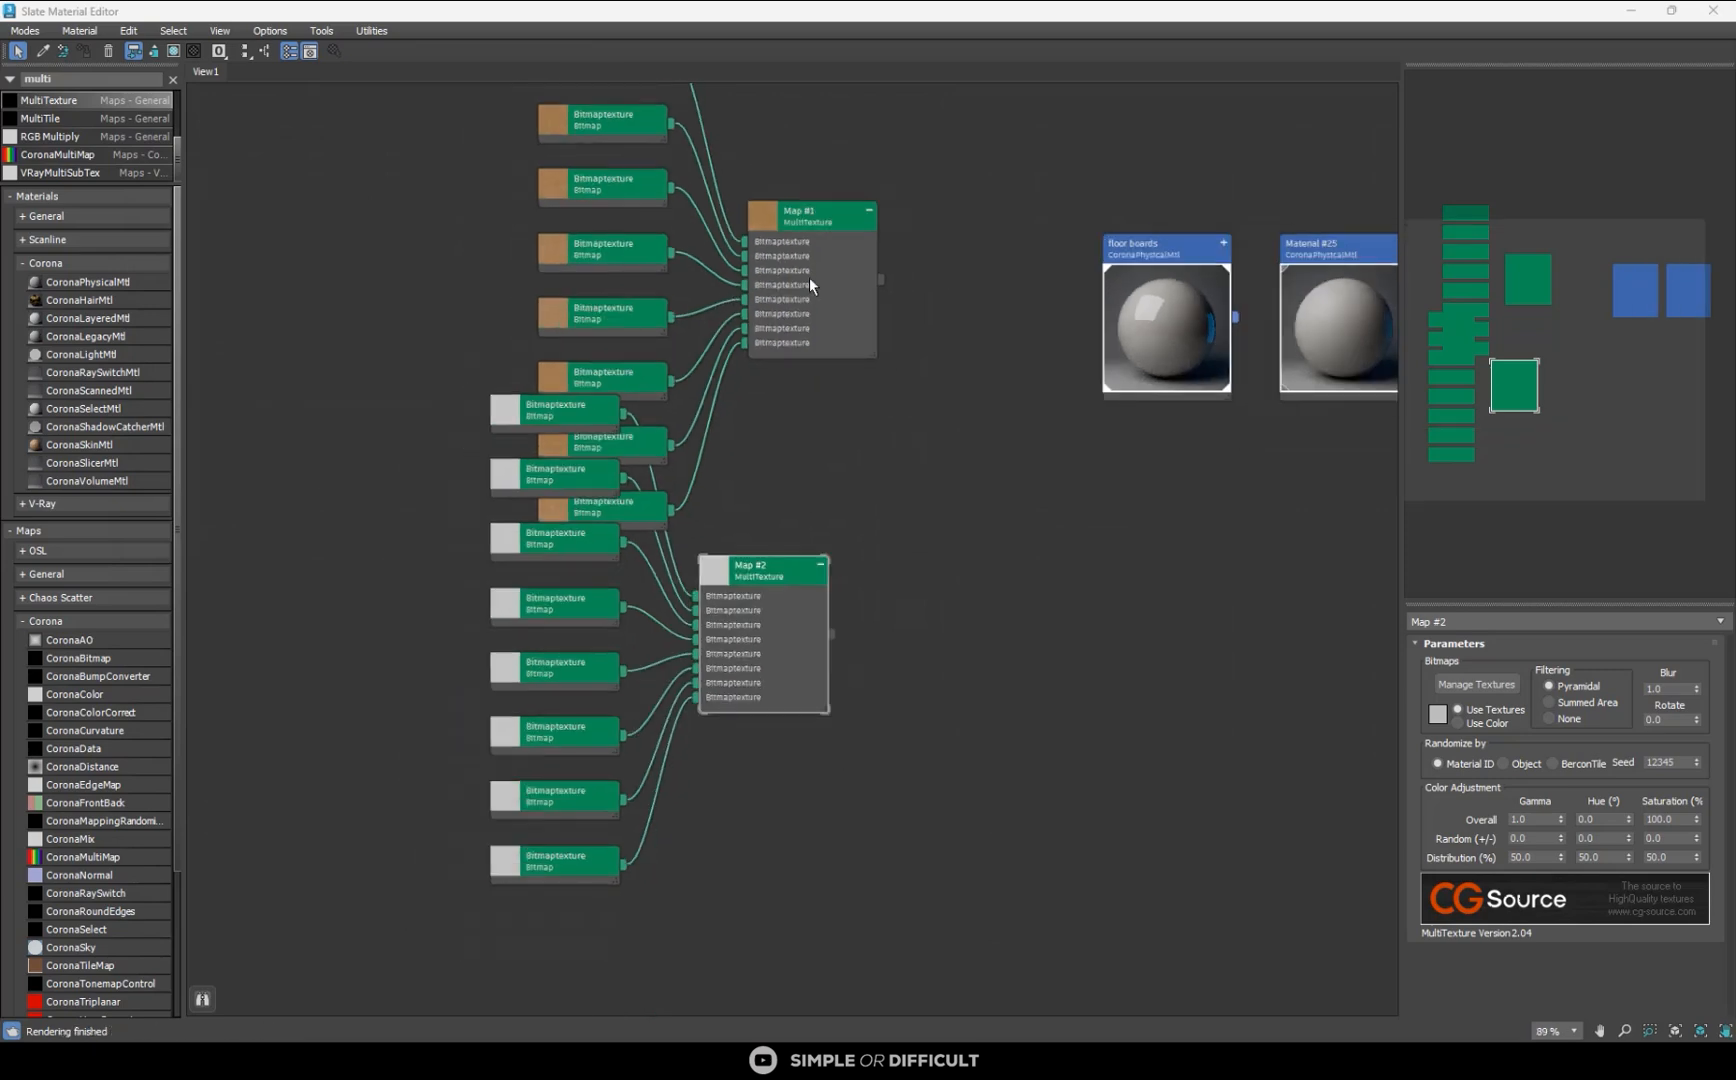
left_click(806, 208)
left_click_drag(806, 208, 794, 171)
scroll(836, 300, "down", 4)
left_click_drag(796, 472, 816, 565)
scroll(888, 201, "up", 4)
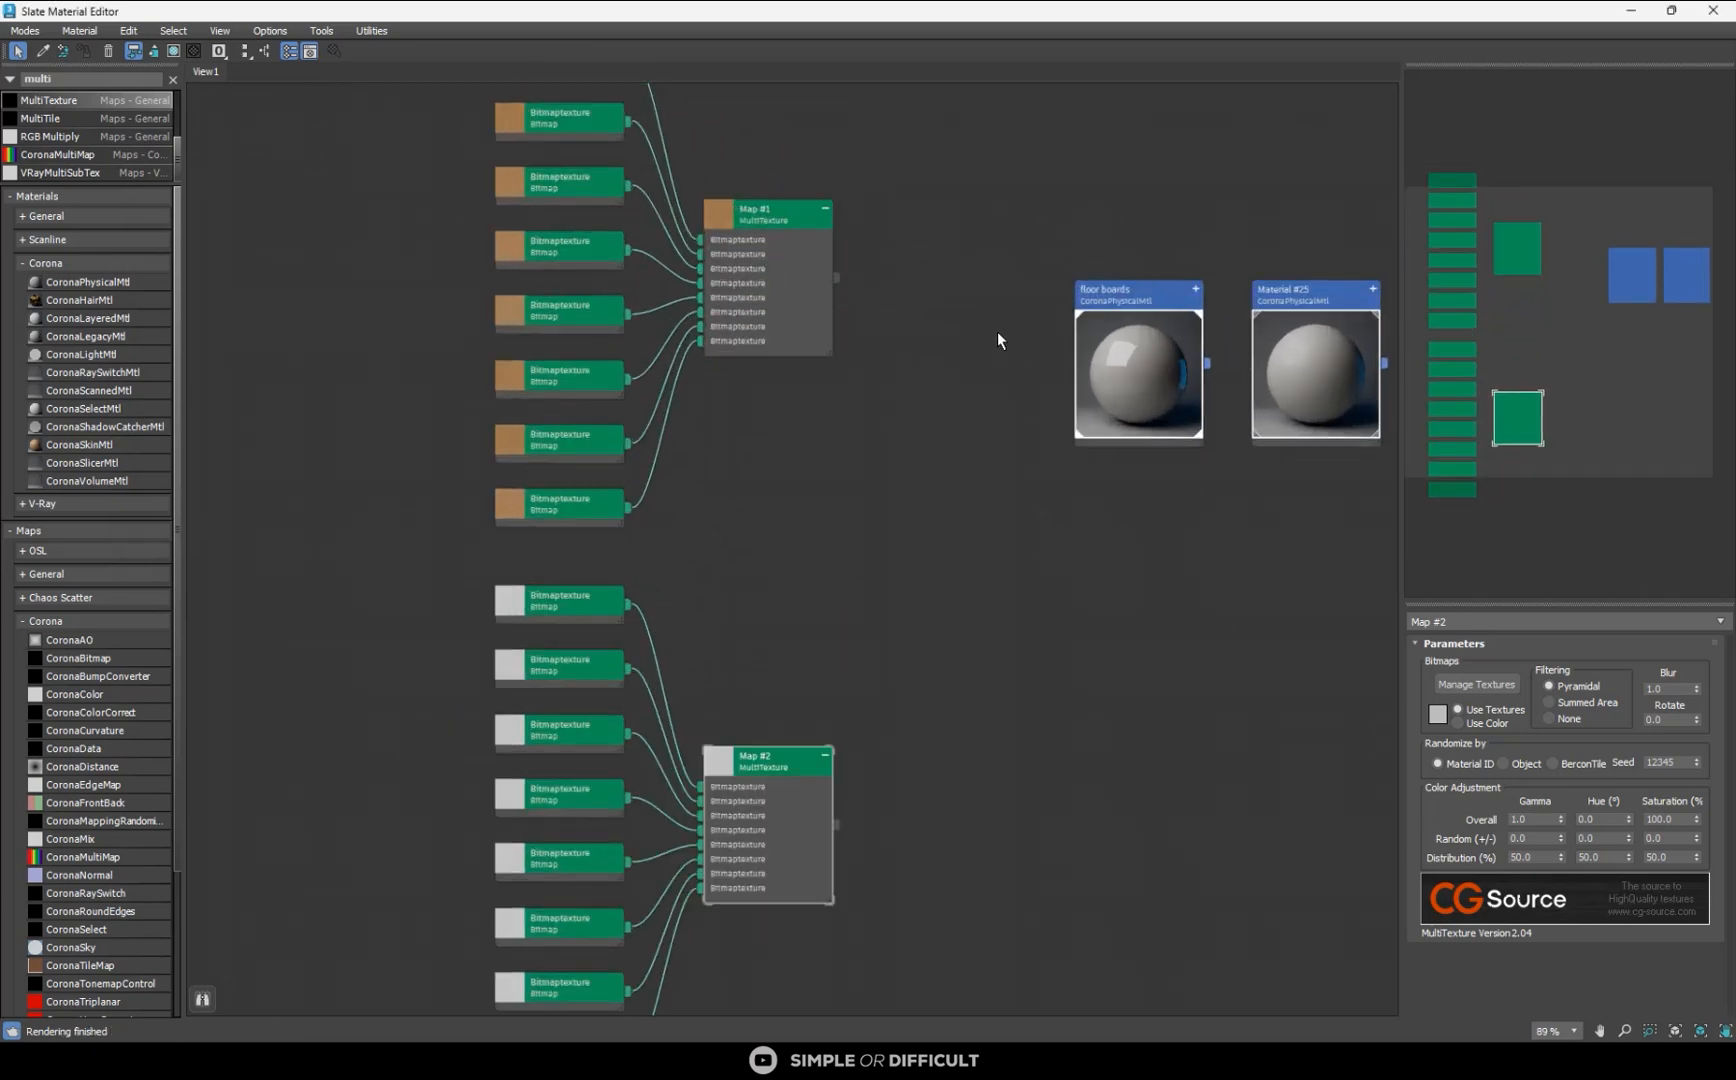
- Connect both the diffuse MultiTexture and the glossiness MultiTexture to the floor boards material
left_click_drag(835, 277, 1102, 451)
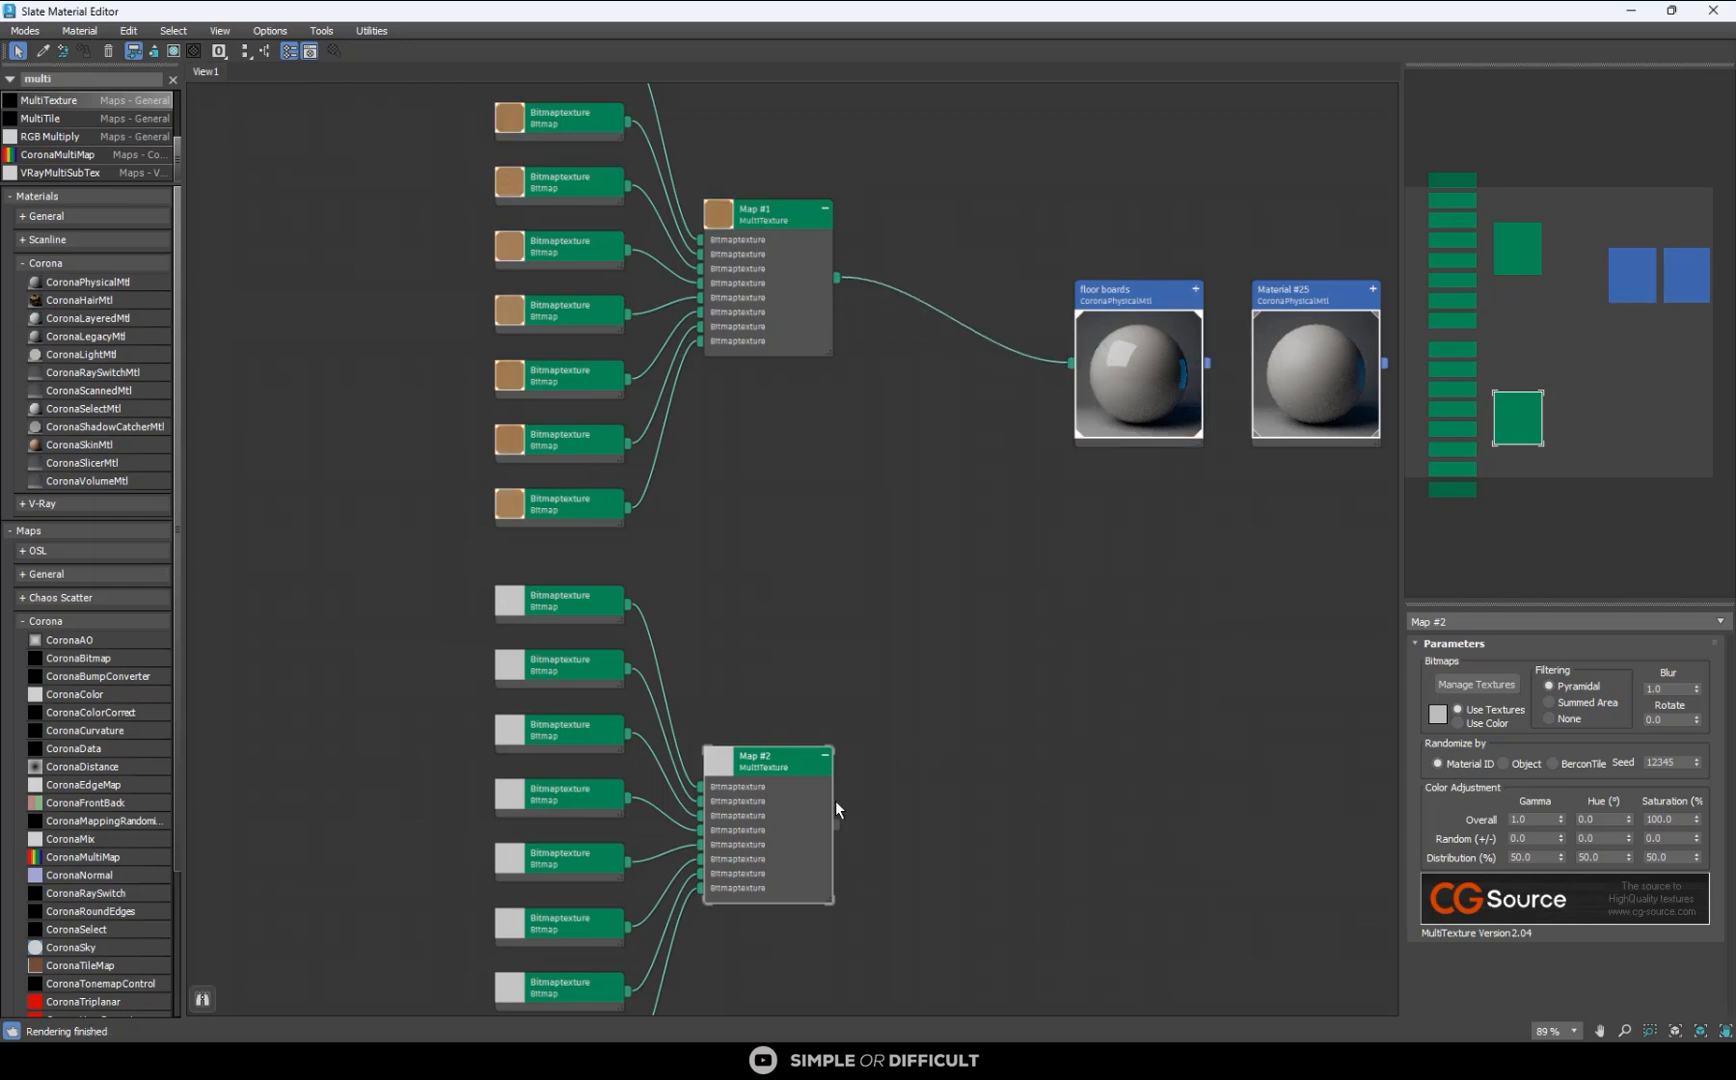
left_click_drag(837, 821, 1116, 478)
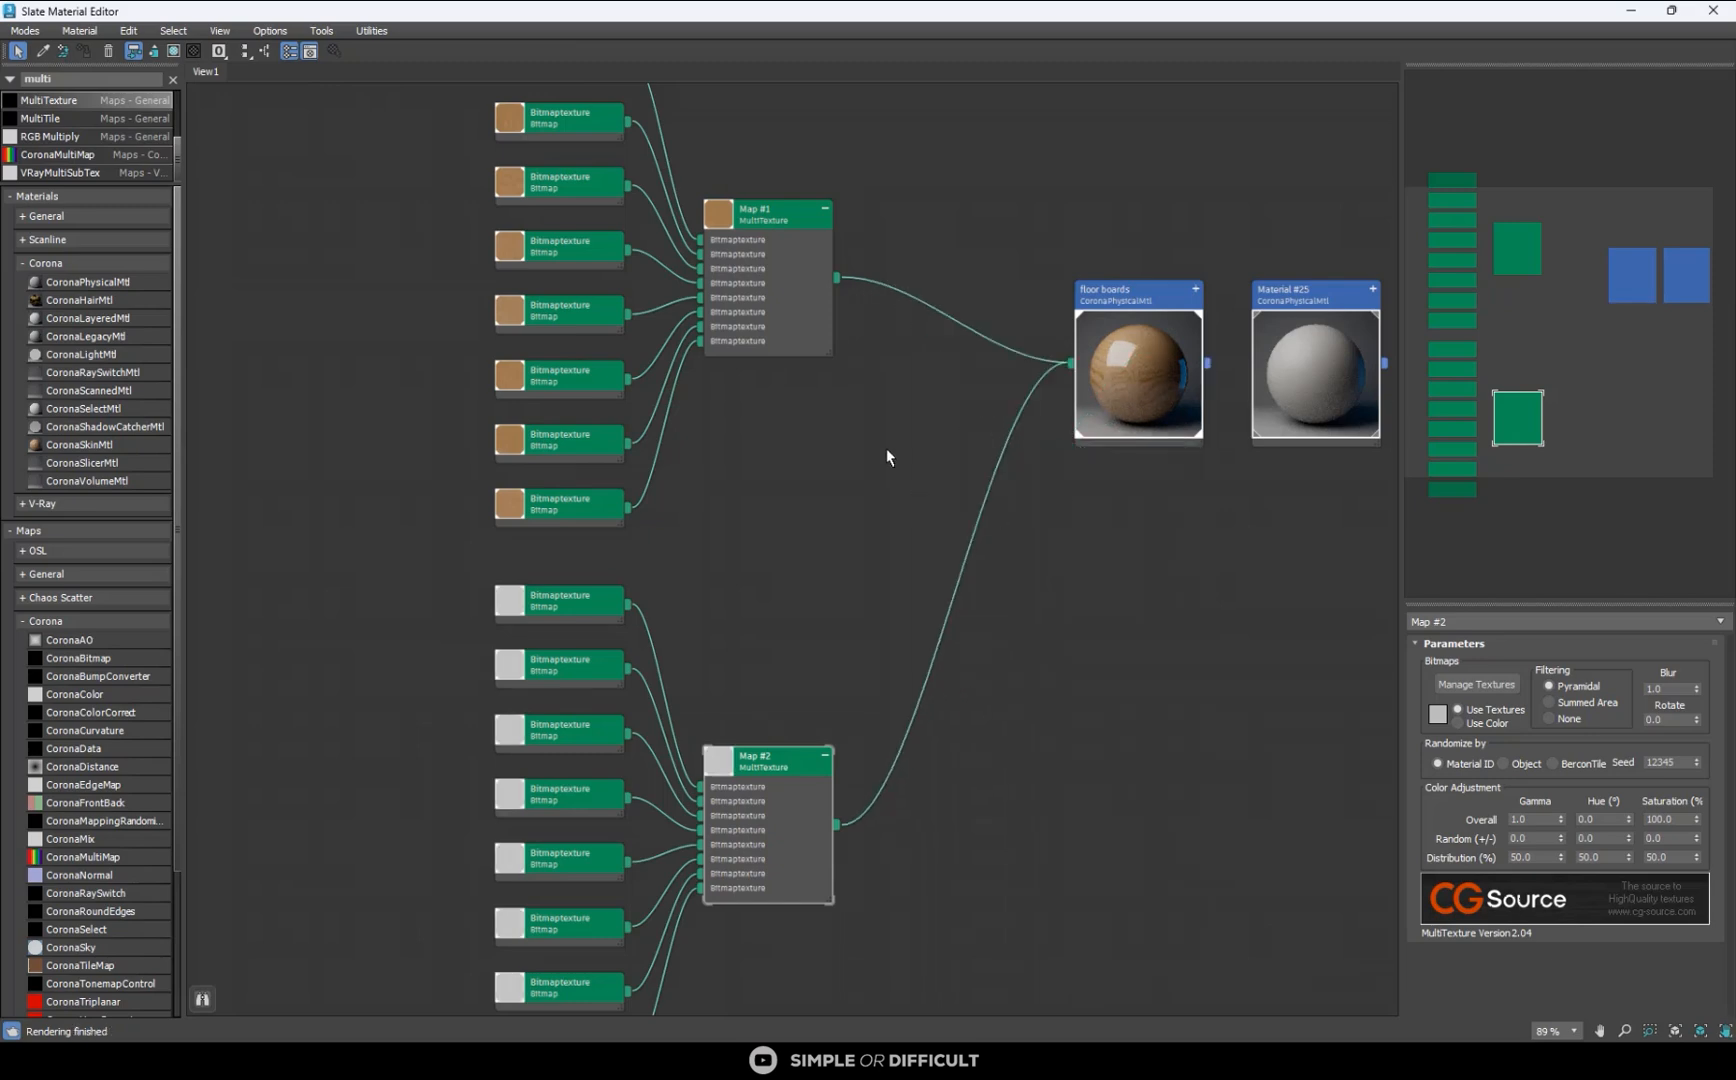
left_click(1134, 300)
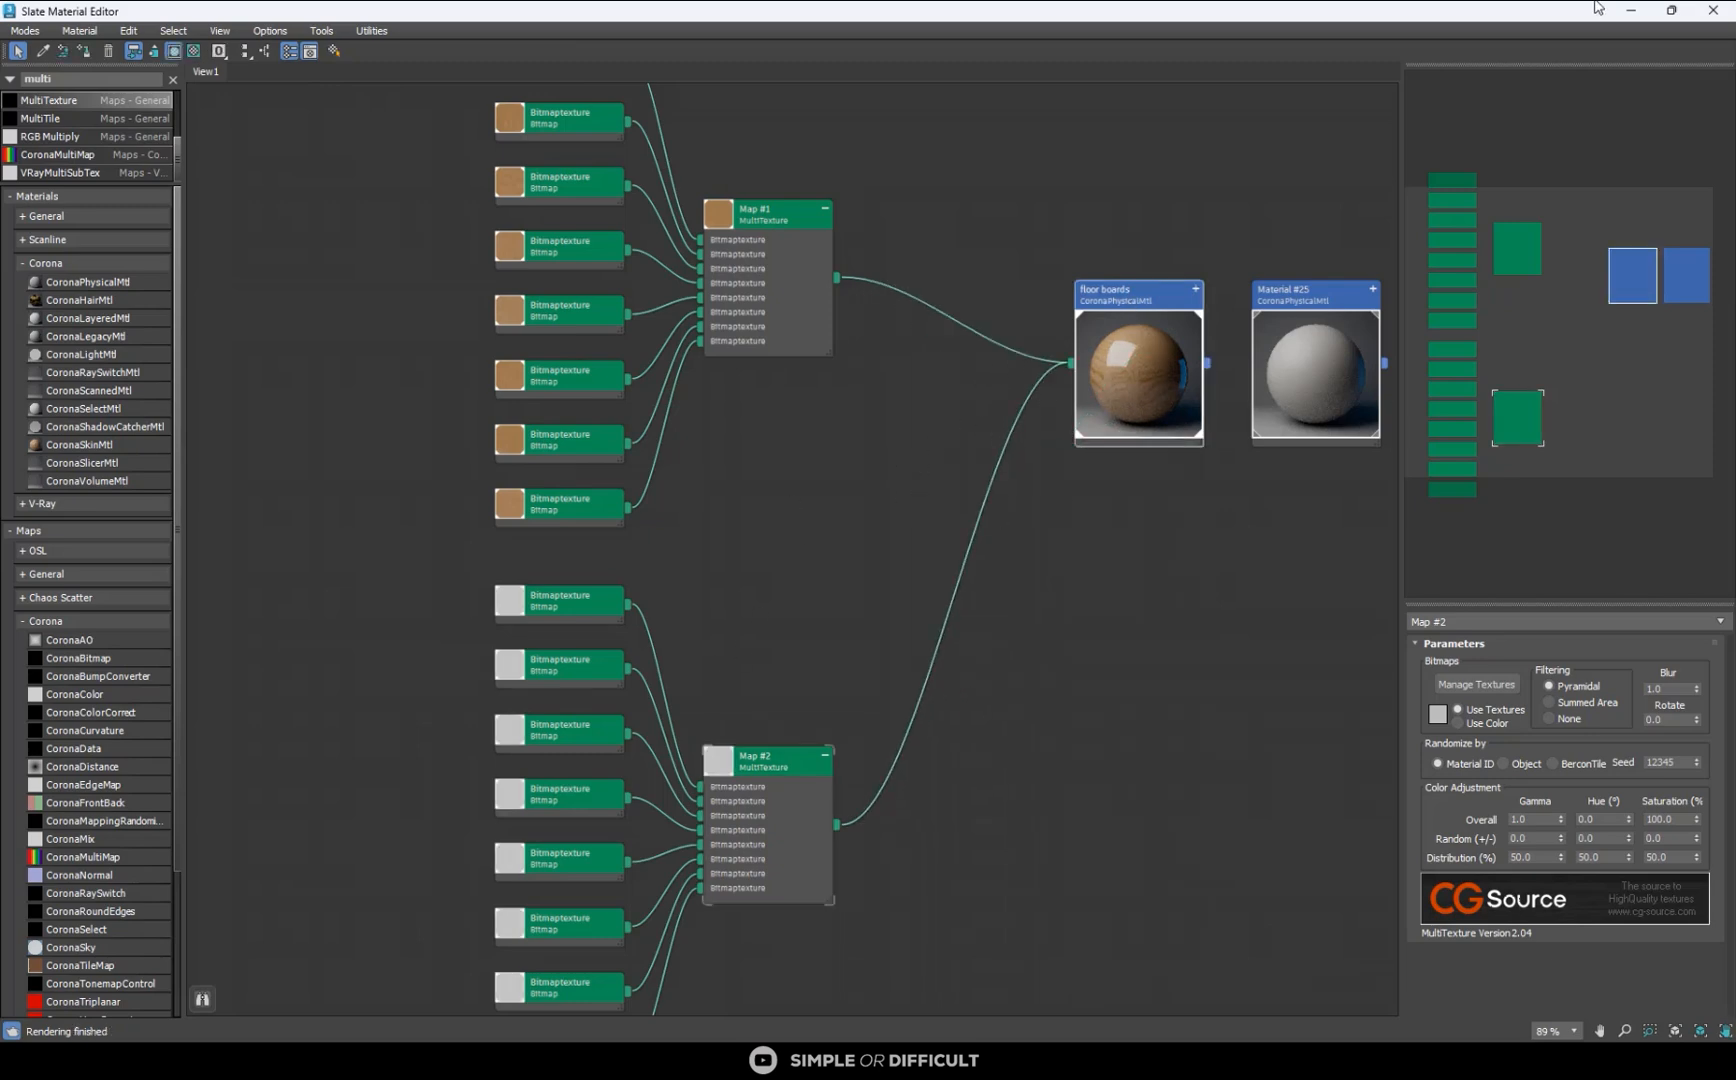
- Minimise the Slate Material Editor and examine the oak texture on the isolated floor boards, close up and as a whole
left_click(1634, 12)
scroll(1000, 442, "up", 6)
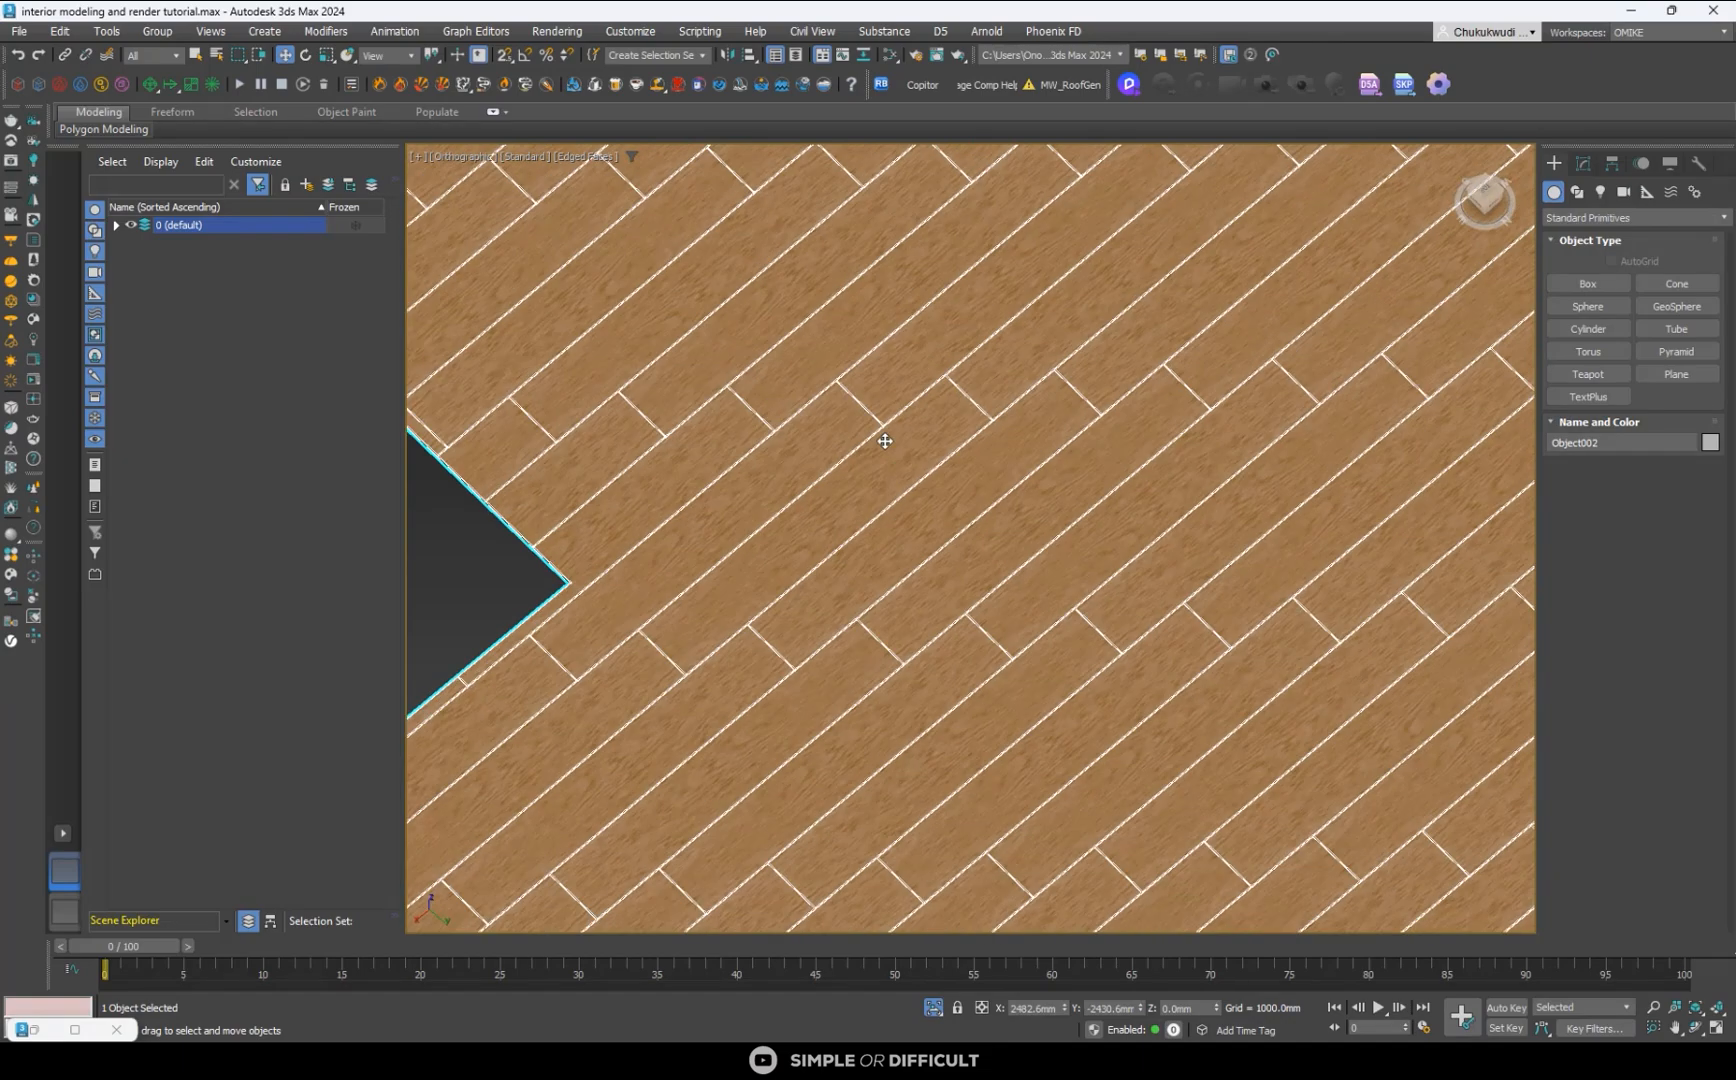
scroll(887, 442, "down", 3)
scroll(945, 438, "down", 3)
scroll(798, 291, "up", 5)
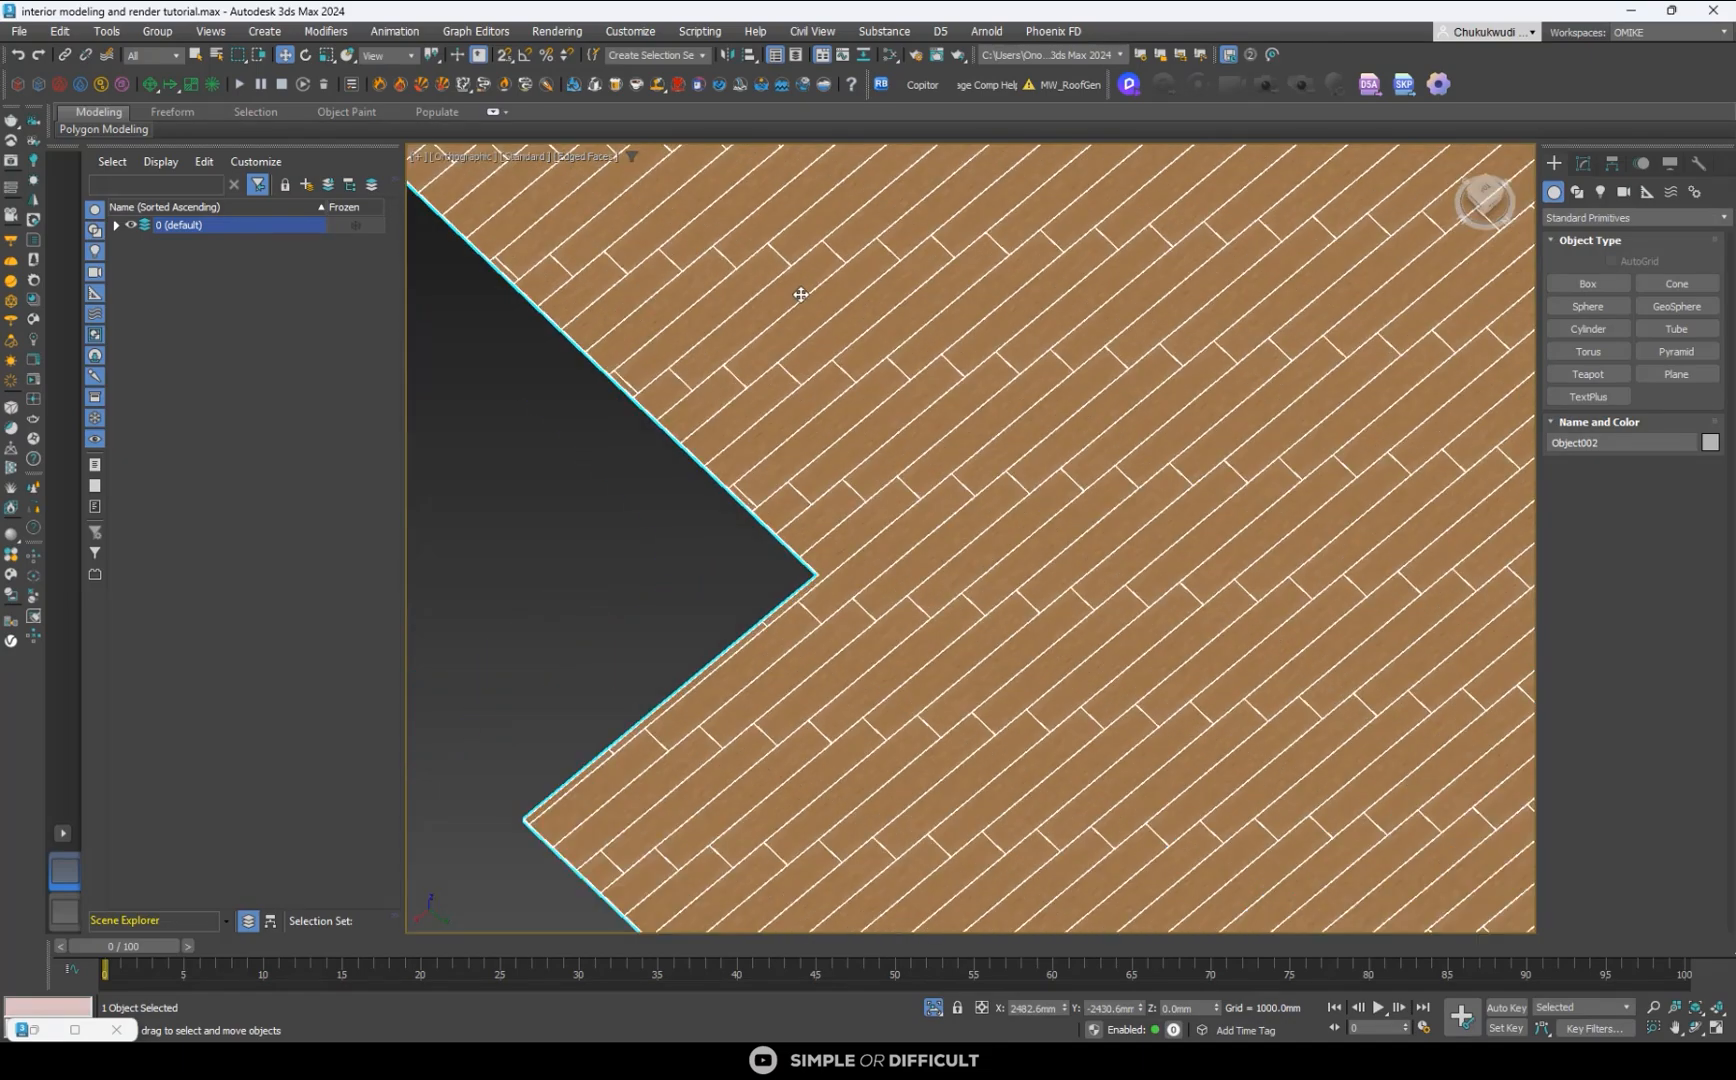
scroll(839, 373, "down", 1)
scroll(839, 373, "down", 4)
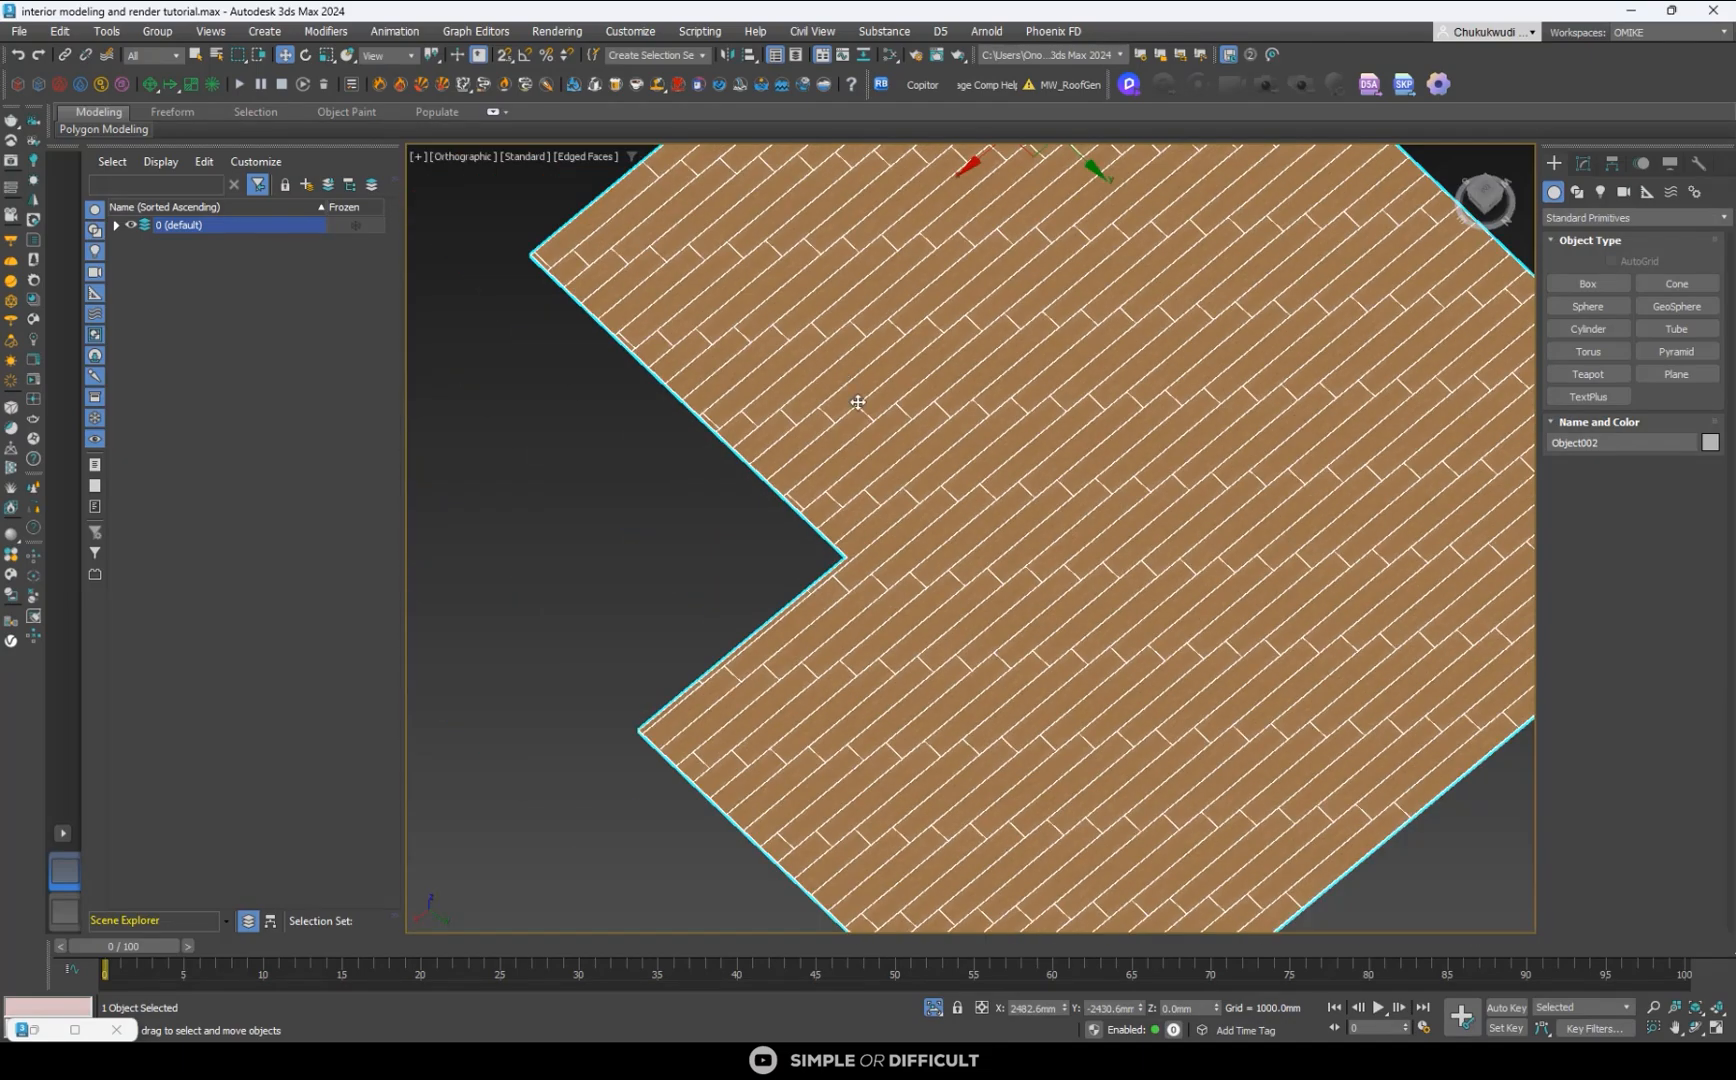
scroll(852, 403, "down", 2)
middle_click_drag(884, 520, 953, 522, "alt")
scroll(940, 470, "up", 2)
scroll(930, 450, "down", 2)
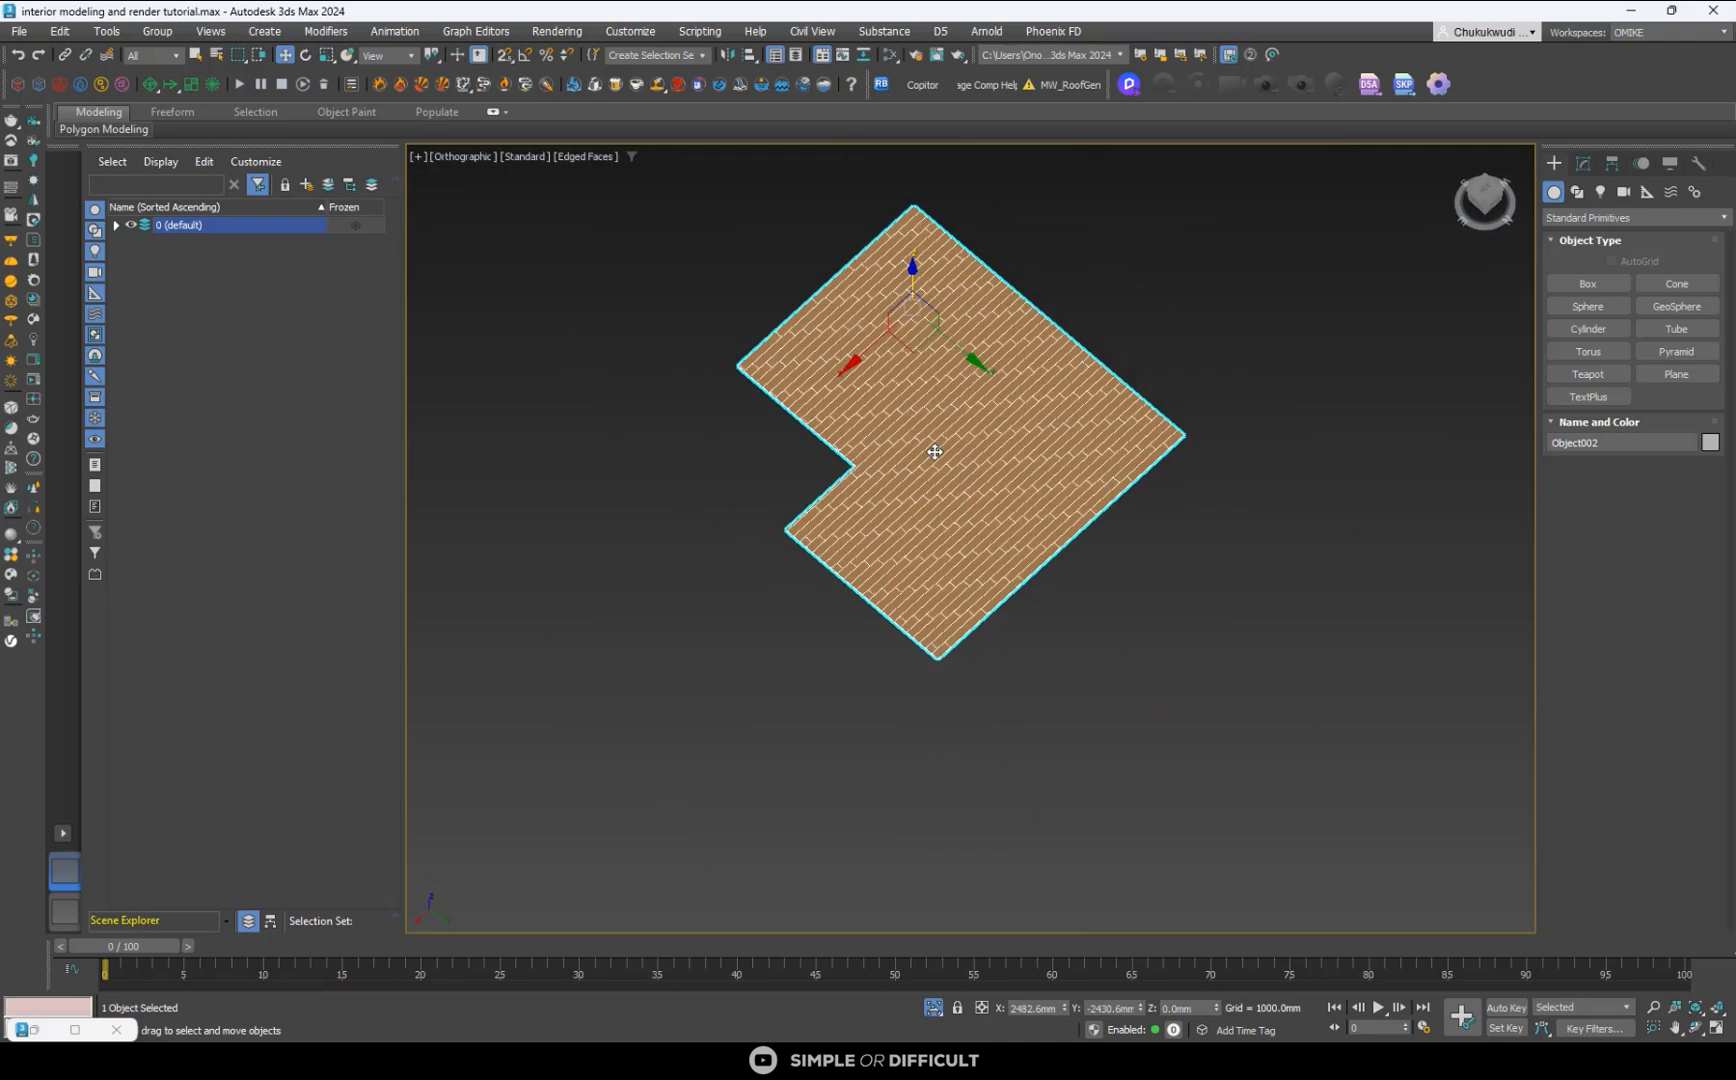
- Deselect the floor, end its isolation and restore the split layout with the orthographic and Corona camera views
left_click(1197, 655)
left_click(933, 1007)
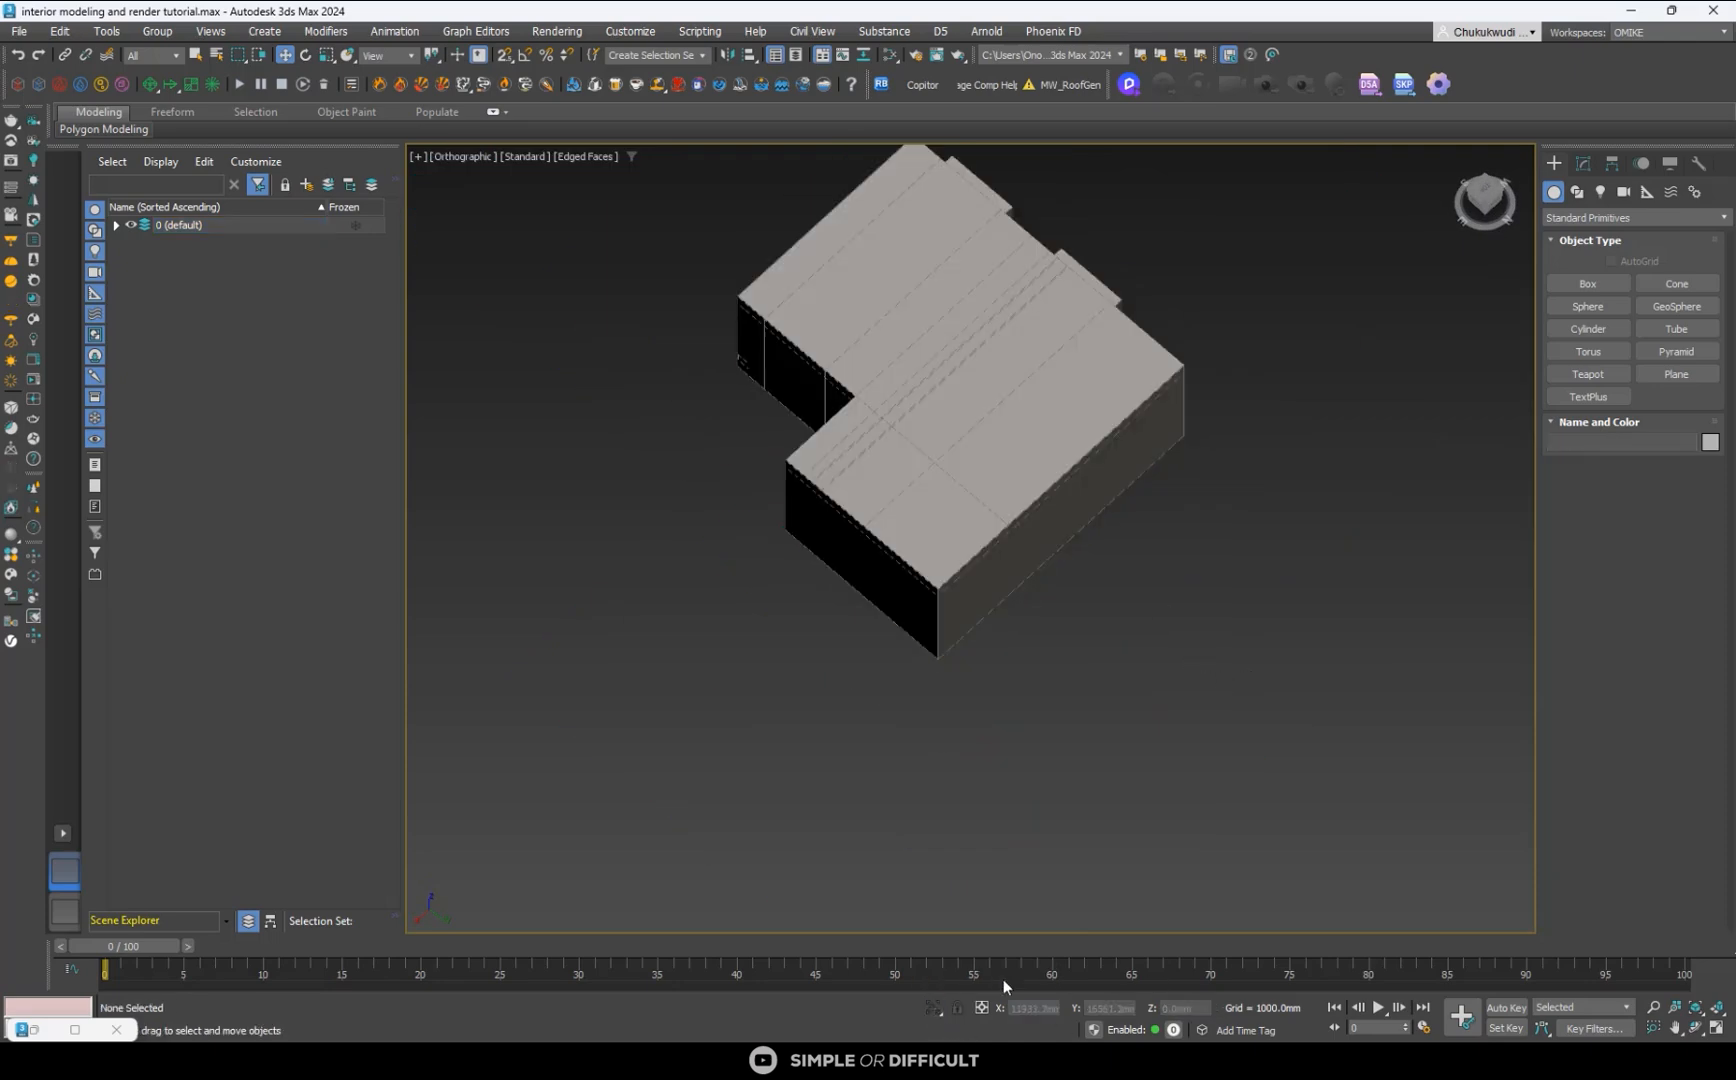
left_click(1716, 1027)
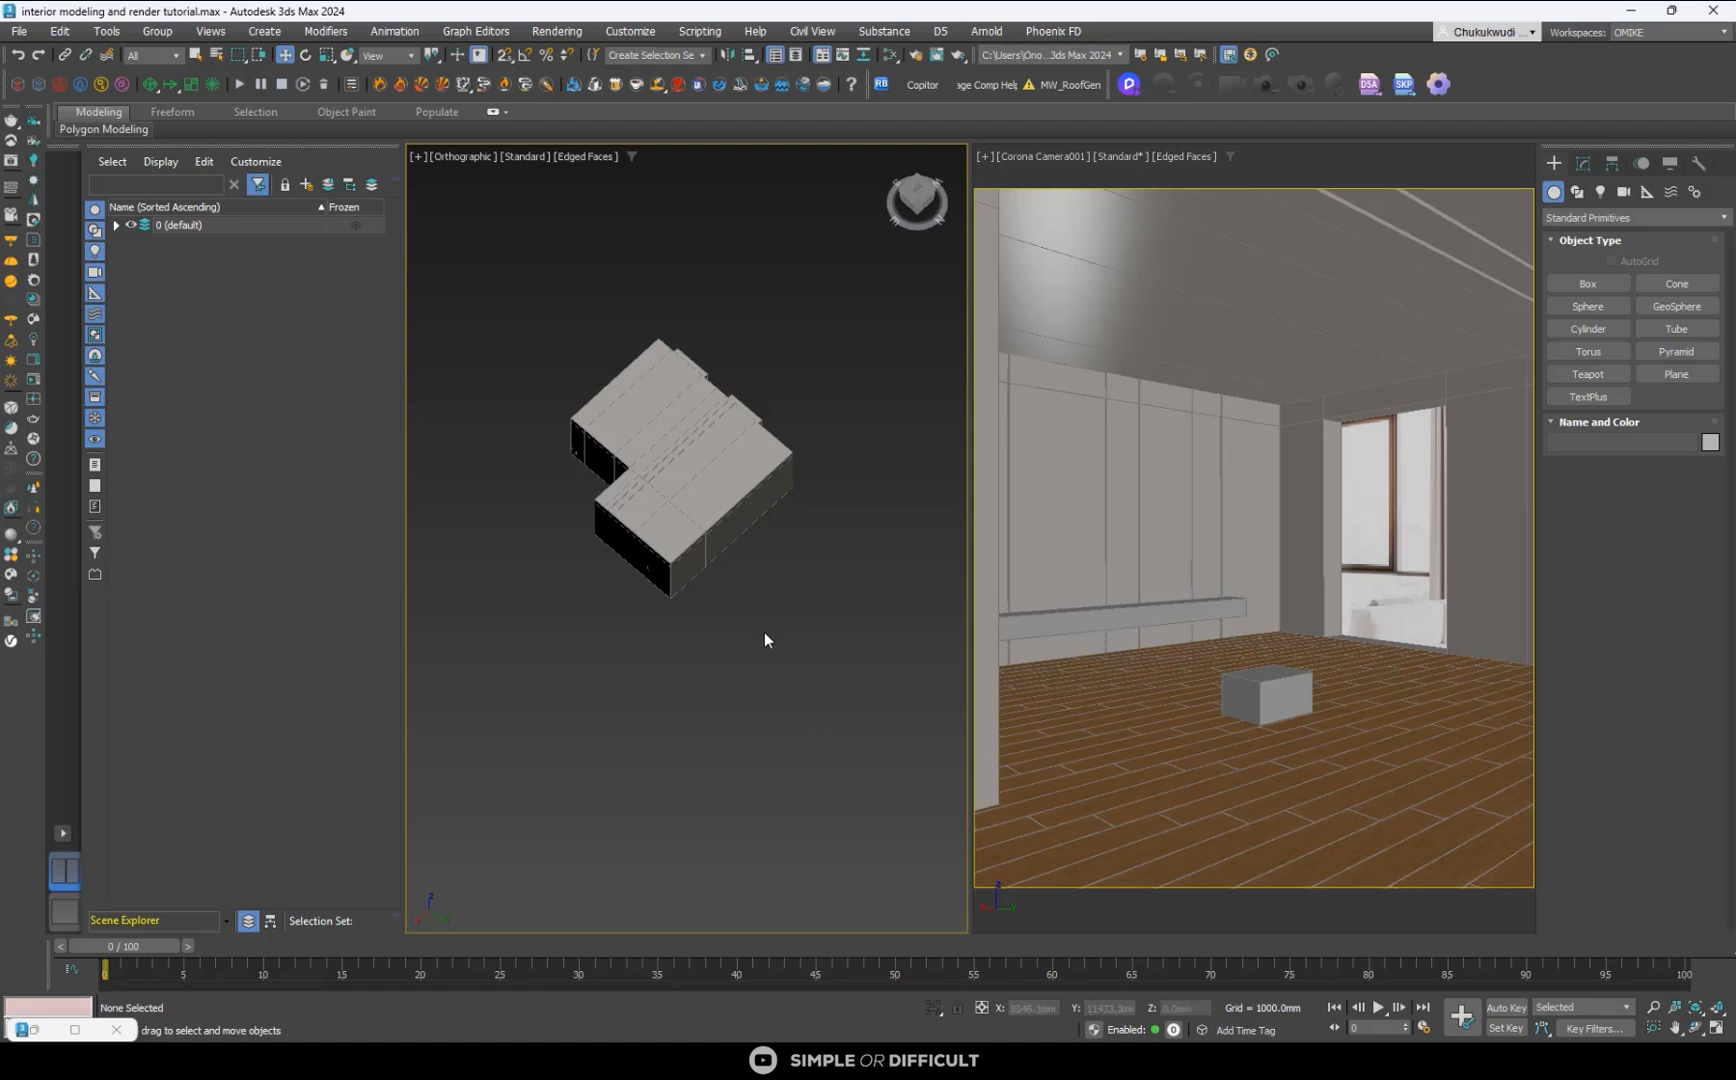
- Assign a CoronaSky map as the scene's environment map
key("8")
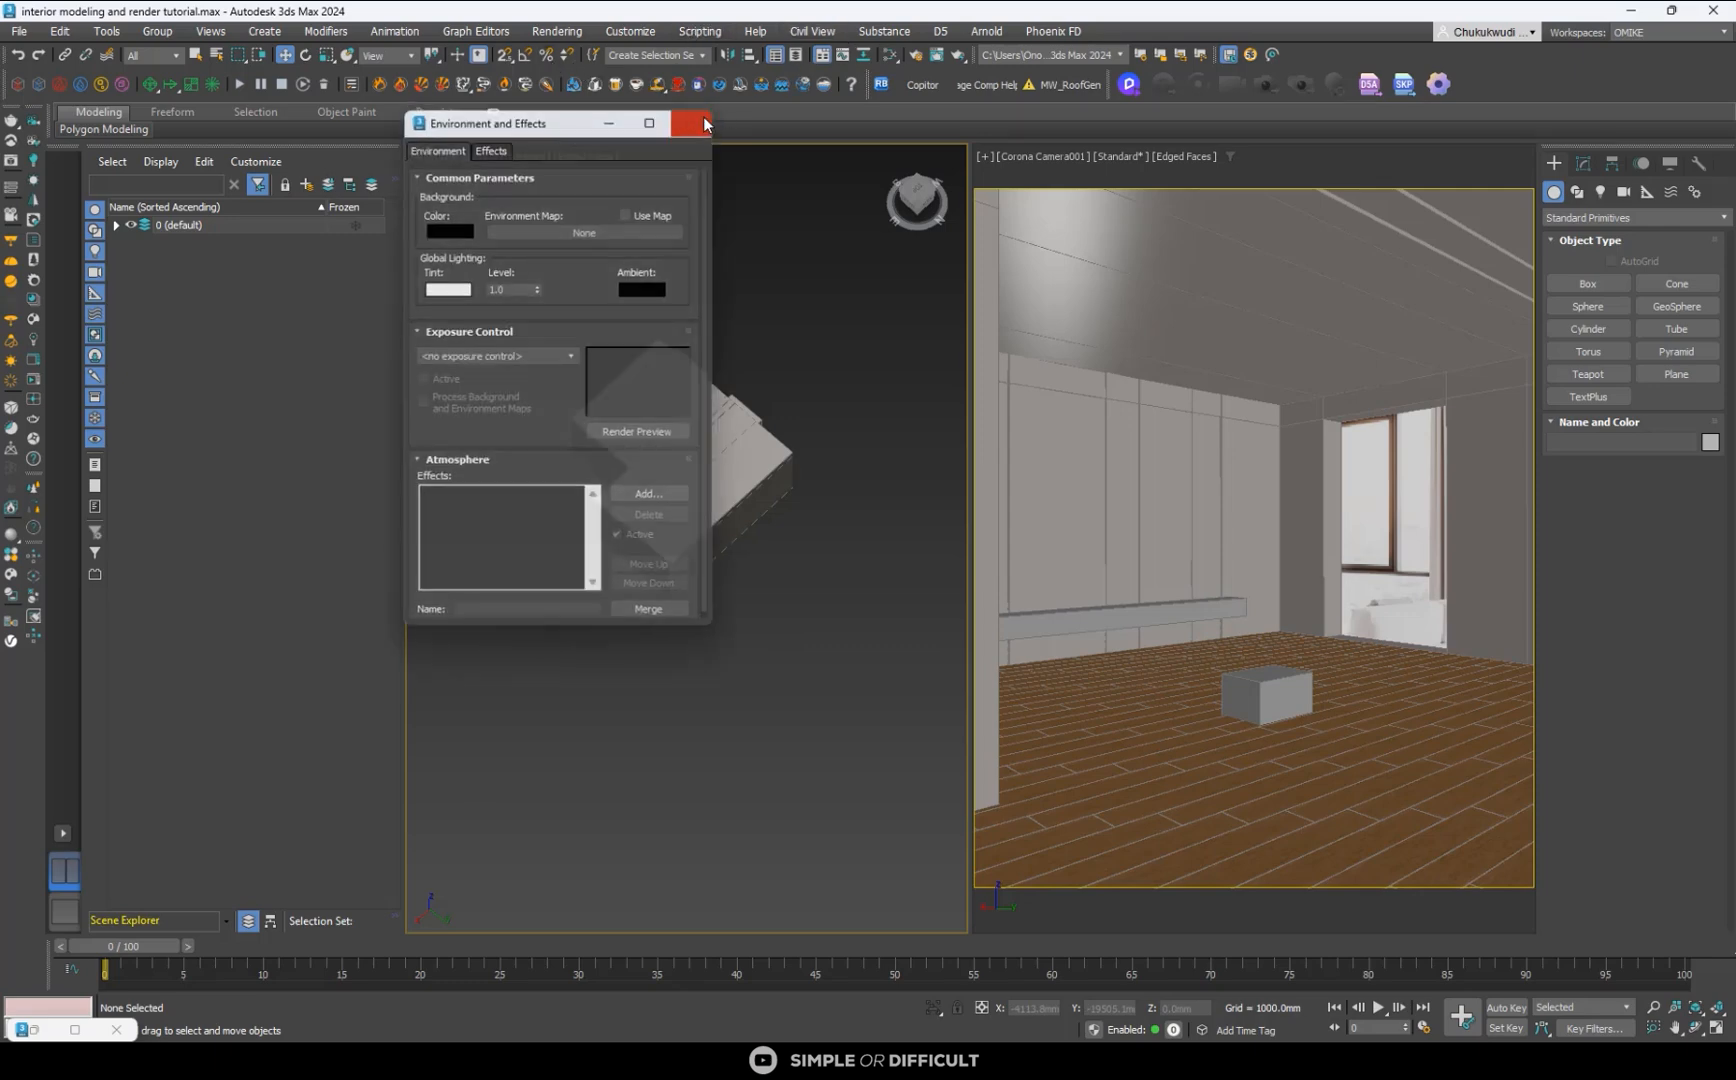
left_click(691, 122)
left_click(564, 37)
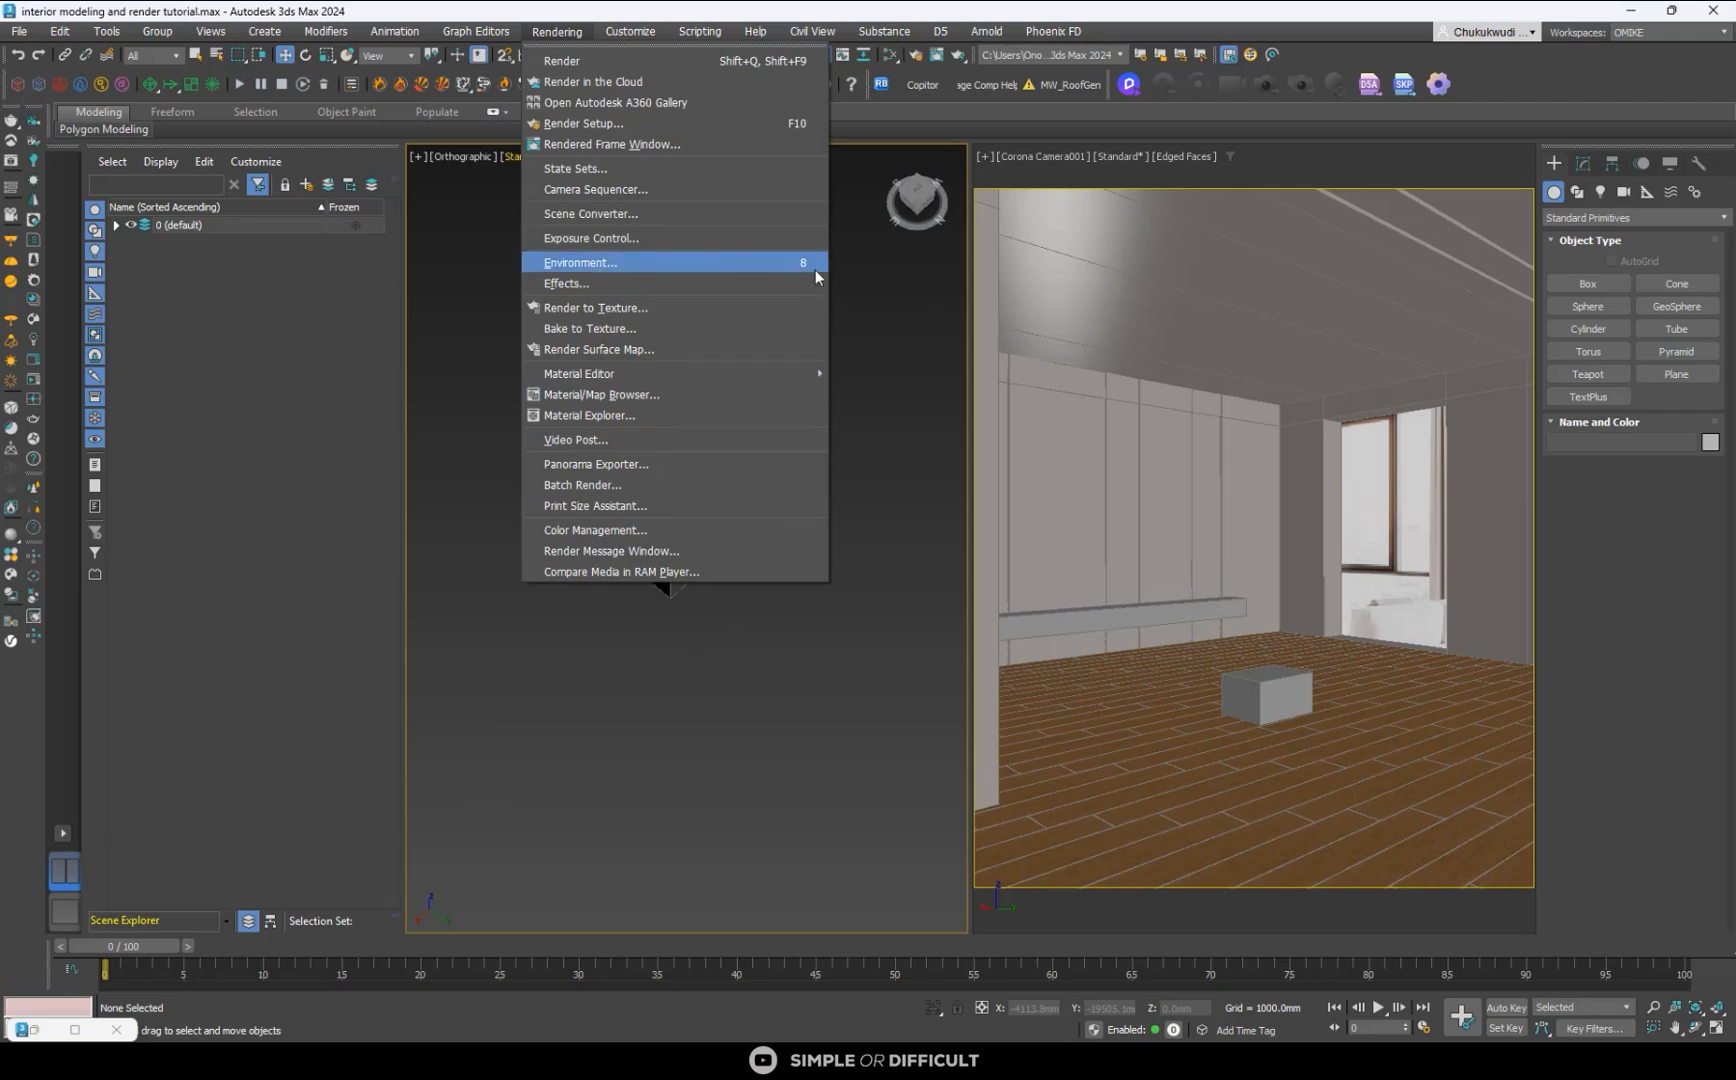
left_click(738, 265)
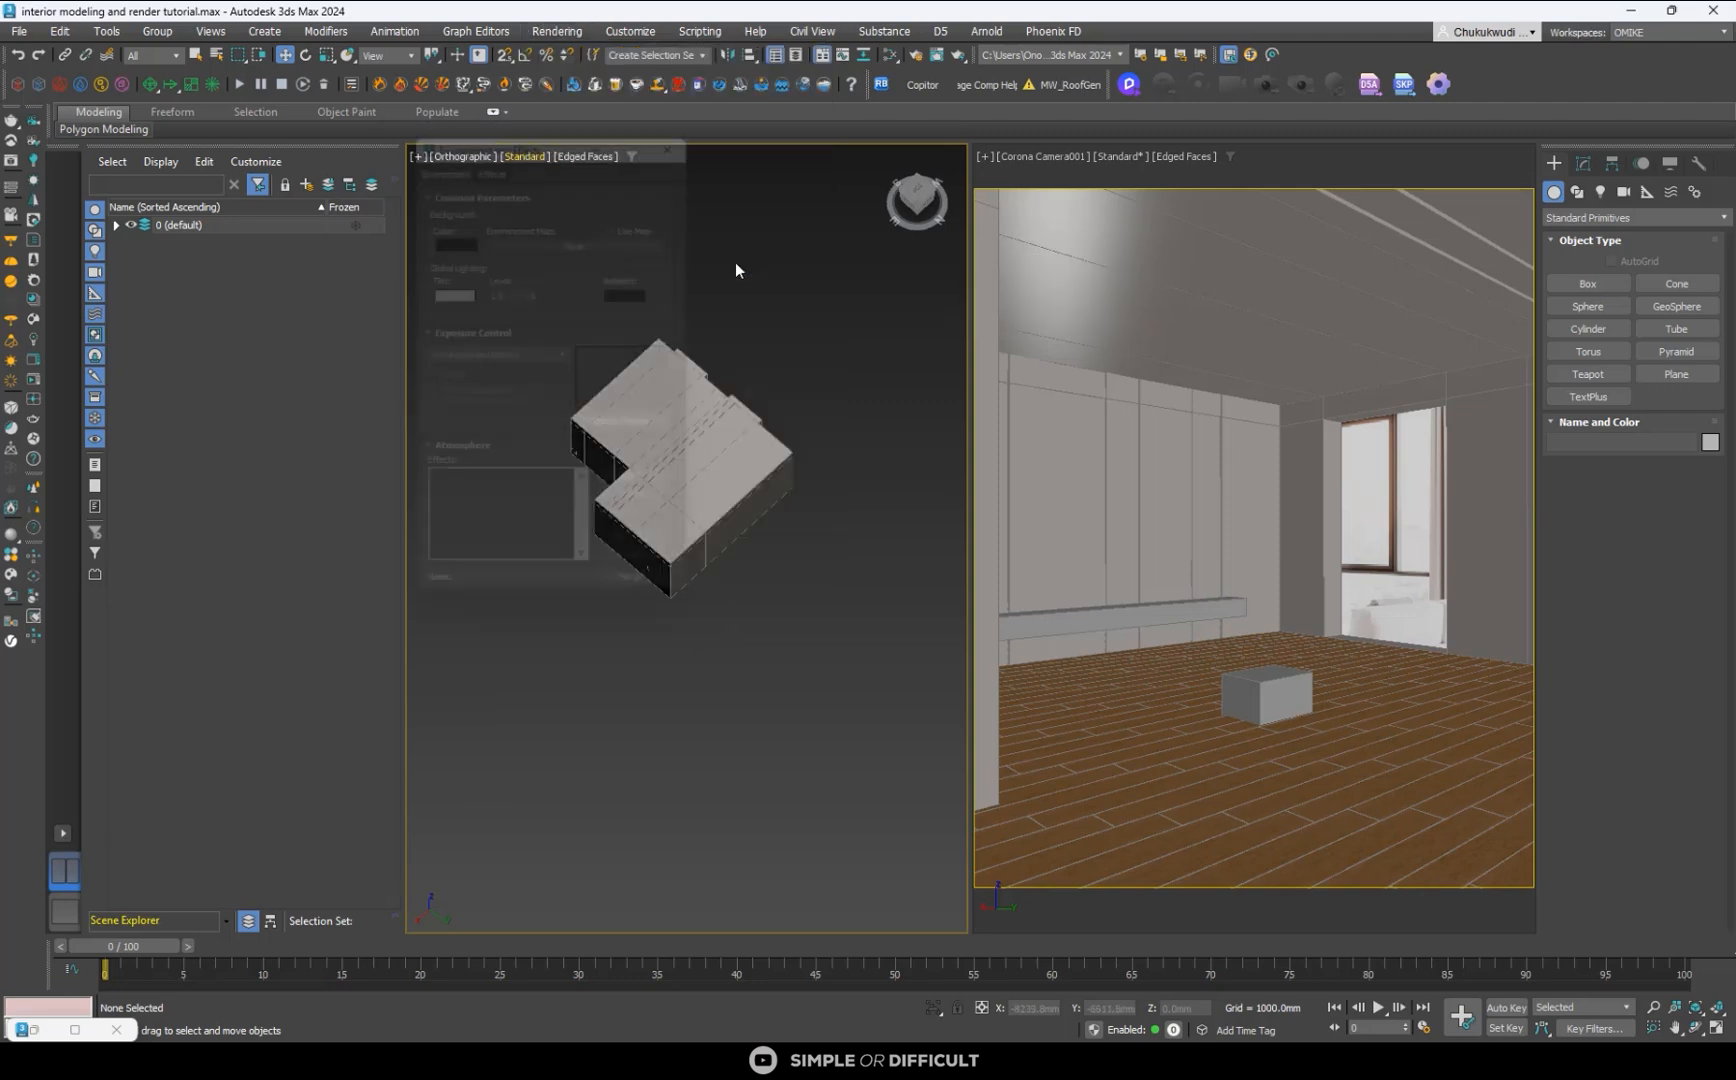
left_click(580, 232)
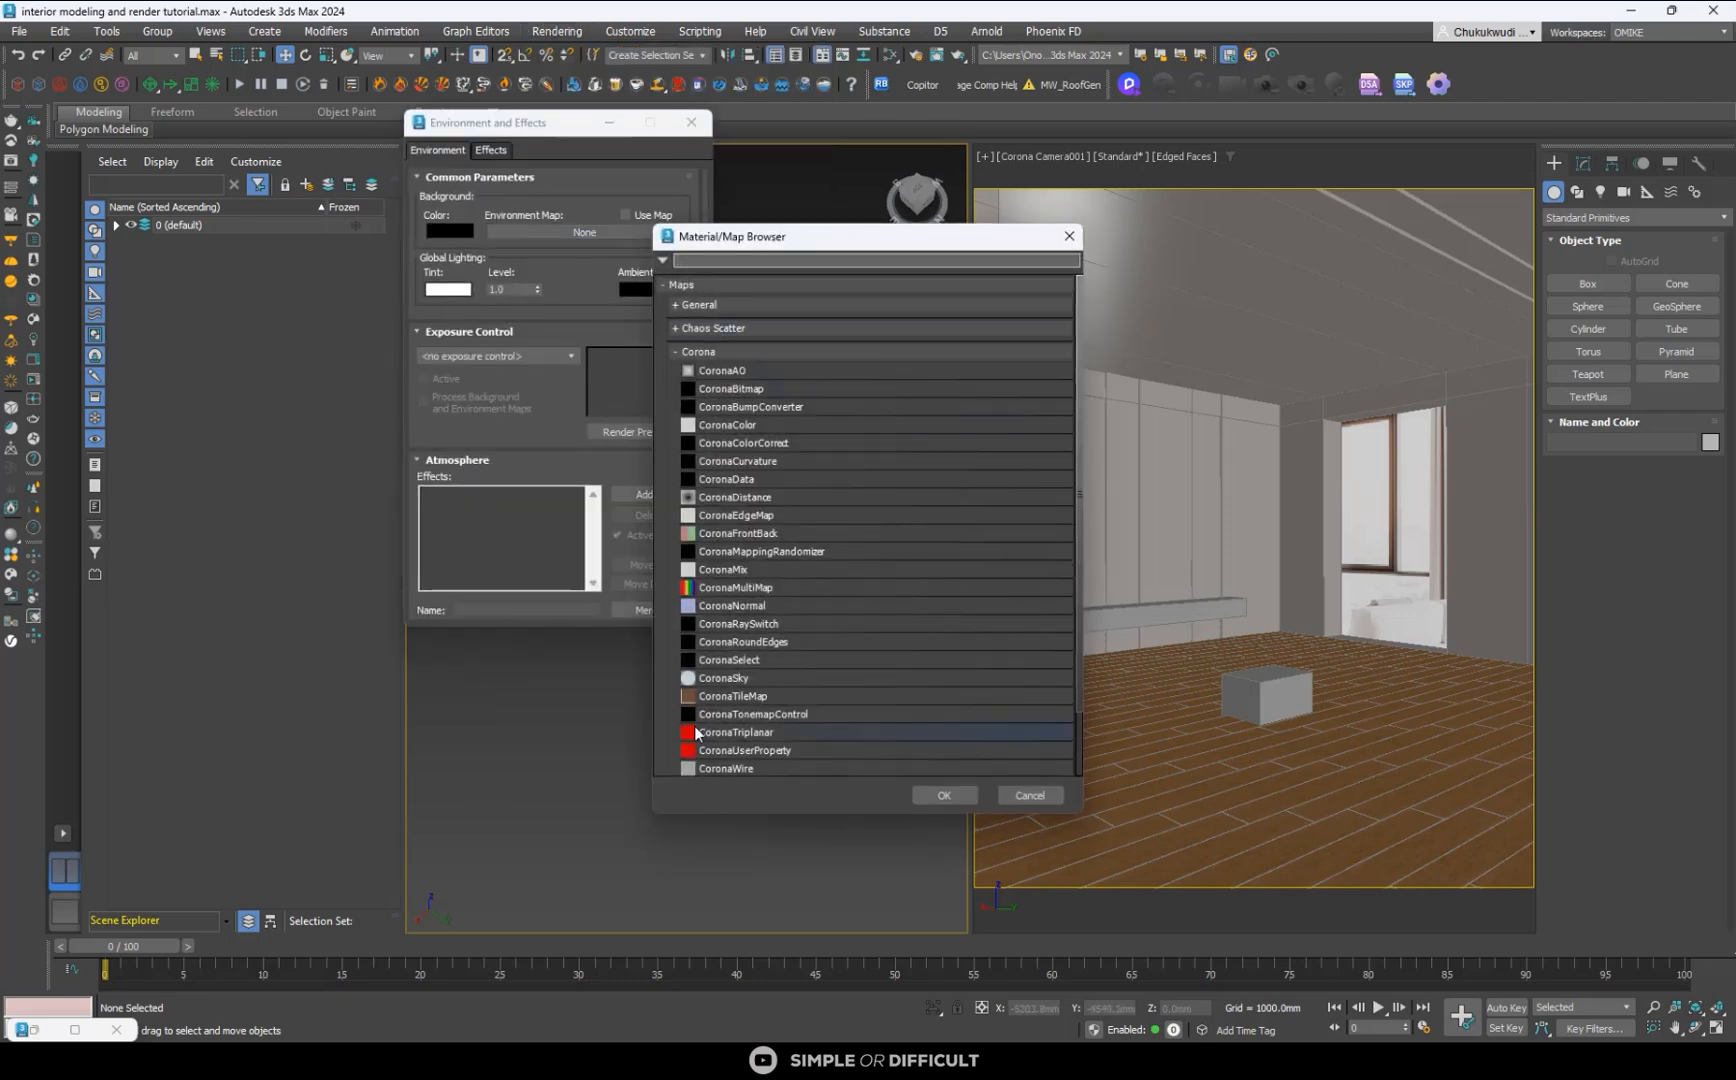
left_click(728, 677)
left_click(944, 795)
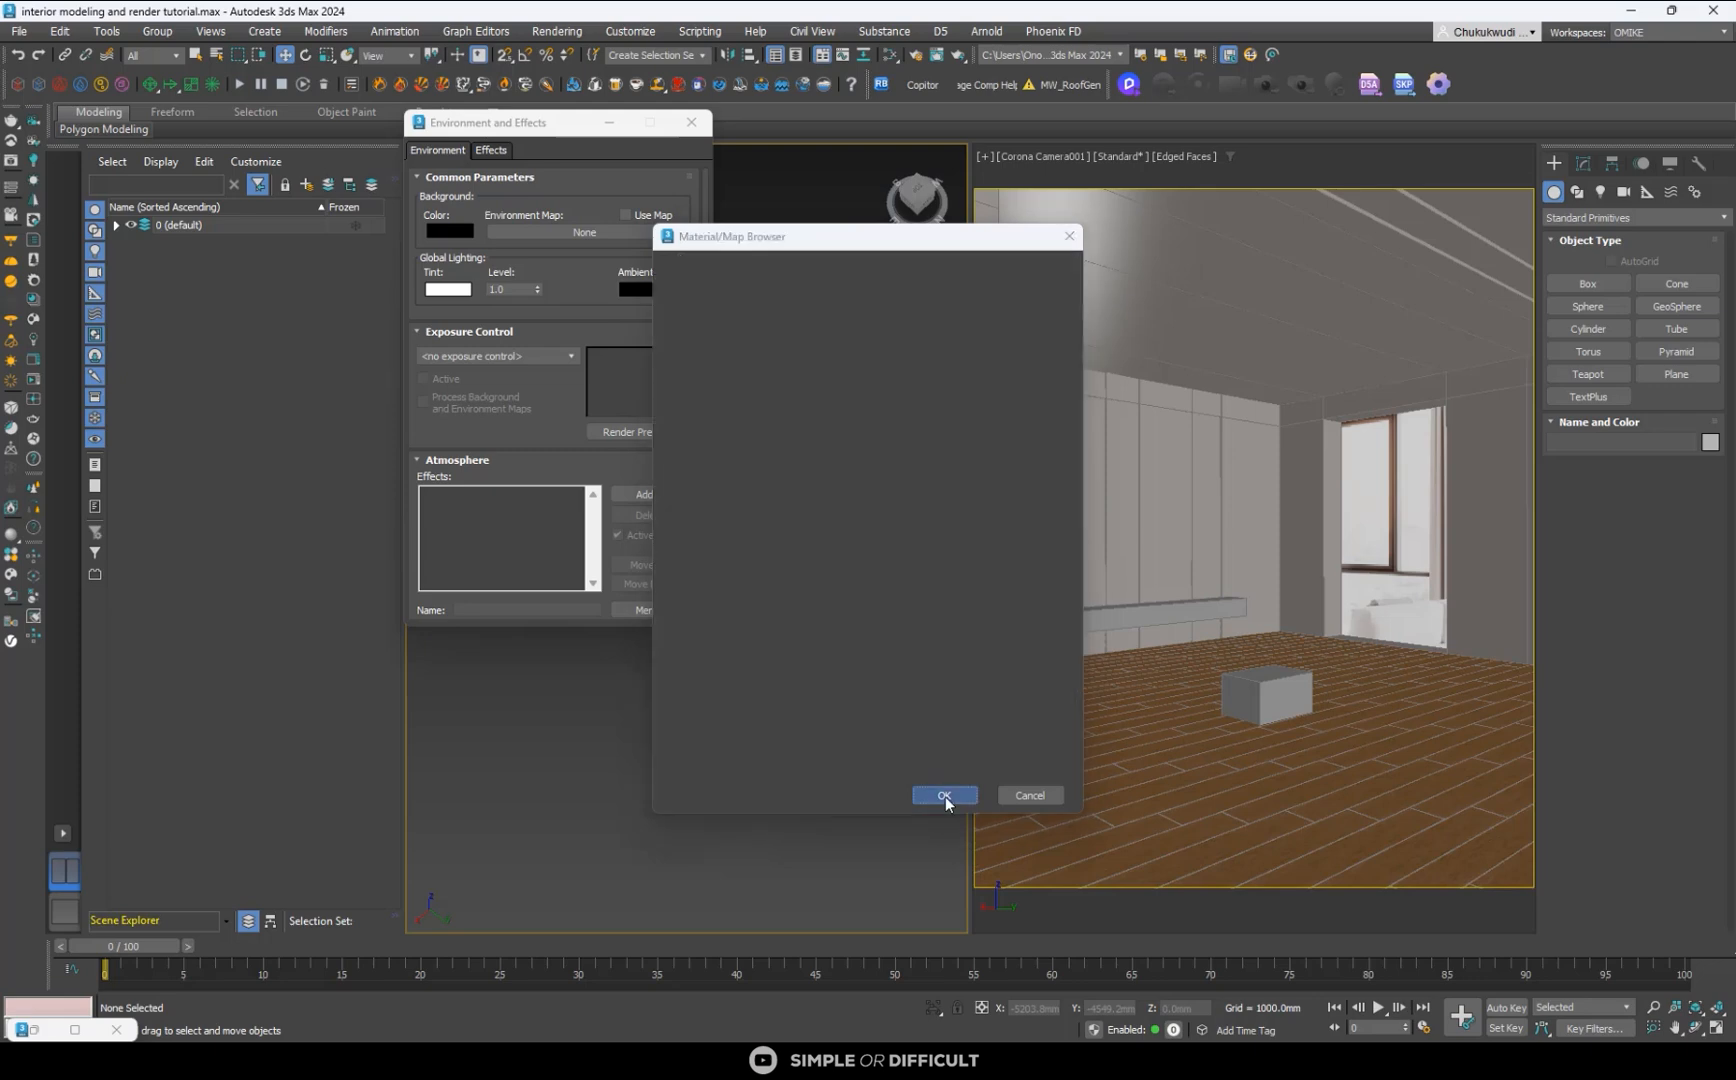
left_click(688, 121)
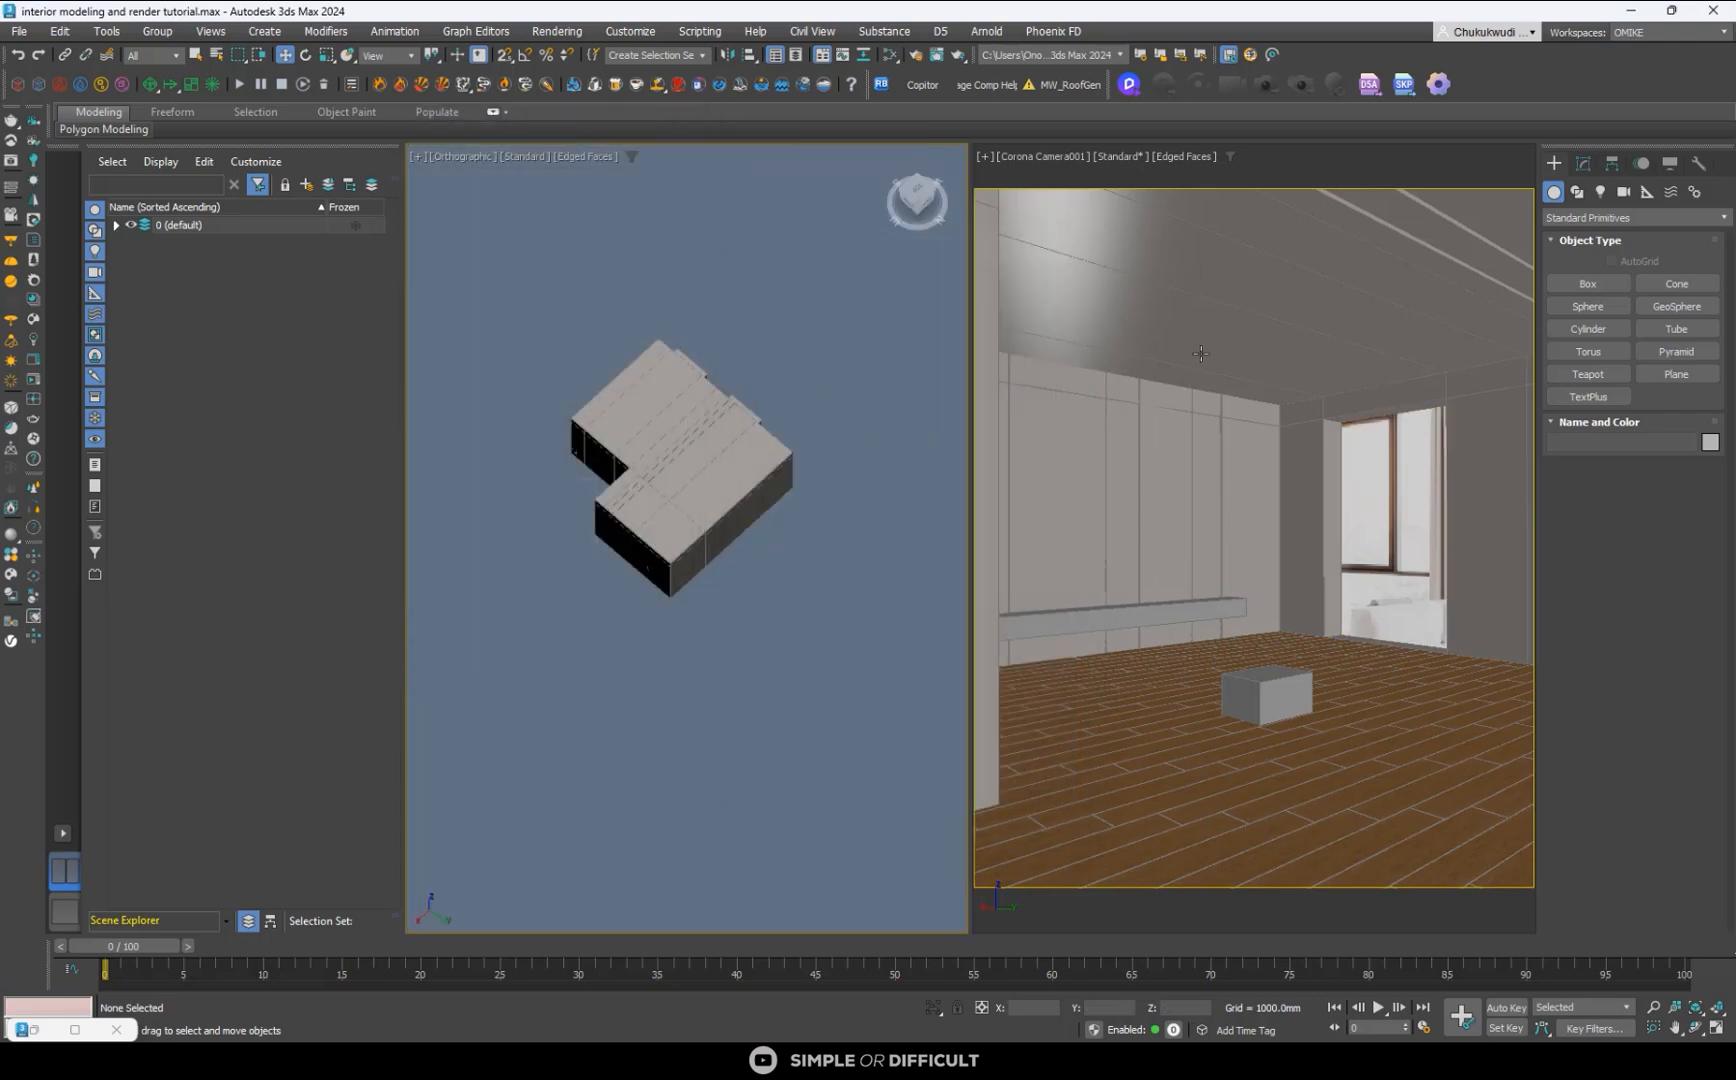
- Lock rendering to the Corona Camera001 view and set the interactive denoising during rendering to None
left_click(1217, 348)
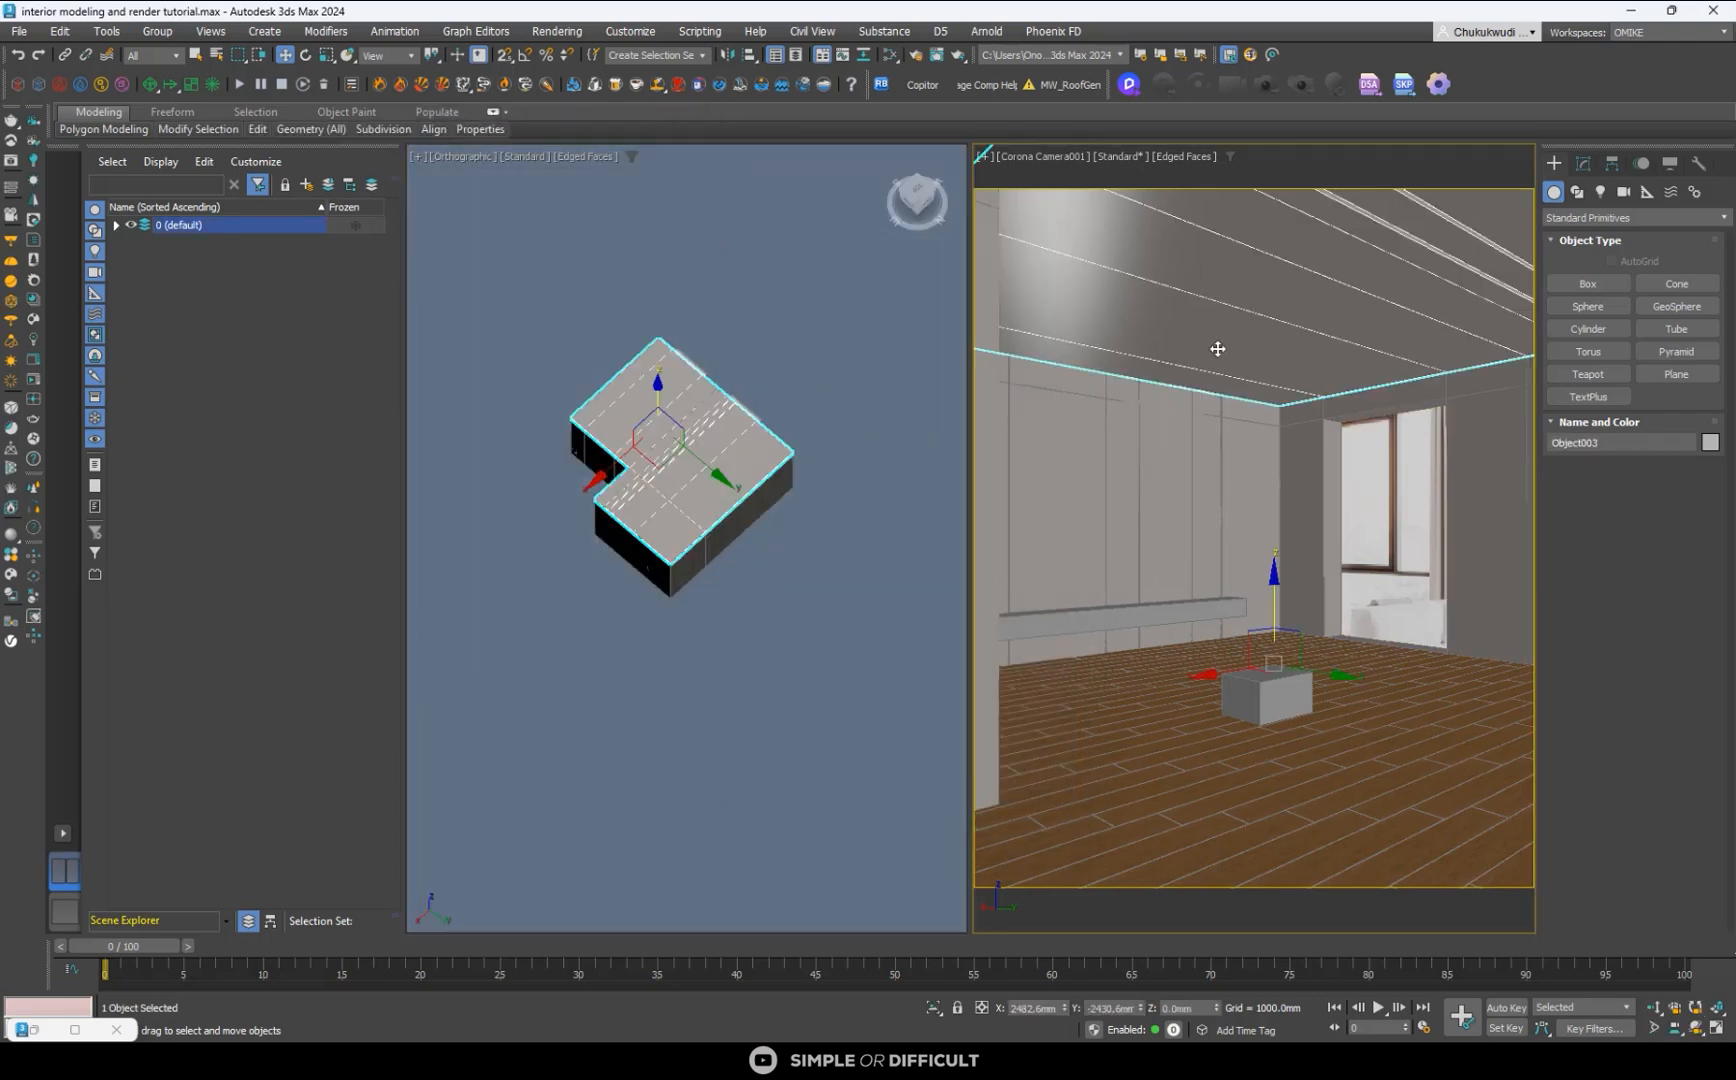
left_click(917, 57)
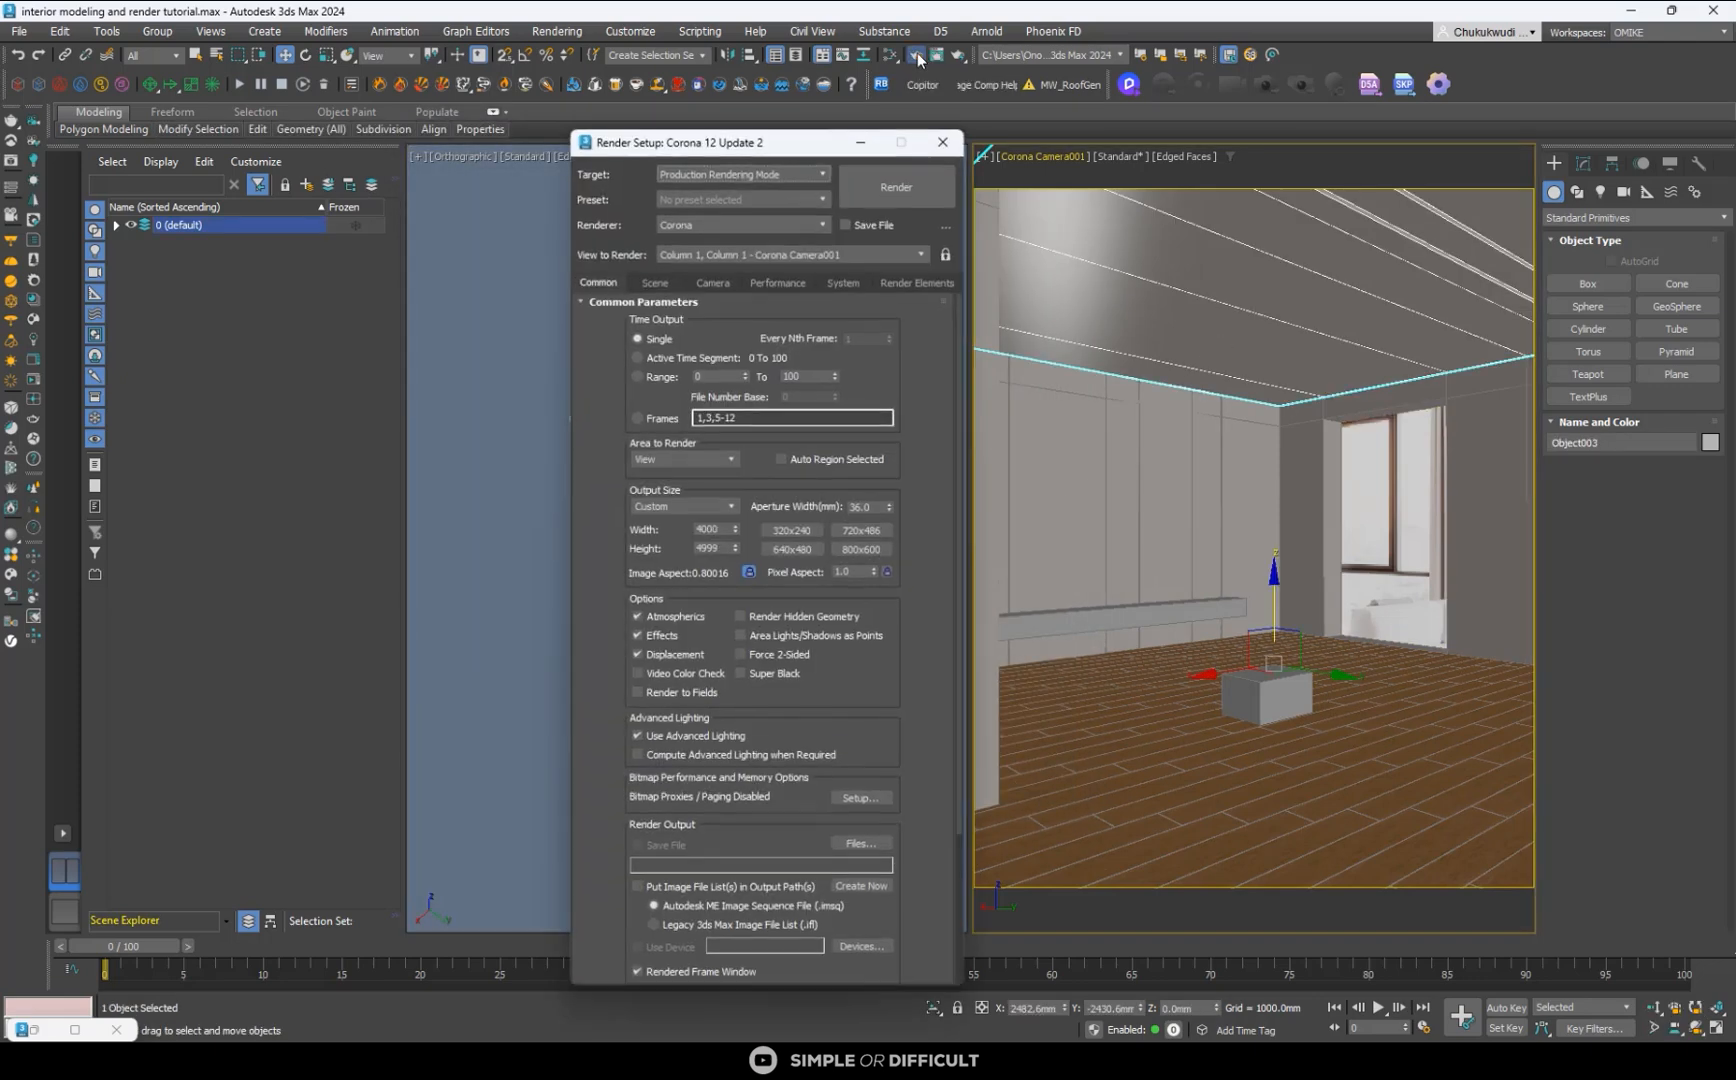
left_click(945, 255)
left_click(776, 283)
left_click(826, 584)
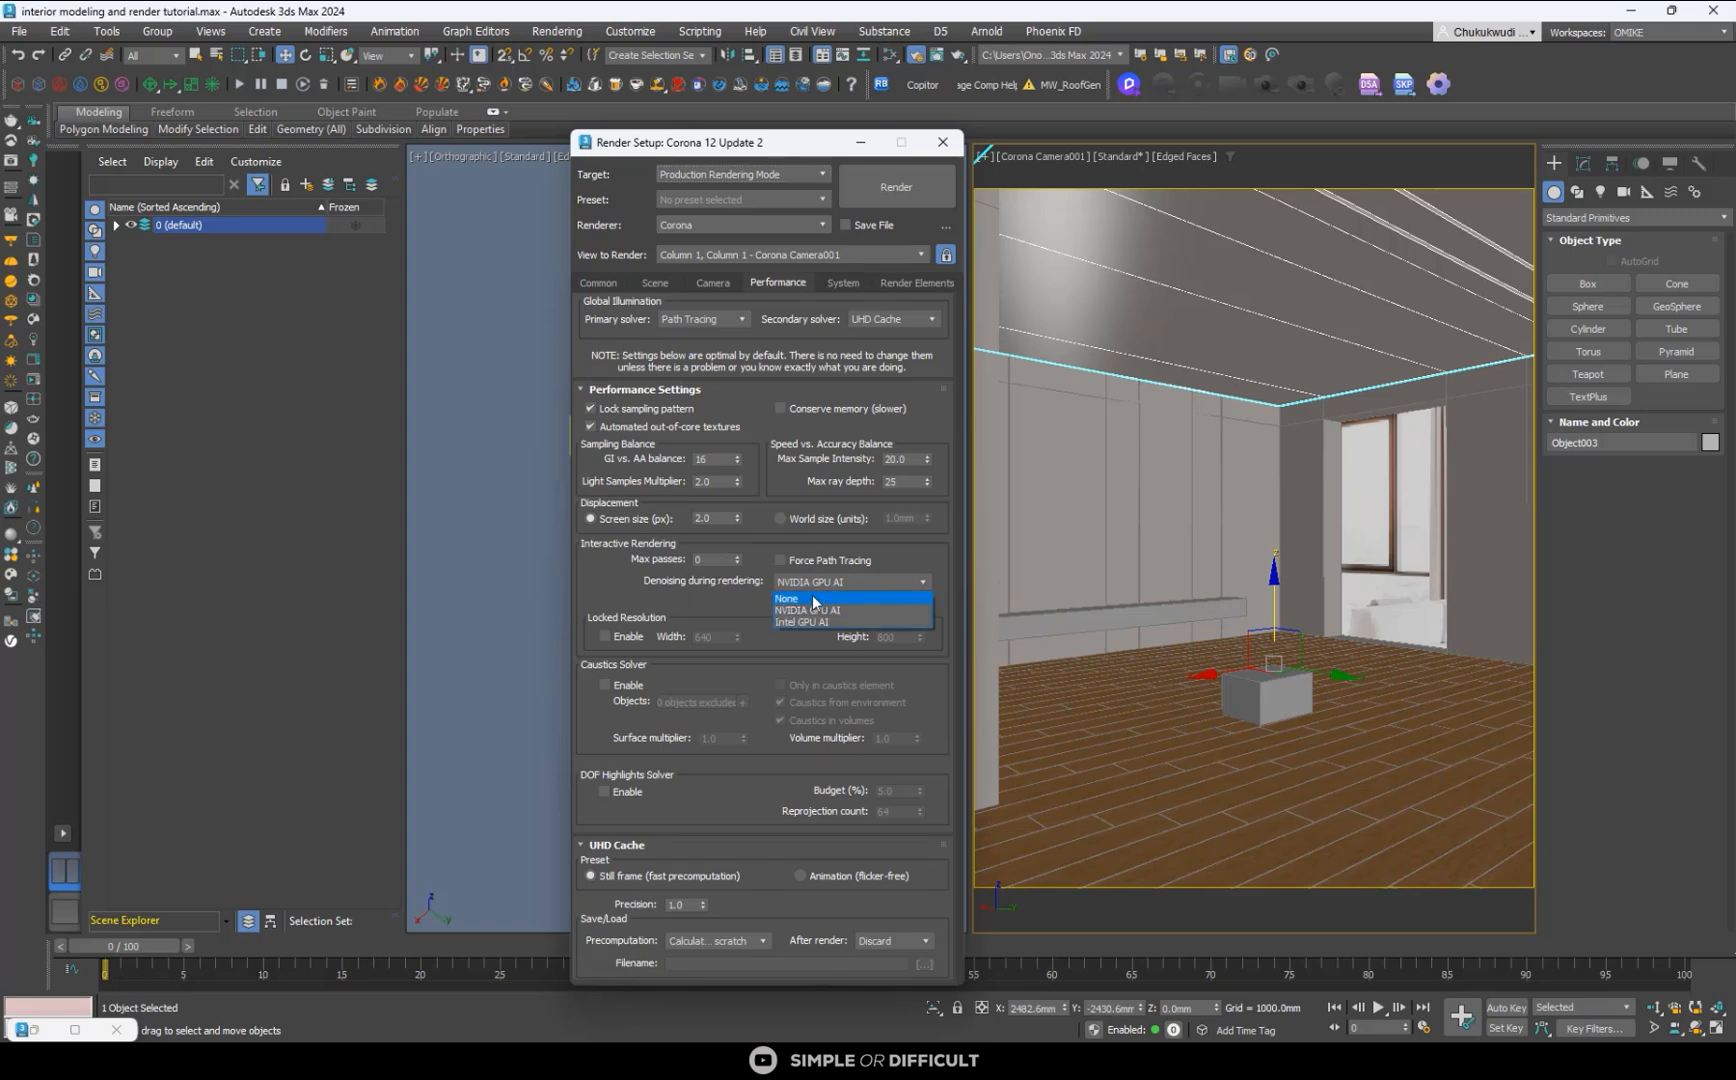
left_click(810, 600)
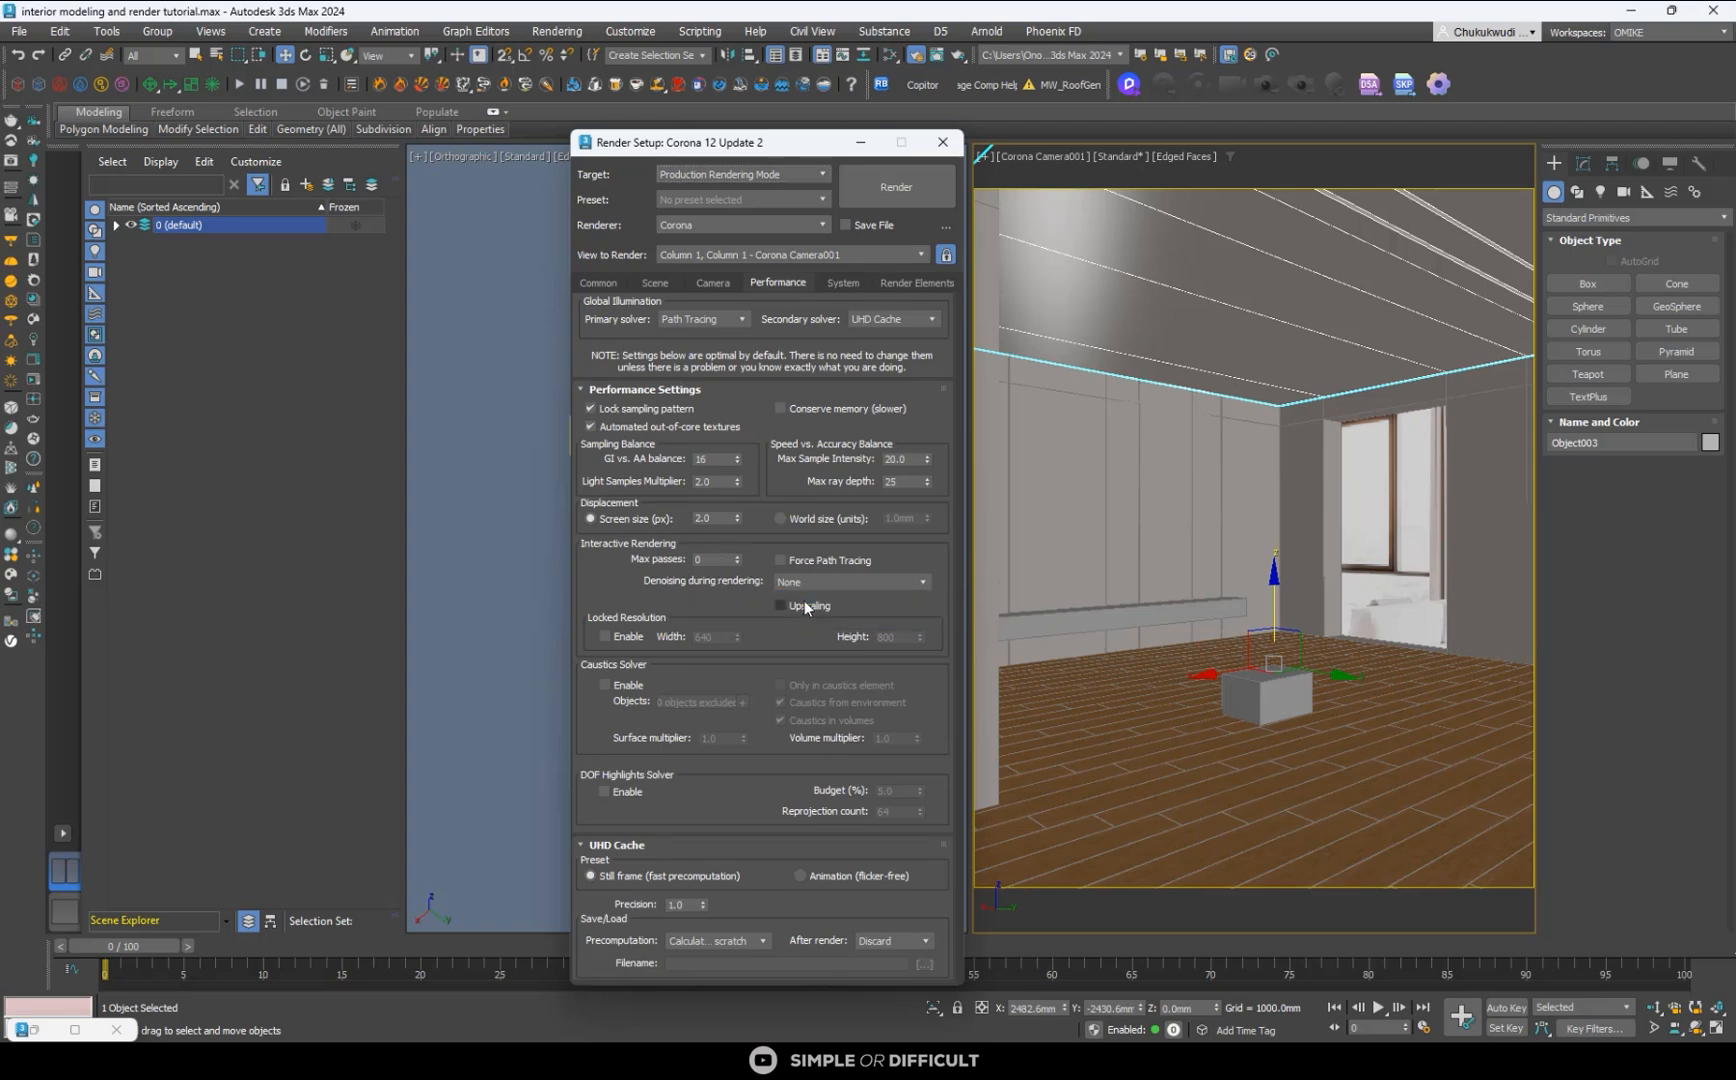
left_click(938, 141)
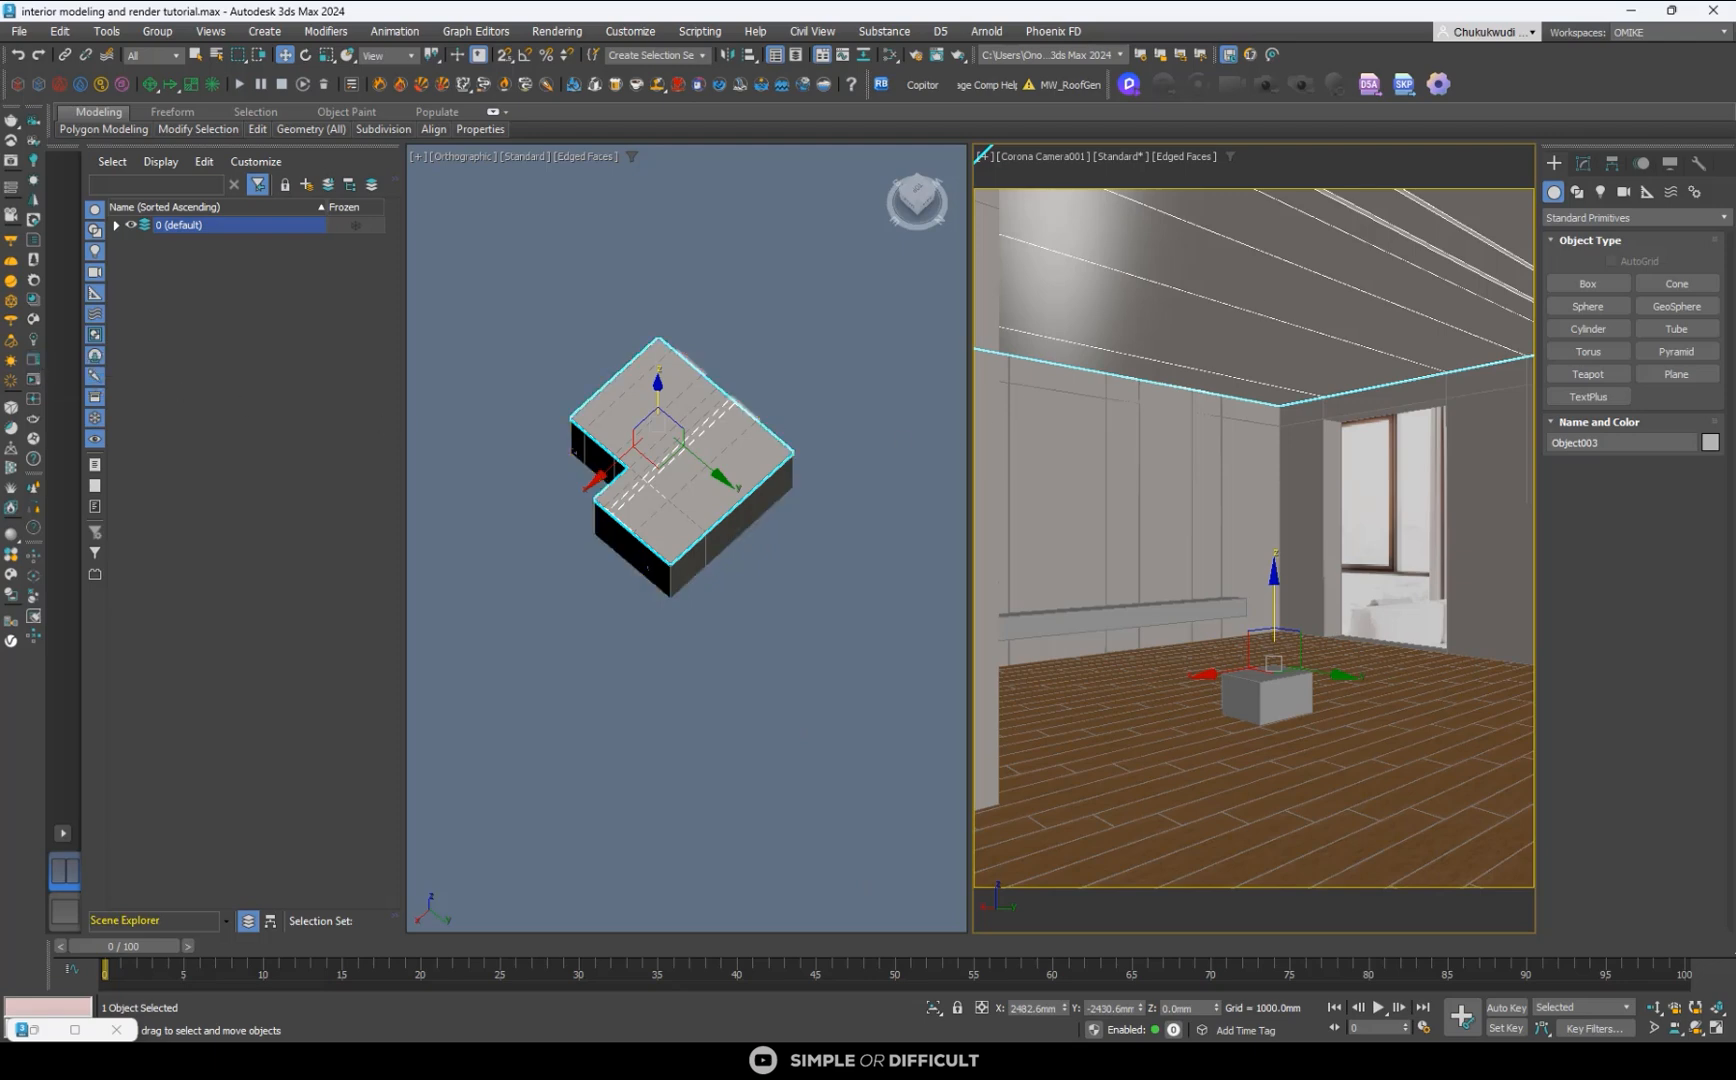
- Open the Corona frame buffer, start interactive rendering and minimise the error message window
key("shift+q")
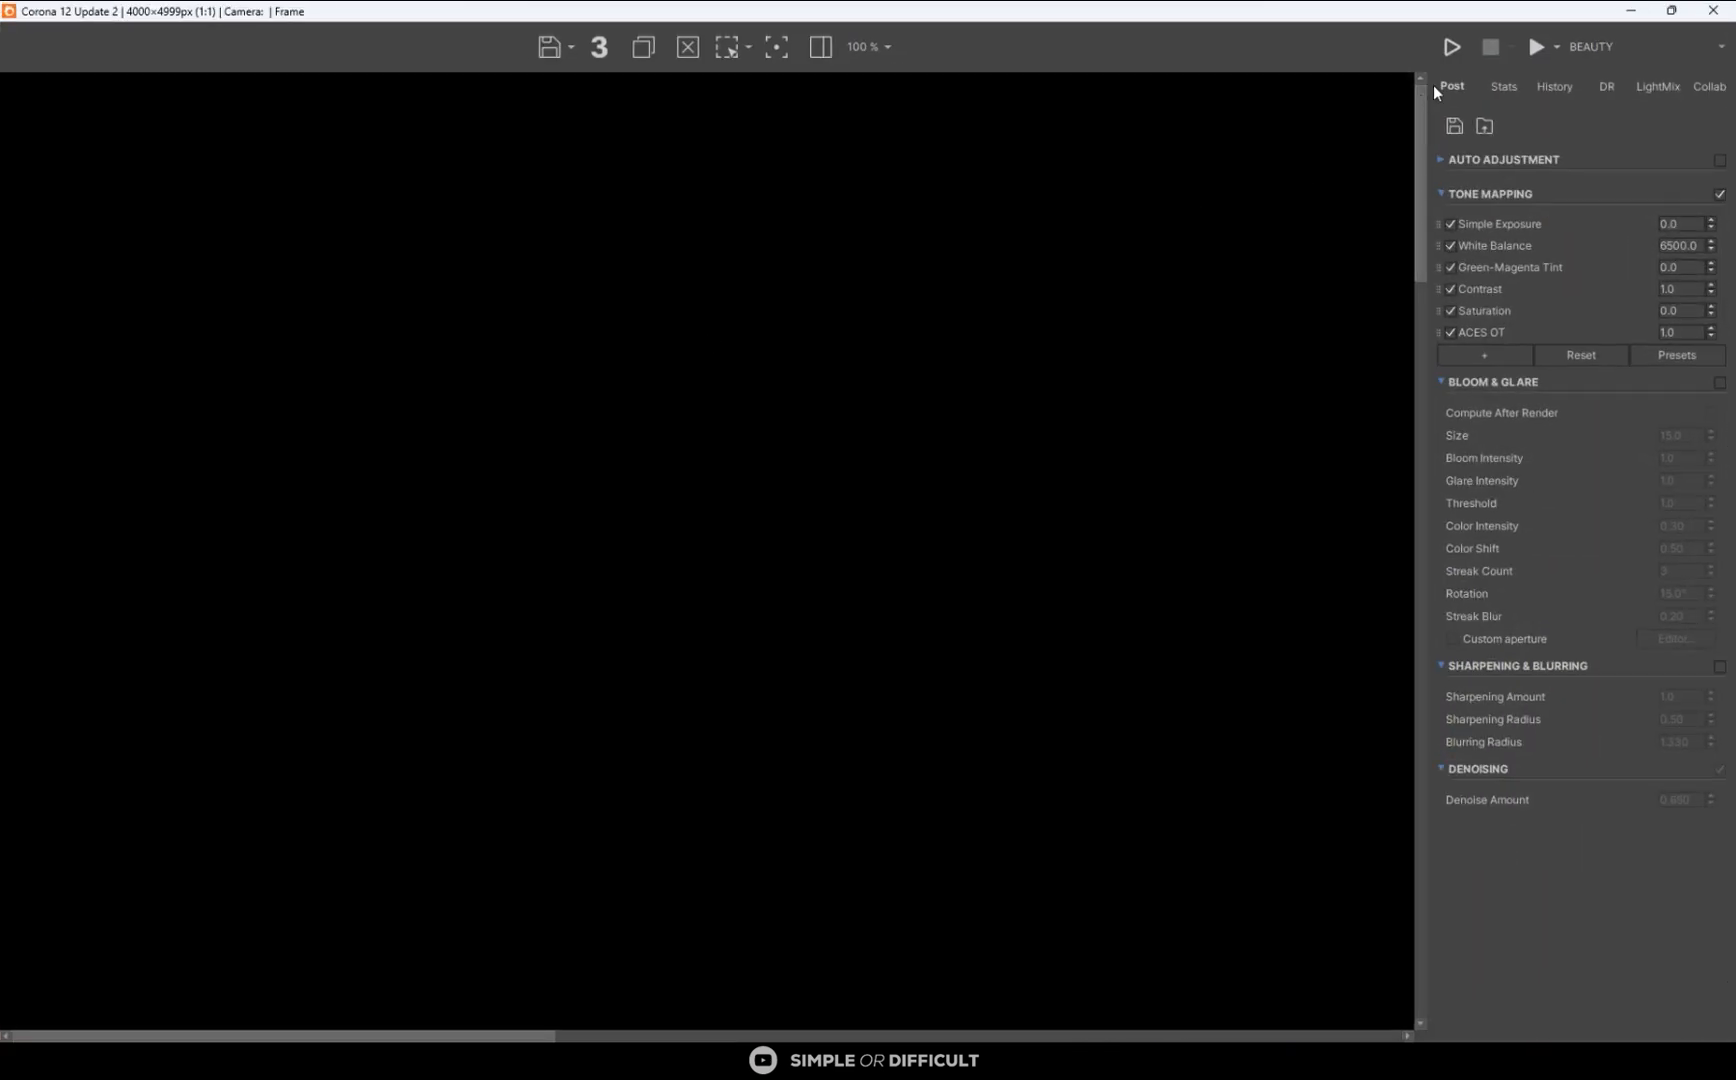
left_click(1451, 46)
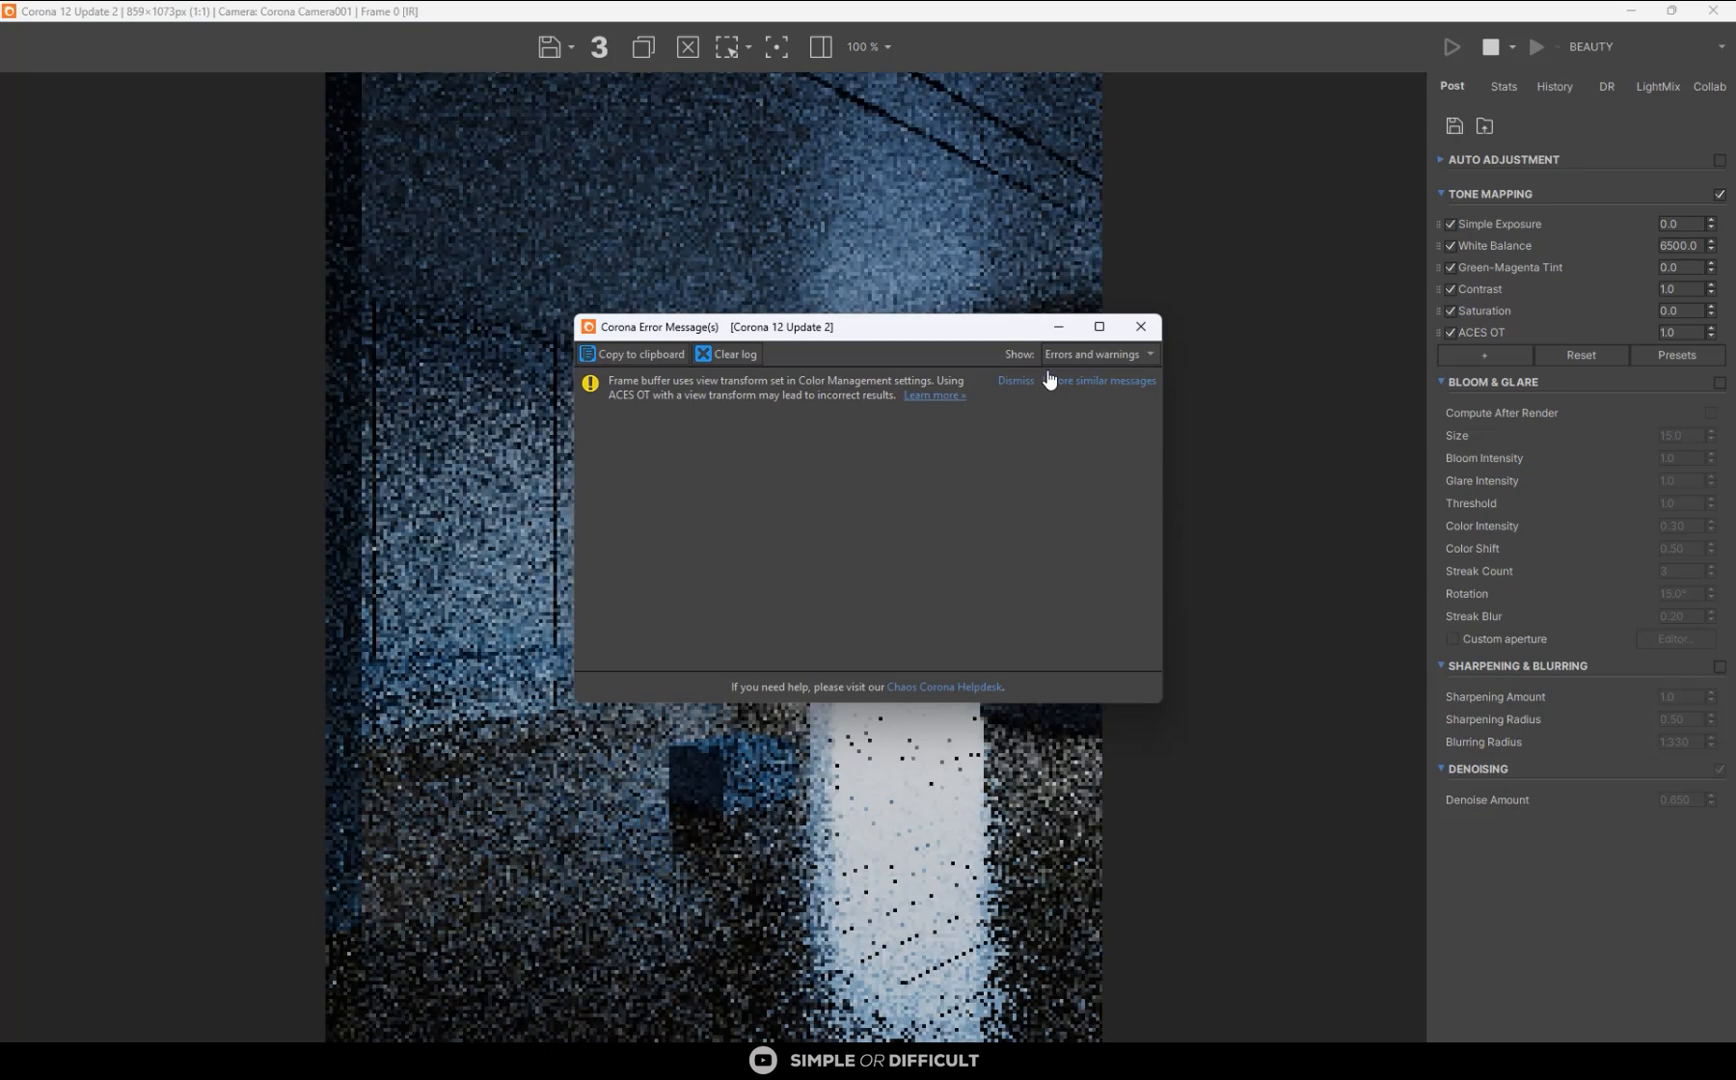
left_click(1059, 328)
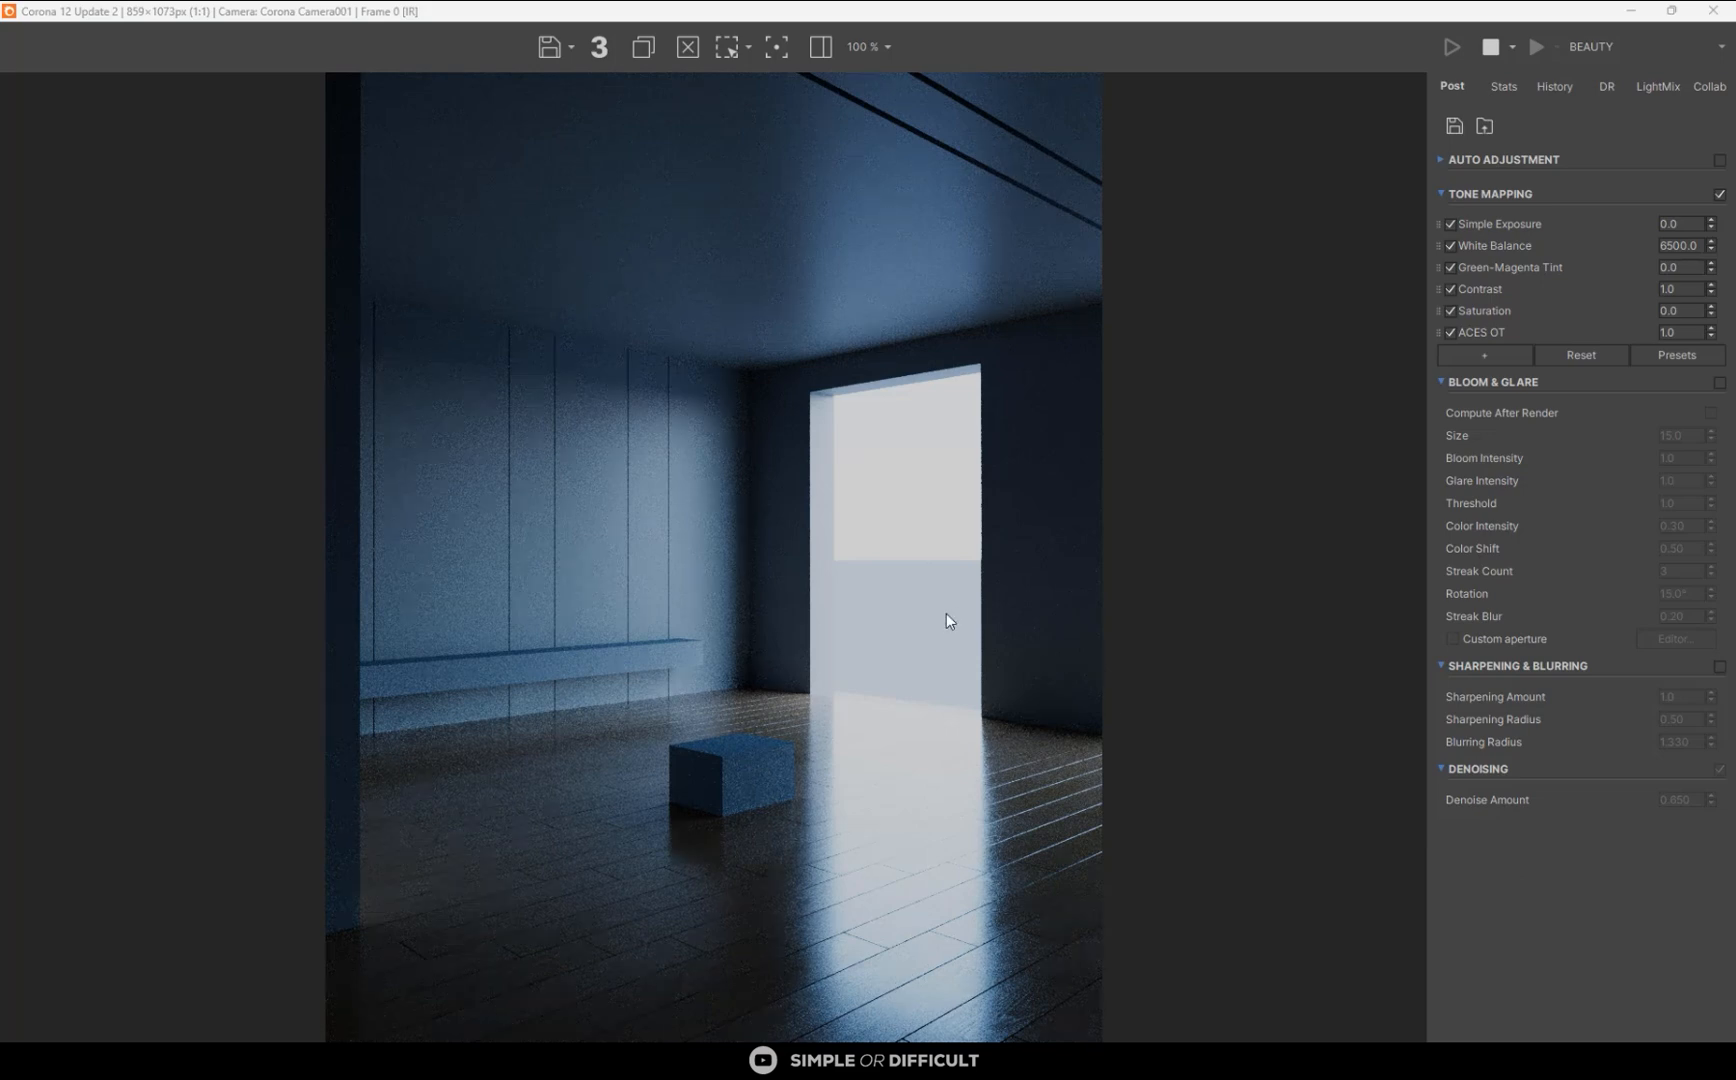
- Raise the render's Simple Exposure to 3.0 in the tone mapping settings
left_click_drag(1711, 224, 1688, 30)
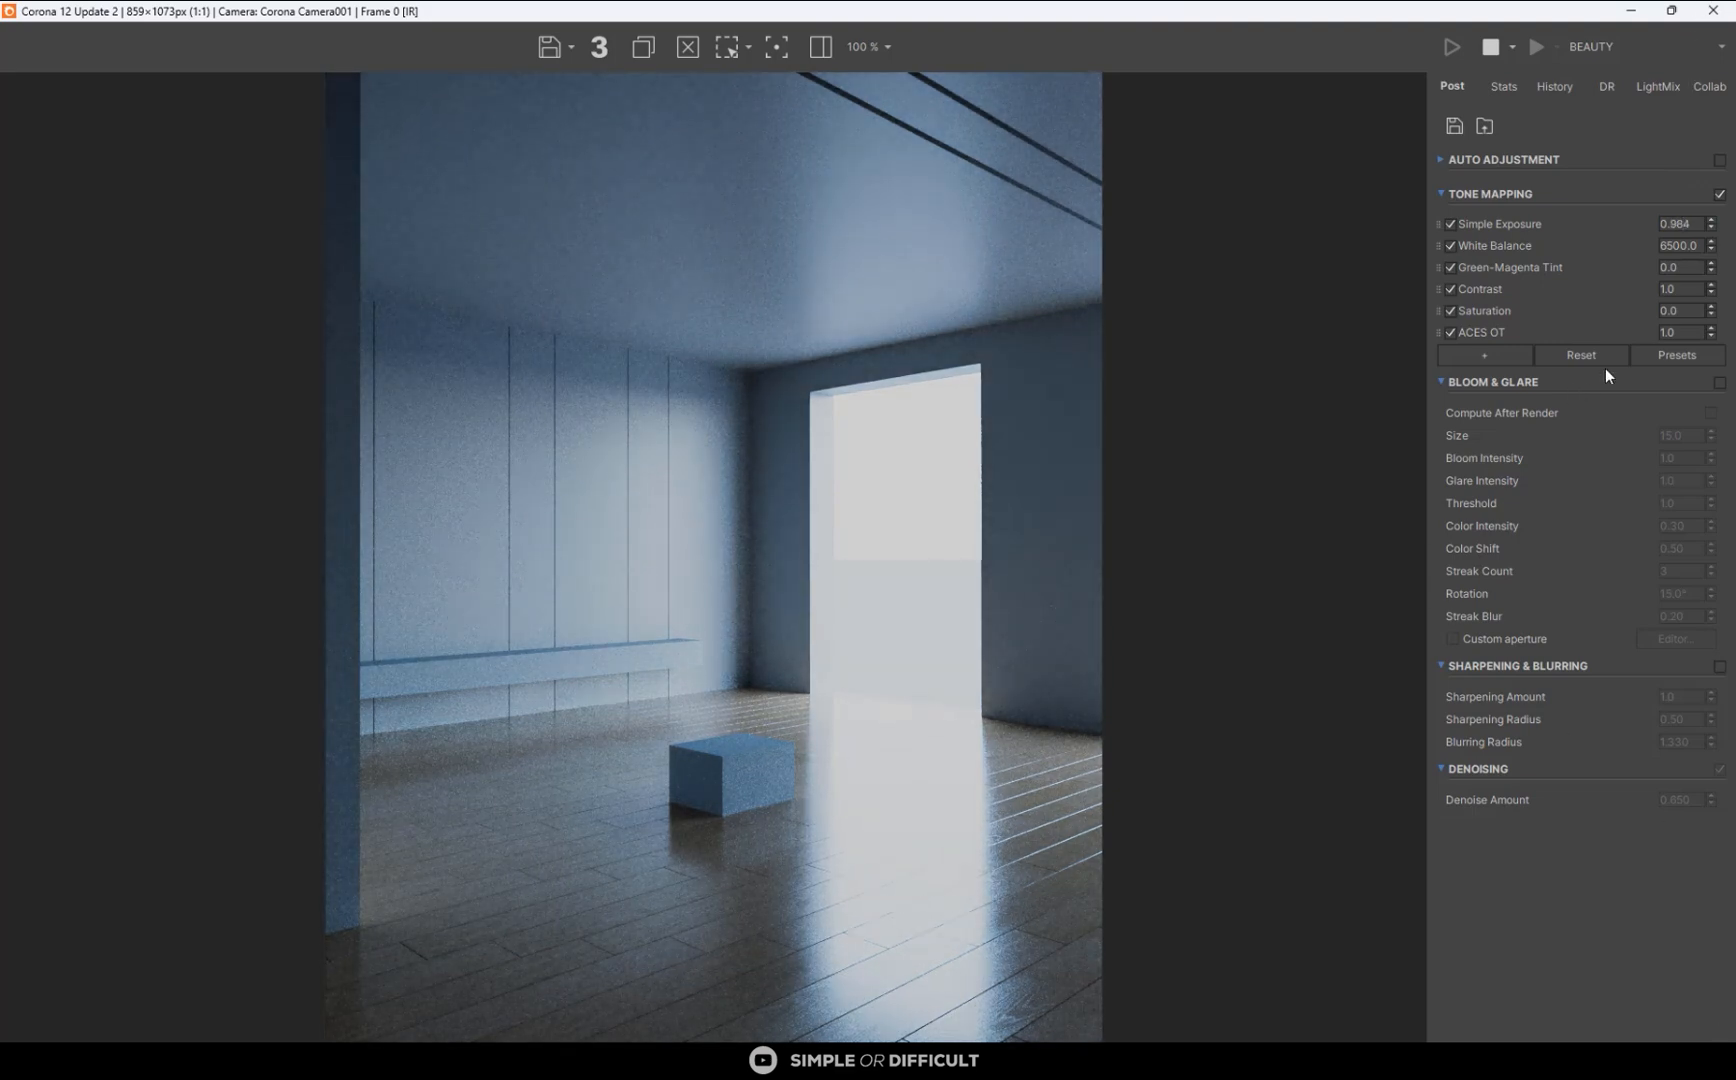
double_click(1681, 225)
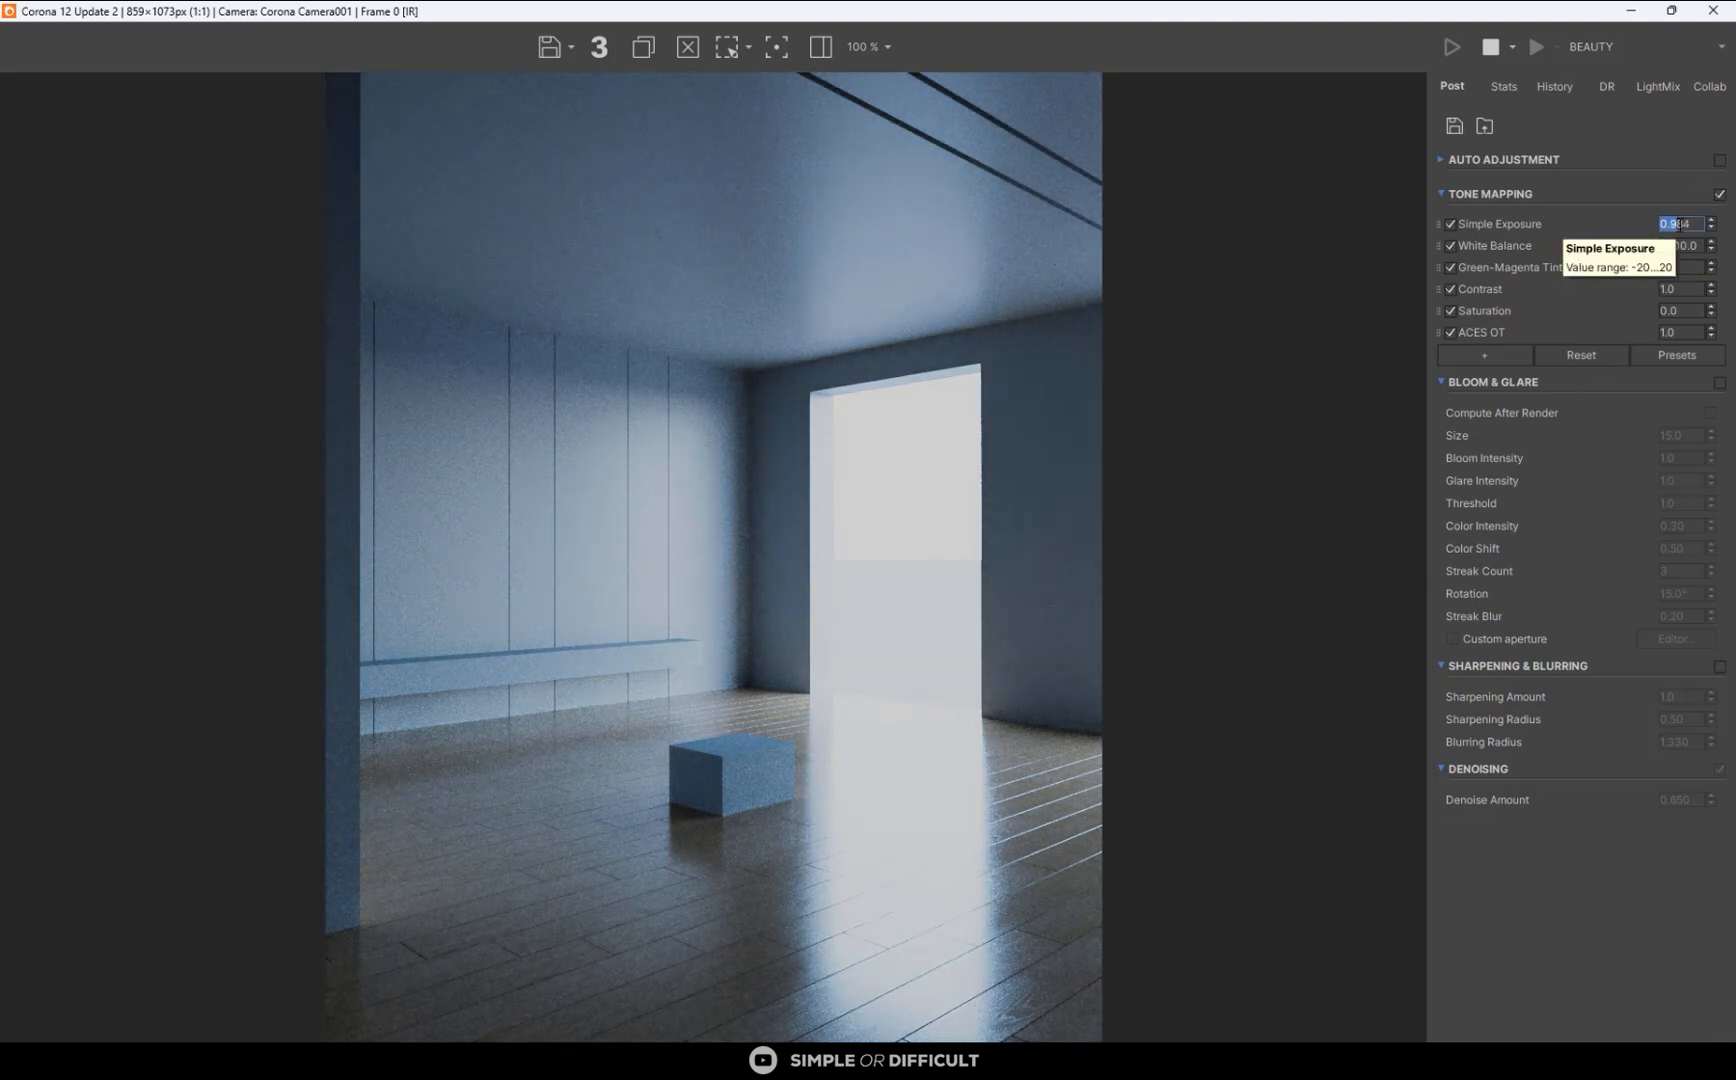
type("3")
key("Return")
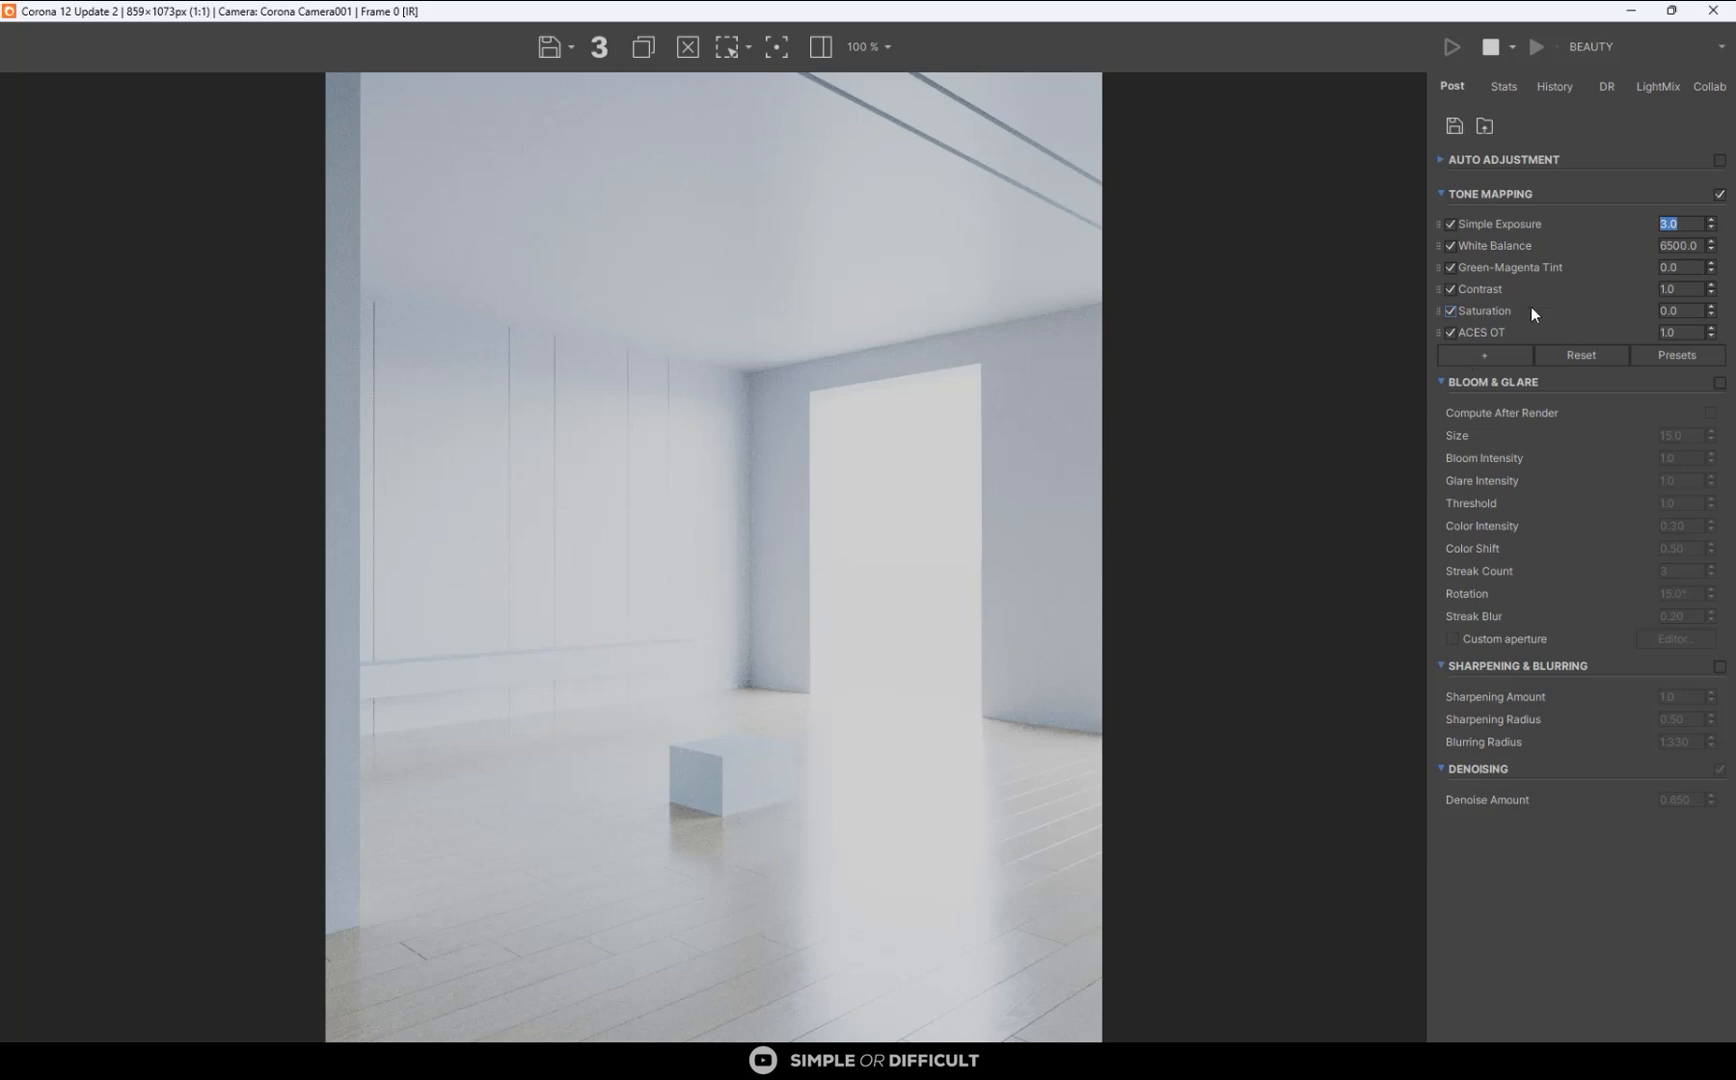
- Disable the ACES OT operator and add a Reinhard Highlight Compression operator set to 2.0
left_click(1454, 334)
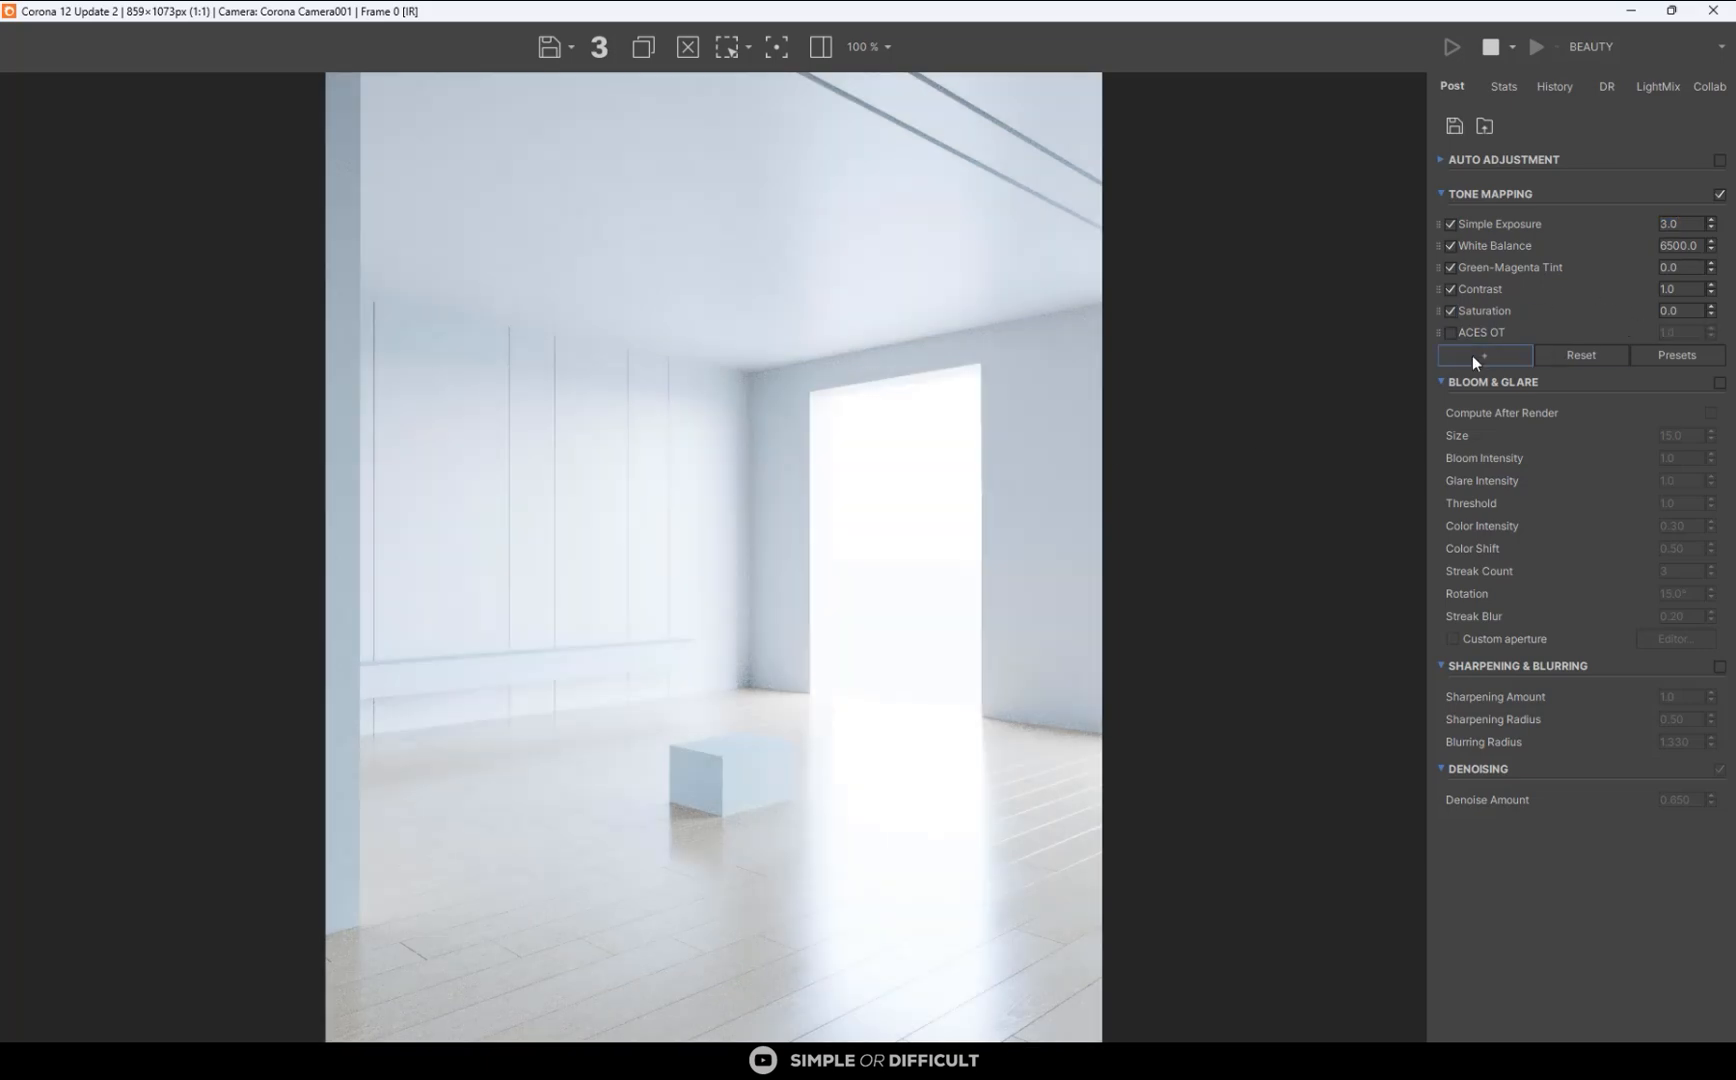
left_click(1472, 355)
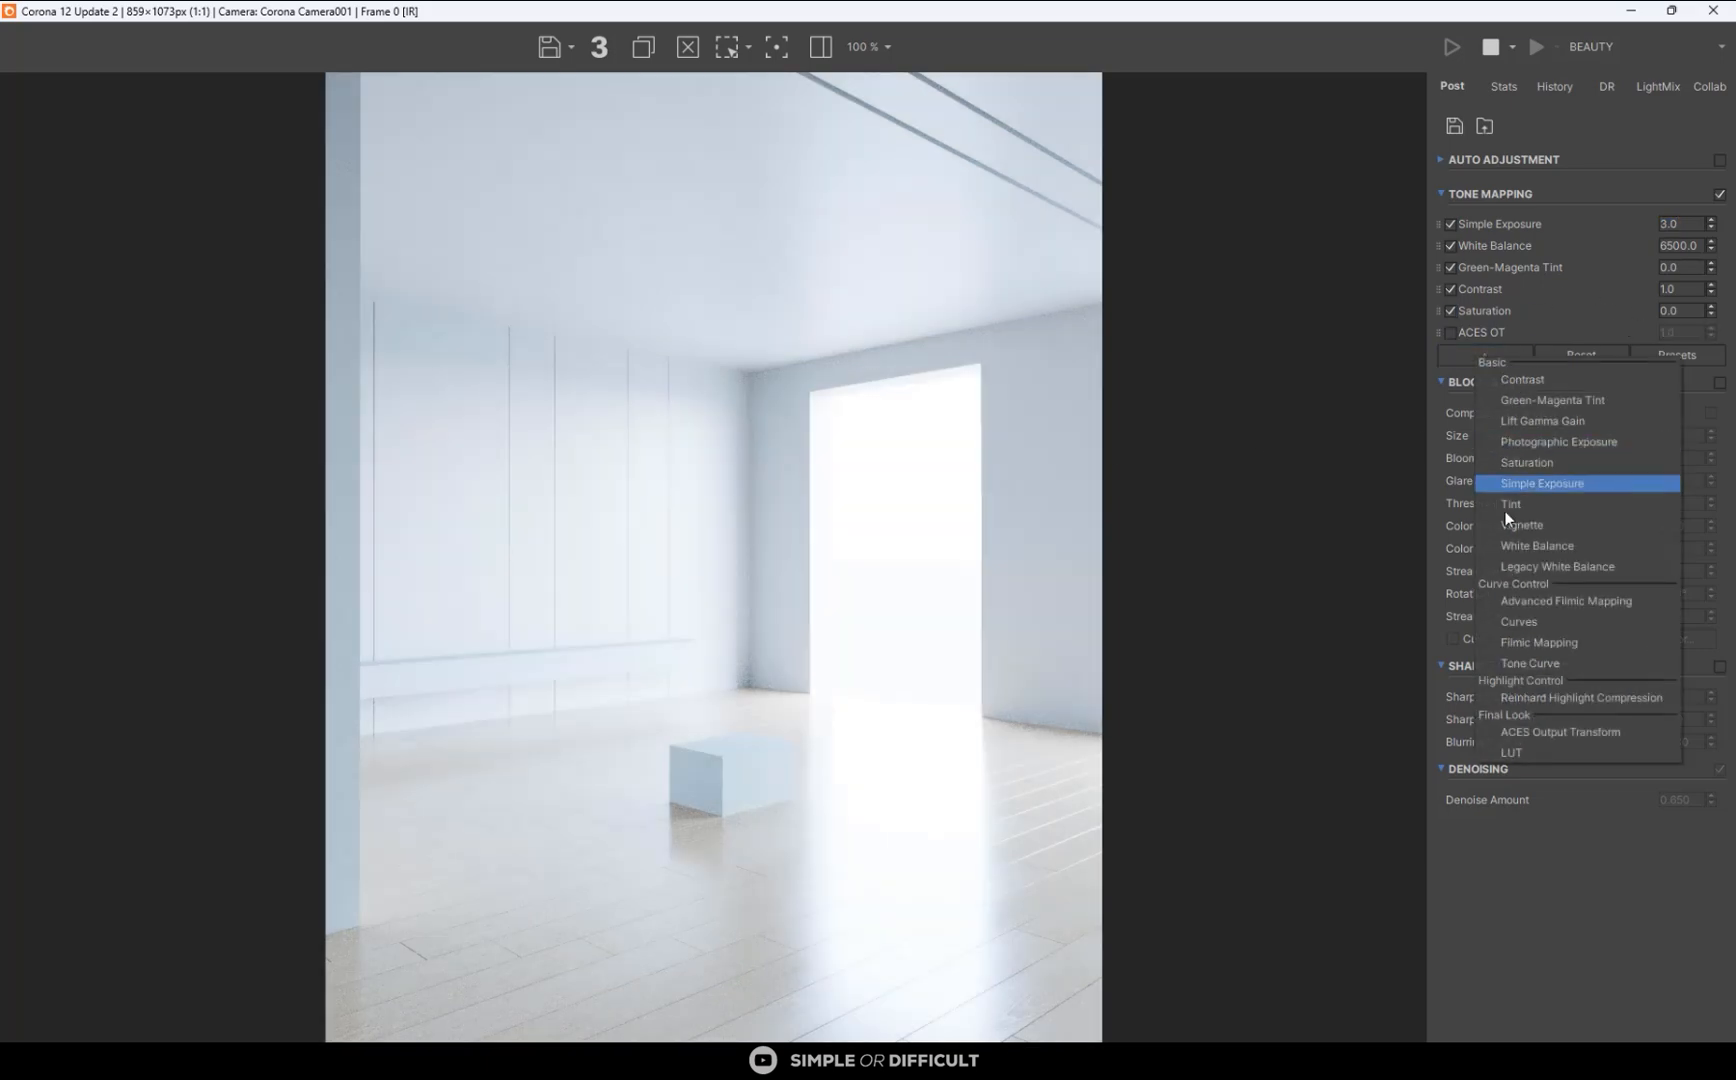
left_click(1550, 697)
double_click(1683, 355)
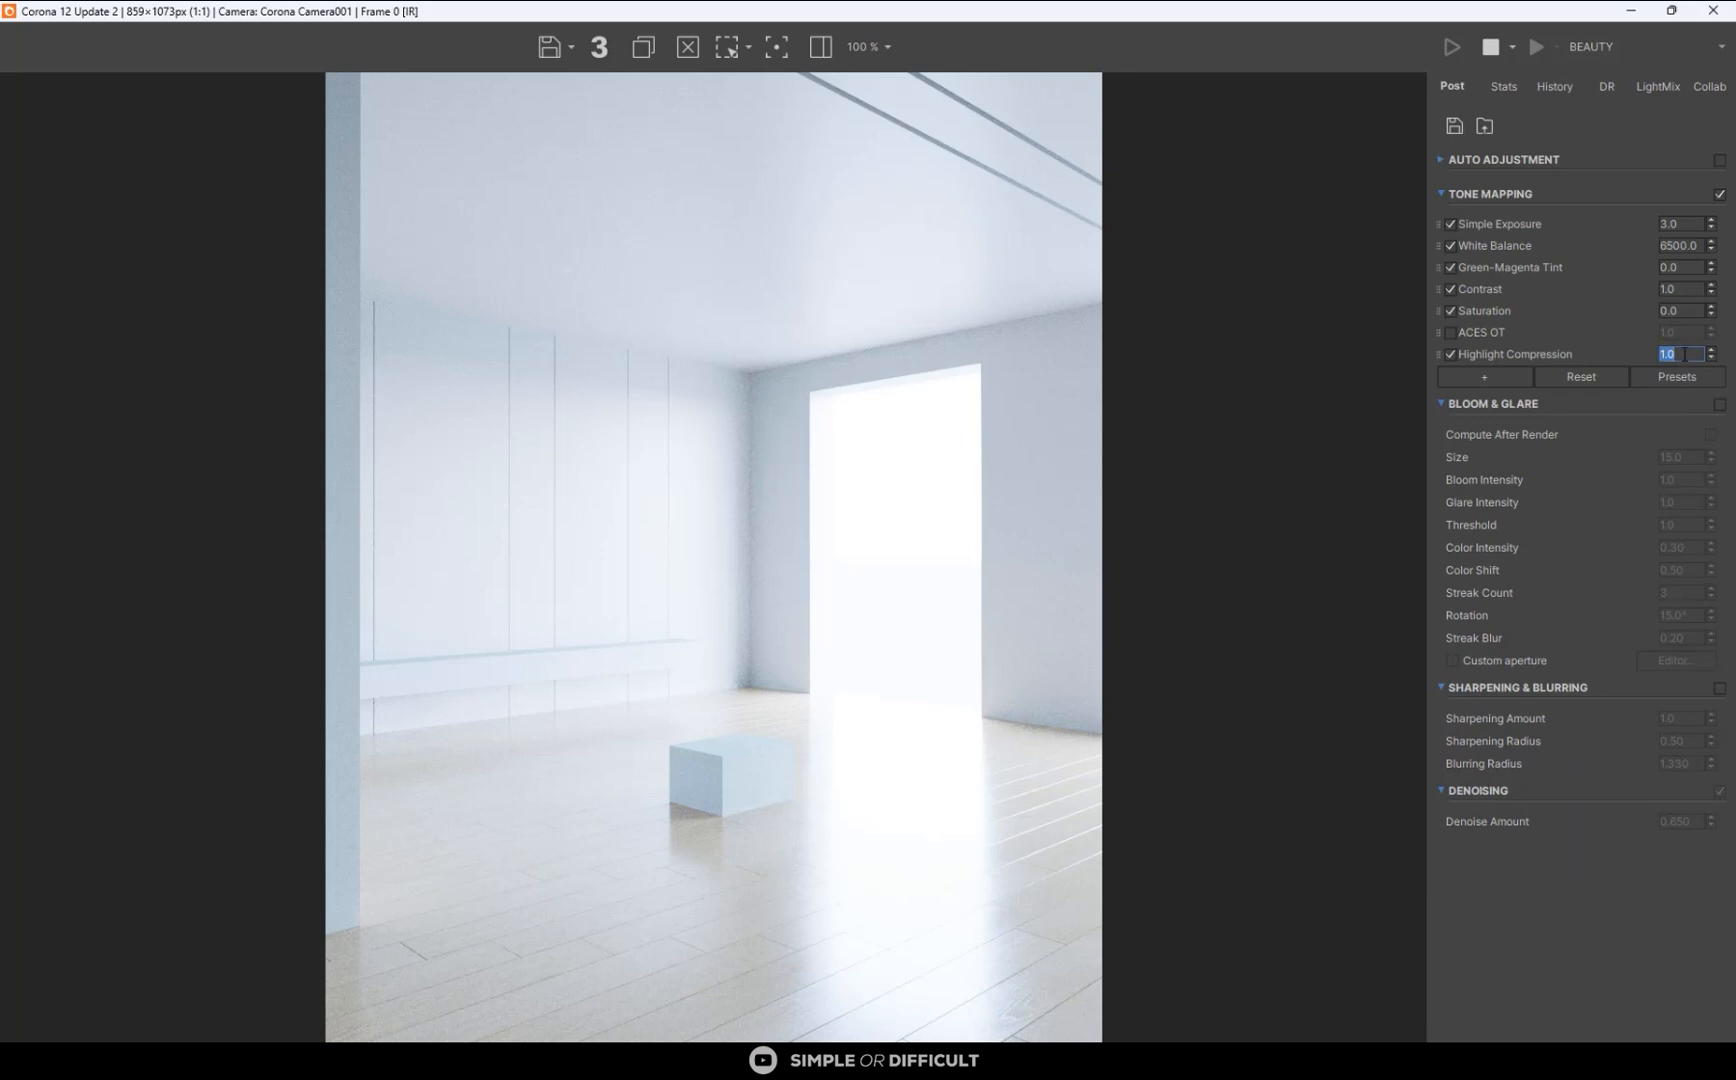
type("2")
key("Return")
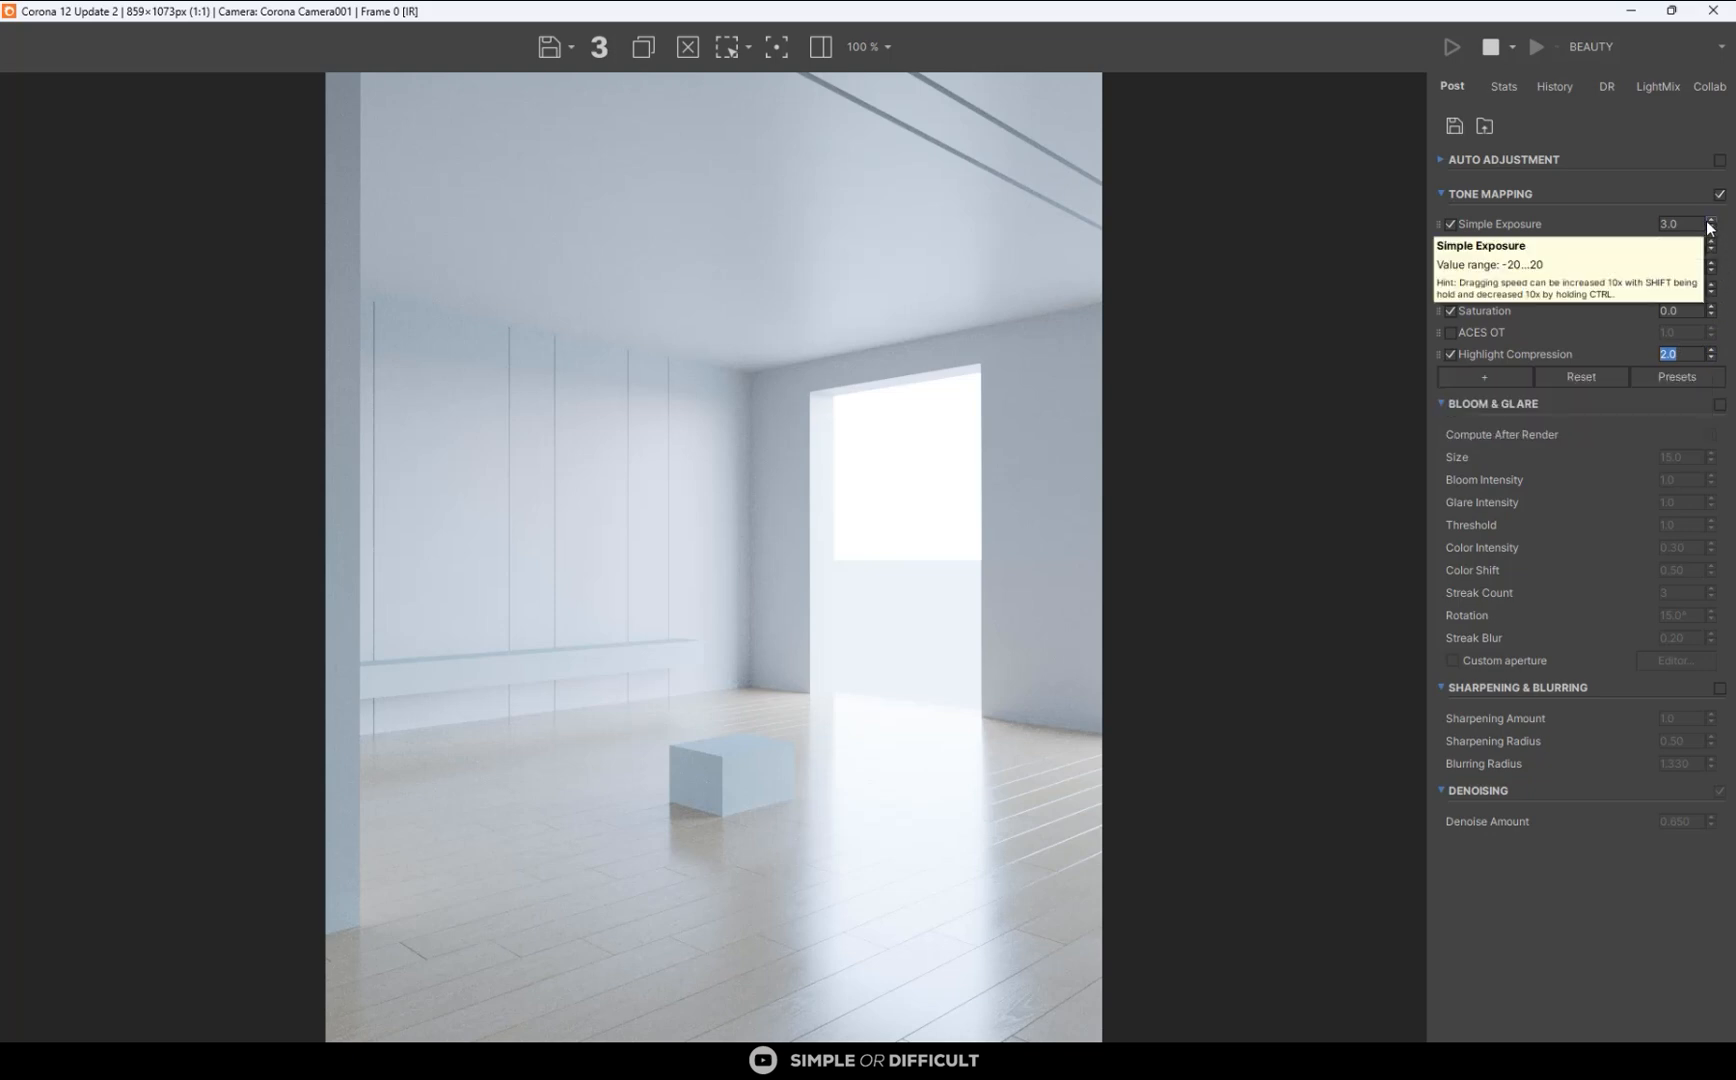
- Lower the render's Simple Exposure to about 1.668
left_click_drag(1711, 224, 1727, 333)
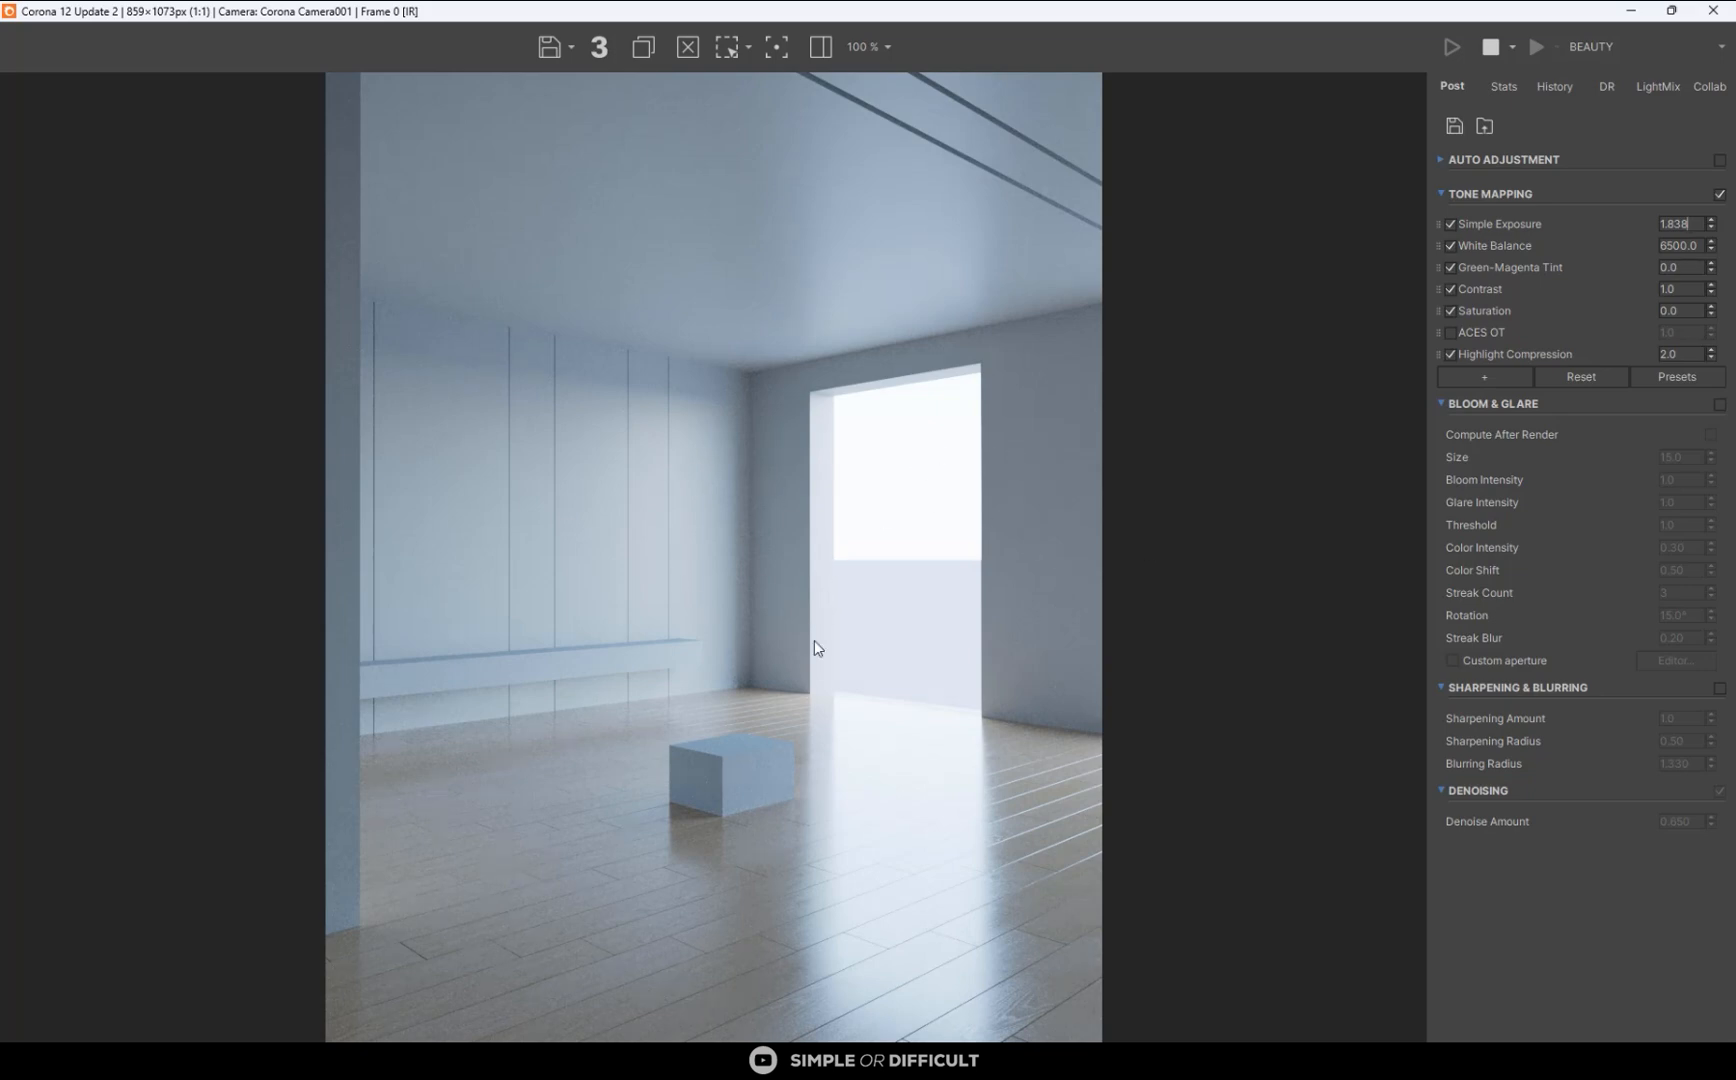
scroll(600, 940, "up", 2)
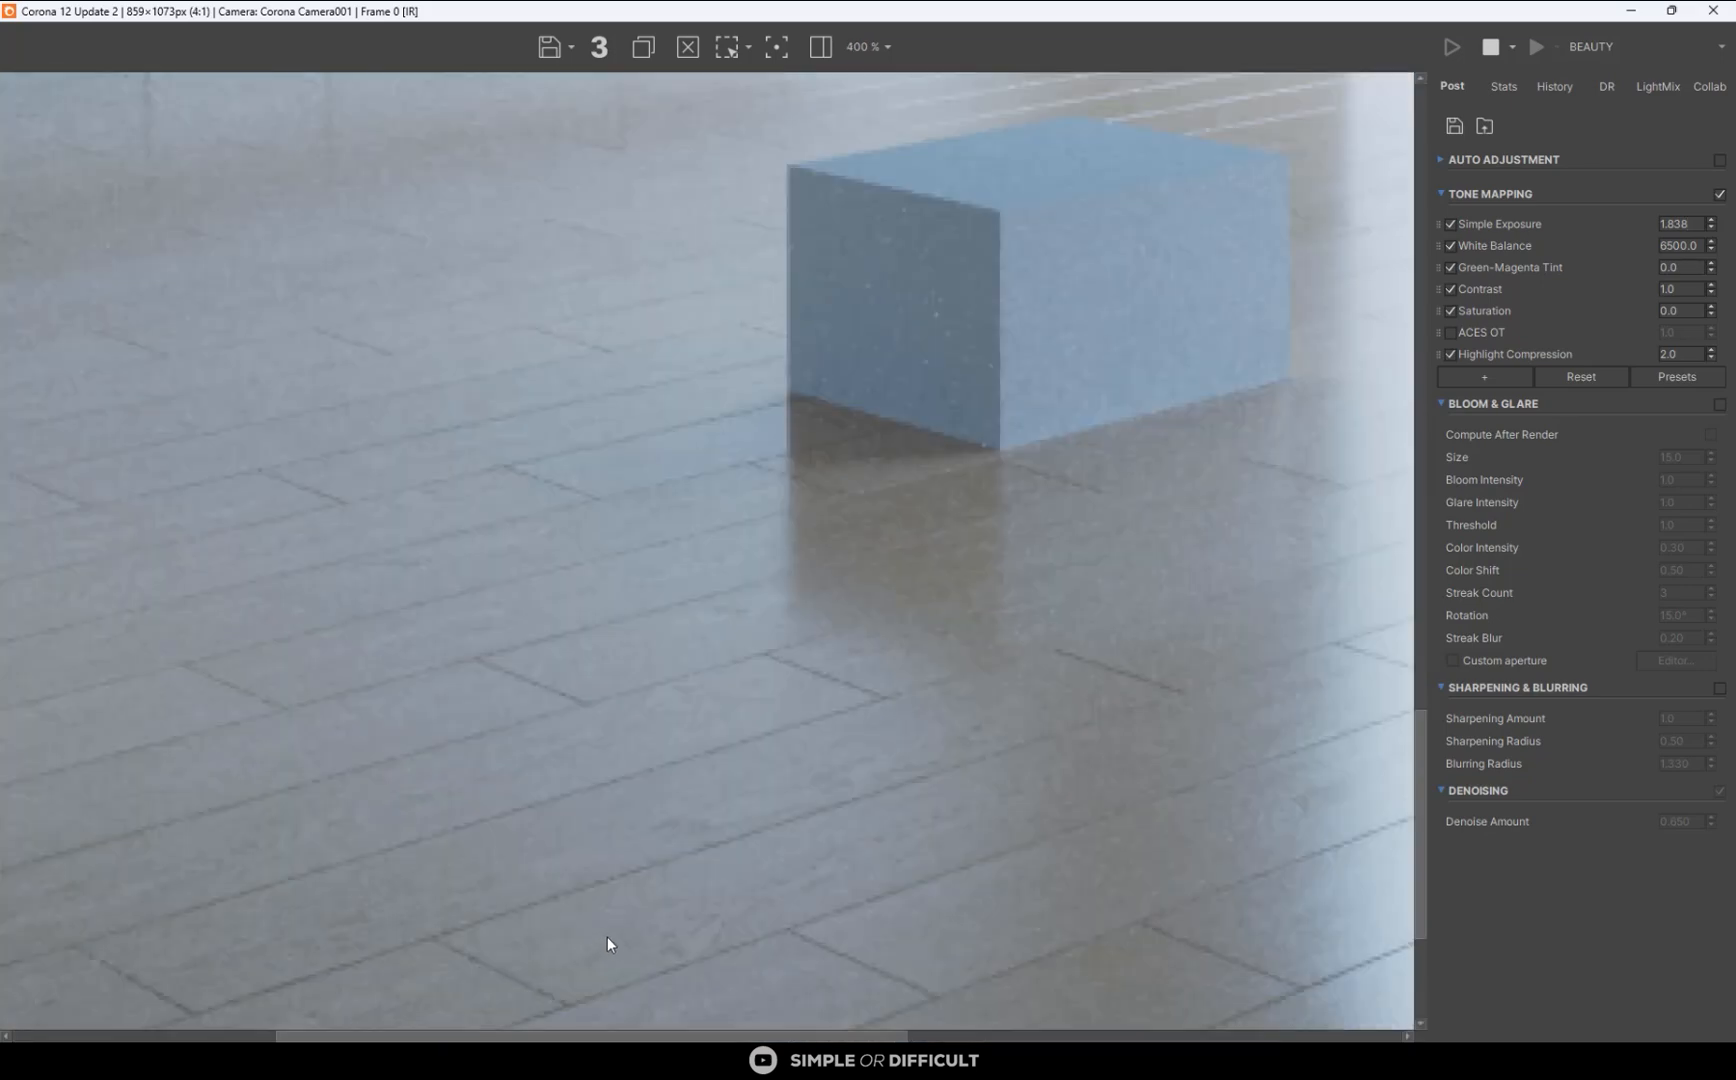
scroll(571, 532, "down", 2)
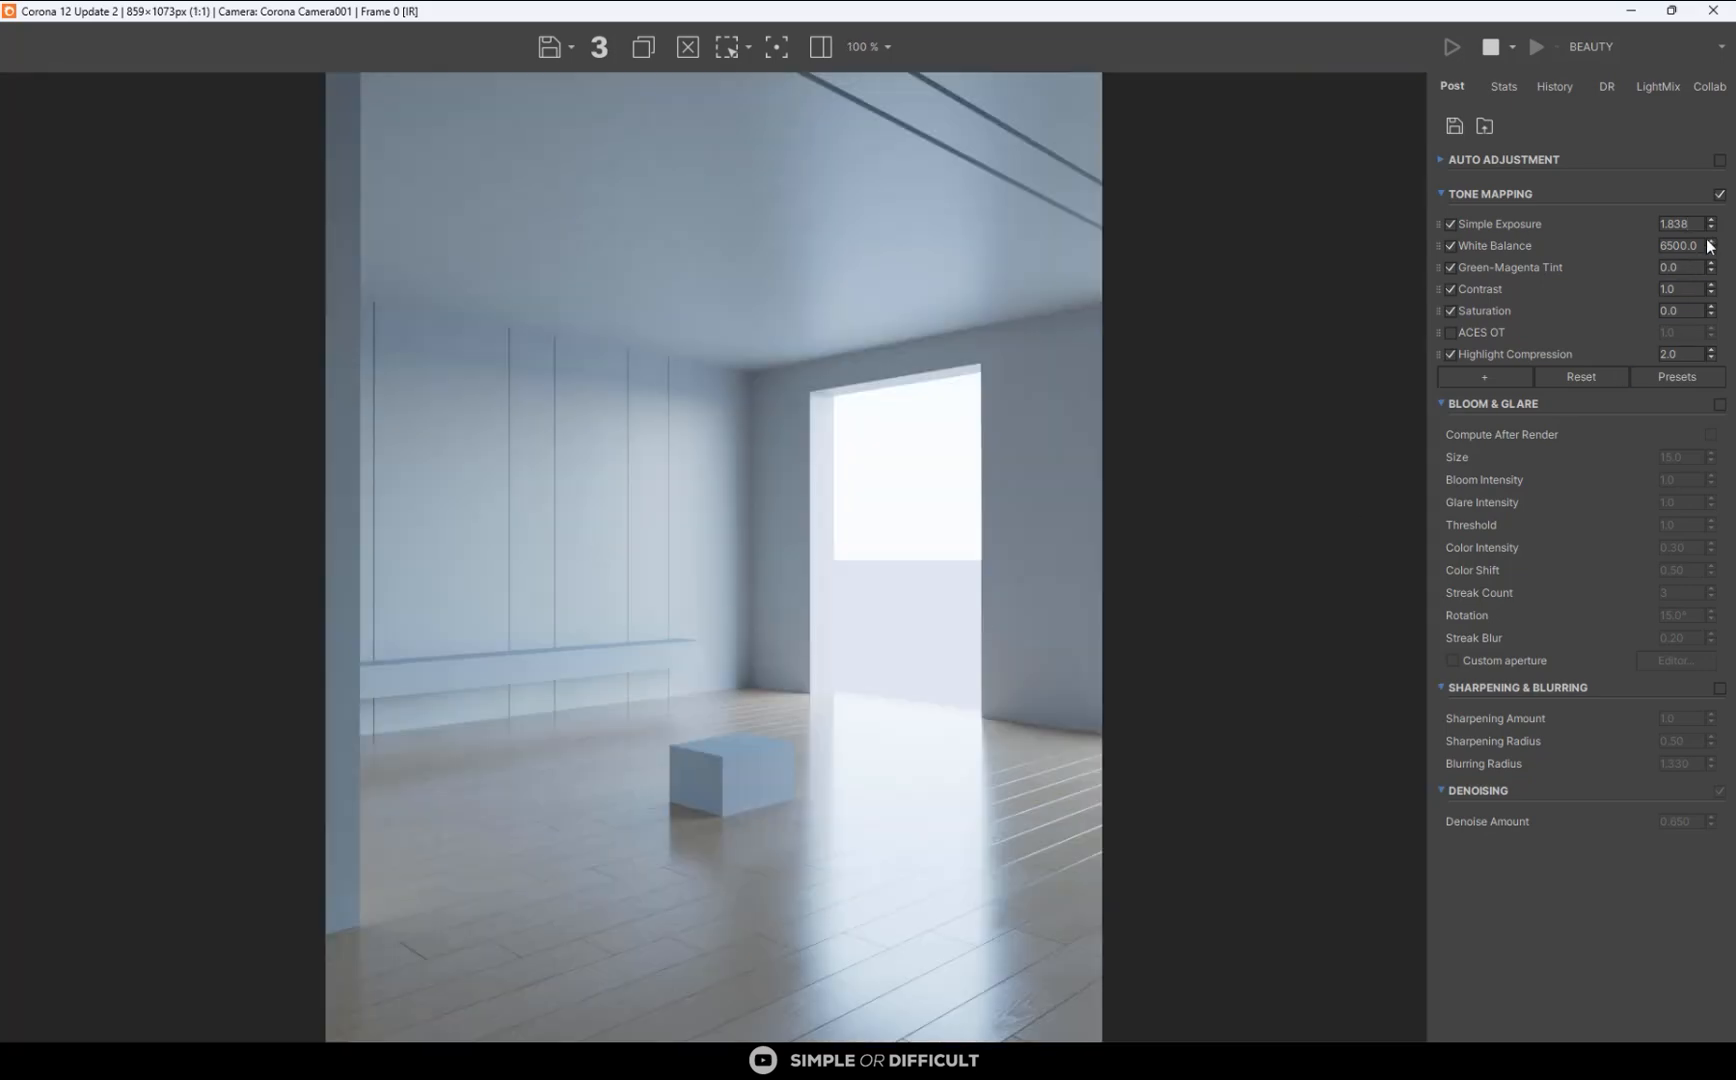
mouse_move(1711, 224)
left_mouse_down()
mouse_move(1721, 277)
mouse_move(1713, 244)
left_mouse_up()
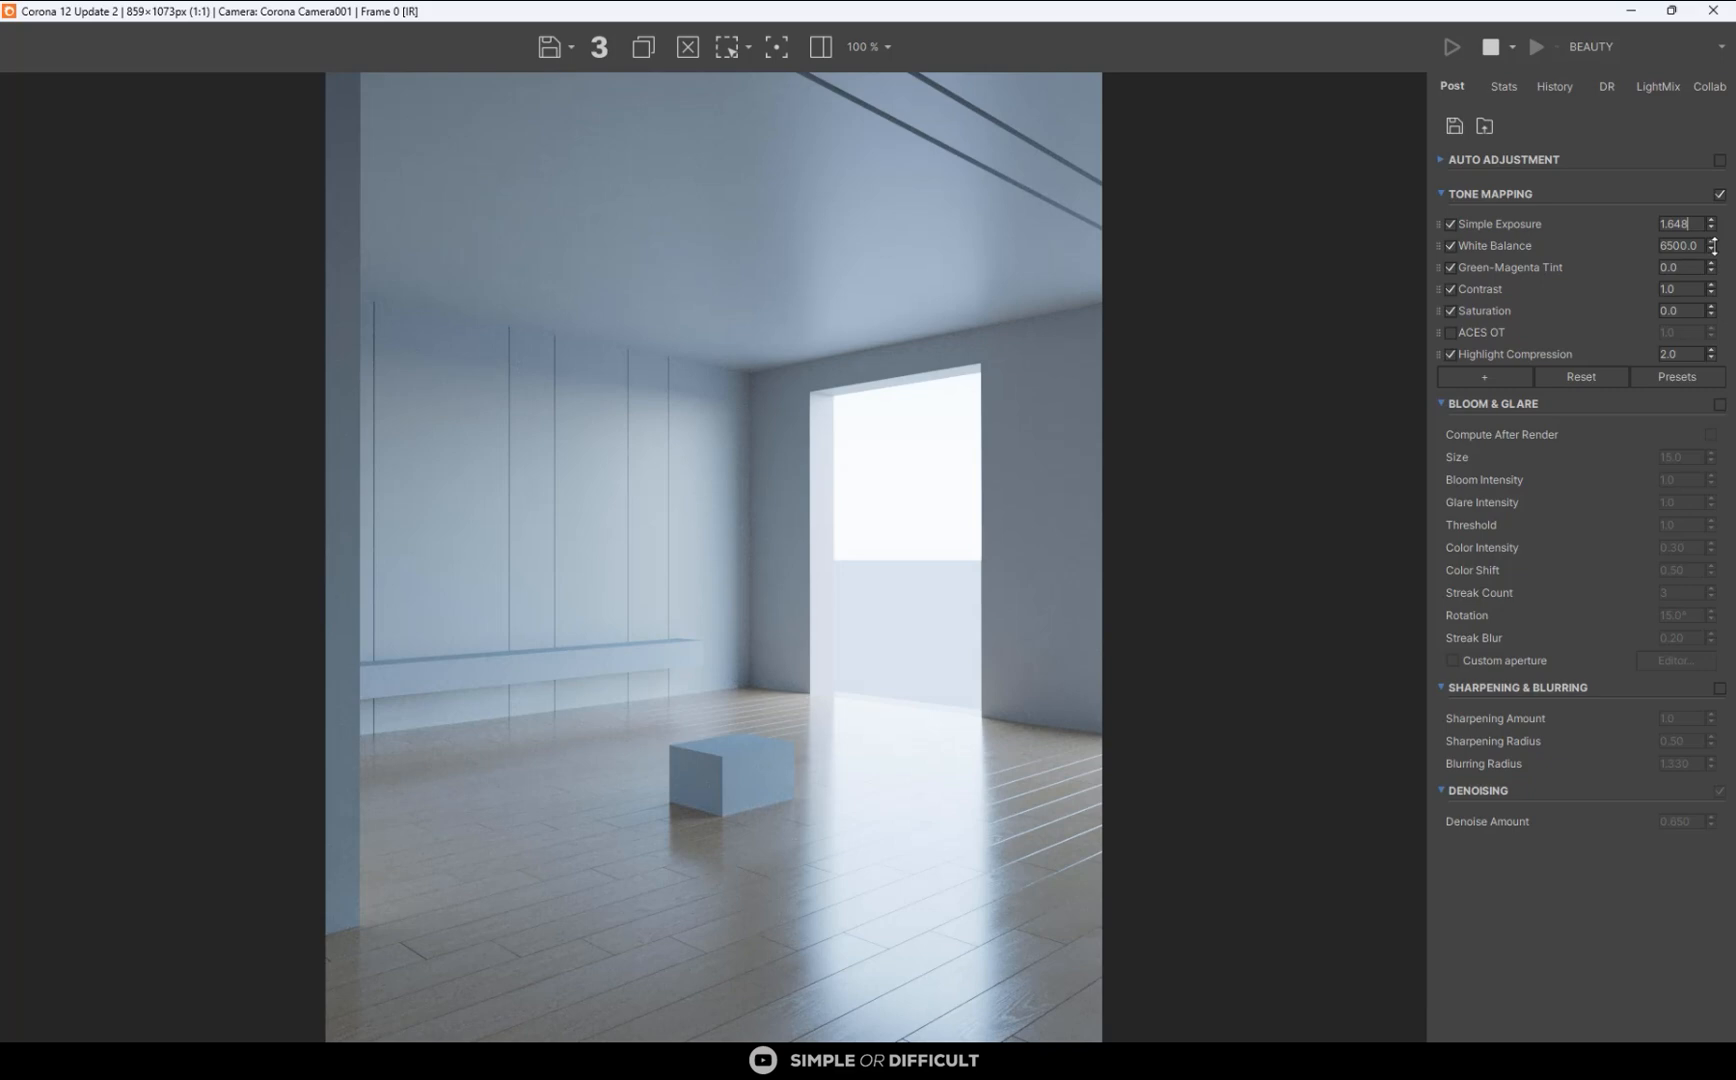
- Enable the ACES OT tone mapping operator again and set its amount to 0.20
left_click(1451, 332)
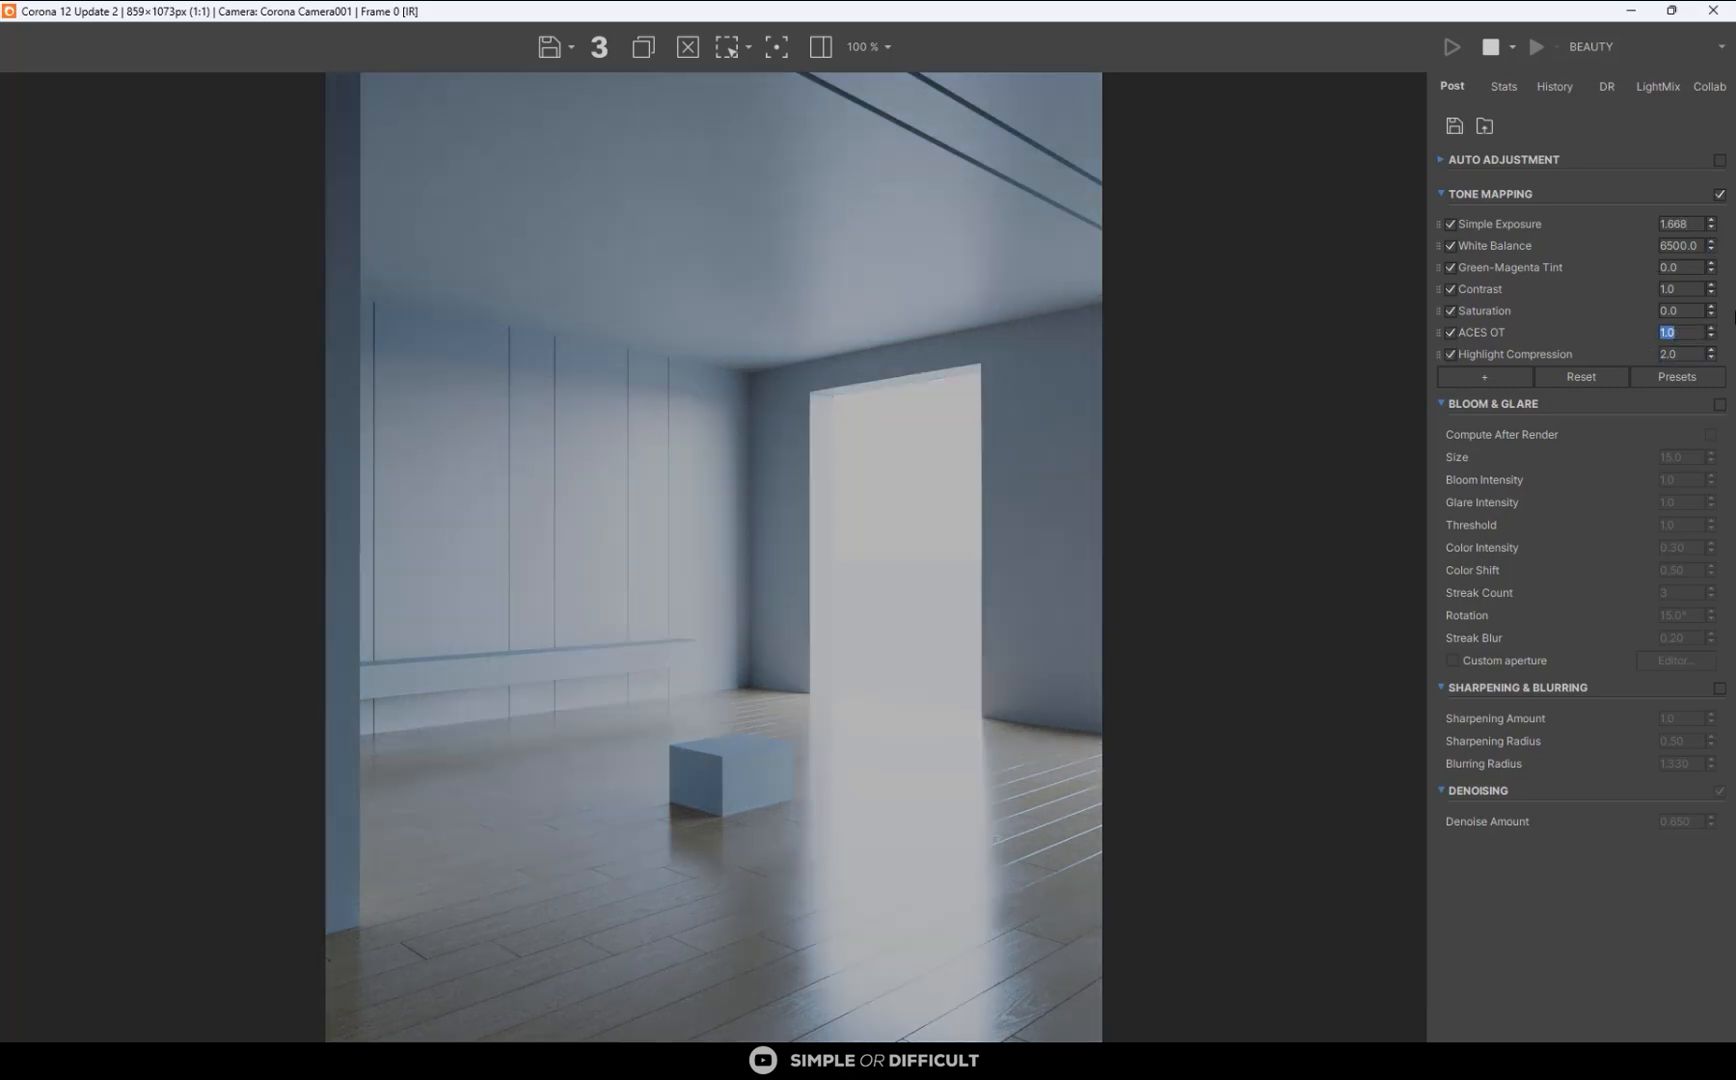
type("0.2")
key("Return")
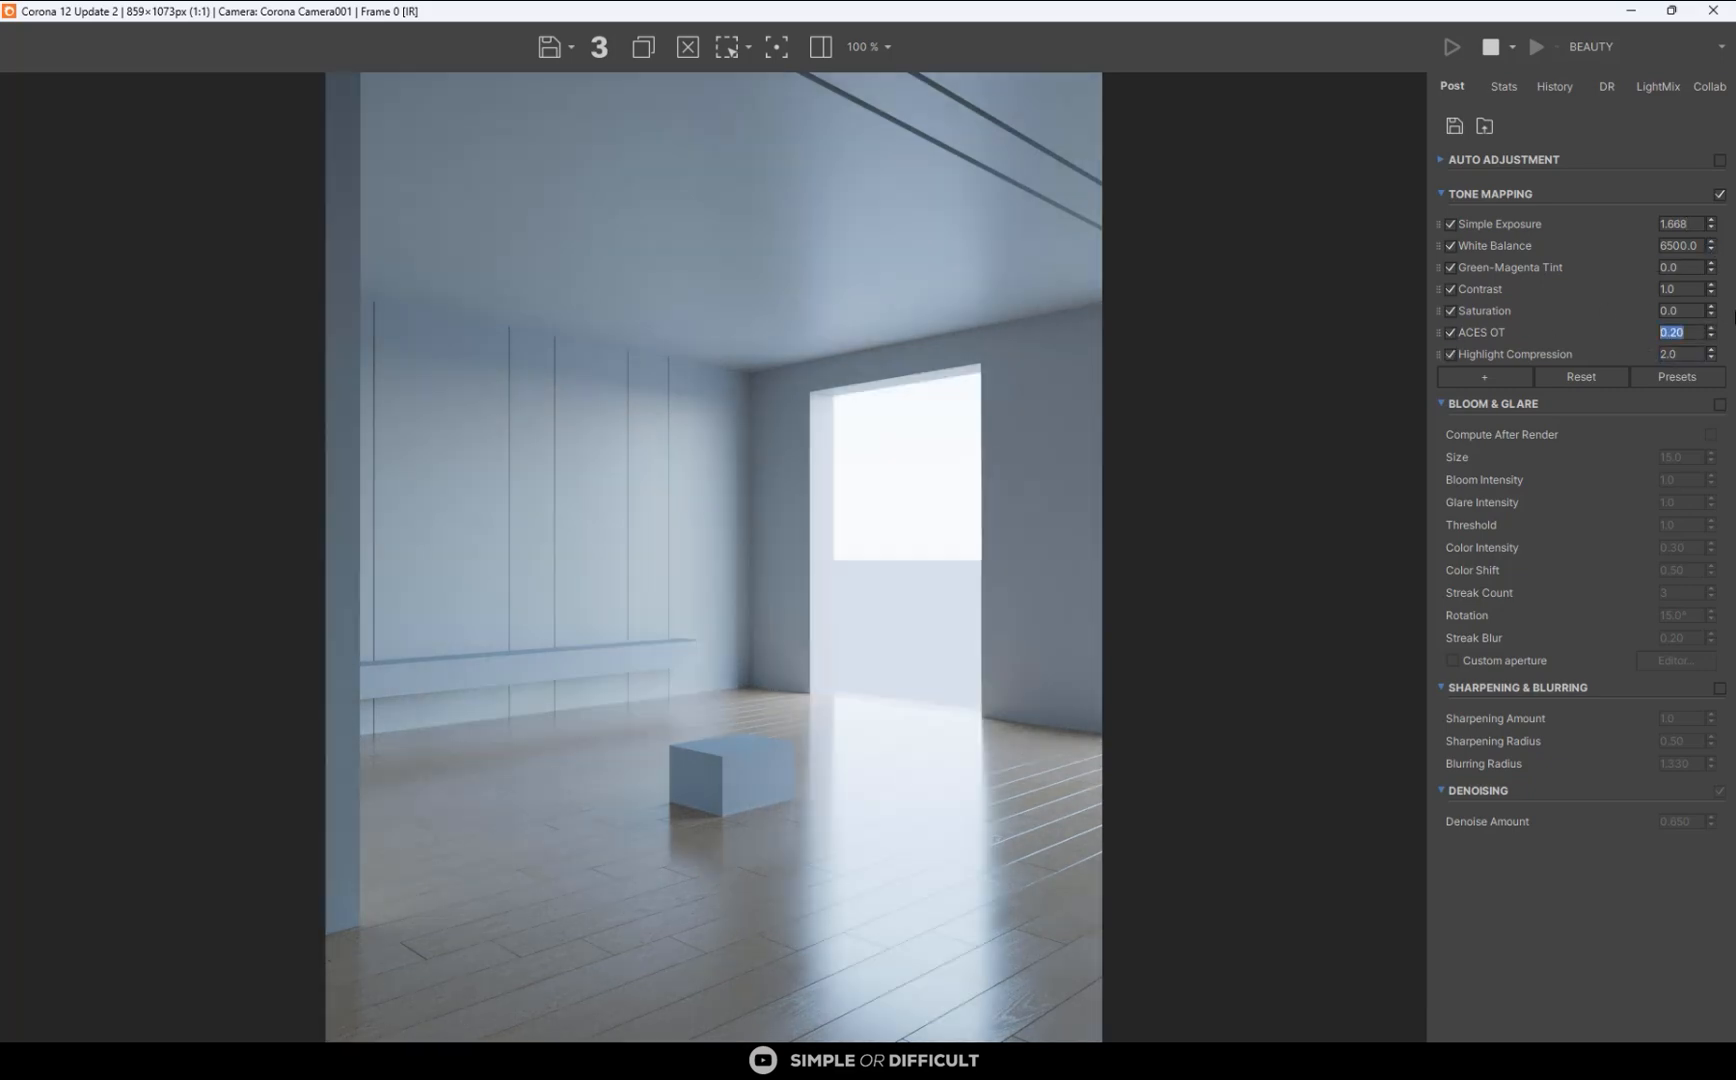
- Examine the render's wood floor, box and walls up close in the frame buffer
scroll(705, 981, "up", 3)
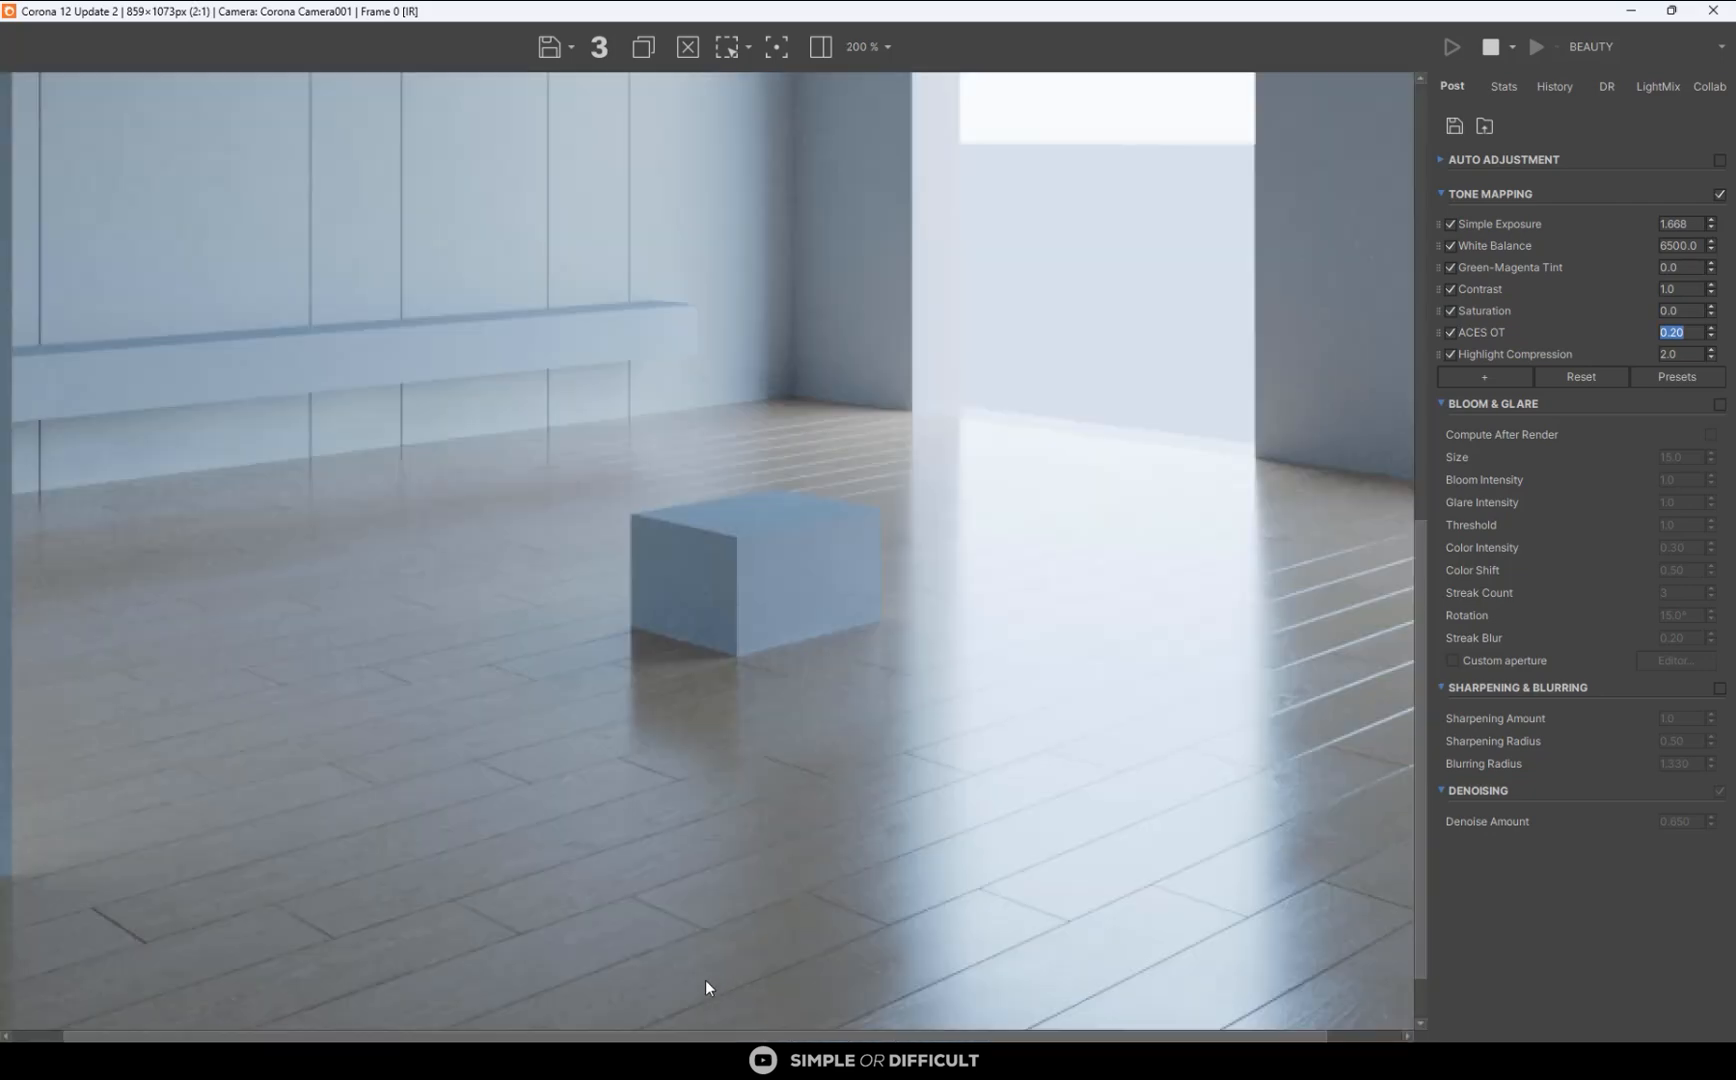
scroll(785, 420, "down", 3)
scroll(553, 965, "up", 2)
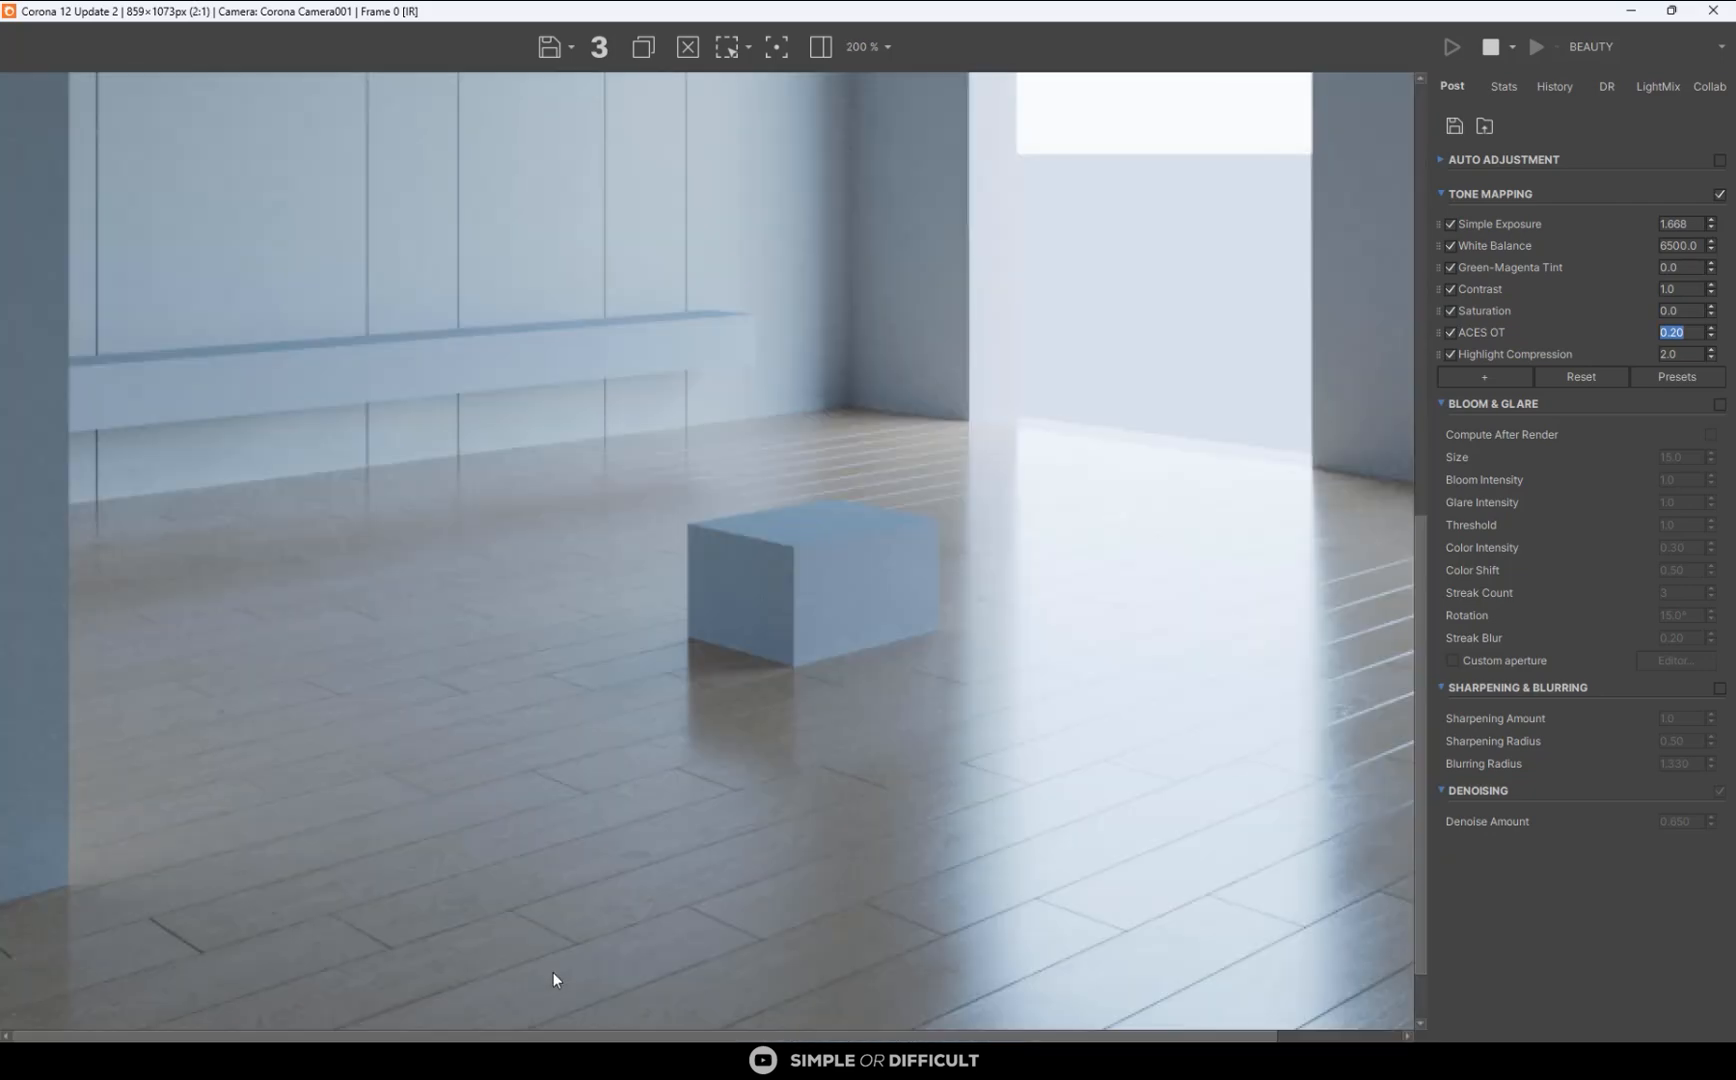
scroll(630, 740, "down", 1)
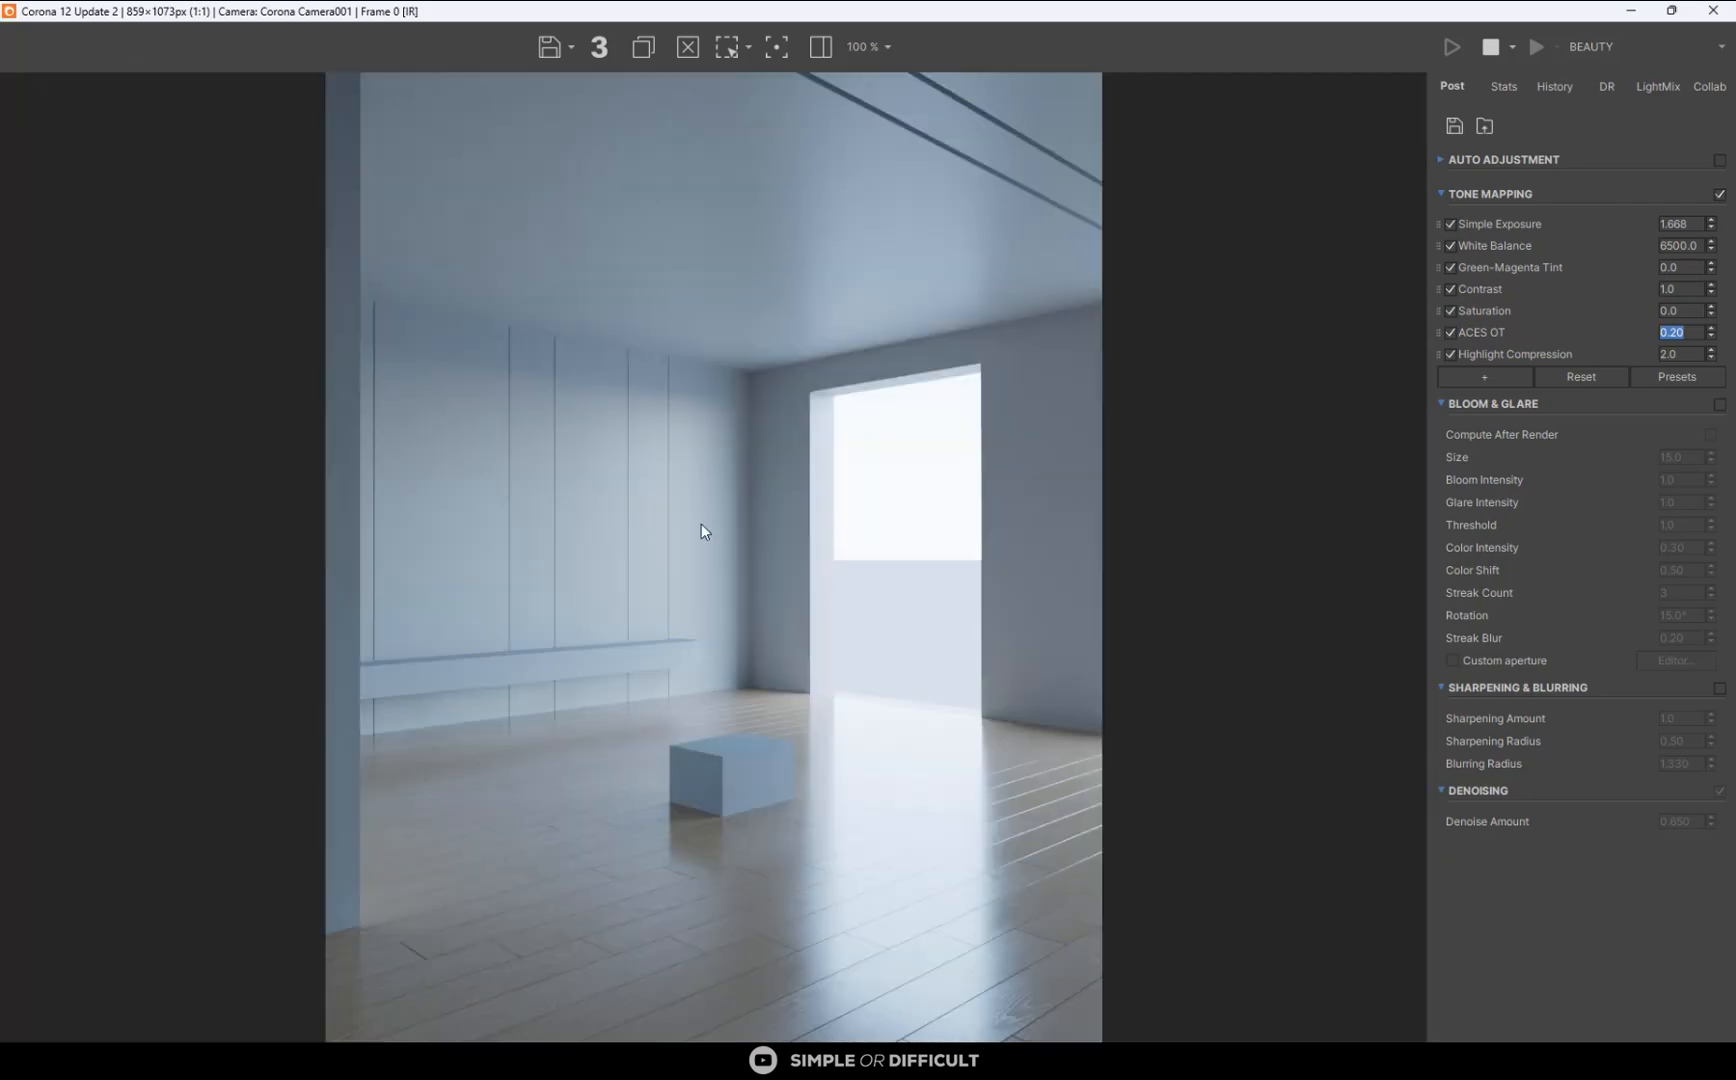
scroll(616, 610, "down", 1)
scroll(620, 610, "up", 1)
scroll(830, 443, "down", 1)
scroll(829, 465, "up", 1)
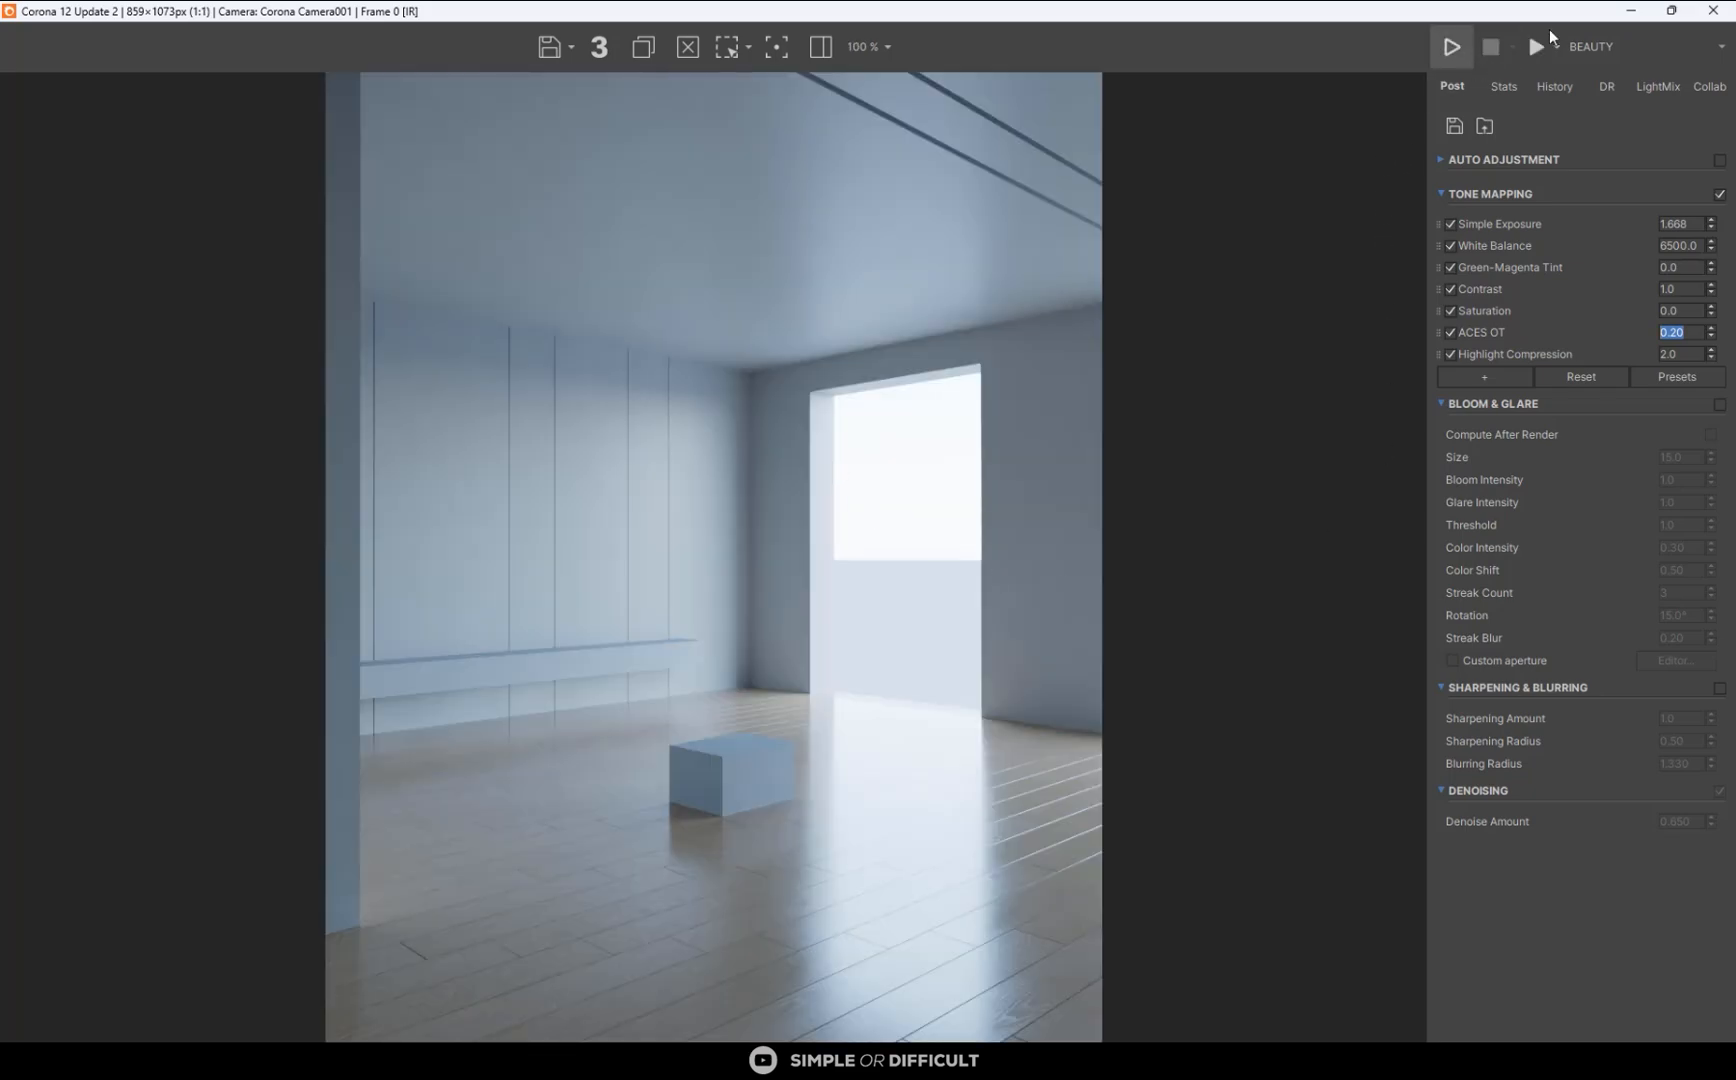
- Minimise the frame buffer and select the sofa, the rug and the coffee table together
left_click(1631, 10)
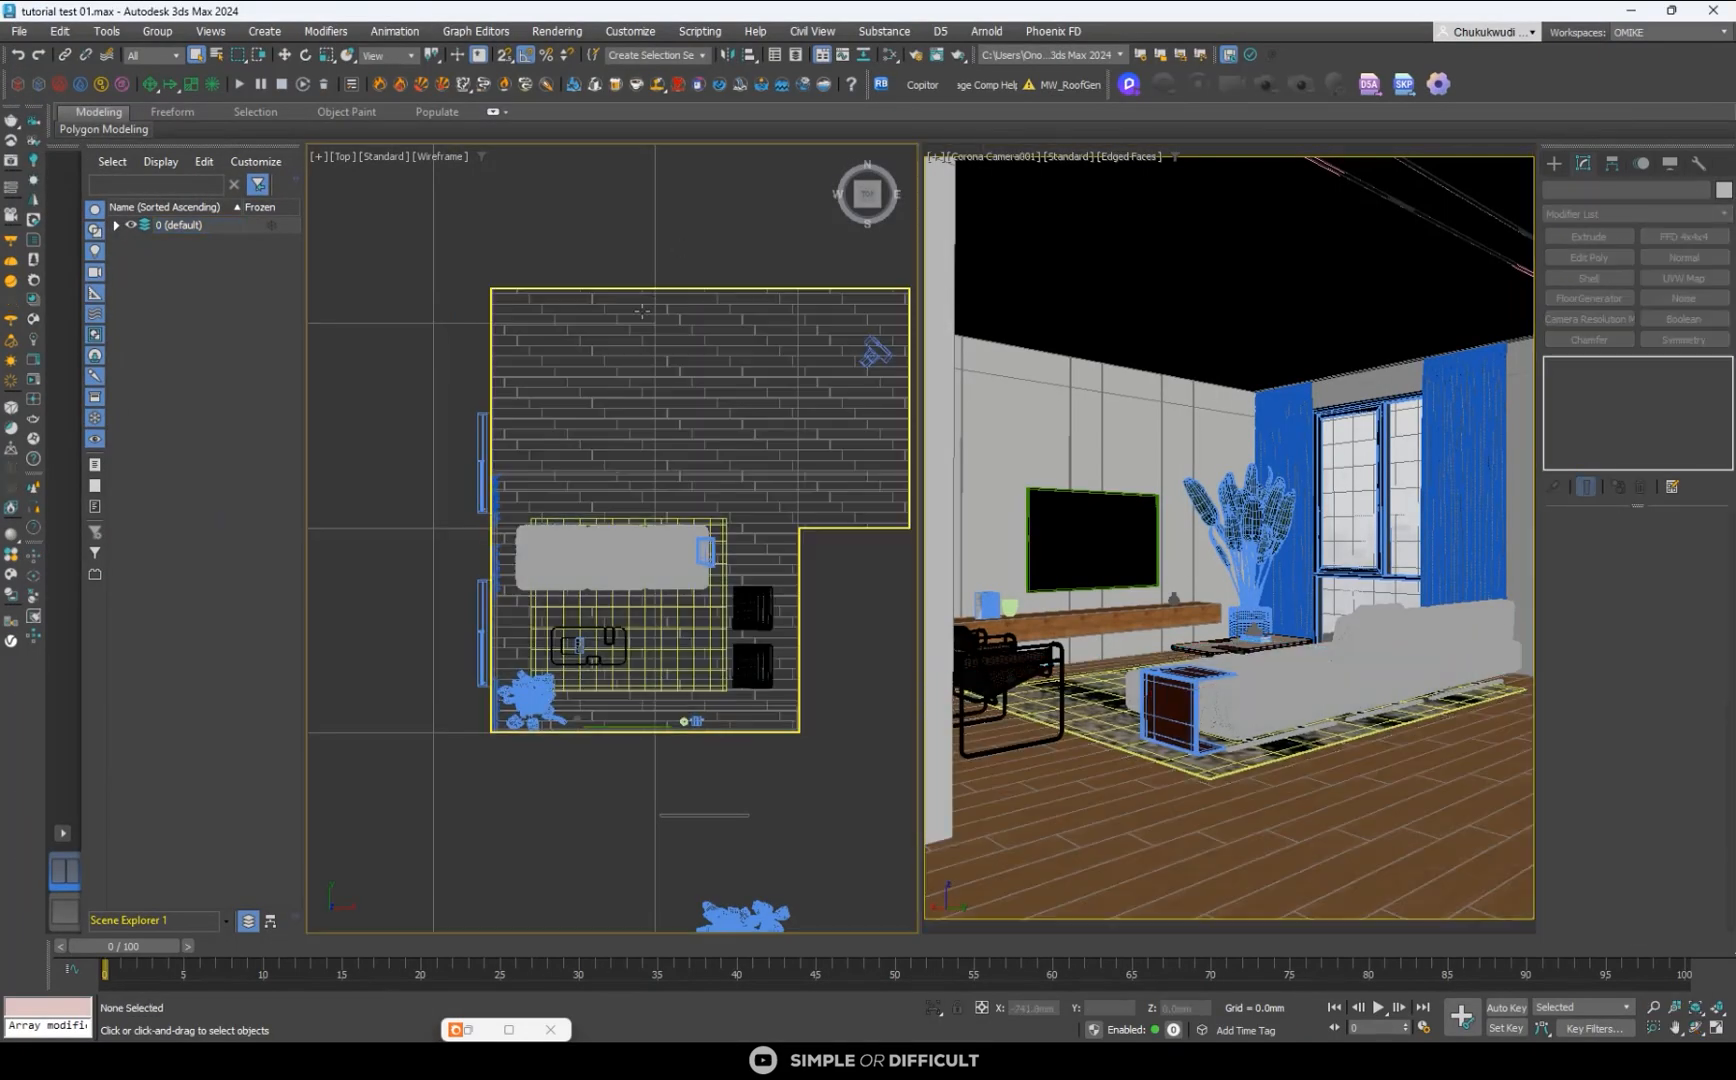
scroll(642, 313, "up", 3)
scroll(653, 350, "down", 3)
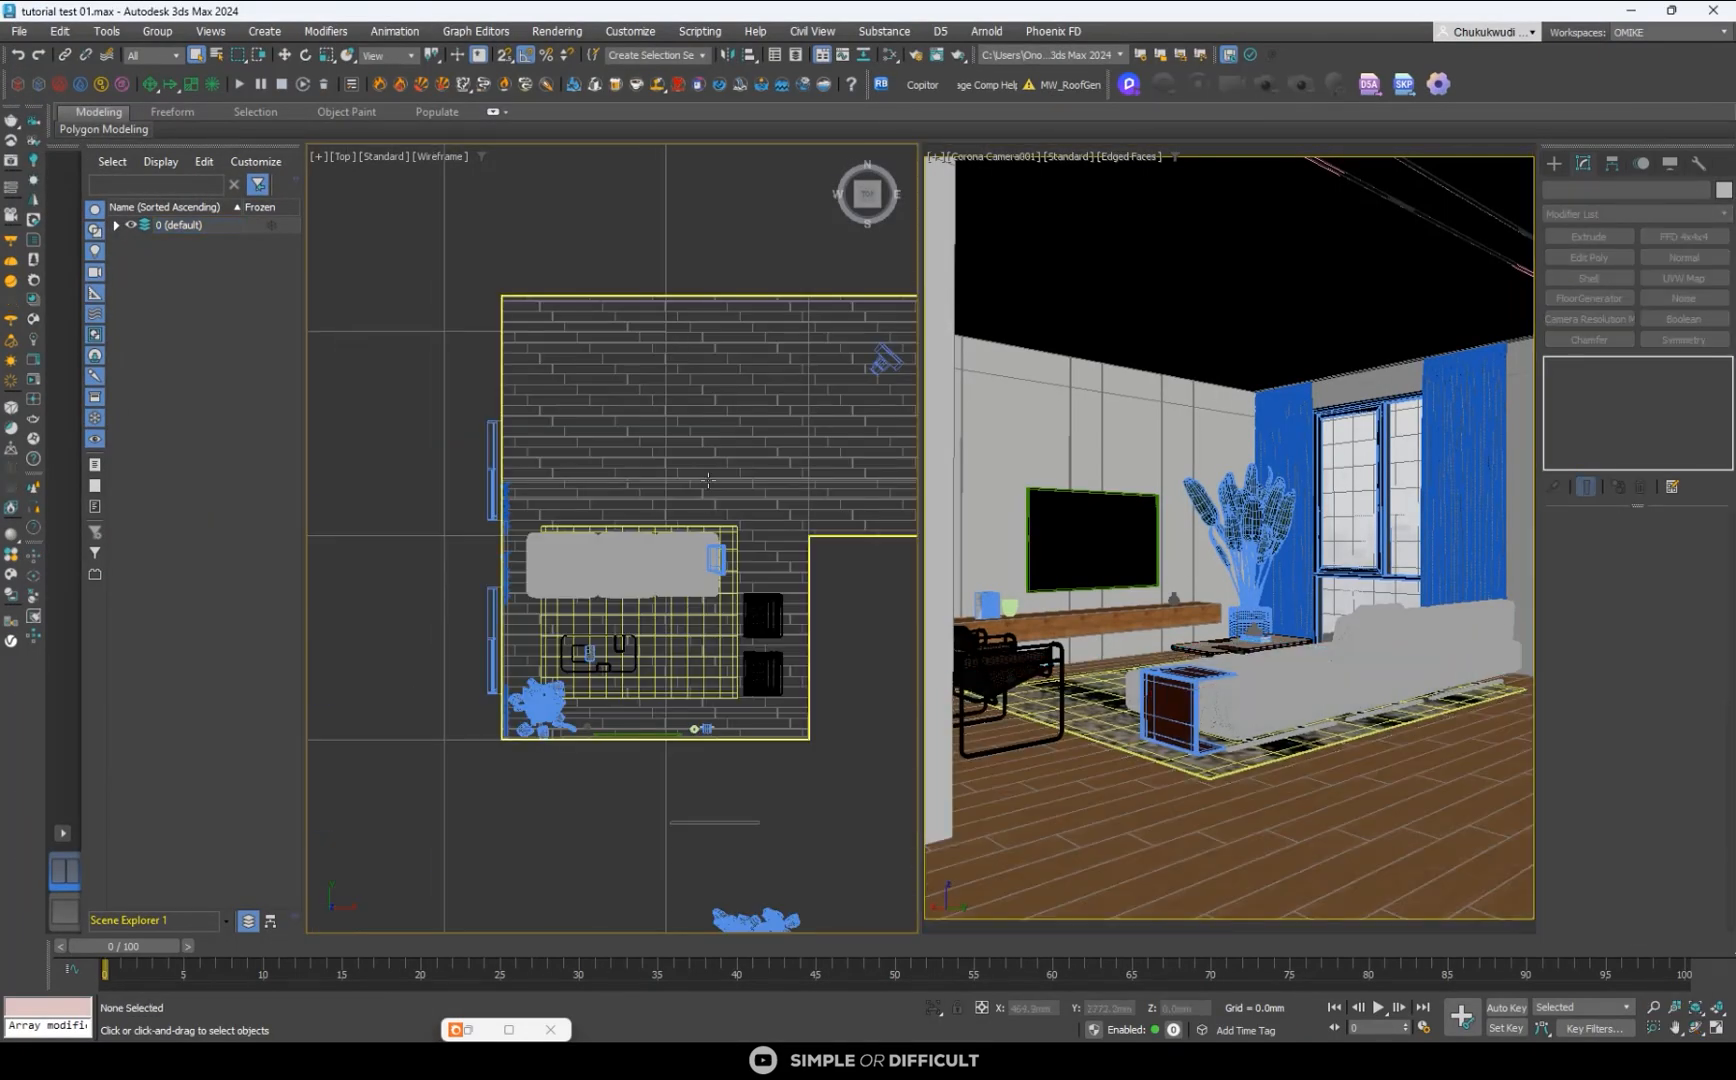
left_click(665, 555)
scroll(533, 605, "up", 3)
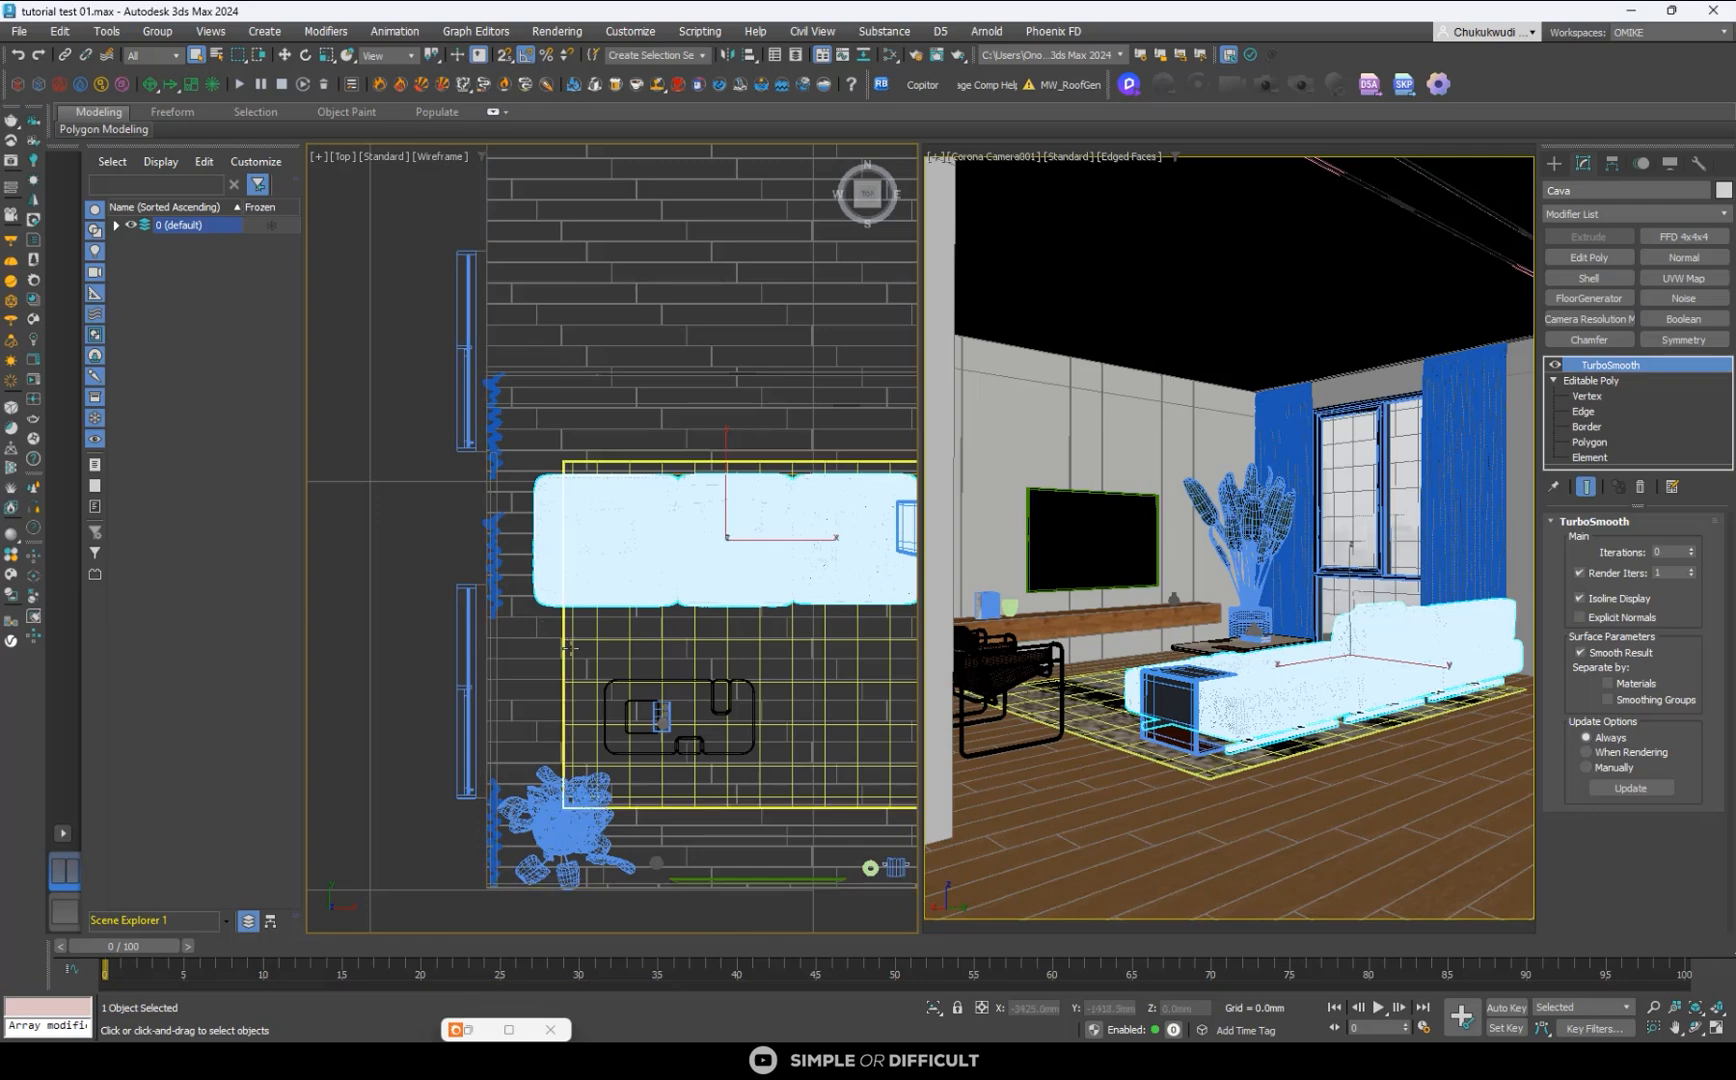
left_click(561, 645, "ctrl")
scroll(619, 710, "up", 2)
left_click(622, 698, "ctrl")
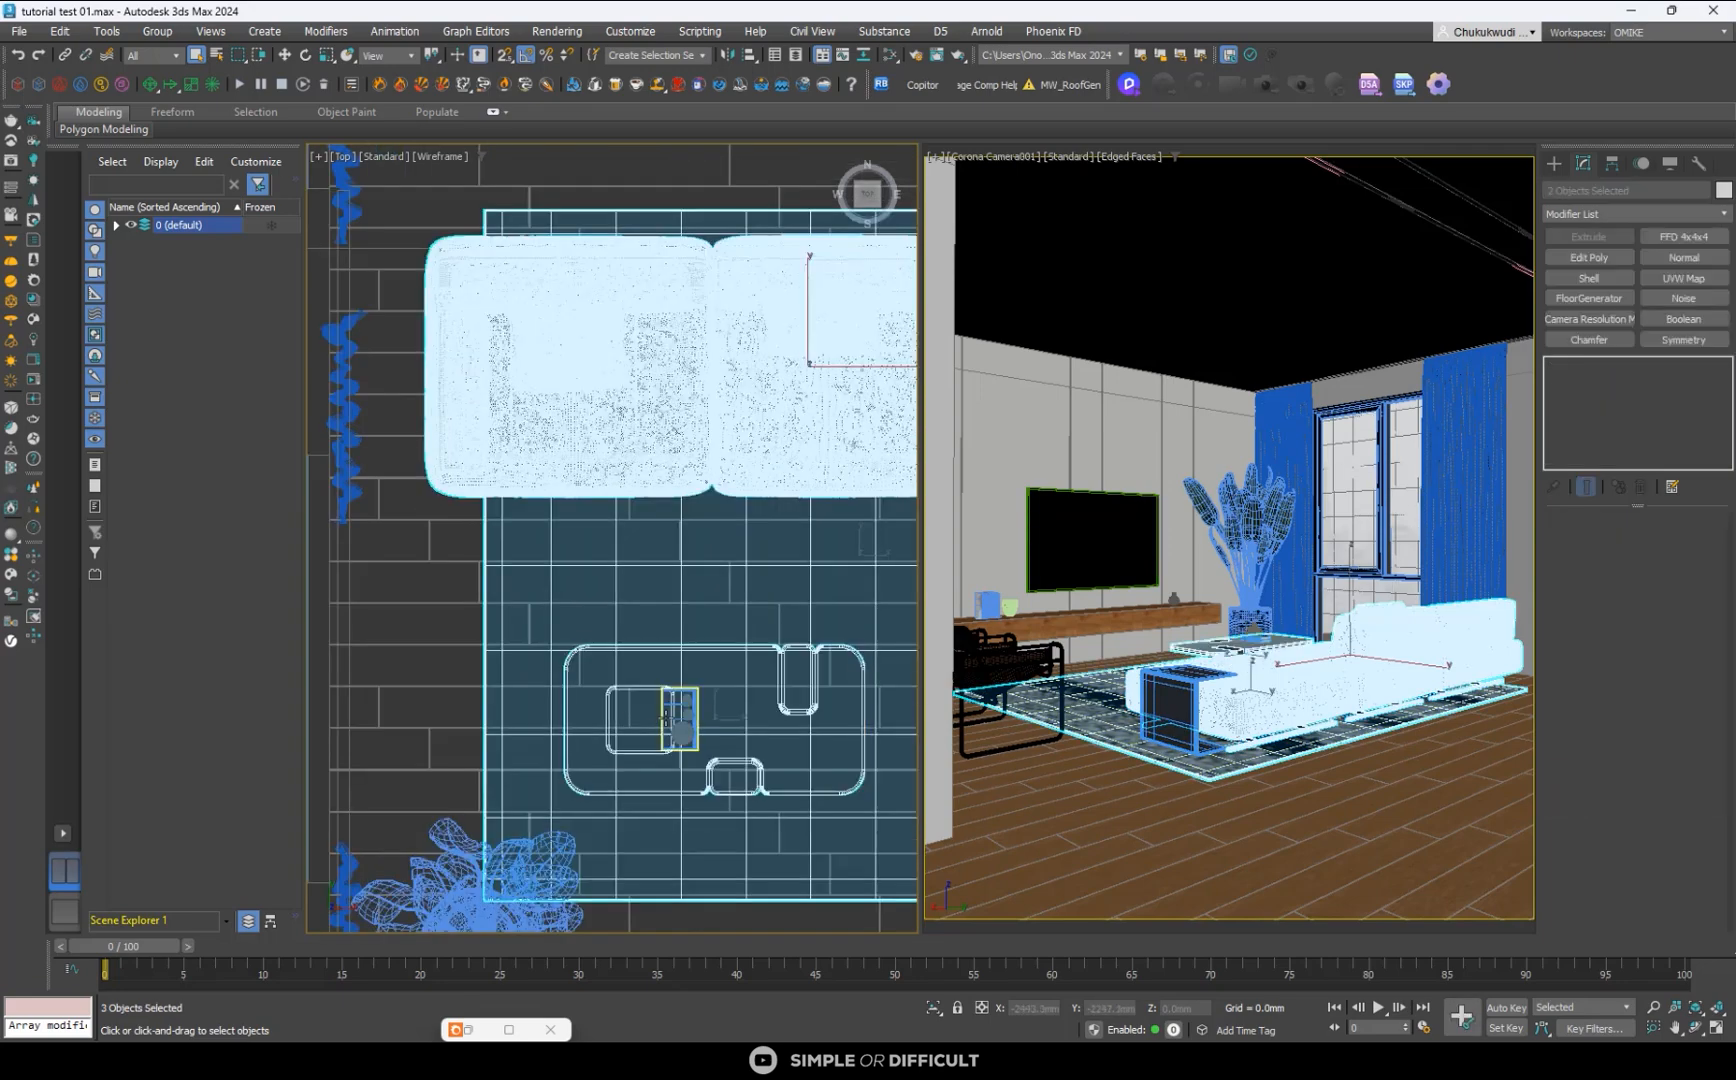
scroll(630, 612, "down", 3)
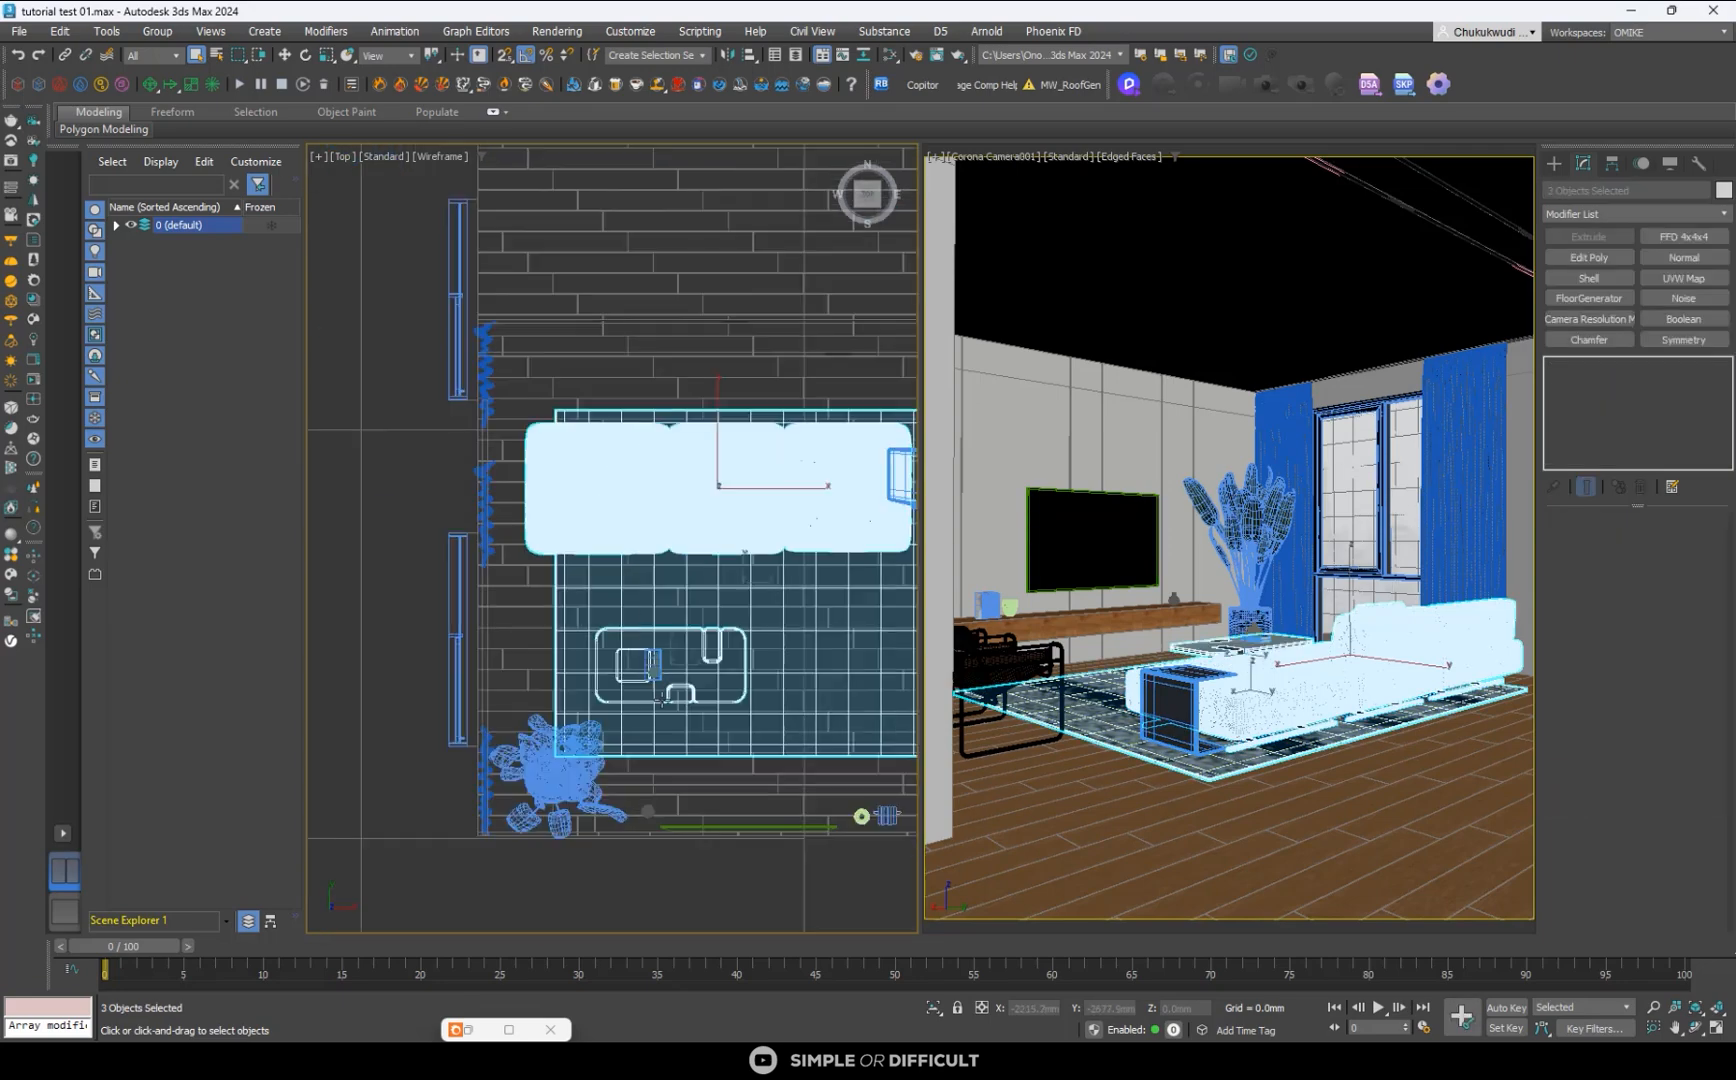
- Add the potted plant, the TV and the small decor items beneath the TV to the selection
middle_click_drag(662, 701, 624, 400, "alt")
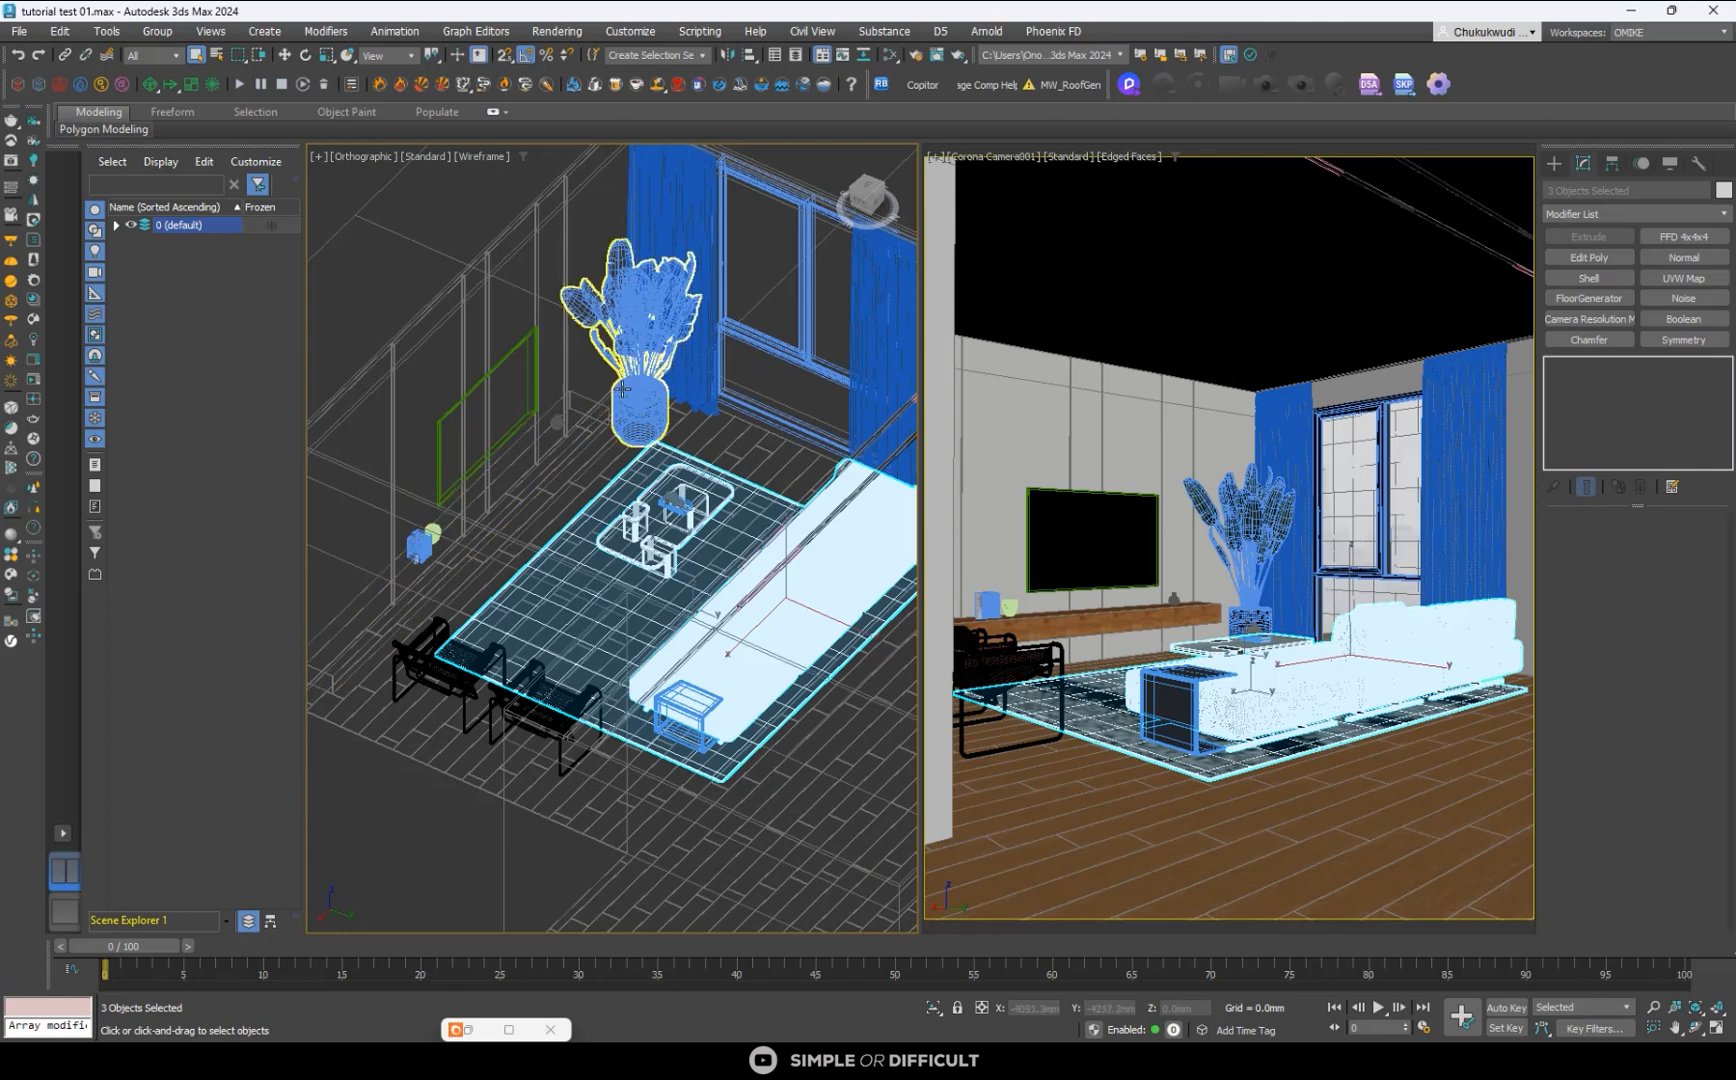
left_click(622, 389, "ctrl")
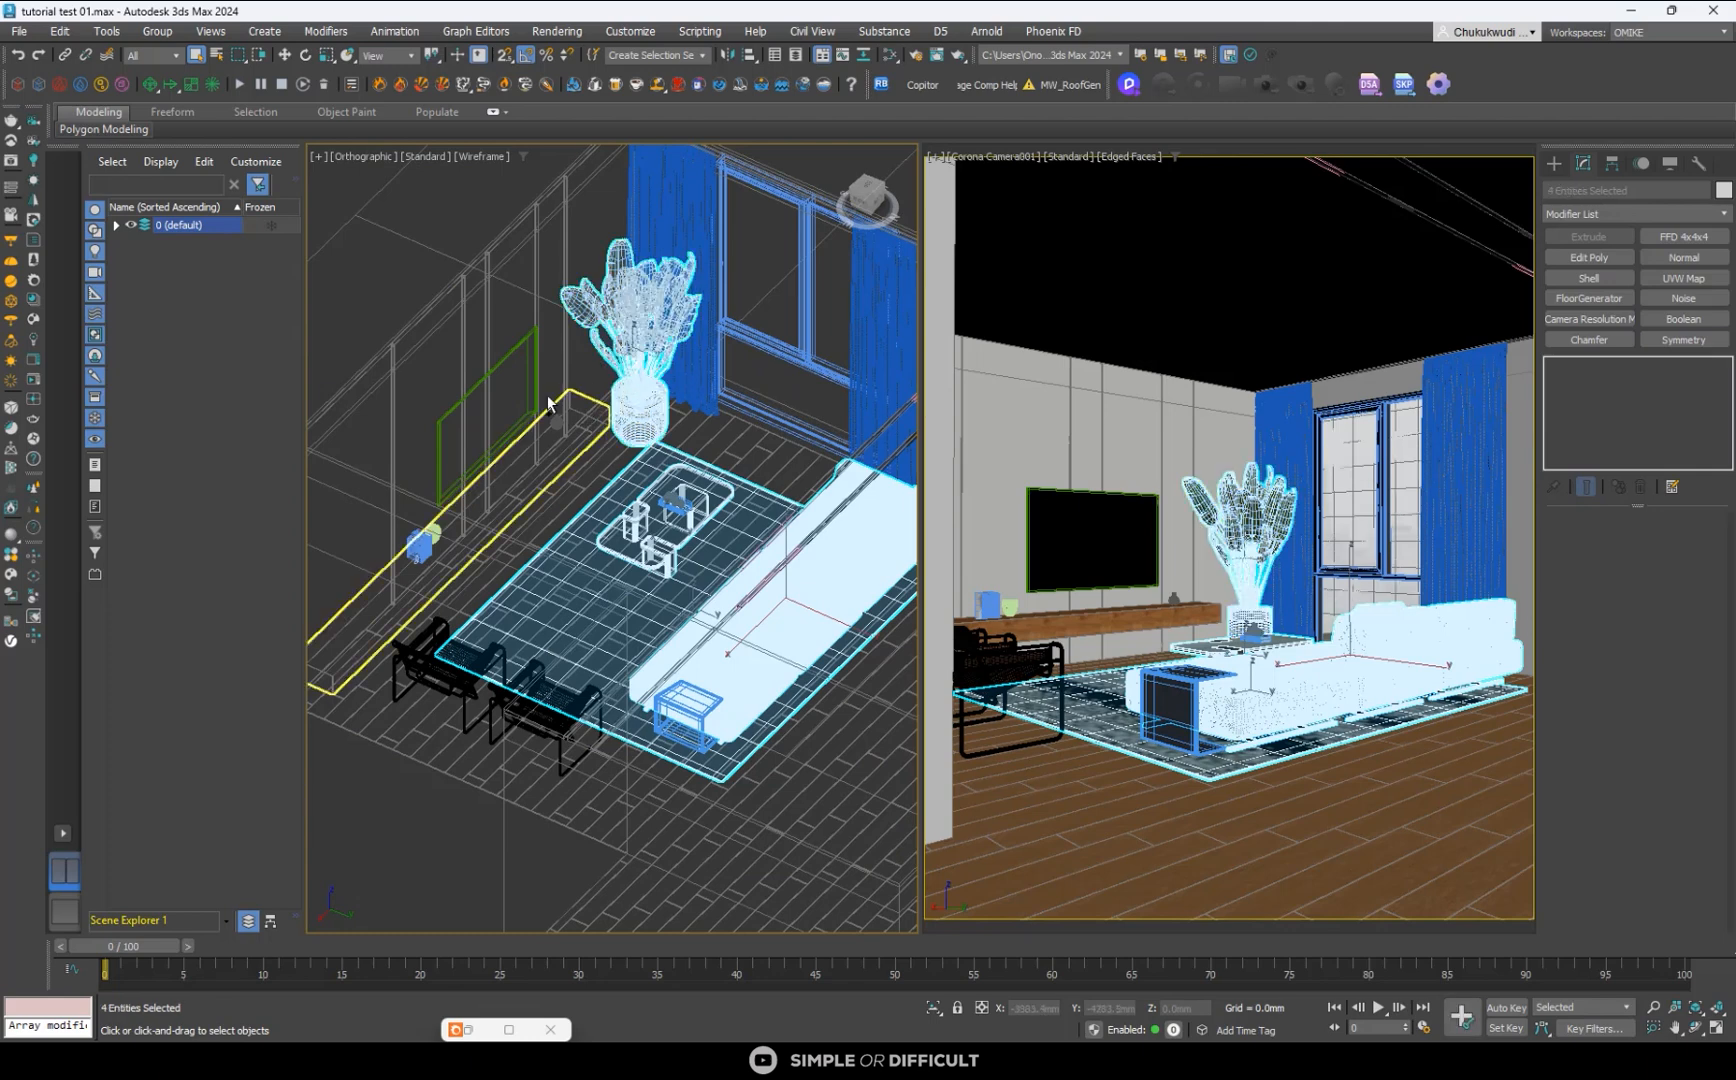
left_click(537, 333, "ctrl")
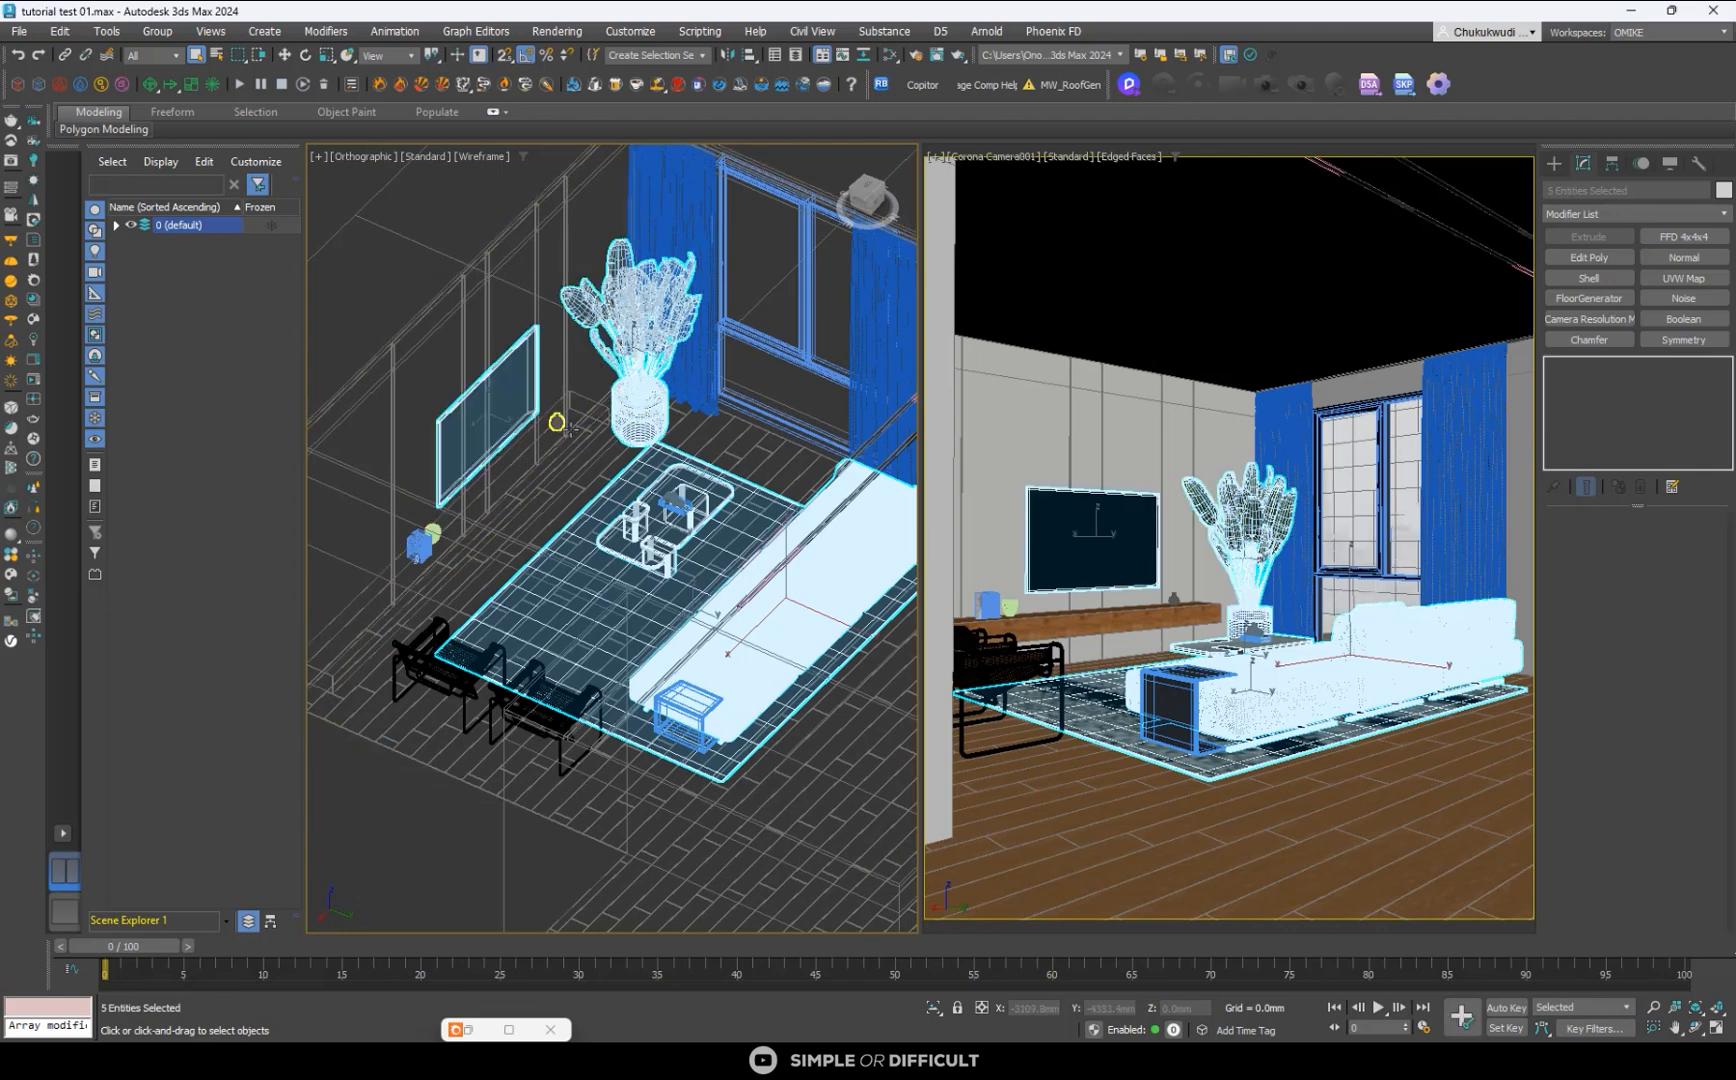
left_click(557, 422, "ctrl")
left_click(424, 542, "ctrl")
scroll(435, 530, "up", 5)
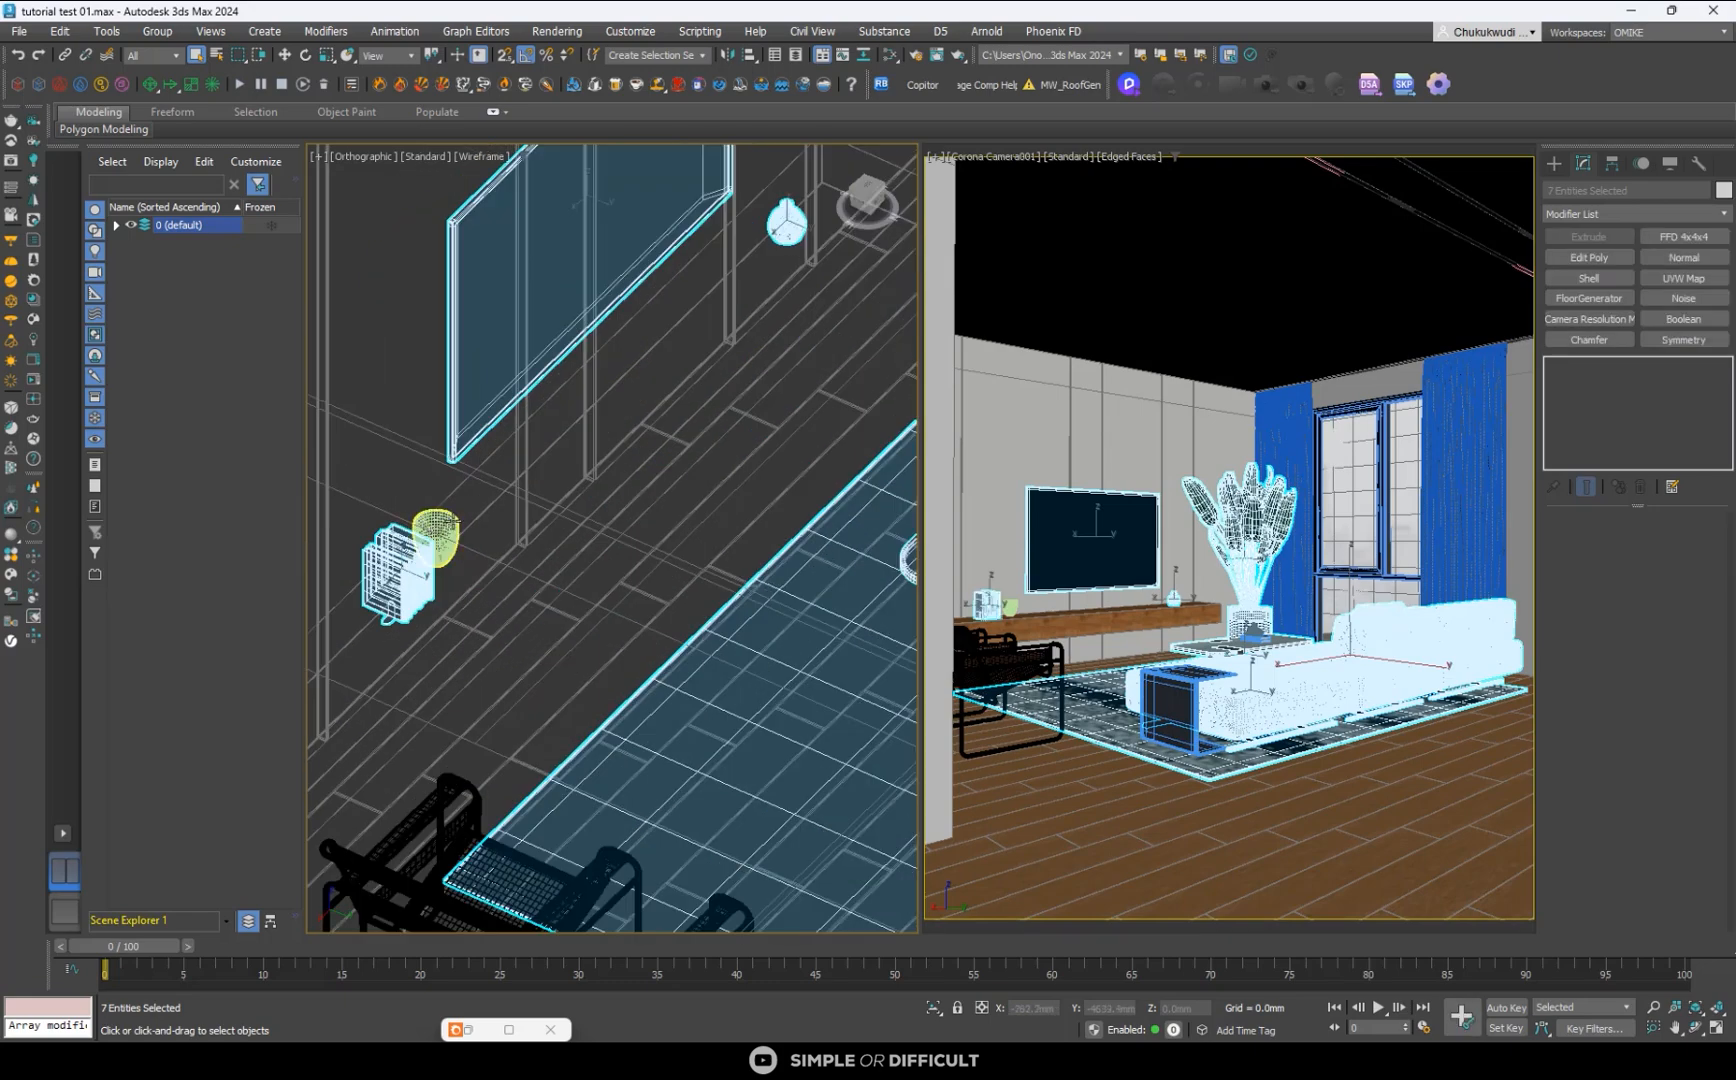
left_click(437, 532, "ctrl")
scroll(437, 532, "down", 5)
- Add the window beside the plant and the curtains on both sides of it to the selection
left_click(678, 232, "ctrl")
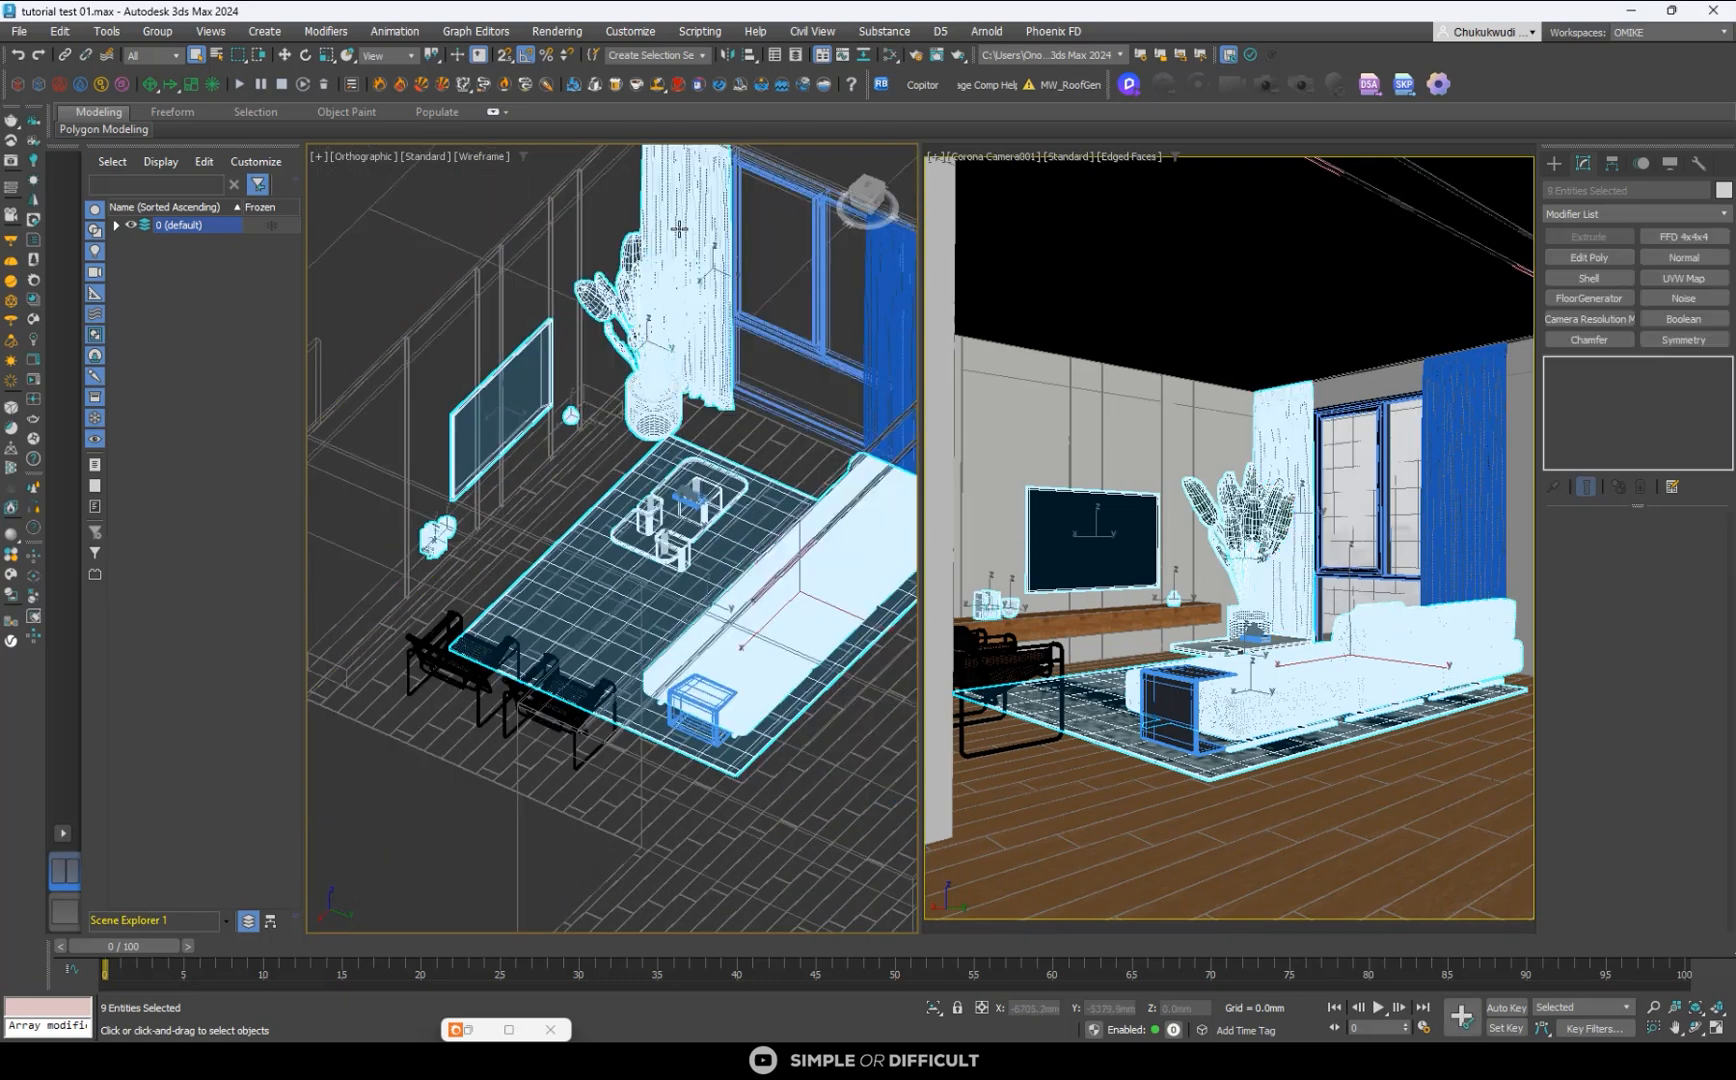
left_click(903, 304, "ctrl")
left_click(821, 307, "ctrl")
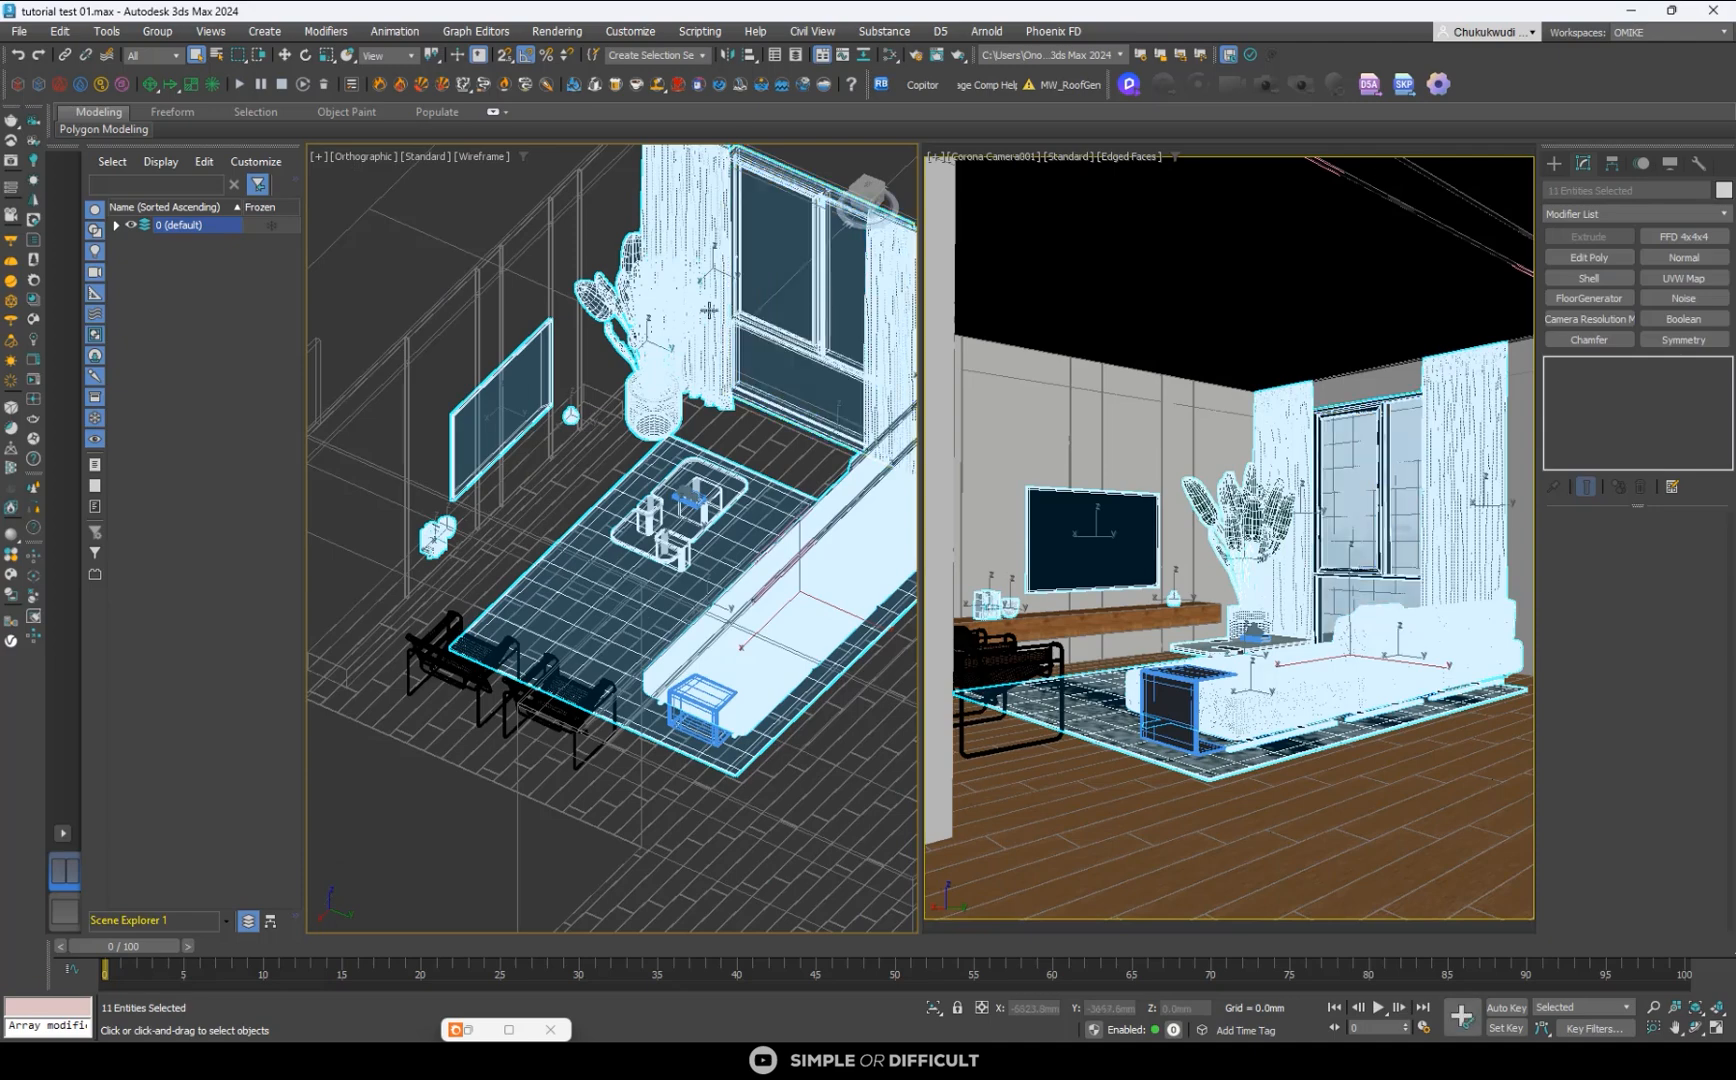
- Add the two armchairs at the end of the rug to the selection
scroll(557, 328, "down", 5)
scroll(548, 527, "up", 6)
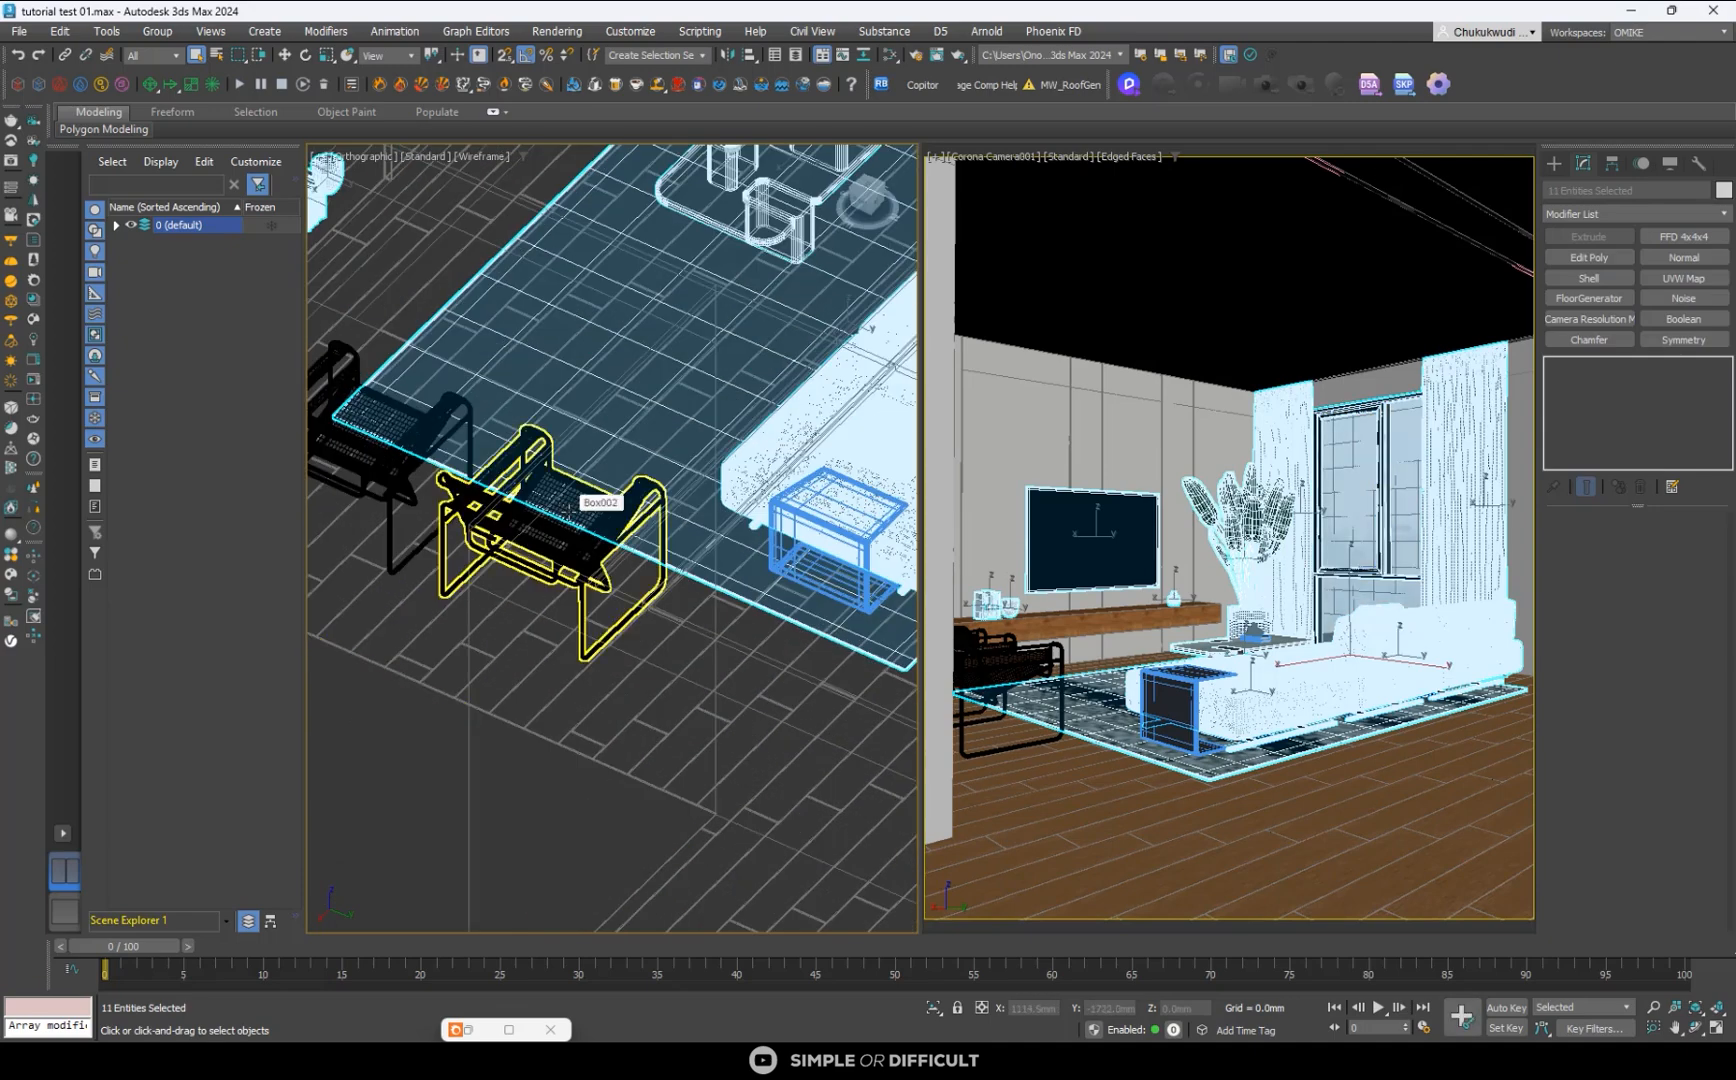
middle_click_drag(580, 543, 706, 700, "alt")
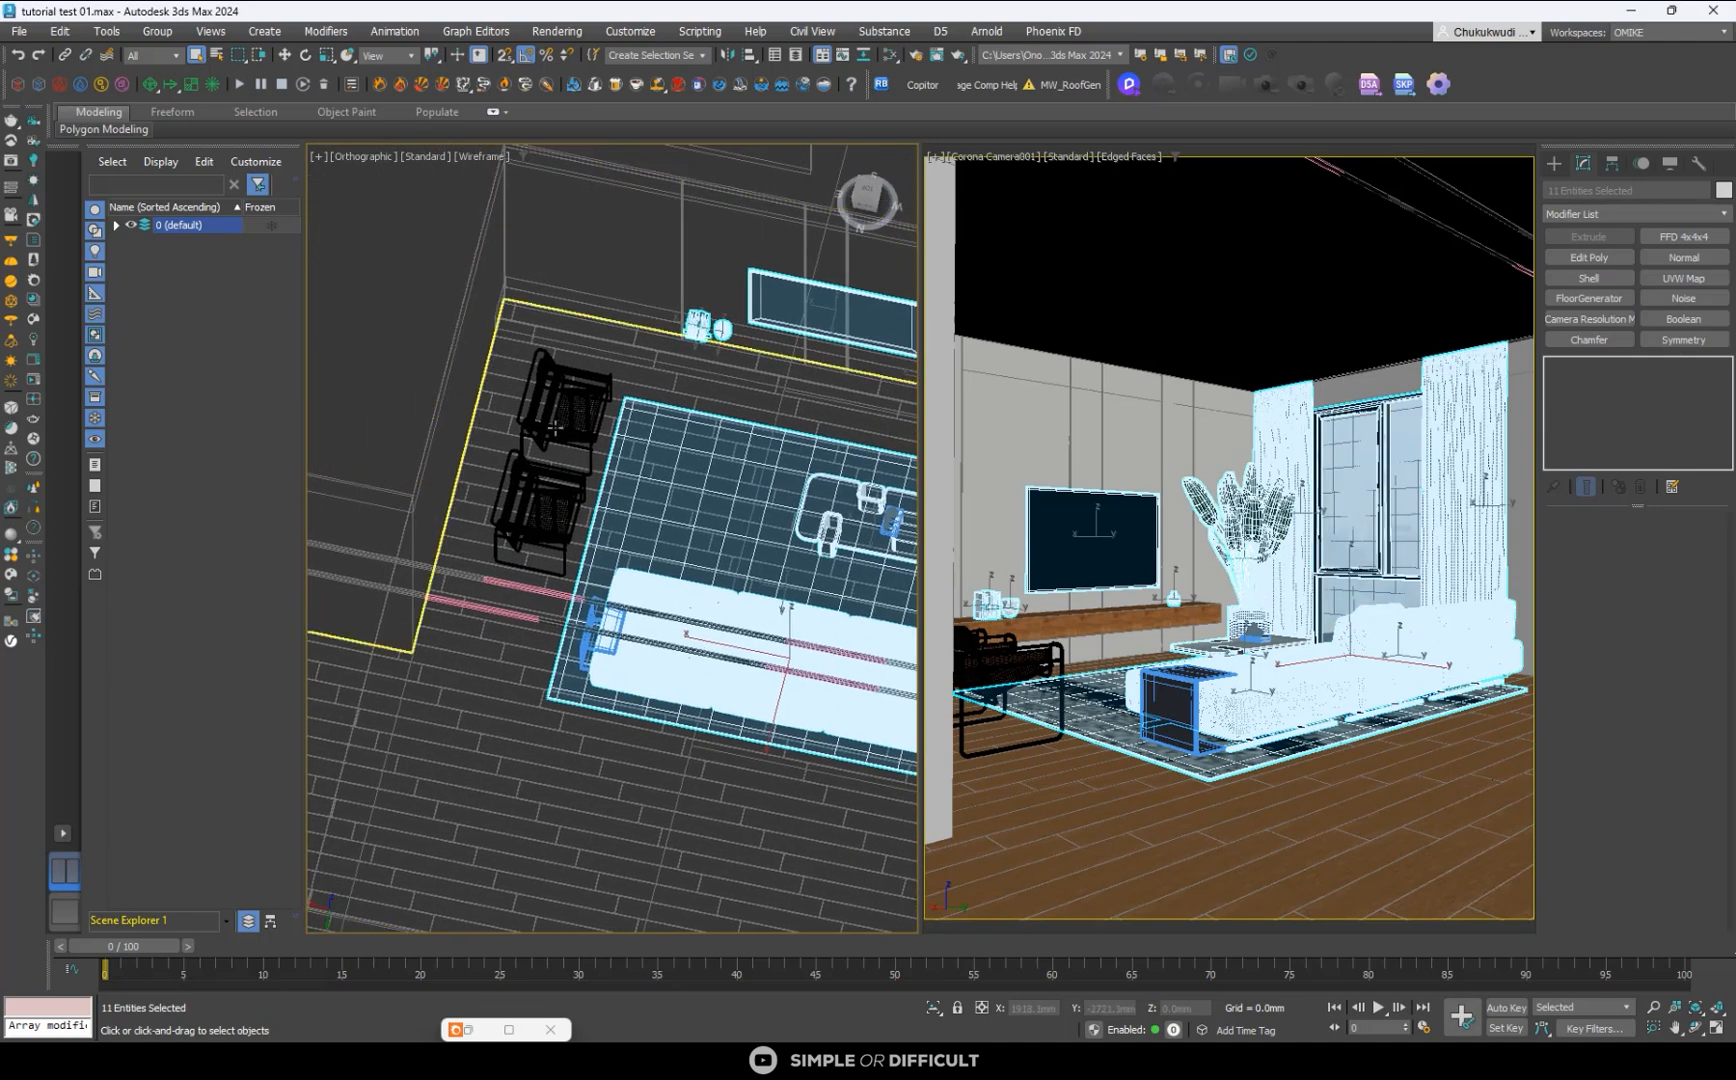
left_click(552, 428, "ctrl")
left_click(535, 505, "ctrl")
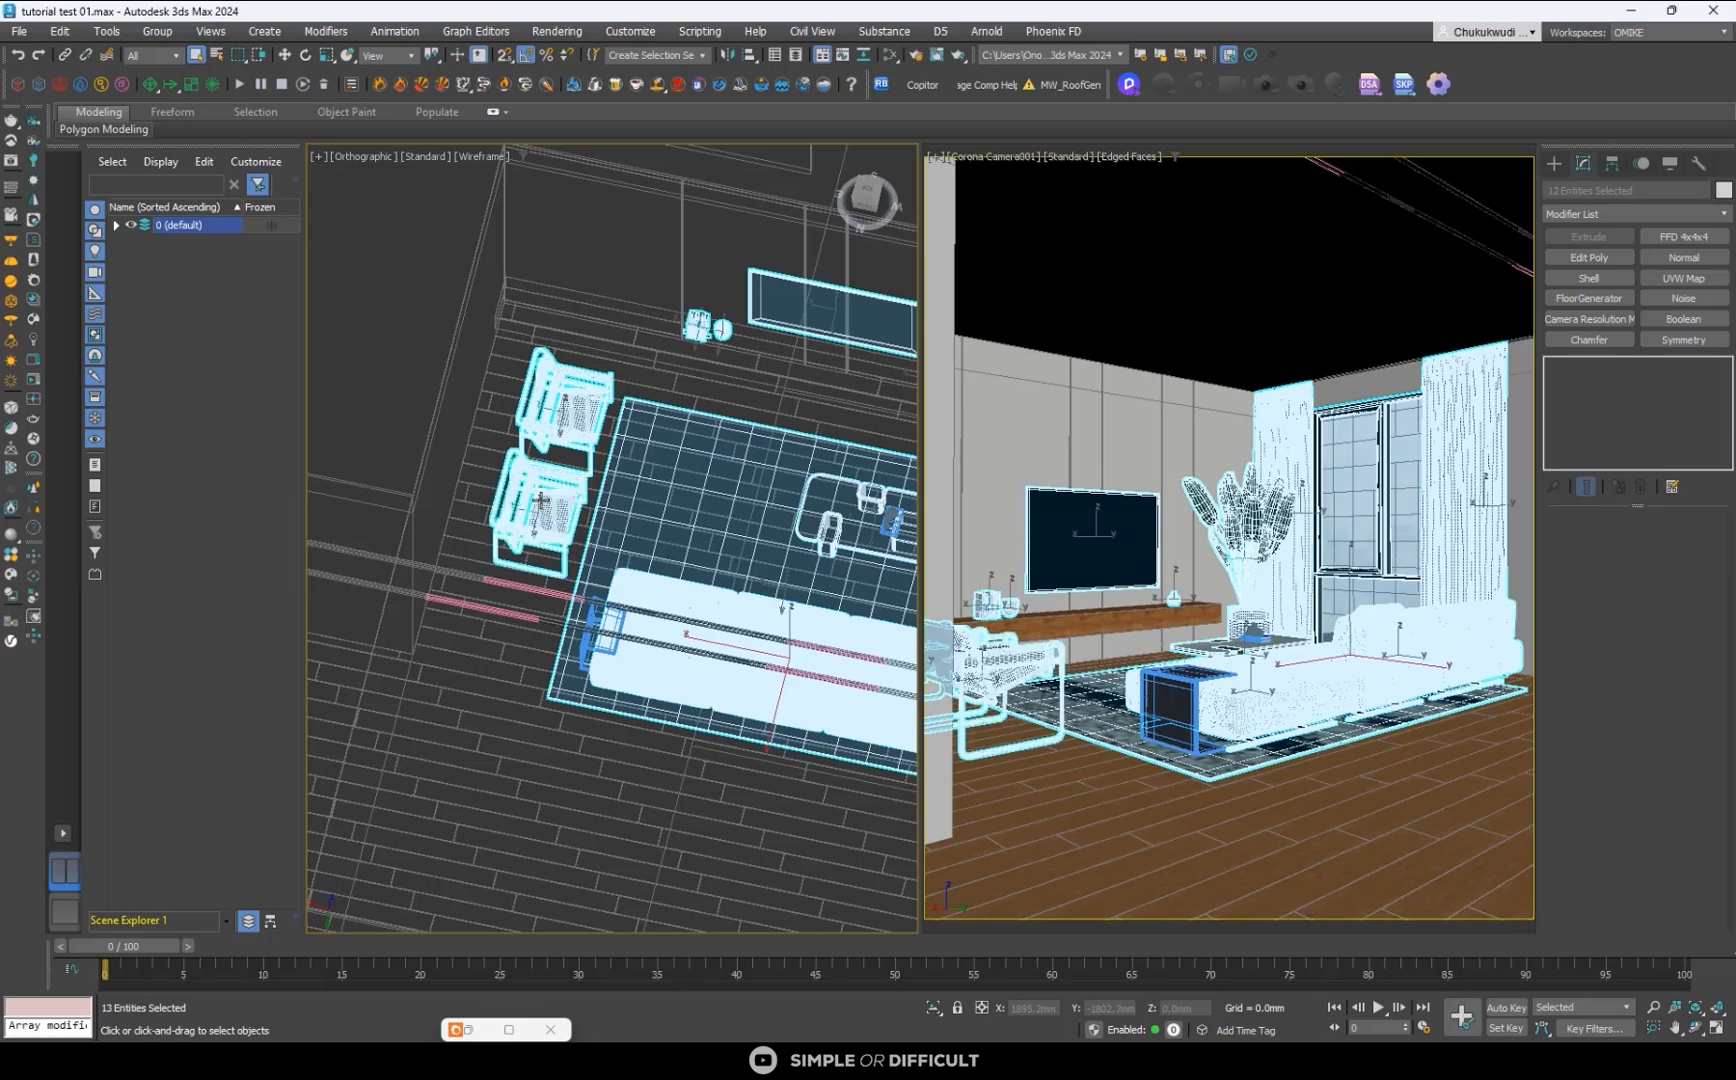
- Add the second window behind the sofa and its curtain to the selection
scroll(580, 521, "down", 5)
scroll(650, 539, "up", 5)
middle_click_drag(650, 539, 757, 456, "alt")
middle_click_drag(757, 456, 637, 654)
left_click(665, 472, "ctrl")
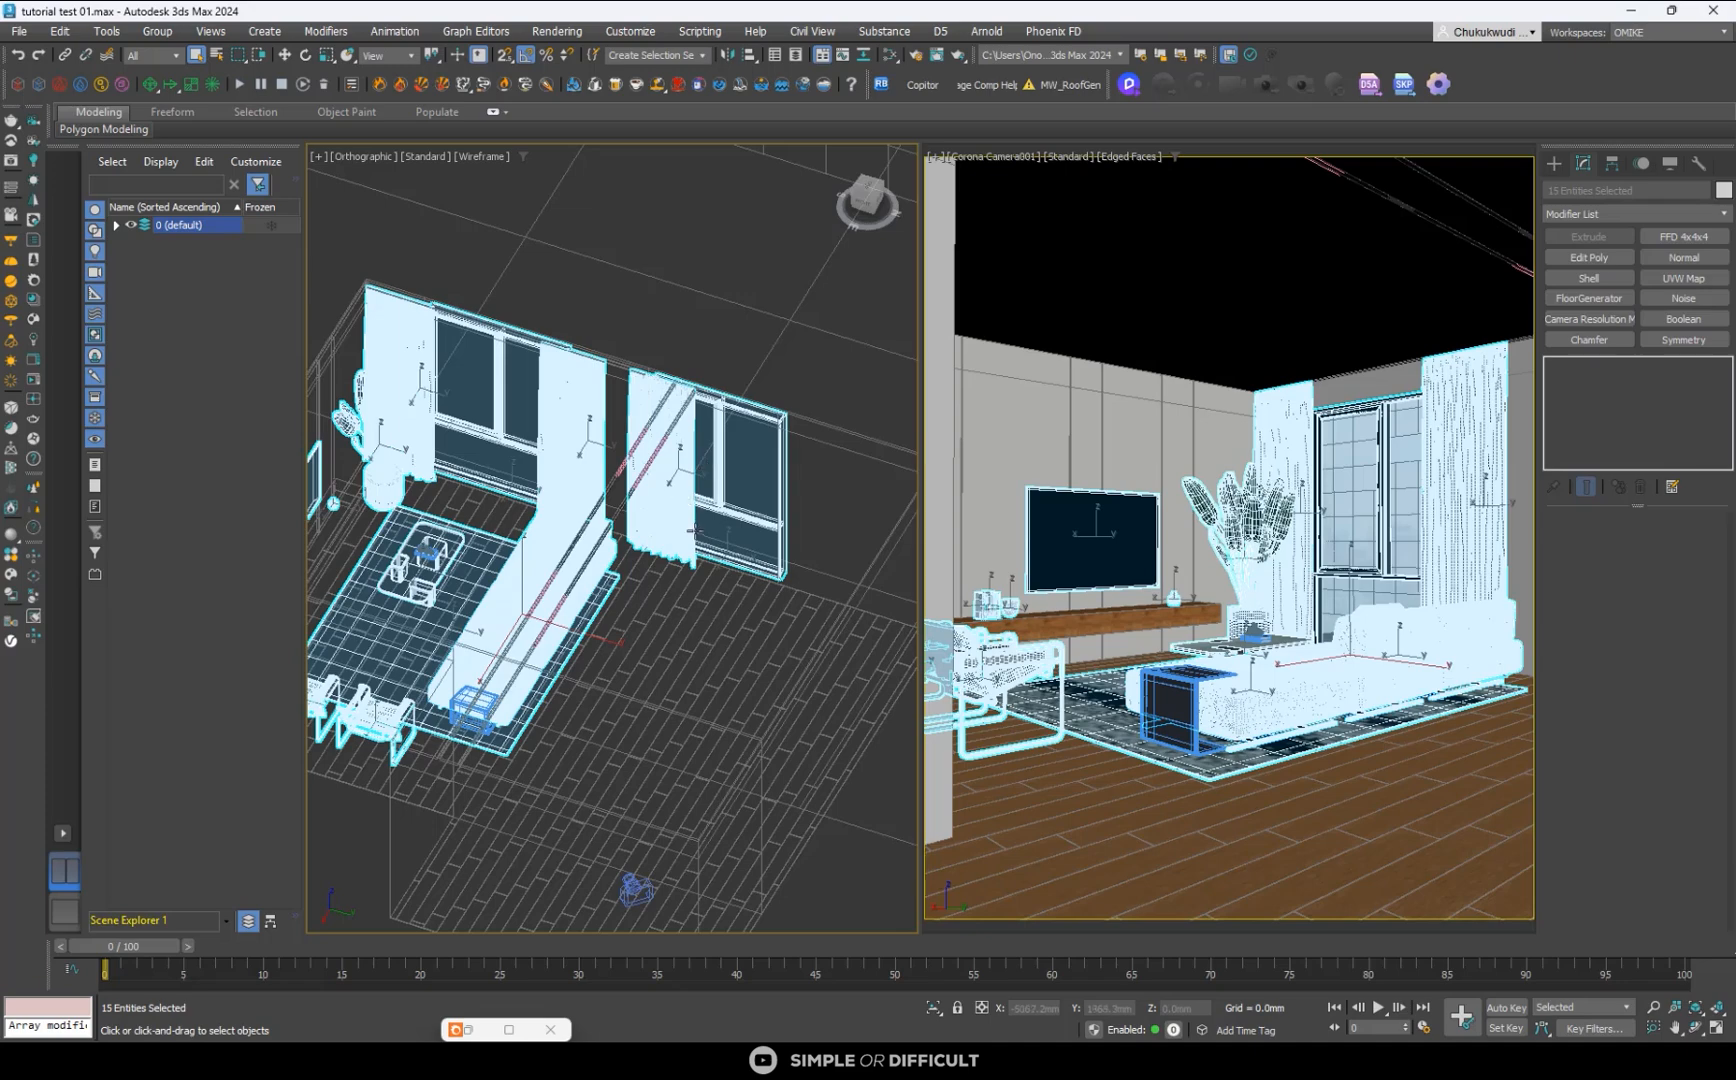
- Add the four decor pieces standing on the coffee table to the selection
middle_click_drag(694, 531, 505, 632, "alt")
scroll(485, 622, "up", 6)
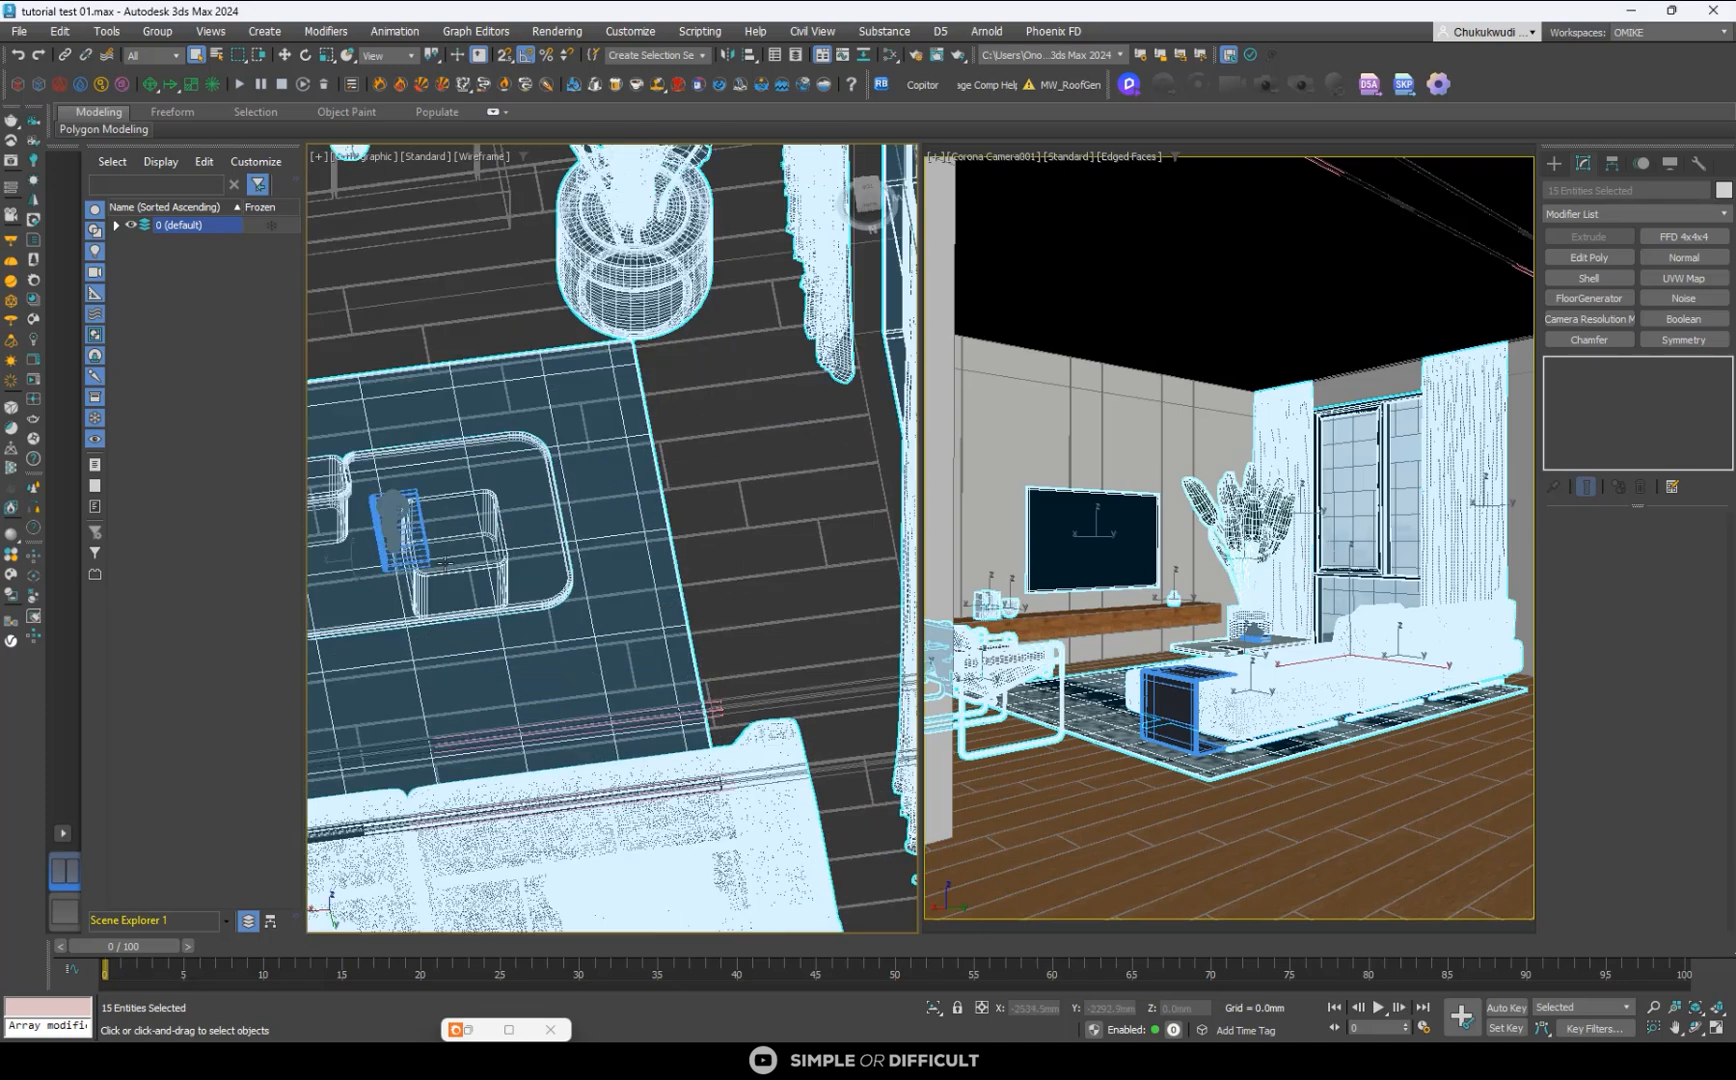
left_click(407, 510, "ctrl")
scroll(403, 530, "up", 5)
left_click(390, 556, "ctrl")
middle_click_drag(462, 538, 701, 538)
left_click(619, 510, "ctrl")
left_click(668, 487, "ctrl")
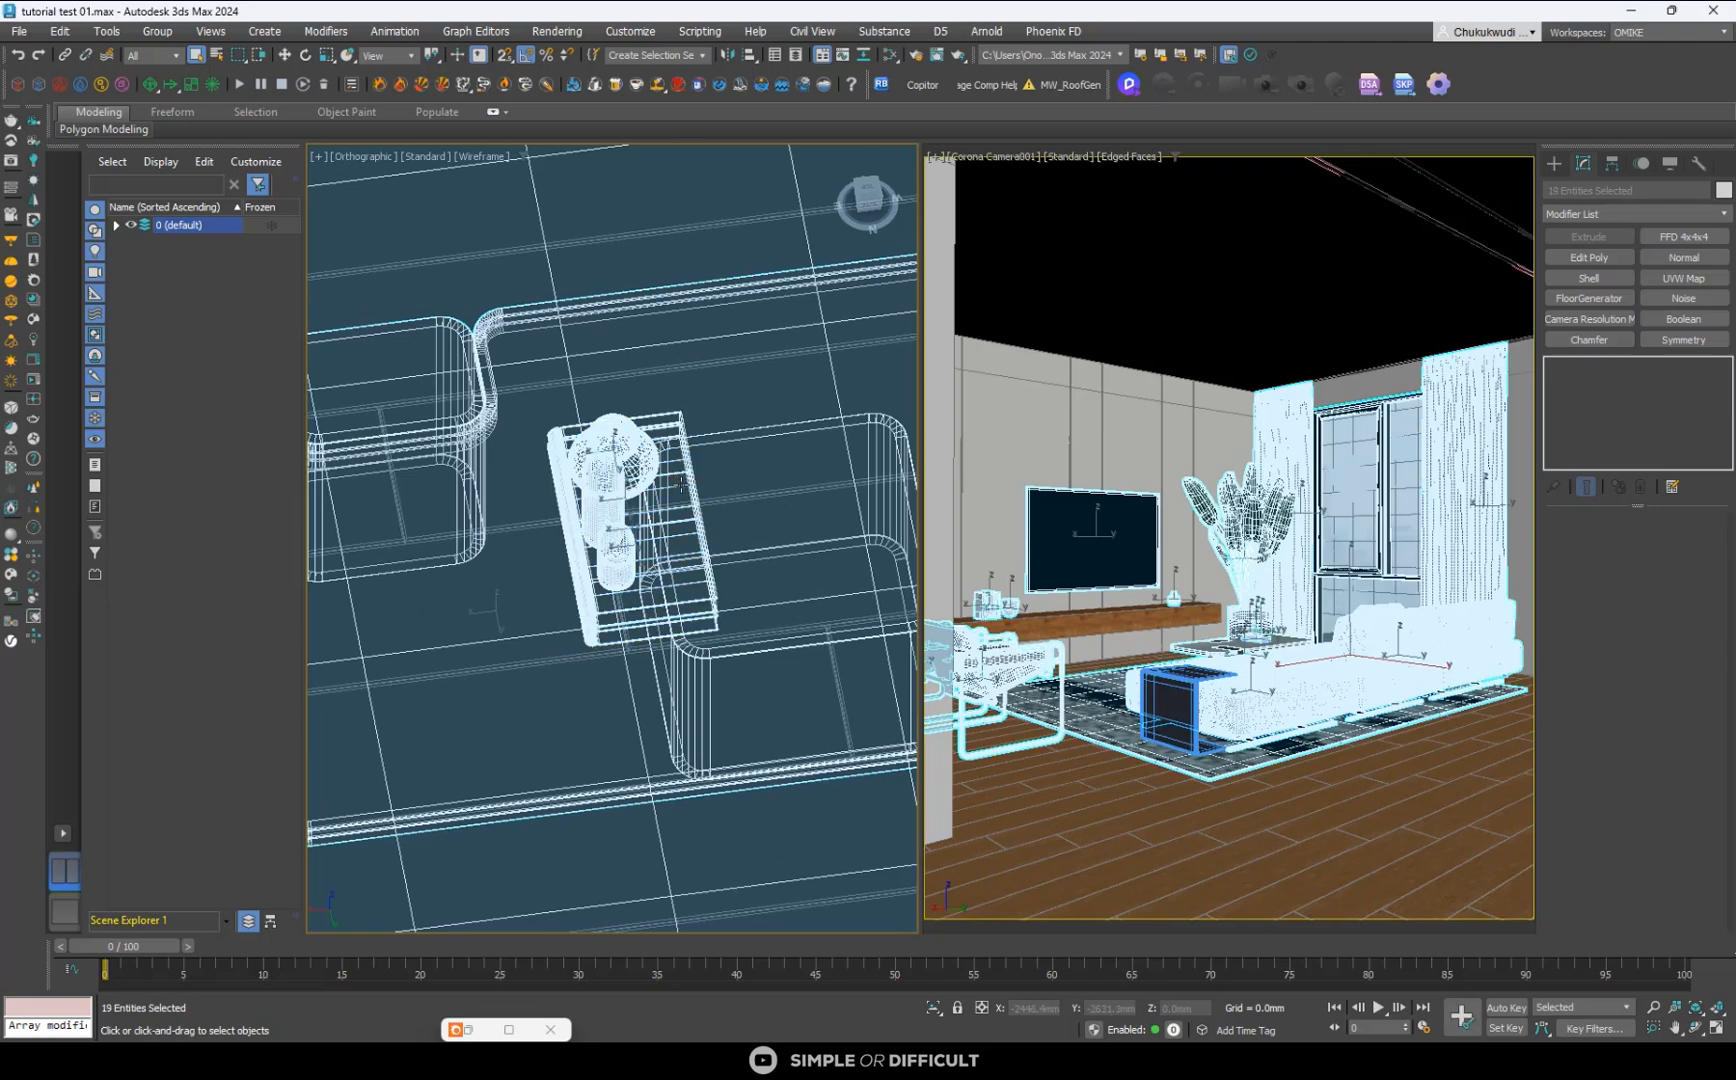
scroll(680, 488, "down", 5)
scroll(702, 492, "up", 5)
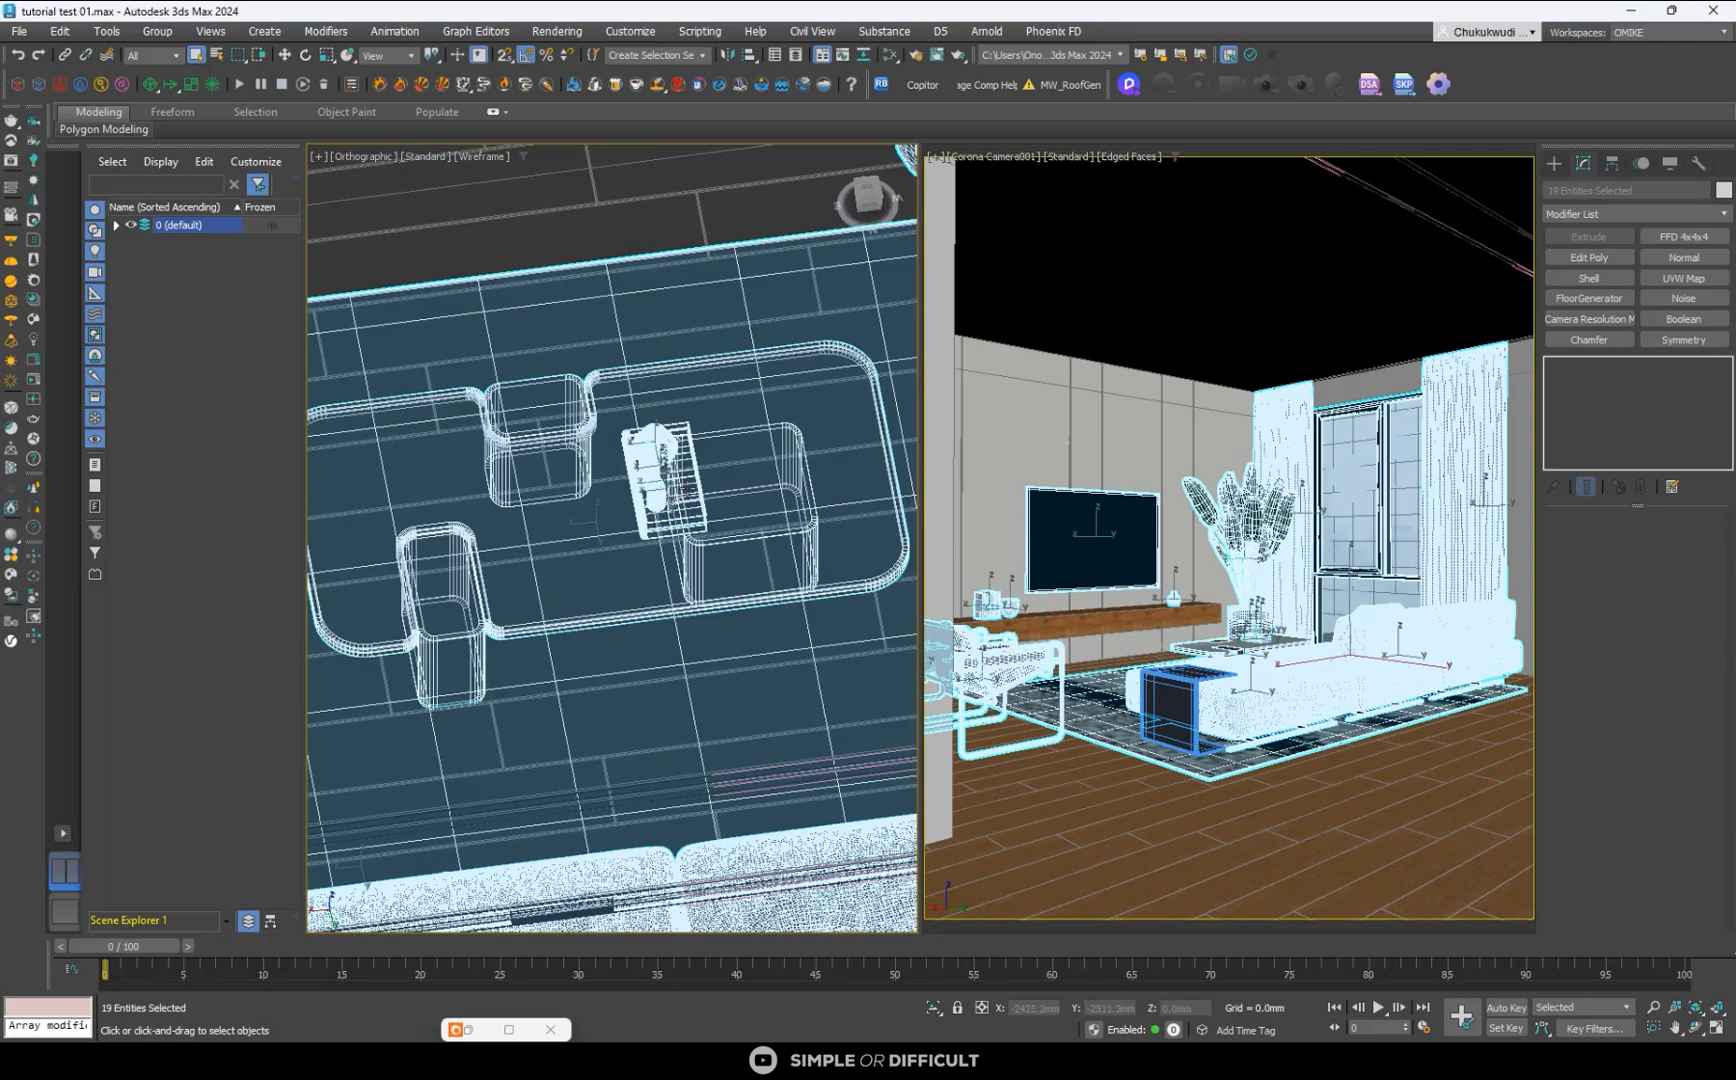
scroll(700, 495, "down", 5)
scroll(693, 488, "down", 6)
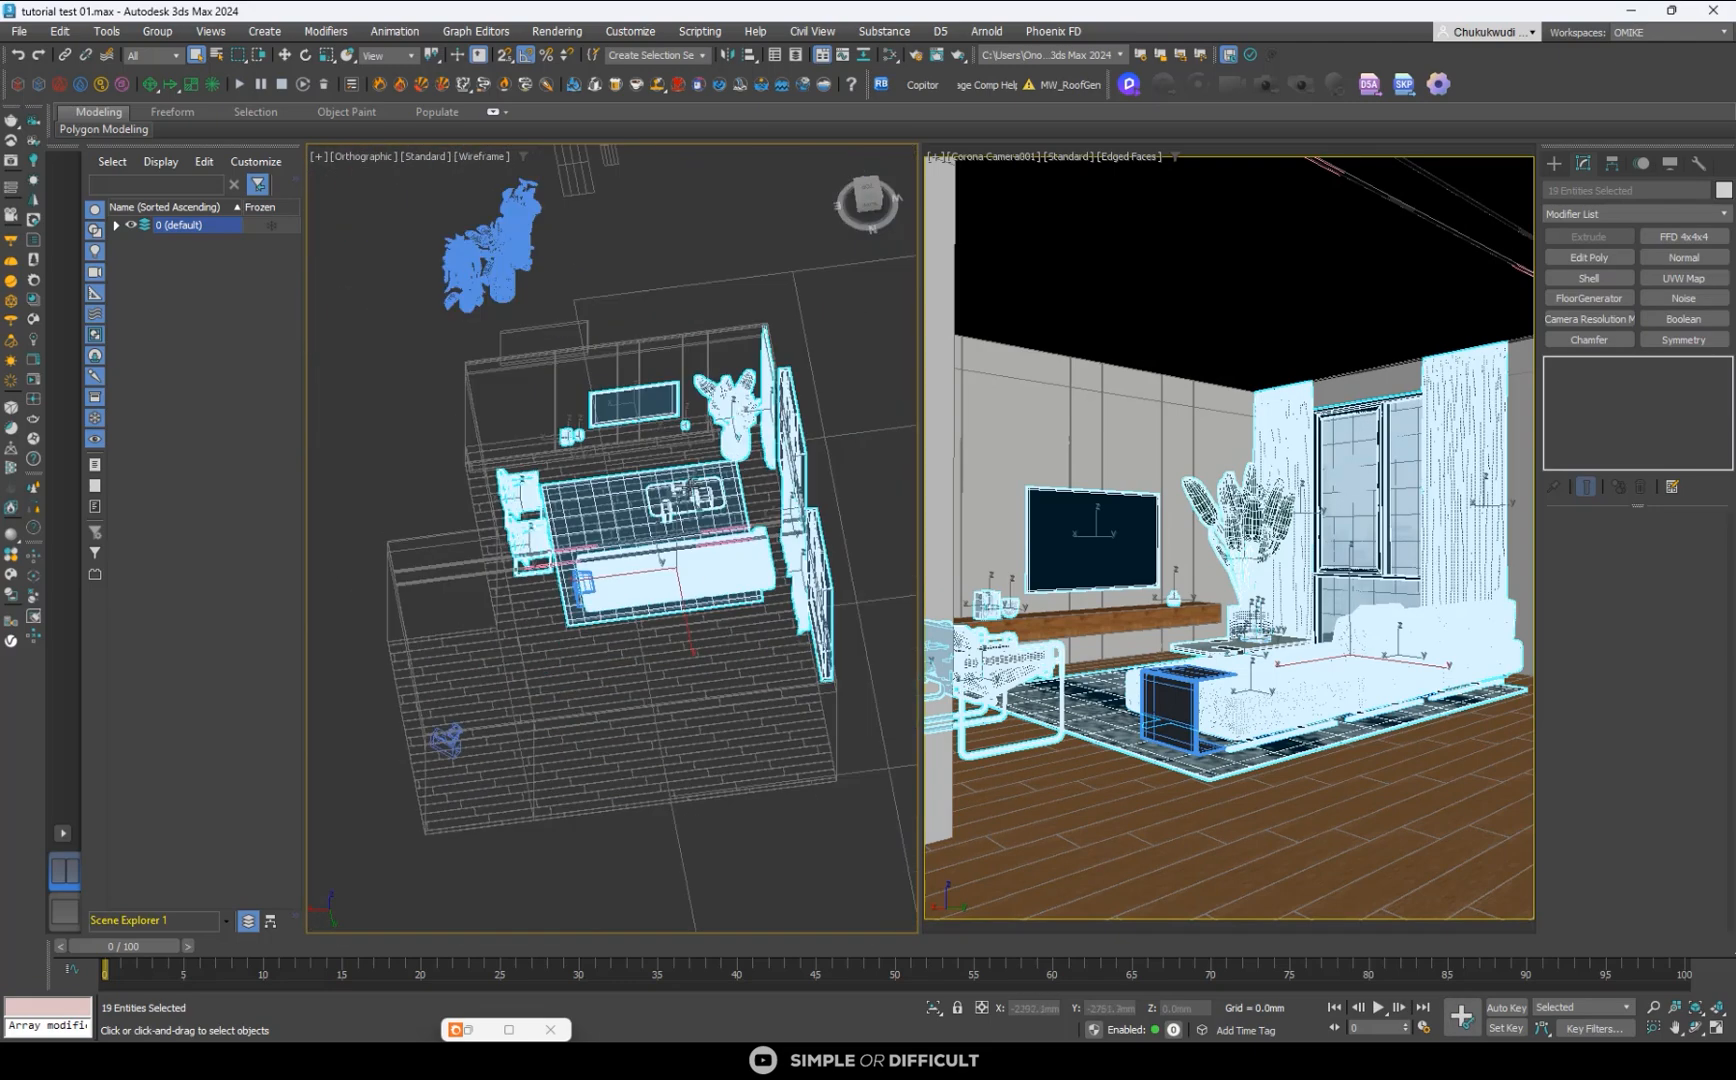
scroll(745, 399, "up", 3)
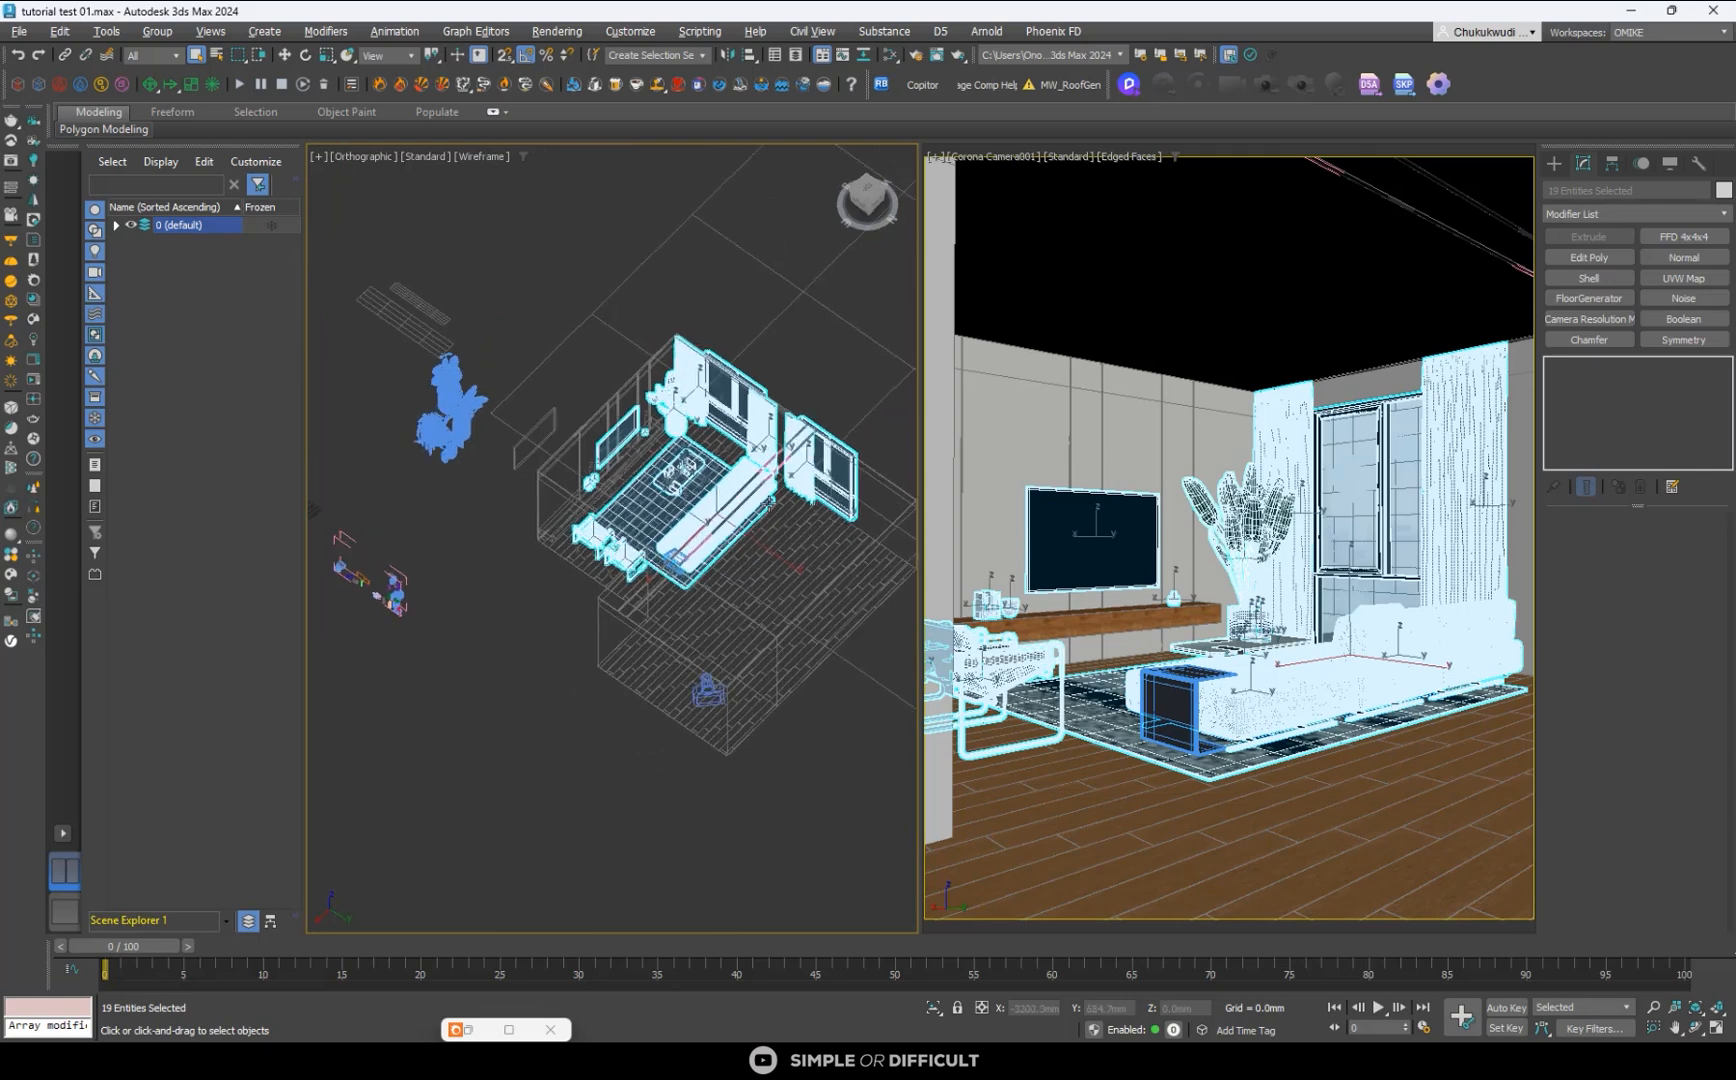
scroll(745, 399, "up", 4)
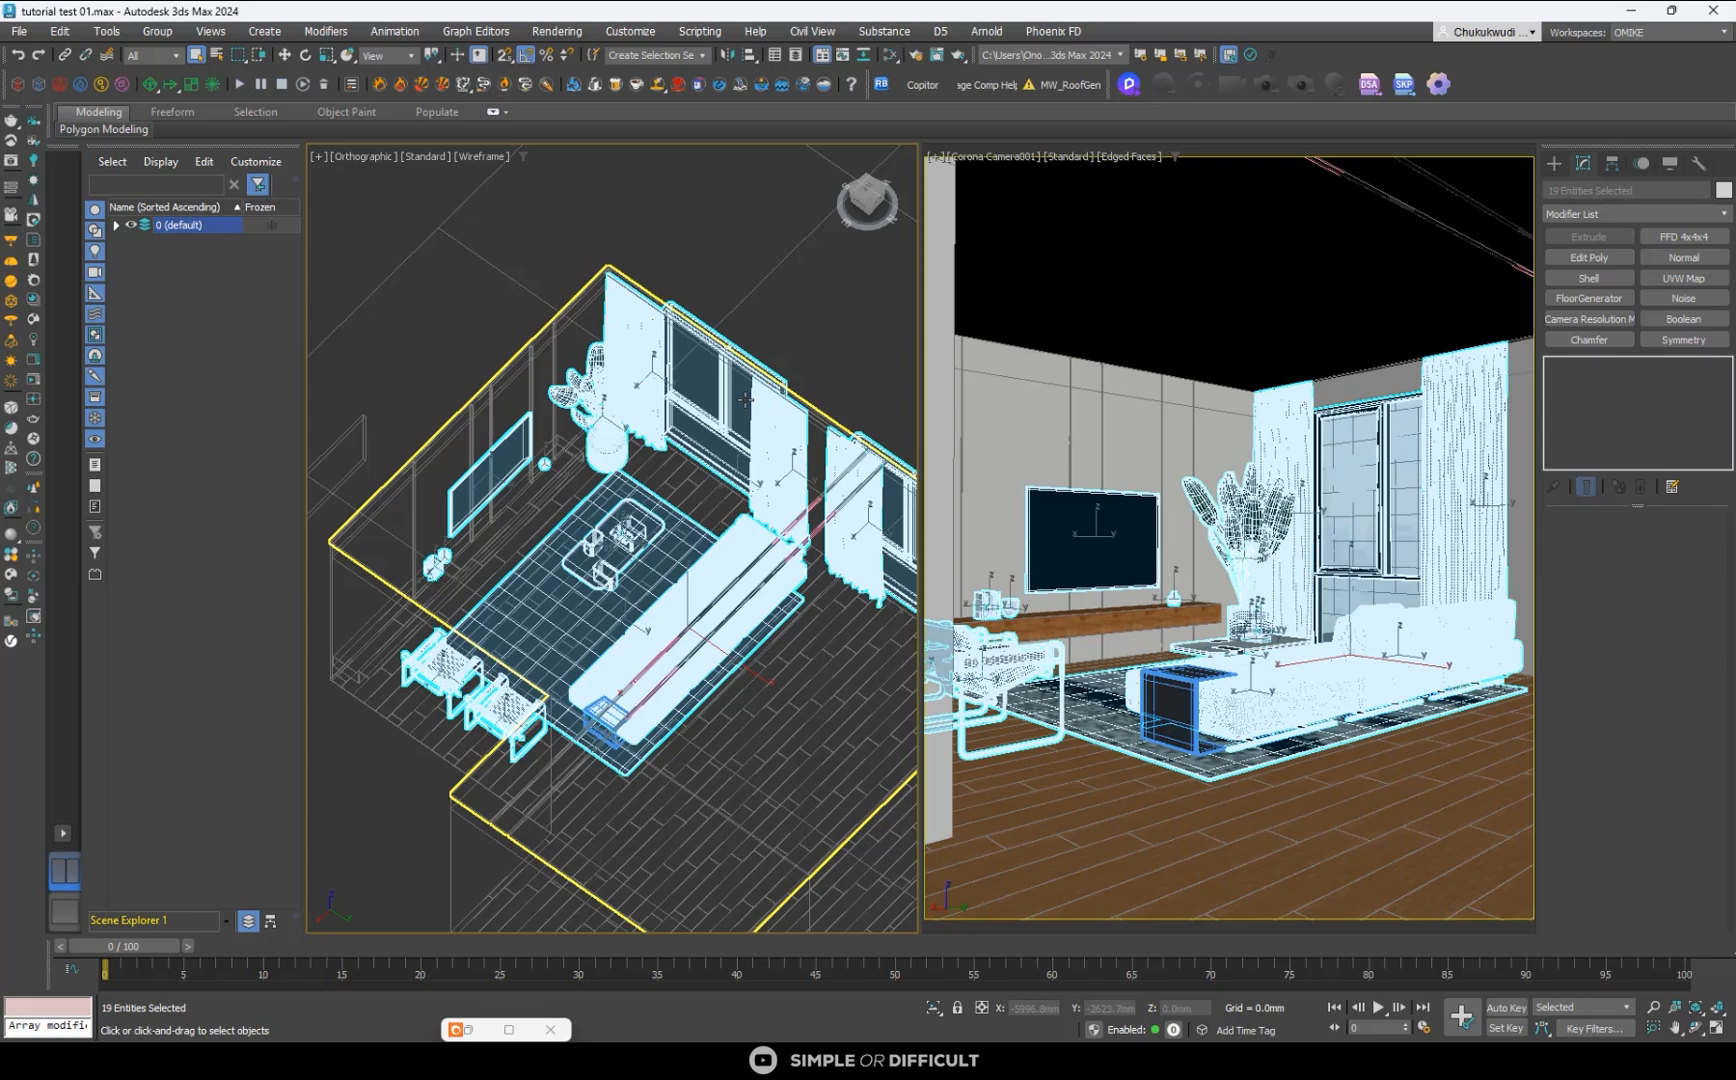
- Copy the selected furniture, windows, curtains and decor into Copitor slot 2, clear the selection and close Copitor
scroll(700, 410, "down", 8)
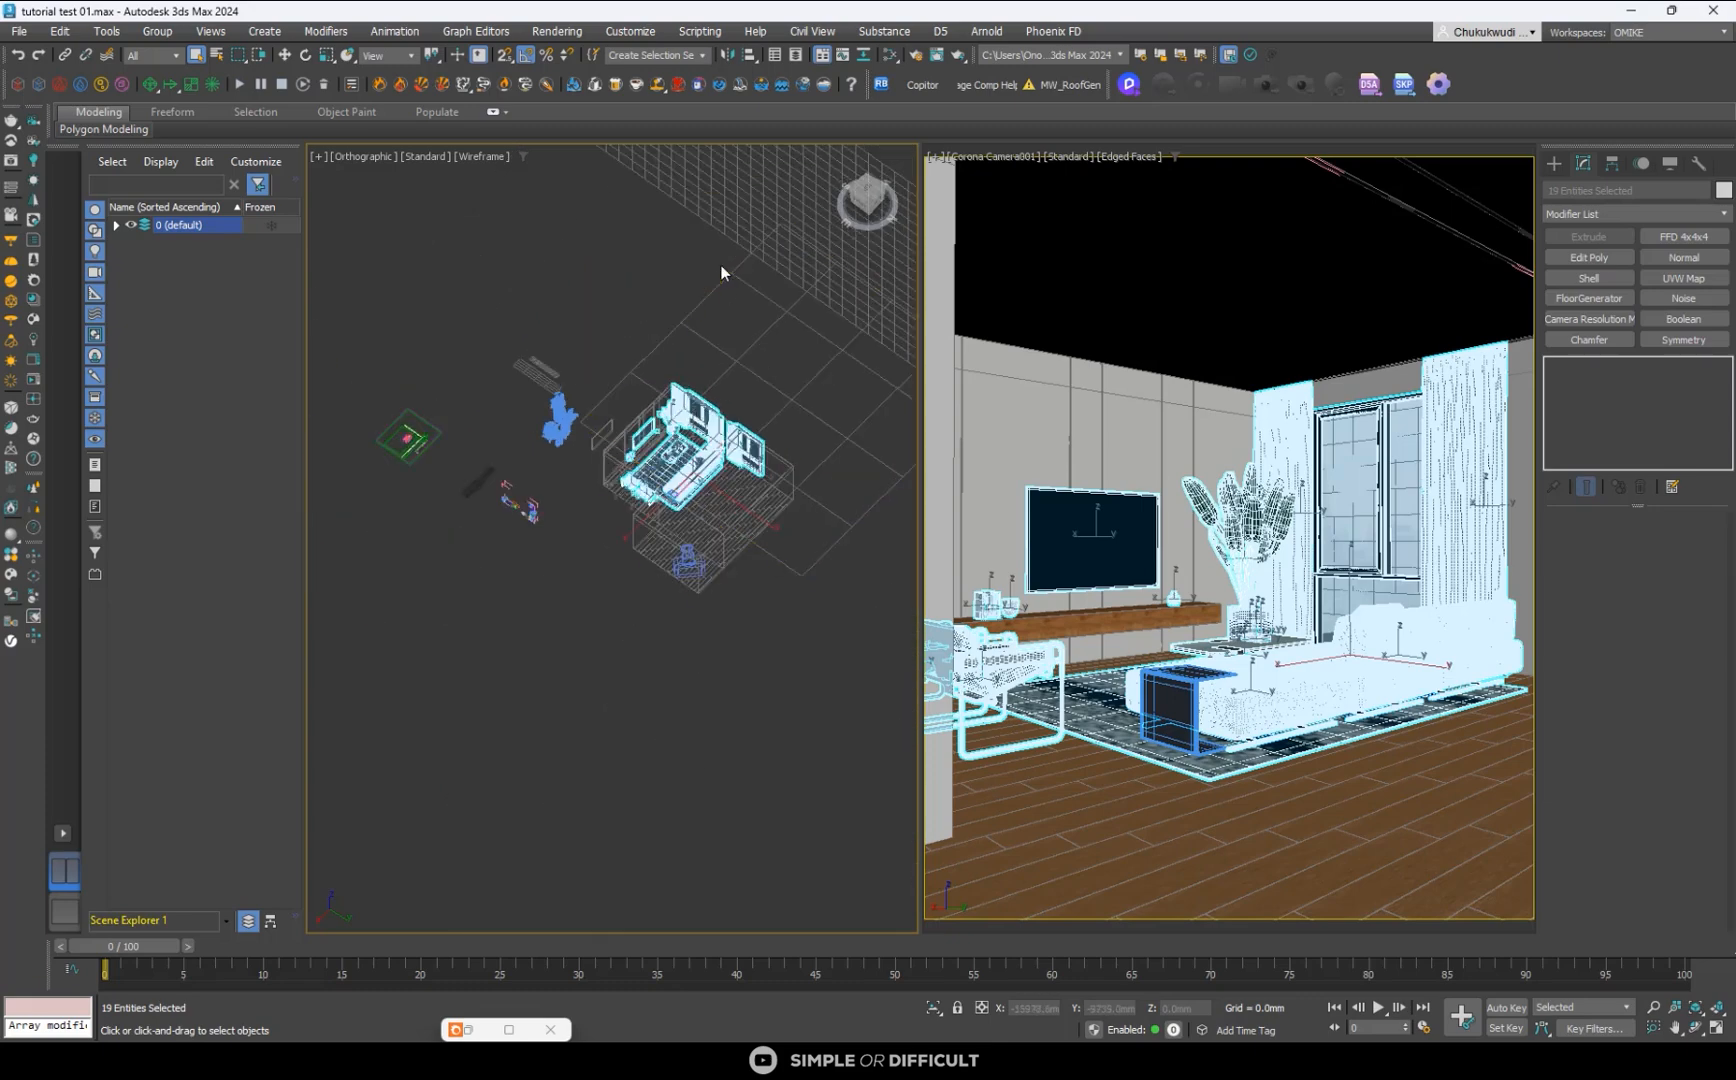
scroll(722, 272, "down", 3)
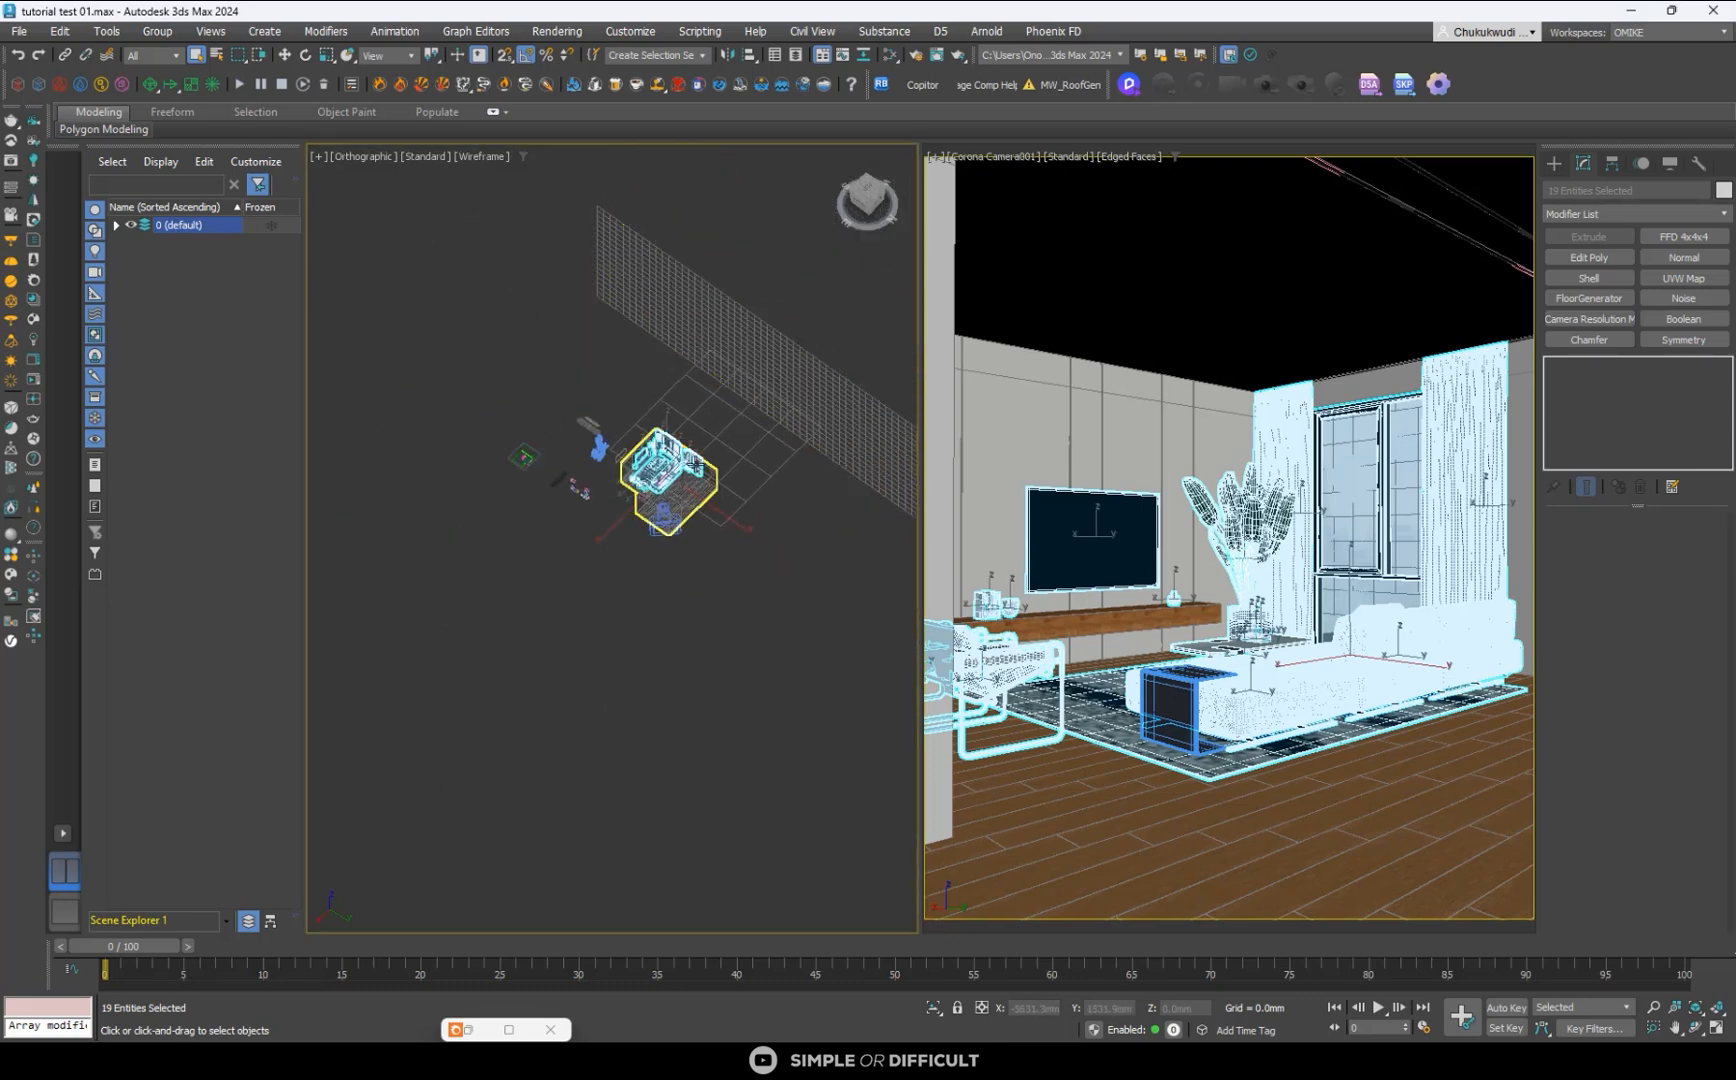
scroll(695, 458, "up", 3)
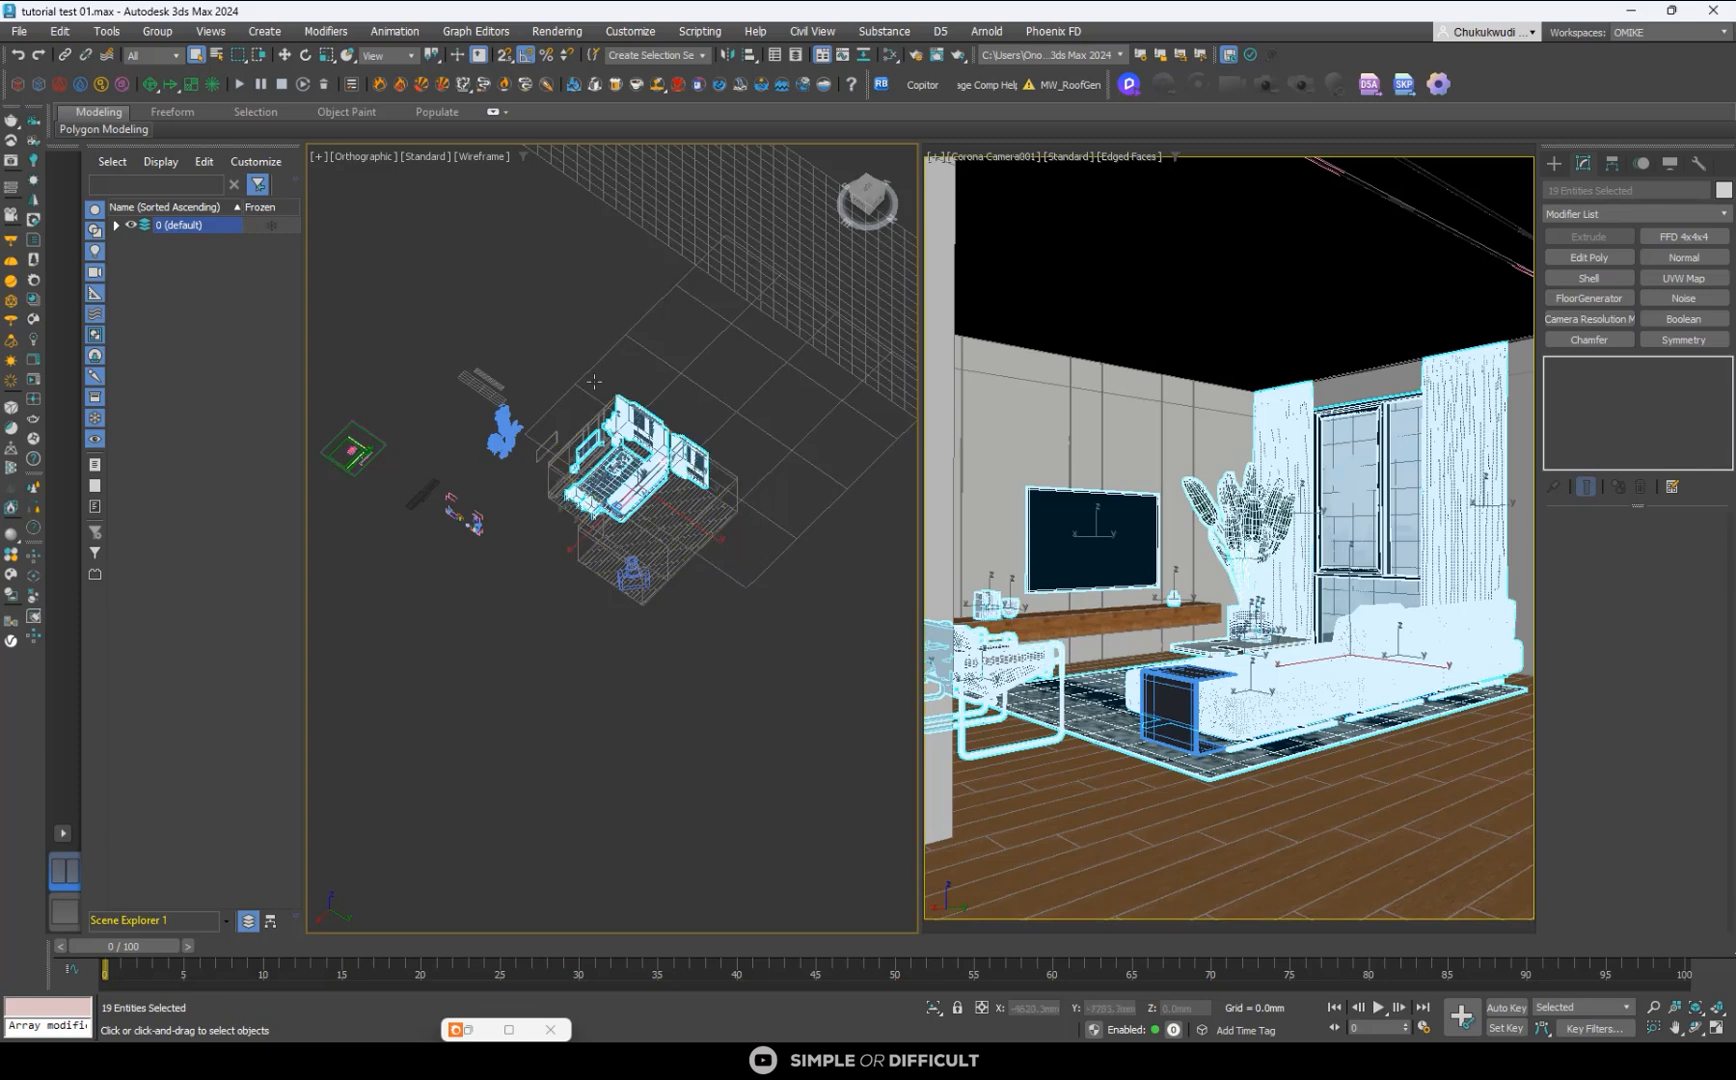
left_click(921, 85)
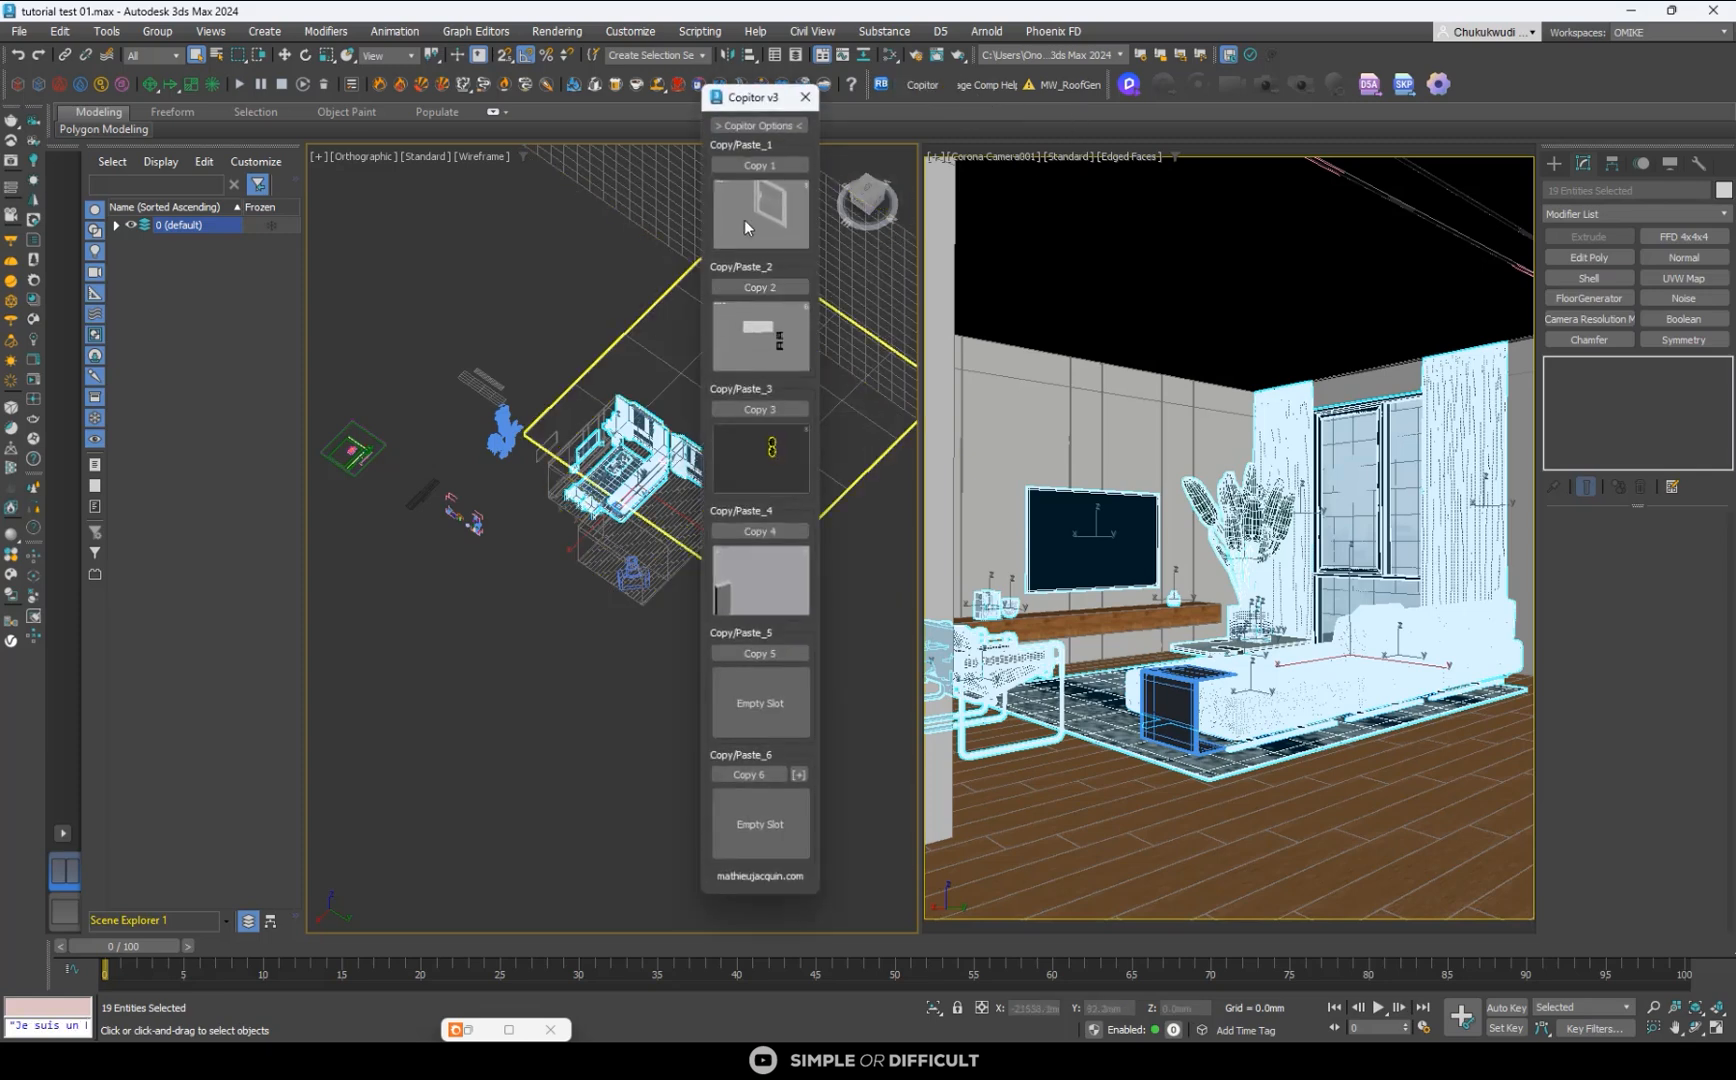
left_click(757, 287)
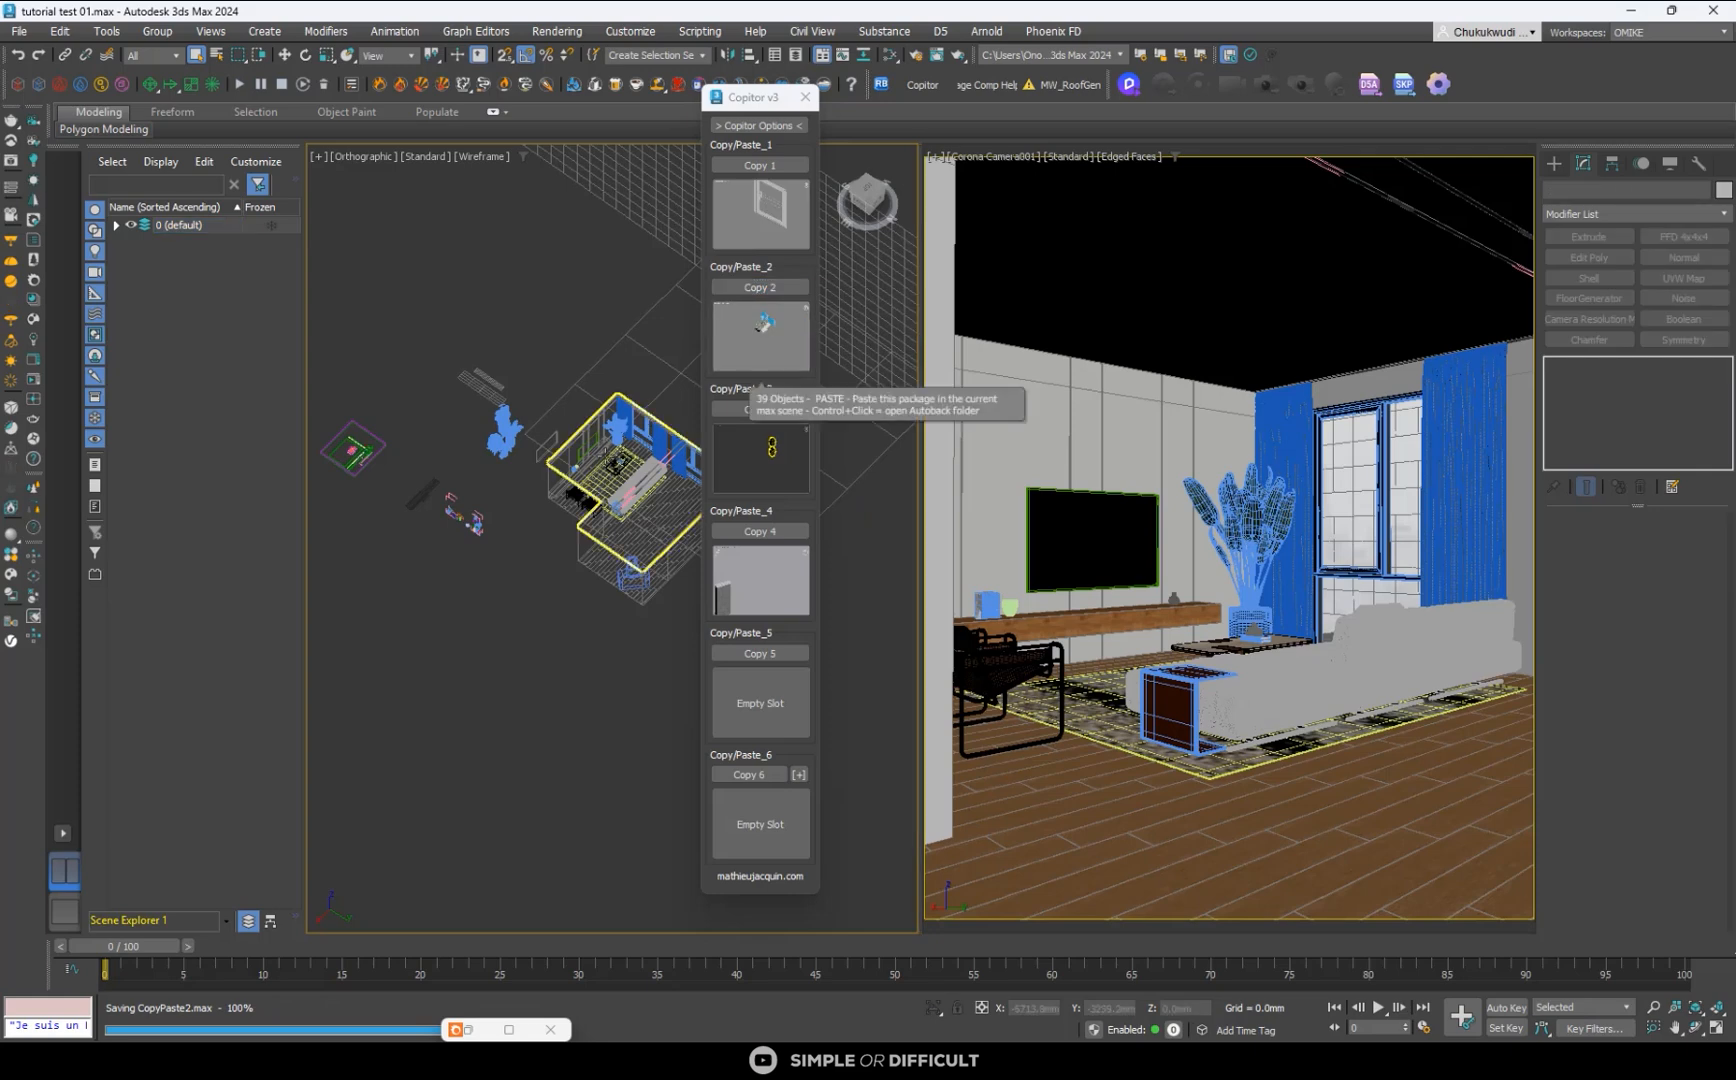
left_click(532, 642)
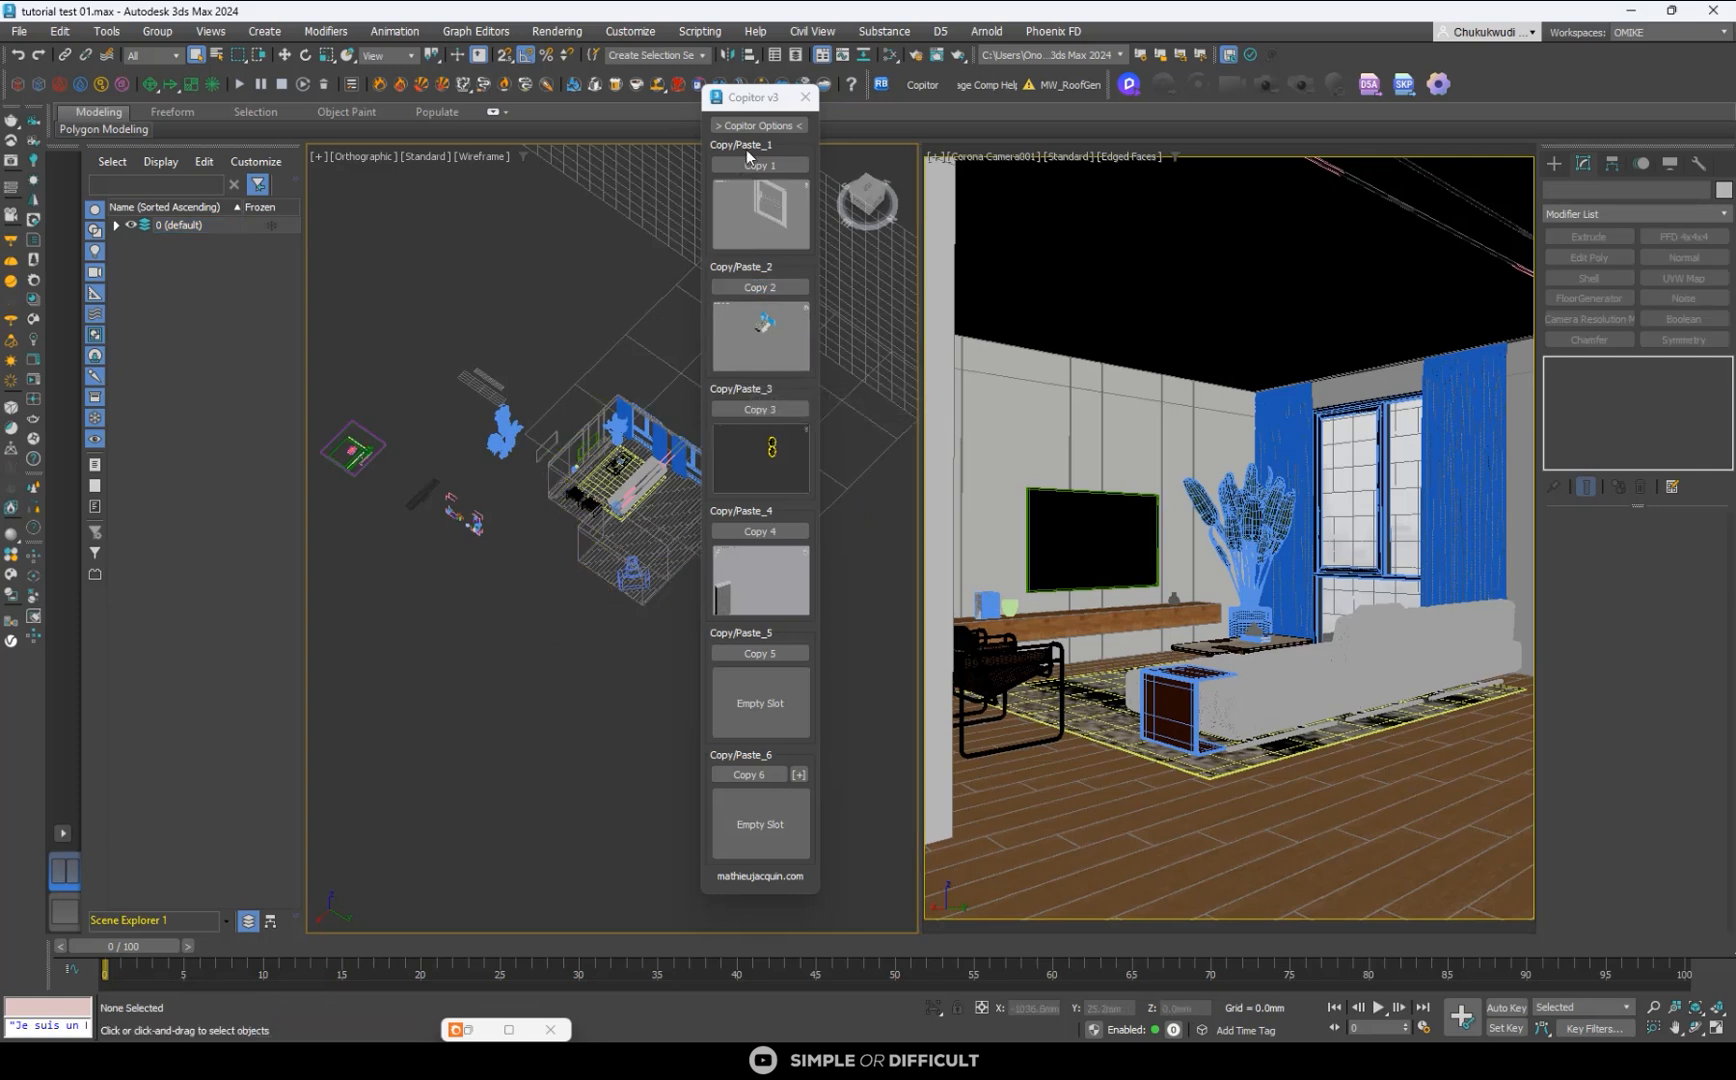
left_click(805, 98)
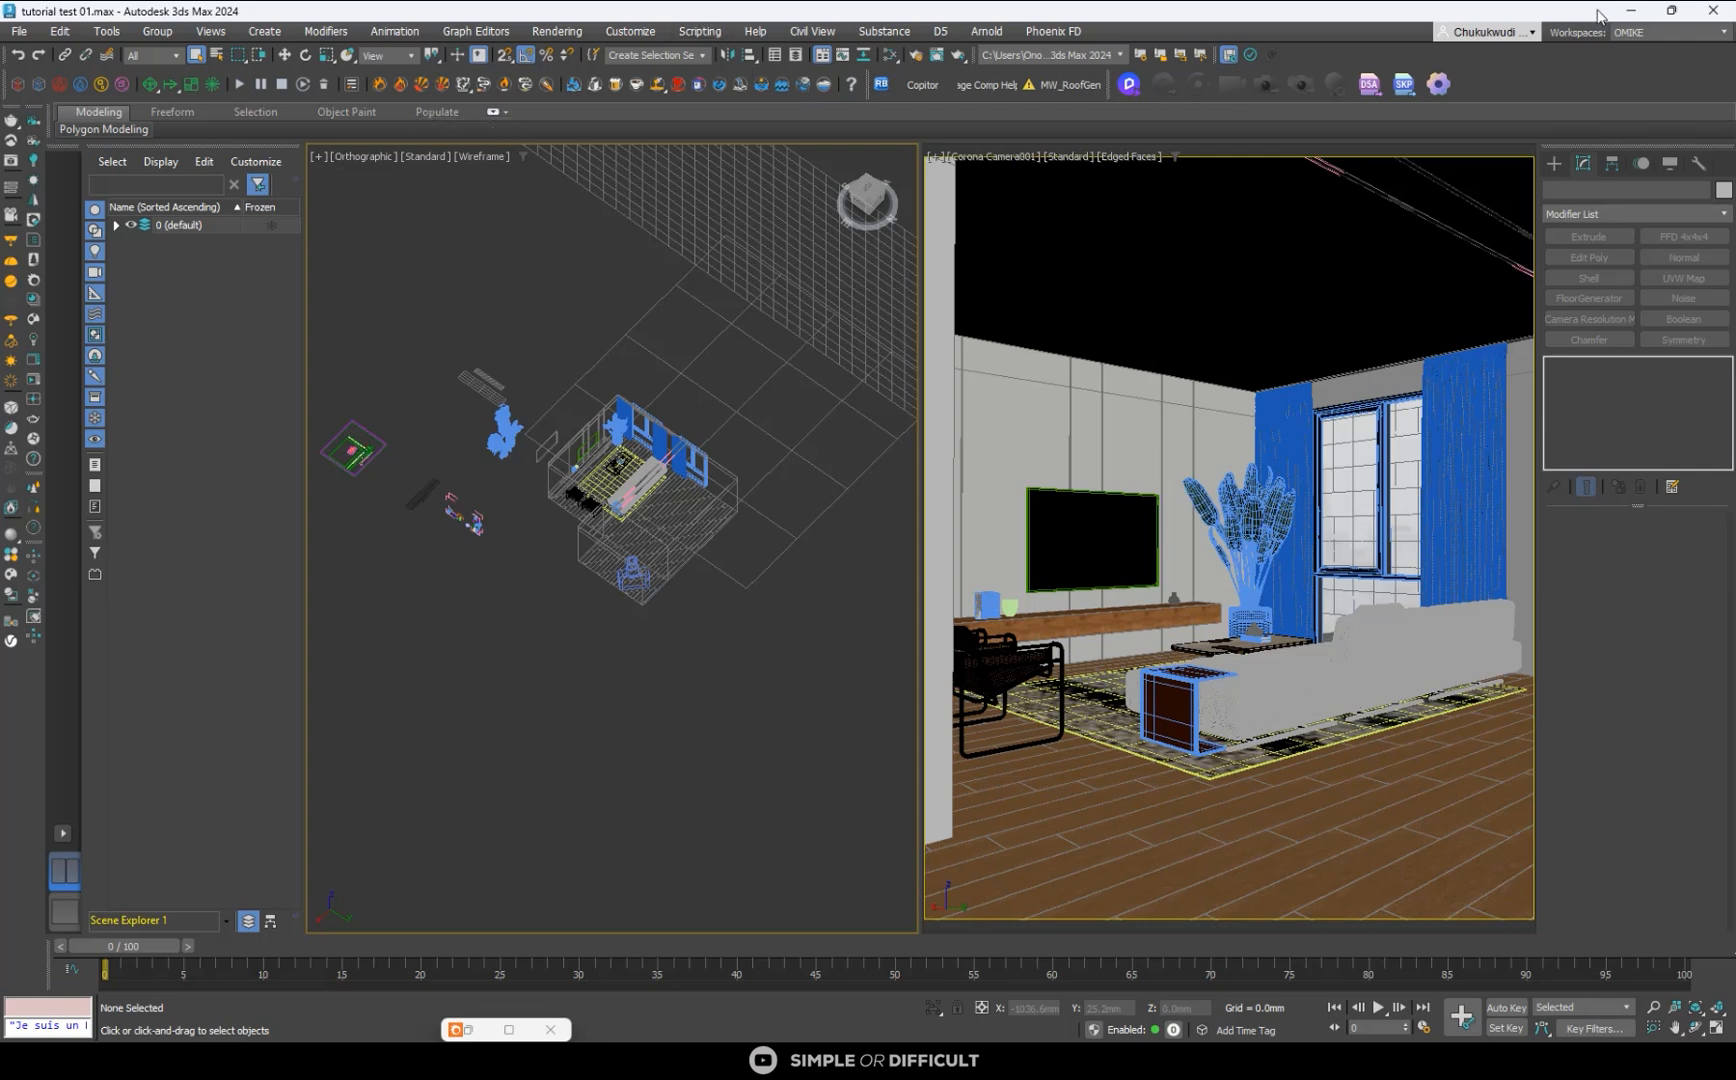
- Switch to the scene interior modeling and render tutorial.max and paste the furniture set from Copitor slot 2
left_click(1630, 12)
left_click(851, 494)
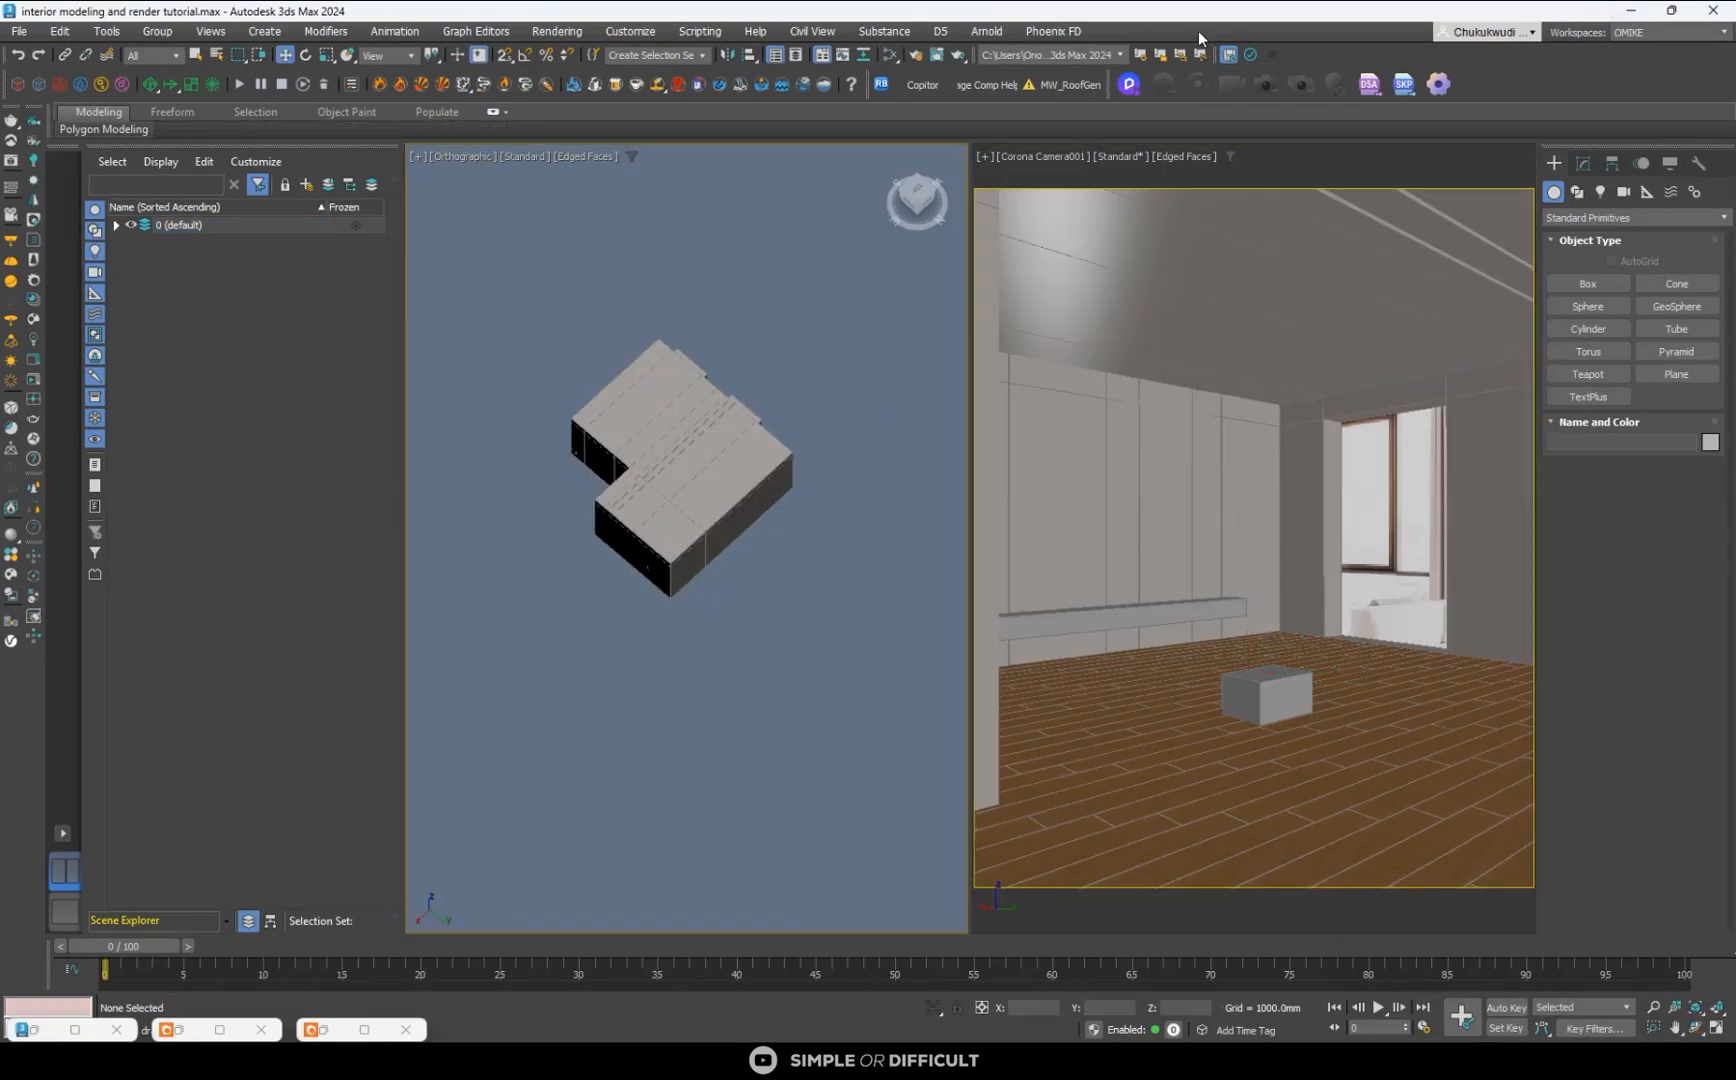
left_click(920, 85)
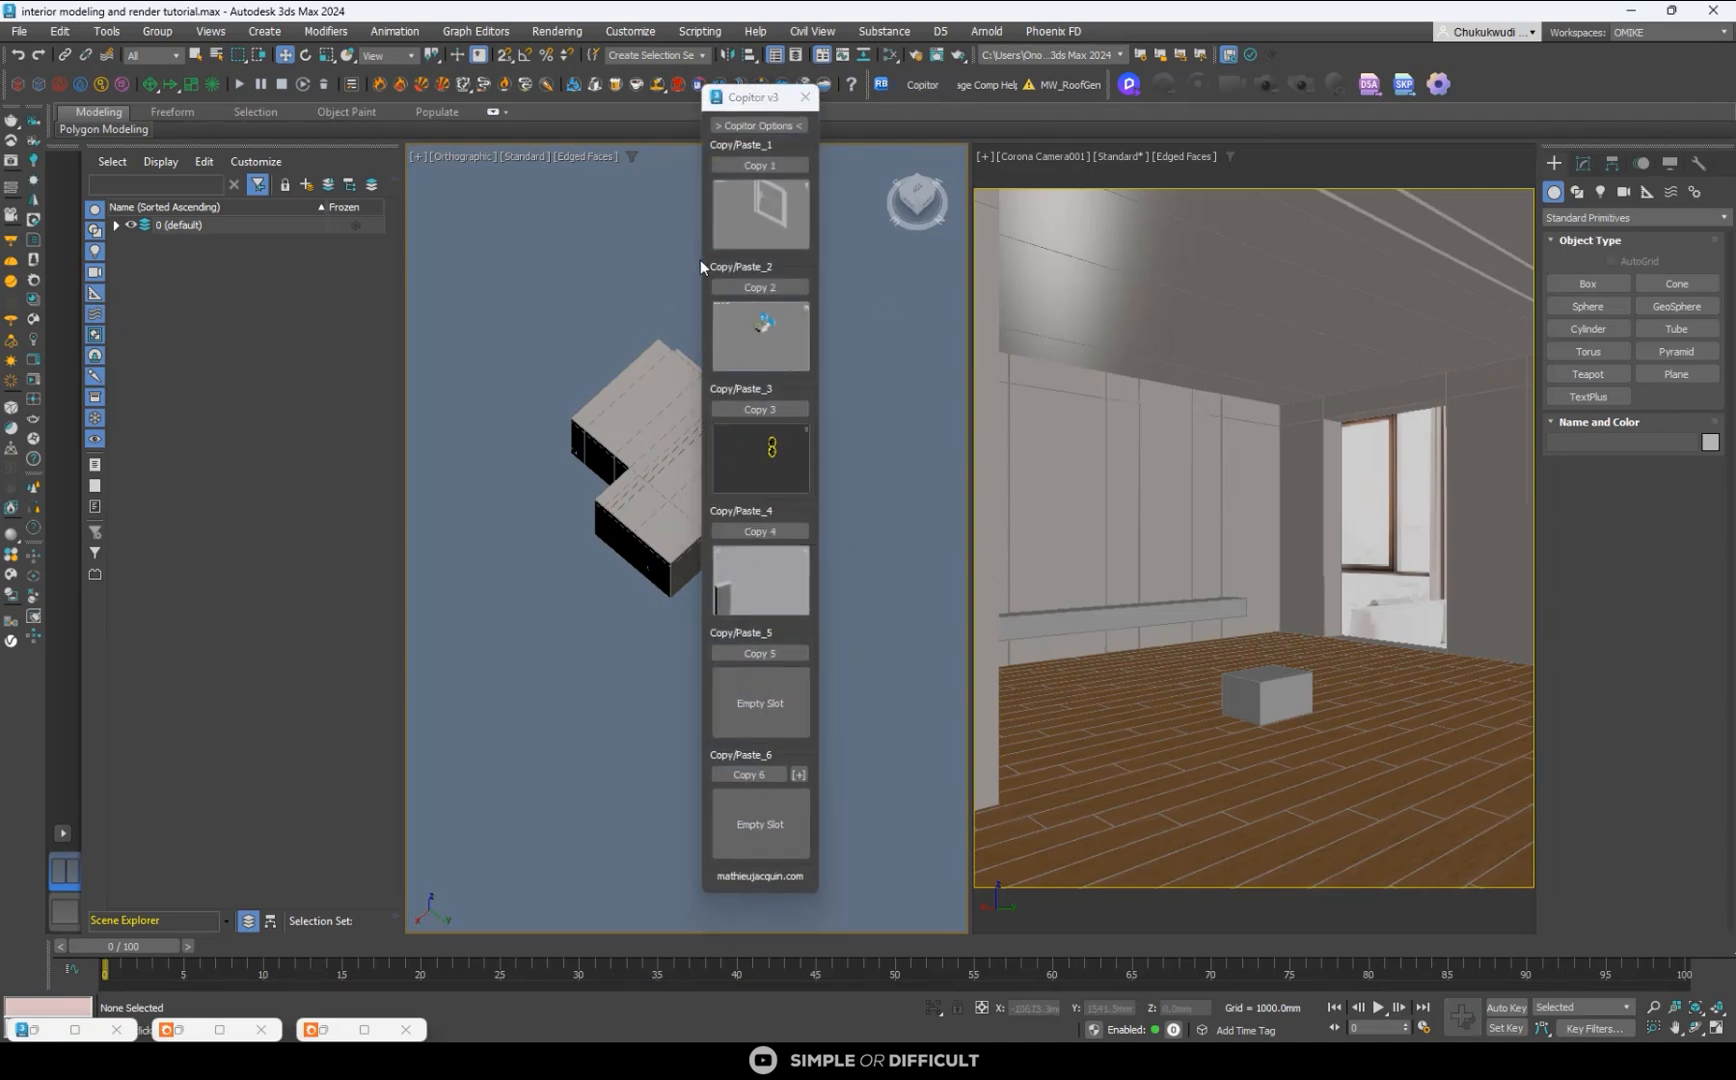
left_click(805, 97)
key("z")
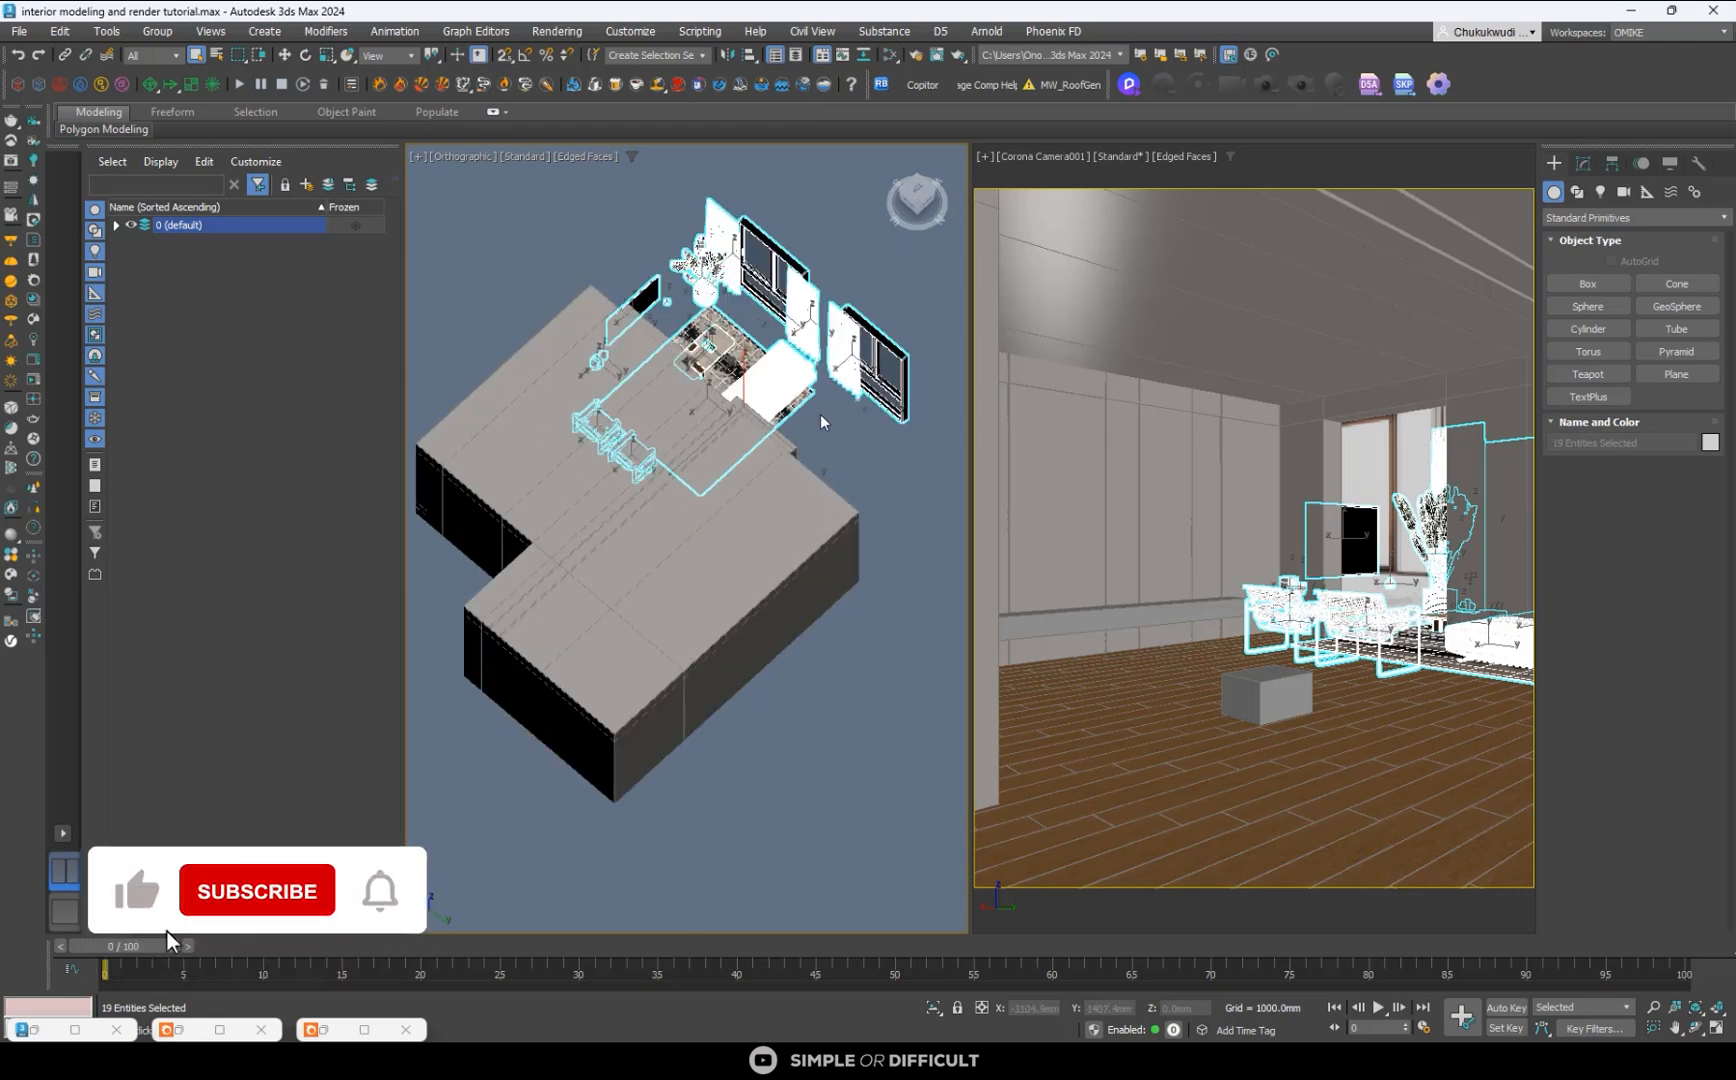
- Change the orthographic viewport to the Top view and display both it and the camera viewport in wireframe
key("t")
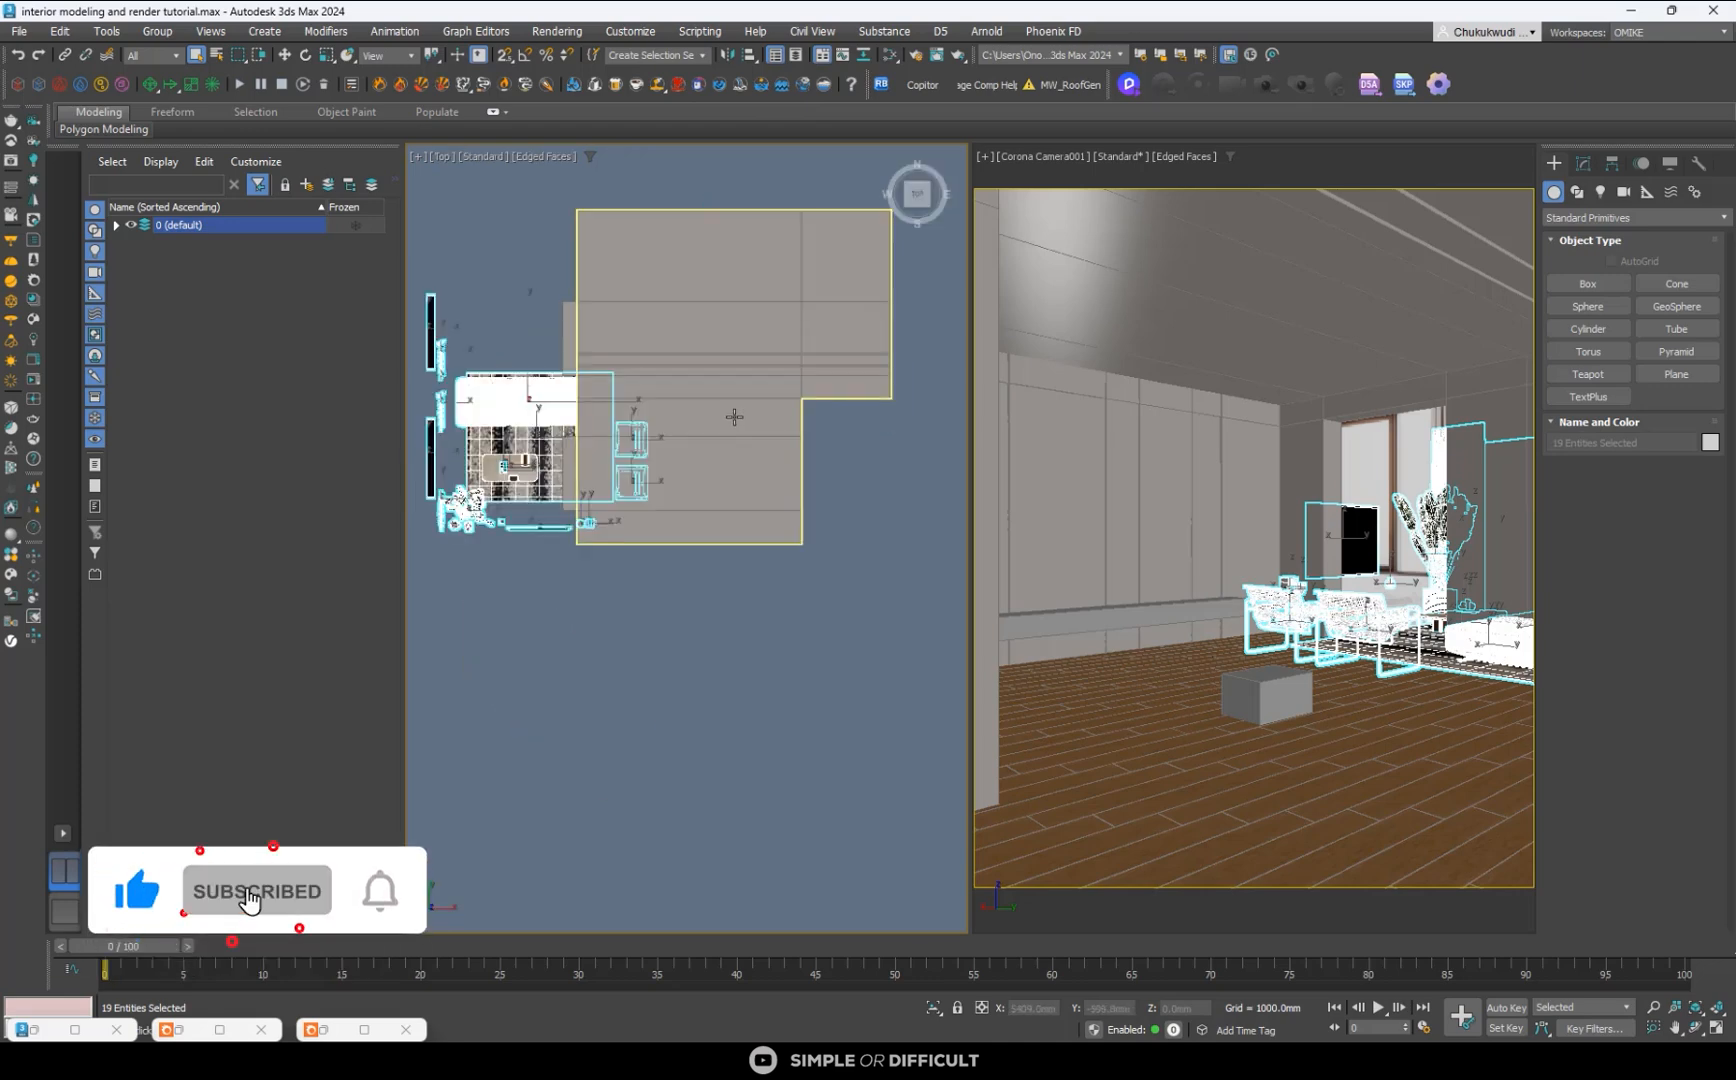
scroll(734, 417, "down", 2)
scroll(635, 440, "up", 2)
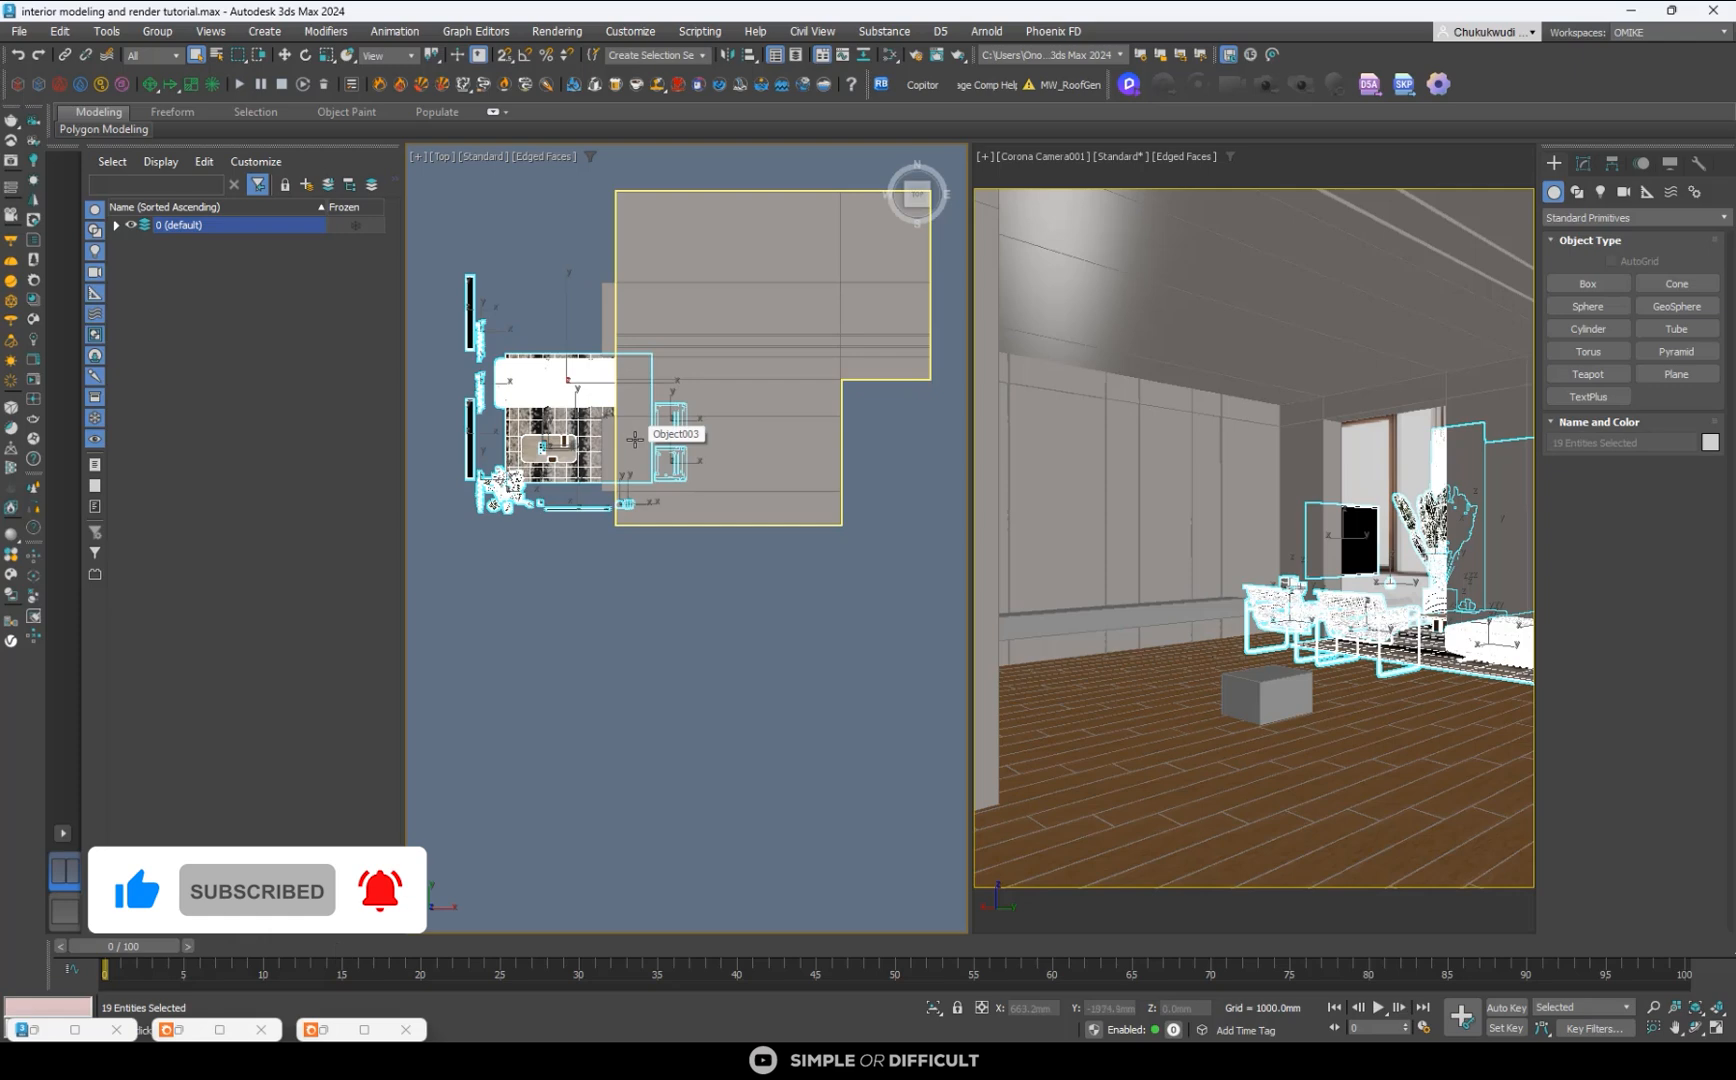
key("F3")
right_click(1362, 672)
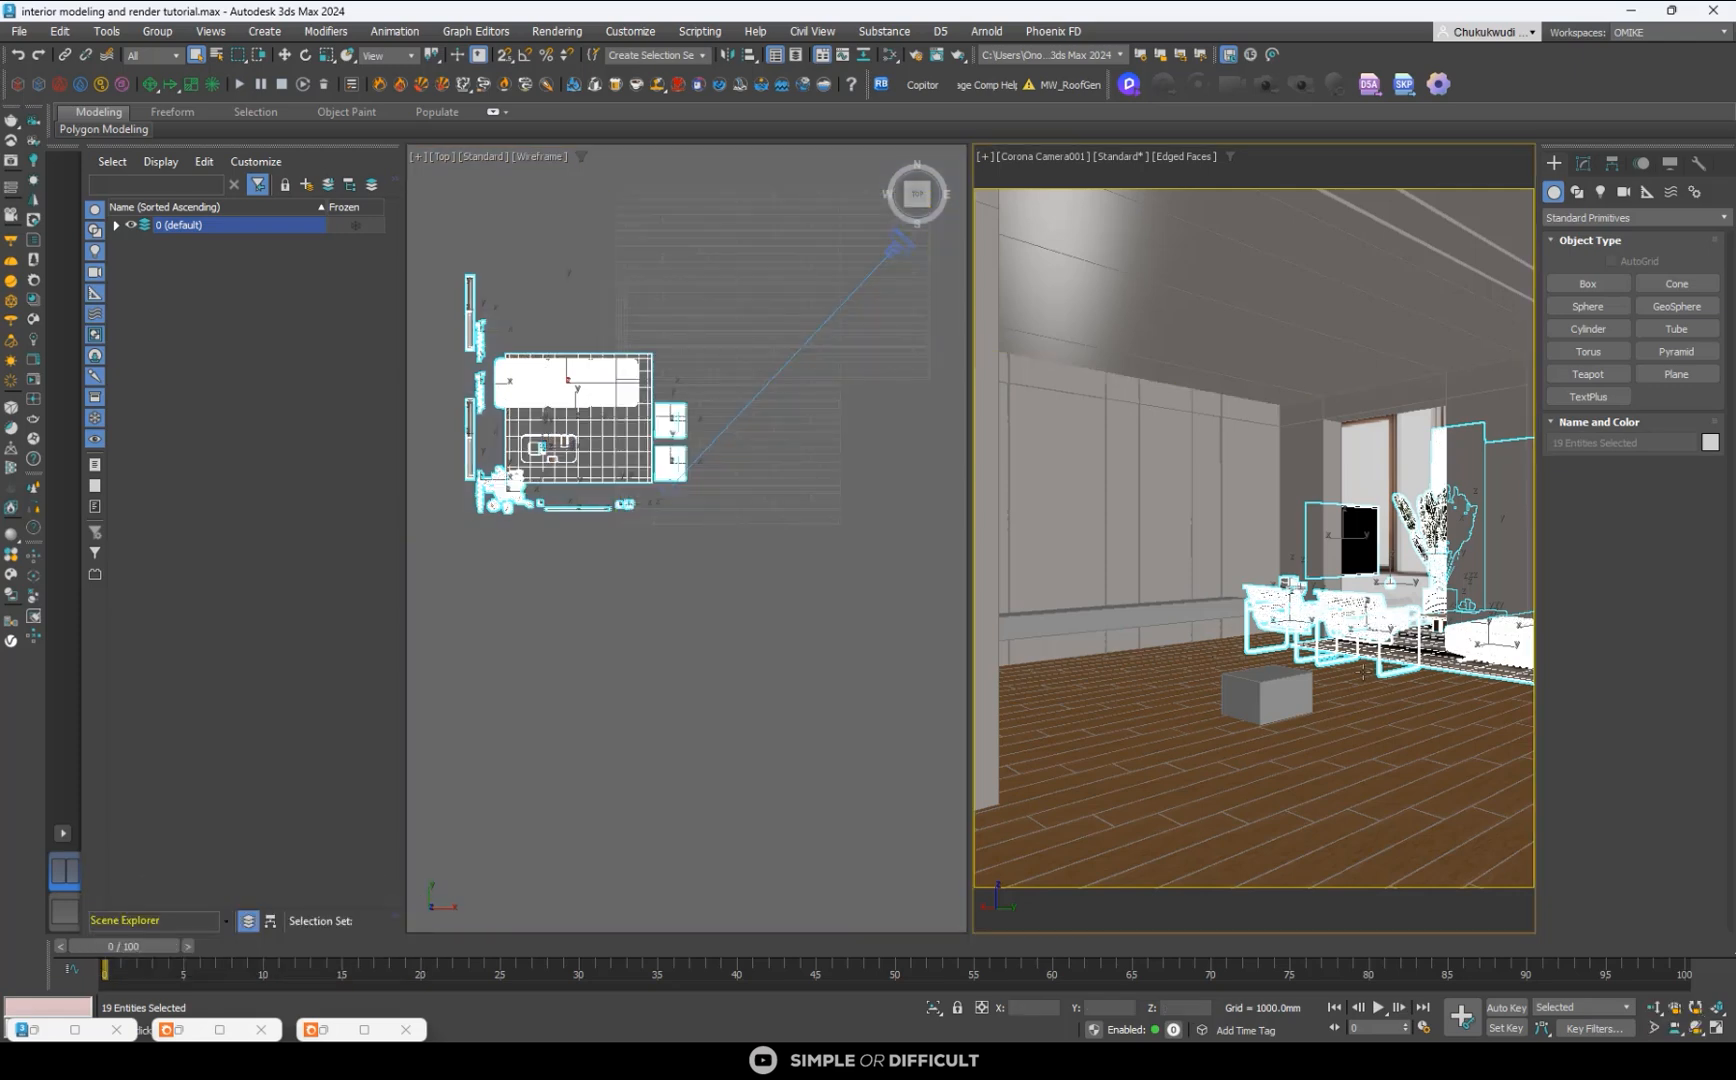
key("F3")
right_click(518, 400)
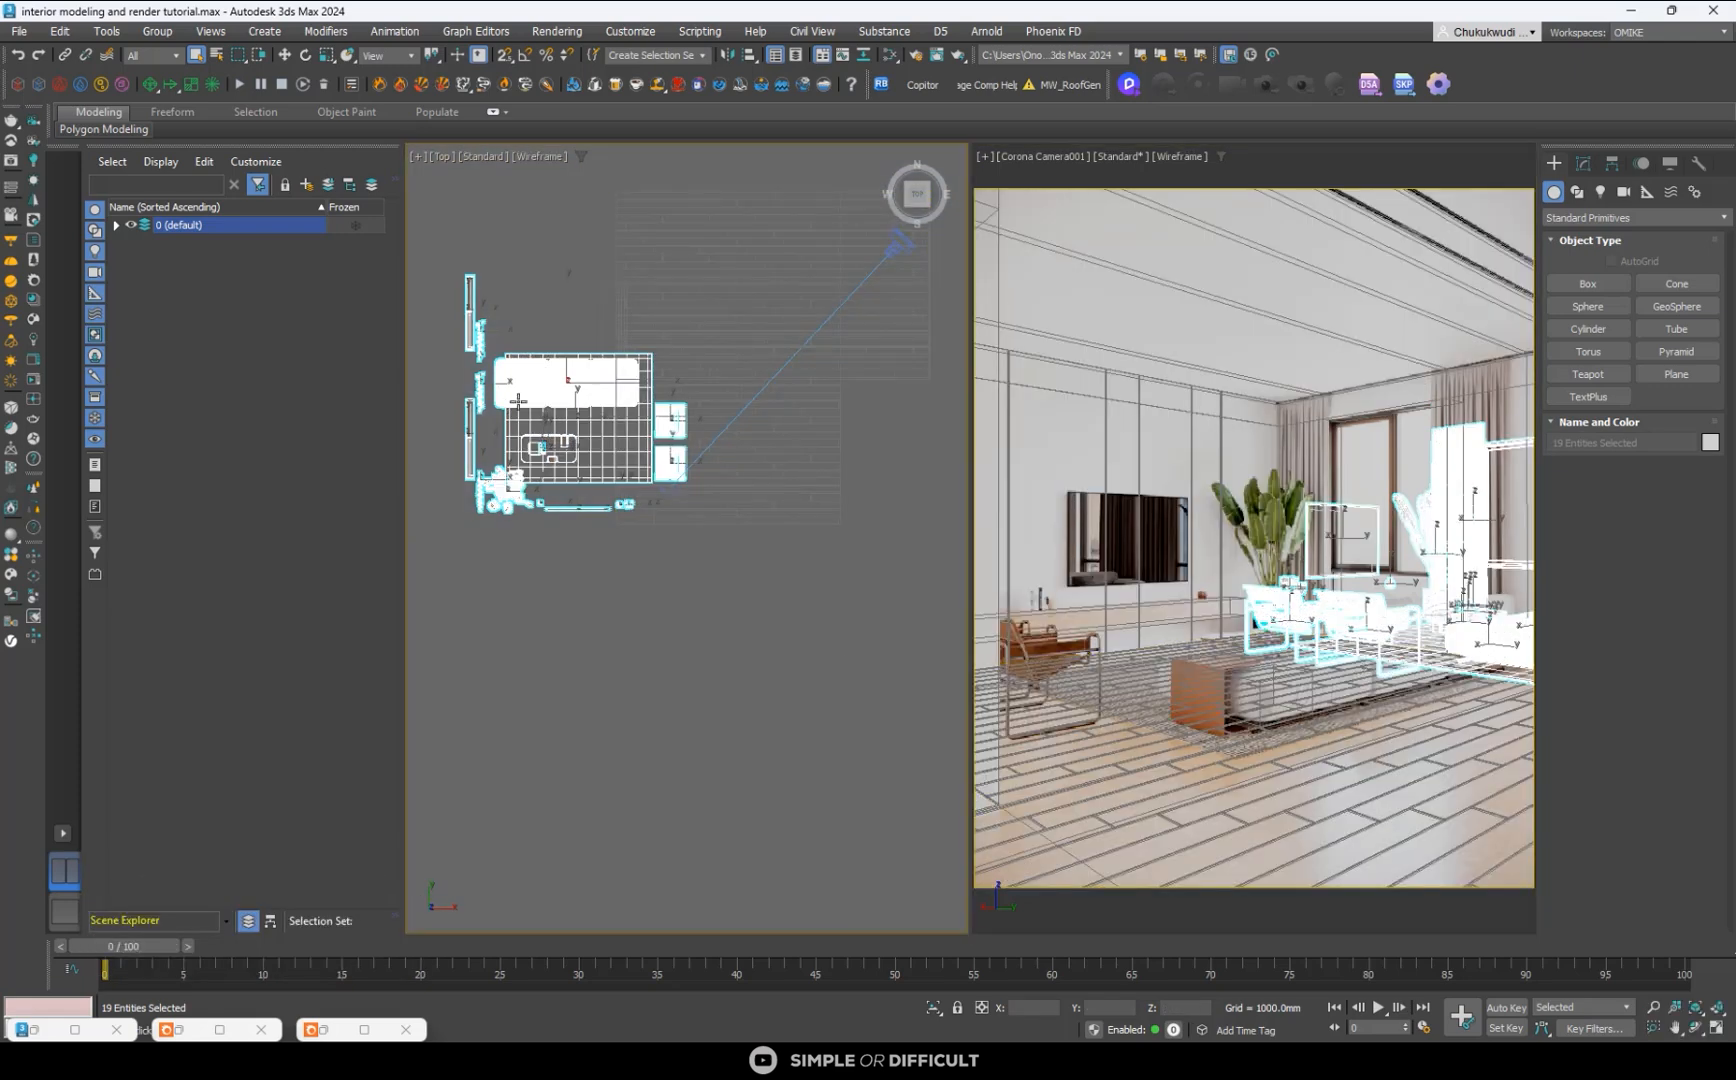
- Move the pasted furniture set along X into the room to match the camera's reference image, and deselect it
left_click(281, 58)
scroll(568, 483, "up", 3)
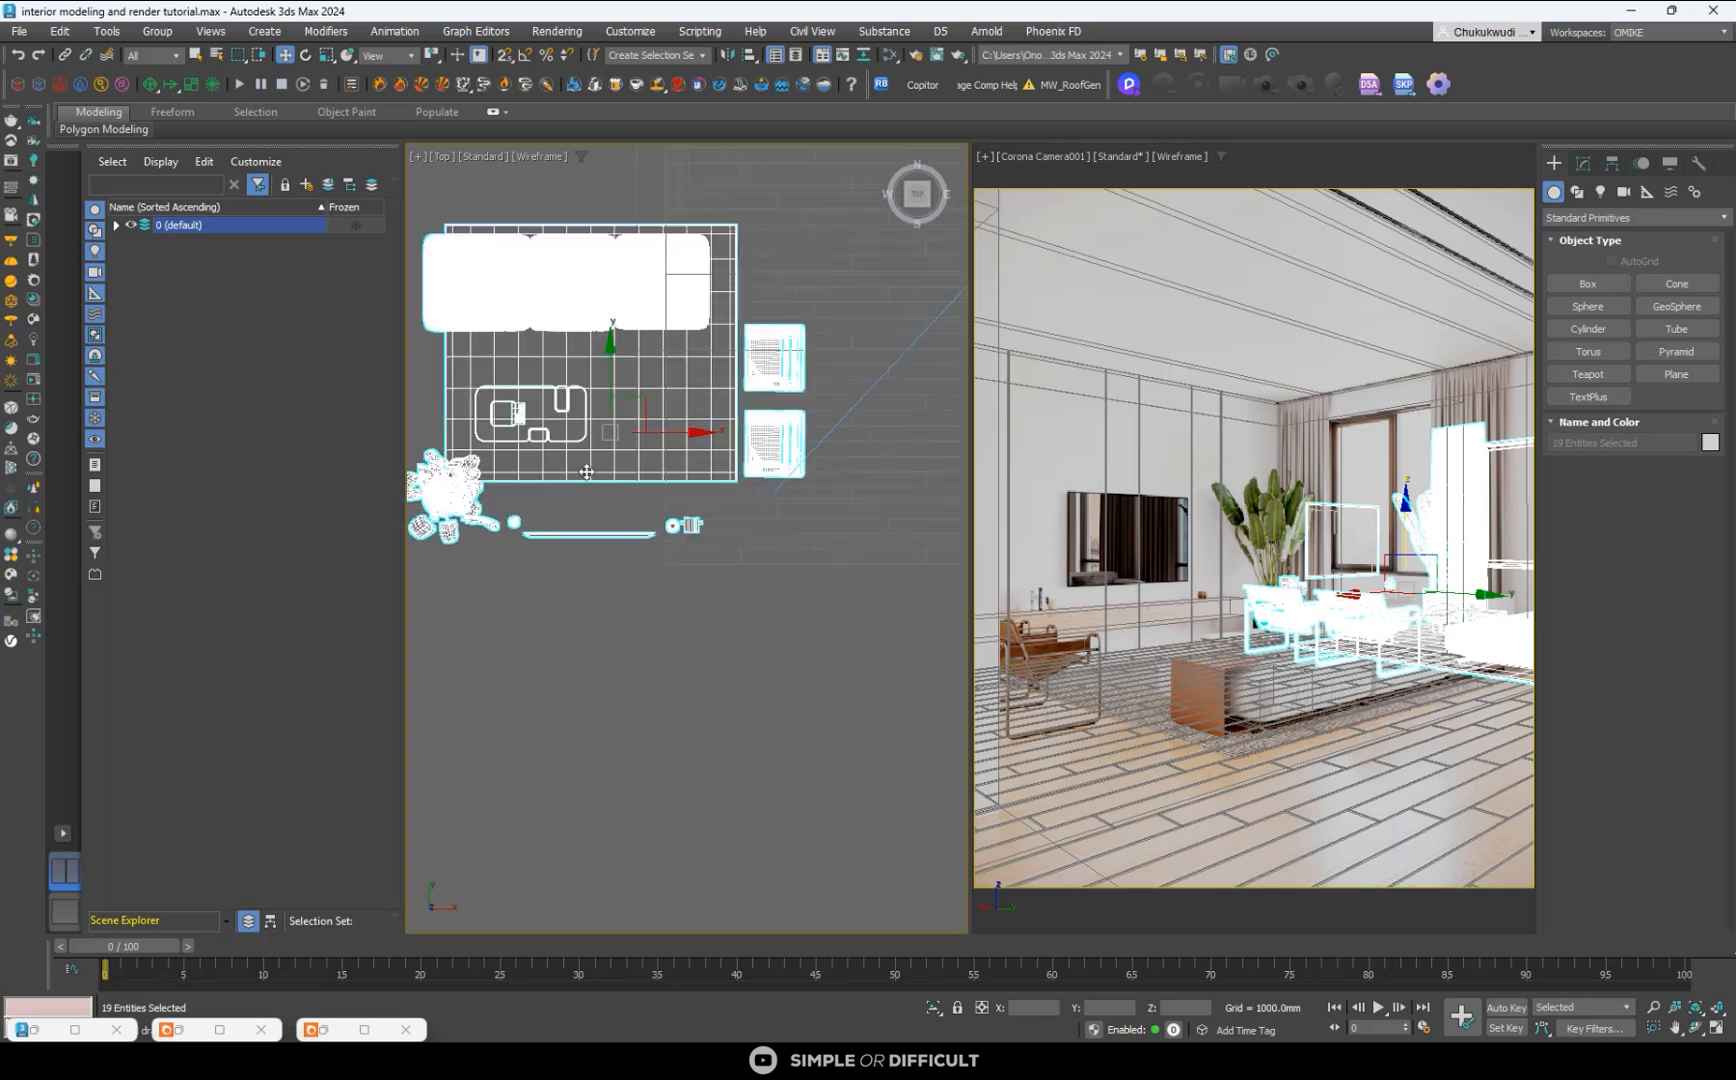
scroll(588, 471, "down", 3)
left_click_drag(653, 450, 796, 479)
scroll(753, 471, "up", 4)
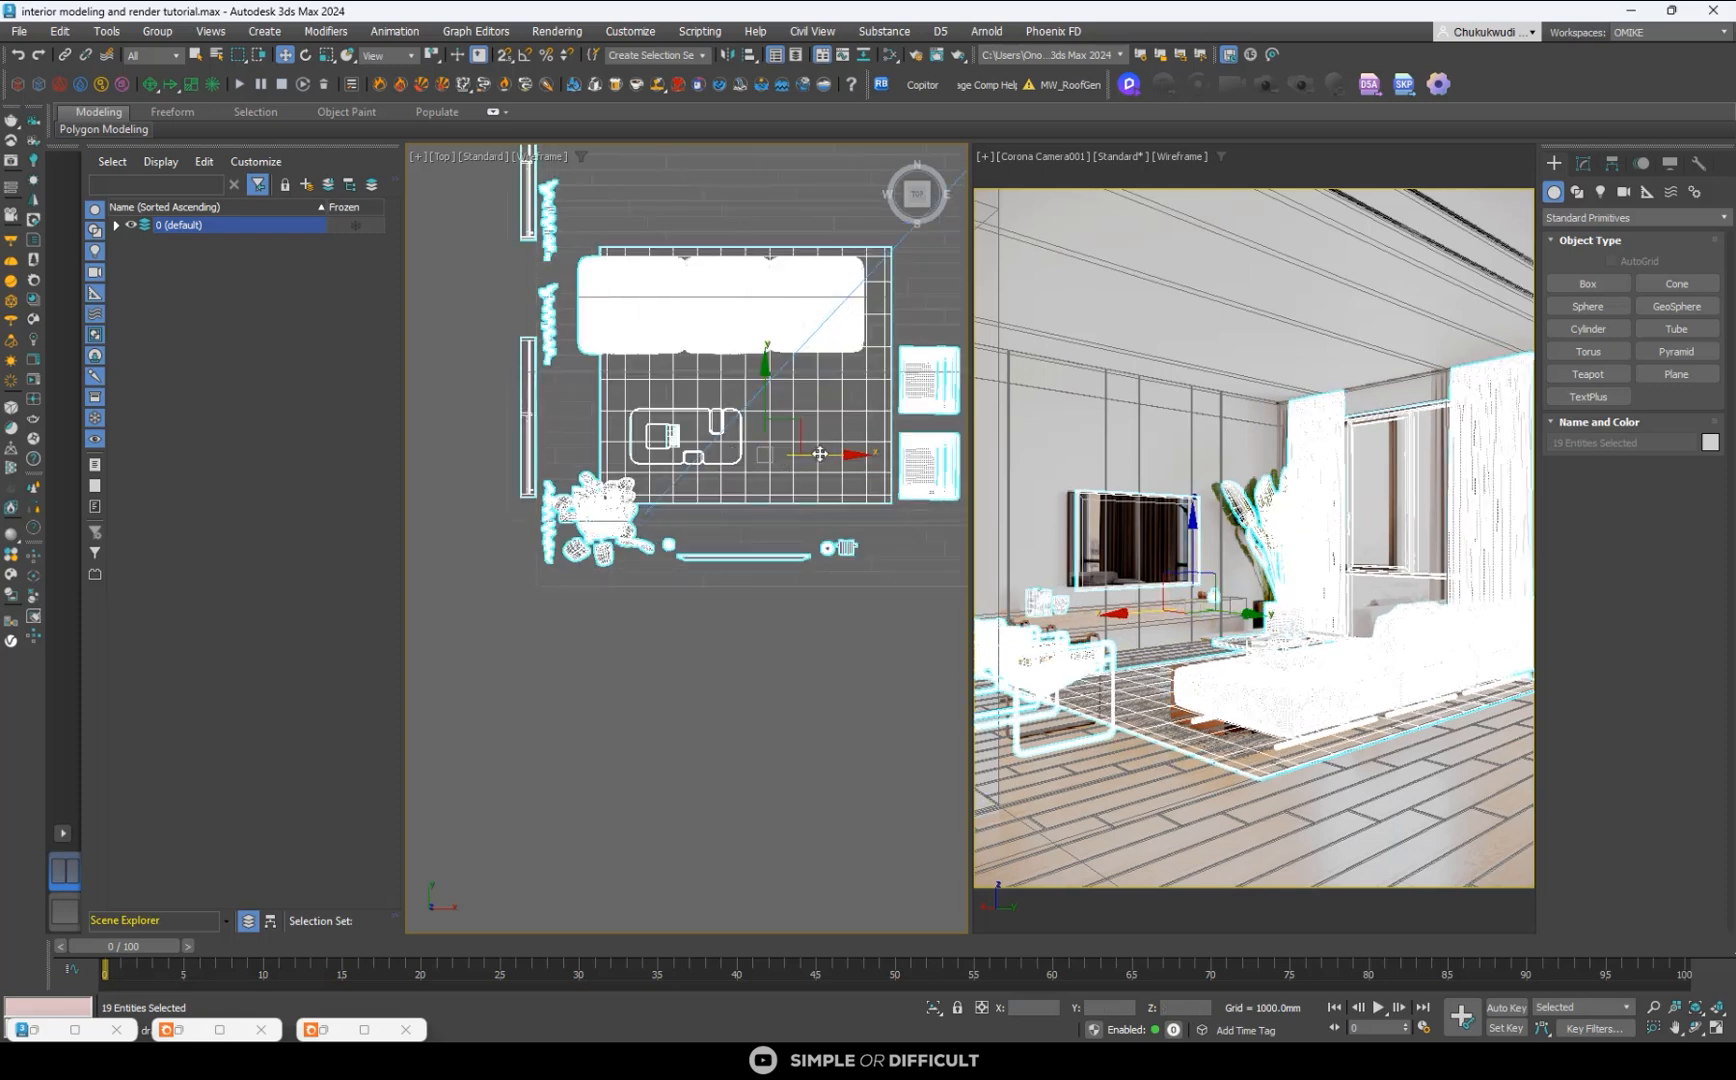
left_click_drag(777, 451, 818, 456)
left_click(777, 660)
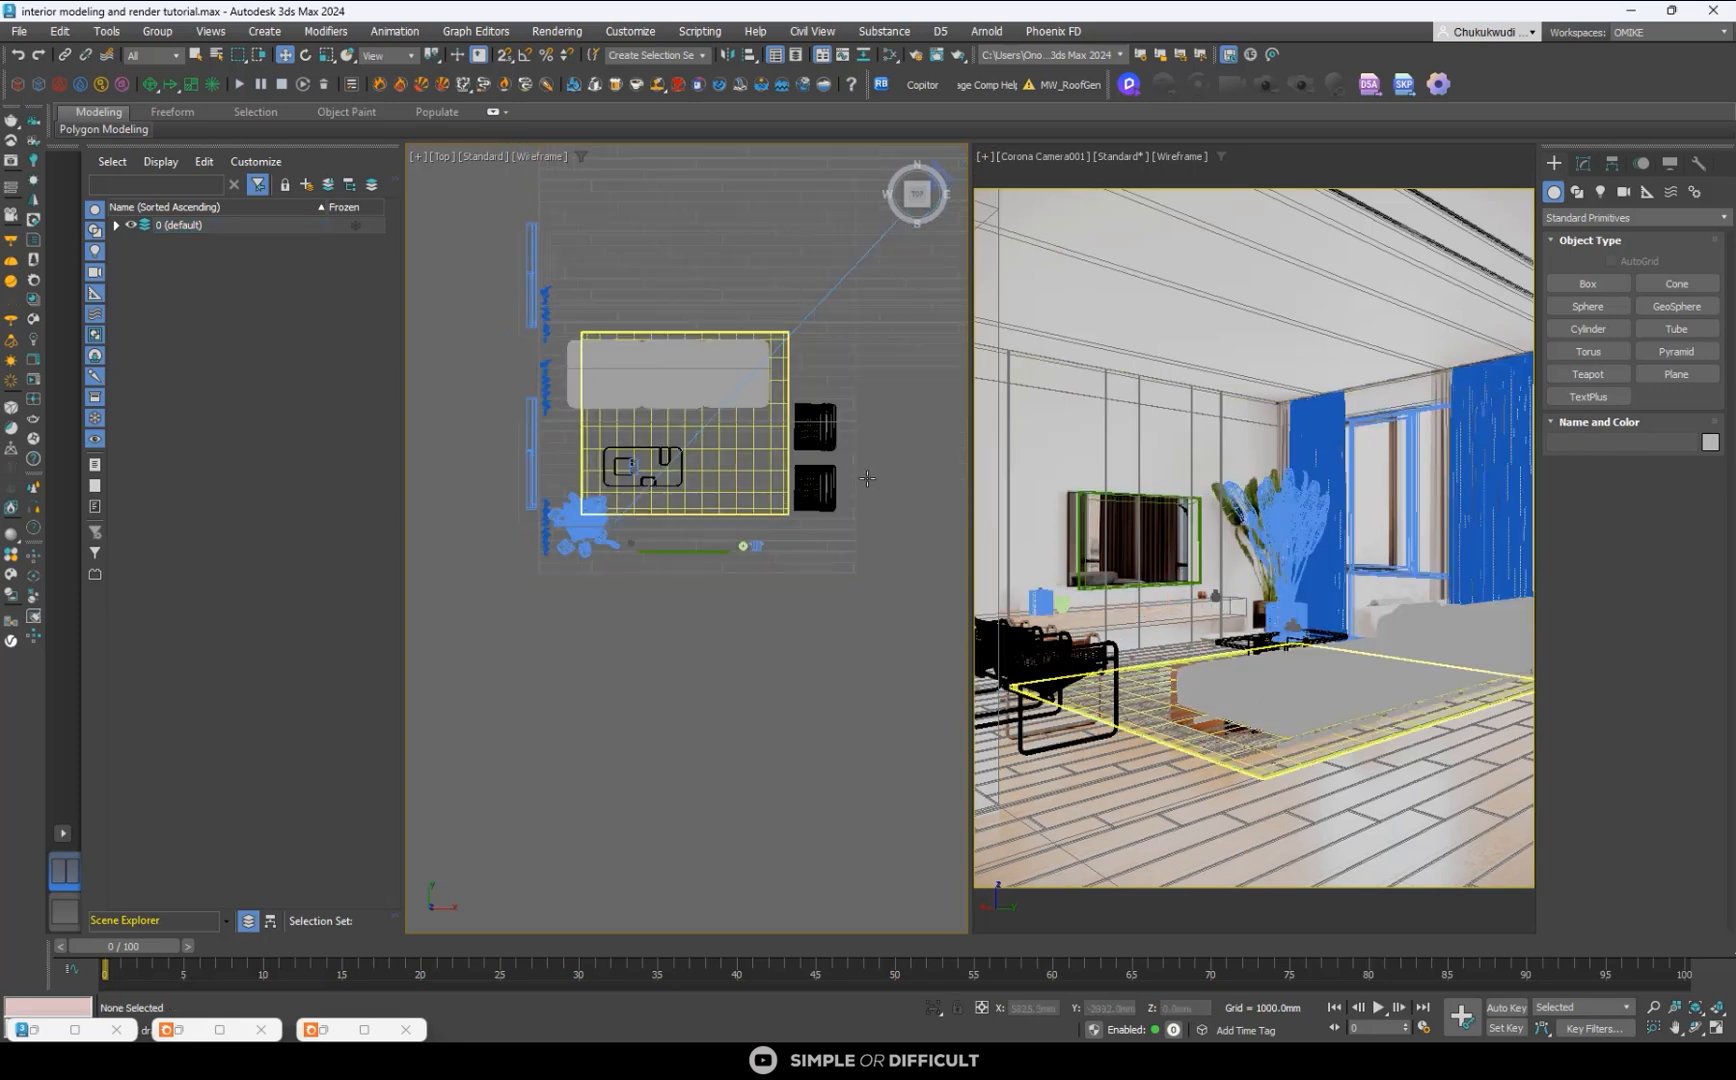
- Select both armchairs and move them beside the rug's end, shifting them about 256 mm along Y toward the TV wall
scroll(800, 485, "up", 3)
left_click(803, 485)
left_click(801, 373, "ctrl")
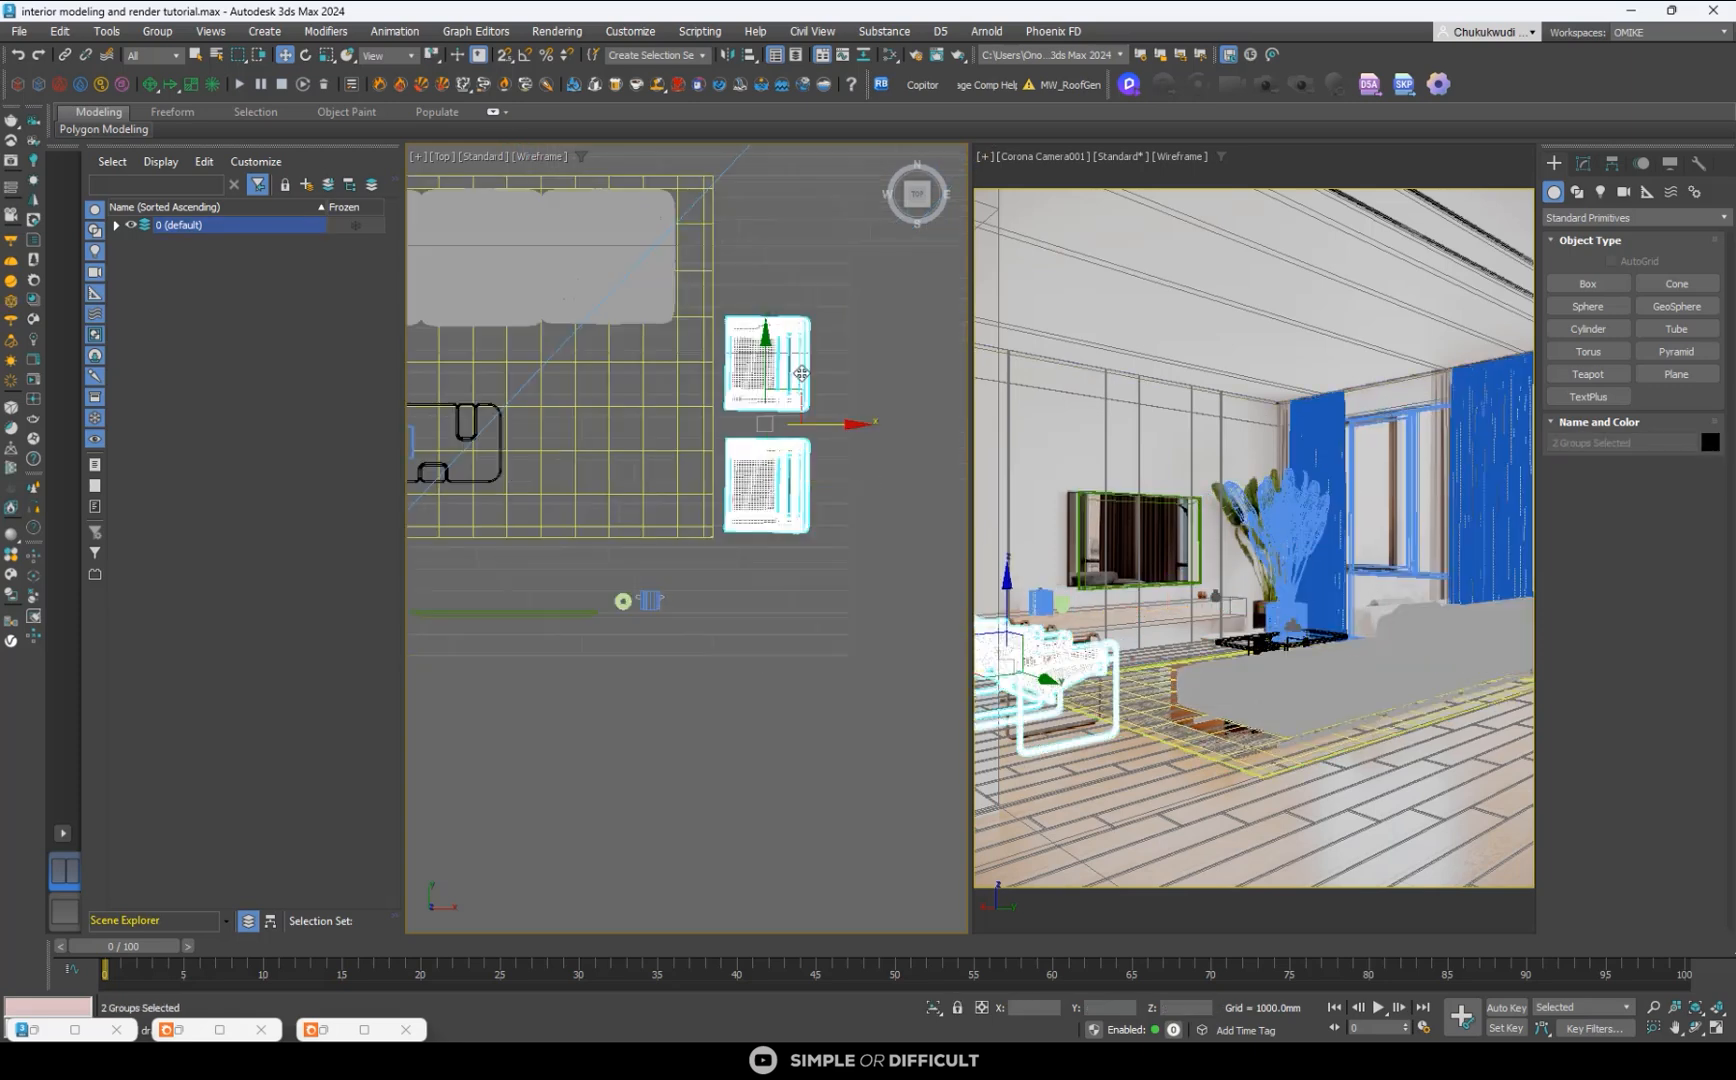
left_click_drag(797, 390, 793, 459)
scroll(778, 392, "up", 3)
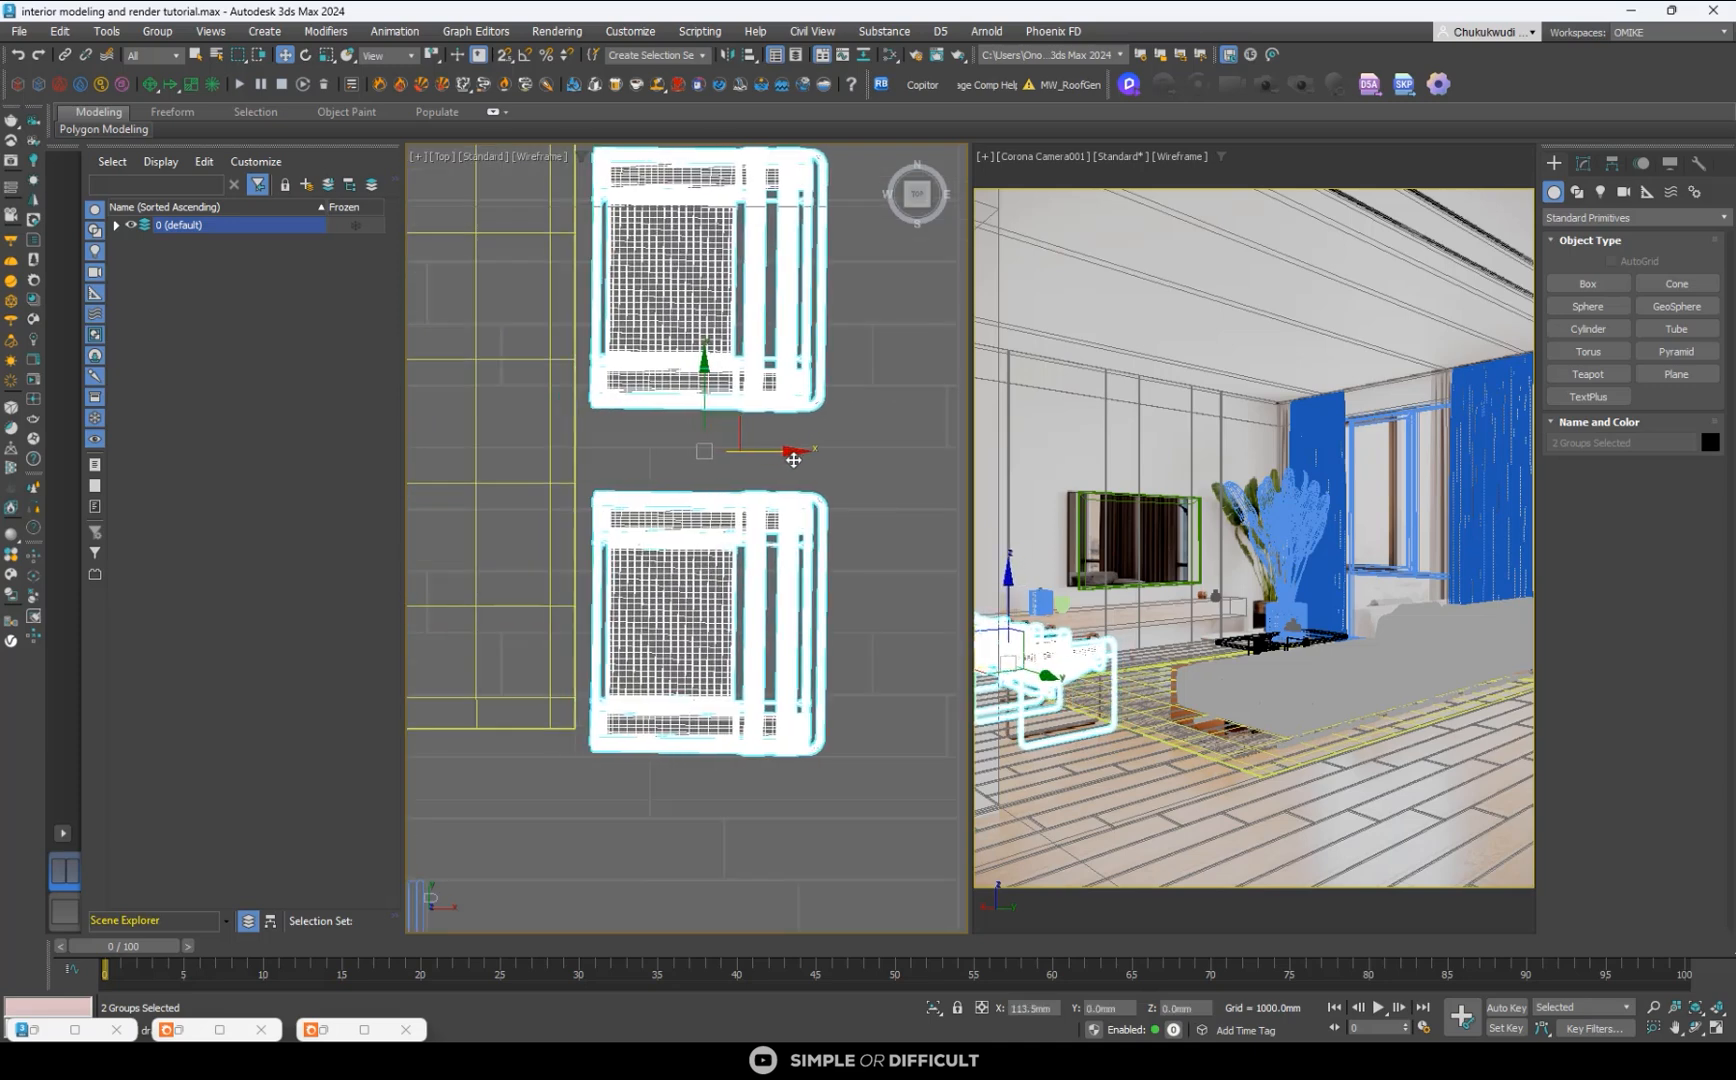
left_click_drag(705, 375, 727, 437)
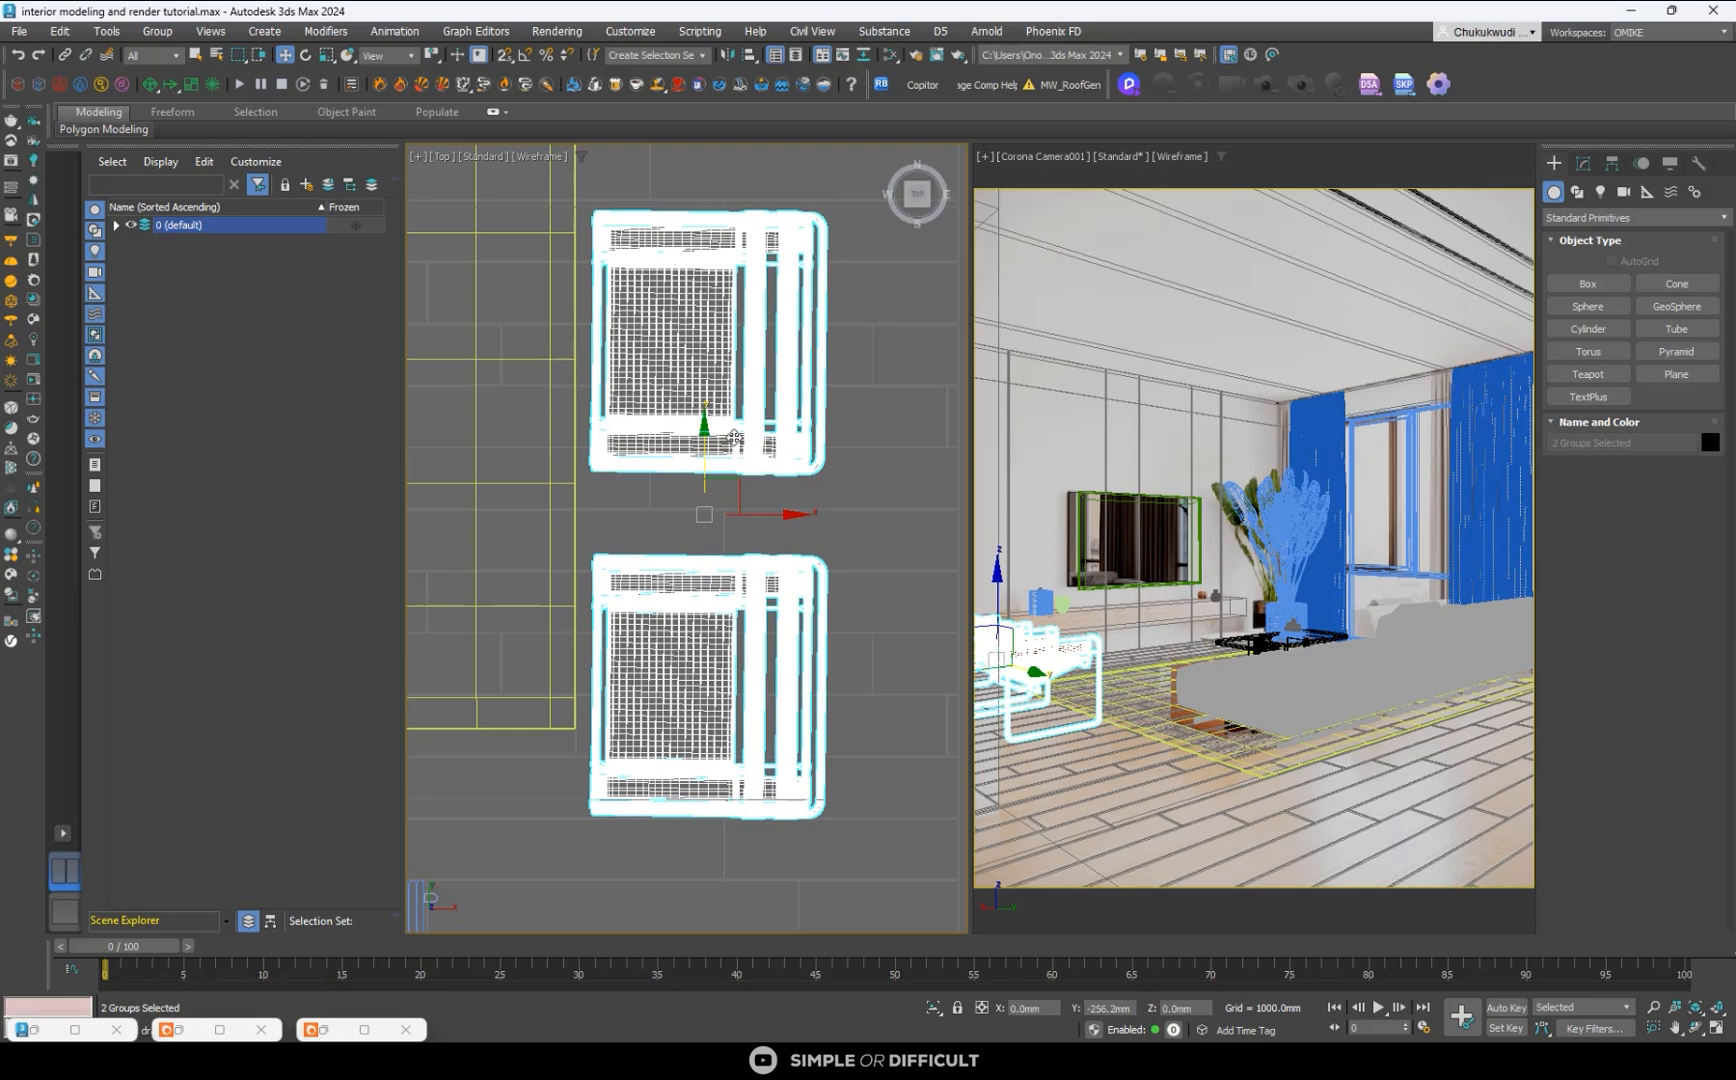
scroll(734, 438, "down", 5)
scroll(633, 601, "down", 3)
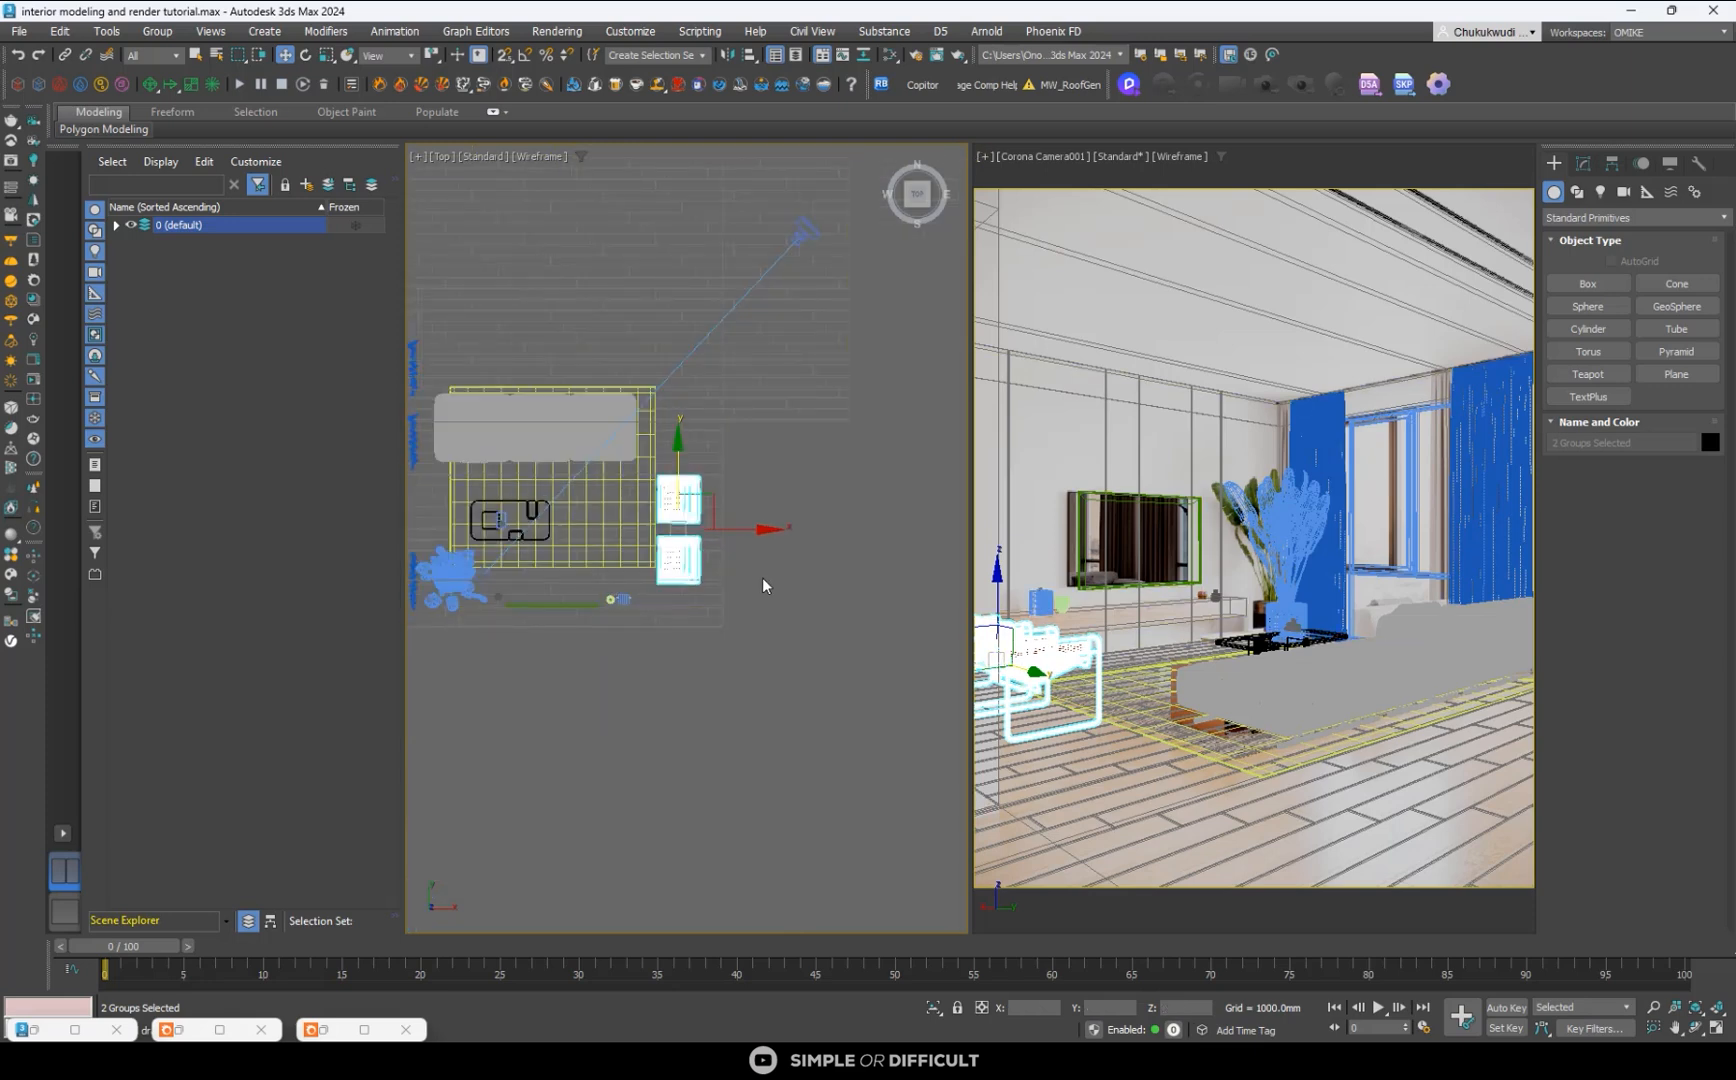
- Select the sofa and examine its placement on the rug from above and from the front
left_click(587, 413)
scroll(615, 410, "up", 5)
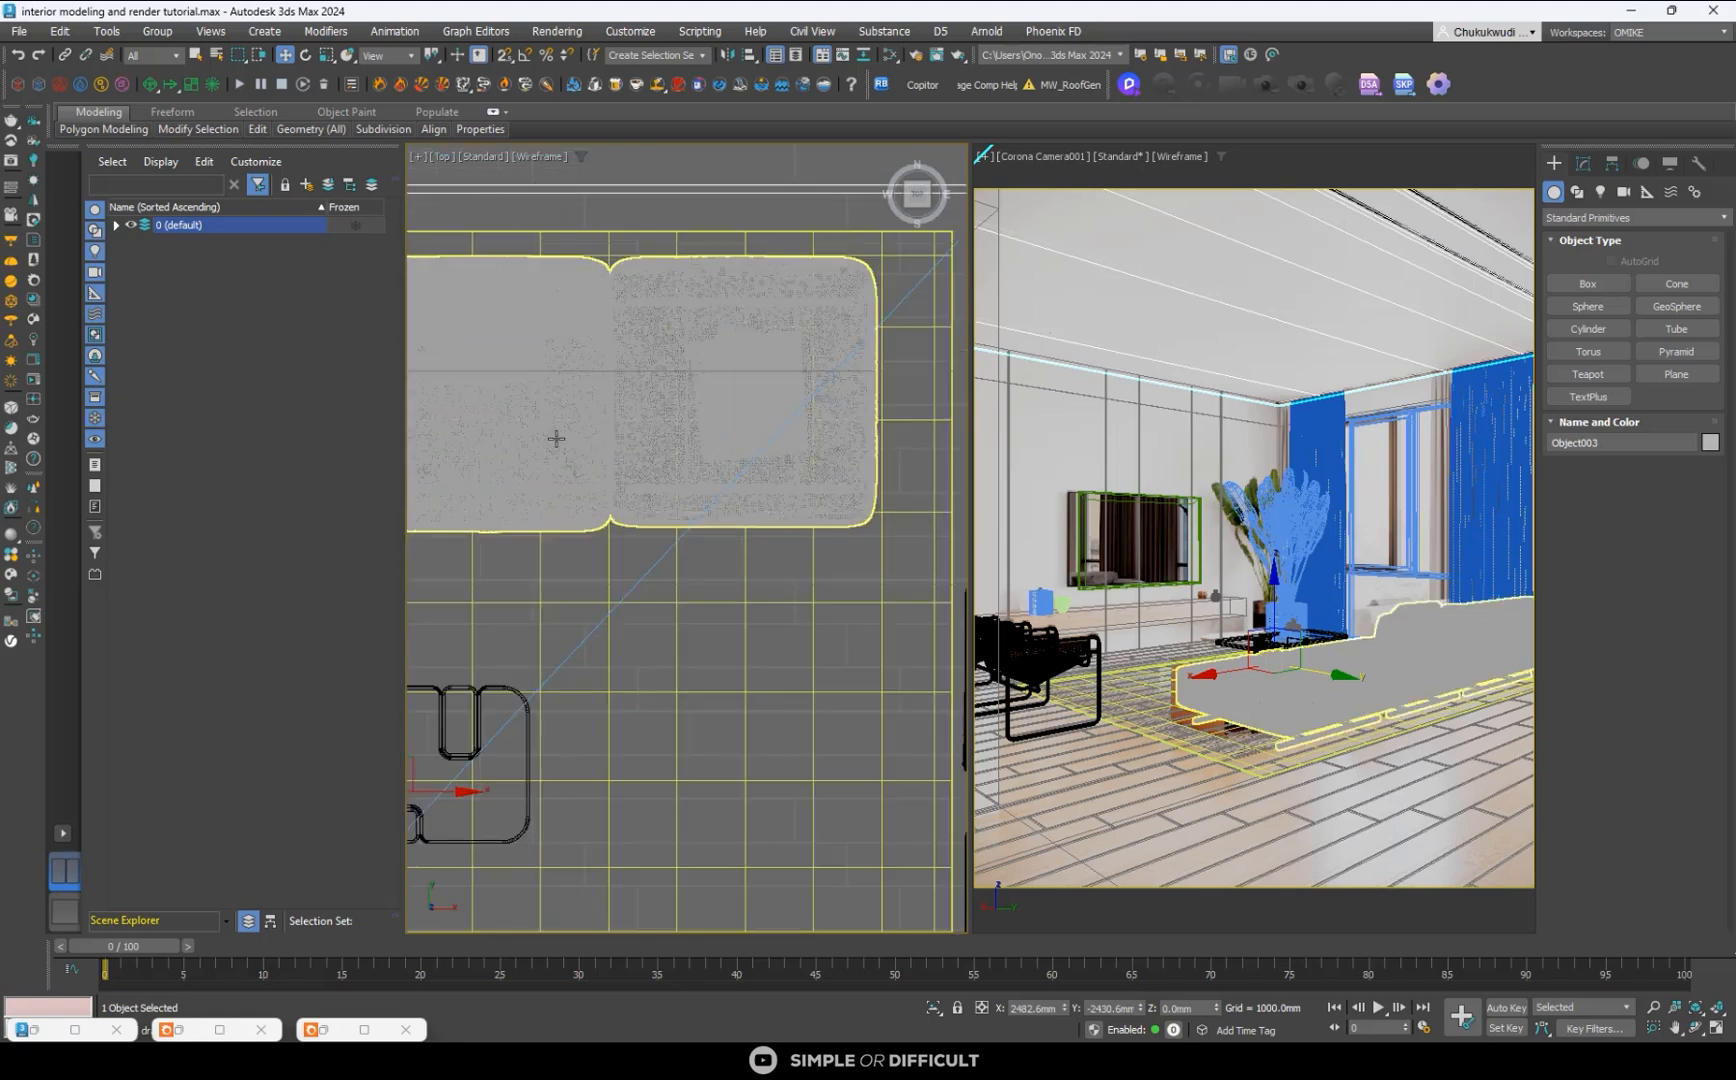
scroll(634, 407, "down", 2)
scroll(741, 395, "up", 5)
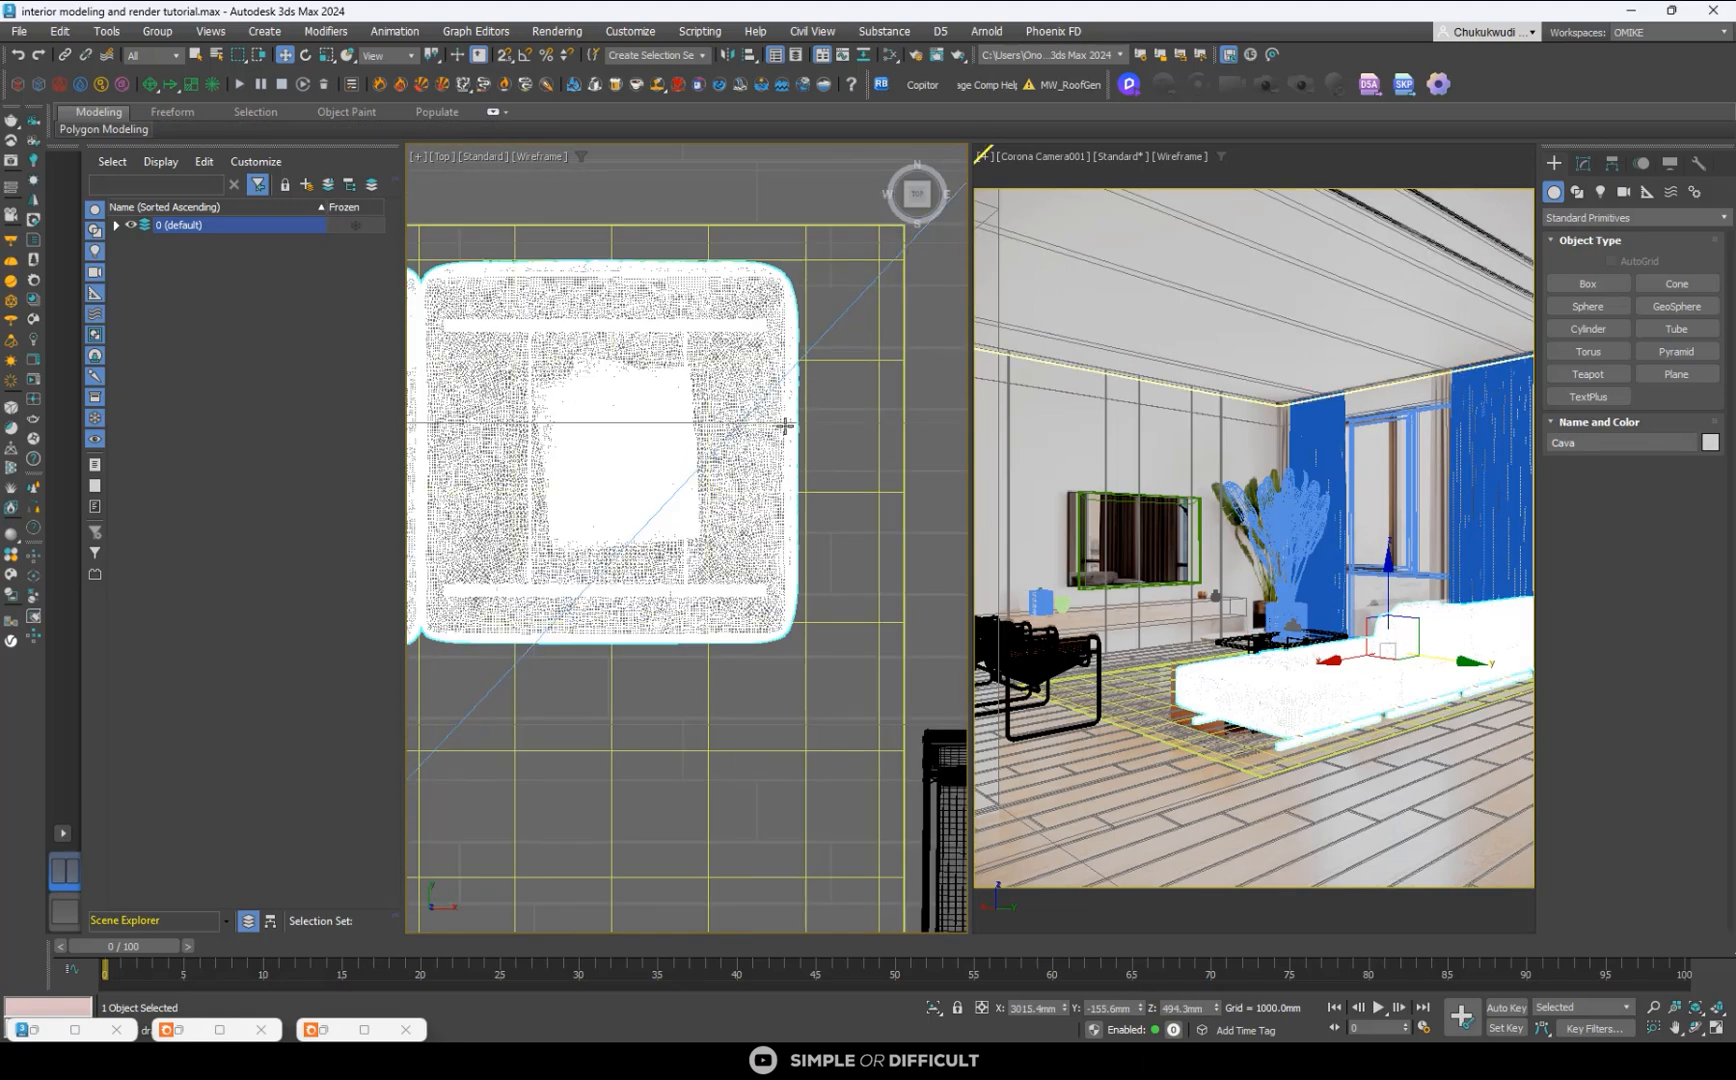
mouse_move(814, 420)
middle_mouse_down("alt")
mouse_move(787, 535)
mouse_move(717, 523)
mouse_move(732, 557)
mouse_move(570, 656)
mouse_move(681, 447)
mouse_move(508, 446)
mouse_move(640, 500)
mouse_move(930, 511)
mouse_move(838, 440)
middle_mouse_up("alt")
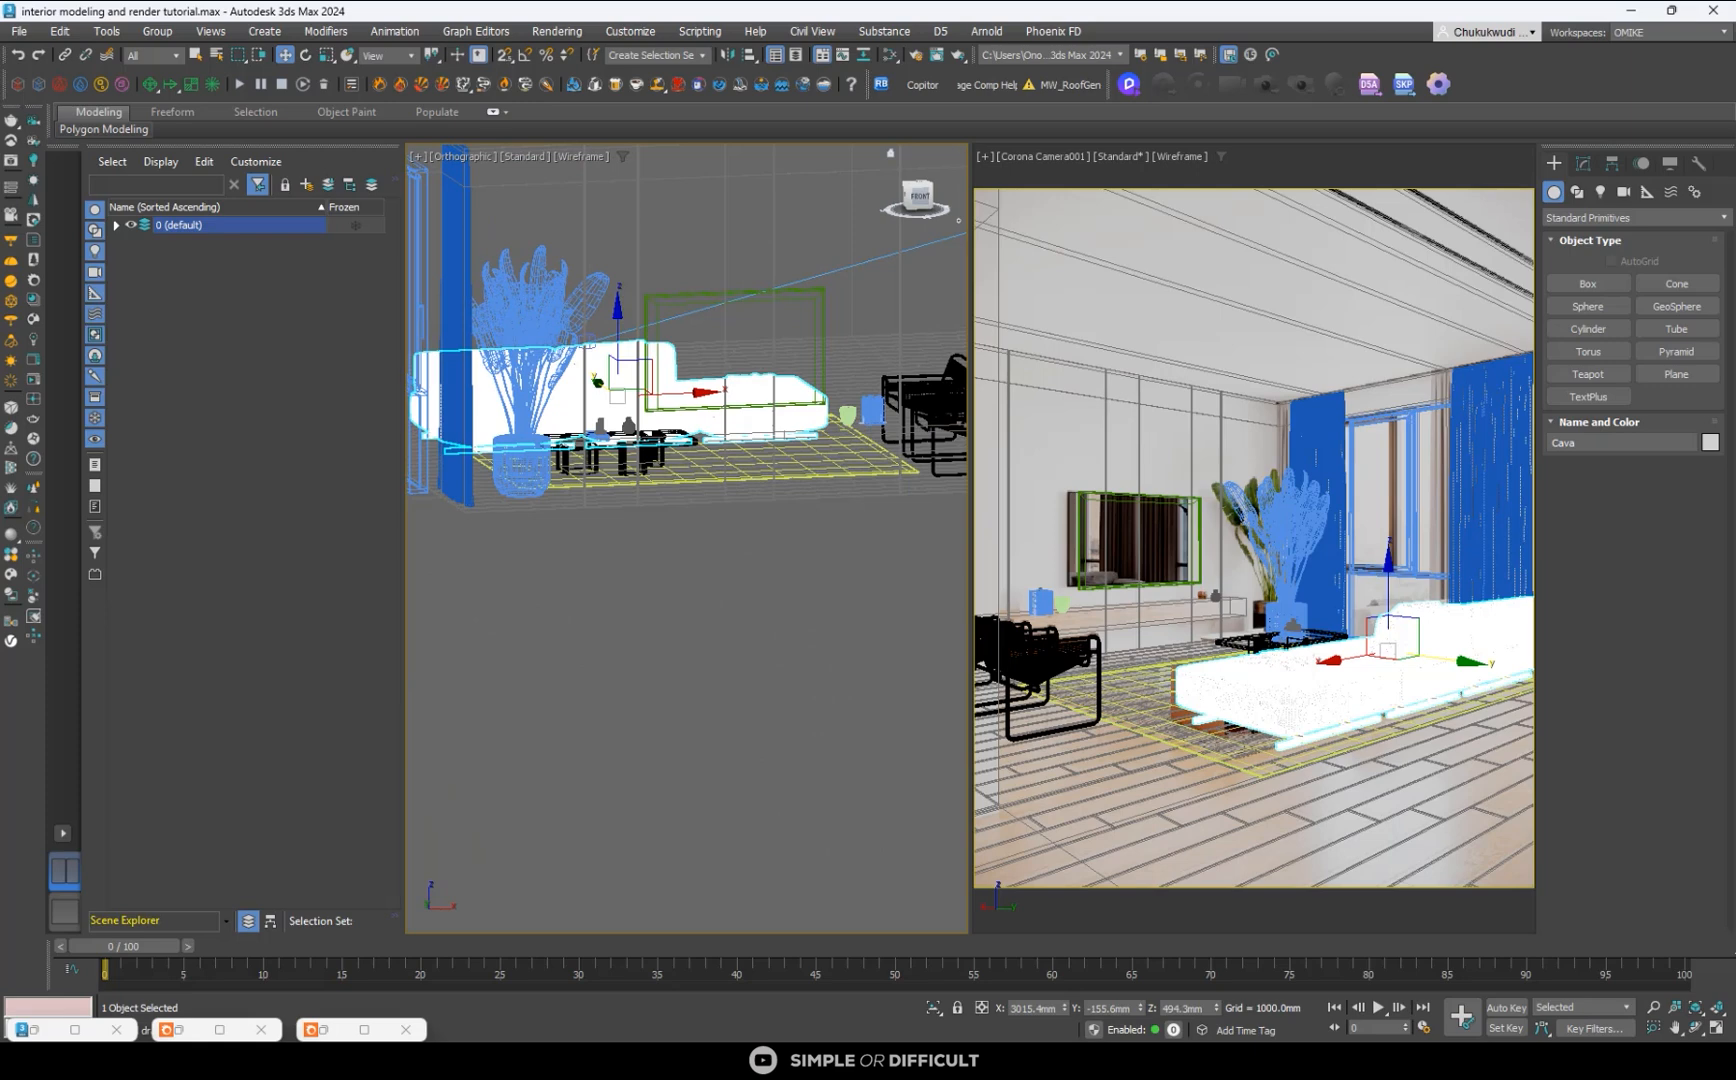
- Switch to tutorial test 01.max and copy the side table at the sofa's end into Copitor slot 2
left_click(1316, 987)
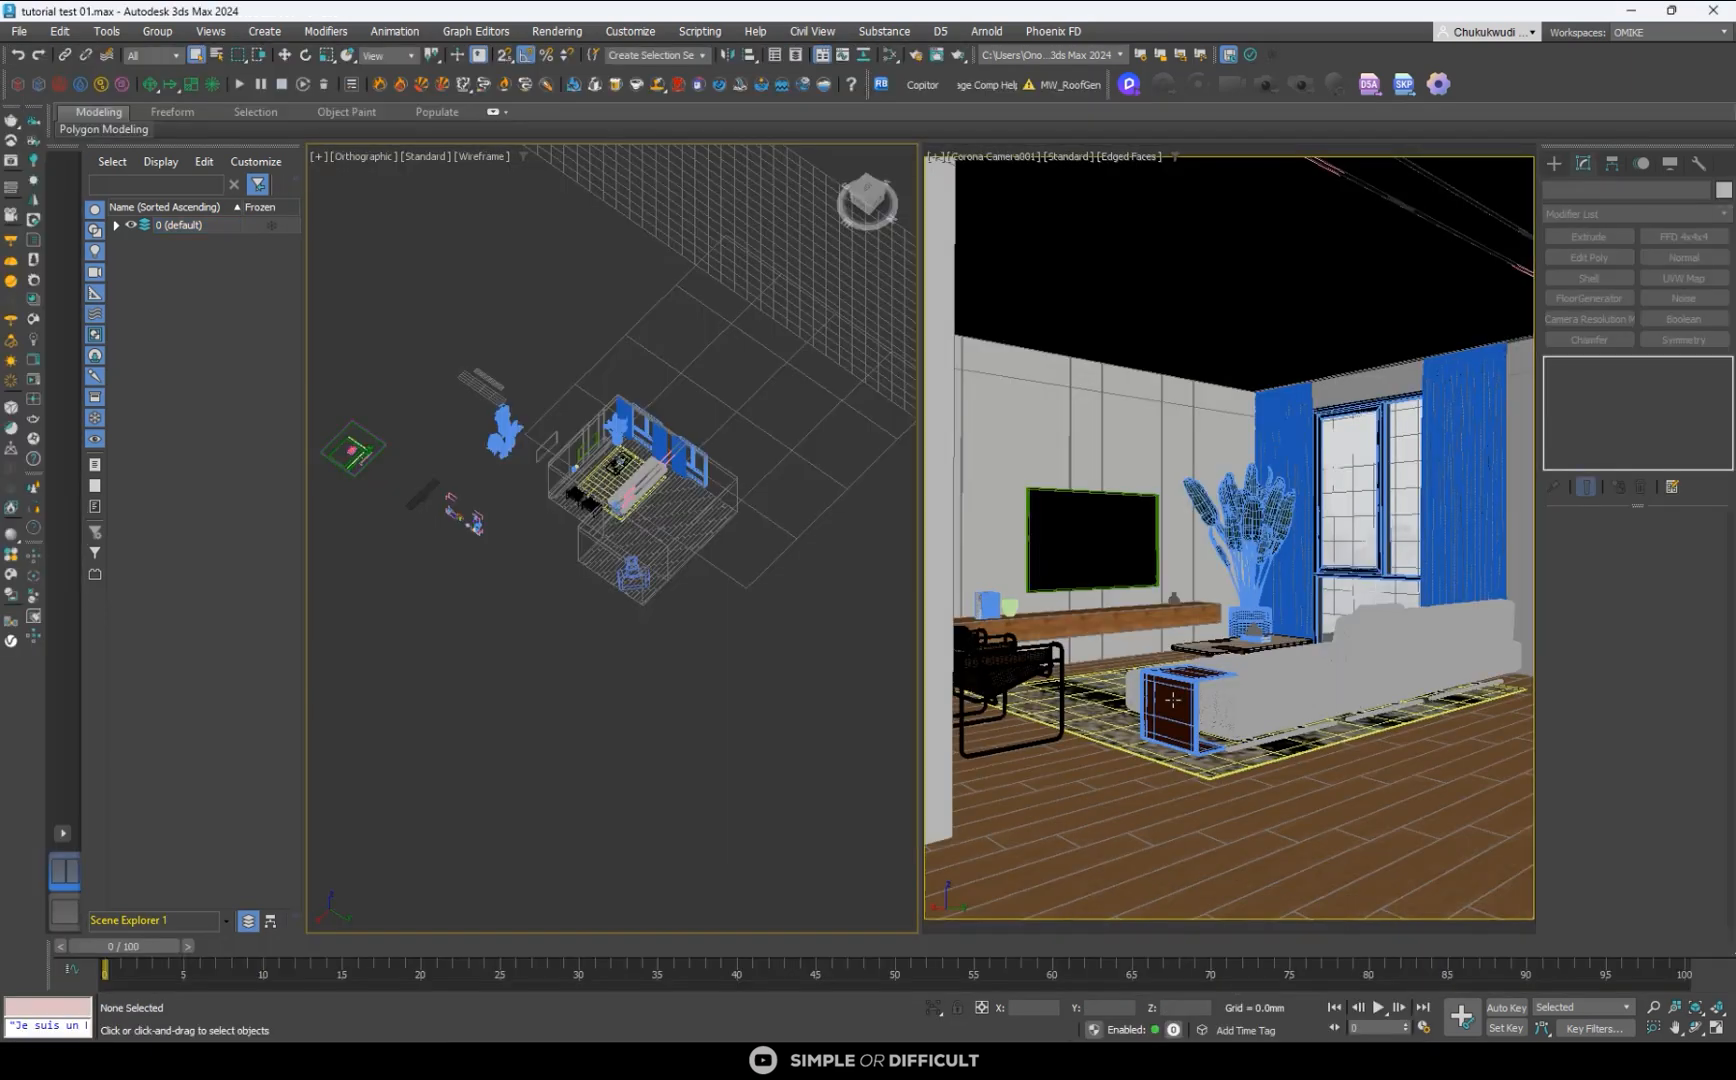
left_click(1172, 700)
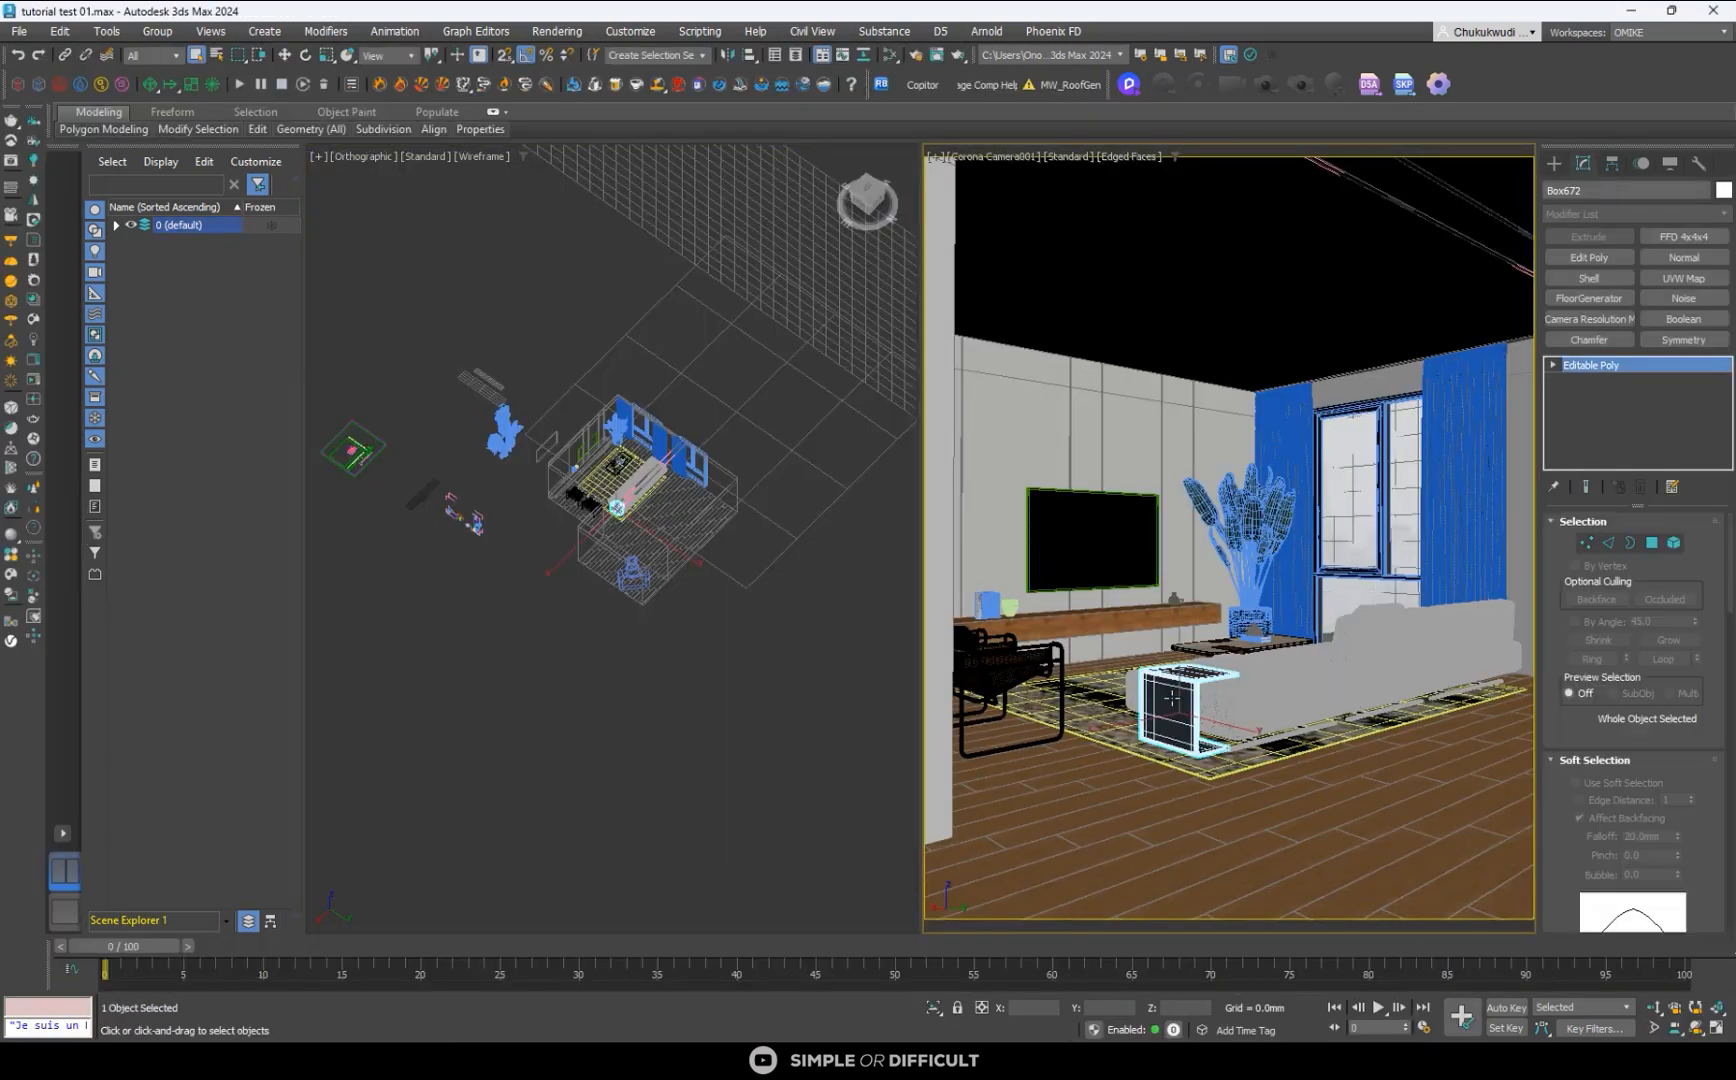
left_click(929, 84)
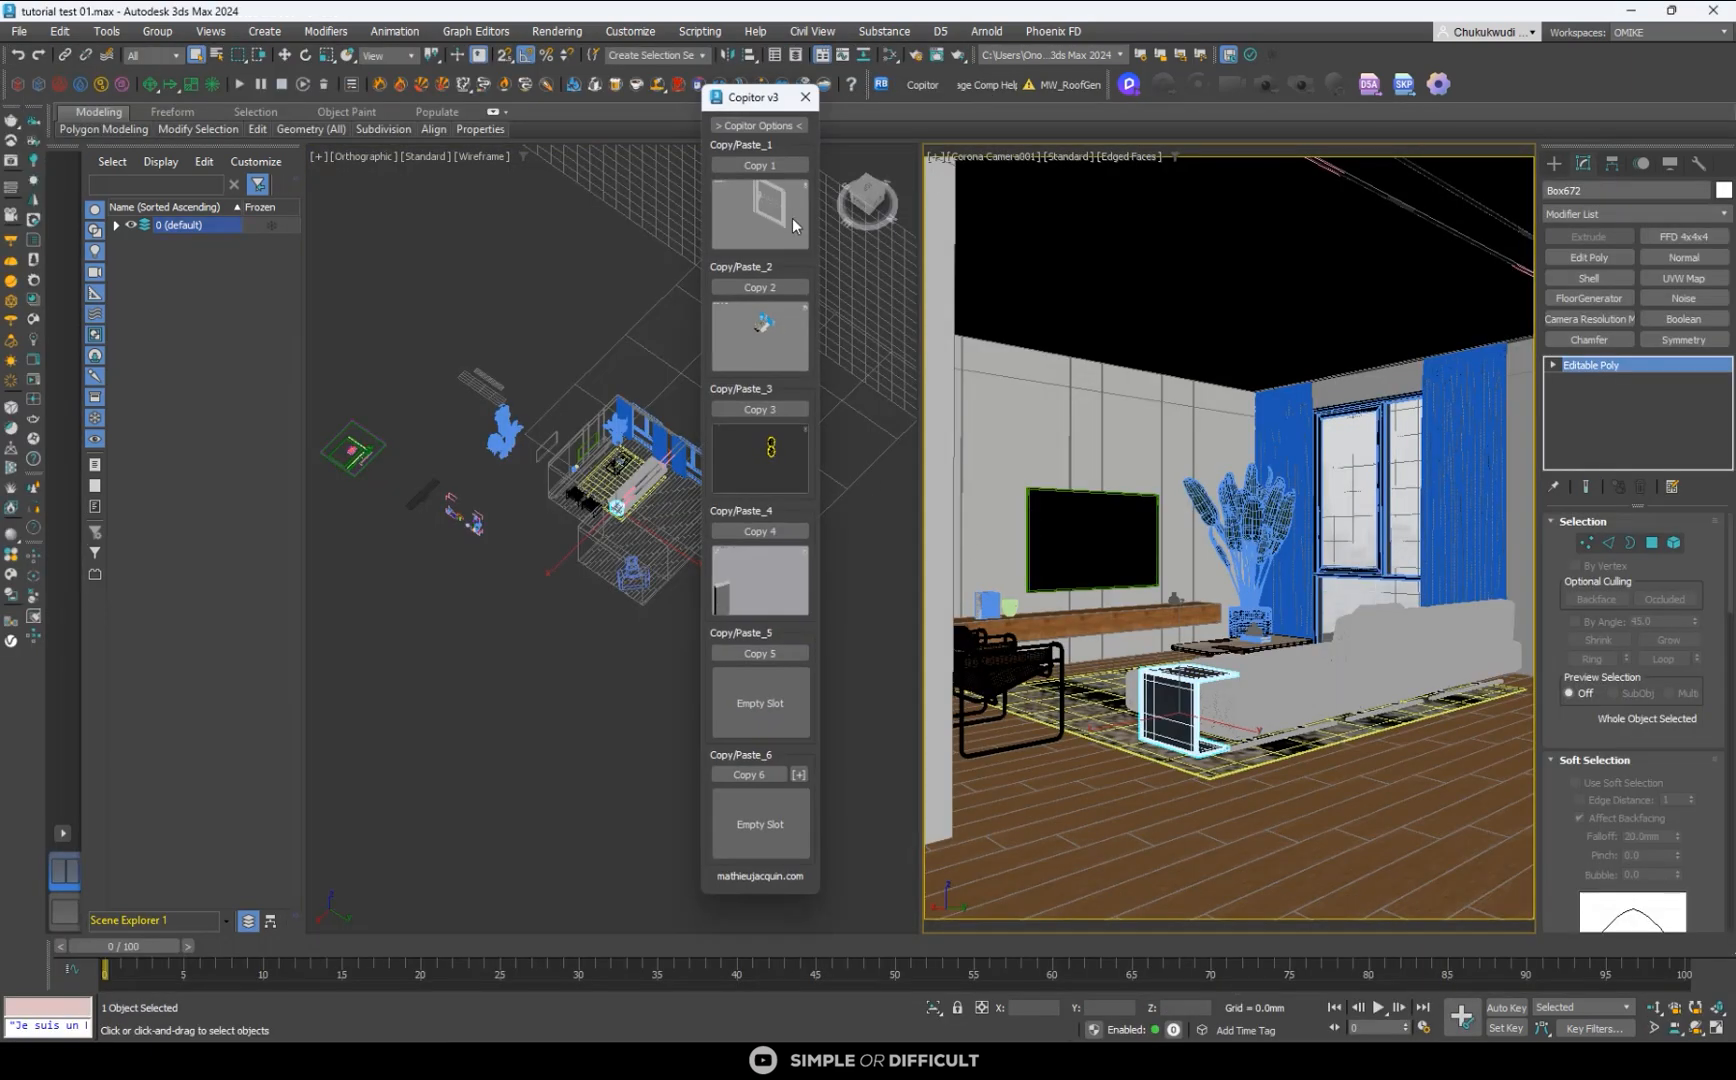
left_click(752, 288)
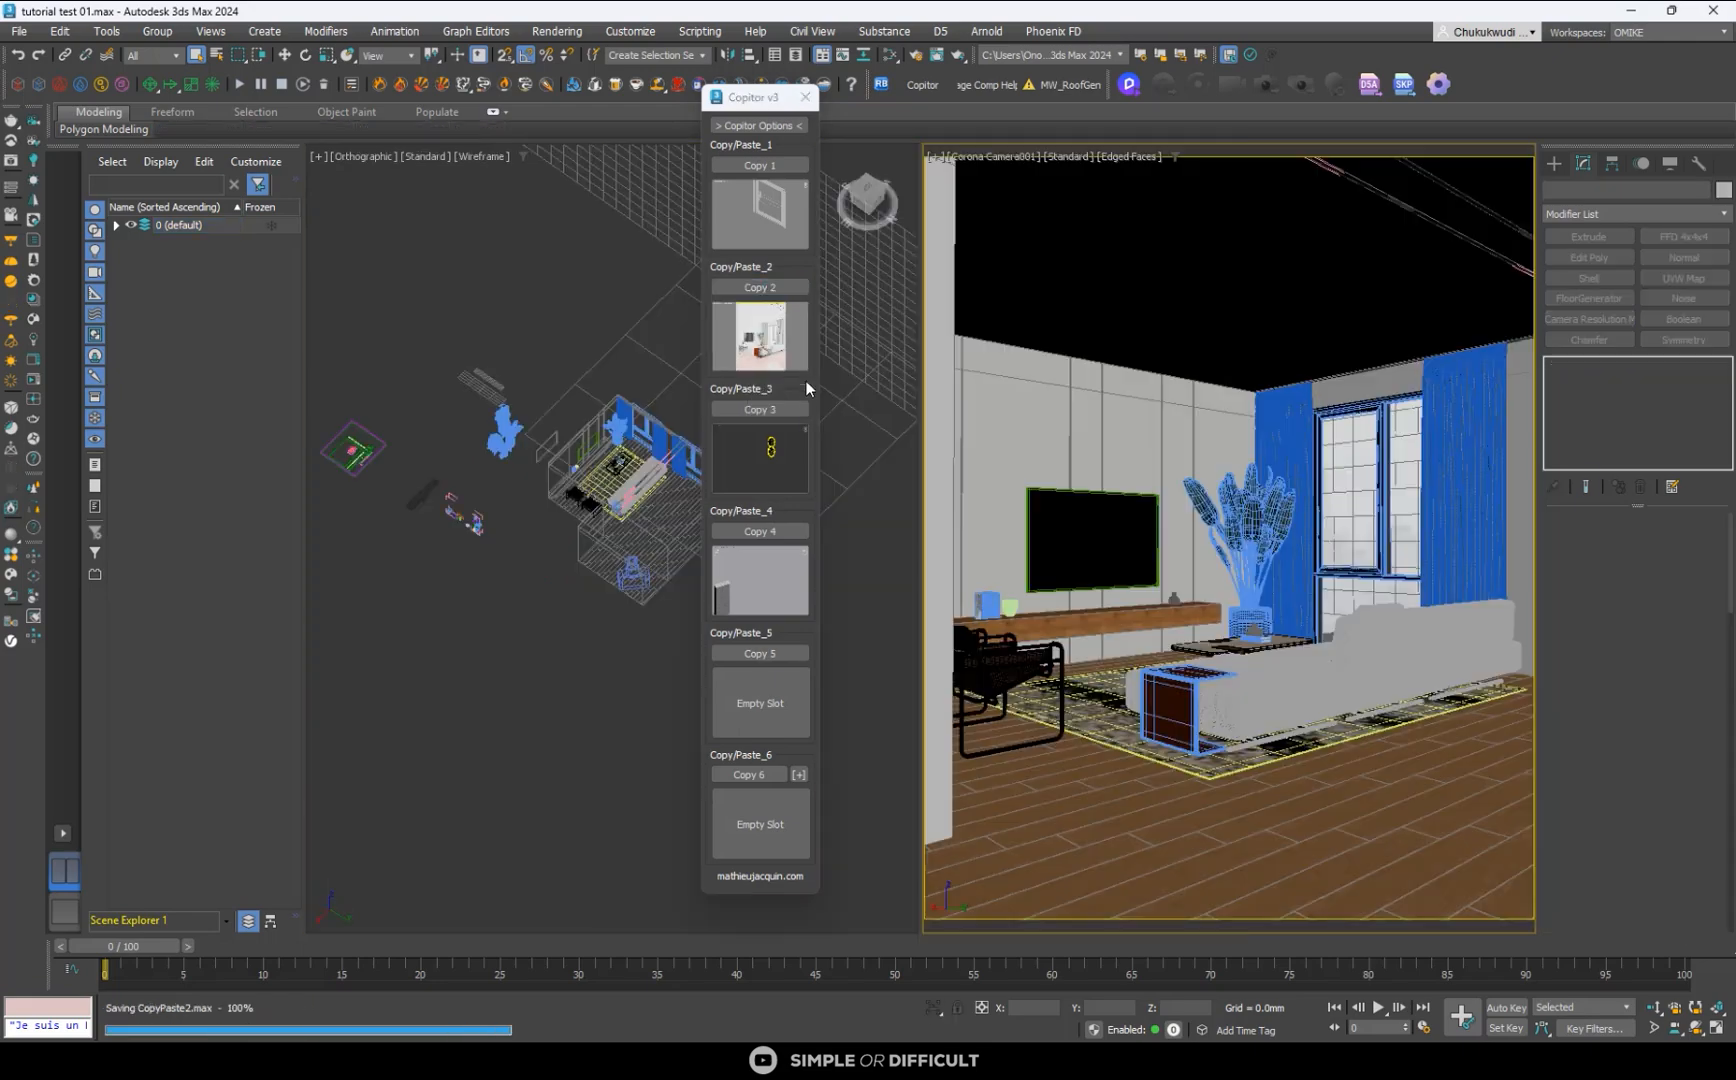
- Return to interior modeling and render tutorial.max, paste the side table from Copitor slot 2 and close Copitor
left_click(1630, 14)
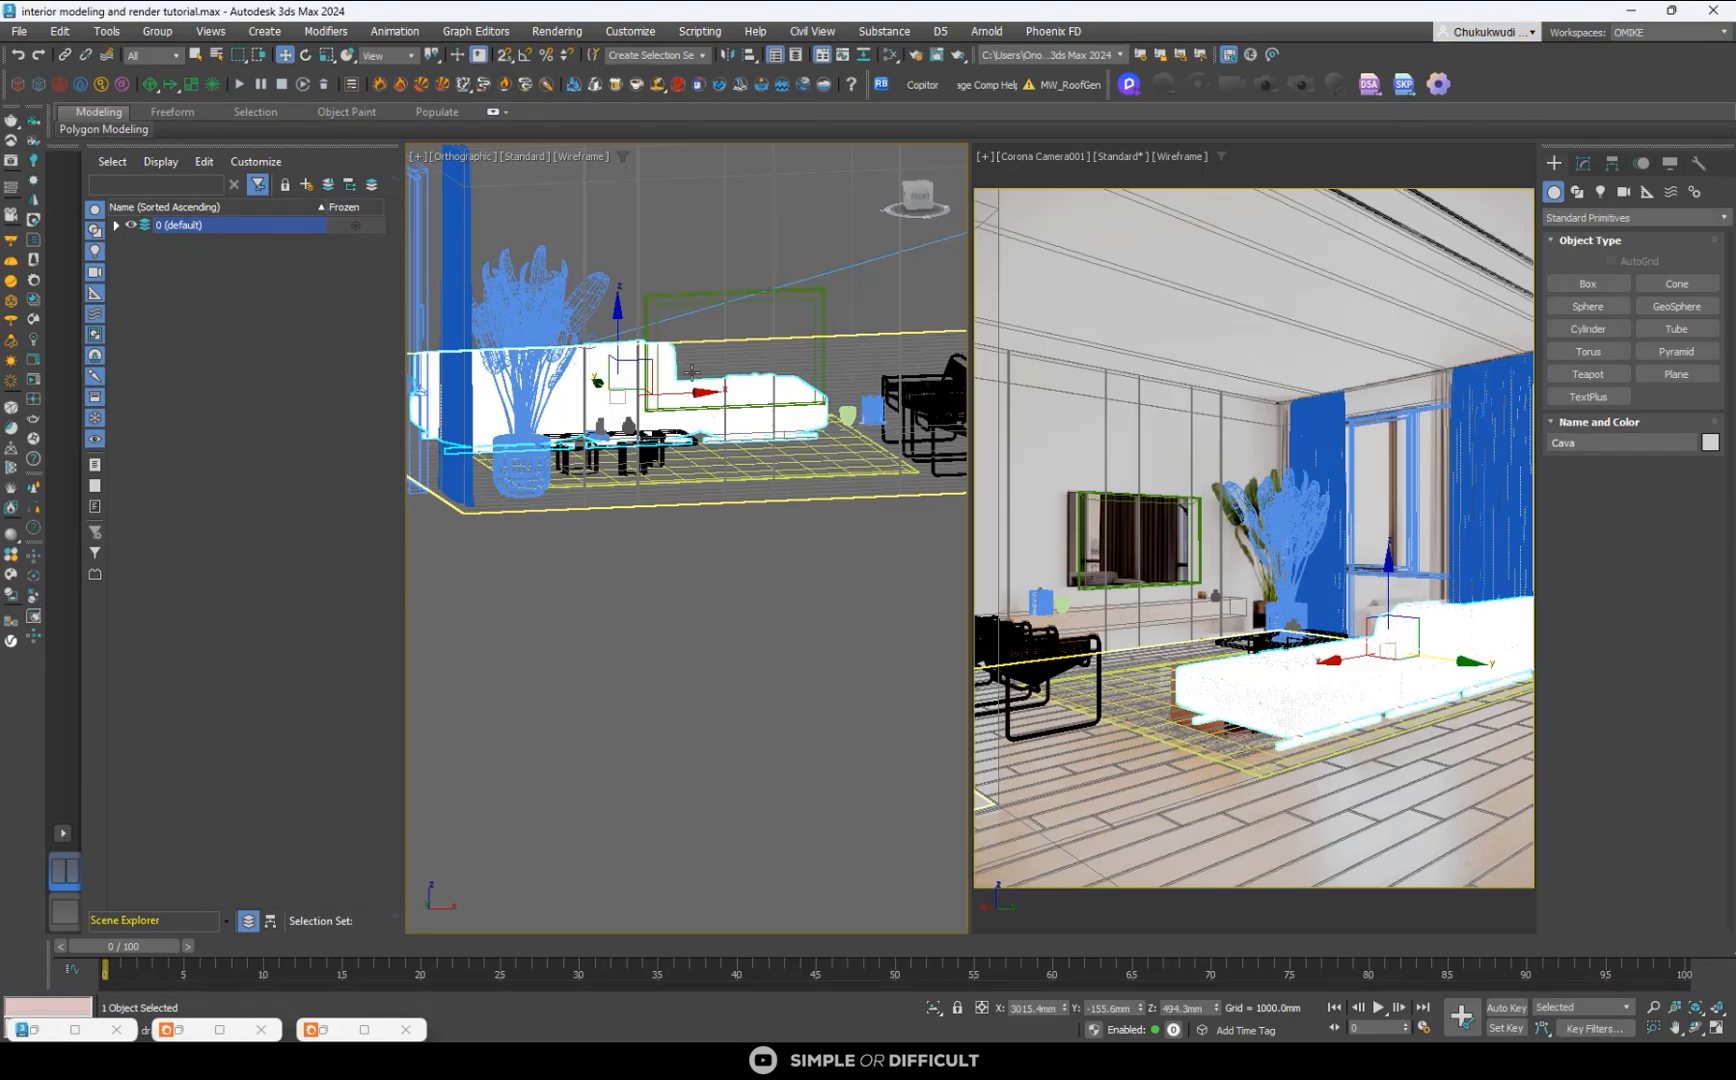
left_click(939, 88)
left_click(768, 216)
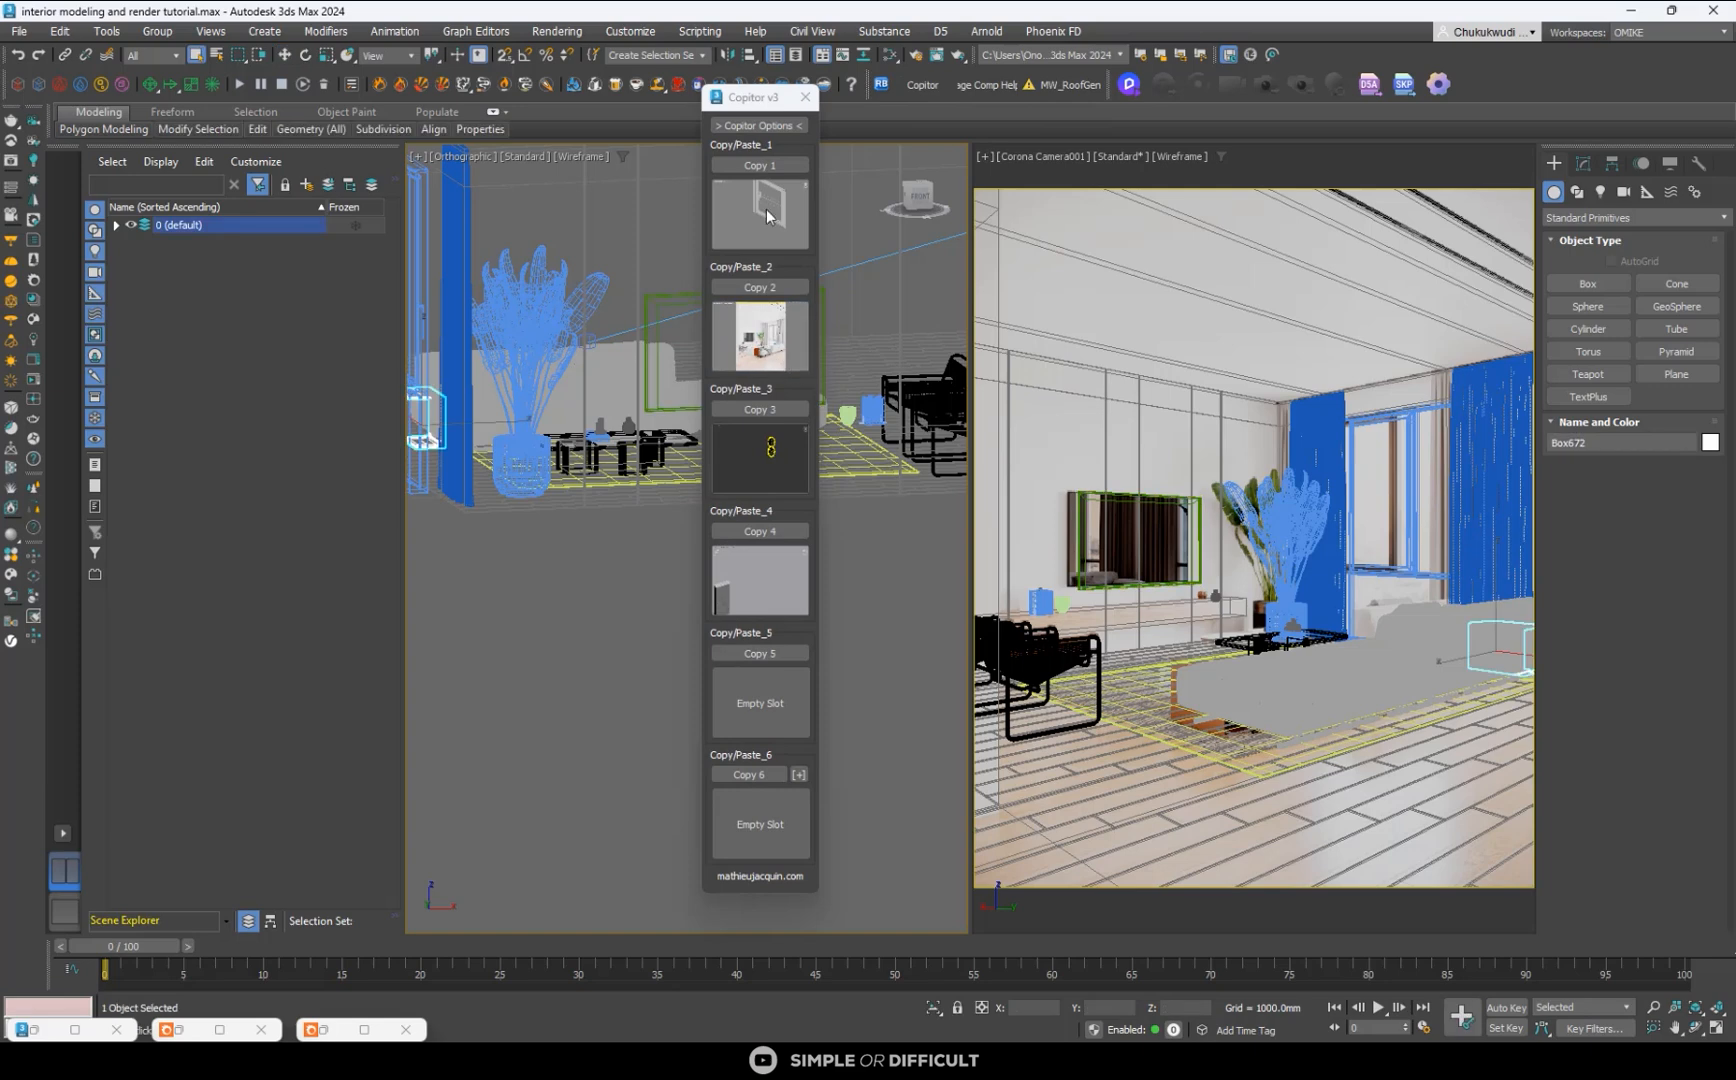
left_click(803, 99)
- Move the side table along X in the Top view to the sofa's end nearest the armchairs
scroll(812, 455, "down", 3)
key("t")
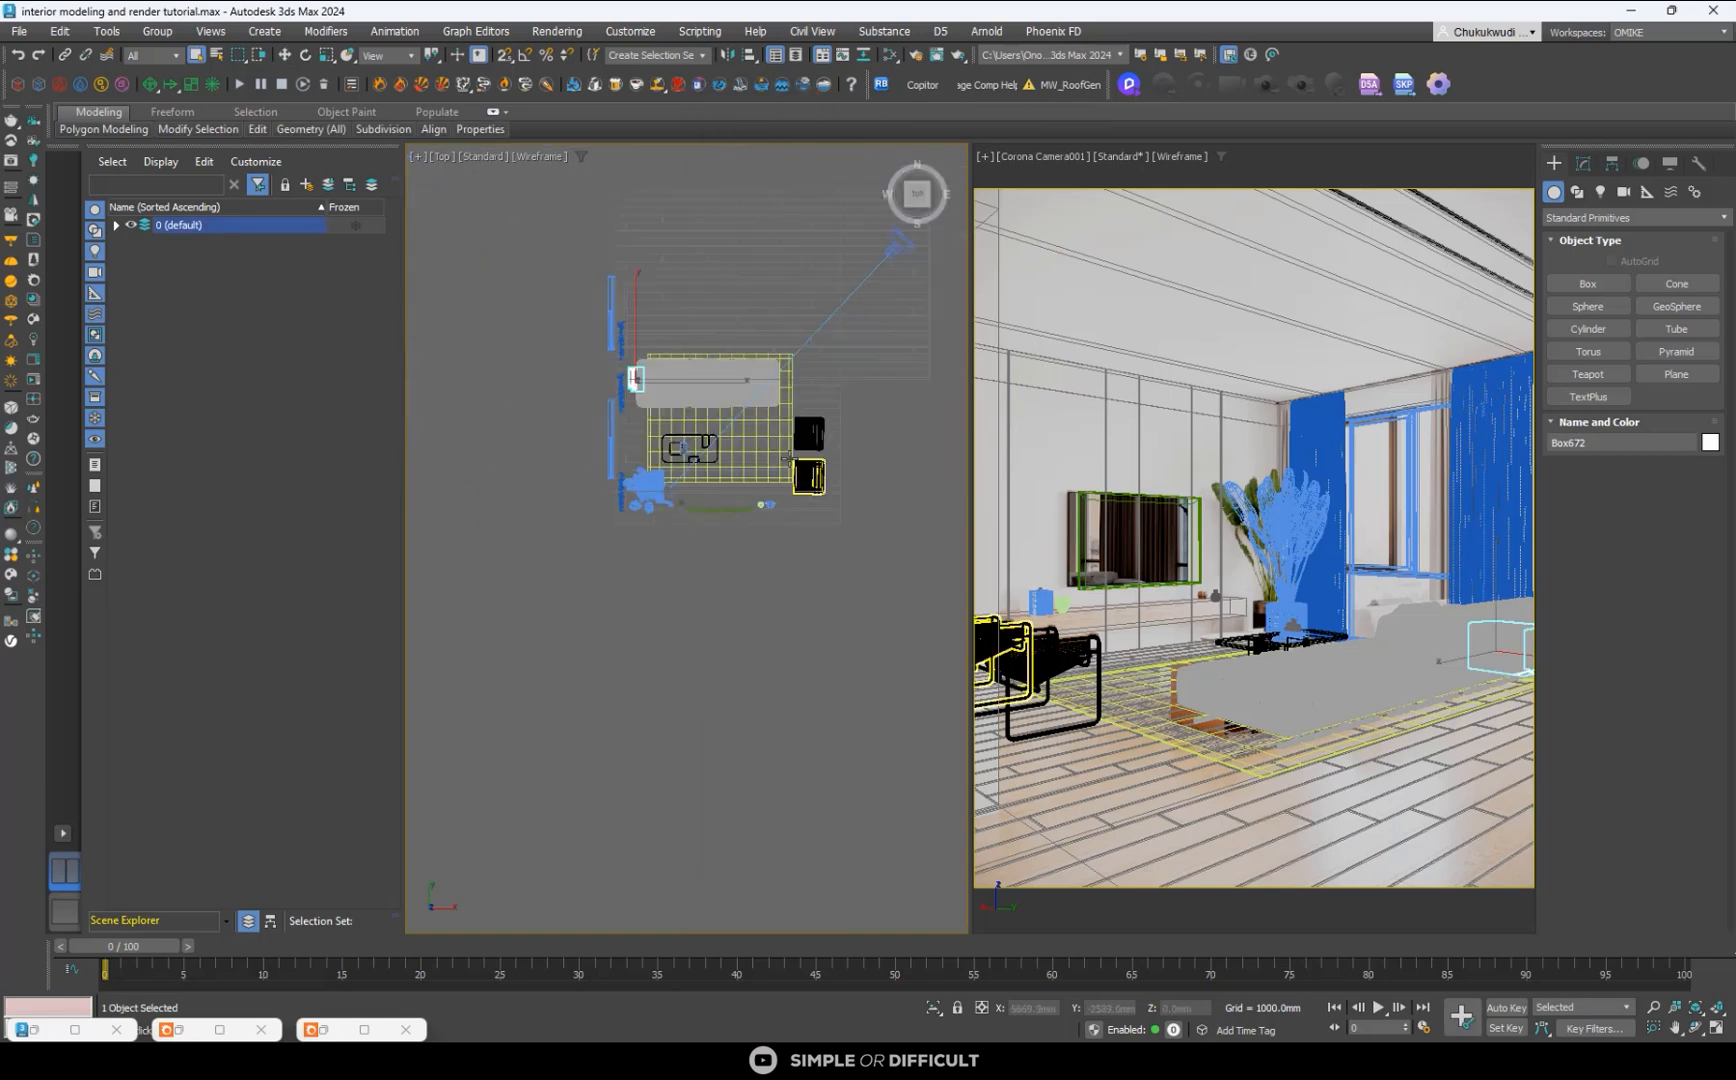
scroll(630, 378, "up", 3)
left_click(284, 55)
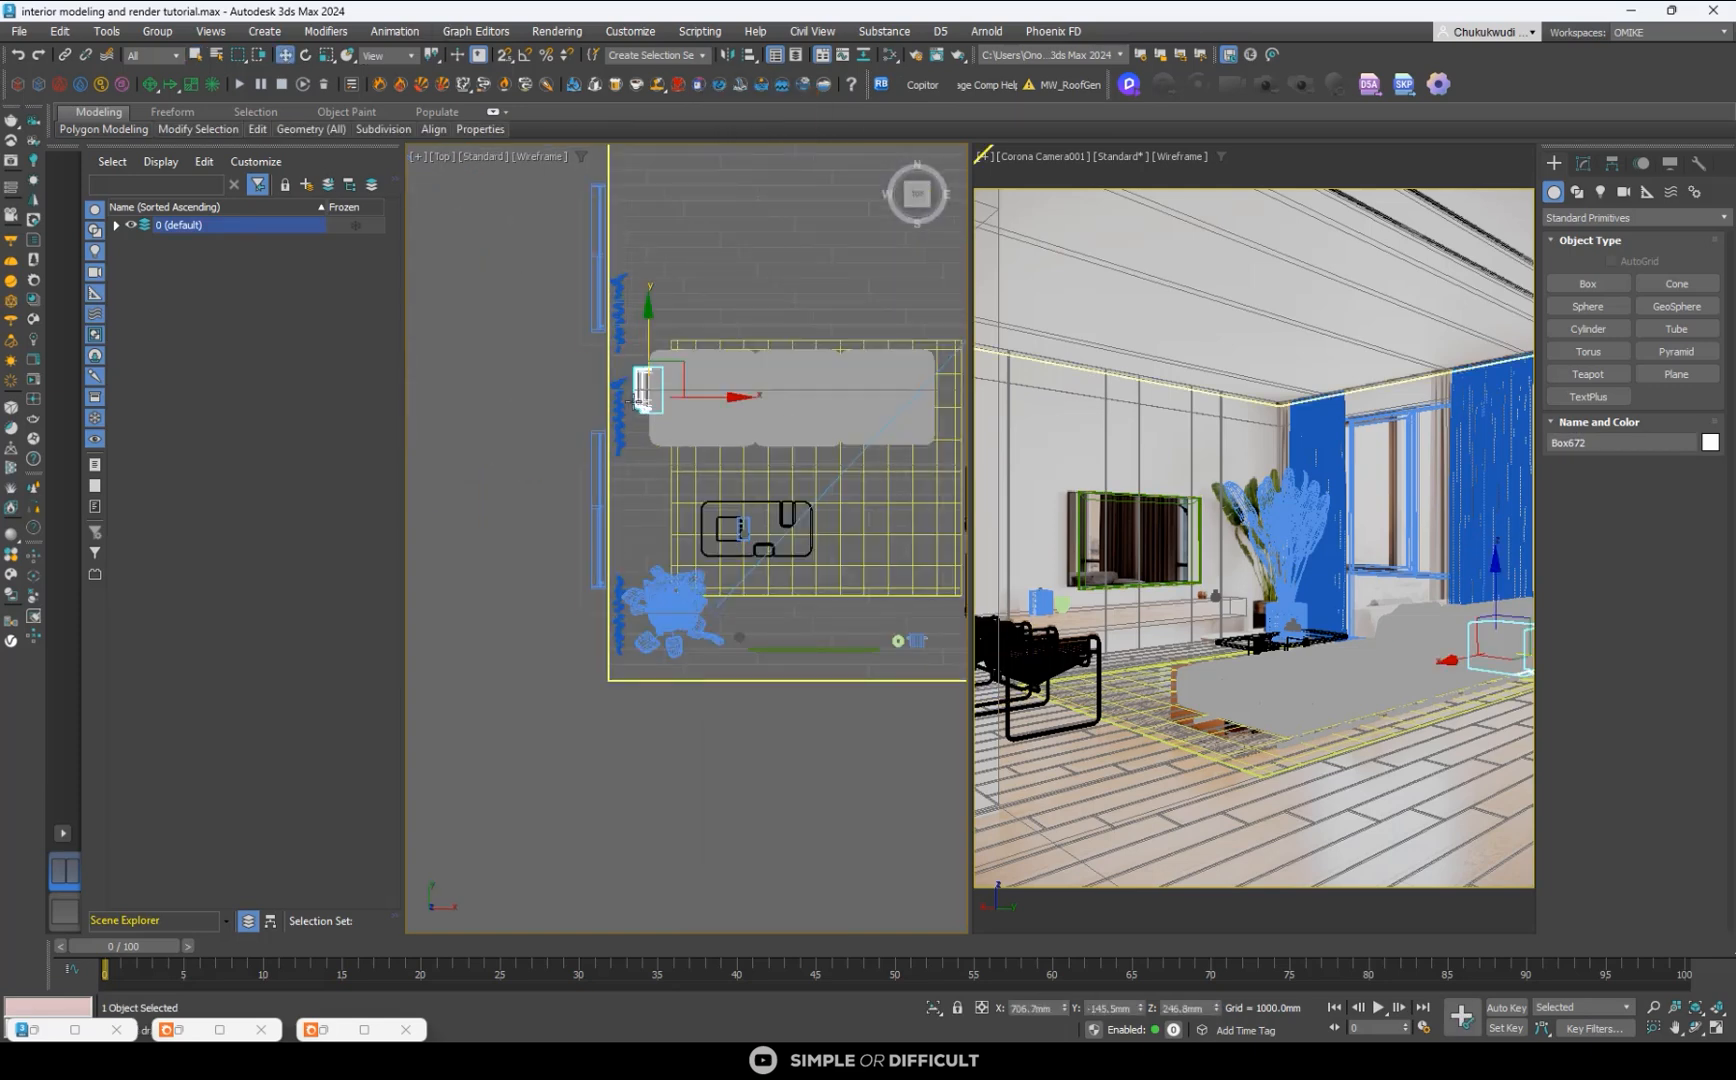
left_click_drag(700, 399, 973, 436)
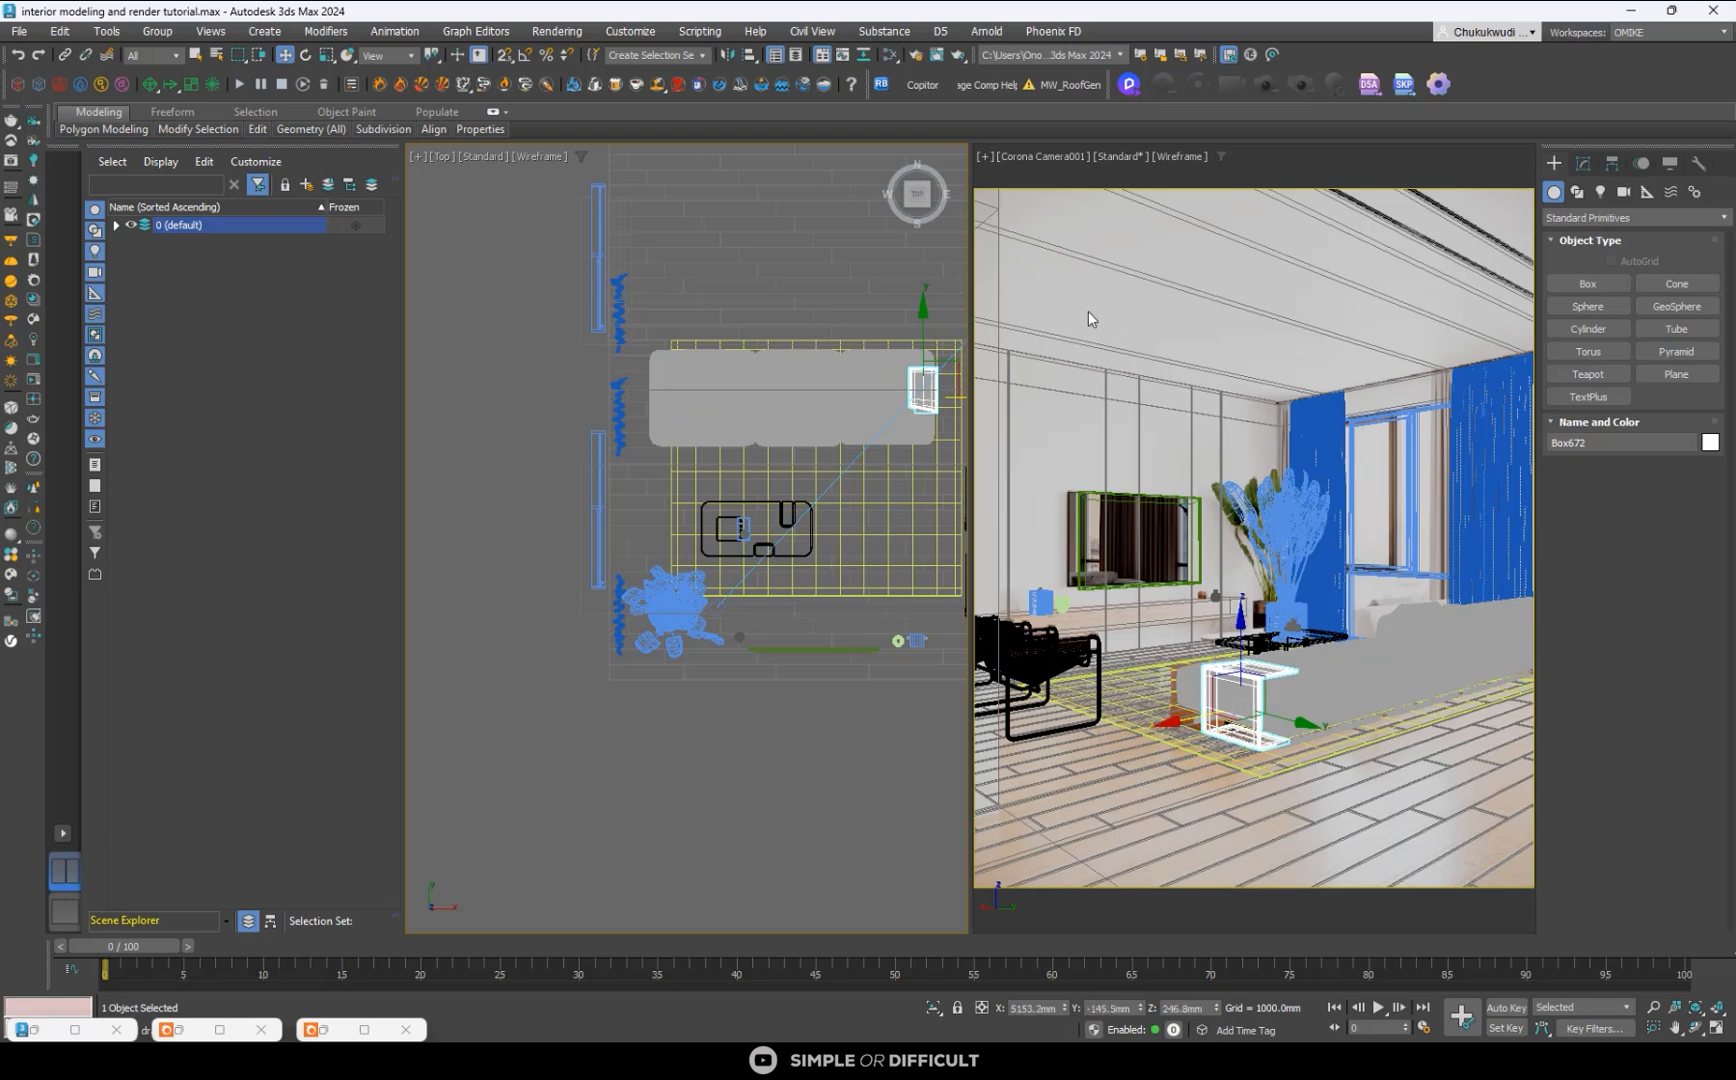
middle_click_drag(704, 434, 443, 450)
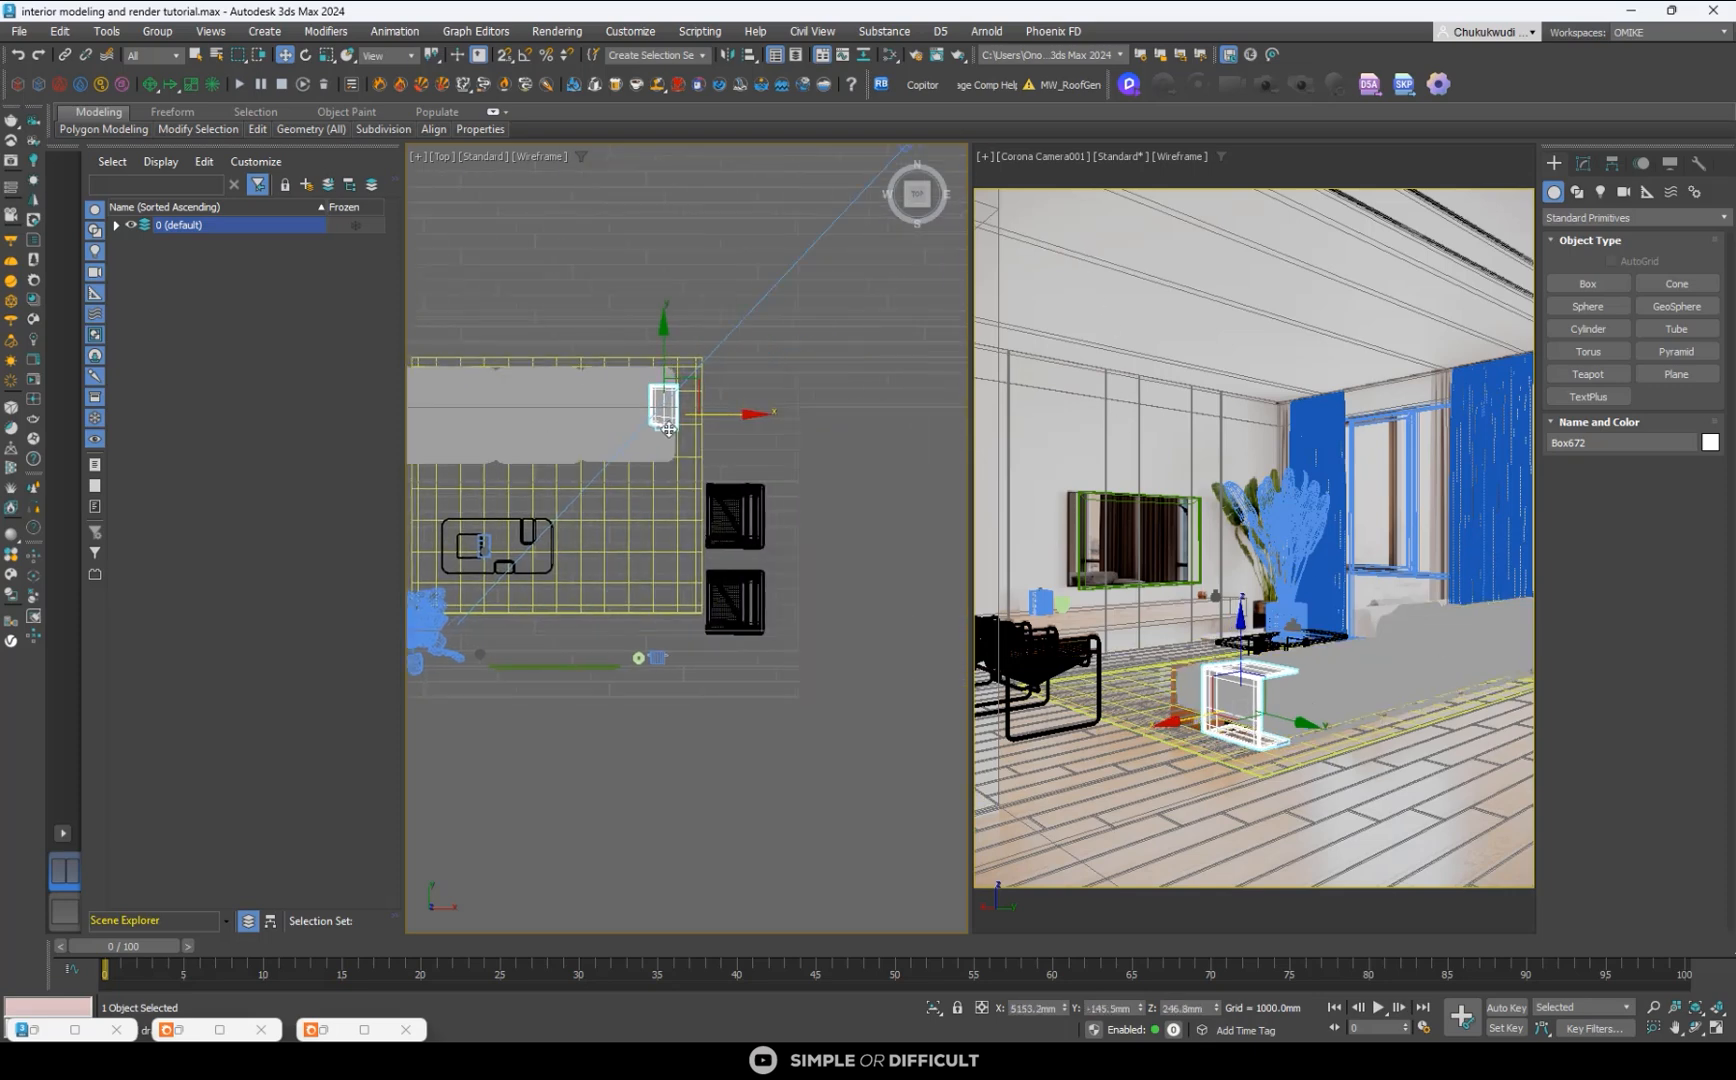
scroll(666, 402, "up", 2)
middle_click_drag(666, 403, 774, 396)
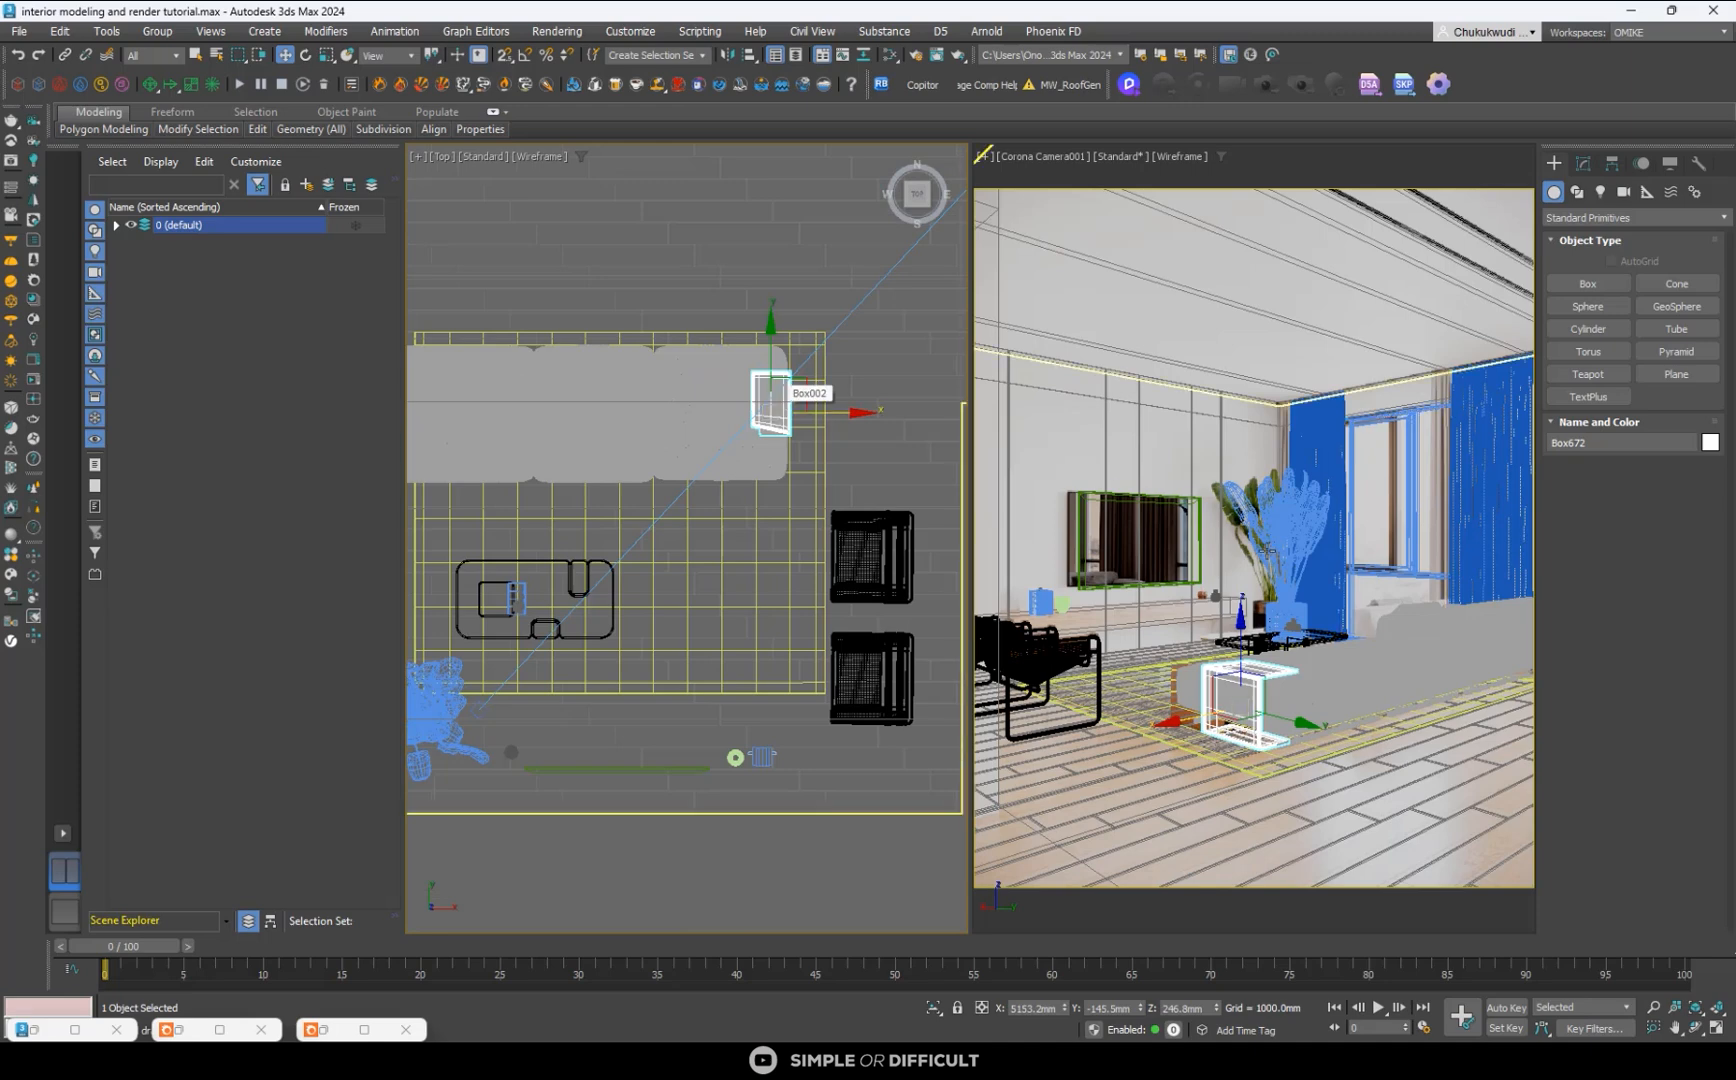
- Select the sofa and side table together and move them toward the coffee table and slightly toward the window wall in the Top view
left_click(1440, 643)
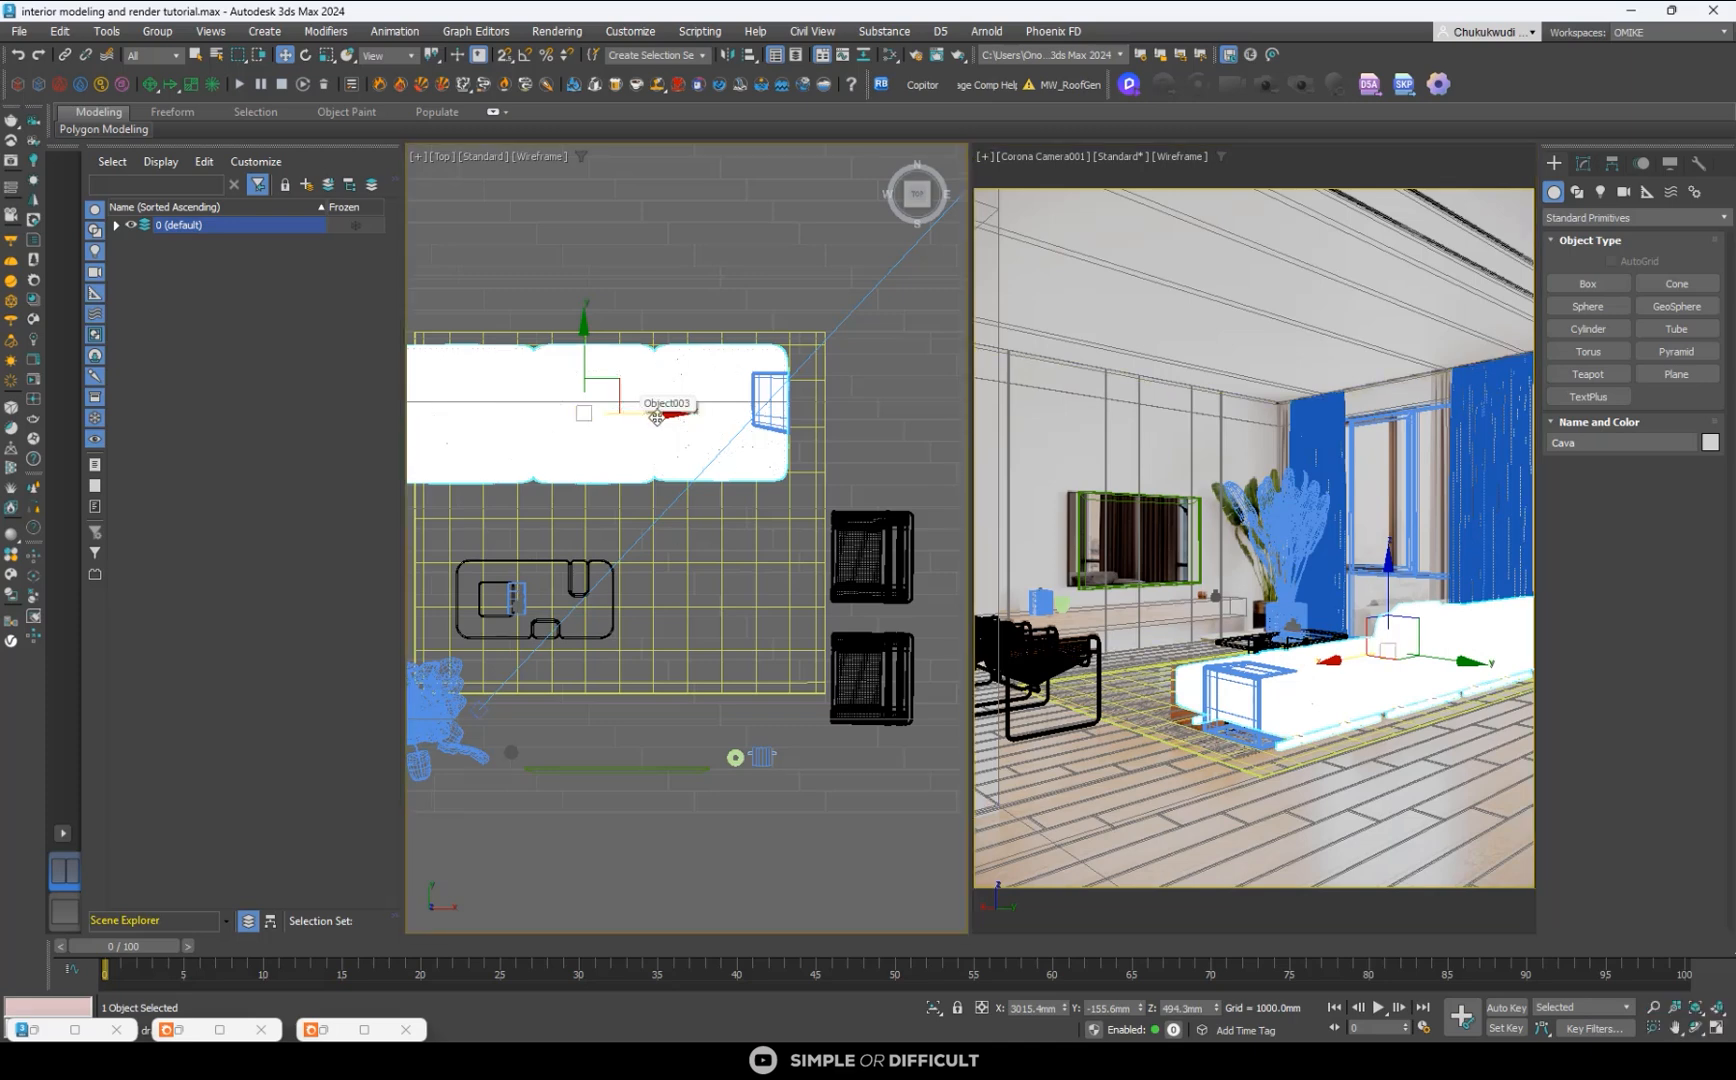
scroll(766, 383, "up", 3)
left_click(766, 383, "ctrl")
scroll(760, 390, "down", 3)
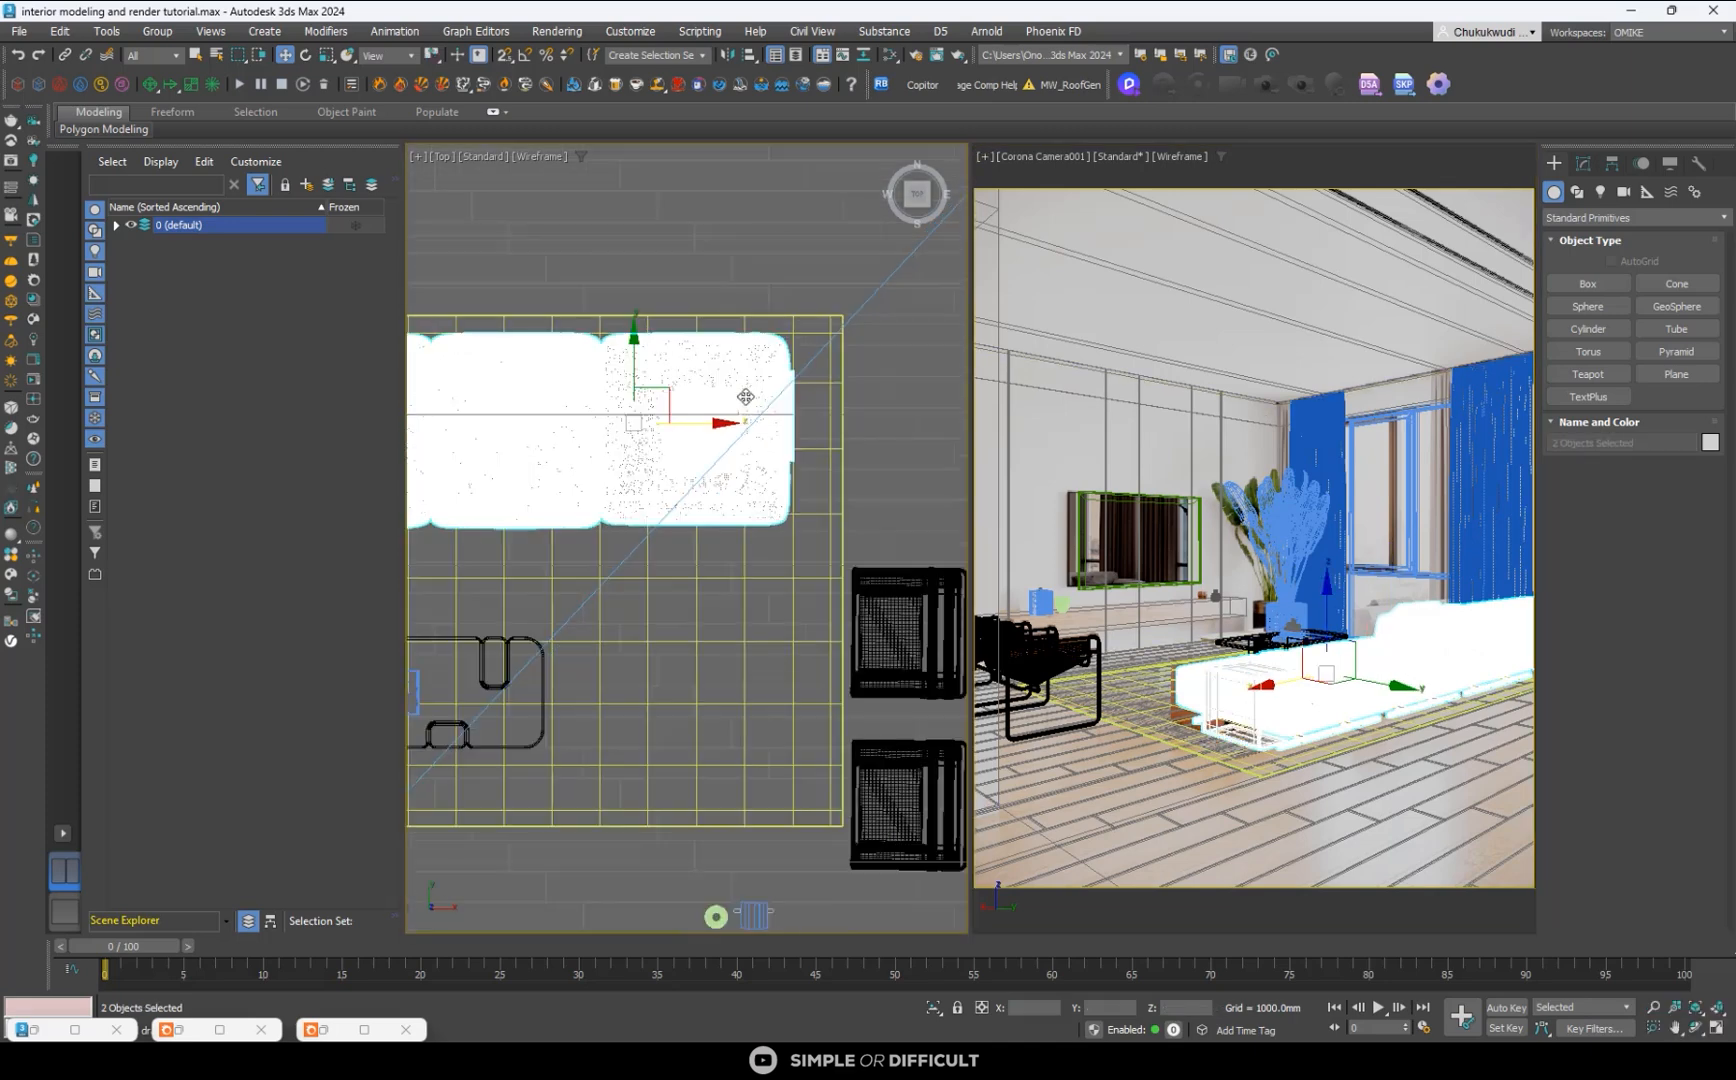
left_click_drag(669, 363, 682, 438)
scroll(680, 425, "down", 3)
scroll(598, 418, "up", 3)
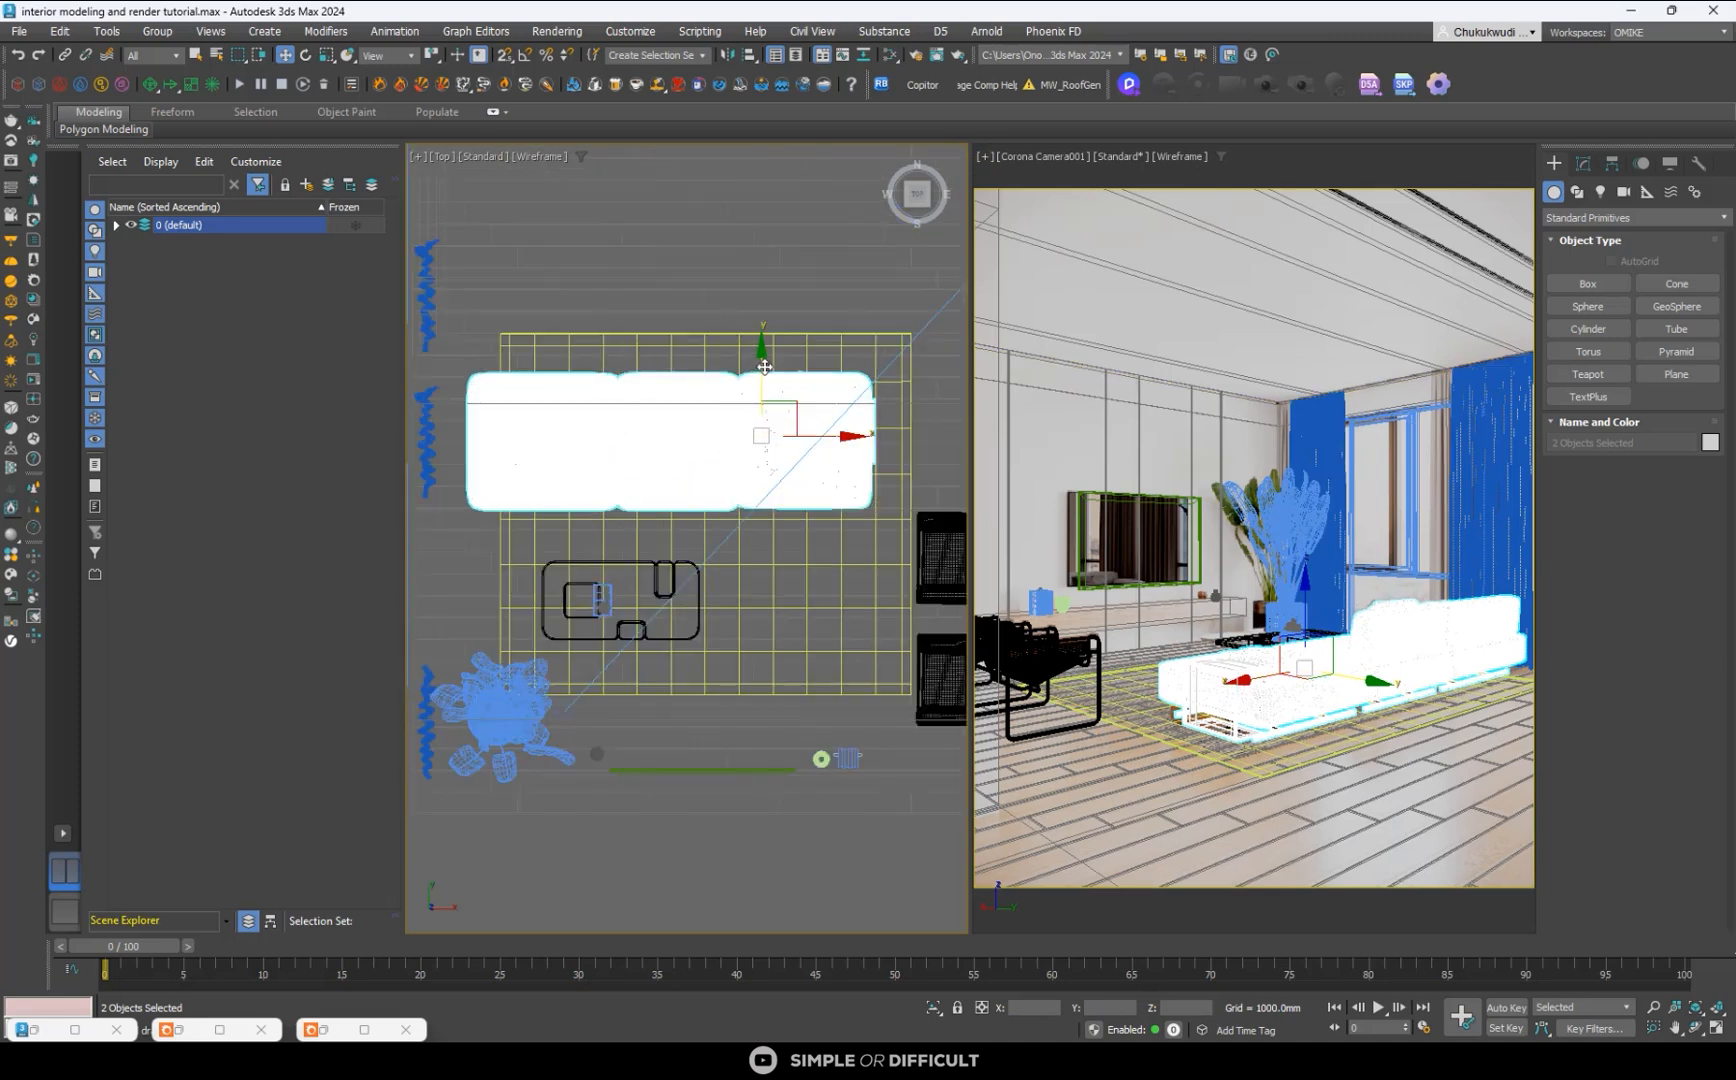
left_click_drag(761, 380, 767, 391)
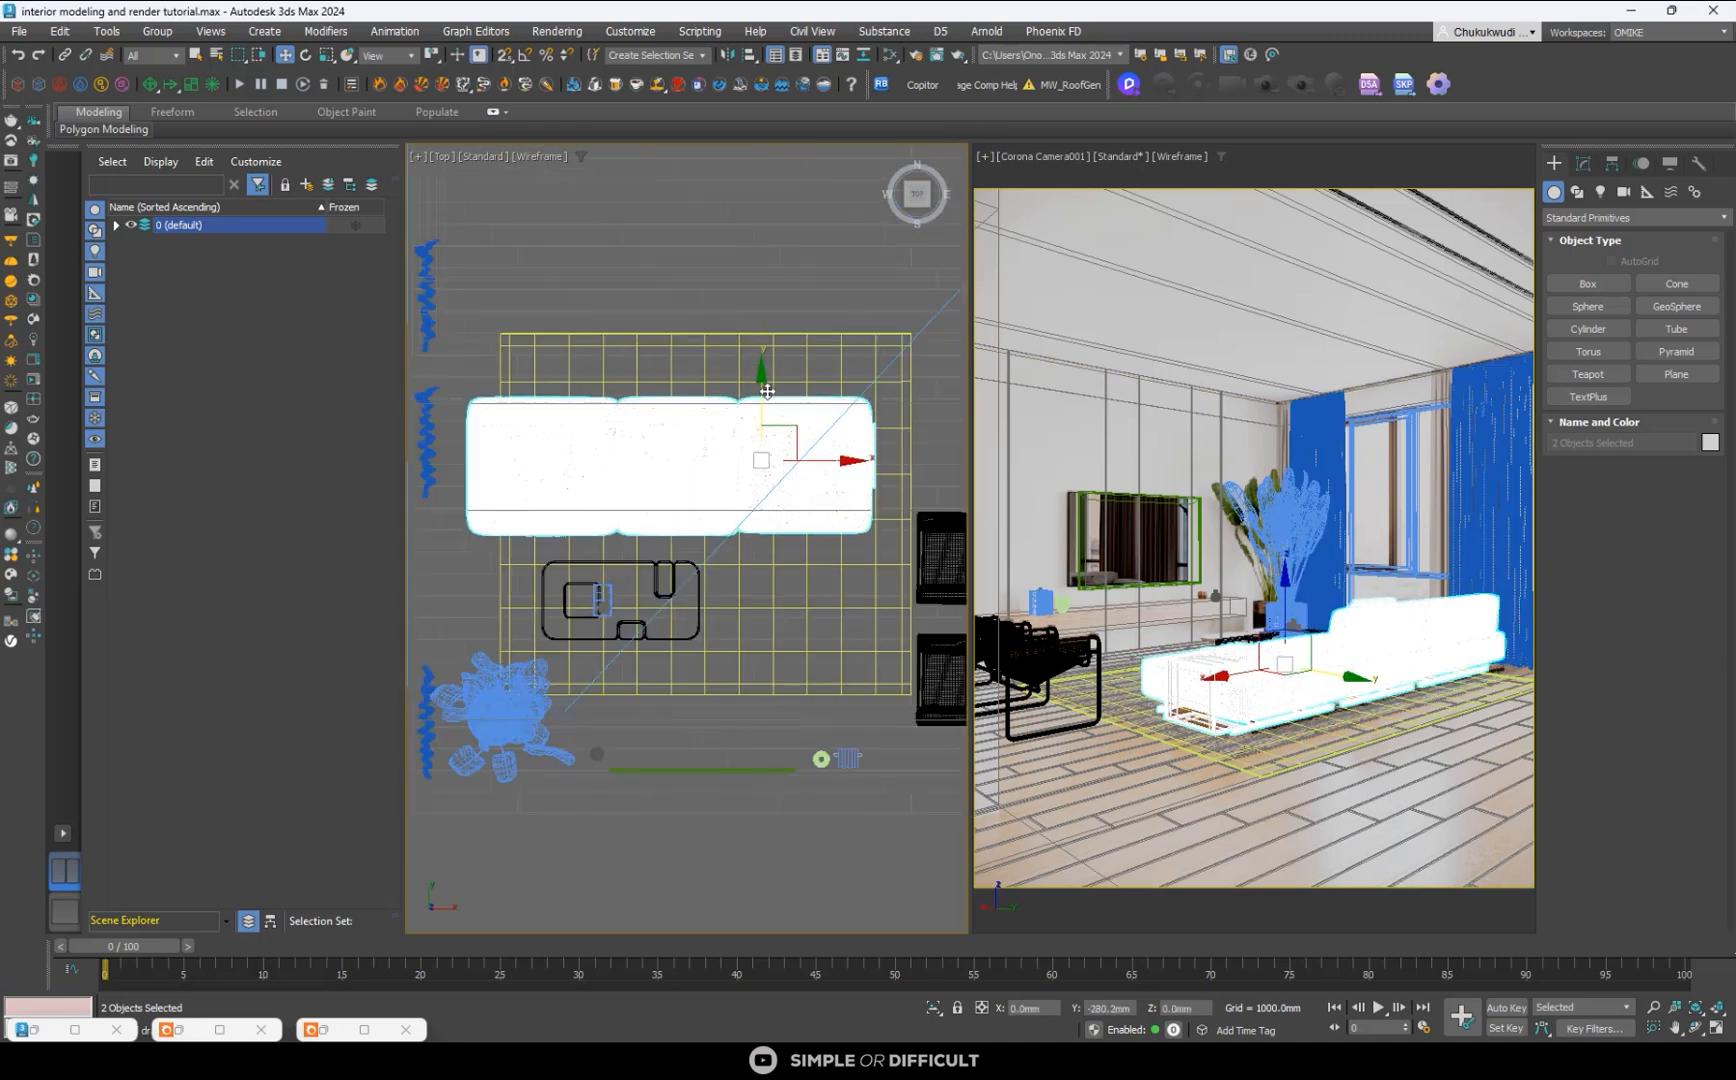
mouse_move(828, 460)
left_mouse_down()
mouse_move(803, 476)
mouse_move(791, 459)
mouse_move(816, 458)
left_mouse_up()
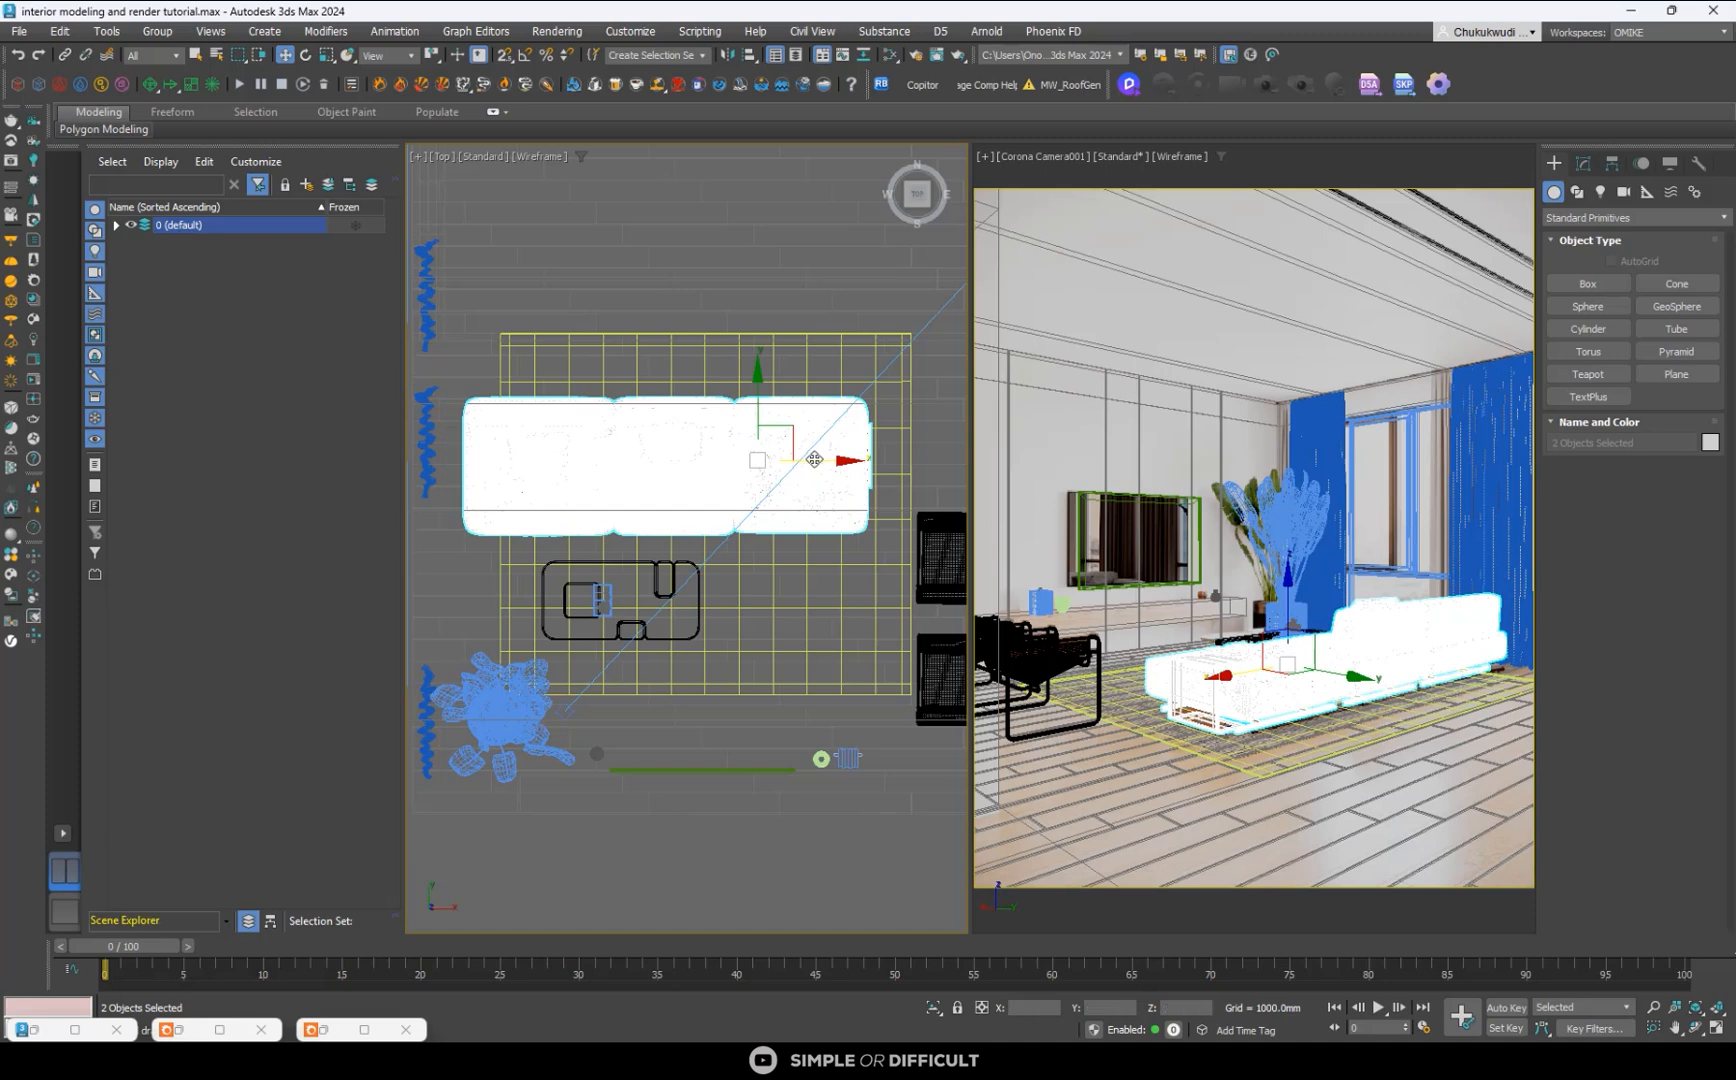
left_click_drag(757, 400, 757, 395)
left_click(880, 728)
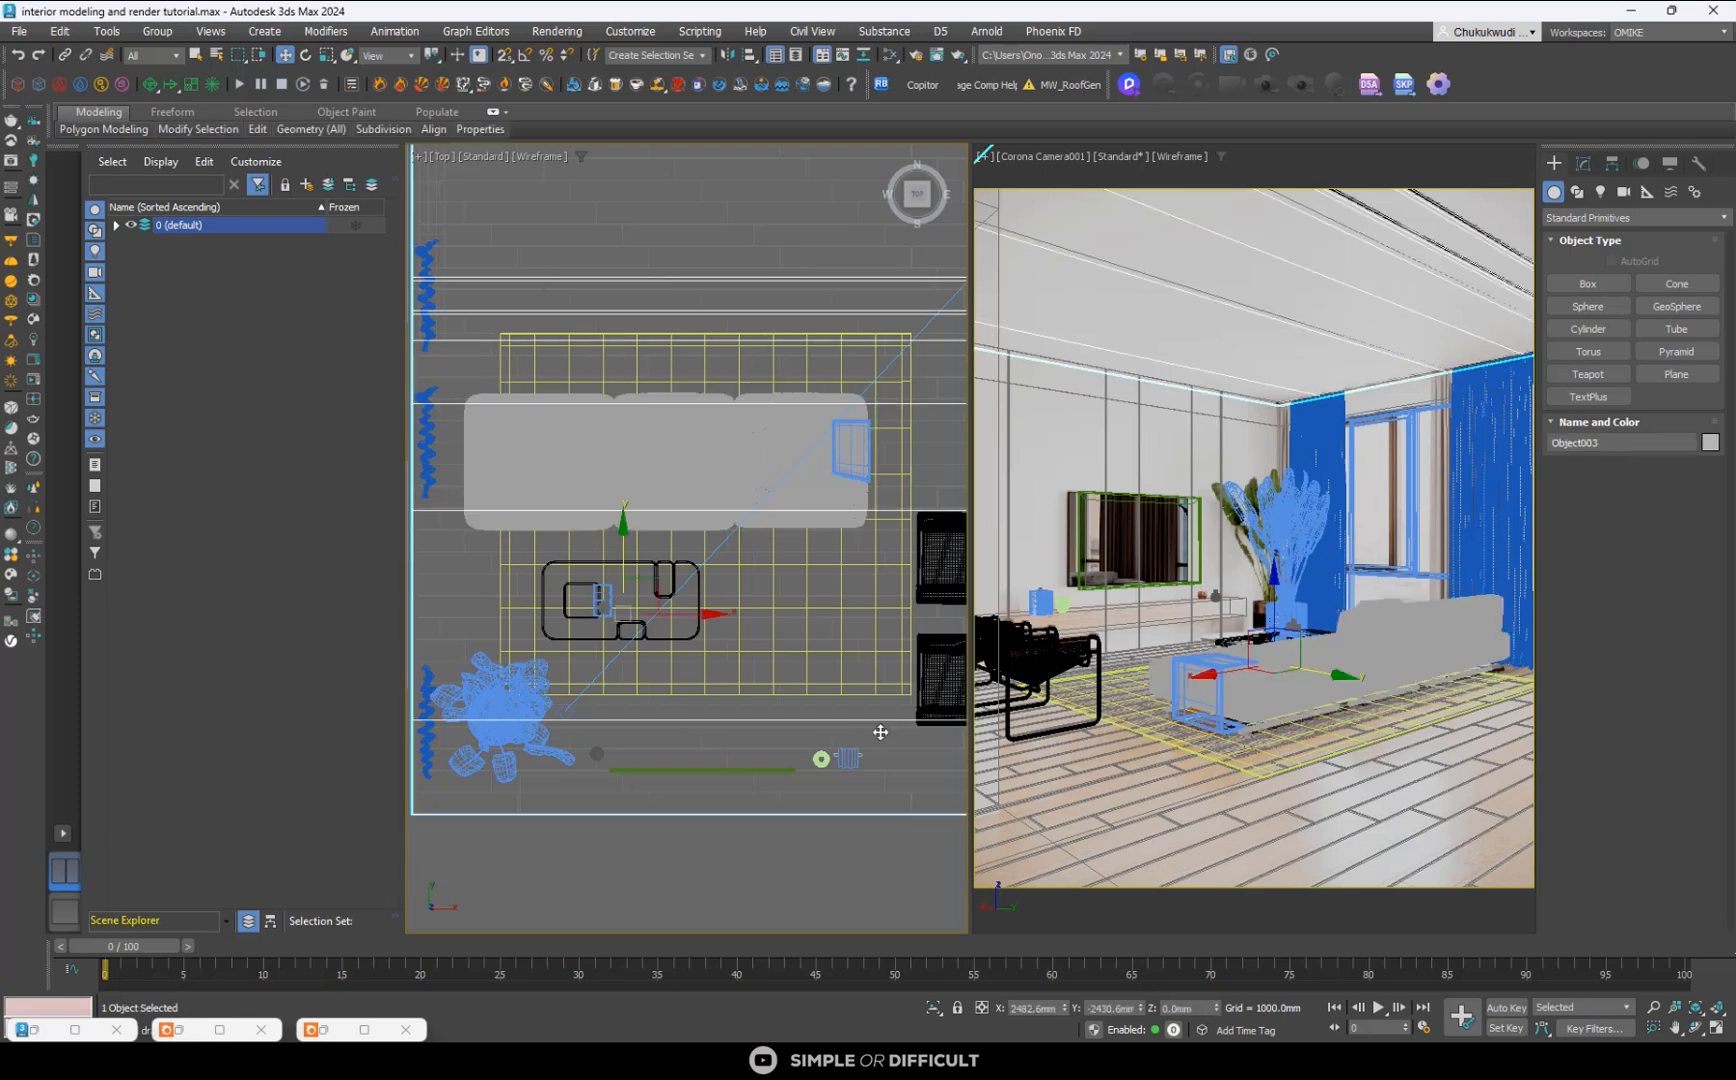
- Move the rug in the Top view toward the TV wall and slightly toward the window wall
scroll(750, 522, "down", 3)
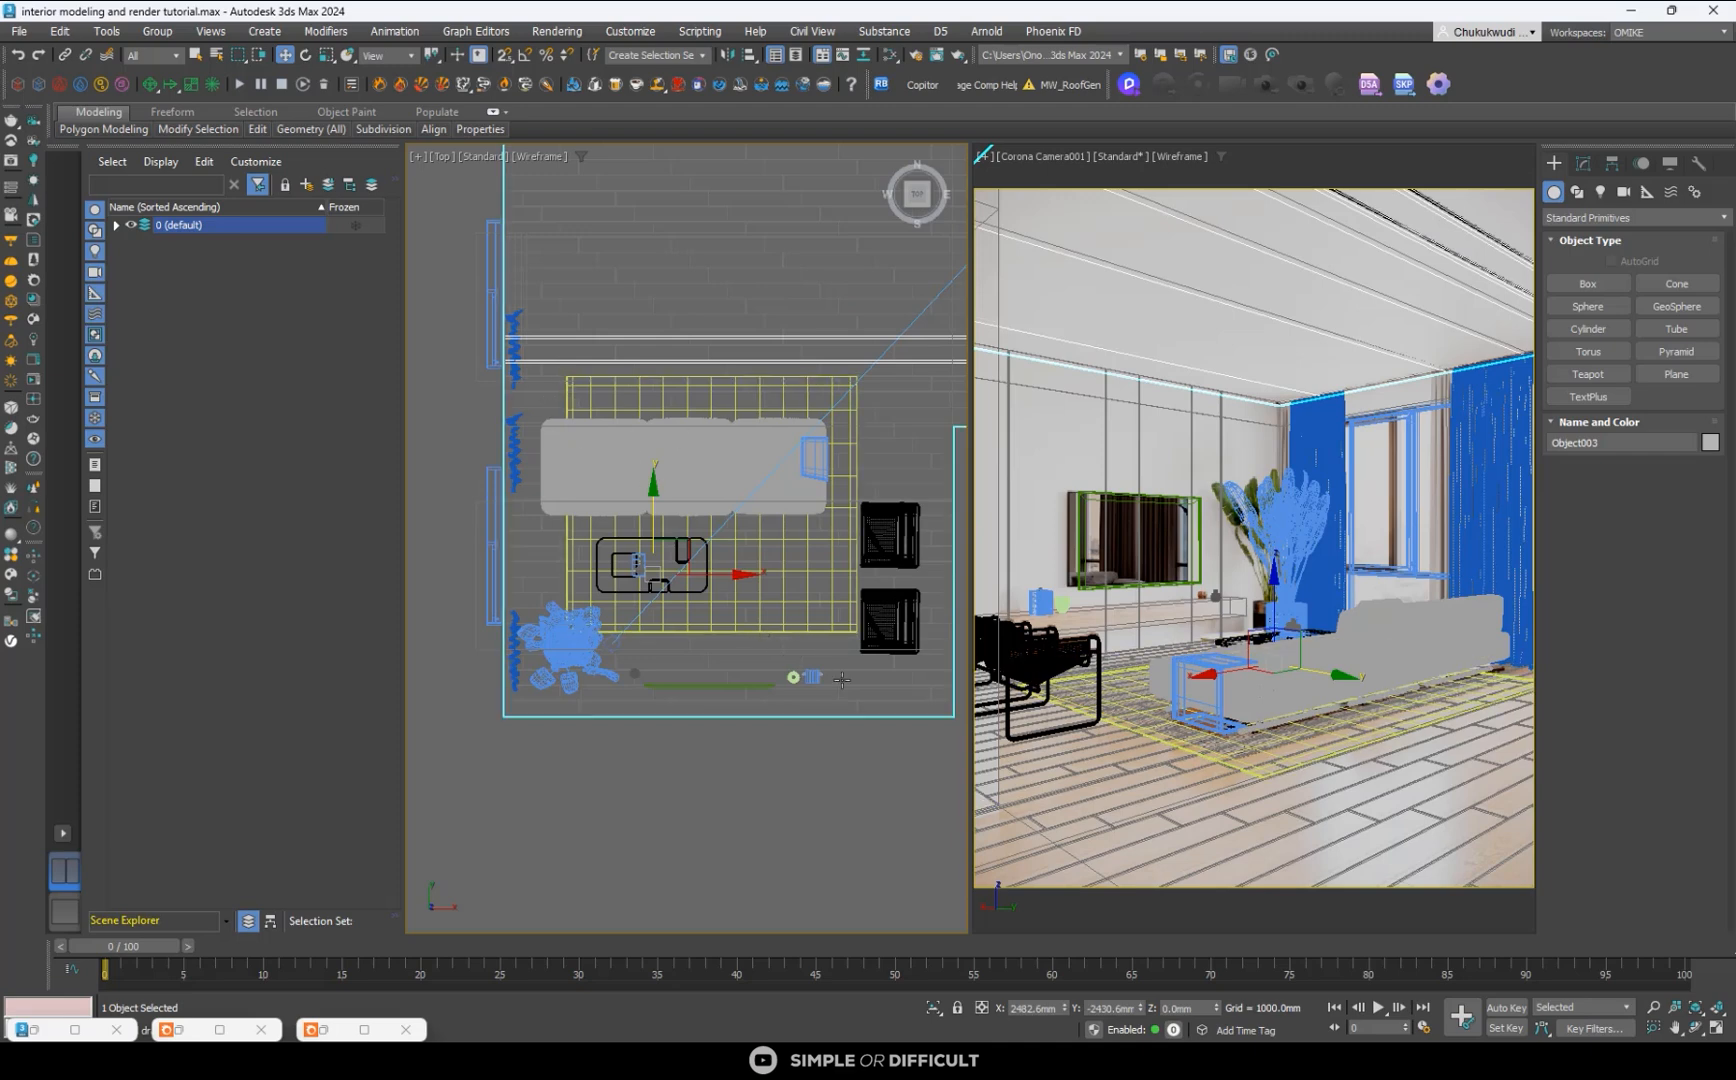
left_click(820, 633)
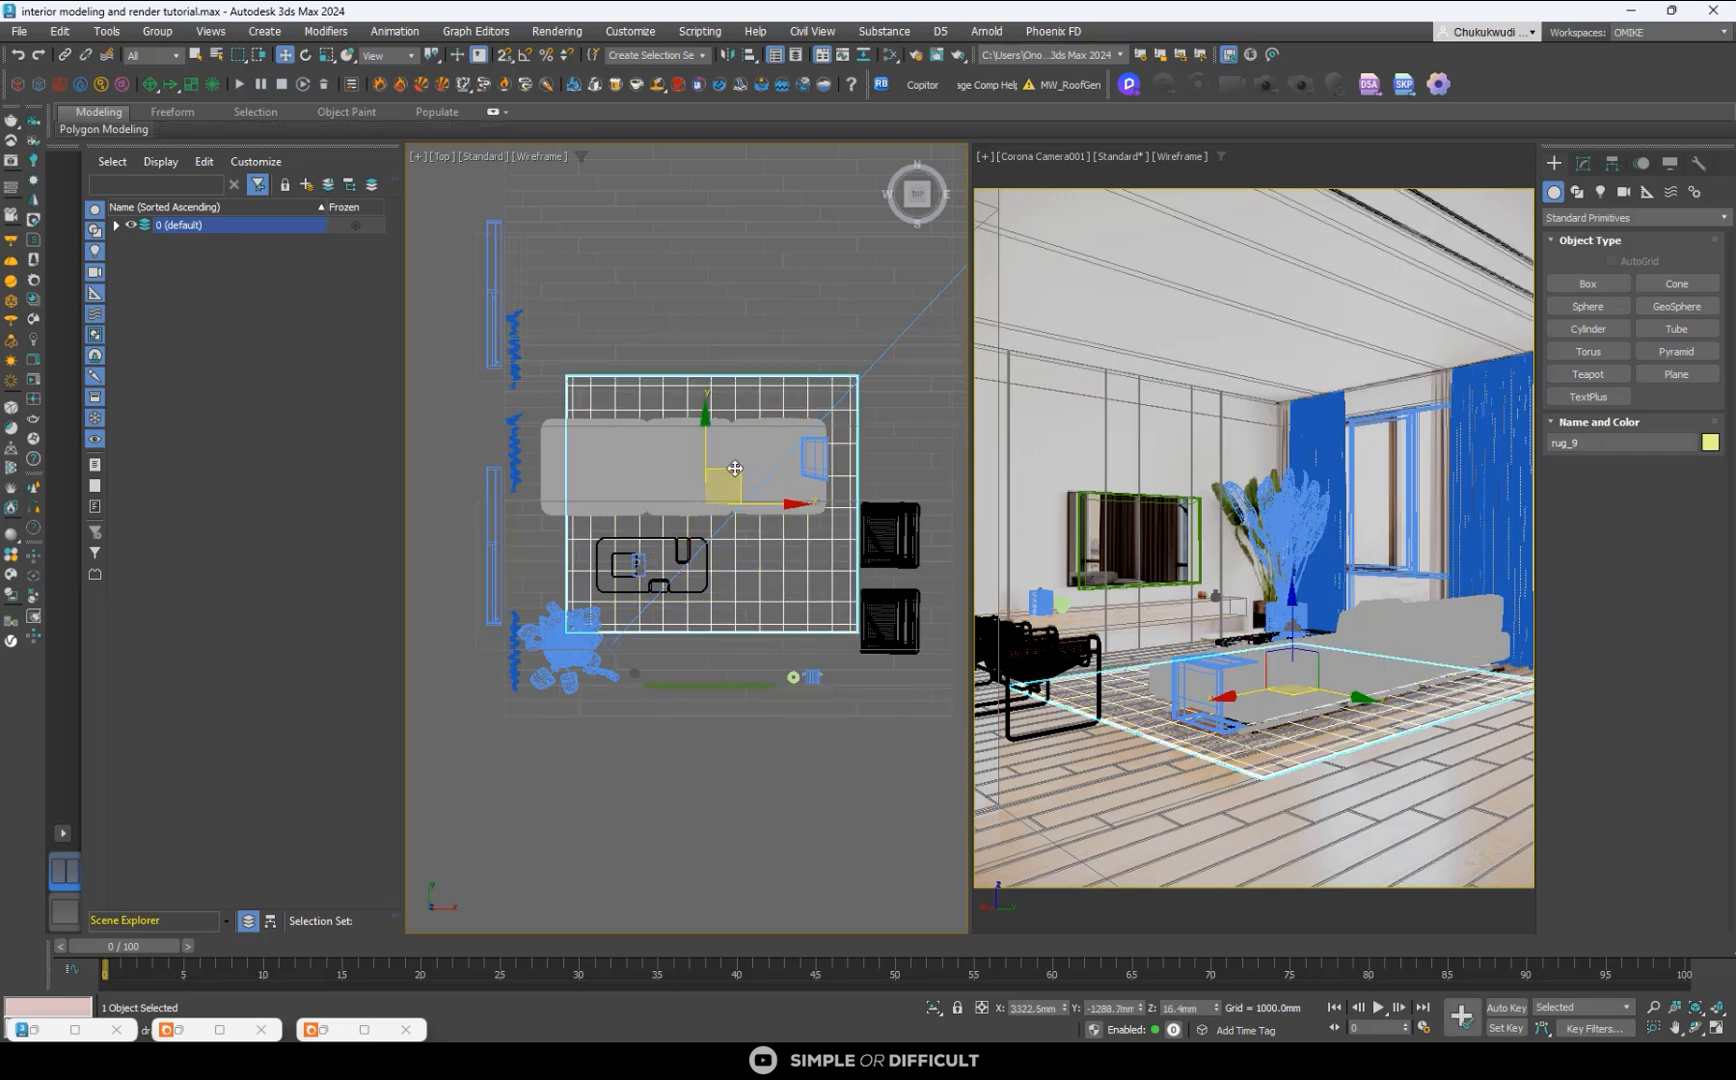
mouse_move(723, 481)
left_mouse_down()
mouse_move(723, 515)
mouse_move(697, 458)
left_mouse_up()
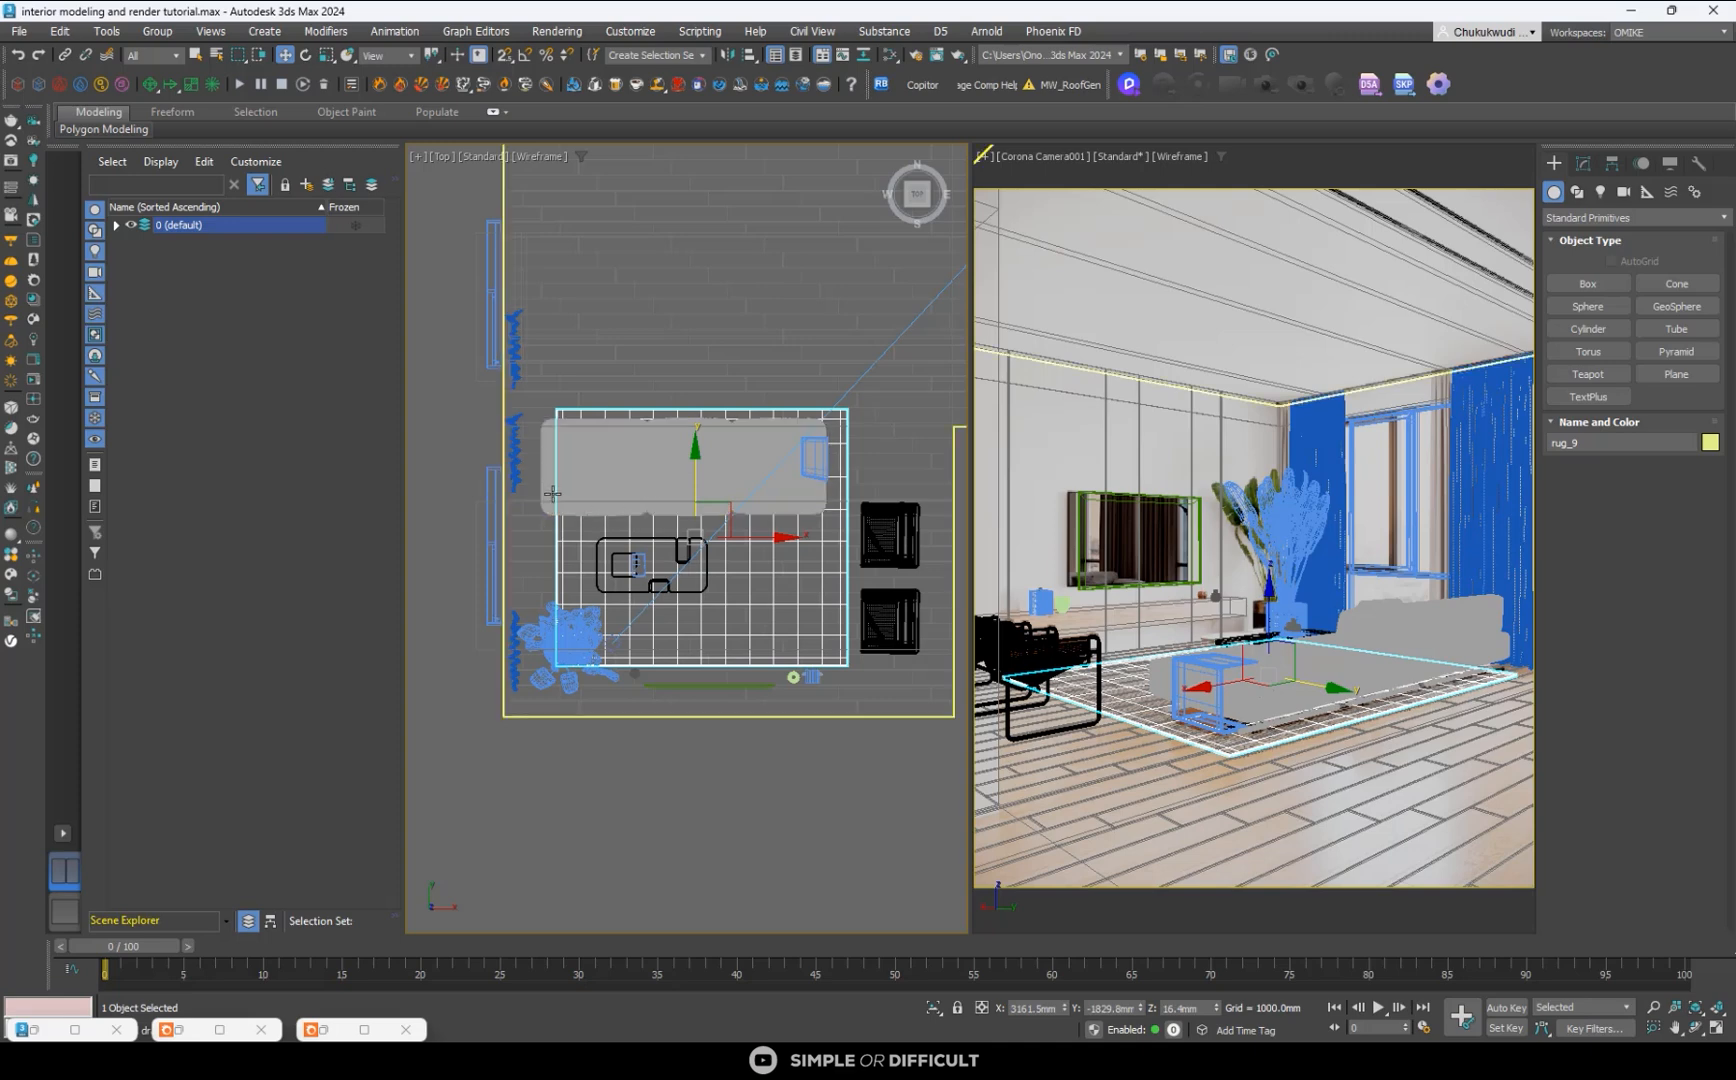
- Select the window behind the plant and move it in the Top view so its corner meets the corner of the wall opening
left_click(522, 447)
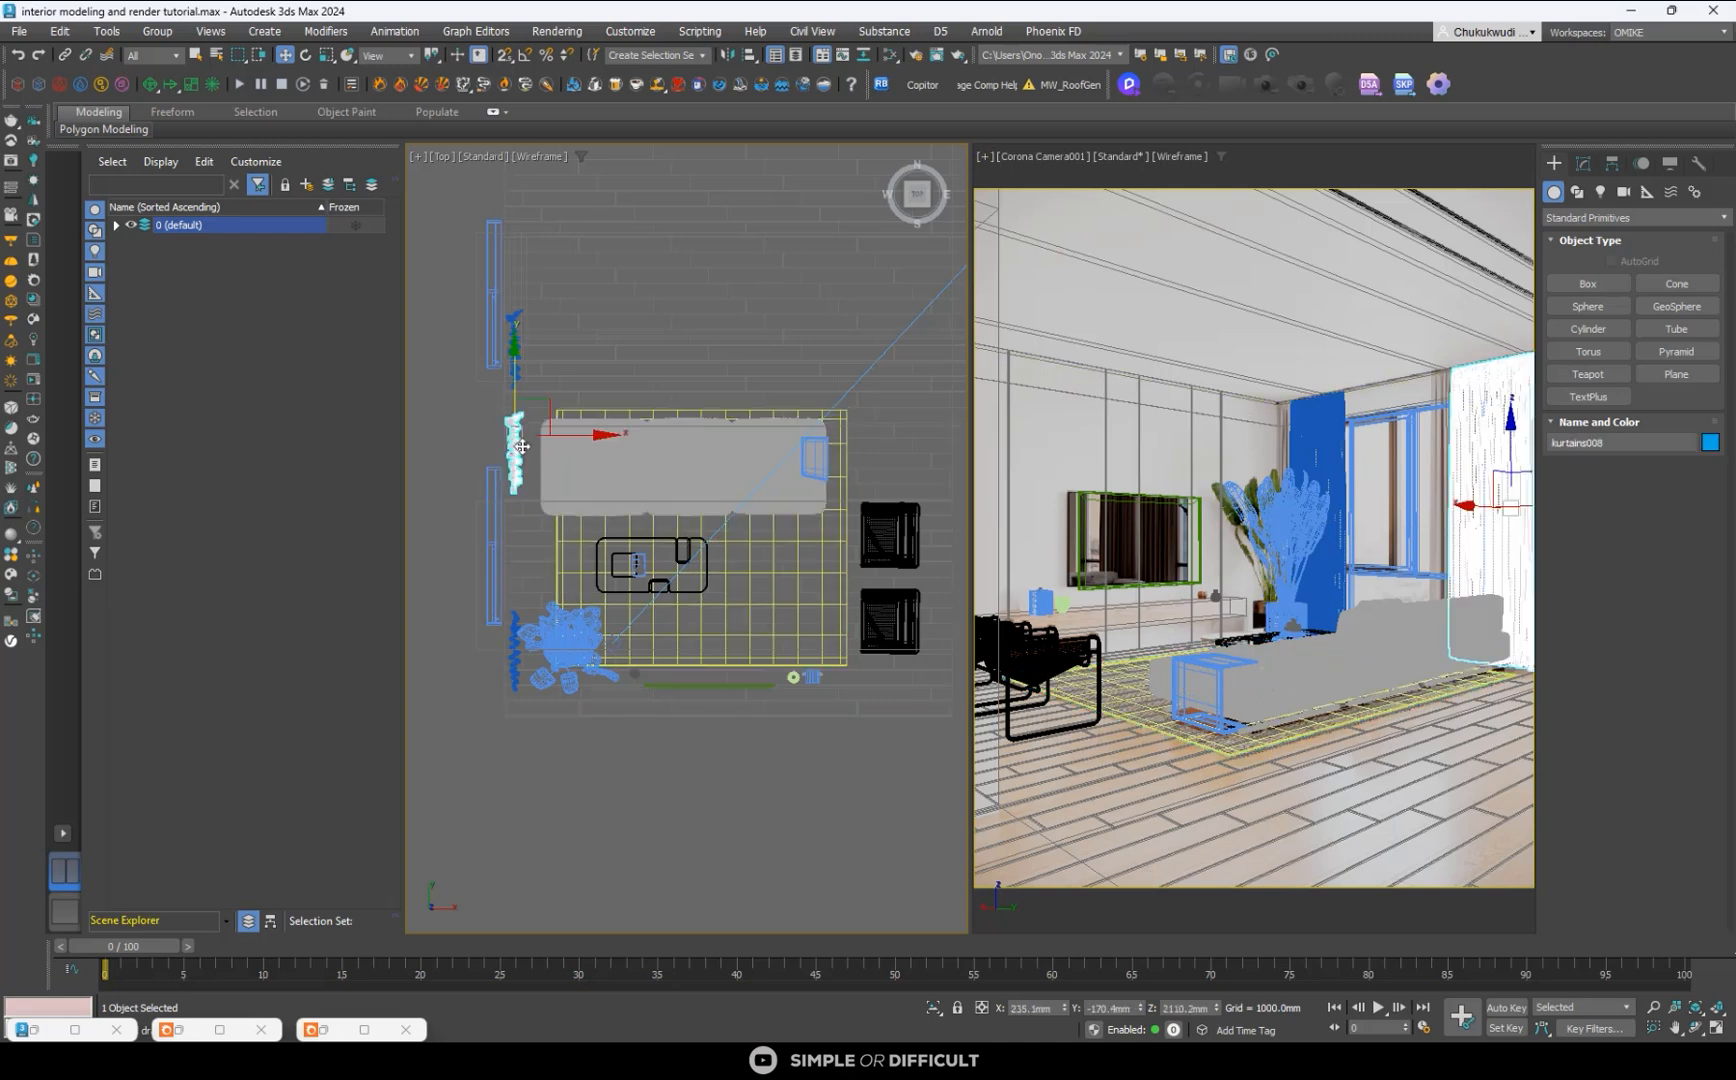
scroll(522, 447, "down", 3)
scroll(531, 493, "up", 5)
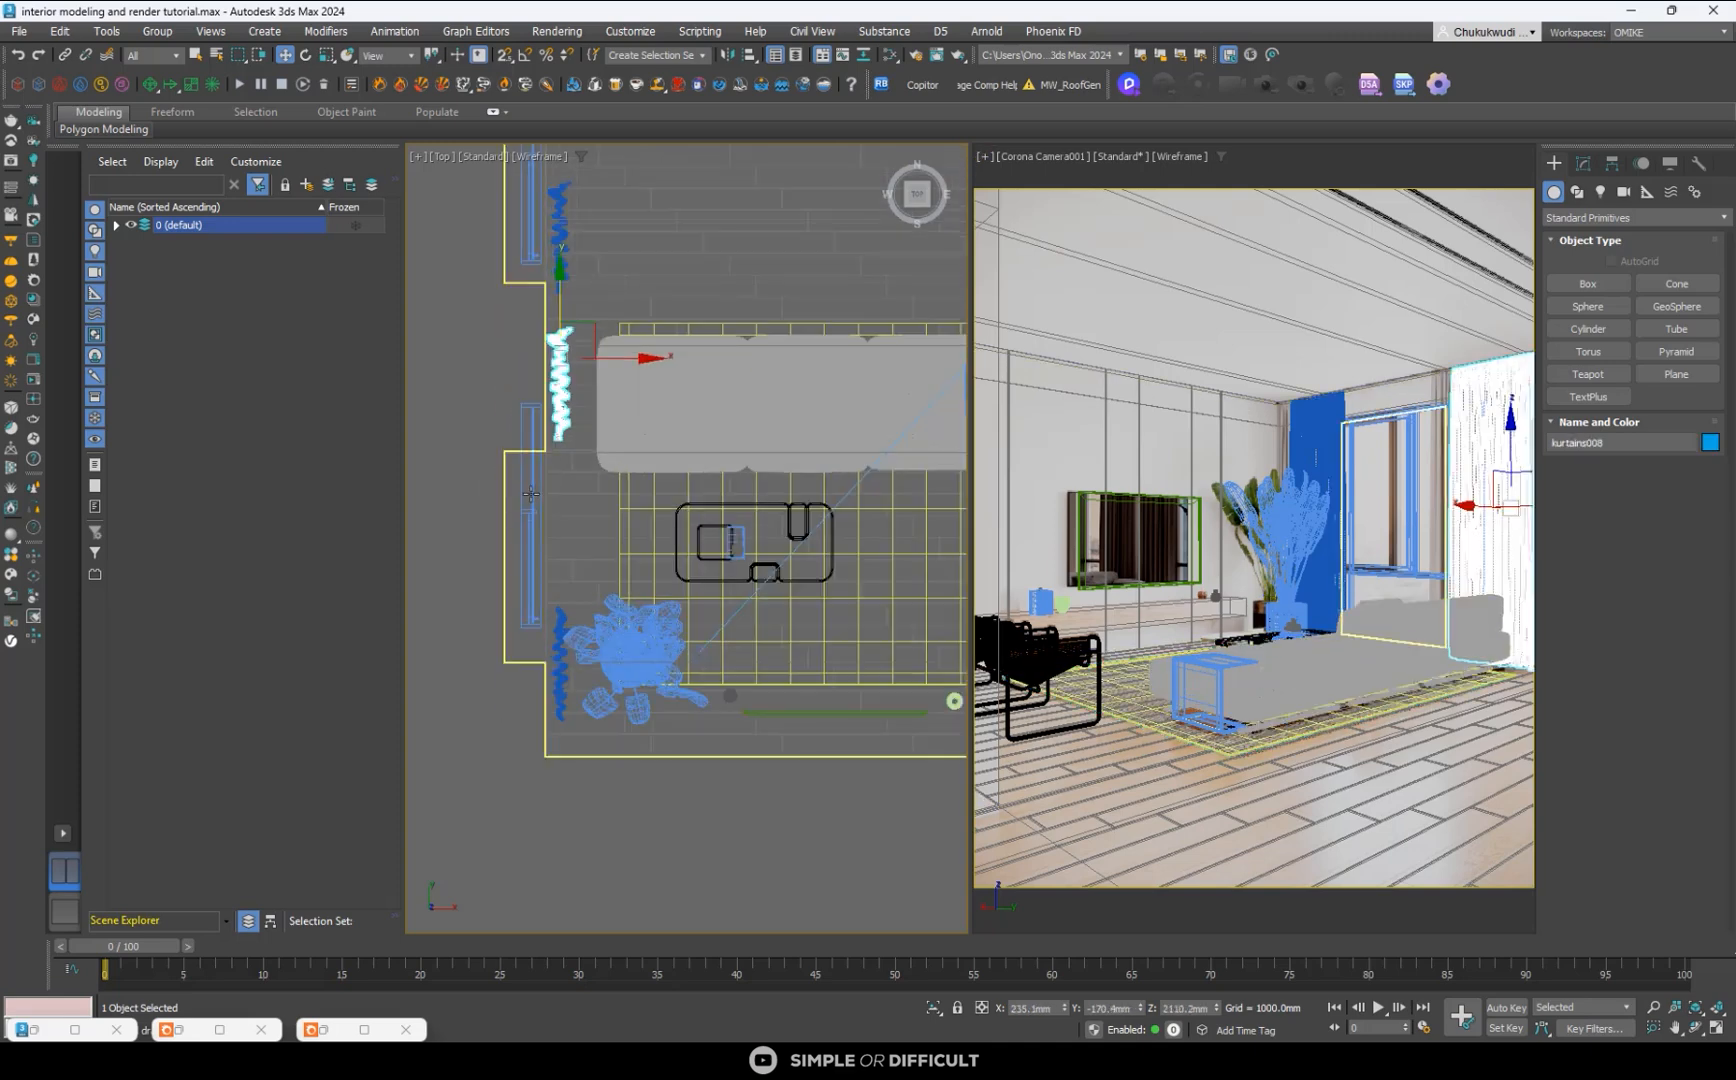
left_click(531, 493)
scroll(531, 493, "up", 4)
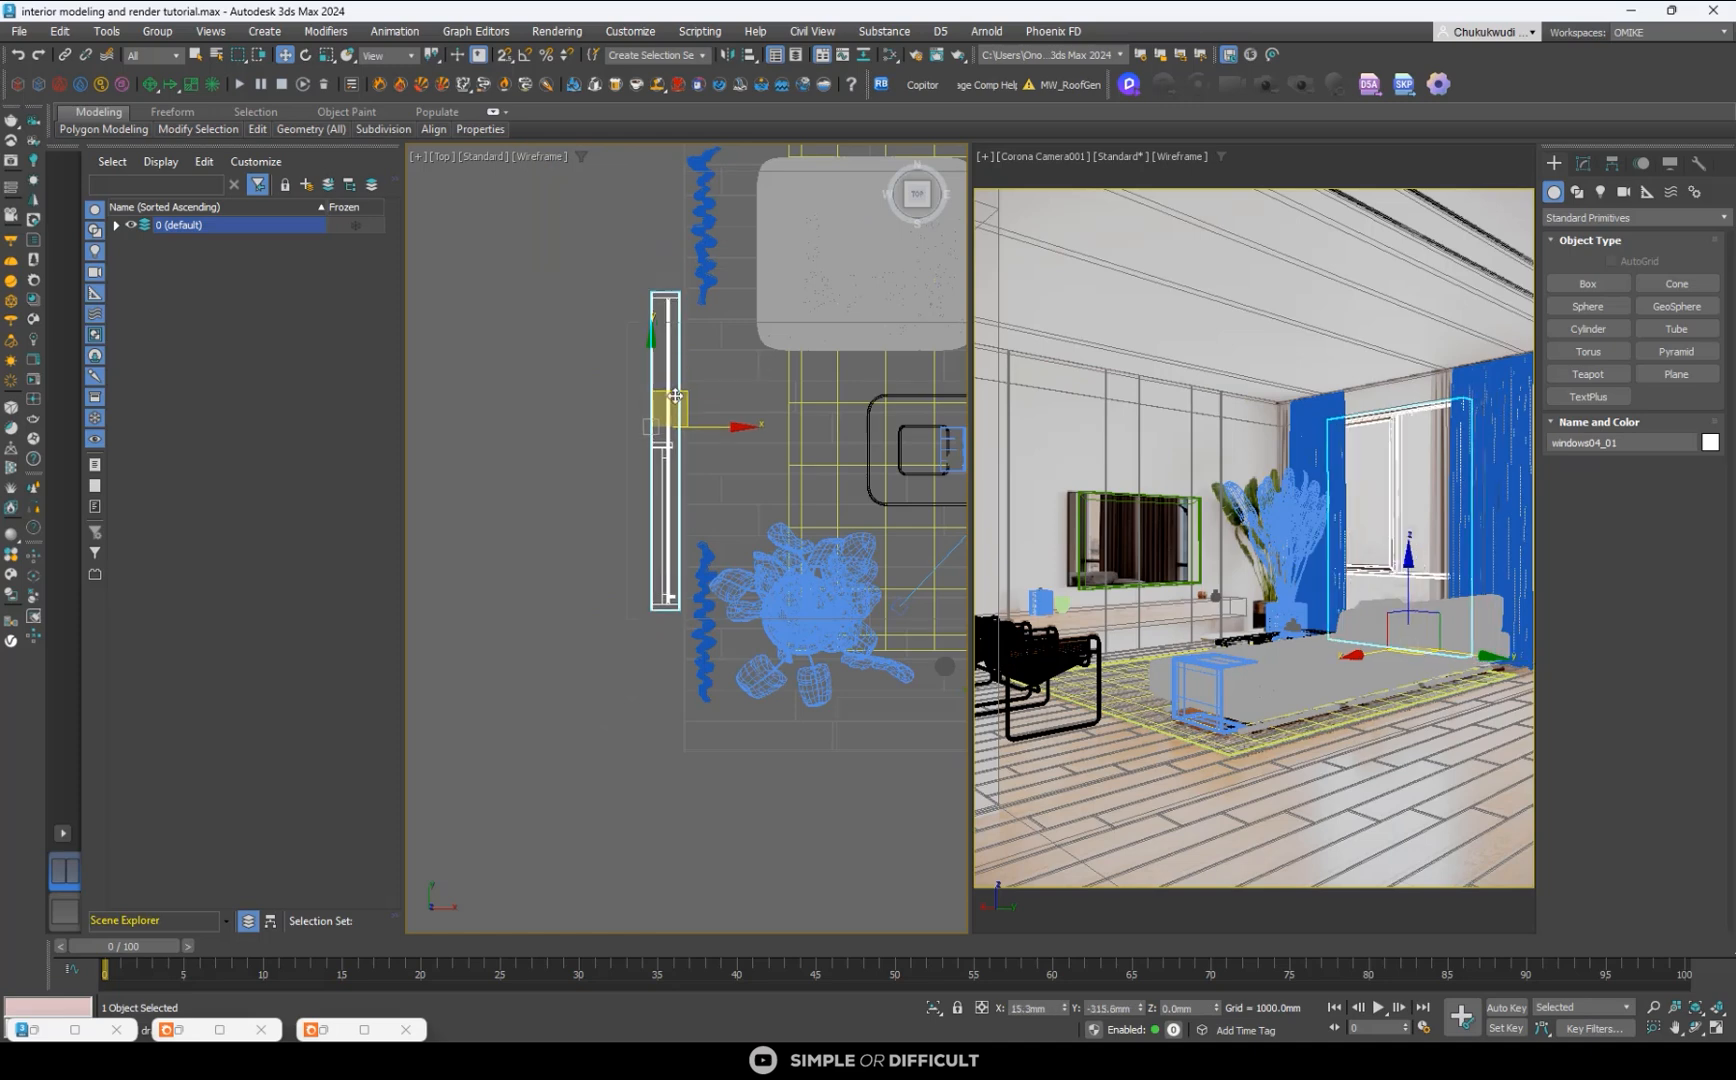
scroll(668, 294, "up", 3)
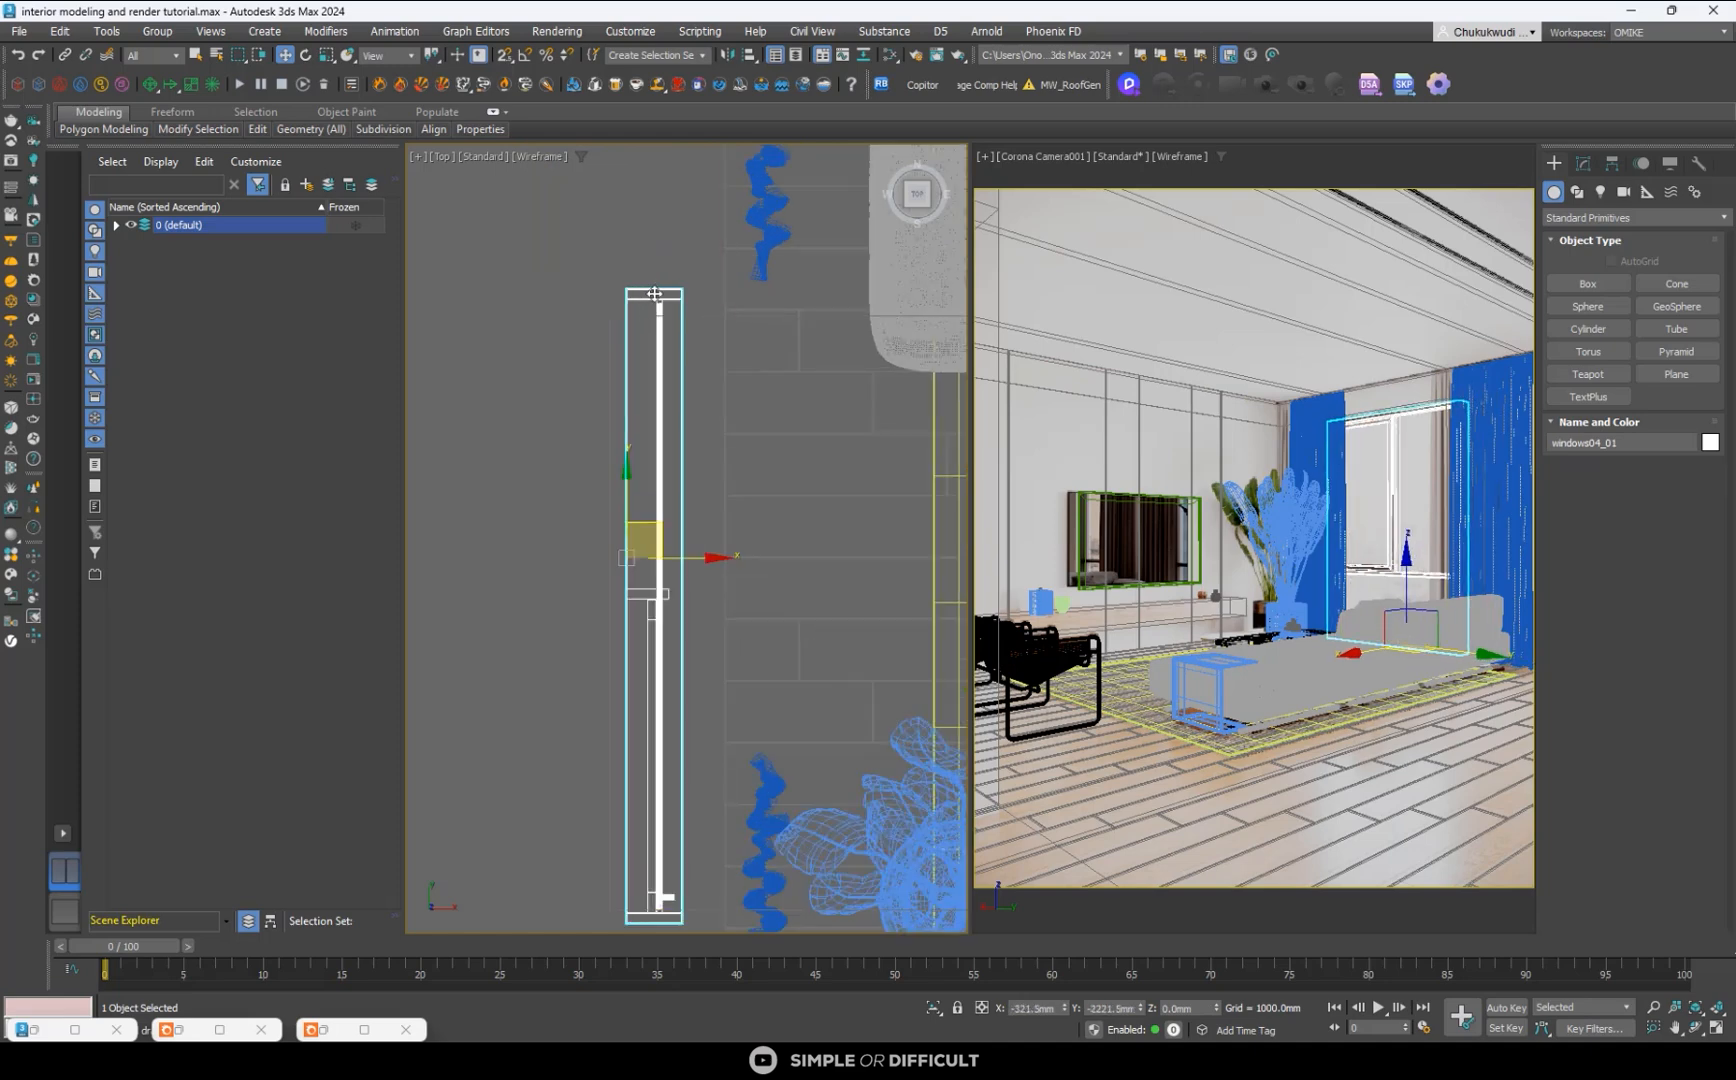
left_click_drag(655, 293, 643, 317)
scroll(644, 317, "down", 3)
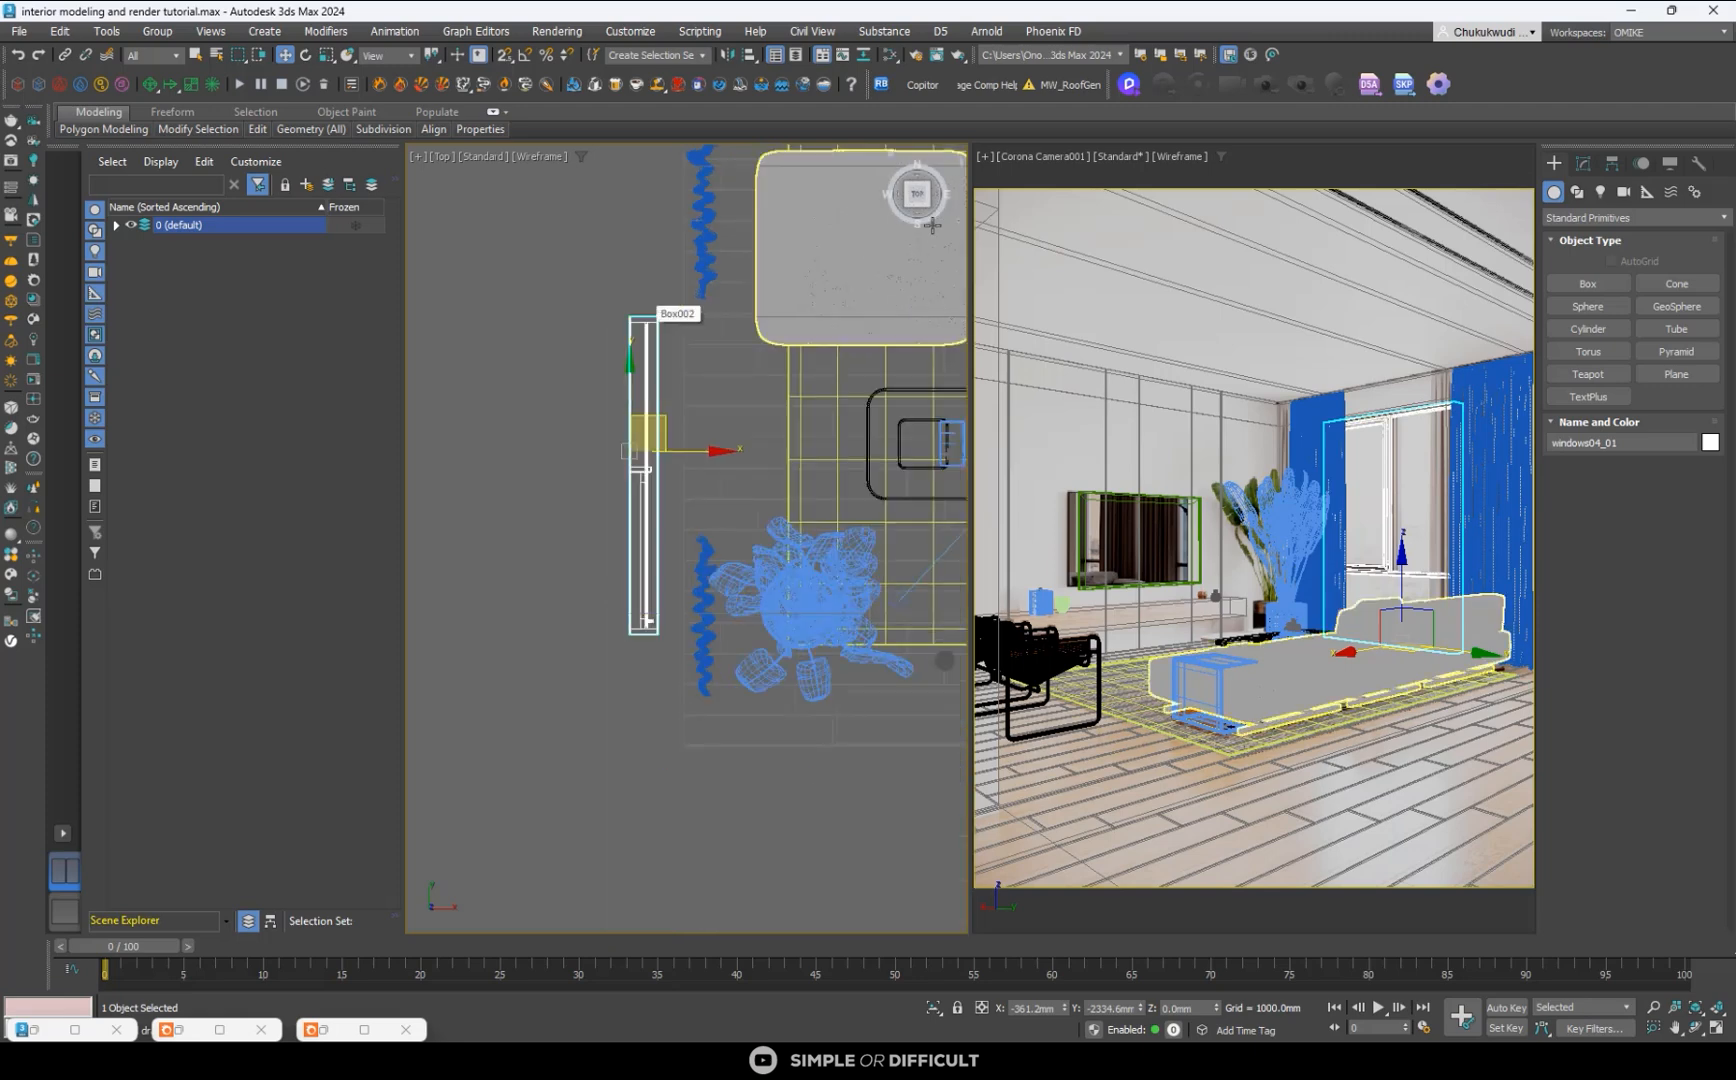
- Examine the window's fit in the wall opening at its upper and lower edges from the front and at both ends from above
left_click(922, 222)
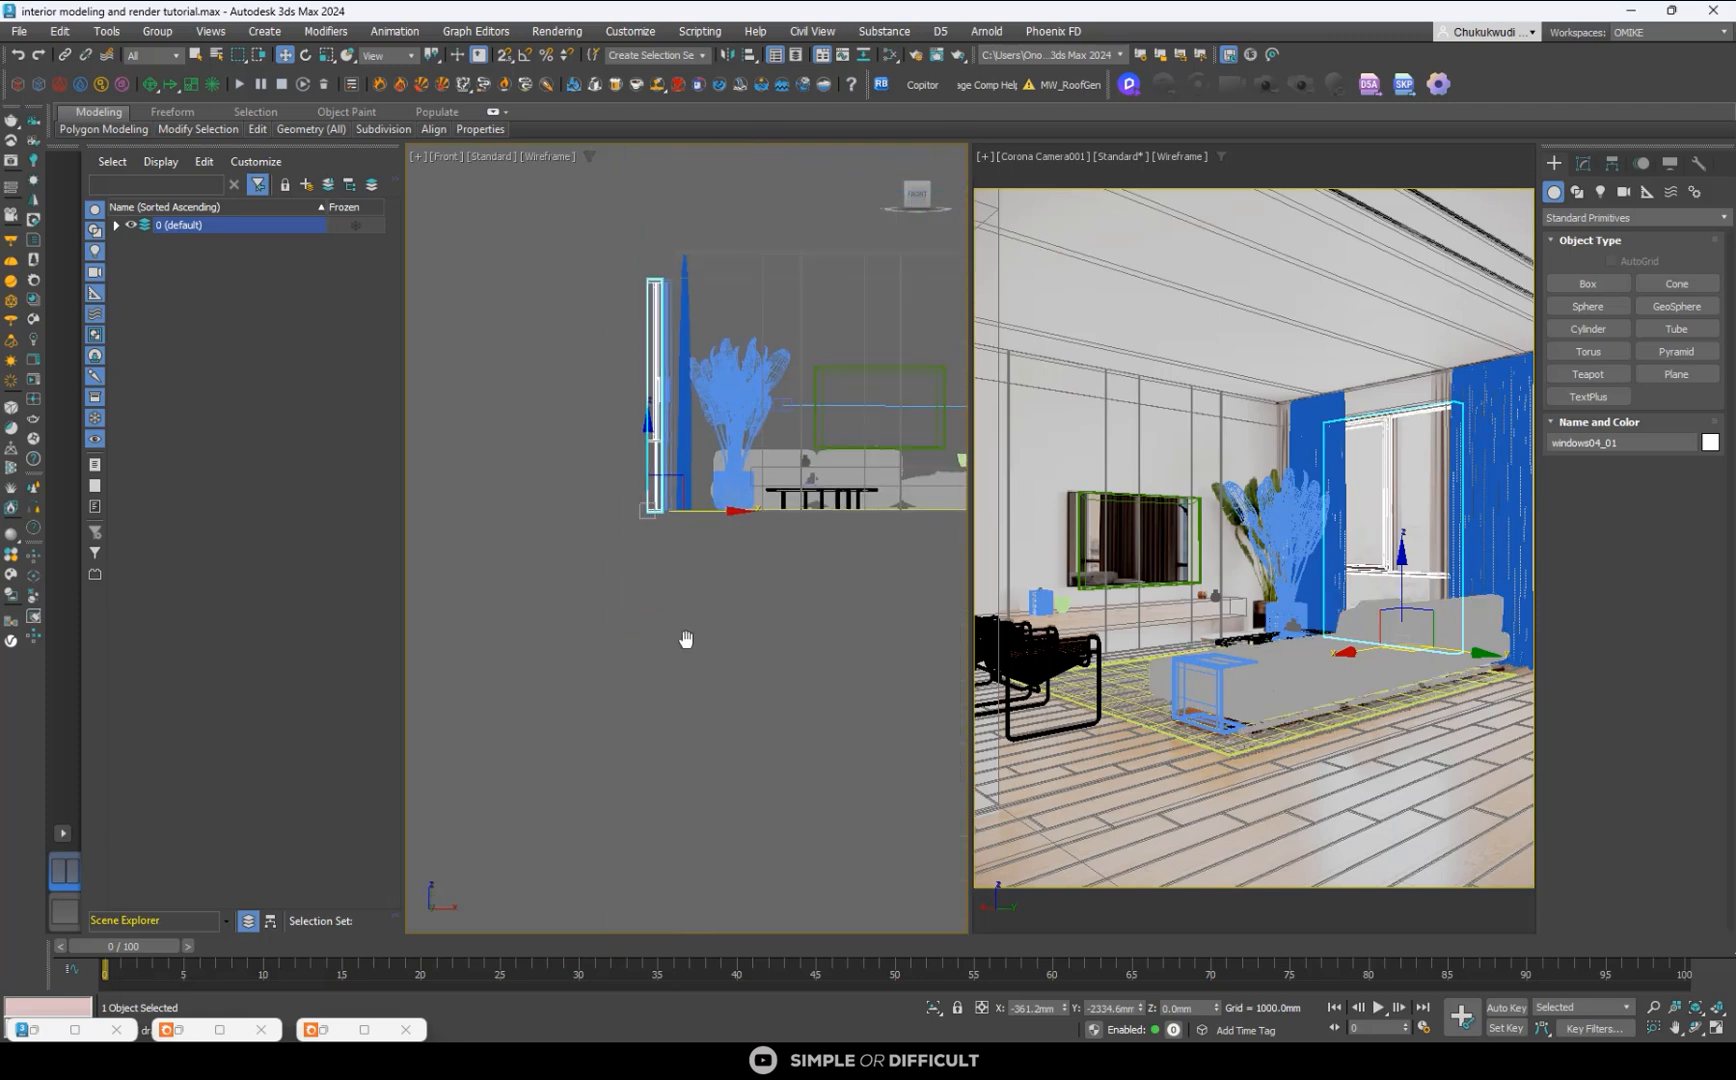
scroll(646, 398, "up", 4)
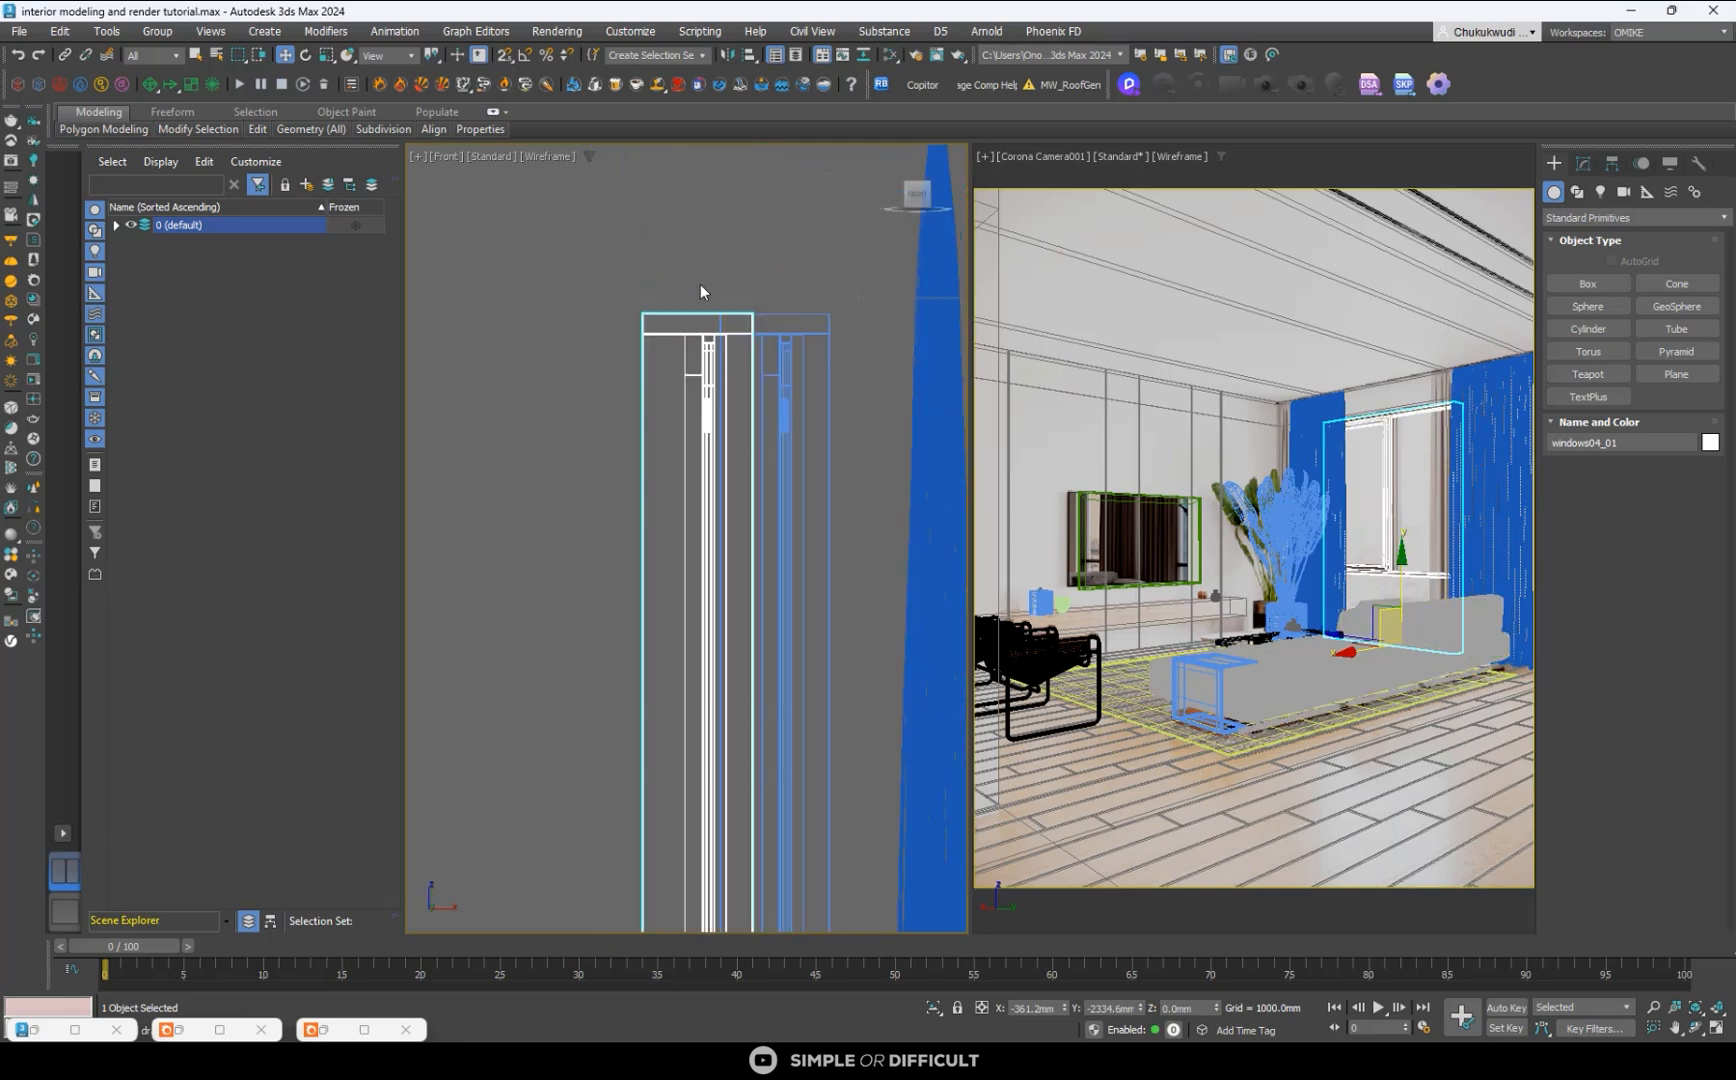
scroll(703, 321, "down", 2)
scroll(710, 625, "up", 6)
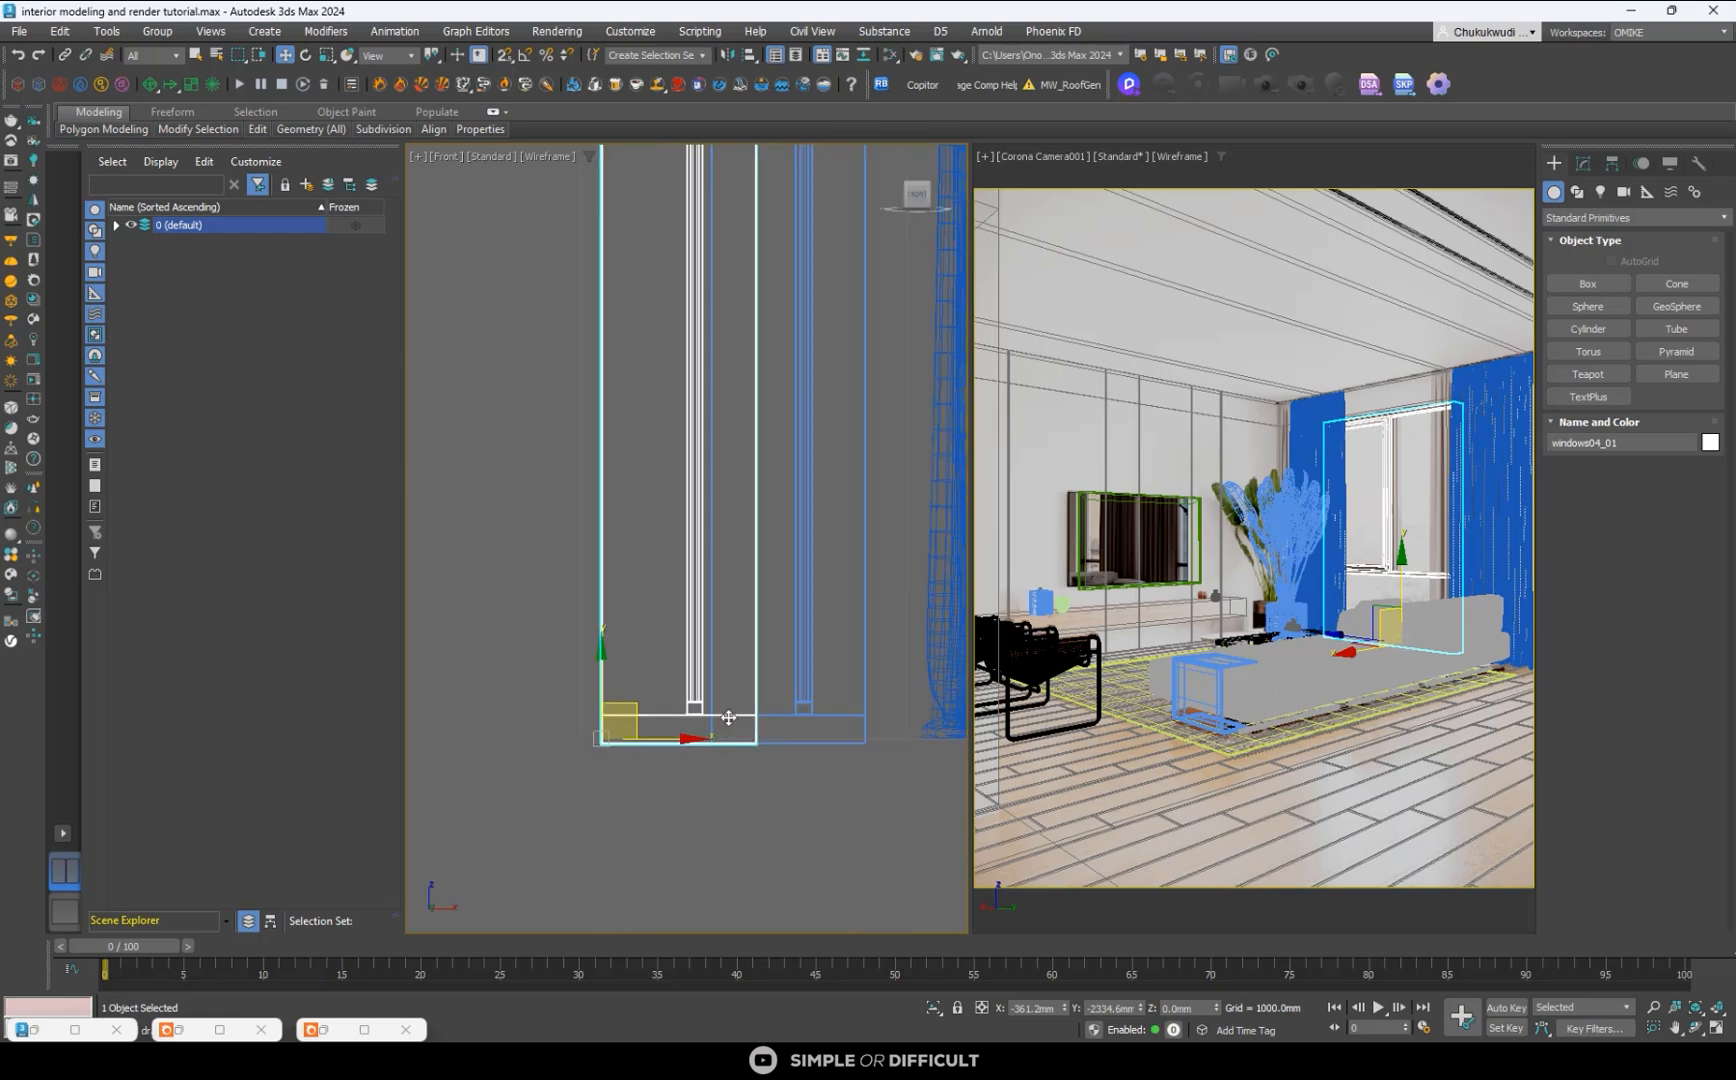
scroll(628, 711, "down", 4)
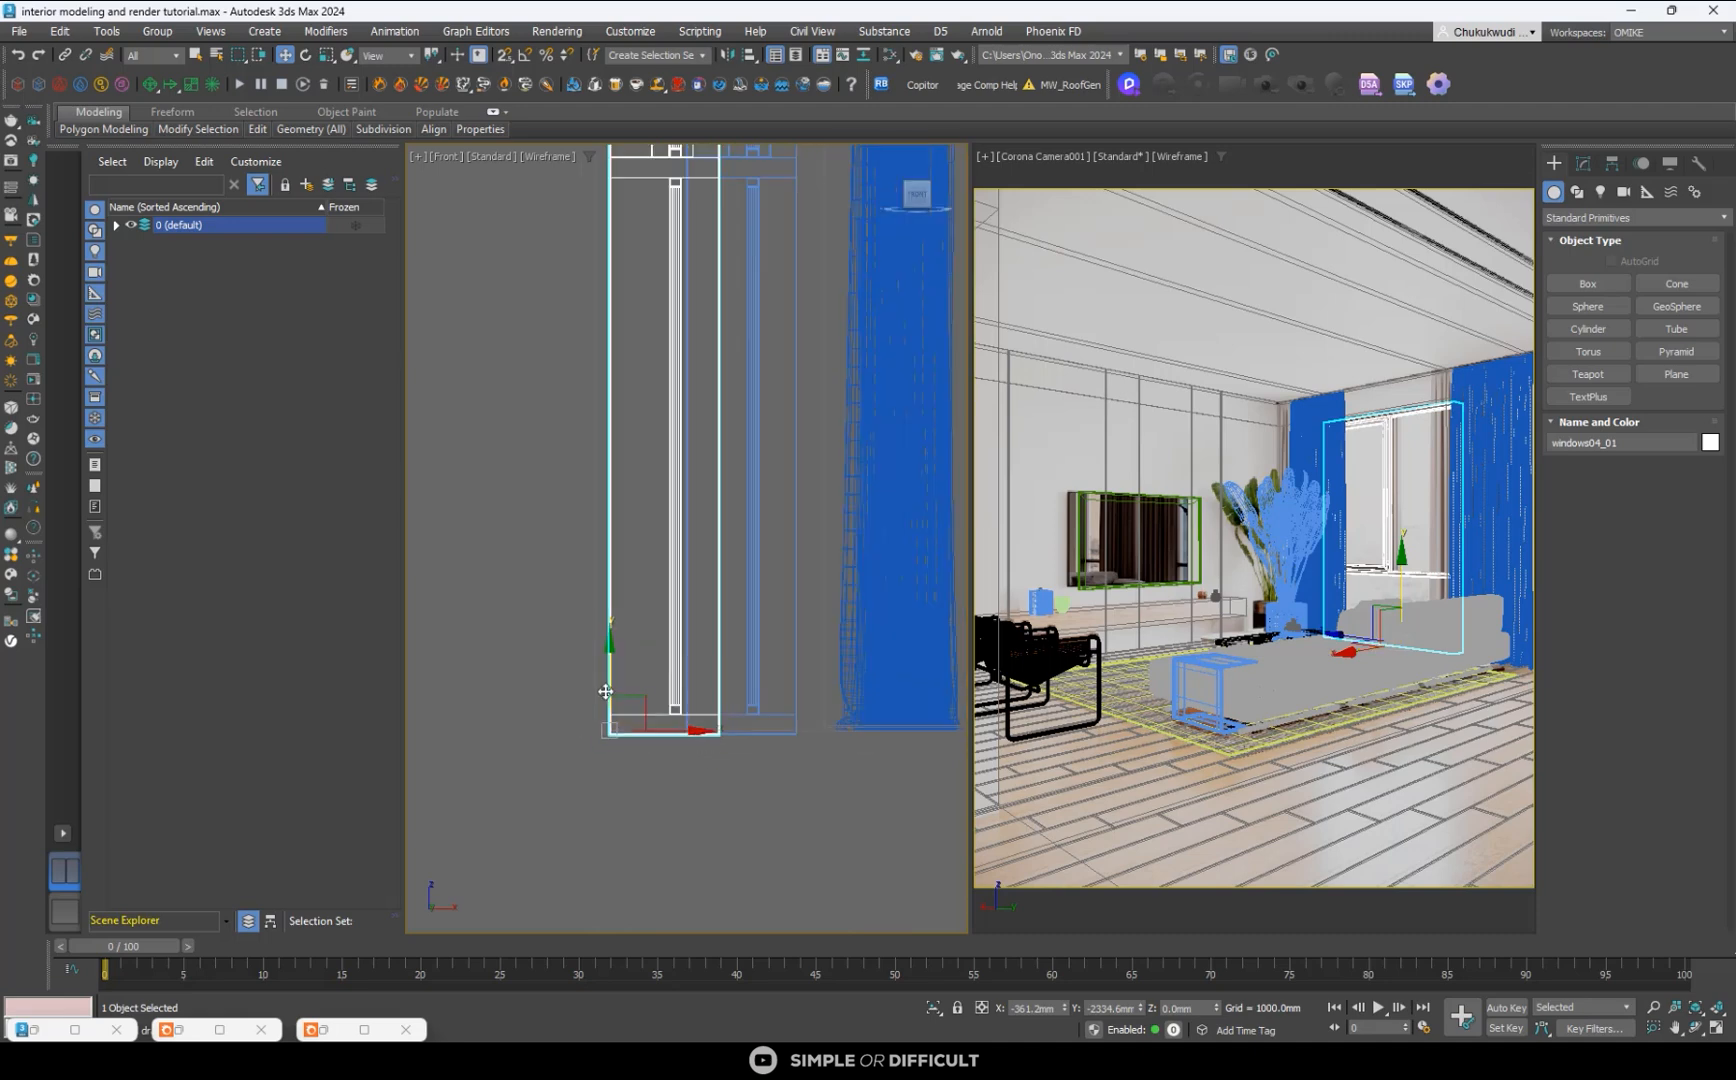
key("t")
scroll(640, 660, "down", 3)
scroll(740, 565, "down", 3)
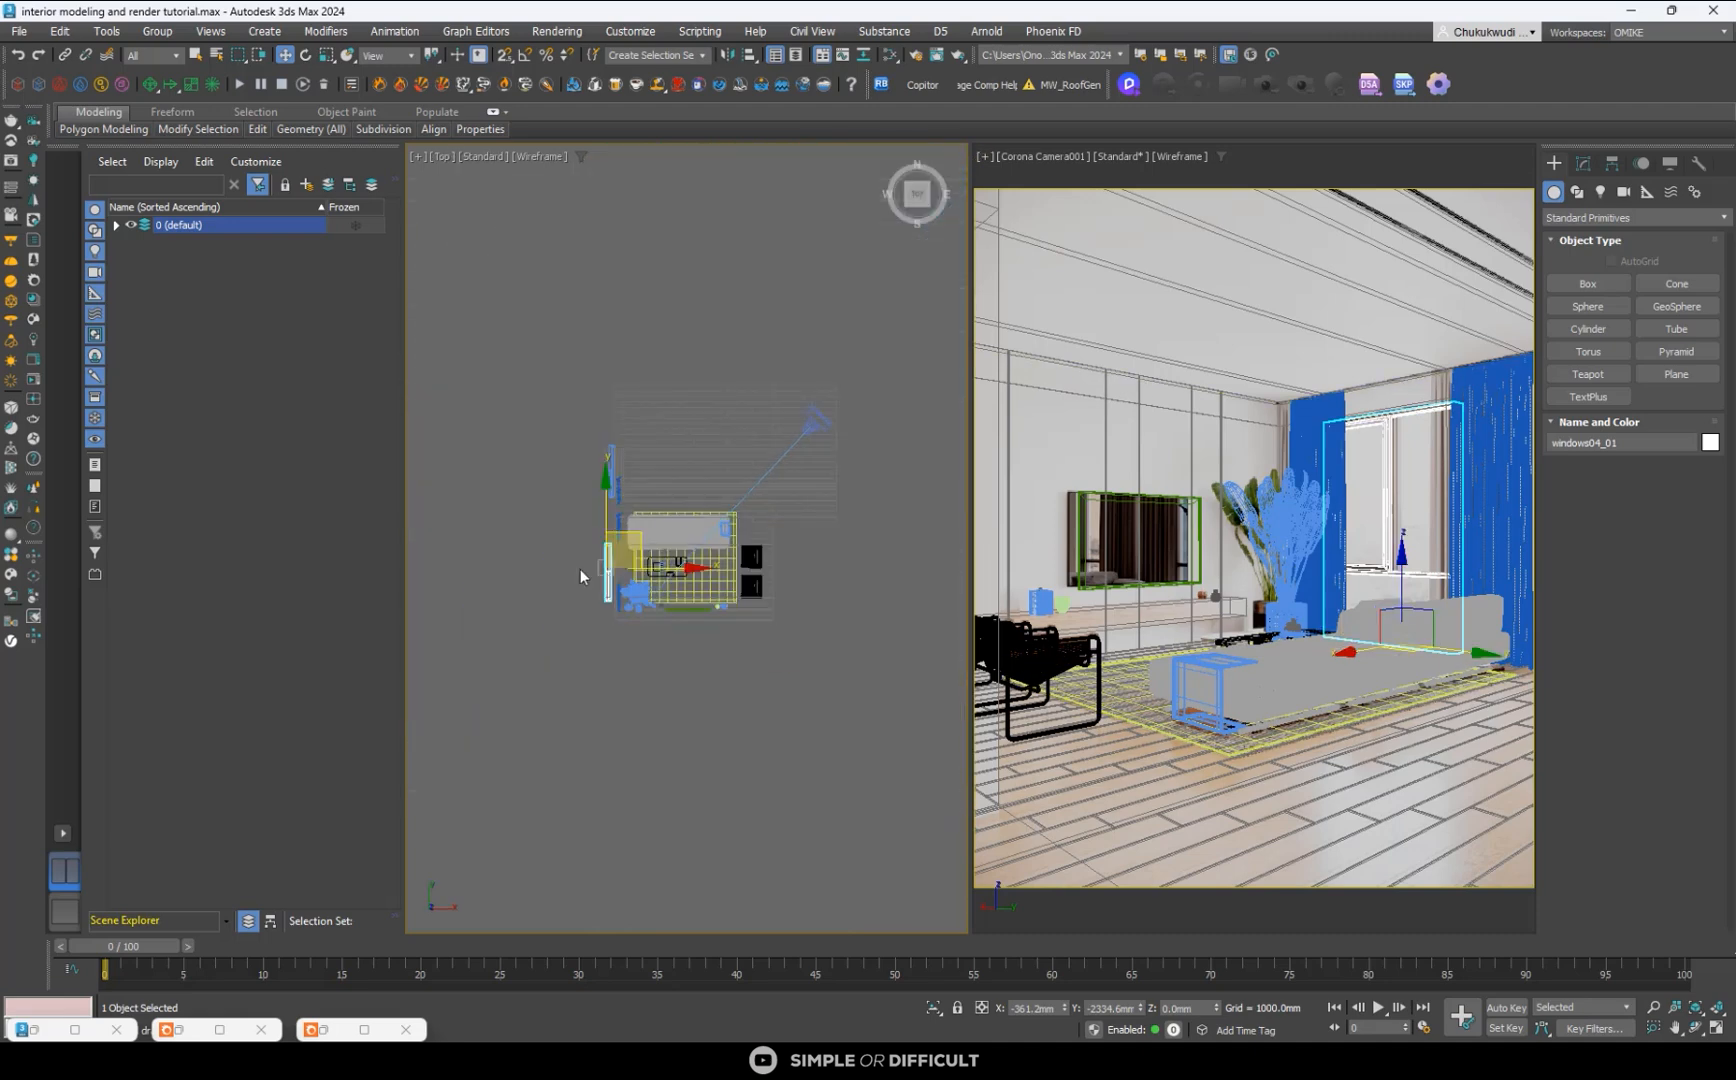
scroll(588, 577, "up", 10)
scroll(724, 411, "up", 3)
scroll(758, 351, "down", 3)
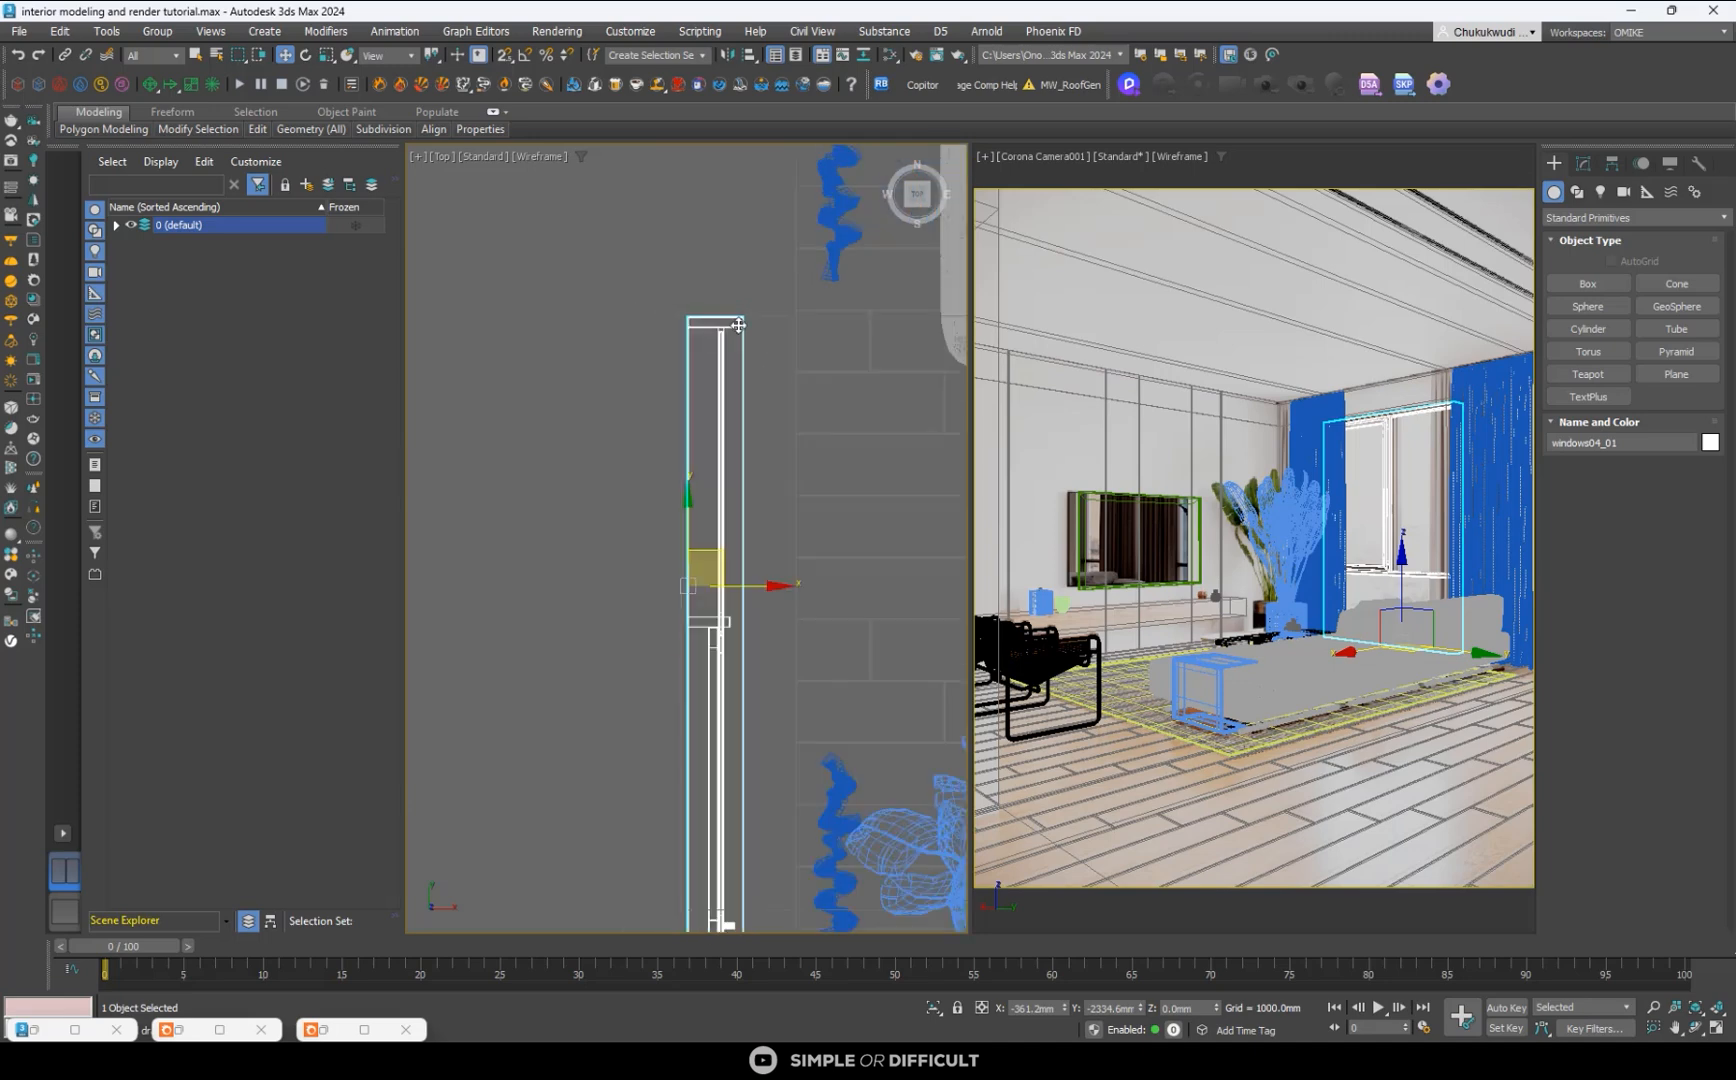
scroll(750, 607, "down", 1)
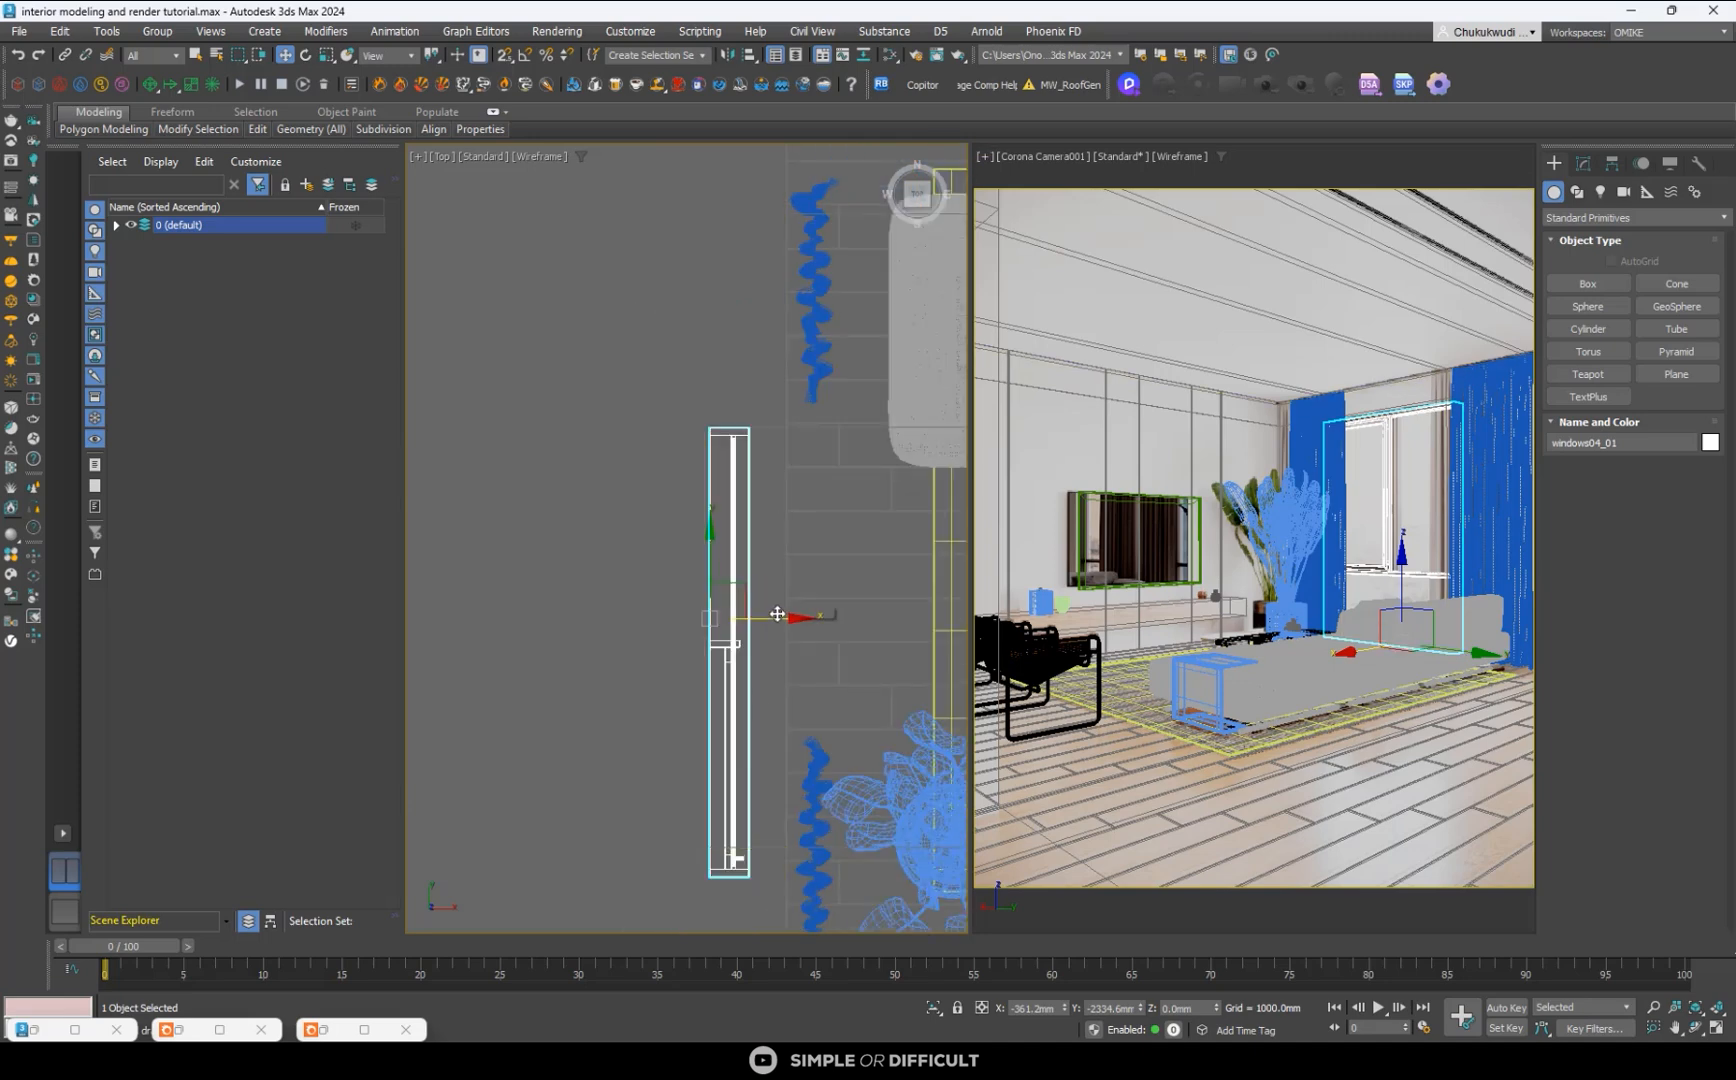
scroll(769, 607, "up", 2)
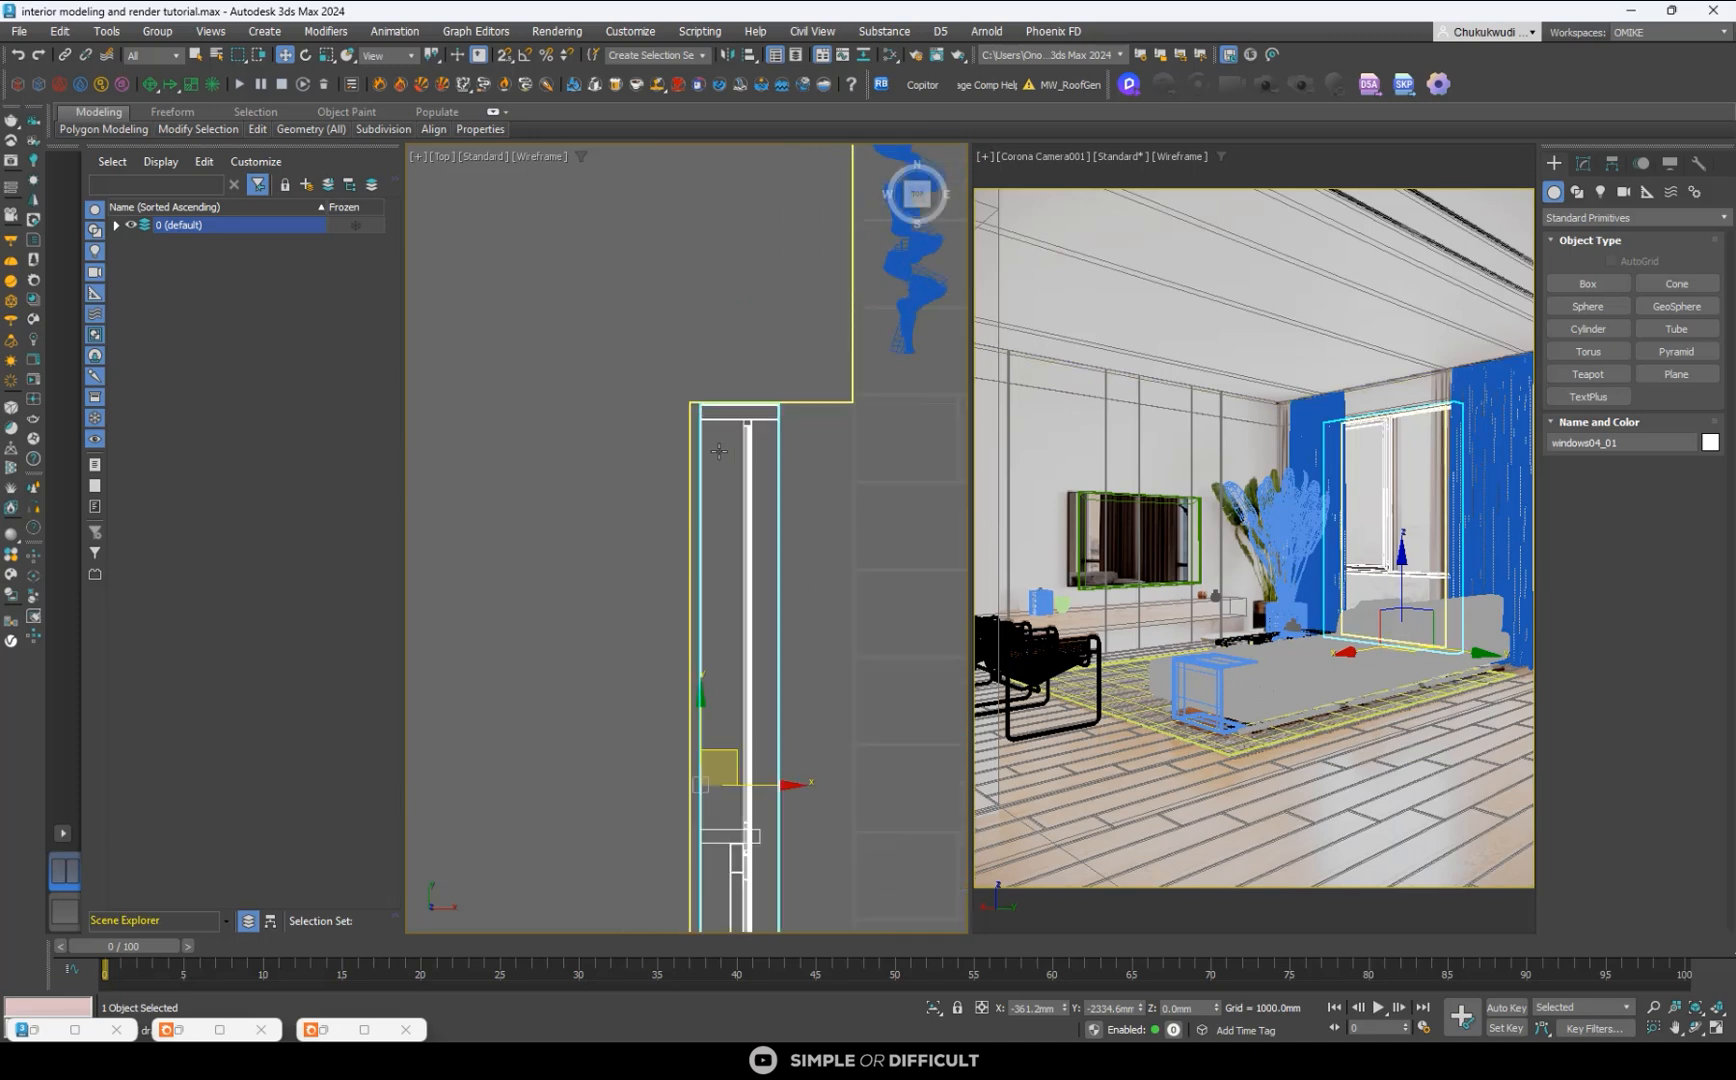
scroll(768, 610, "down", 4)
scroll(767, 612, "up", 4)
scroll(735, 652, "up", 2)
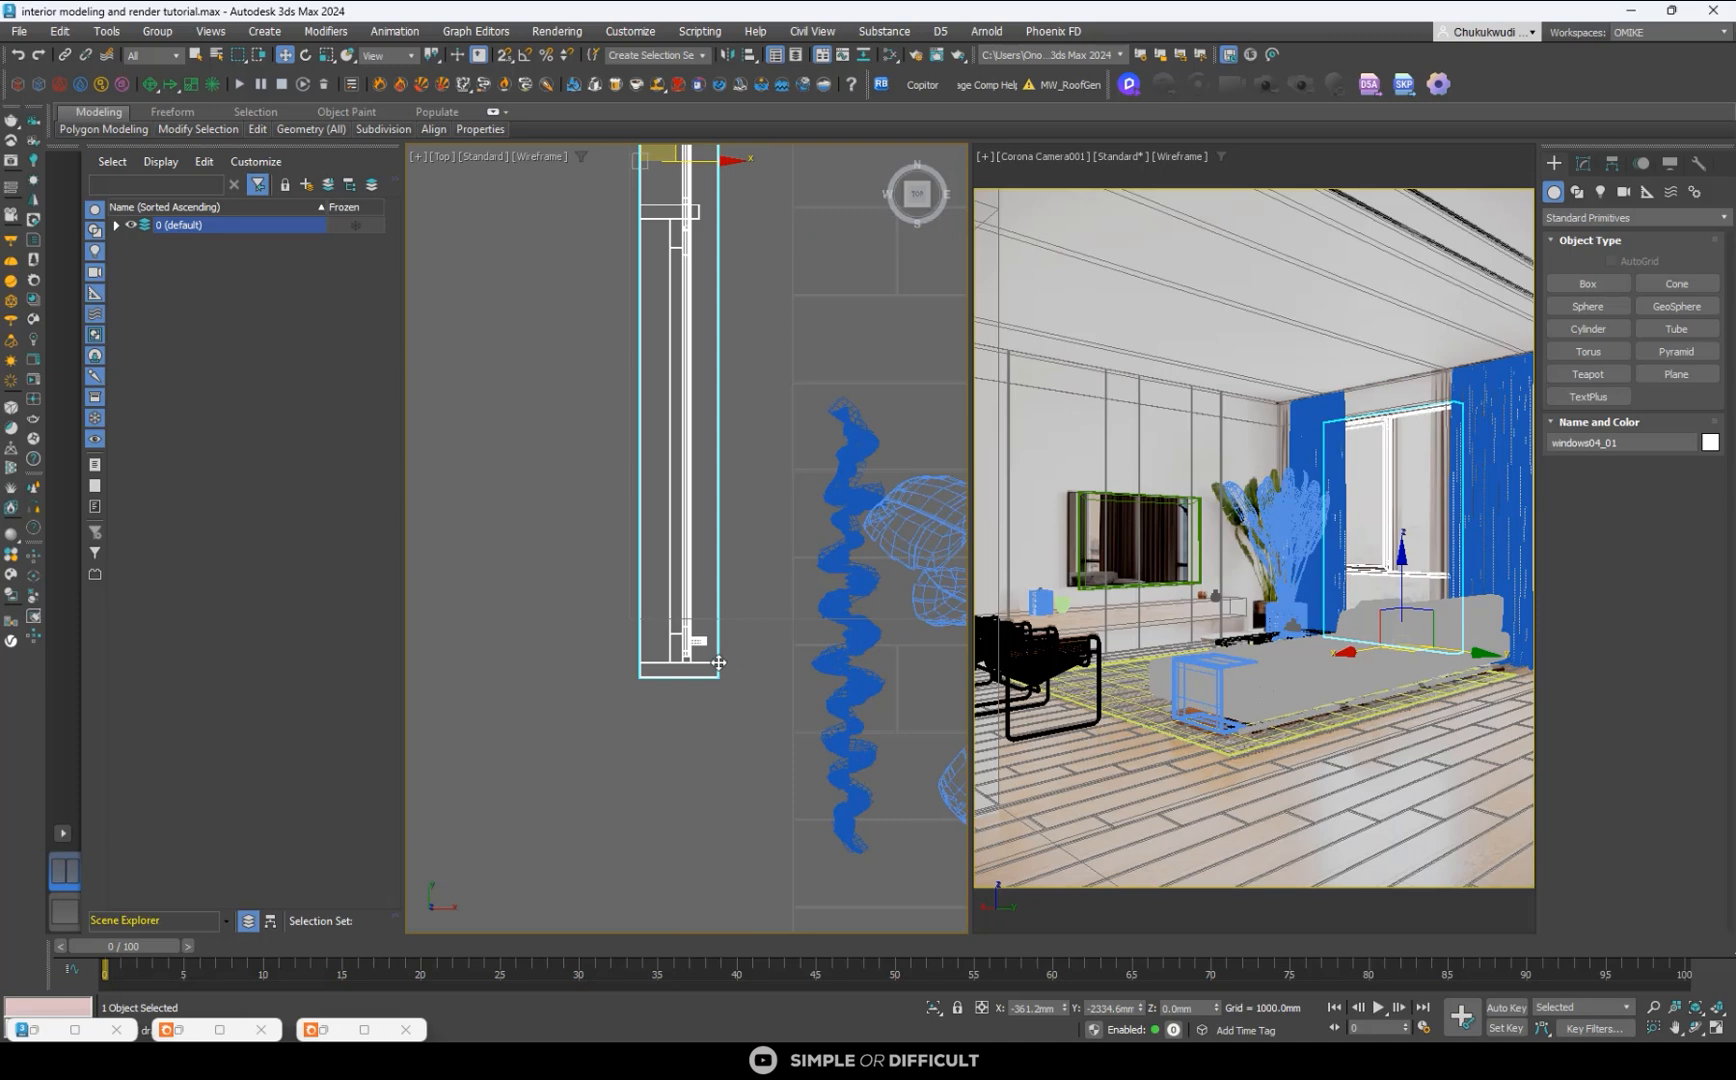
- Select the vertices at the window's plant-side end in the Top view and move them along Y to shorten the window to the opening
left_click(1583, 163)
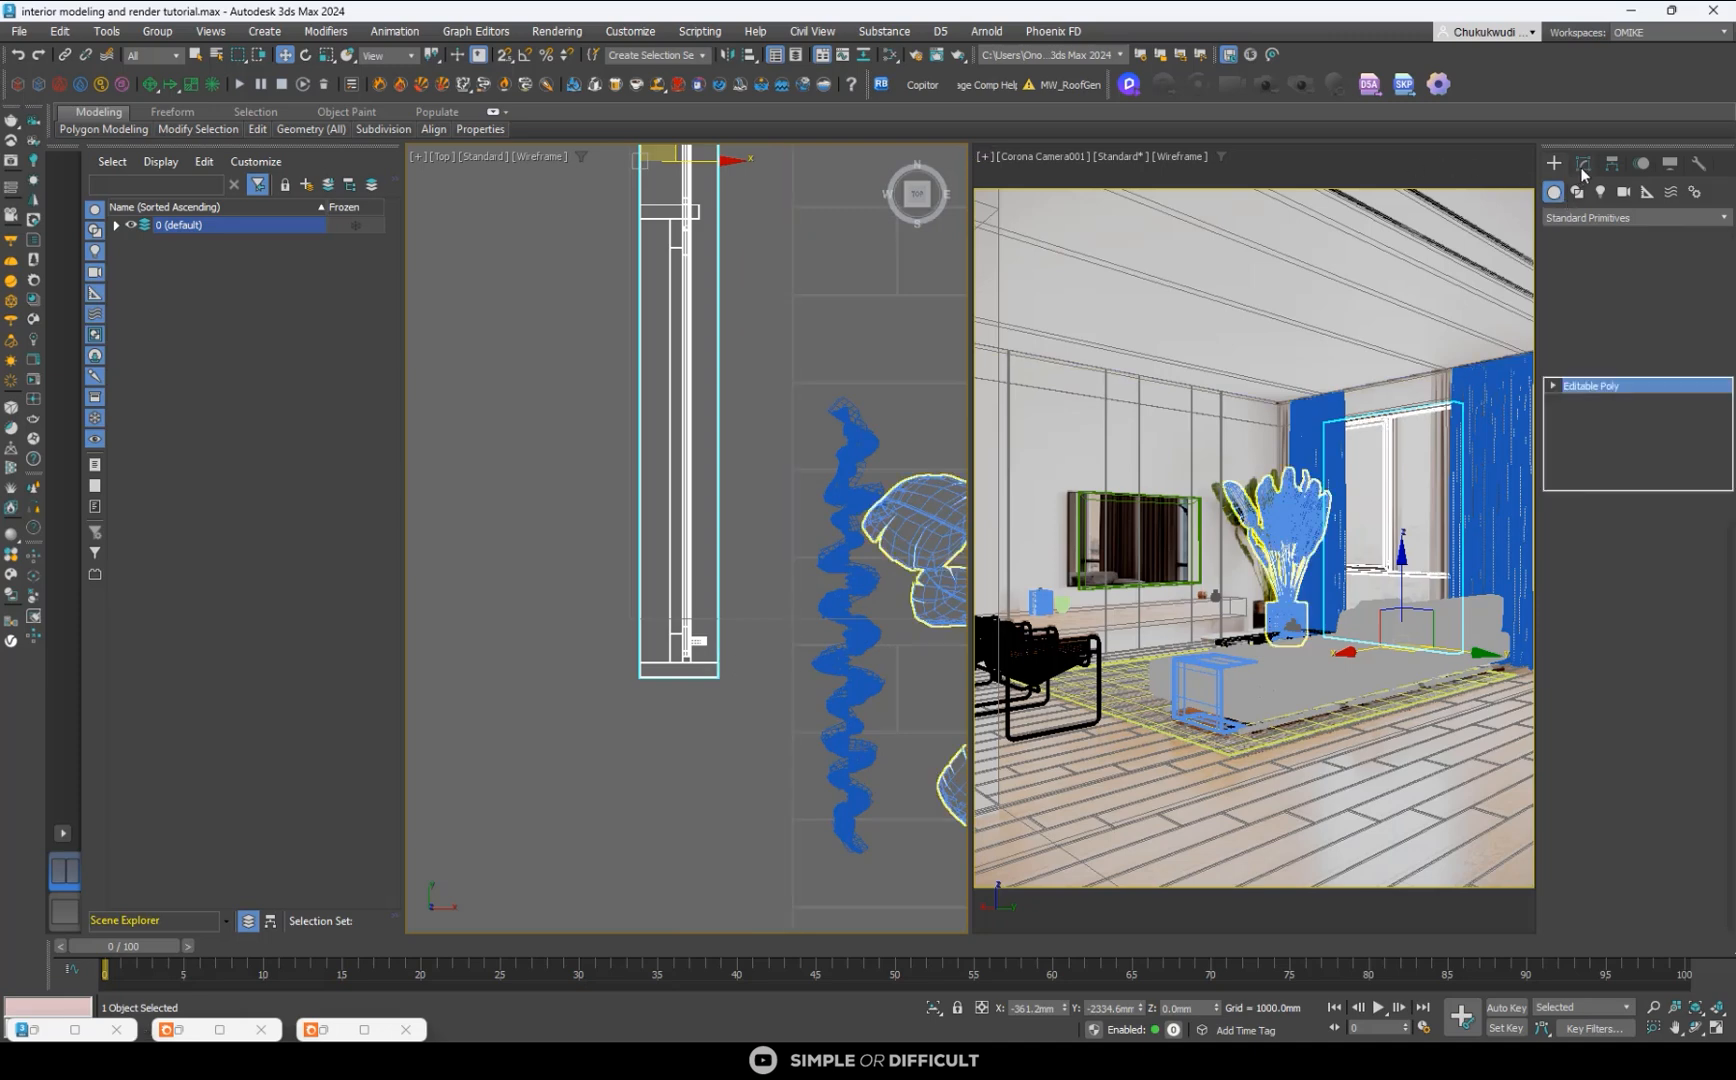
left_click(1554, 386)
left_click(1587, 401)
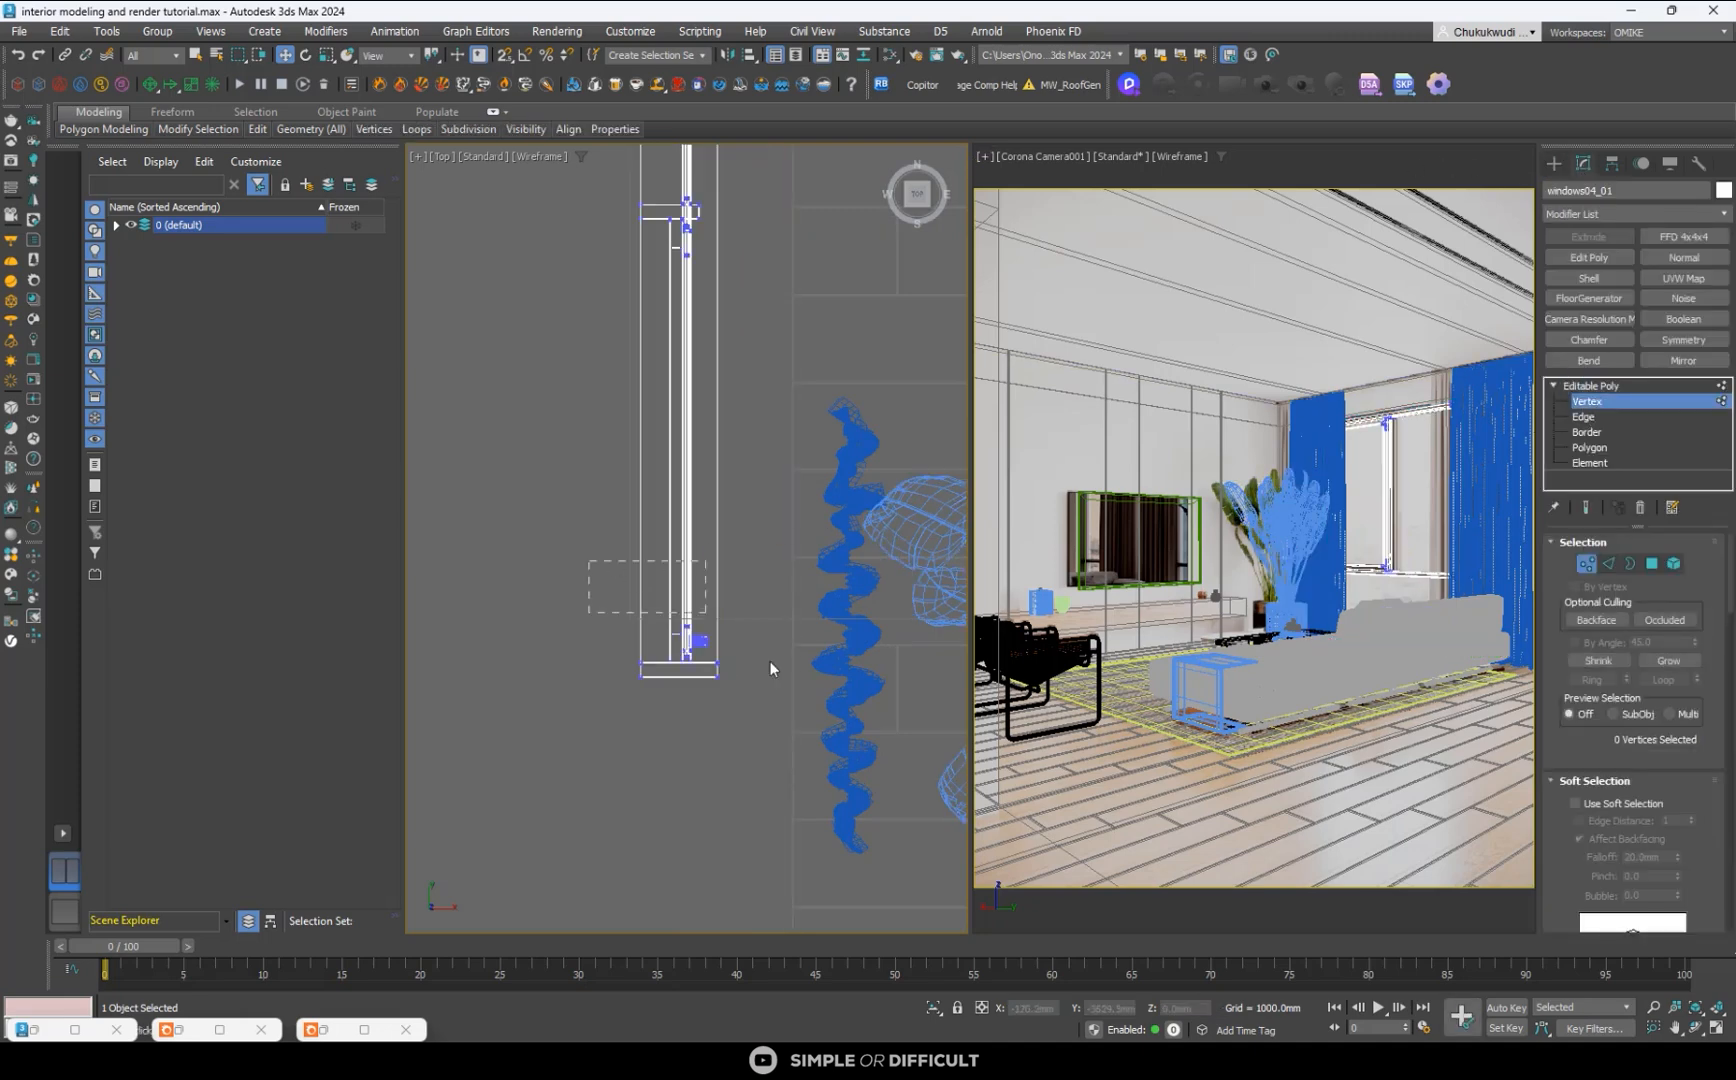
left_click_drag(770, 668, 770, 670)
left_click_drag(690, 540, 707, 530)
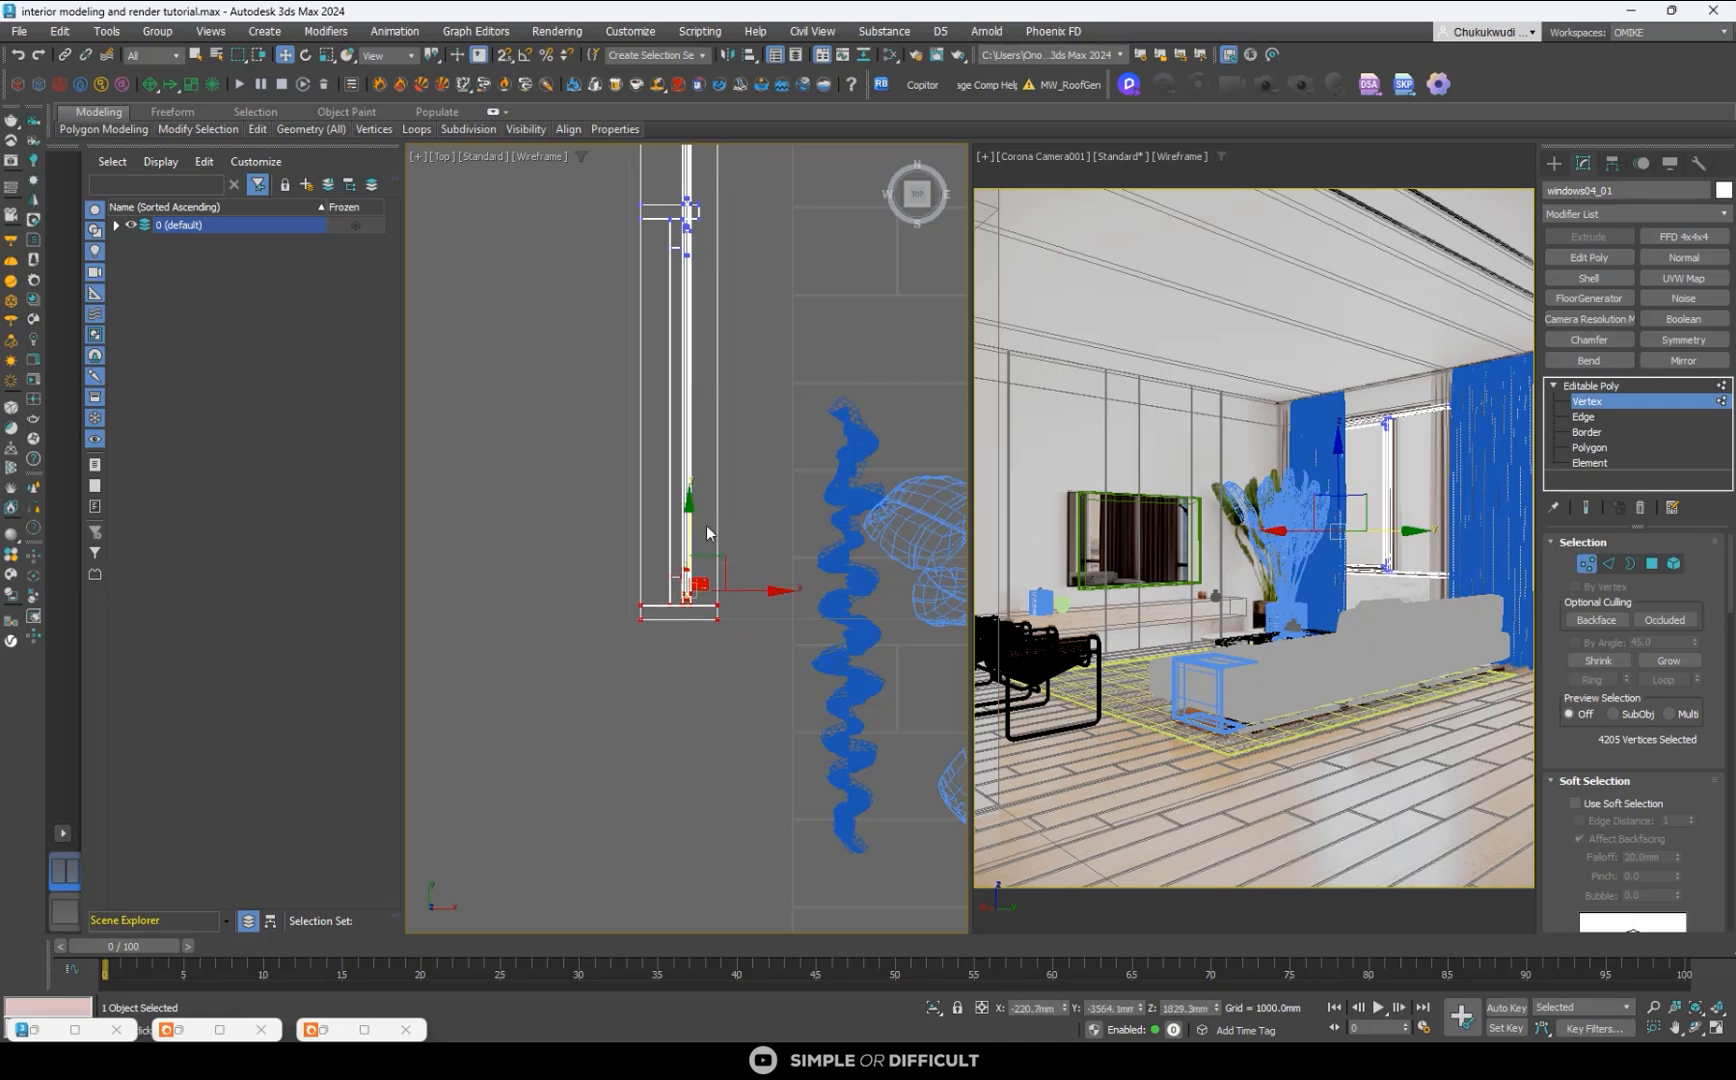
- Select the vertices at the window's sofa-side end in the Top view and nudge them along Y to the opening's edge
scroll(706, 527, "down", 3)
scroll(692, 268, "up", 3)
left_click_drag(640, 247, 760, 298)
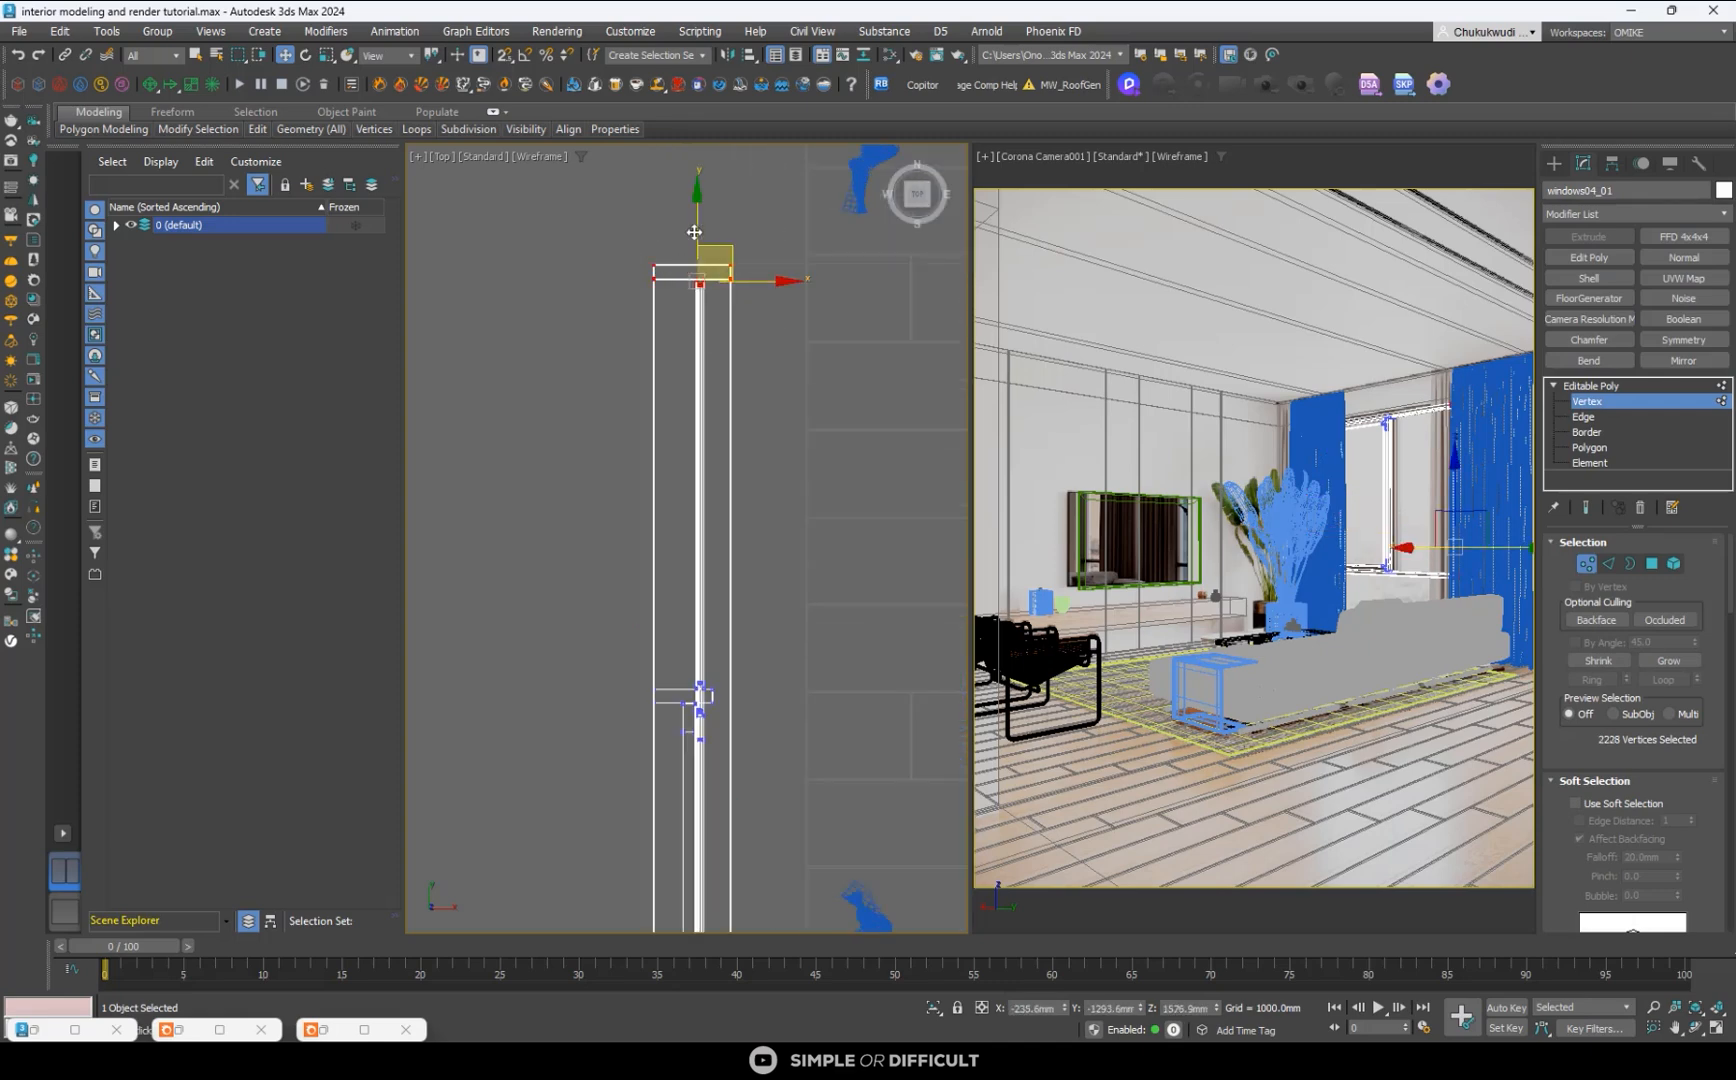
scroll(692, 235, "up", 4)
left_click_drag(725, 375, 718, 368)
scroll(693, 346, "down", 5)
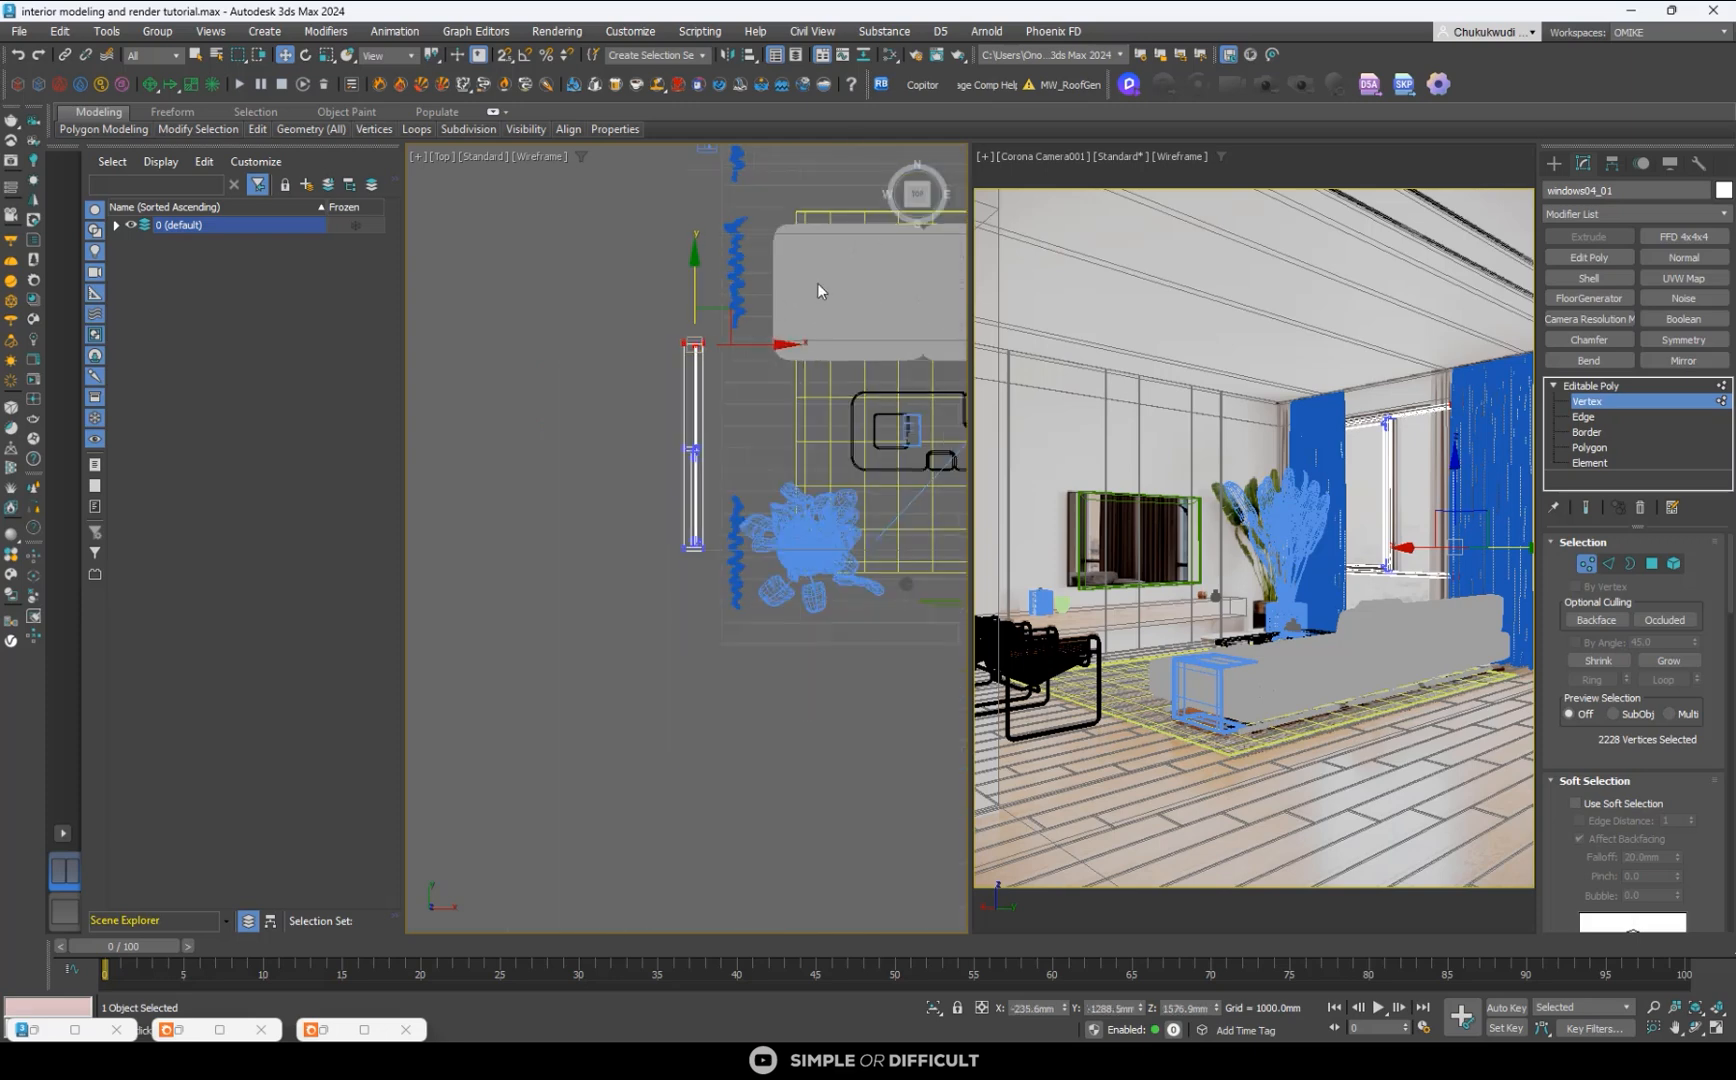
- Raise the window's upper frame vertices in the Front view to the top of the opening and leave vertex editing
left_click(917, 222)
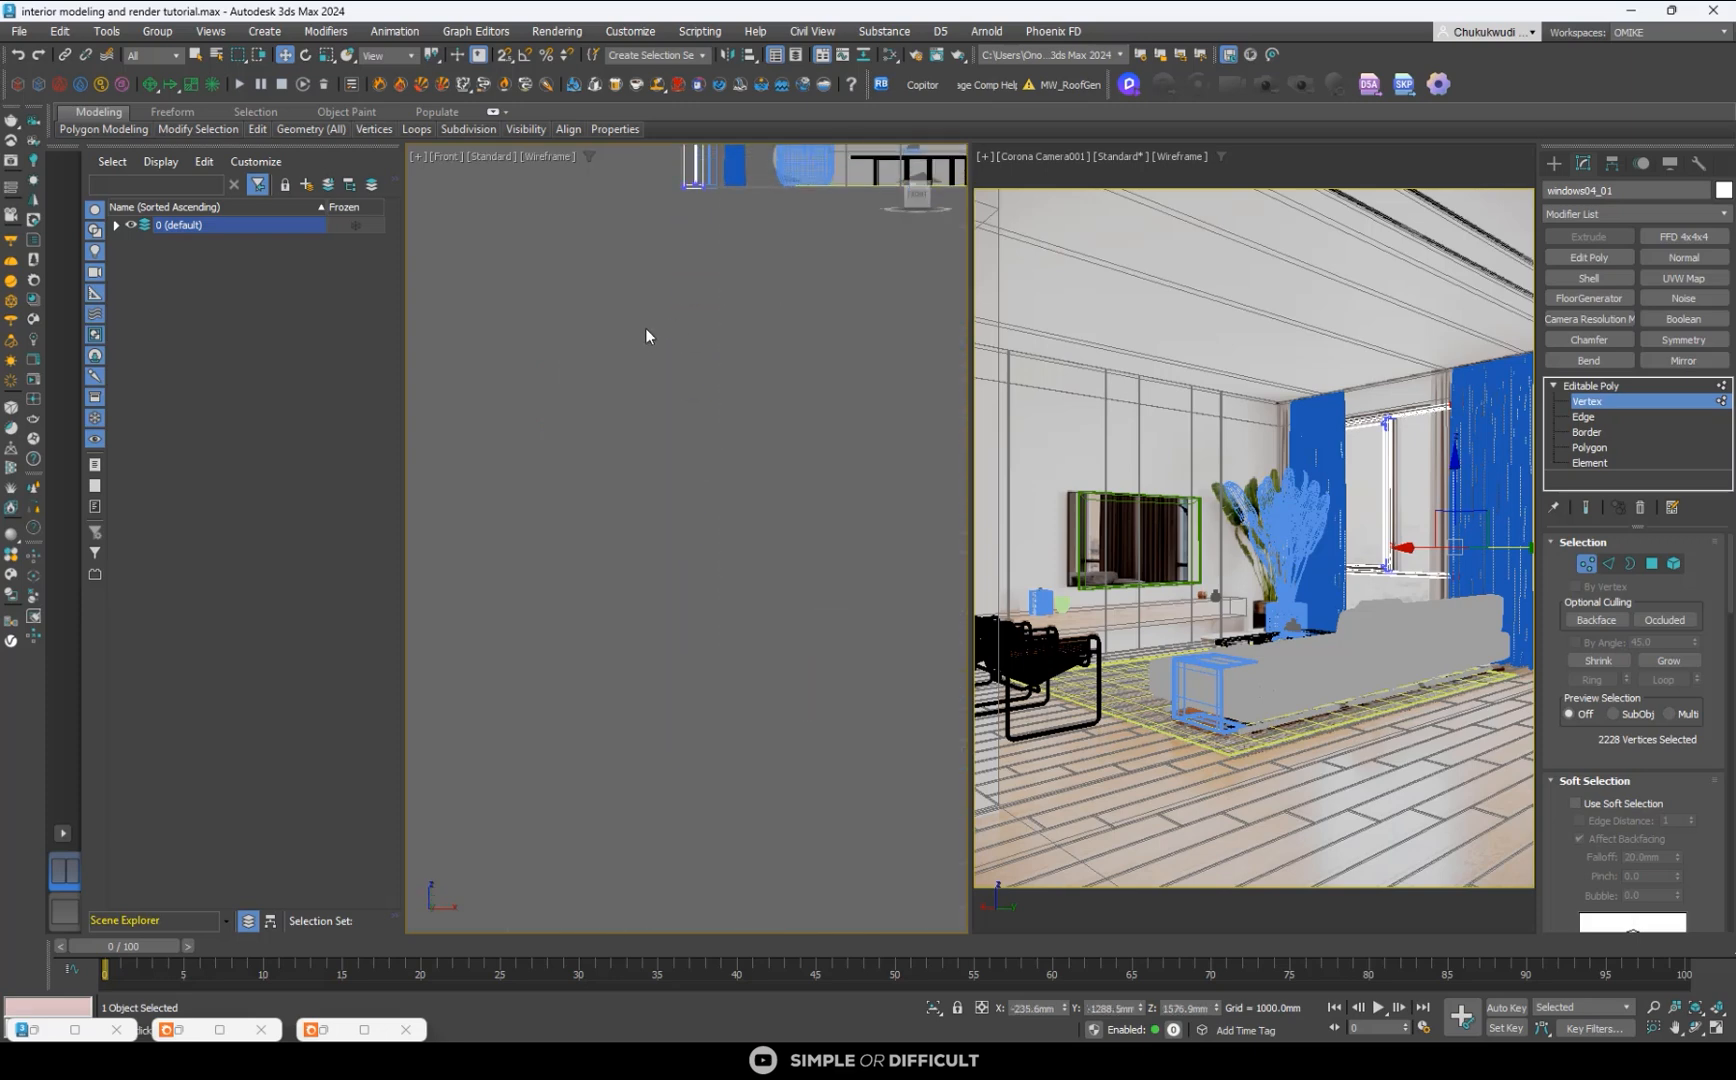
middle_click_drag(646, 328, 694, 671)
scroll(694, 671, "down", 2)
scroll(720, 366, "up", 6)
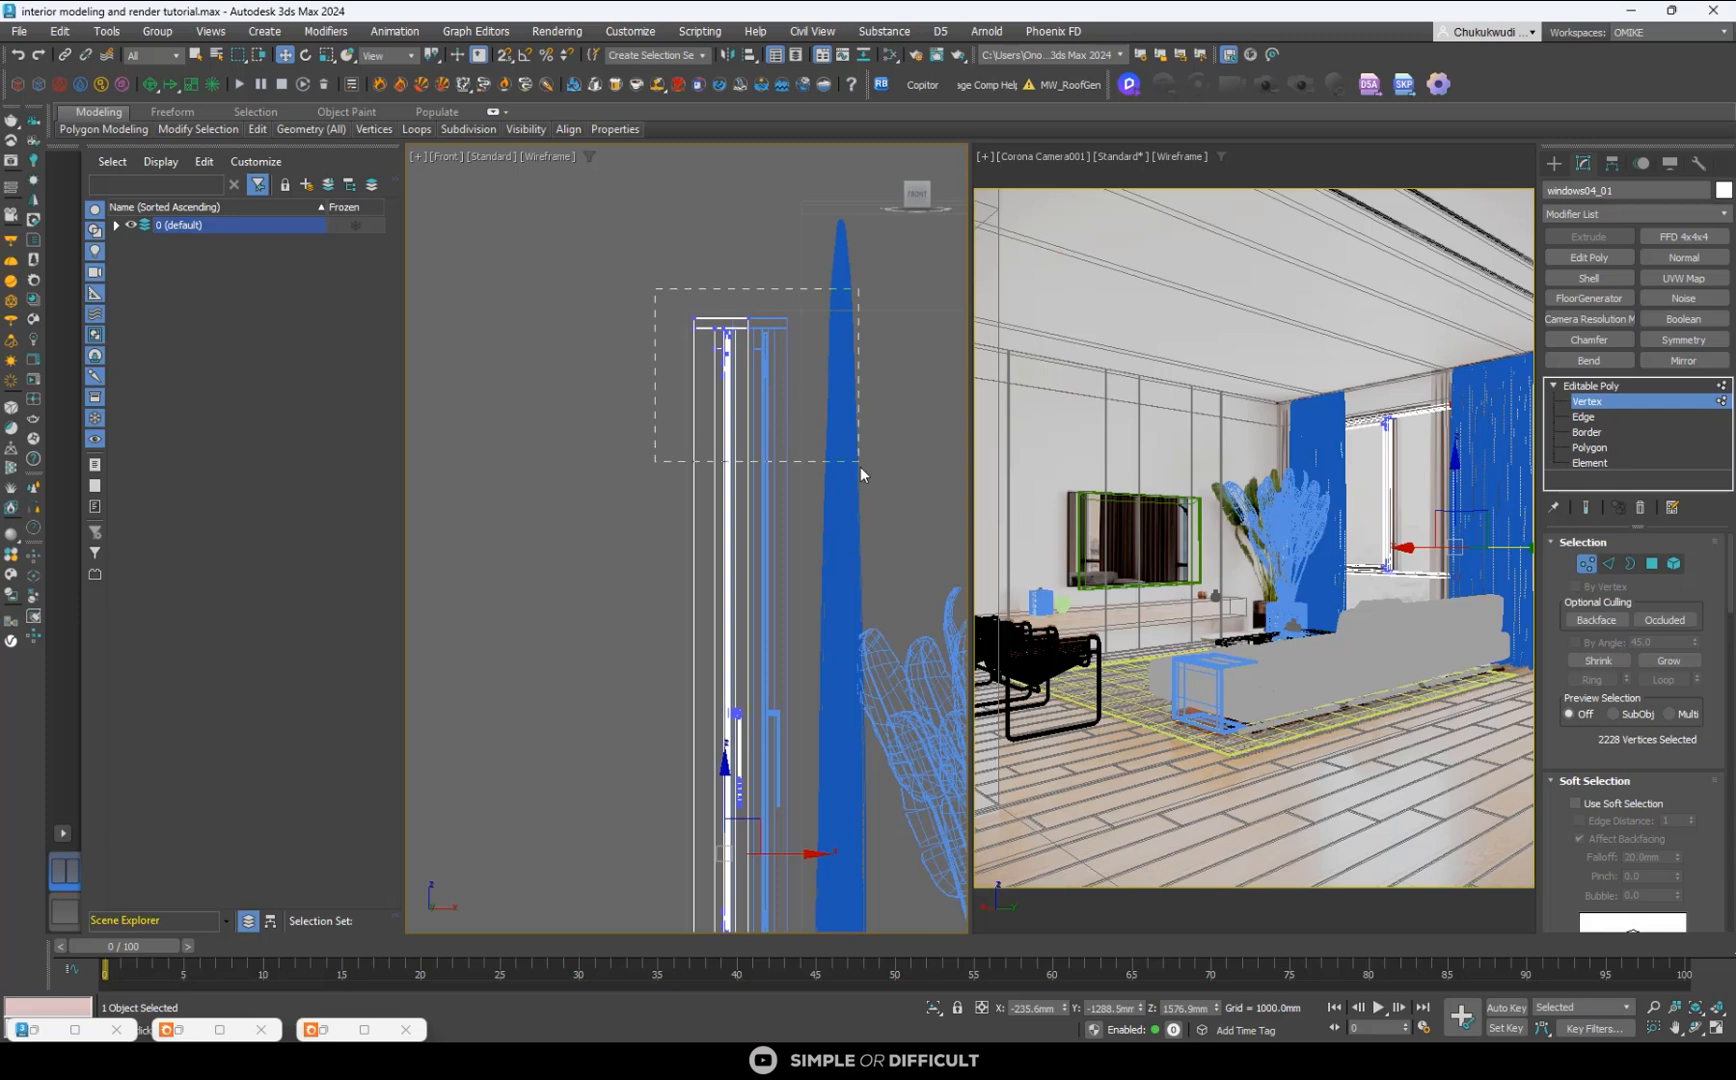
left_click_drag(860, 467, 860, 467)
scroll(765, 352, "up", 3)
left_click_drag(800, 362, 765, 361)
scroll(737, 389, "down", 4)
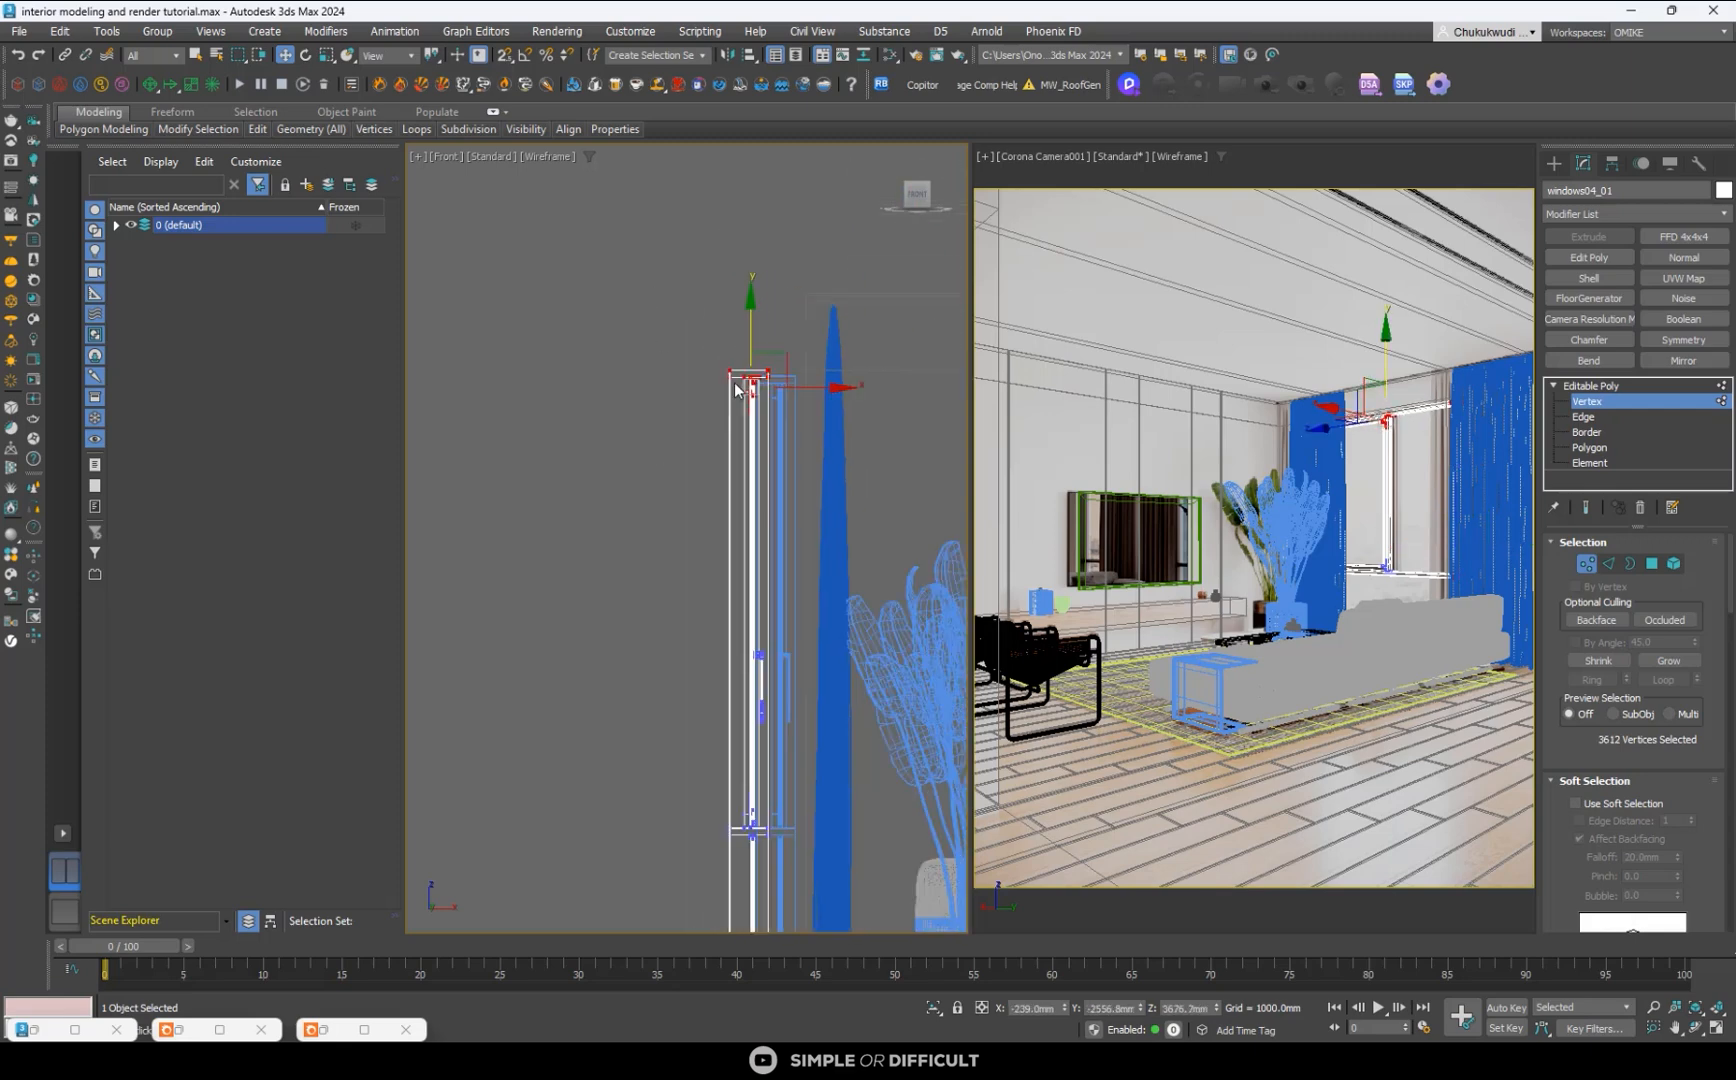
left_click(1553, 166)
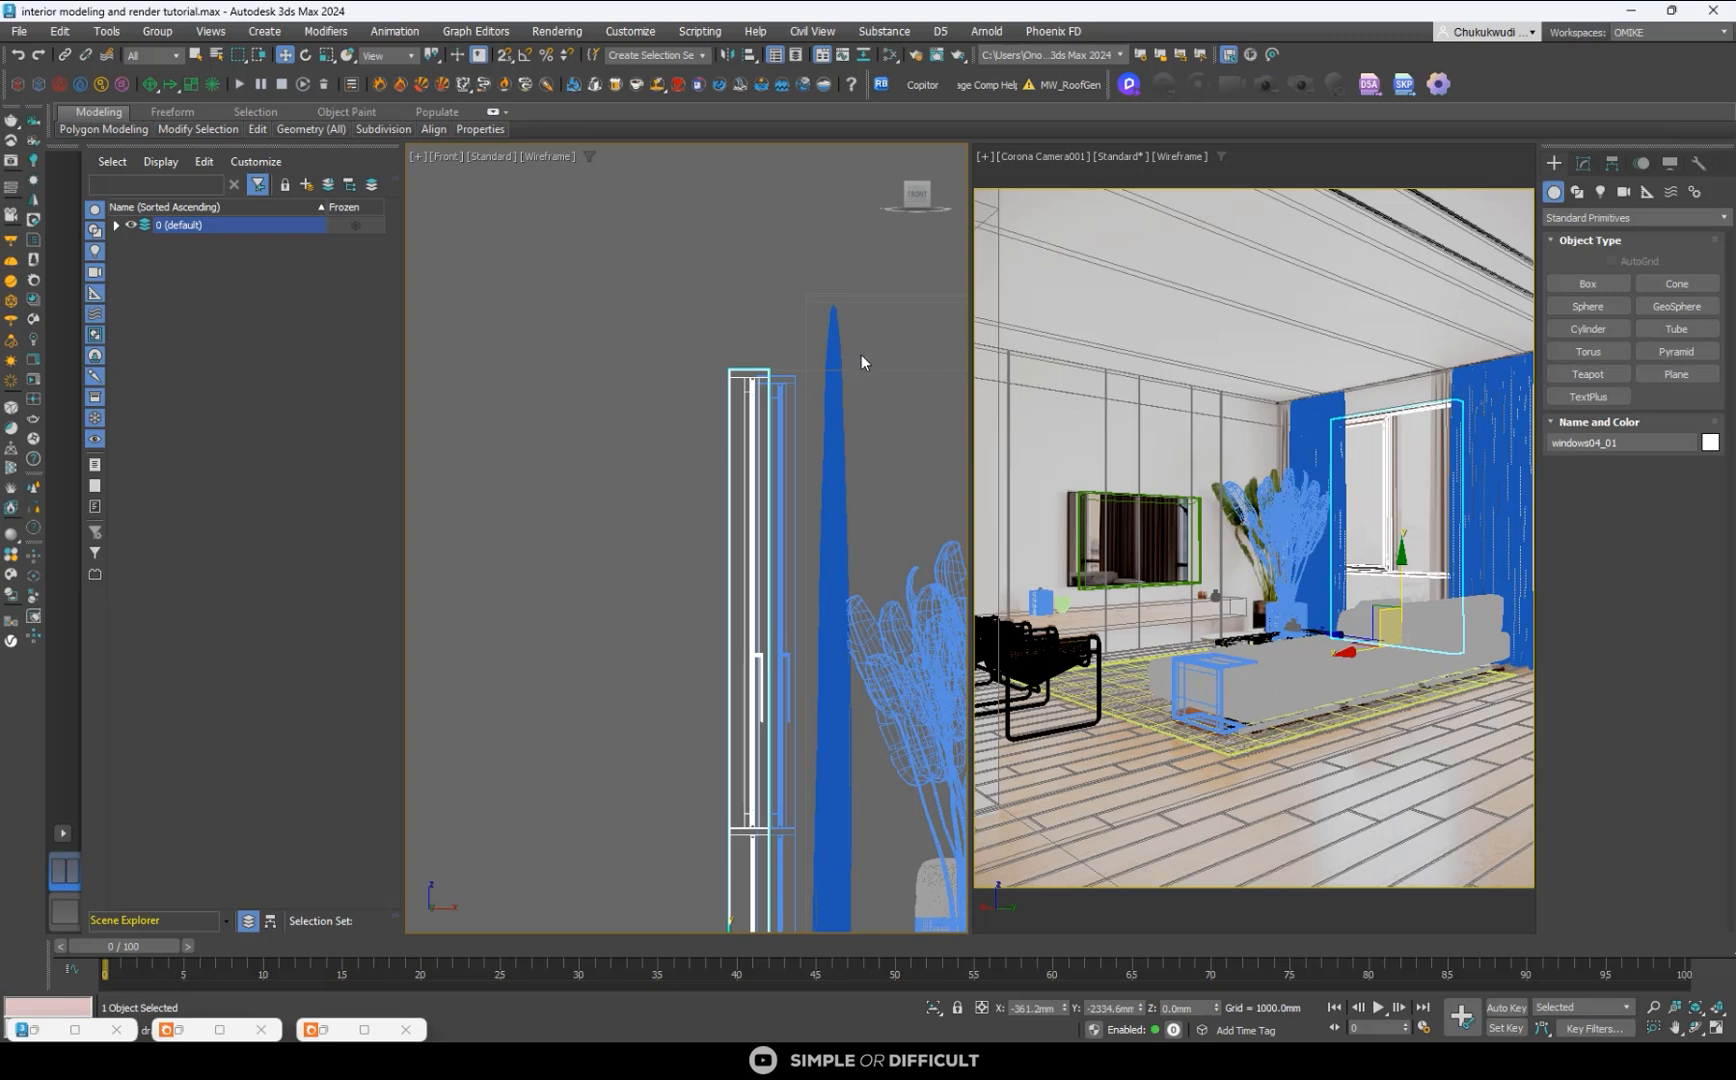
- Delete the other, unedited window in the Top view and select the resized window
key("t")
scroll(621, 372, "down", 4)
scroll(621, 372, "up", 3)
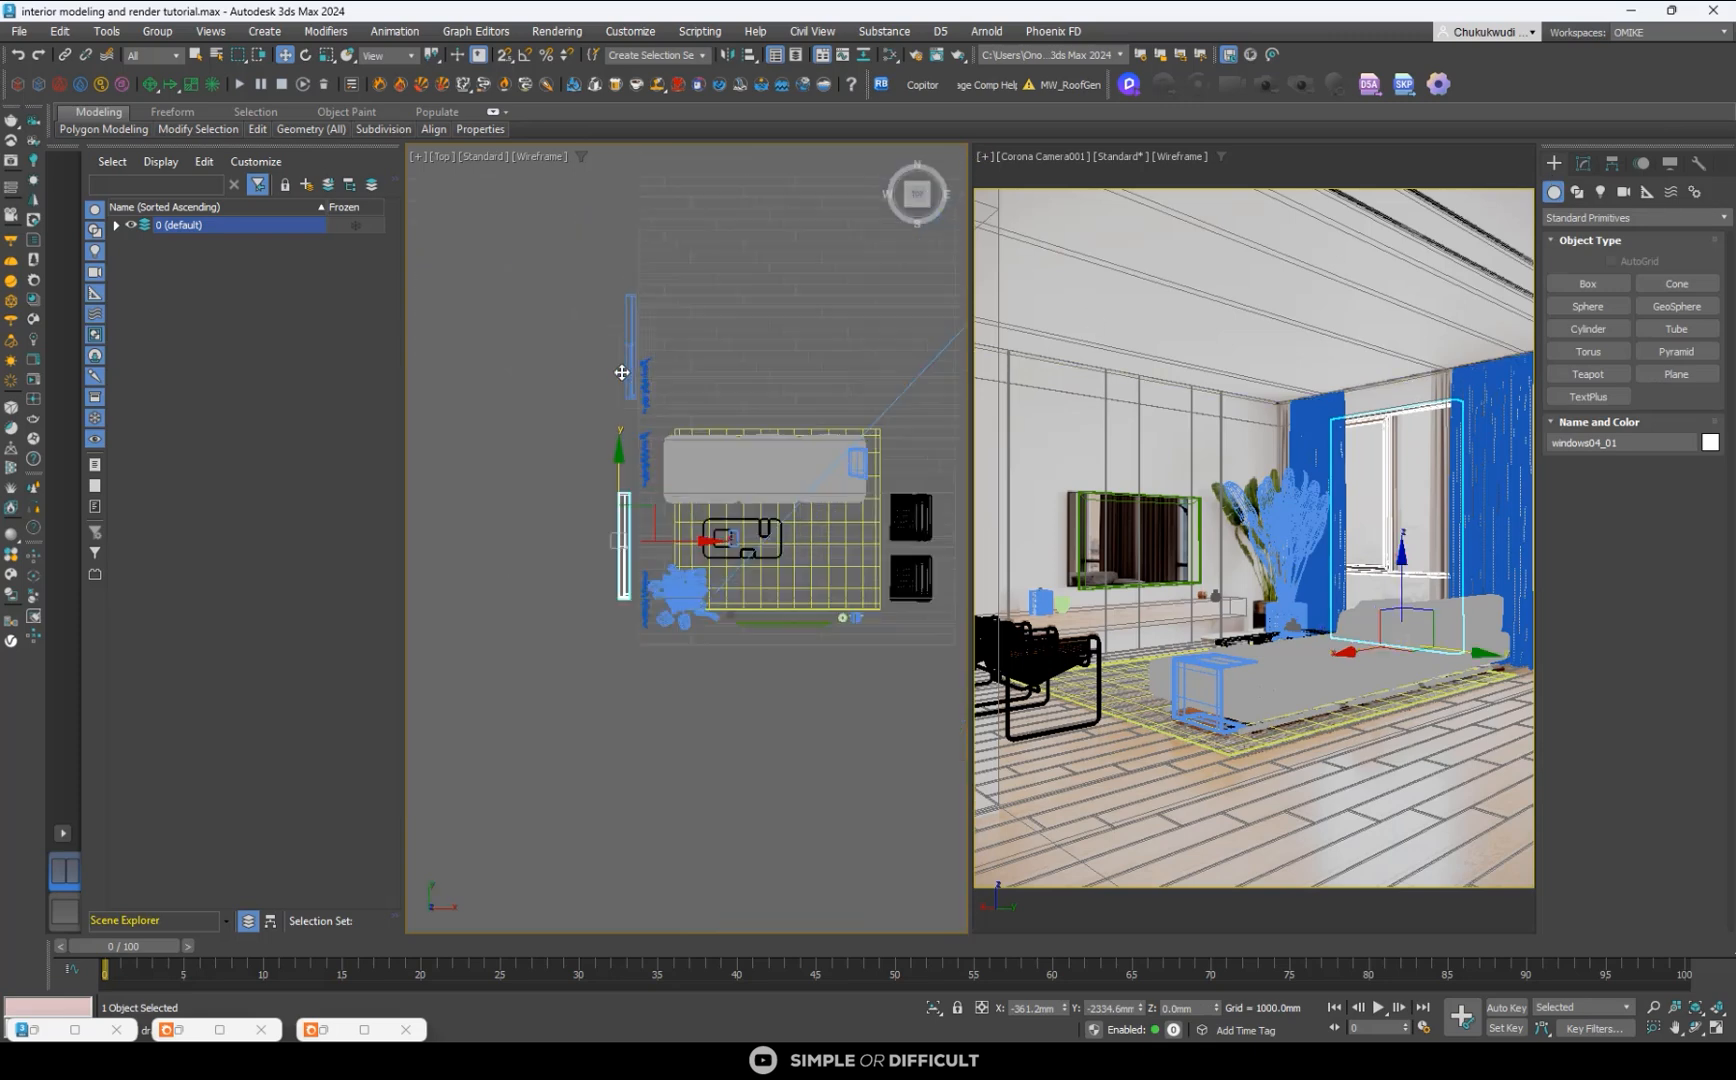
scroll(622, 372, "up", 3)
left_click(637, 346)
key("Delete")
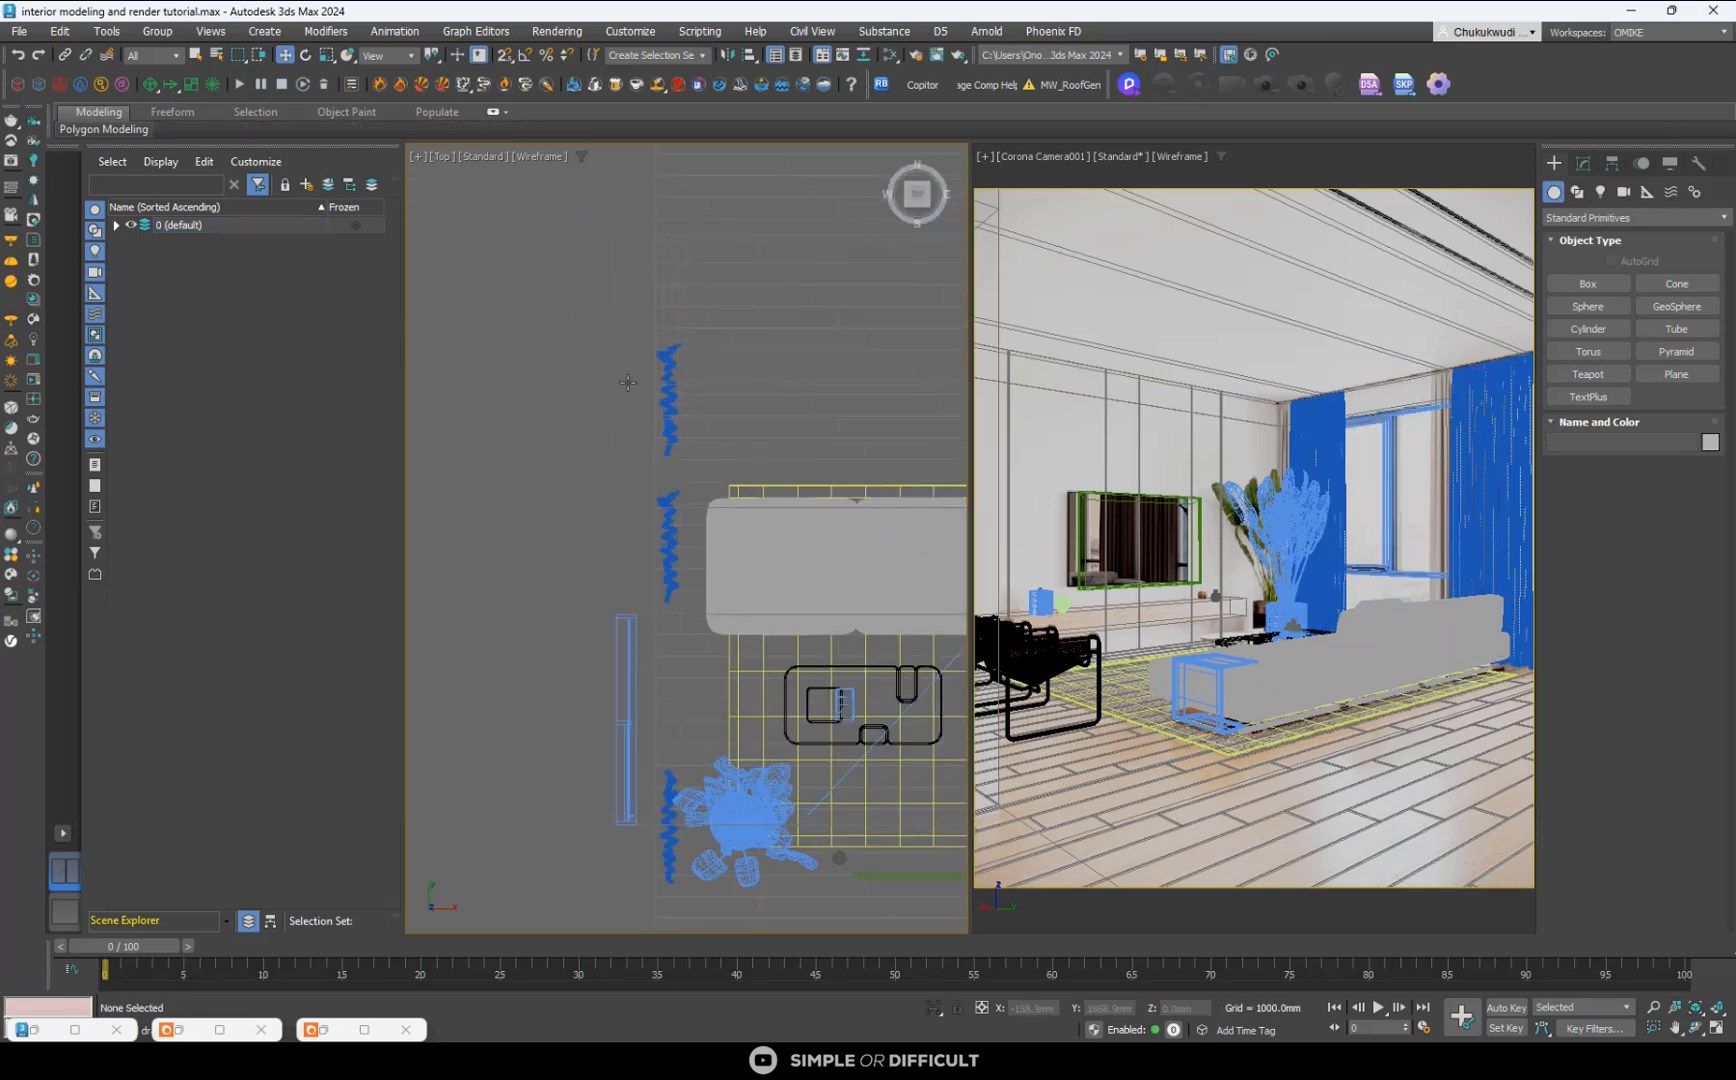
left_click(626, 630)
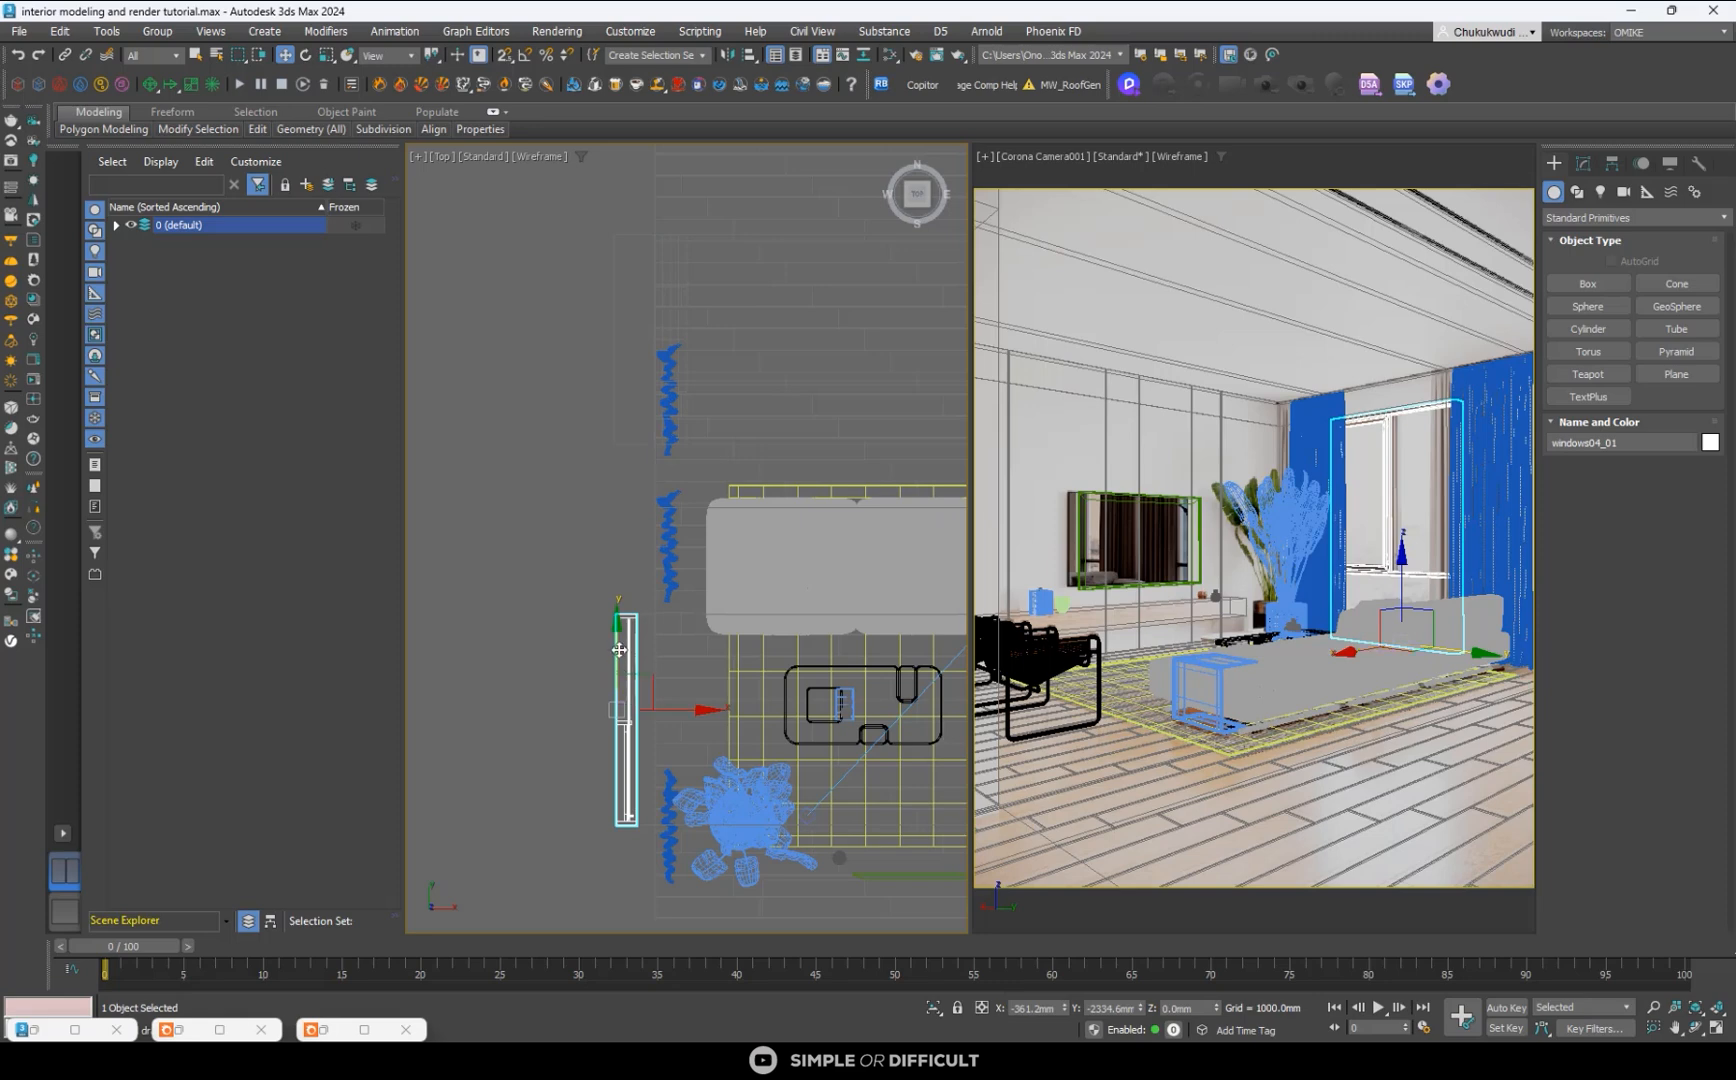
- Make one copy of the resized window along Y in the Top view, placing it at the second opening beyond the sofa
left_click_drag(619, 650, 674, 271, "shift")
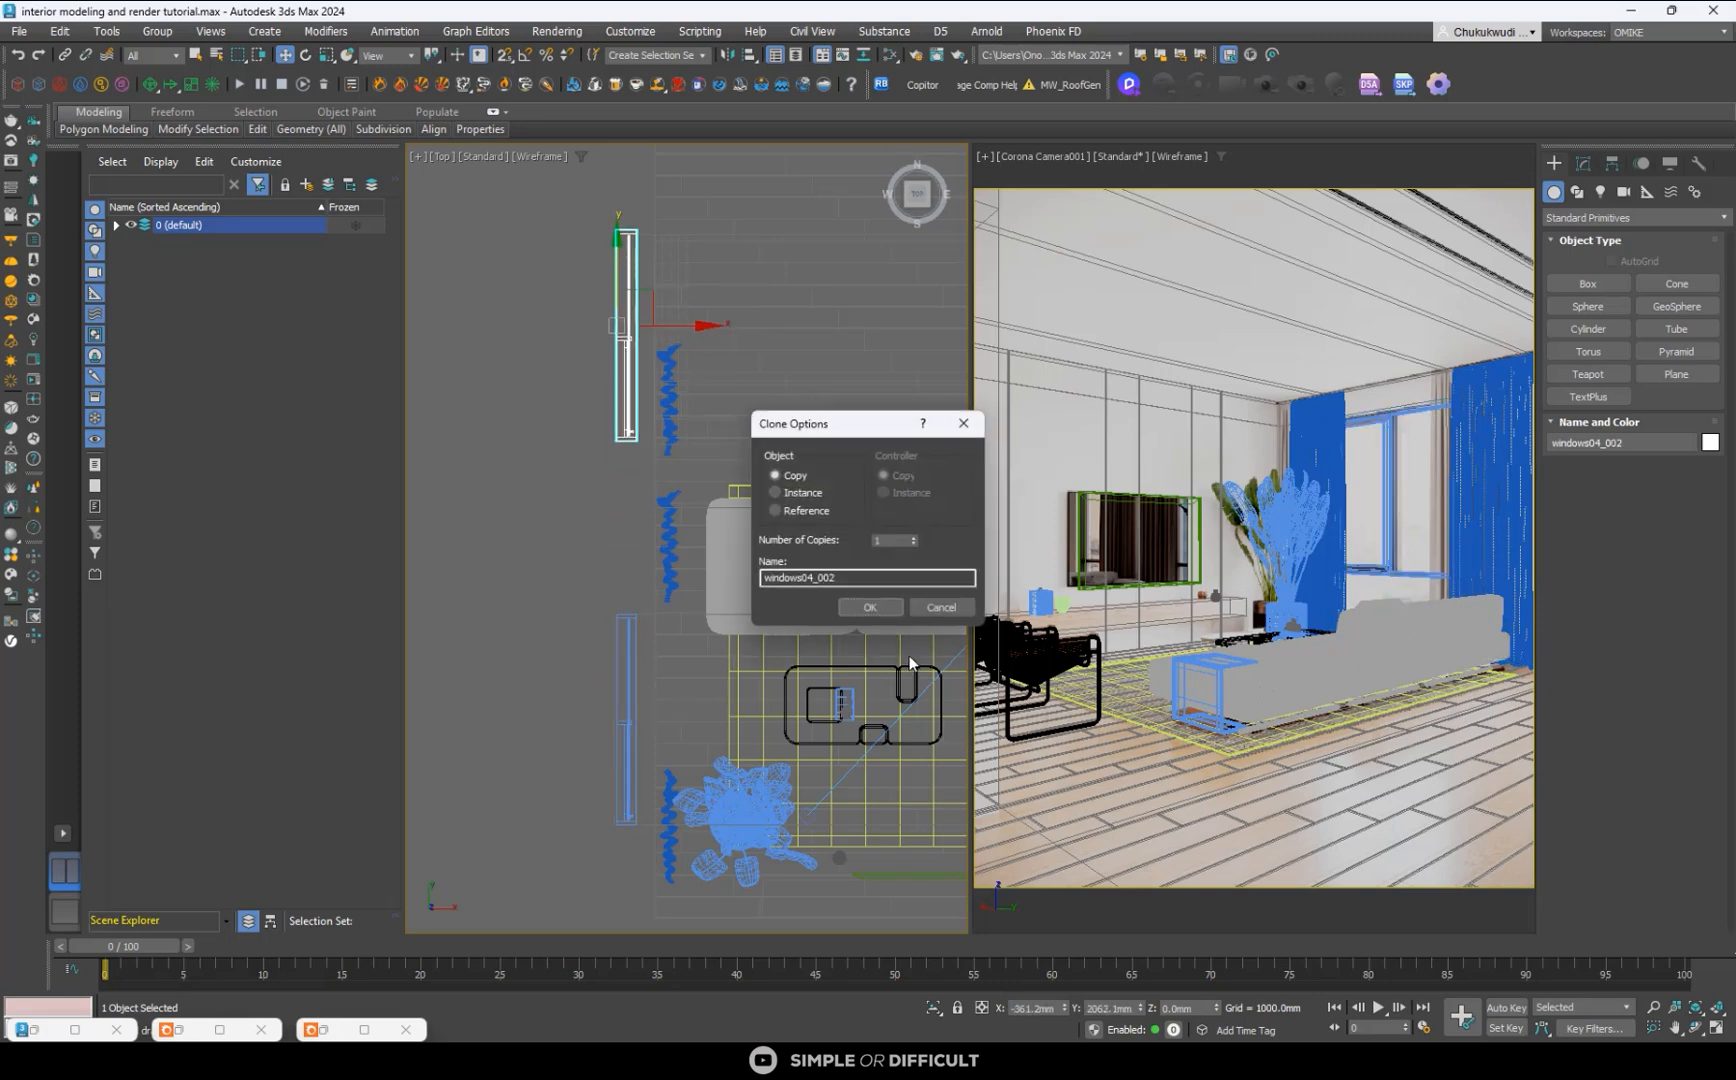
left_click(879, 612)
scroll(643, 474, "up", 2)
scroll(642, 355, "down", 4)
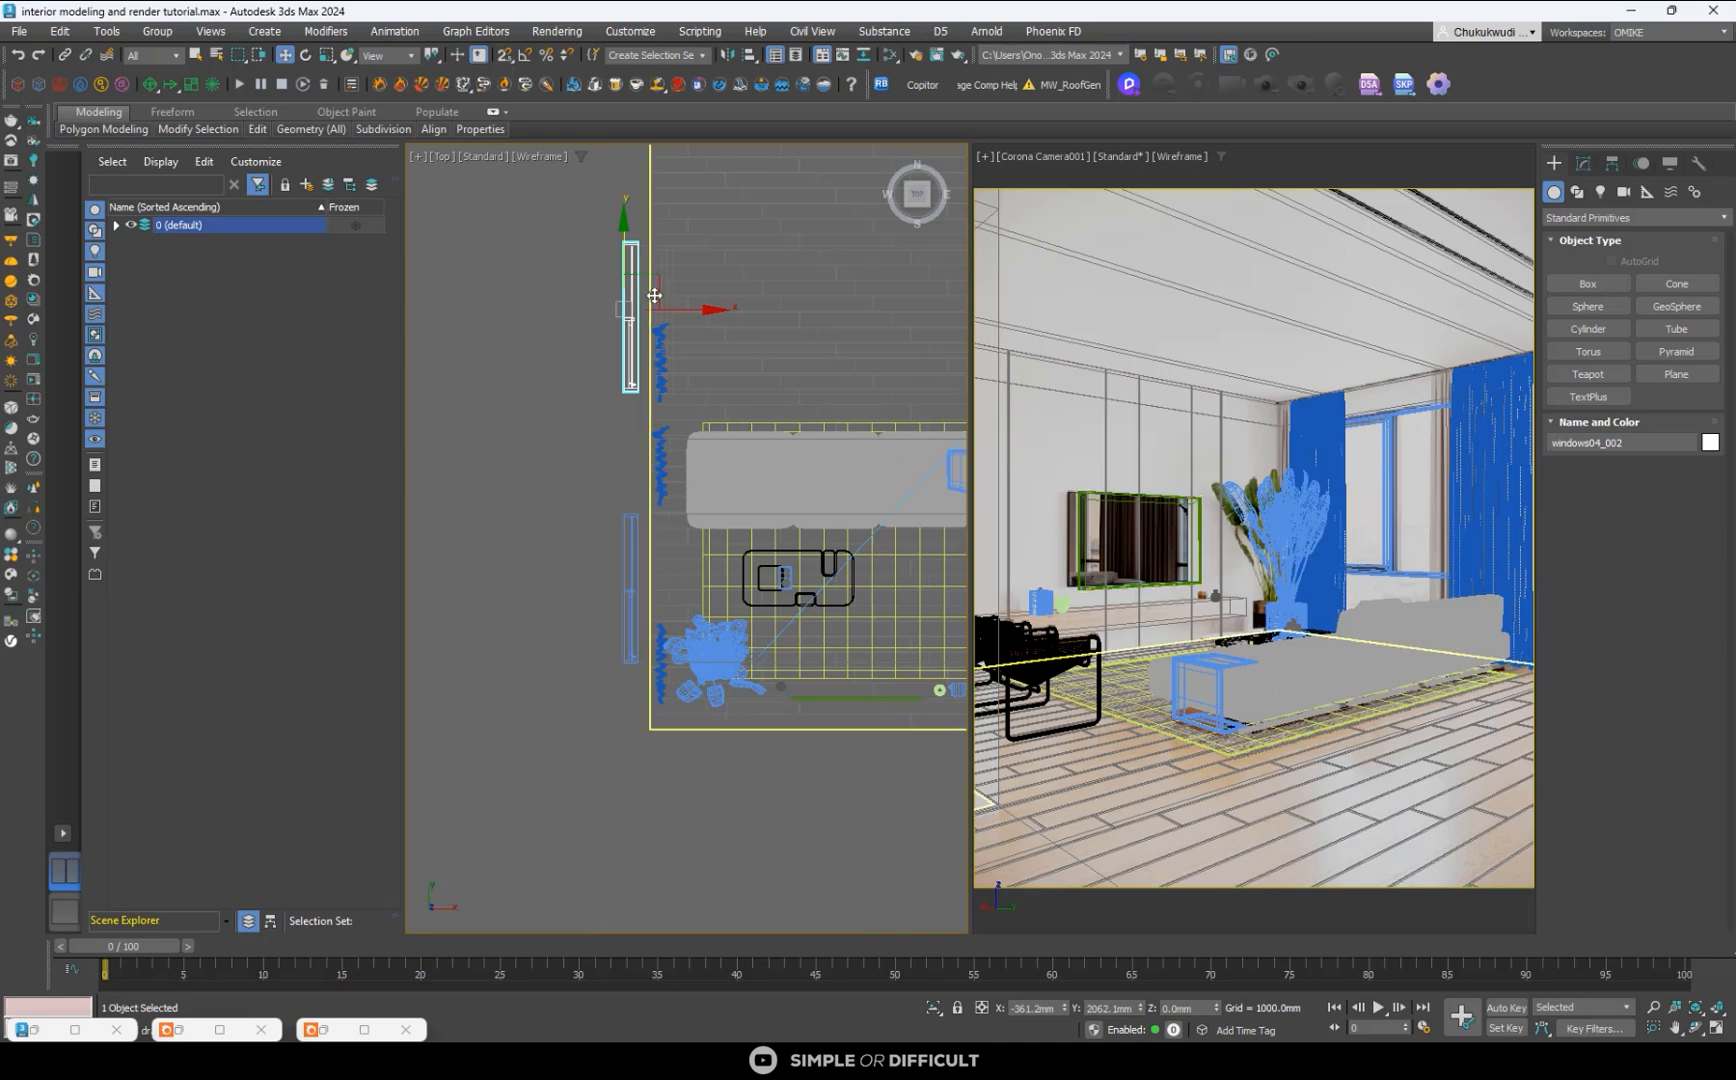
- Nudge the copied window along Y in the Top view to line up with the second opening's edges, then deselect it
scroll(630, 382, "up", 6)
left_click_drag(724, 417, 731, 437)
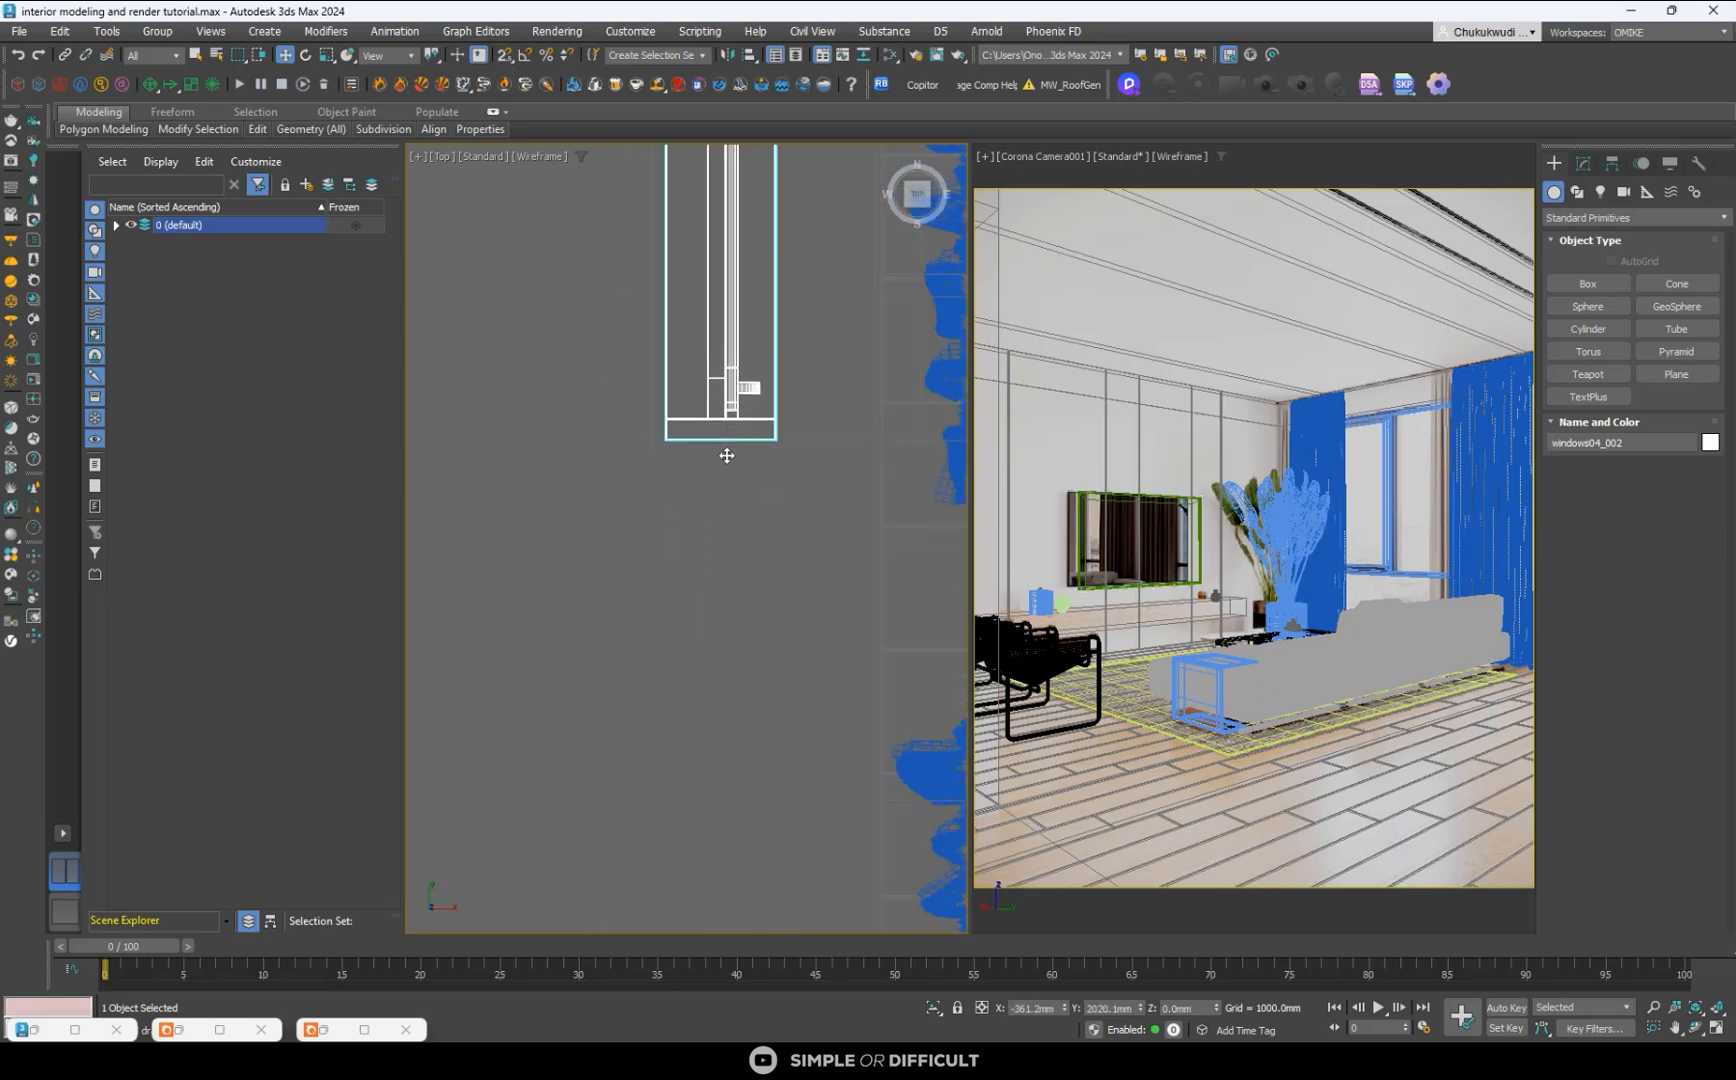
scroll(727, 455, "down", 6)
scroll(715, 324, "up", 10)
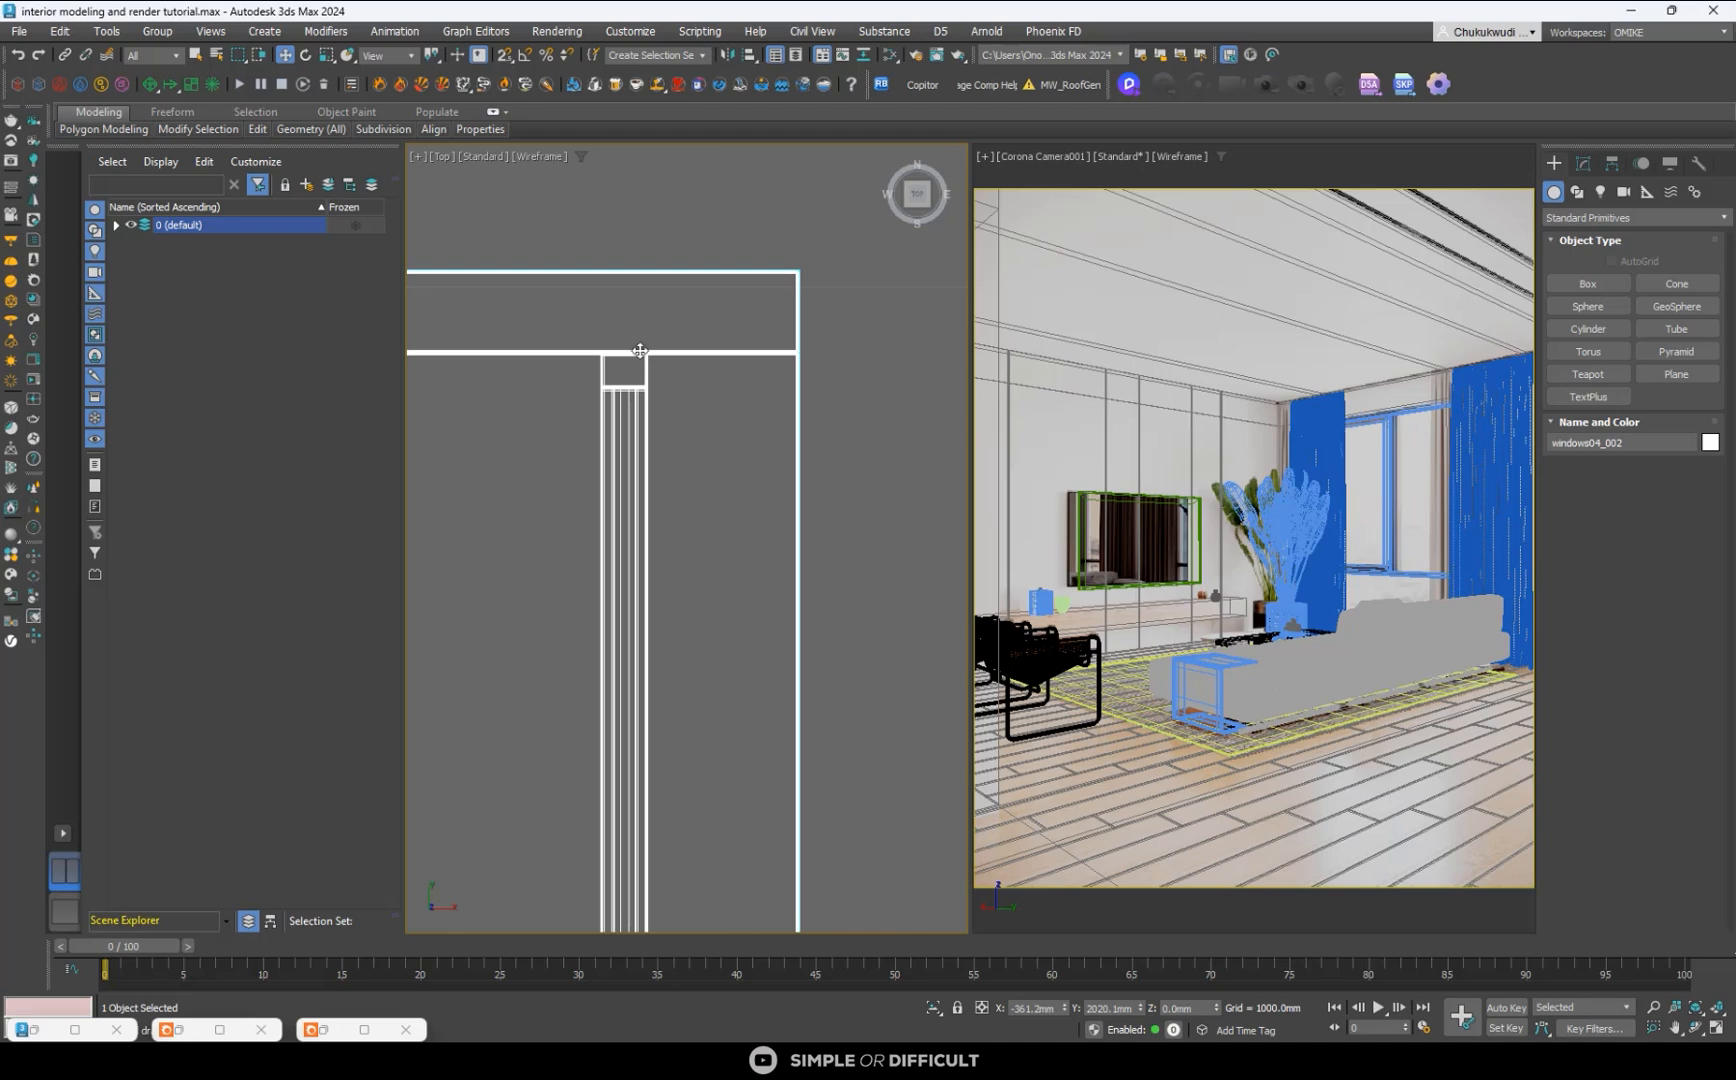
left_click_drag(640, 350, 643, 368)
scroll(643, 368, "down", 5)
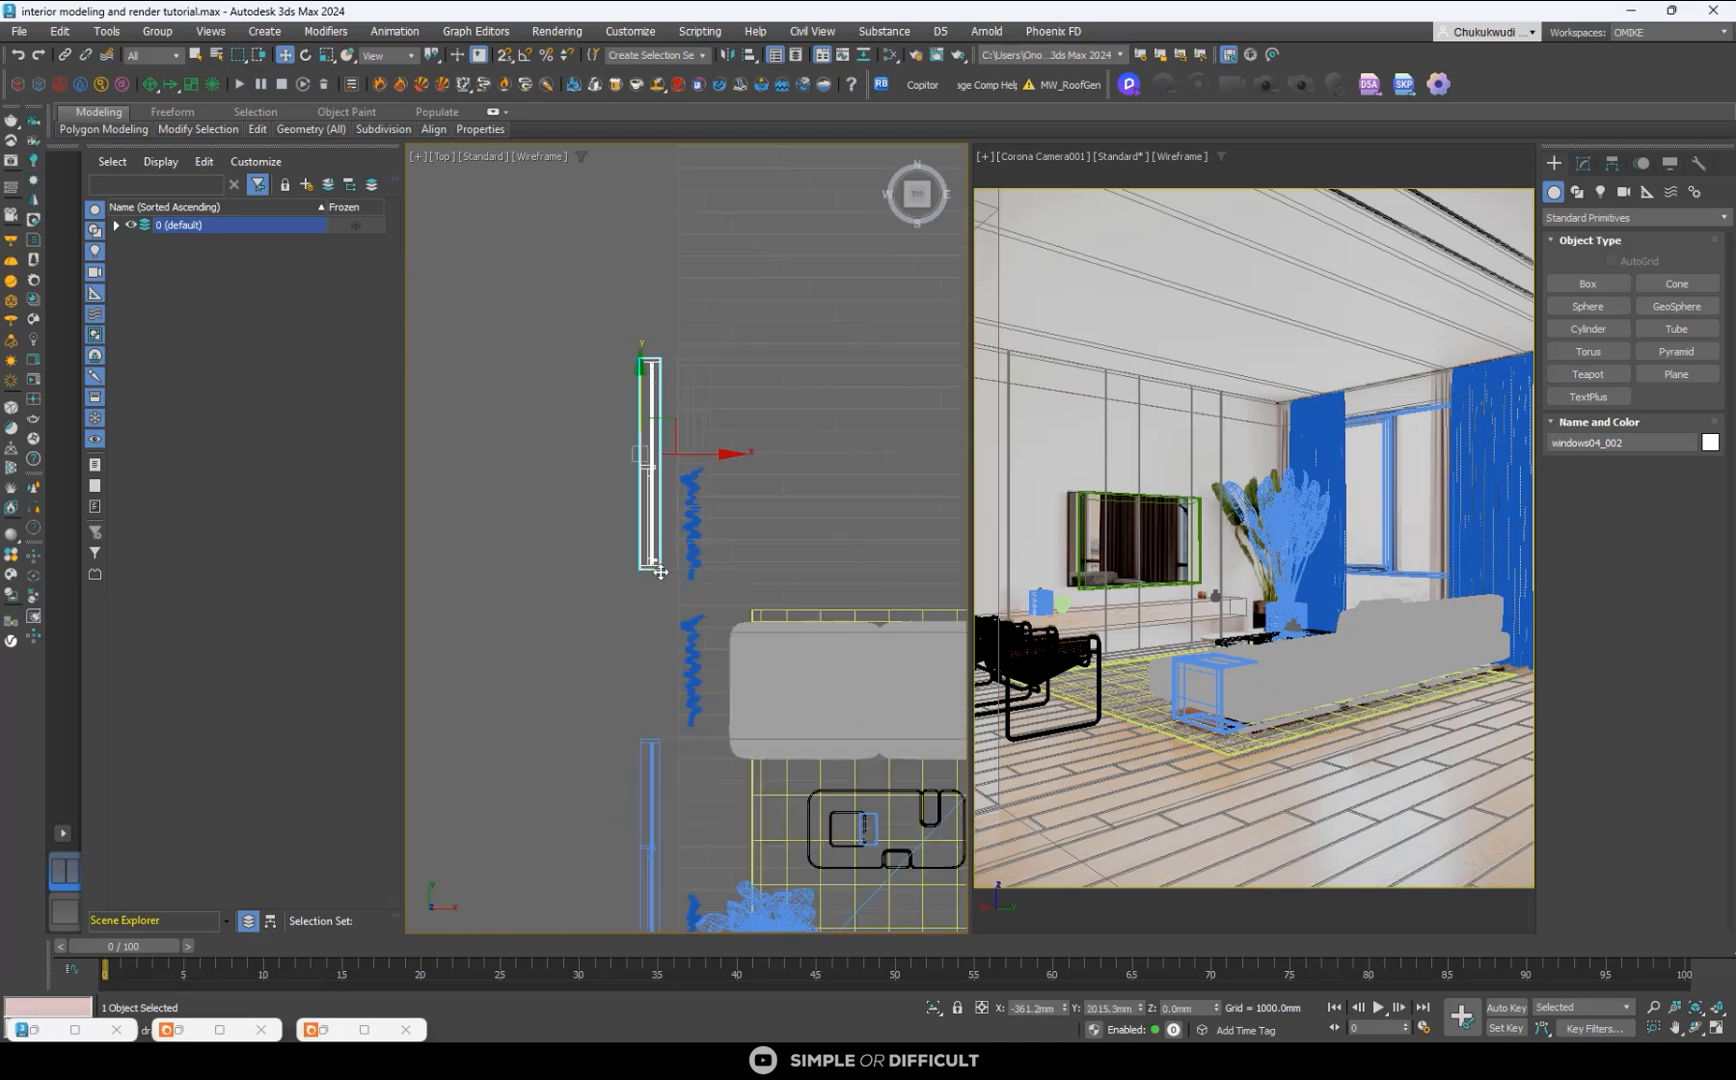
scroll(568, 584, "down", 2)
middle_click_drag(566, 584, 560, 534)
left_click(560, 534)
- Move the plant-side curtain closer to the room corner in the Top view, keeping it just inside the window wall
scroll(561, 540, "down", 3)
scroll(622, 784, "up", 10)
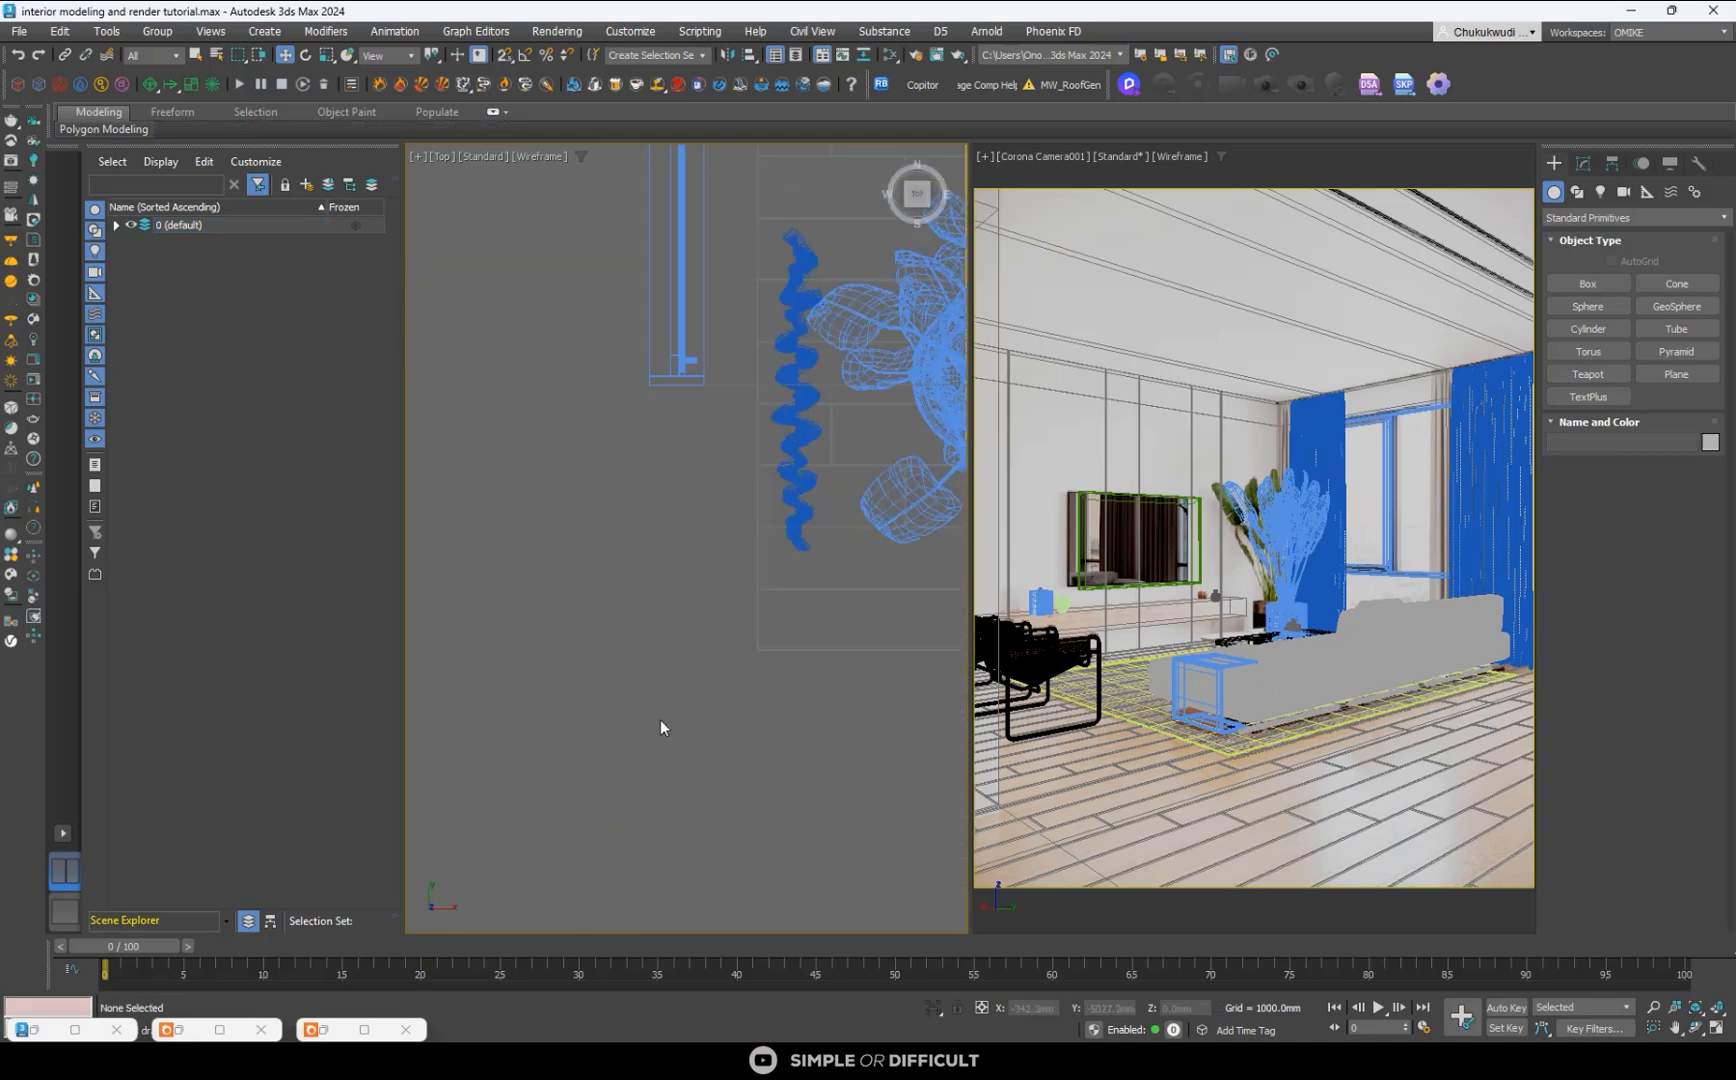
left_click(811, 466)
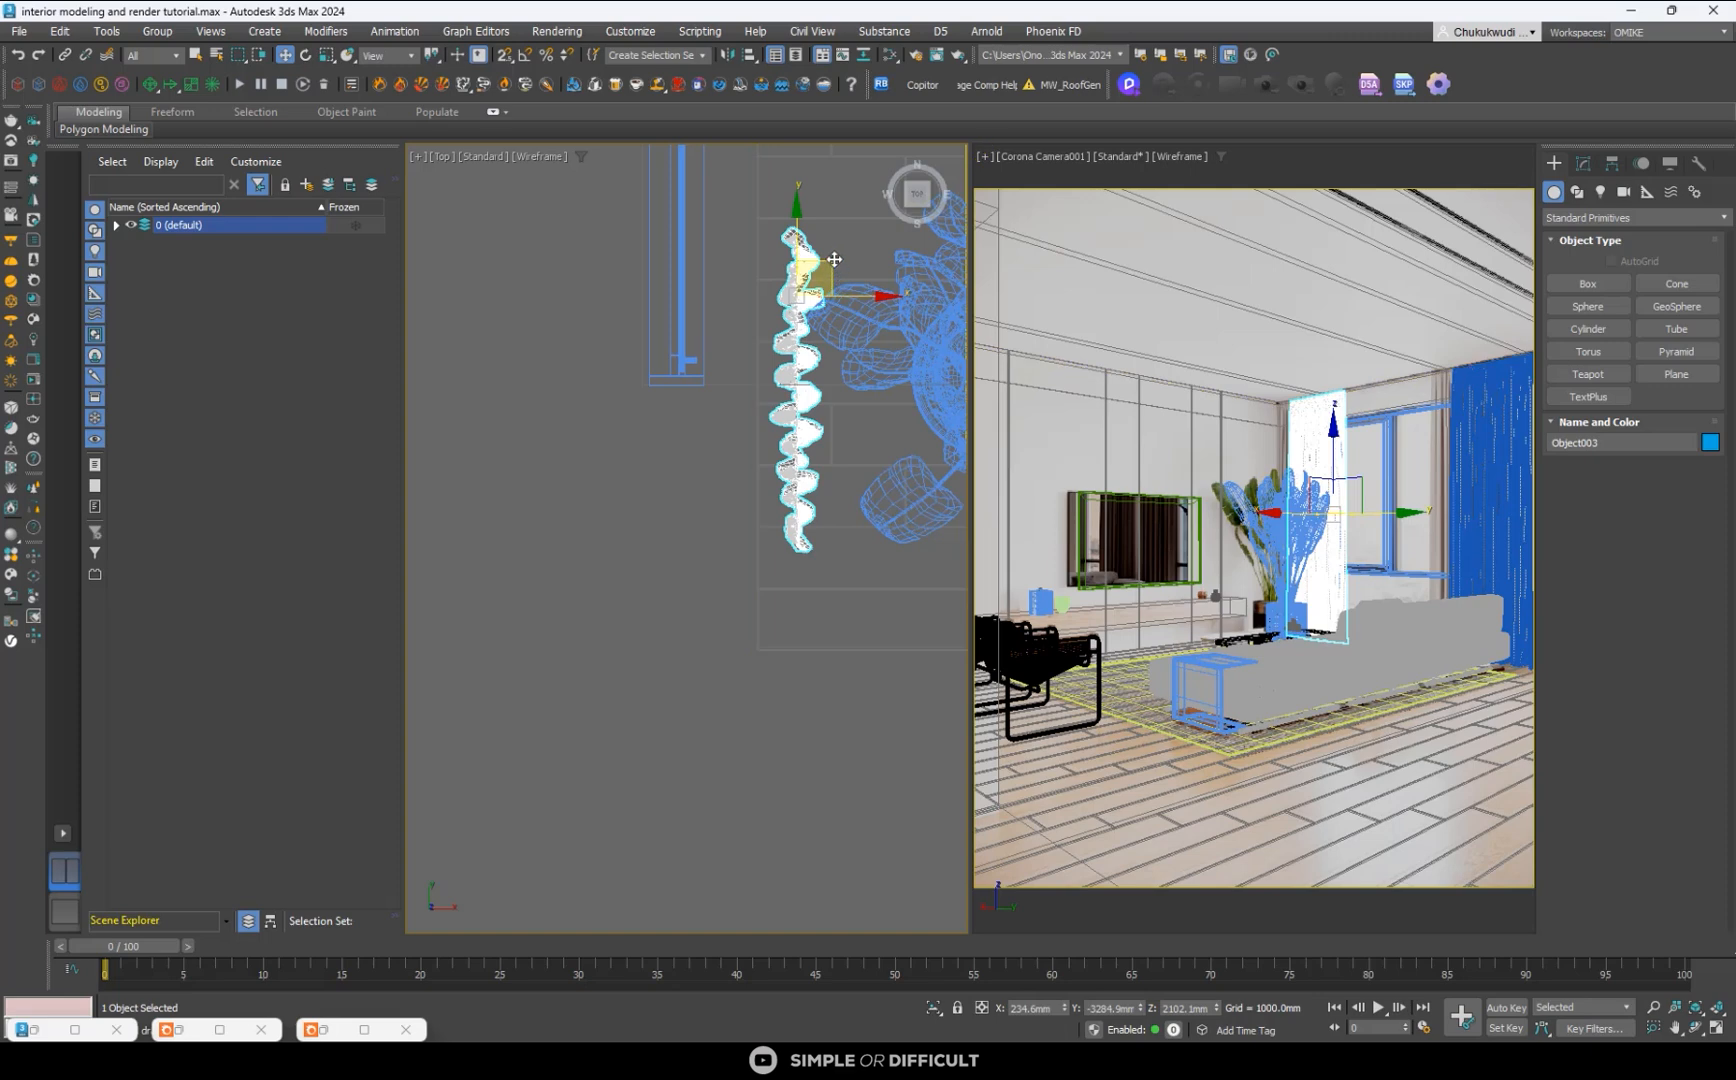
left_click_drag(823, 262, 811, 311)
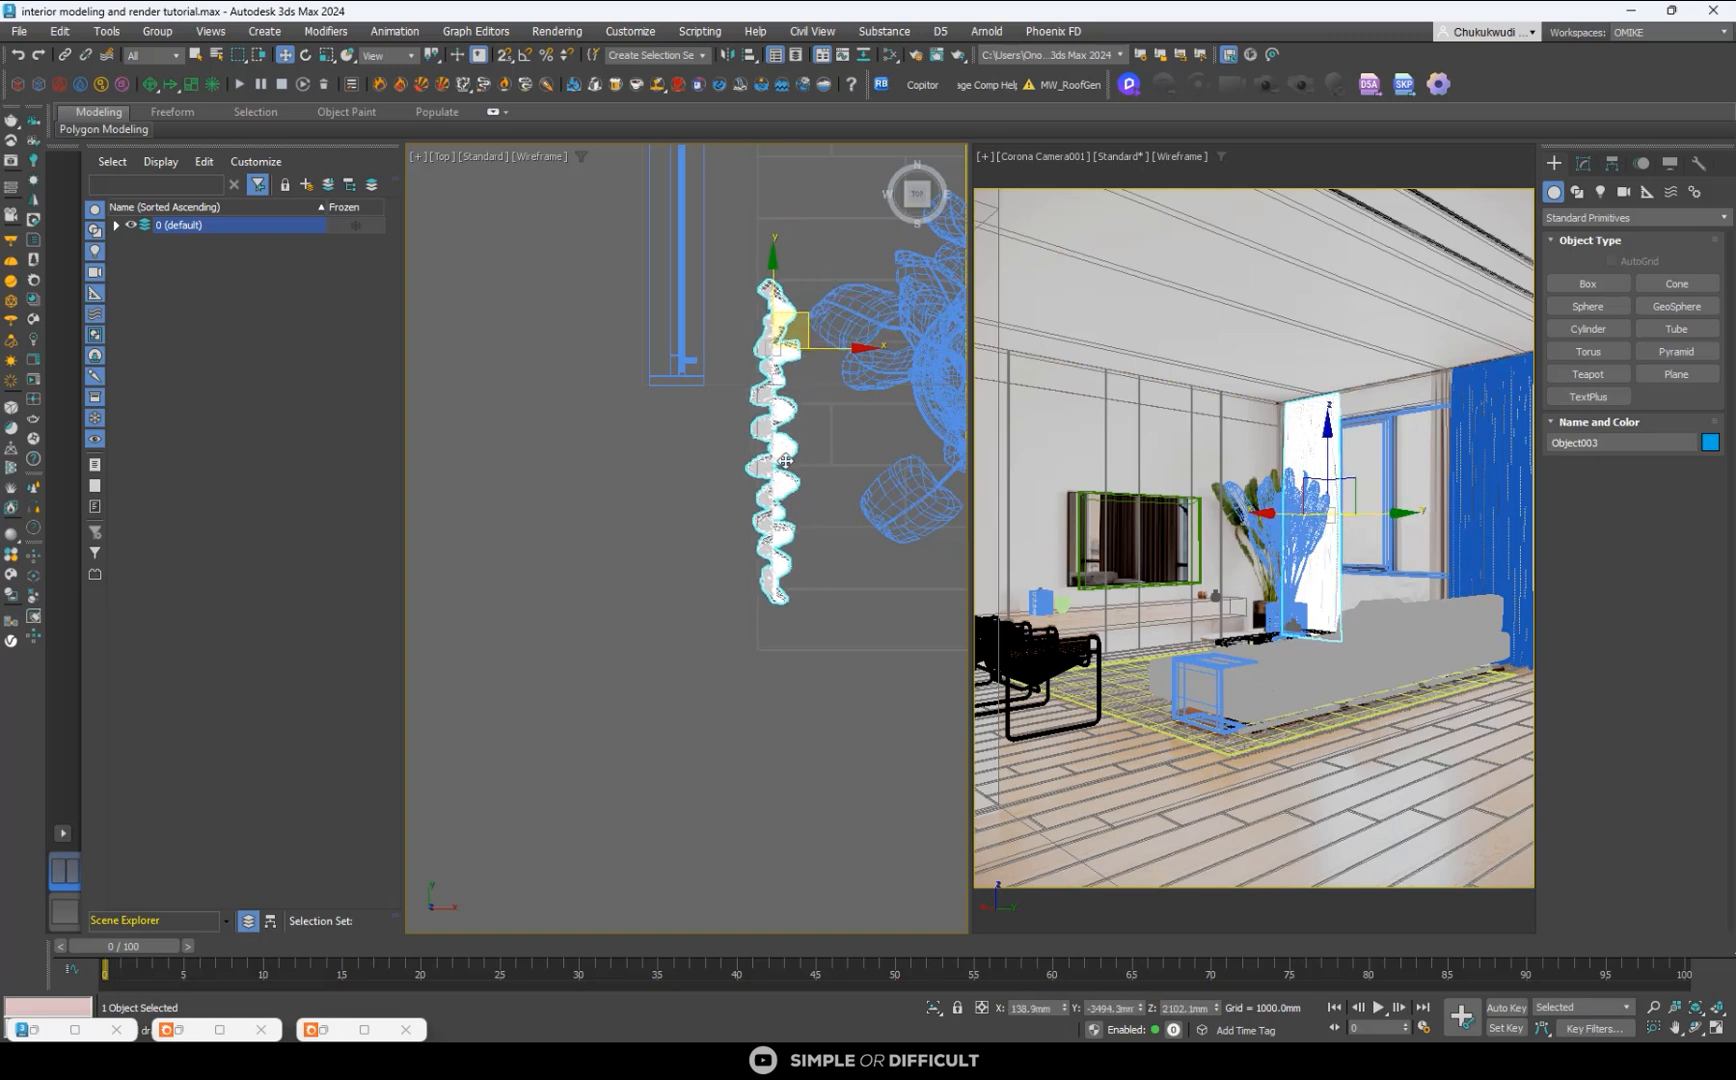
left_click_drag(785, 461, 797, 502)
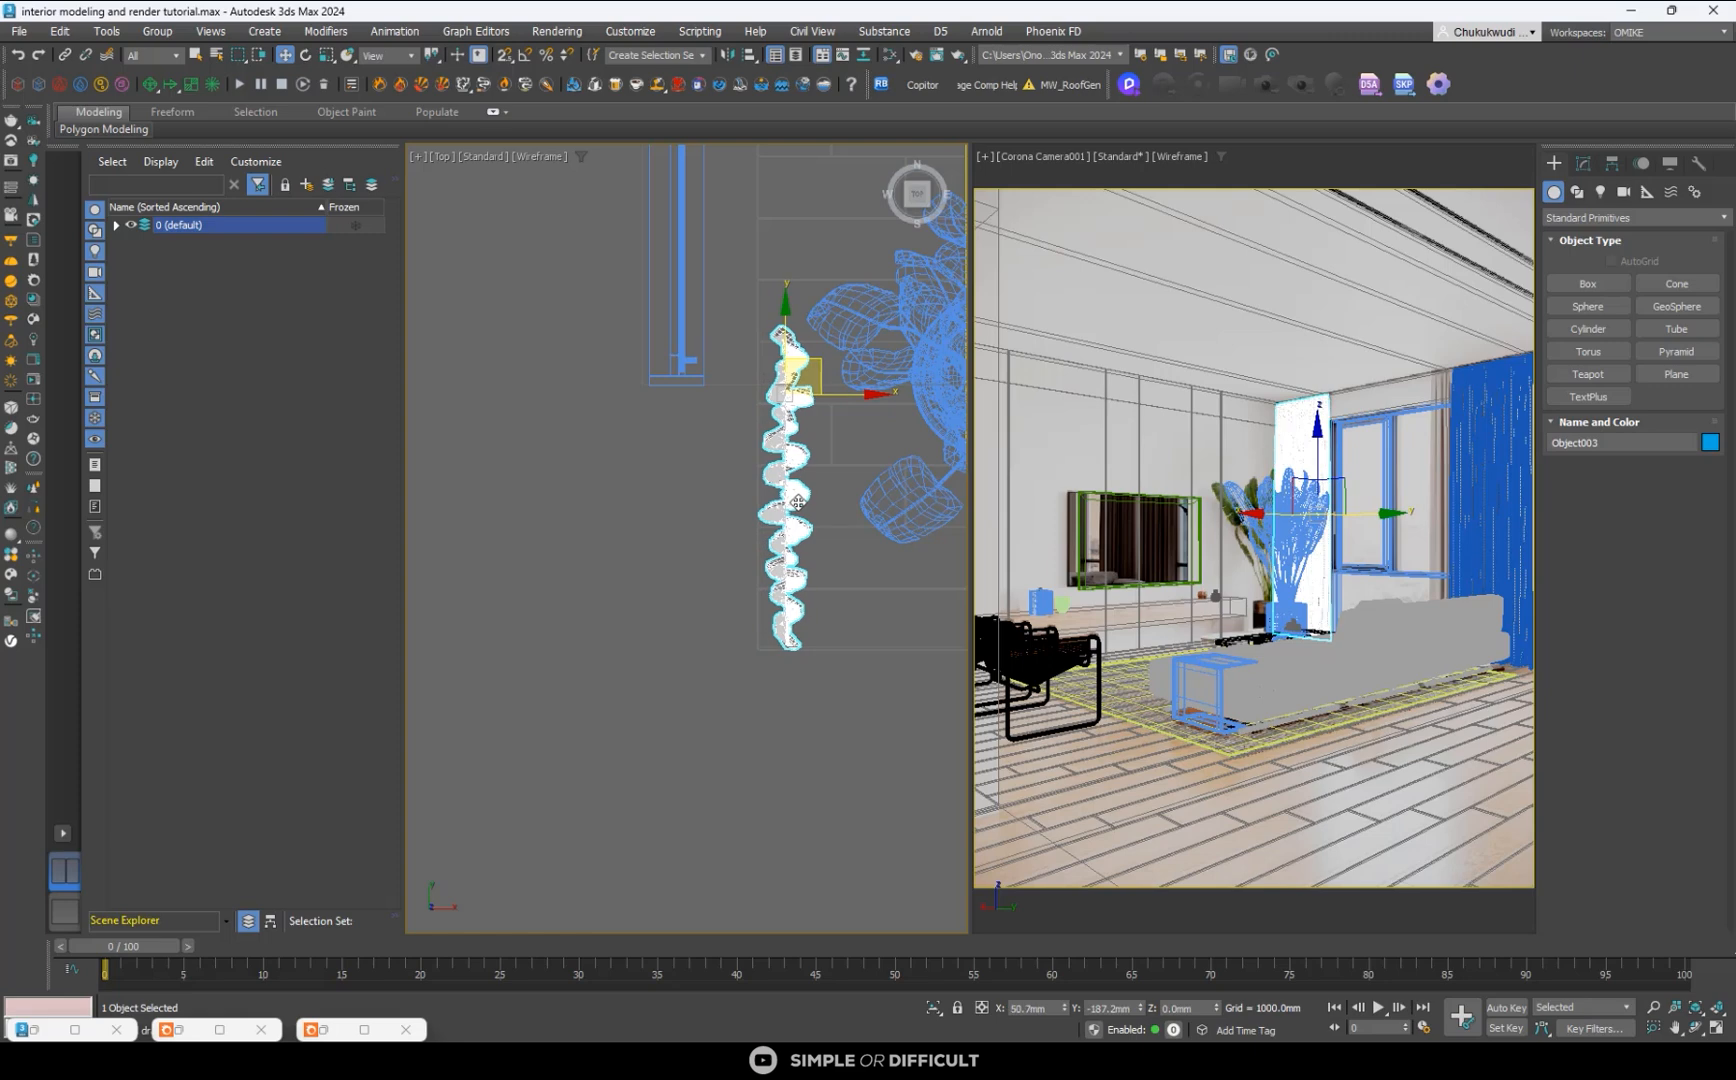
left_click_drag(785, 336, 797, 351)
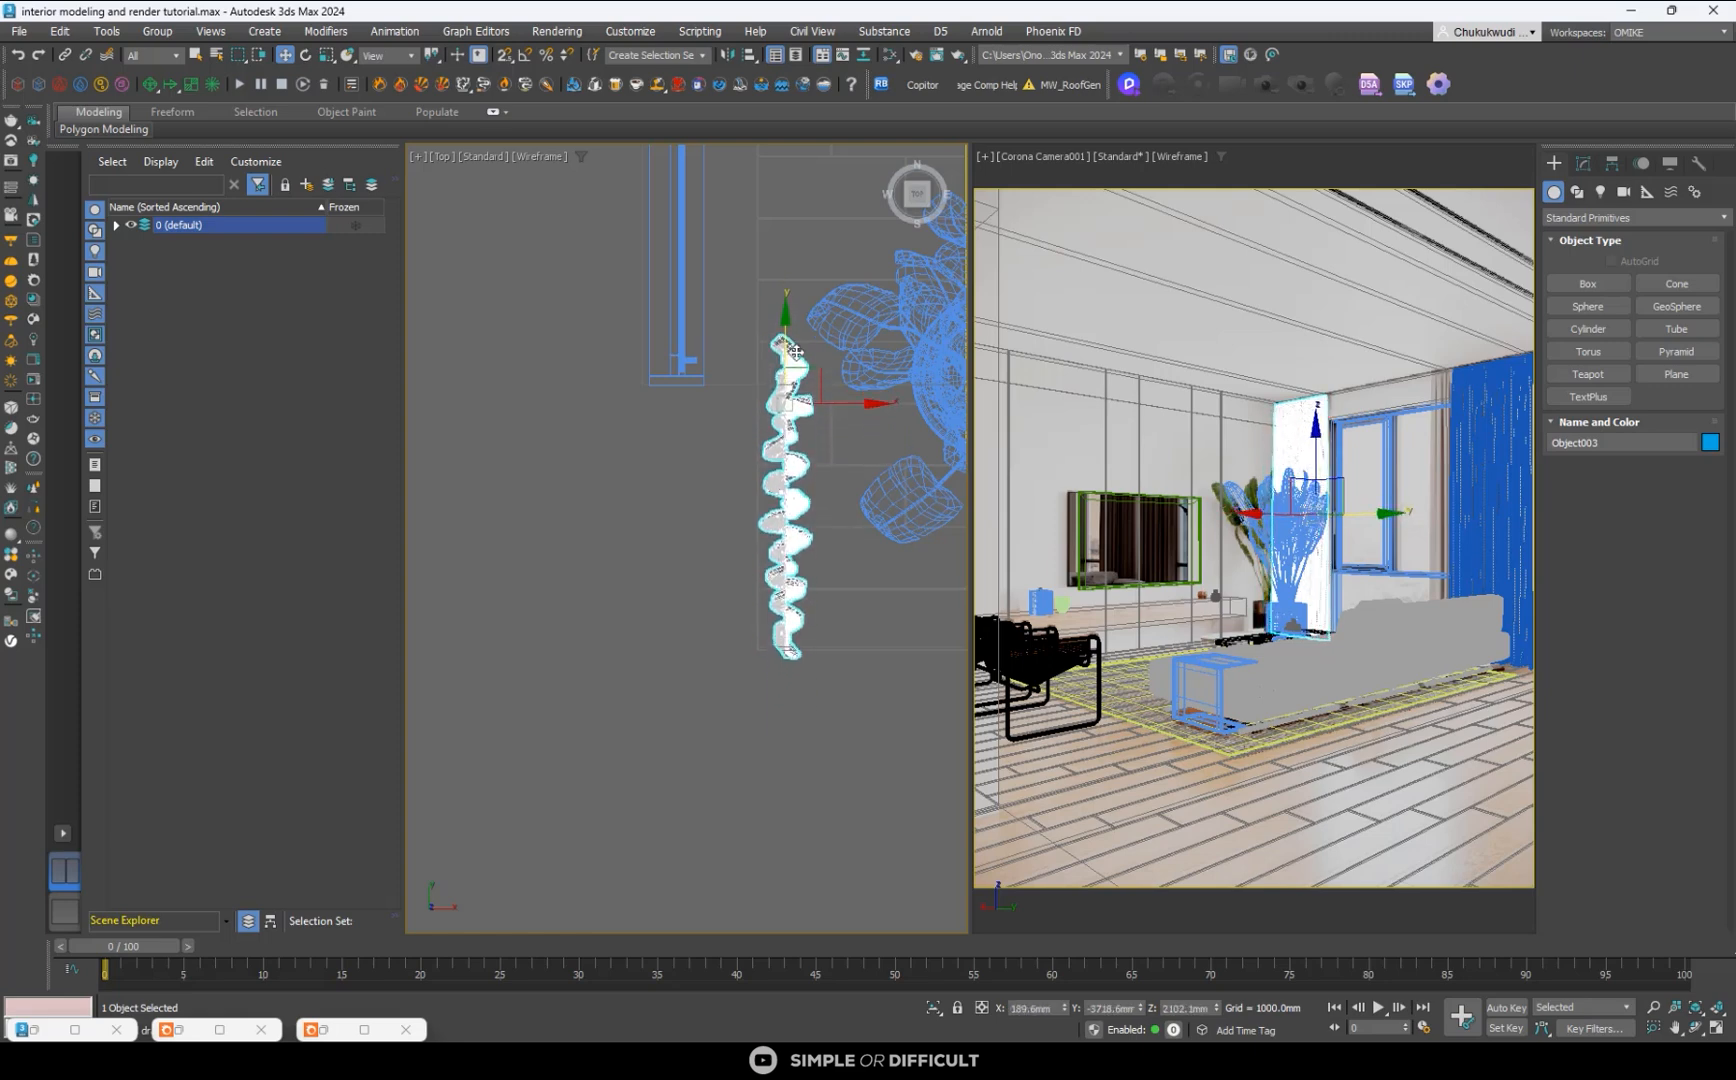
scroll(651, 378, "down", 6)
scroll(645, 400, "up", 5)
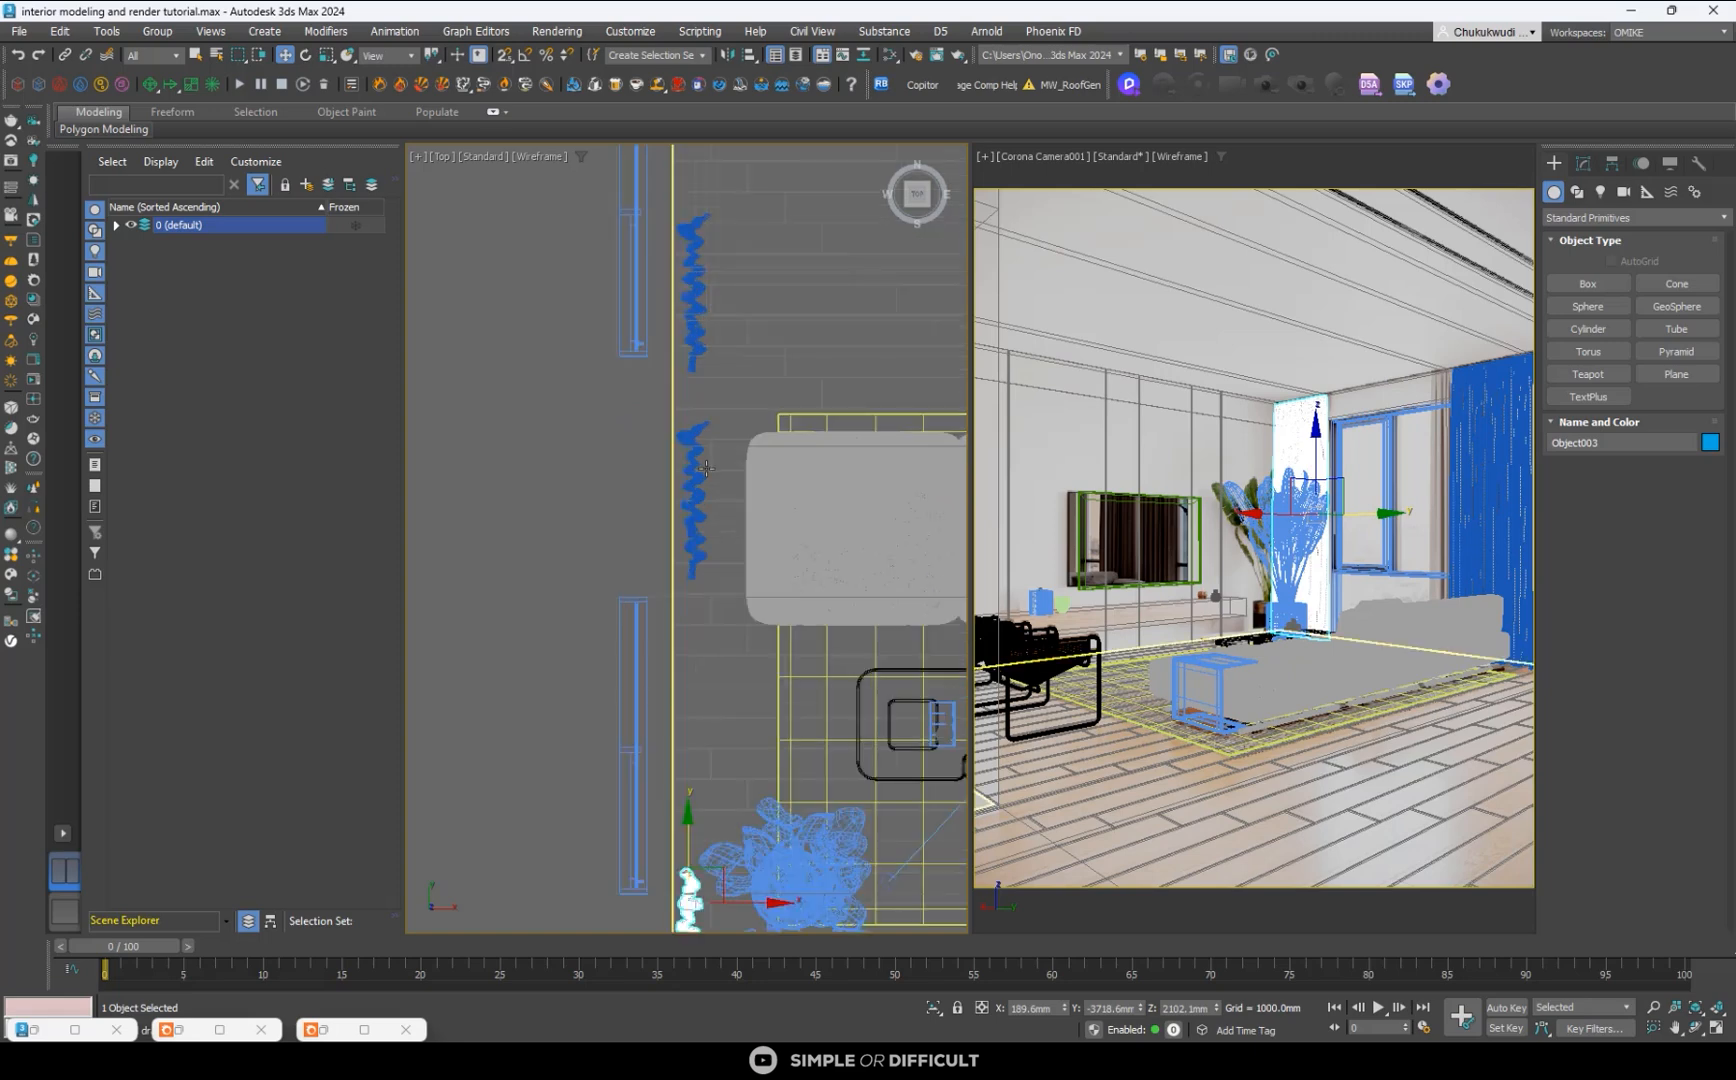
- Move the curtain at the sofa's end in the Top view toward the plant-side window and closer to the window wall
left_click(715, 440)
left_click_drag(722, 439, 722, 481)
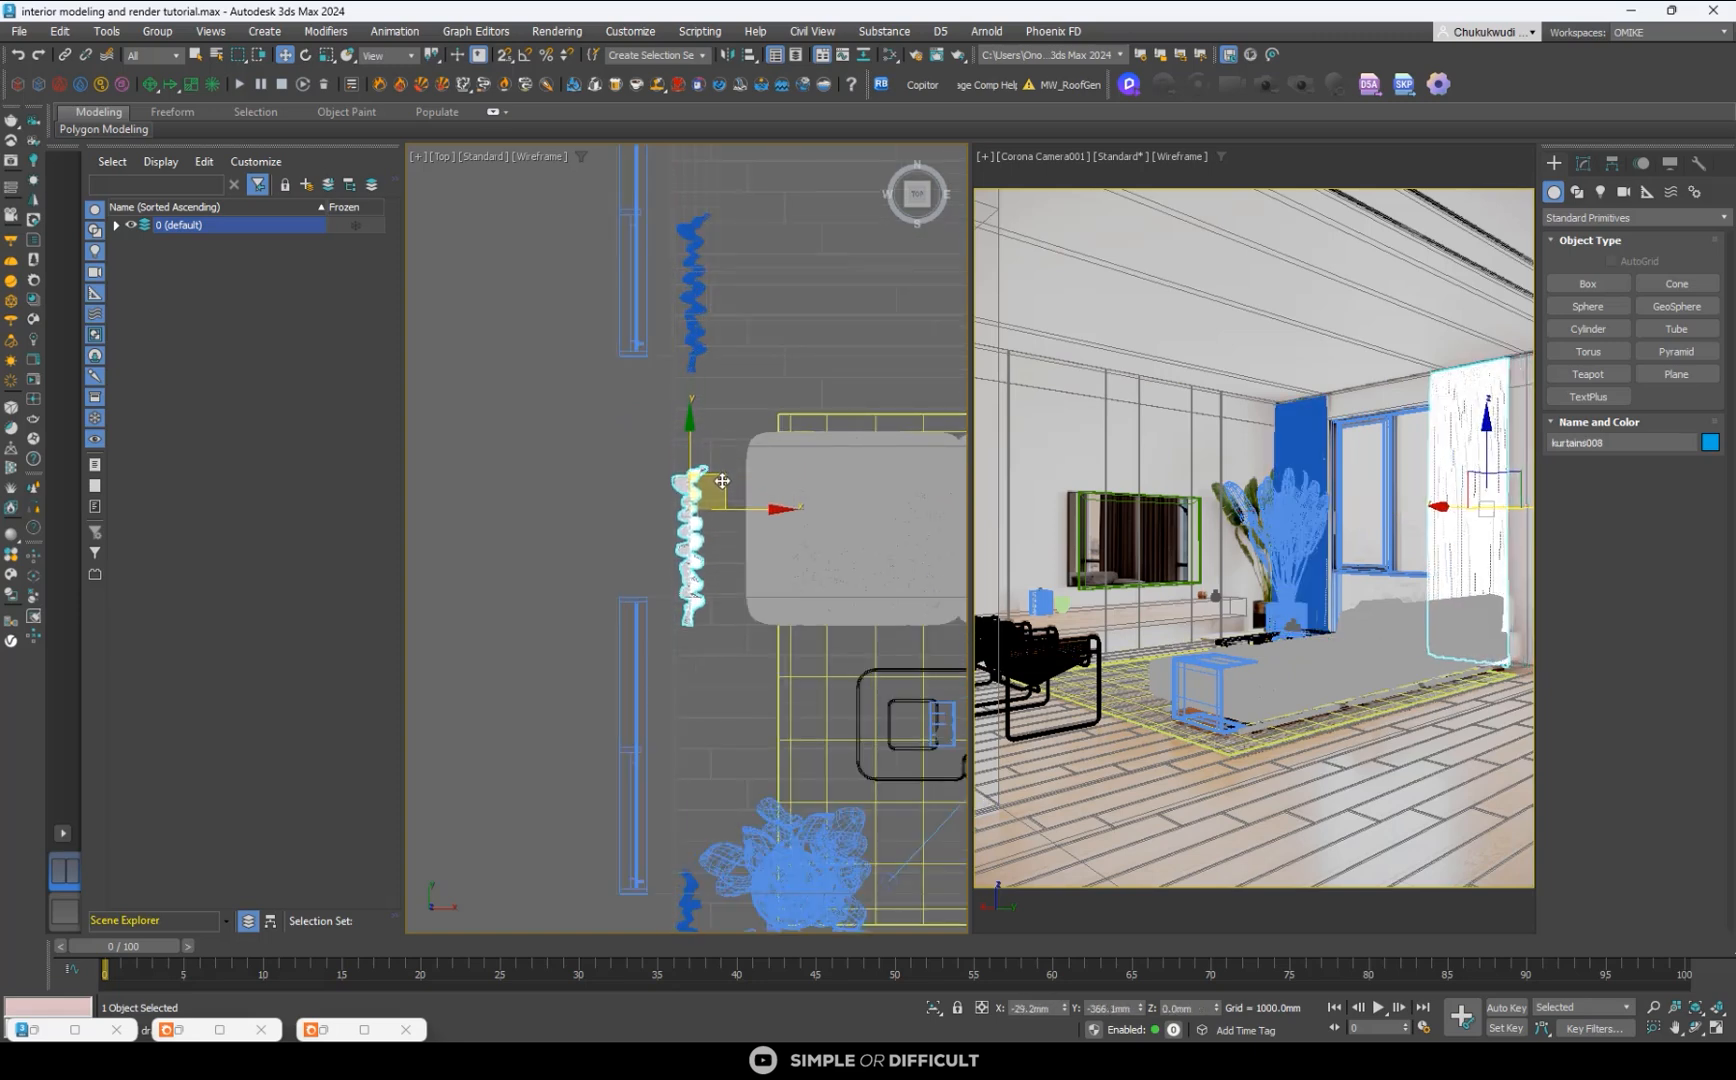
scroll(658, 359, "down", 3)
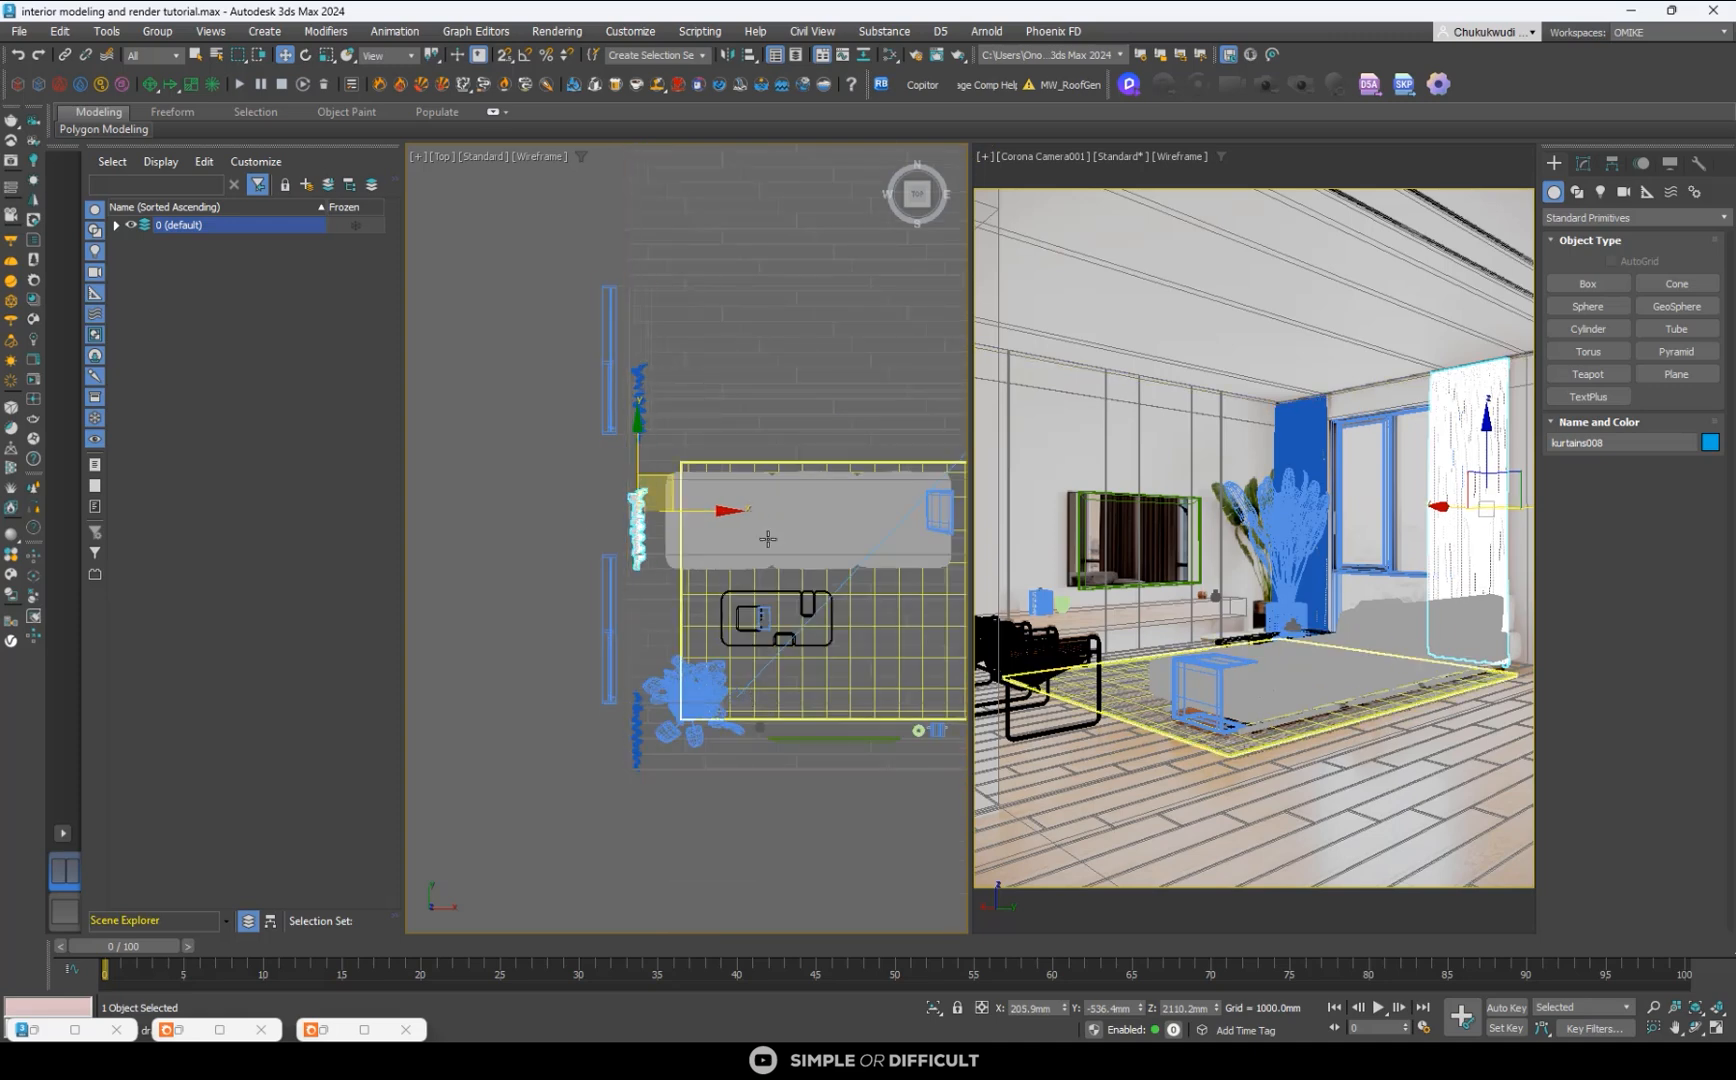
- Move the coffee table away from the sofa toward the TV wall in the Top view
left_click(800, 540)
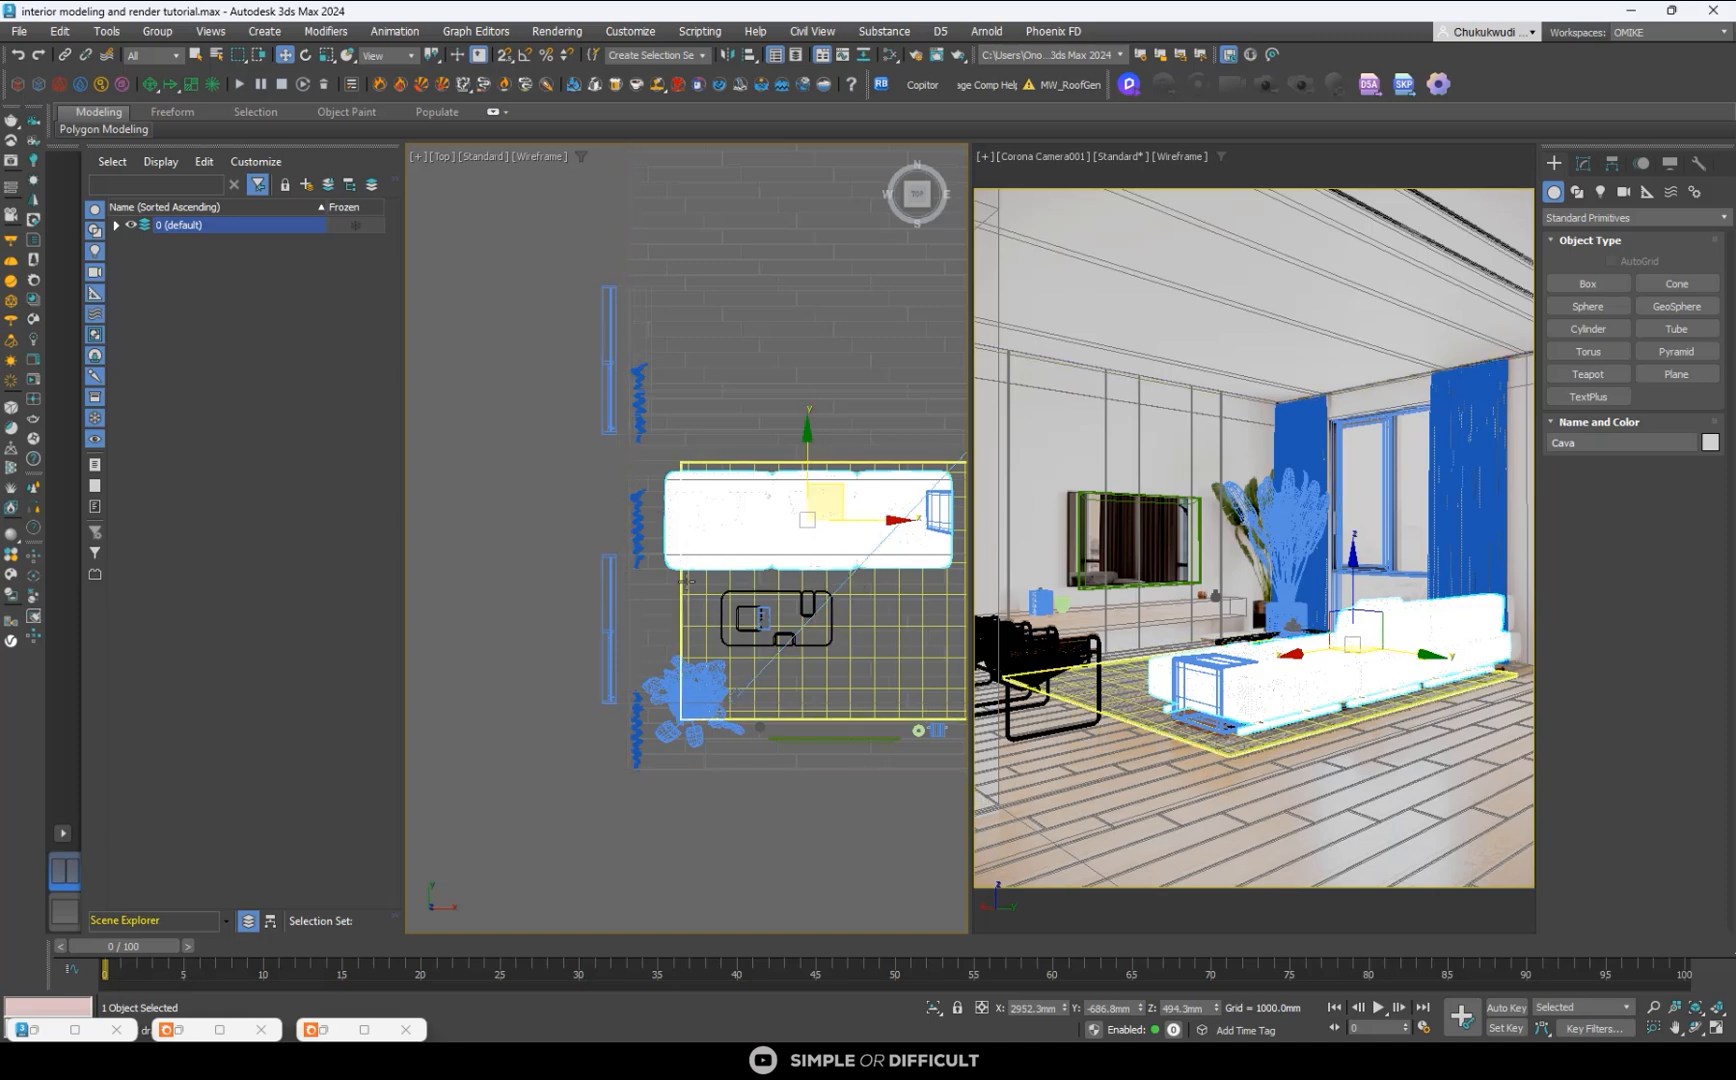
left_click(685, 580)
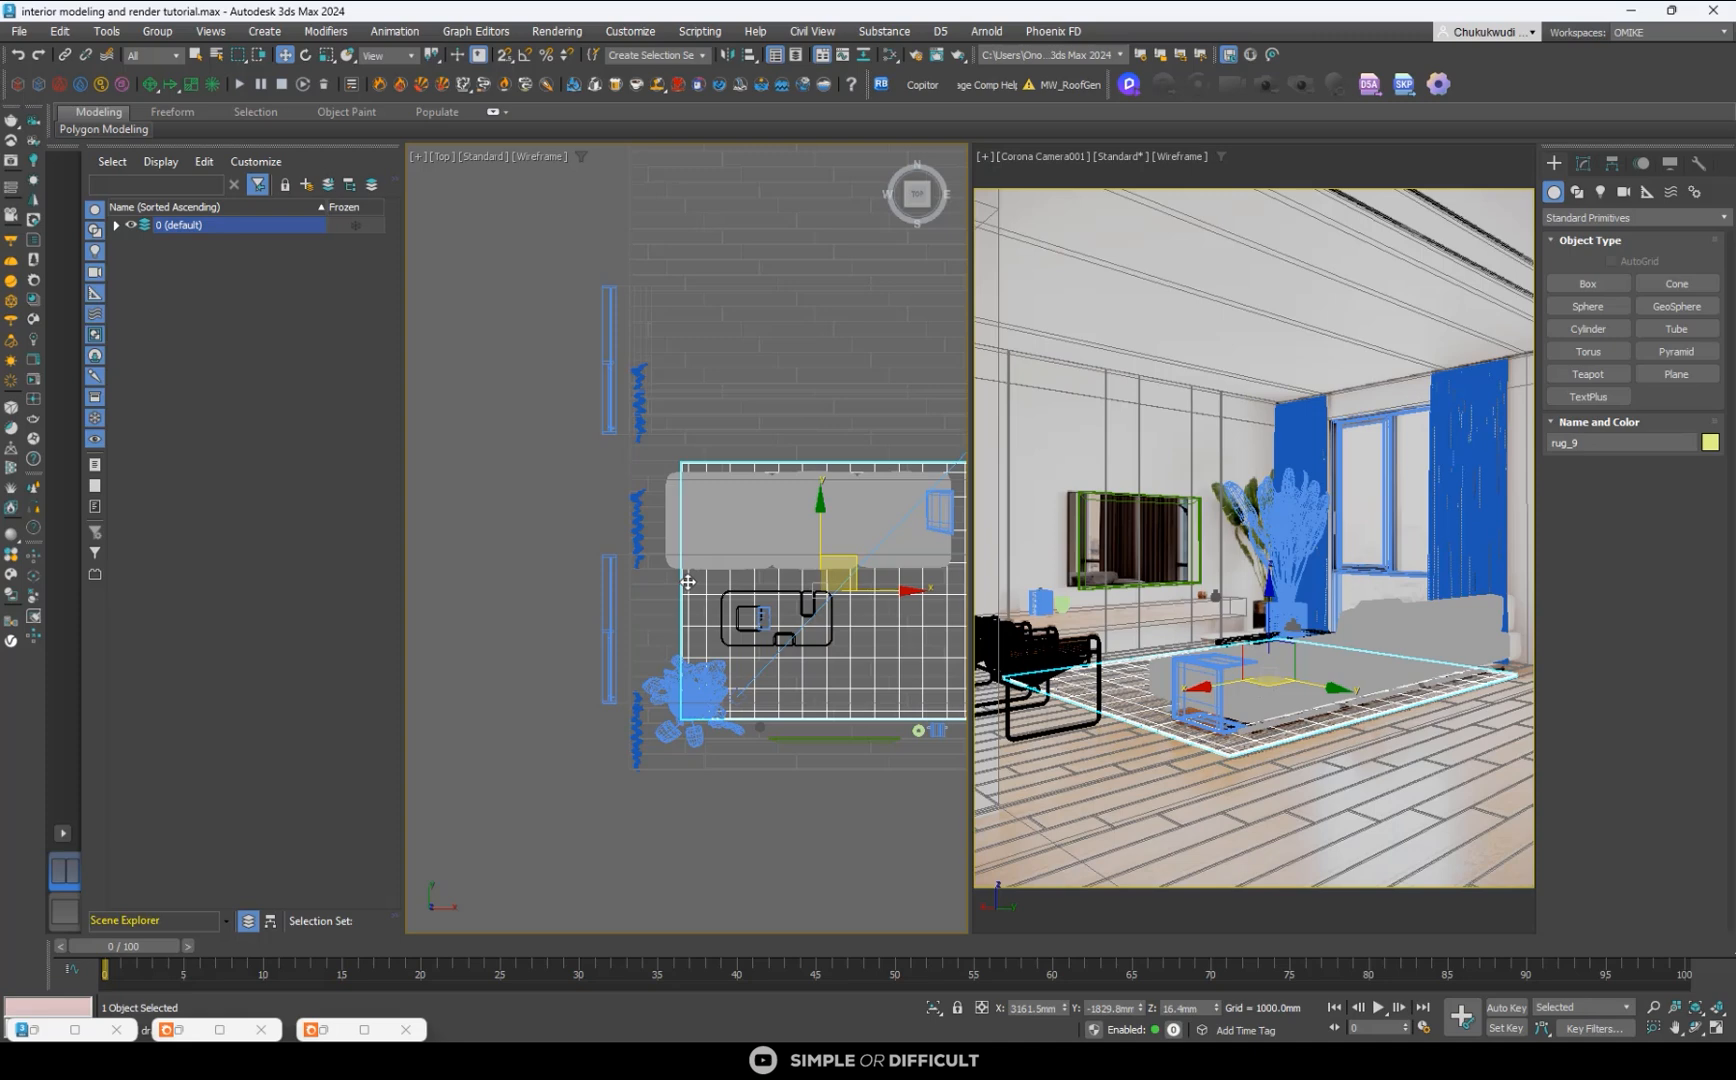
scroll(799, 624, "up", 3)
left_click(812, 595)
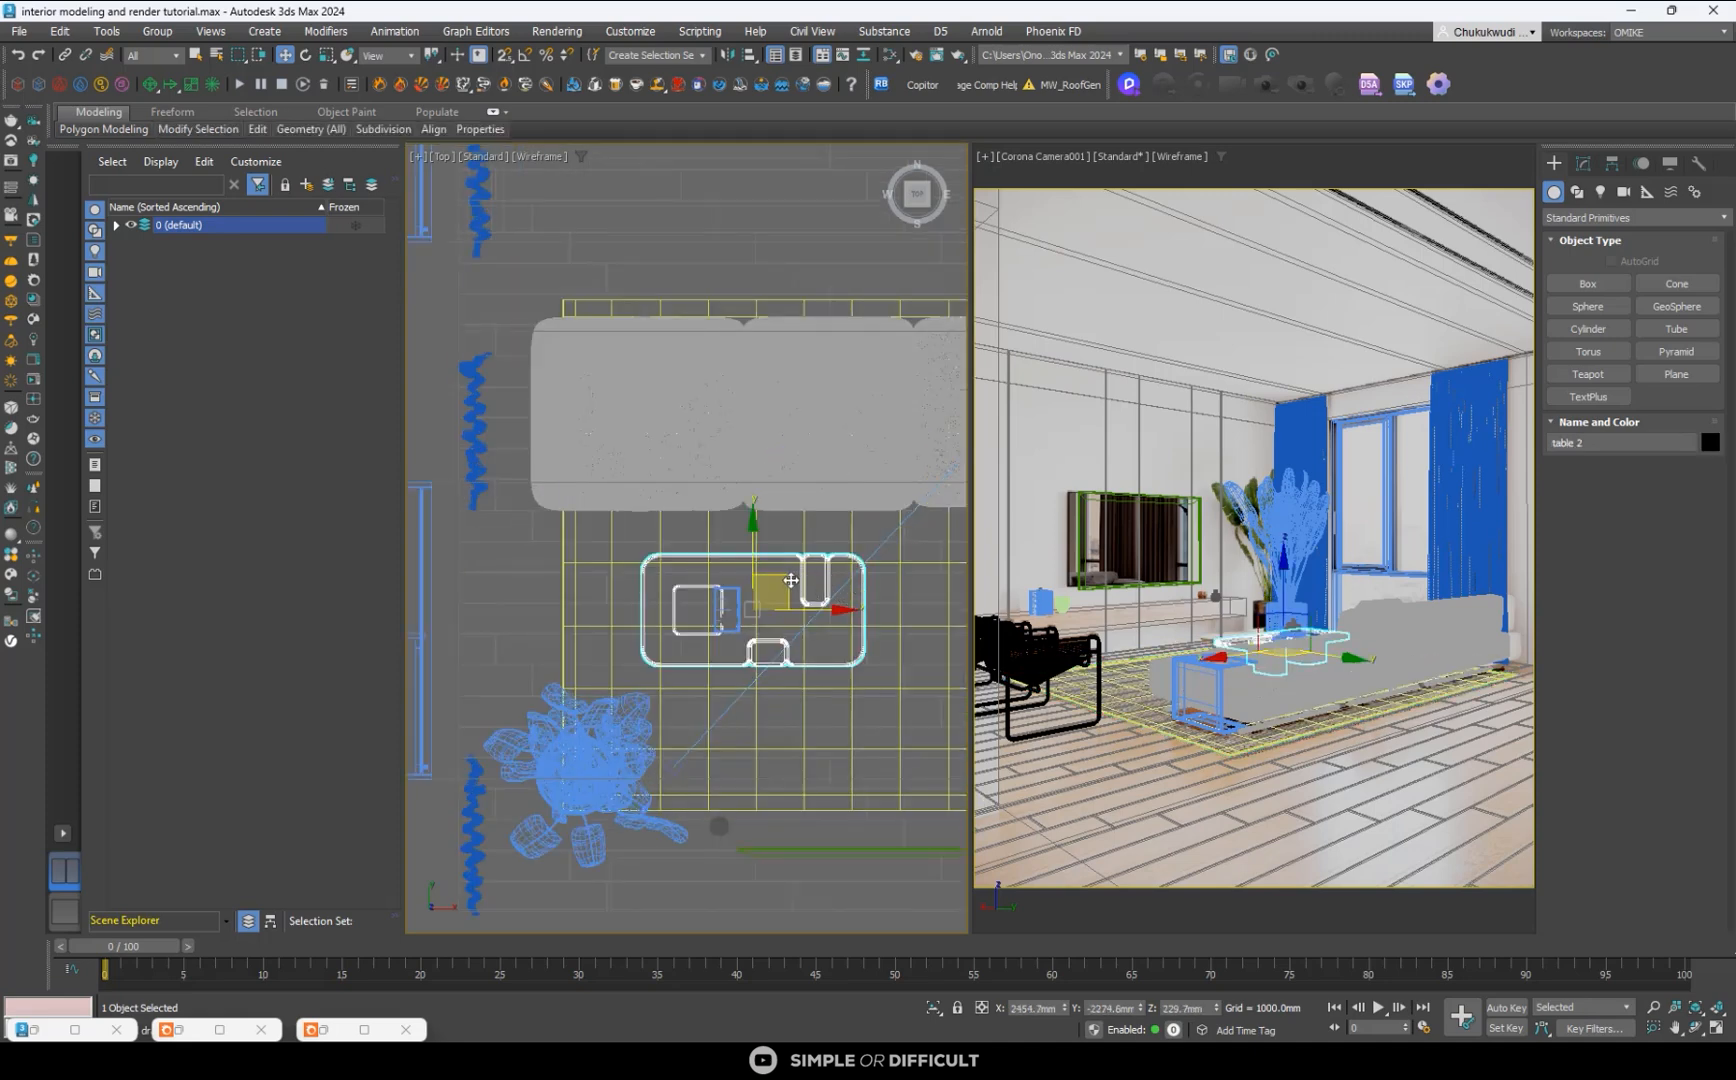
mouse_move(791, 580)
left_mouse_down()
mouse_move(805, 615)
mouse_move(760, 571)
left_mouse_up()
scroll(752, 505, "down", 4)
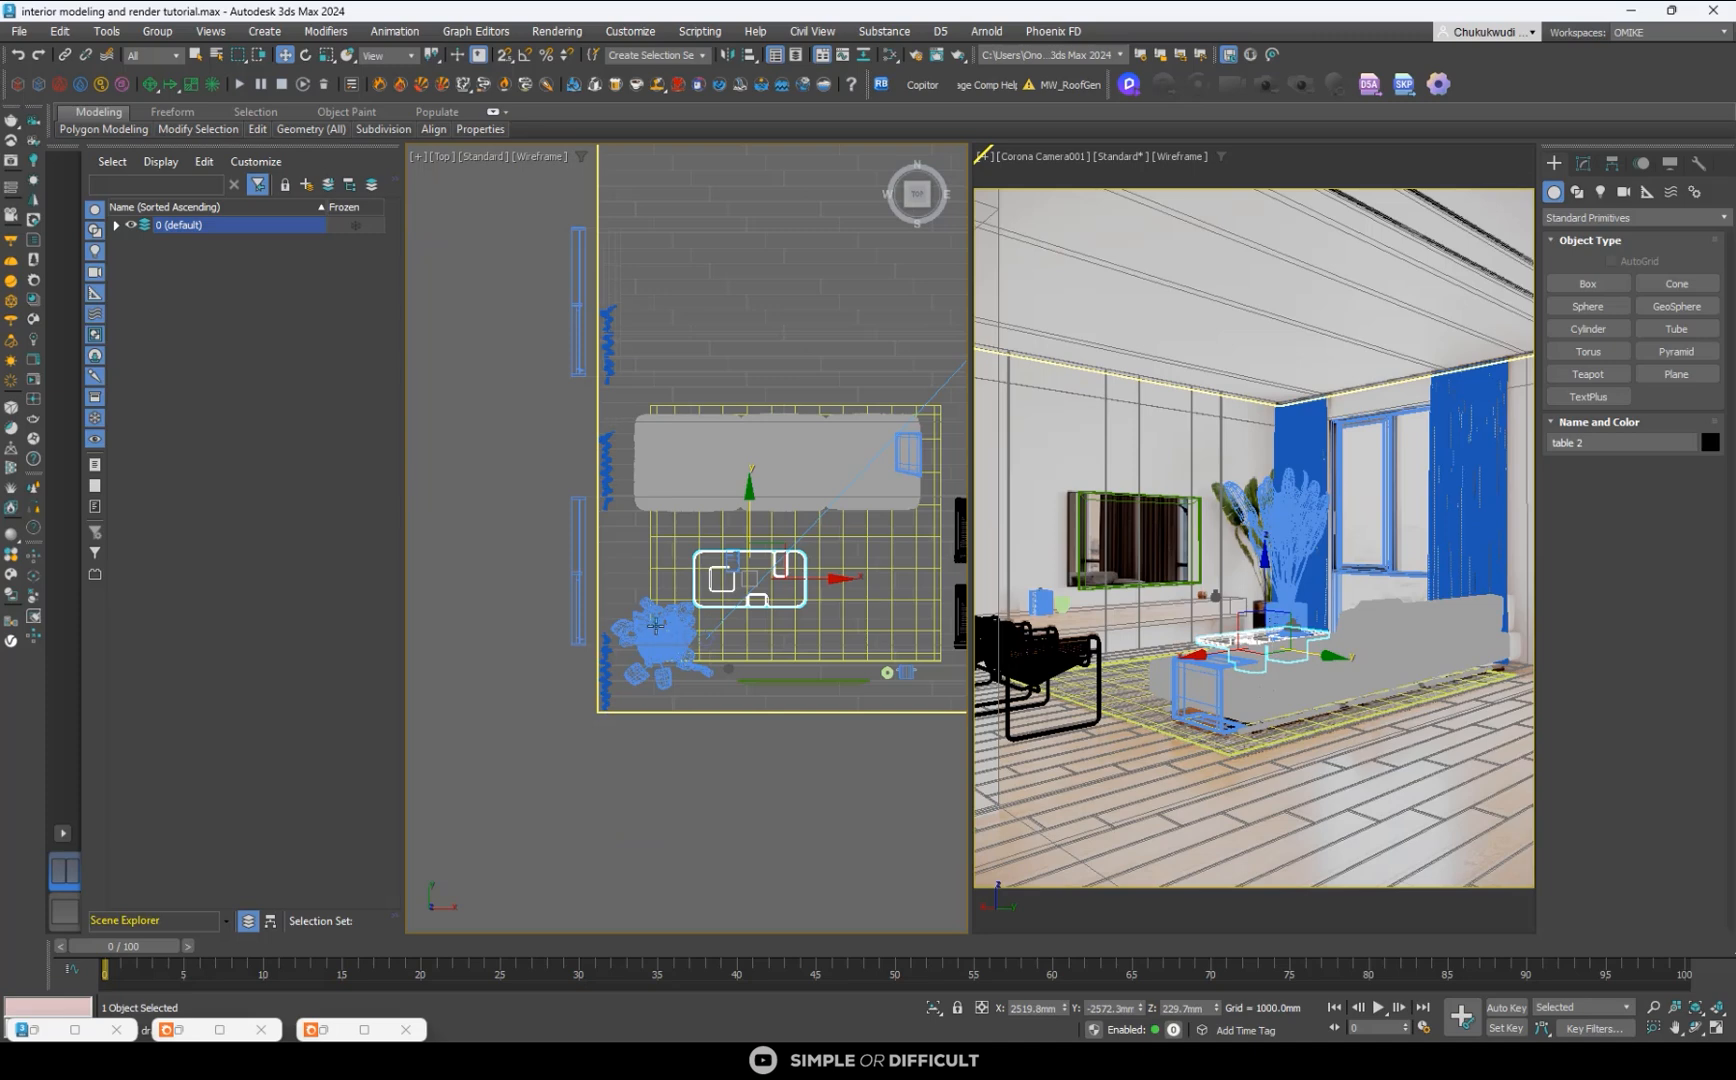
- Move the potted Strelitzia plant farther into the room corner in the Top view and deselect it
left_click(658, 622)
left_click_drag(697, 621, 699, 640)
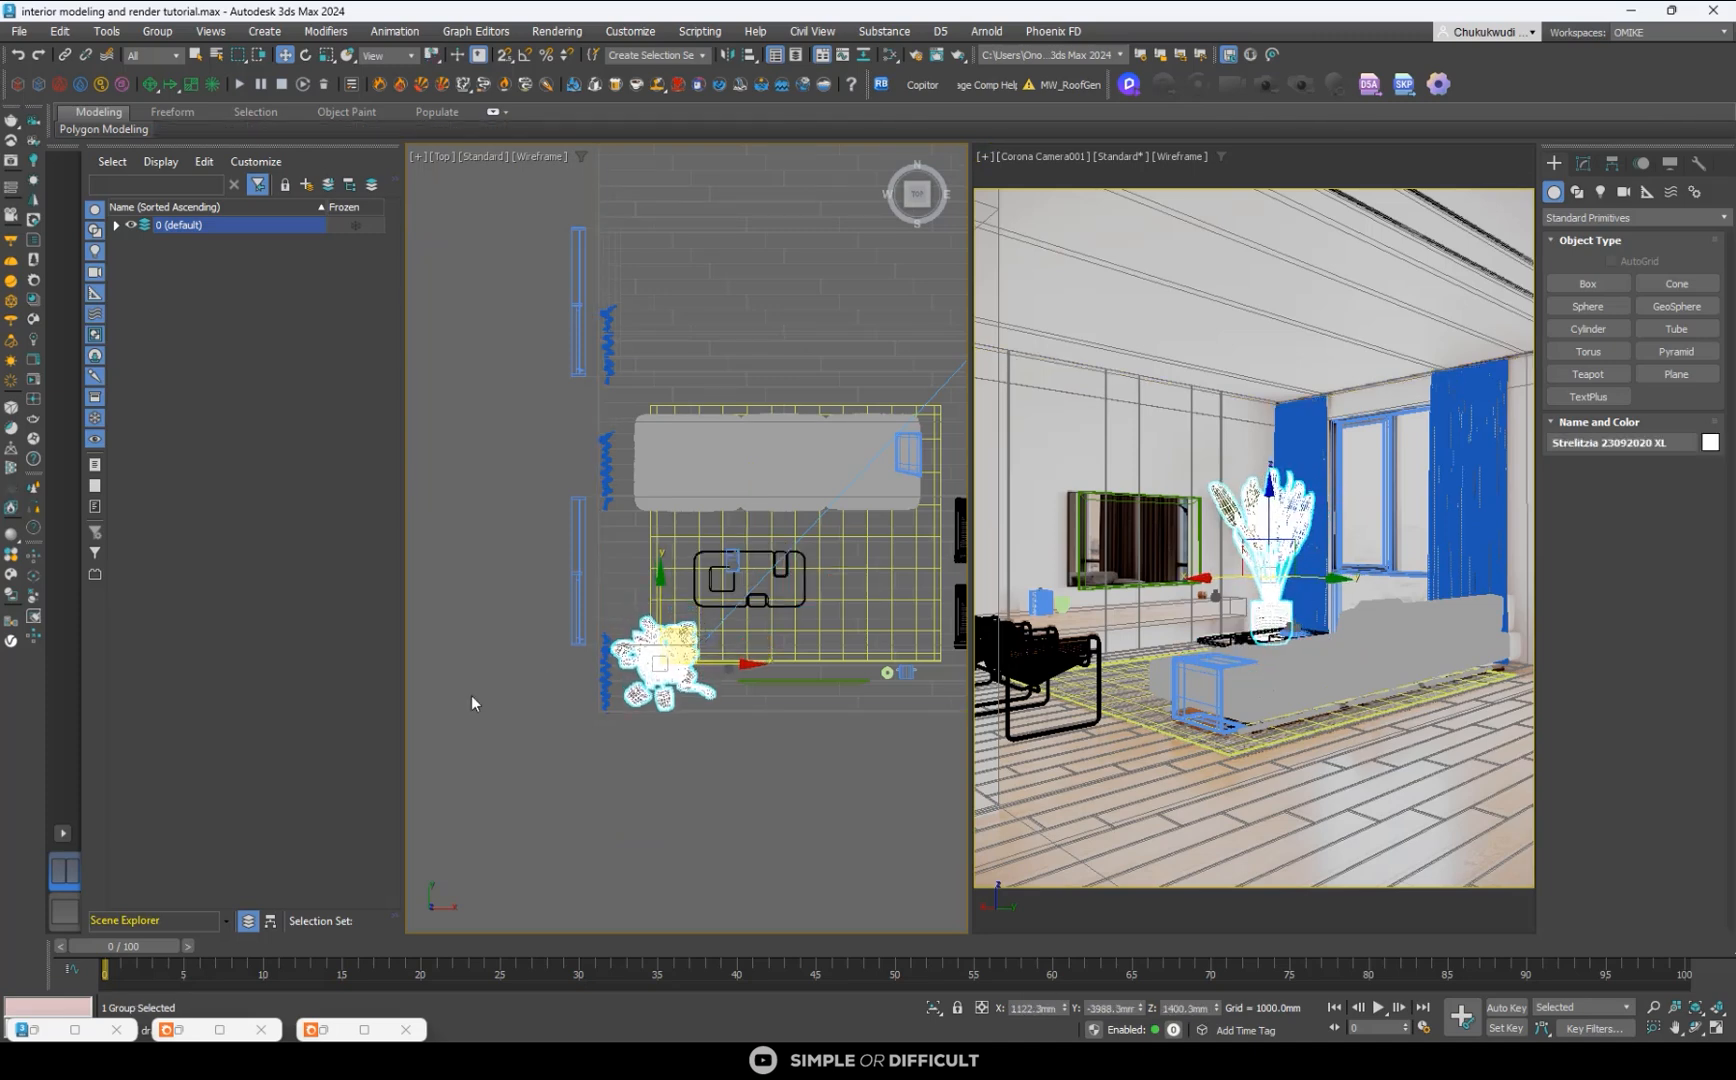
left_click(547, 811)
scroll(711, 663, "up", 5)
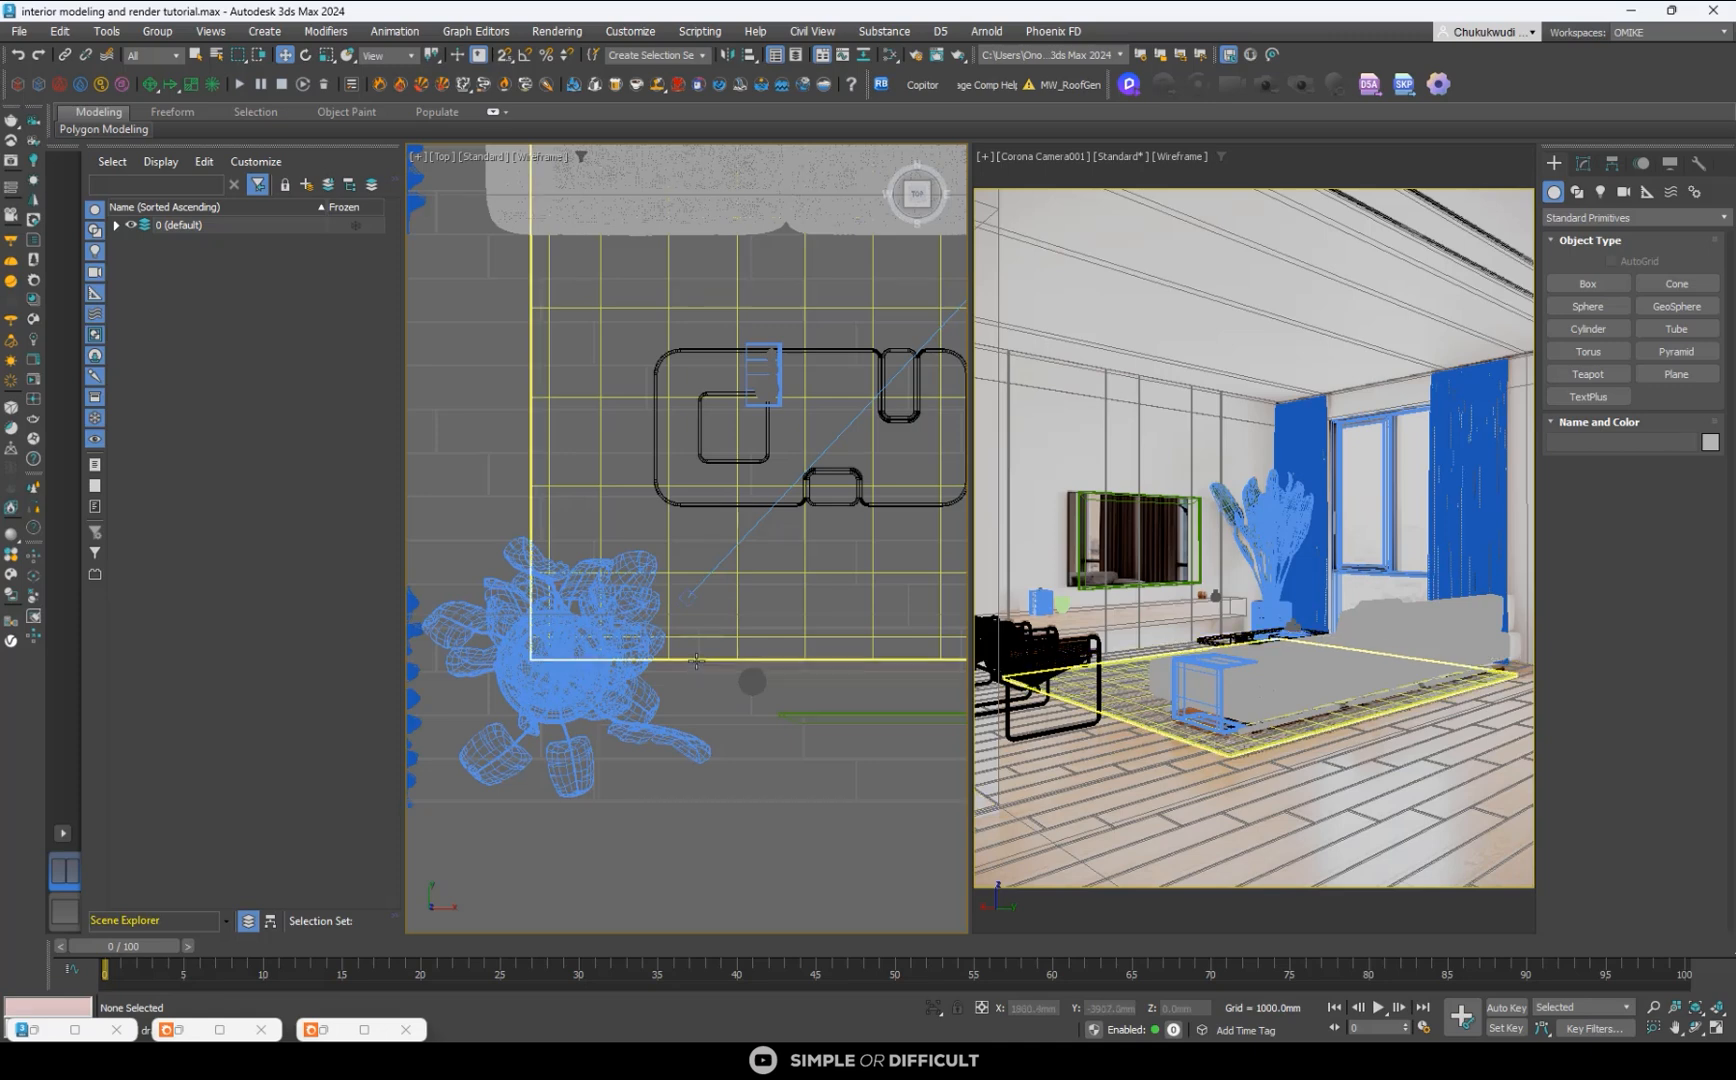
- Move the TV back along Y against the wall behind the console and shift it slightly along X toward the window
scroll(592, 765, "down", 2)
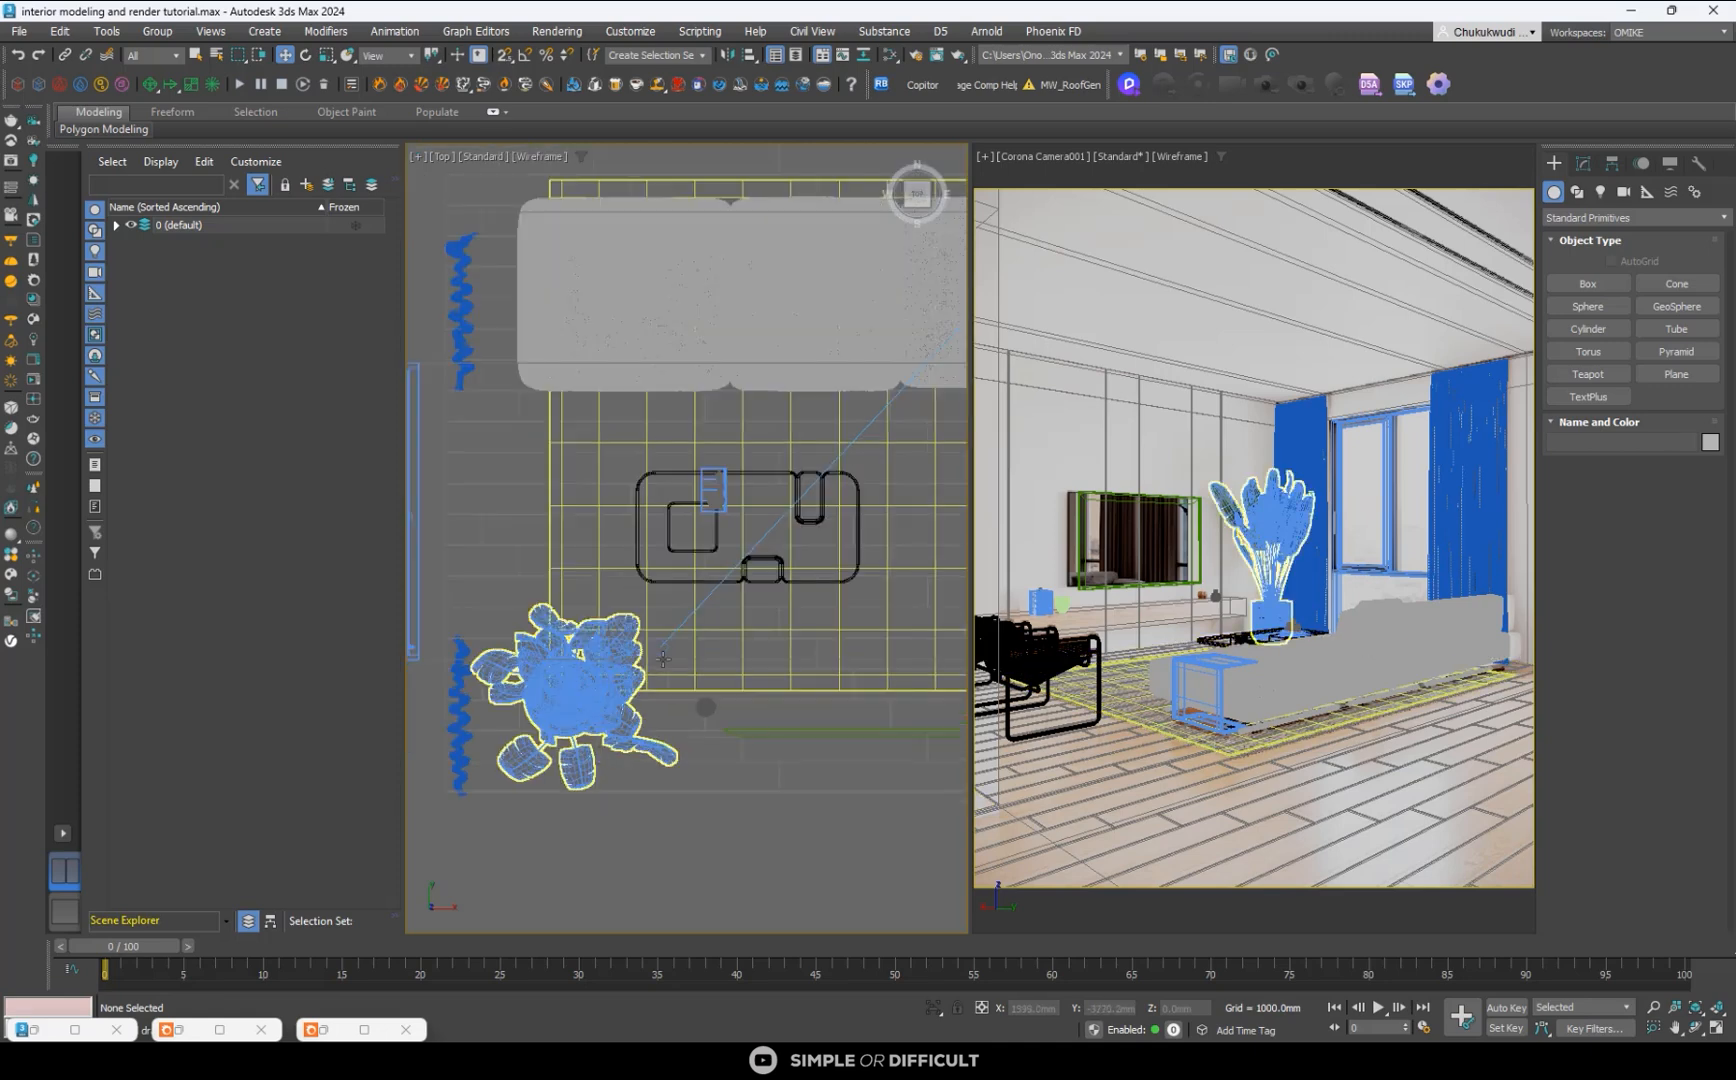
left_click(774, 733)
scroll(636, 648, "down", 4)
scroll(795, 683, "up", 2)
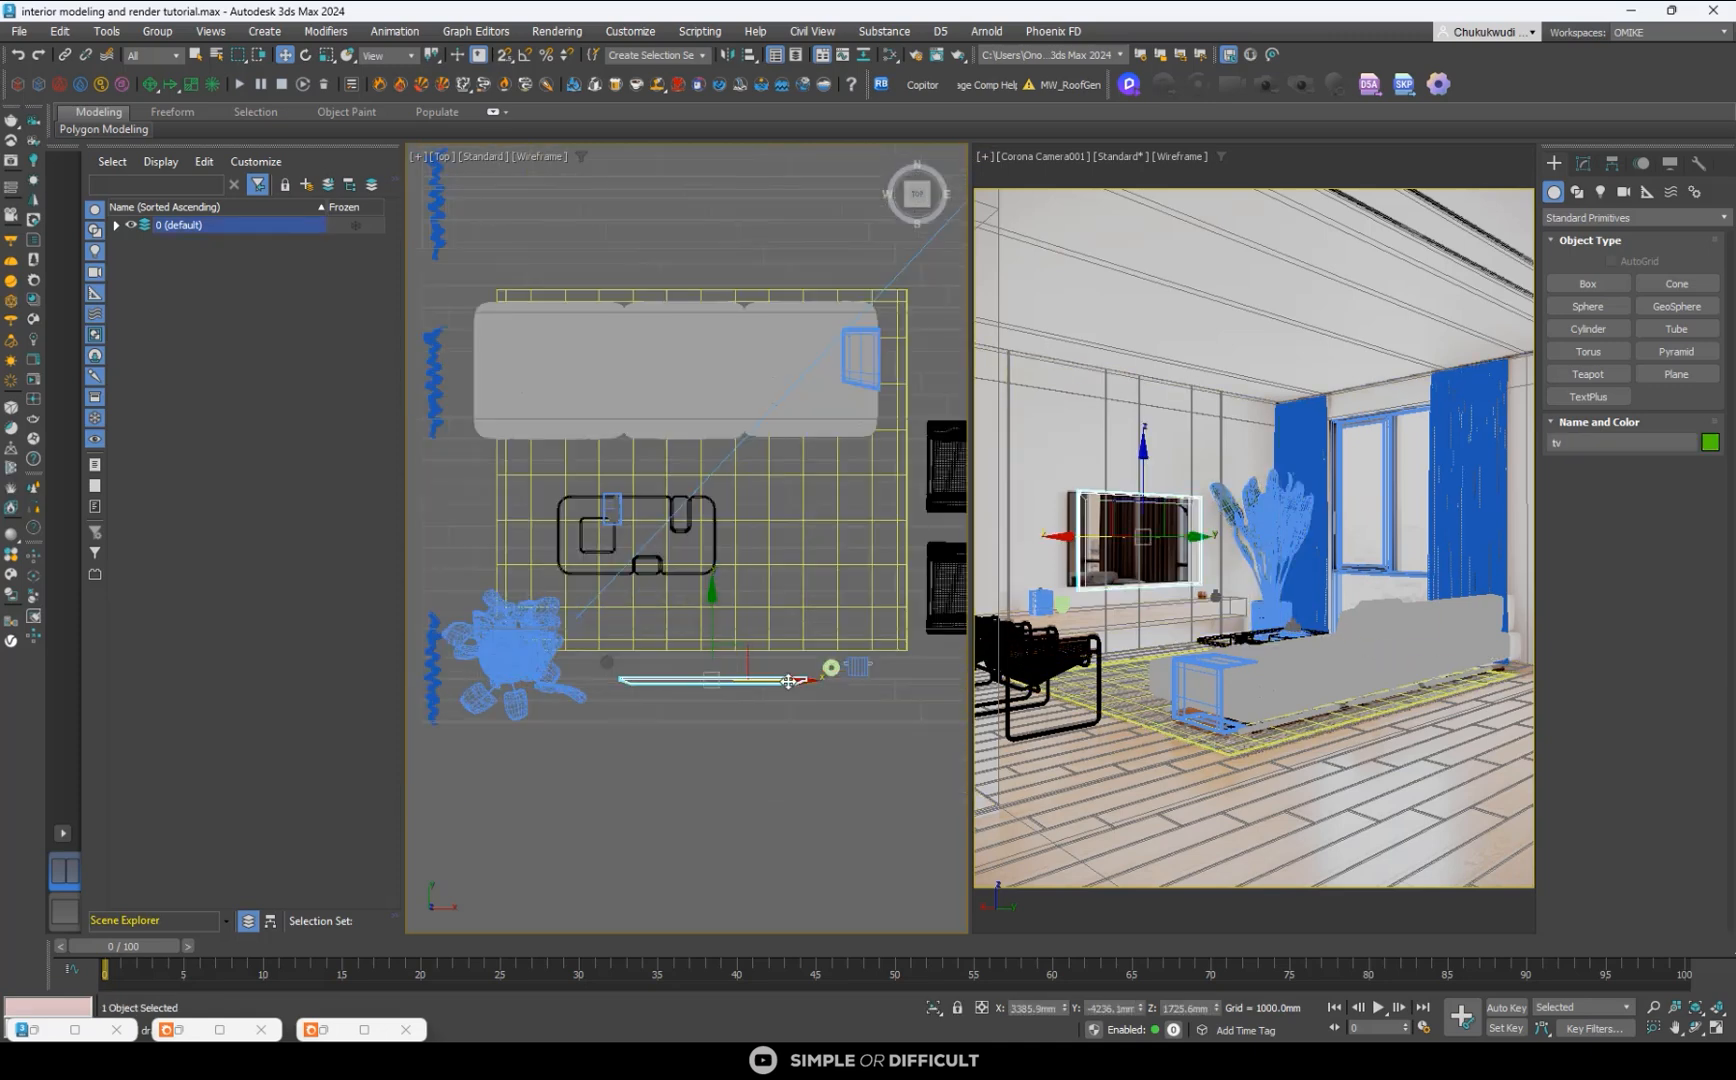
left_click_drag(786, 682, 788, 682)
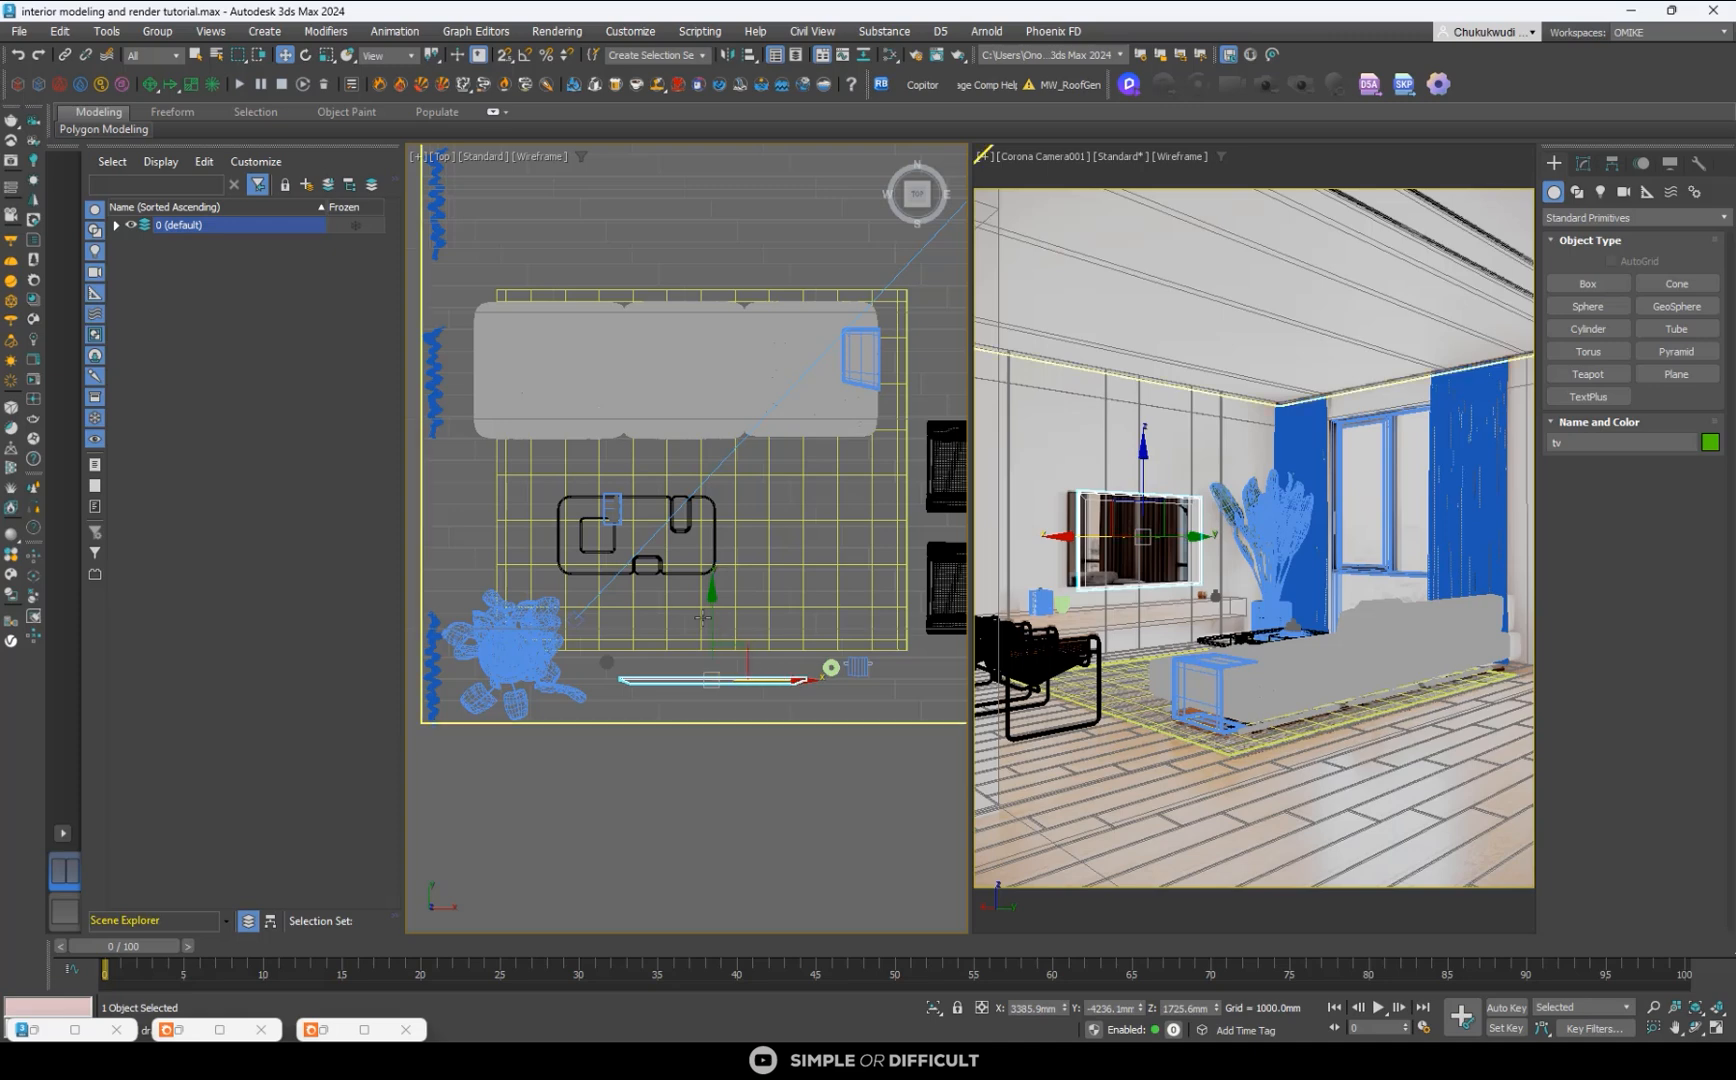
left_click_drag(713, 613, 713, 624)
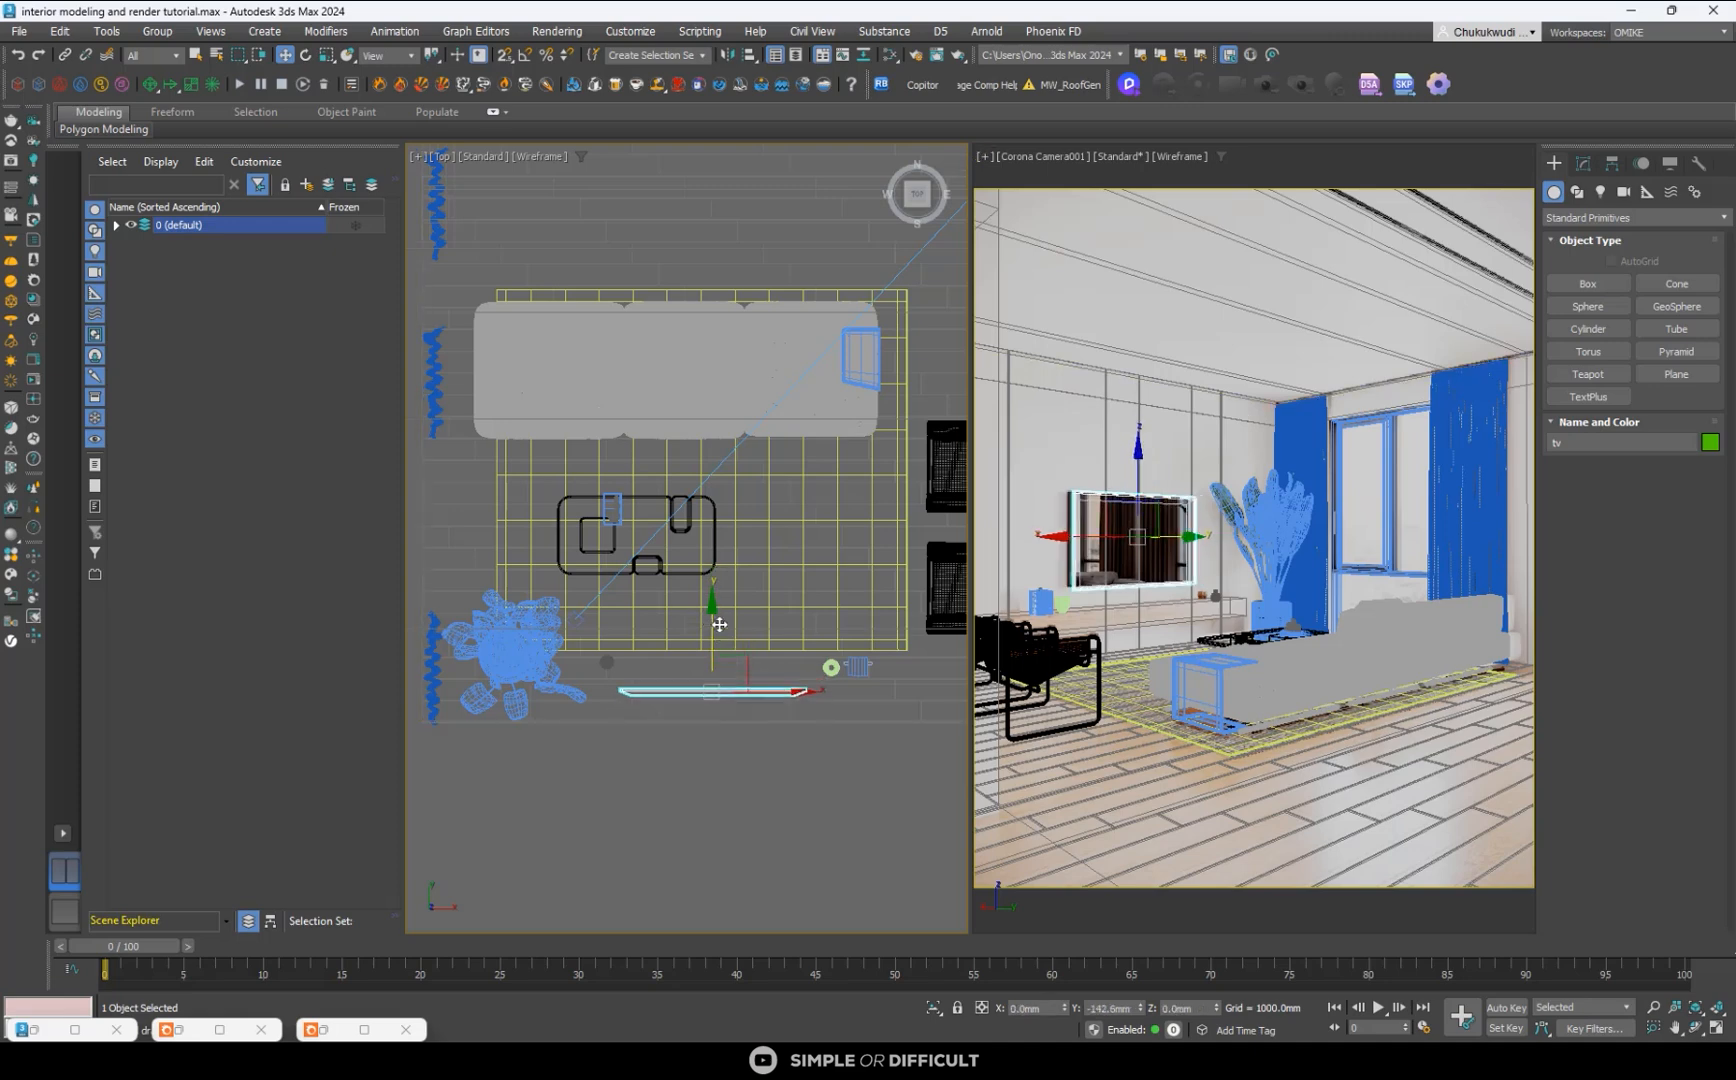
scroll(694, 720, "up", 4)
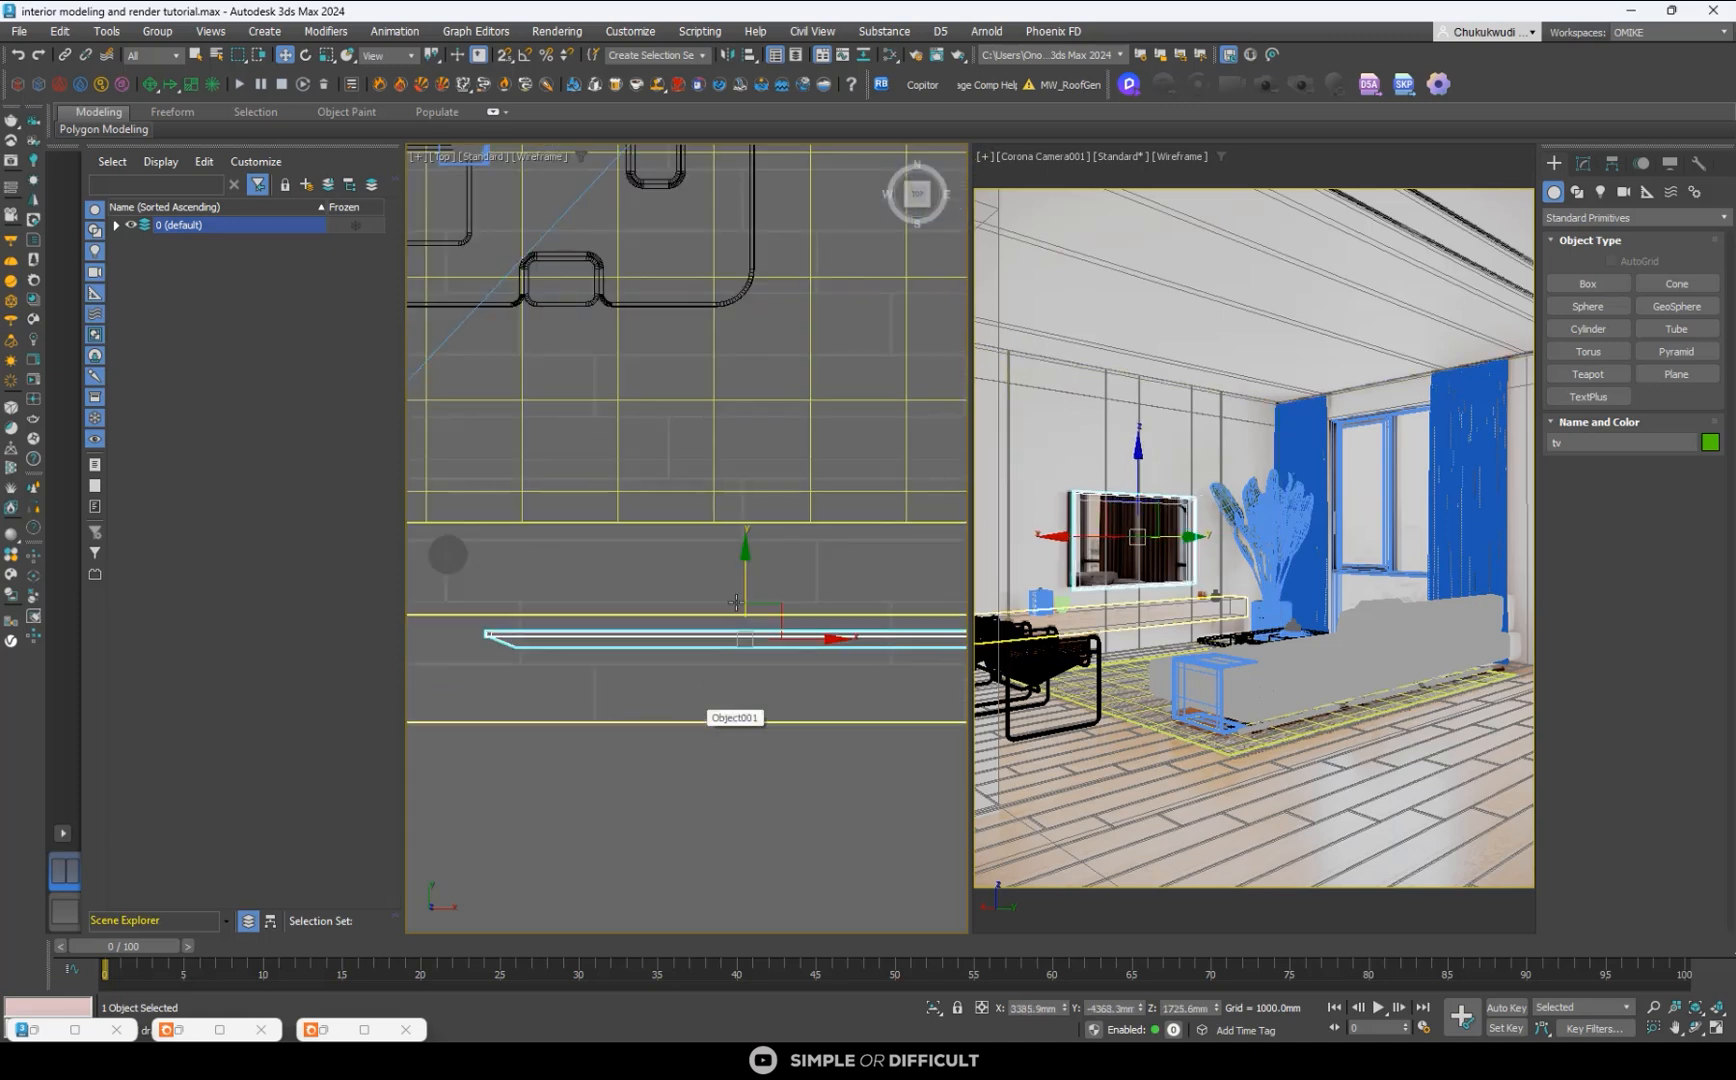
left_click_drag(744, 564, 747, 635)
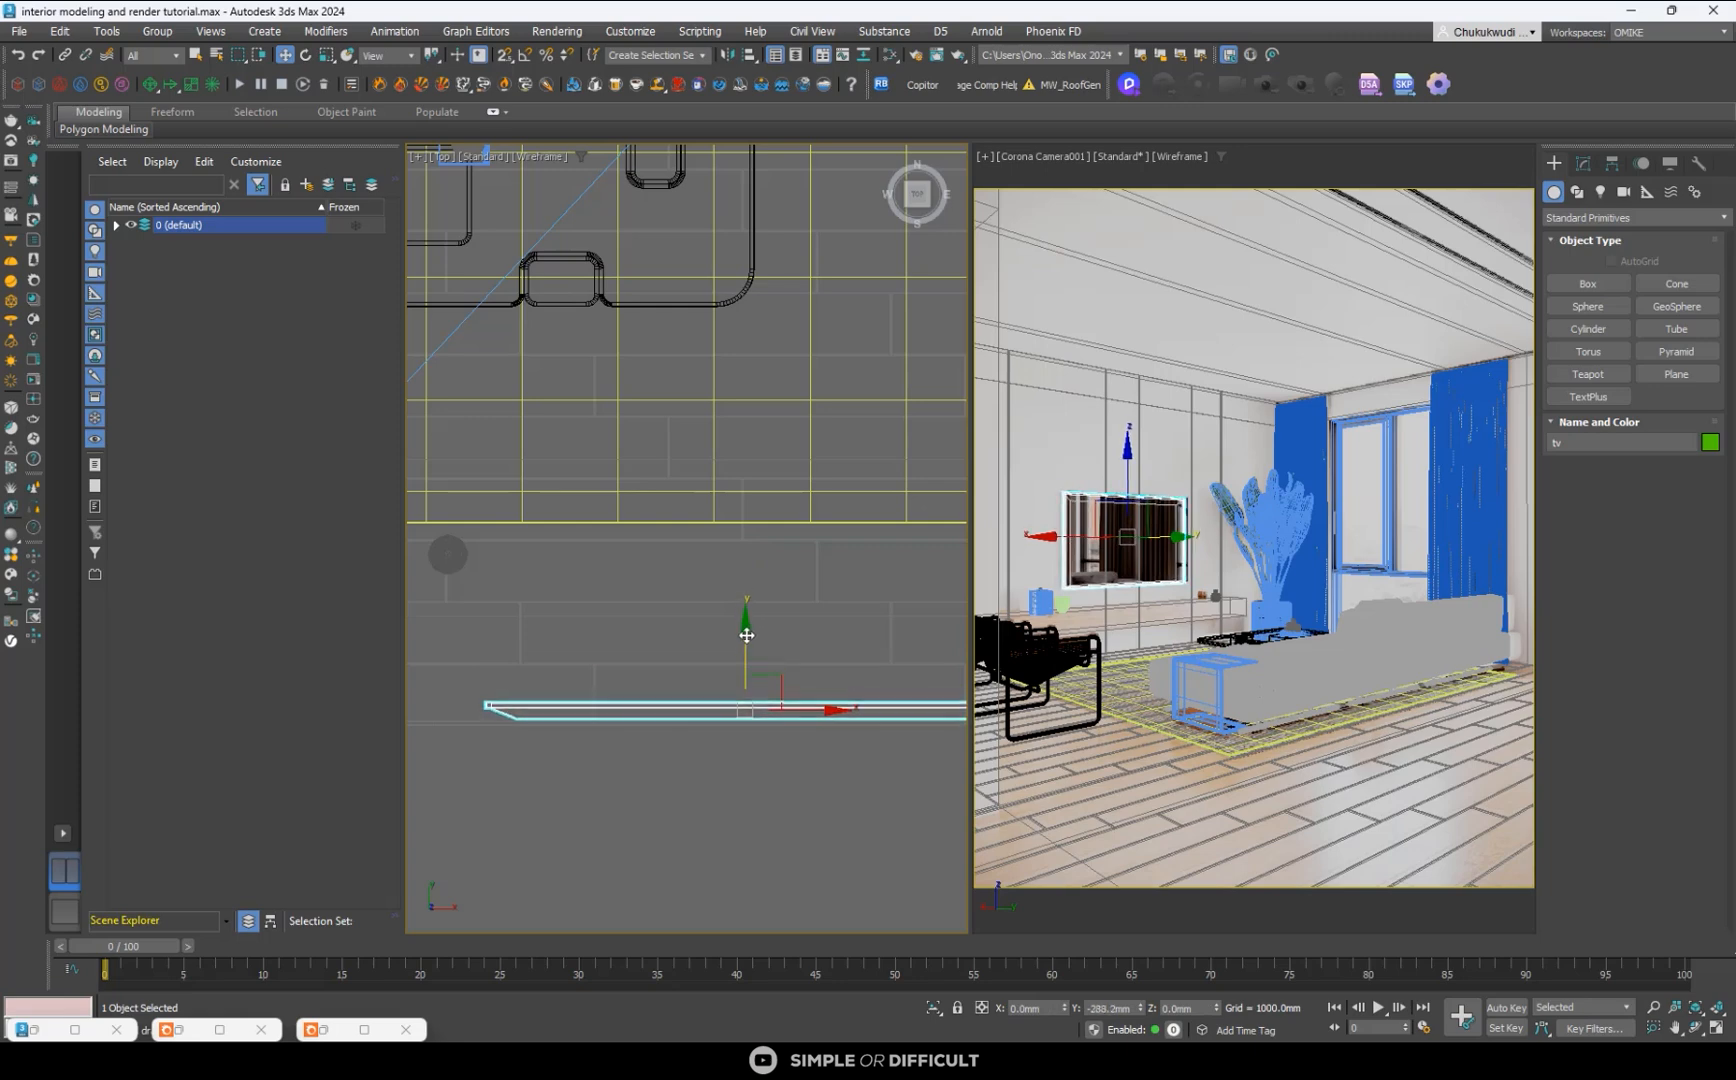
scroll(749, 624, "down", 3)
left_click_drag(811, 687, 800, 697)
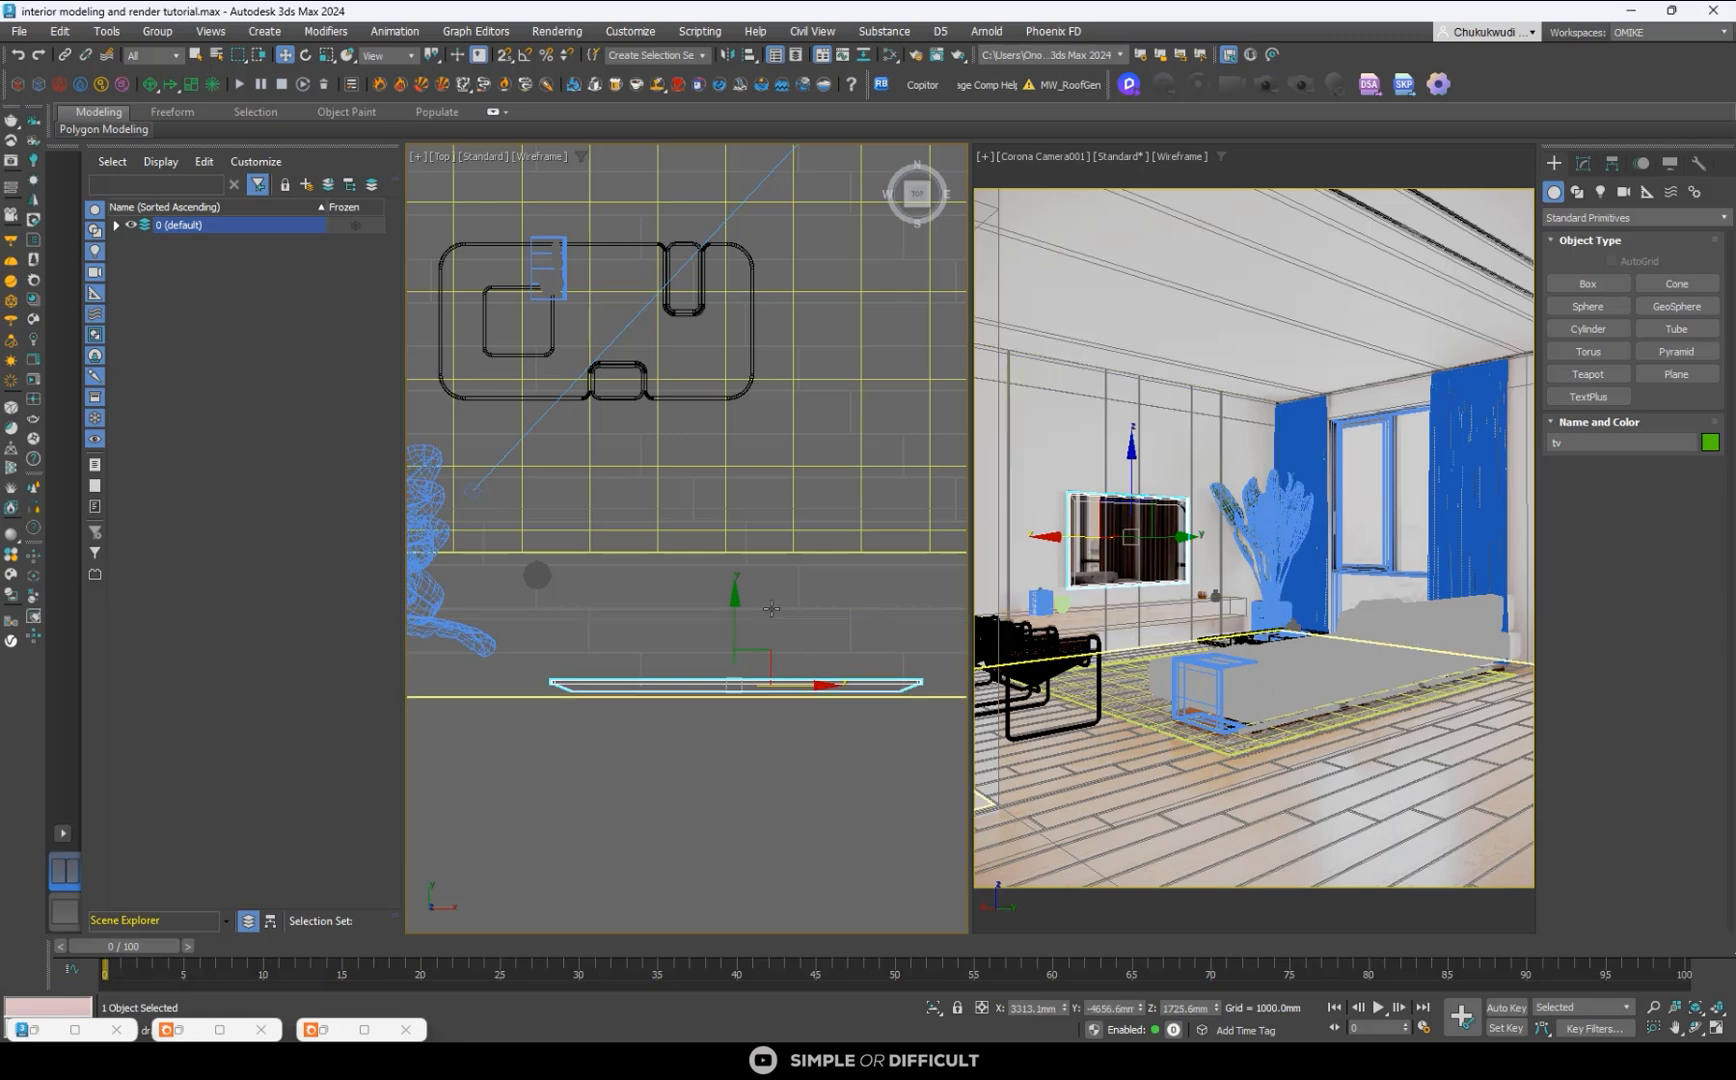
scroll(812, 625, "down", 5)
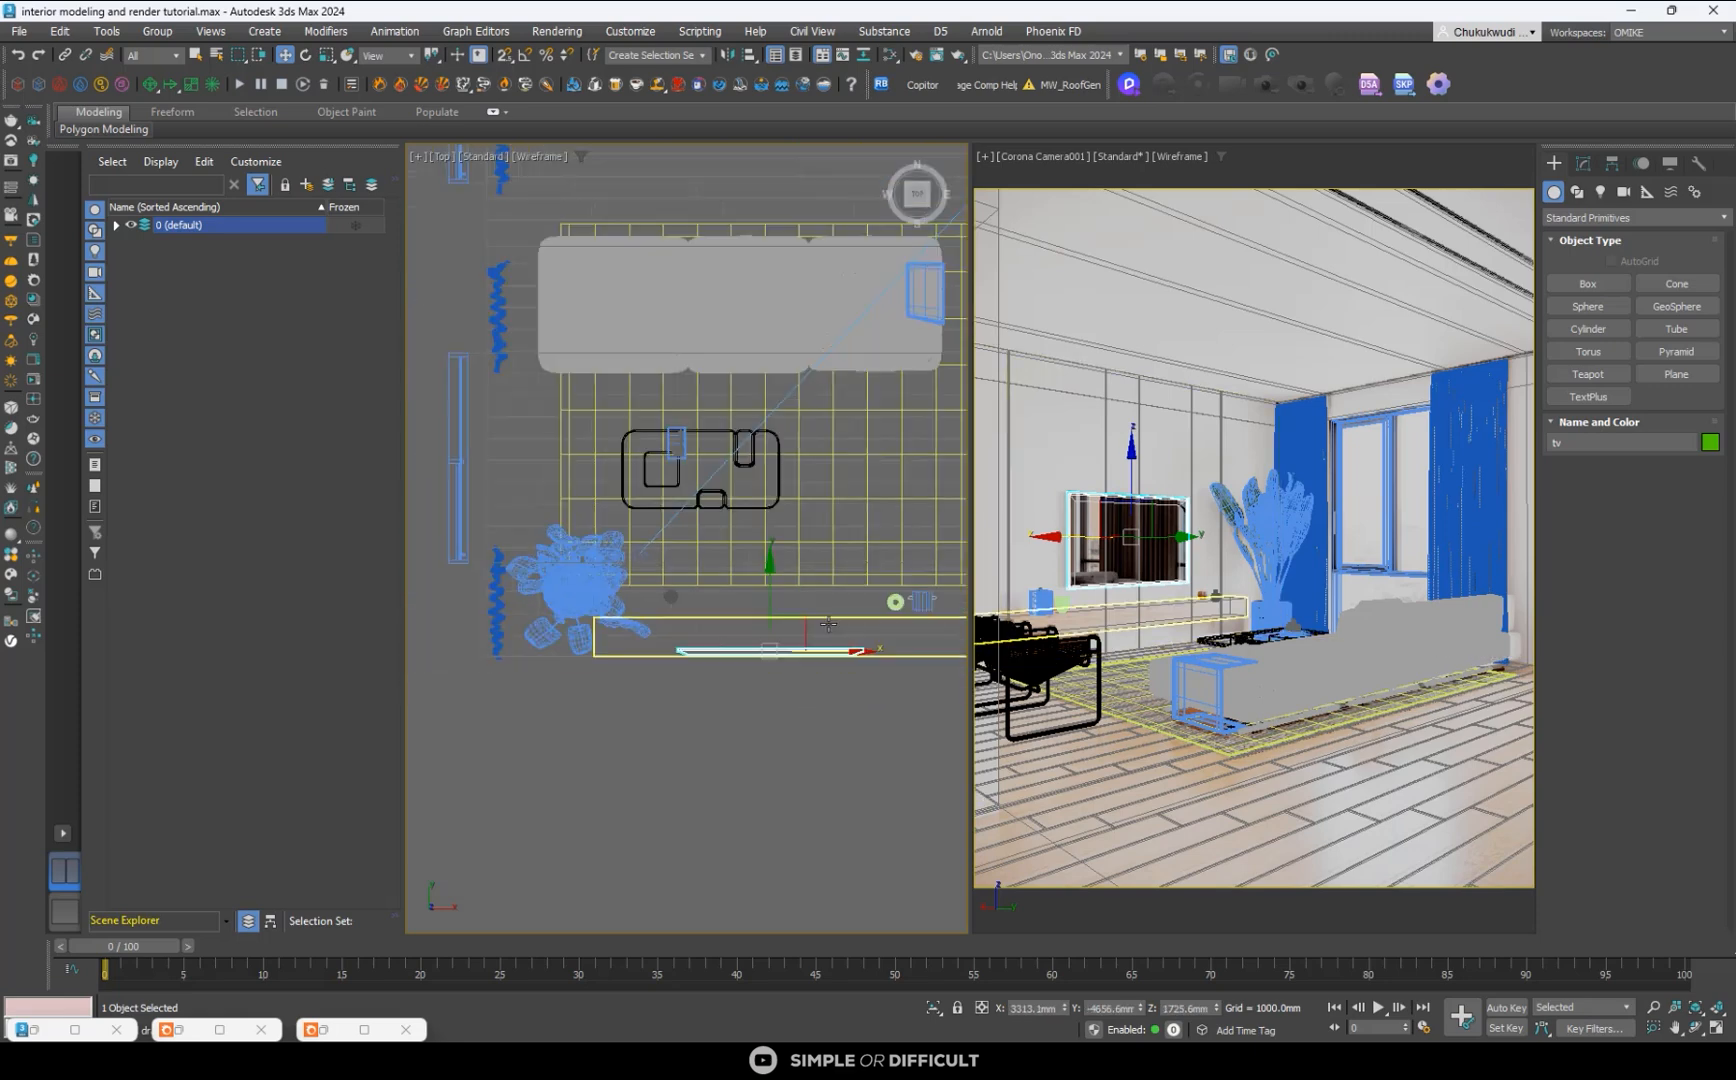
- Select the three decor pieces in front of the TV console and move them along Y onto the console top
left_click(717, 606)
scroll(876, 605, "up", 3)
left_click(874, 608, "ctrl")
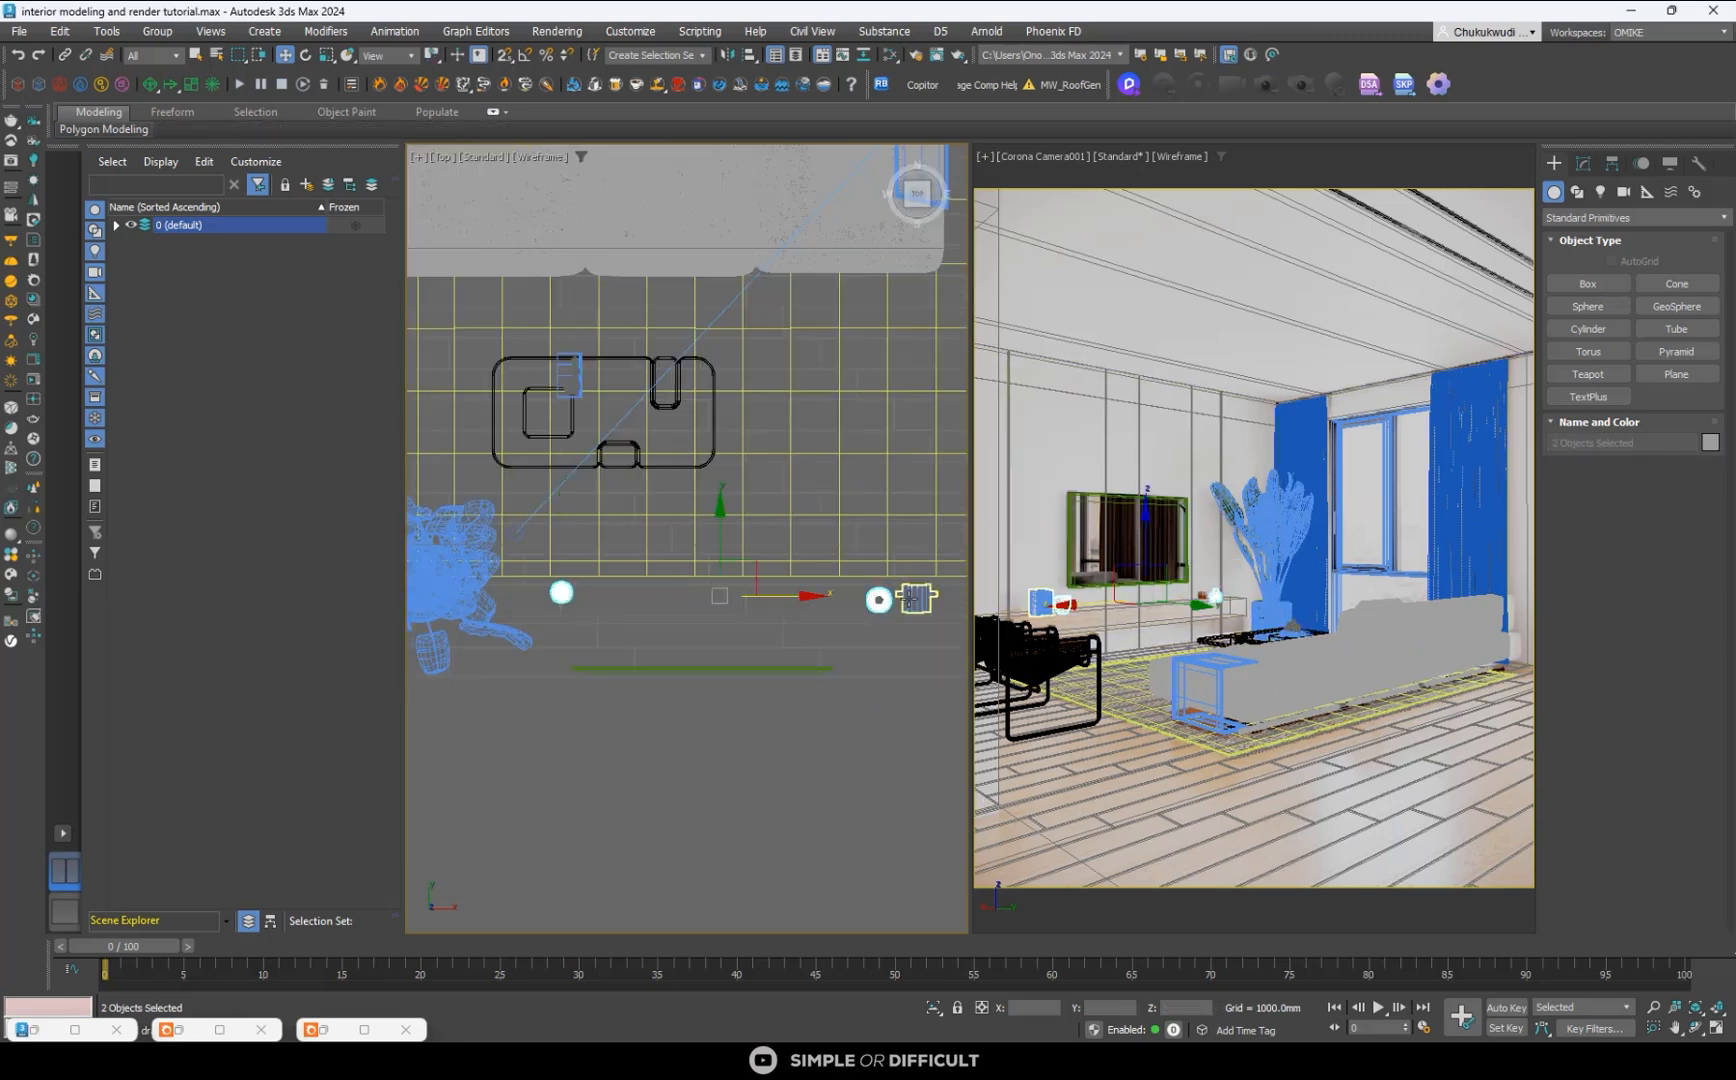
left_click(915, 600, "ctrl")
scroll(745, 538, "down", 2)
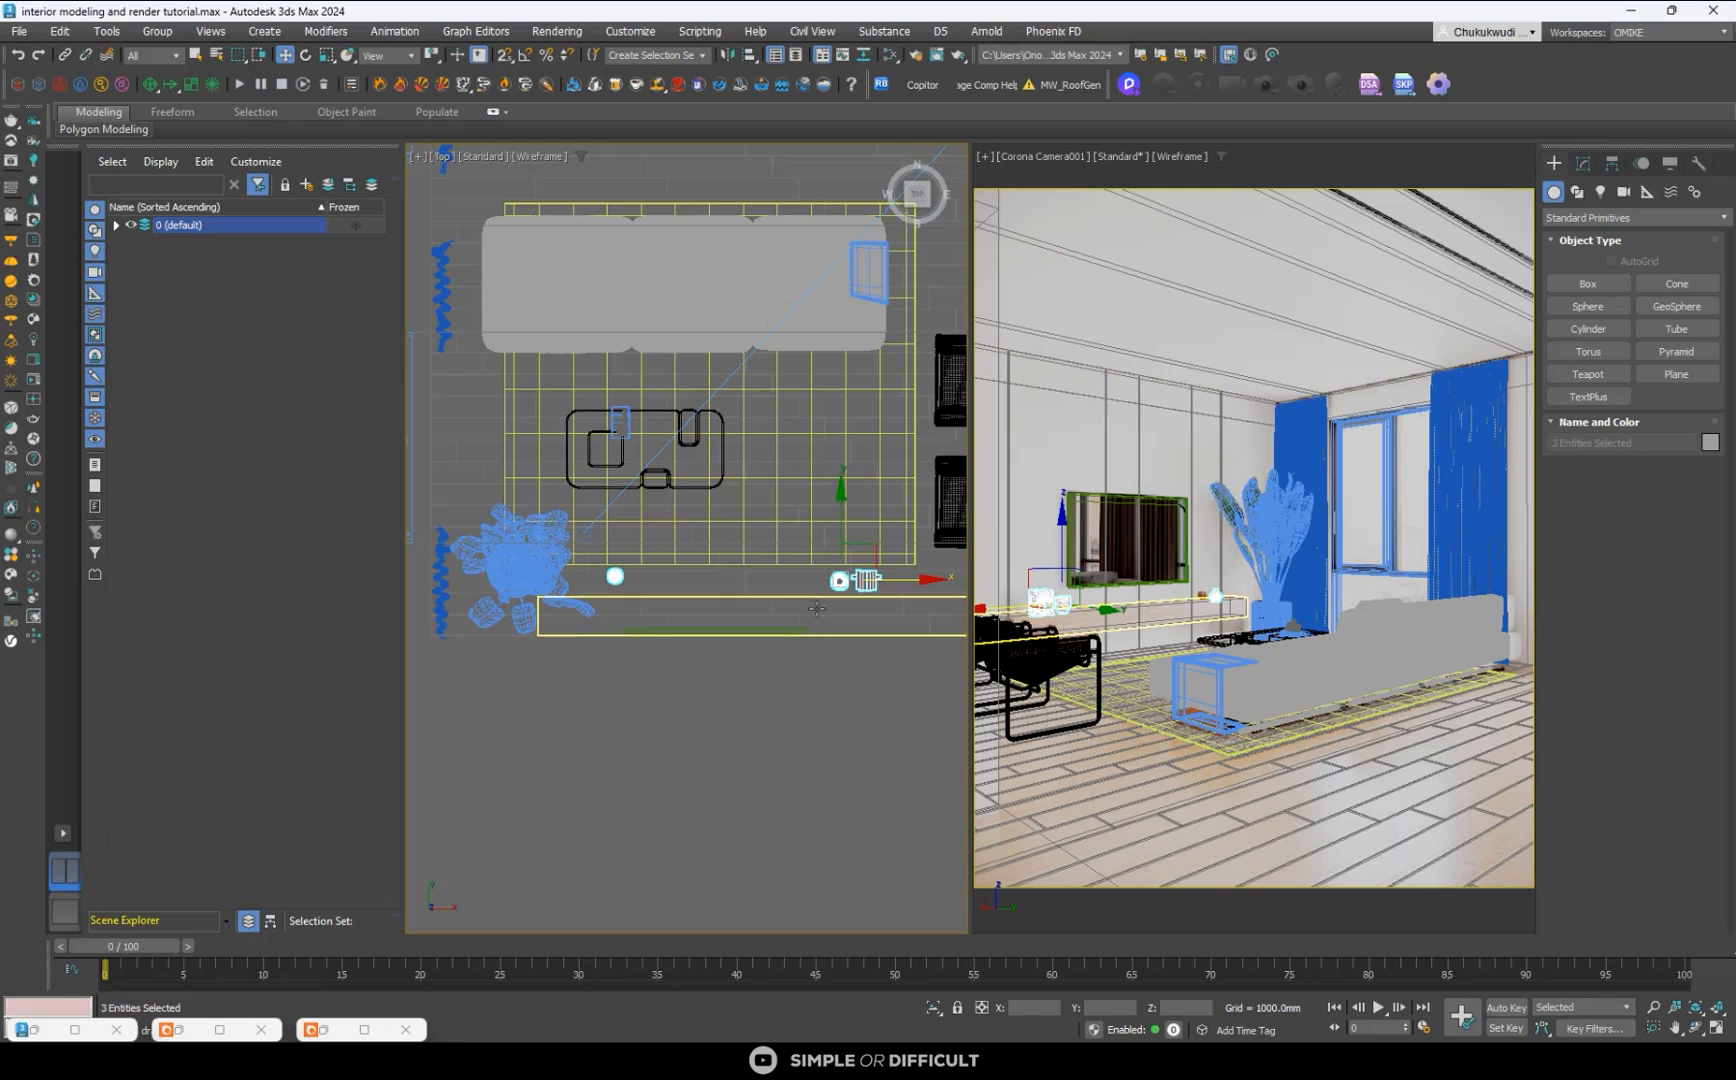
left_click_drag(842, 511, 845, 540)
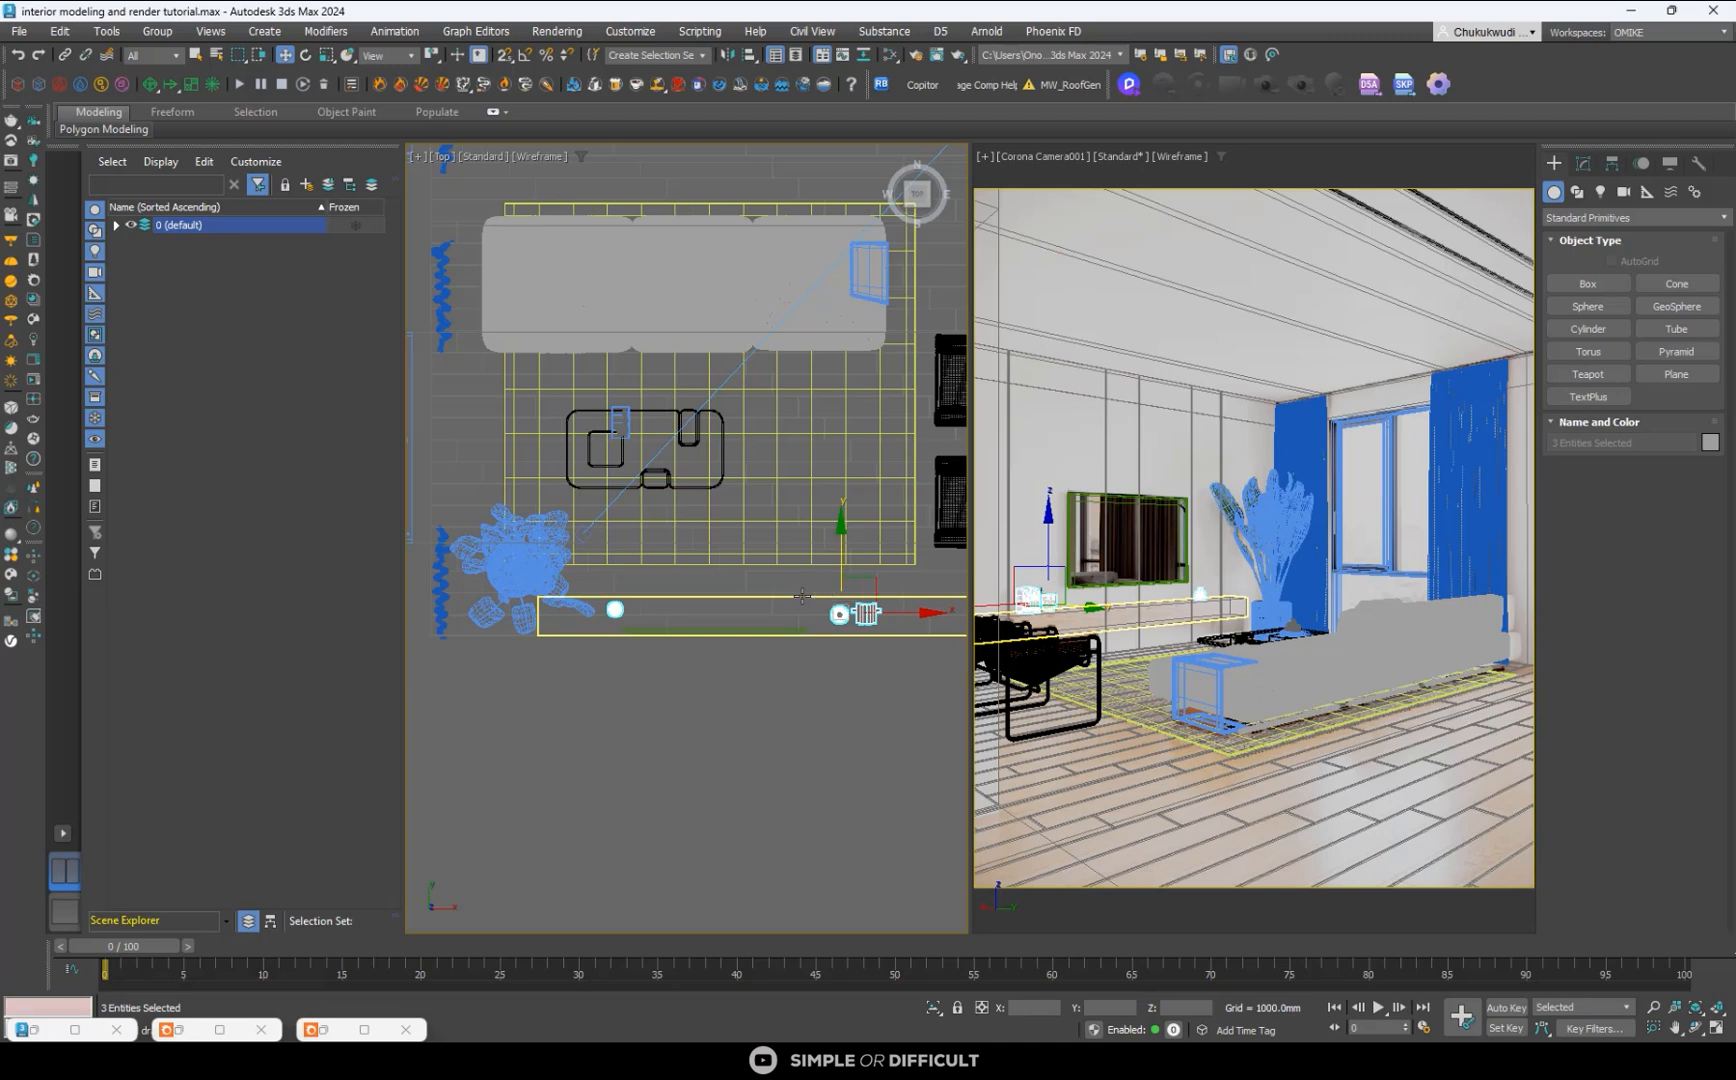
scroll(666, 580, "down", 3)
scroll(618, 461, "up", 5)
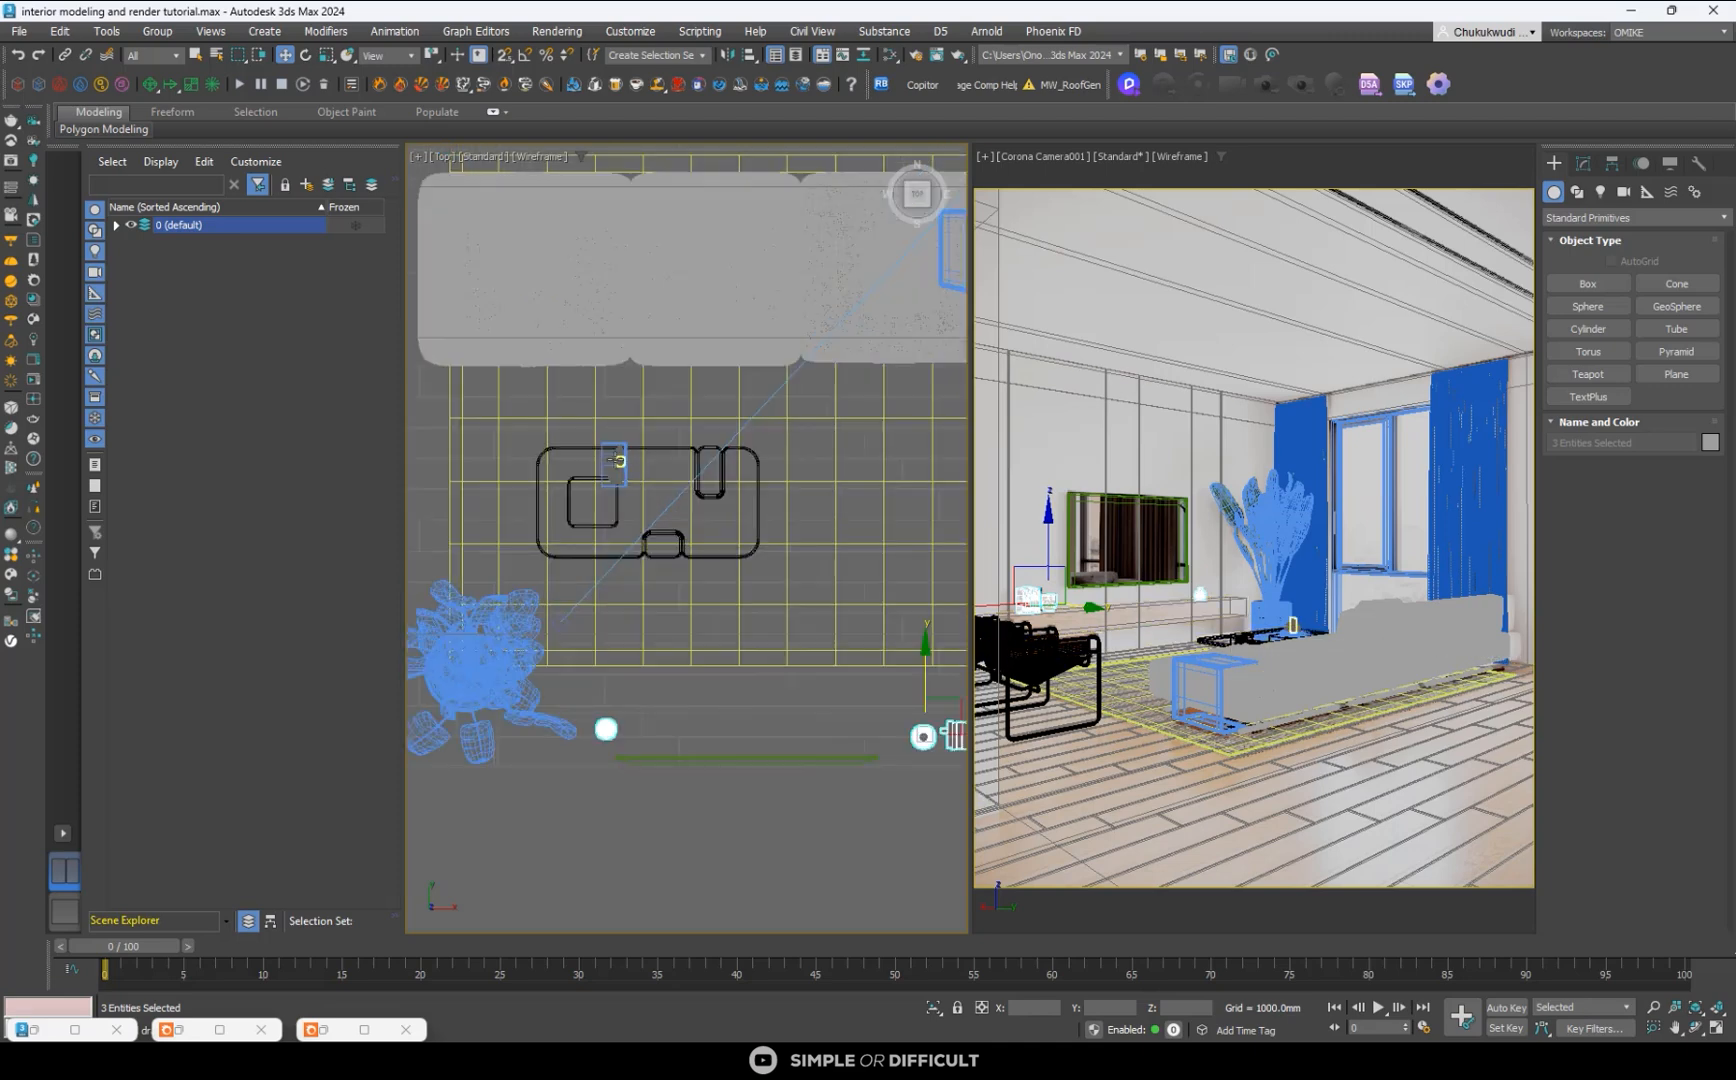
- Select the four coffee table decor items in the Top view and move them along Y and slightly along X back onto the tabletop
left_click(618, 461)
scroll(620, 455, "up", 4)
left_click(630, 426, "ctrl")
left_click(625, 533, "ctrl")
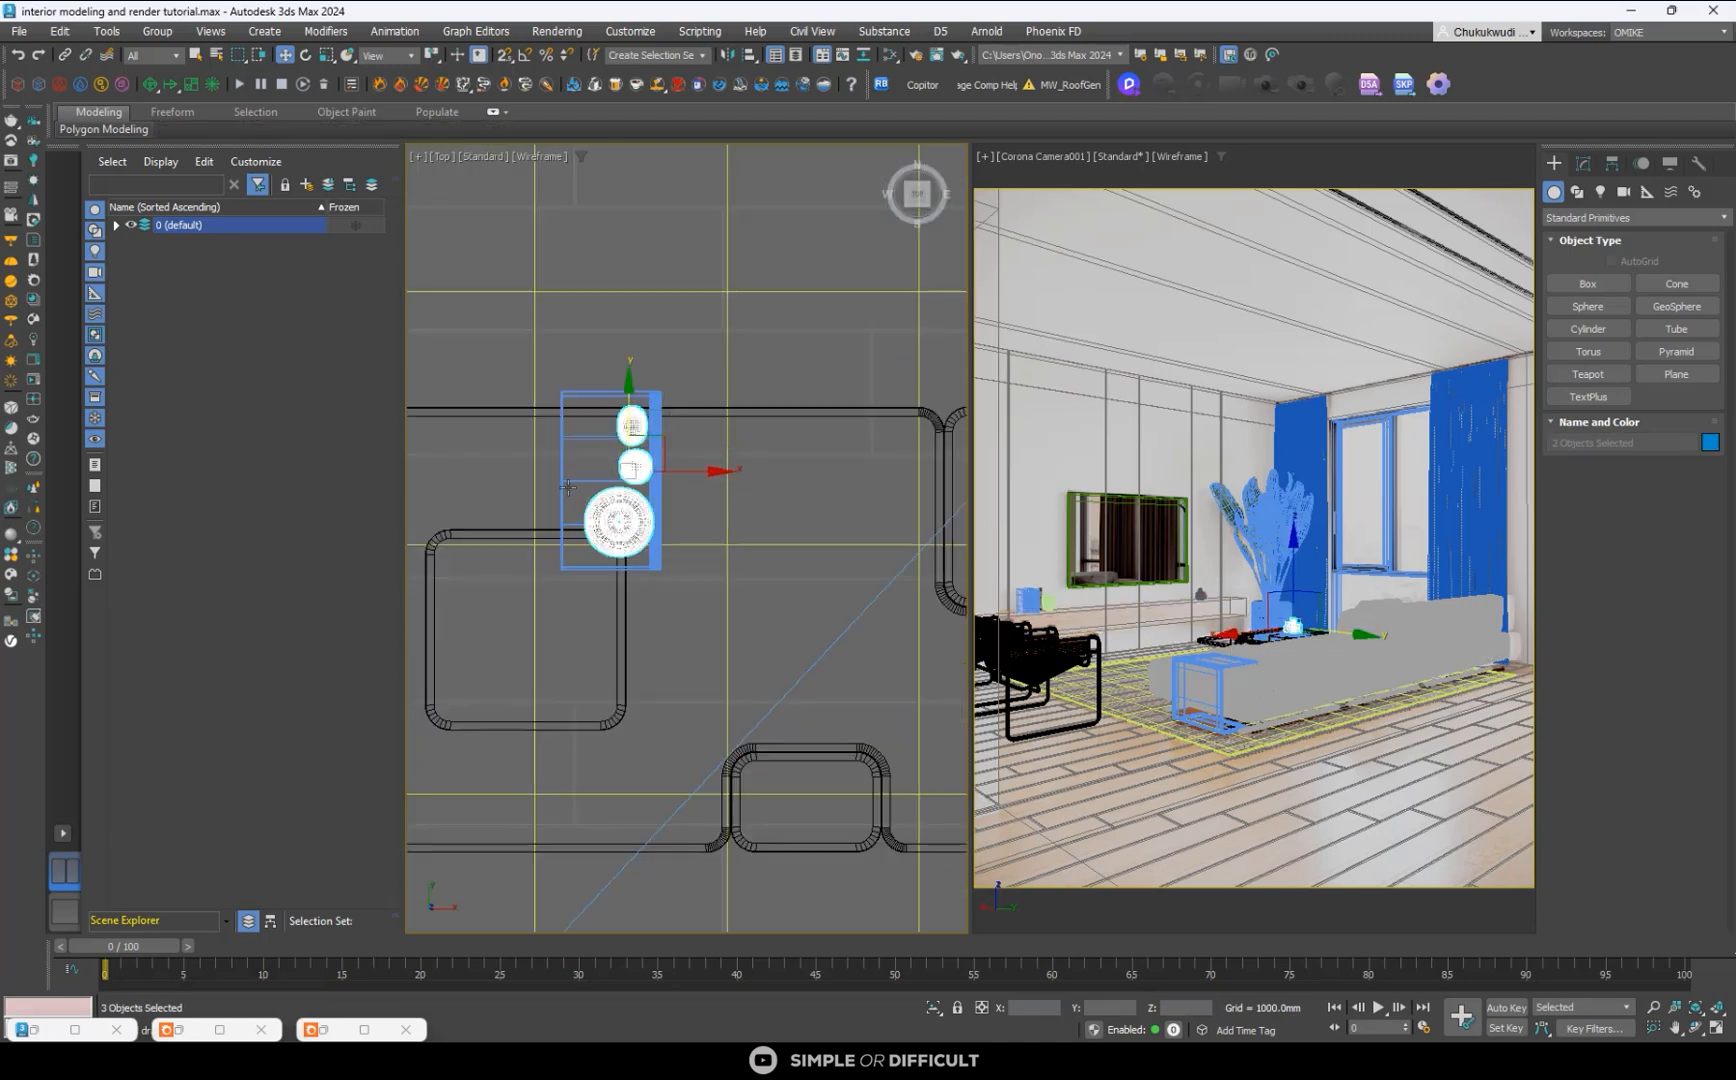
left_click(585, 467, "ctrl")
scroll(635, 424, "down", 4)
left_click_drag(629, 401, 626, 479)
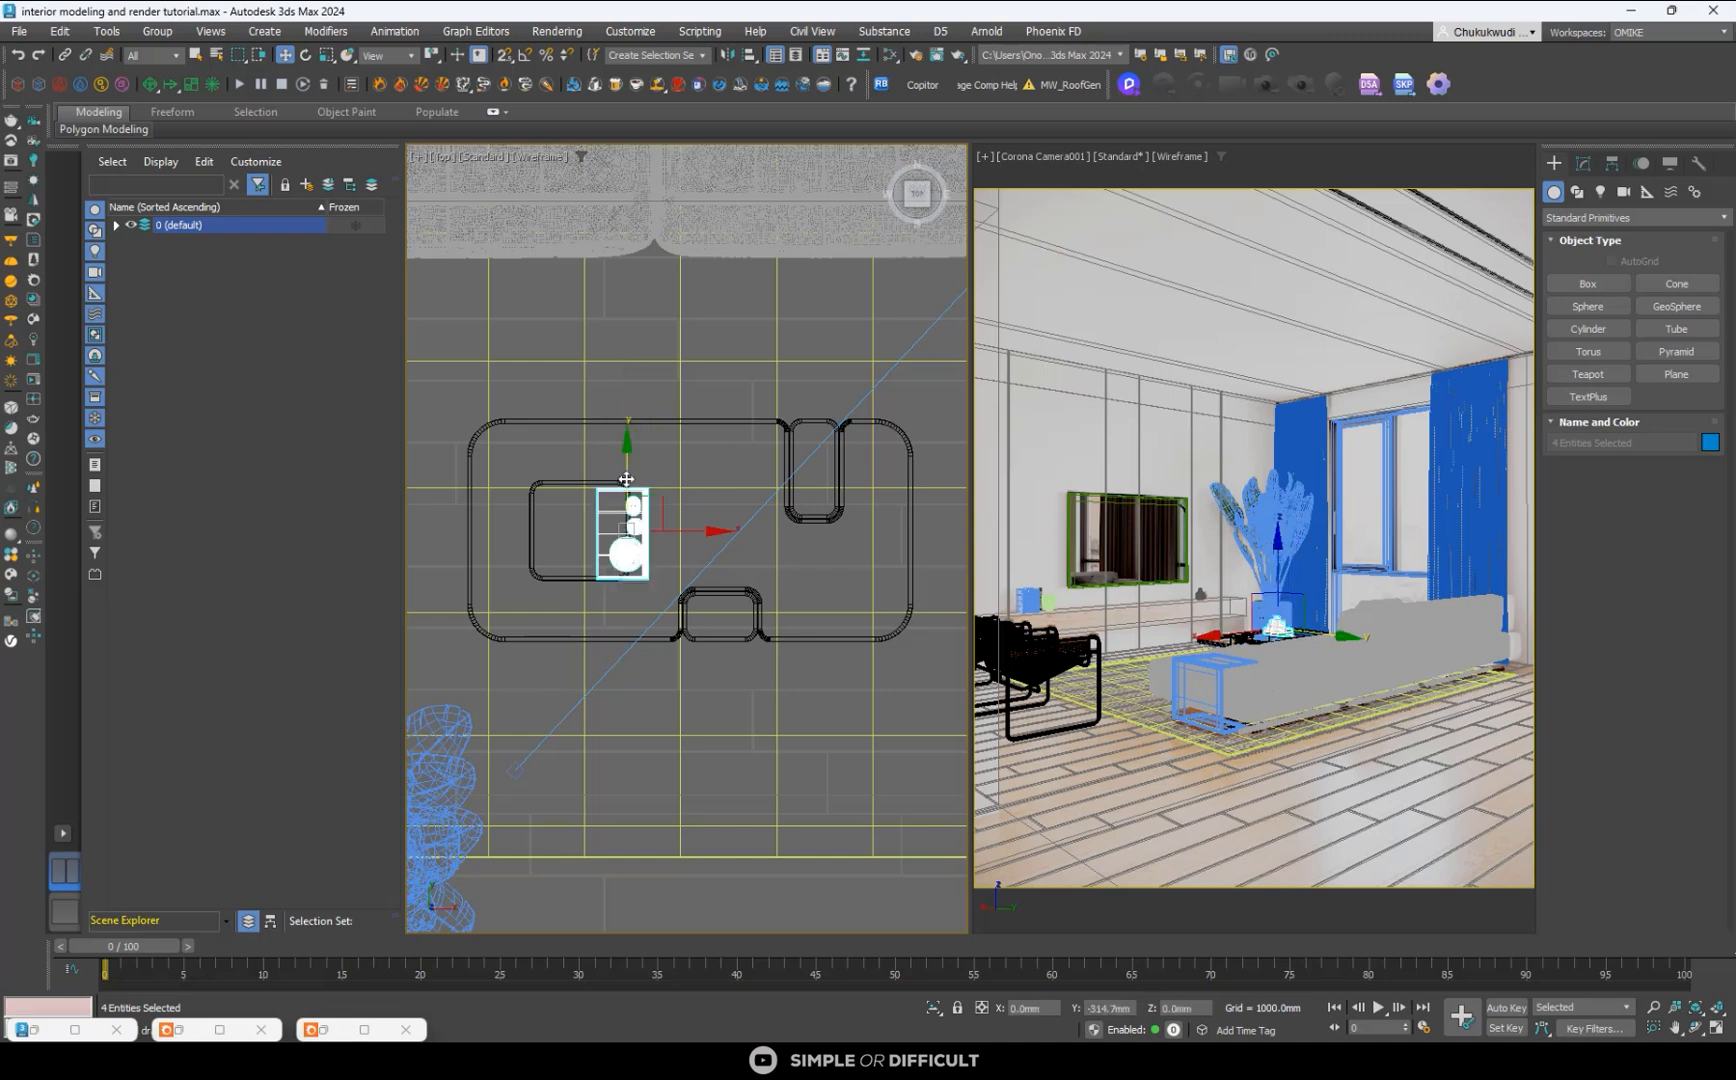
scroll(630, 478, "down", 2)
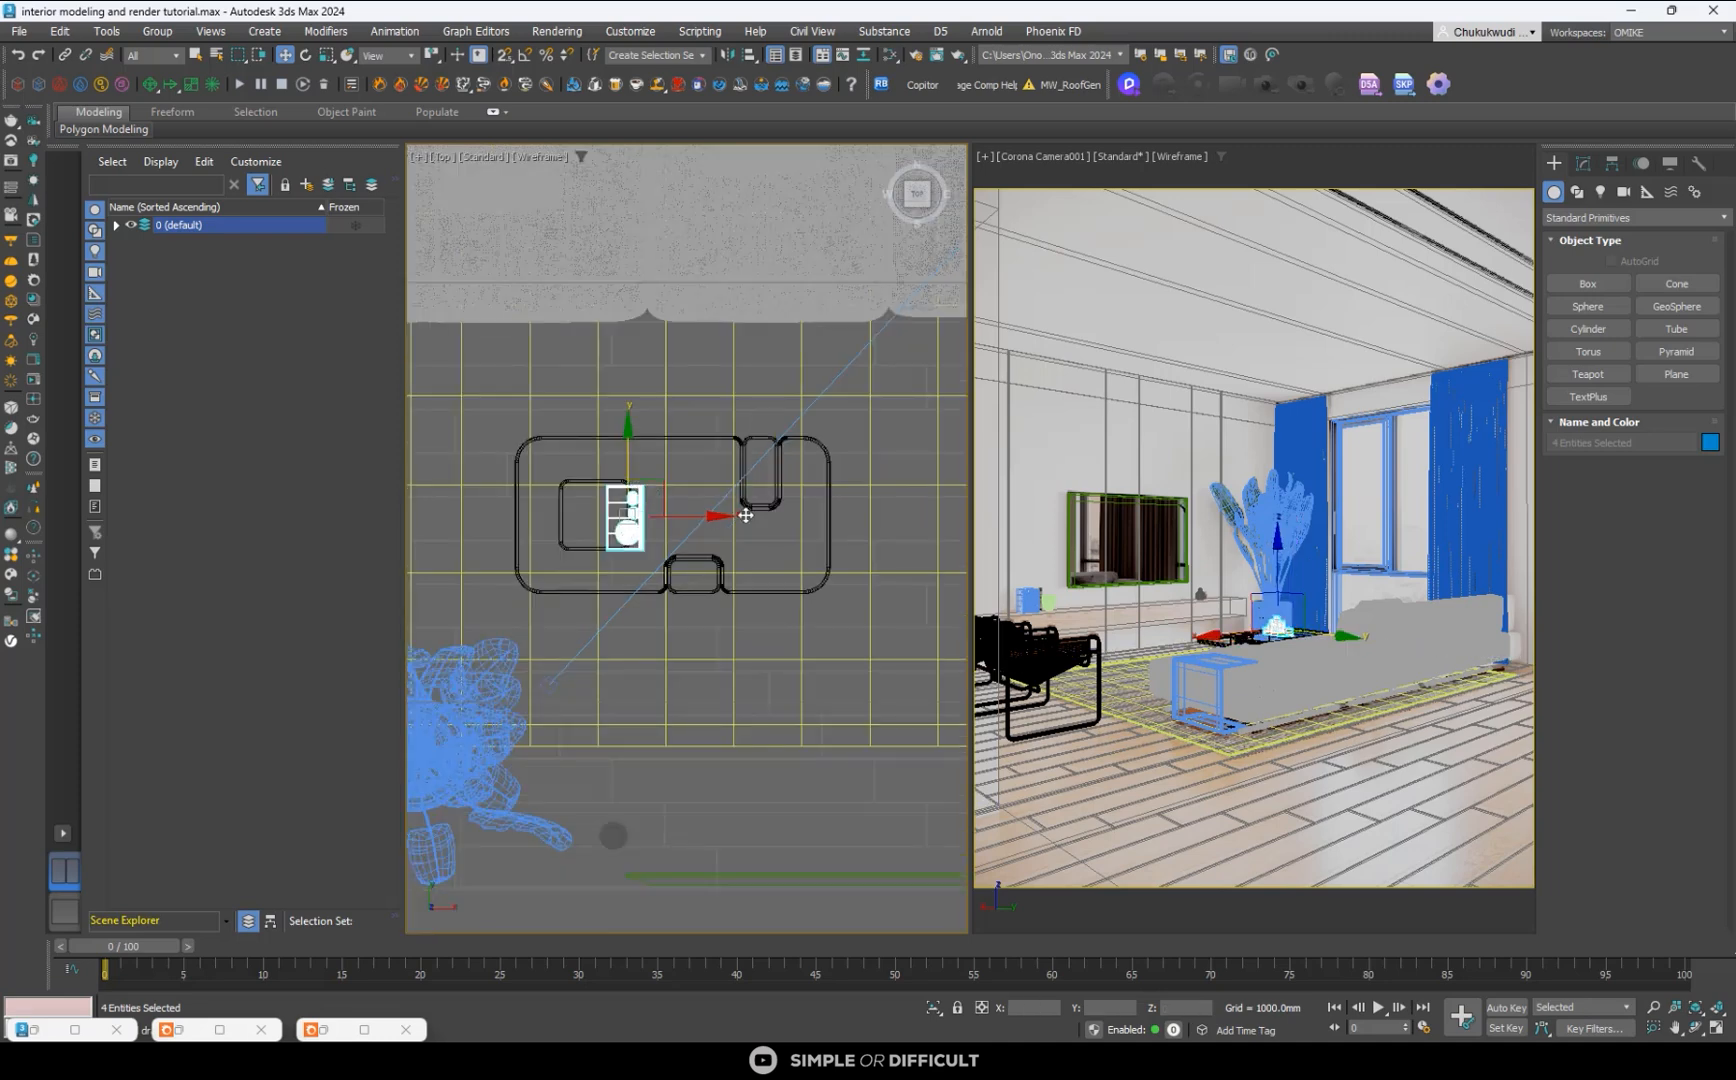
left_click_drag(684, 514, 694, 510)
scroll(635, 520, "down", 2)
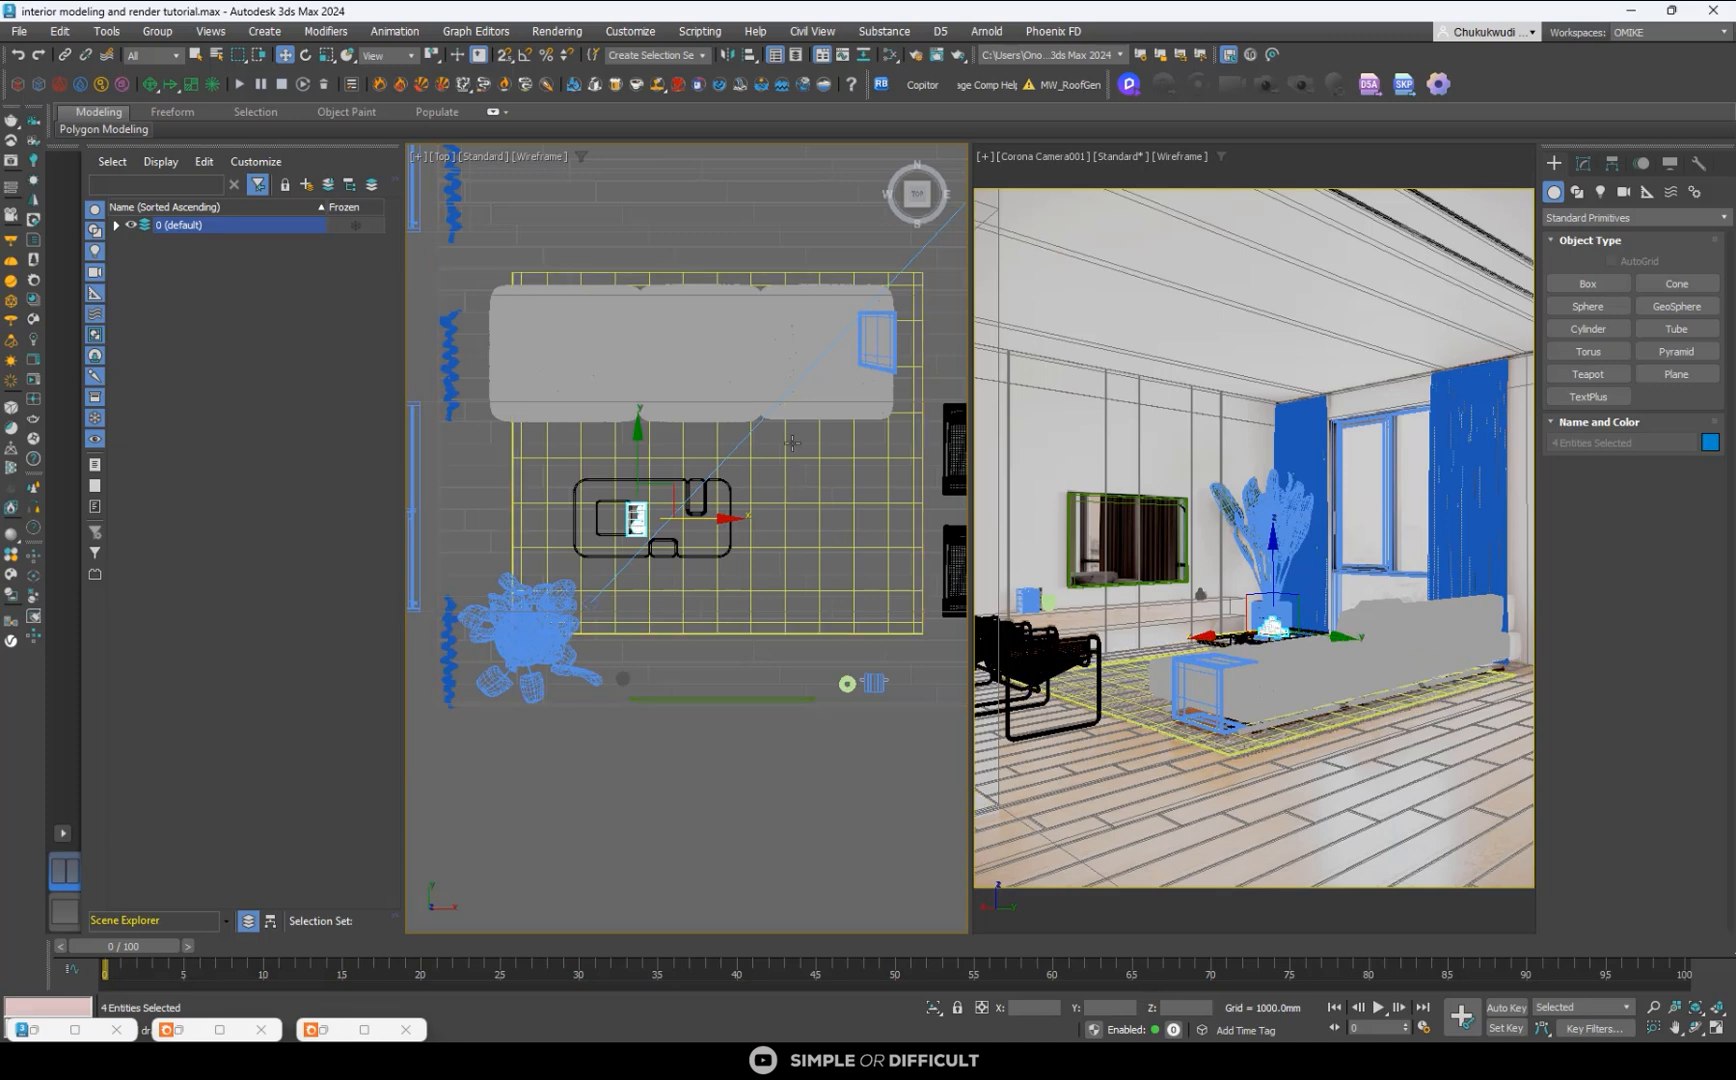
- Check the furniture layout in the camera view by switching between shaded and wireframe display
left_click(802, 406)
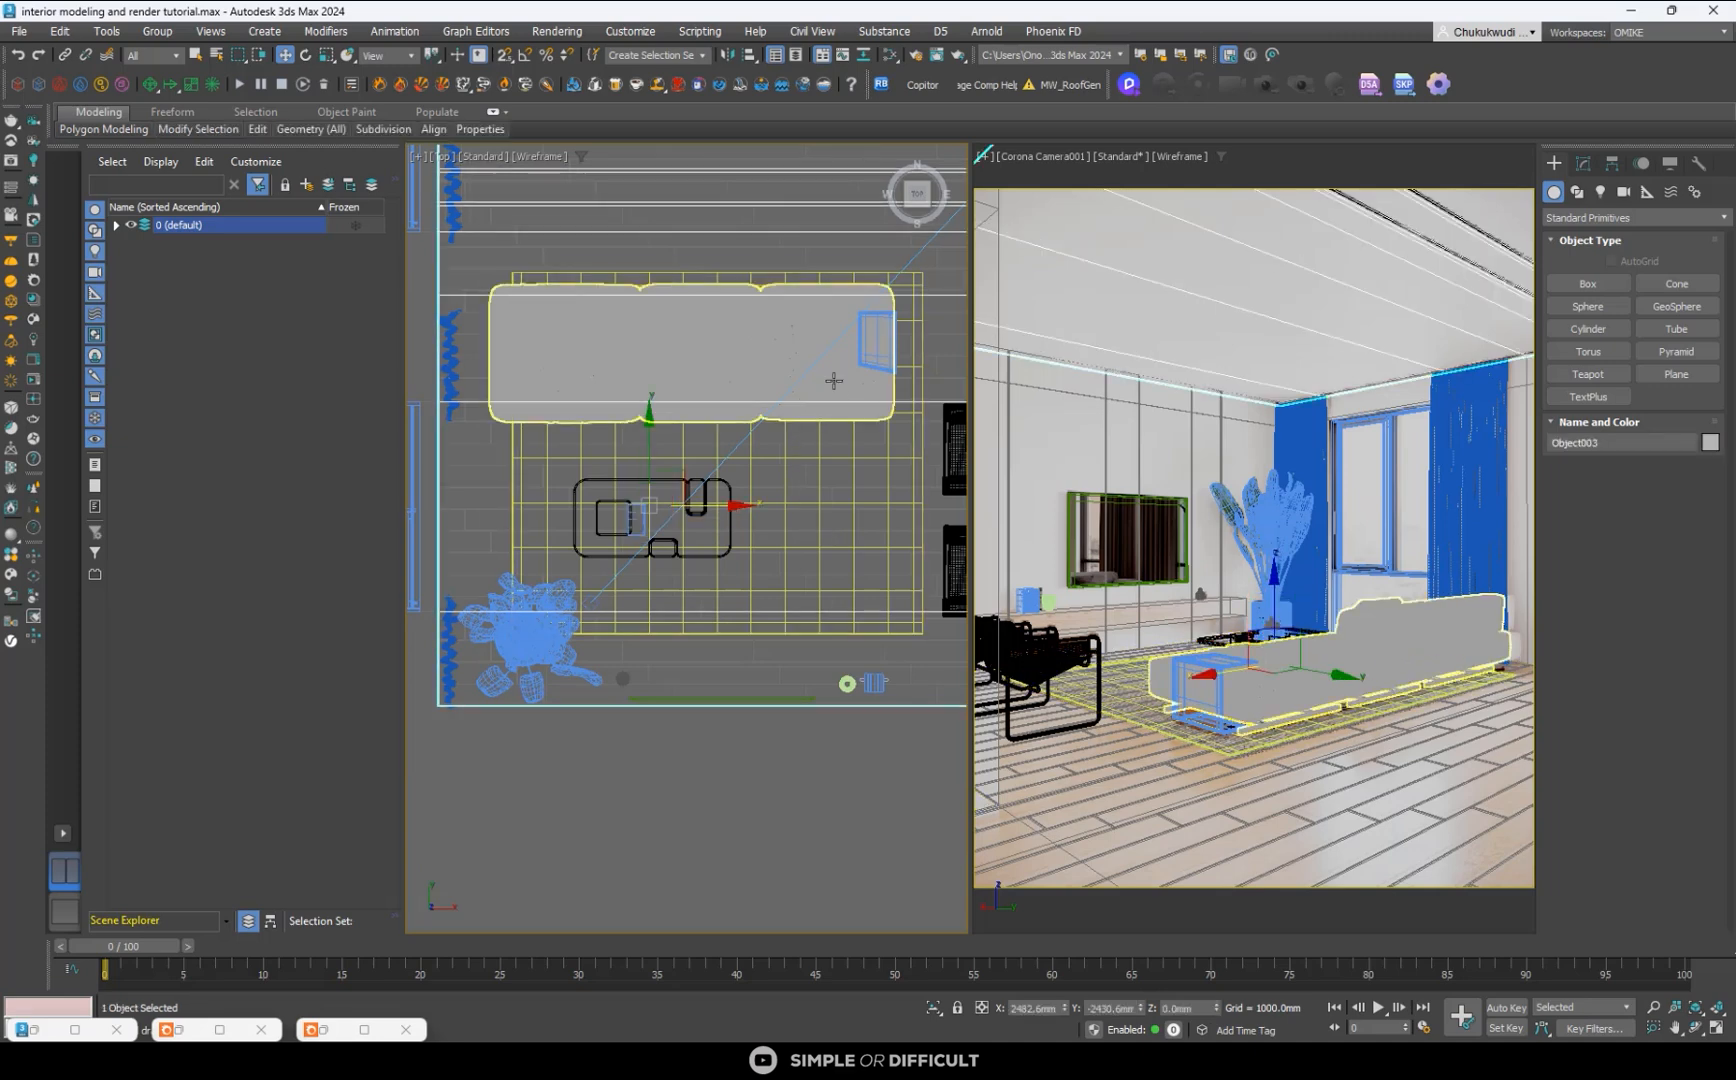
right_click(1160, 503)
key("2")
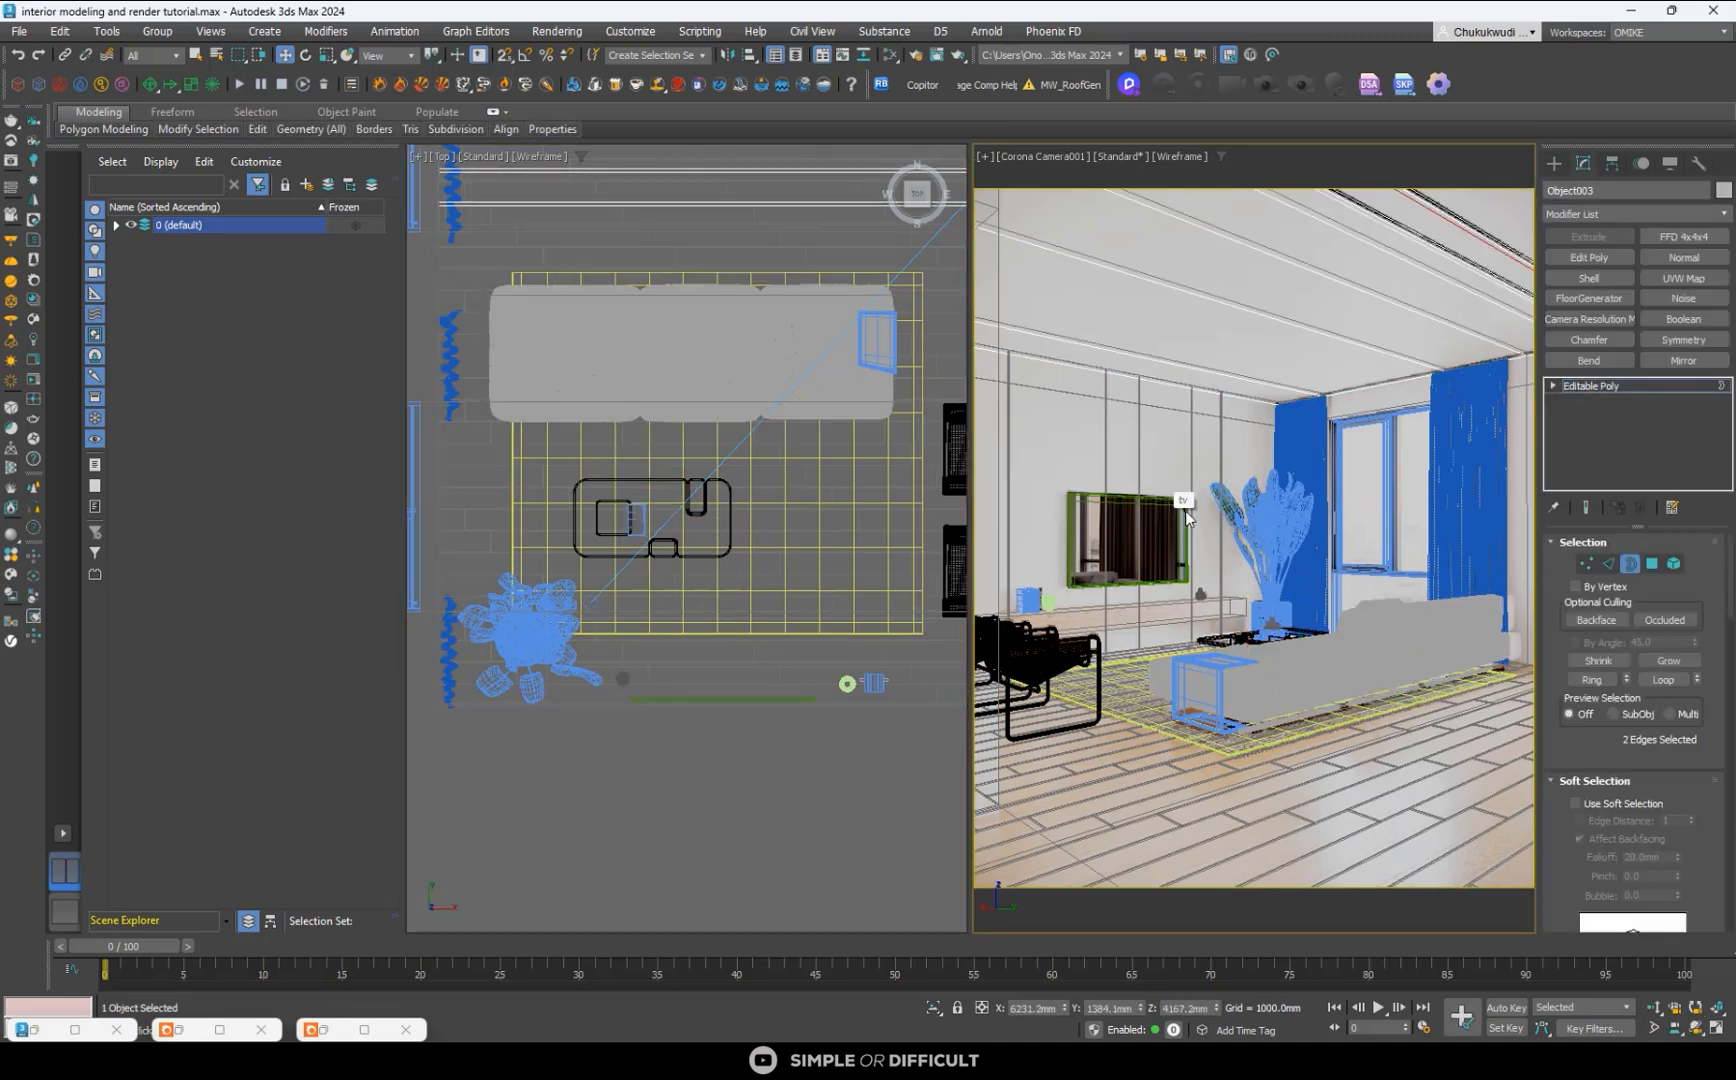
key("F3")
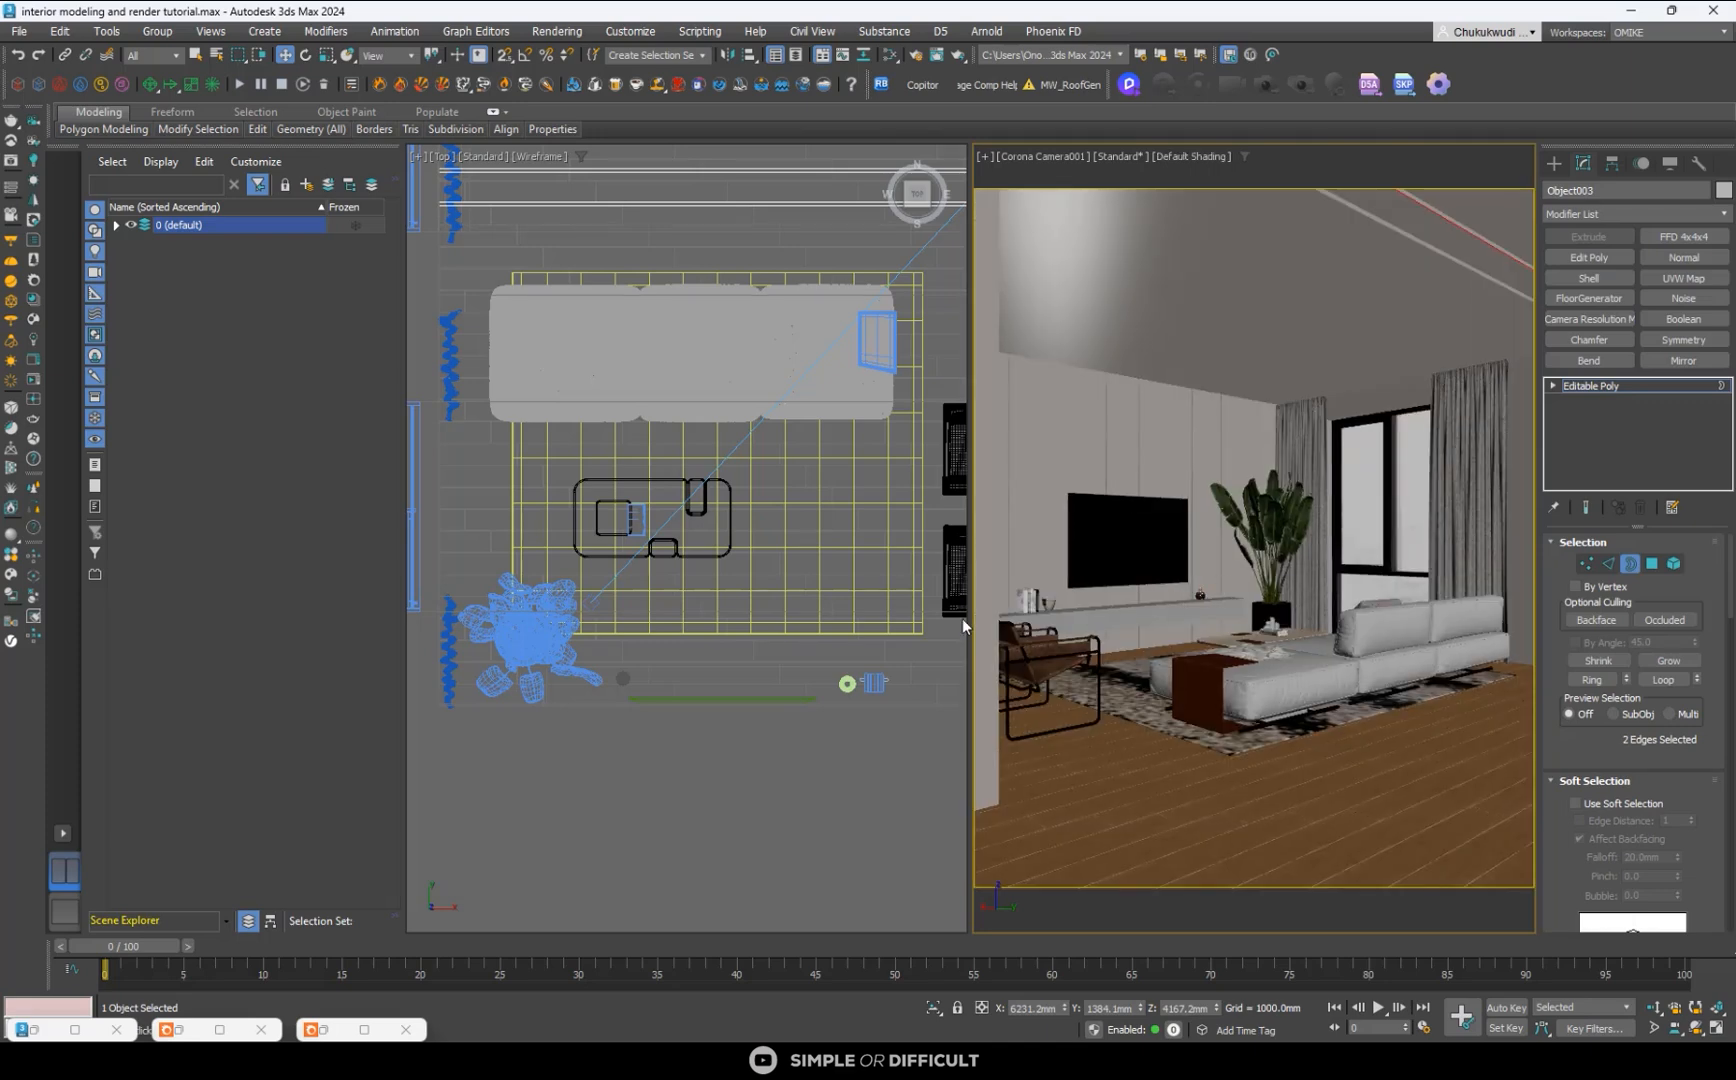
key("F3")
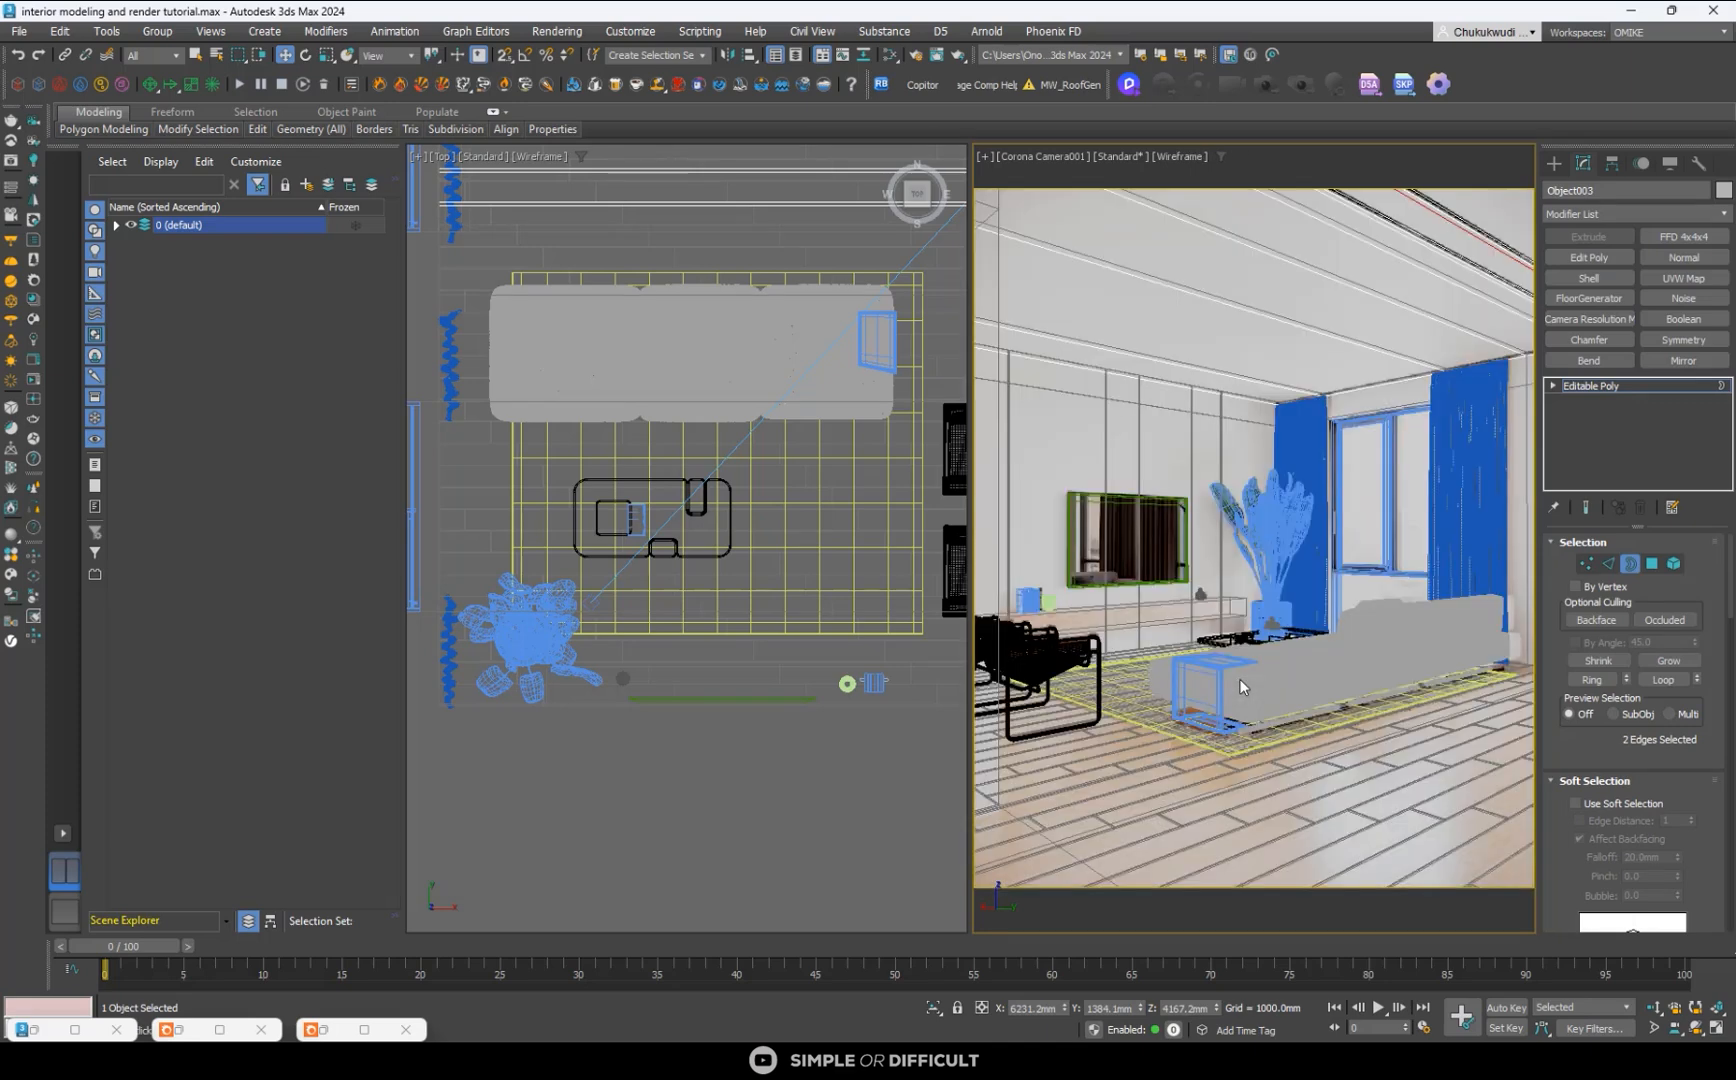
key("F3")
key("F3")
key("F3")
key("F3")
left_click(1552, 160)
- Move the sofa along X toward the window wall to about X 2663 mm and nudge the side table slightly along X
left_click(826, 380)
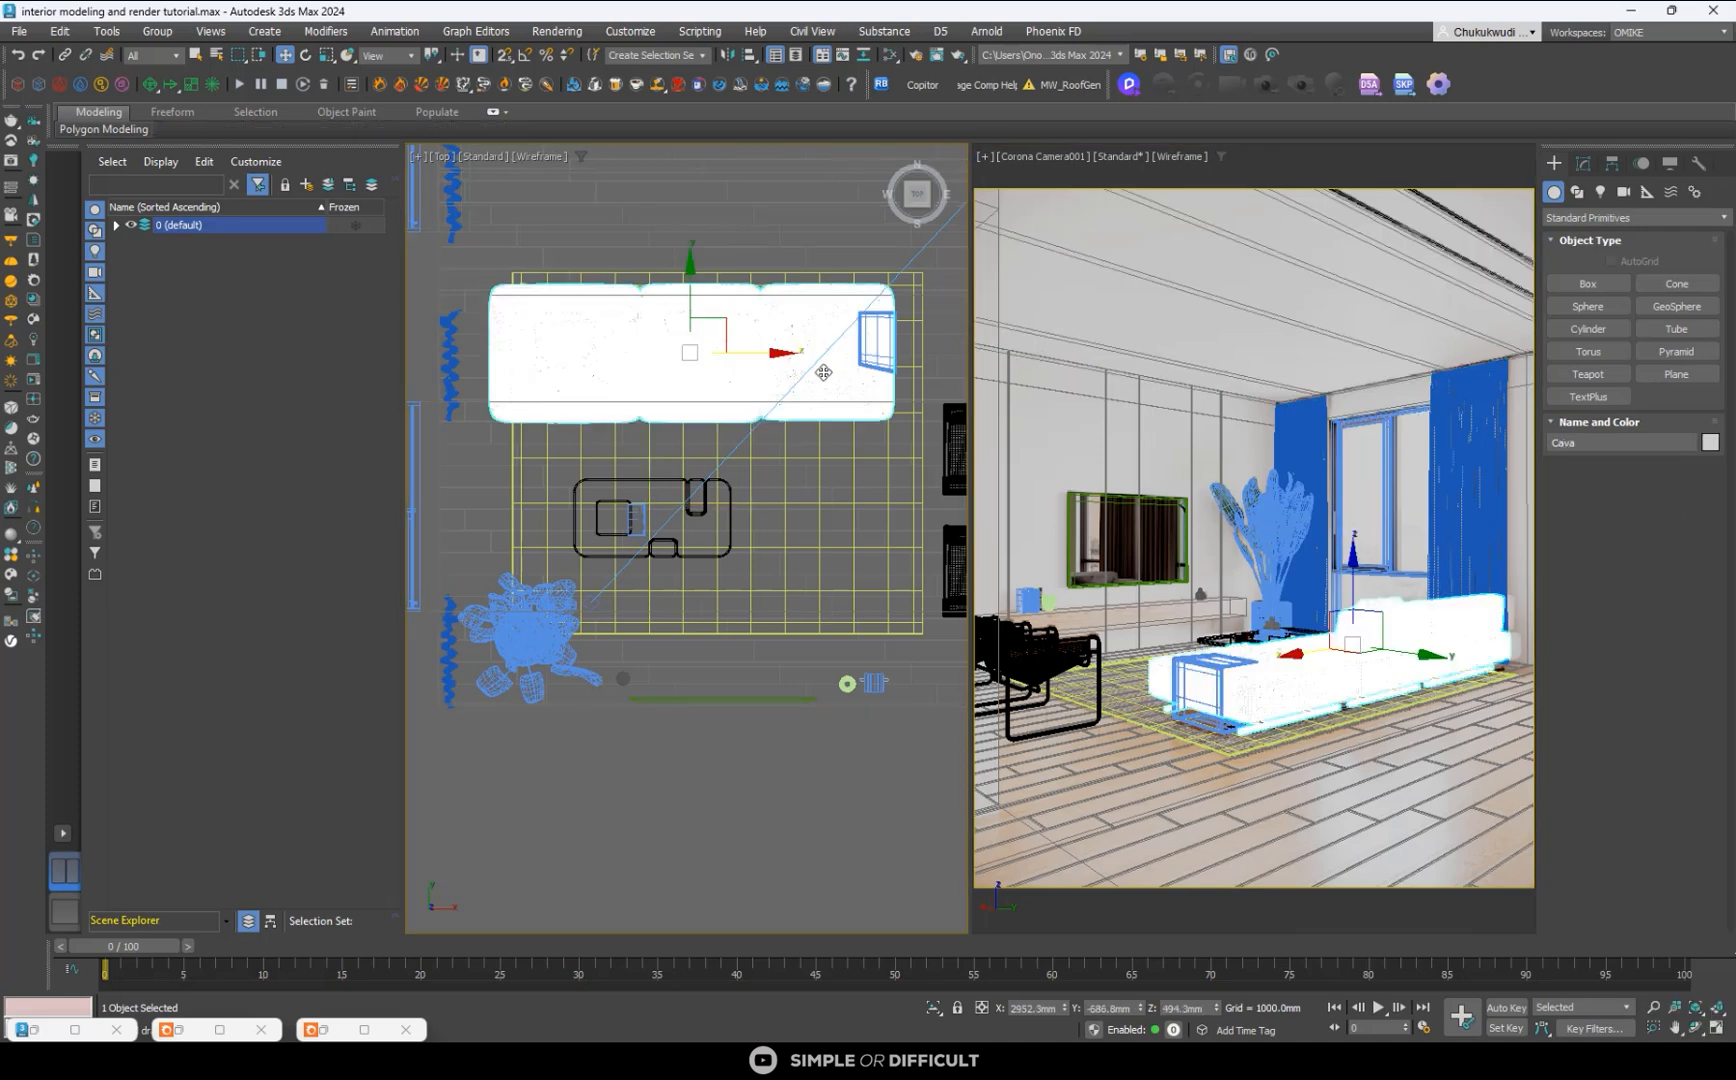
left_click_drag(776, 352, 750, 352)
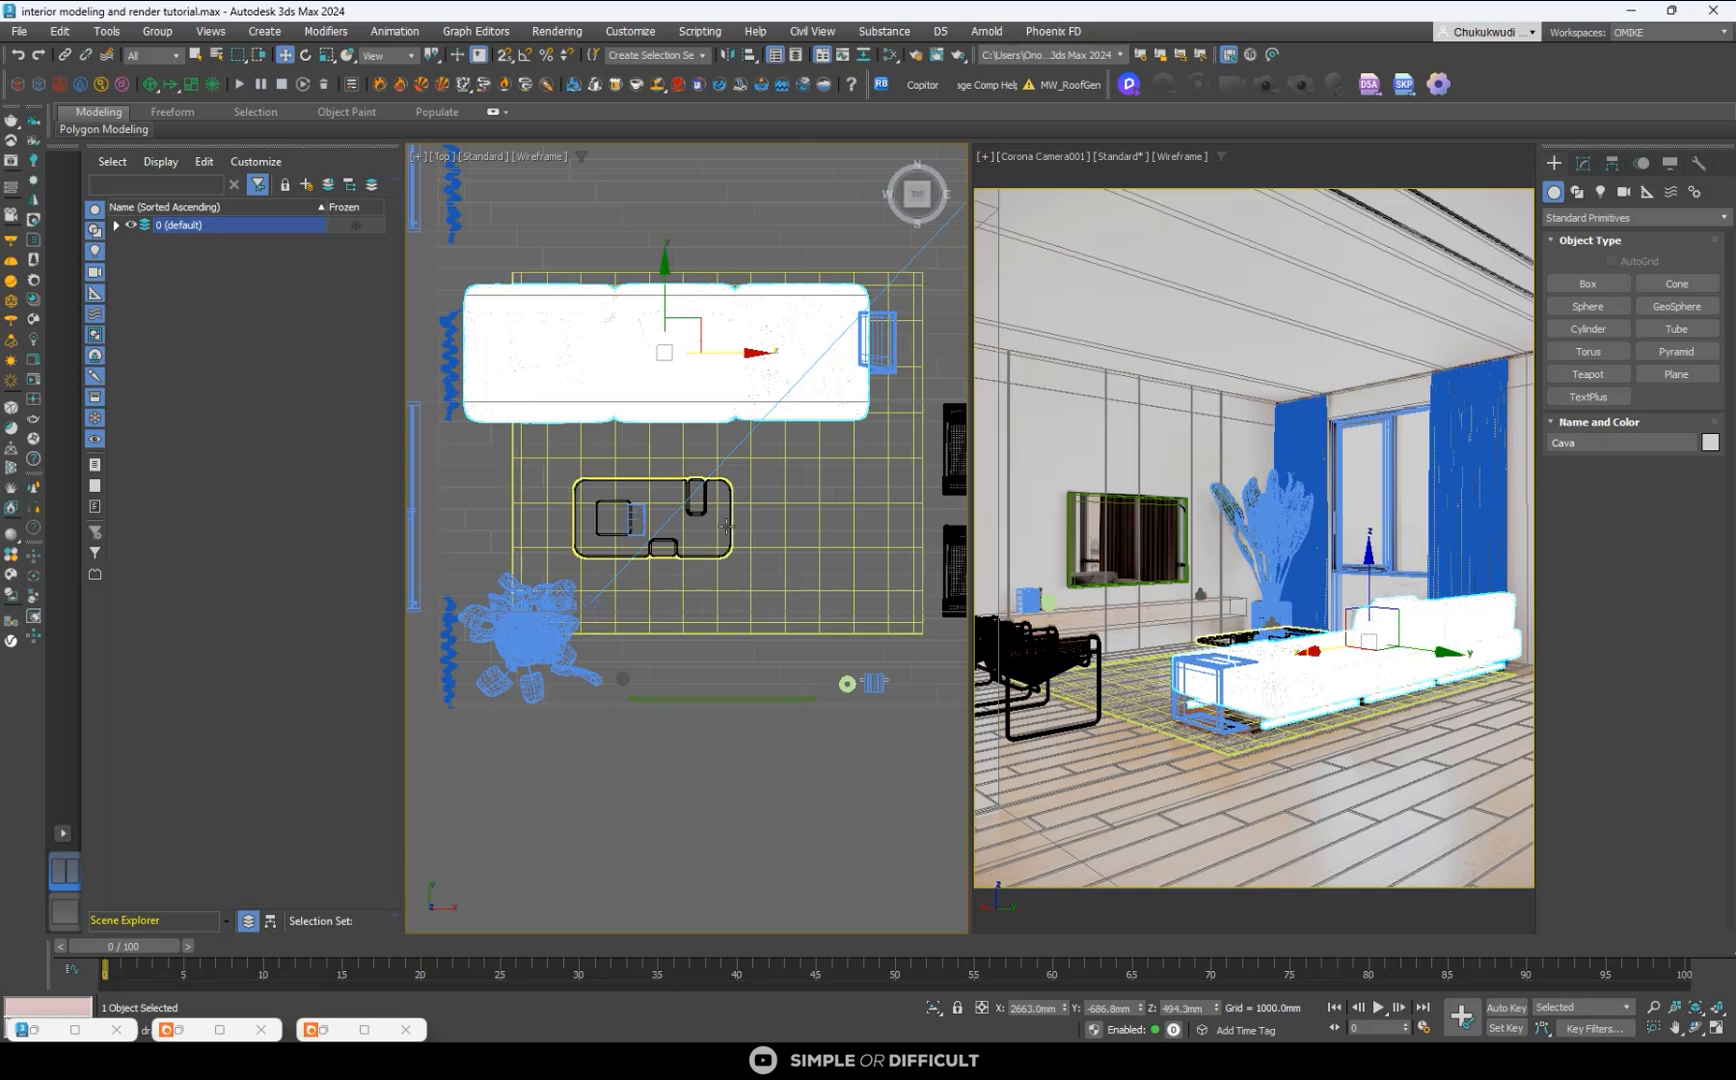
left_click(876, 333)
scroll(876, 333, "up", 5)
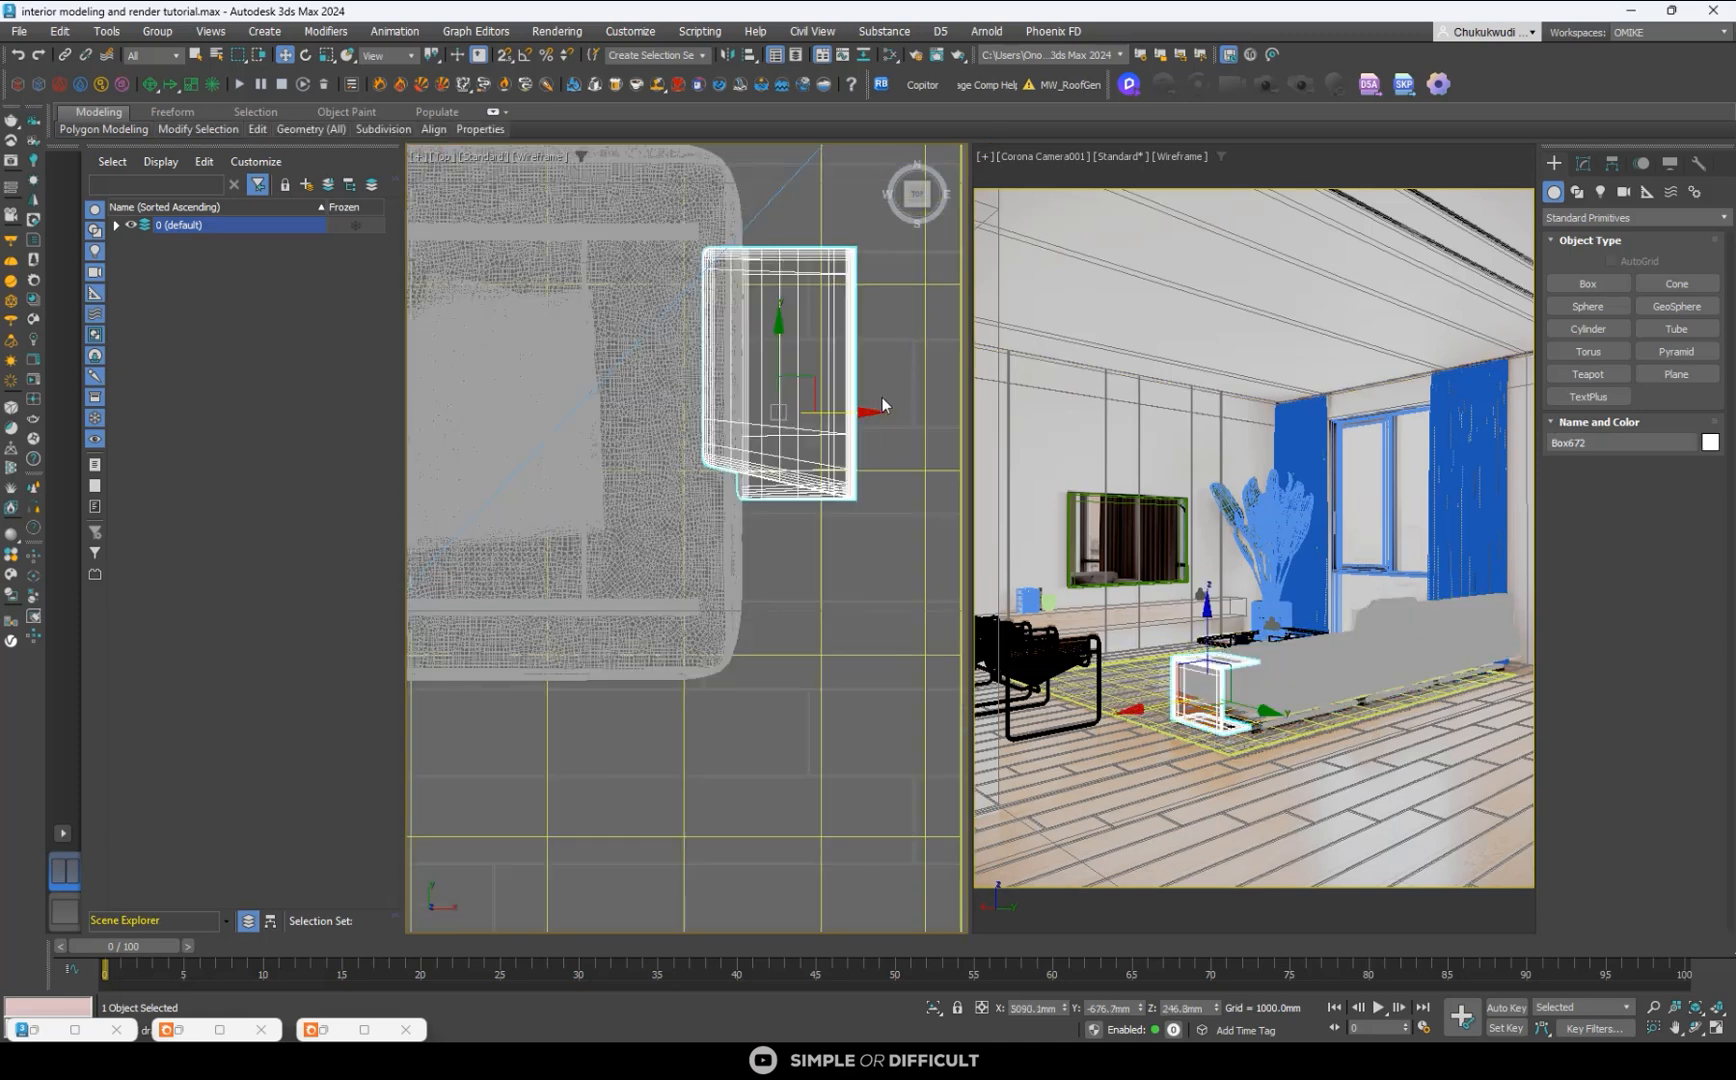
mouse_move(856, 407)
left_mouse_down()
mouse_move(807, 408)
mouse_move(863, 413)
left_mouse_up()
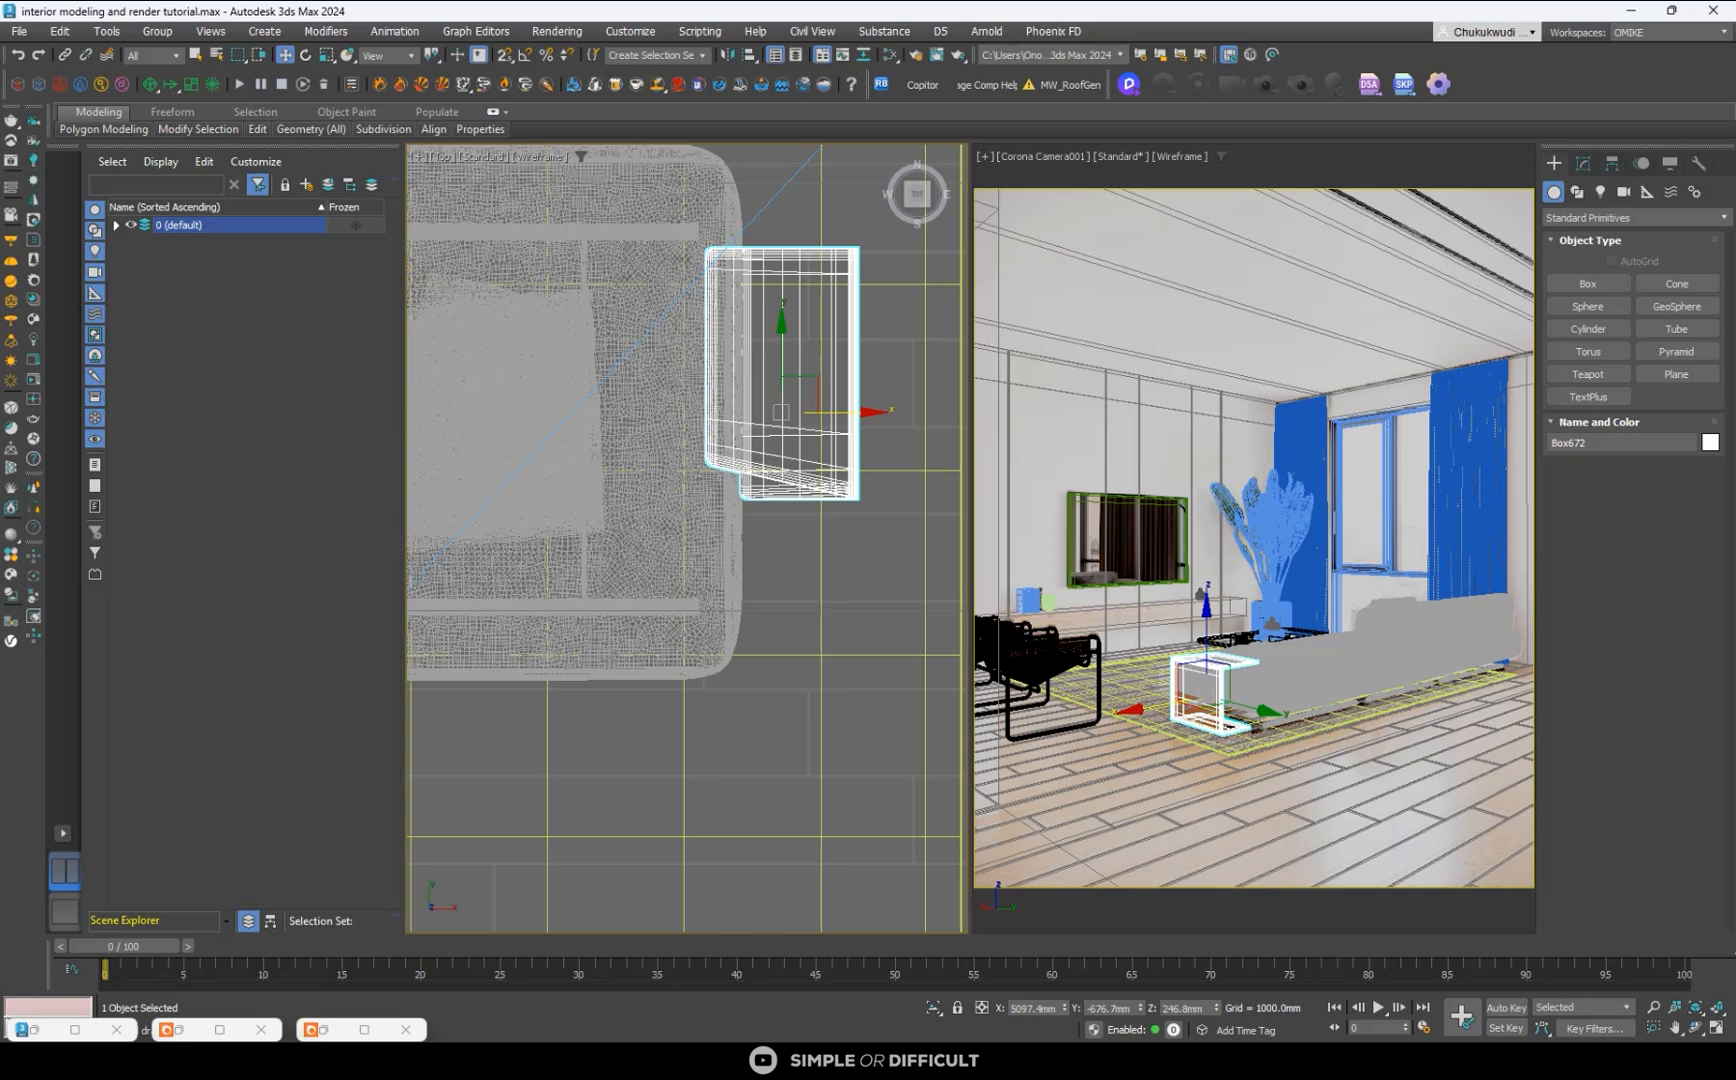
- Switch to the tutorial test 01.max scene, examine how the sofa and side table are placed, and return to the working scene
mouse_move(1340, 1035)
left_click(1352, 988)
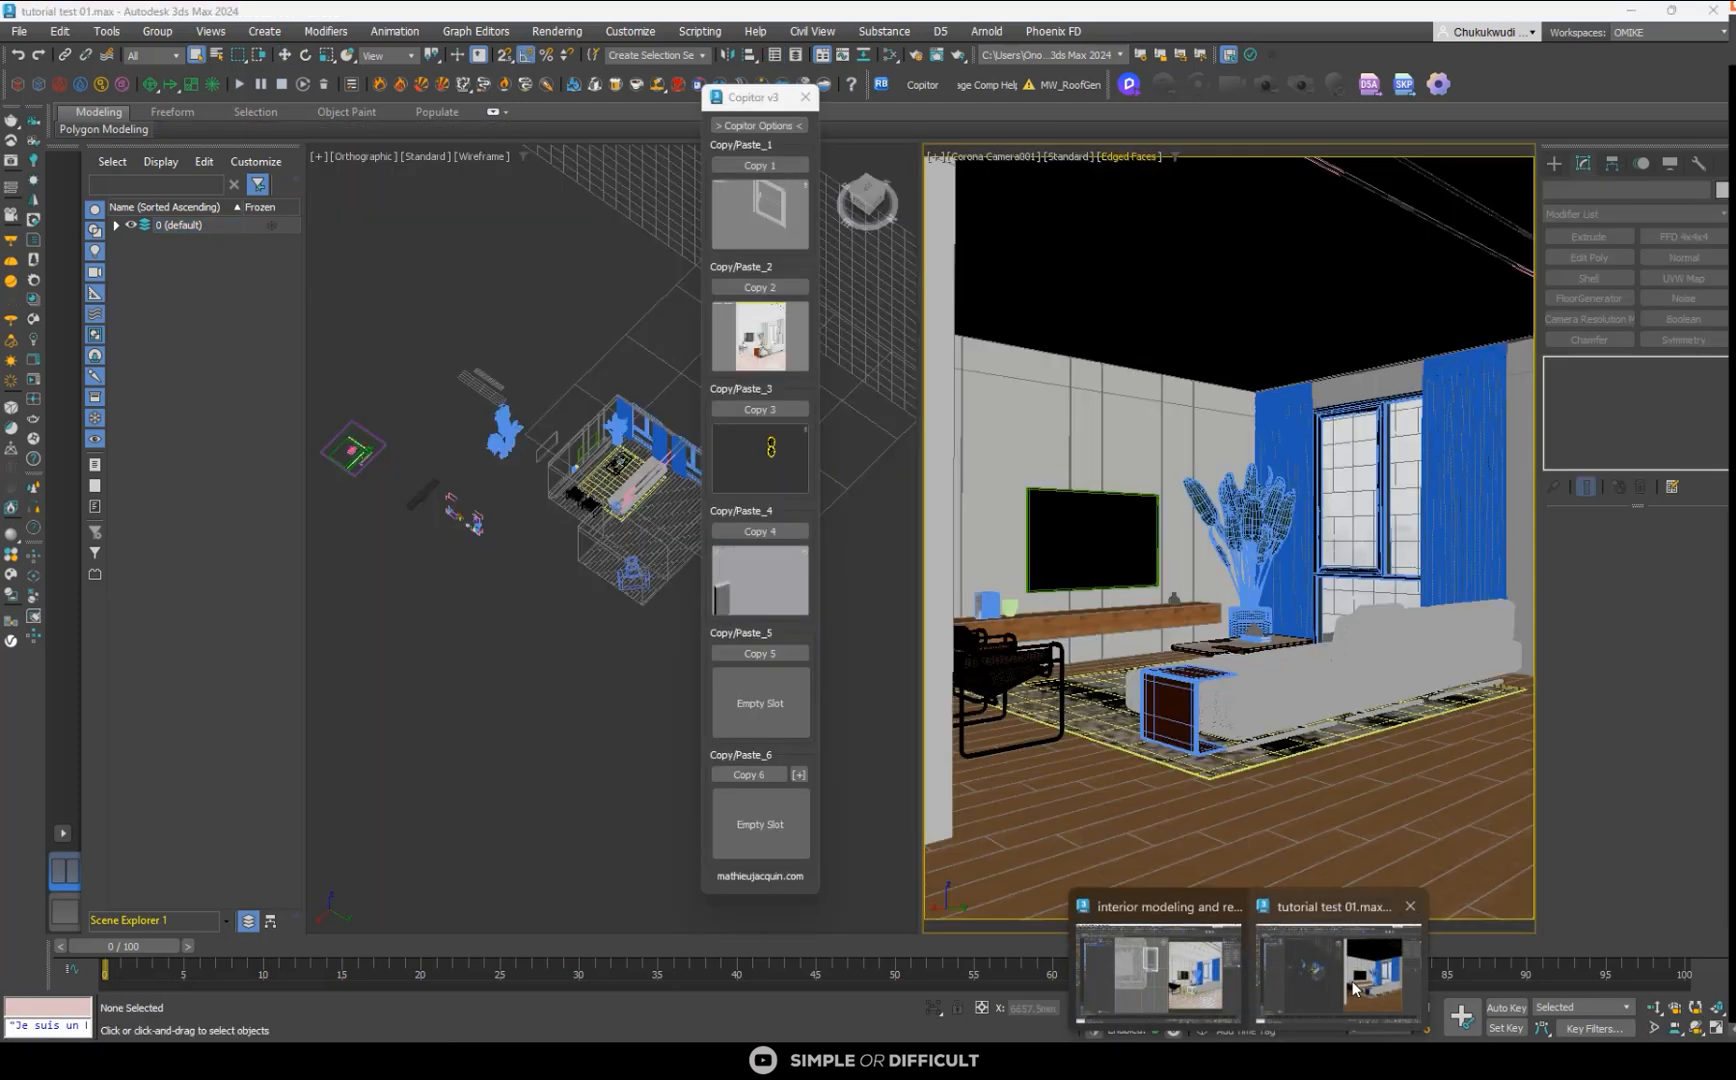
left_click(1195, 716)
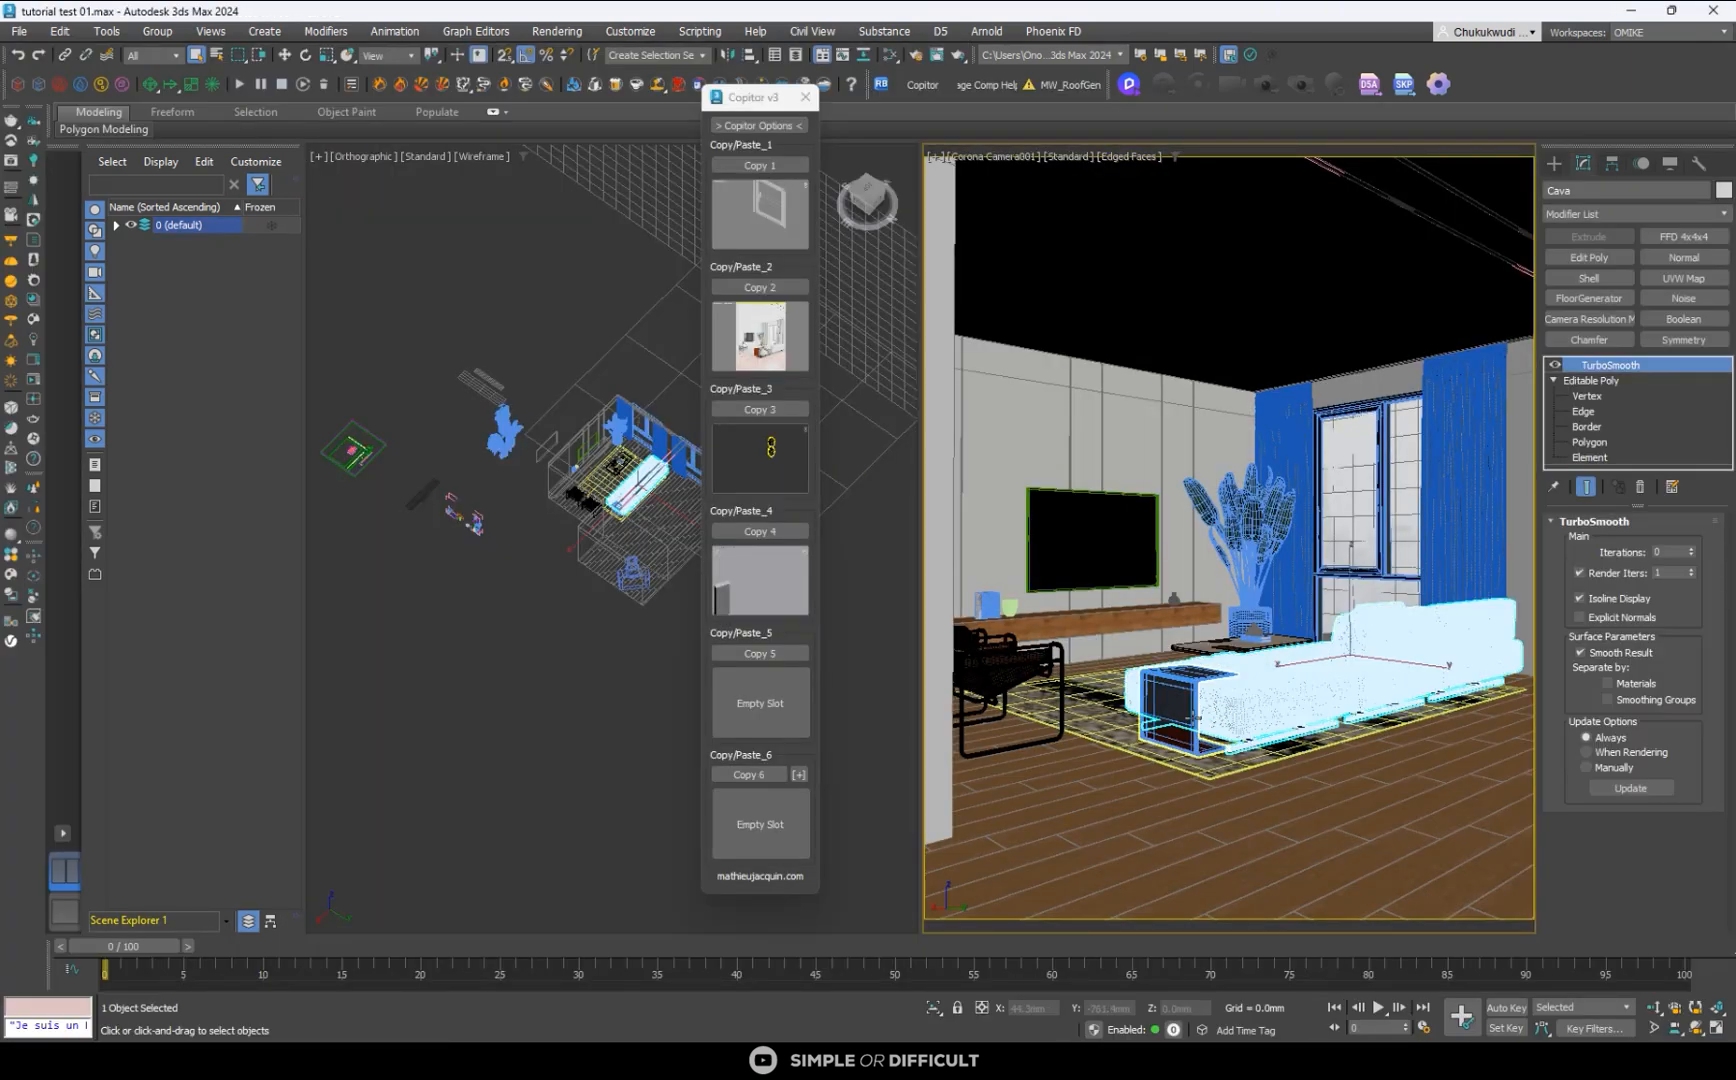
left_click(1195, 716)
left_click(1210, 719)
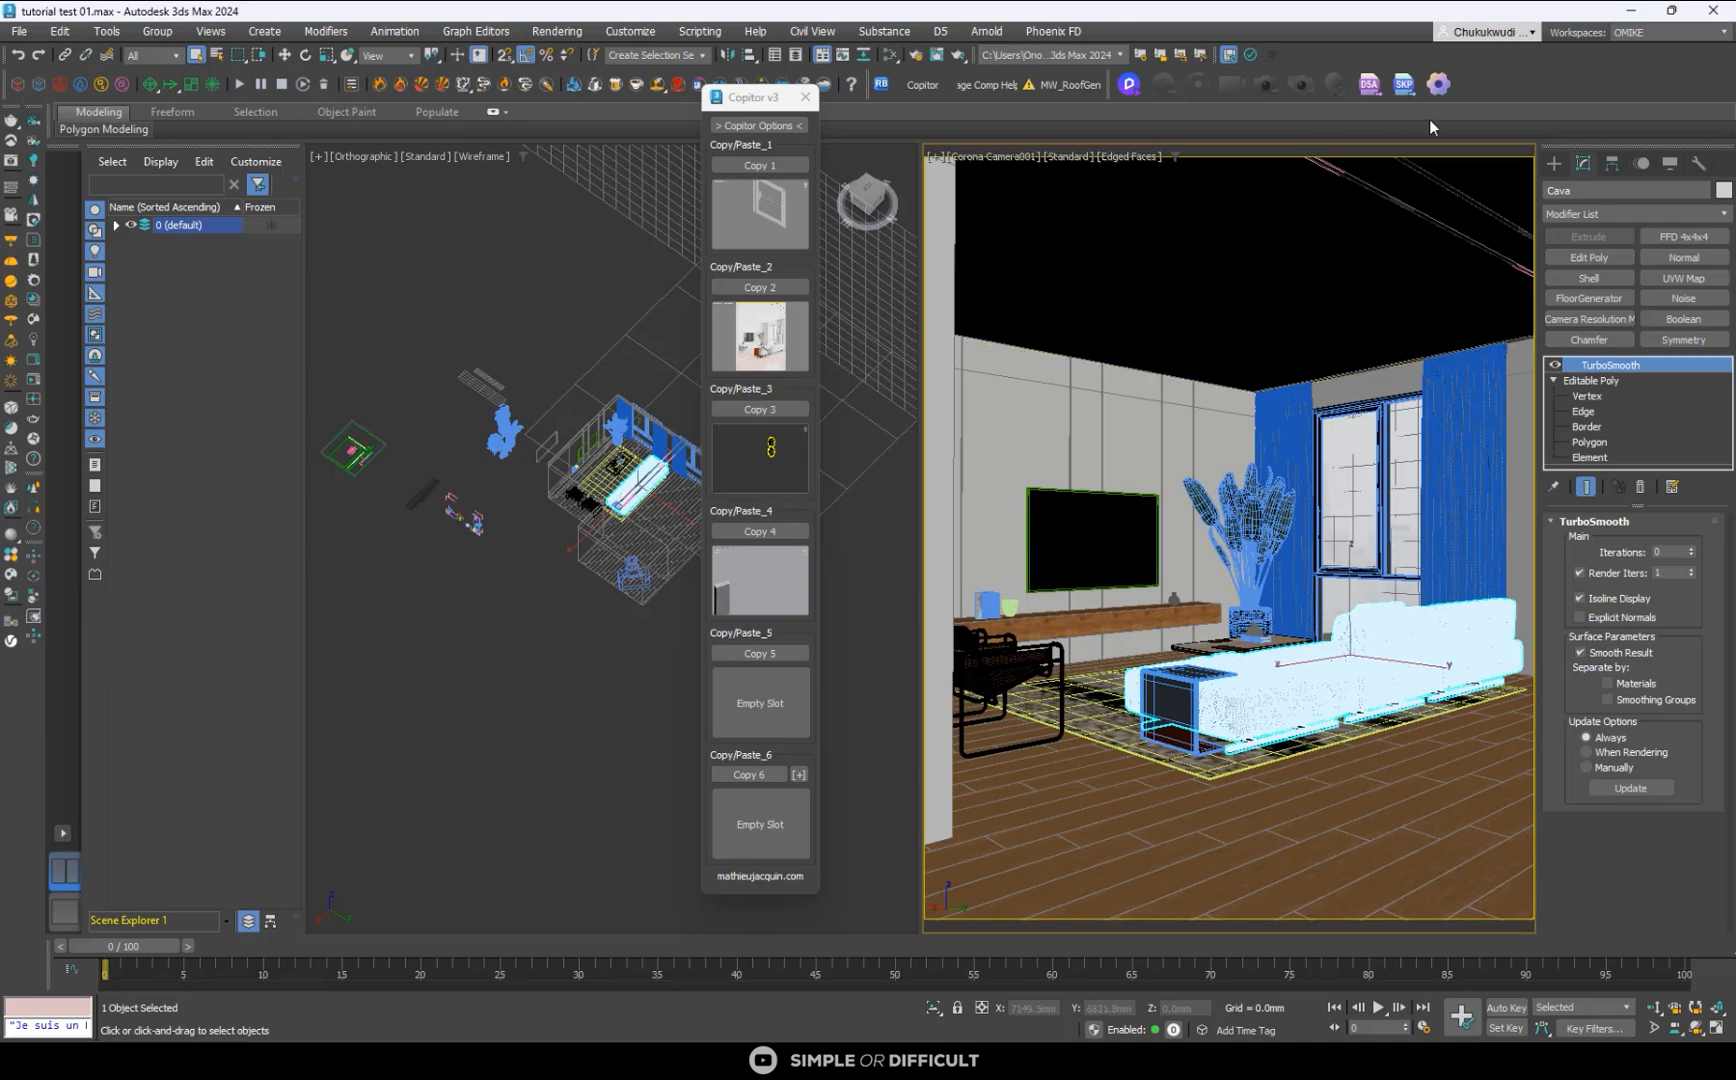
left_click(1634, 11)
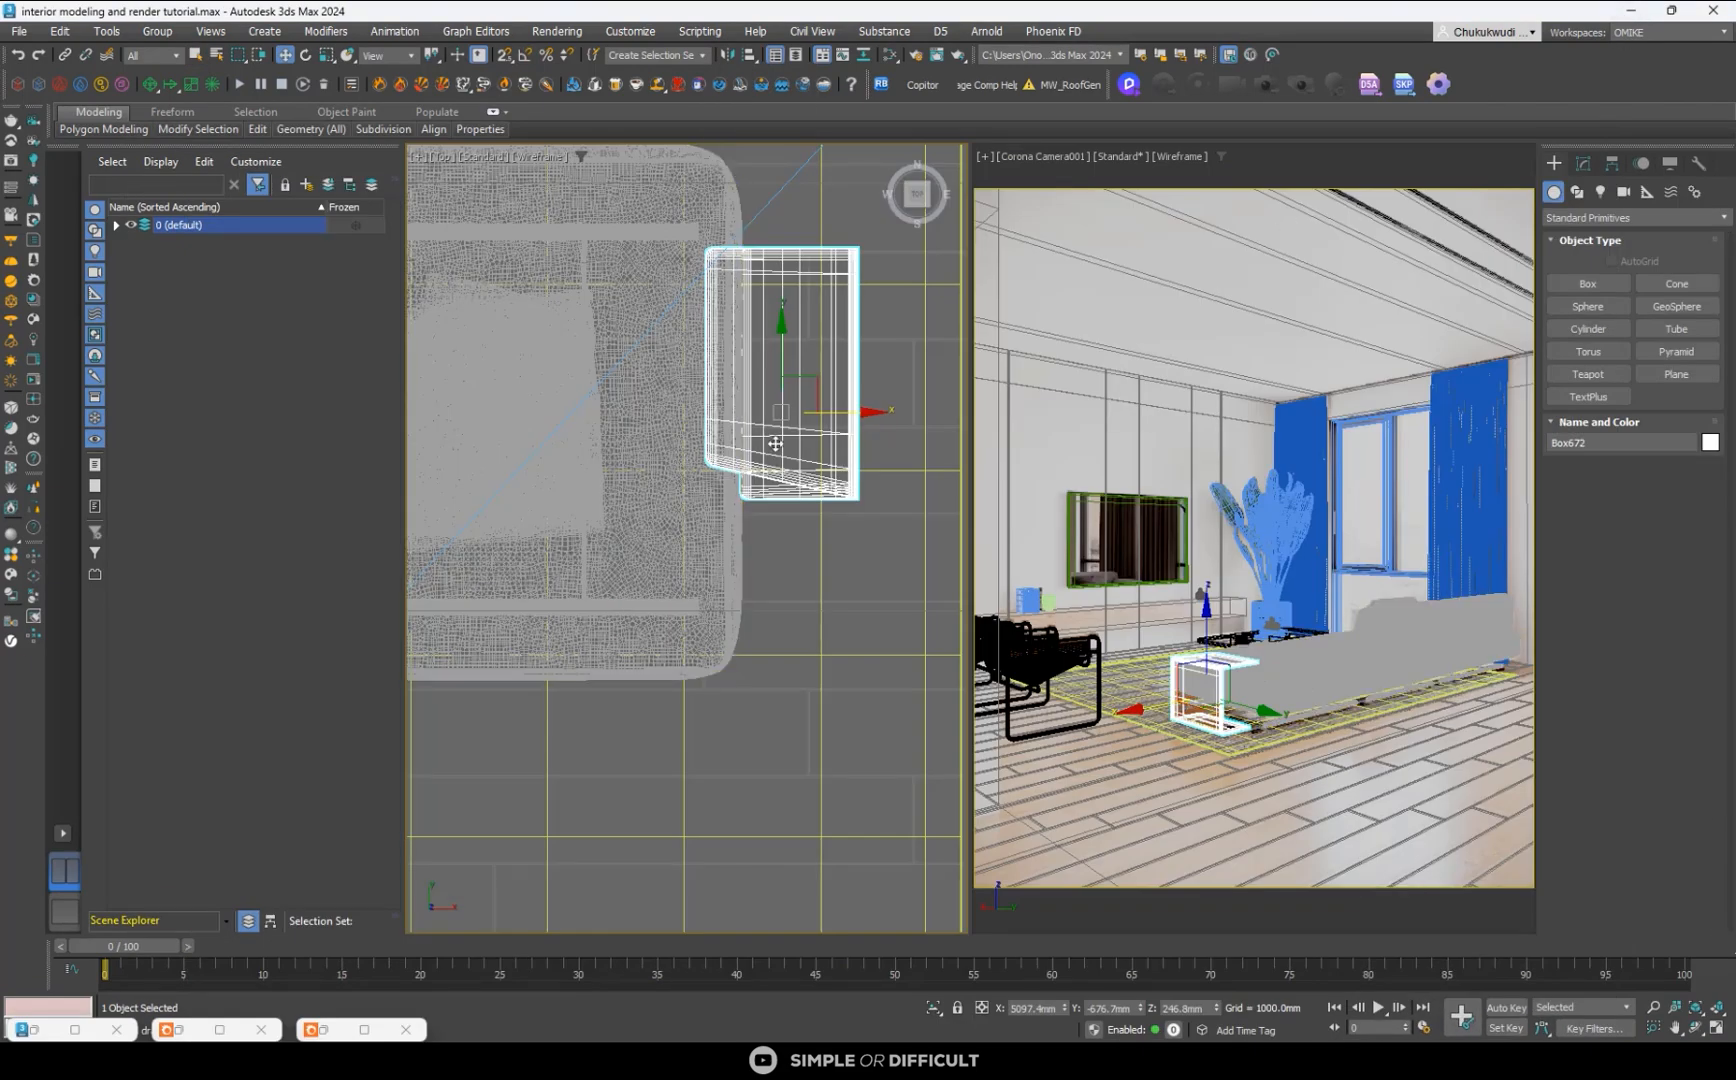
- Move the side table along Y to about -723.5 mm with a slight X shift, and the sofa away from the window to about X 2716 mm
mouse_move(782, 354)
left_mouse_down()
mouse_move(776, 444)
mouse_move(760, 365)
left_mouse_up()
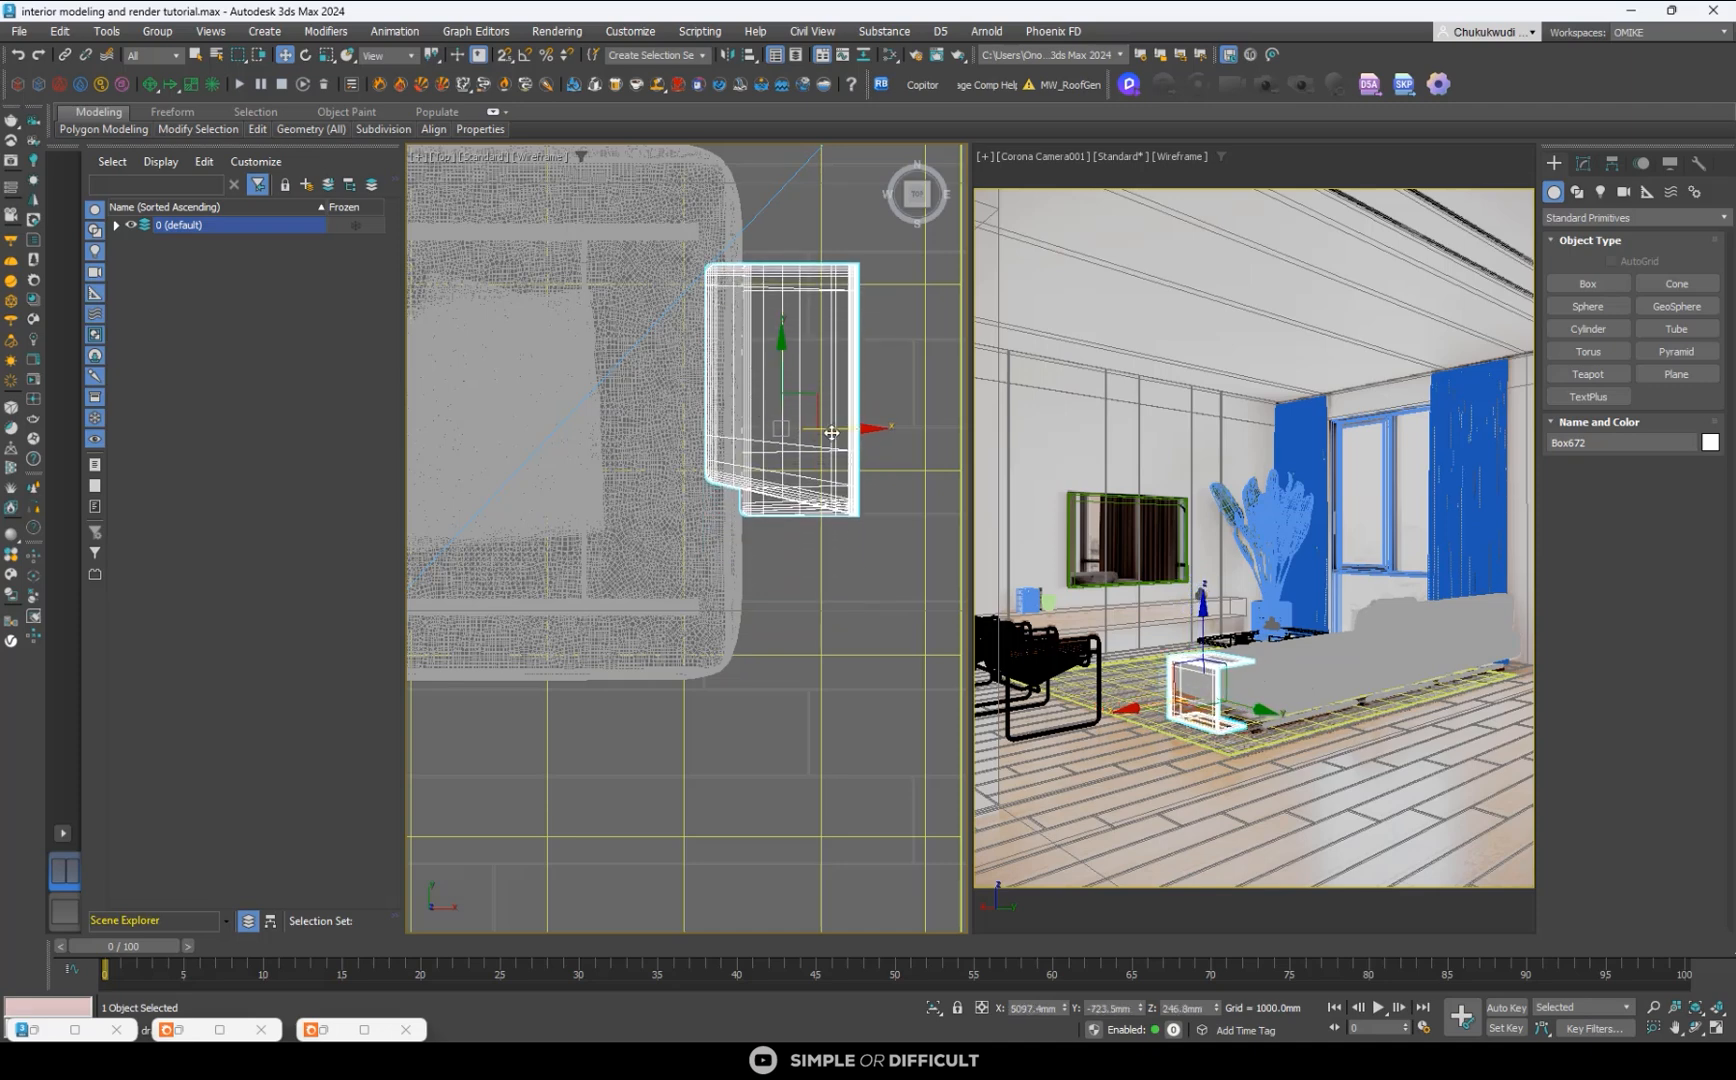
left_click_drag(835, 431, 829, 433)
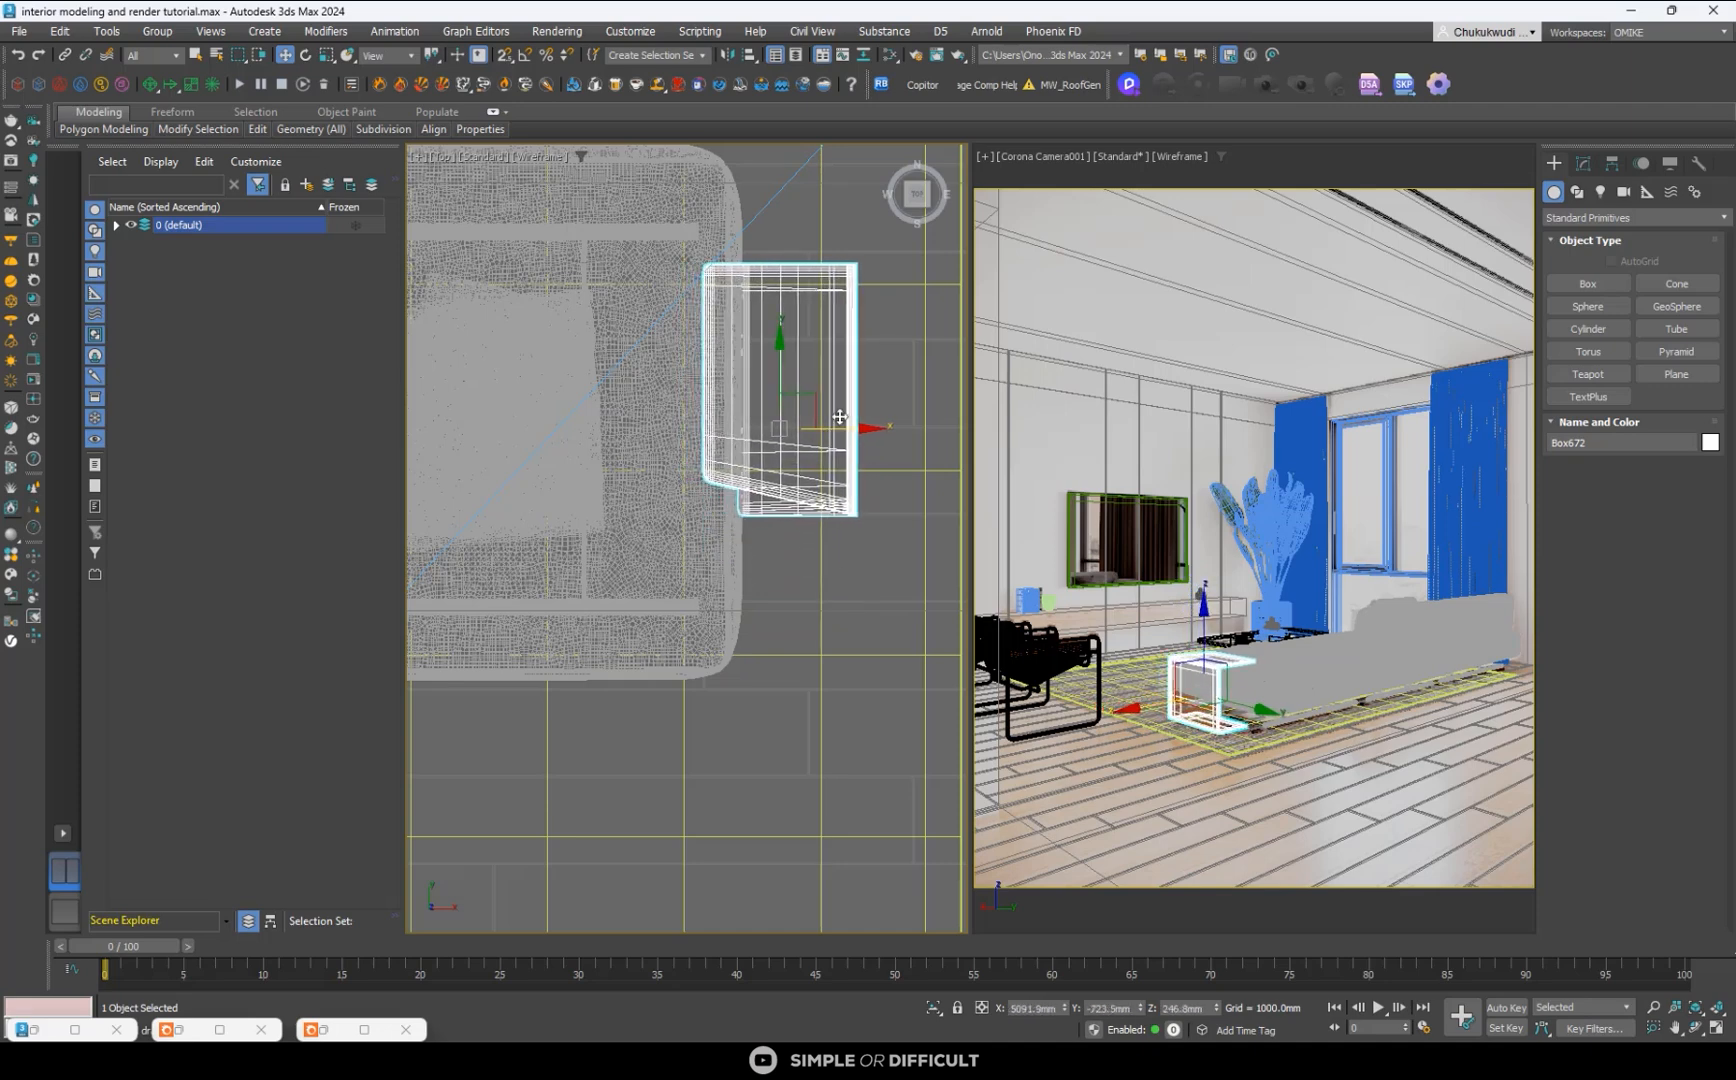
left_click(681, 306)
scroll(730, 380, "down", 5)
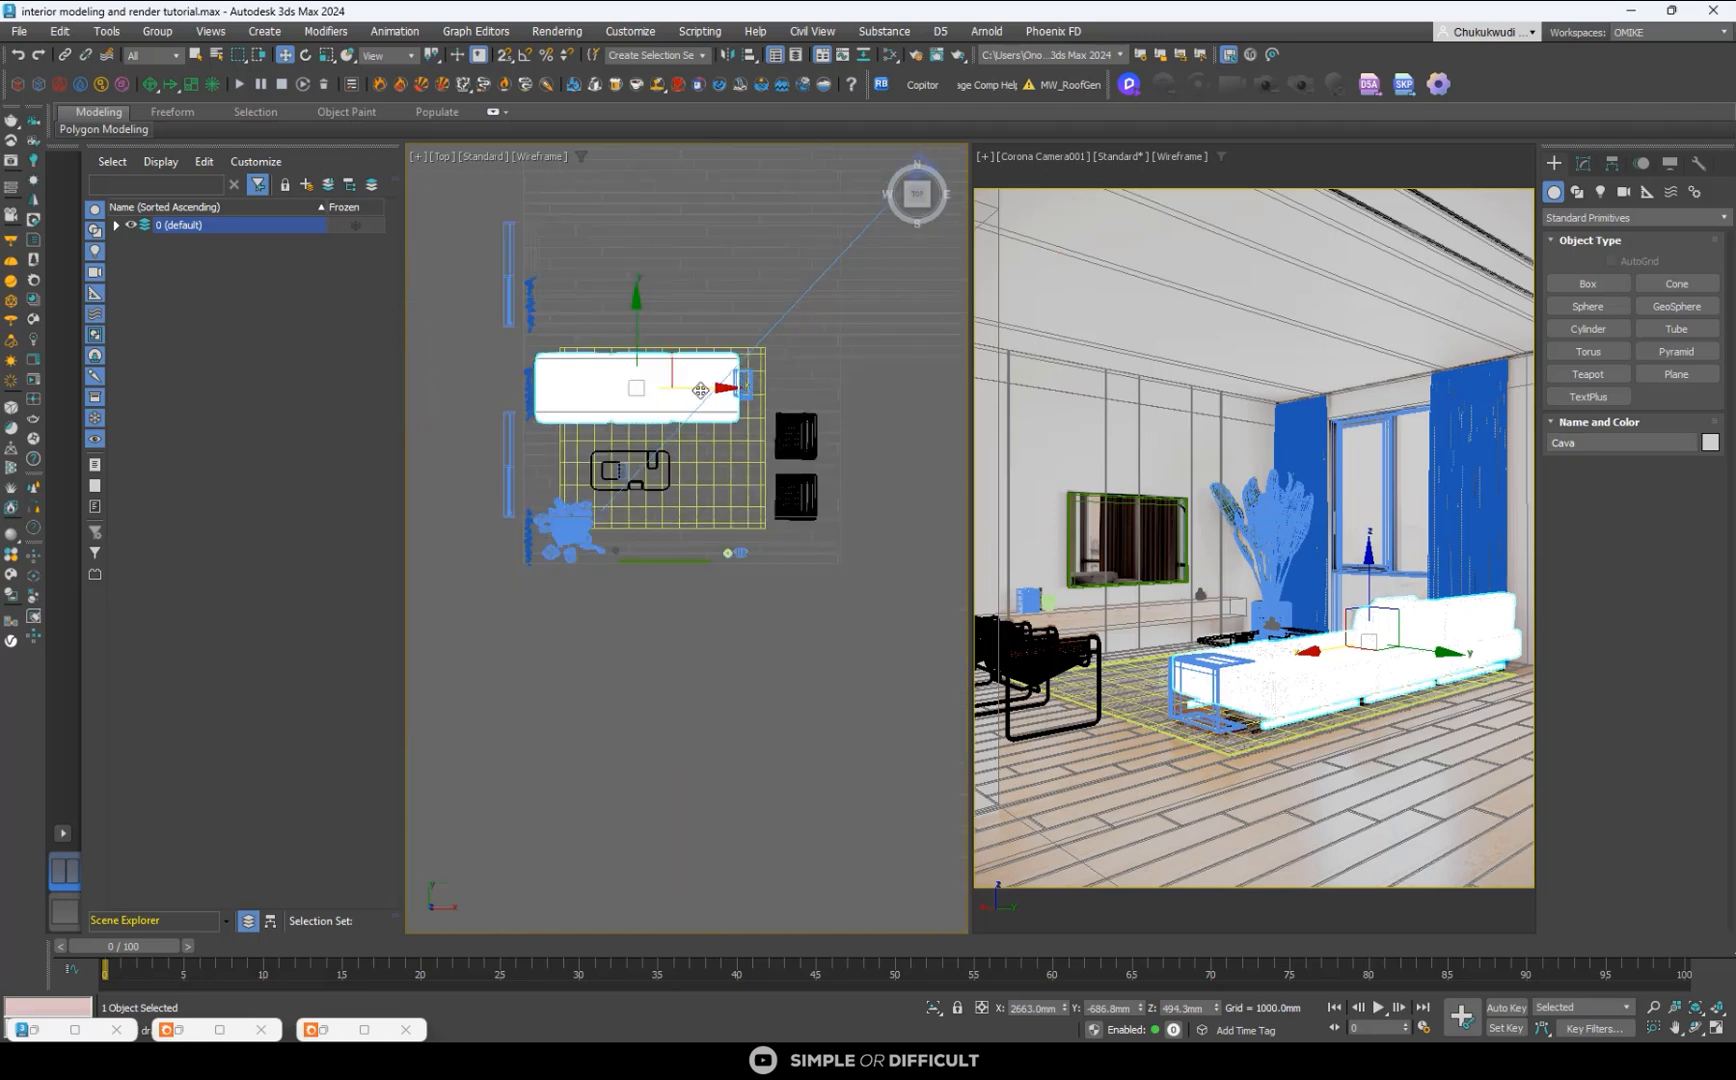
scroll(636, 386, "up", 3)
mouse_move(636, 386)
left_mouse_down()
mouse_move(664, 389)
mouse_move(641, 394)
left_mouse_up()
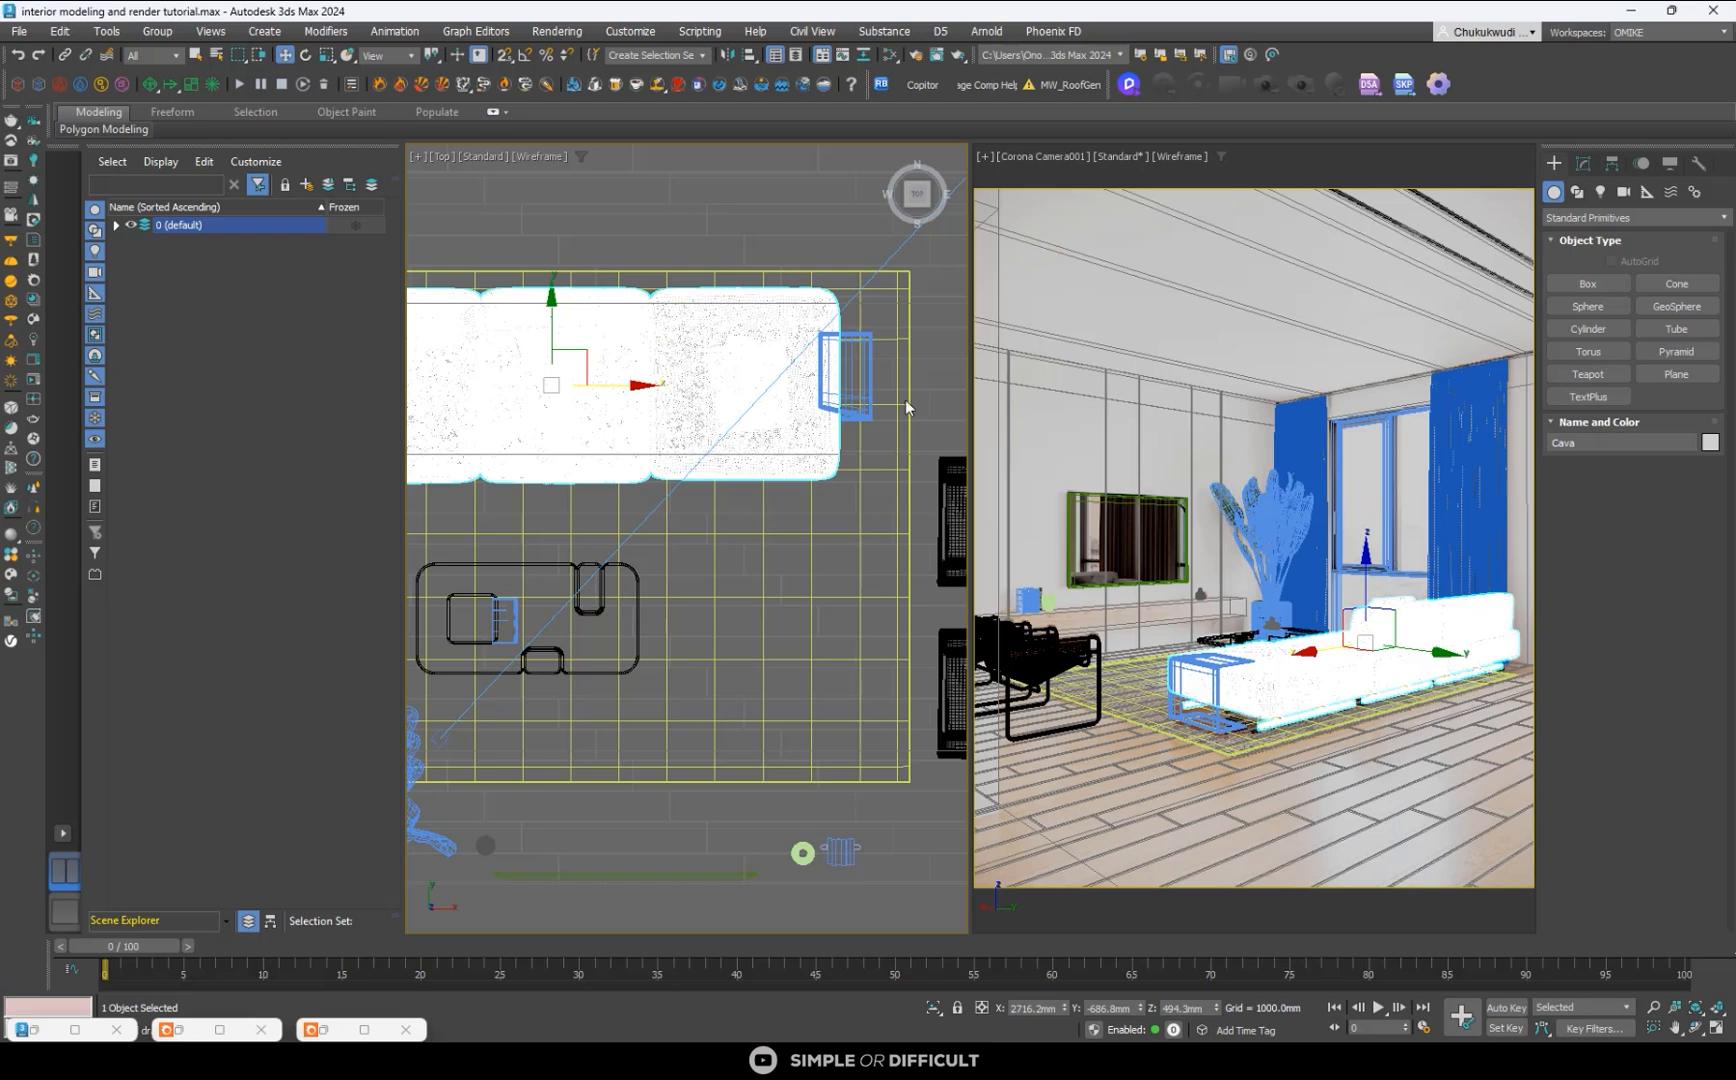
- Deselect the sofa and start Corona interactive rendering of the camera view
scroll(907, 407, "down", 6)
left_click(526, 290)
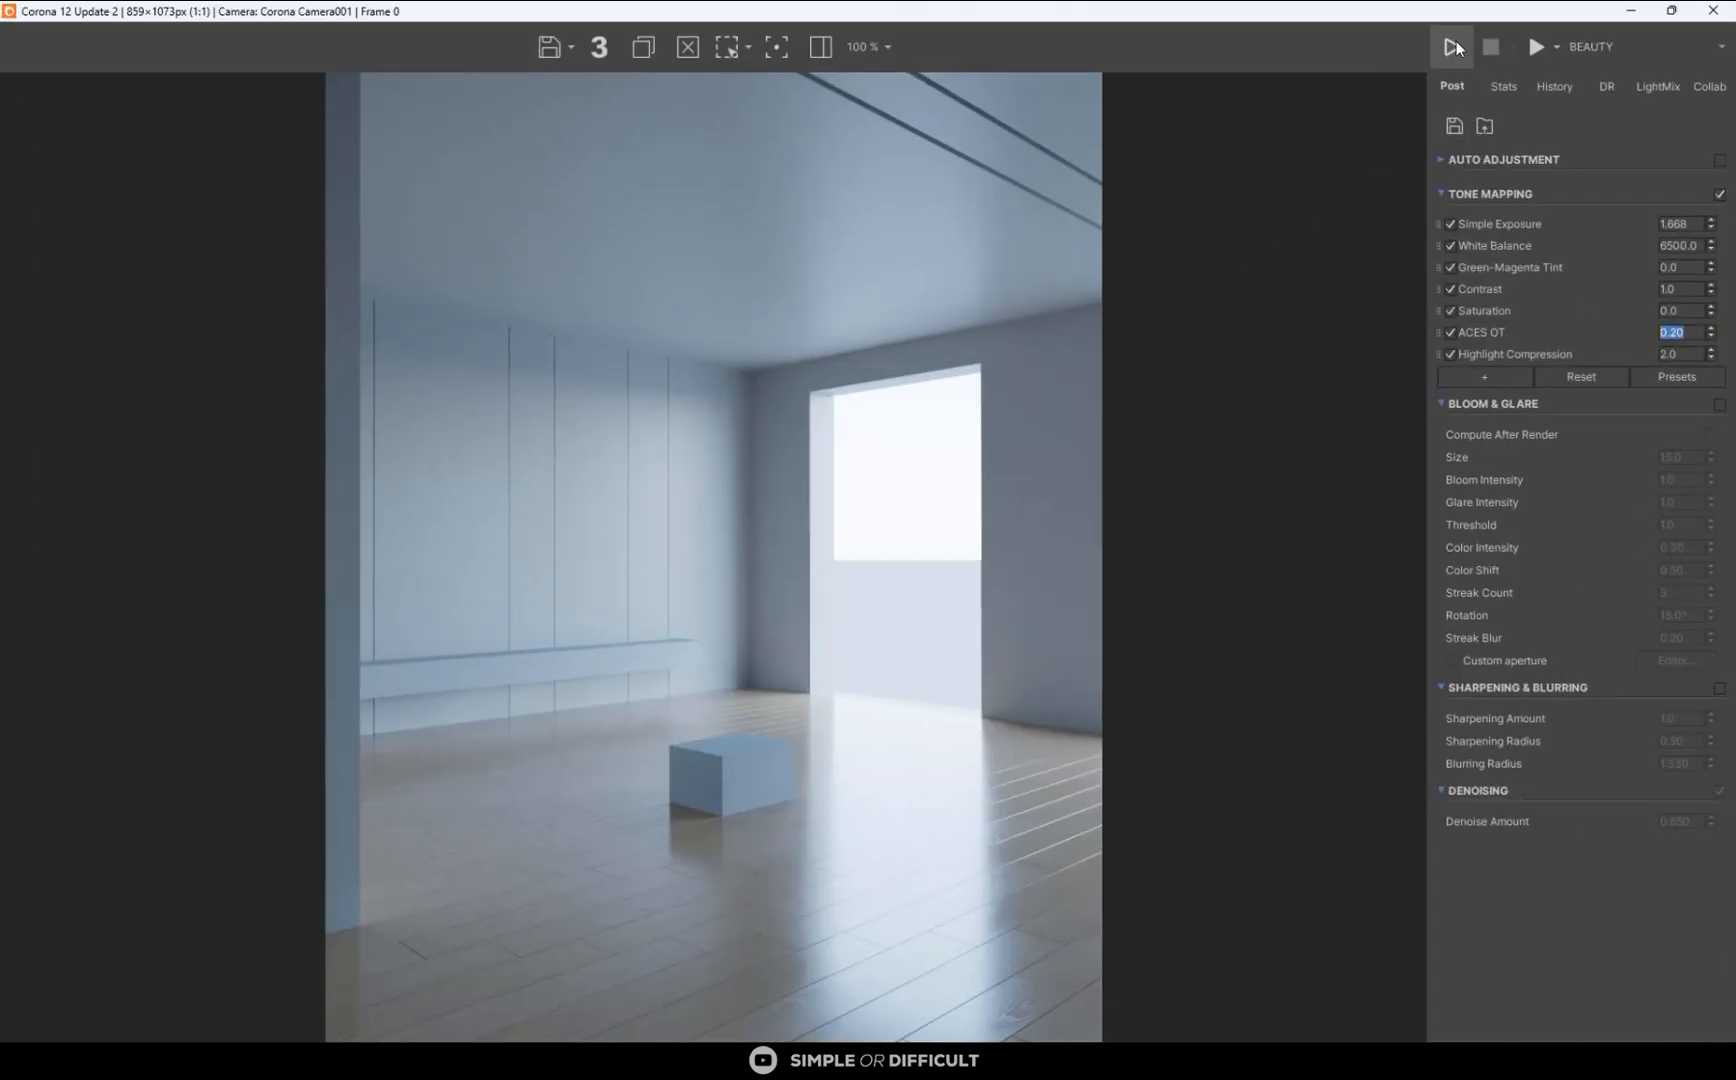
left_click(1454, 47)
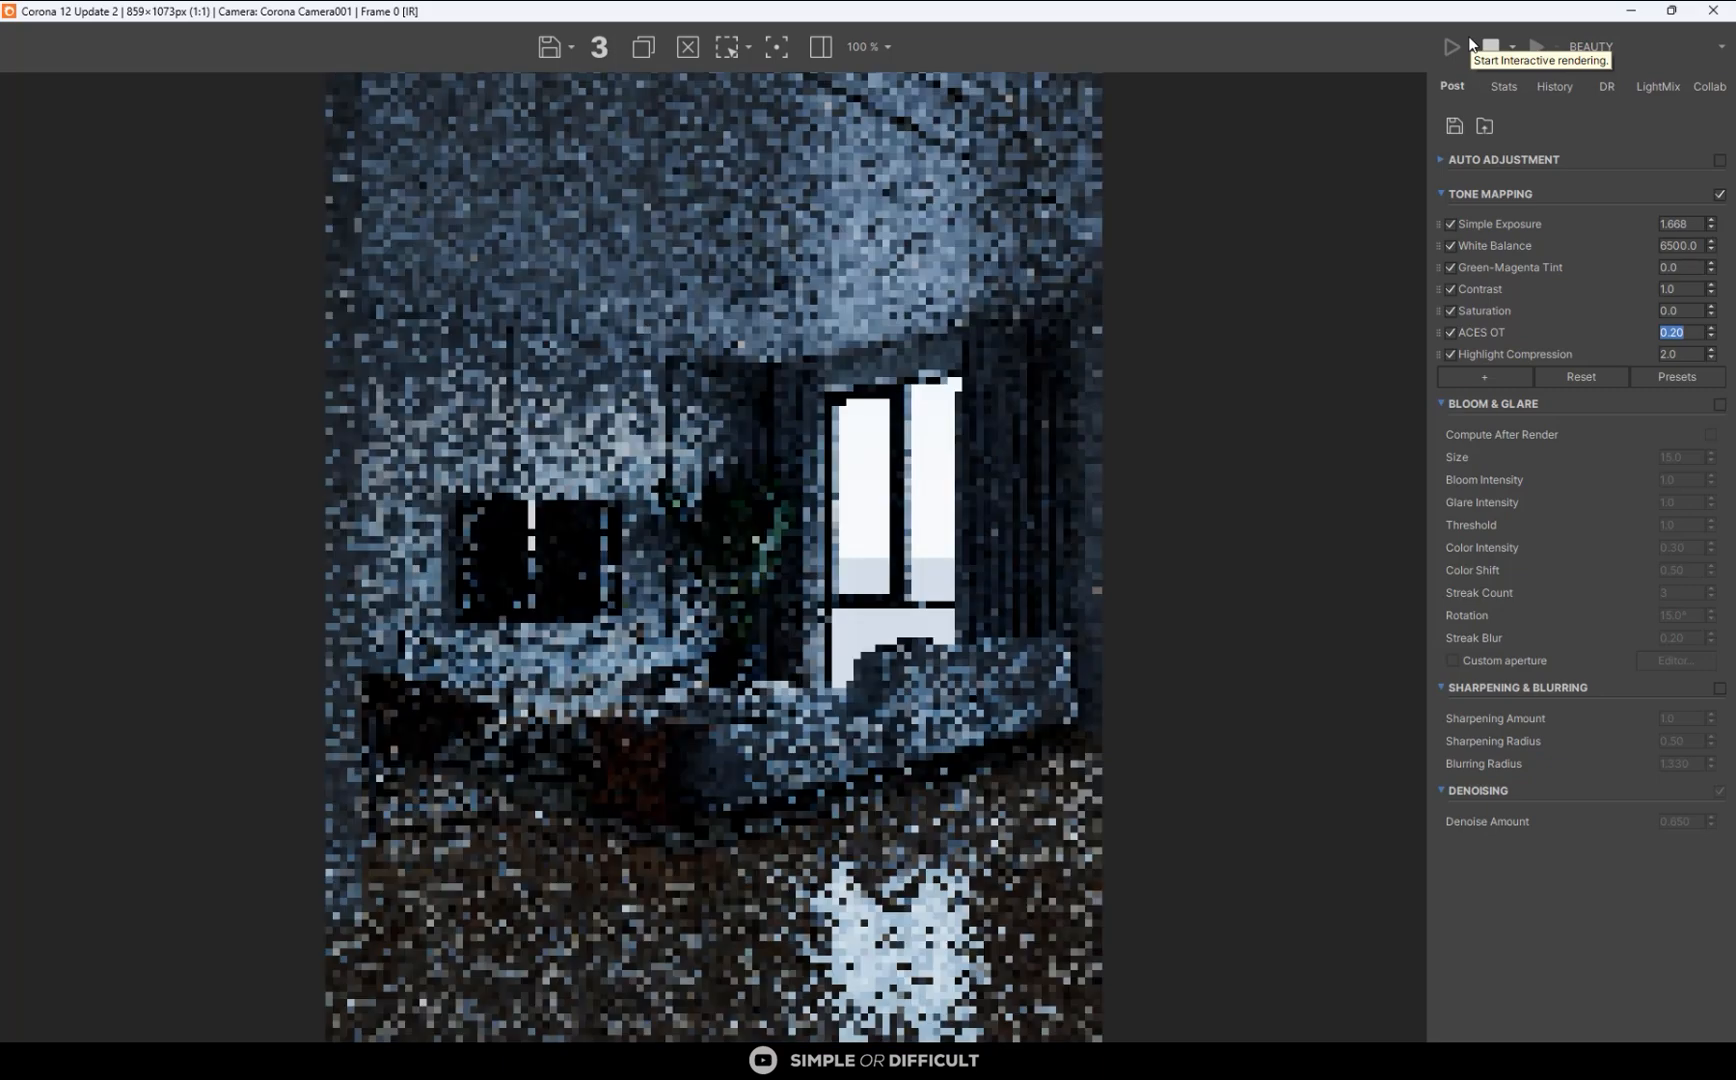
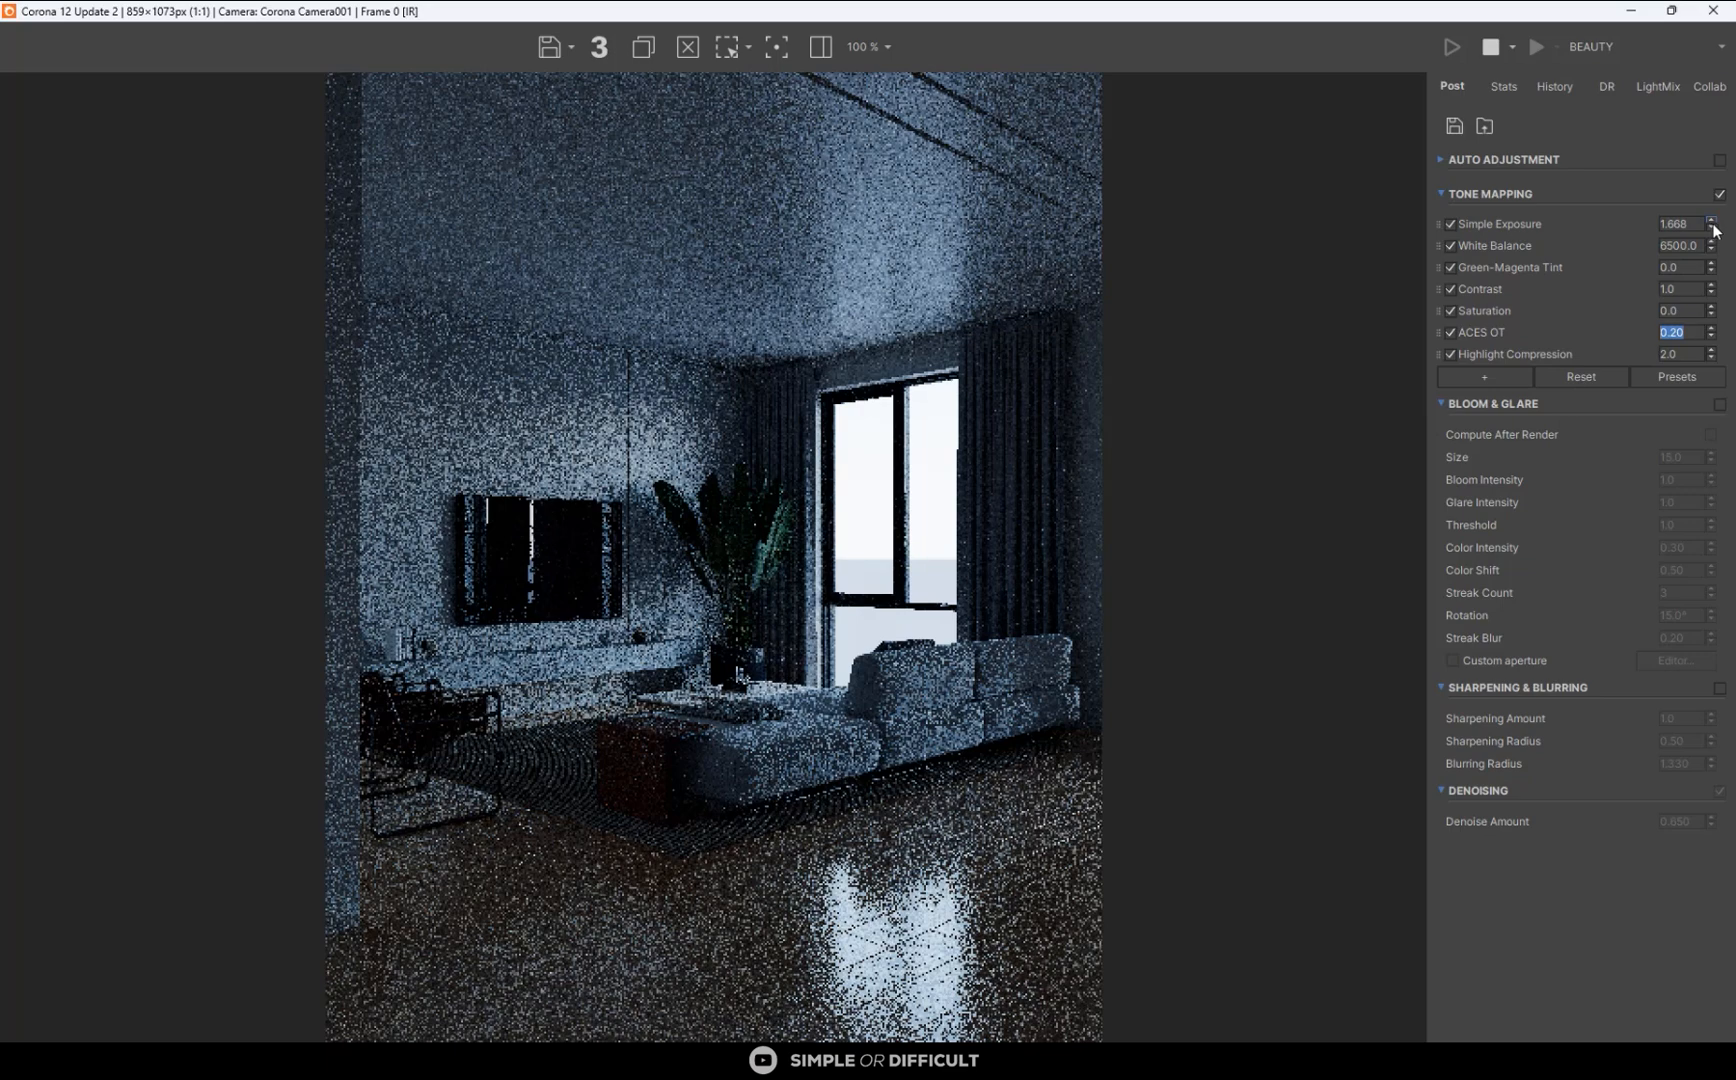
- Raise the render's Simple Exposure to about 3.444 and enable Bloom & Glare
left_click_drag(1712, 227, 1686, 72)
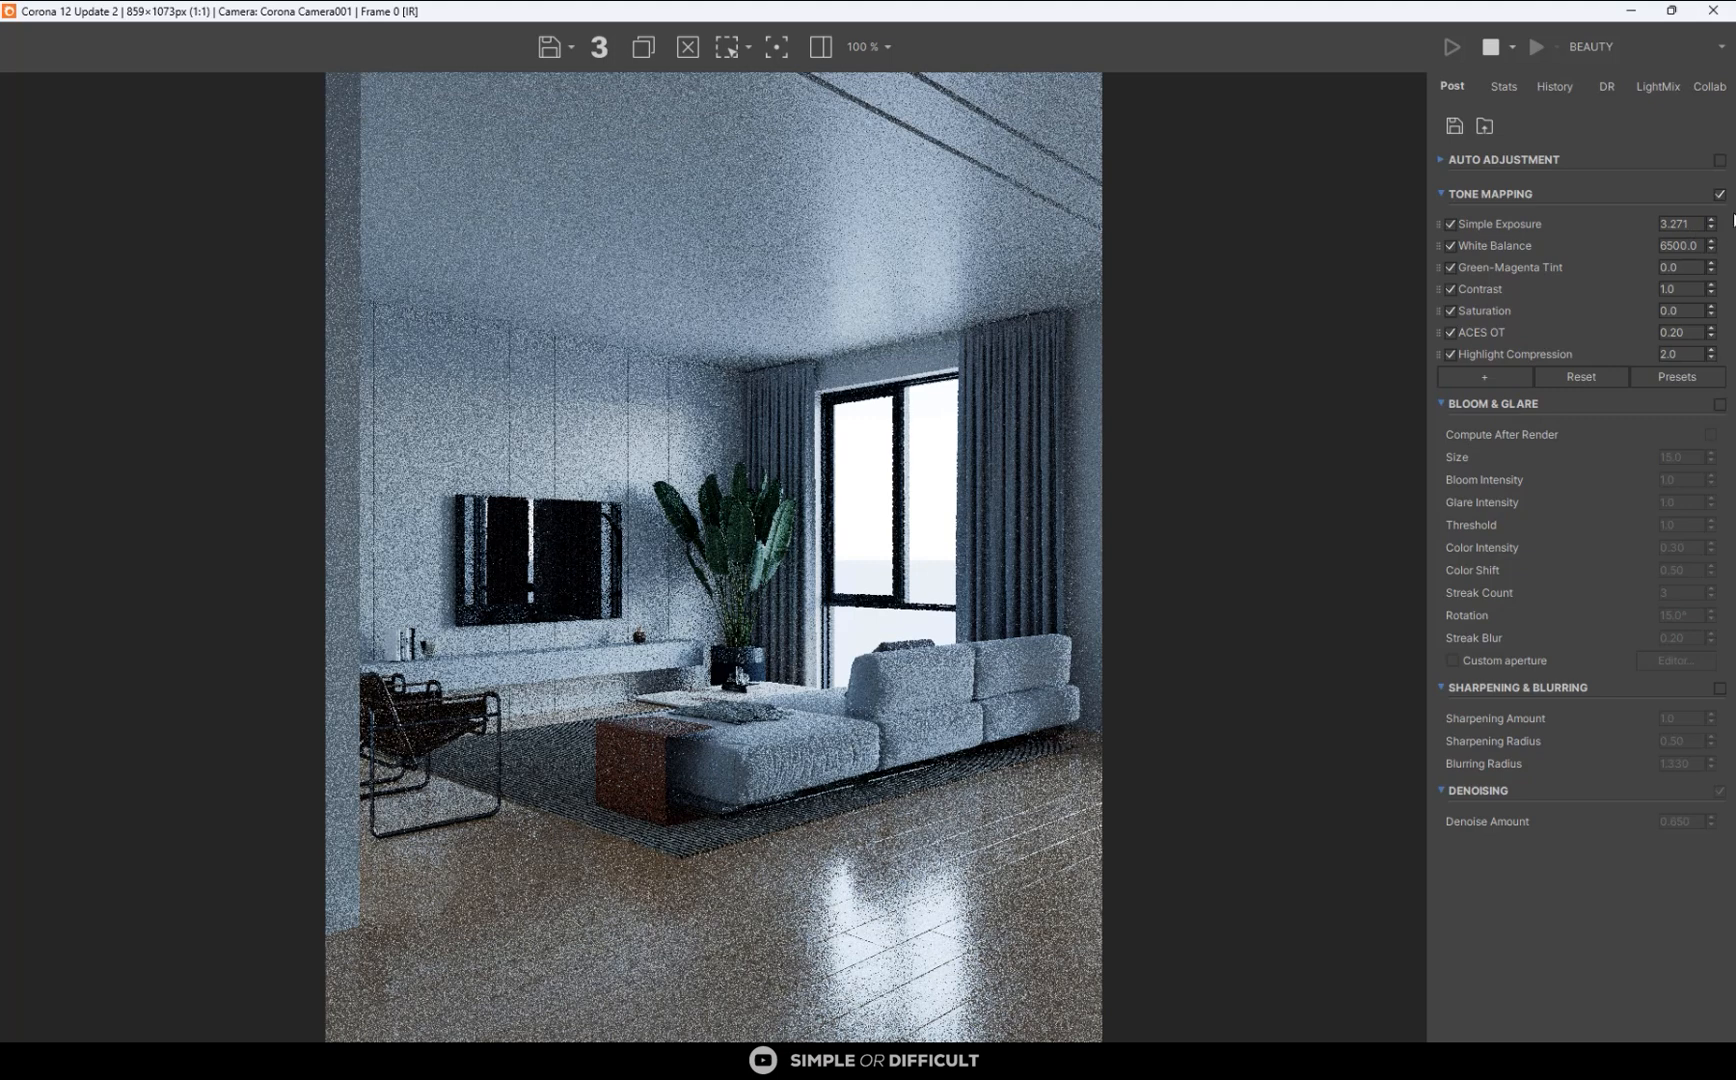
left_click(1711, 221)
left_click(1719, 404)
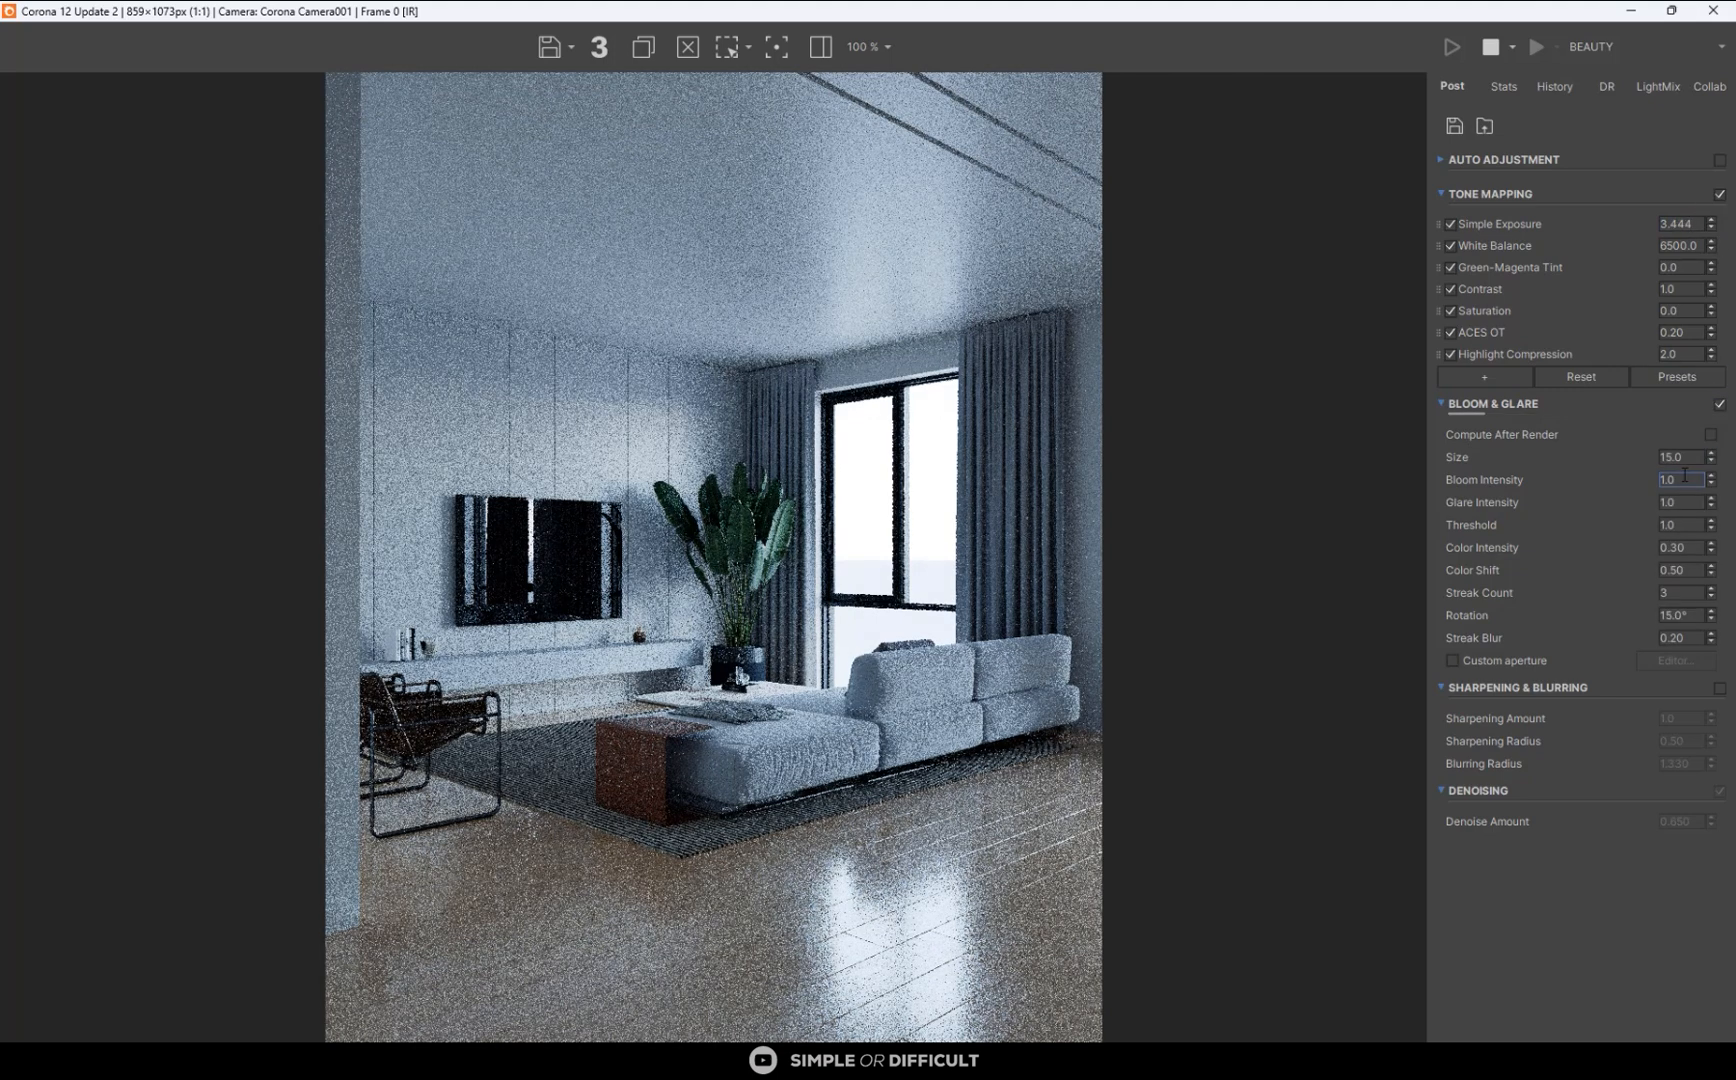
- Set the Bloom & Glare size to 40
left_click(1686, 457)
double_click(1686, 458)
type("40")
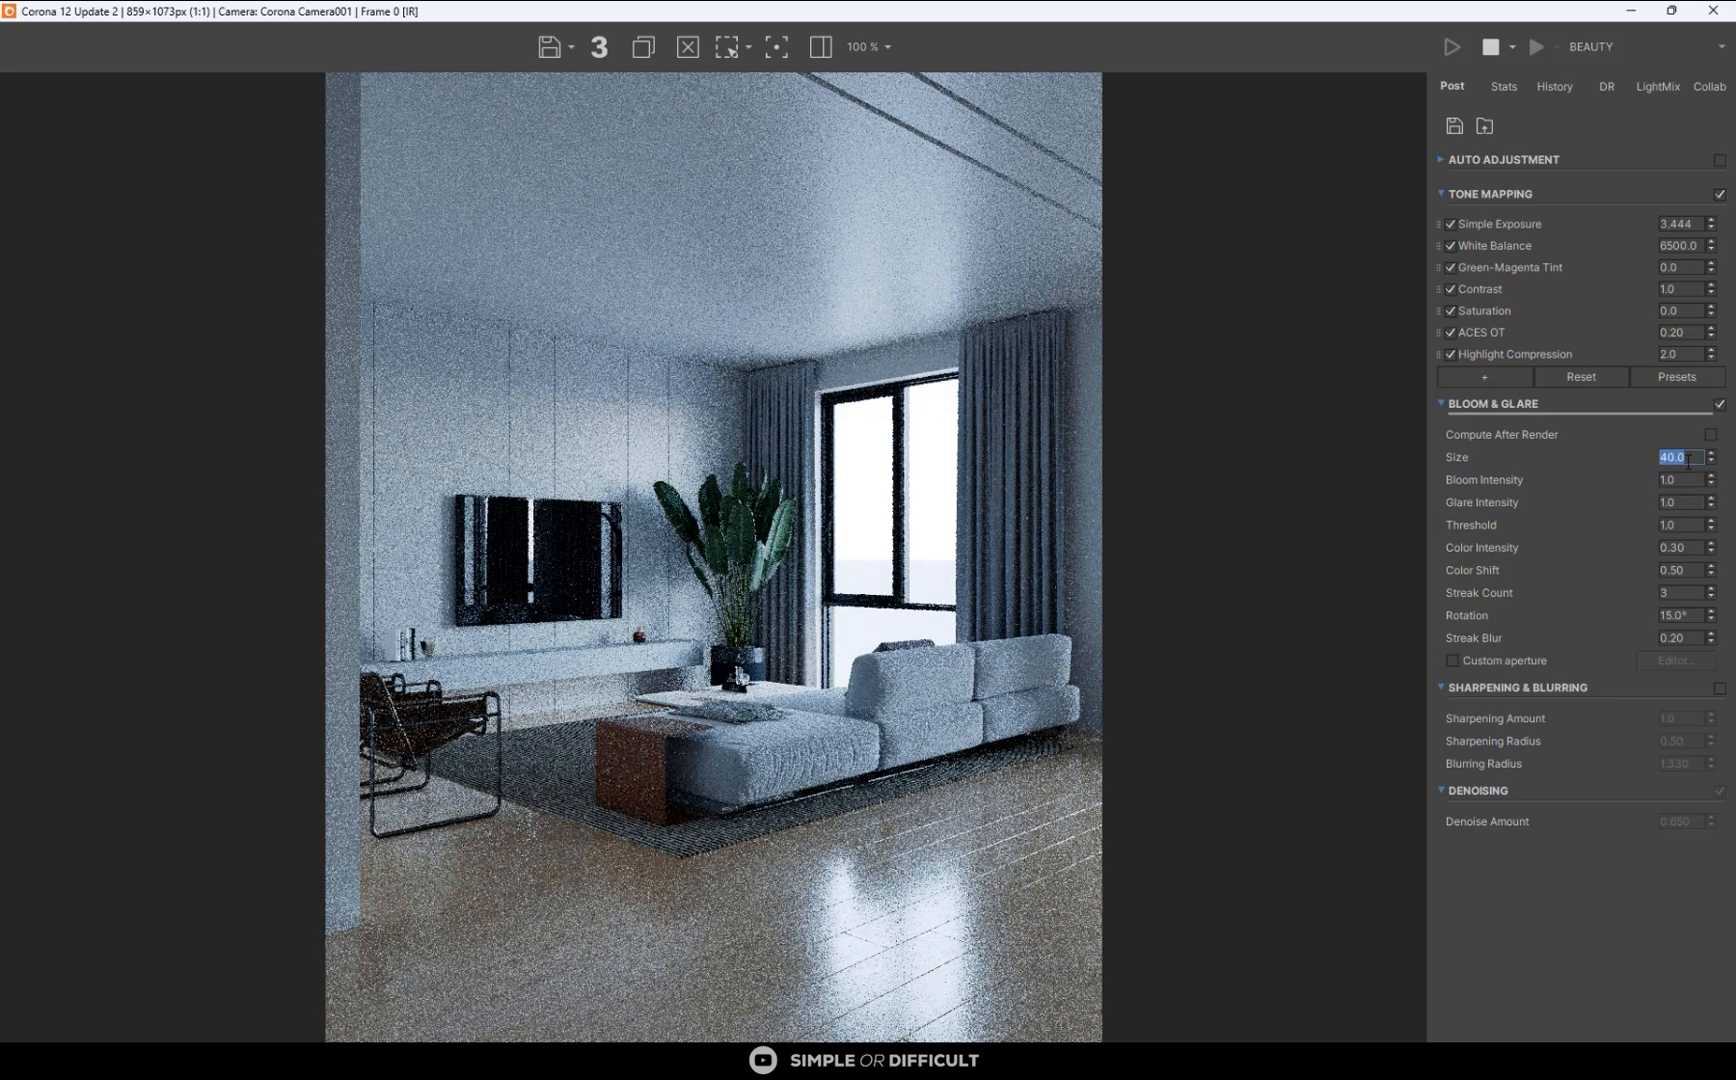
key("Return")
- Set both the bloom intensity and the glare intensity to 0.70
double_click(1688, 481)
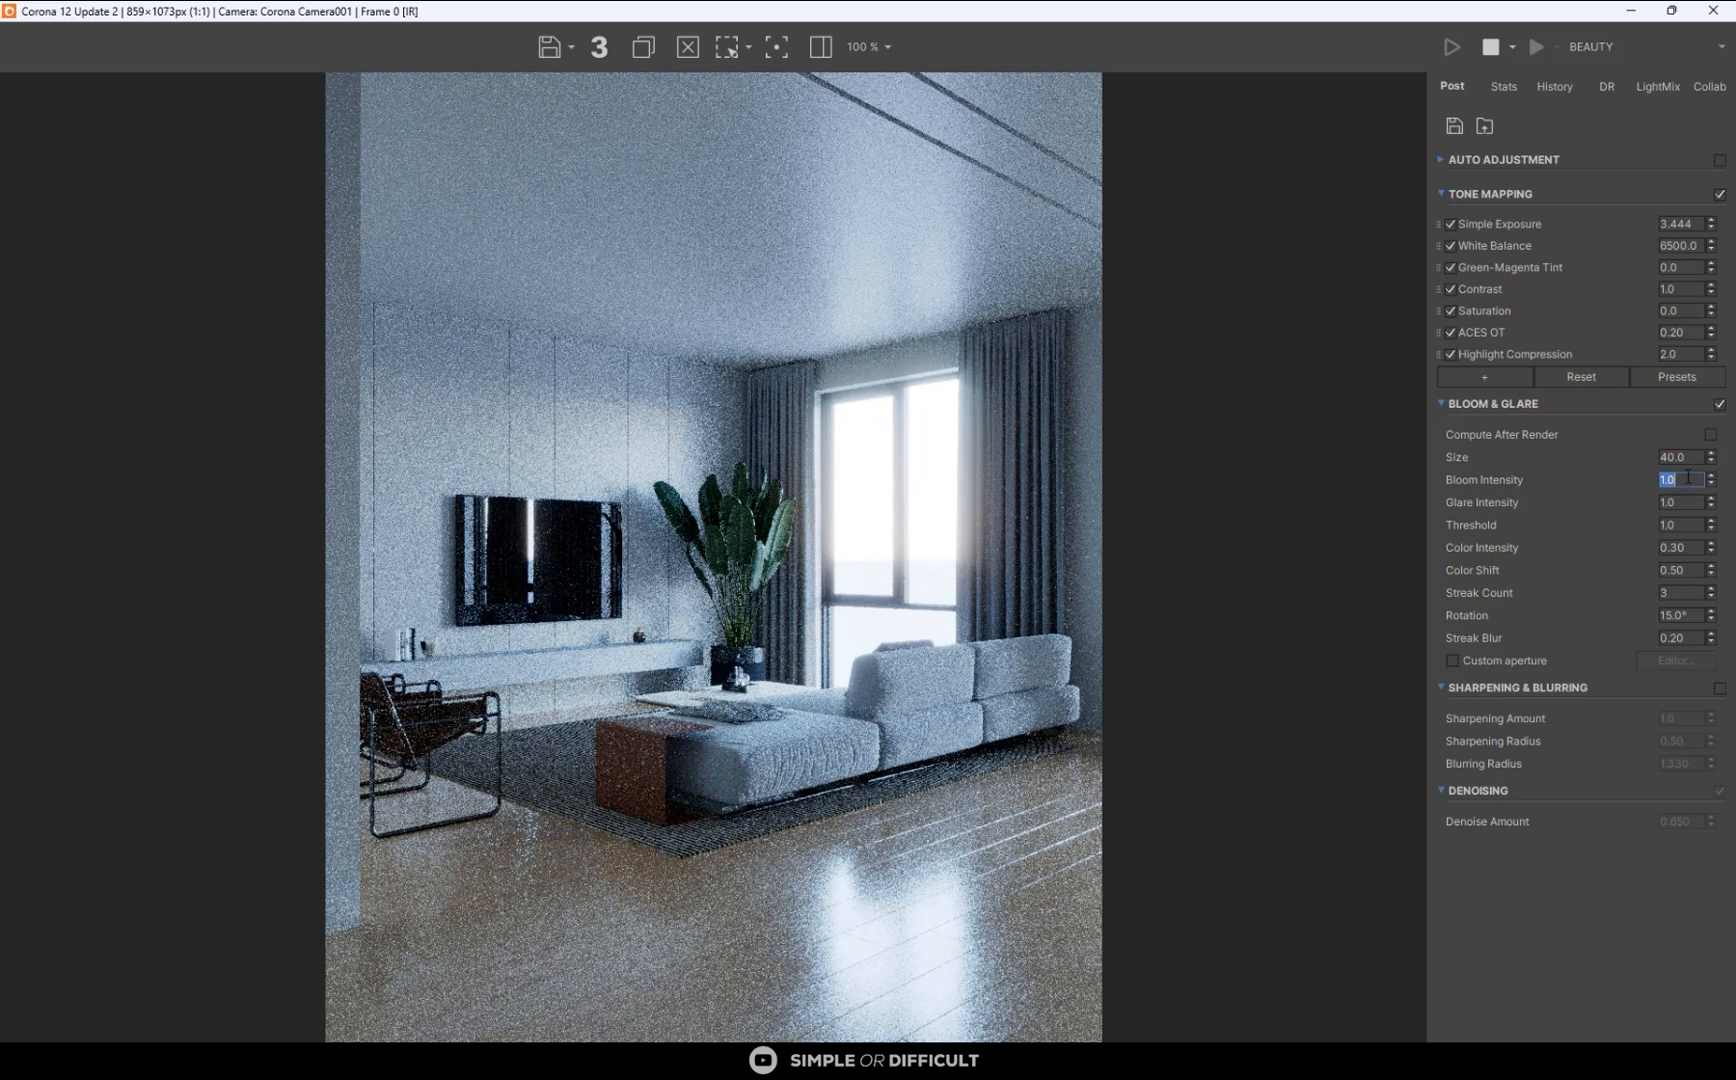
key("BackSpace")
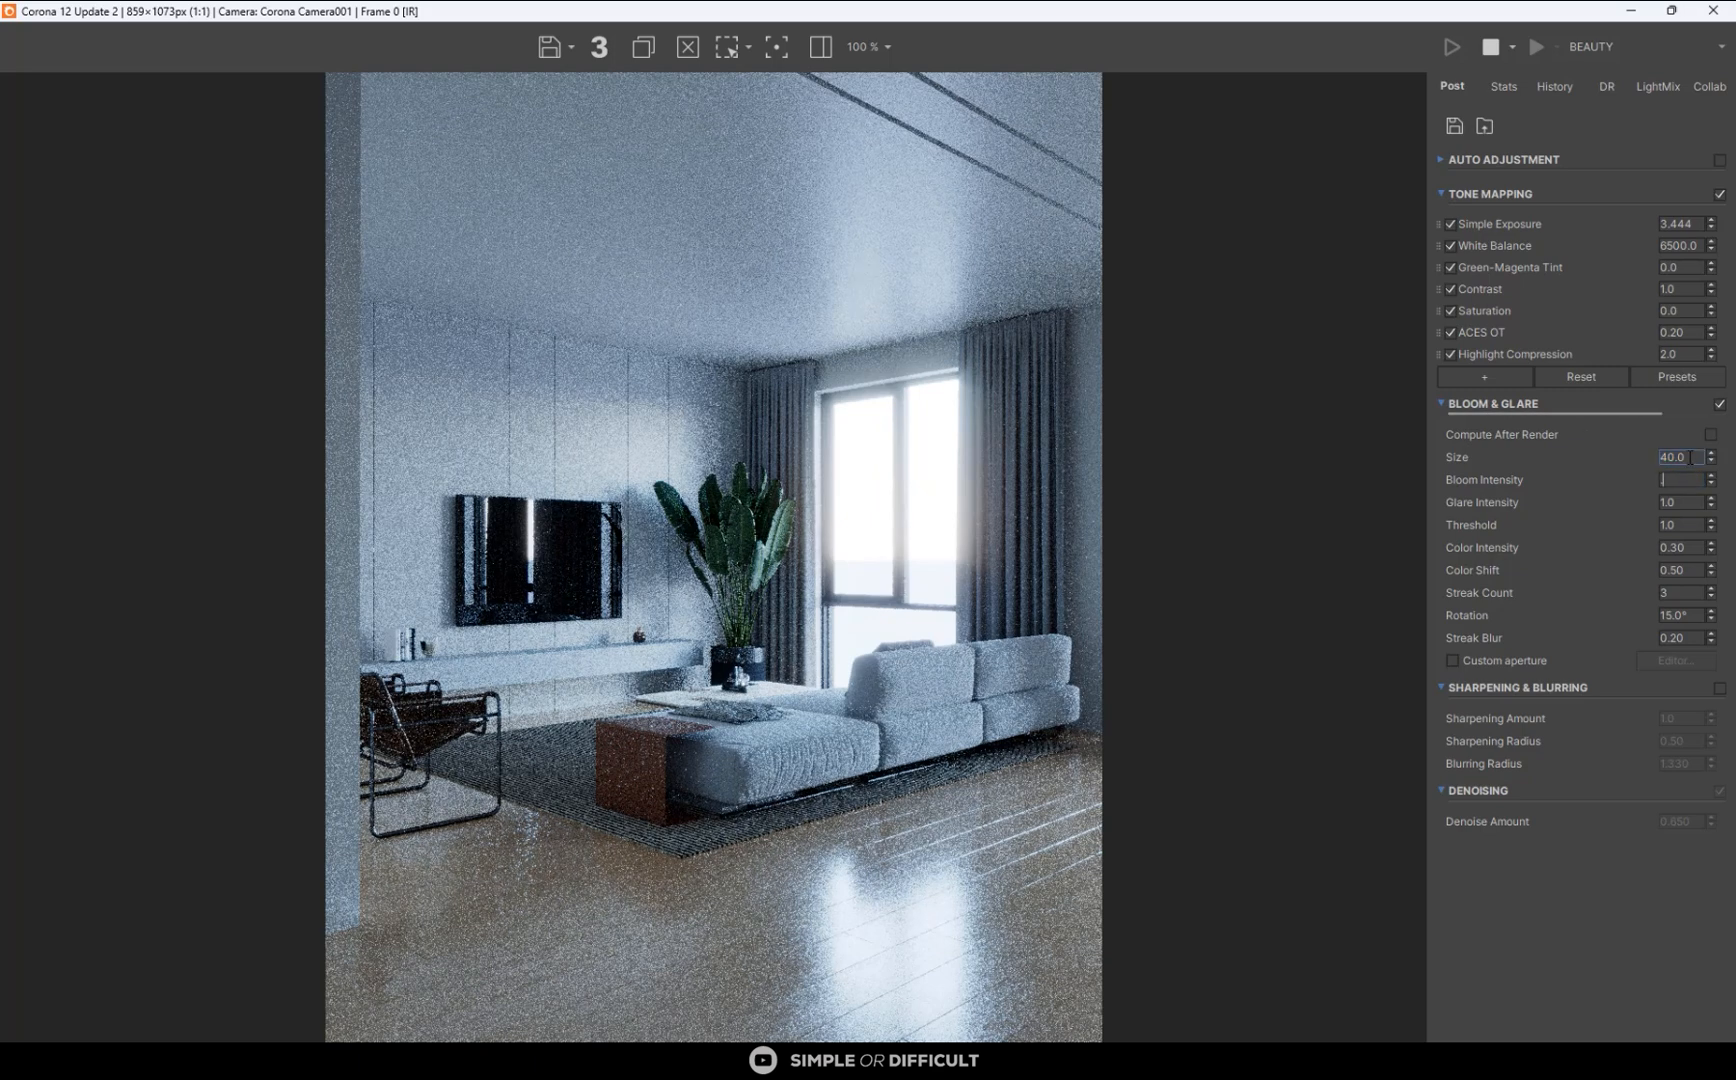
type("0.7")
key("Return")
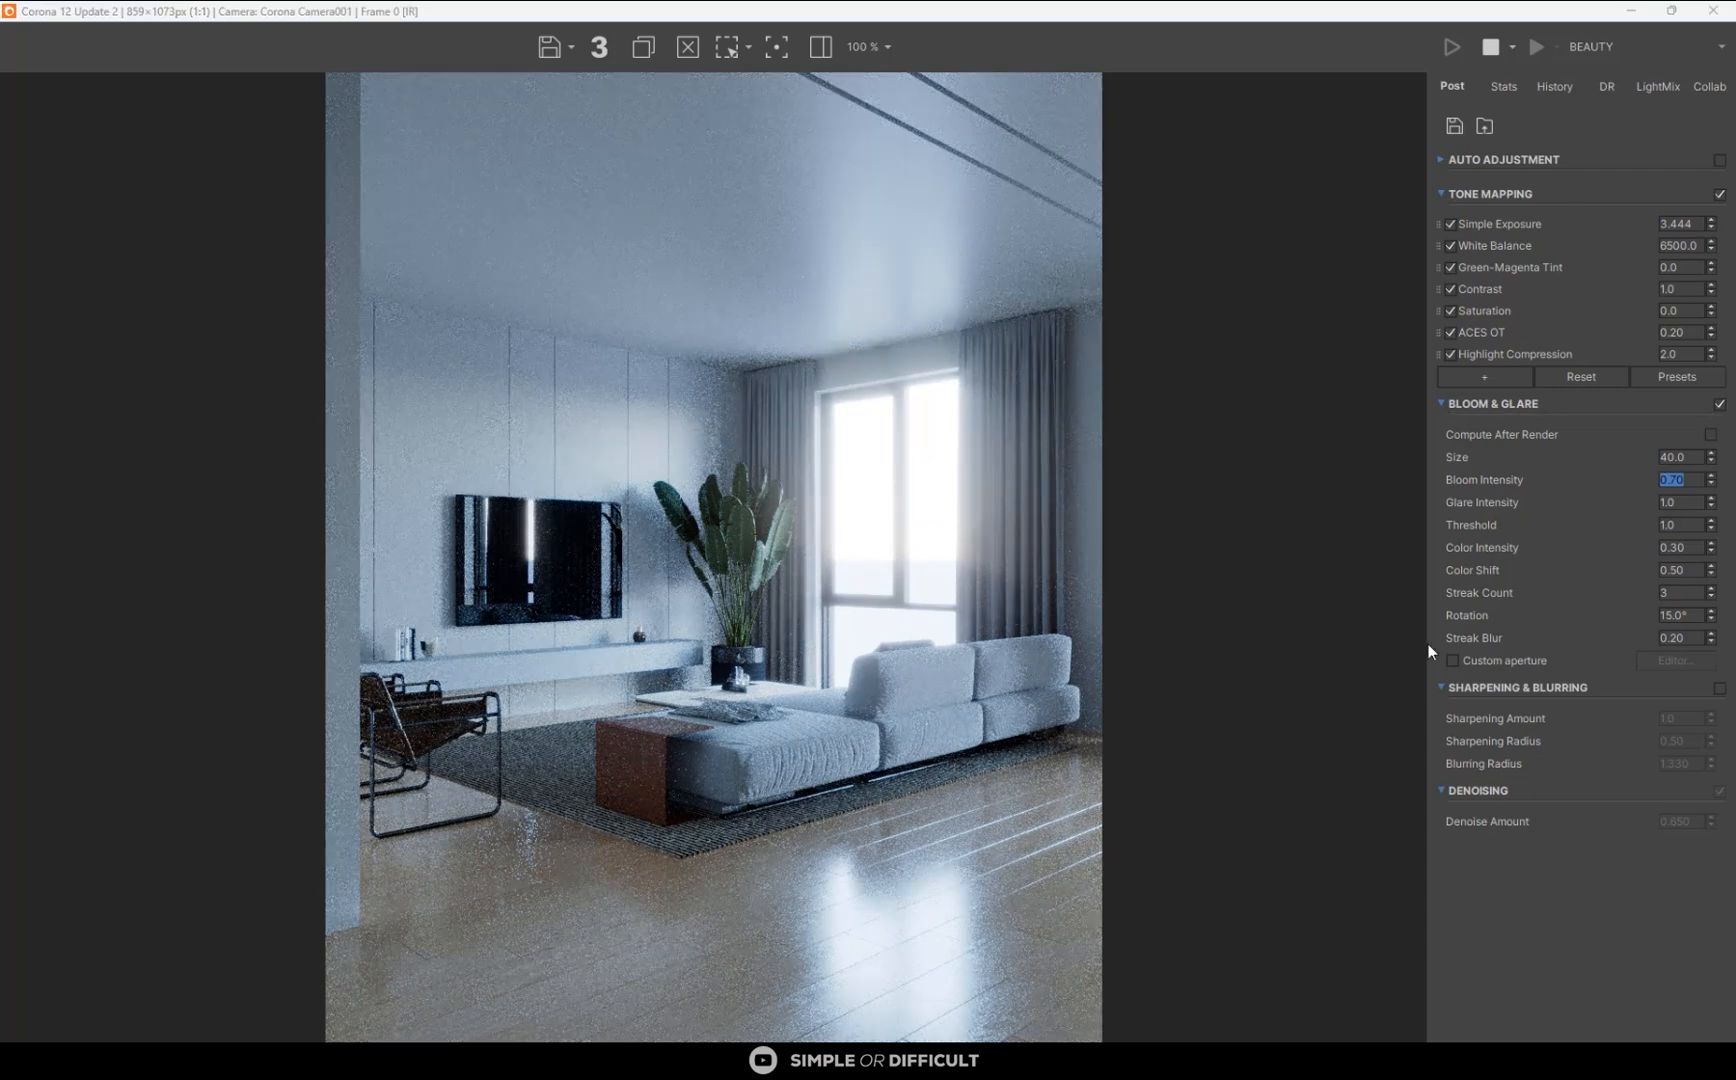
double_click(1690, 504)
key("Return")
- Lower the bloom intensity and the glare intensity to 0.20 each
double_click(1690, 481)
type(".2")
key("Return")
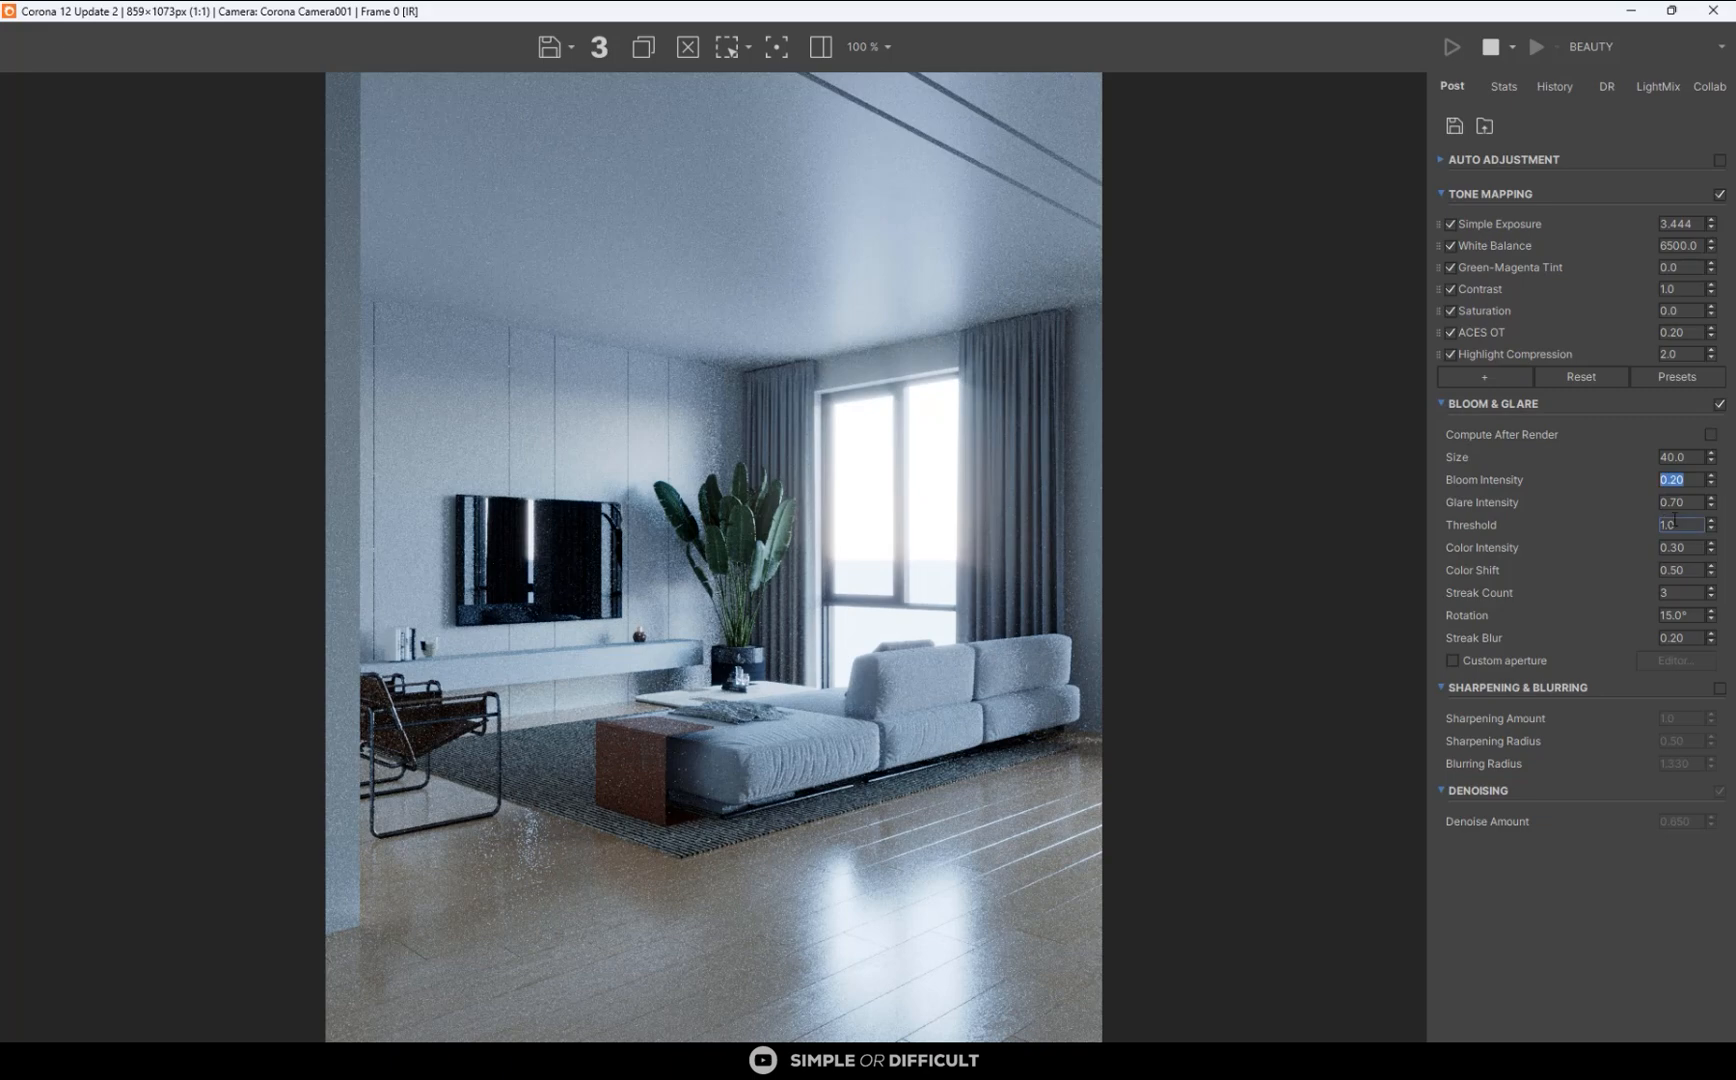
double_click(1670, 502)
key("BackSpace")
- Examine the floor, rug and sofa in the interactive render up close and as a whole
scroll(519, 864, "up", 3)
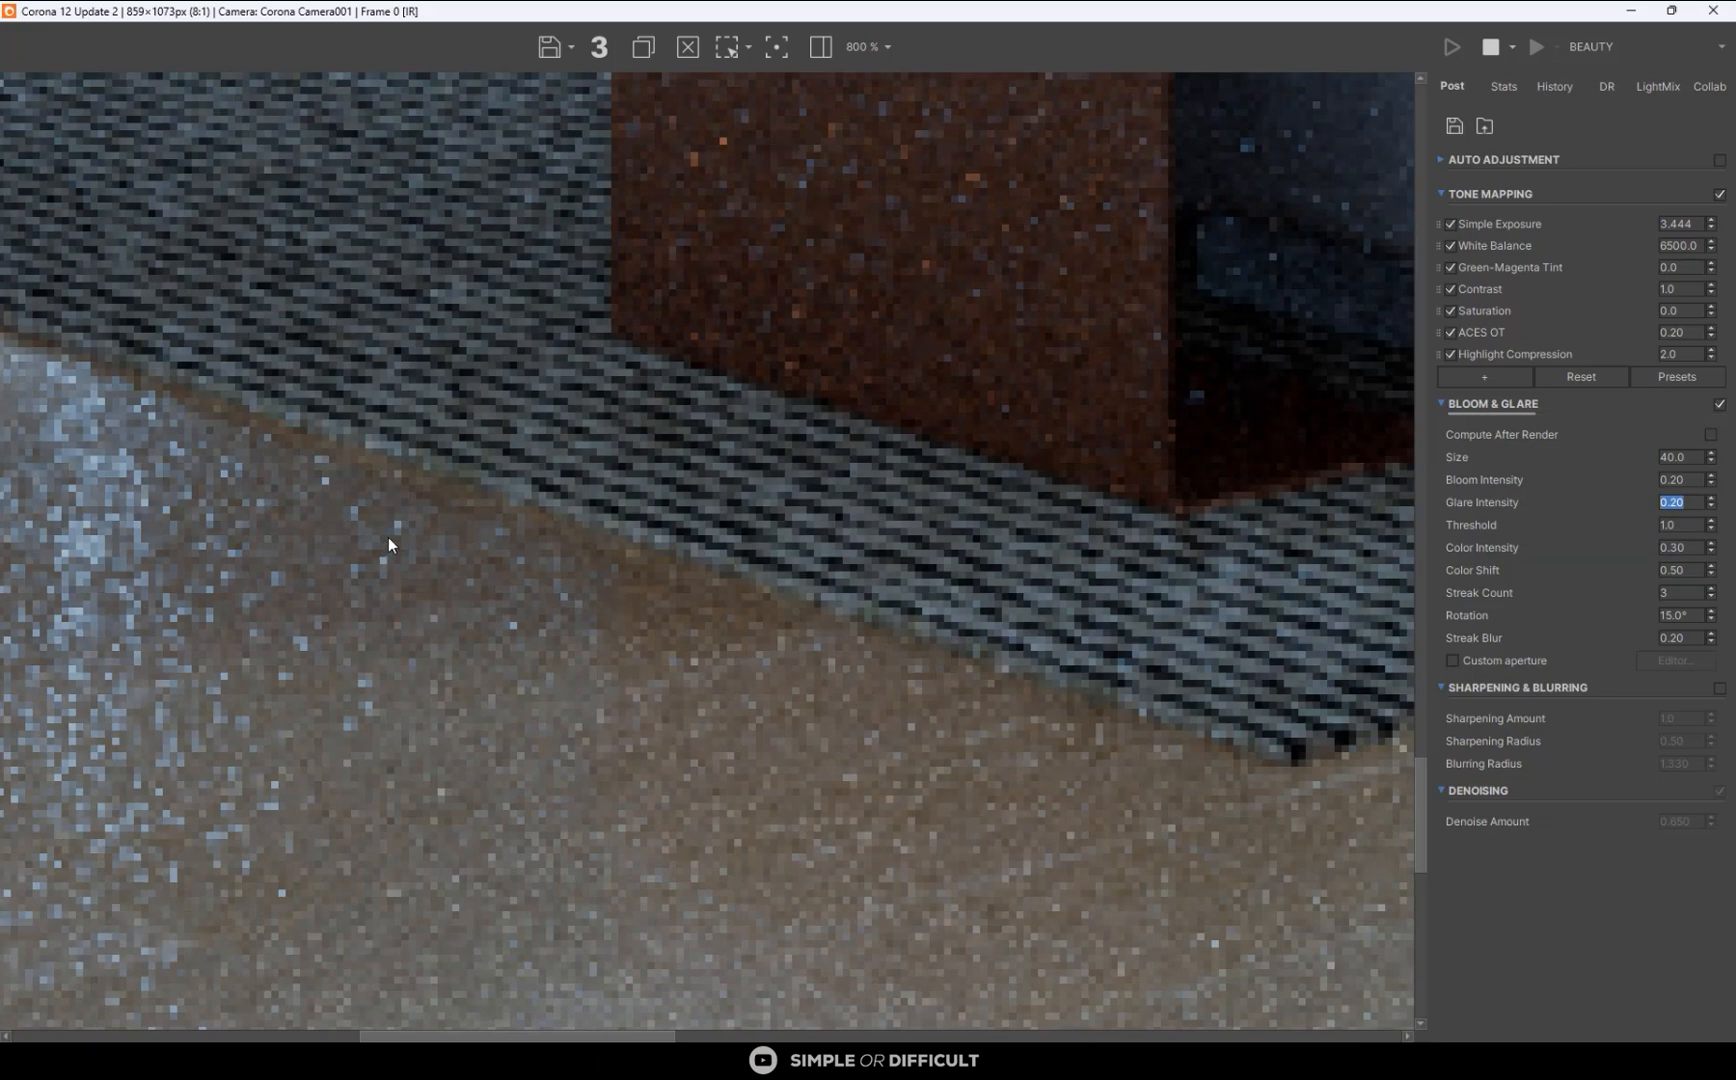
scroll(388, 537, "down", 5)
scroll(866, 905, "up", 2)
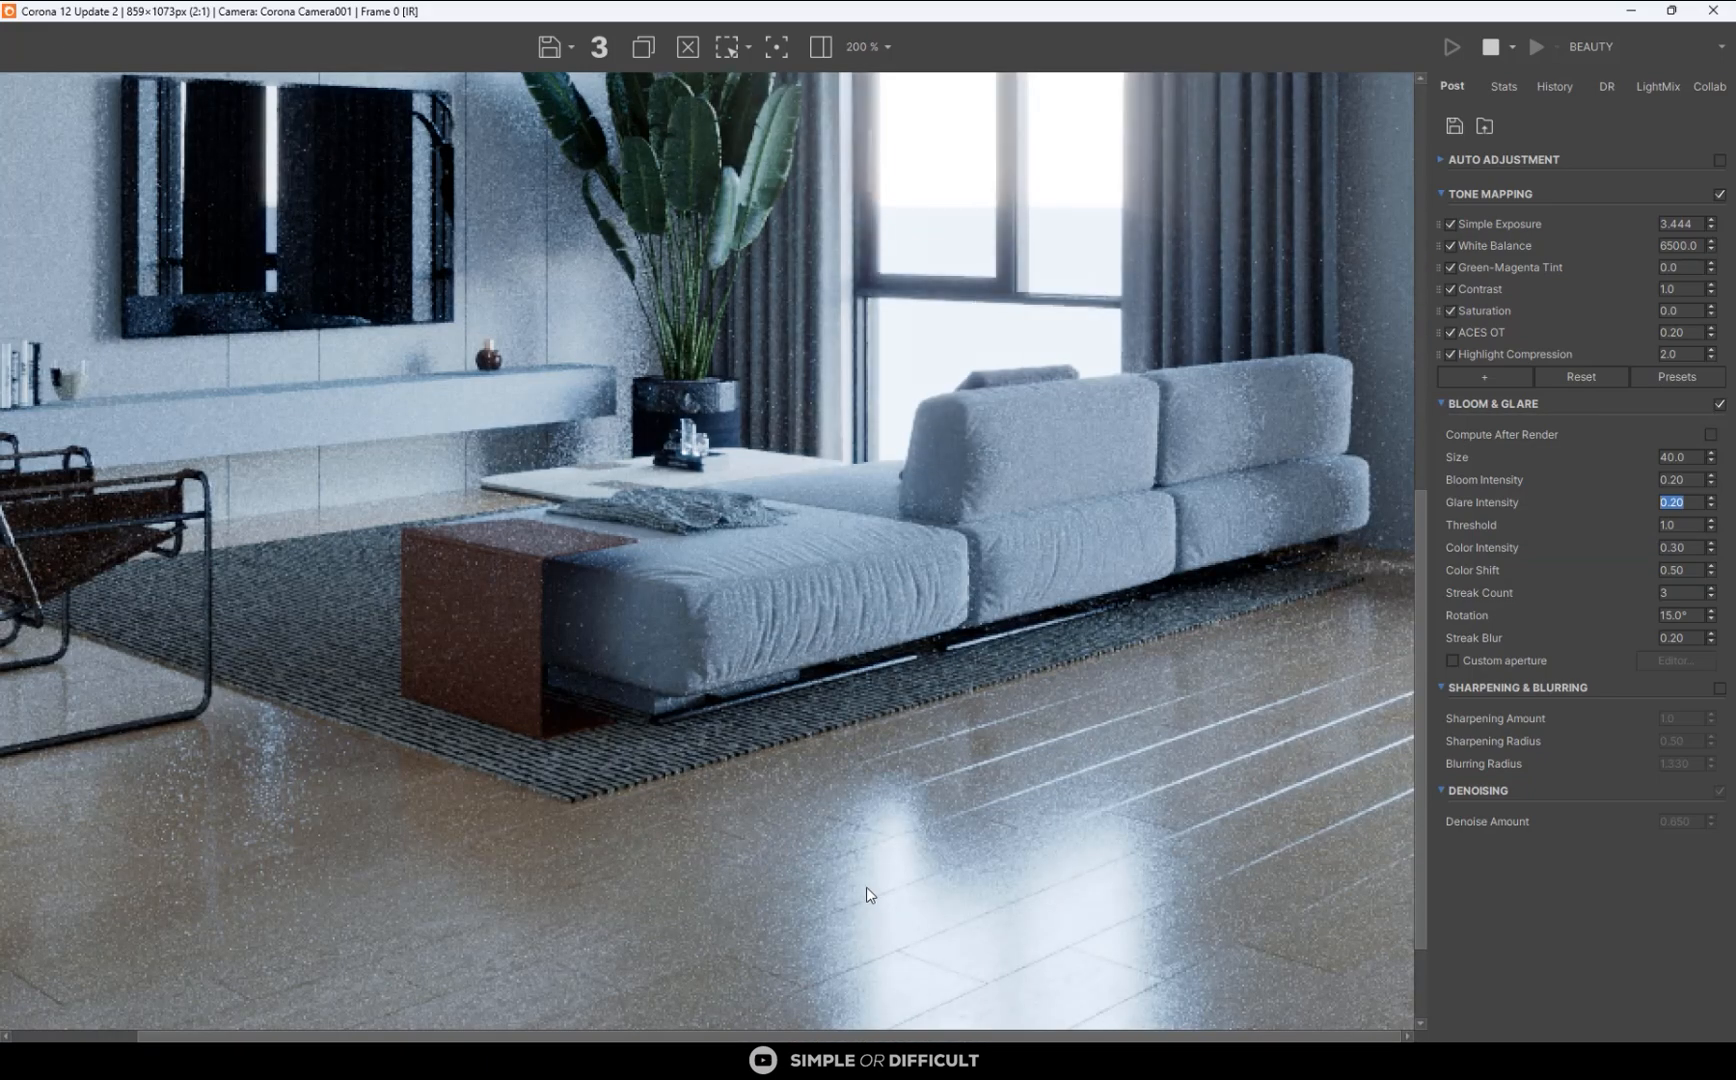
scroll(868, 893, "down", 1)
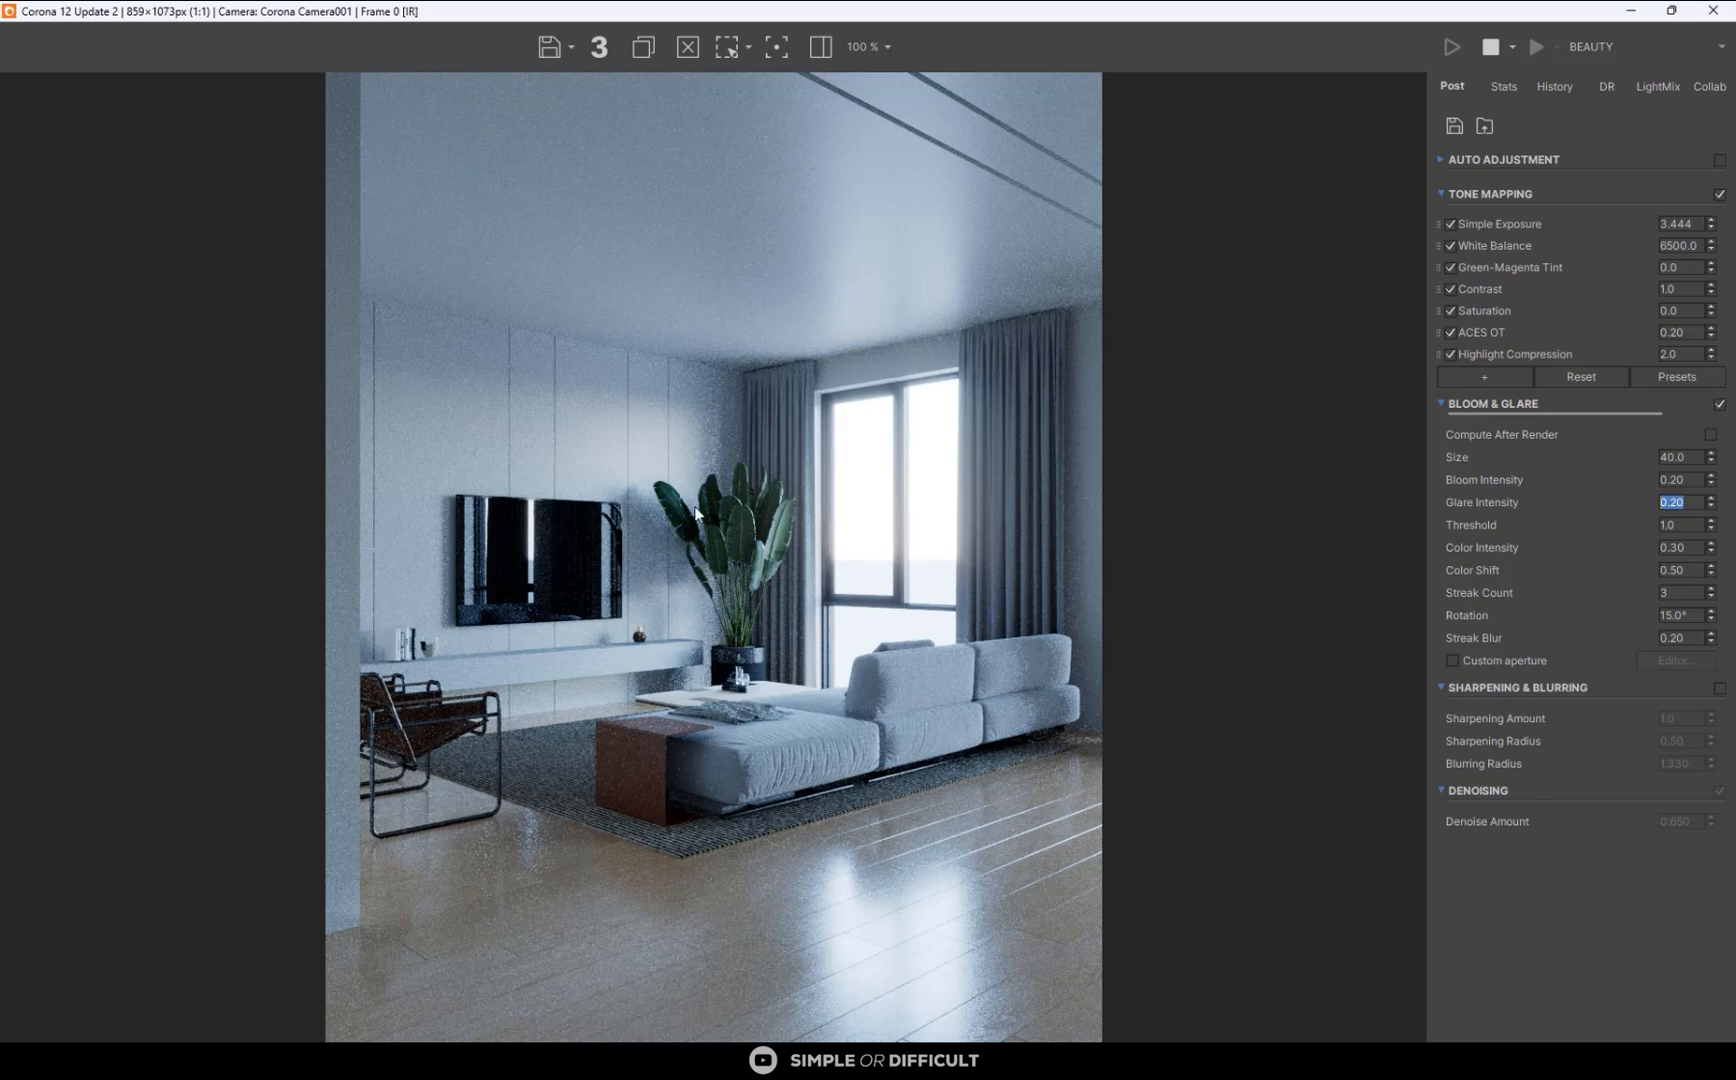
scroll(700, 515, "down", 1)
scroll(698, 535, "up", 1)
- Shrink the render window, then move the curtain at the upper window closer to the sofa in the Top viewport and check the render
left_click_drag(1325, 22, 1460, 258)
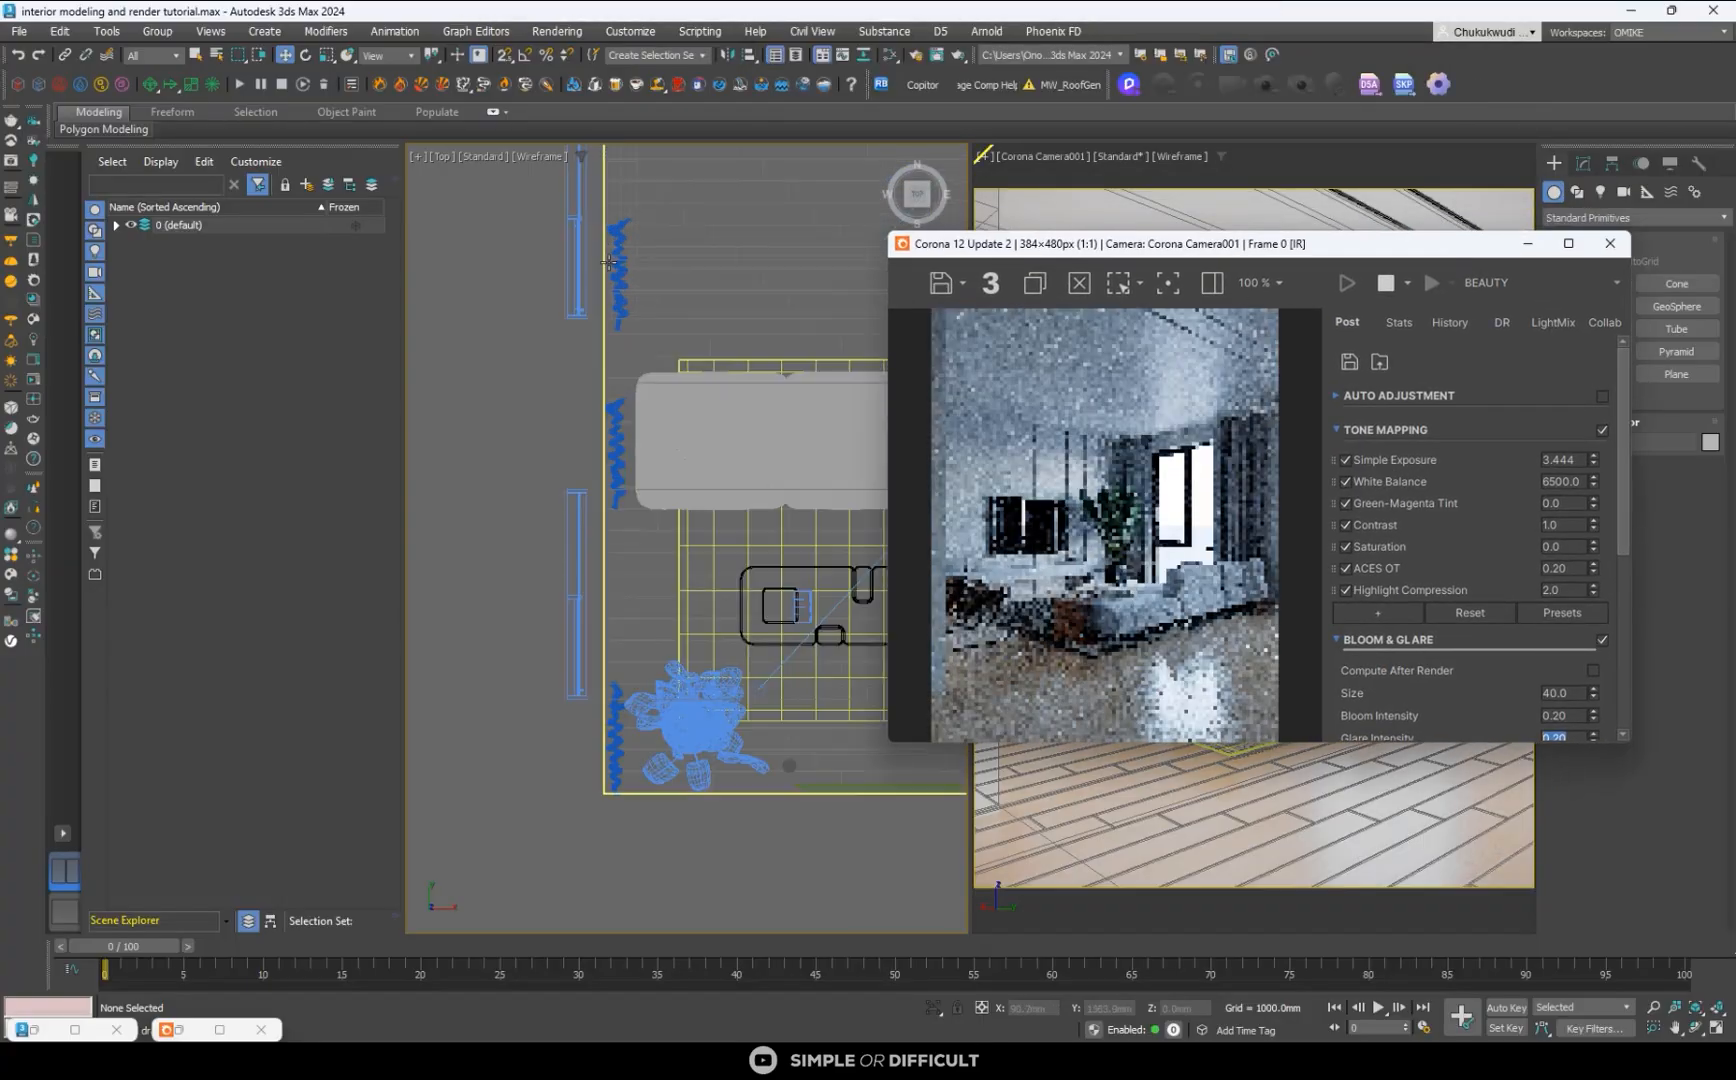
scroll(612, 266, "up", 3)
left_click(618, 302)
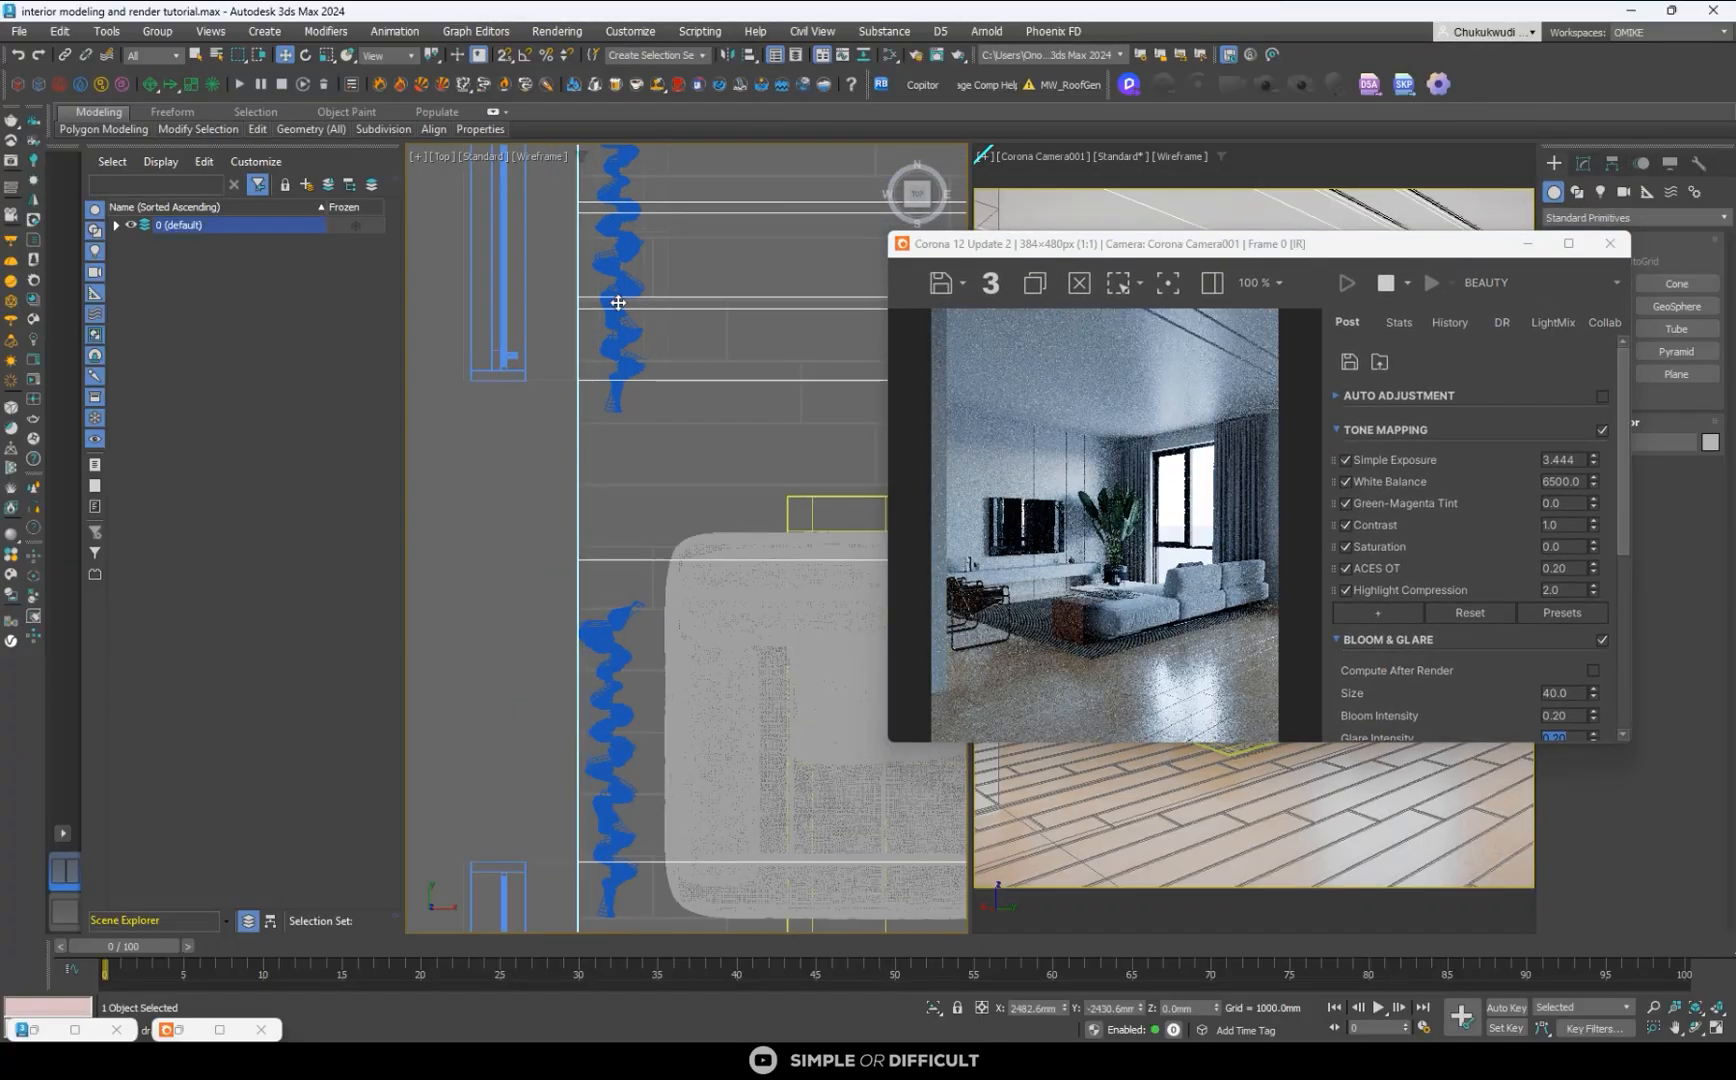
left_click(618, 302)
scroll(620, 282, "down", 3)
middle_click_drag(639, 185, 631, 290)
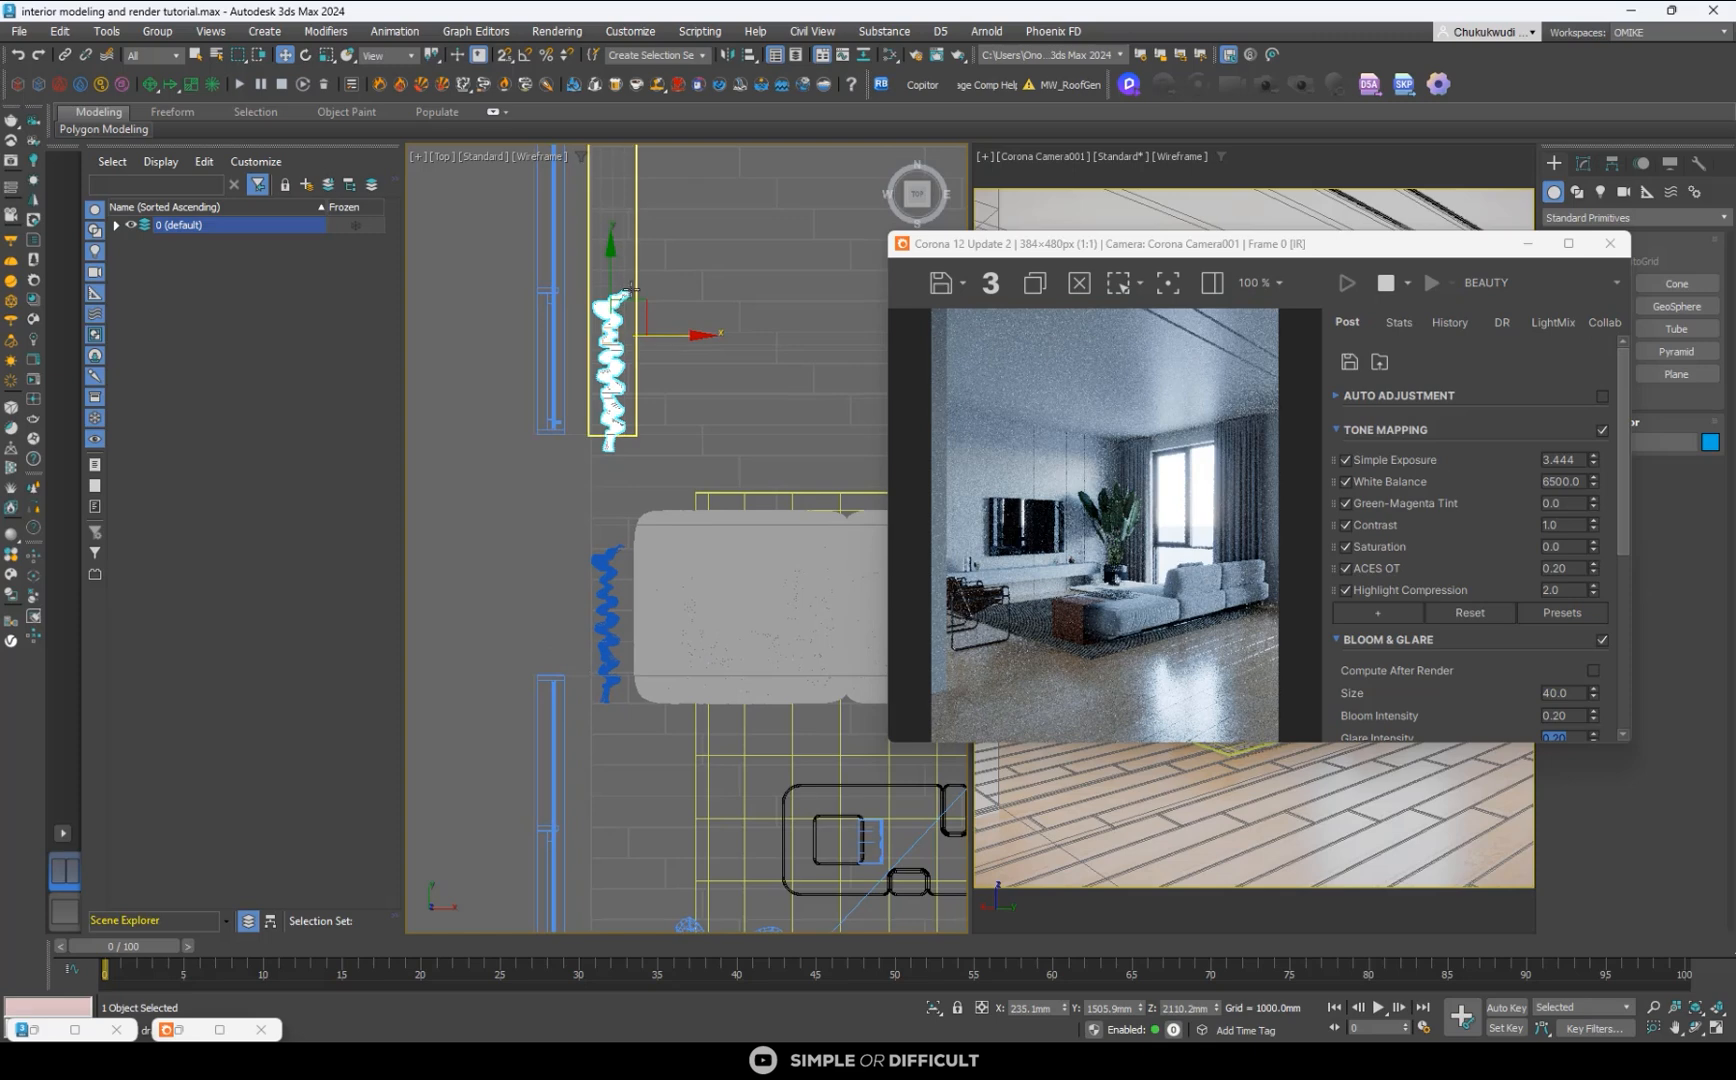
left_click_drag(631, 290, 627, 345)
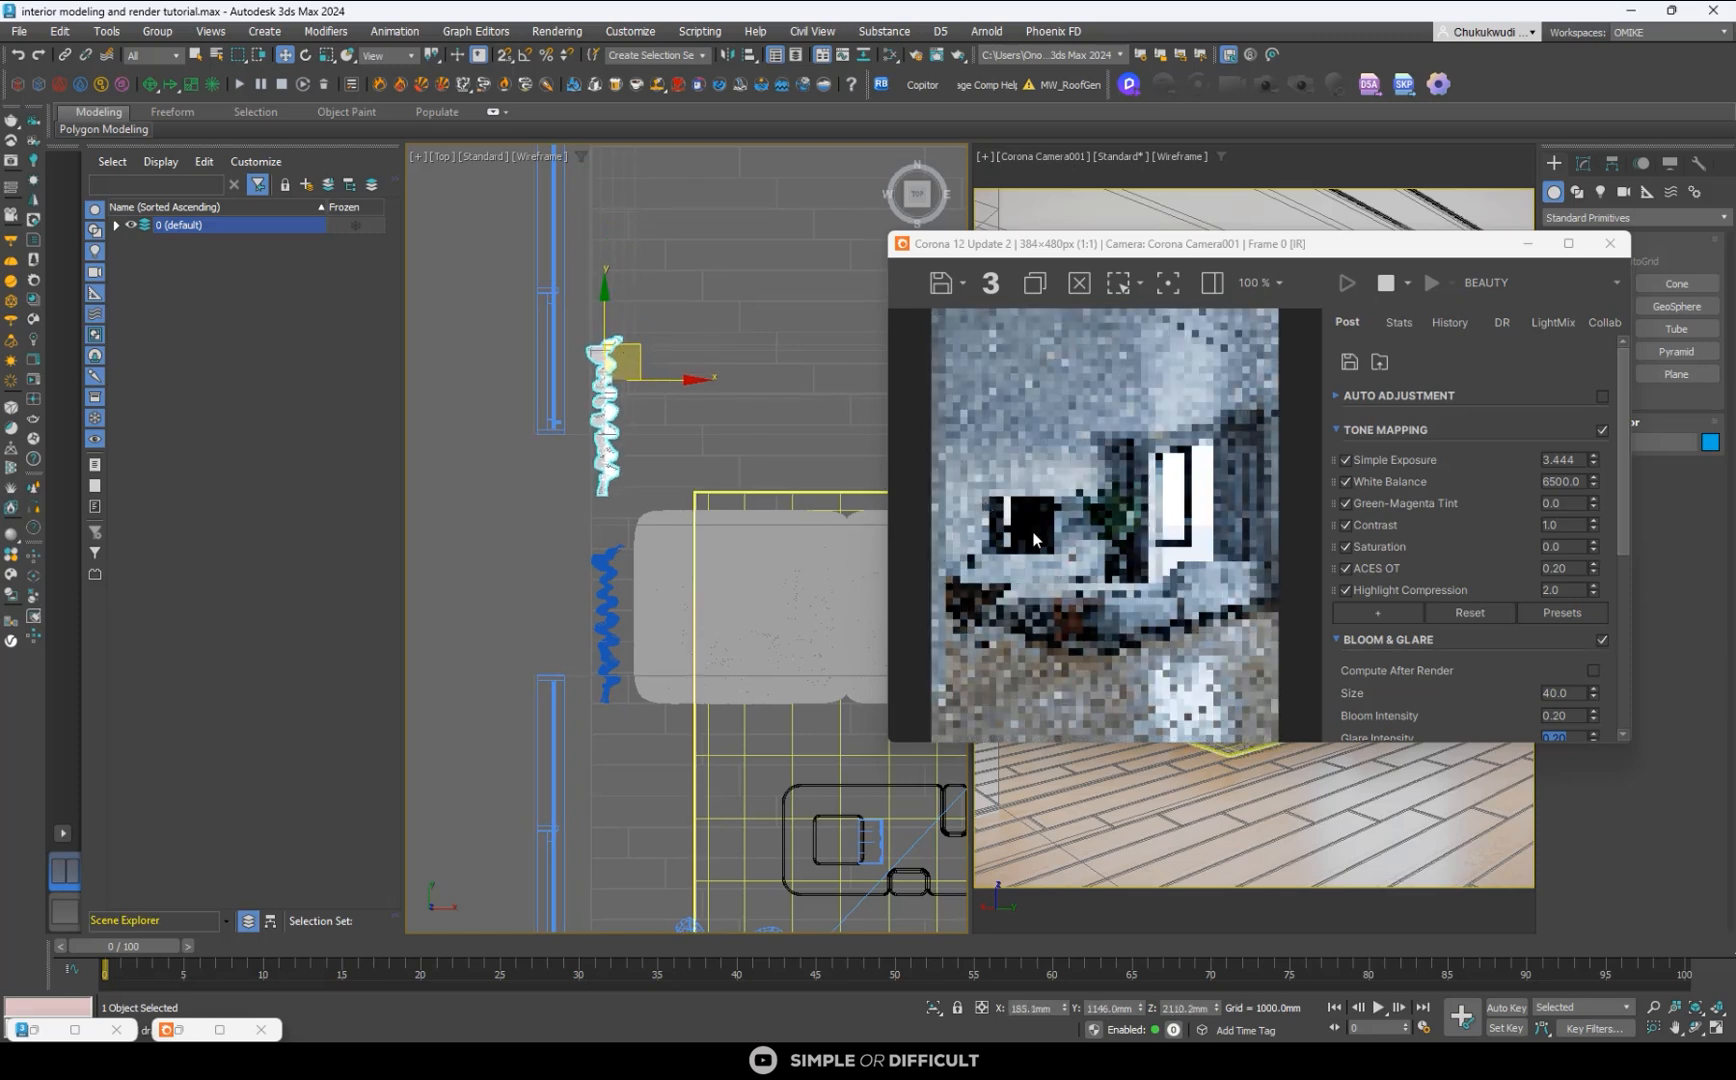
scroll(1034, 540, "up", 2)
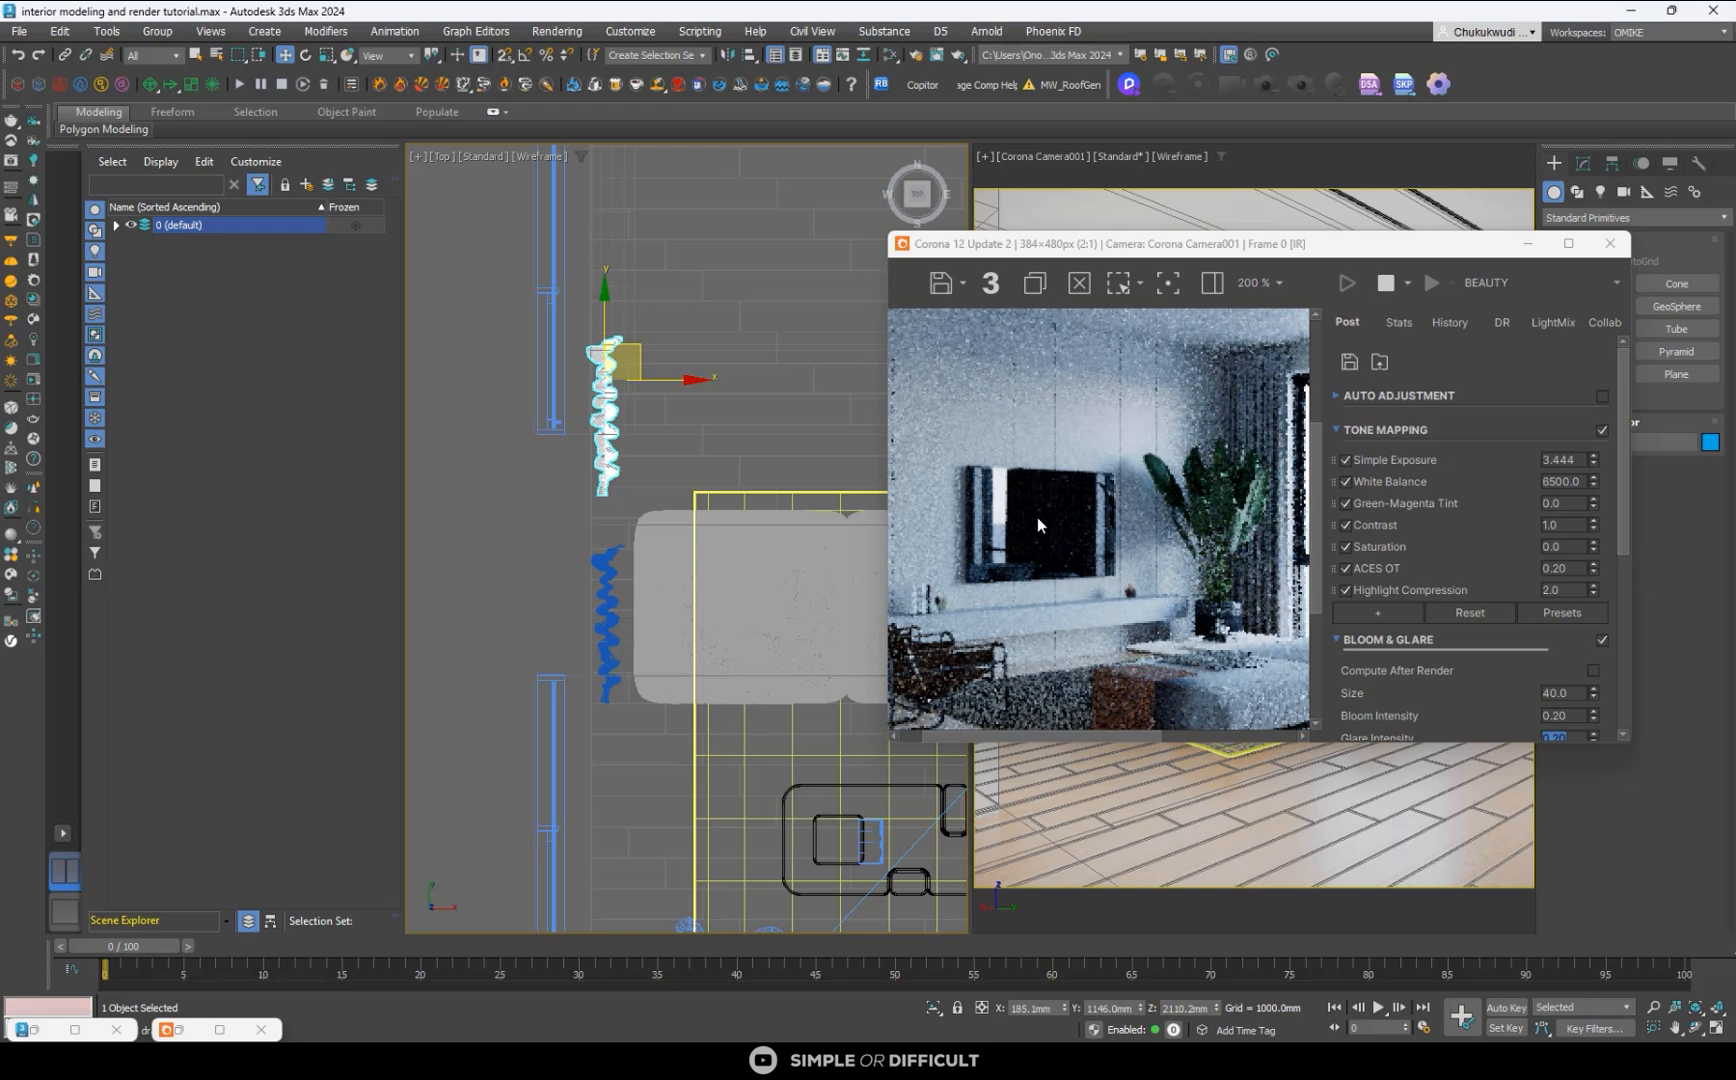
scroll(1038, 517, "down", 3)
scroll(1148, 522, "up", 1)
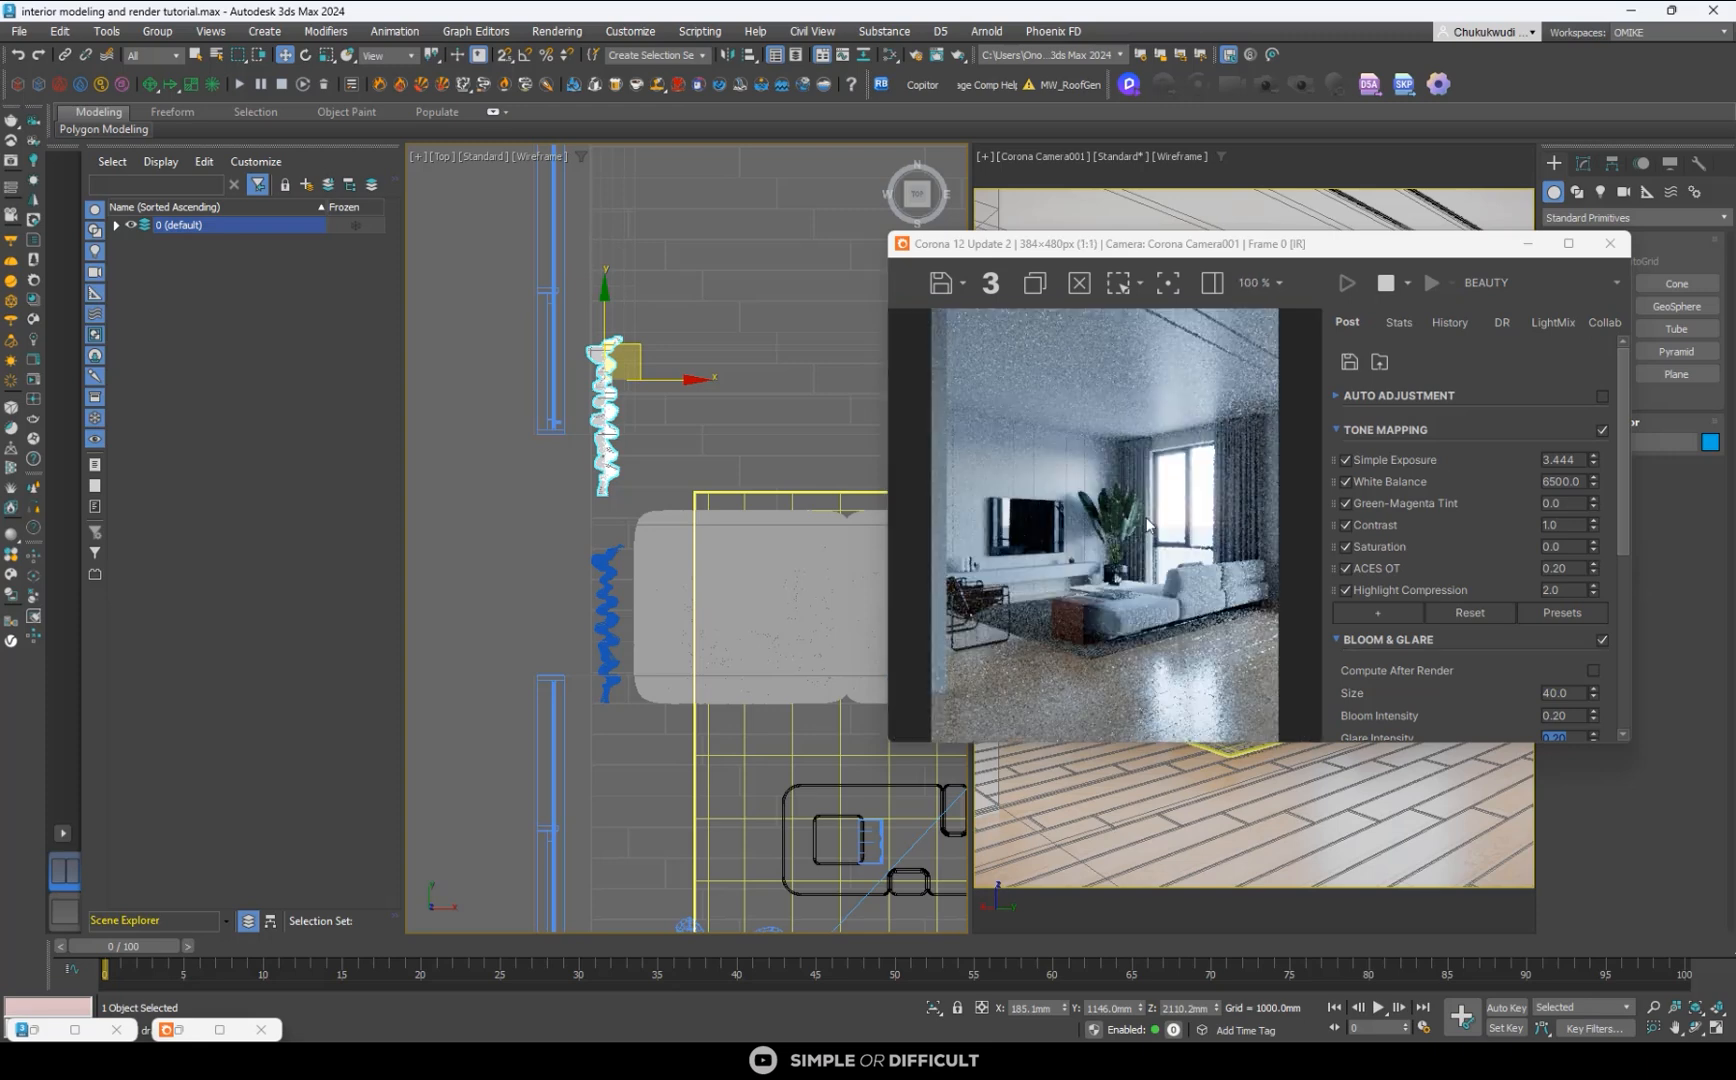
- Select the room's wall object in the Top viewport and open the Slate Material Editor at full size
left_click(578, 489)
scroll(578, 489, "down", 5)
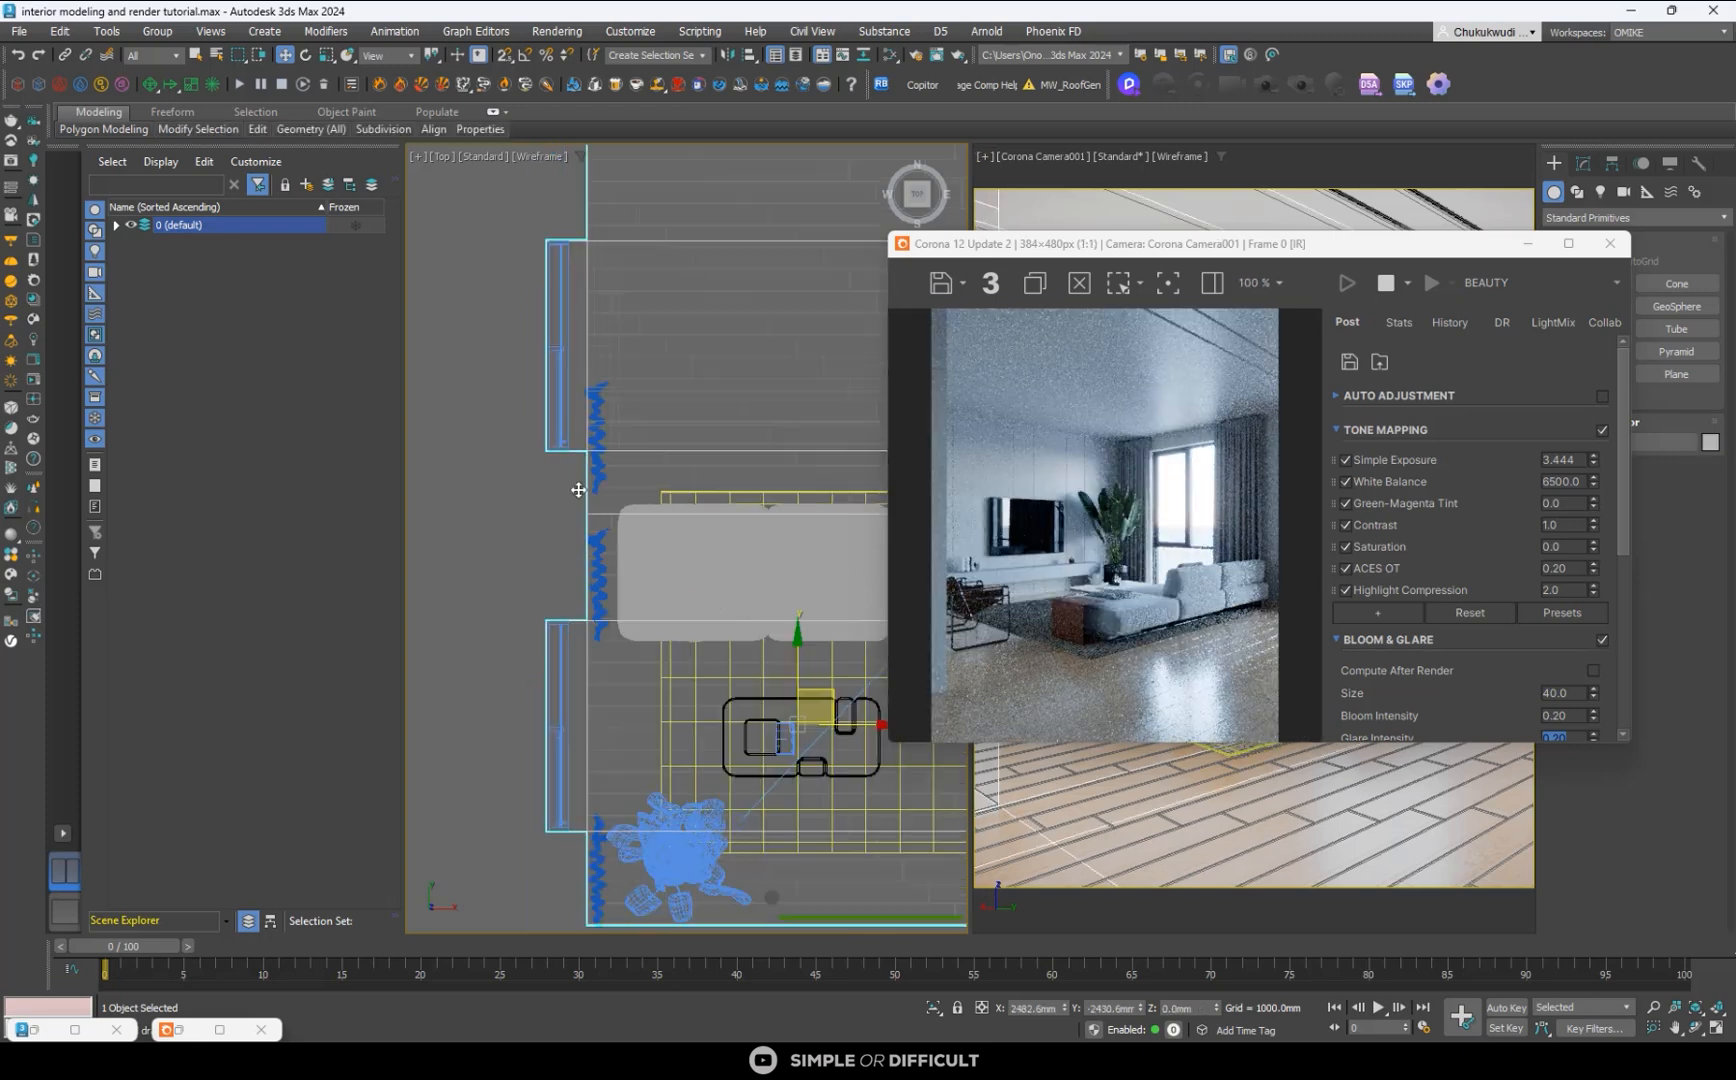
left_click(891, 50)
left_click(1489, 170)
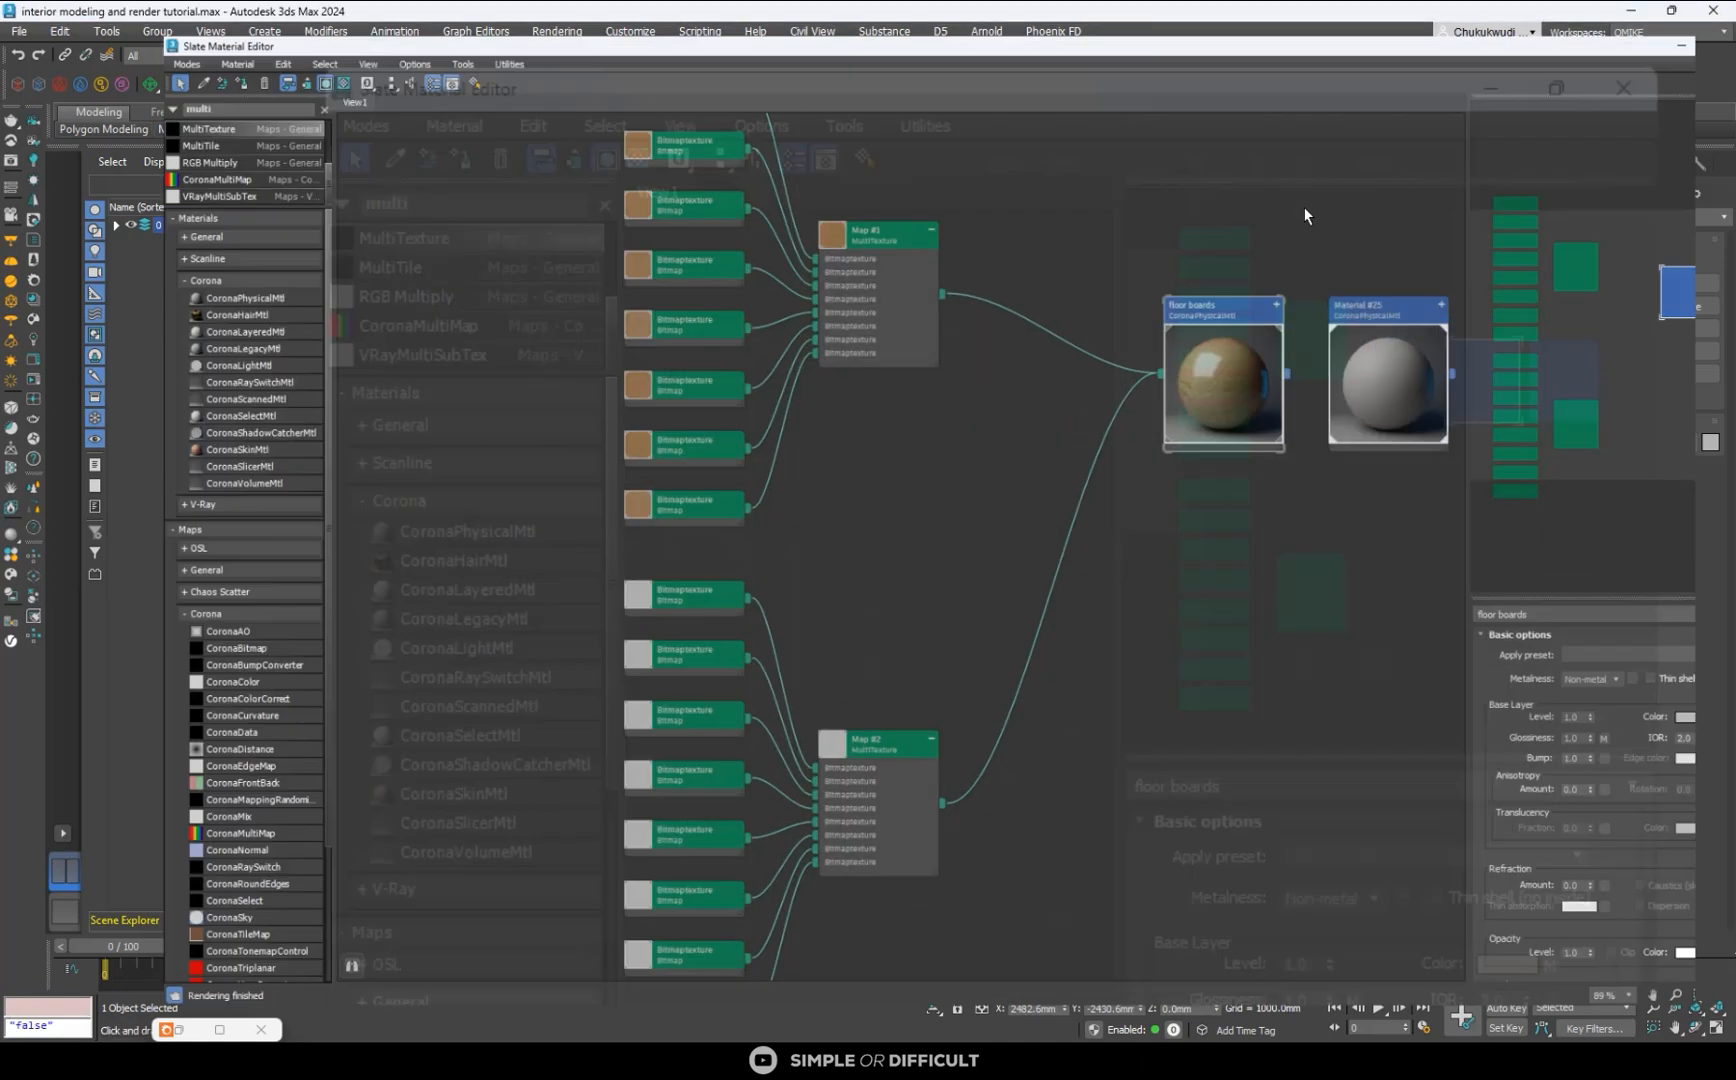
- Duplicate Material #25 as a separate Corona physical material and name the copy "wall"
scroll(842, 303, "down", 4)
double_click(1021, 302)
middle_click_drag(1009, 304, 863, 285)
scroll(917, 284, "up", 2)
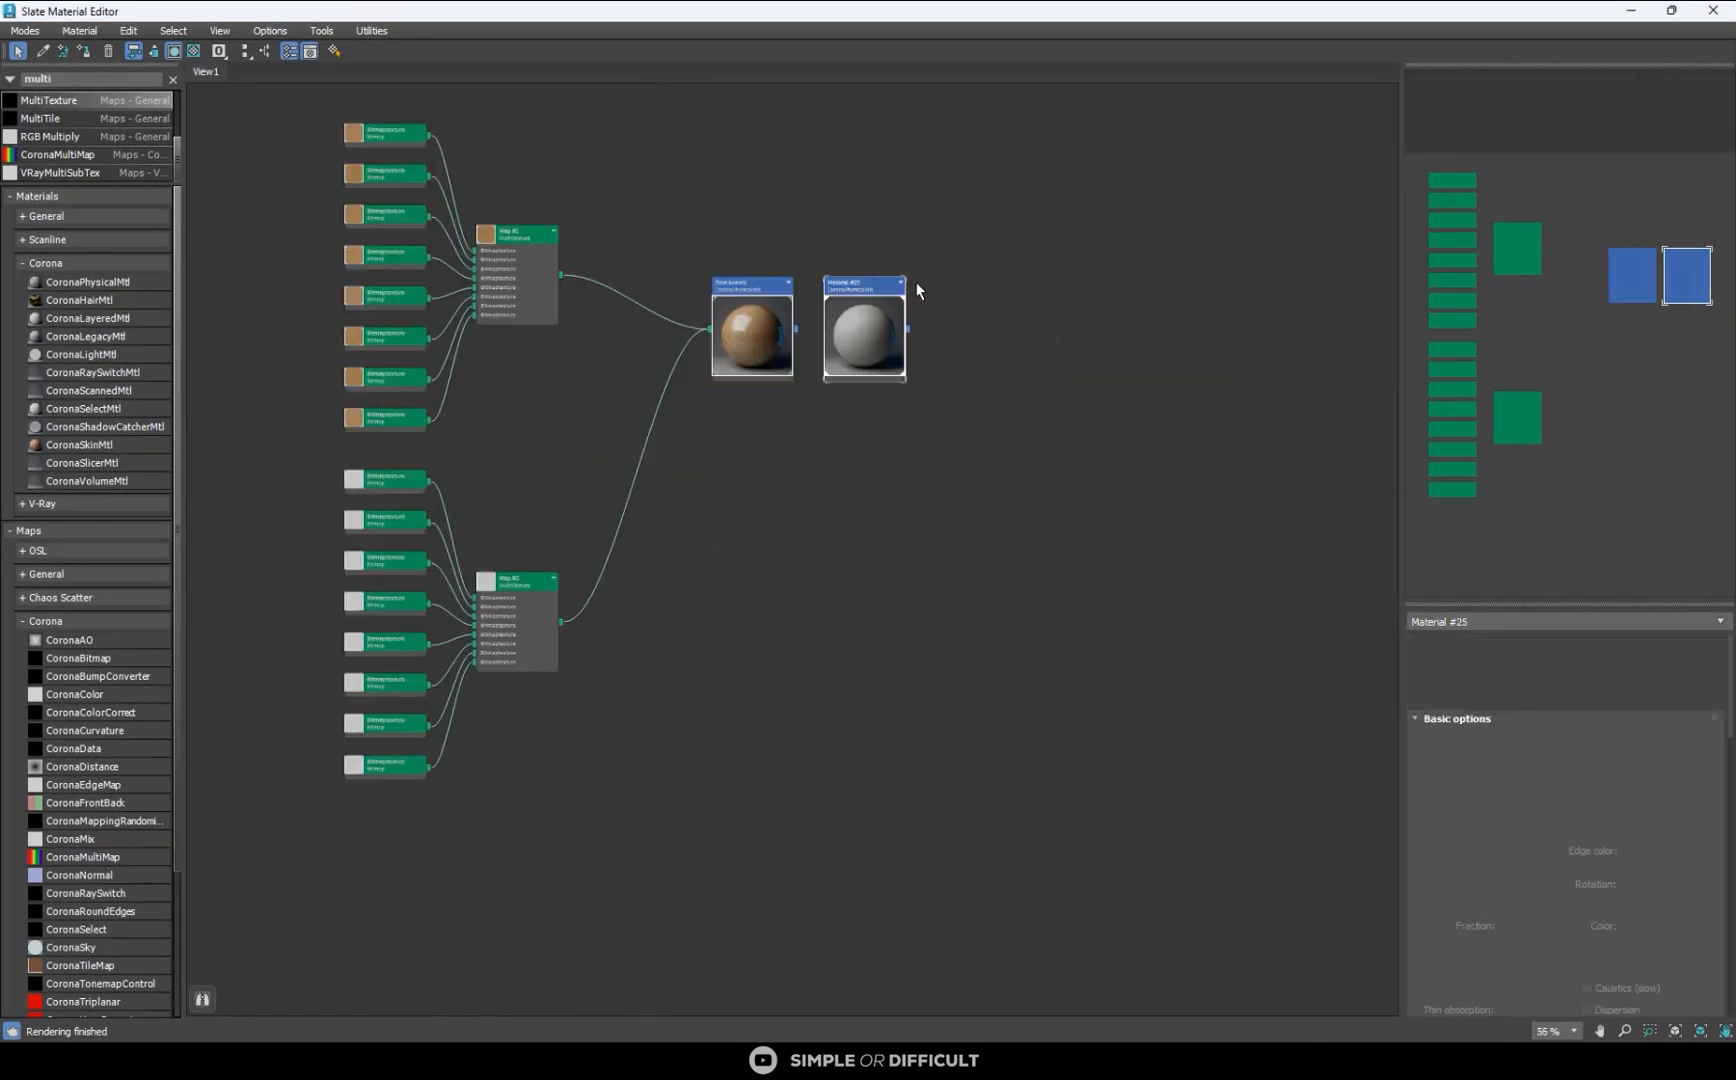
left_click_drag(895, 288, 1018, 358, "shift")
scroll(1006, 360, "up", 4)
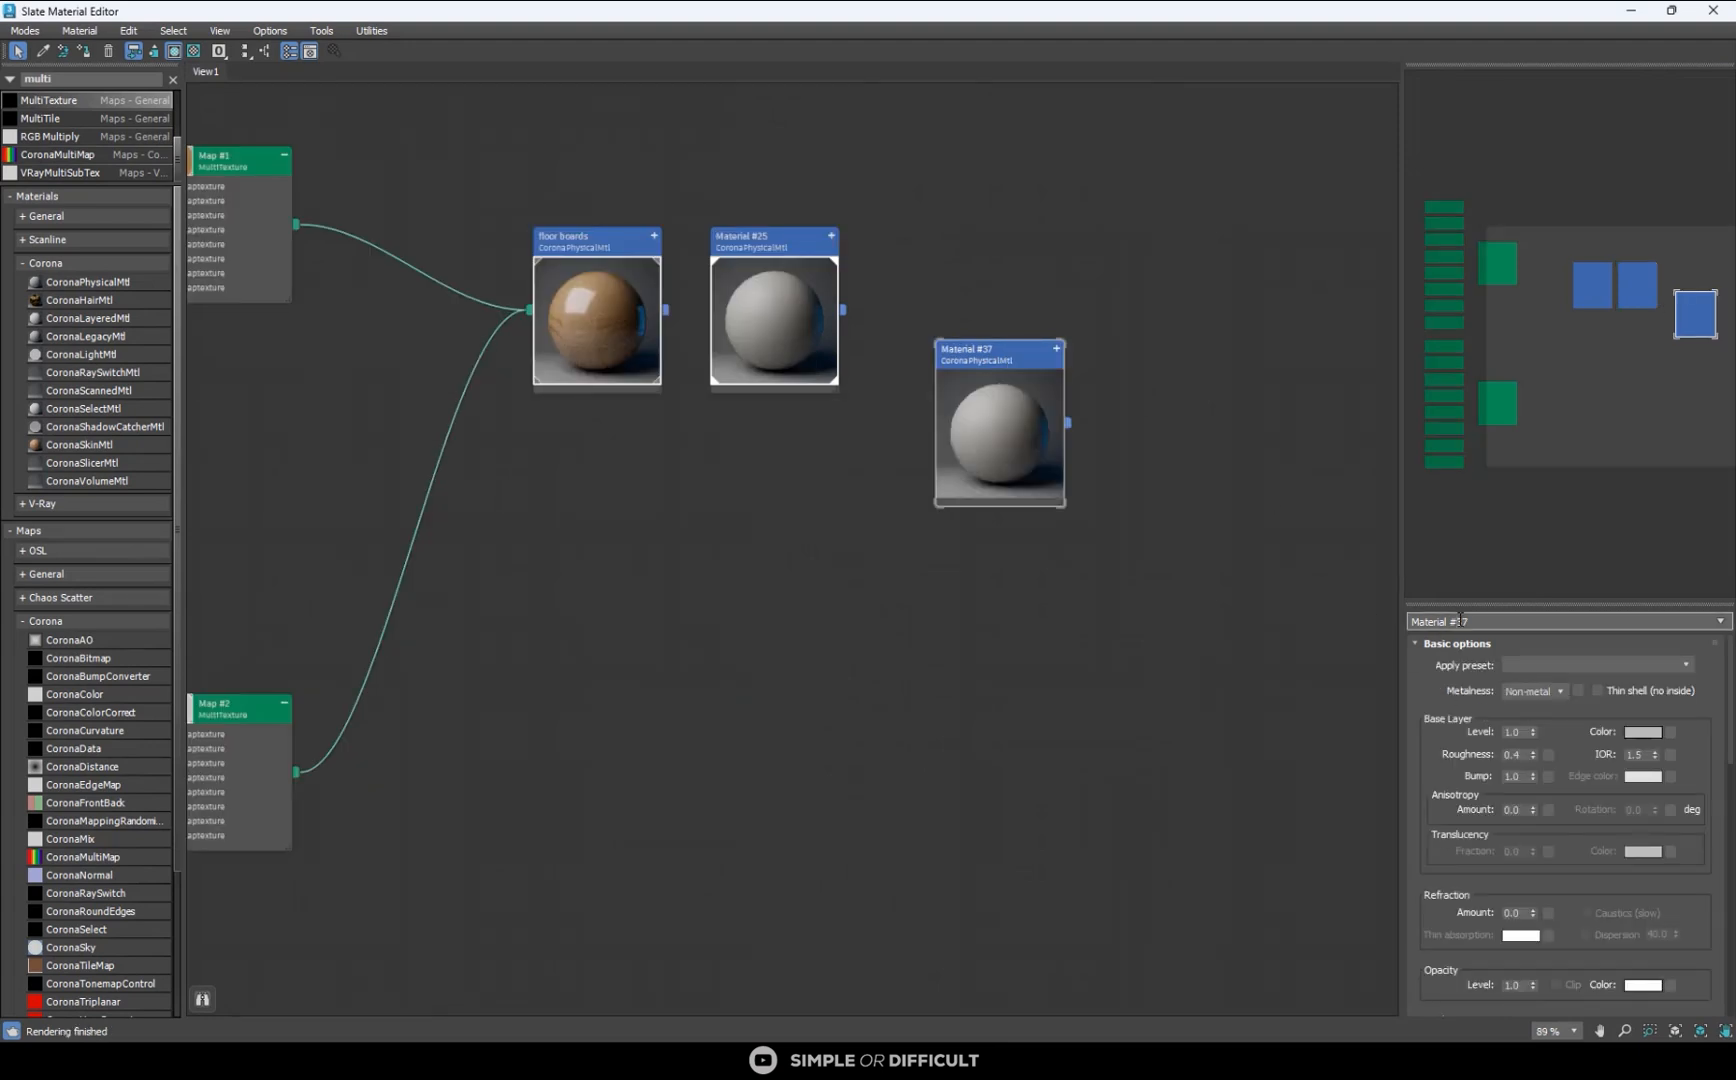
type("wall")
- Set the wall material's base color to value 200 with reduced saturation and assign the material to the selected walls
left_click(1640, 731)
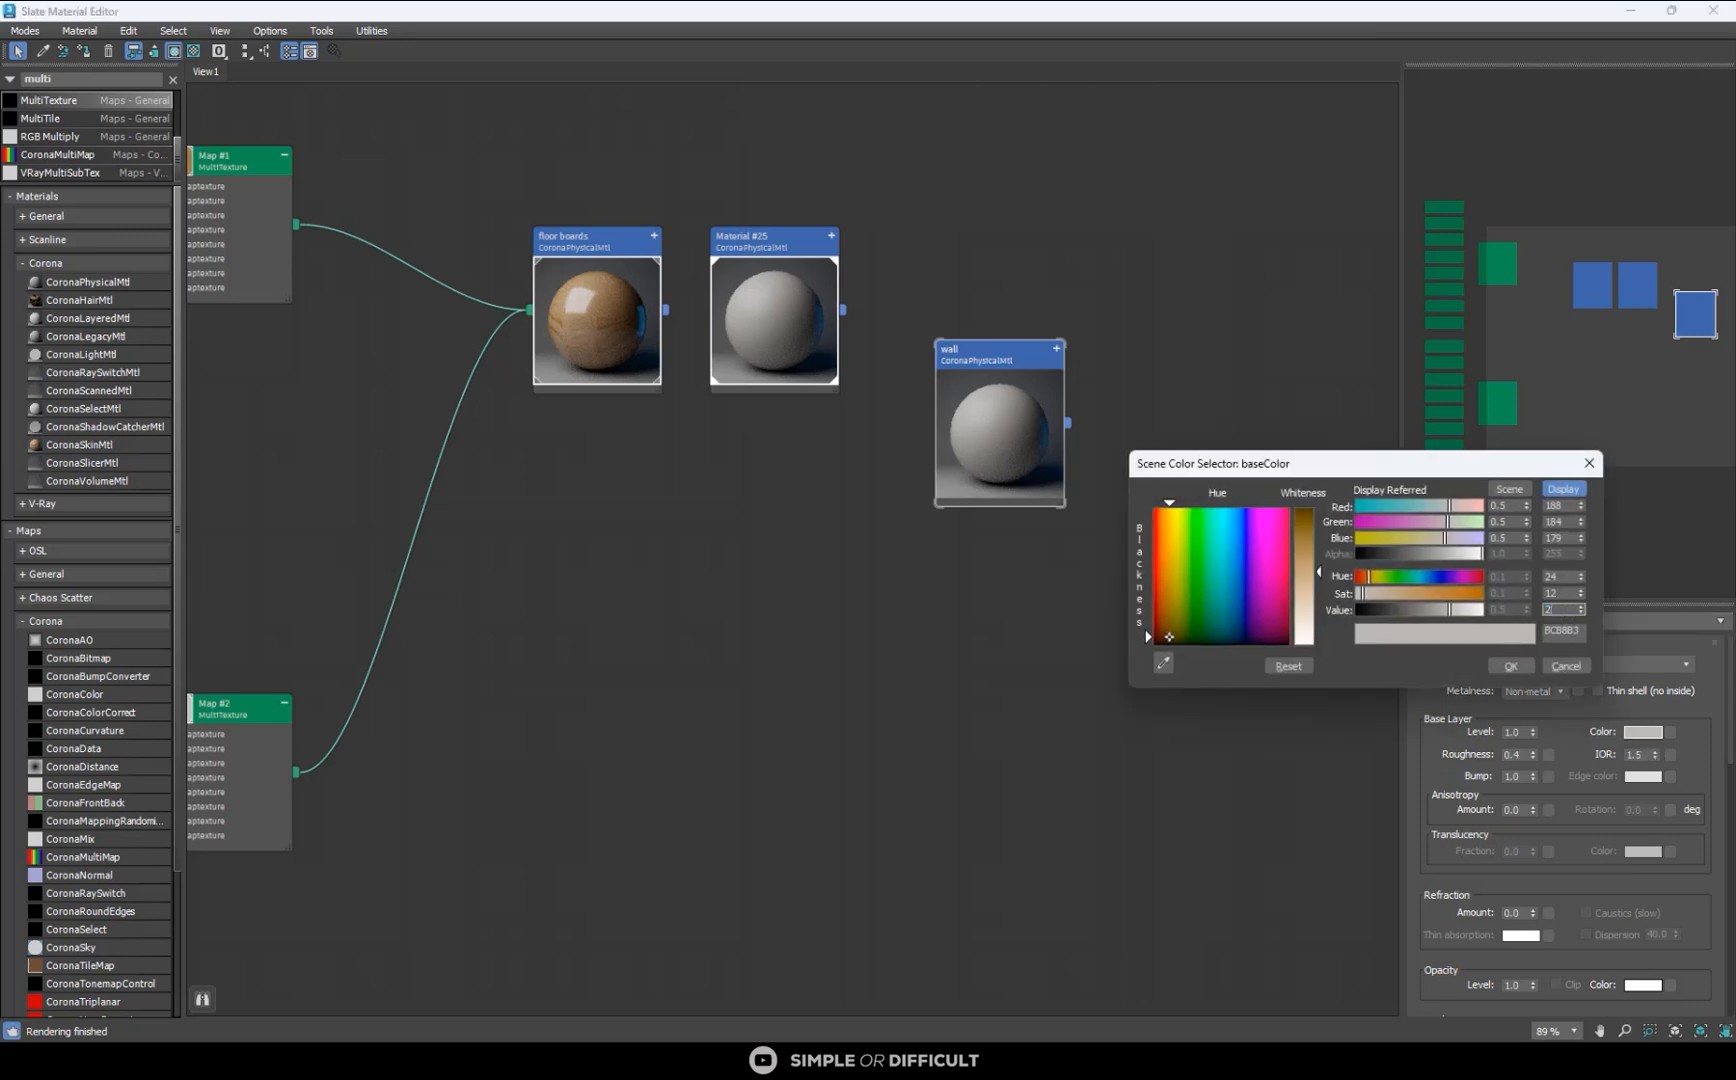
type("200")
key("Return")
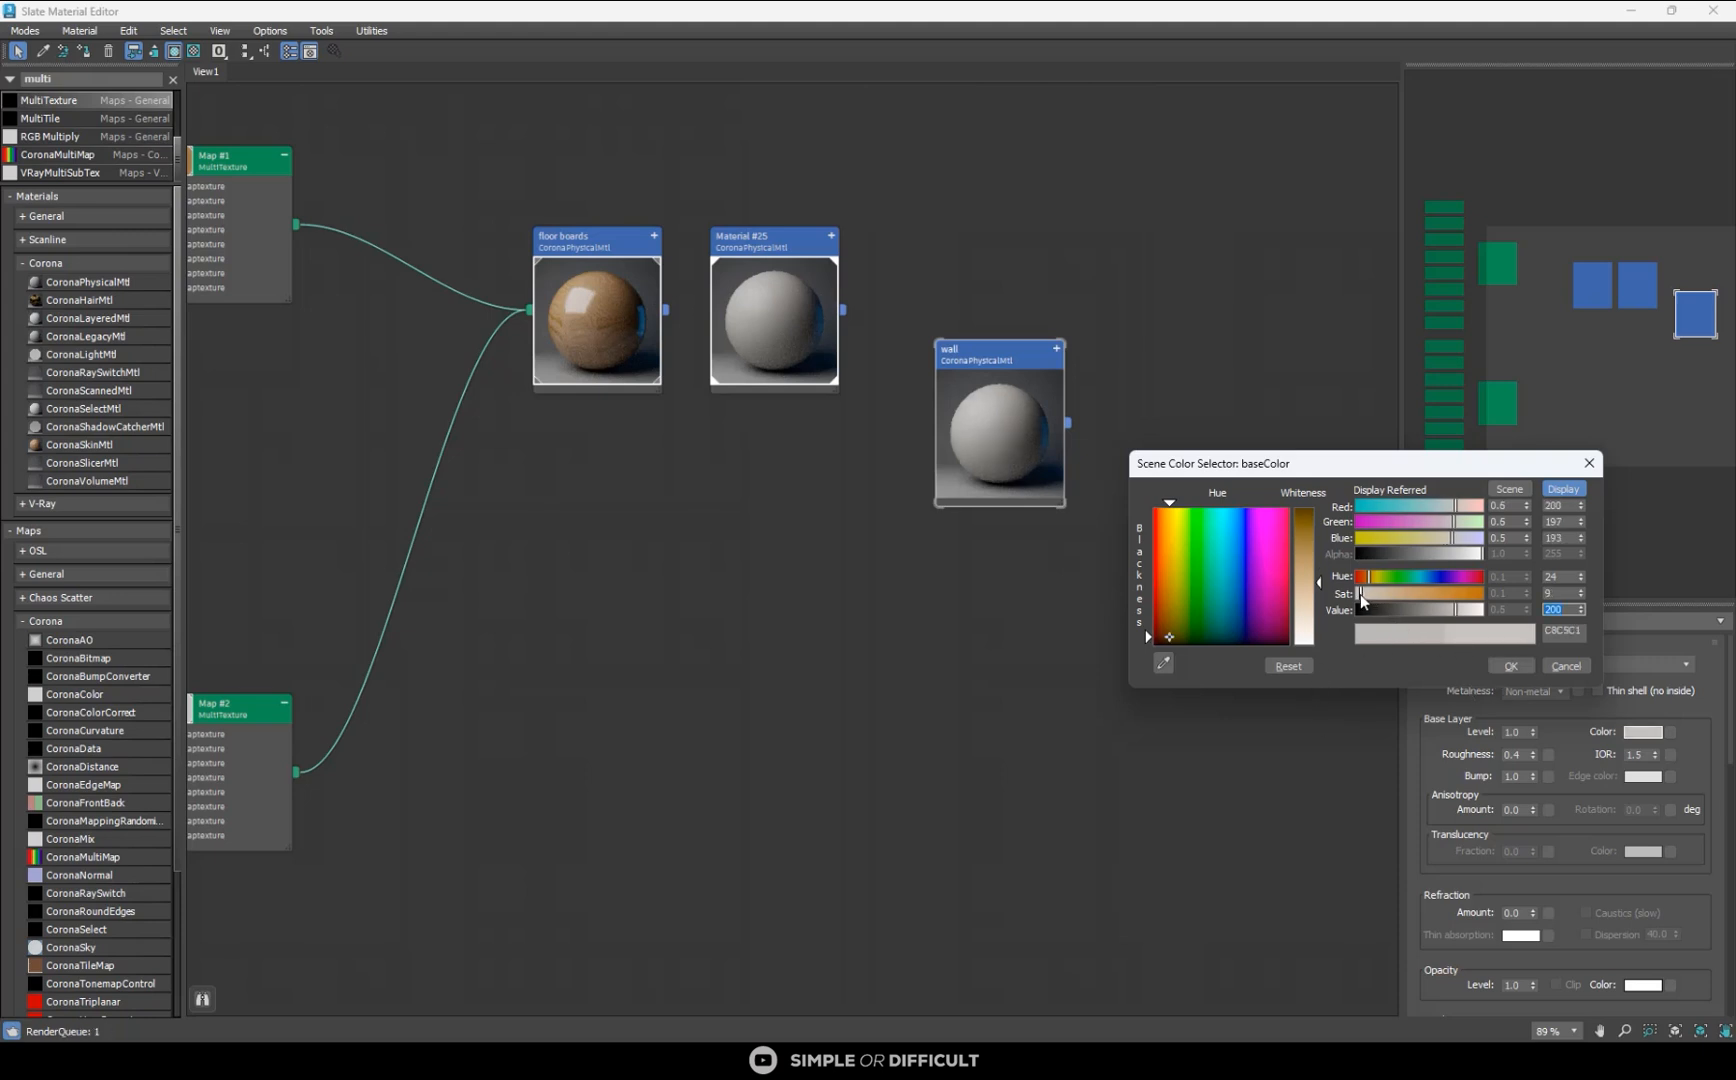
left_click(1511, 666)
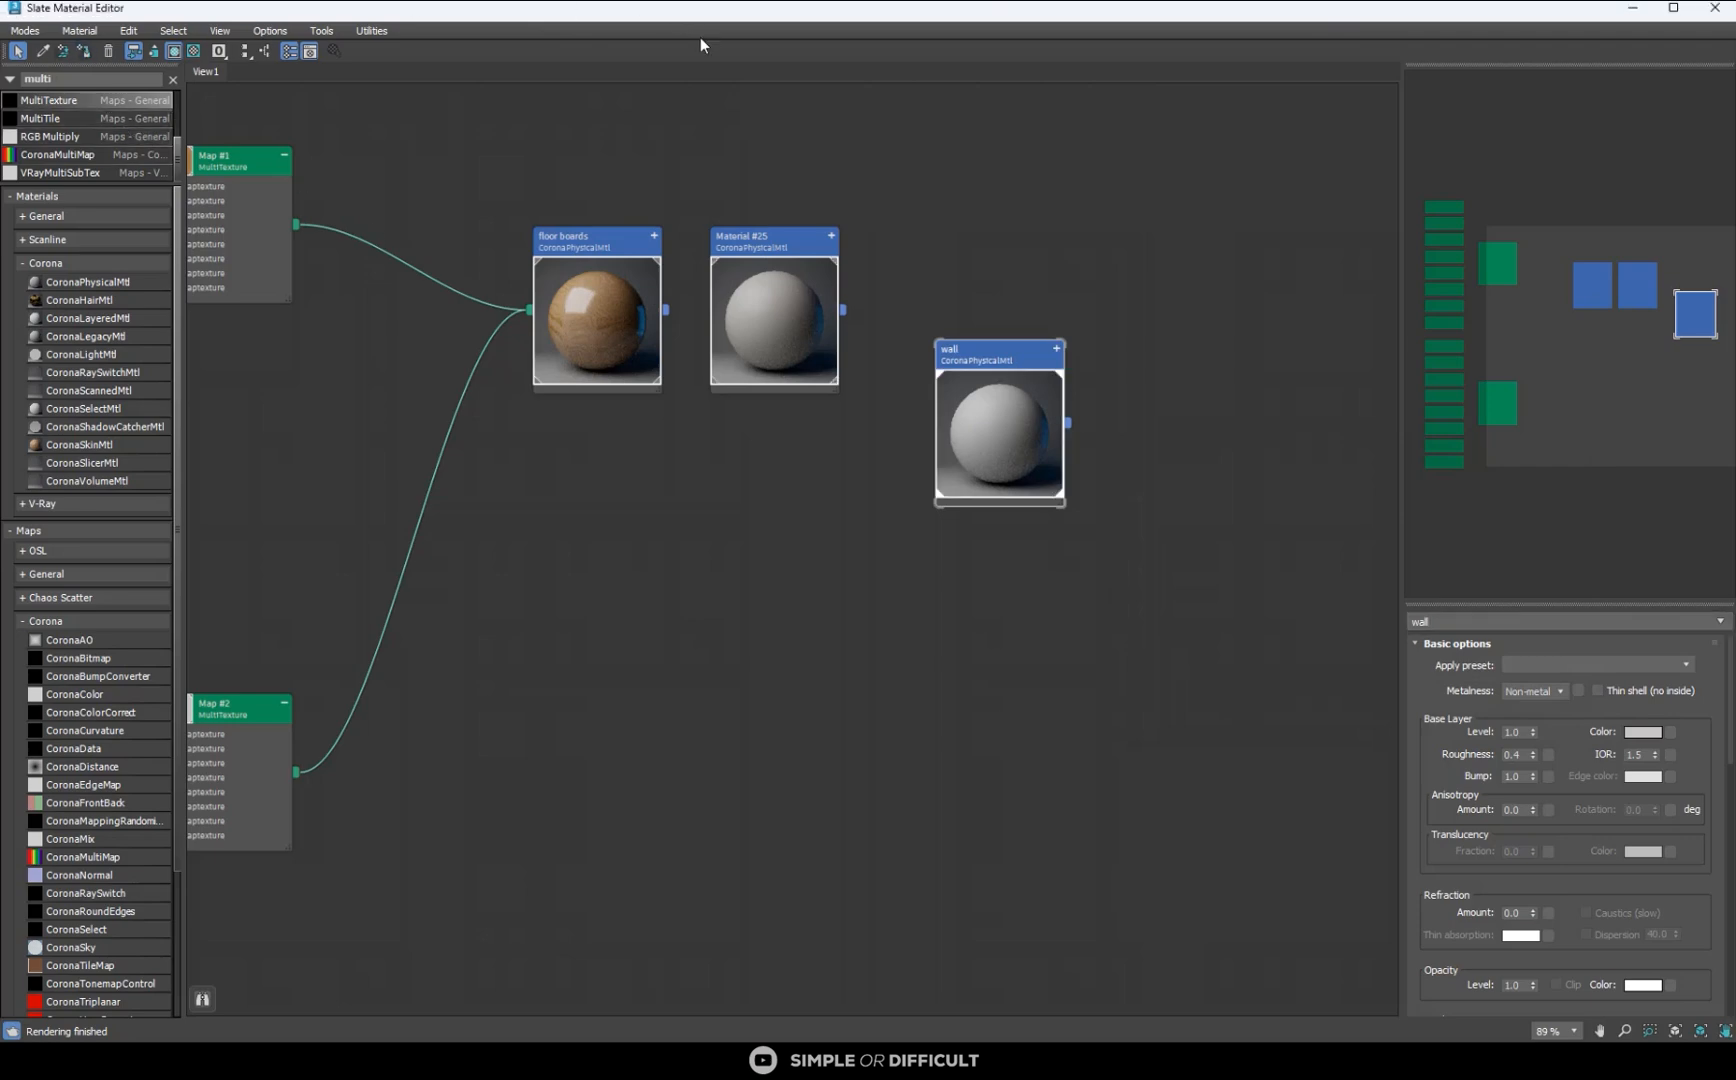
- Shrink the material editor, maximize the render window and restart the interactive render at the larger resolution
left_click_drag(630, 8, 380, 137)
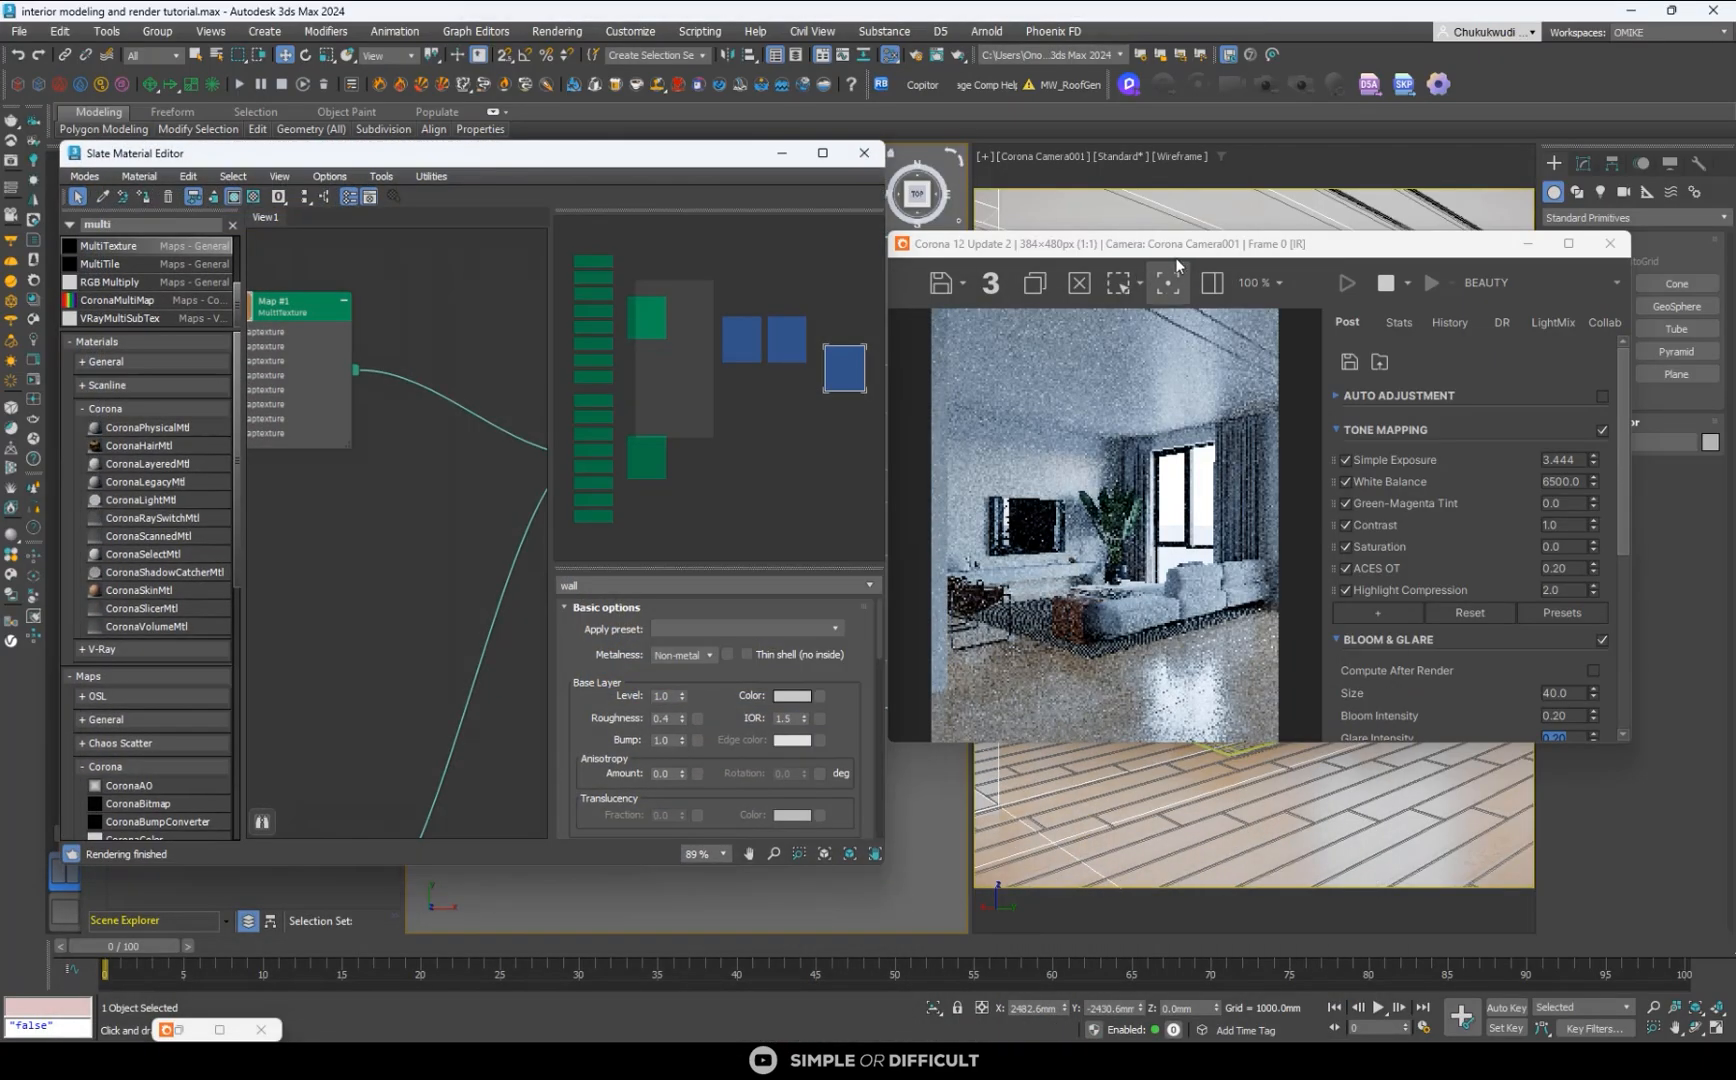
left_click(1568, 243)
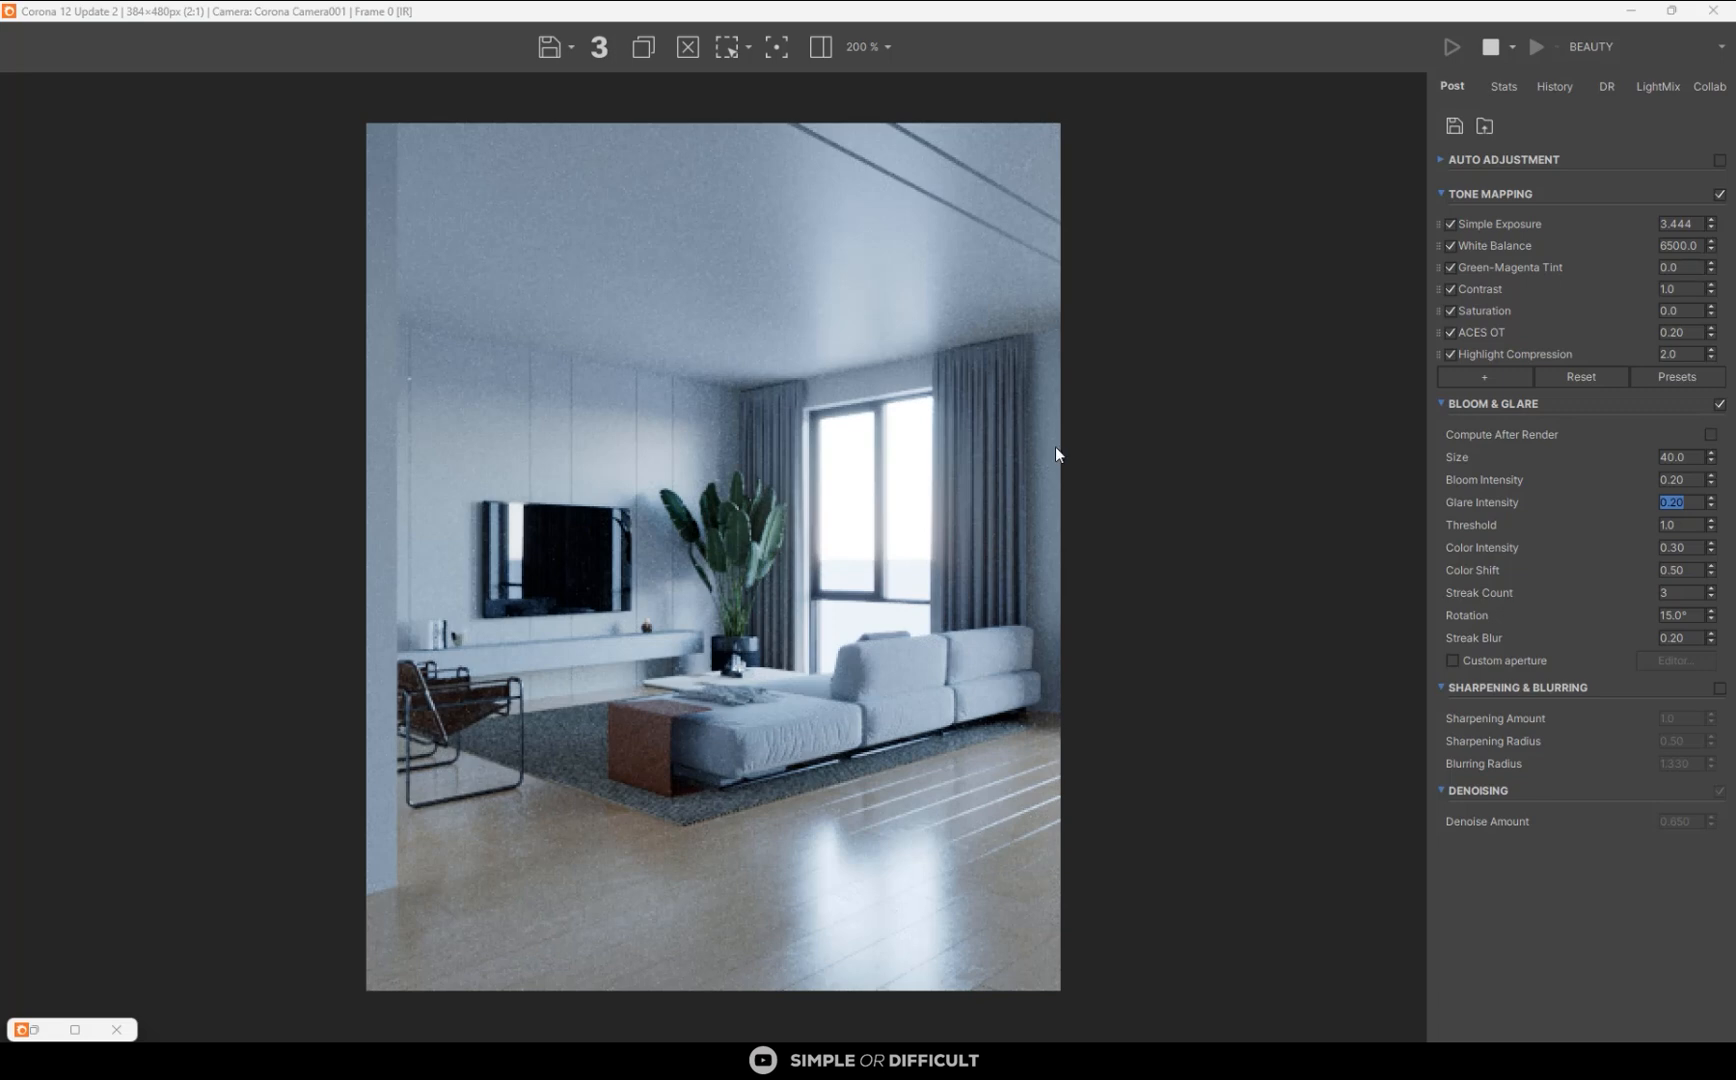
scroll(1057, 448, "down", 1)
scroll(1110, 424, "up", 1)
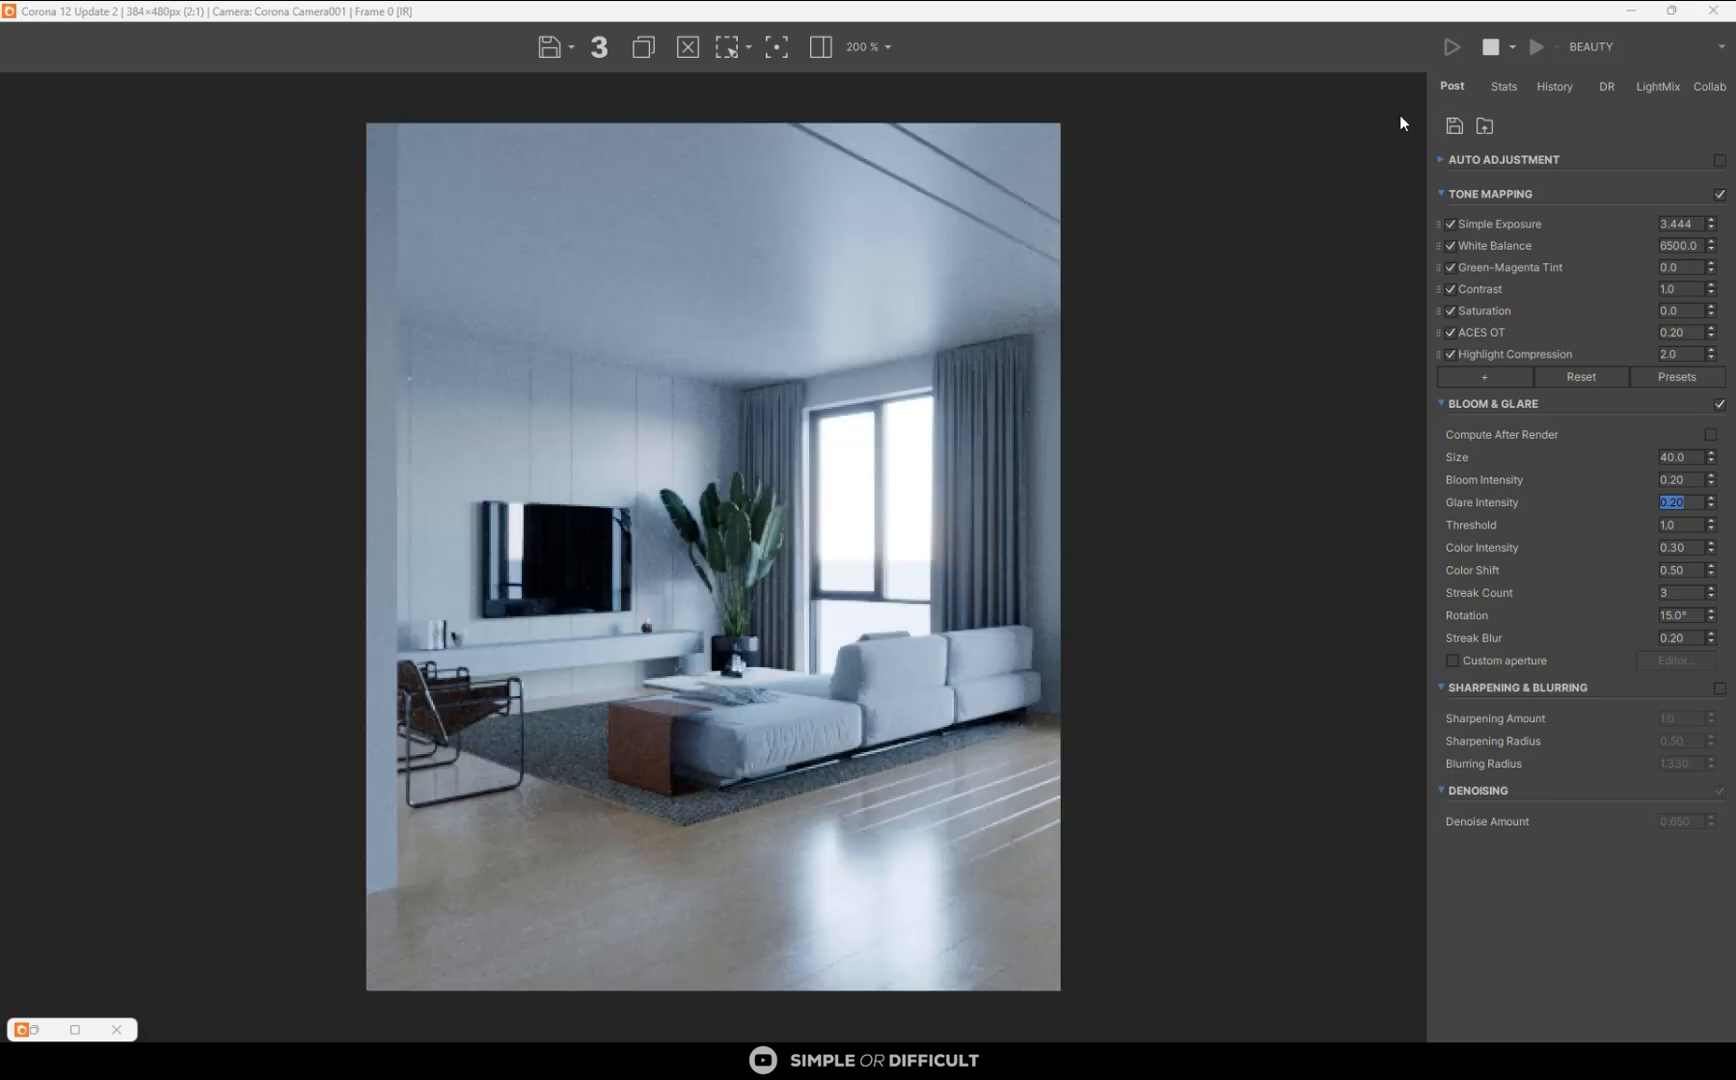
left_click(1491, 52)
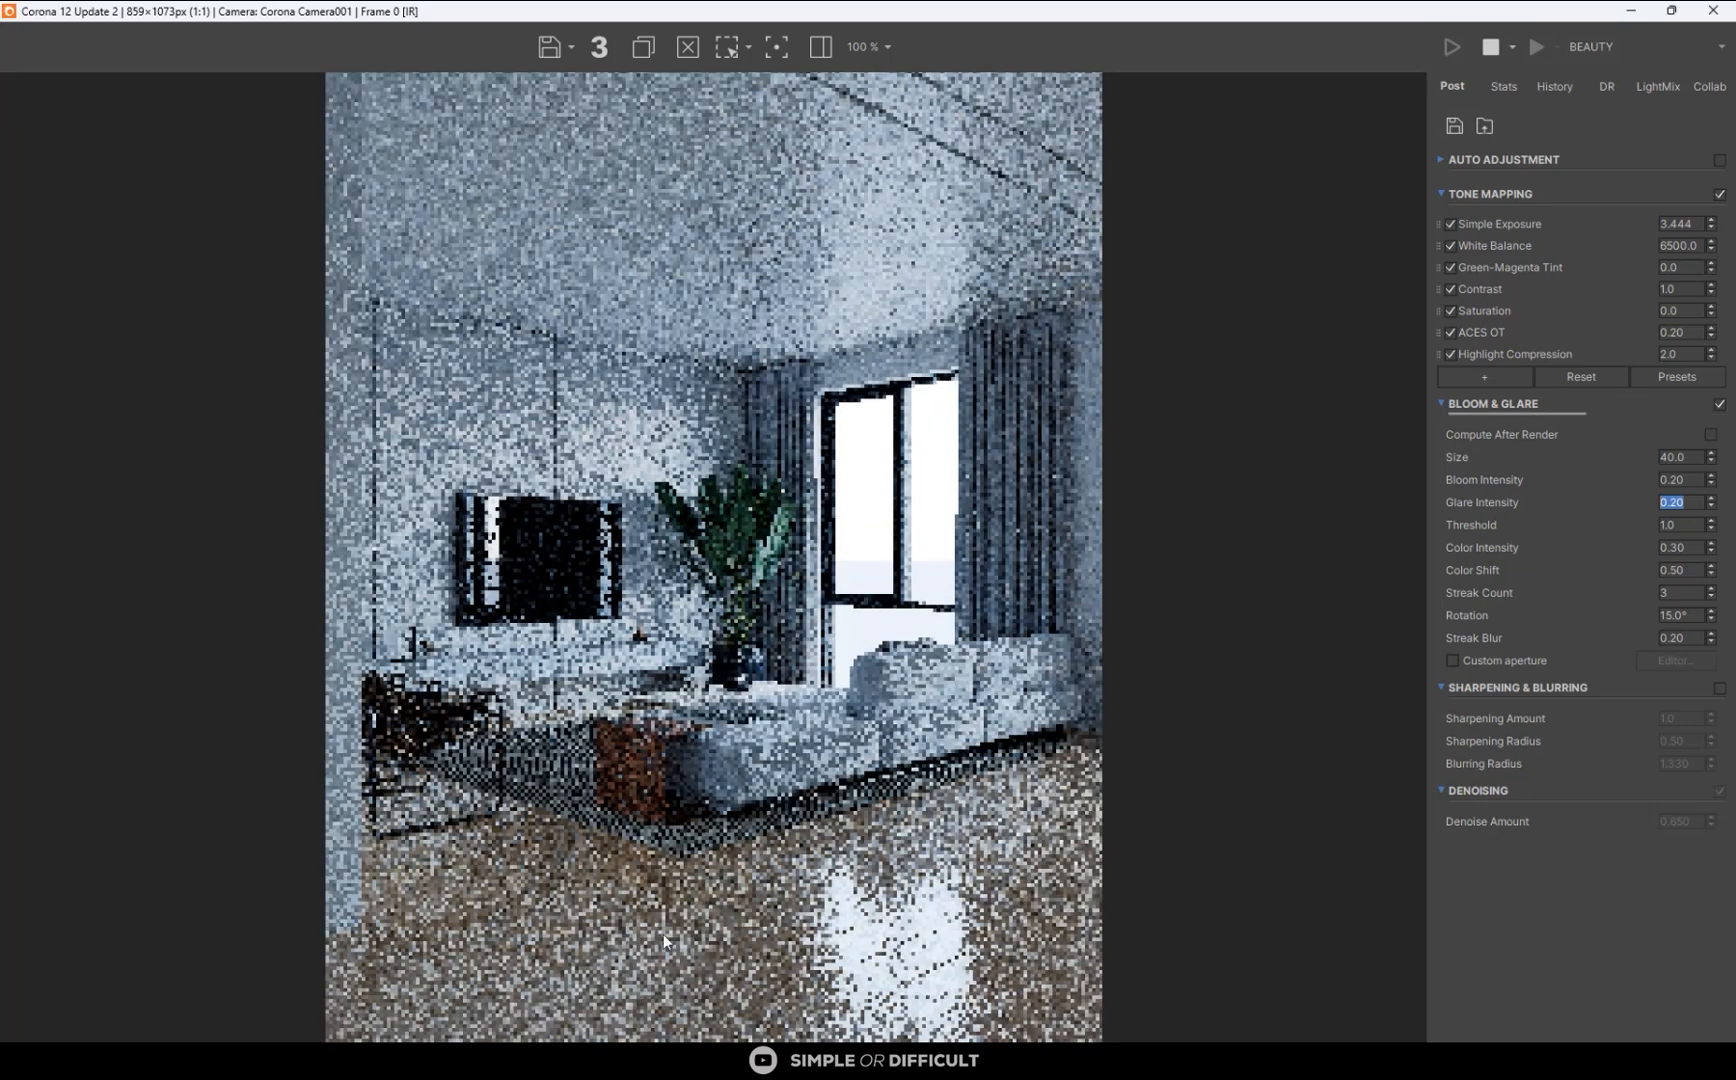
- Examine the floor reflections, sofa, curtains and window in the restarted interactive render, up close and as a whole
scroll(808, 835, "up", 2)
middle_click_drag(808, 835, 480, 559)
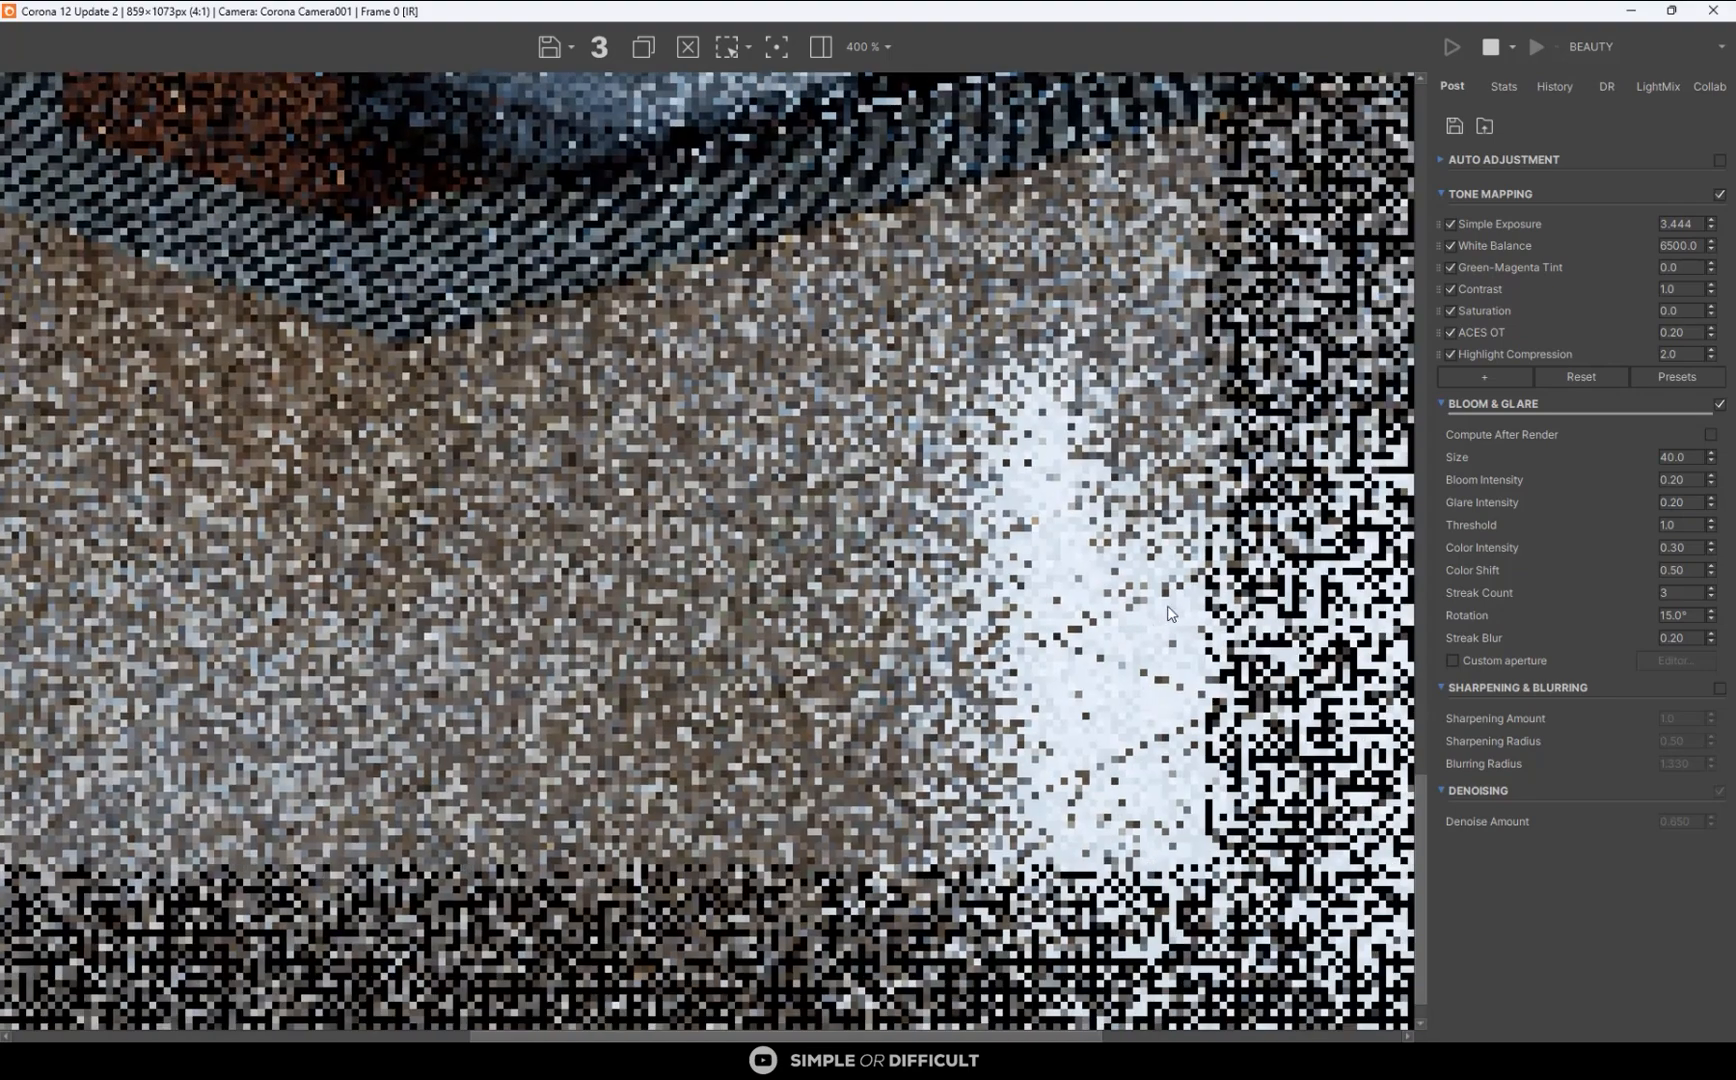
scroll(1075, 560, "up", 2)
scroll(918, 474, "down", 4)
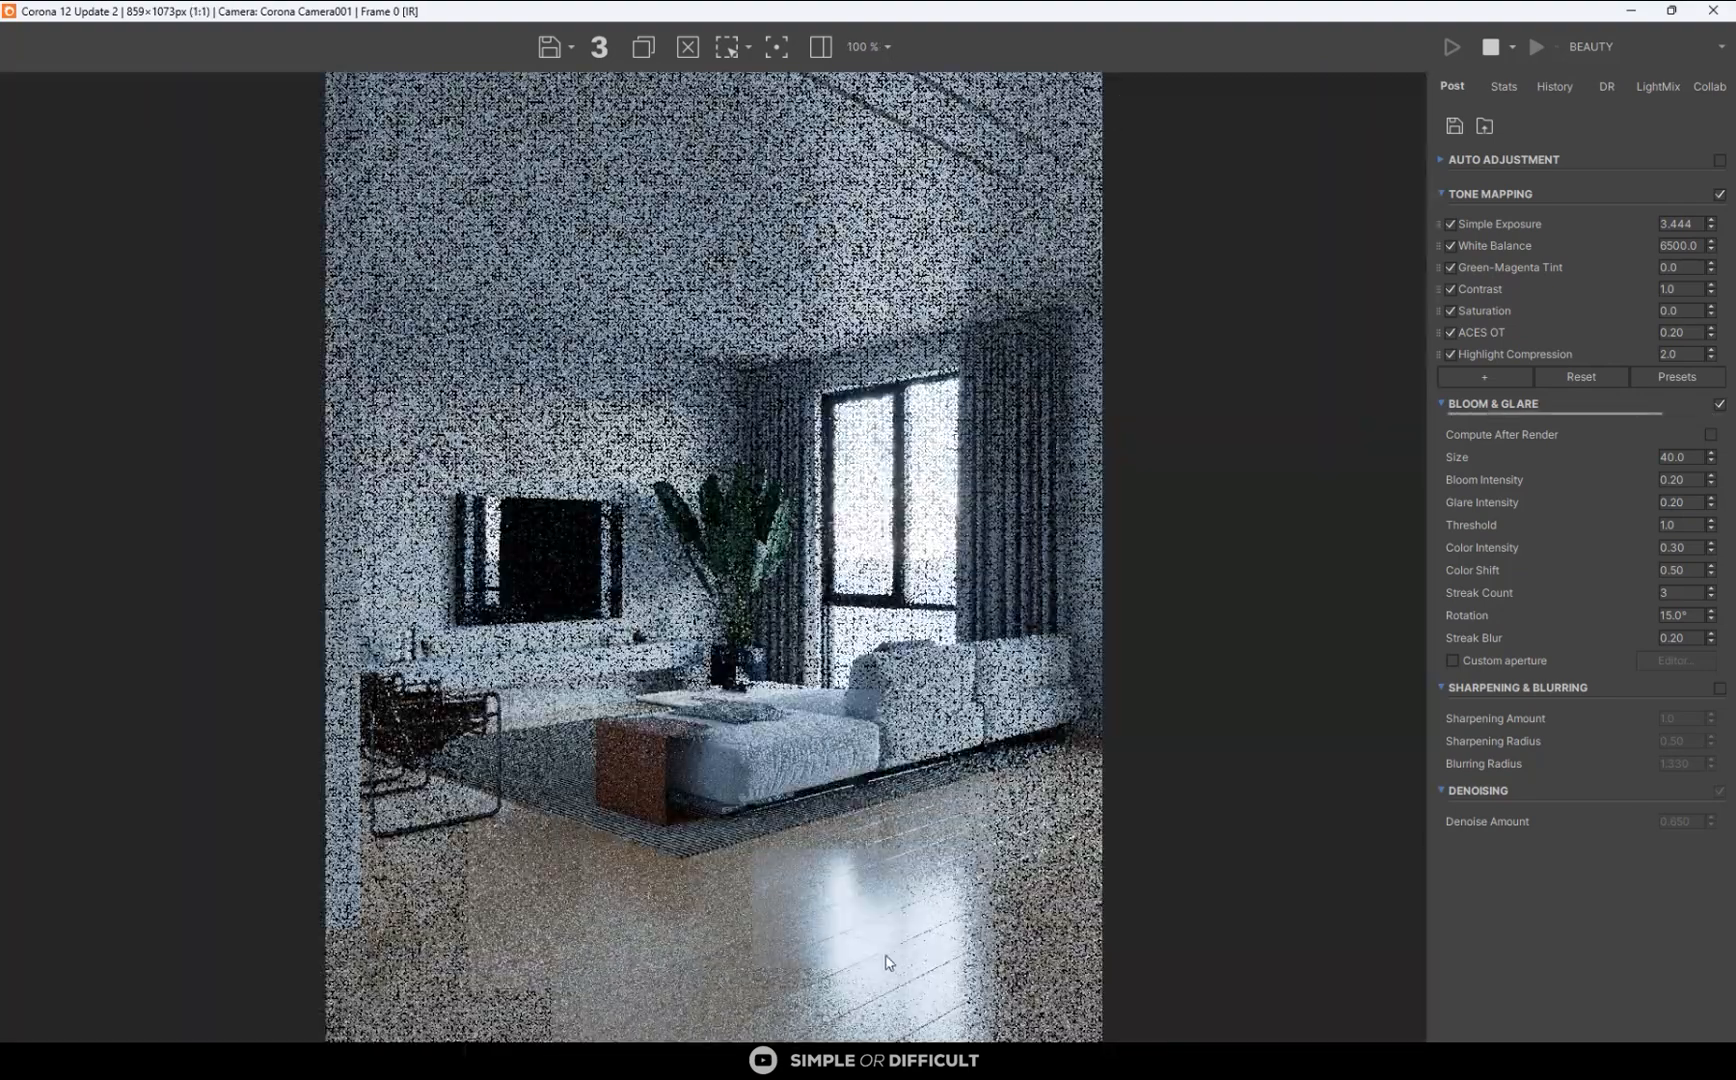
scroll(865, 947, "up", 1)
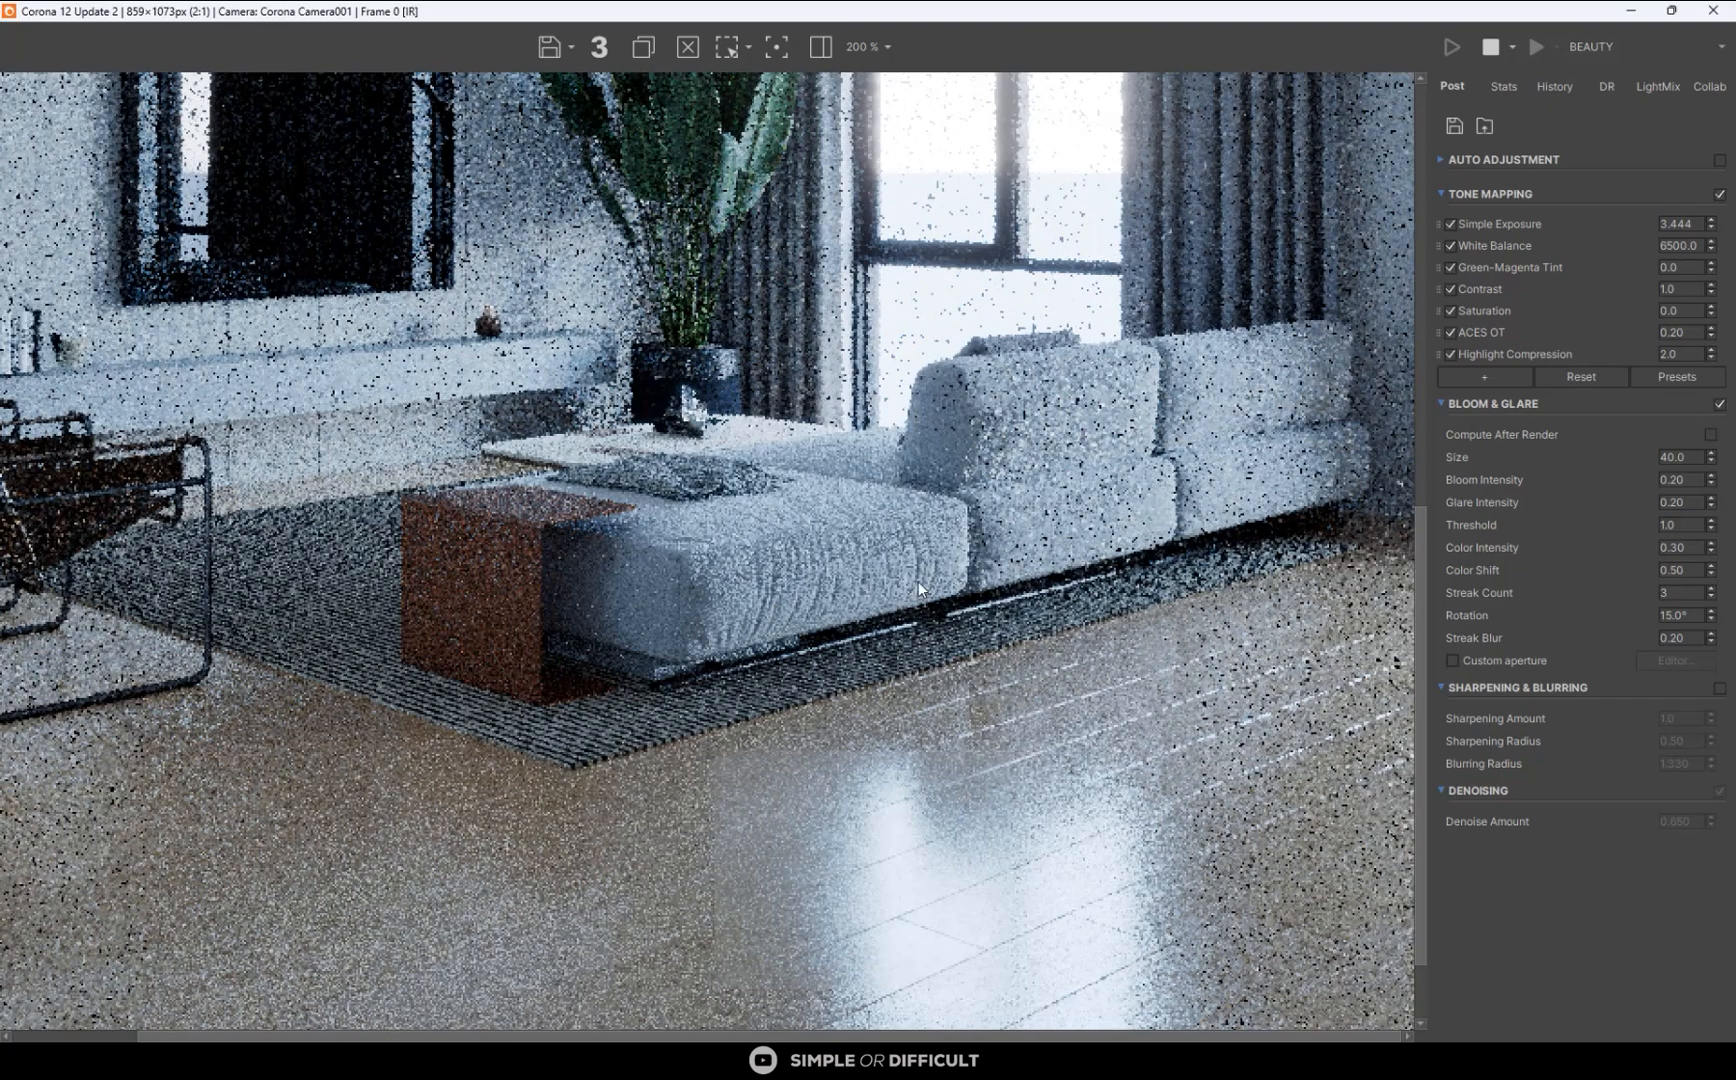
scroll(918, 580, "down", 1)
scroll(546, 866, "up", 1)
scroll(557, 636, "down", 1)
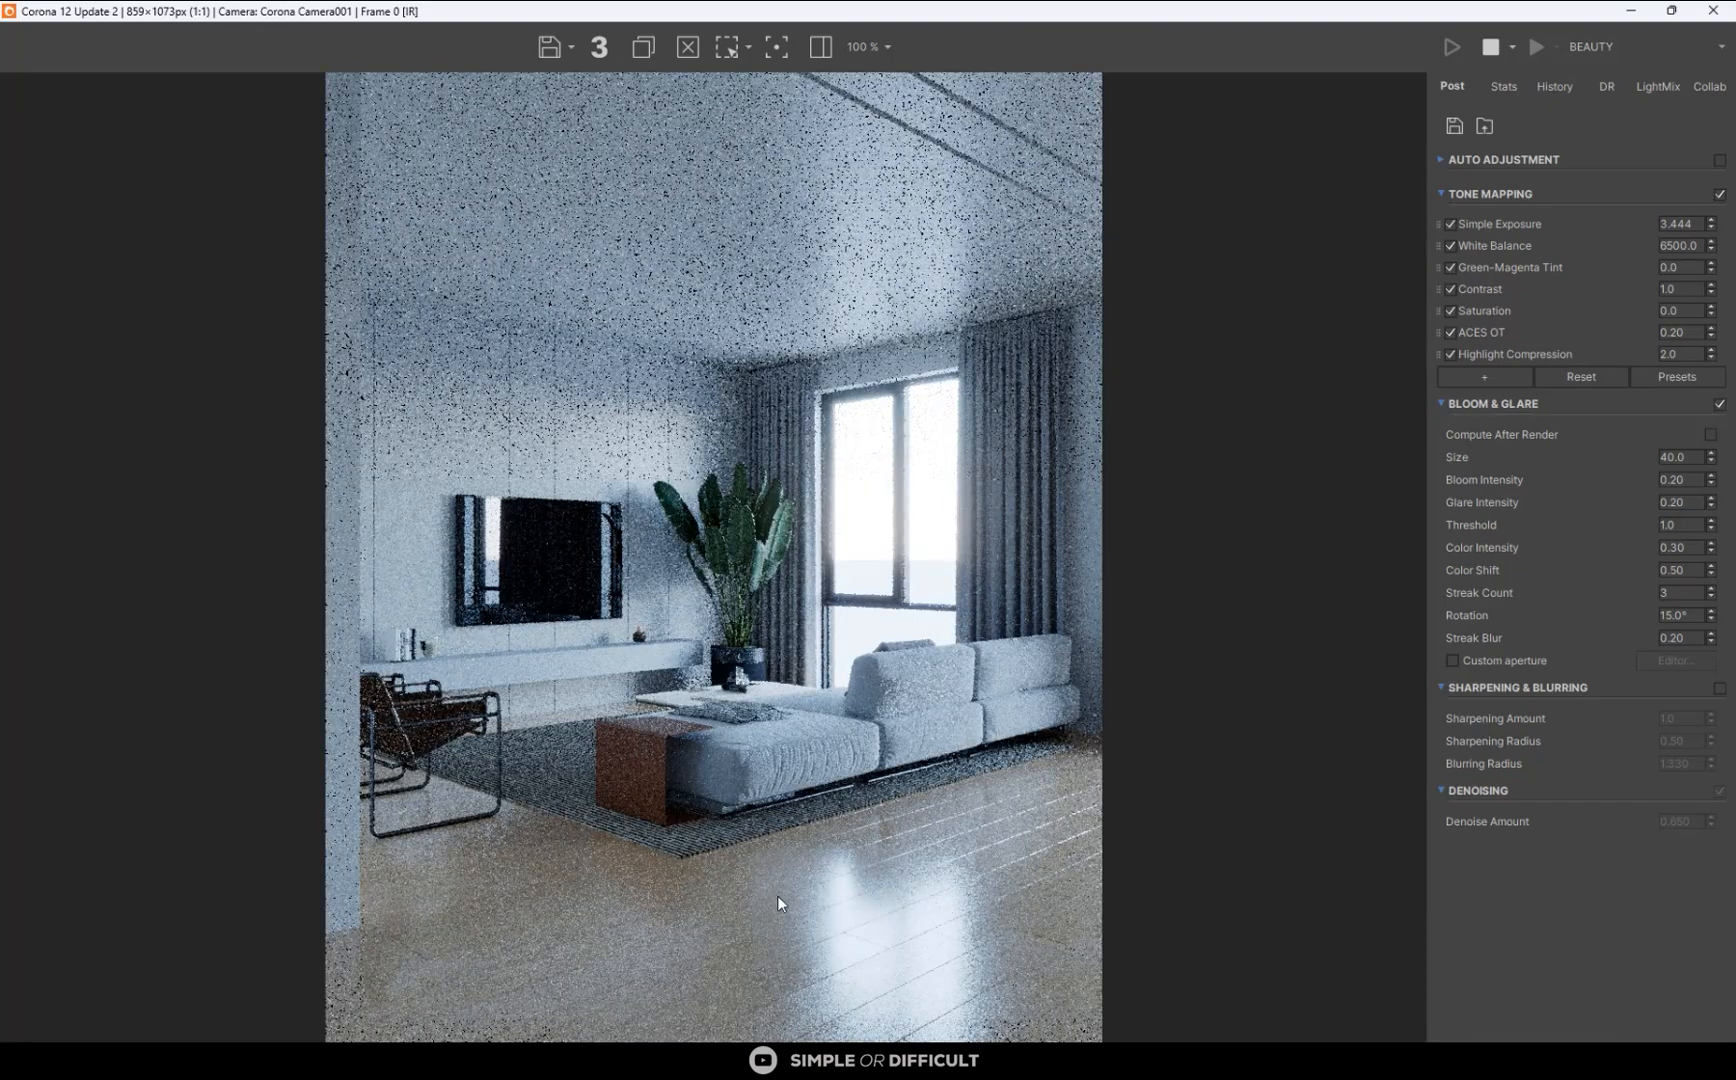
scroll(873, 358, "up", 4)
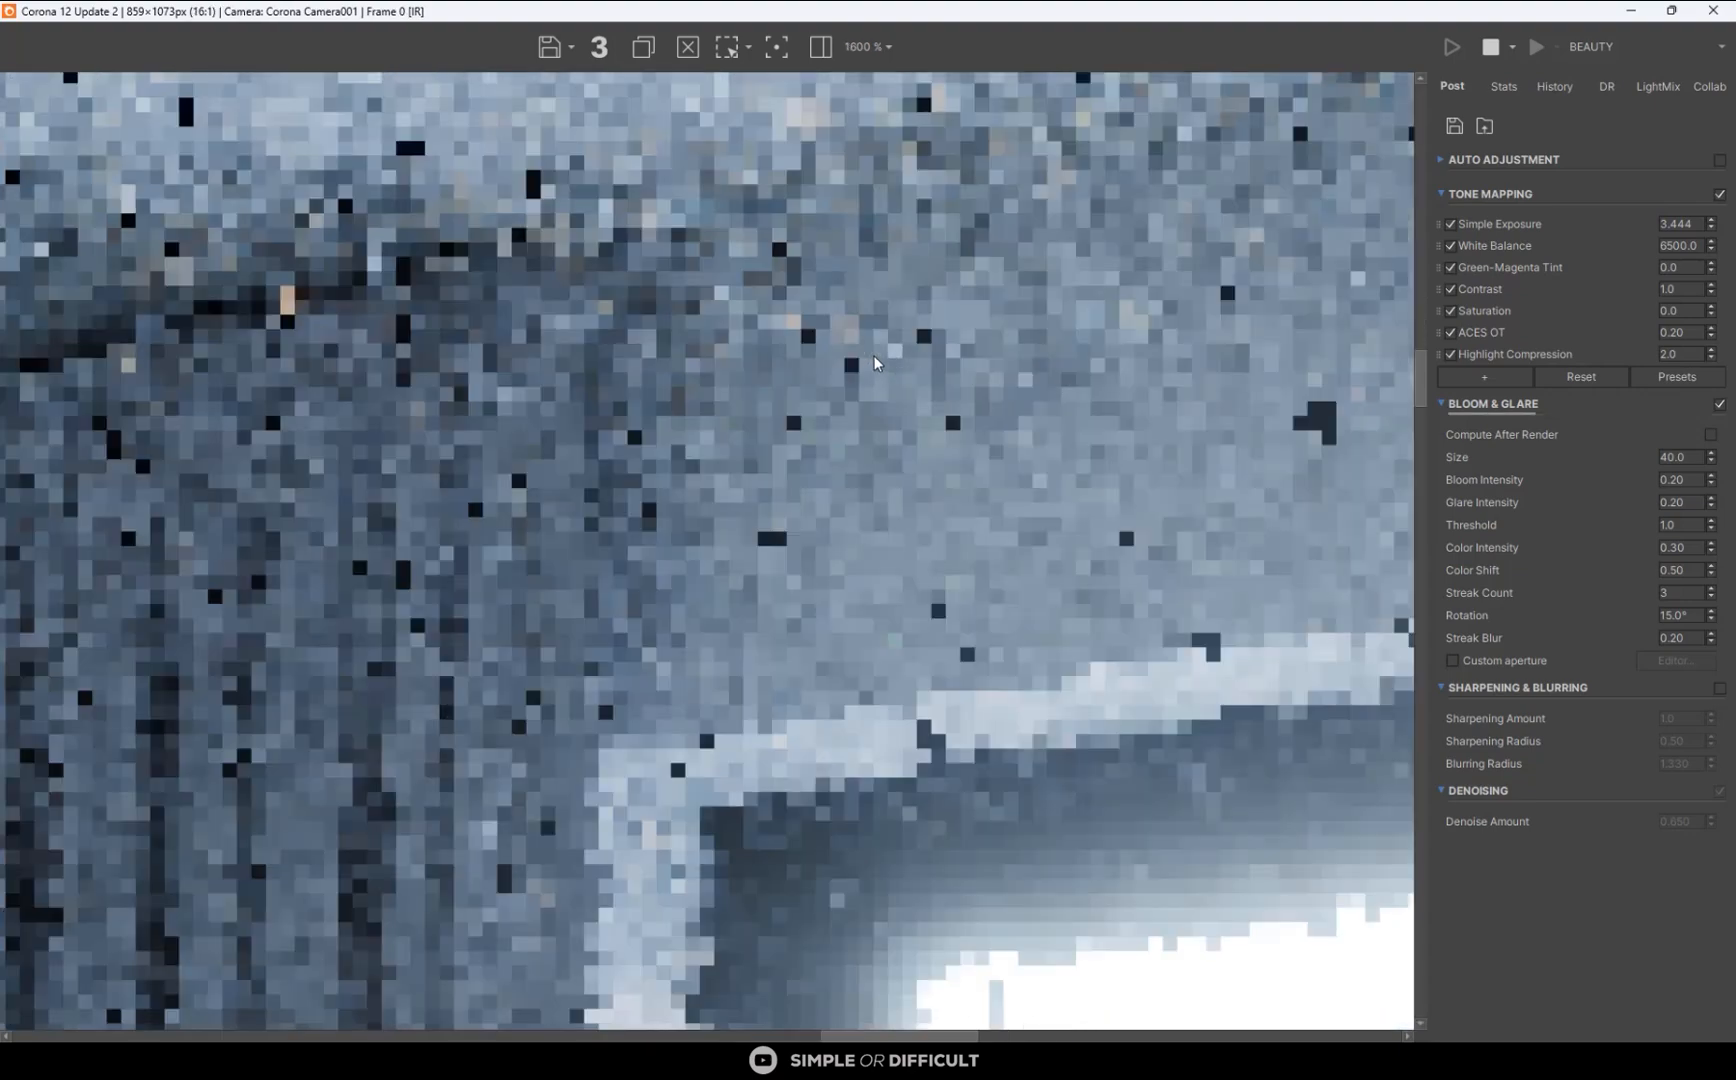
scroll(876, 358, "down", 4)
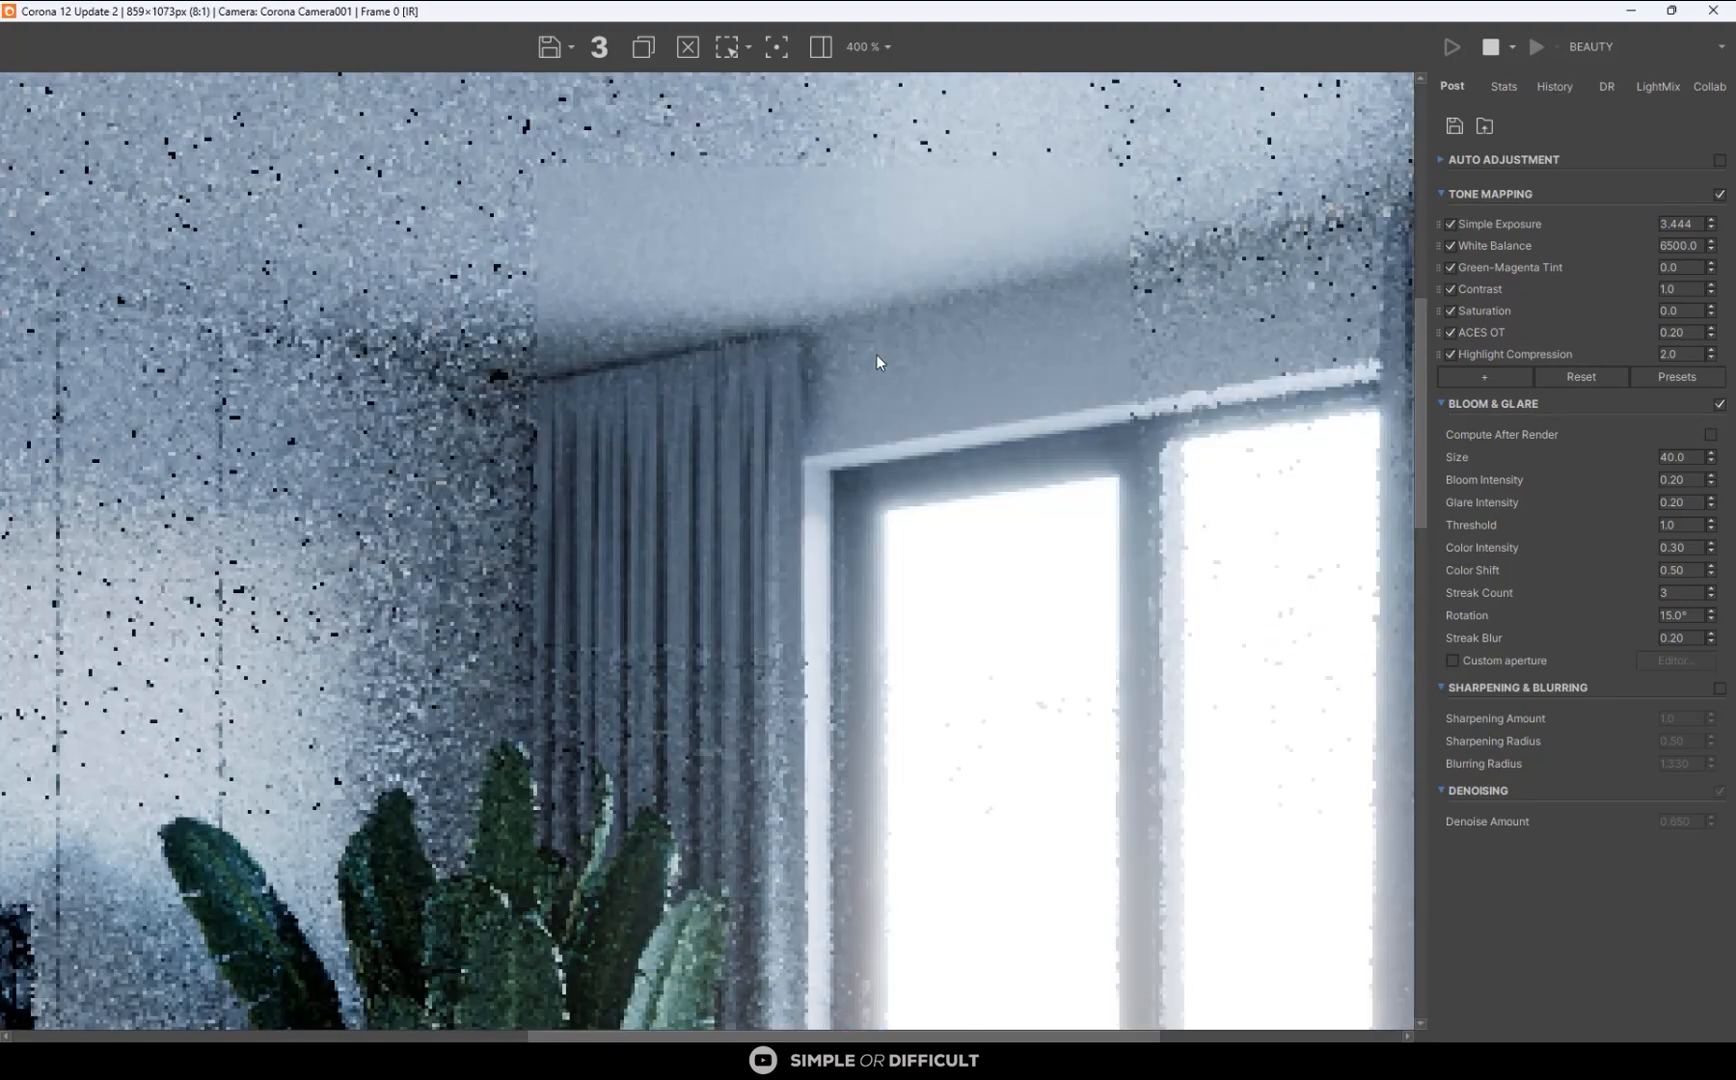
scroll(940, 650, "up", 1)
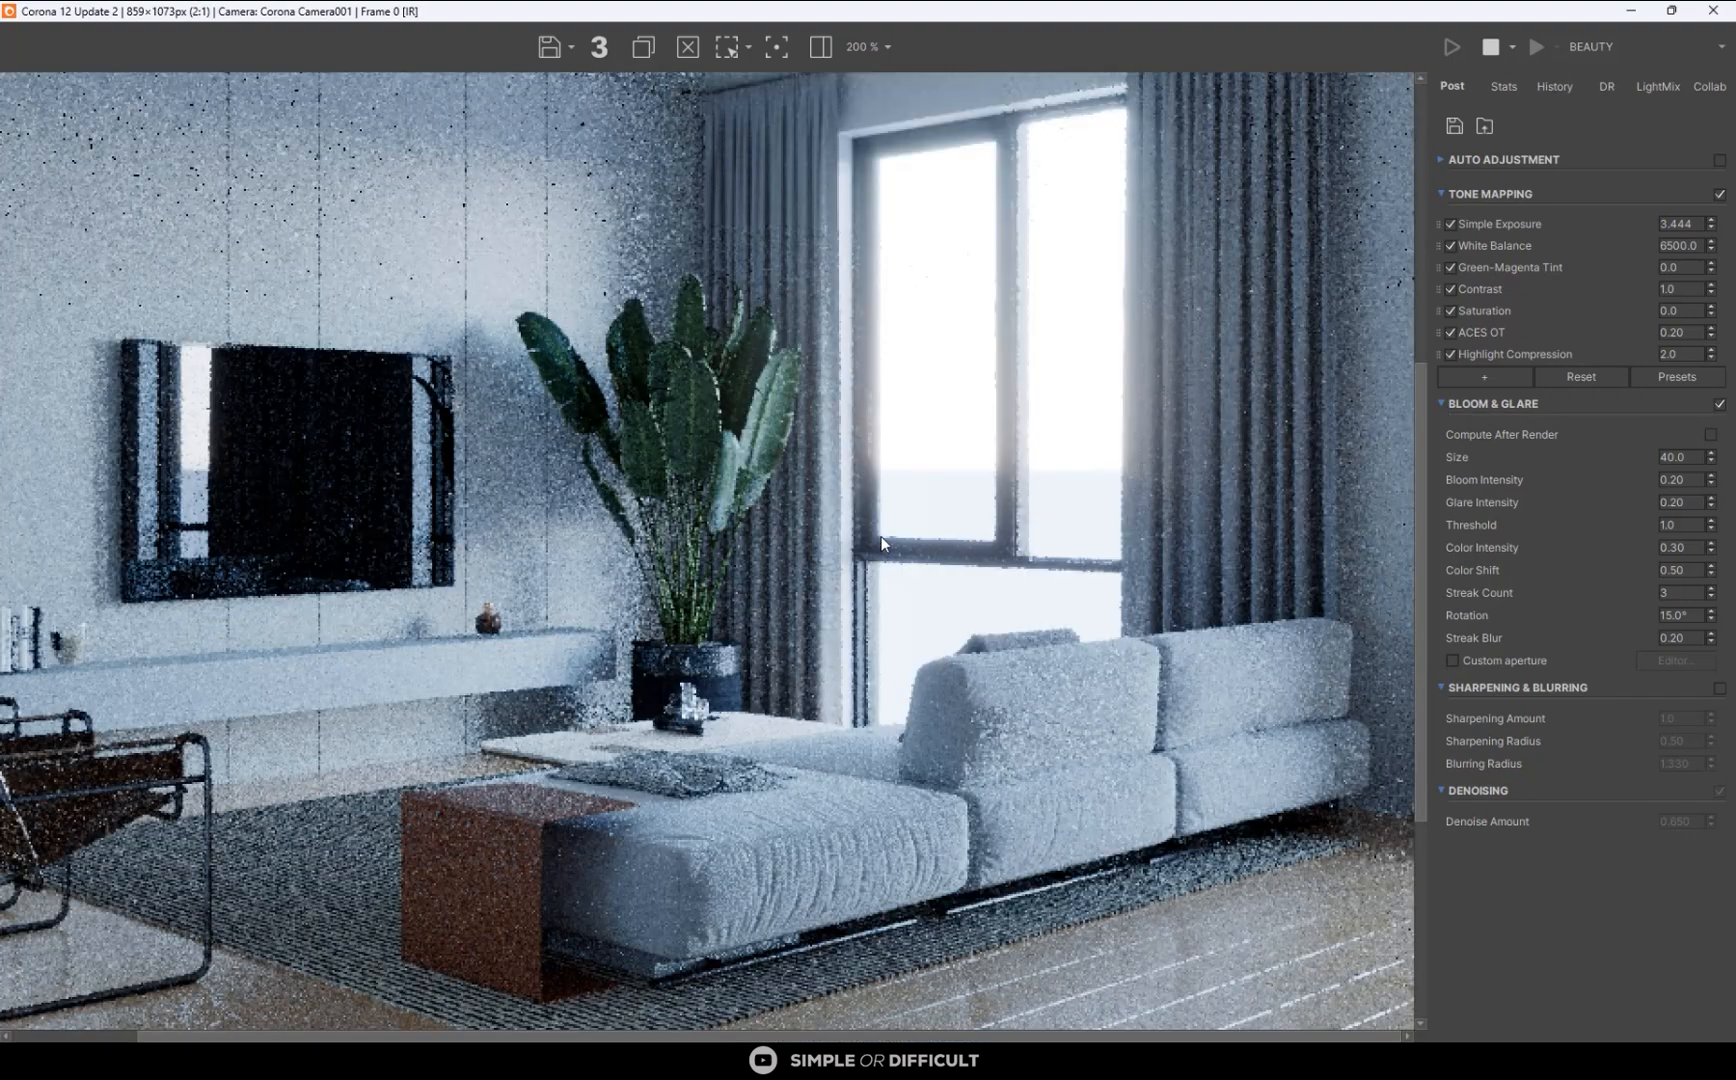
scroll(882, 536, "down", 1)
scroll(990, 834, "up", 3)
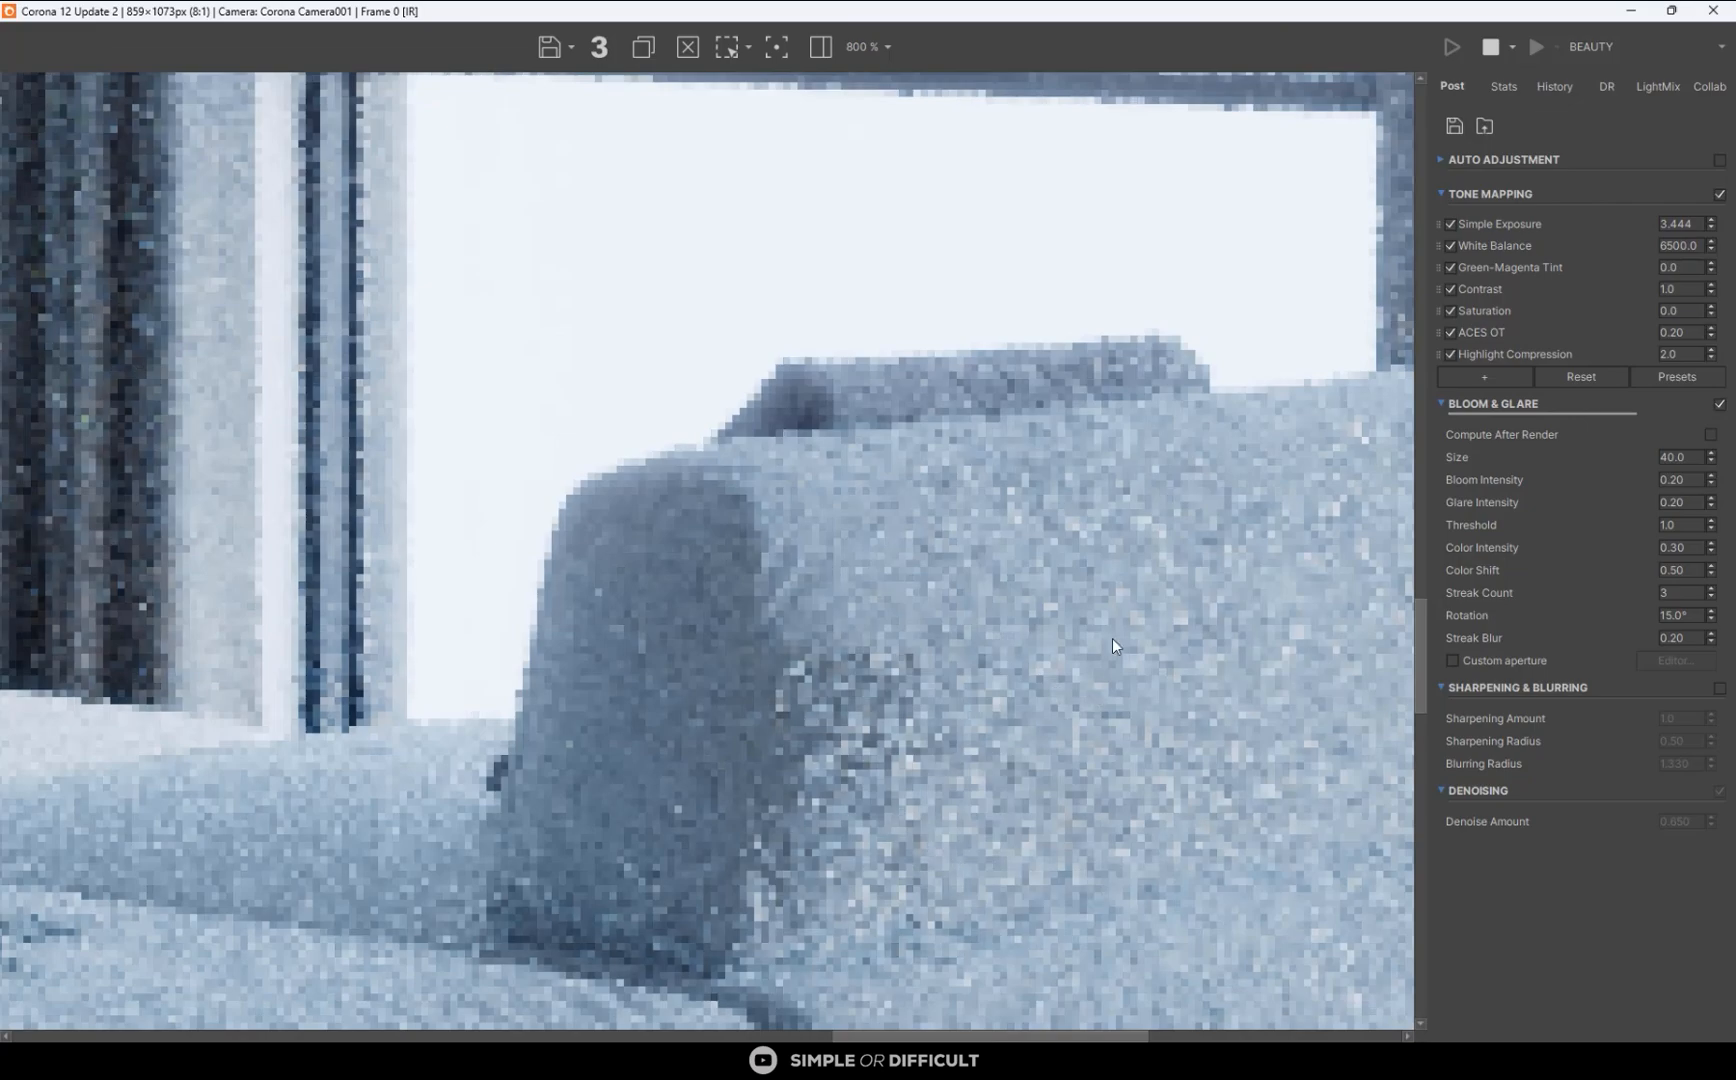
- Set the wall material's base color value to 230 in the maximized material editor
scroll(947, 471, "down", 1)
scroll(947, 471, "down", 2)
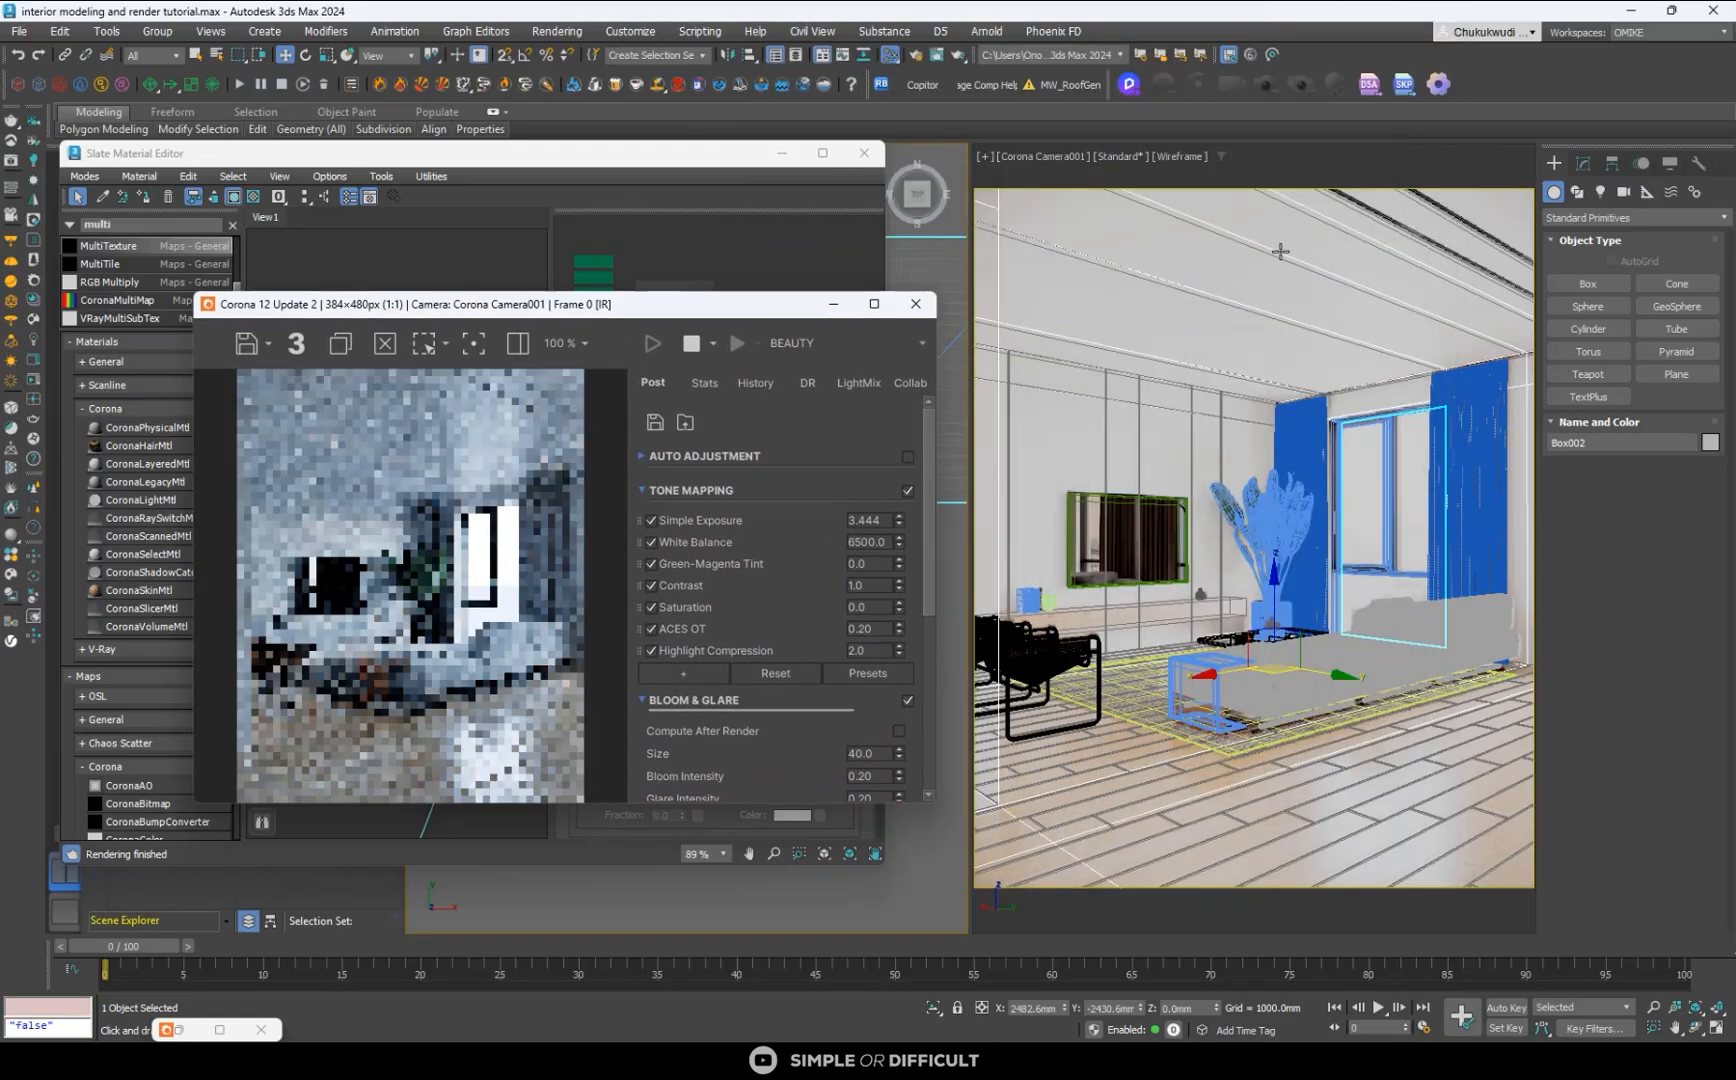
left_click(1207, 266)
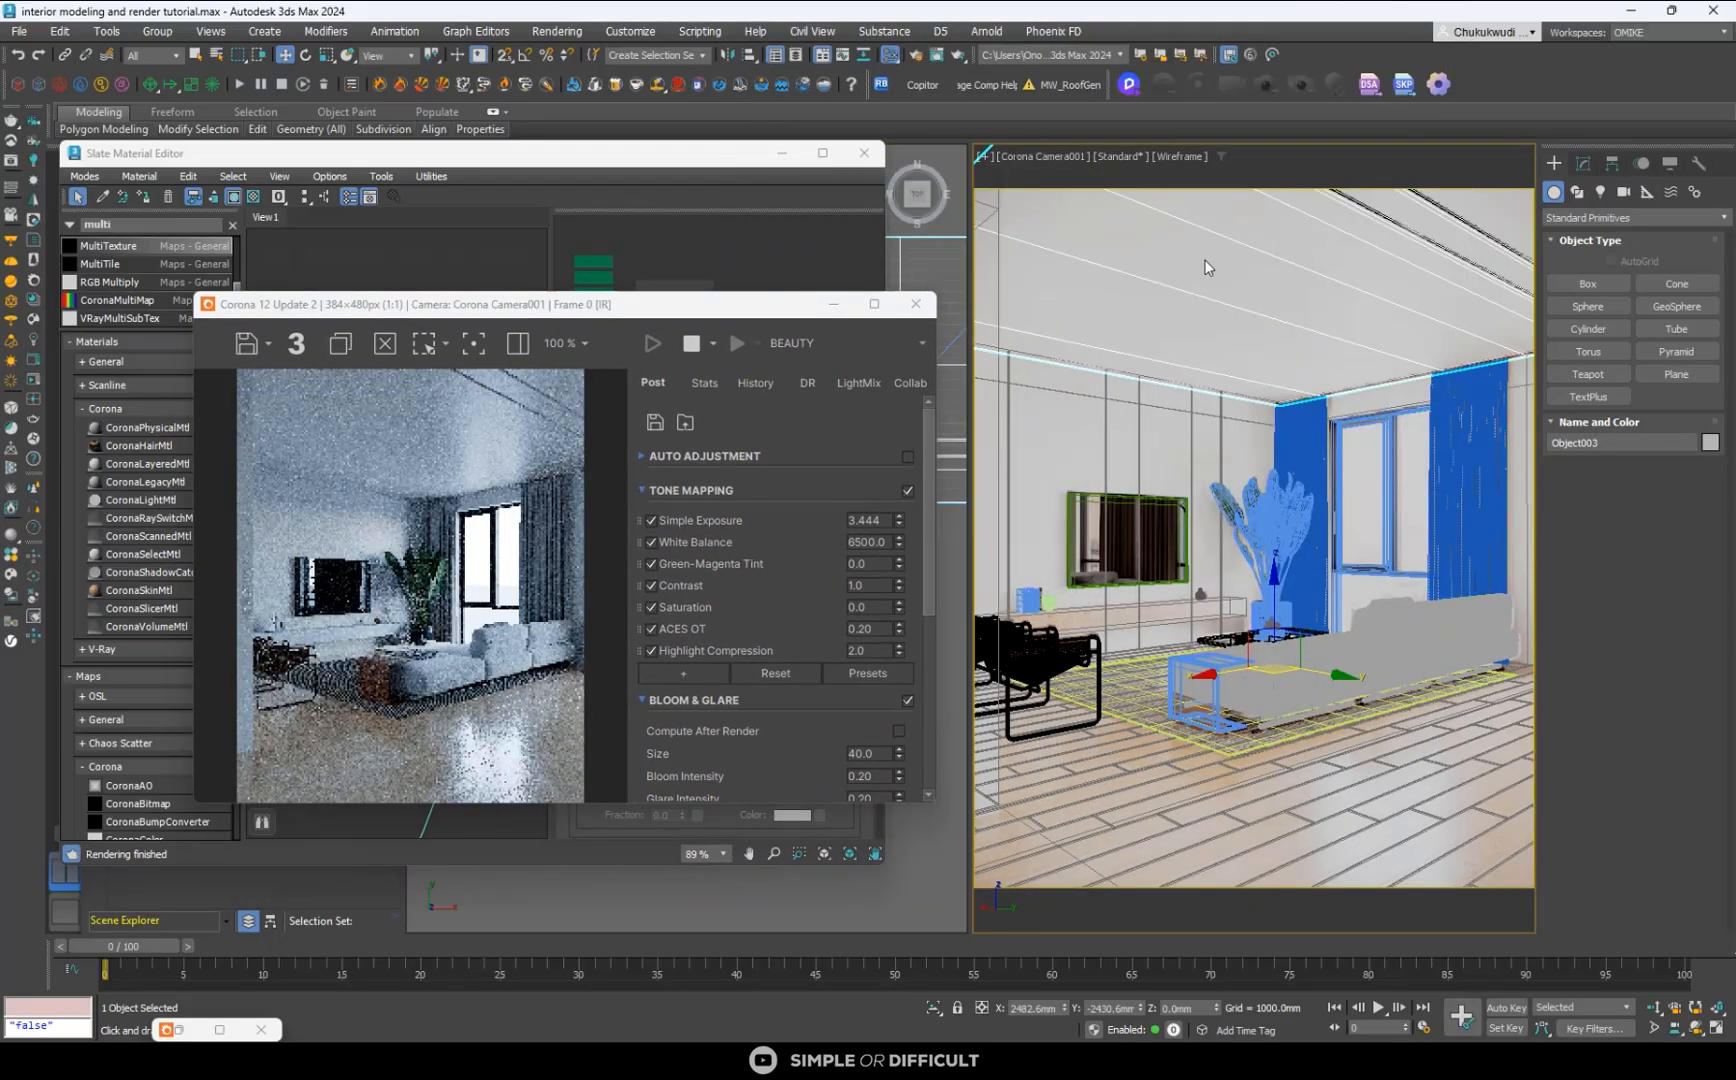
left_click(865, 58)
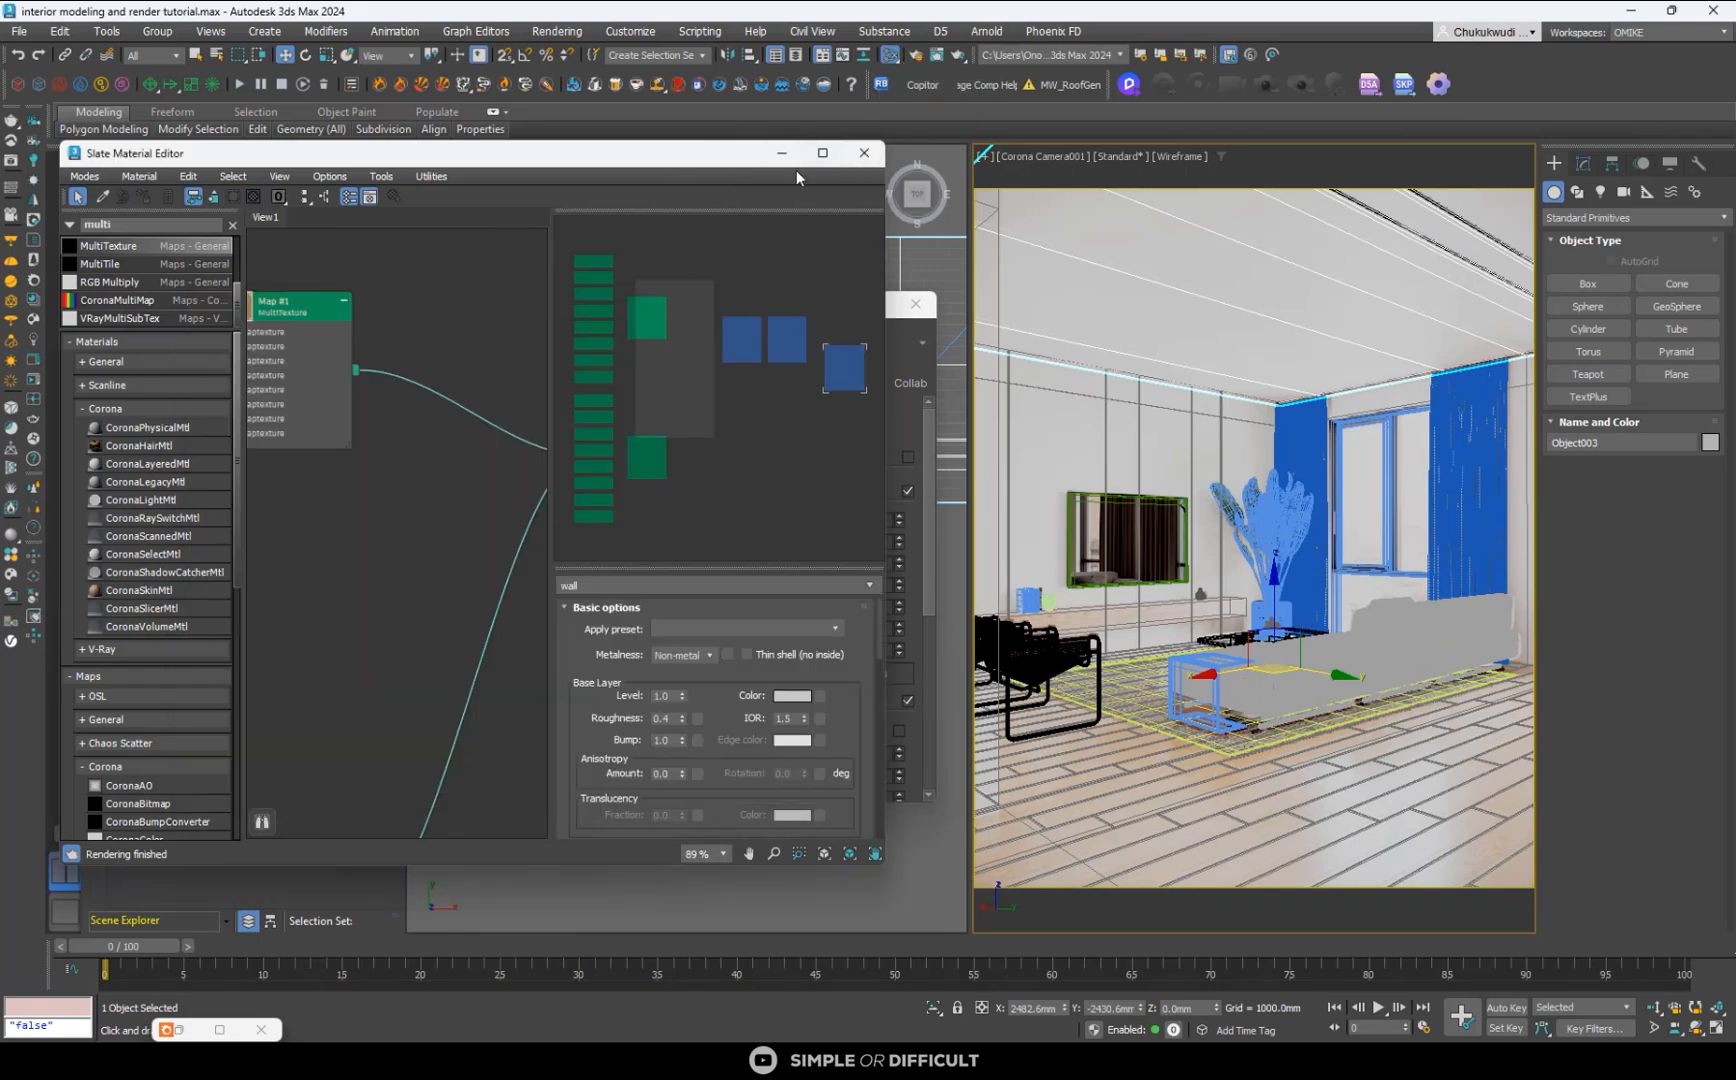
left_click(822, 153)
left_click(982, 370)
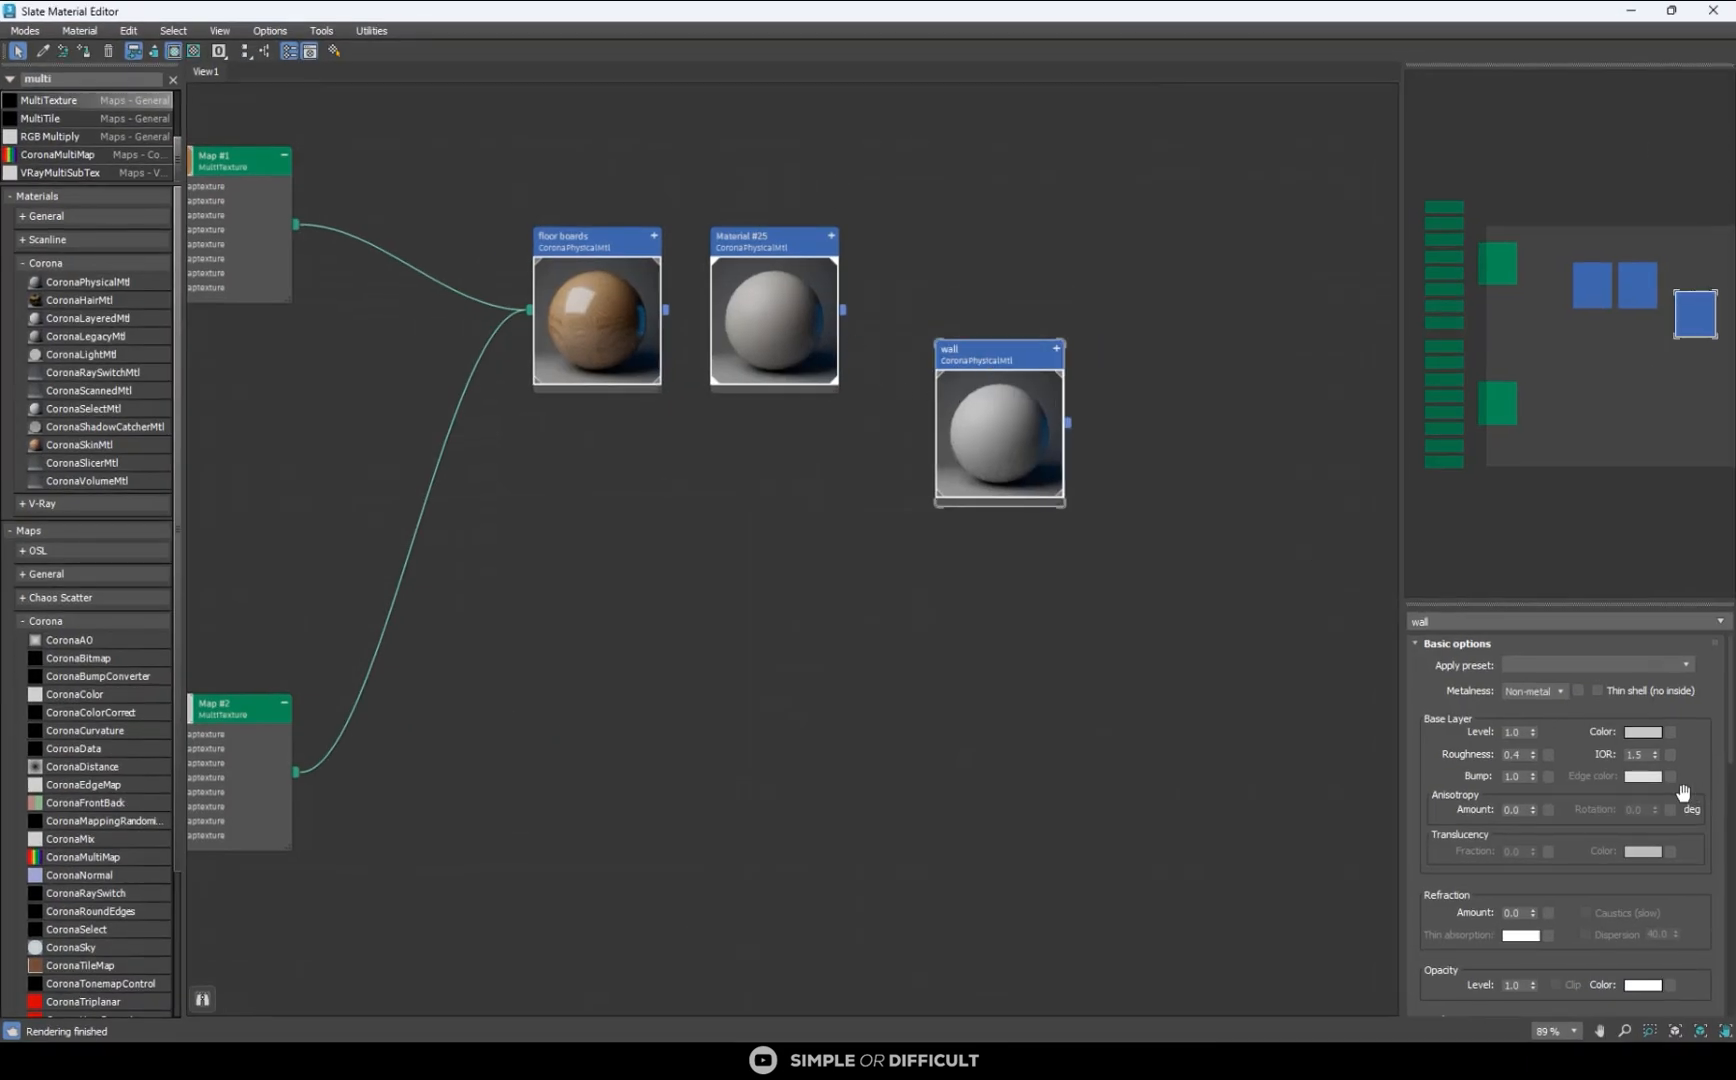
left_click(1643, 732)
double_click(1601, 638)
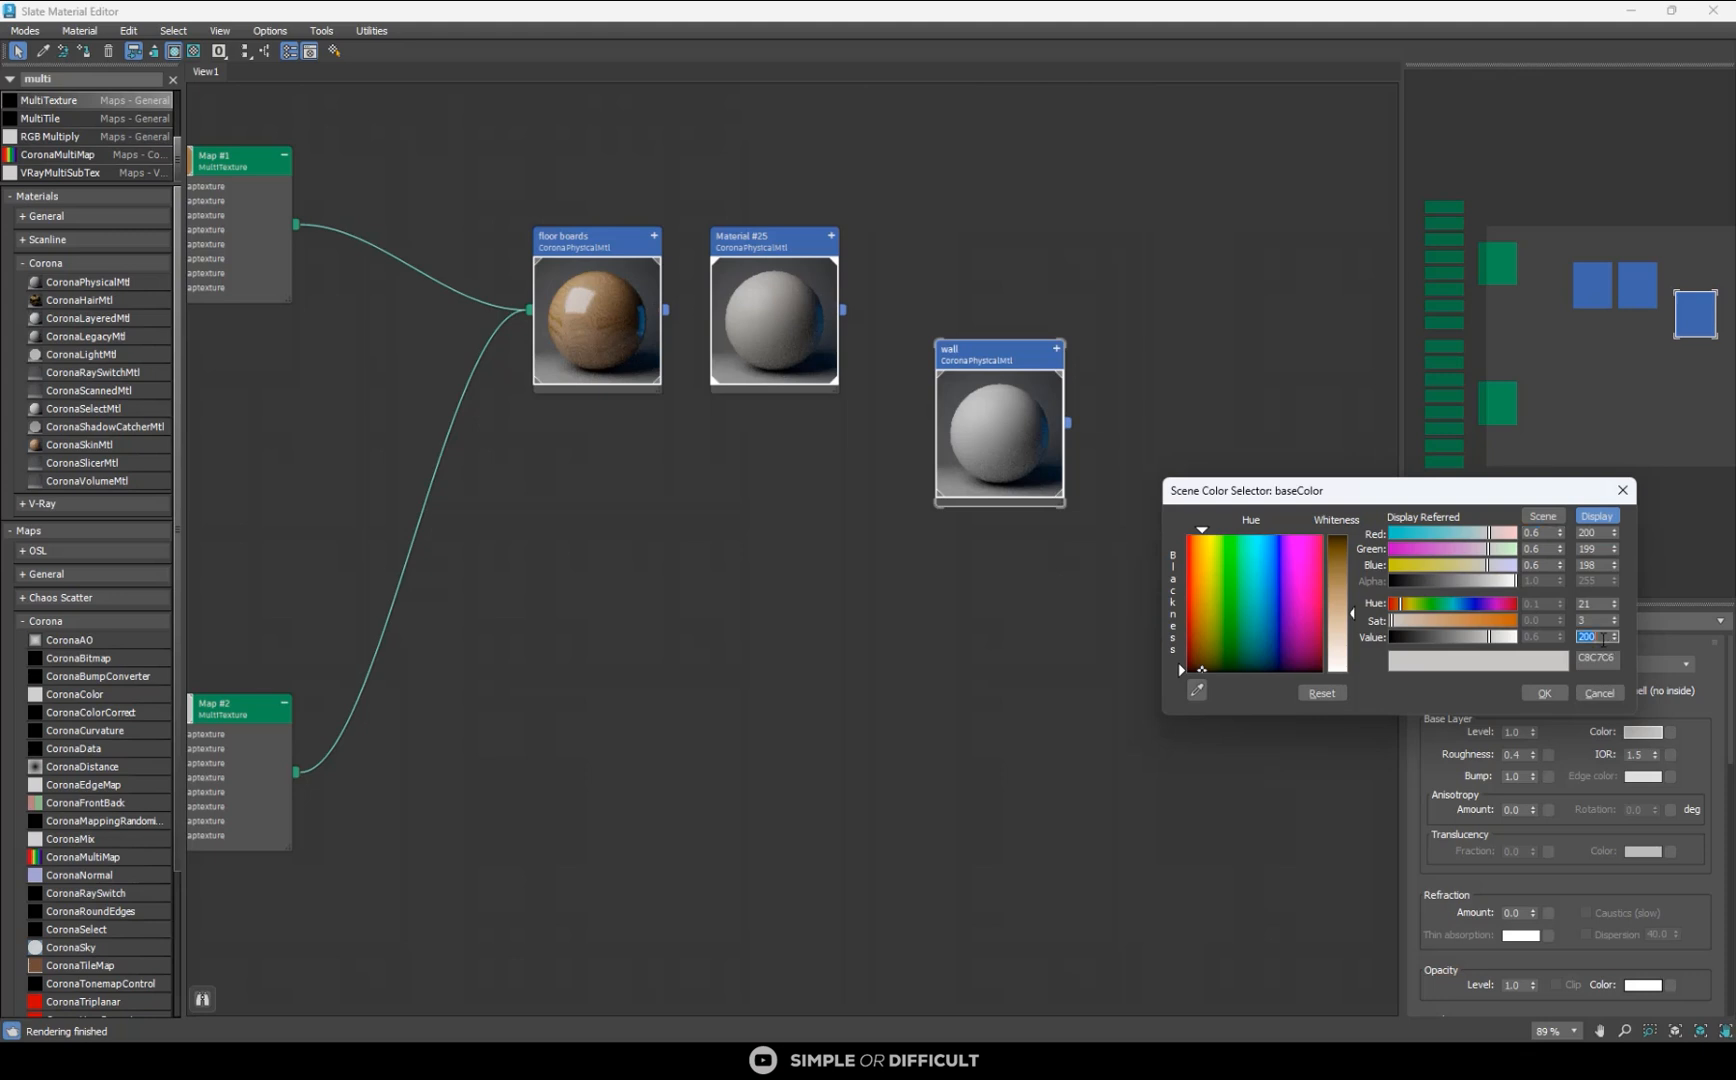
type("230")
key("Return")
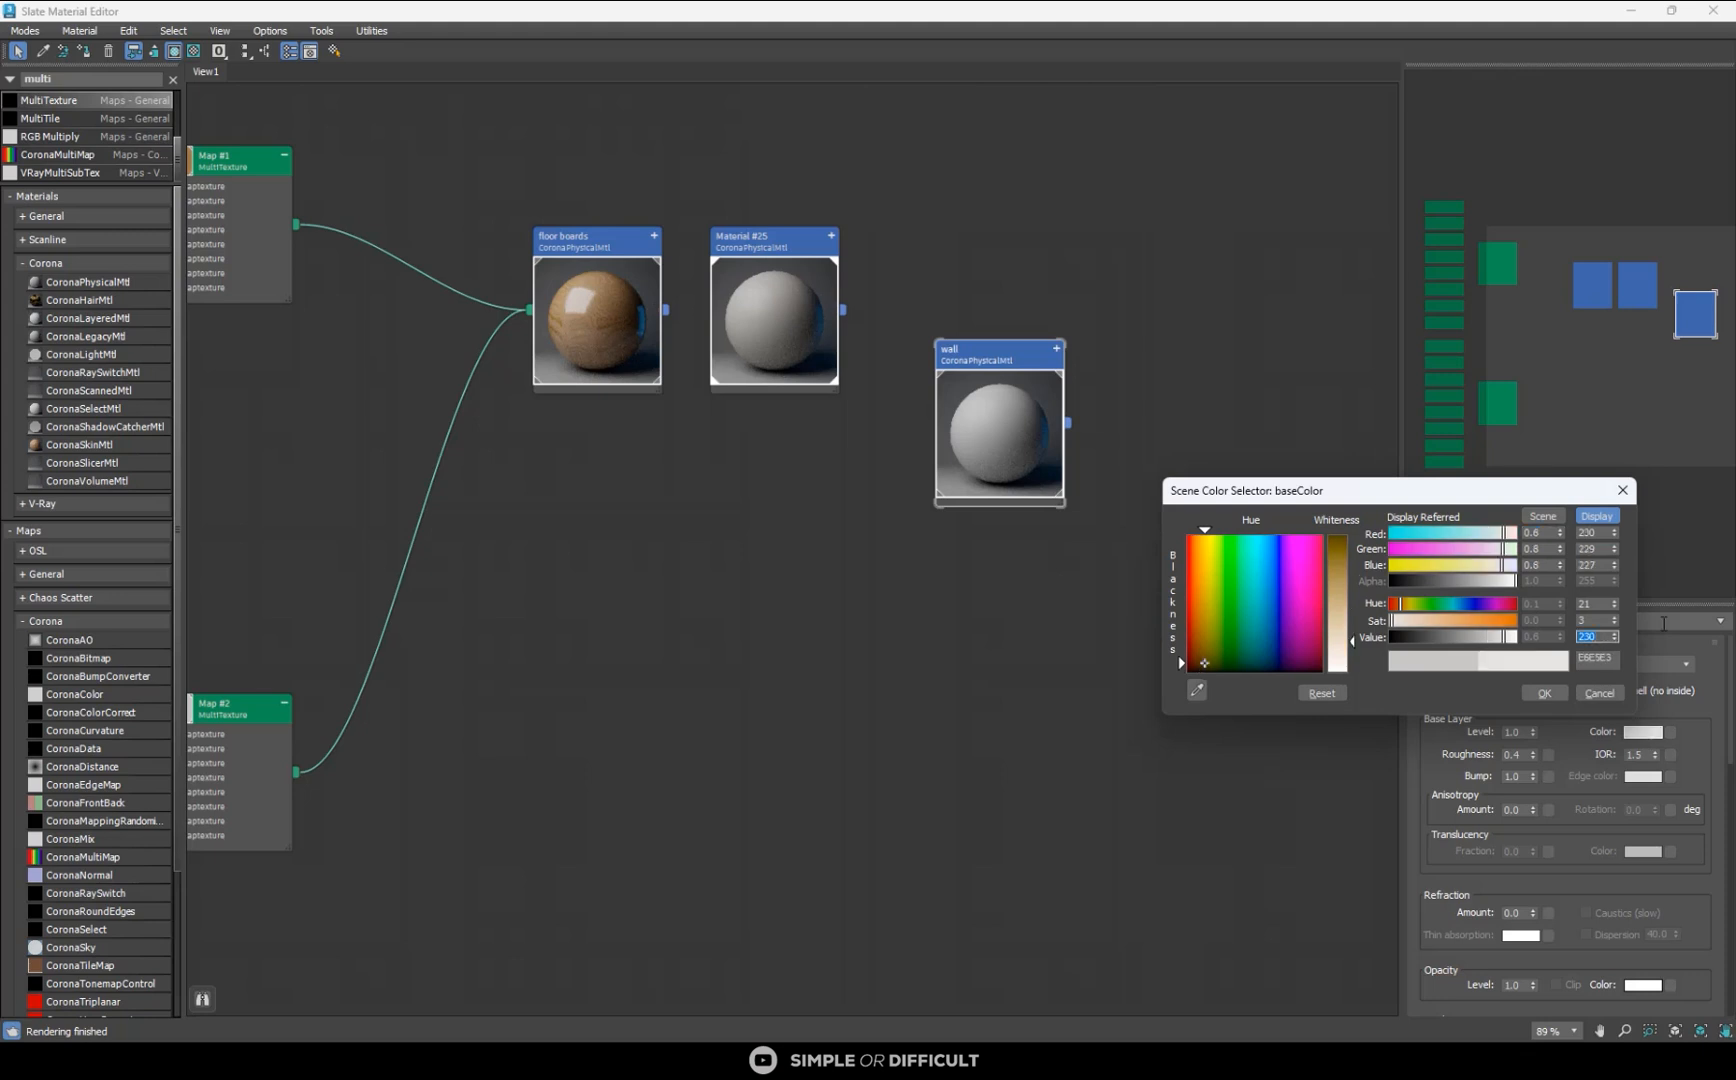
left_click(1543, 694)
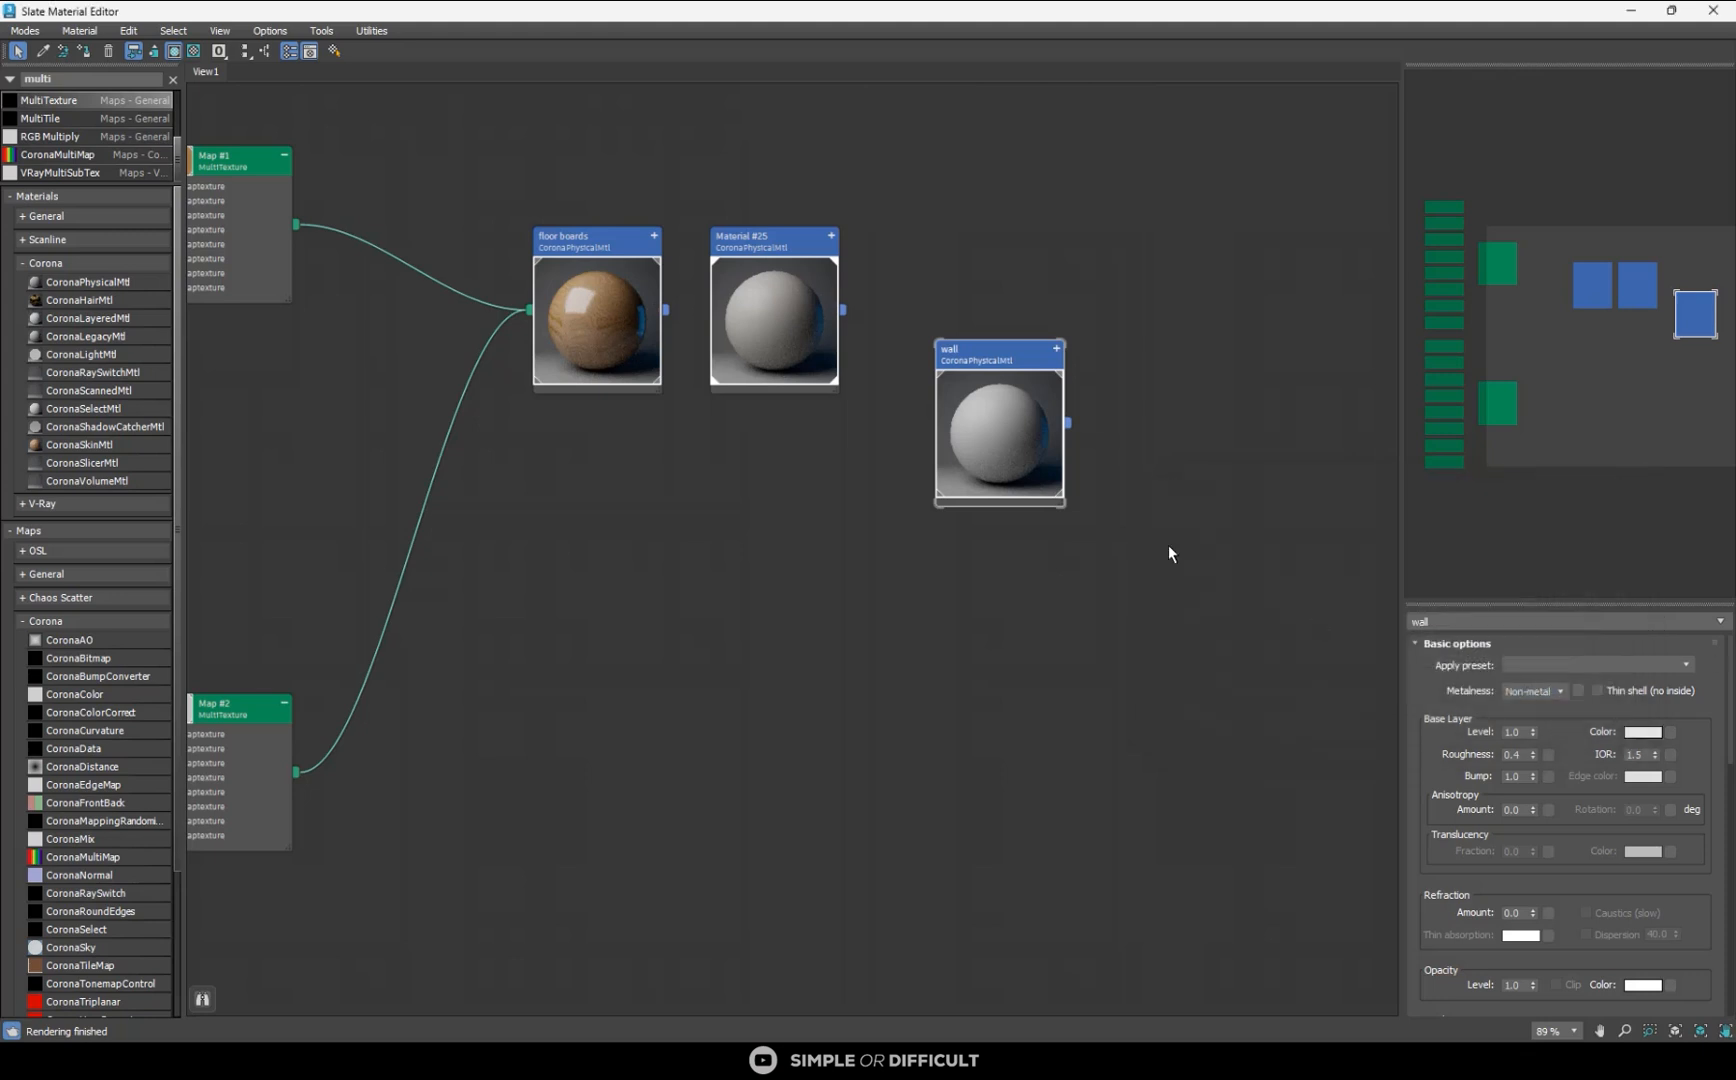
scroll(983, 352, "up", 3)
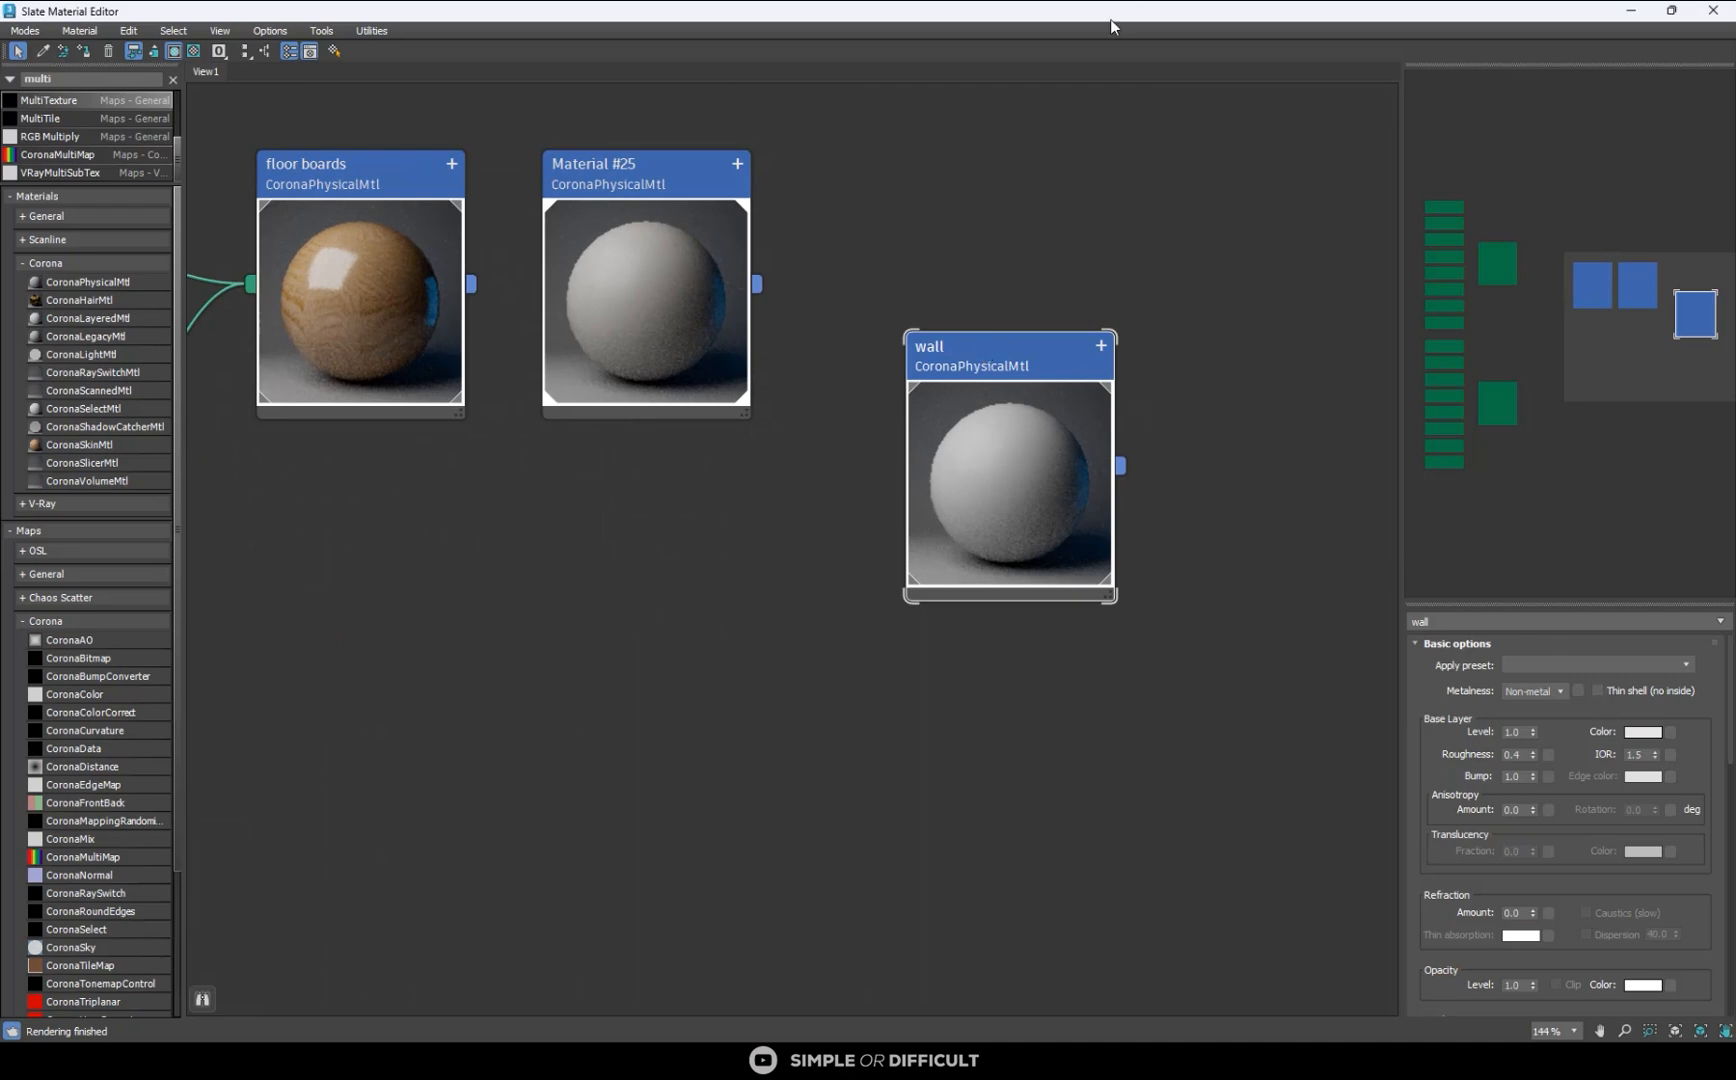
- Restore the material editor to a smaller window and place it so the camera viewport is reachable with the wall material in view
left_click_drag(1142, 12, 1390, 204)
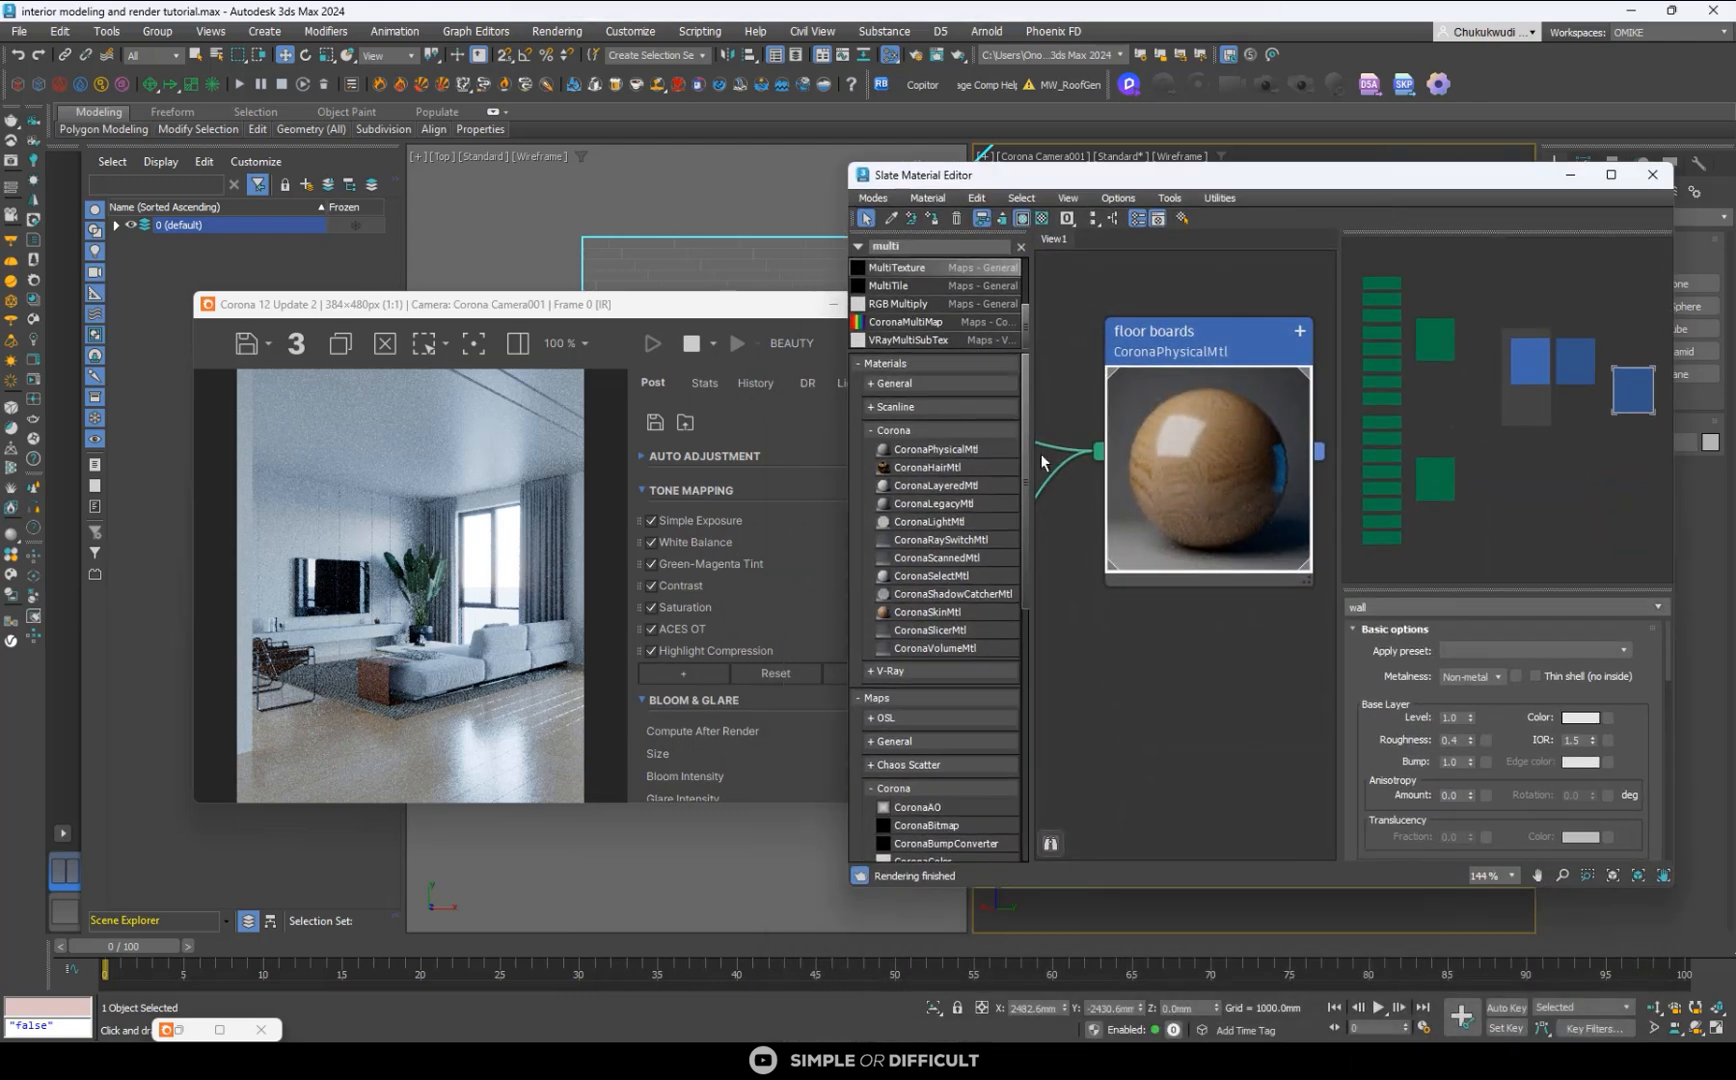
scroll(1214, 448, "down", 3)
scroll(1221, 457, "down", 3)
middle_click_drag(1326, 492, 1070, 457)
scroll(1180, 452, "up", 1)
left_click_drag(1267, 180, 722, 325)
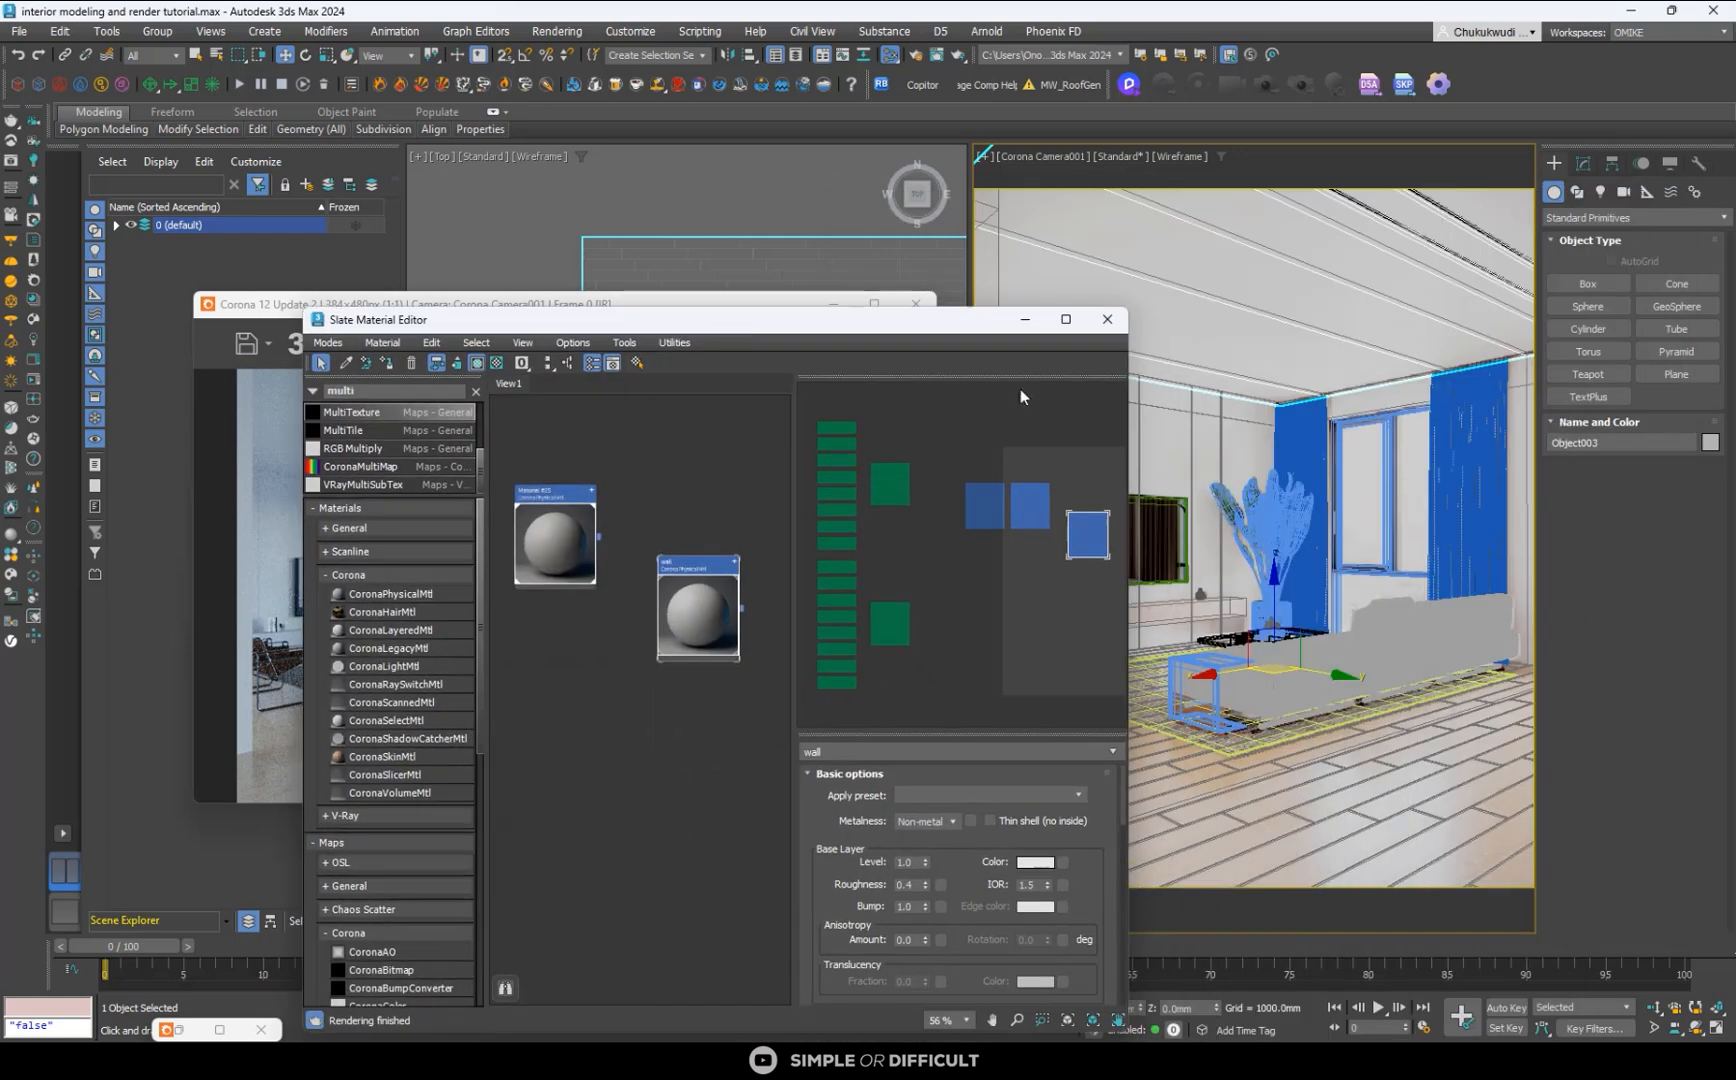
- Assign the wall material to the panelled wall behind the television and move the editor off the render
left_click(1187, 403)
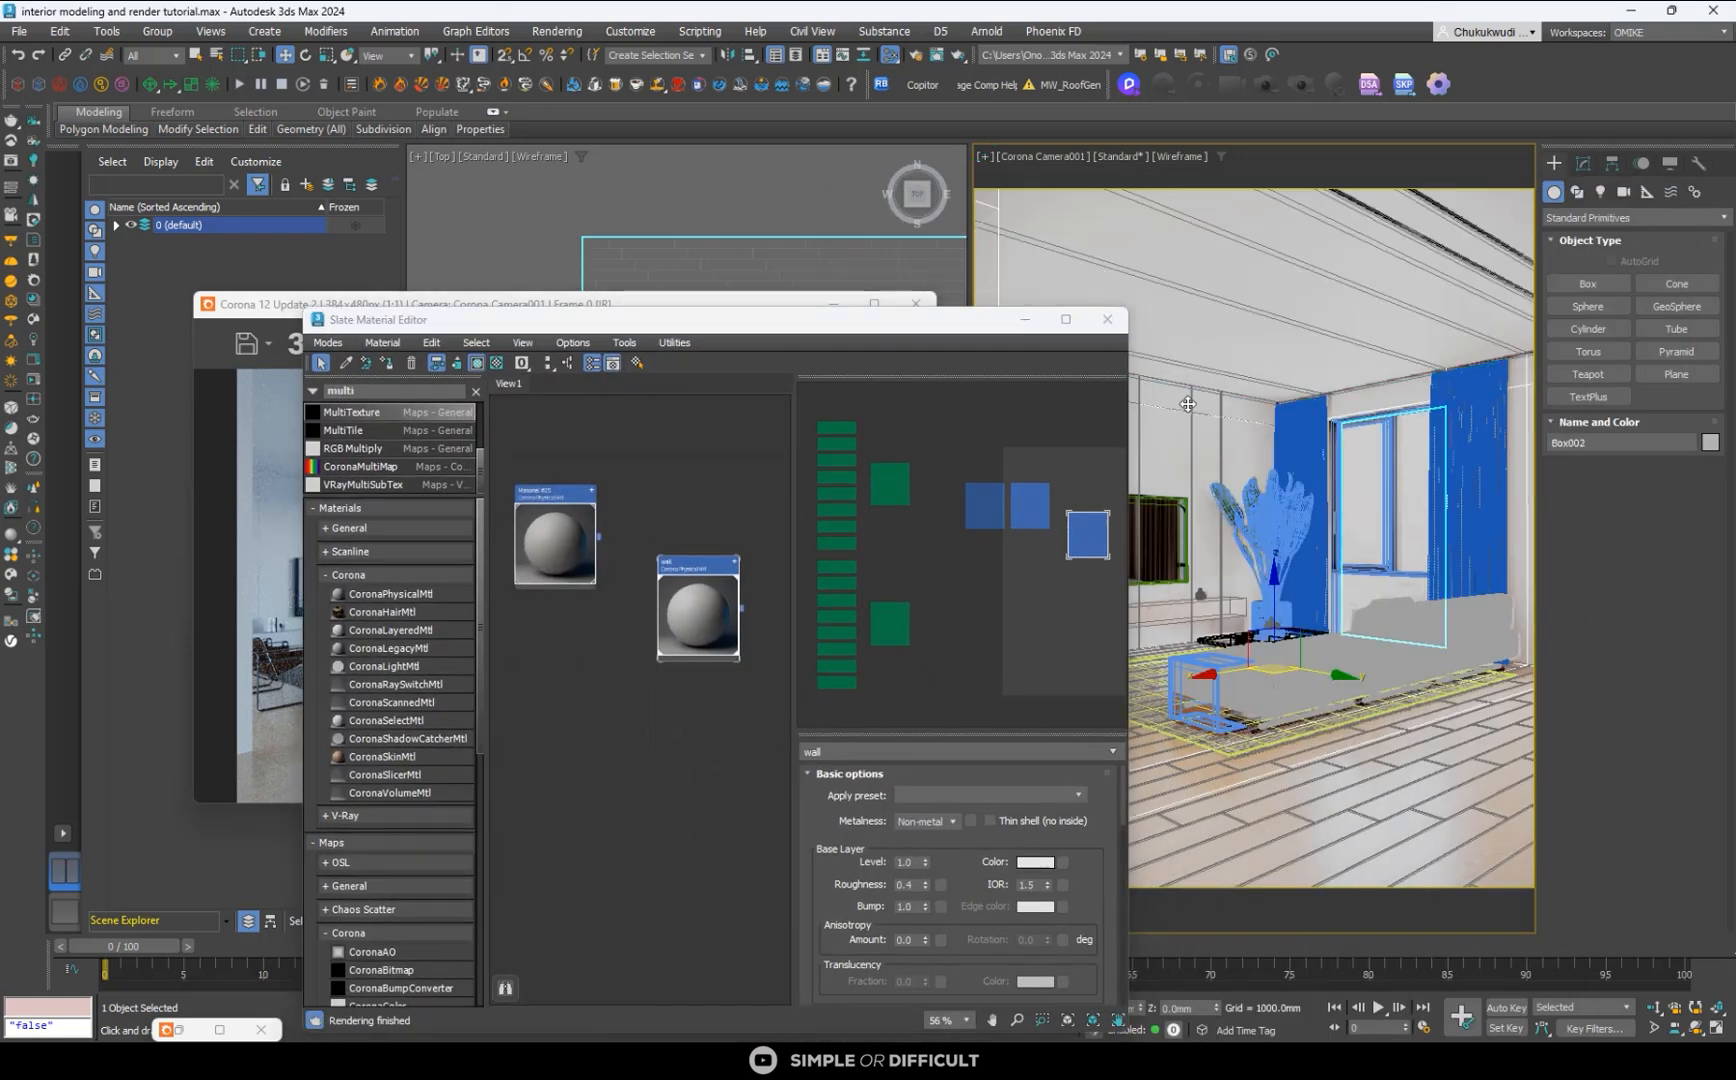
left_click(1226, 437)
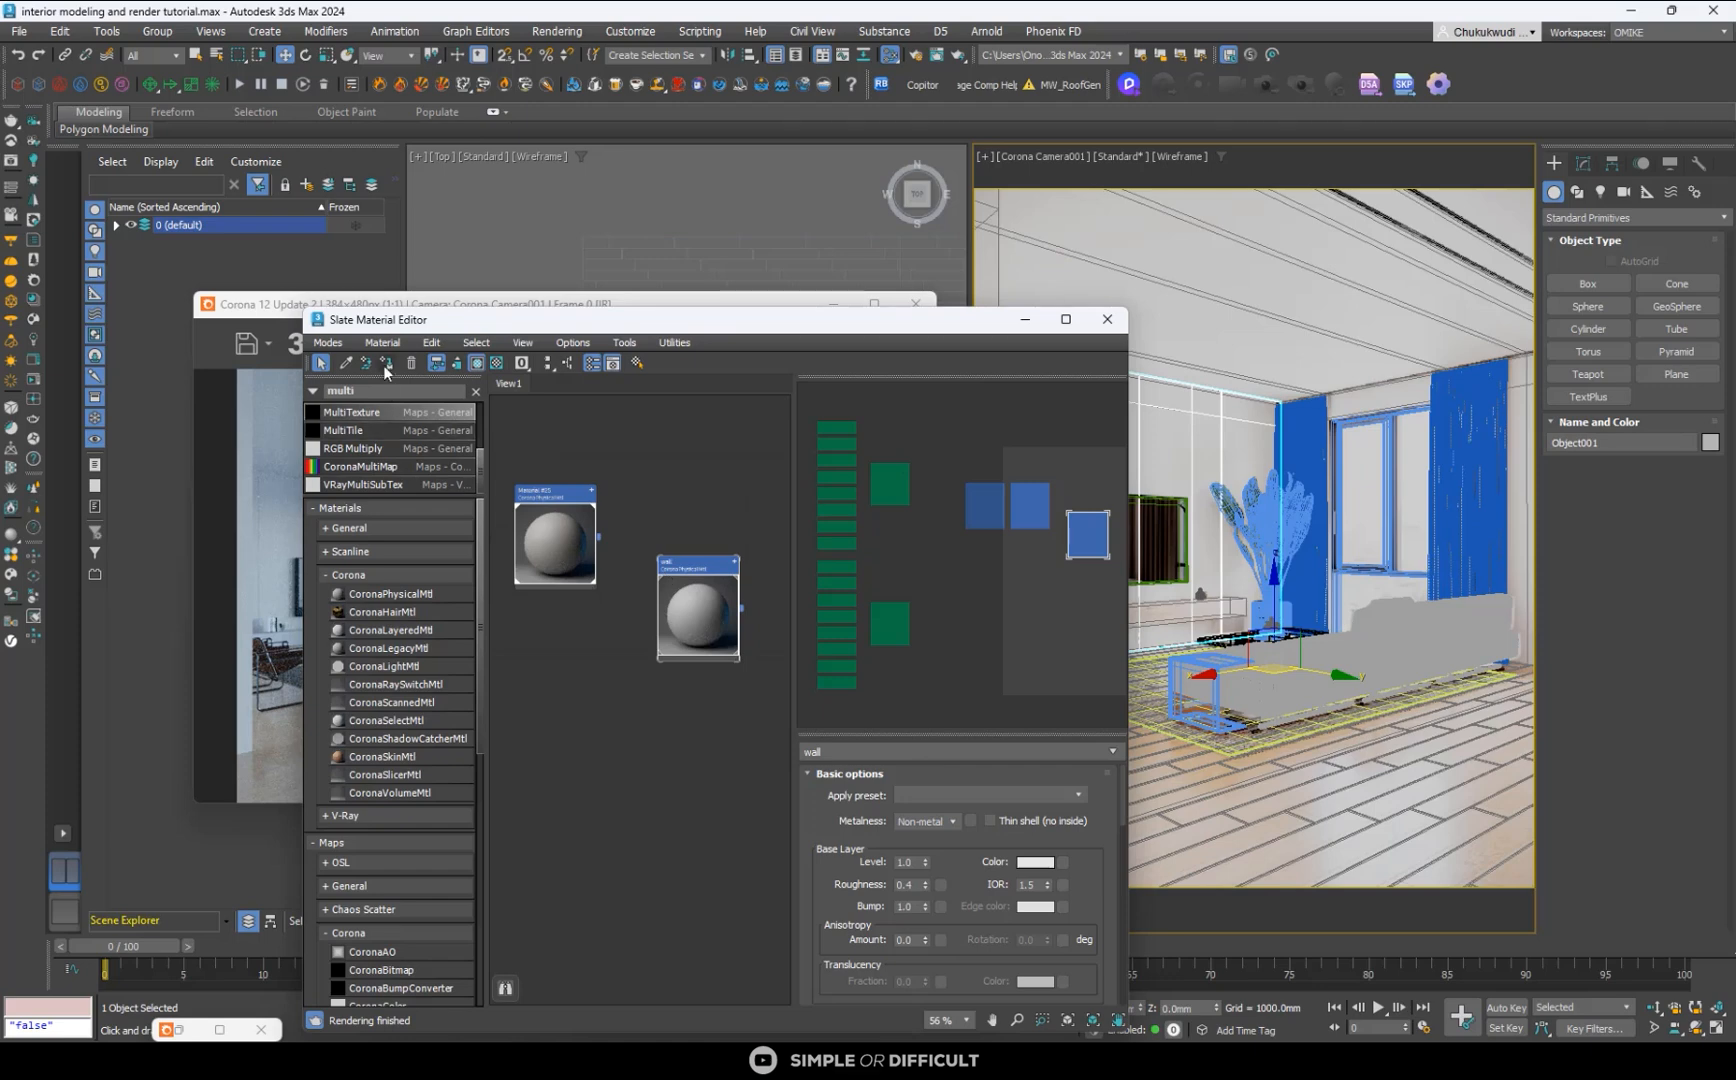
left_click_drag(667, 327, 863, 381)
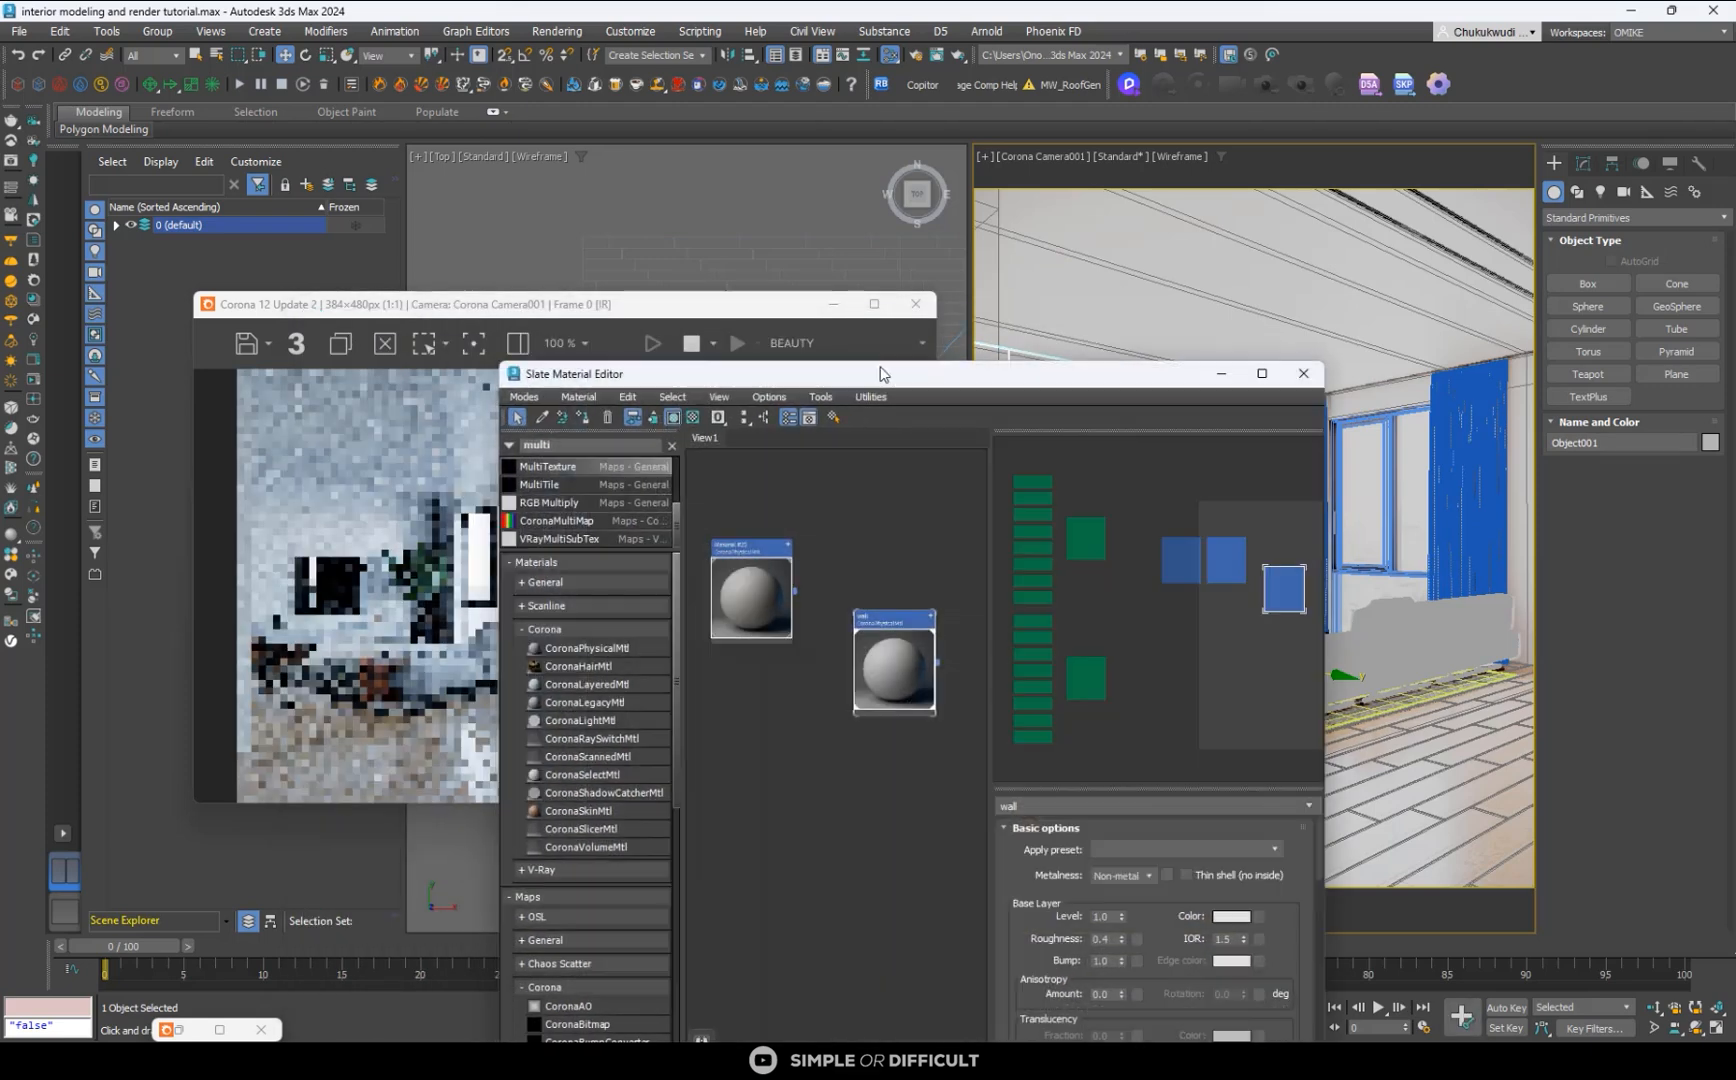
- Select the floor in the camera view and arrange the render window and material editor side by side
left_click(1176, 225)
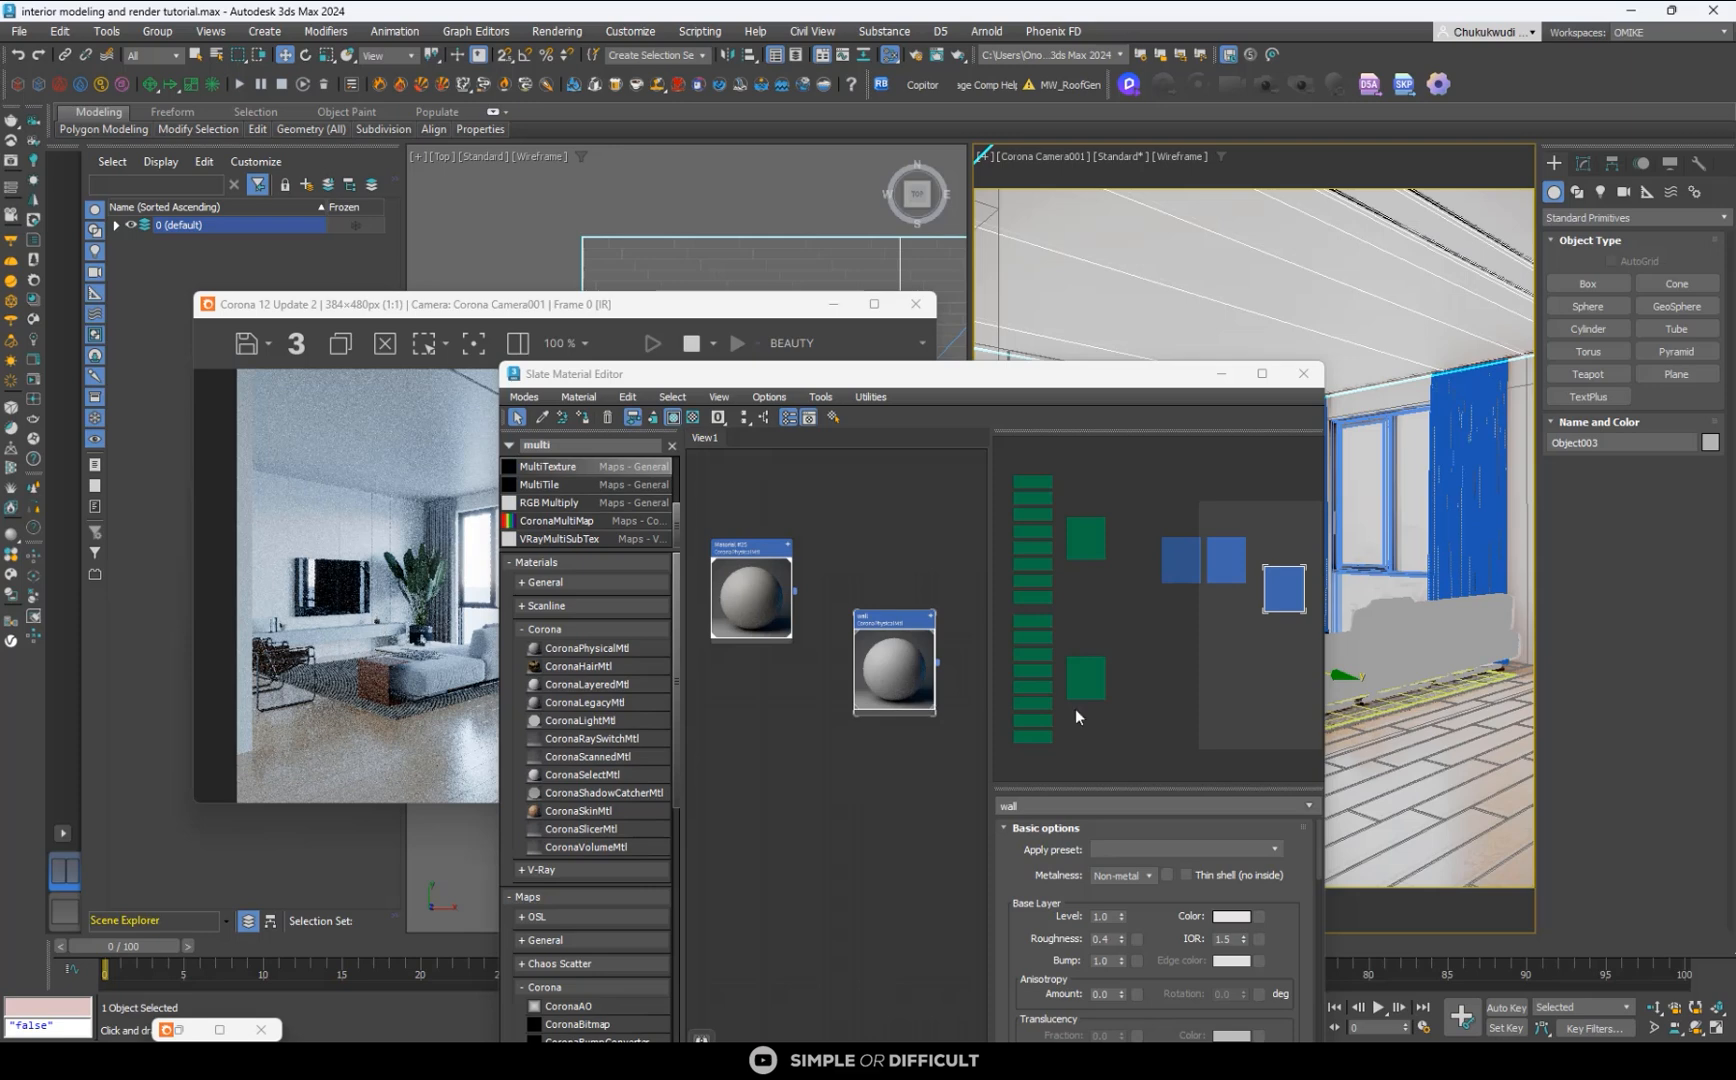
left_click(1463, 767)
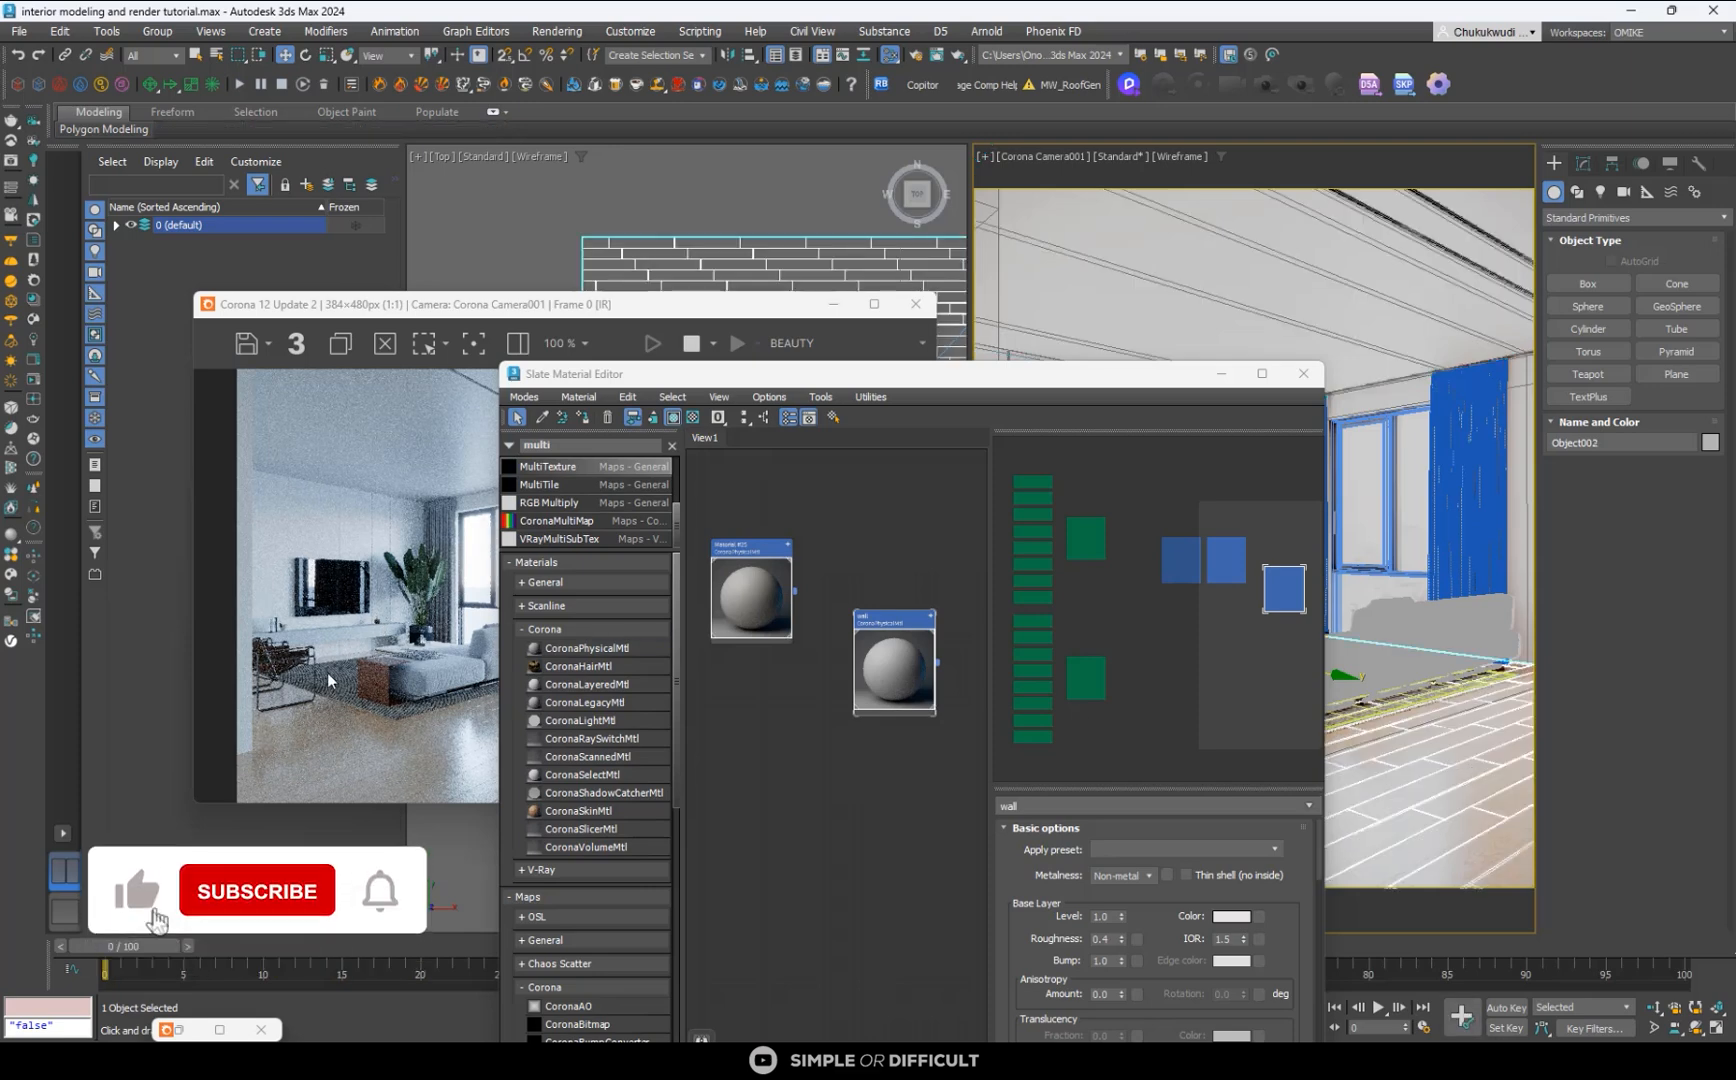
scroll(329, 680, "down", 1)
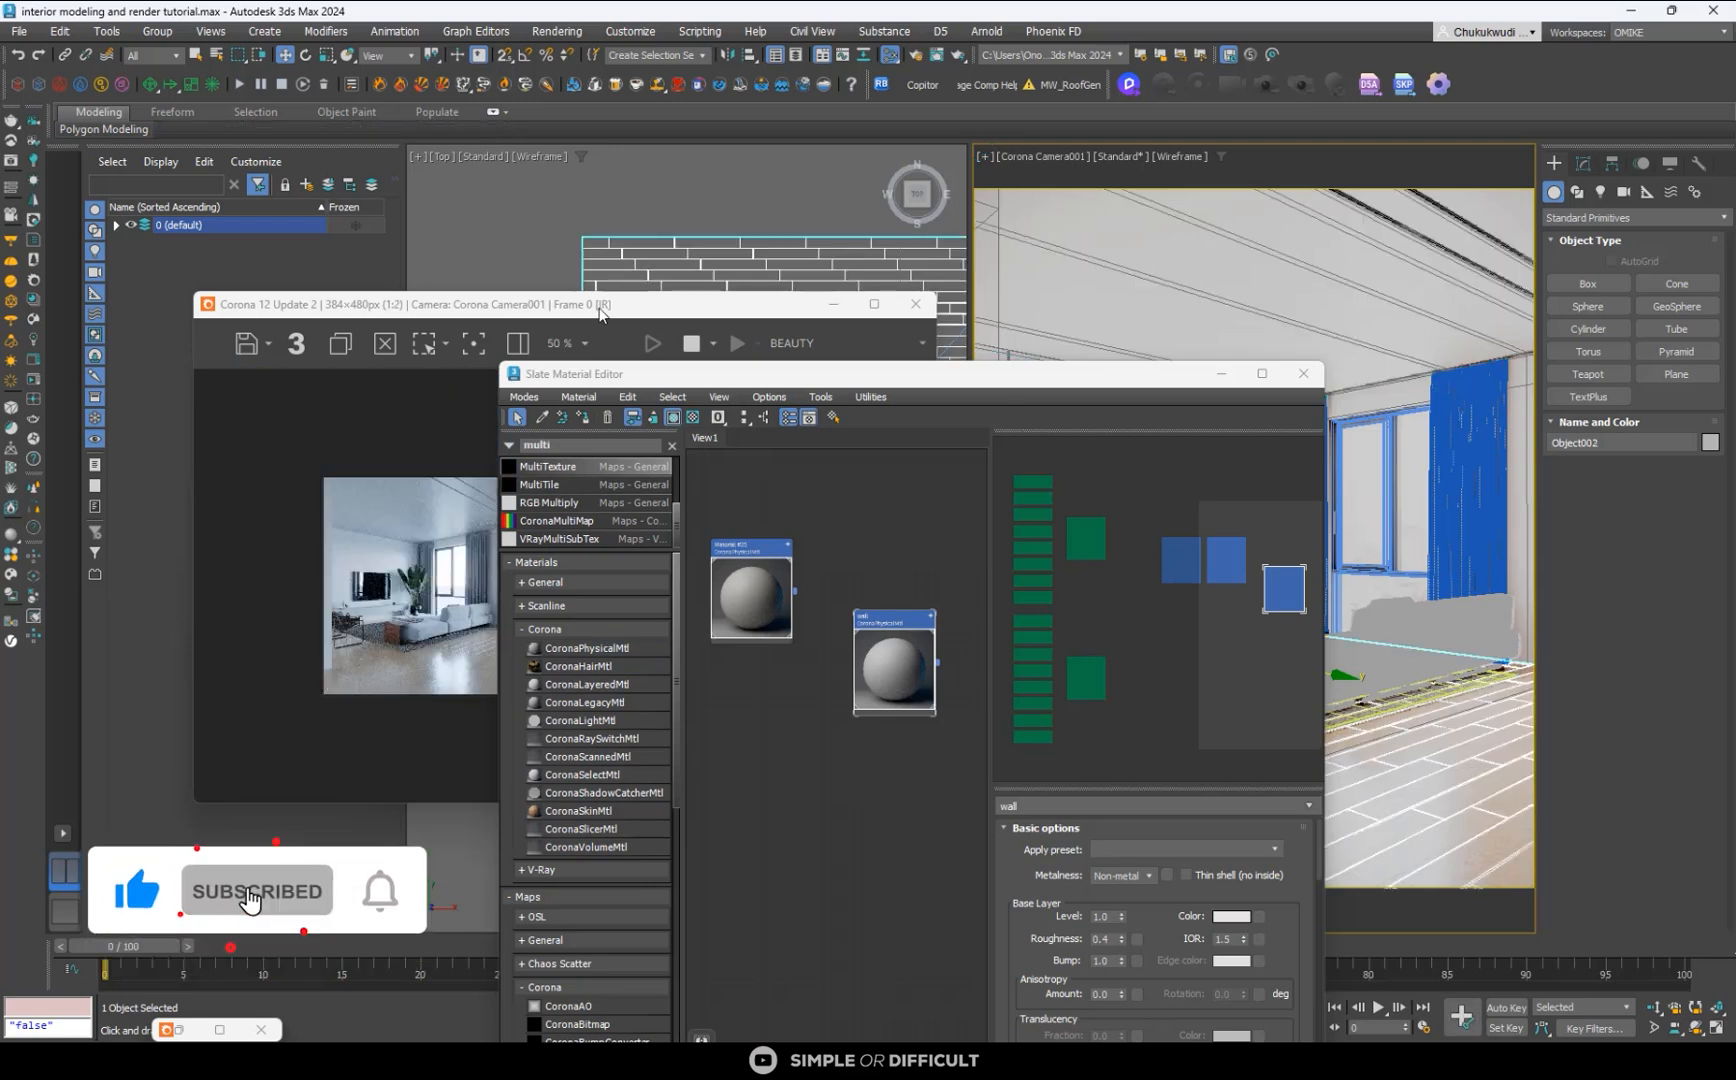
left_click_drag(599, 308, 469, 241)
scroll(299, 565, "up", 1)
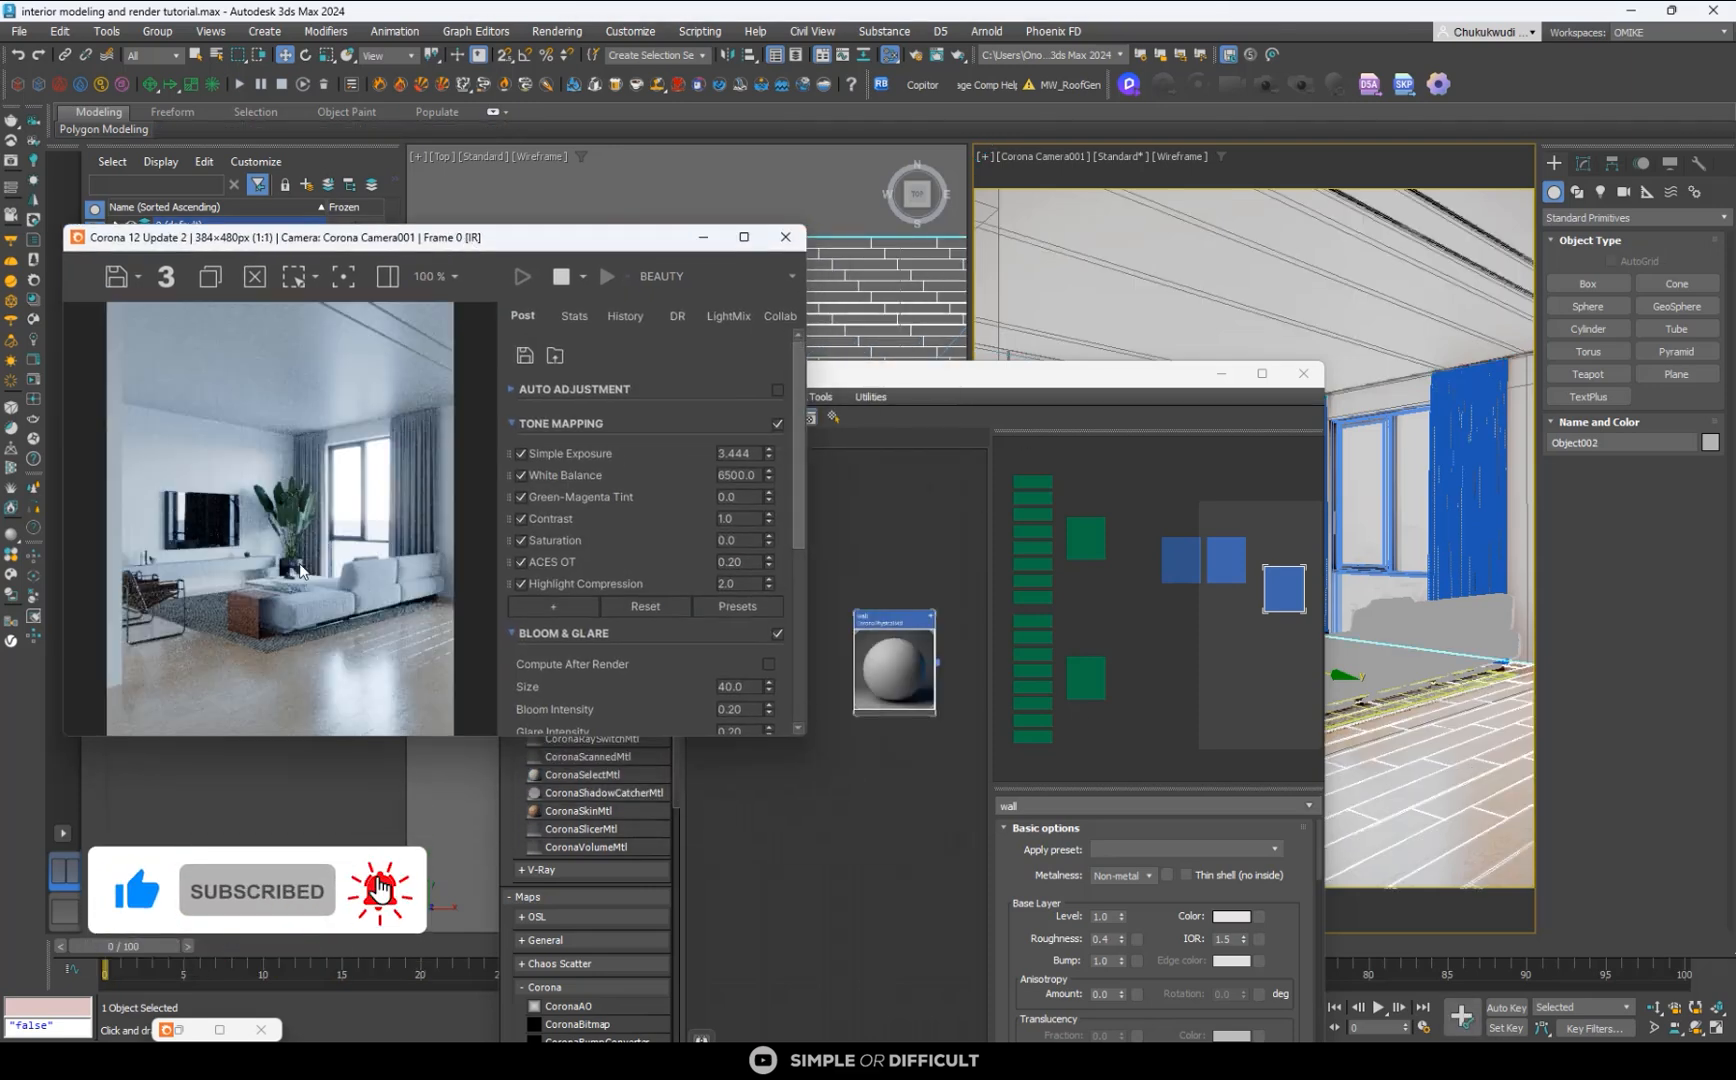
left_click(1125, 403)
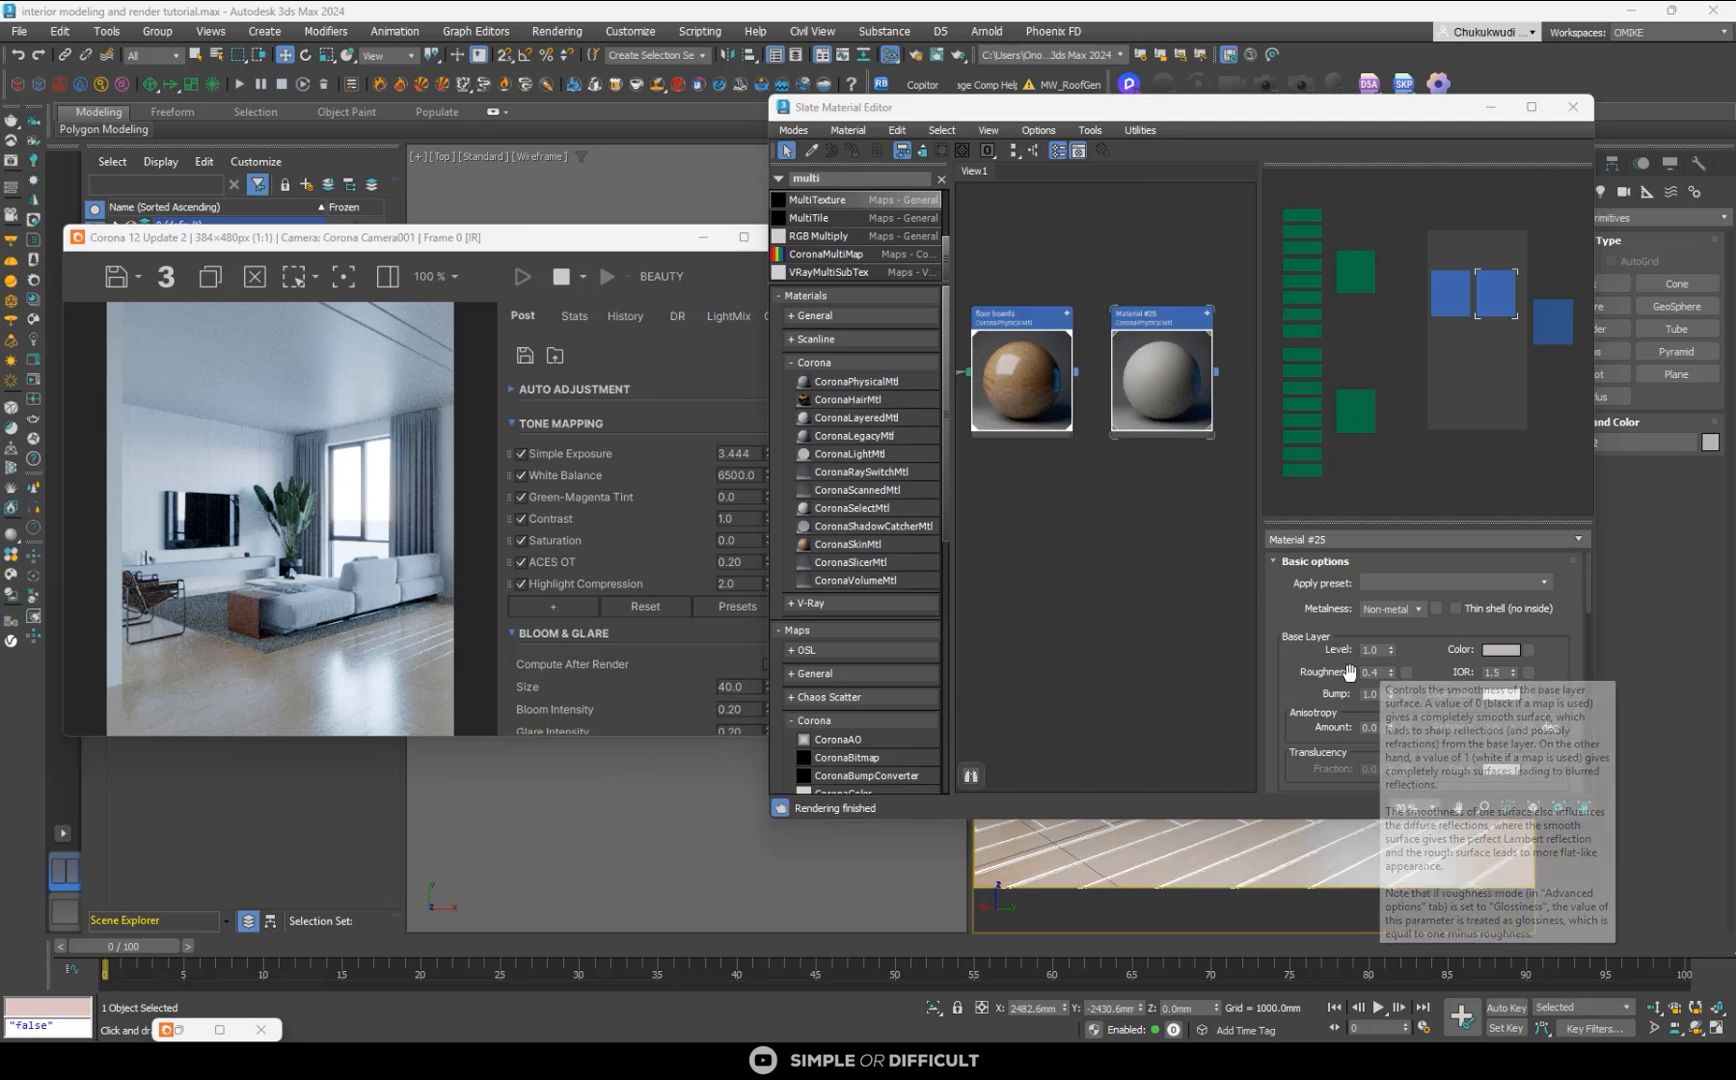
- Change the floor boards material's roughness mode to Roughness in its advanced options
scroll(1553, 705, "down", 3)
scroll(1551, 727, "down", 10)
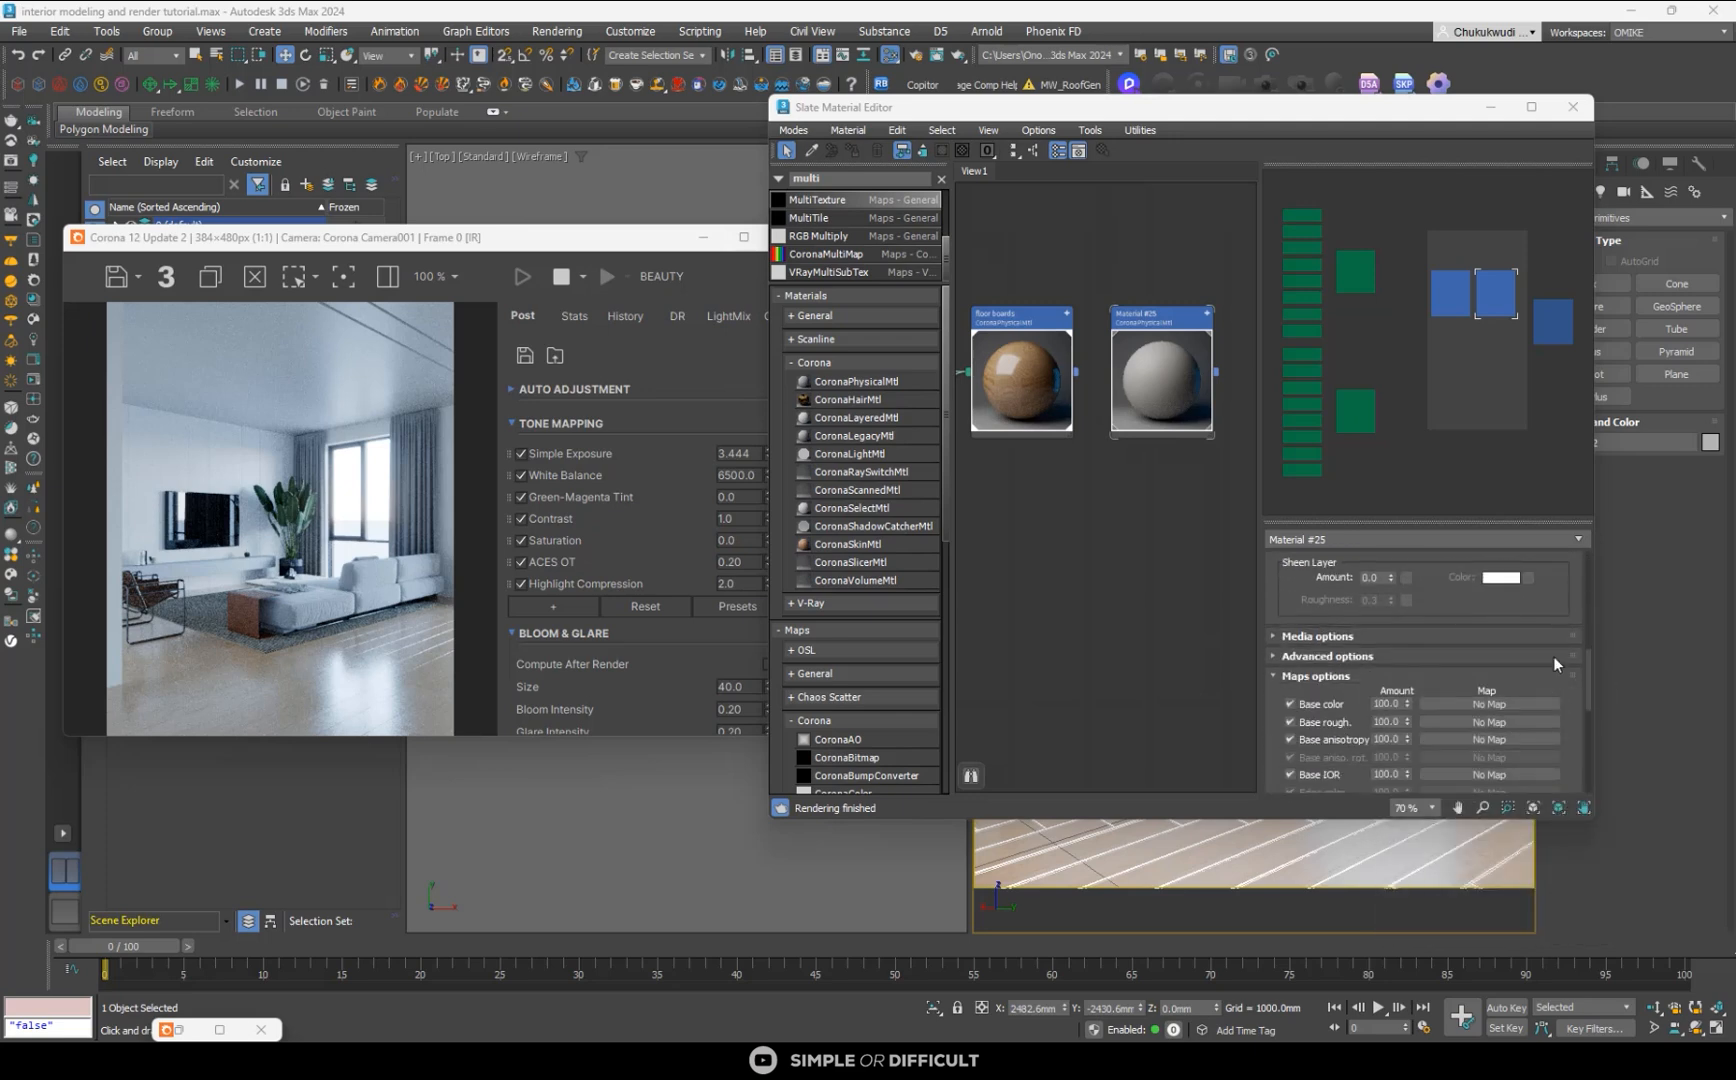
scroll(1553, 656, "up", 1)
left_click(1023, 319)
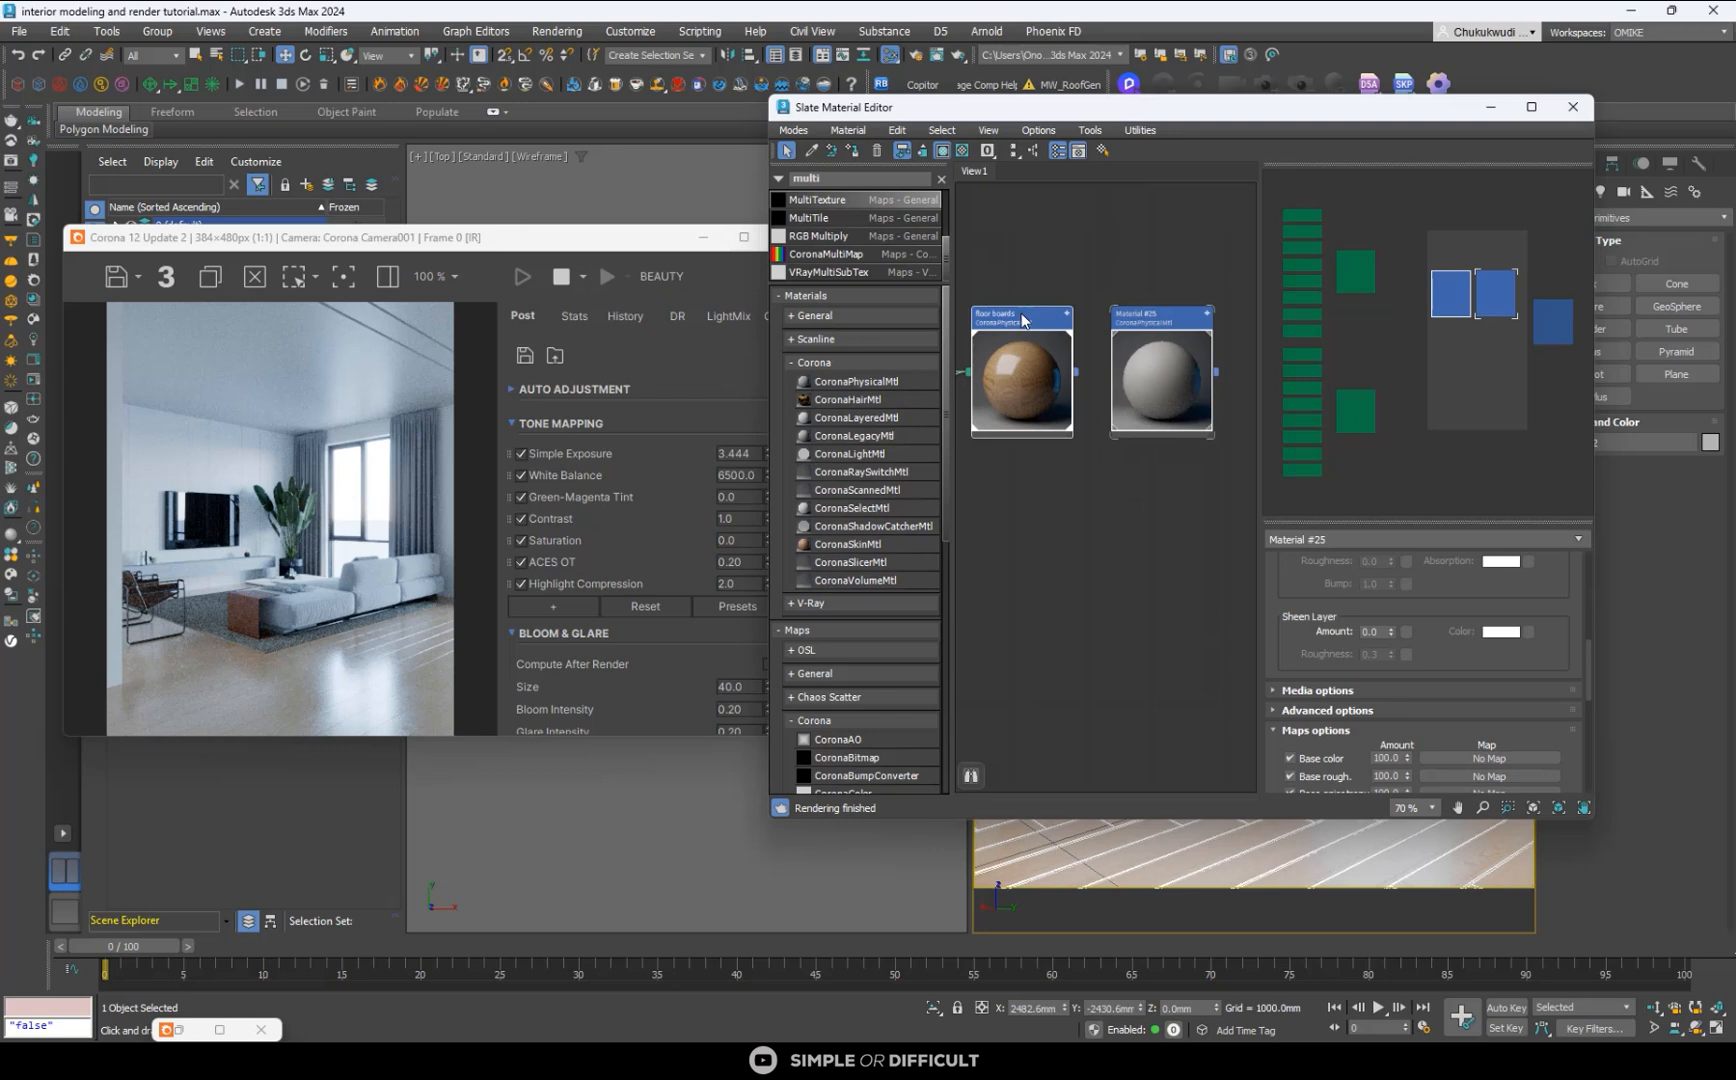
double_click(1022, 320)
scroll(1563, 705, "down", 7)
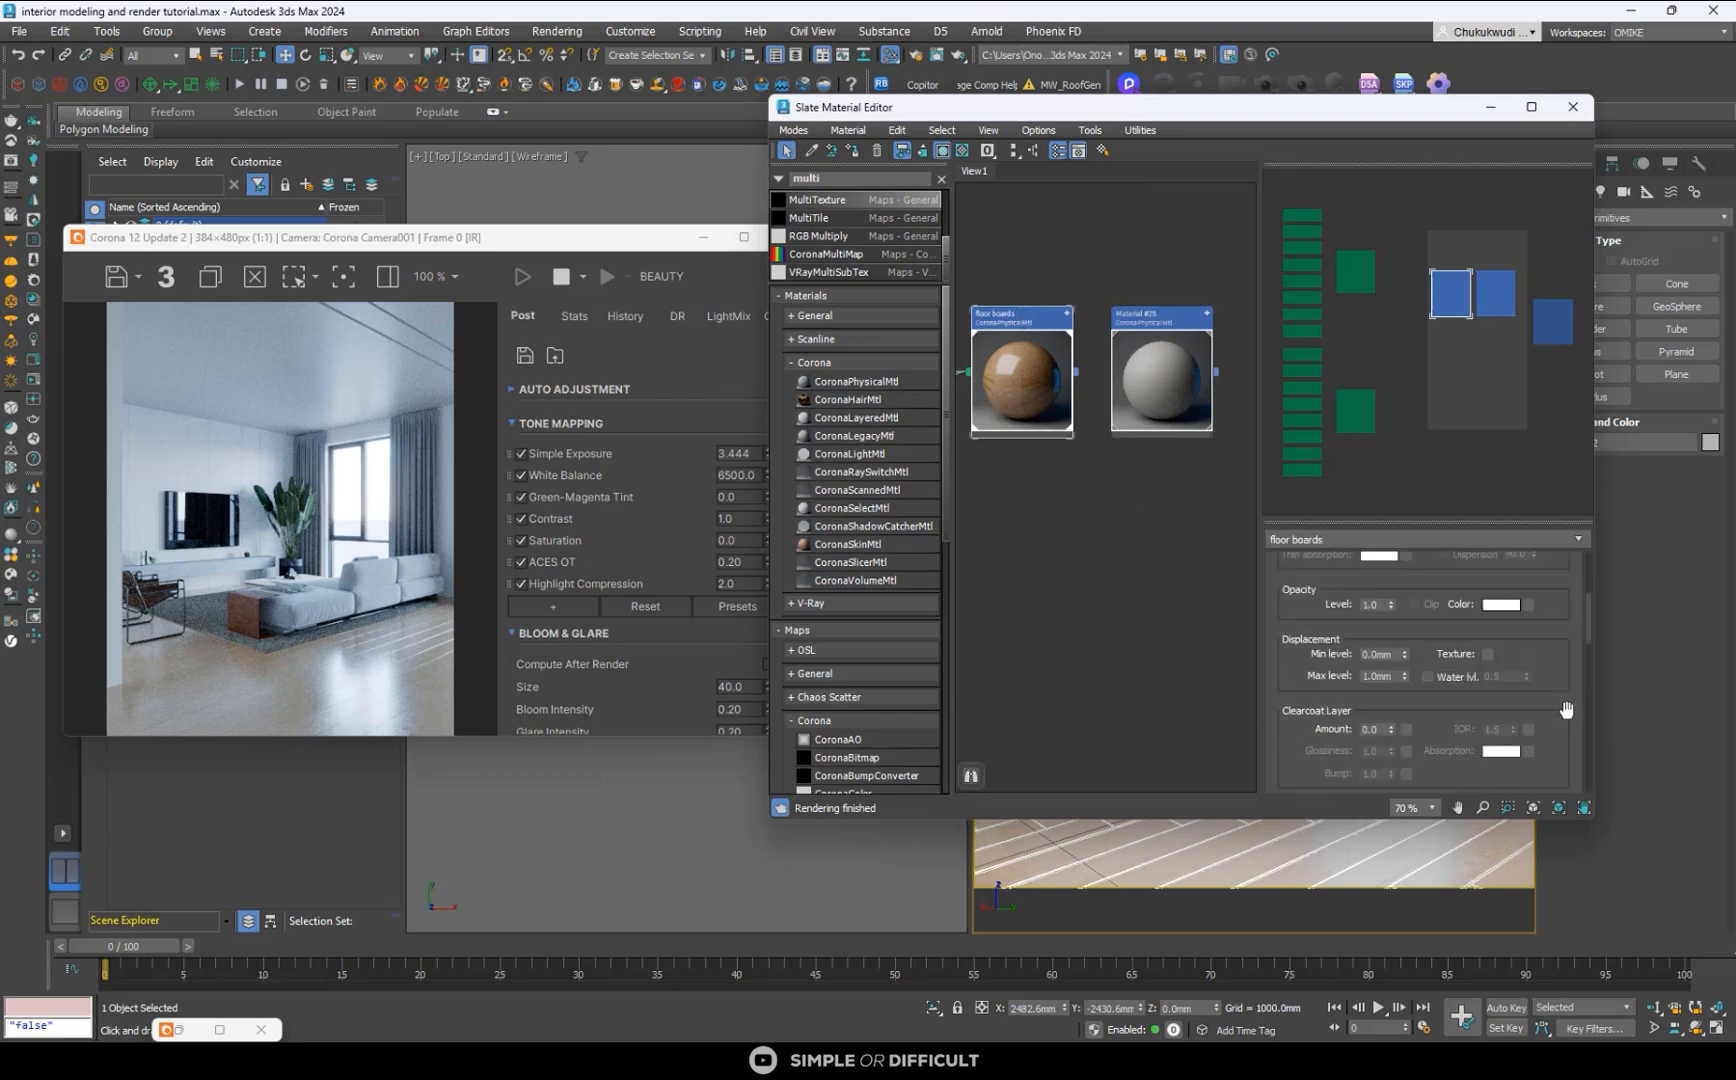
scroll(1566, 709, "down", 5)
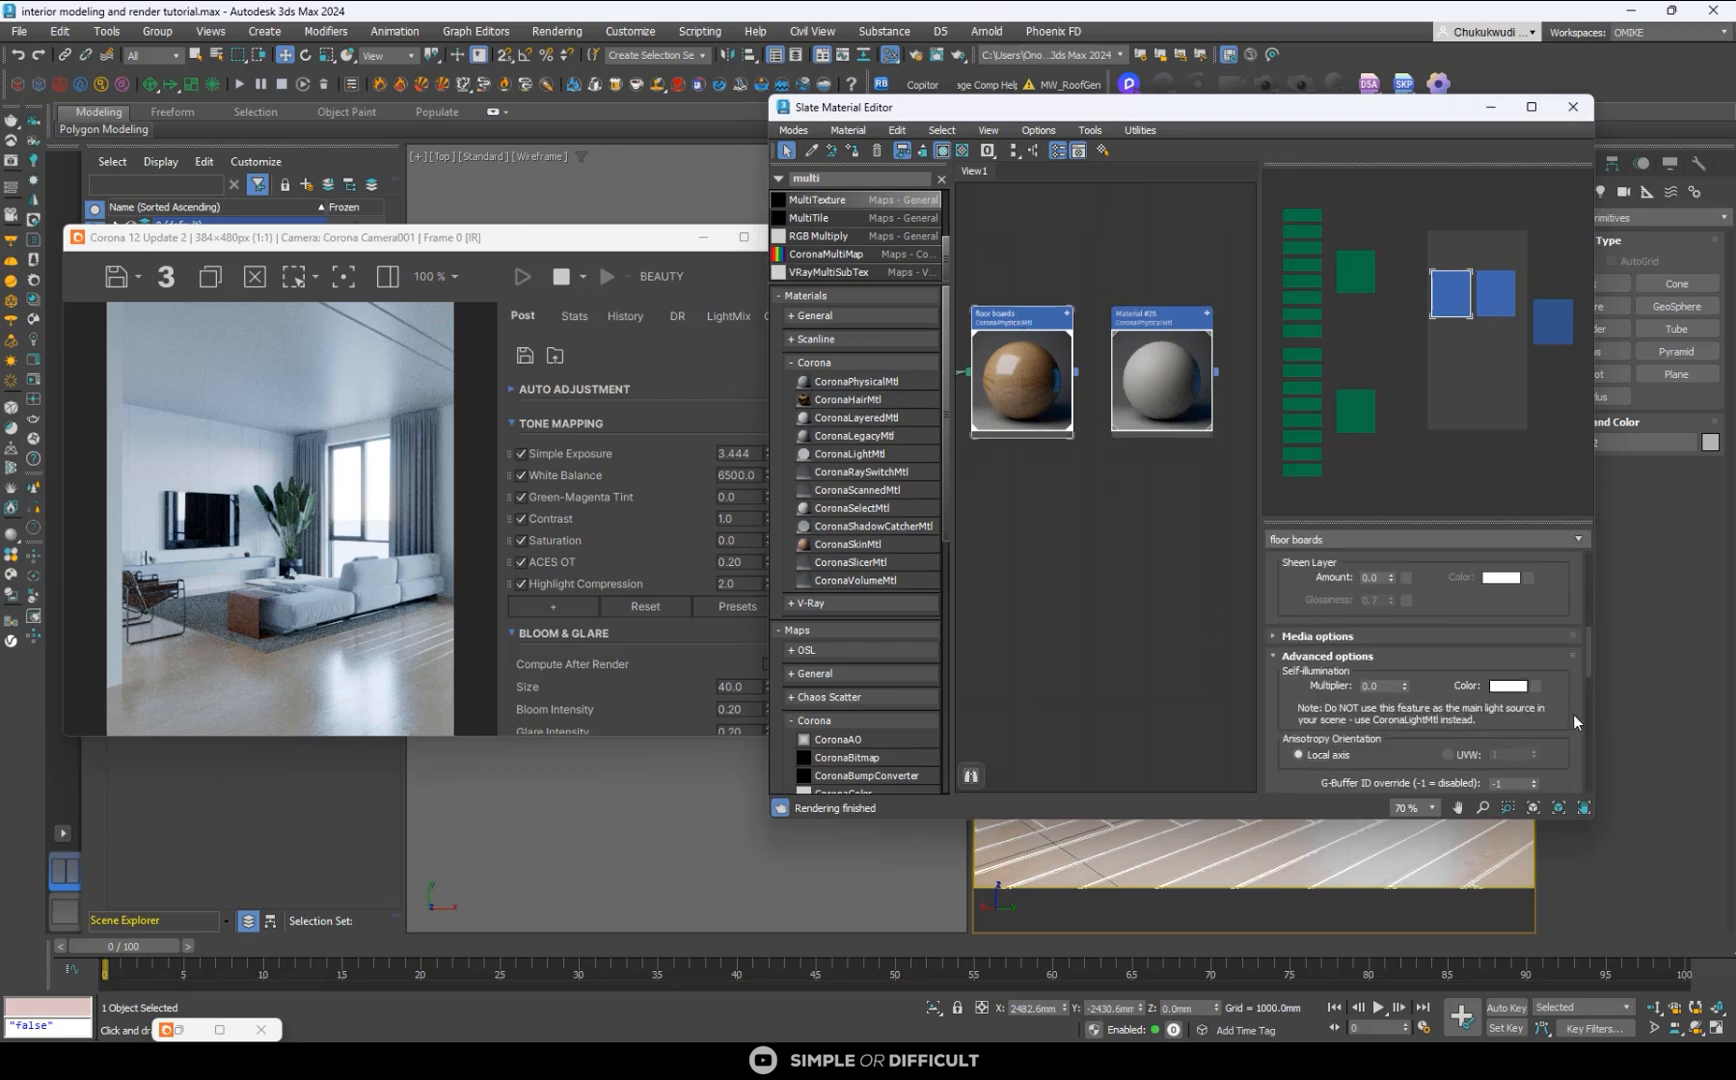
scroll(1571, 718, "down", 4)
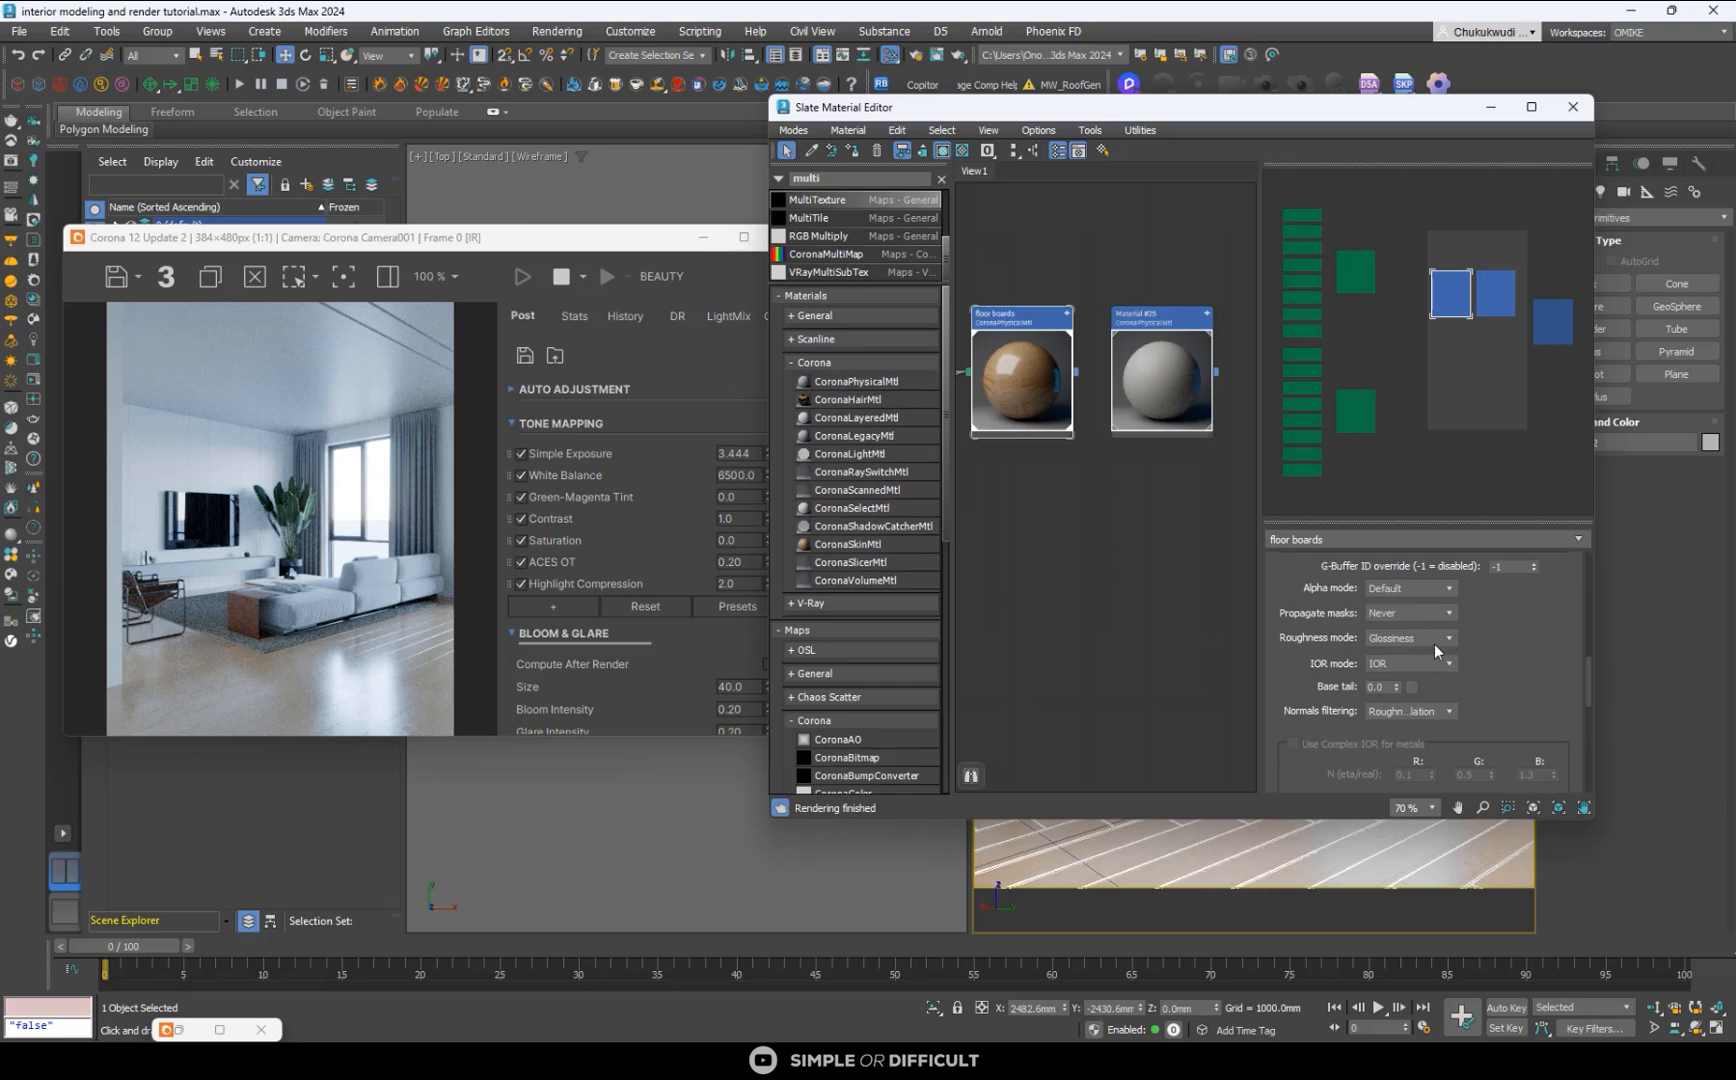
left_click(1434, 644)
left_click(1414, 662)
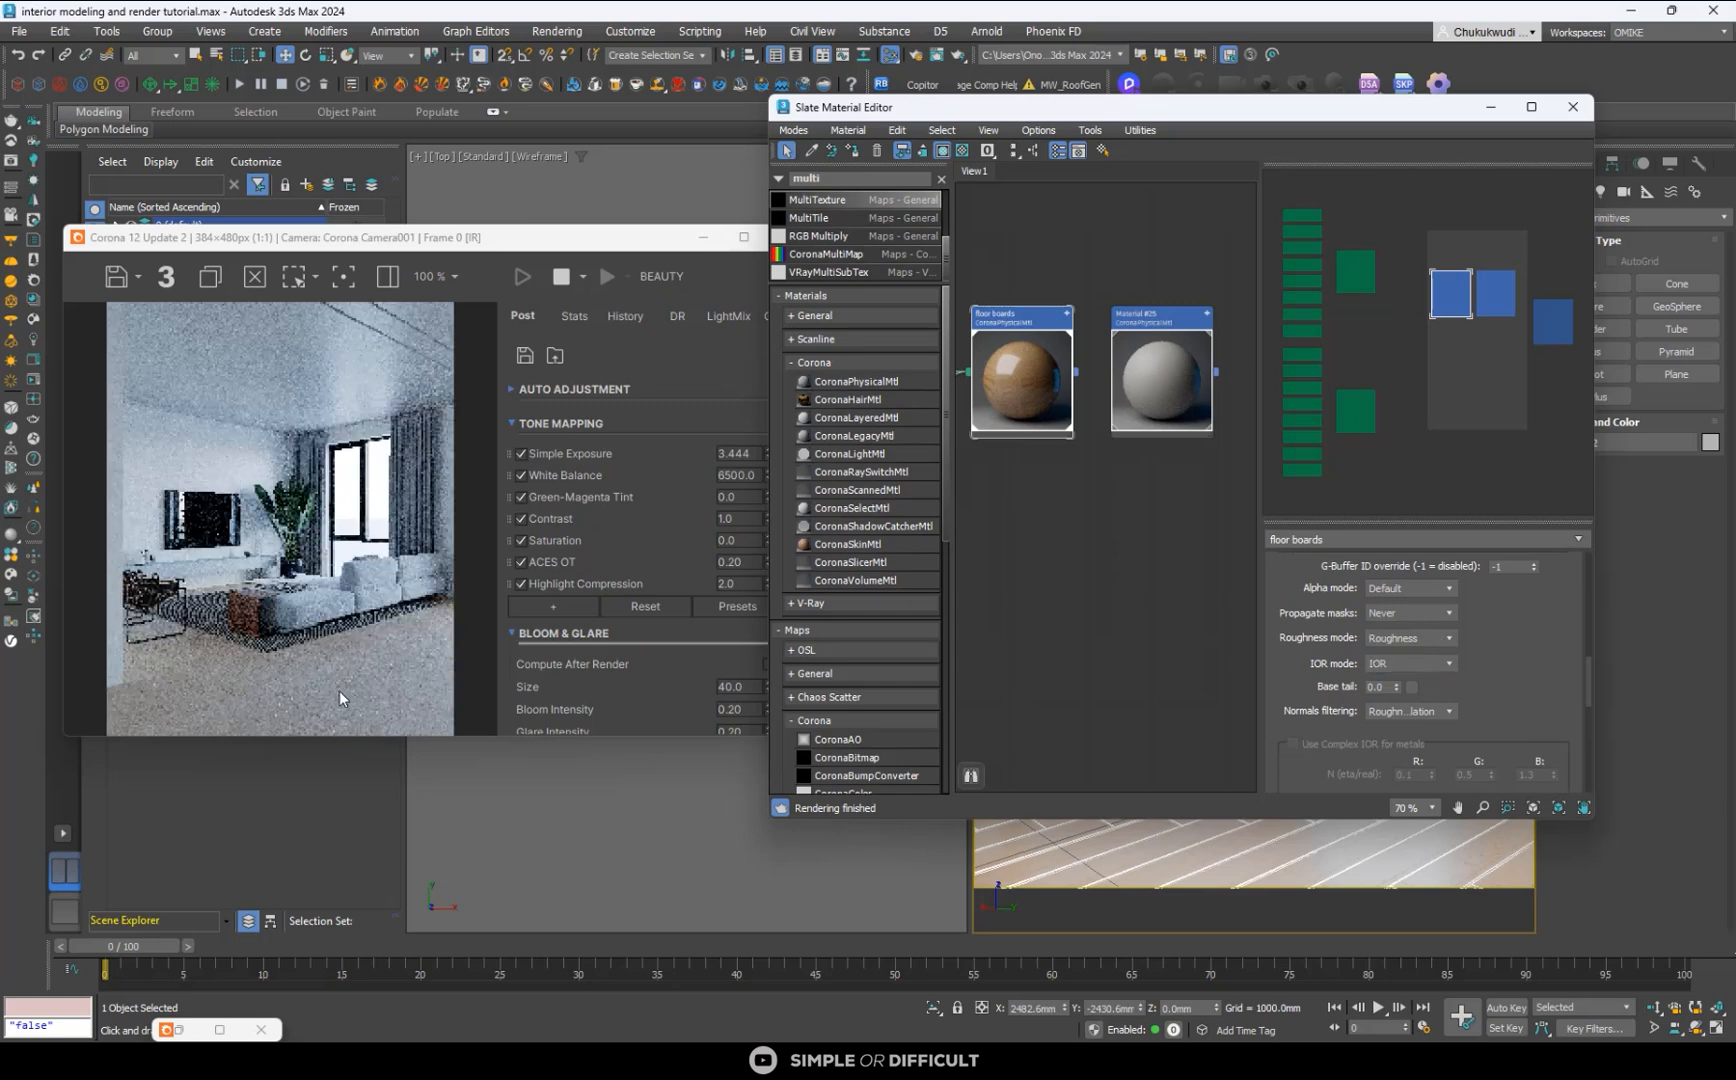
- Inspect the floor's reflections up close in the maximized render window and restore the window beside the material editor
scroll(345, 660, "up", 2)
scroll(336, 561, "down", 2)
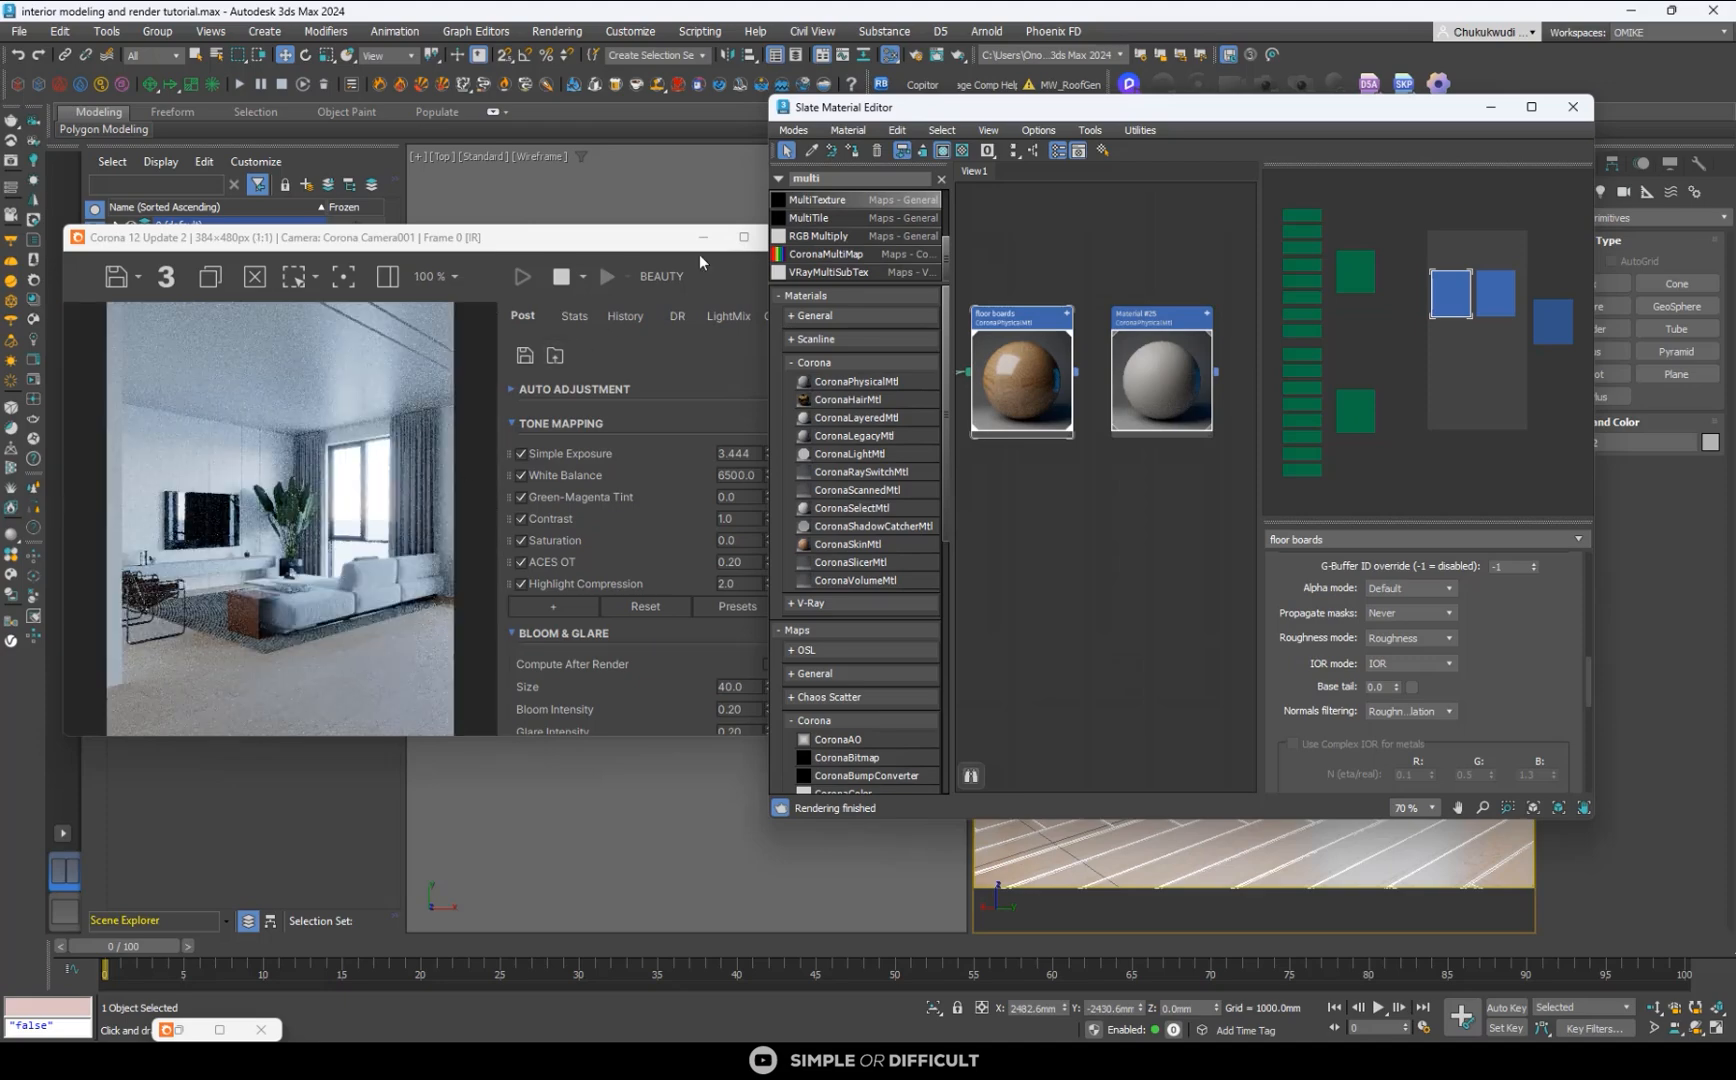
left_click(744, 238)
scroll(716, 623, "up", 3)
scroll(694, 624, "down", 1)
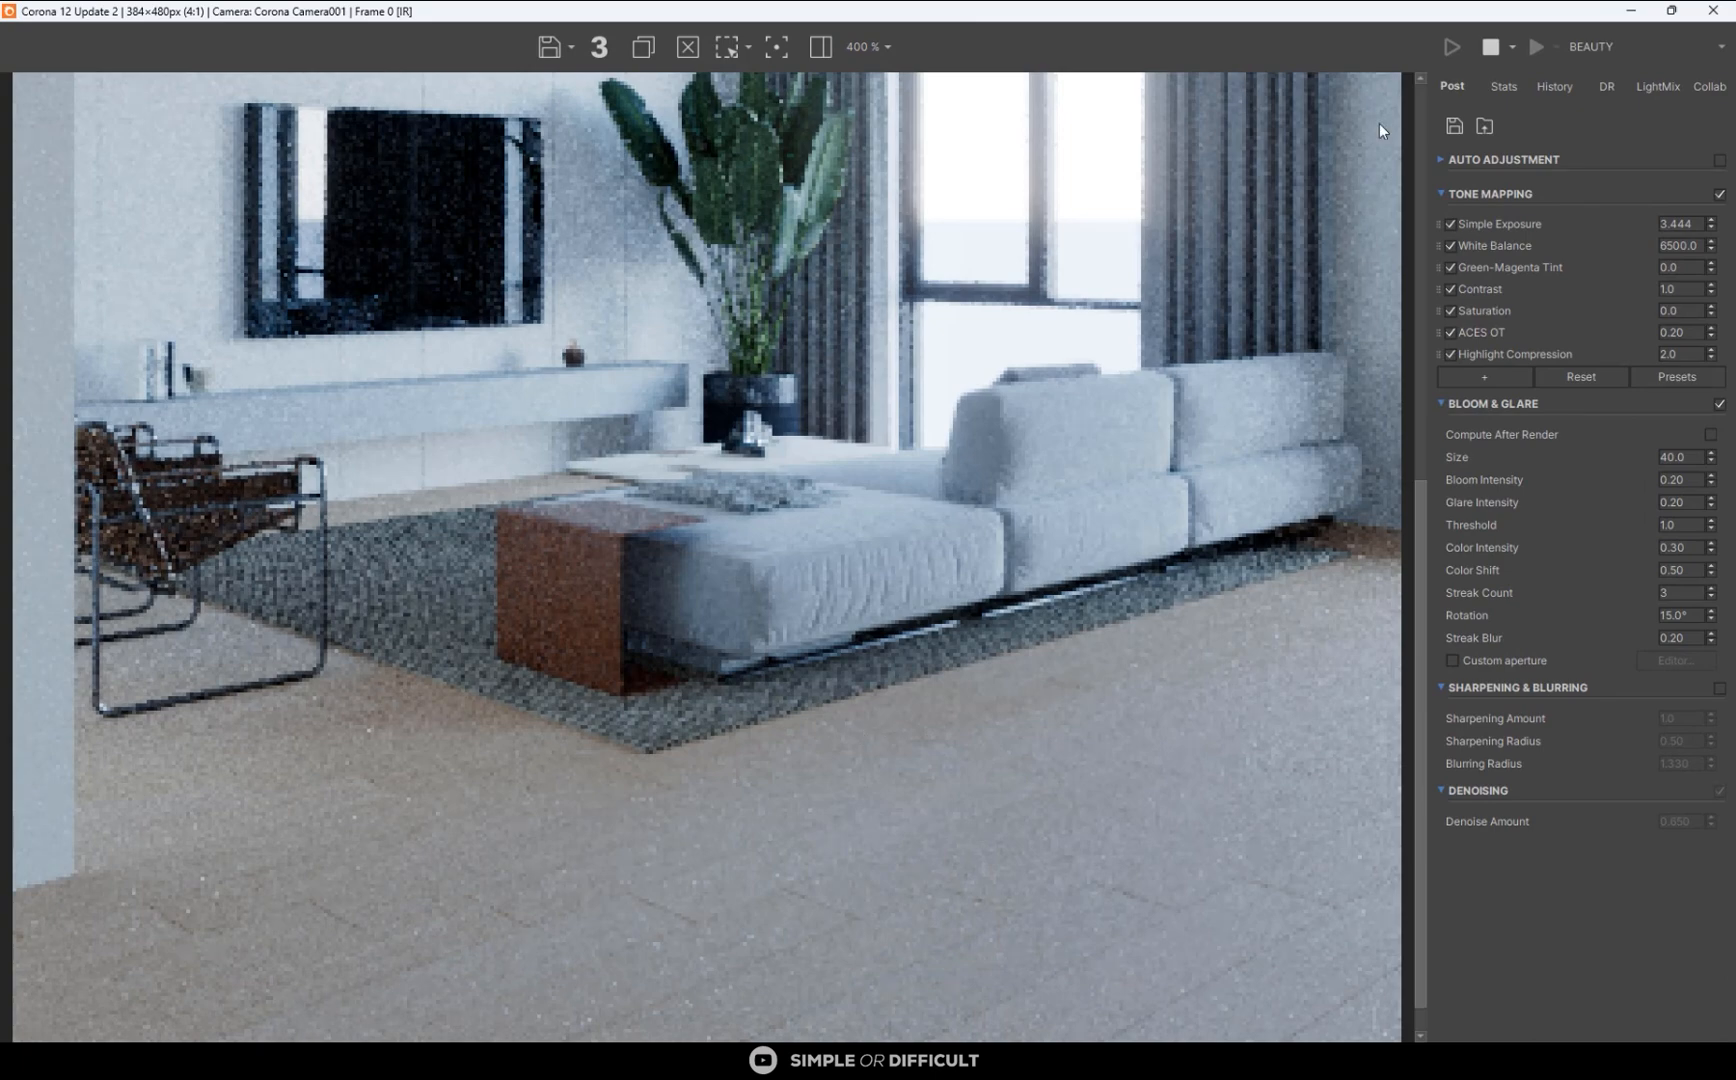
left_click_drag(1377, 10, 448, 226)
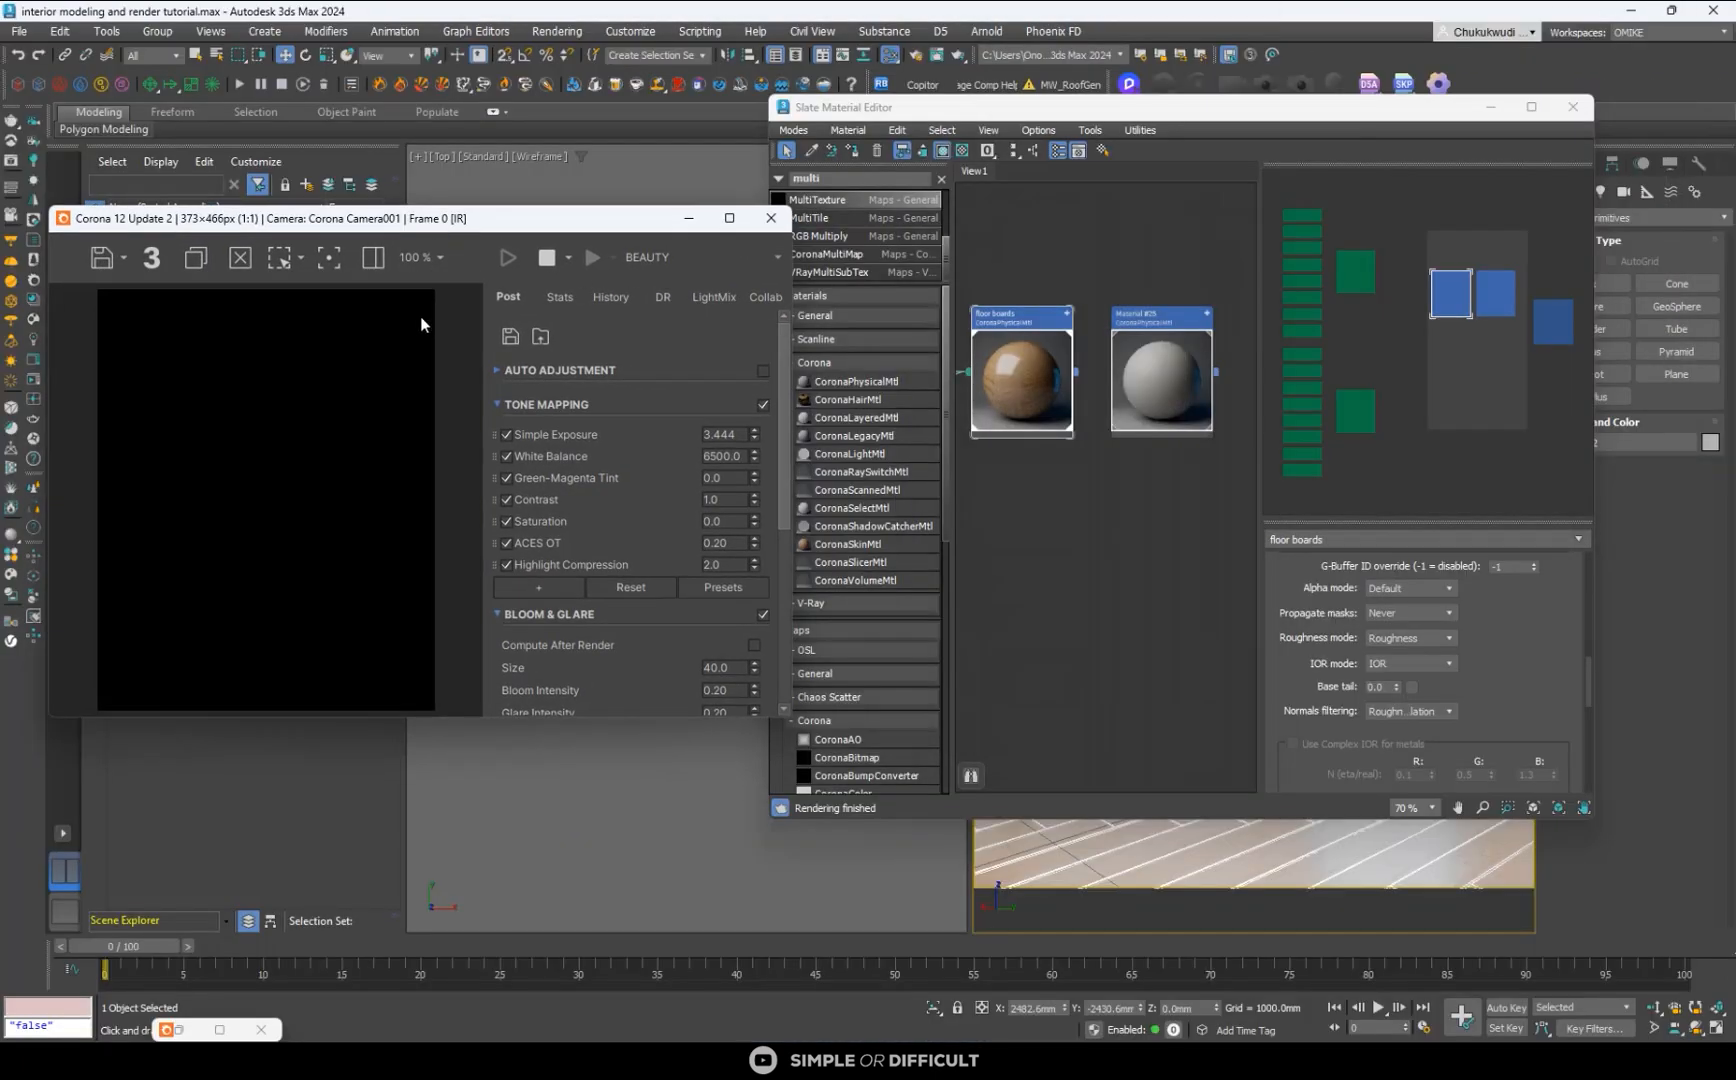
- Set the base roughness map amount of the floor boards material to 30
scroll(1560, 665, "up", 3)
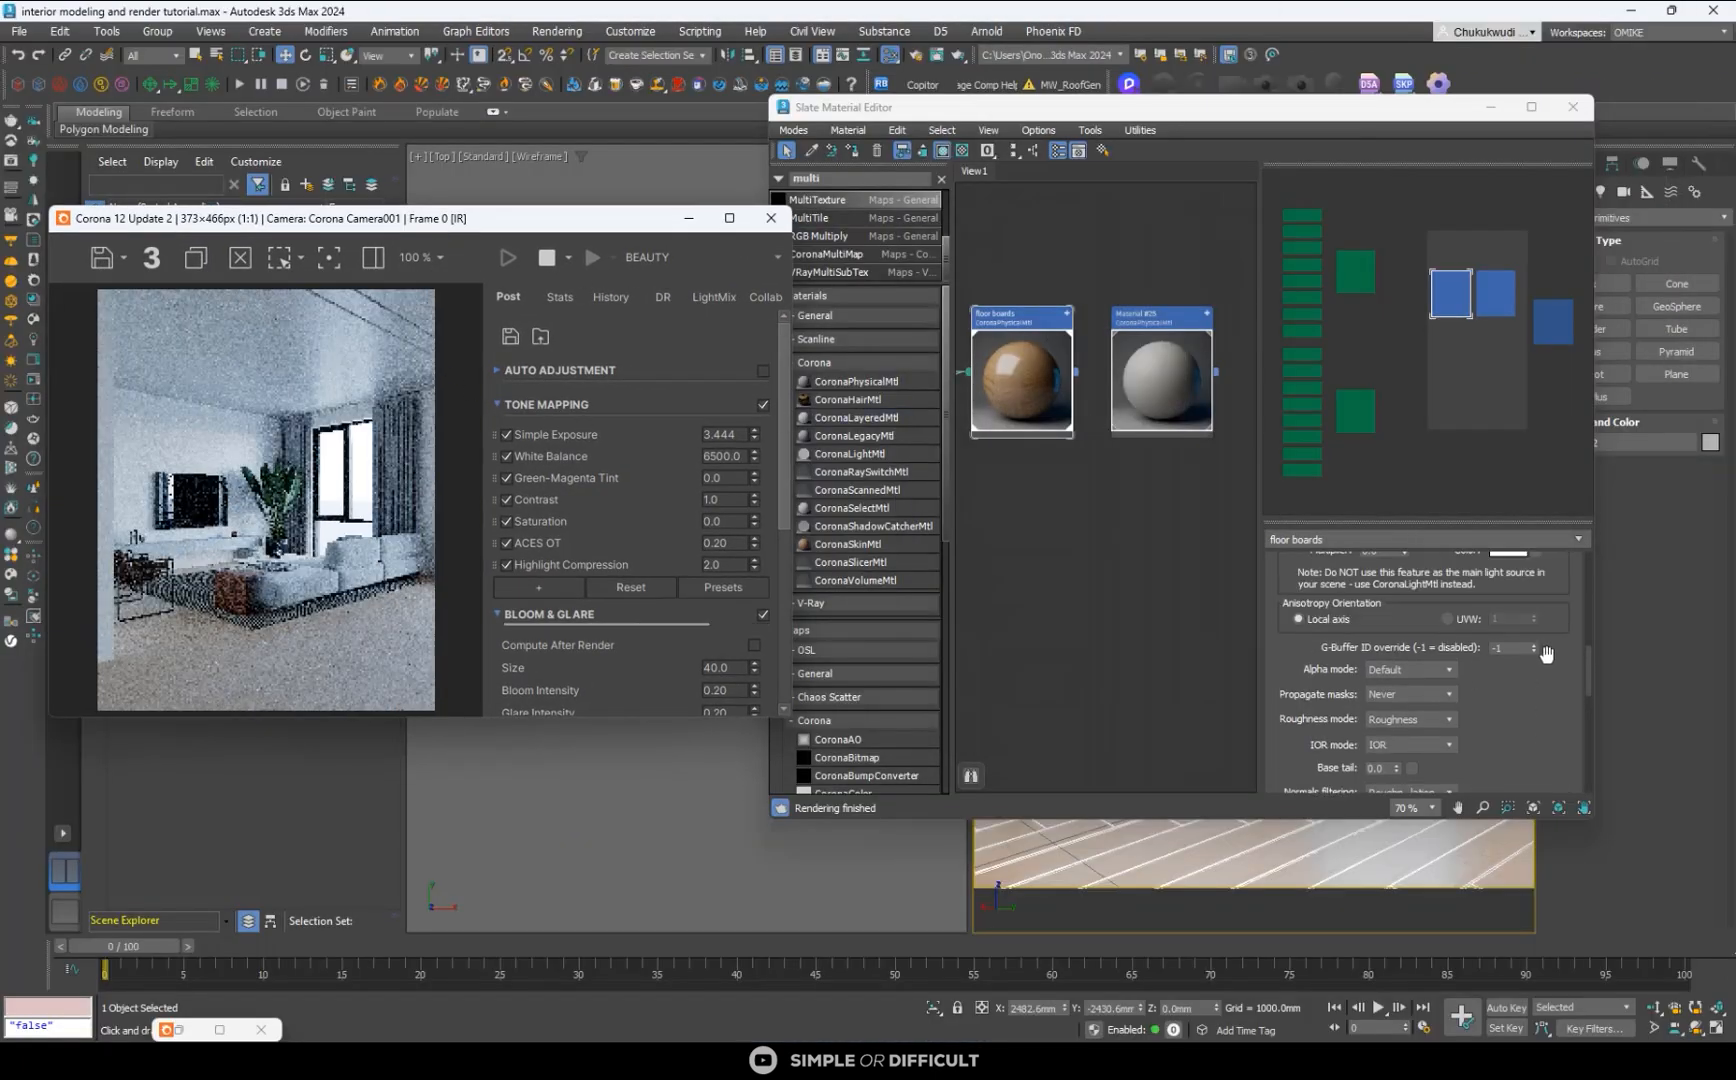
scroll(1560, 665, "up", 5)
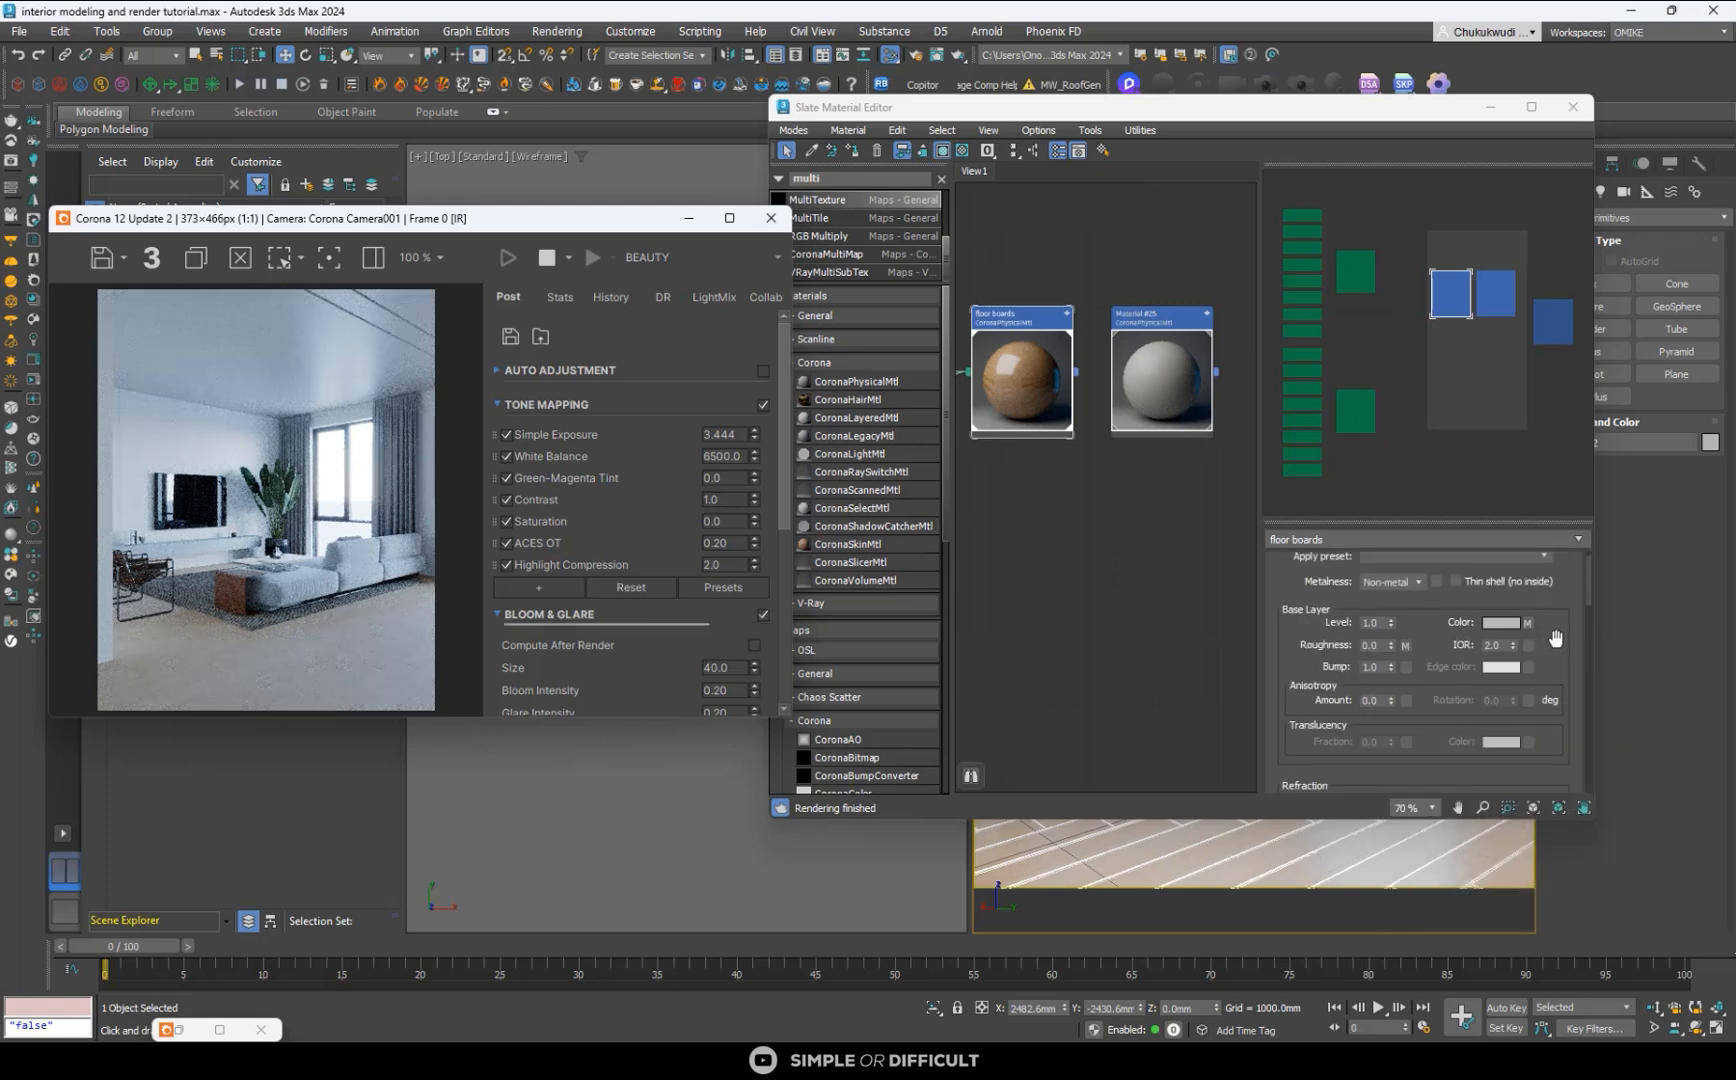
scroll(1556, 650, "down", 6)
scroll(1567, 690, "down", 8)
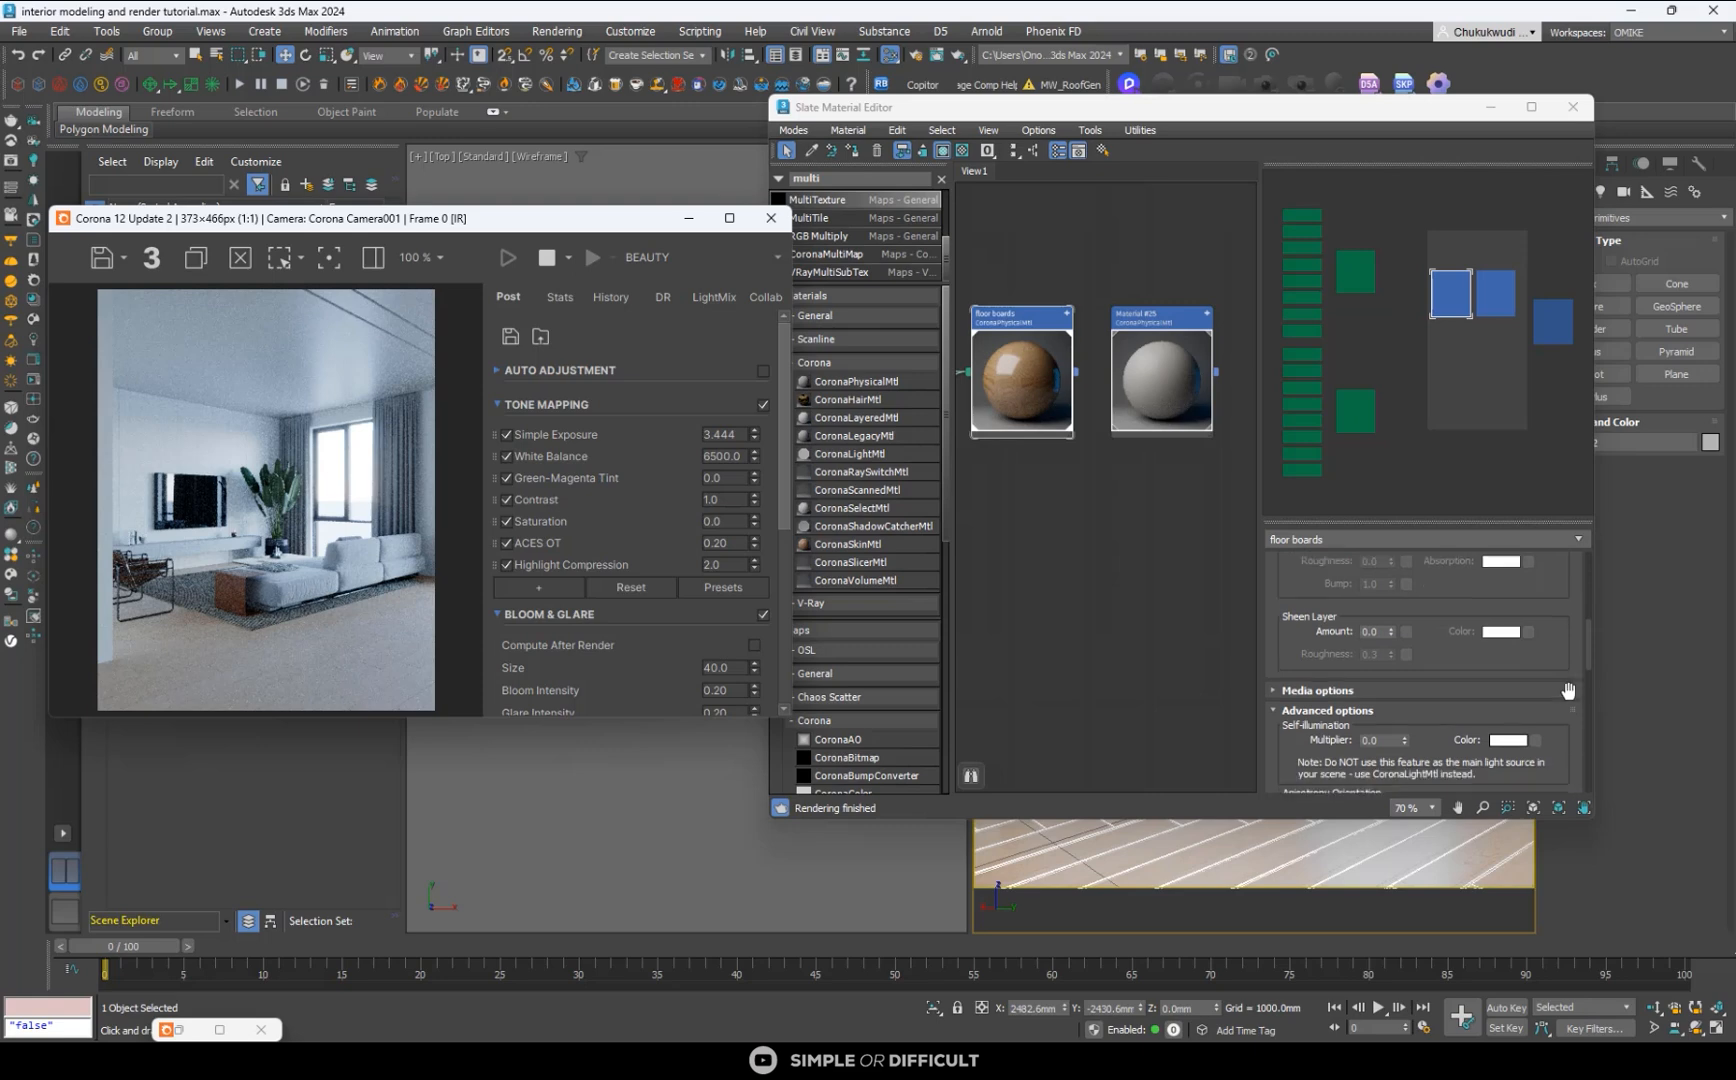
scroll(1567, 690, "down", 4)
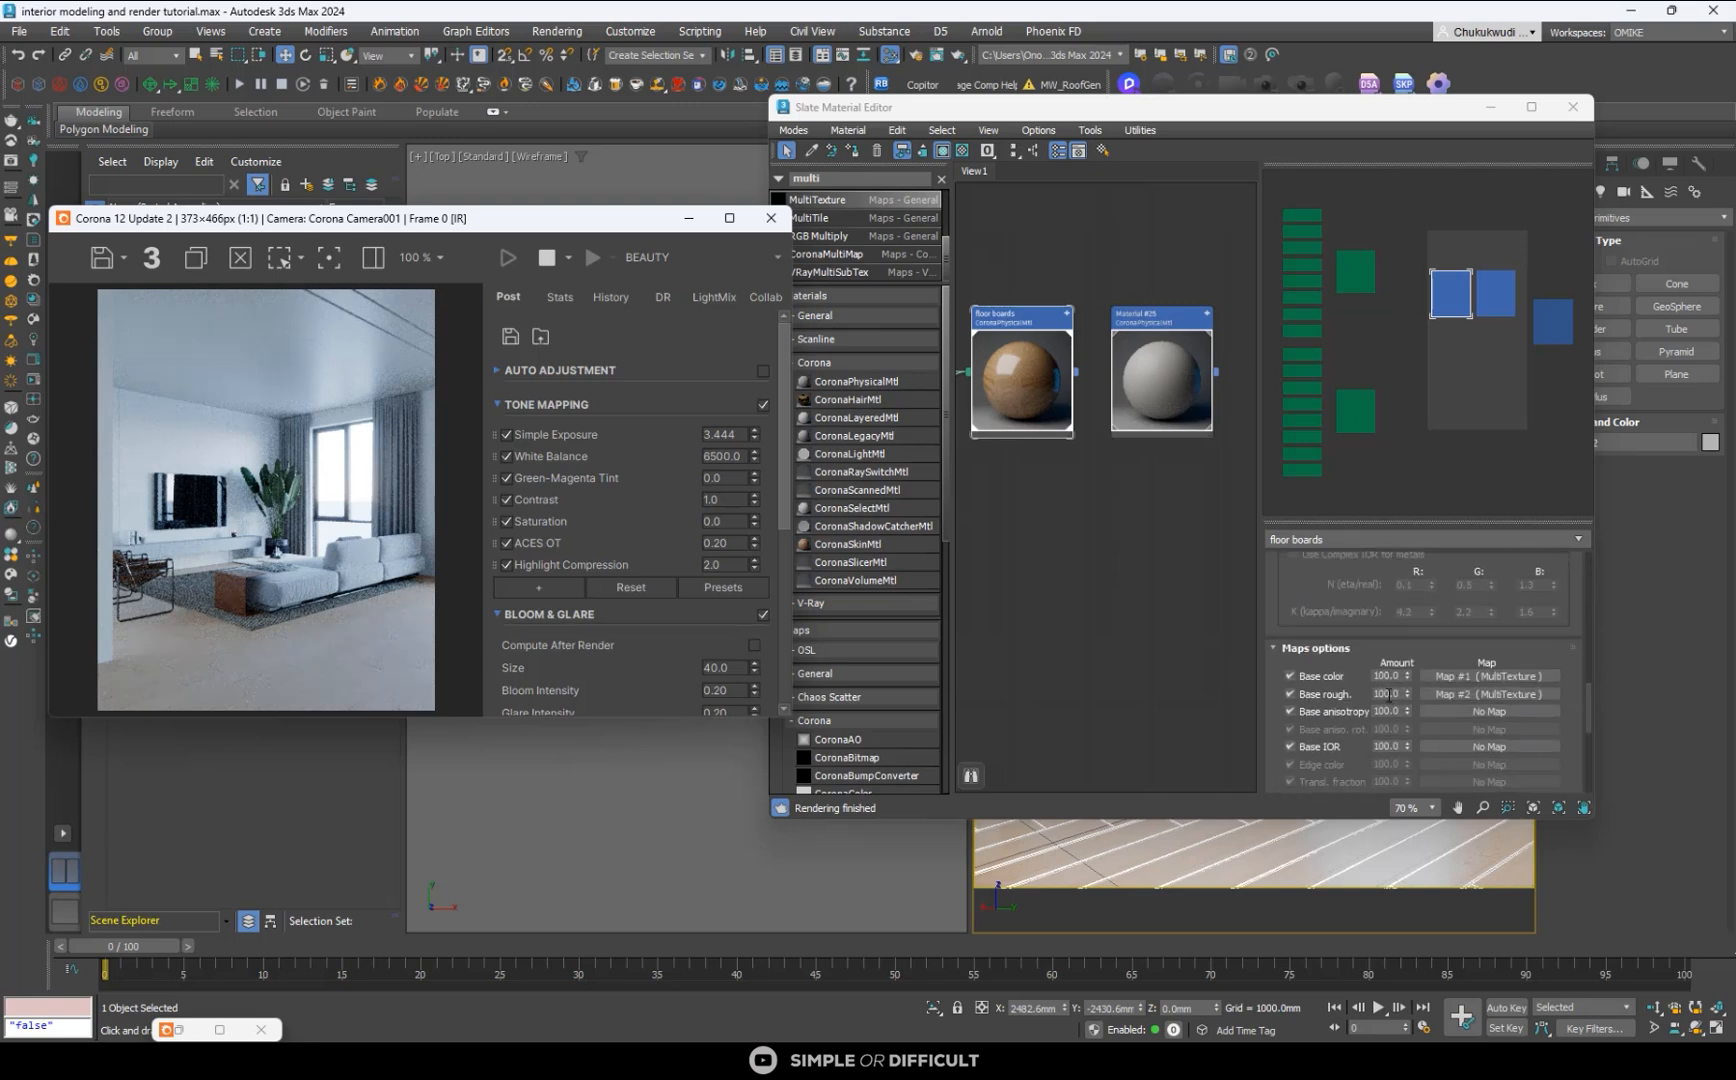
double_click(1391, 694)
type("30")
key("Return")
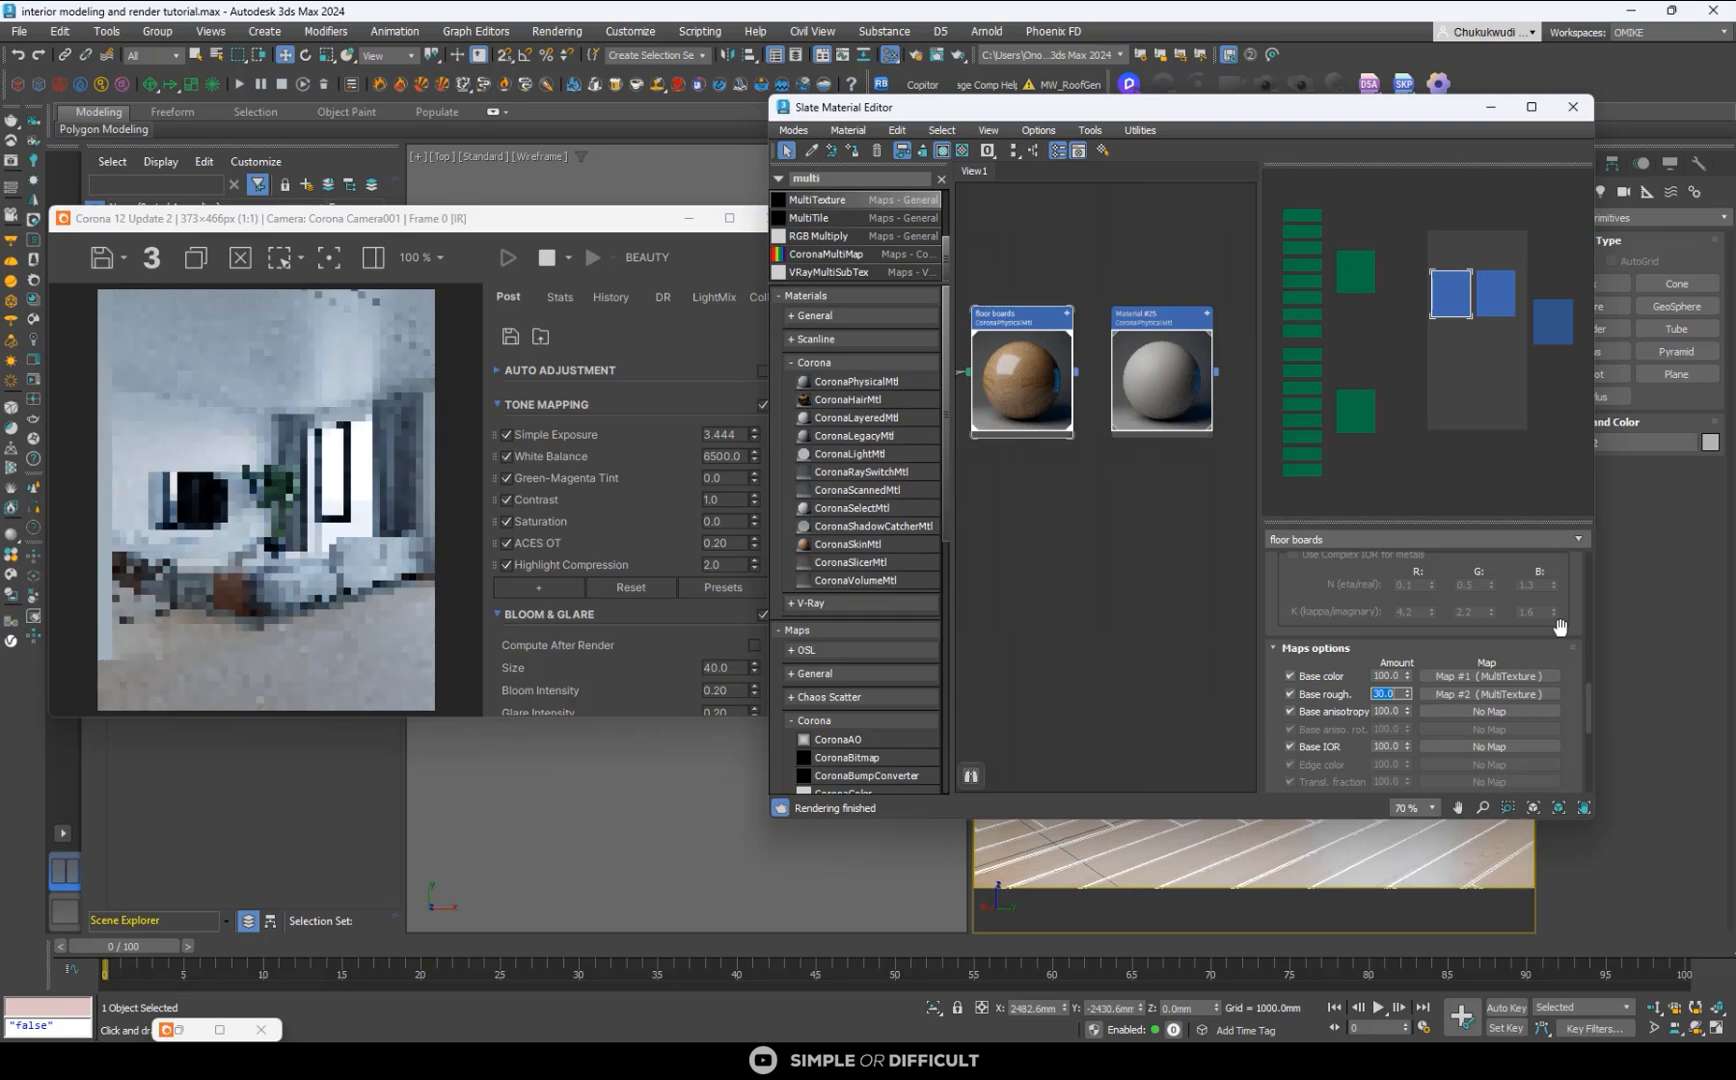
- Set the floor boards material's base color to a warm light brown with hue 25, saturation 104 and value 188
scroll(349, 674, "up", 2)
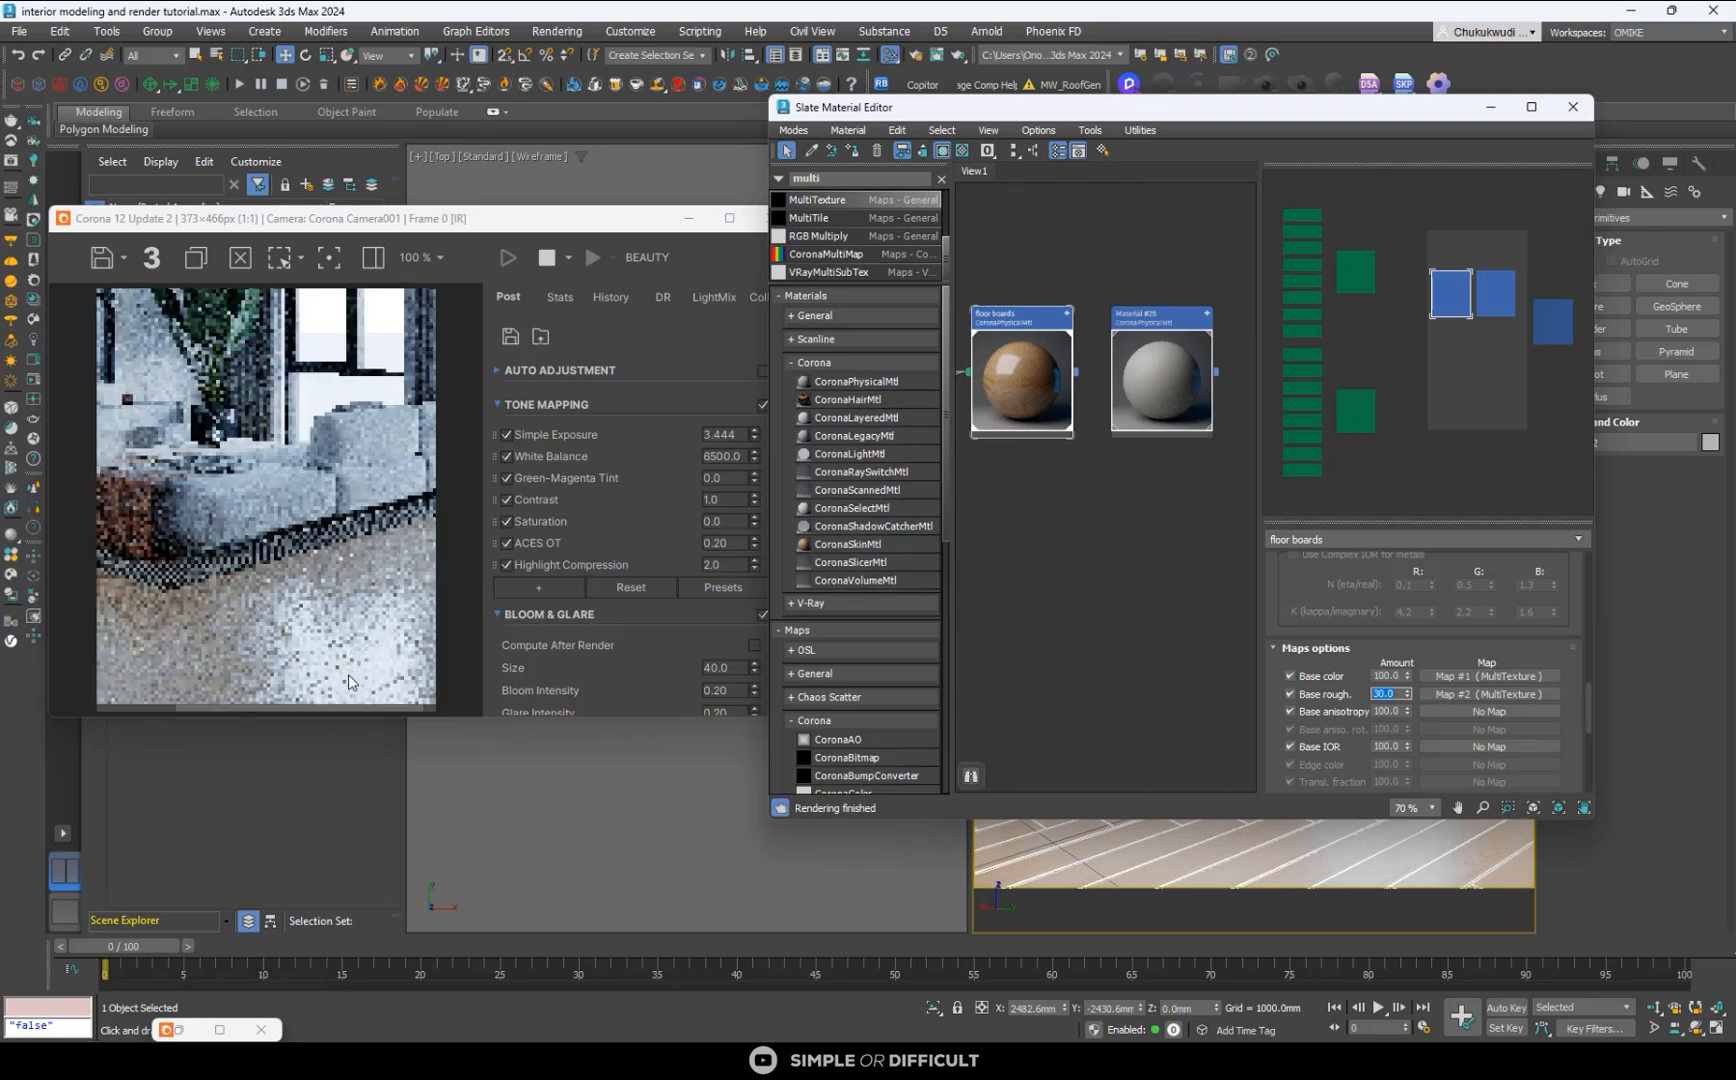
scroll(297, 509, "down", 2)
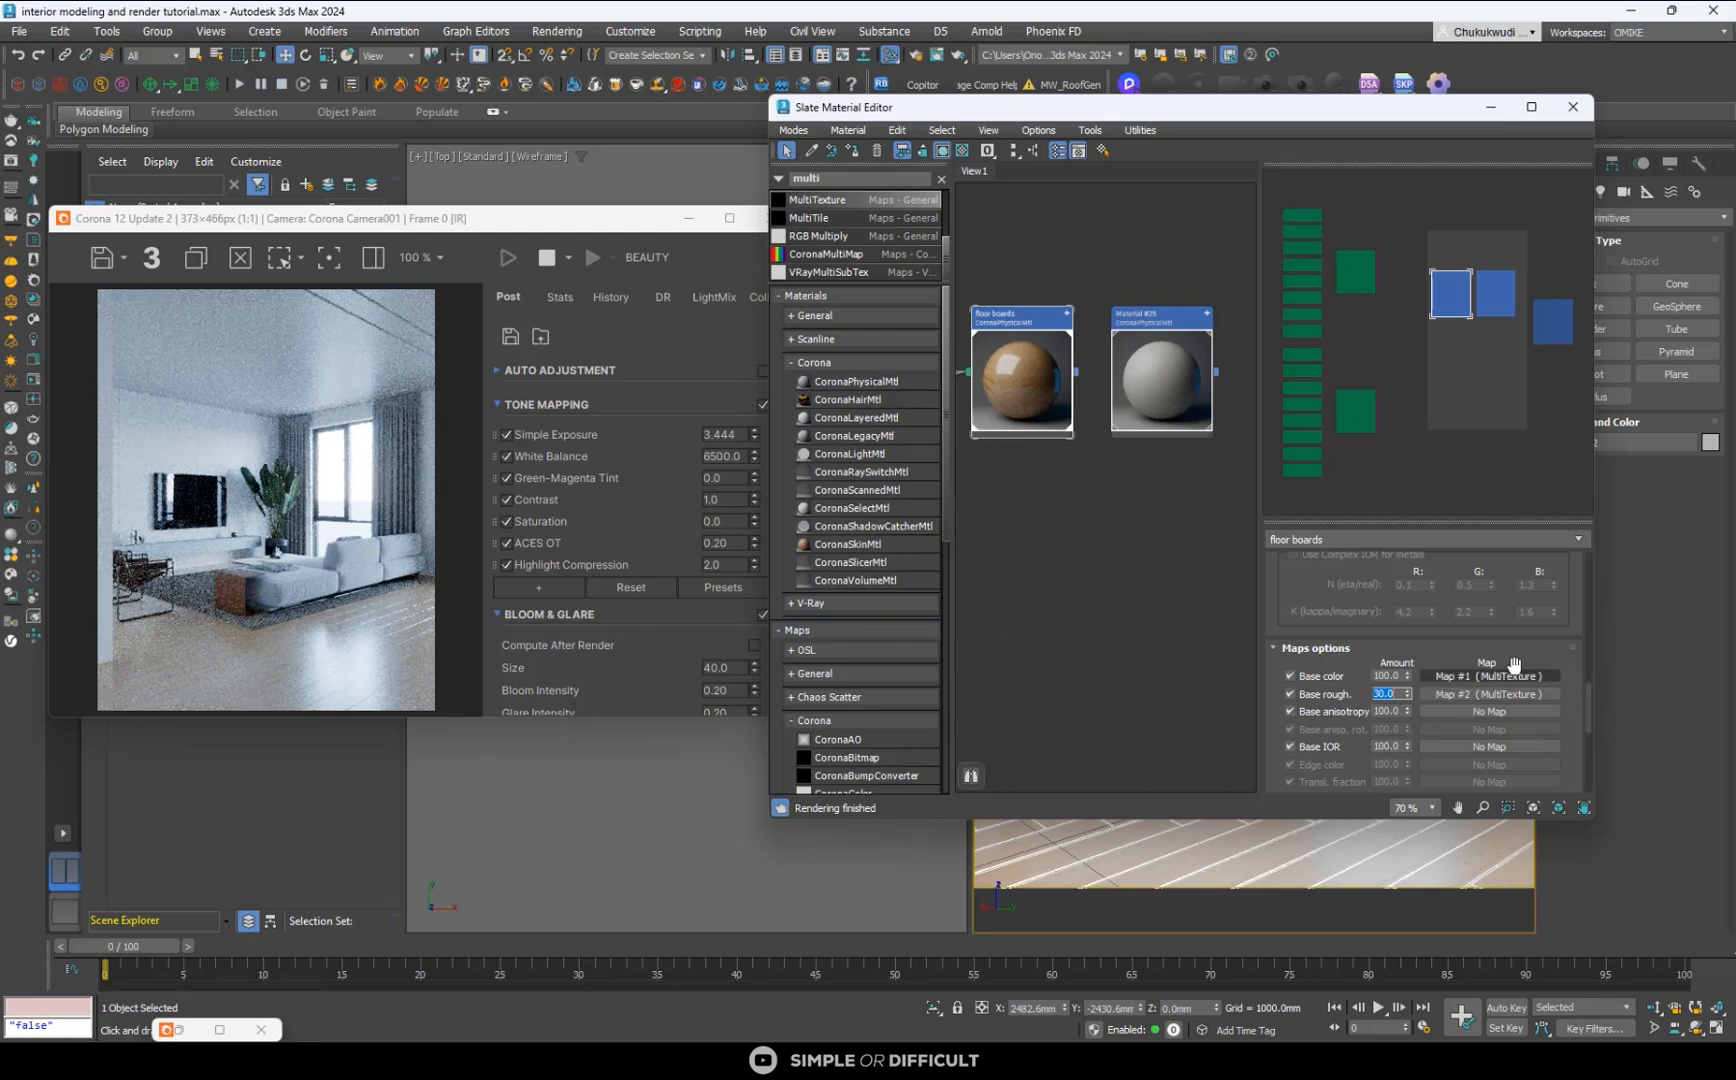
scroll(1579, 625, "up", 2)
scroll(1579, 625, "up", 6)
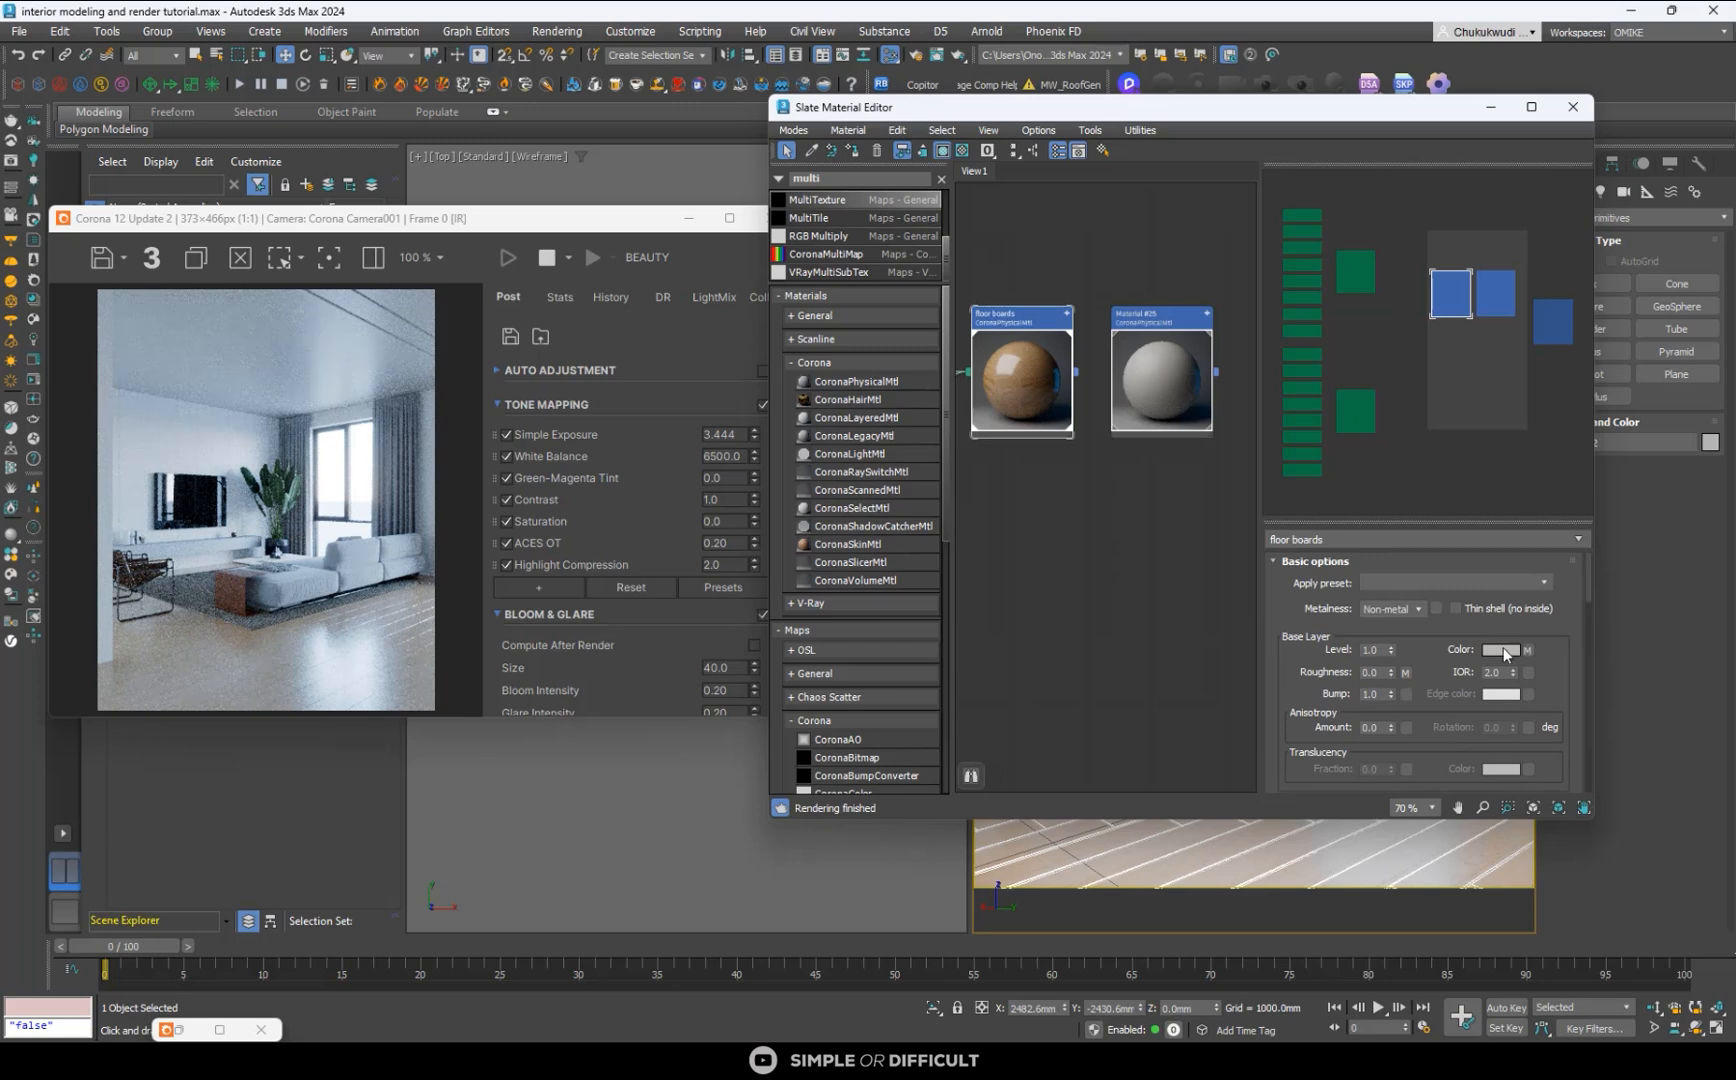
left_click(1501, 649)
left_click_drag(1297, 519, 1321, 515)
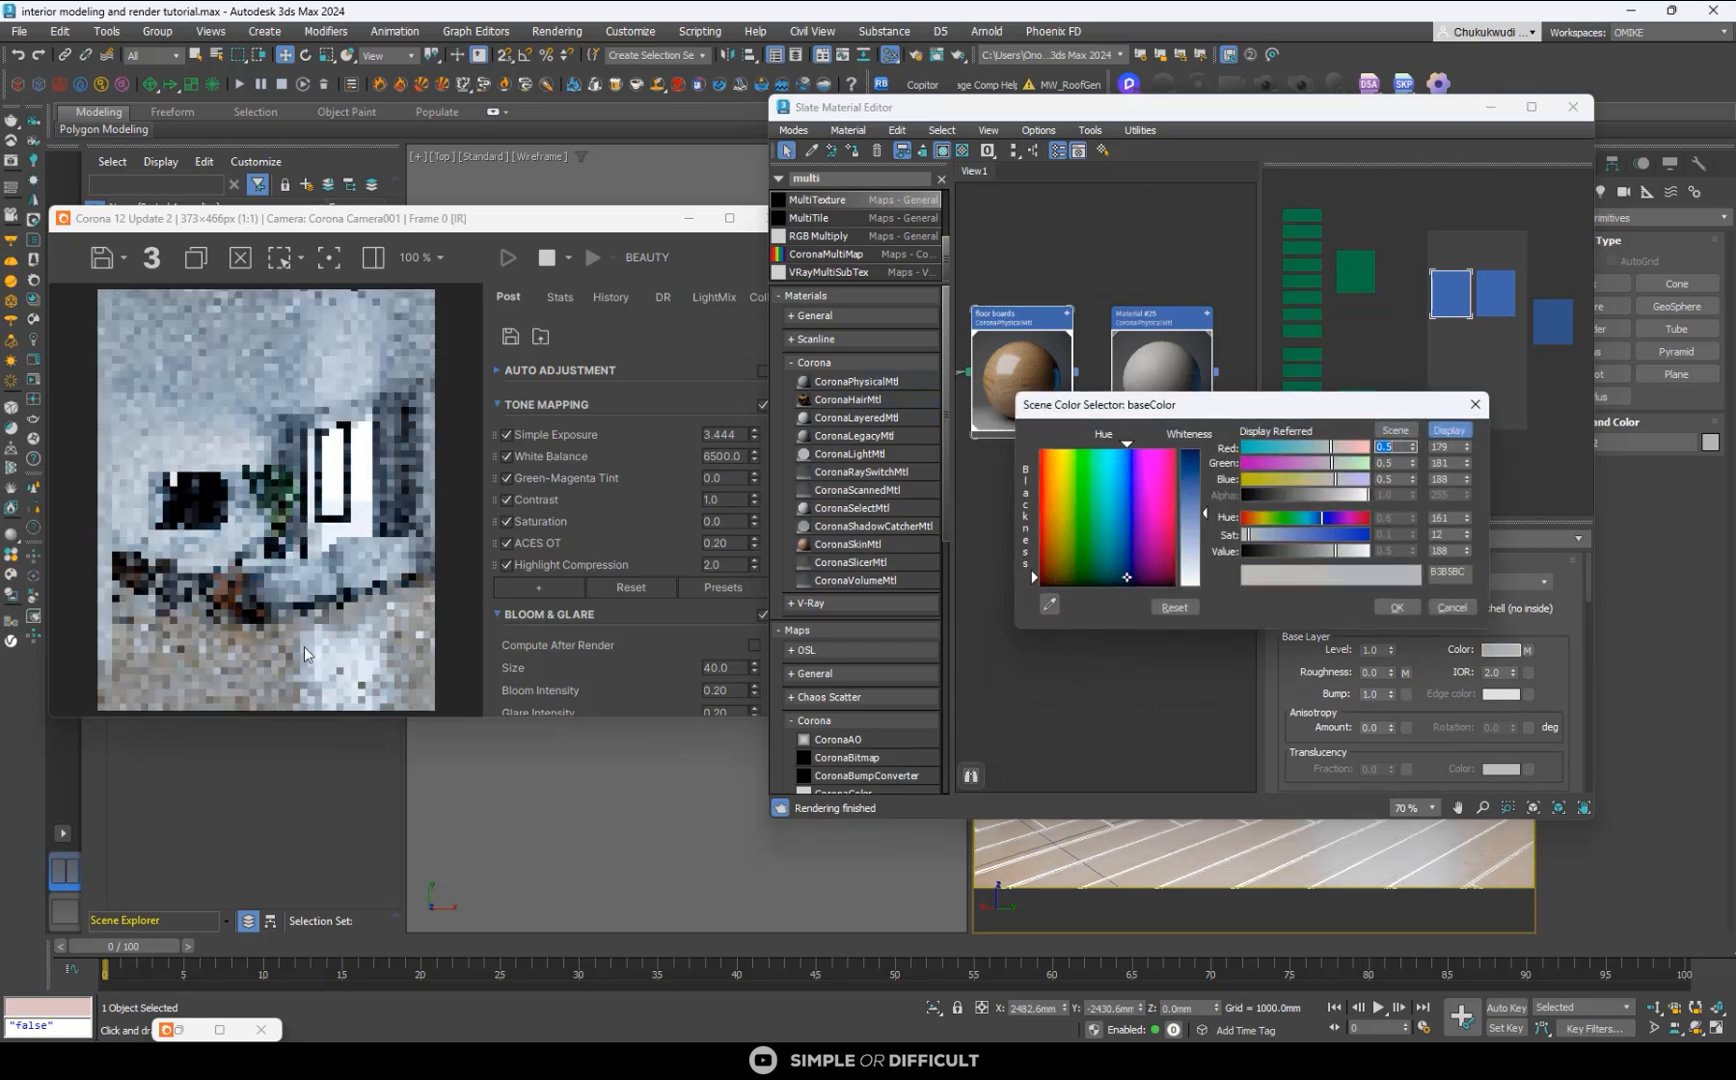
scroll(304, 646, "up", 3)
scroll(307, 646, "down", 2)
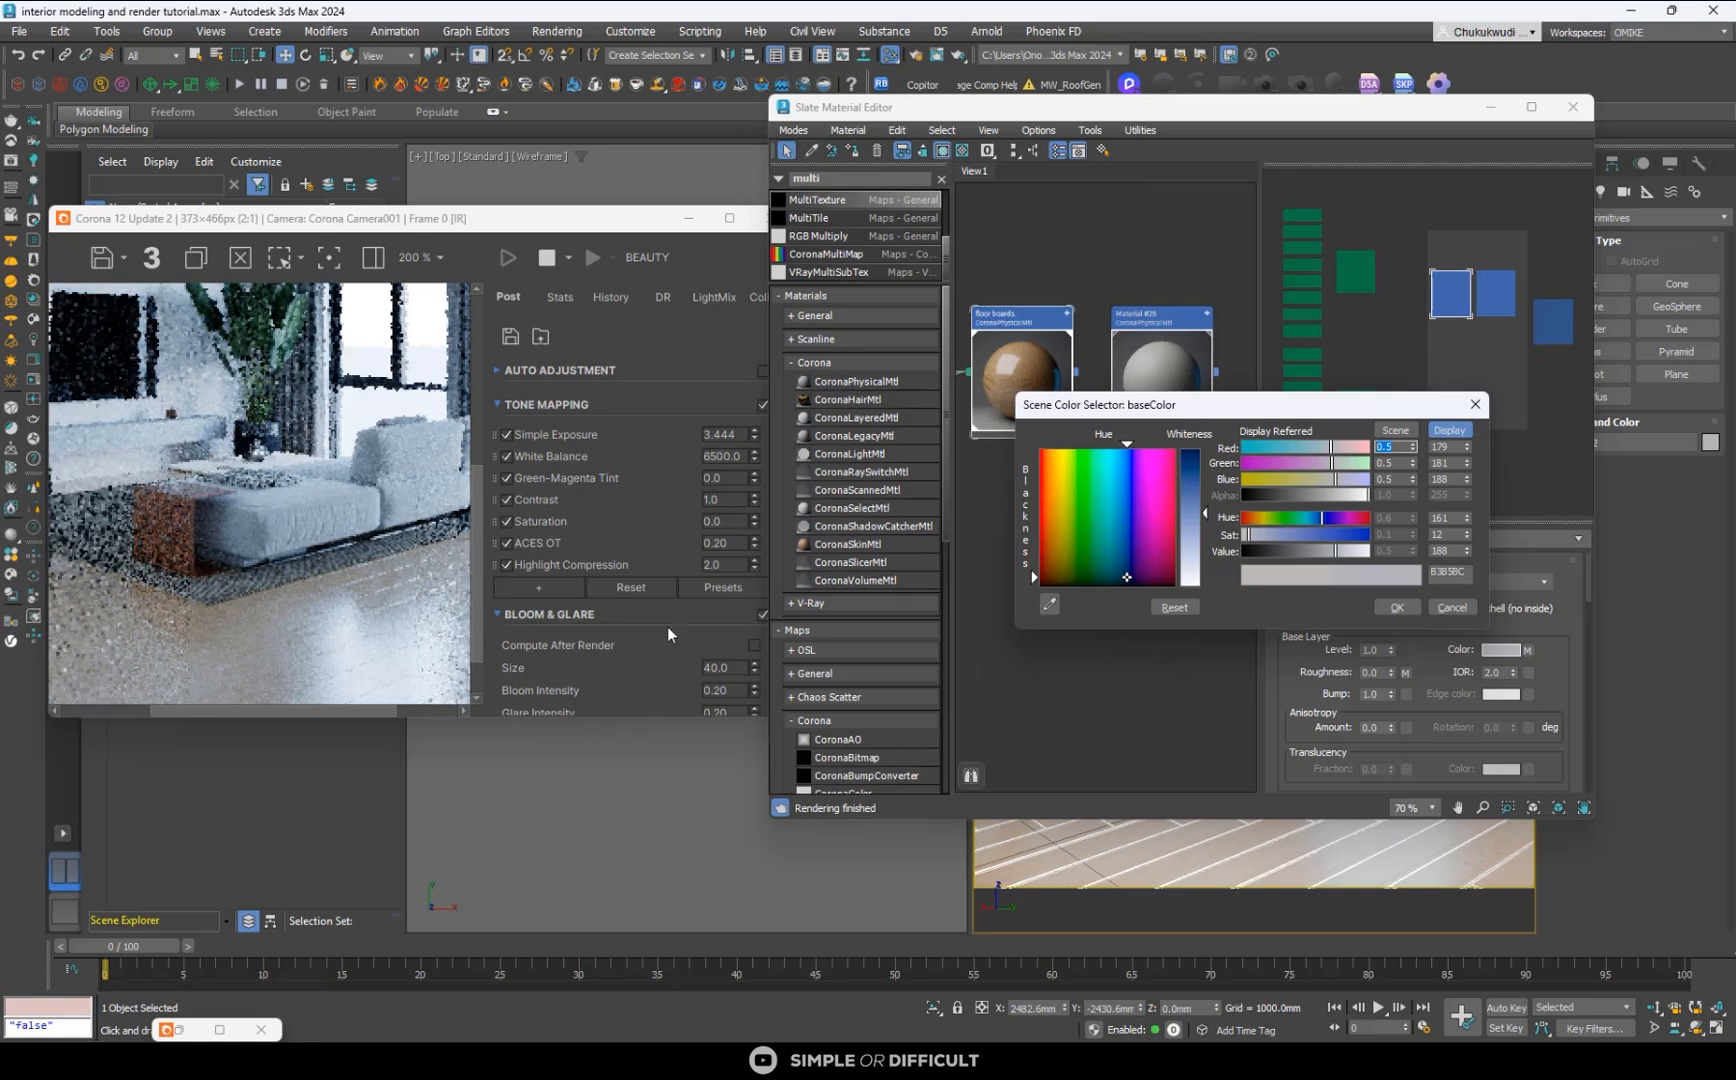
left_click(1255, 518)
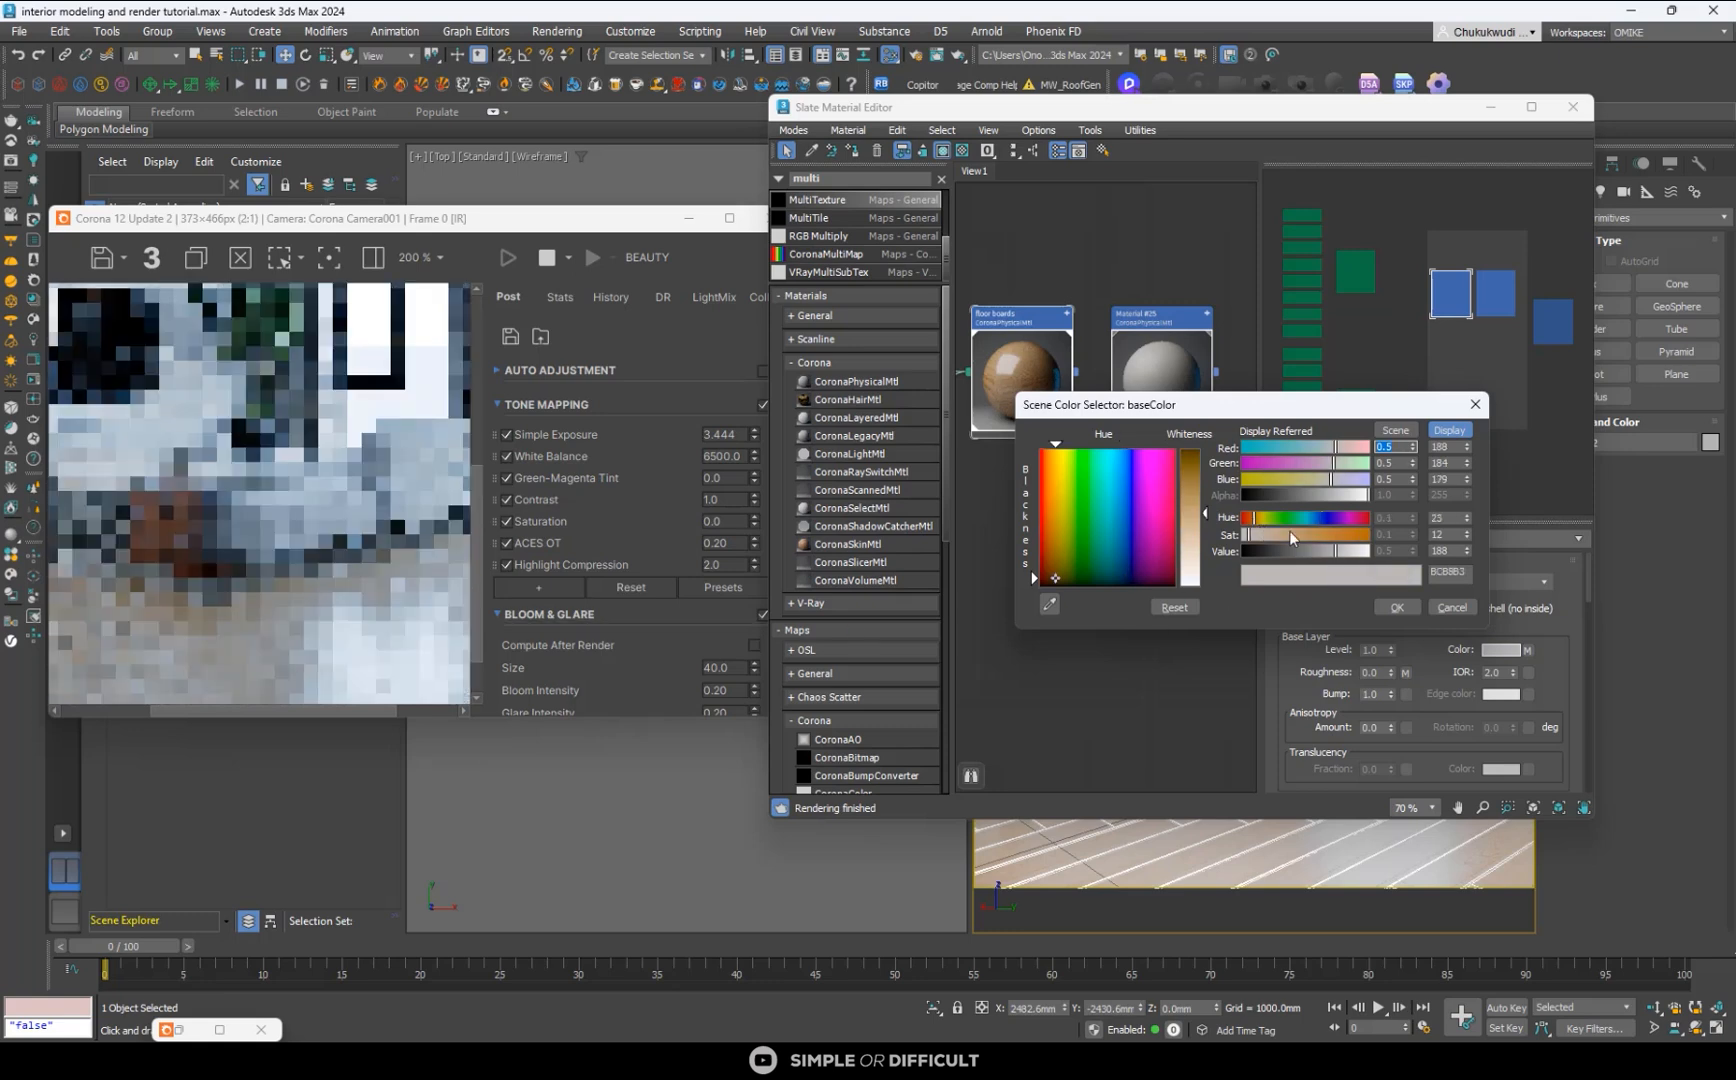
left_click(1293, 535)
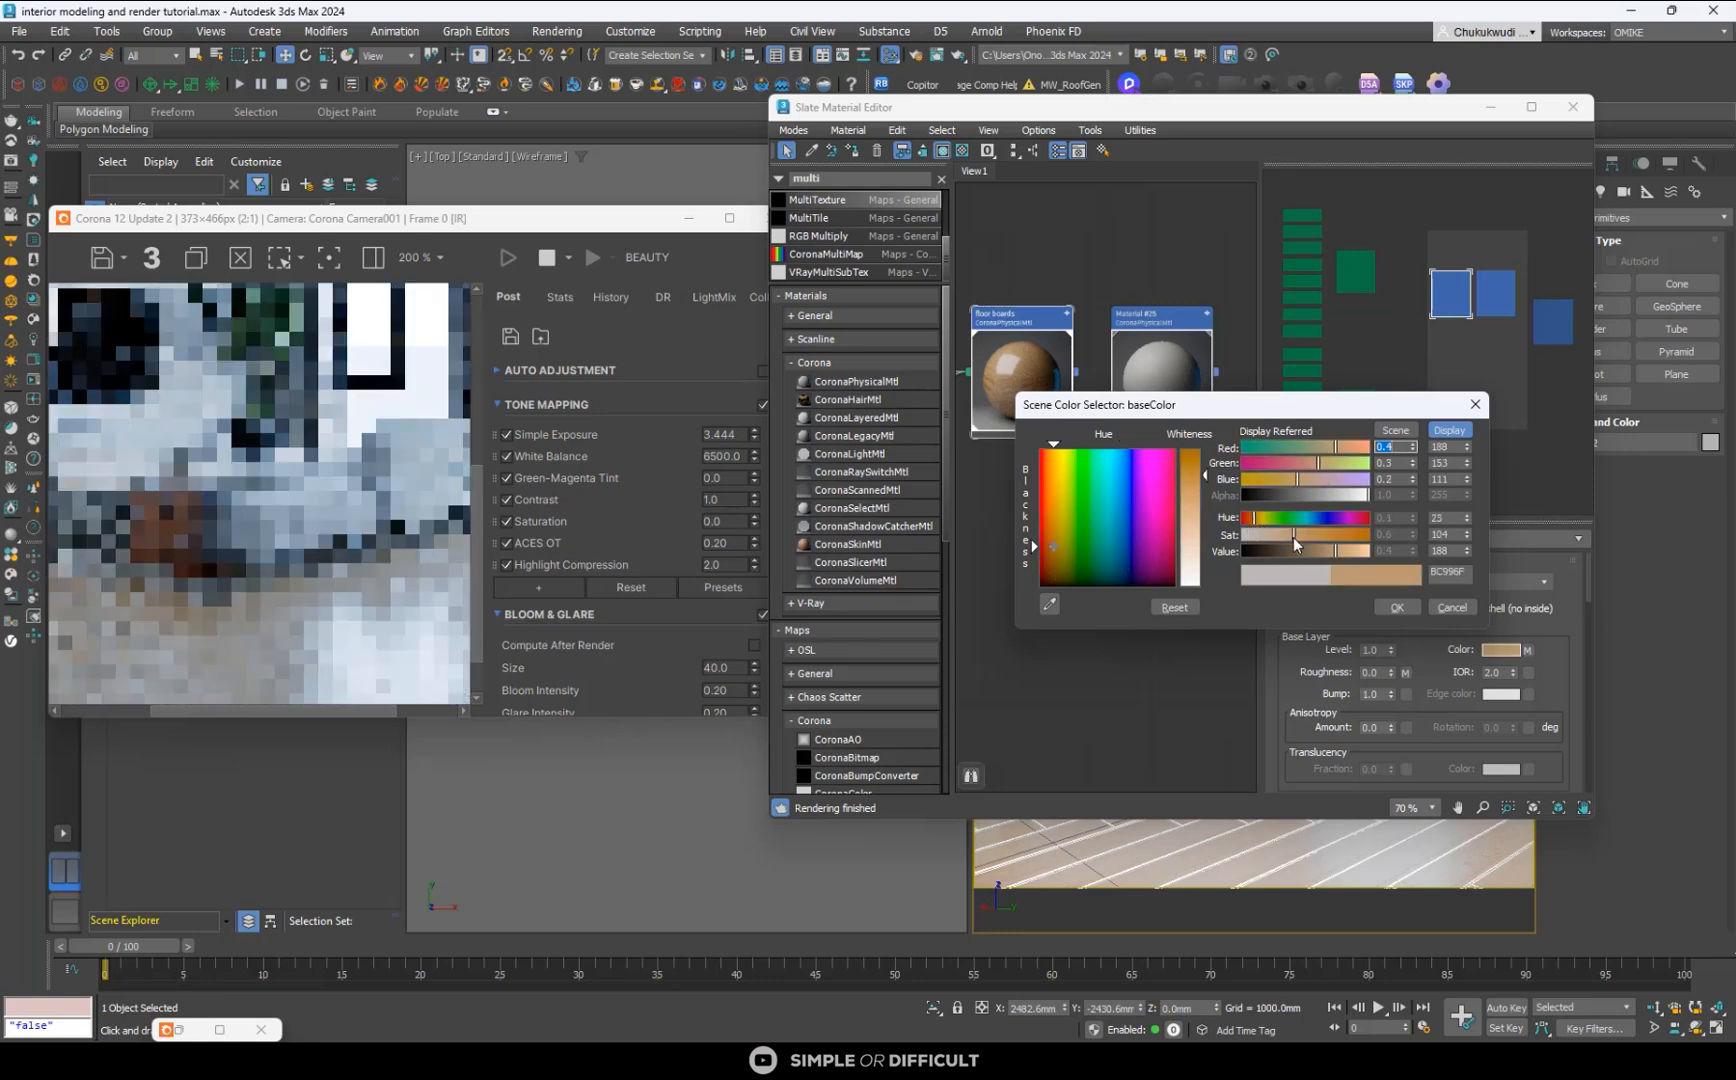
left_click(1395, 608)
- Set the base color map amount of the floor boards material to 50
scroll(1572, 688, "down", 5)
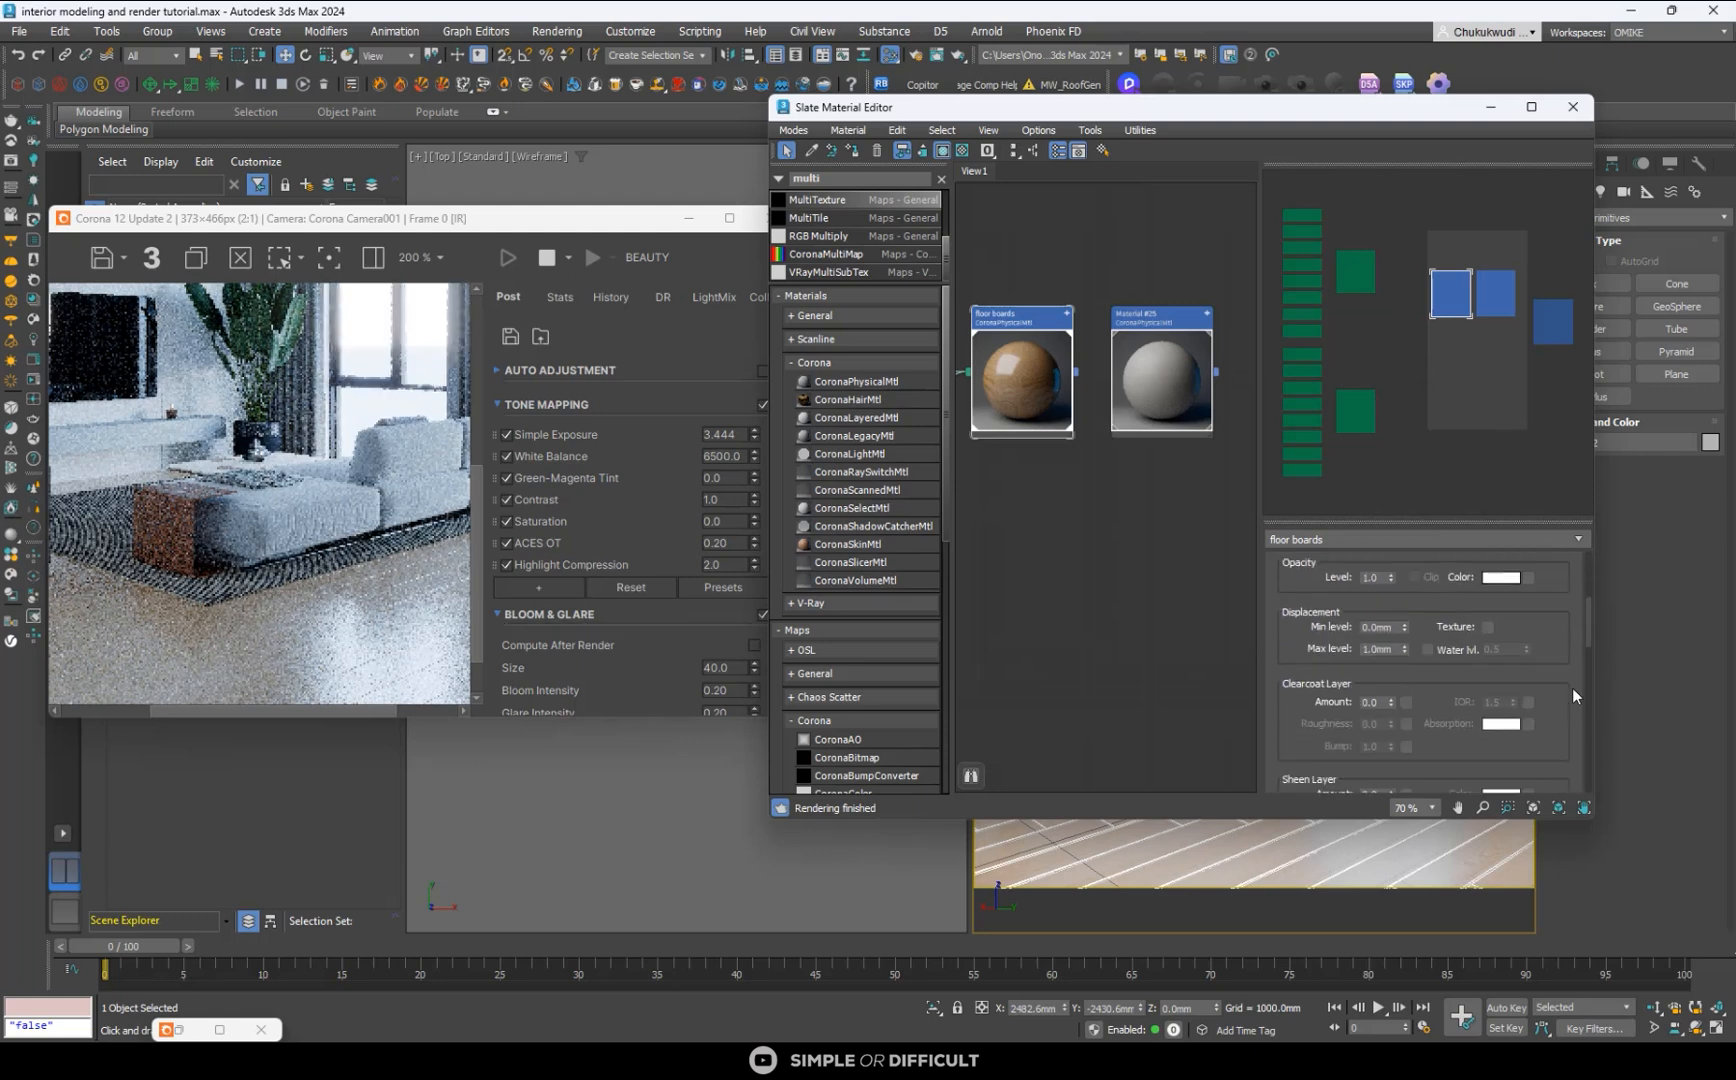
scroll(1572, 688, "down", 8)
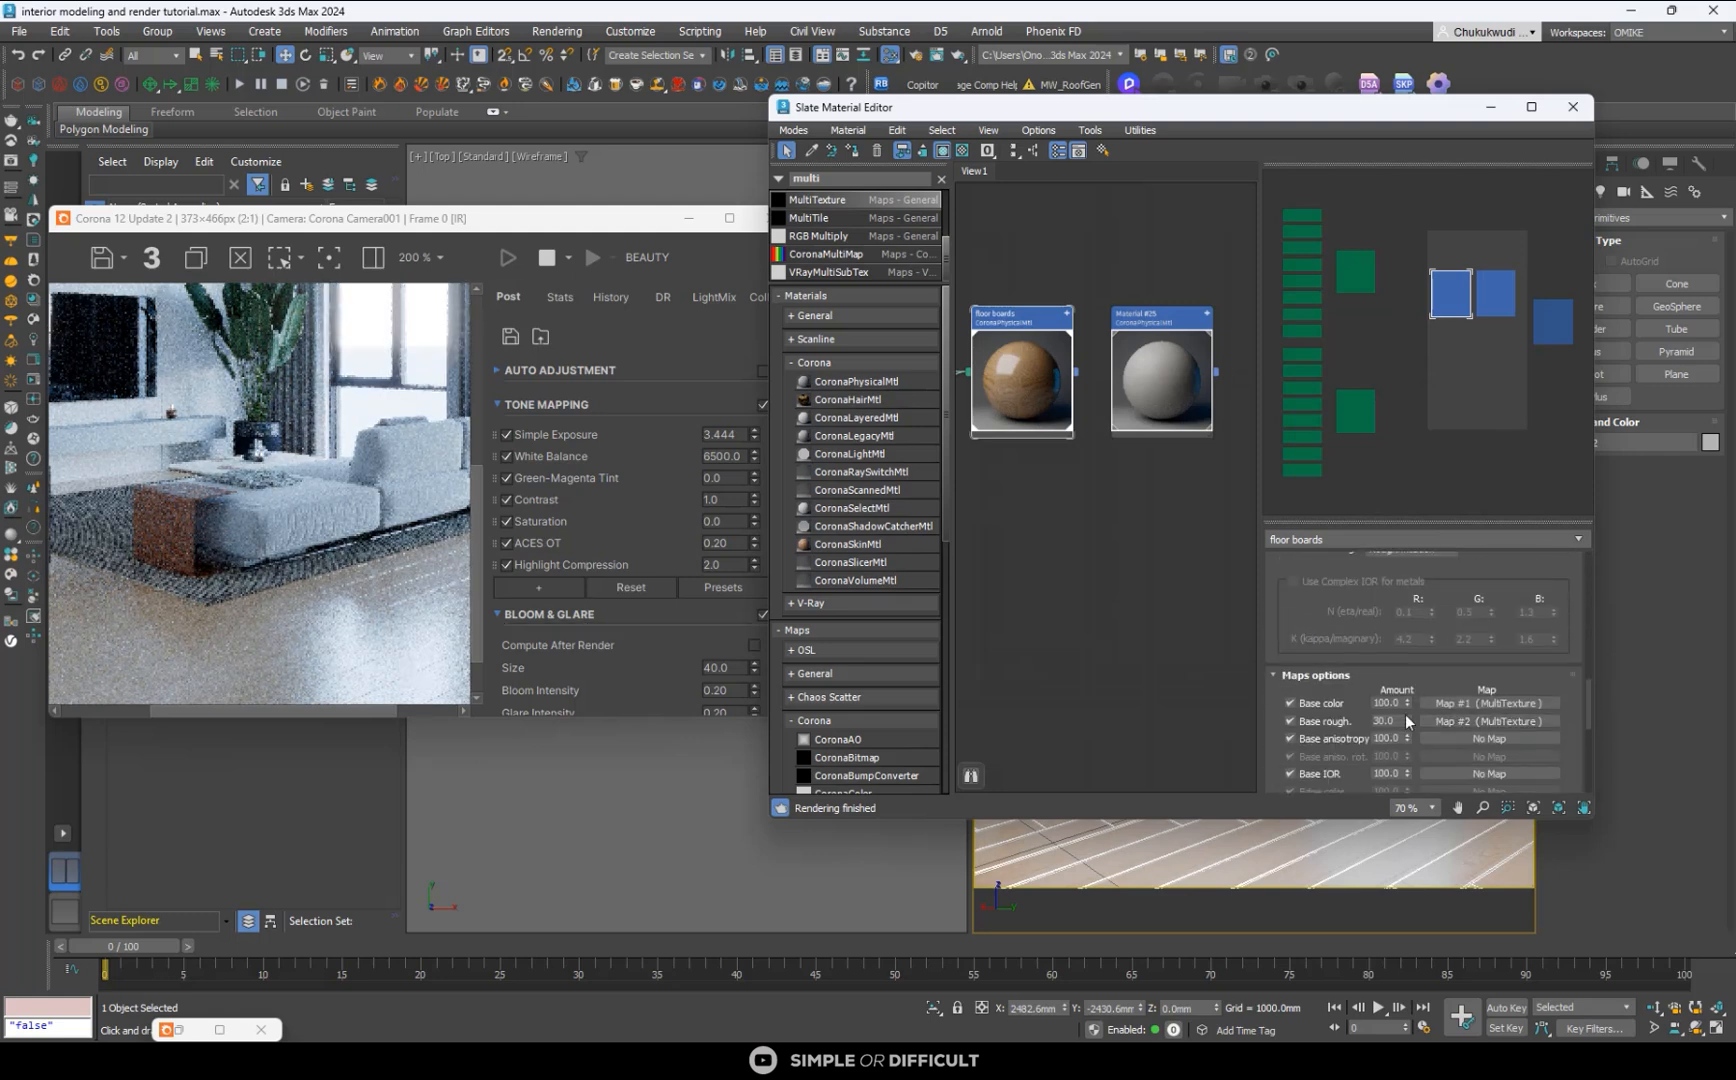
double_click(1385, 703)
type("50")
key("Return")
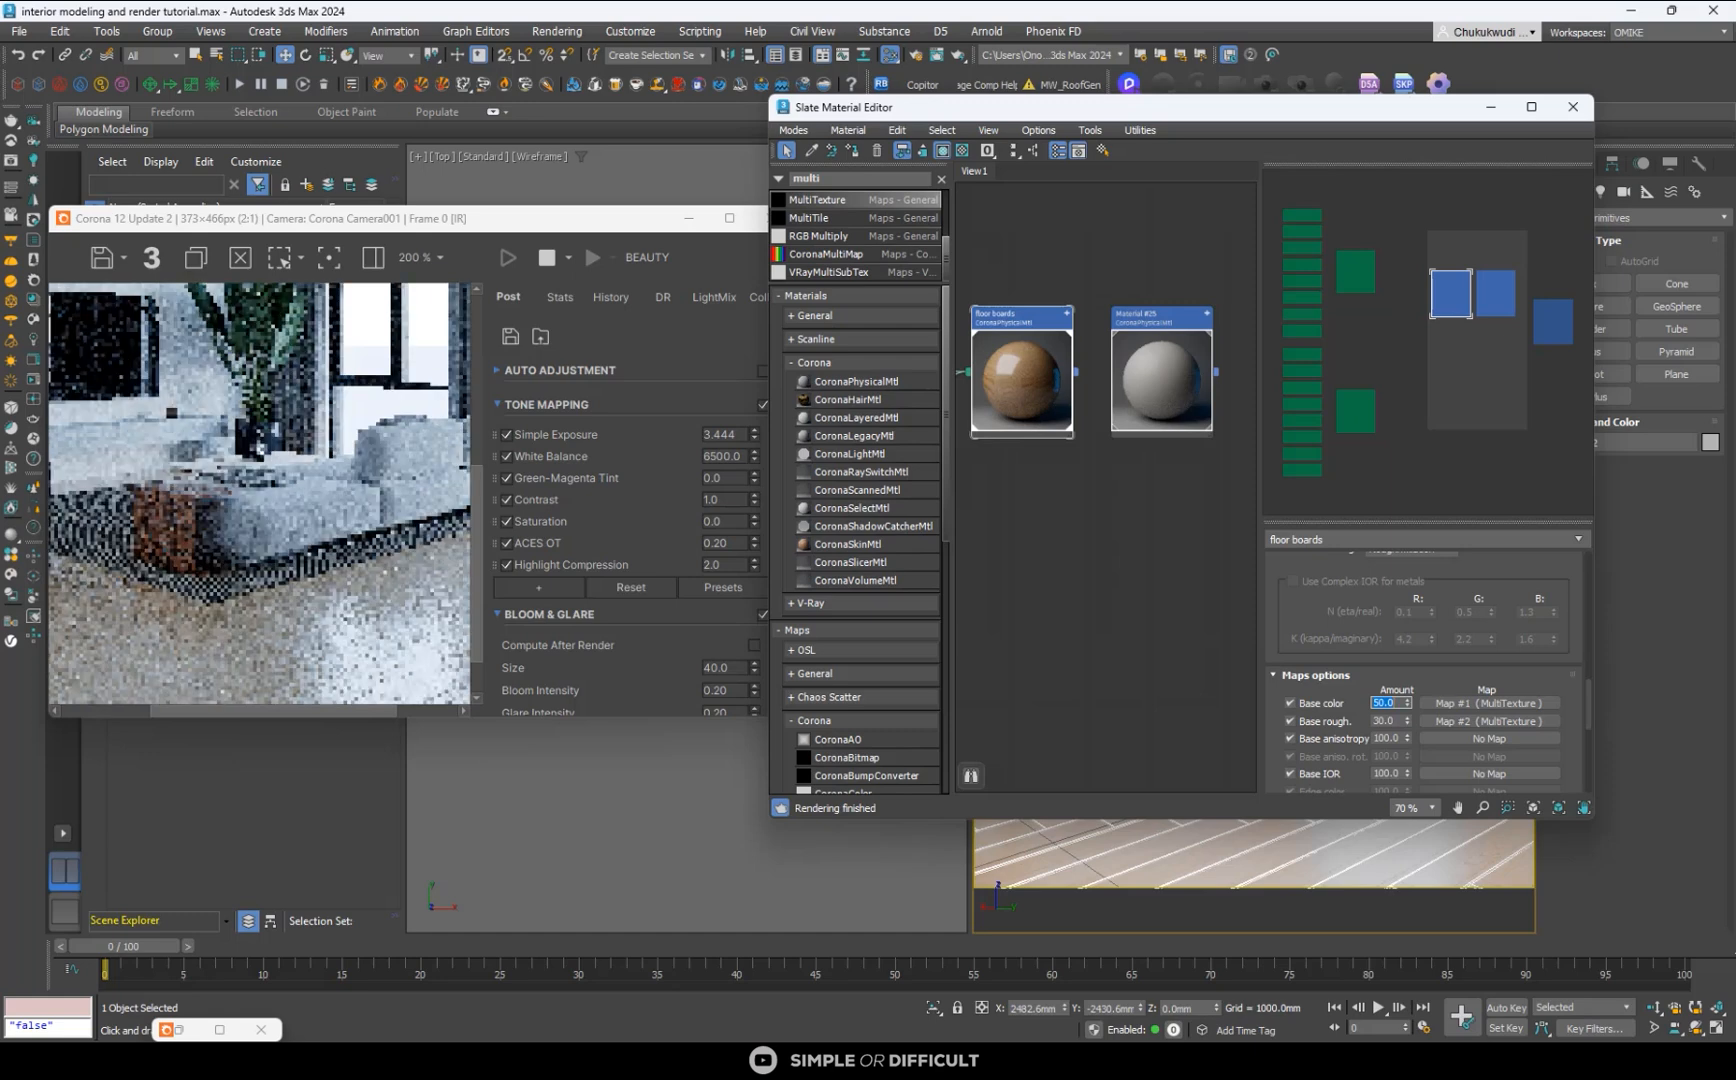
- Try a violet base color with hue 176 on the floor boards material
scroll(1571, 613, "up", 10)
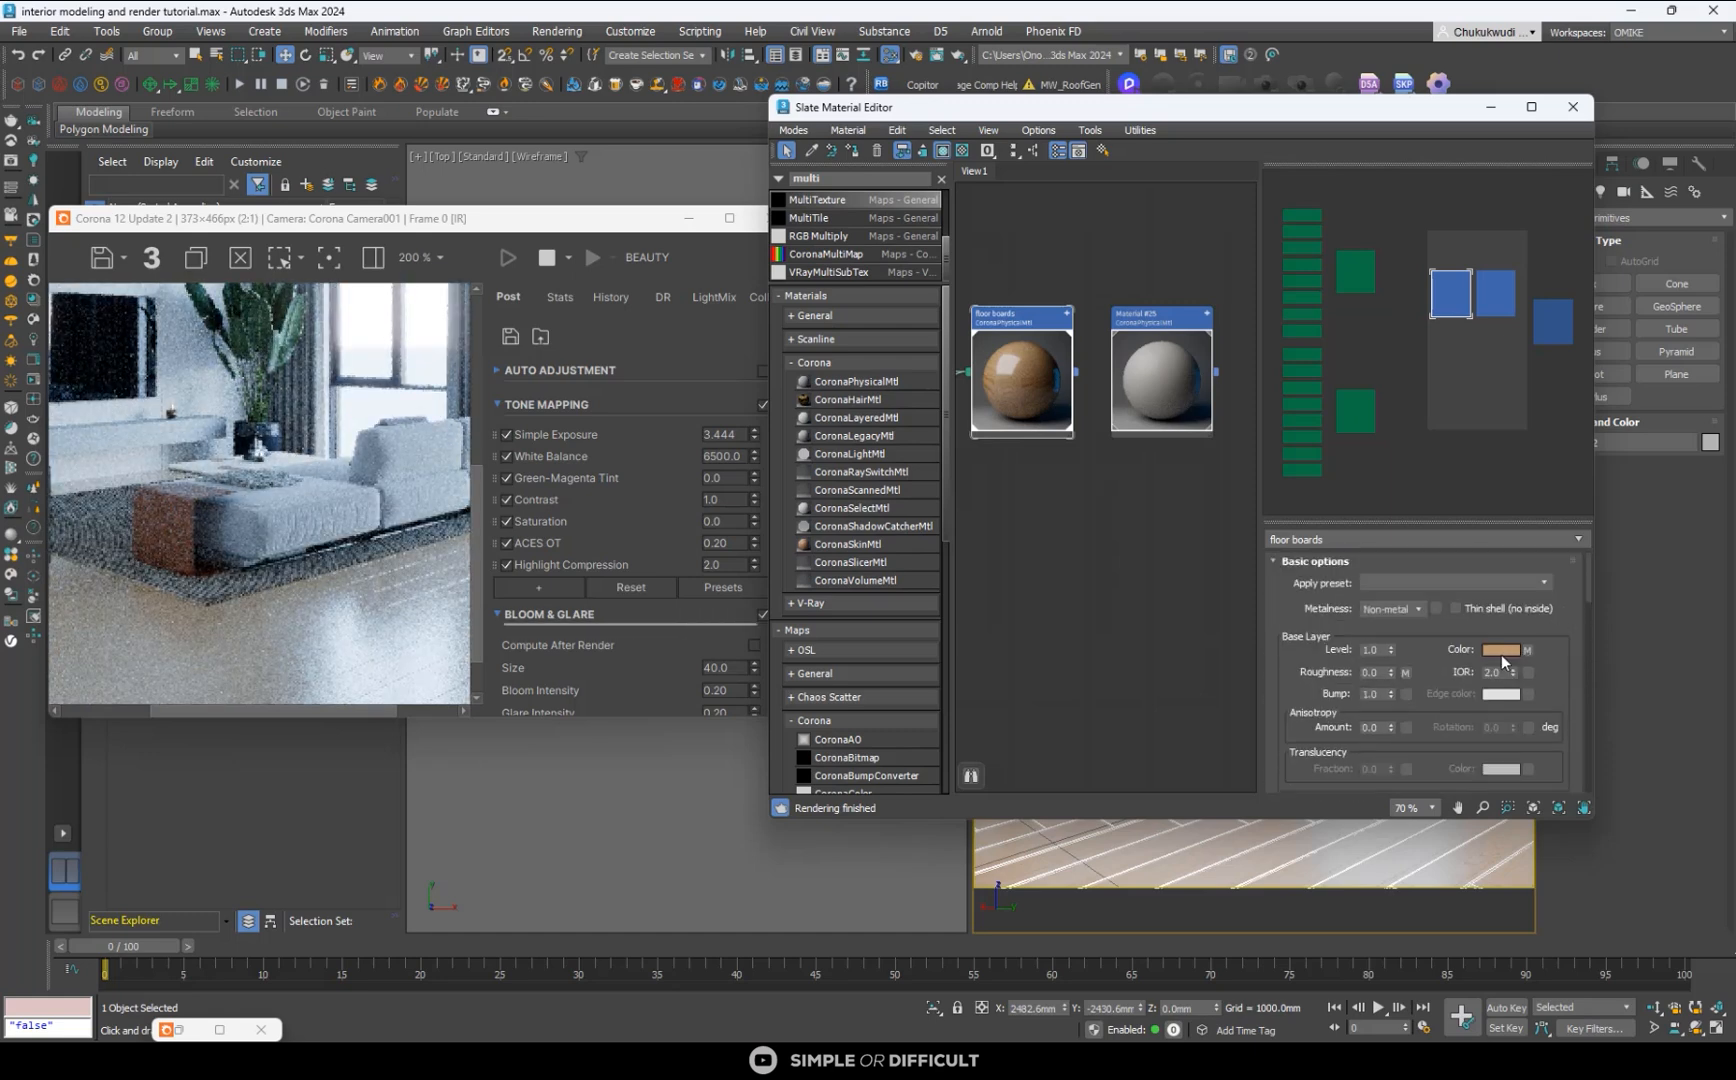
left_click(1500, 650)
left_click_drag(1320, 525, 1333, 525)
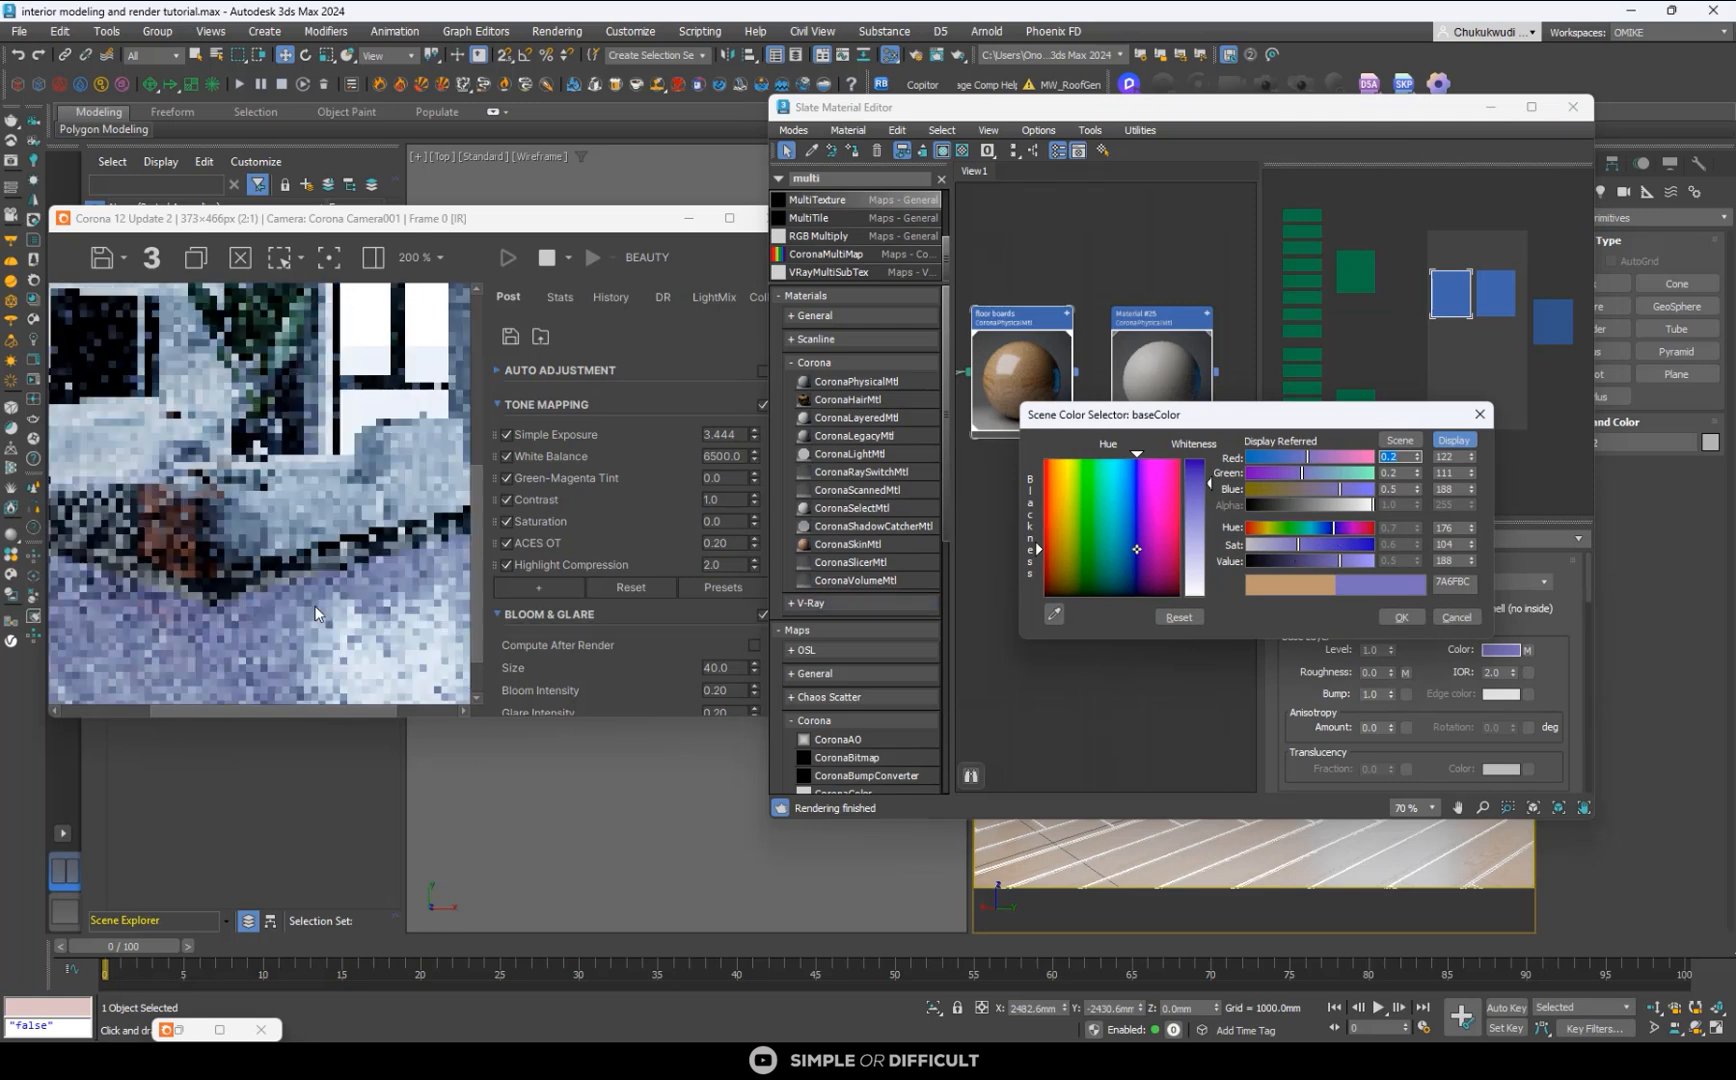
left_click(1458, 618)
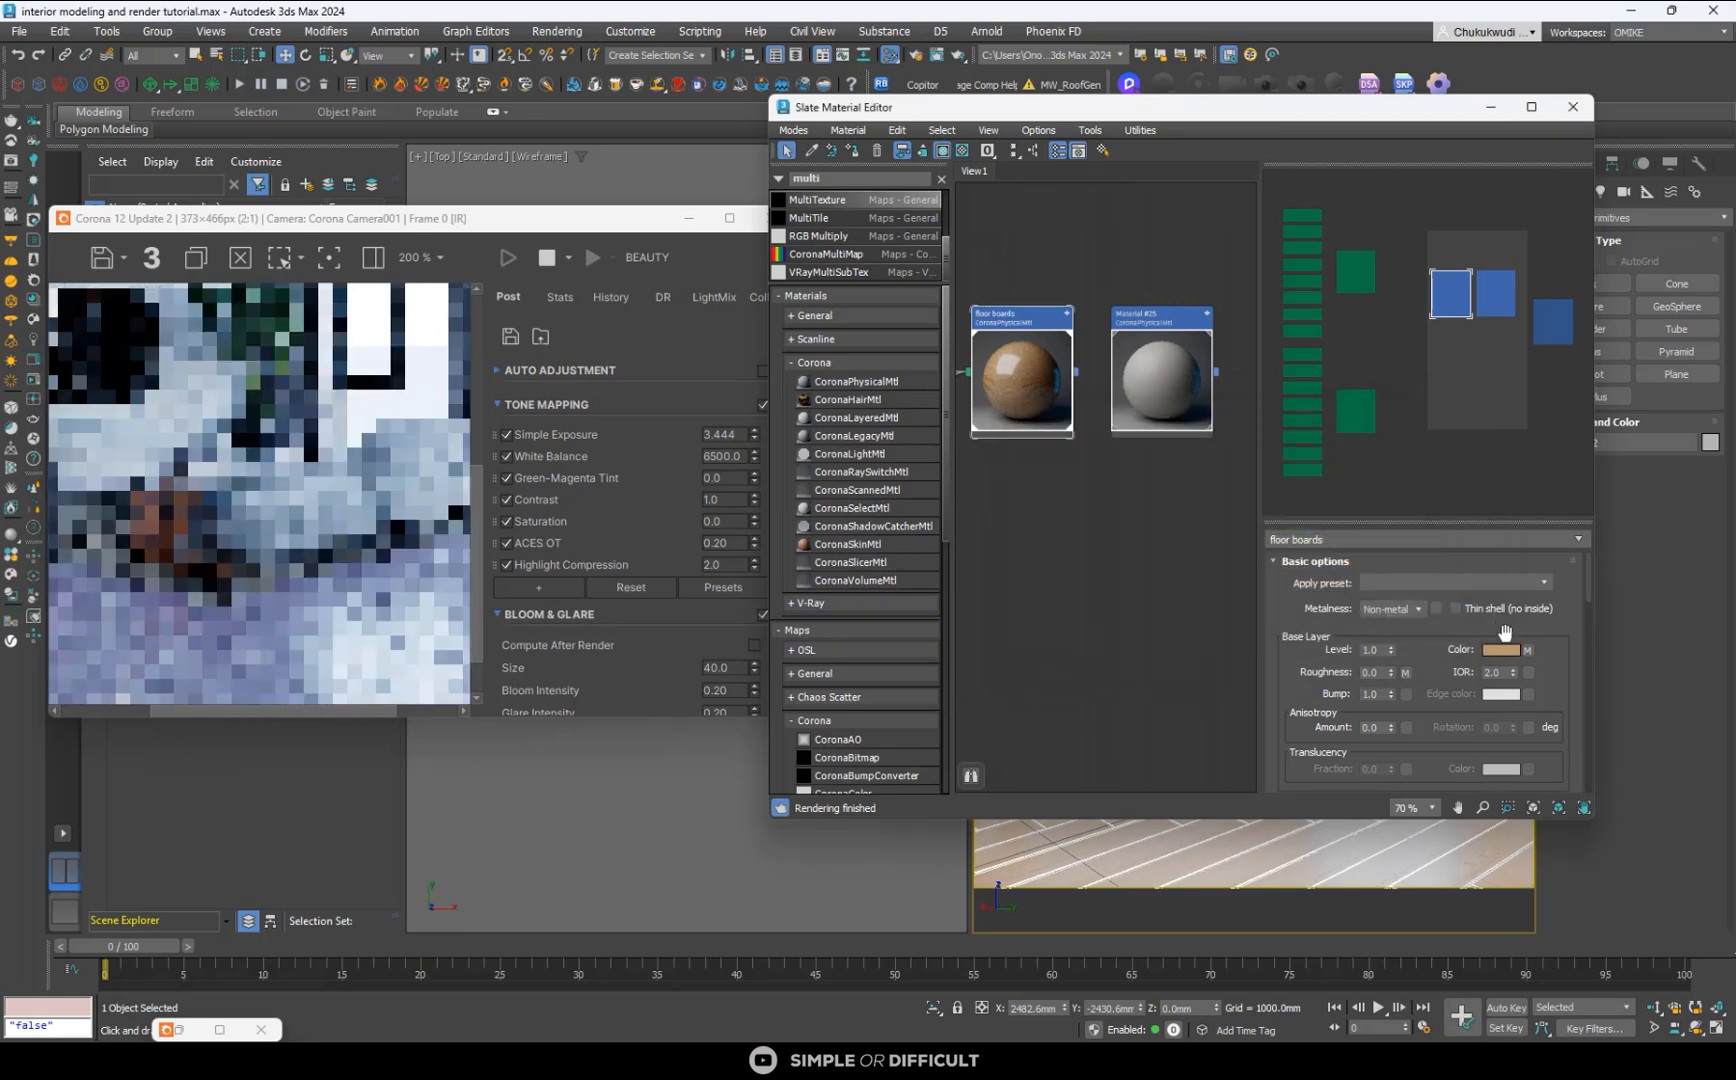
- Set the floor boards material's base color map amount back to 100
scroll(1562, 617, "down", 10)
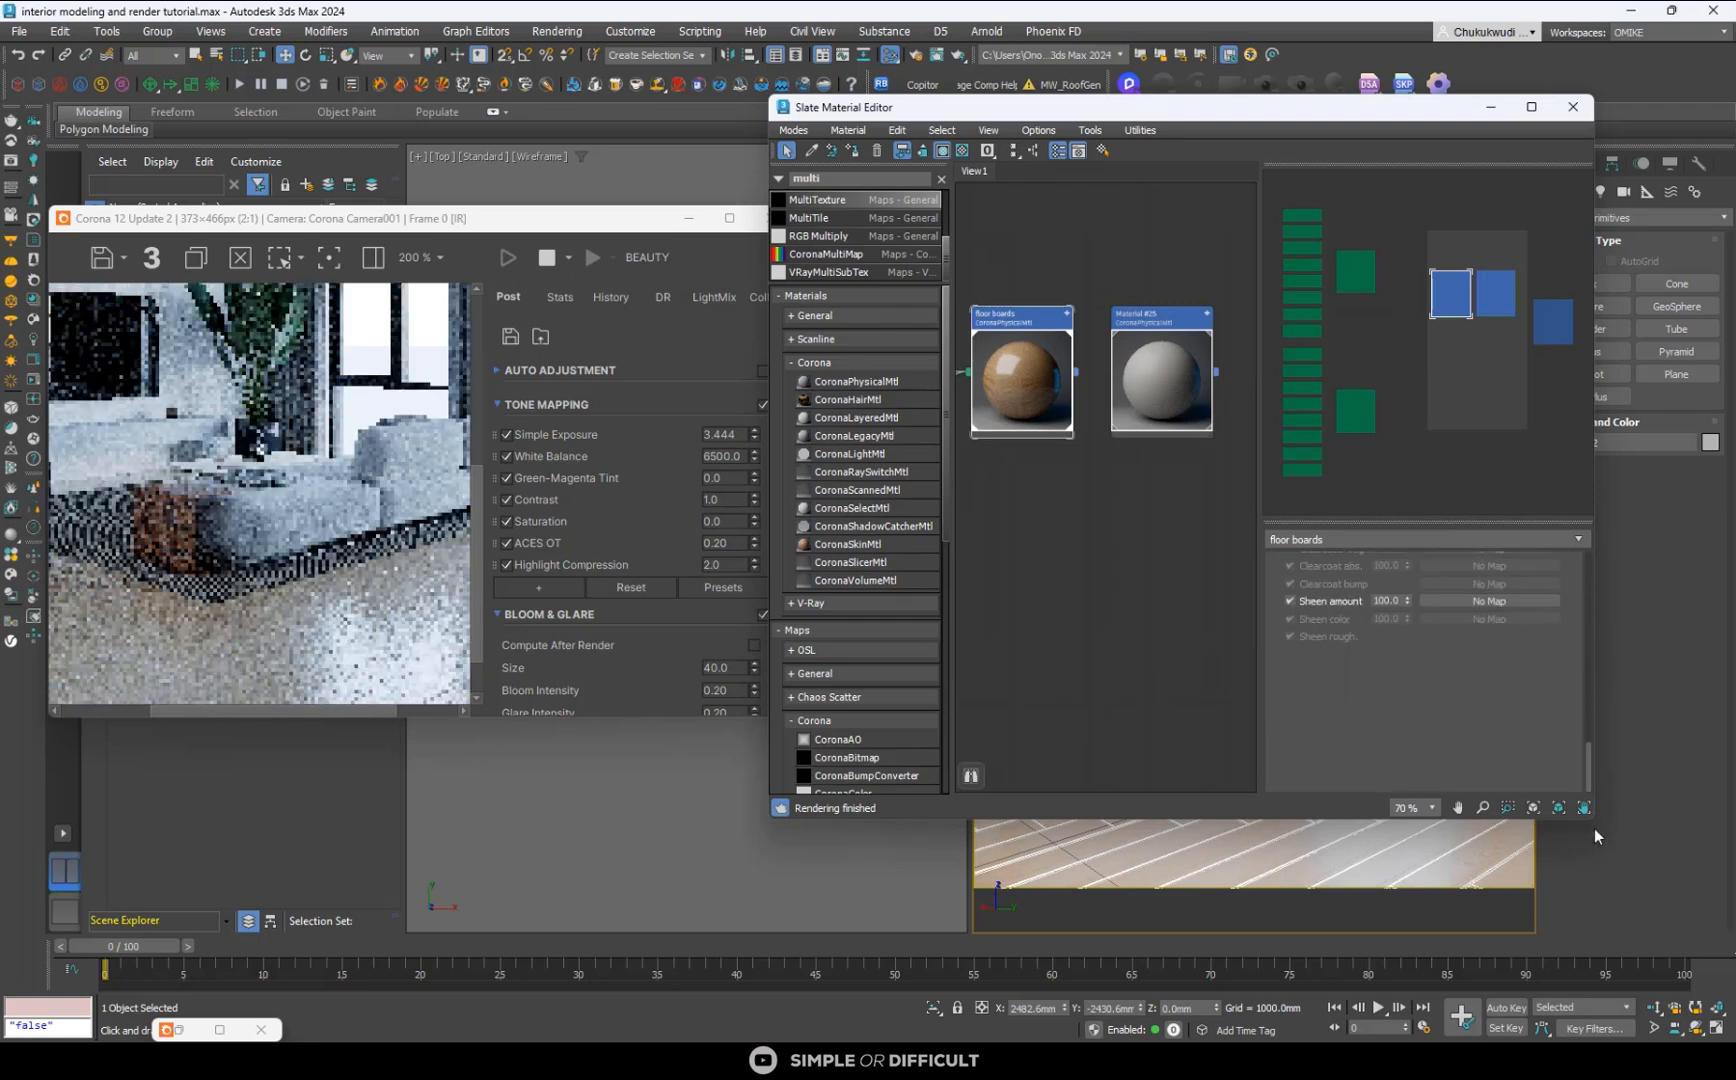
scroll(1562, 617, "up", 5)
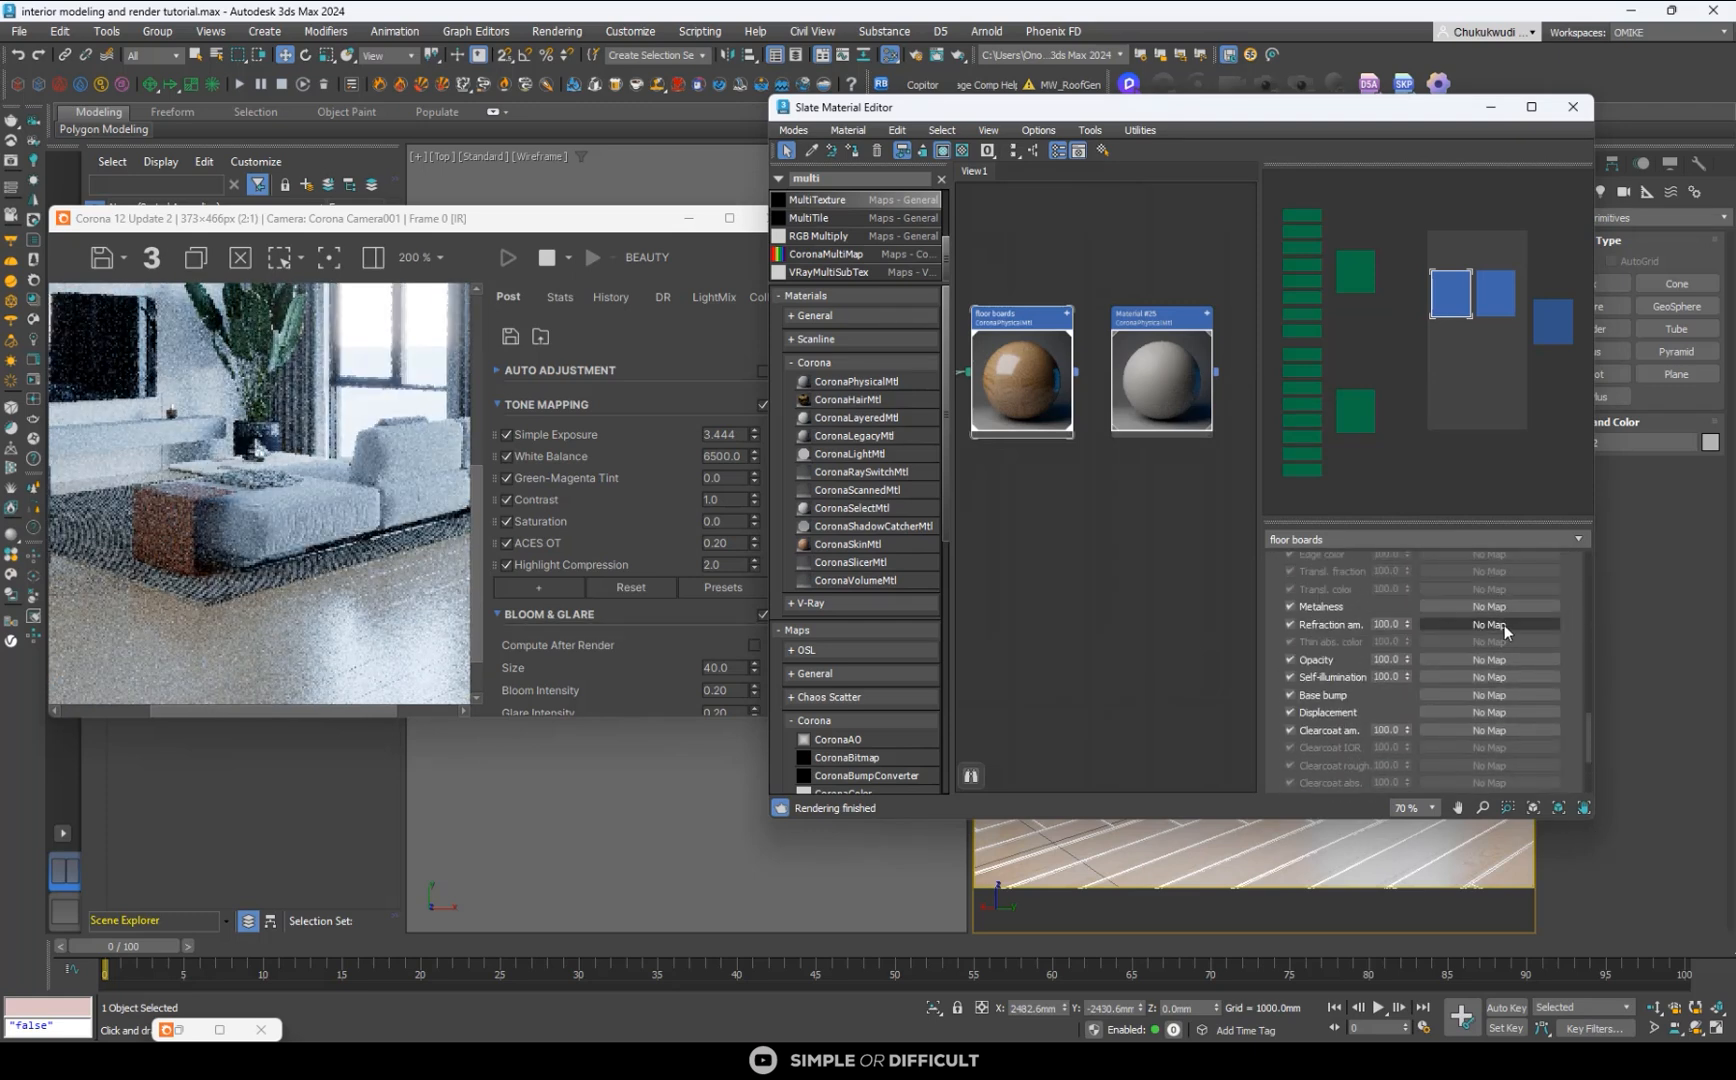
scroll(1579, 615, "up", 3)
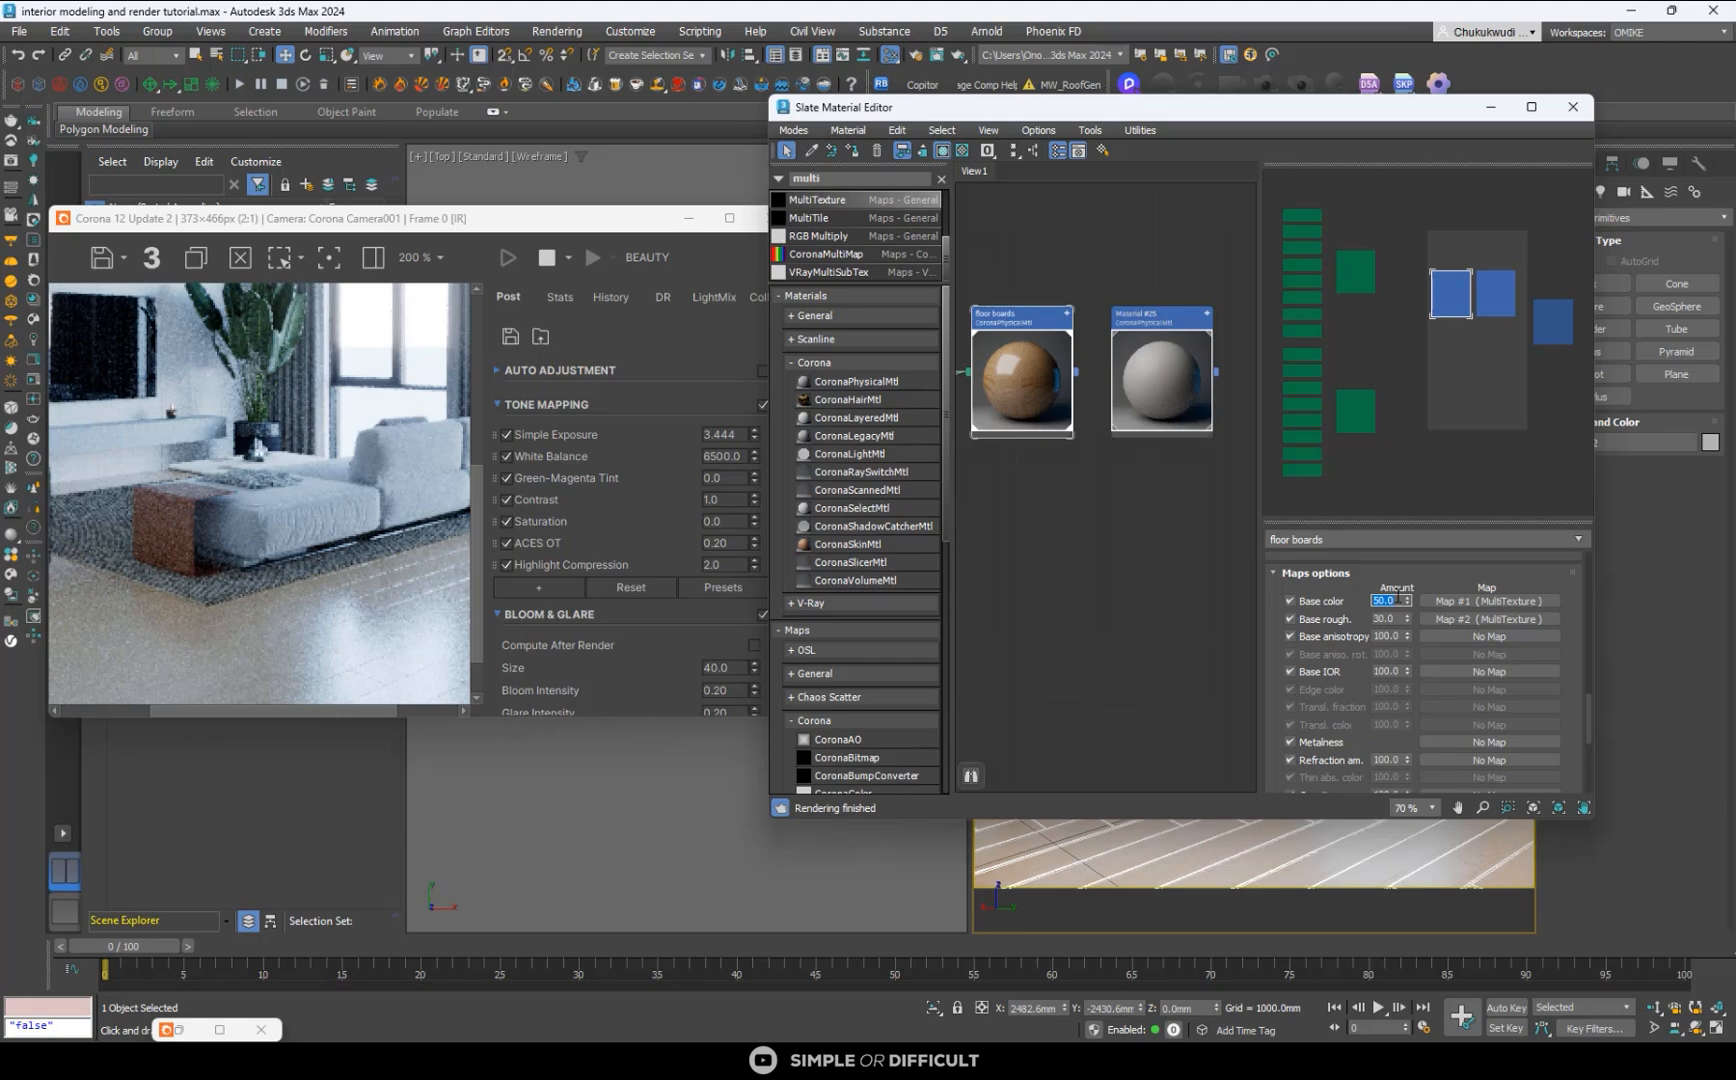
type("100")
key("Return")
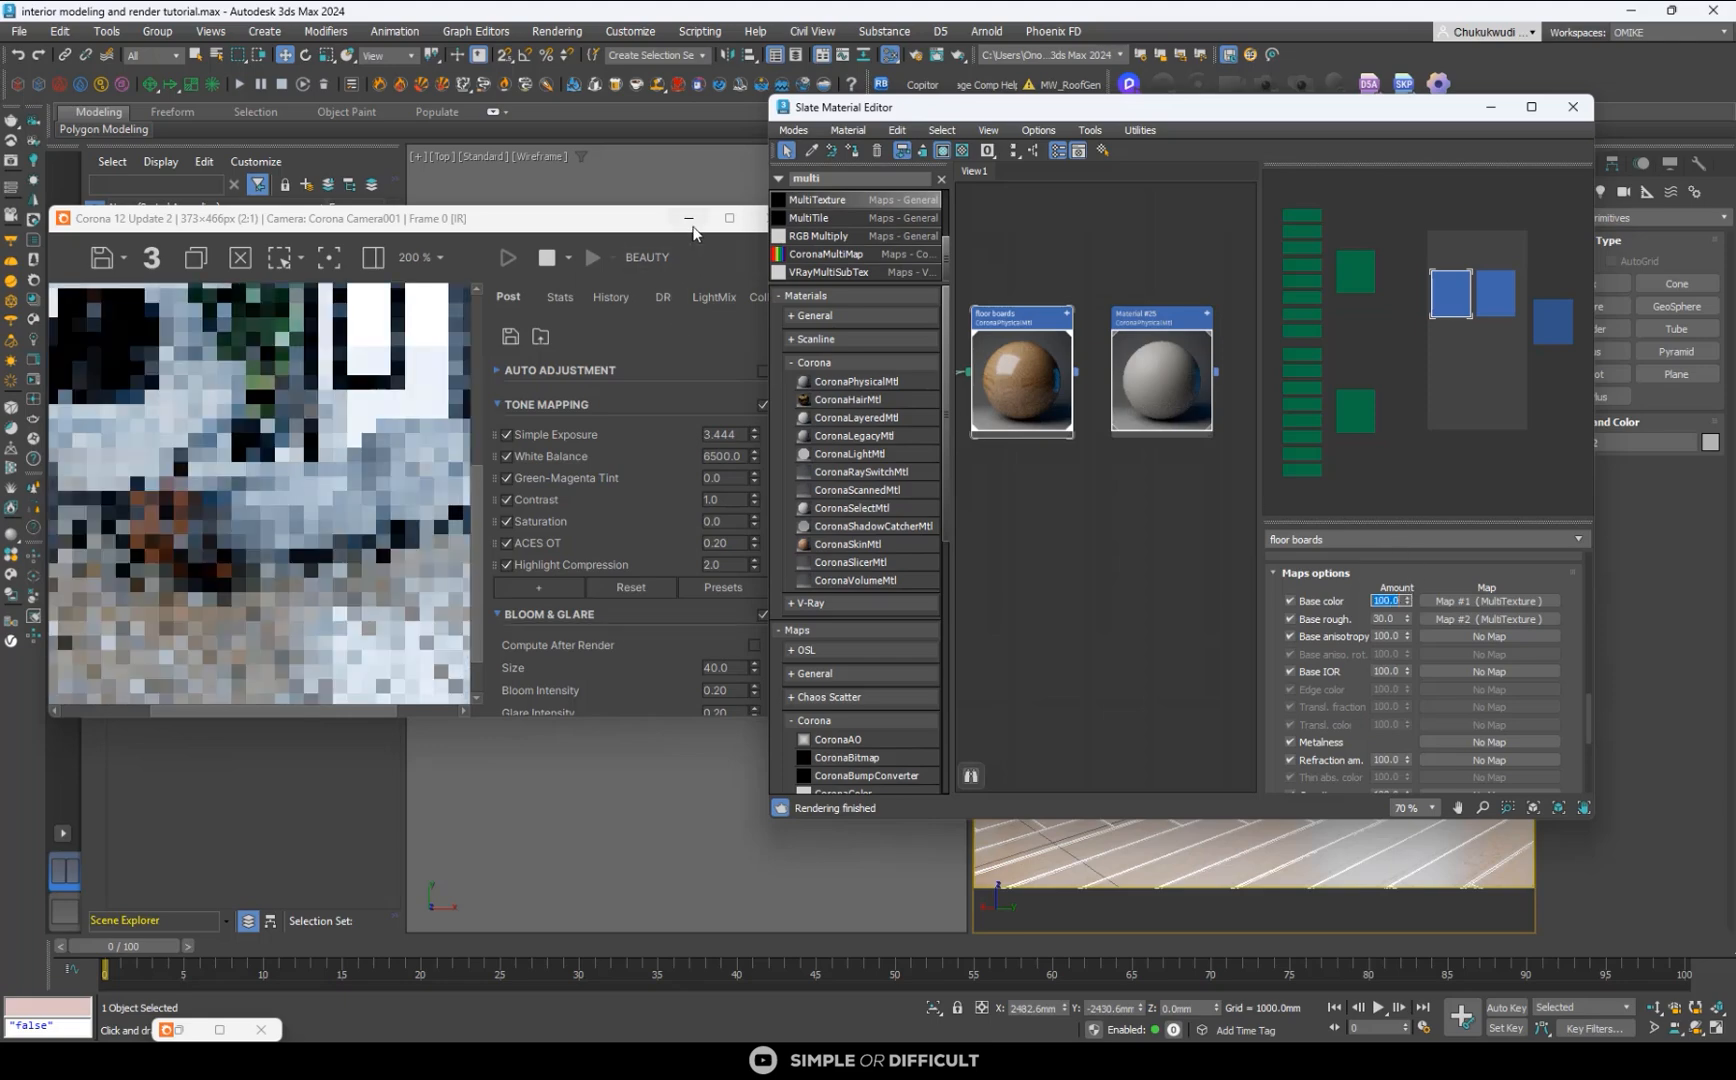
- Maximize the render window and raise the tone mapping white balance to about 7789
left_click(729, 219)
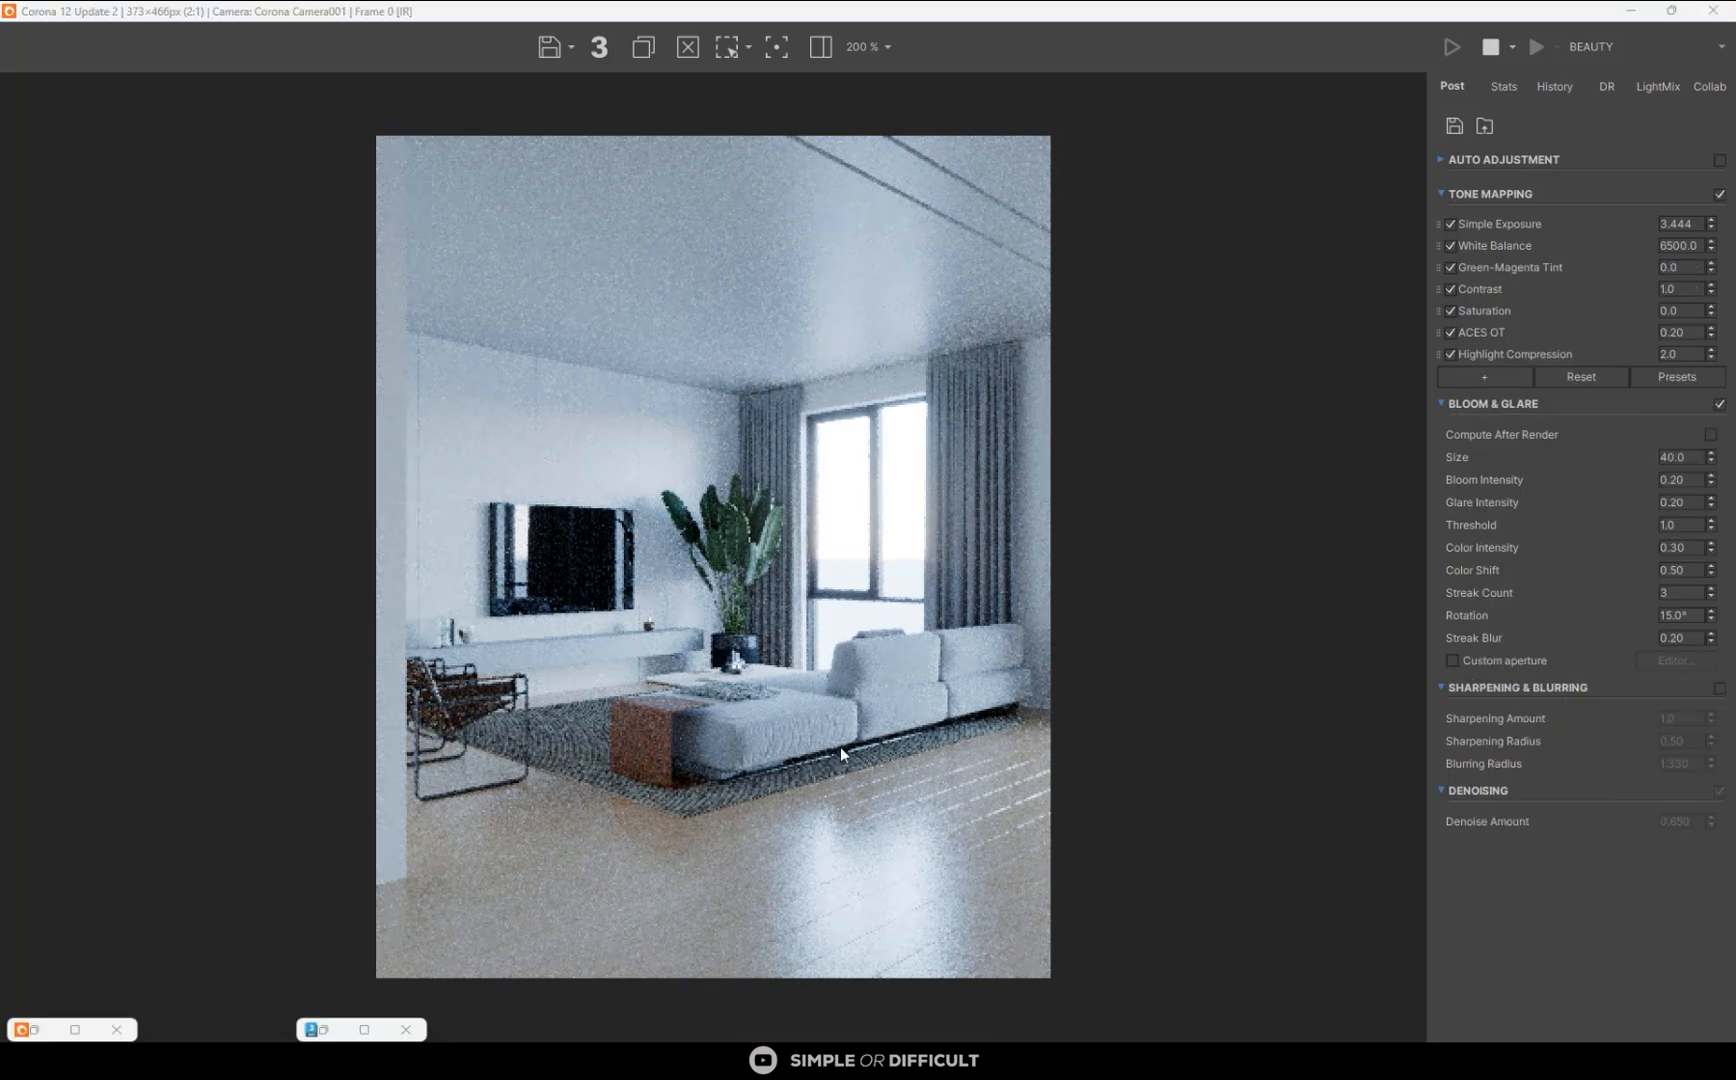
scroll(840, 747, "up", 1)
scroll(888, 853, "down", 1)
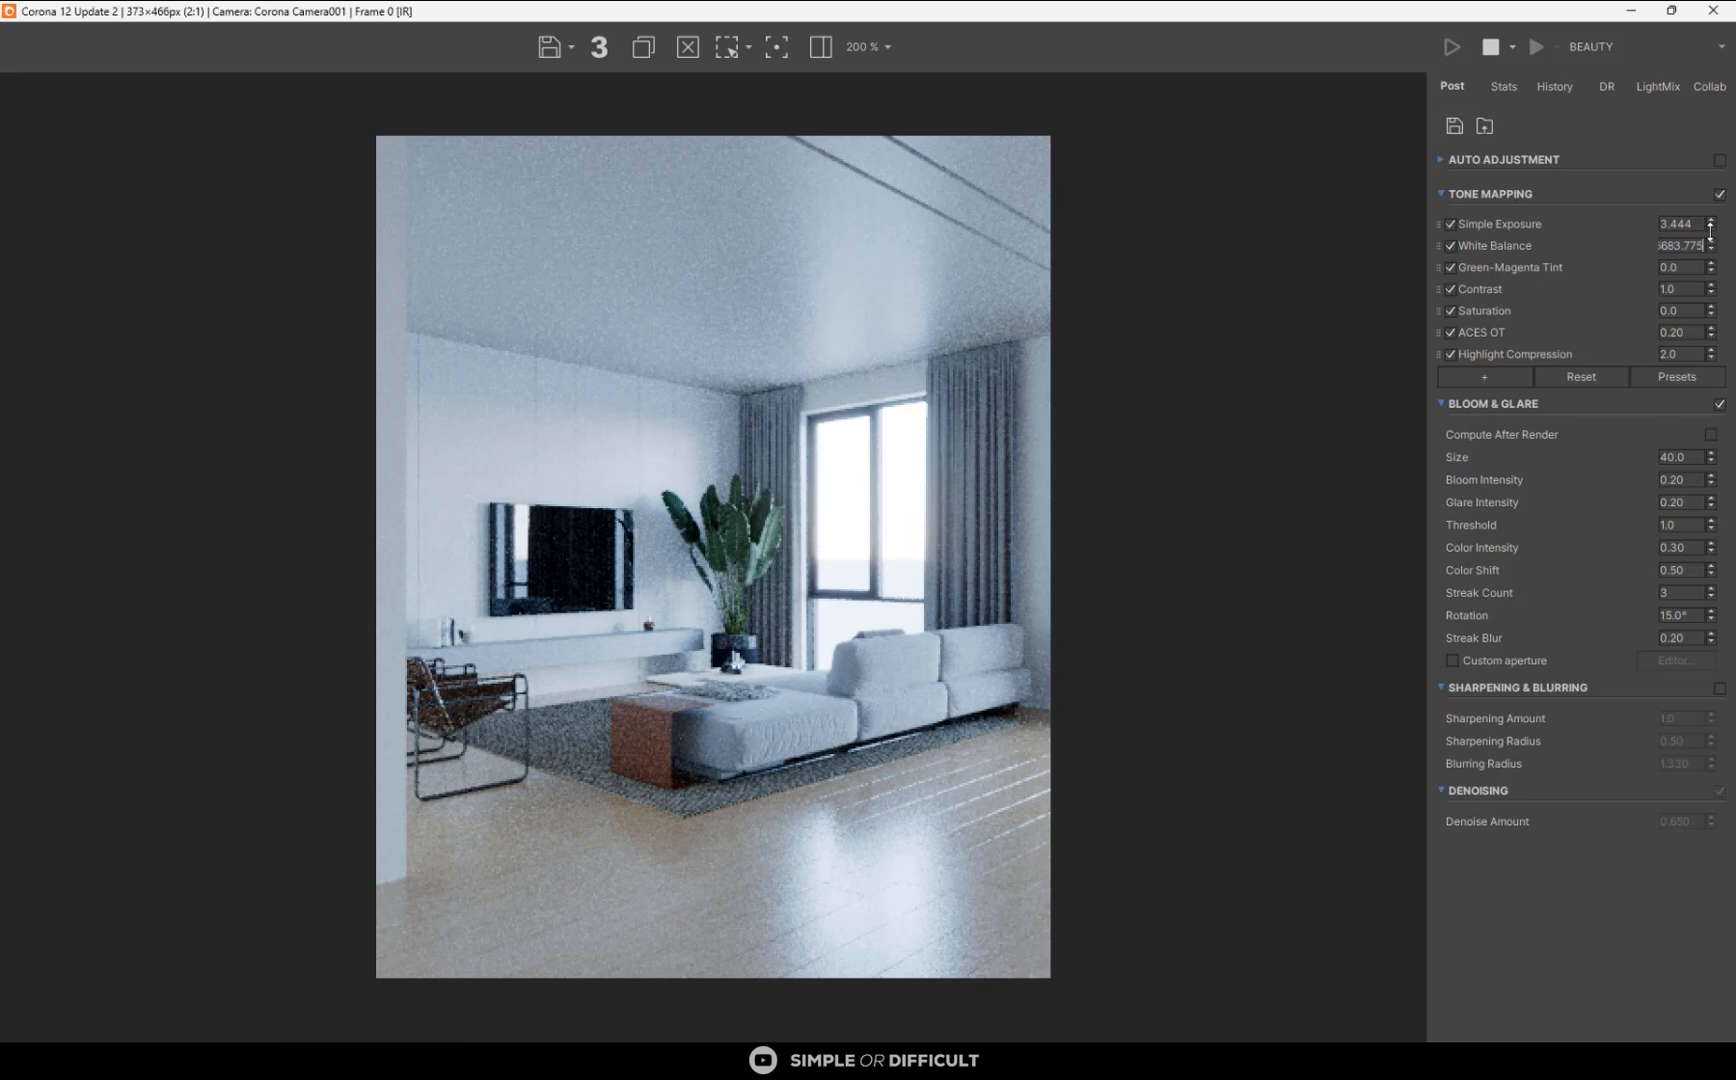
left_click_drag(1712, 250, 1707, 204)
- Try adding a second ACES Output Transform operator to the tone mapping stack
left_click(1507, 378)
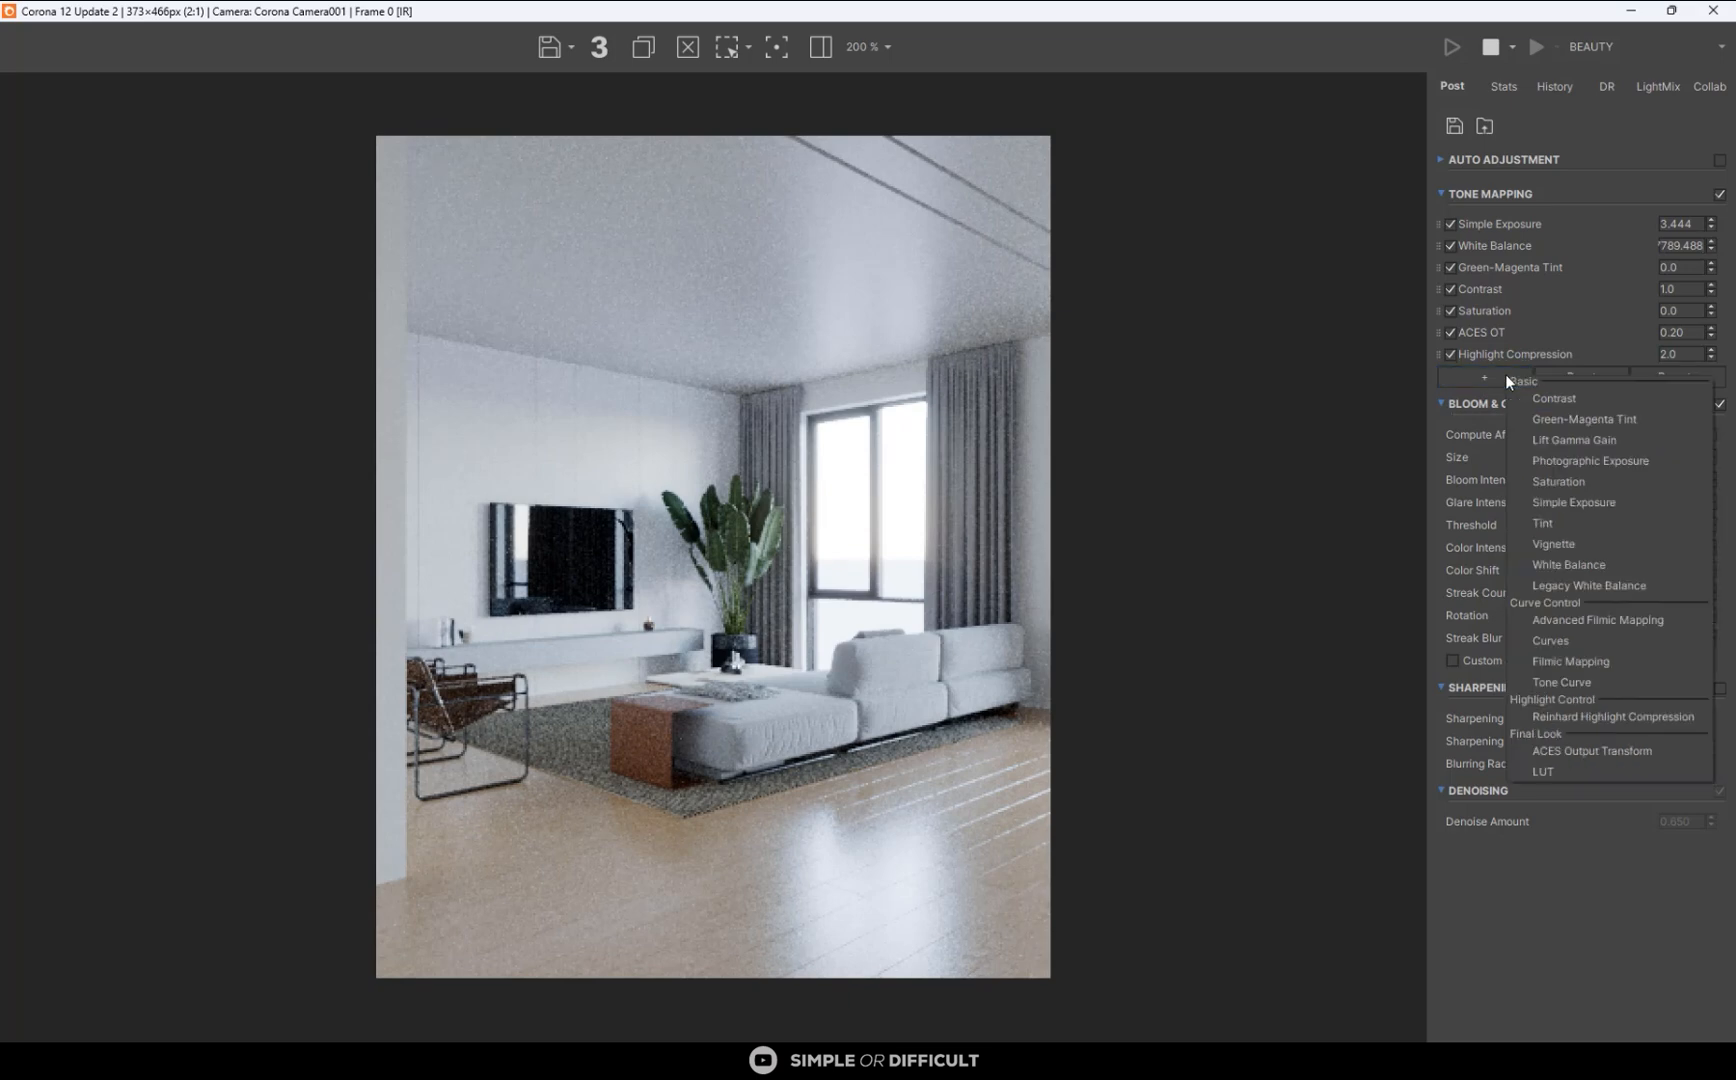
left_click(1566, 758)
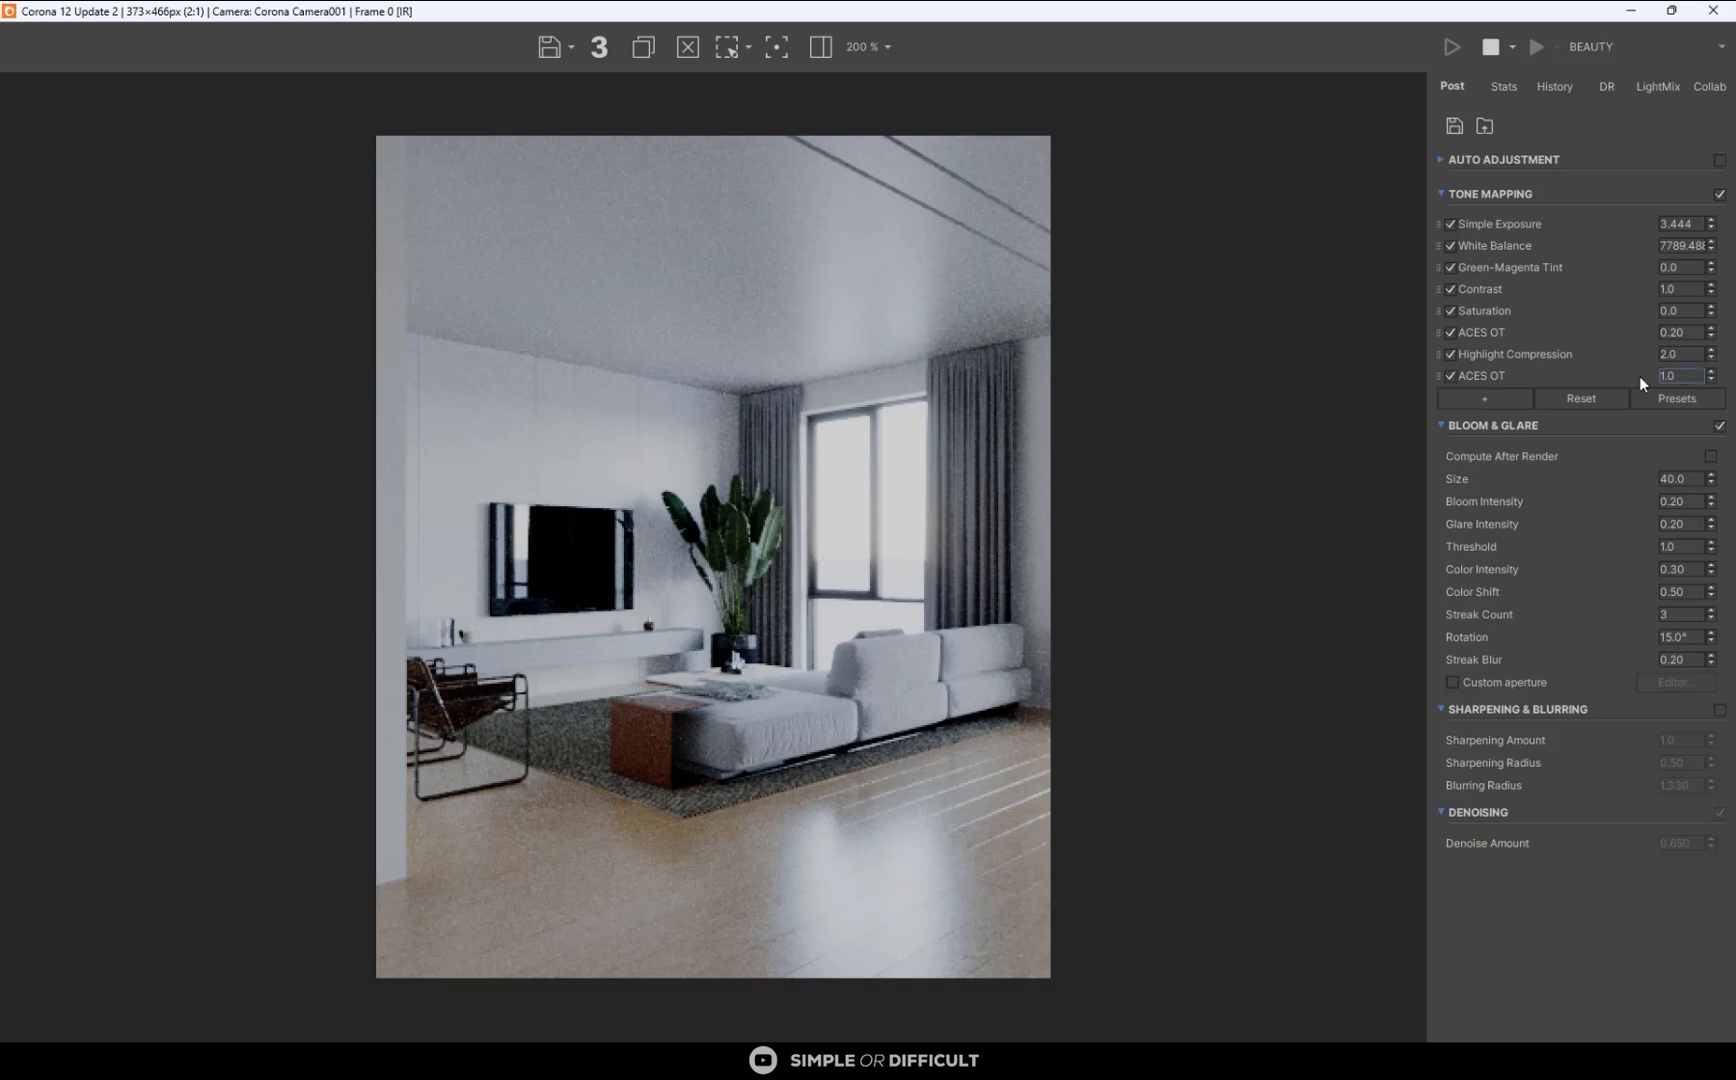
right_click(1556, 374)
left_click(1595, 381)
- Add a LUT operator to the tone mapping, enabled with Adanmq_Advantix_100 at 0.40 opacity, and collapse its settings
left_click(1484, 377)
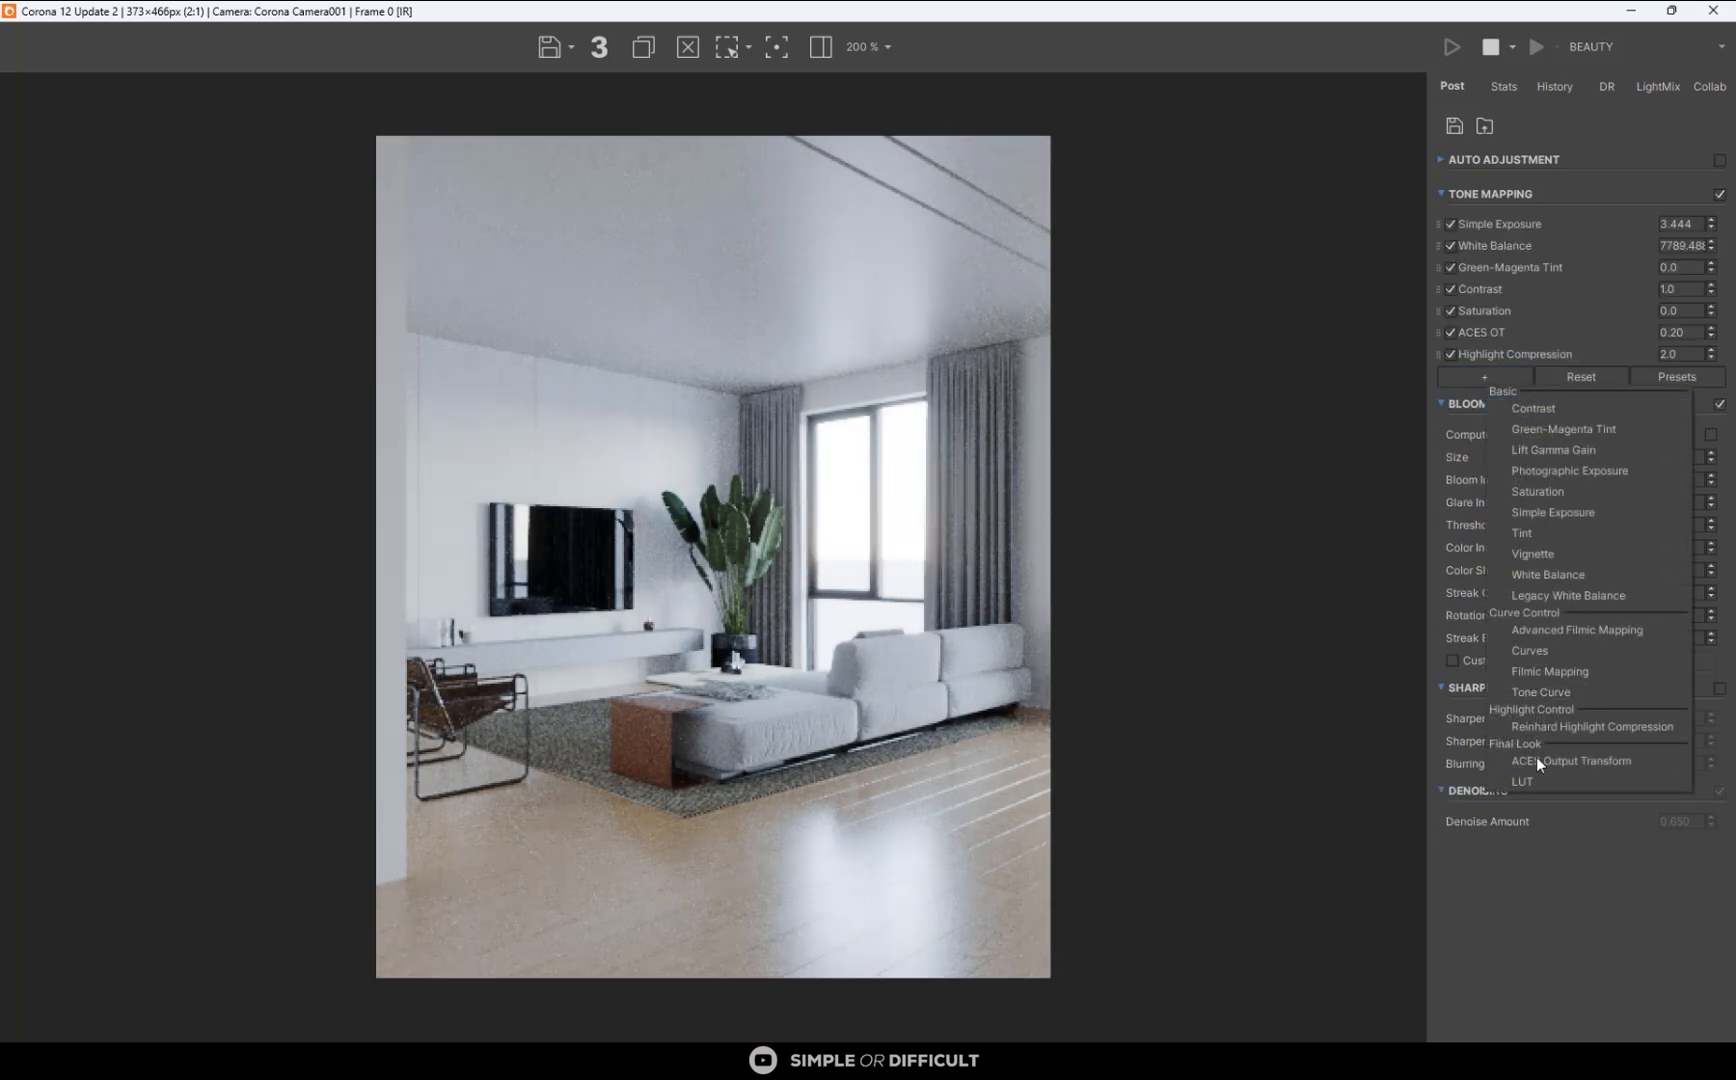
left_click(1537, 774)
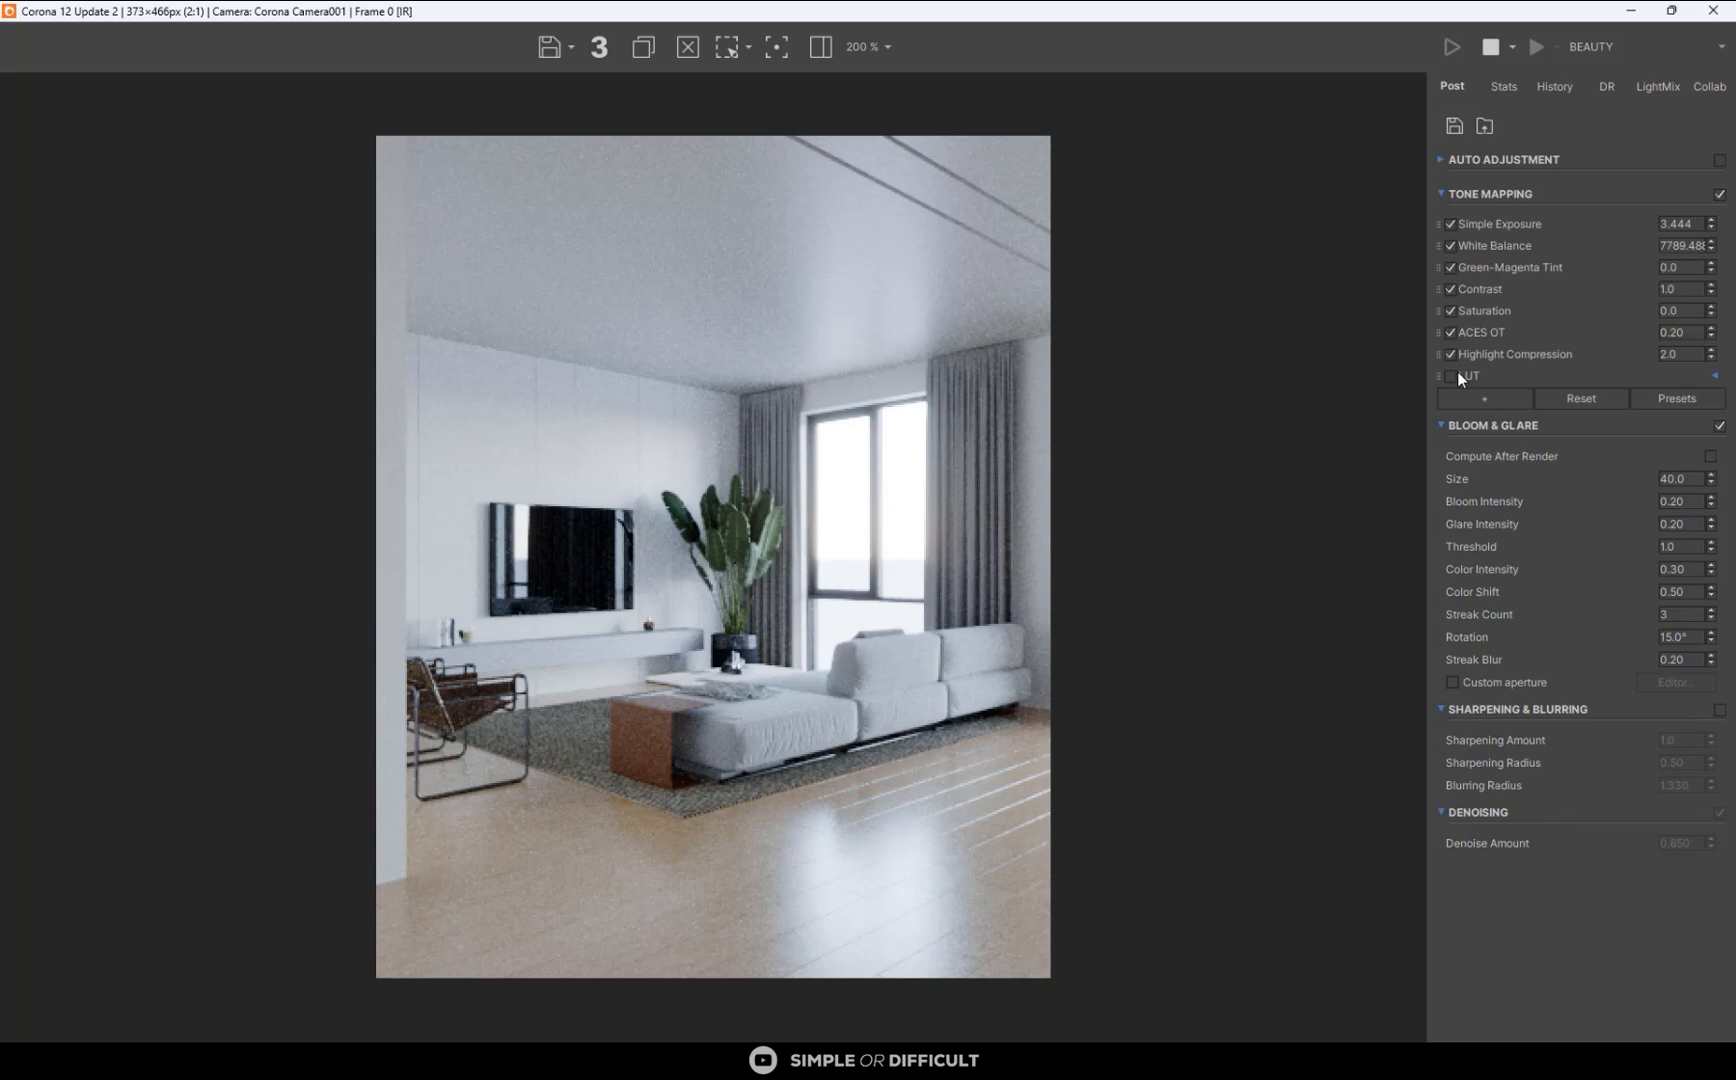
left_click(1715, 377)
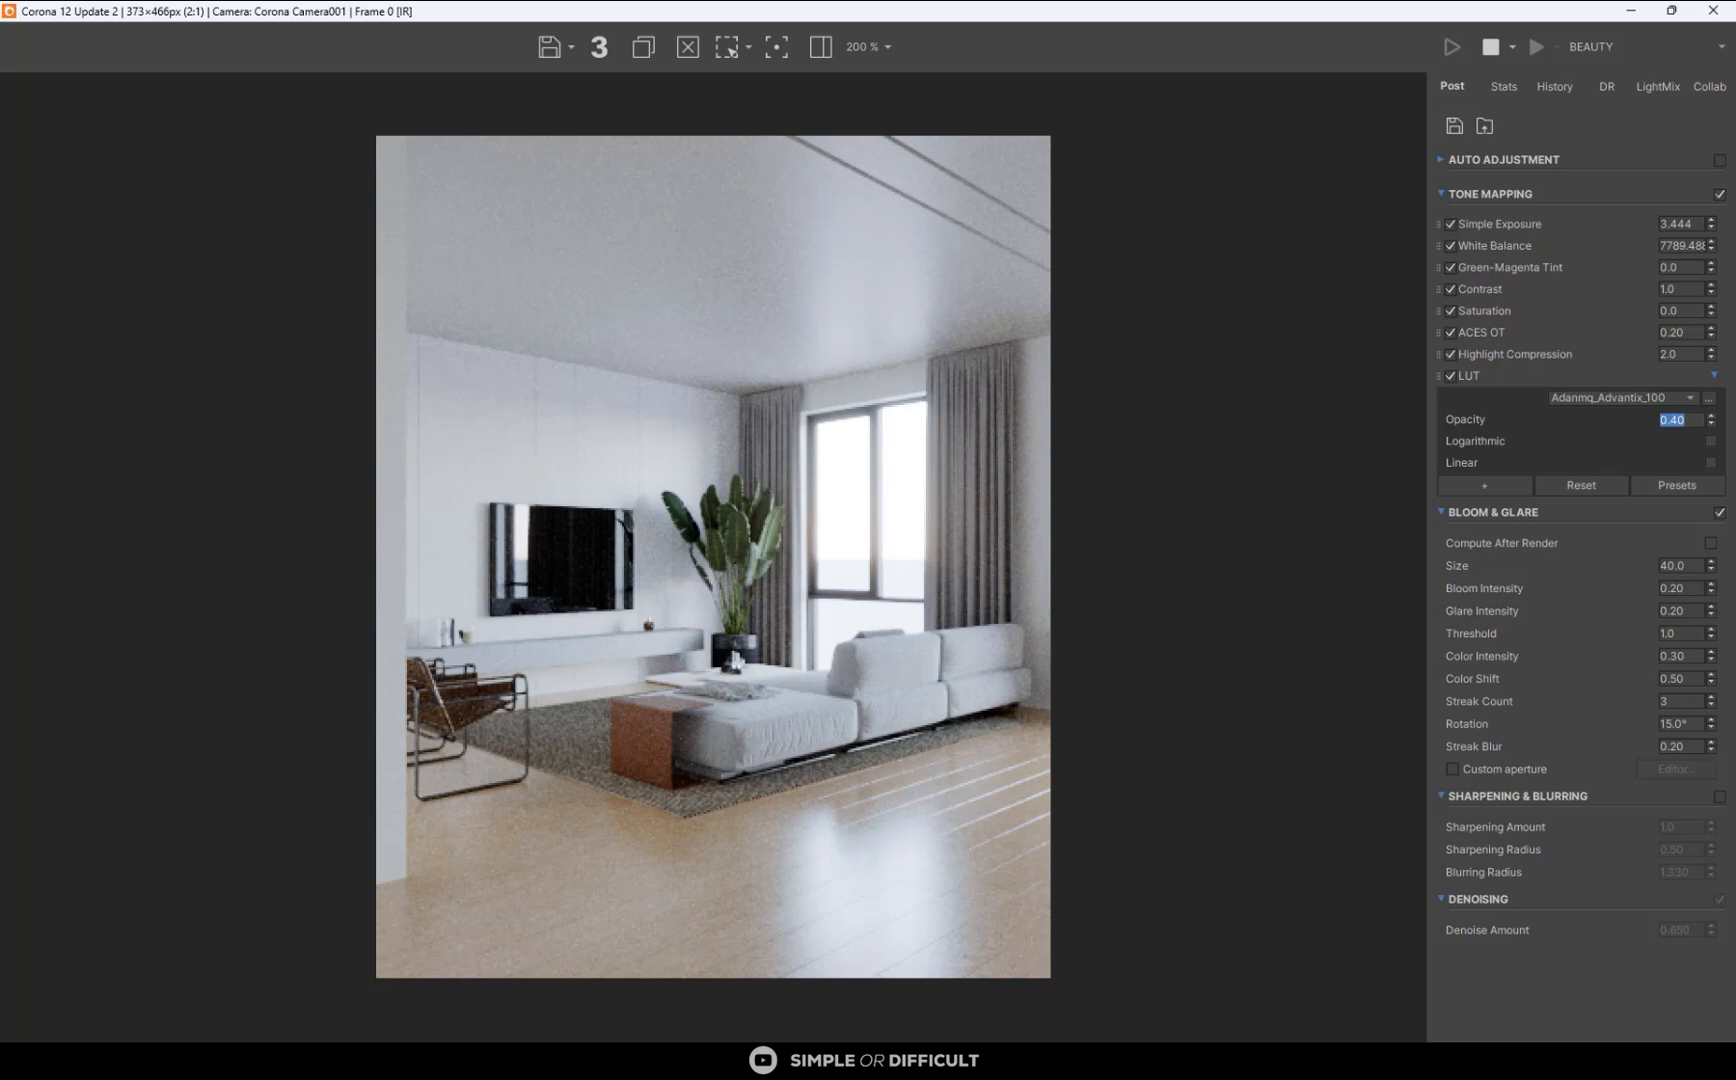
key("alt+Tab")
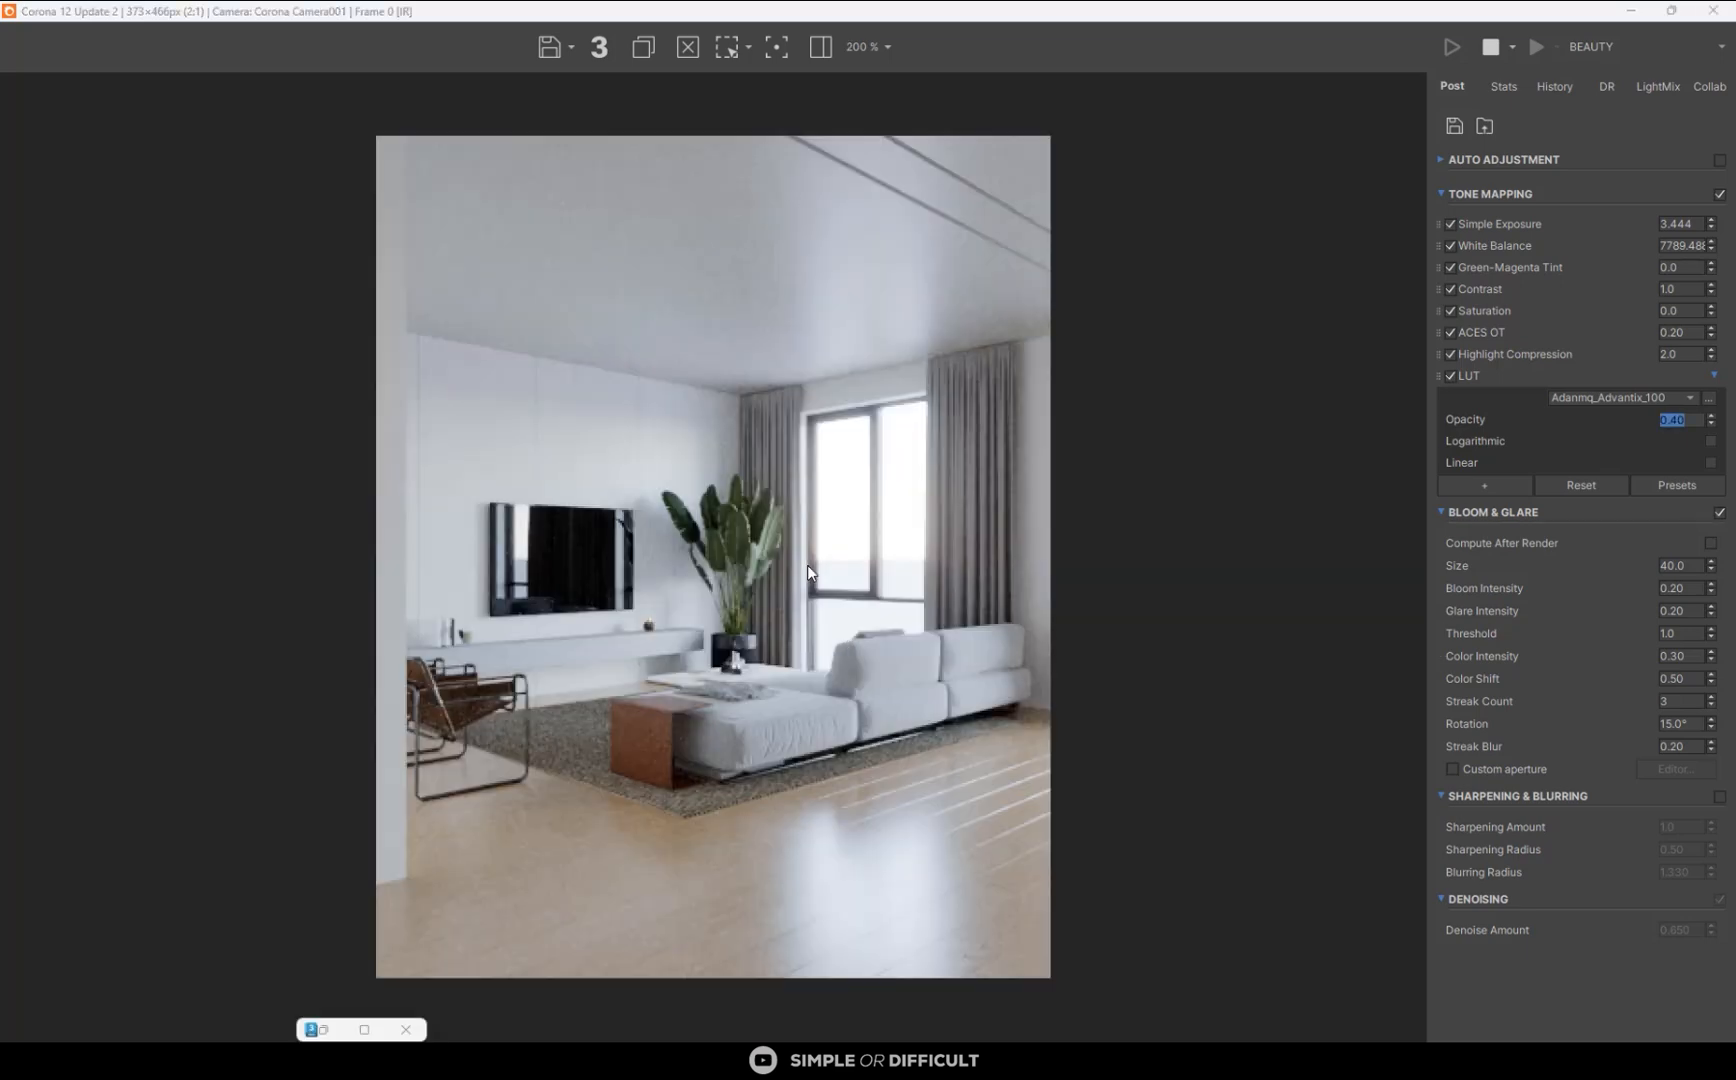
left_click(1713, 378)
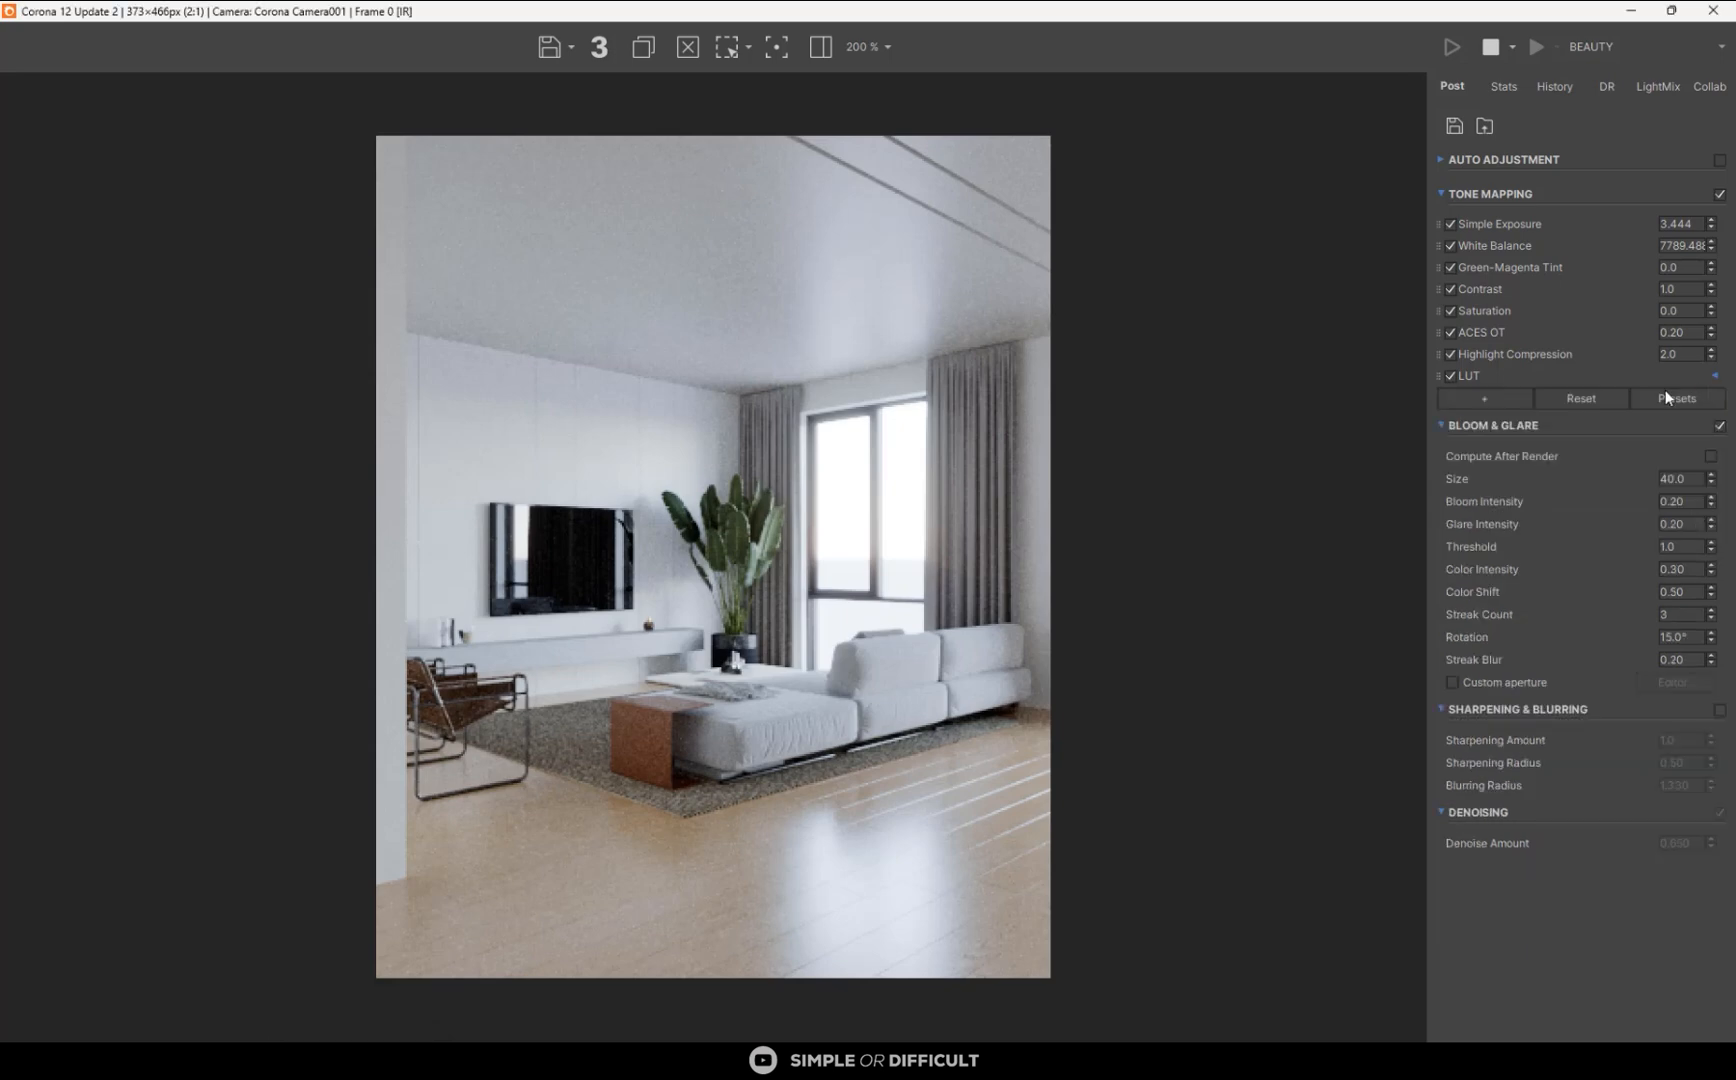
- Add a Vignette operator to the tone mapping with a value of 0.6
left_click(1482, 398)
left_click(1545, 553)
double_click(1676, 397)
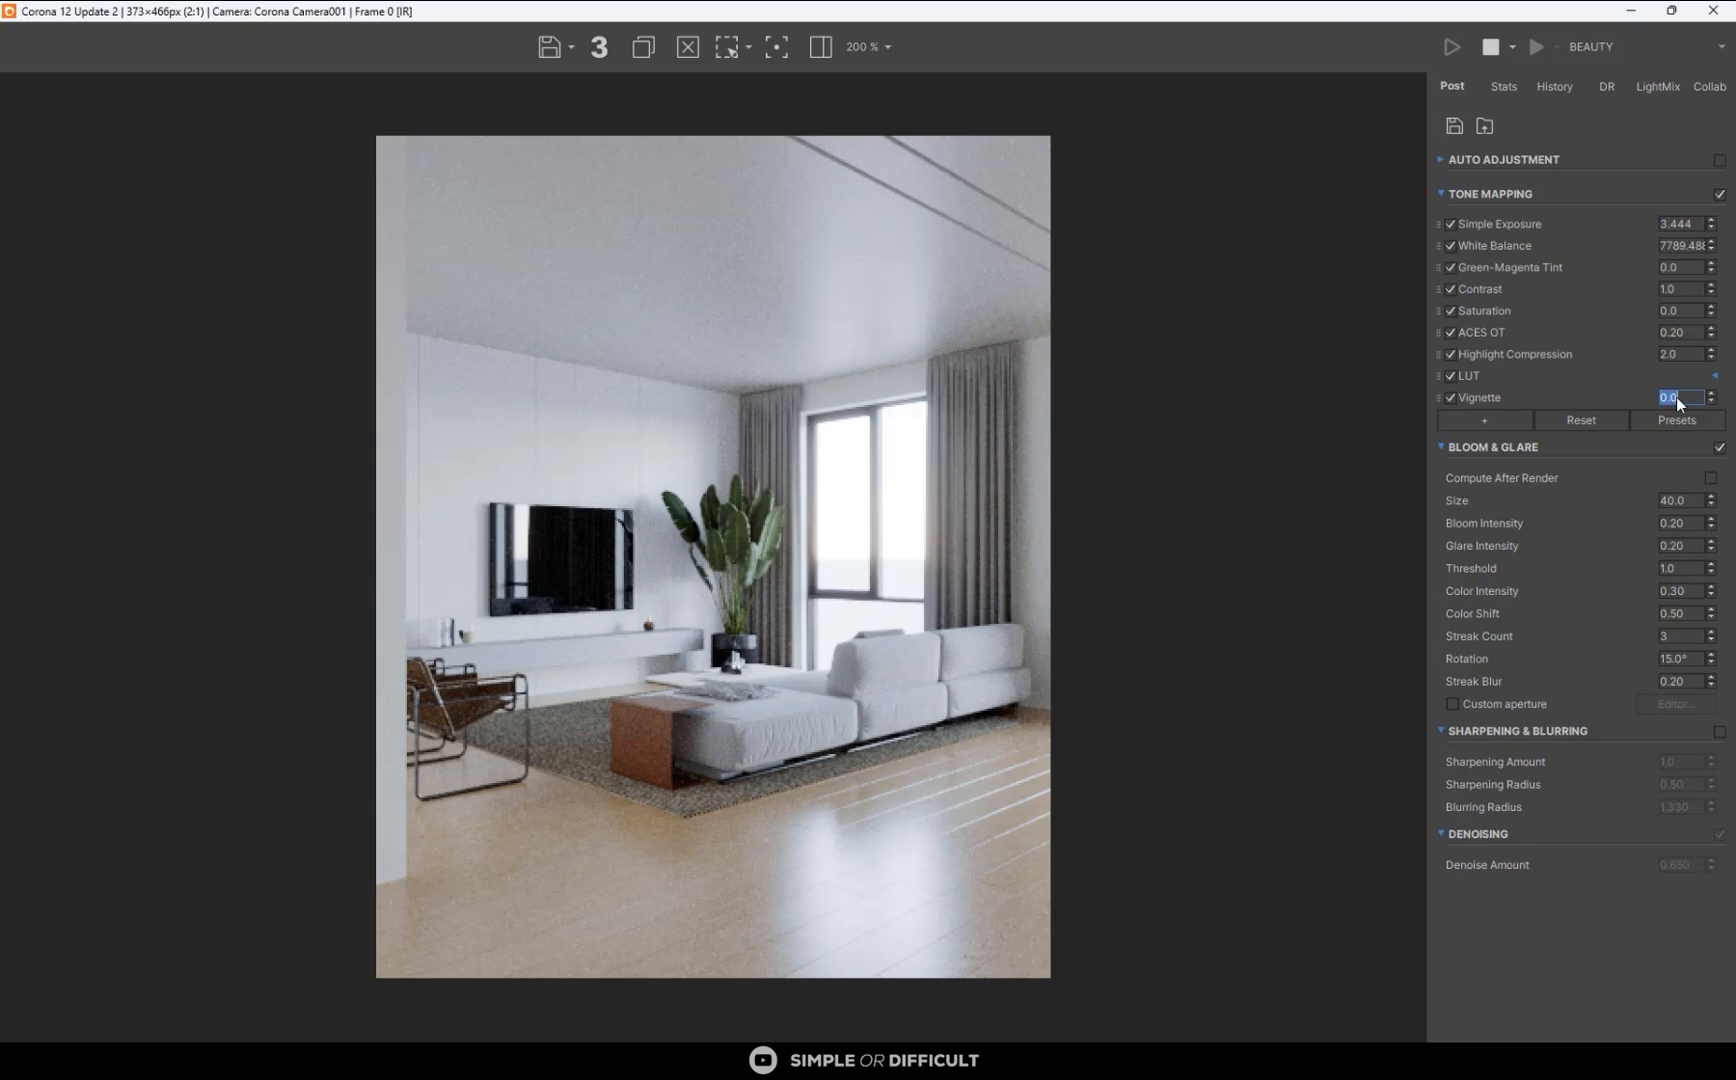
type("0.6")
key("Return")
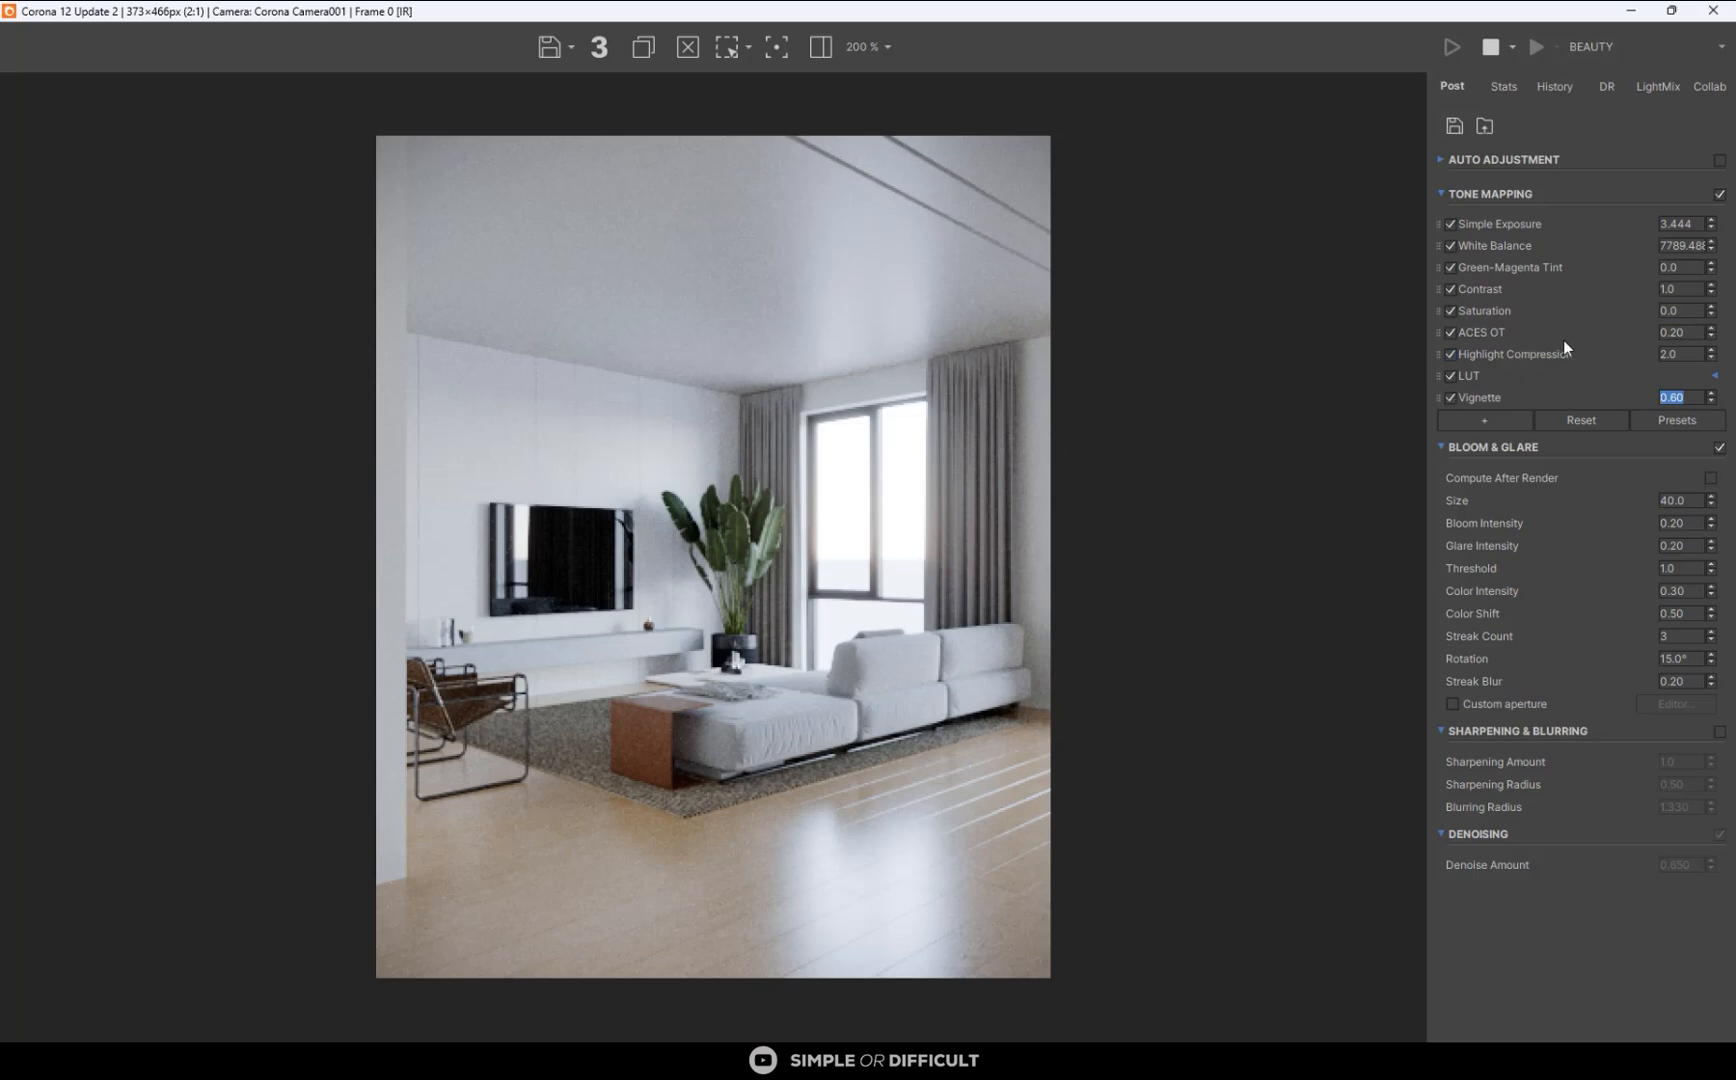
- Lower the tone mapping saturation to -0.044 and stop the running interactive render
left_click(1711, 316)
left_click(1711, 316)
left_click(1711, 316)
left_click(1489, 50)
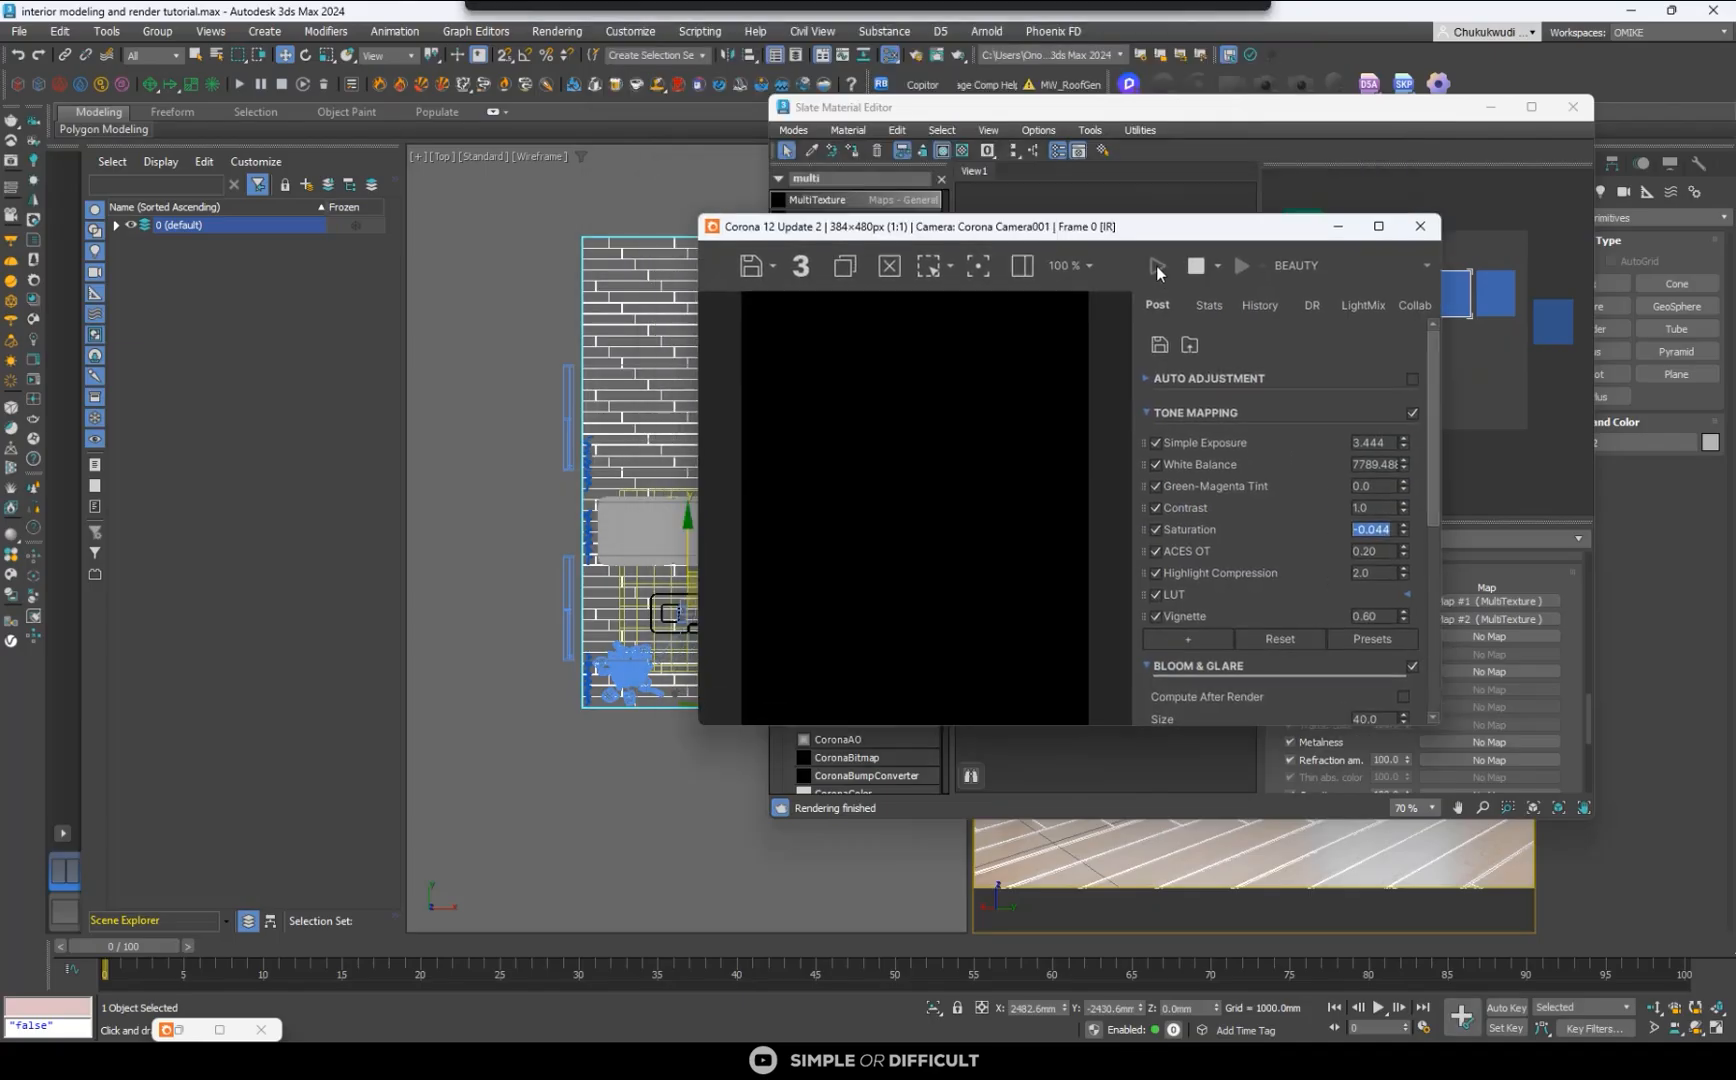
- Move the reduced render window aside and minimize the material editor to uncover the viewports
left_click_drag(1156, 264, 1510, 229)
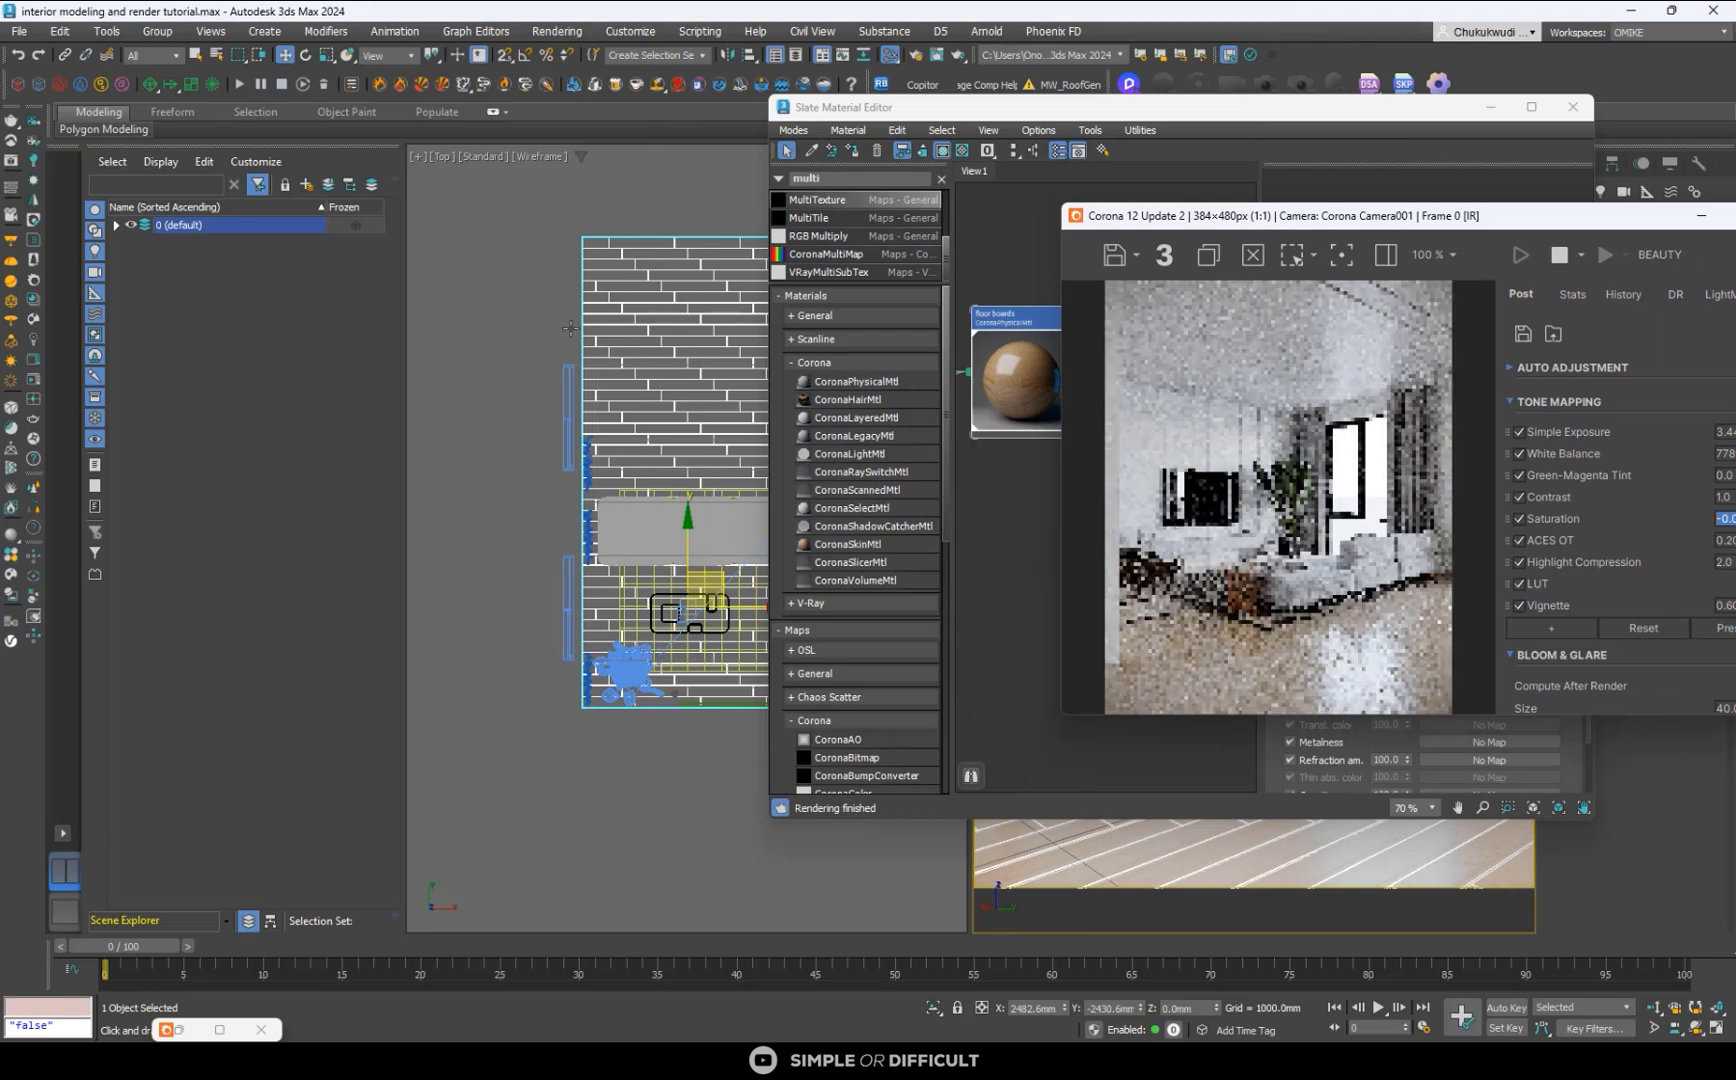
scroll(570, 328, "down", 5)
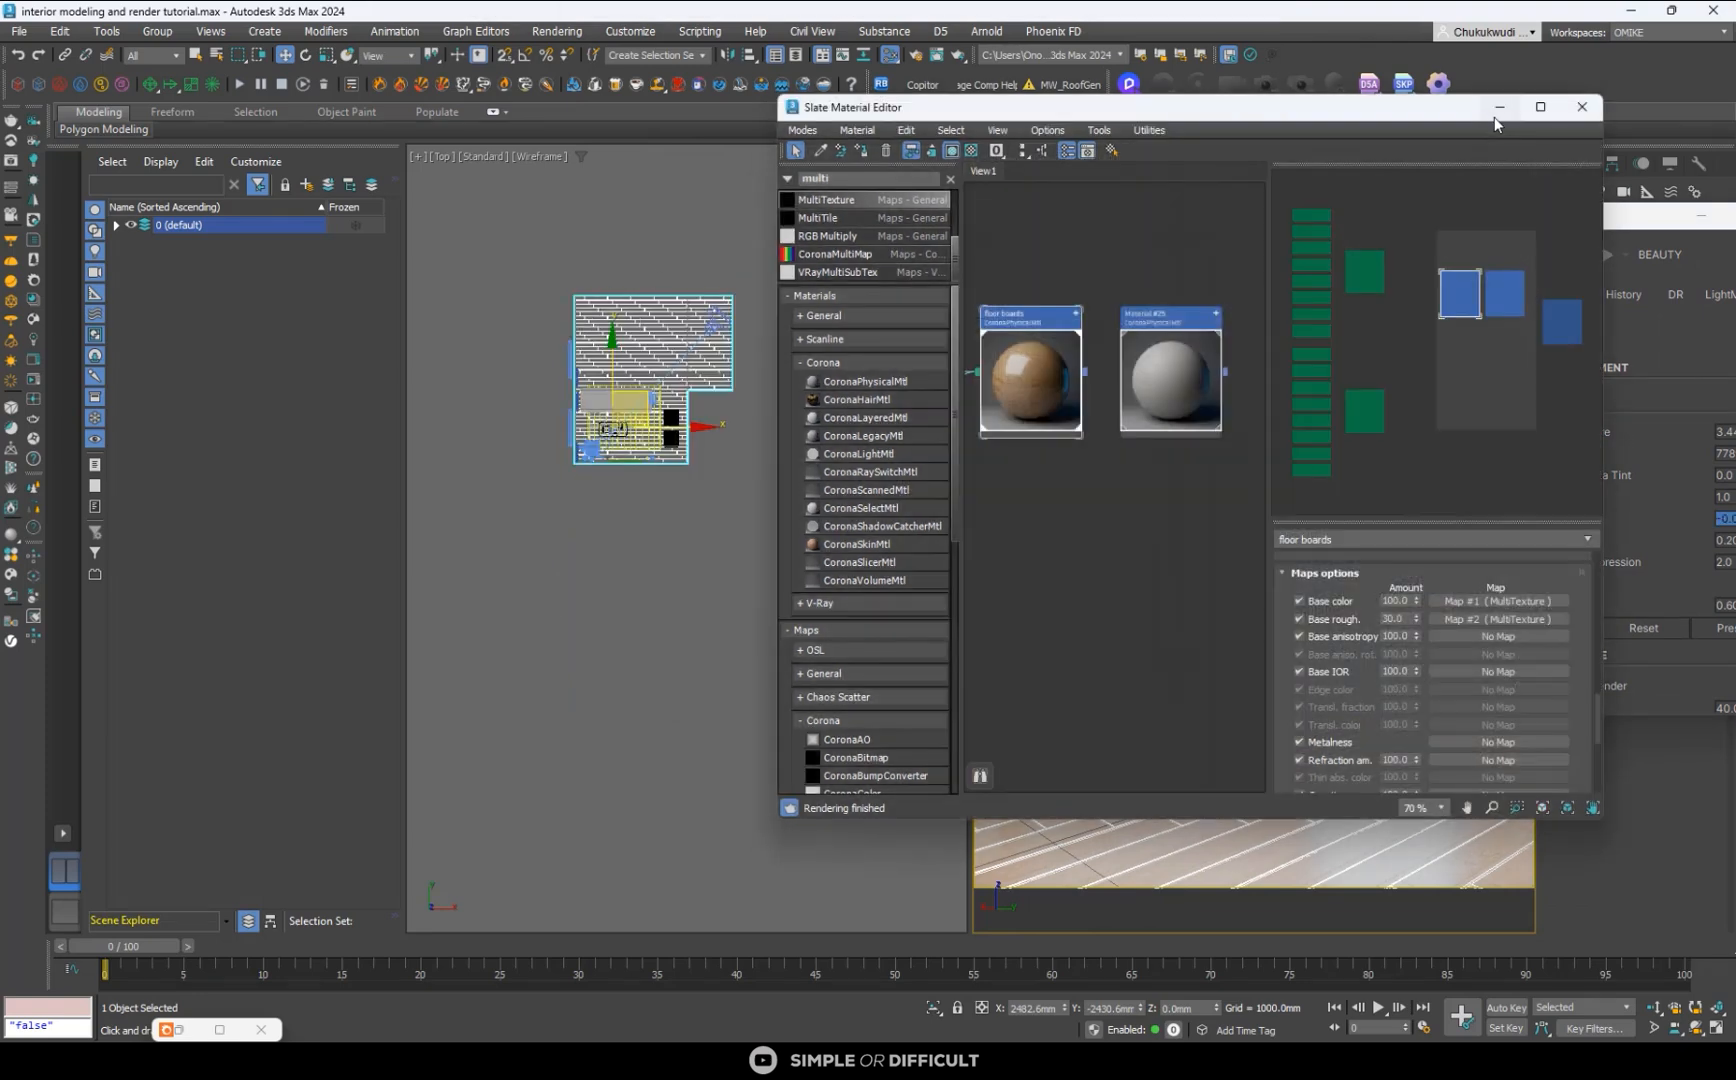
left_click(1499, 108)
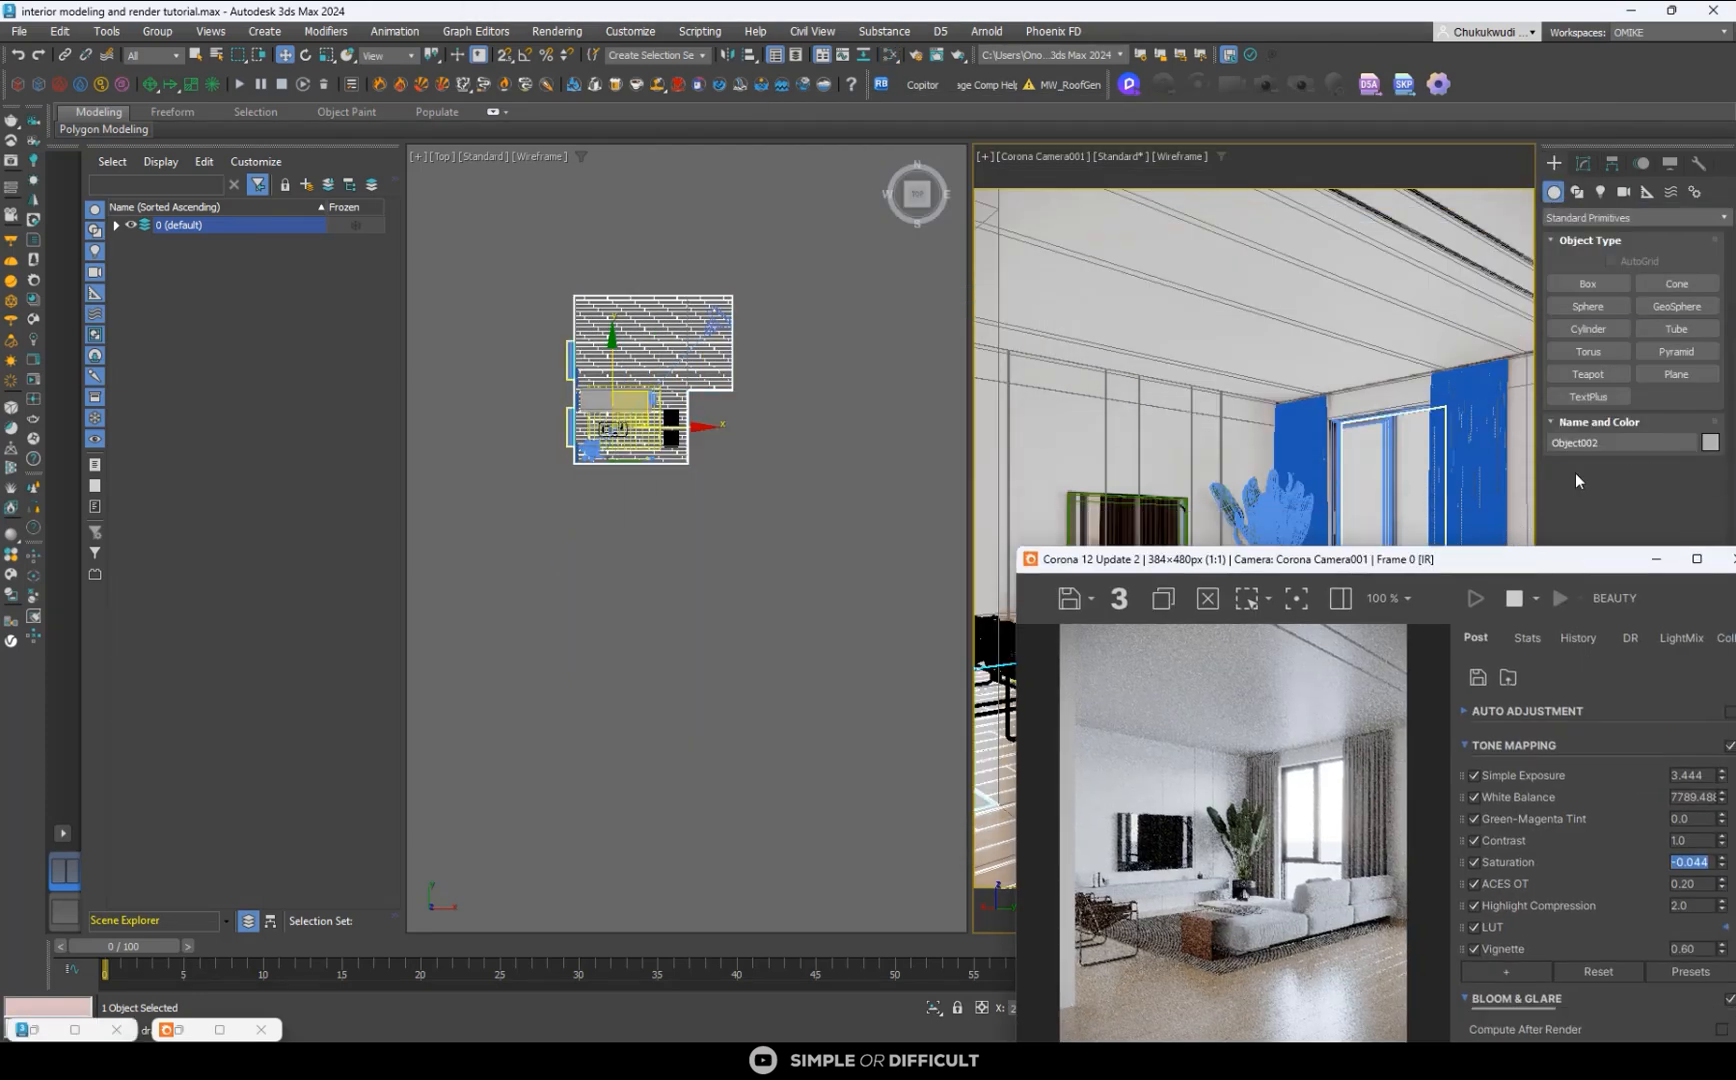
- Draw a large plane in the Top viewport over the window side of the room and move it to about X -7611.5 mm
left_click(1677, 373)
scroll(738, 311, "down", 2)
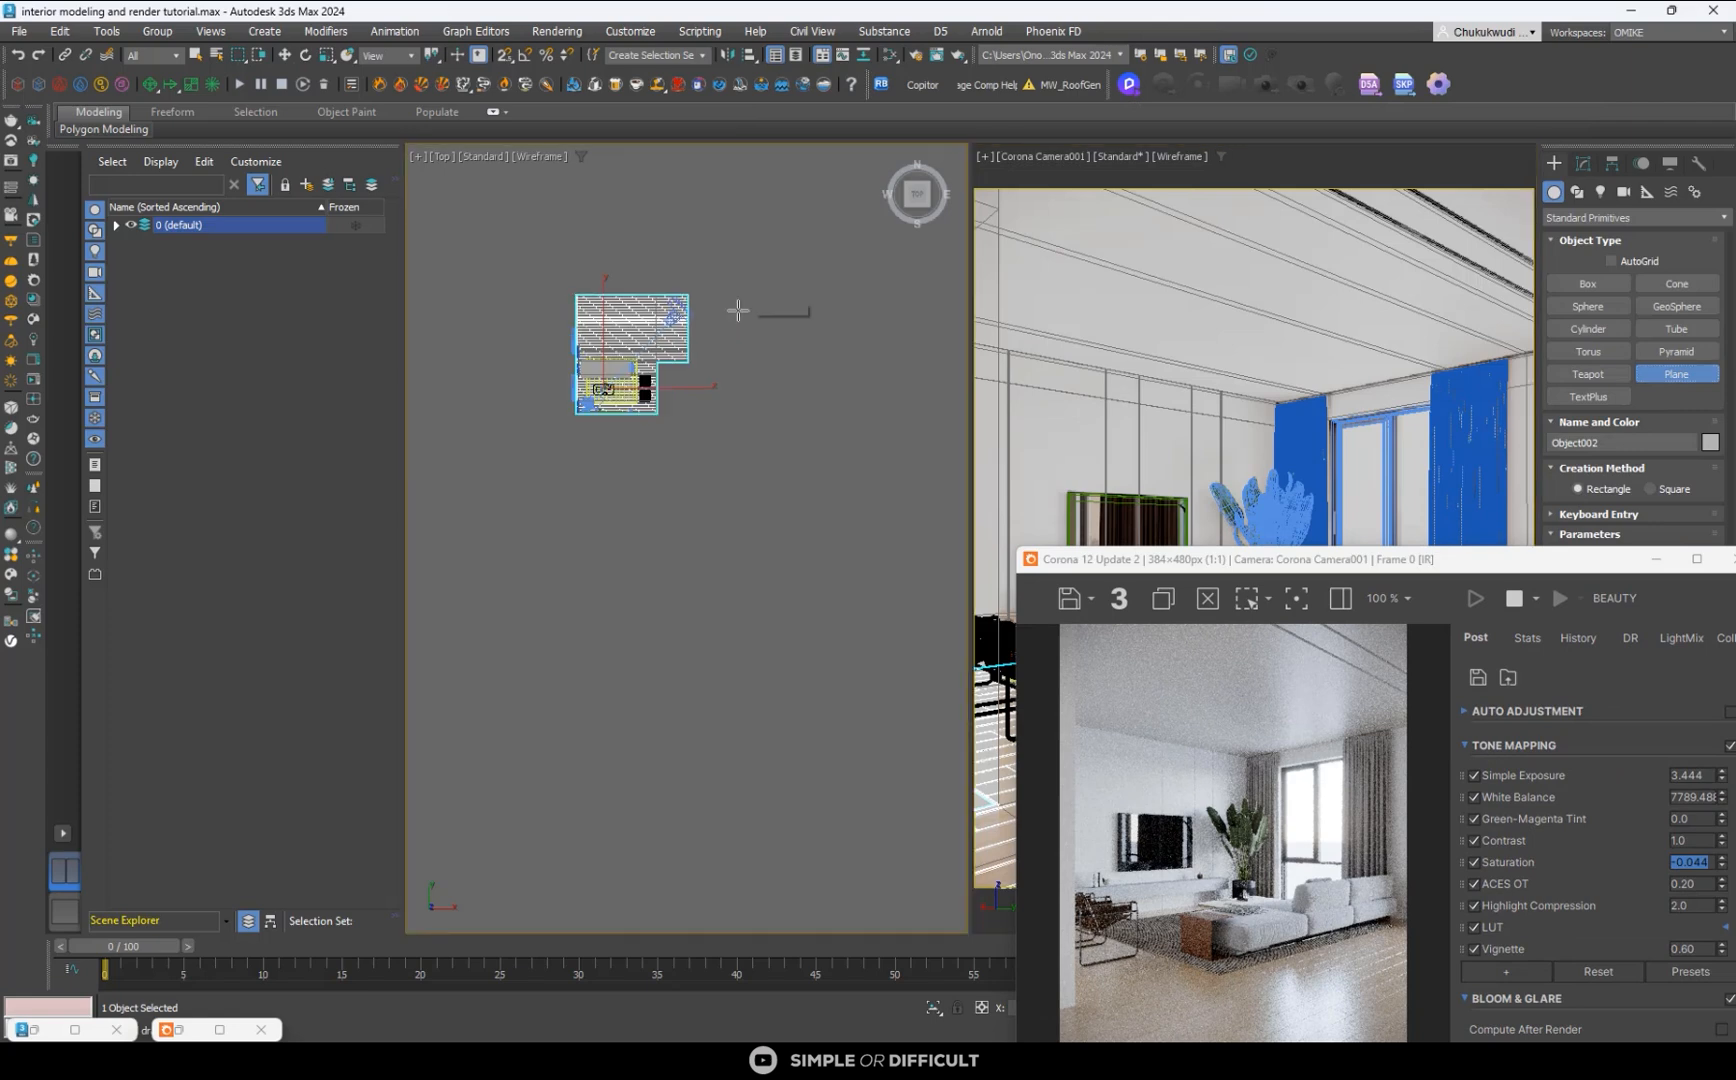
middle_click_drag(582, 294, 738, 311)
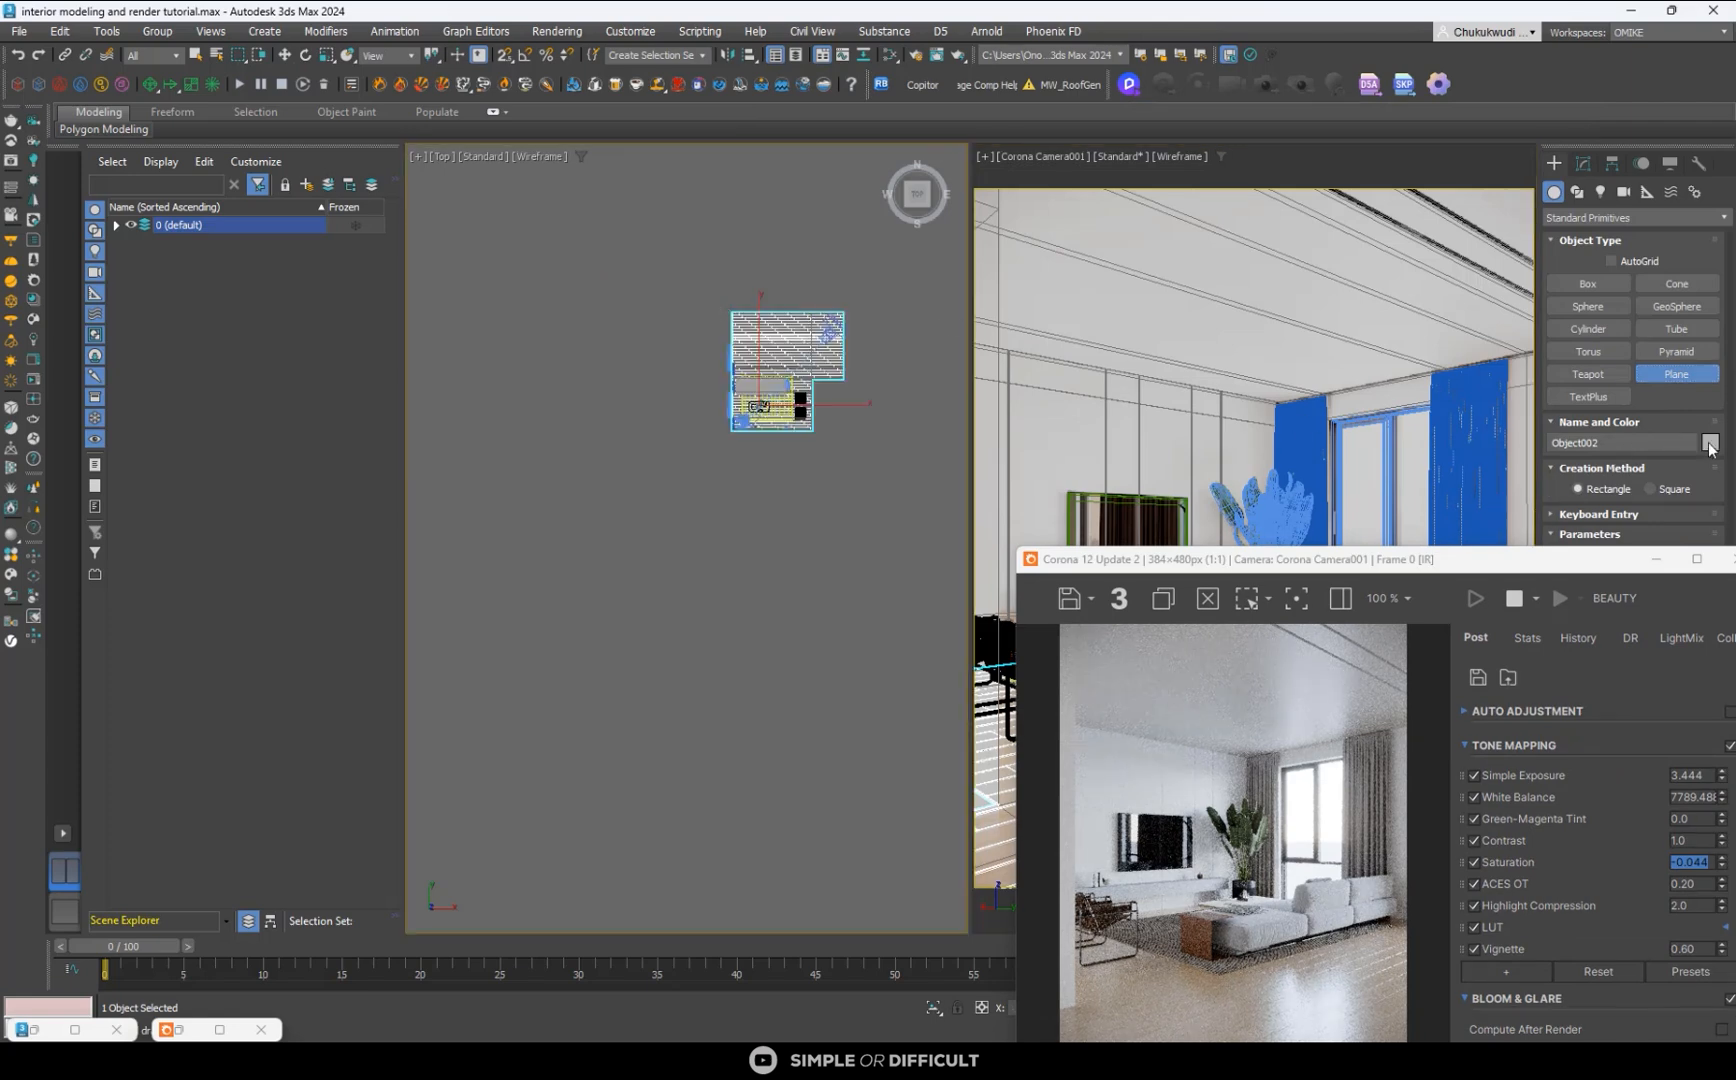
left_click(1710, 443)
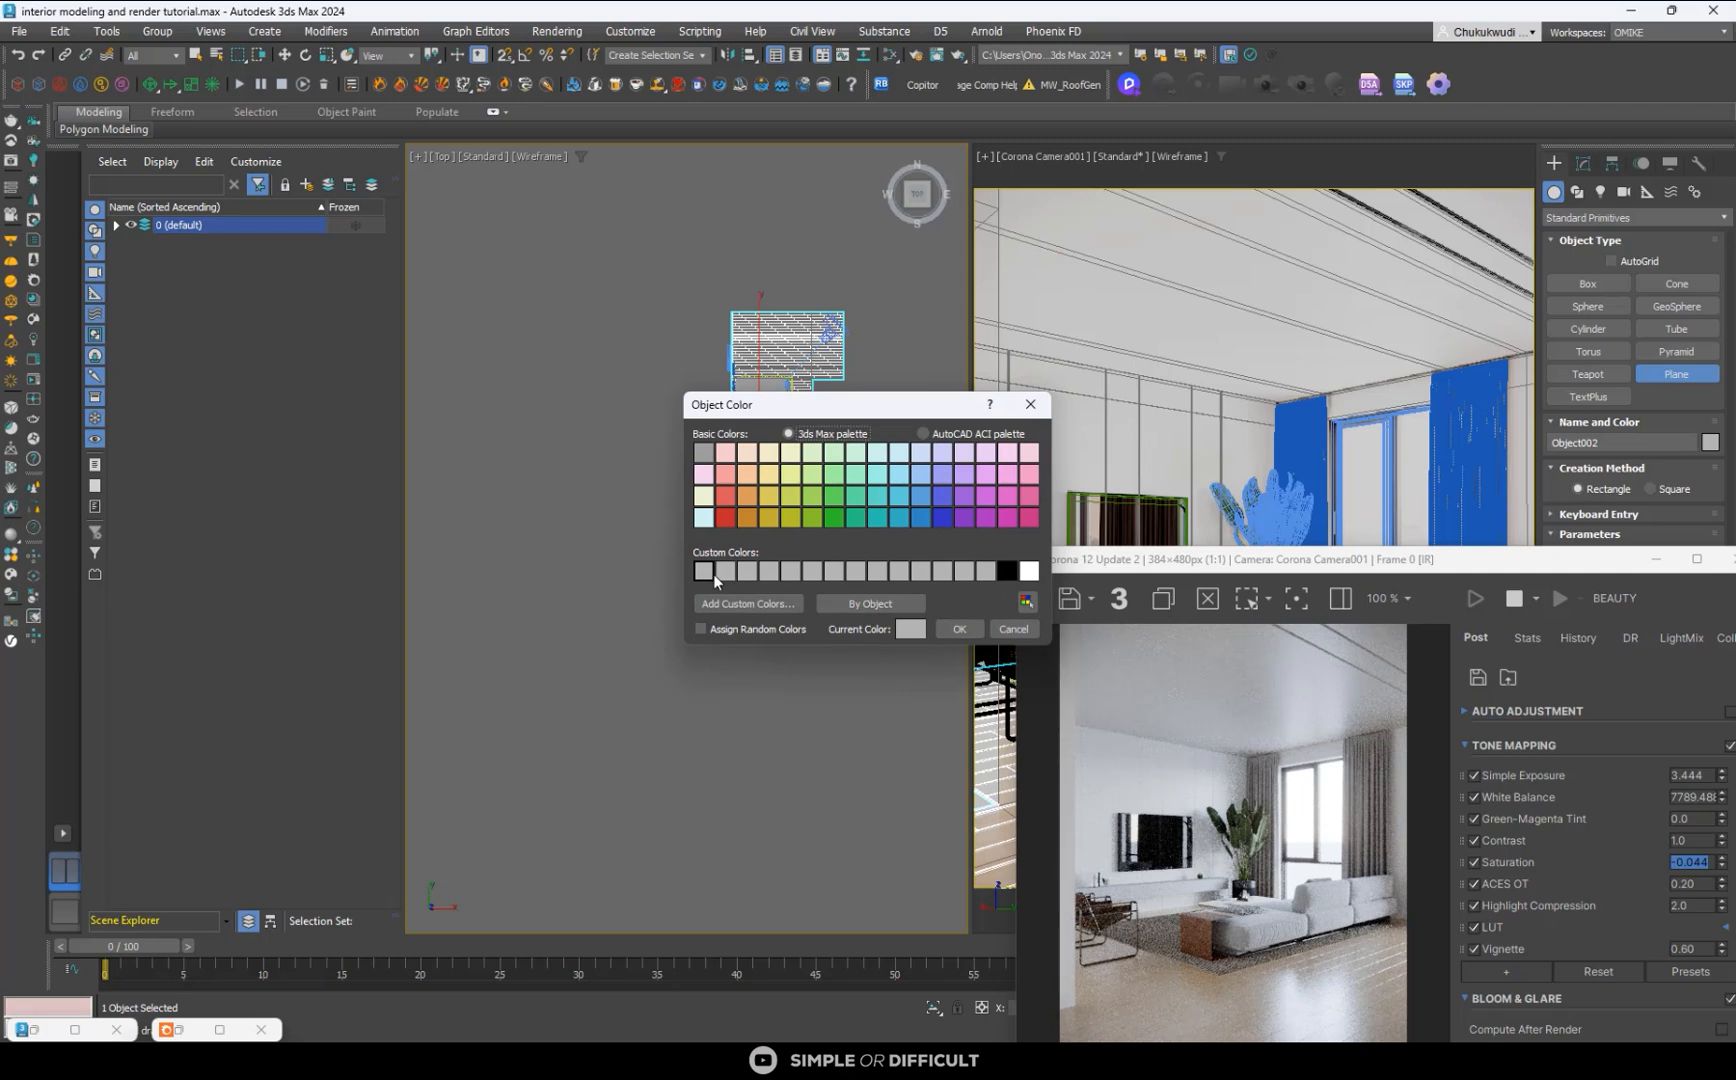
left_click(1030, 404)
left_click_drag(548, 279, 784, 490)
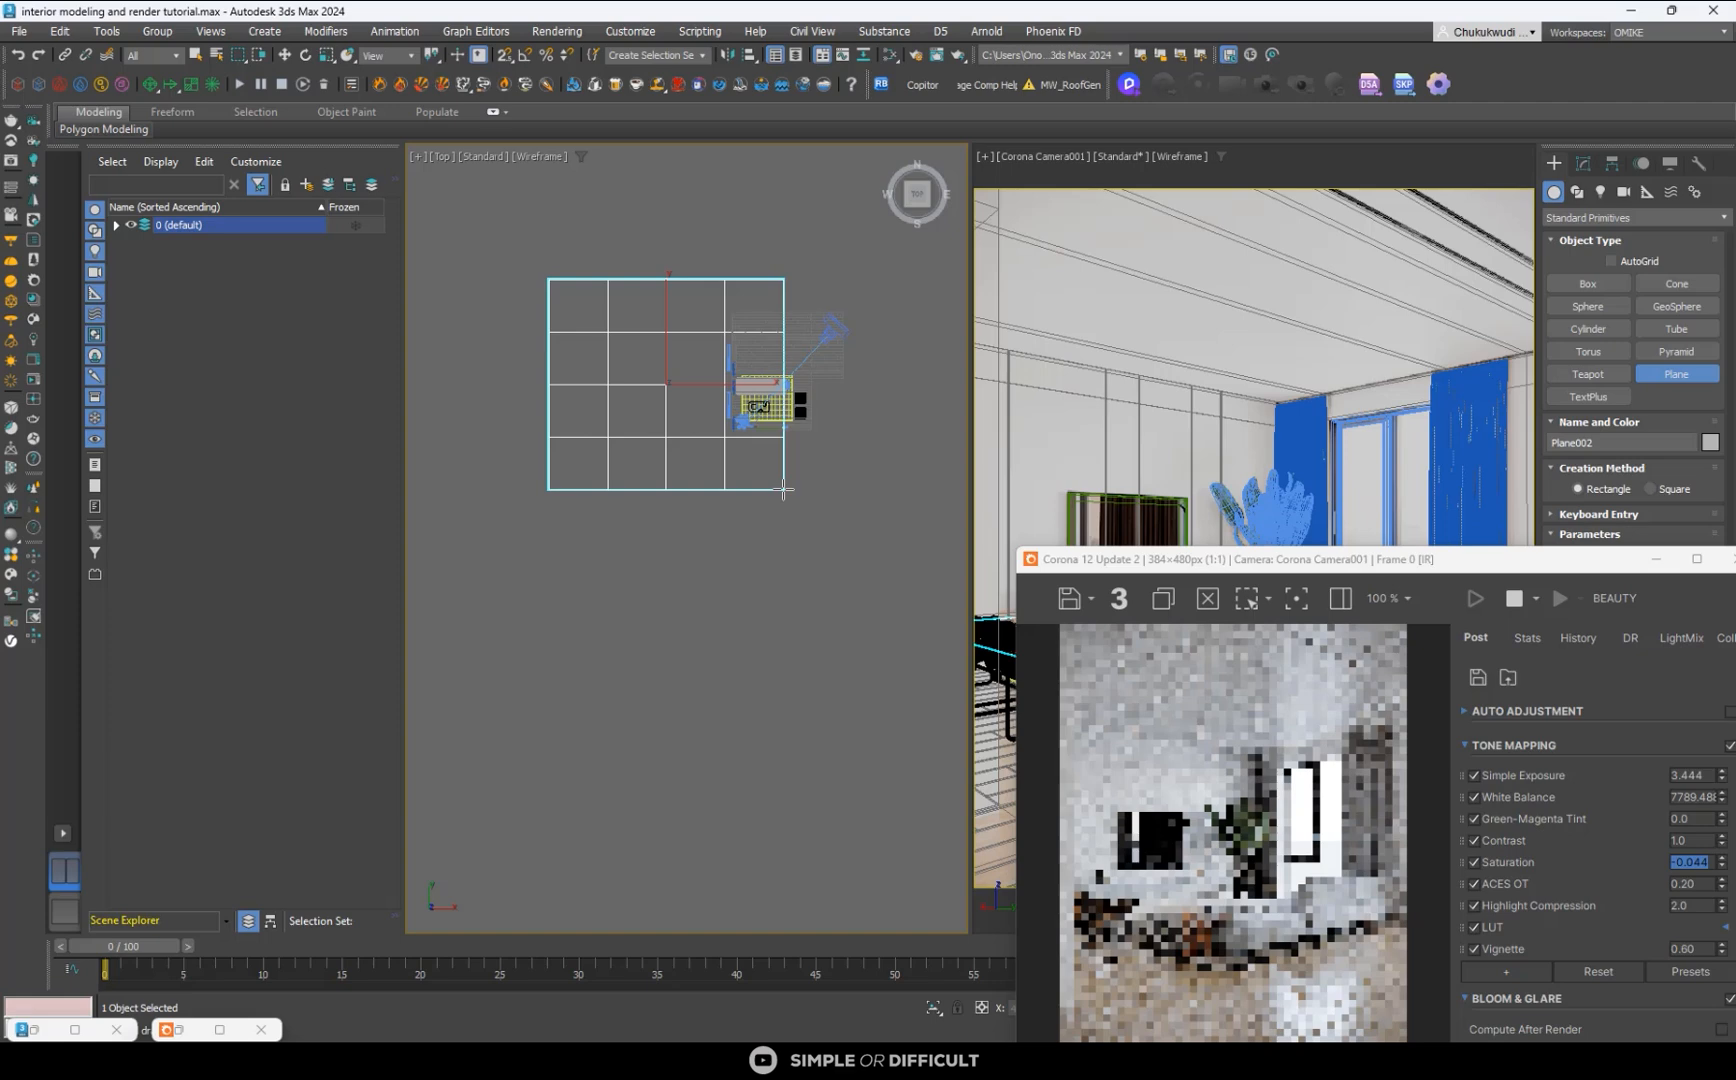
left_click(285, 54)
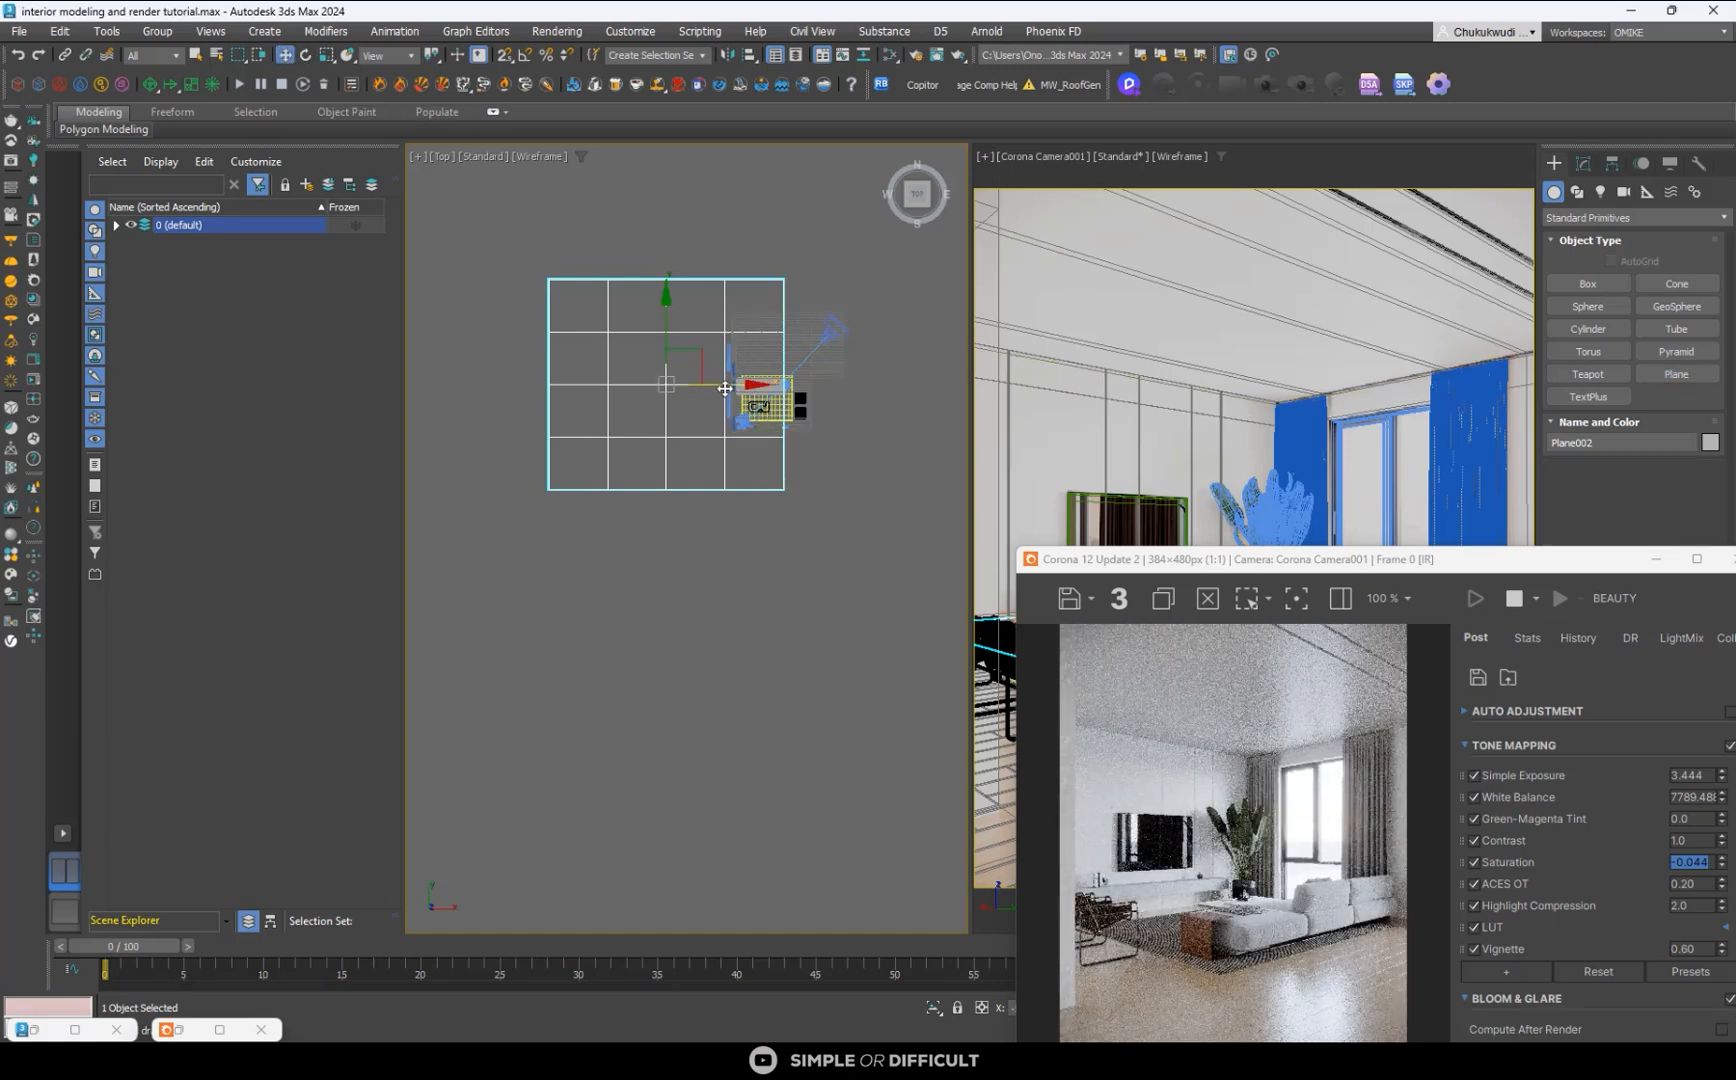
left_click_drag(725, 388, 708, 388)
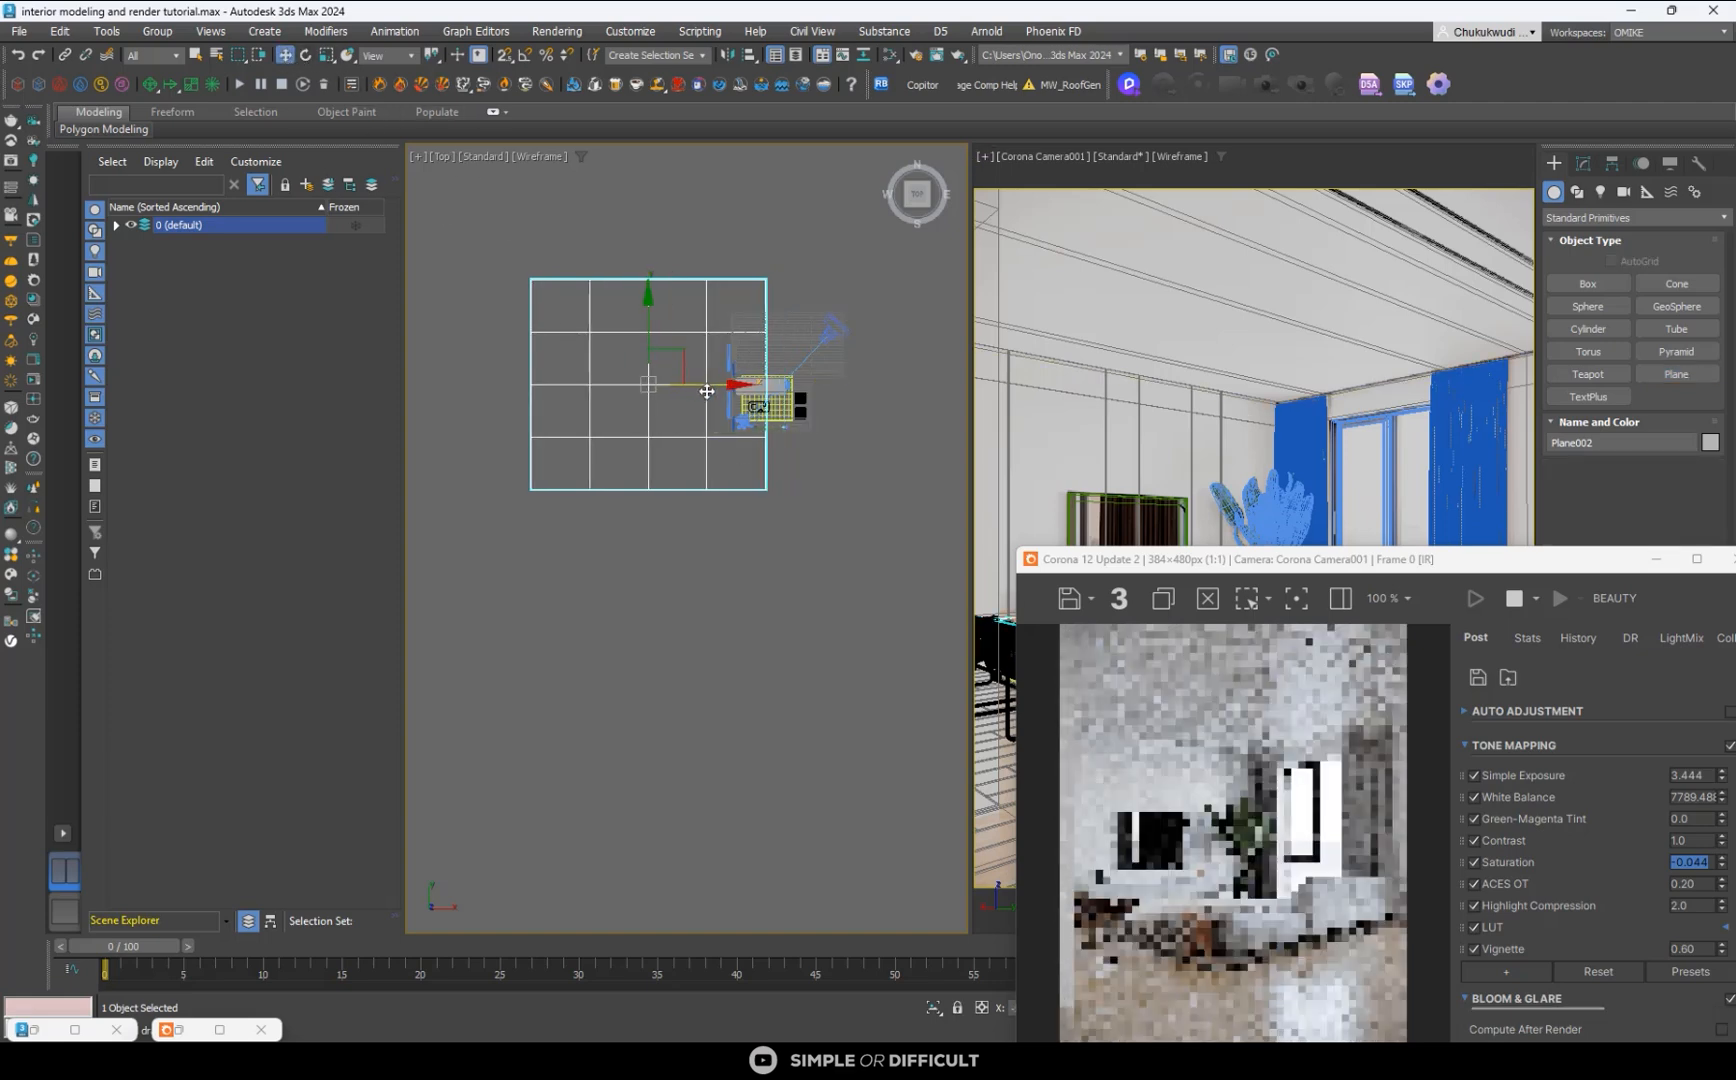
- Apply Material #25 to the new plane and minimize the material editor
left_click(893, 58)
scroll(1173, 403, "down", 5)
middle_click_drag(1170, 403, 1085, 406)
scroll(1097, 378, "up", 4)
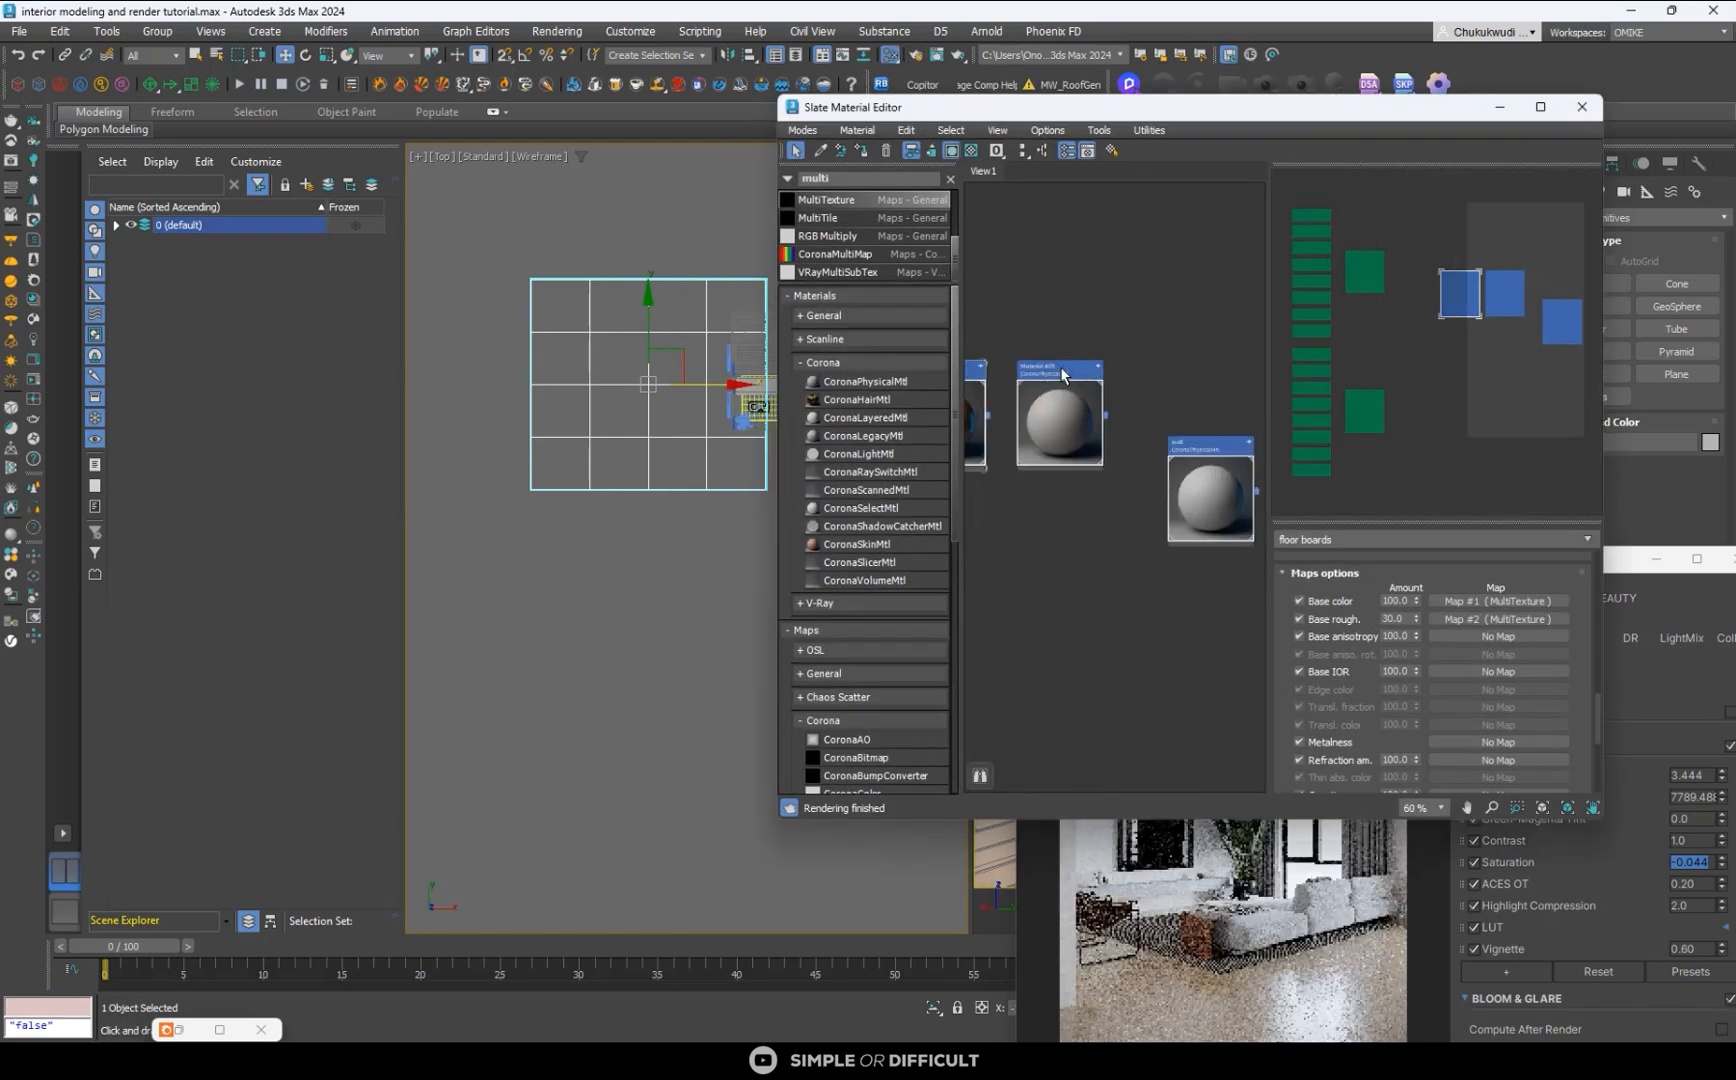
left_click(1062, 375)
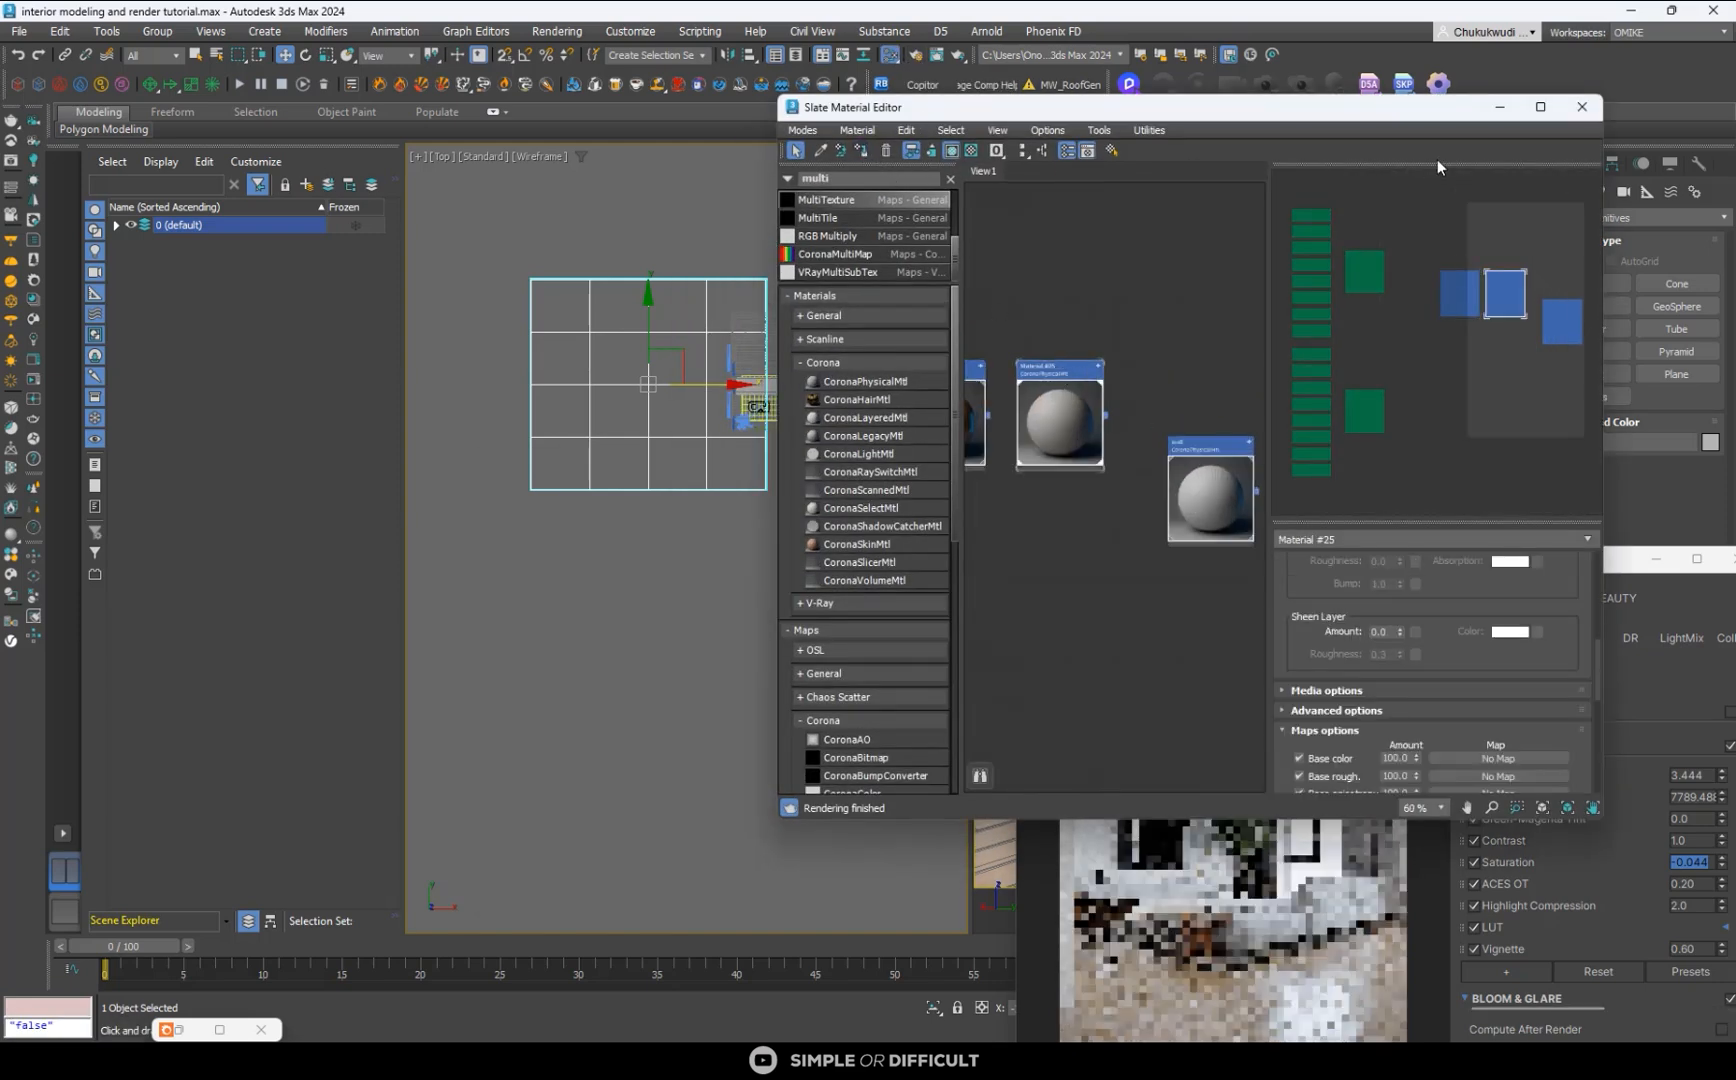
left_click(1499, 107)
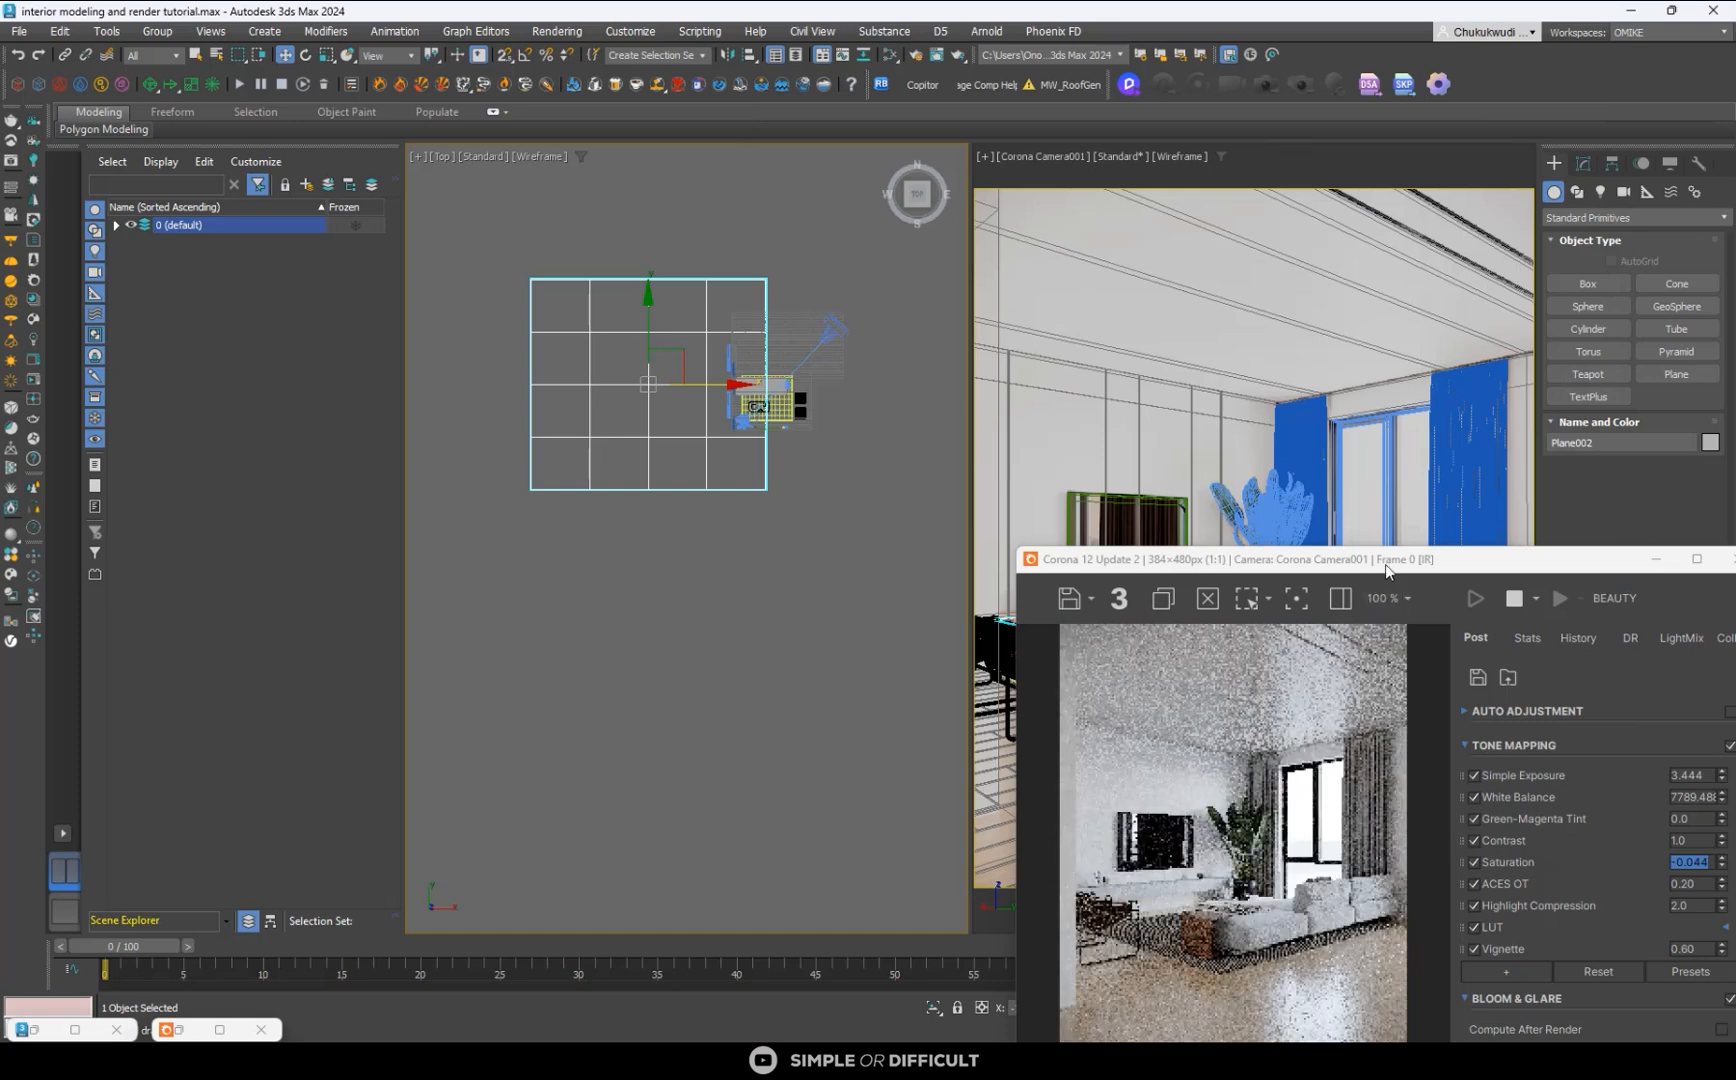
- Raise the render's Simple Exposure to 3.729 and move the plane along Y to about 169.7 mm
left_click_drag(1320, 559, 1276, 386)
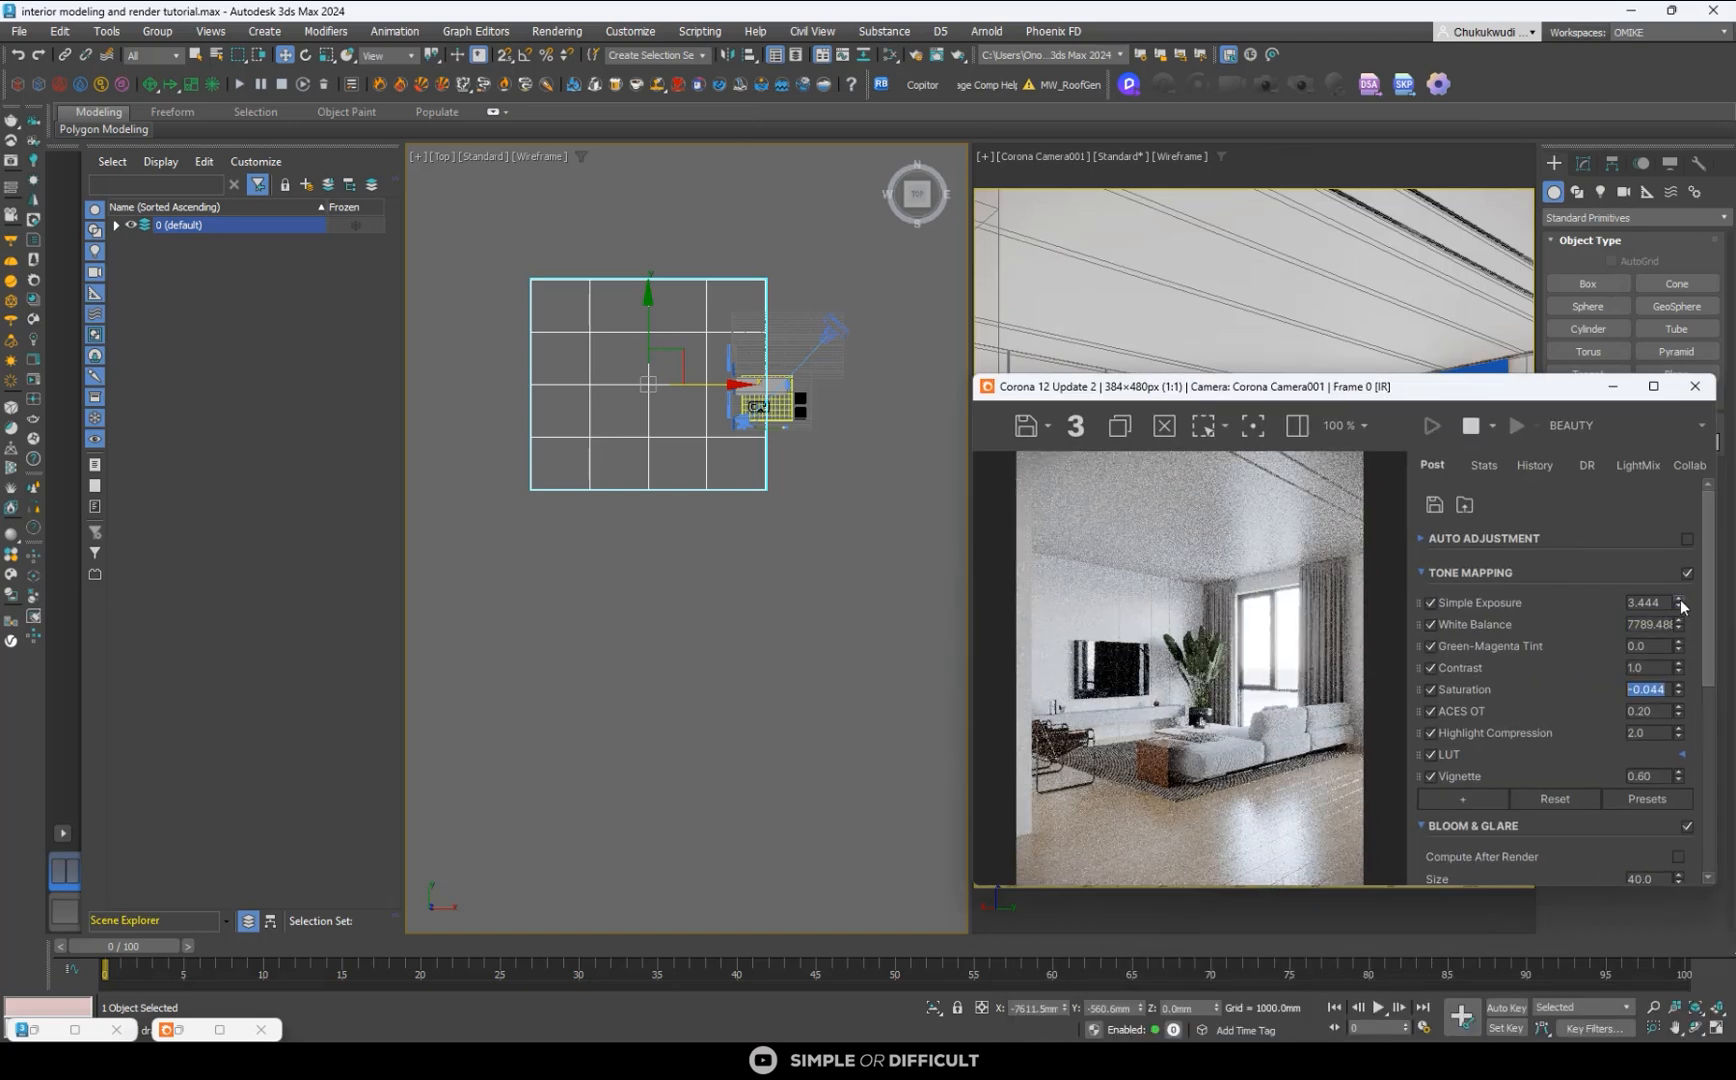
mouse_move(1679, 600)
left_mouse_down()
mouse_move(1671, 578)
mouse_move(1677, 592)
left_mouse_up()
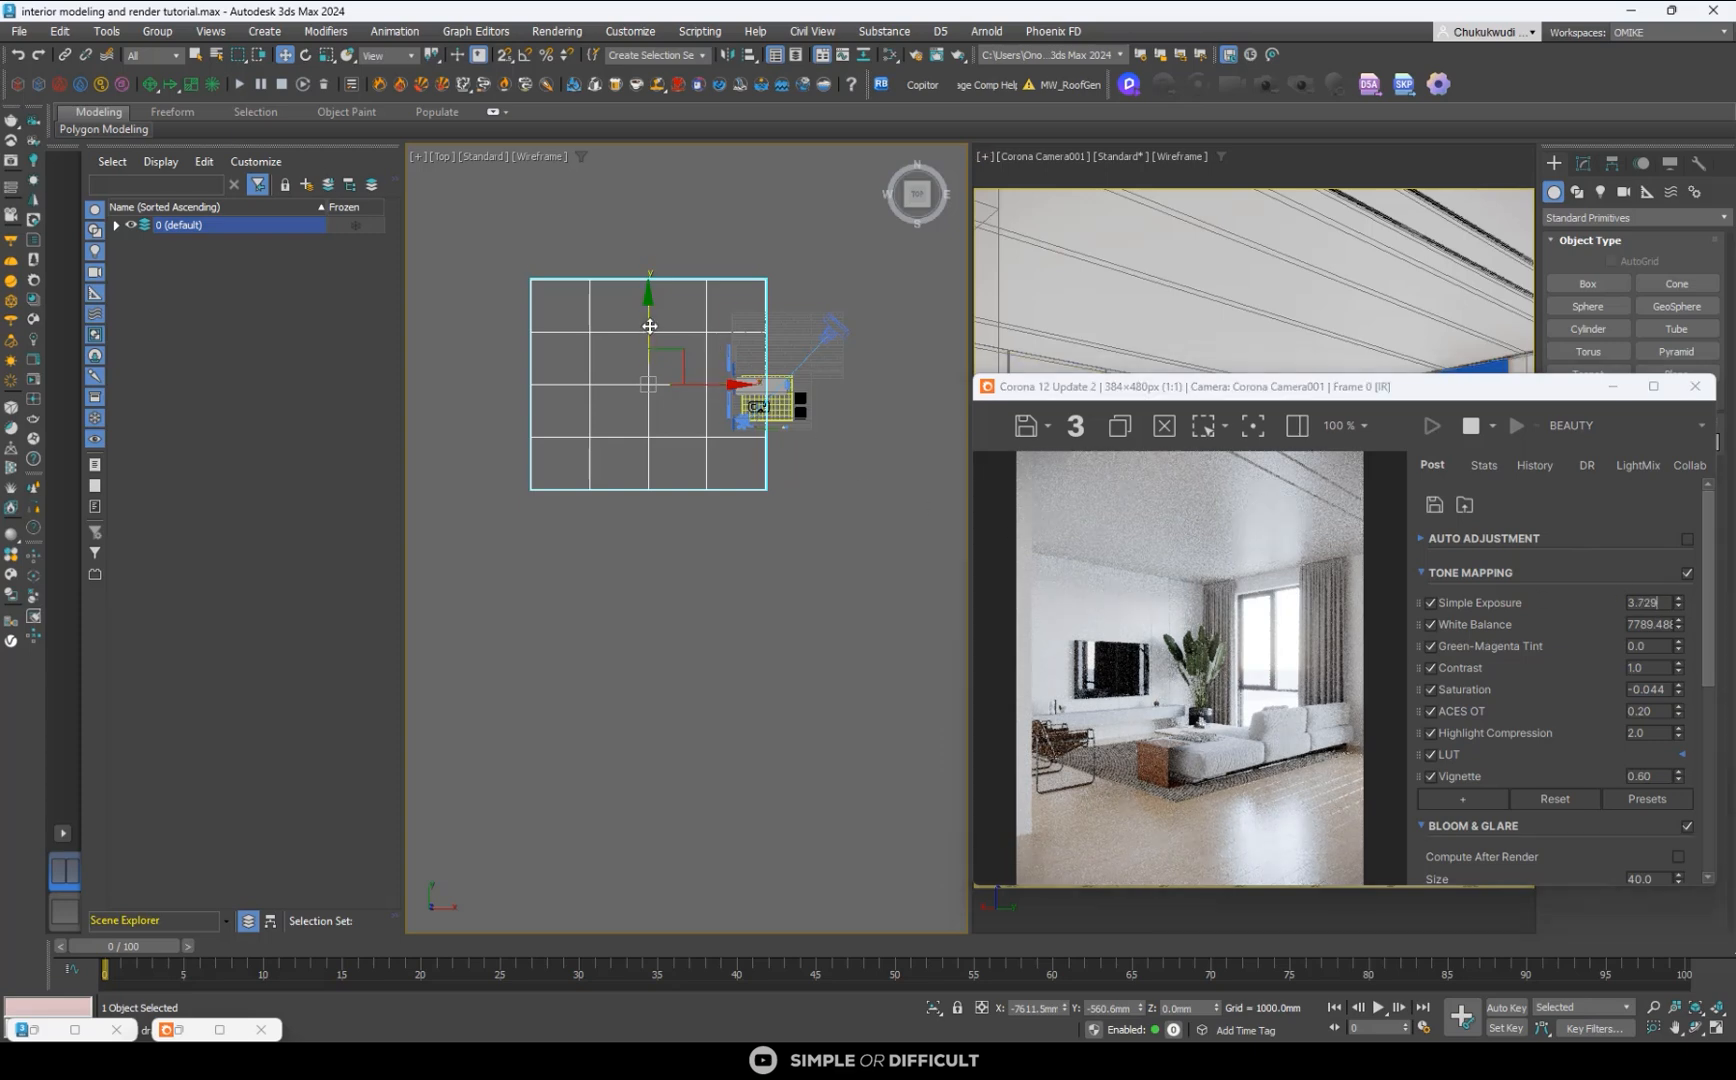
left_click_drag(650, 329, 641, 320)
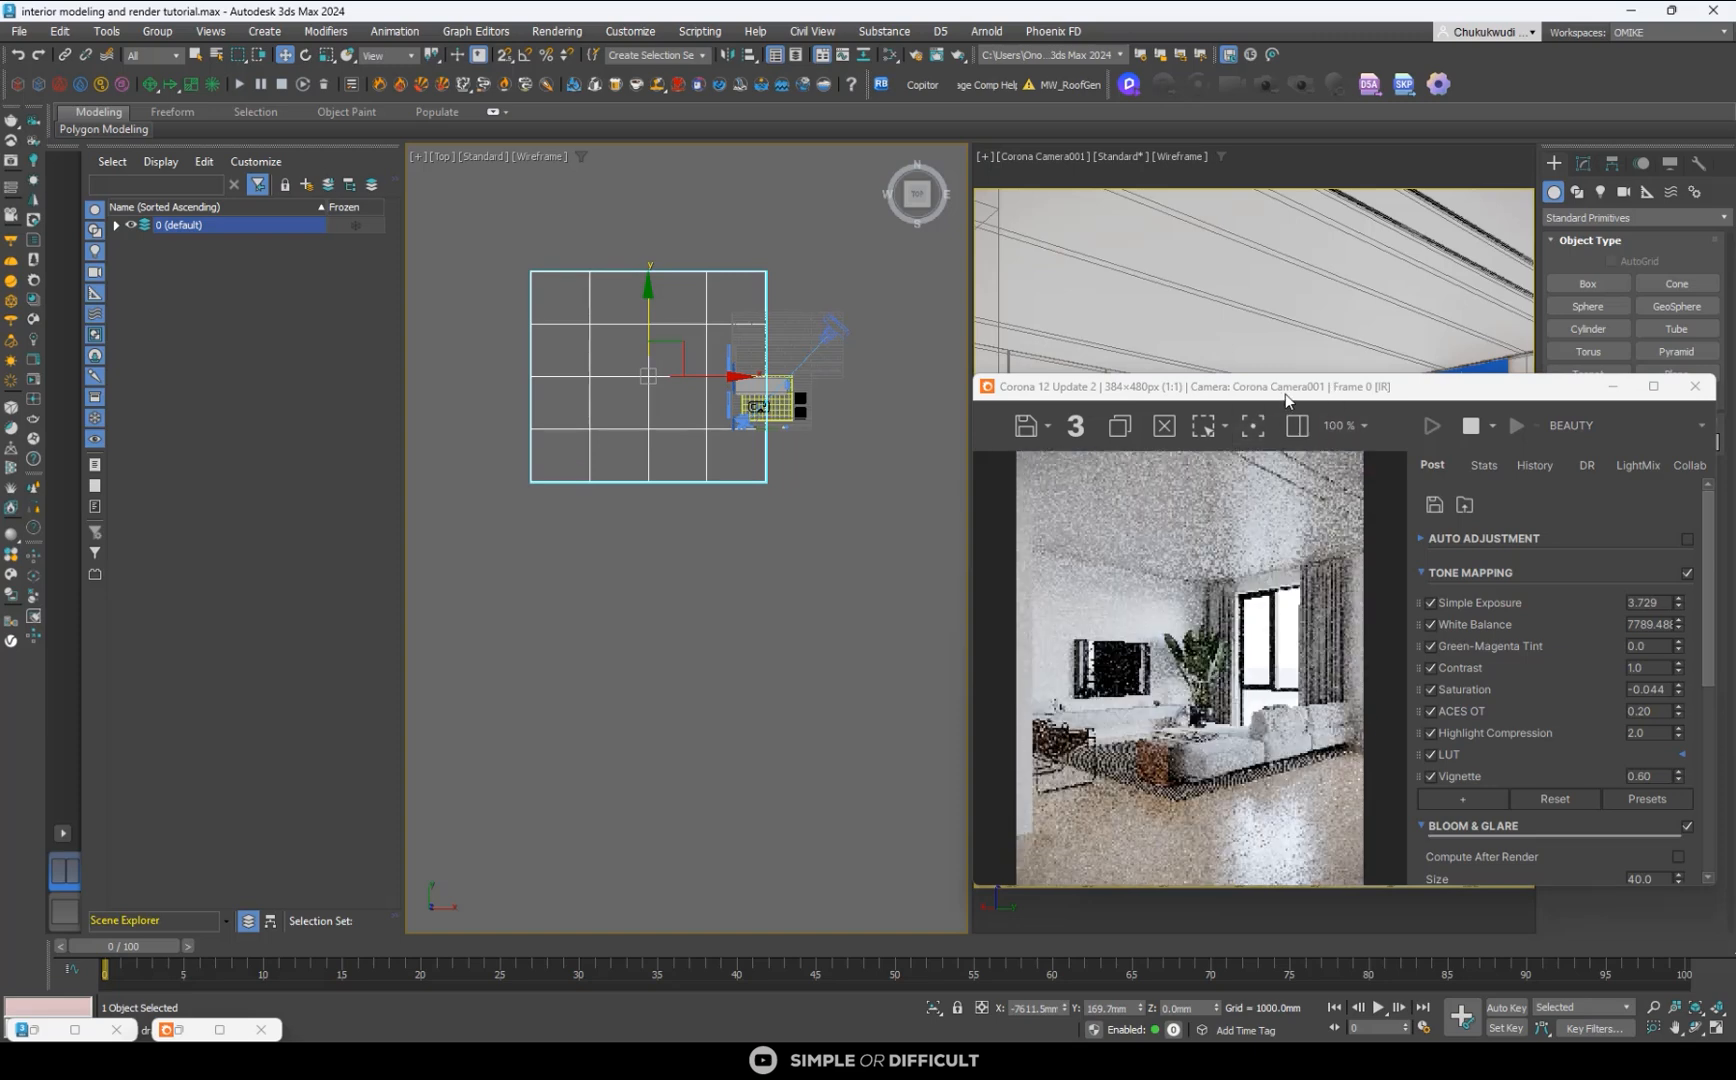
- Duplicate Material #25 in the material editor, rearrange the windows and select the TV wall object in the camera view
left_click_drag(1285, 398, 1061, 288)
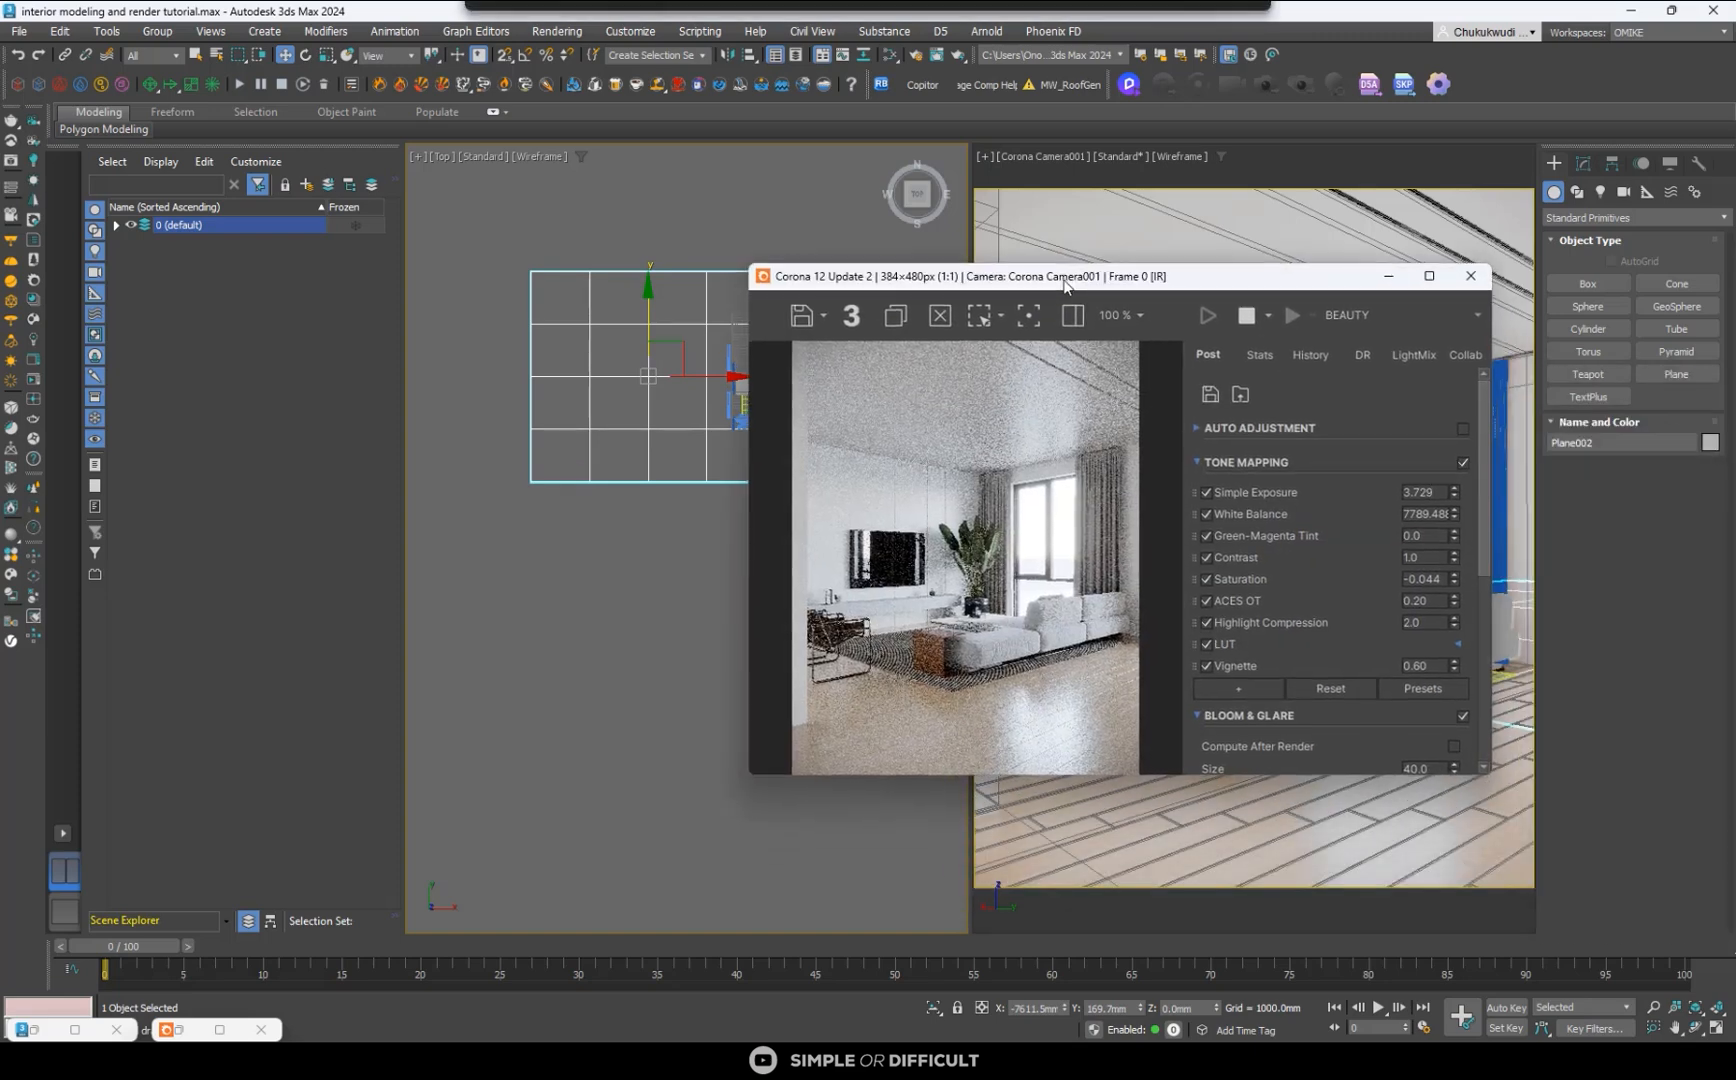
left_click(890, 55)
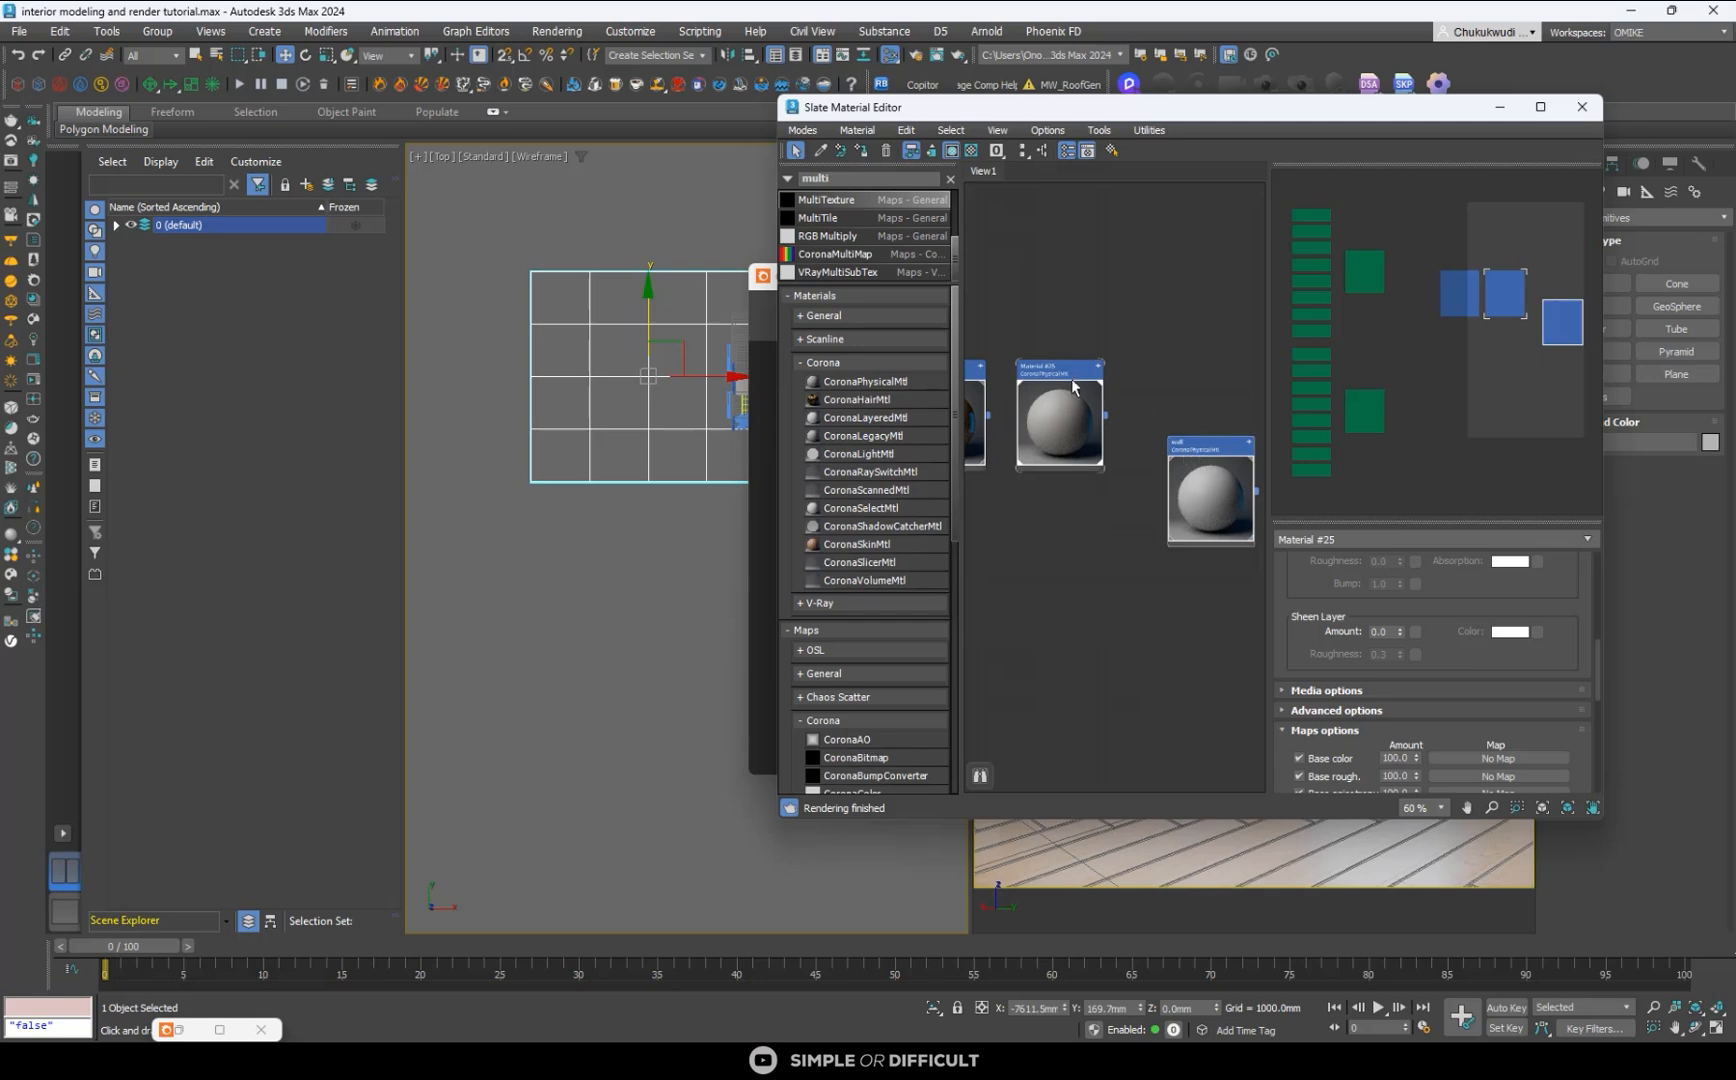
left_click_drag(1078, 418, 1099, 570, "shift")
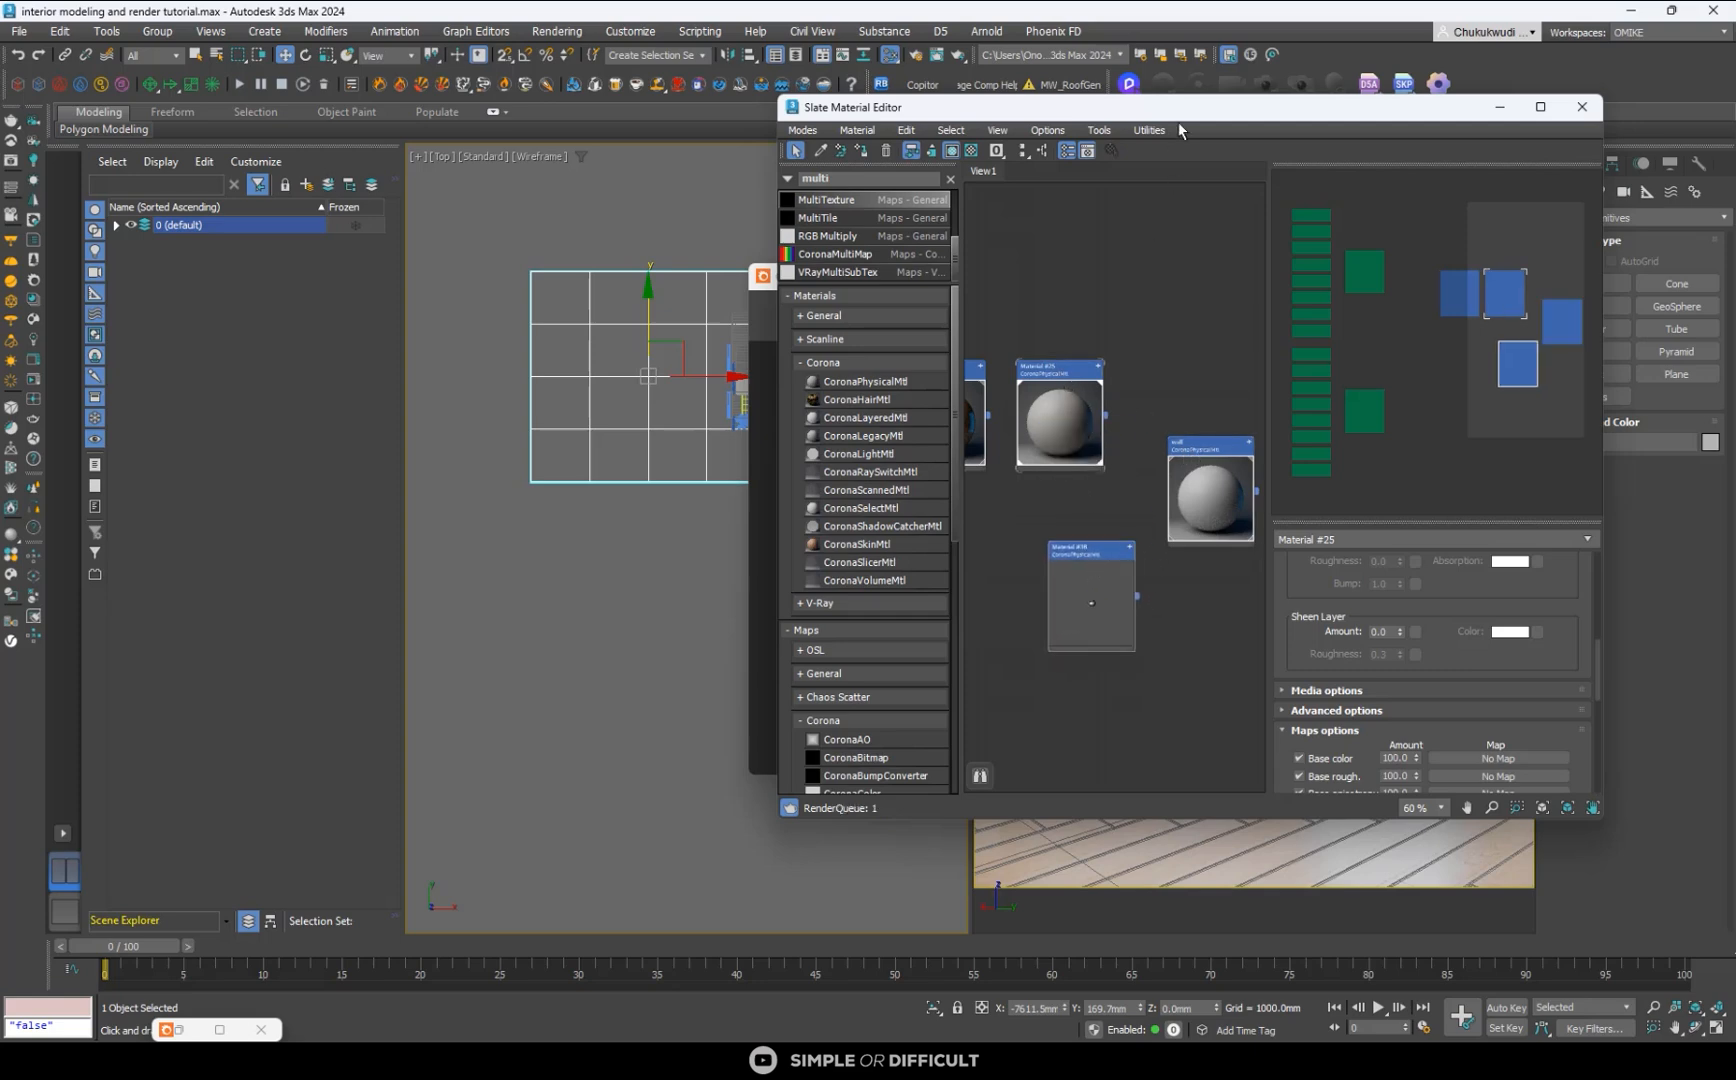
left_click_drag(1183, 119, 526, 177)
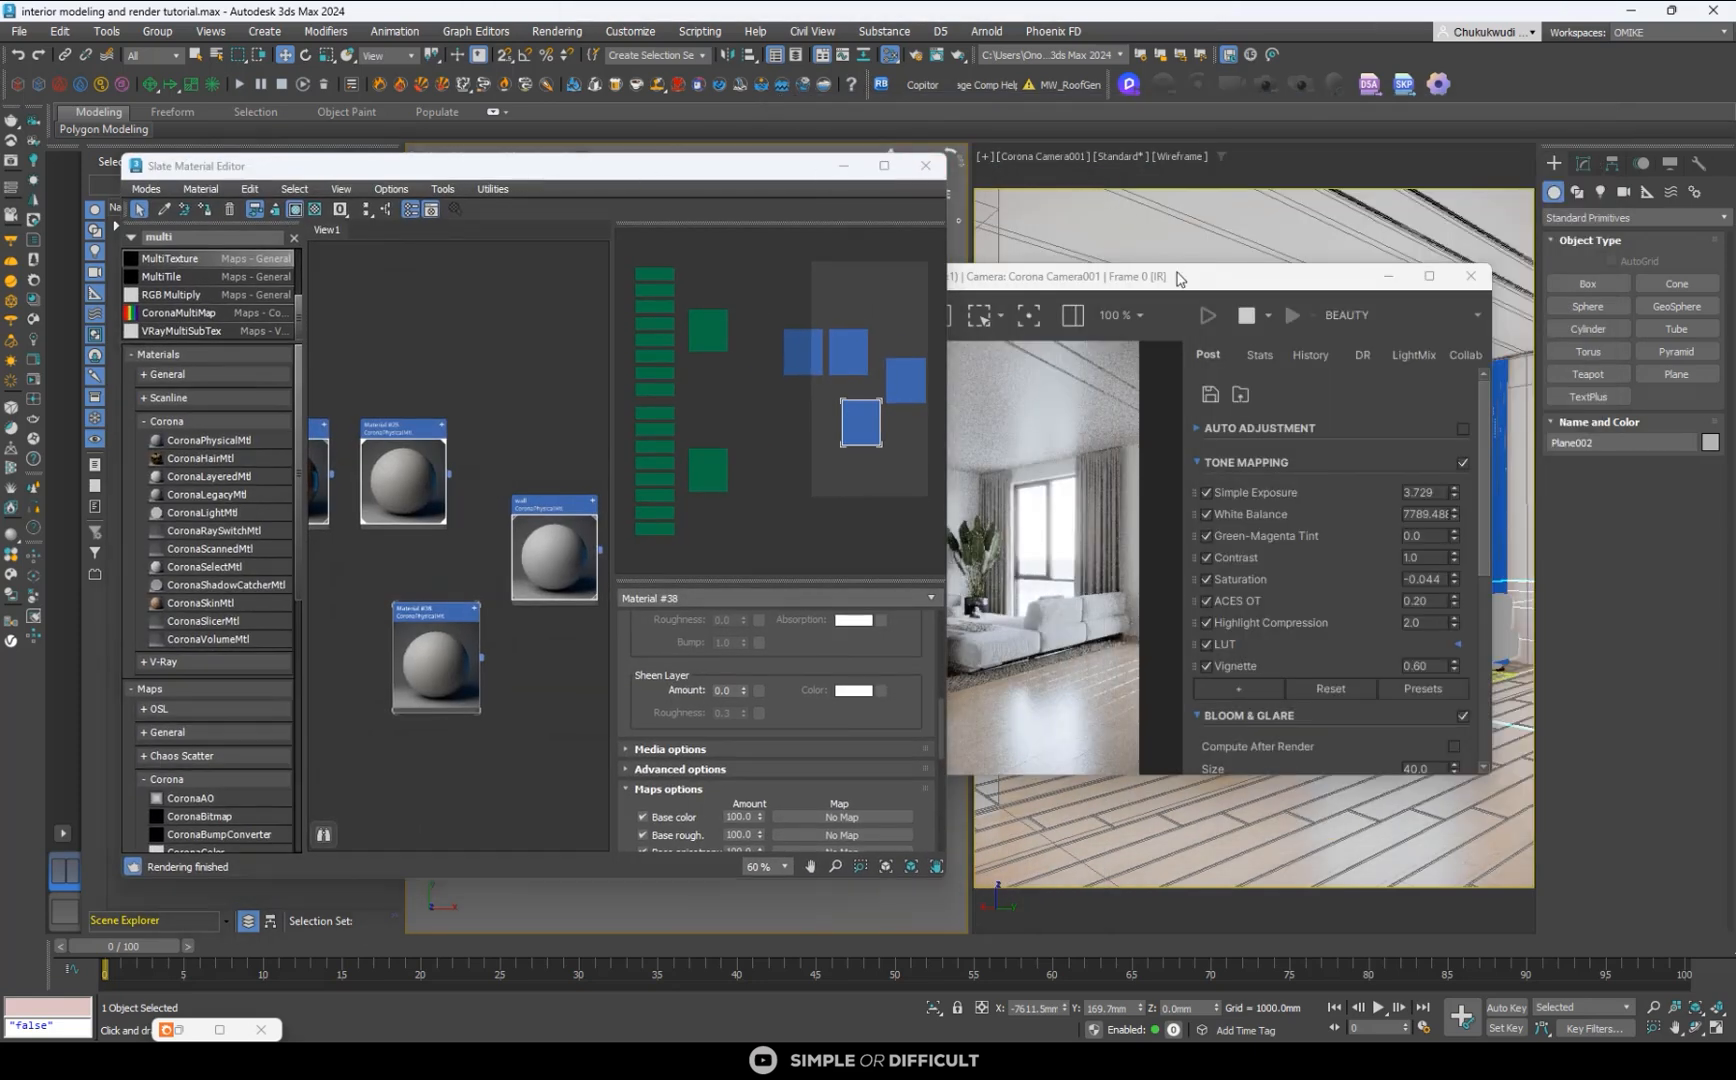
left_click(1140, 390)
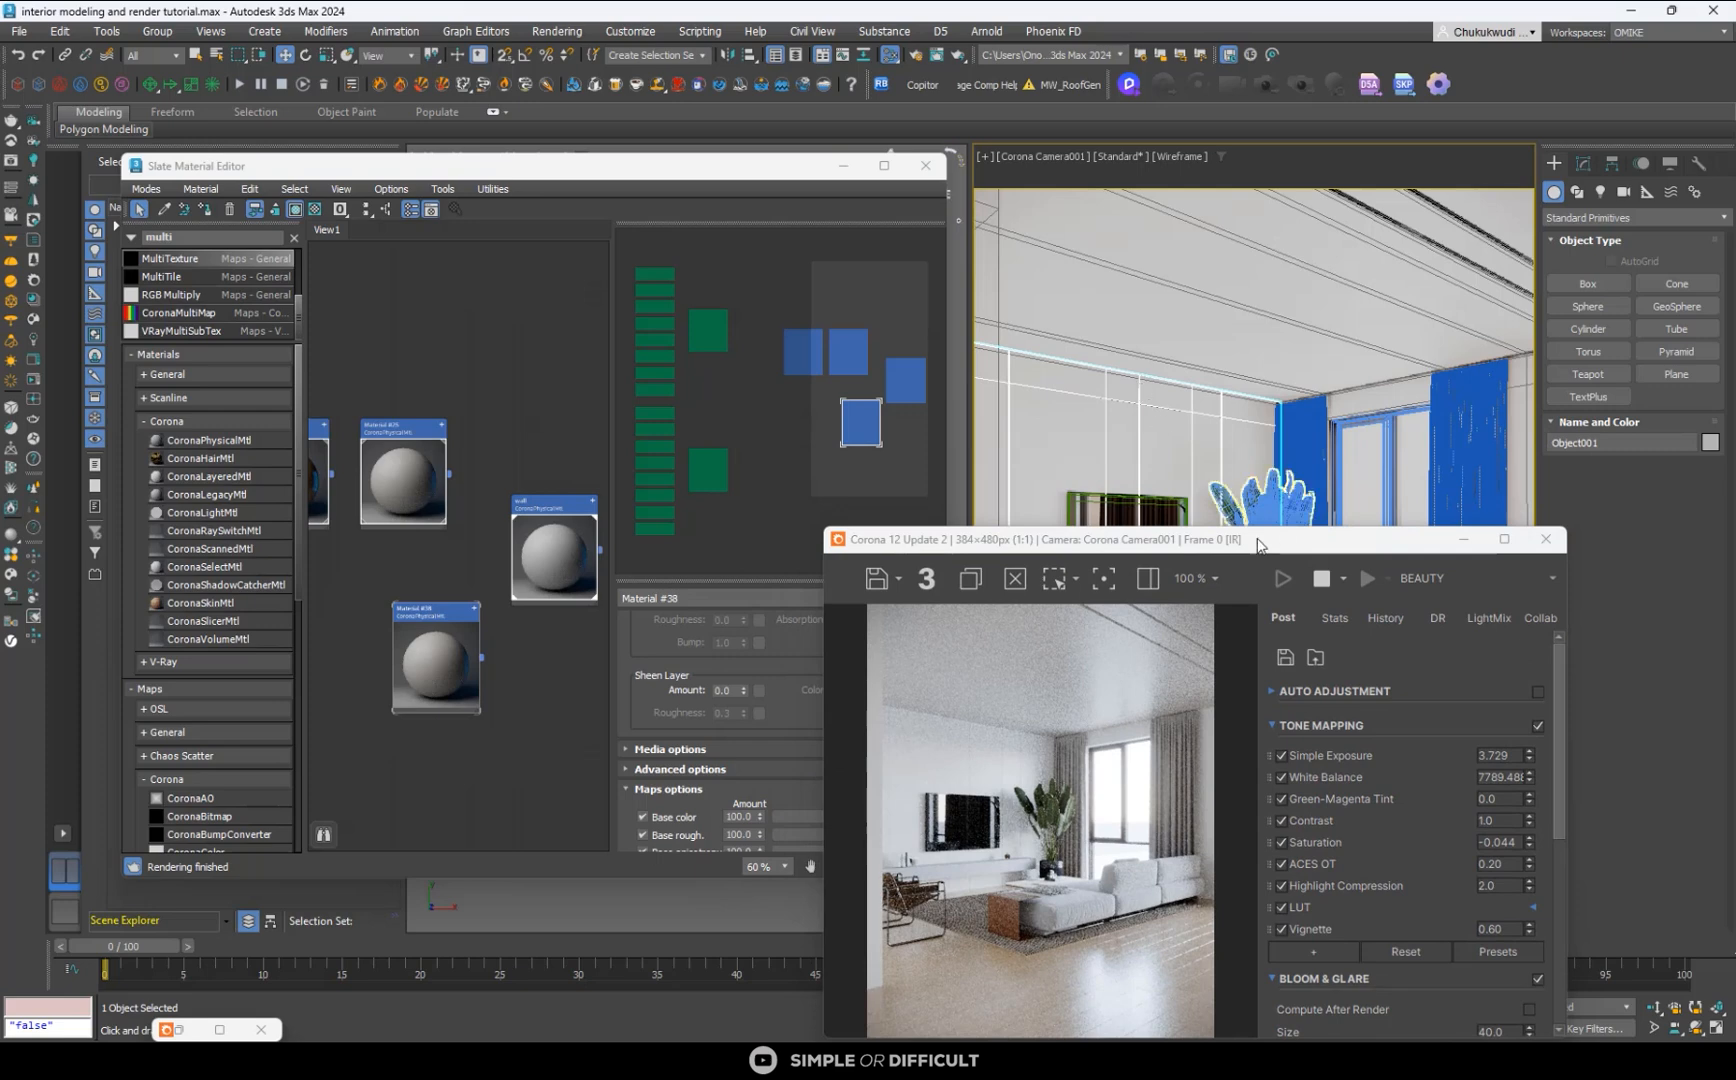
- Rename the duplicated material as tv wall38 and assign it to the selected TV wall
scroll(397, 631, "up", 3)
left_click(447, 600)
left_click(694, 604)
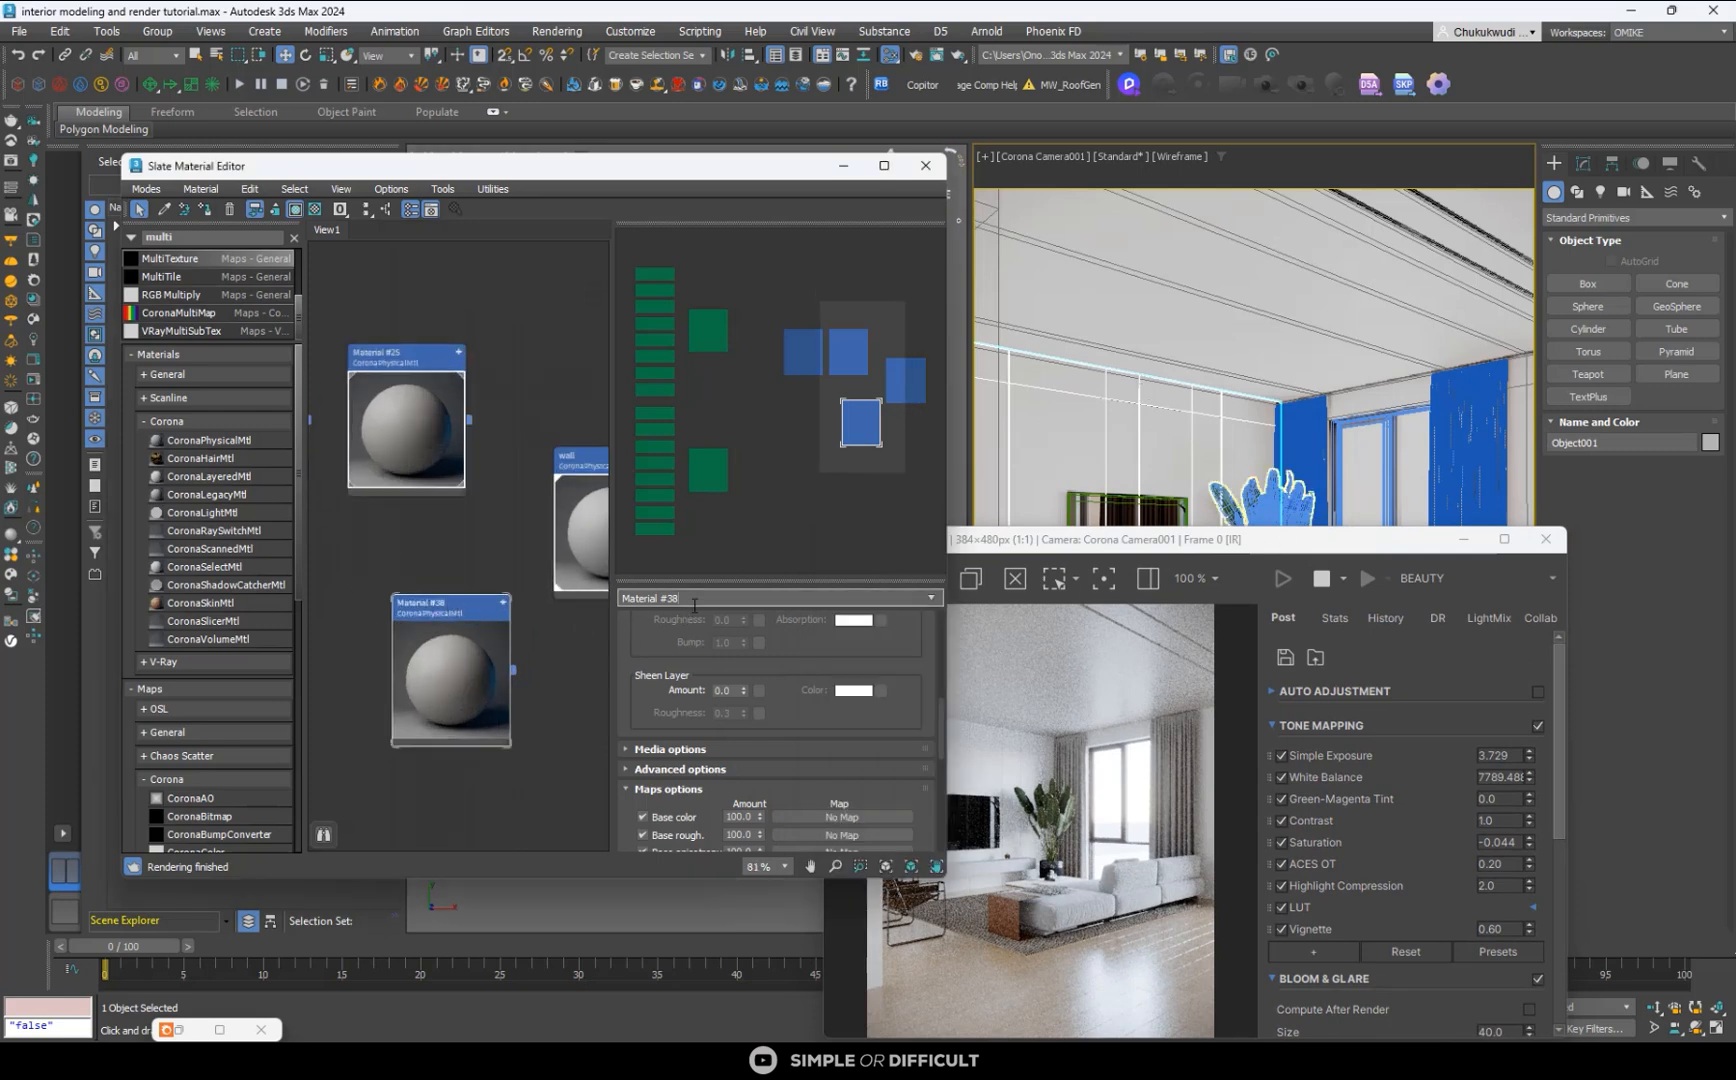
left_click_drag(702, 600, 621, 598)
key("Return")
left_click(471, 623)
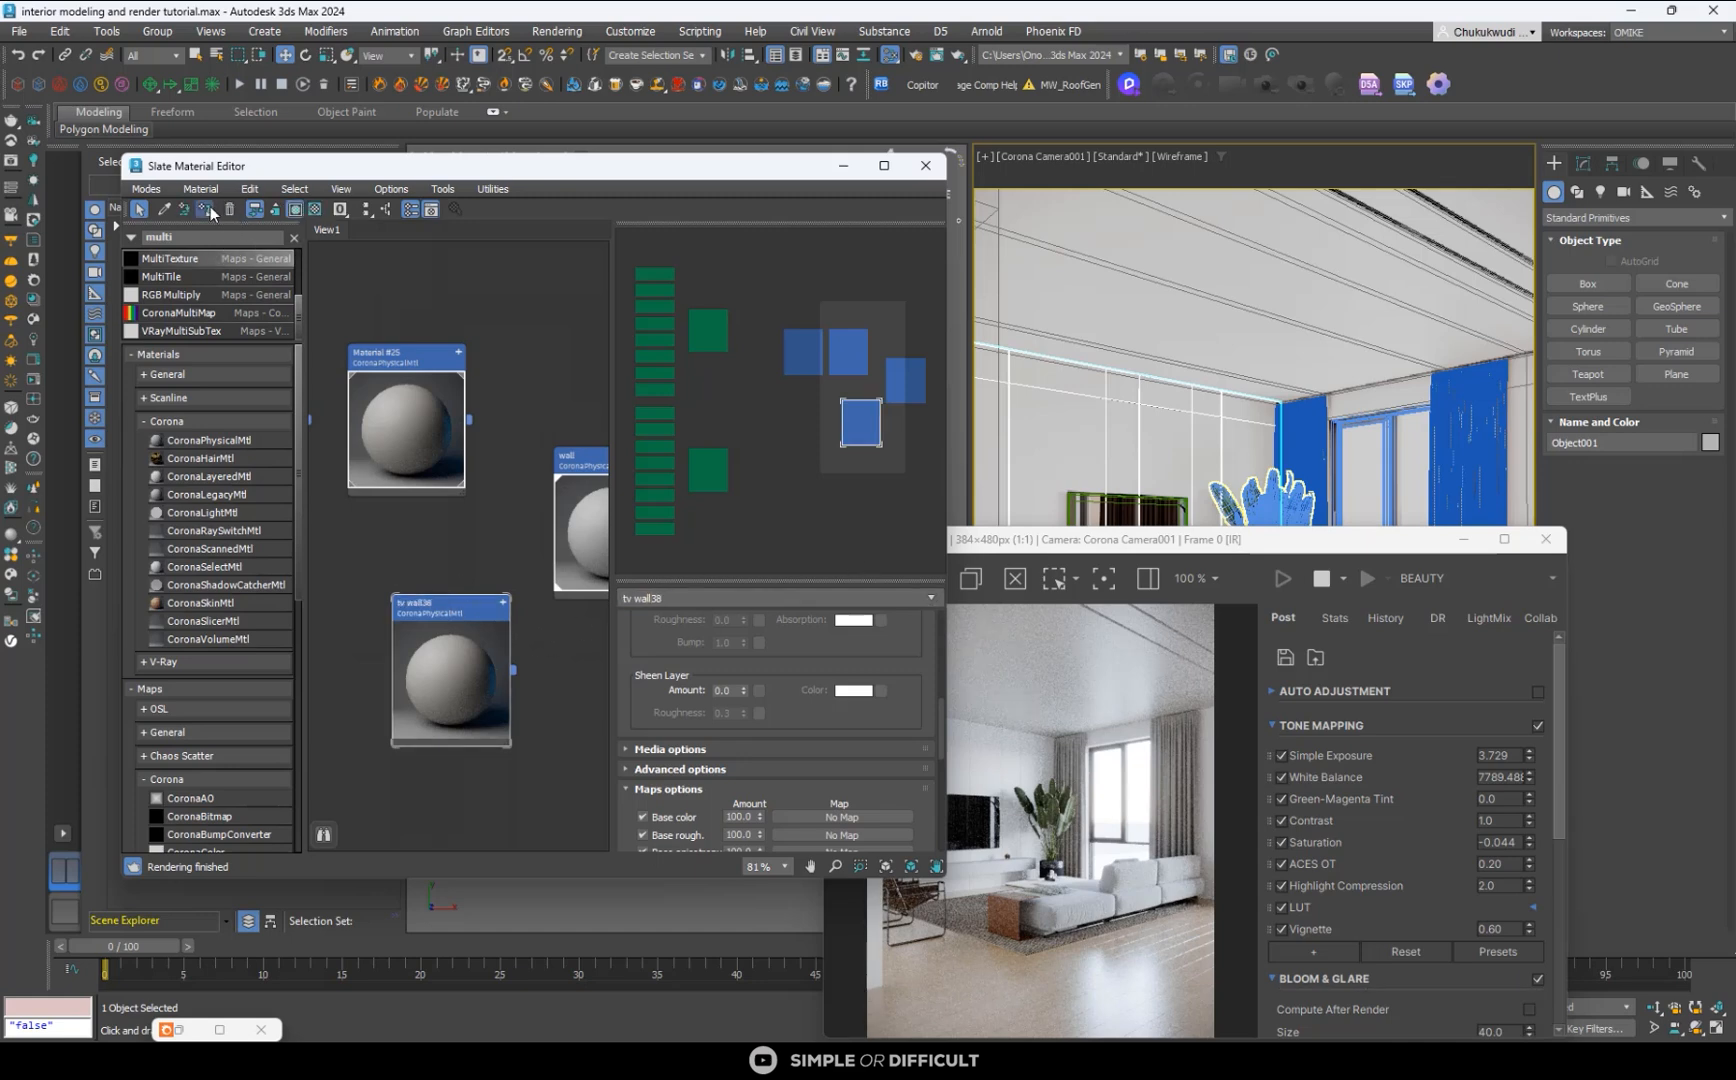
- Darken the tv wall38 base color to a value of 177 and set its roughness to 0.3
scroll(780, 720, "up", 5)
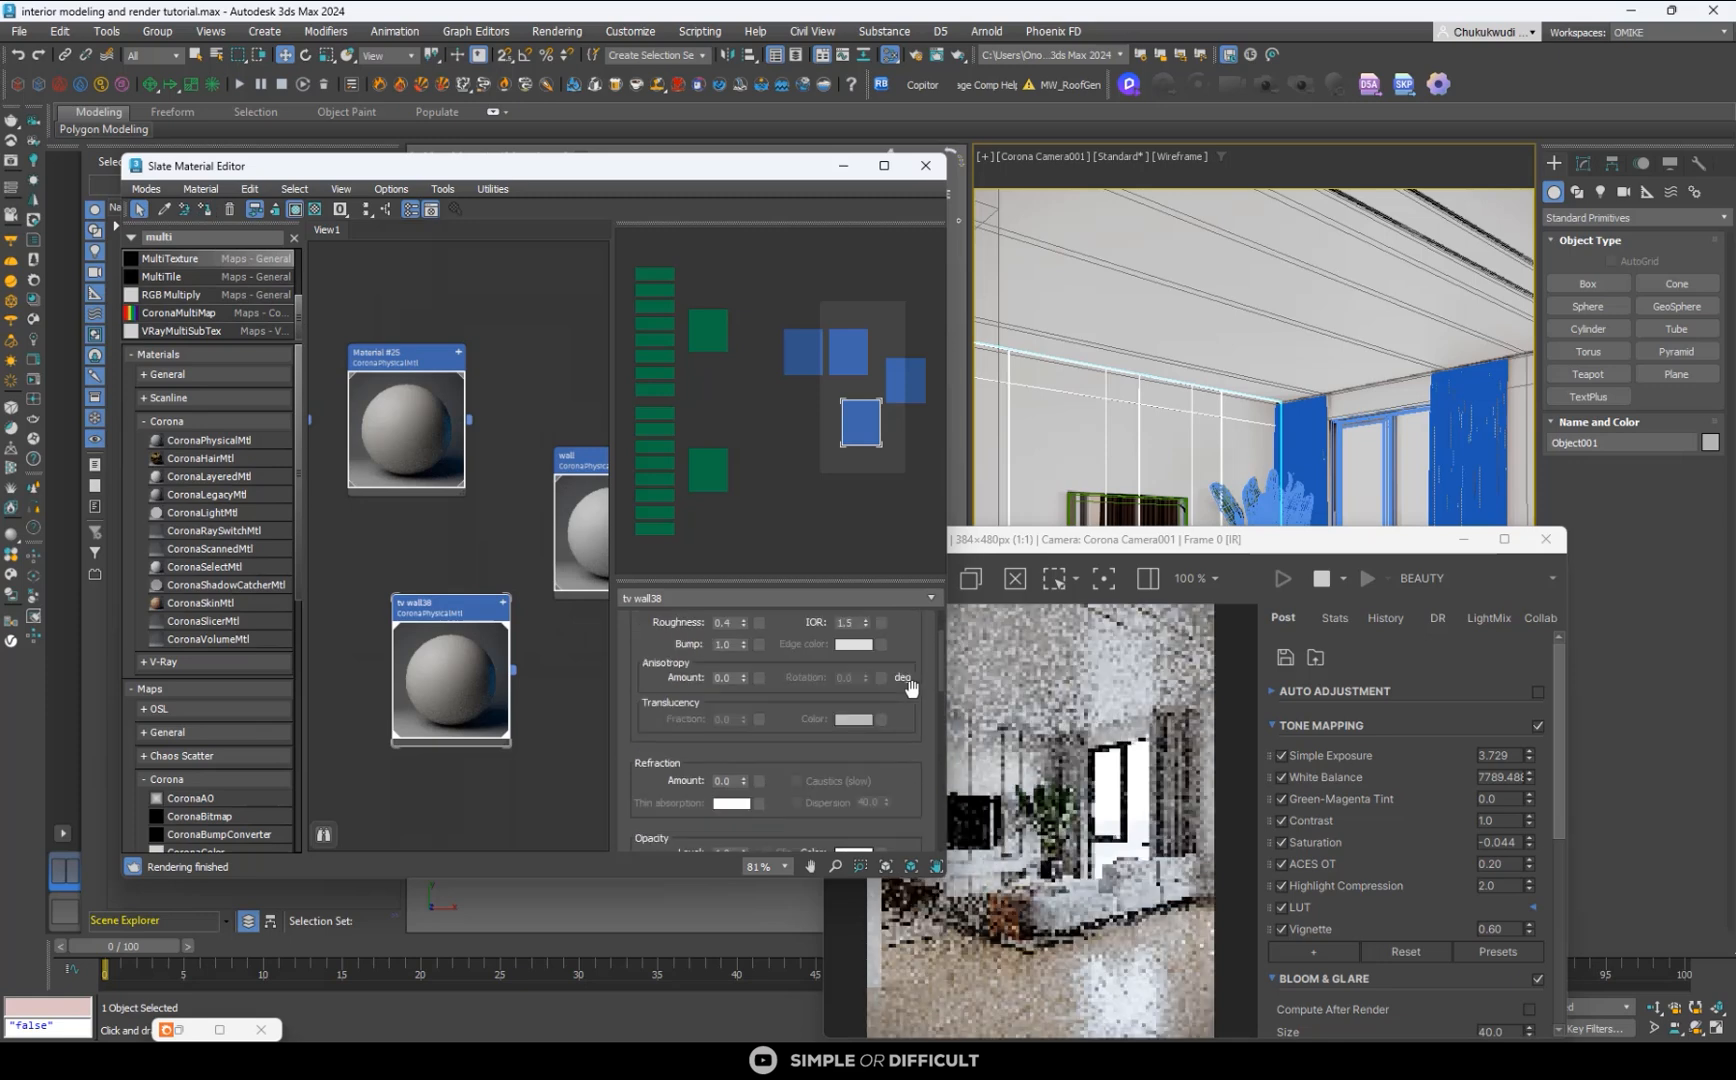
scroll(910, 687, "up", 3)
left_click(853, 708)
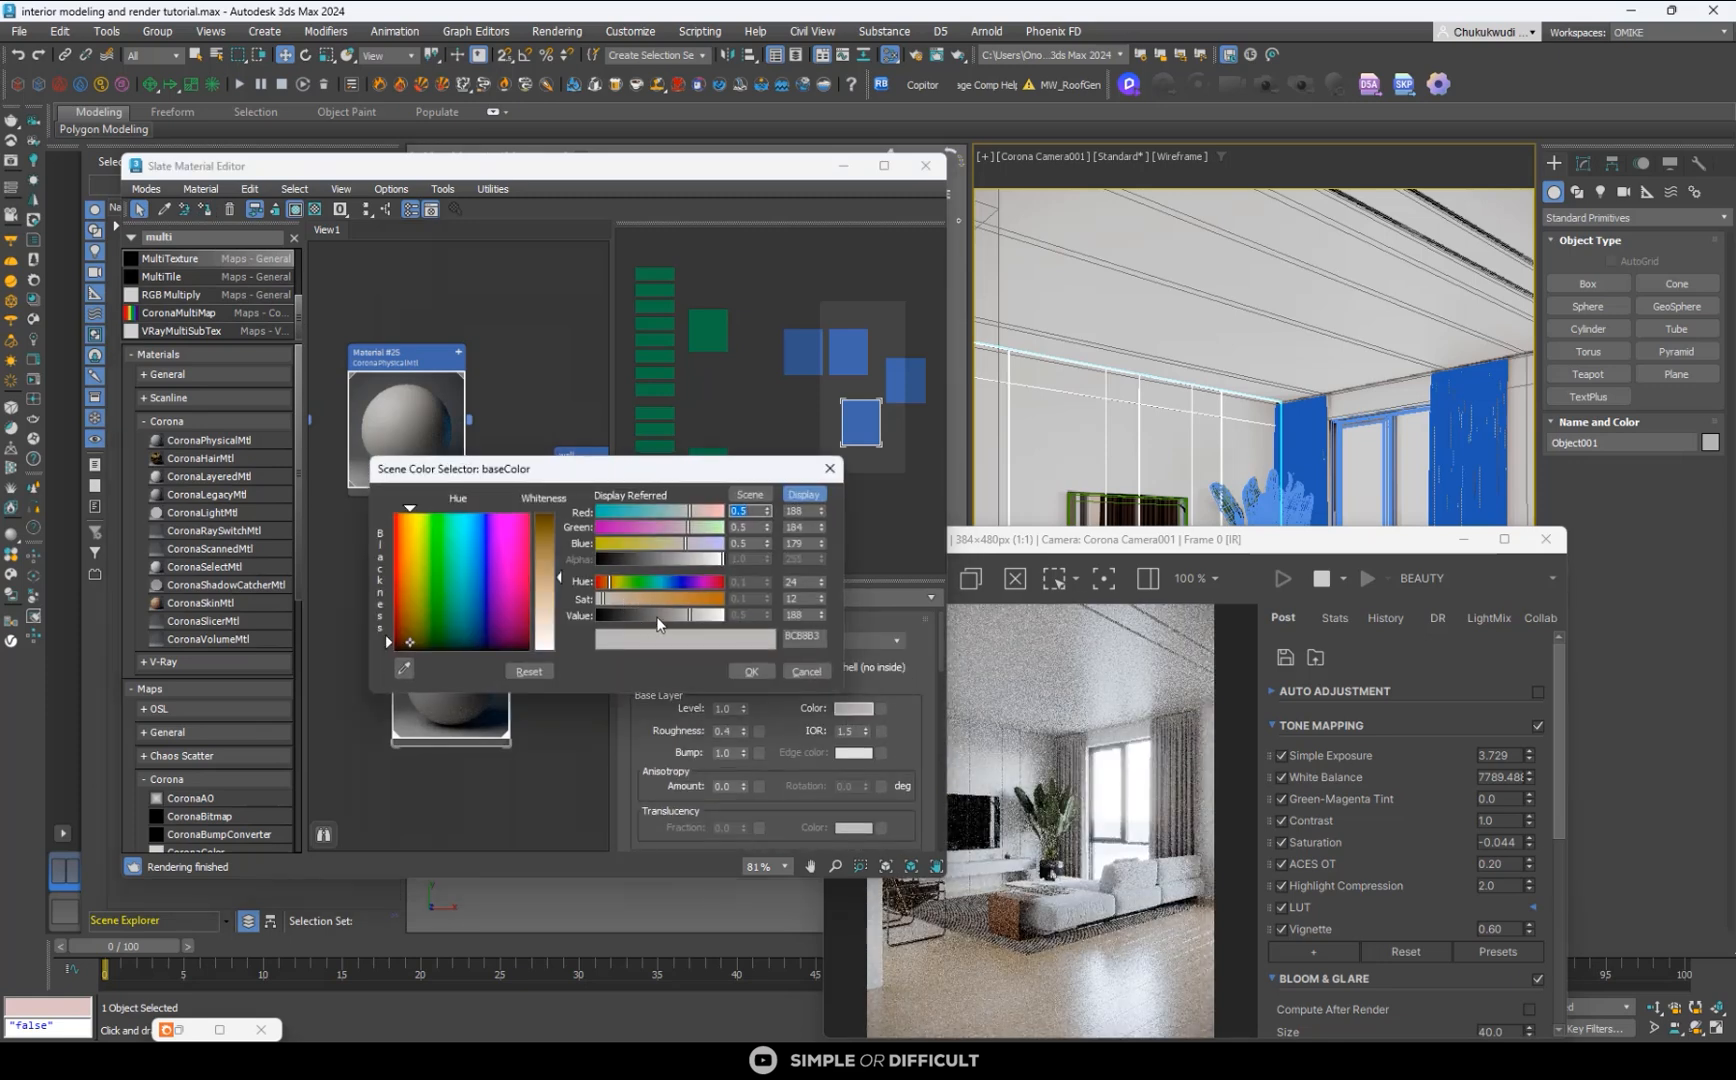
left_click(684, 615)
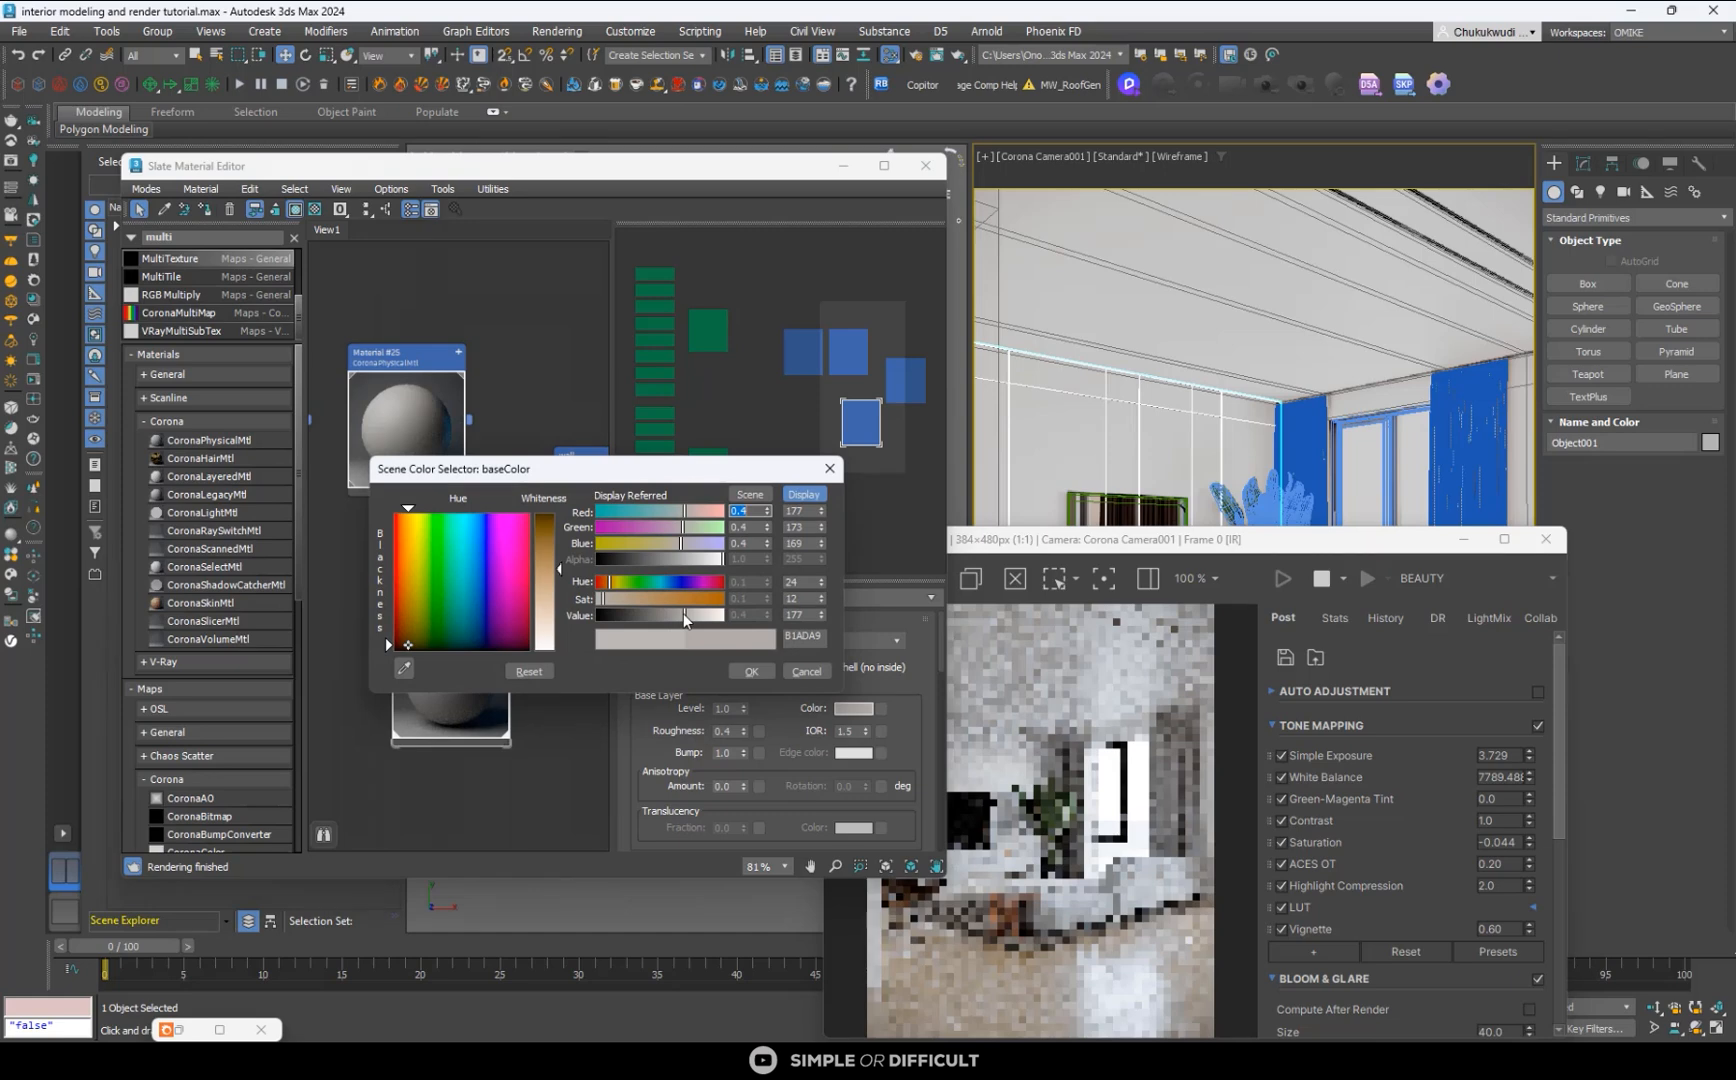
left_click(751, 671)
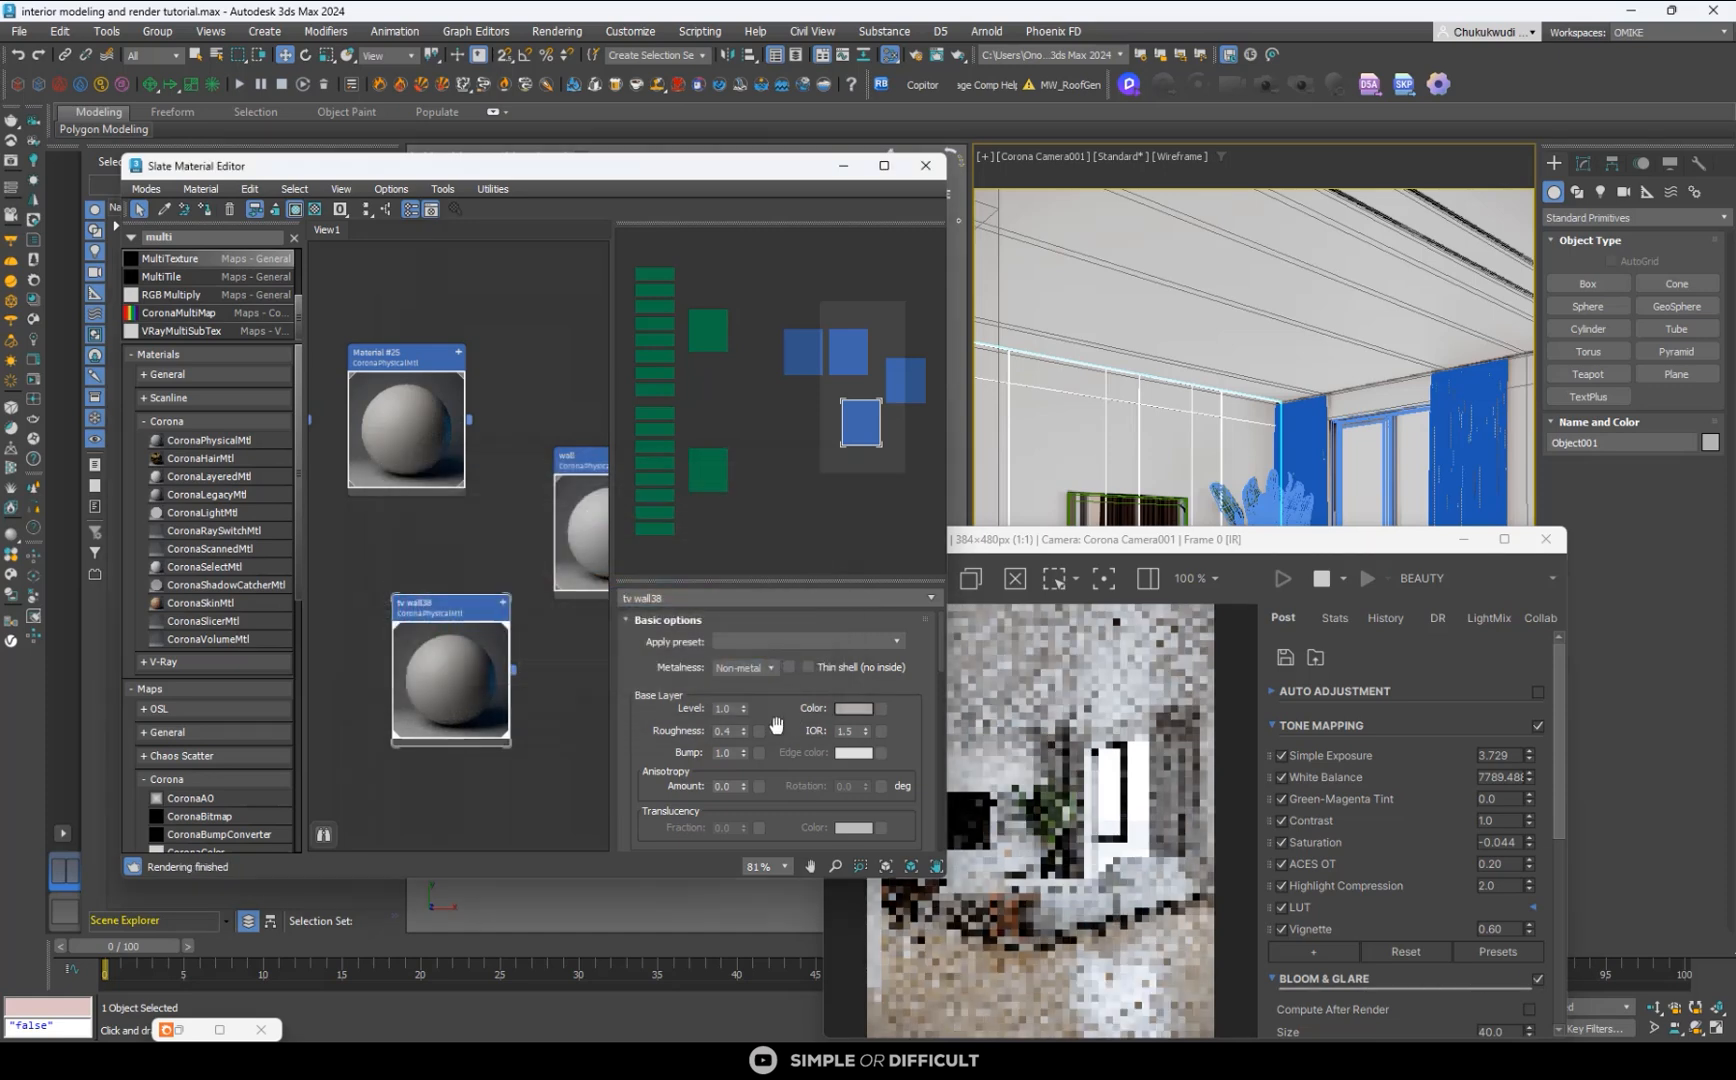
left_click_drag(721, 731, 752, 744)
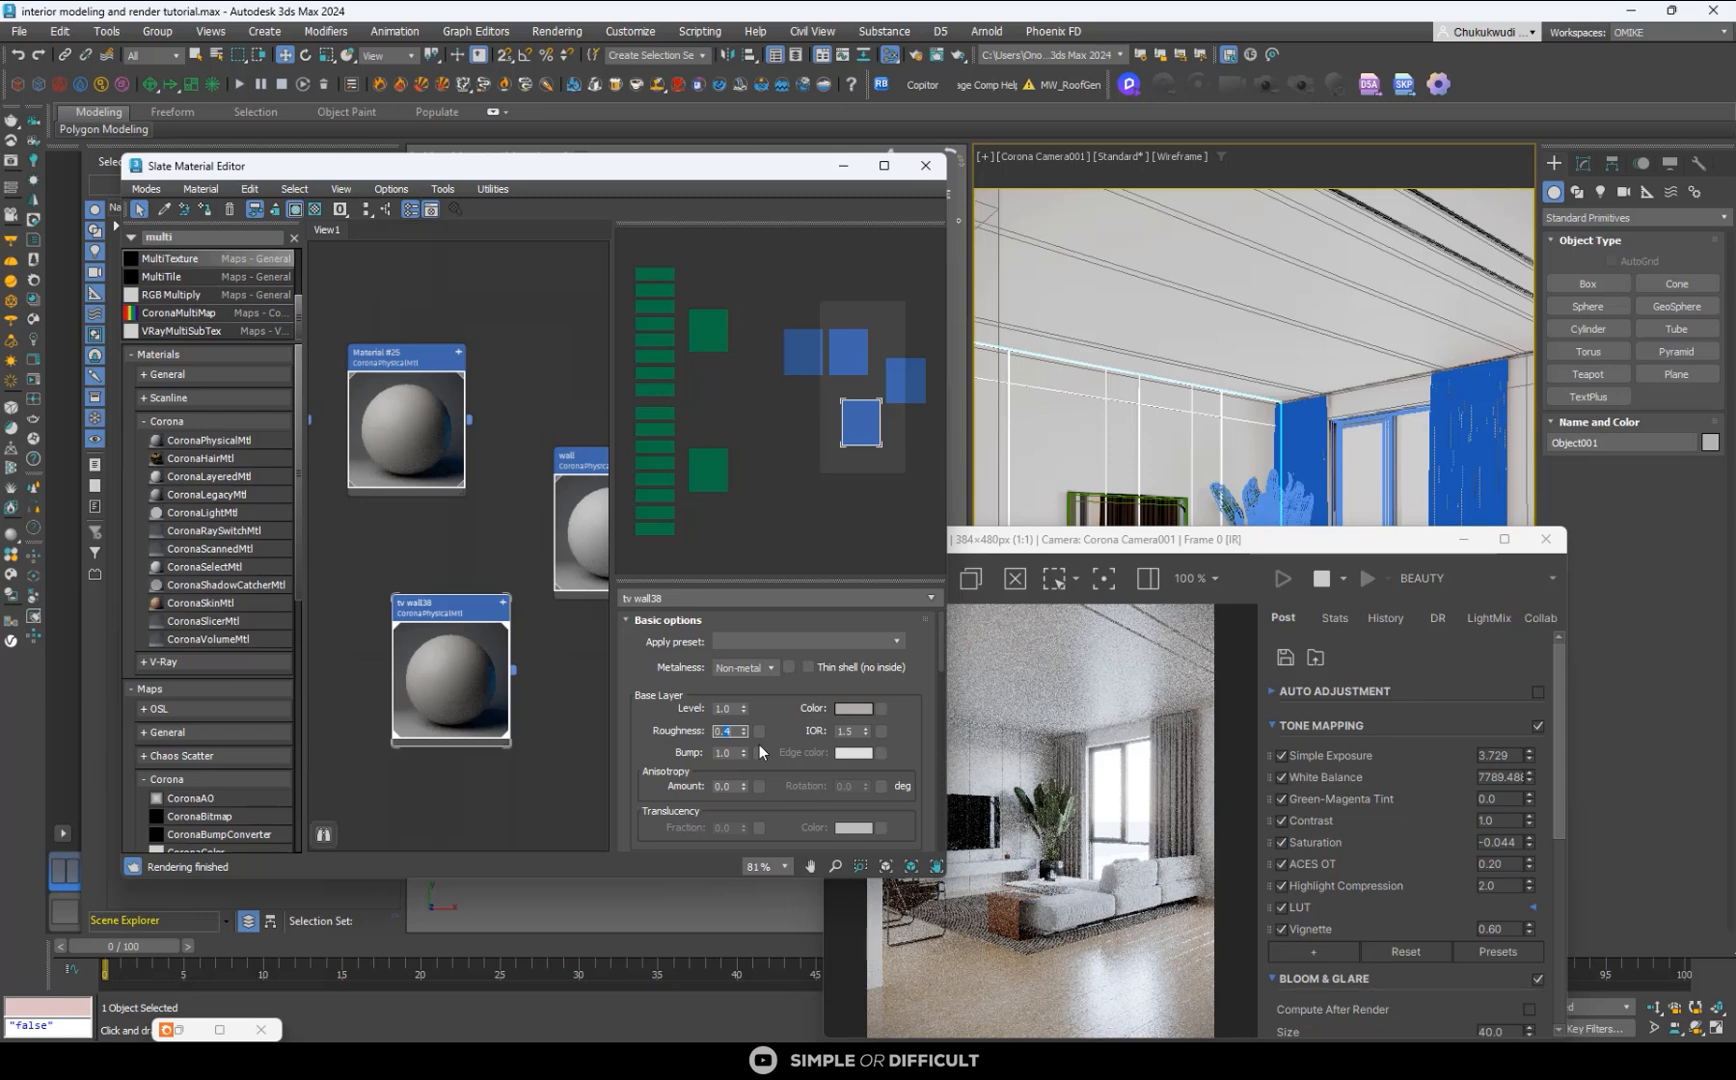
type("0.3")
left_click(728, 709)
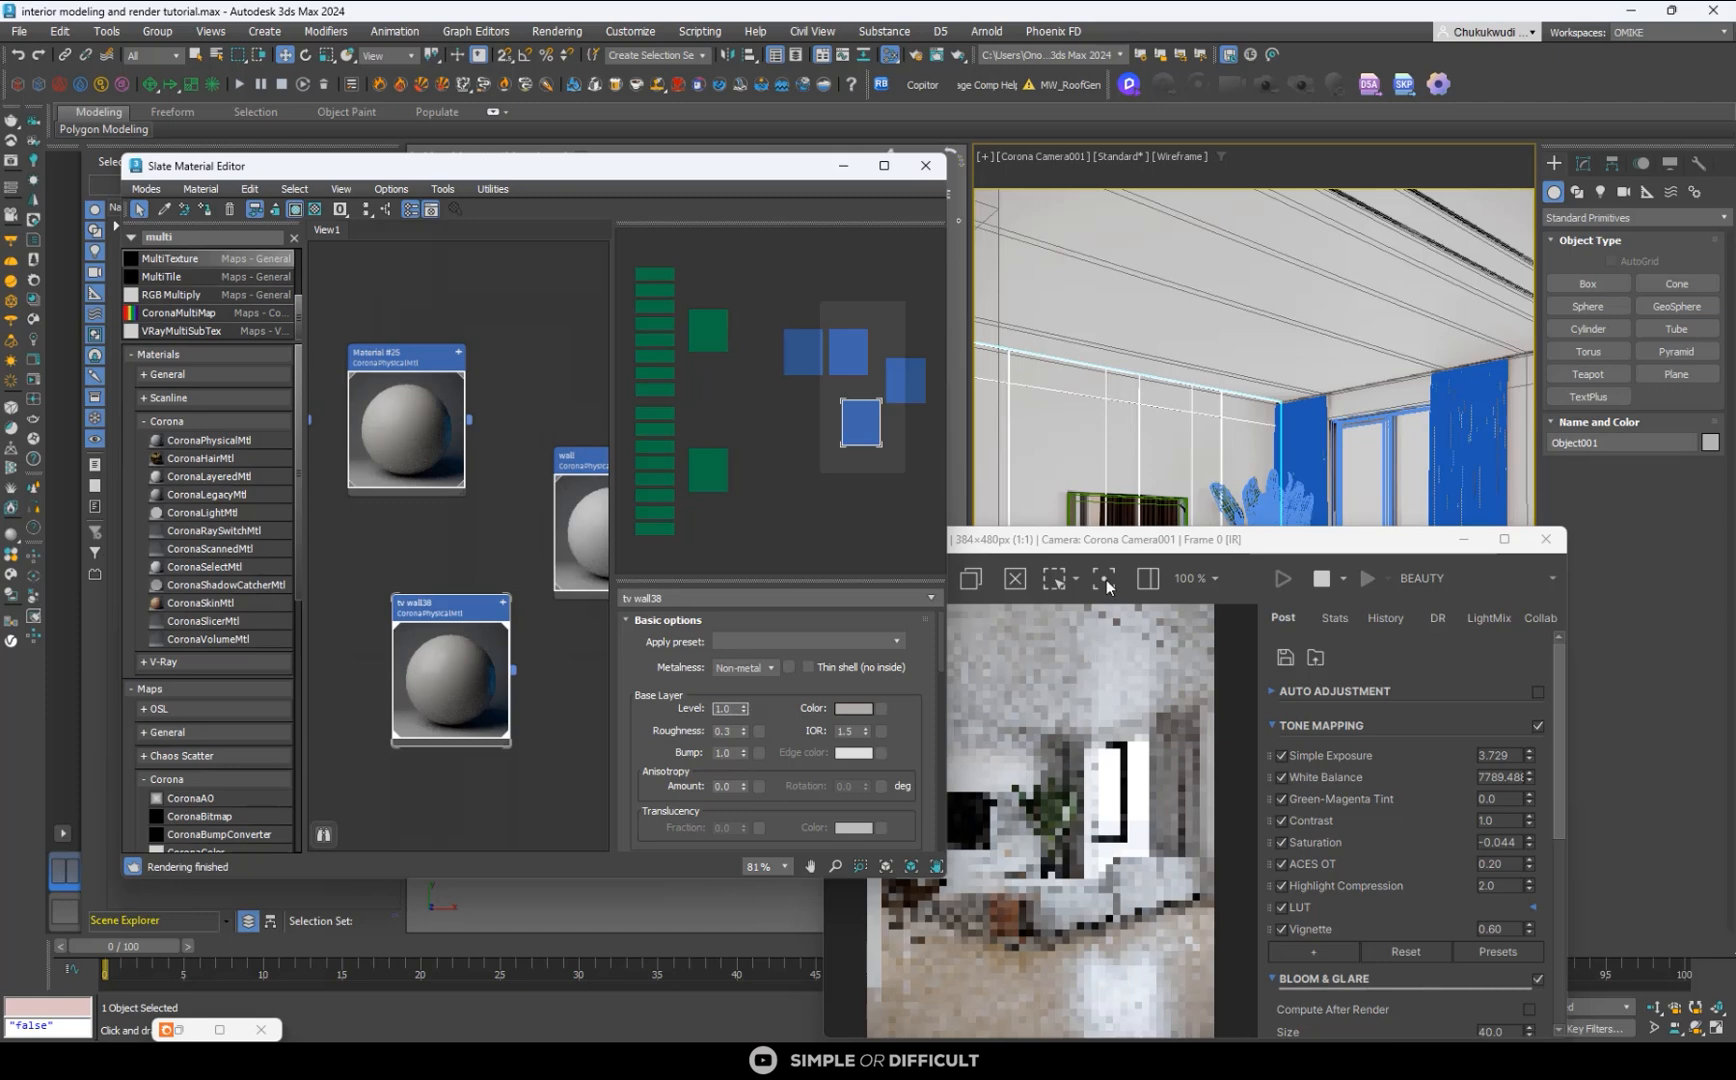
- Move the render window aside and maximize the material editor with the material nodes in view
left_click_drag(1188, 565, 1267, 321)
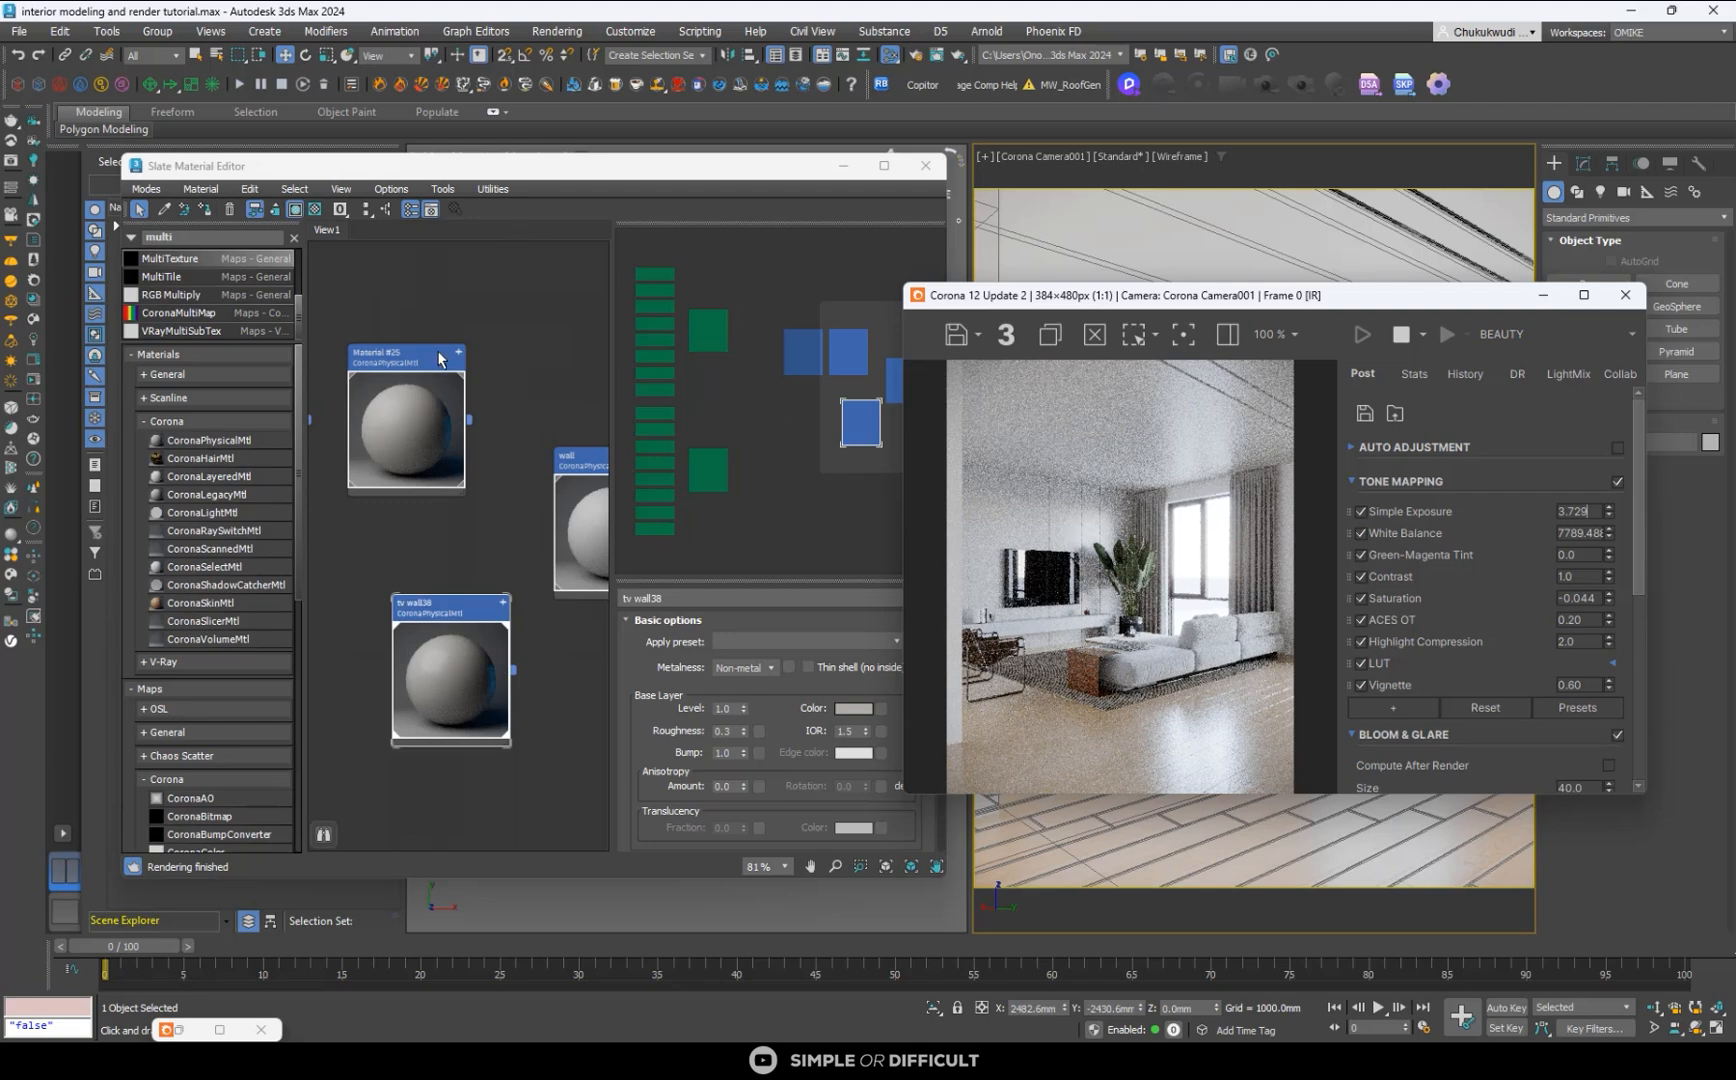
scroll(460, 467, "down", 5)
scroll(460, 467, "up", 2)
left_click(433, 462)
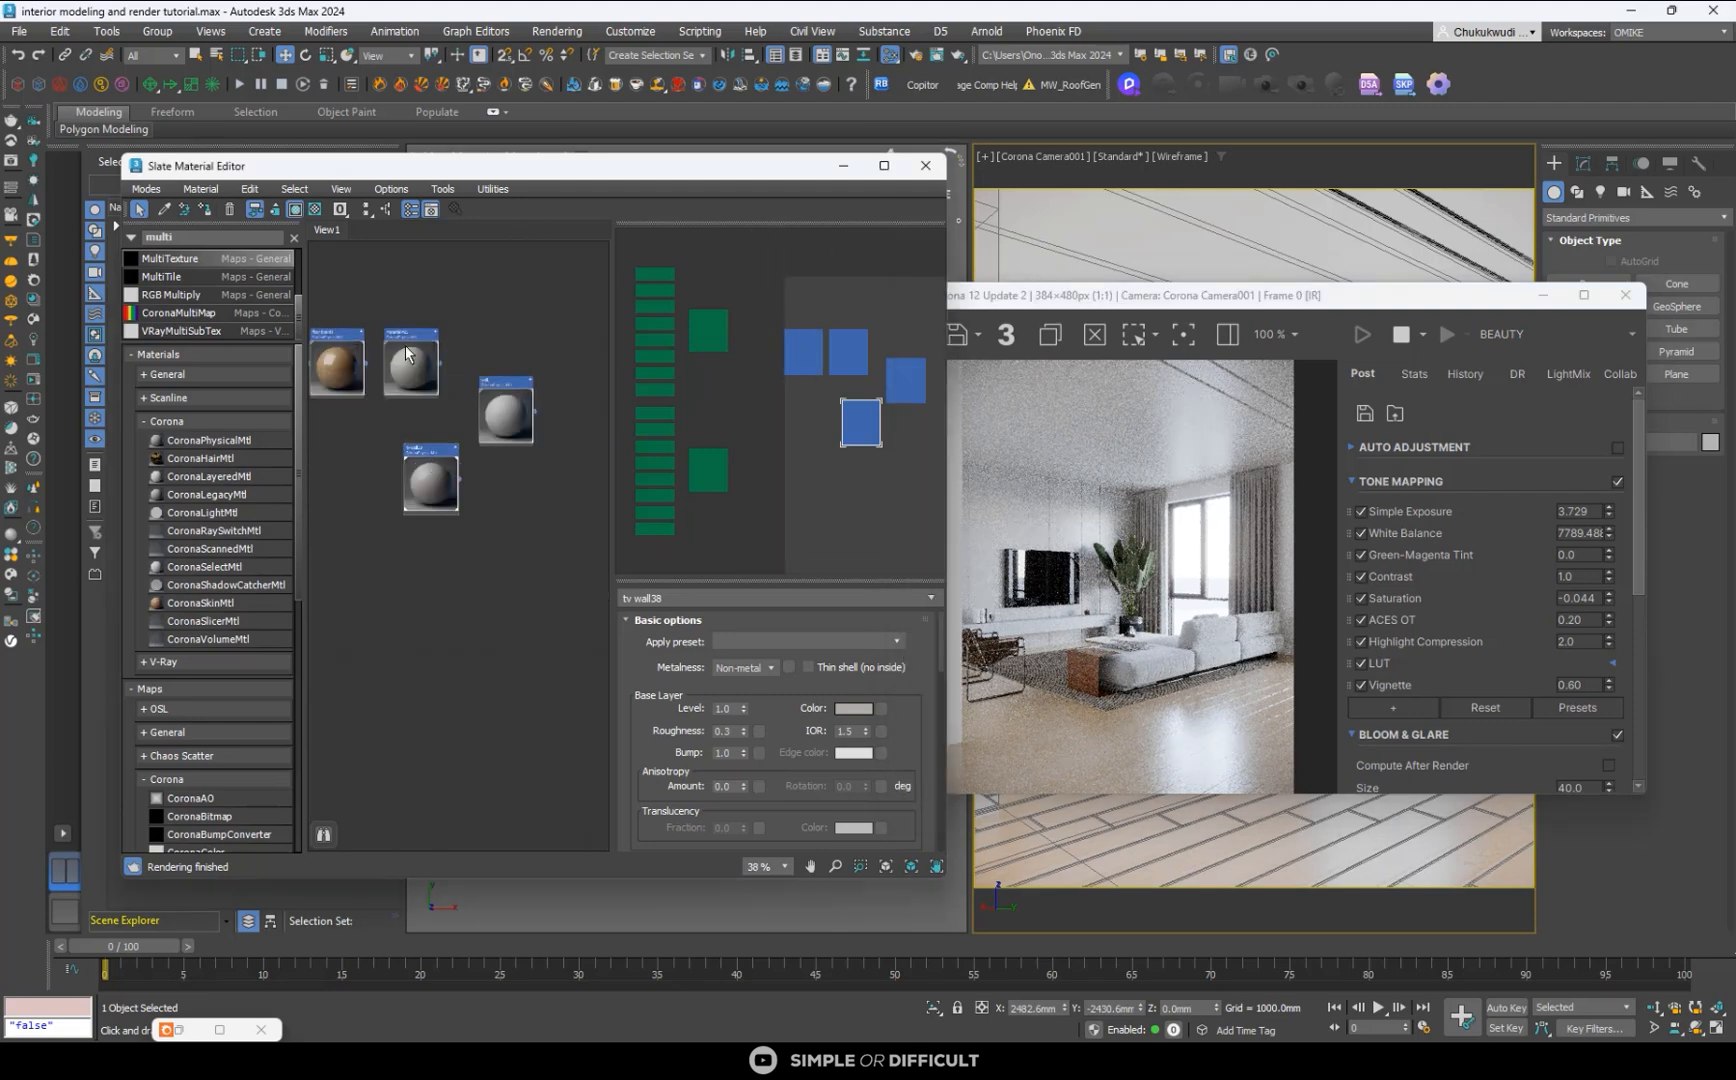
left_click(355, 345)
left_click(884, 166)
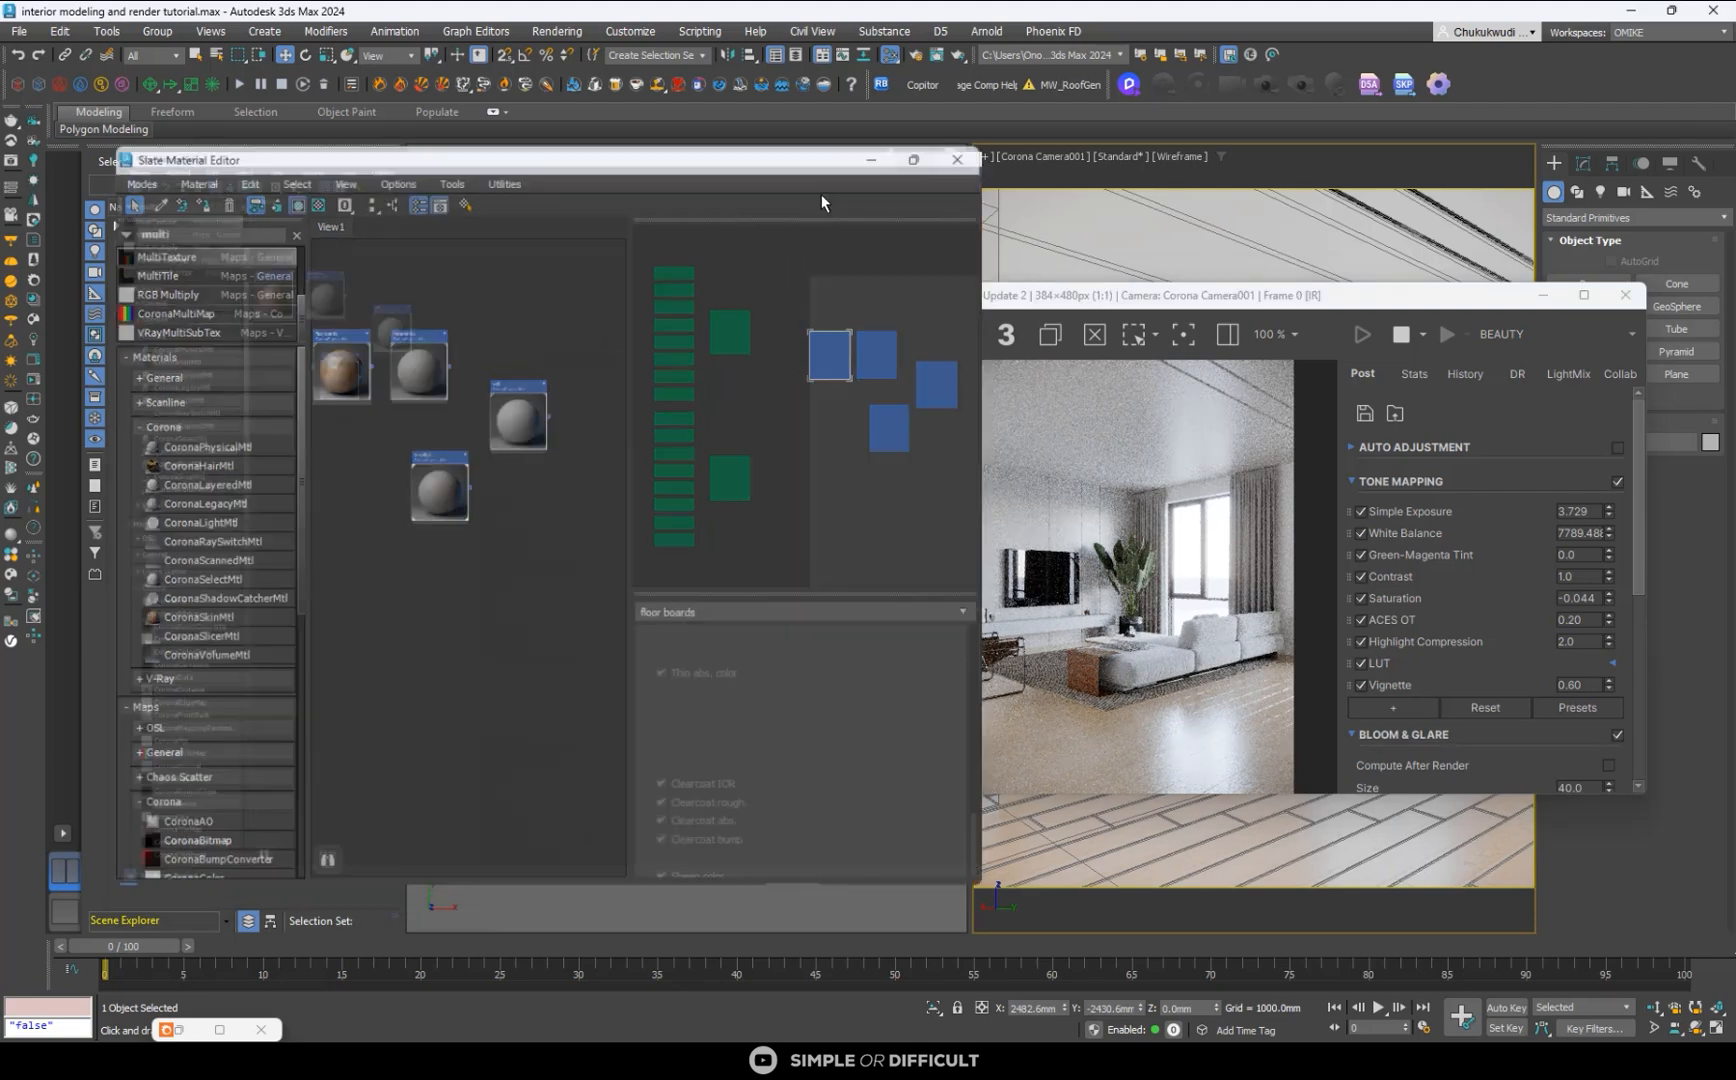
middle_click_drag(699, 310, 1103, 321)
scroll(641, 197, "up", 2)
- Duplicate Material #25 below the tv wall38 node and rename the copy as wooden console
left_click(730, 184)
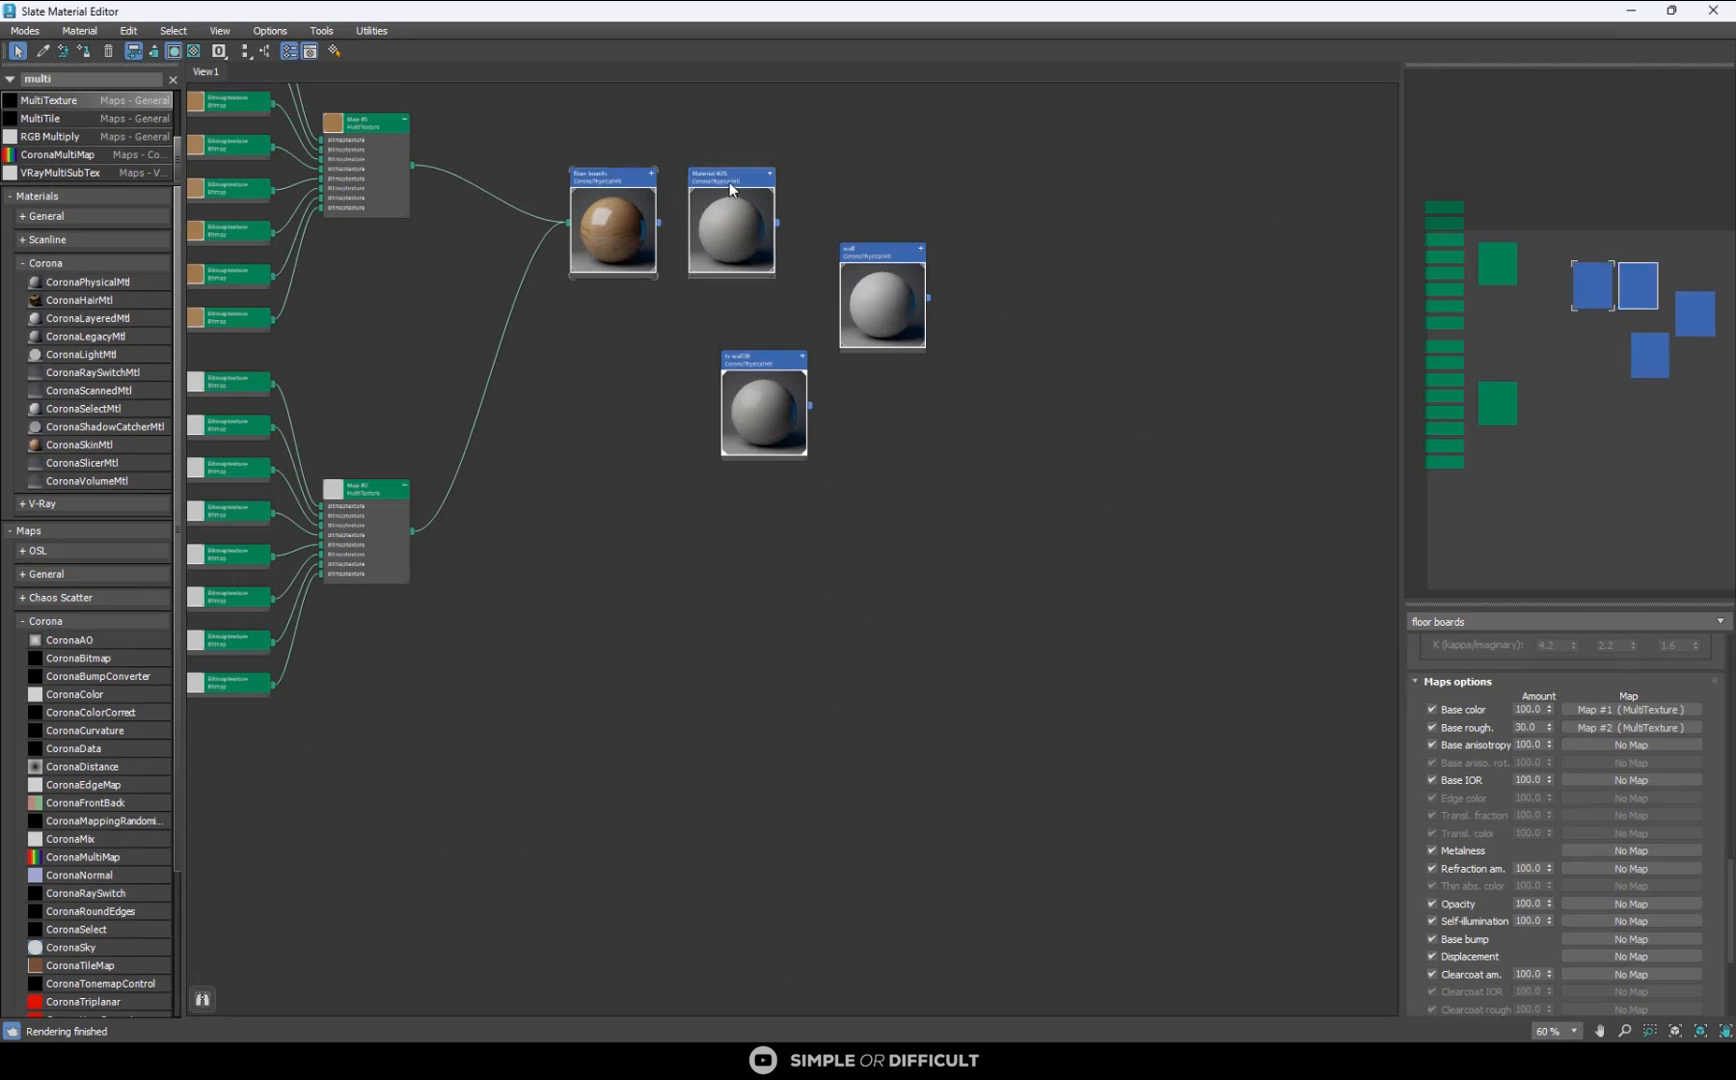
double_click(730, 182)
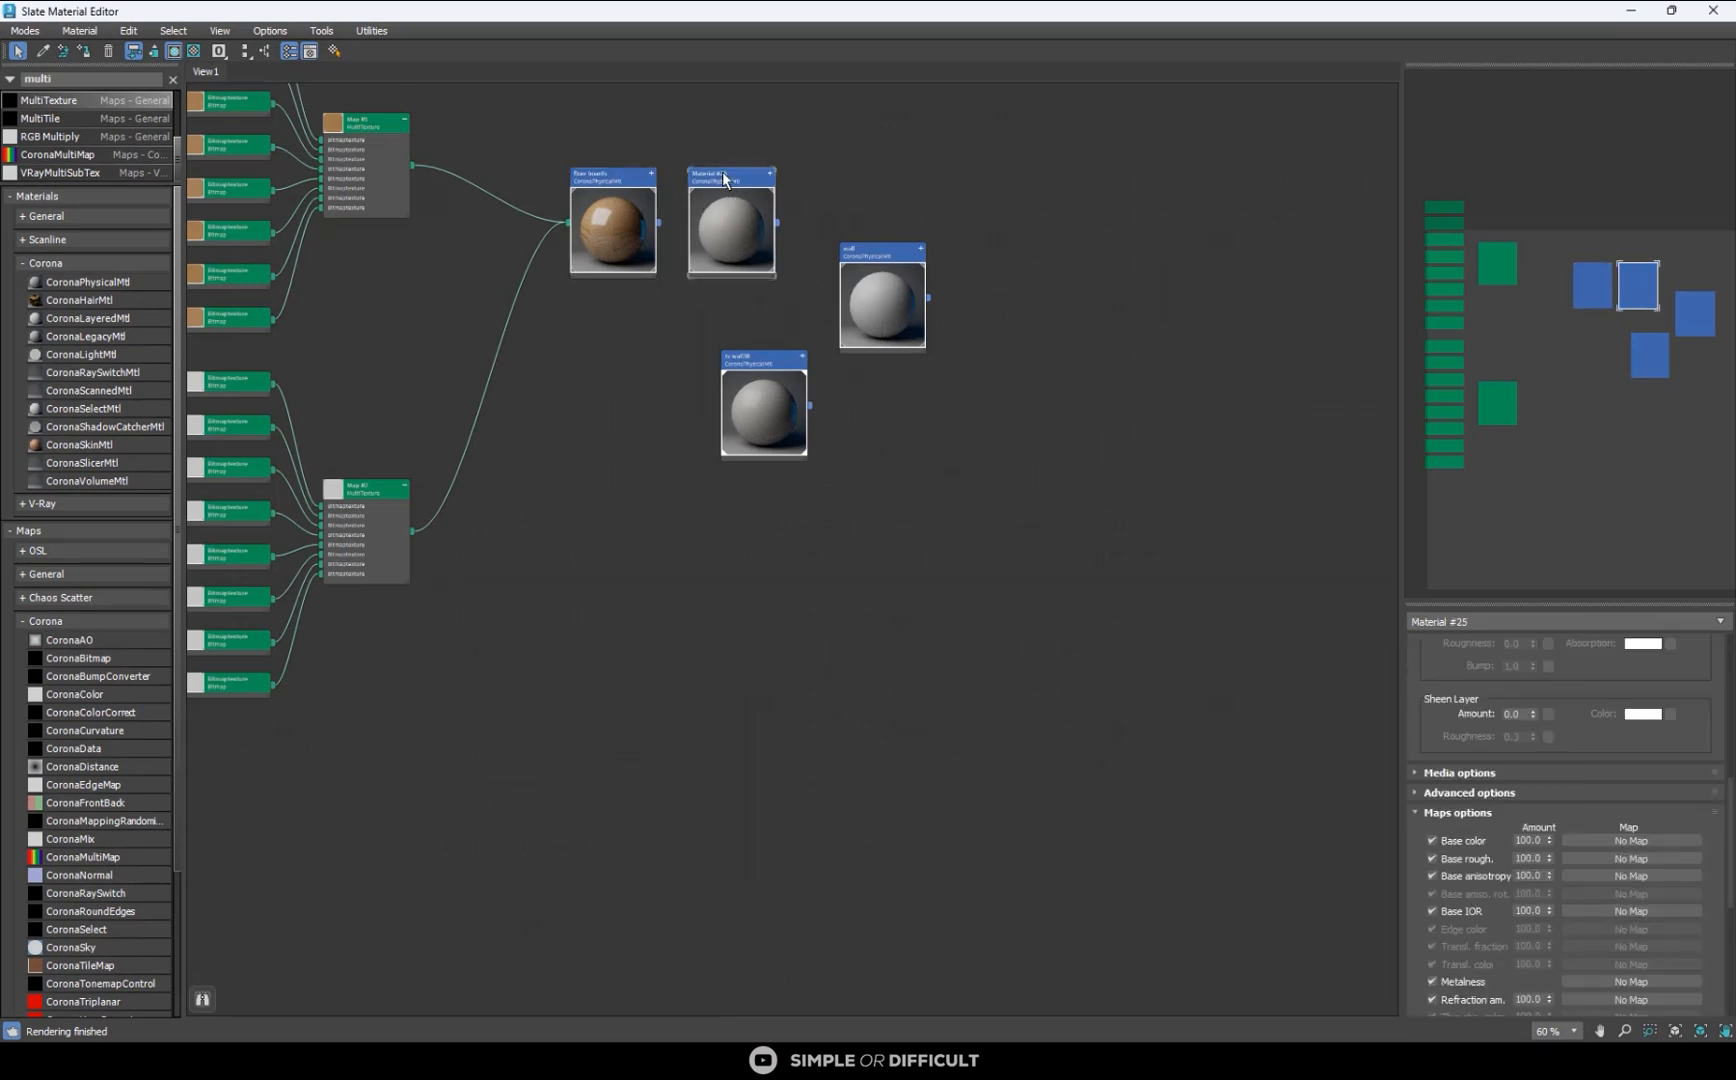
scroll(730, 184, "up", 1)
left_click_drag(730, 180, 804, 698, "shift")
double_click(1023, 585)
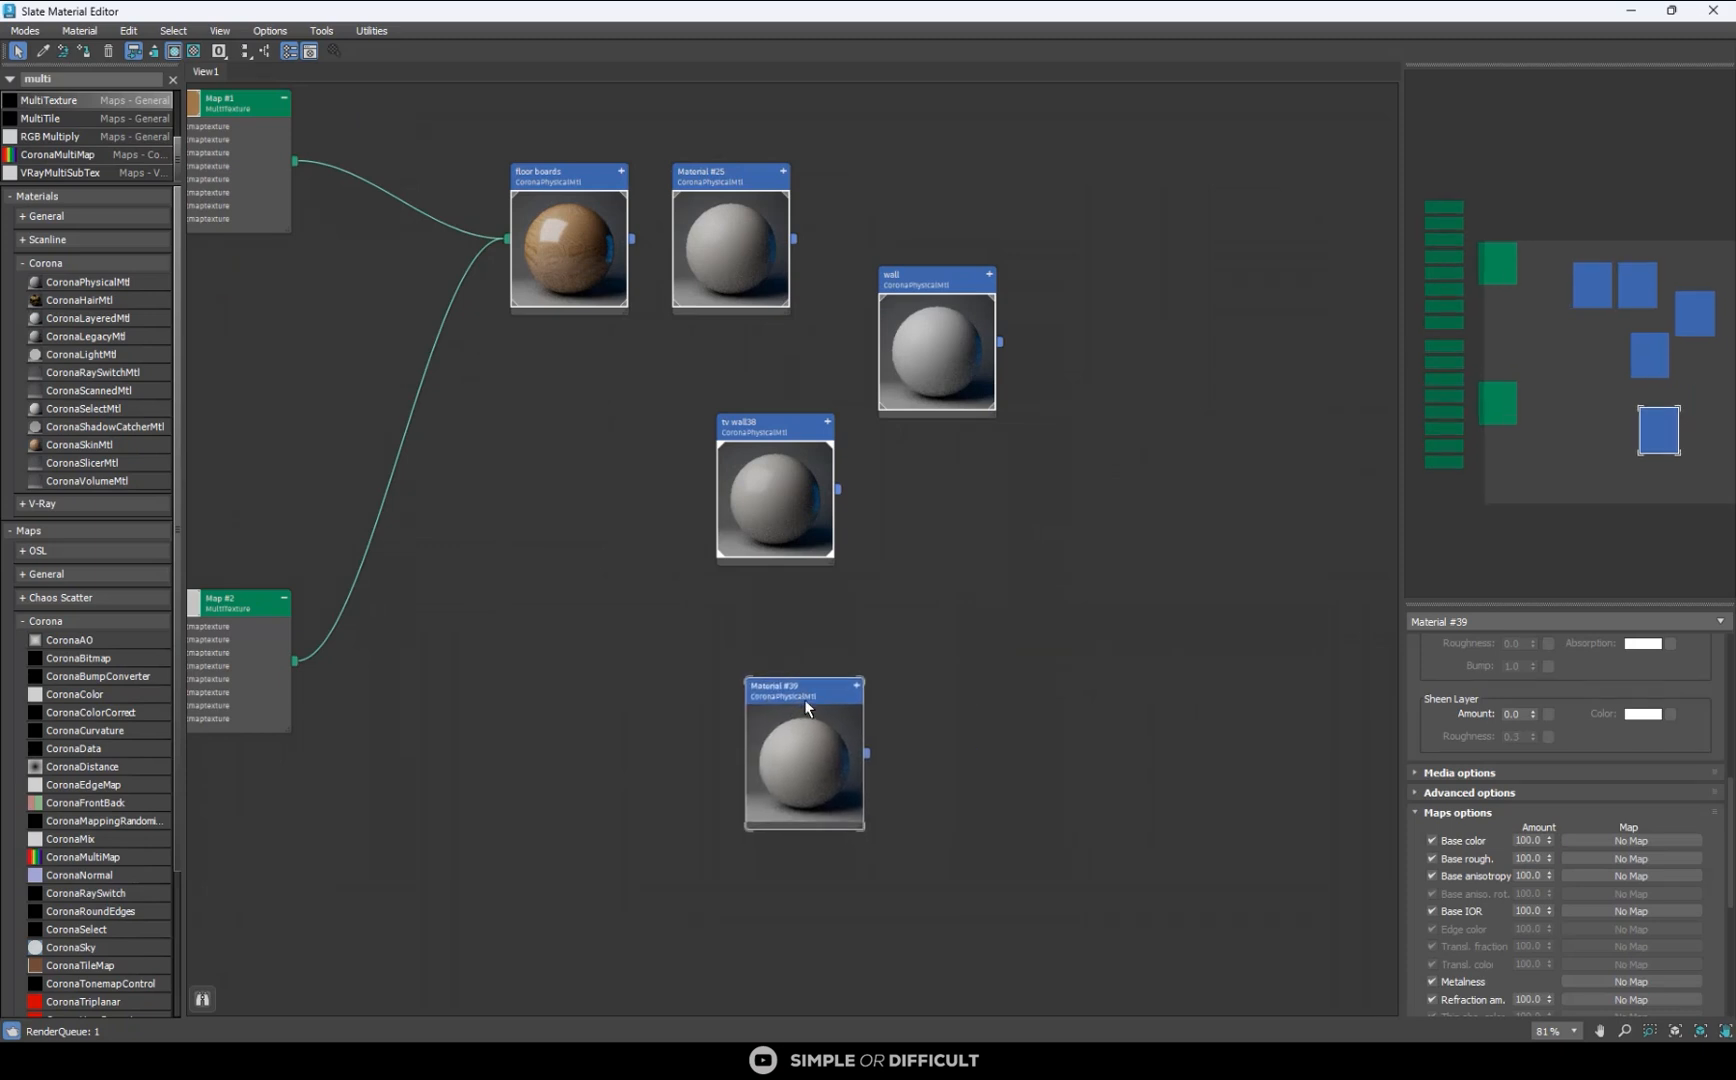
scroll(804, 698, "up", 1)
left_click(1472, 621)
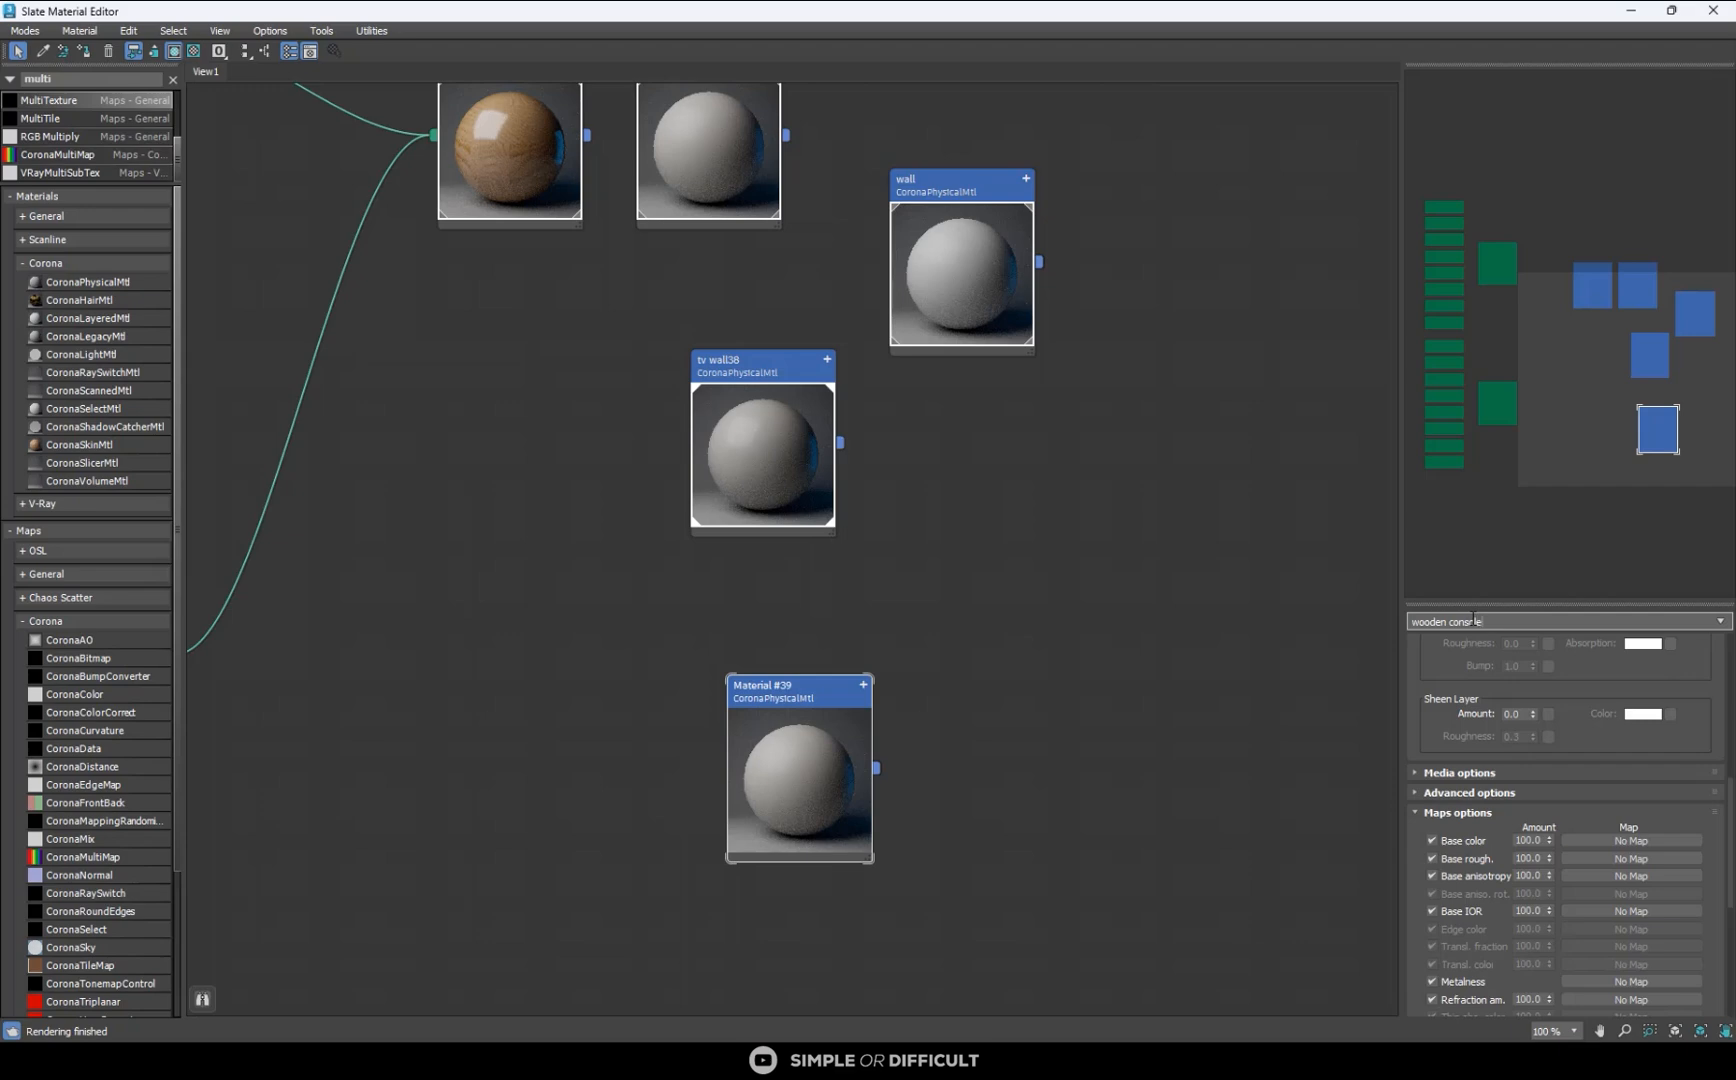
key("Return")
scroll(1054, 620, "down", 1)
scroll(1020, 748, "up", 2)
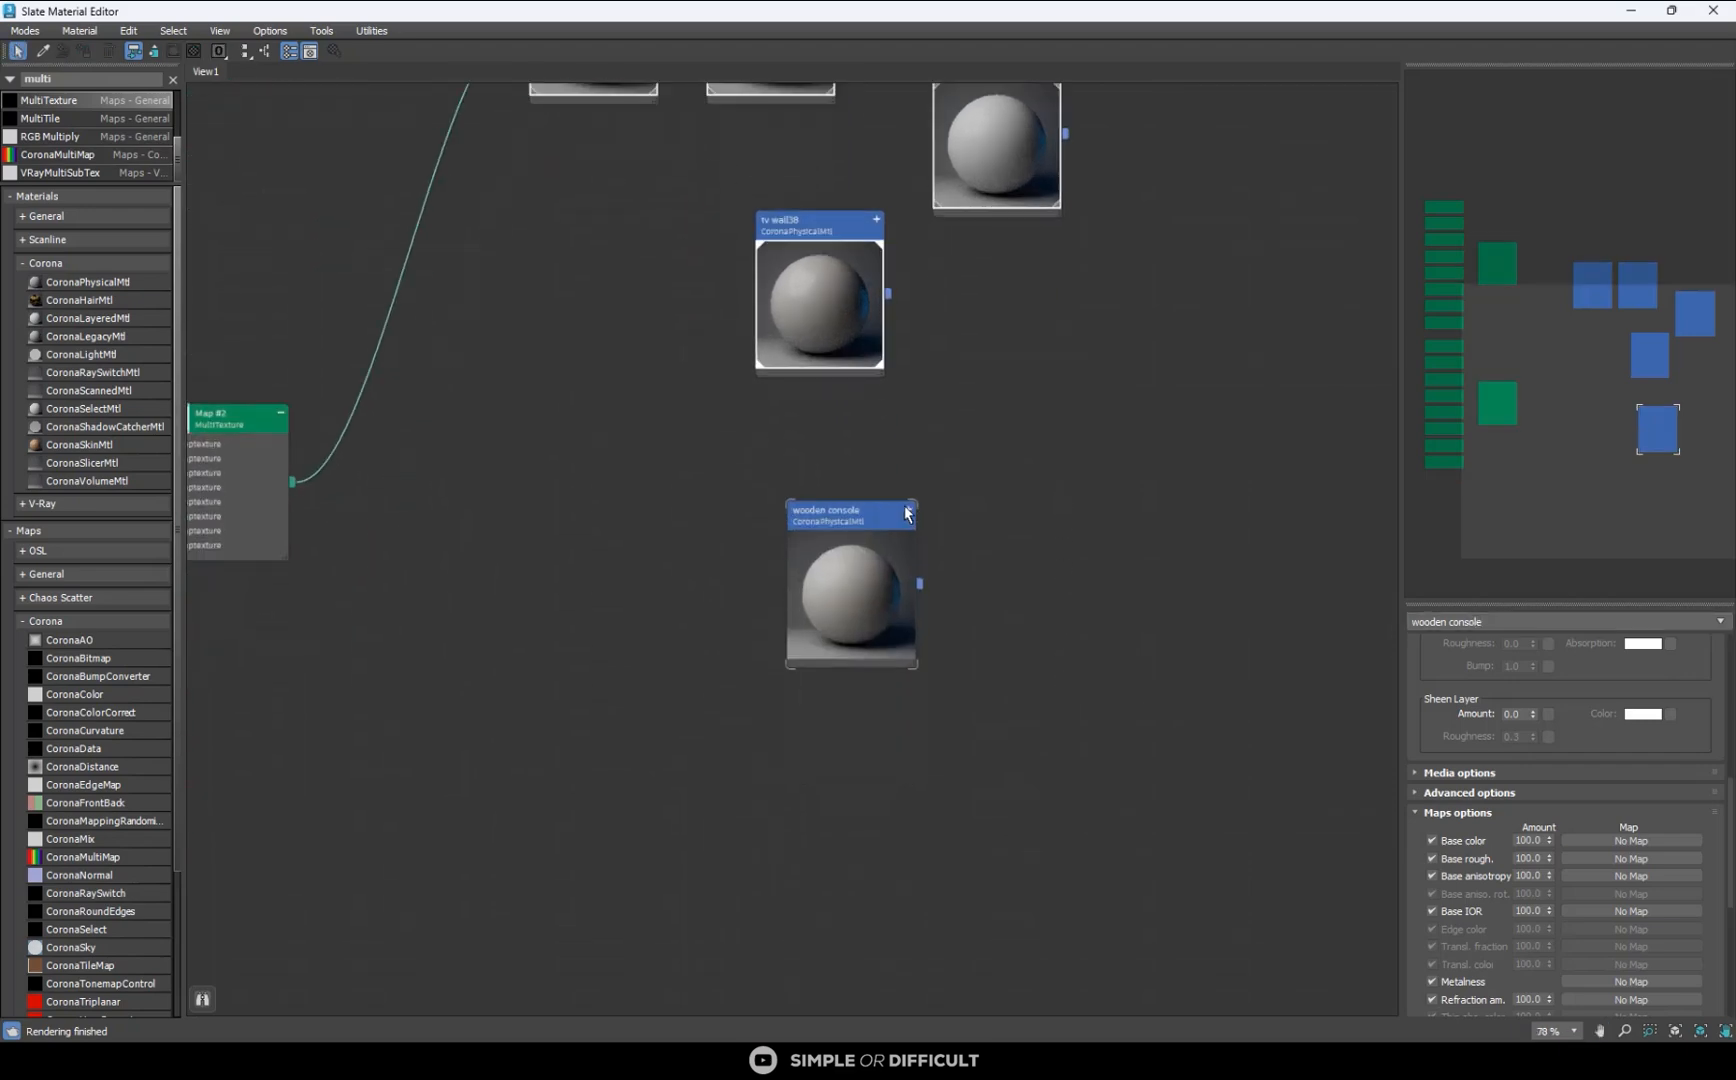
- Switch to File Explorer and open the Pro 3DSky - Seamless Wood Texture Oak N4 folder inside D:\TUTORIAL
key("alt+Tab")
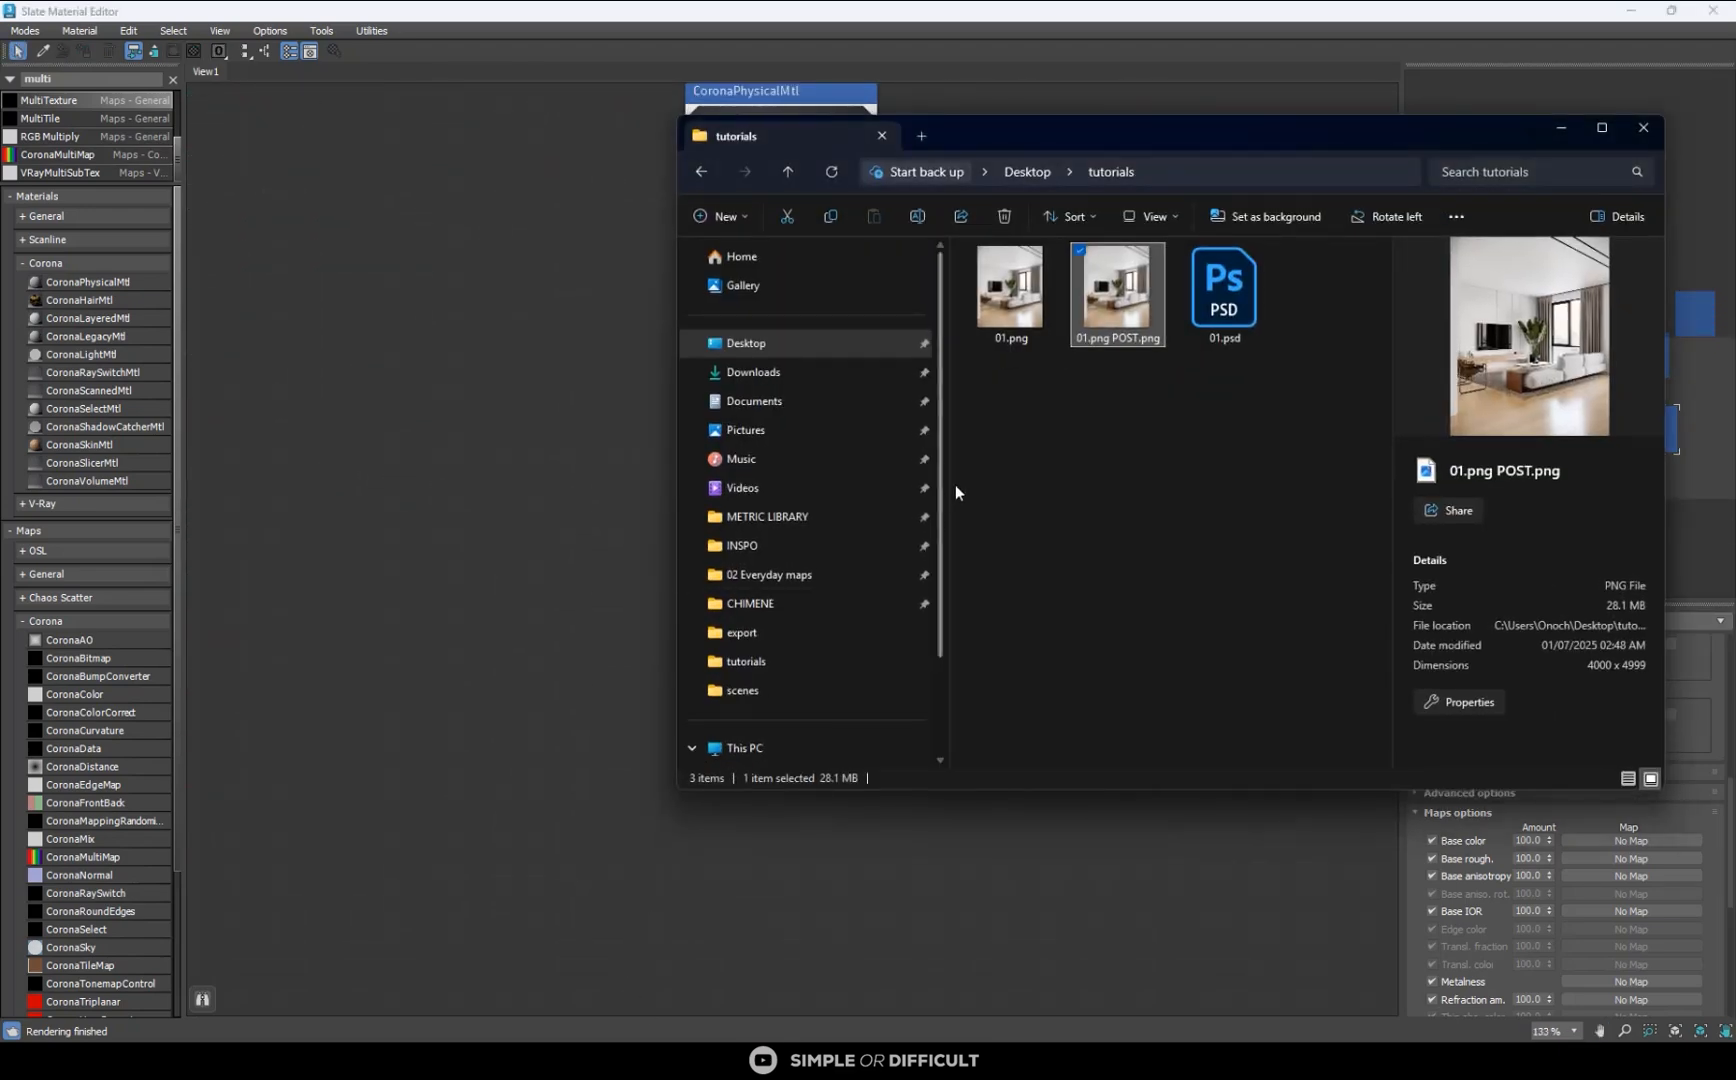
left_click(774, 655)
scroll(830, 585, "down", 2)
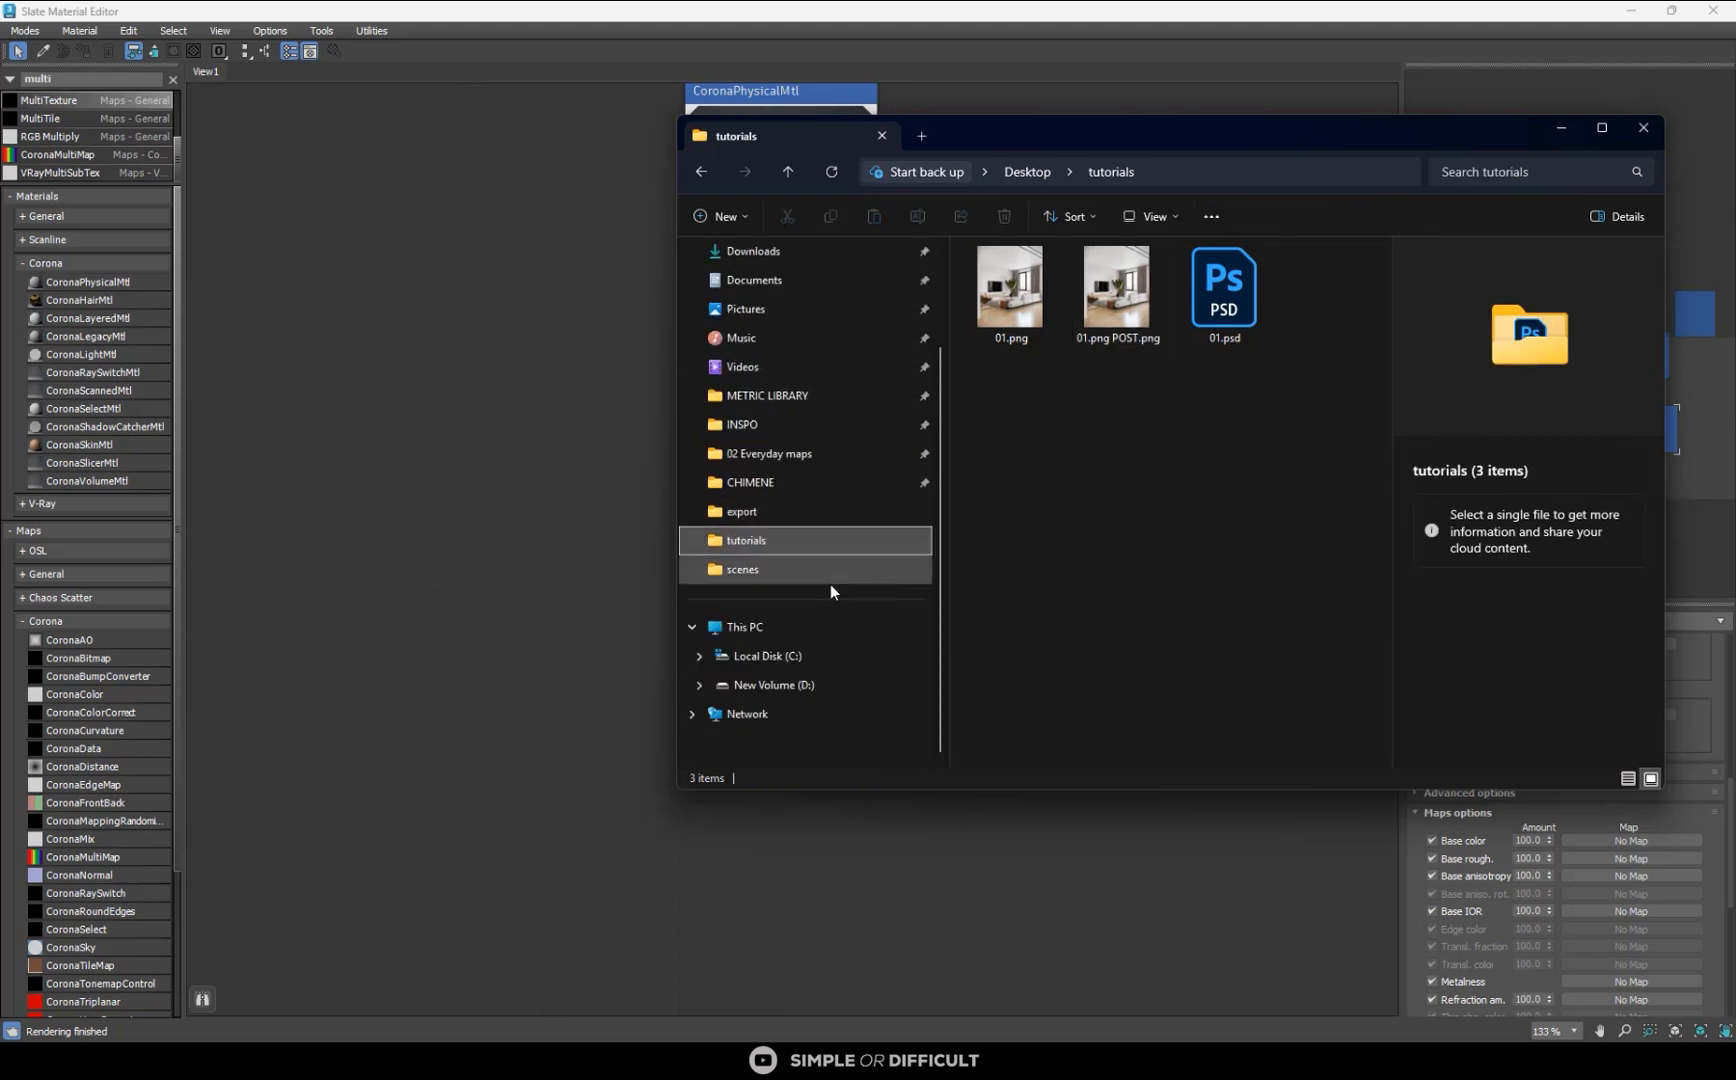
left_click(750, 628)
left_click(1066, 354)
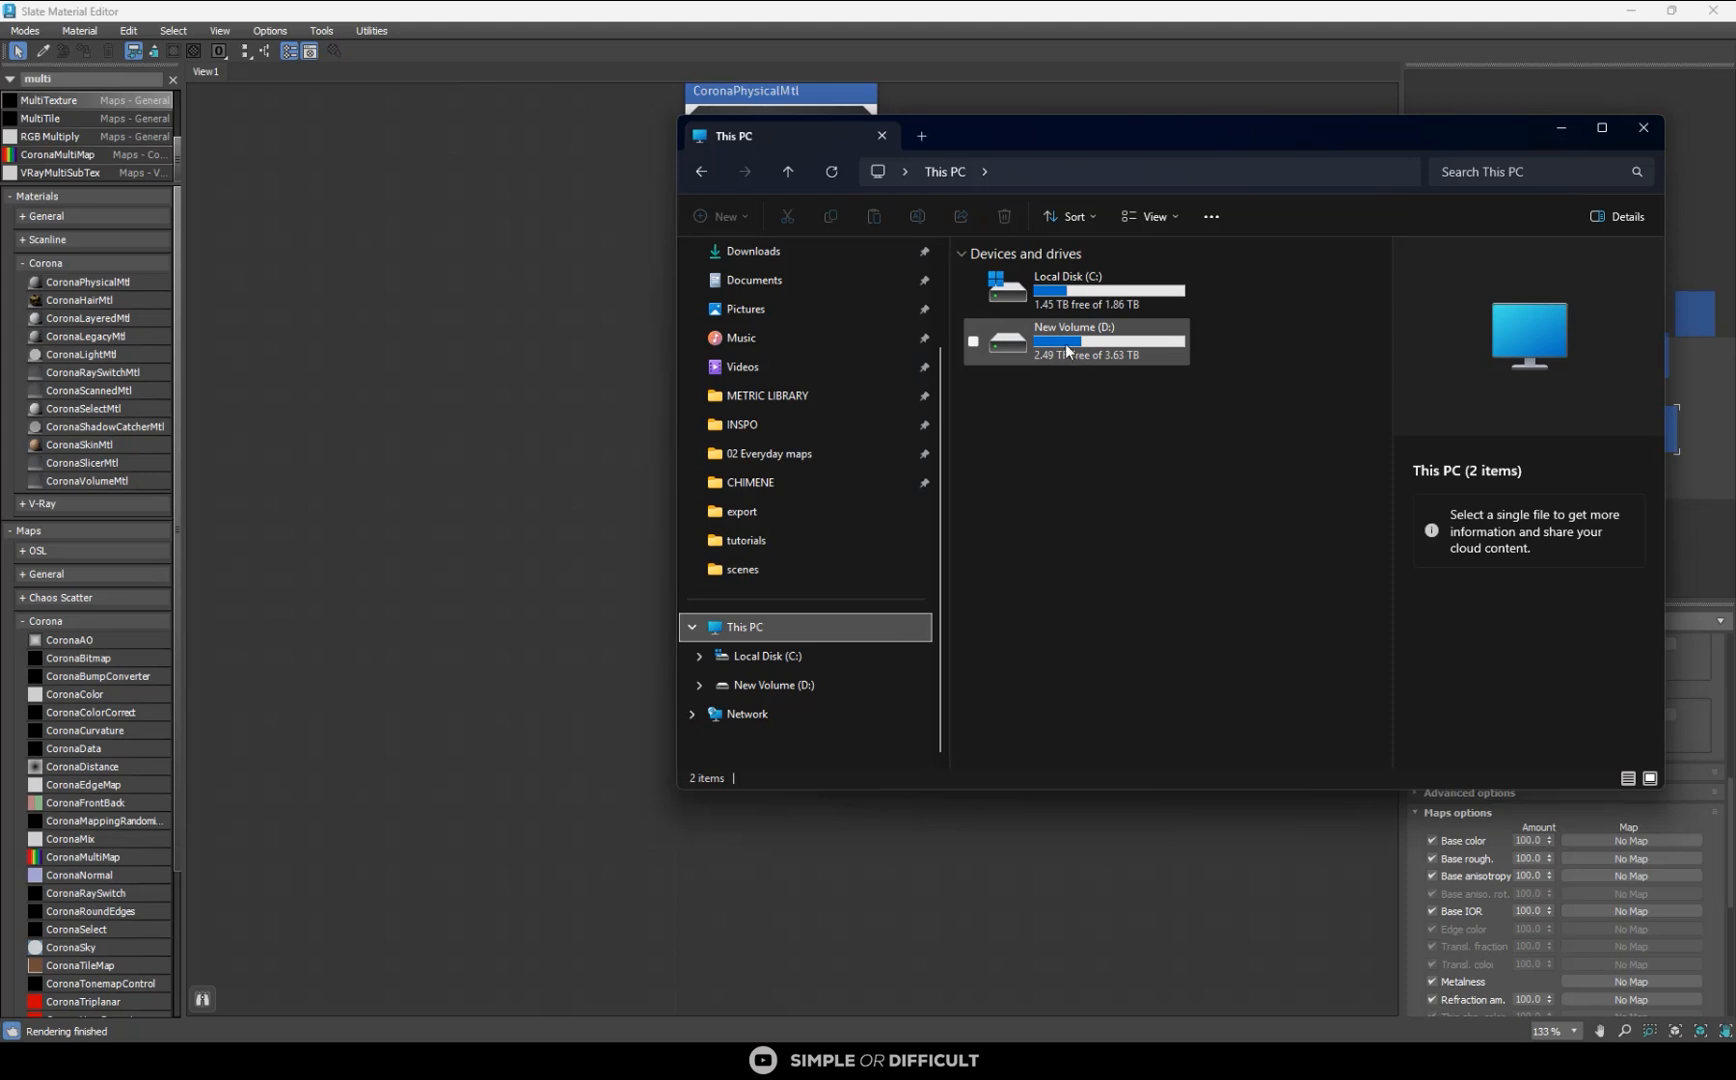
double_click(1066, 354)
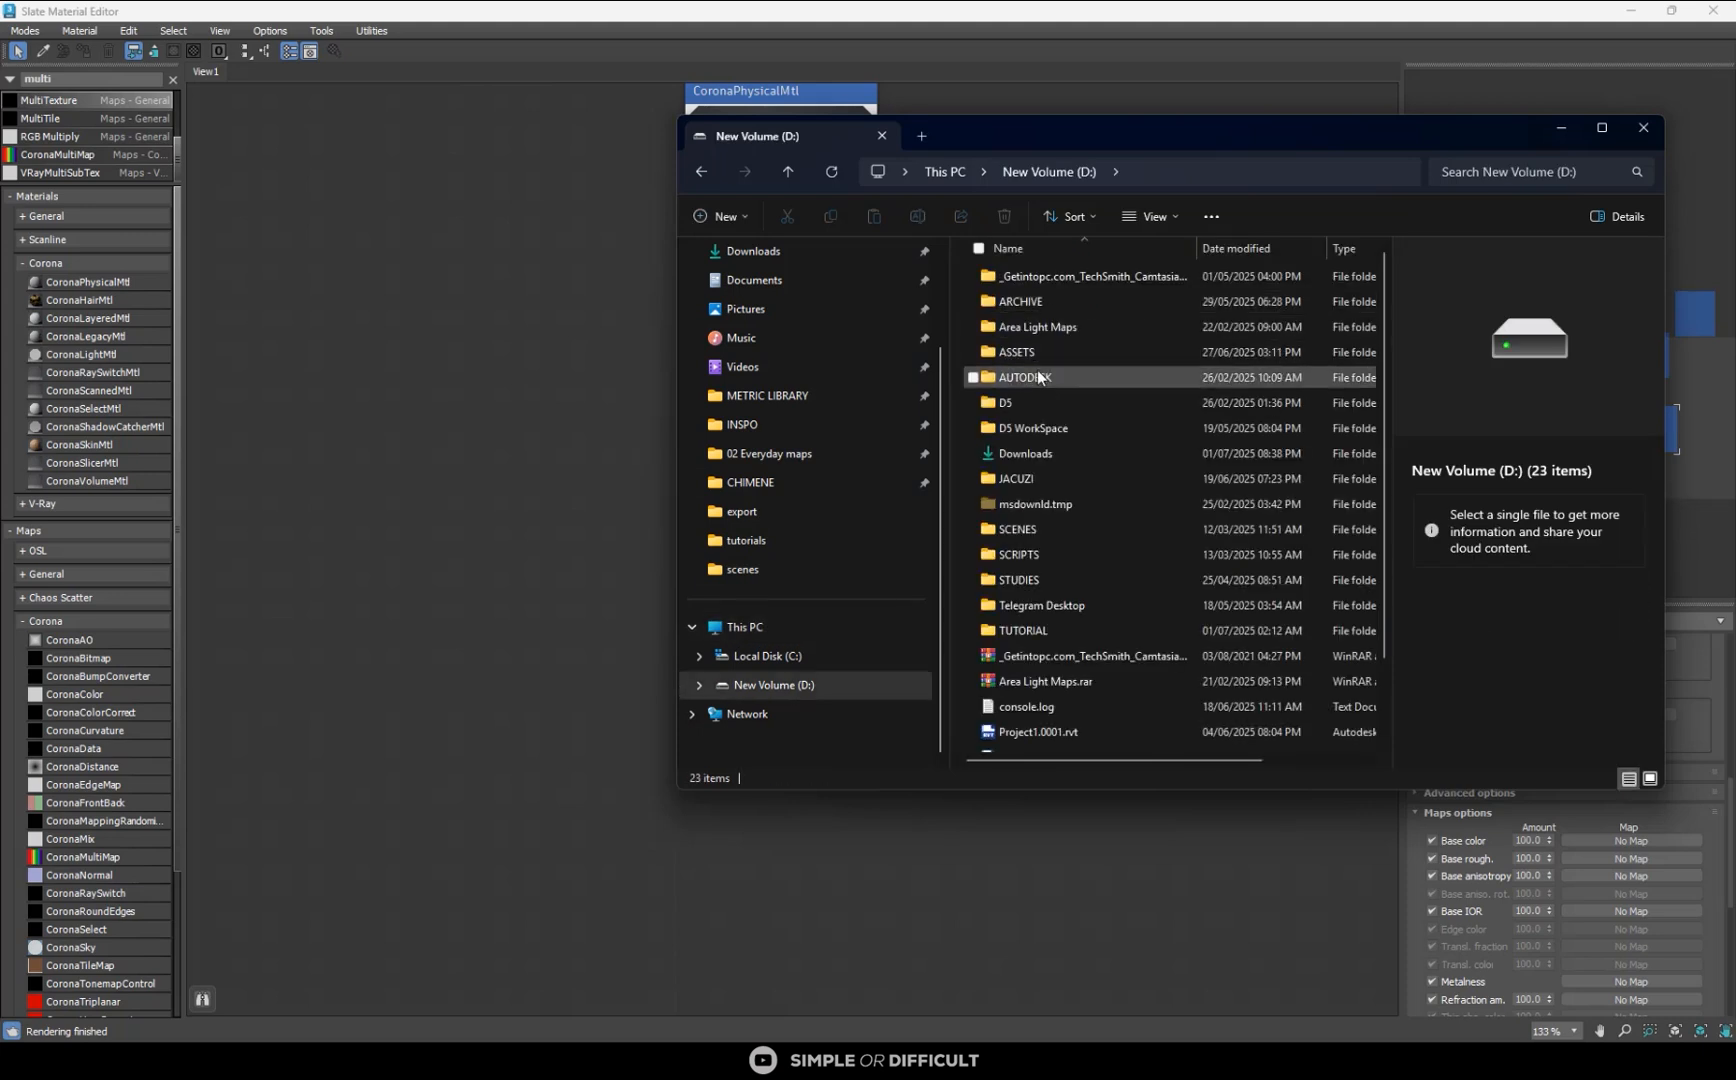
scroll(1037, 420, "down", 2)
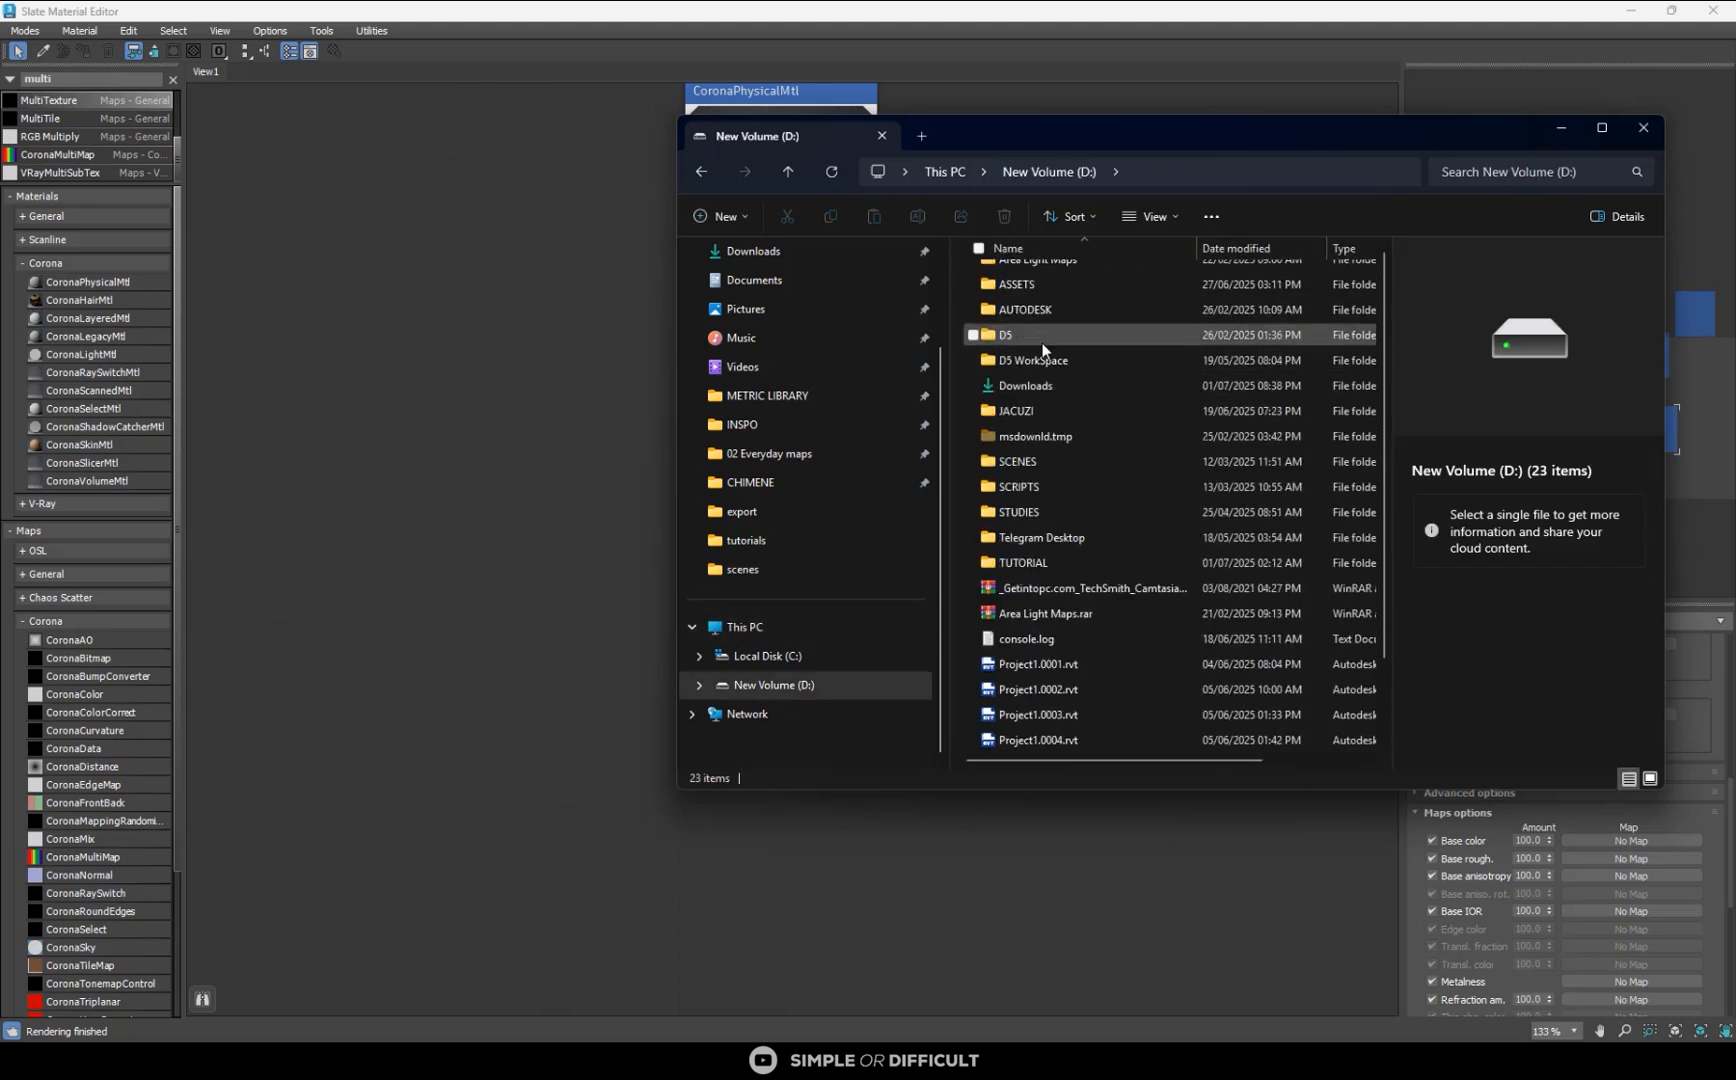
double_click(1040, 538)
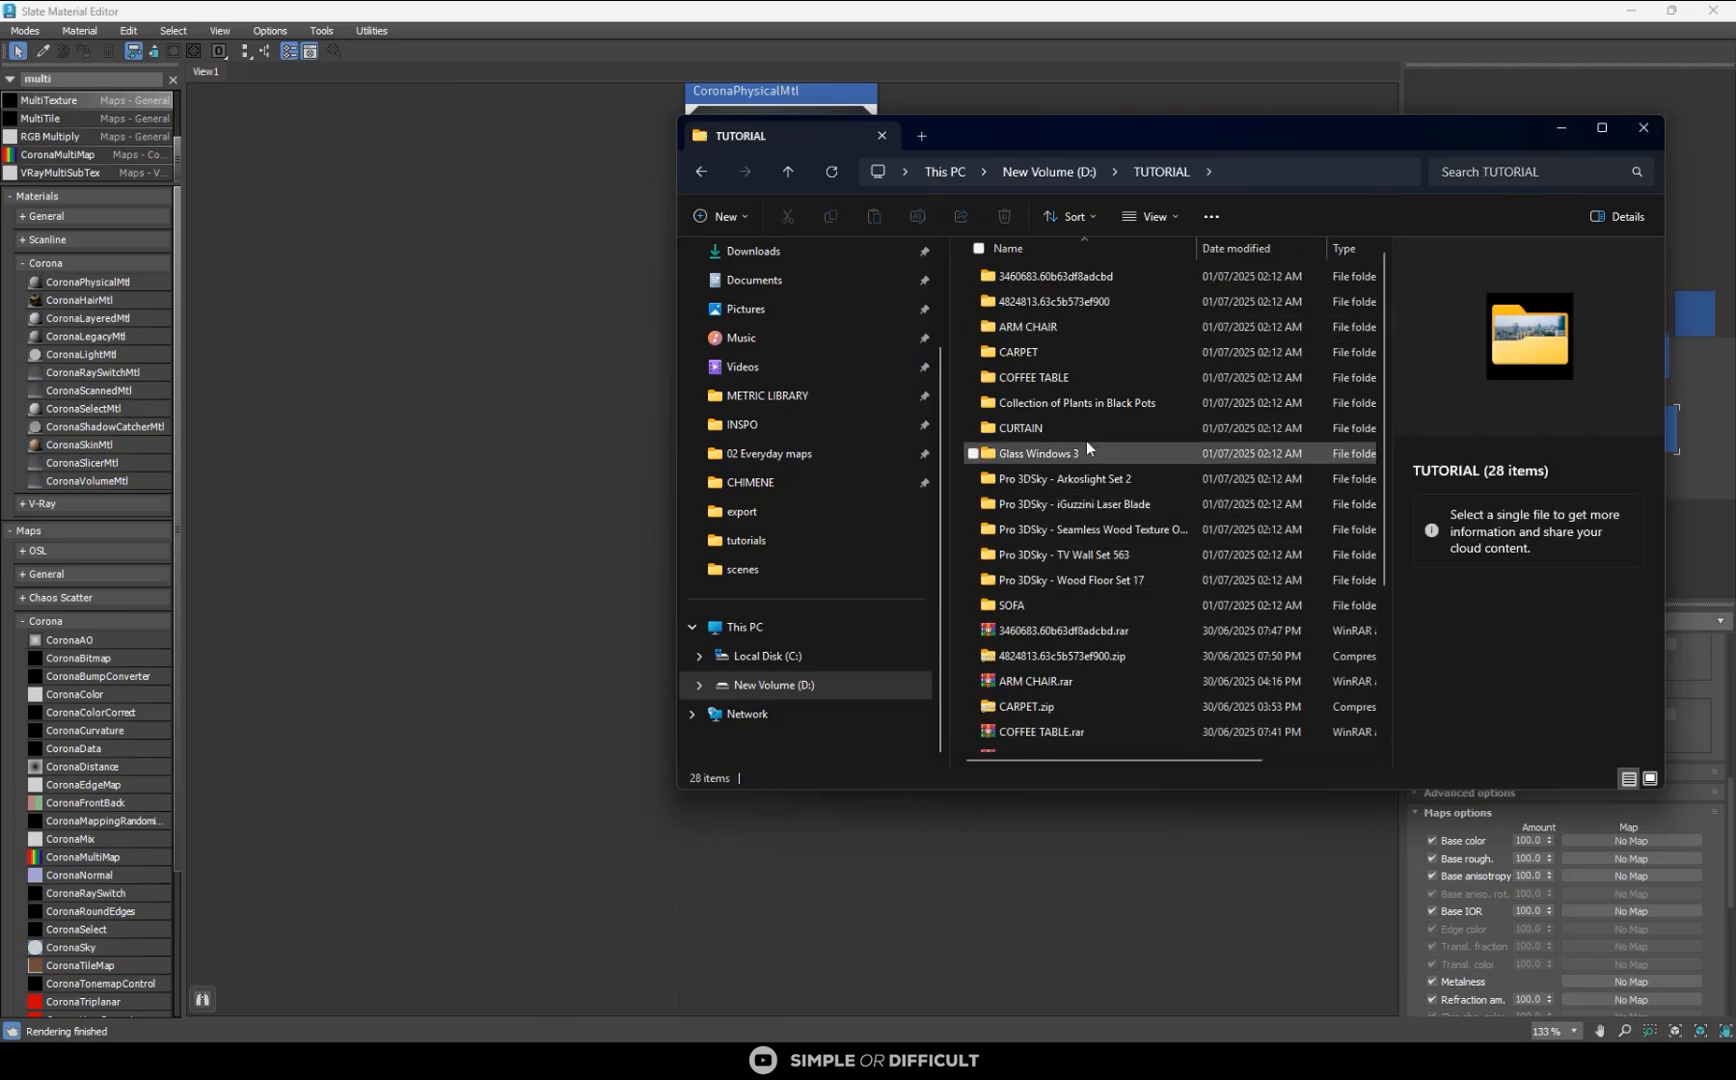
double_click(1118, 528)
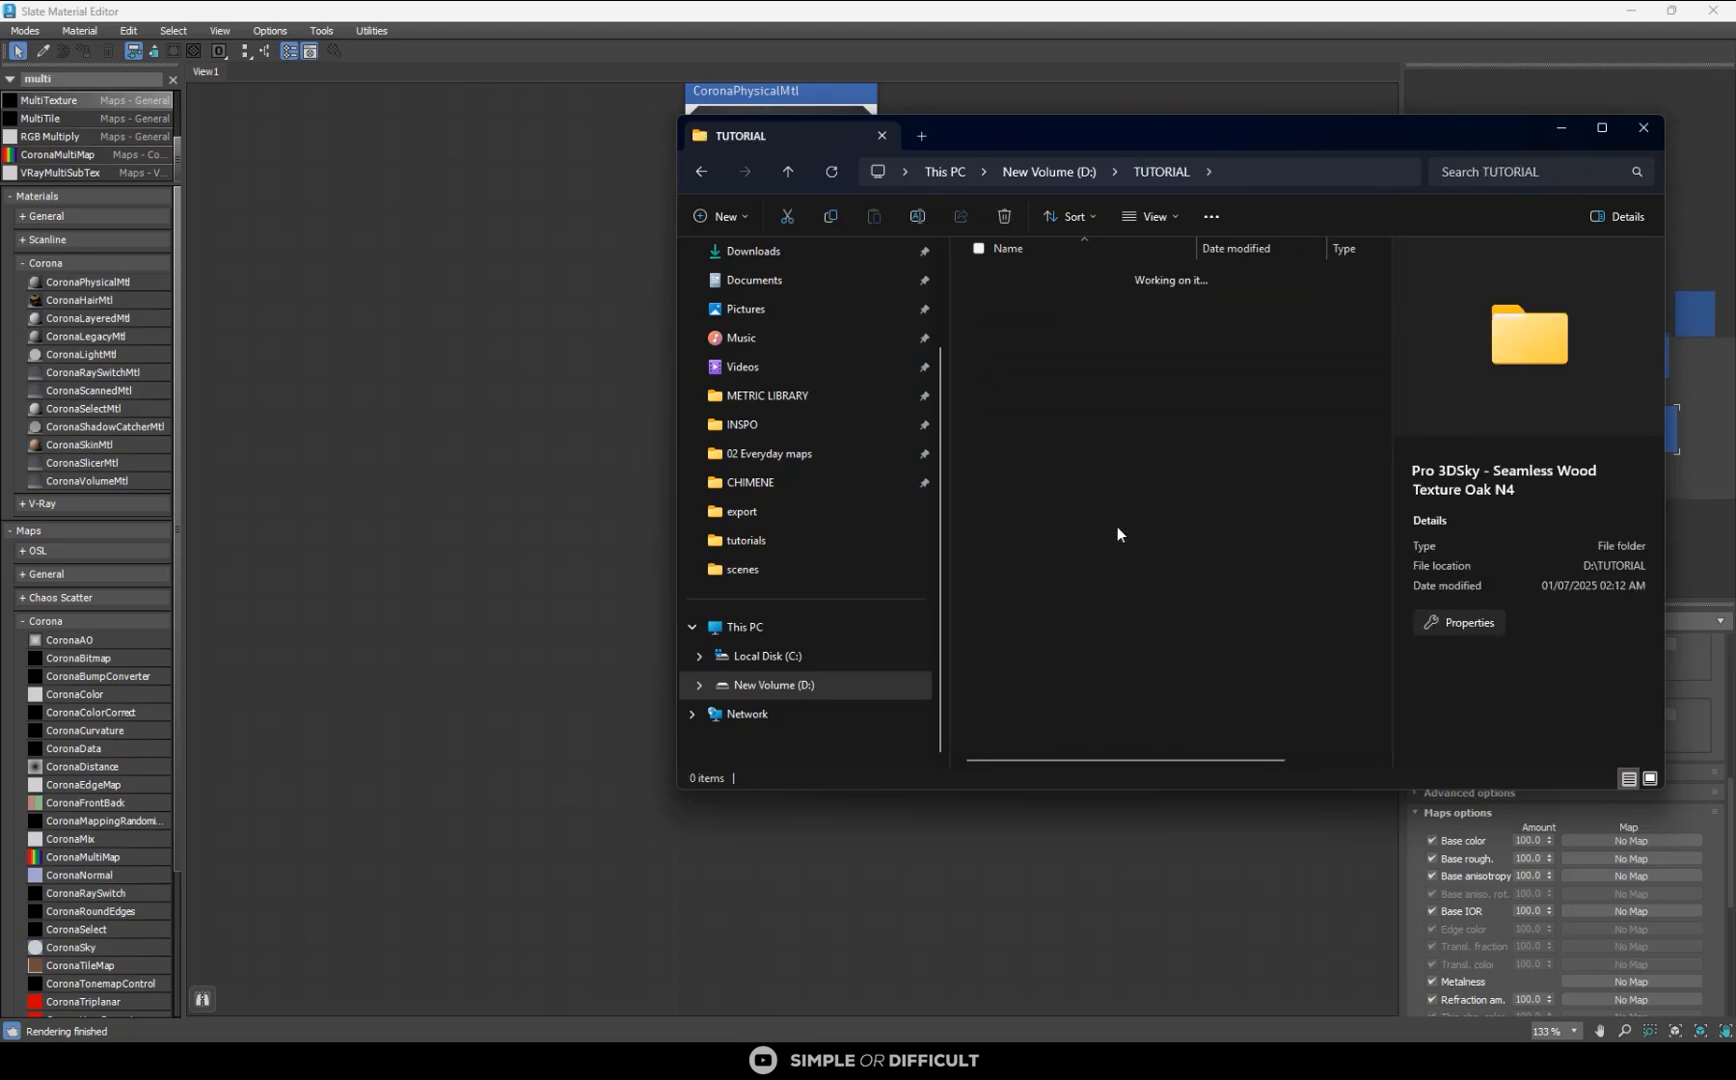
left_click(1039, 278)
double_click(1039, 278)
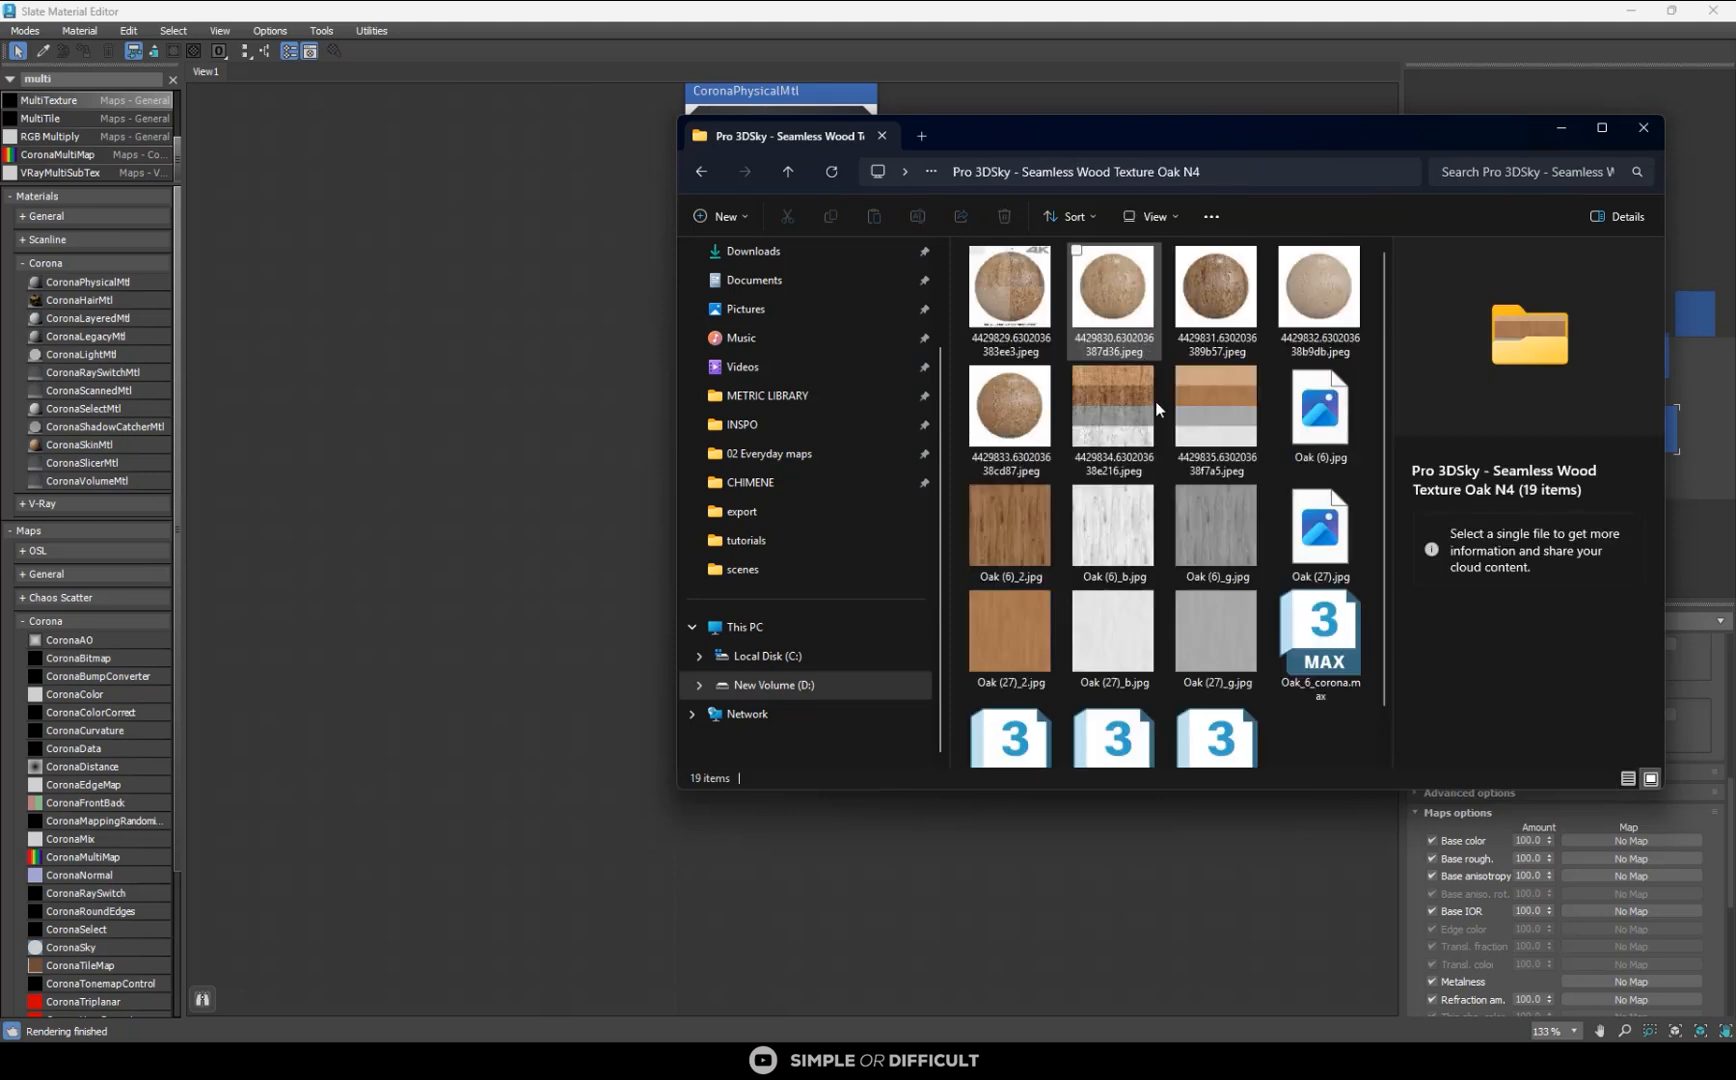
- Bring Oak (6)_2.jpg and Oak (6)_g.jpg into the material editor as bitmap nodes beside the wooden console material
left_click(1046, 545)
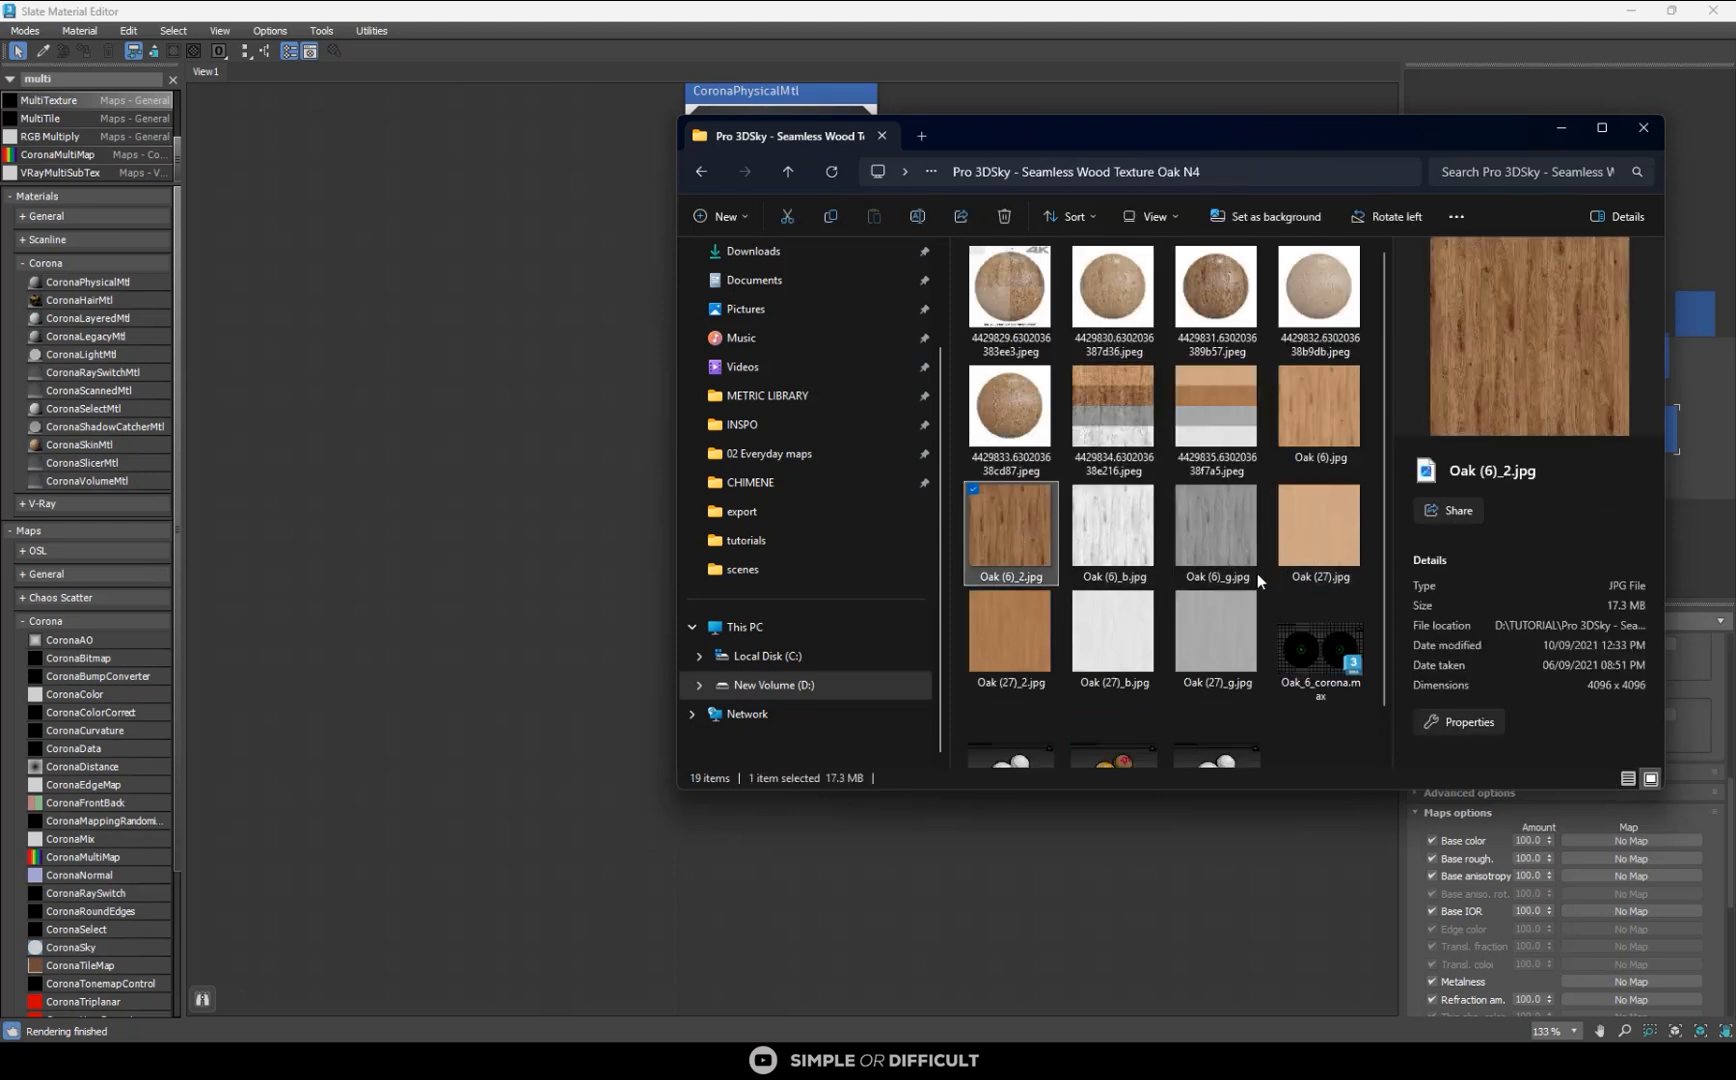
left_click(1233, 535, "ctrl")
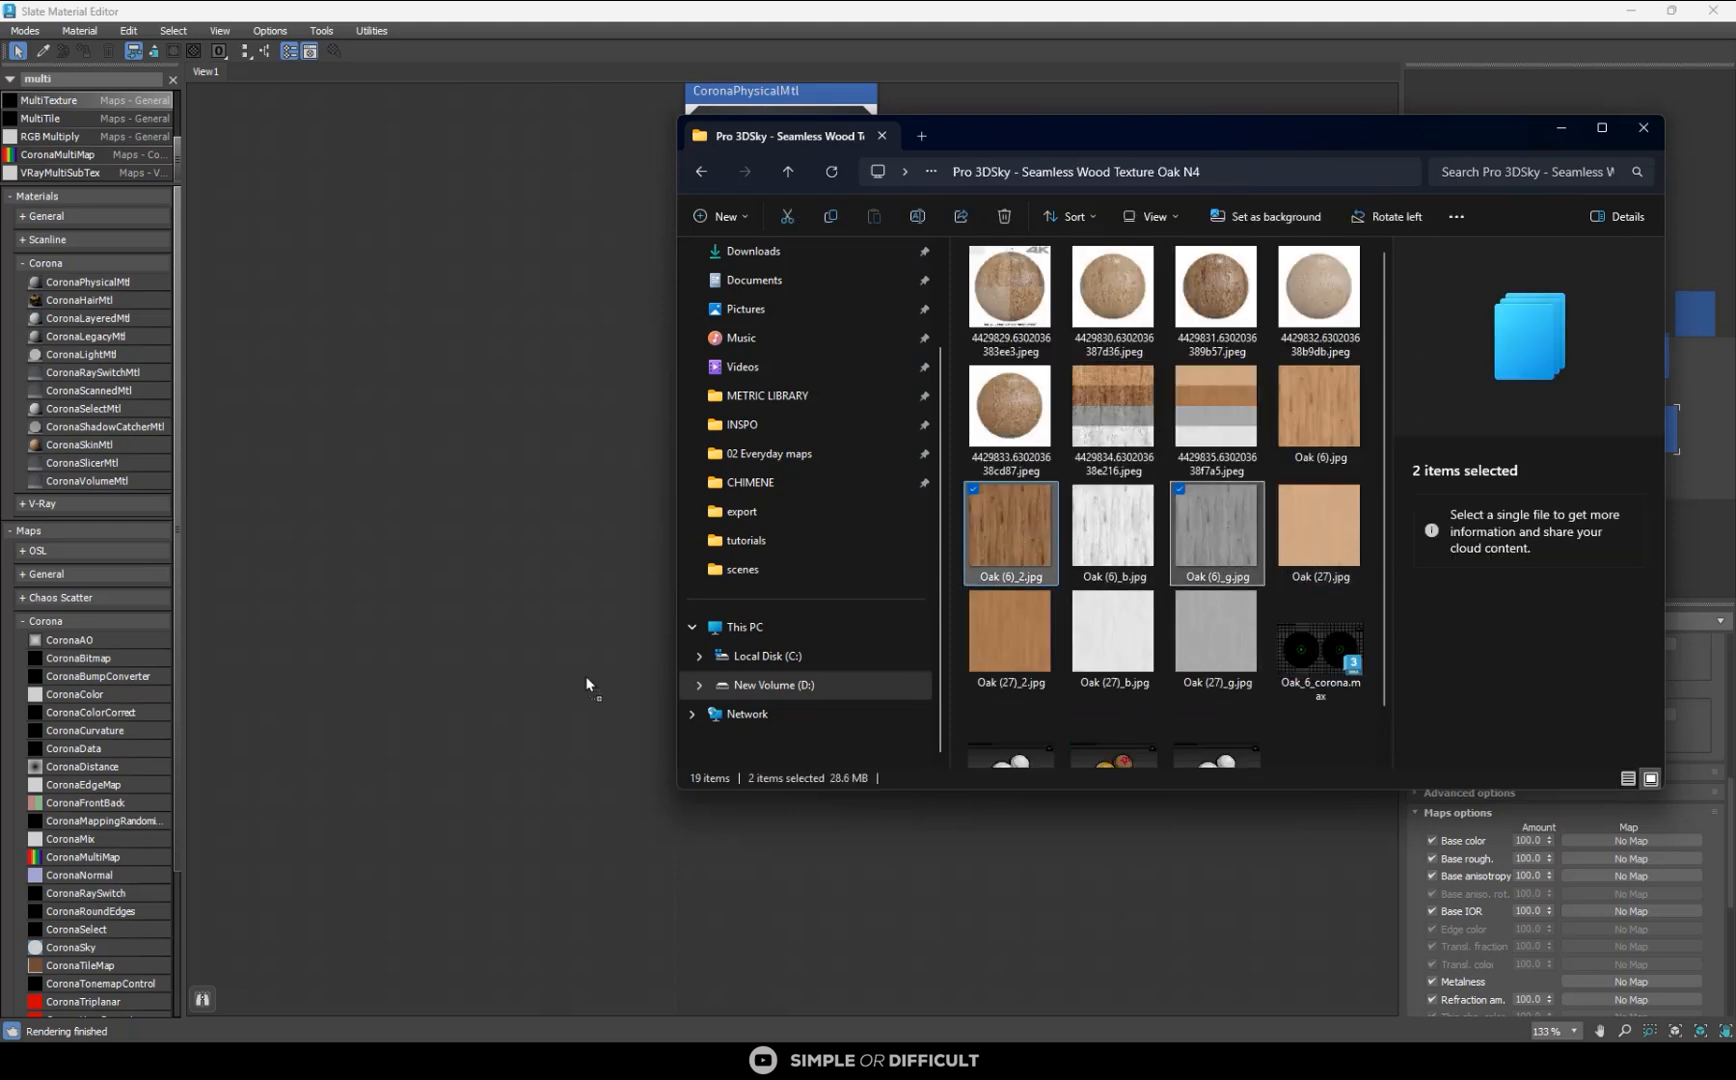
left_click(538, 462)
left_click(792, 513)
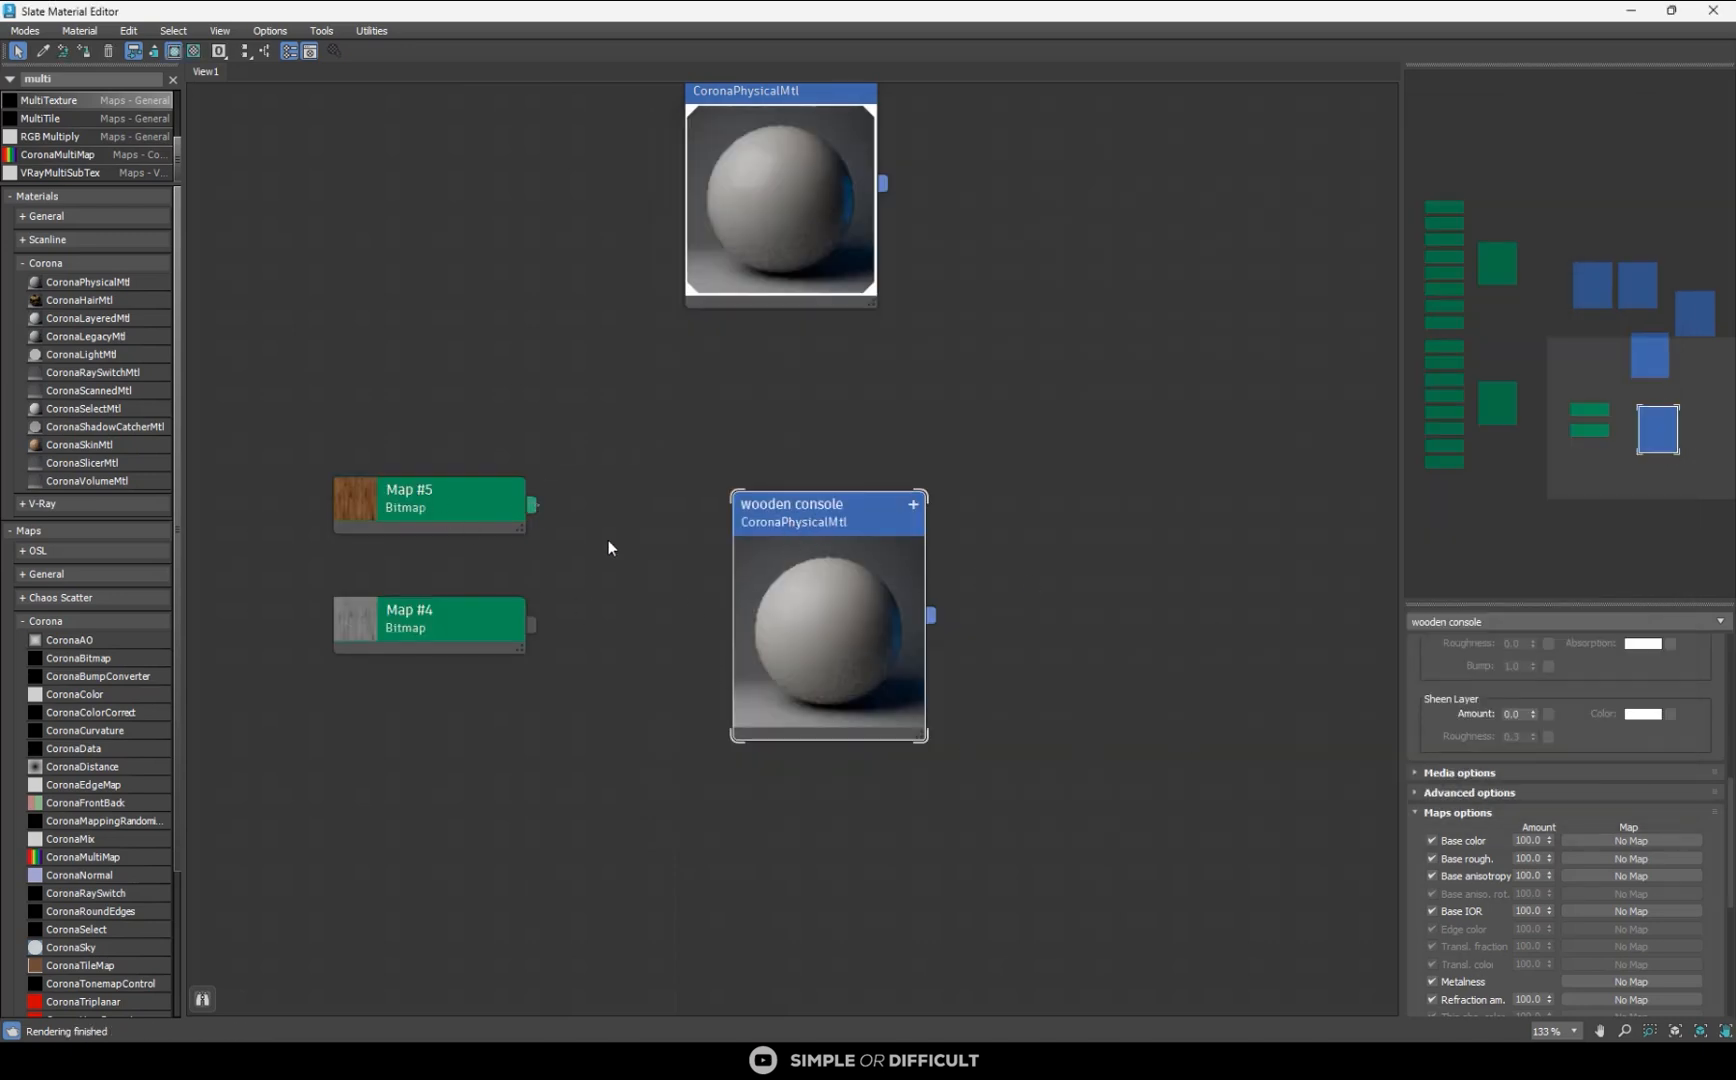
- Connect the Oak (6)_2.jpg bitmap to the wooden console's base color and the Oak (6)_g.jpg bitmap to its base roughness
left_click_drag(531, 504, 745, 743)
left_click_drag(531, 625, 745, 768)
left_click(1004, 632)
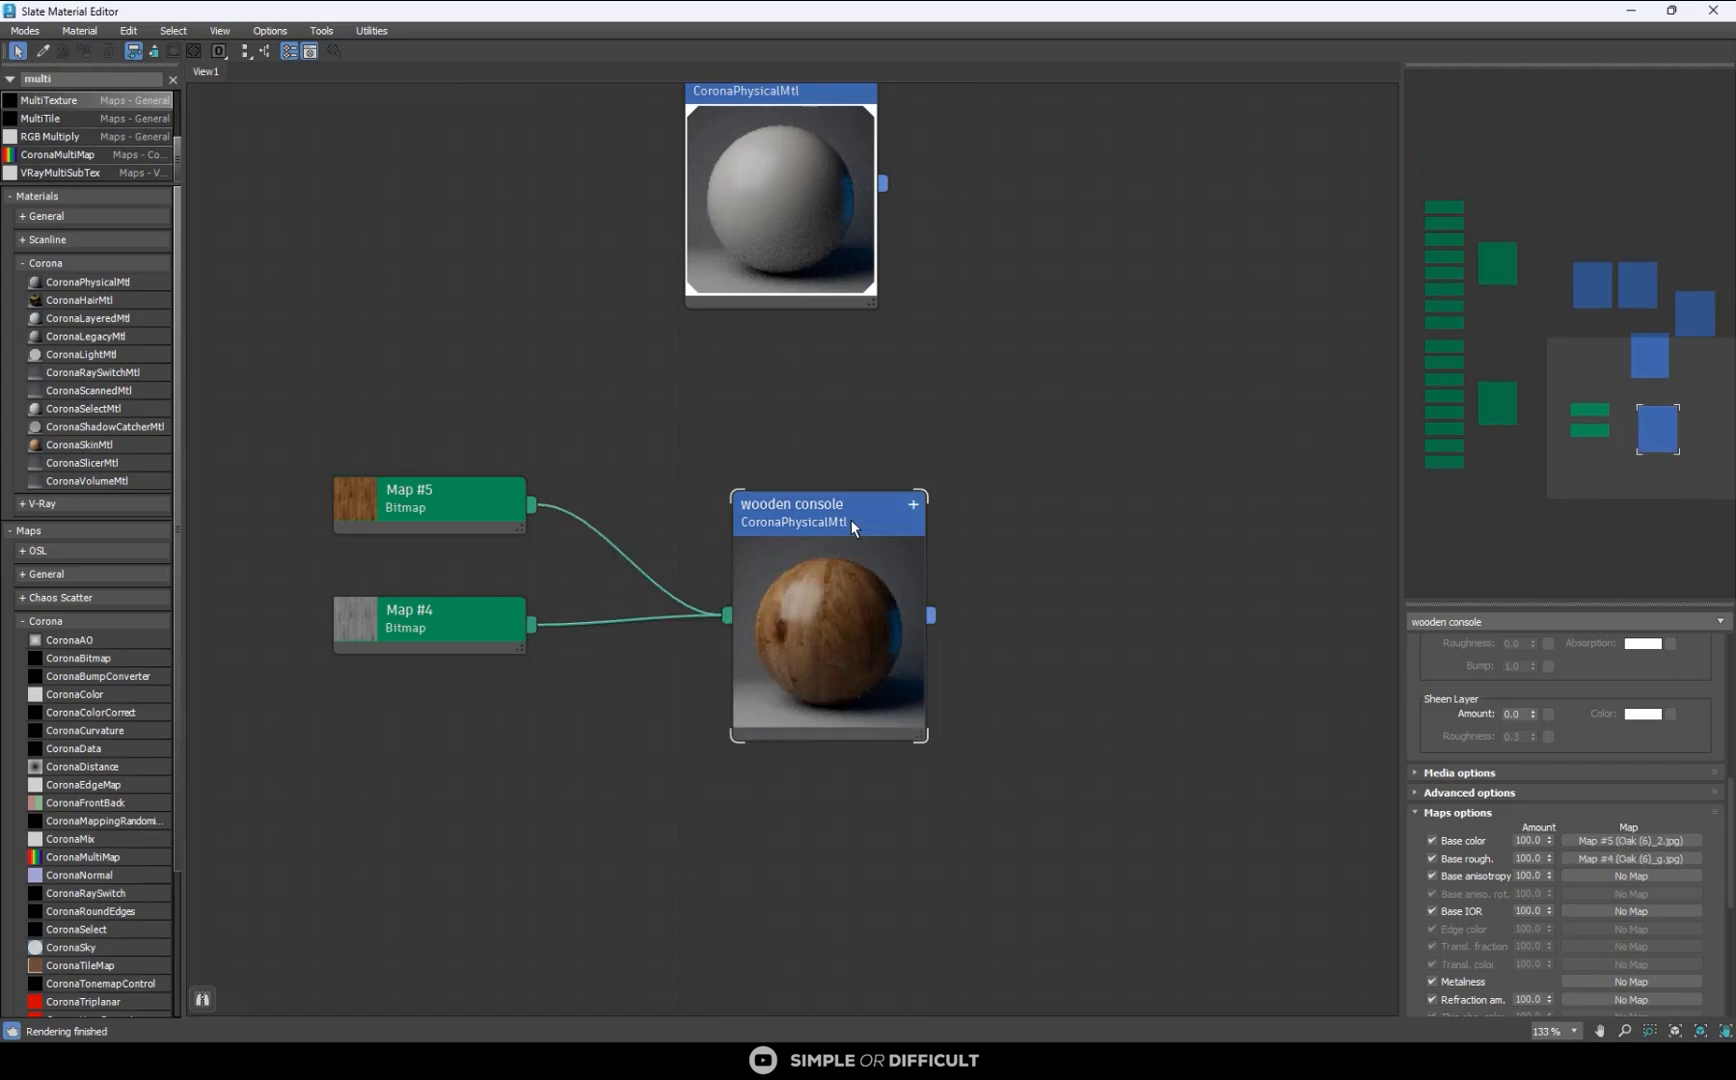
- Restore the material editor to a smaller window, select the console box in the top view and assign it the wooden console material
left_click_drag(913, 24, 1239, 572)
scroll(740, 397, "up", 6)
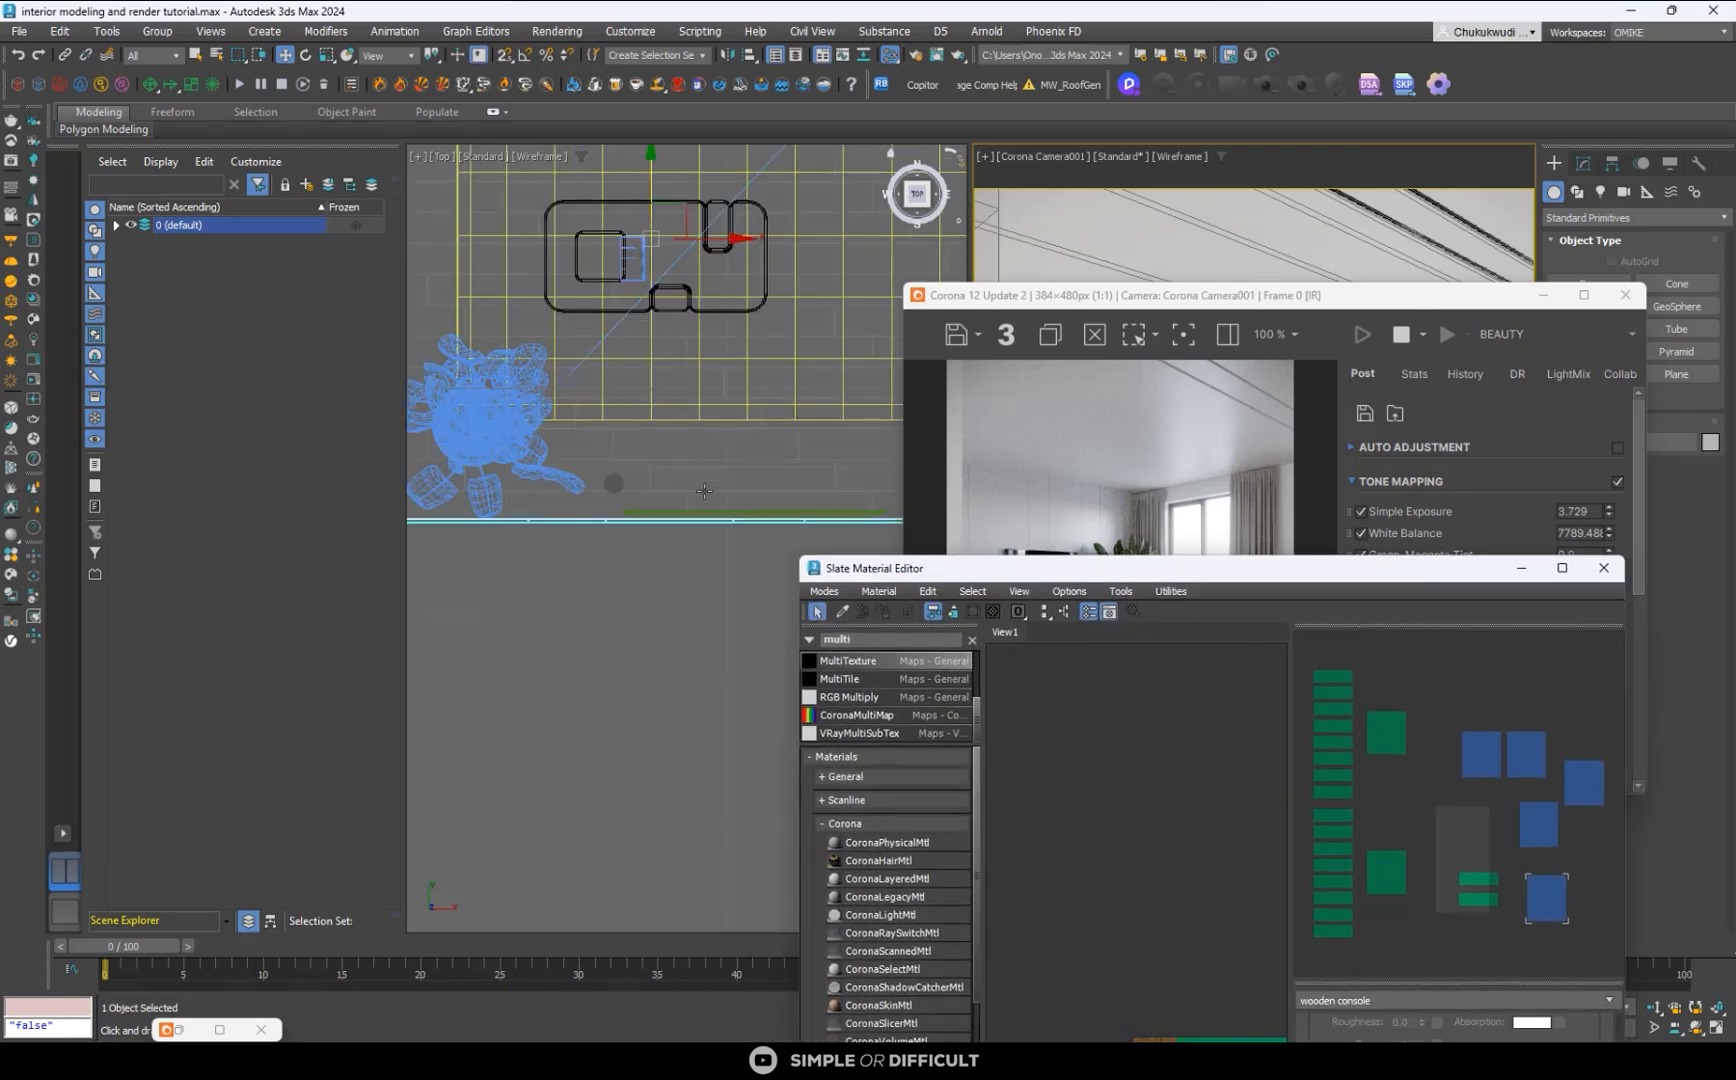
left_click(522, 489)
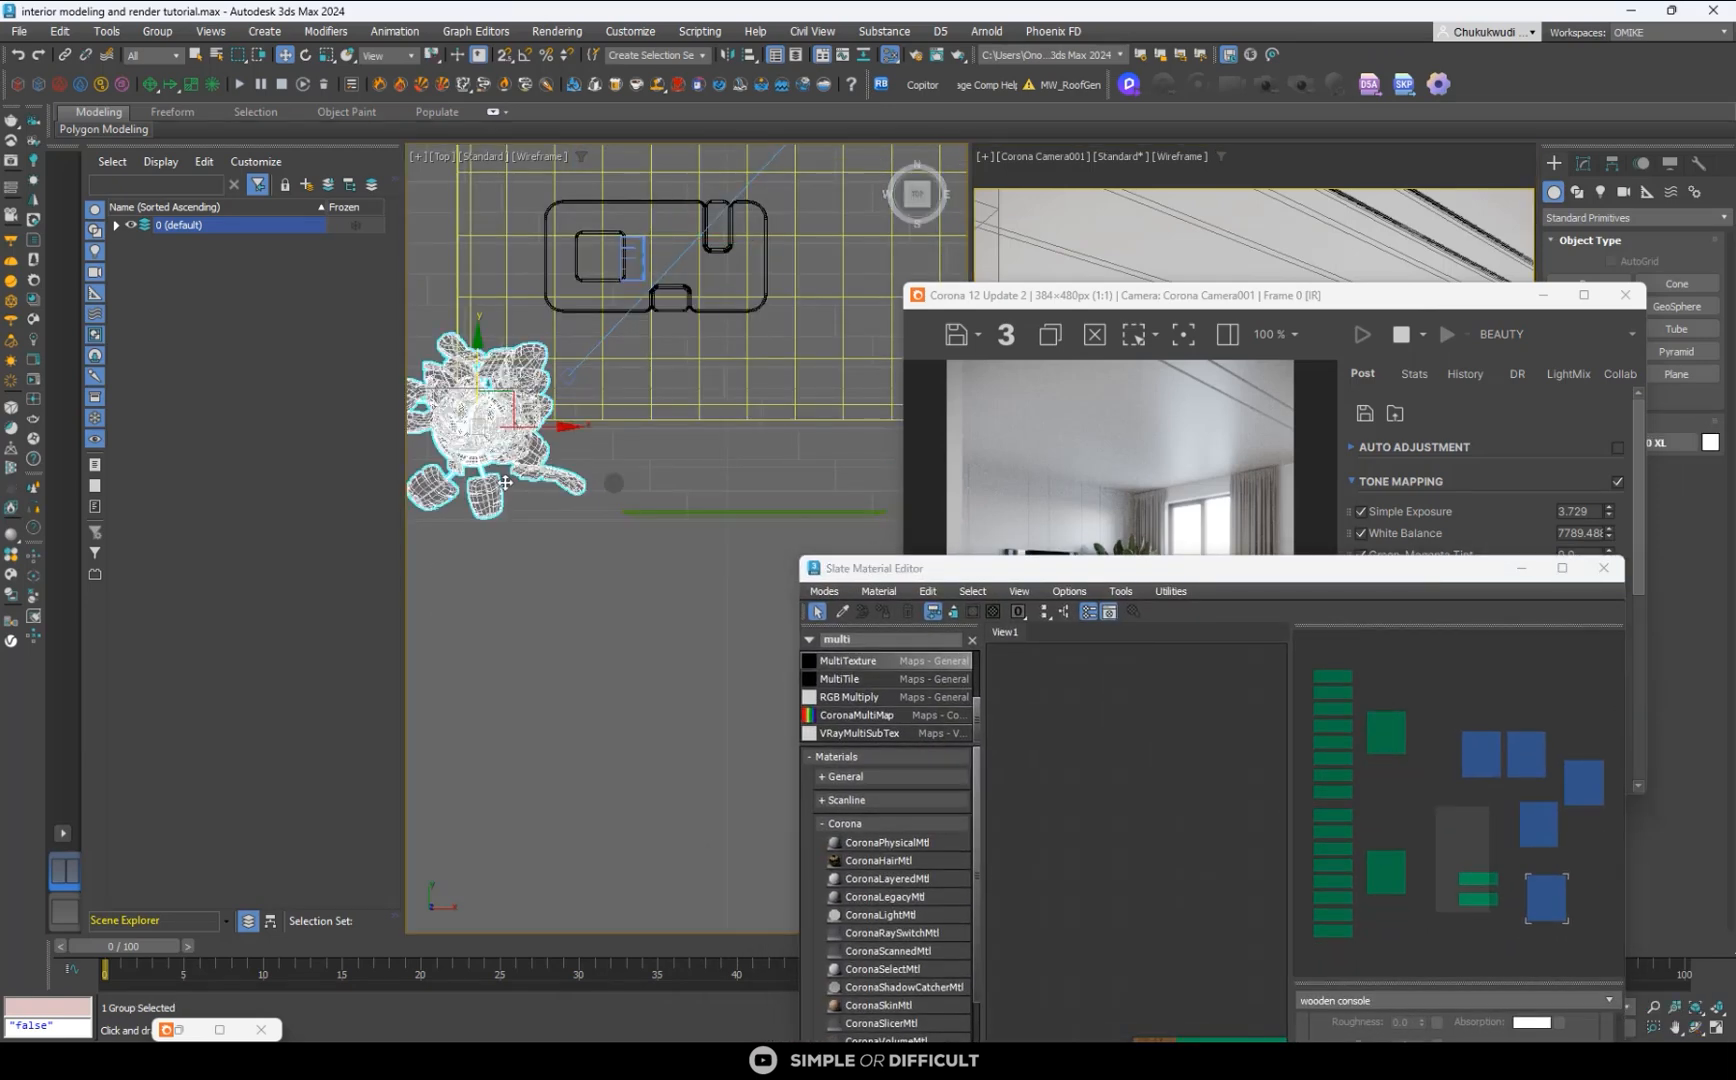
scroll(505, 482, "up", 5)
left_click(505, 464)
scroll(1079, 720, "down", 3)
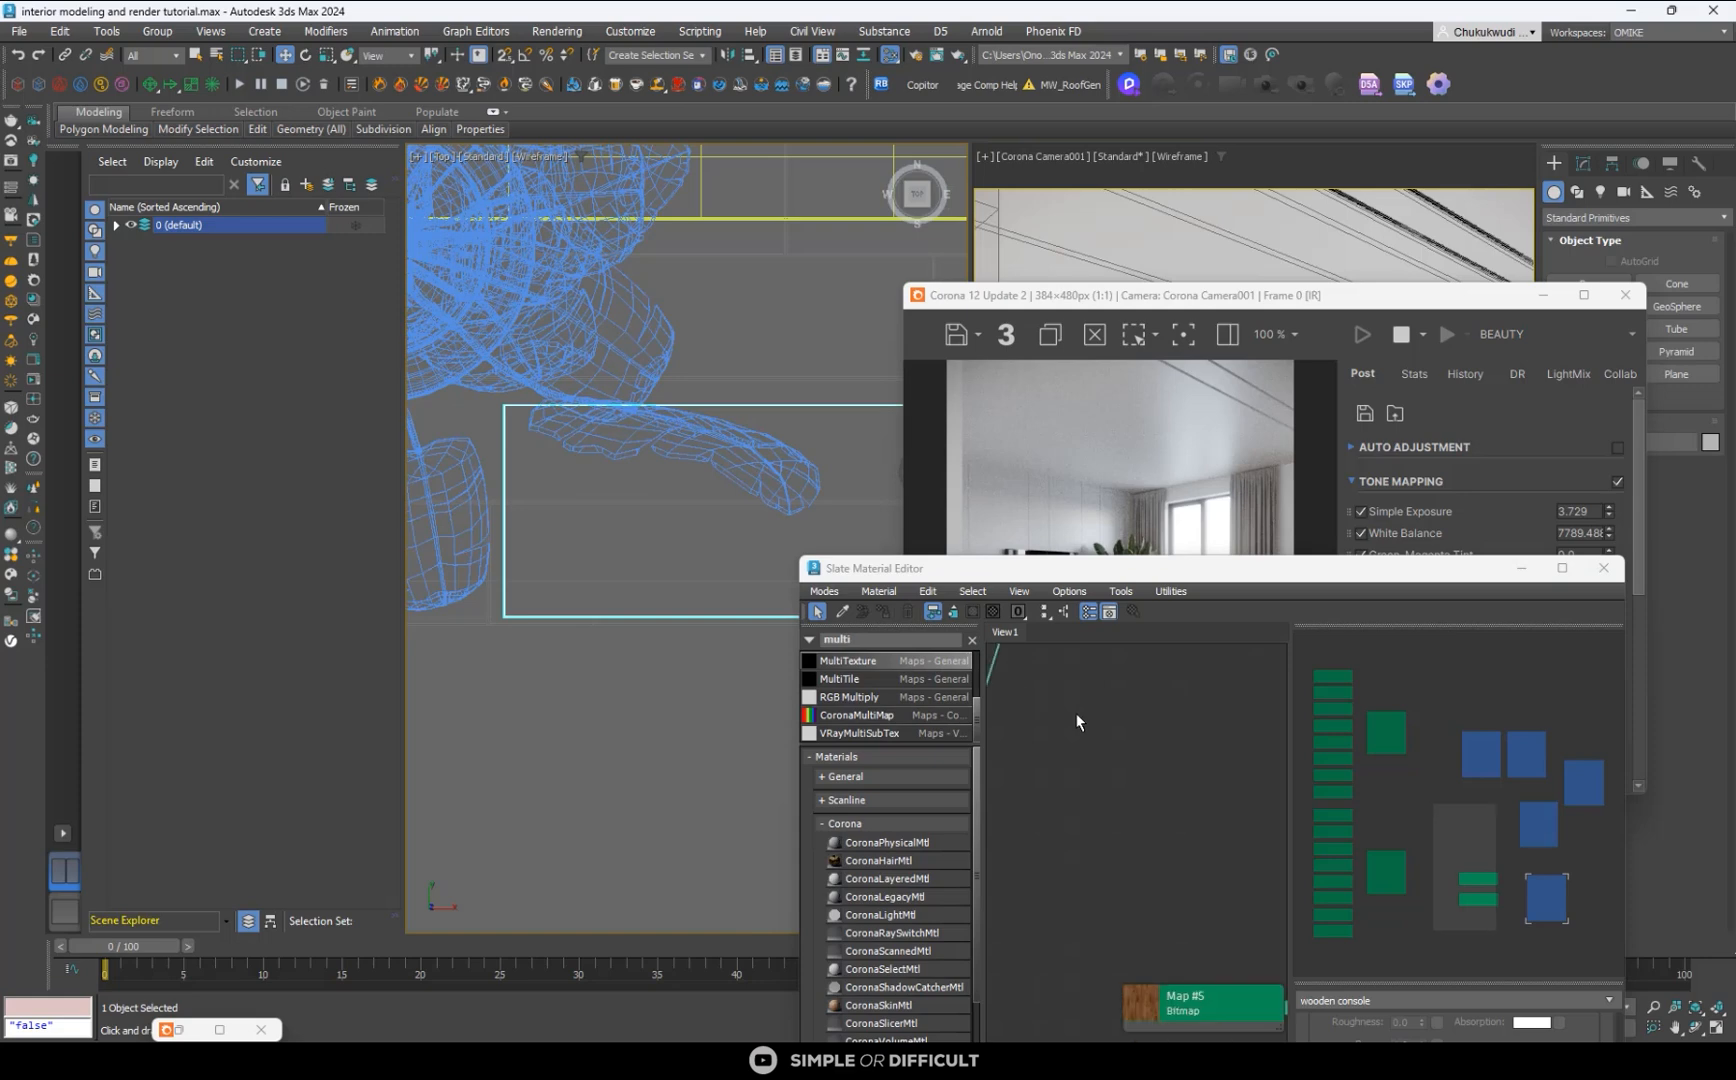
middle_click_drag(1162, 889, 1018, 729)
scroll(1197, 780, "up", 1)
left_click(1214, 788)
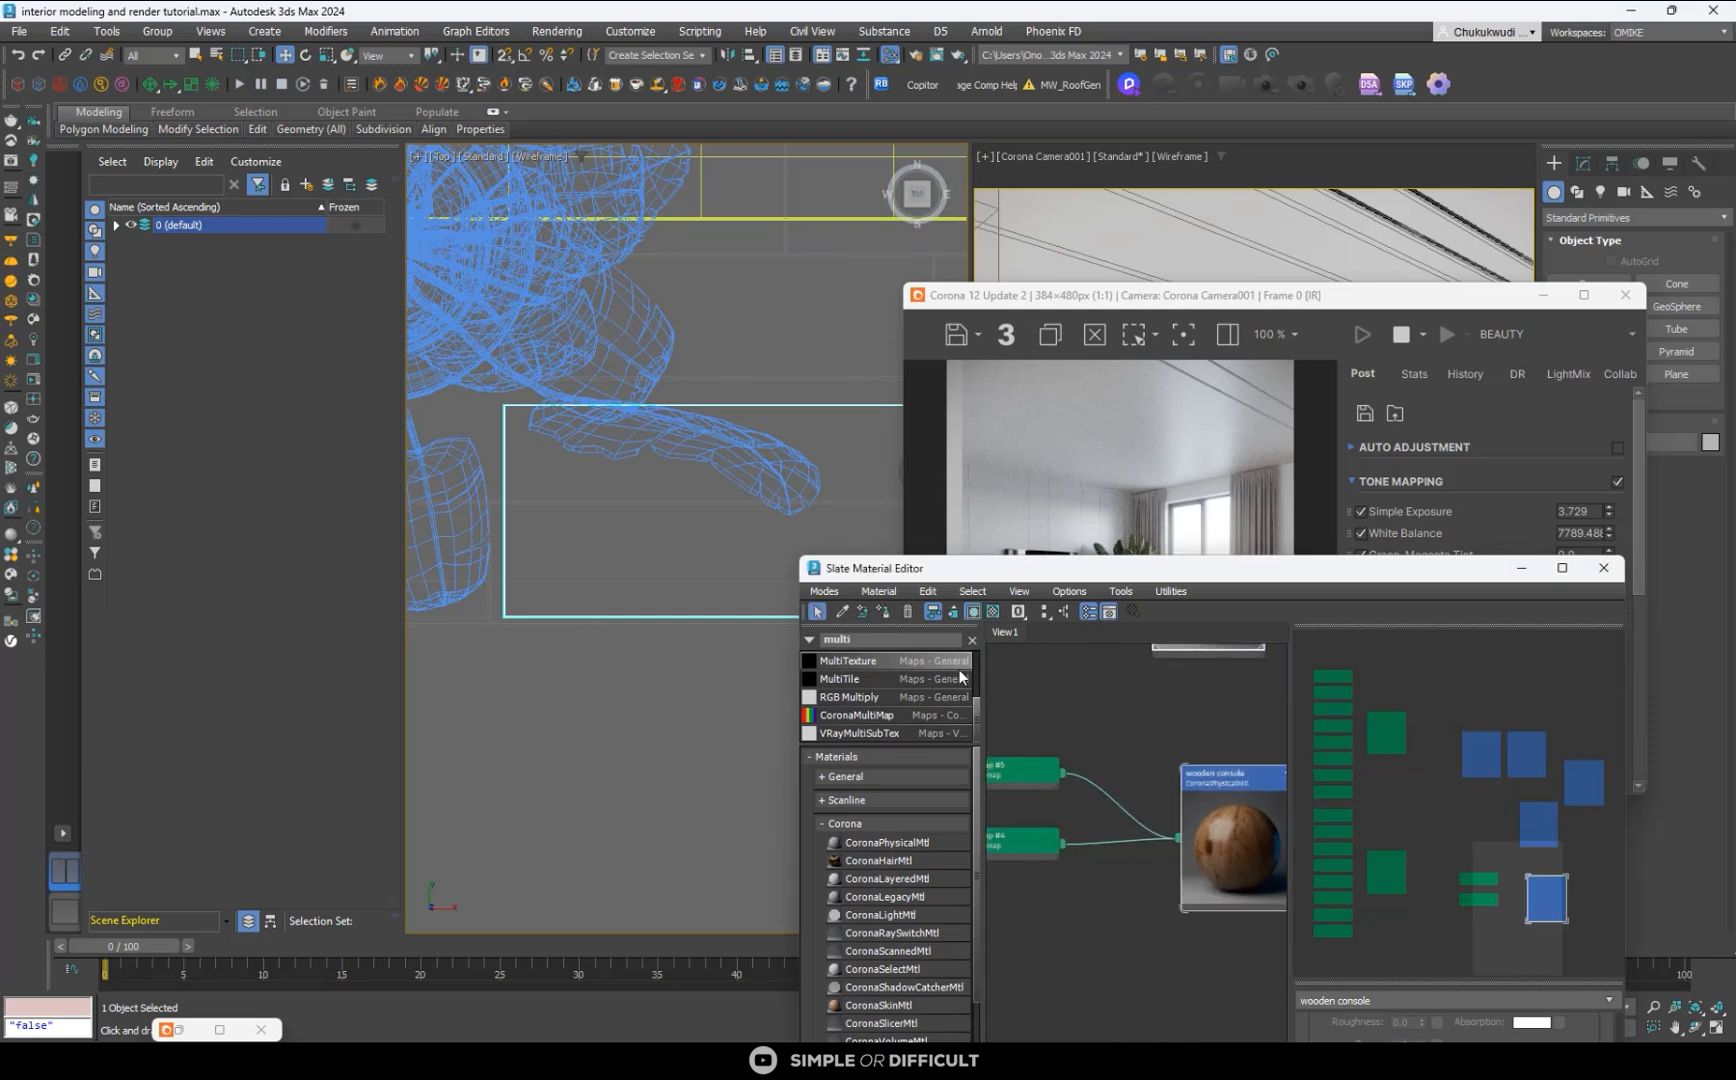
left_click(889, 613)
- Move the material editor and render window off the camera view and display the console there with default shading
left_click_drag(1265, 576, 998, 859)
scroll(1061, 624, "up", 3)
scroll(1146, 596, "down", 3)
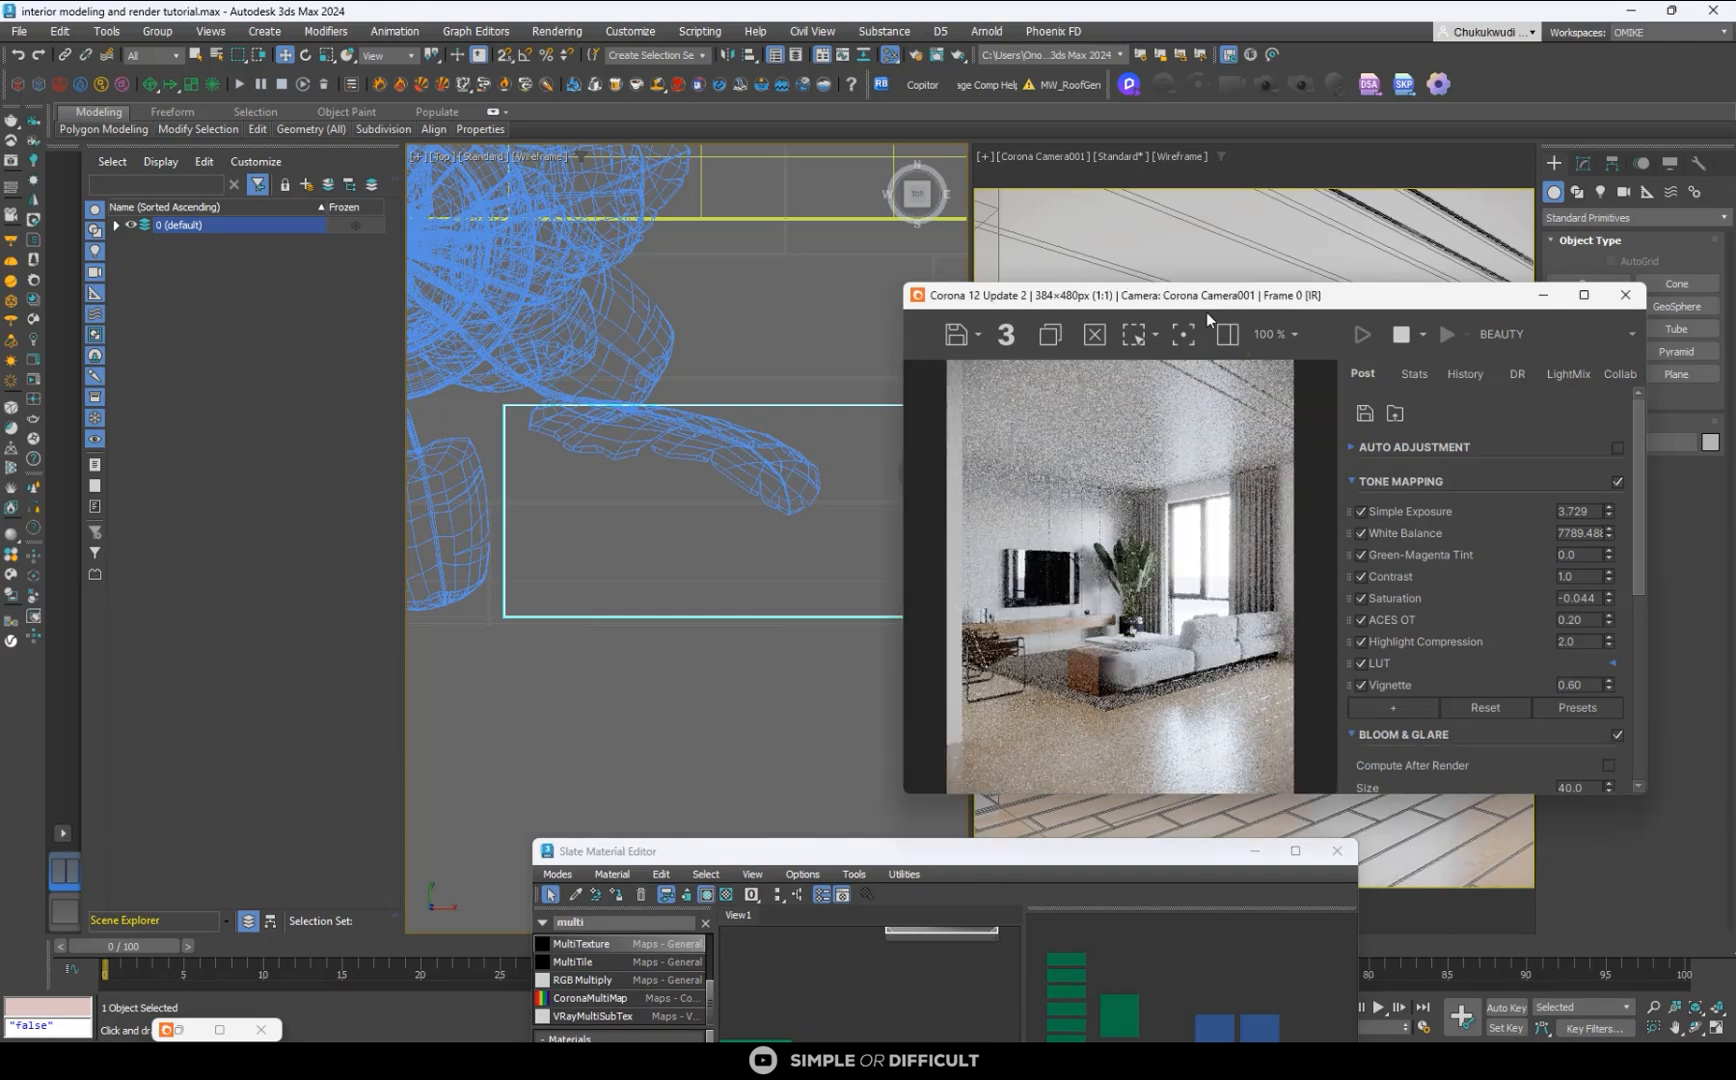
left_click_drag(1255, 299, 610, 342)
left_click(1164, 606)
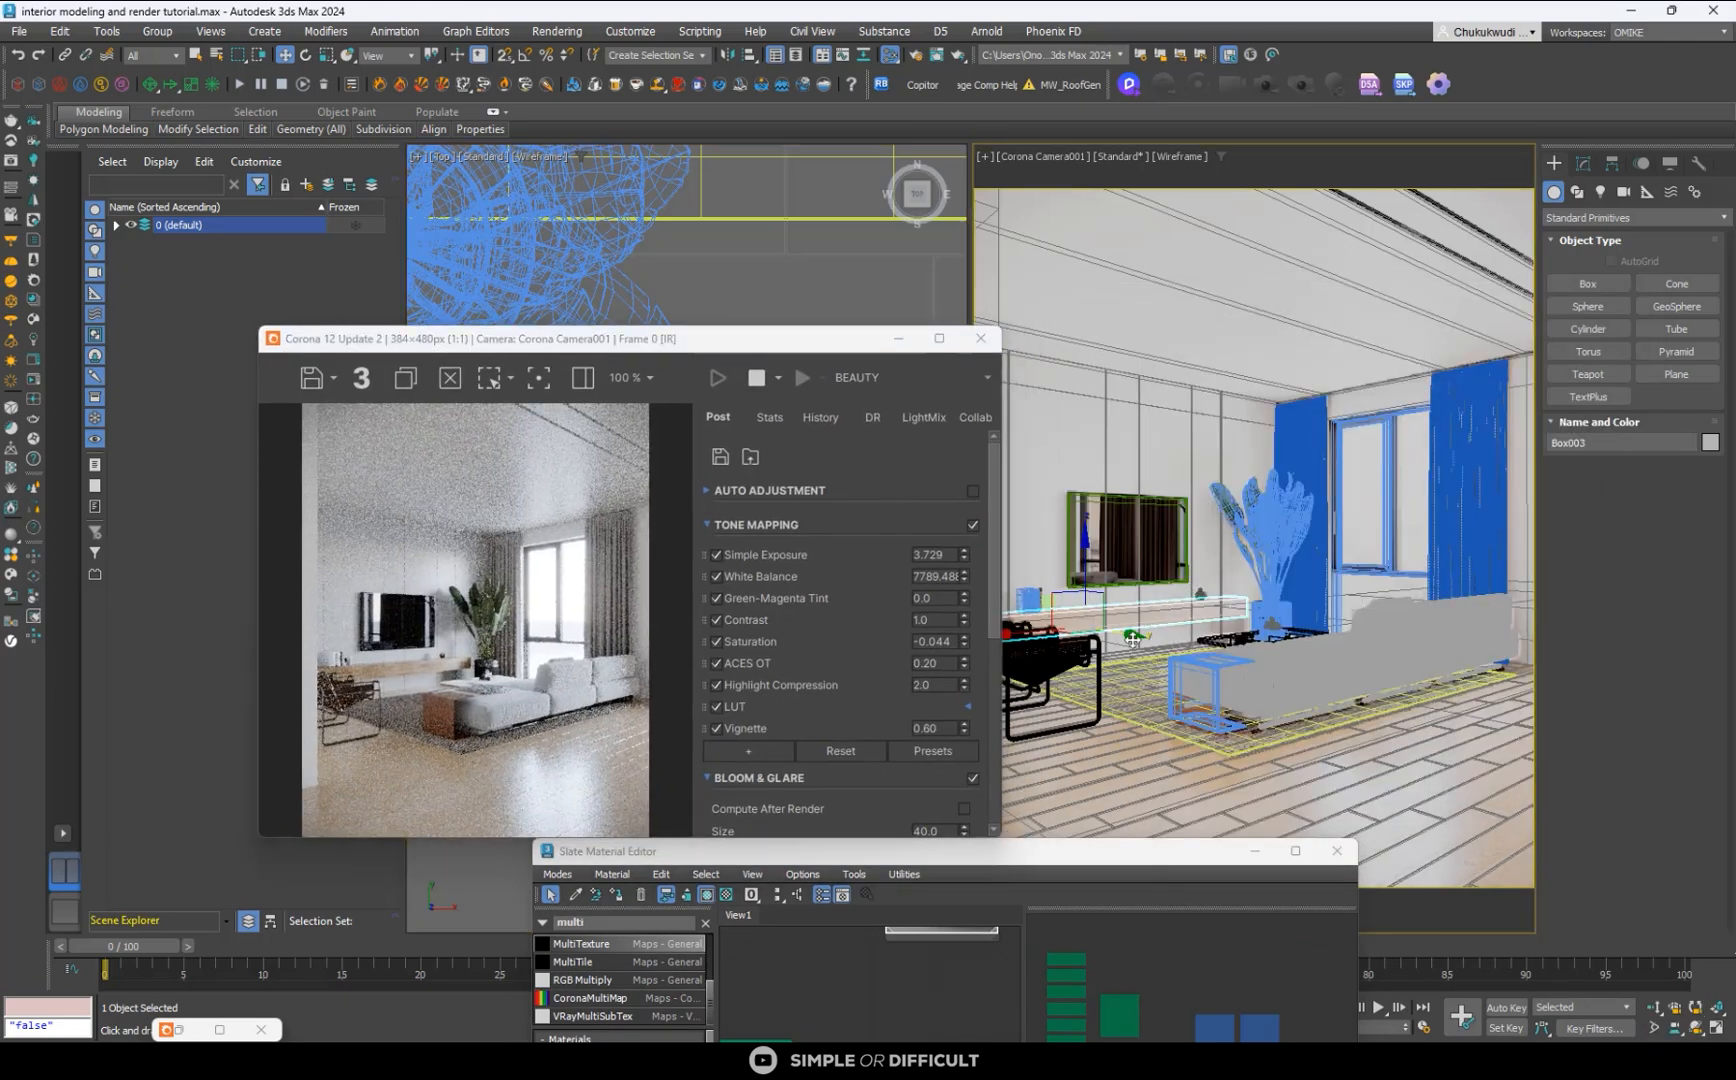
scroll(1133, 640, "up", 5)
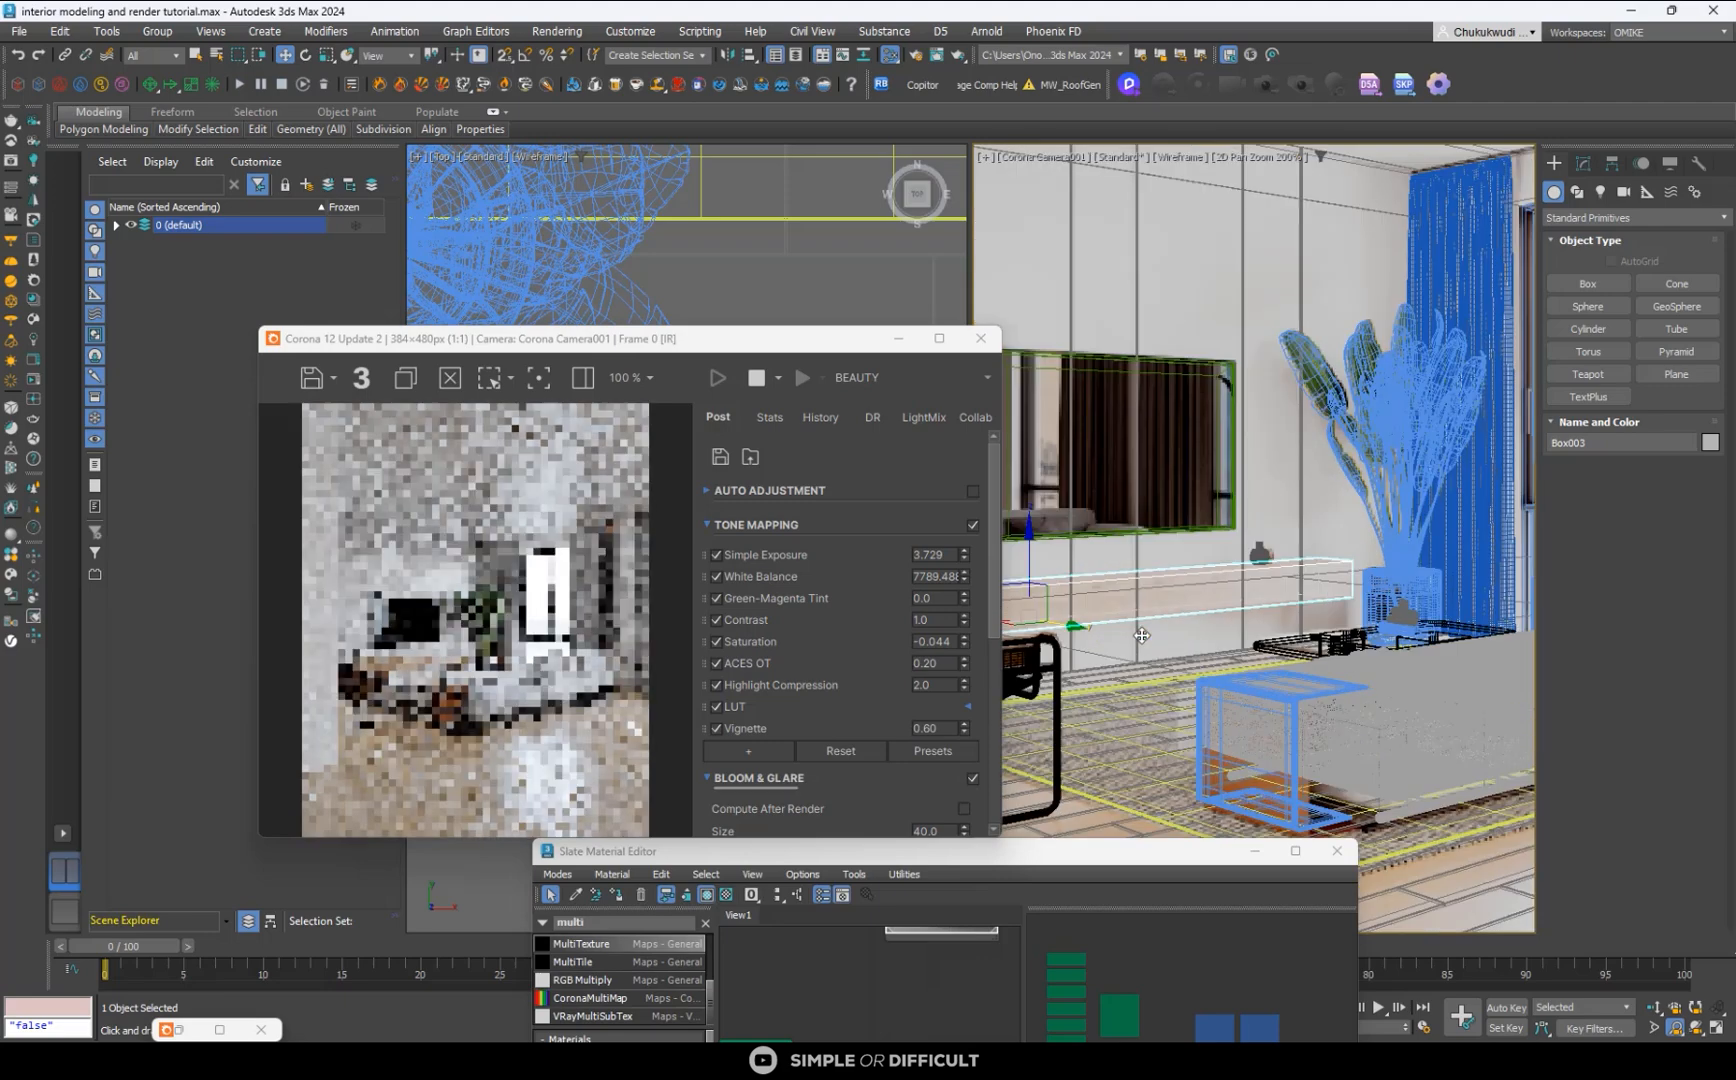
key("F3")
scroll(1198, 586, "up", 5)
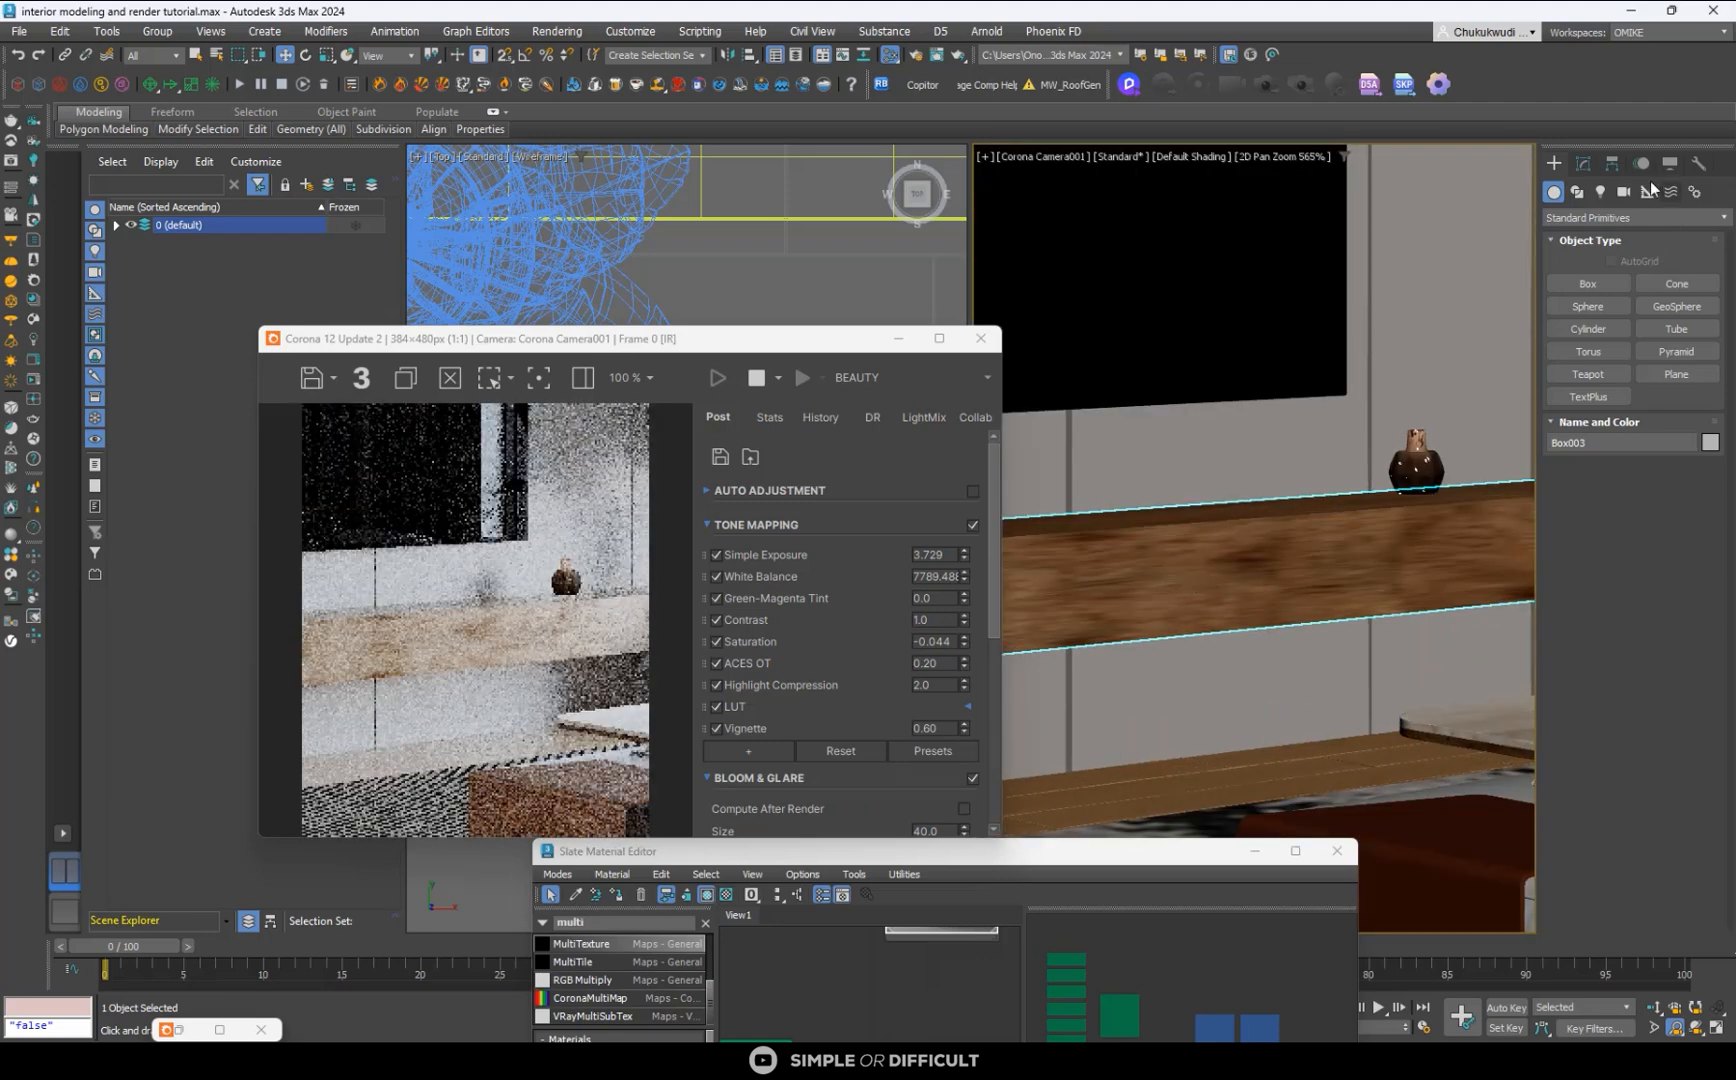
- Add a UVW Map modifier to the console with Box mapping and a width of 722.1 mm
left_click(1583, 165)
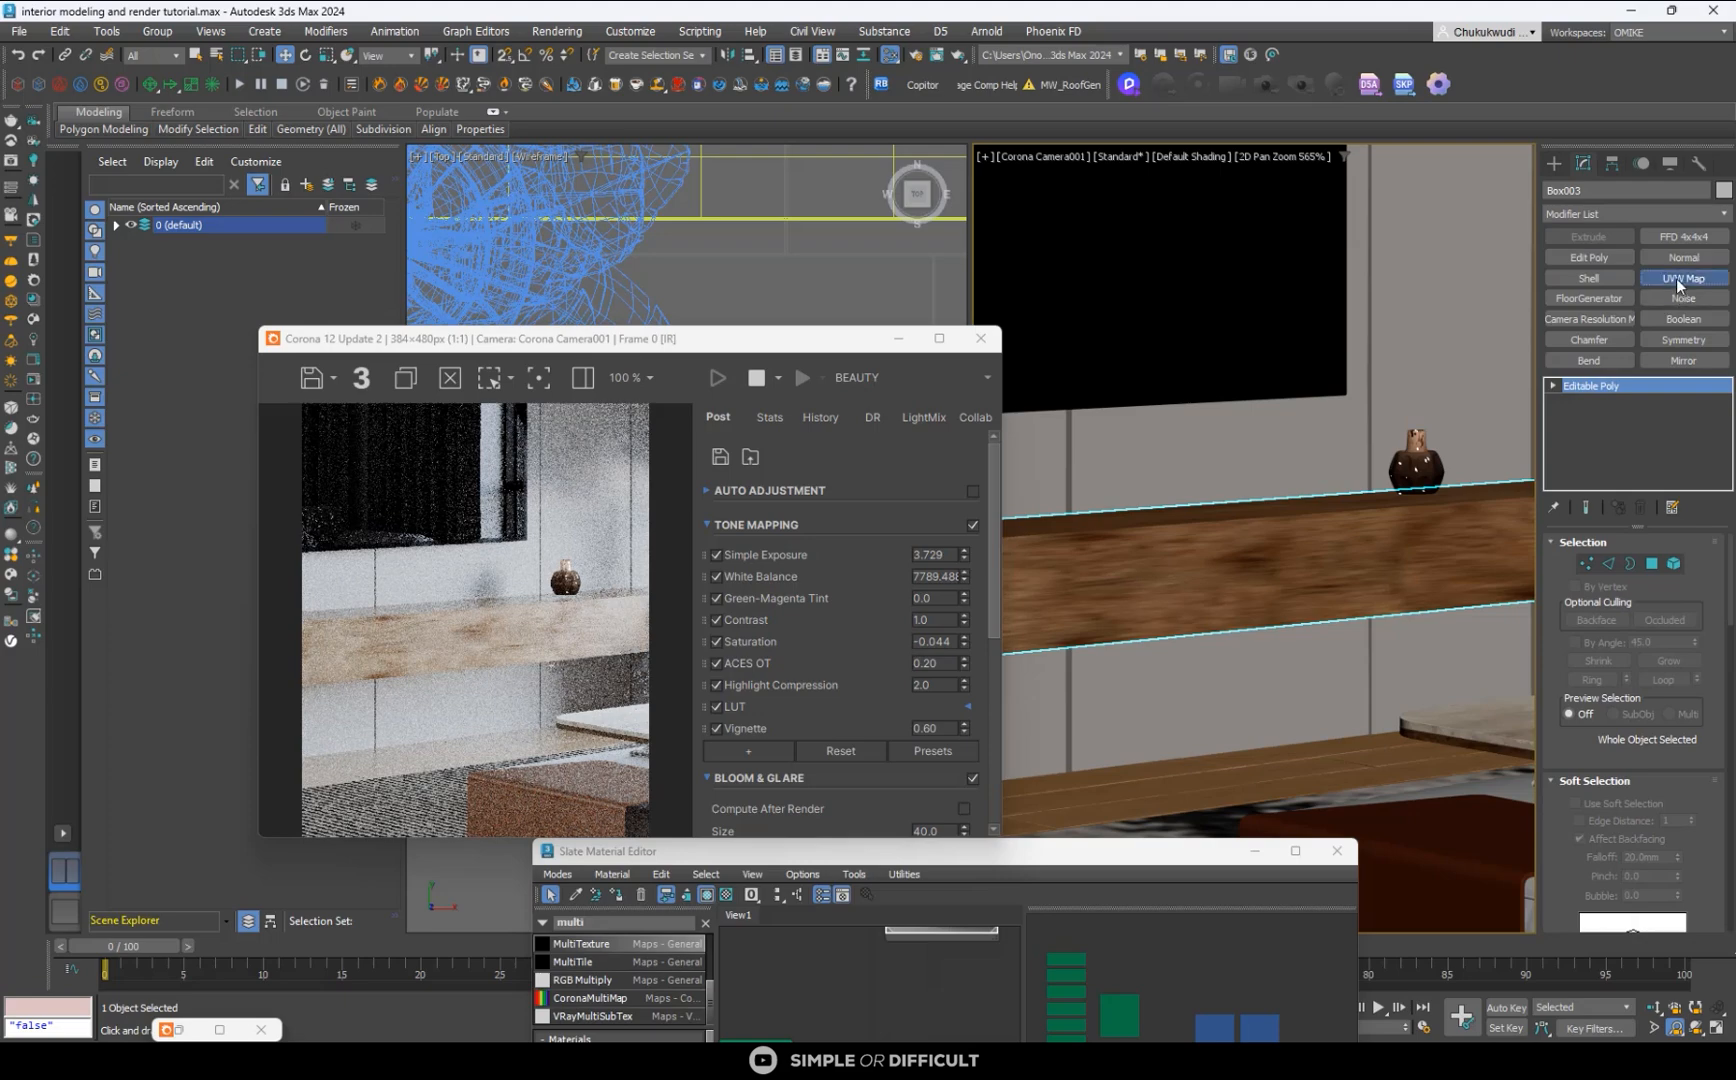
left_click(1678, 278)
left_click(1600, 645)
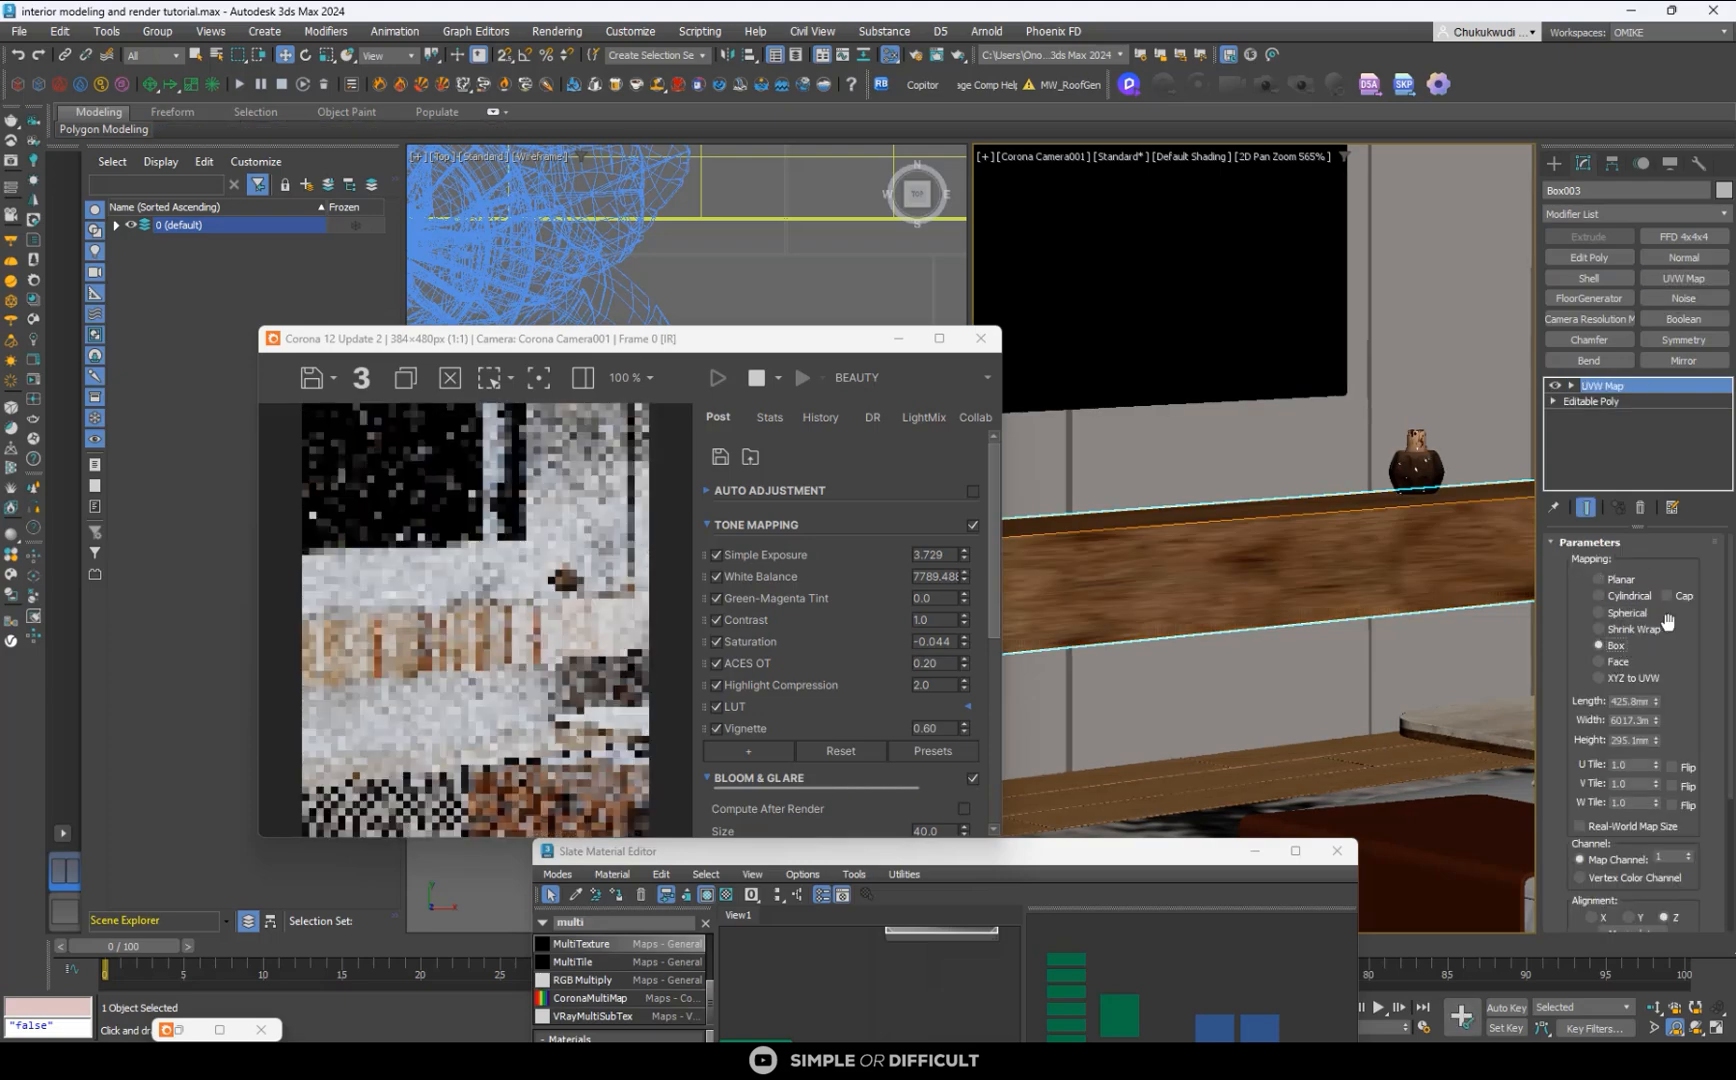
left_click_drag(1657, 724, 1680, 803)
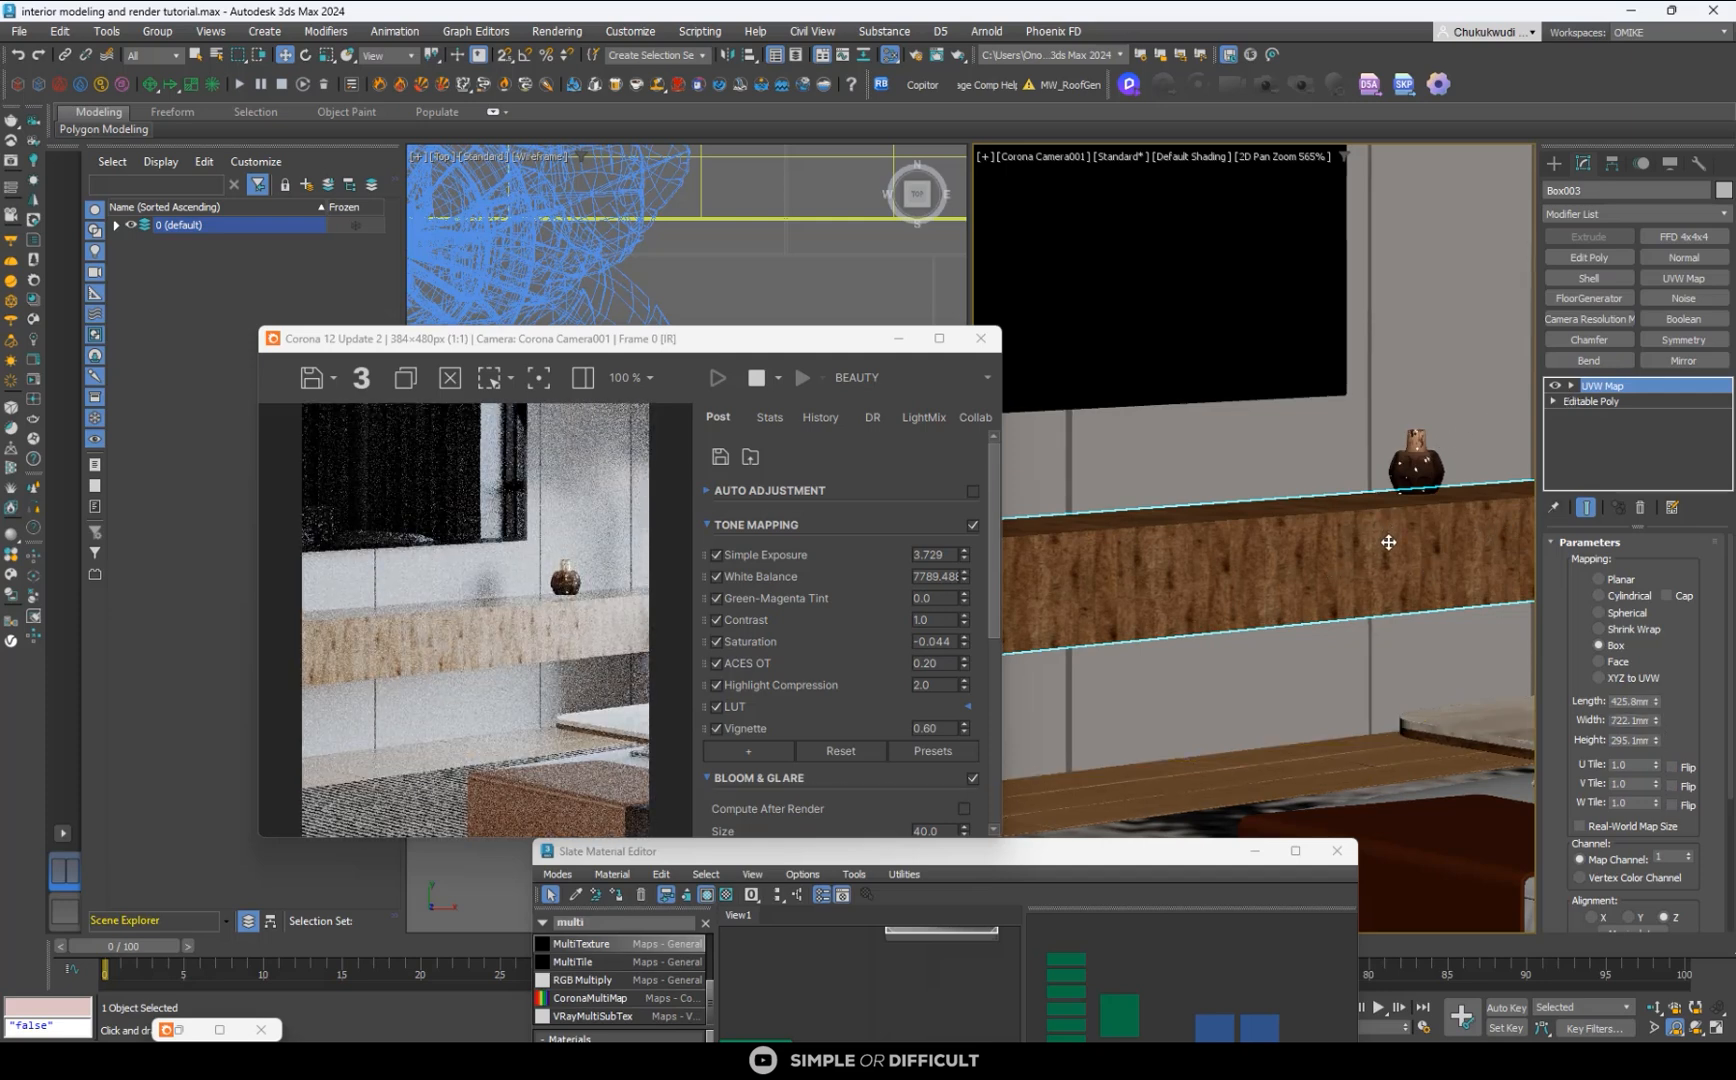
- Activate the UVW Map gizmo of the console and switch to the Rotate tool
left_click(1572, 385)
left_click(1603, 401)
scroll(1394, 483, "down", 3)
scroll(1394, 483, "down", 2)
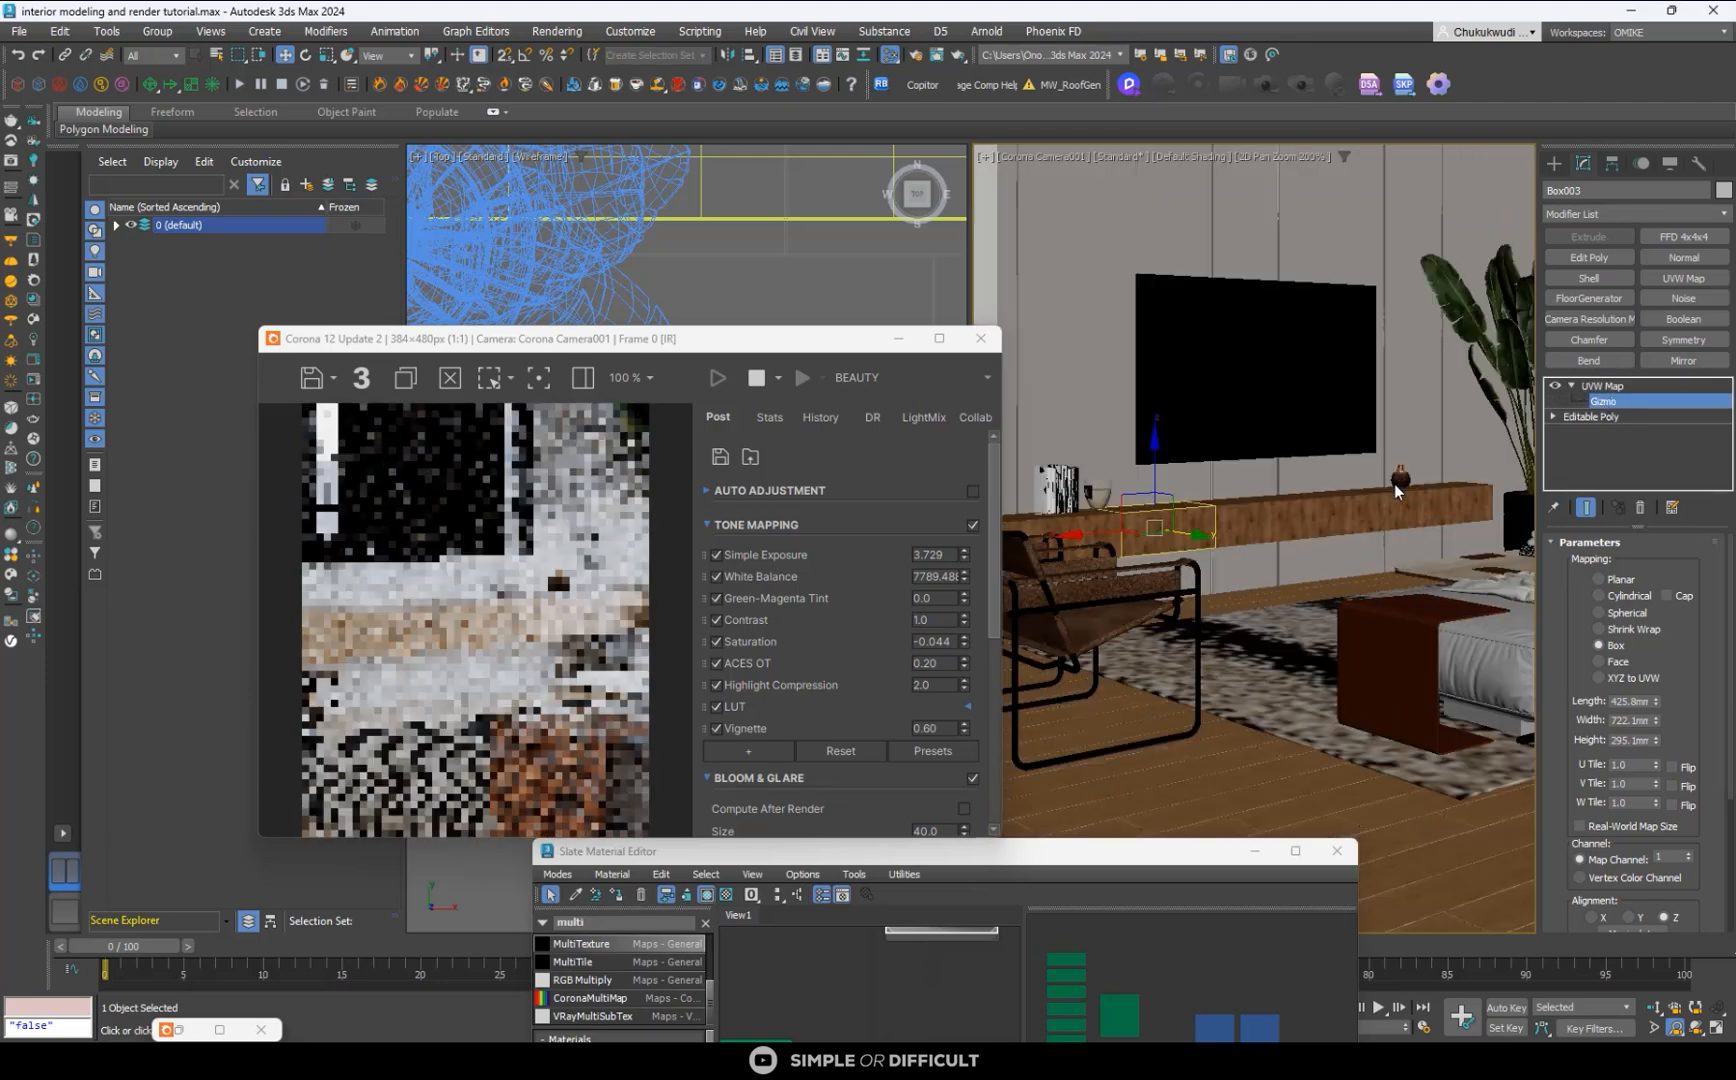
left_click(306, 54)
scroll(1110, 524, "up", 5)
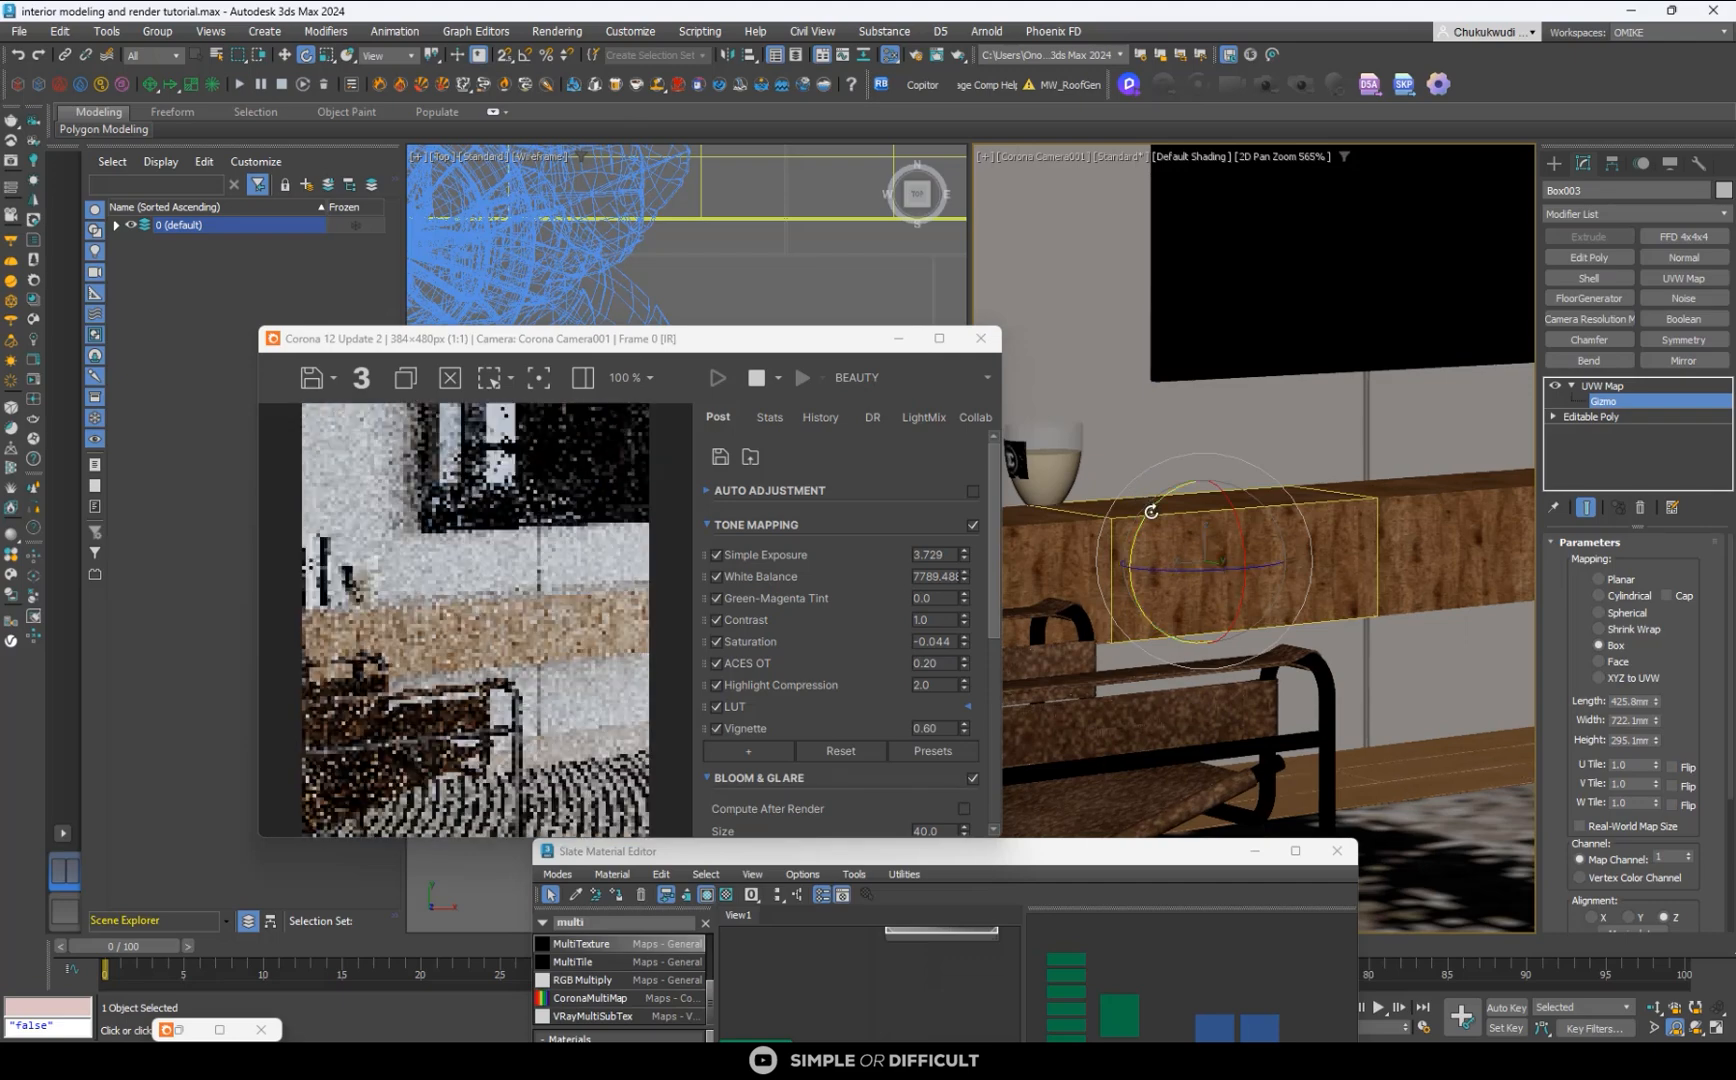
- Try to rotate the console's mapping gizmo by hand, first freely and then with angle snap on
left_click_drag(1160, 530, 1167, 478)
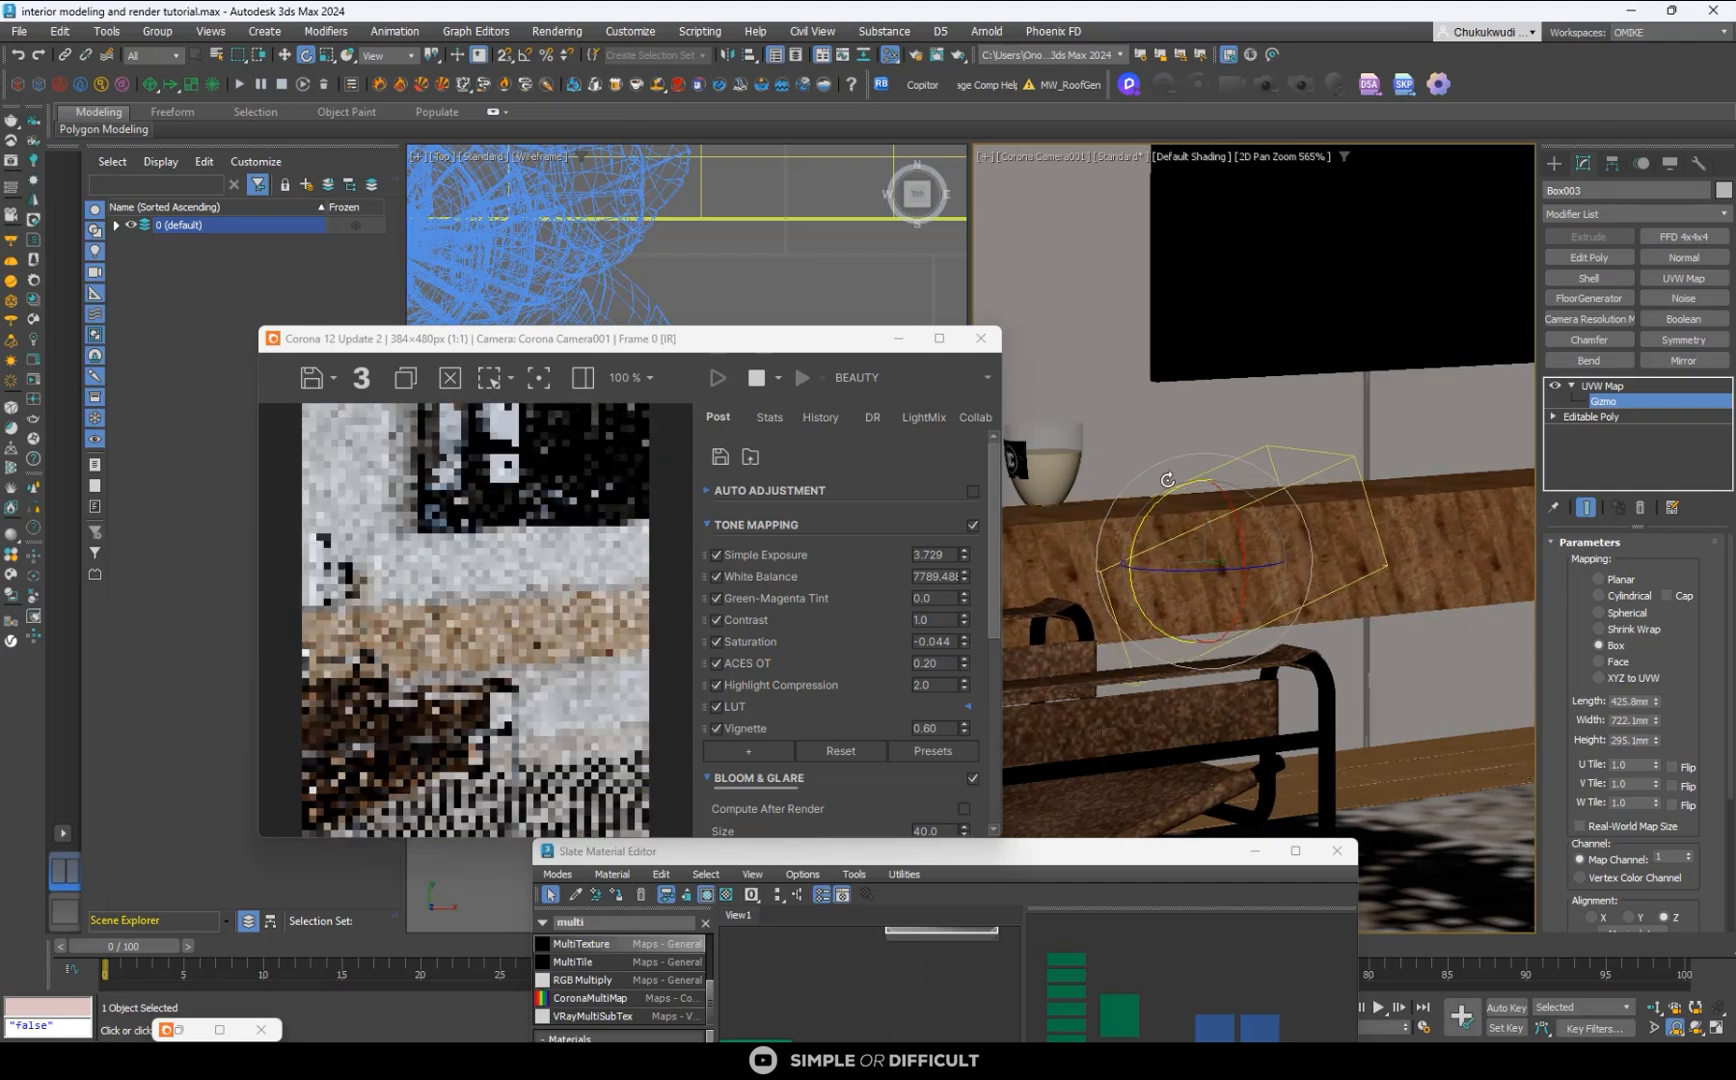
key("ctrl+z")
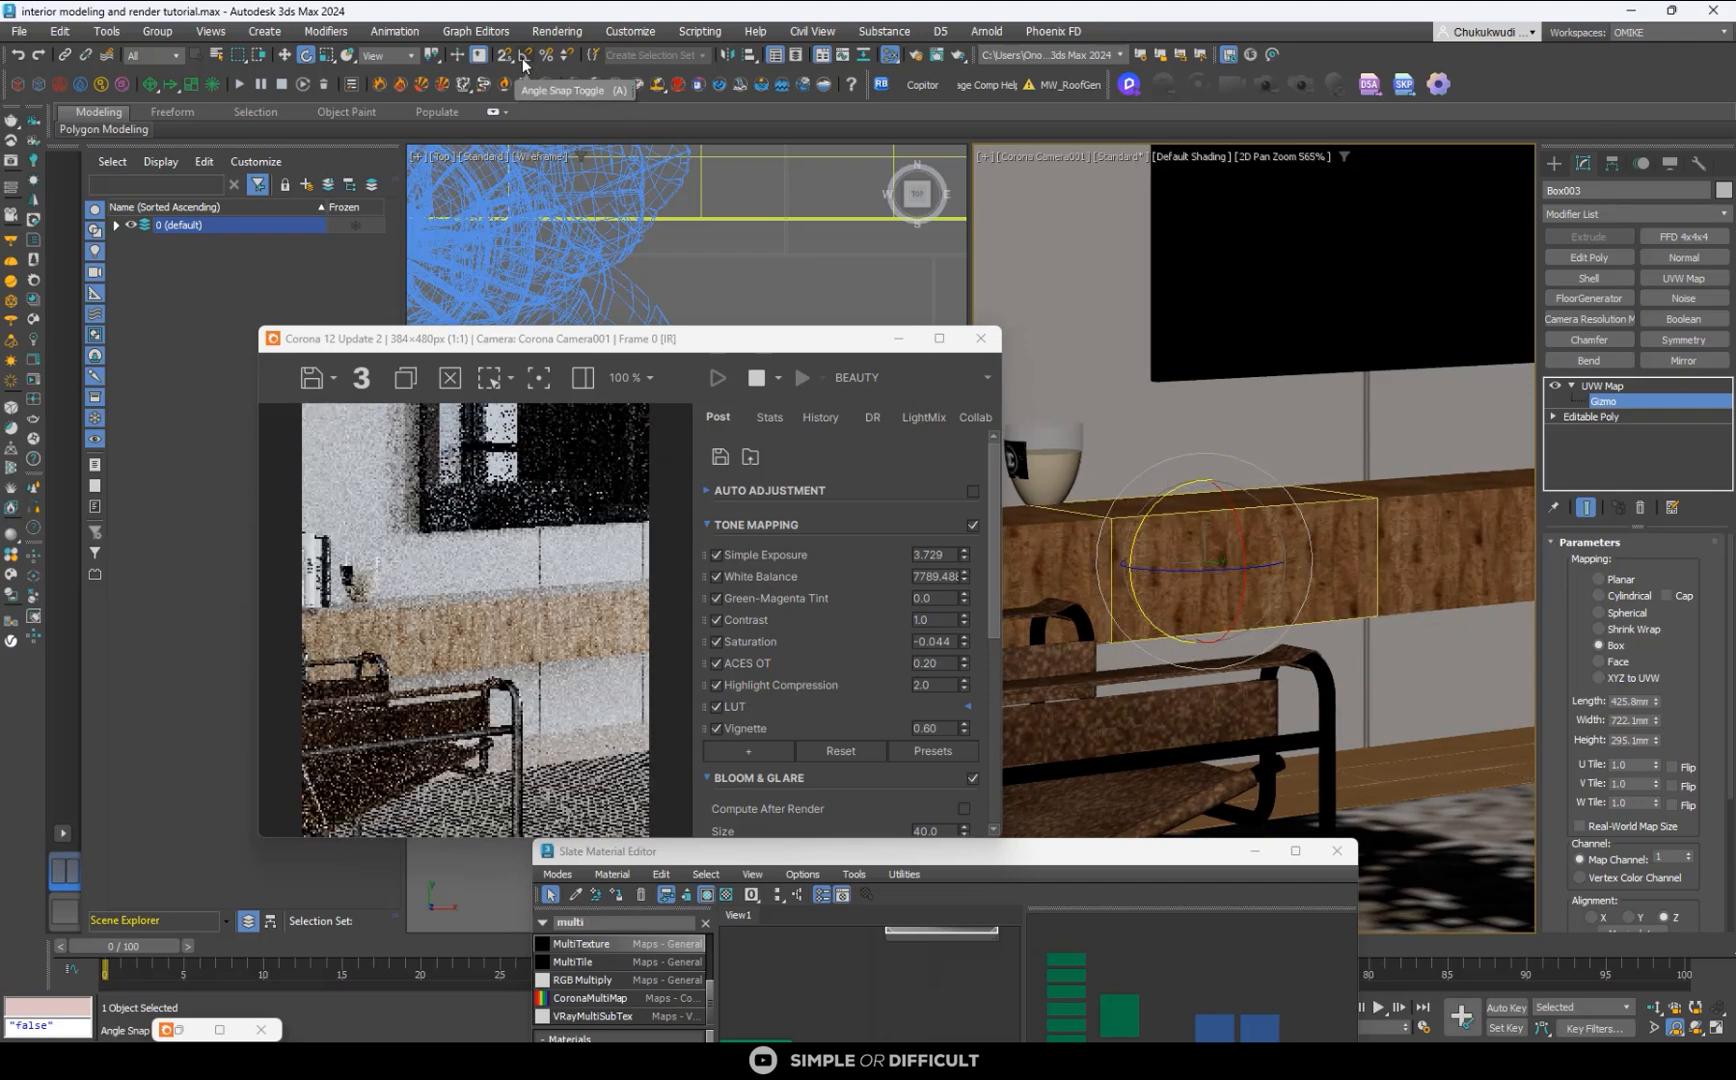
left_click(525, 55)
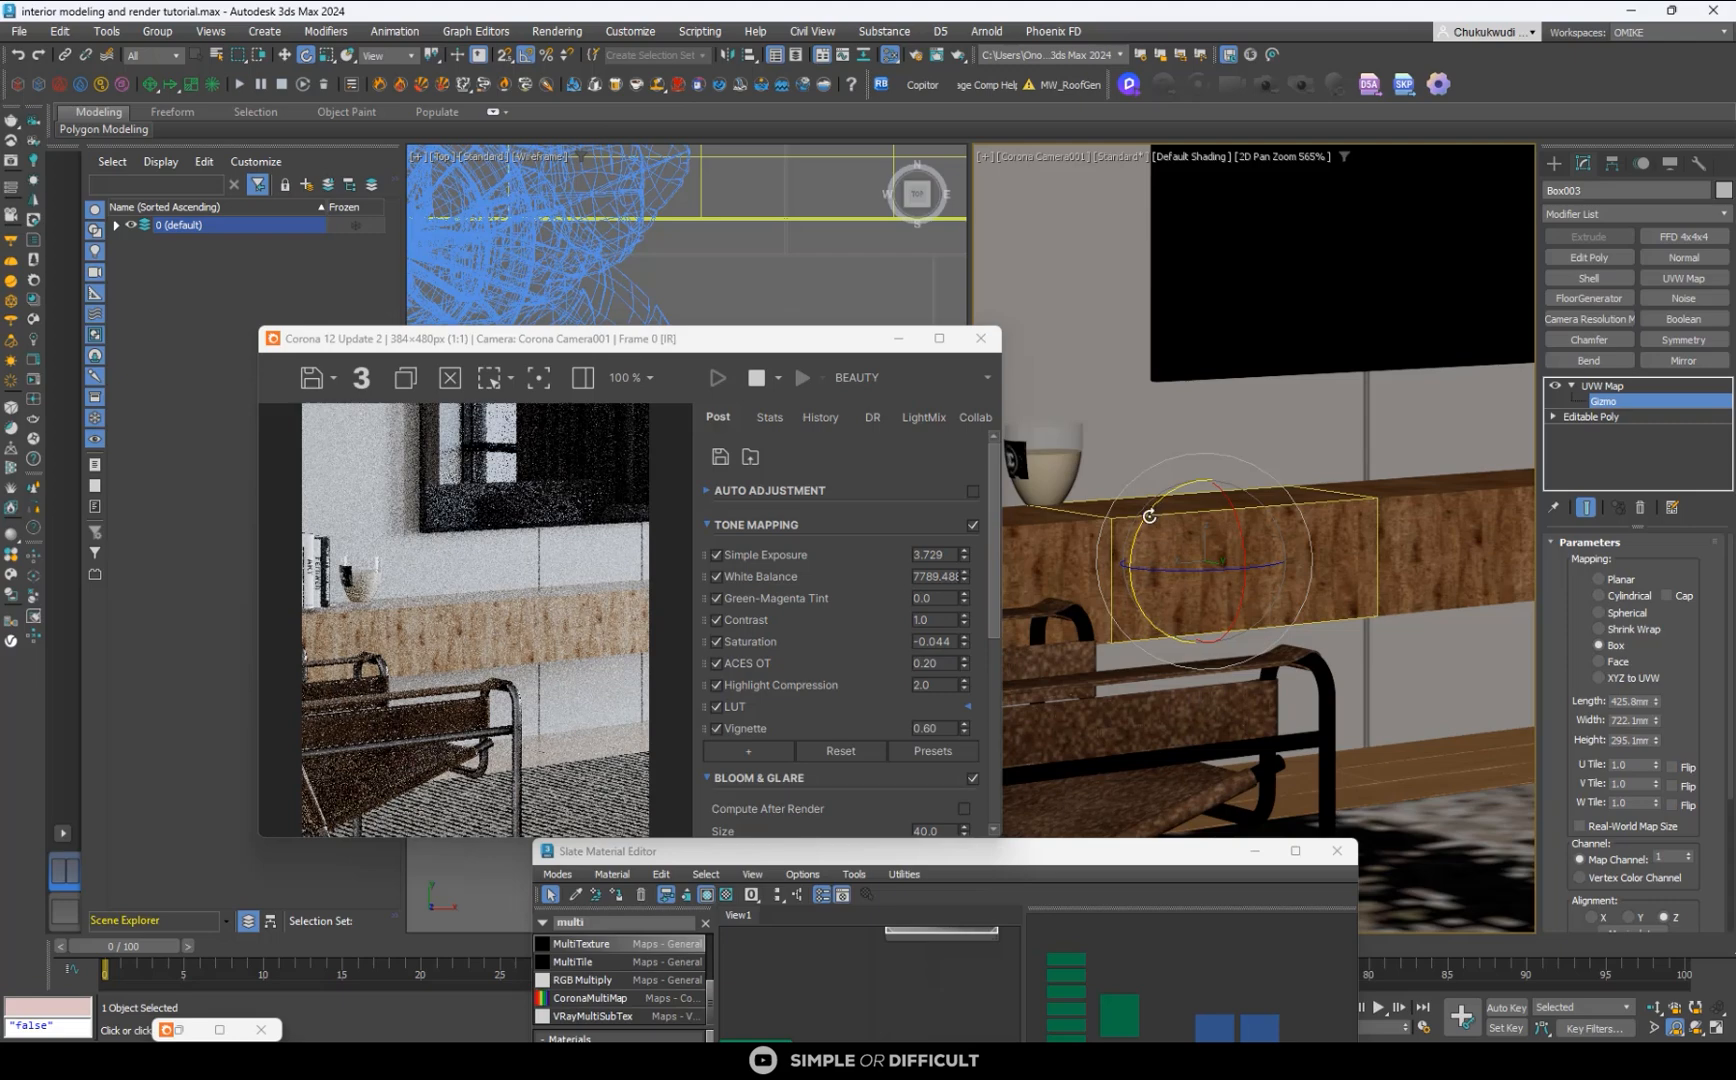
left_click_drag(1149, 516, 1164, 613)
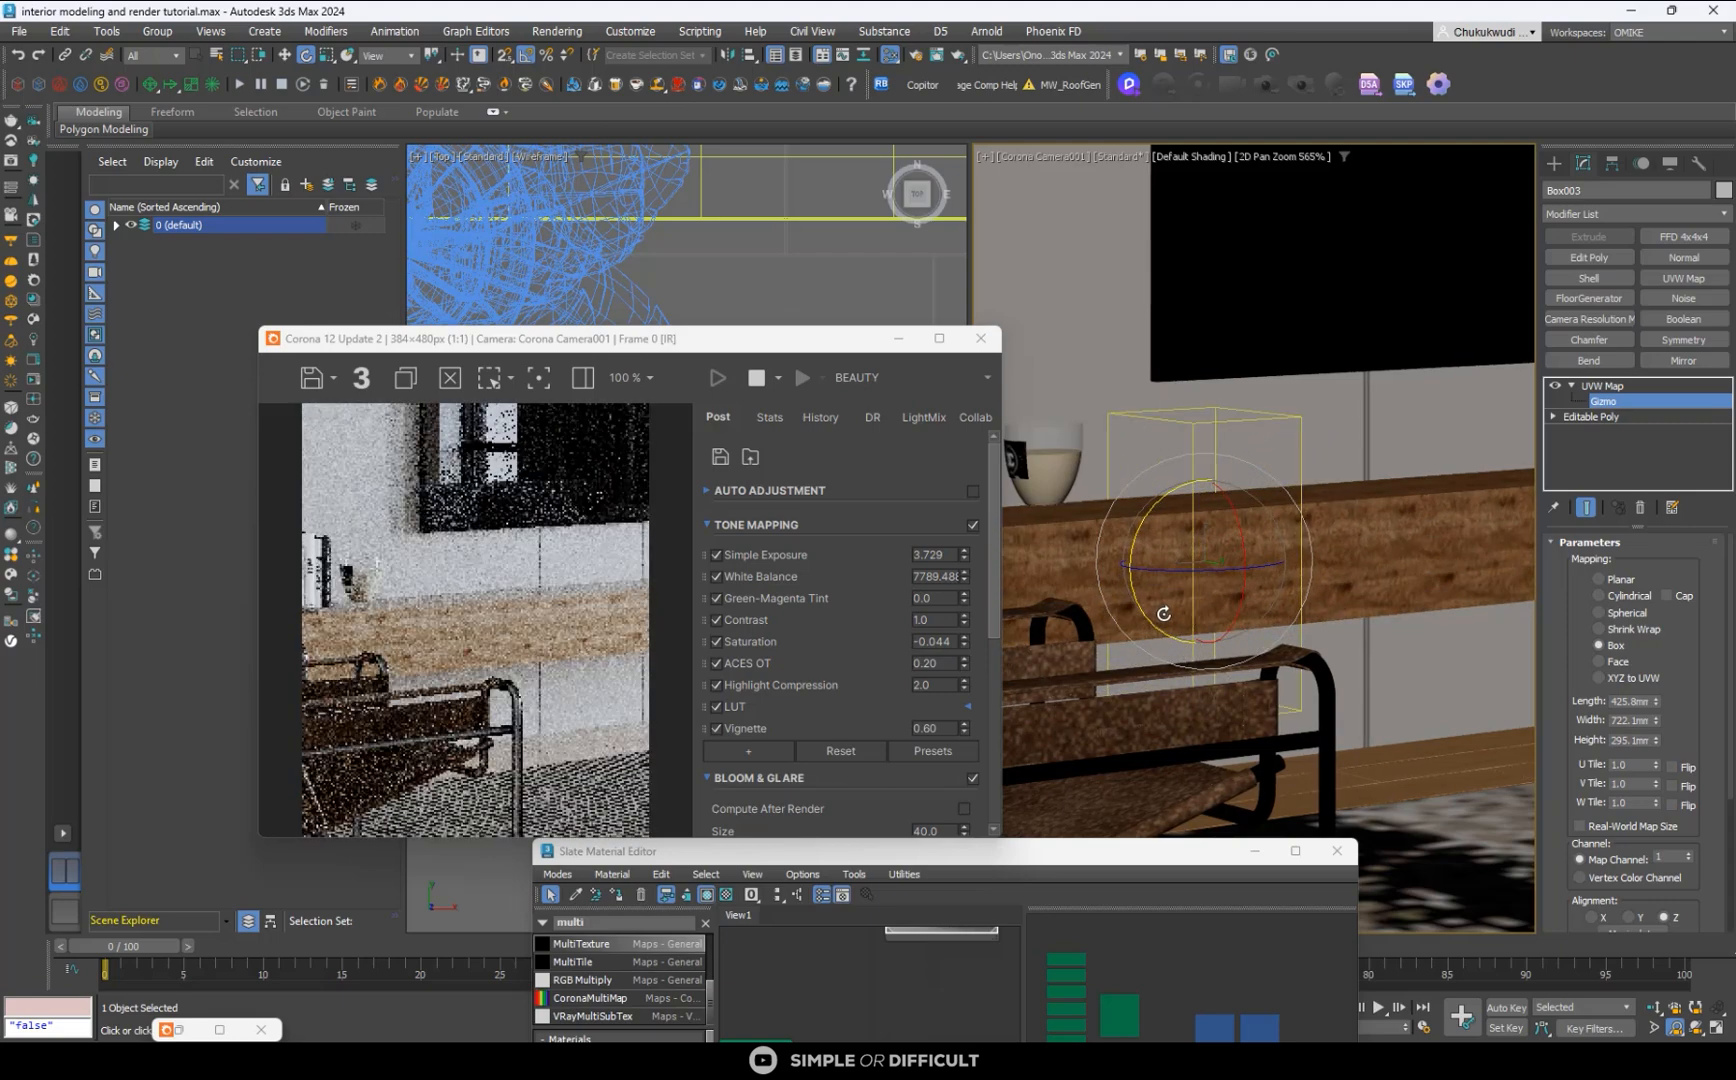
key("ctrl+z")
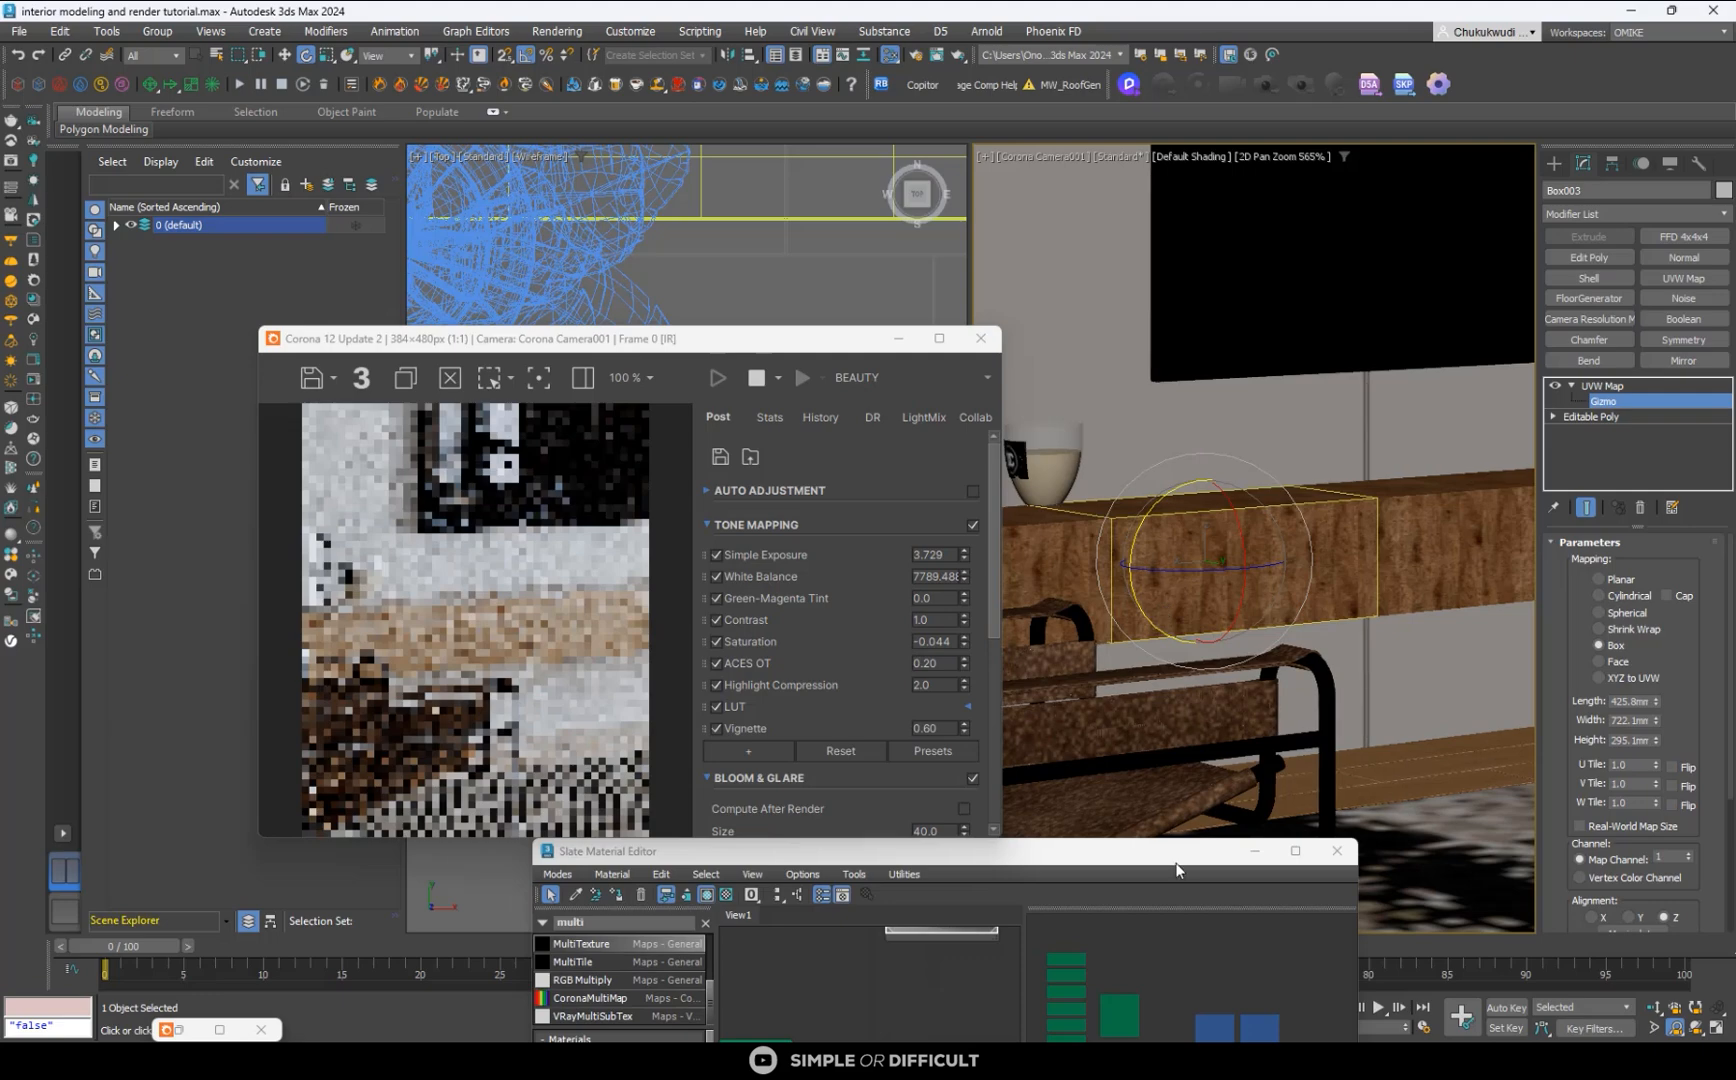
- Rotate the console's mapping gizmo exactly 90 degrees about the Y axis and turn on Real-World Map Size
left_click_drag(1180, 850, 783, 371)
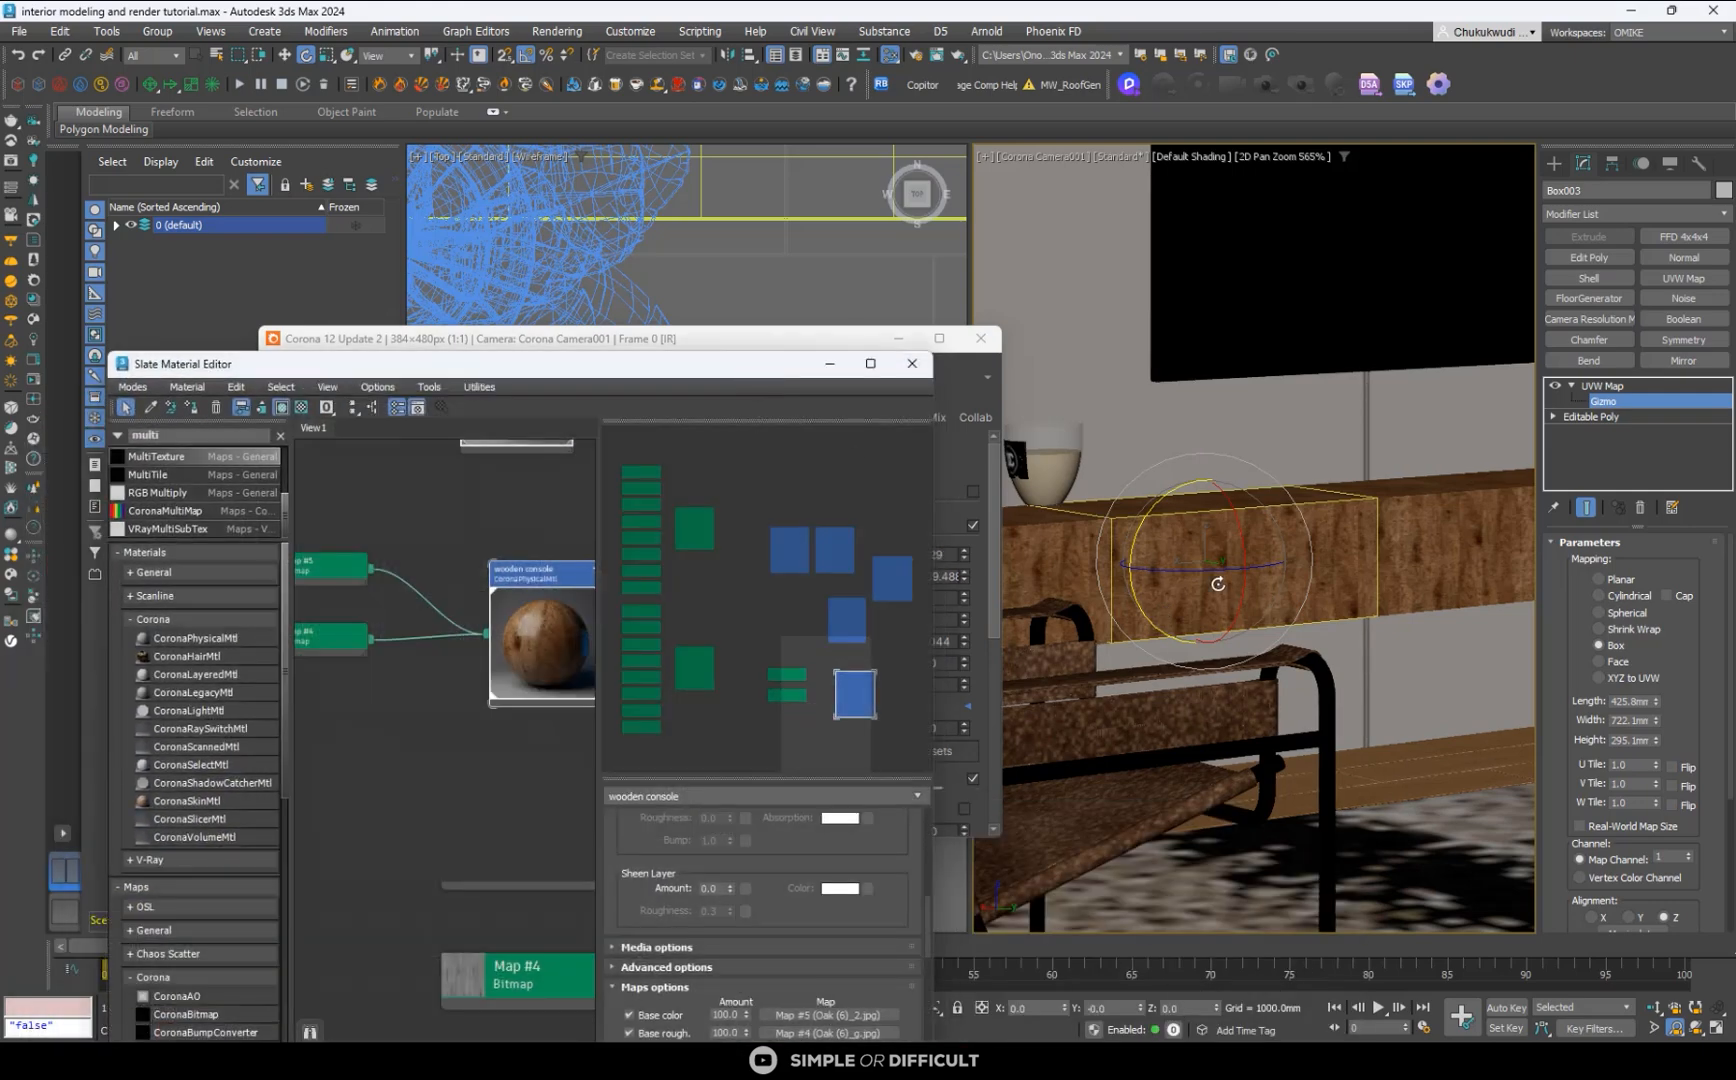
left_click_drag(1154, 511, 1157, 556)
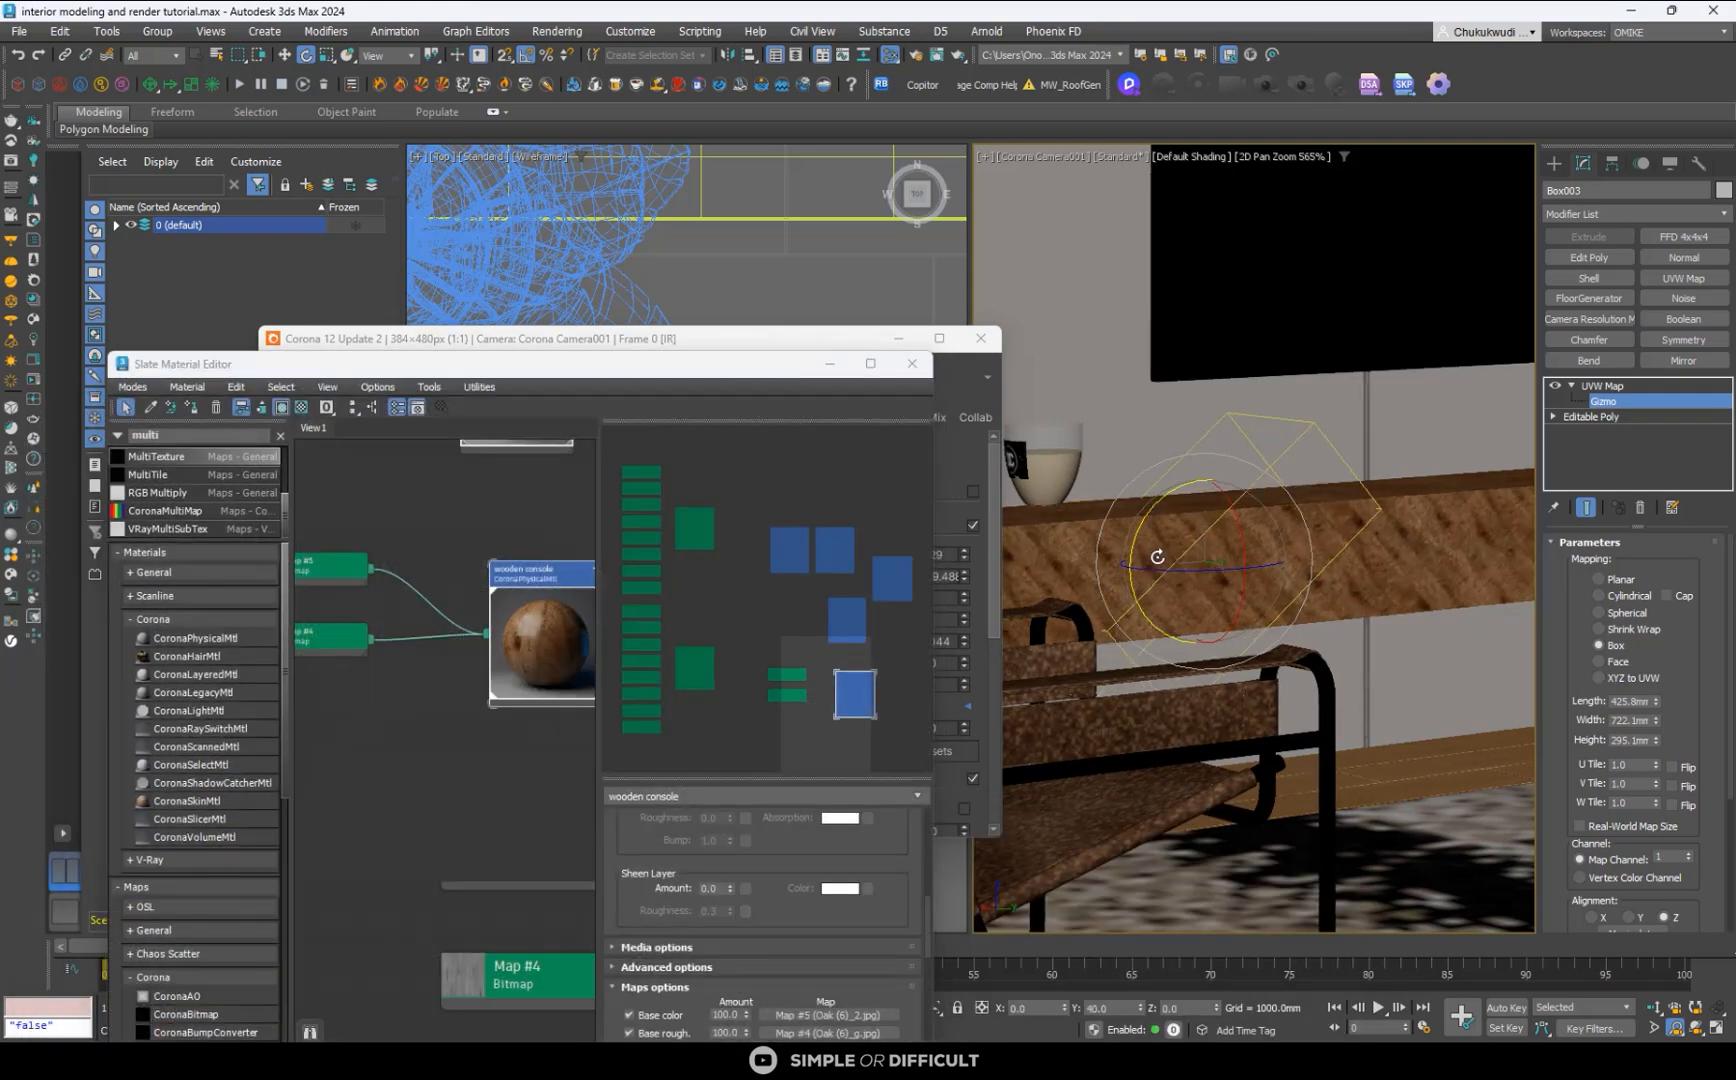
key("ctrl+z")
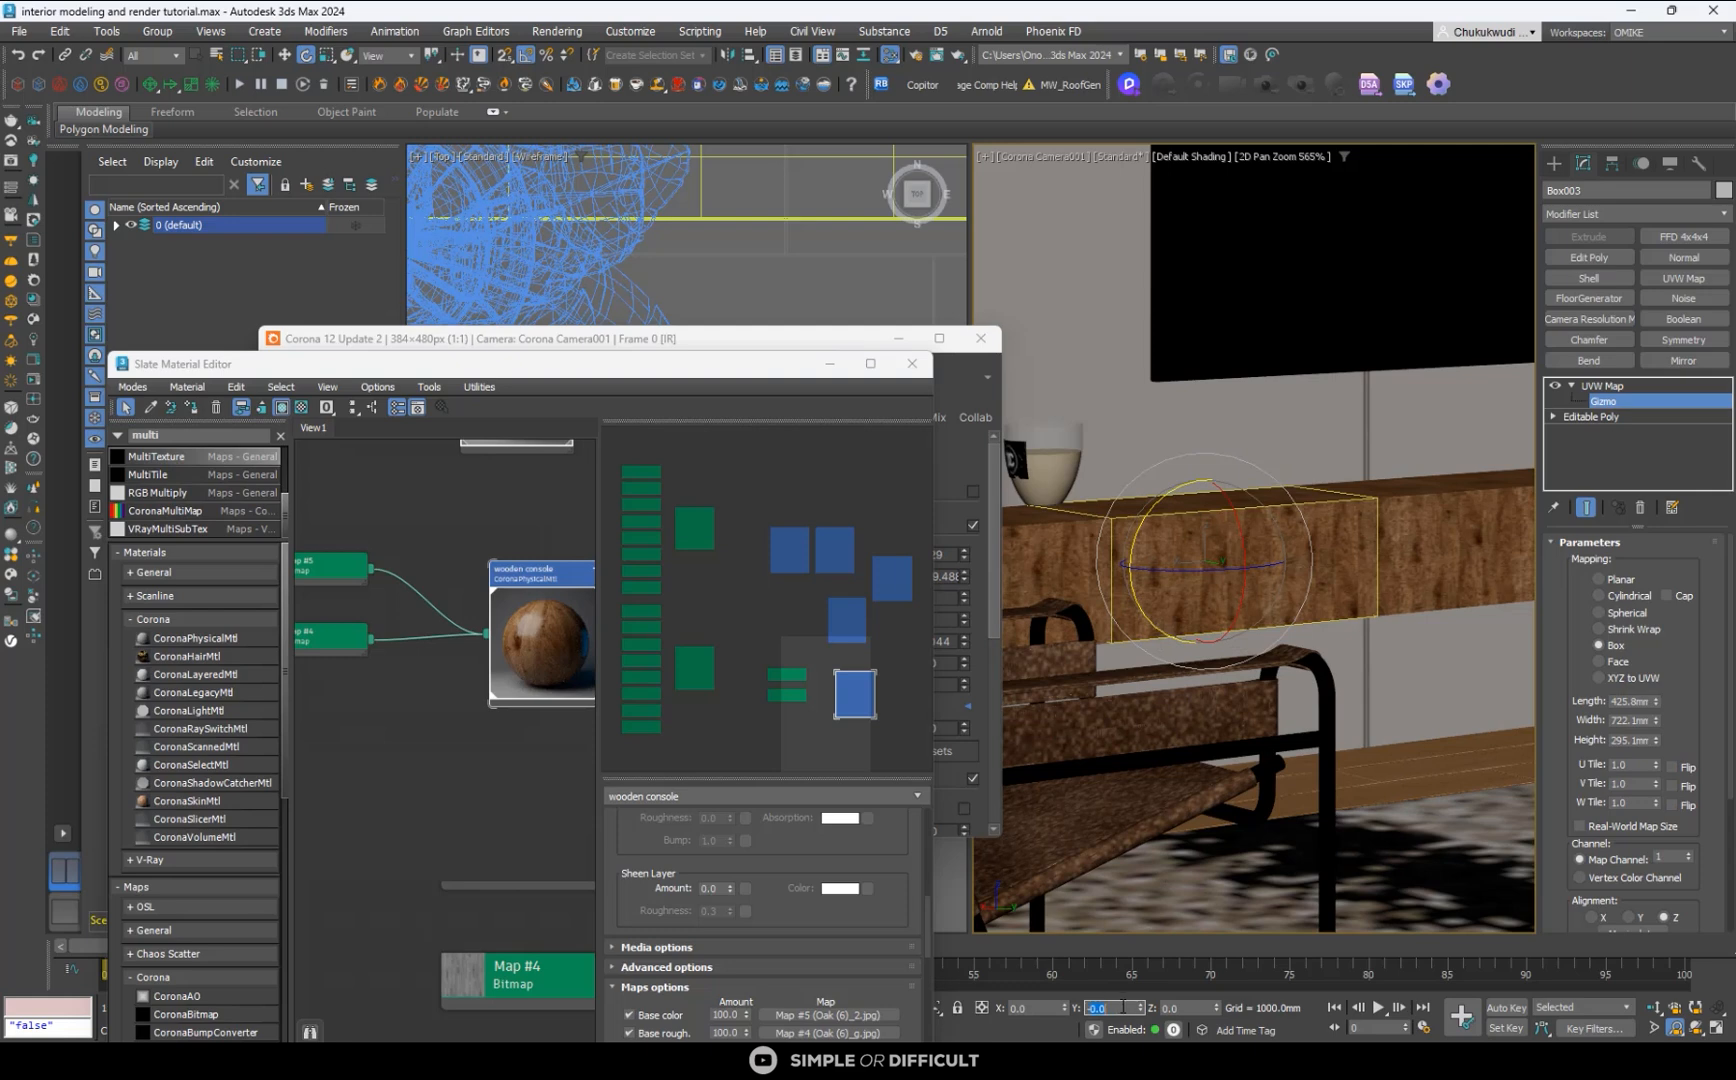
type("90")
key("Return")
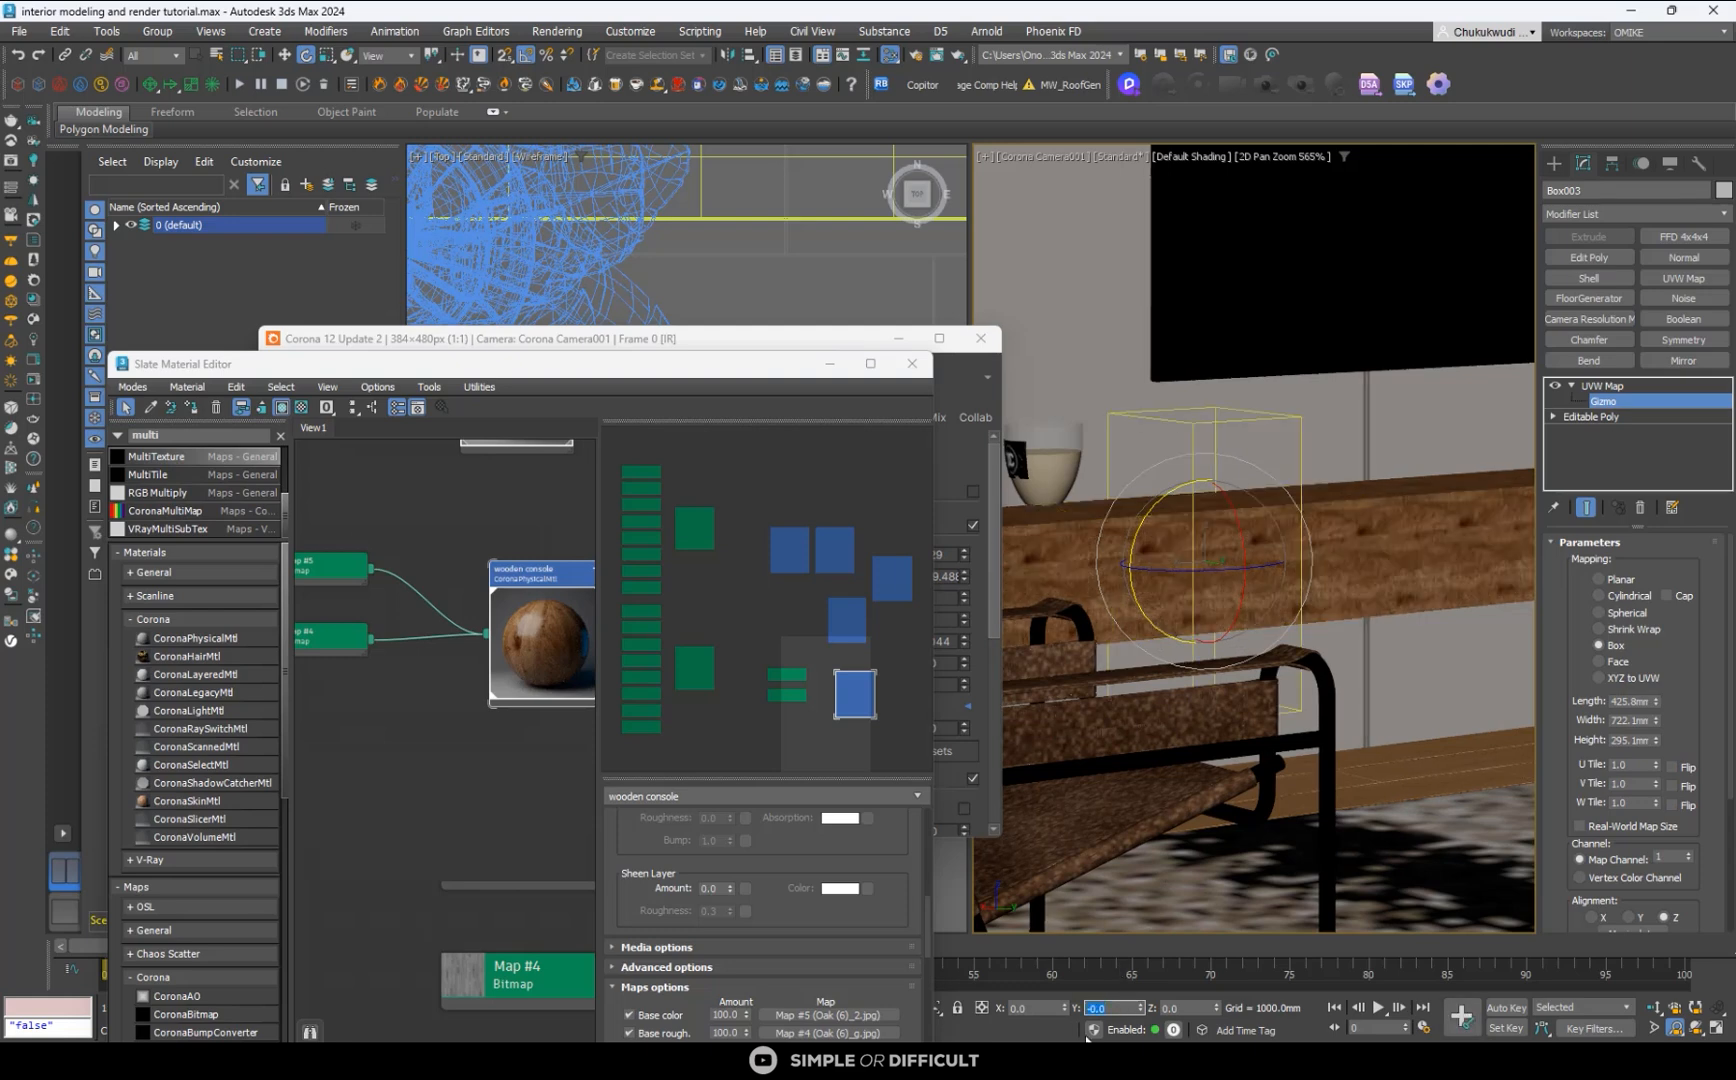
left_click(1581, 824)
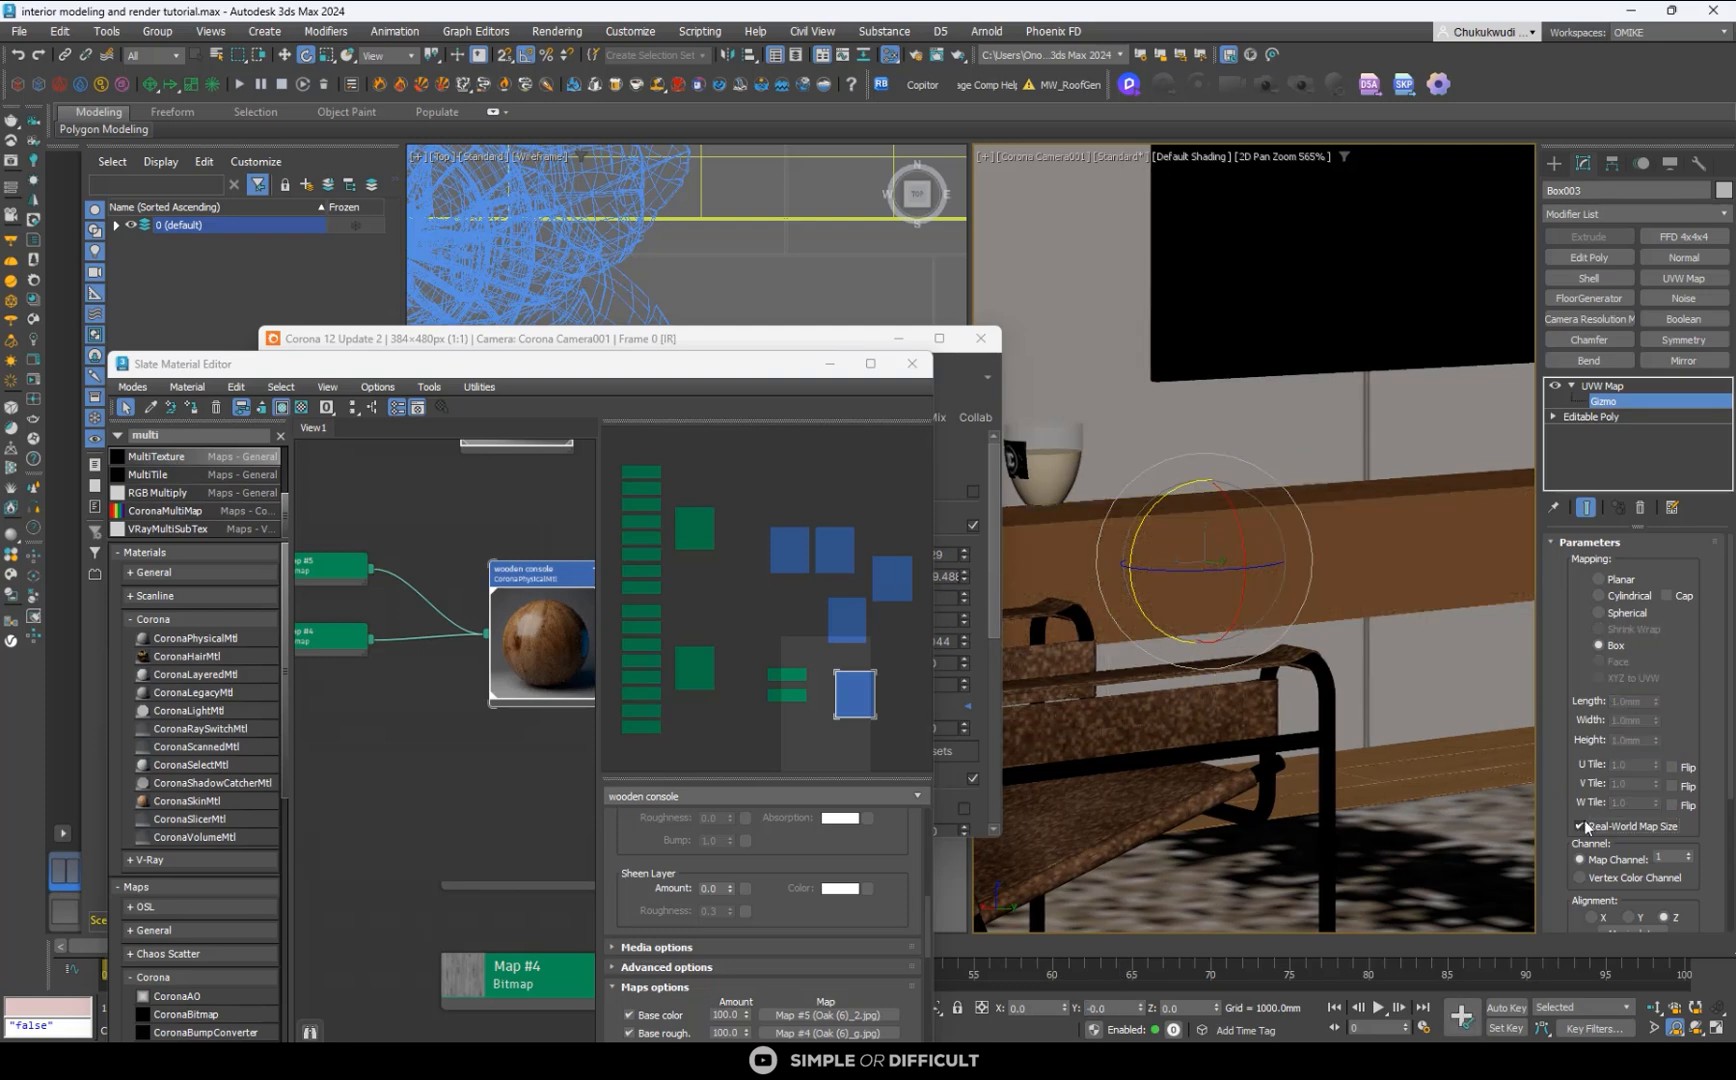
- Turn off Real-World Map Size and resize the console's mapping box to a width of 1296.9 mm and a height of 668.5 mm
left_click(1580, 826)
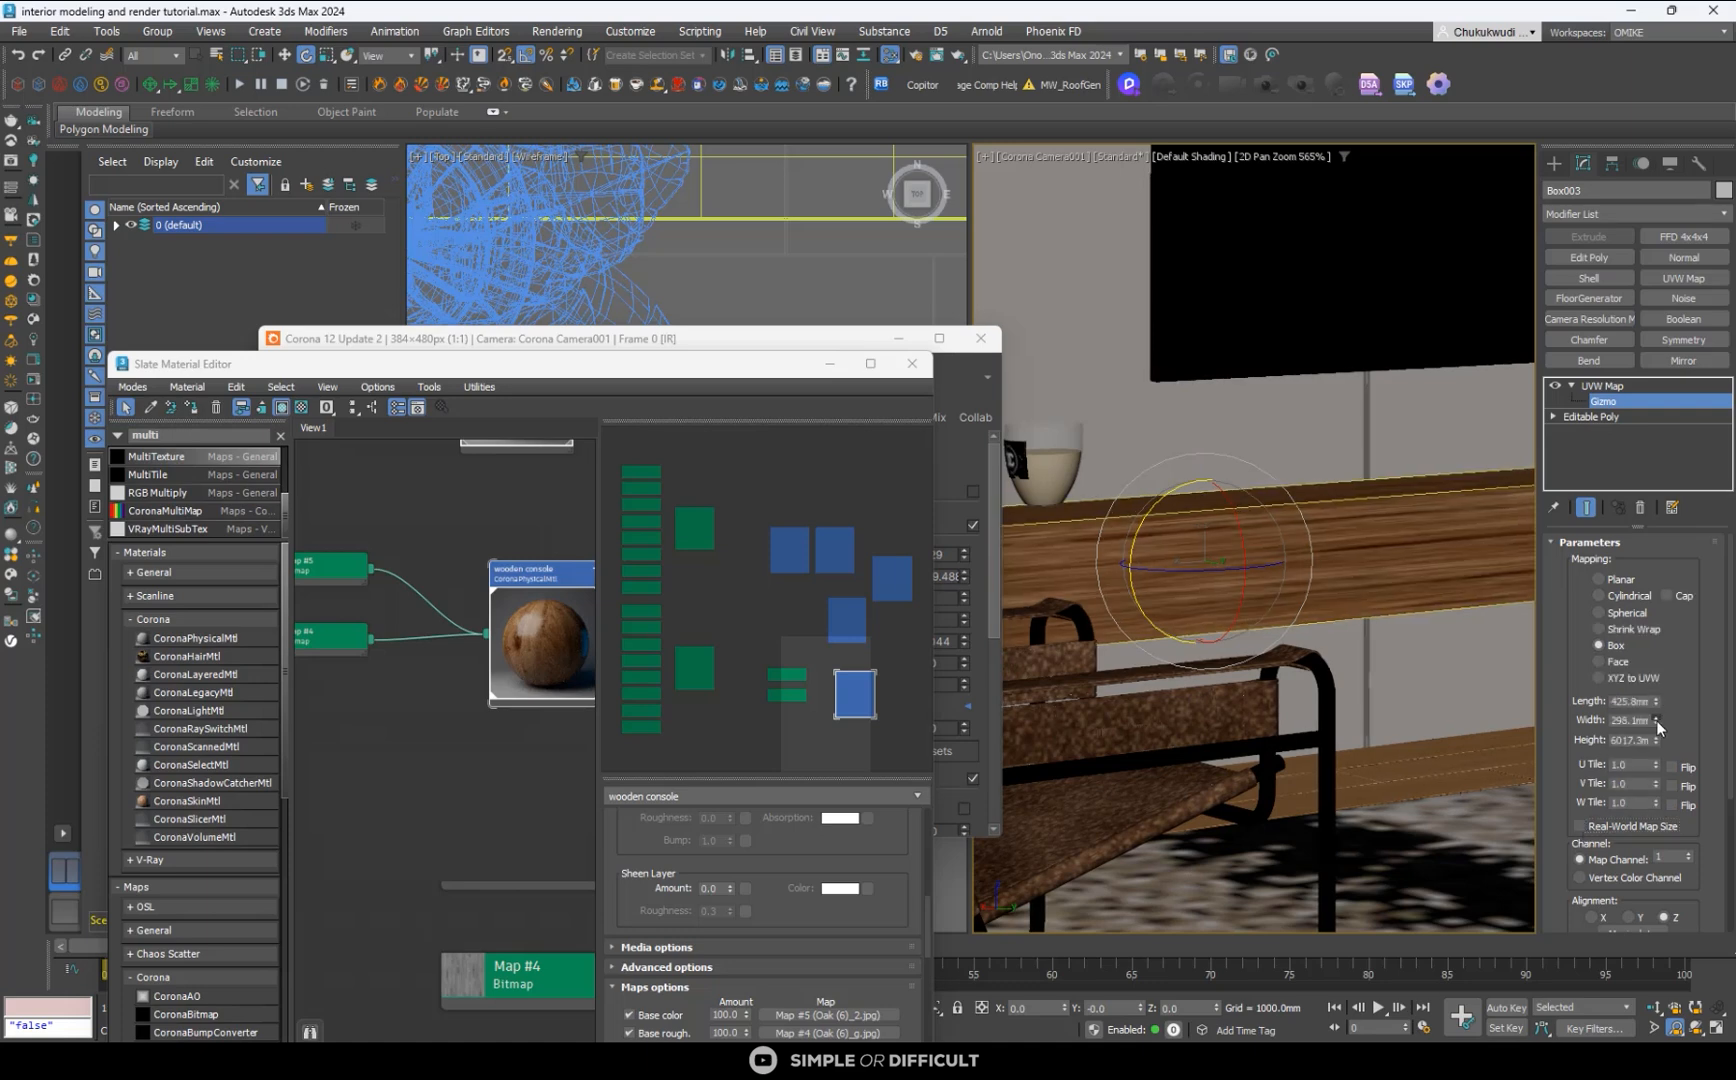
left_click_drag(1657, 720, 1663, 720)
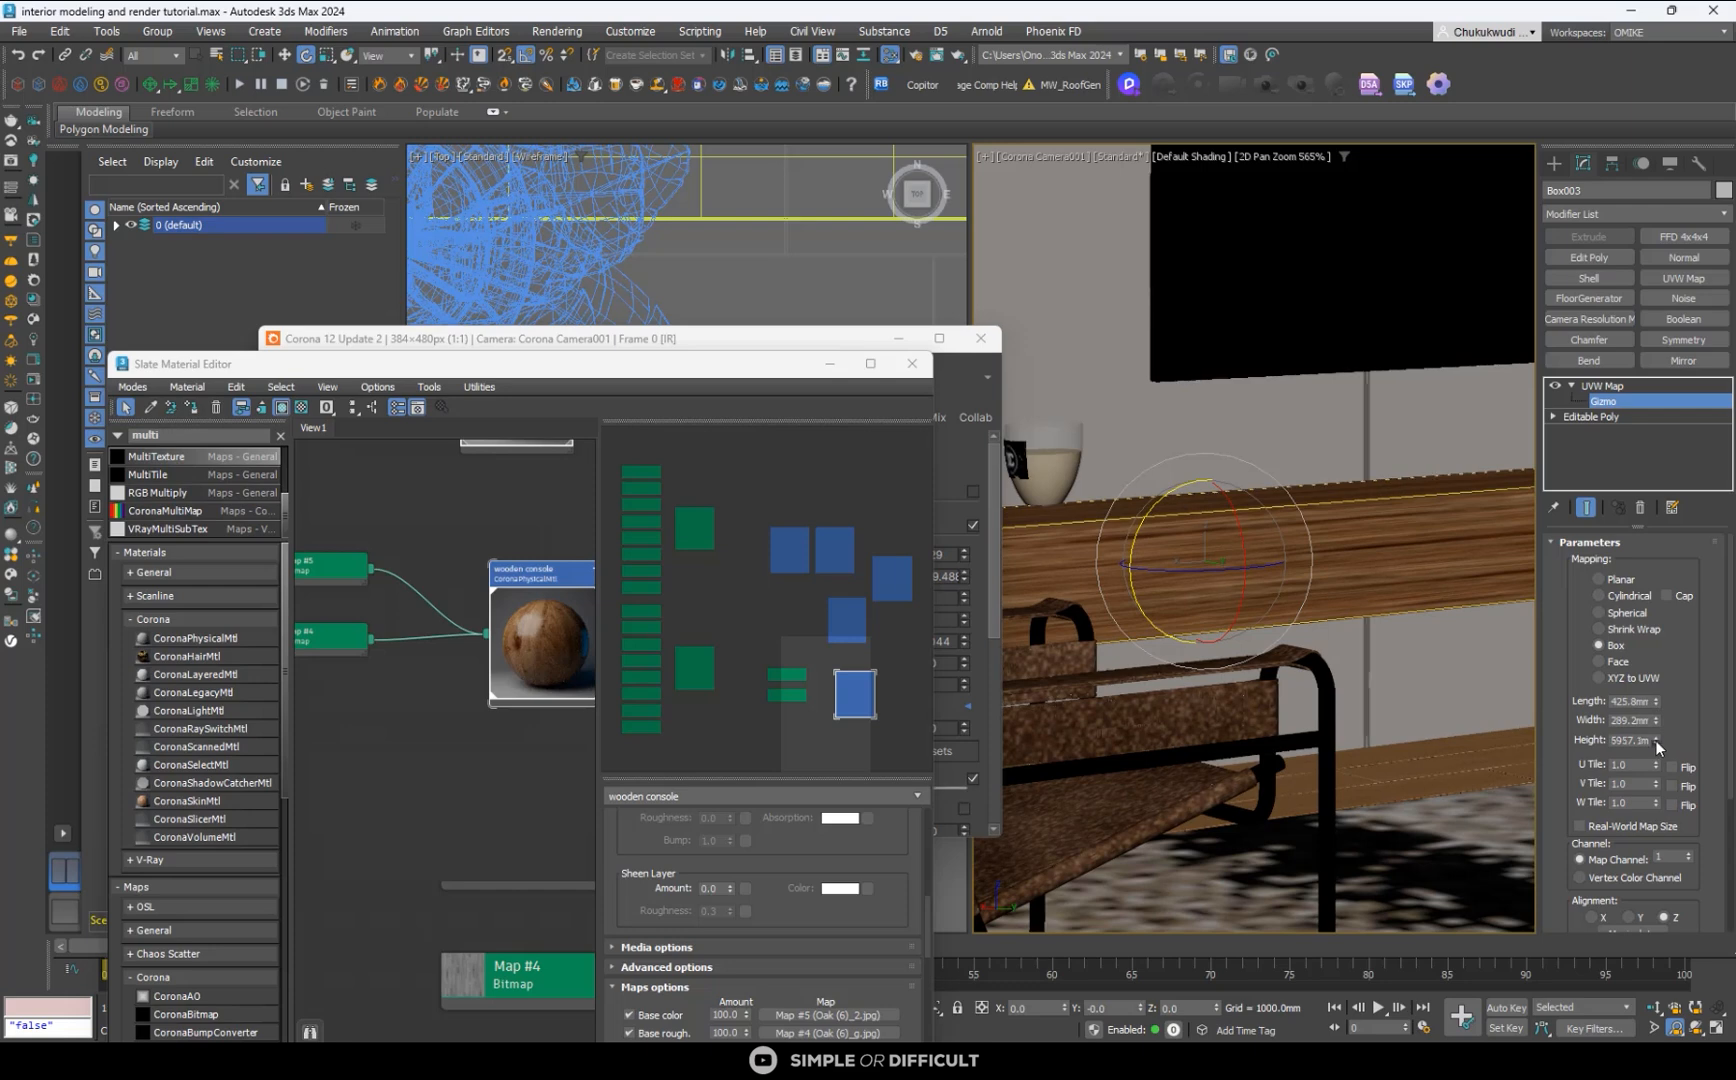
left_click_drag(1657, 742, 1677, 821)
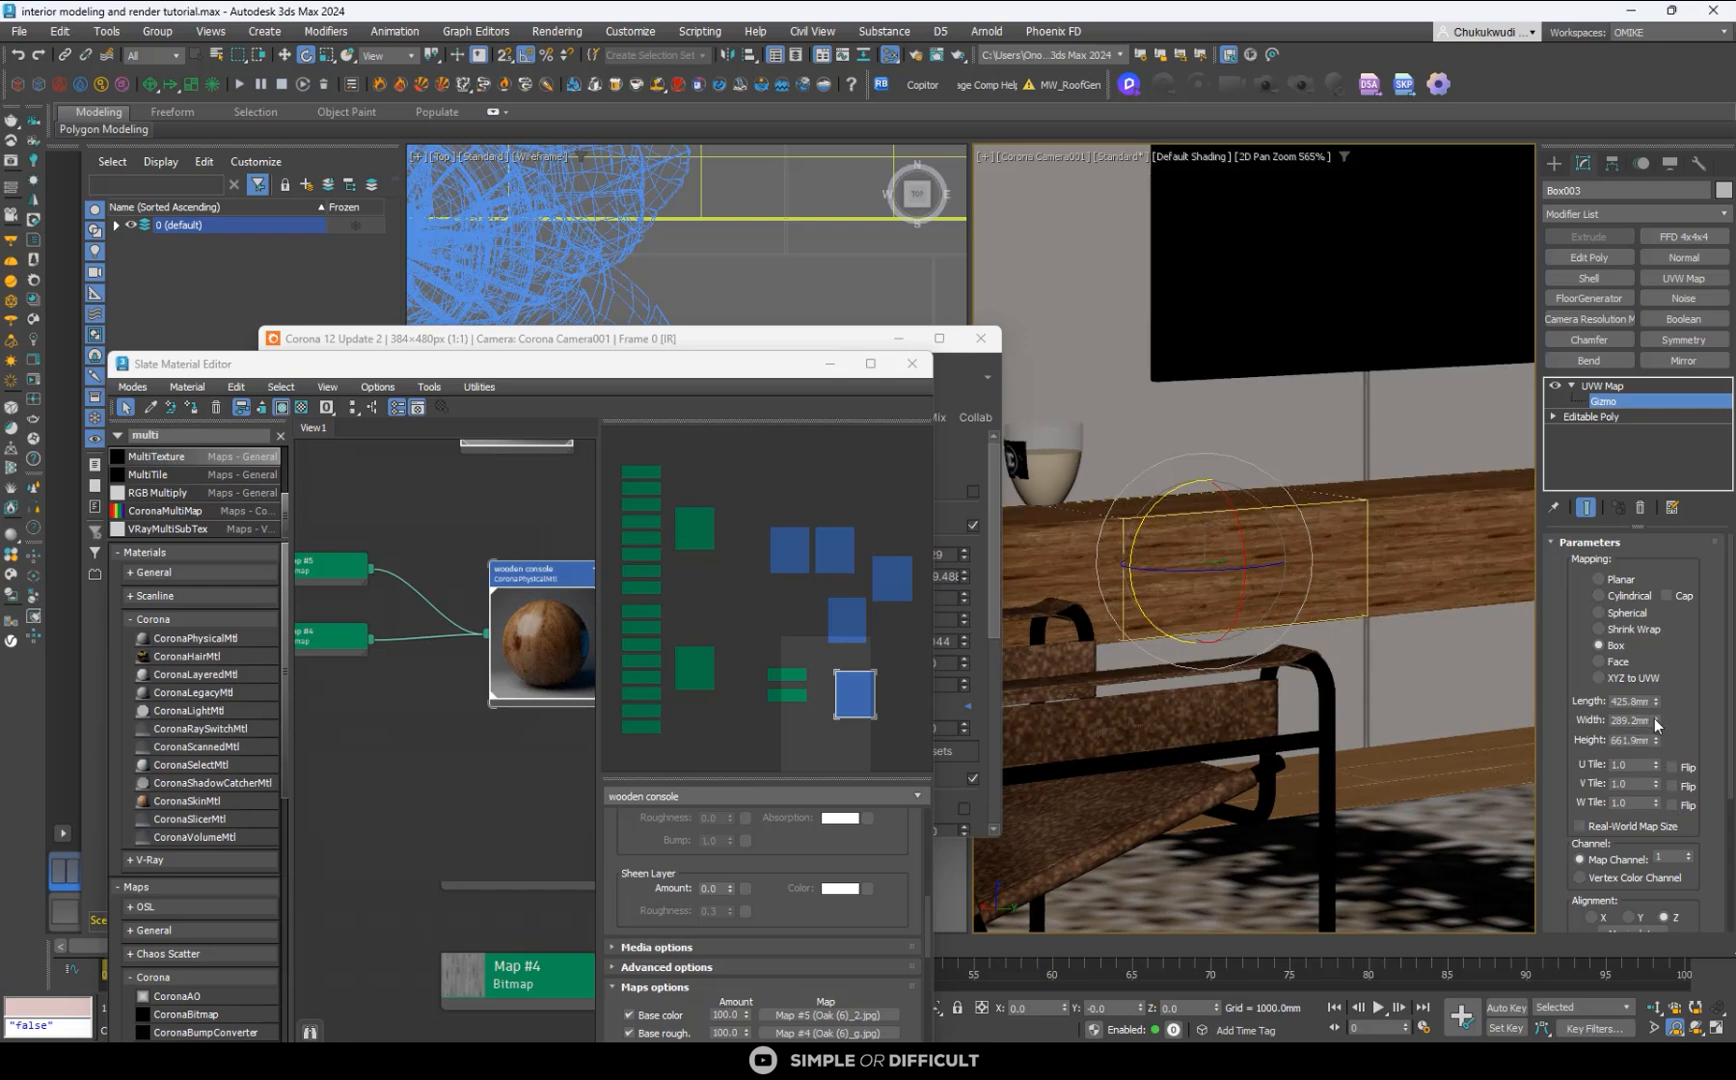
left_click_drag(1655, 717, 1617, 510)
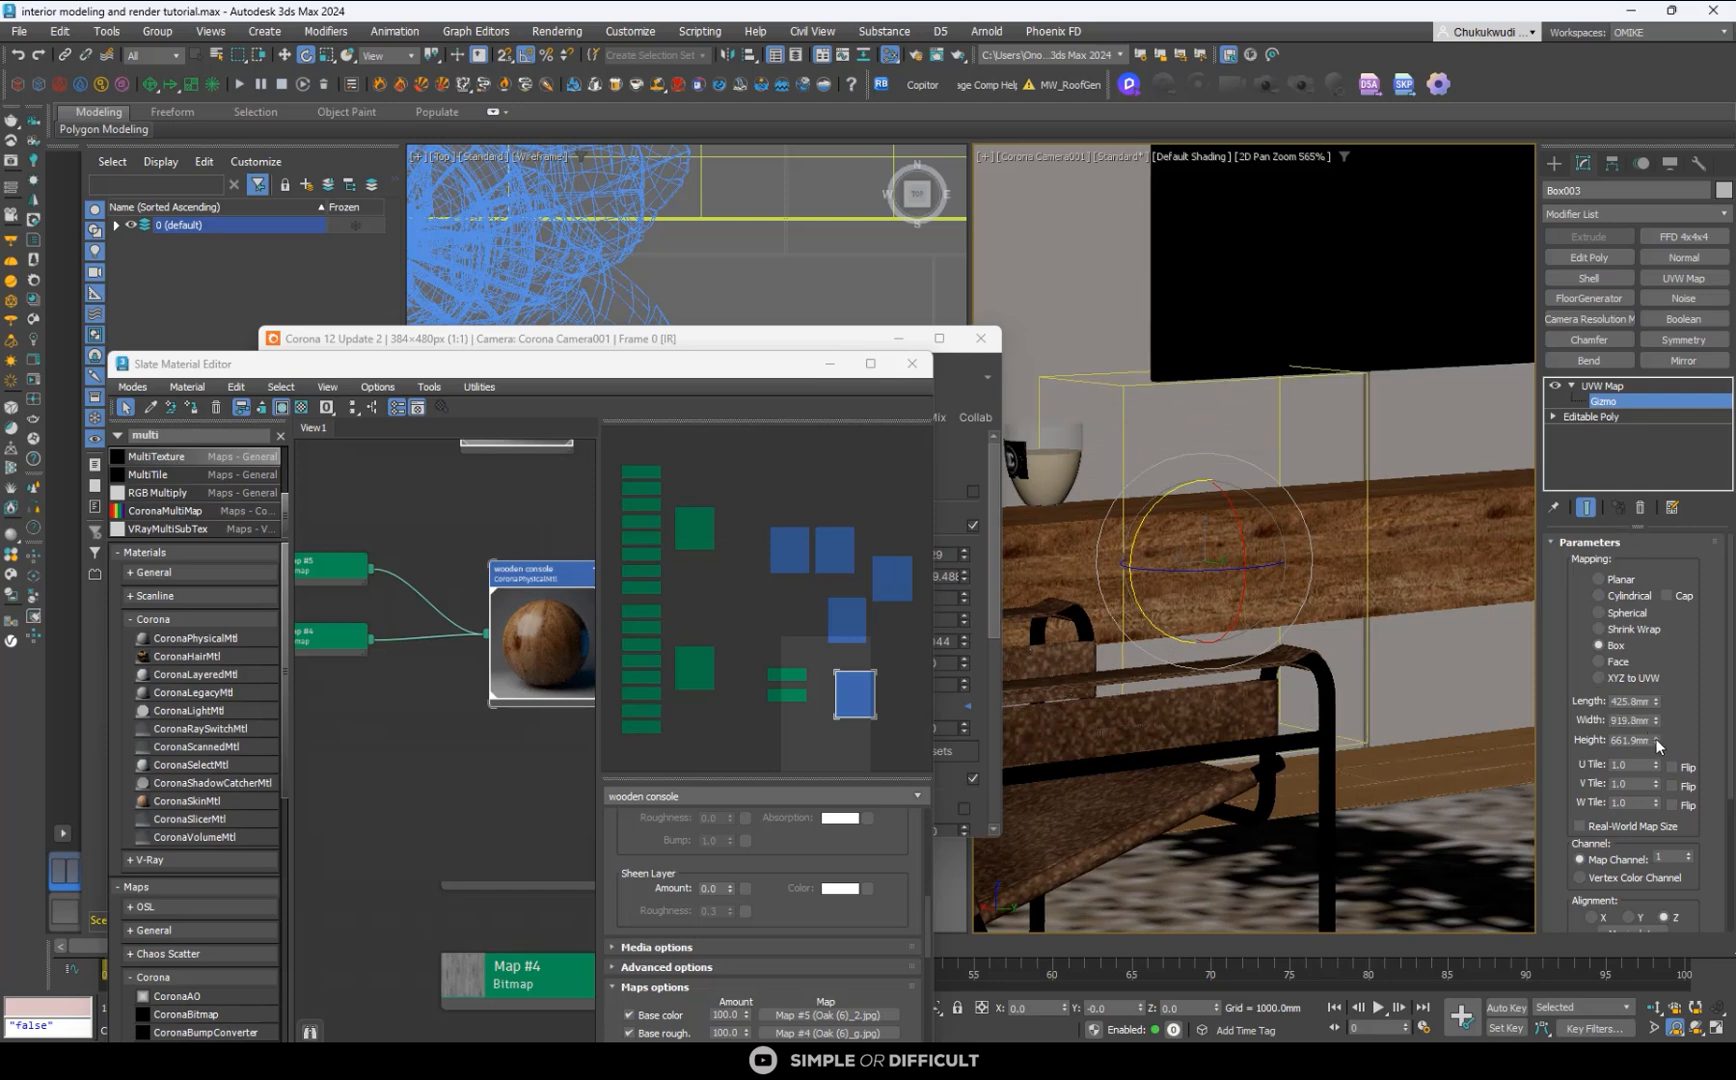
left_click_drag(1656, 740, 1648, 688)
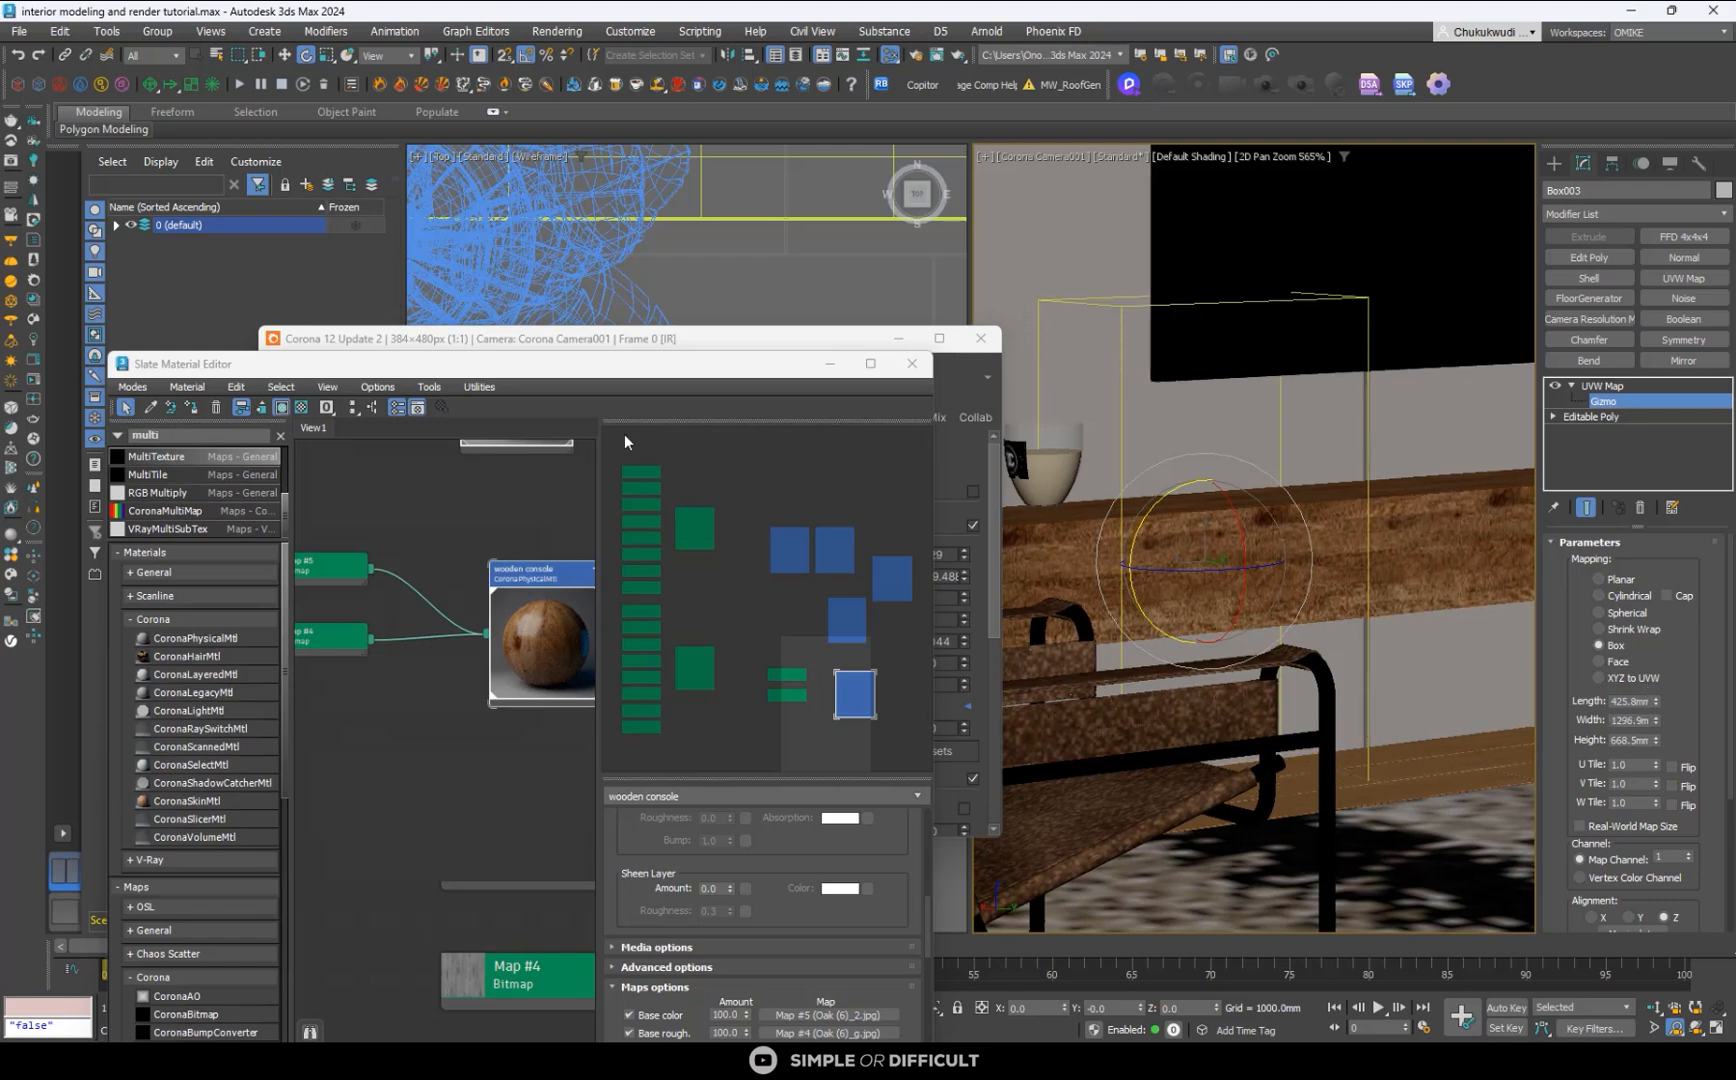
left_click(822, 346)
scroll(471, 614, "up", 1)
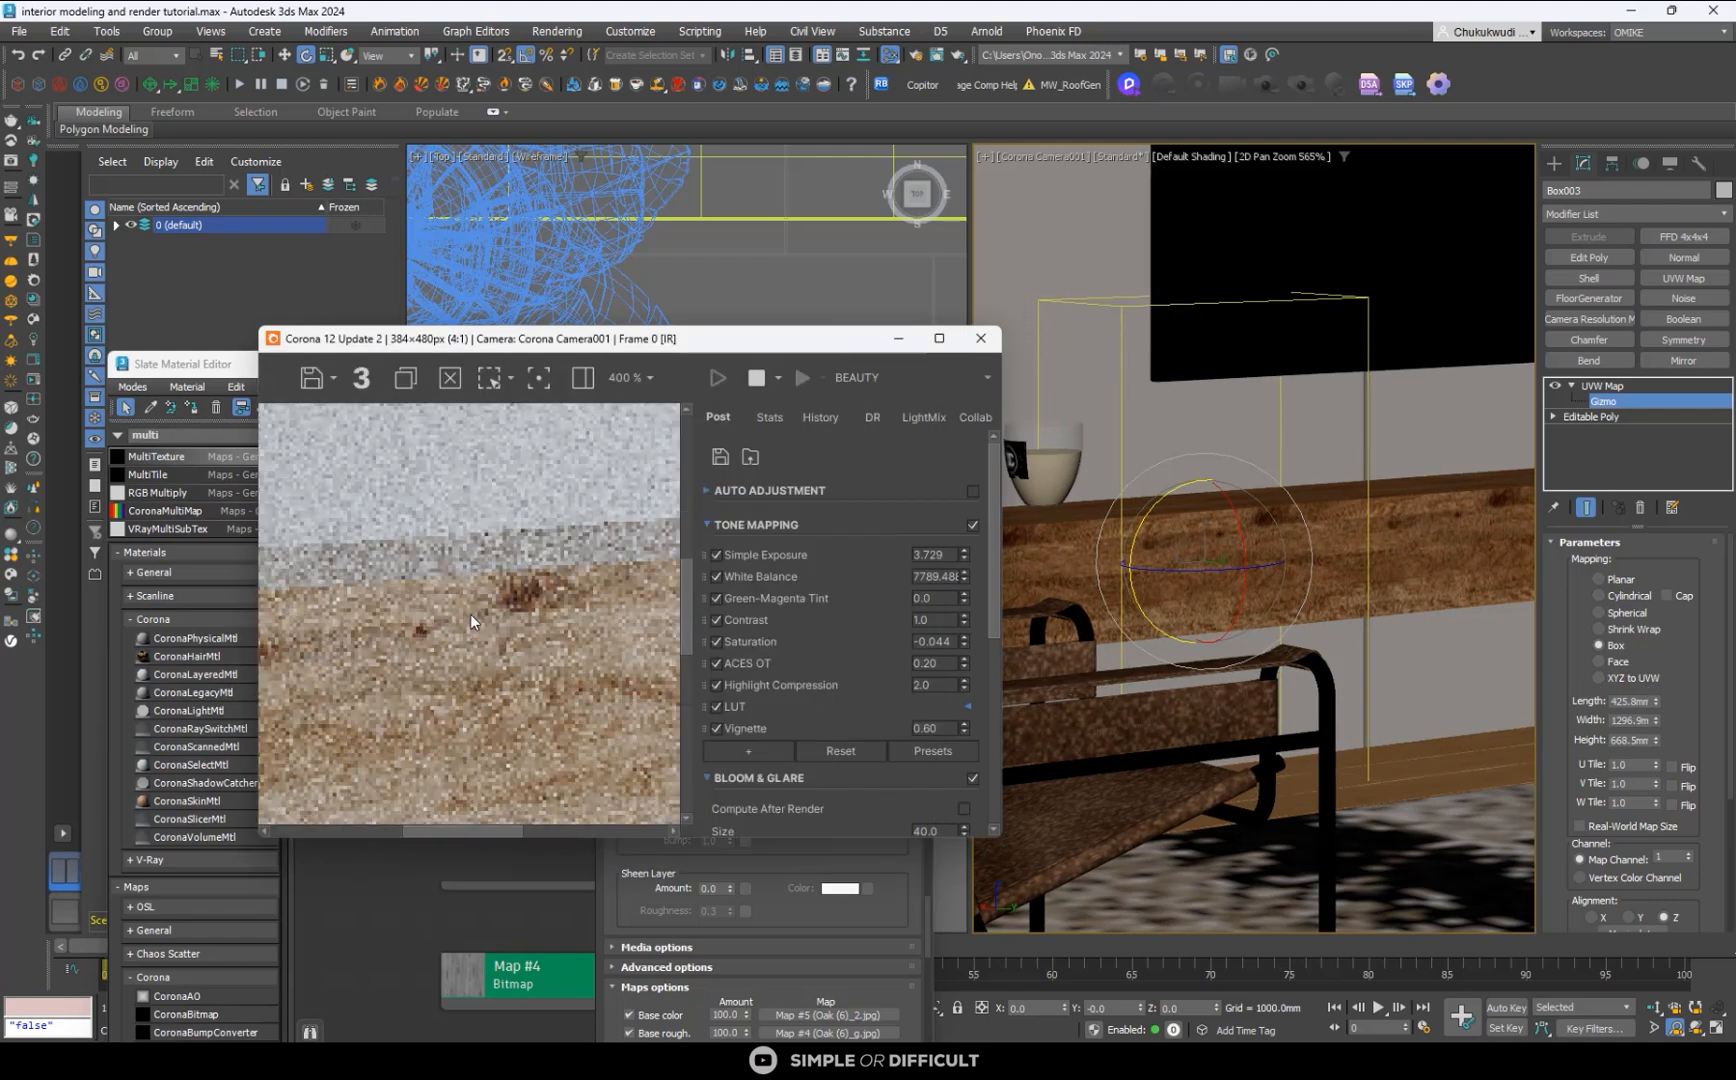
left_click(1554, 164)
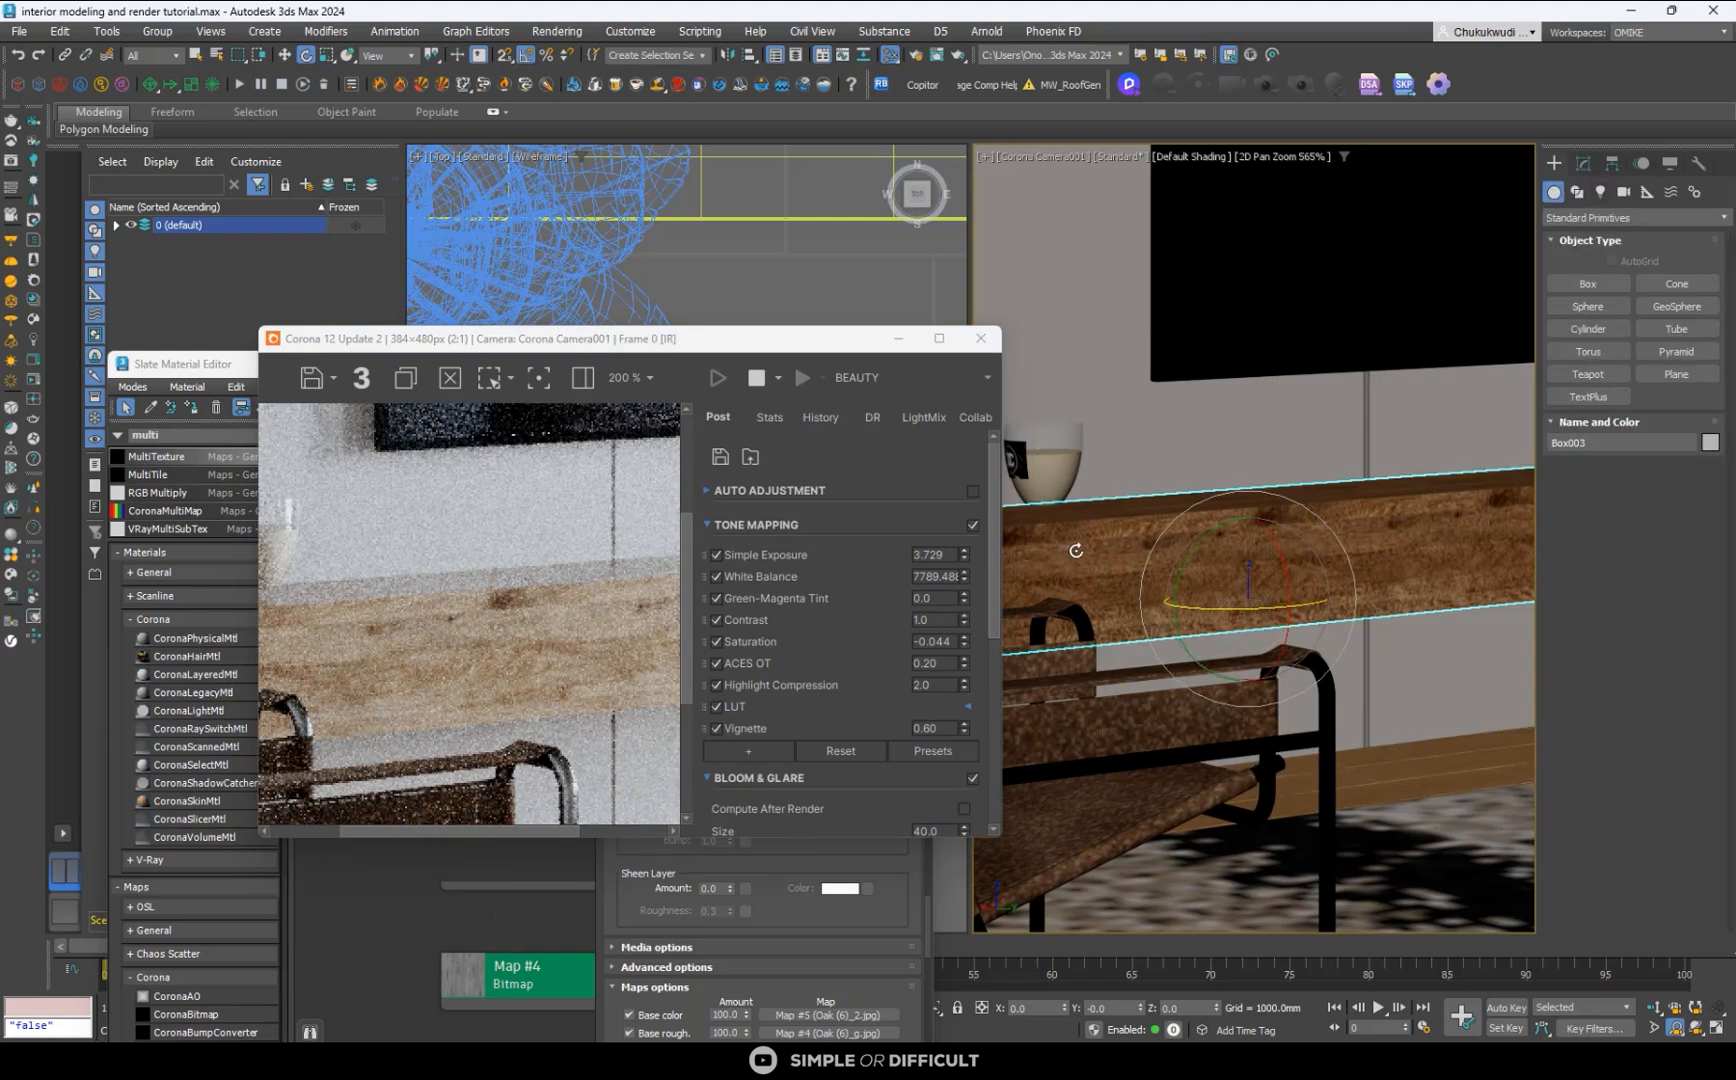
left_click(1582, 163)
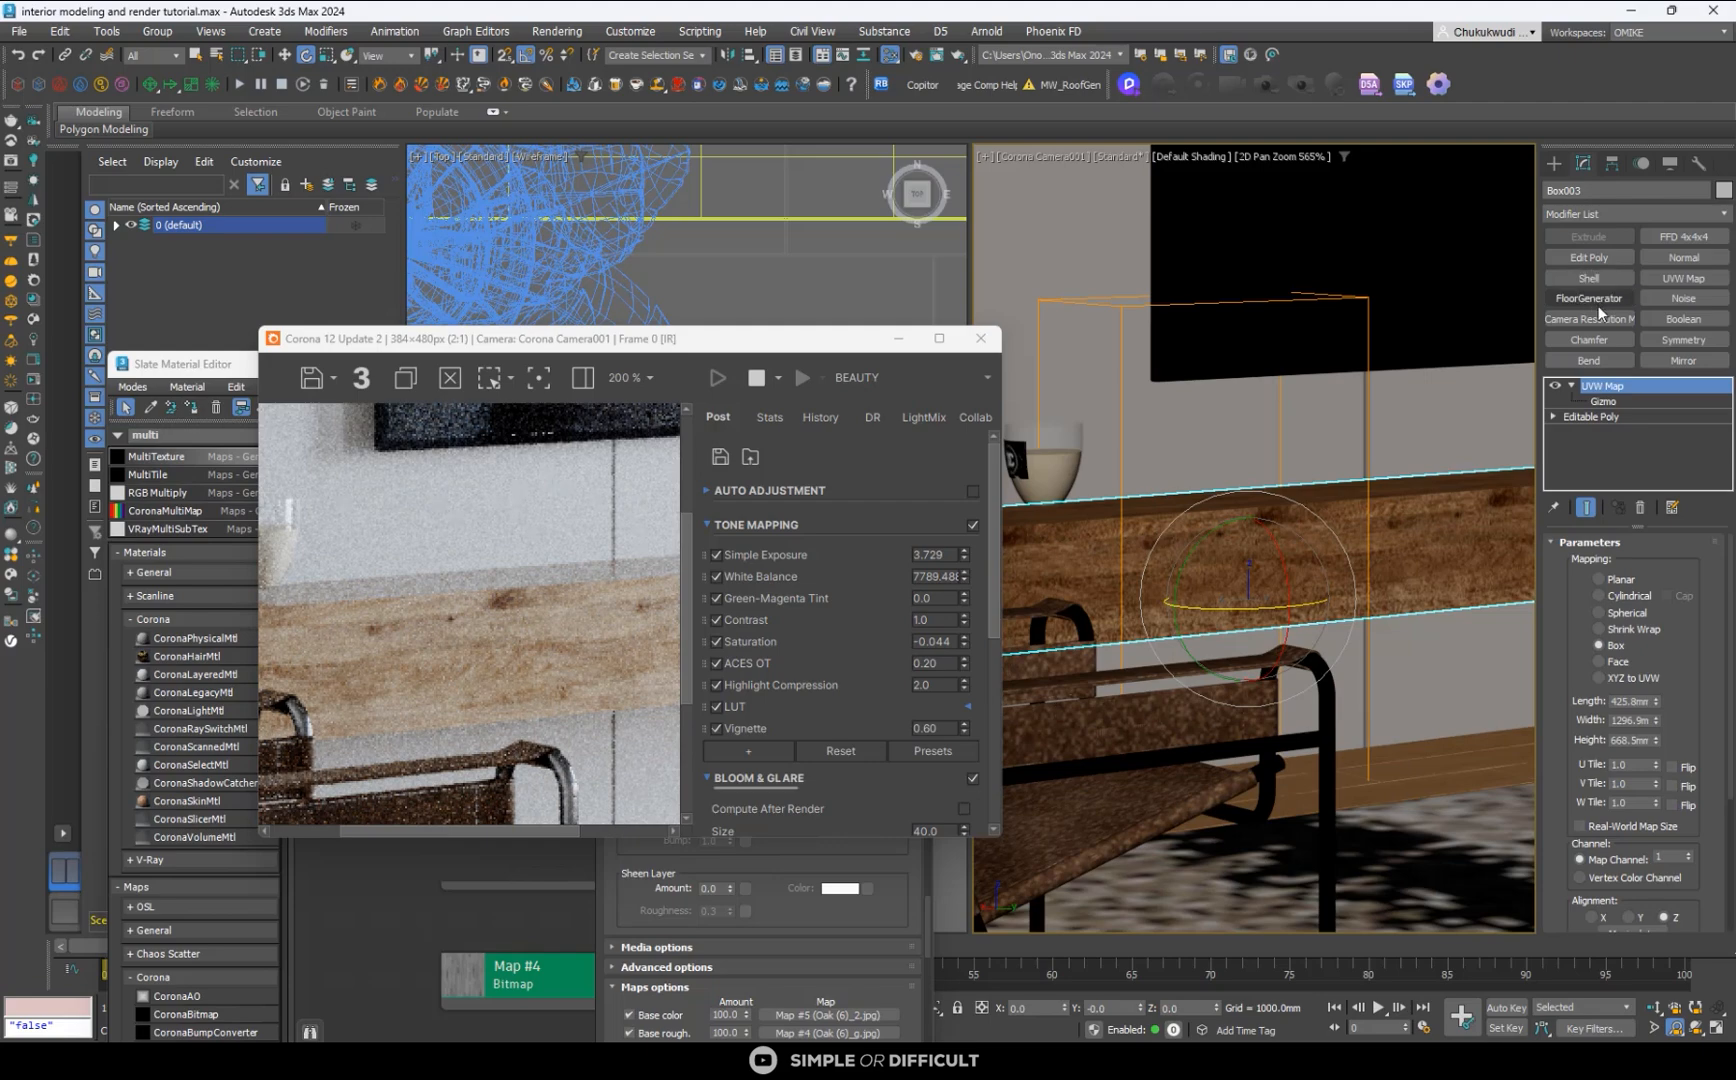
left_click_drag(1657, 698, 1584, 173)
- Add a Chamfer modifier to the console with its smoothing output set to Smooth Chamfers Only
left_click(1591, 338)
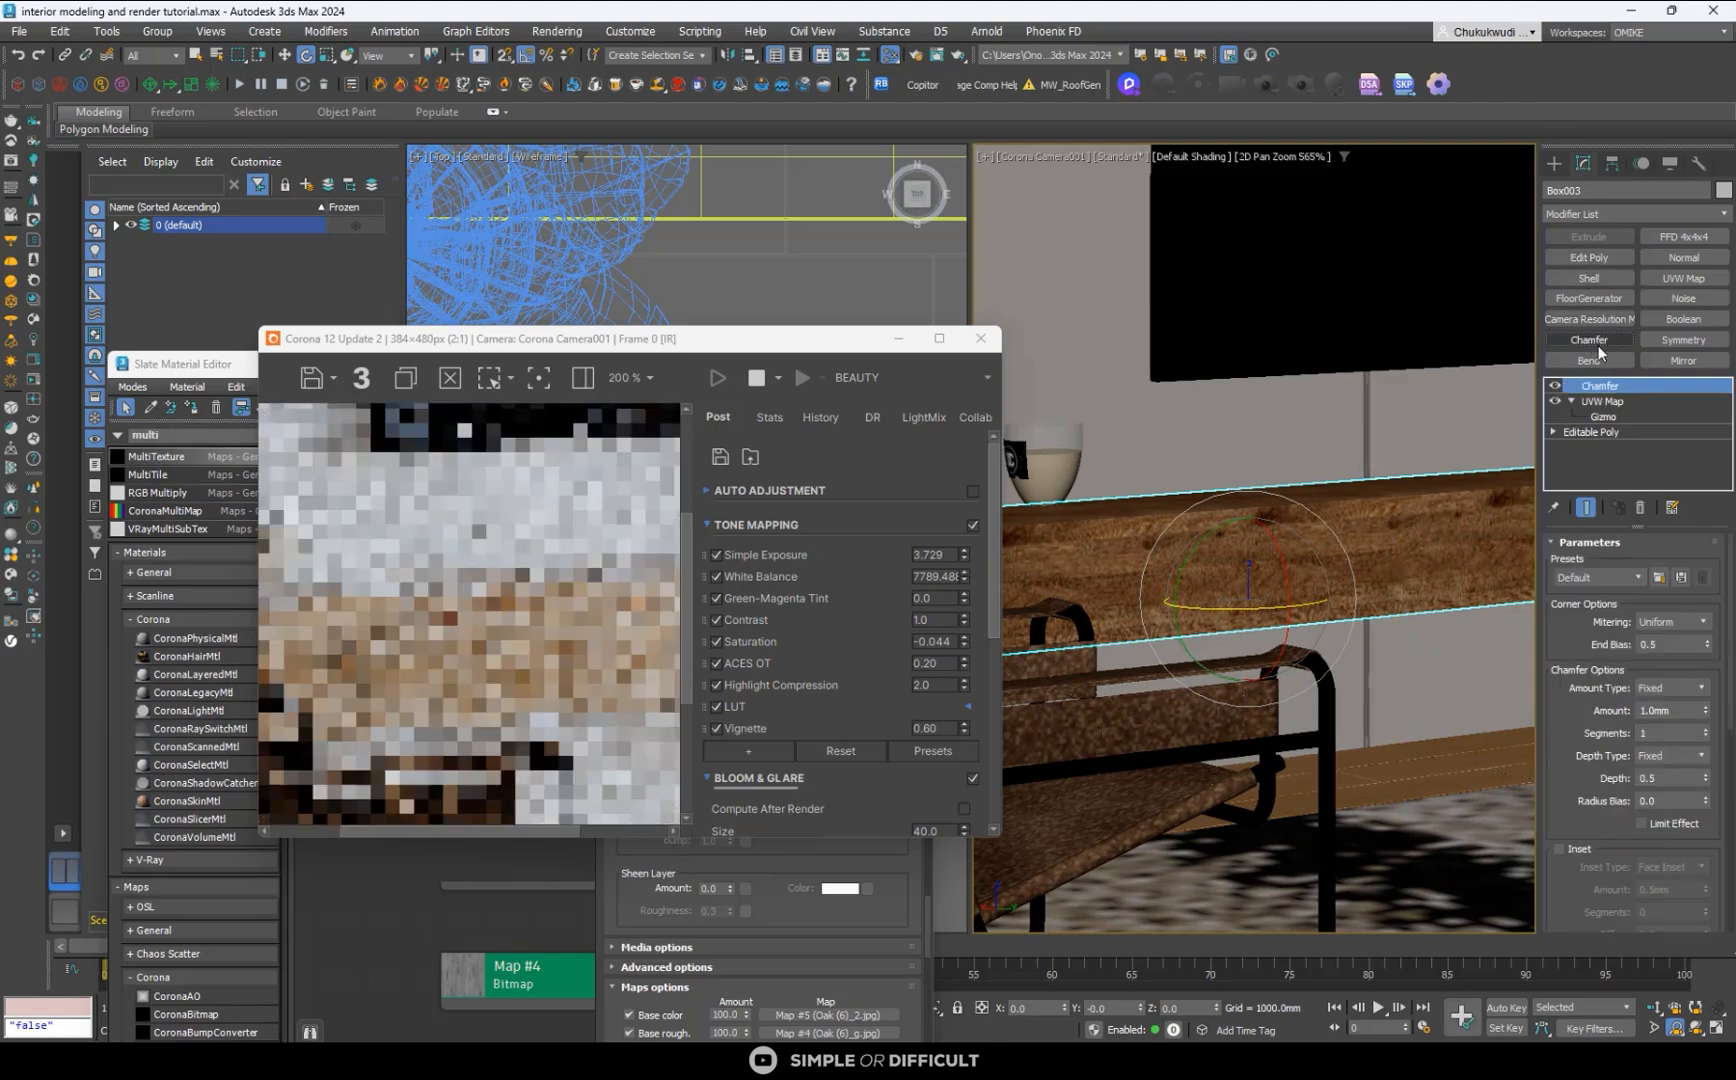
left_click_drag(1727, 600, 1716, 893)
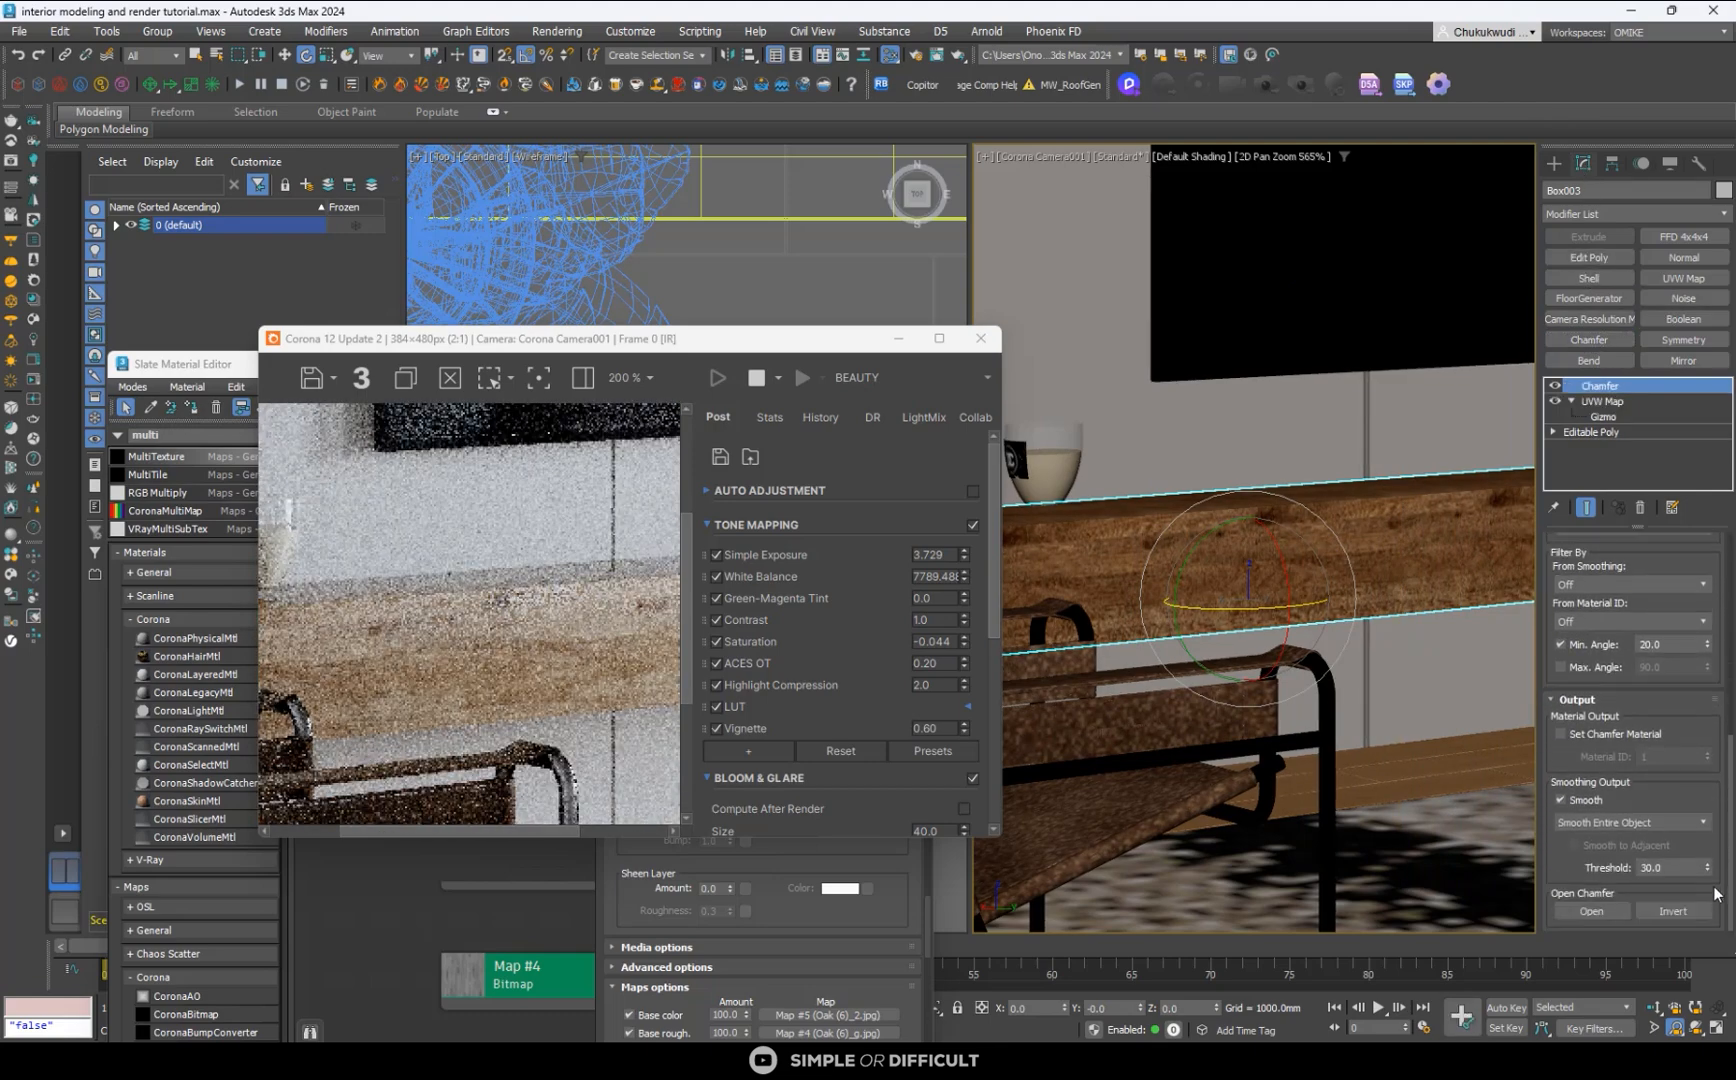
left_click(1630, 822)
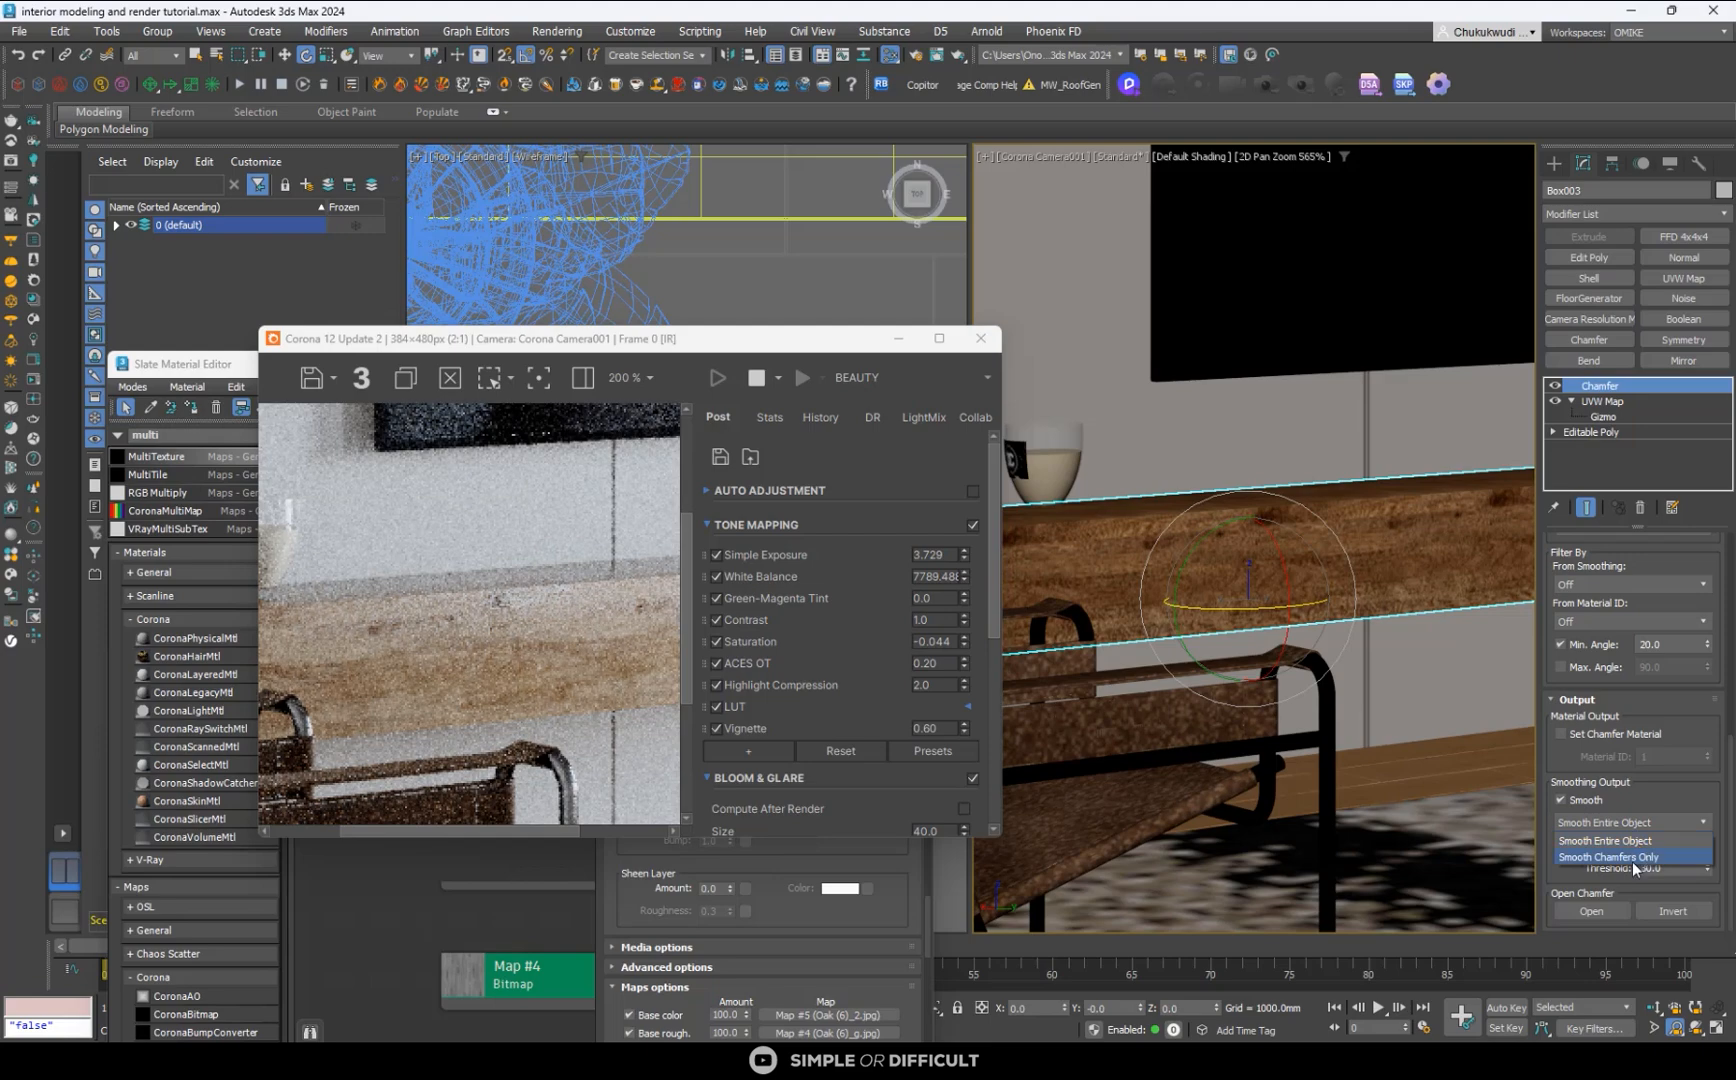
left_click(1632, 861)
- Set the console's chamfer amount to 5 mm with 3 segments
left_click_drag(1731, 818, 1731, 610)
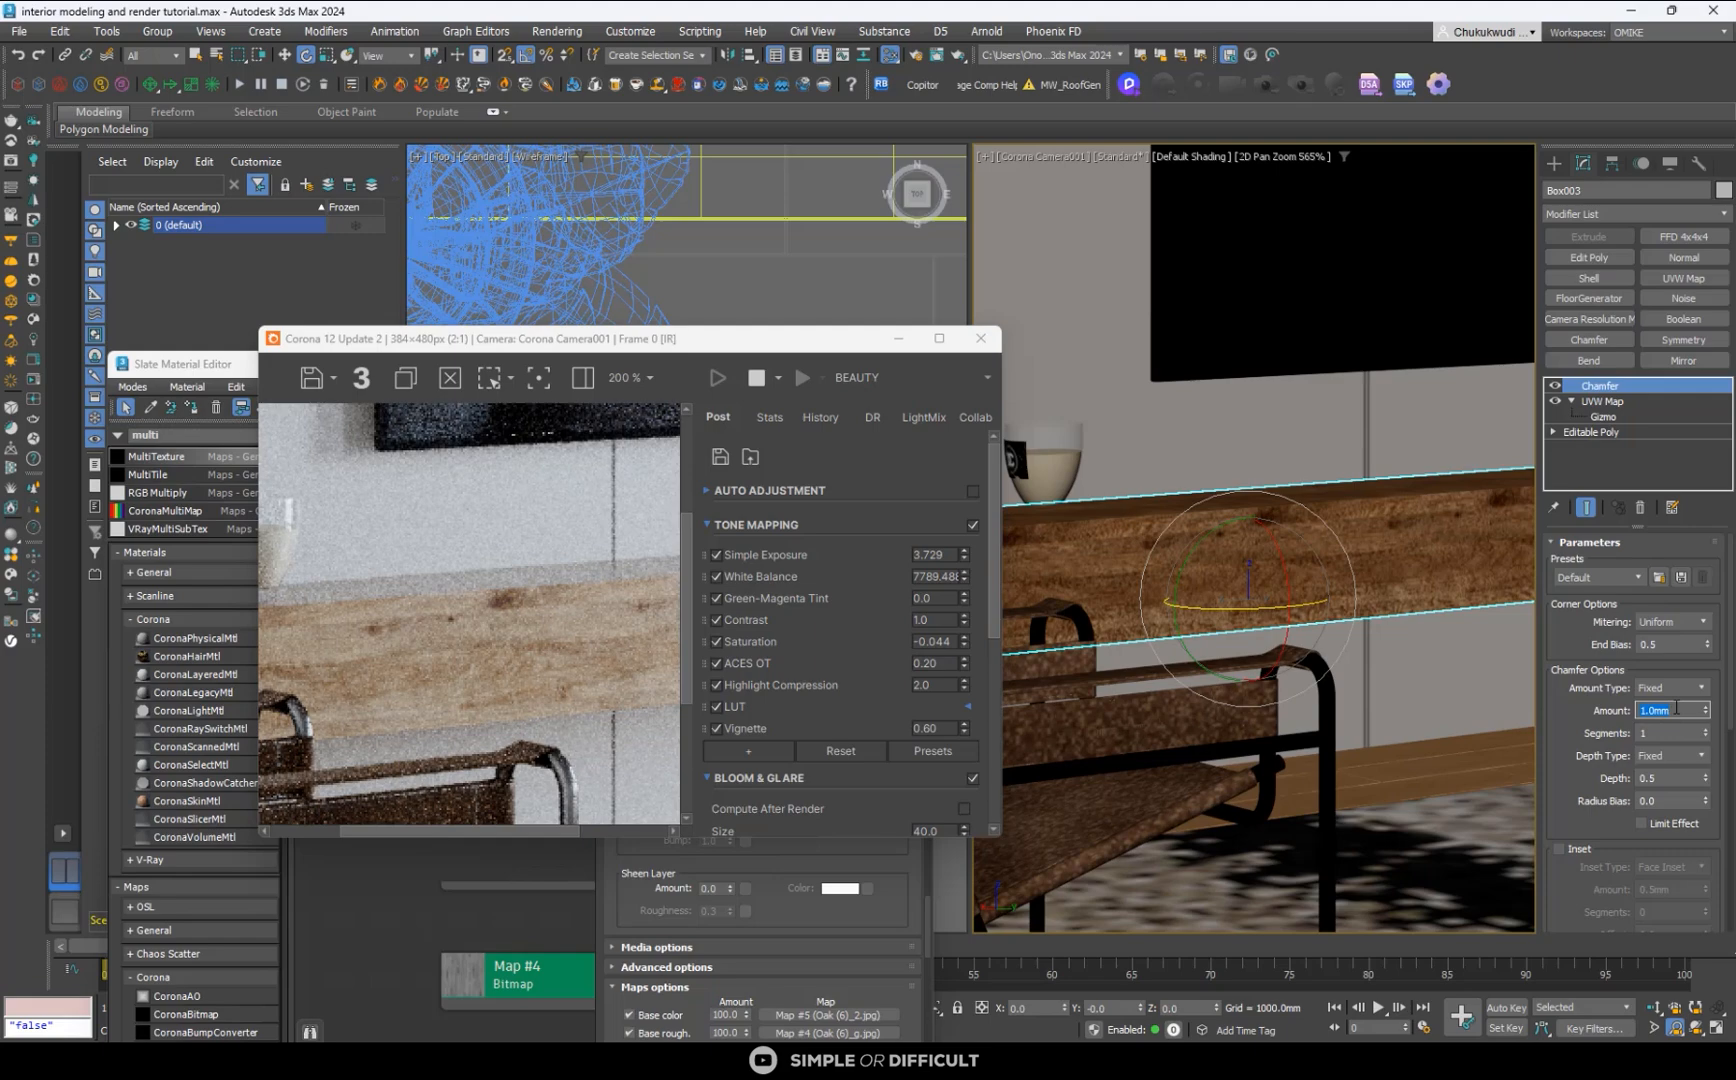
type("5")
key("Return")
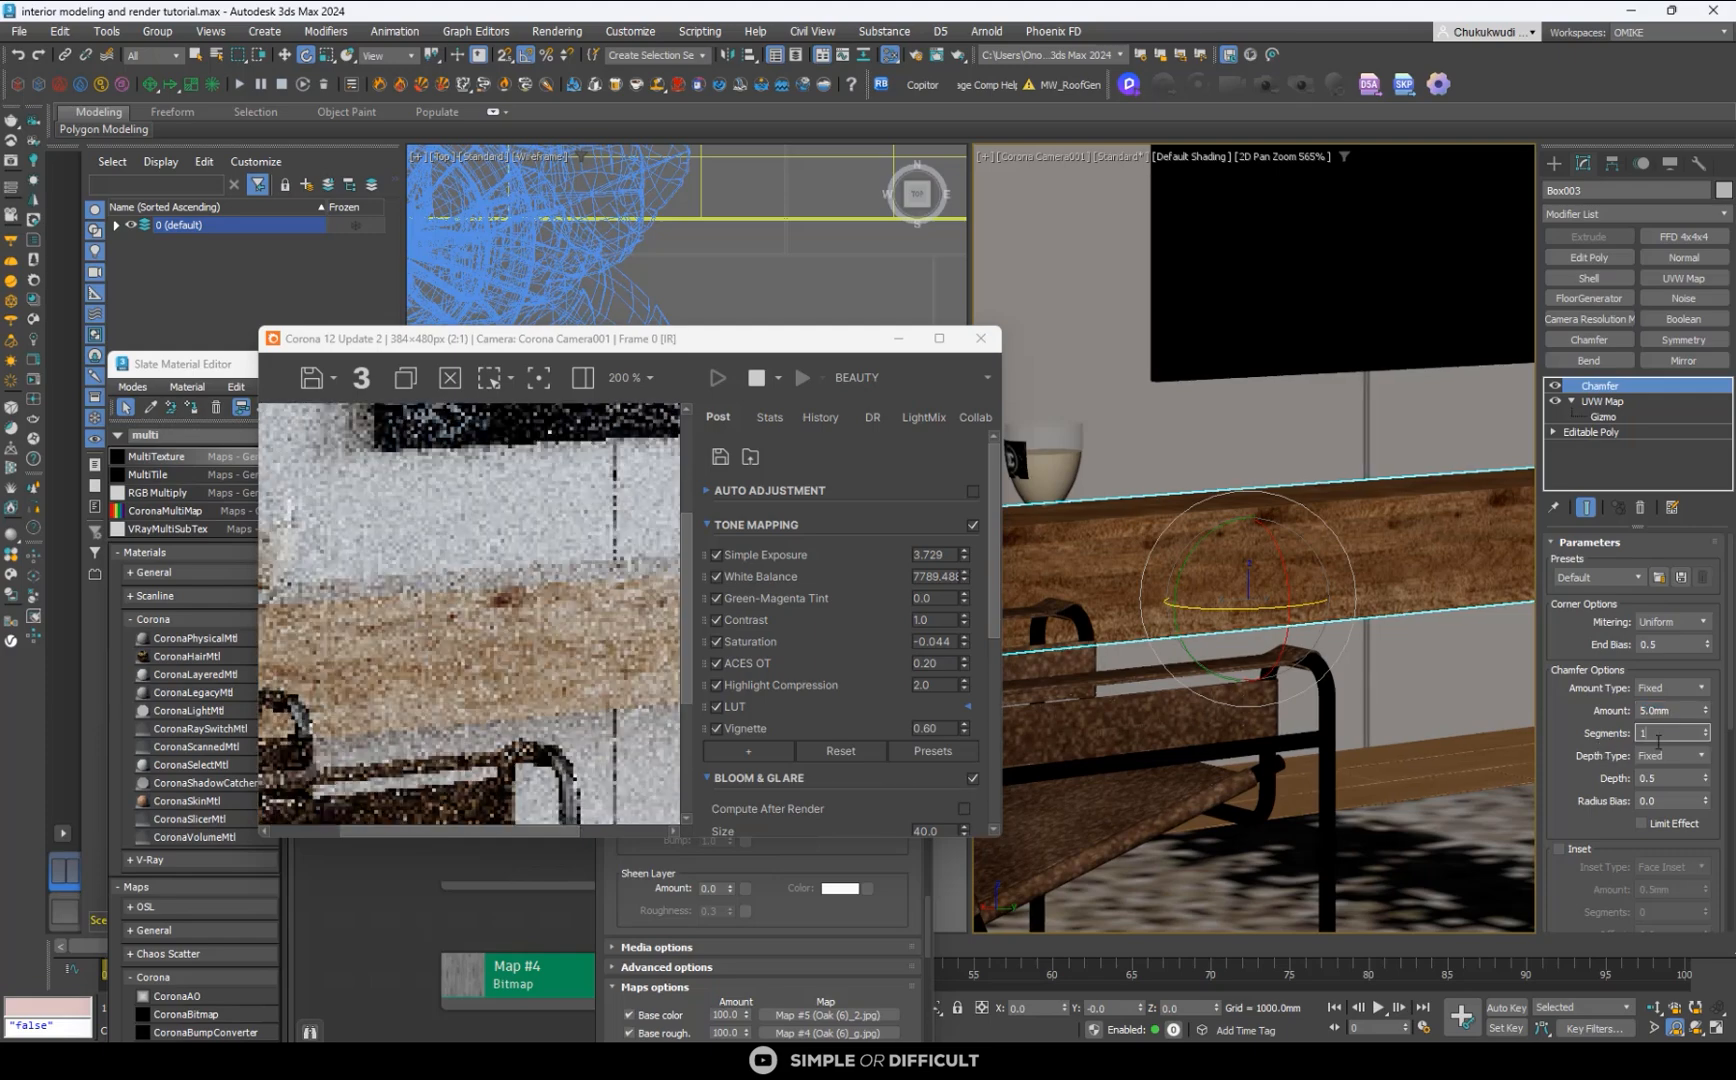
type("3")
key("Return")
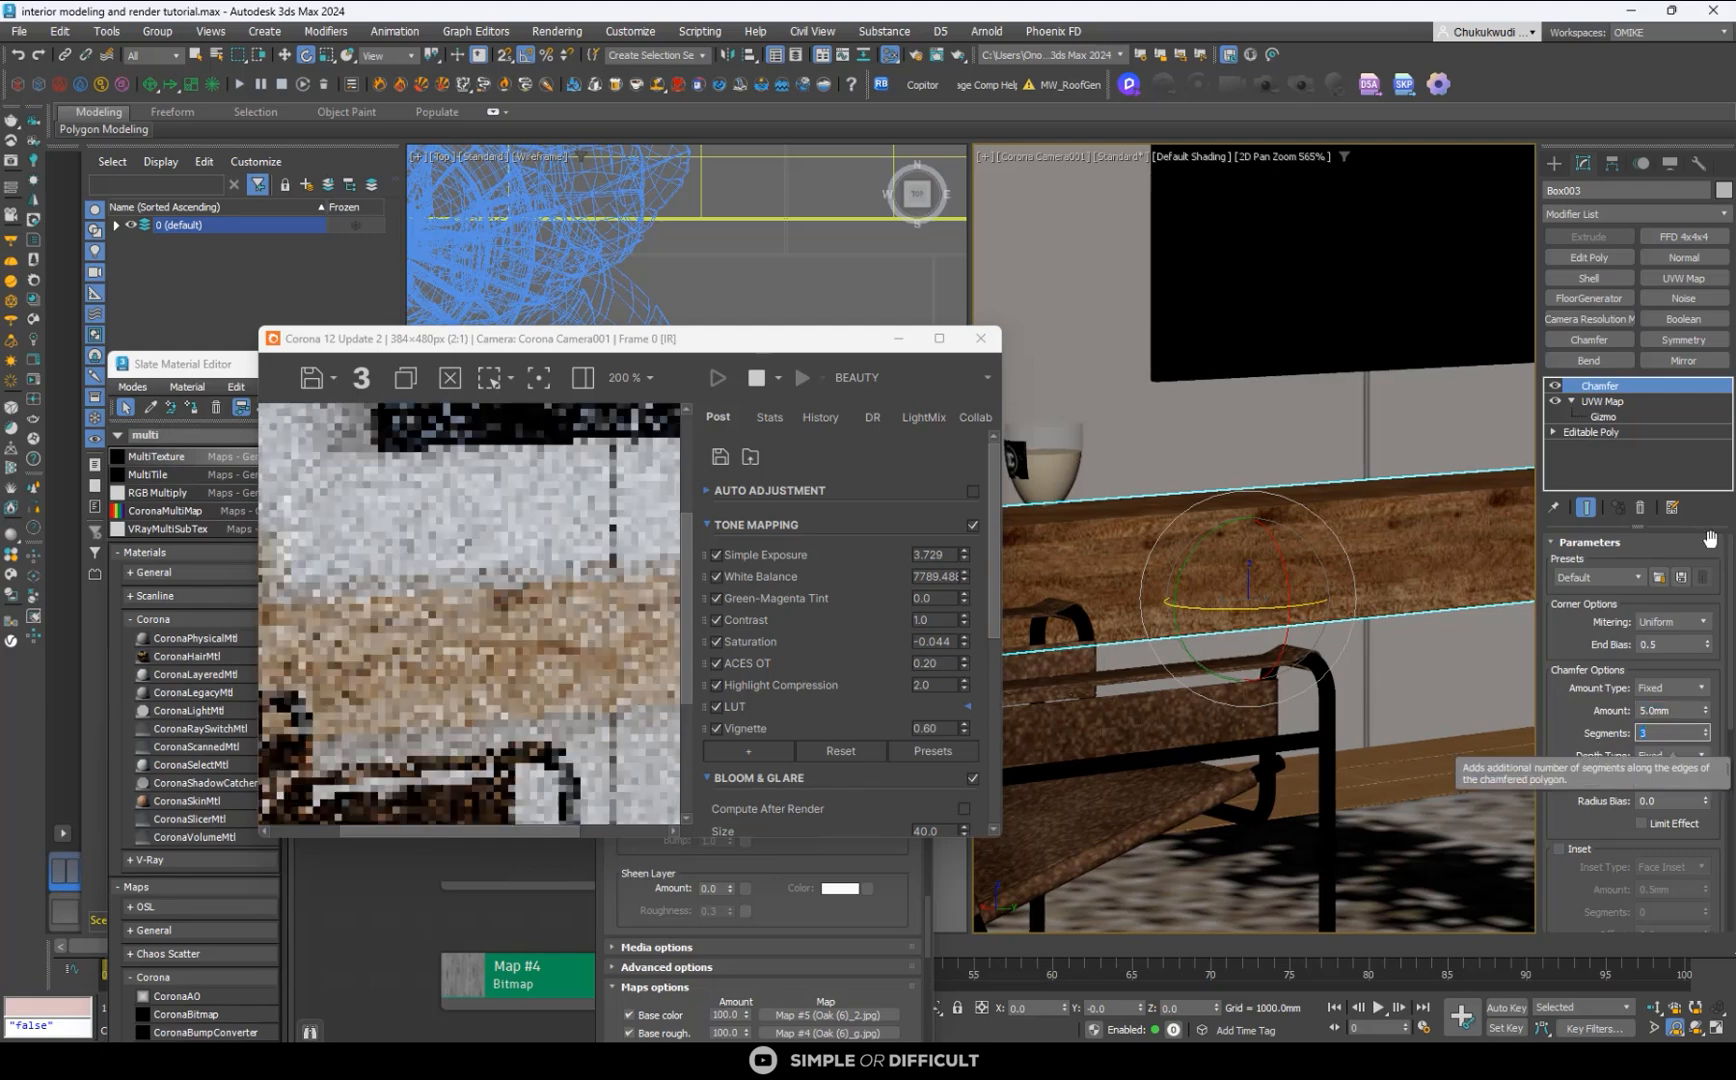
- Convert the TV wall panels to an Editable Poly and add a Chamfer modifier to them
left_click(1379, 423)
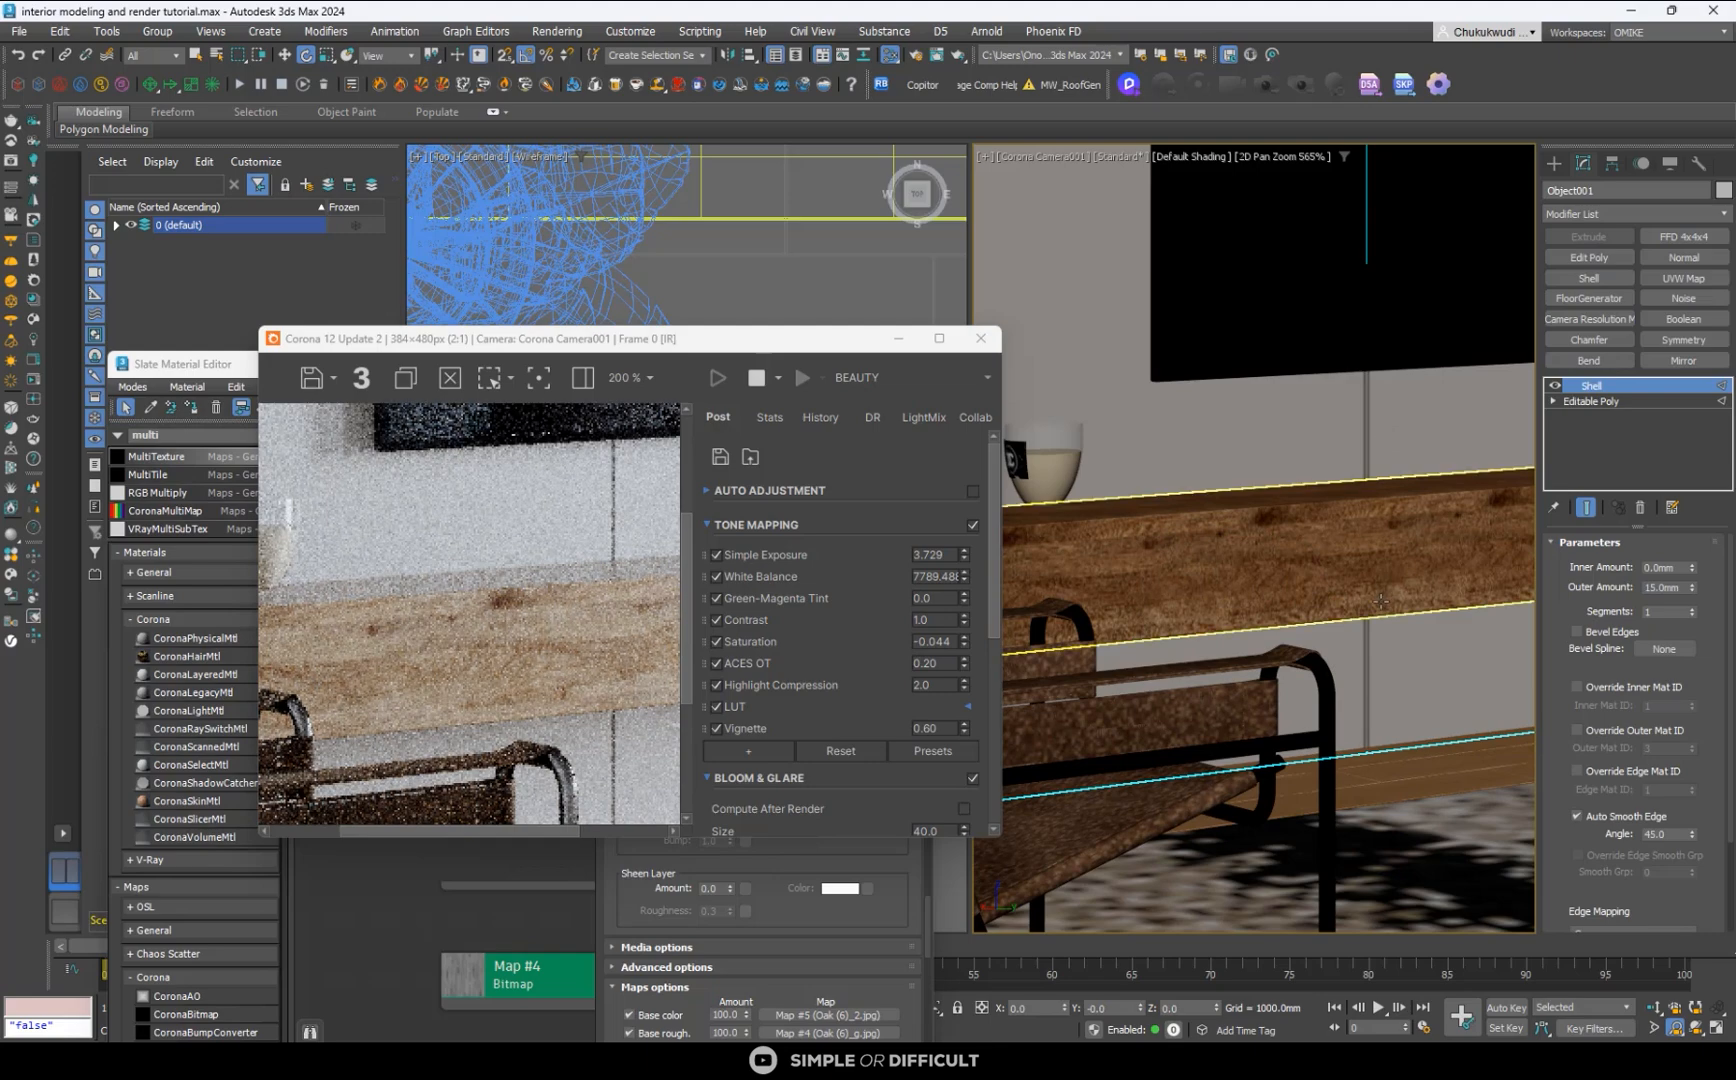
scroll(1468, 540, "down", 5)
scroll(1500, 380, "up", 3)
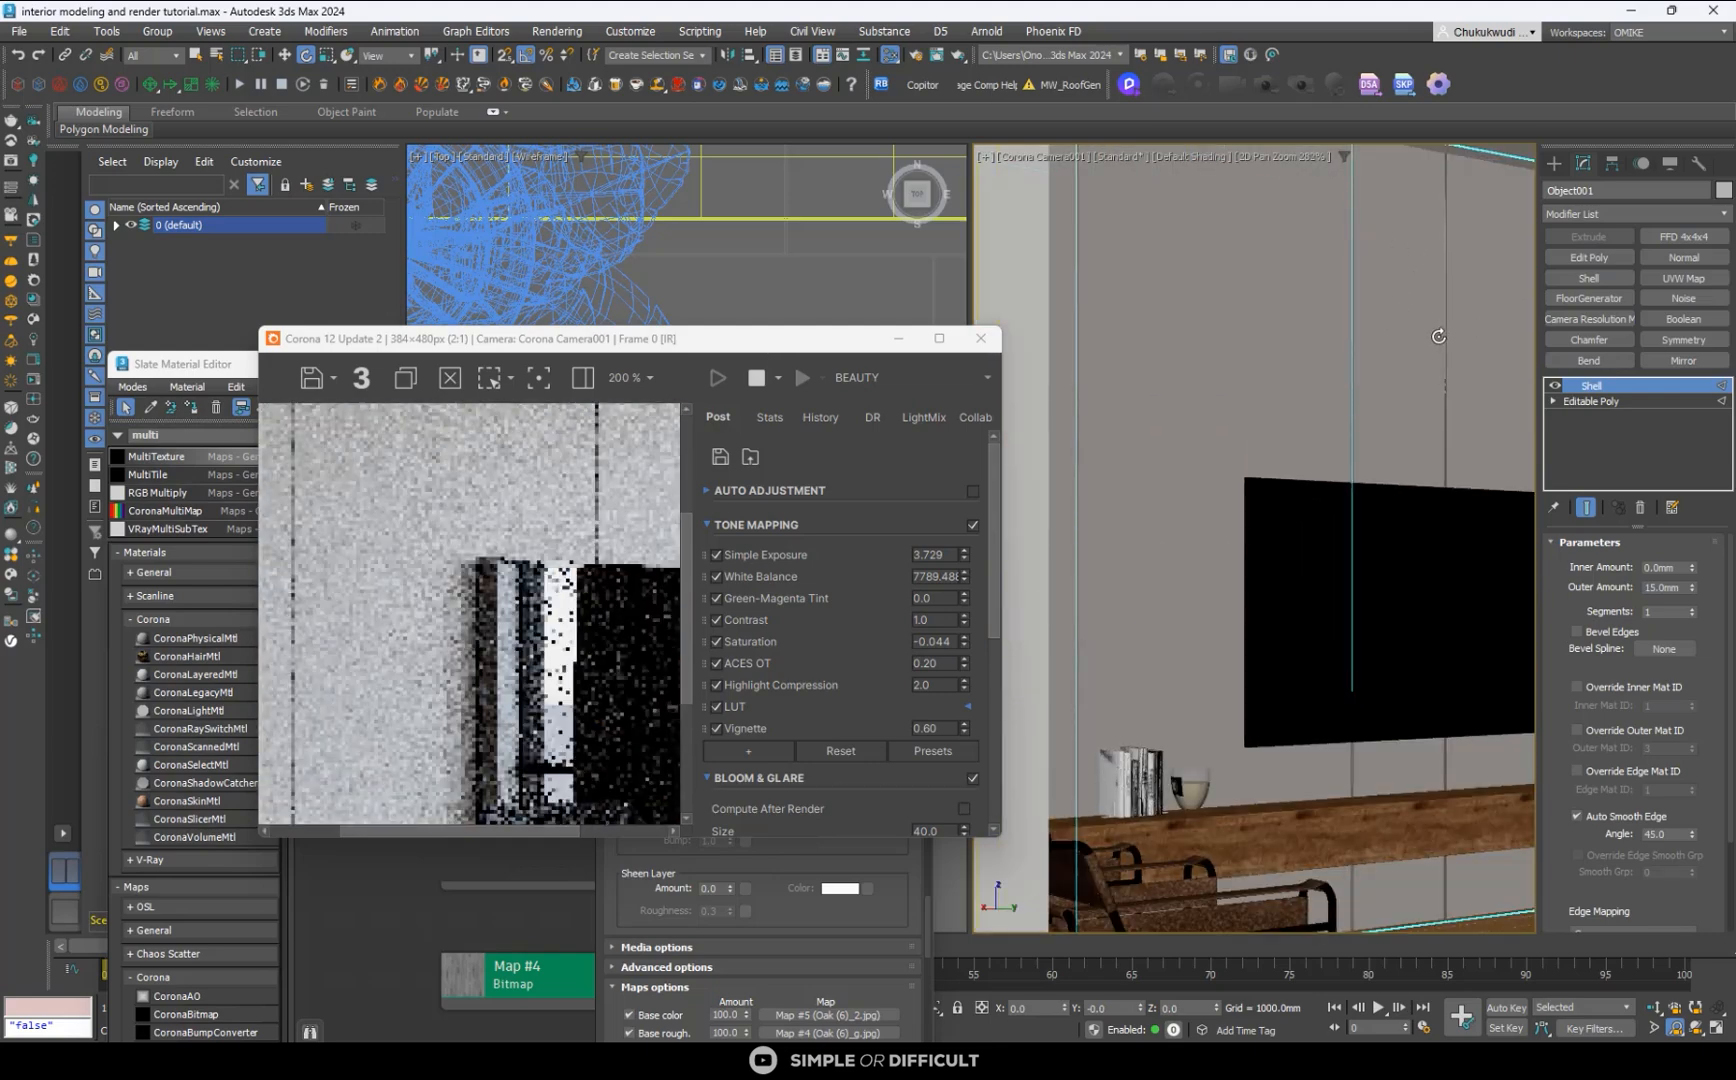
left_click(285, 55)
right_click(1346, 266)
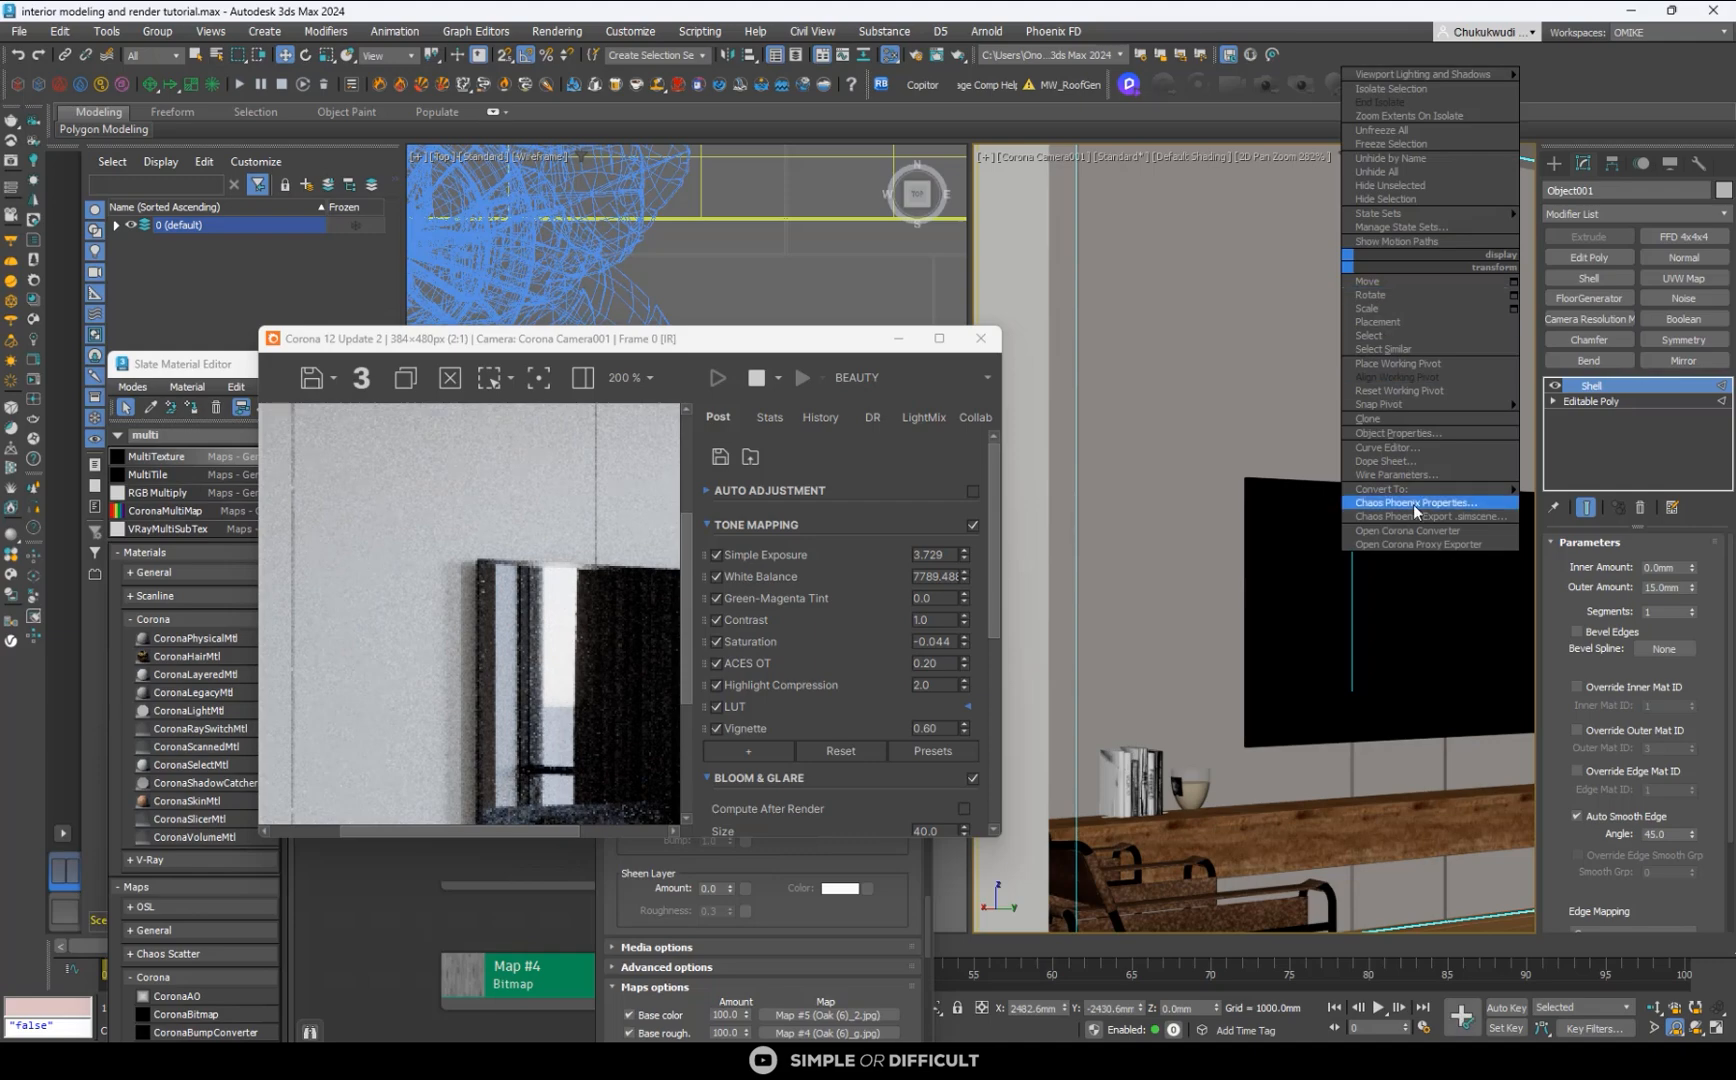
mouse_move(1413, 494)
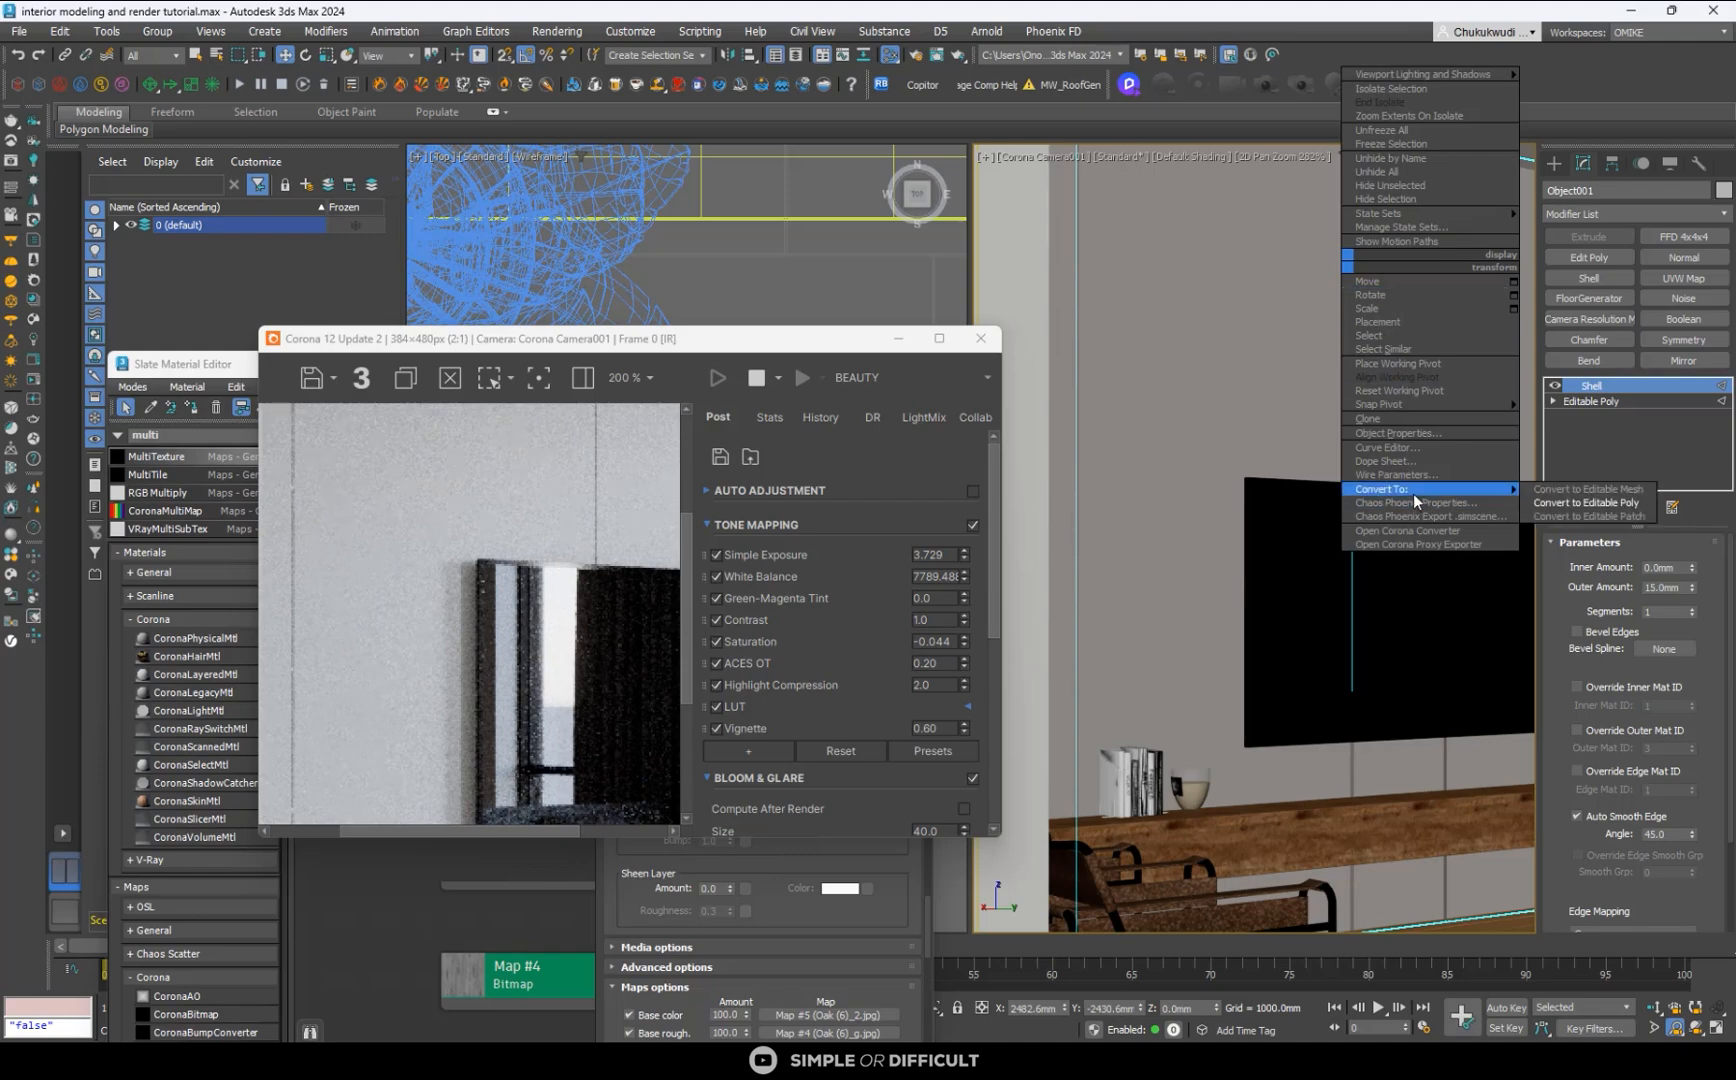
left_click(1603, 500)
left_click(1609, 342)
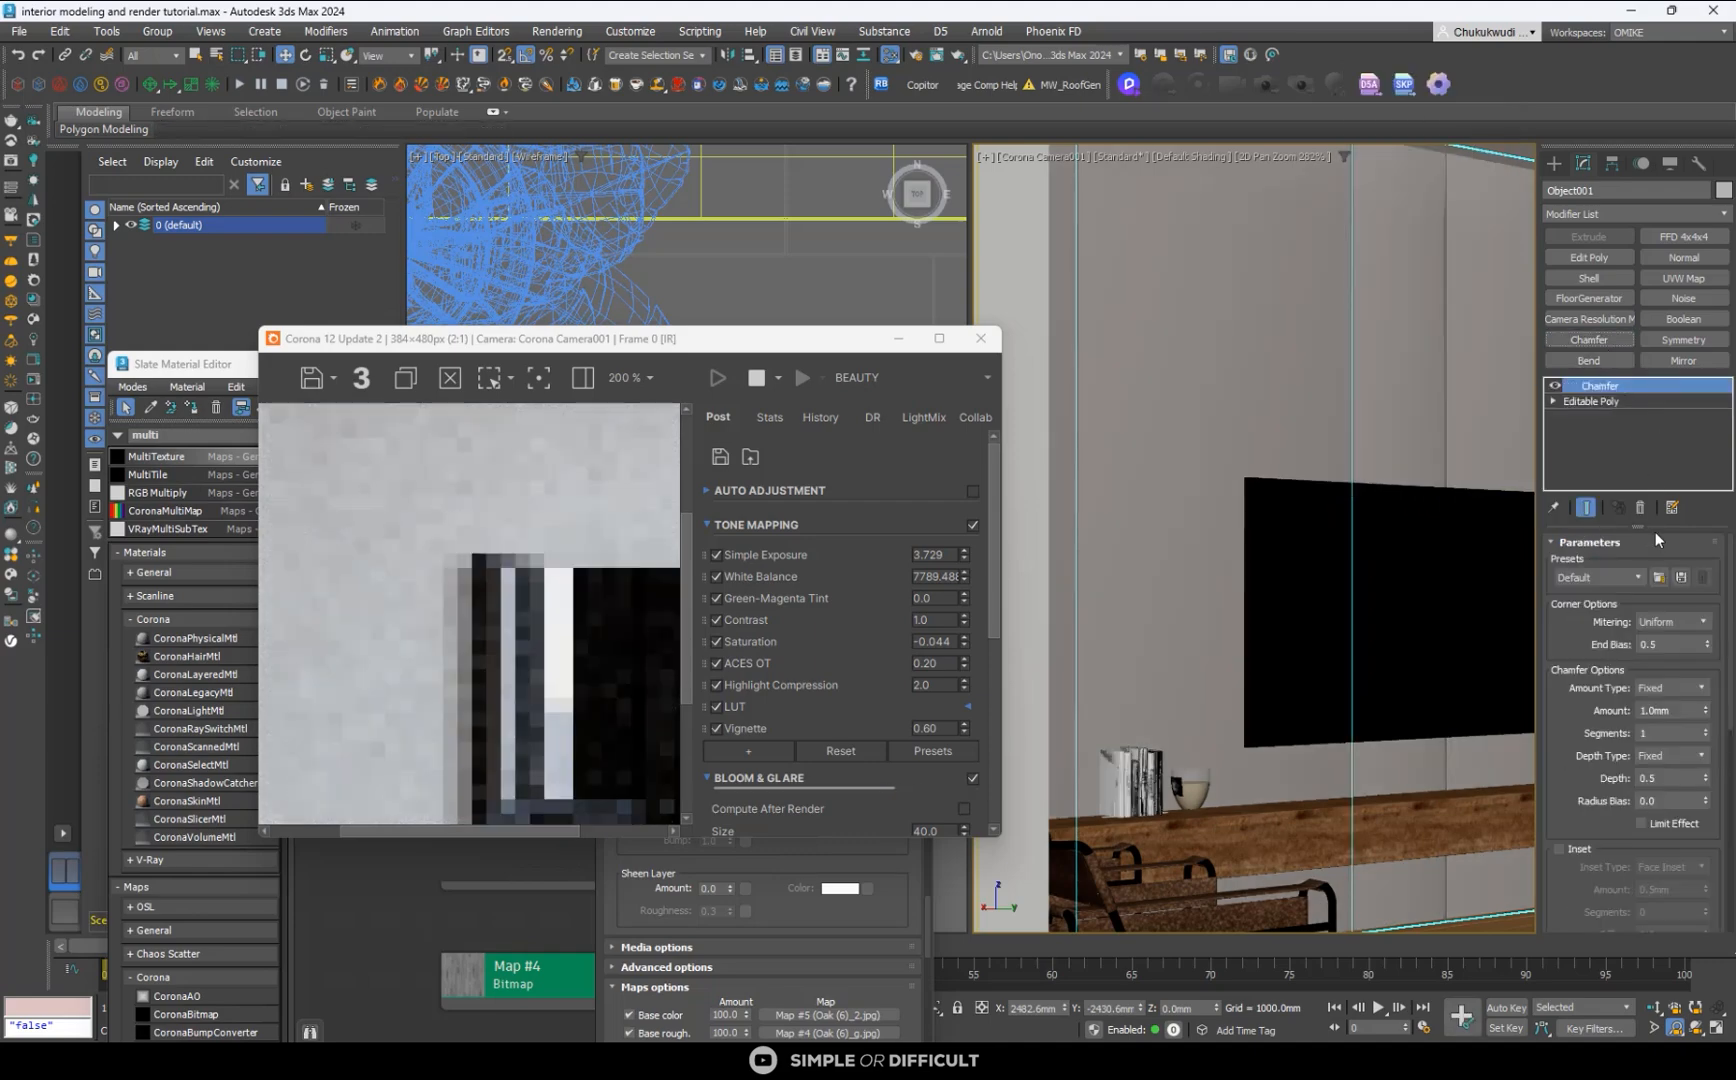
- Bring the whole camera view back and examine the TV wall panels in the enlarged interactive render
scroll(556, 593, "down", 4)
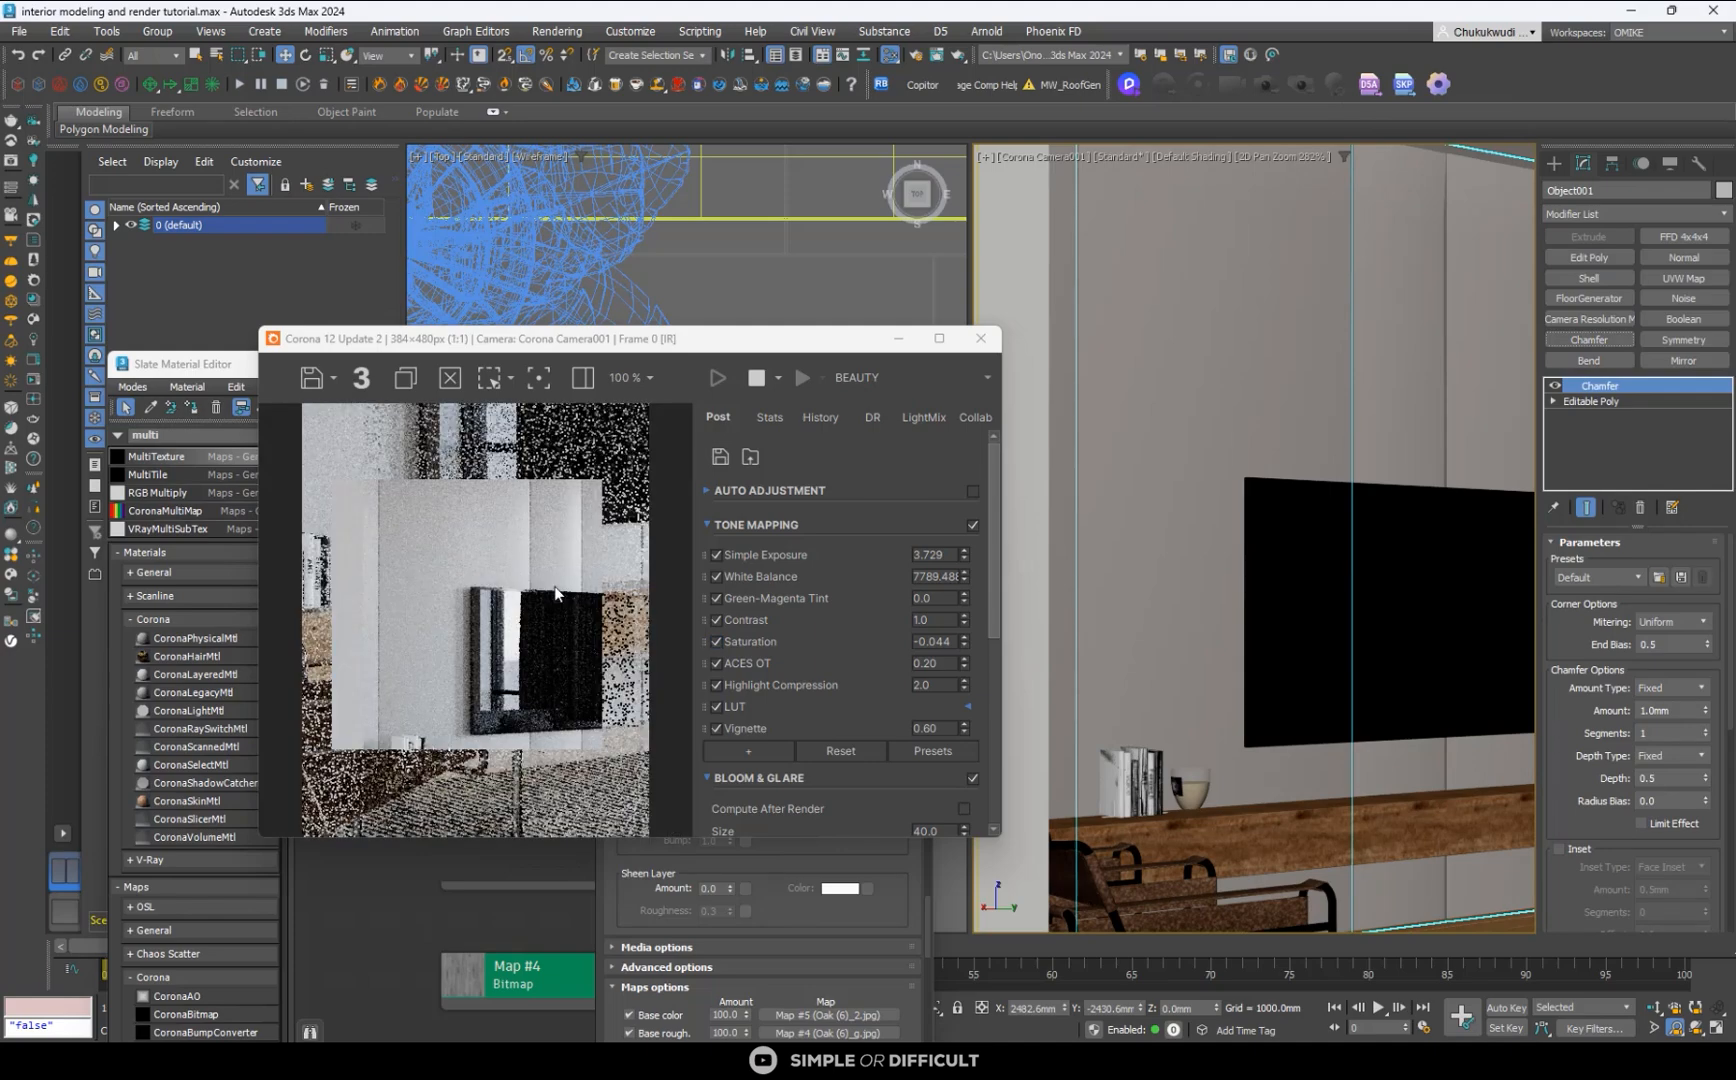
scroll(1244, 527, "down", 3)
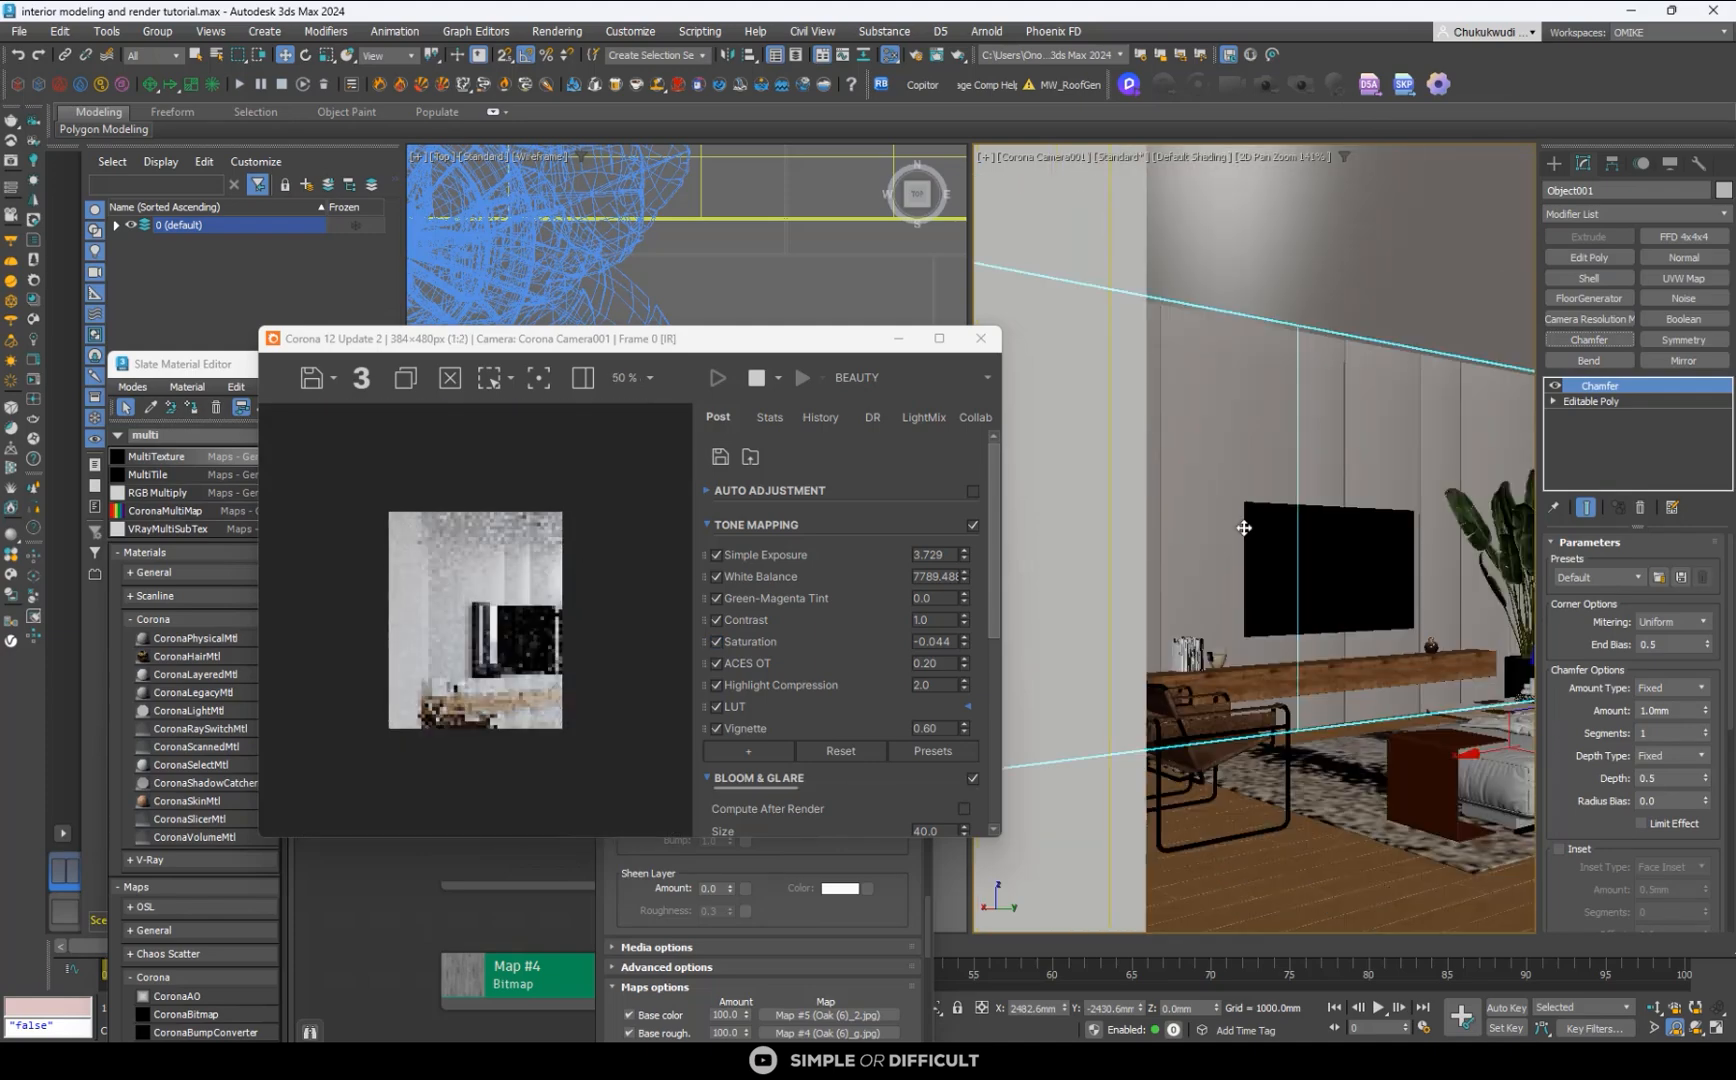
left_click(1292, 158)
left_click(939, 338)
scroll(670, 532, "up", 4)
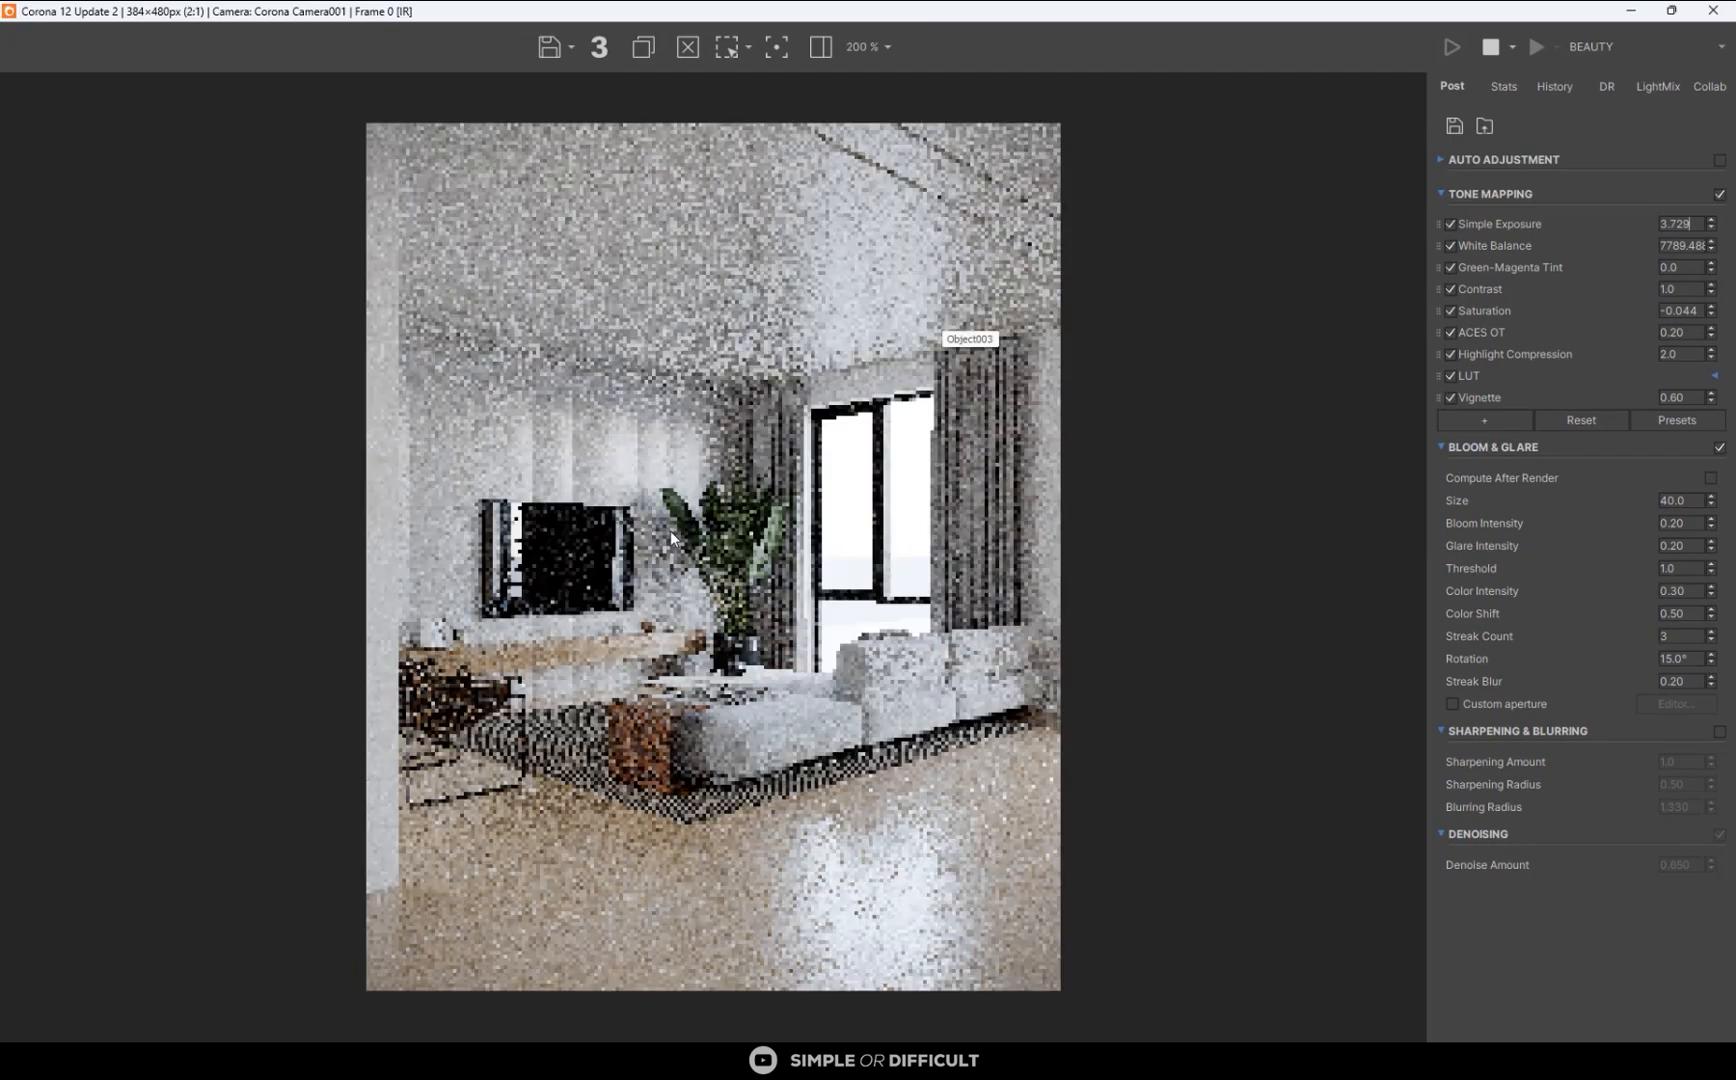
scroll(567, 416, "down", 3)
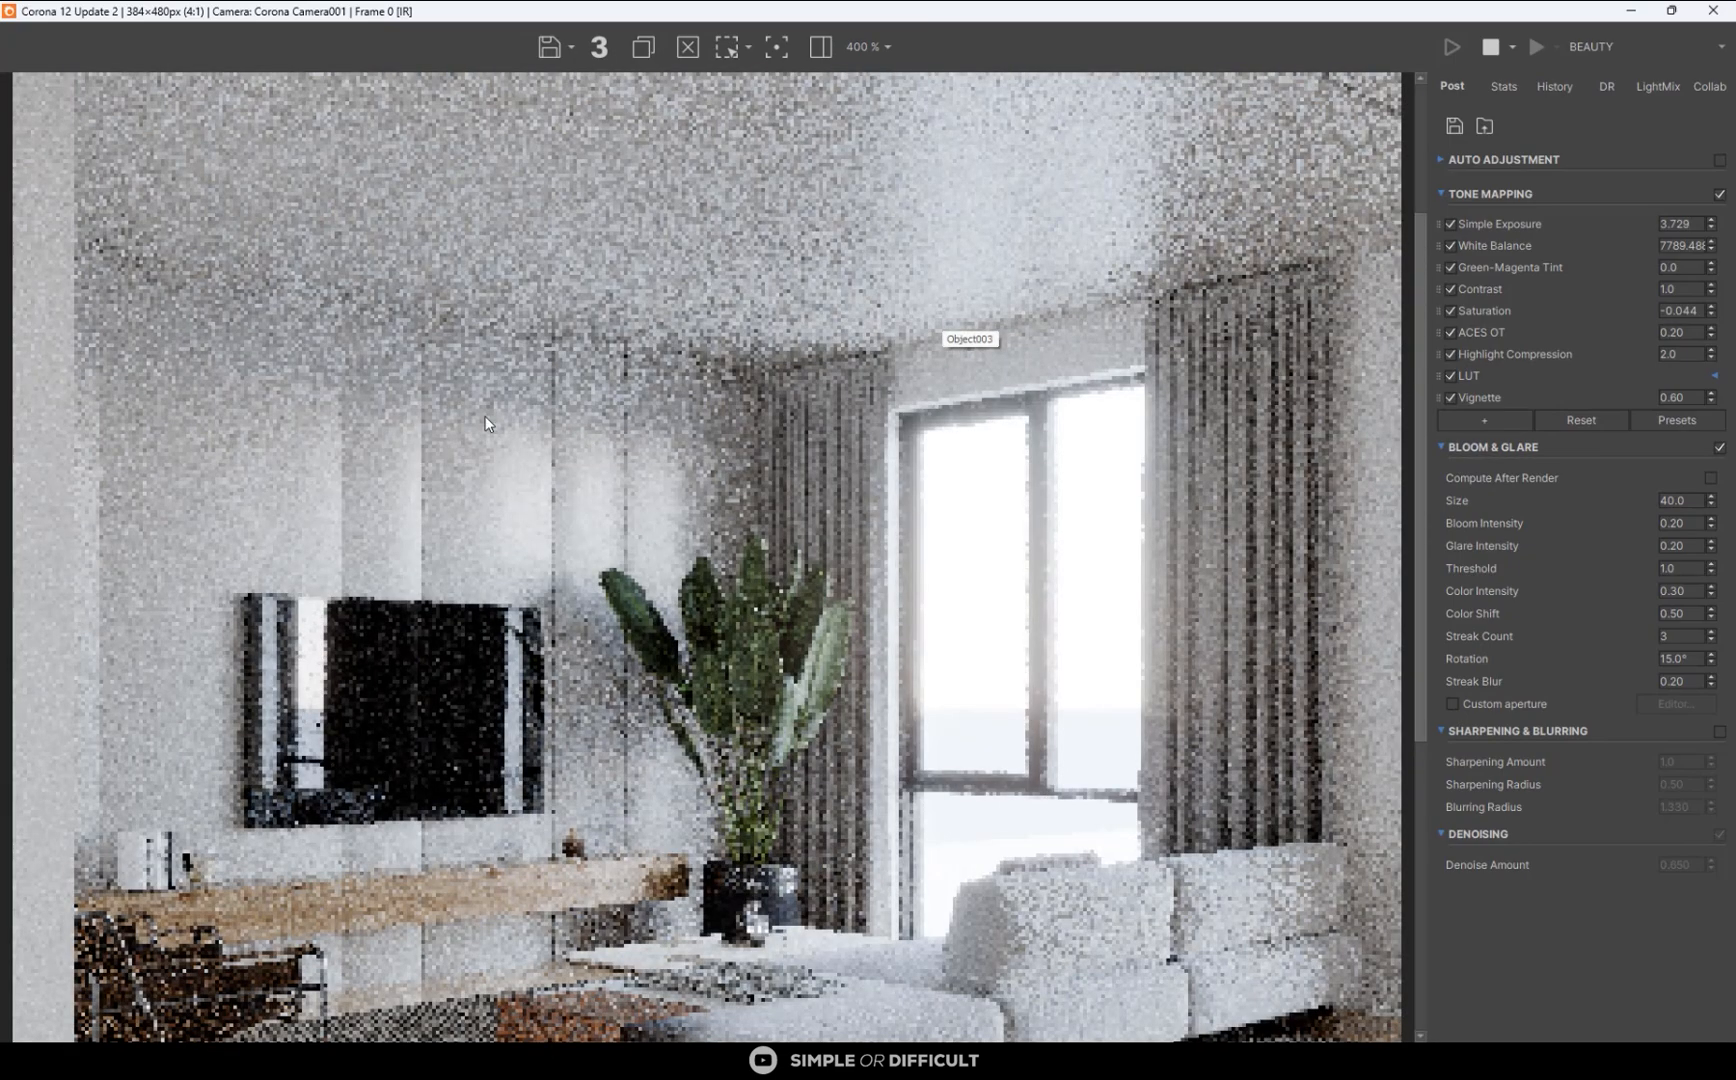
scroll(528, 525, "down", 2)
scroll(528, 525, "up", 2)
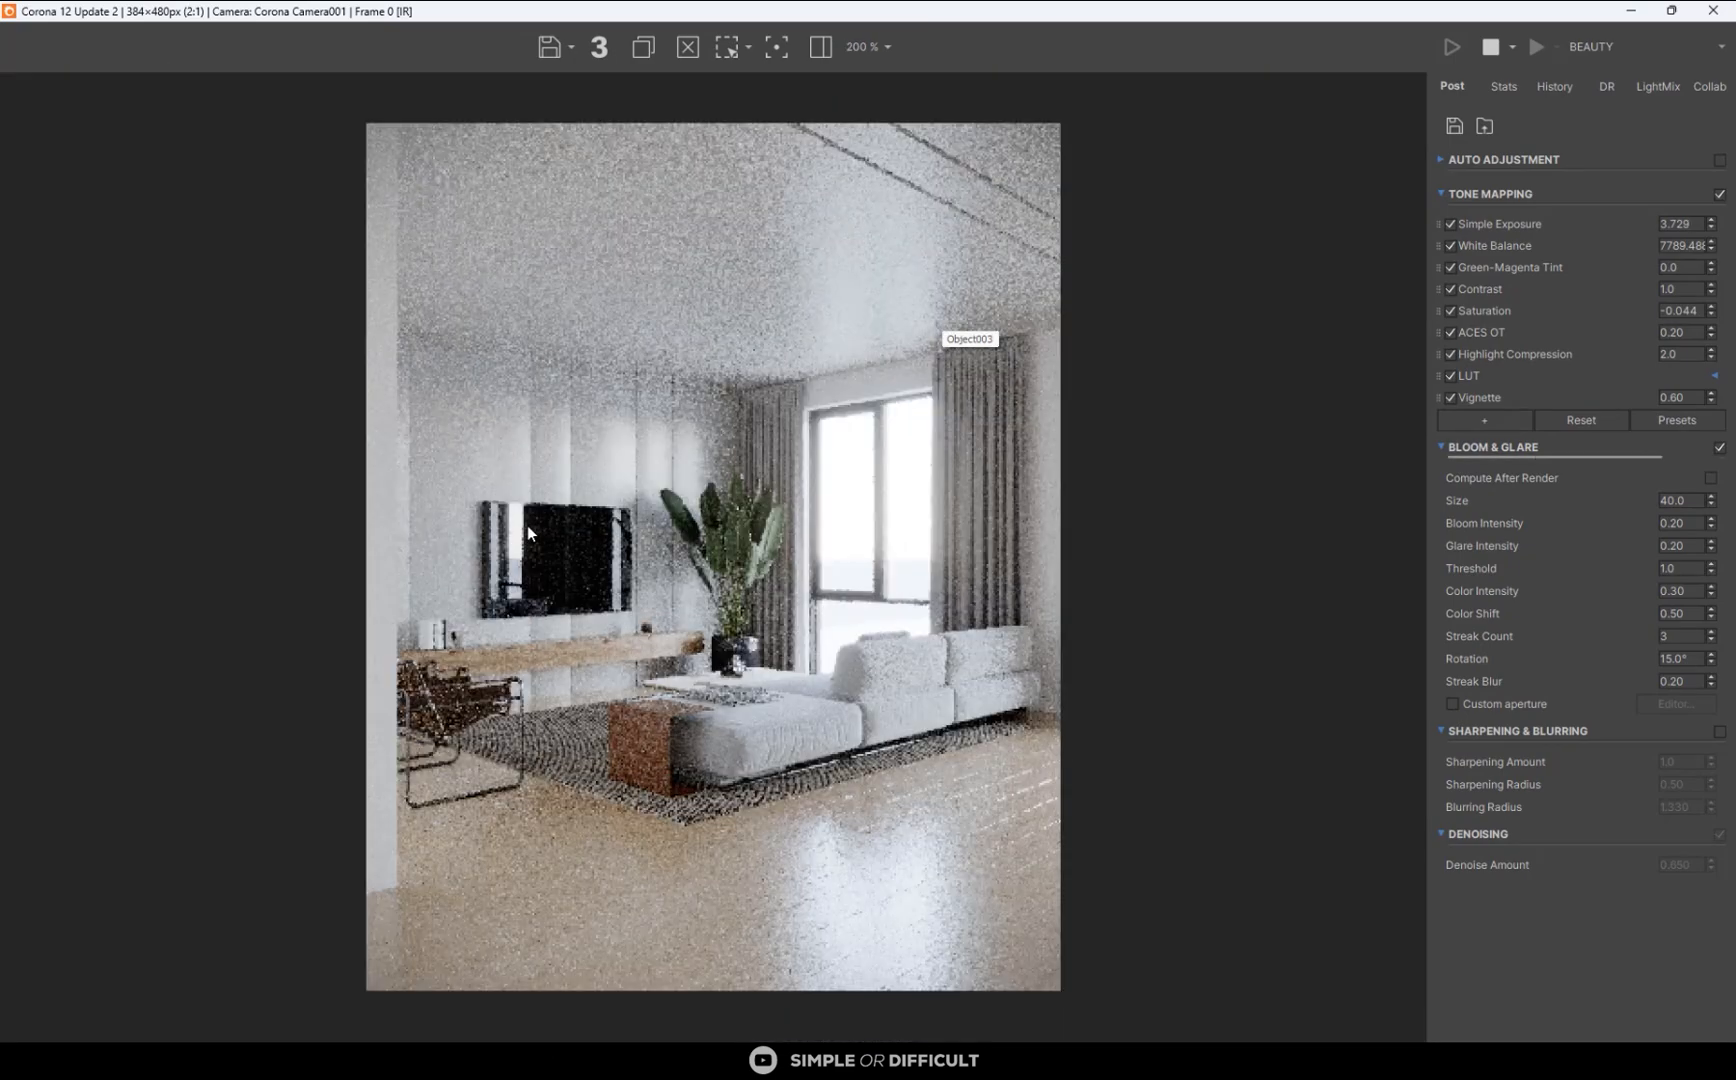
scroll(460, 494, "up", 2)
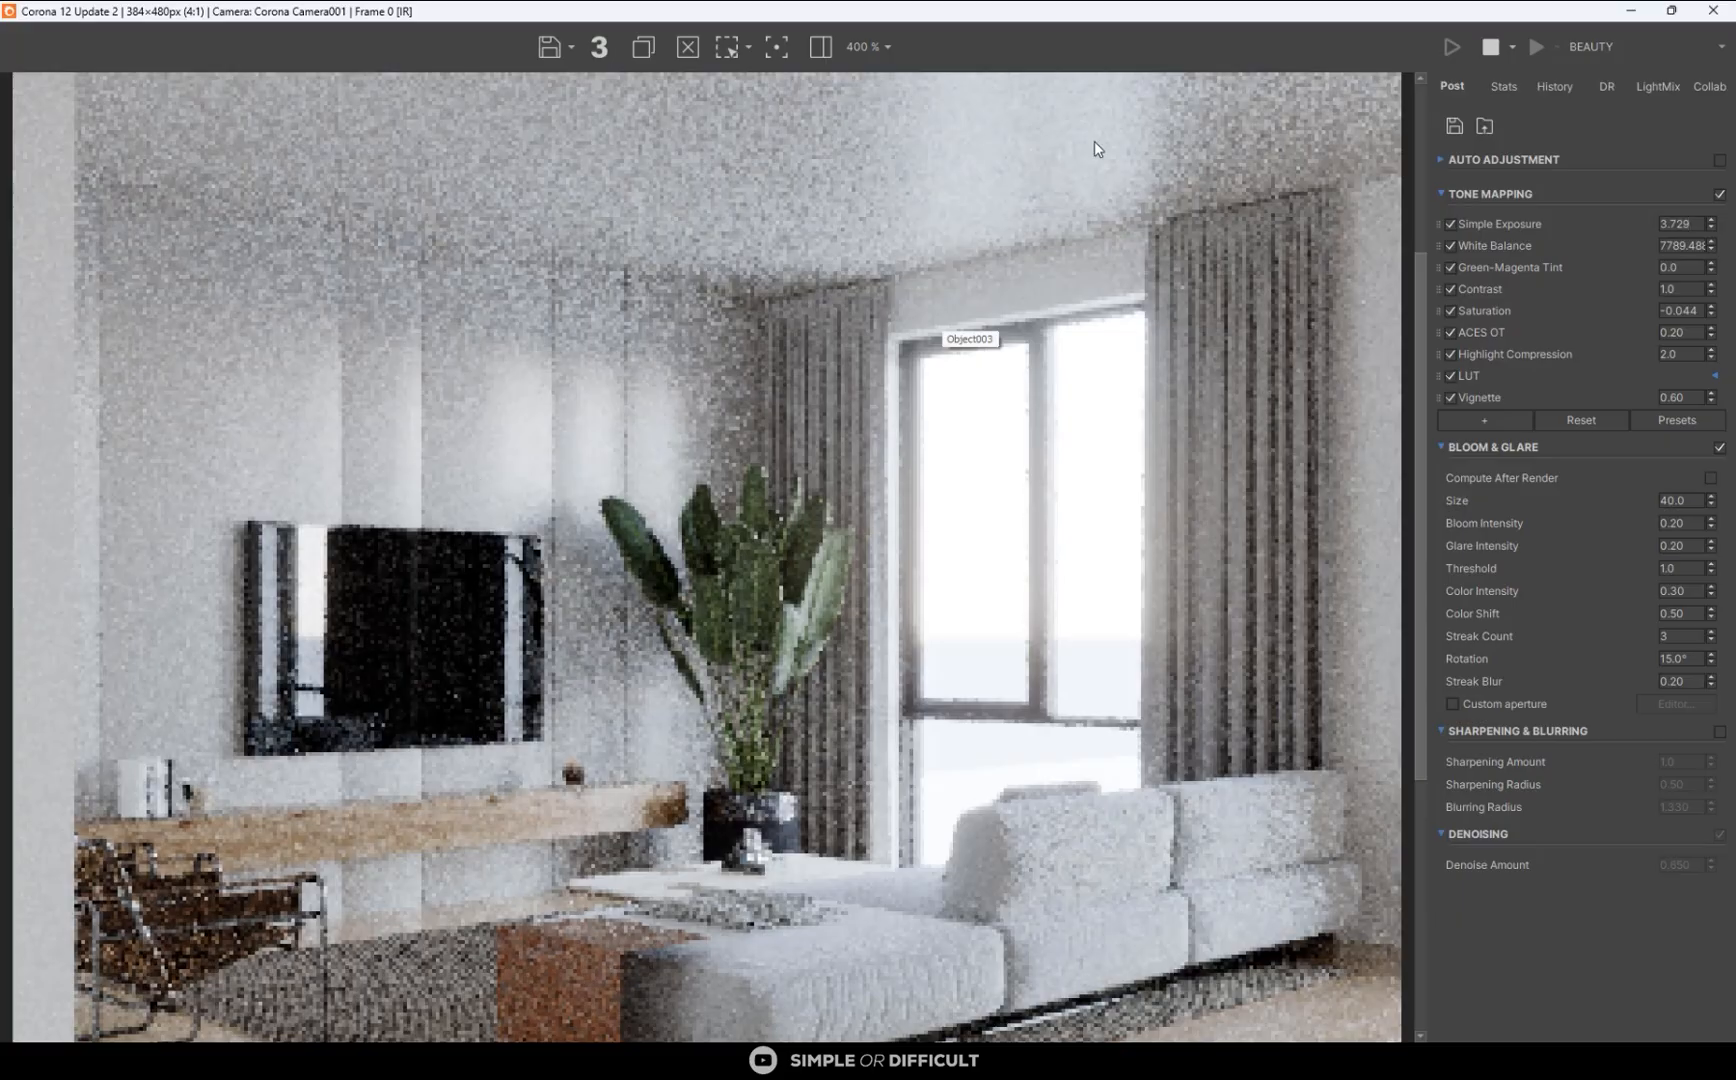
left_click_drag(1175, 14, 686, 210)
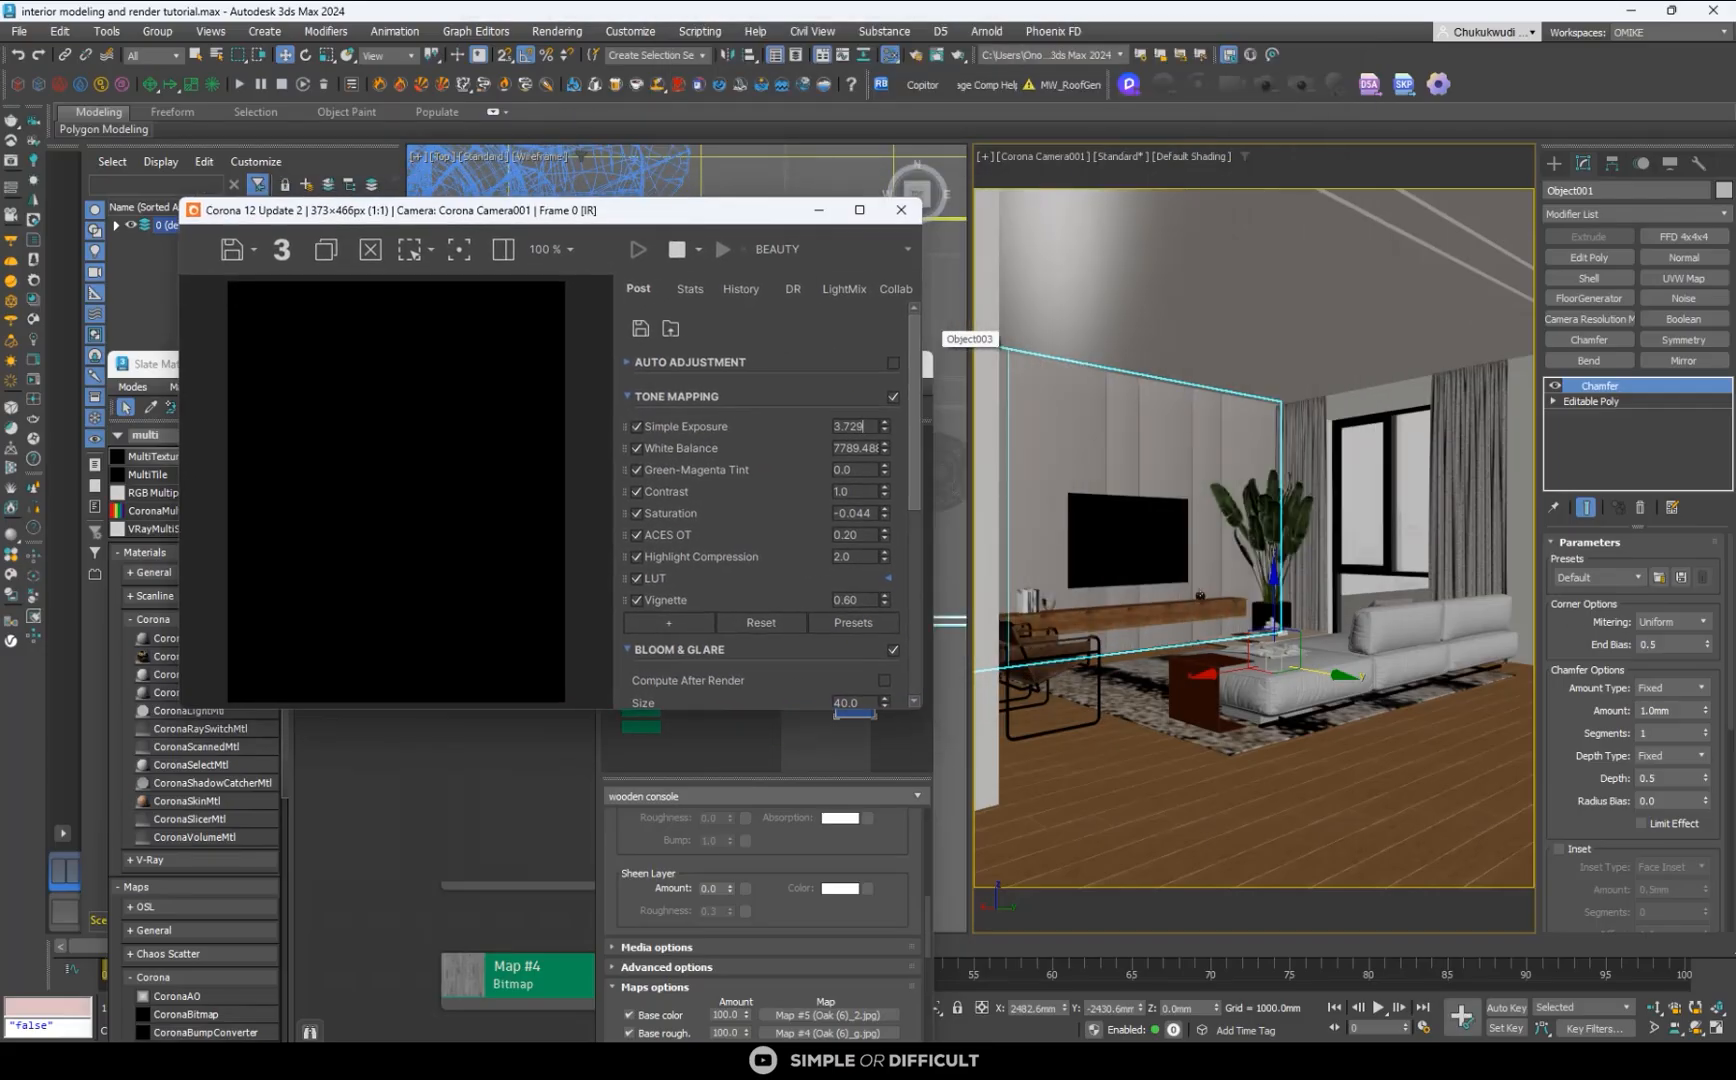
- Set the TV wall chamfer's smoothing output to Smooth Chamfers Only
scroll(1680, 650, "down", 10)
left_click(1630, 822)
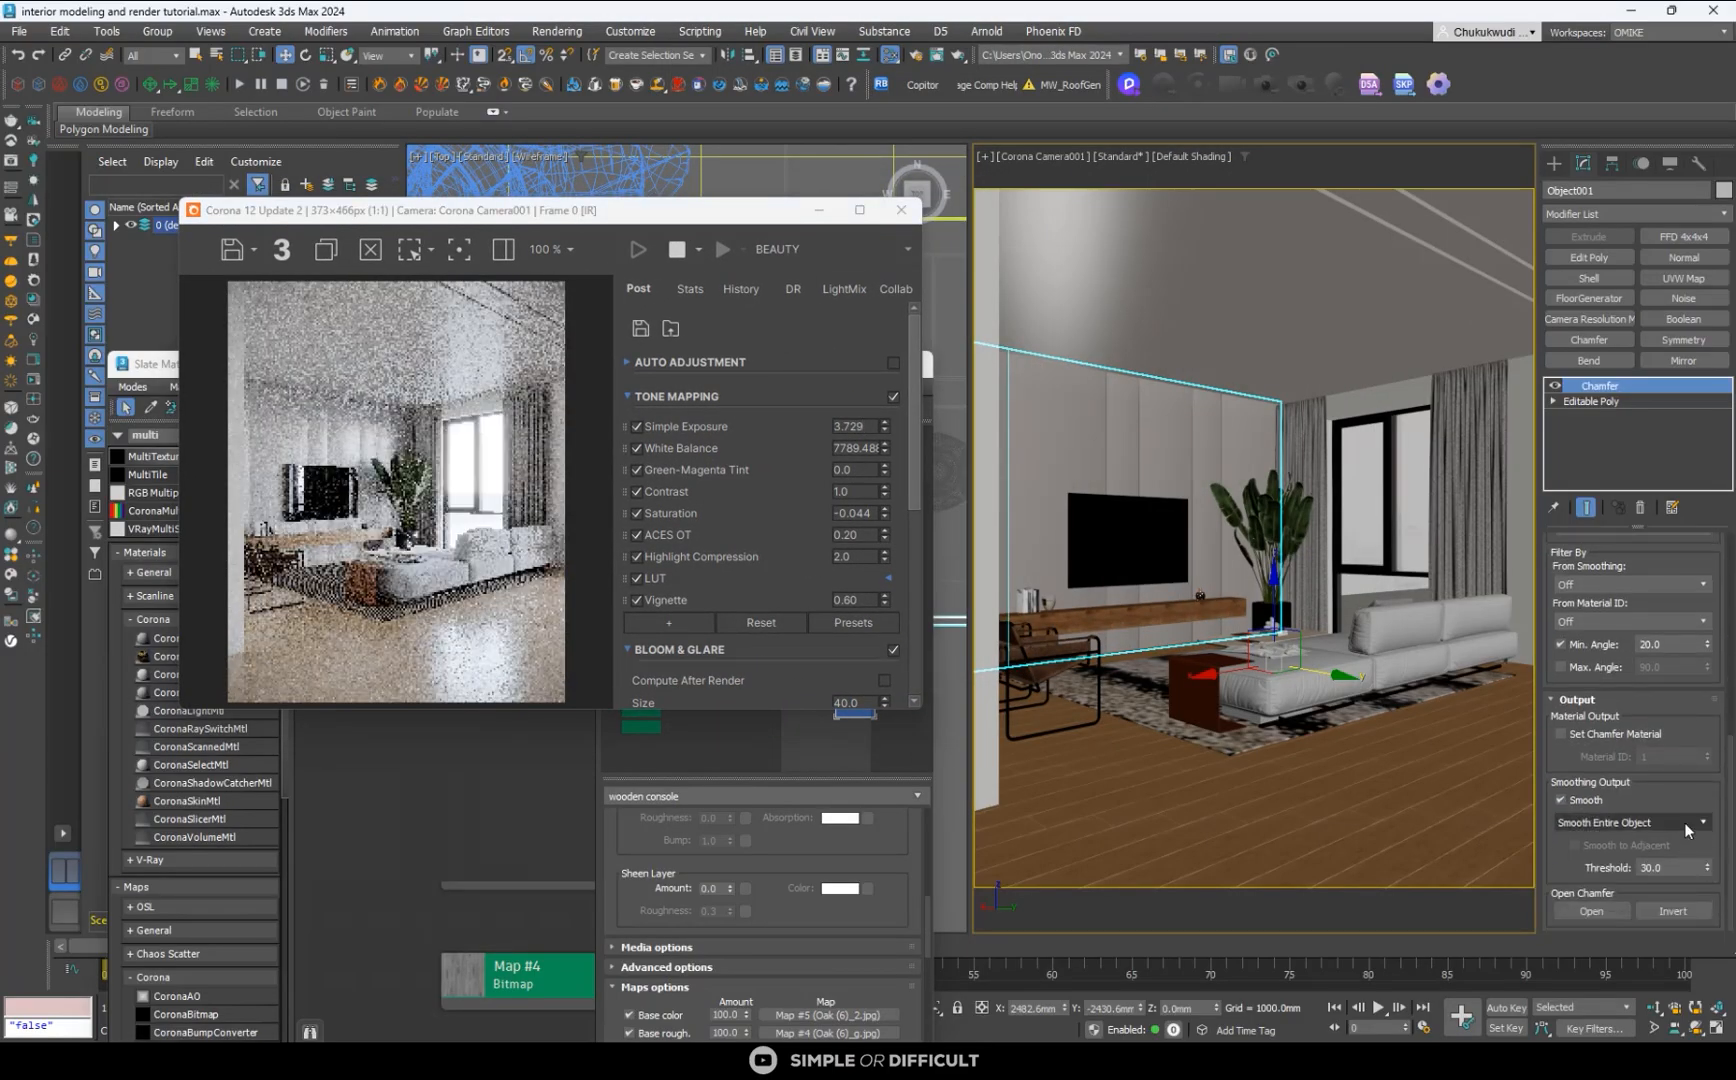
left_click(1660, 858)
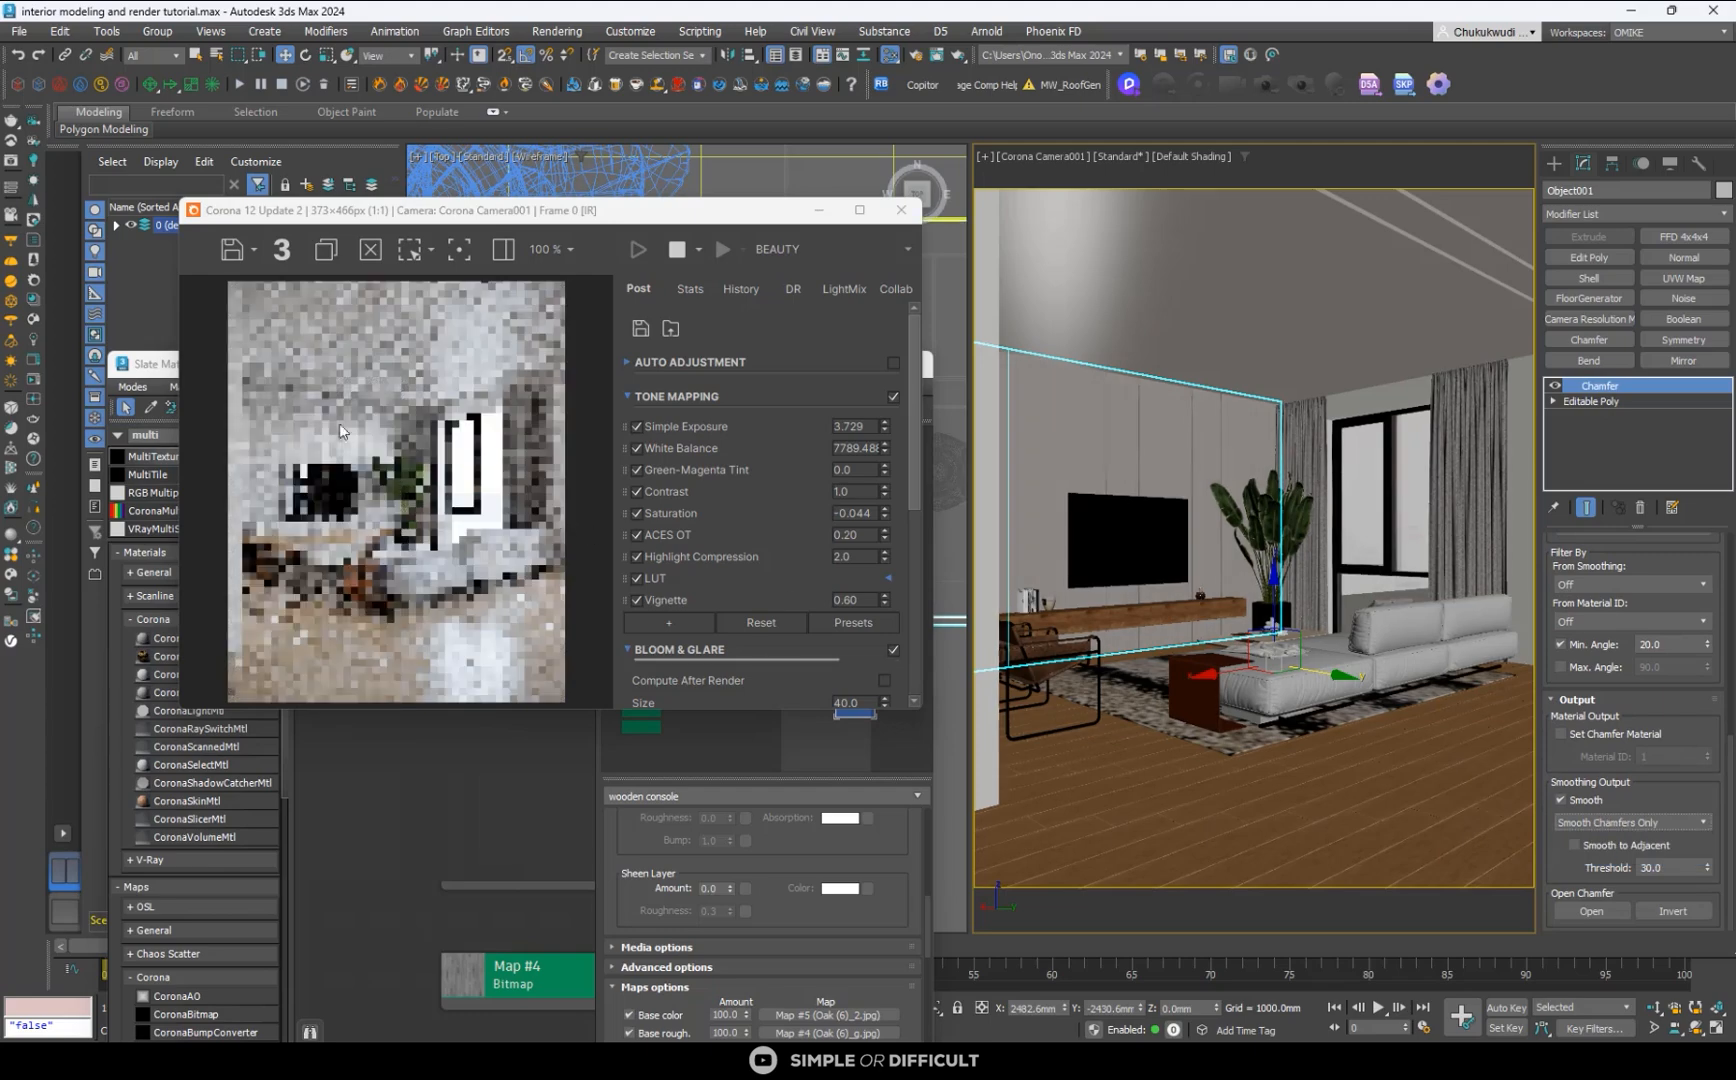
scroll(302, 438, "up", 1)
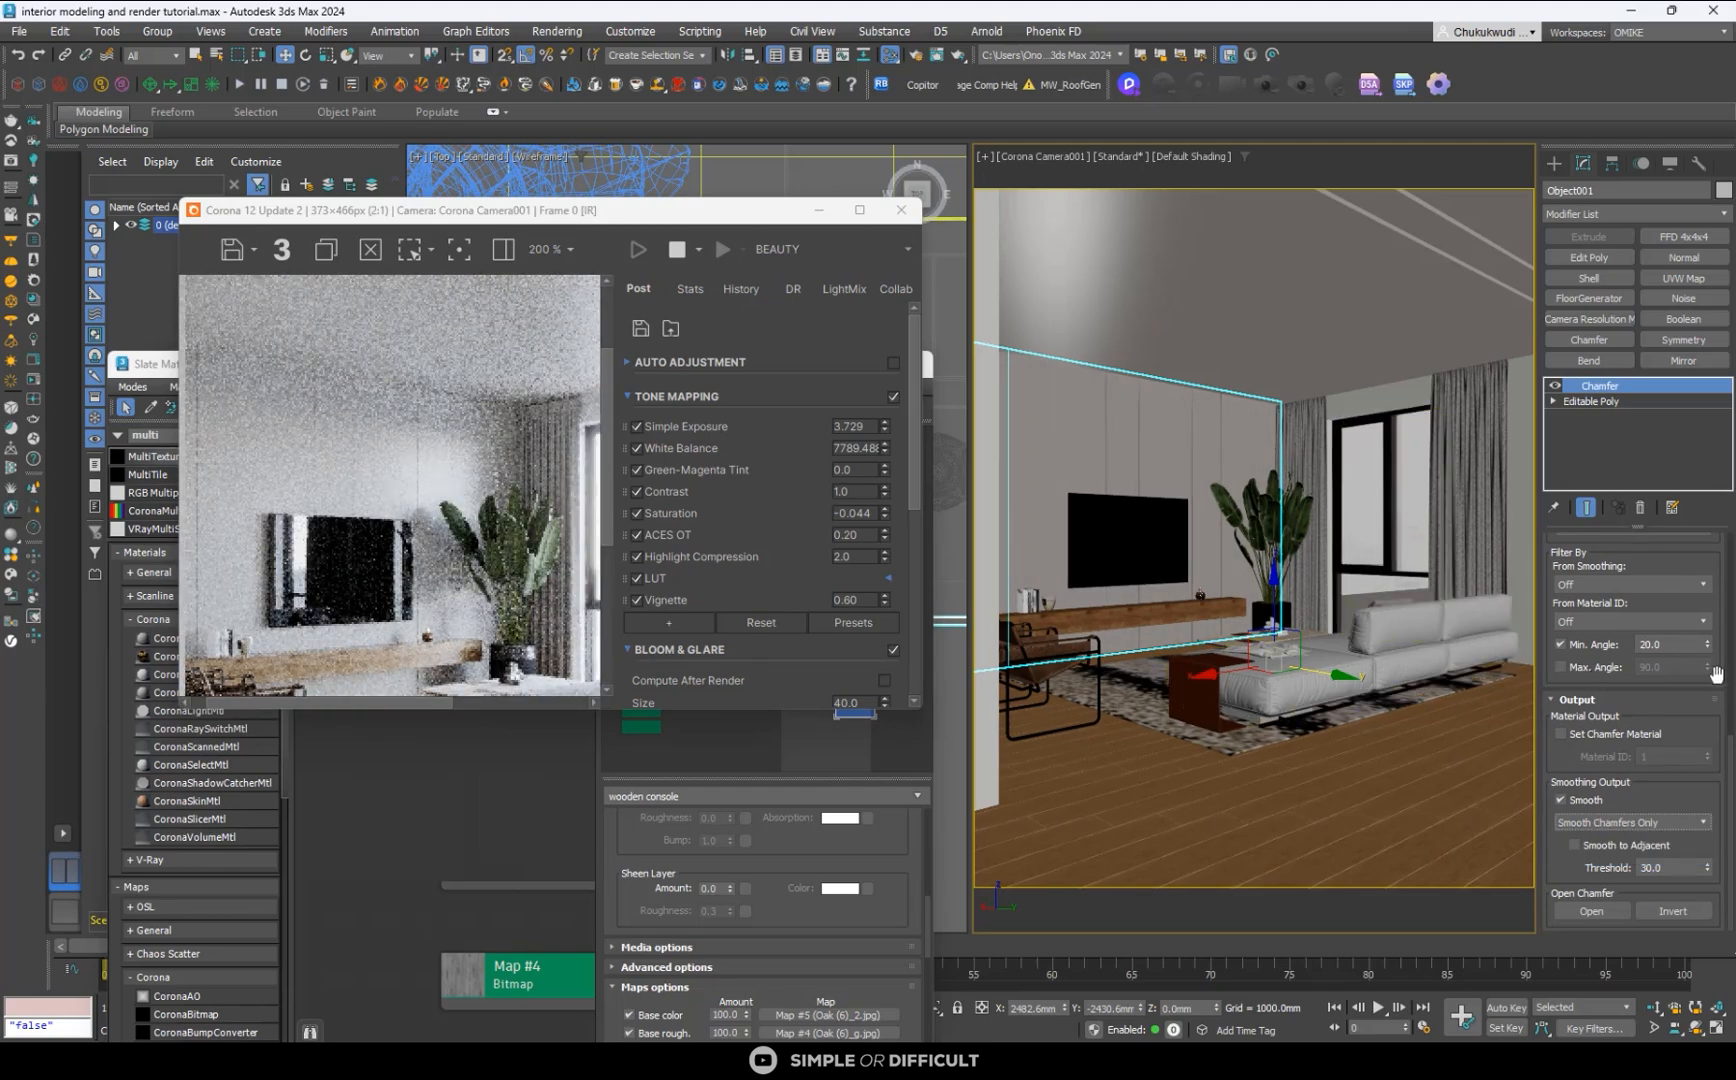
- Set the TV wall's chamfer amount to 5 mm with 2 segments
scroll(1730, 768, "up", 5)
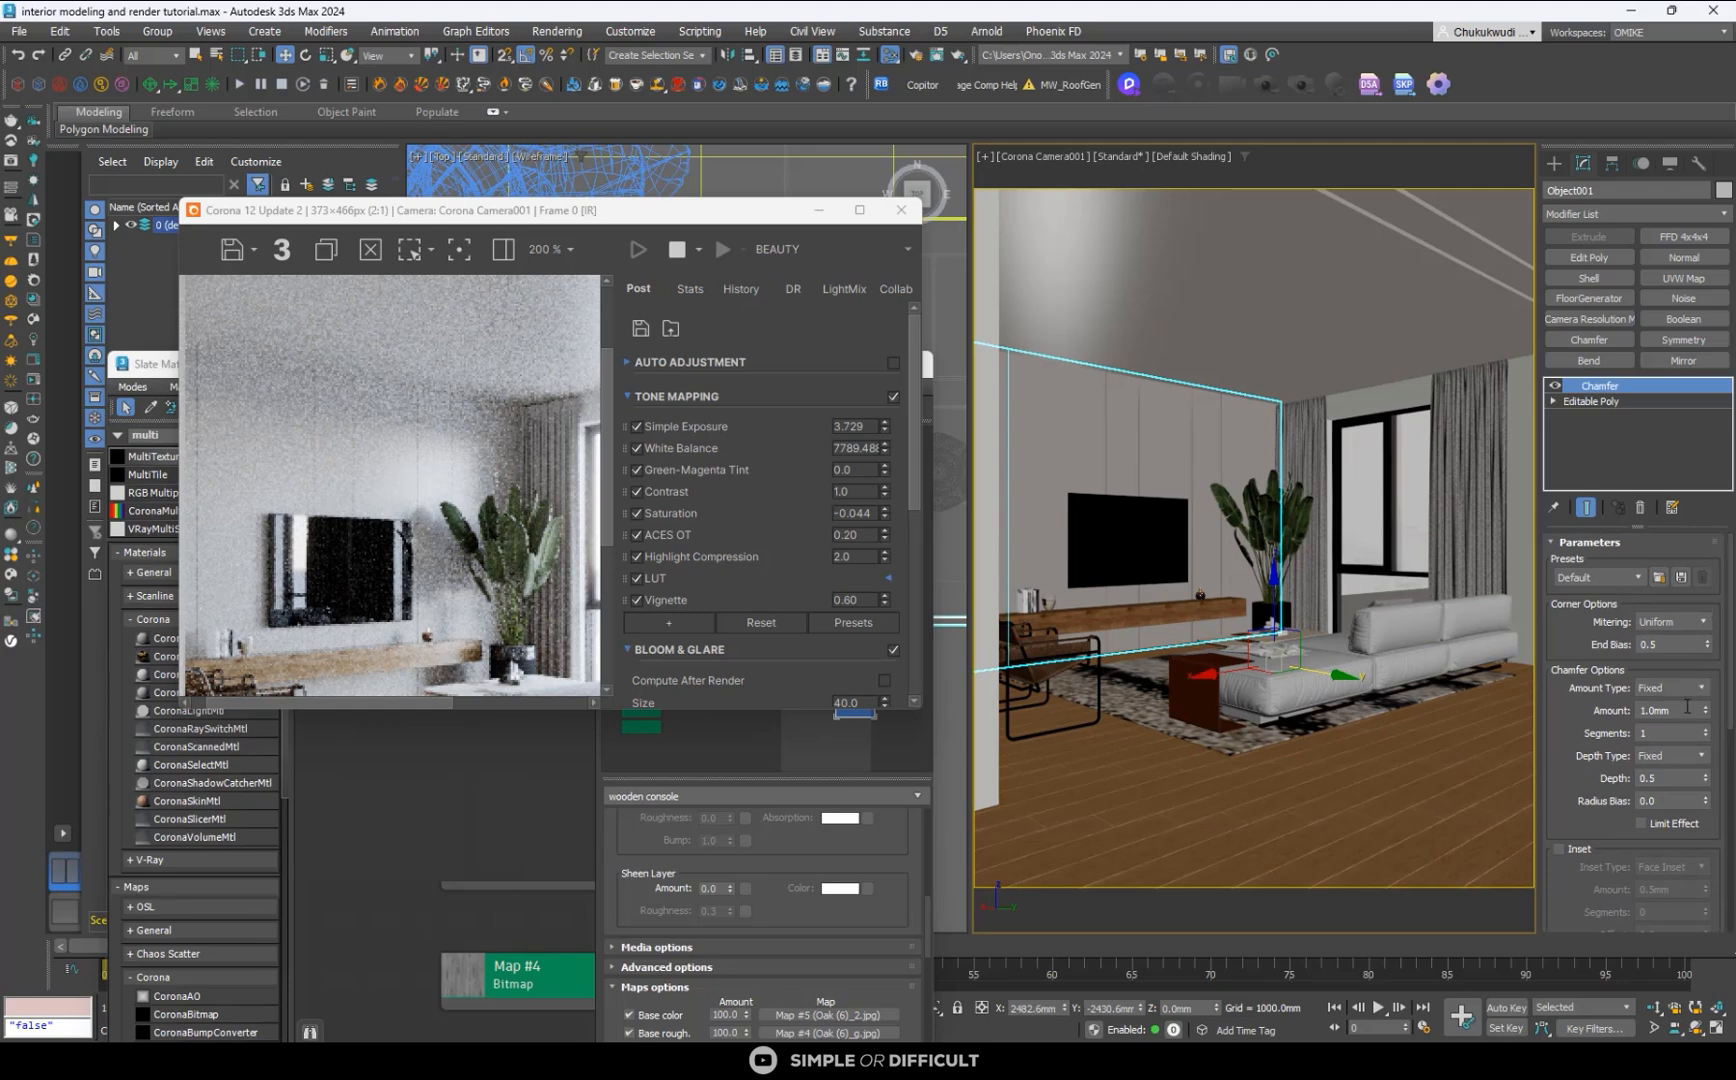
type("5")
key("Tab")
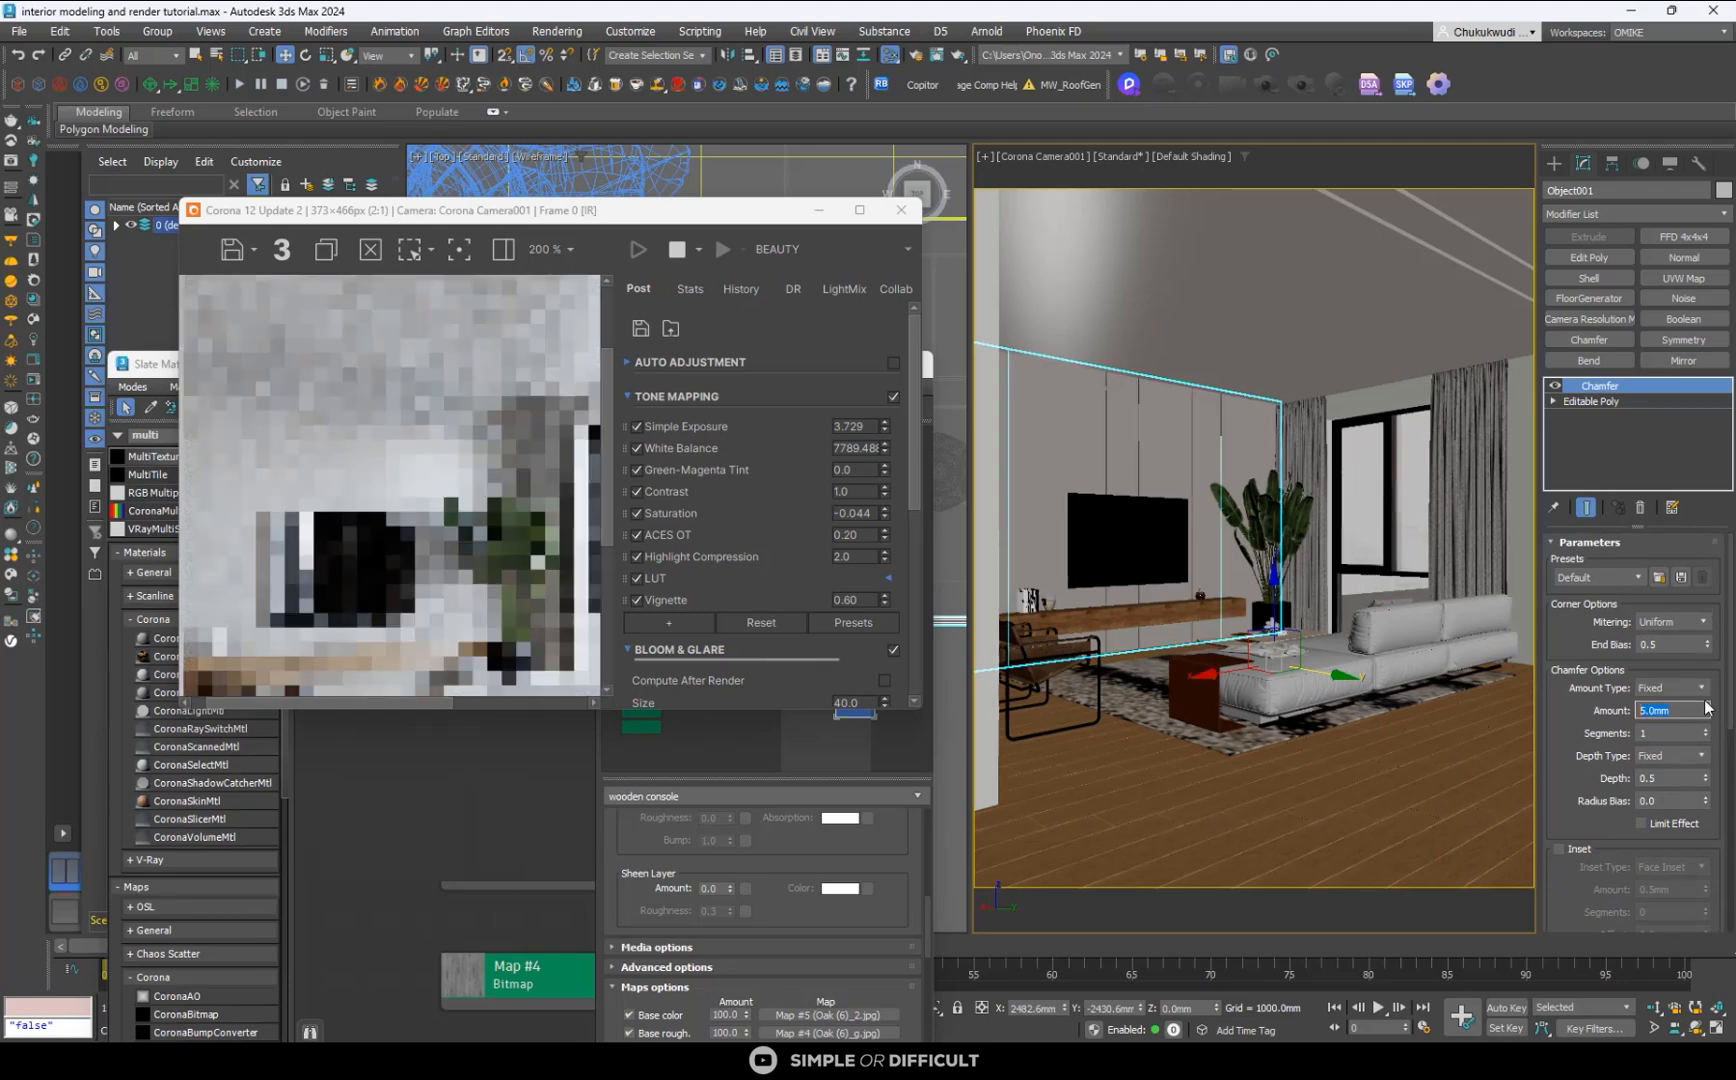
type("2")
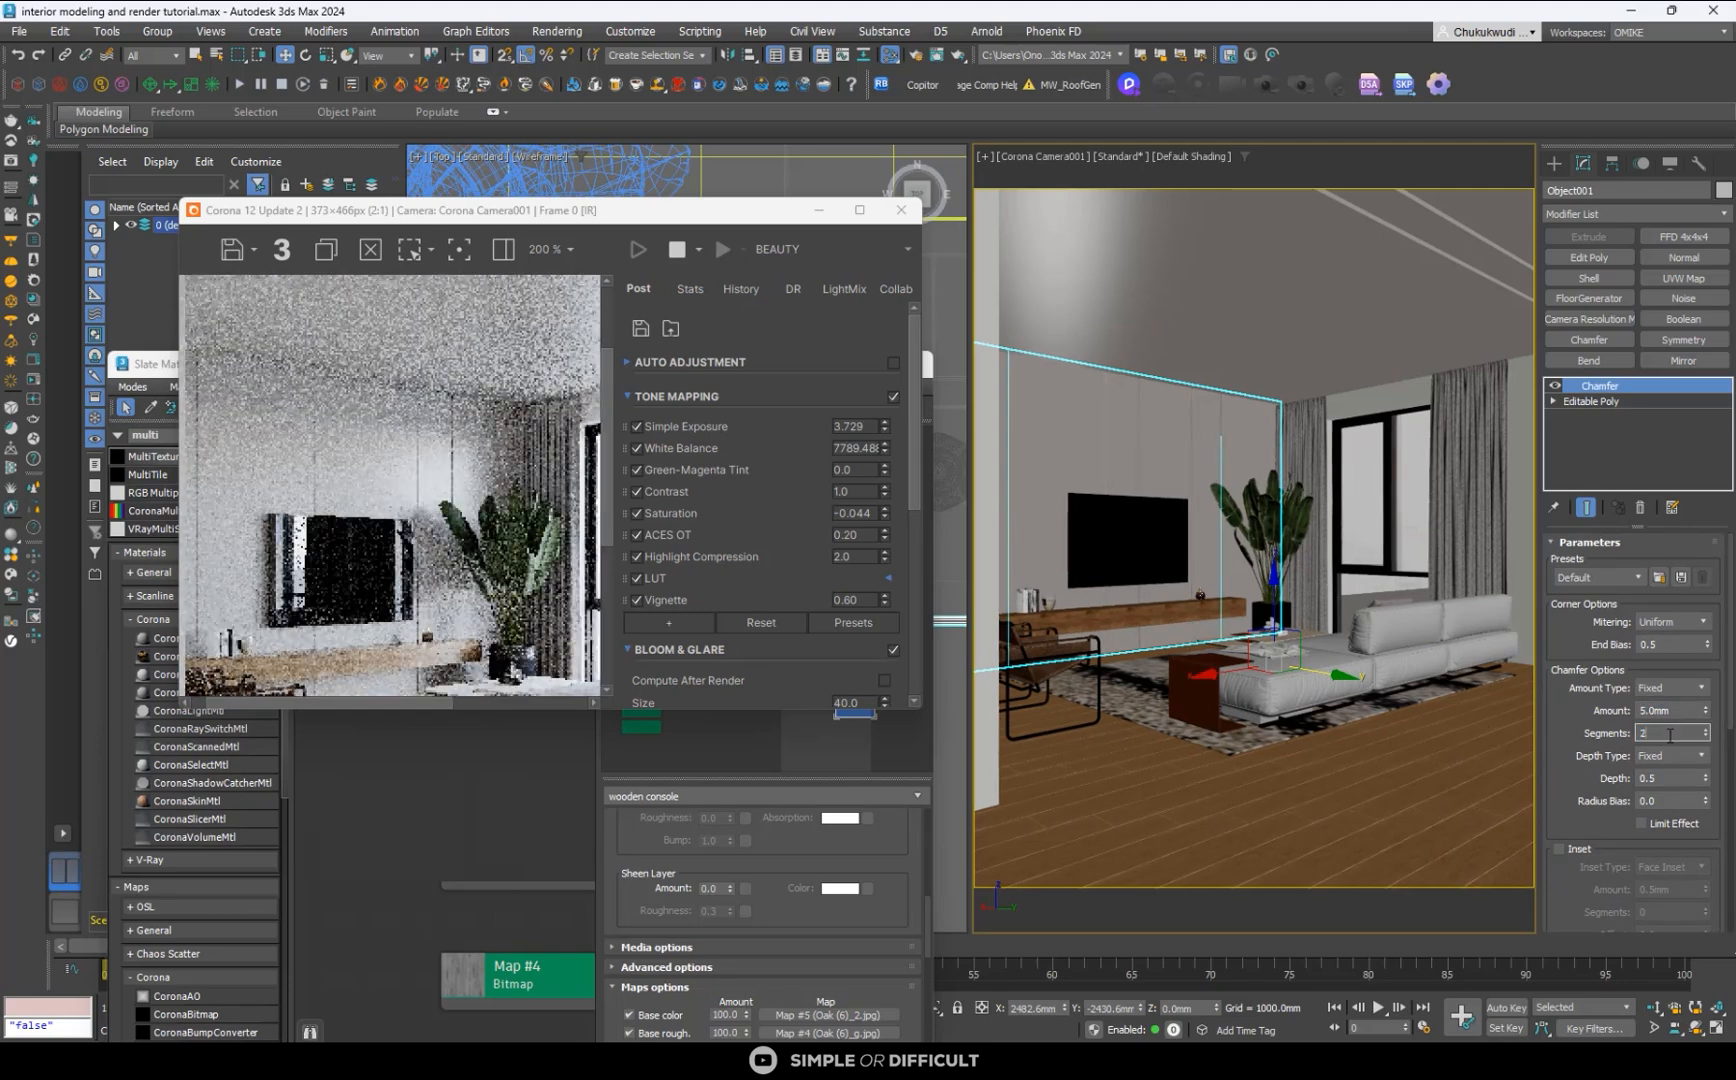
key("Return")
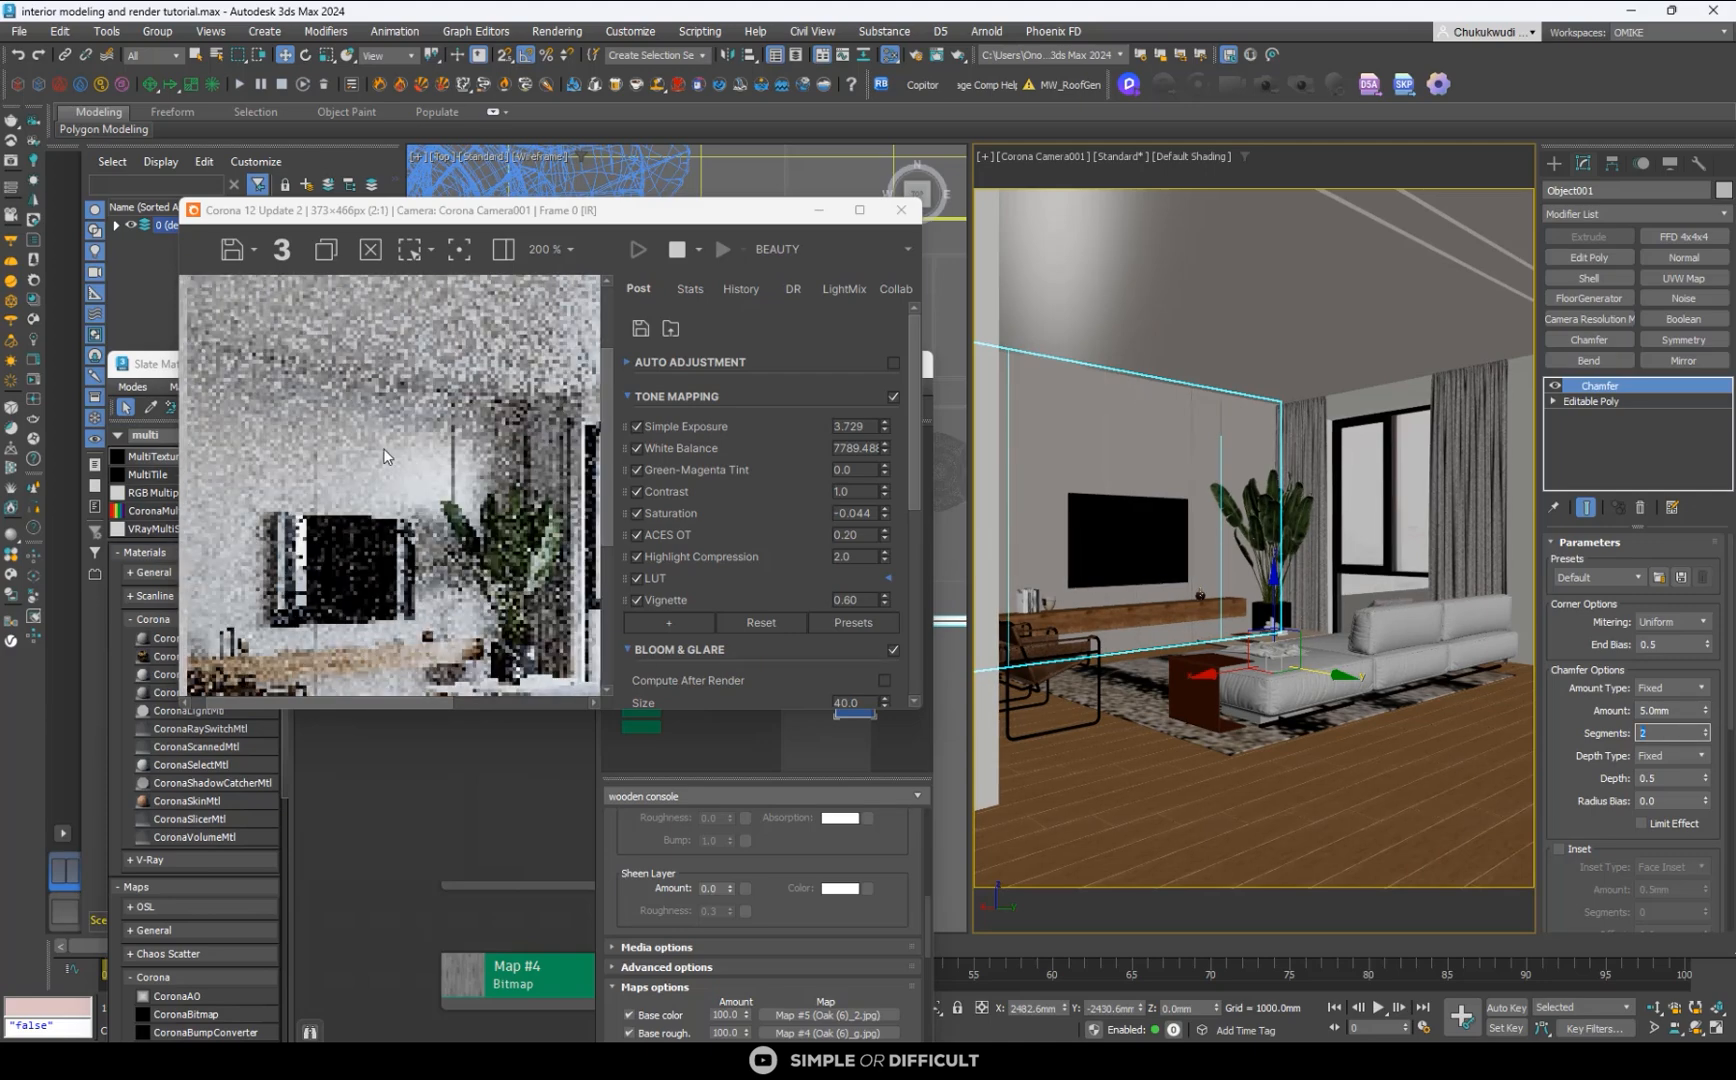
- Raise the TV wall's chamfer to 3 segments and enlarge the render window to inspect the panel edges
scroll(383, 456, "up", 1)
type("3")
key("Return")
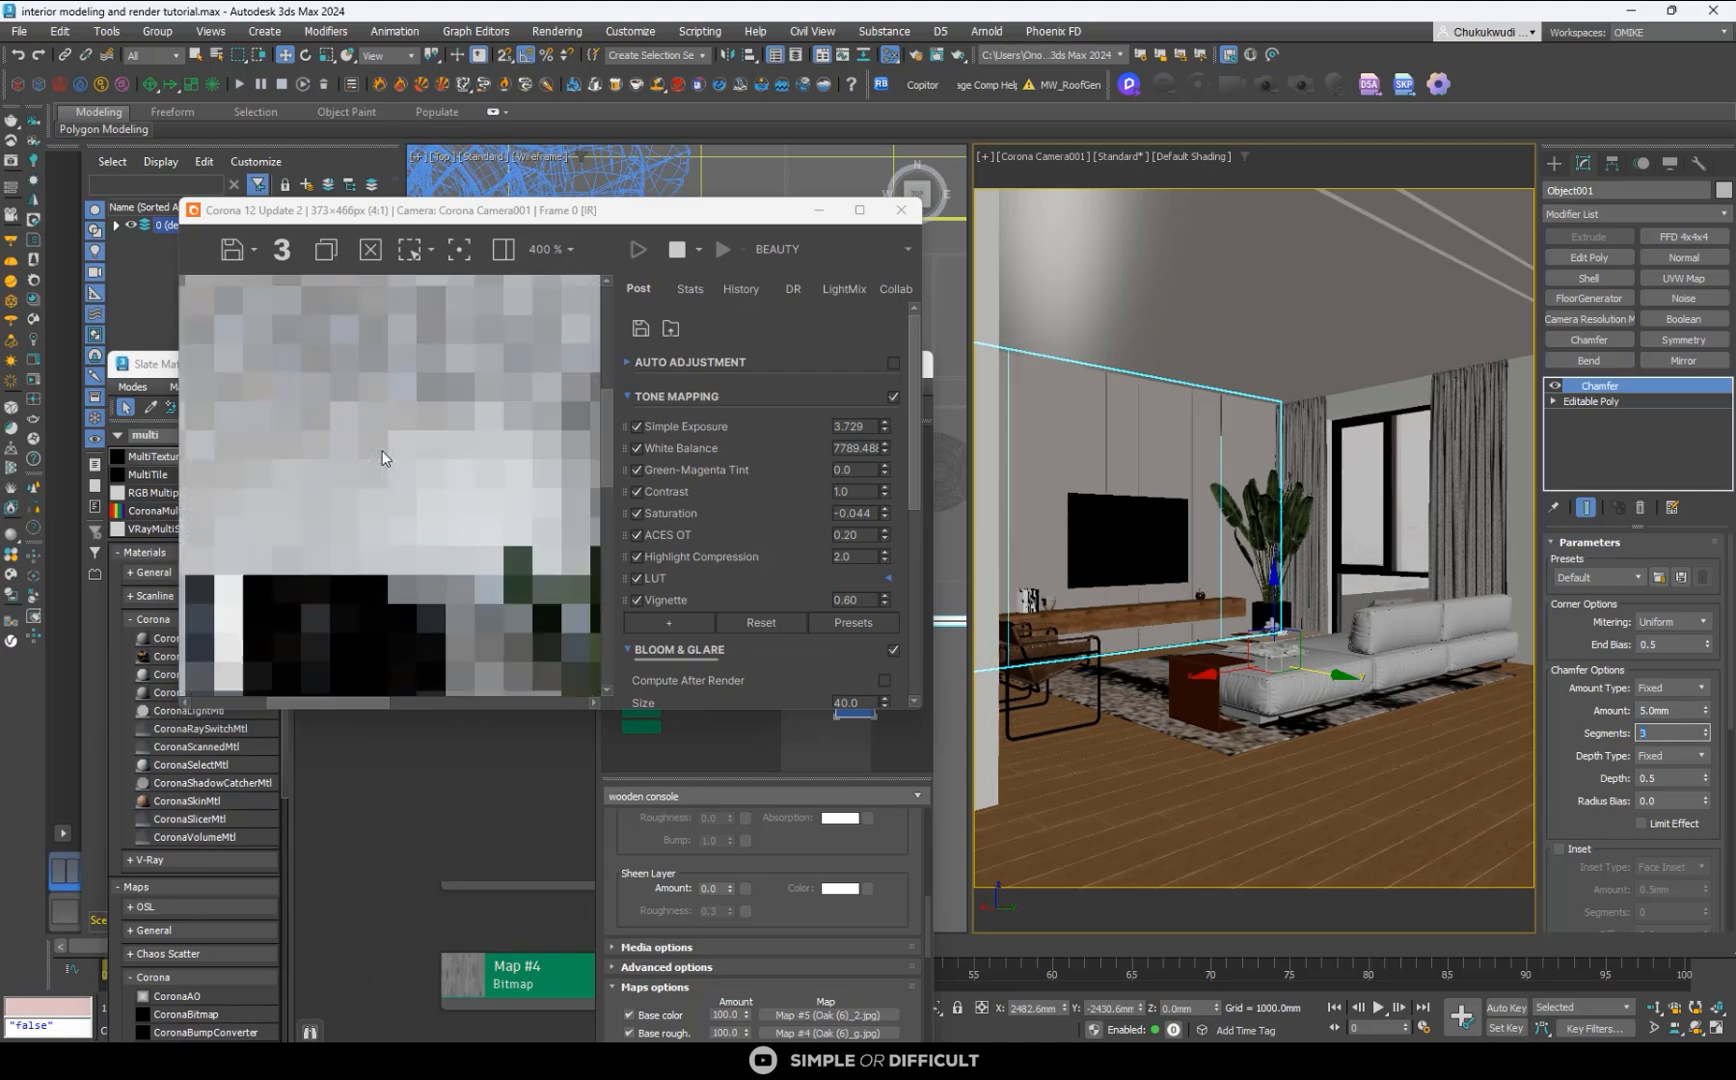
left_click(859, 210)
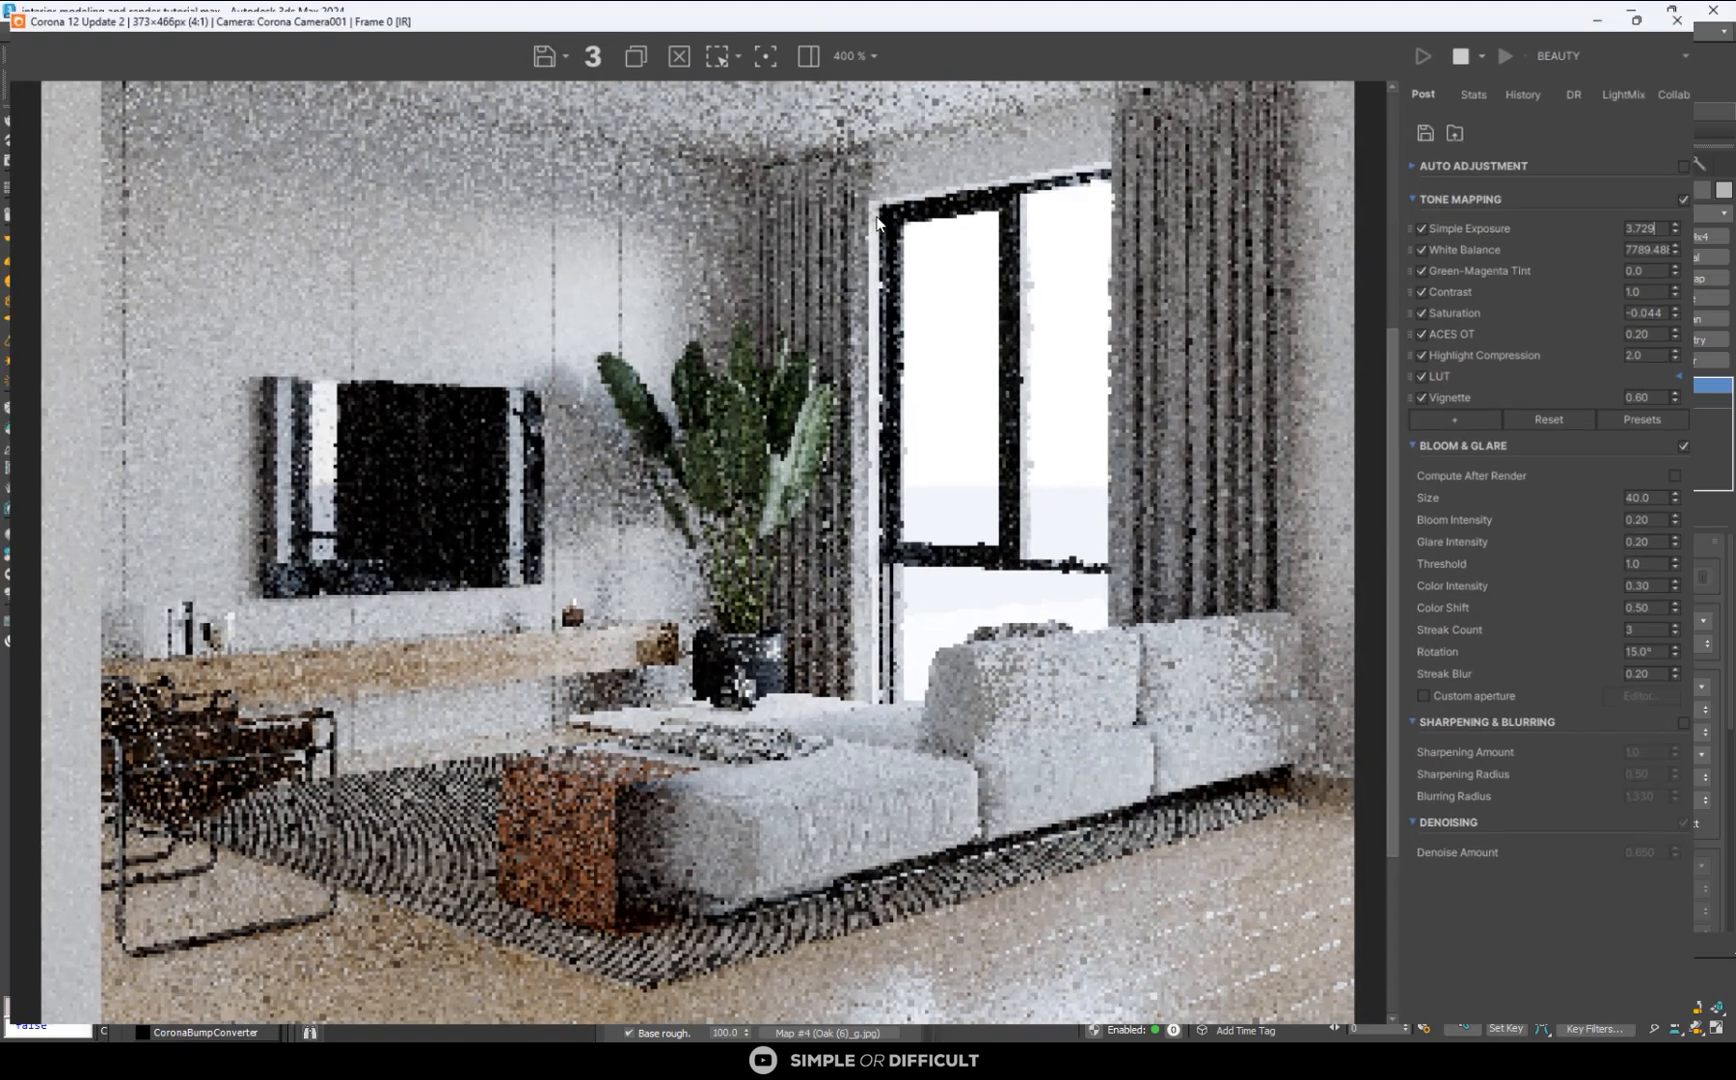
- Restart the interactive render so it fills the enlarged render window at a higher resolution
scroll(934, 363, "down", 1)
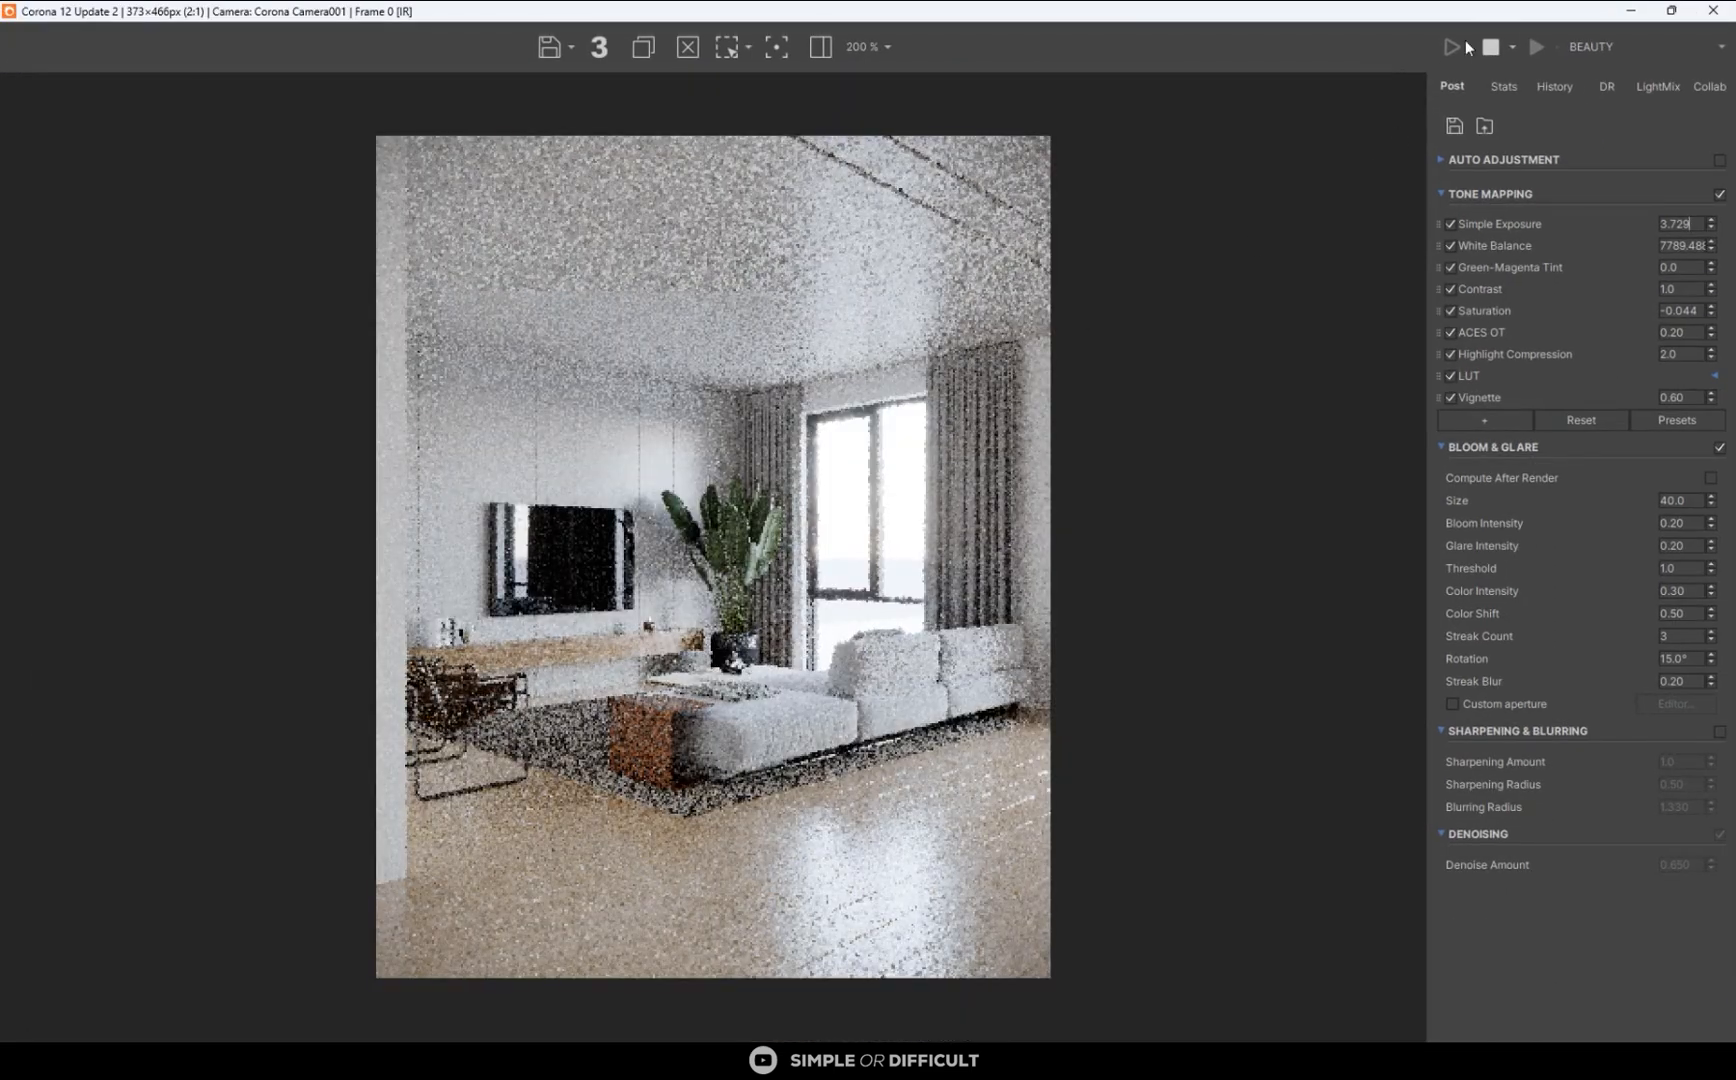
left_click(1490, 47)
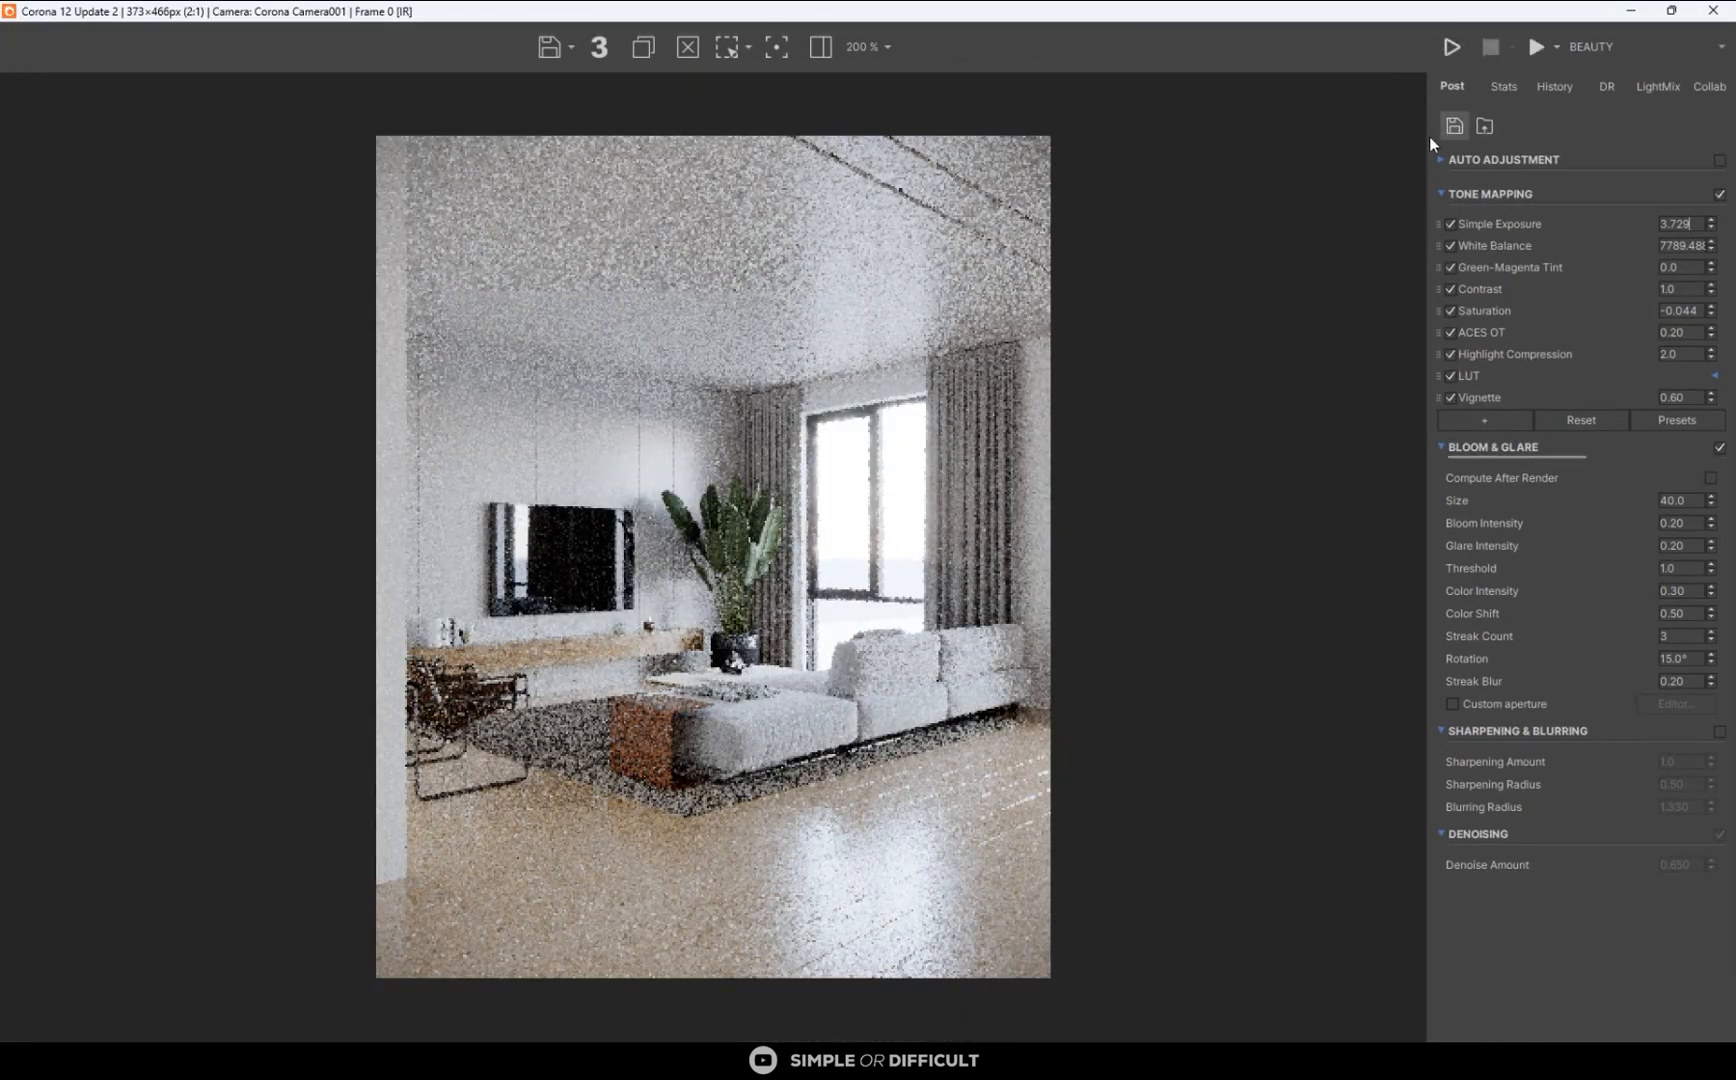
left_click(1457, 54)
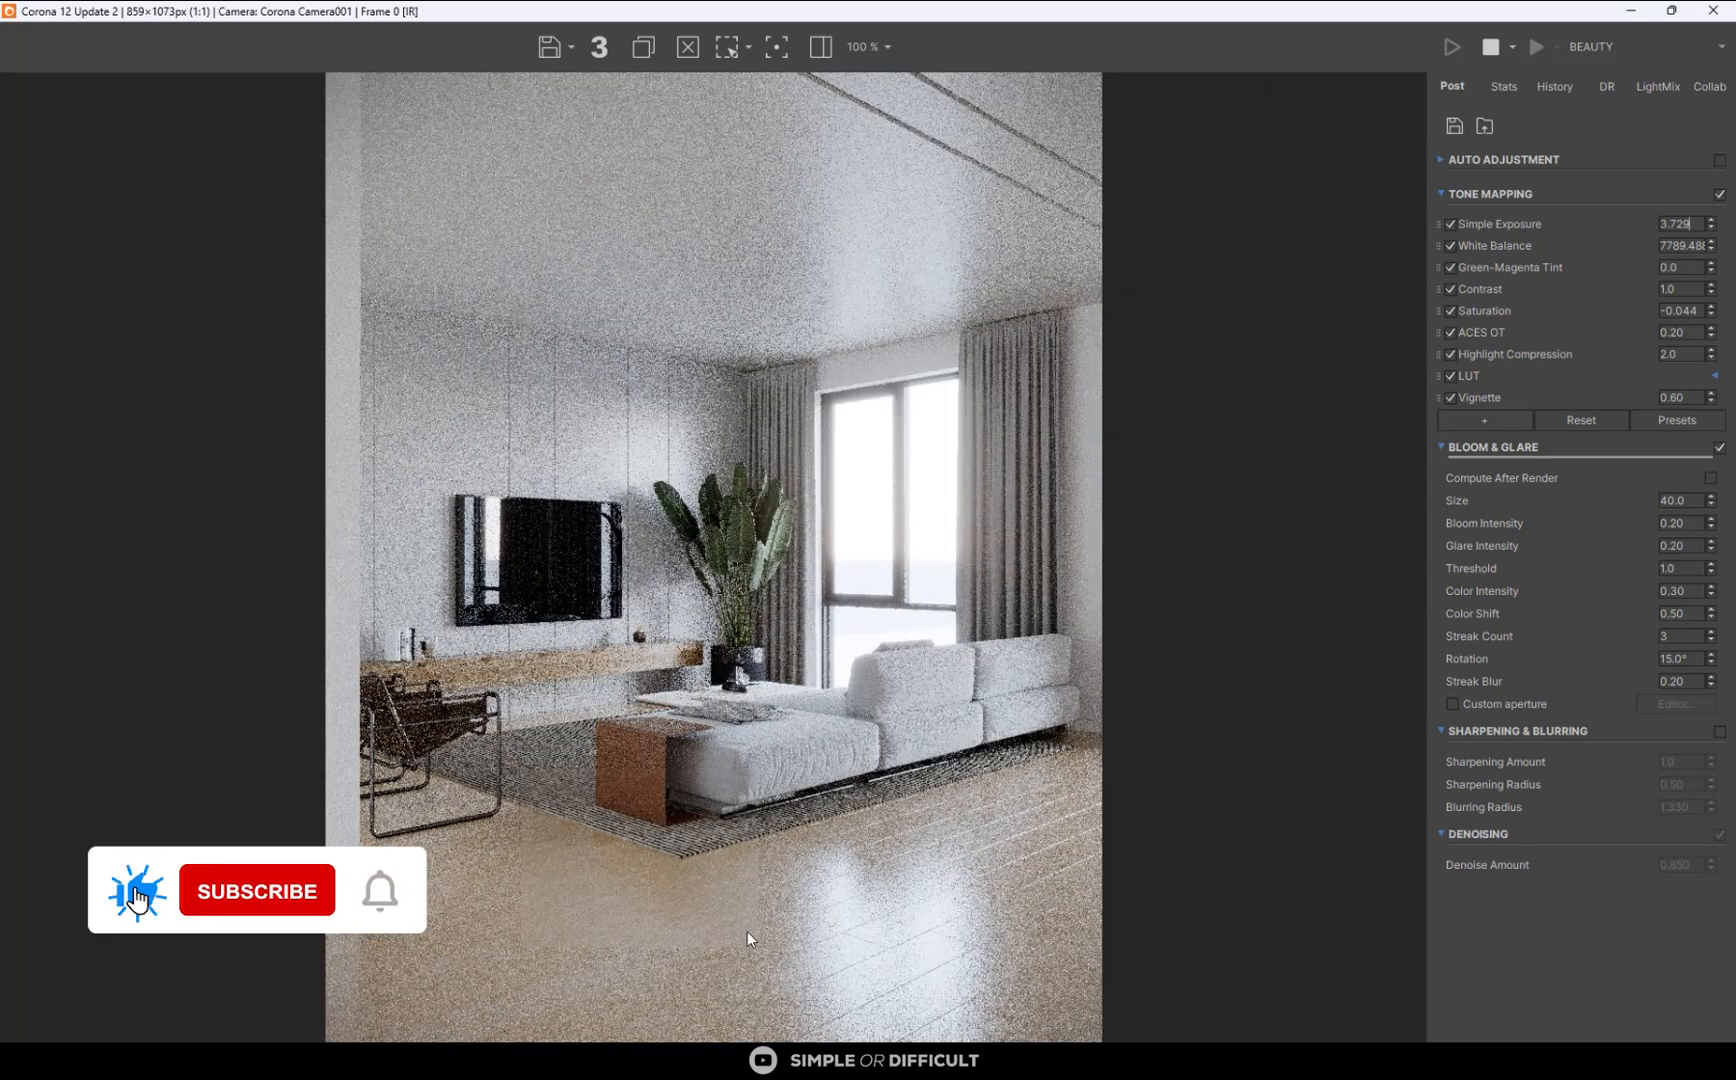
- Examine the wood floor's planks and reflections in the enlarged interactive render, both close up and in the full view
scroll(747, 930, "up", 1)
scroll(638, 895, "up", 3)
scroll(798, 562, "down", 3)
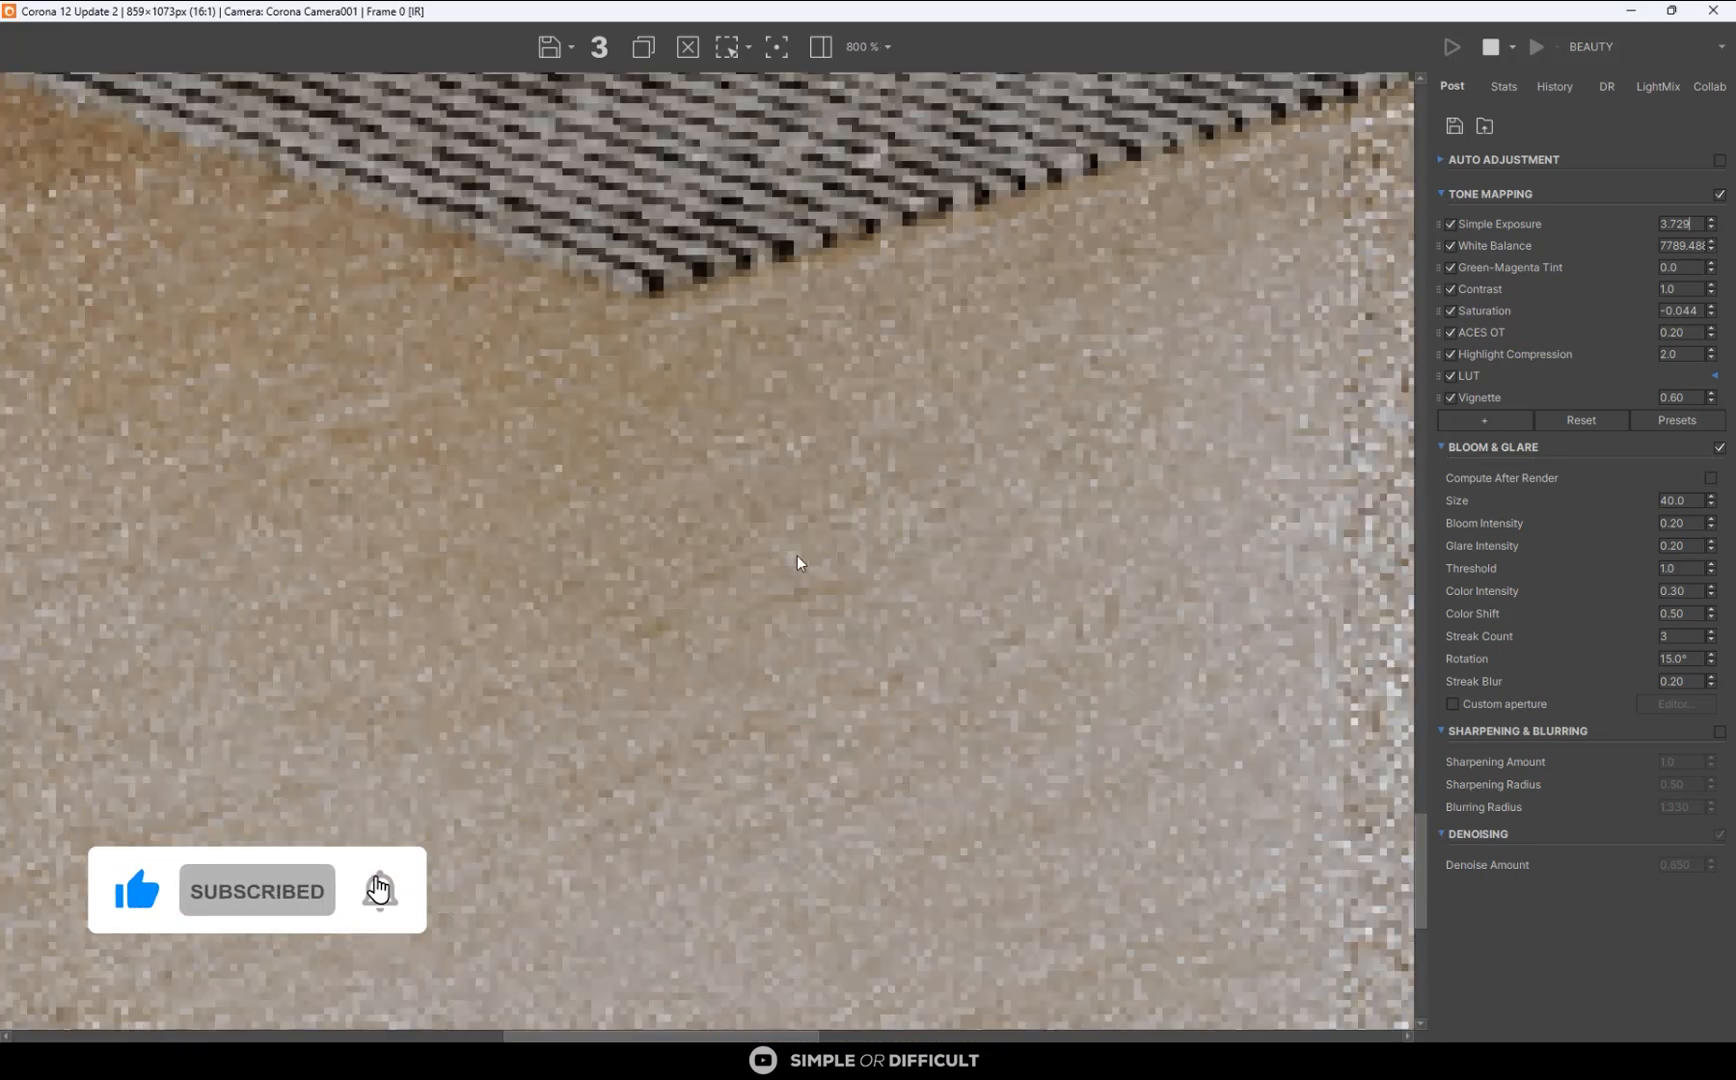
scroll(1080, 800, "up", 3)
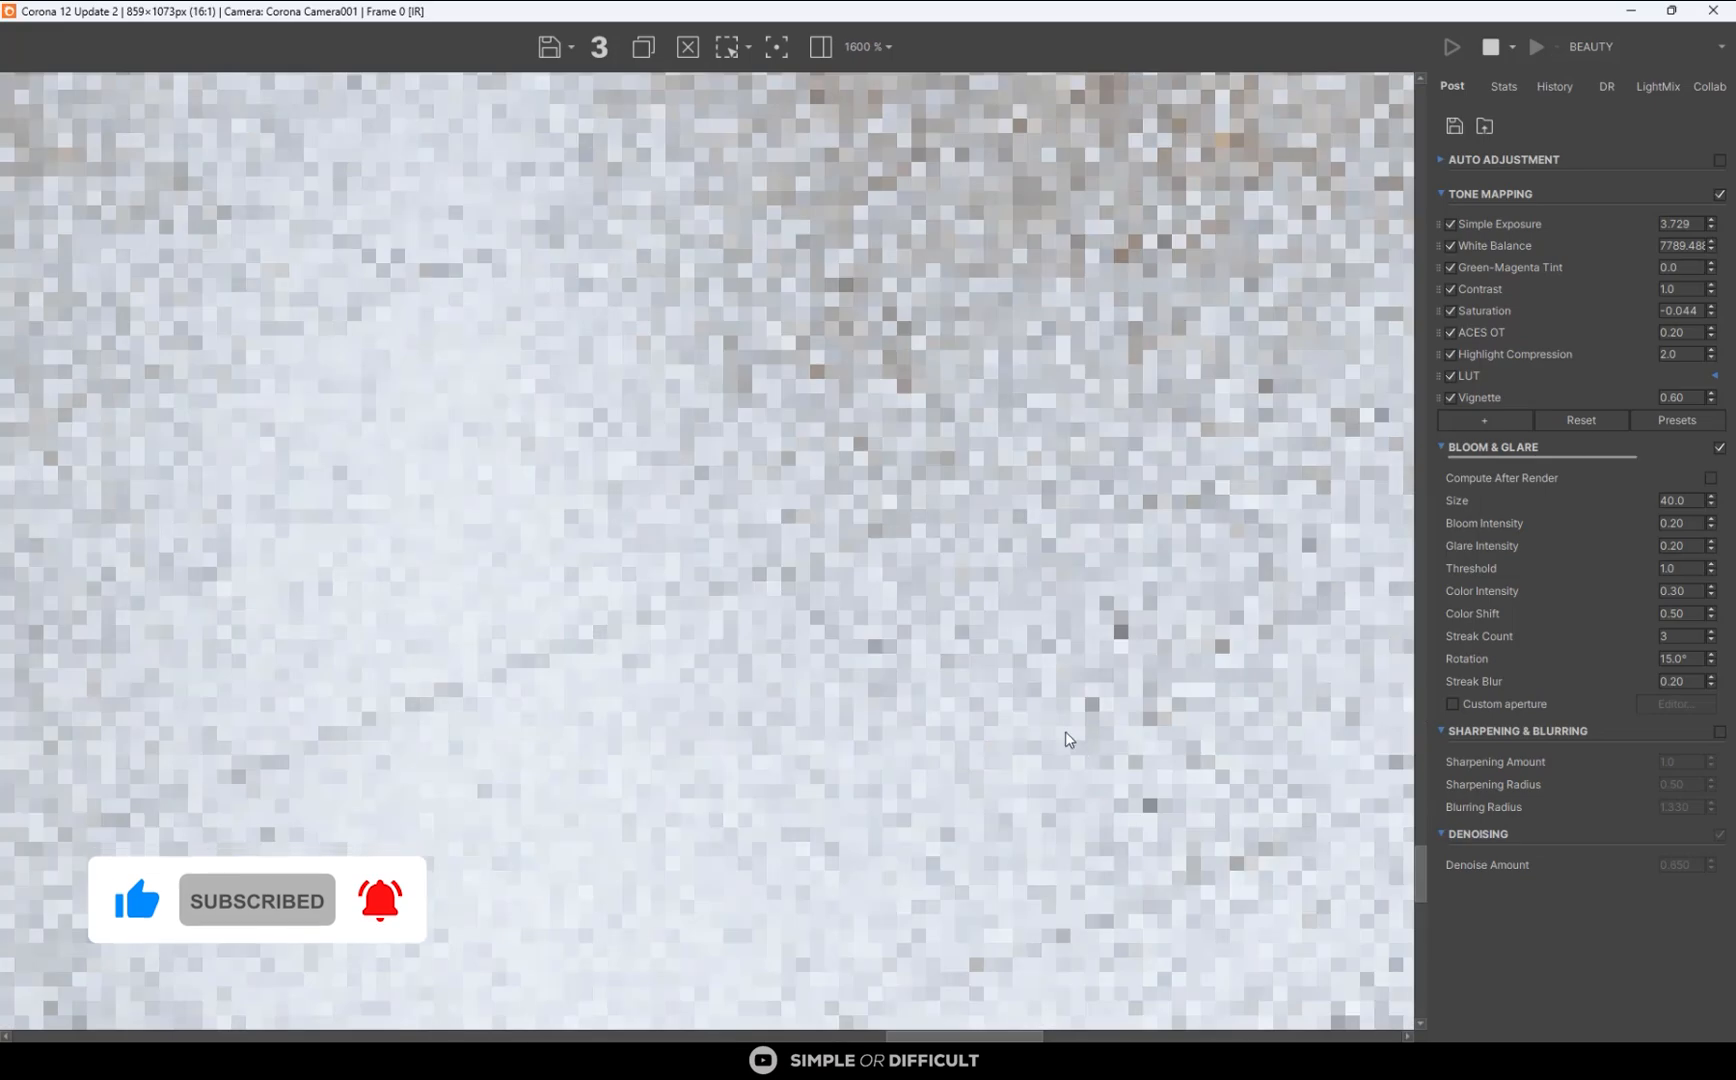
scroll(939, 575, "down", 3)
scroll(541, 888, "down", 2)
scroll(419, 930, "up", 4)
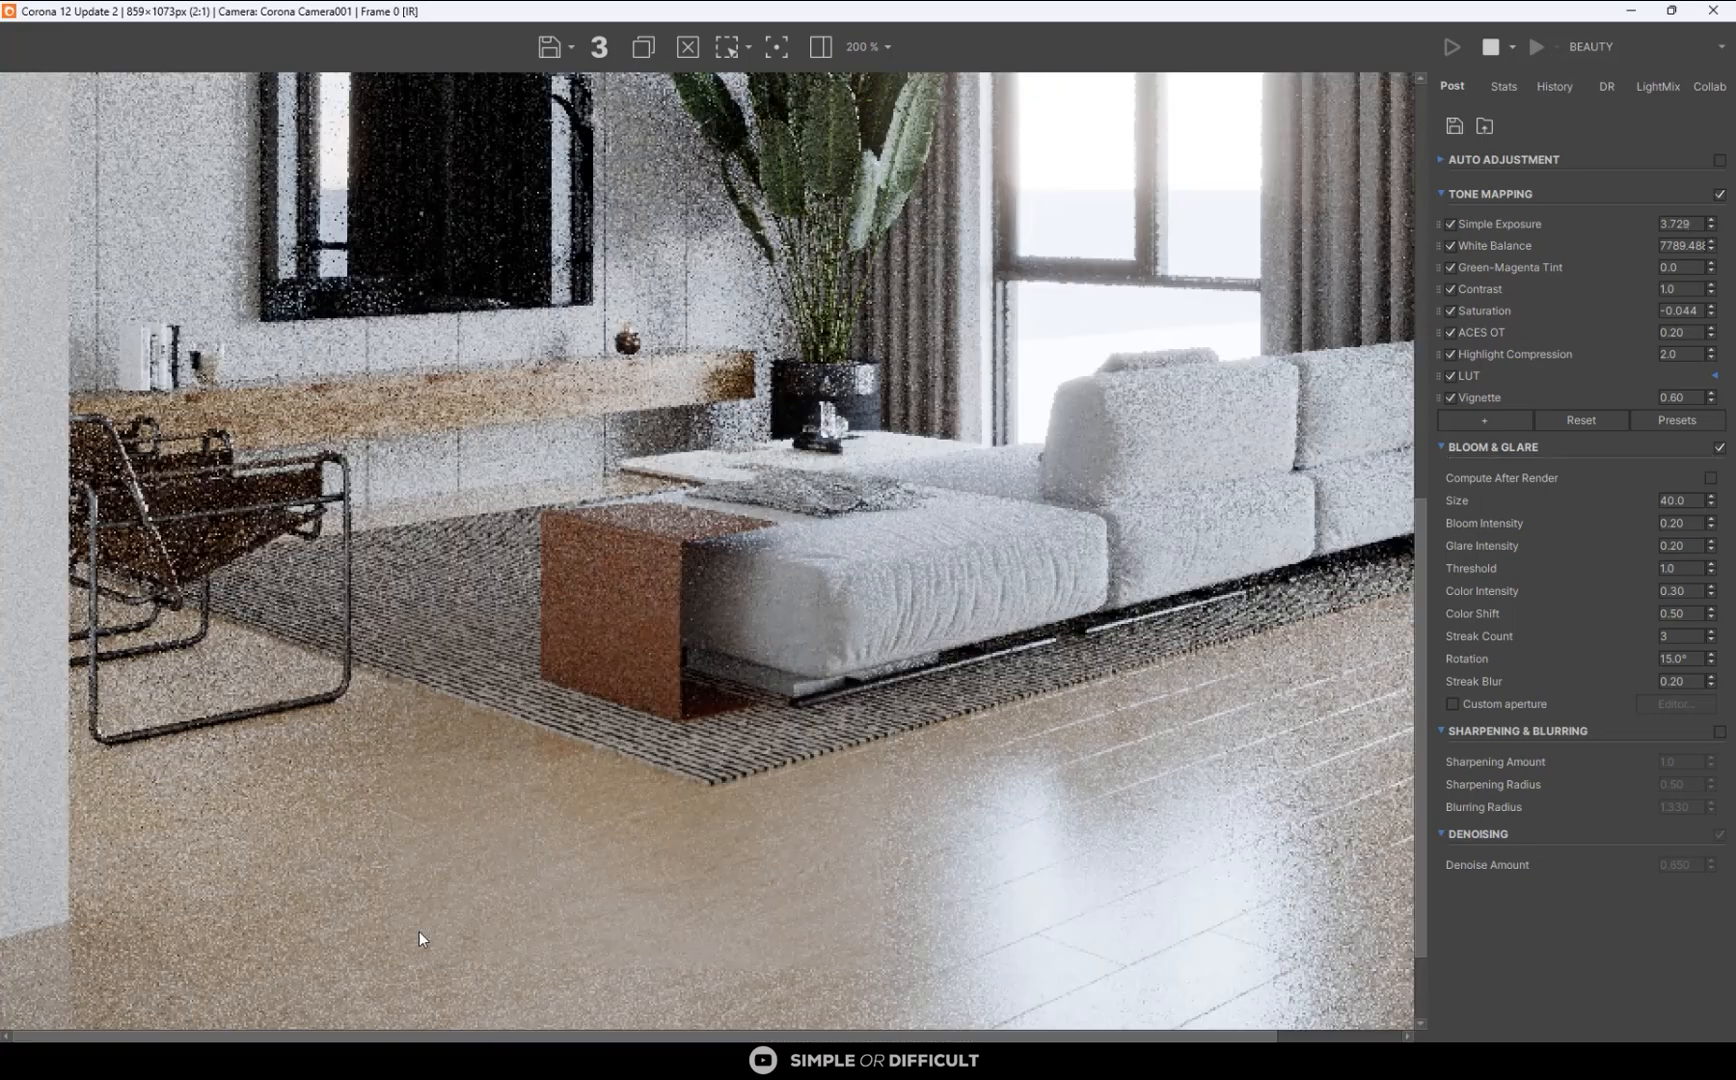
scroll(685, 657, "down", 1)
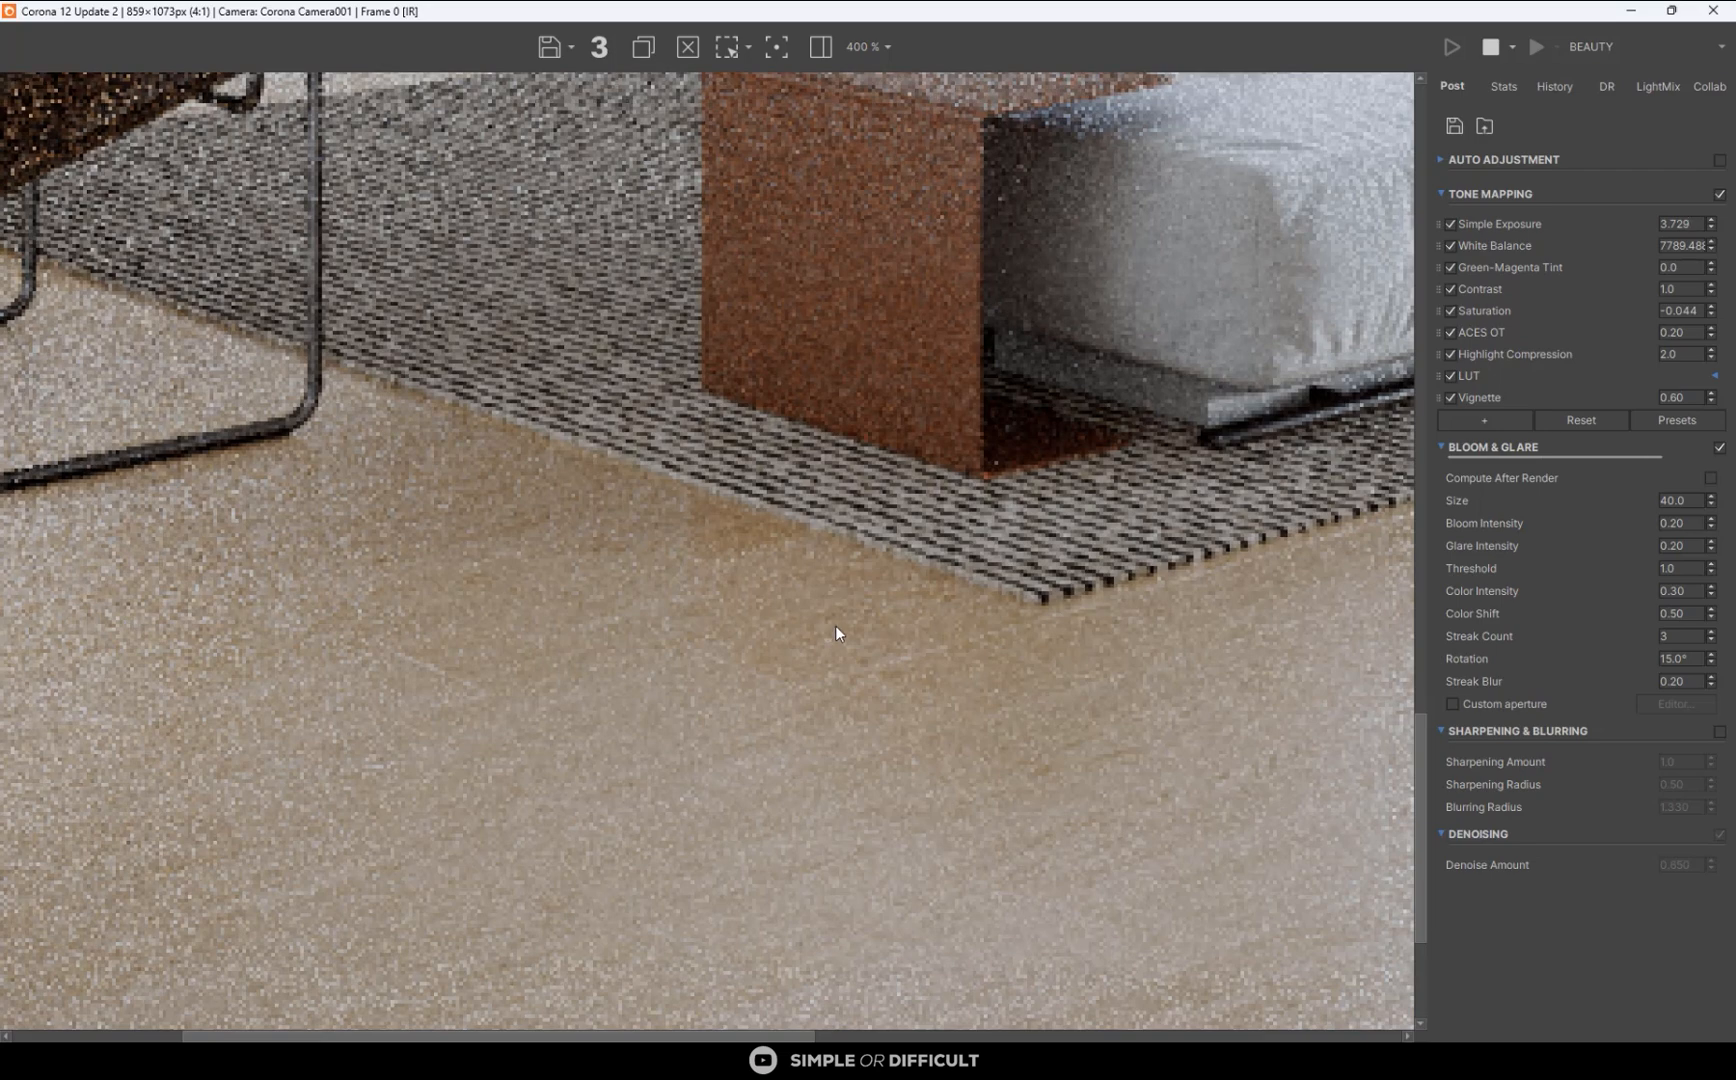
scroll(837, 632, "down", 1)
scroll(592, 716, "down", 1)
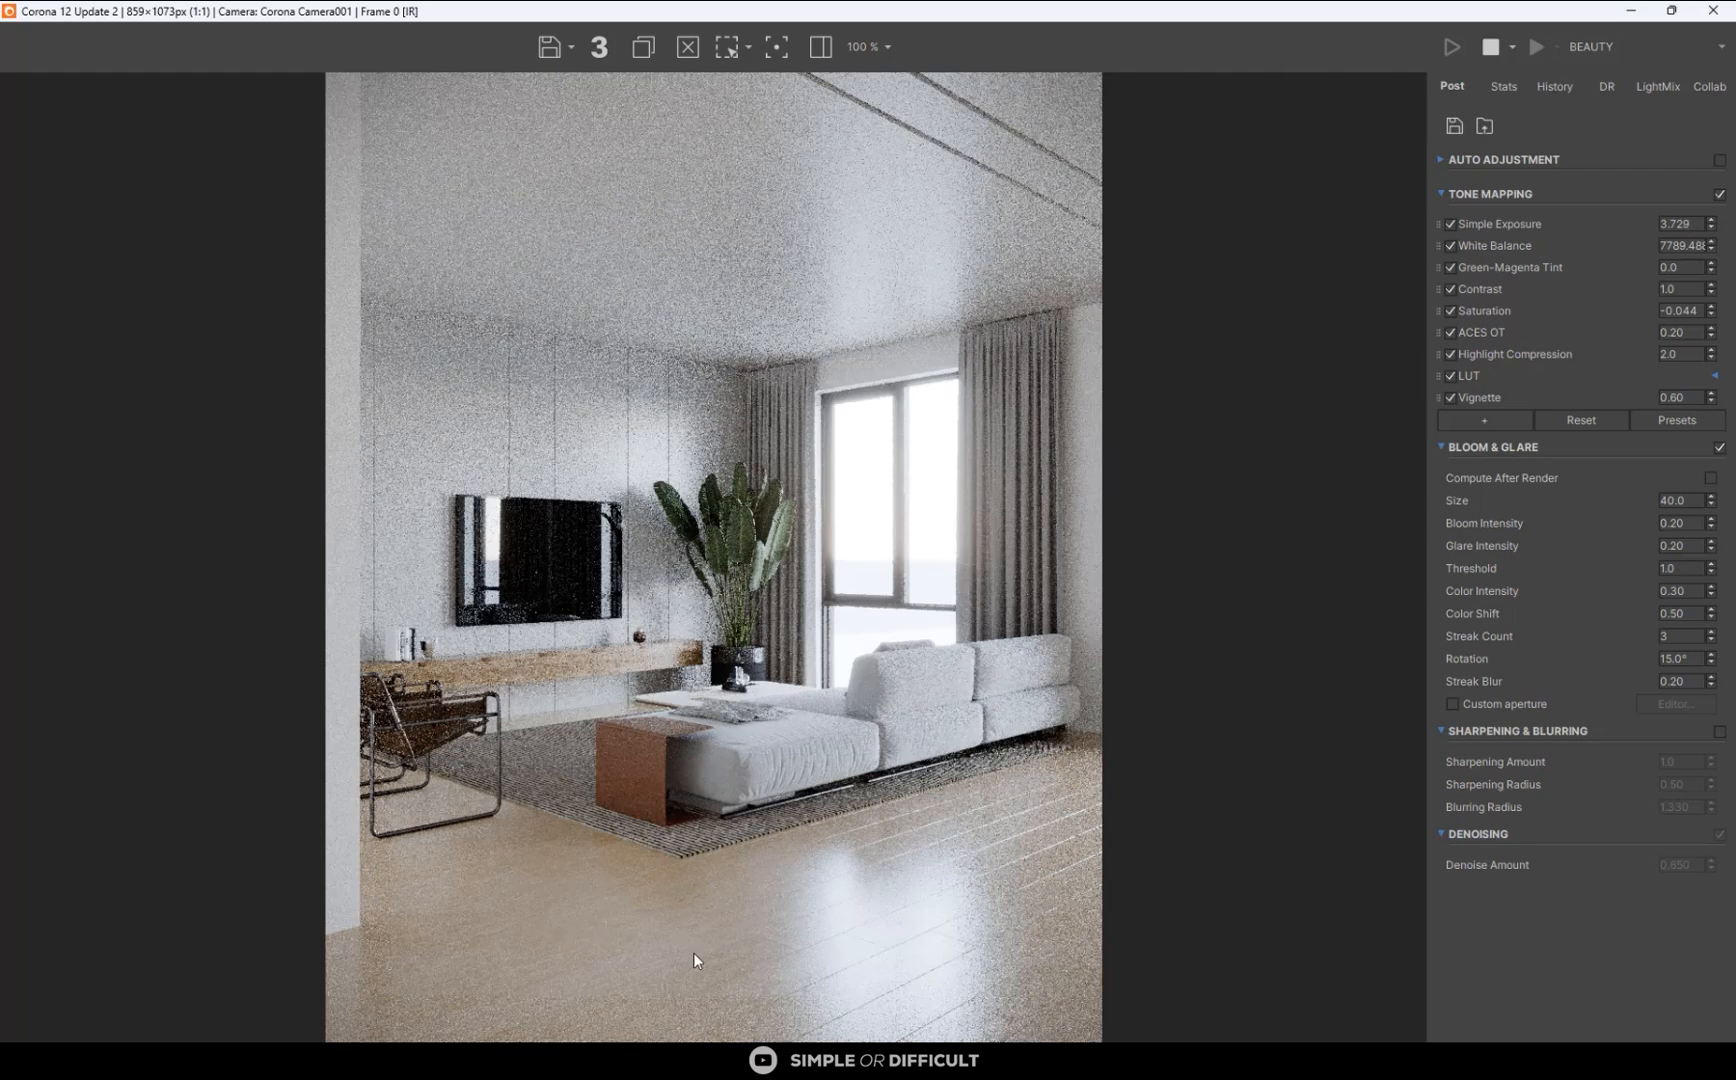
scroll(693, 952, "up", 1)
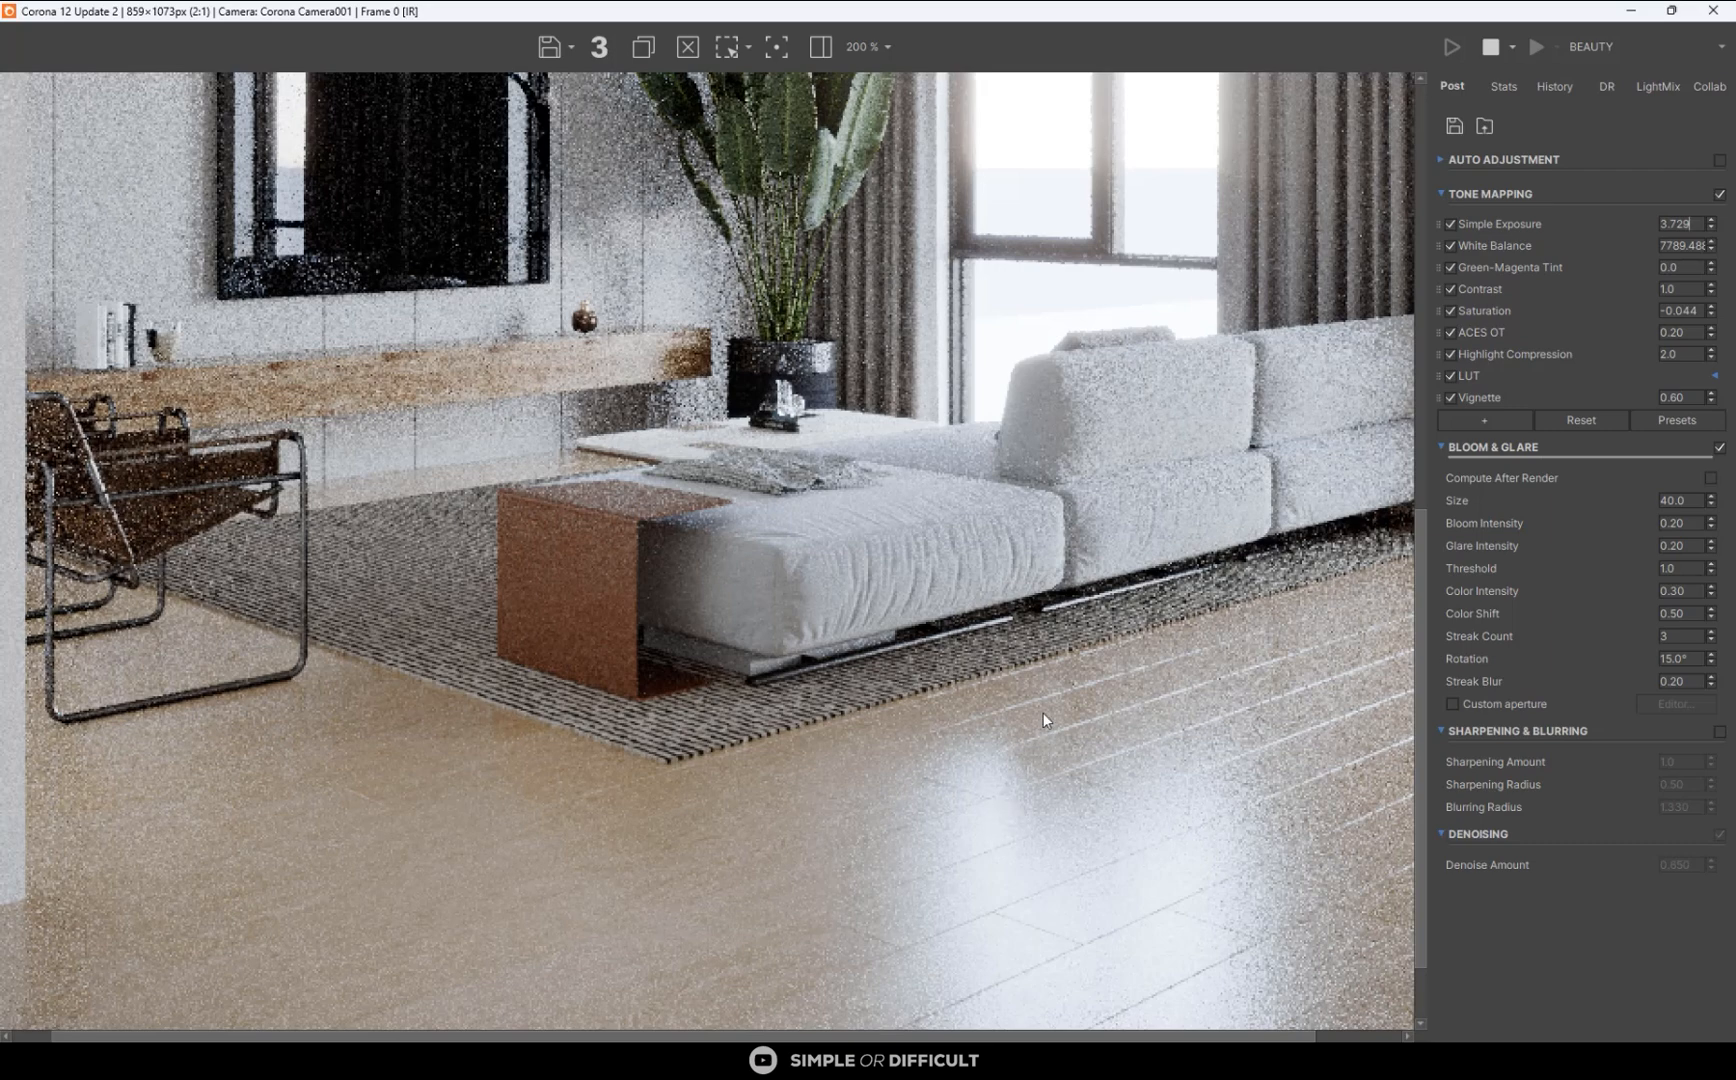
scroll(1043, 712, "down", 1)
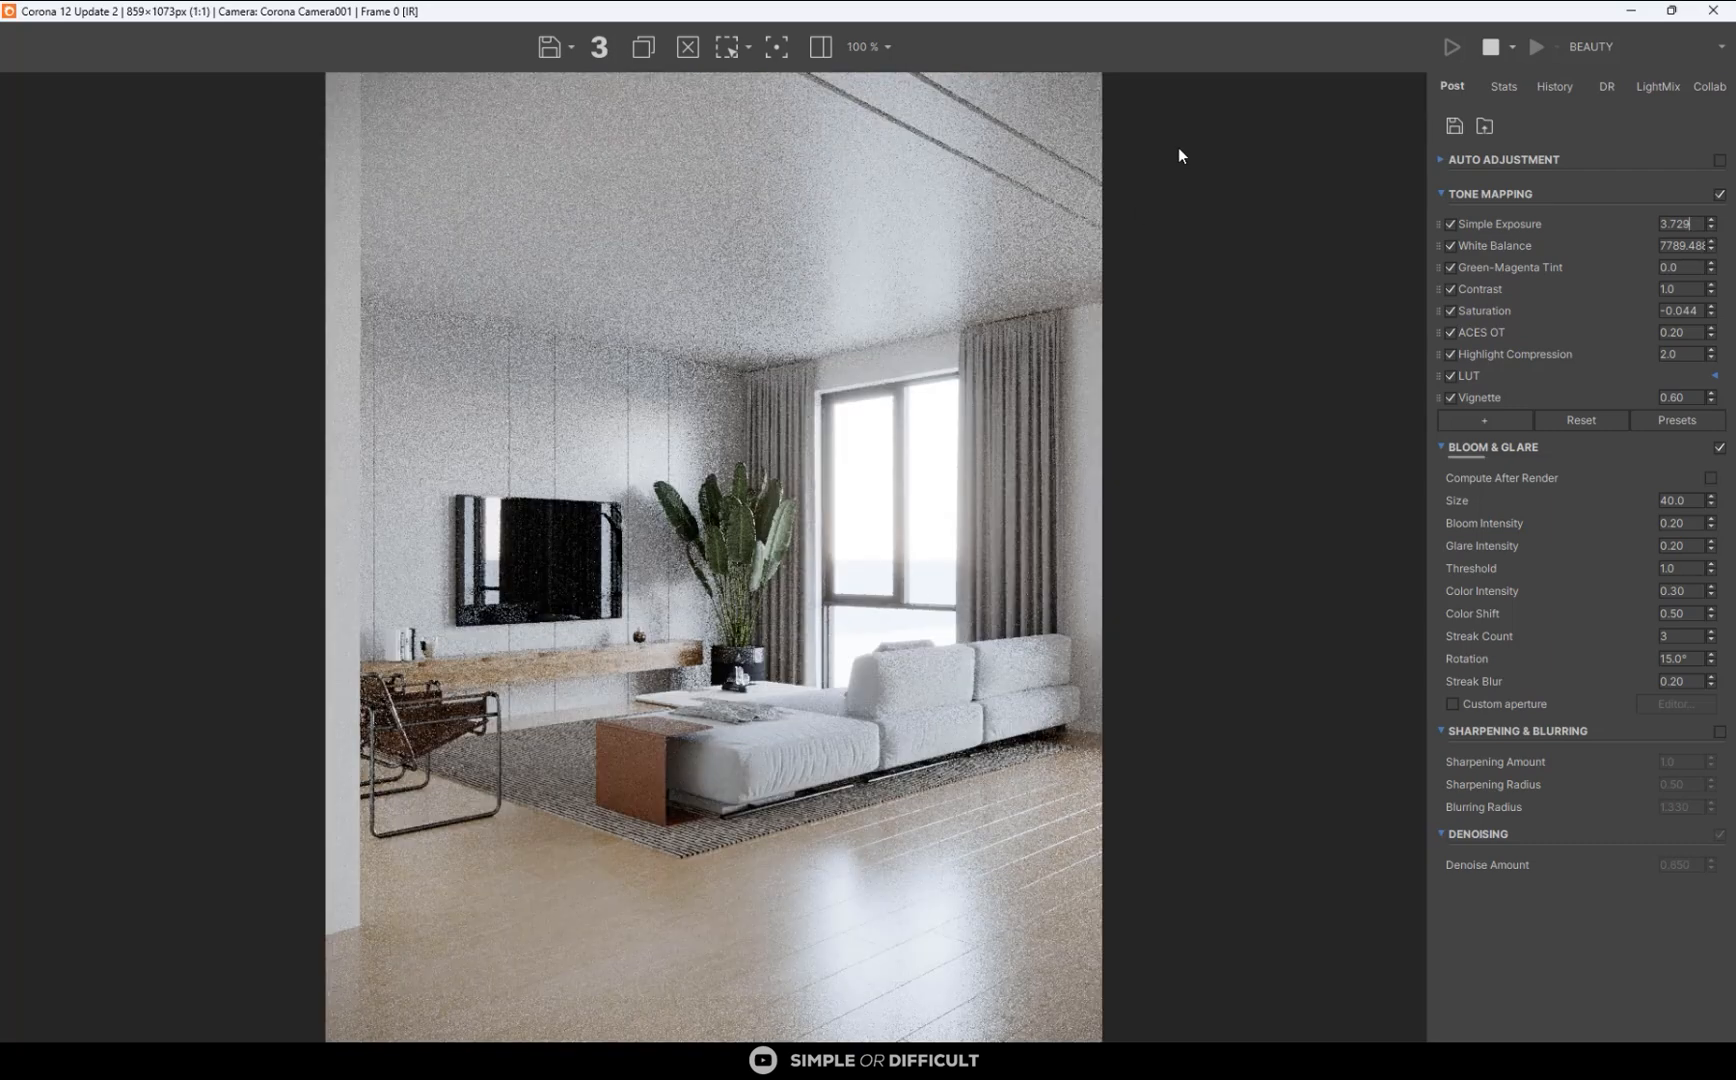
- Shrink the render window to fit beside the camera viewport and restart the interactive render at that size
left_click_drag(1275, 13, 704, 183)
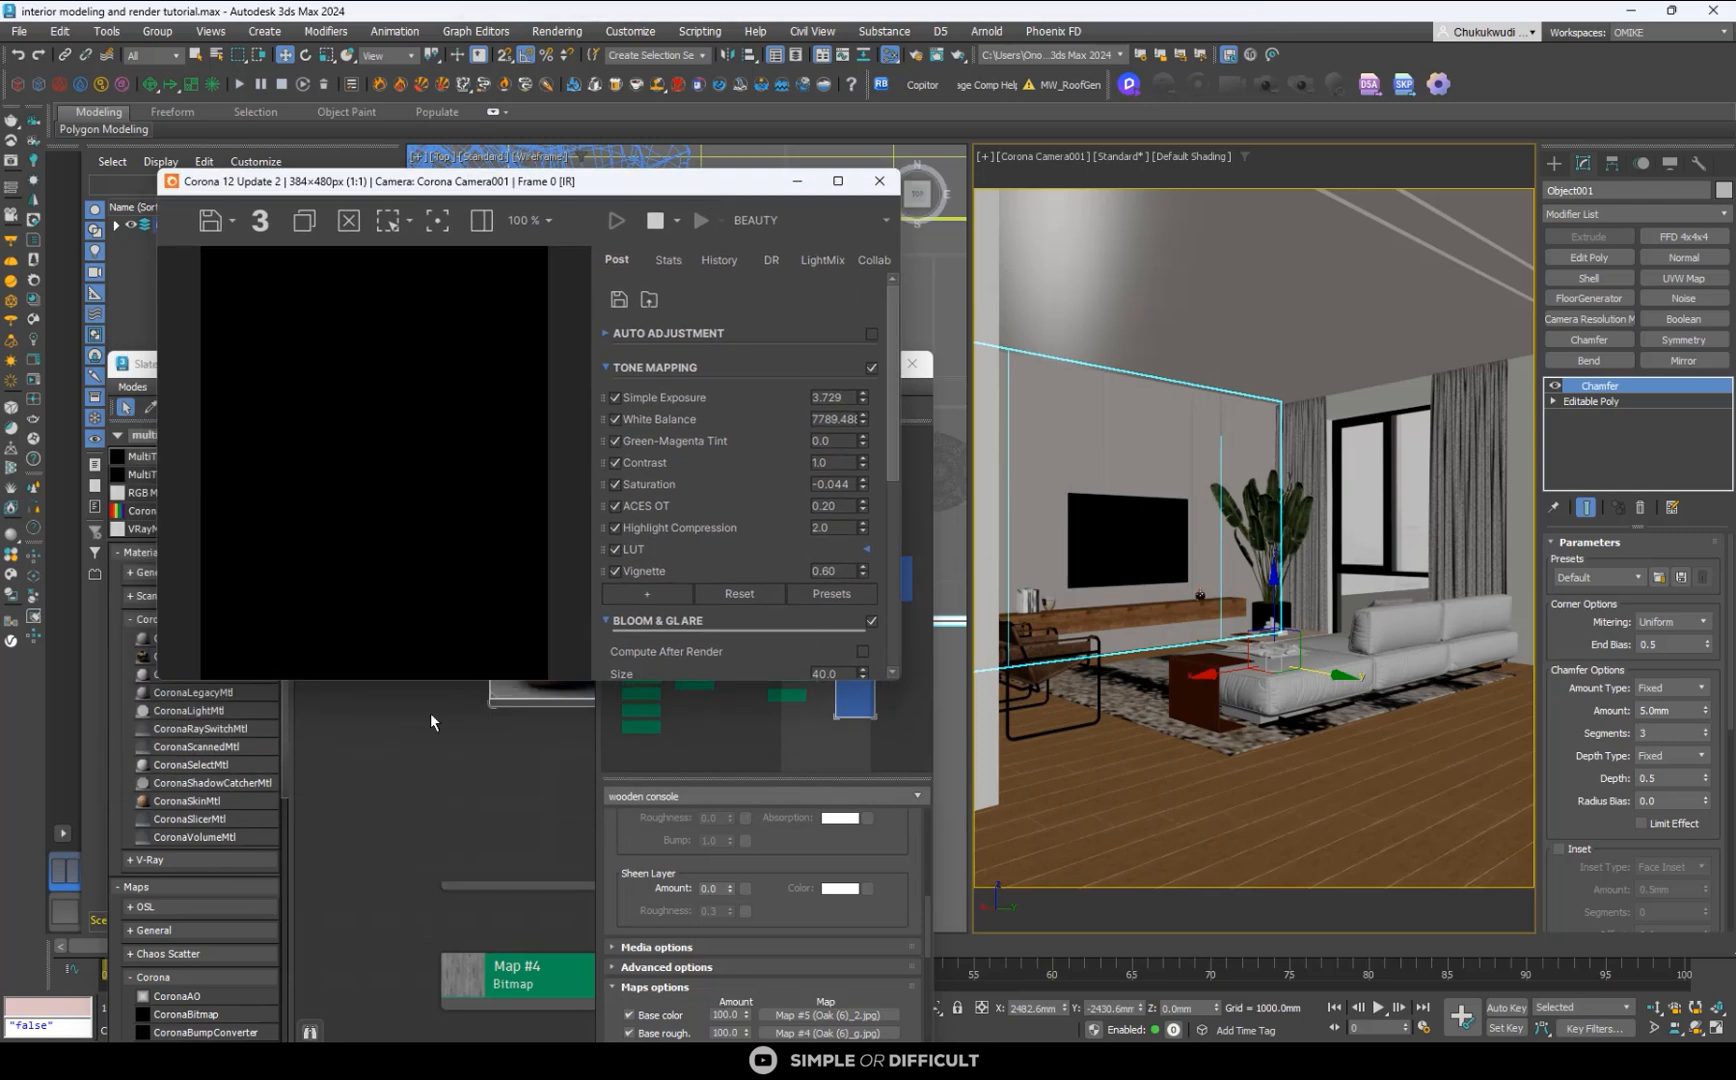
left_click_drag(437, 682, 437, 1036)
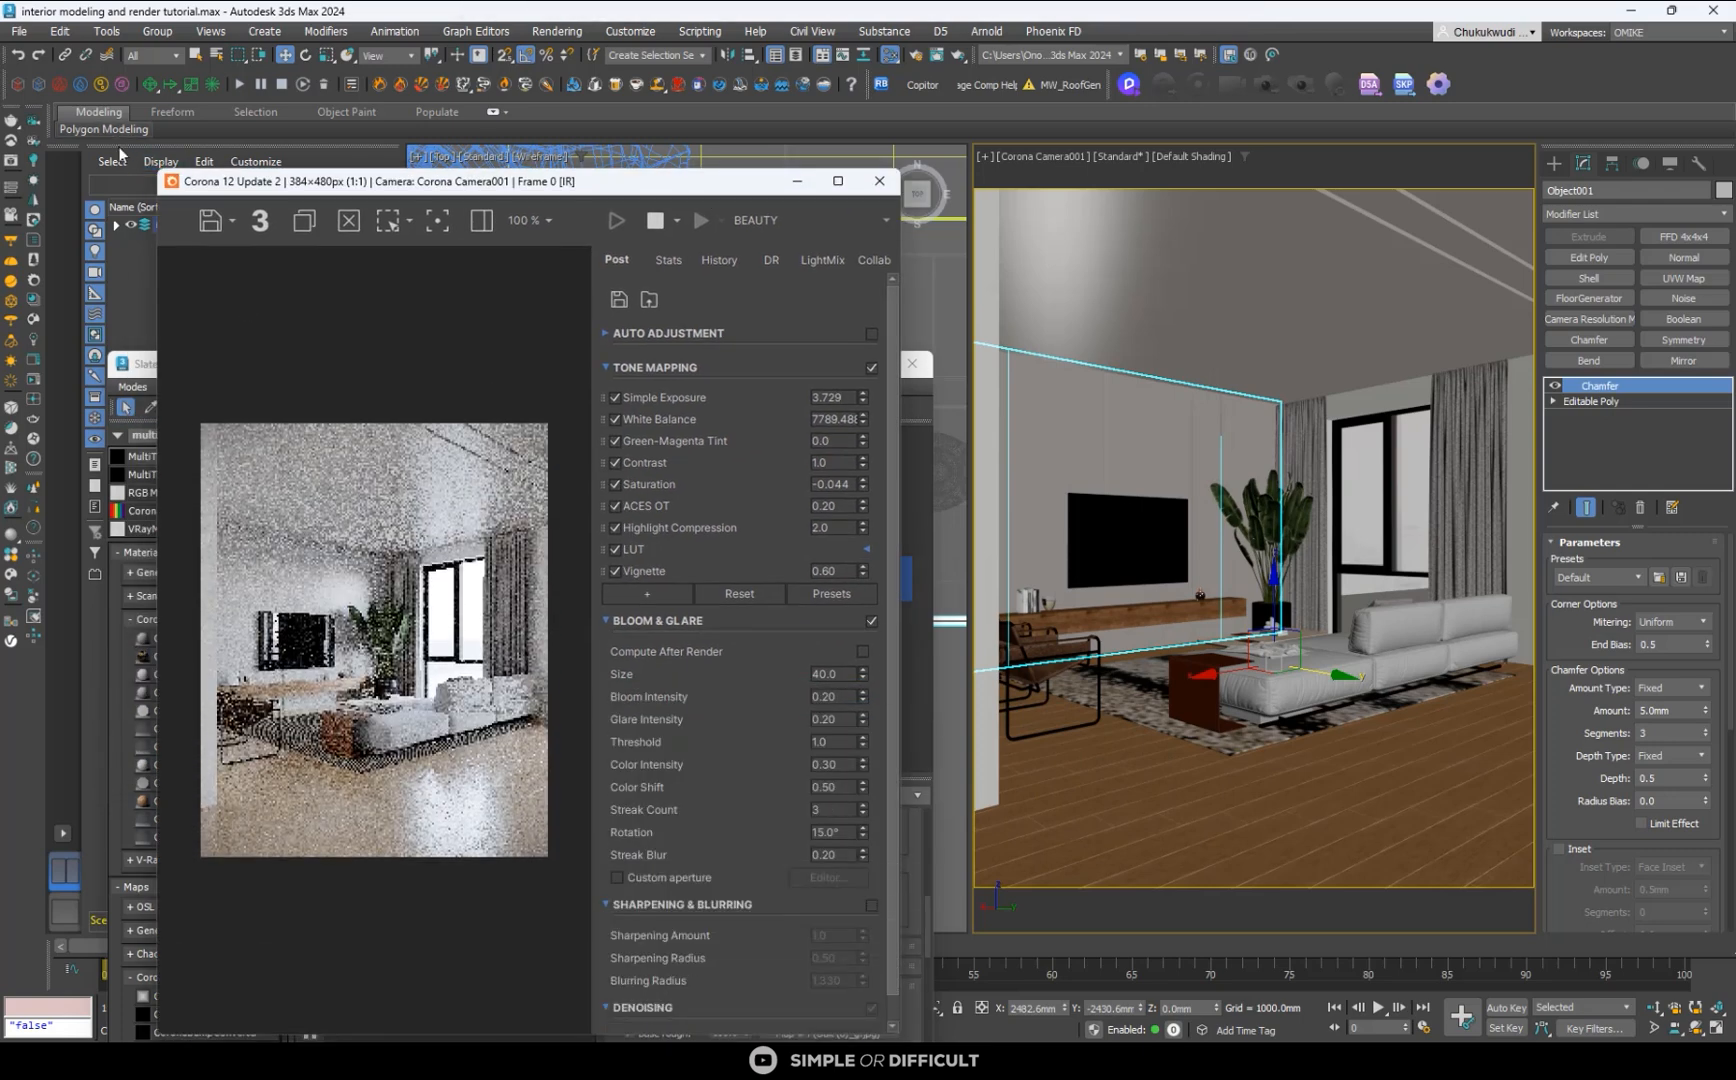
left_click_drag(158, 172, 2, 2)
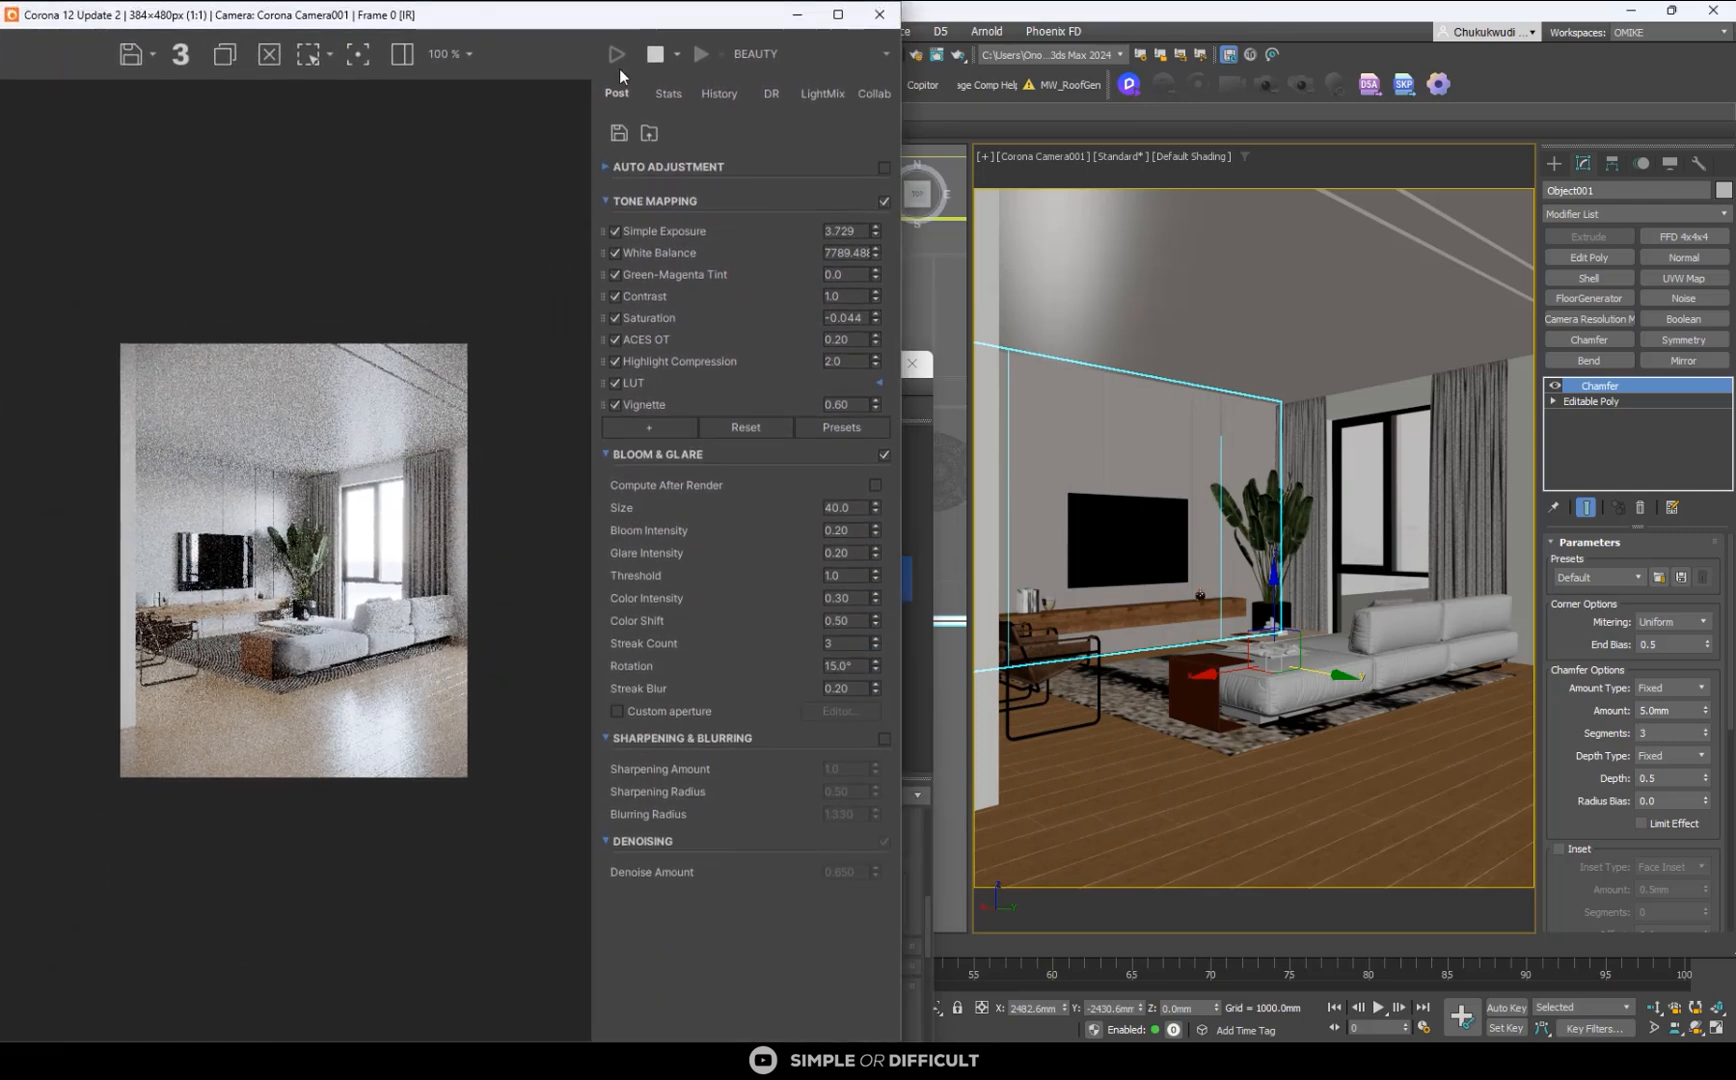
left_click(655, 54)
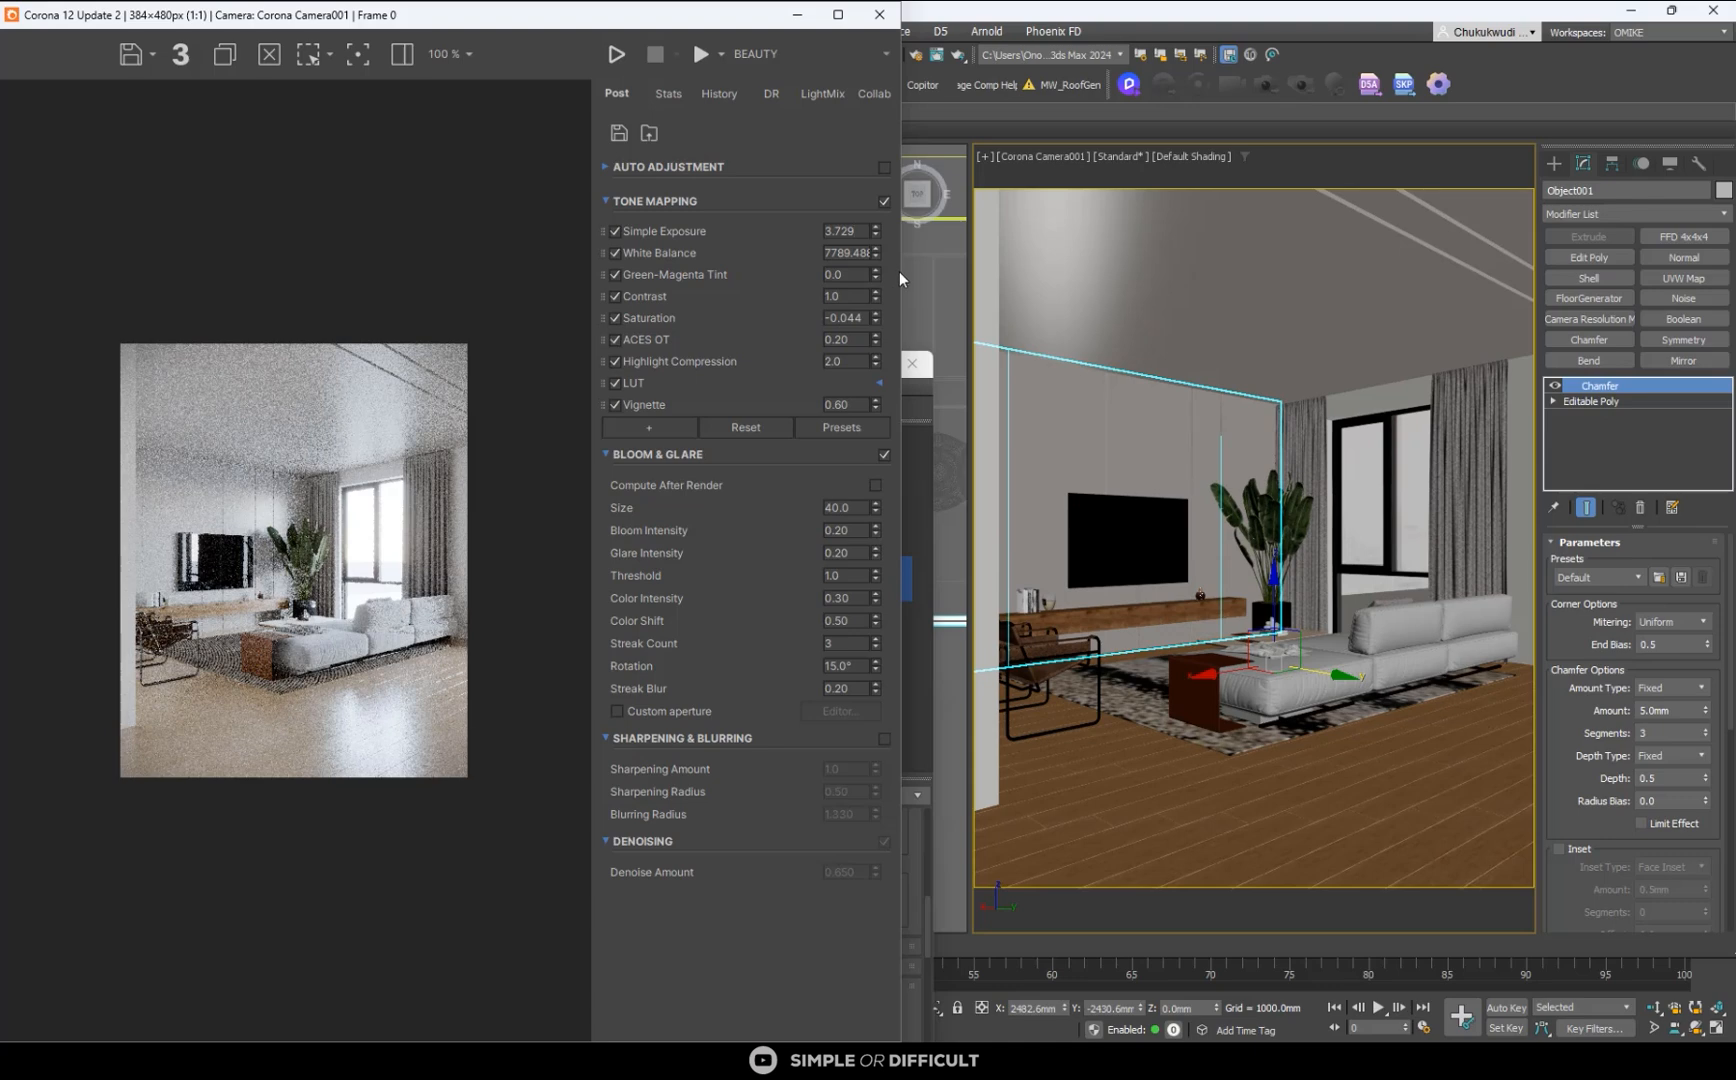
left_click_drag(902, 280, 1015, 280)
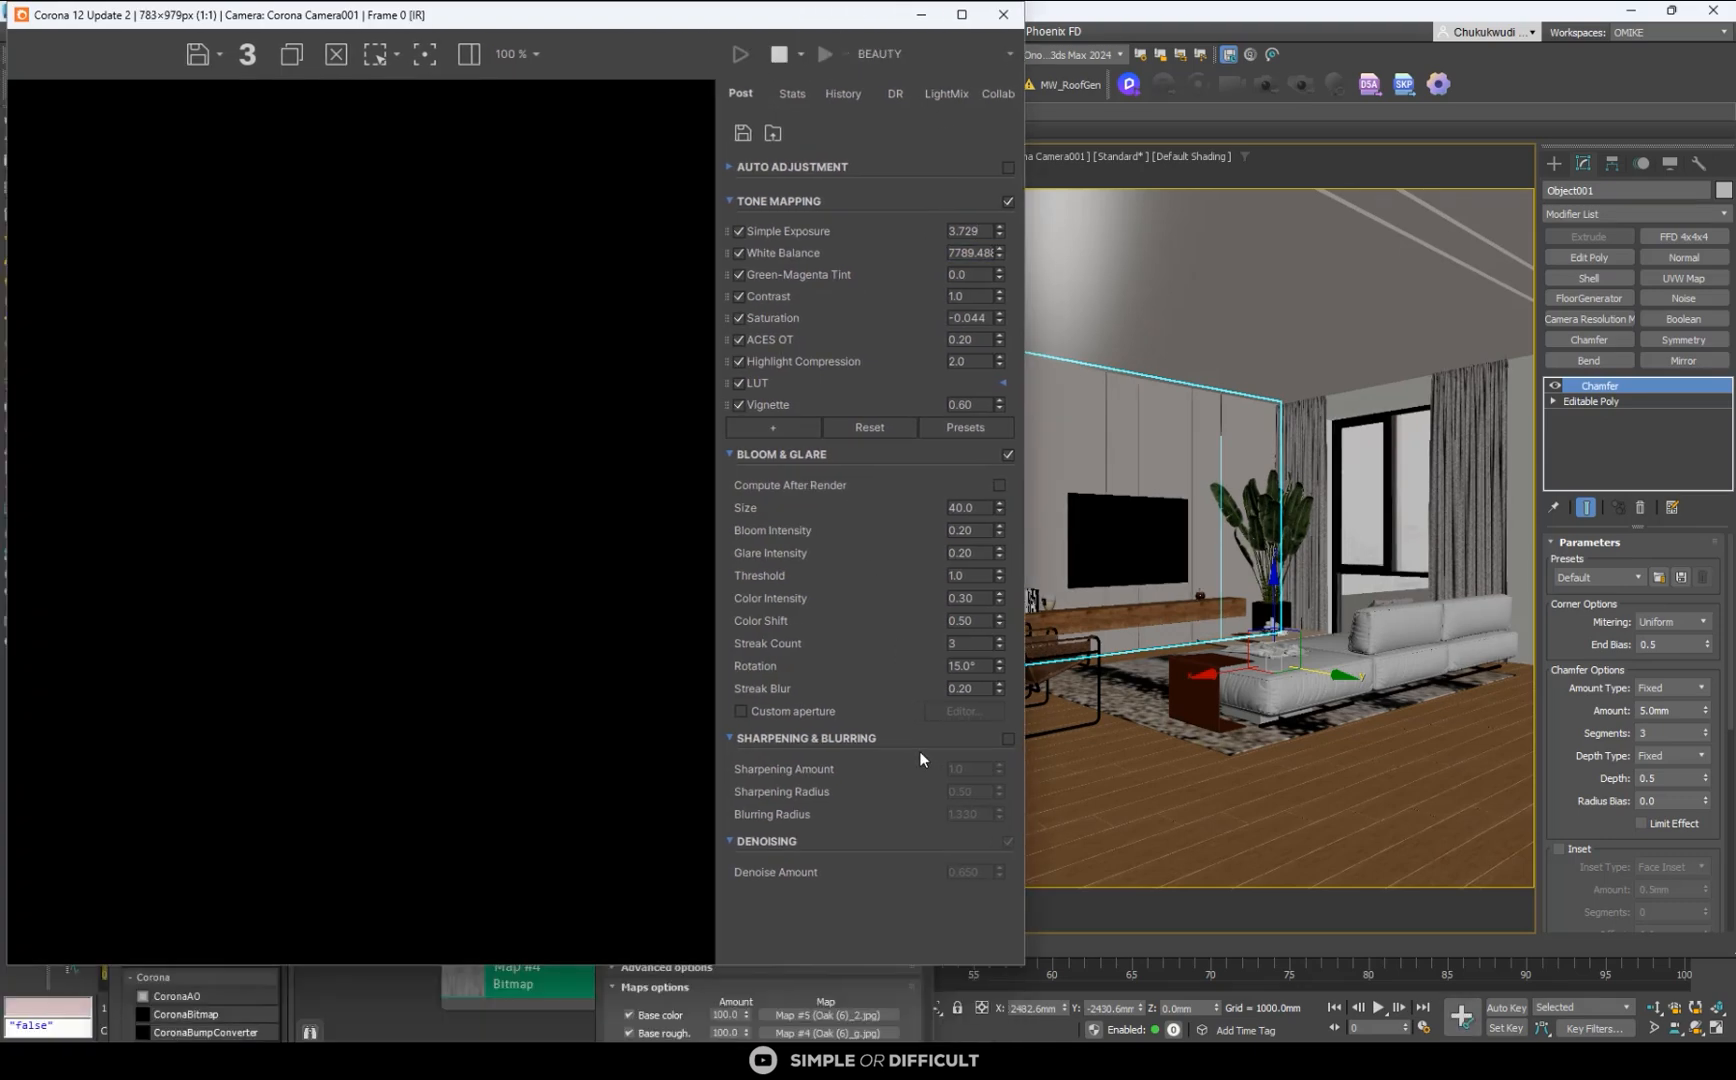
- Place the Slate Material Editor beside the render and open the parameters of the floor's color MultiTexture, Map #1
left_click(524, 1019)
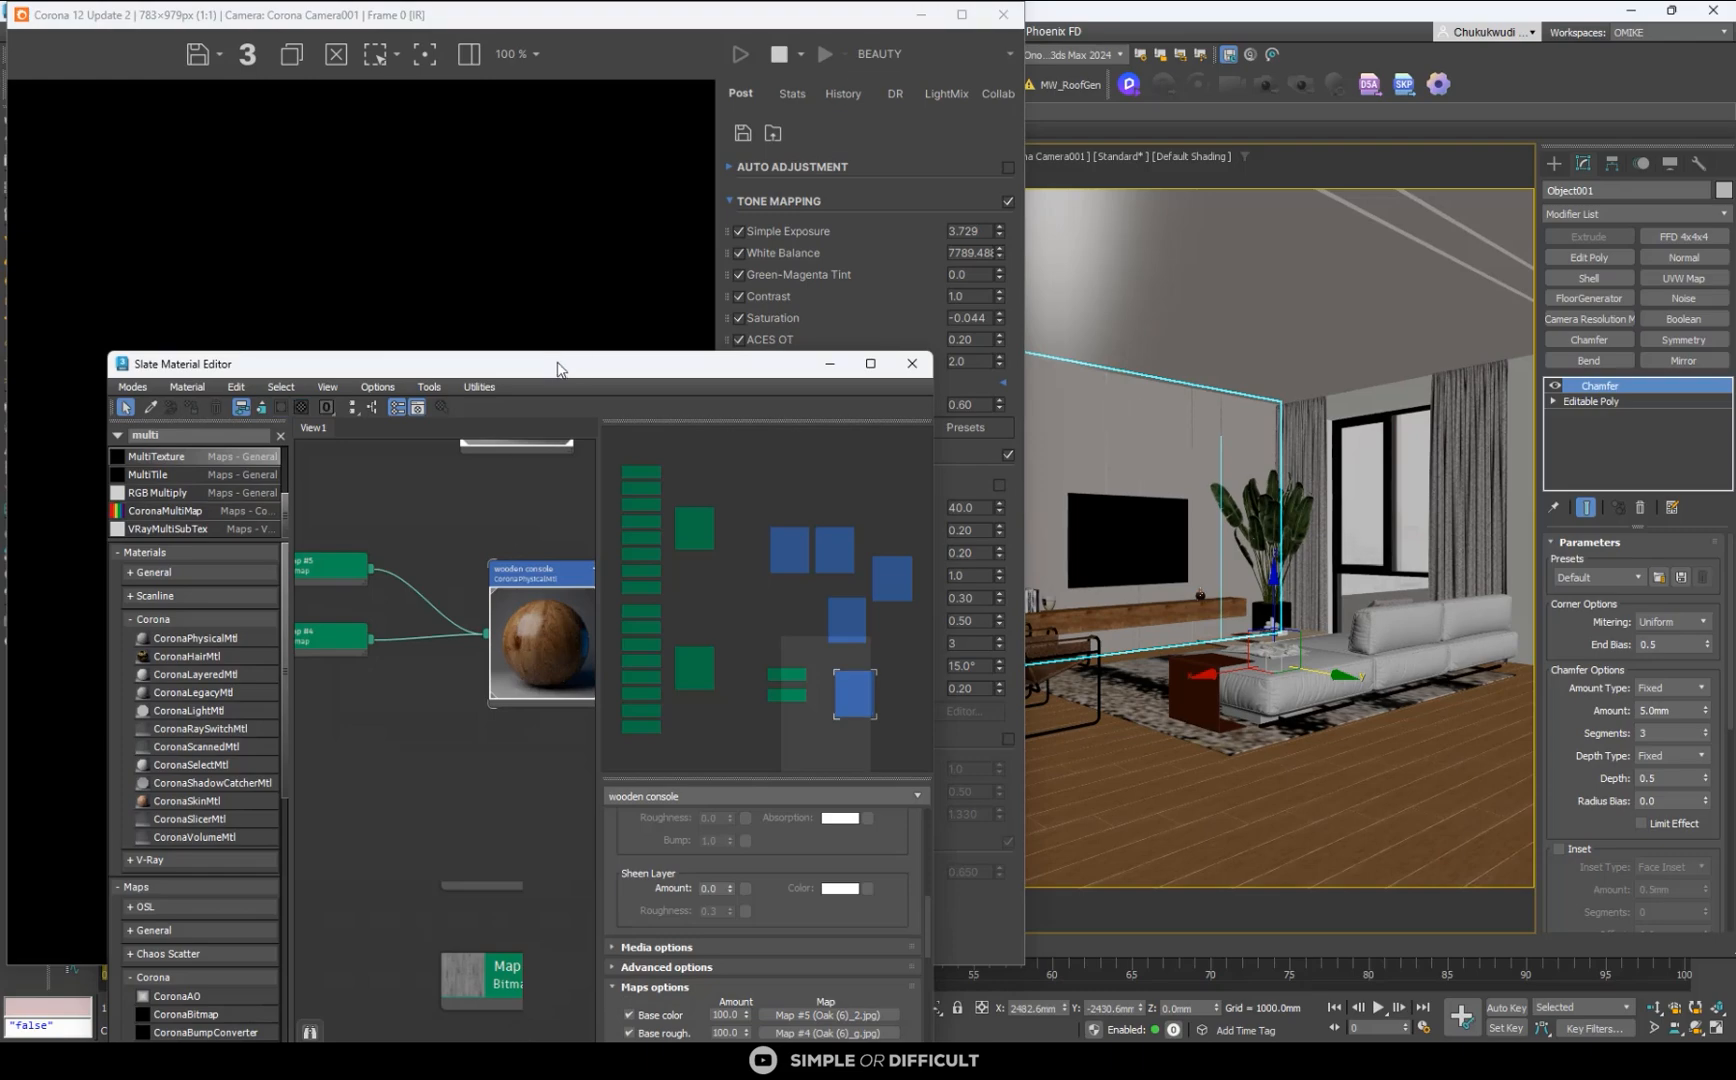
left_click_drag(600, 366, 1345, 214)
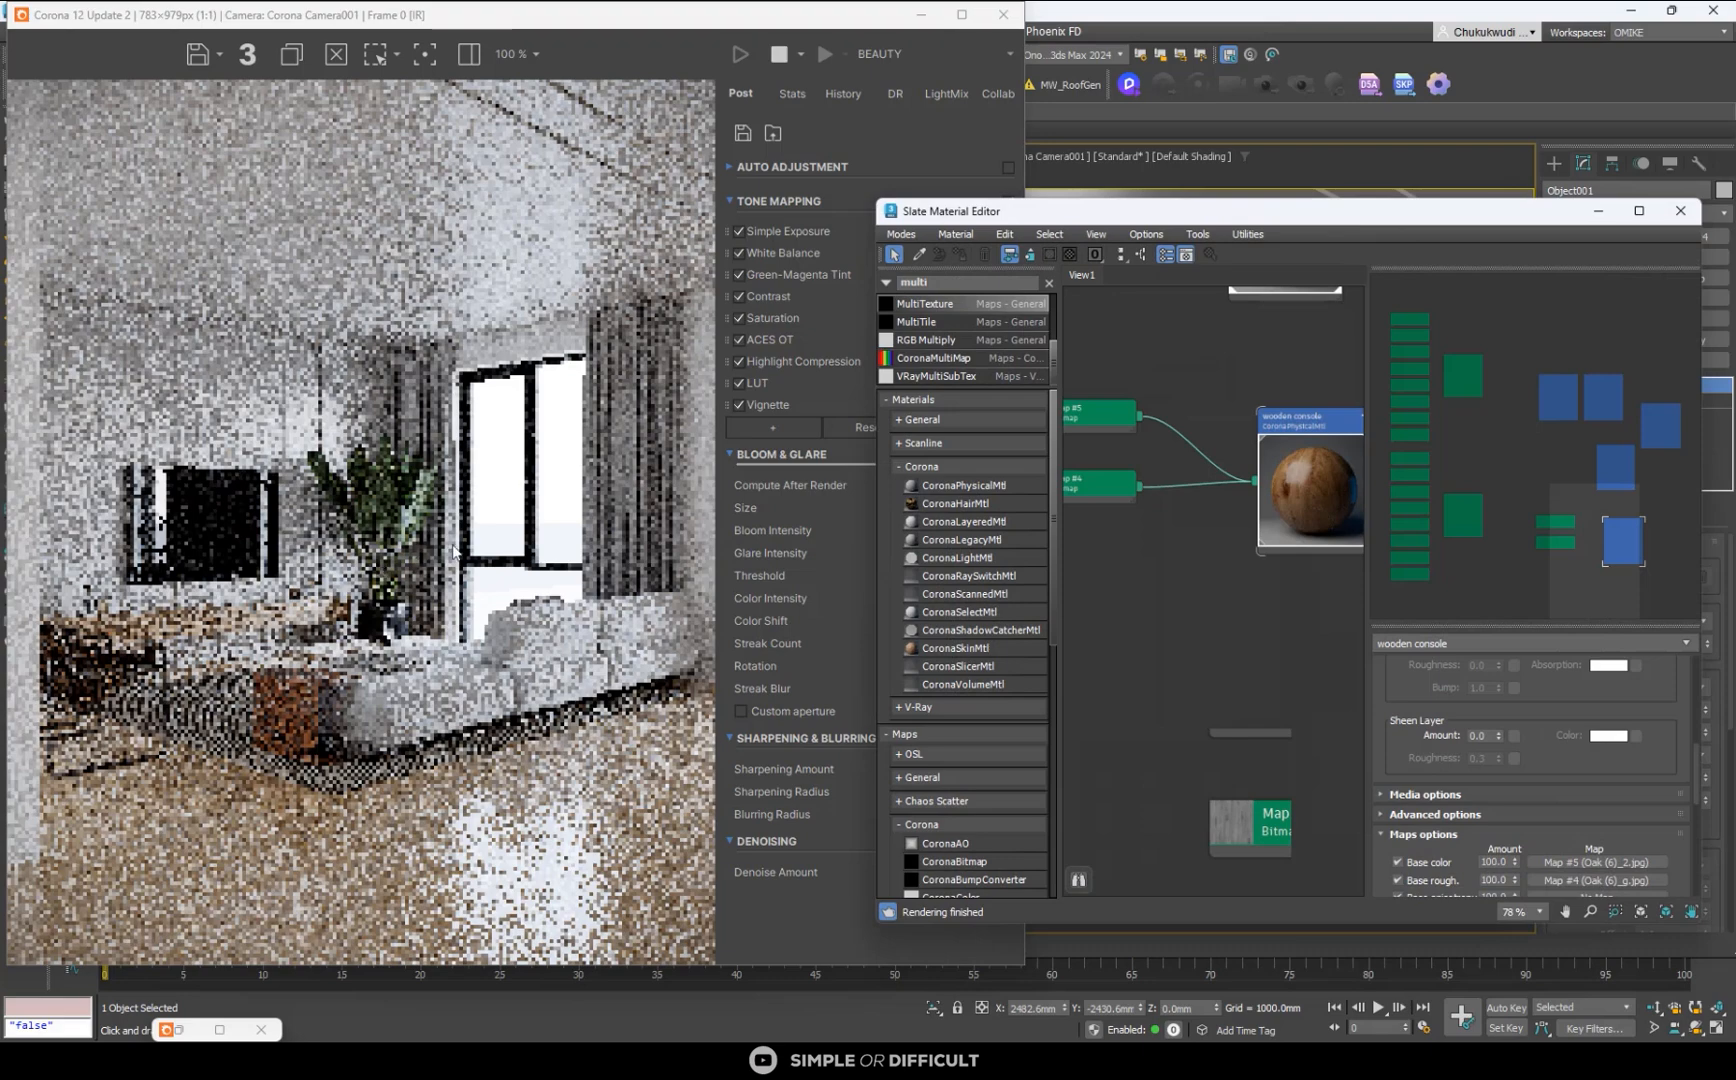
scroll(1241, 553, "down", 6)
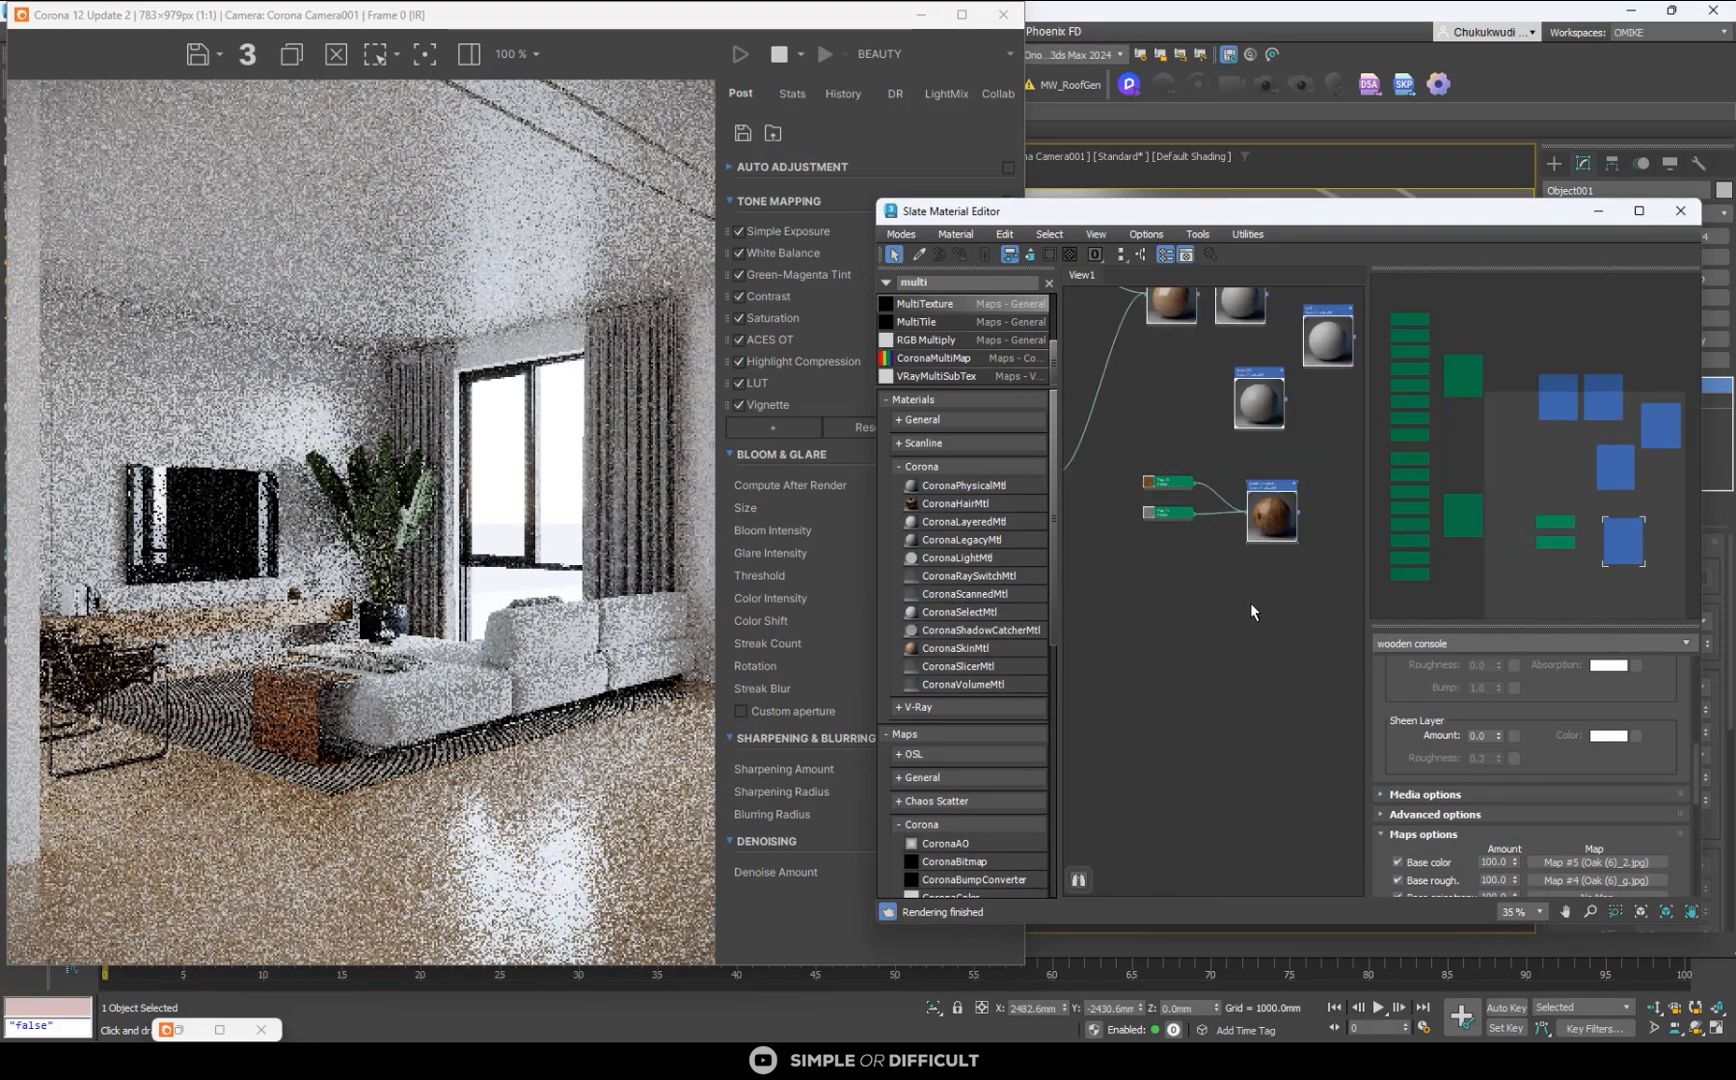
middle_click_drag(1278, 427, 1250, 527)
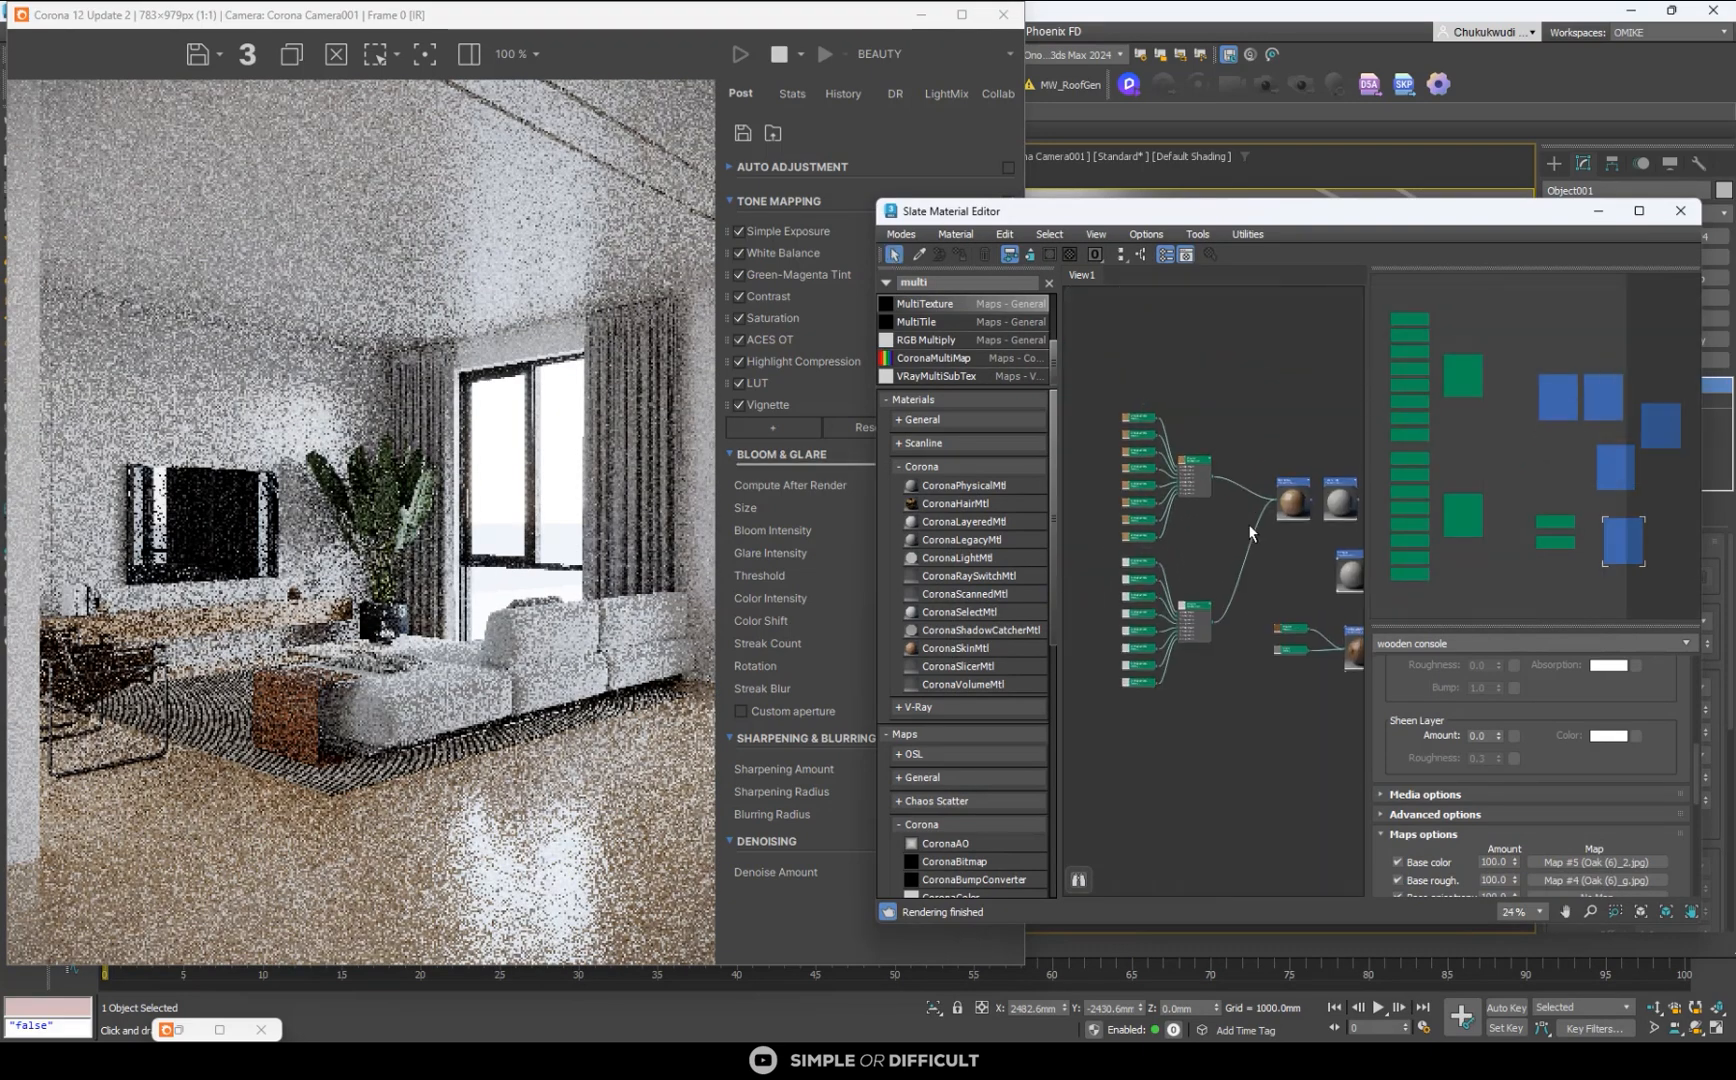
scroll(1233, 471, "up", 6)
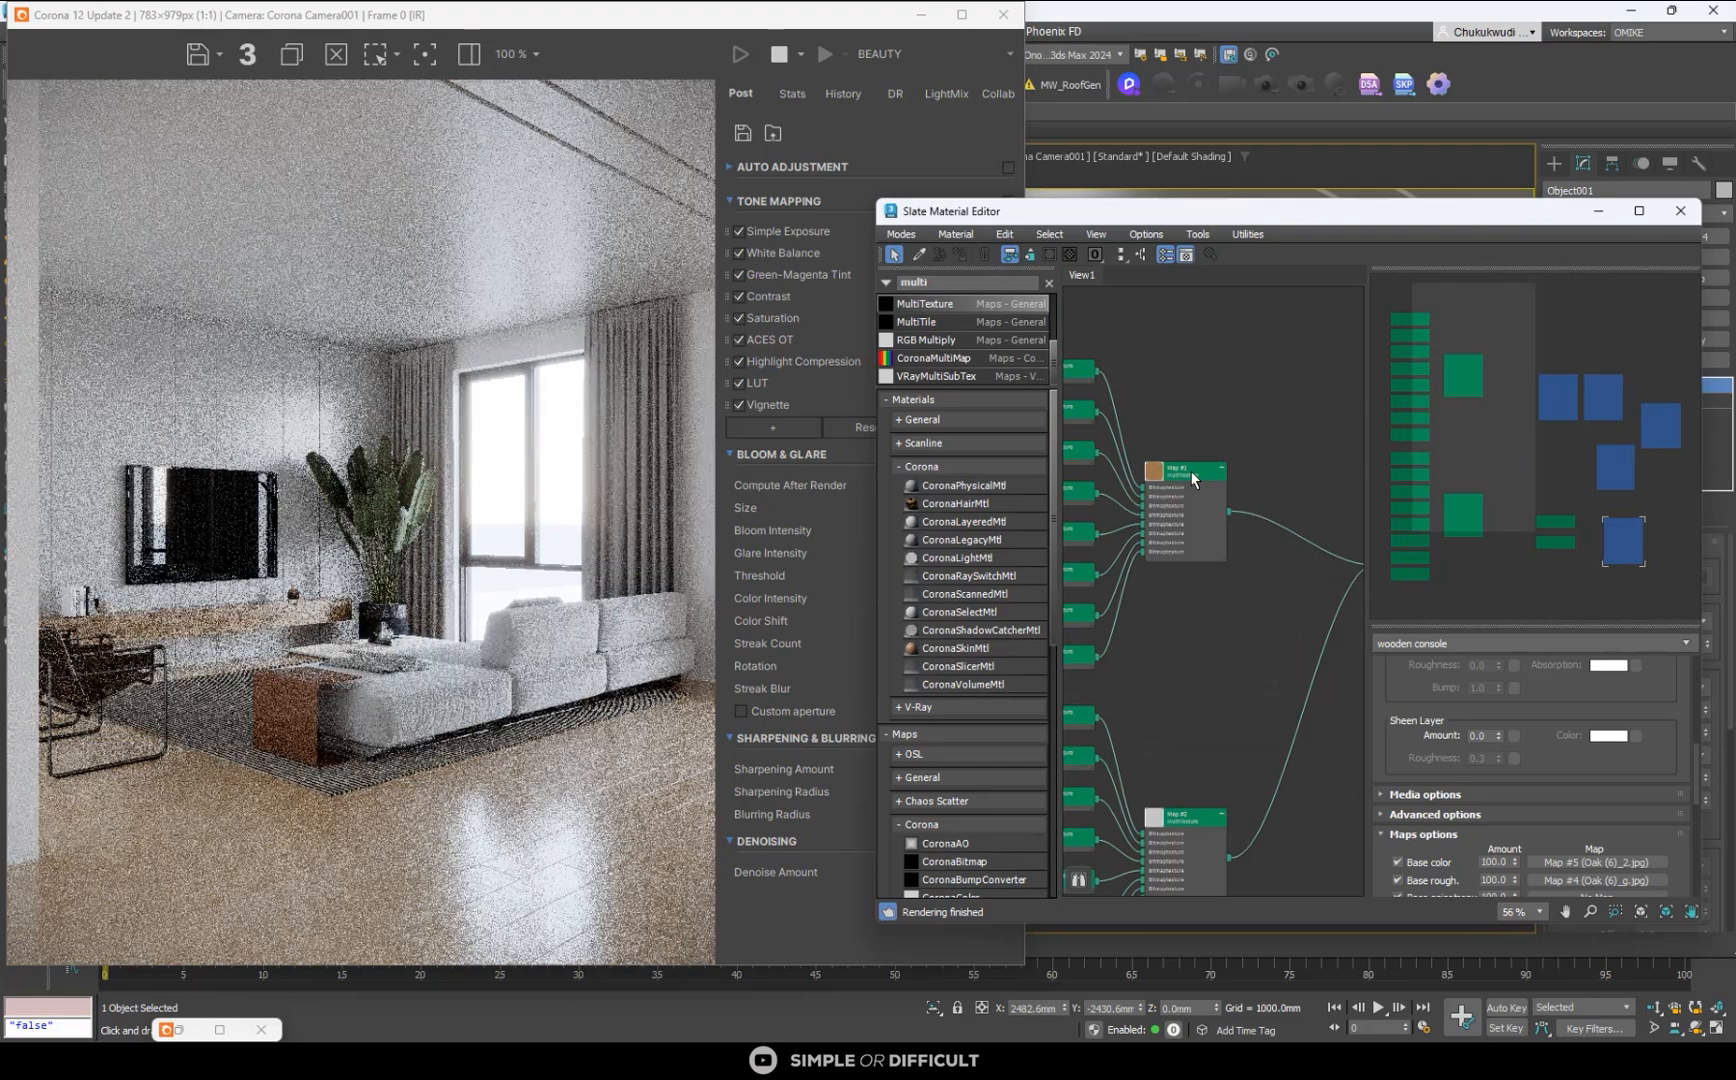
double_click(1189, 471)
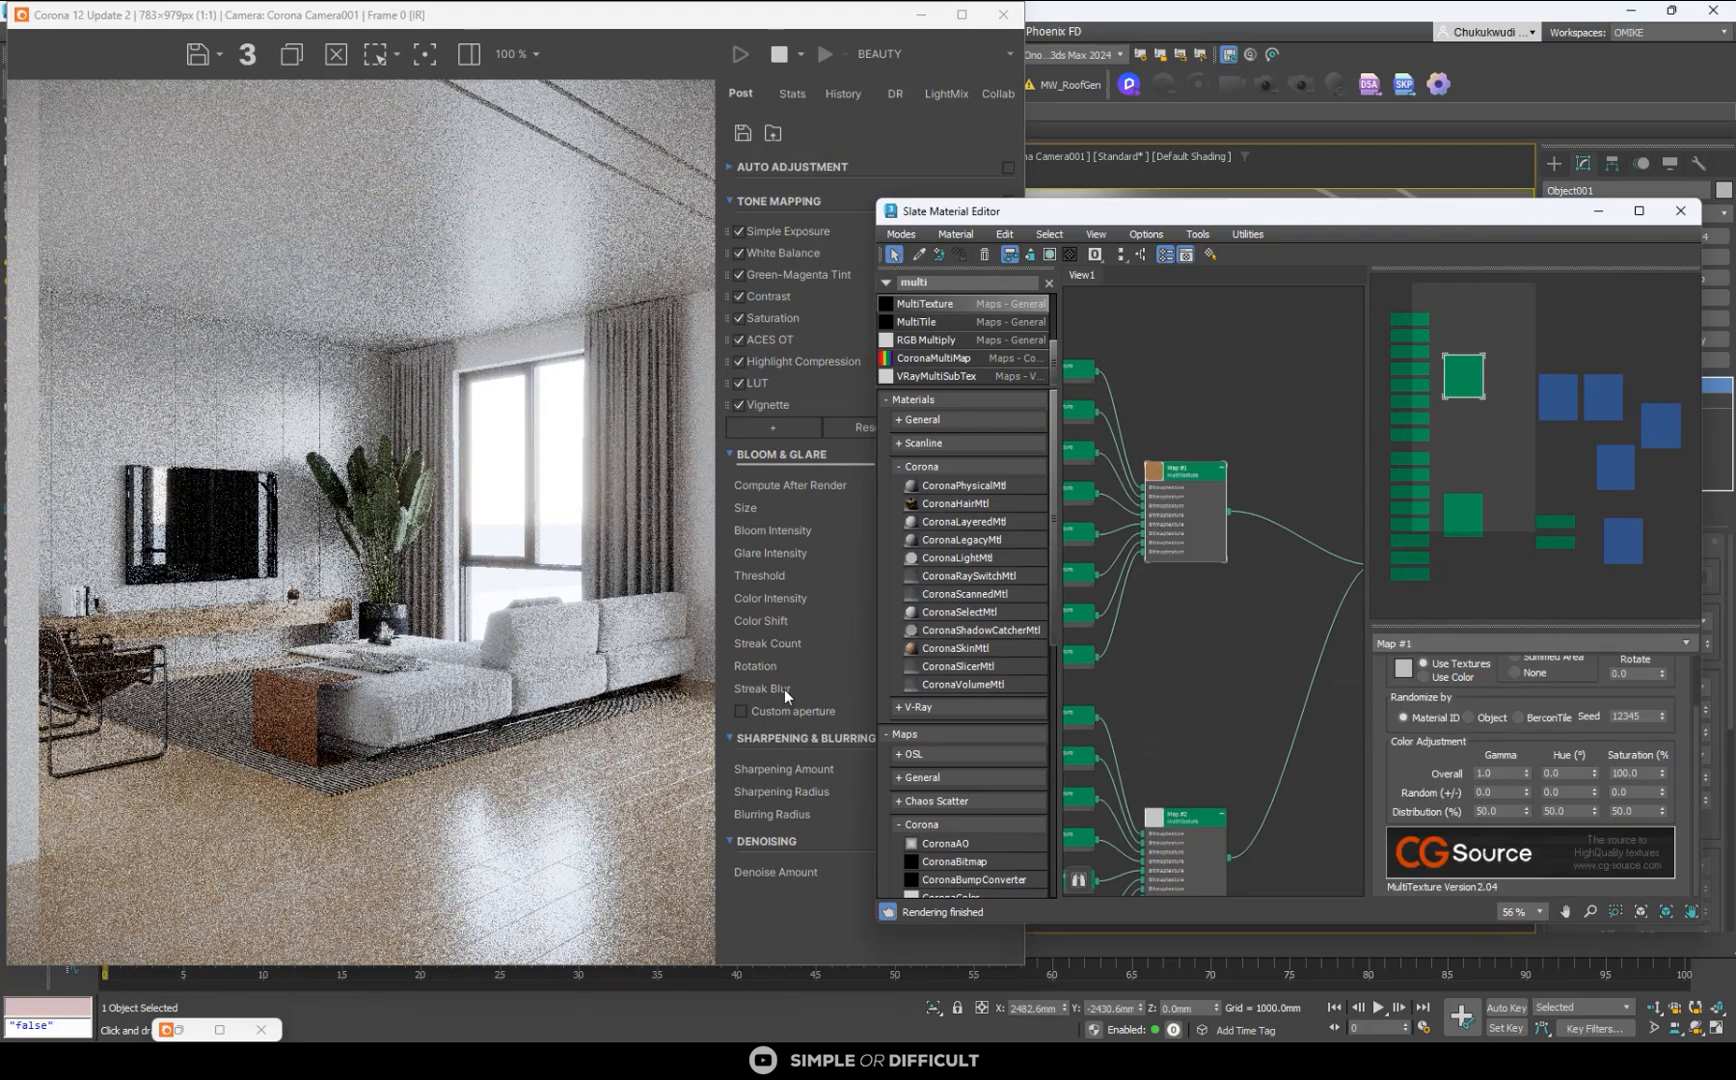
- Set the floor color MultiTexture's random gamma variation to 0.1 and compare the plank tones in the render
scroll(396, 864, "up", 5)
scroll(460, 311, "down", 3)
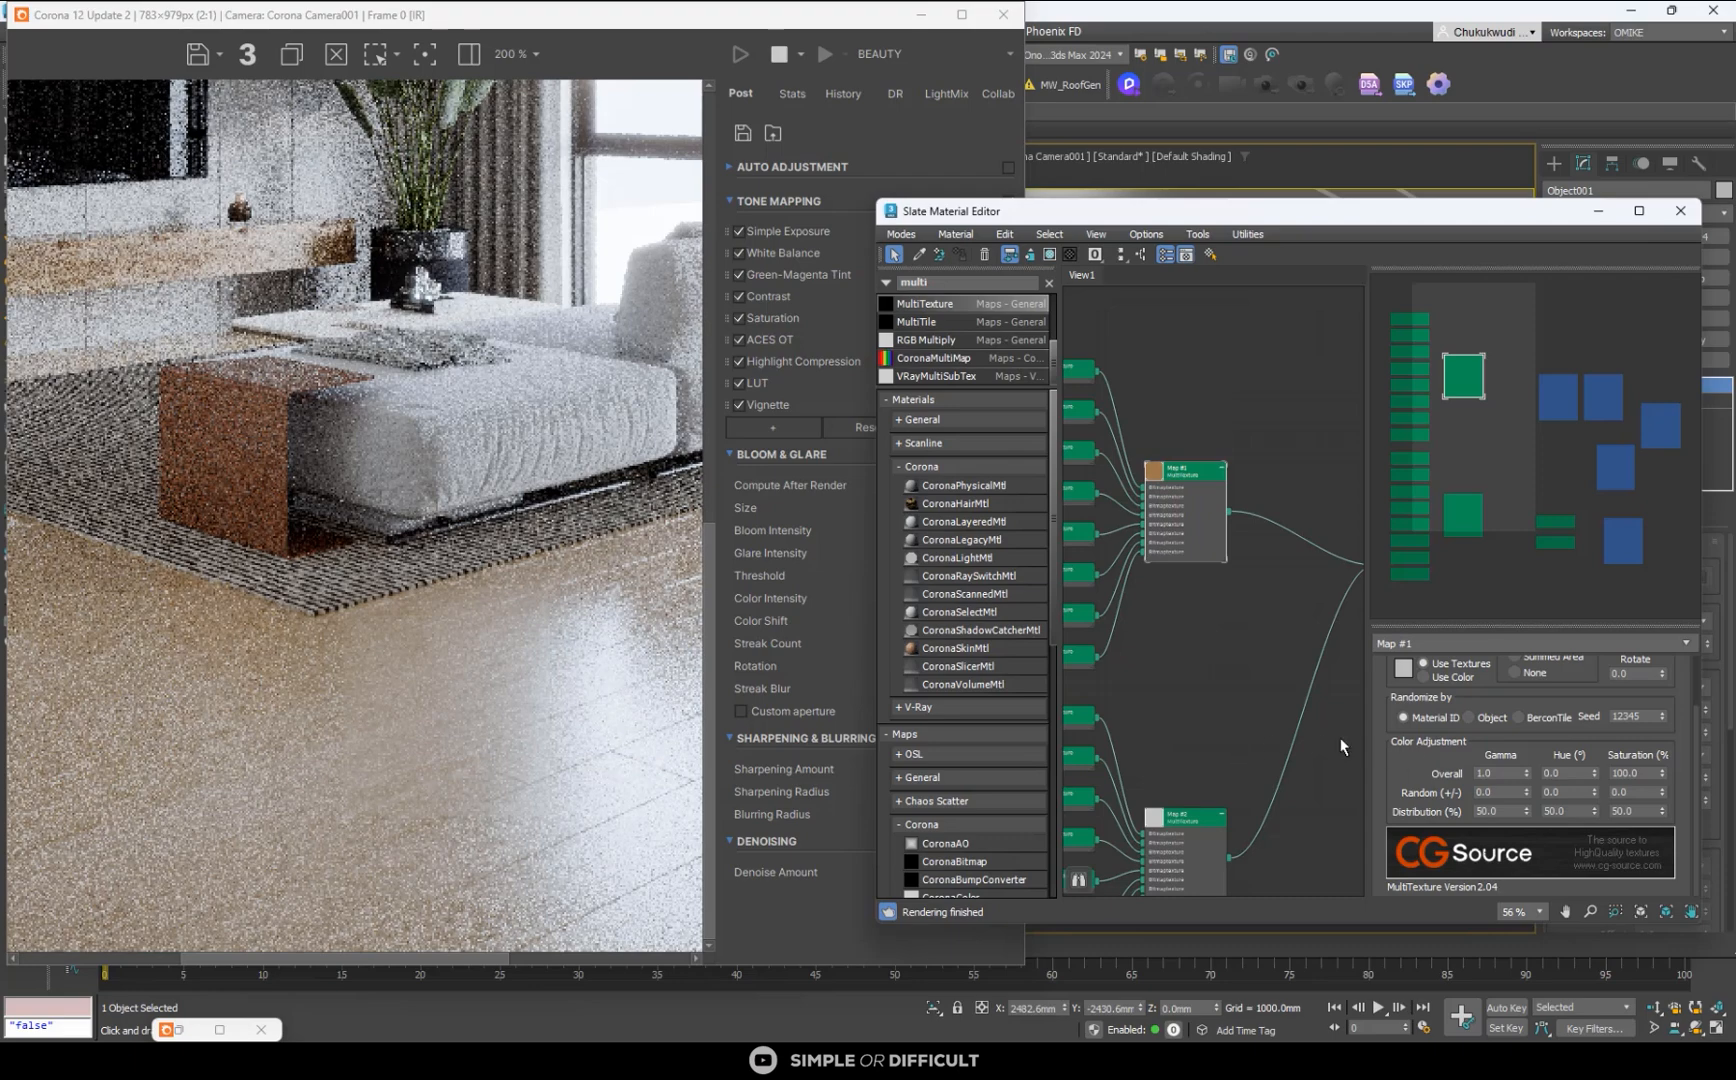
scroll(1178, 478, "up", 5)
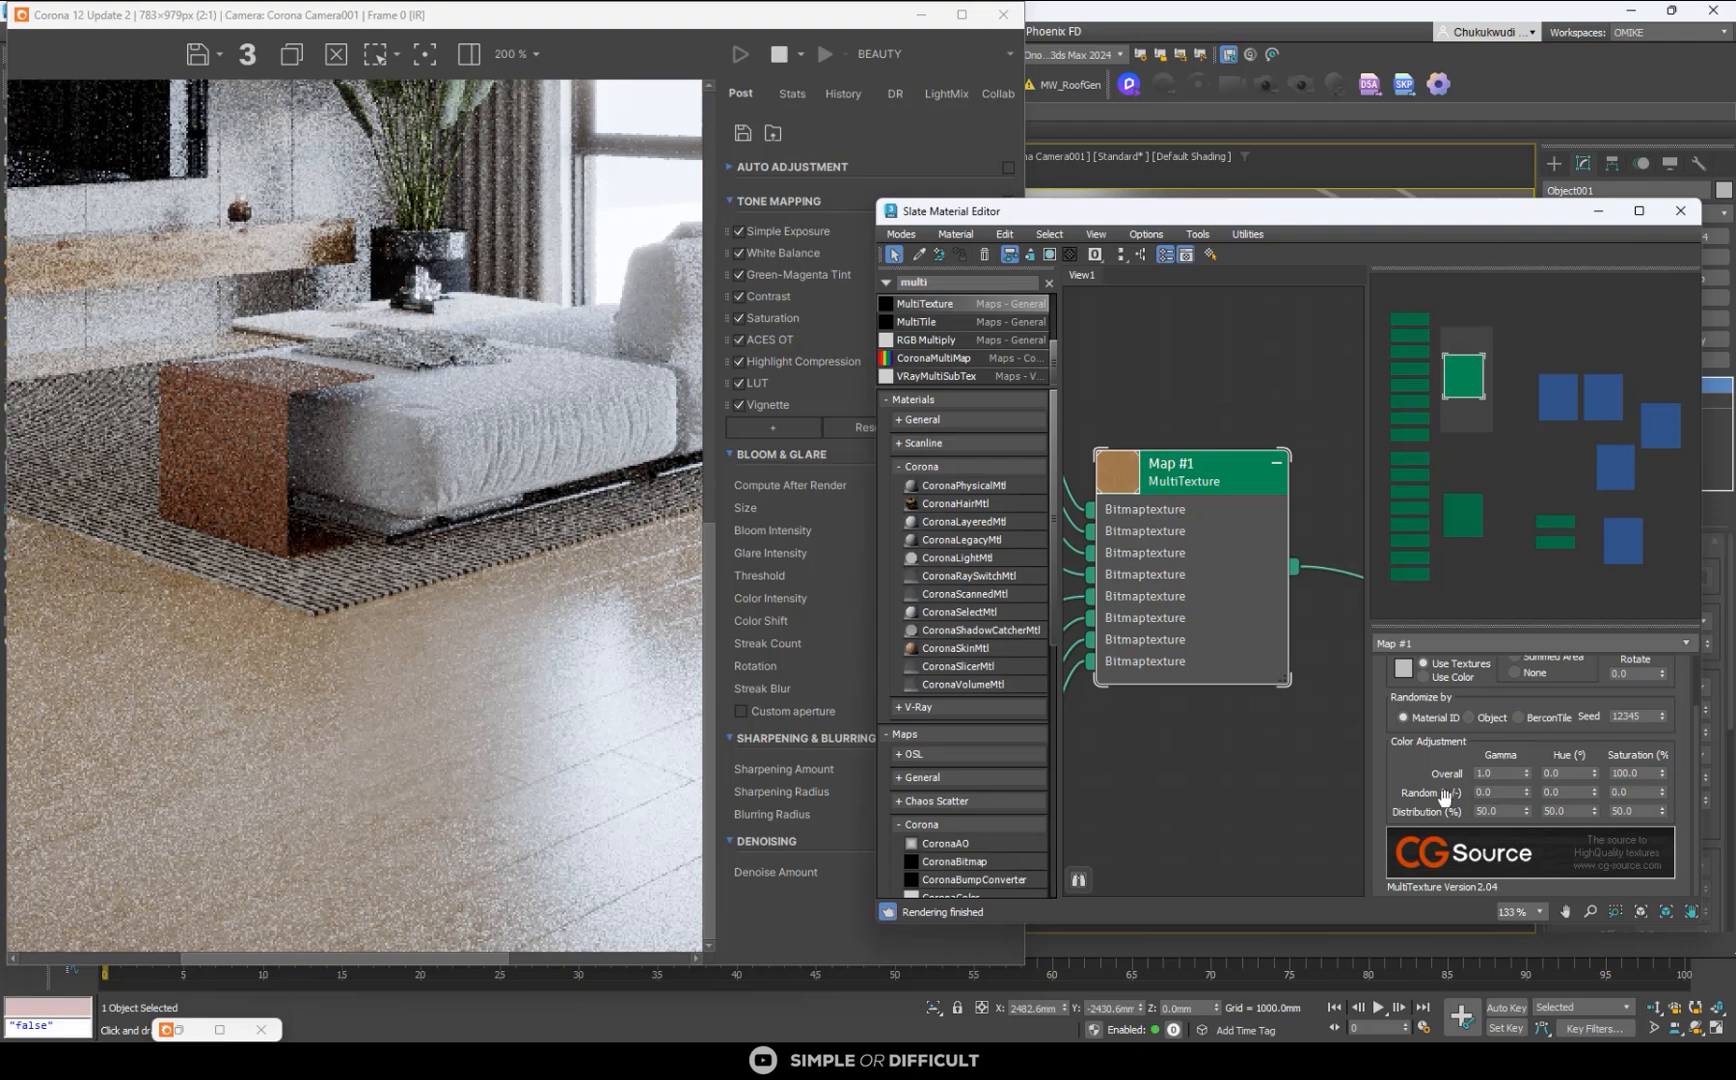
left_click(1497, 793)
type("0.1")
key("Return")
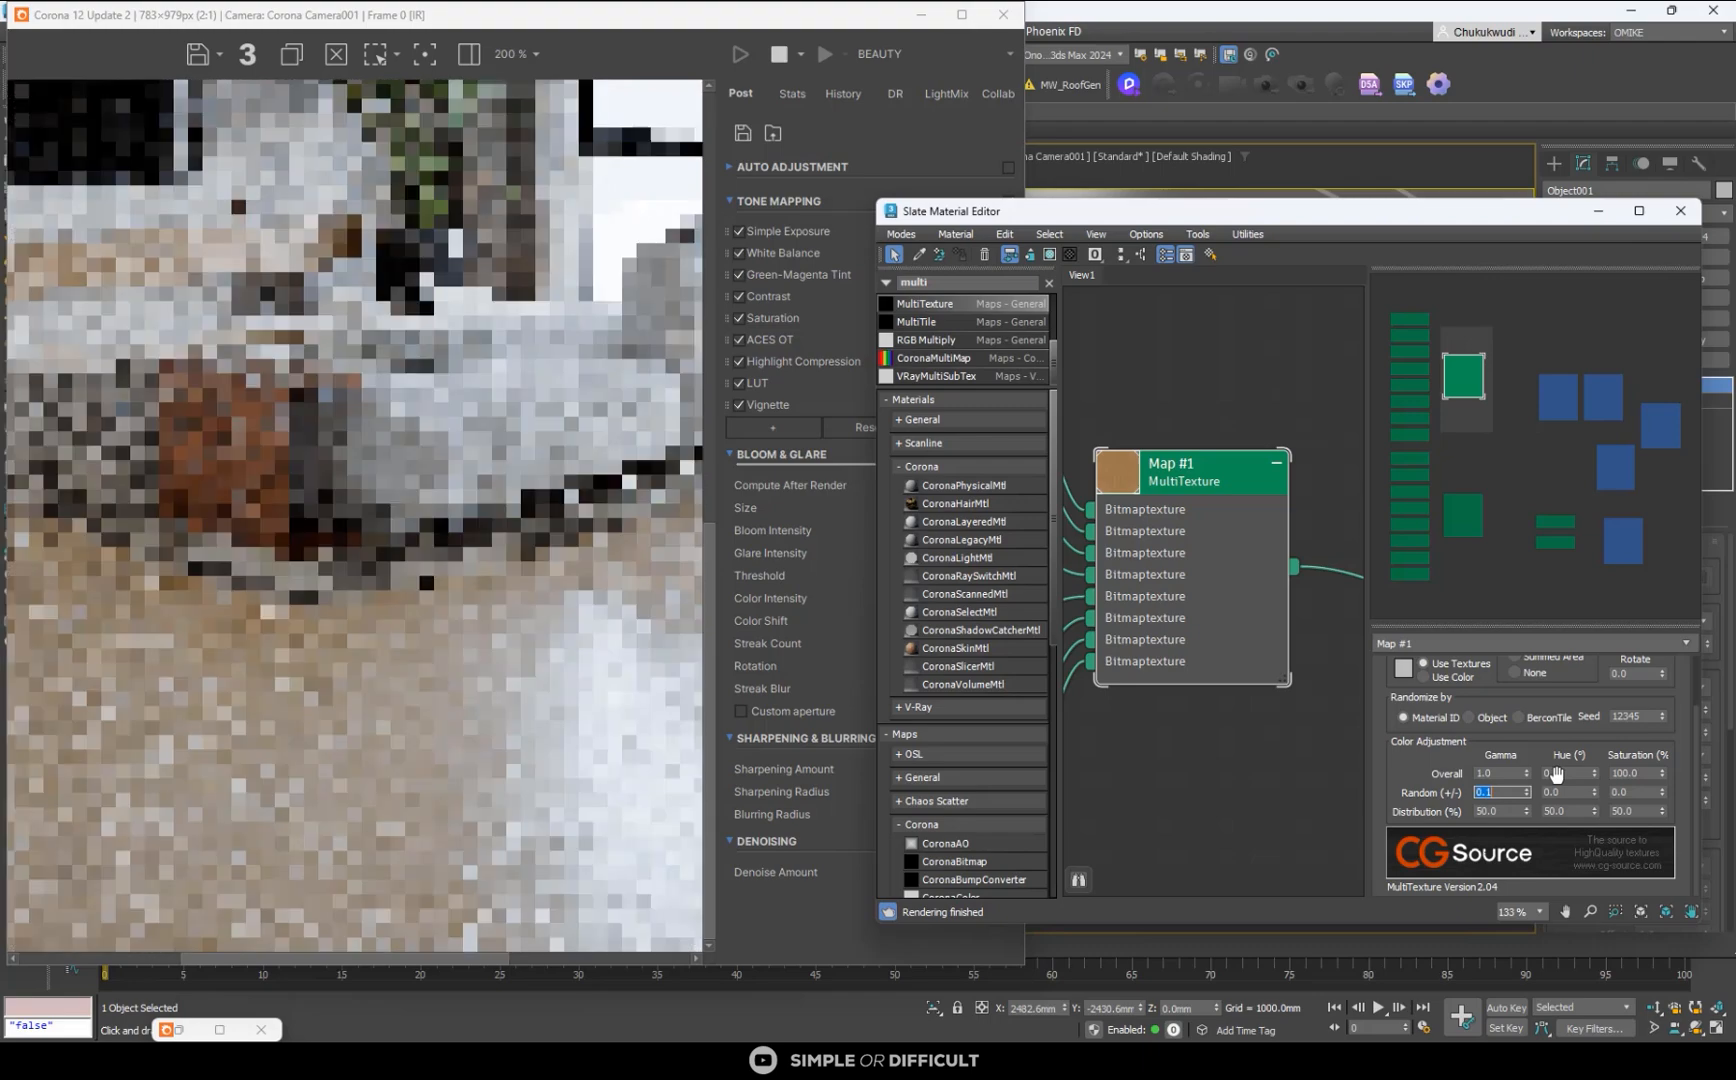
scroll(538, 804, "down", 1)
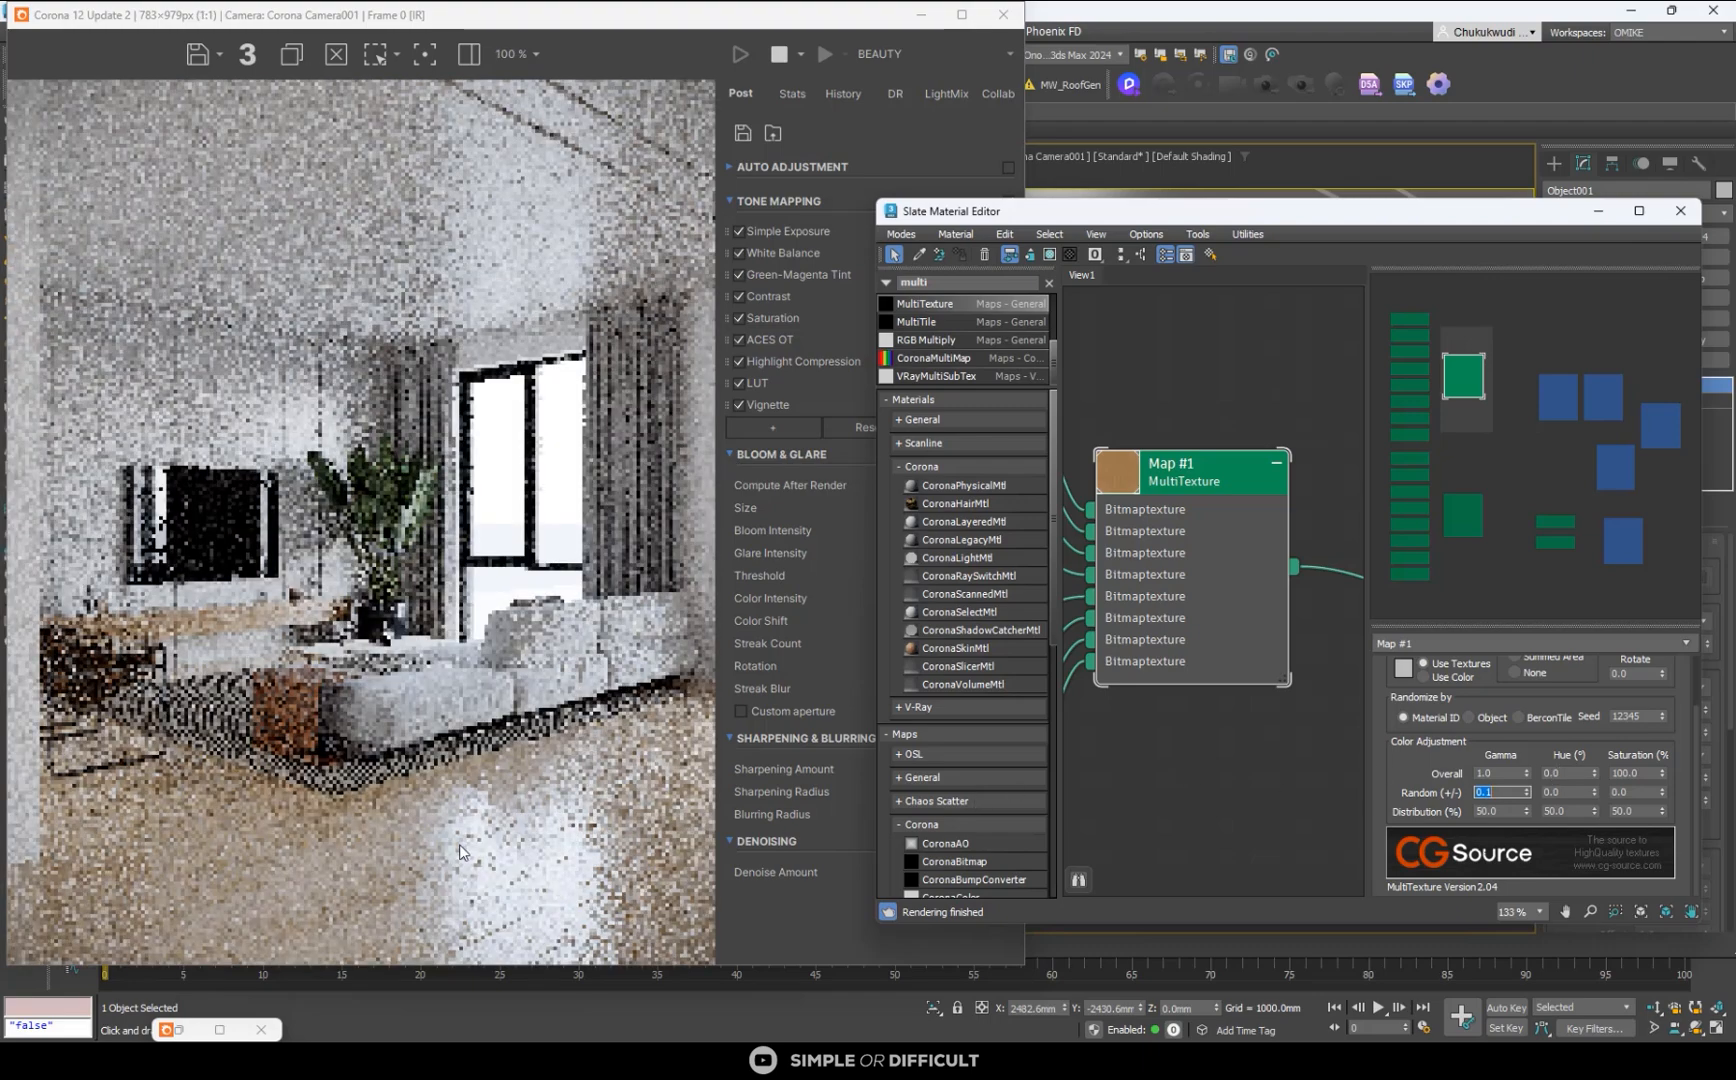
scroll(458, 844, "up", 2)
scroll(448, 804, "down", 3)
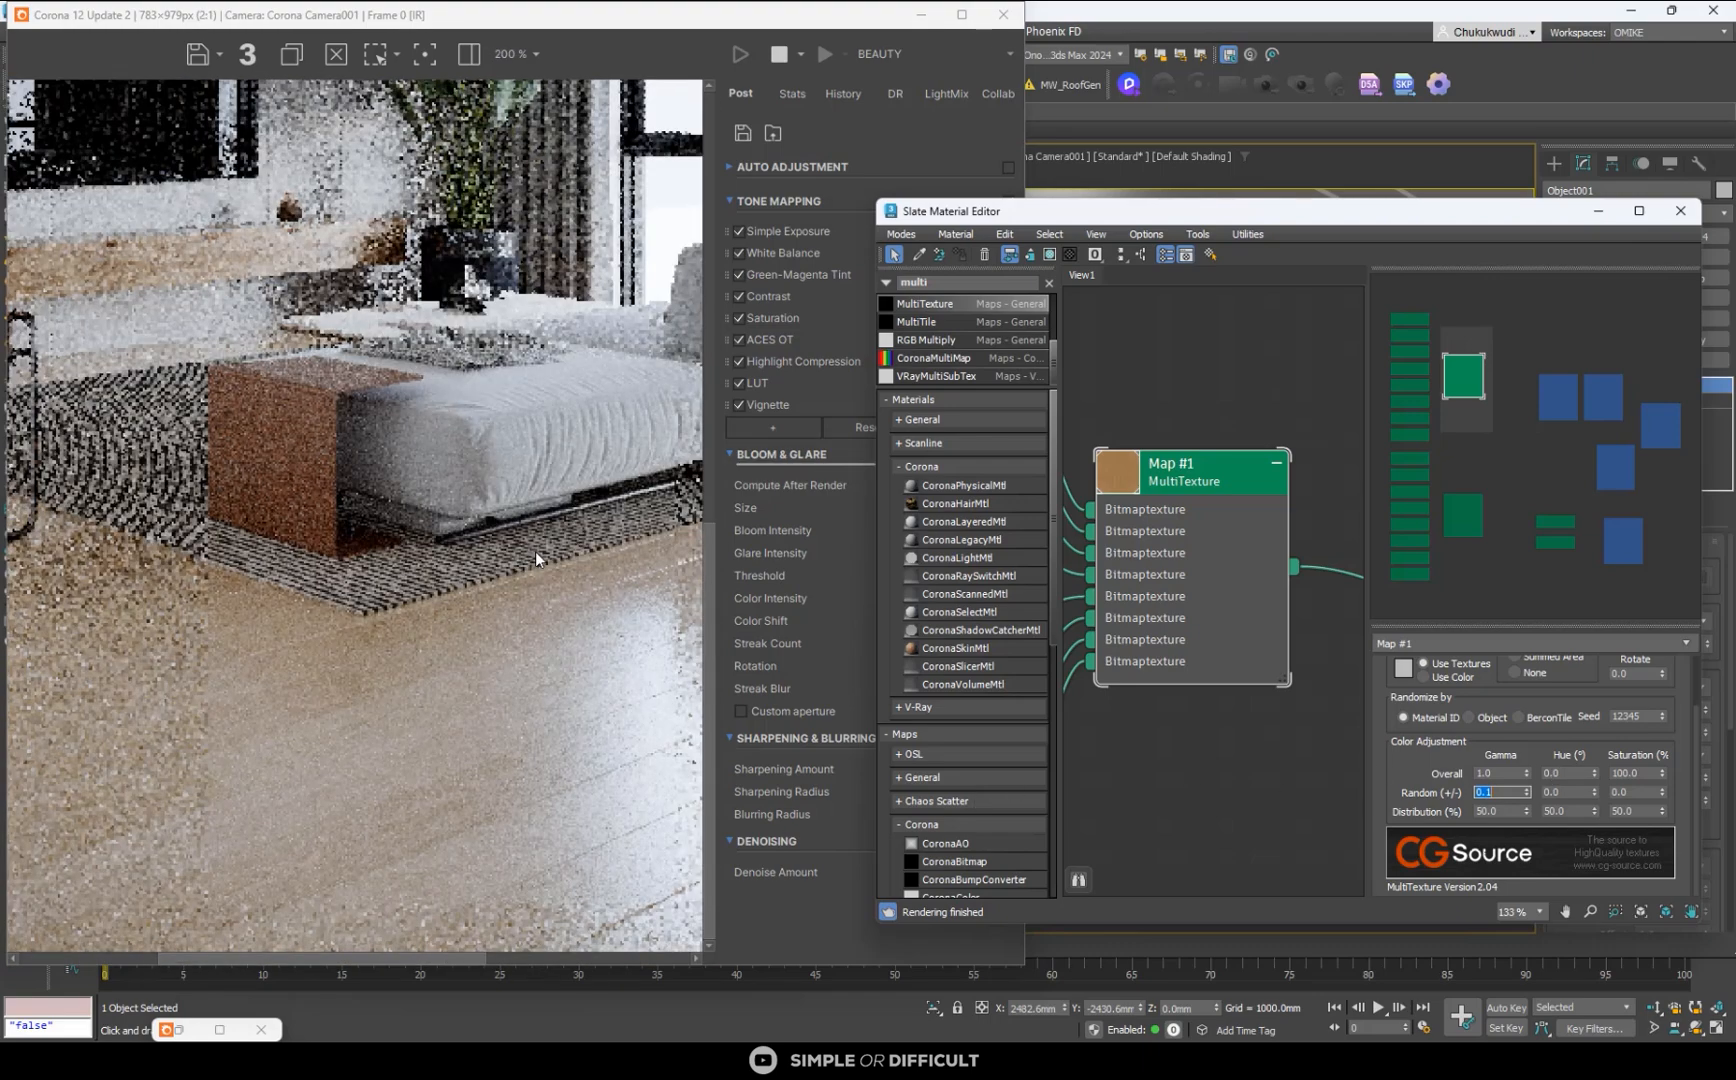
scroll(258, 901, "up", 1)
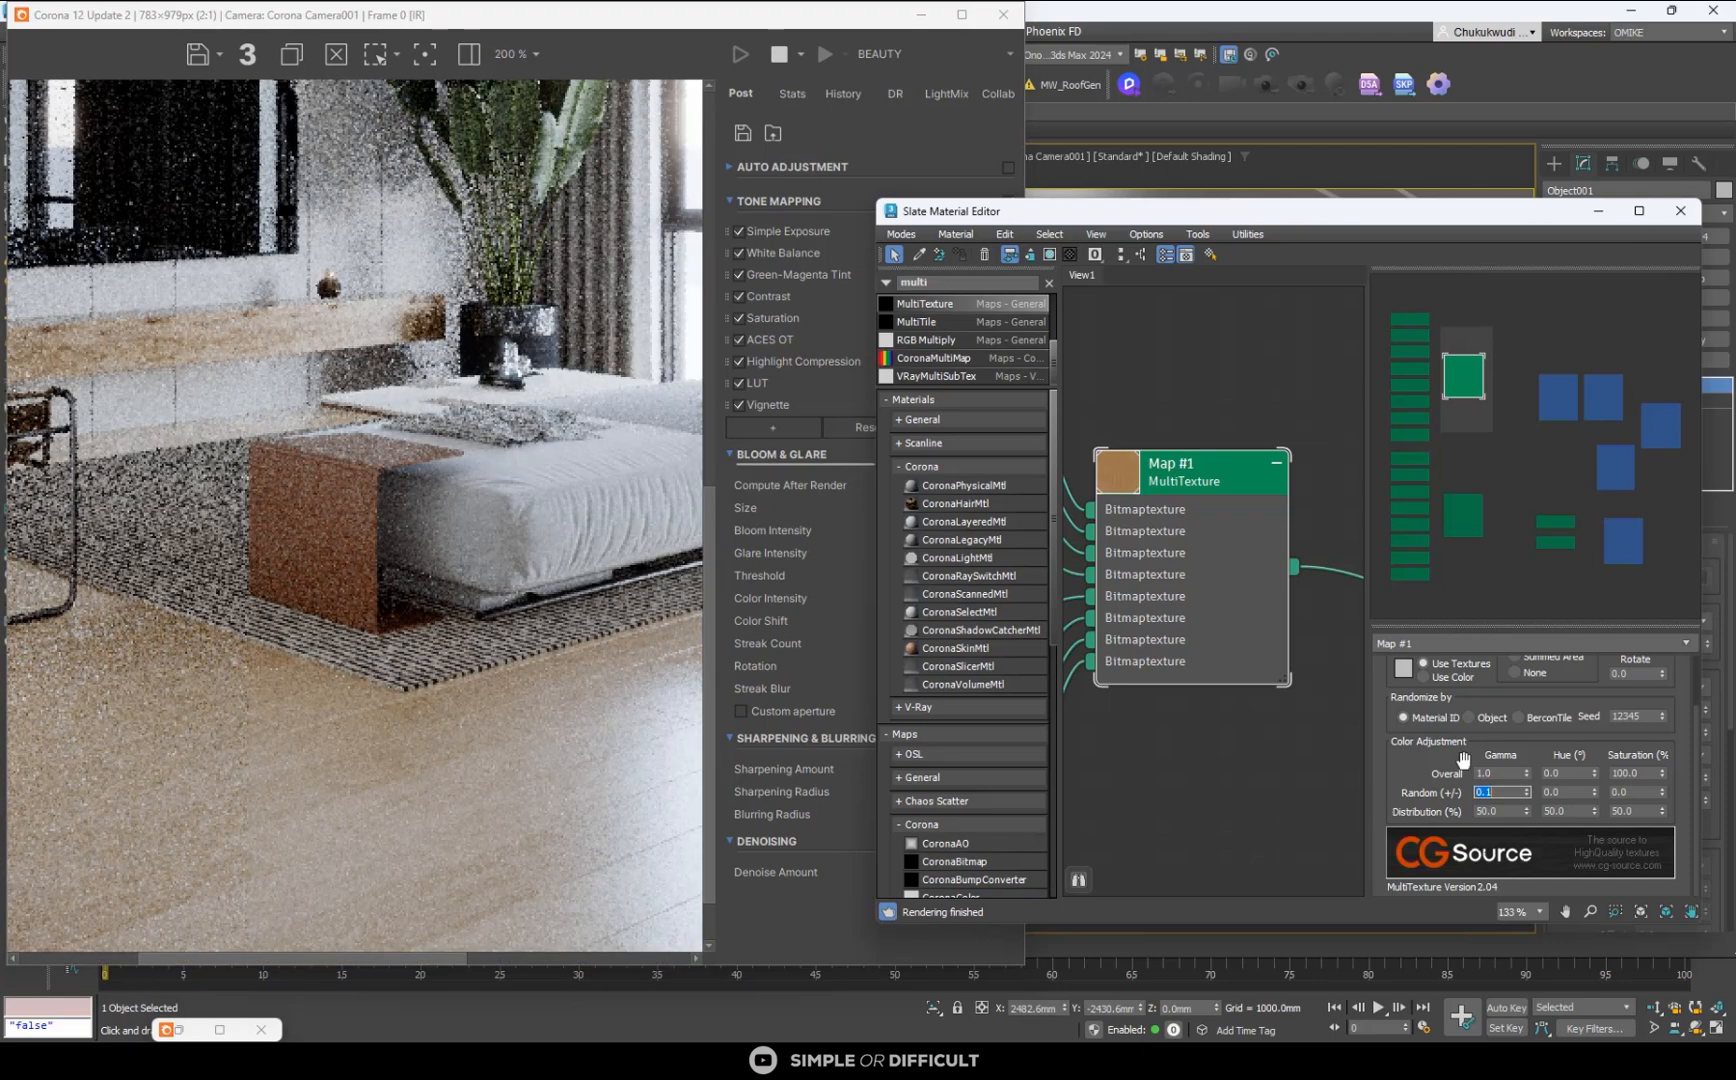
- Try a random gamma variation of 1.0 on the floor color MultiTexture and inspect the planks
key("Return")
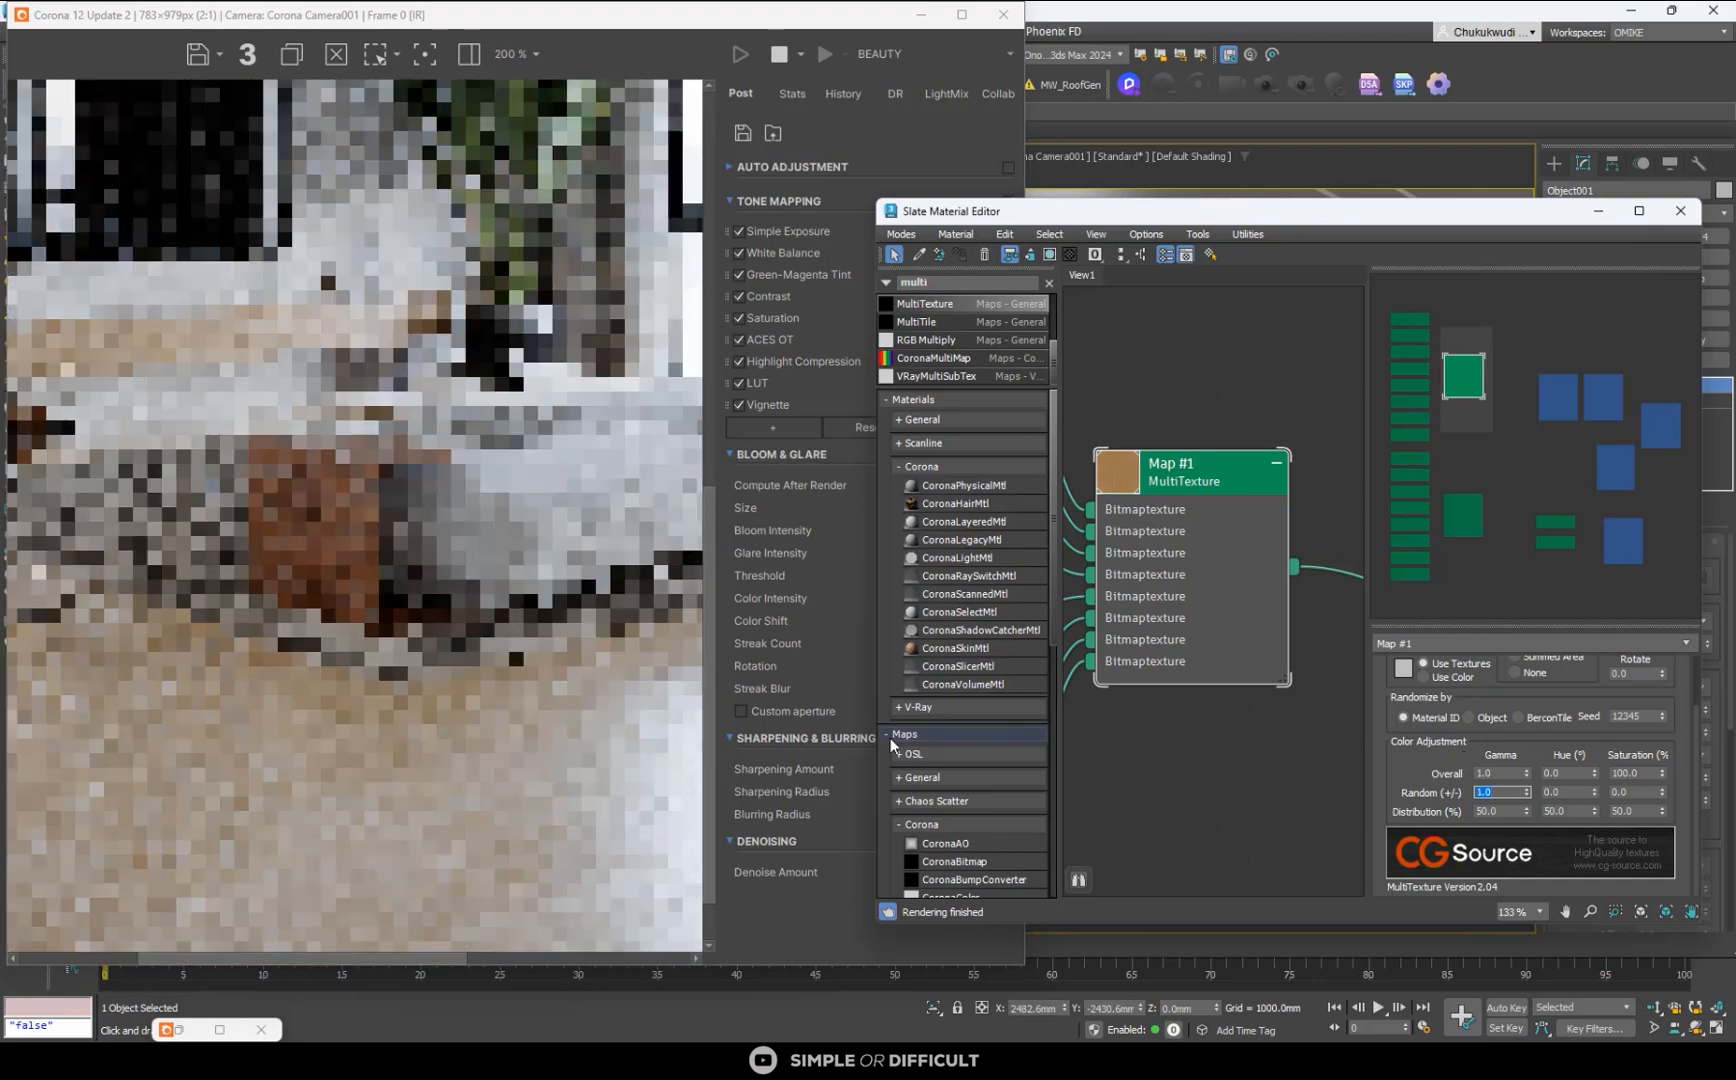
scroll(383, 822, "down", 1)
scroll(383, 822, "up", 1)
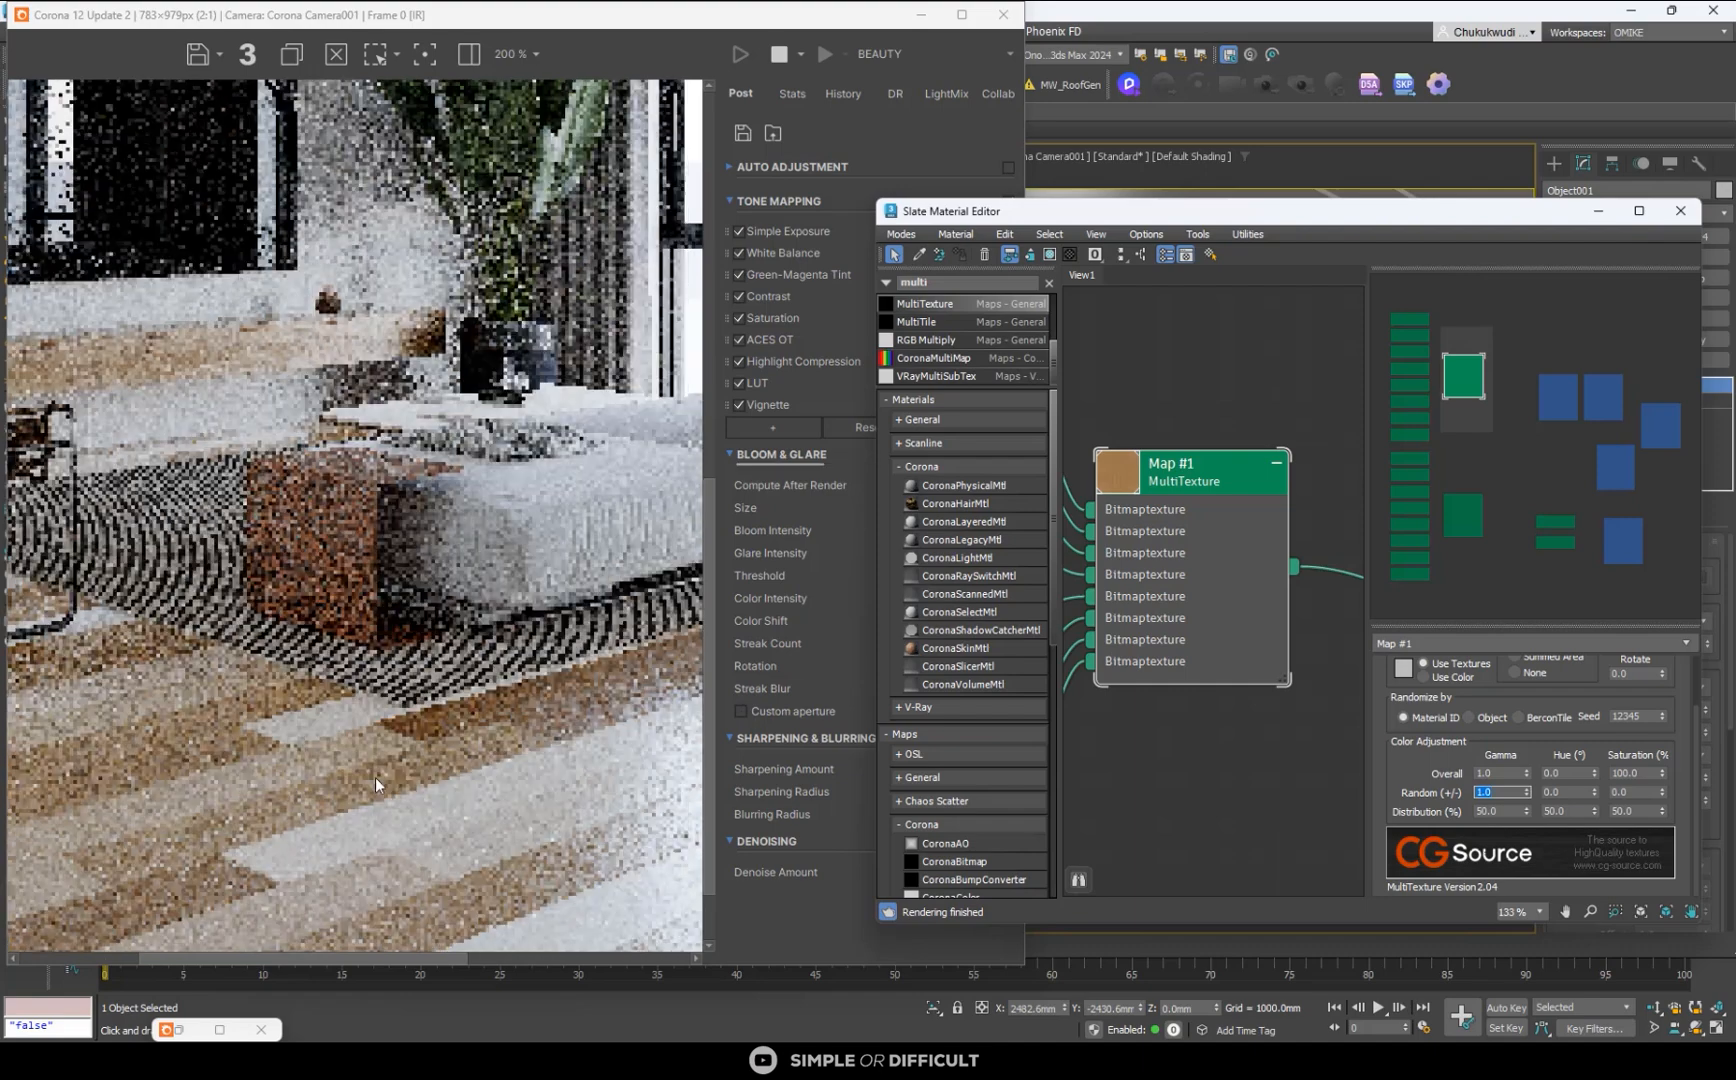
scroll(457, 772, "down", 1)
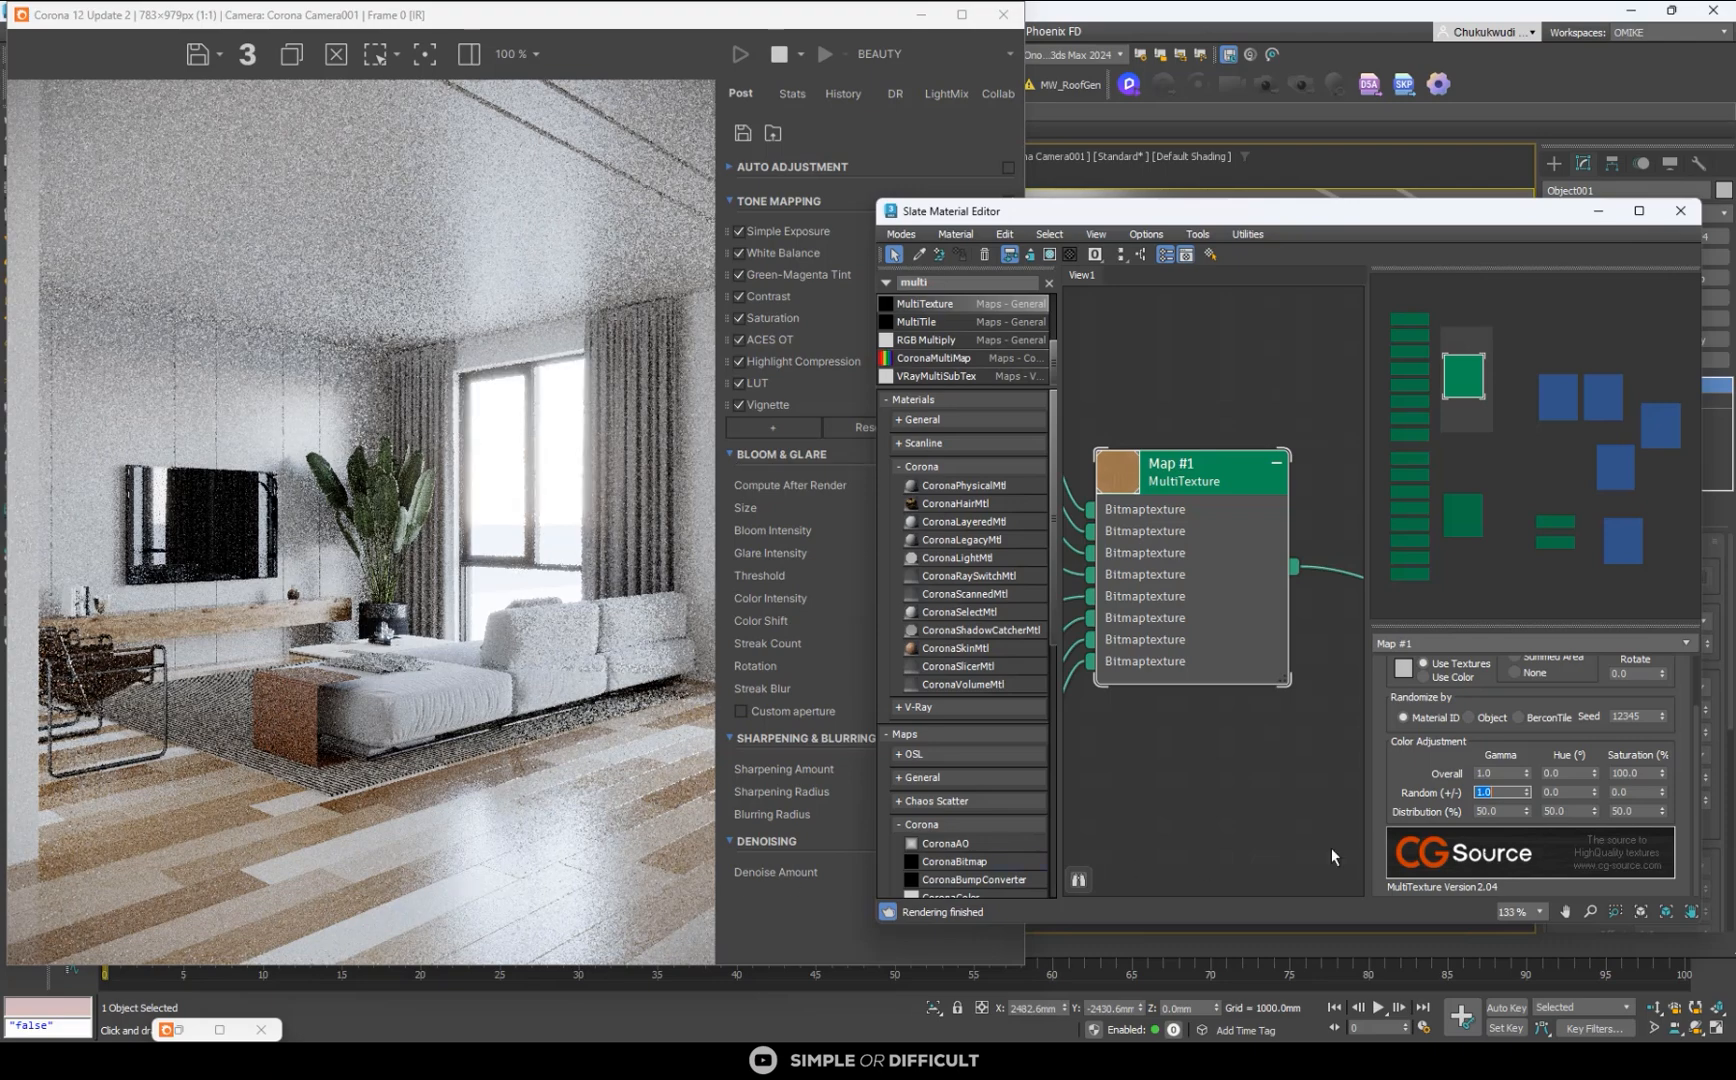
- Set the floor color MultiTexture's random gamma variation to 0.2 and check the planks in the render
type("0.2")
key("Return")
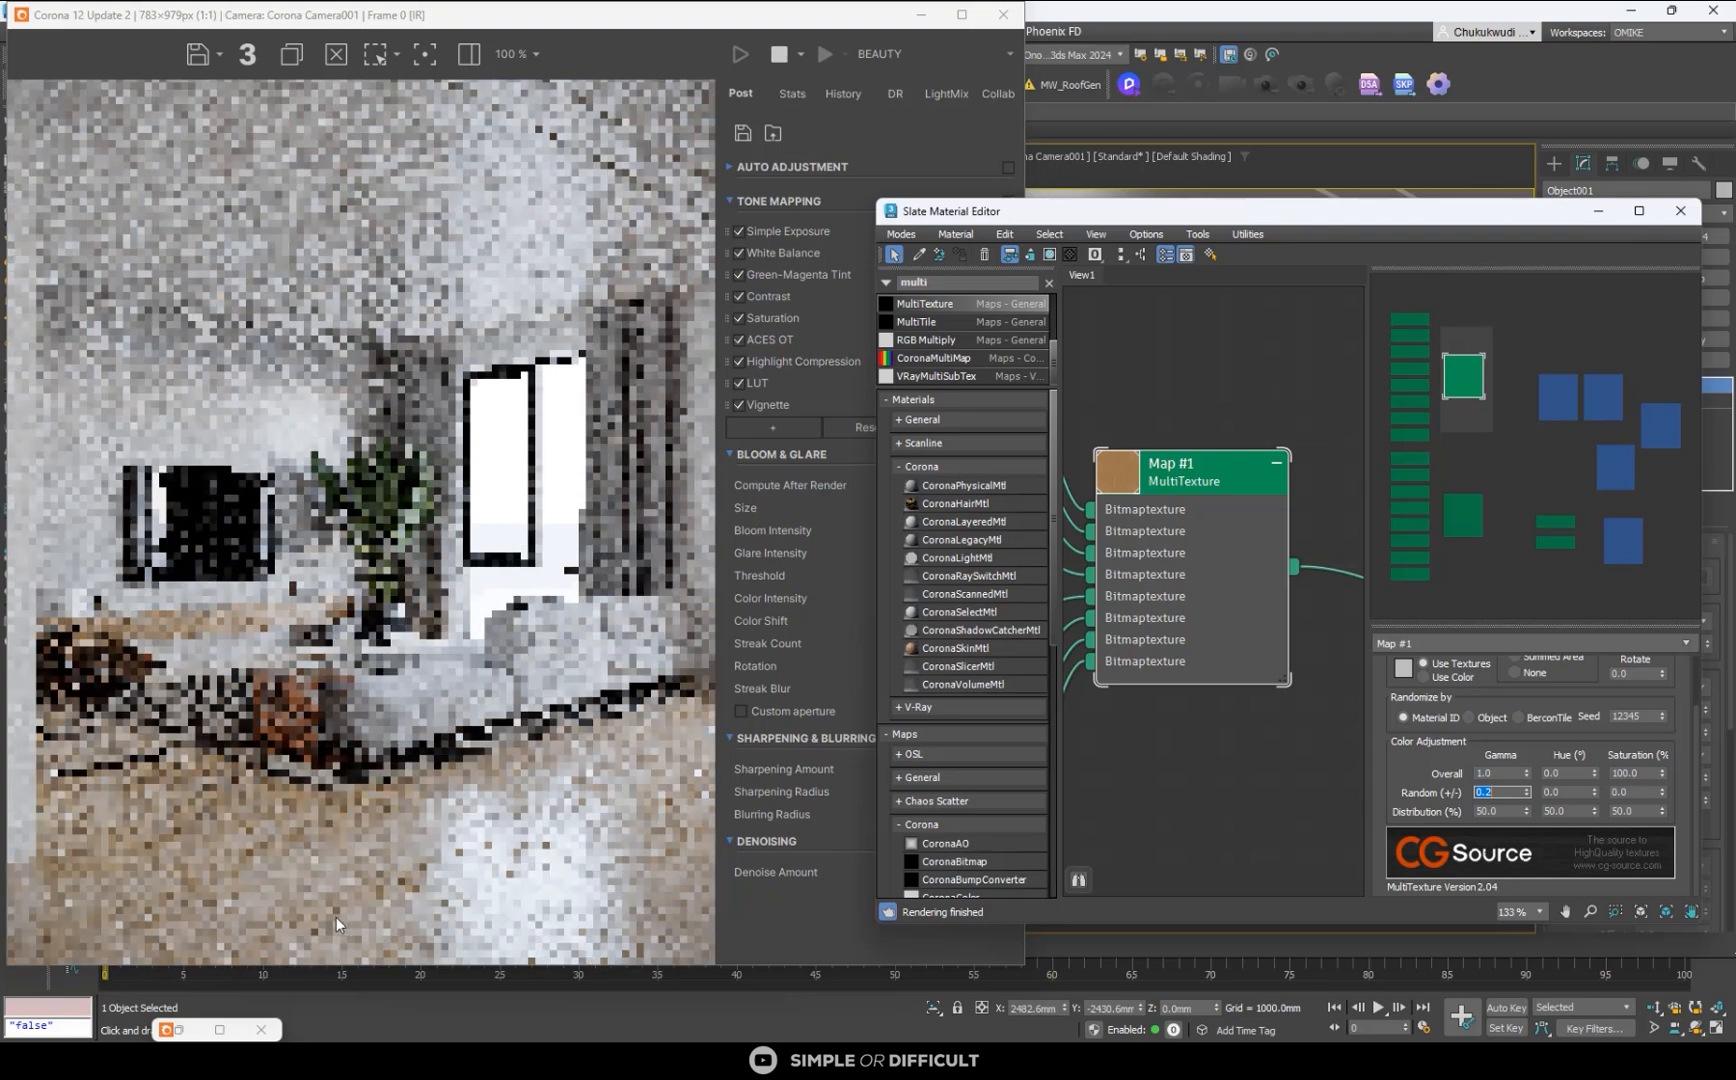
scroll(256, 911, "up", 2)
scroll(273, 903, "down", 2)
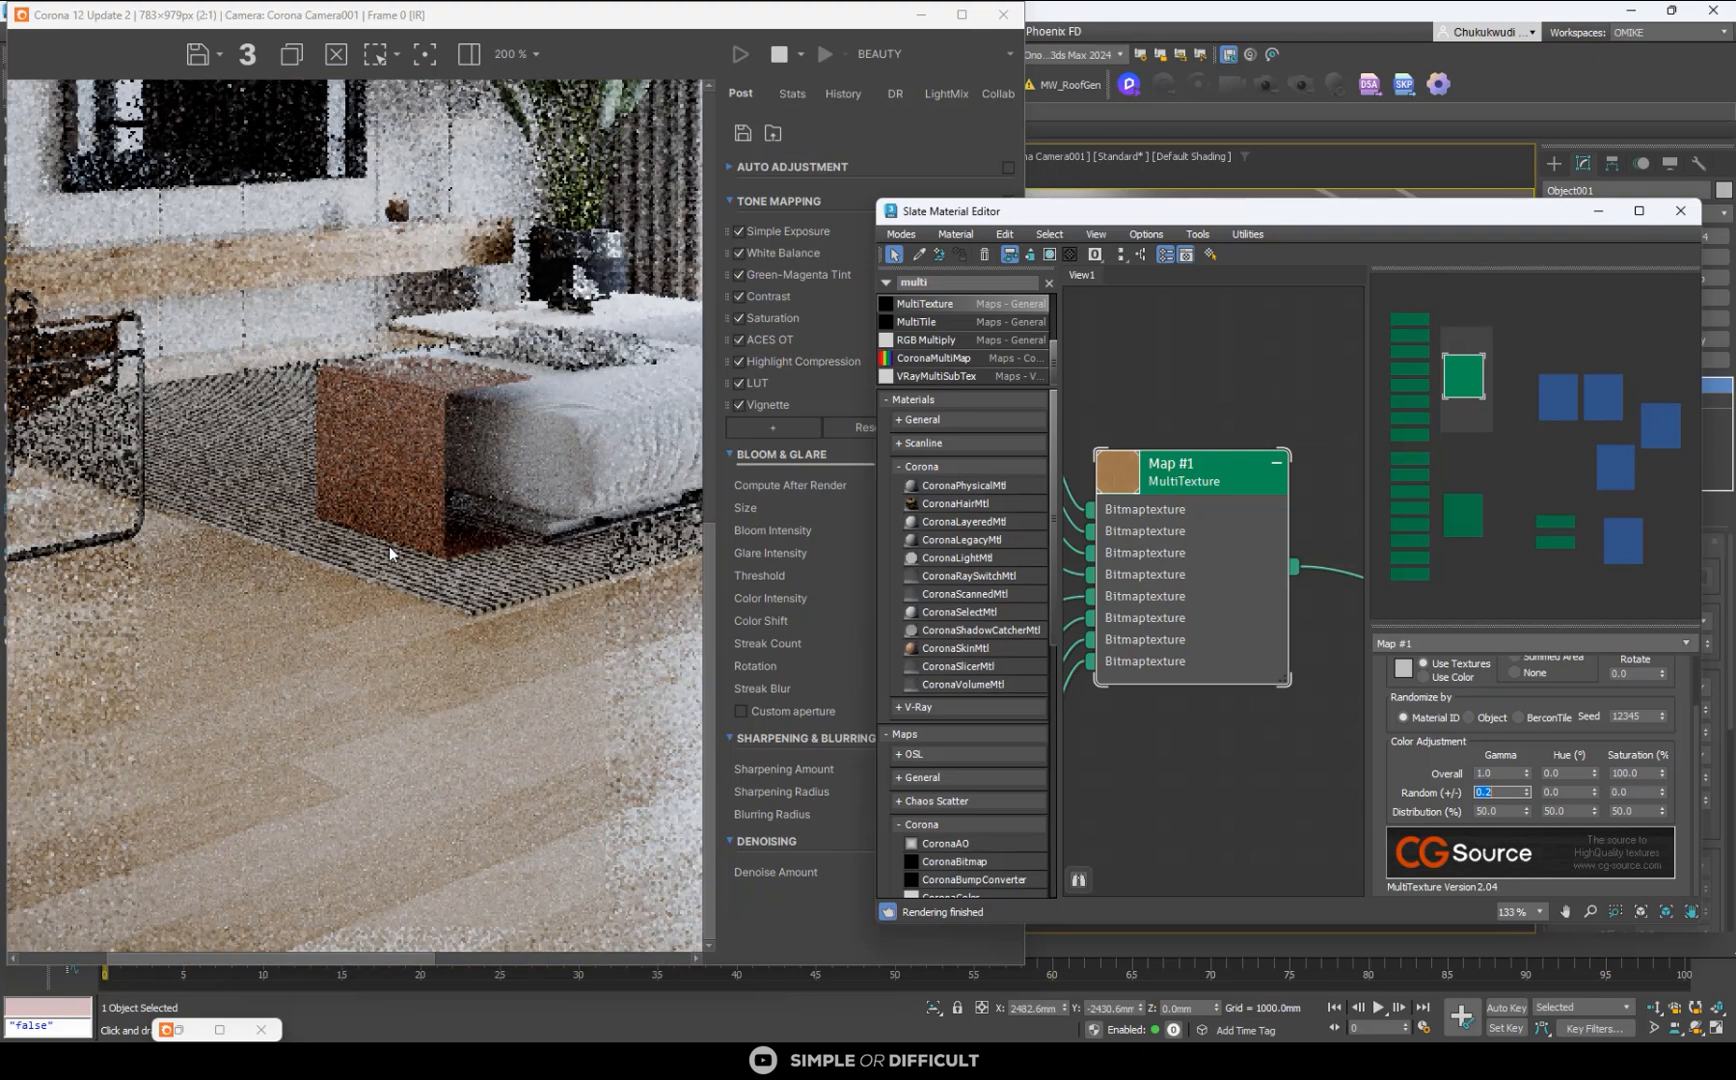
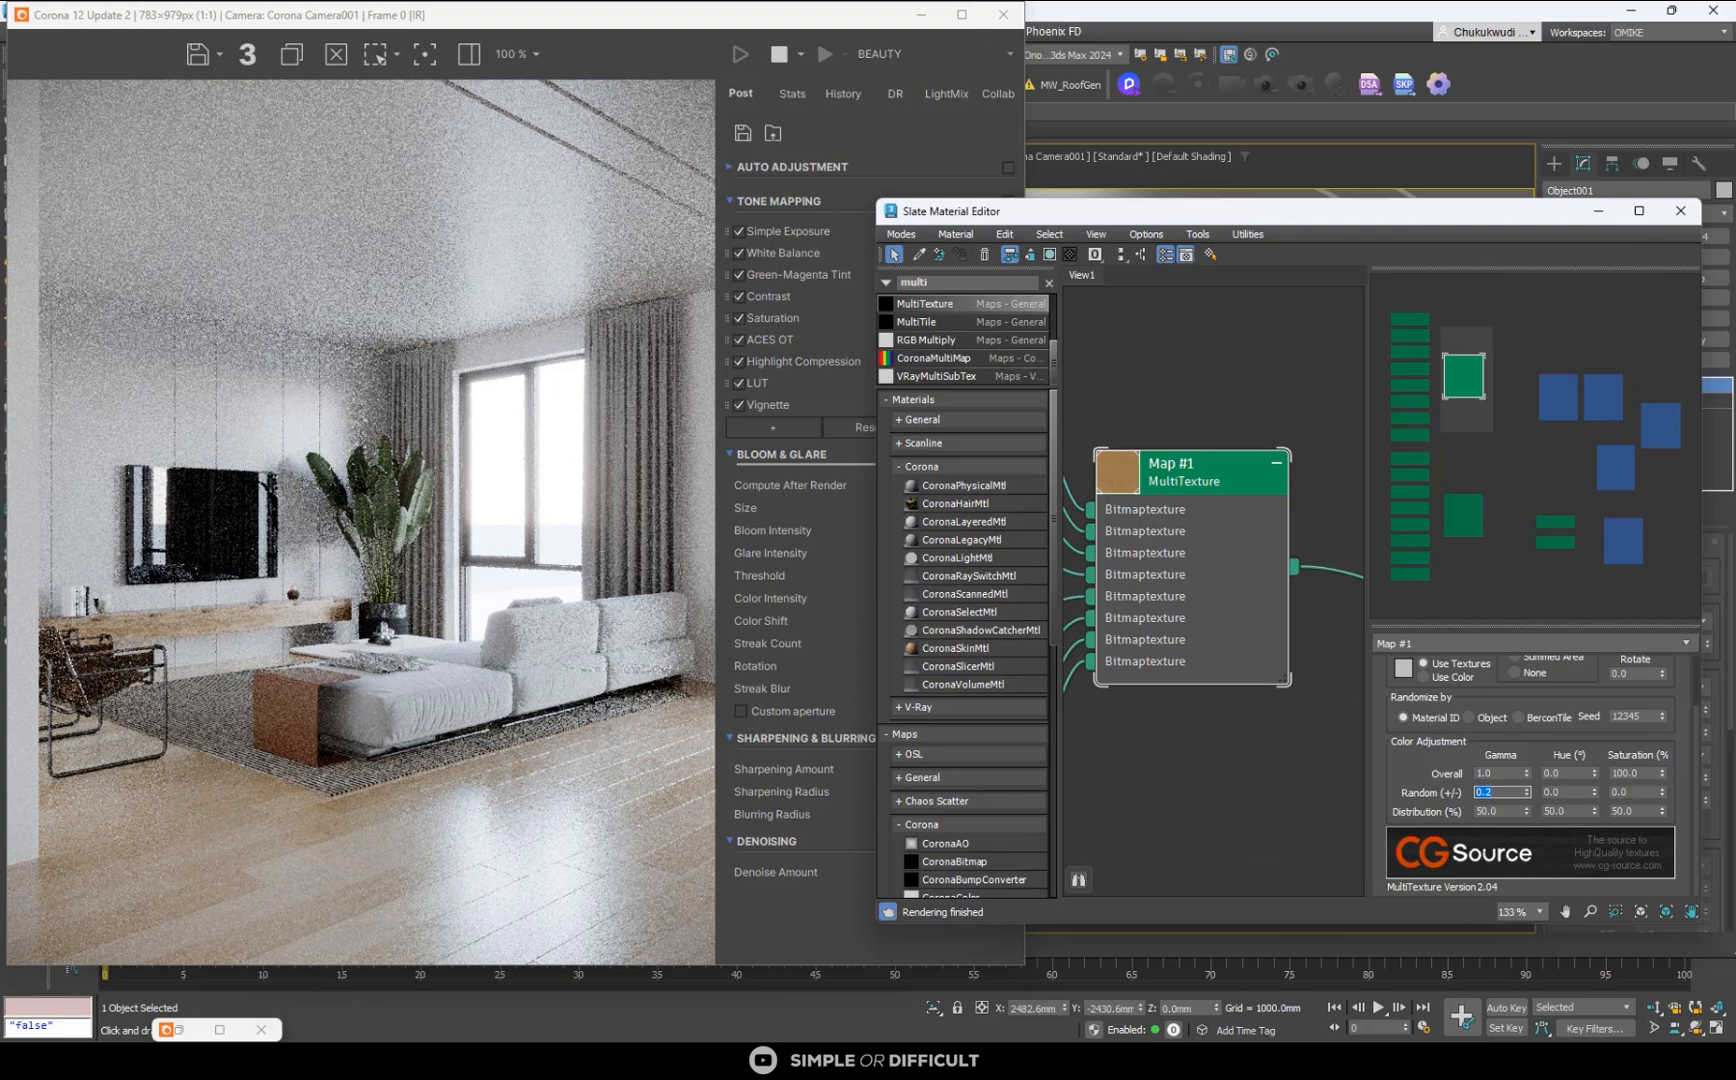
- Set the random gamma variation of the floor color MultiTexture to 0.1 and check the planks in the render
type("5")
key("Return")
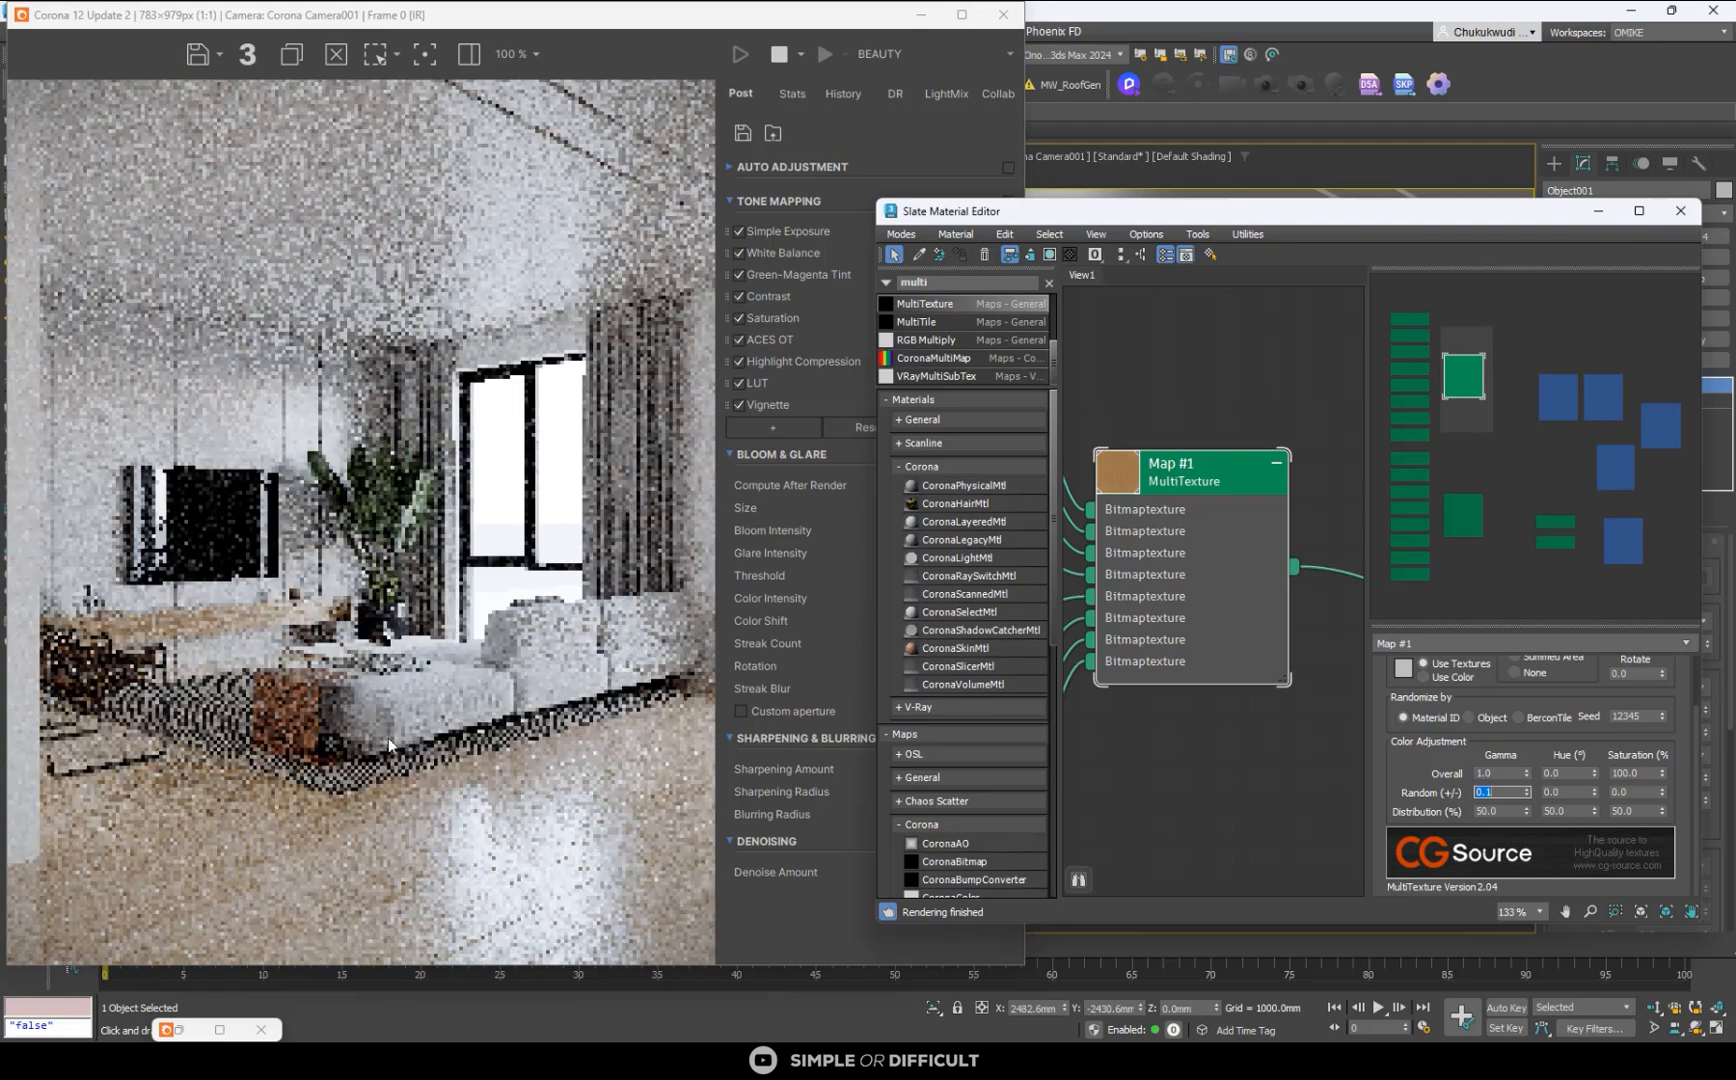
scroll(440, 907, "up", 1)
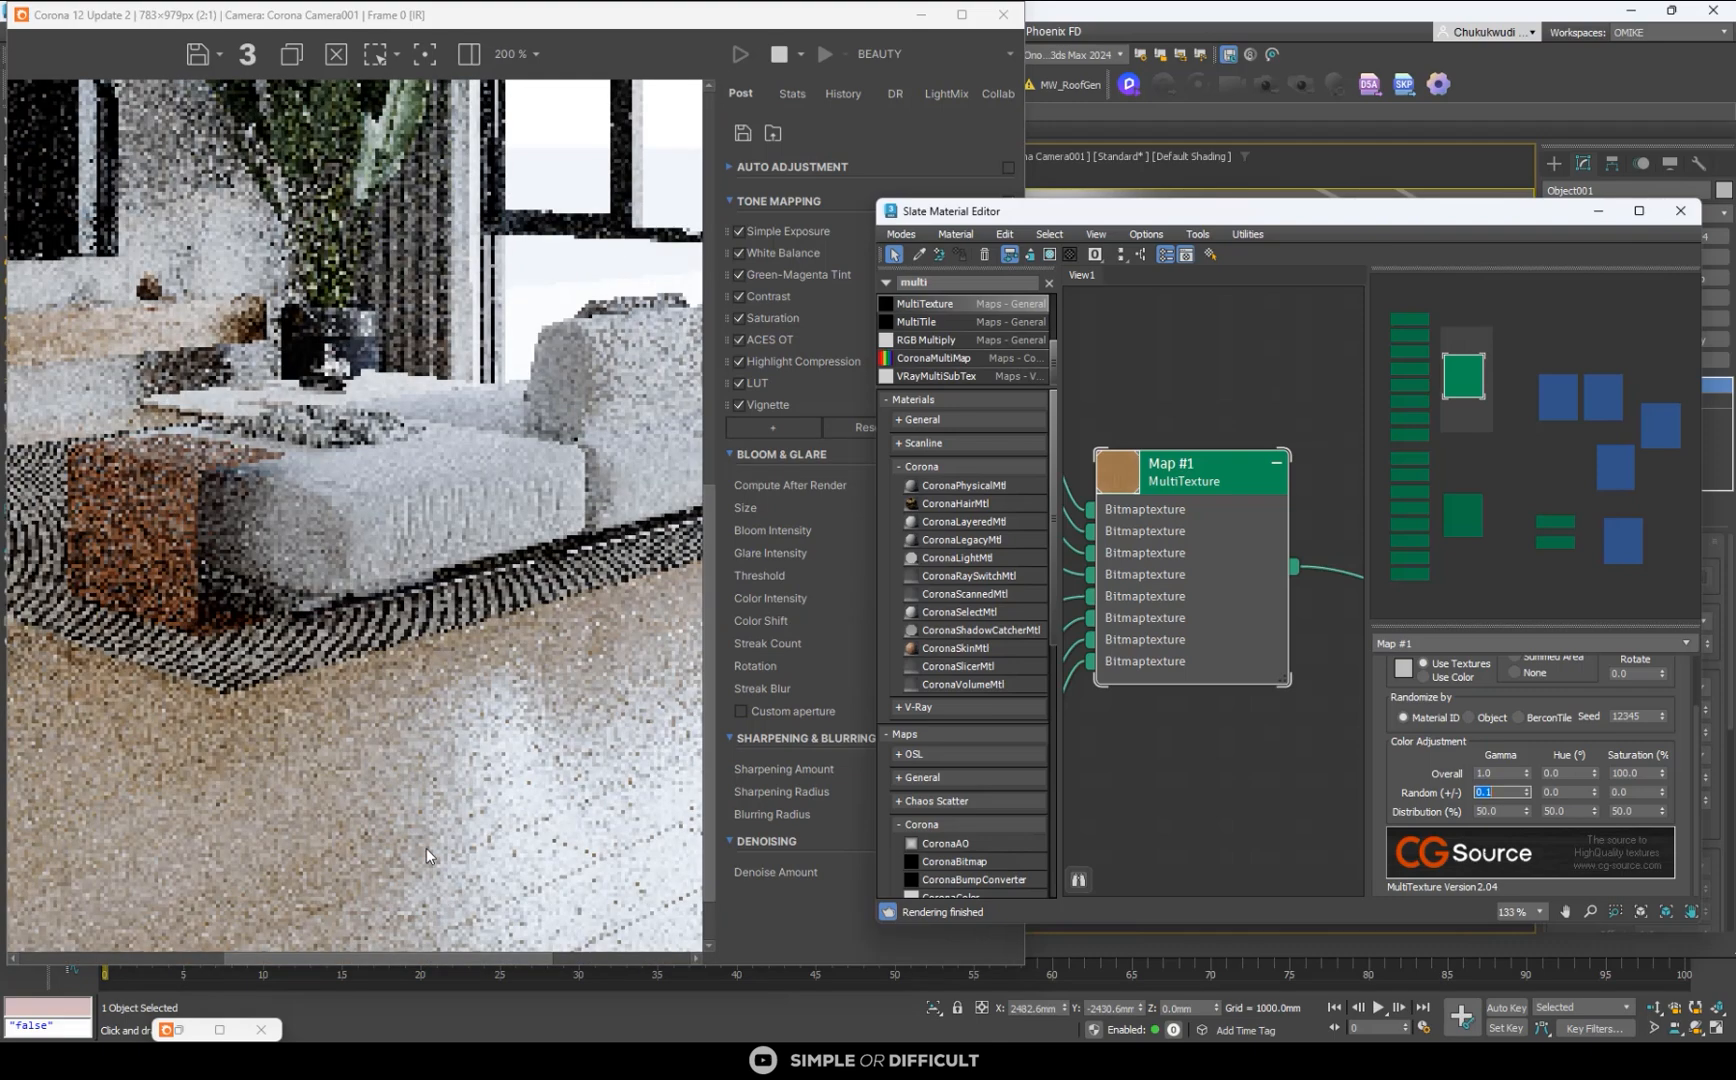
scroll(509, 795, "down", 1)
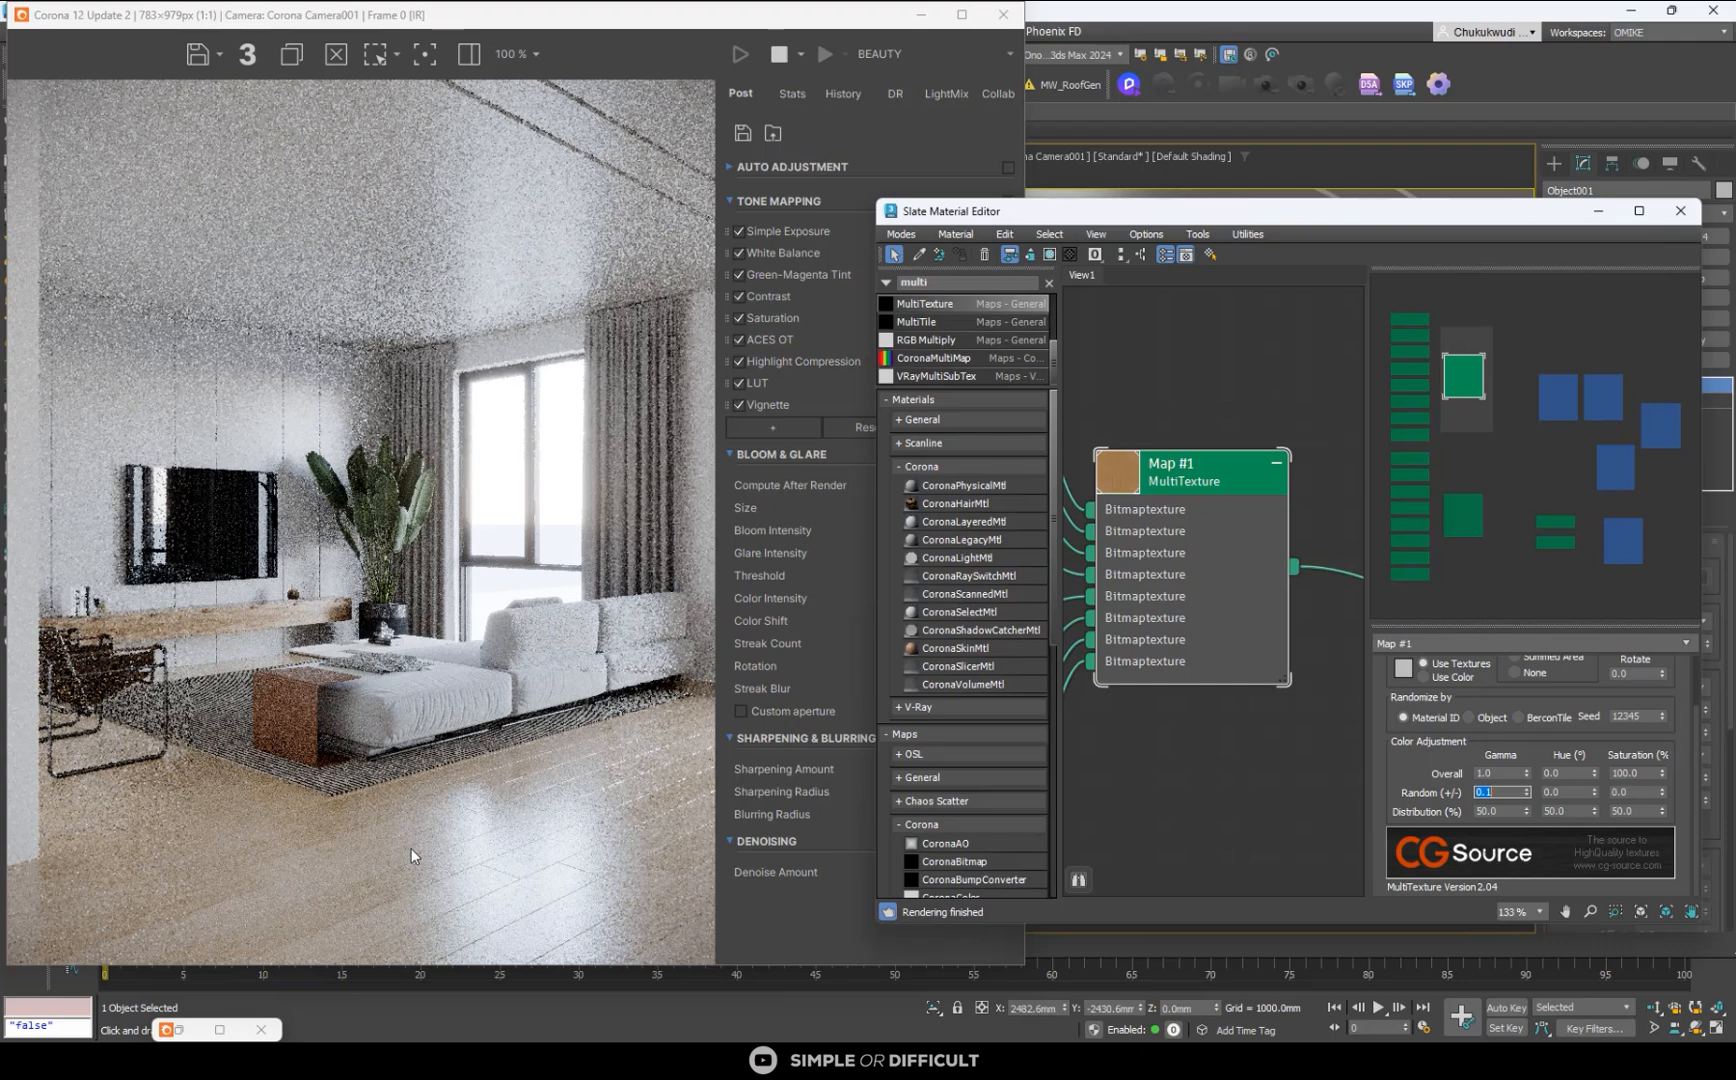
- Try a random hue variation of 0.1 on the floor color MultiTexture and inspect the floor in the render
left_click(1572, 792)
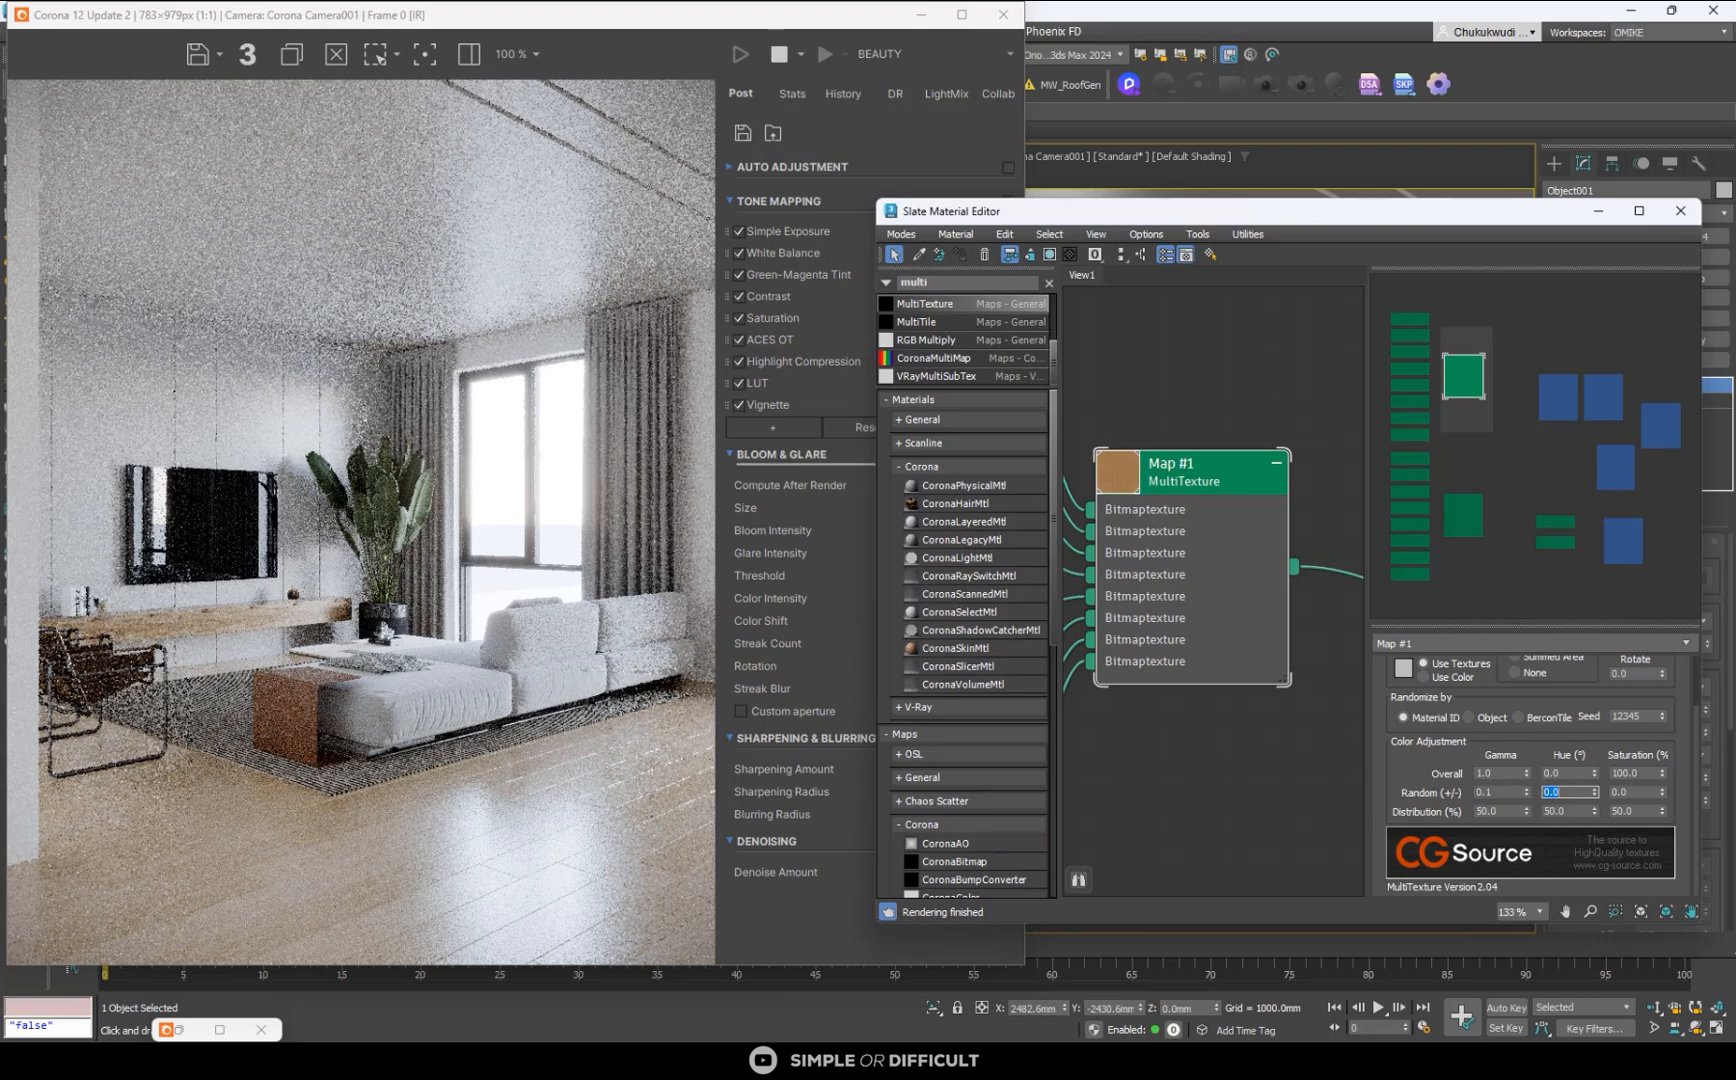
type("0.1")
key("Return")
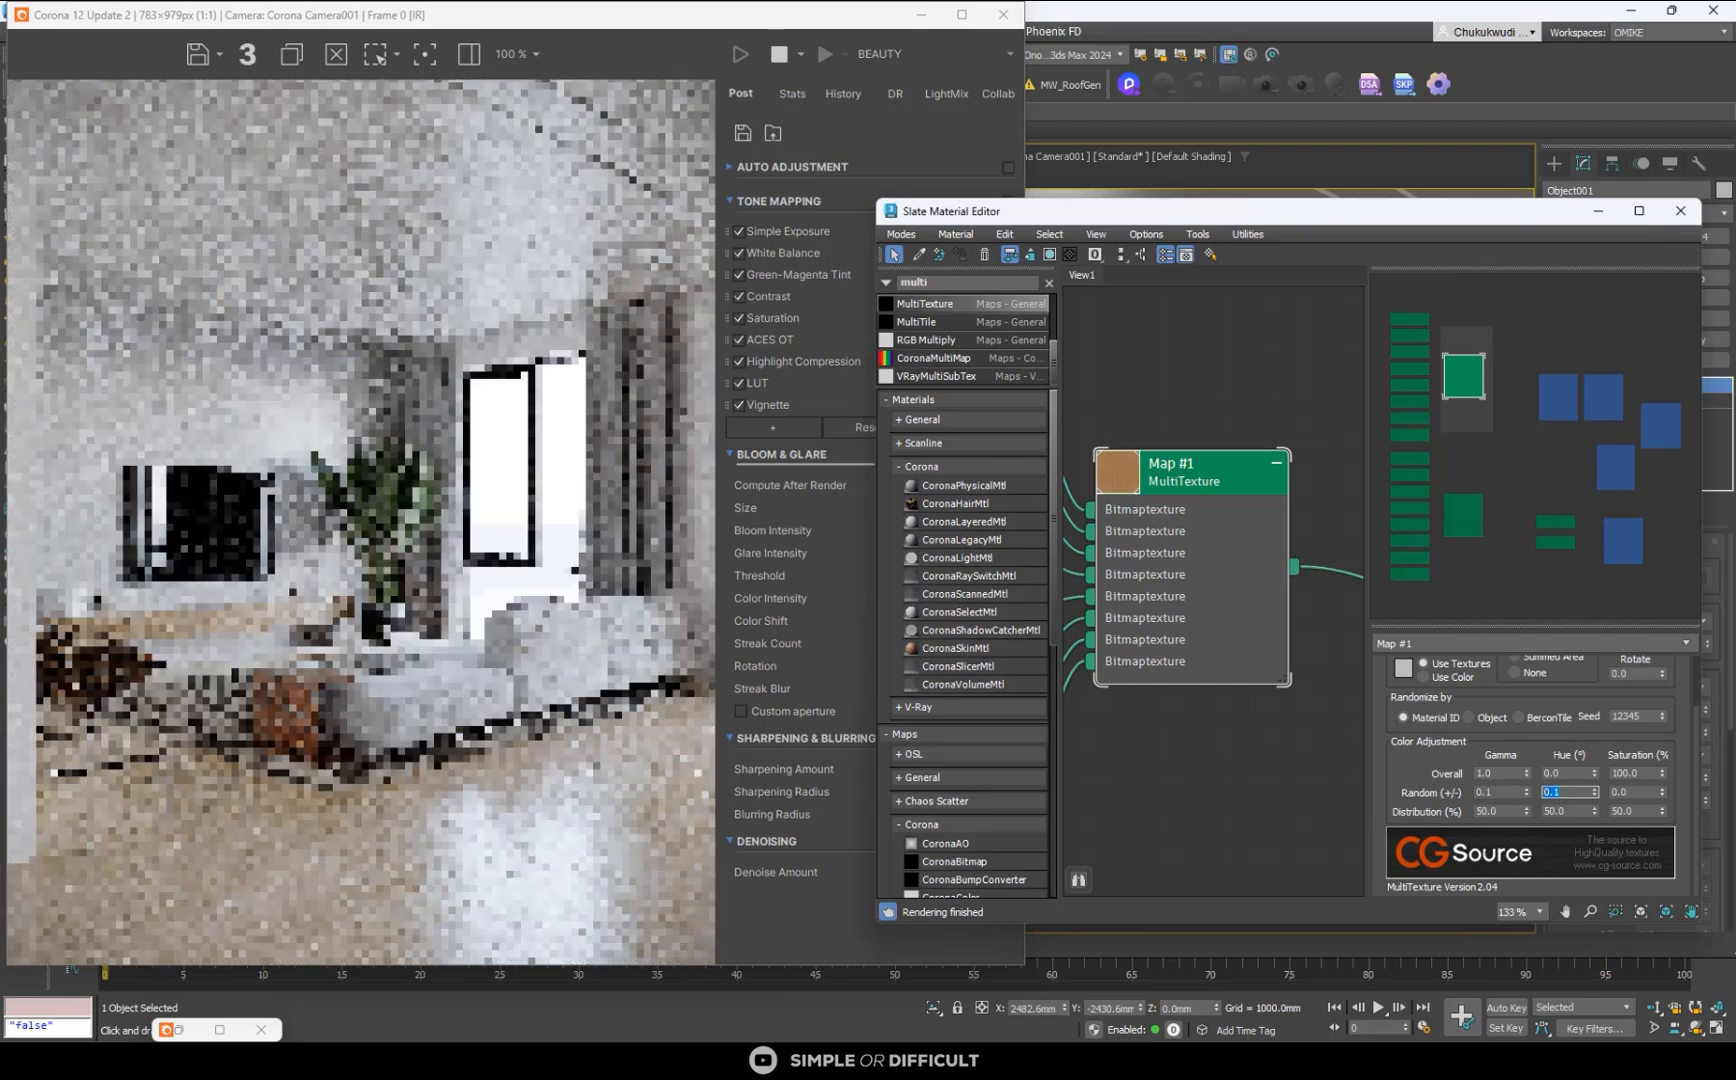
scroll(422, 888, "up", 2)
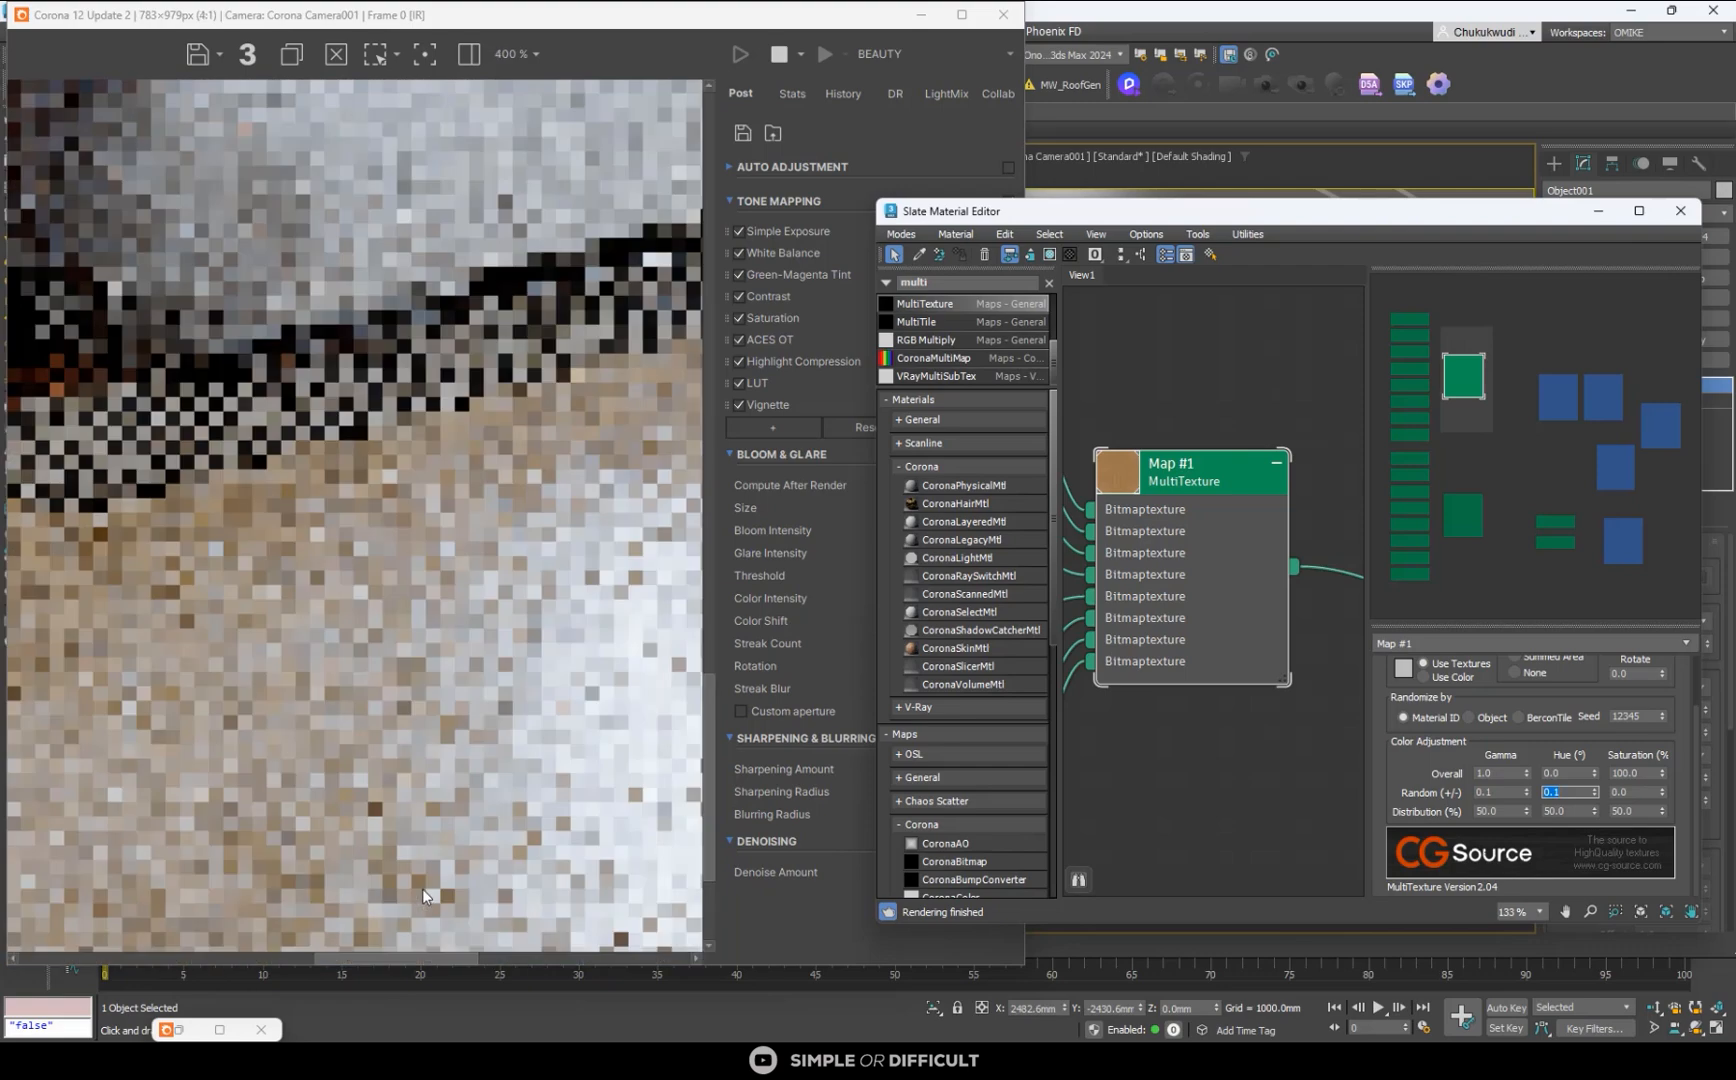
scroll(417, 825, "down", 2)
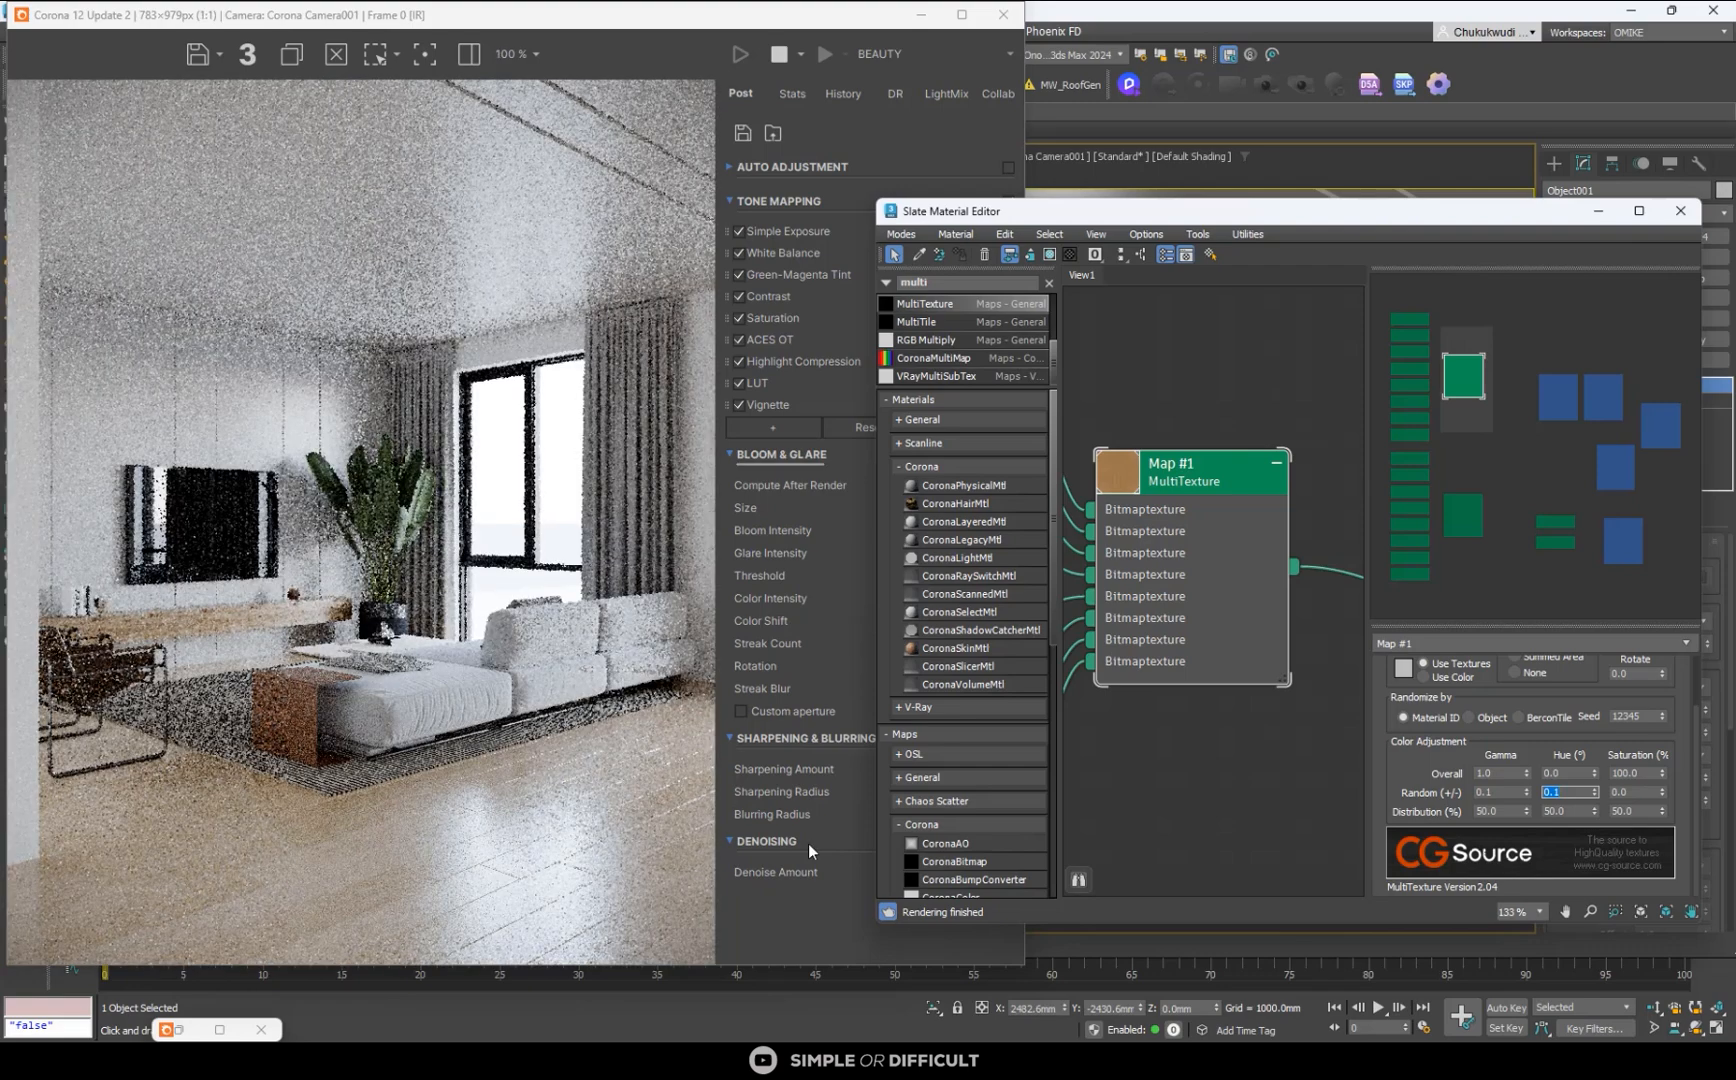
- Try a random saturation variation of 0.1 on the floor color MultiTexture and inspect the planks in the render
key("Tab")
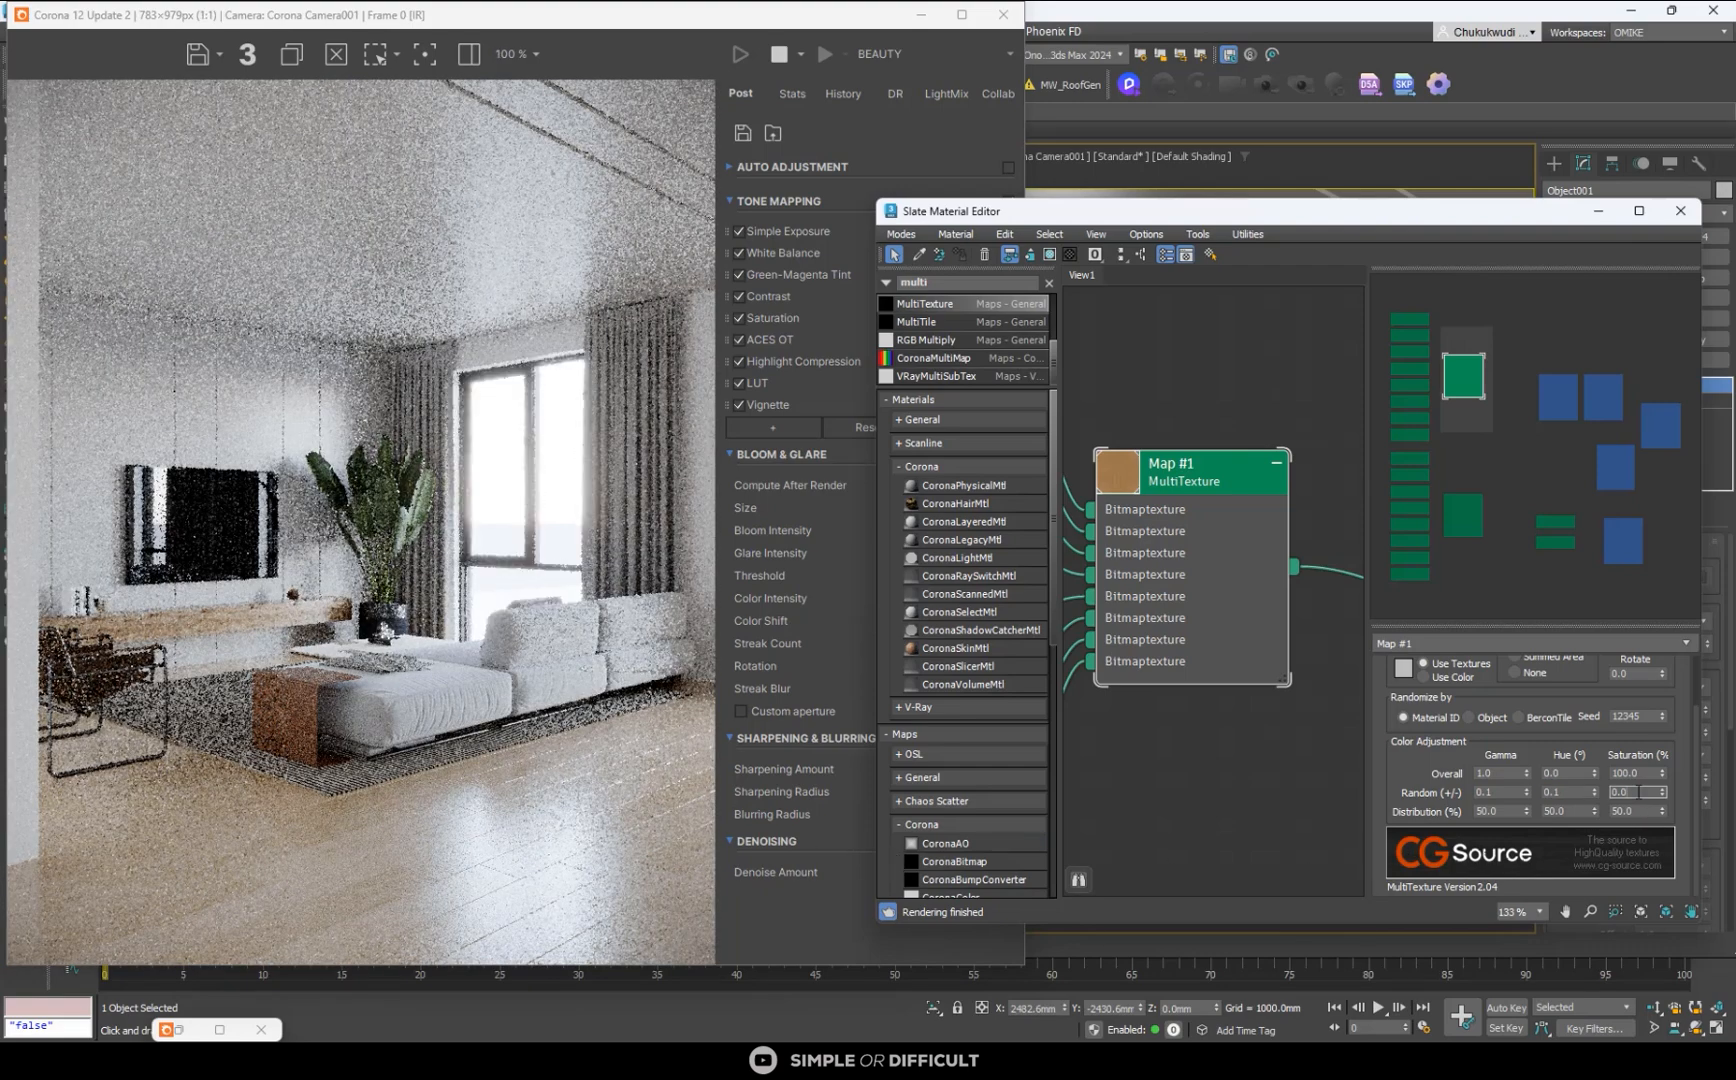
double_click(1647, 792)
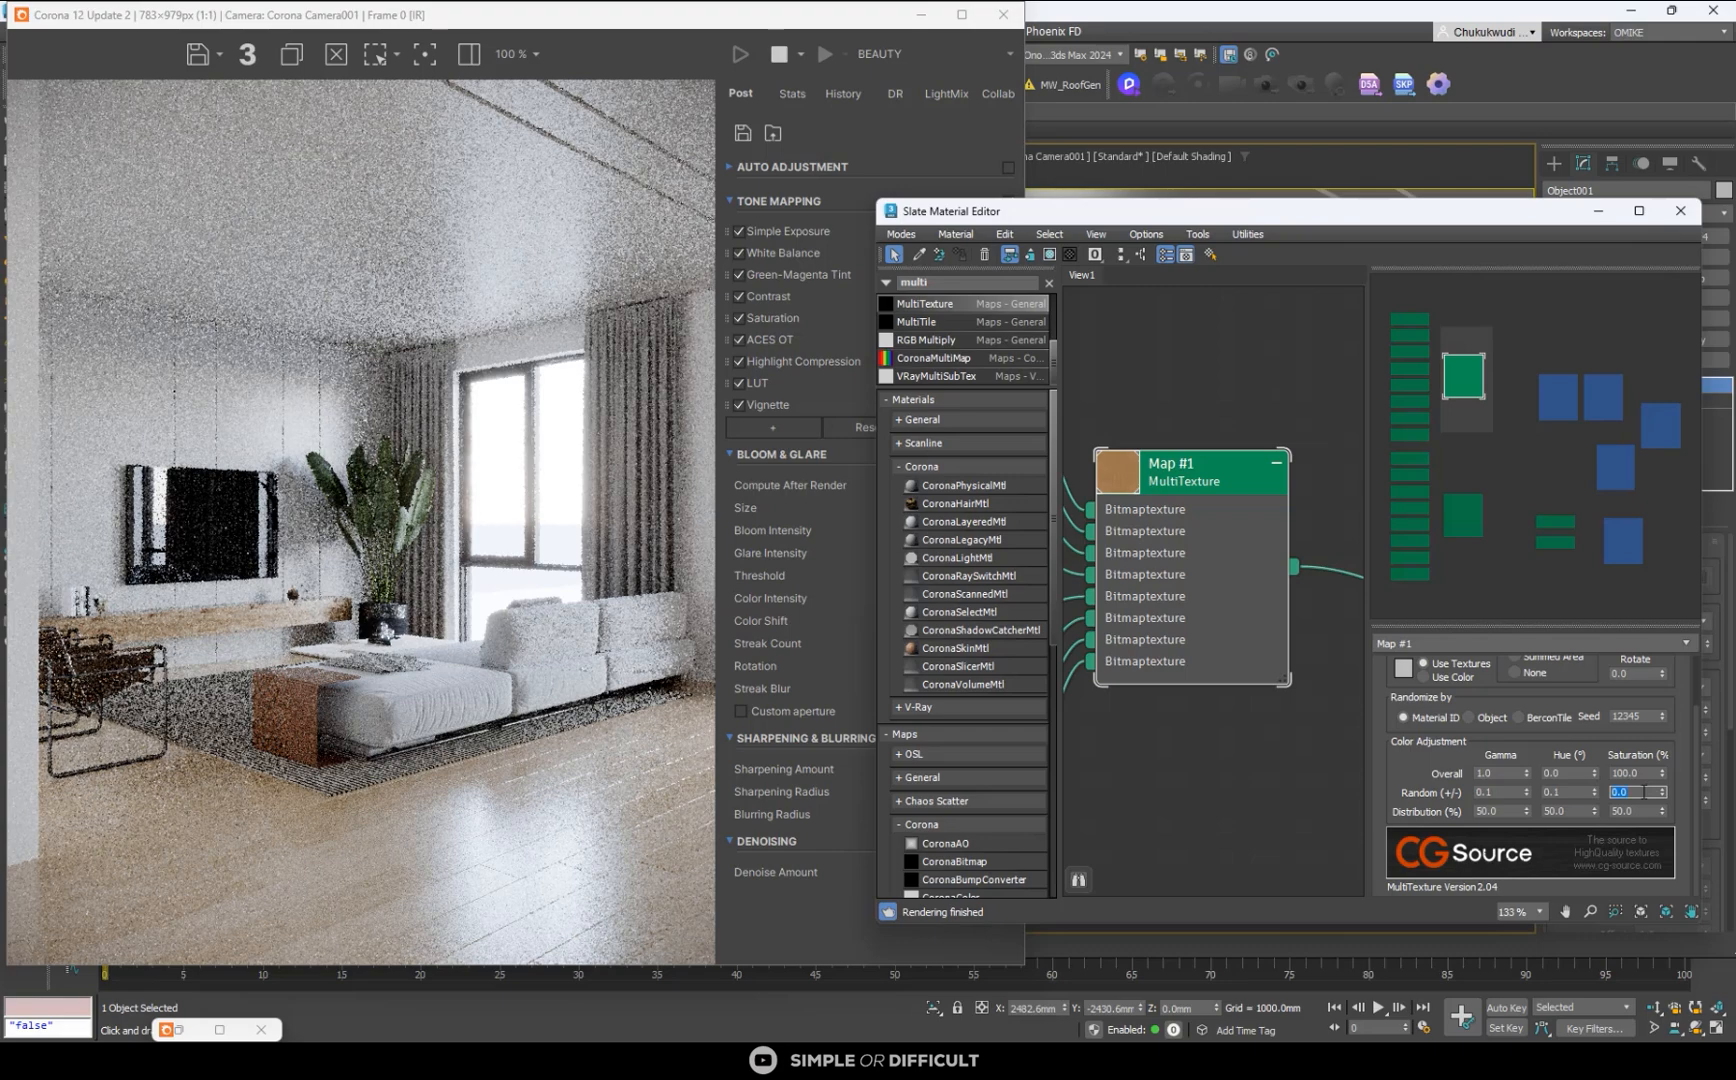
type(".1")
key("Return")
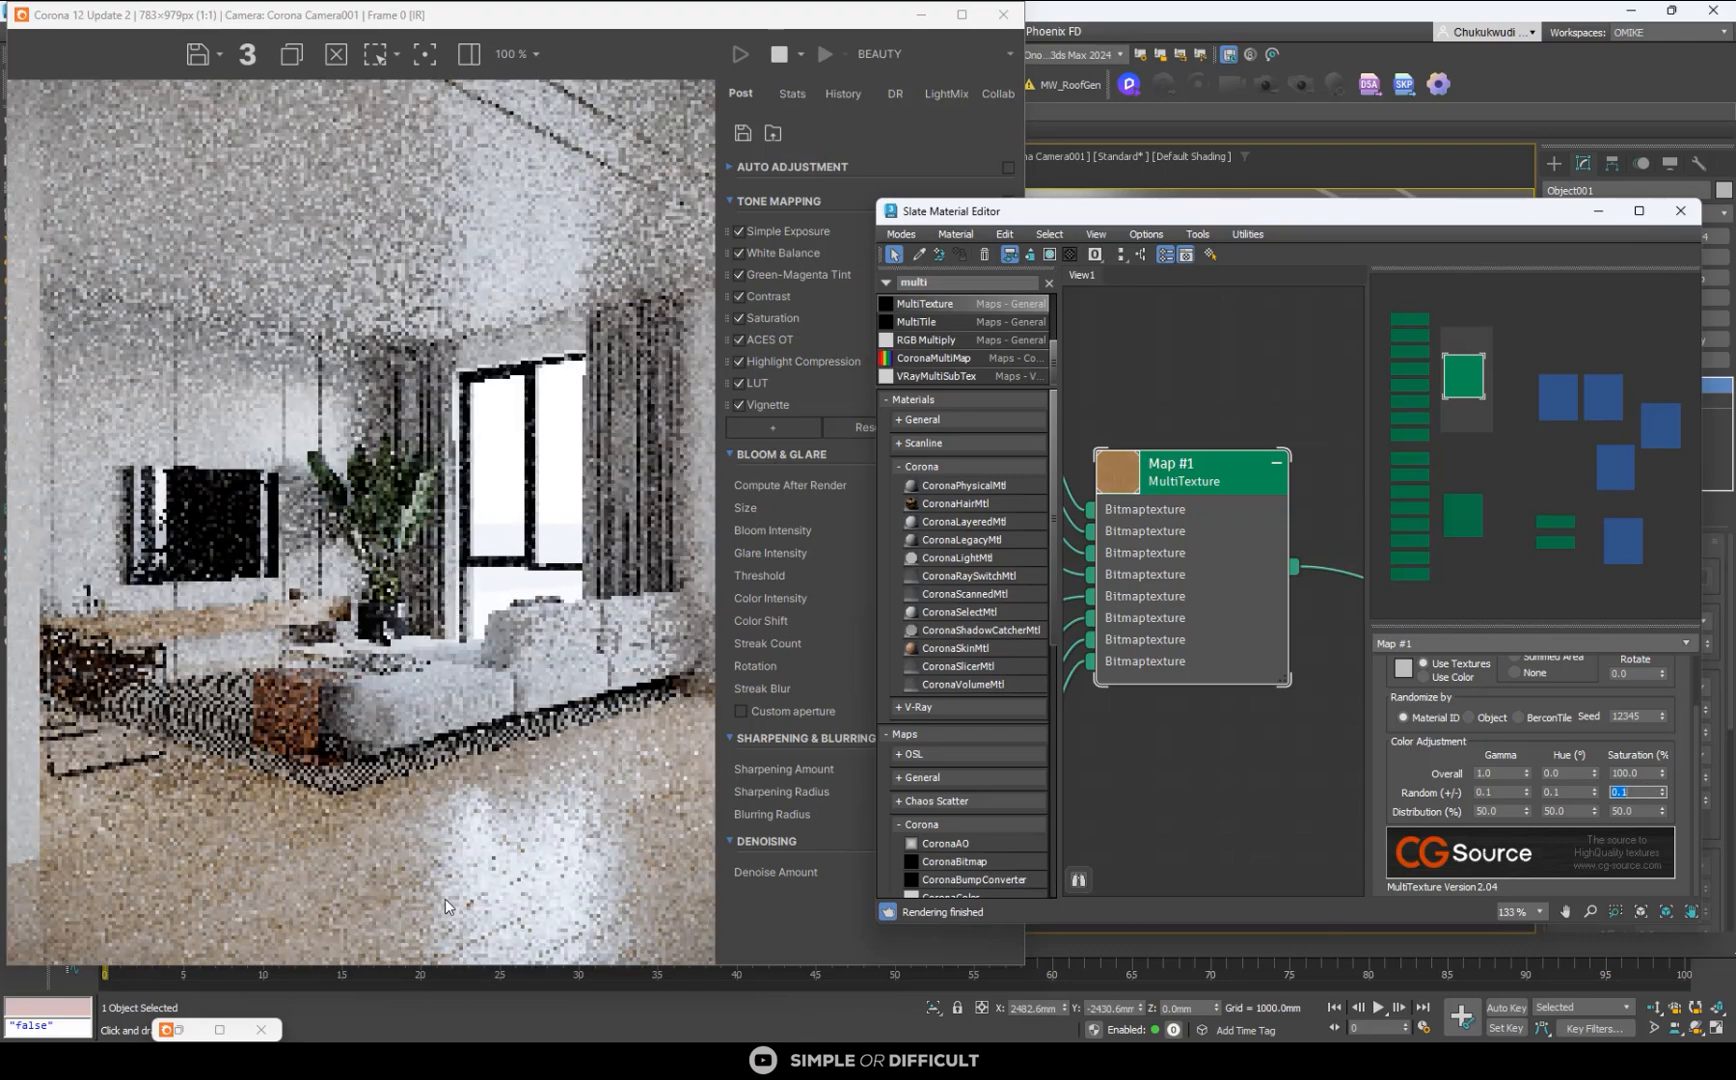
scroll(445, 898, "up", 2)
scroll(445, 898, "down", 2)
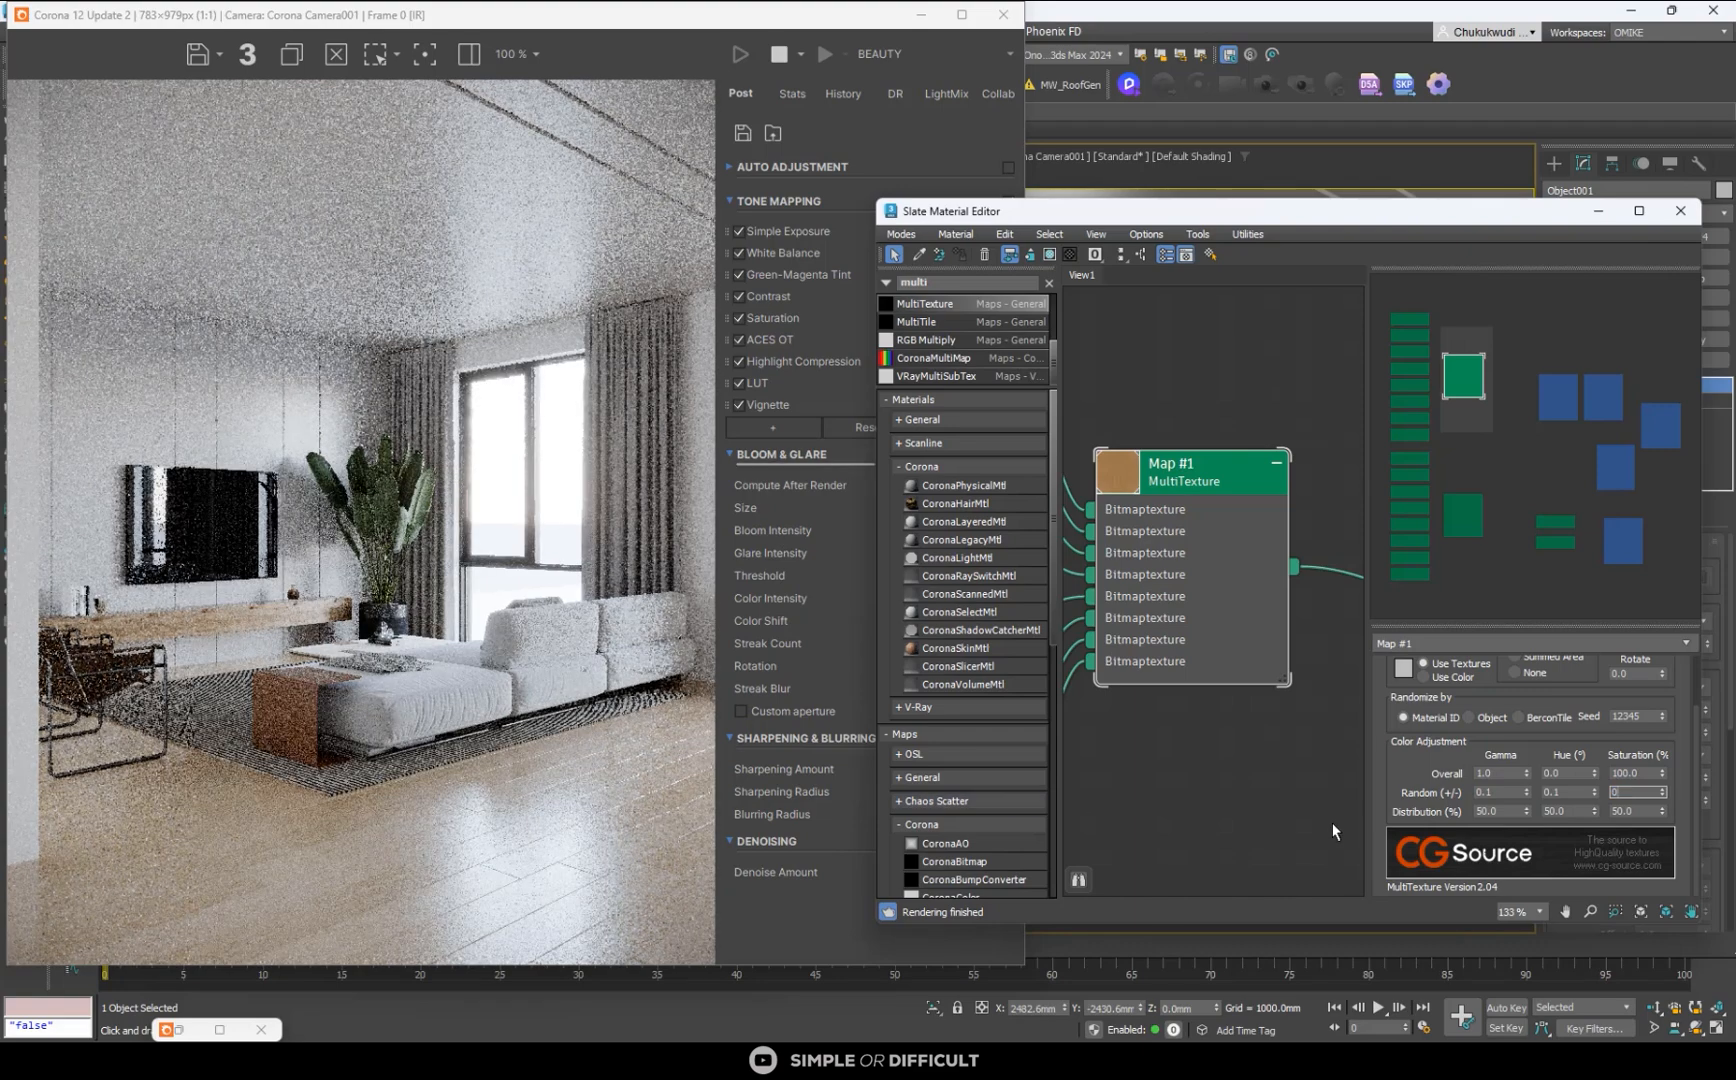
- Reset the floor MultiTexture's random saturation and hue variations to 0 and view the whole render
double_click(1572, 791)
type("0")
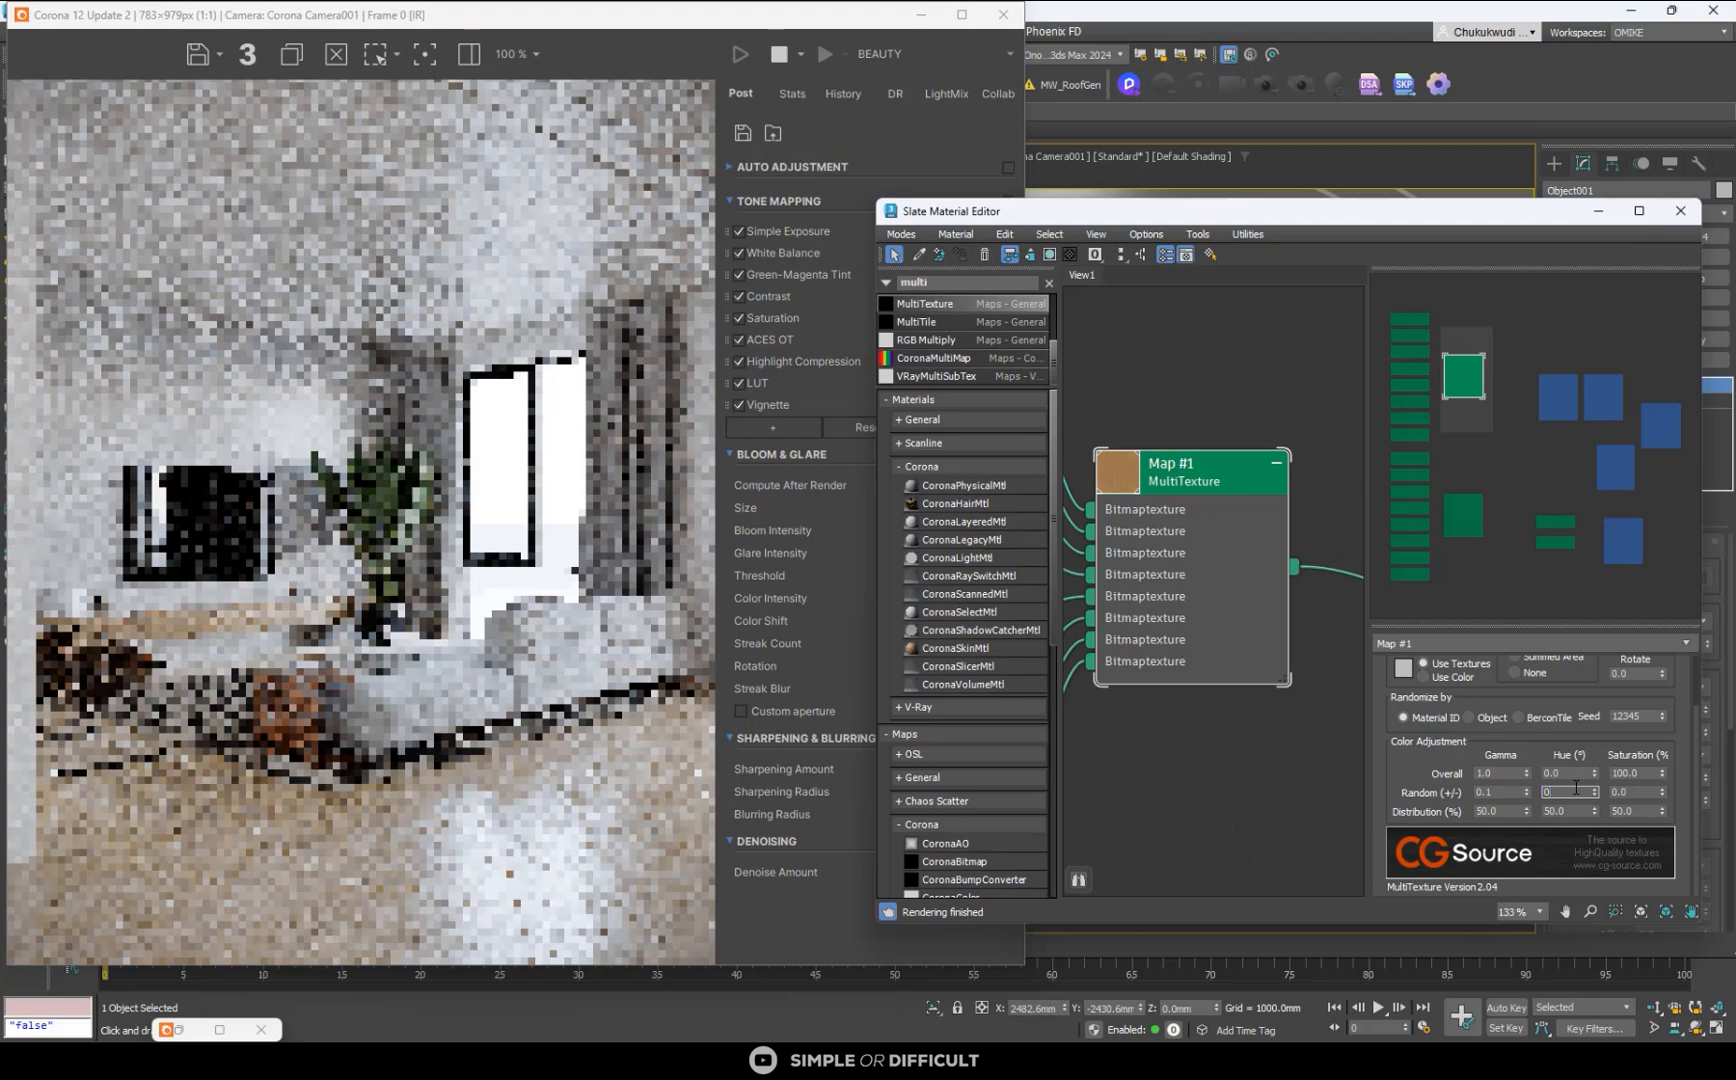
key("Return")
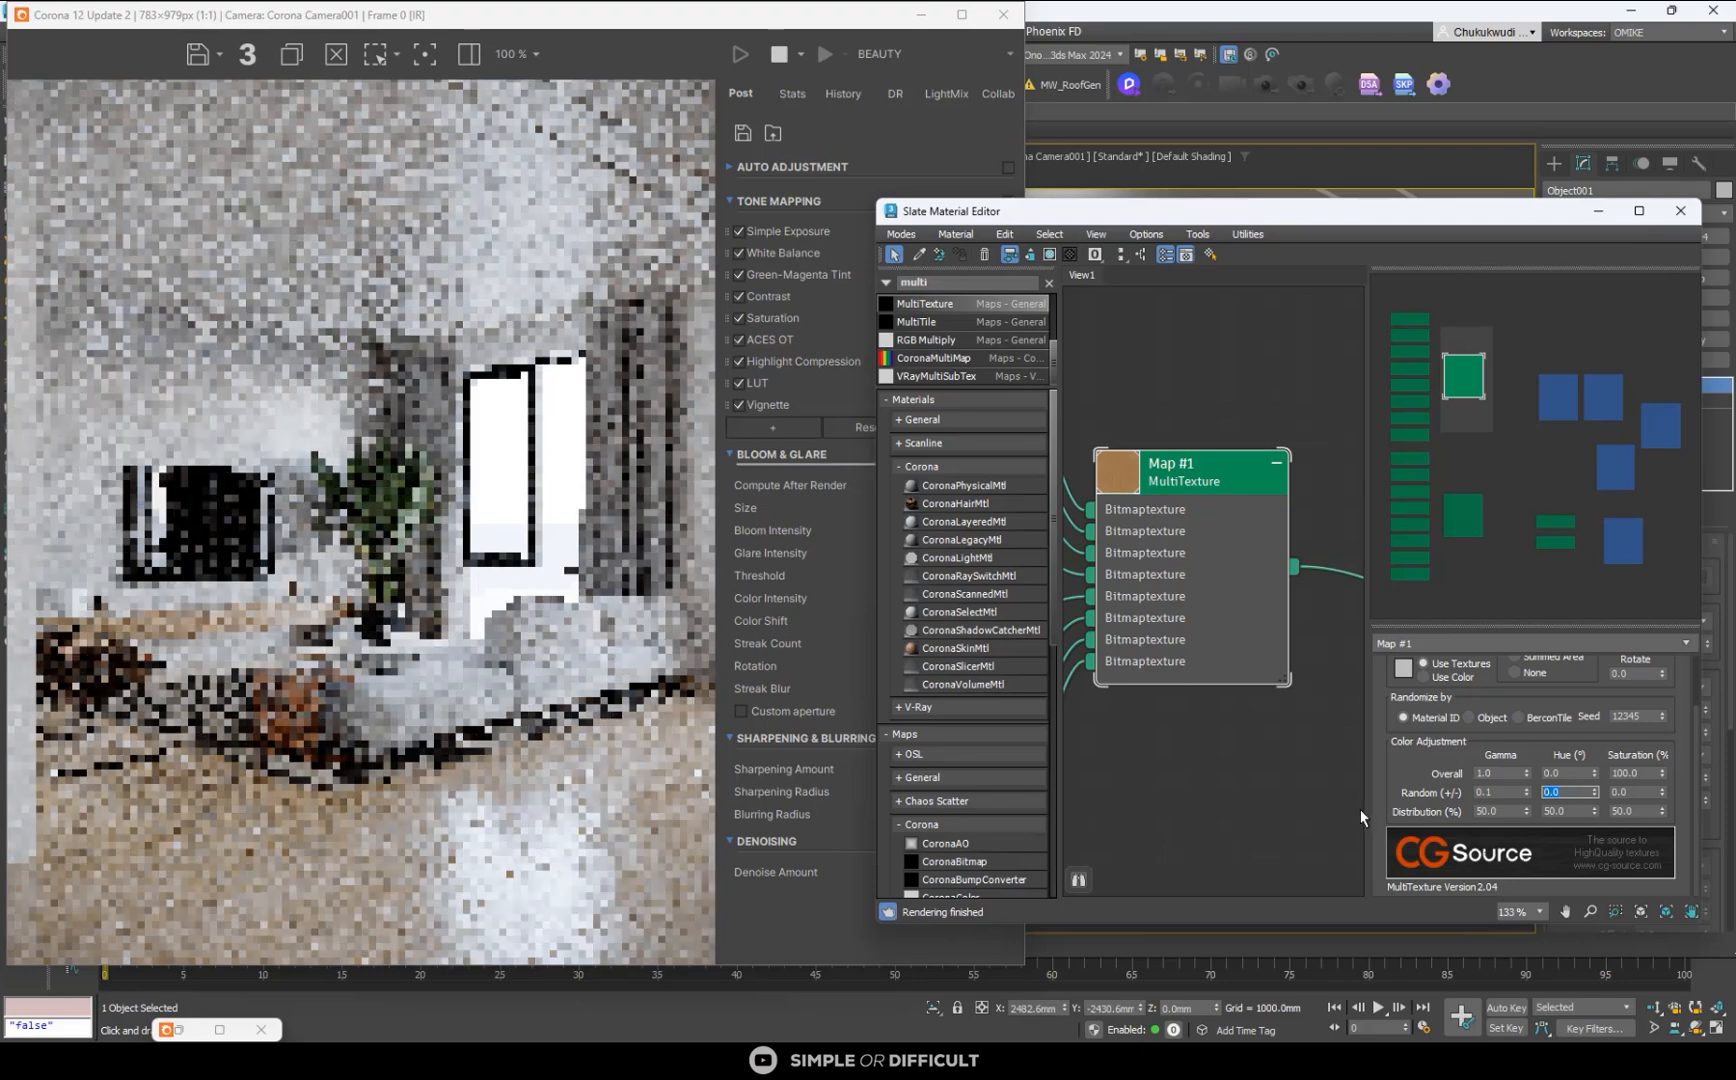
scroll(458, 739, "down", 1)
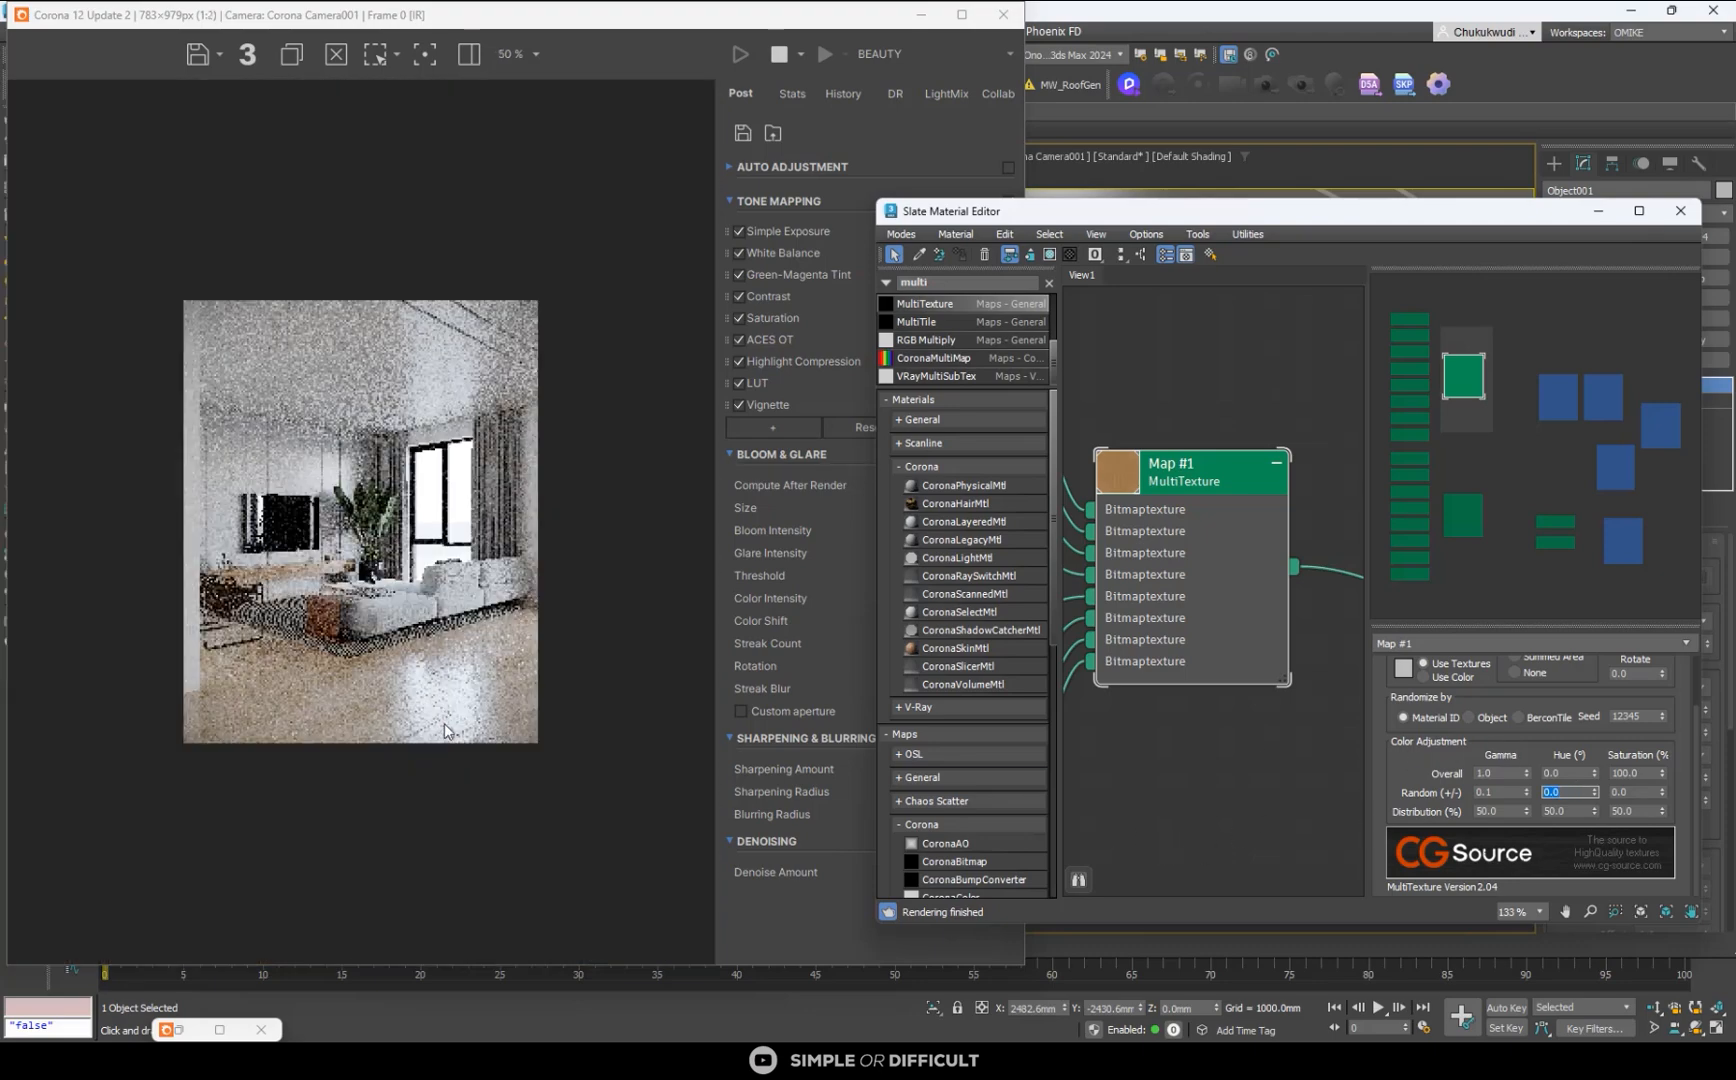
- Select the ceiling in the camera view and open the parameters of Material #25 in the Slate Material Editor
left_click_drag(1225, 211, 1228, 385)
left_click(1338, 212)
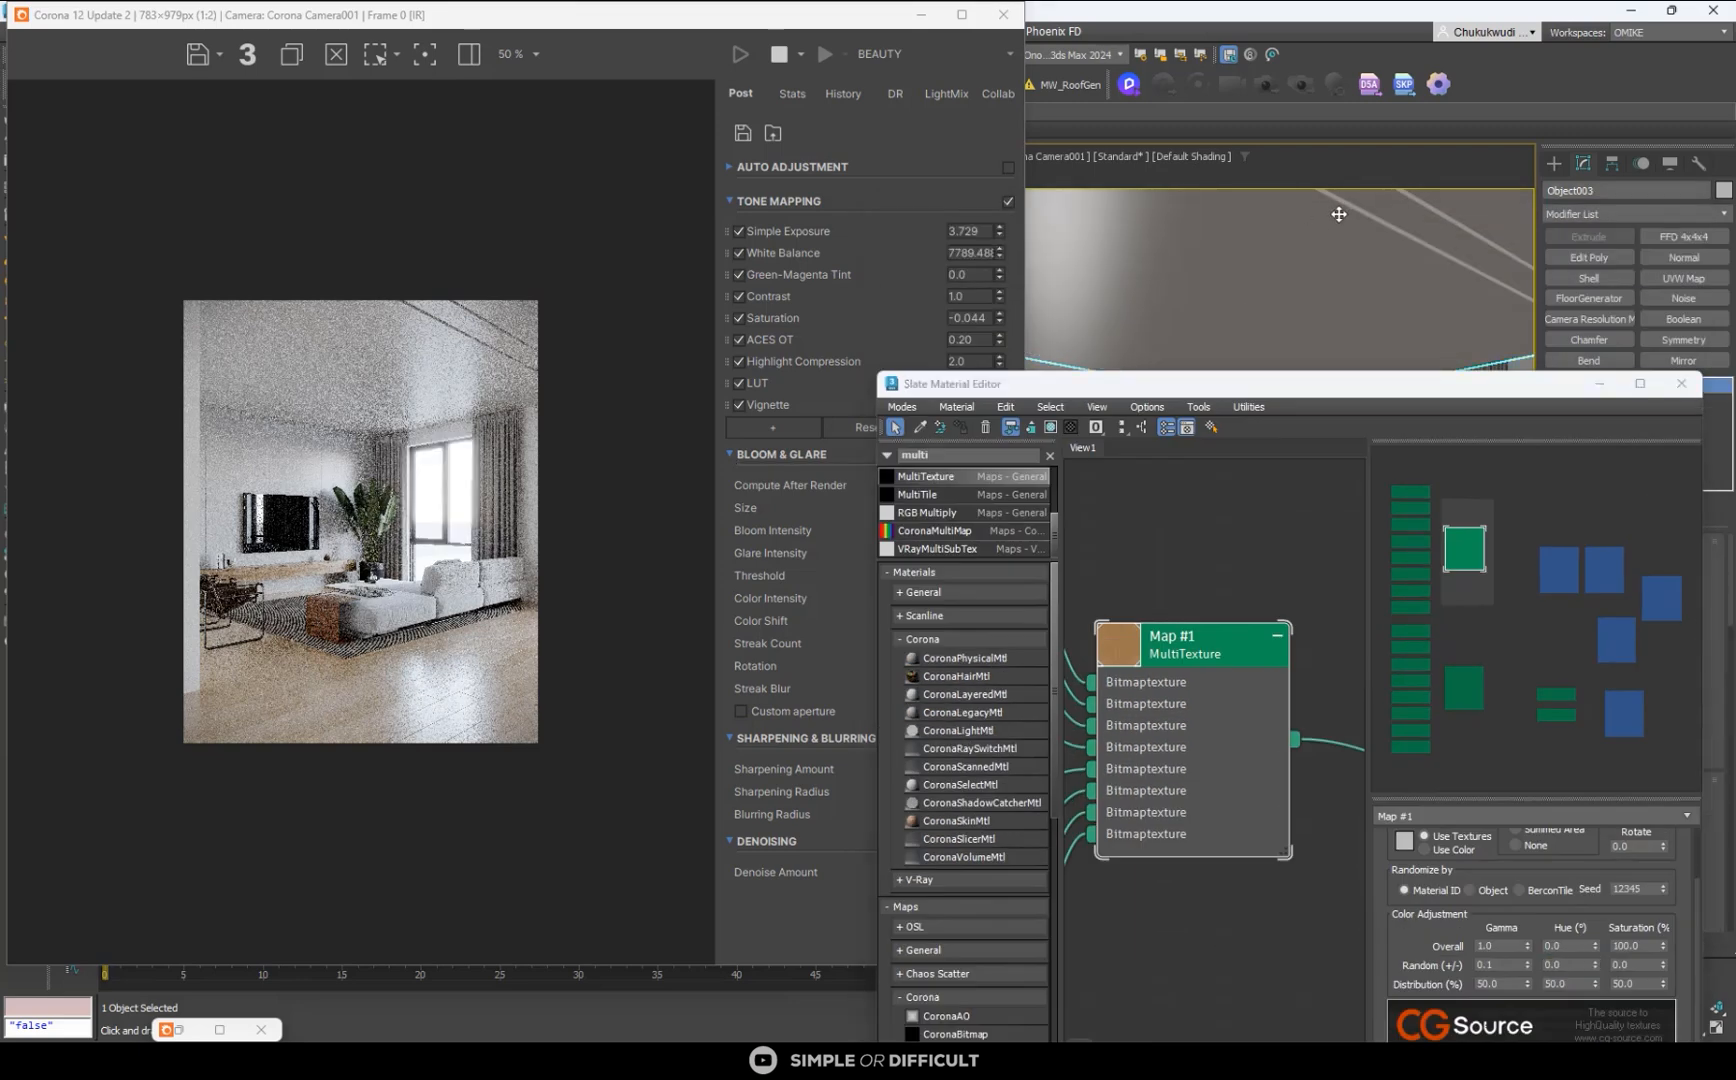
left_click_drag(1385, 384, 1403, 345)
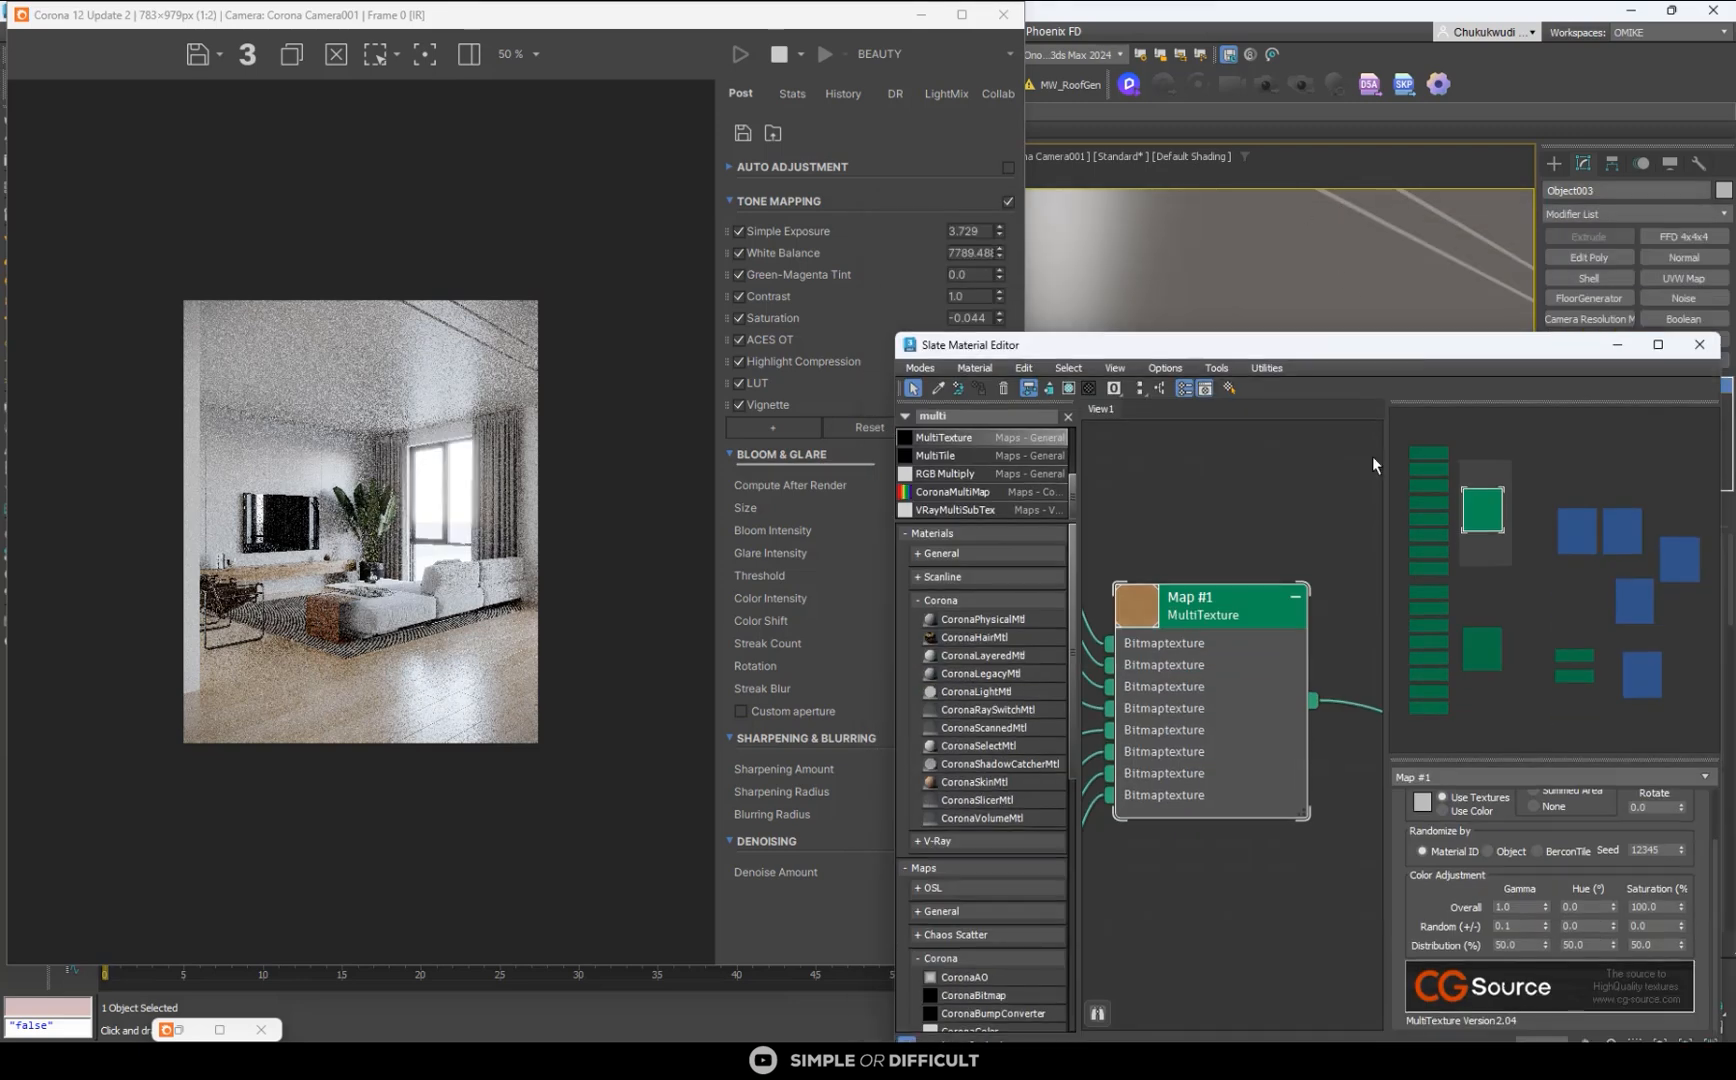
scroll(1282, 625, "down", 2)
scroll(1260, 631, "down", 5)
middle_click_drag(1220, 626, 1098, 580)
scroll(1225, 600, "up", 5)
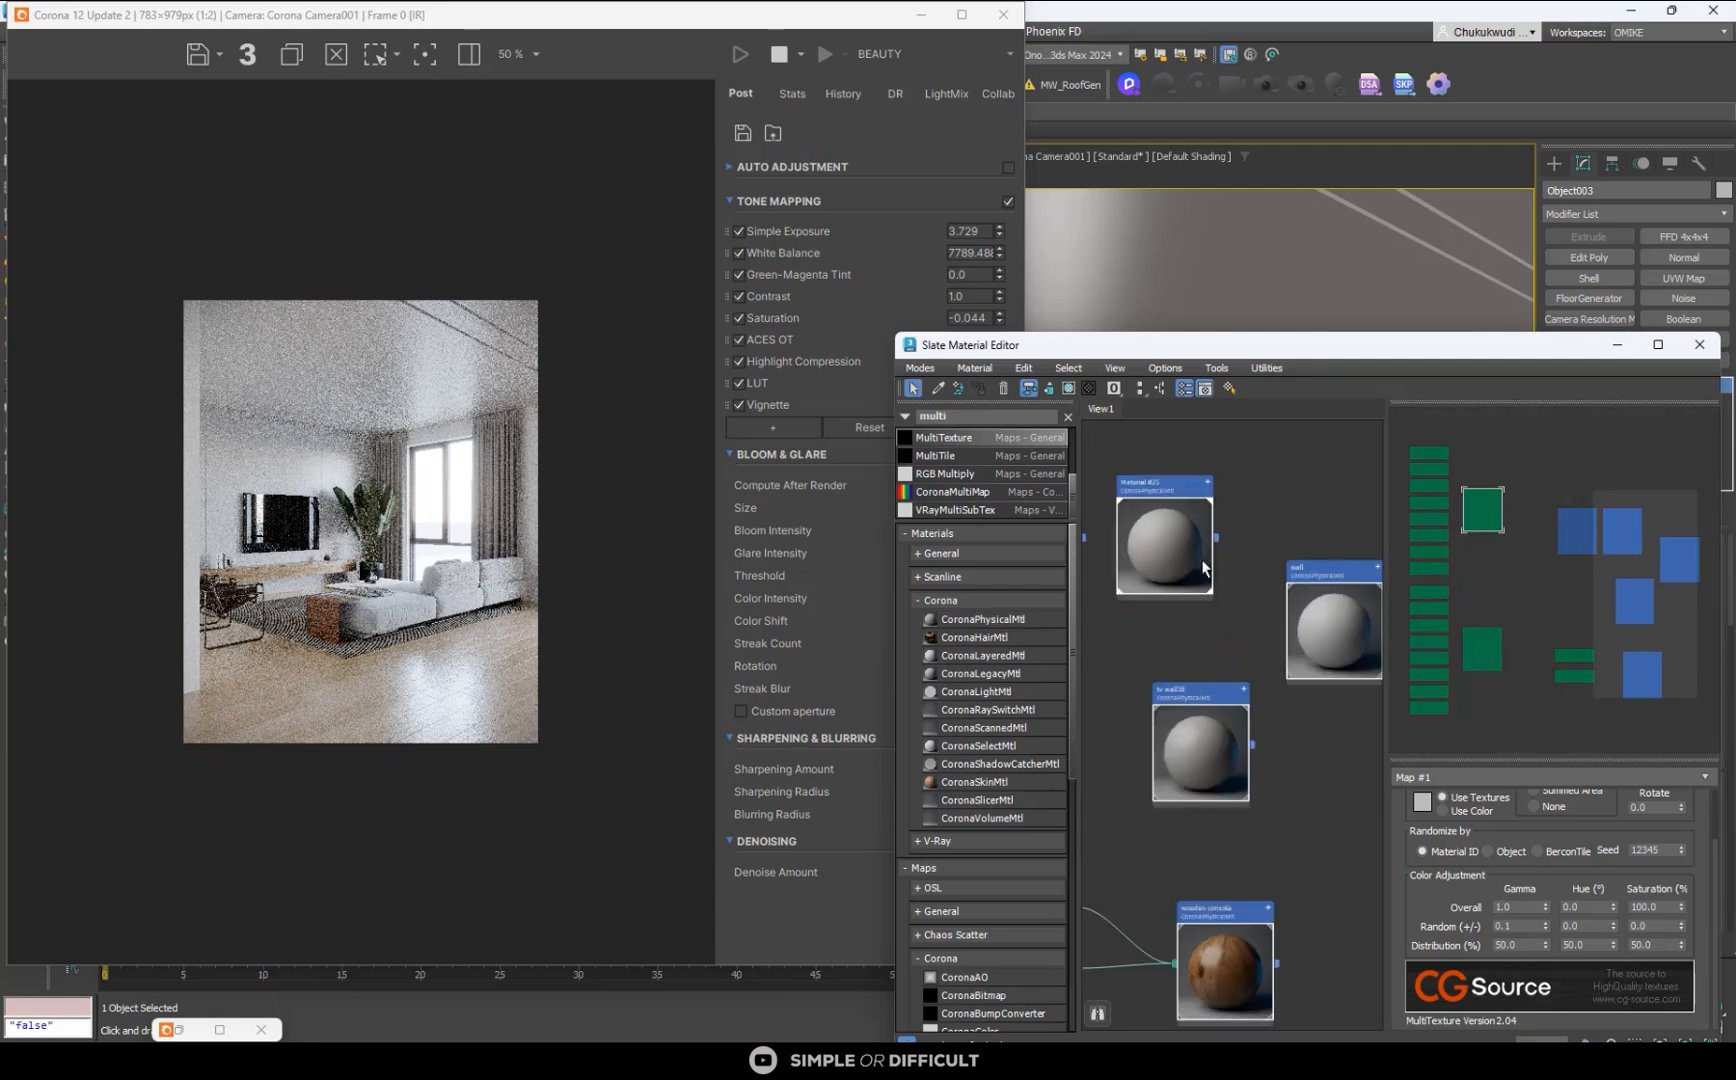
double_click(1168, 497)
scroll(1246, 640, "down", 3)
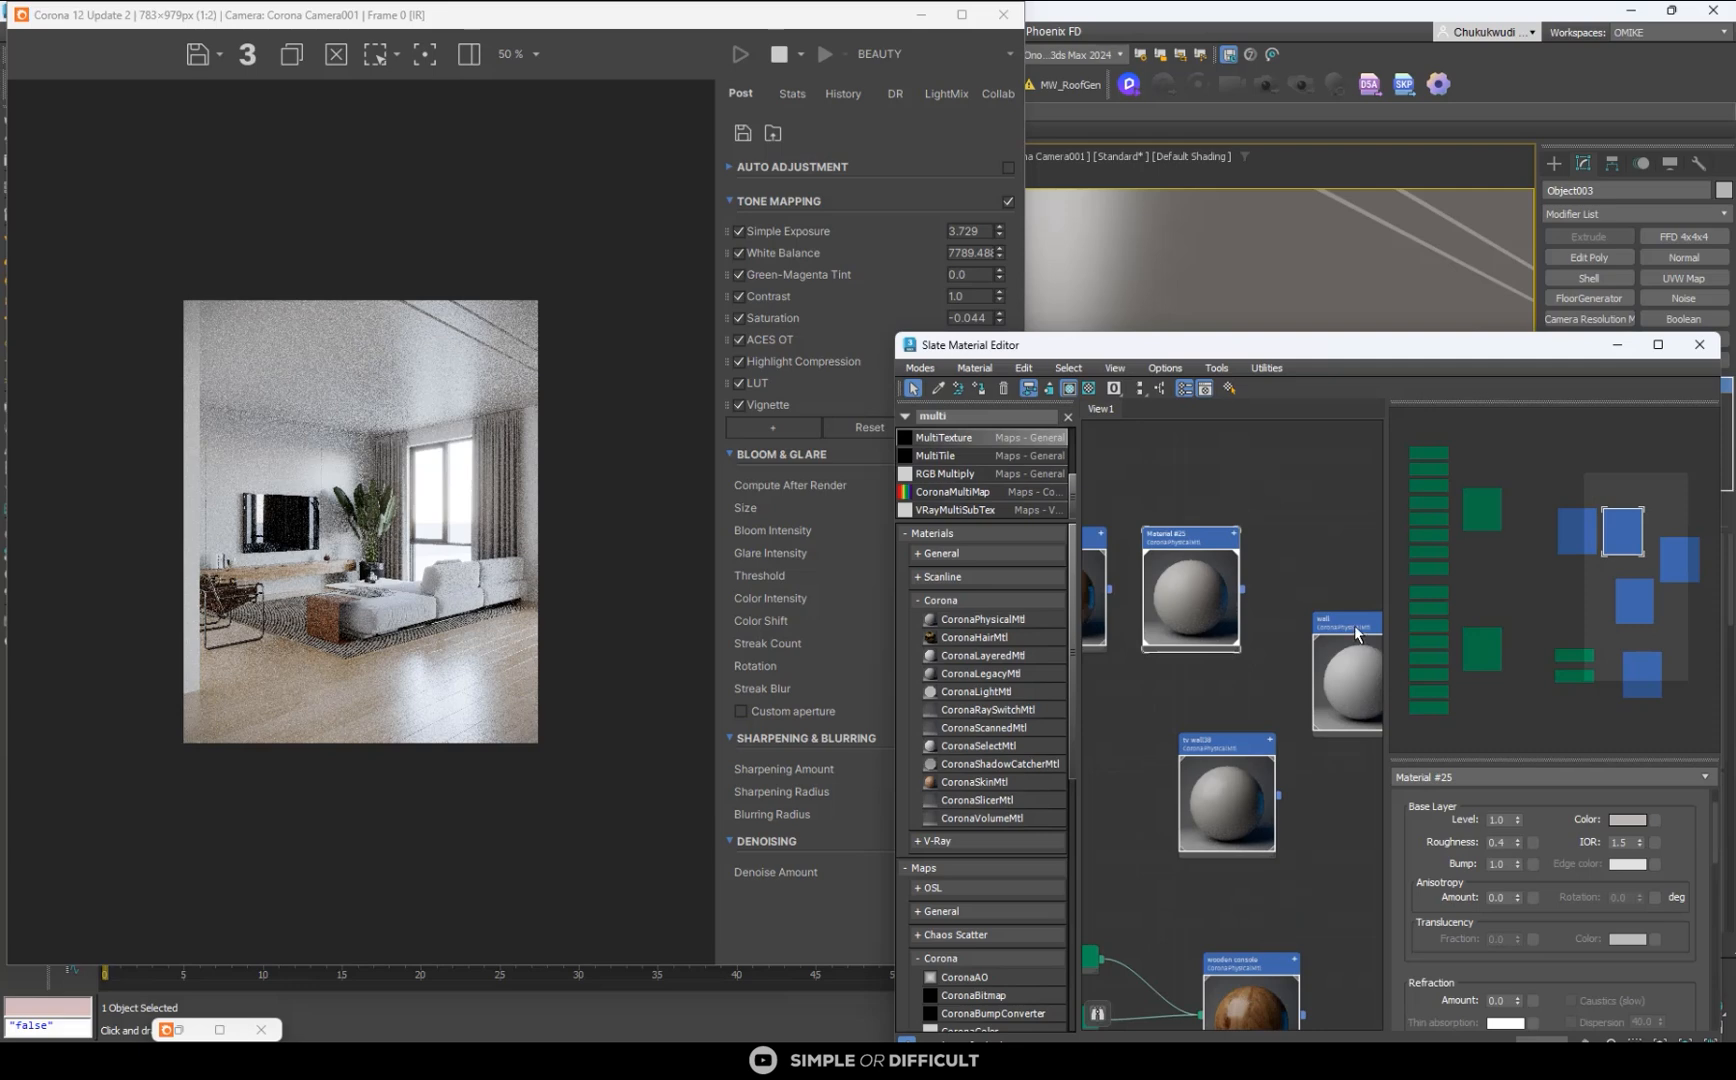
- Brighten Material #25 by setting its base color's HSV value component to 255
left_click(1616, 820)
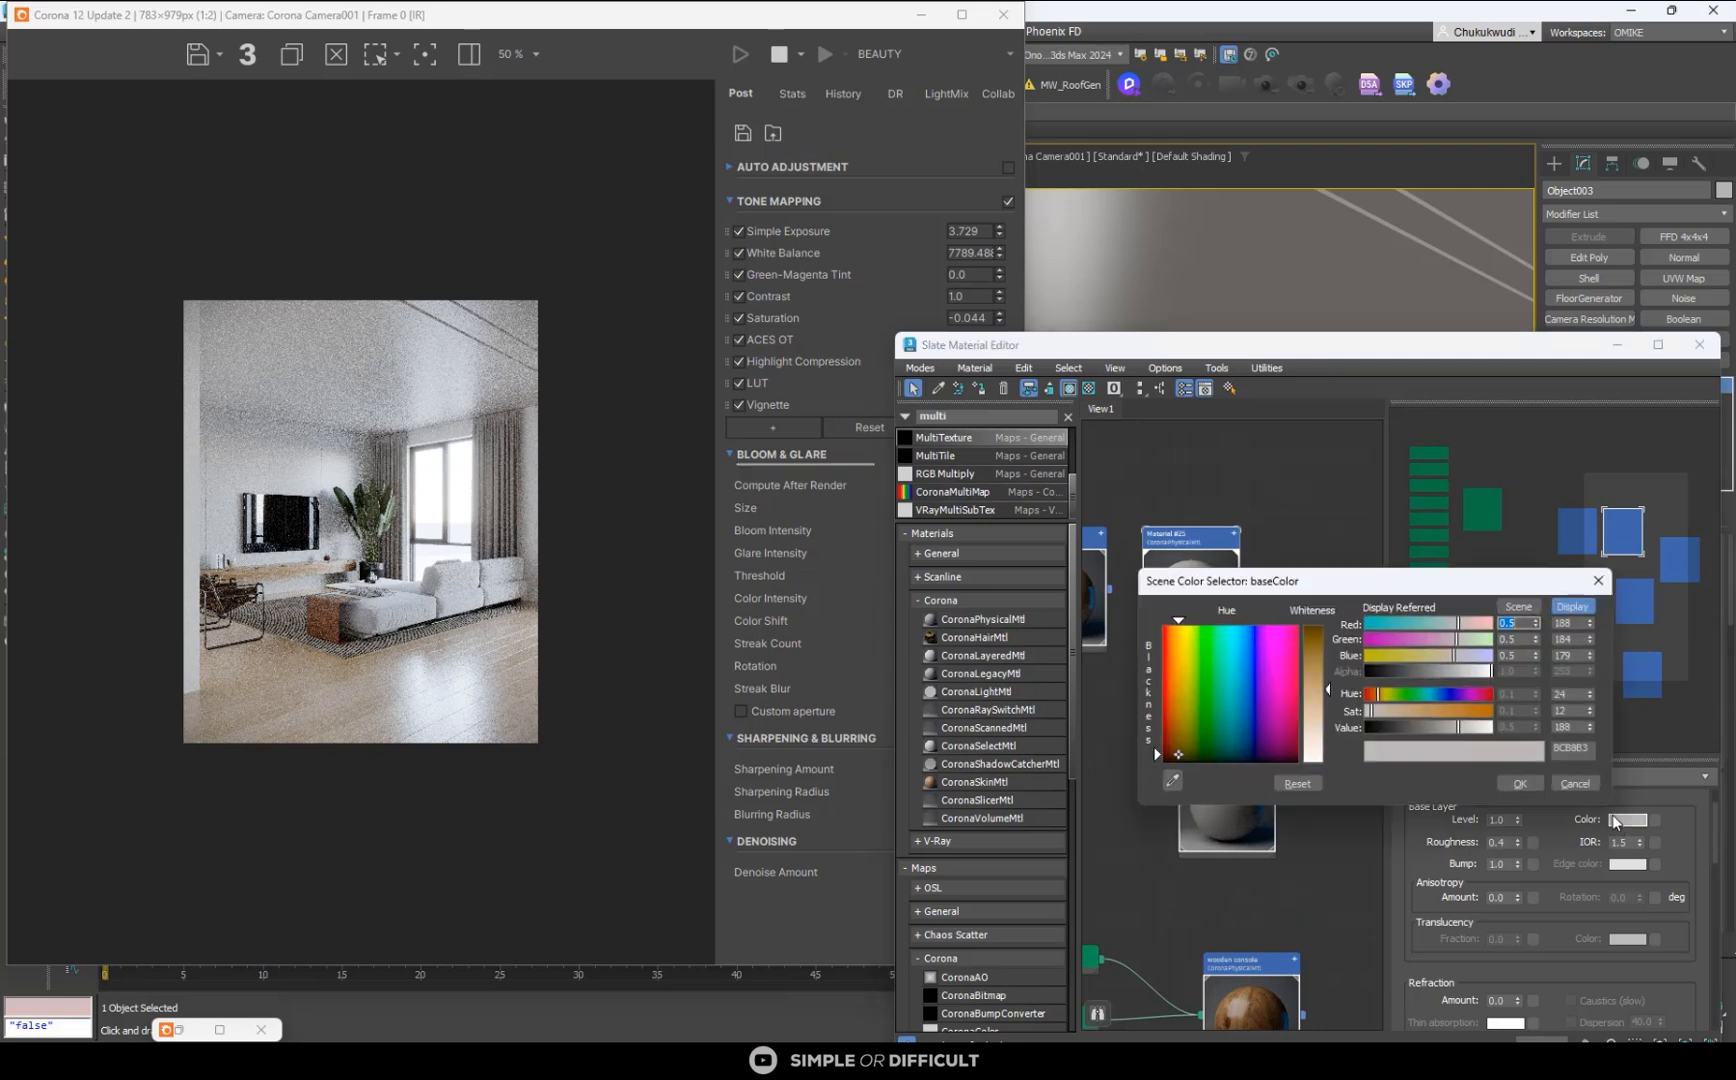
double_click(1564, 727)
type("255")
key("Return")
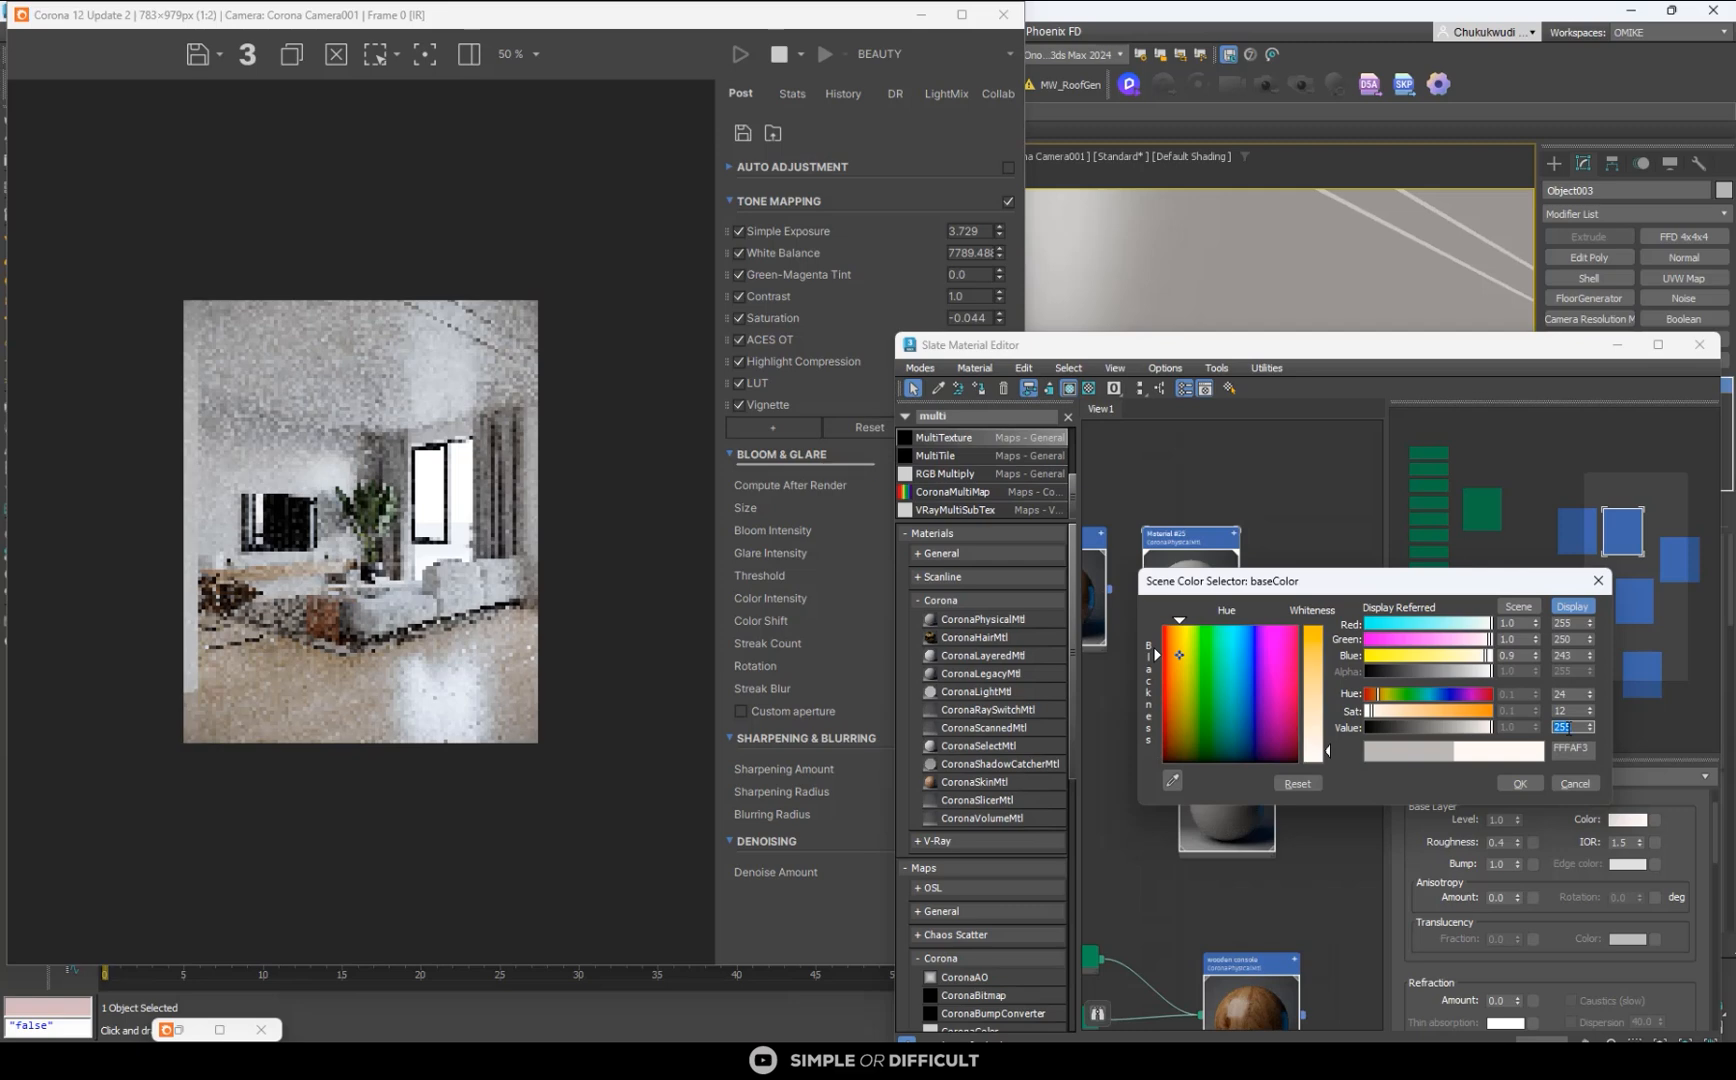
left_click(1519, 784)
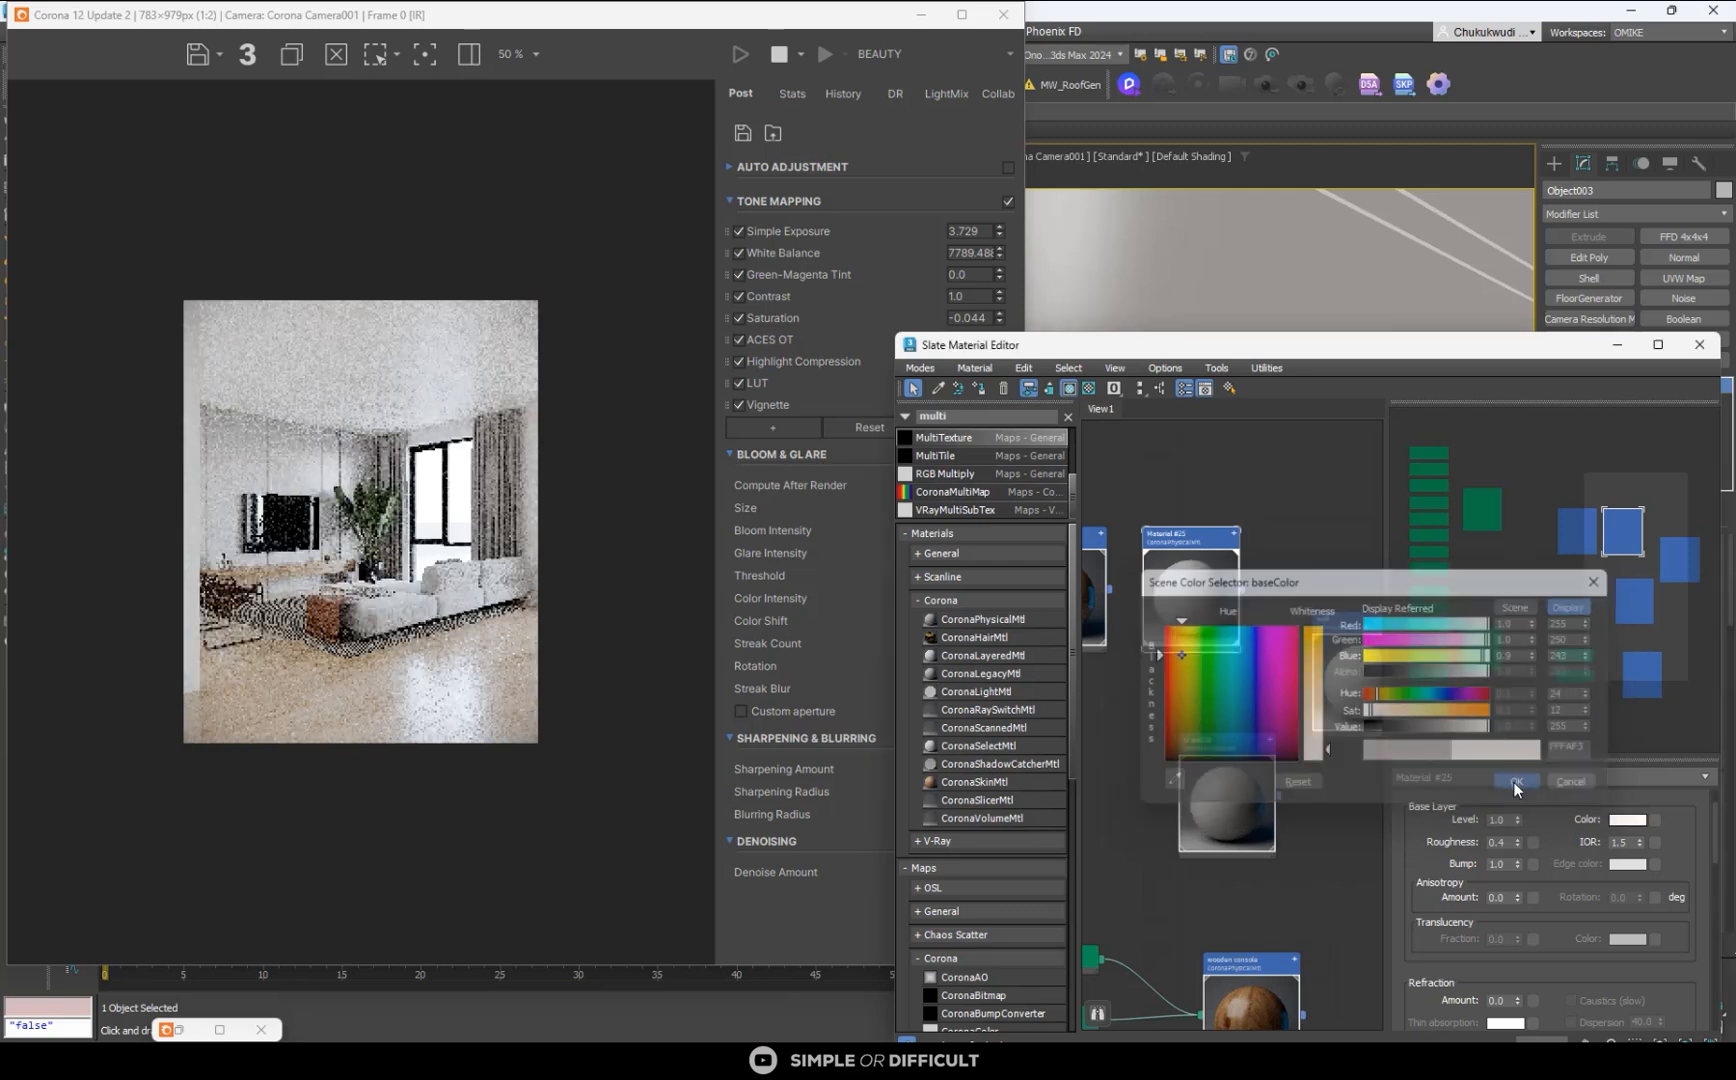
- Assign Material #25 to the window wall object Box002, minimize the material editor and inspect the brighter walls in the render
left_click_drag(1480, 344, 1487, 624)
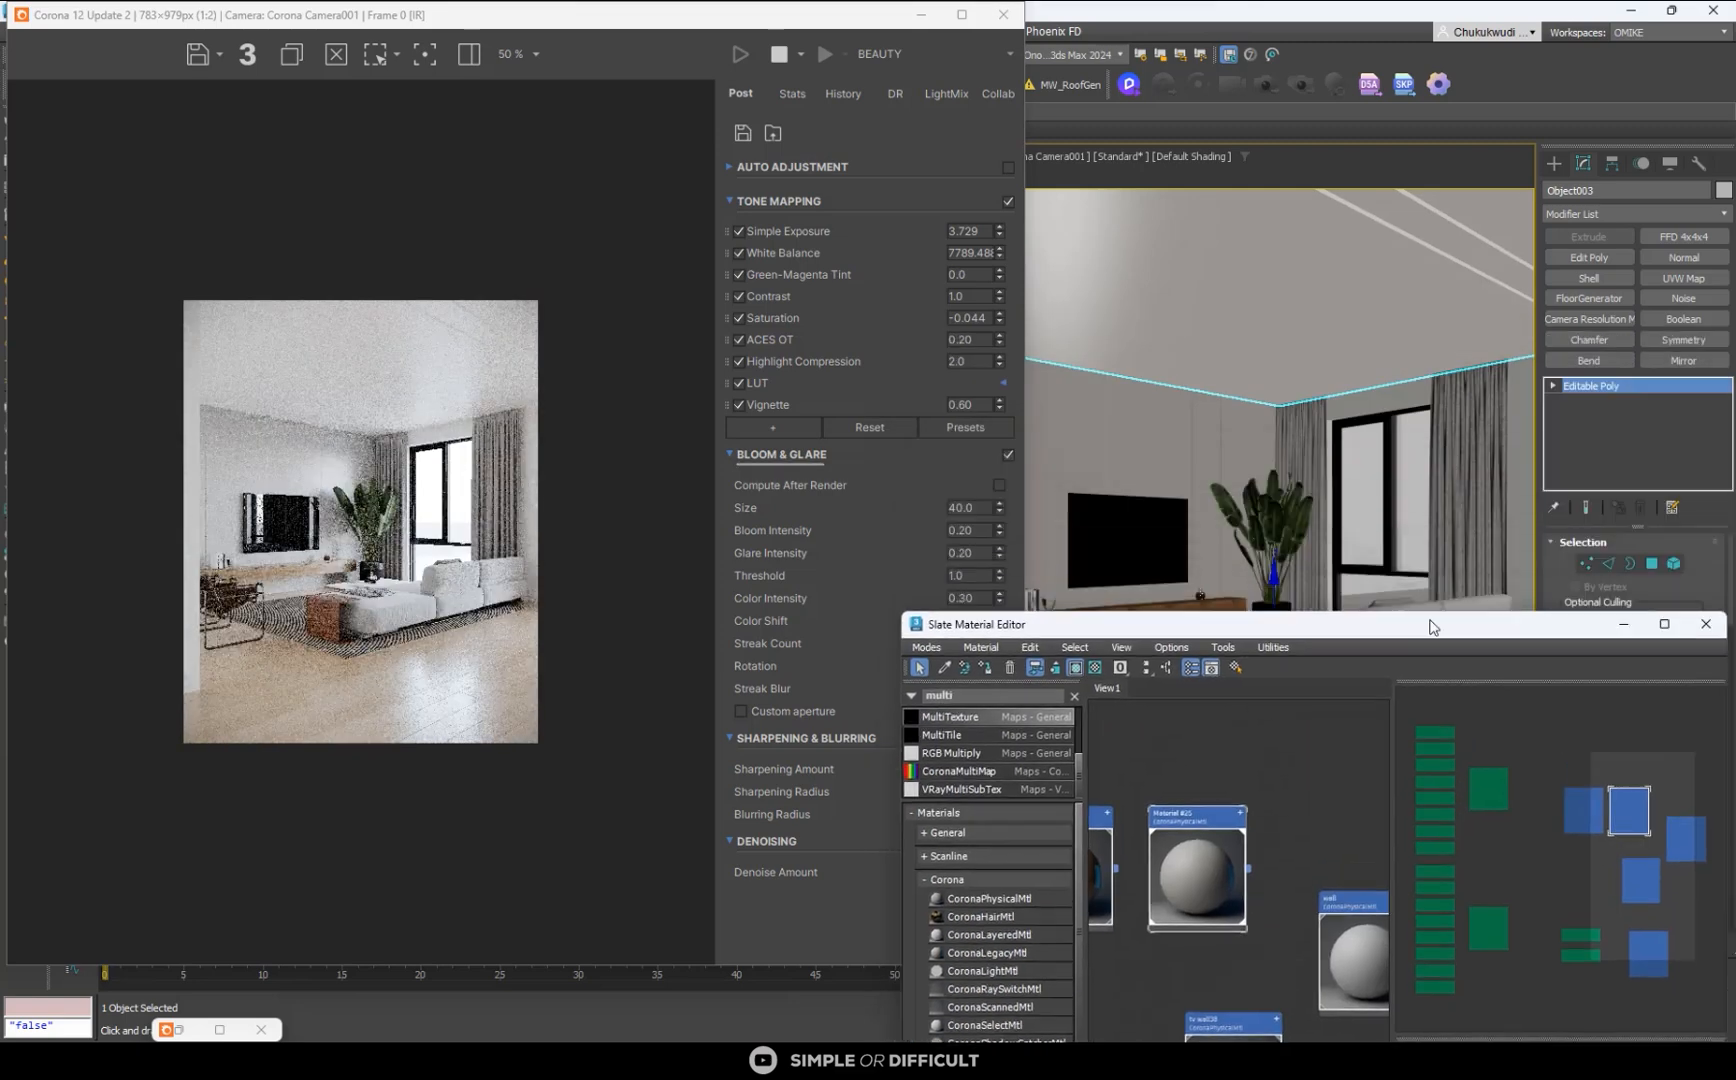
left_click(1528, 415)
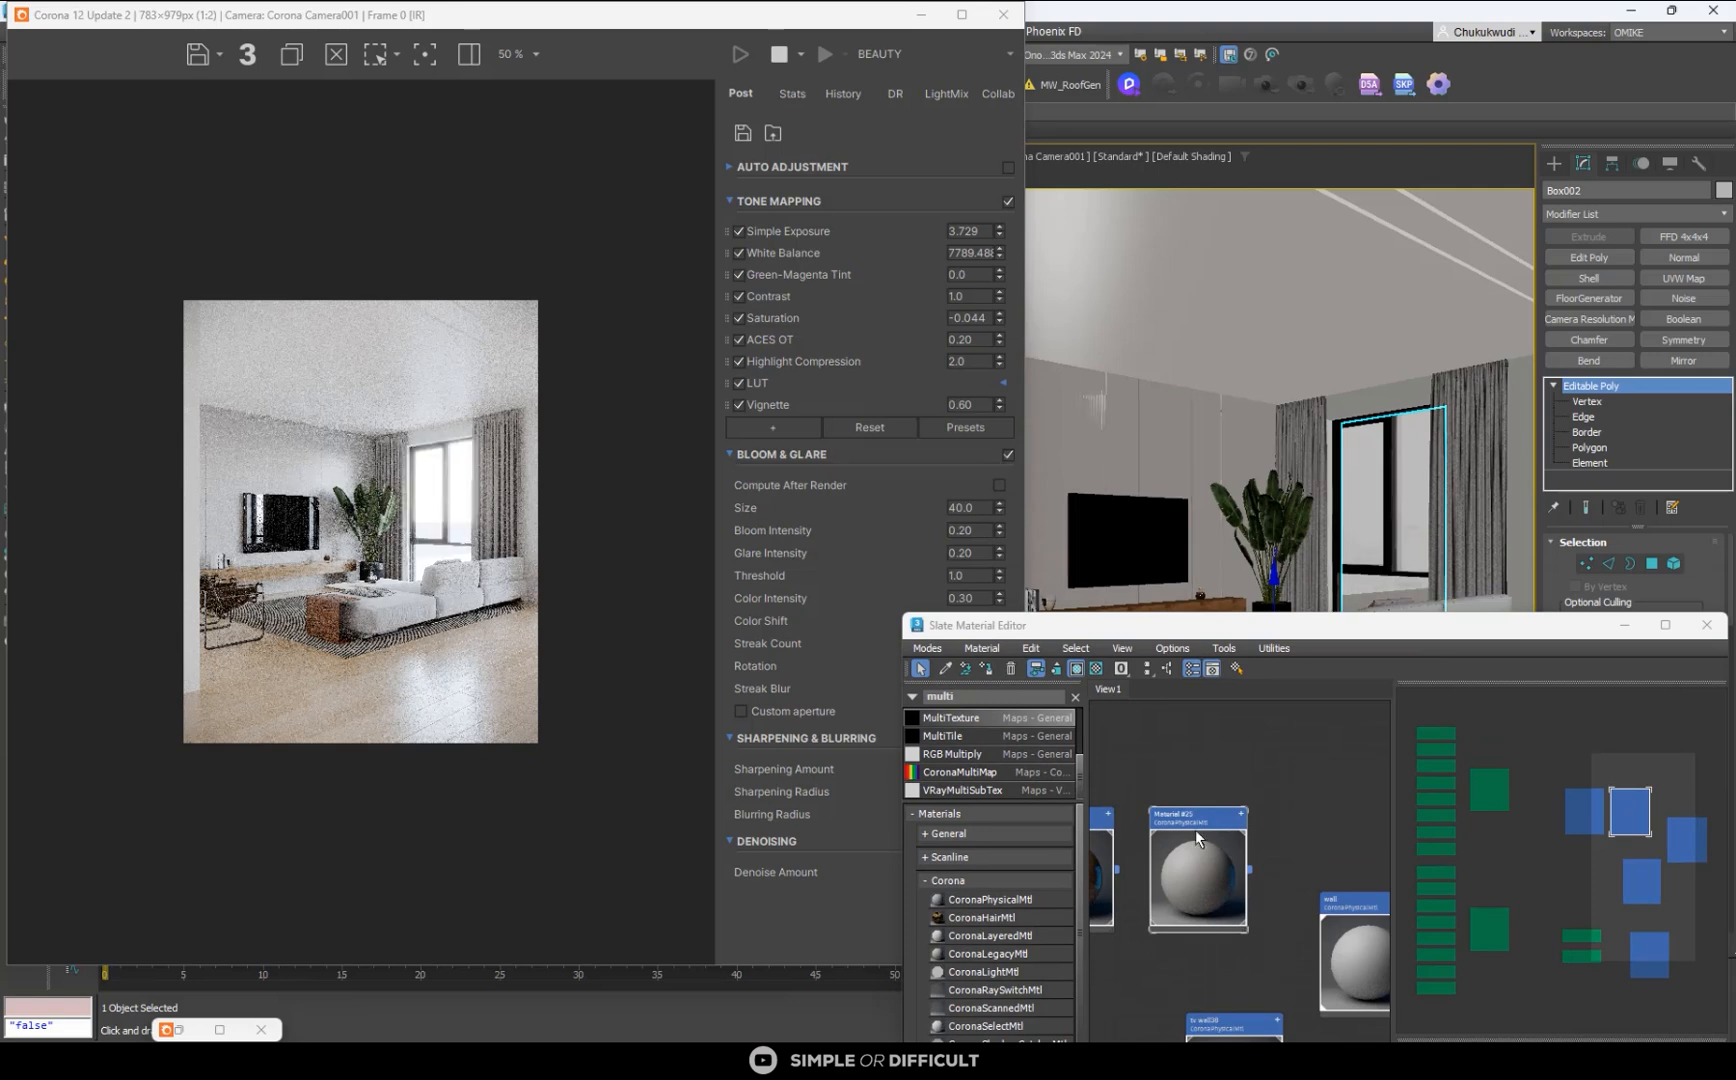
left_click(987, 668)
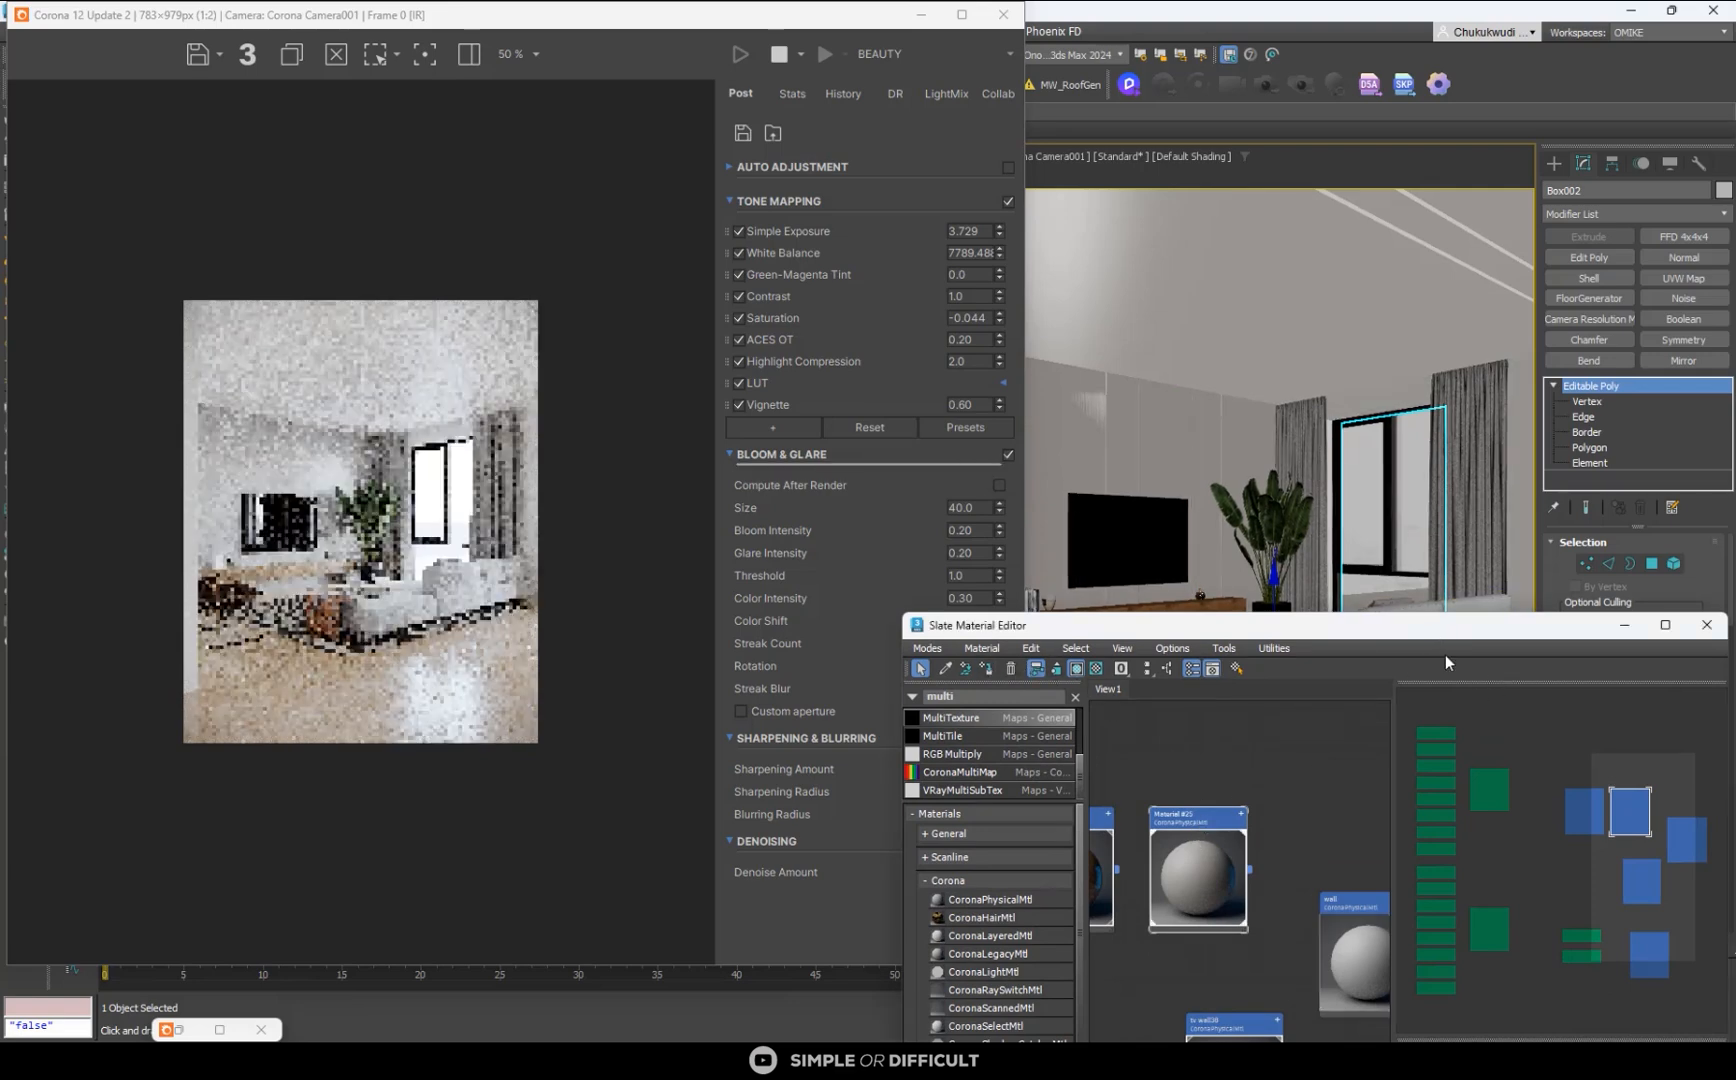
left_click_drag(1440, 636, 1429, 573)
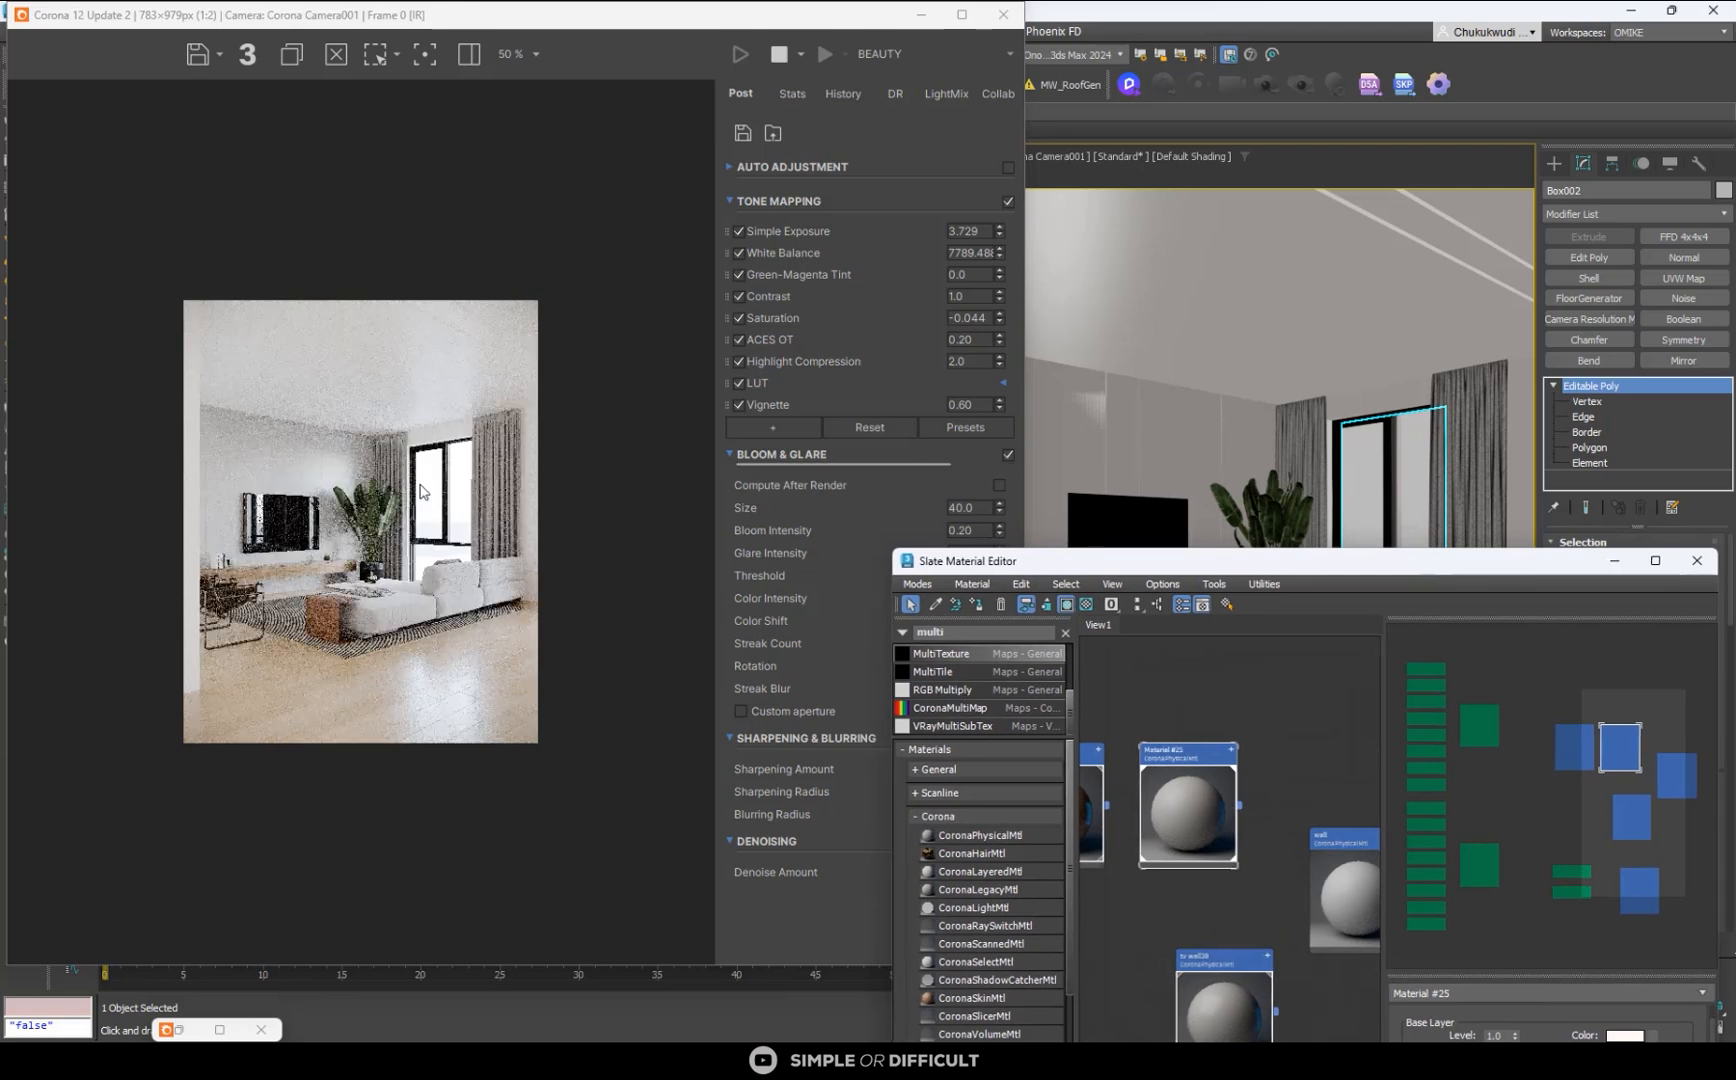
left_click(1616, 568)
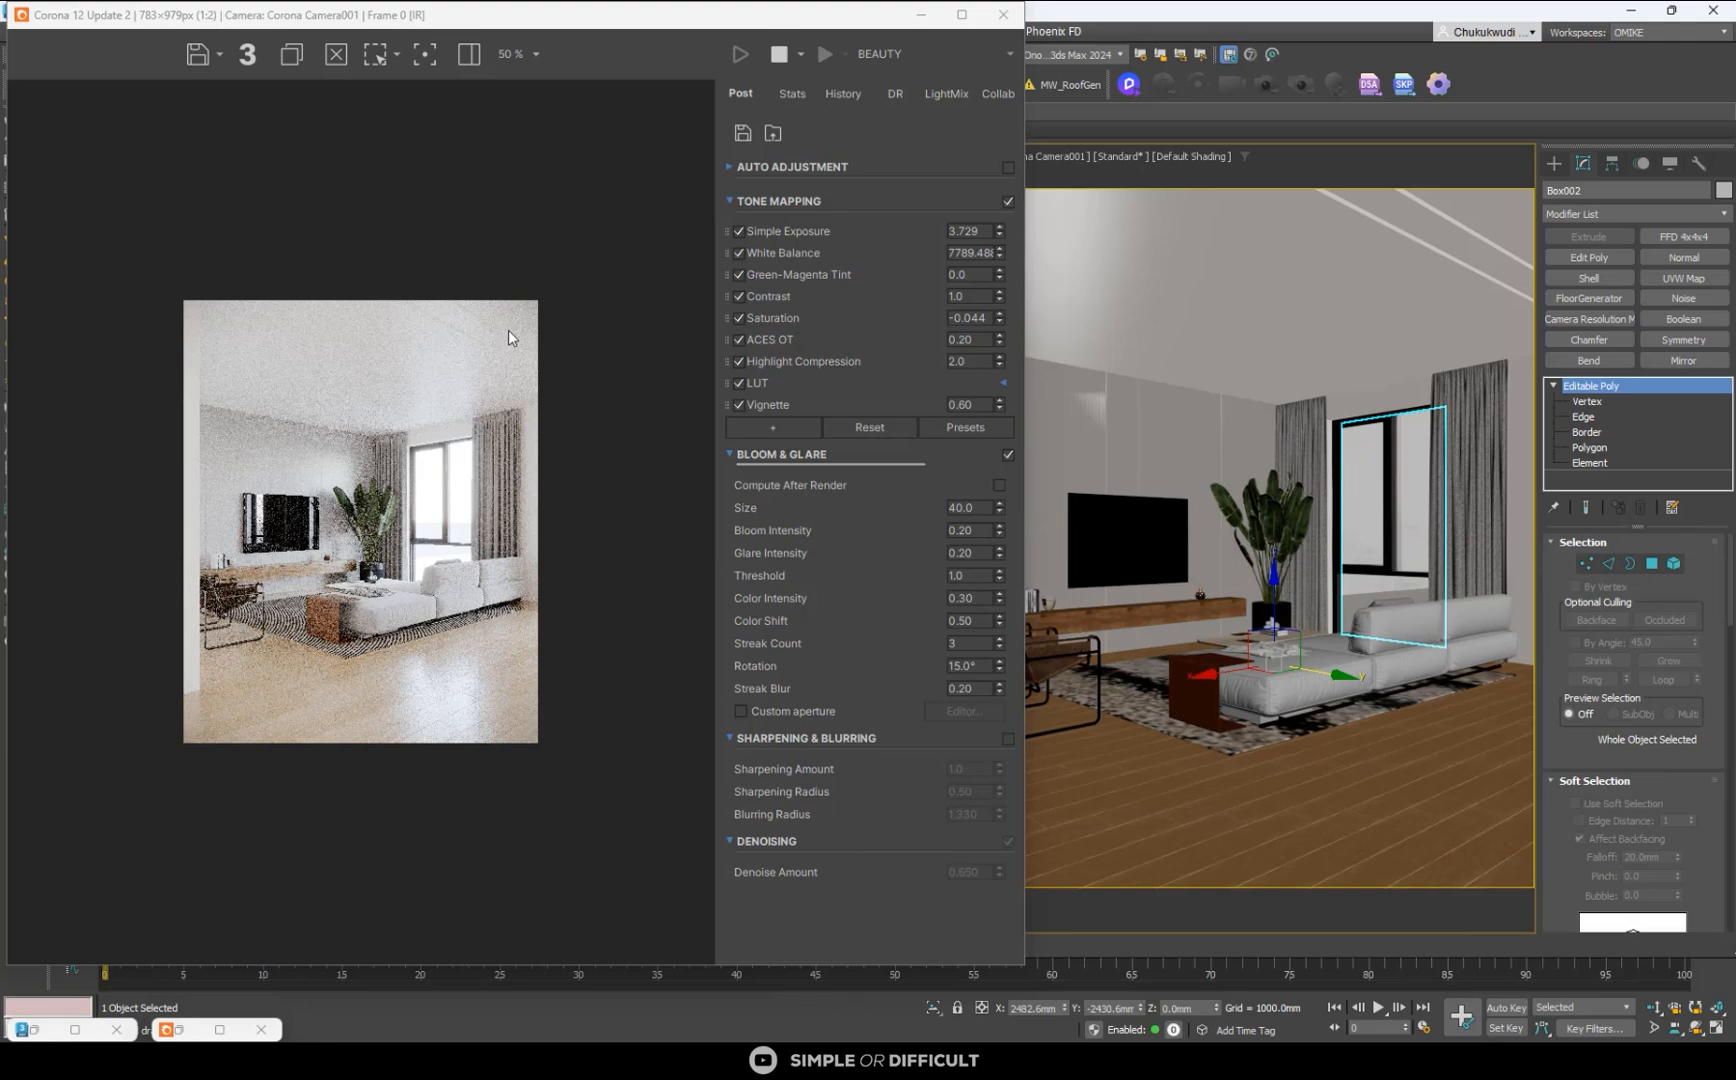
scroll(447, 317, "up", 1)
scroll(447, 317, "up", 1)
scroll(452, 300, "down", 3)
scroll(454, 285, "up", 2)
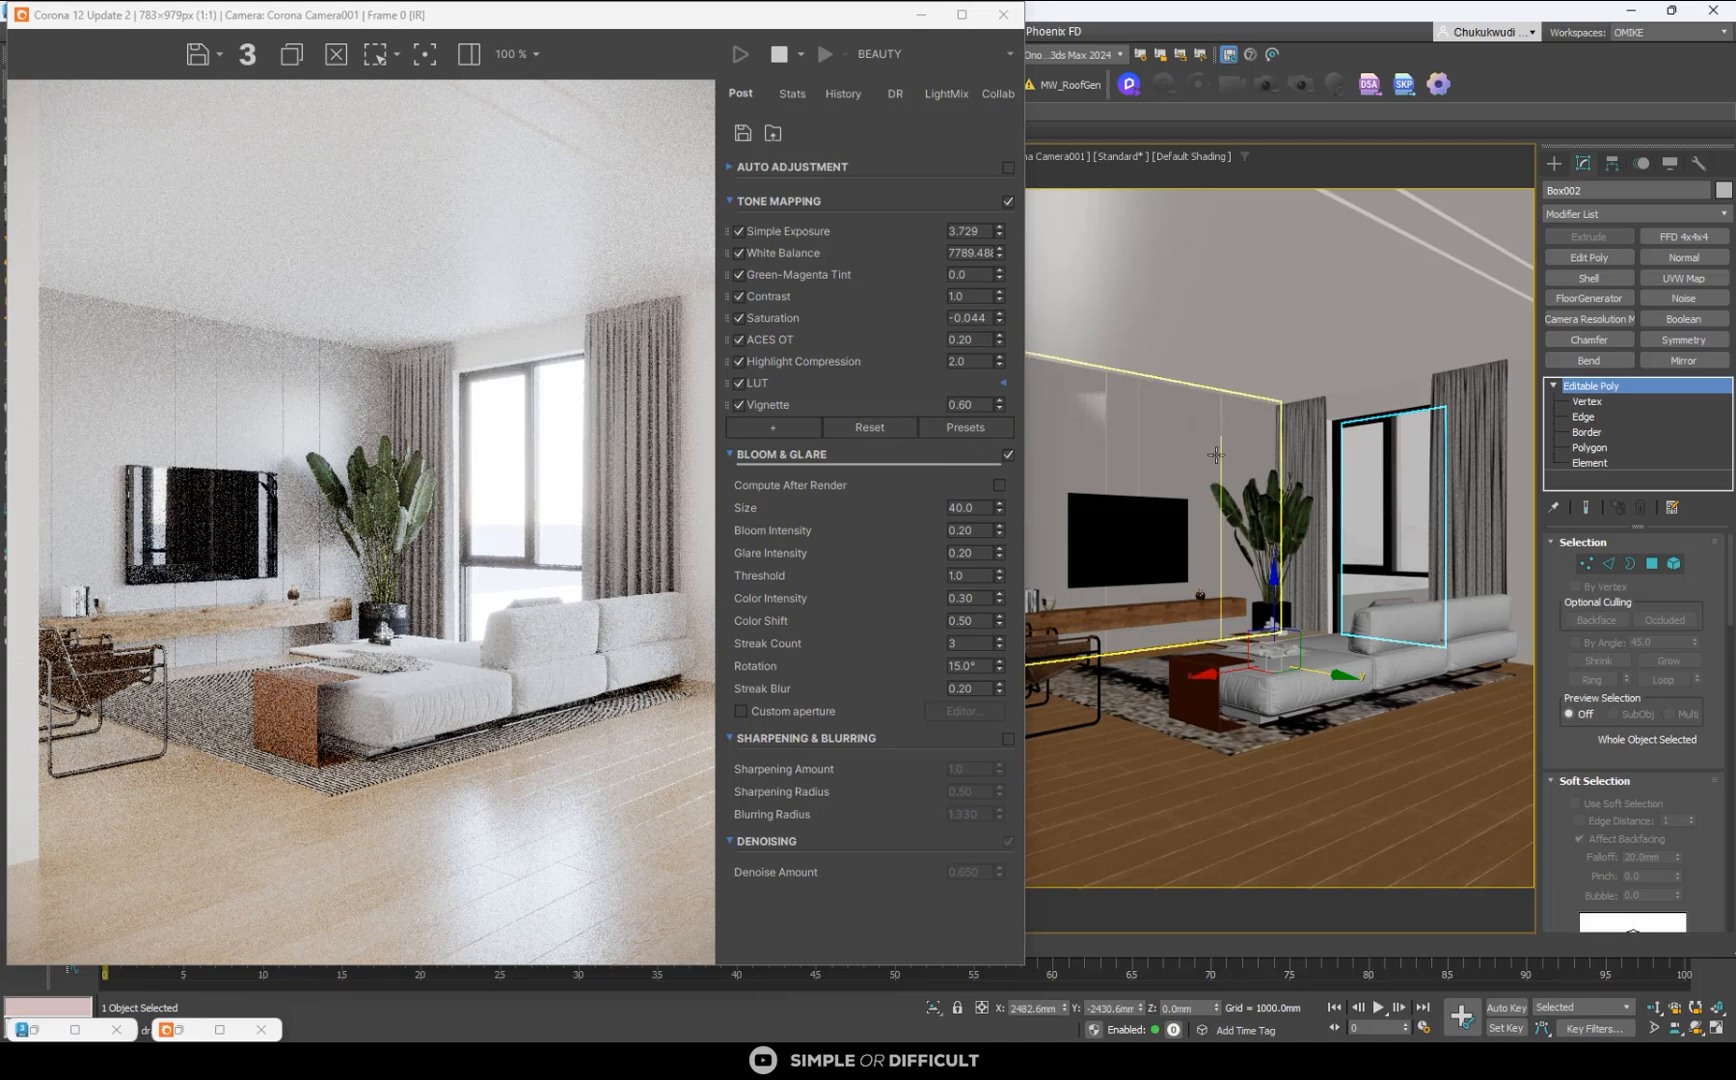
scroll(487, 507, "down", 1)
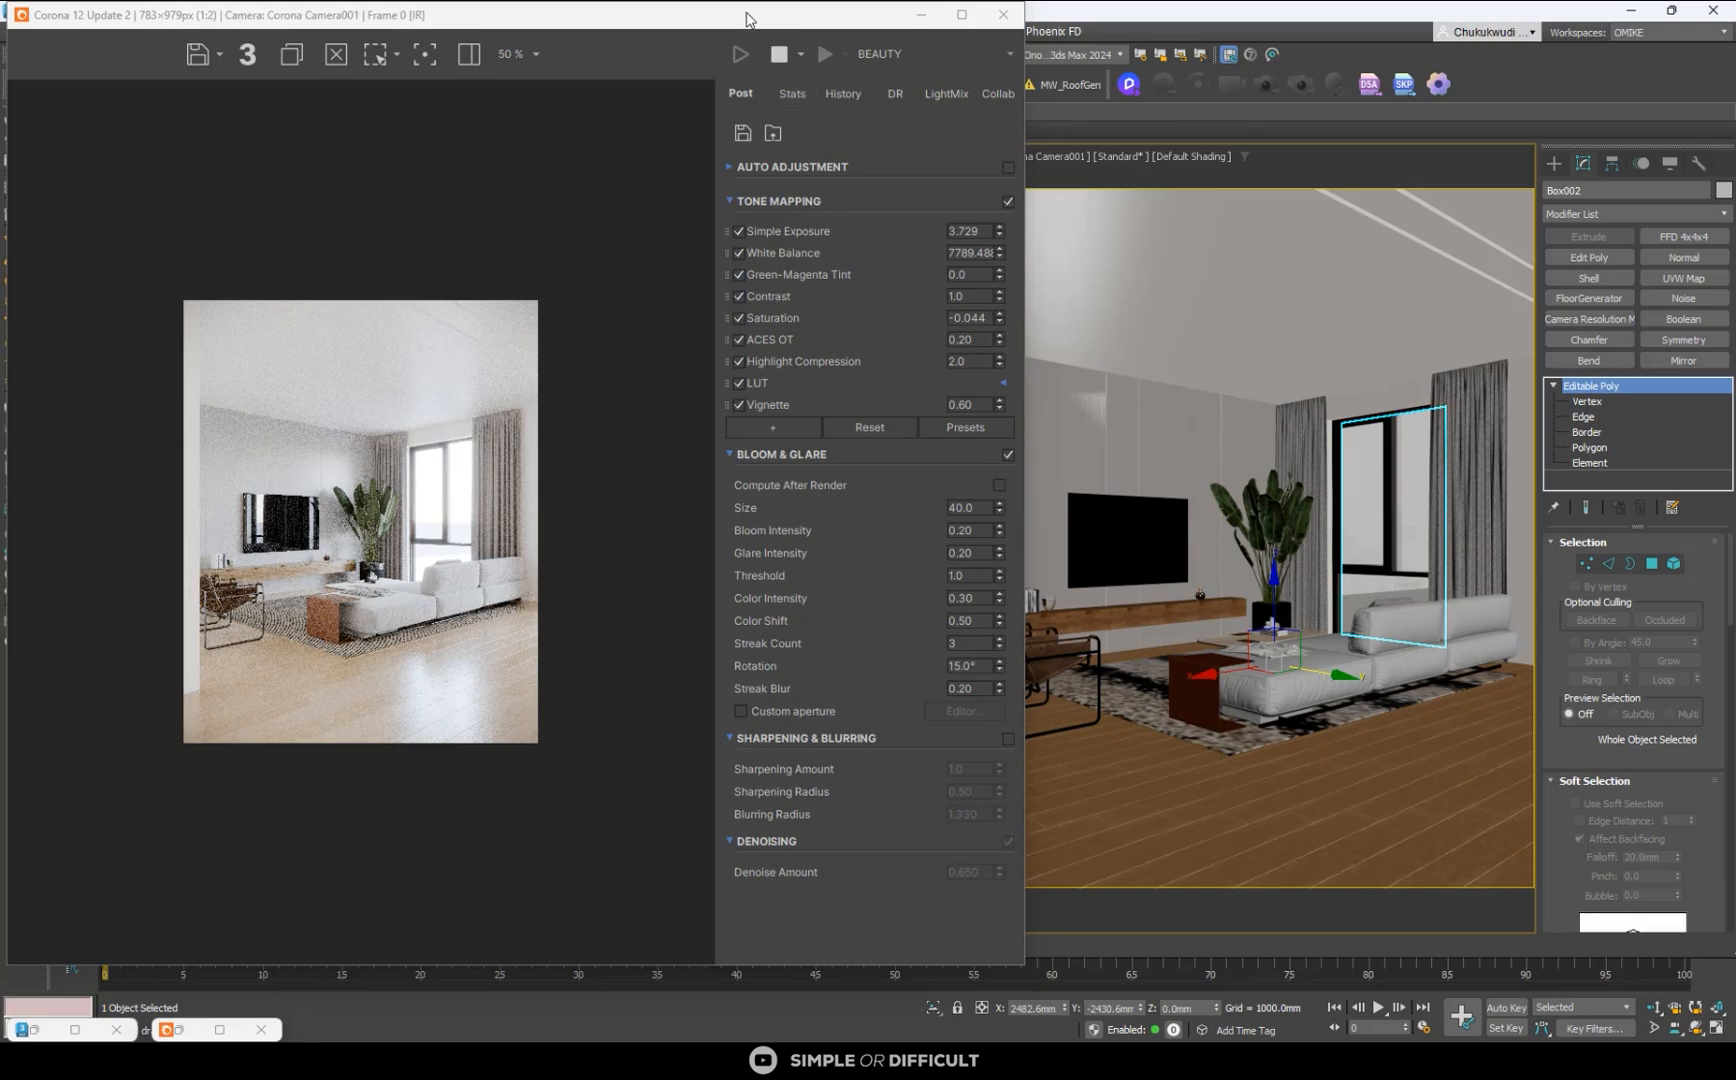
- Stop the interactive render, clear the selection and minimize the render window to uncover the top view
left_click_drag(752, 18, 1429, 157)
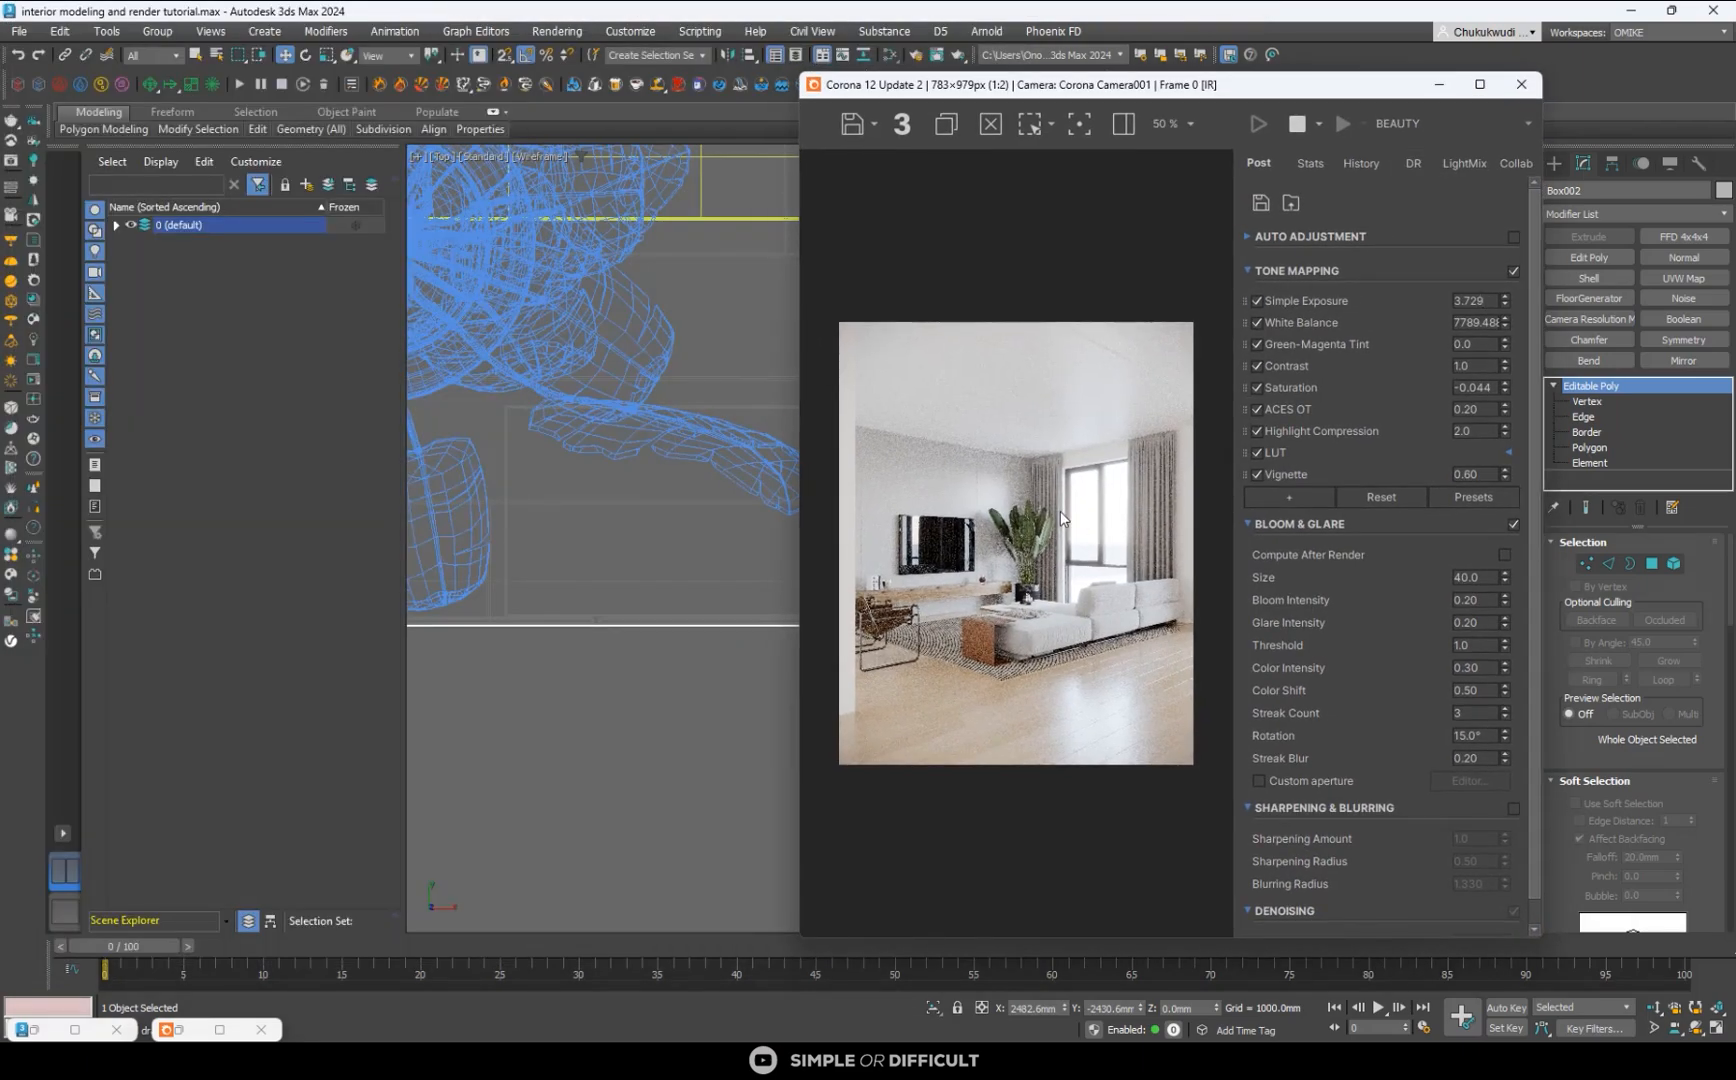
scroll(572, 476, "down", 6)
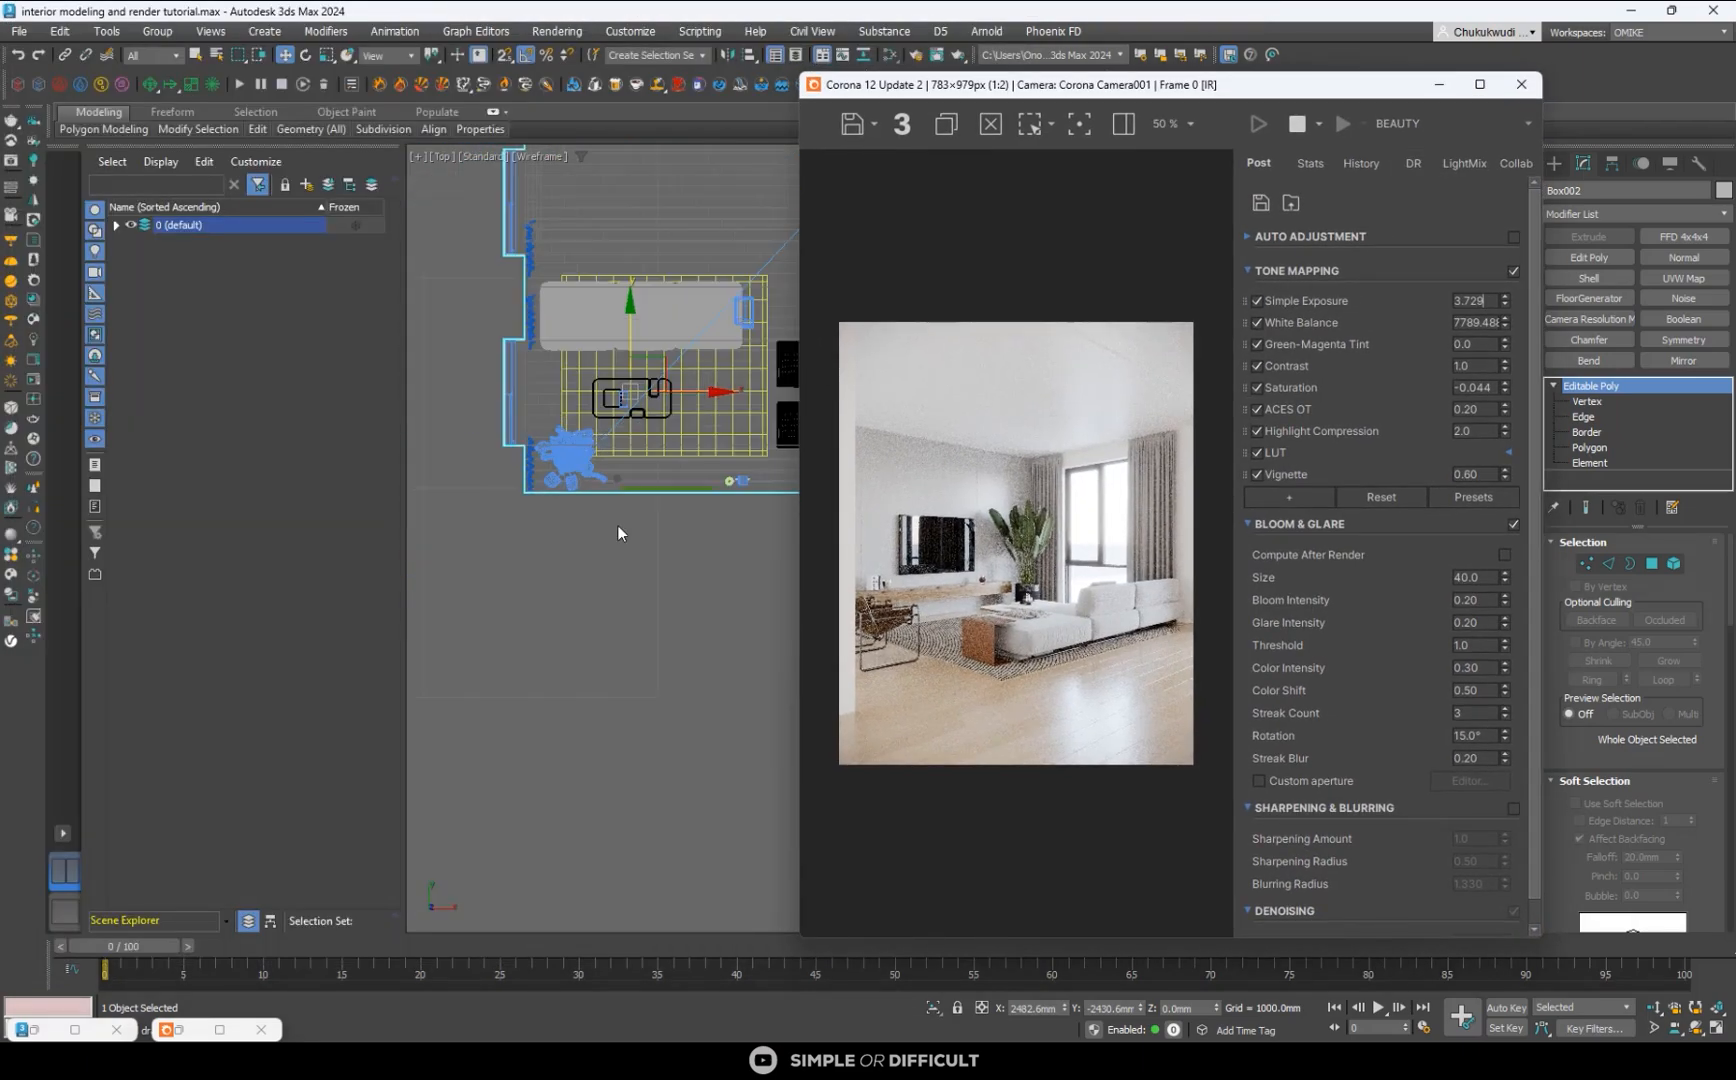
left_click(646, 591)
scroll(638, 545, "down", 3)
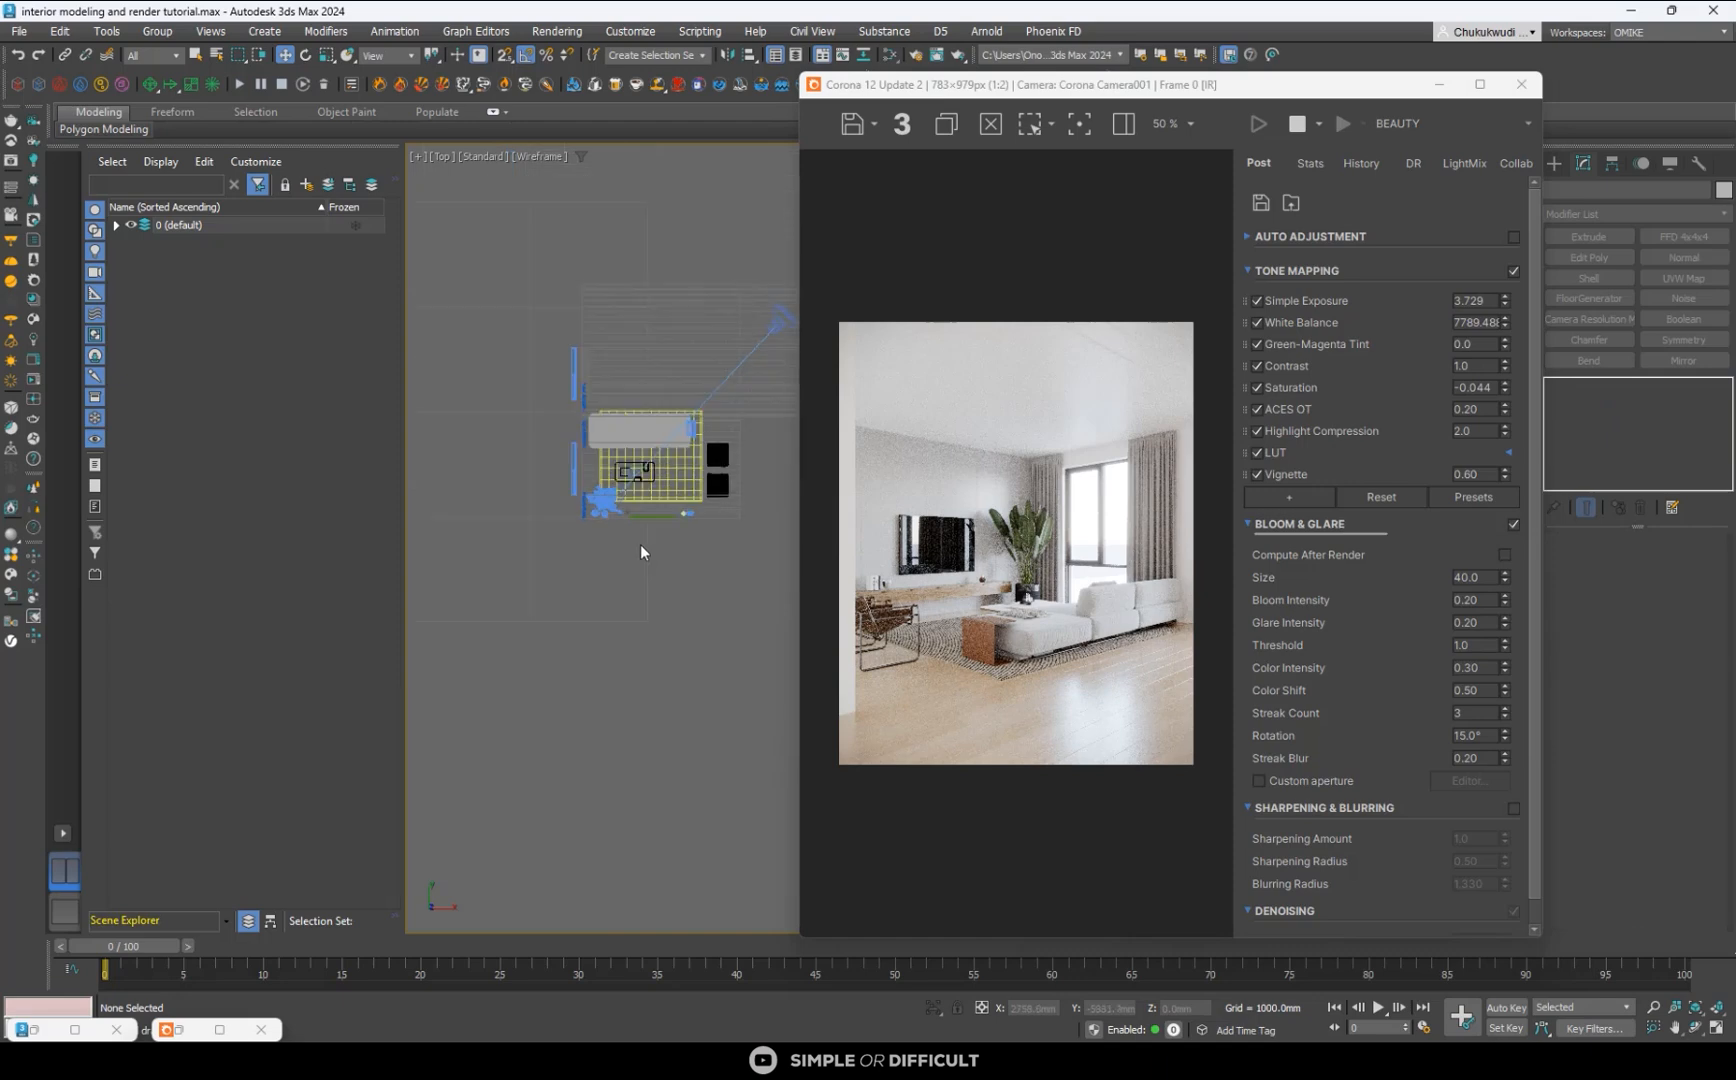
scroll(1039, 484, "up", 1)
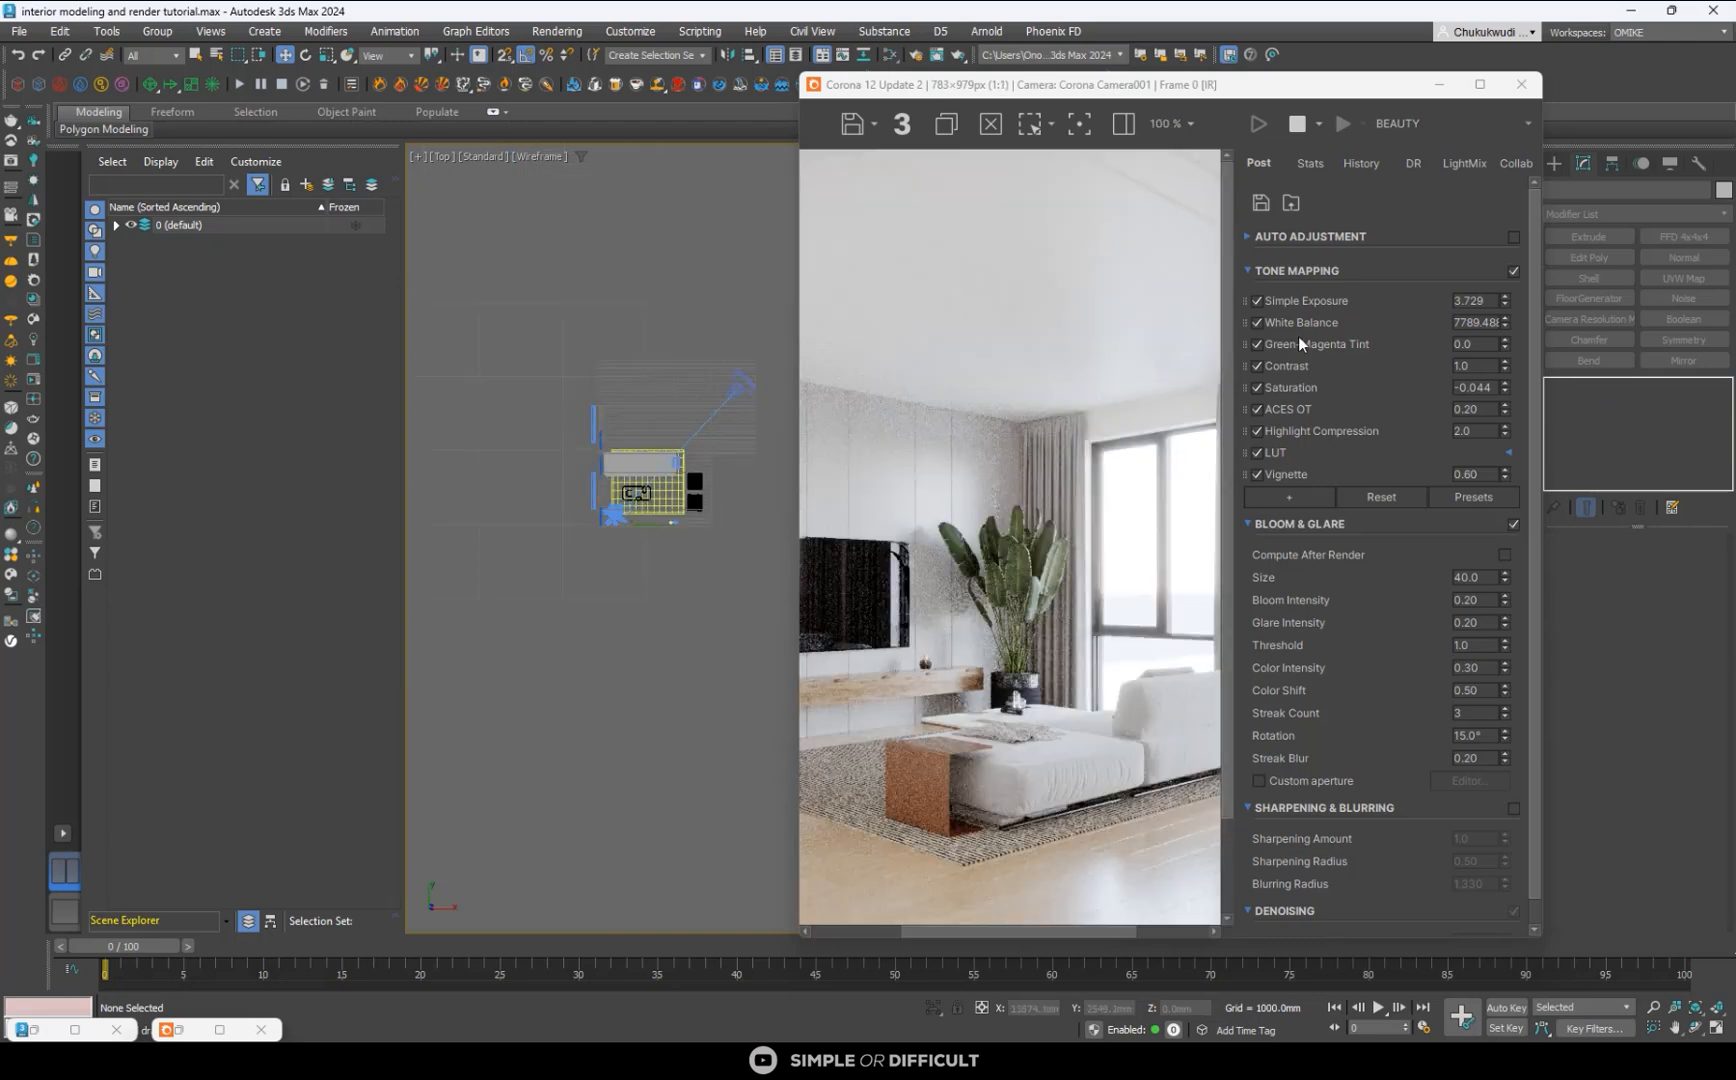
left_click(1439, 84)
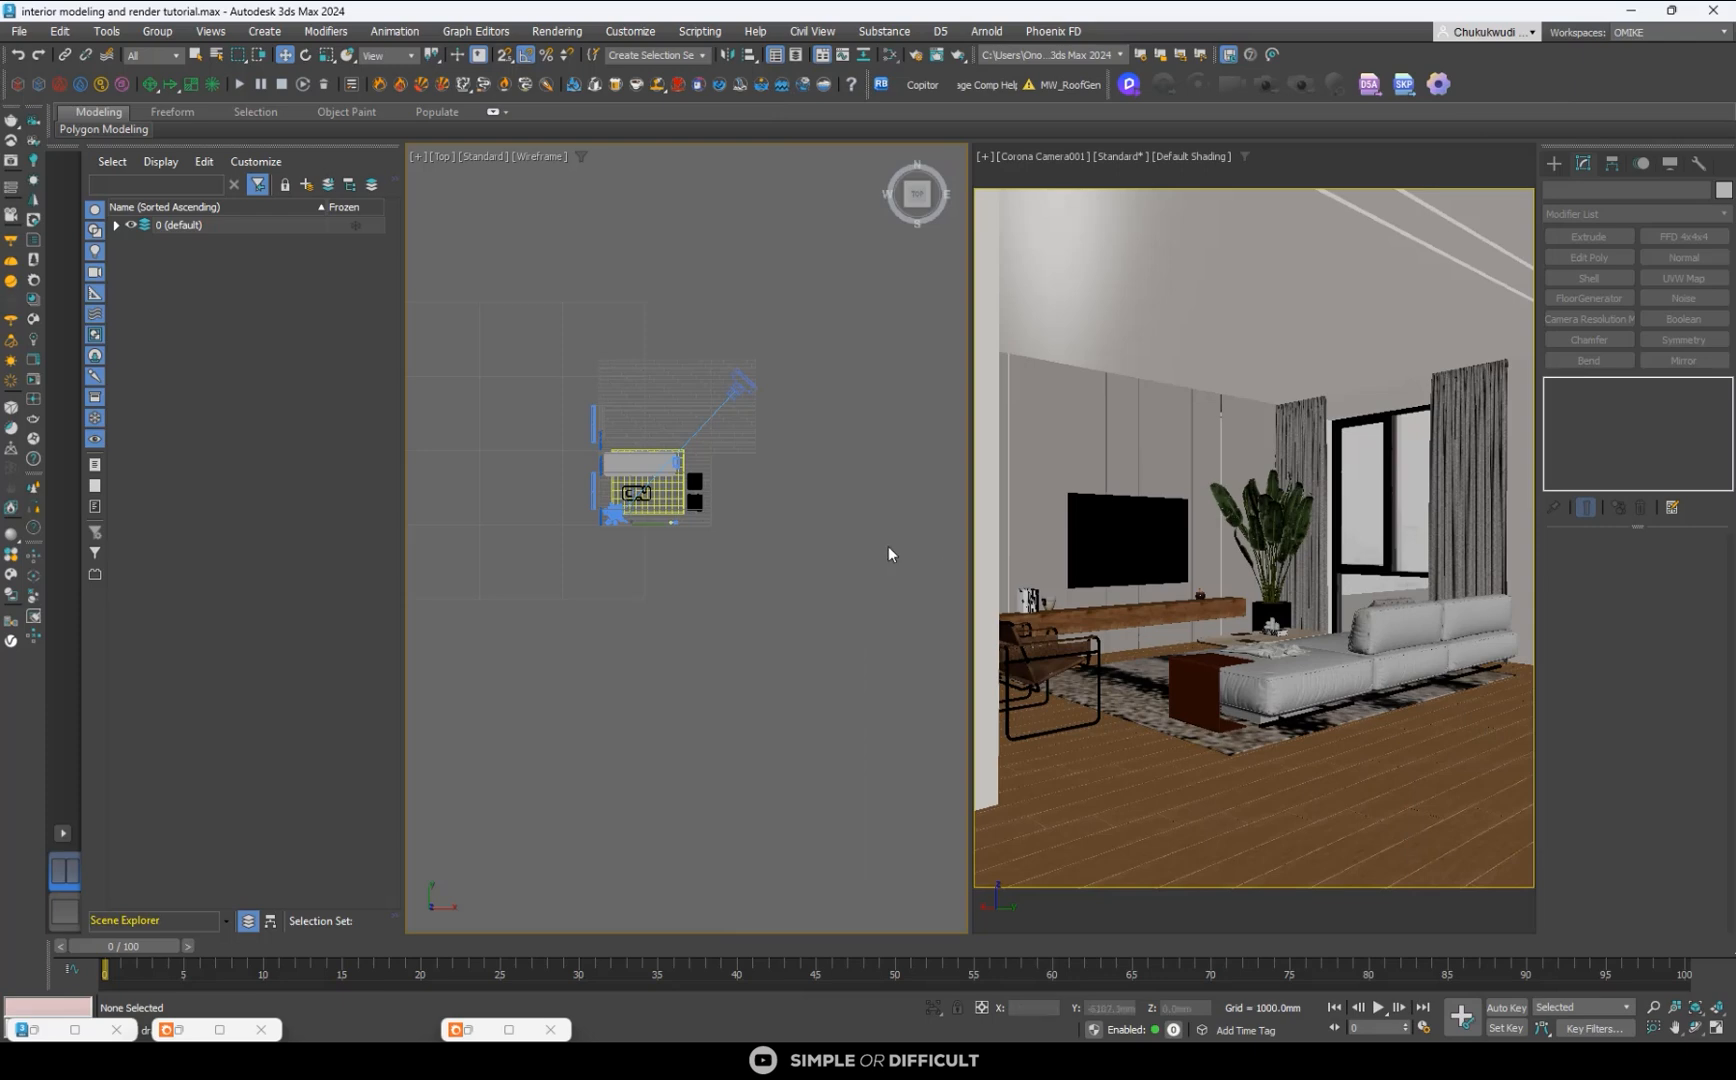
- Create a plane about 37,670 mm long and 11,350 mm wide outside the room's window wall in the top view
left_click(1553, 163)
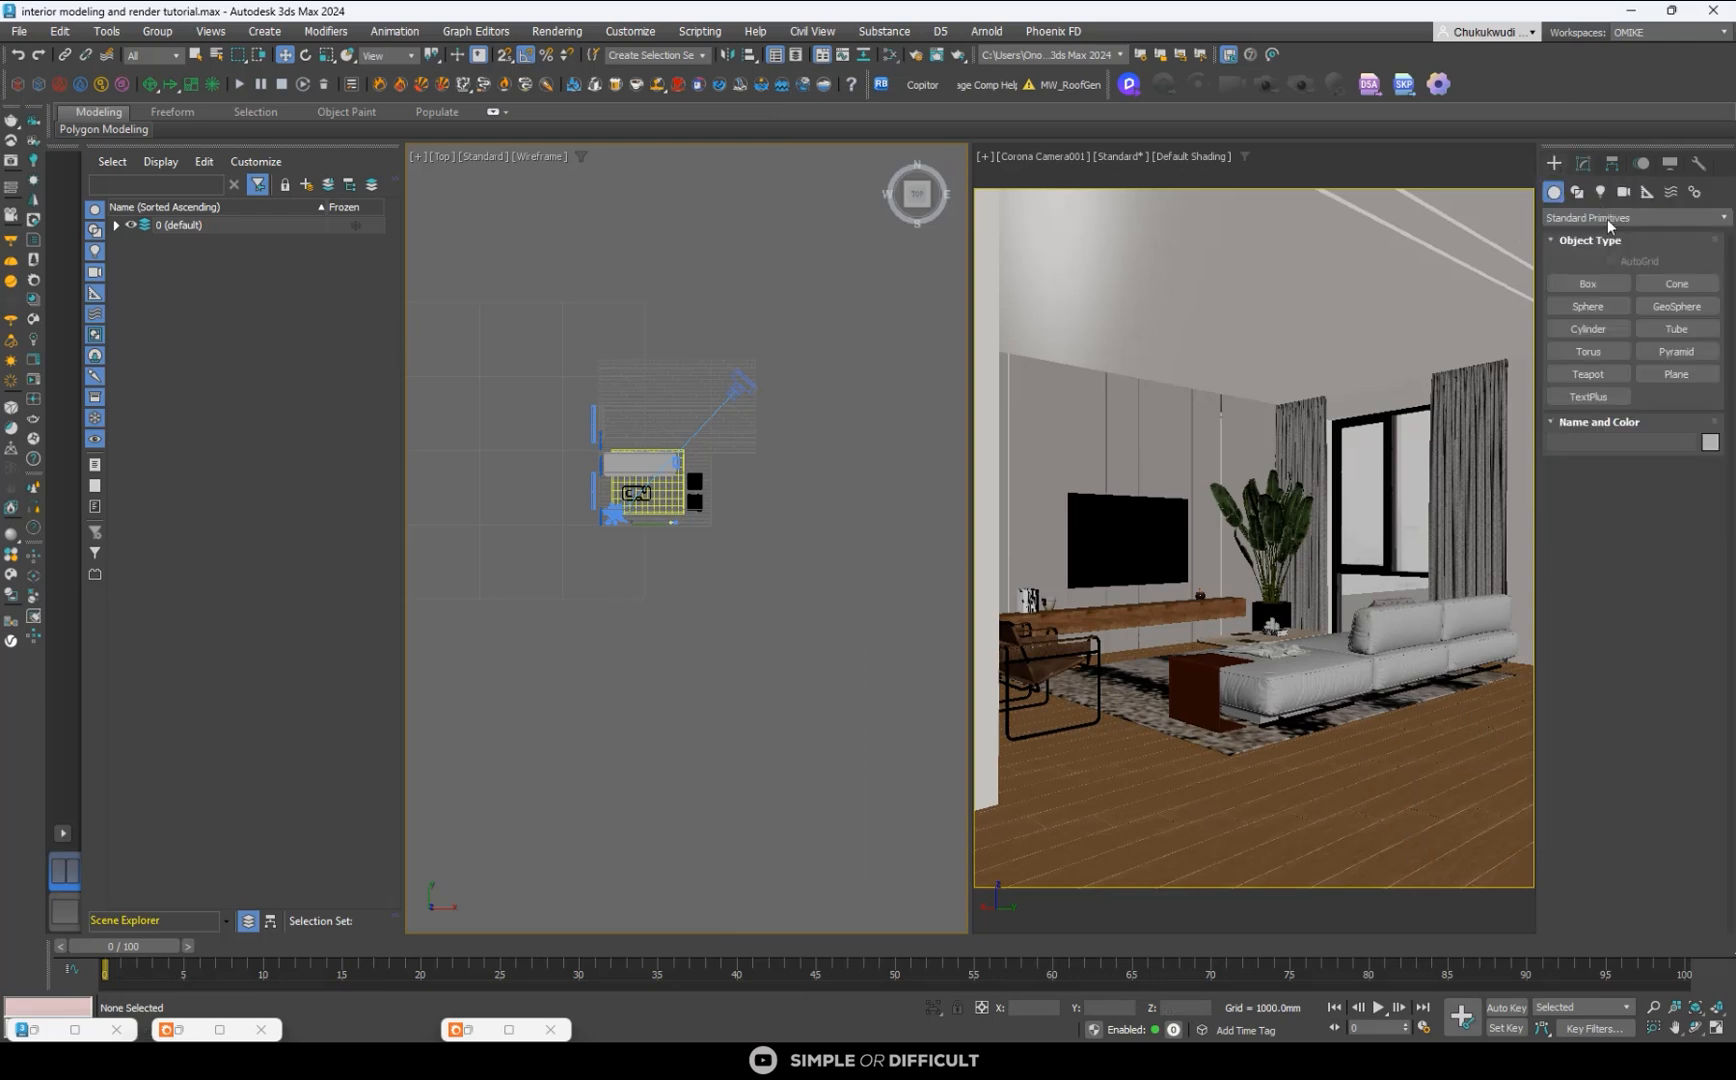
left_click(1688, 374)
scroll(686, 311, "down", 2)
left_click_drag(543, 244, 634, 537)
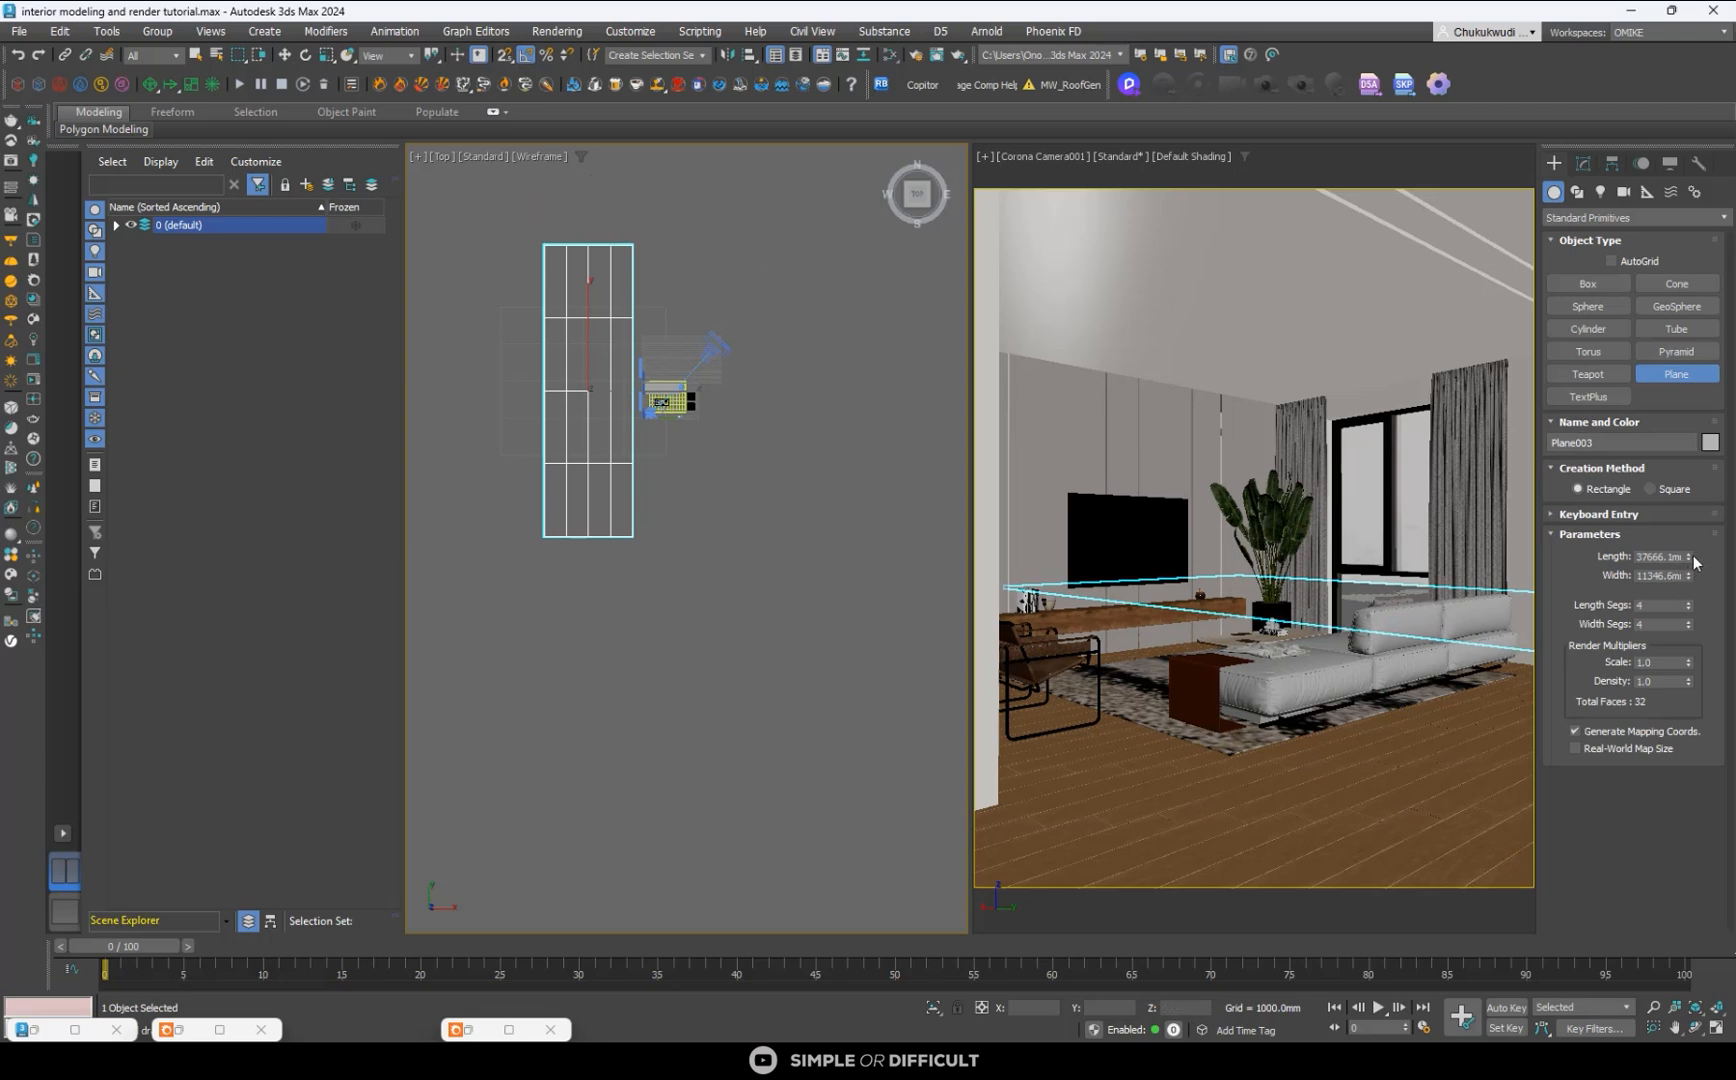
- Enlarge the new plane to about 39,930 mm long and 15,880 mm wide and rotate it upright, facing the window wall
left_click_drag(1689, 557, 1688, 552)
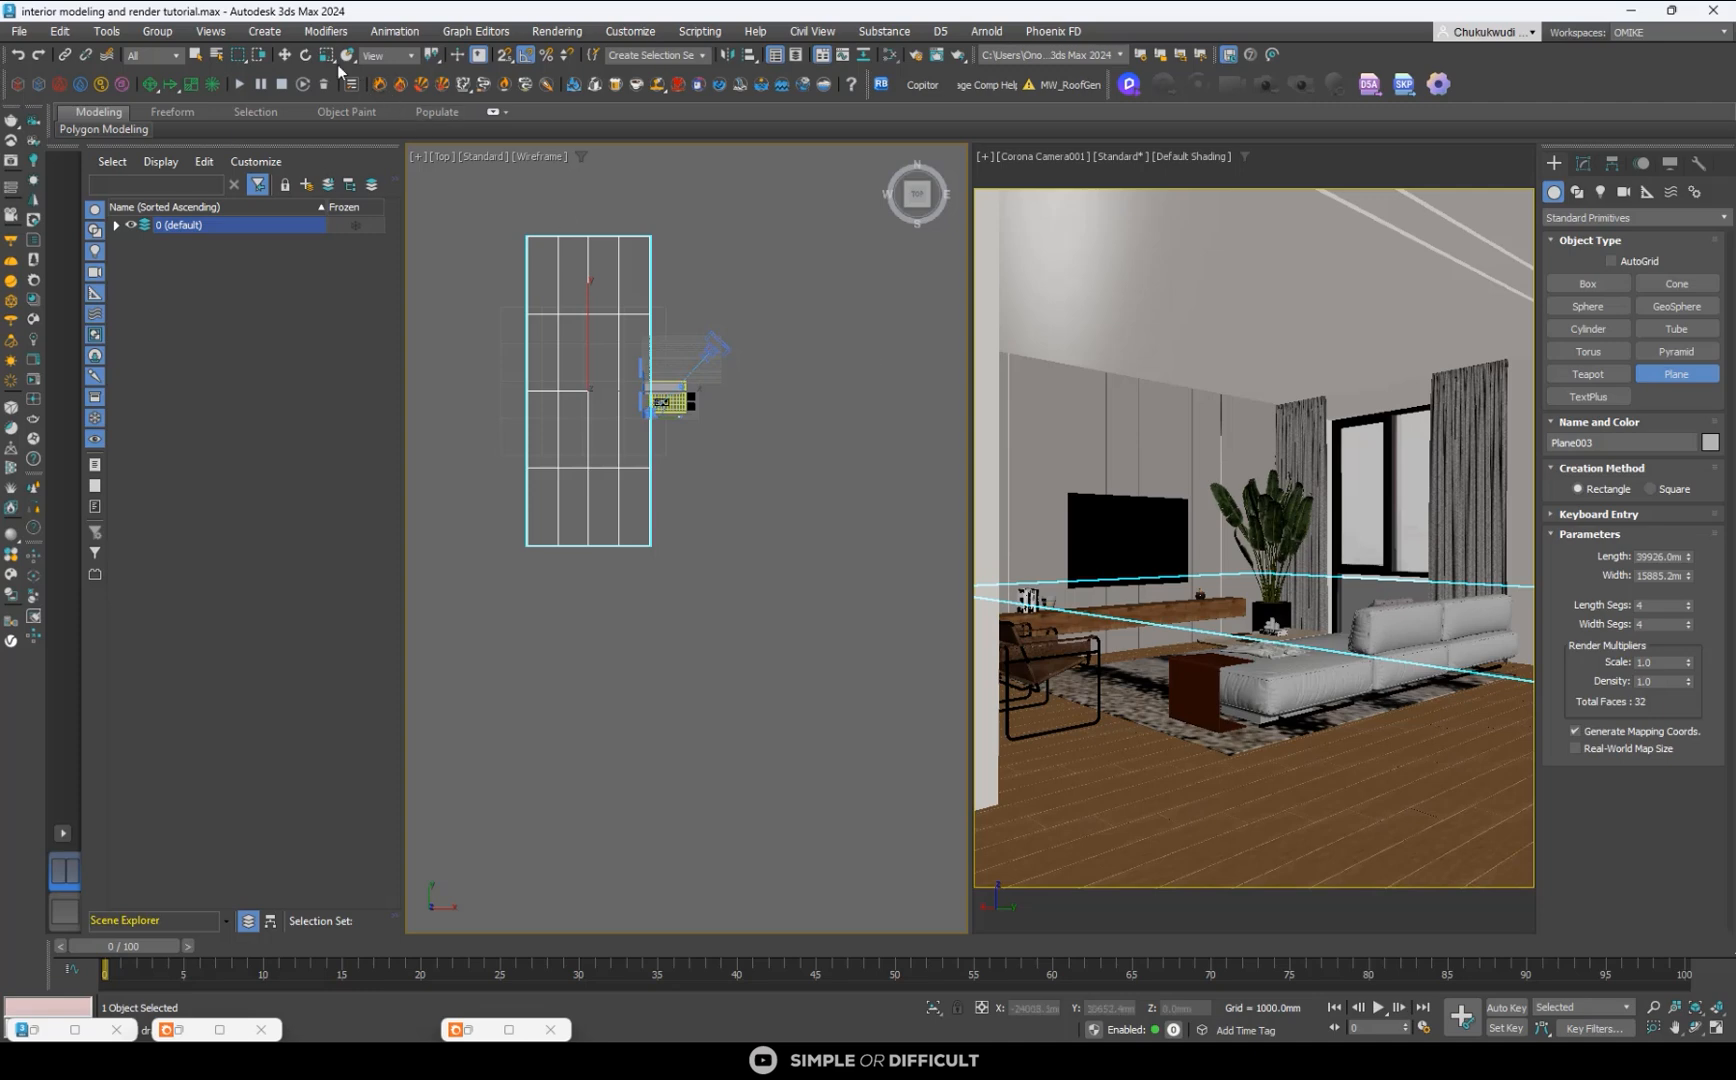
left_click(306, 54)
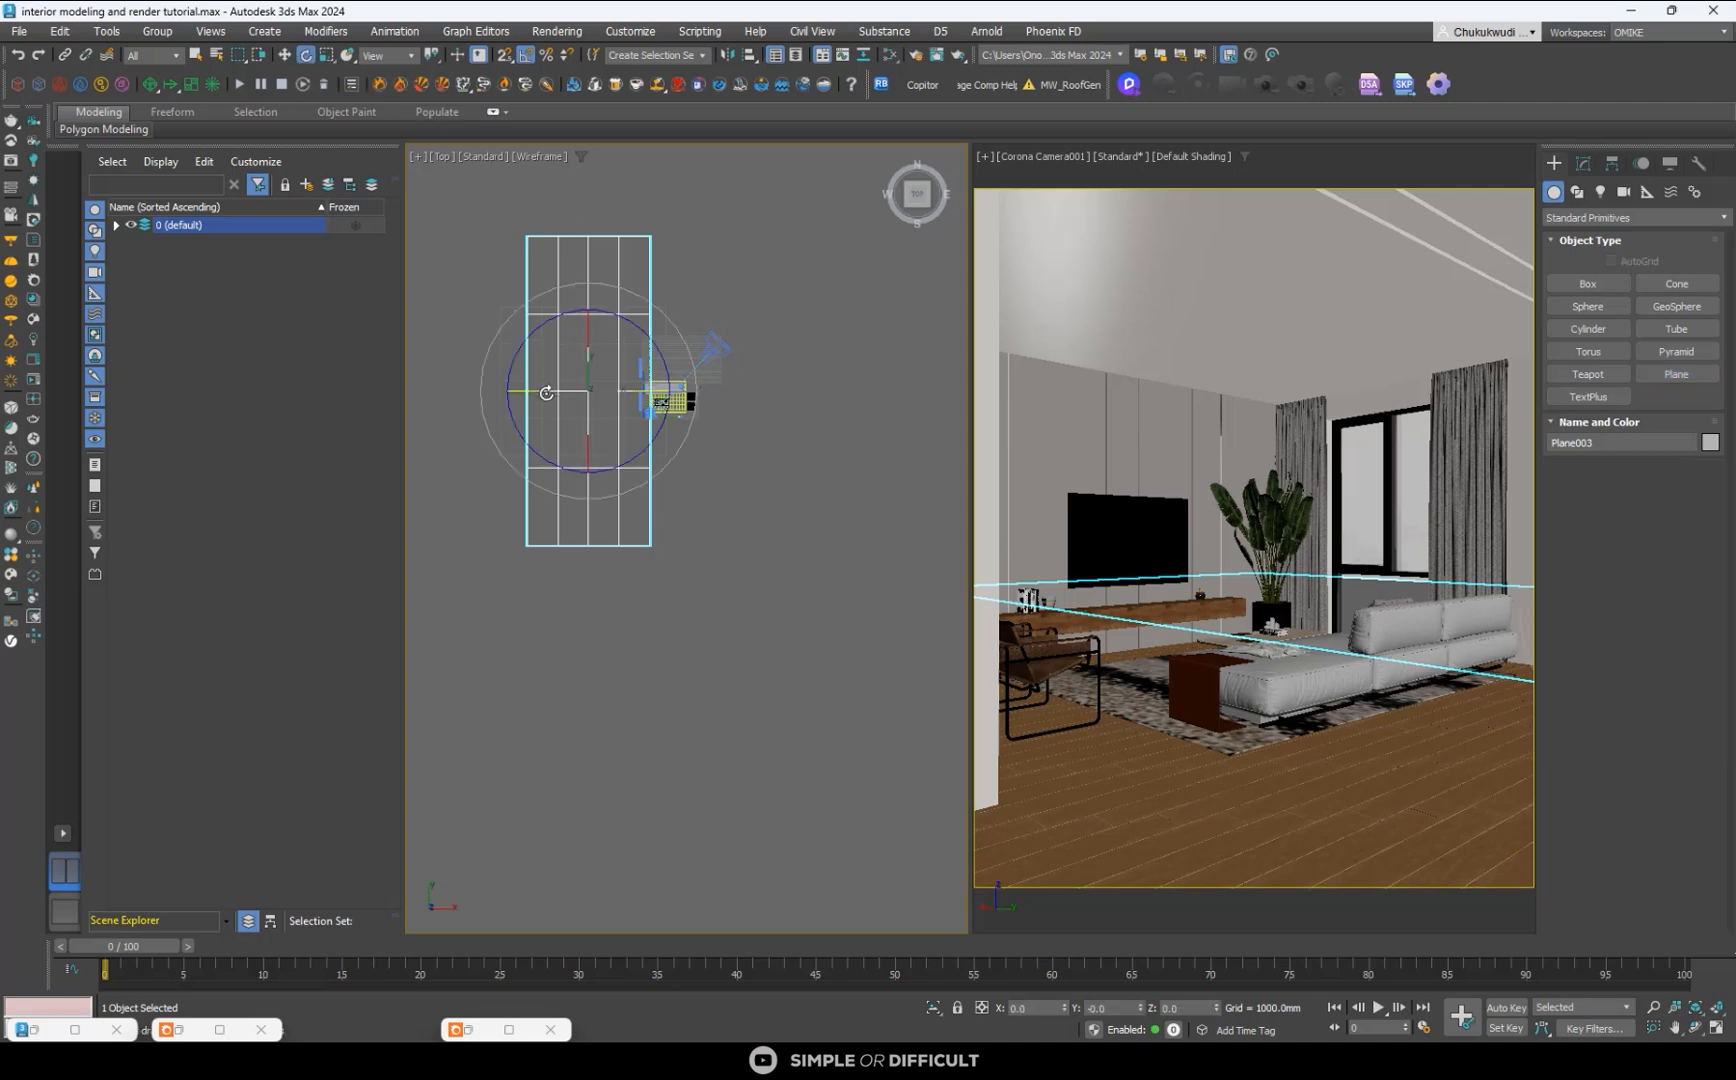
left_click_drag(546, 393, 628, 415)
middle_click_drag(636, 452, 556, 458, "alt")
- Move the upright plane farther outside the windows to X about -15,350 mm, raise it to Z about 2,712 mm and deselect it
left_click(287, 55)
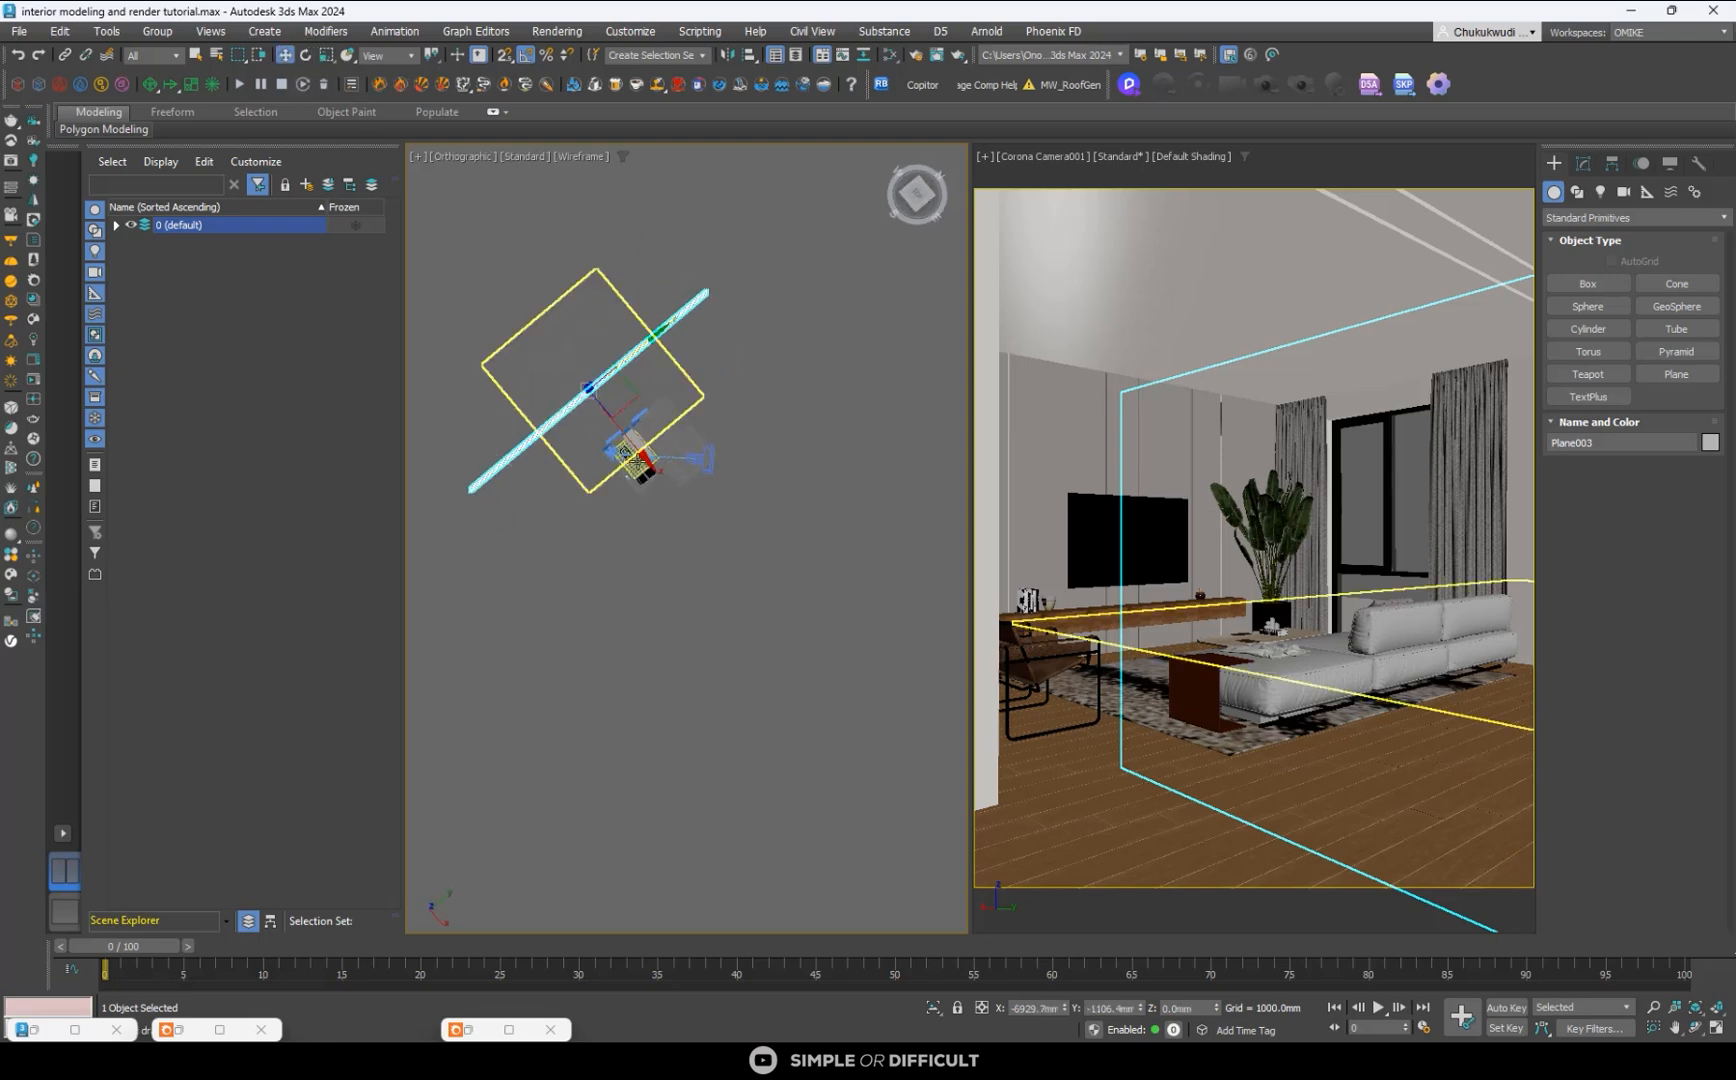
left_click_drag(638, 456, 589, 412)
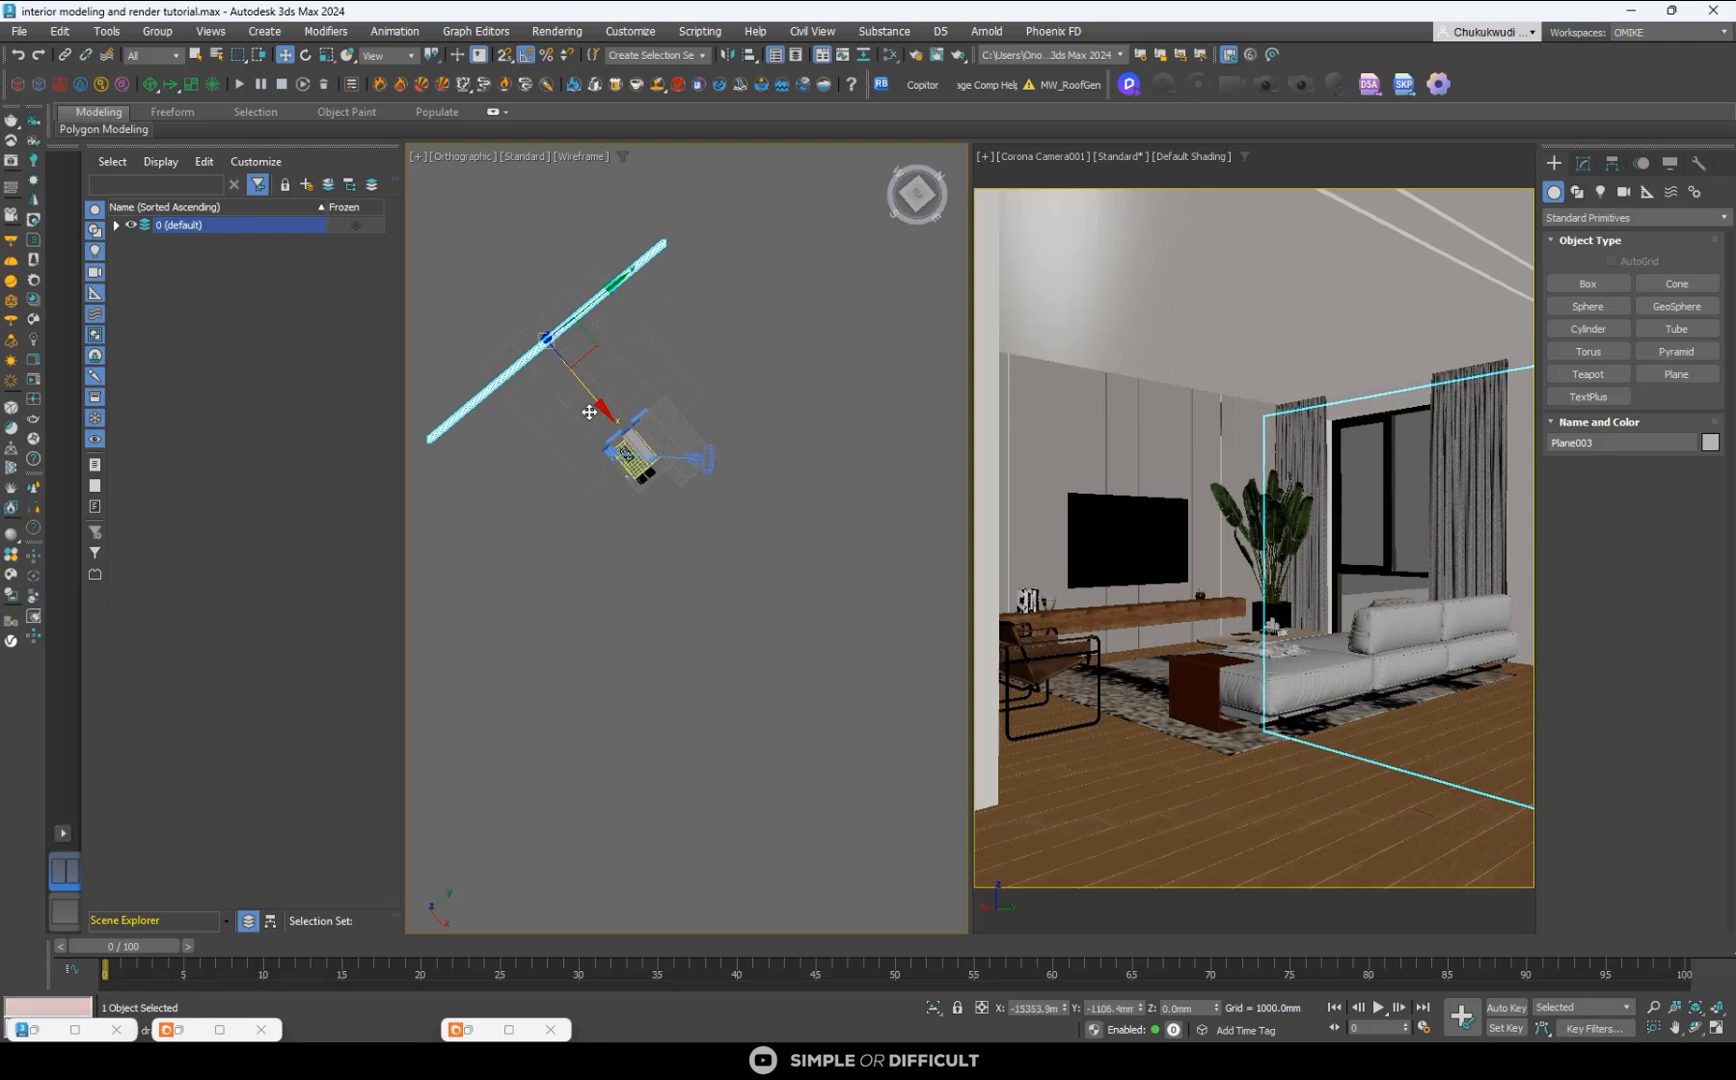
middle_click_drag(589, 412, 548, 295, "alt")
left_click_drag(548, 295, 549, 283)
left_click(811, 397)
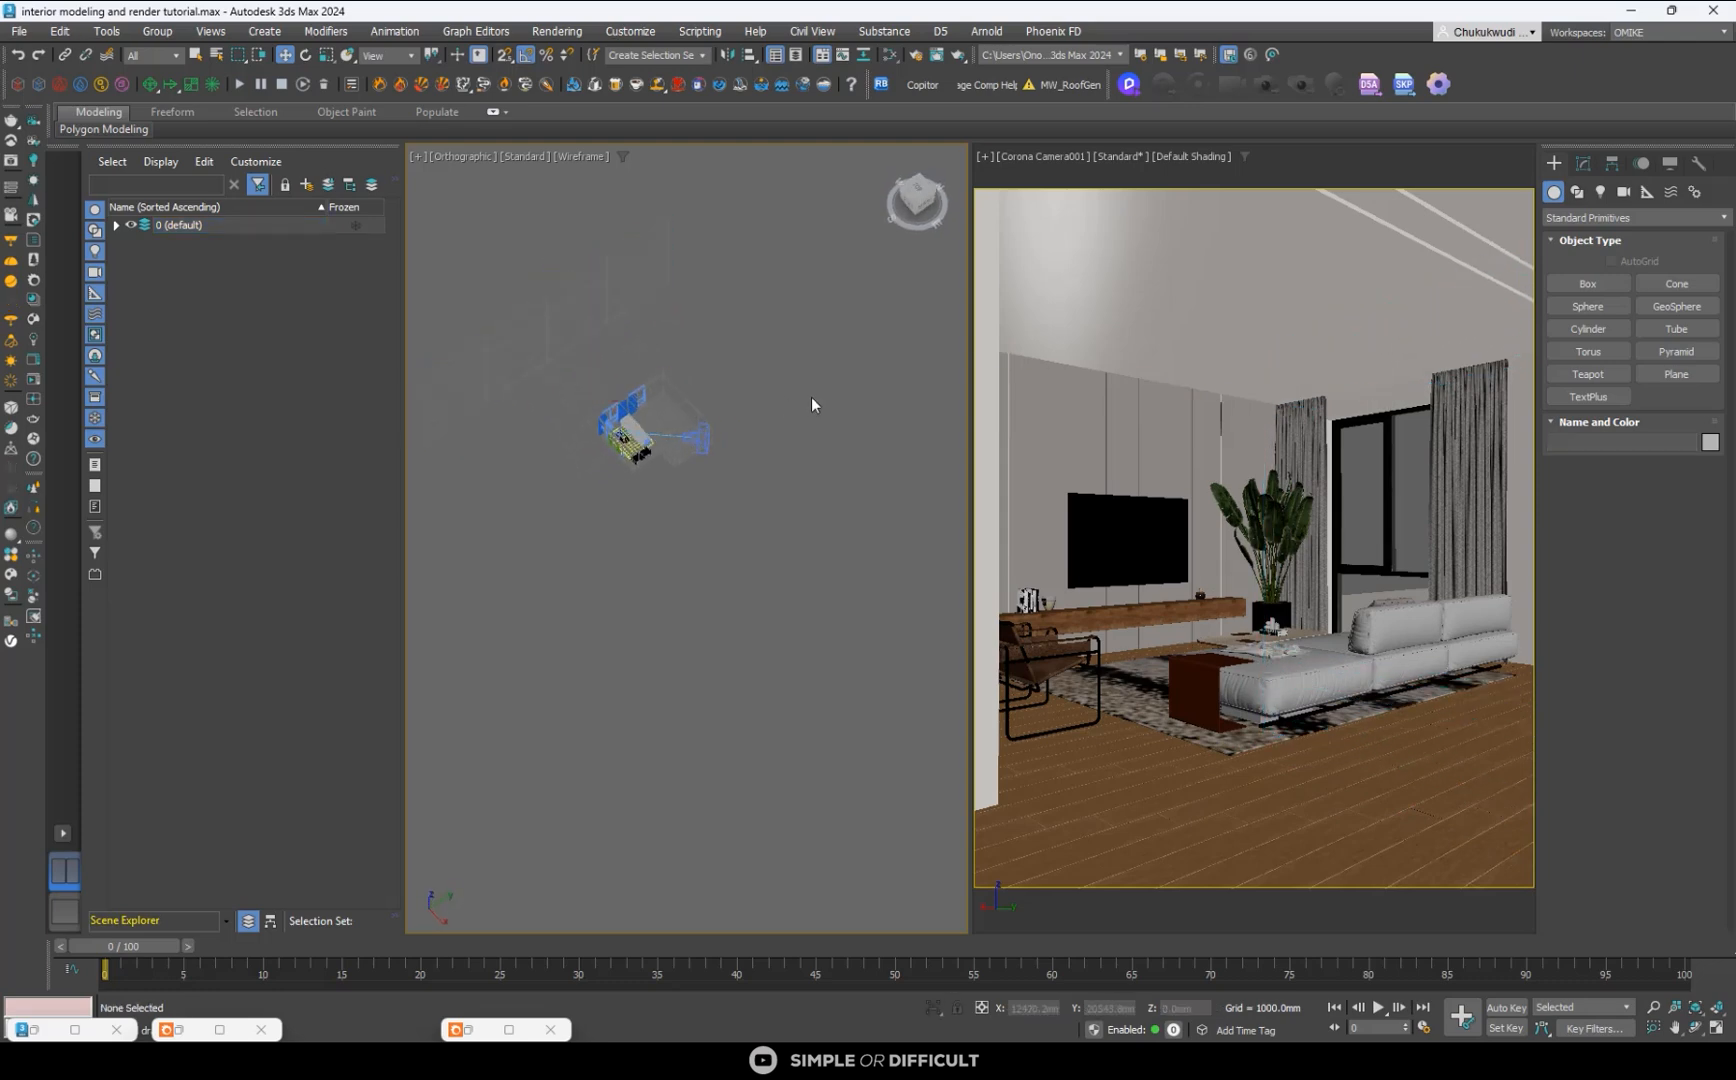
- Lower the horizontal ground plane Plane002 slightly outside the room and clear the selection
left_click(565, 444)
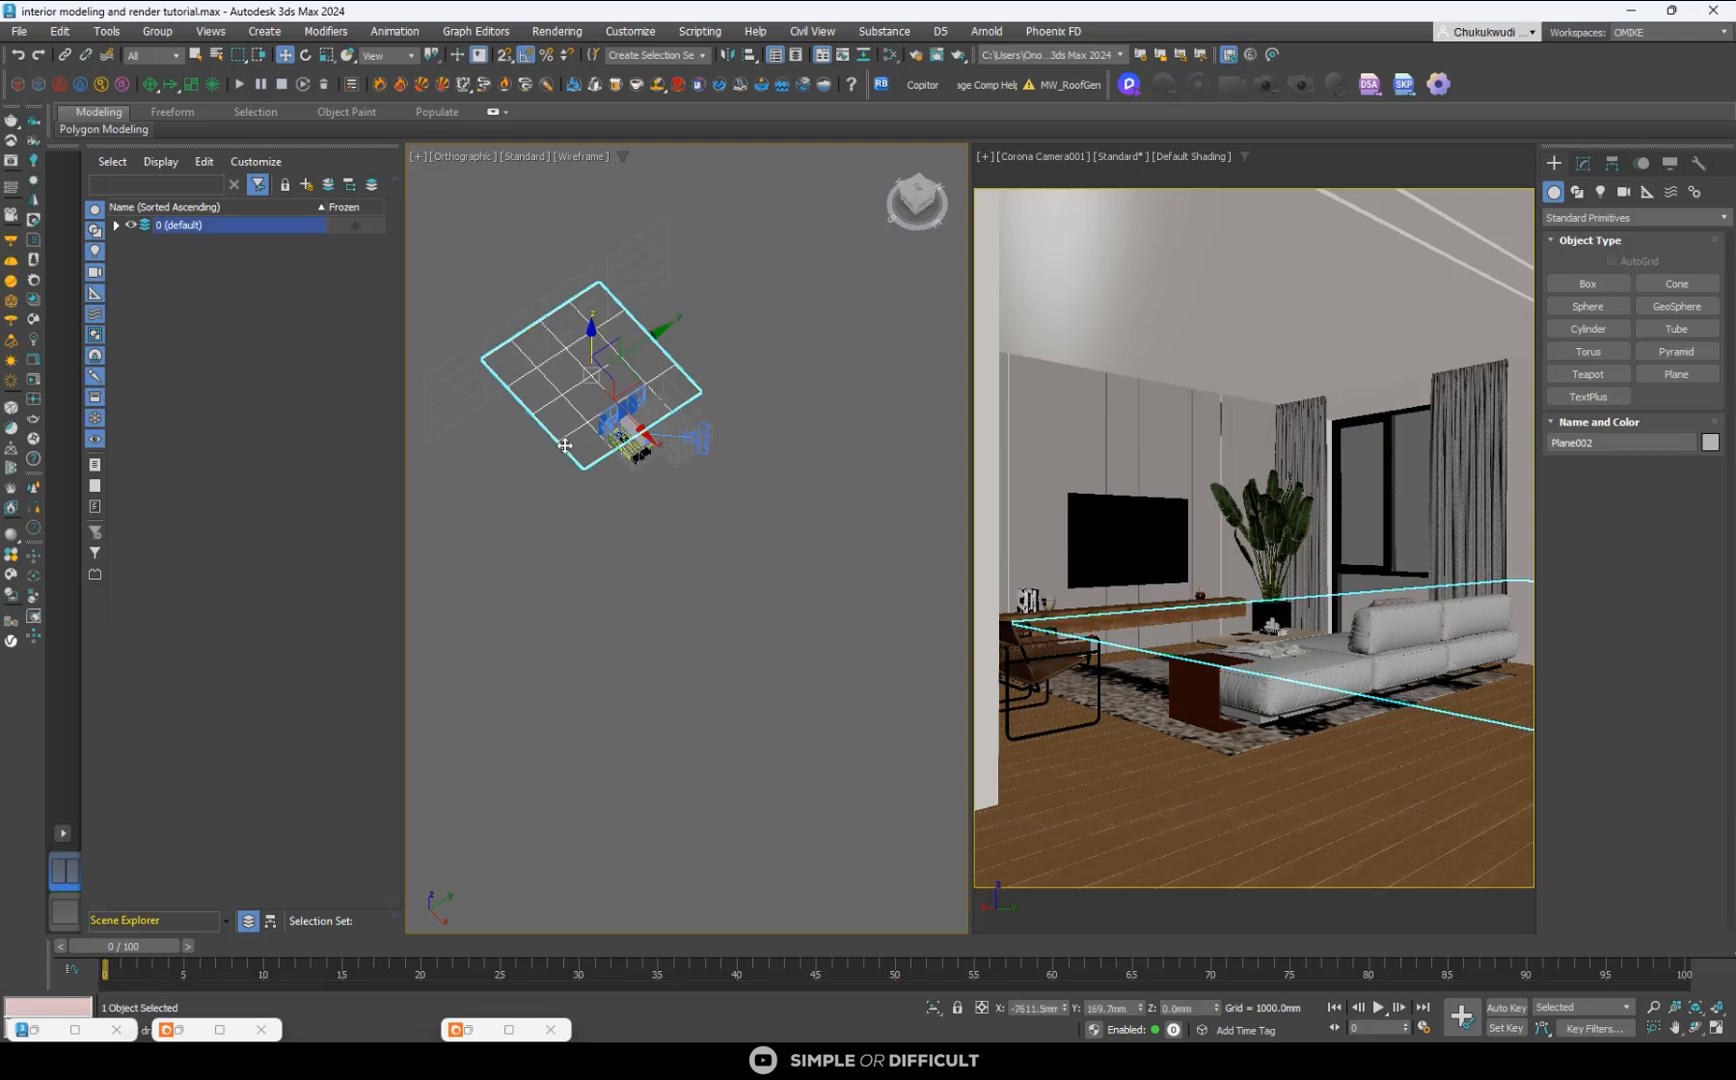
mouse_move(591, 335)
left_mouse_down()
mouse_move(593, 356)
mouse_move(592, 340)
left_mouse_up()
key("Delete")
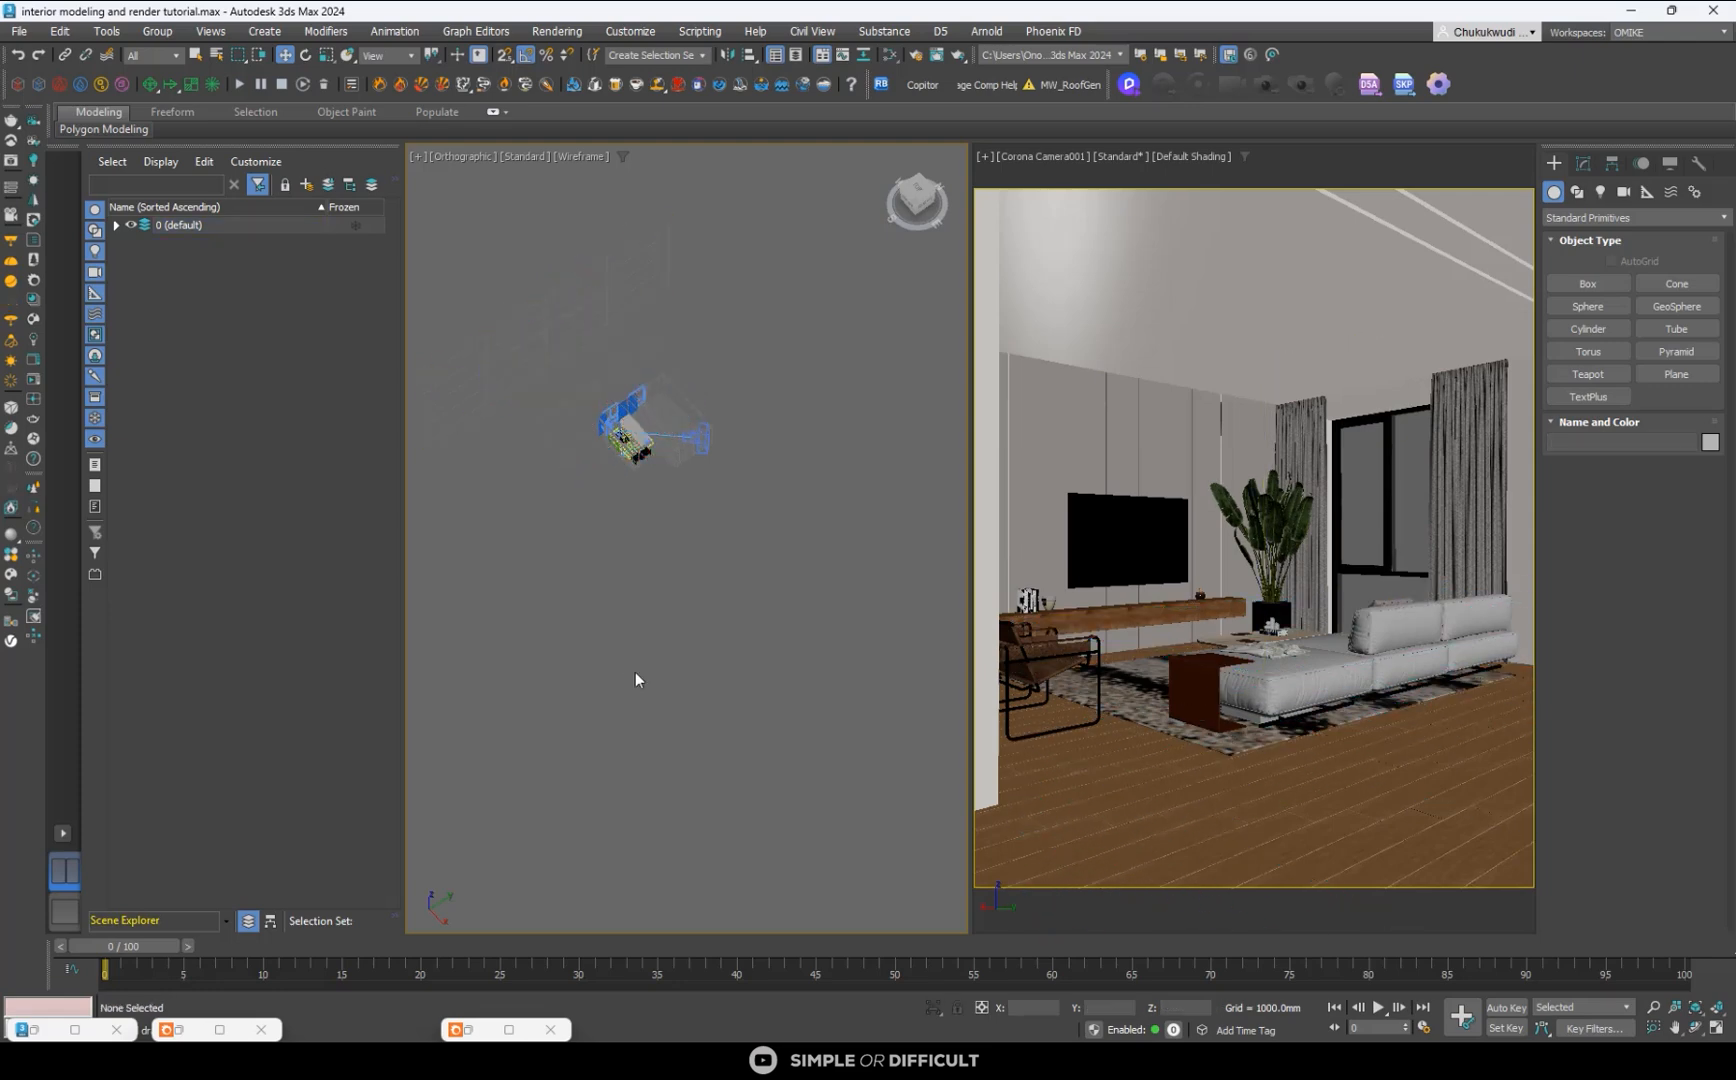
key("alt+Tab")
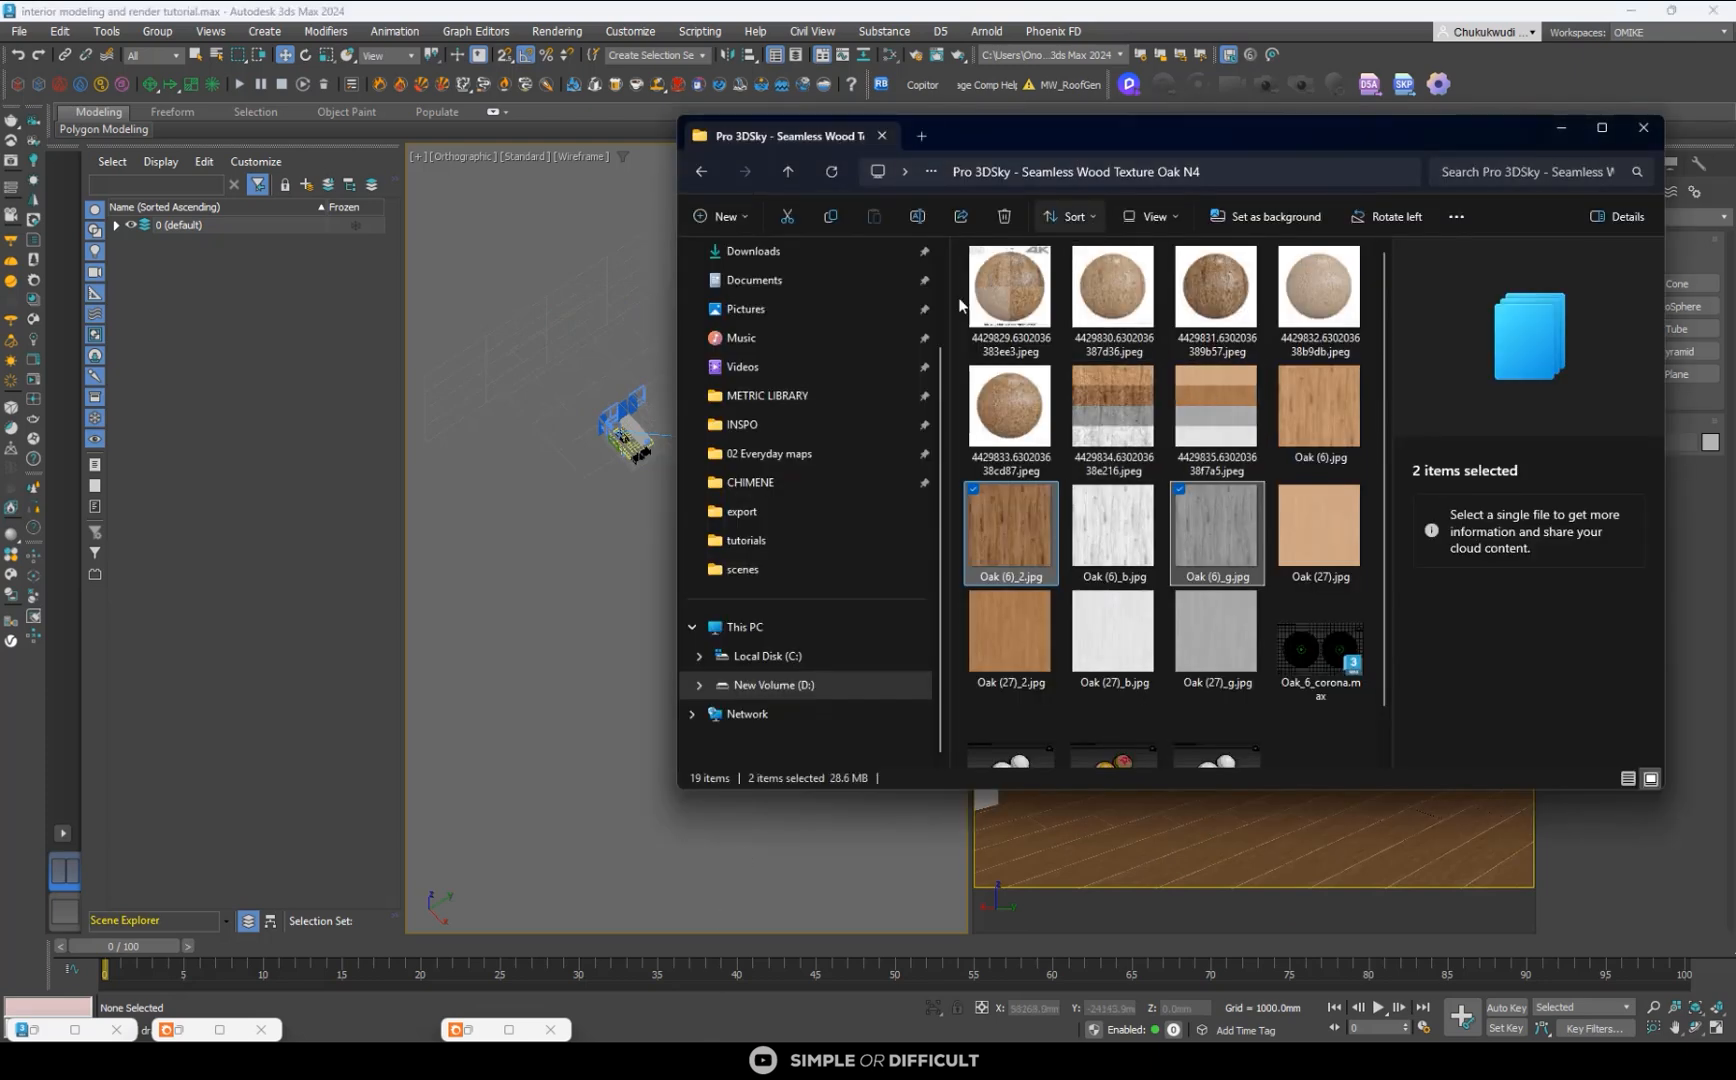
scroll(1228, 530, "down", 1)
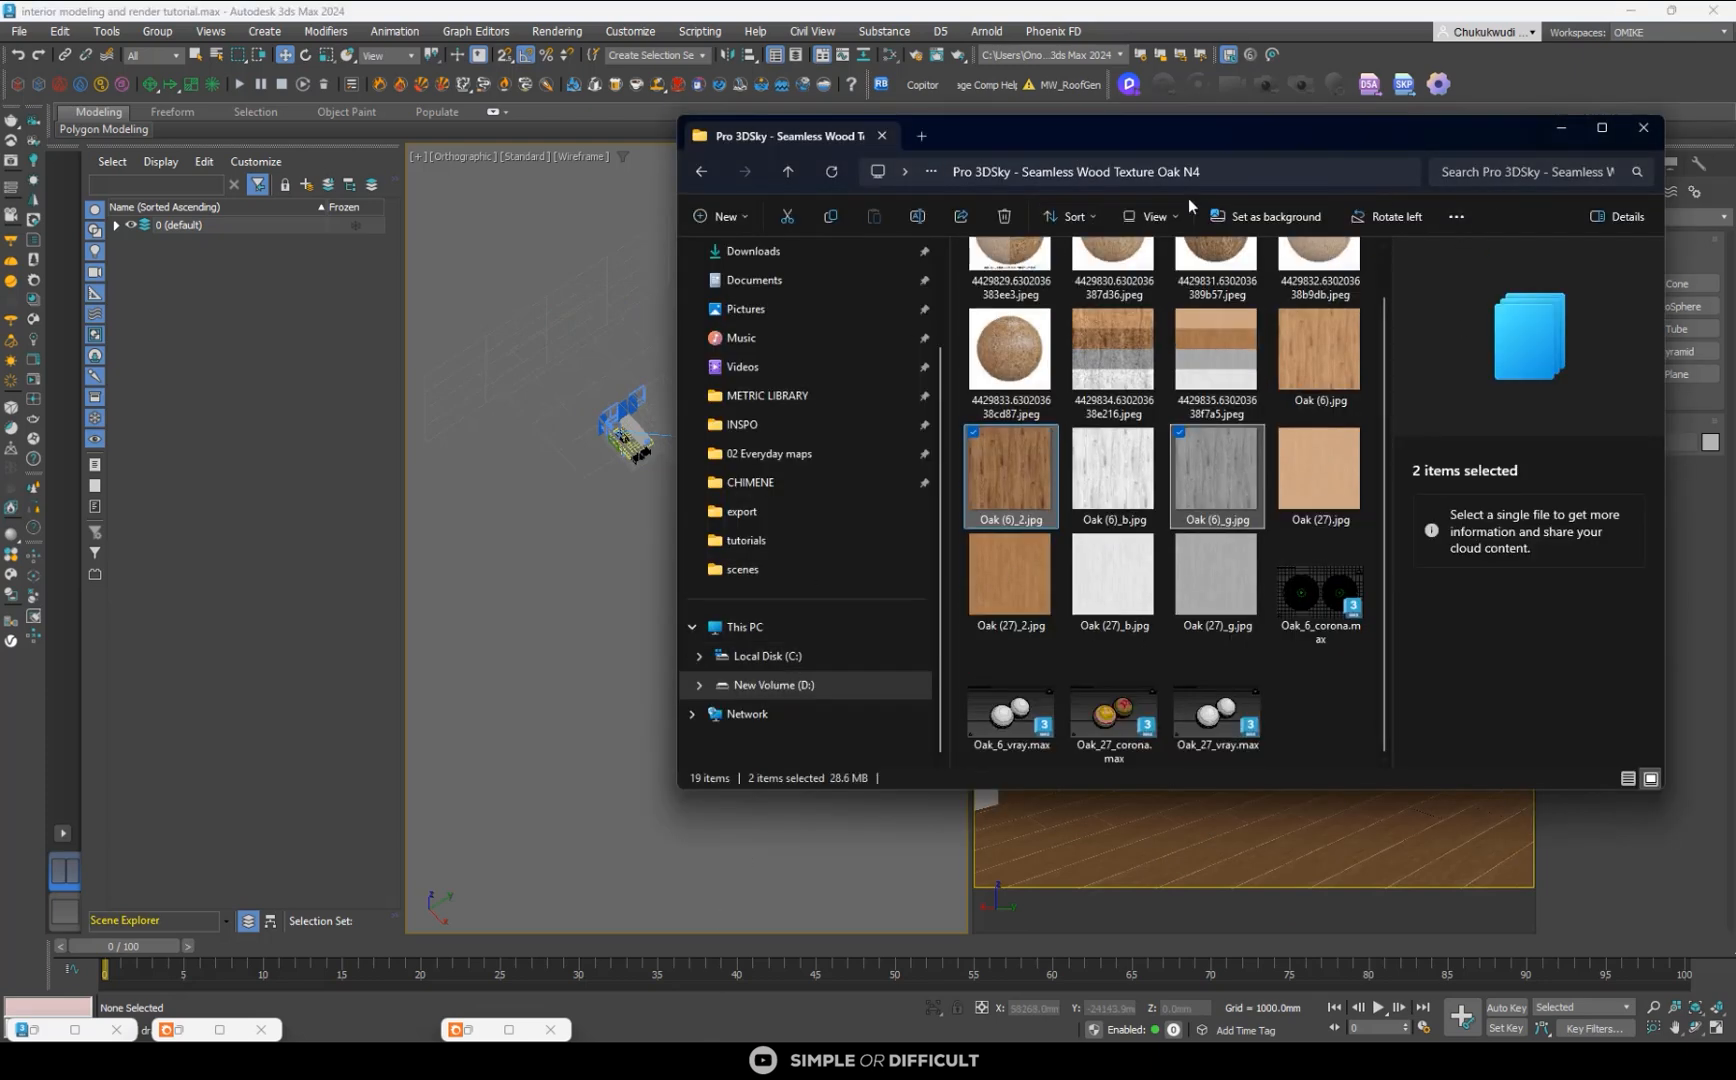
left_click(706, 170)
left_click(706, 171)
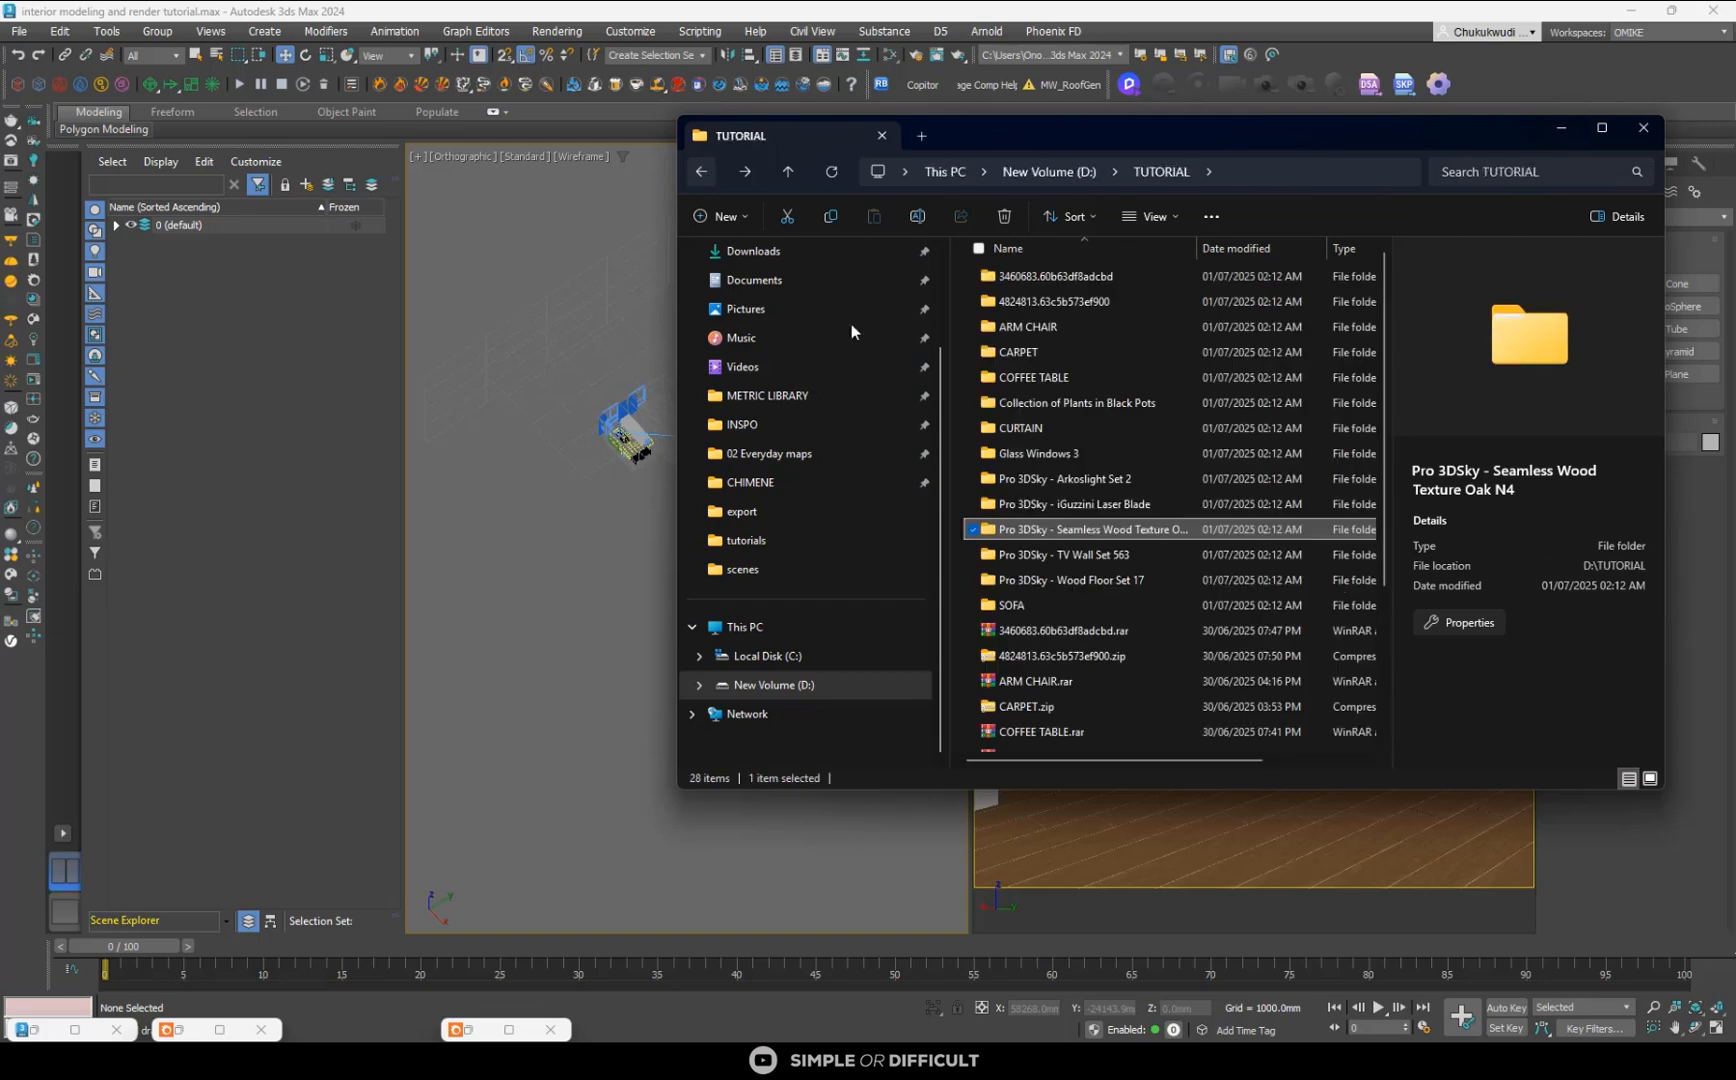
scroll(1122, 566, "down", 5)
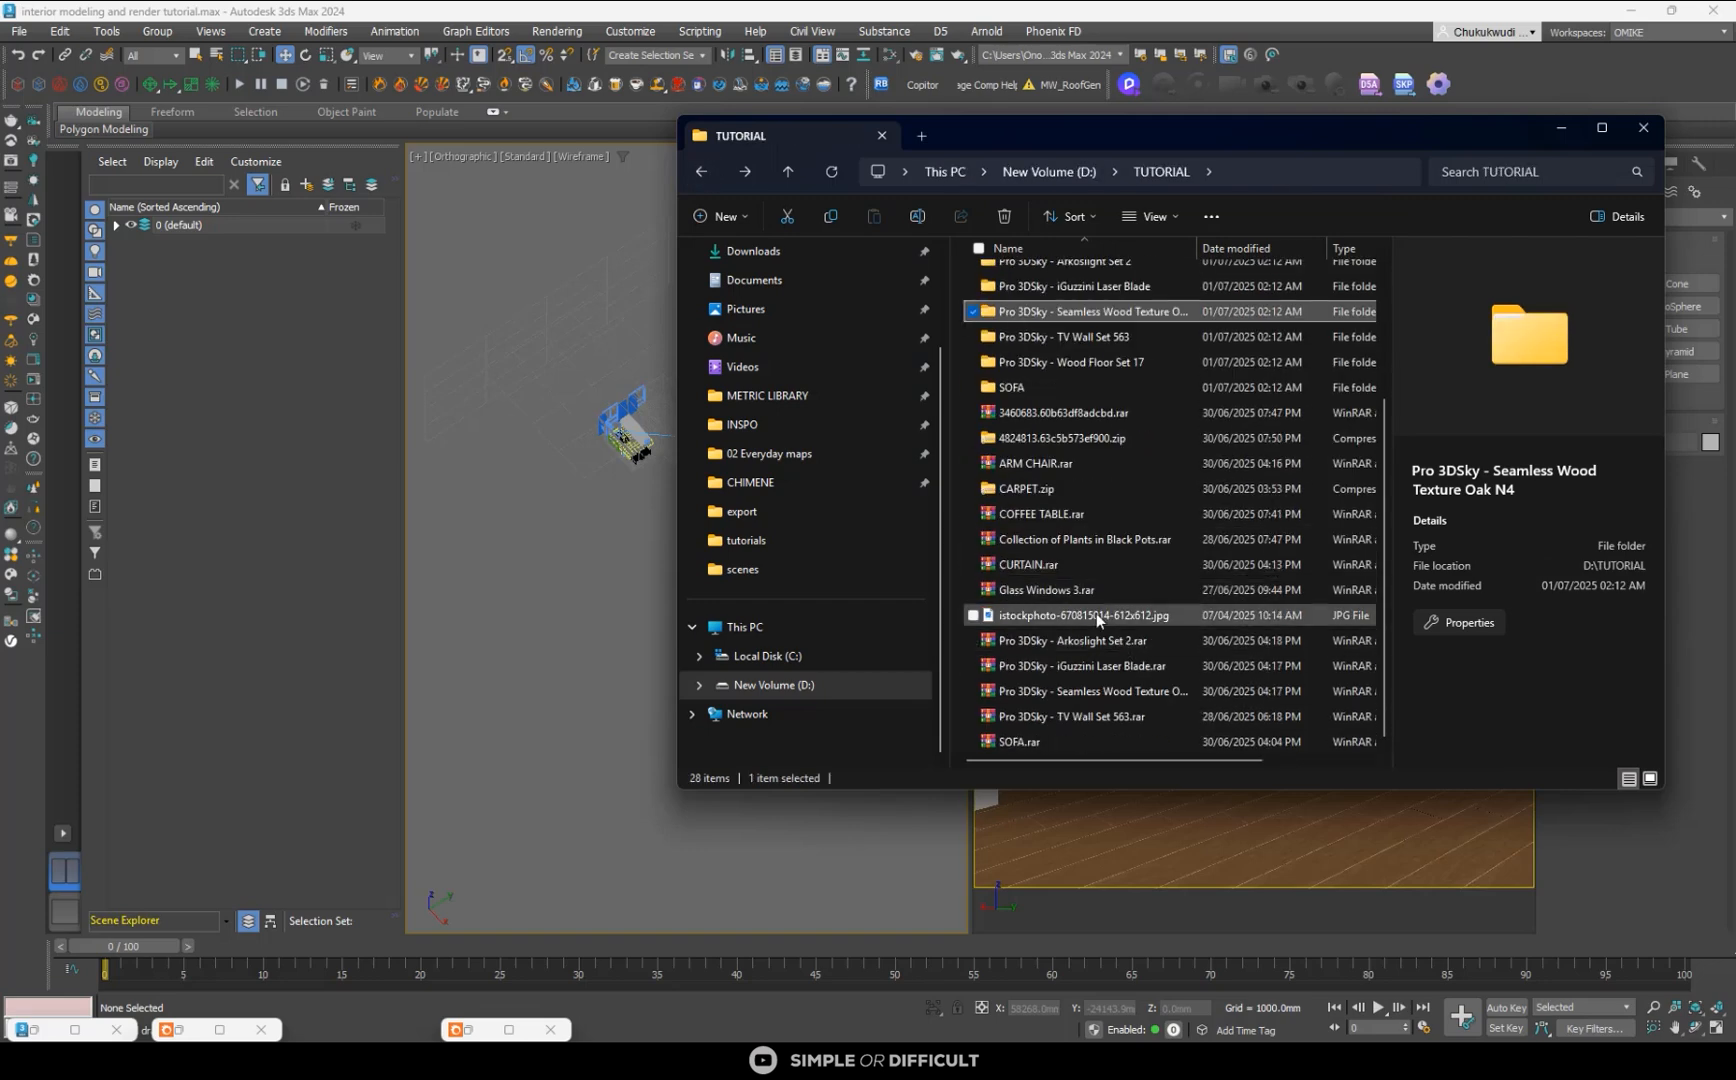
left_click(1098, 614)
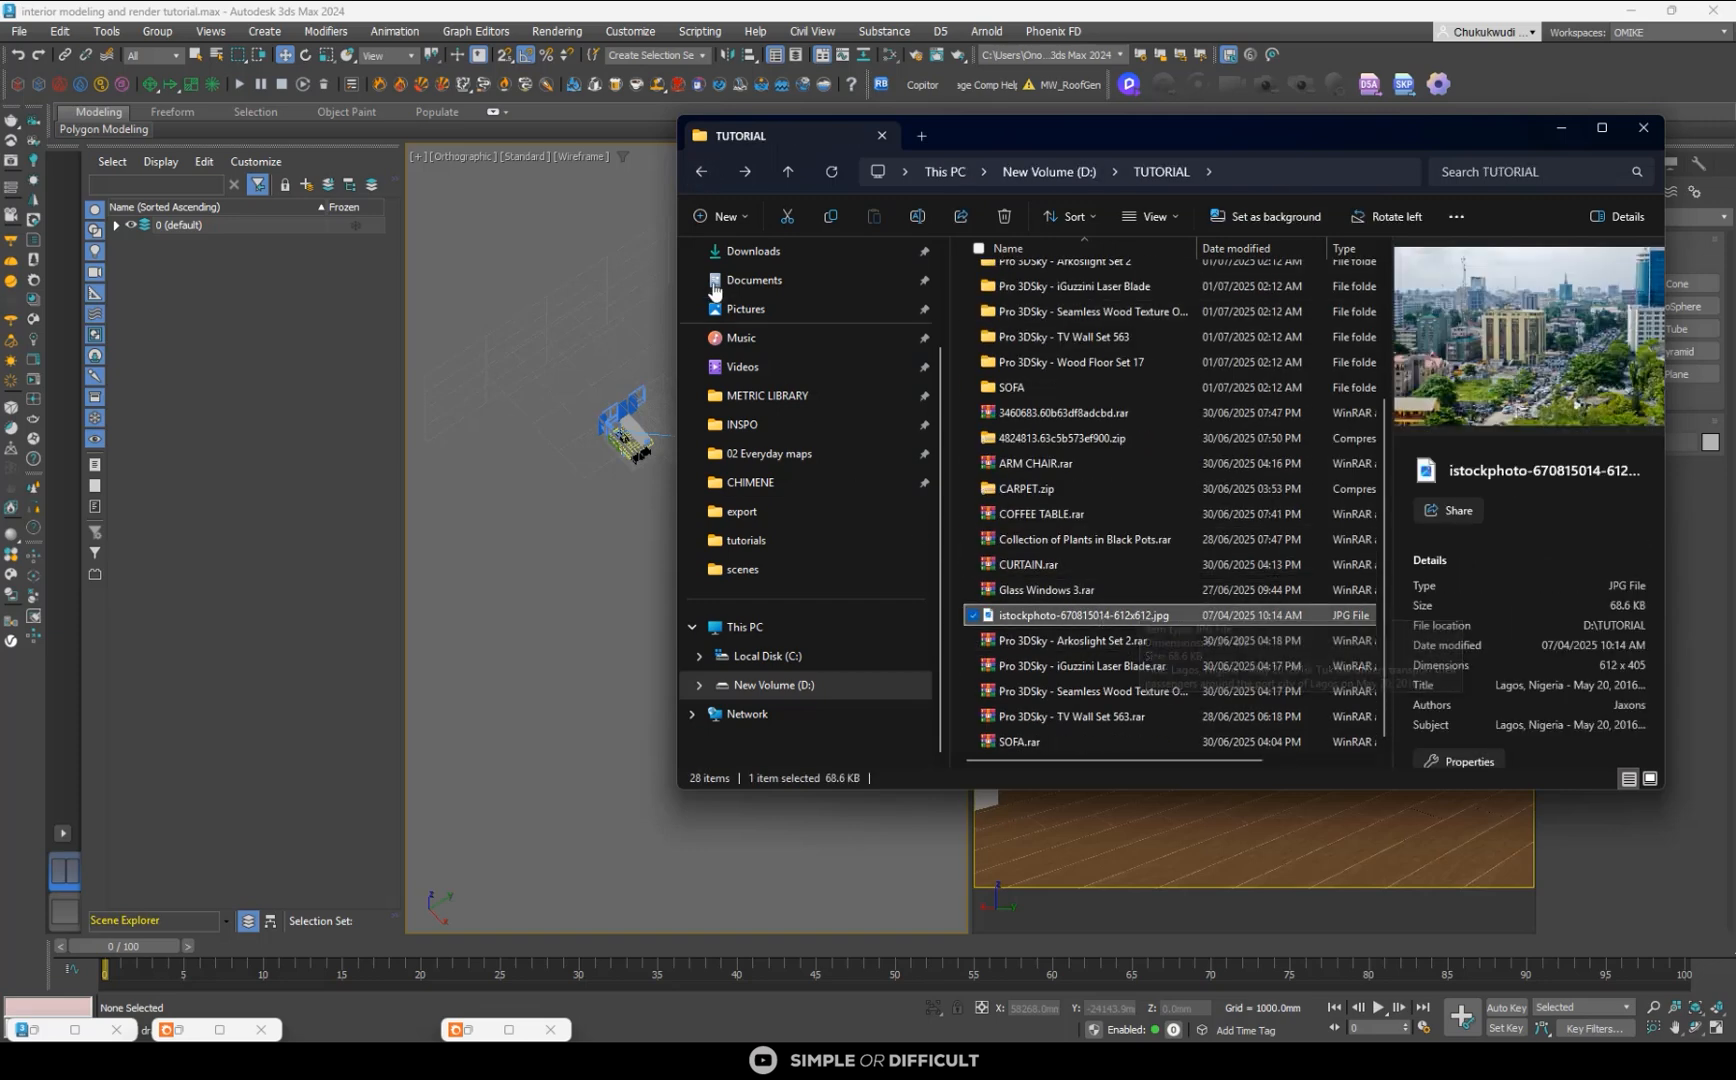
- Bring the city photo into the Slate Material Editor as a bitmap node and move the editor window off the orthographic view
left_click(888, 59)
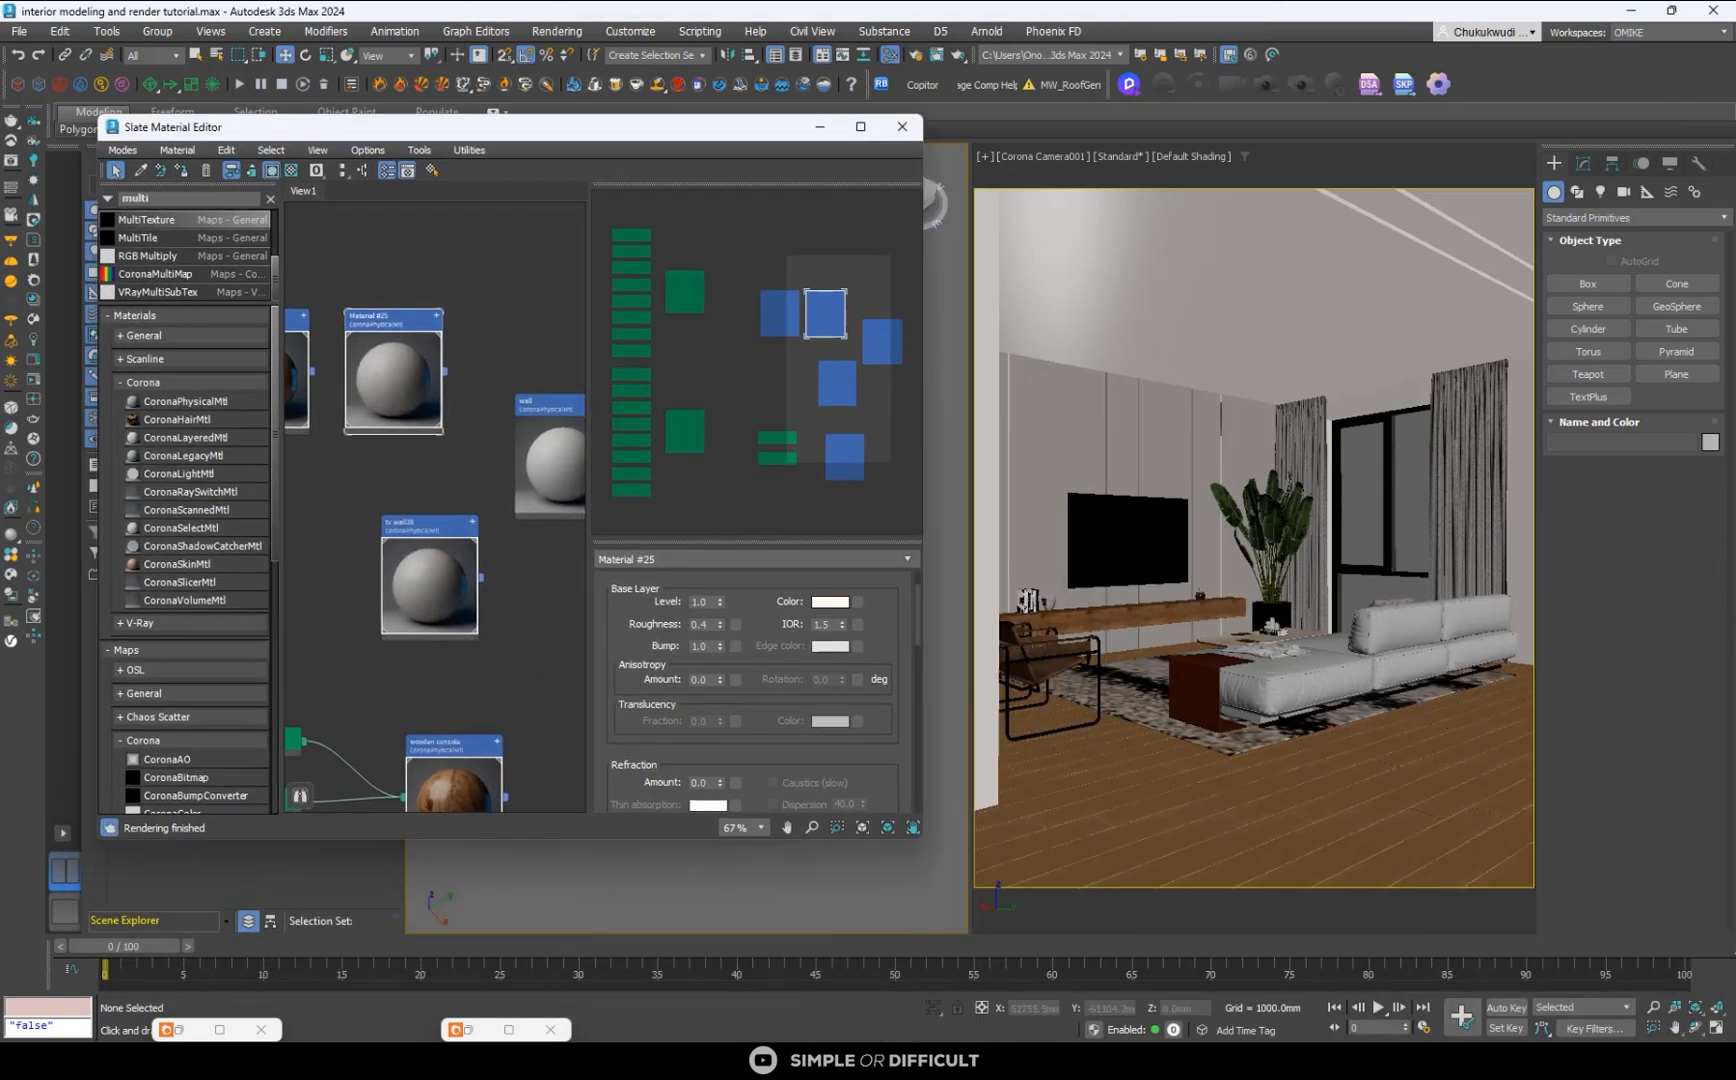
key("alt+Tab")
left_click_drag(1071, 614, 524, 640)
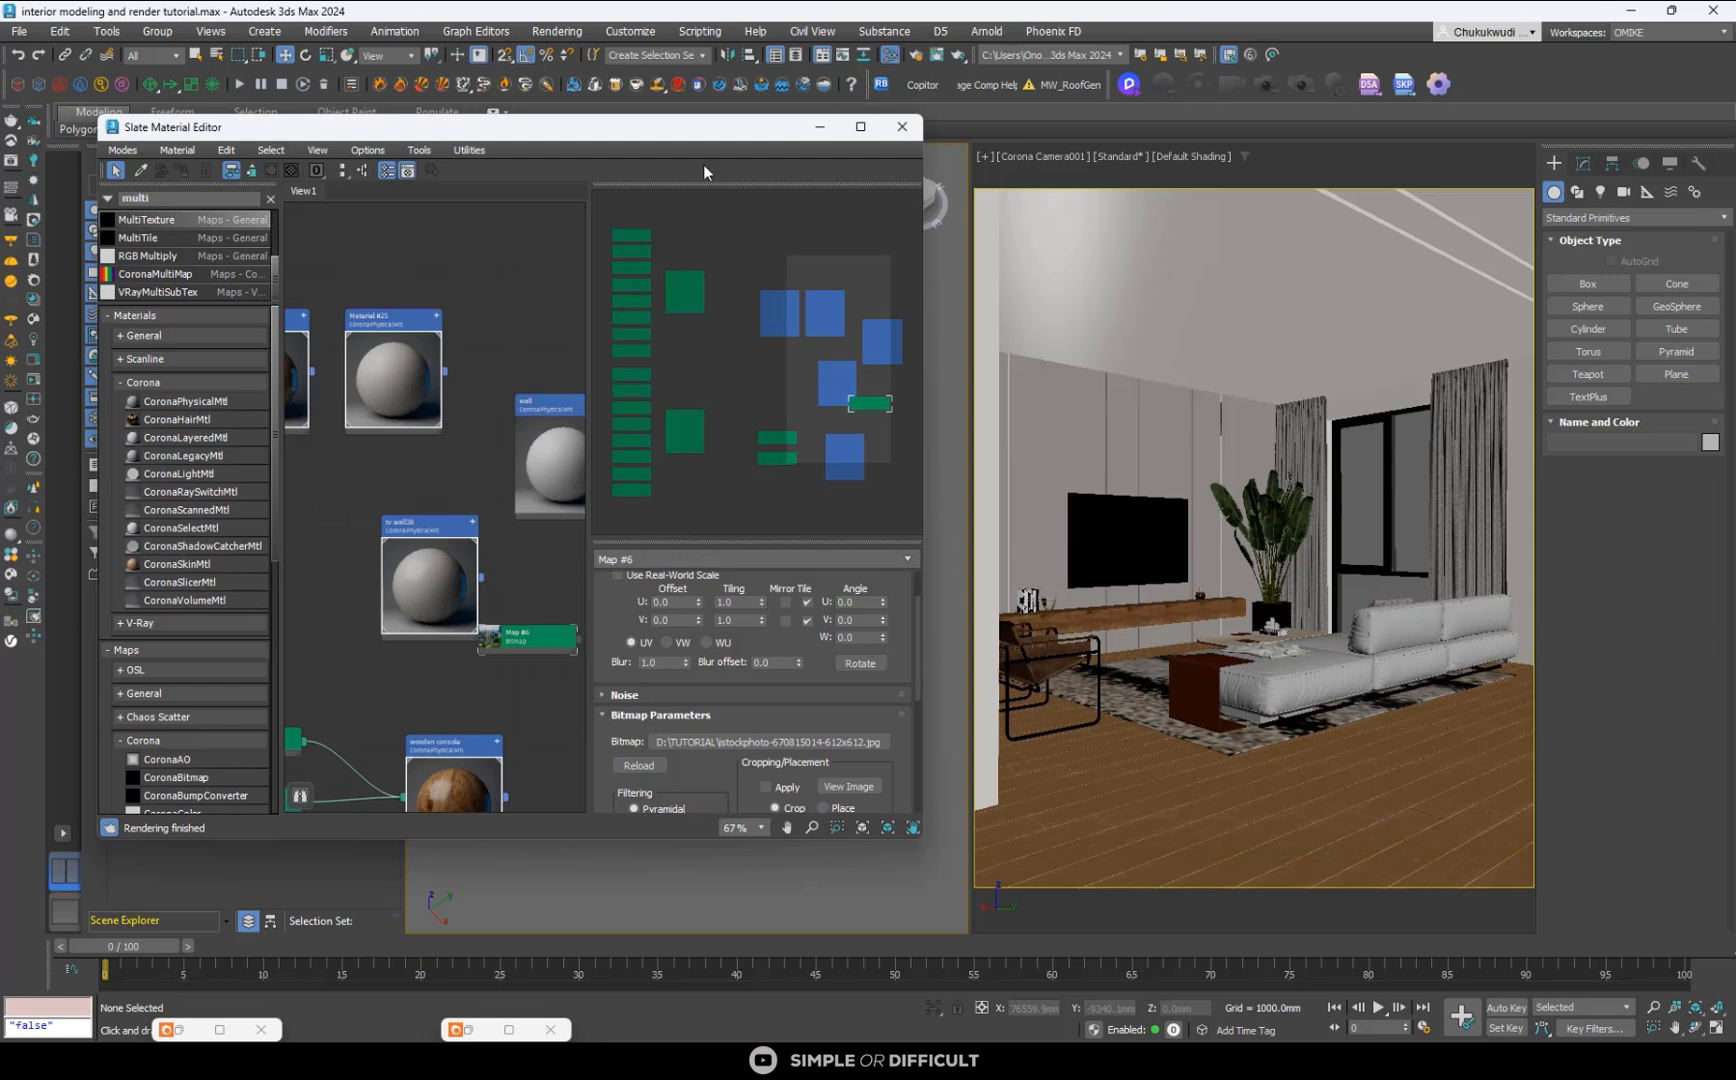
left_click_drag(708, 136, 1343, 124)
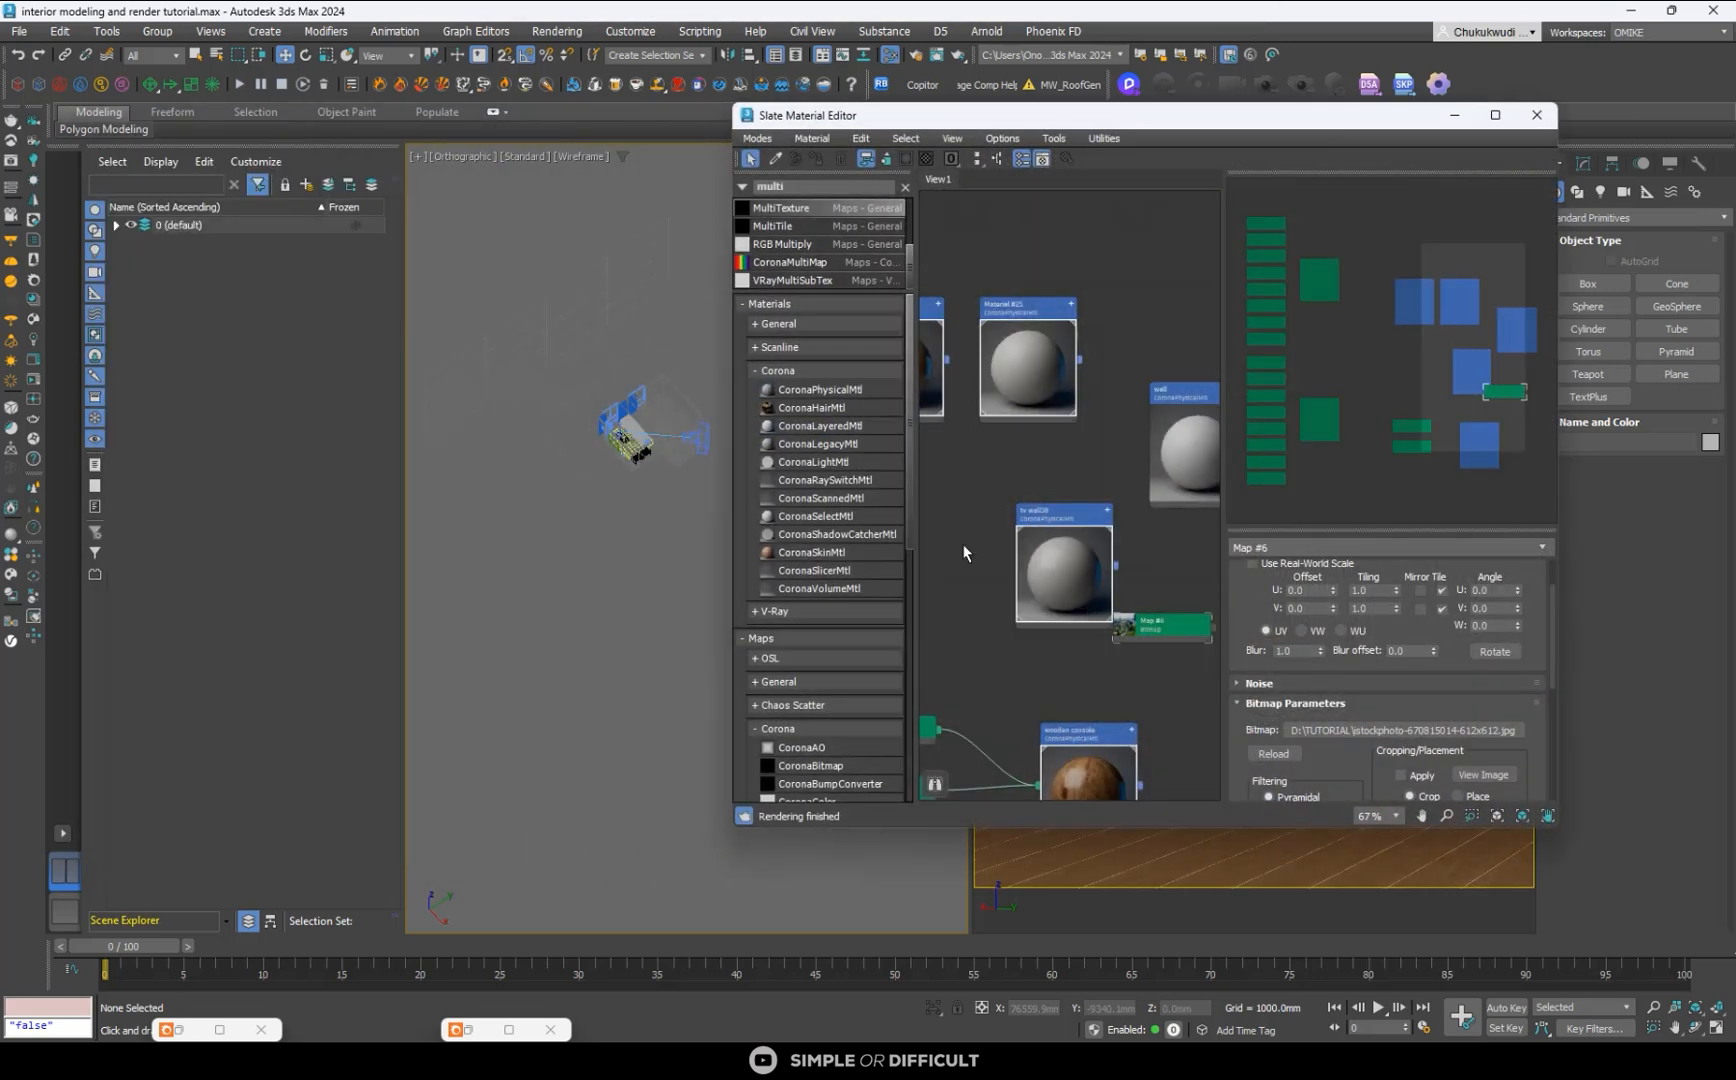
- Create a CoronaLightMtl material near the city photo bitmap and move both nodes to an empty area of the node view
left_click_drag(826, 466, 1130, 682)
double_click(1140, 690)
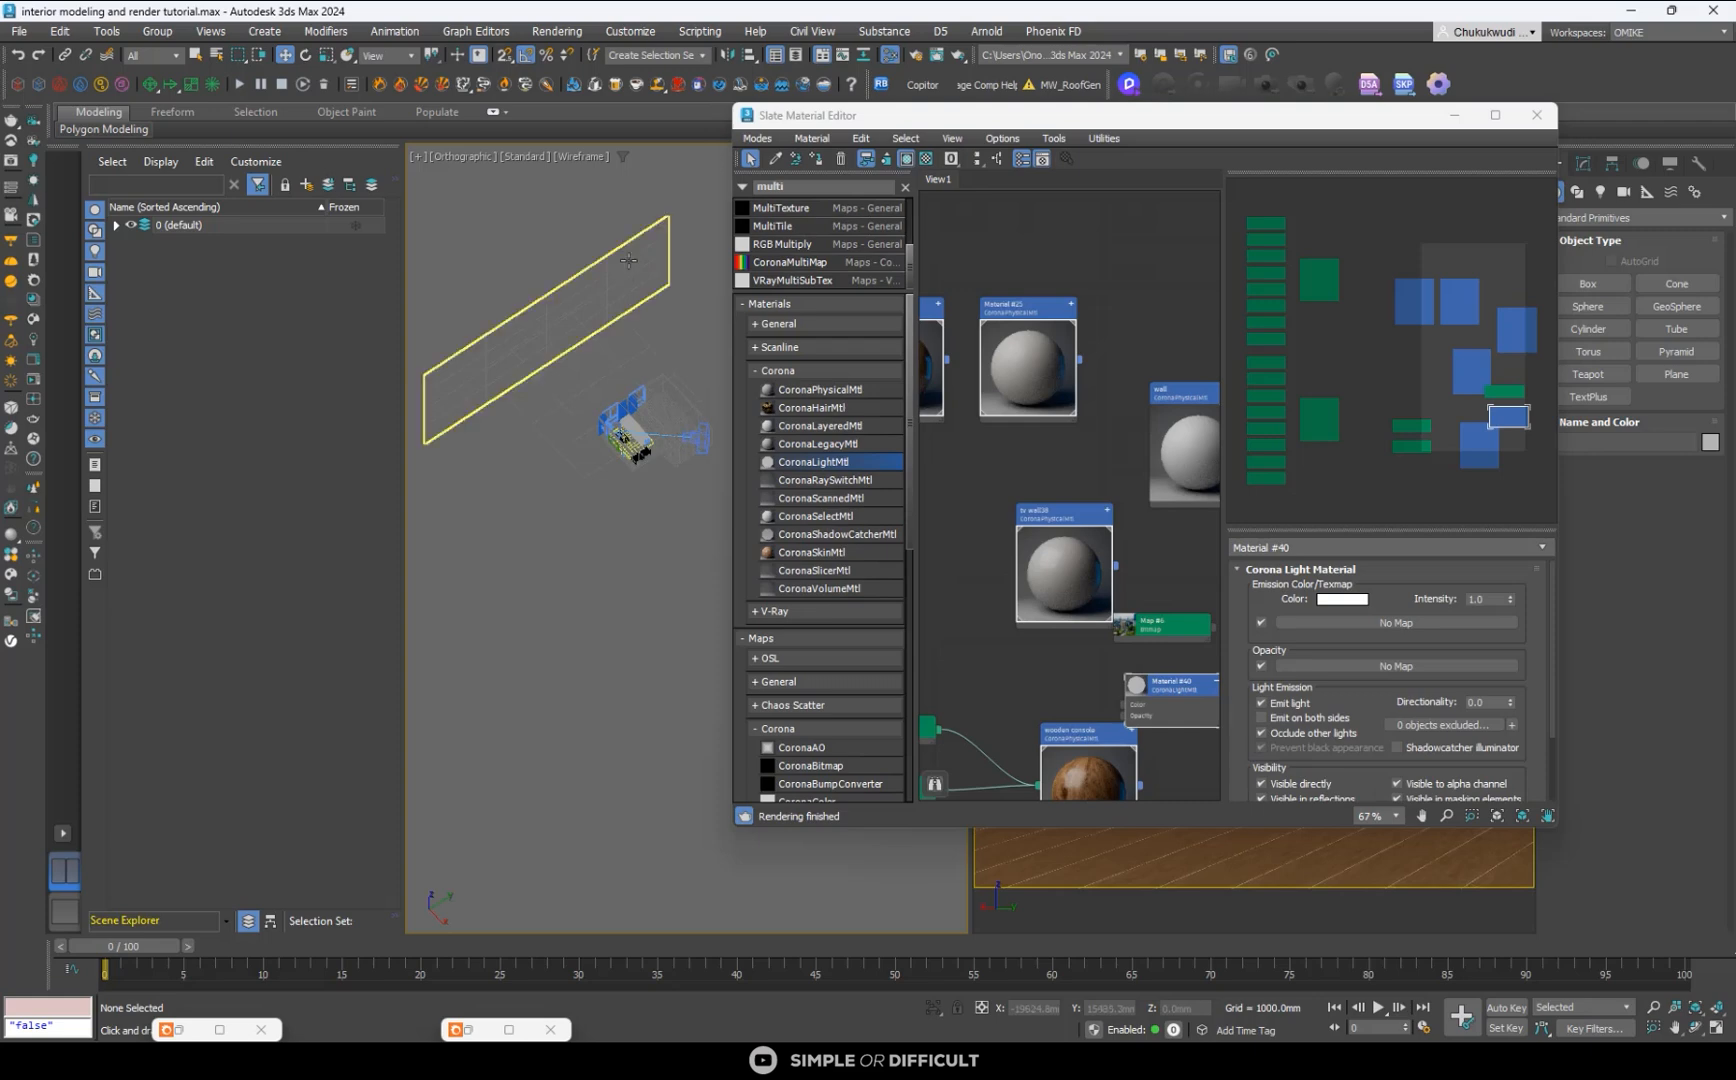
scroll(1080, 545, "down", 4)
middle_click_drag(1080, 545, 1029, 285)
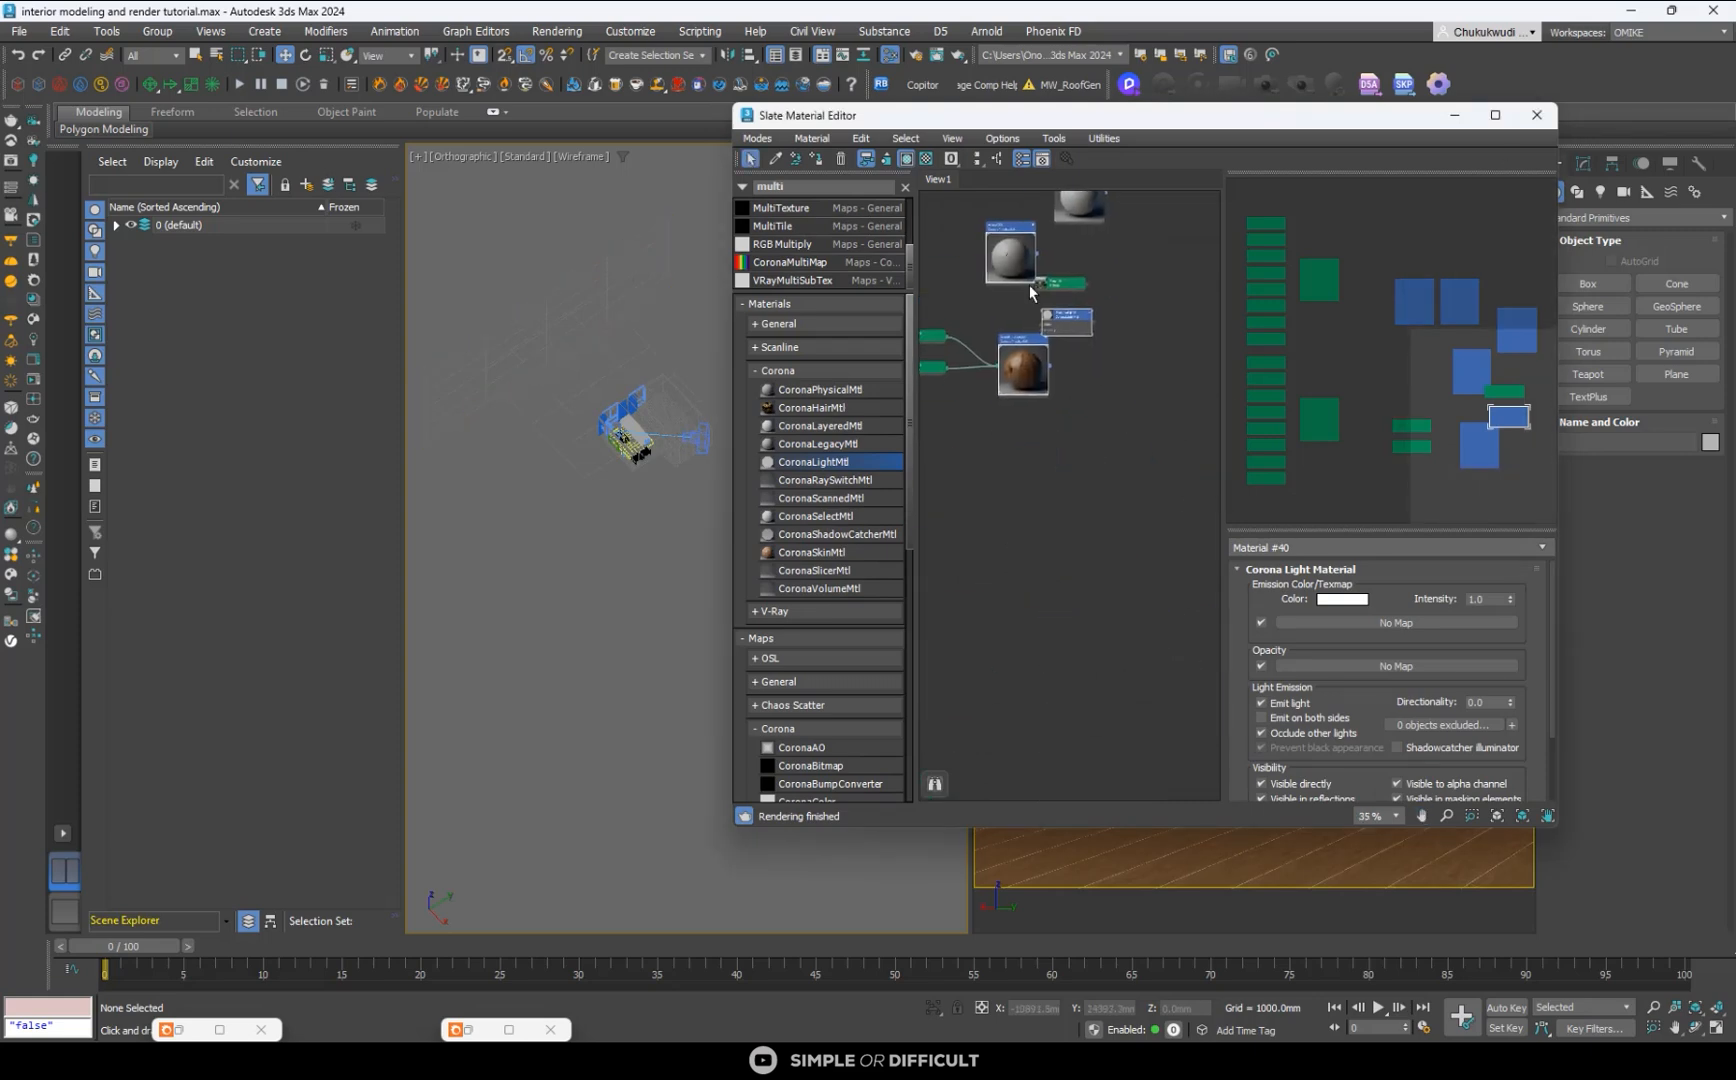
left_click_drag(1075, 322, 1083, 600)
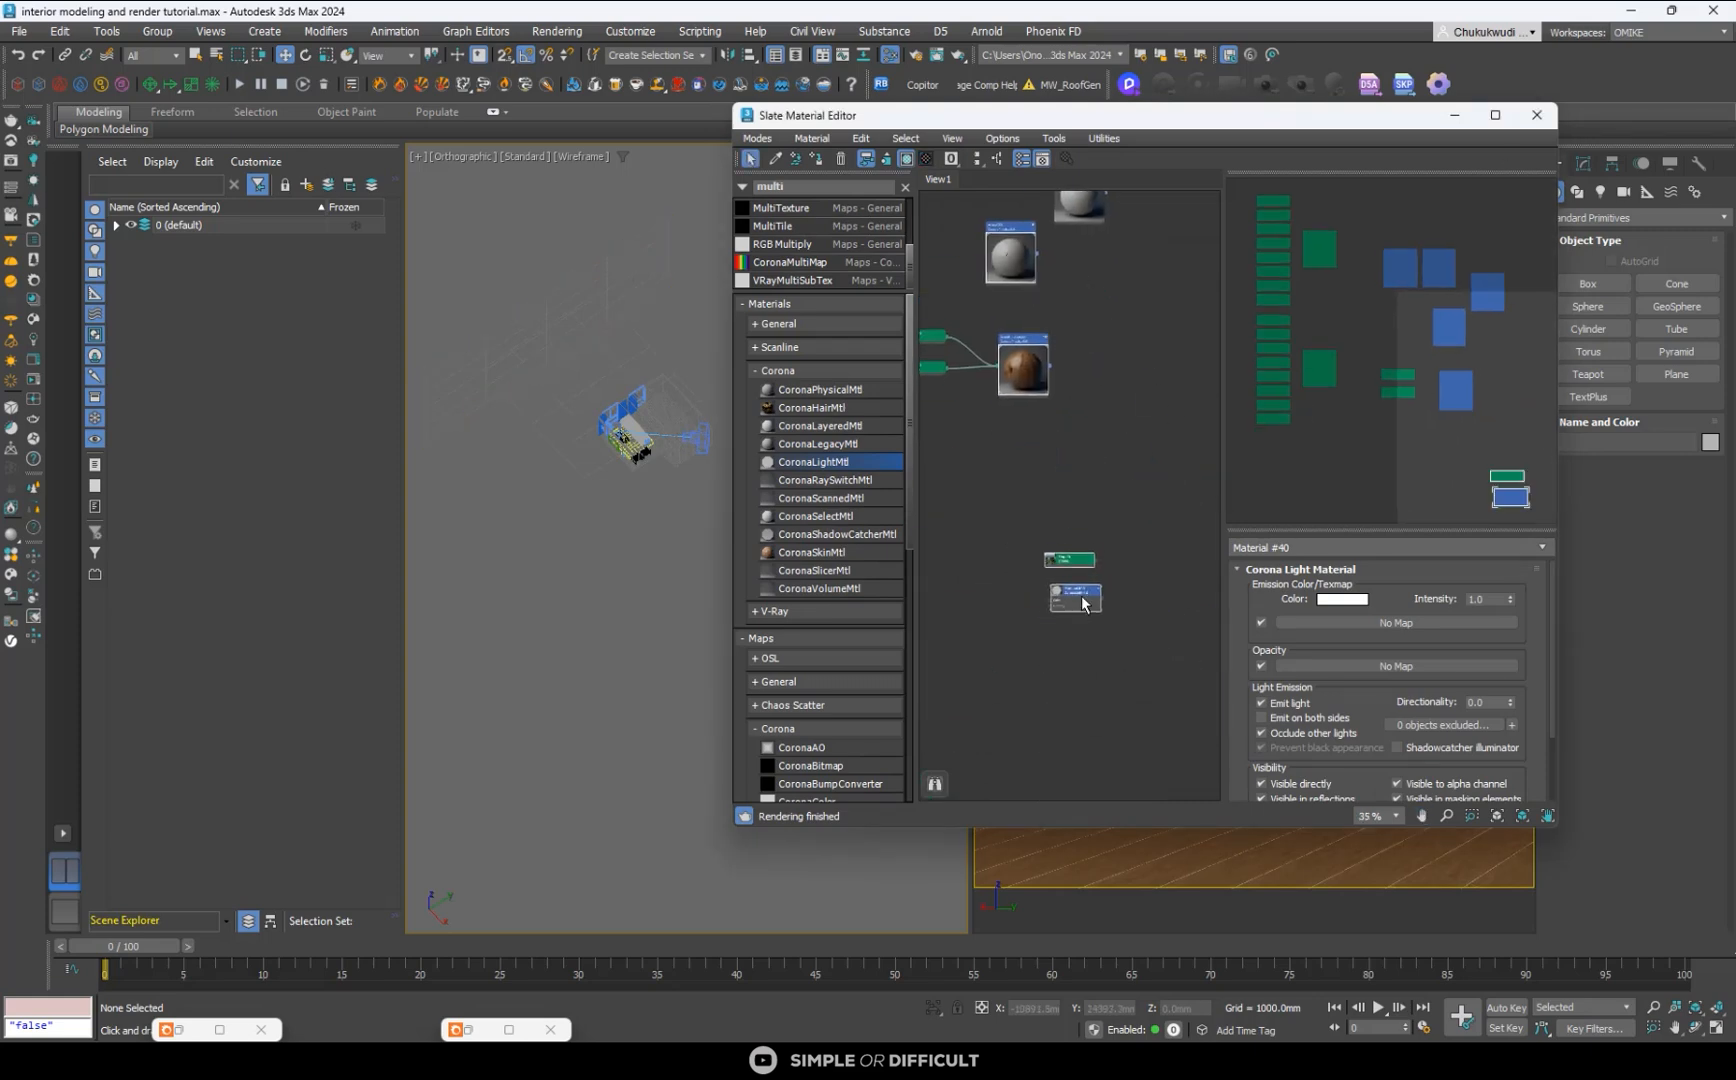
scroll(1082, 628, "up", 4)
middle_click_drag(1082, 628, 1150, 545)
left_click(997, 417)
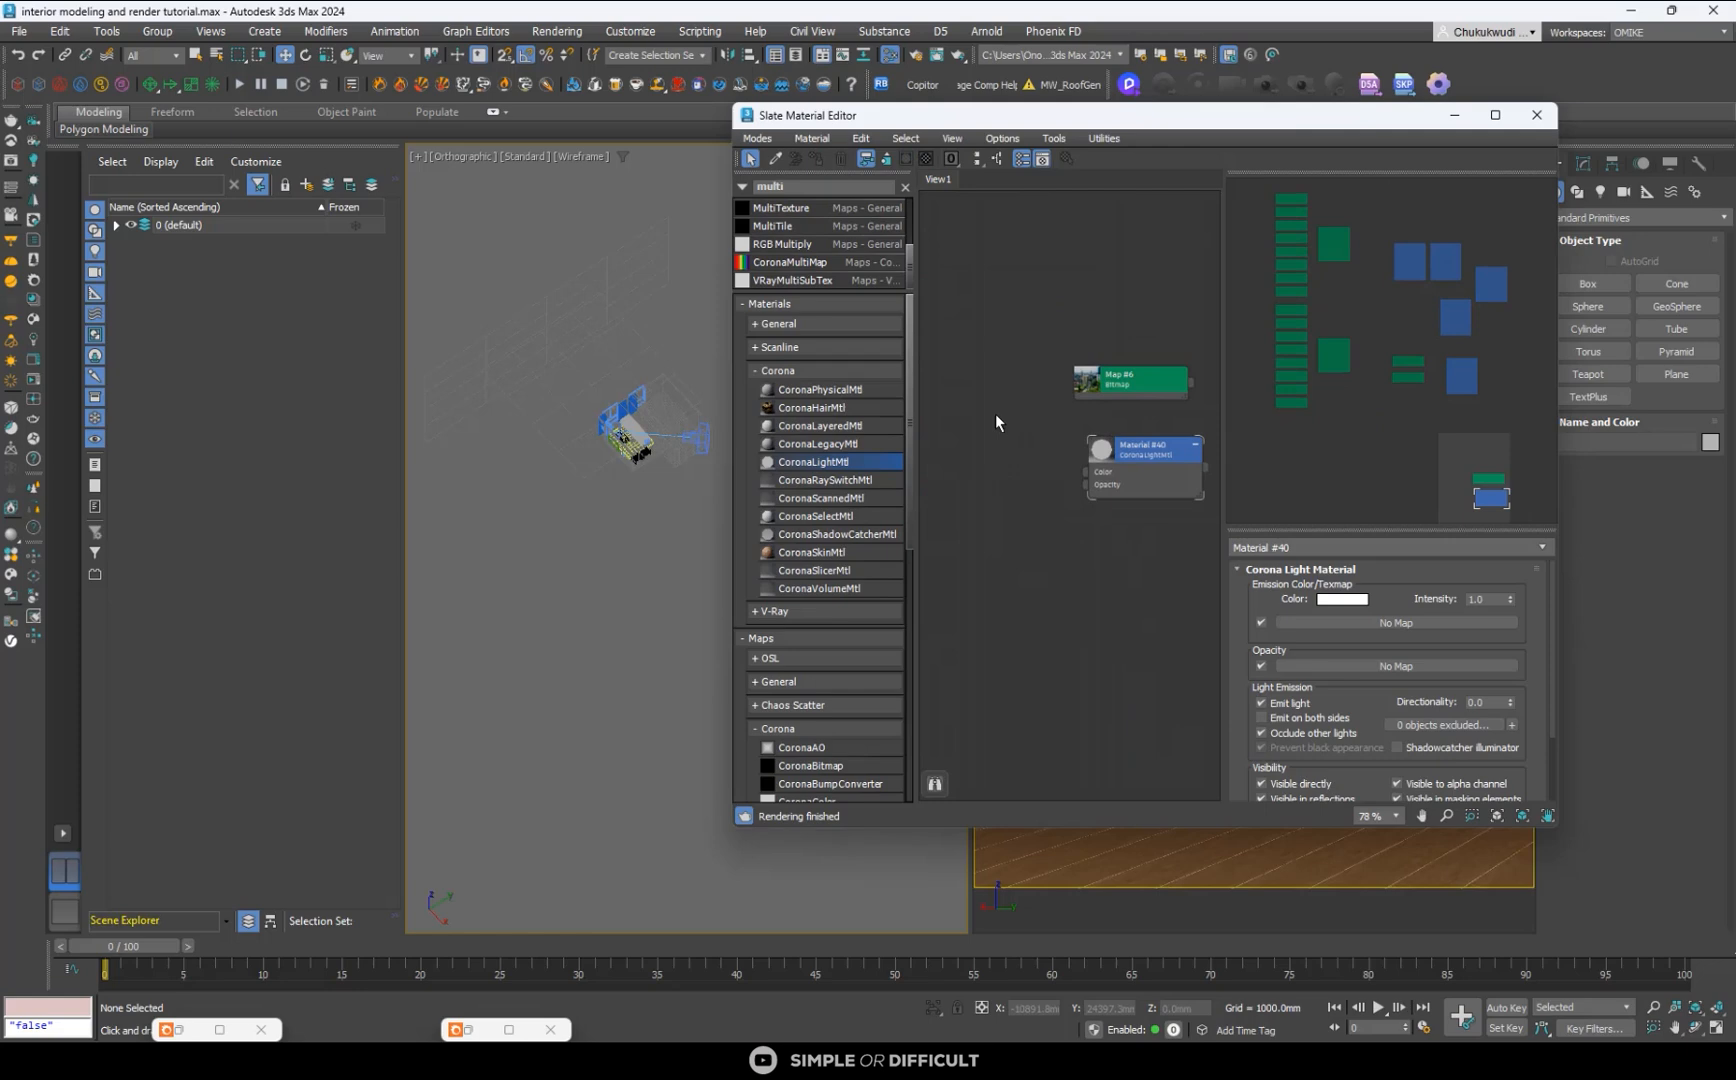
- Assign the CoronaLightMtl material to the upright plane Plane003
left_click(575, 330)
left_click(1148, 458)
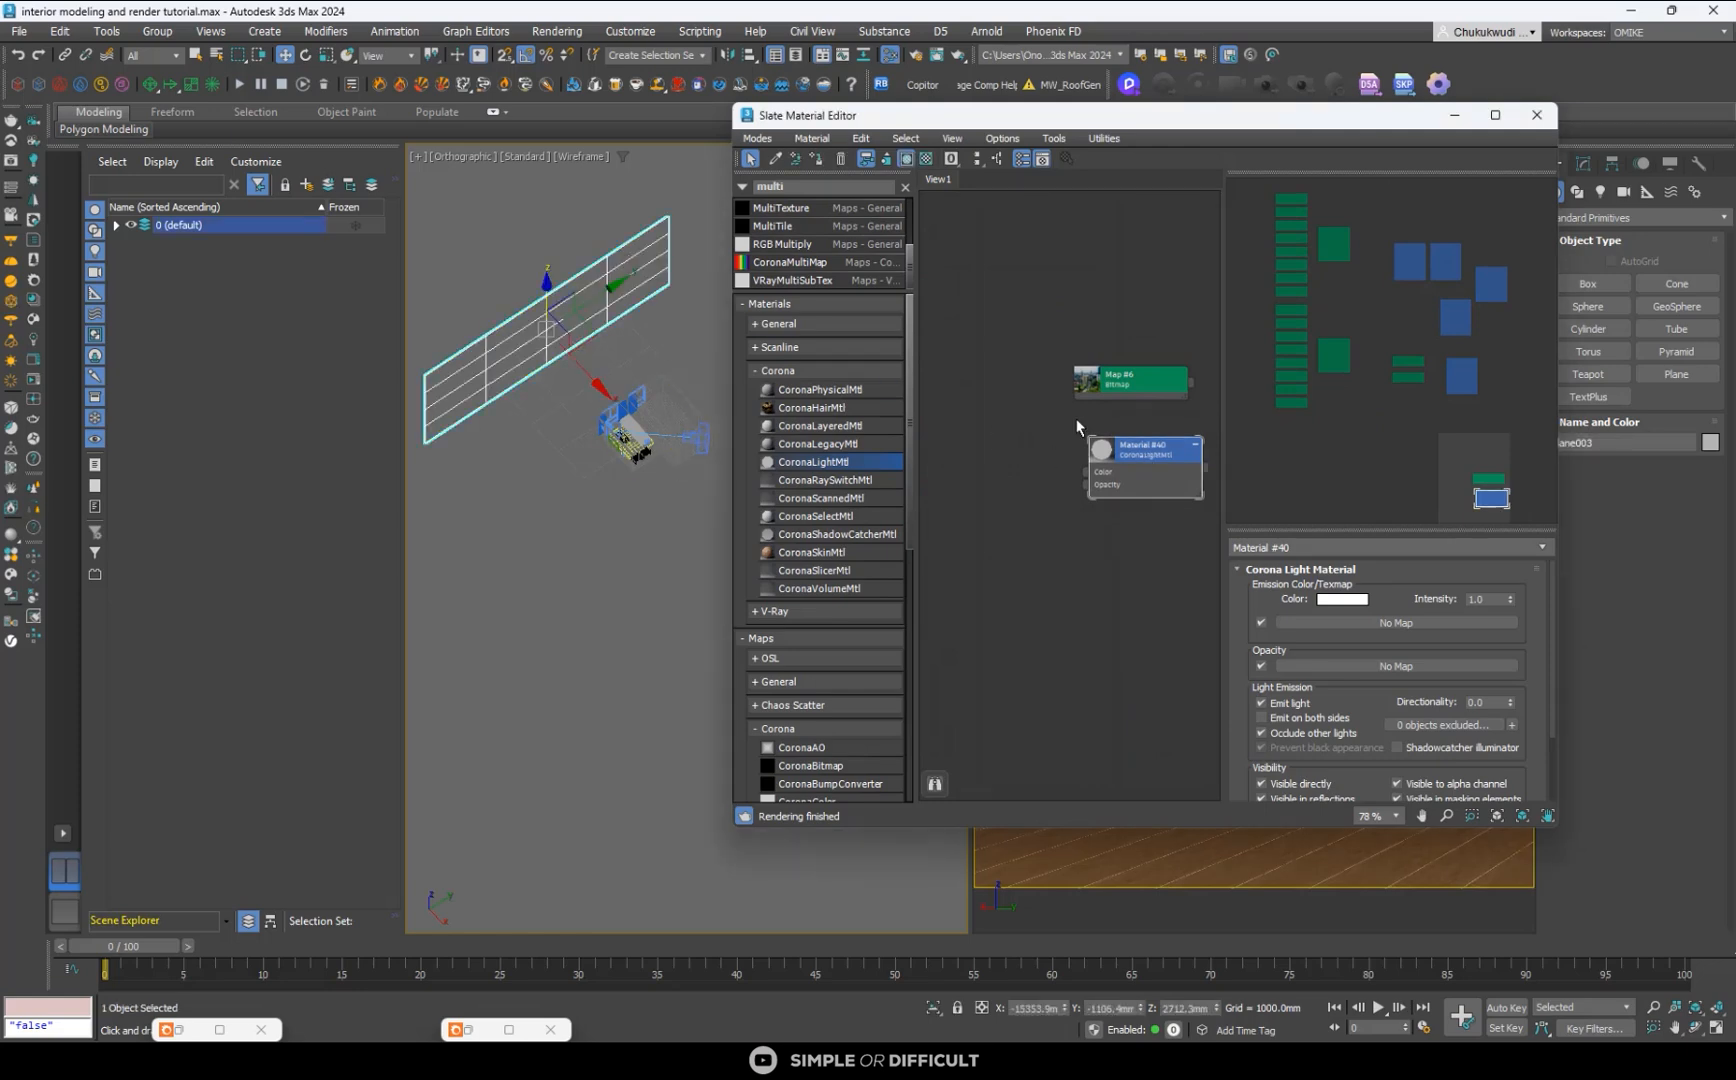
left_click(818, 160)
- Space out the bitmap and light material nodes and add a CoronaColorCorrect map fed by the city photo bitmap
left_click_drag(1130, 378, 975, 448)
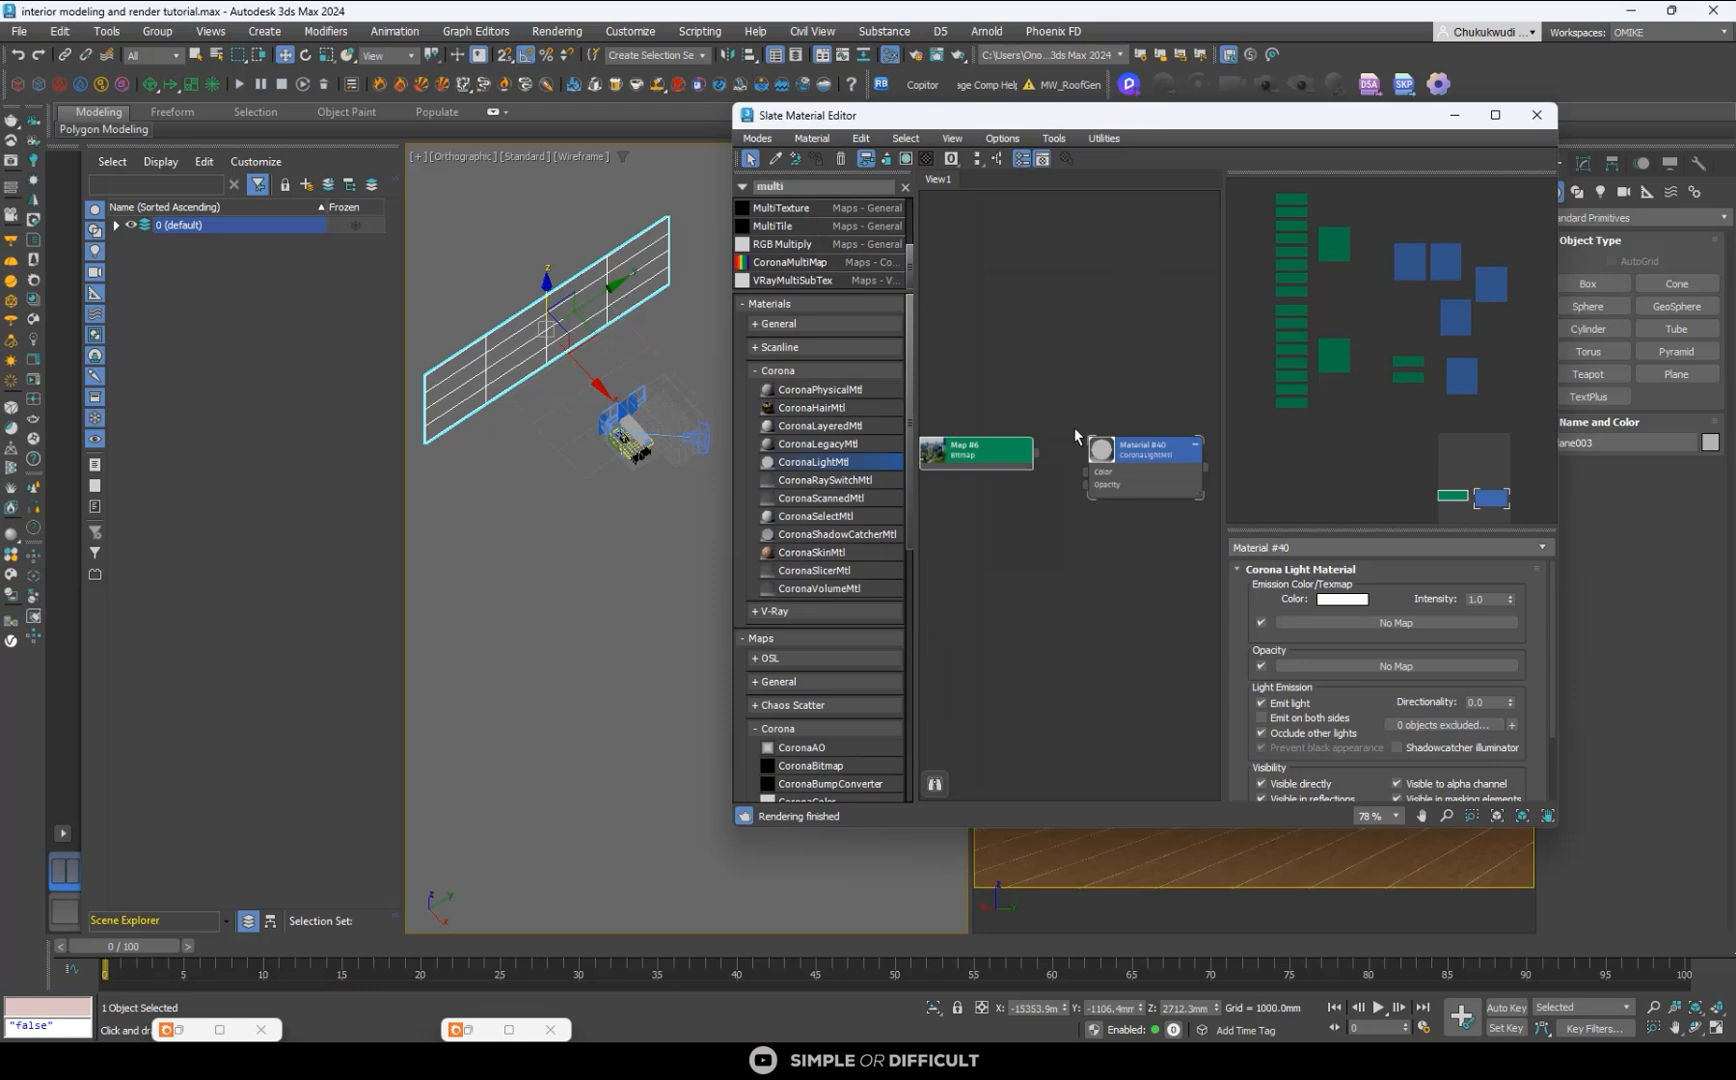
scroll(1075, 428, "down", 1)
middle_click_drag(1075, 428, 1133, 336)
left_click_drag(1070, 363, 1032, 364)
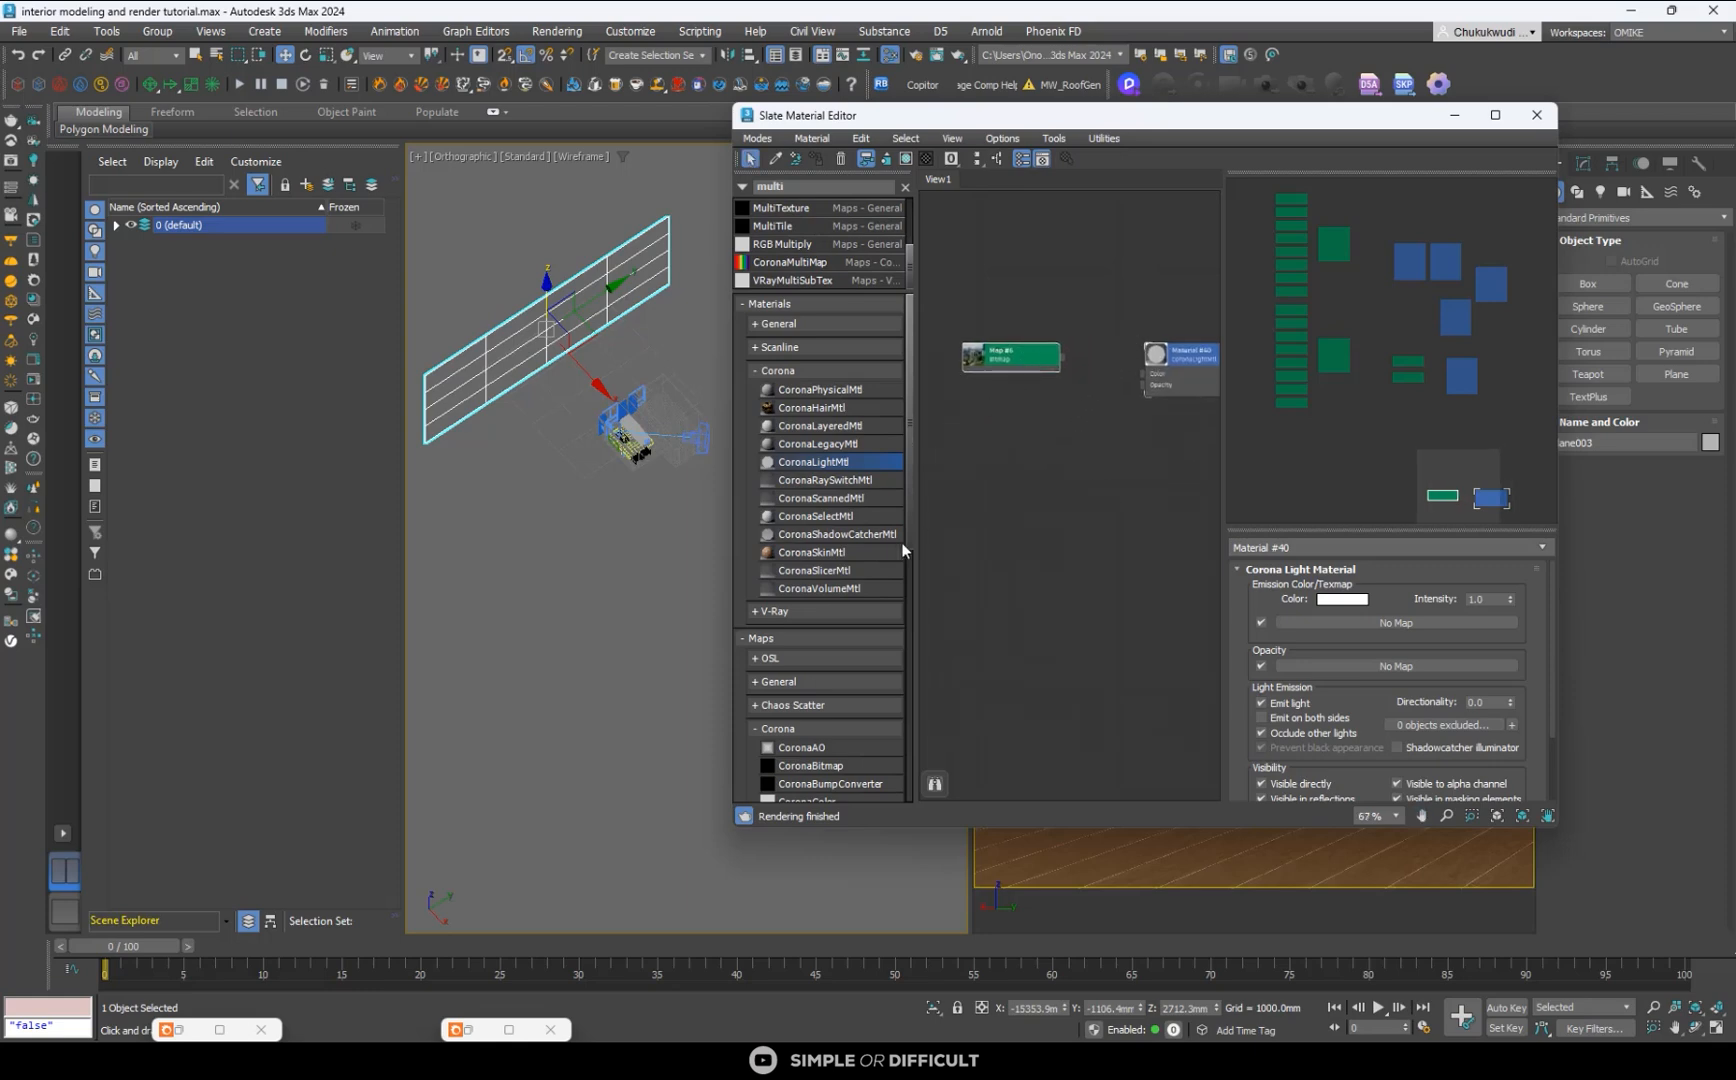
scroll(842, 768, "down", 3)
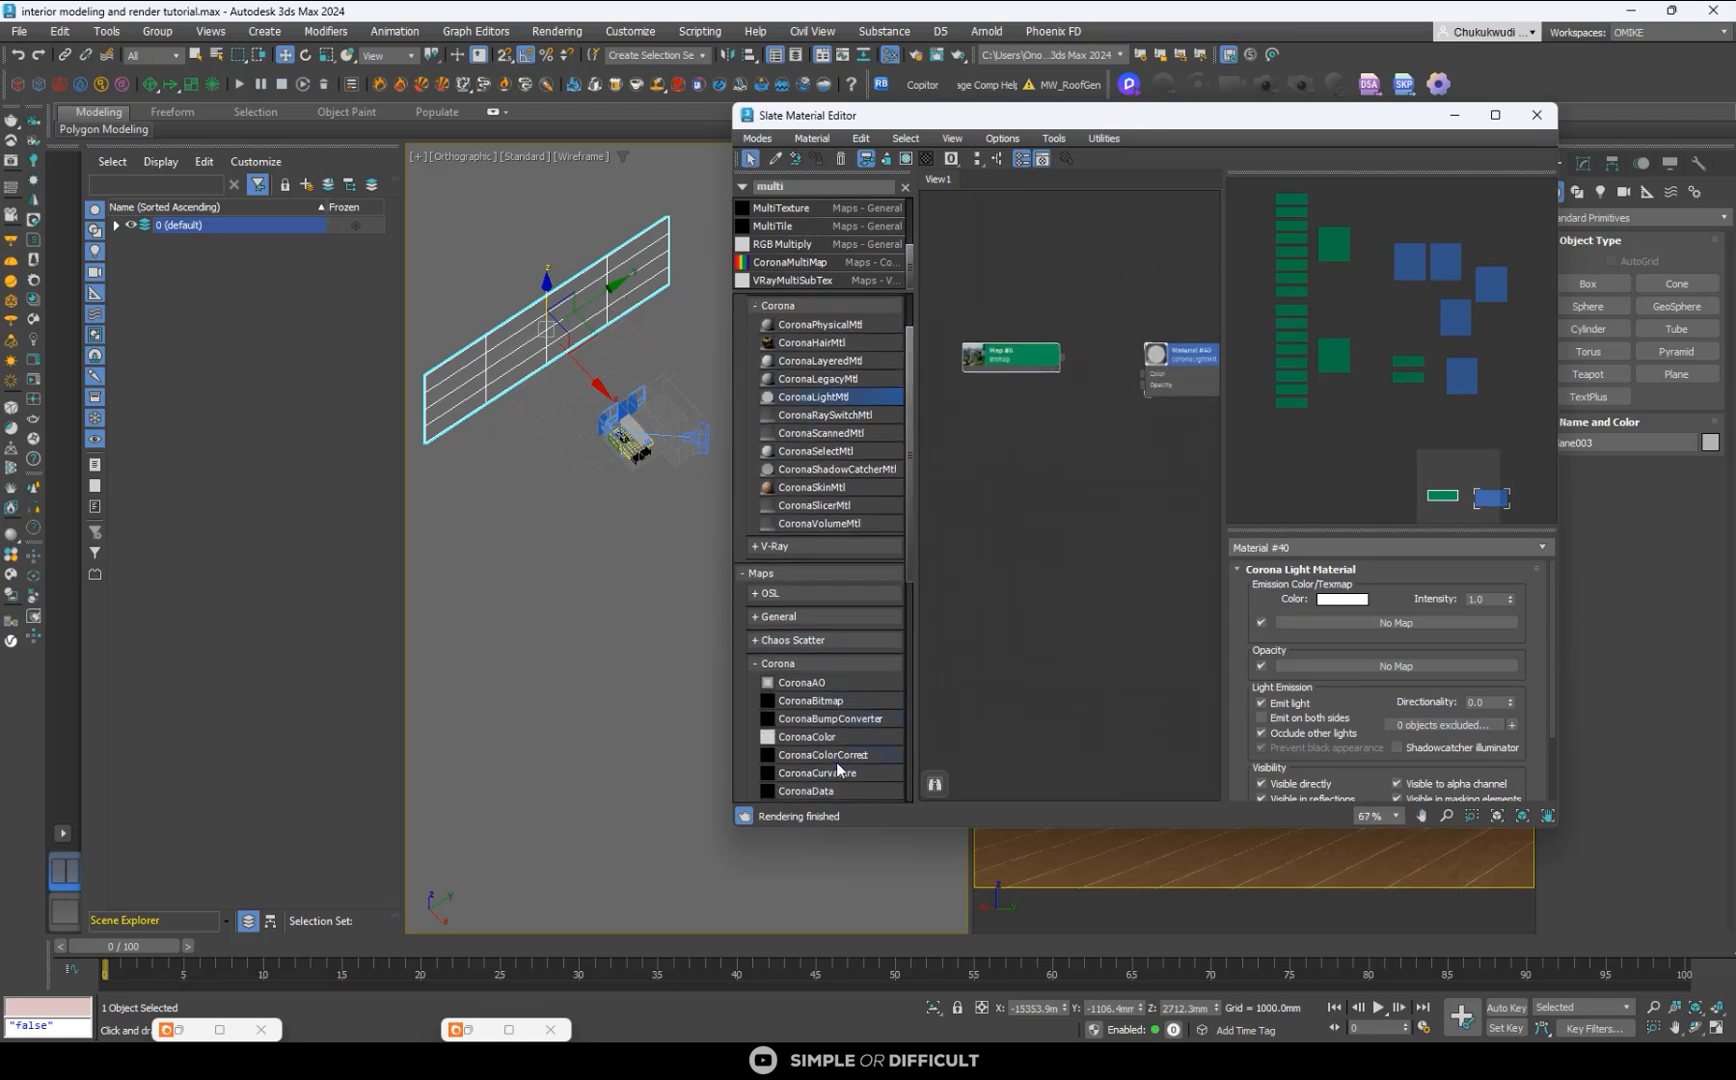
left_click(840, 755)
left_click_drag(1086, 389, 1052, 387)
- Connect the CoronaColorCorrect map's default output to the Color input of the CoronaLightMtl material
scroll(1010, 357, "up", 2)
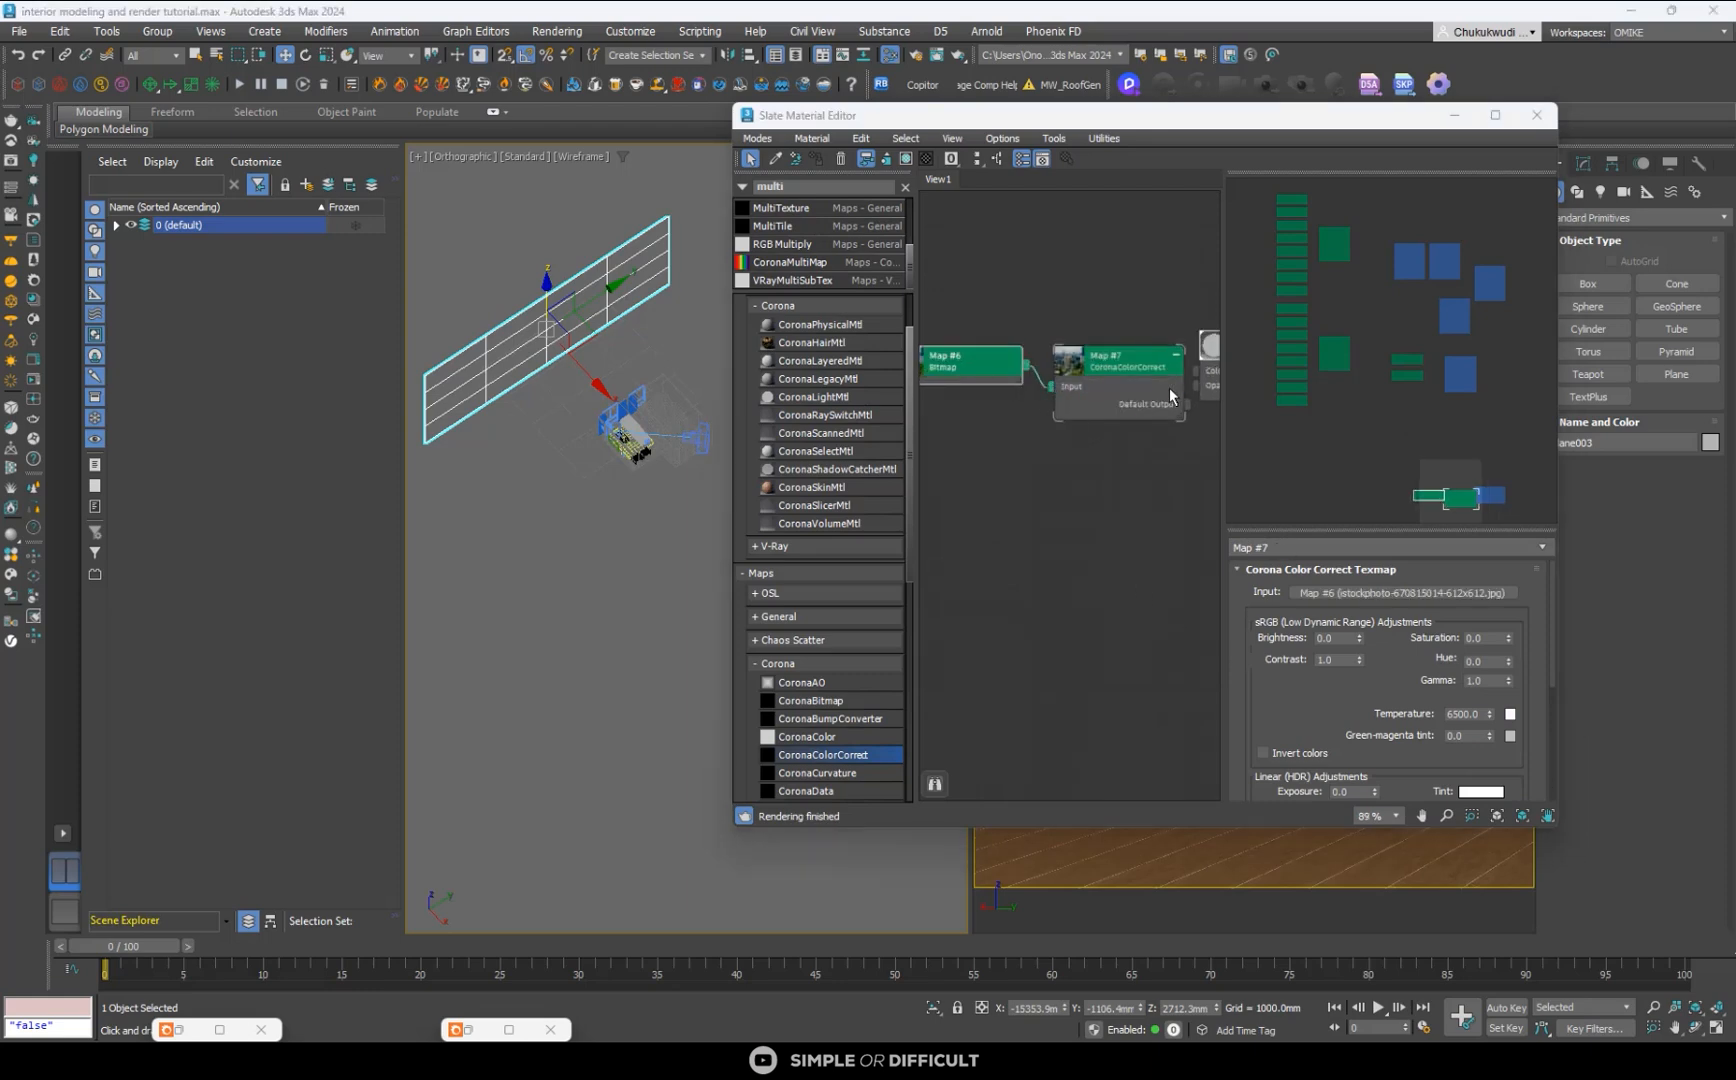
scroll(1153, 381, "up", 2)
left_click_drag(1128, 382, 1018, 363)
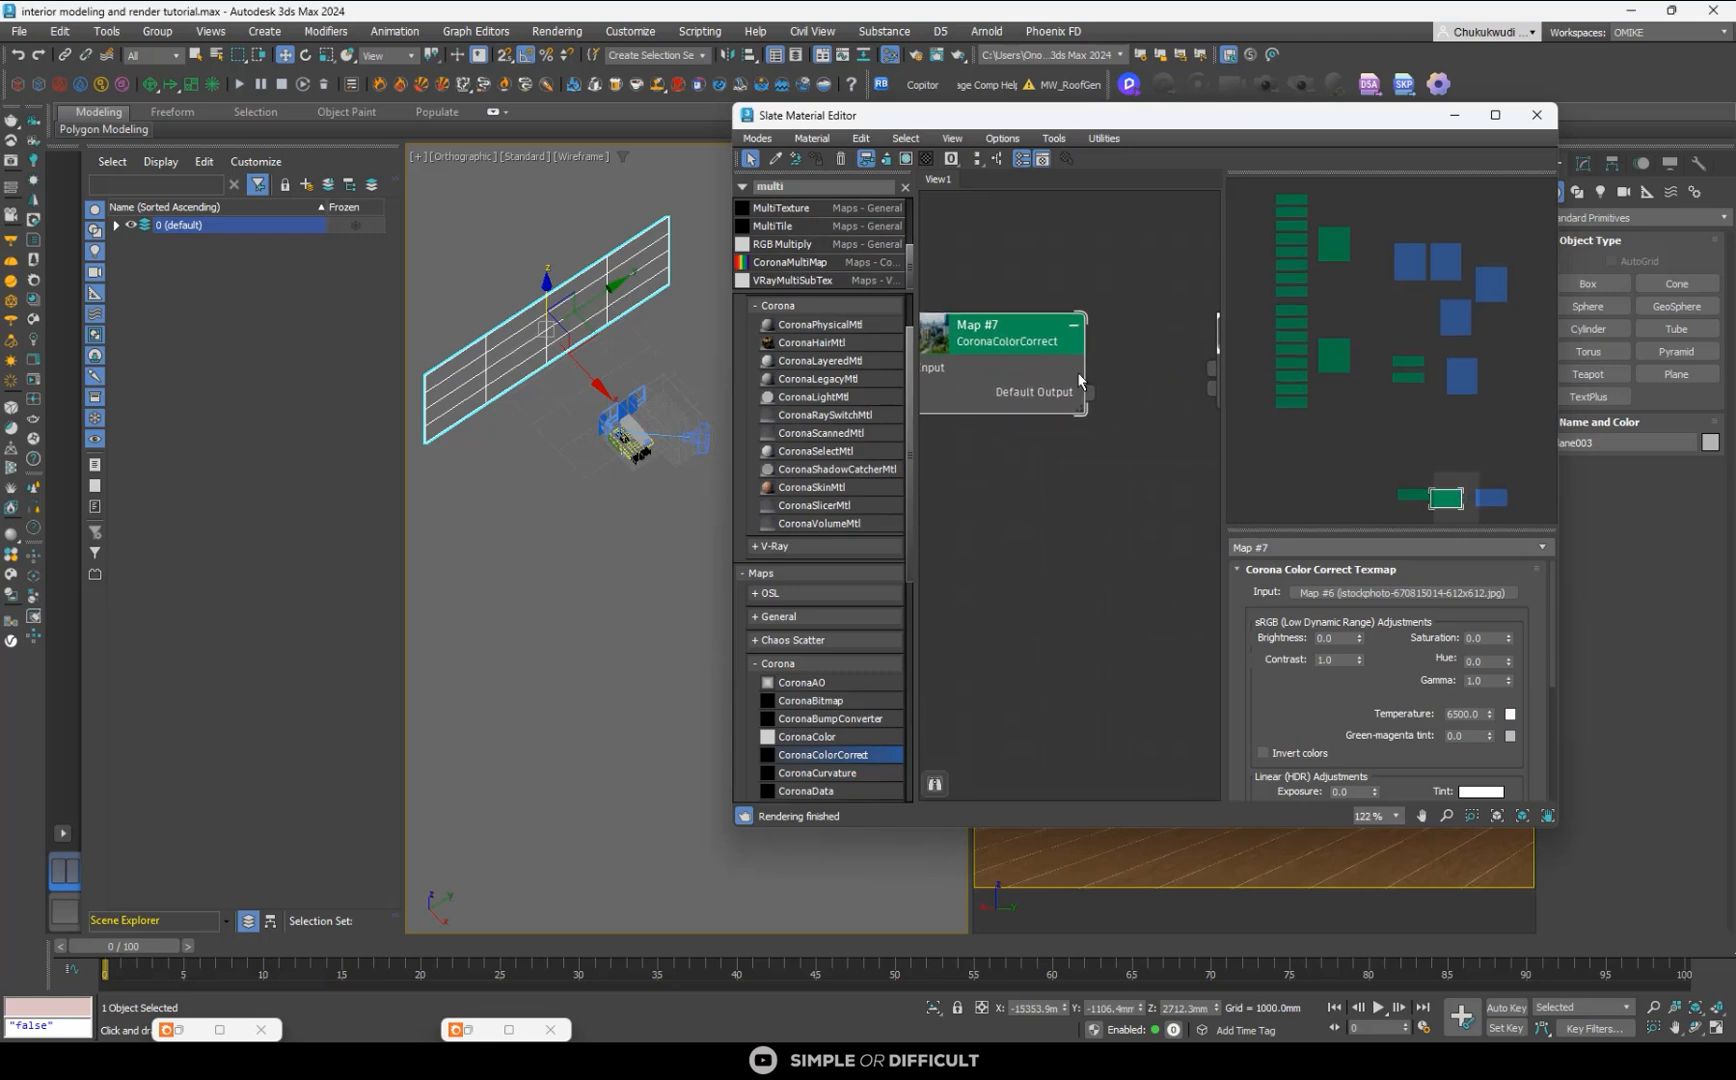
middle_click_drag(1083, 382, 1005, 363)
left_click_drag(1013, 373, 1139, 349)
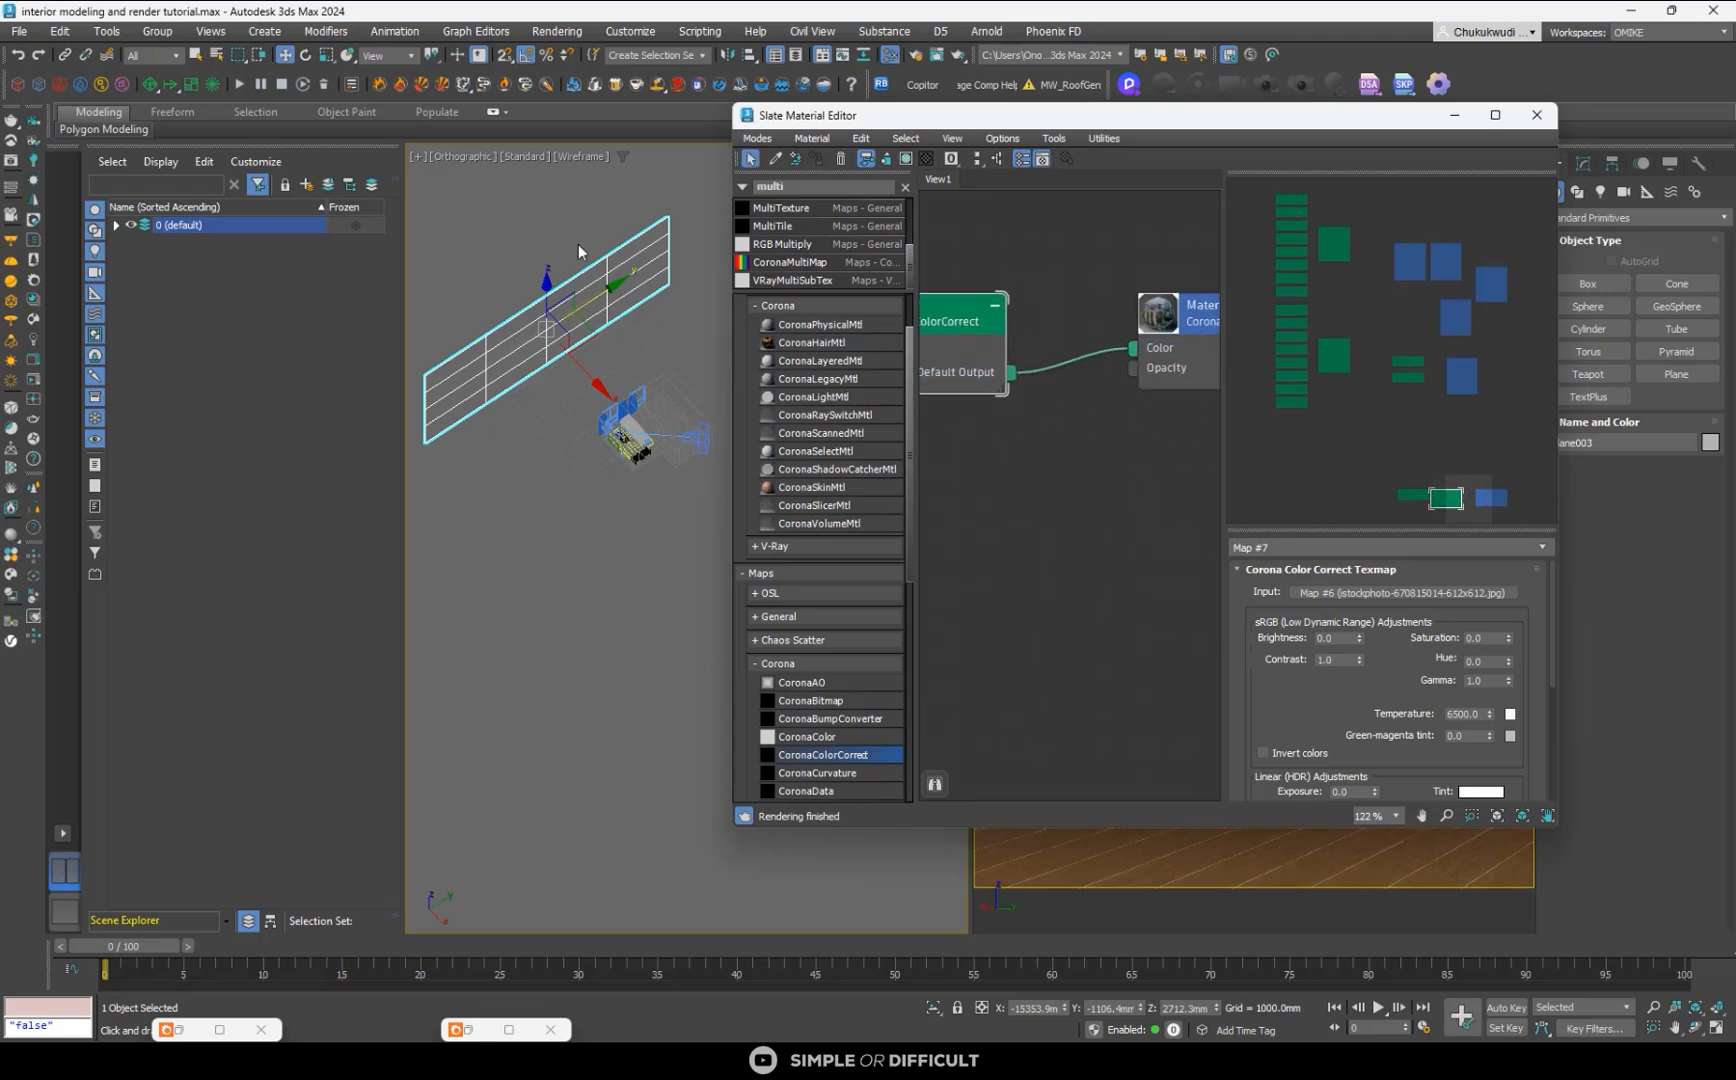
- Display the orthographic view shaded with edged faces and frame the upright plane with the room
left_click(570, 156)
left_click(600, 171)
scroll(598, 339, "up", 4)
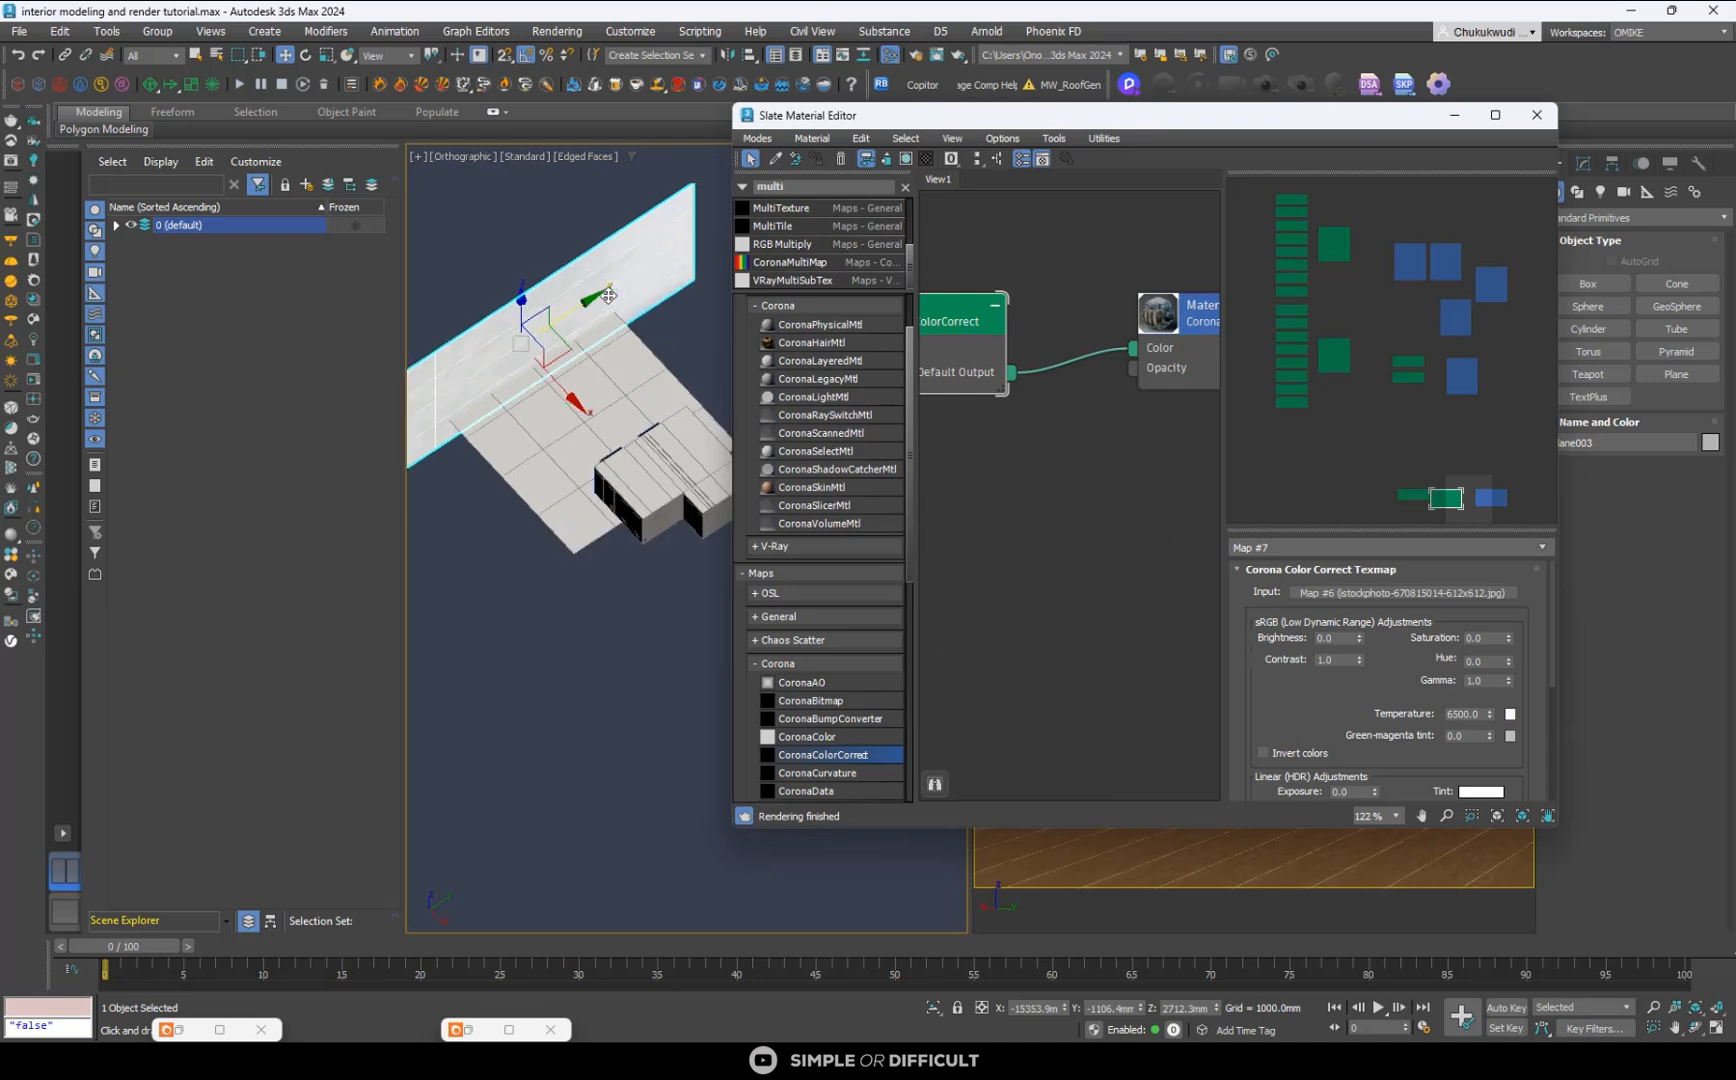
scroll(598, 339, "down", 4)
middle_click_drag(600, 338, 628, 333, "alt")
scroll(1060, 386, "down", 6)
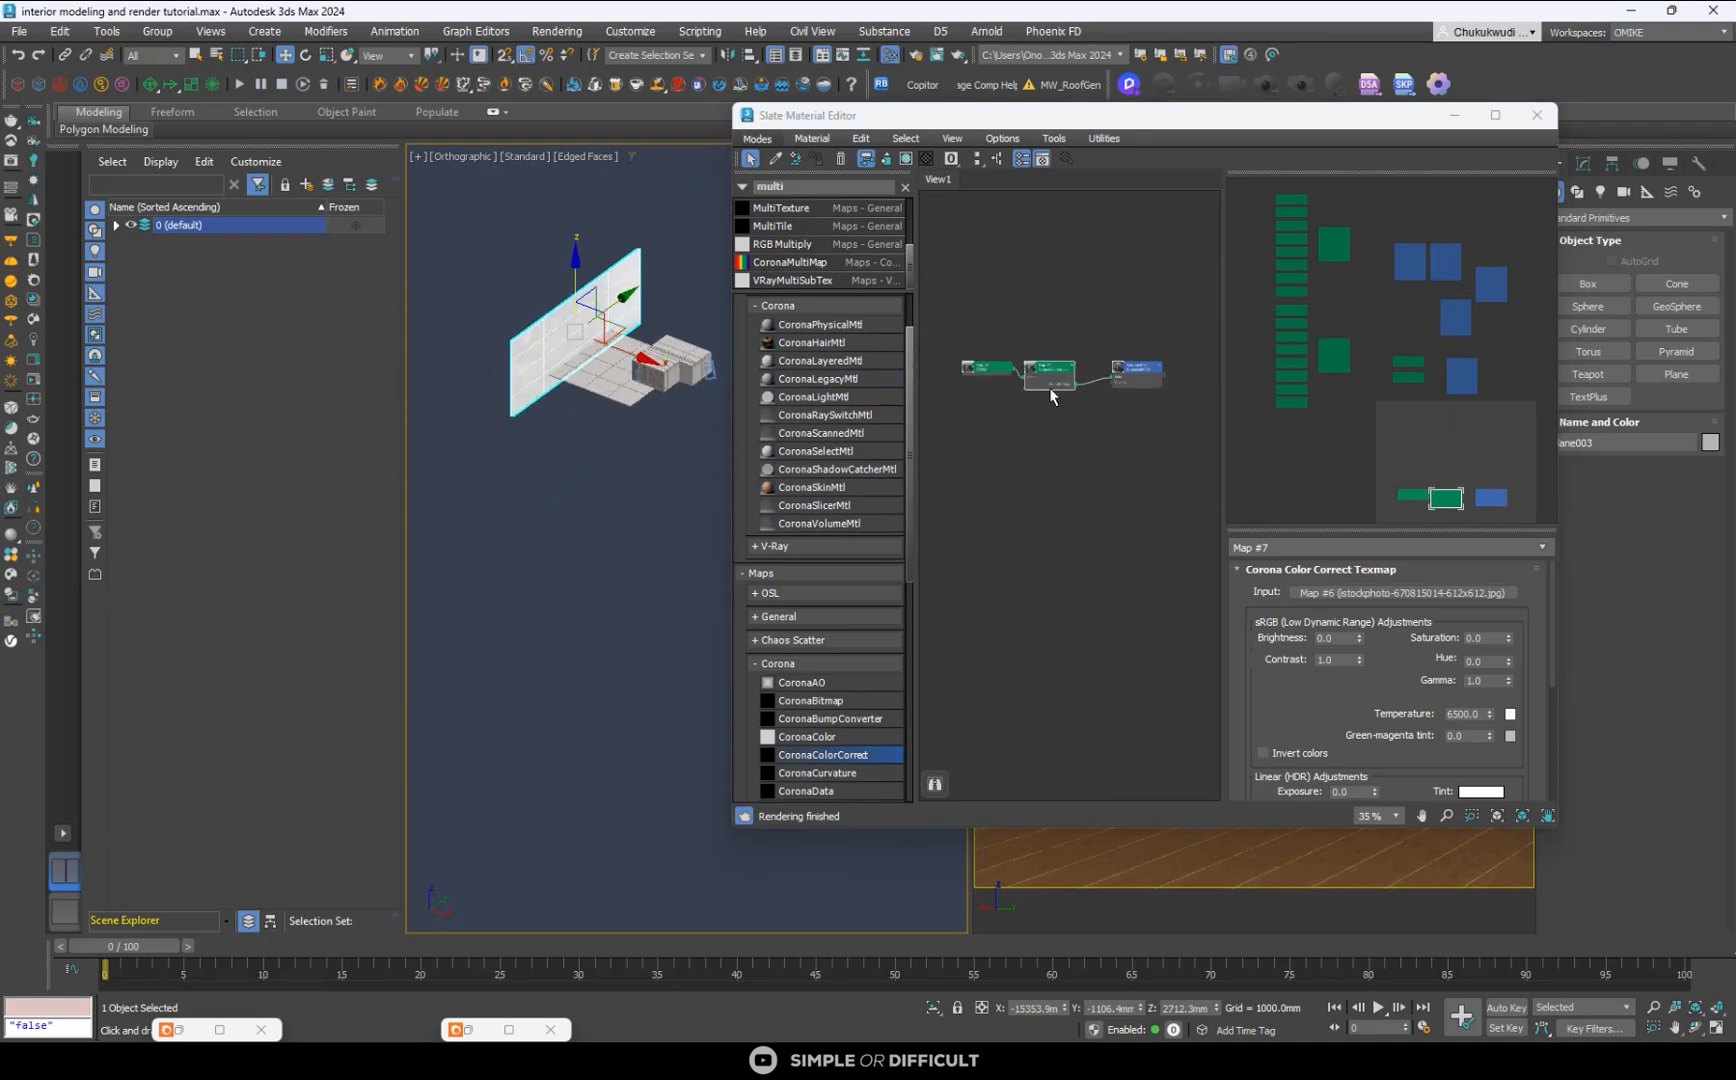
- Show the city photo bitmap Map #6 as a shaded texture on the upright plane in the viewport
scroll(1052, 381, "up", 2)
left_click(1021, 362)
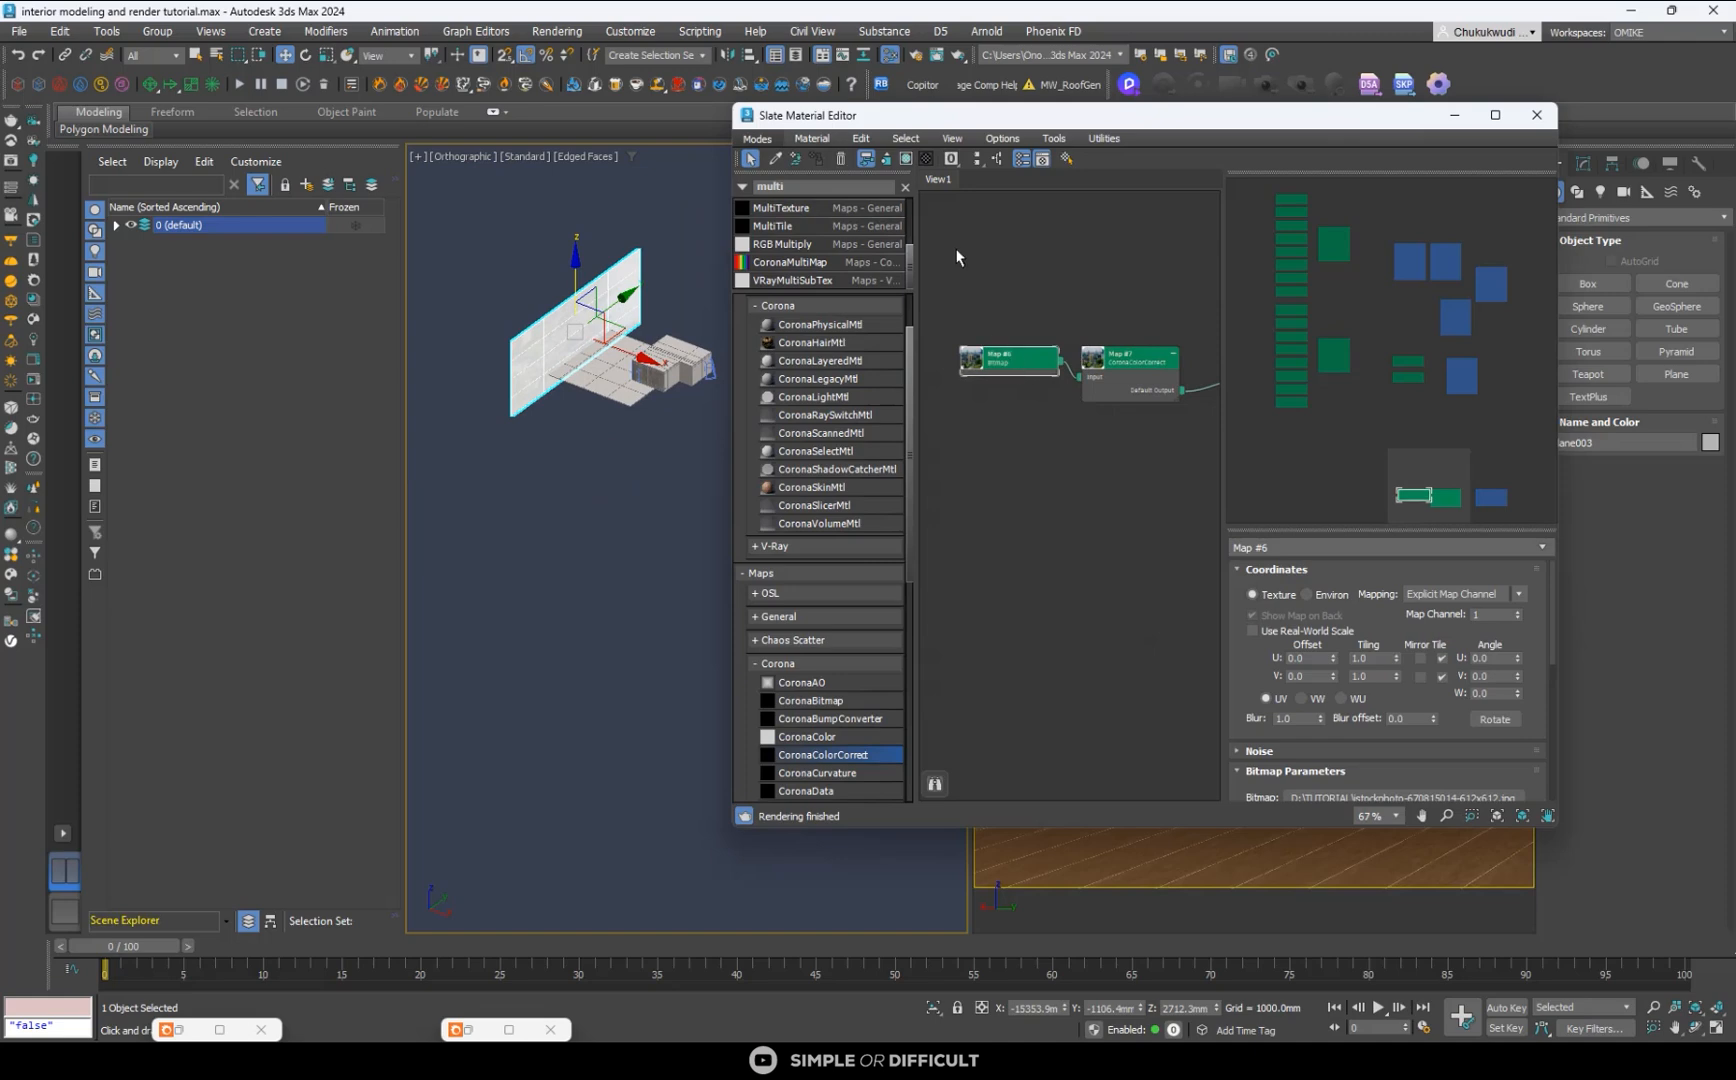
left_click(908, 160)
scroll(600, 317, "up", 5)
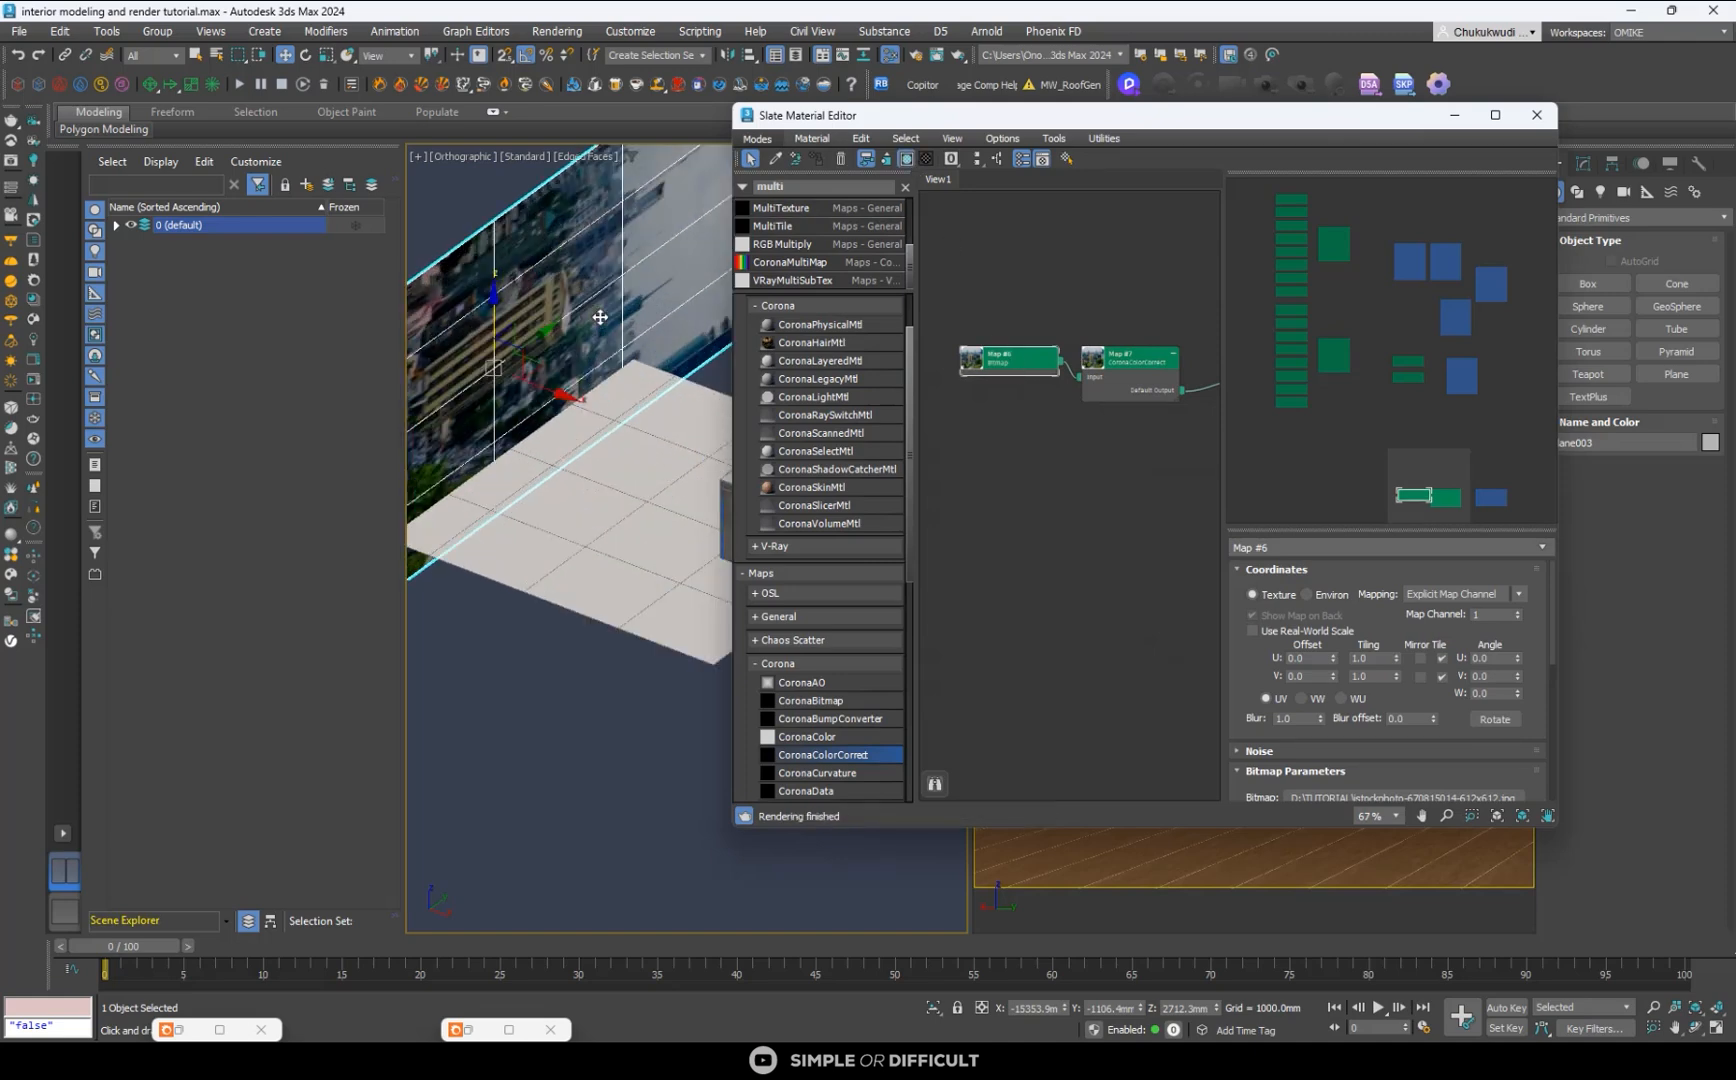
scroll(616, 331, "down", 5)
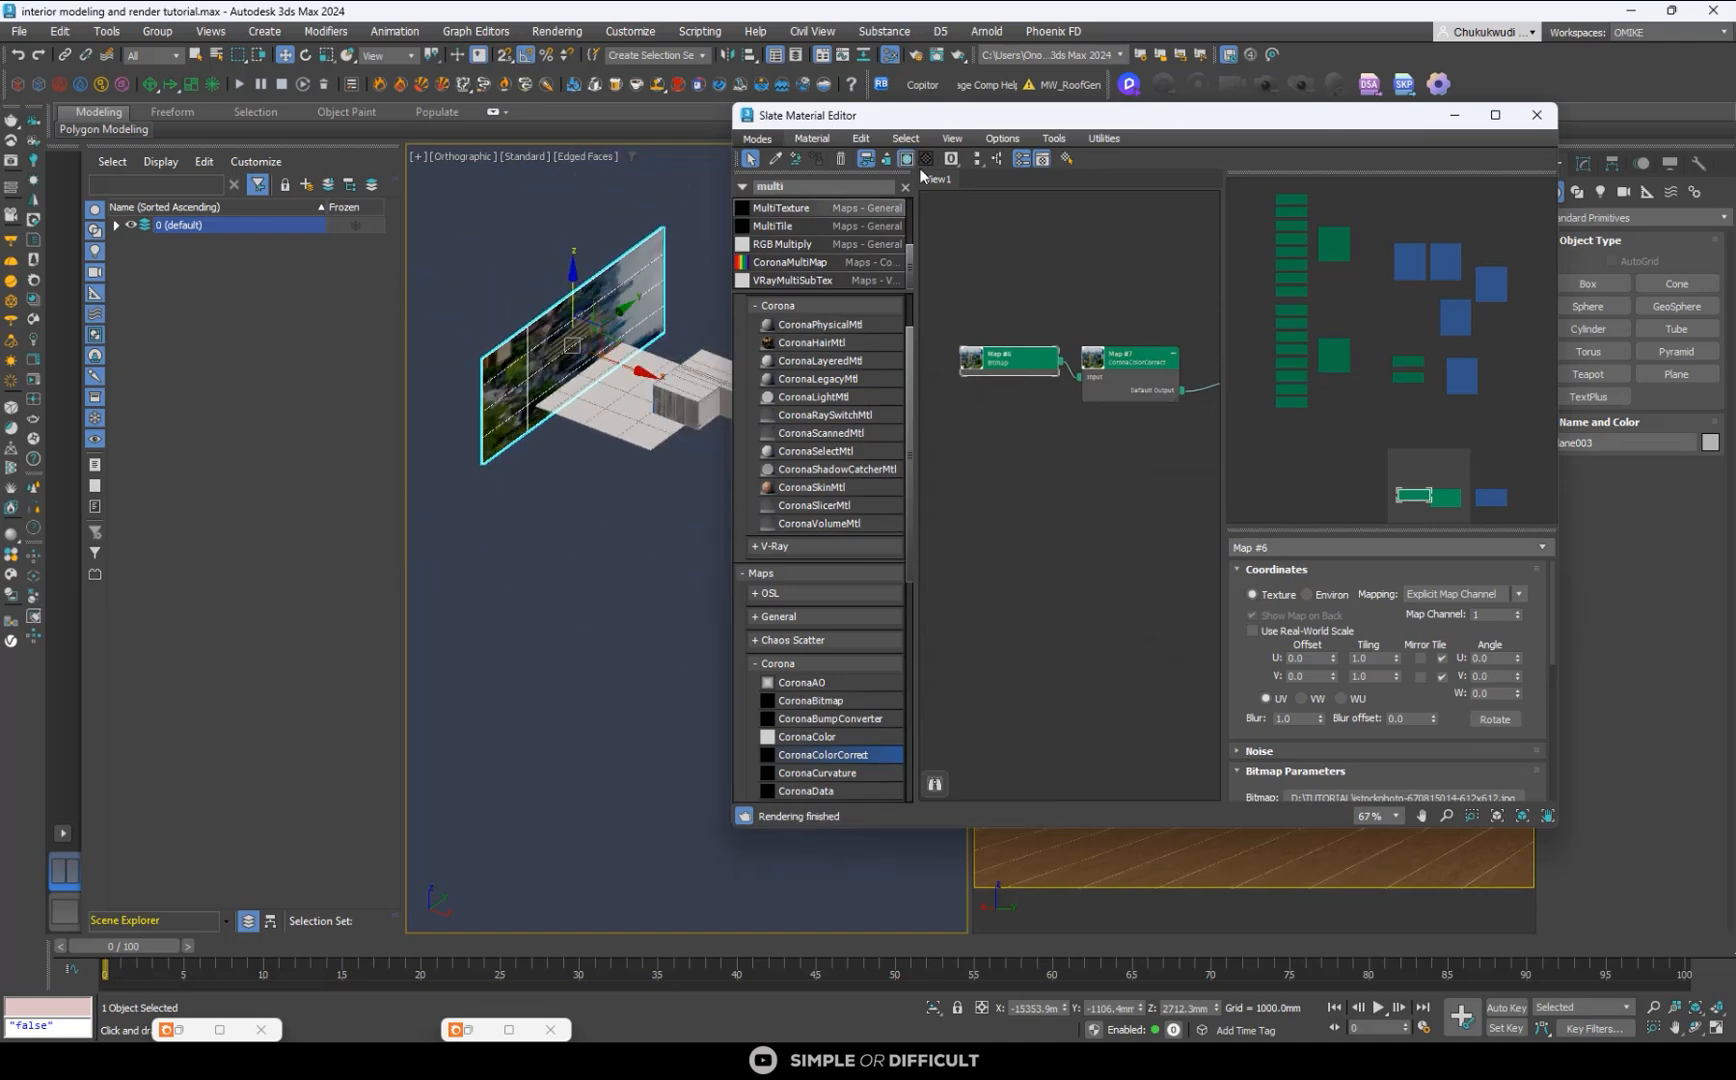
- Clear the material editor out of the way and add a UVW Map modifier to the upright backdrop plane
left_click_drag(966, 125, 710, 484)
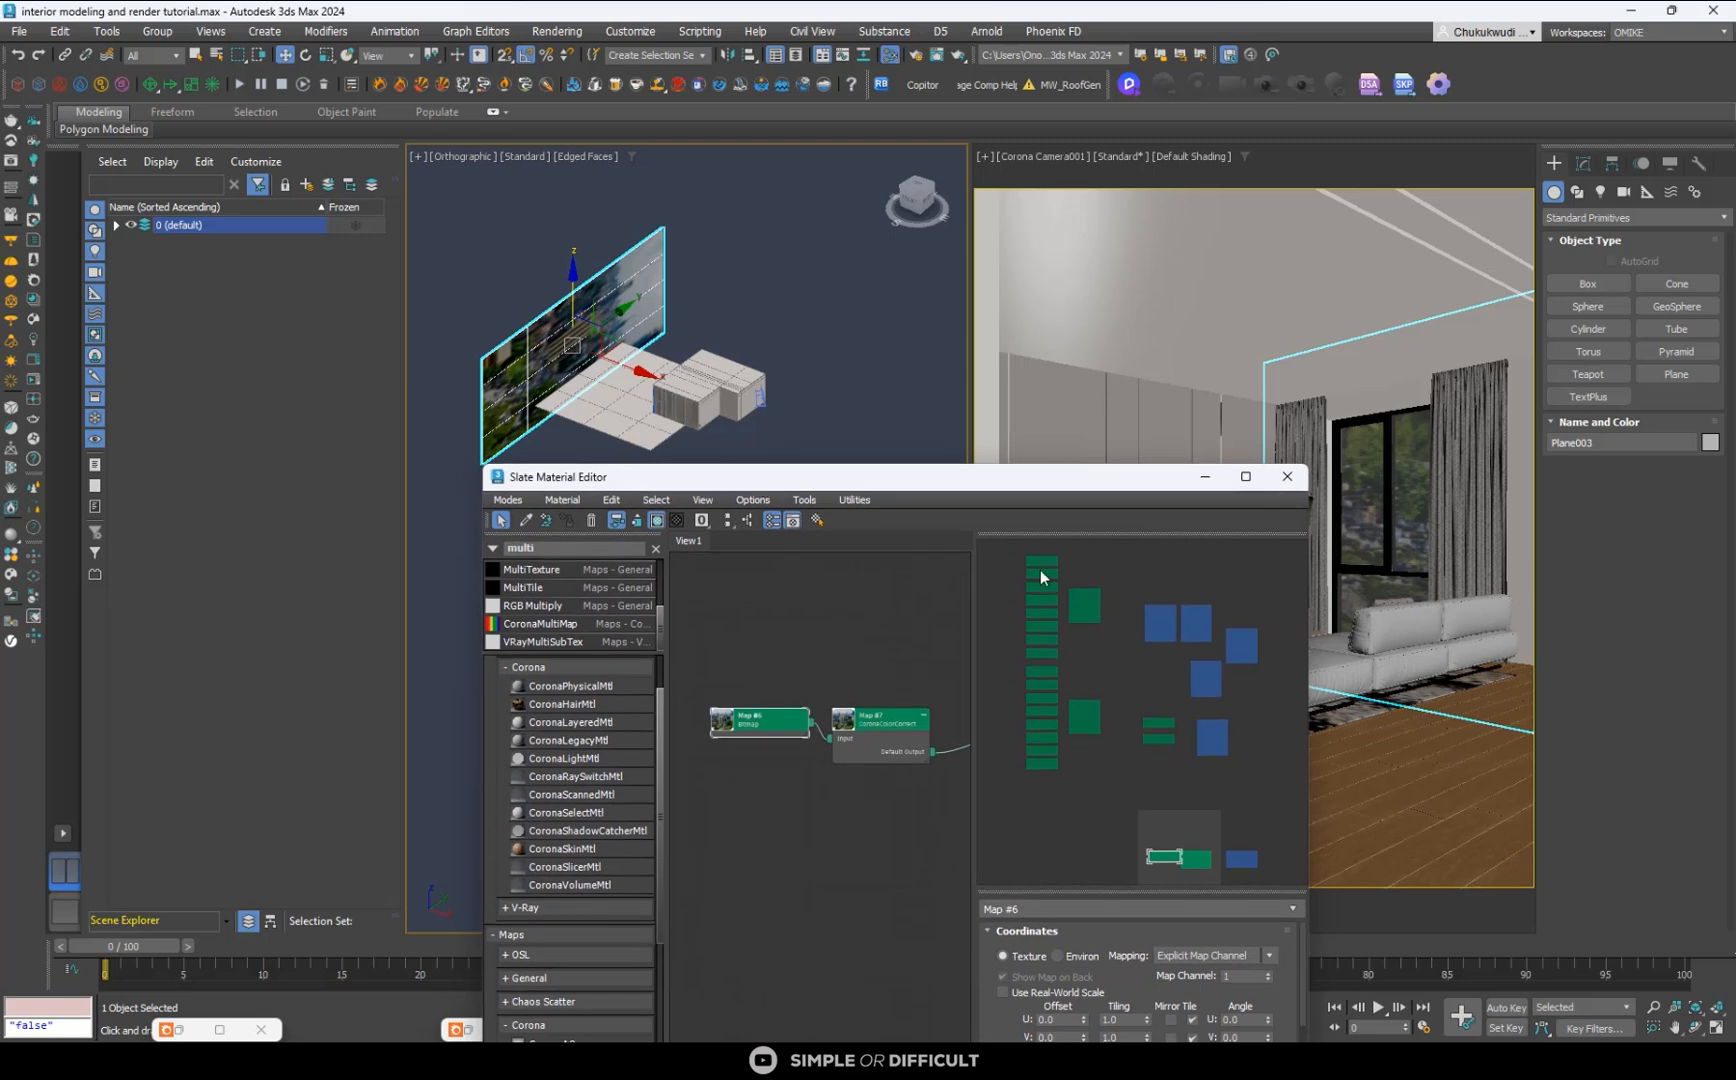
left_click(1197, 474)
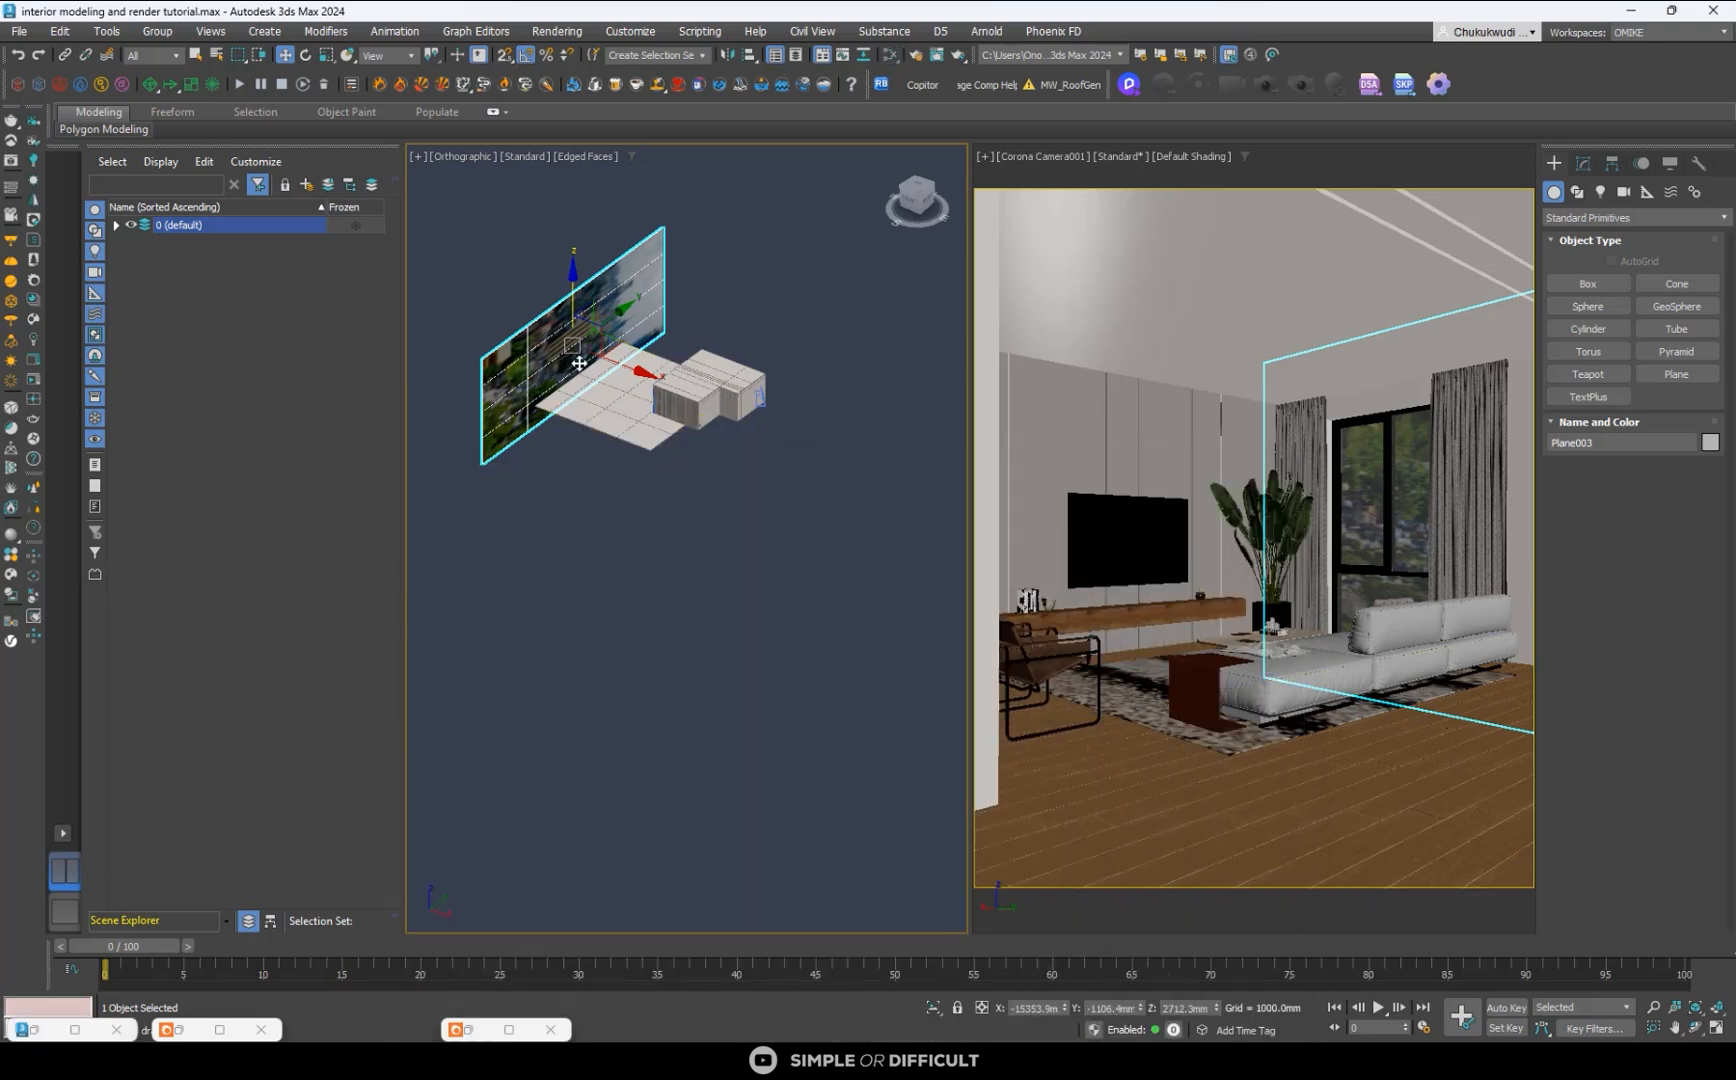
scroll(592, 283, "up", 3)
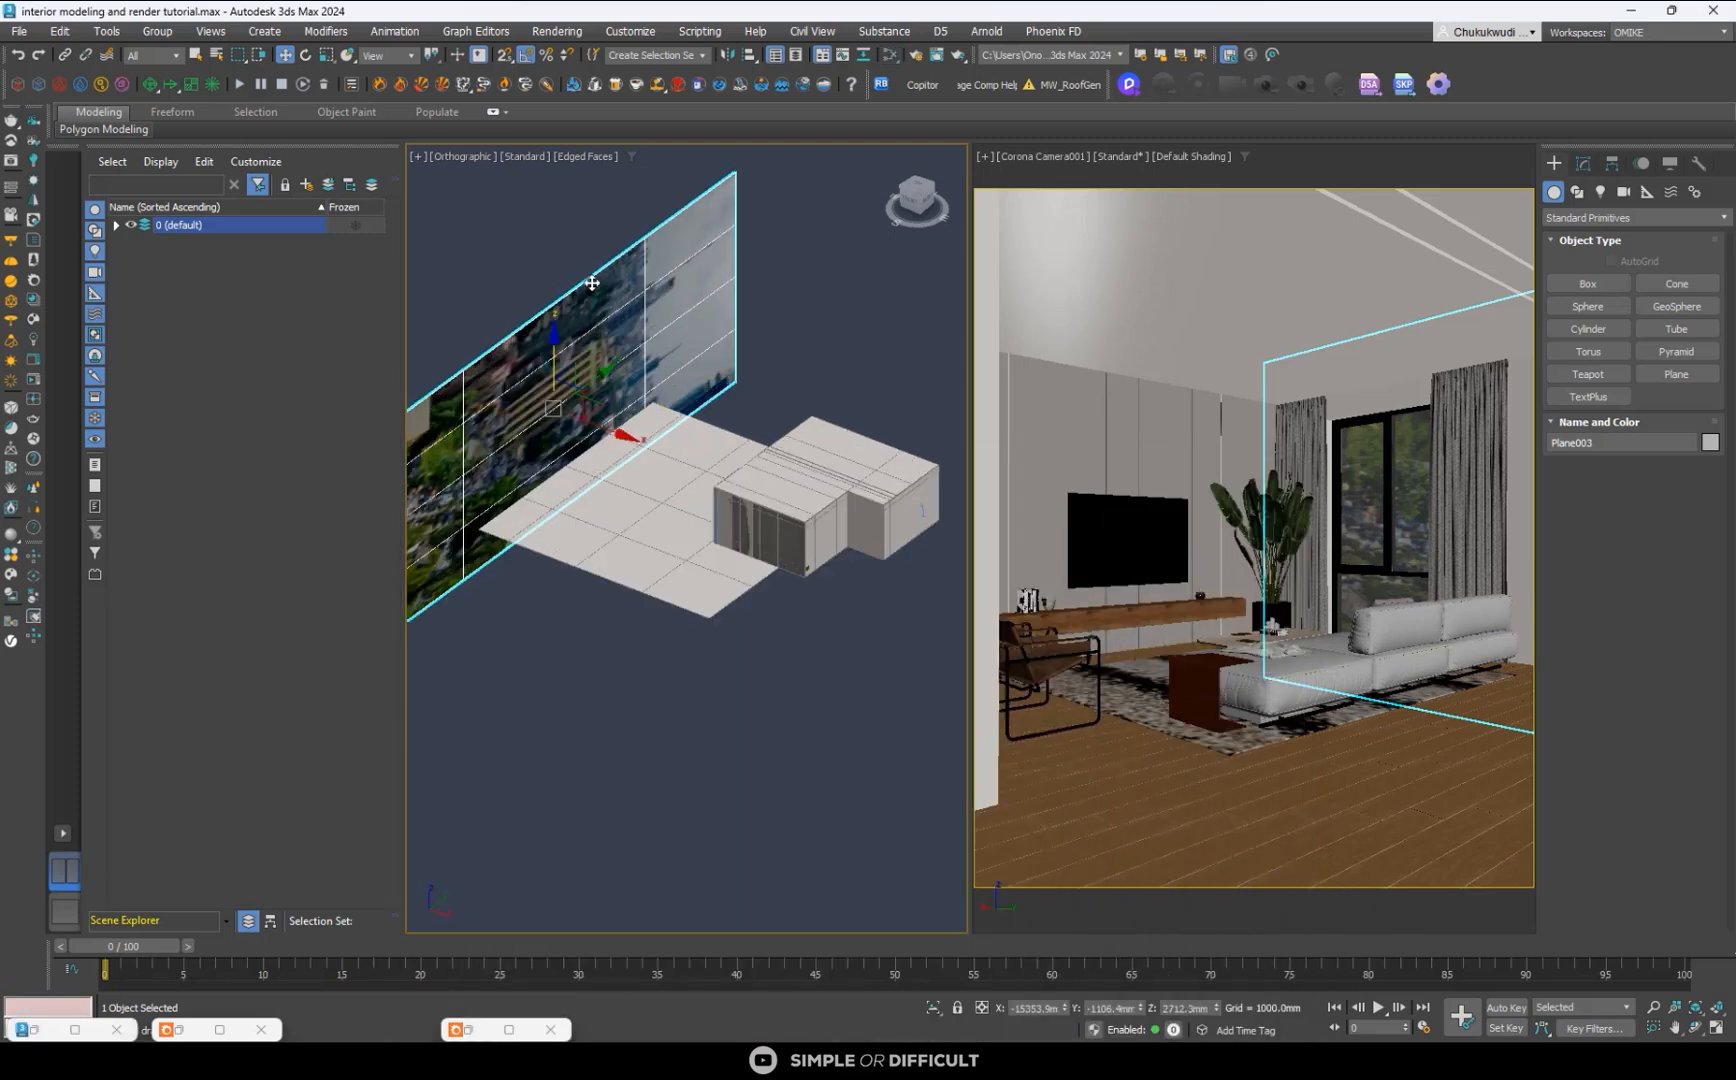
left_click(1603, 191)
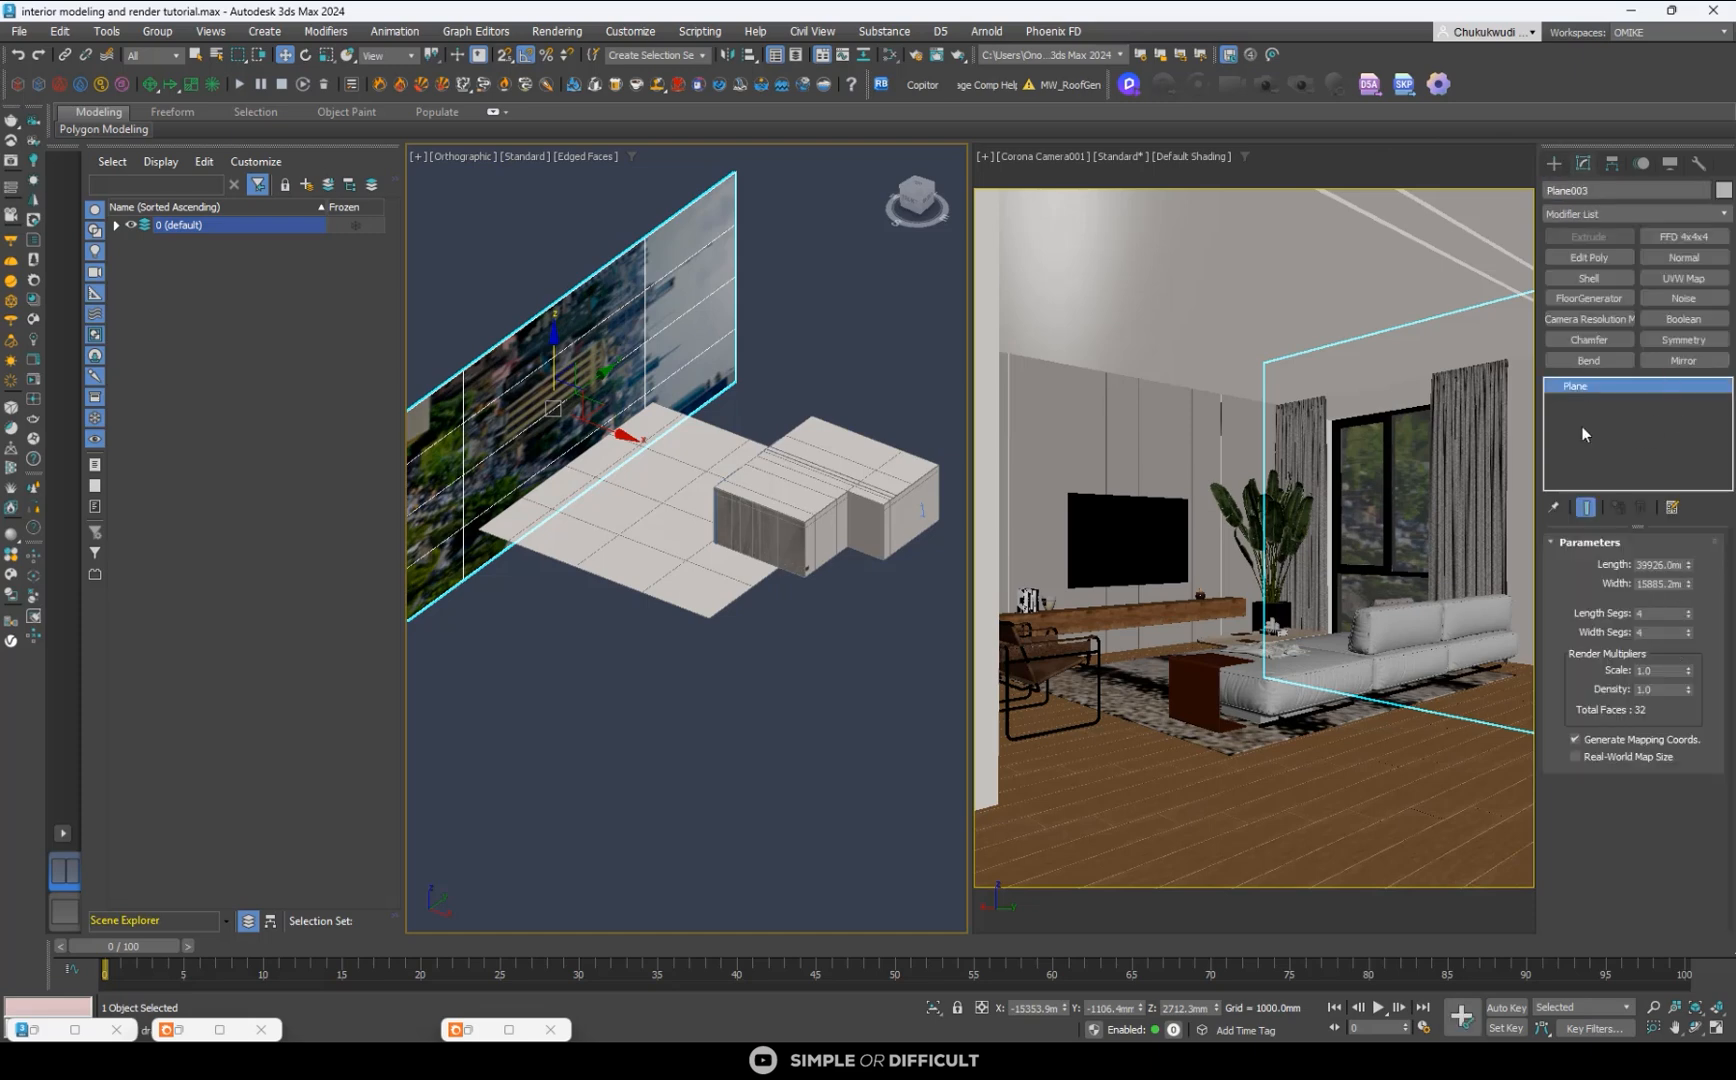
left_click(1684, 279)
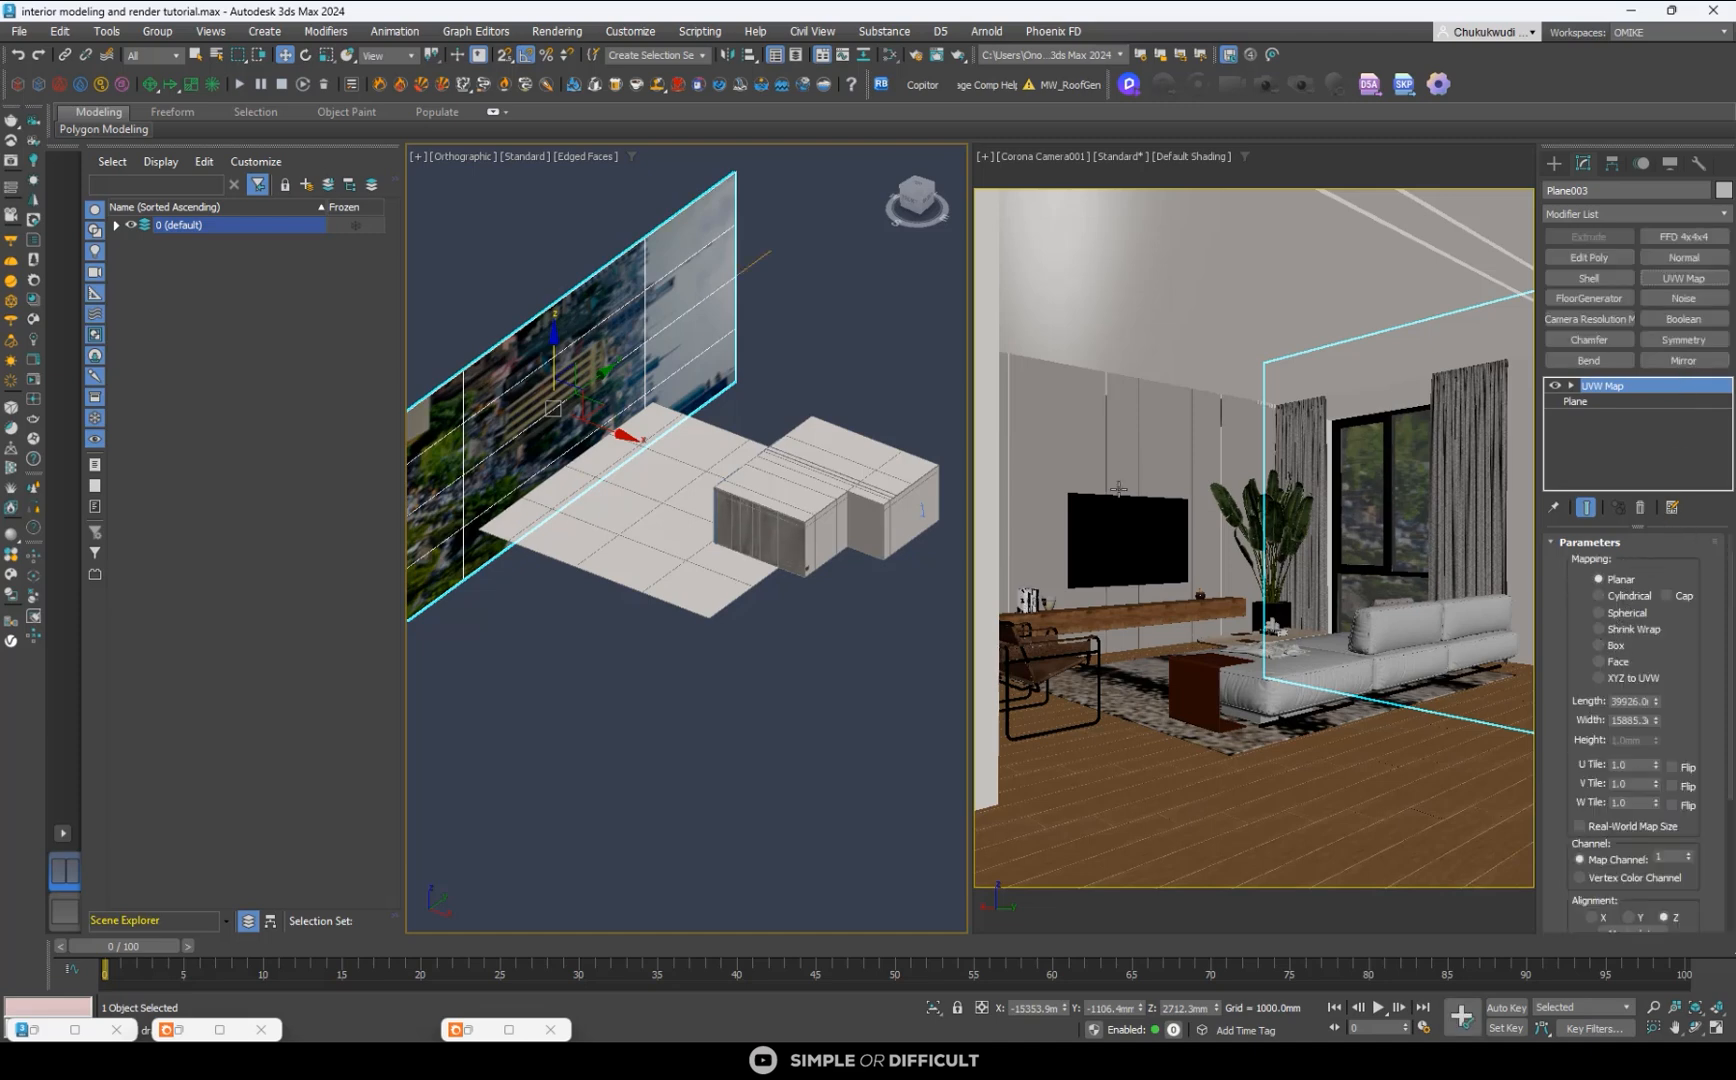
- Rotate the UVW Map gizmo a quarter turn so the photo stands upright, and refit it by toggling Real-World Map Size on and off
left_click(306, 55)
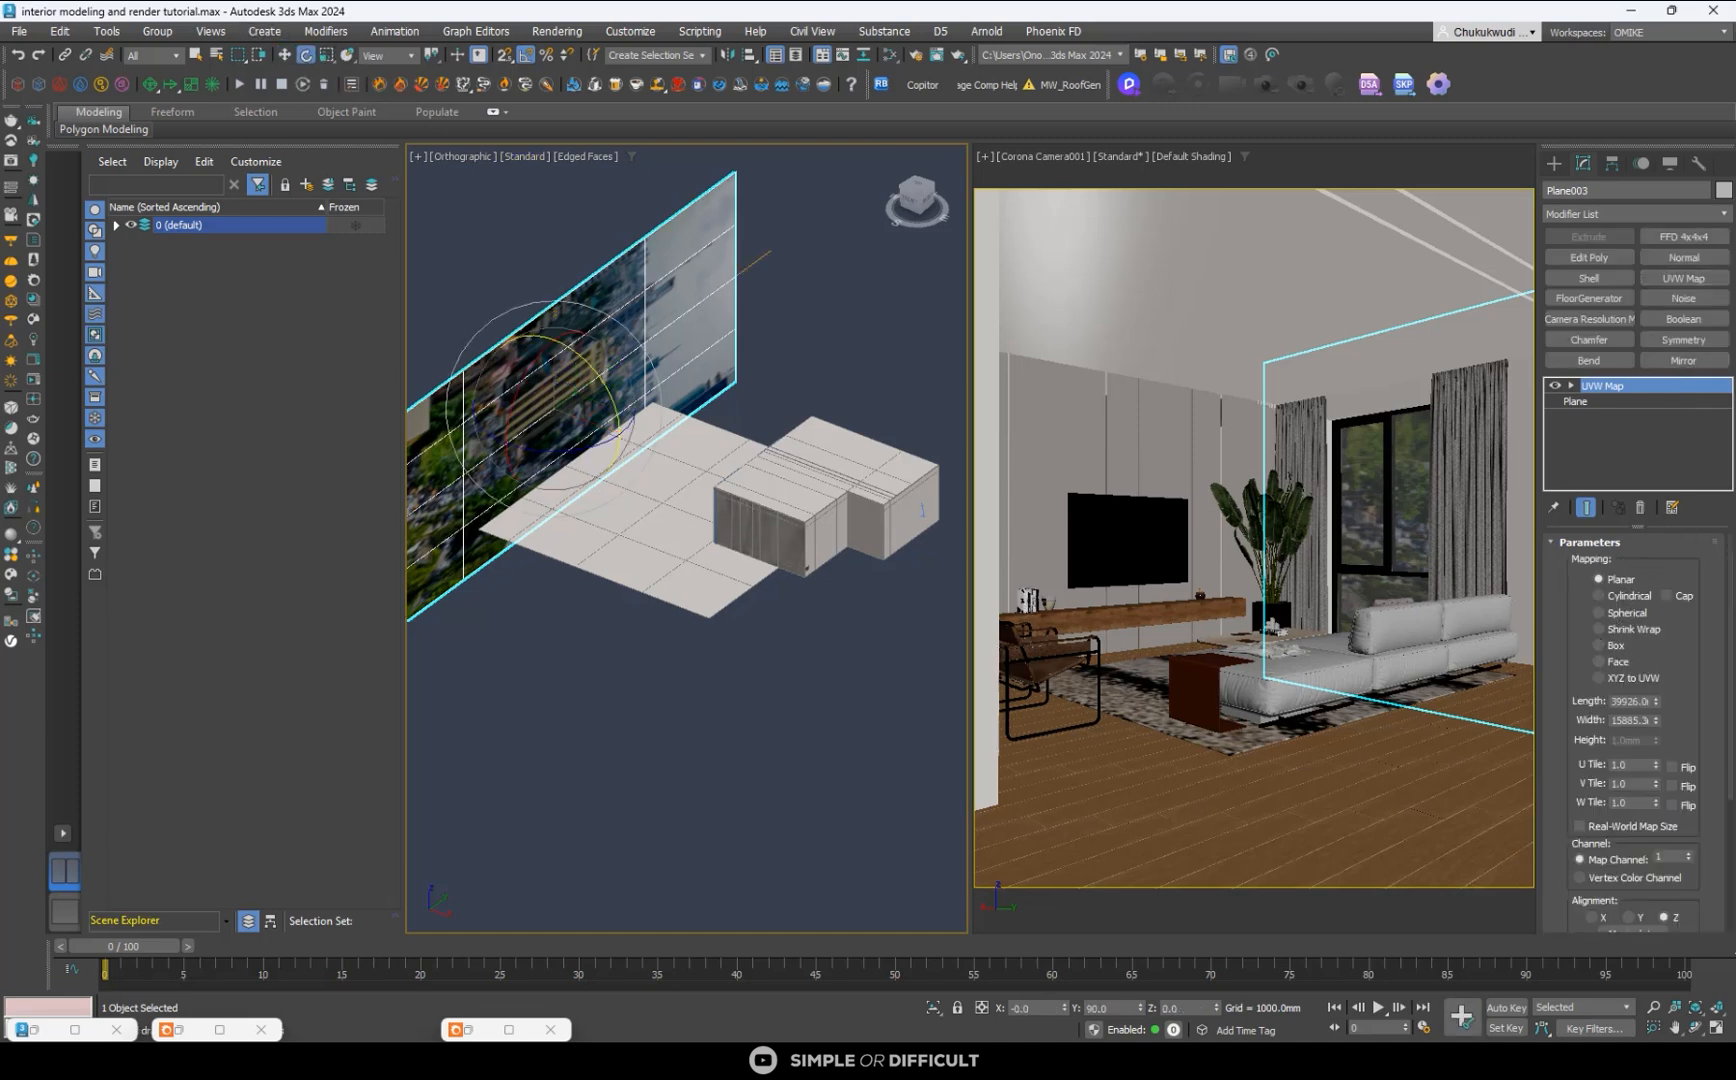
left_click(1575, 385)
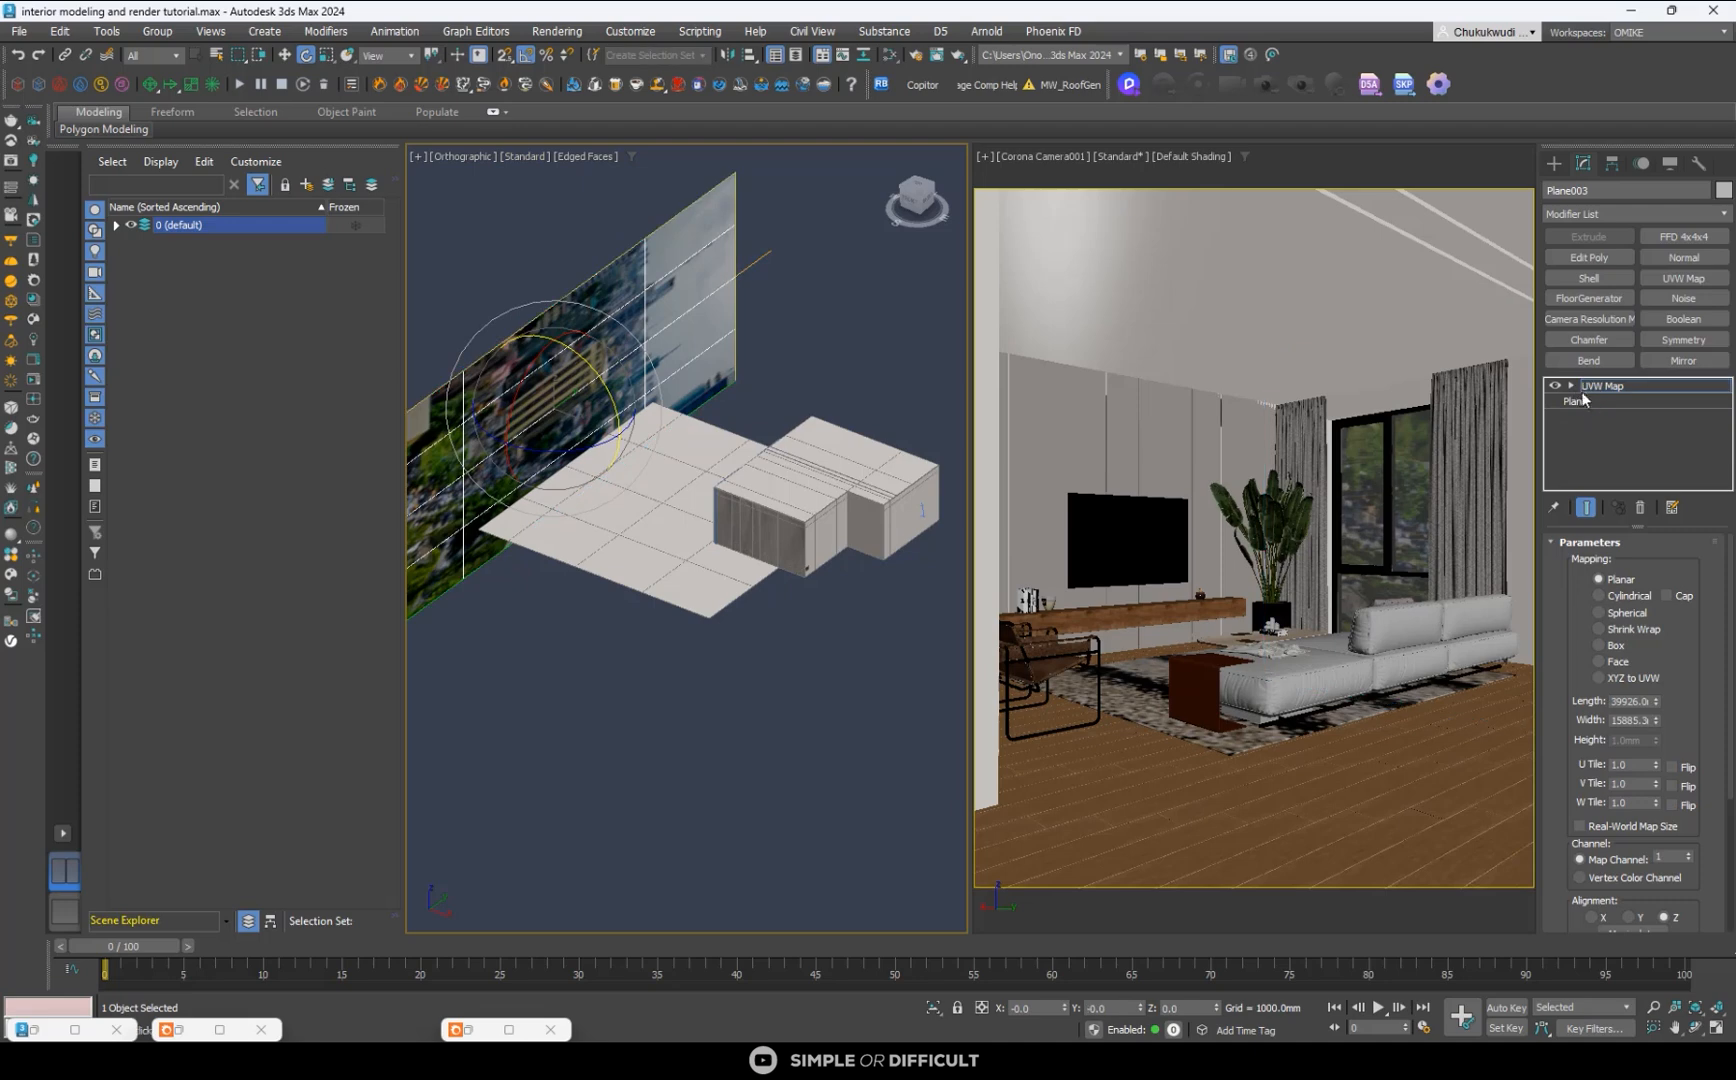
left_click(1603, 402)
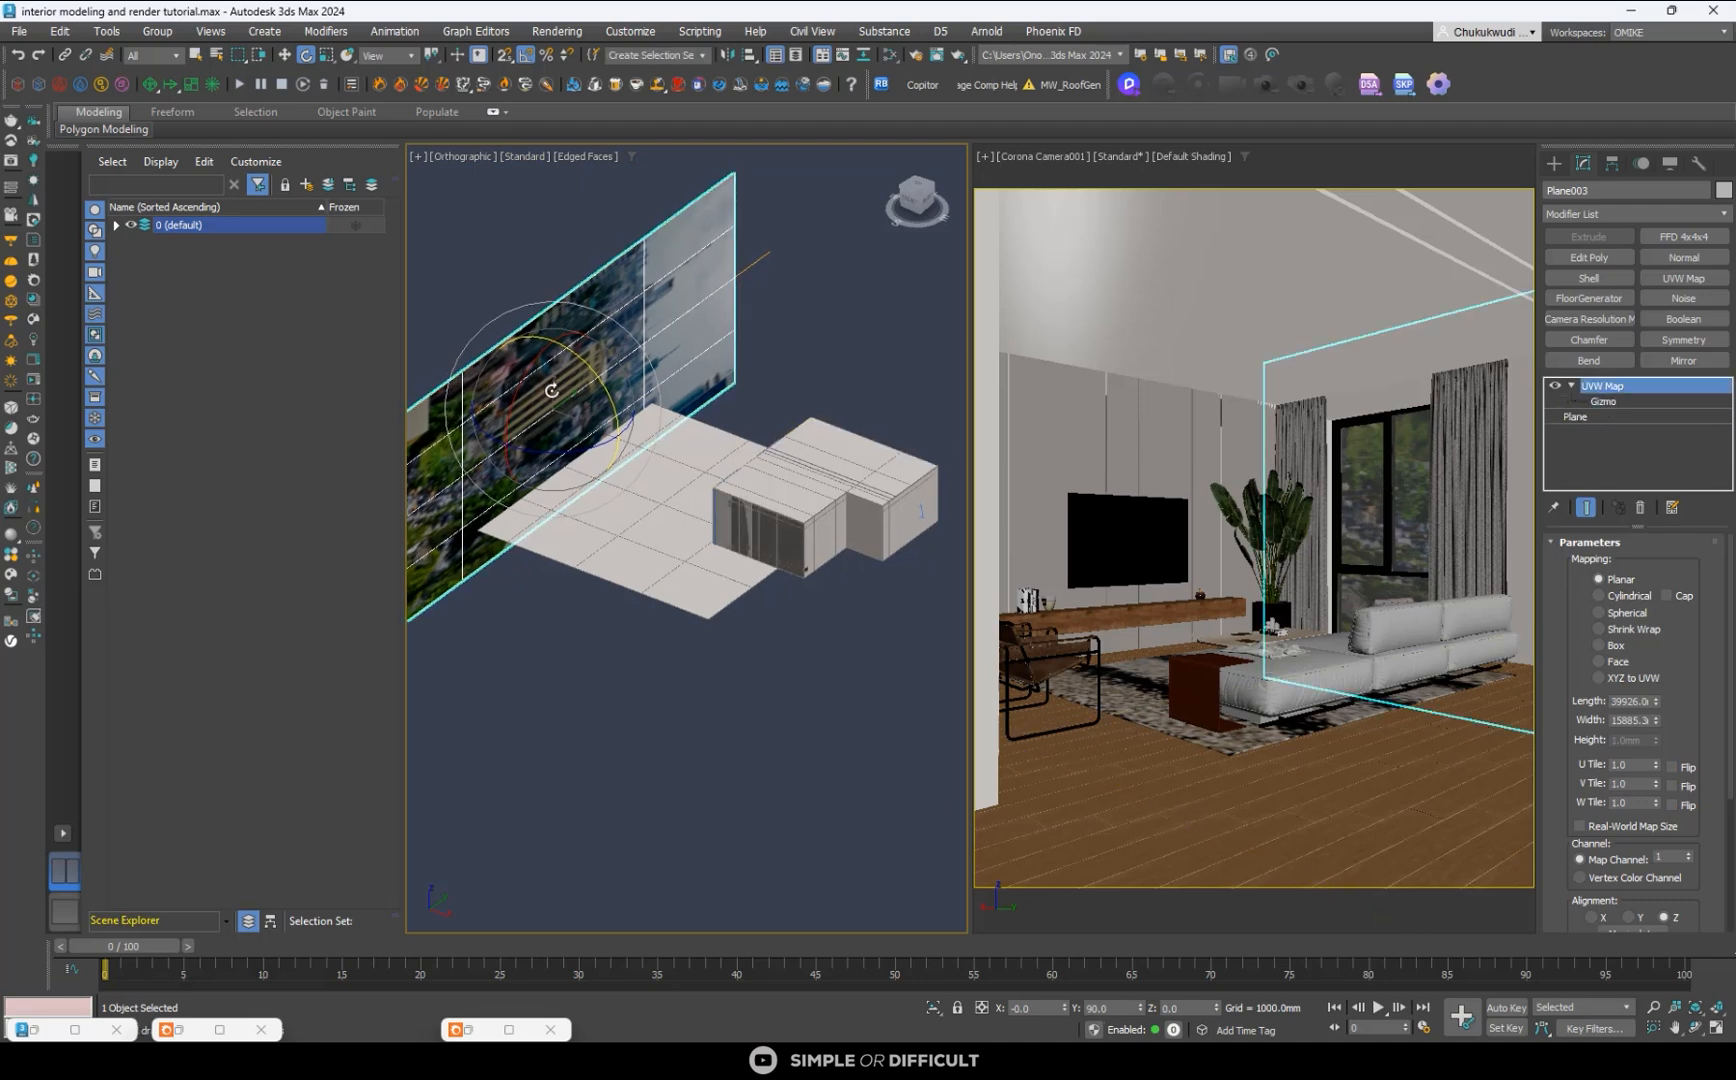
left_click_drag(537, 365, 522, 388)
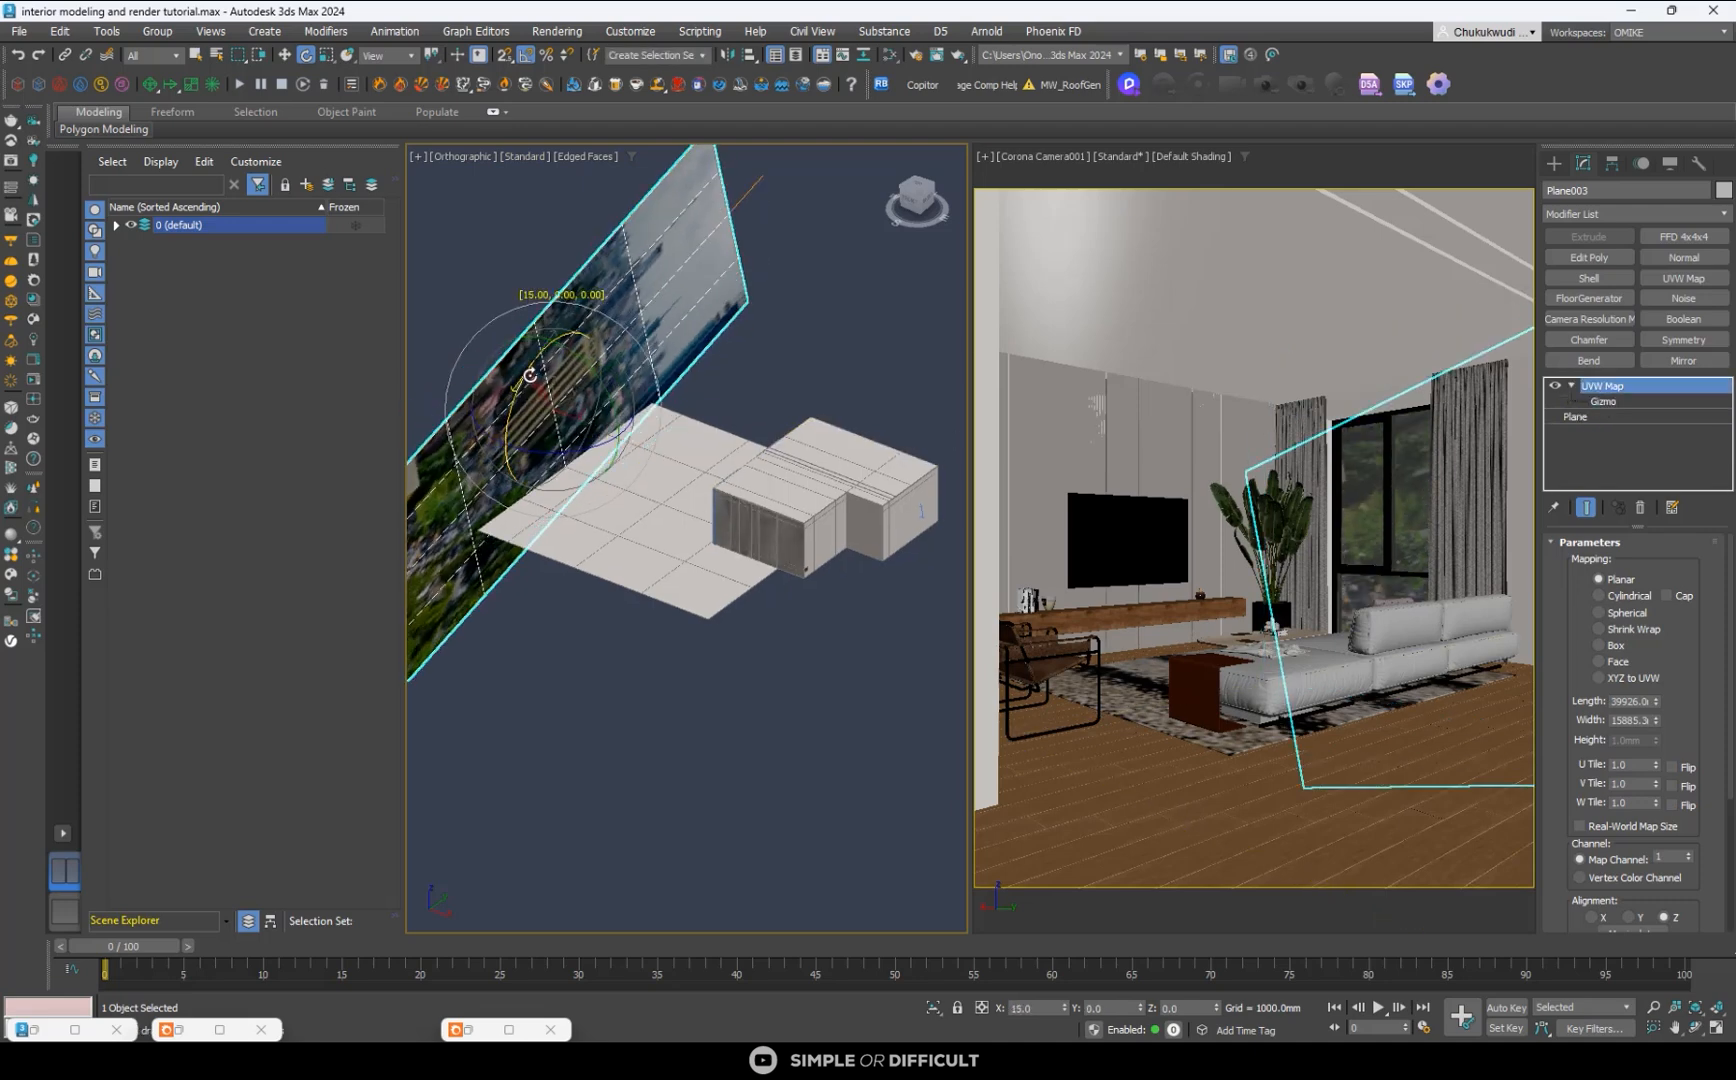
key("ctrl+z")
left_click(1603, 401)
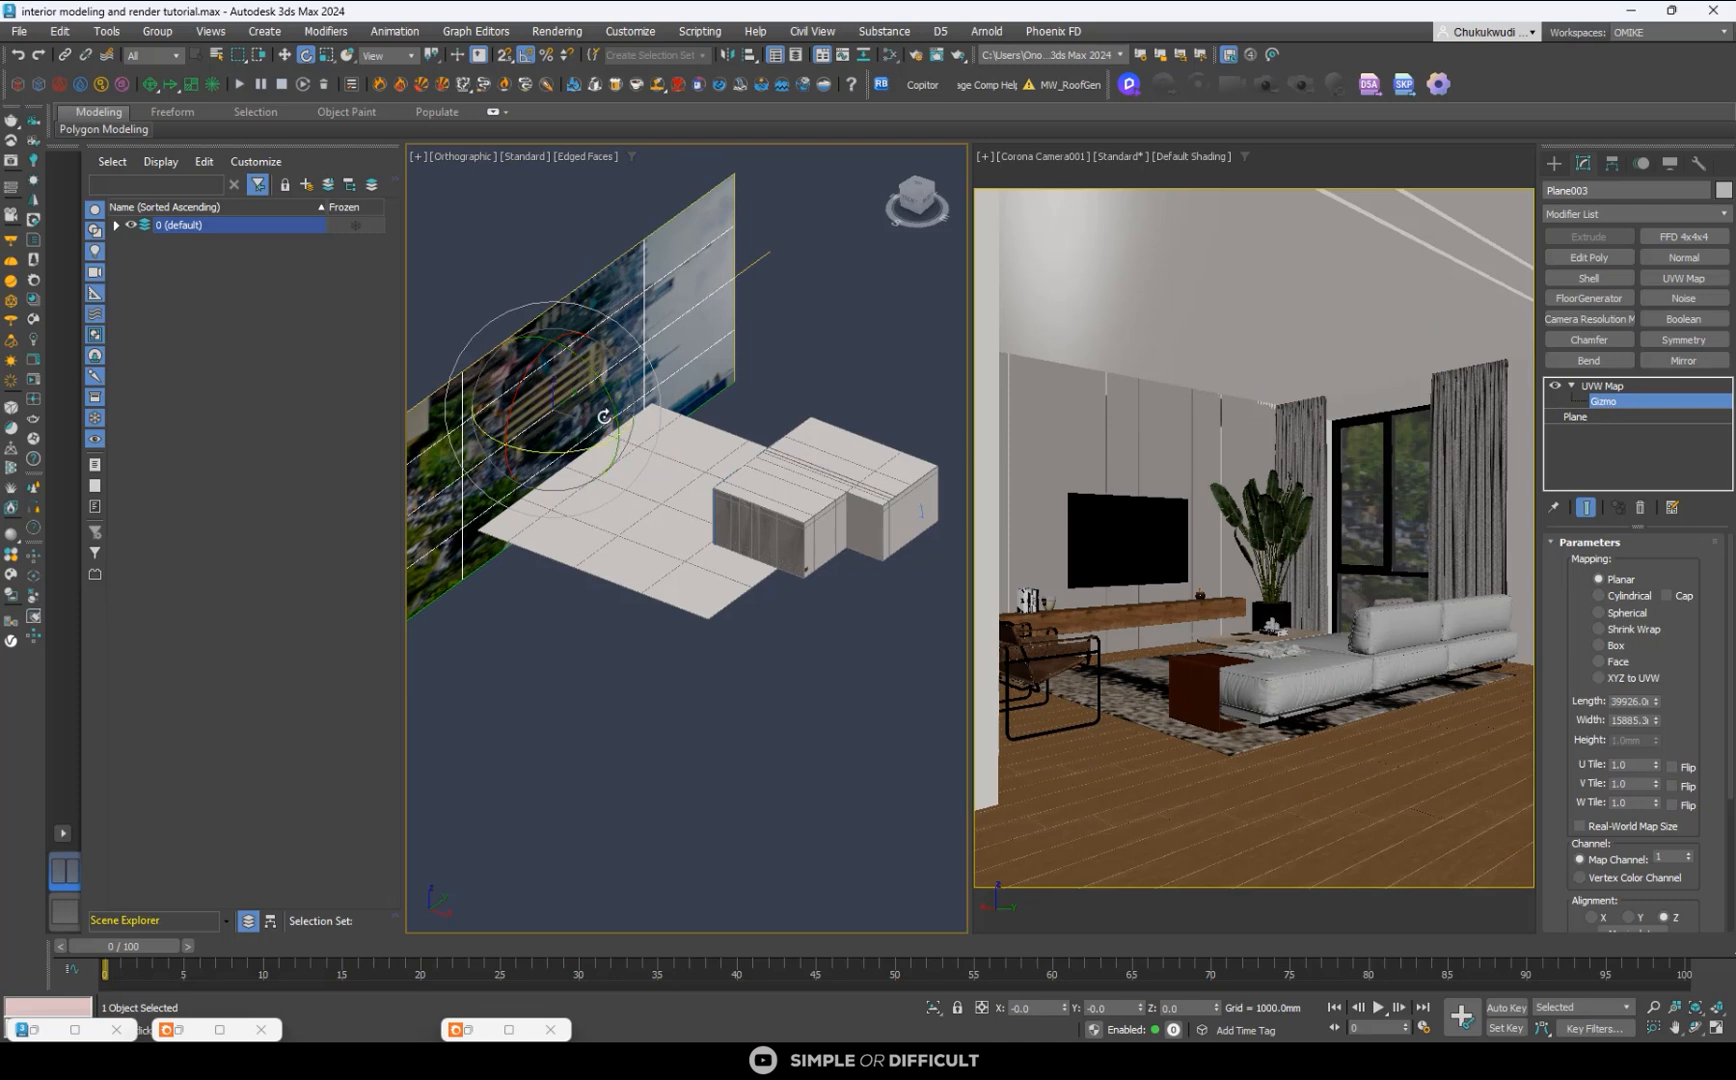
left_click_drag(531, 374, 525, 466)
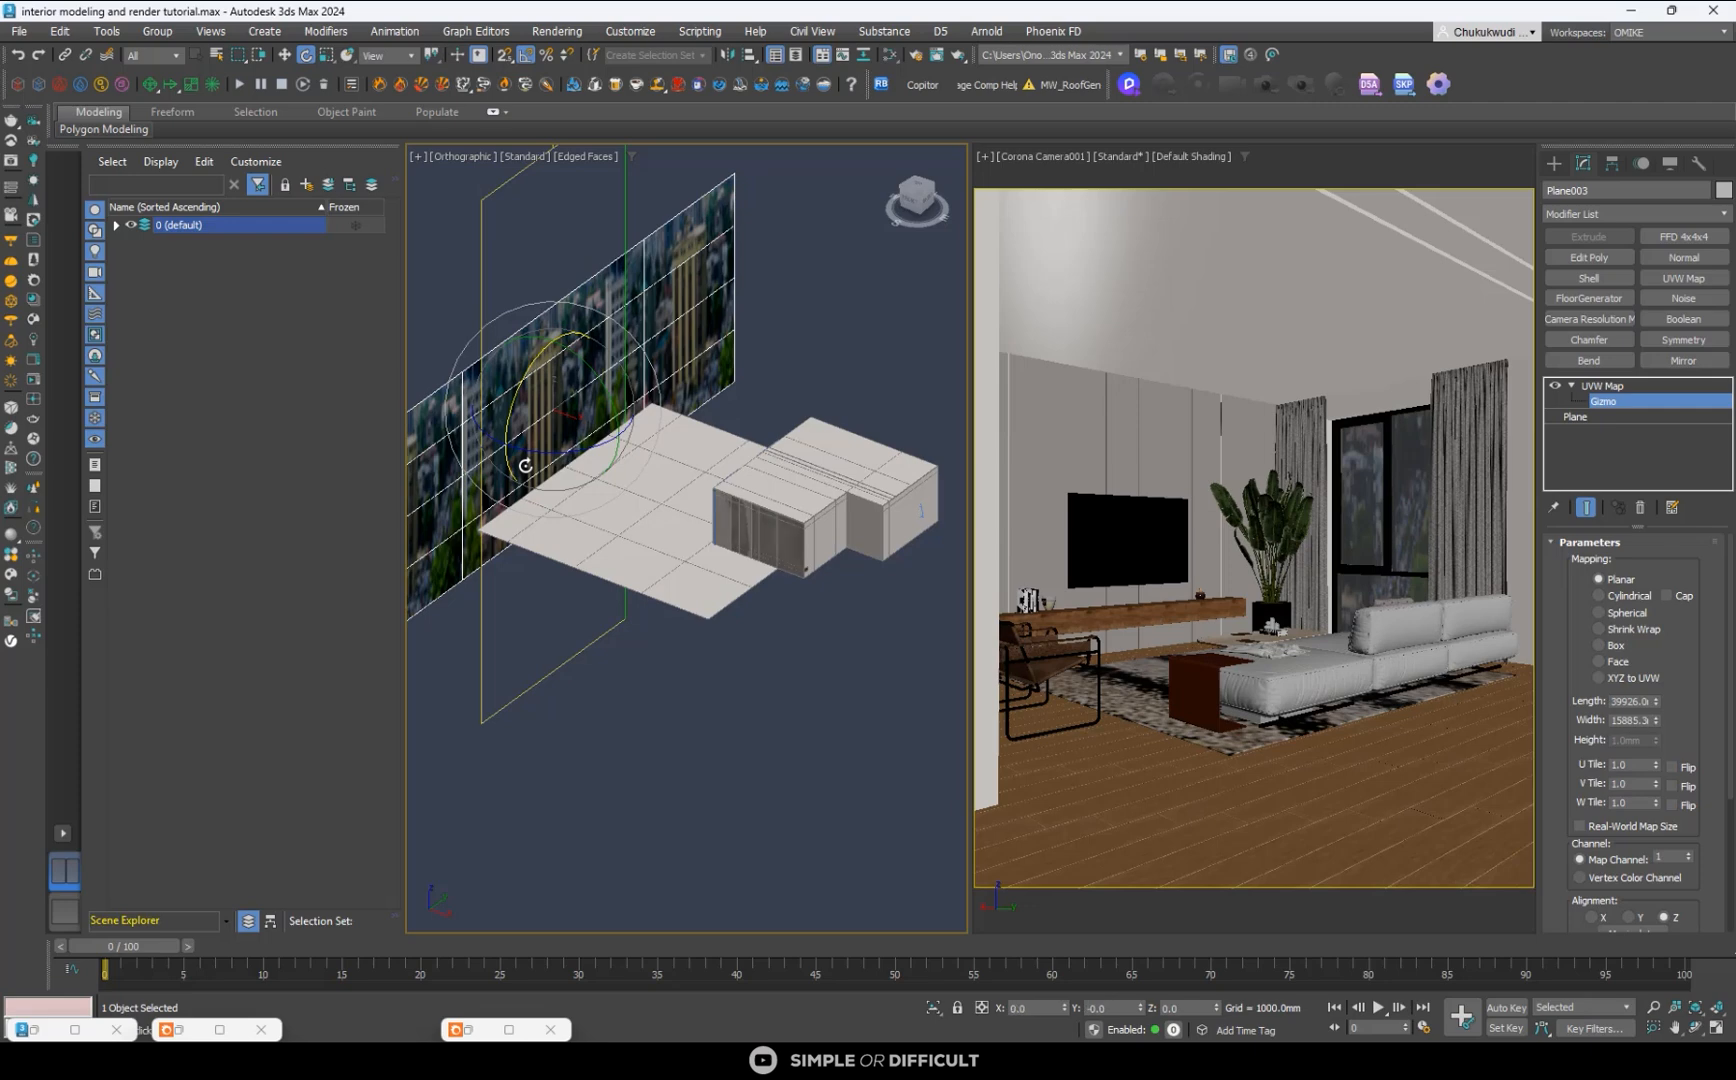
left_click(1599, 829)
left_click(1586, 829)
scroll(773, 454, "down", 5)
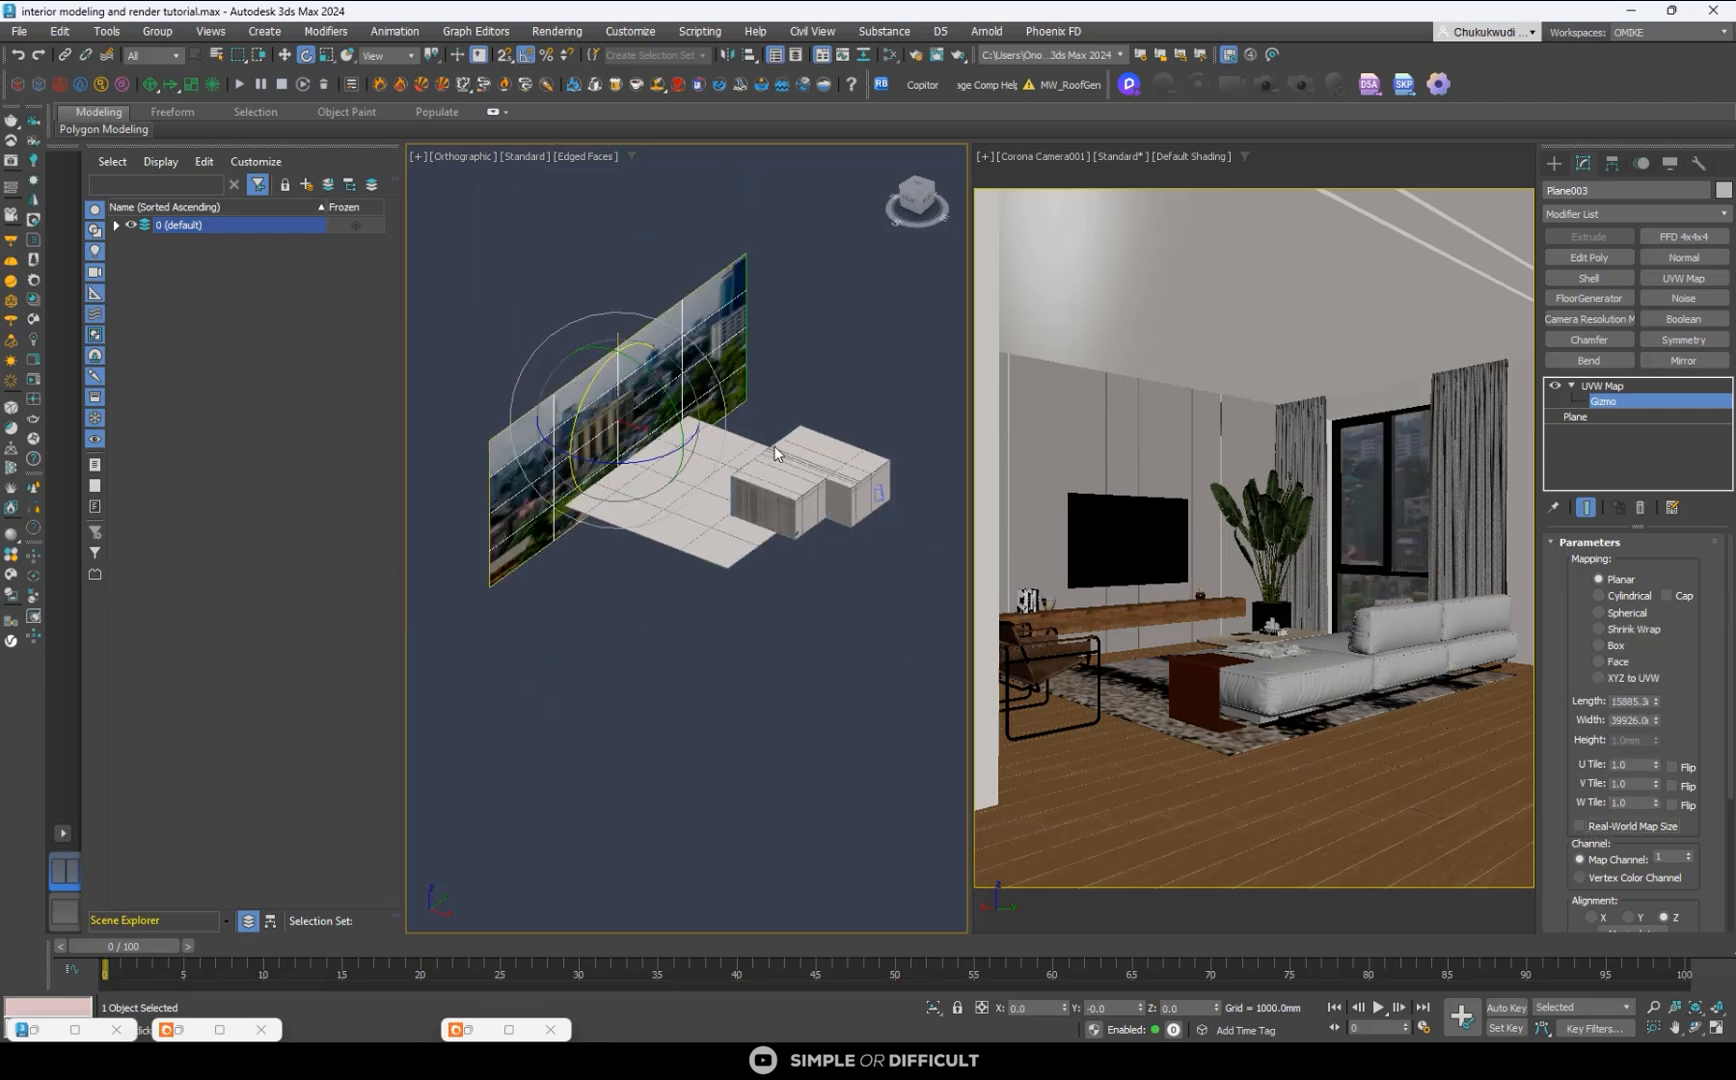
- Lower the UVW Map gizmo to Z about -107 mm to shift the city photo down on the plane
middle_click_drag(777, 478, 716, 433, "alt")
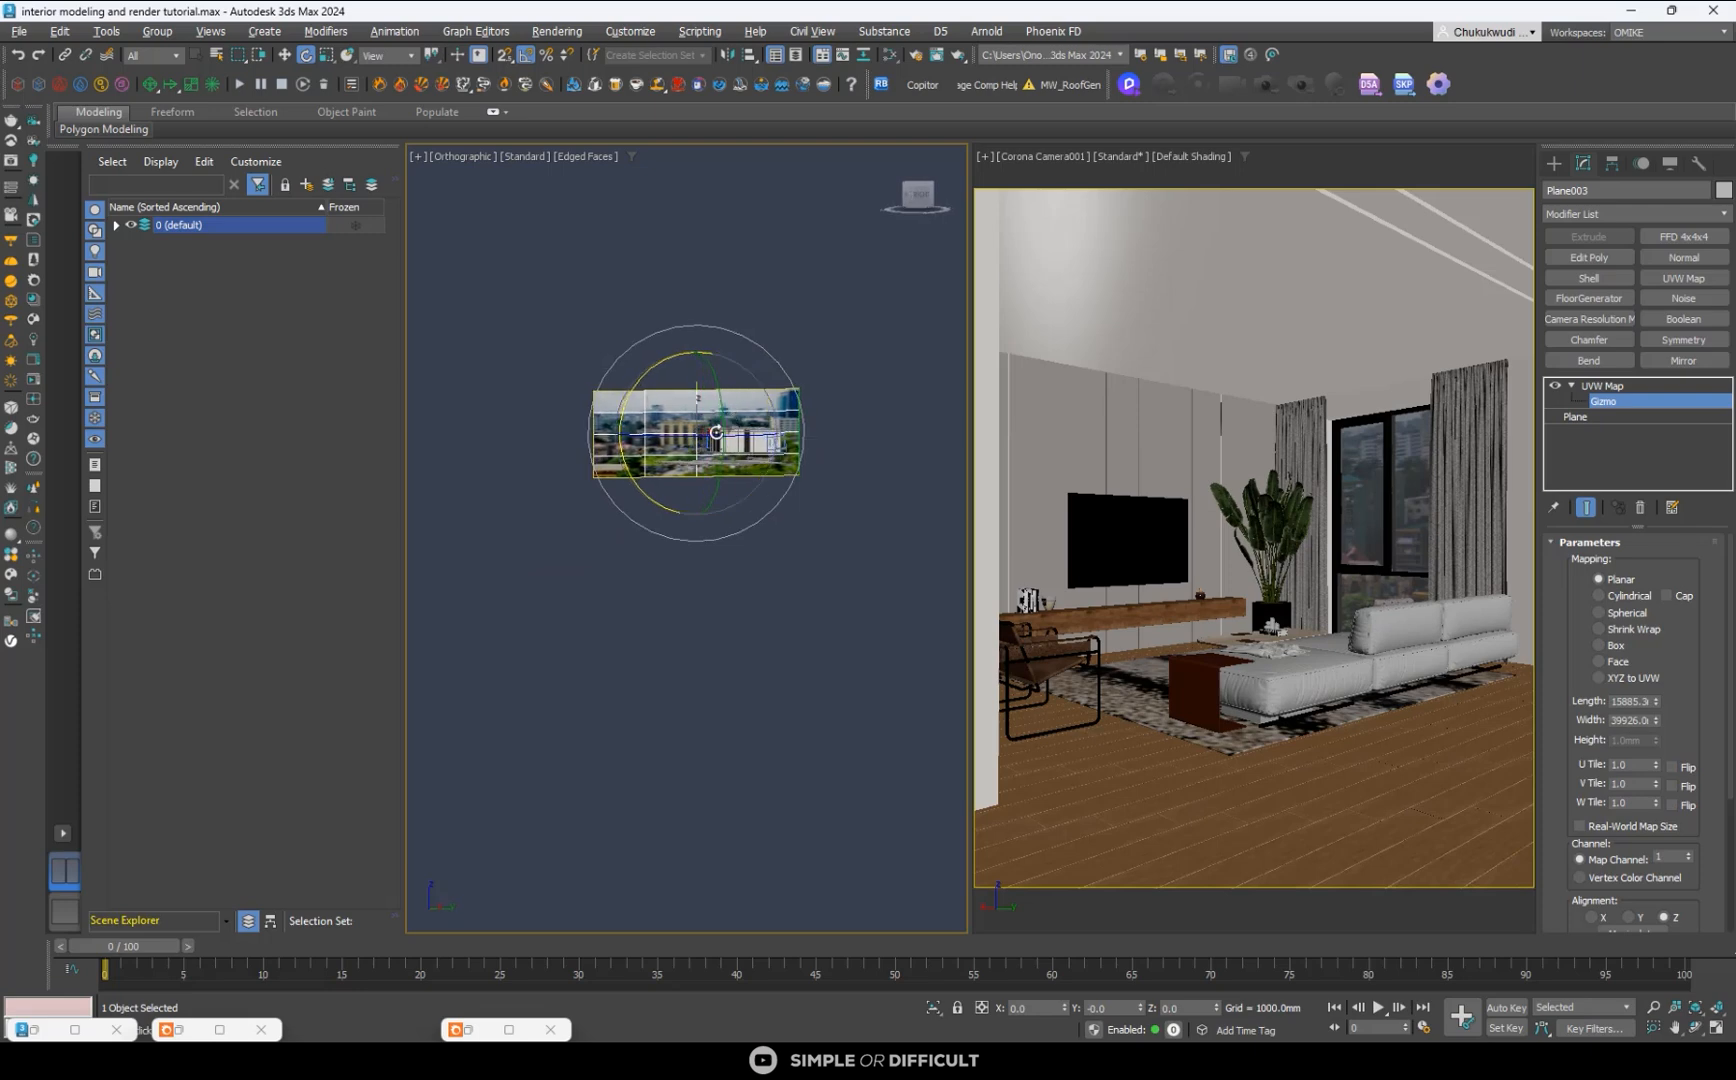
left_click(285, 54)
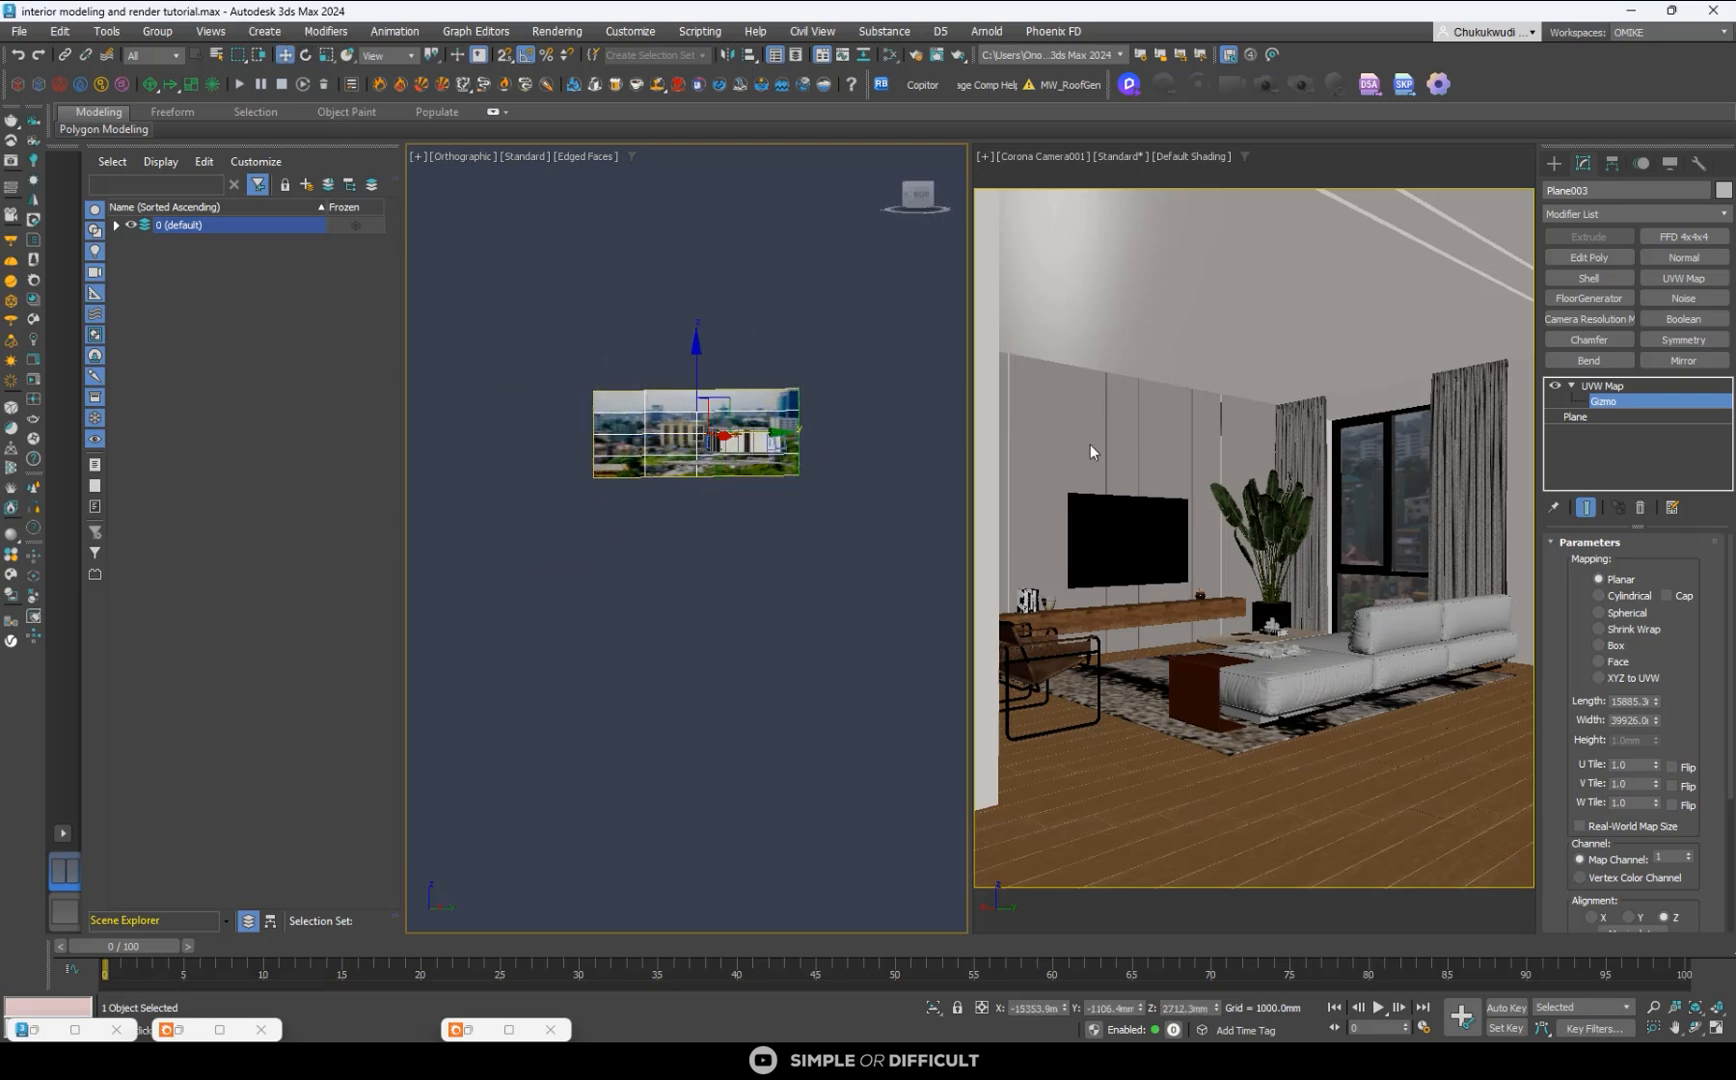
middle_click_drag(541, 398, 580, 440, "alt")
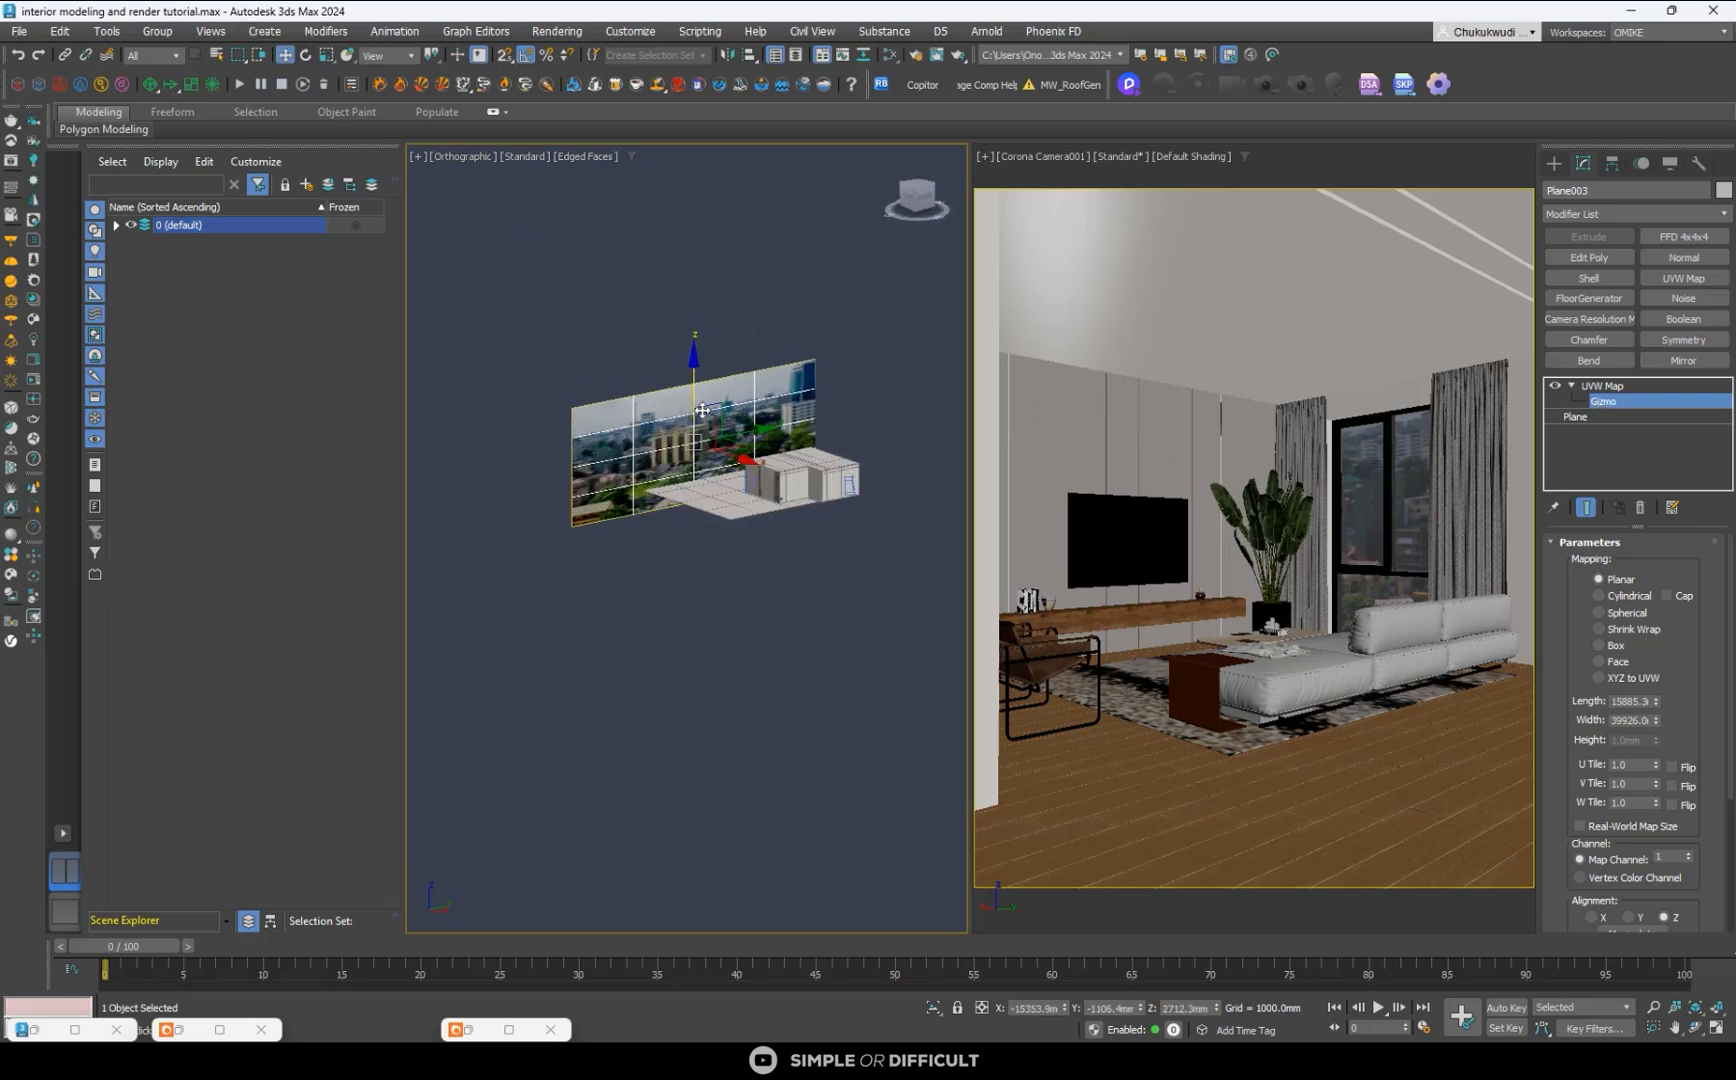
mouse_move(695, 376)
left_mouse_down()
mouse_move(695, 410)
mouse_move(695, 396)
left_mouse_up()
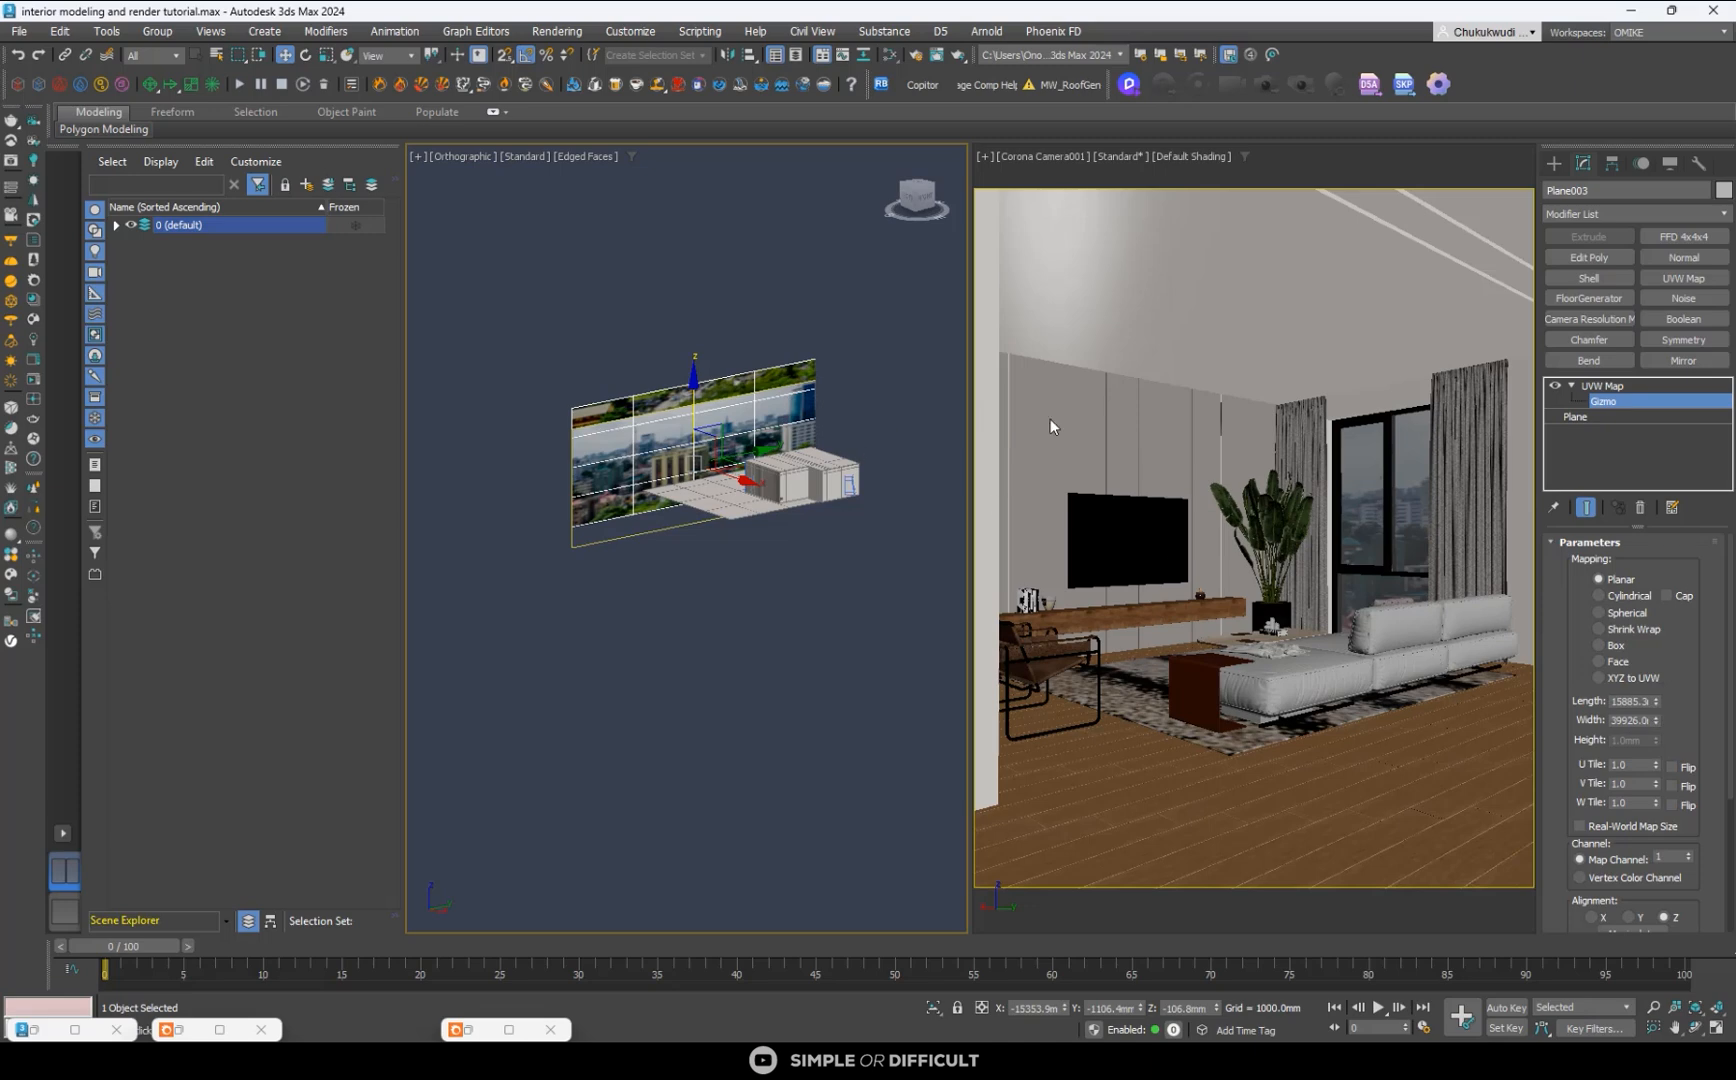
- Enlarge the backdrop plane to about 65479 mm in length and 22239 mm in width
left_click(1566, 417)
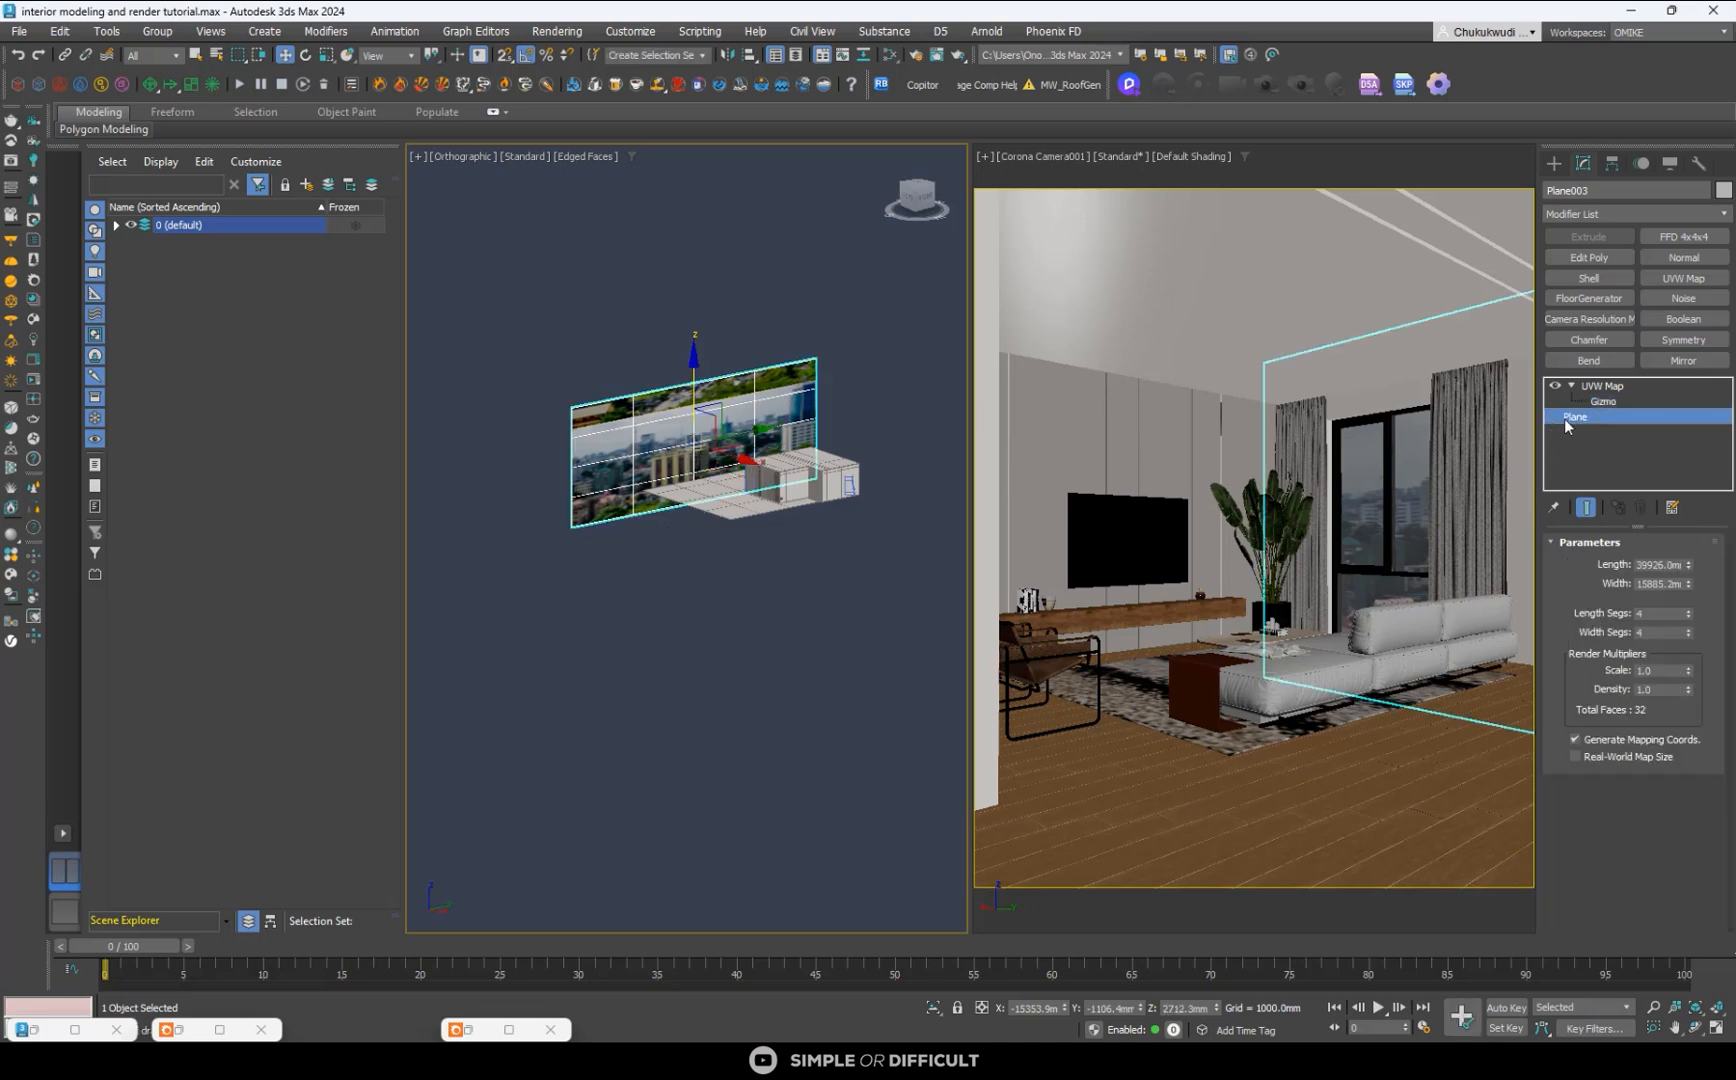
left_click_drag(1691, 585, 1684, 505)
- Refit the UVW mapping to the enlarged plane by toggling Real-World Map Size, and reduce the mapping width to about 41906 mm
left_click(1608, 386)
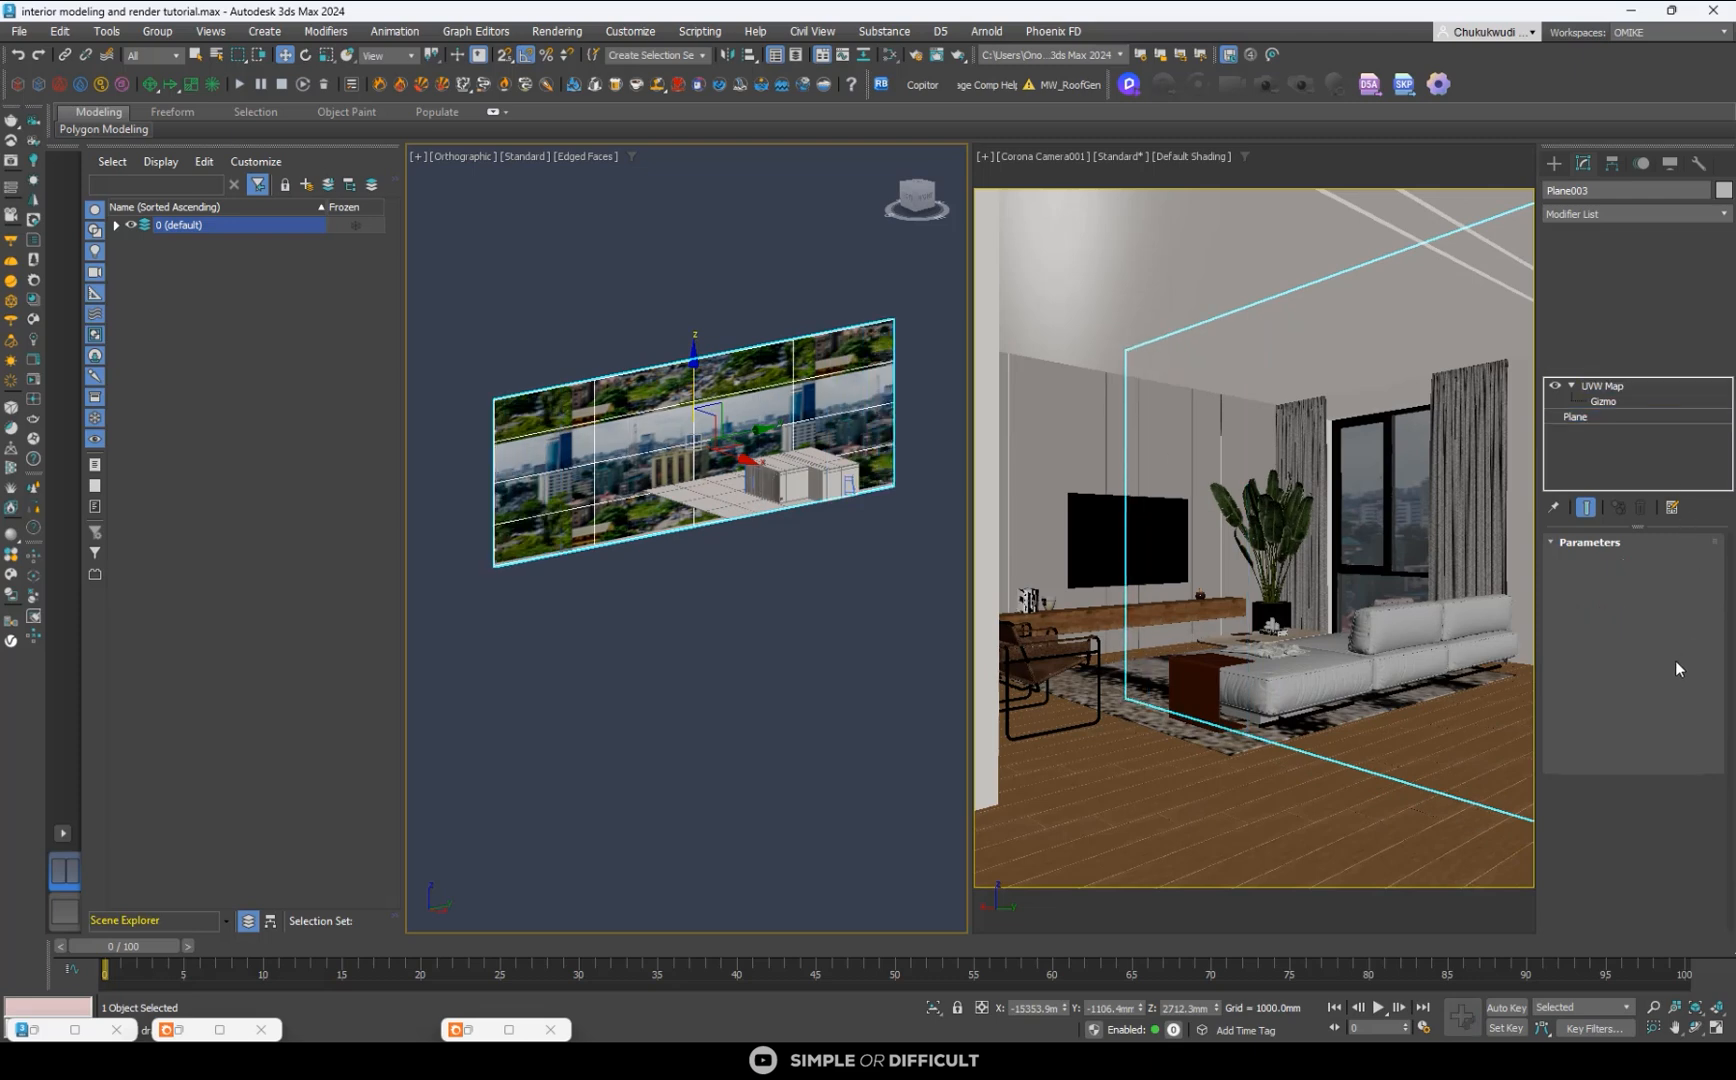
left_click(1581, 826)
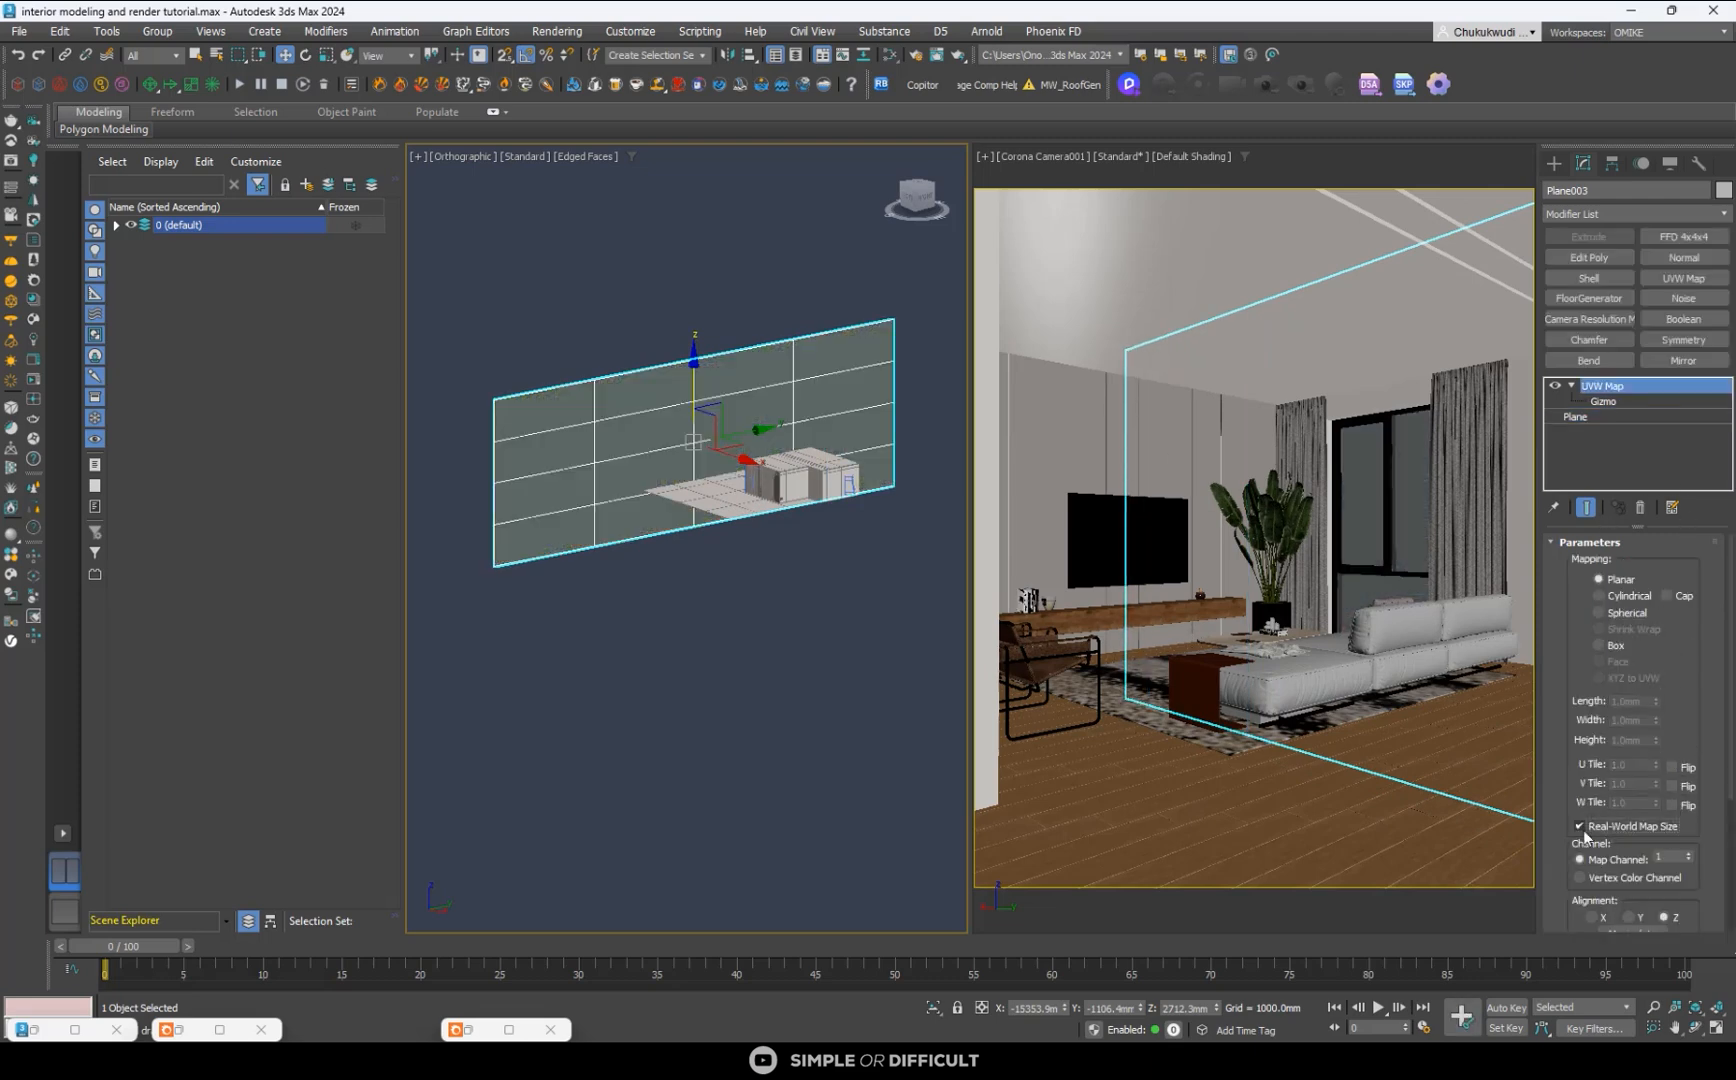
left_click(1581, 826)
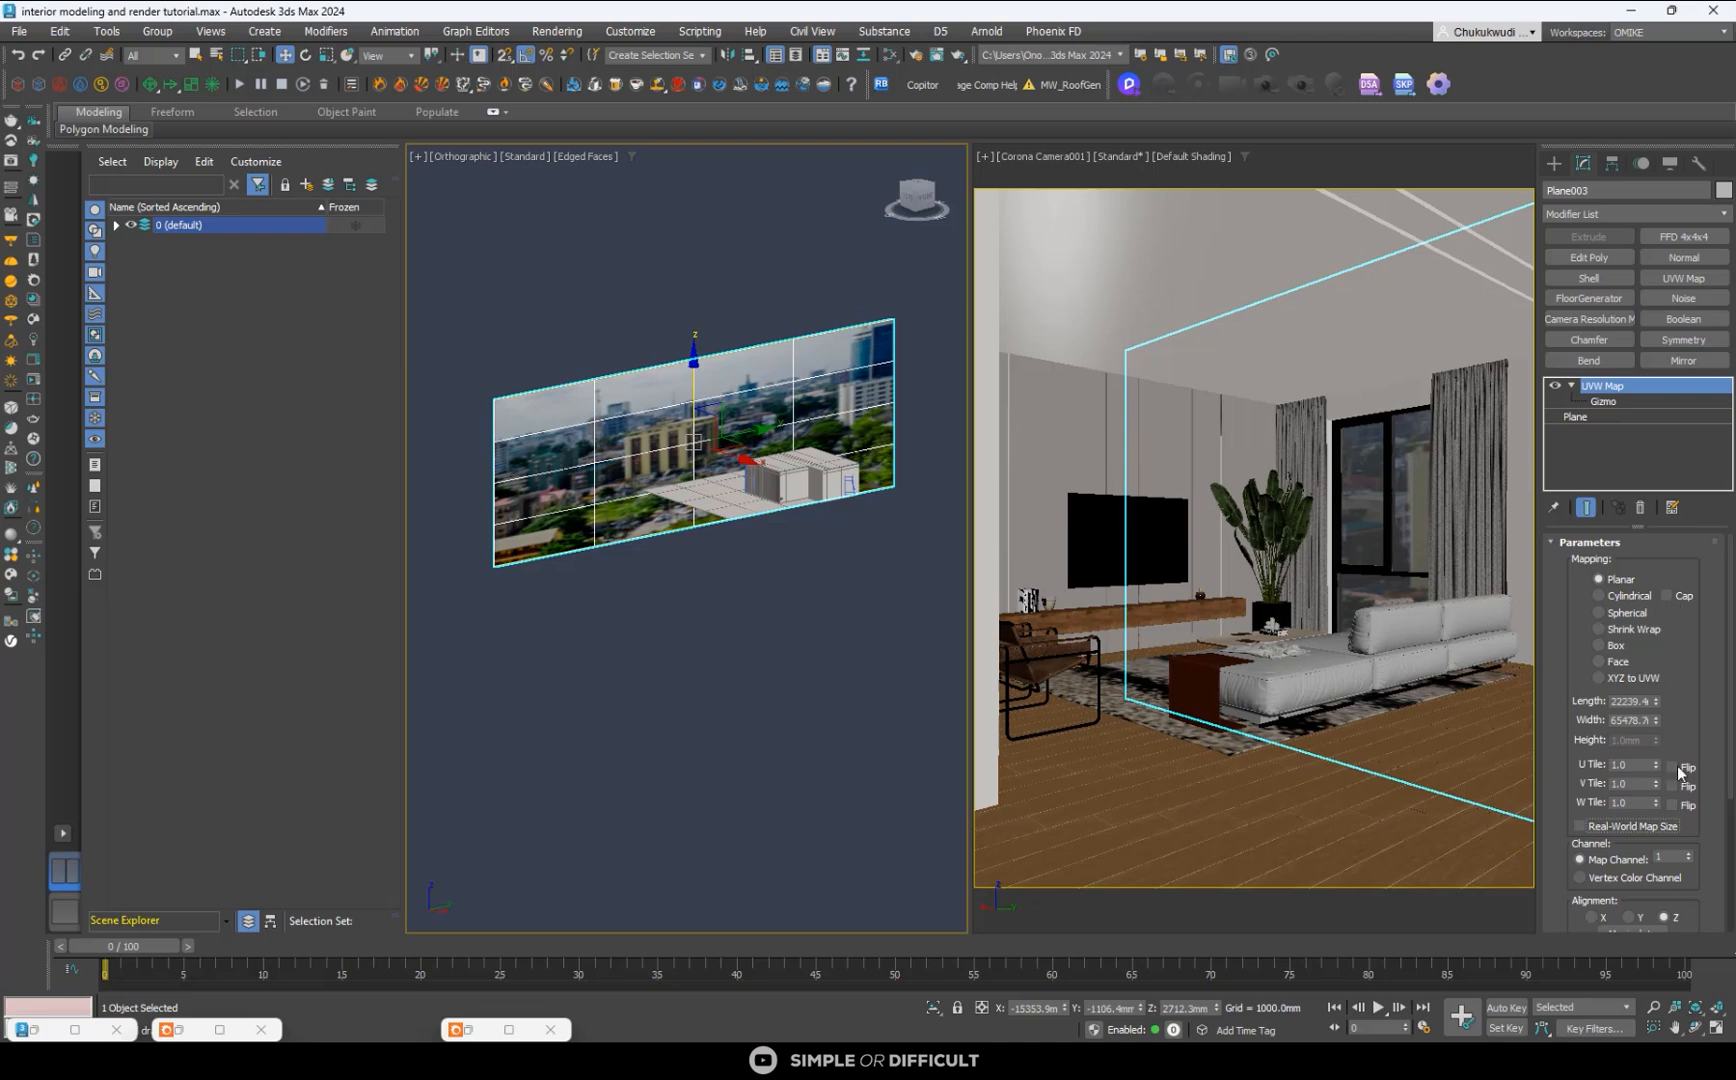
left_click_drag(1656, 720, 1690, 756)
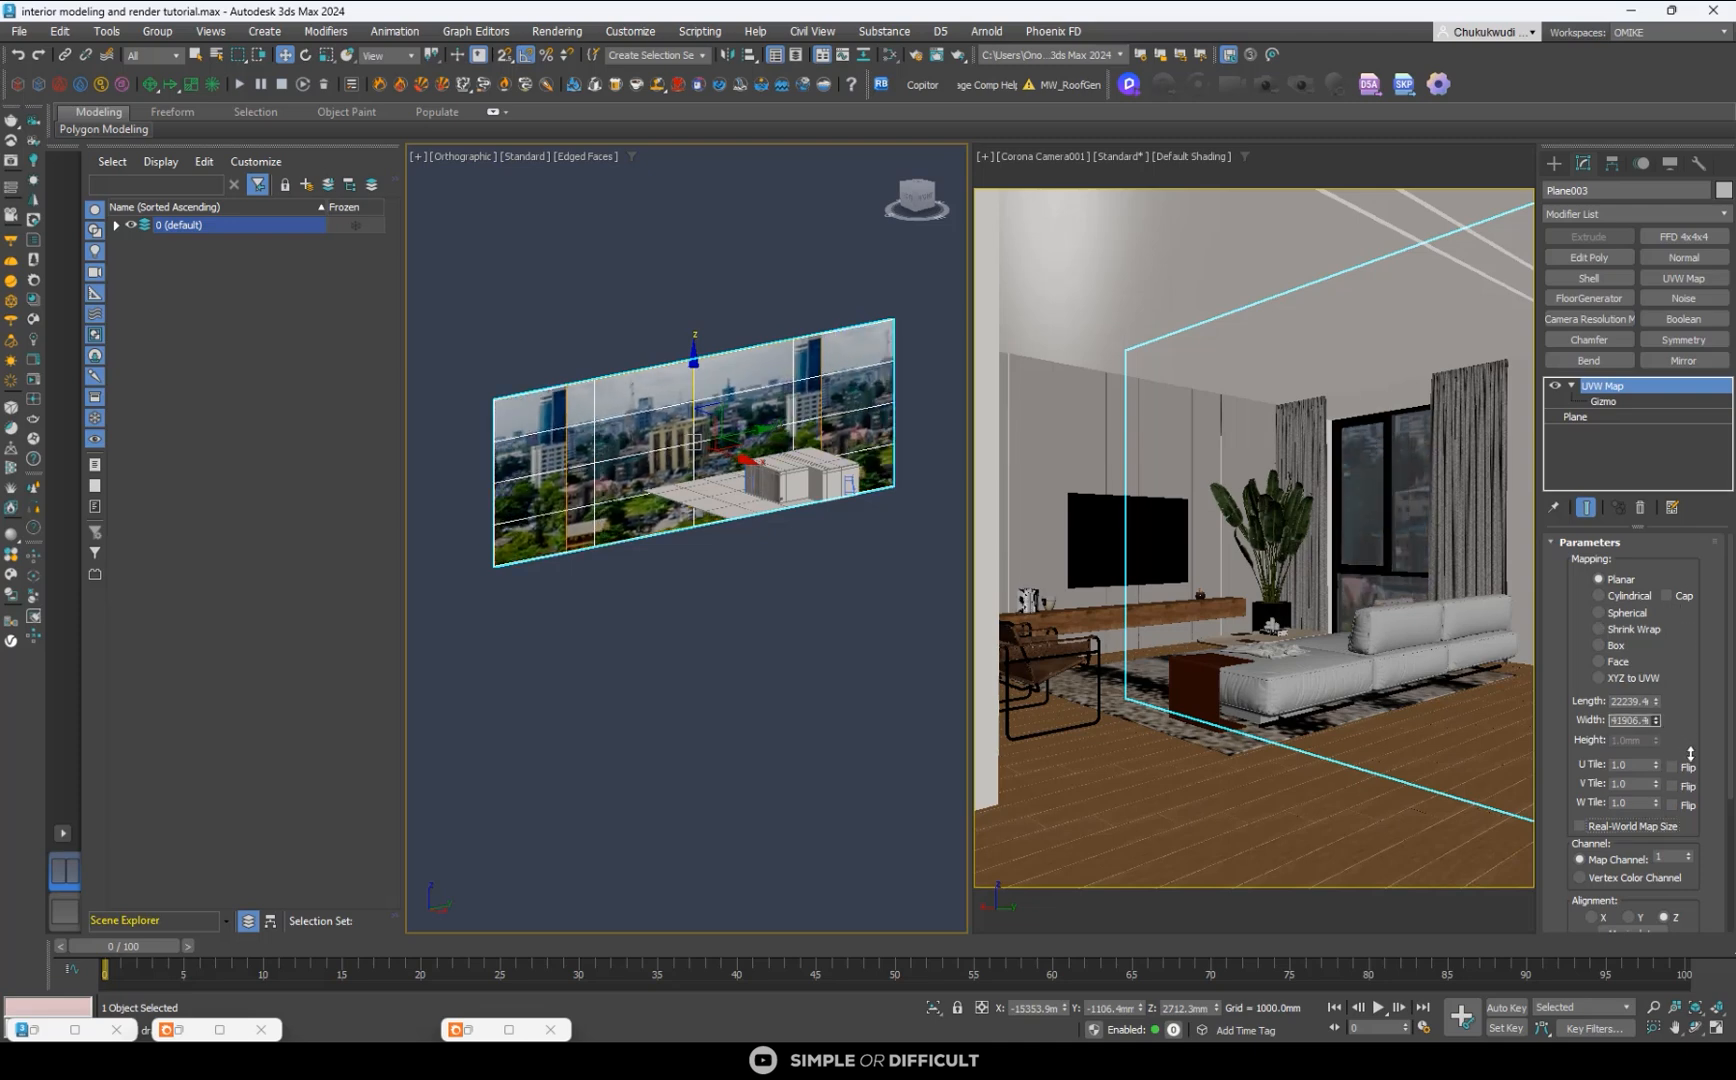
- Lower the backdrop plane to Z about -3359 mm behind the room
left_click_drag(699, 379, 702, 409)
right_click(702, 409)
left_click_drag(699, 377, 713, 420)
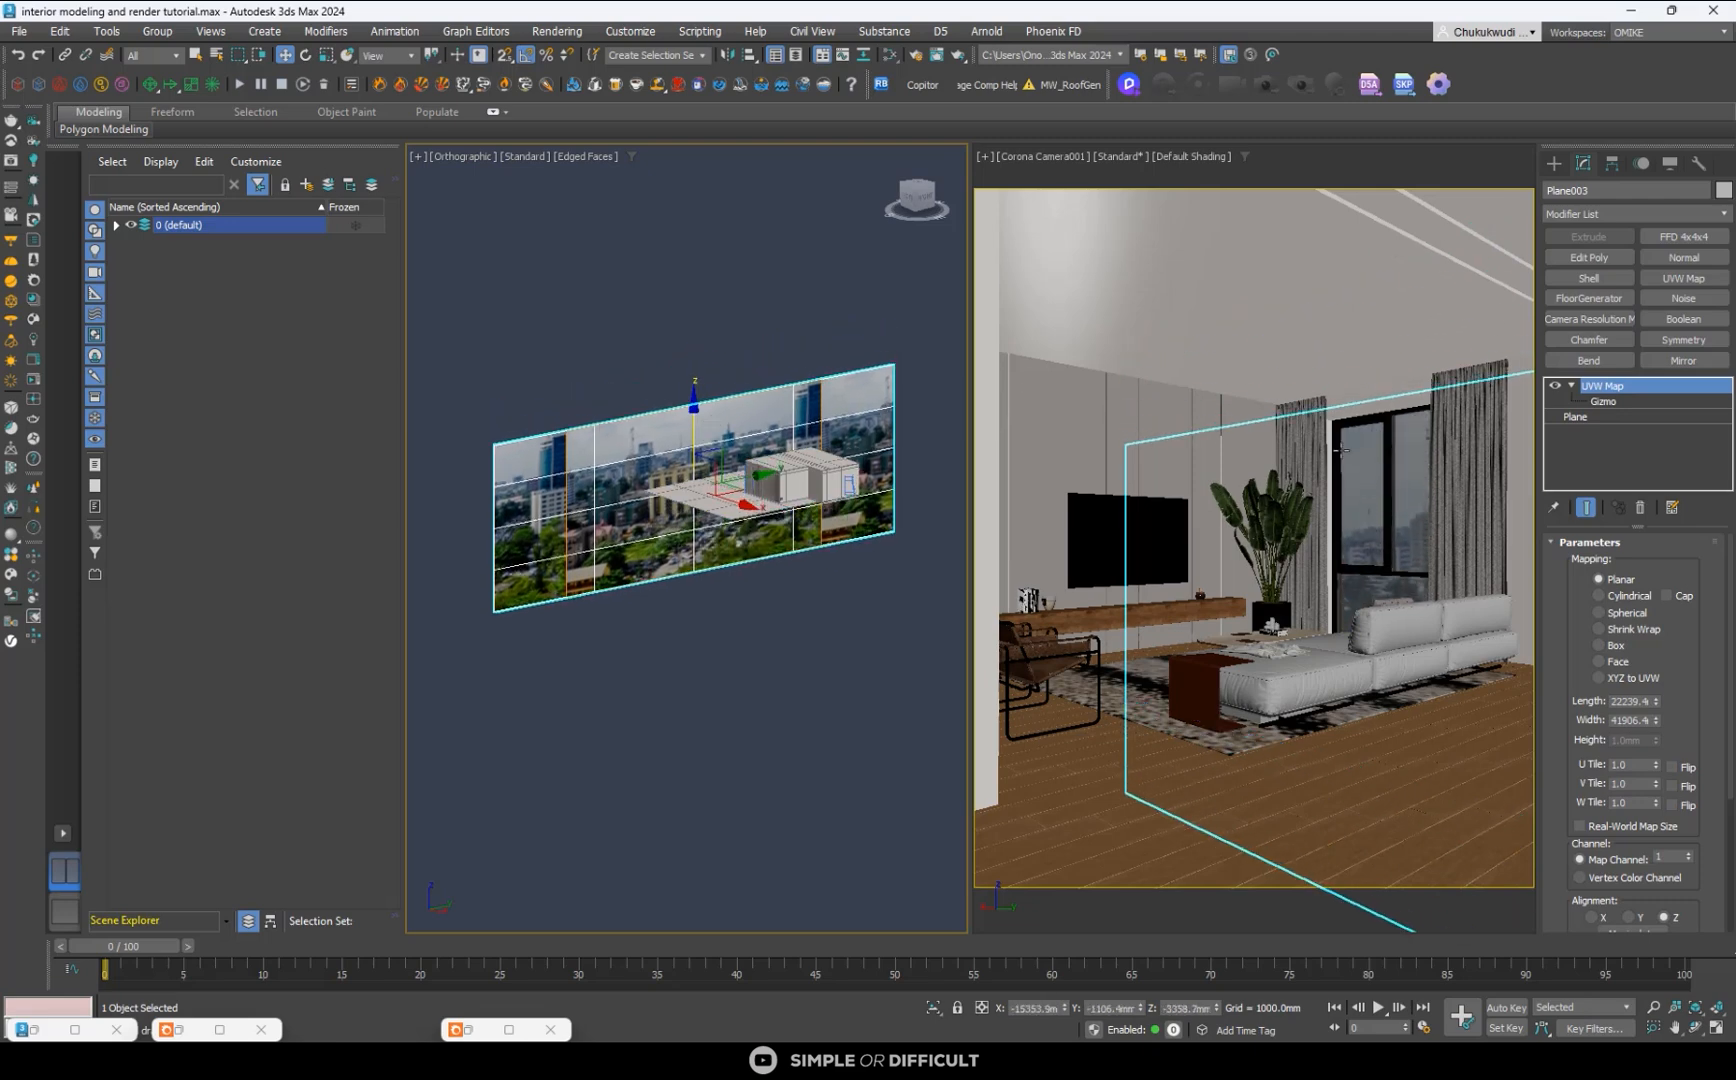
- Slide the photo's UVW Map gizmo sideways, and reposition the plane at X about -21812 mm and about 987 mm higher
left_click(1613, 404)
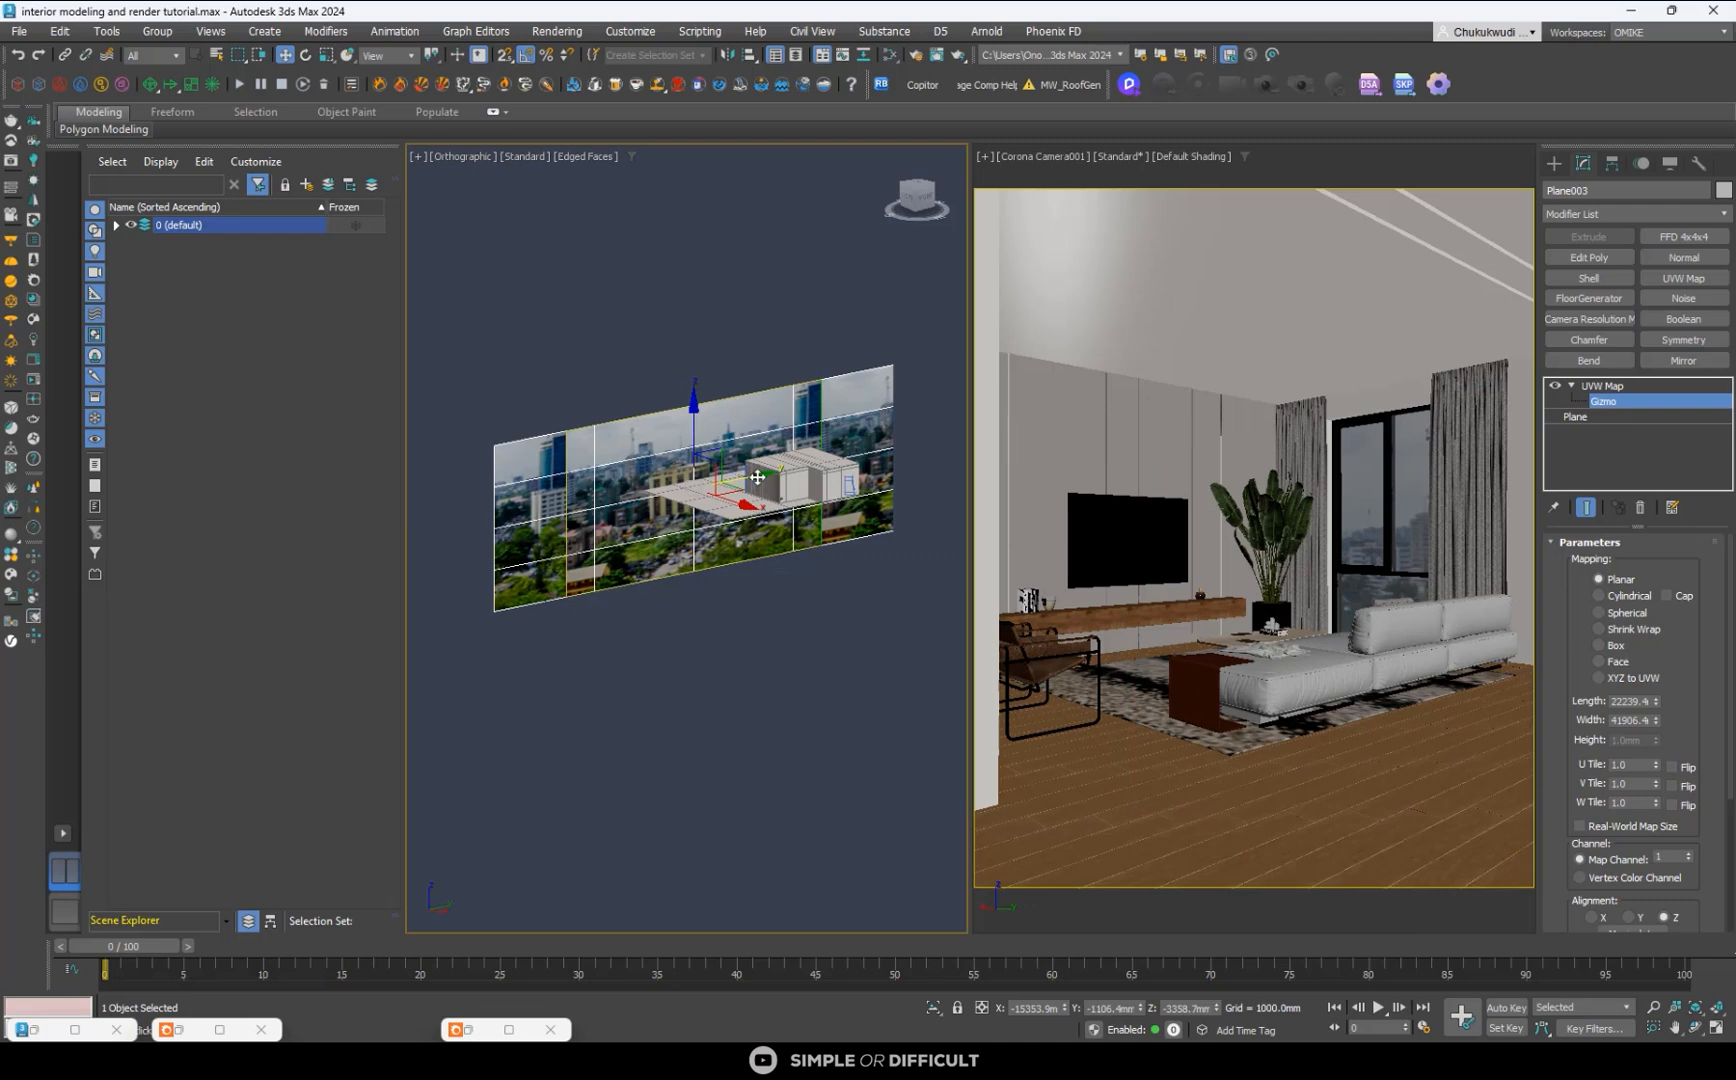
left_click_drag(753, 480, 713, 486)
left_click(1553, 163)
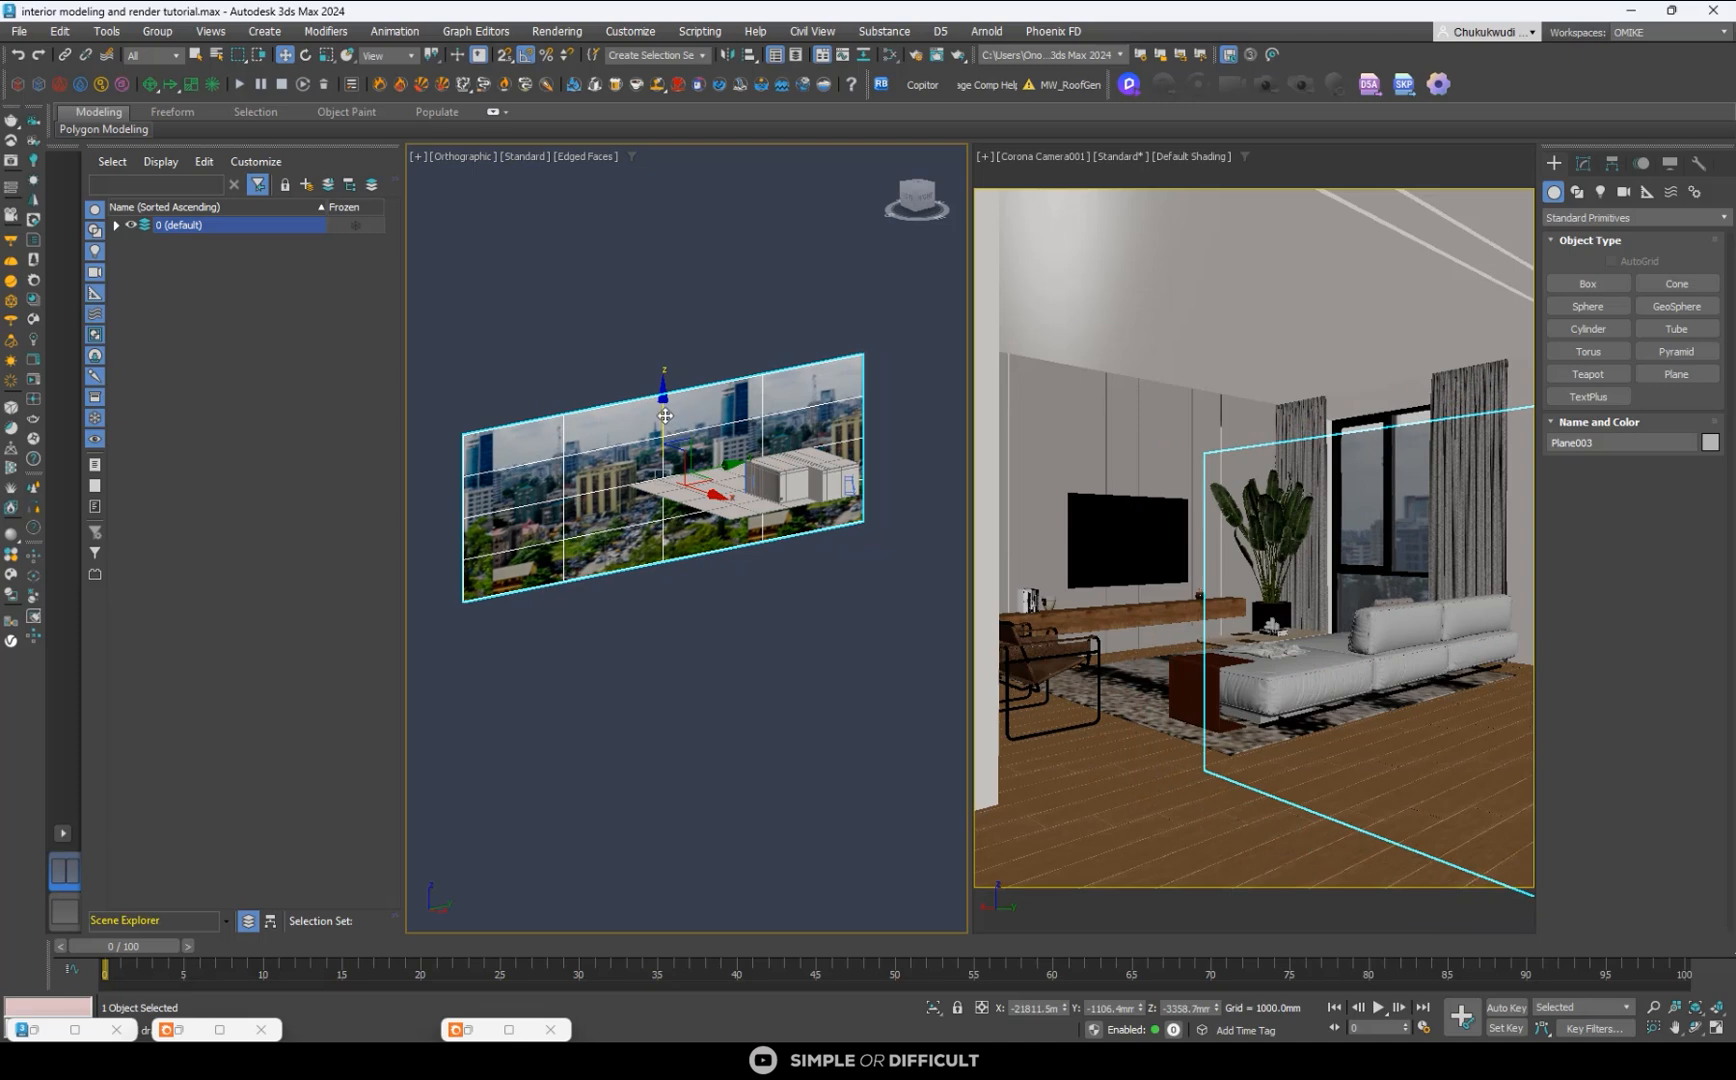
left_click_drag(665, 415, 659, 408)
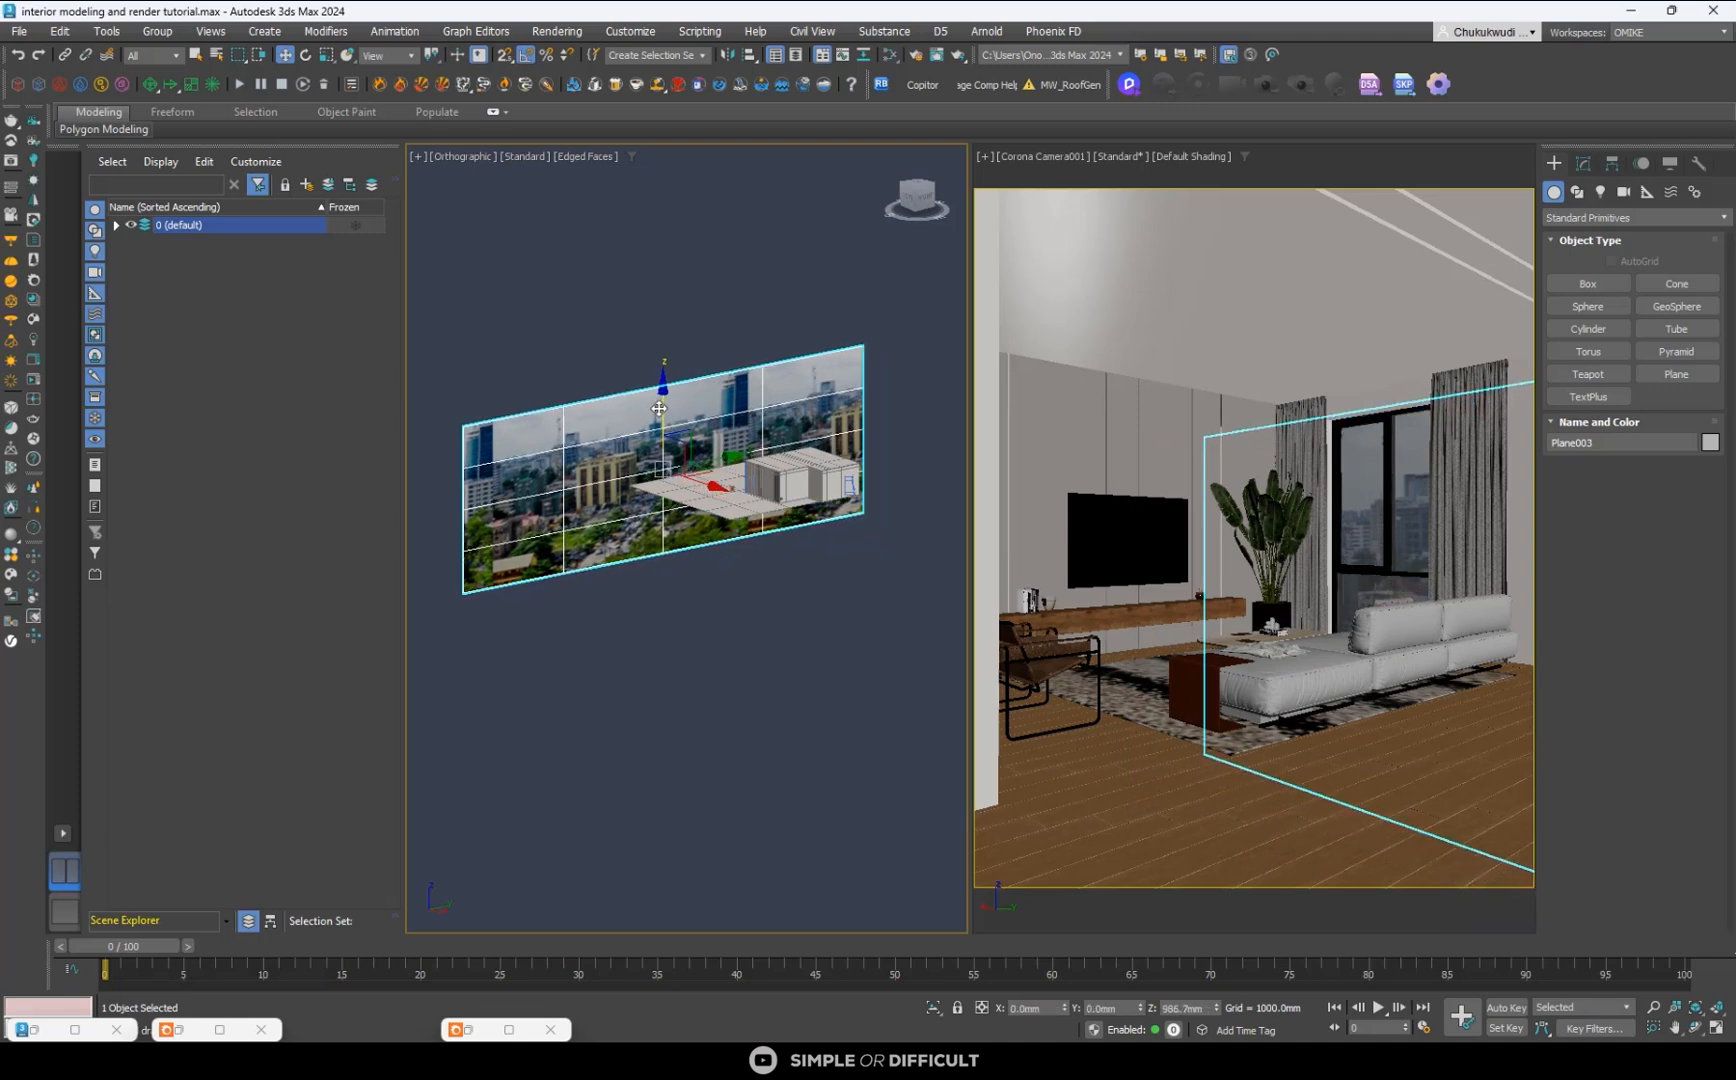
left_click(550, 367)
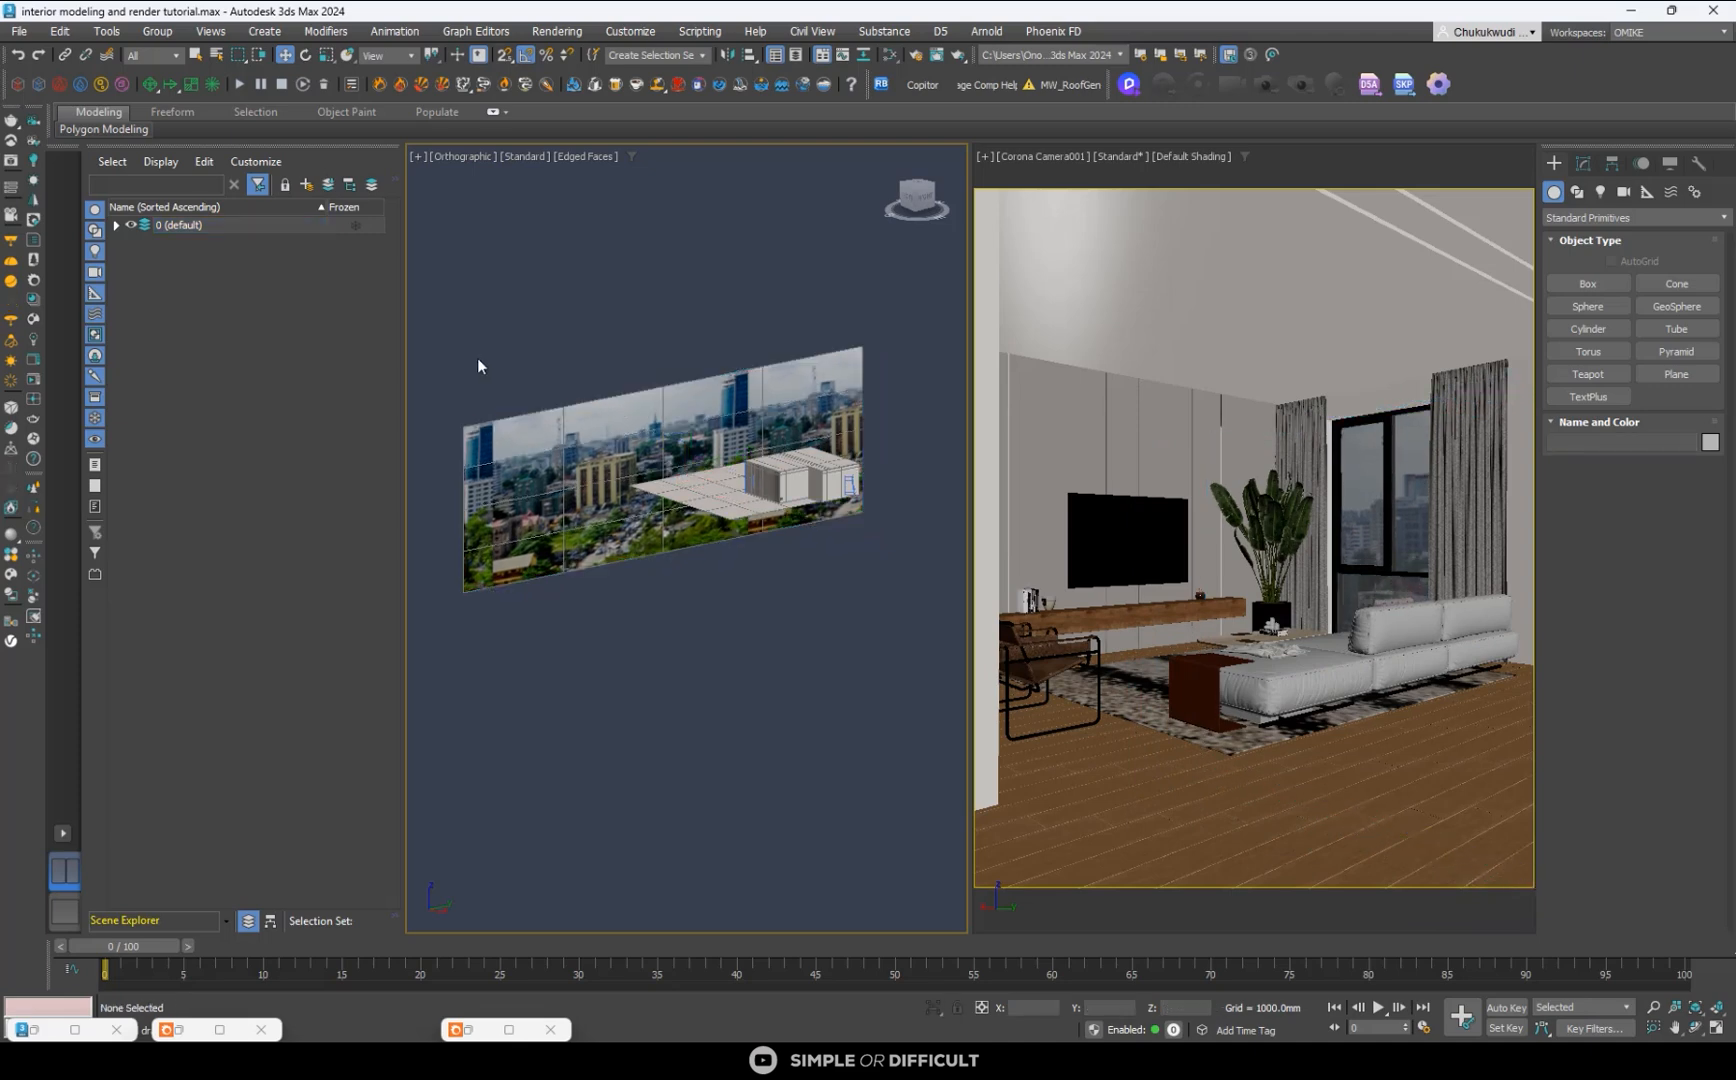
- Start the Corona interactive render of the camera view and check the city backdrop through the window
left_click(27, 367)
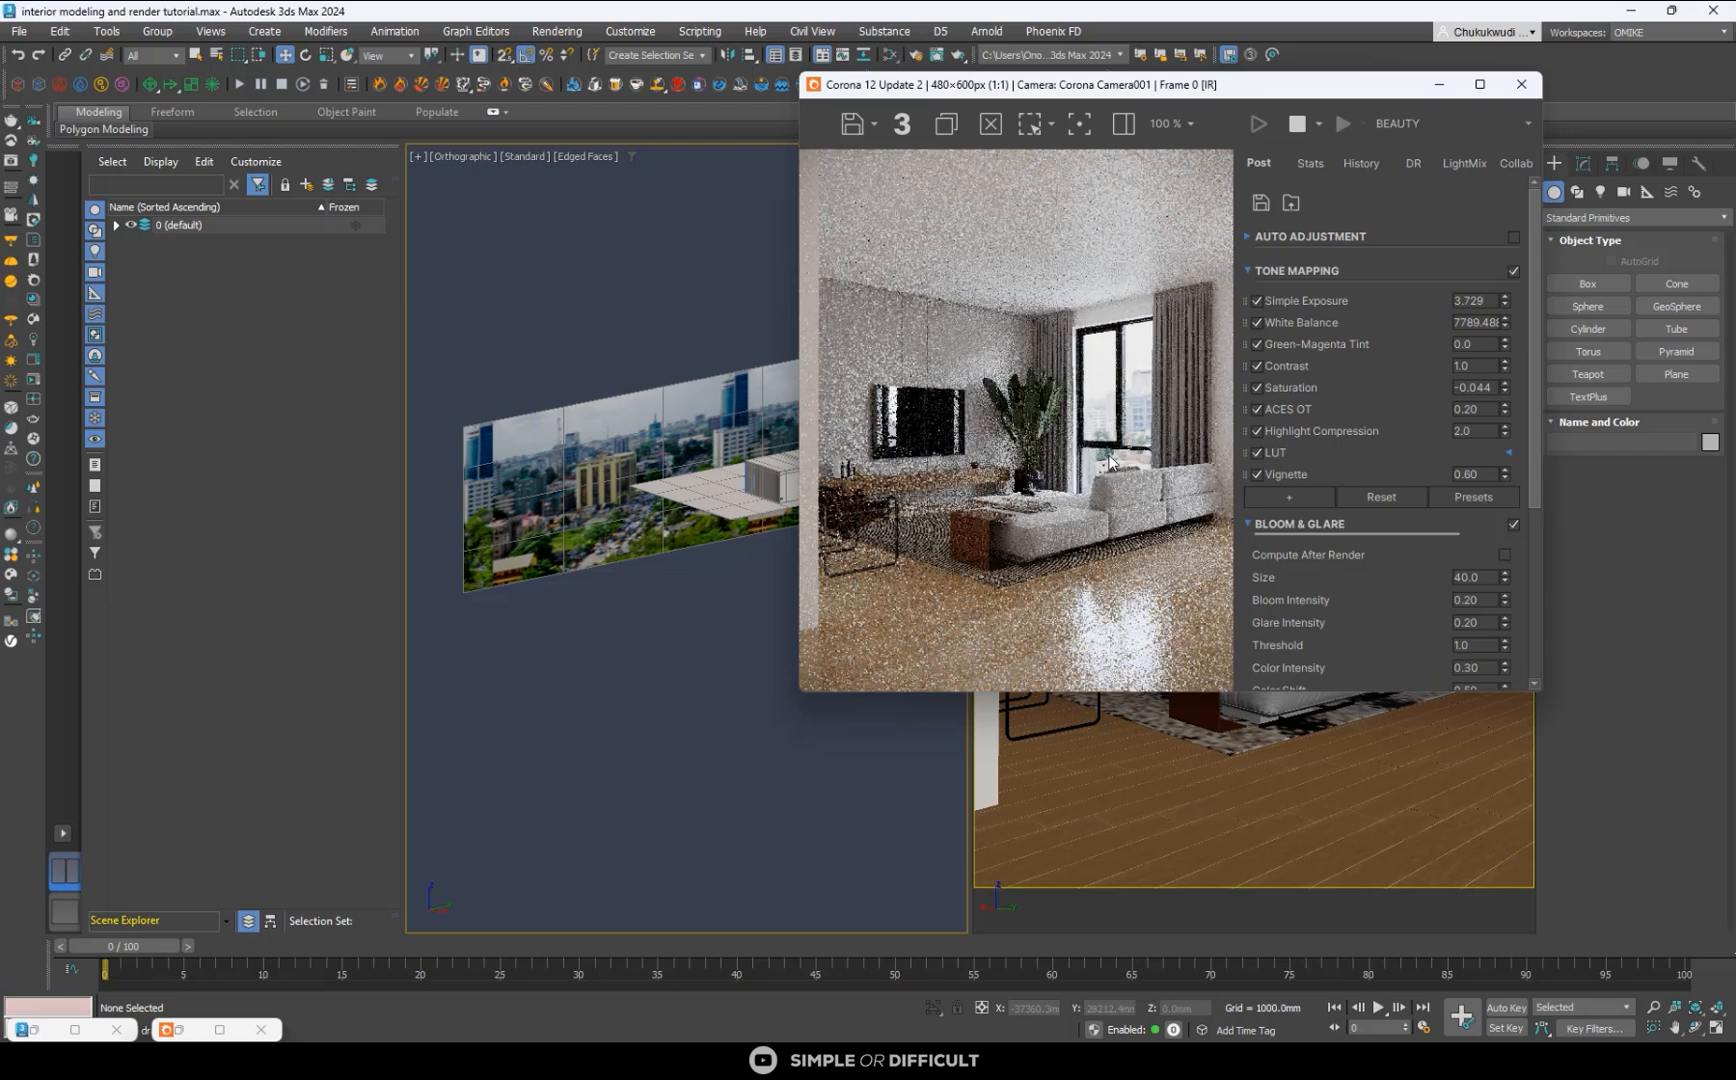
scroll(1110, 458, "down", 1)
scroll(1066, 479, "up", 1)
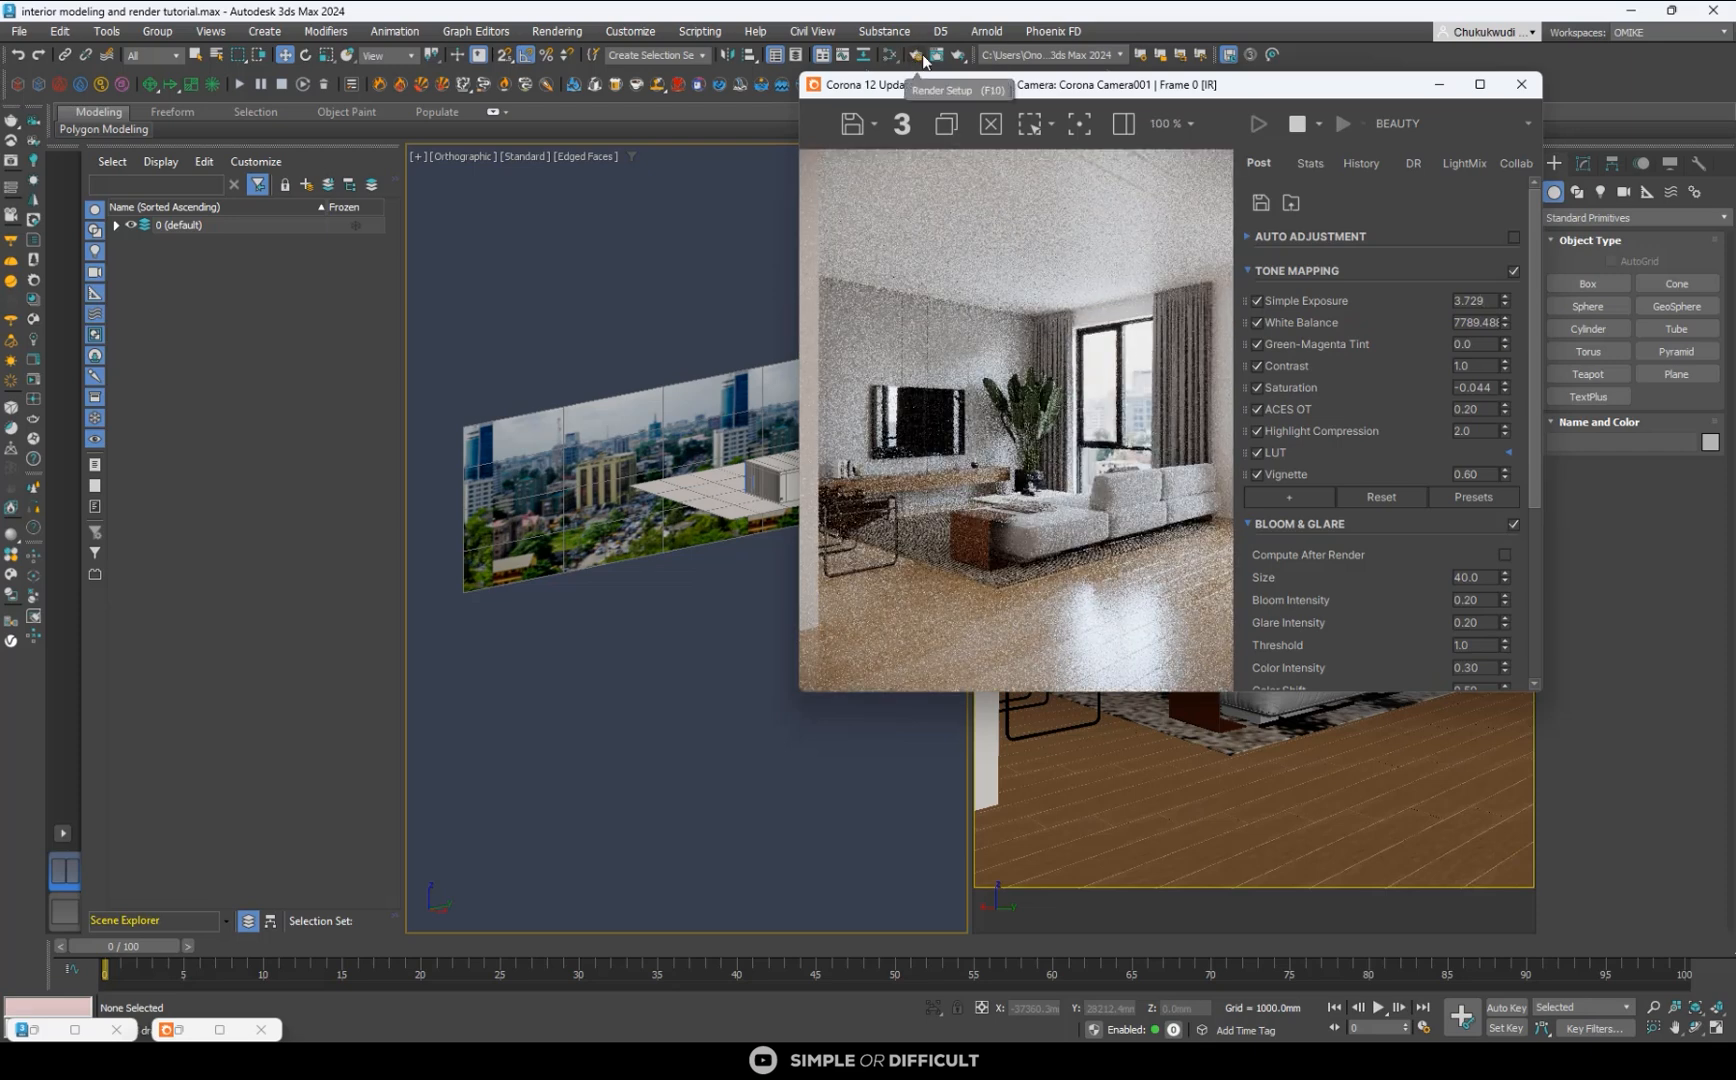
- Open the backdrop's CoronaLightMtl in the material editor and turn off Emit light
left_click(893, 55)
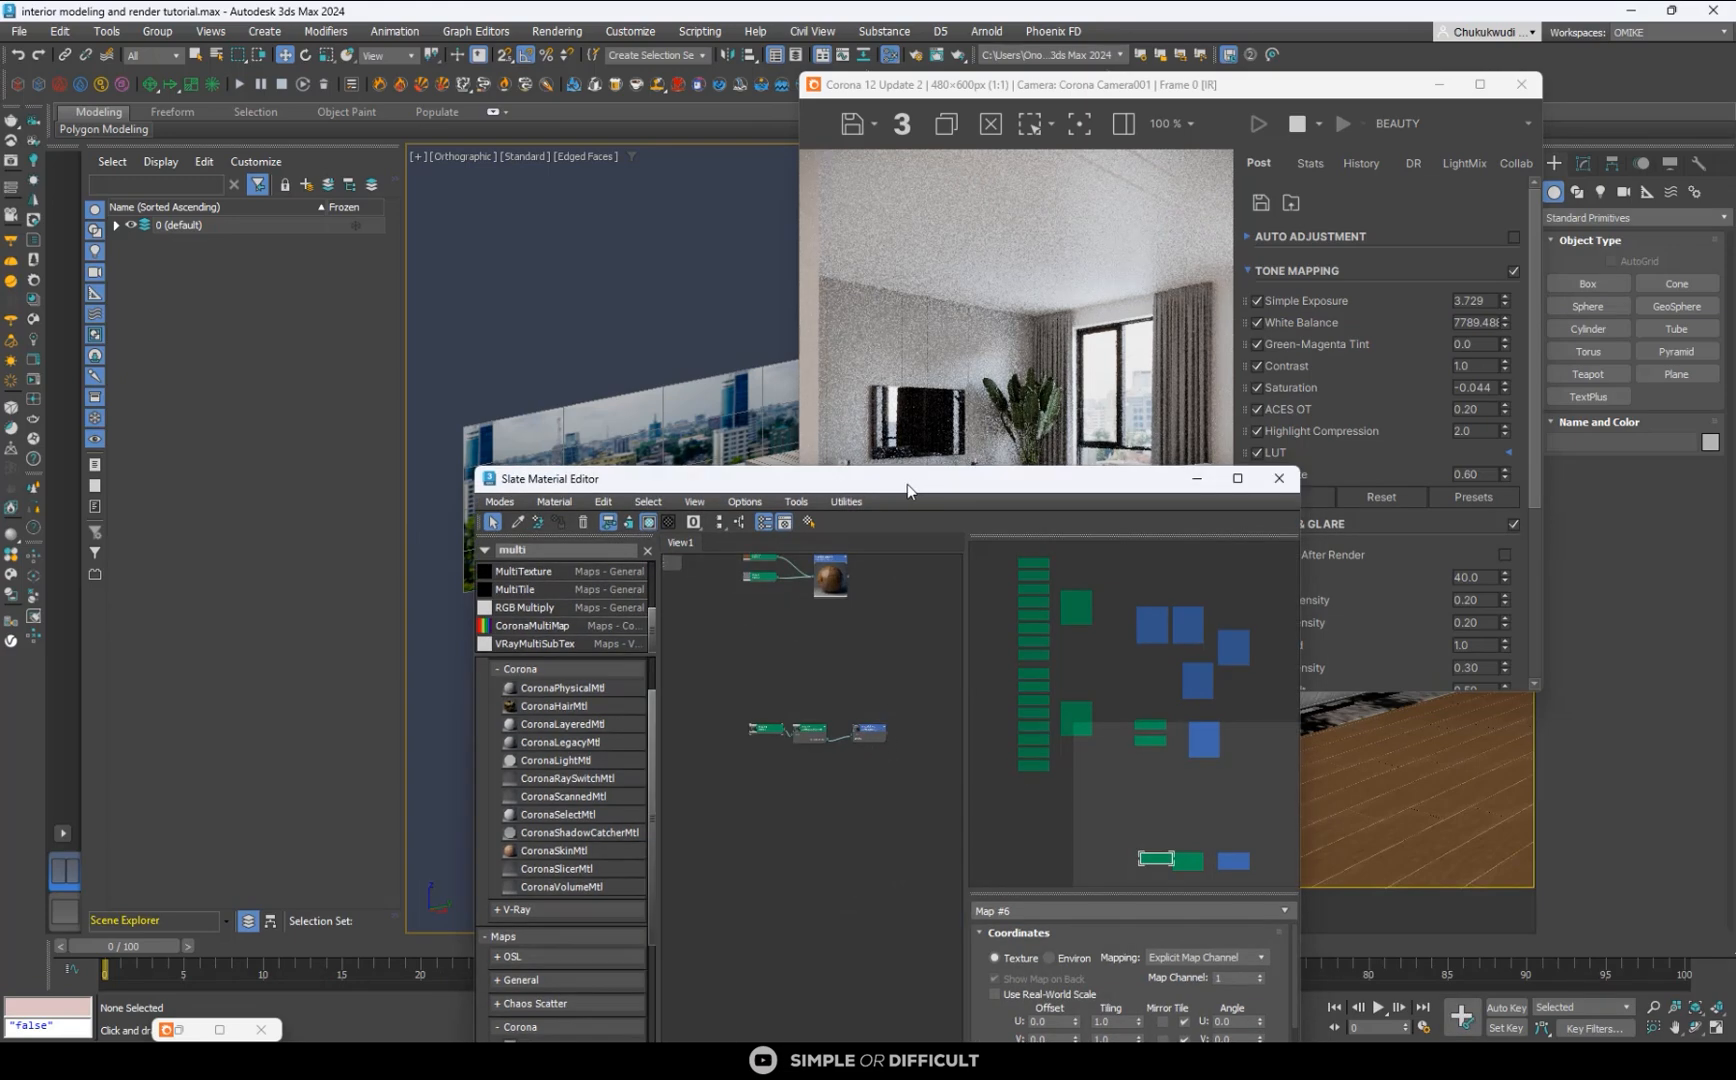
left_click_drag(920, 477, 462, 221)
scroll(390, 443, "up", 3)
double_click(470, 518)
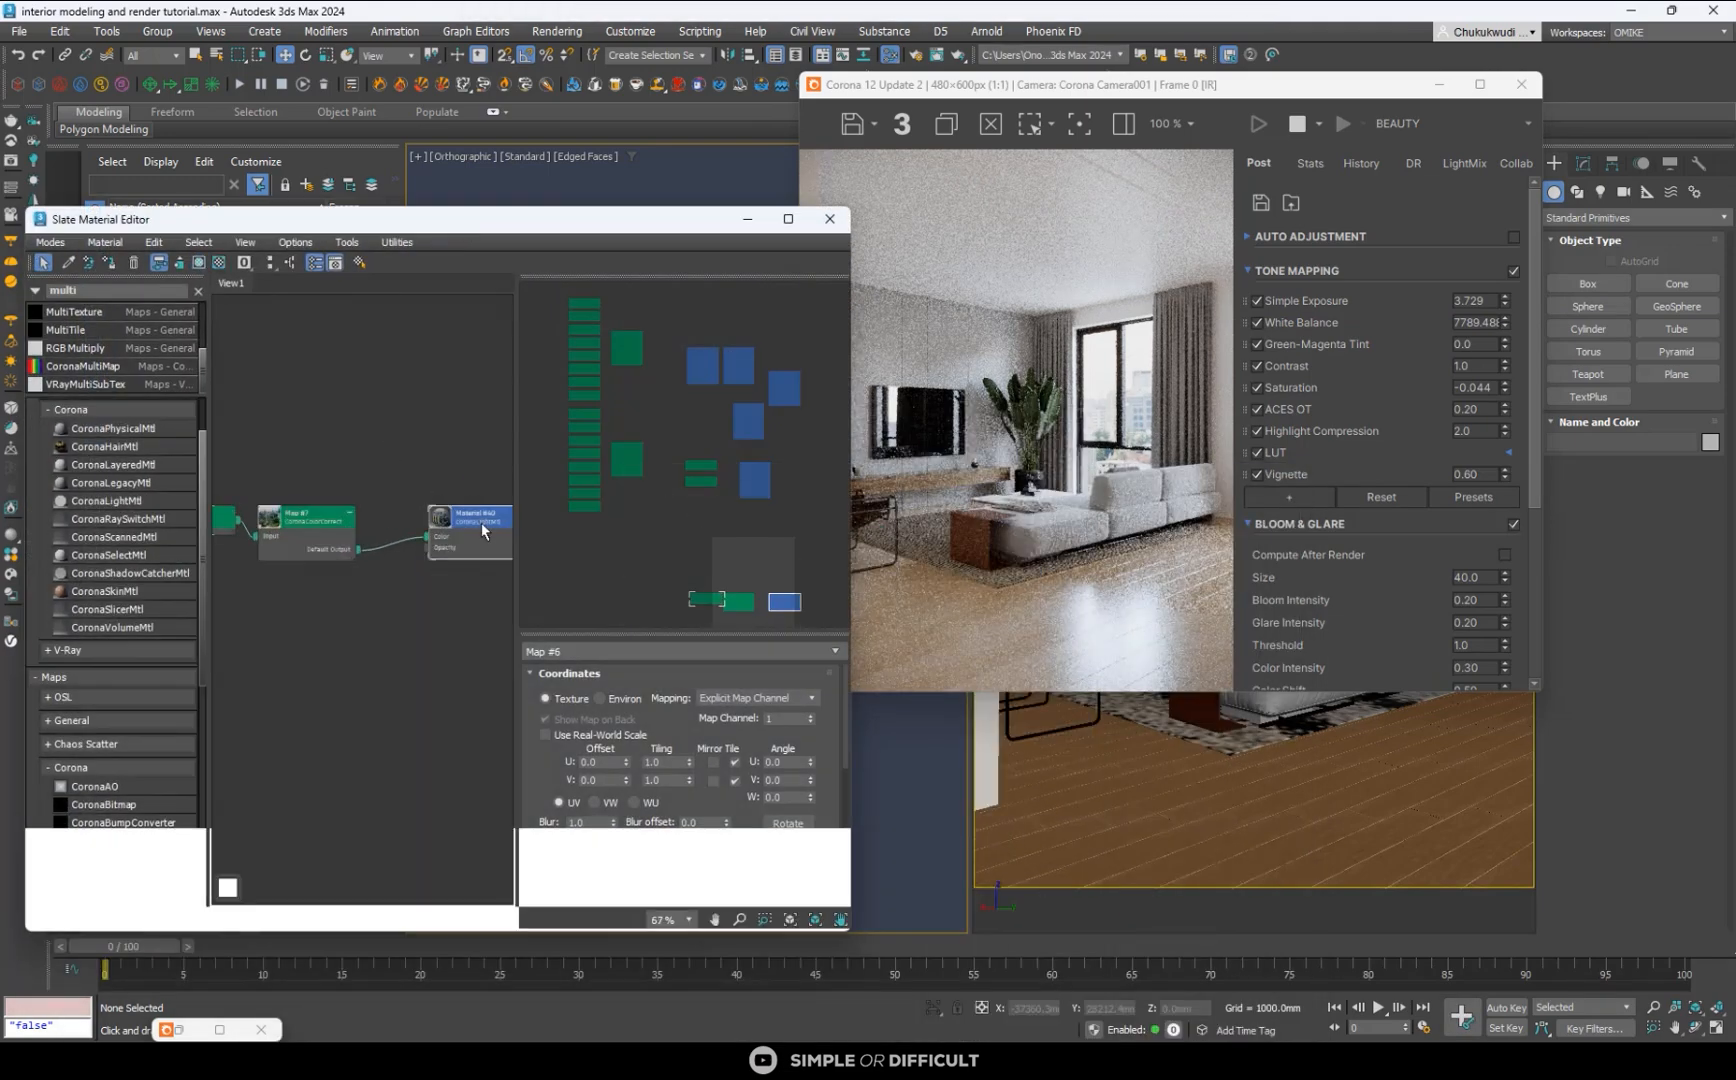
left_click(555, 806)
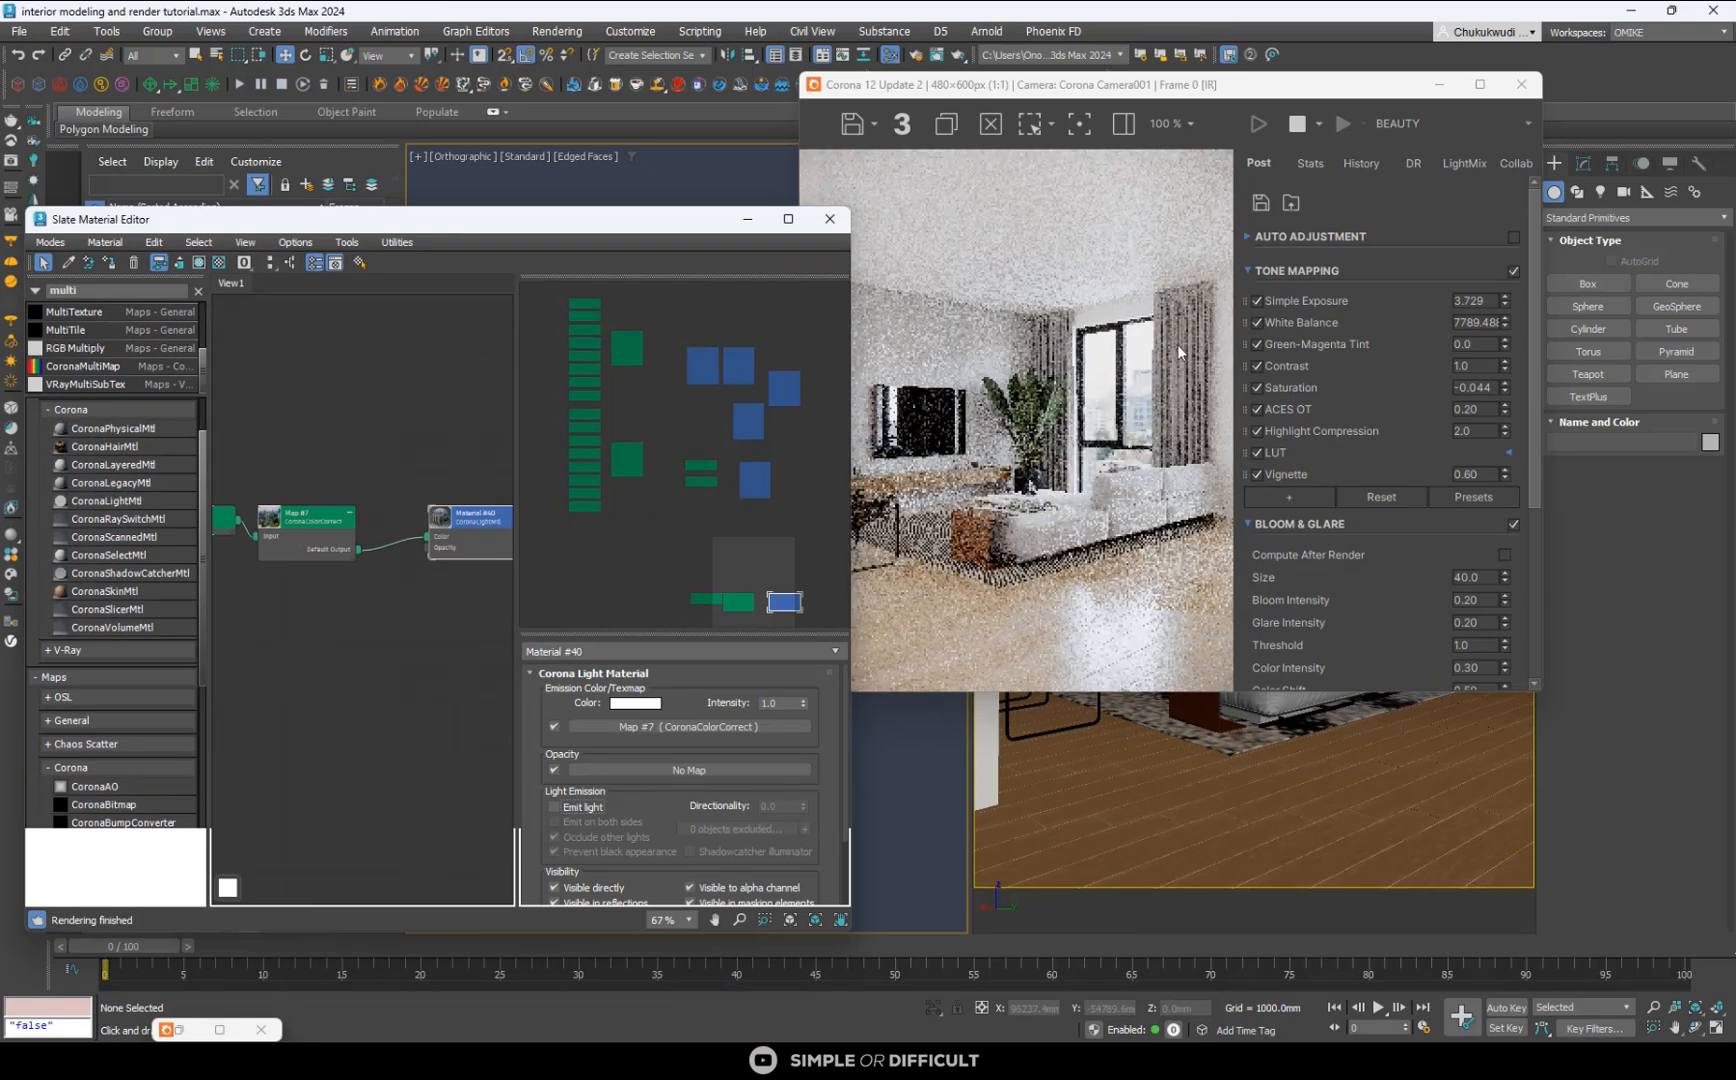
- Move the material editor aside, inspect the window backdrop in the interactive render, and maximize the frame buffer
left_click(747, 219)
left_click_drag(557, 324, 444, 358)
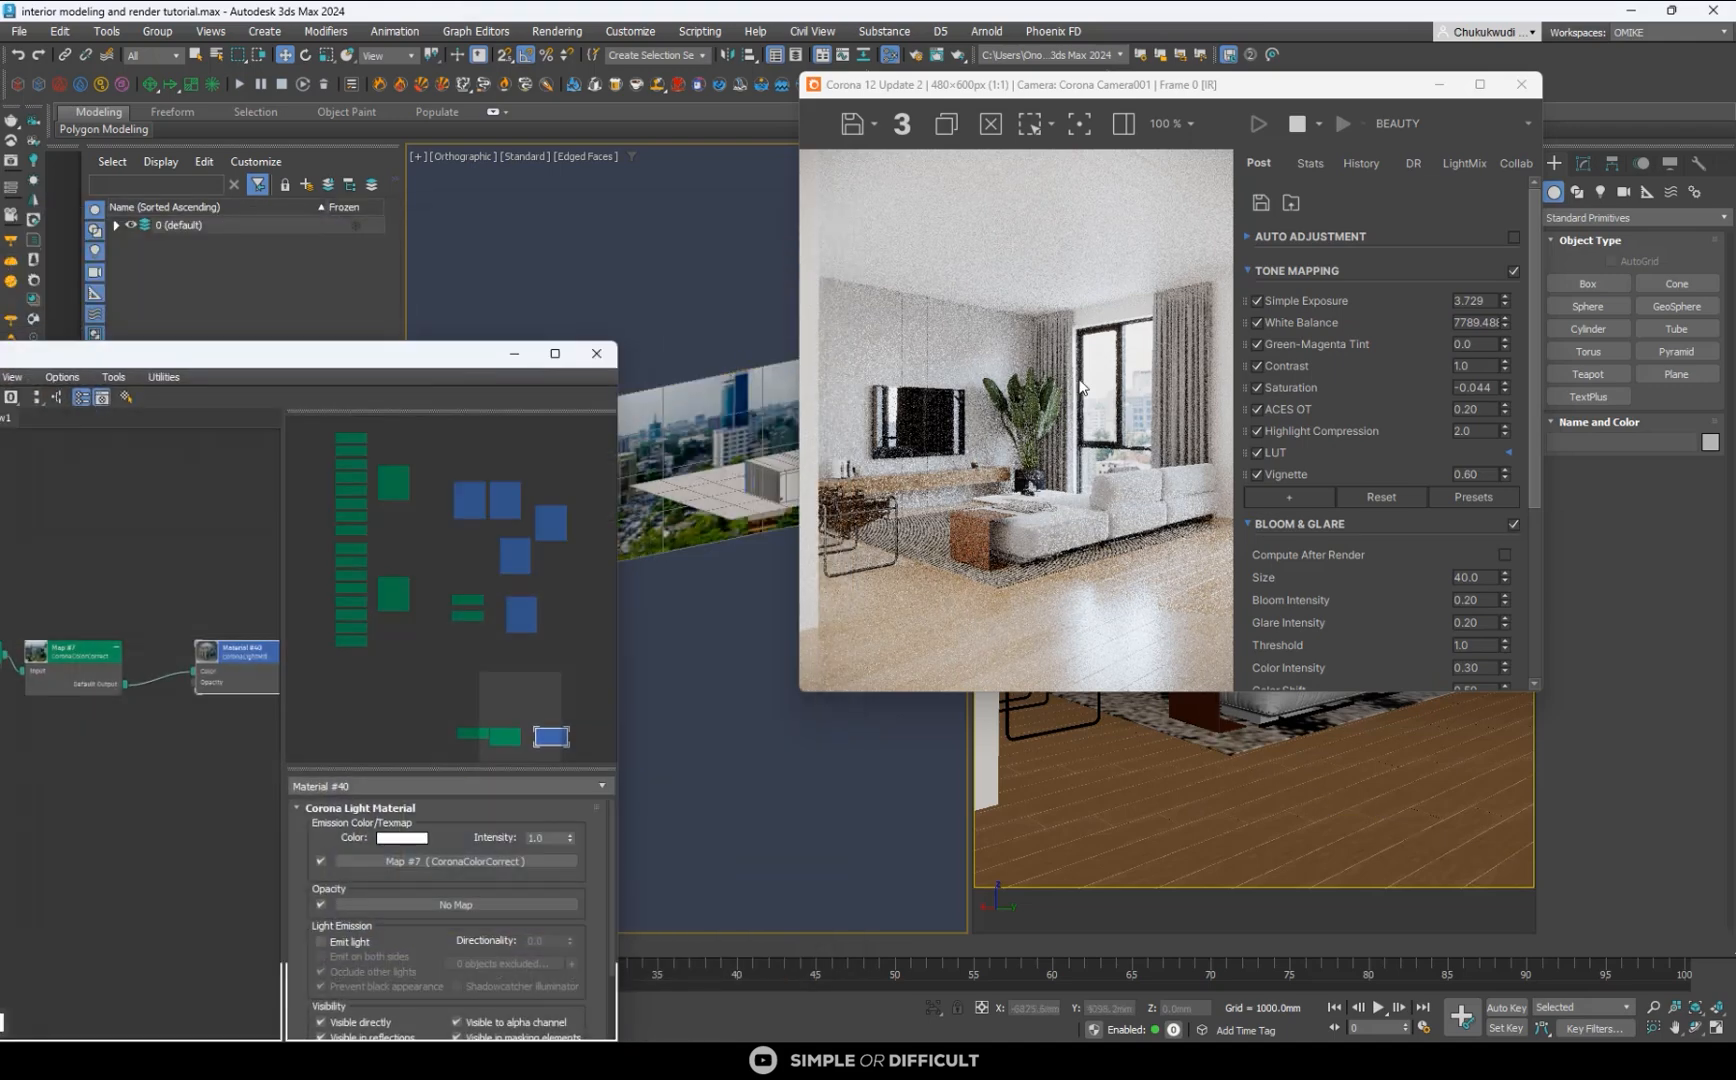
scroll(1122, 376, "up", 1)
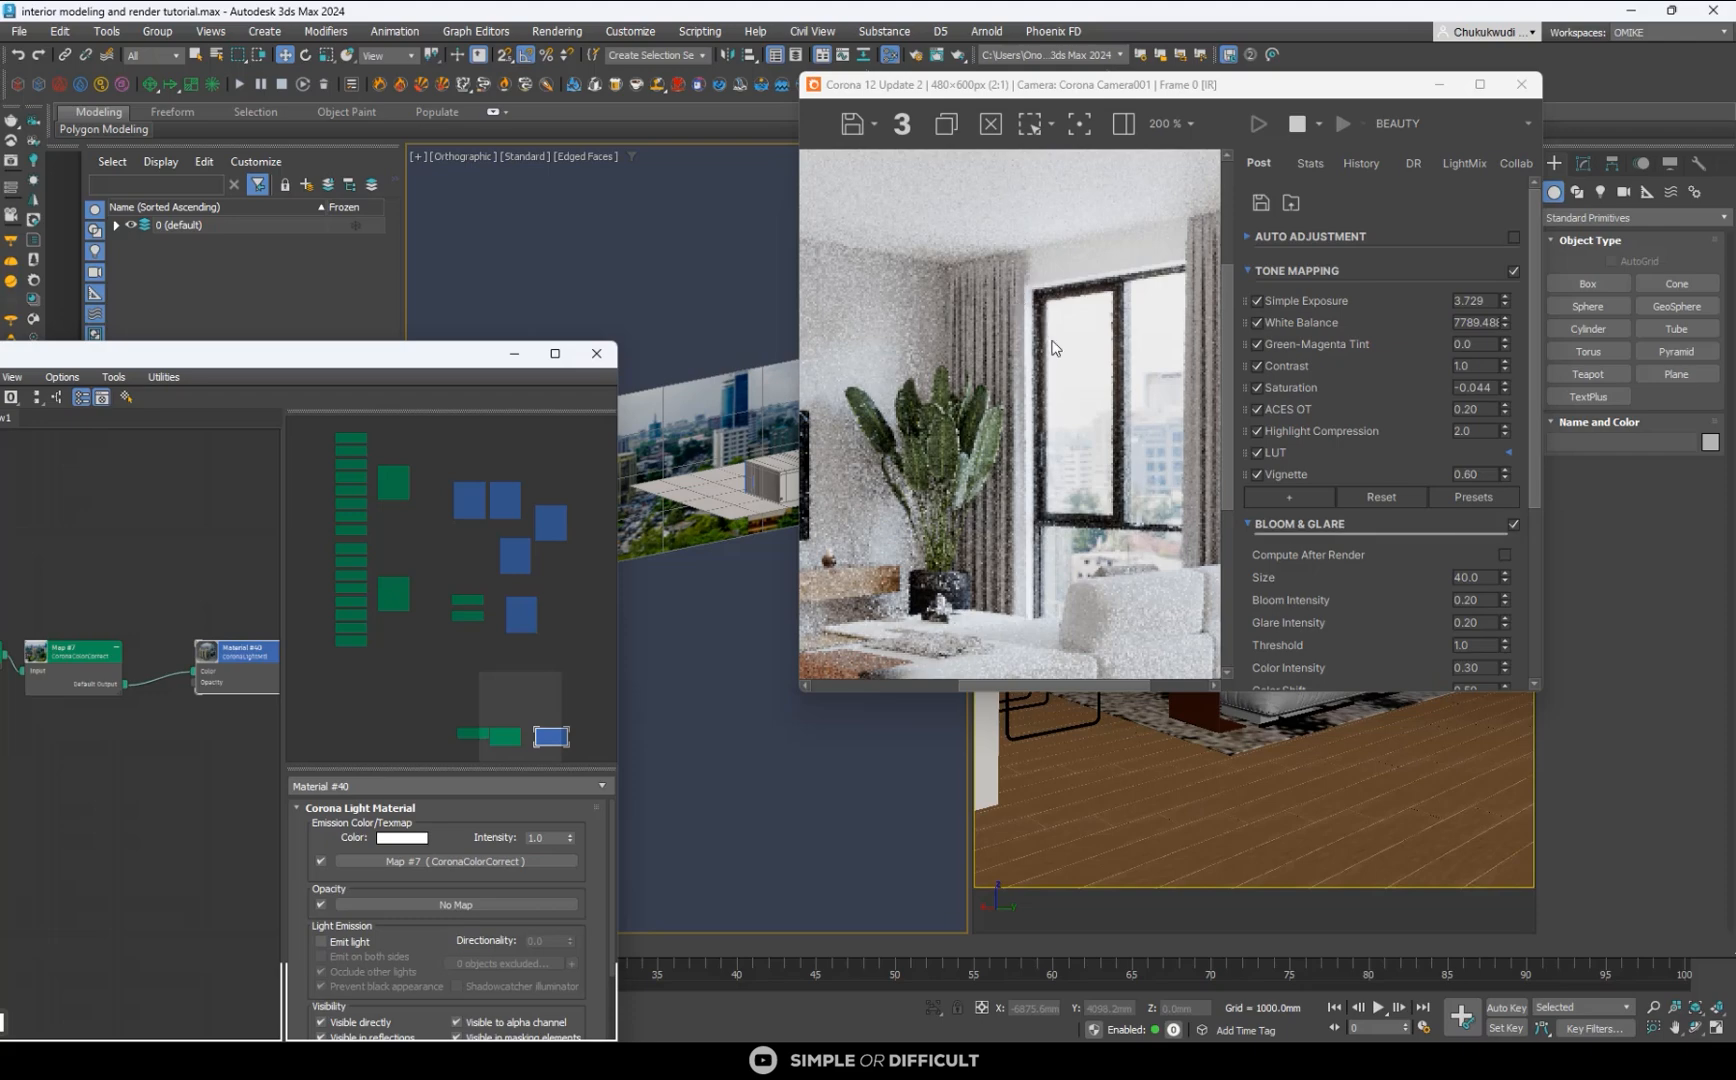
scroll(1010, 390, "down", 2)
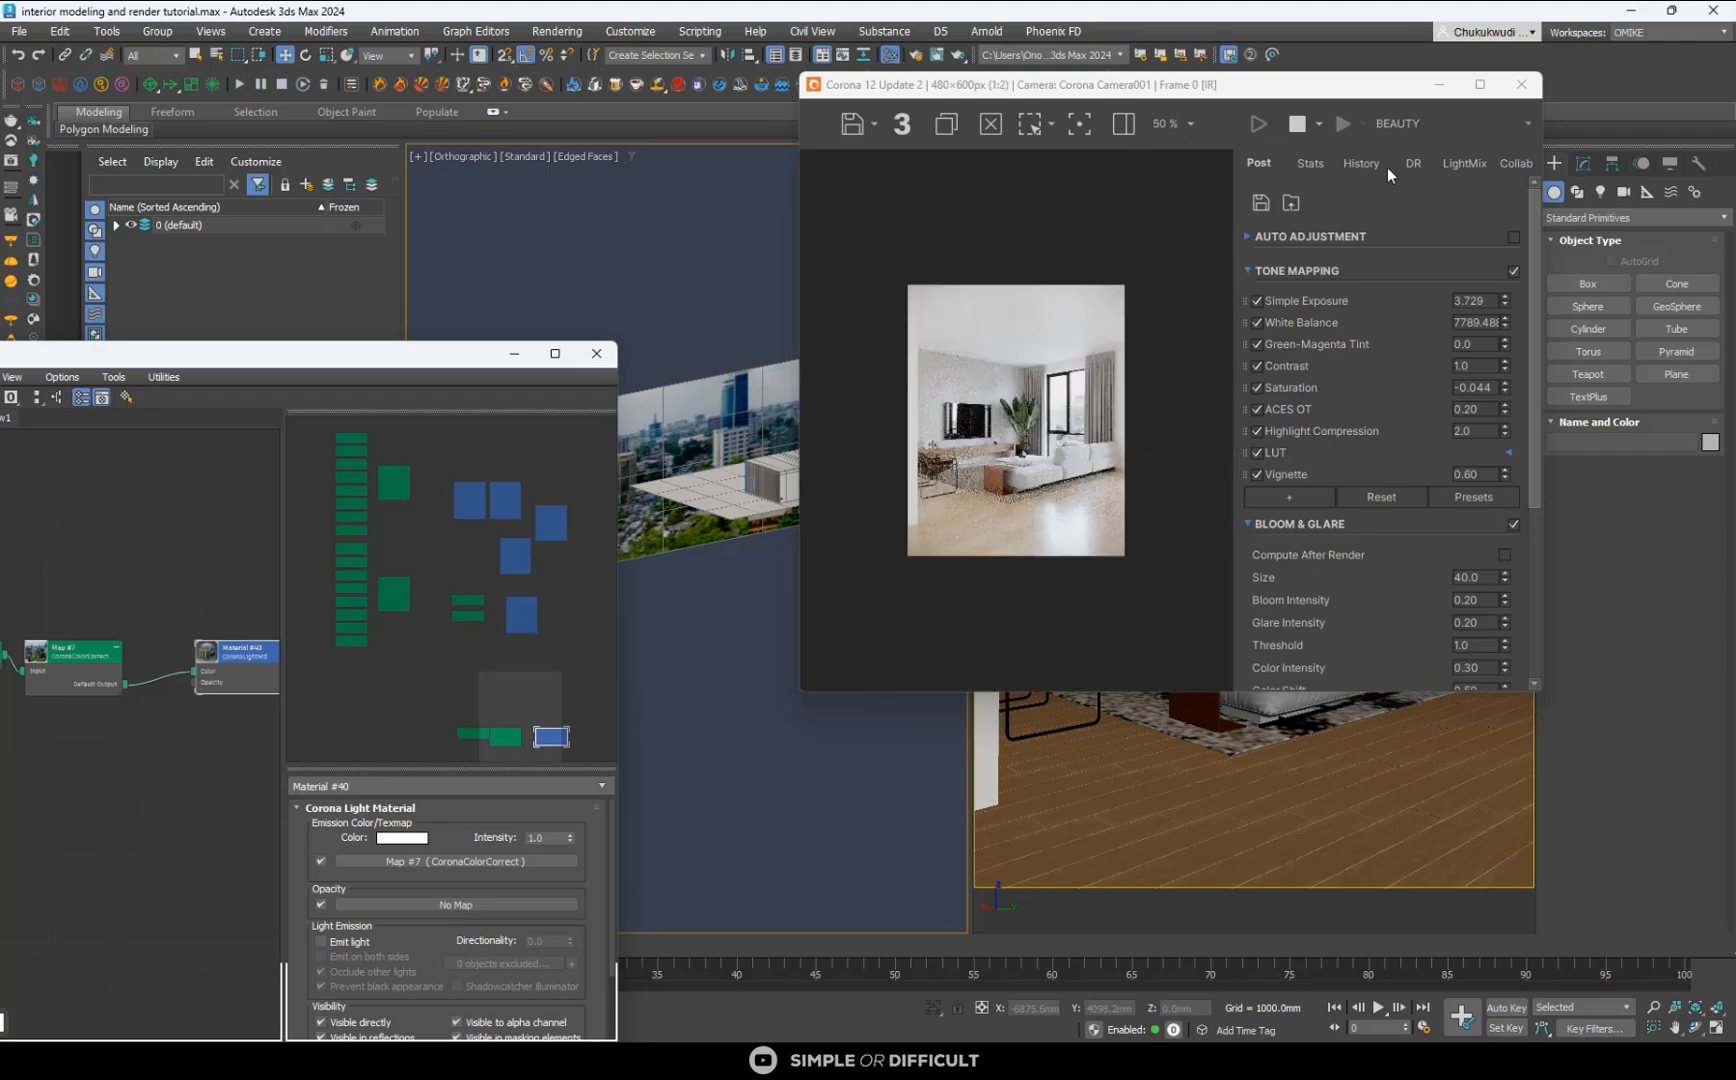
left_click(1479, 86)
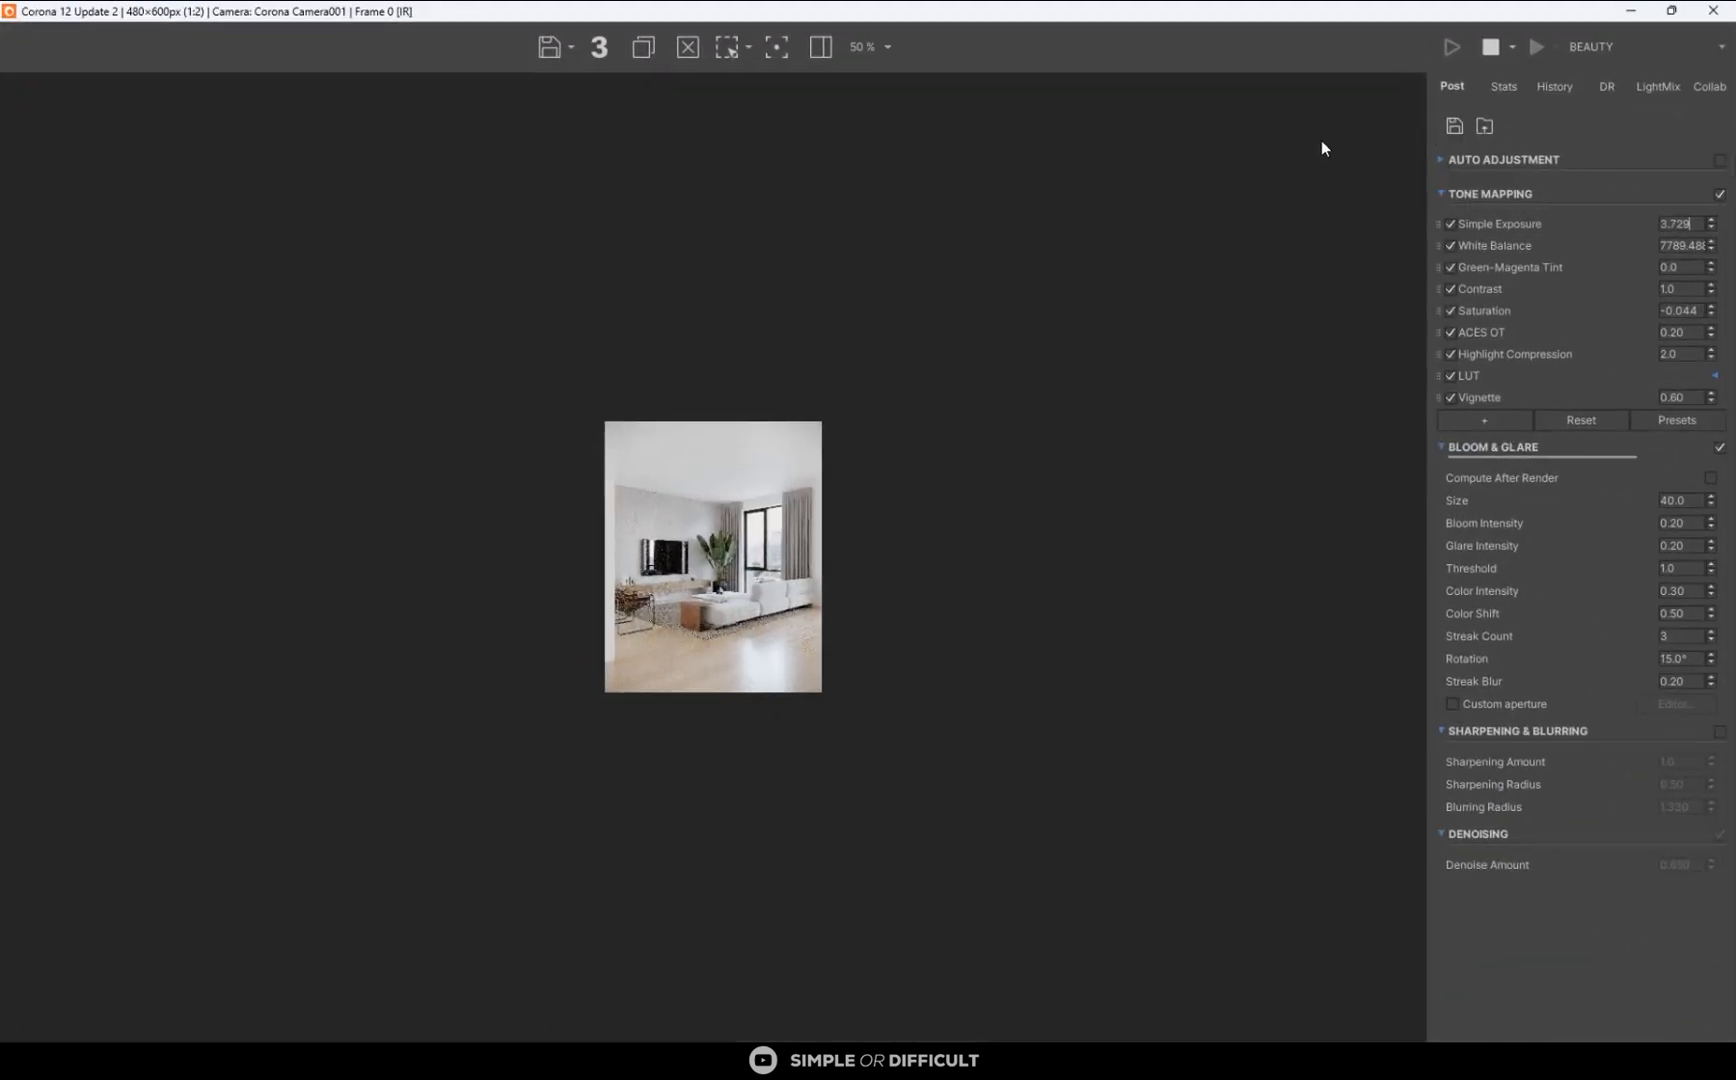
- Inspect the living room's interactive render in the frame buffer, and shrink and move its window to uncover the camera view
left_click(1491, 48)
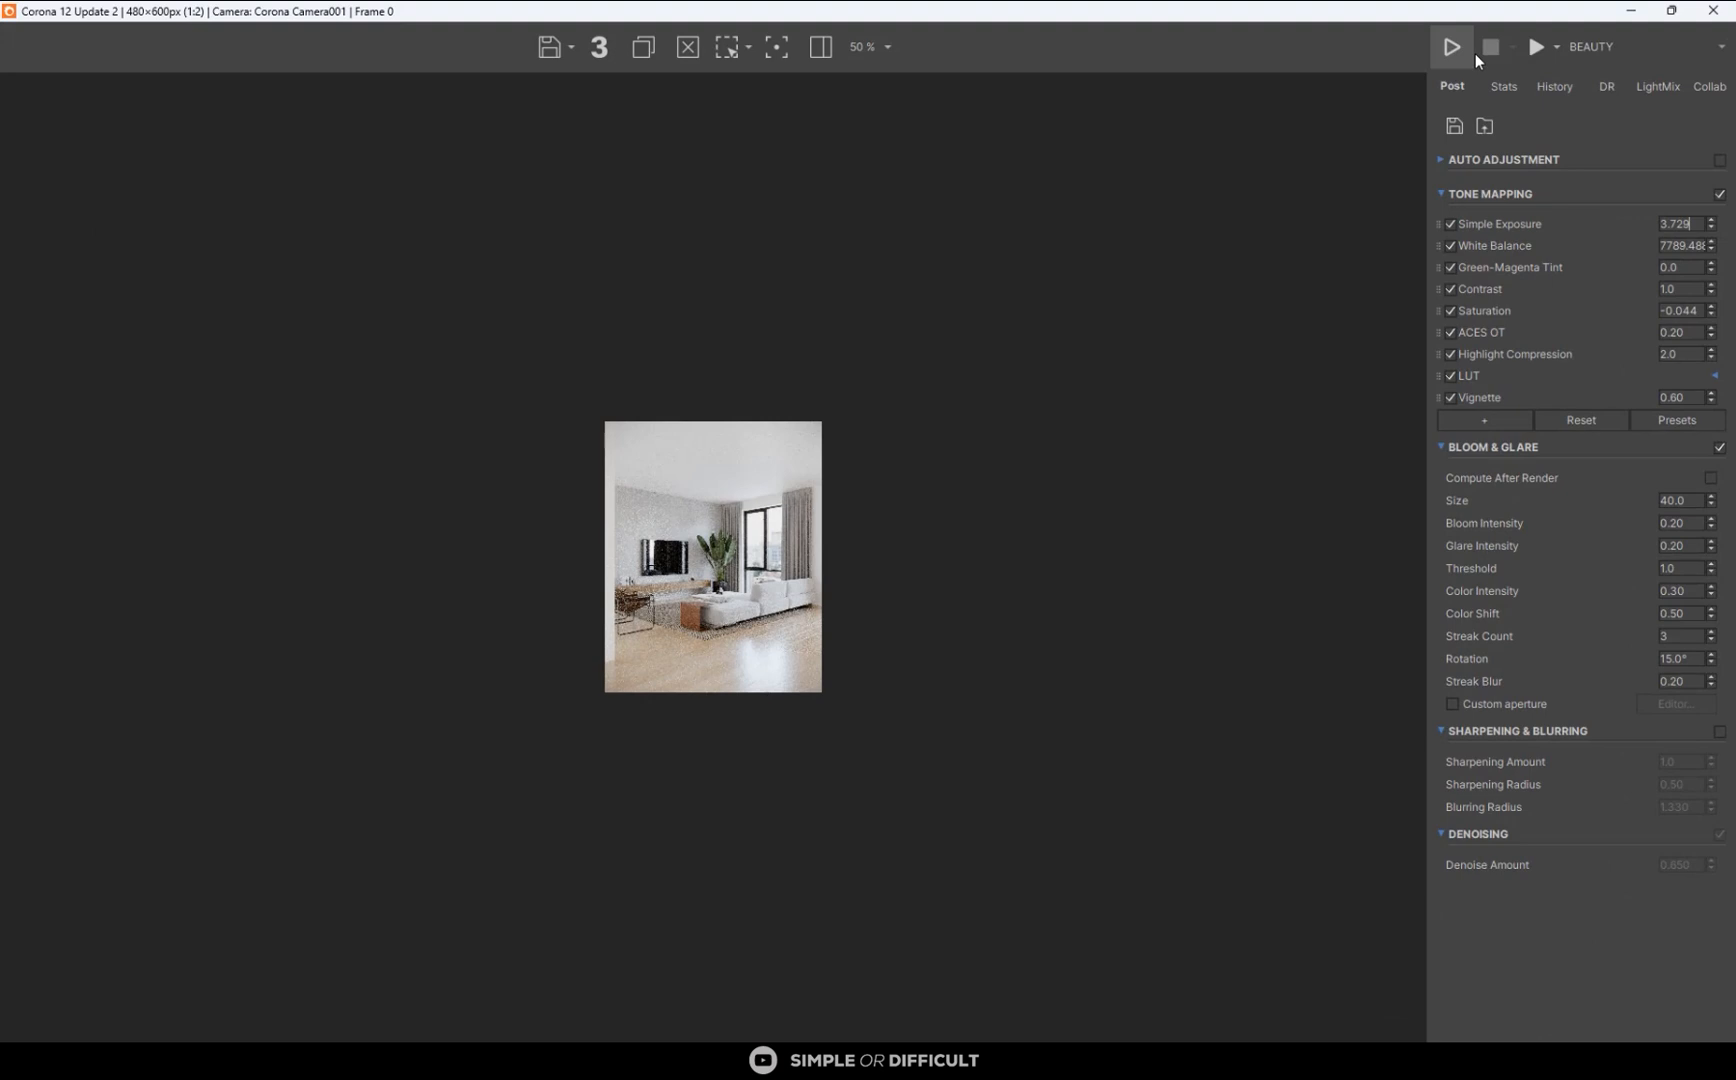
left_click(1476, 53)
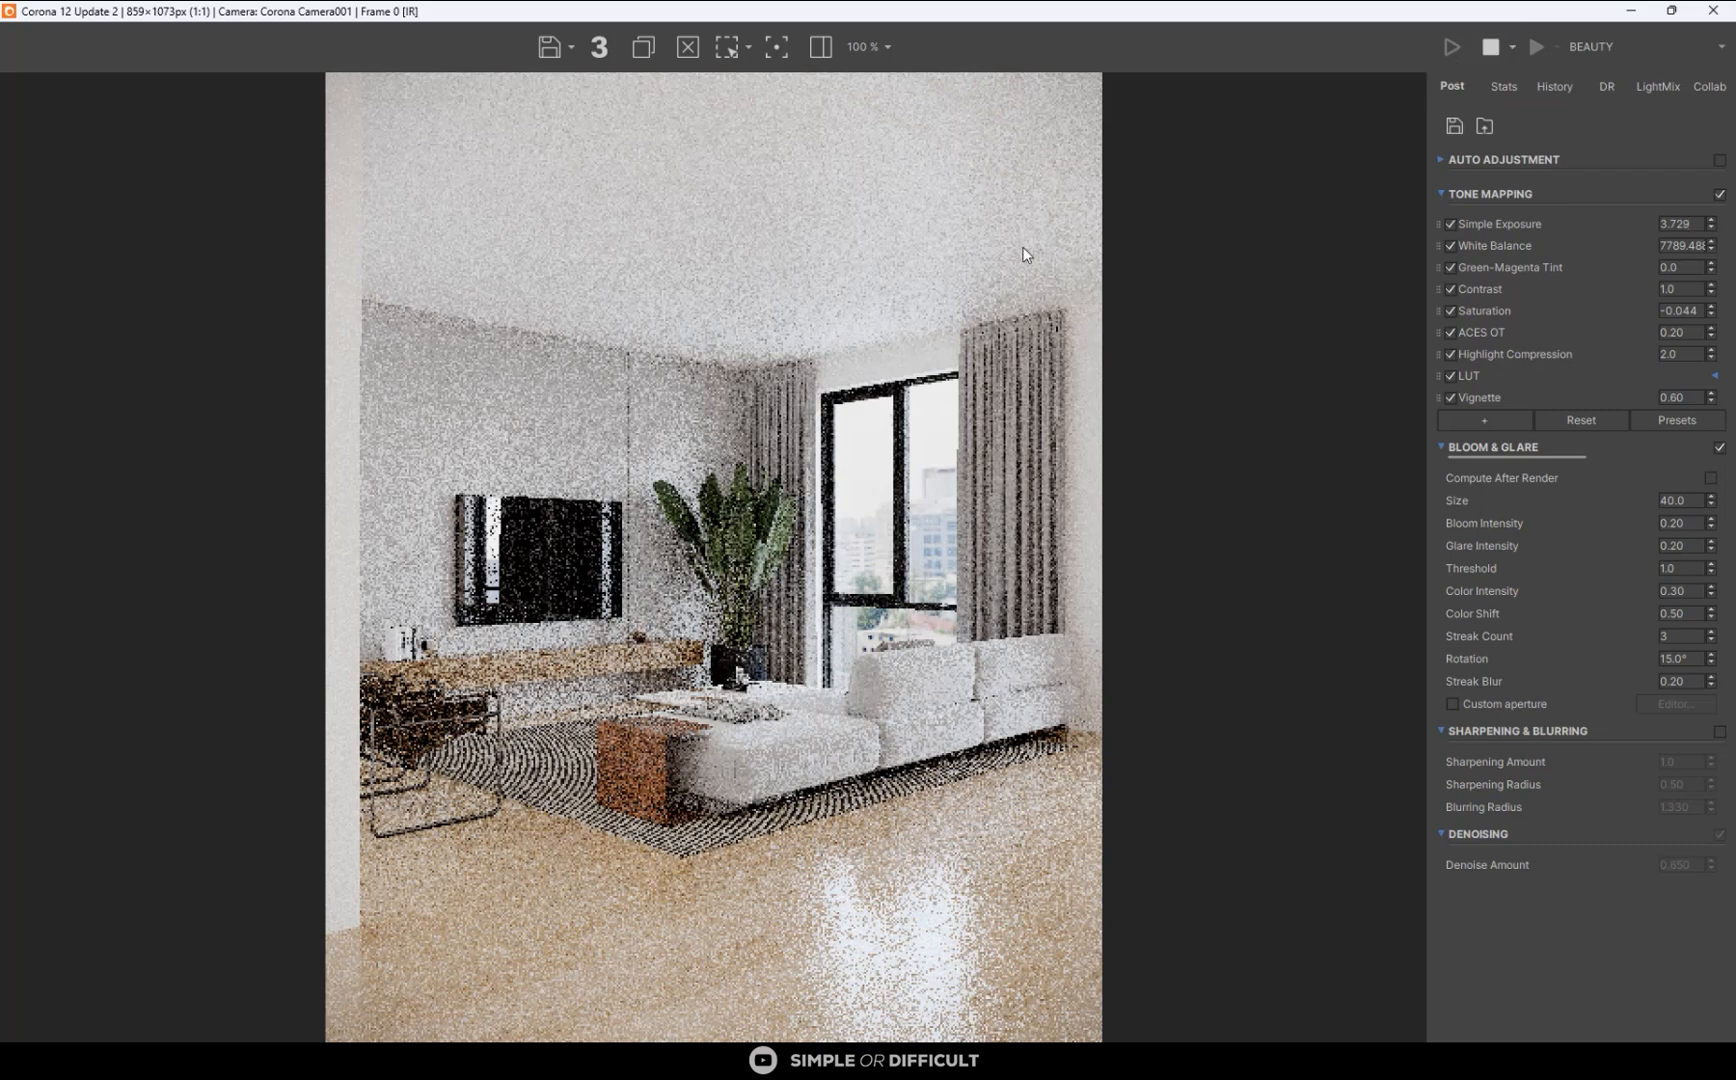
scroll(528, 407, "up", 3)
scroll(600, 402, "down", 3)
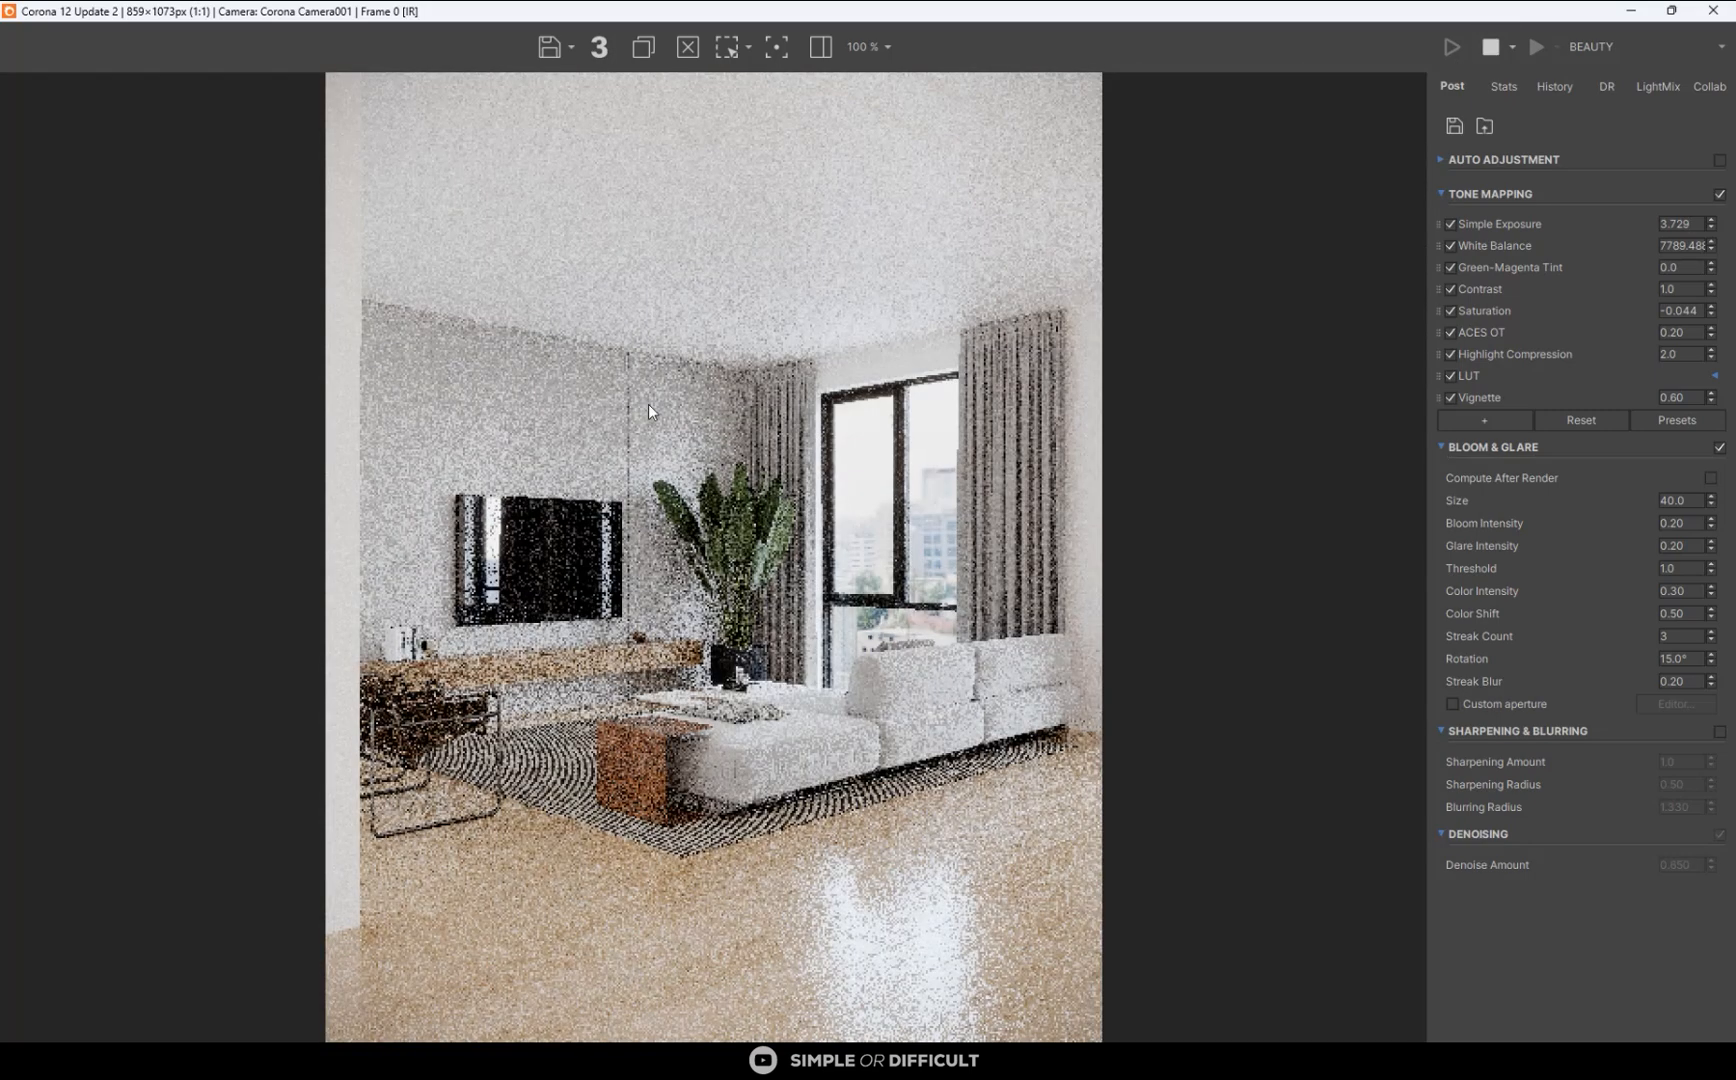
left_click_drag(943, 19, 1252, 149)
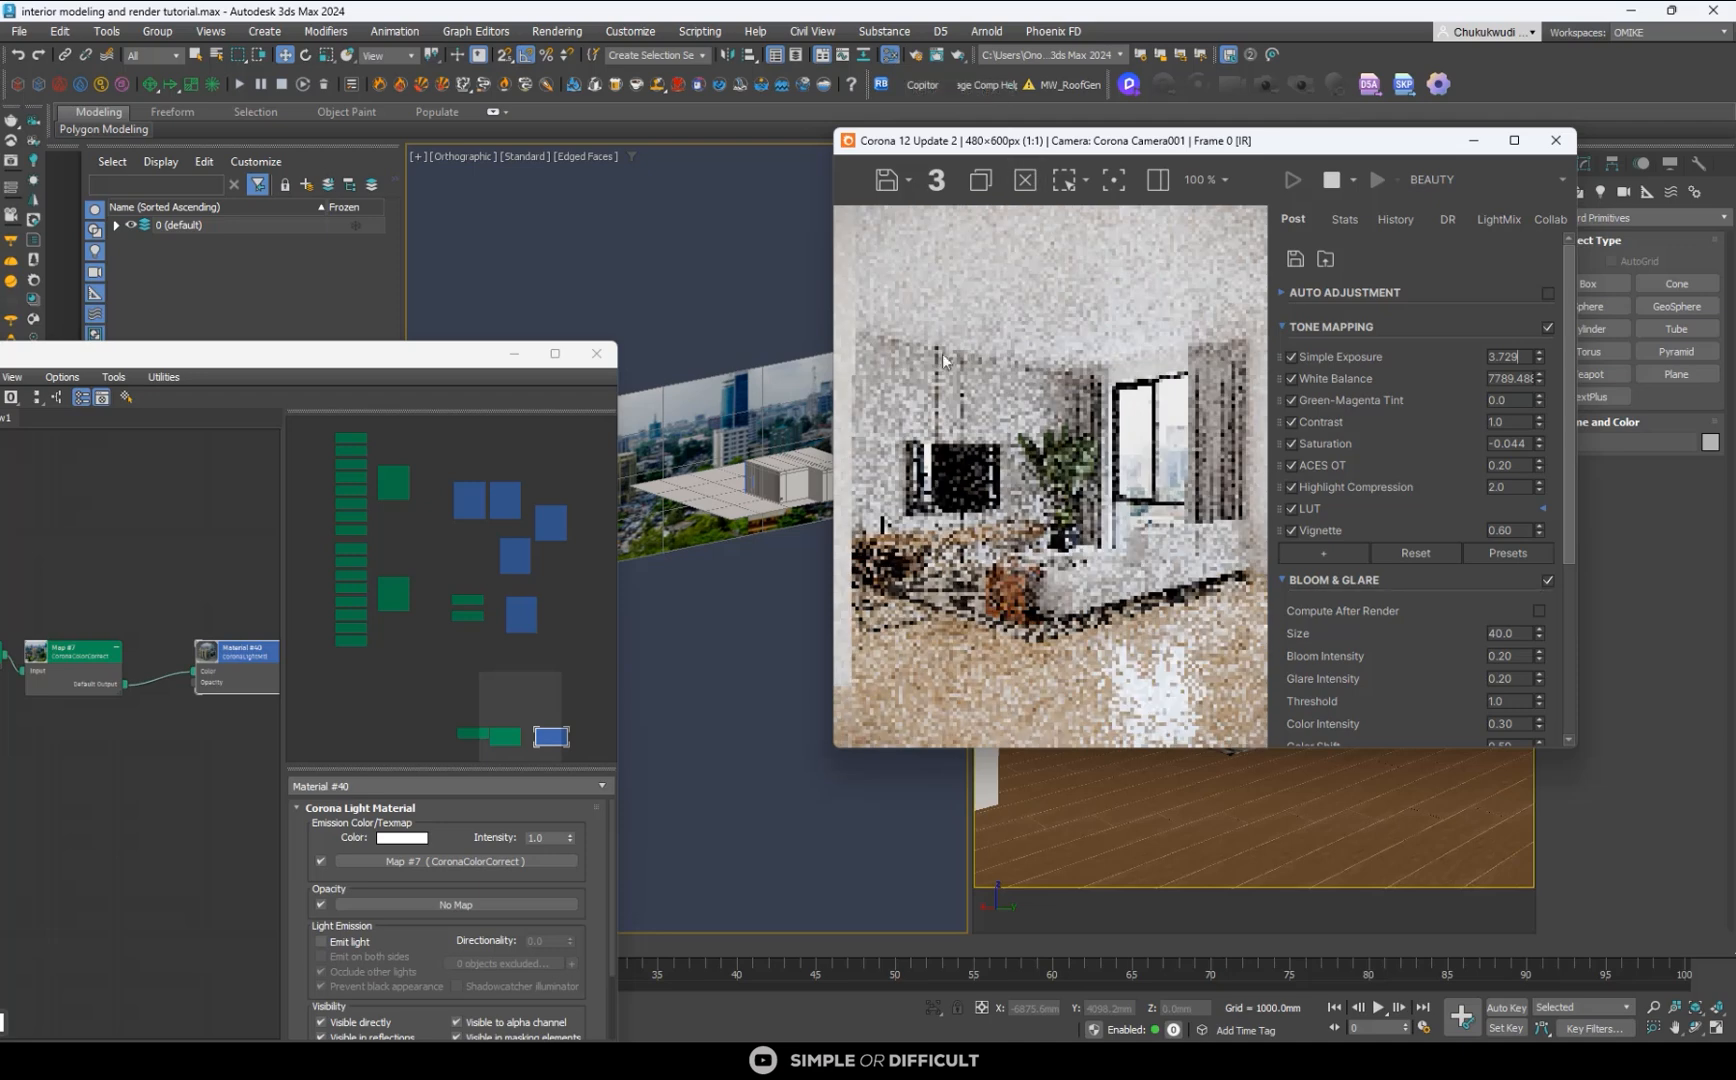
left_click_drag(1109, 145, 554, 135)
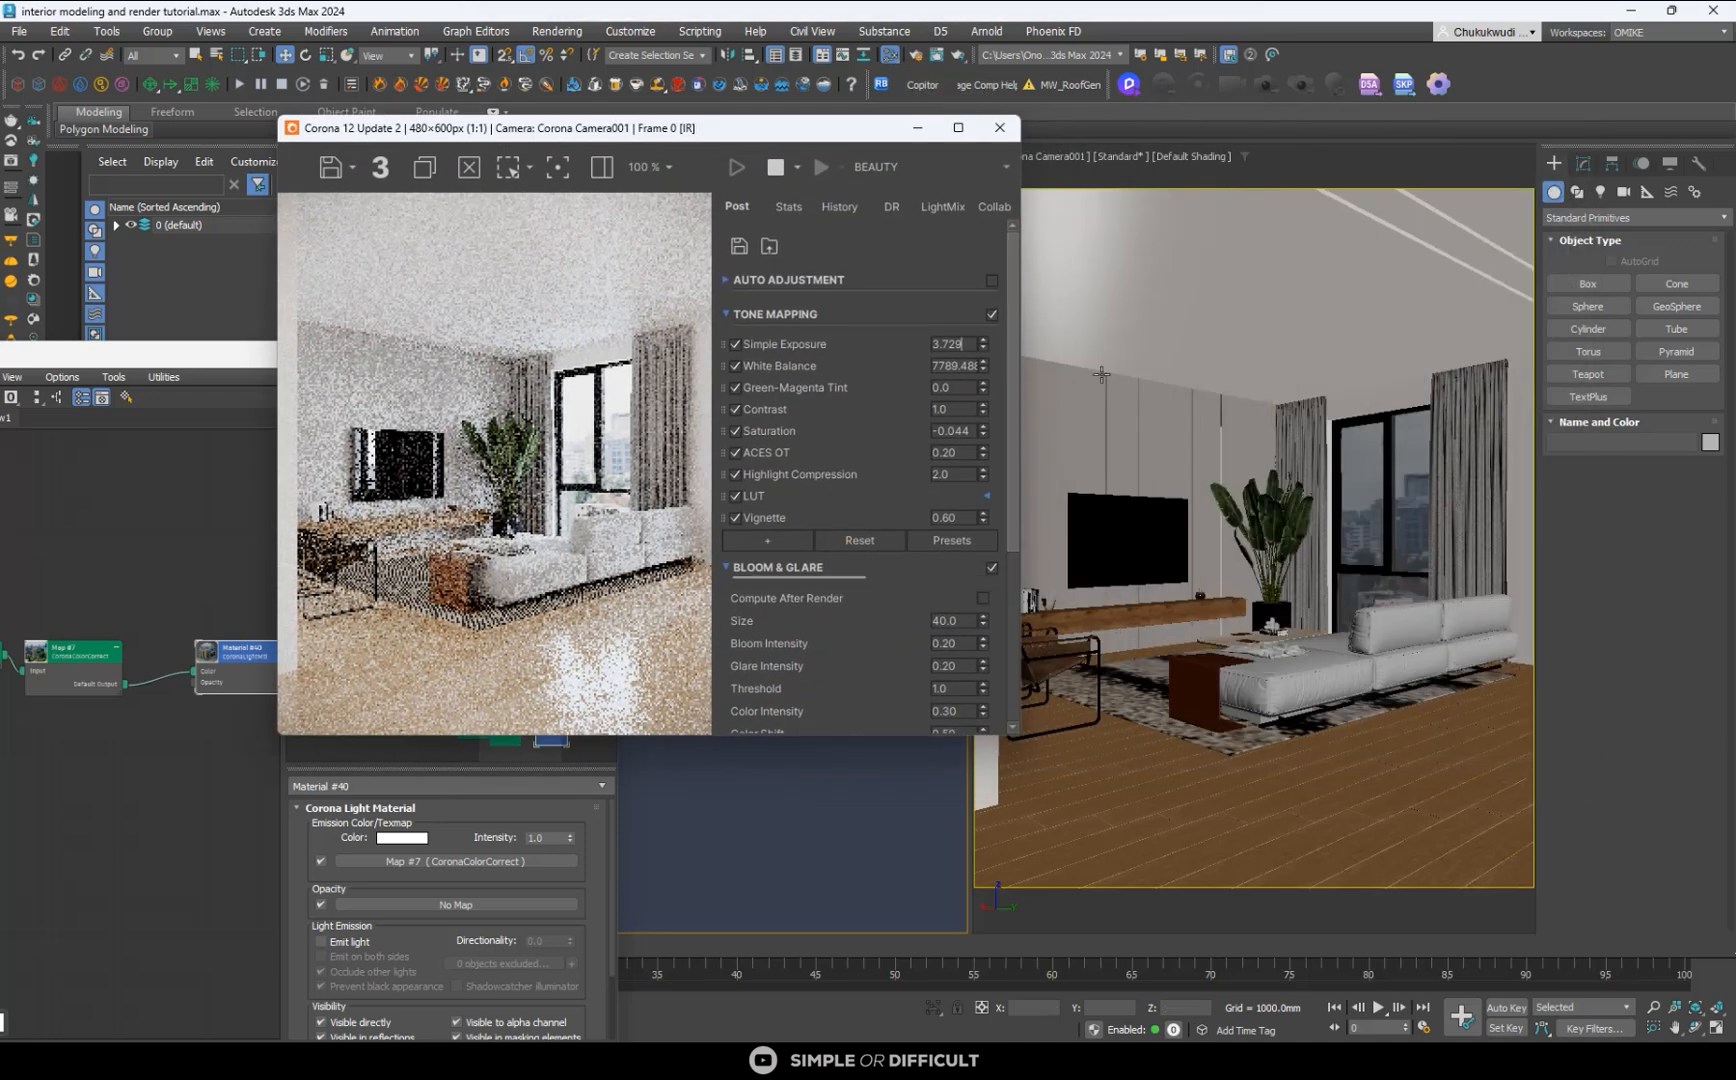
- Select the TV wall panel in the camera view and open its tv wall38 material in the material editor
left_click(1103, 380)
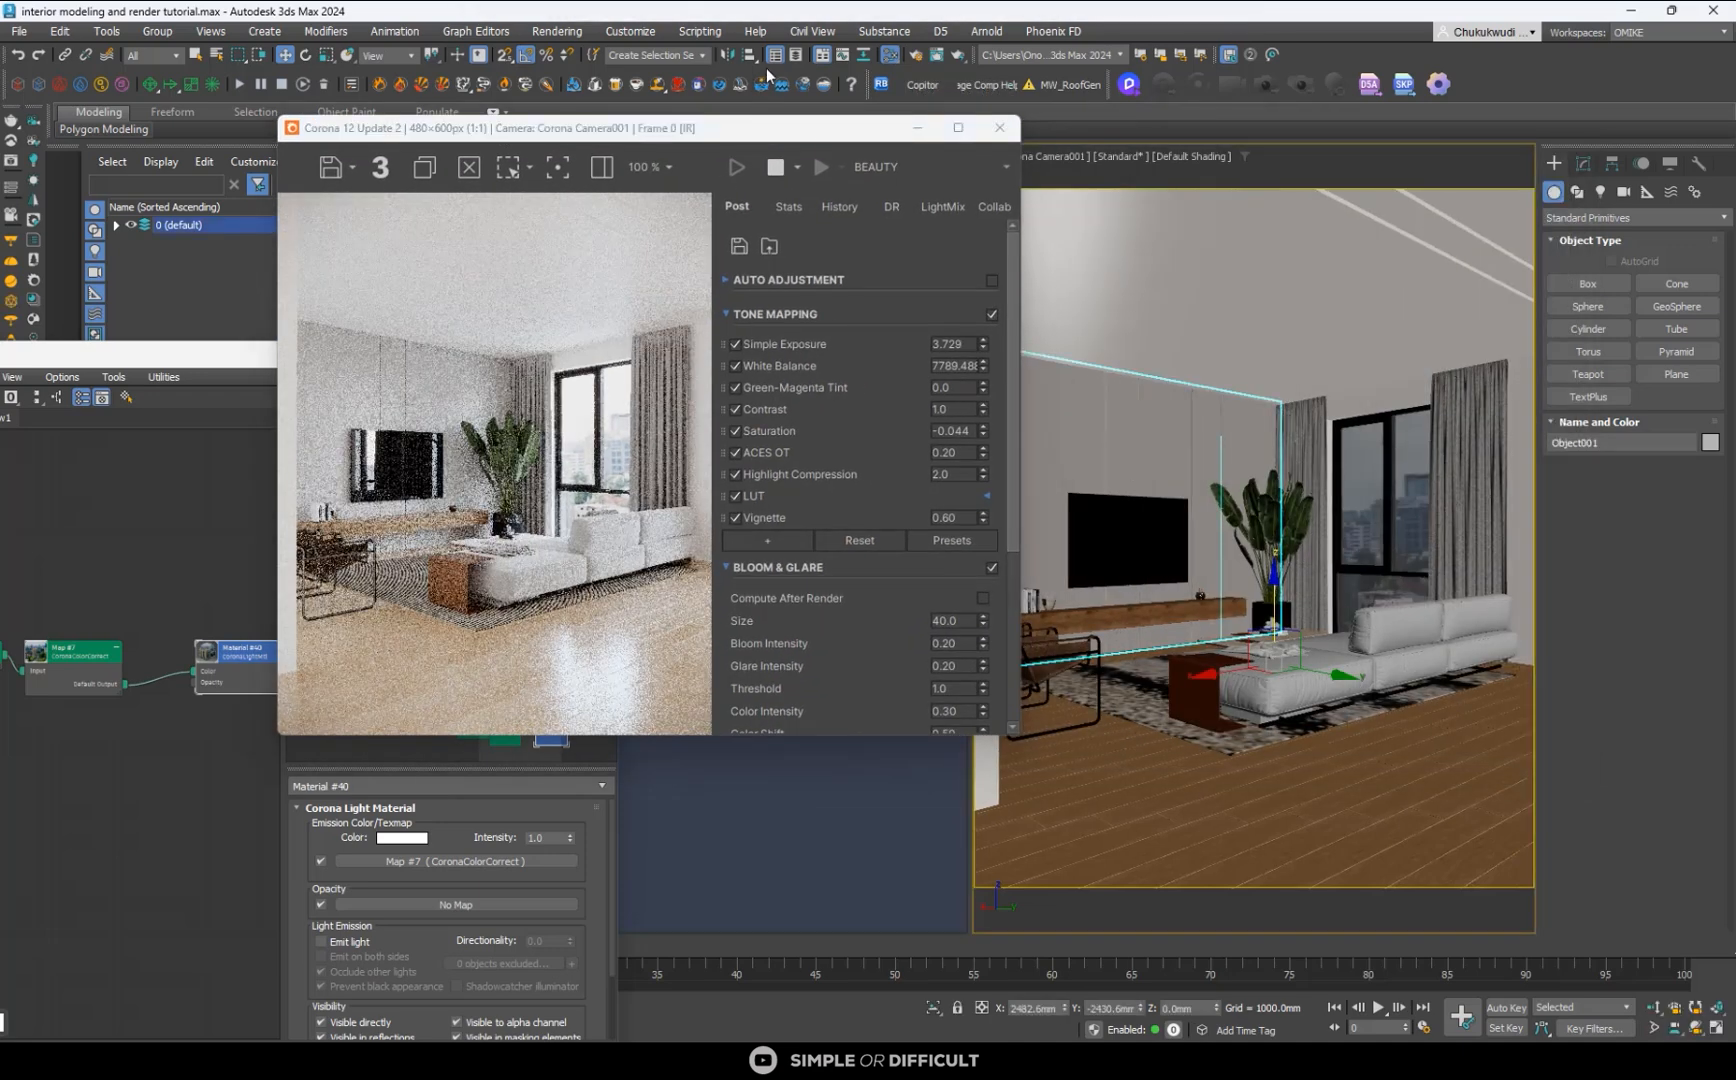
left_click(888, 55)
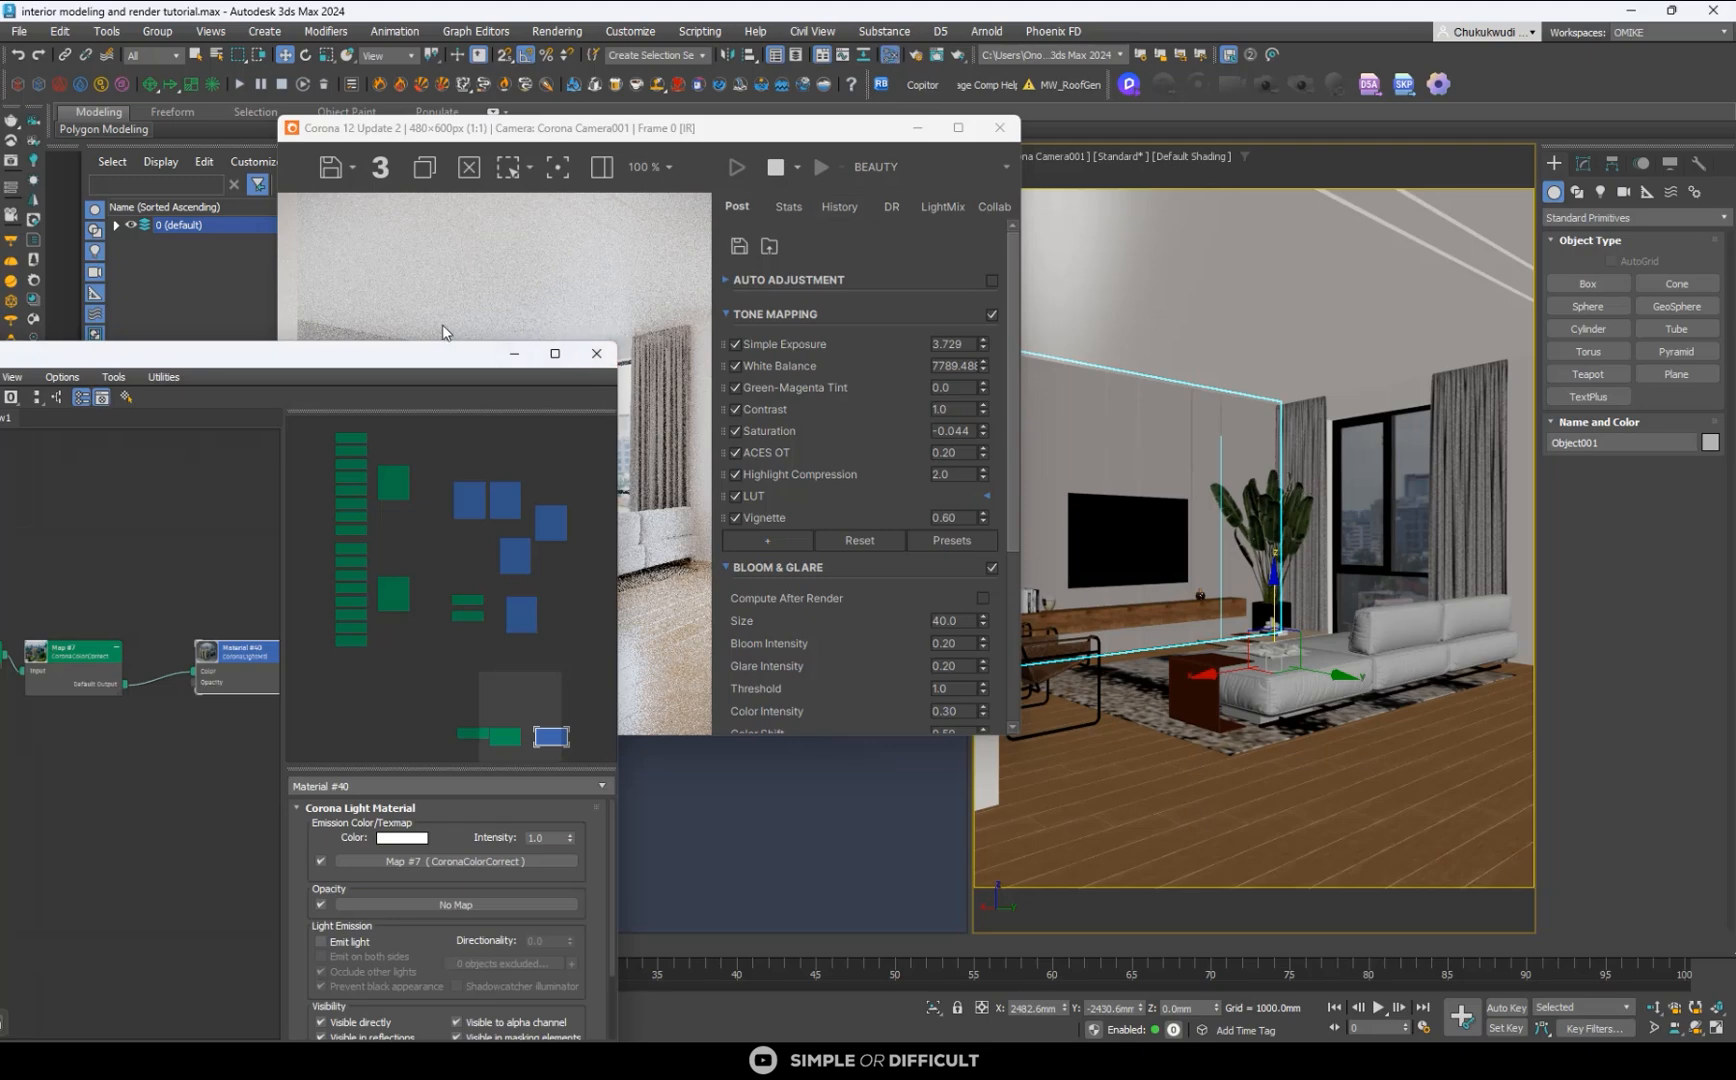
left_click_drag(435, 362, 1083, 290)
scroll(758, 577, "down", 5)
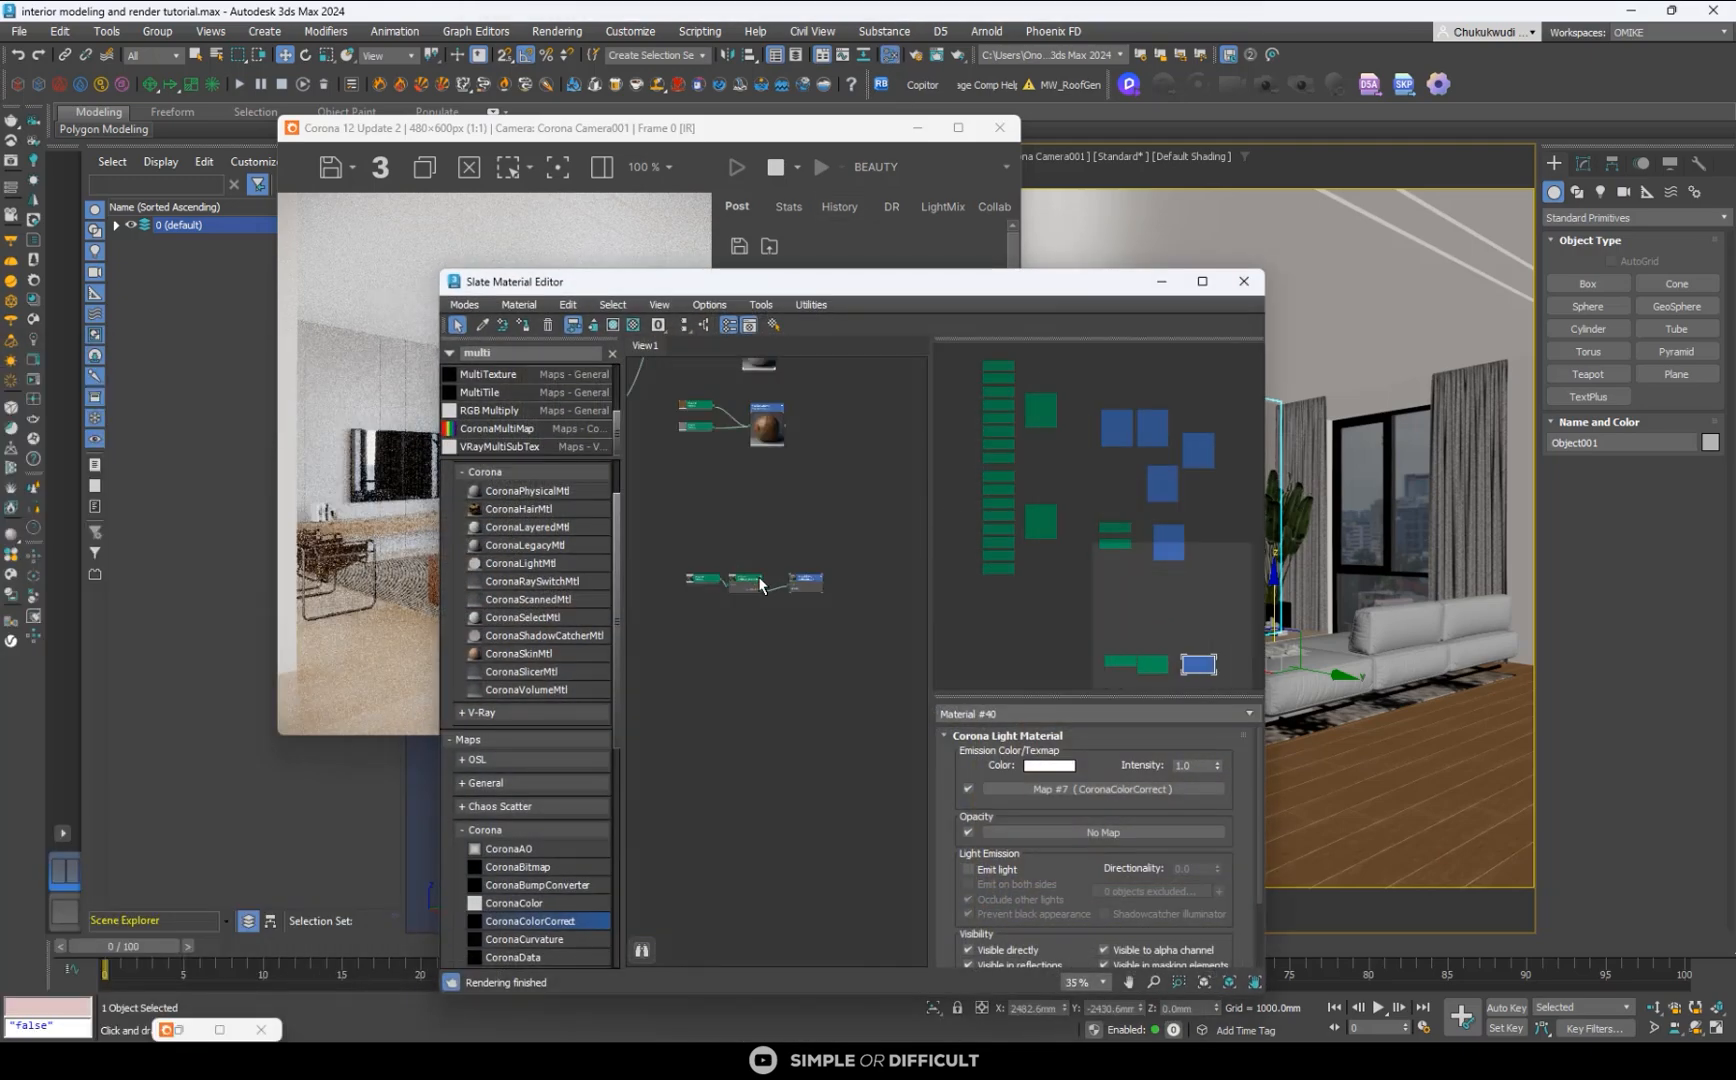
middle_click_drag(794, 606, 837, 898)
scroll(768, 593, "up", 5)
scroll(856, 682, "up", 2)
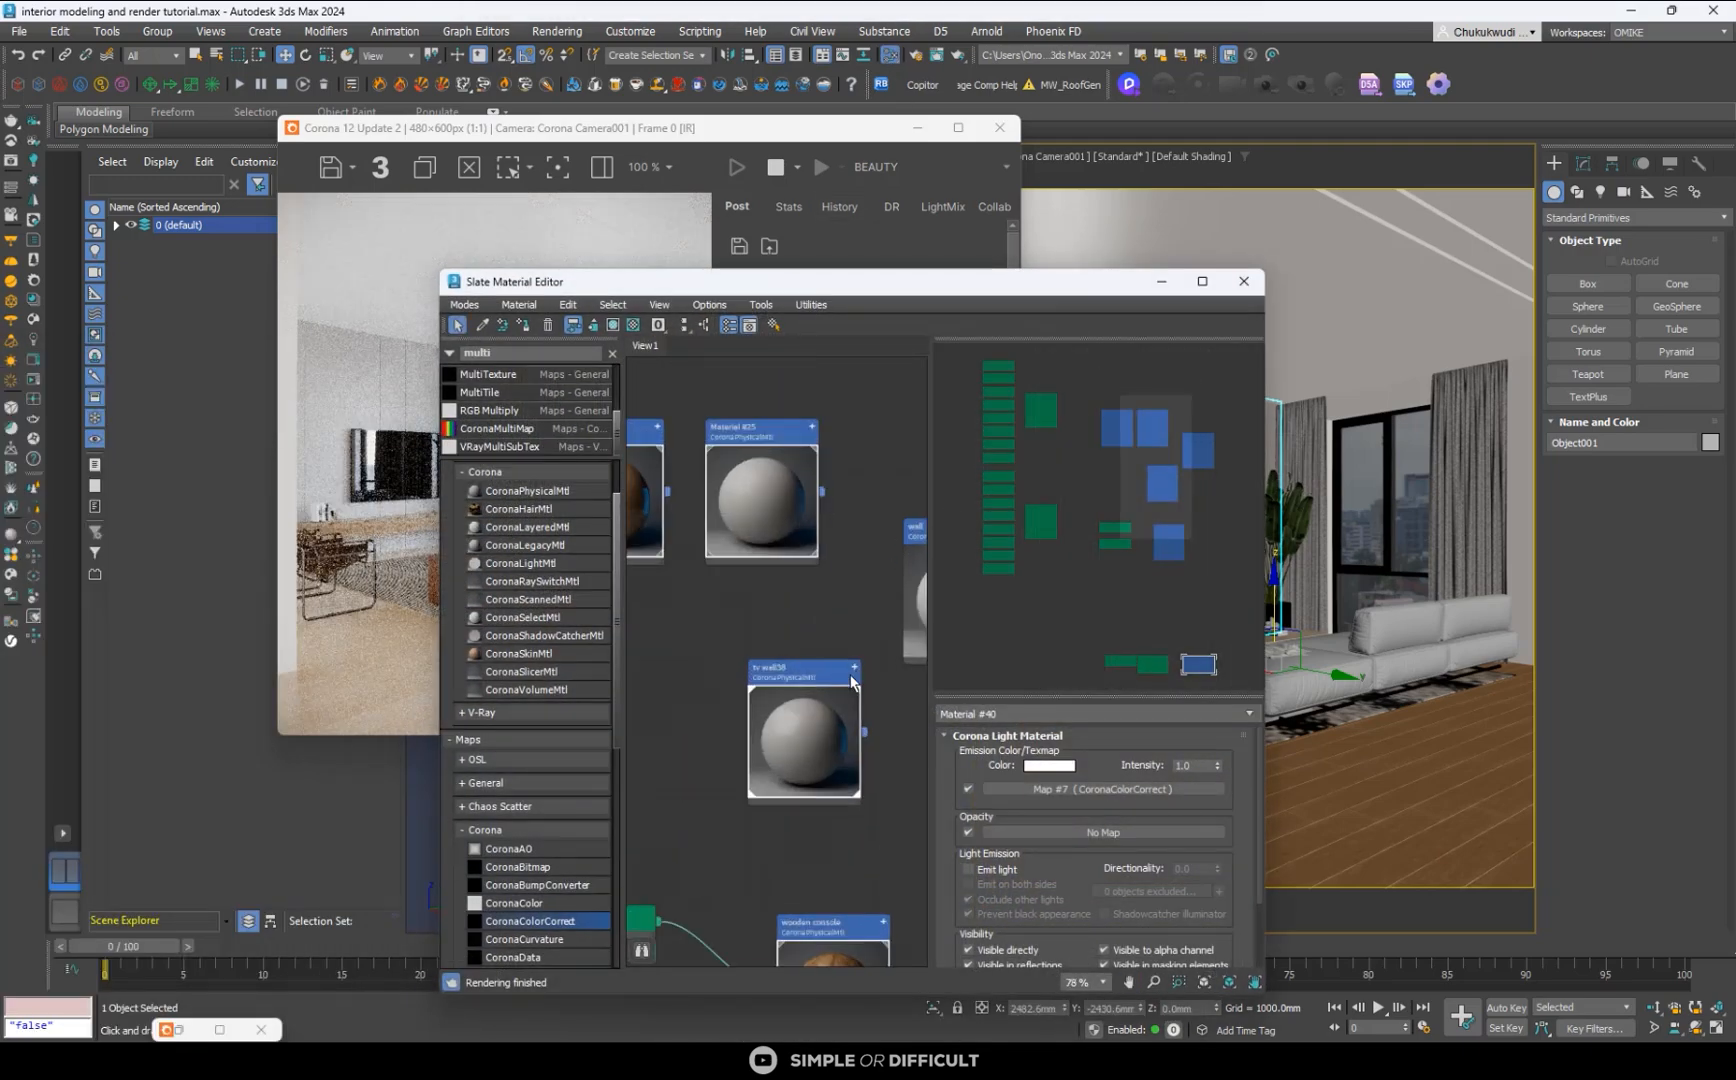
middle_click_drag(846, 677, 774, 626)
double_click(776, 630)
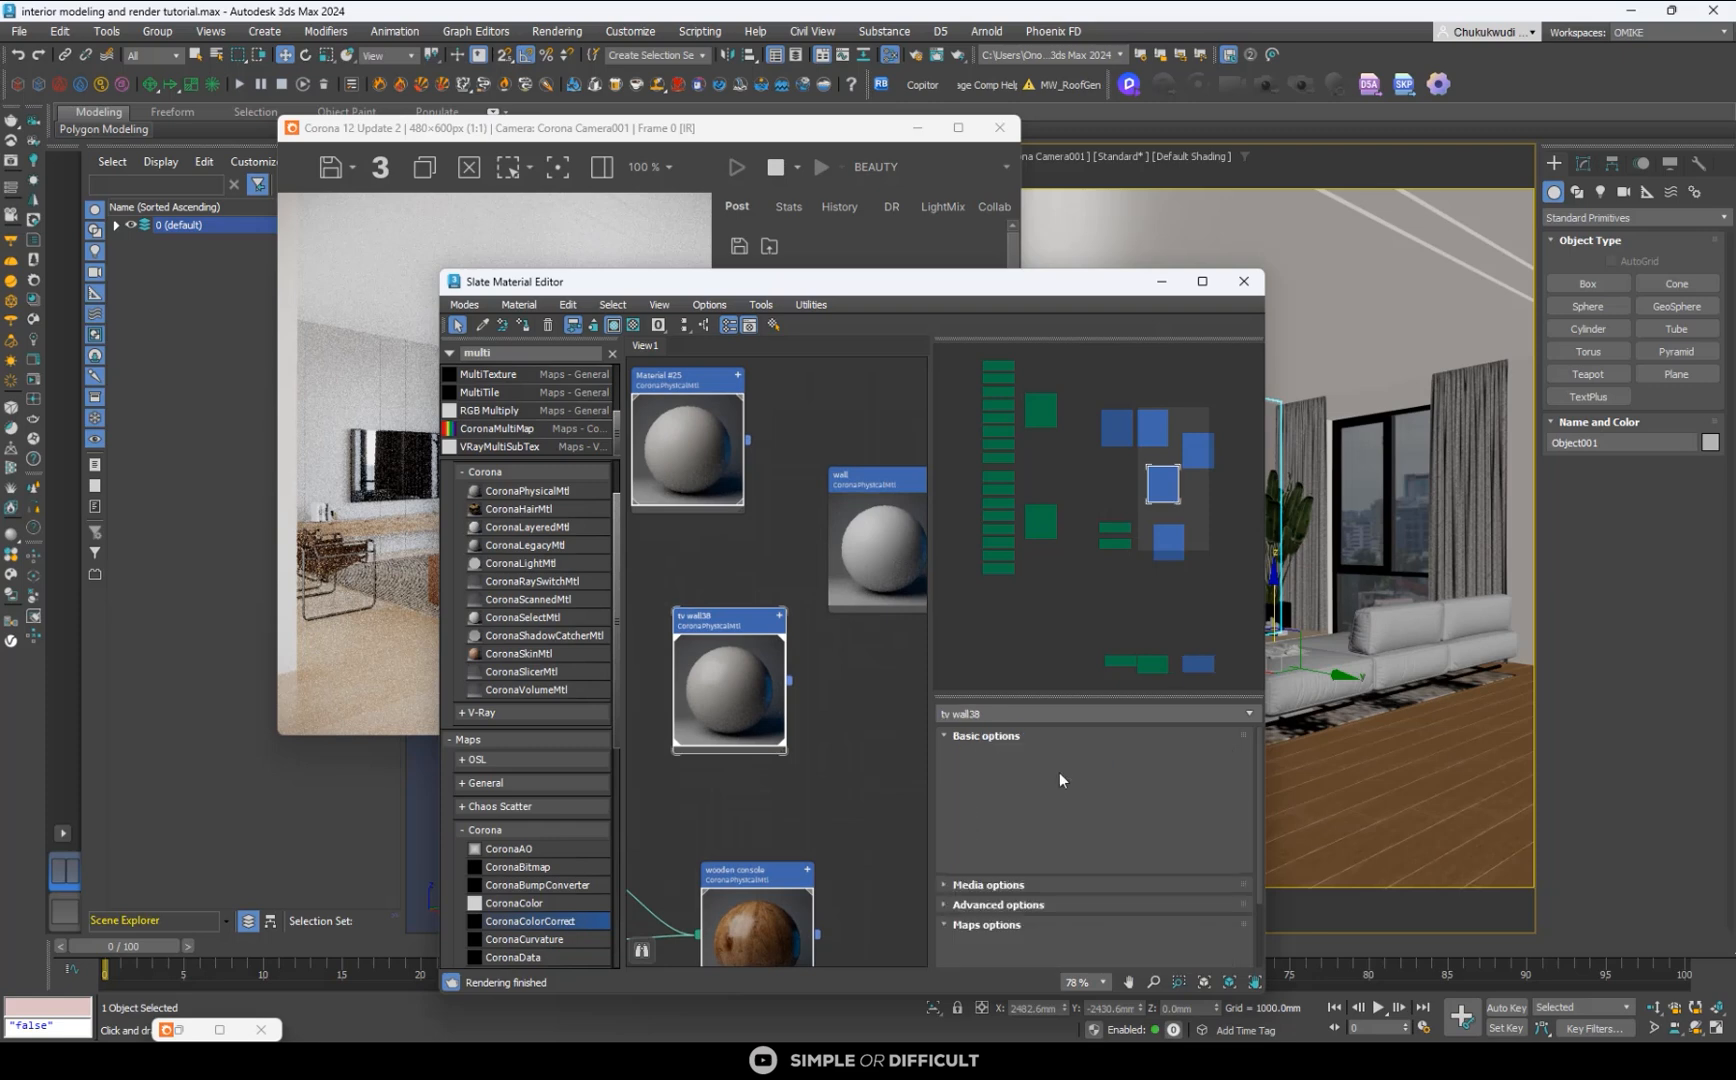
- Set the tv wall38 base colour's Value to 200, check it in the interactive render, and accept the colour
left_click(1168, 823)
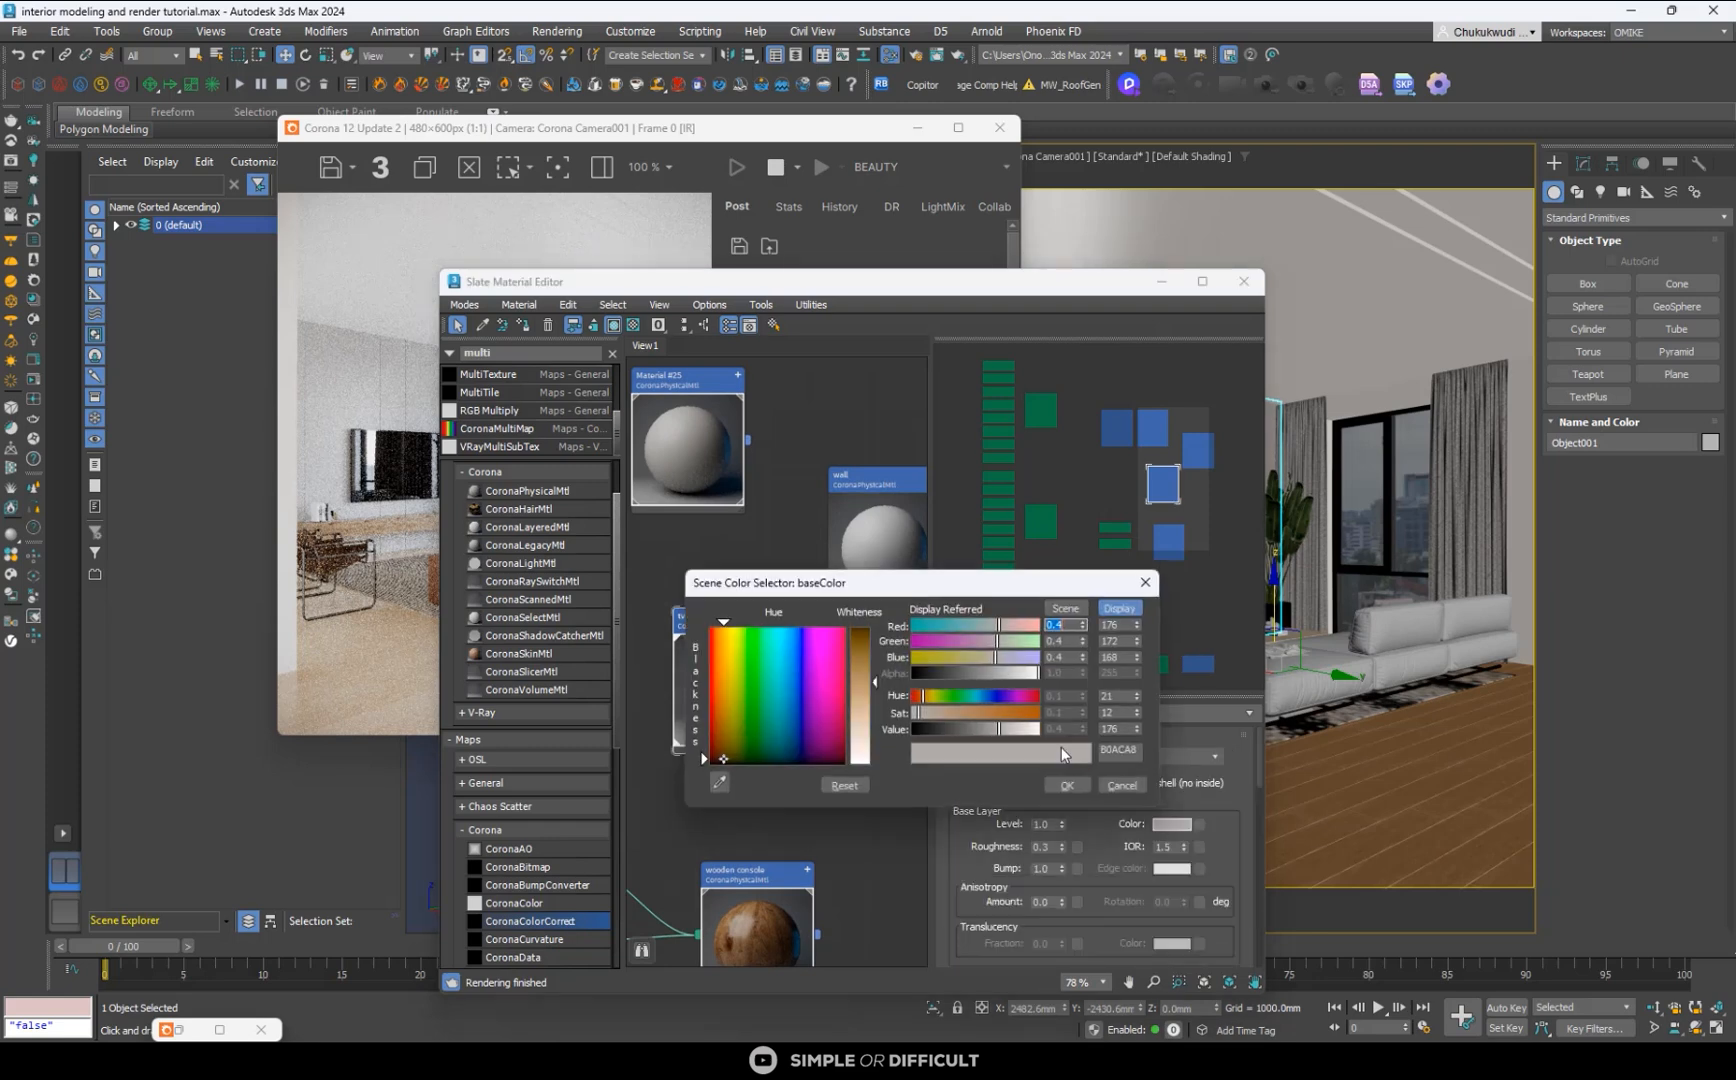
left_click(1117, 729)
type("200")
key("Return")
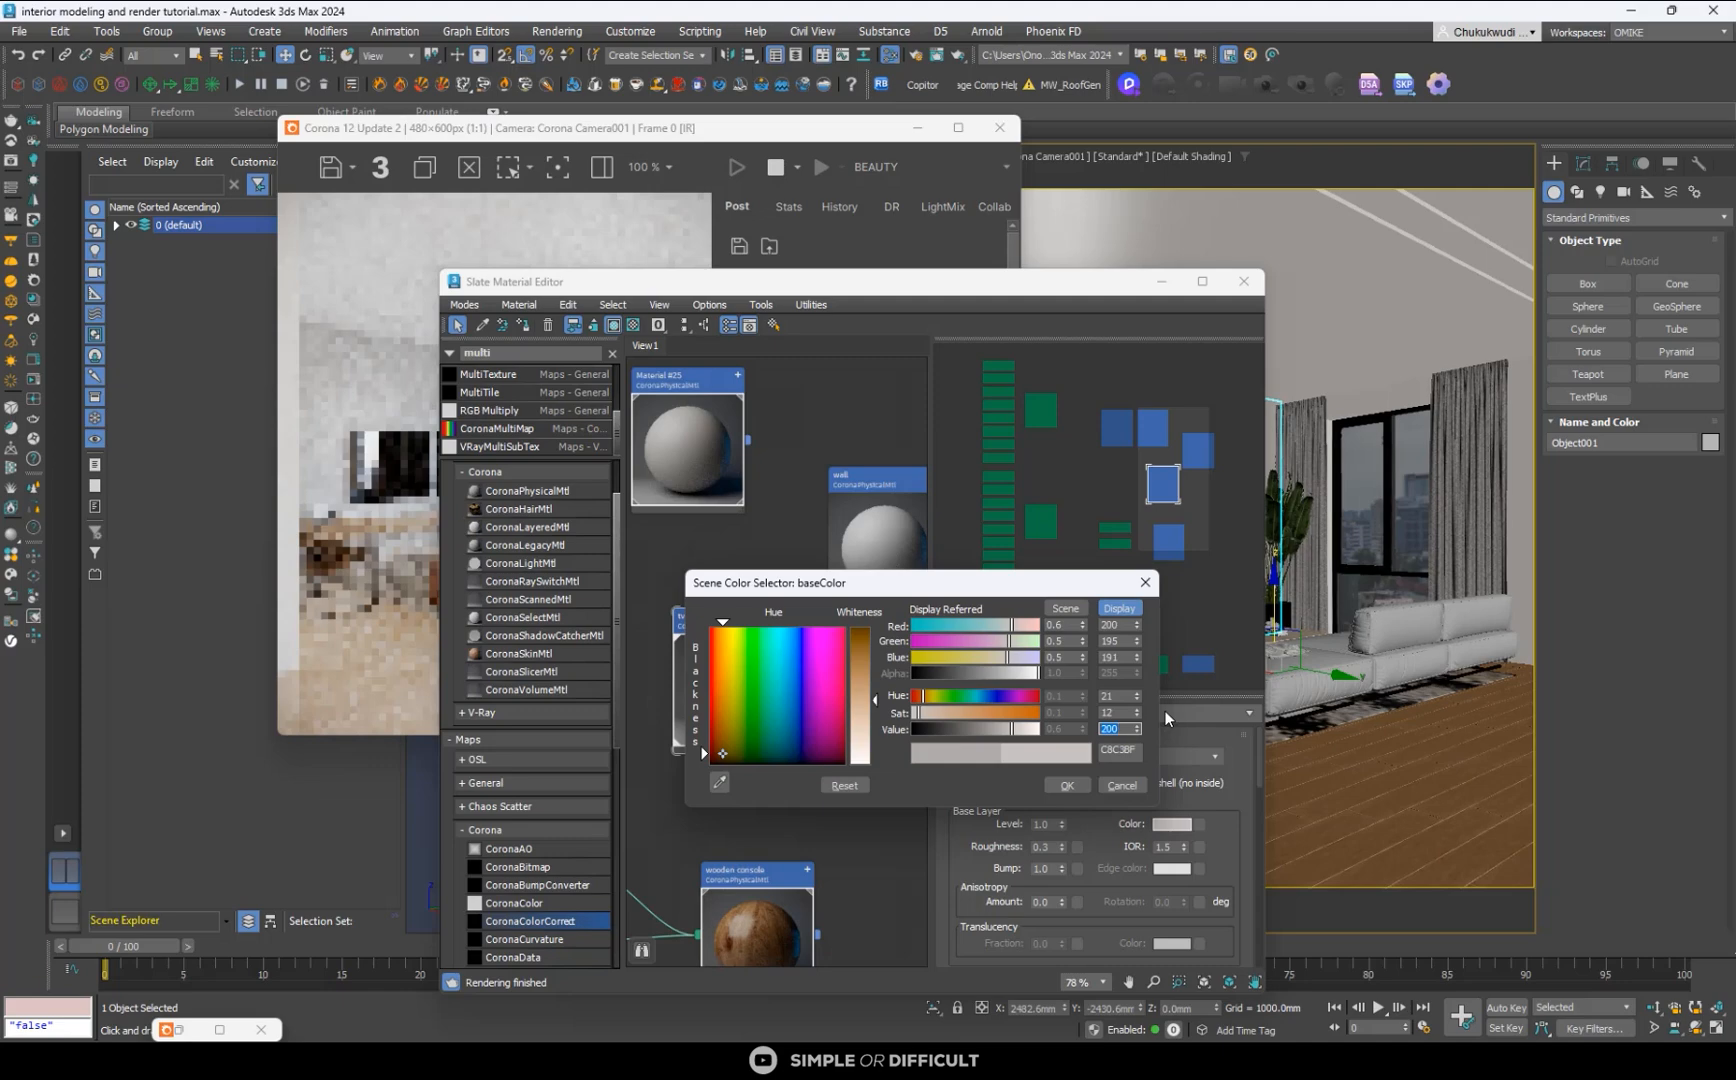
left_click_drag(908, 298, 1301, 273)
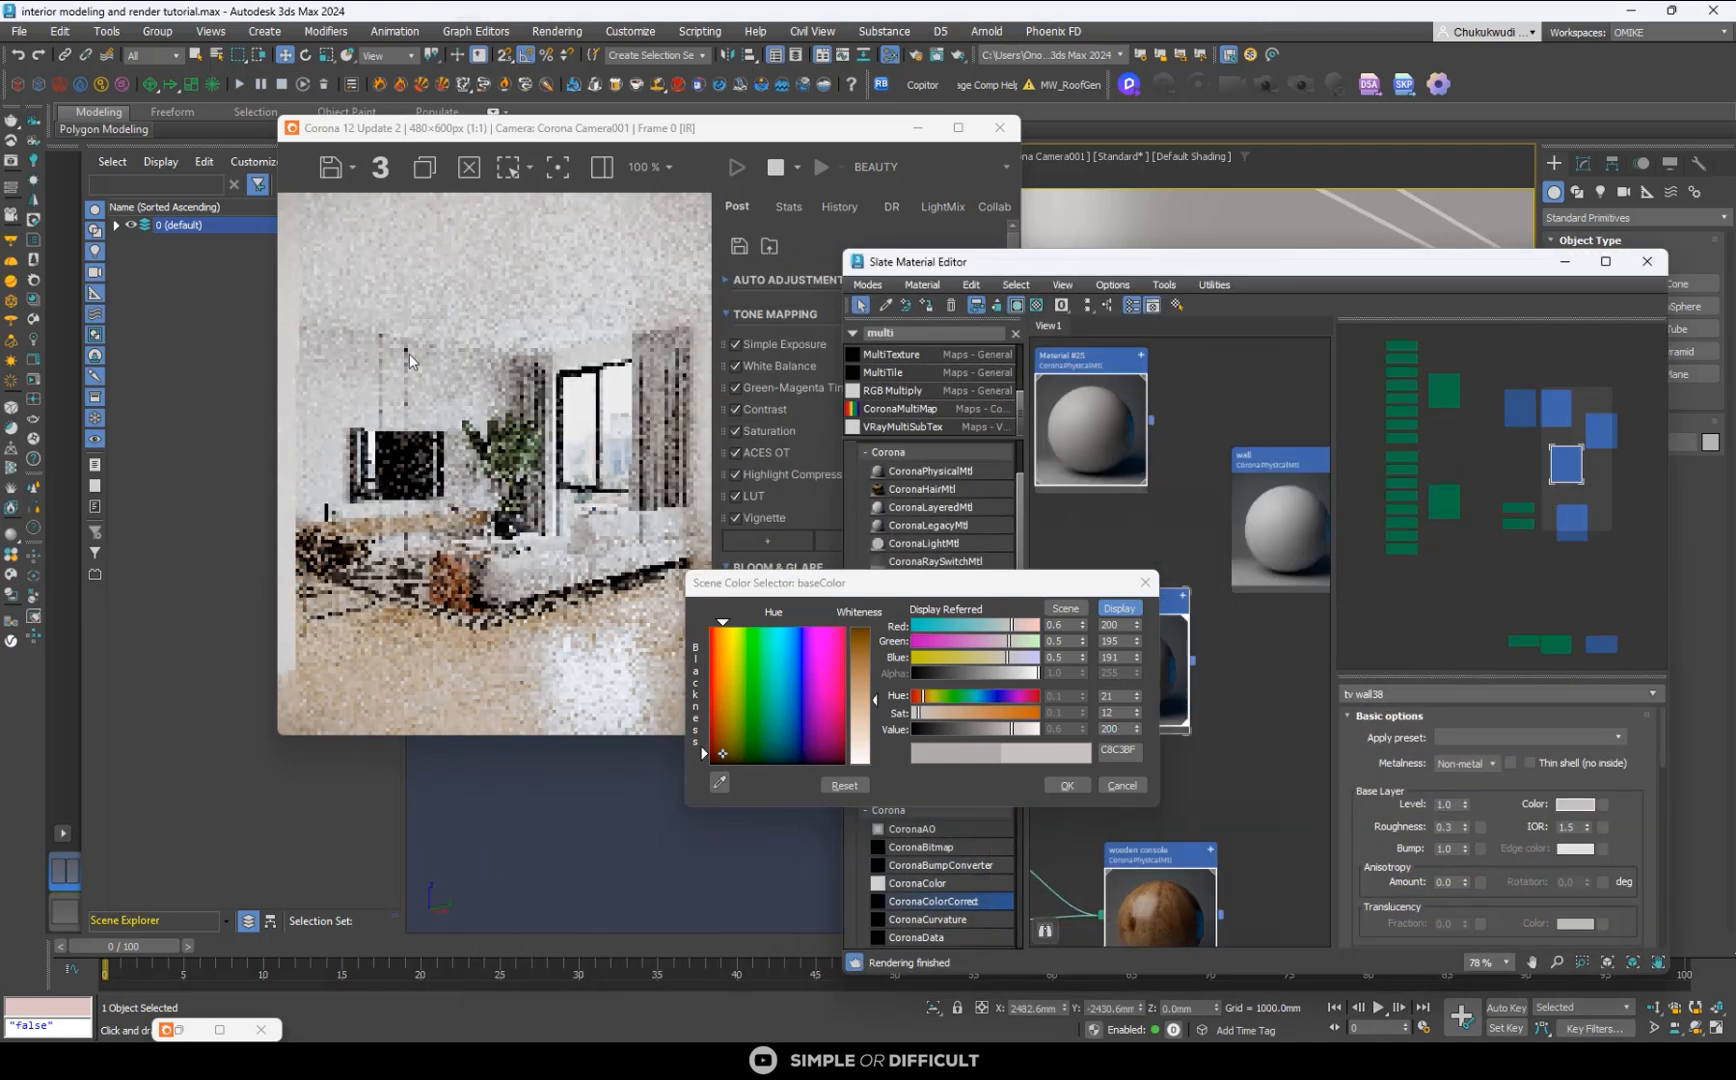
scroll(410, 353, "up", 2)
scroll(471, 336, "down", 2)
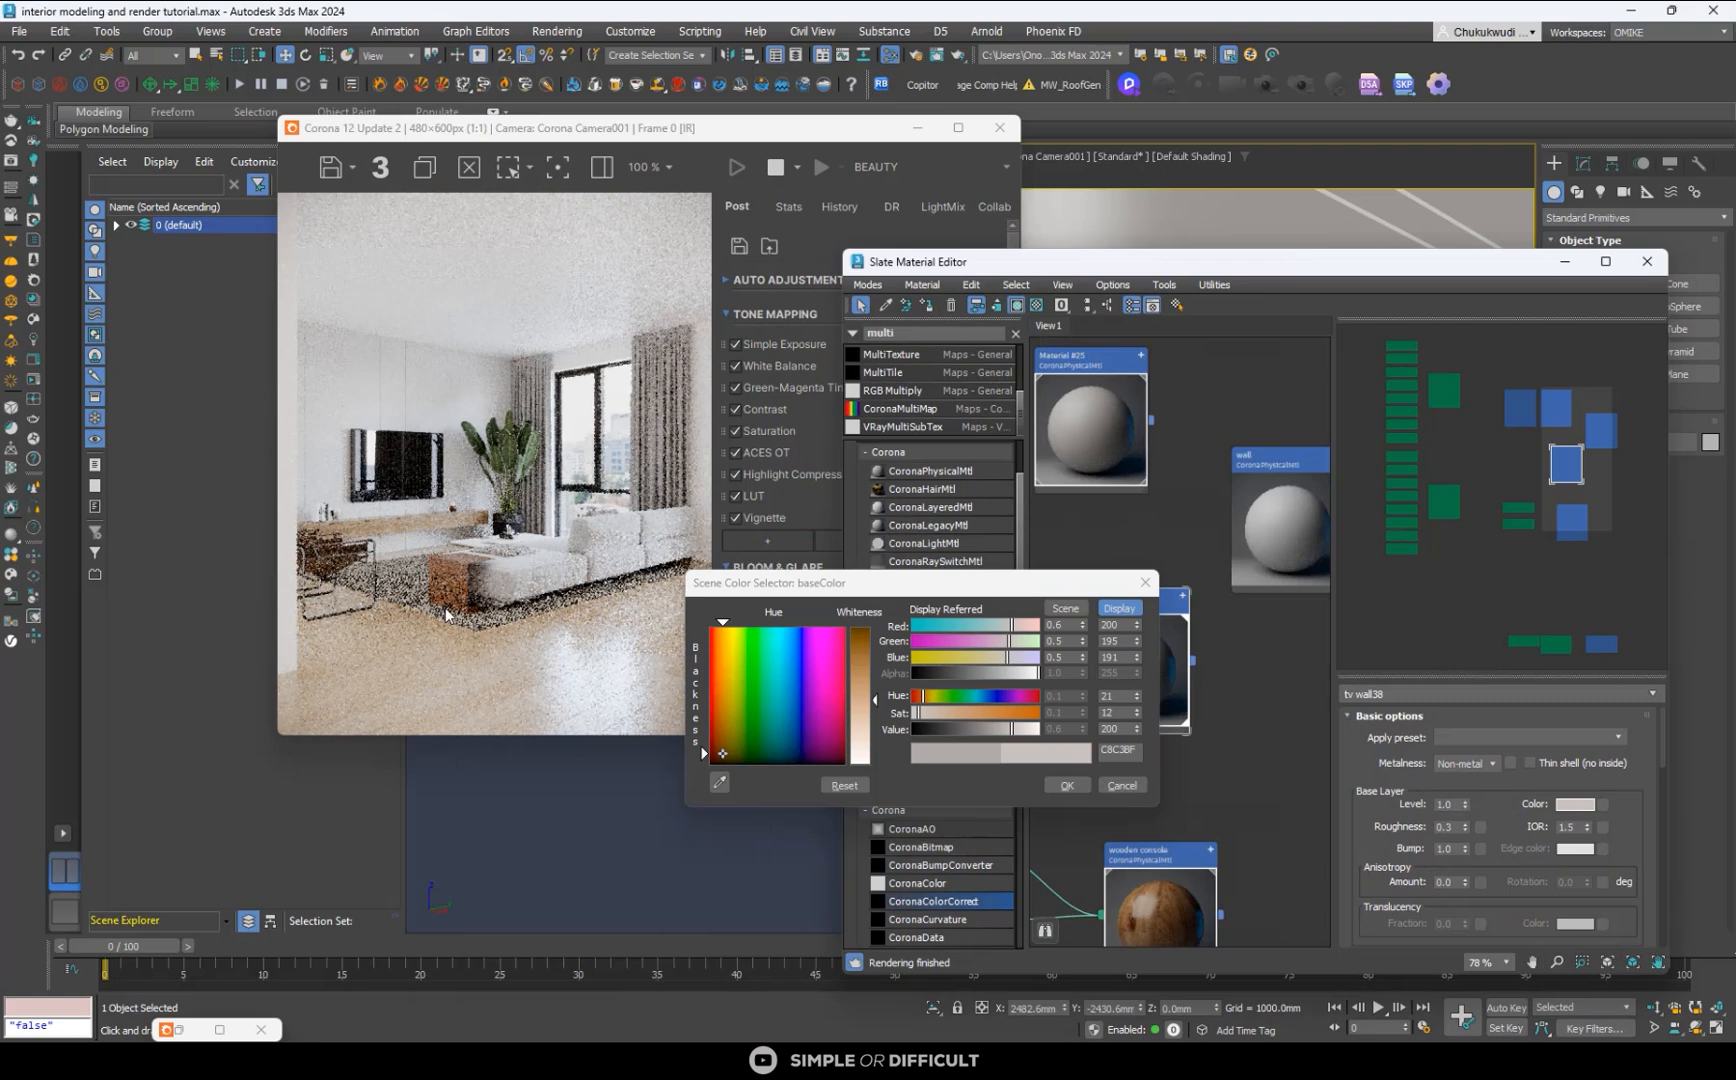
scroll(440, 560, "down", 1)
scroll(462, 546, "up", 1)
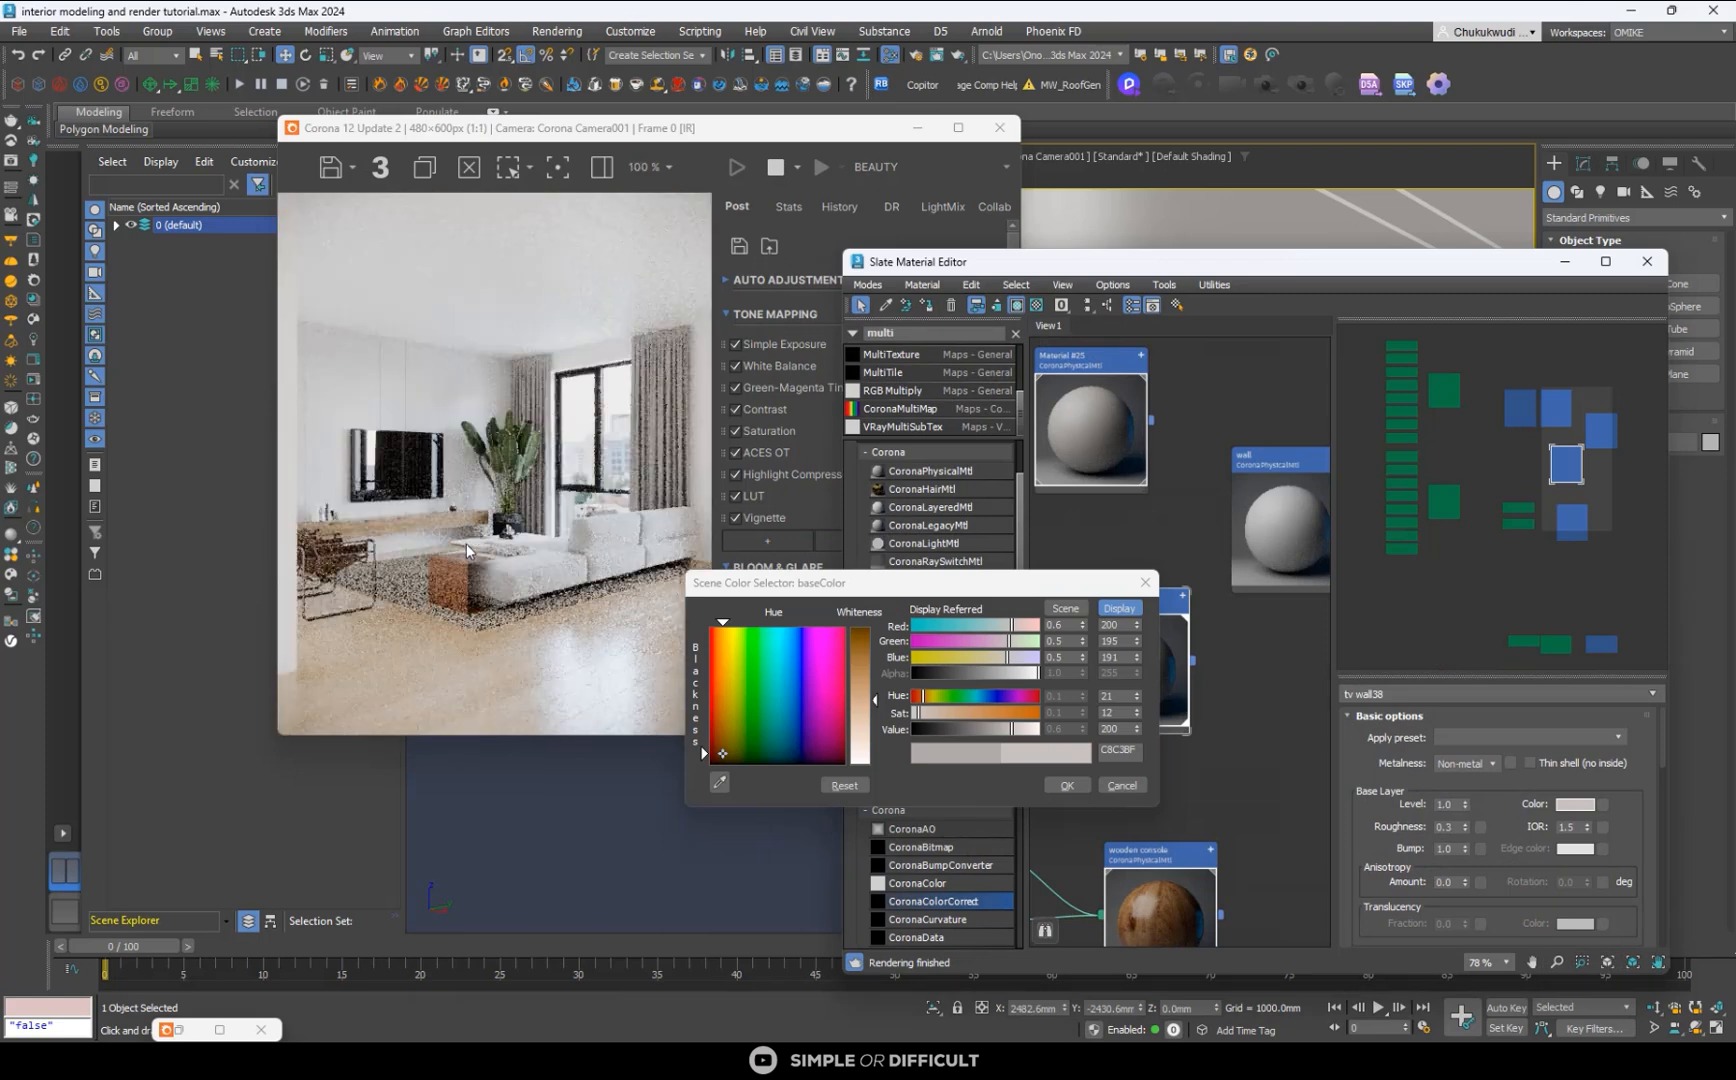
left_click(1066, 785)
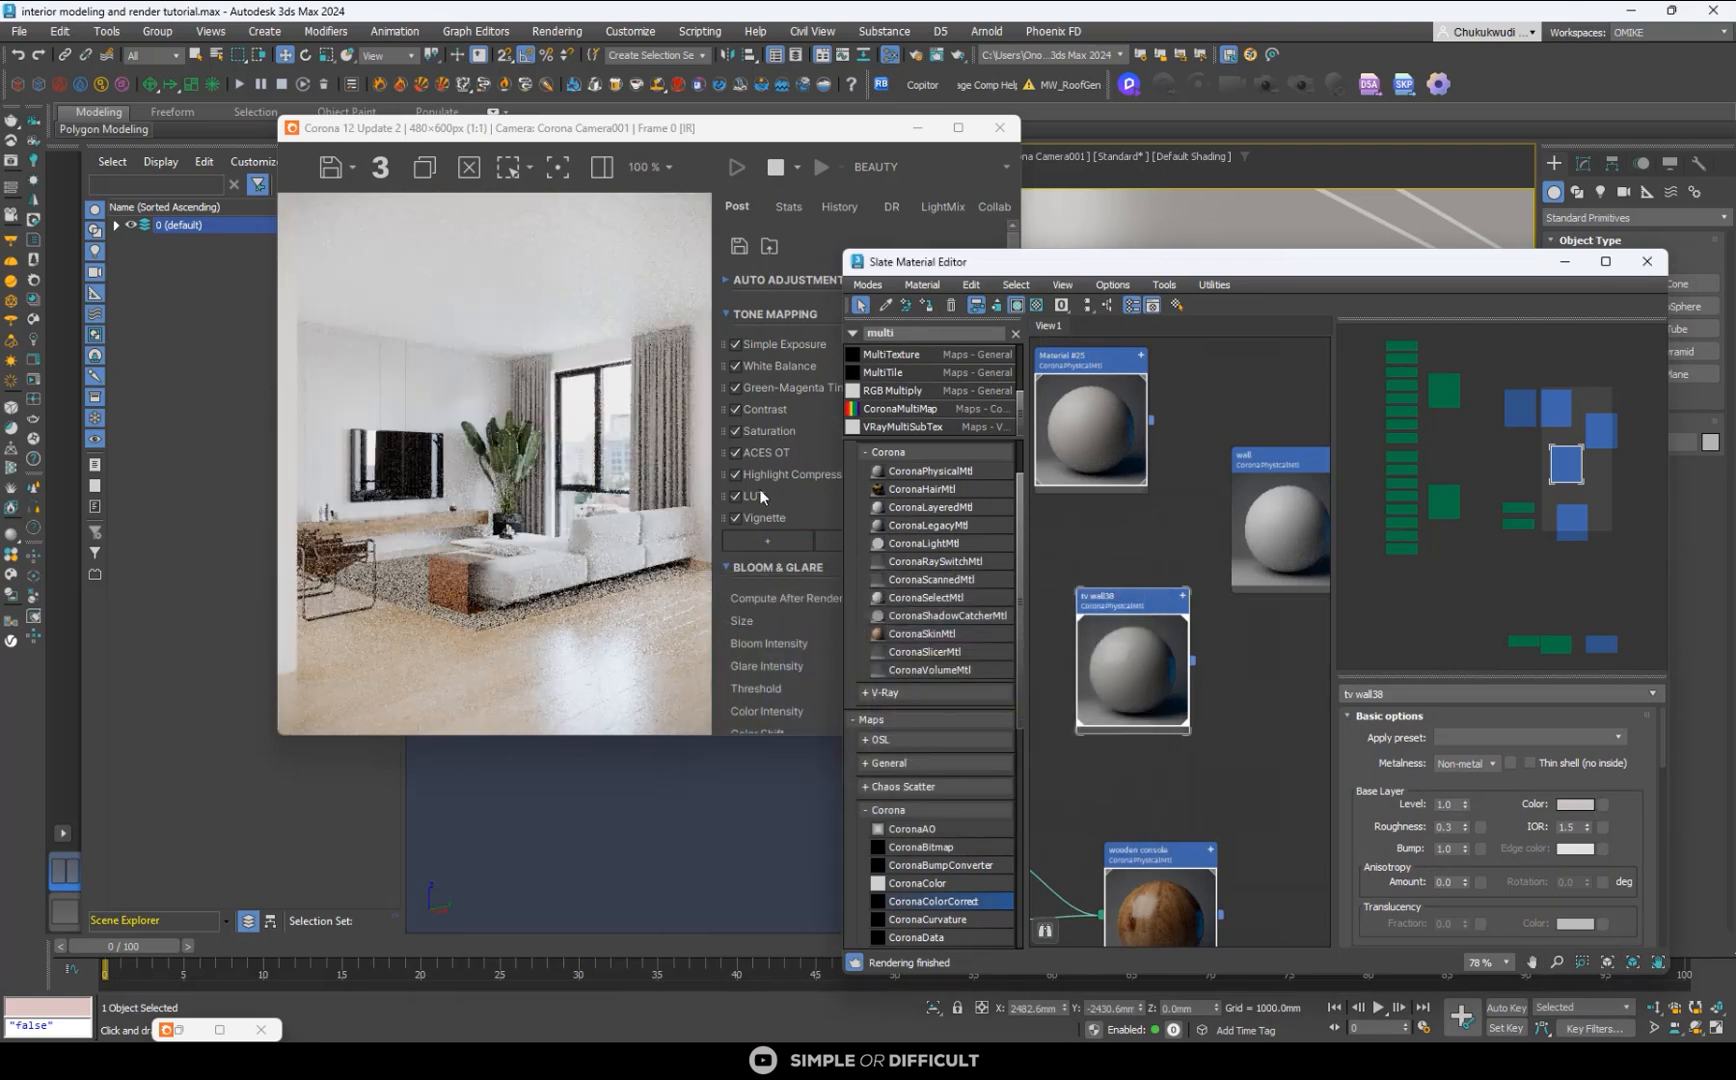
- Inspect the brightened TV wall and window view in the maximized frame buffer, and minimize the buffer
scroll(620, 470, "down", 1)
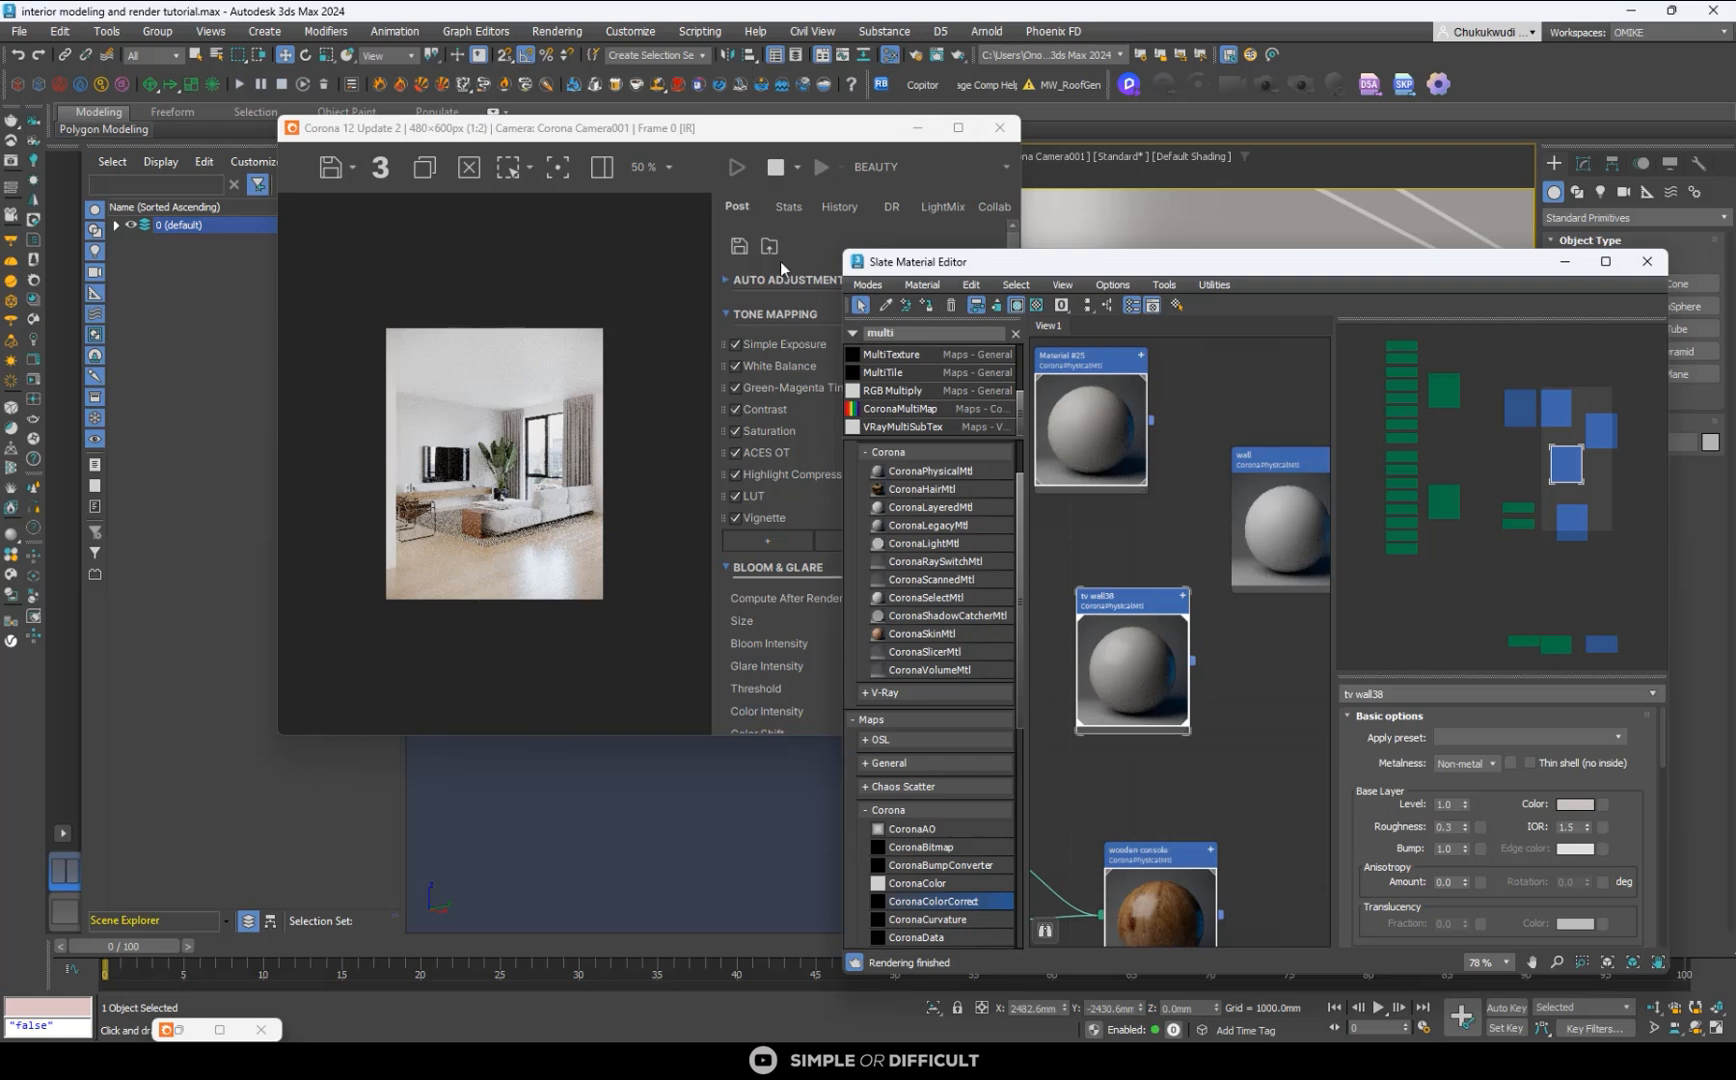
left_click(957, 128)
scroll(717, 592, "up", 2)
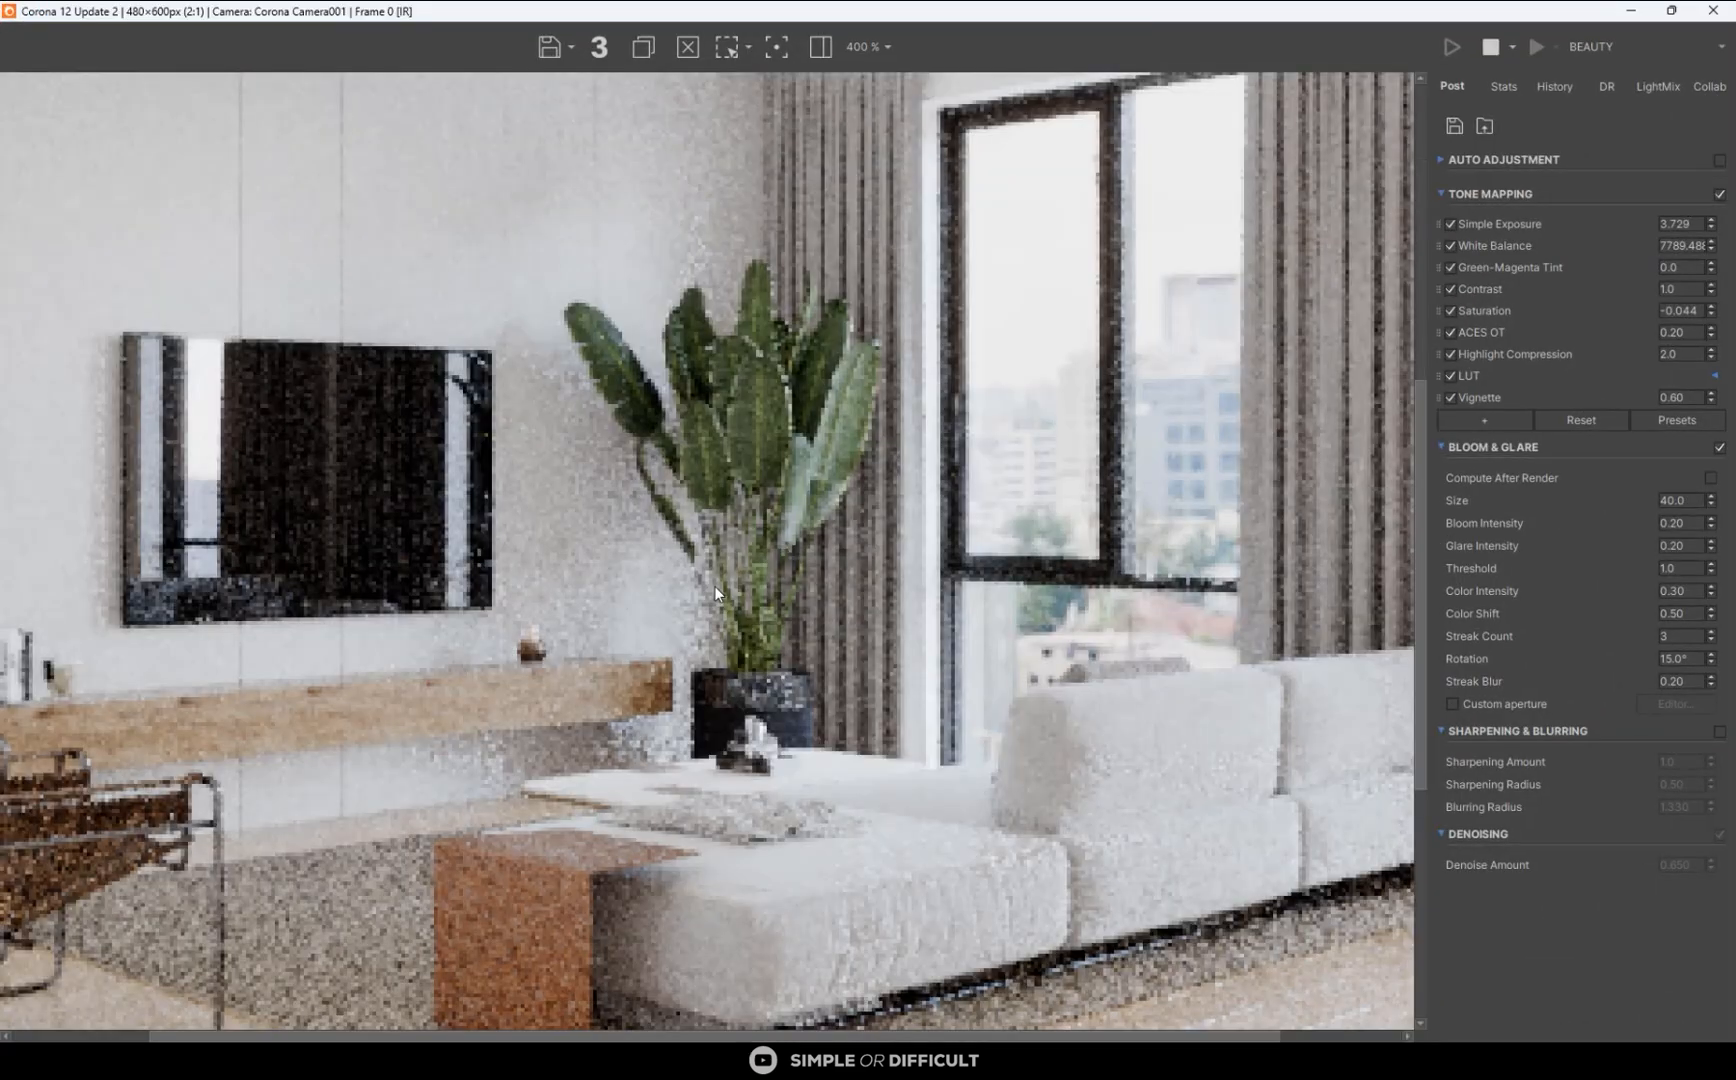
scroll(713, 586, "down", 1)
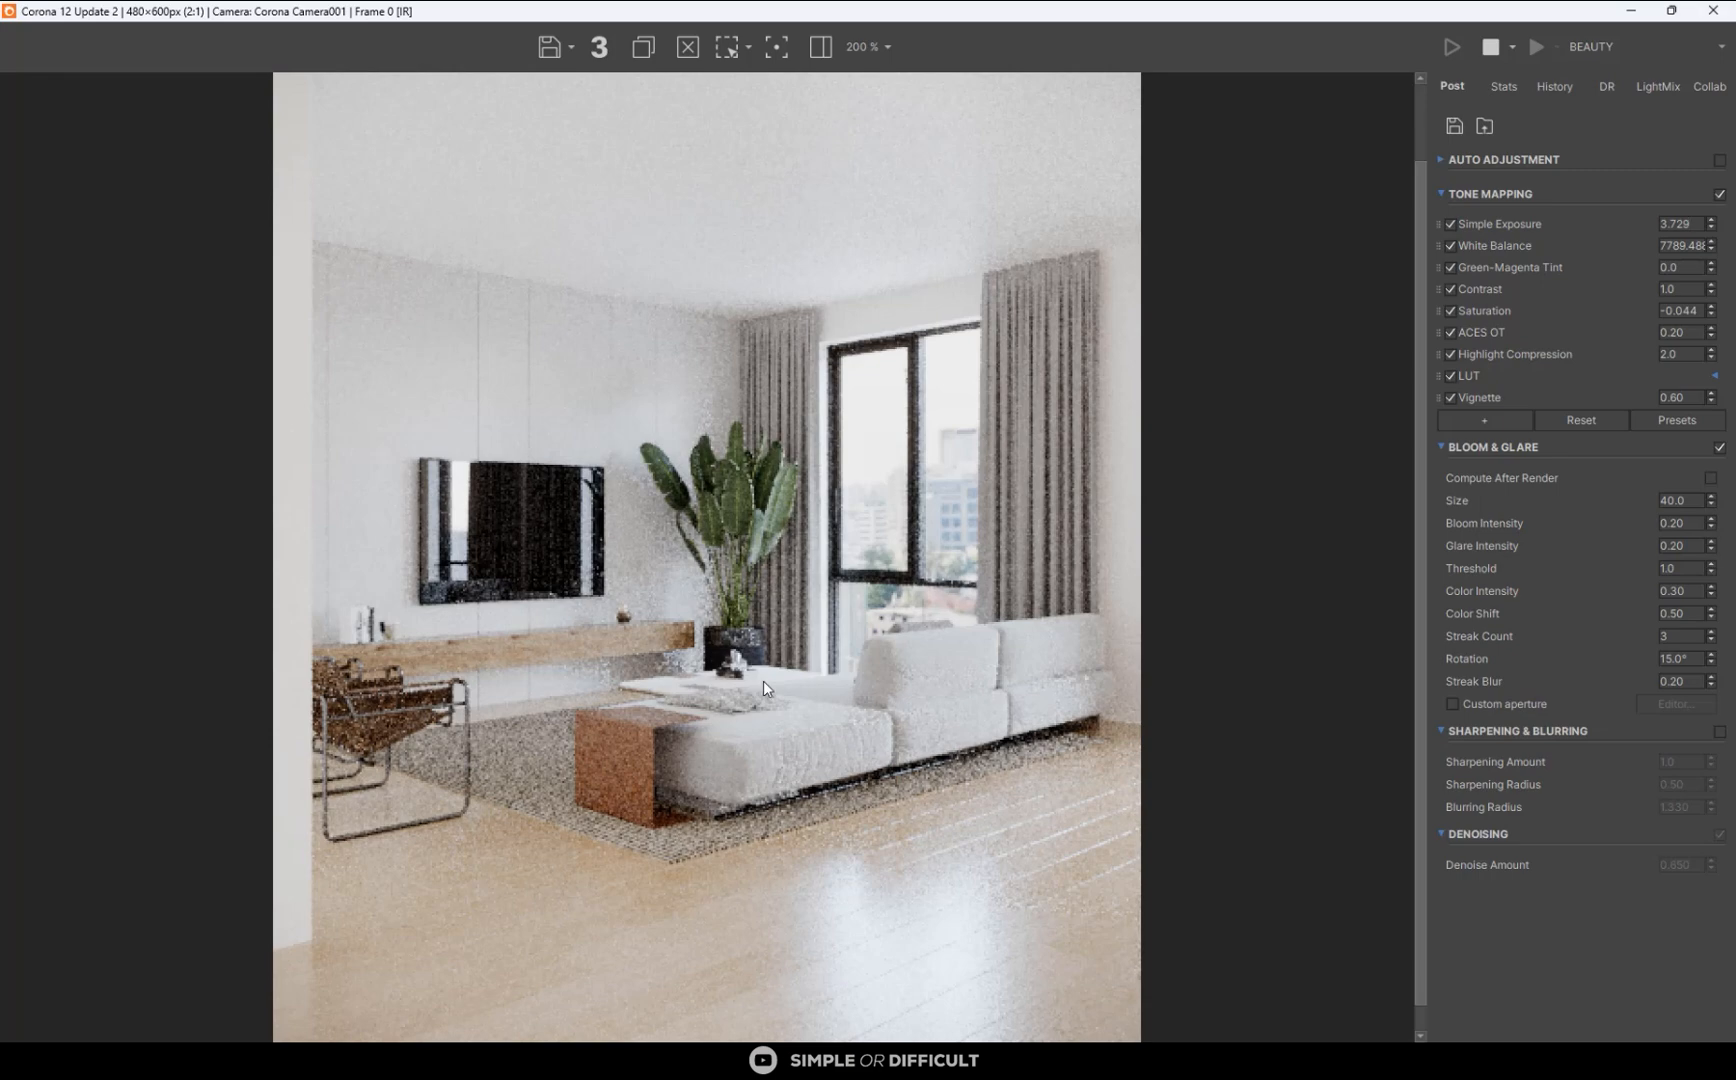
left_click(1632, 11)
left_click(882, 84)
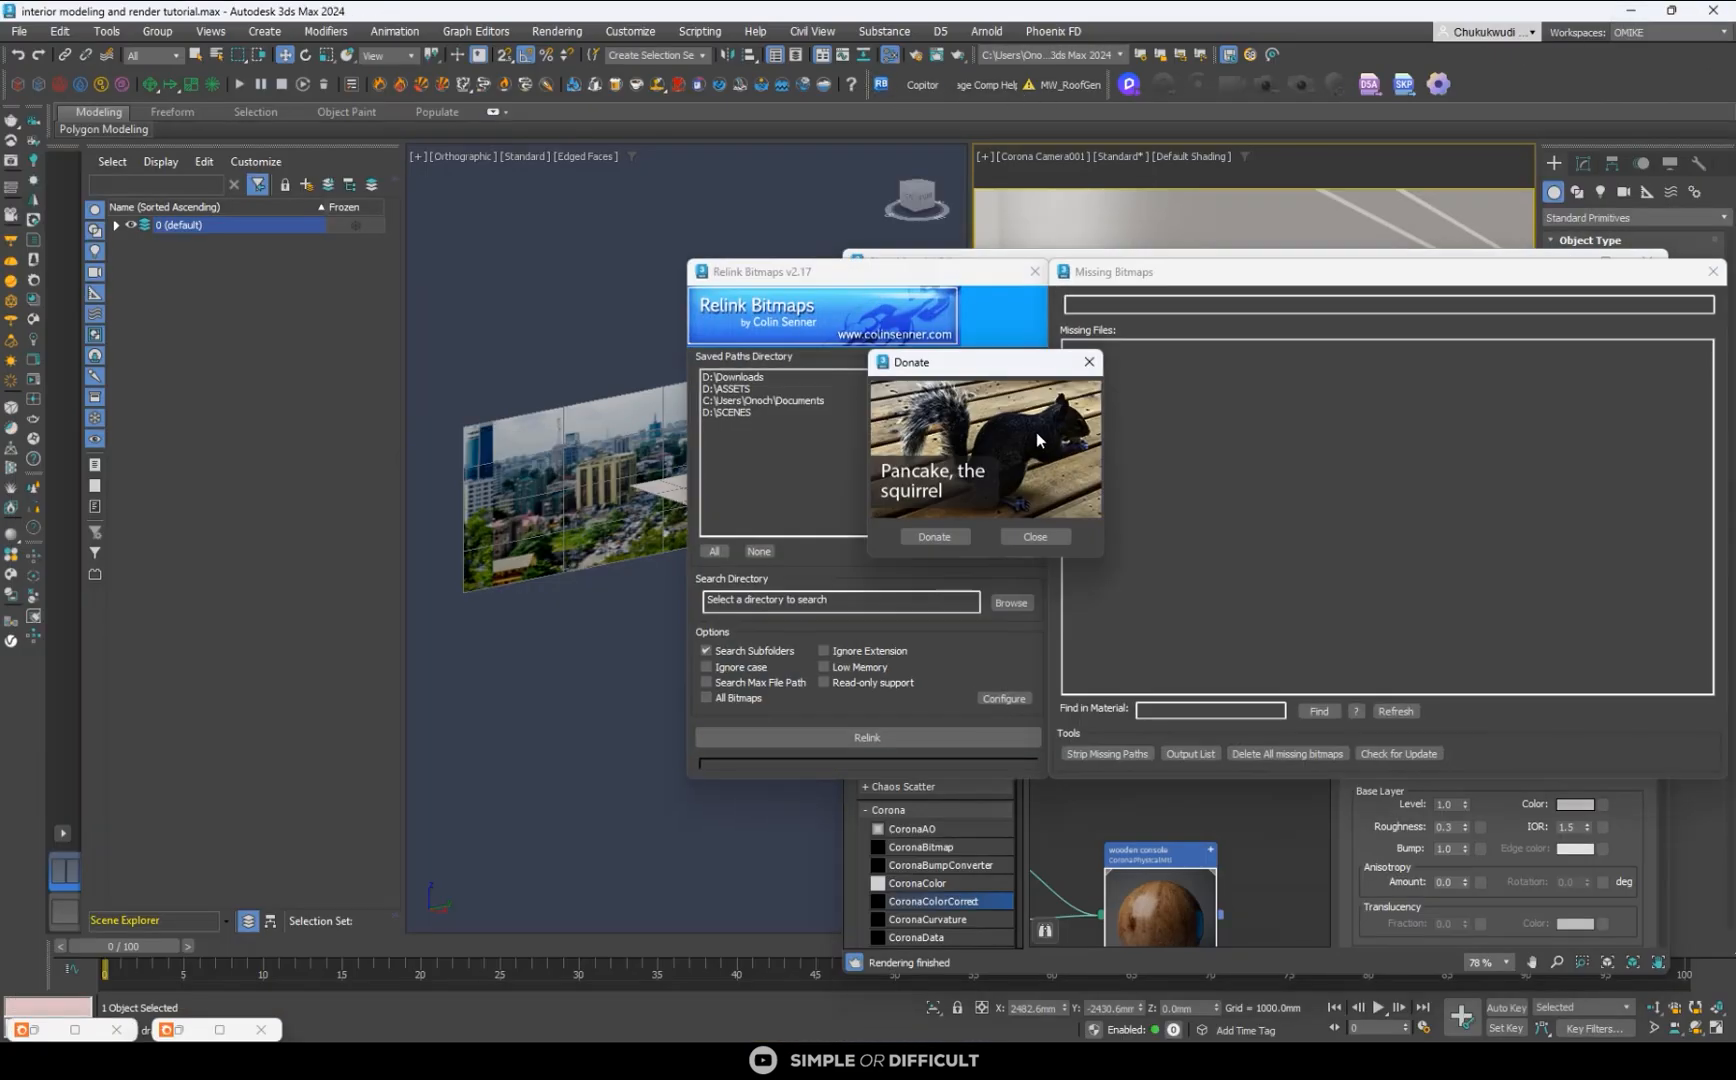
left_click(1089, 362)
left_click(1035, 271)
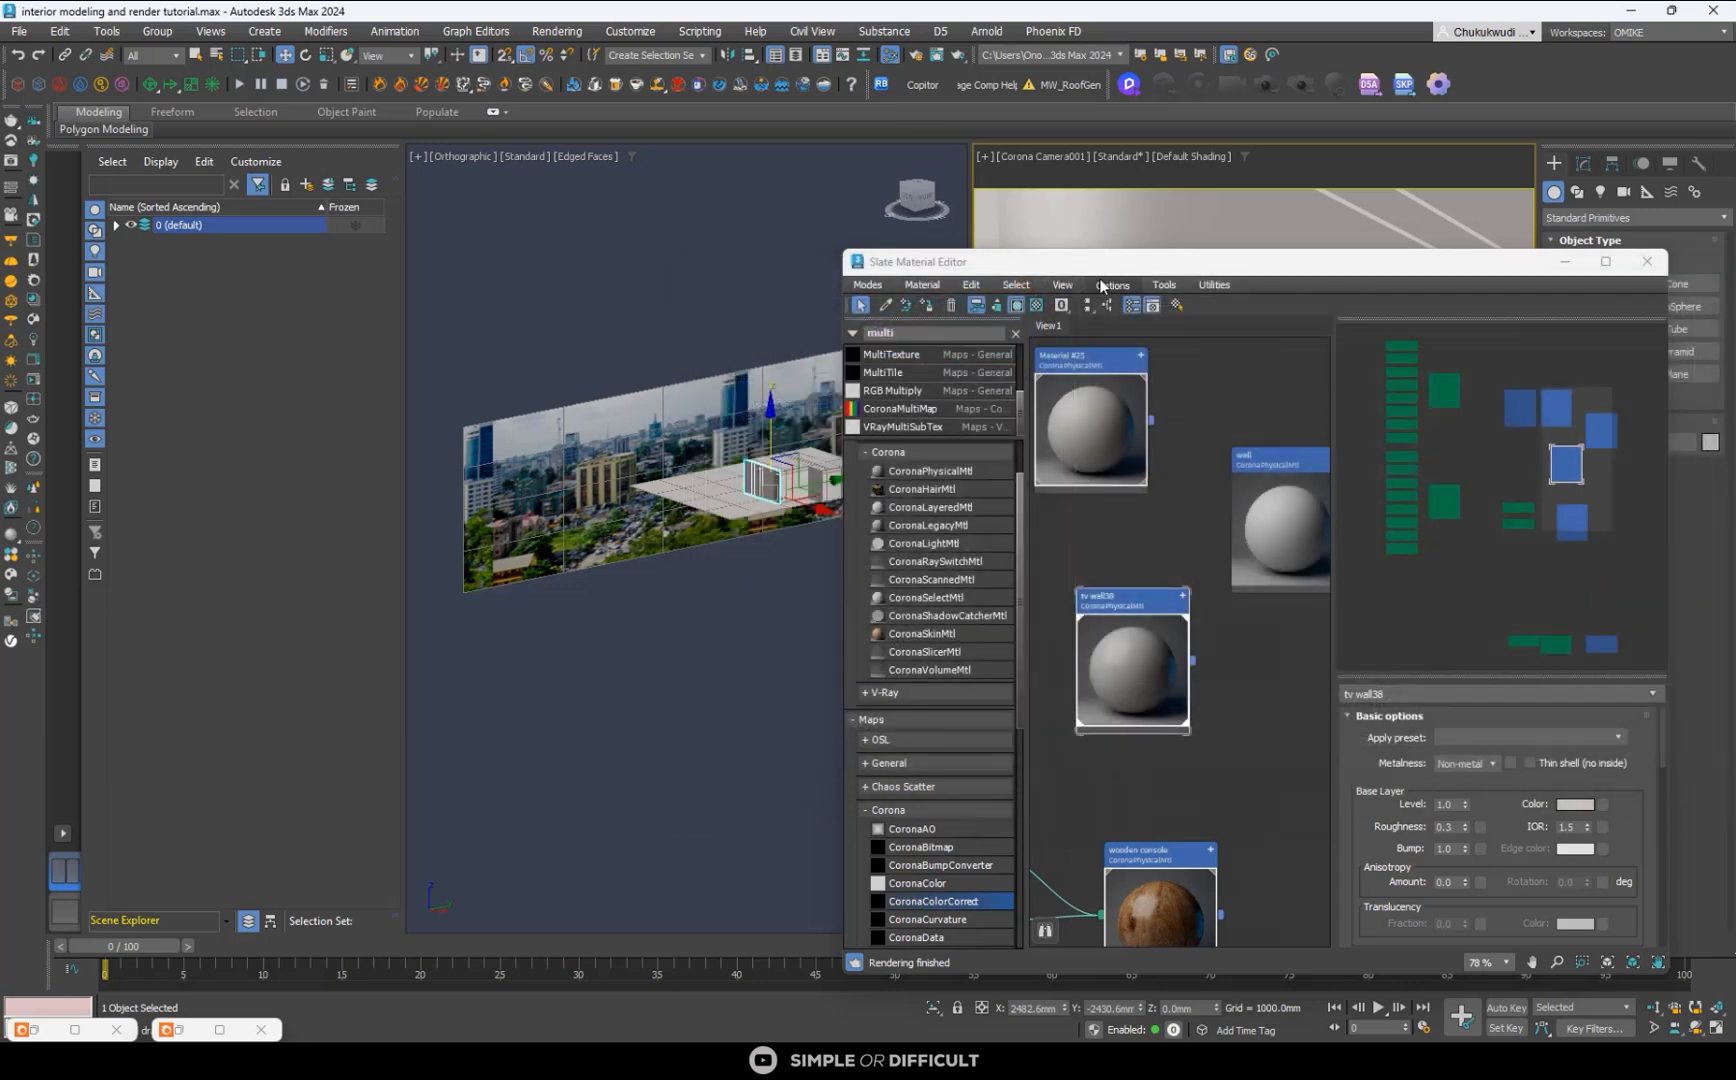
- Put the material editor away, clear the selection, and save the scene
left_click_drag(1180, 262, 791, 372)
left_click(1177, 371)
left_click(723, 283)
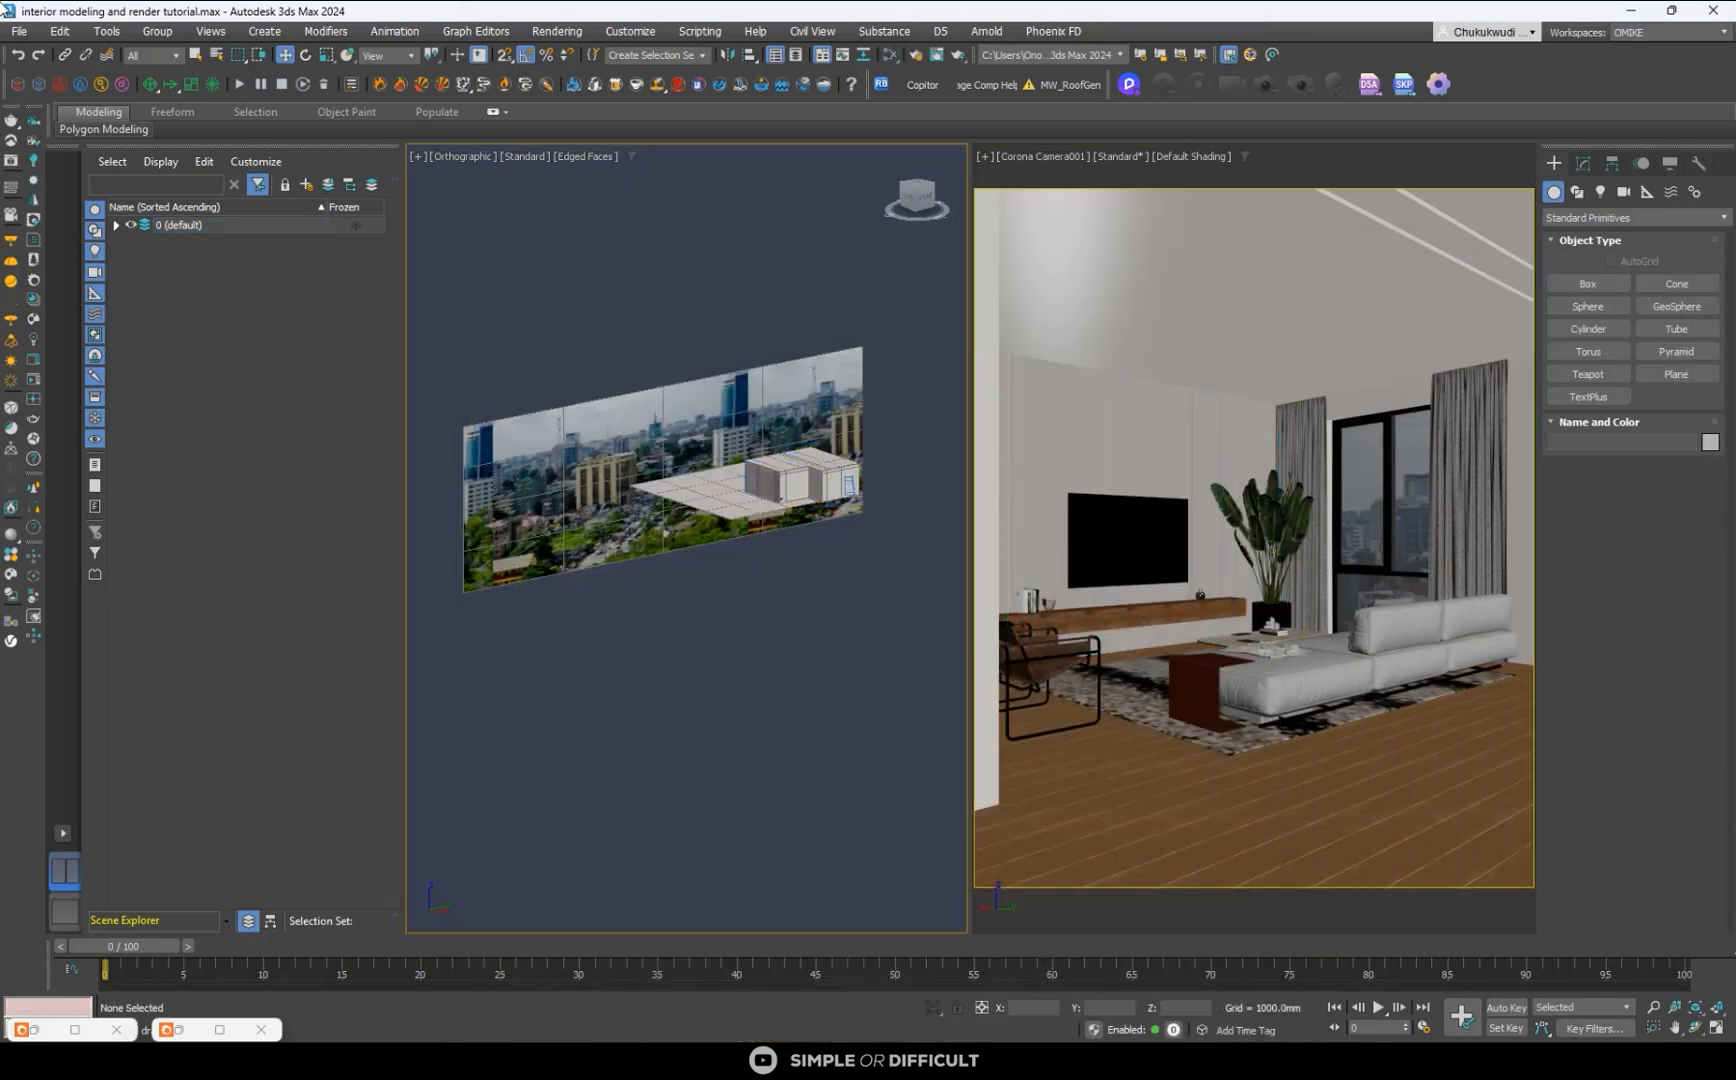
left_click(24, 32)
left_click(56, 195)
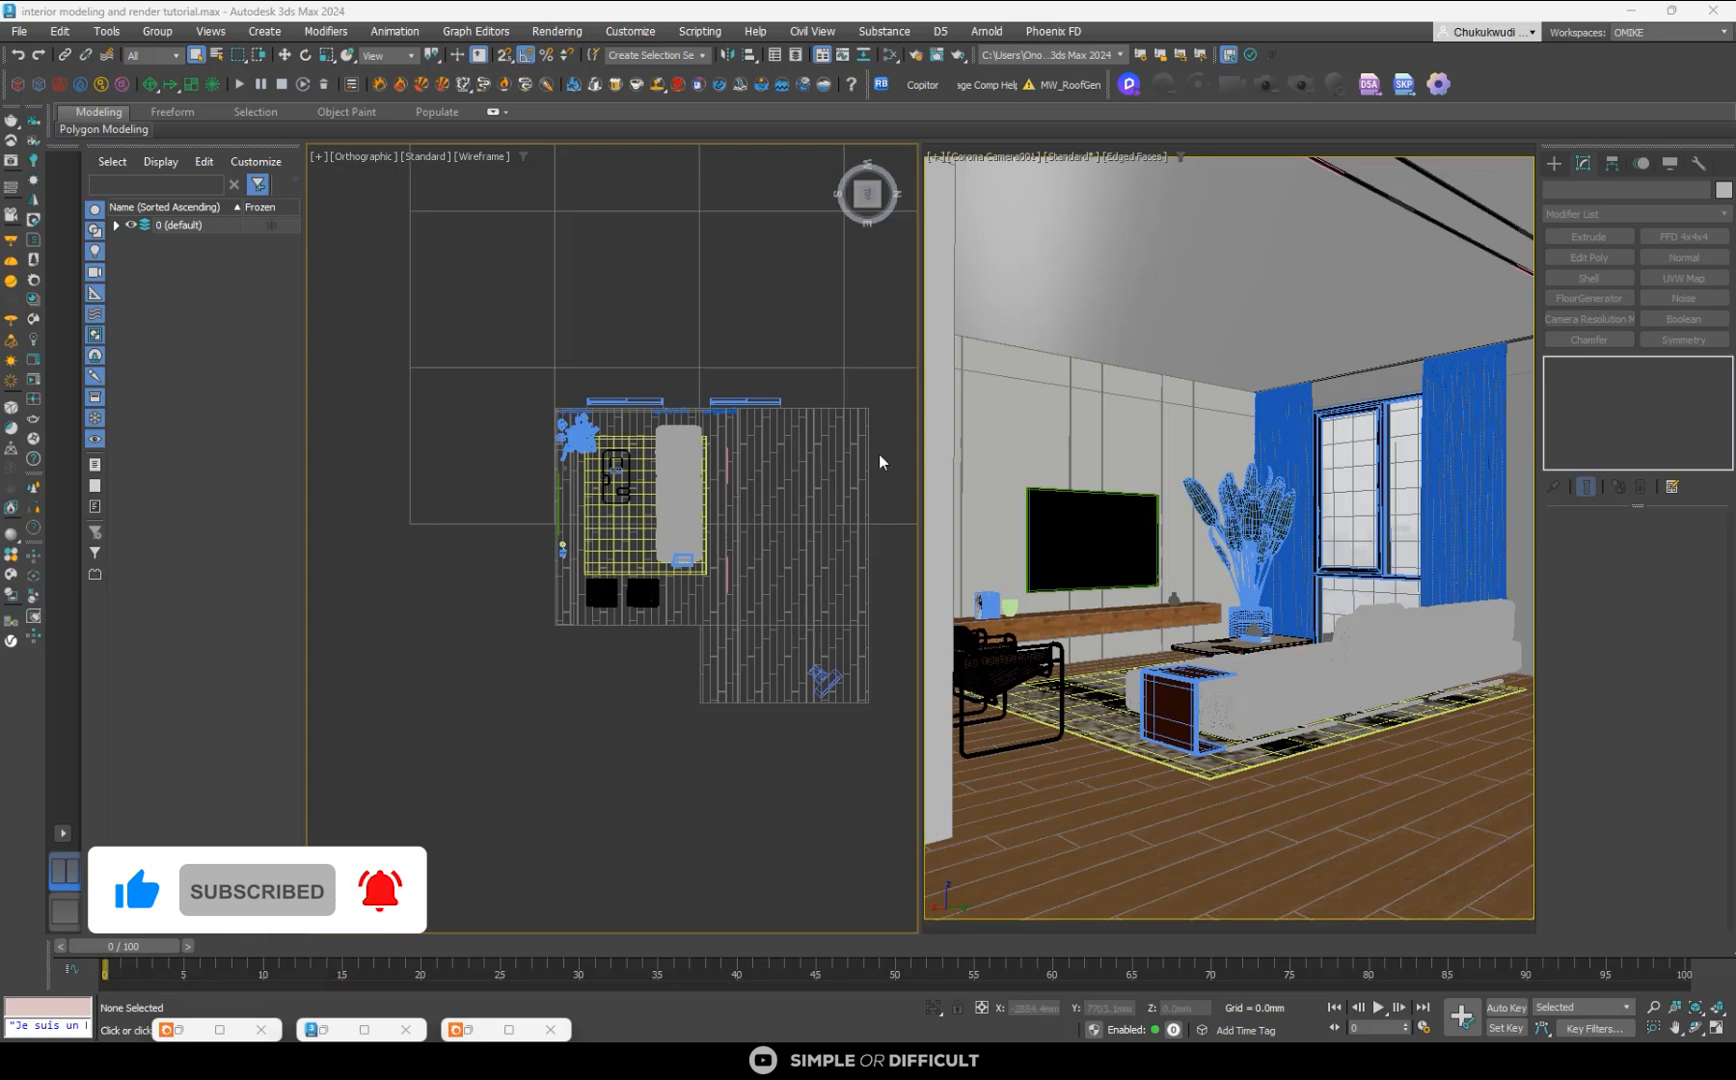
- Draw a straight two-point spline line outside the floor plan, running parallel to the TV wall
left_click(1554, 163)
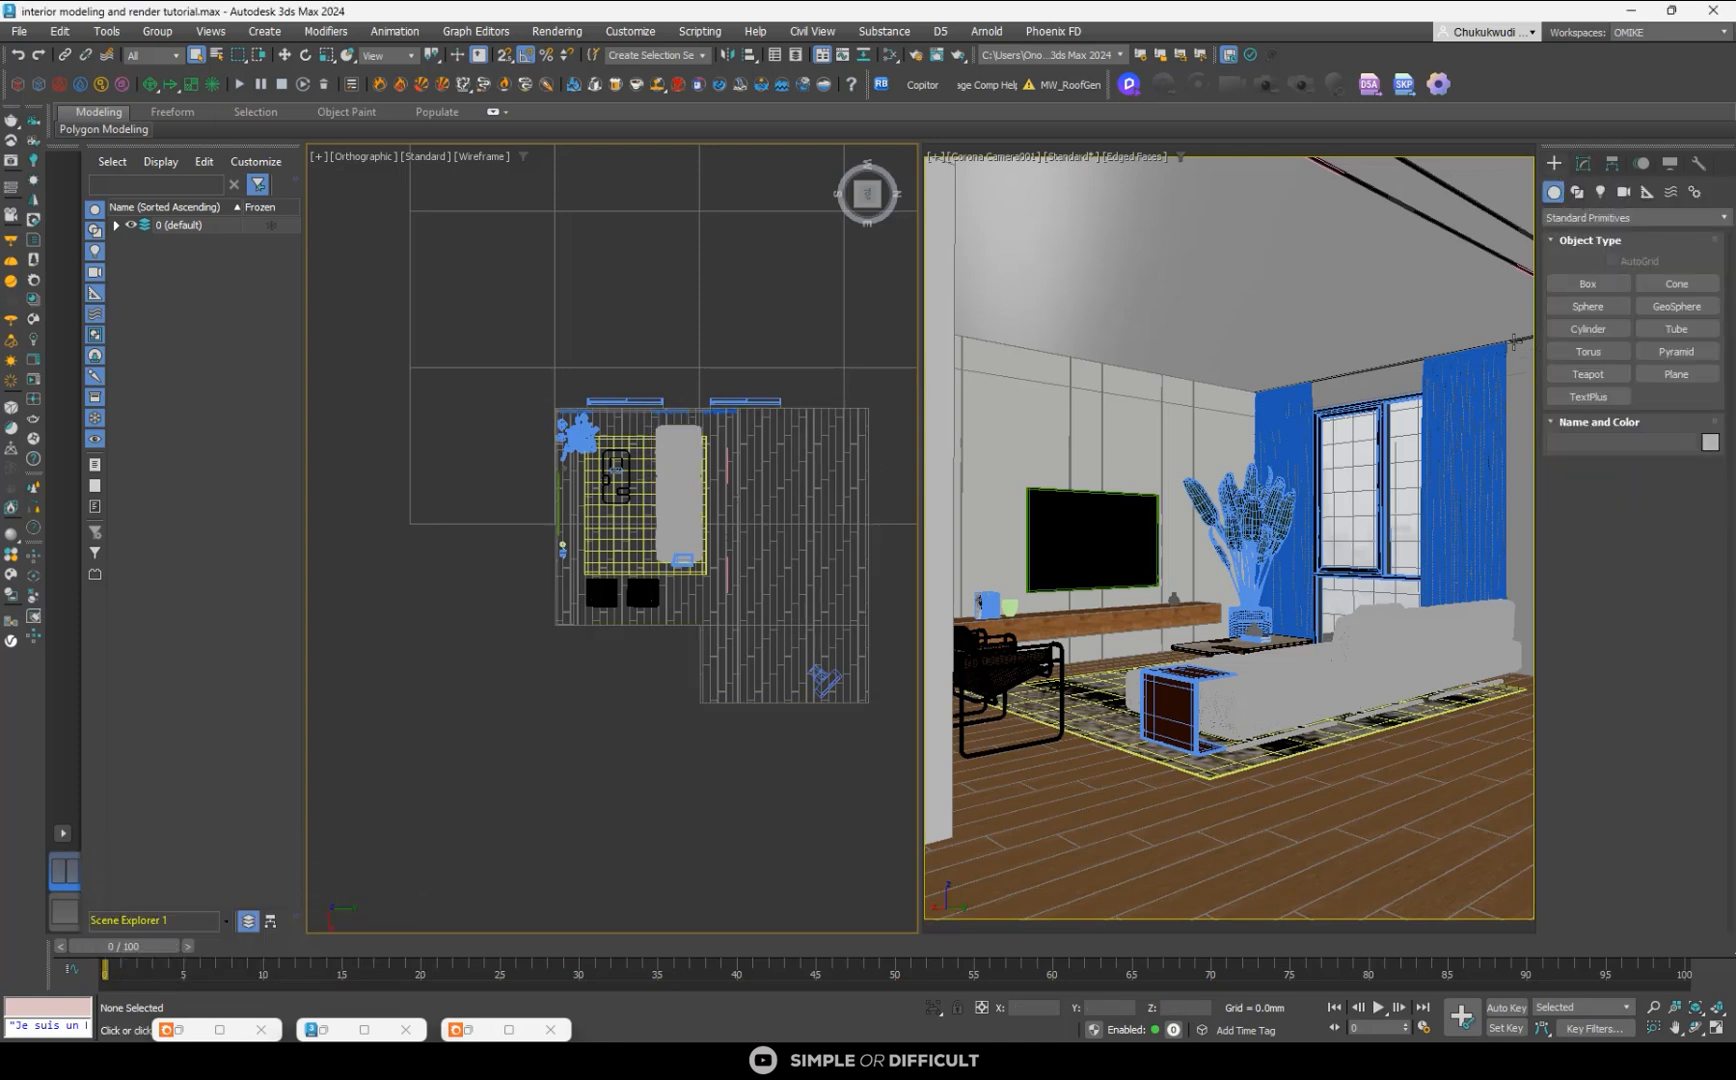
left_click(1577, 191)
left_click(1594, 306)
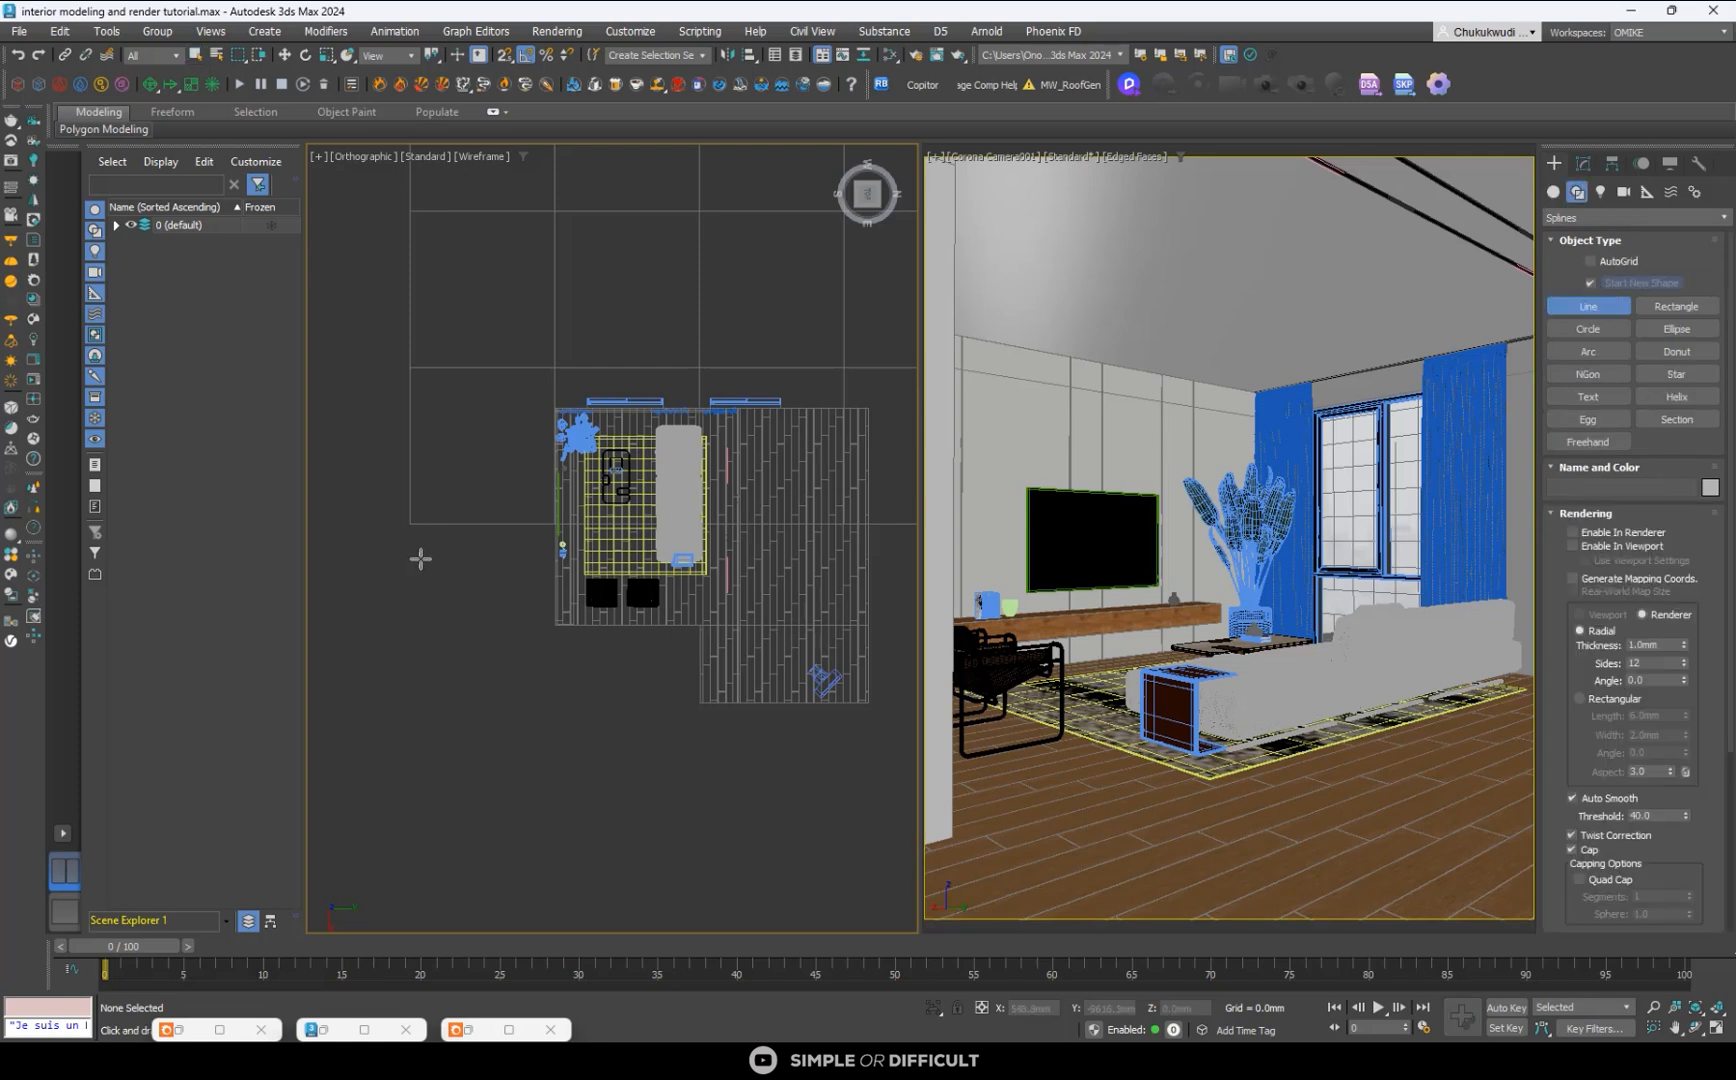
left_click(475, 572)
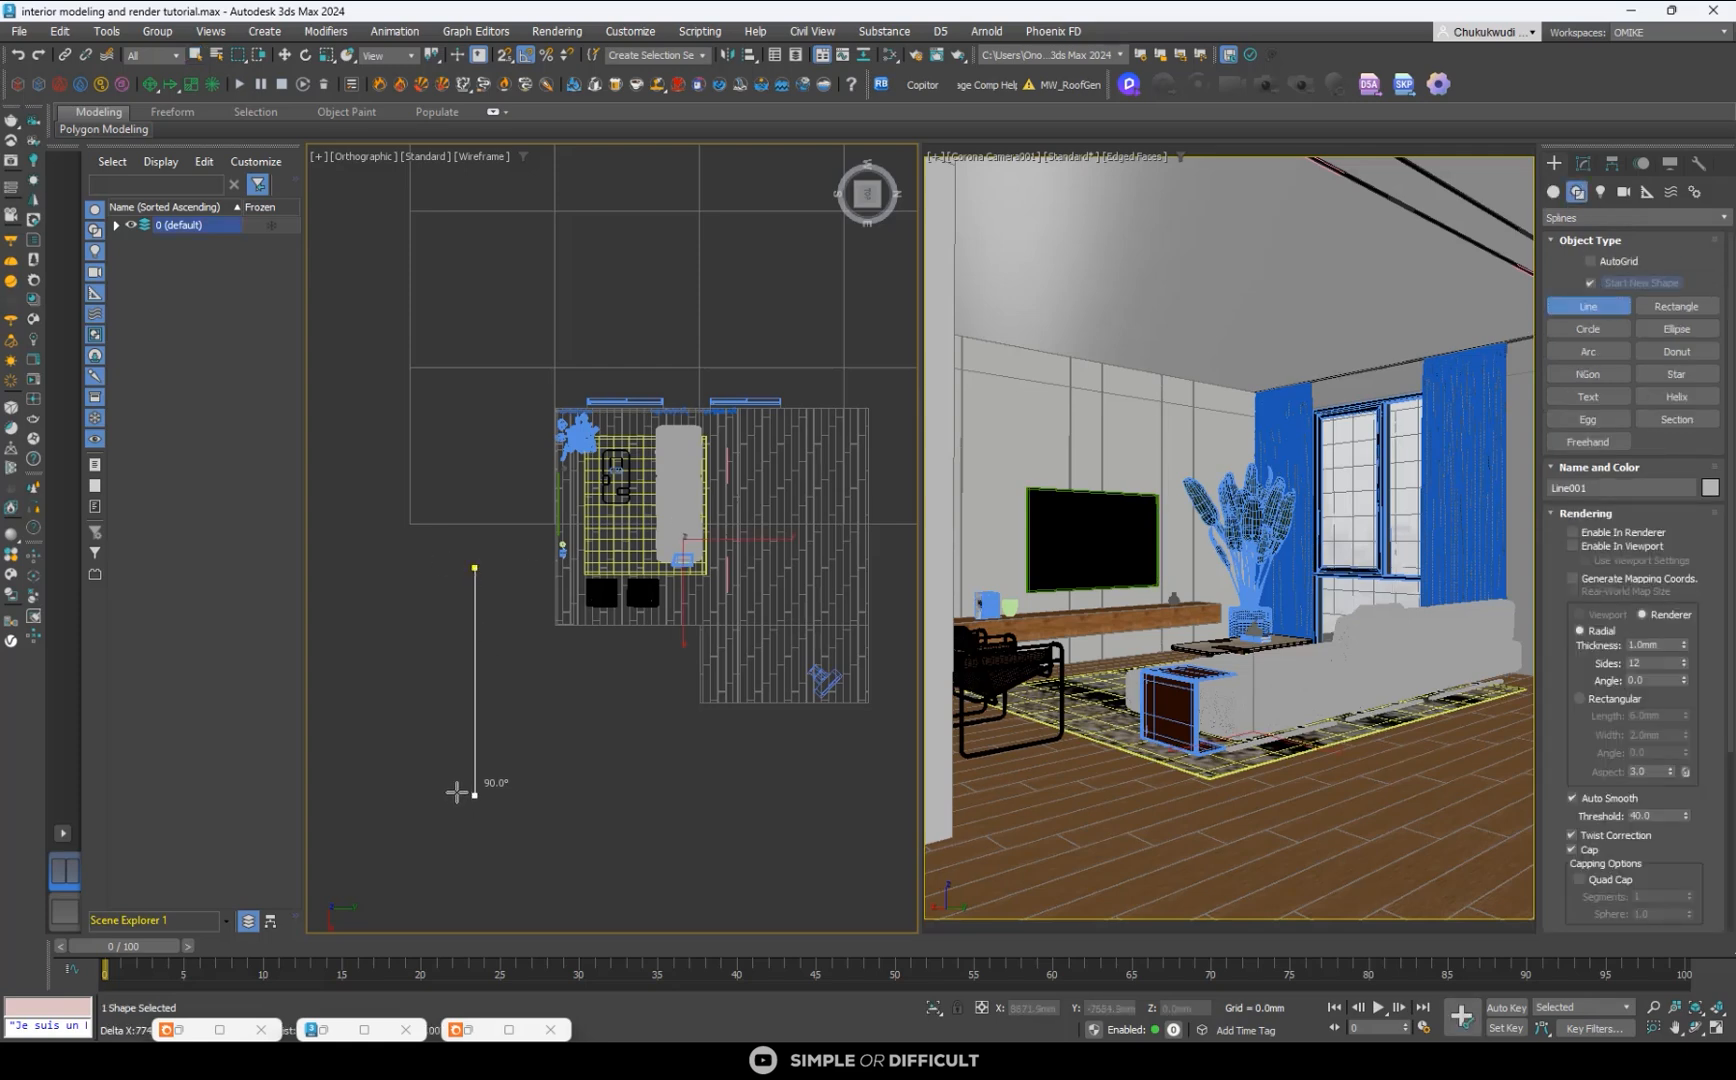
right_click(990, 685)
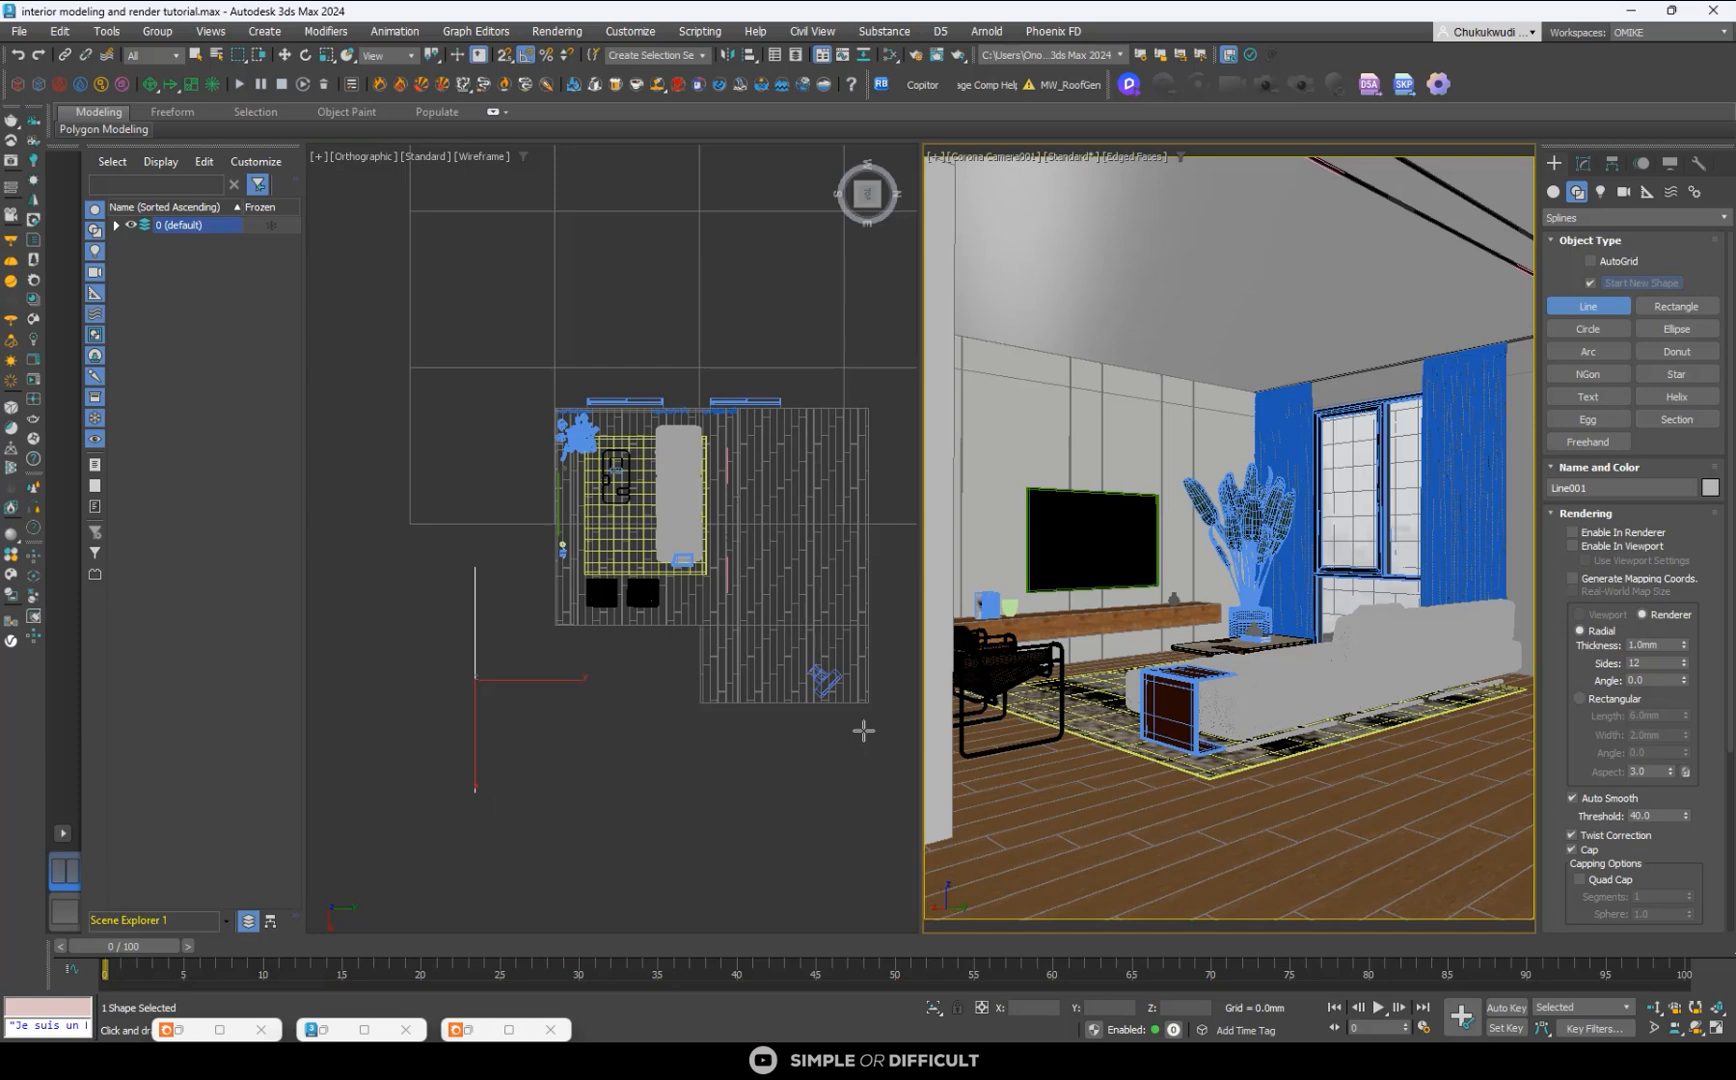
- Enable the line in renderer and viewport with a rectangular section 7.3 mm long and 5.6 mm wide
left_click(1588, 532)
left_click(1595, 546)
left_click(1580, 698)
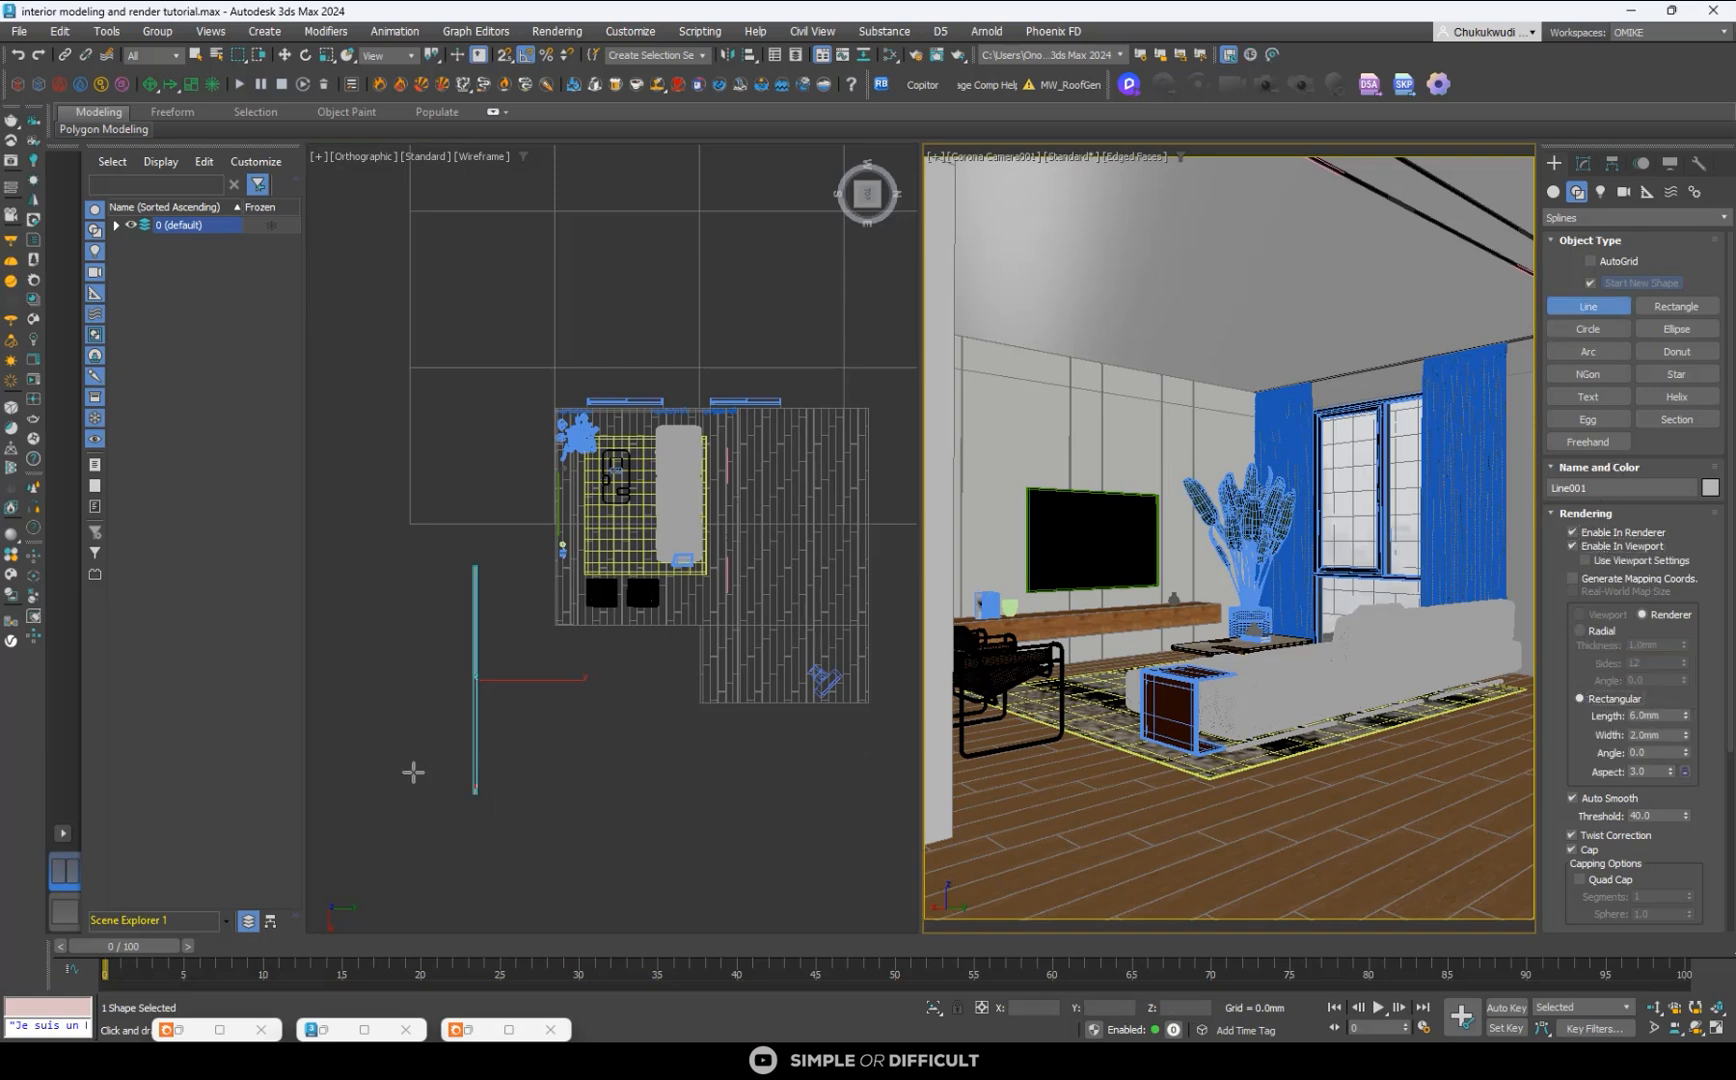
scroll(455, 755, "up", 5)
scroll(540, 530, "down", 5)
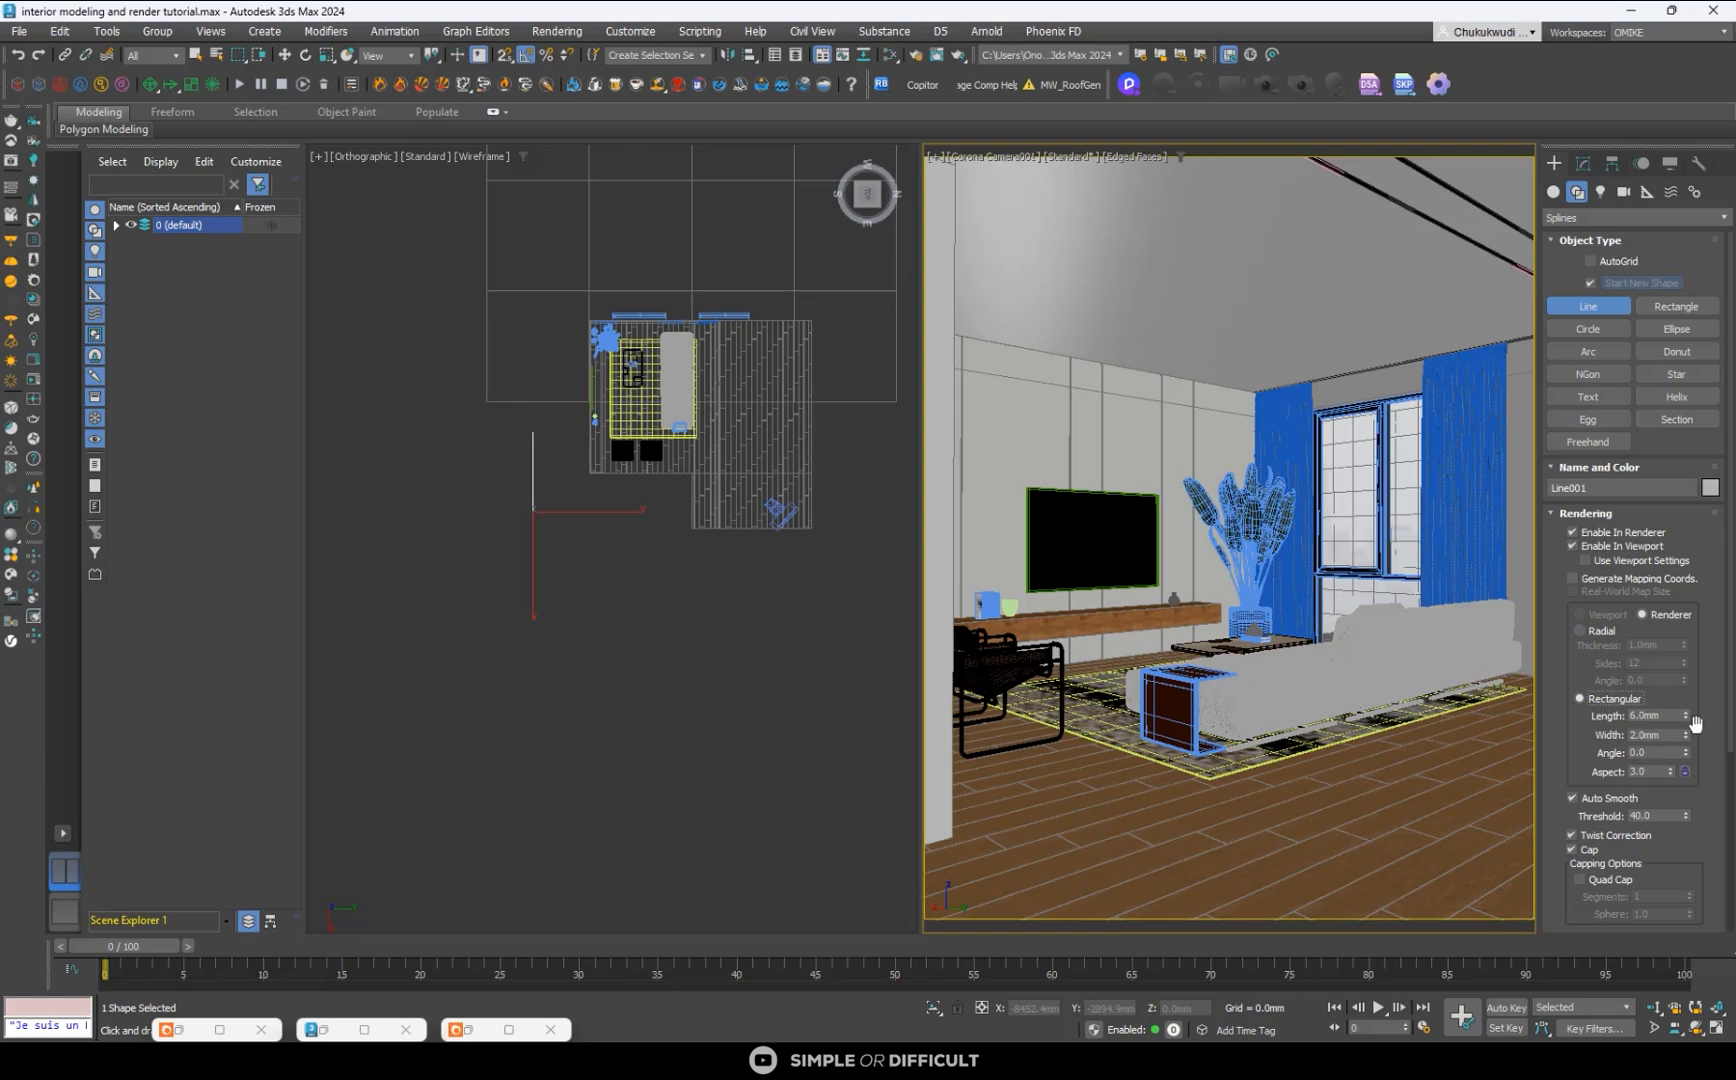
left_click_drag(1687, 716, 1667, 648)
scroll(540, 485, "up", 2)
scroll(508, 318, "up", 6)
scroll(523, 310, "down", 3)
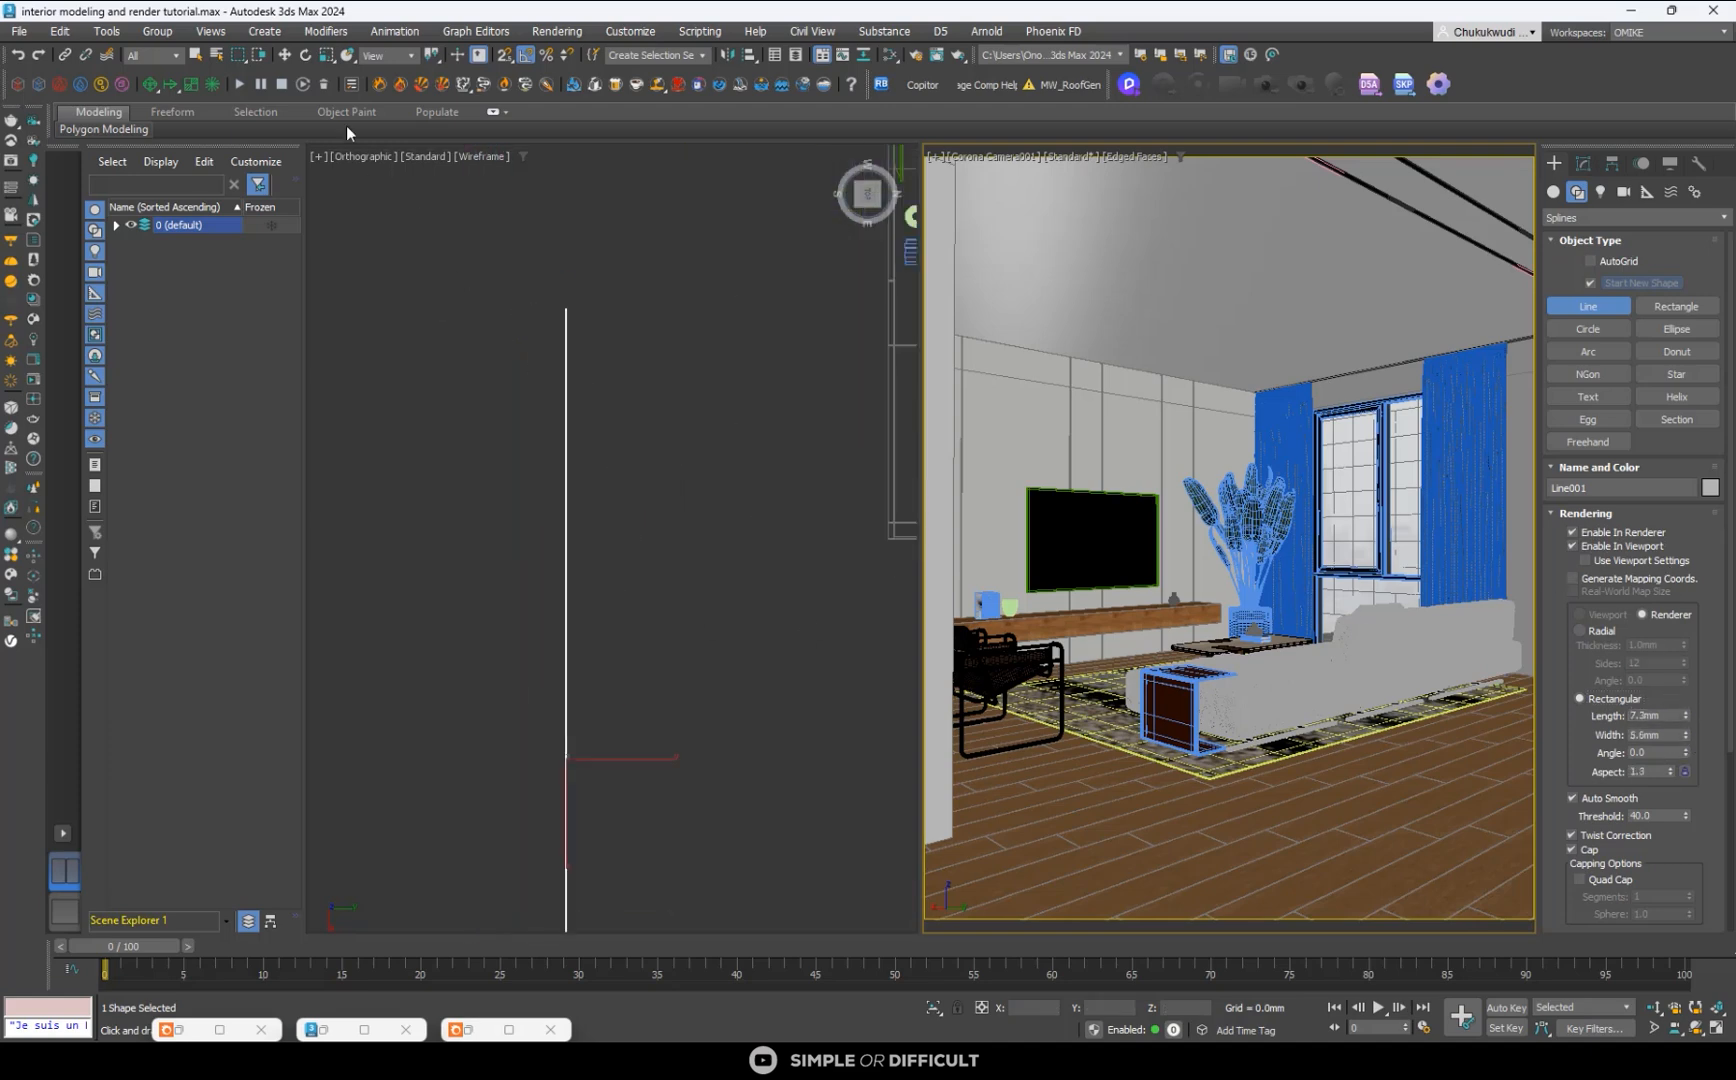
- Move the line next to the floor plan, to about X 5795 mm and Y -3795 mm
left_click(285, 55)
scroll(514, 459, "down", 3)
right_click(532, 423)
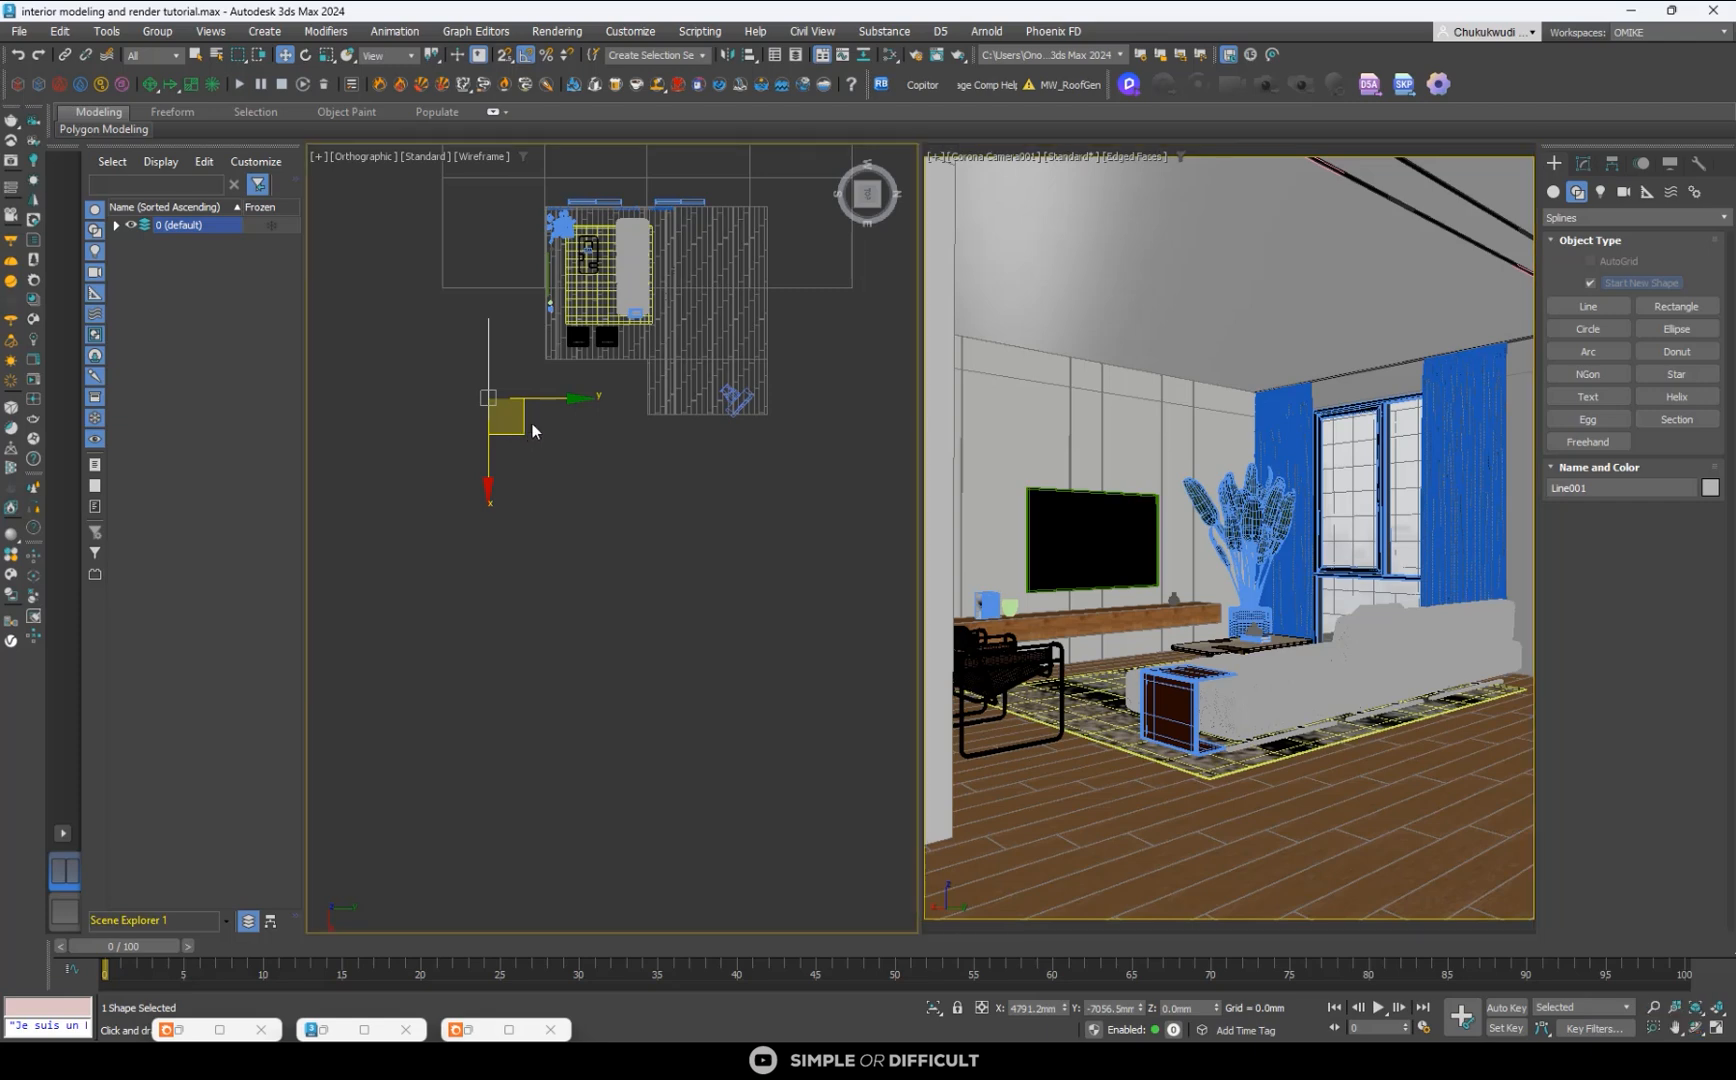
left_click_drag(523, 429, 592, 451)
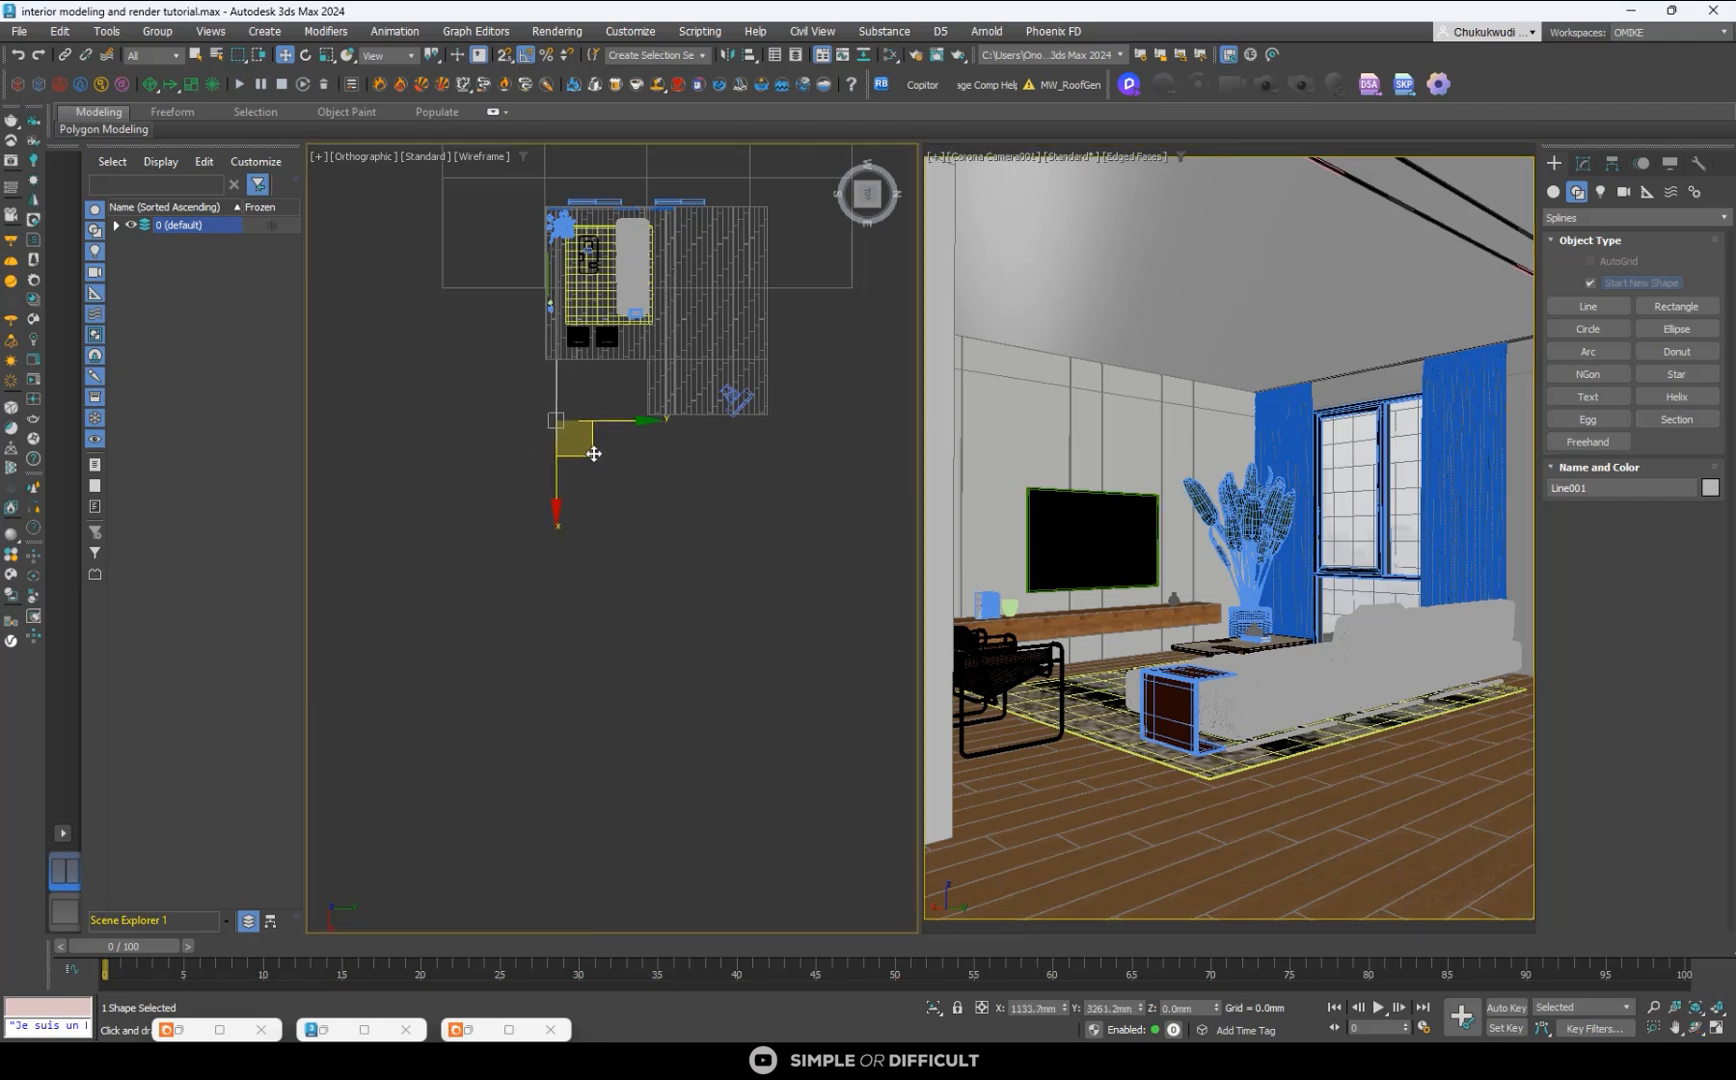
scroll(562, 466, "up", 8)
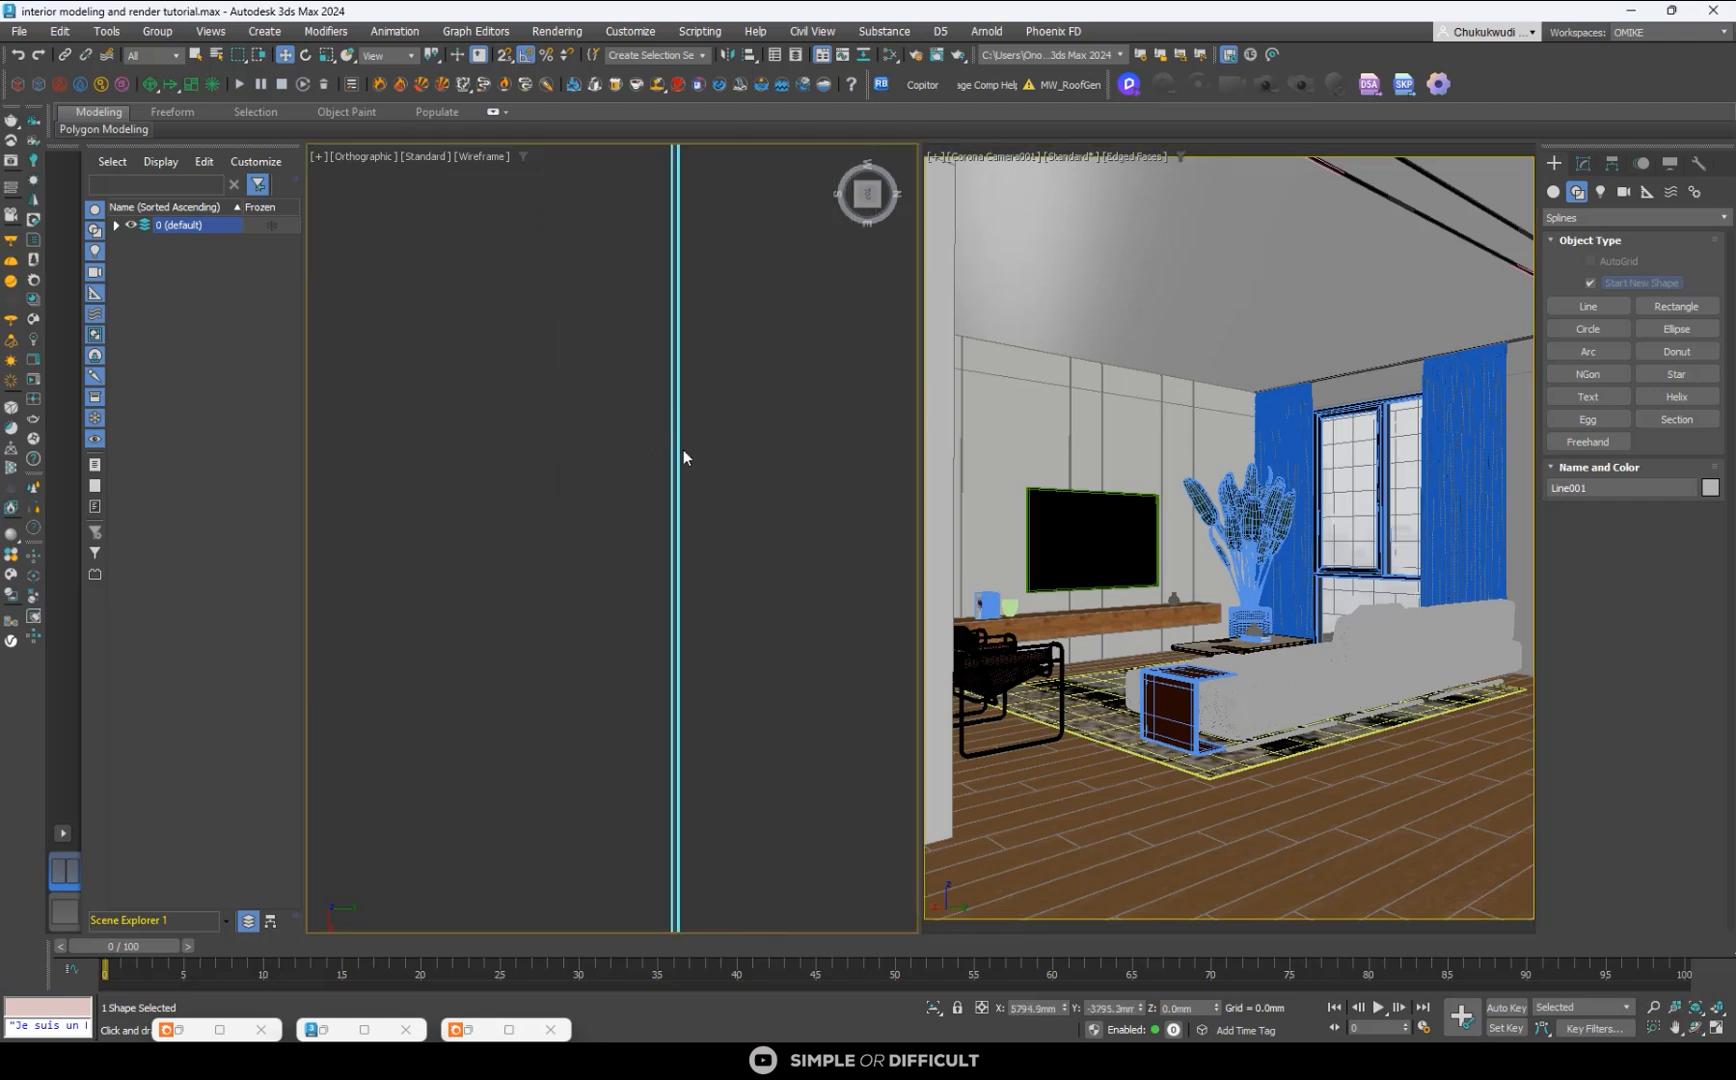
scroll(688, 457, "up", 2)
- Set the line's rectangular section width to 73.3 mm, and delete the line
left_click(1584, 163)
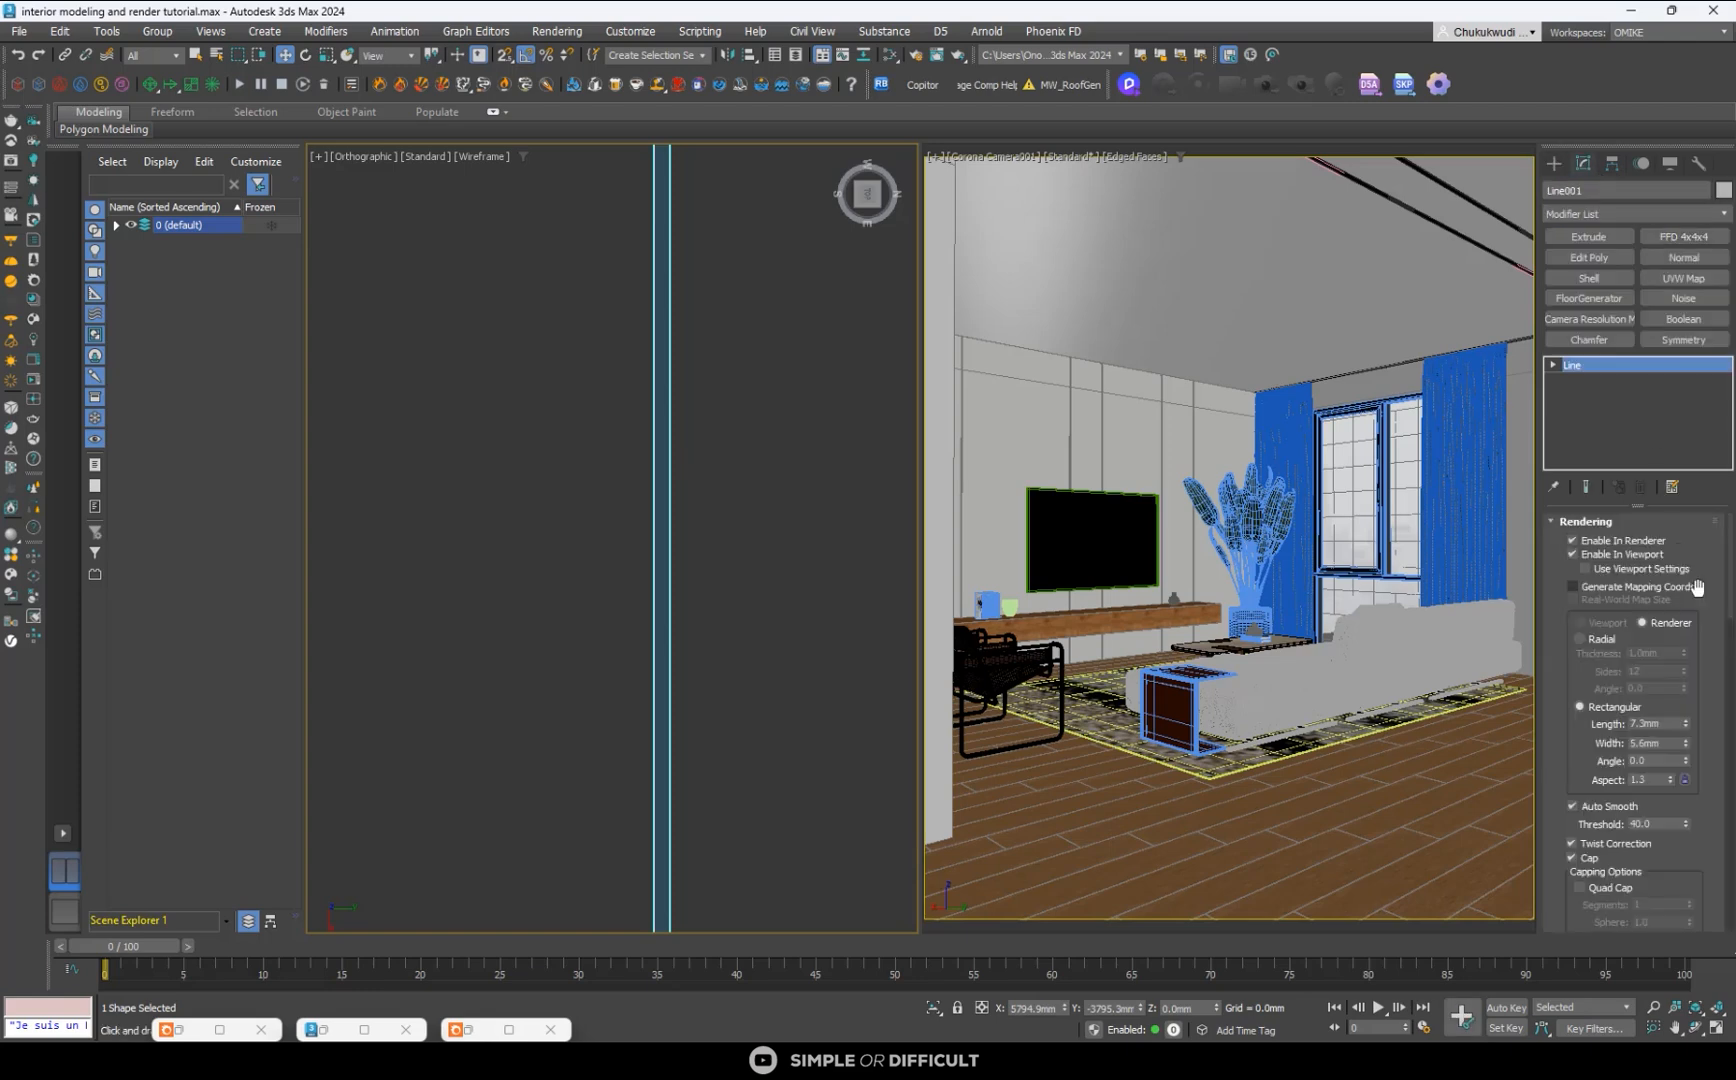
left_click_drag(1687, 741, 1687, 690)
scroll(606, 497, "down", 5)
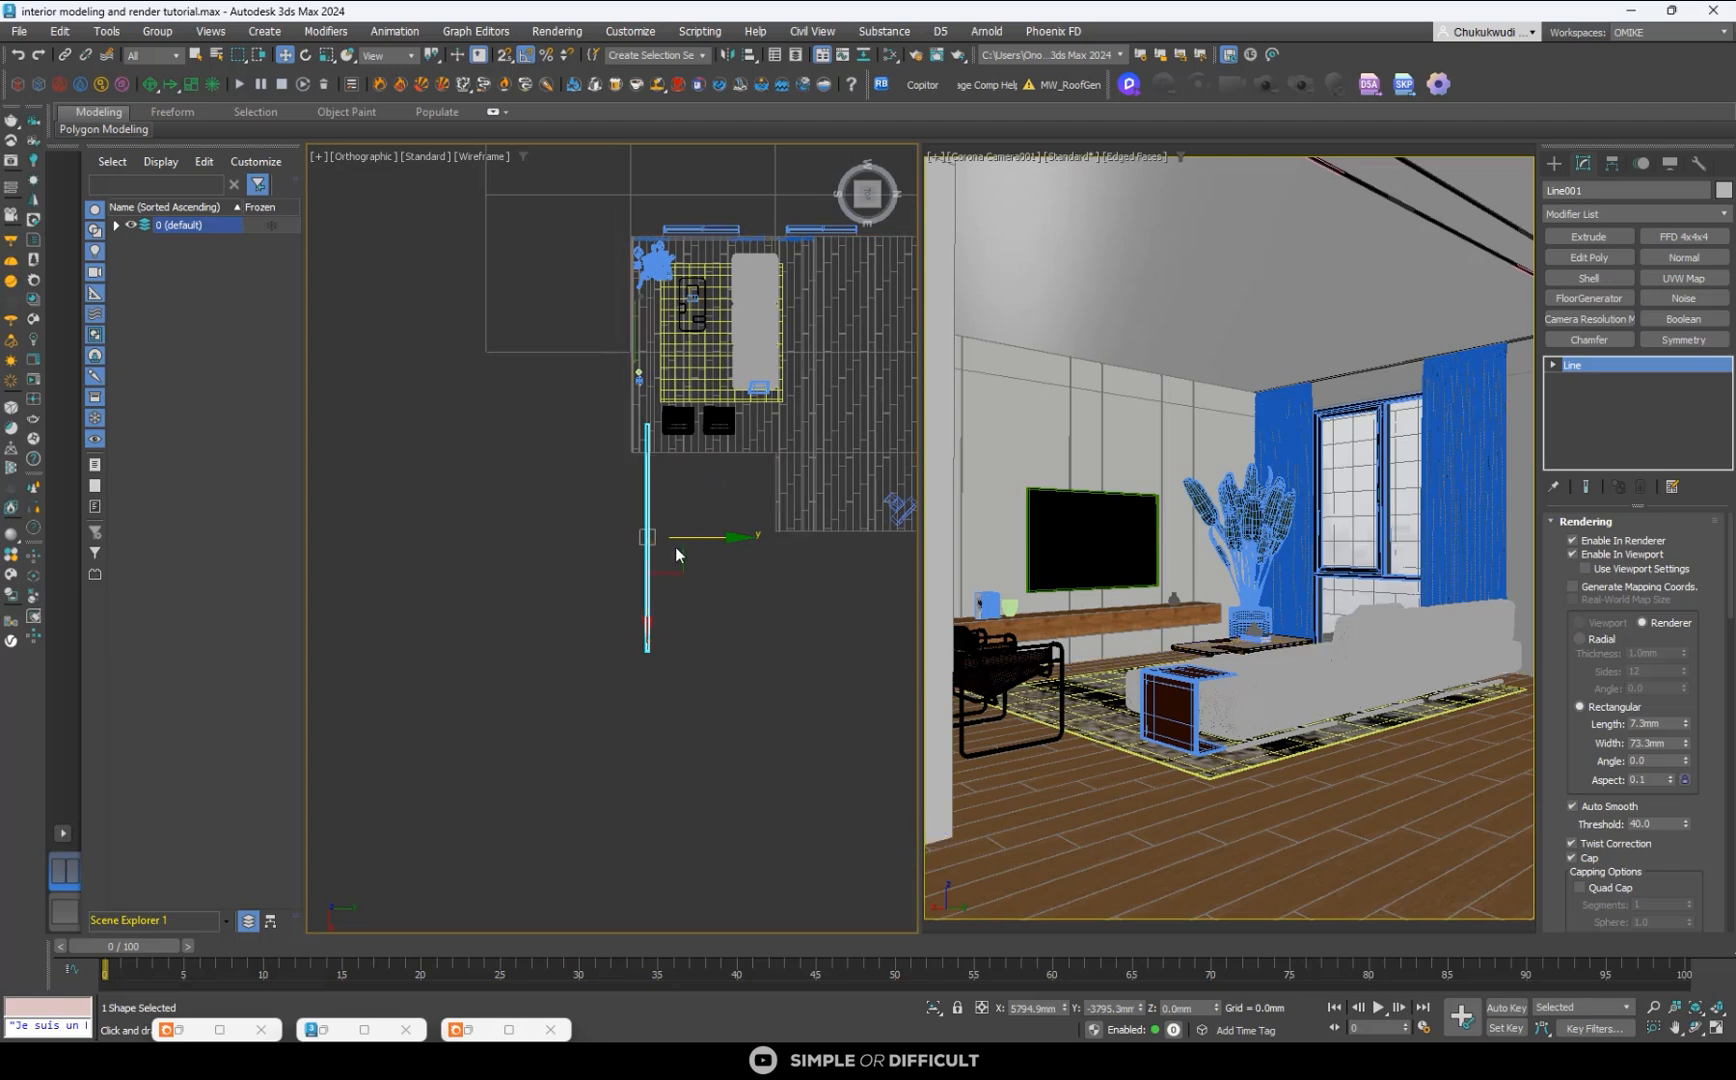
key("Delete")
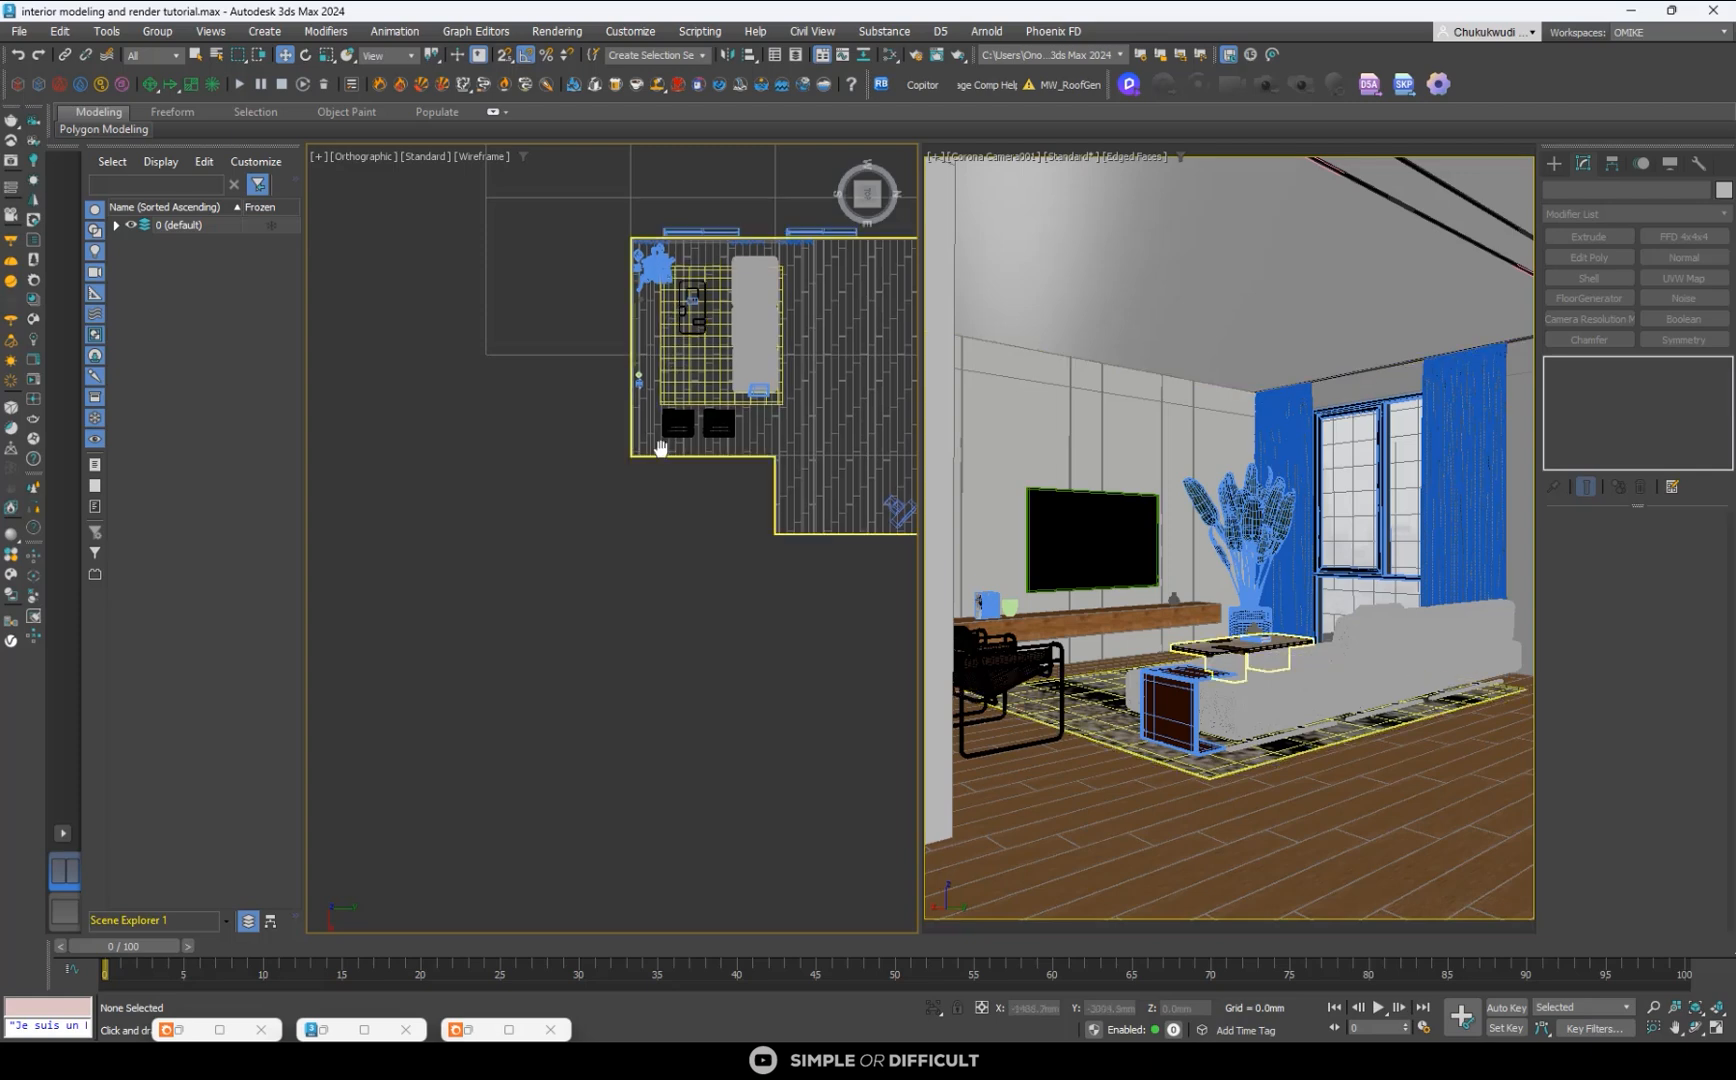
- Turn off Auto Adjustment during an interactive render of the living room, and stop the render
middle_click_drag(659, 449, 630, 648)
scroll(642, 525, "up", 2)
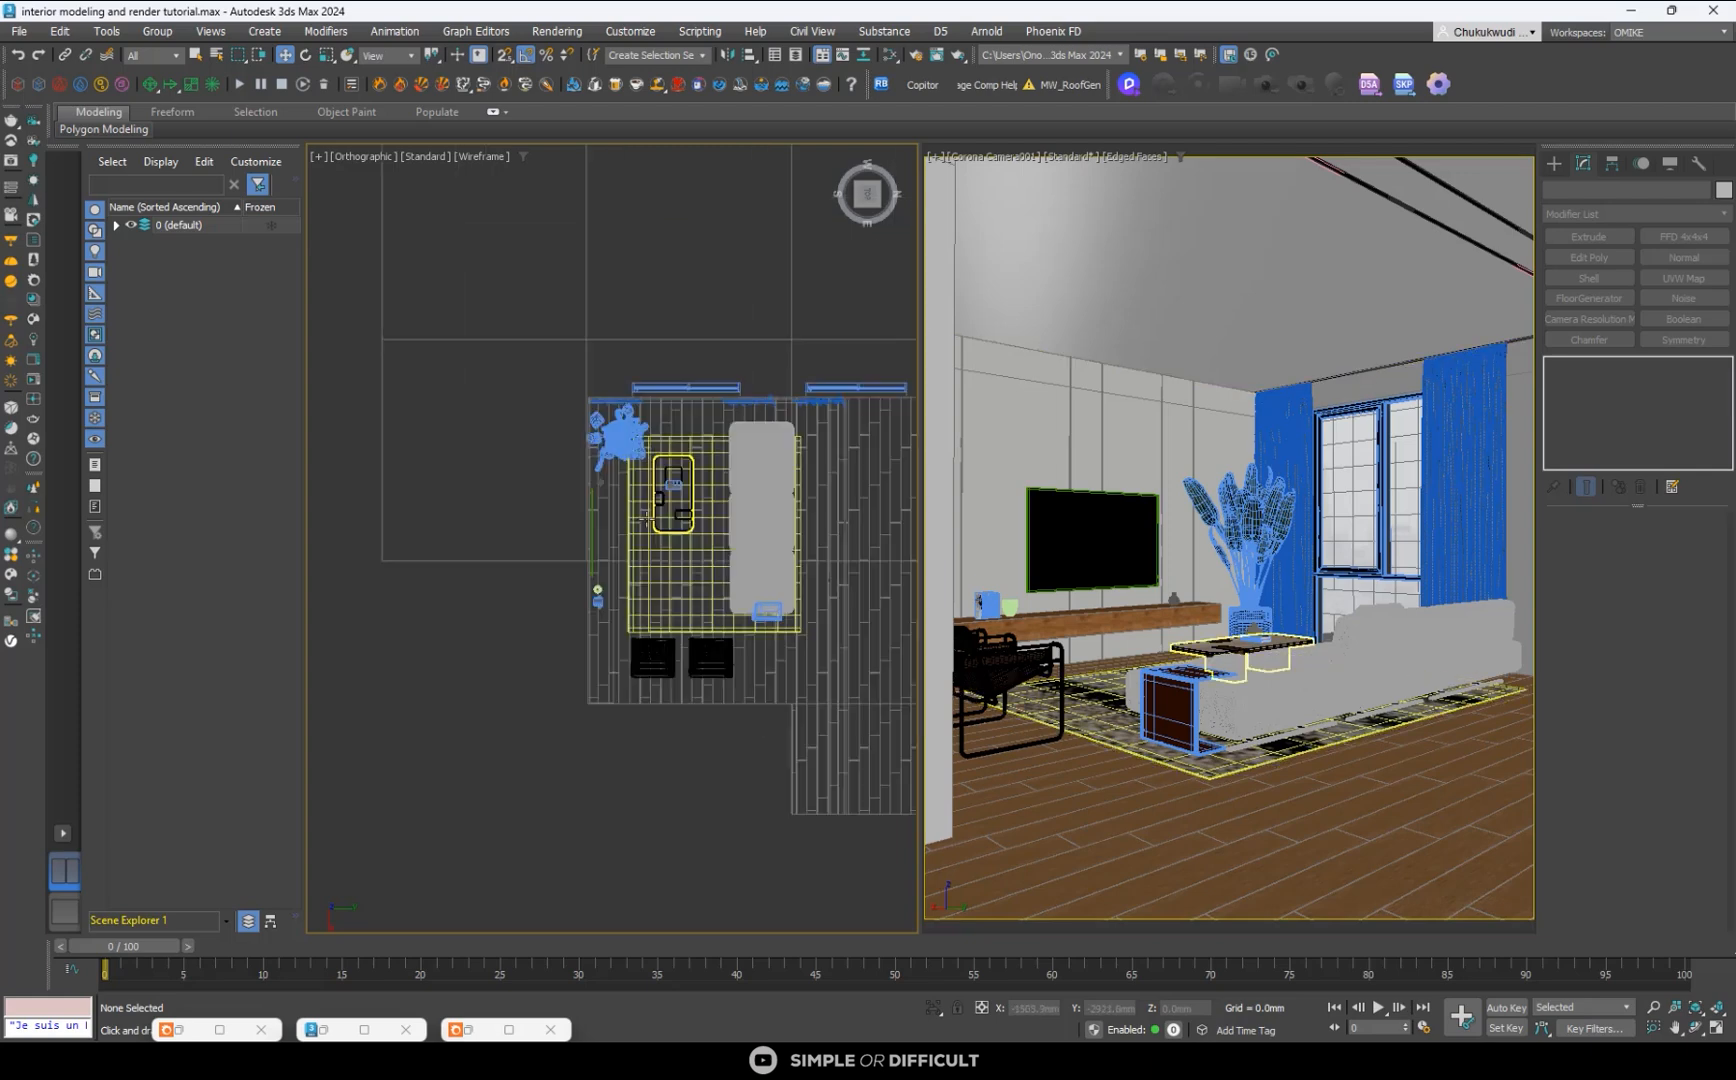
left_click(35, 378)
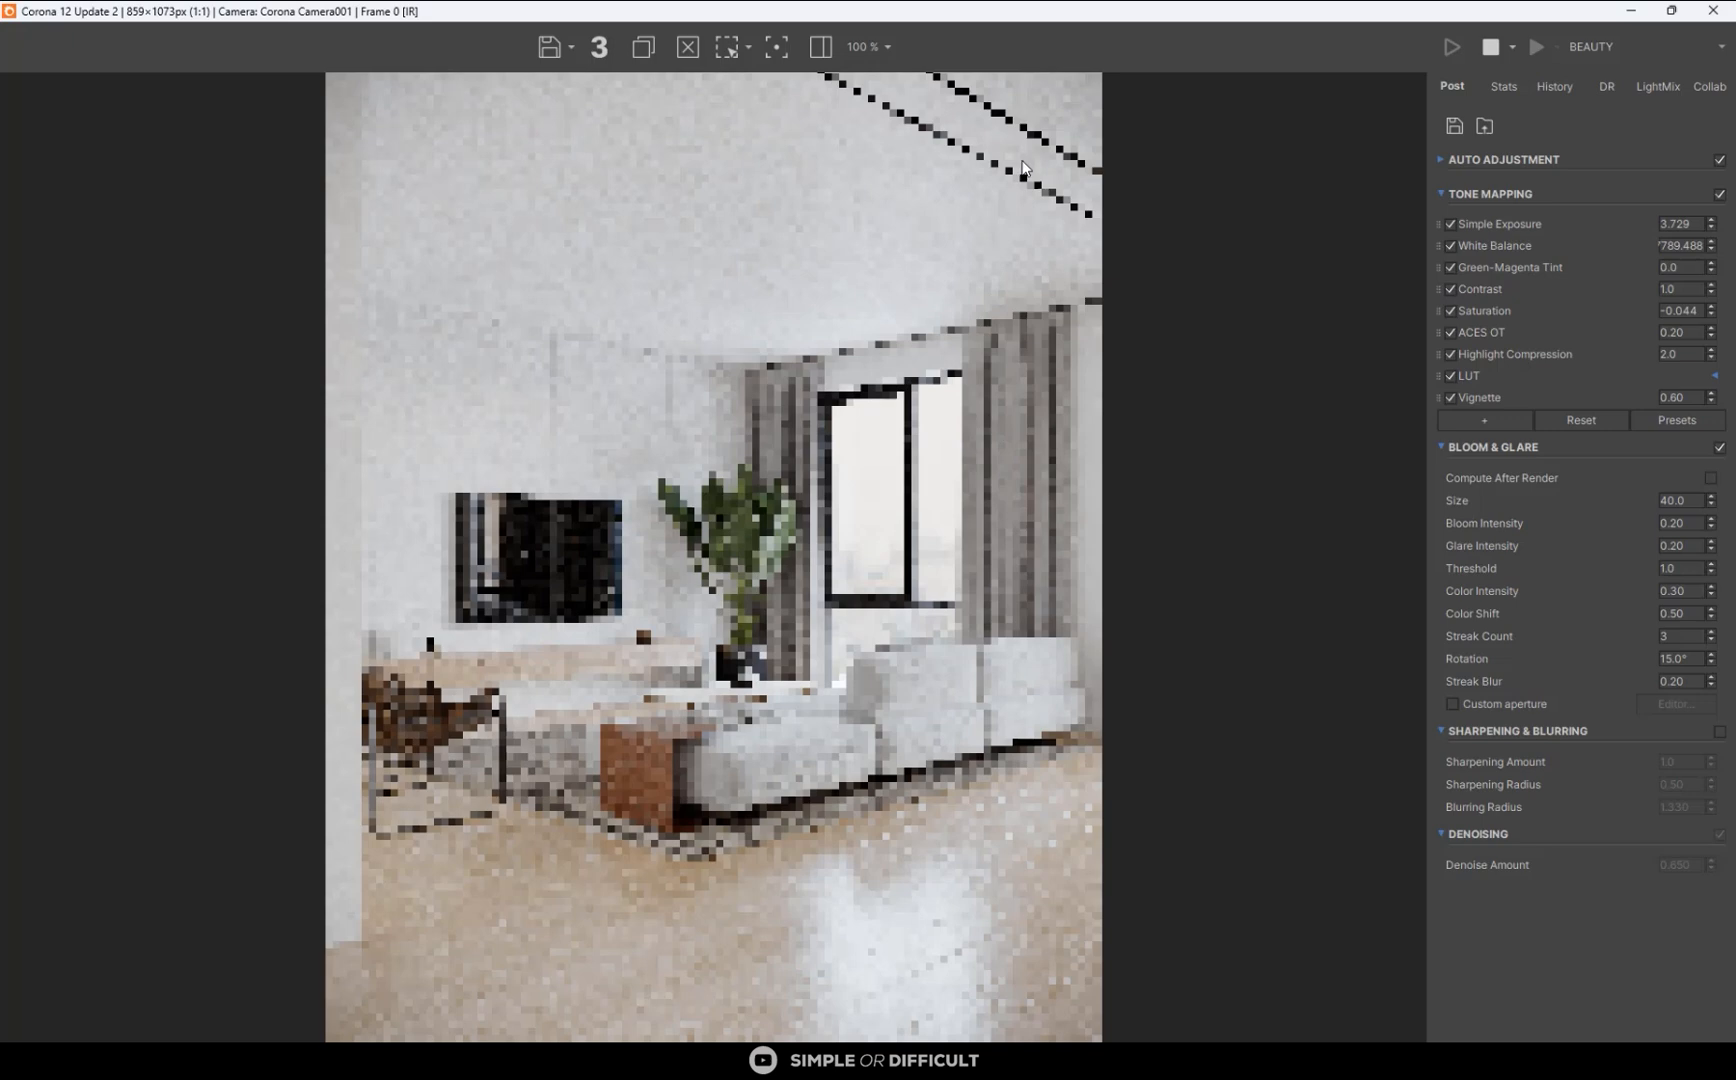
scroll(1022, 161, "up", 1)
scroll(1050, 240, "down", 1)
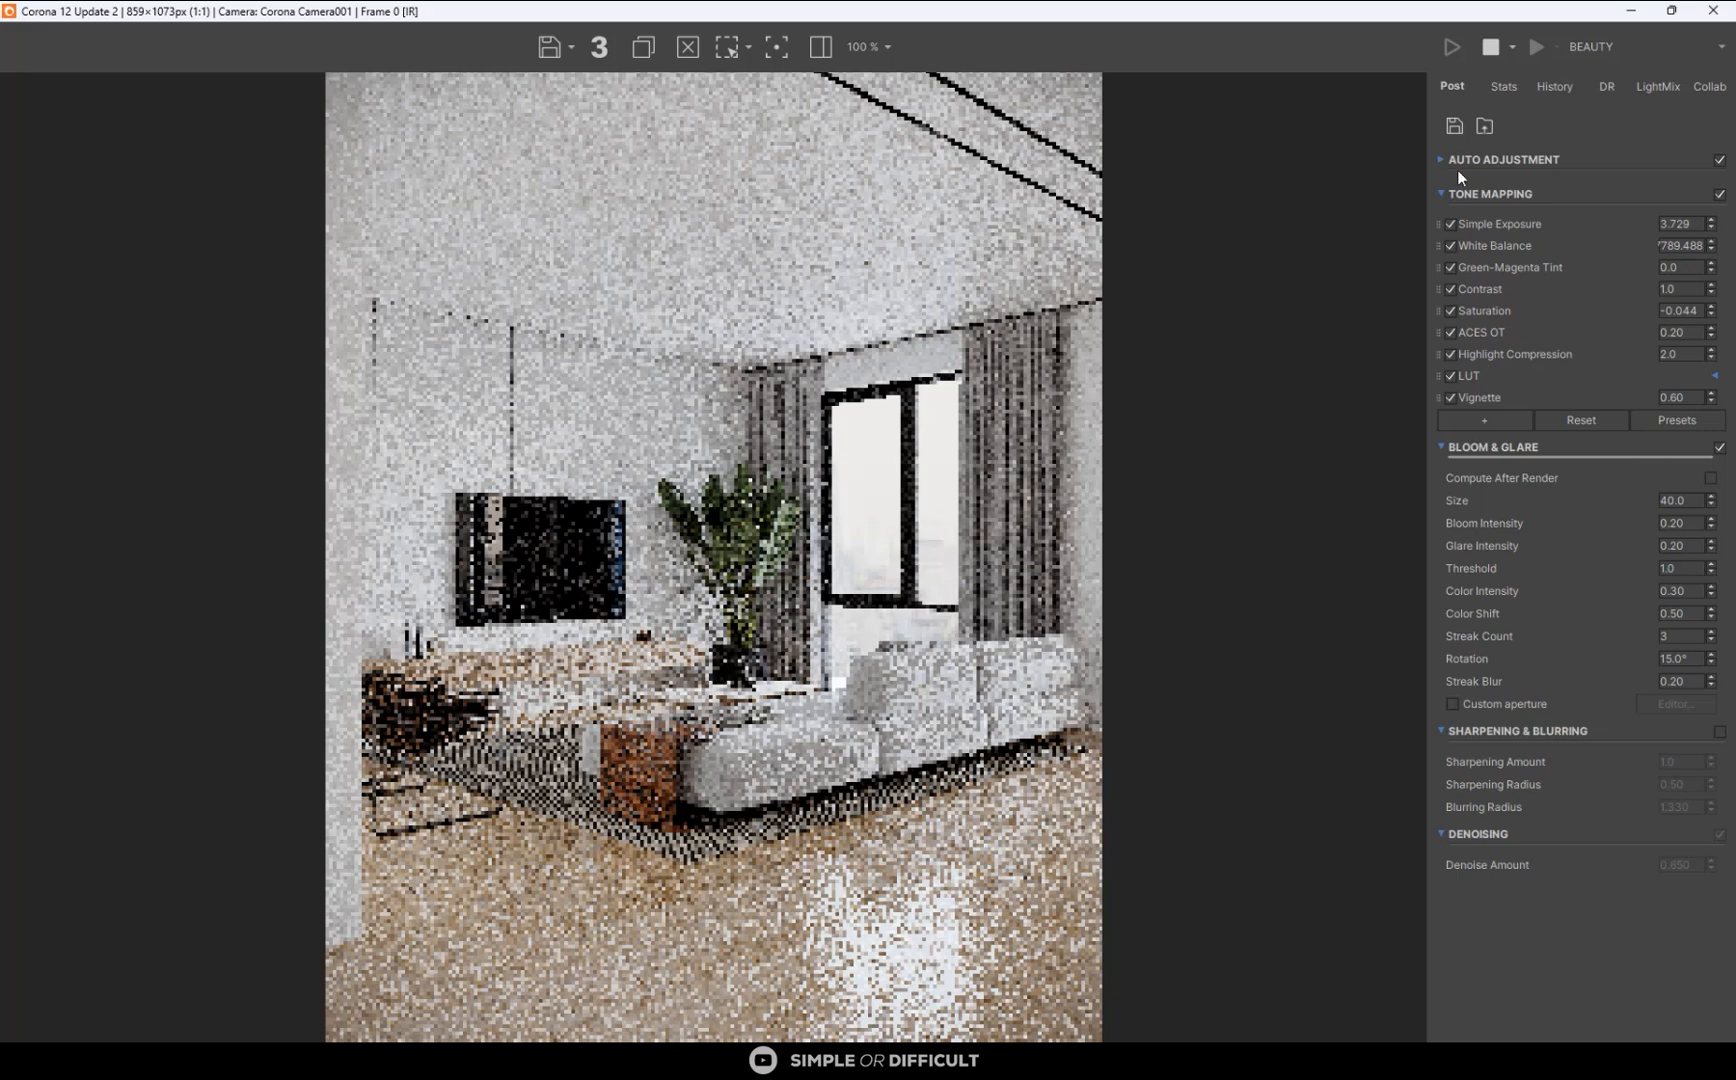
left_click(1719, 161)
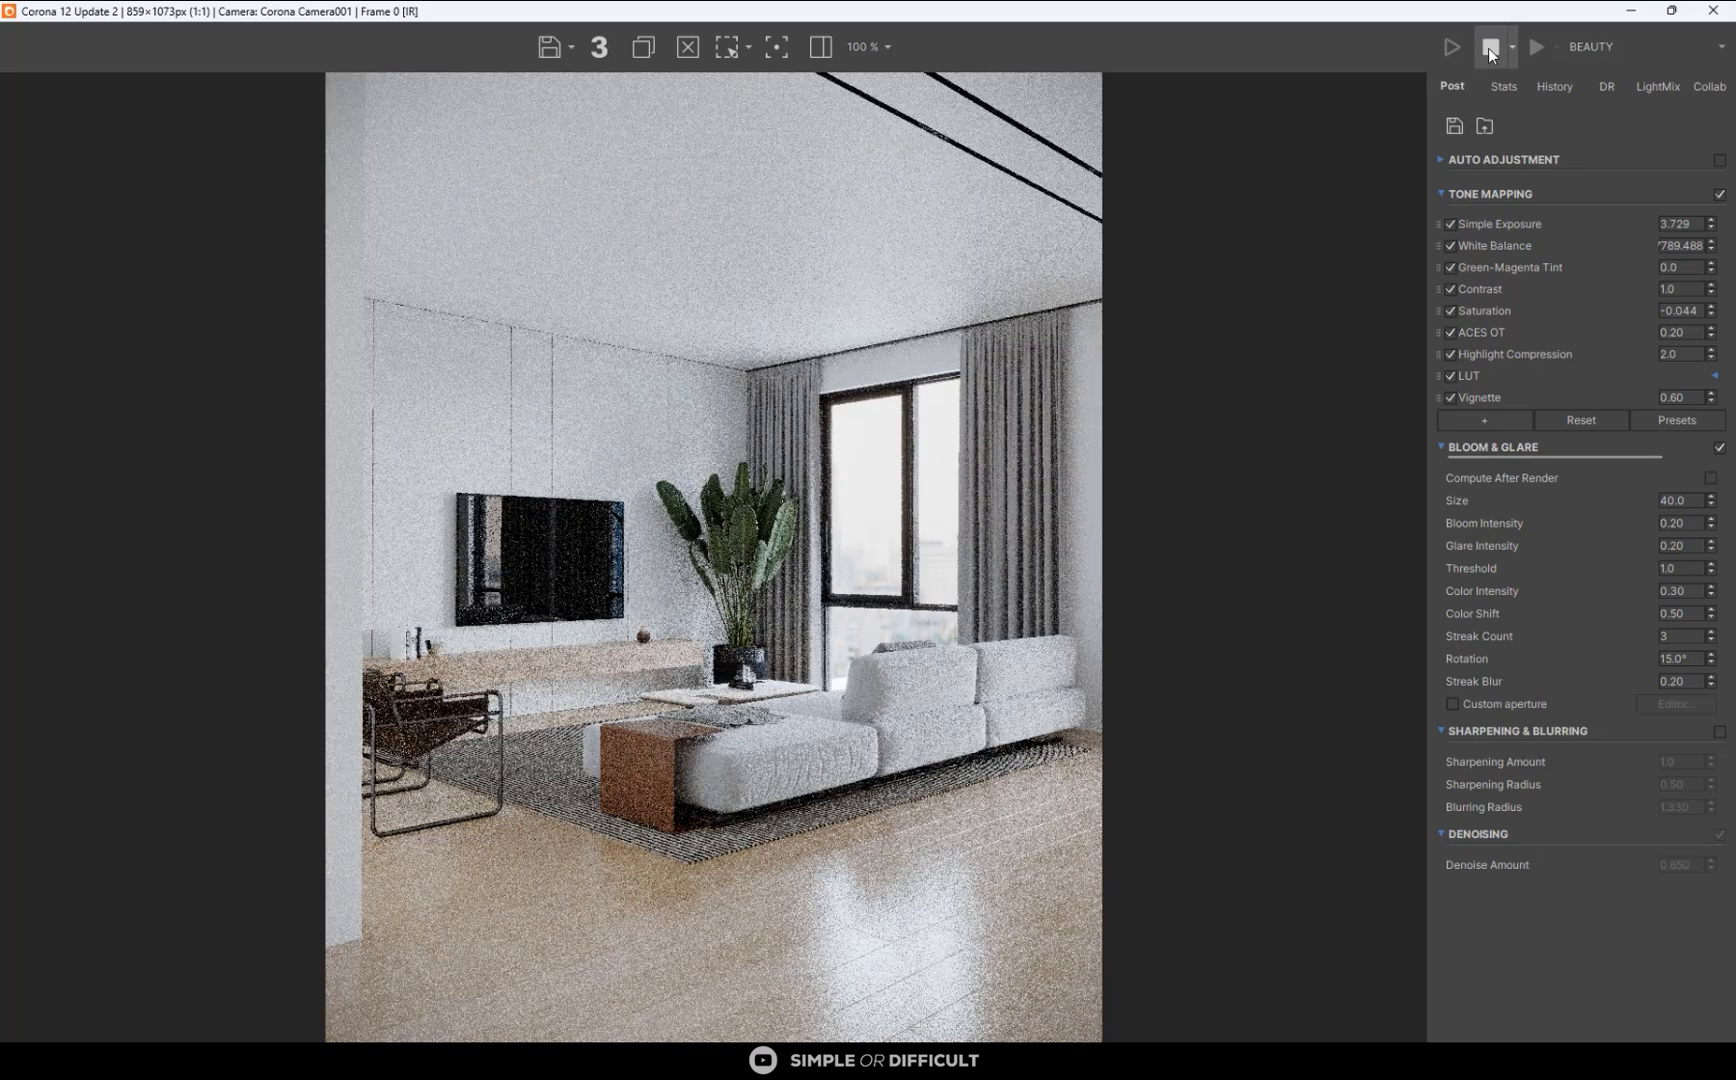
left_click(1490, 50)
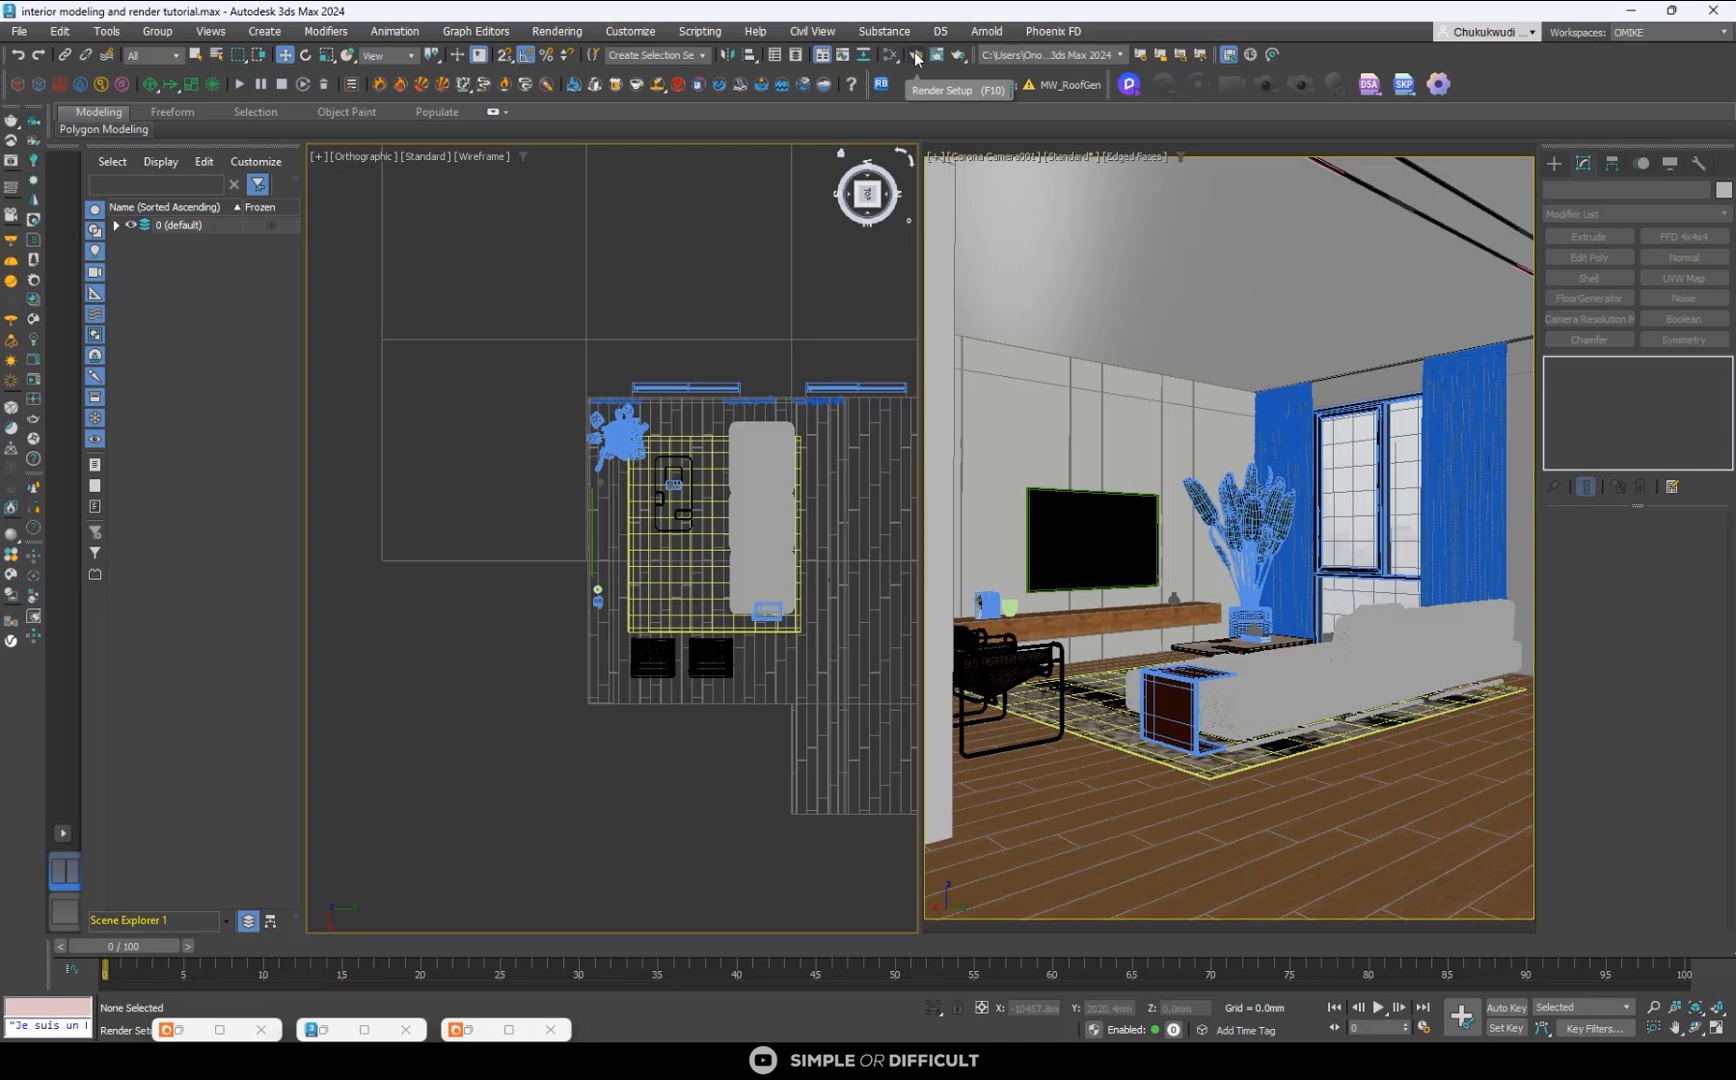
- Set the render's denoising mode to Corona High Quality
left_click(920, 53)
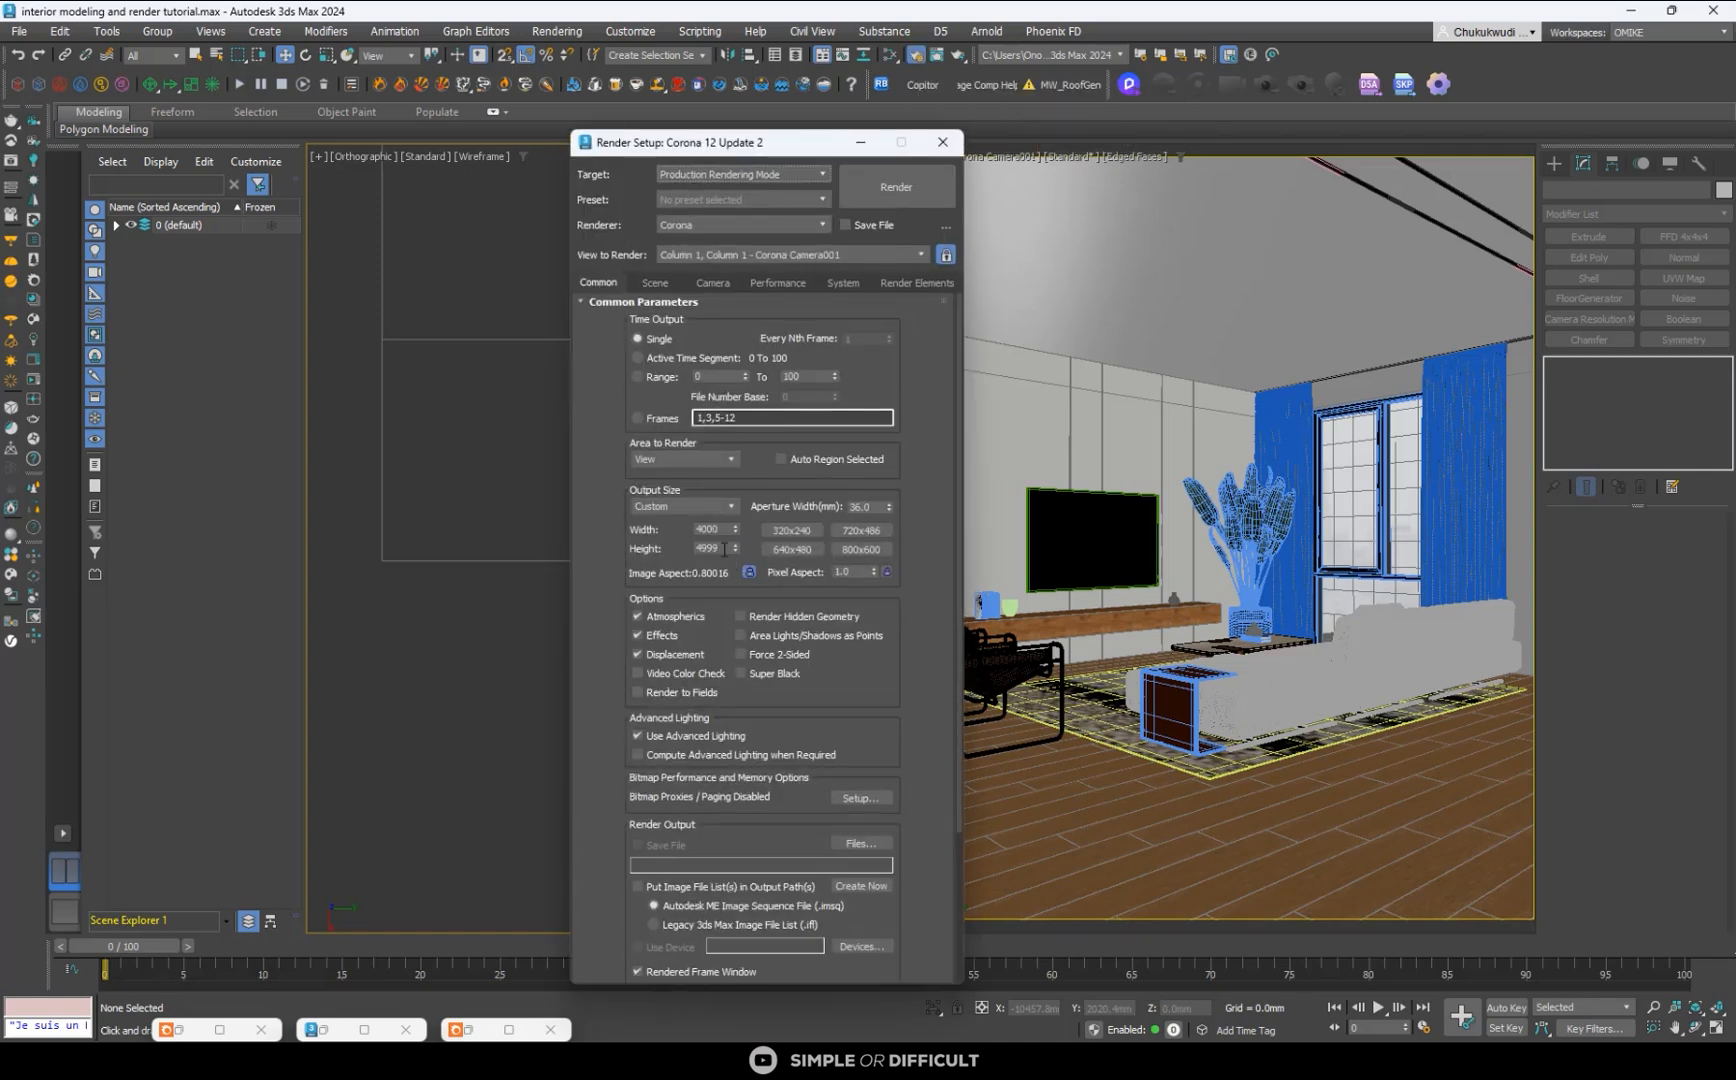
left_click(659, 283)
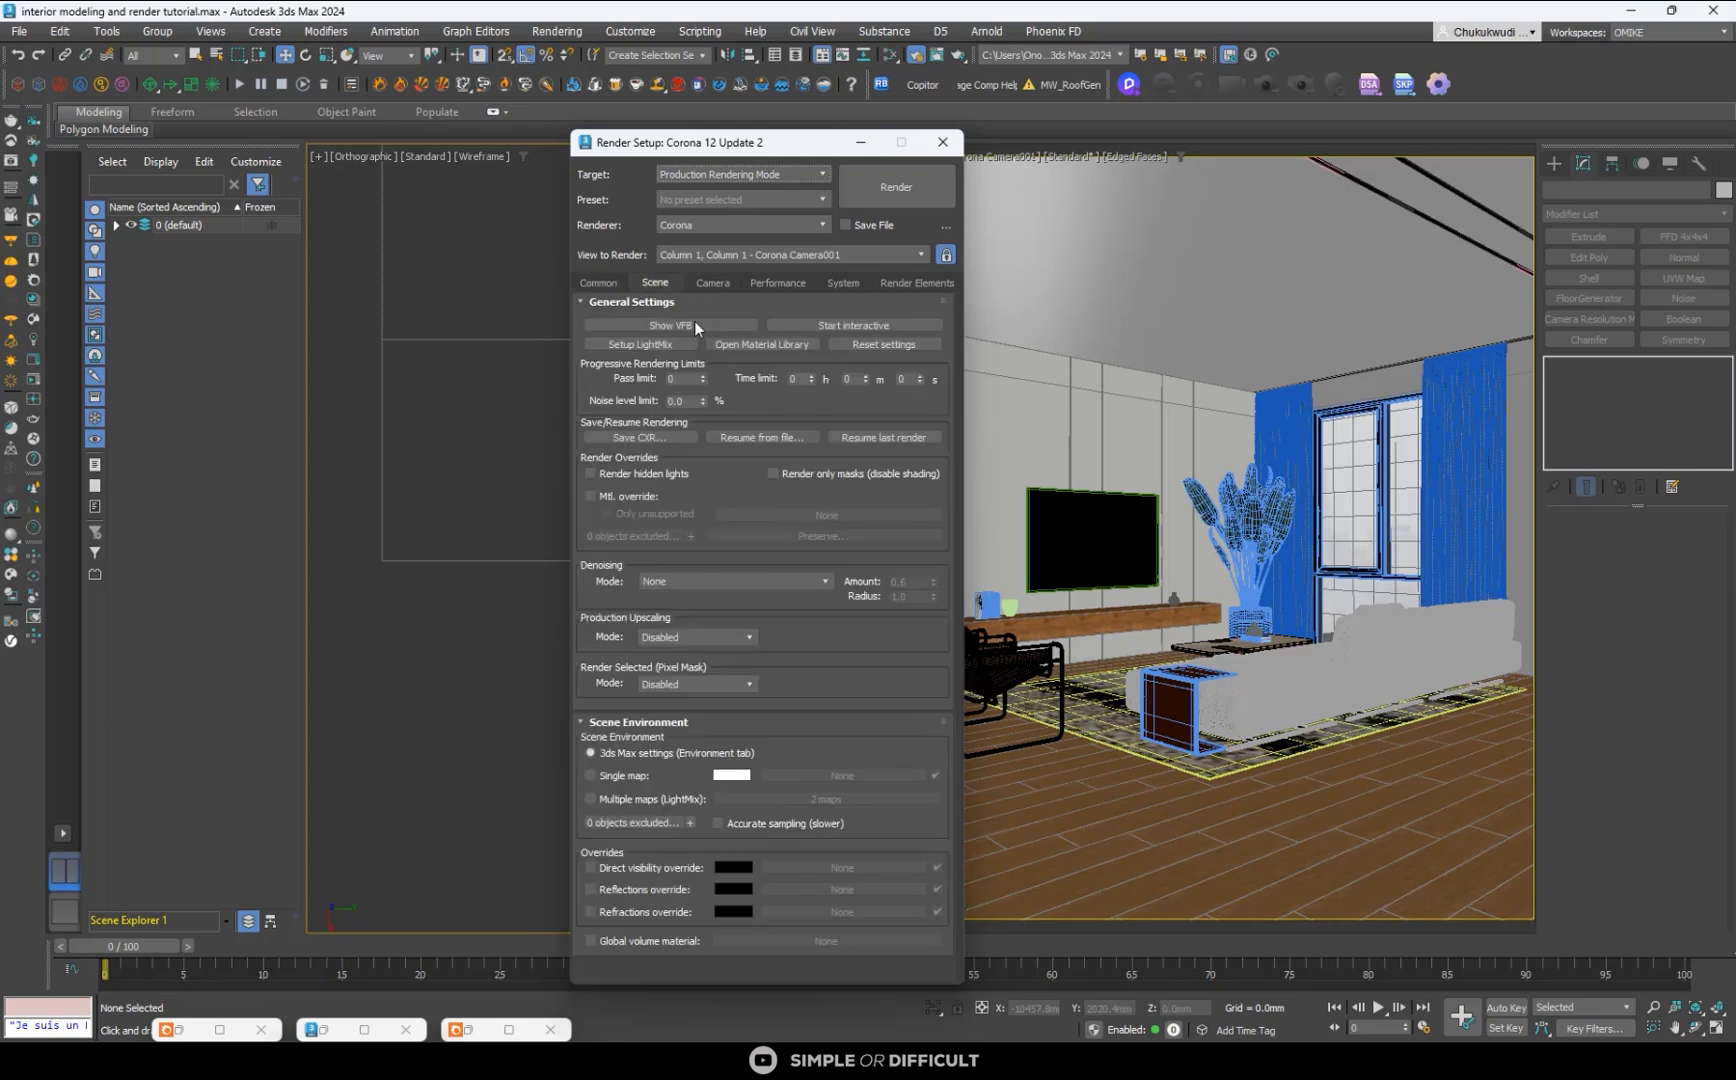
left_click(655, 581)
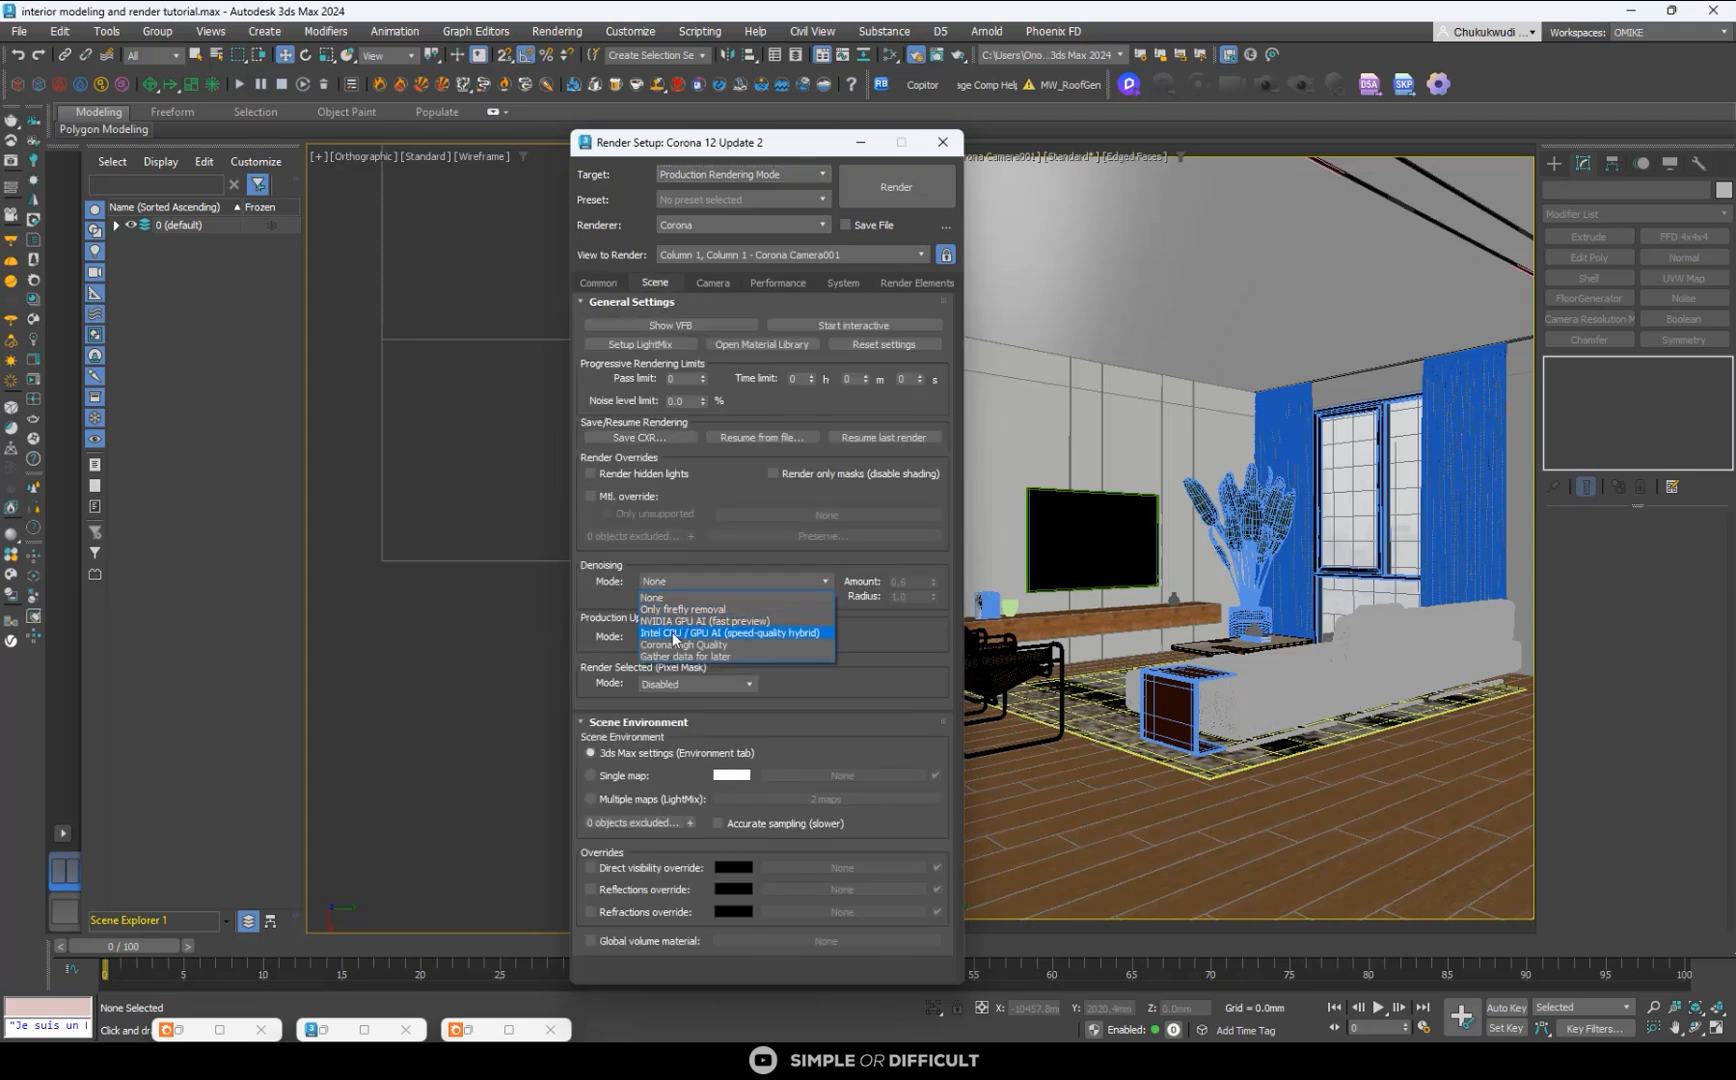
left_click(681, 645)
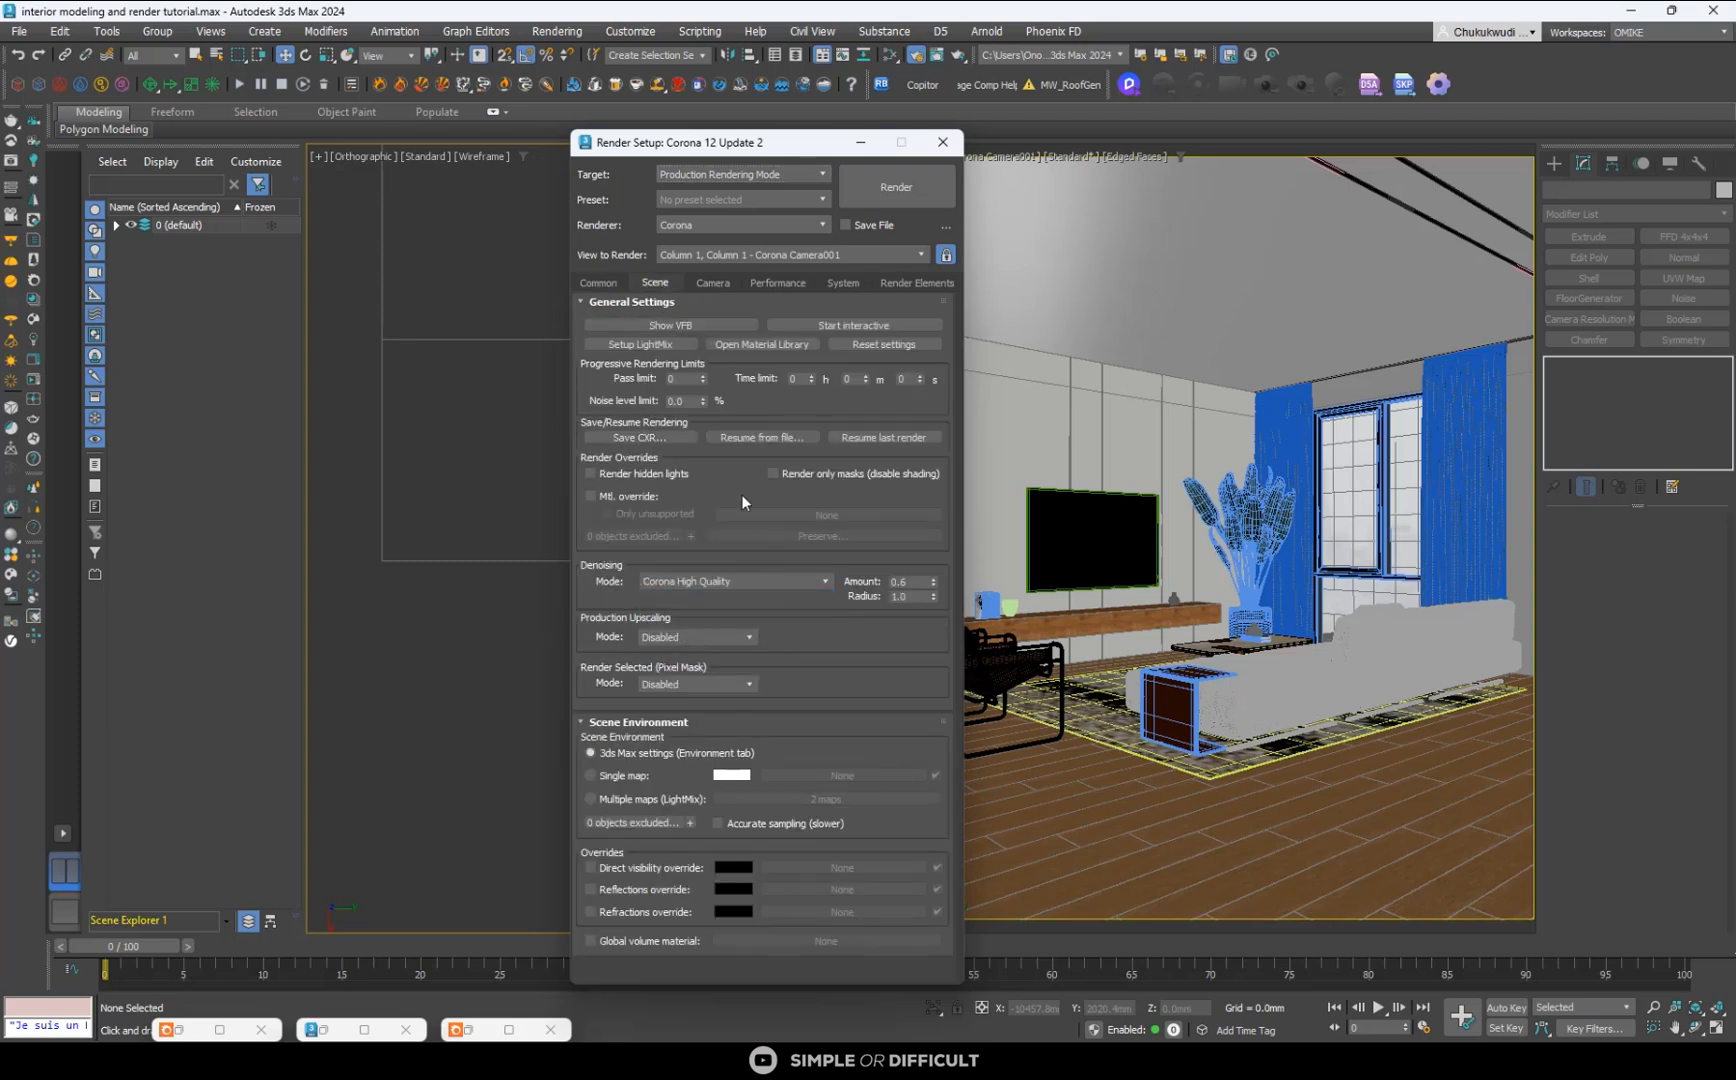
left_click(943, 143)
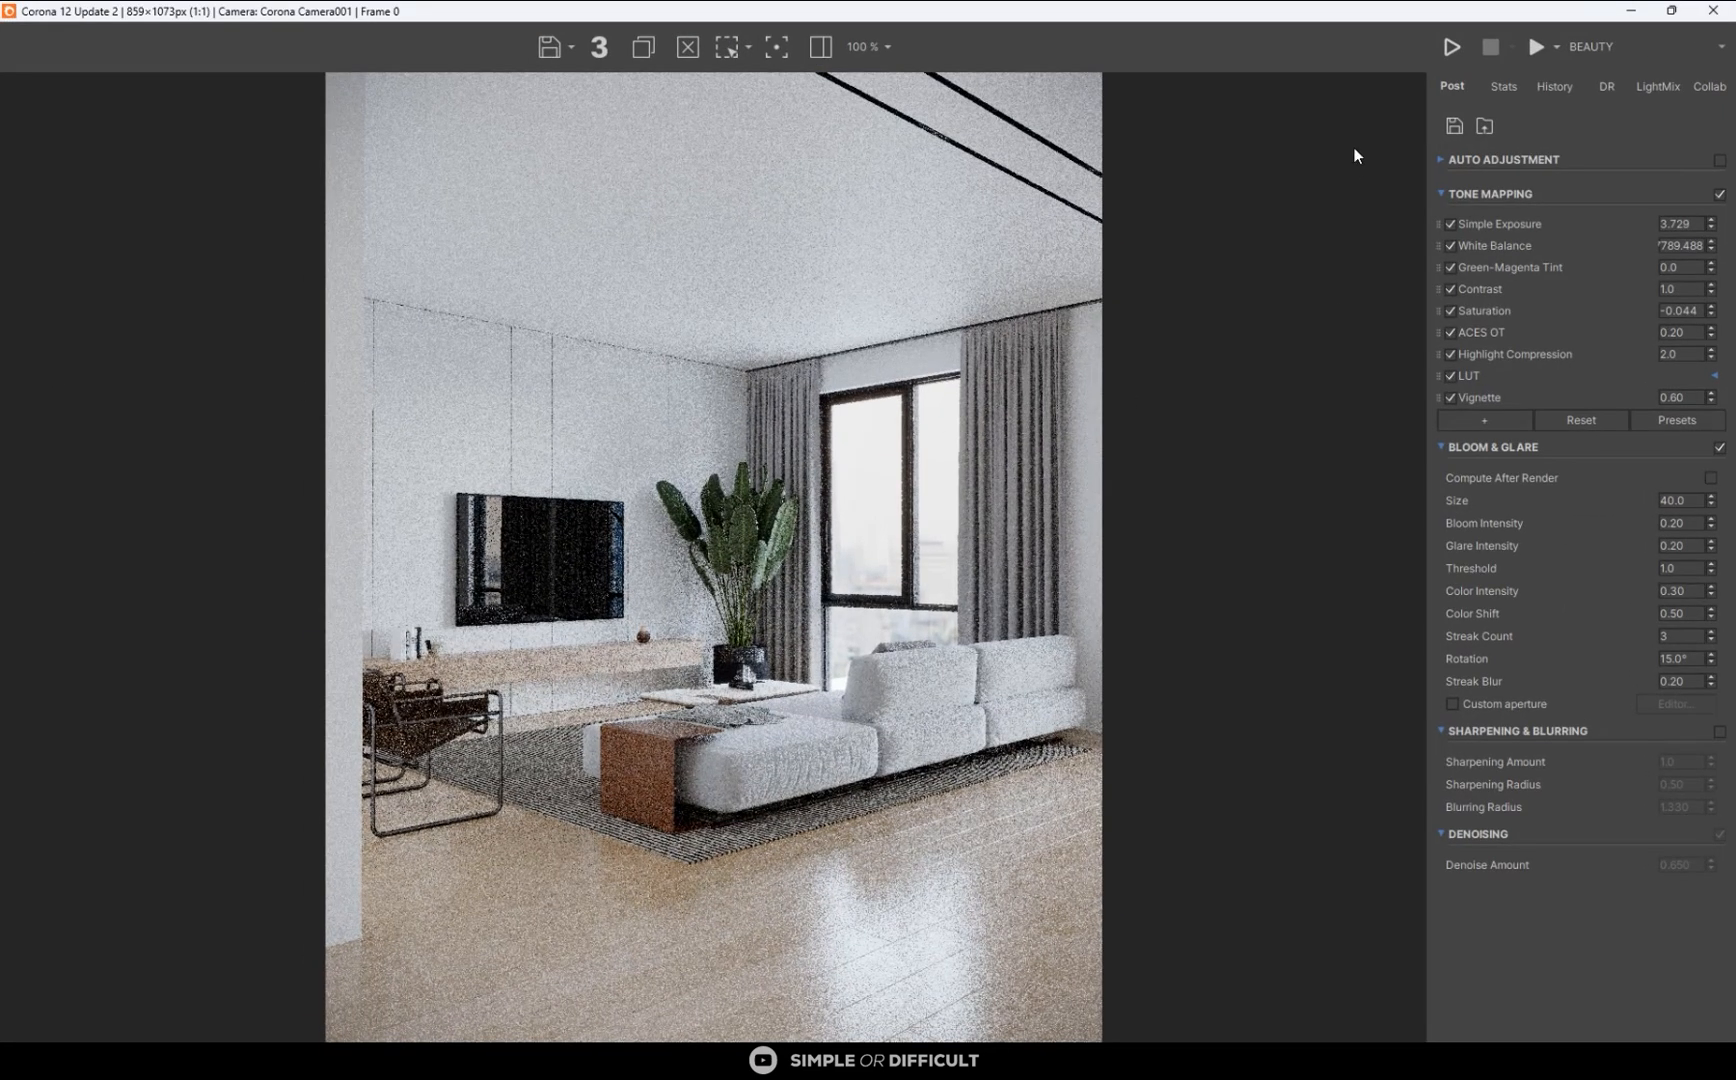
- Set the render output width to 2500 pixels with the image aspect locked
left_click_drag(1521, 18, 787, 460)
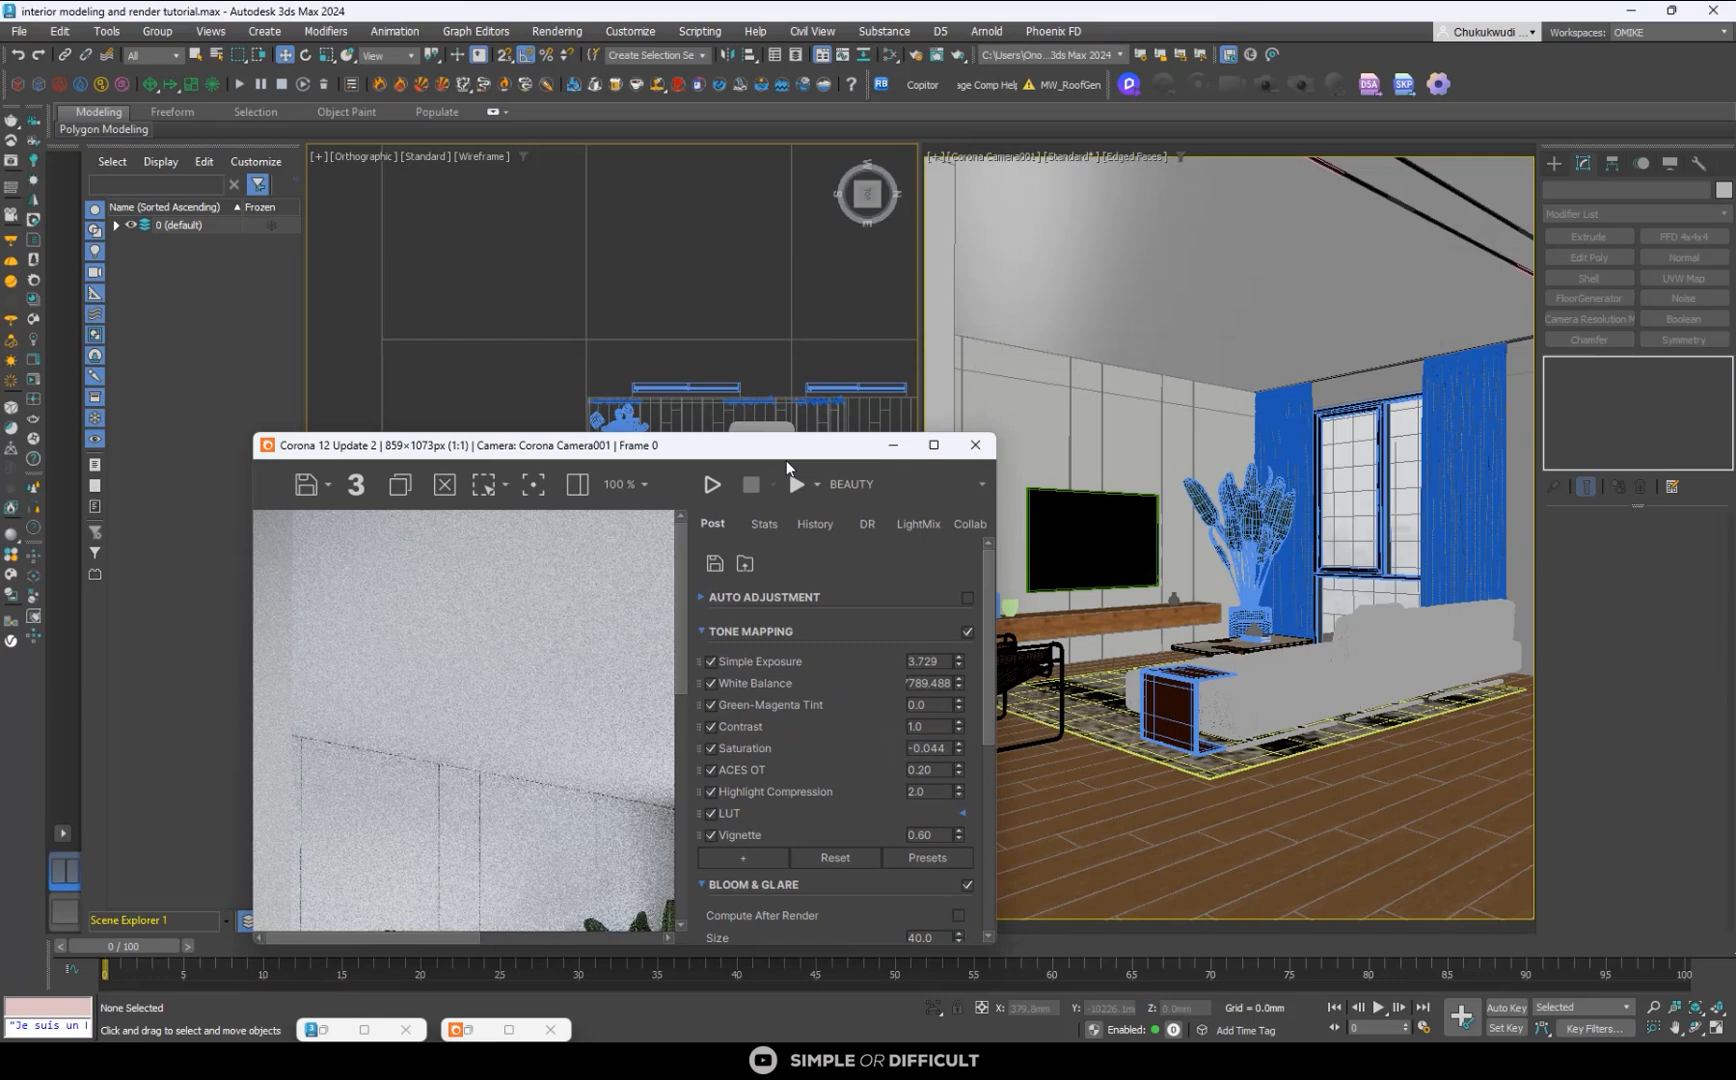
left_click(916, 56)
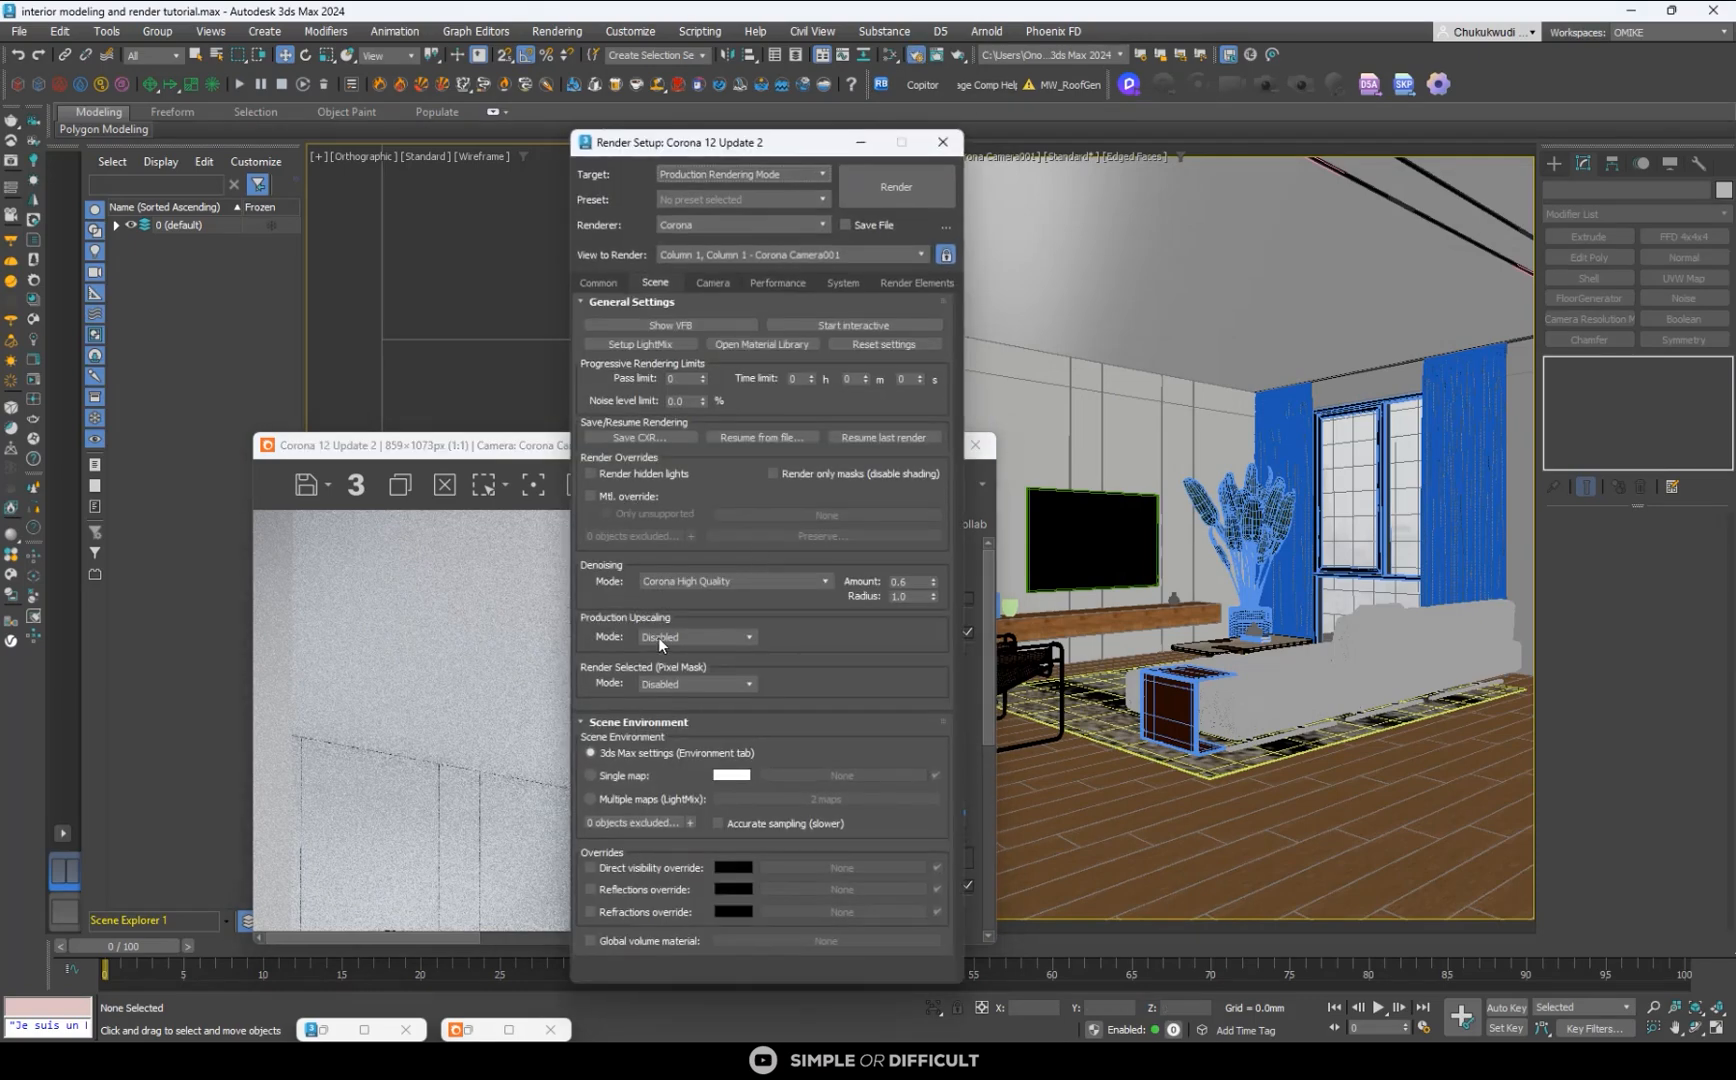
left_click(597, 281)
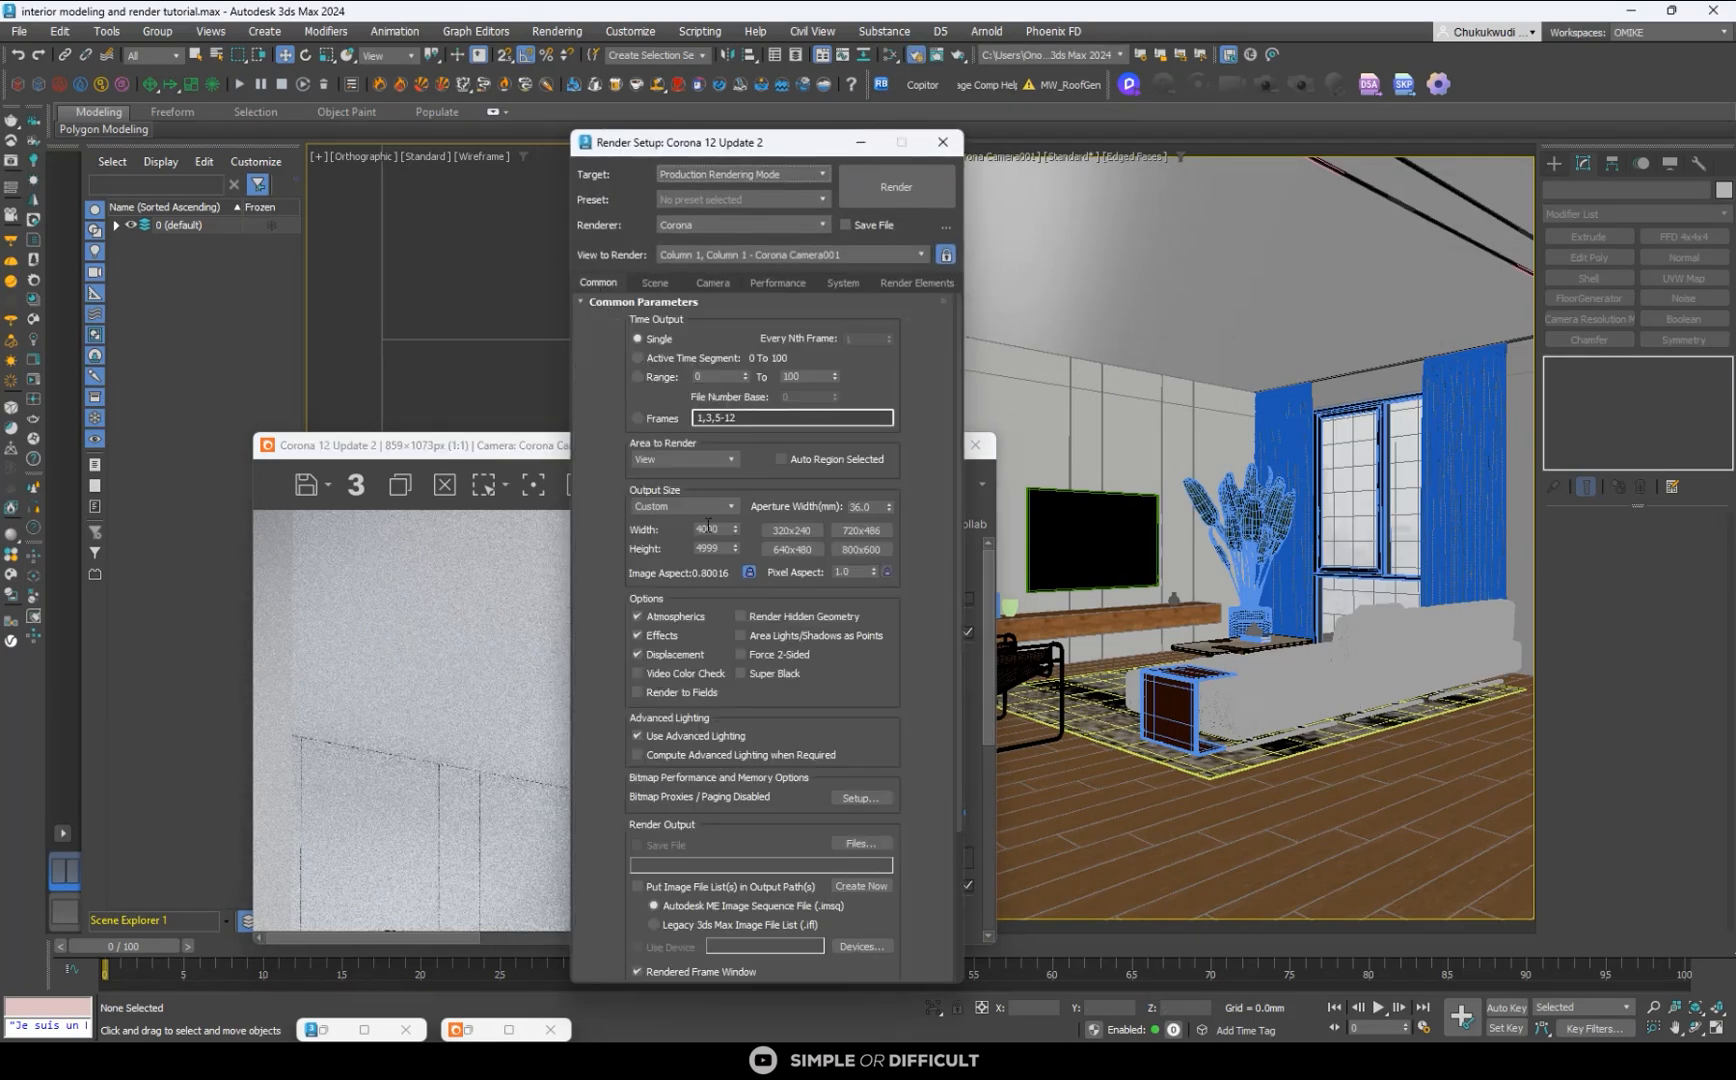
double_click(711, 529)
left_click(942, 142)
left_click(939, 446)
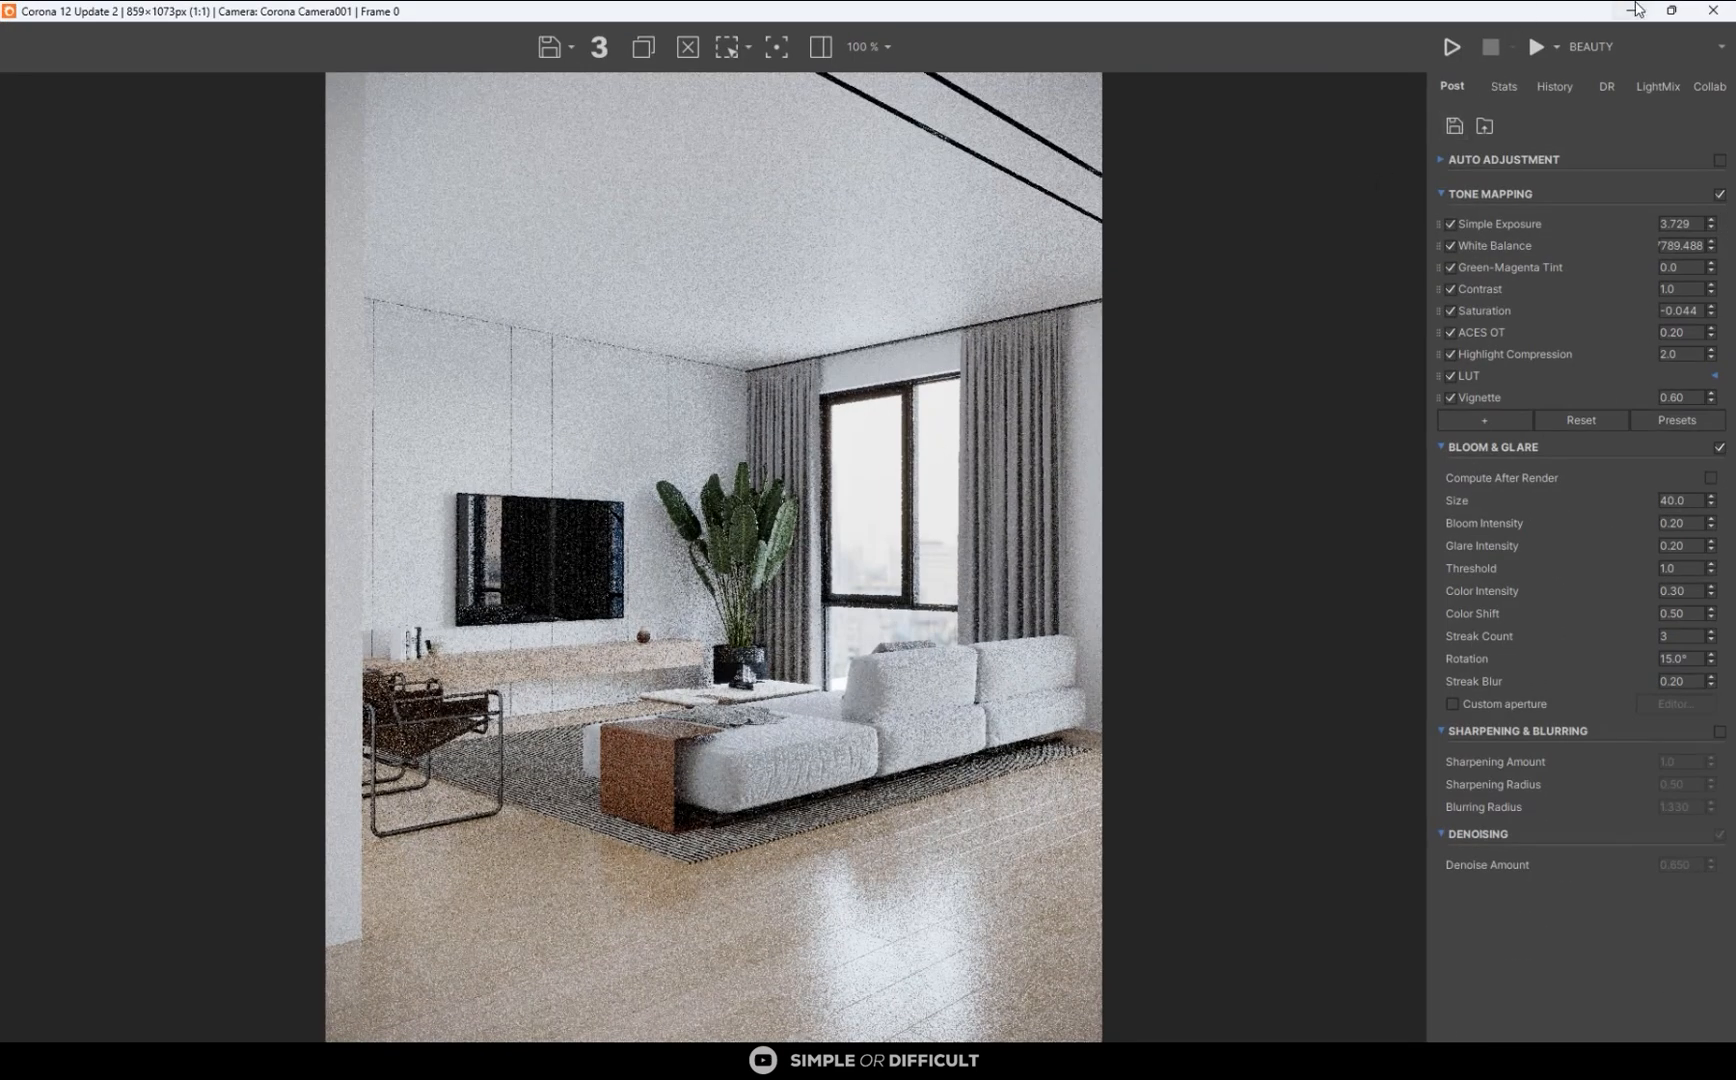
left_click(1631, 10)
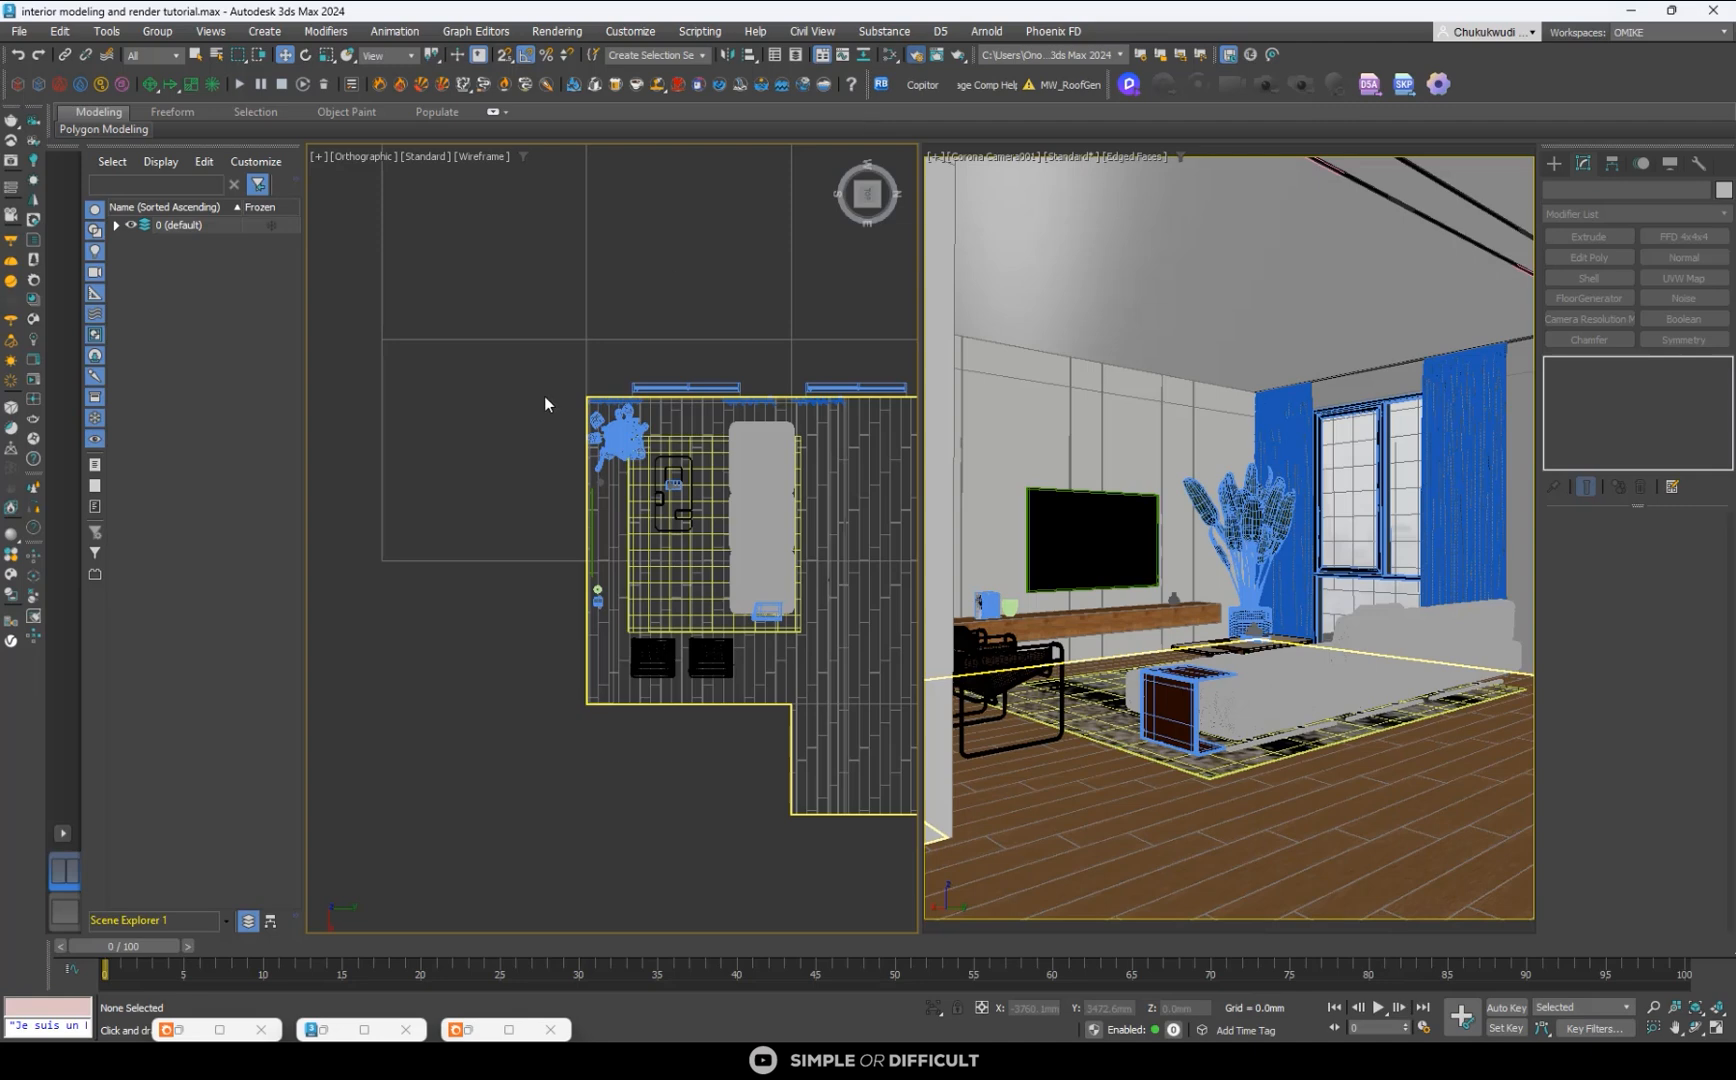
key("F10")
left_click(706, 532)
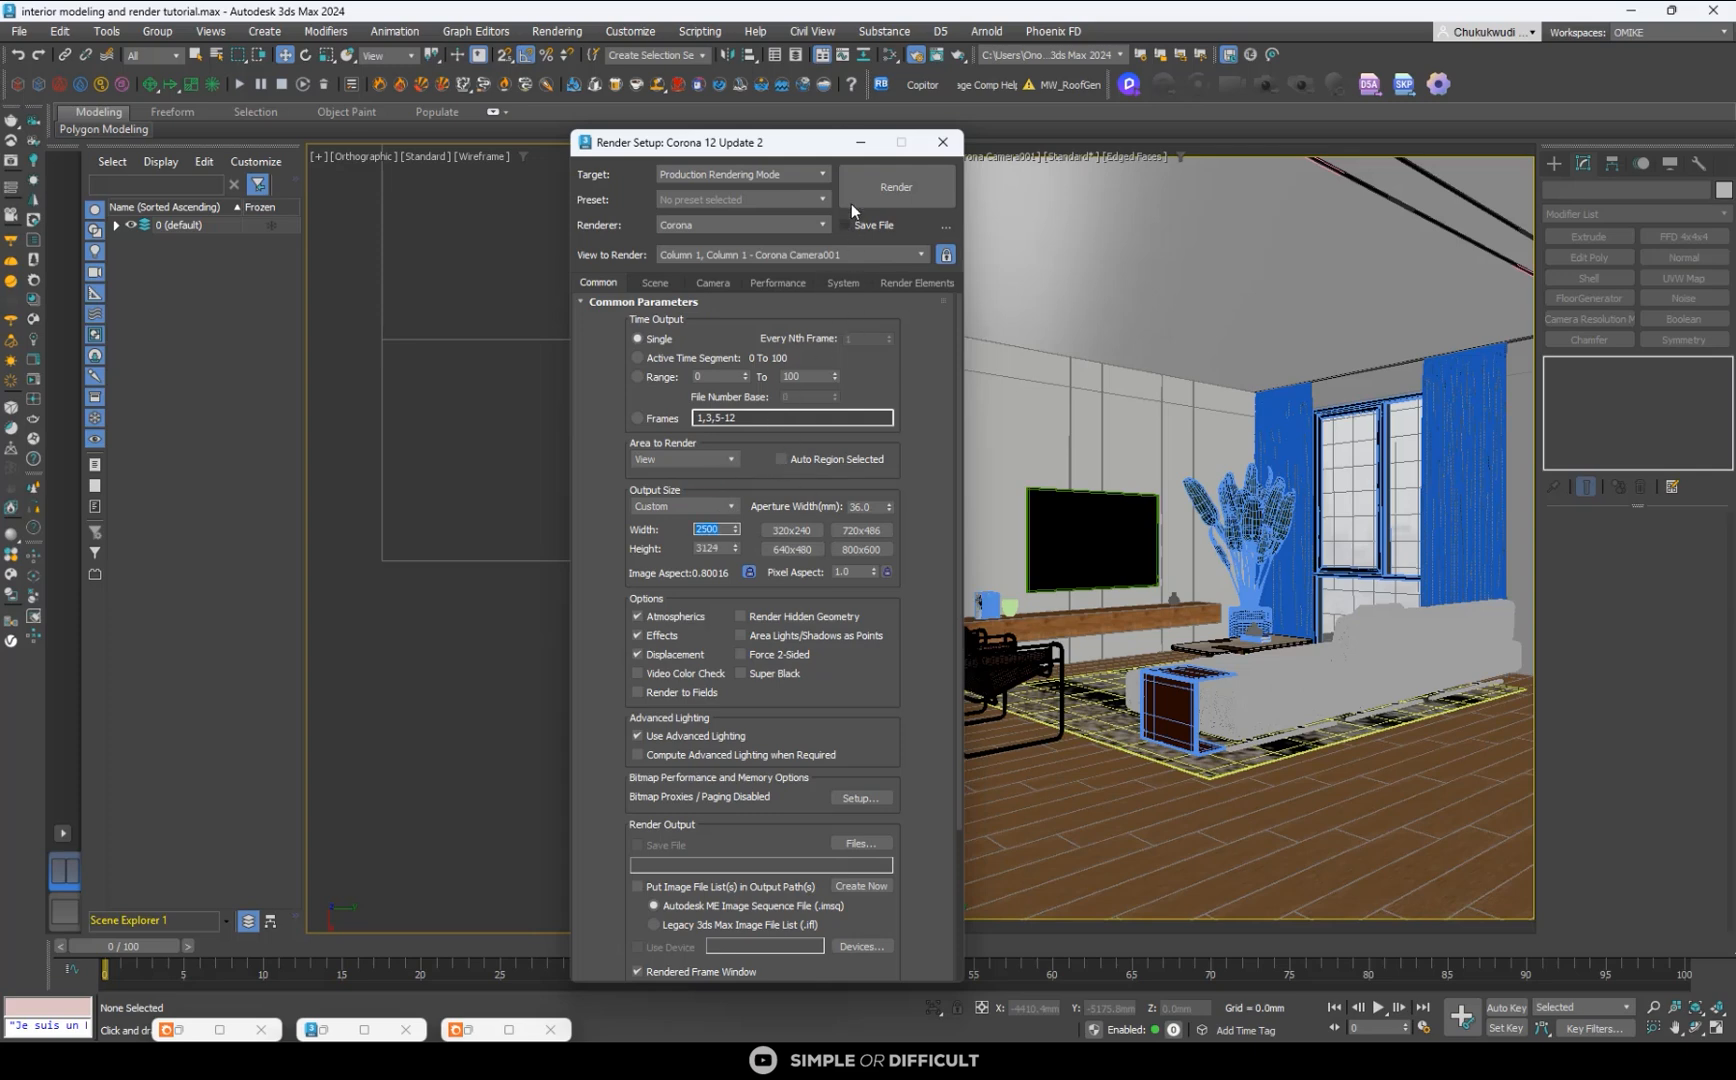
left_click(951, 143)
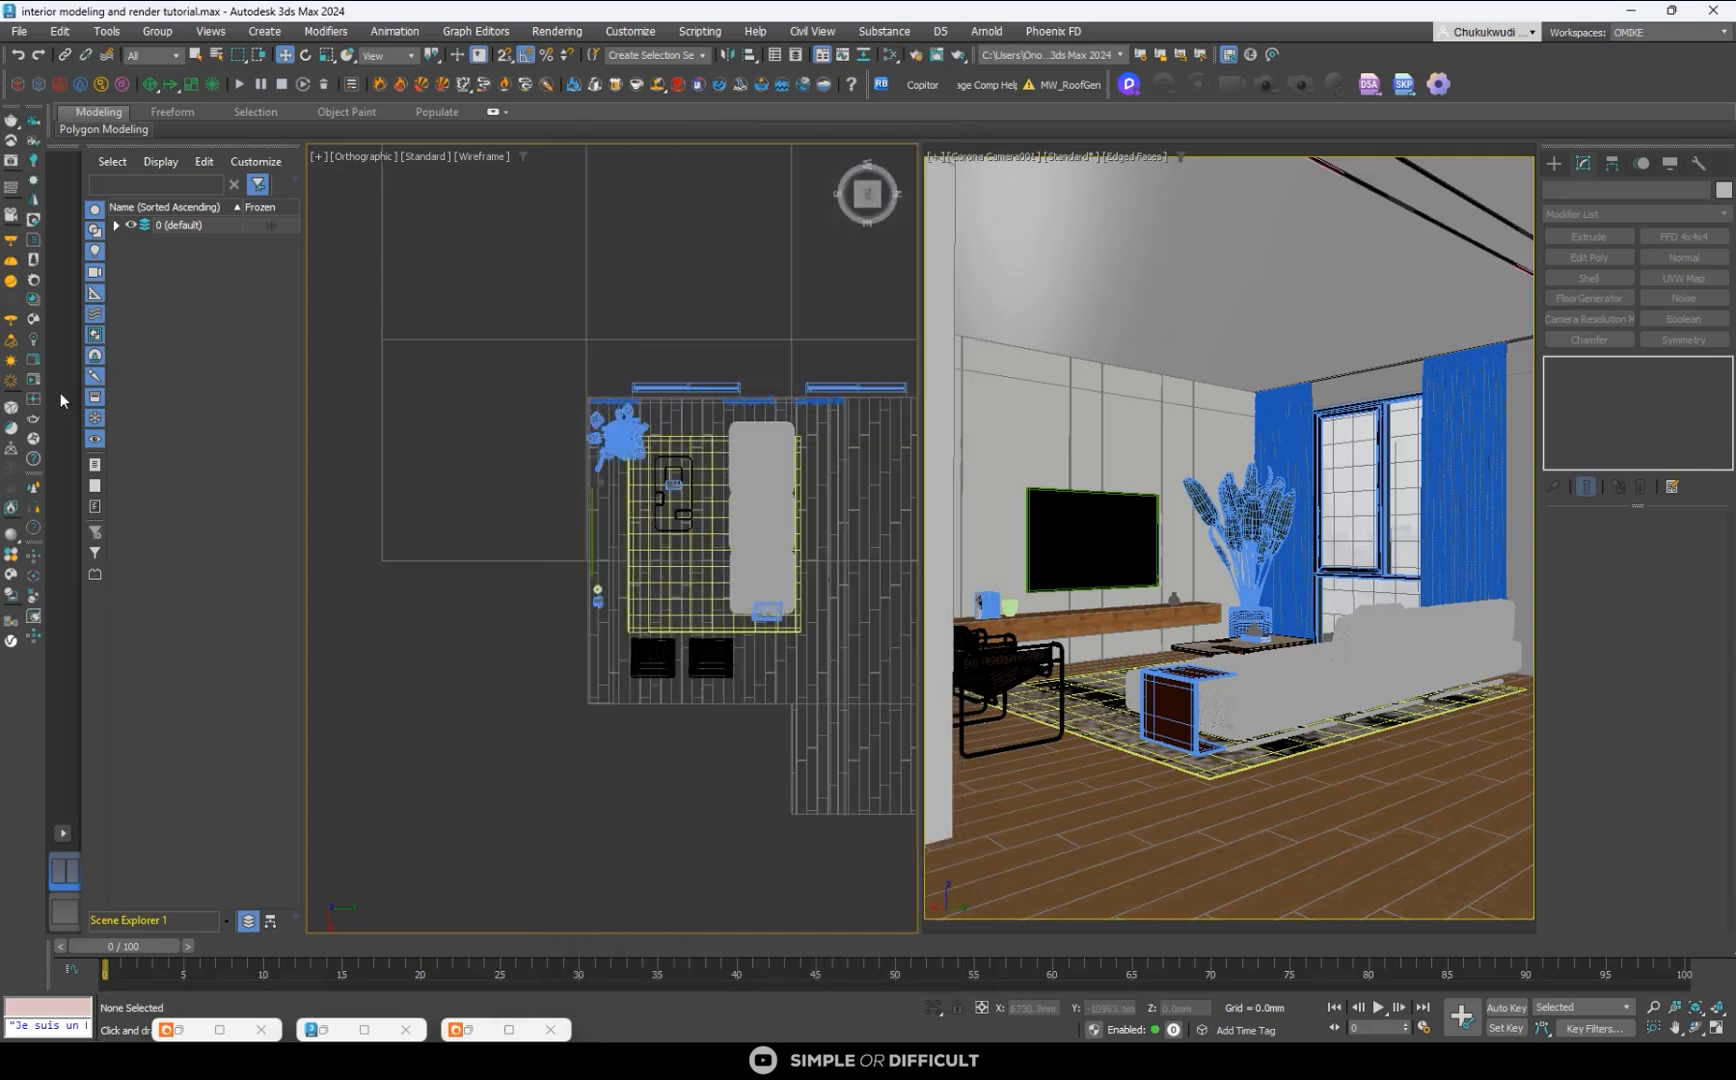
- Start the production render of the camera view and enable Sharpening & Blurring
left_click(36, 359)
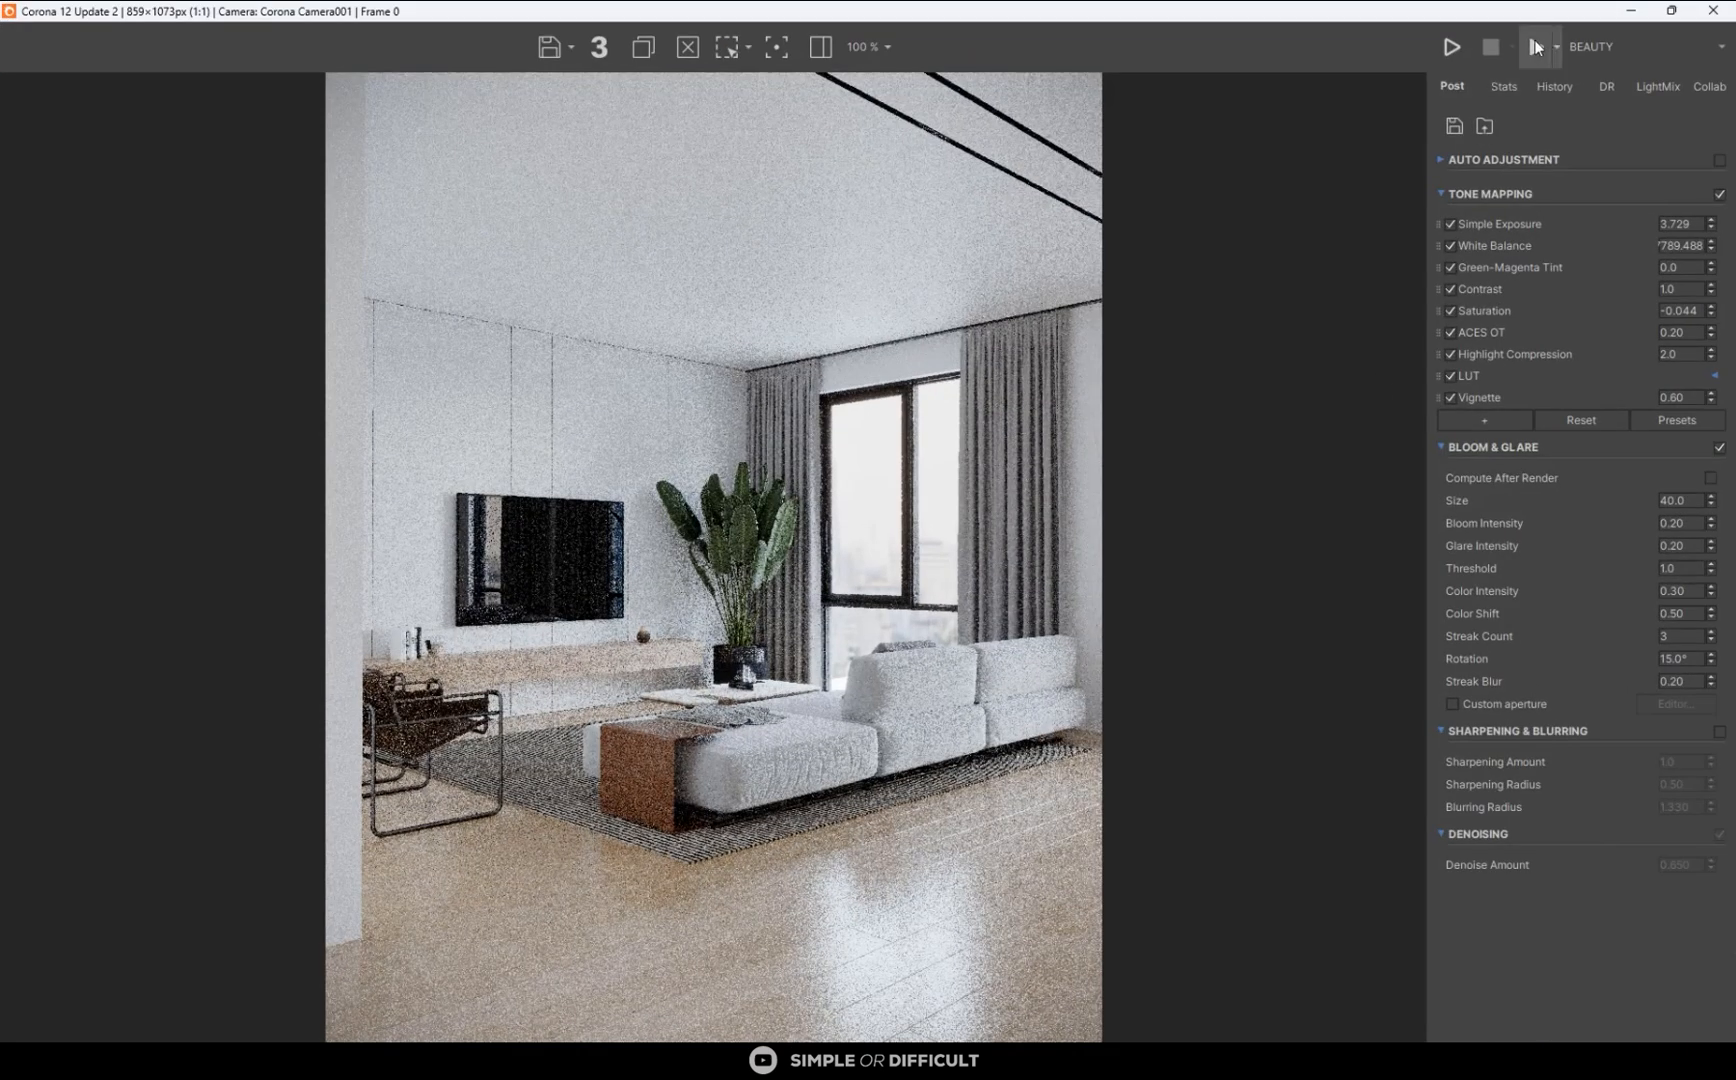
left_click(1536, 47)
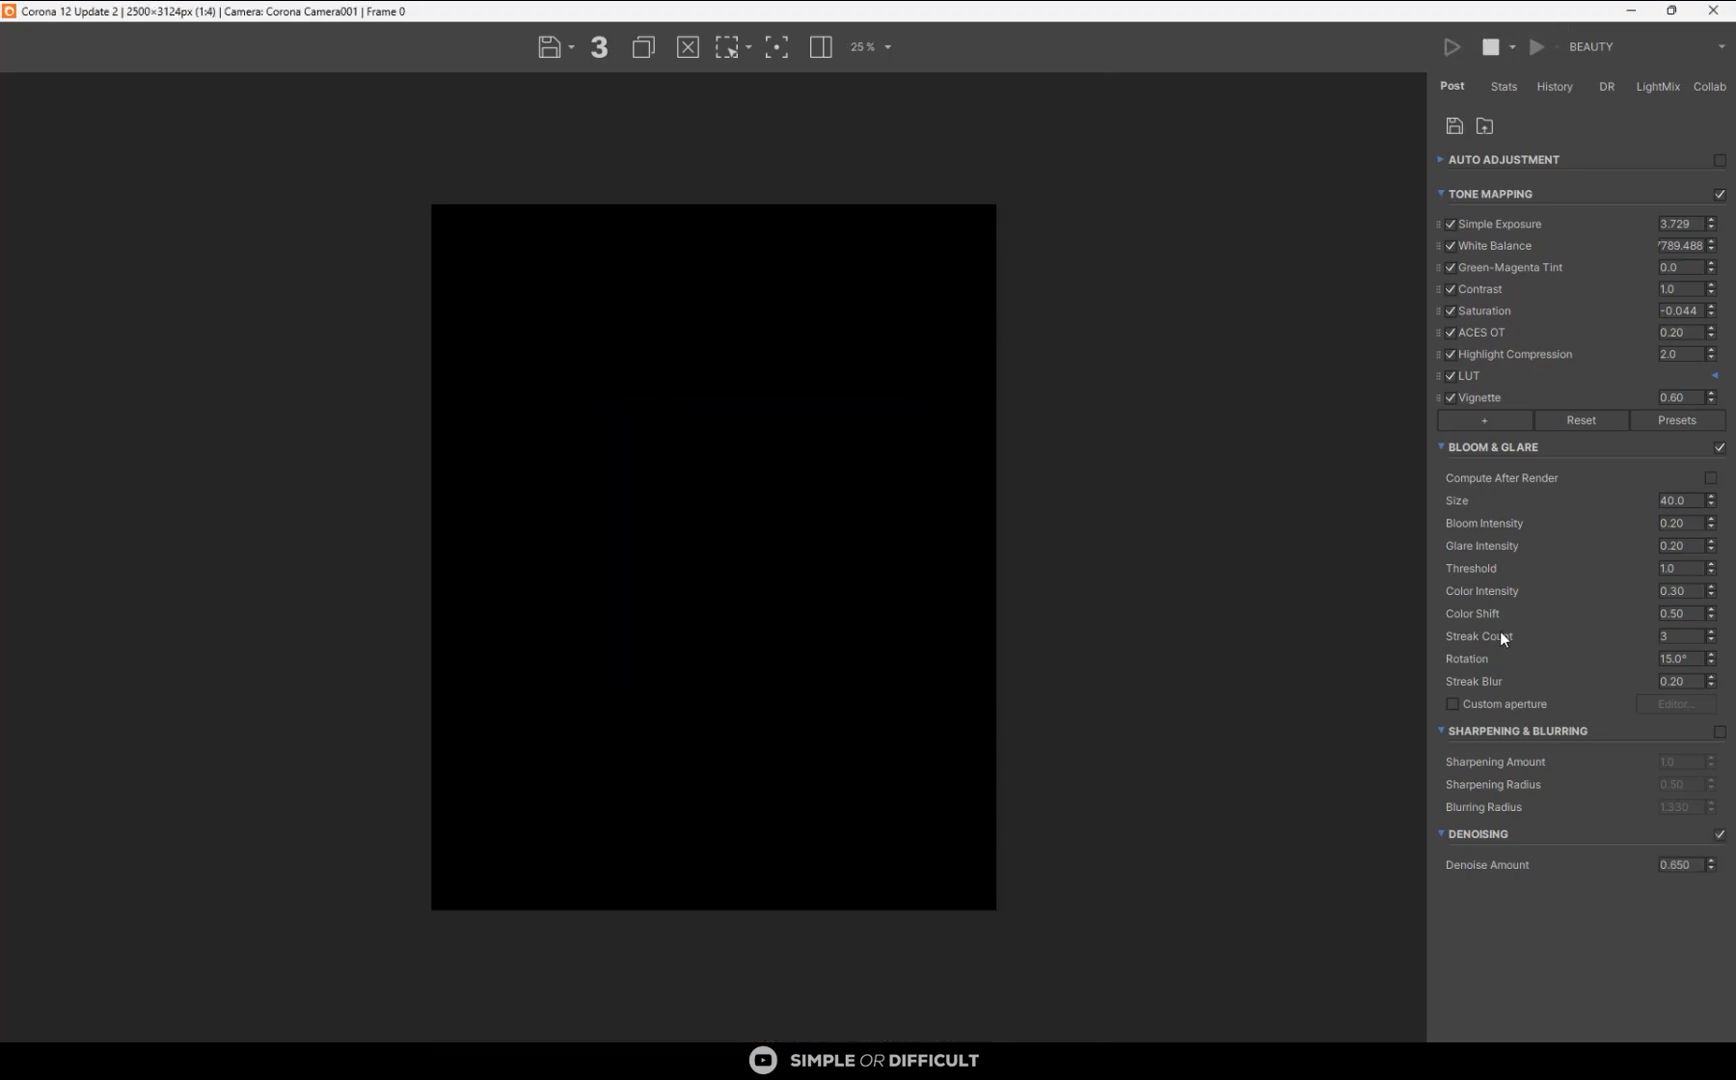
left_click(1719, 732)
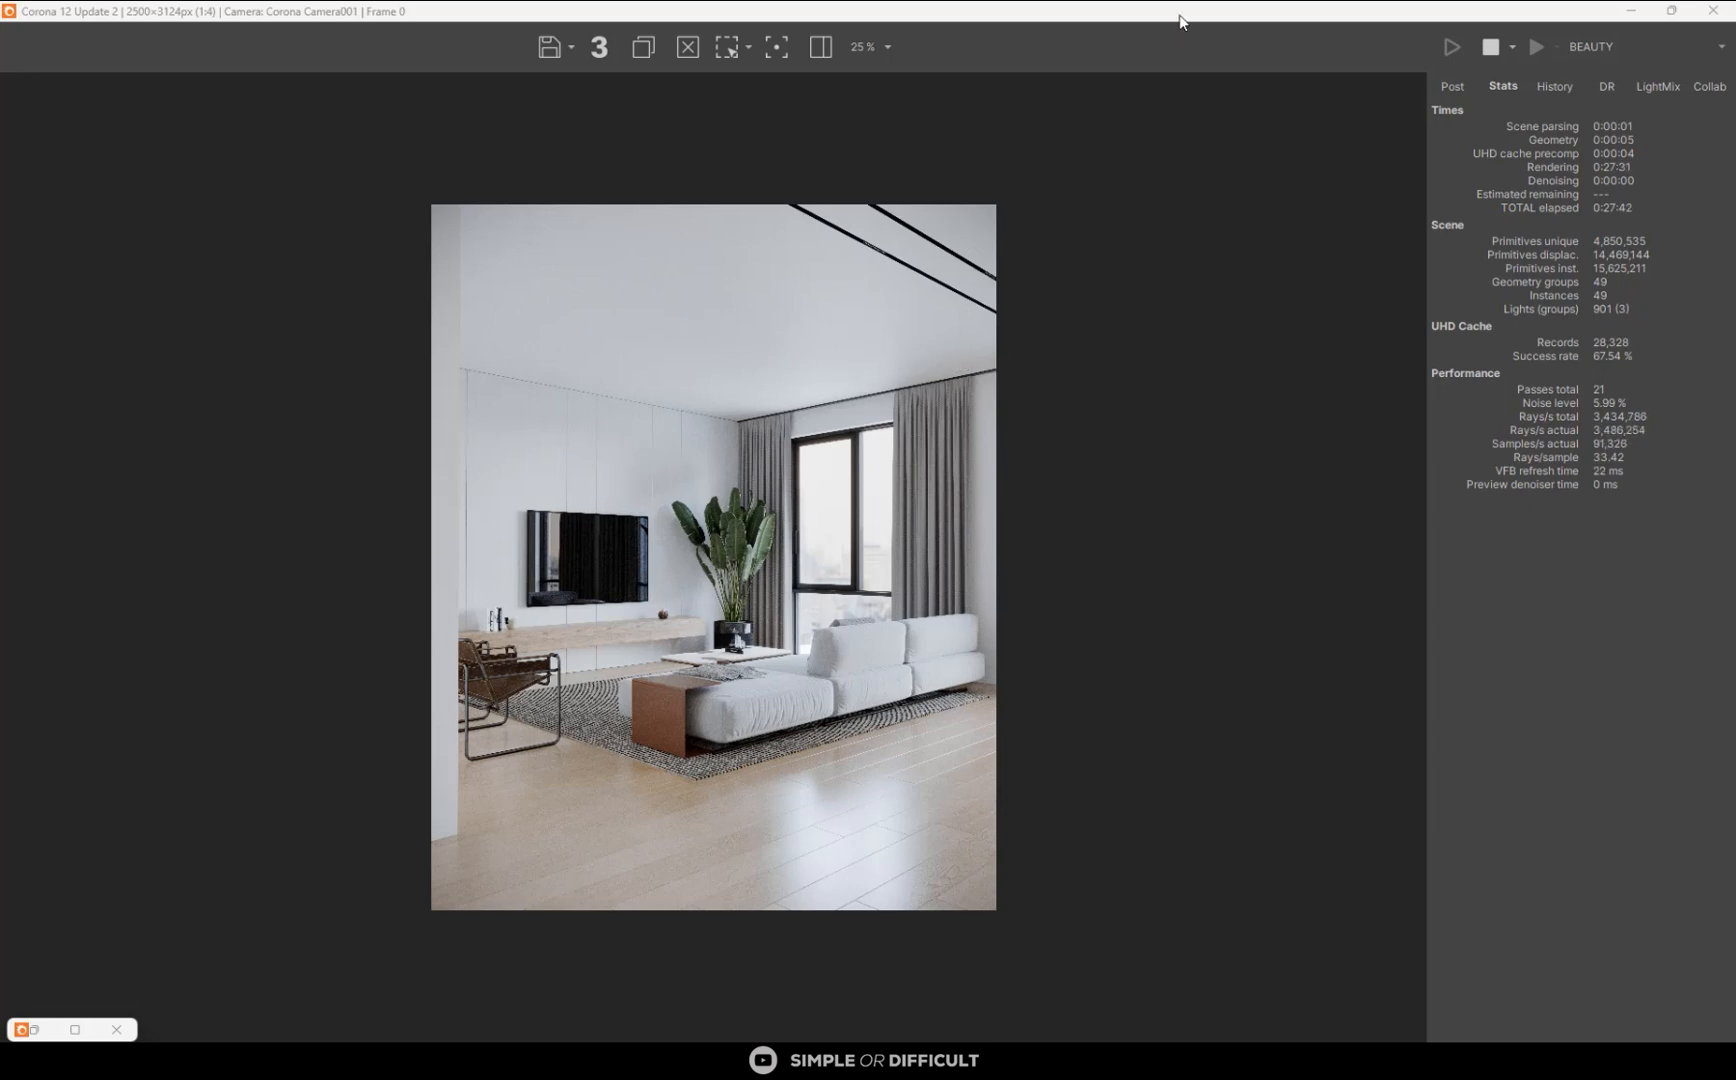
- Review the available denoising modes in the render setup while the production render is running
left_click_drag(1182, 14, 828, 132)
left_click_drag(1056, 620, 1410, 960)
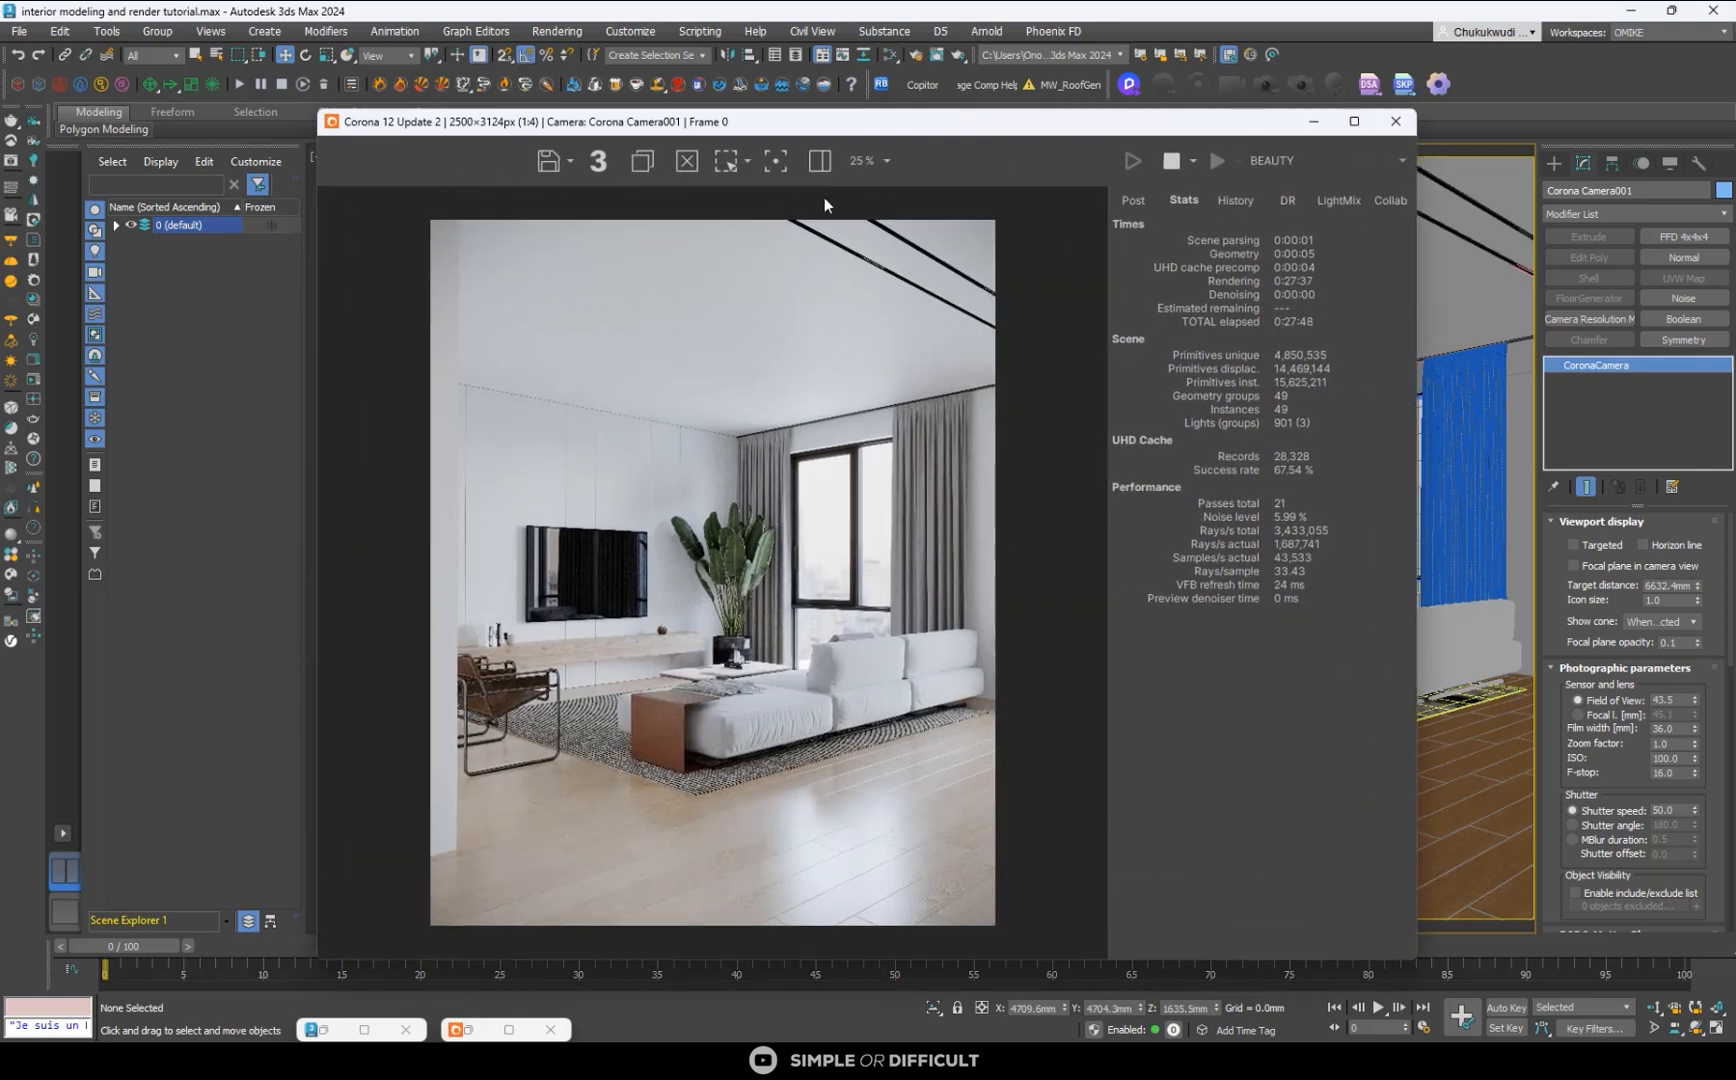
left_click(916, 58)
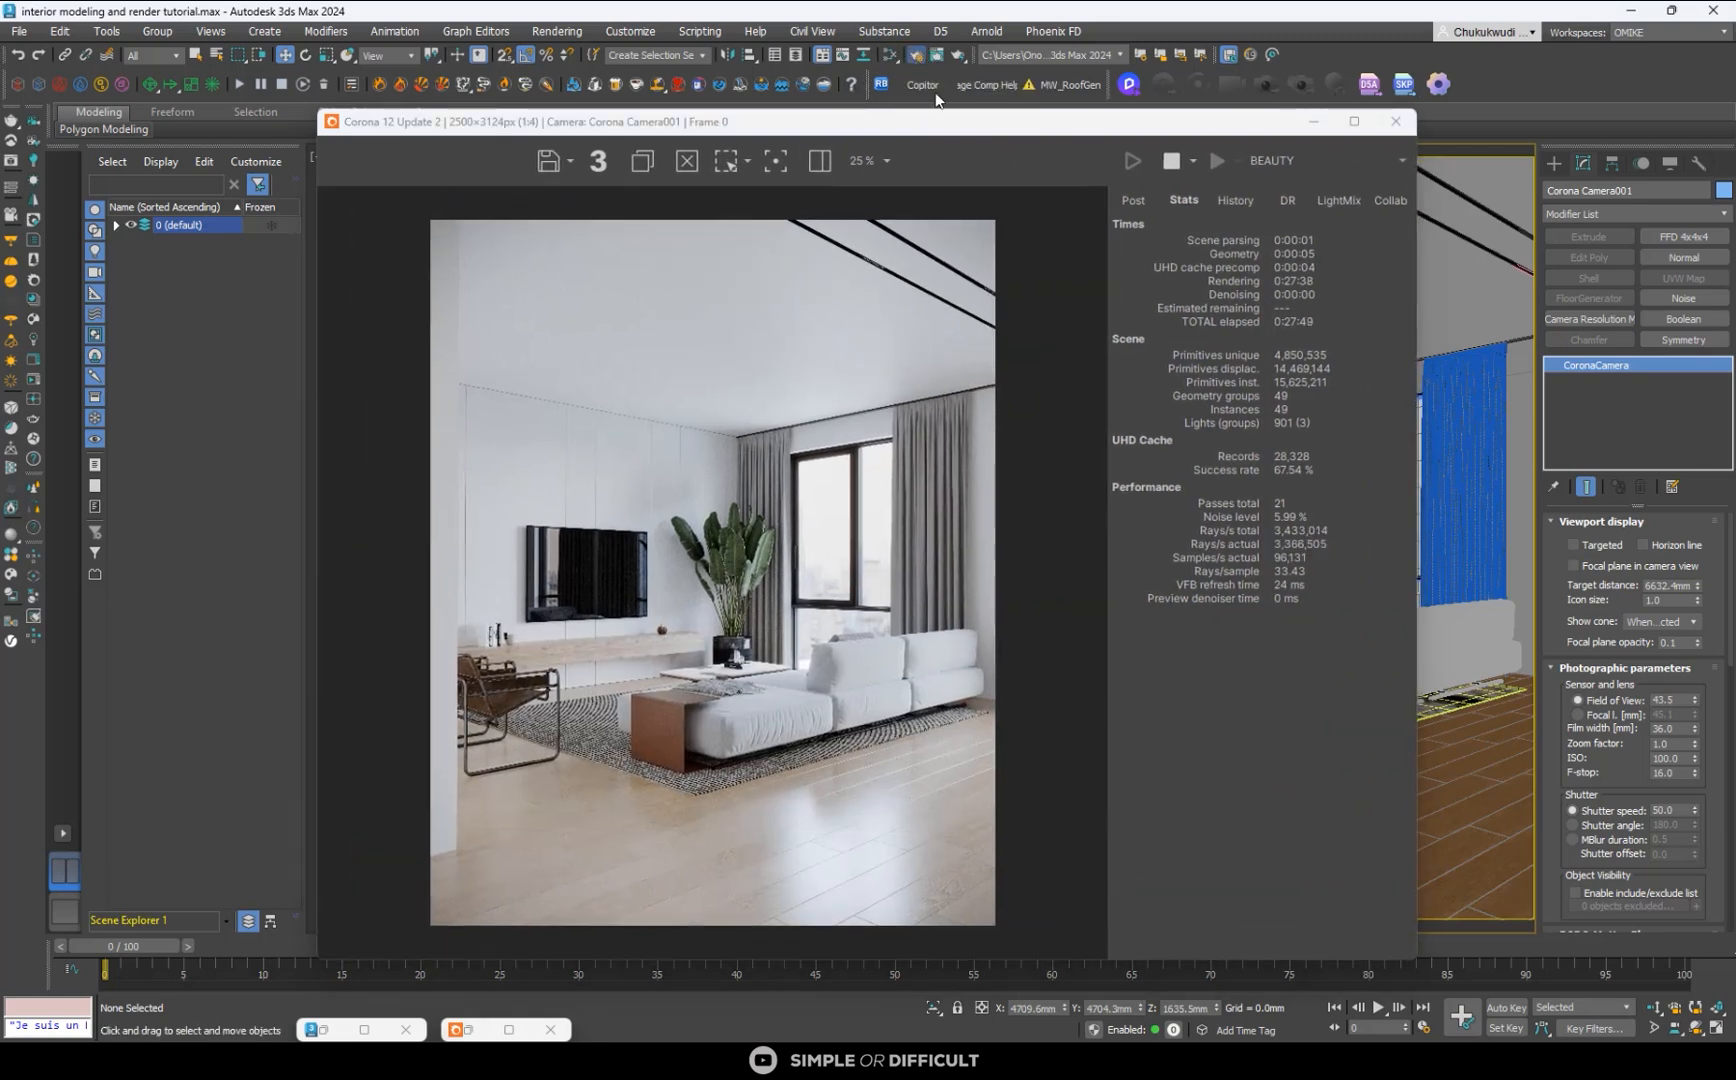
left_click_drag(1010, 129, 840, 205)
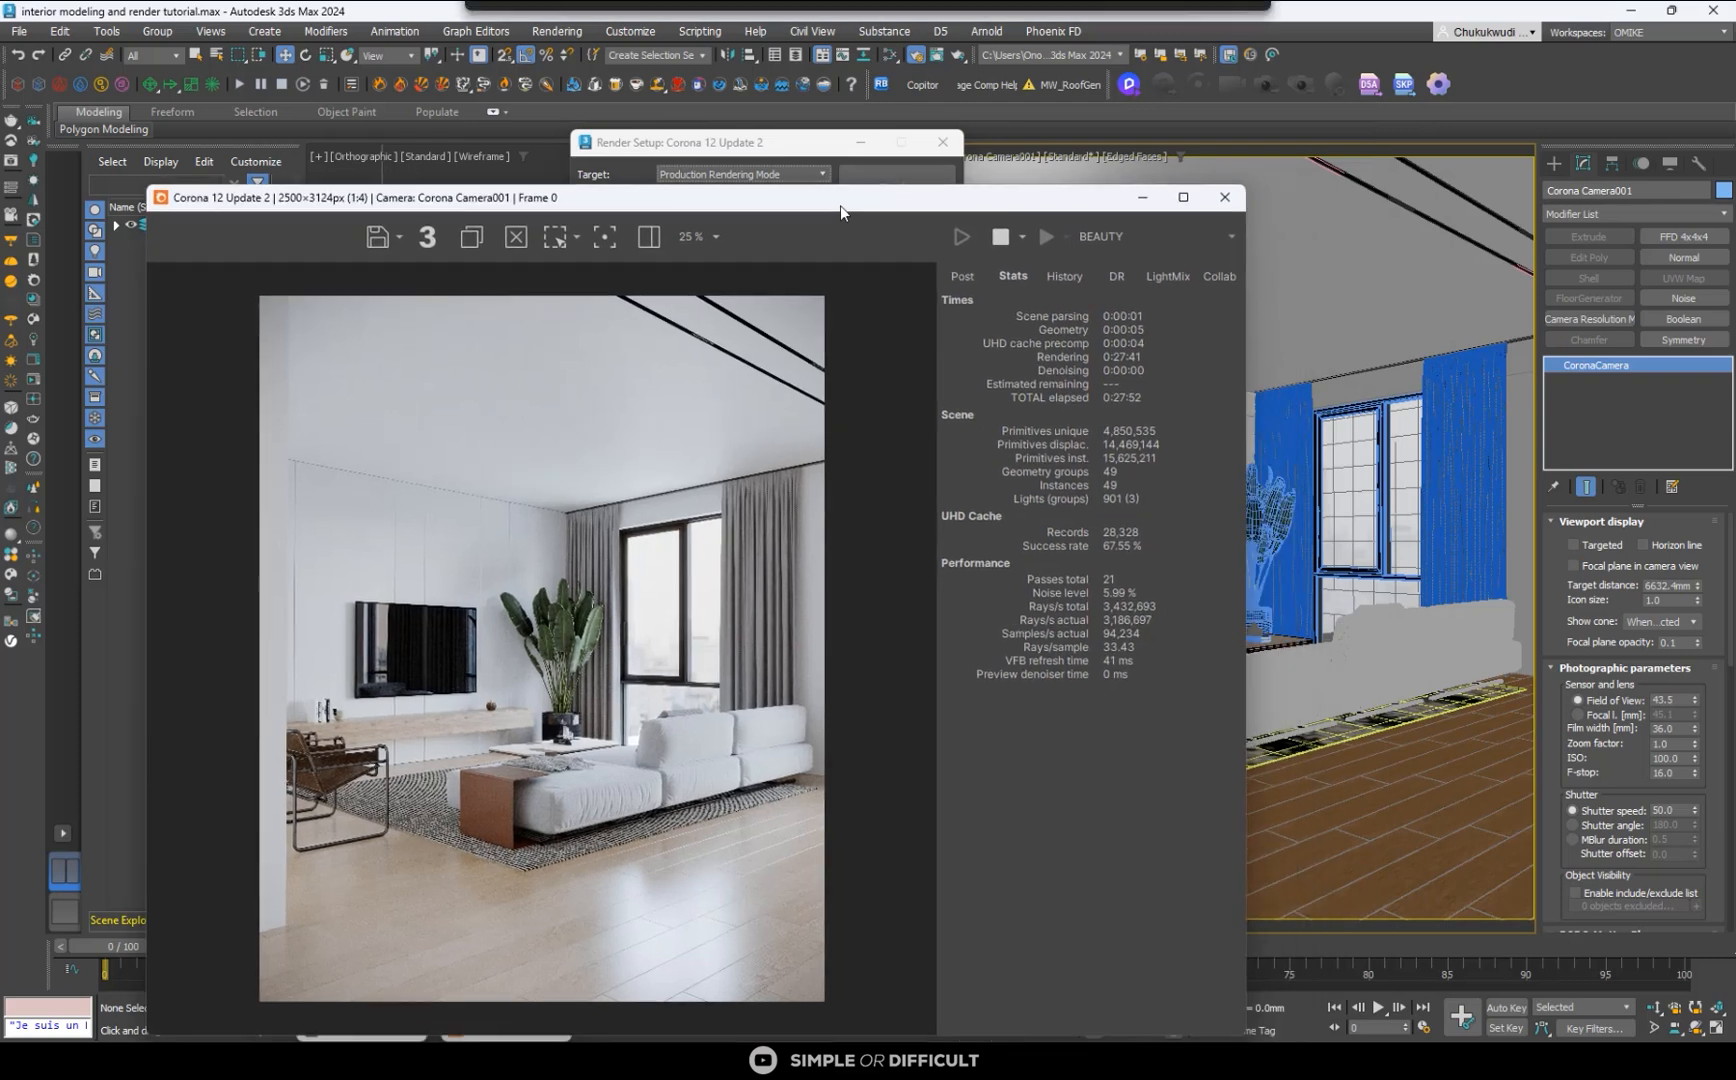
left_click(788, 144)
left_click(654, 284)
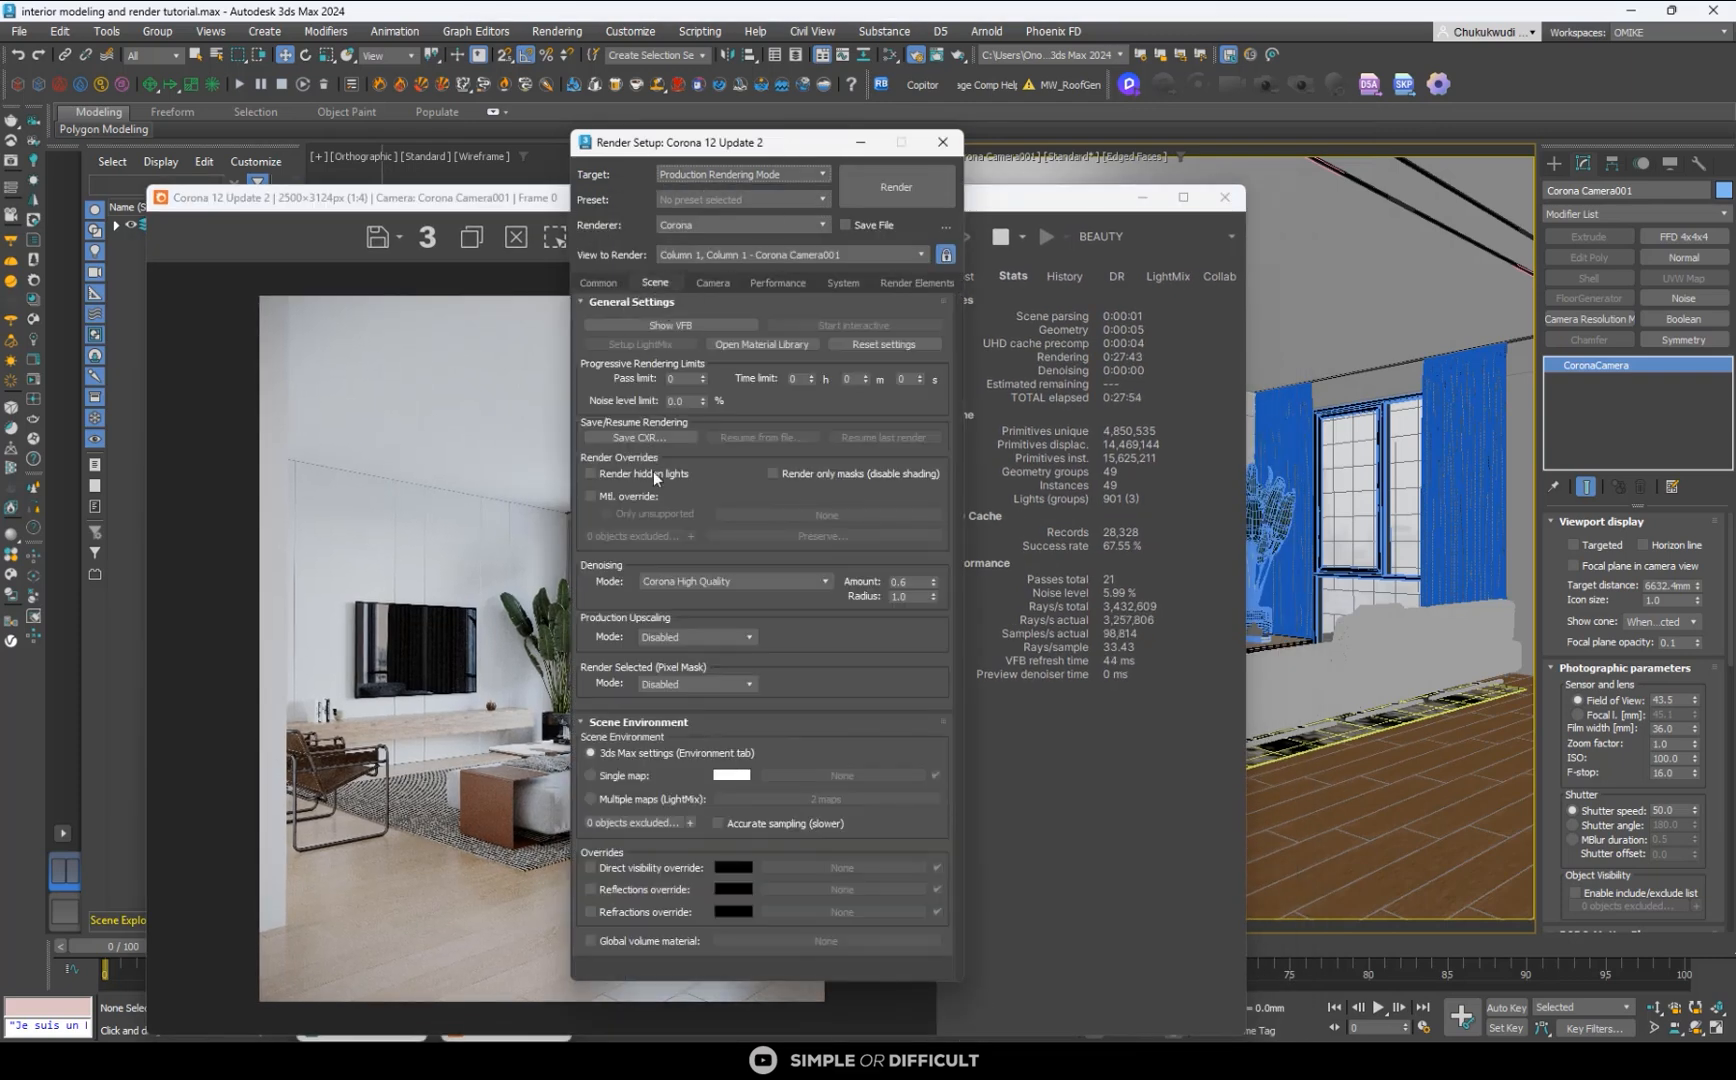
left_click(658, 581)
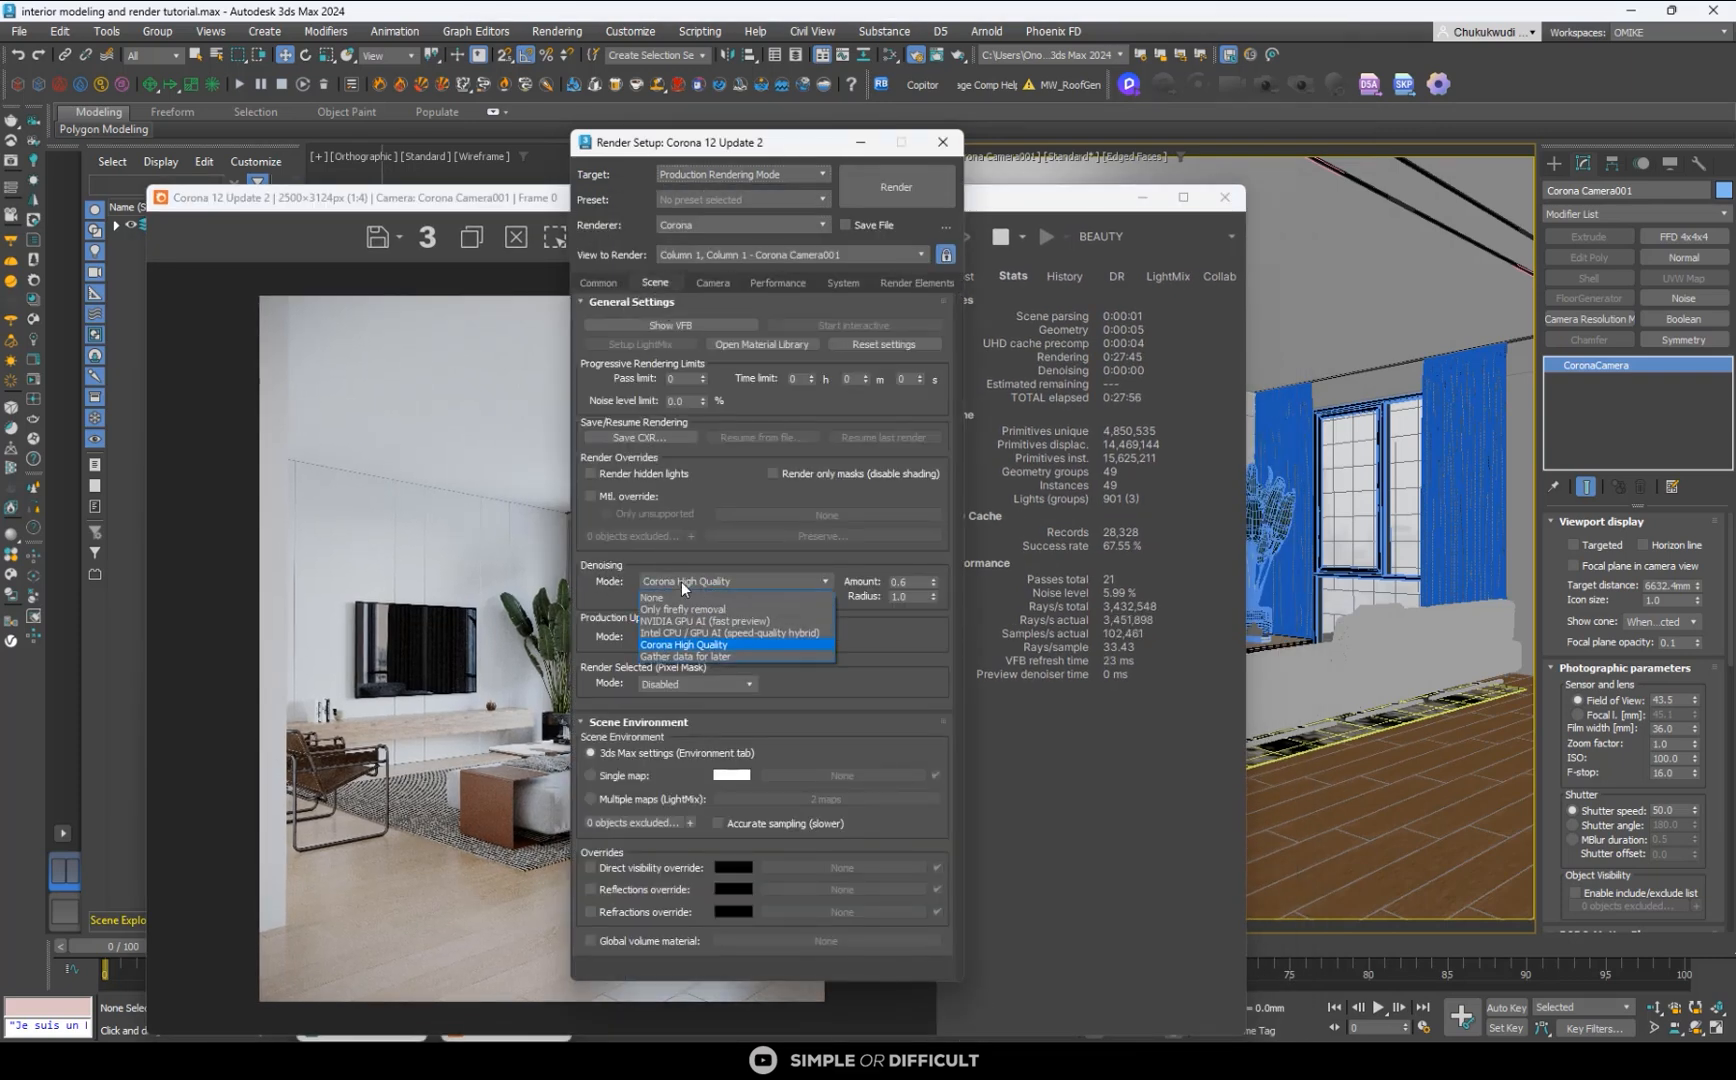
left_click(740, 562)
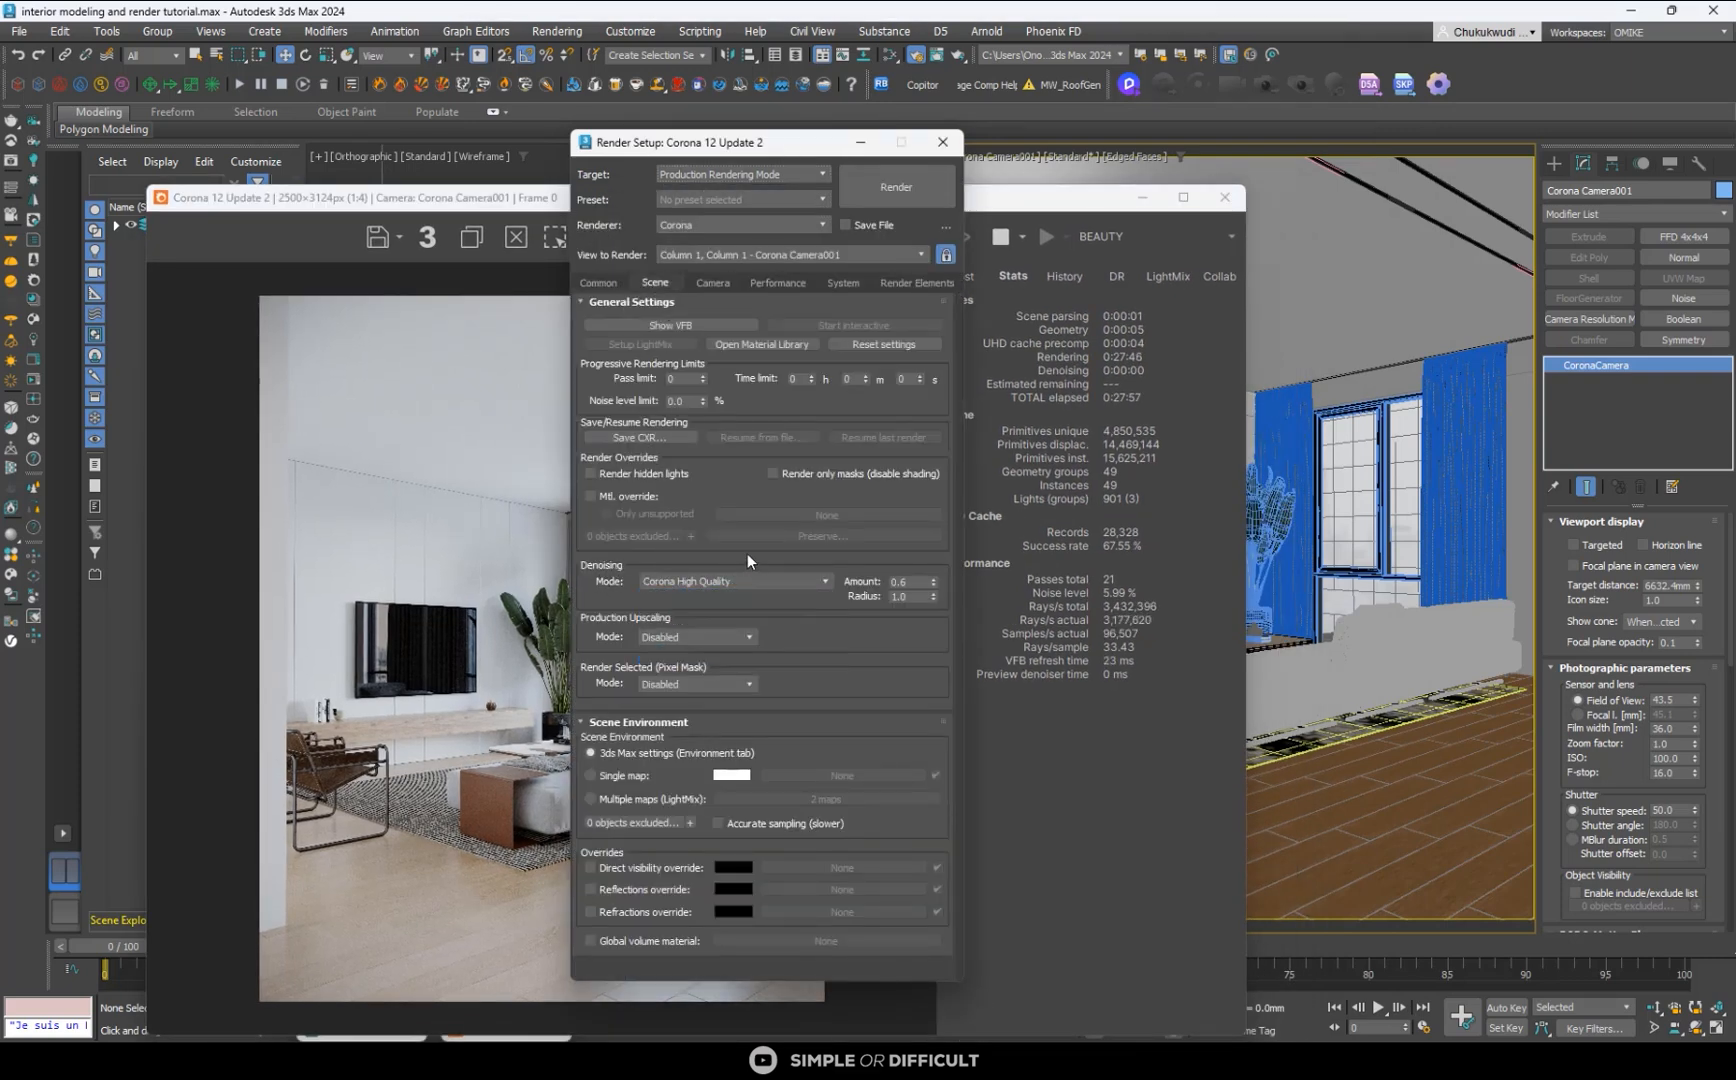
left_click(943, 142)
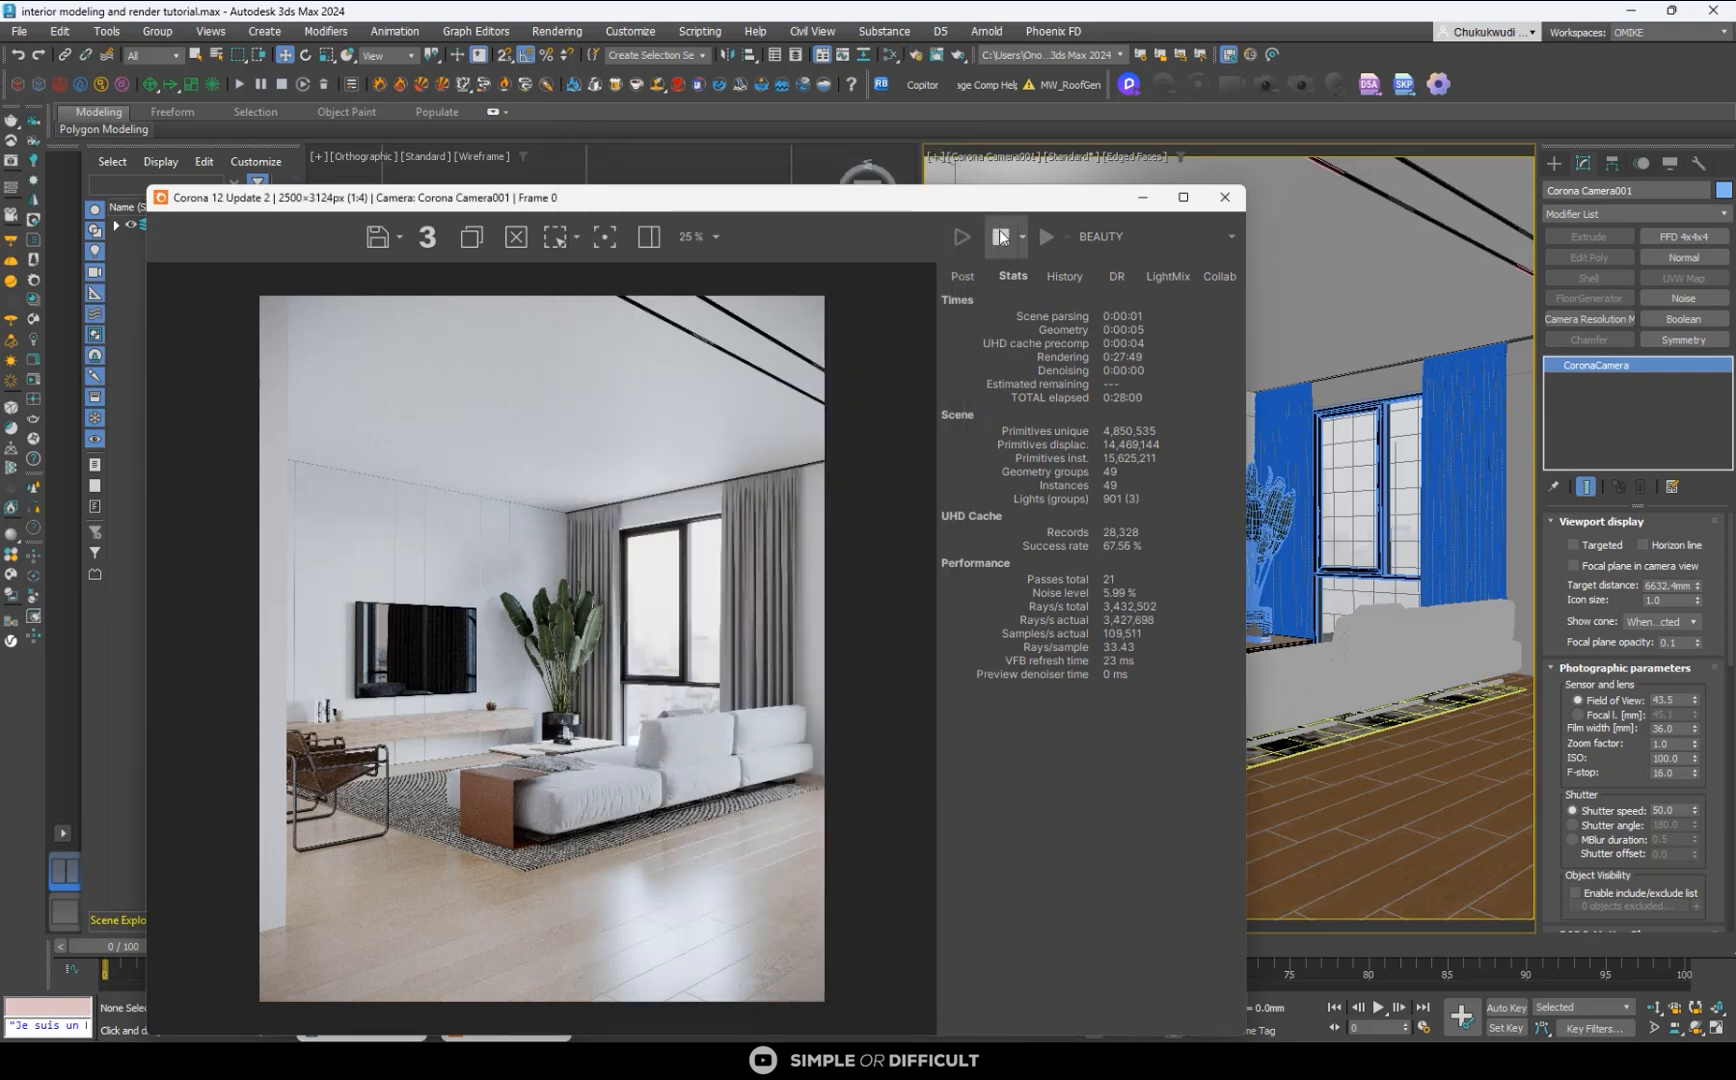
- Stop the production render so denoising runs, and arrange the frame buffer beside the rendering progress dialog
left_click_drag(824, 207, 1380, 215)
left_click(670, 418)
left_click_drag(670, 418, 338, 336)
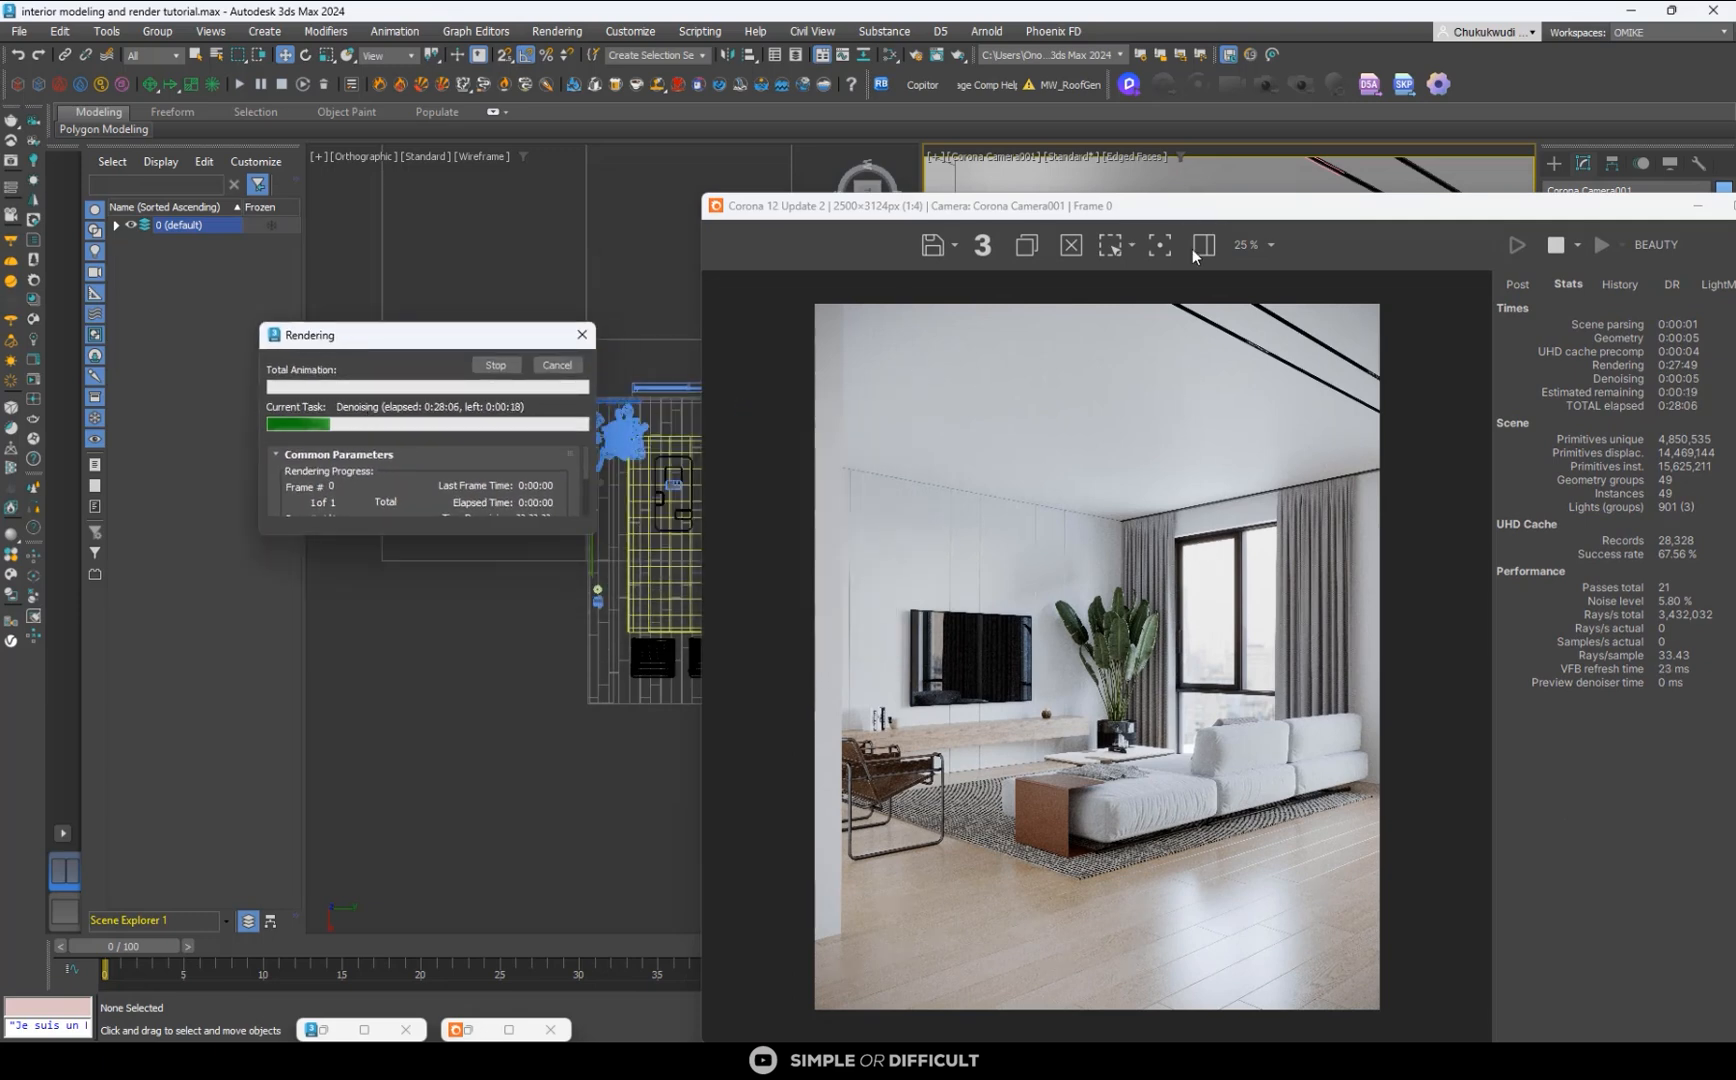
left_click_drag(1225, 210, 1036, 131)
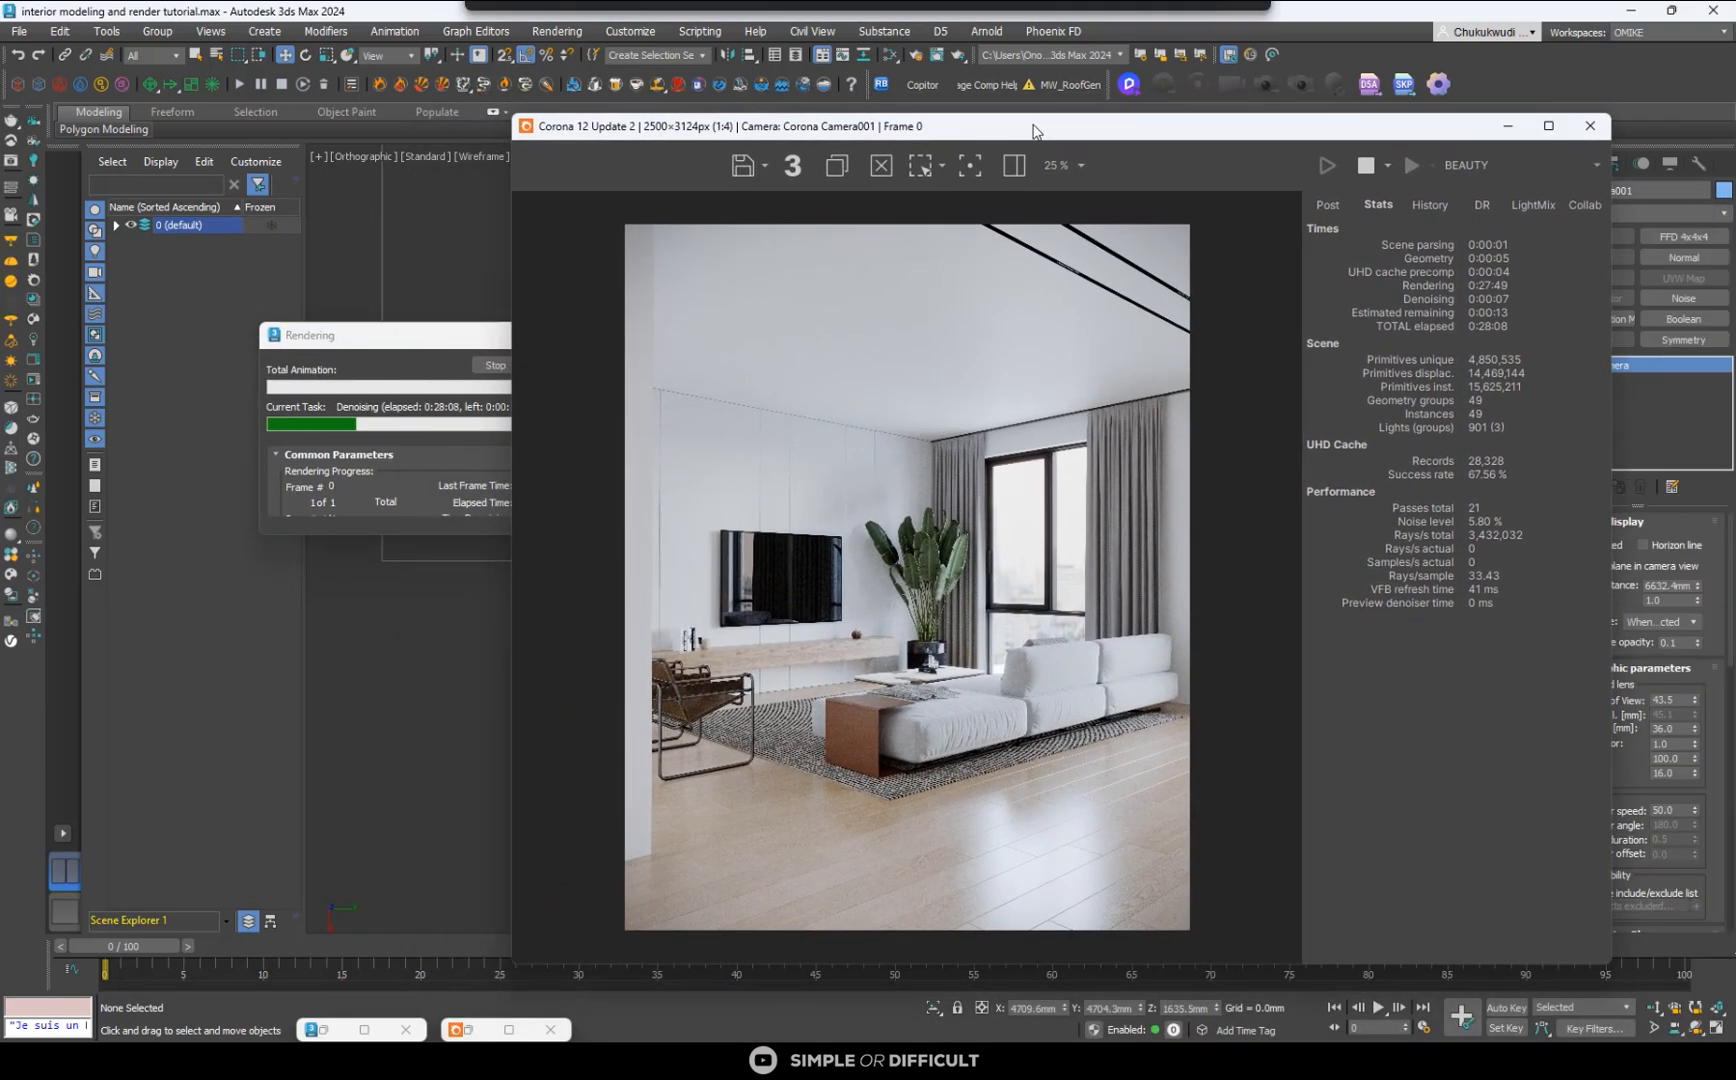
- Raise the tone mapping's White Balance to make the rendered image slightly warmer
left_click(1328, 204)
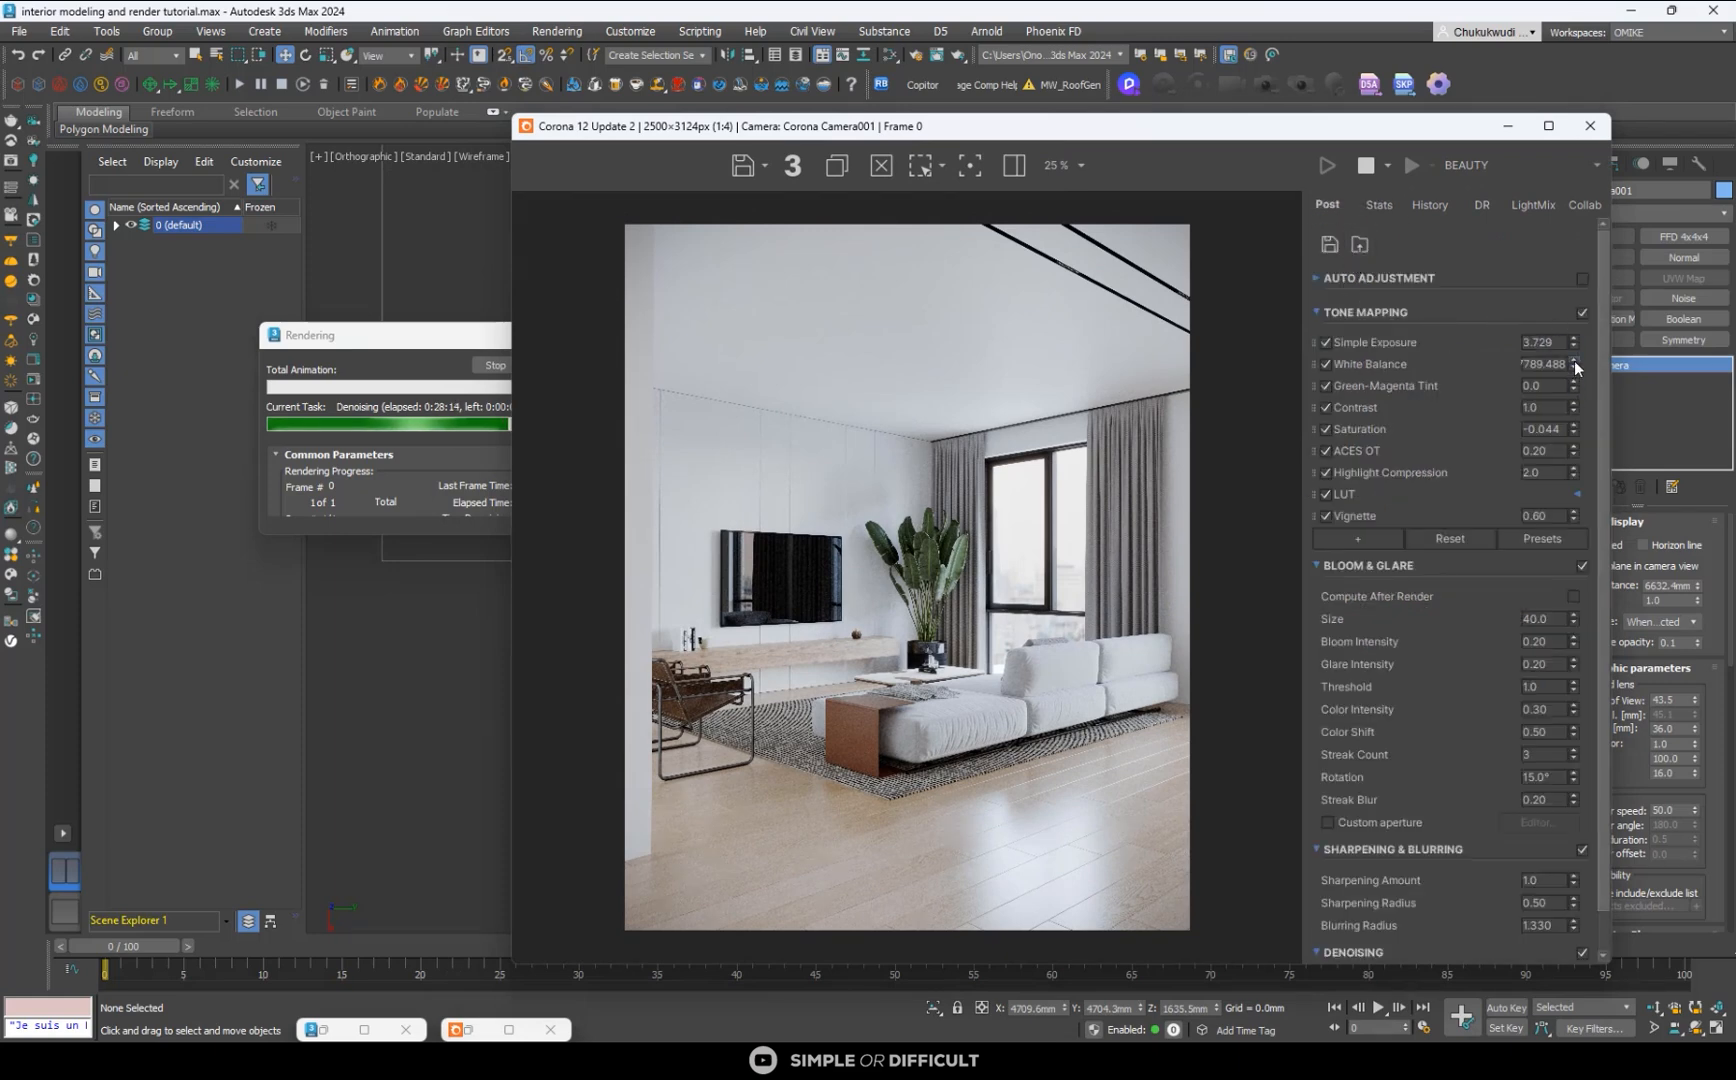
left_click_drag(1575, 359, 1565, 340)
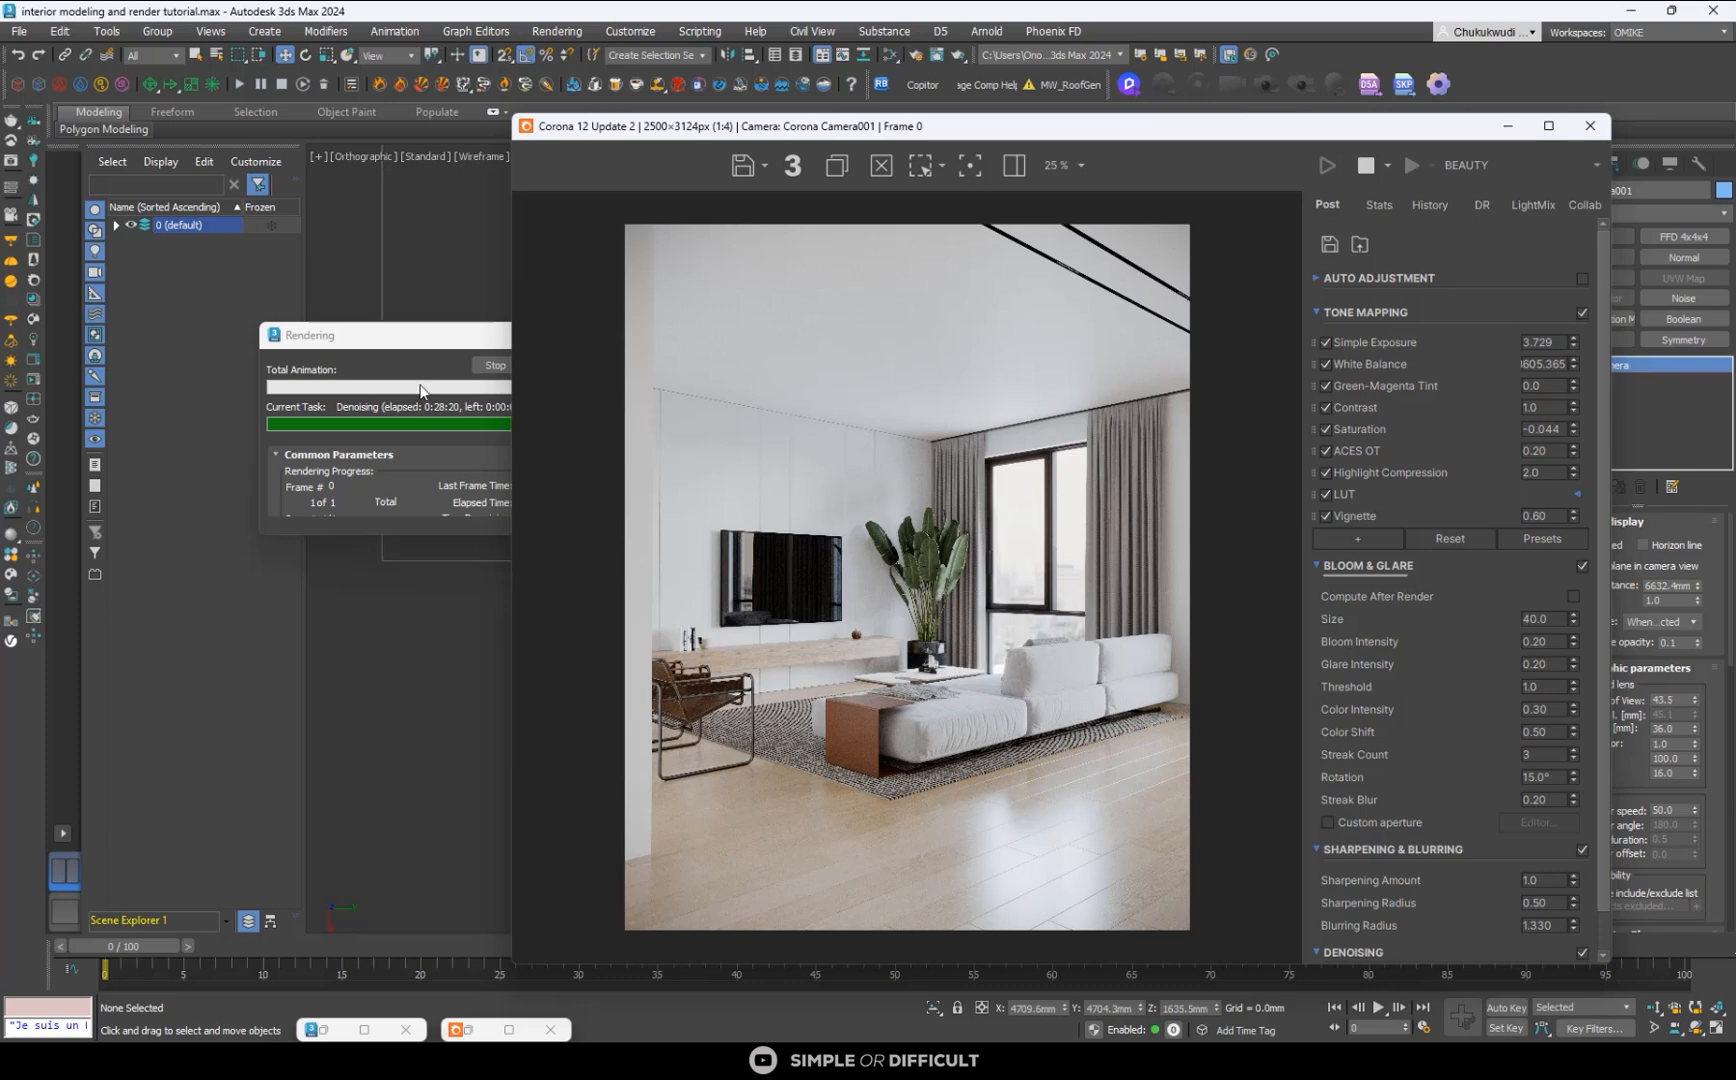
left_click(391, 416)
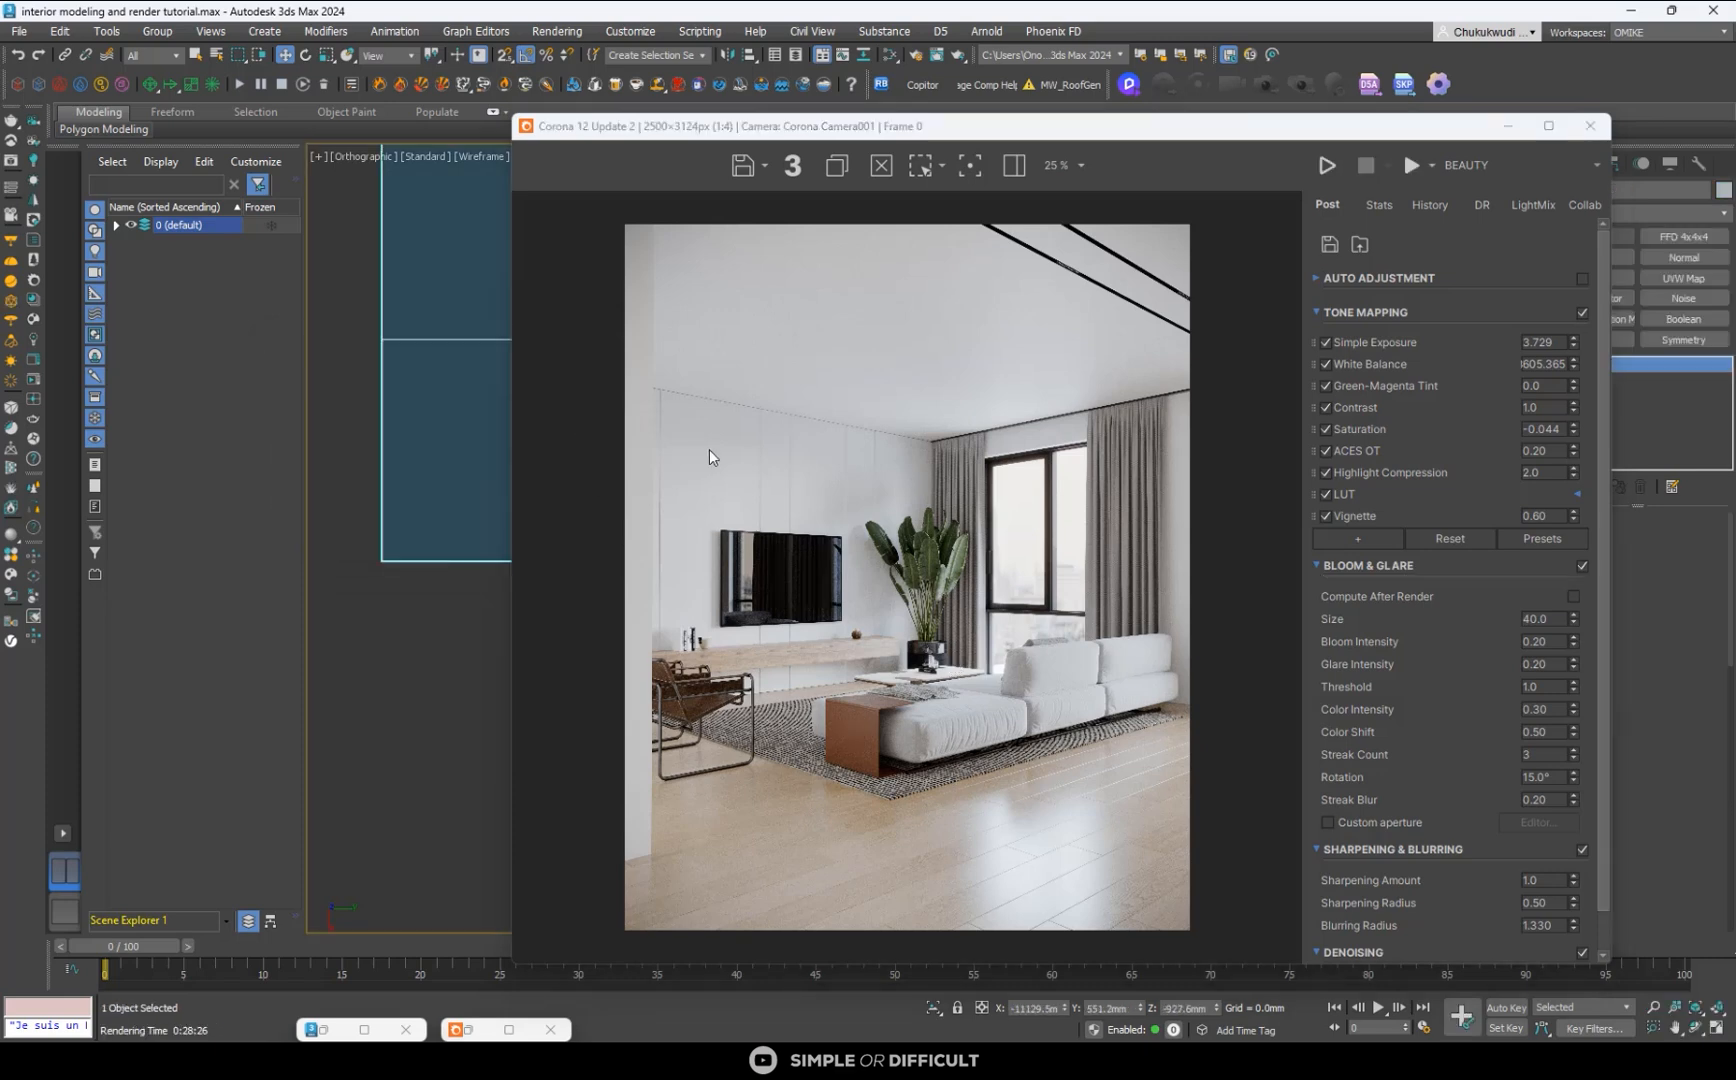
- Examine the denoised render up close around the sofa, plant and window, and return to the full image
scroll(899, 671, "up", 1)
scroll(920, 650, "up", 1)
scroll(945, 620, "down", 2)
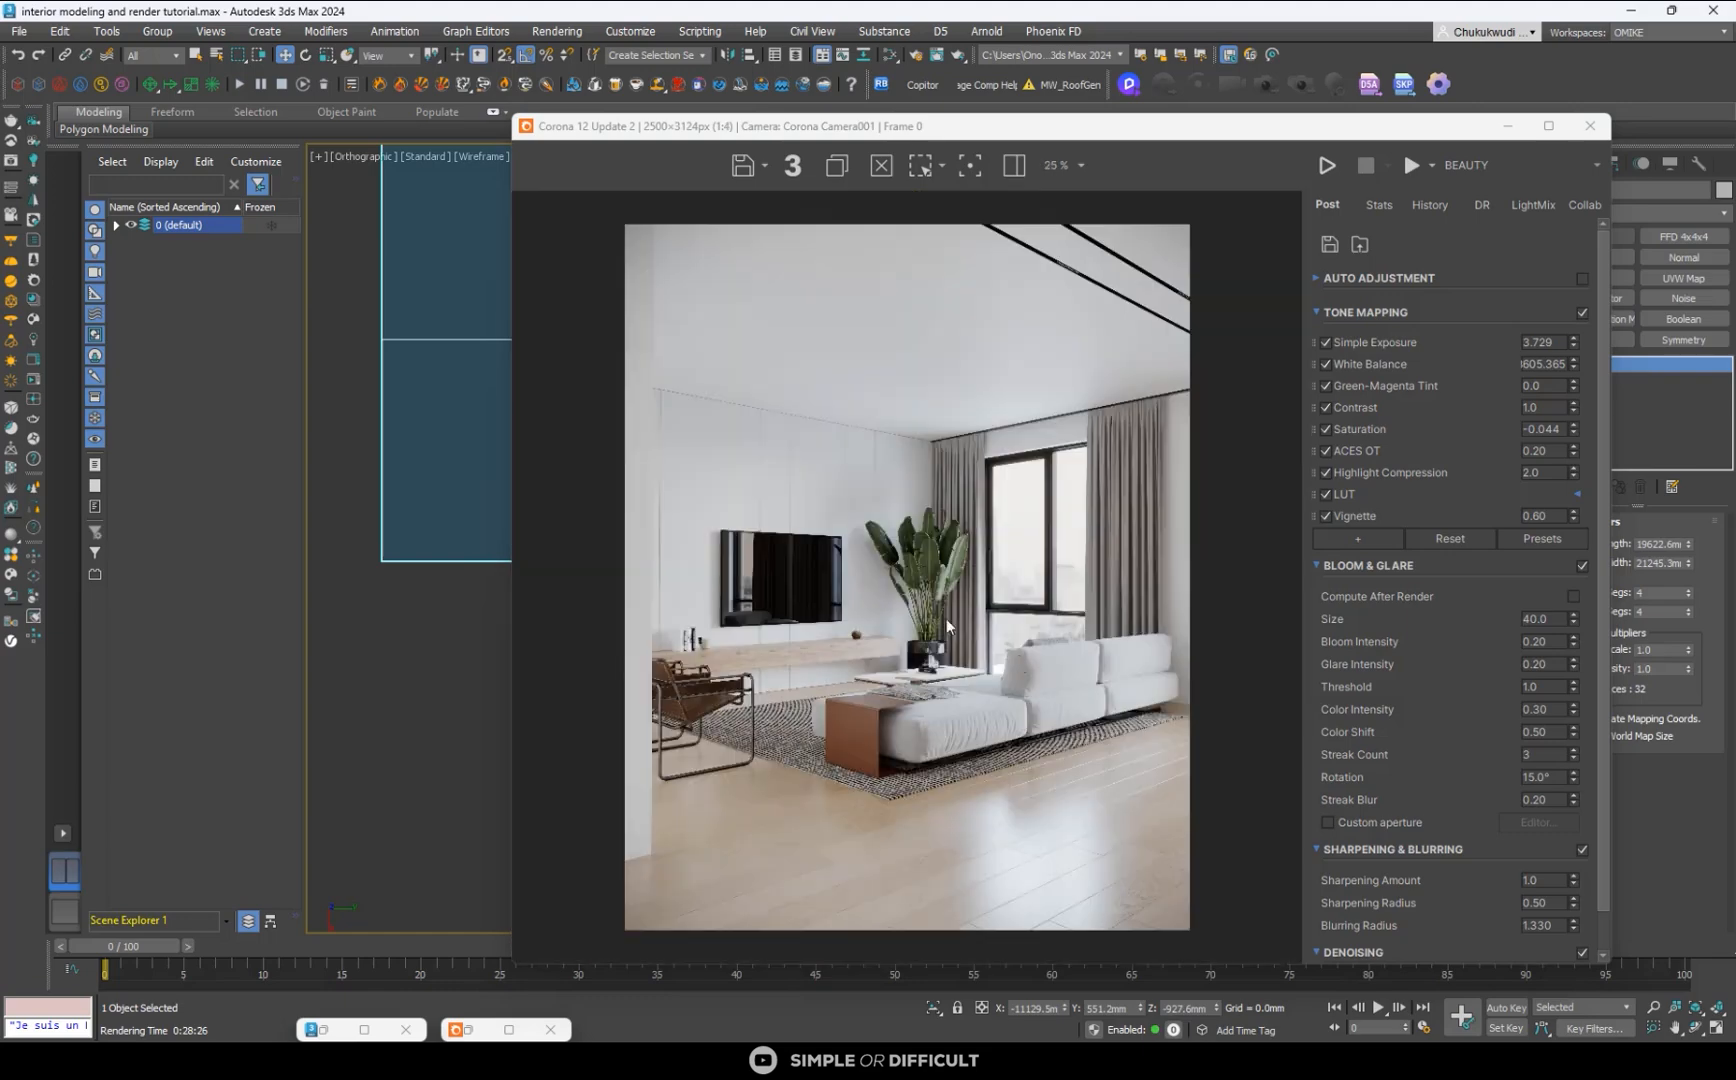
scroll(970, 730, "up", 3)
scroll(962, 747, "down", 2)
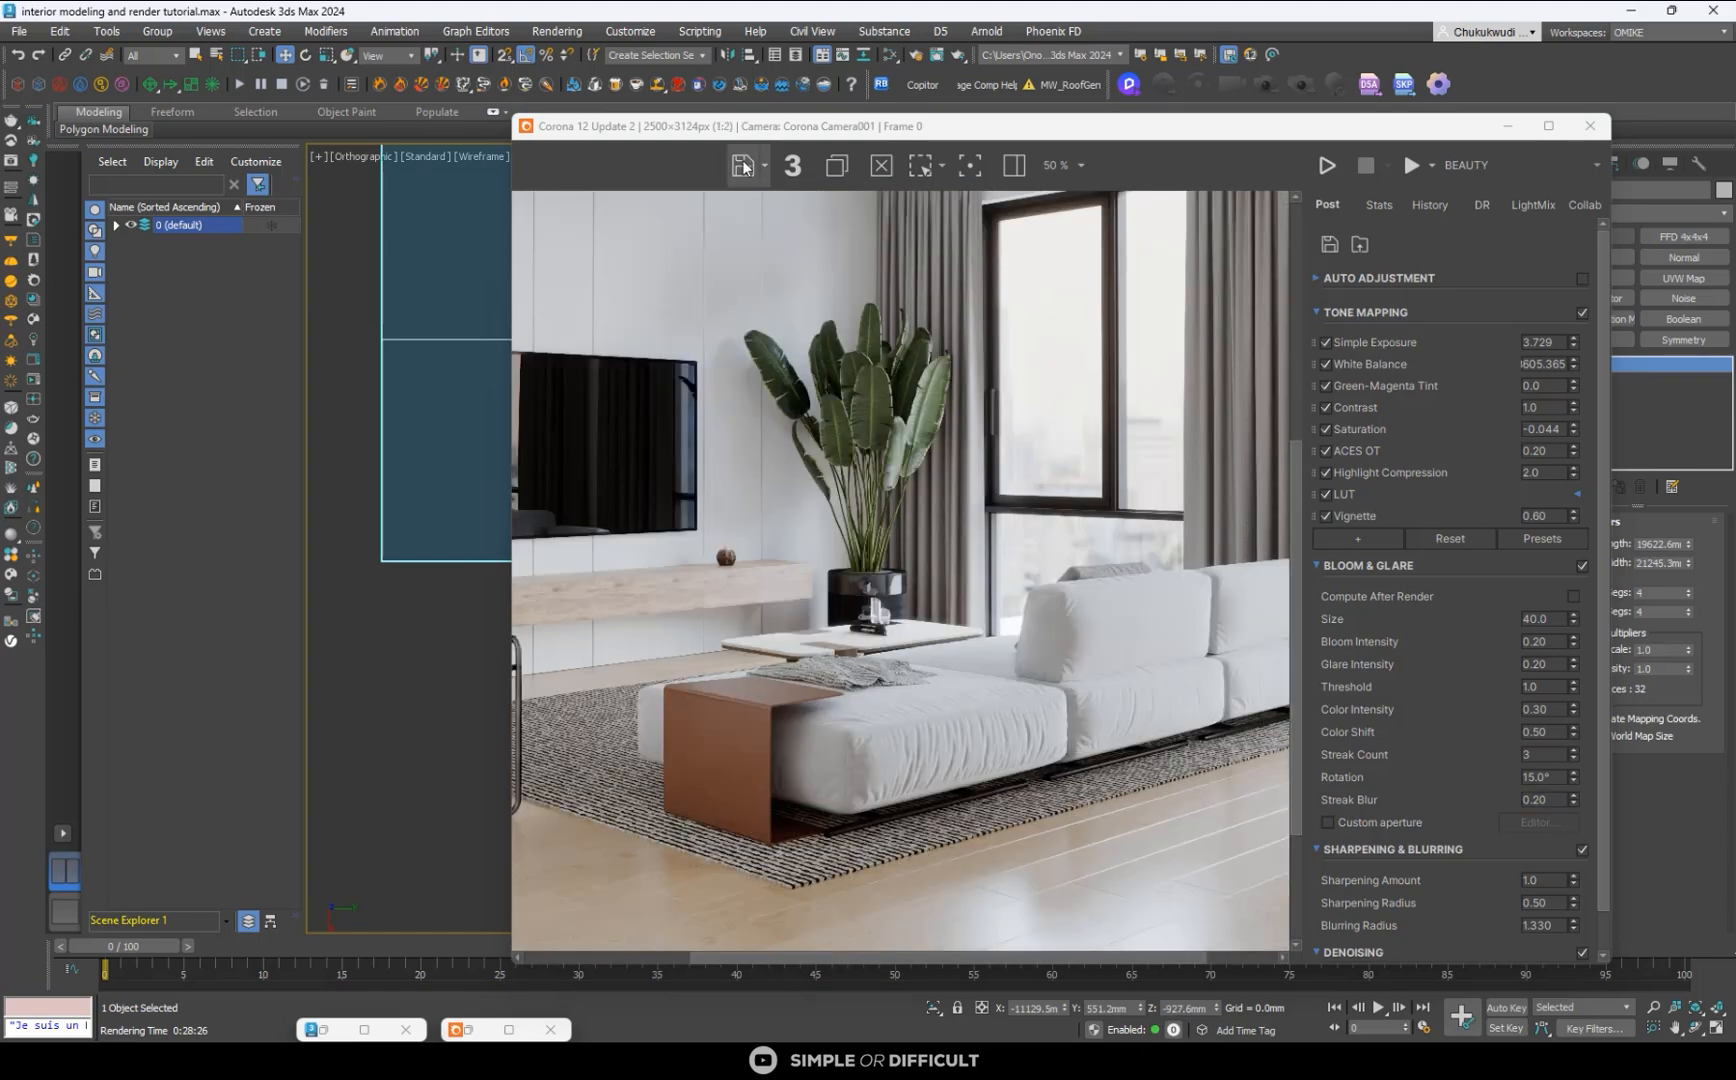
scroll(755, 321, "down", 1)
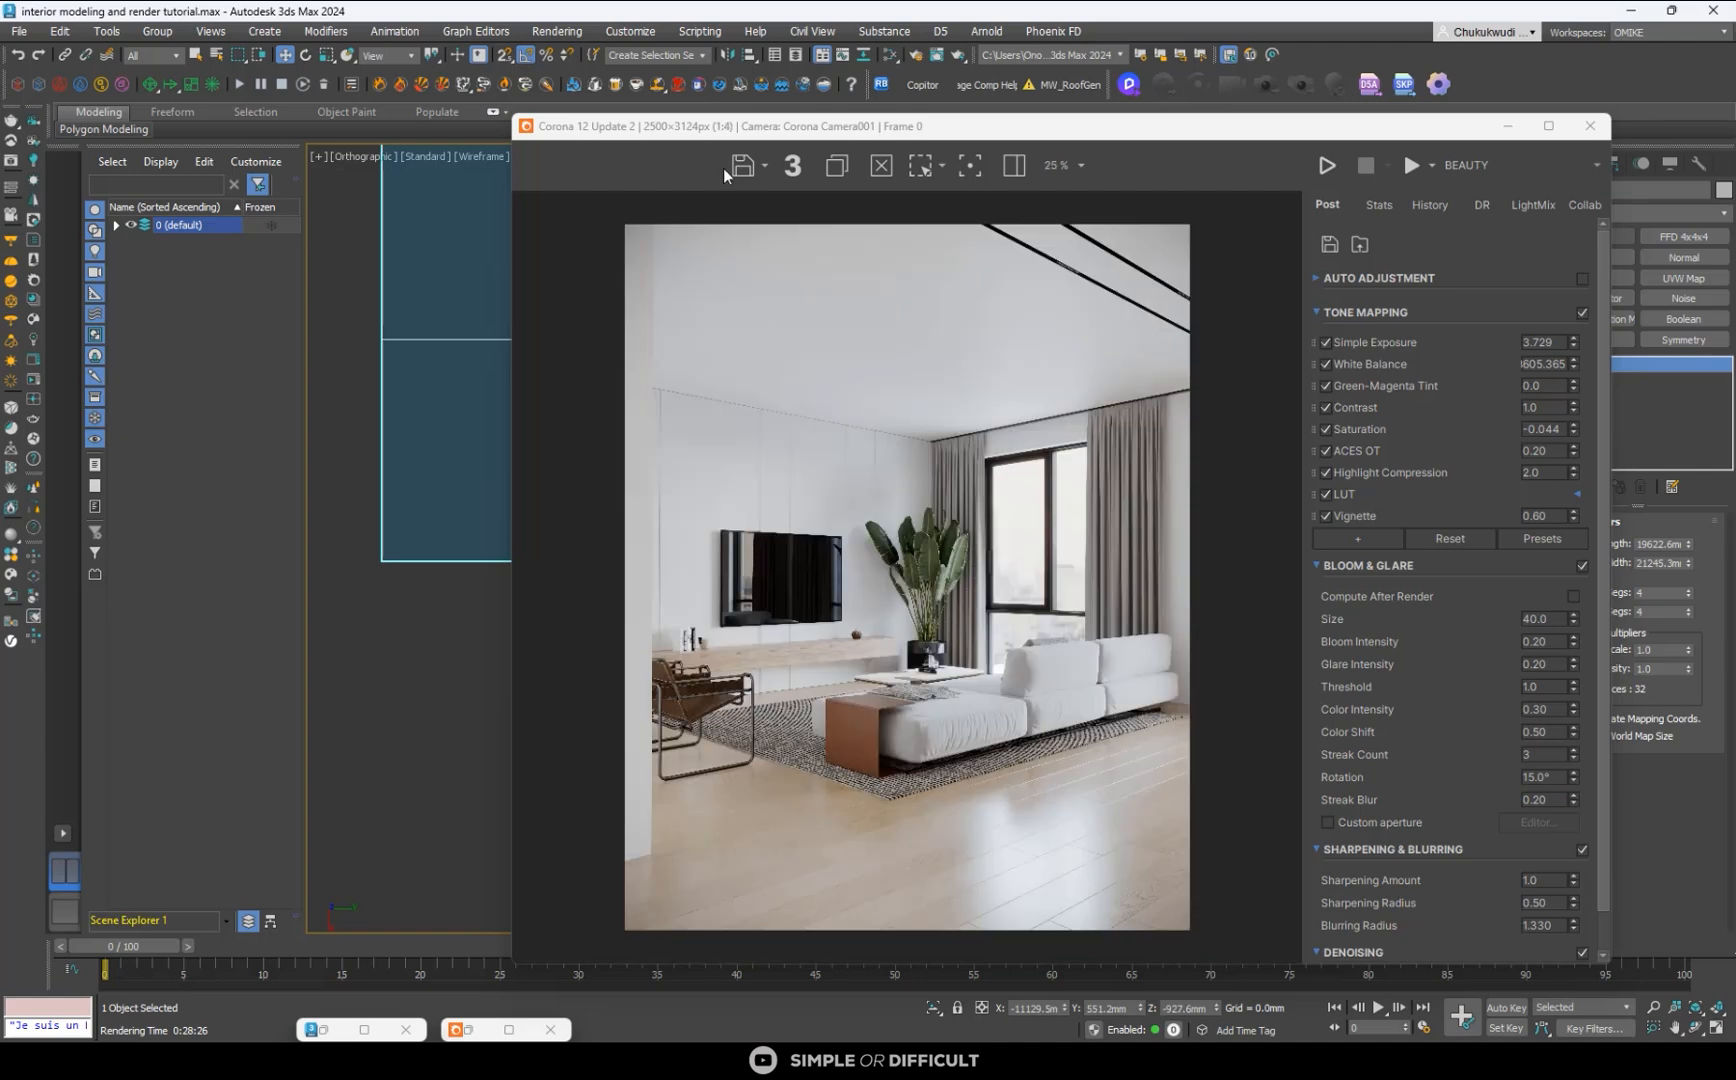
- Set up saving the rendered image to the Desktop under the file name render in PNG format
left_click(742, 170)
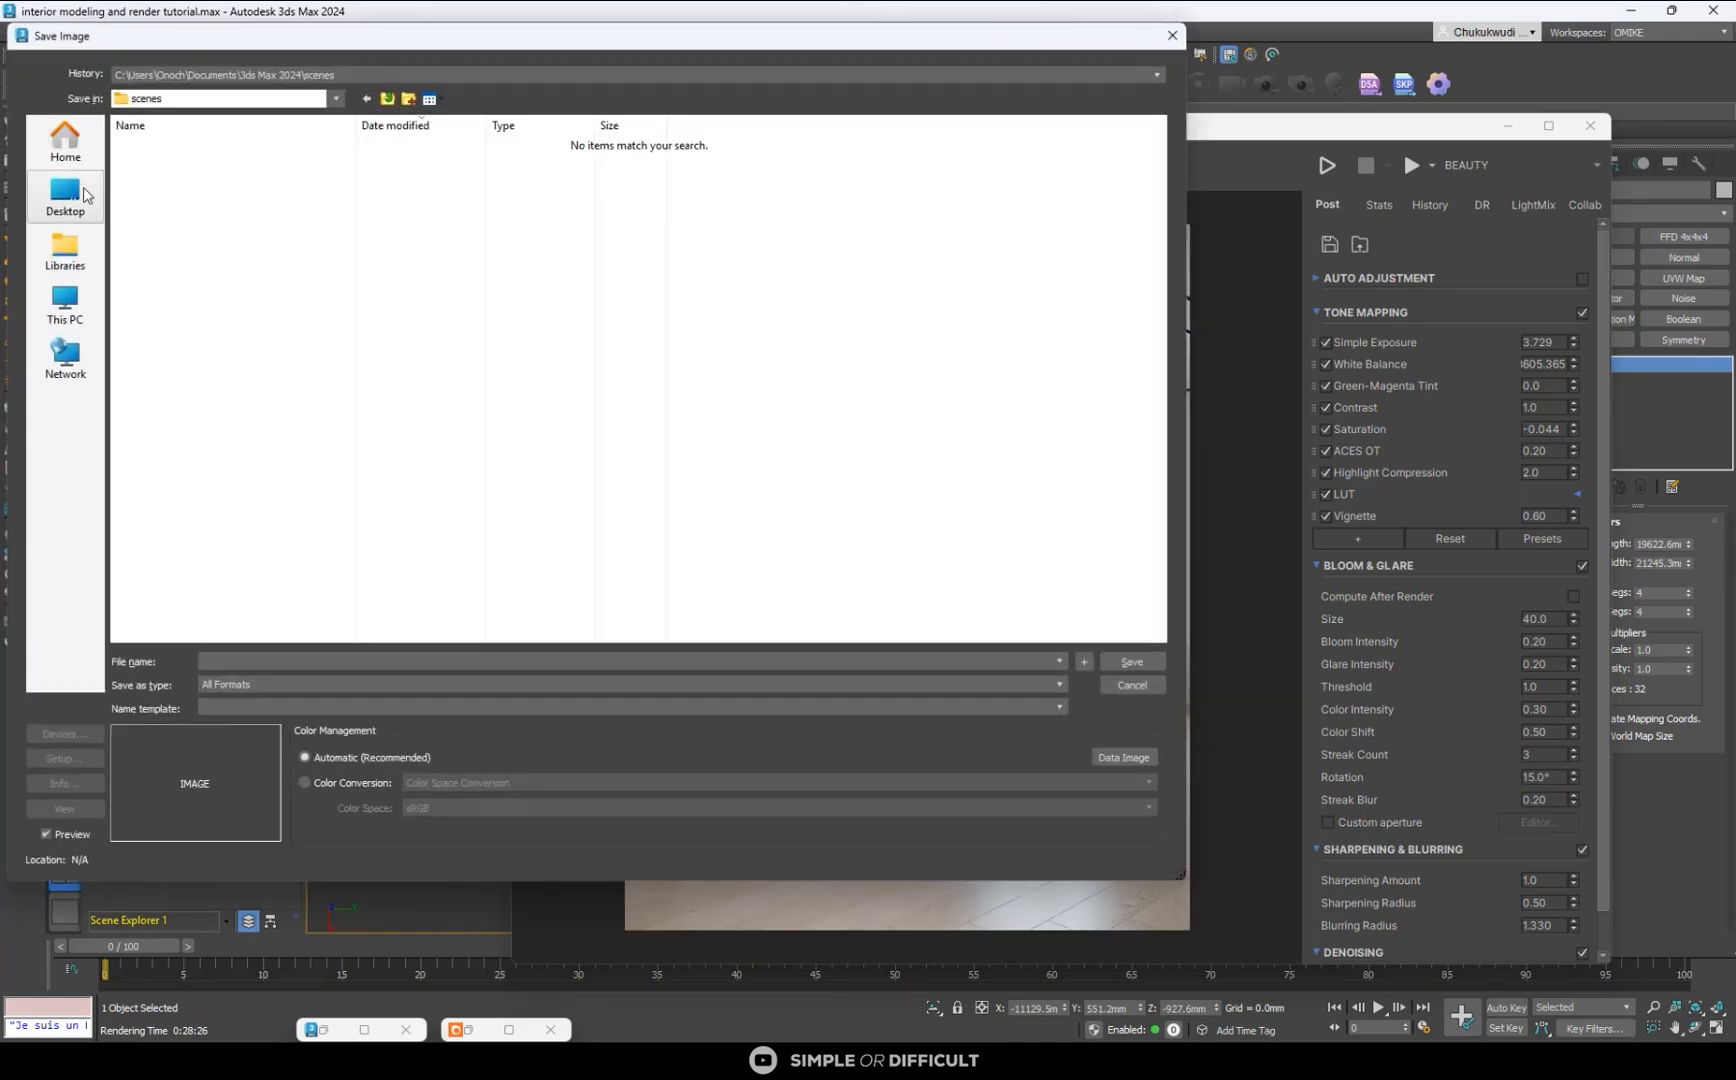
left_click(87, 193)
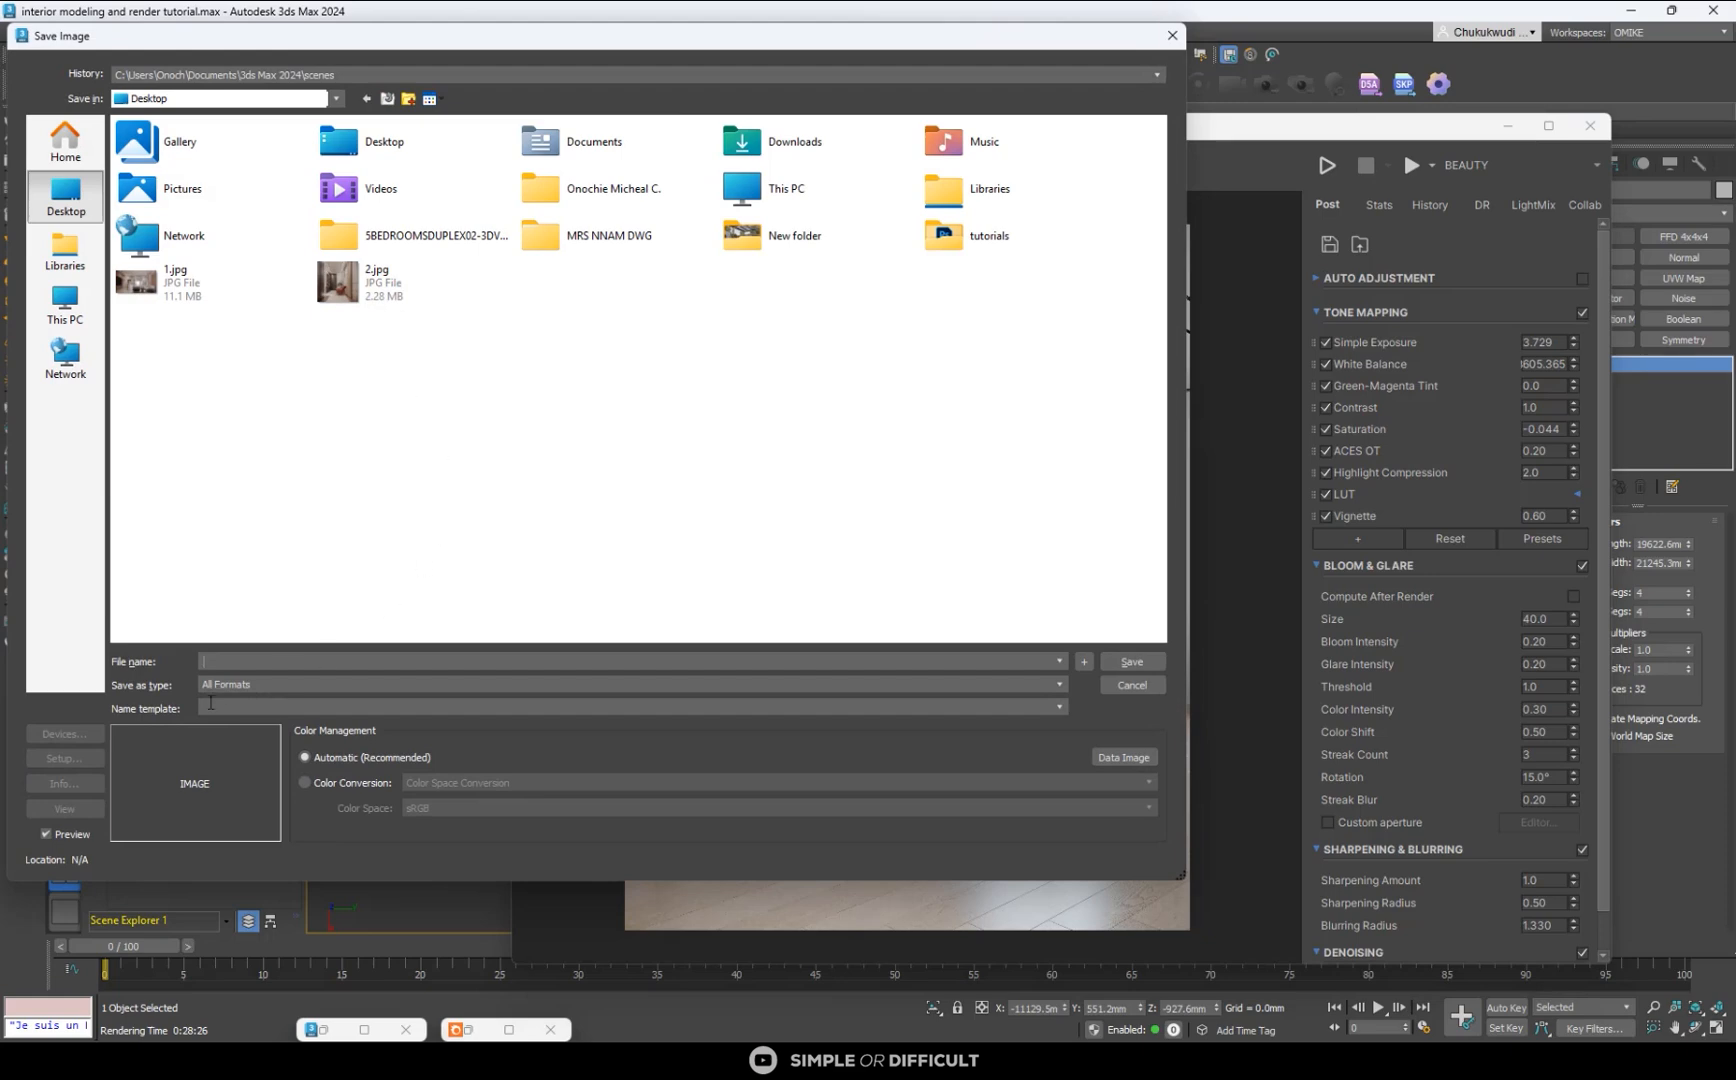
left_click(260, 660)
type("re")
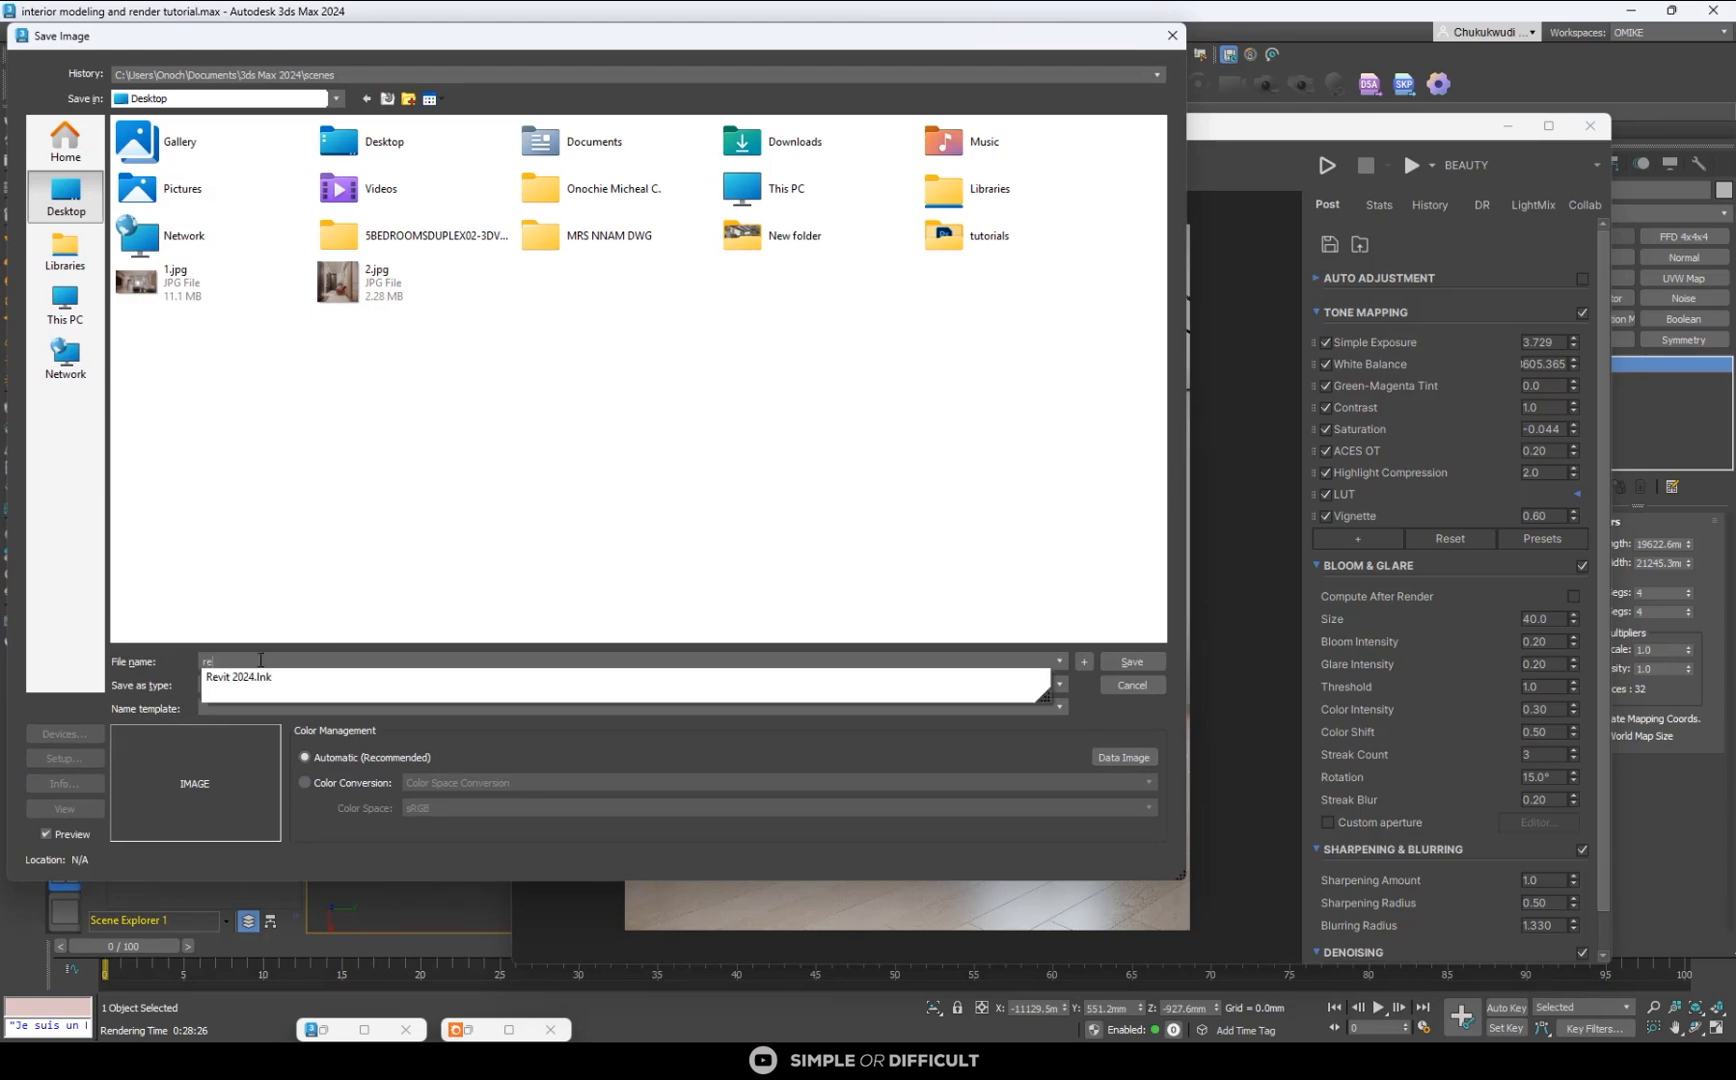
type("nder")
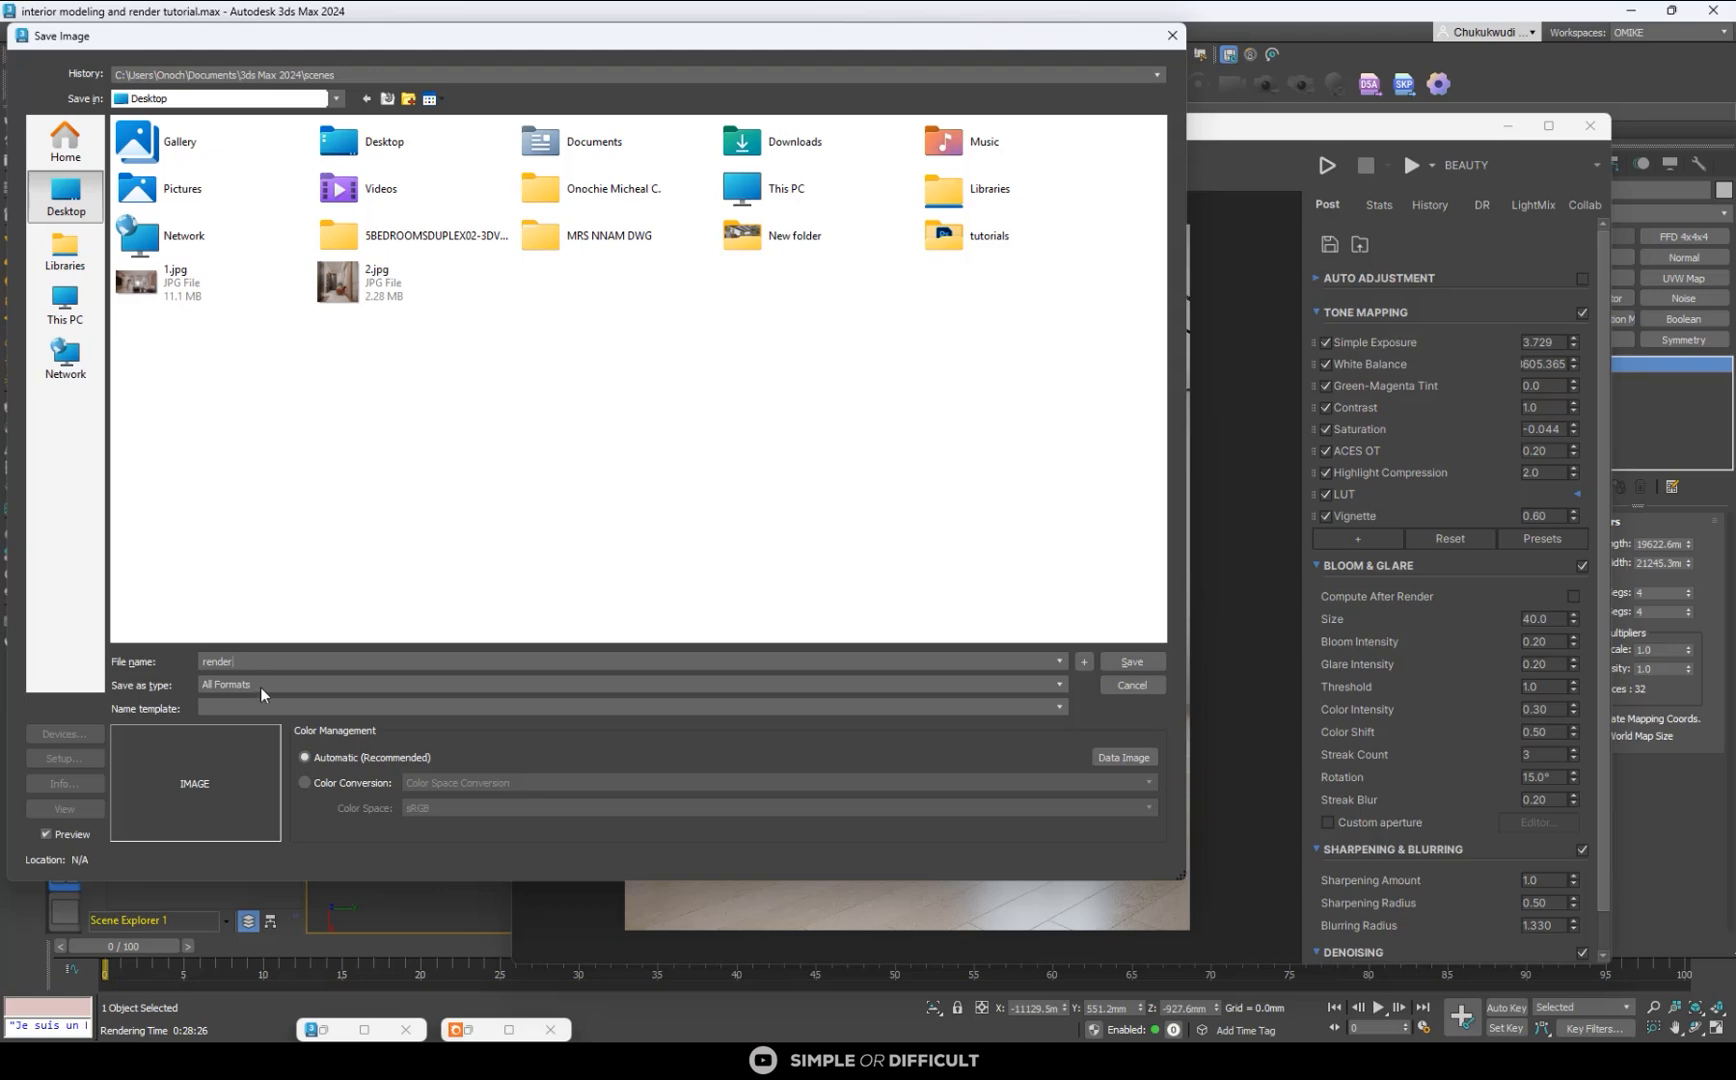
left_click(260, 685)
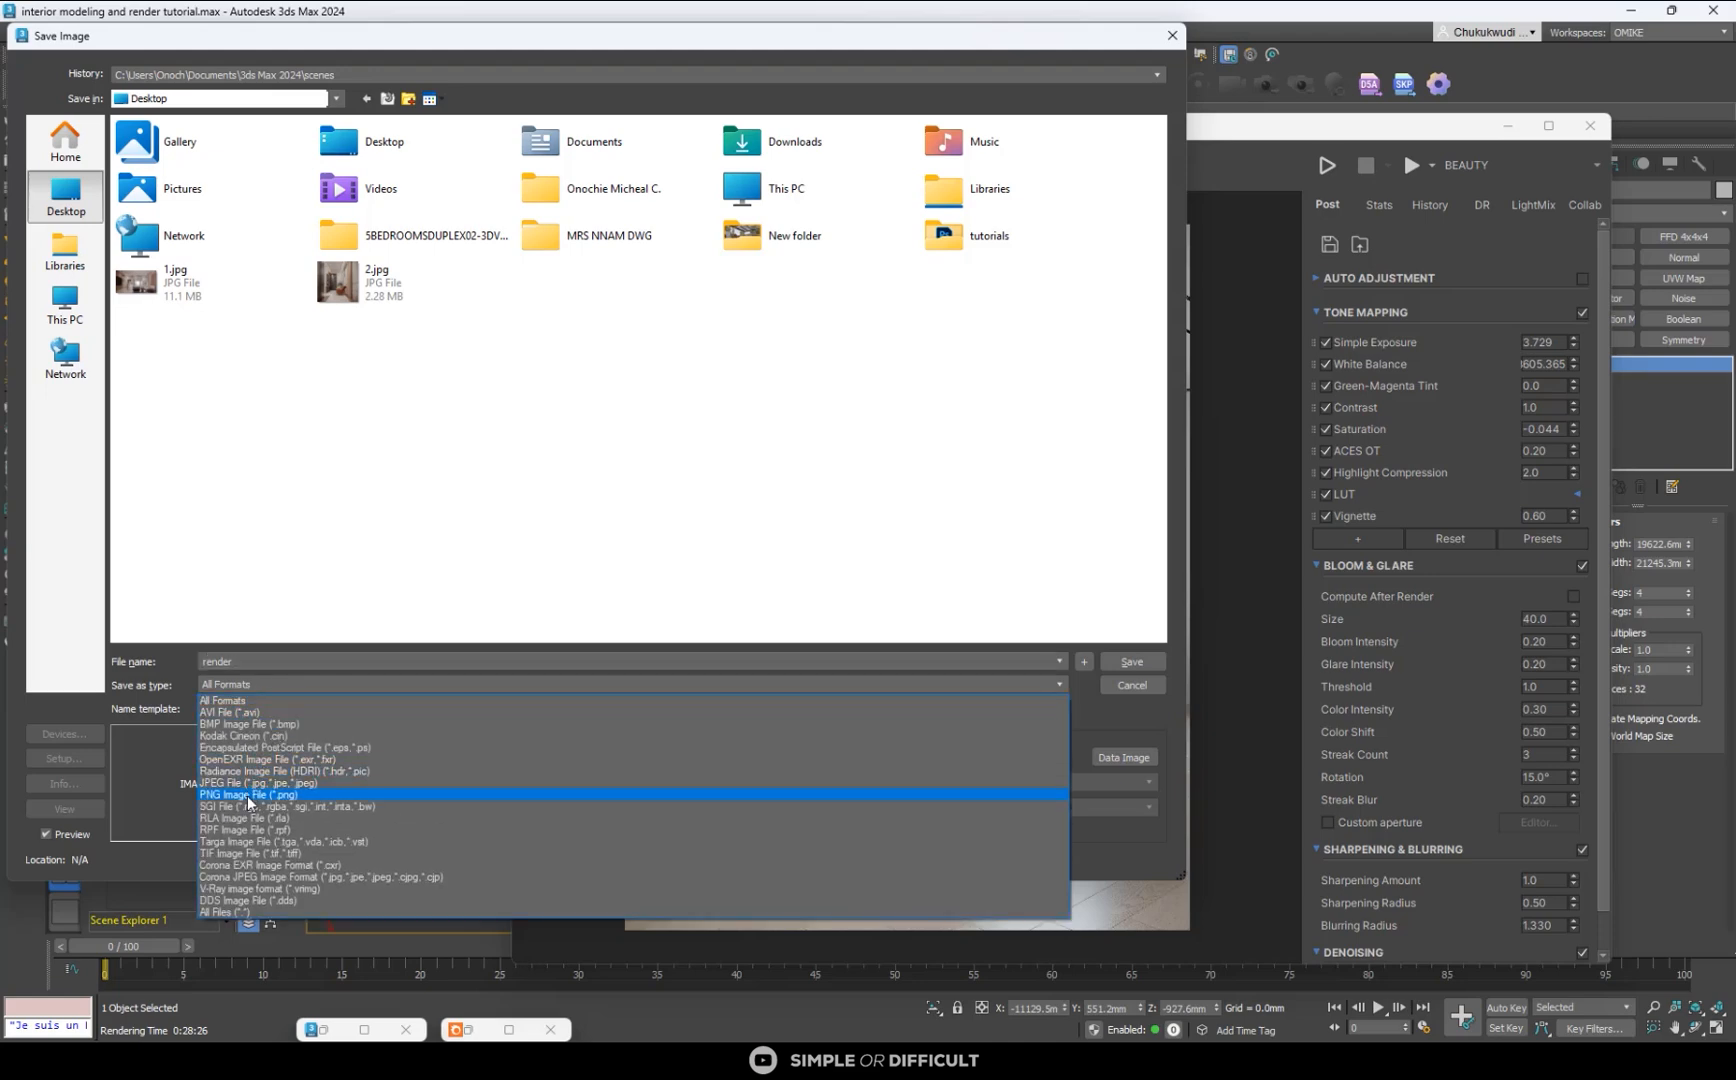
left_click(247, 795)
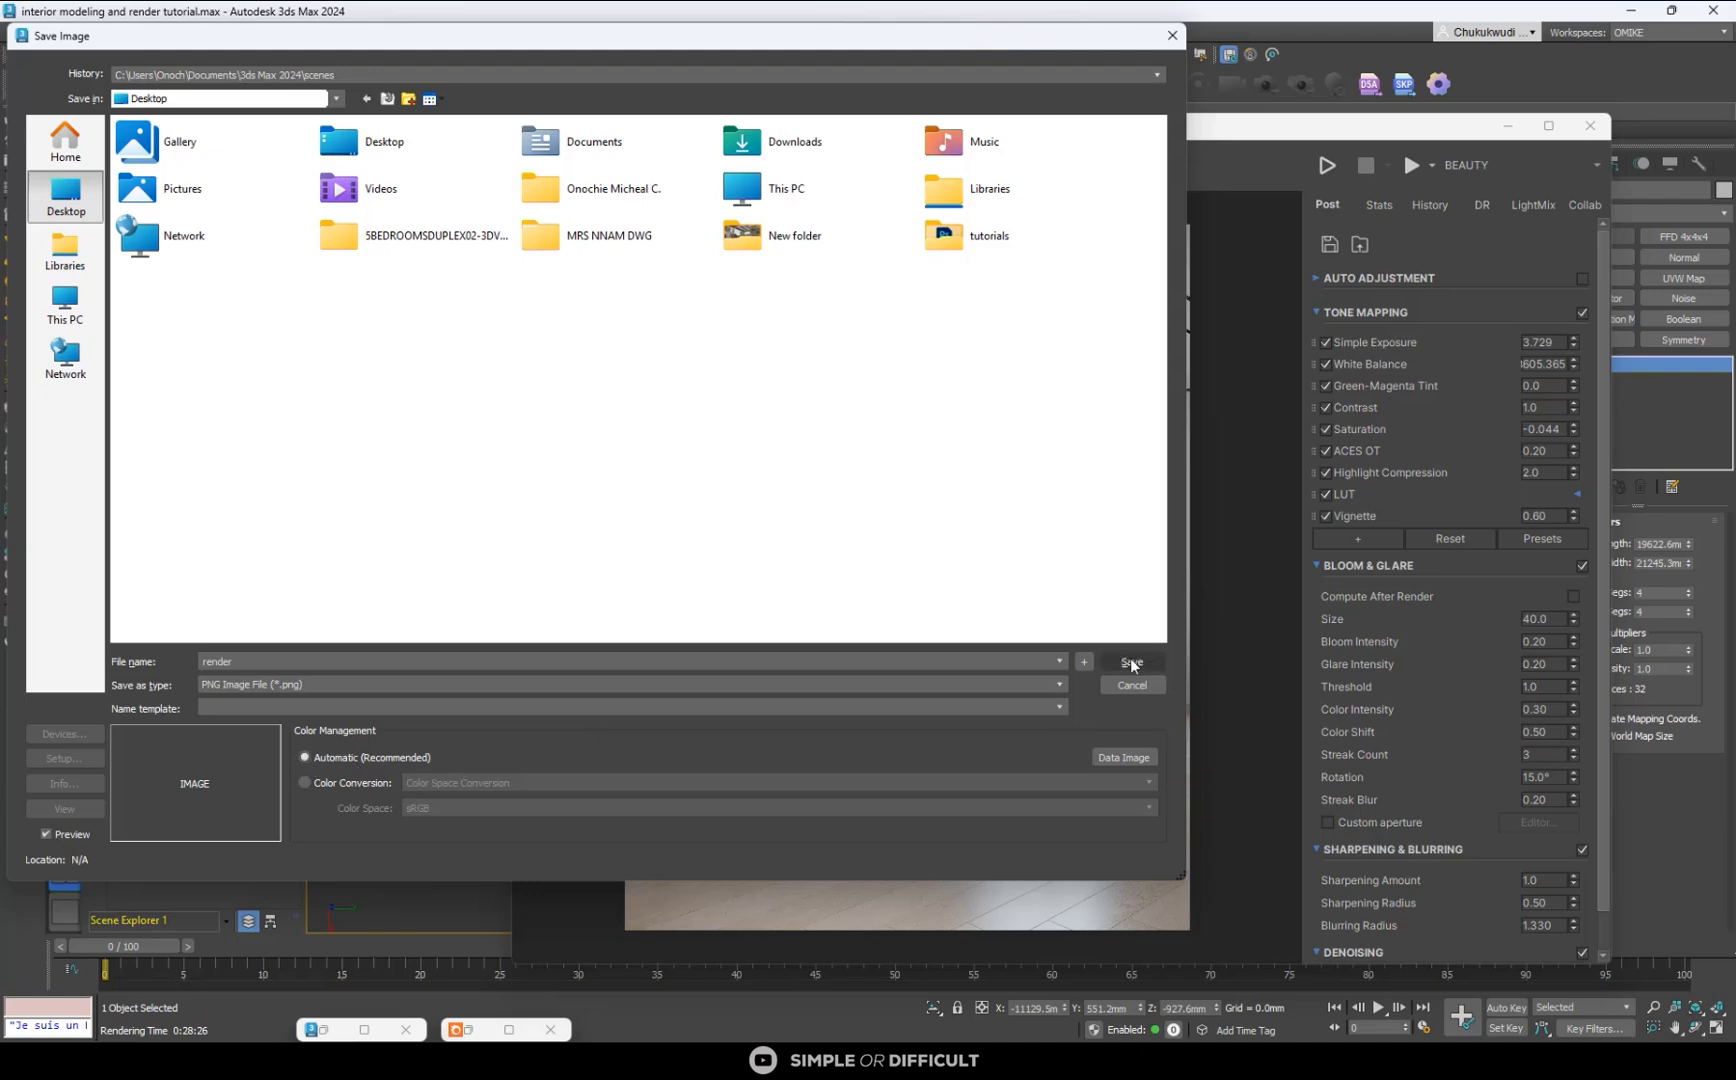
- Set the image's color conversion to Display/View Transform and save it as an RGB 48 bit PNG
left_click(330, 786)
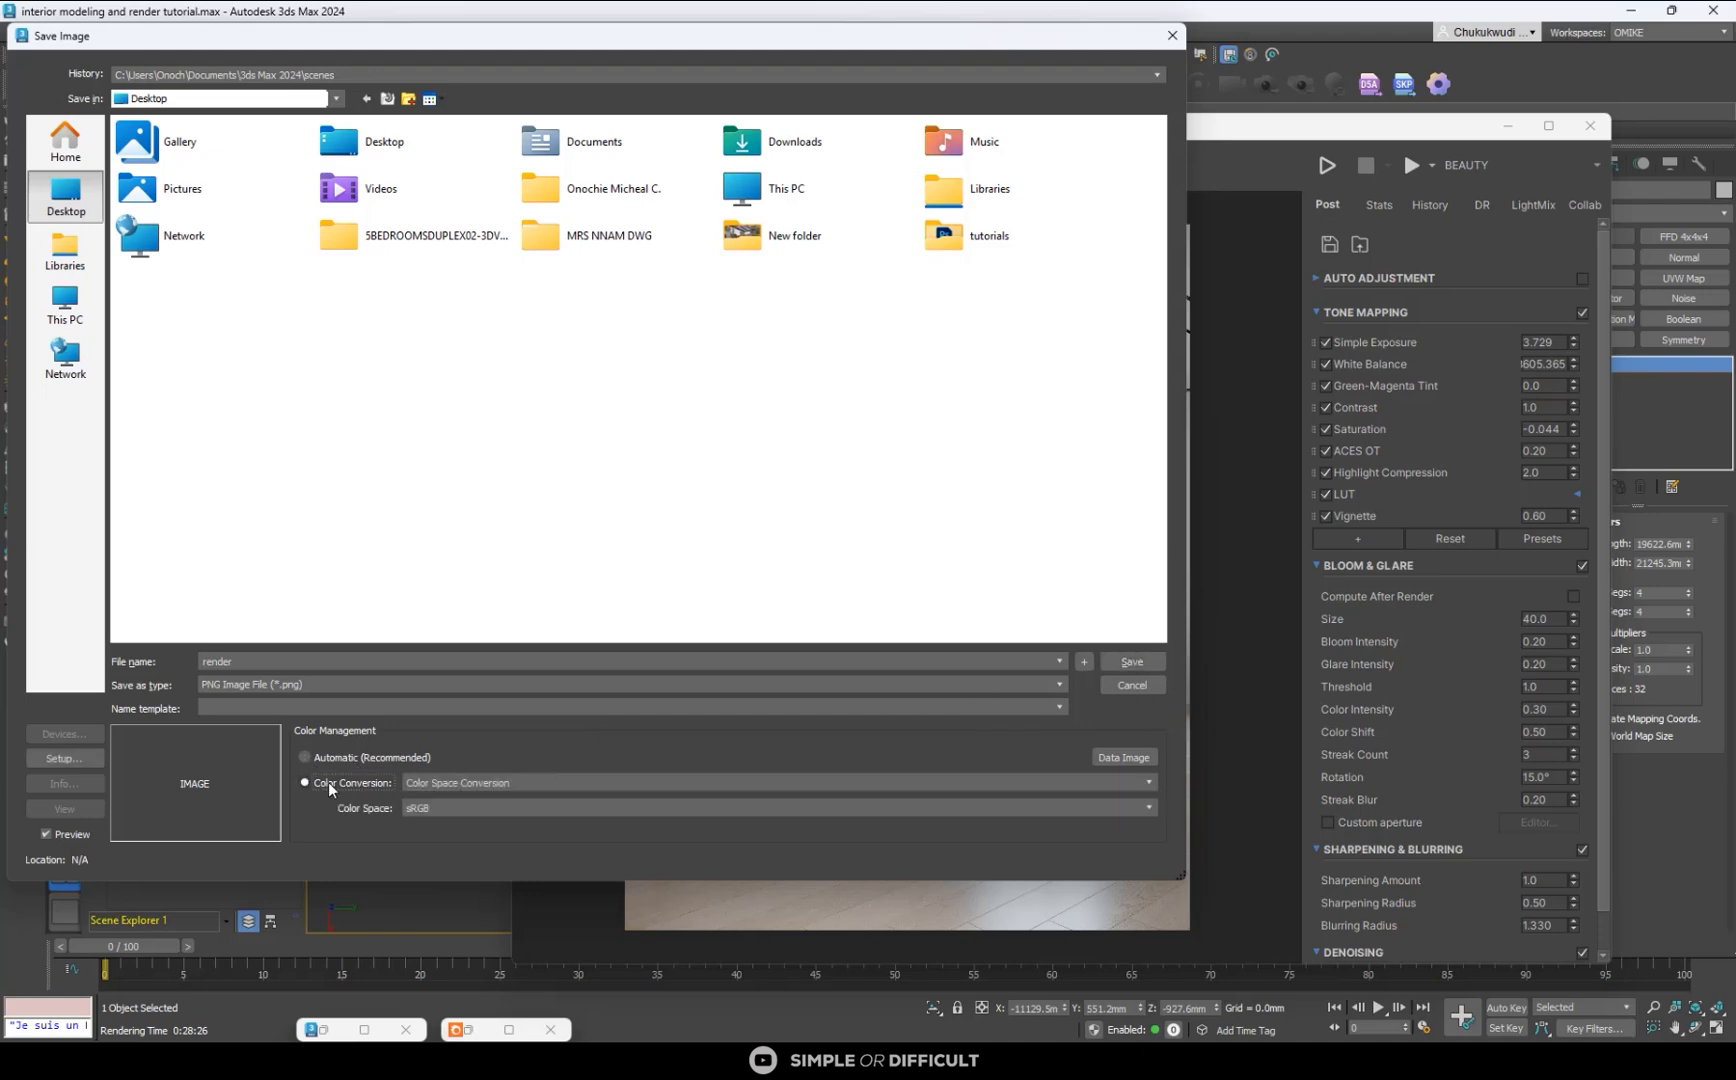
left_click(448, 782)
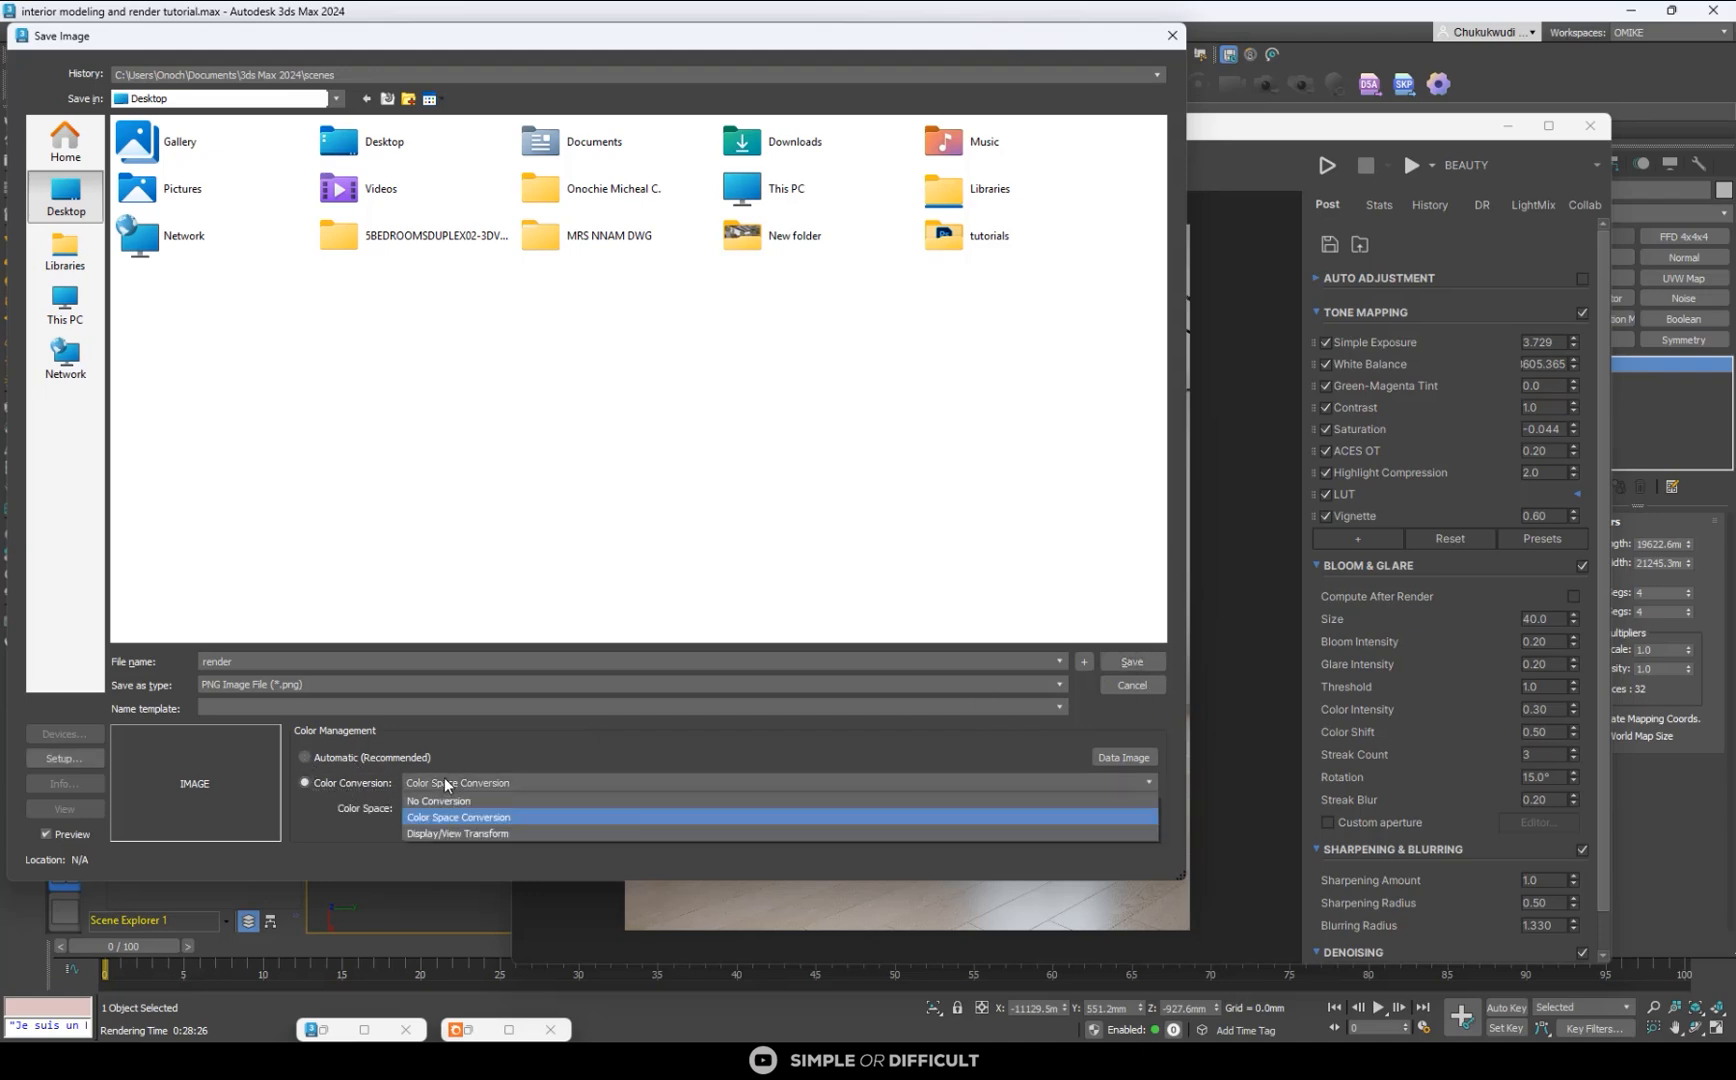
left_click(447, 835)
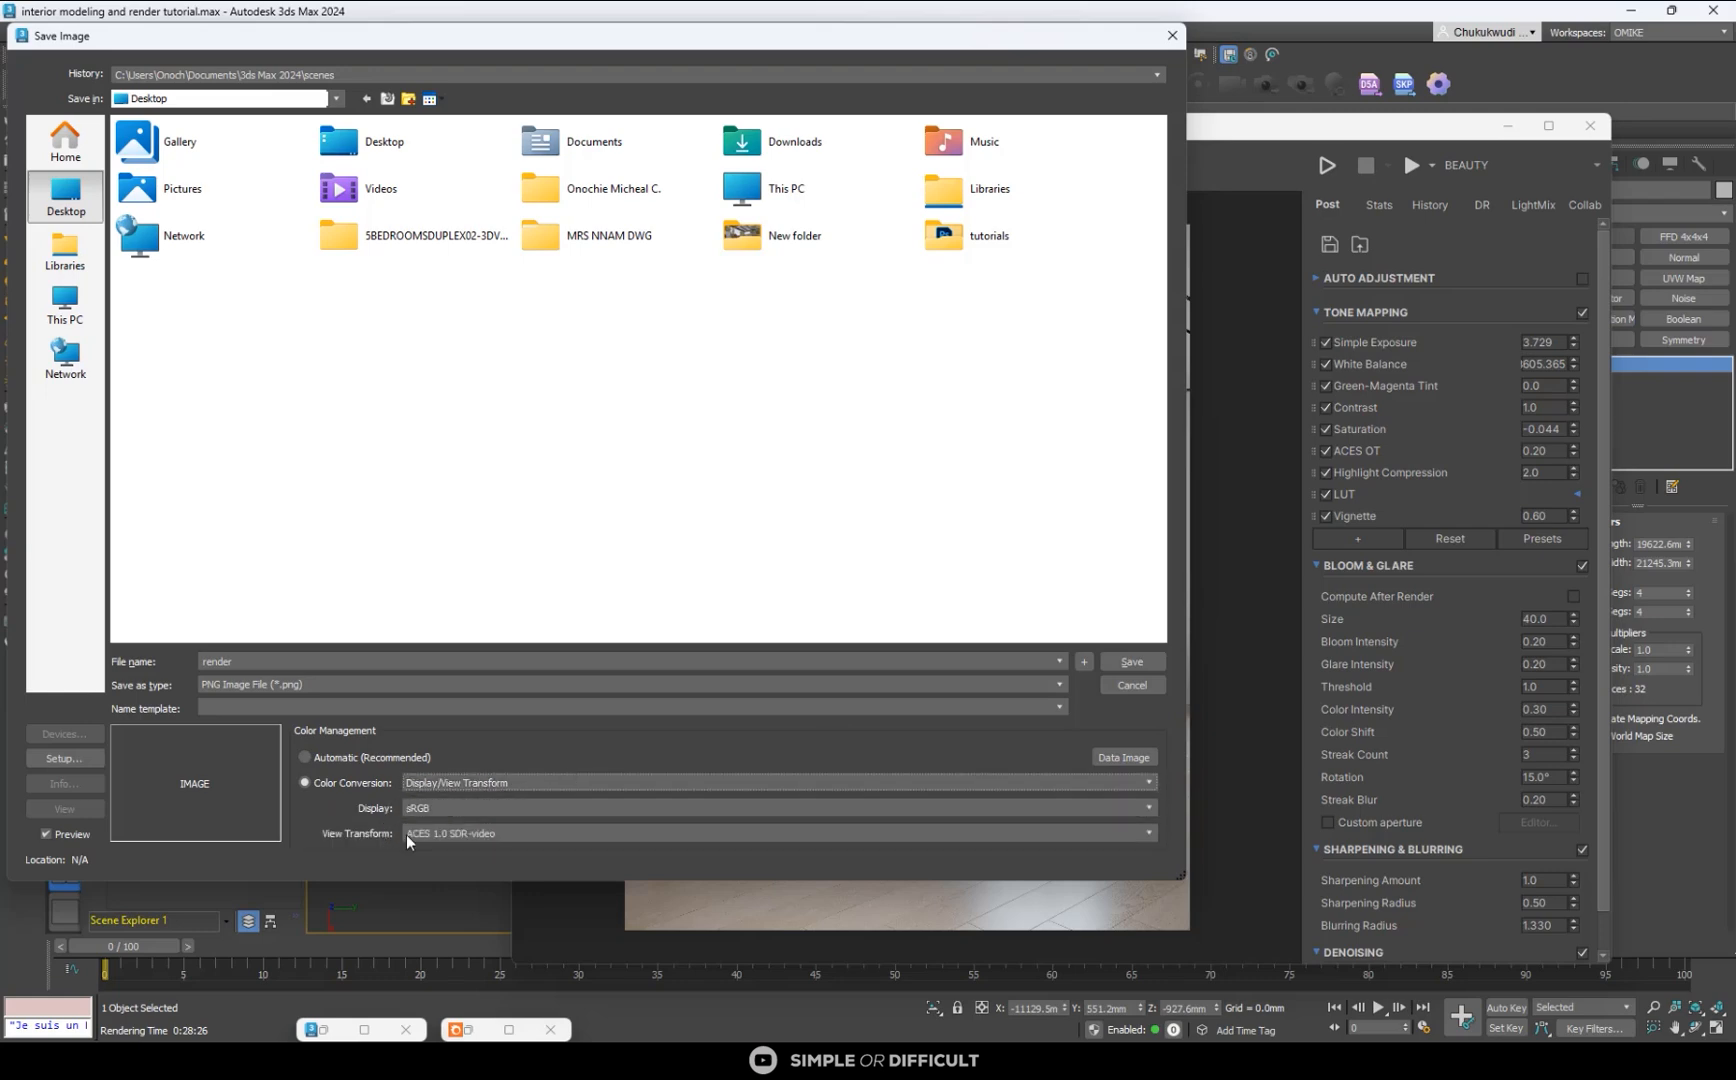
left_click(1131, 662)
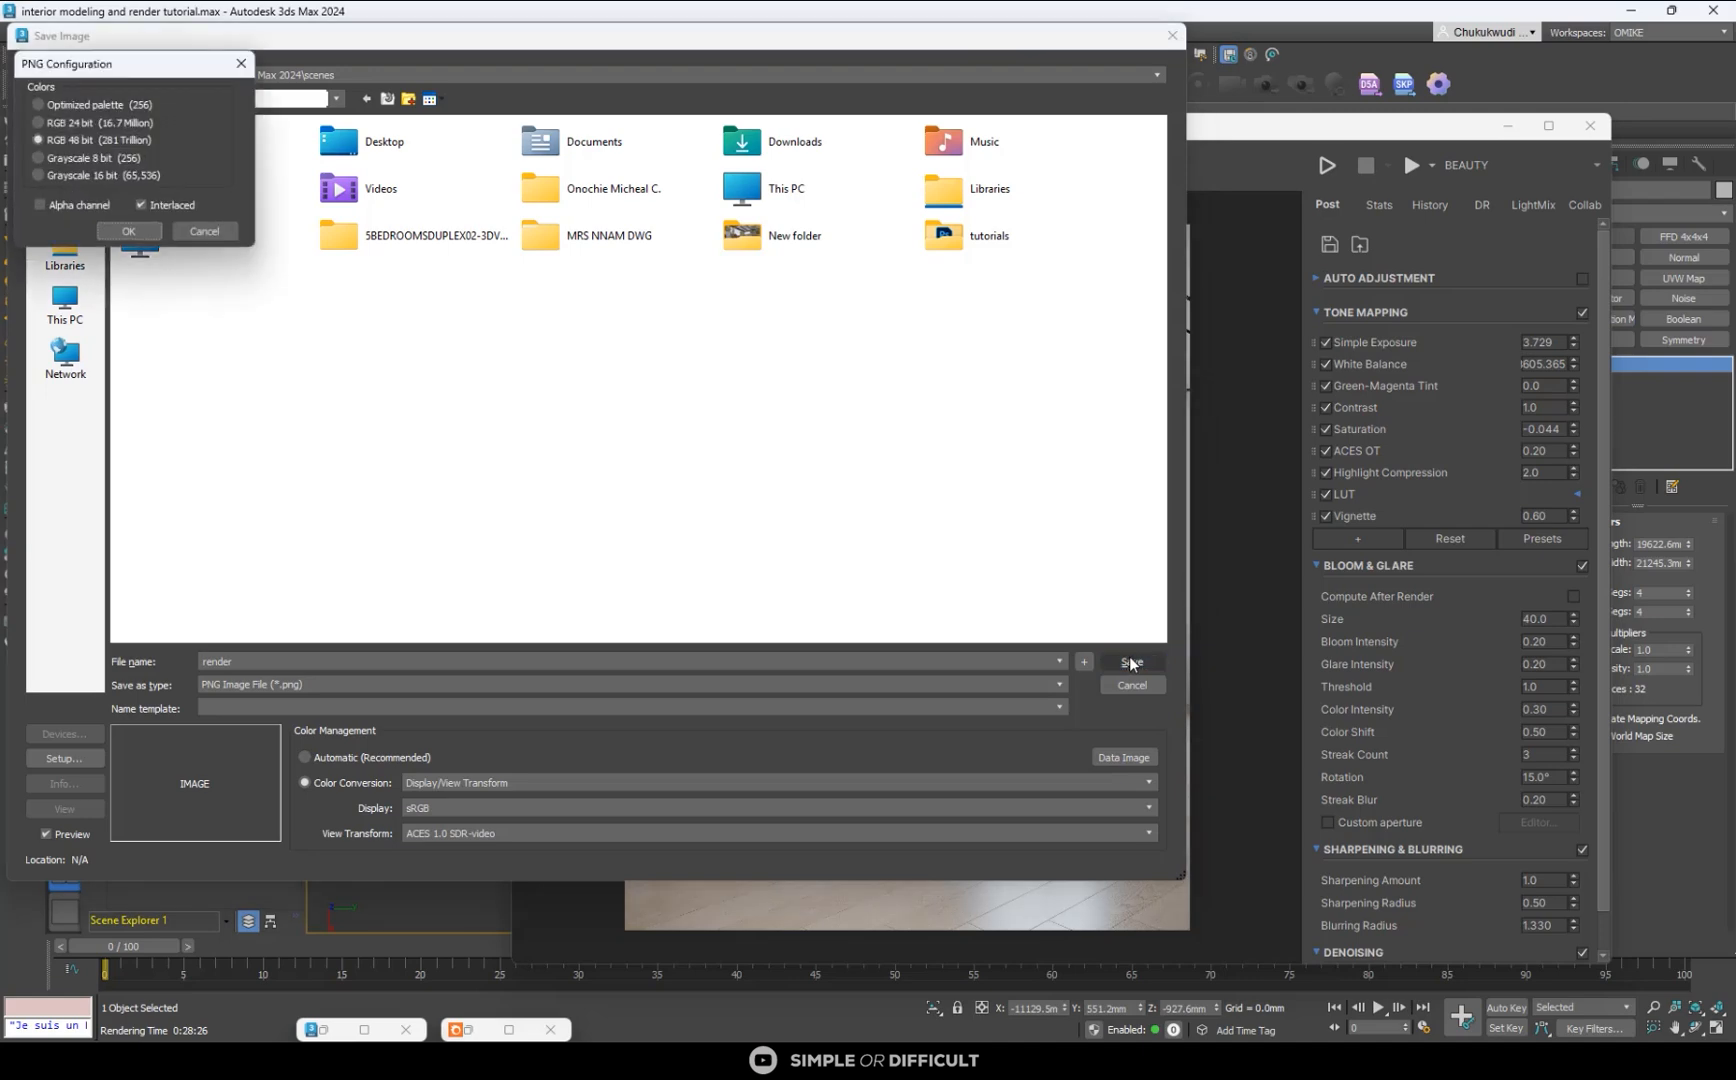
left_click(121, 231)
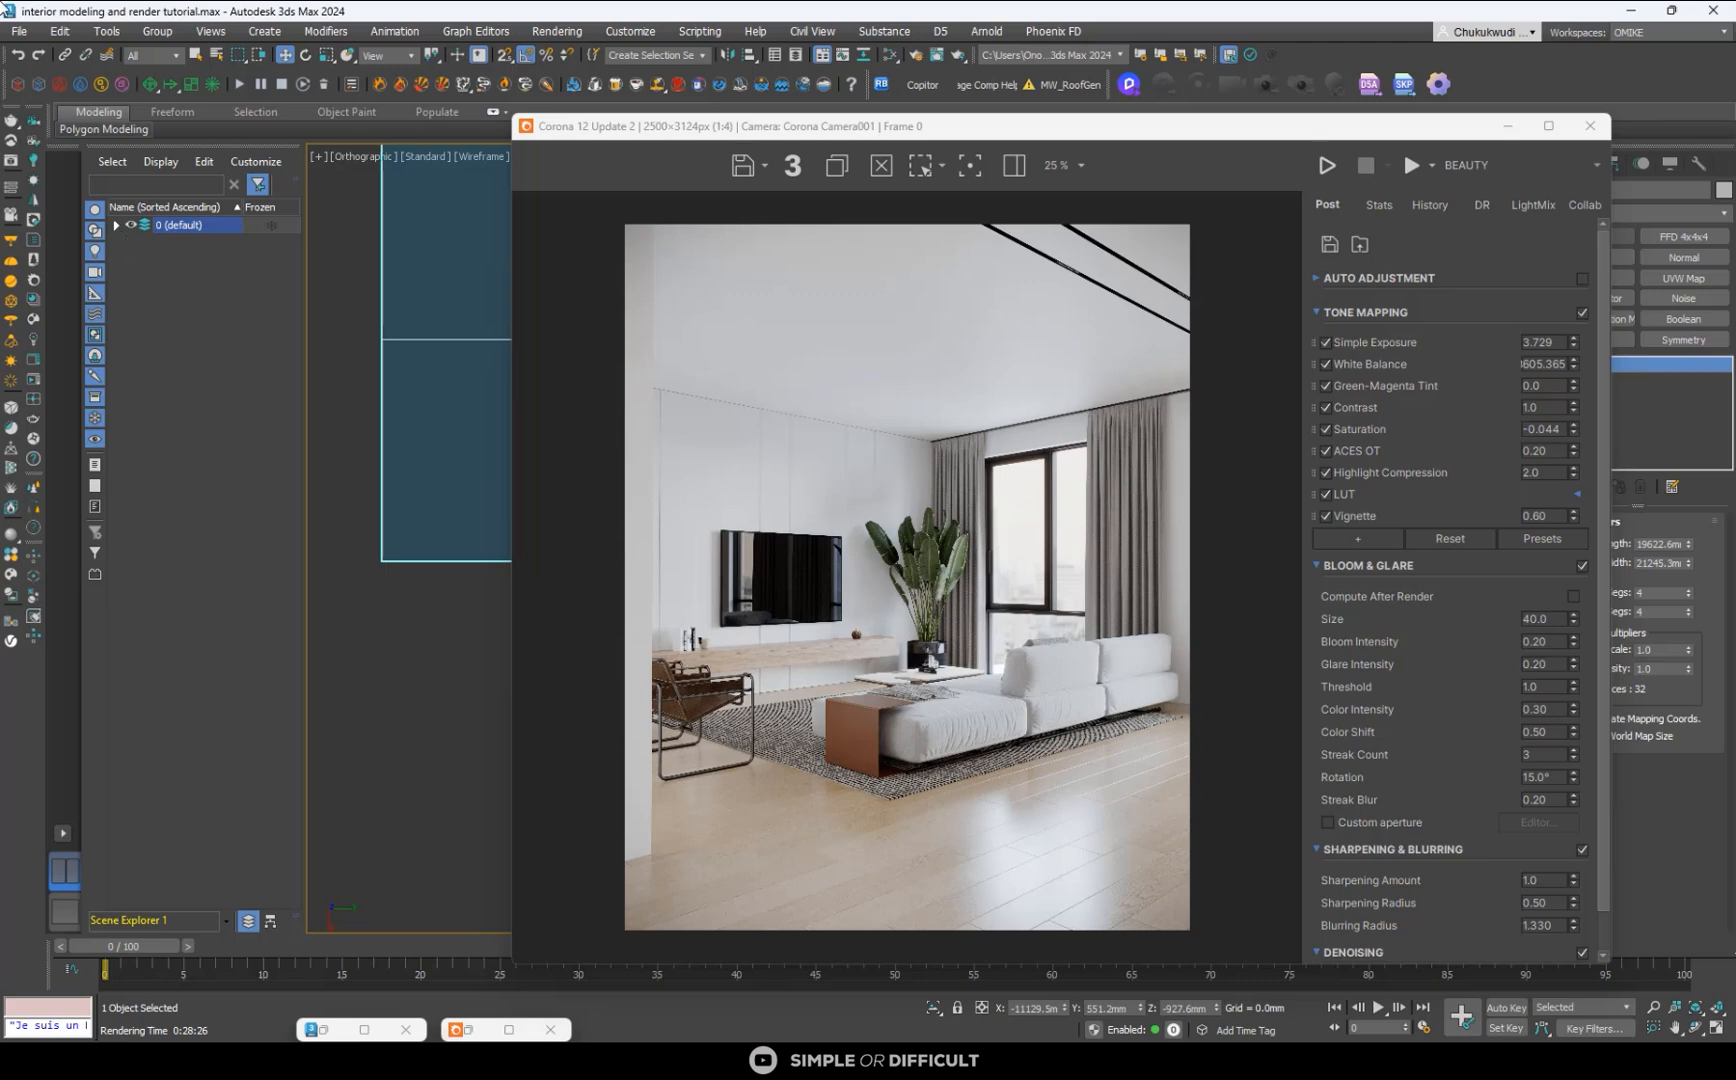
- Check the Desktop folder in the Save Image dialog for the saved render file, and close without saving again
left_click(741, 165)
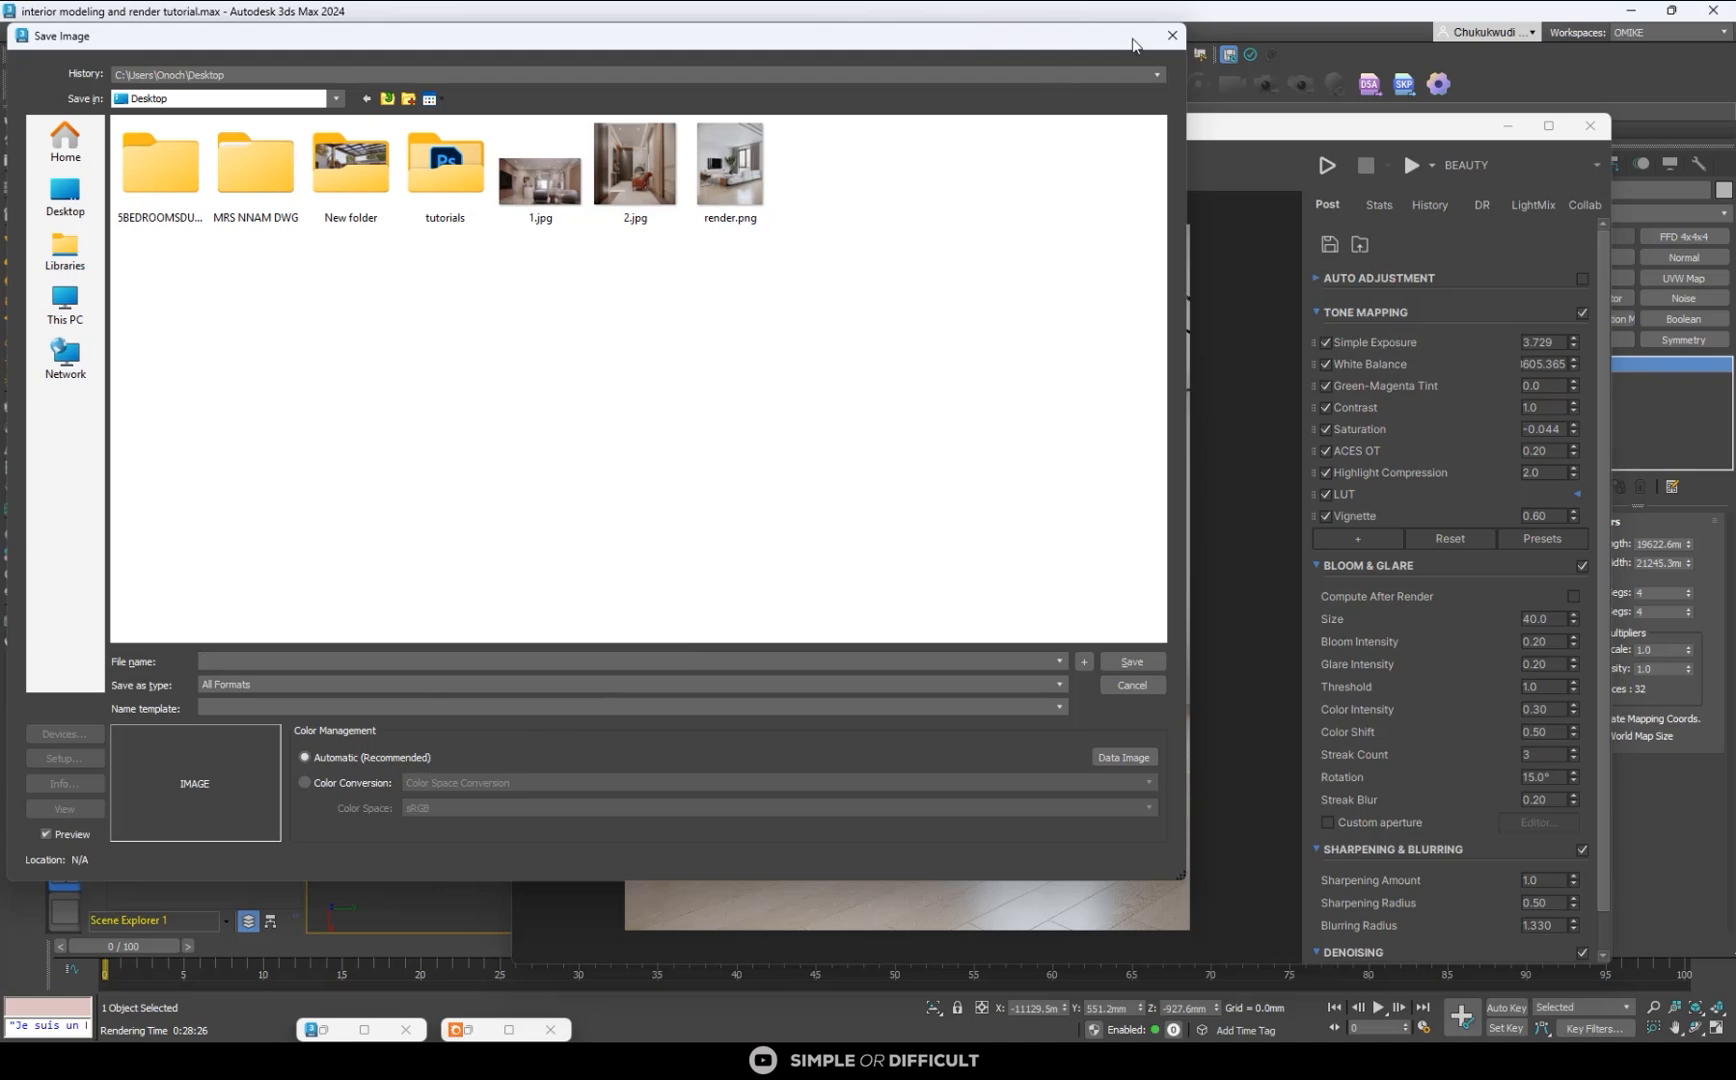
left_click(1172, 38)
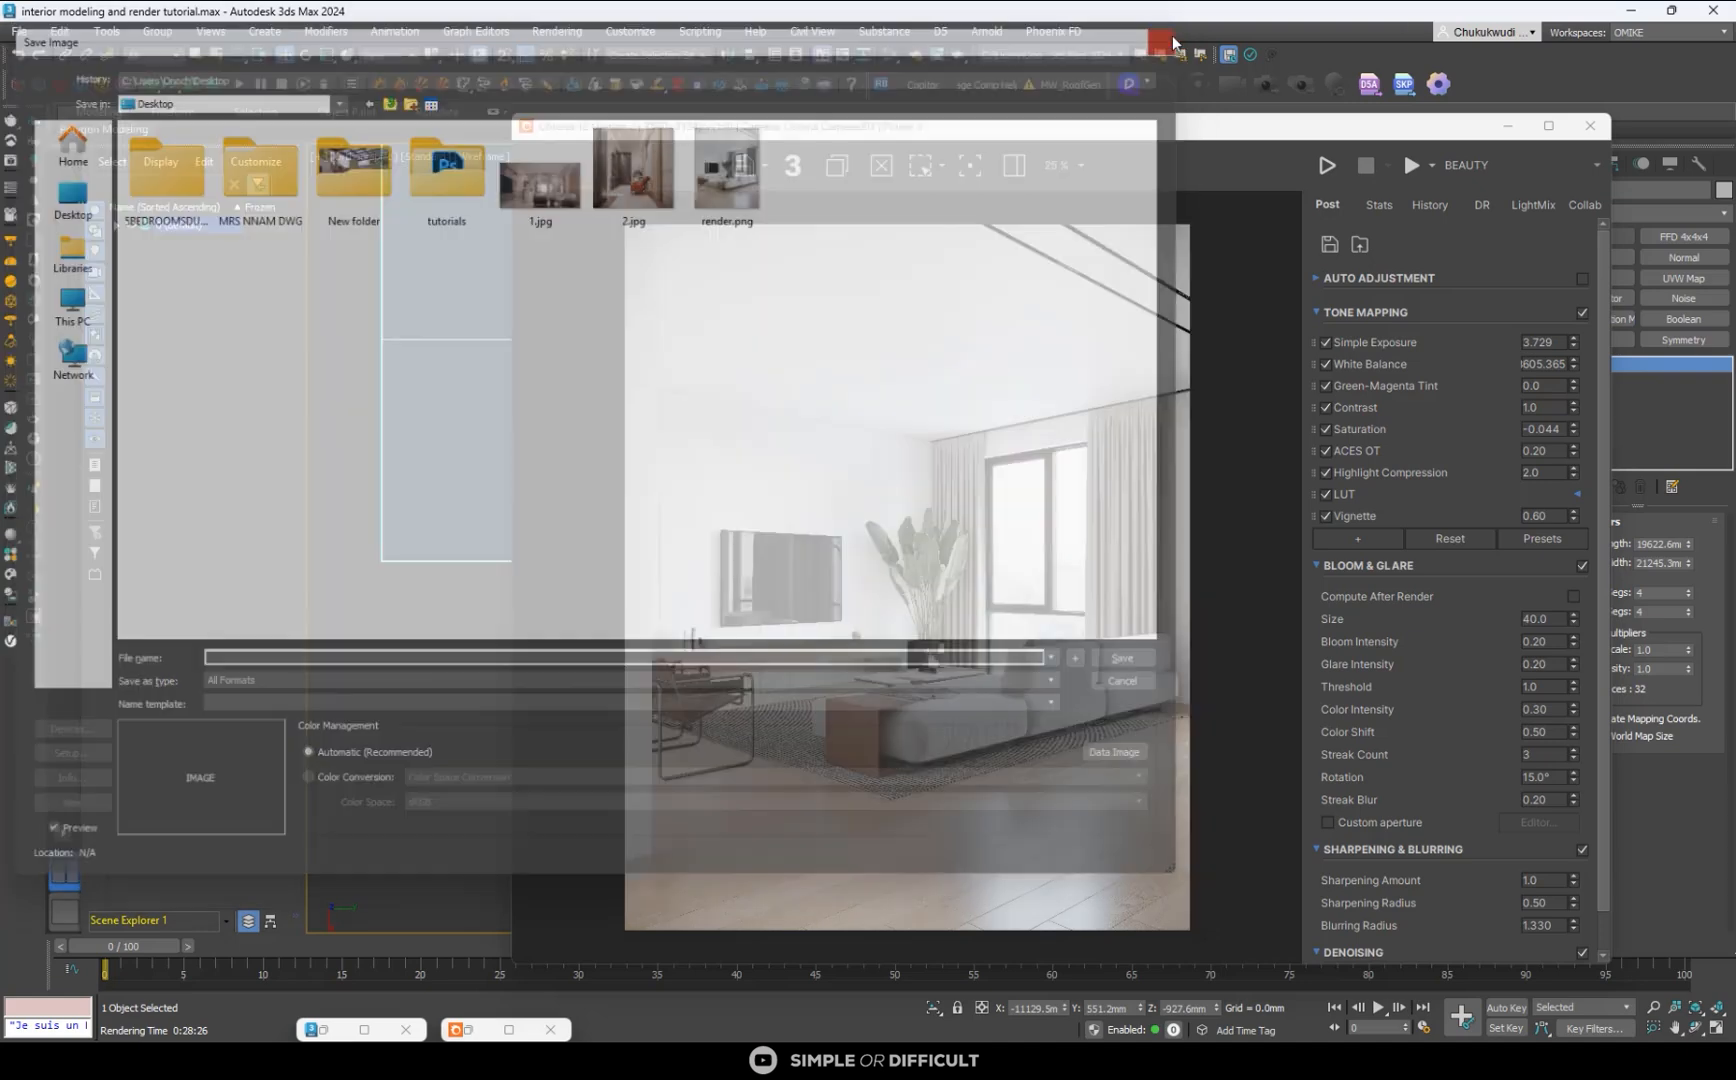